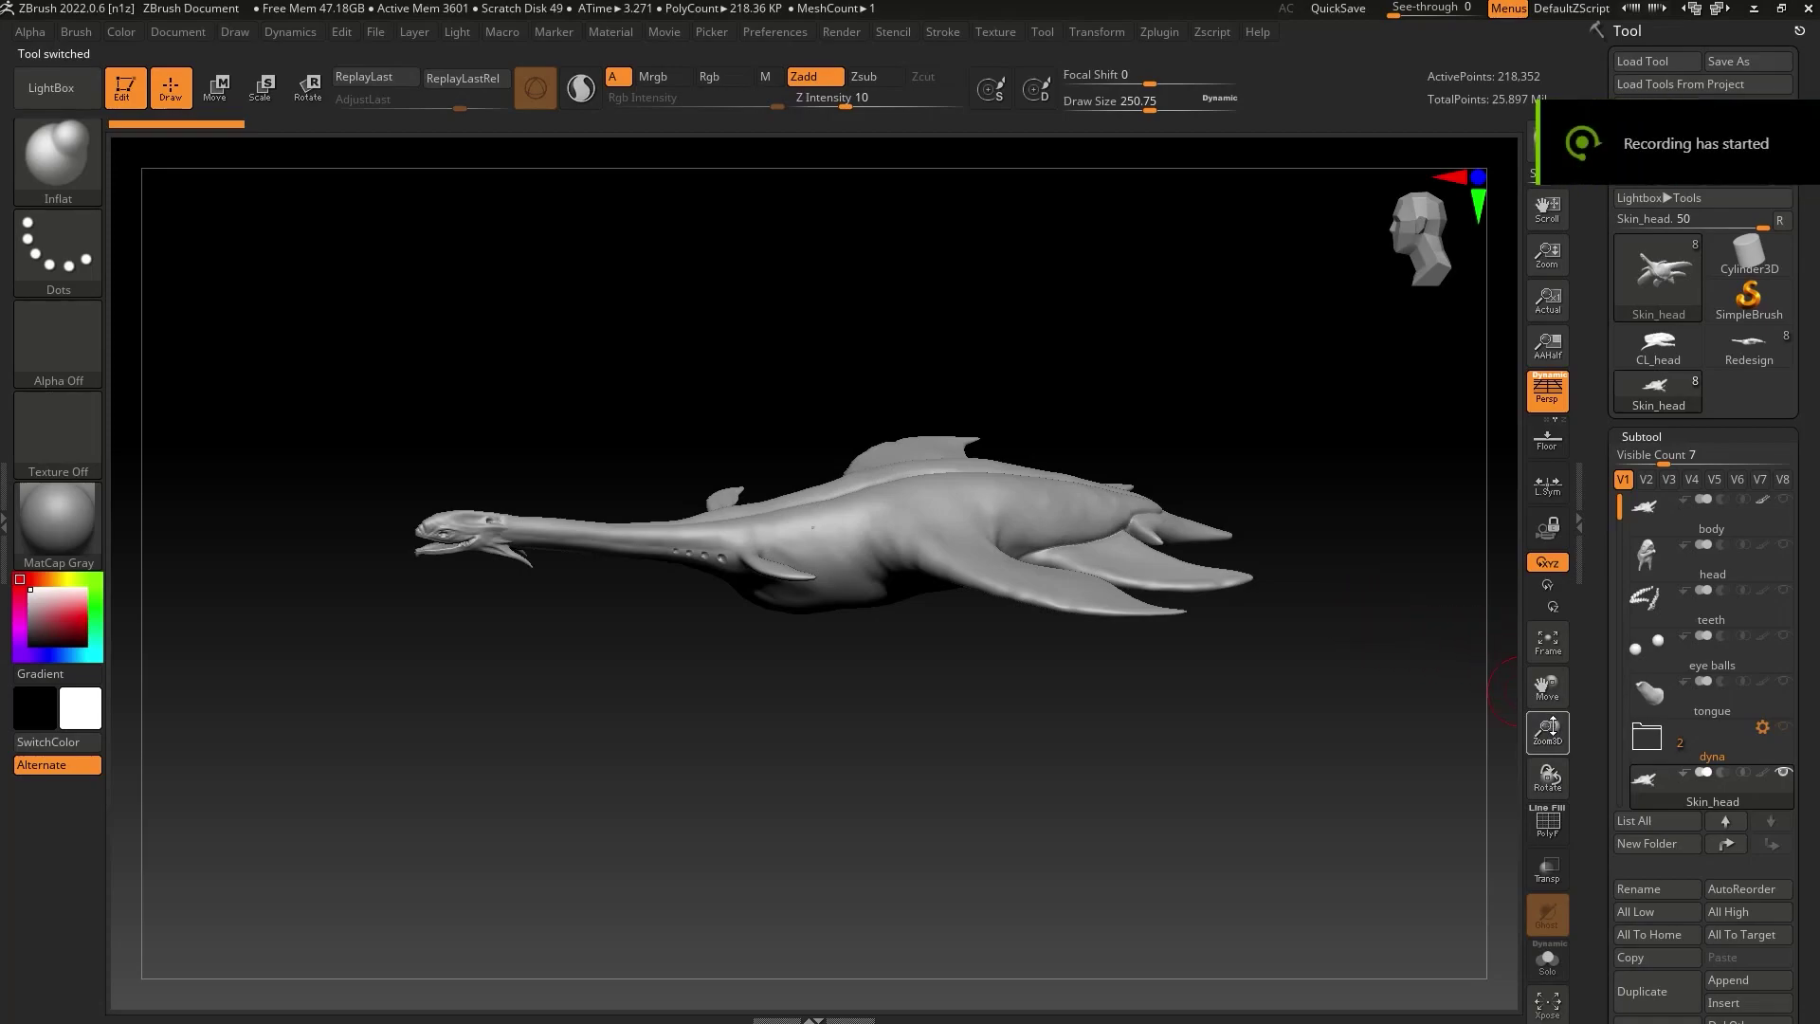
Examine the Skin_head creature model from several angles, checking the body, fins, neck and head
drag(1546, 729, 1272, 792)
drag(1373, 560, 1148, 722)
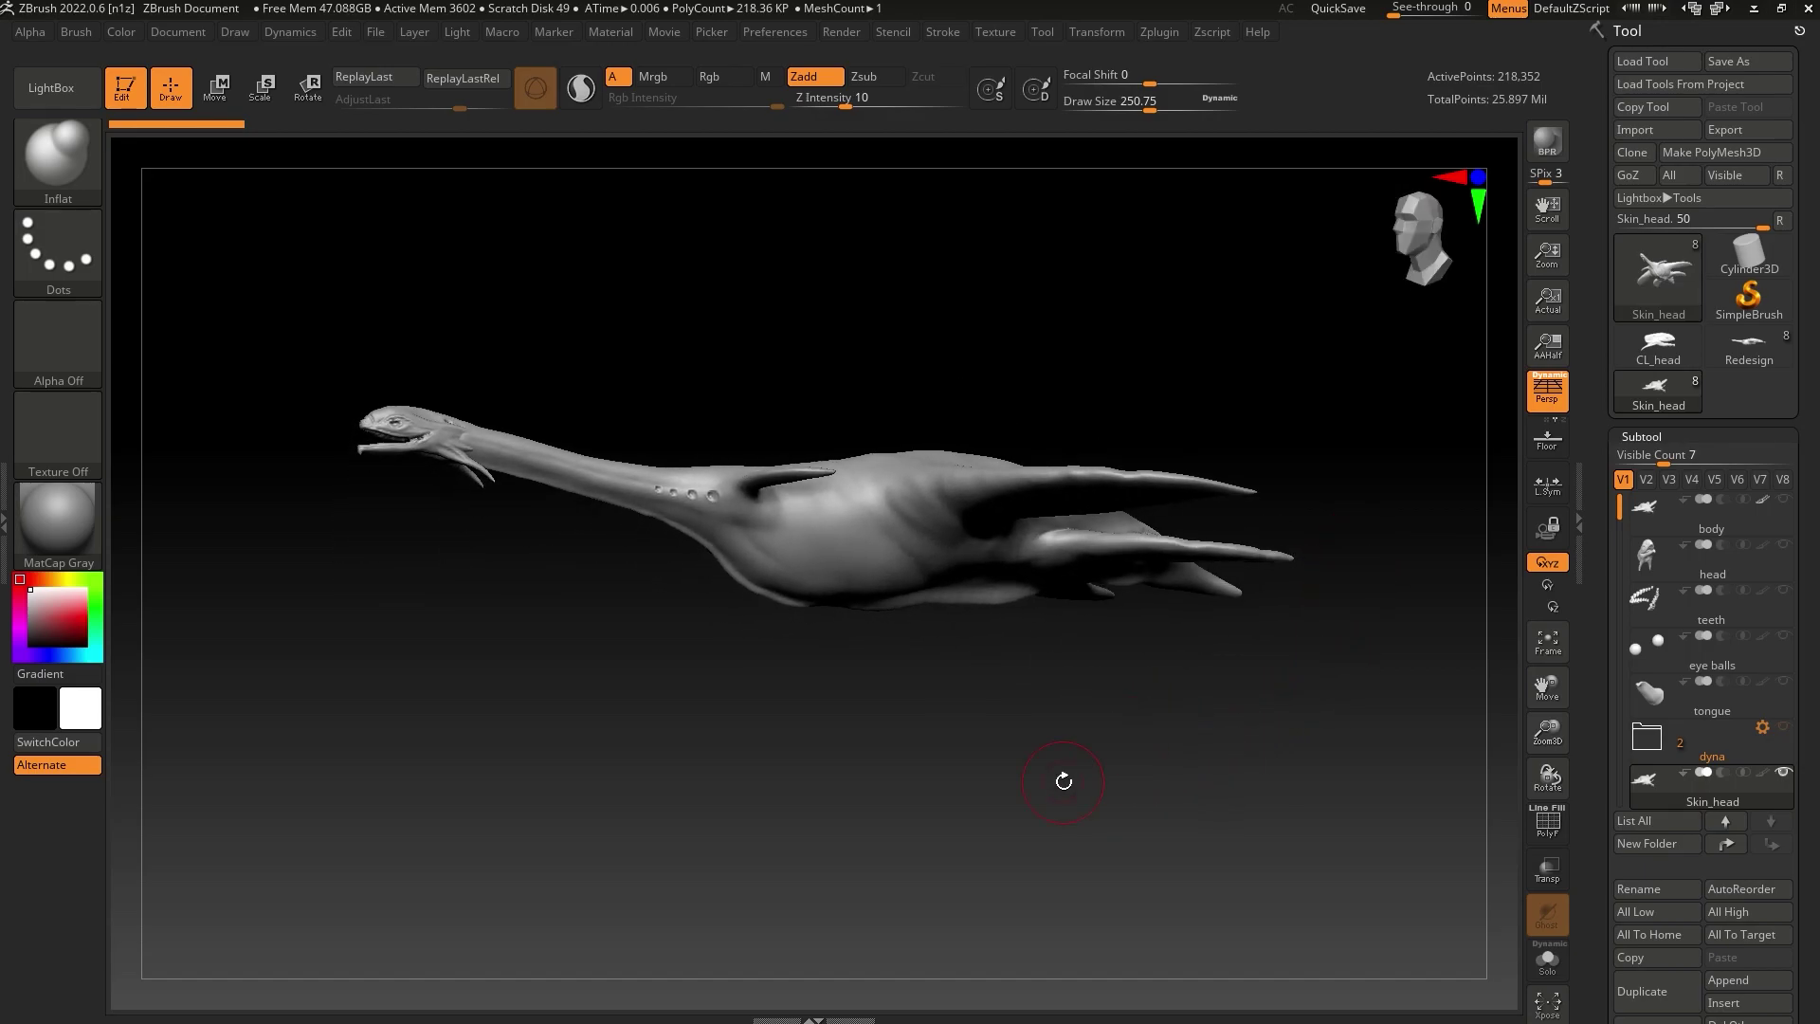
drag(1206, 775, 1354, 646)
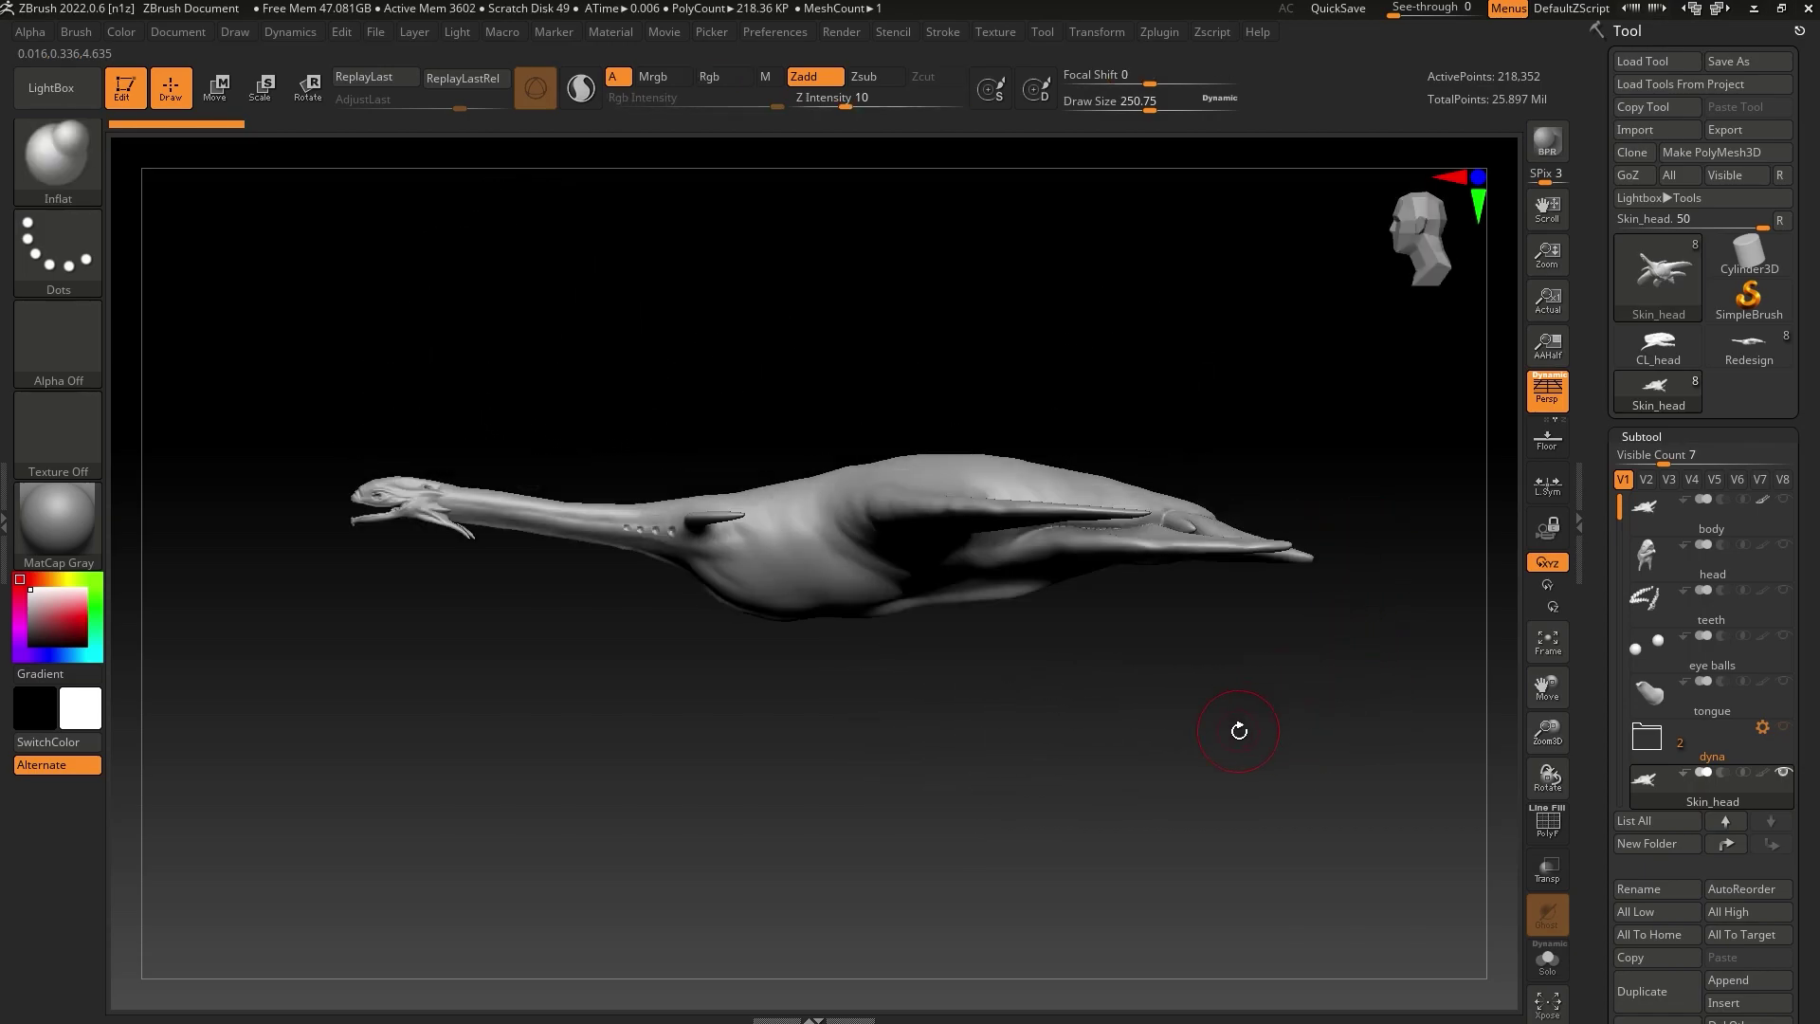
drag(1239, 731, 1363, 620)
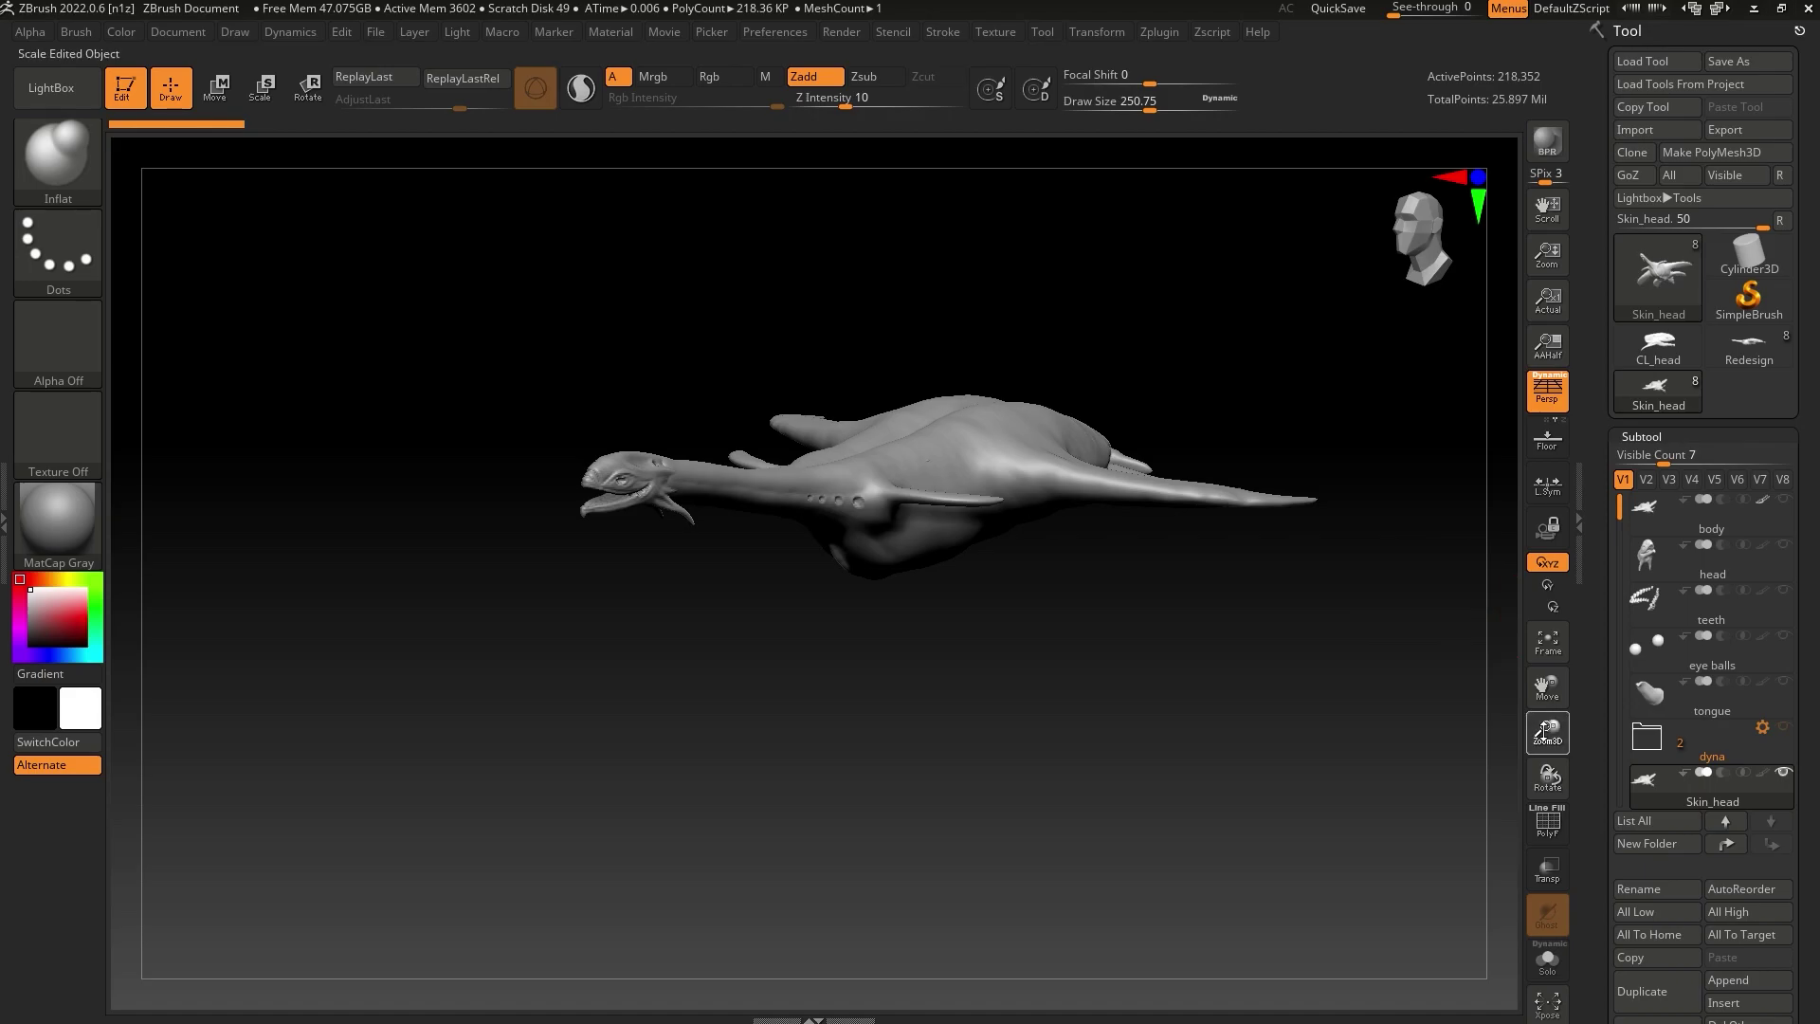
drag(1545, 731, 1544, 761)
alt+drag(1251, 692, 1326, 716)
drag(1128, 727, 1211, 715)
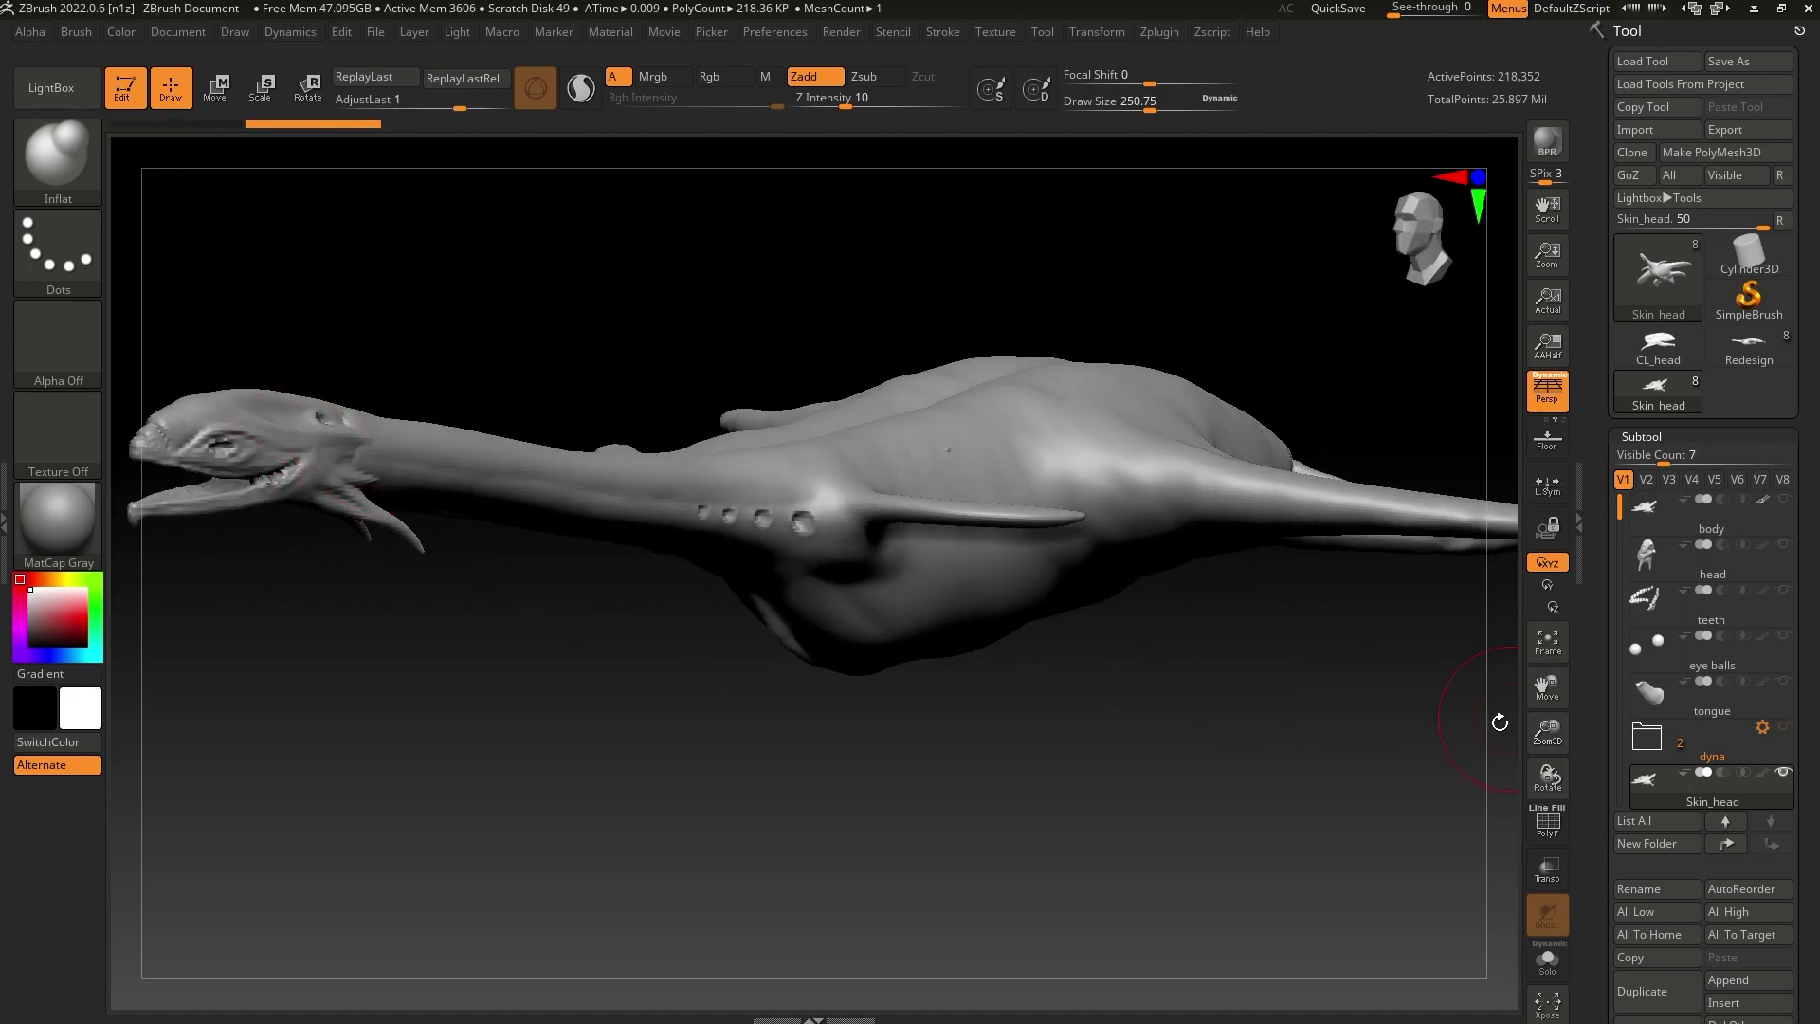
drag(1500, 722, 982, 714)
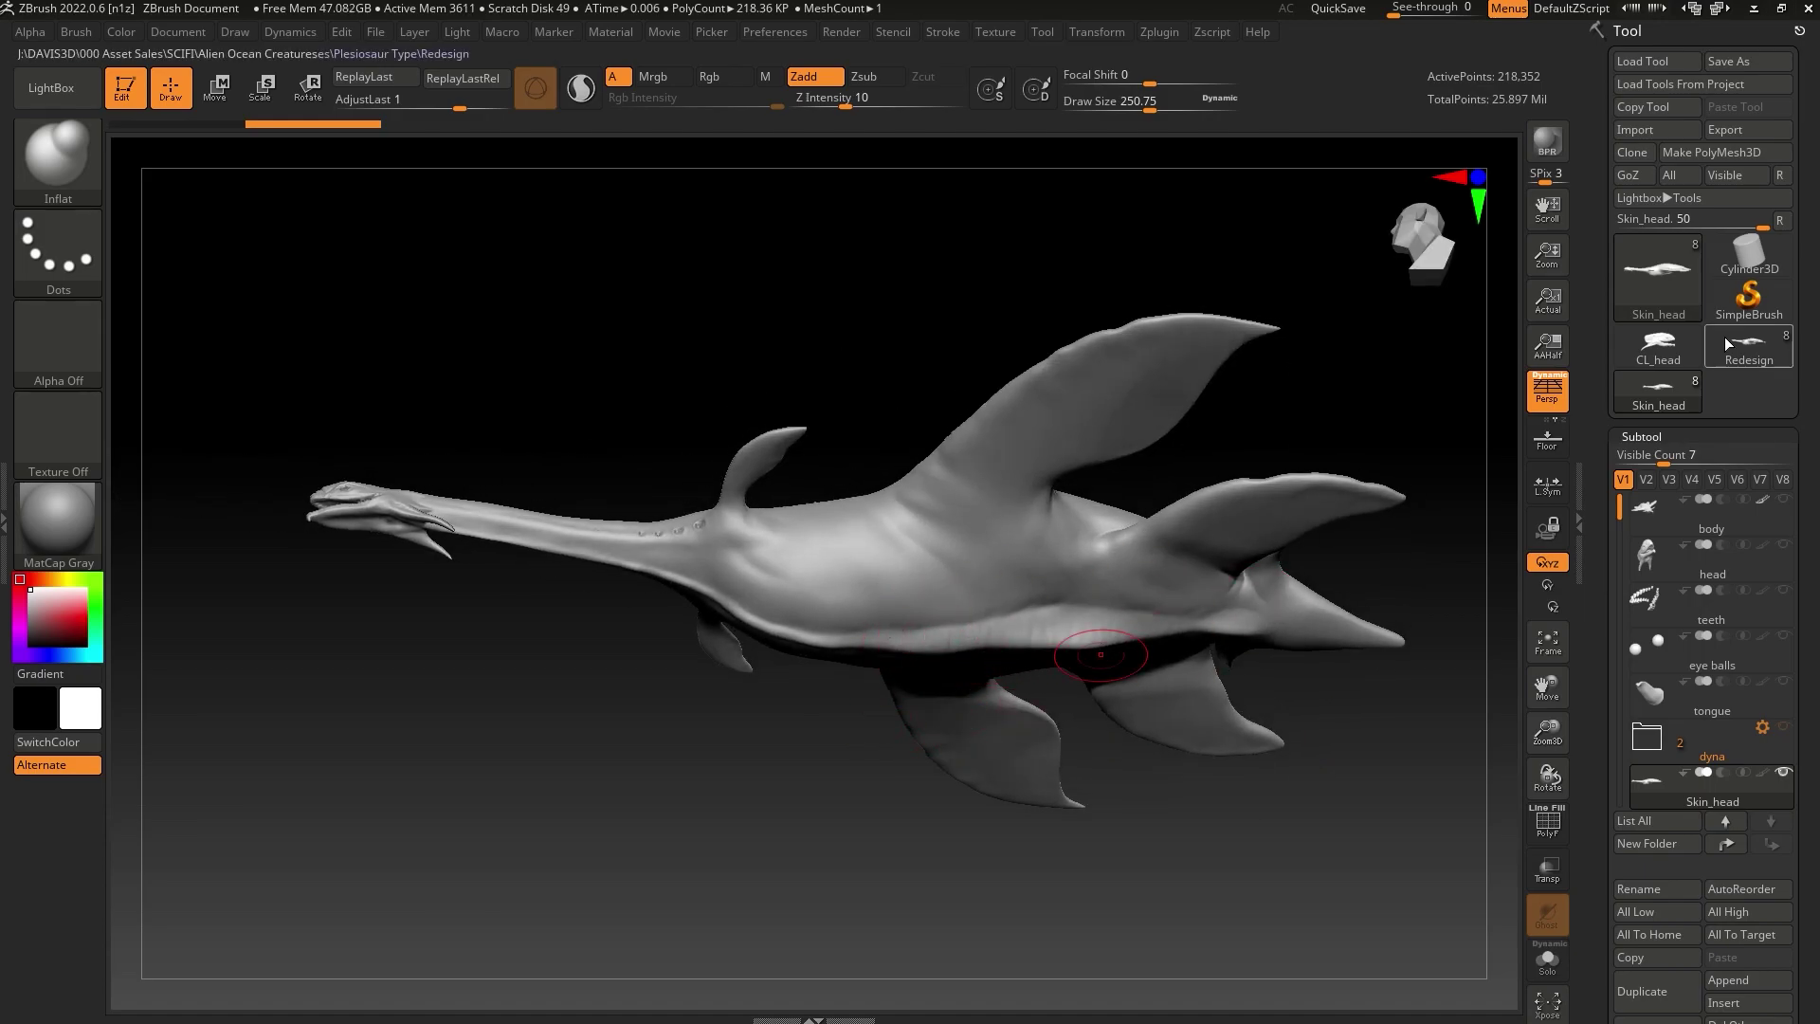
Switch to the Redesign tool and make its head_1 subtool active, with the draw size set to about 71
click(1737, 345)
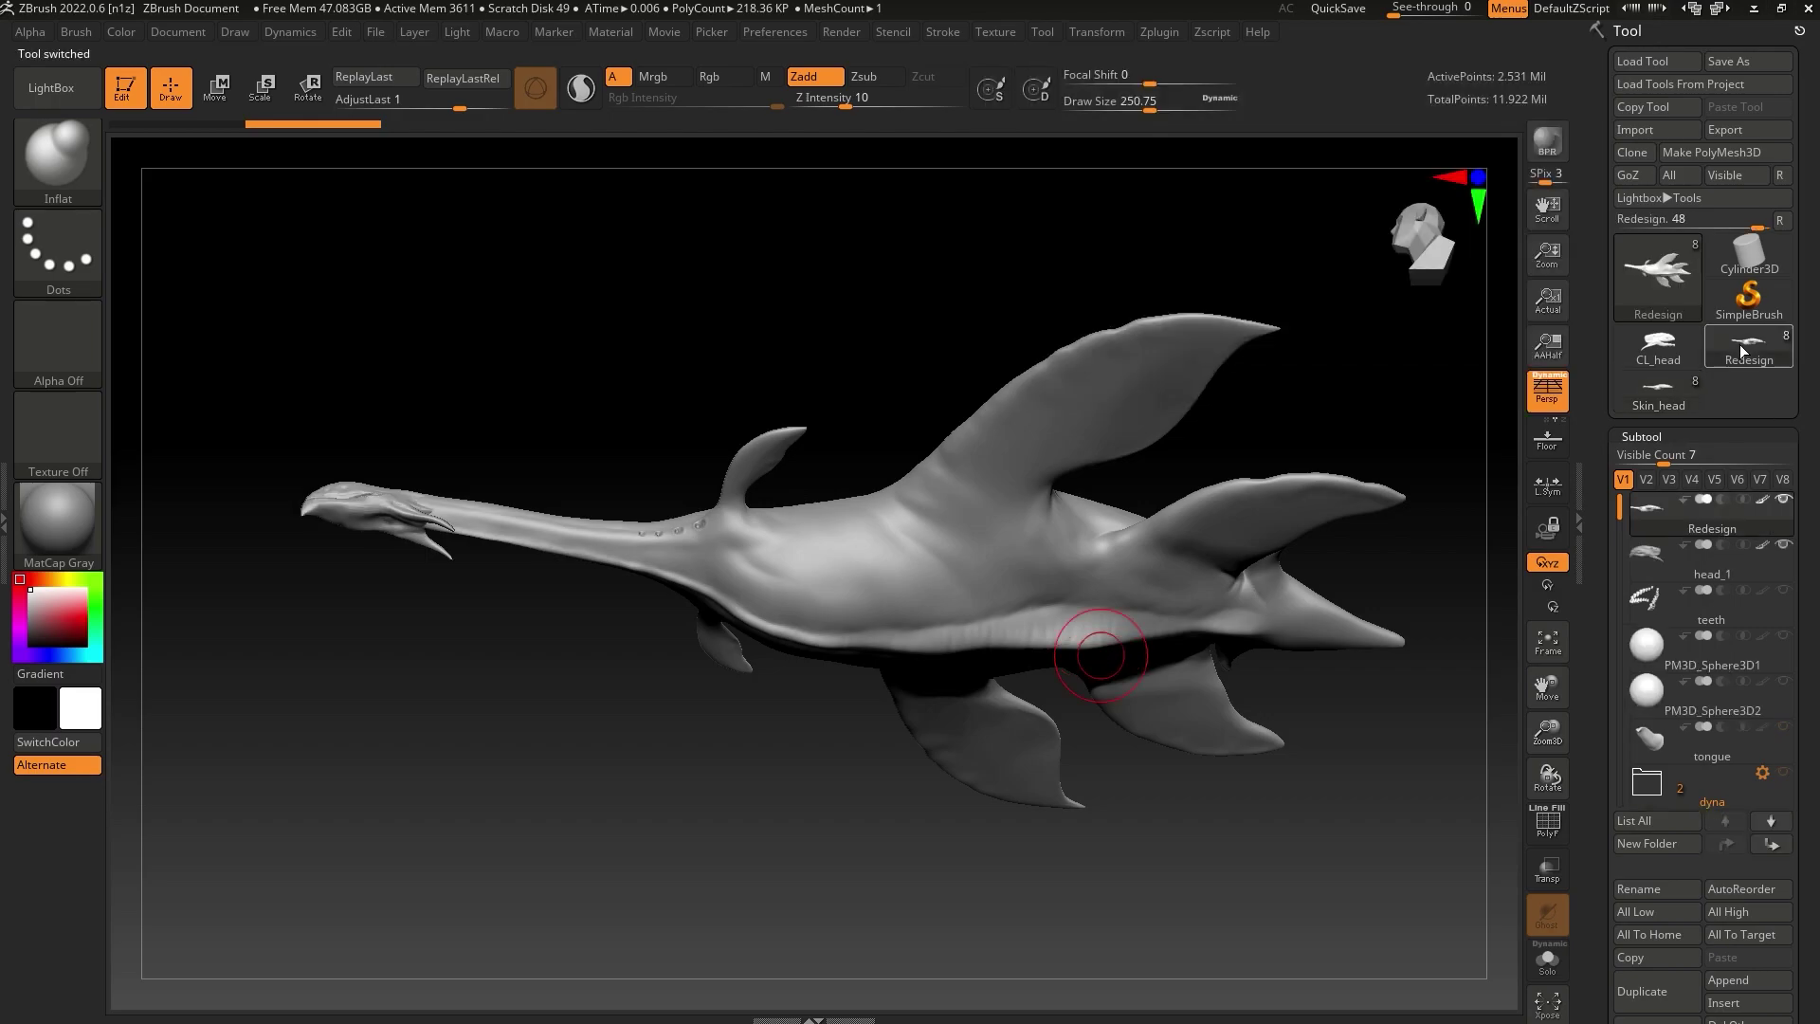
drag(943, 454, 955, 427)
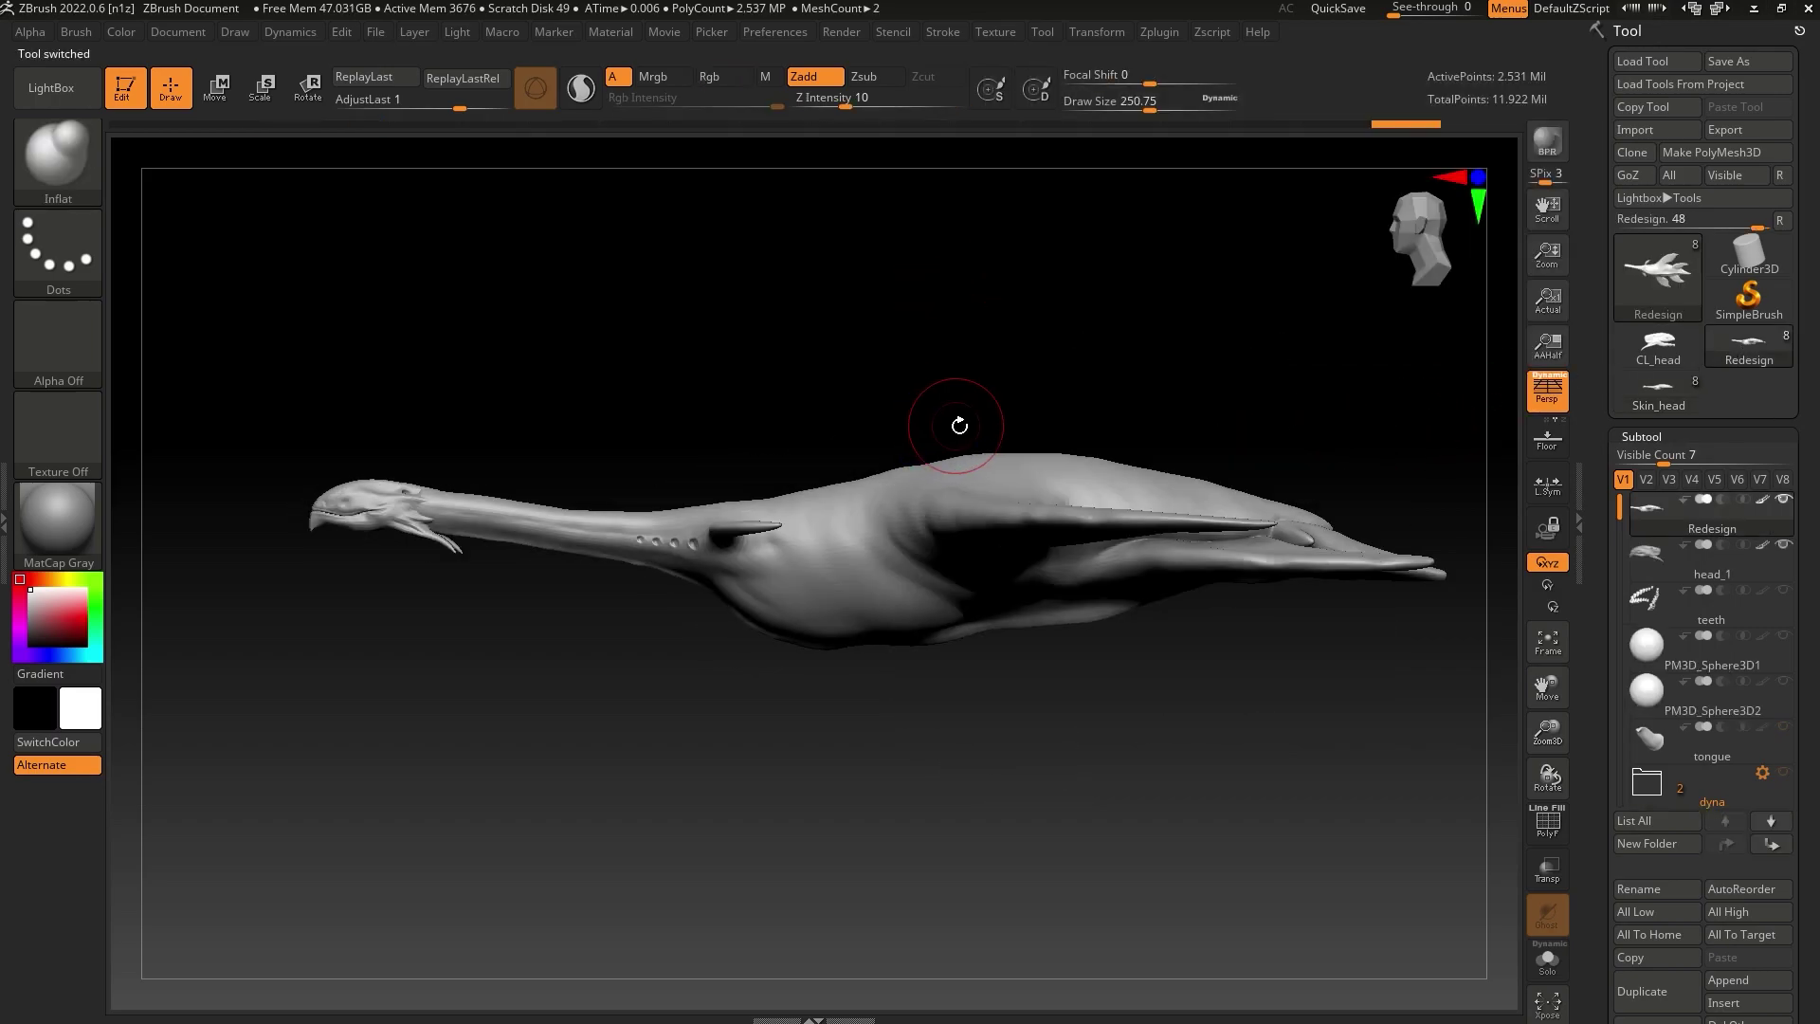
alt+drag(810, 749, 1055, 769)
alt+click(635, 494)
drag(1548, 732, 1553, 934)
alt+drag(976, 765, 1196, 677)
drag(1133, 106, 1098, 106)
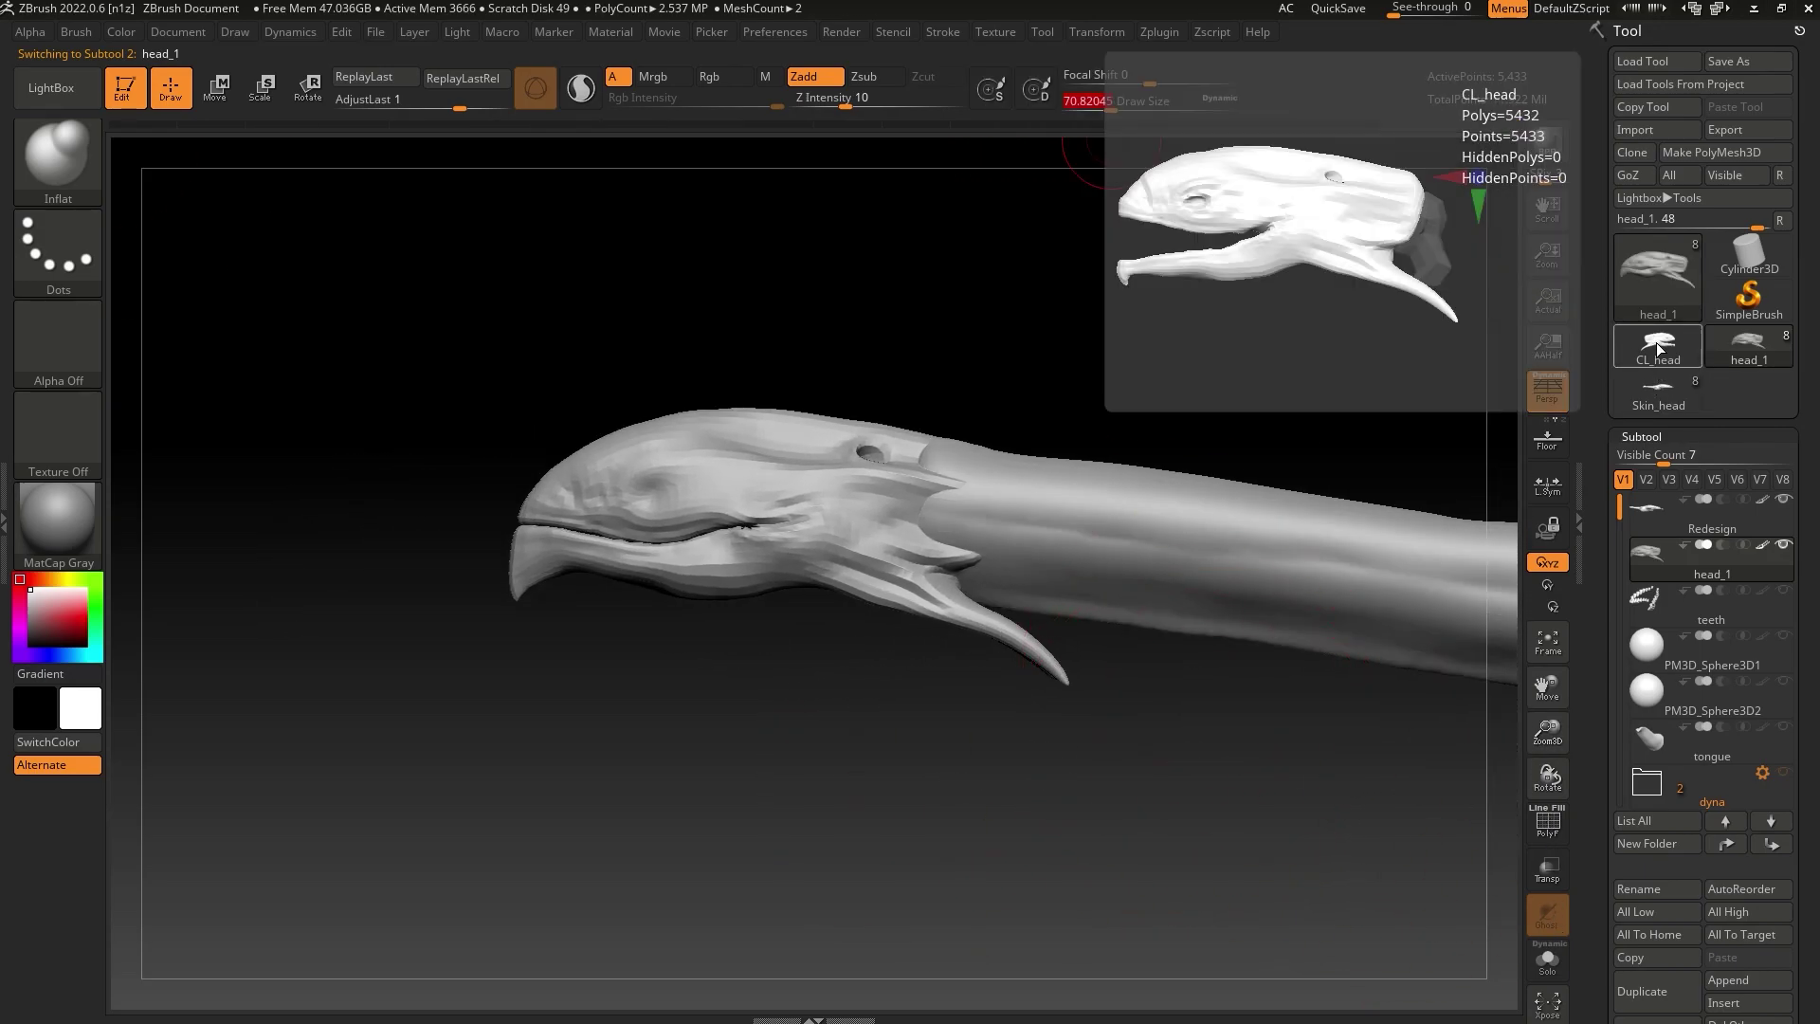
View the CL_head tool briefly, return to Skin_head, and mask everything except its lower jaw
click(1659, 349)
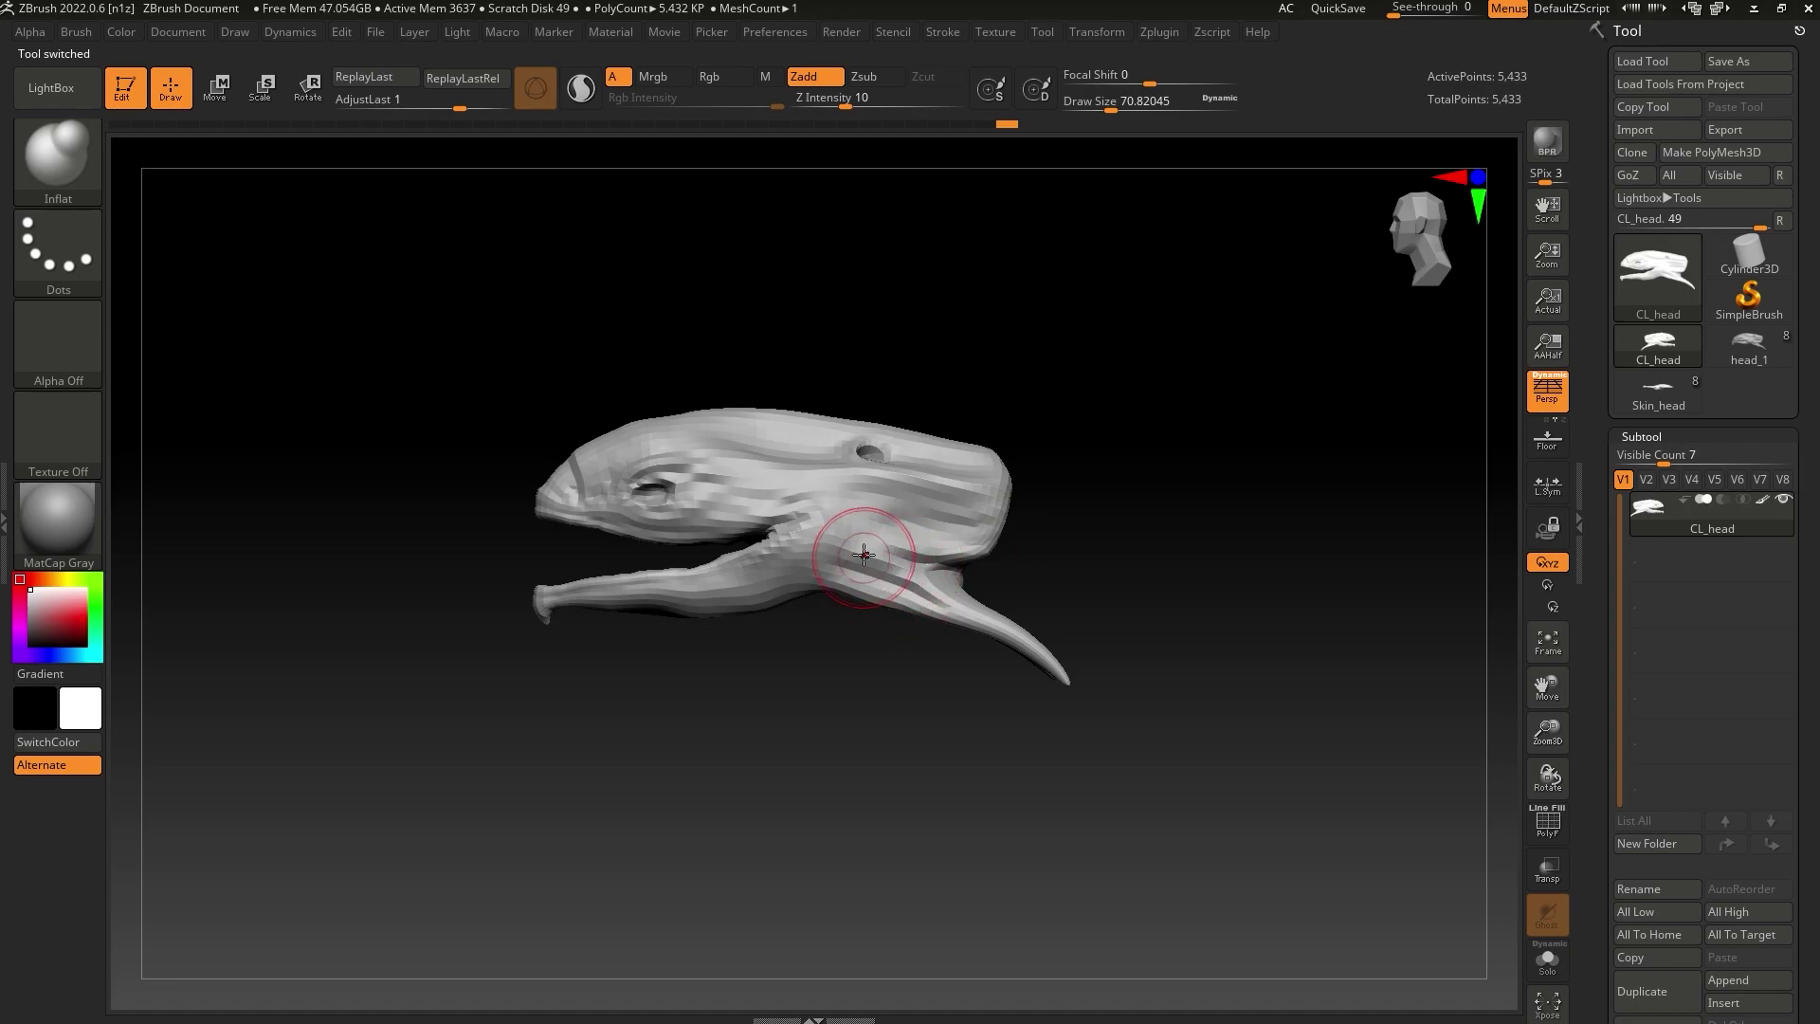
click(1657, 384)
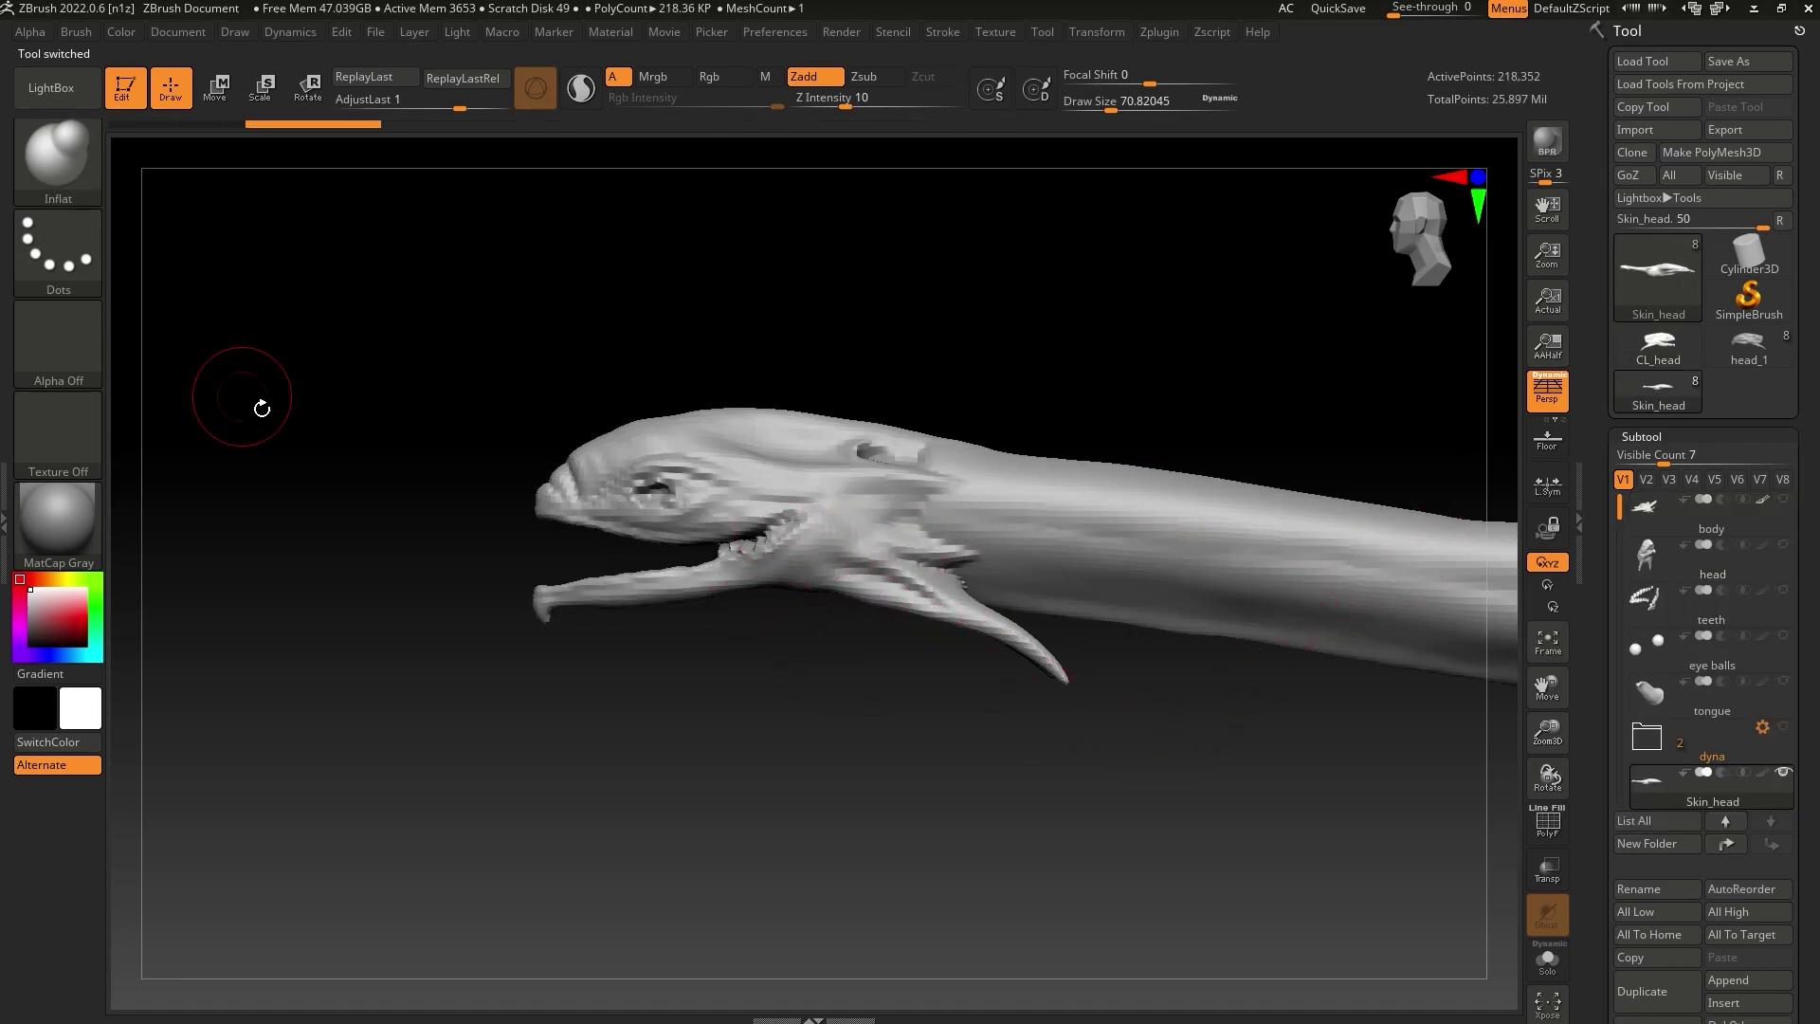
ctrl+drag(508, 684, 510, 574)
mouse_move(672, 556)
ctrl+mouse_down()
mouse_move(799, 554)
mouse_move(711, 686)
ctrl+mouse_up()
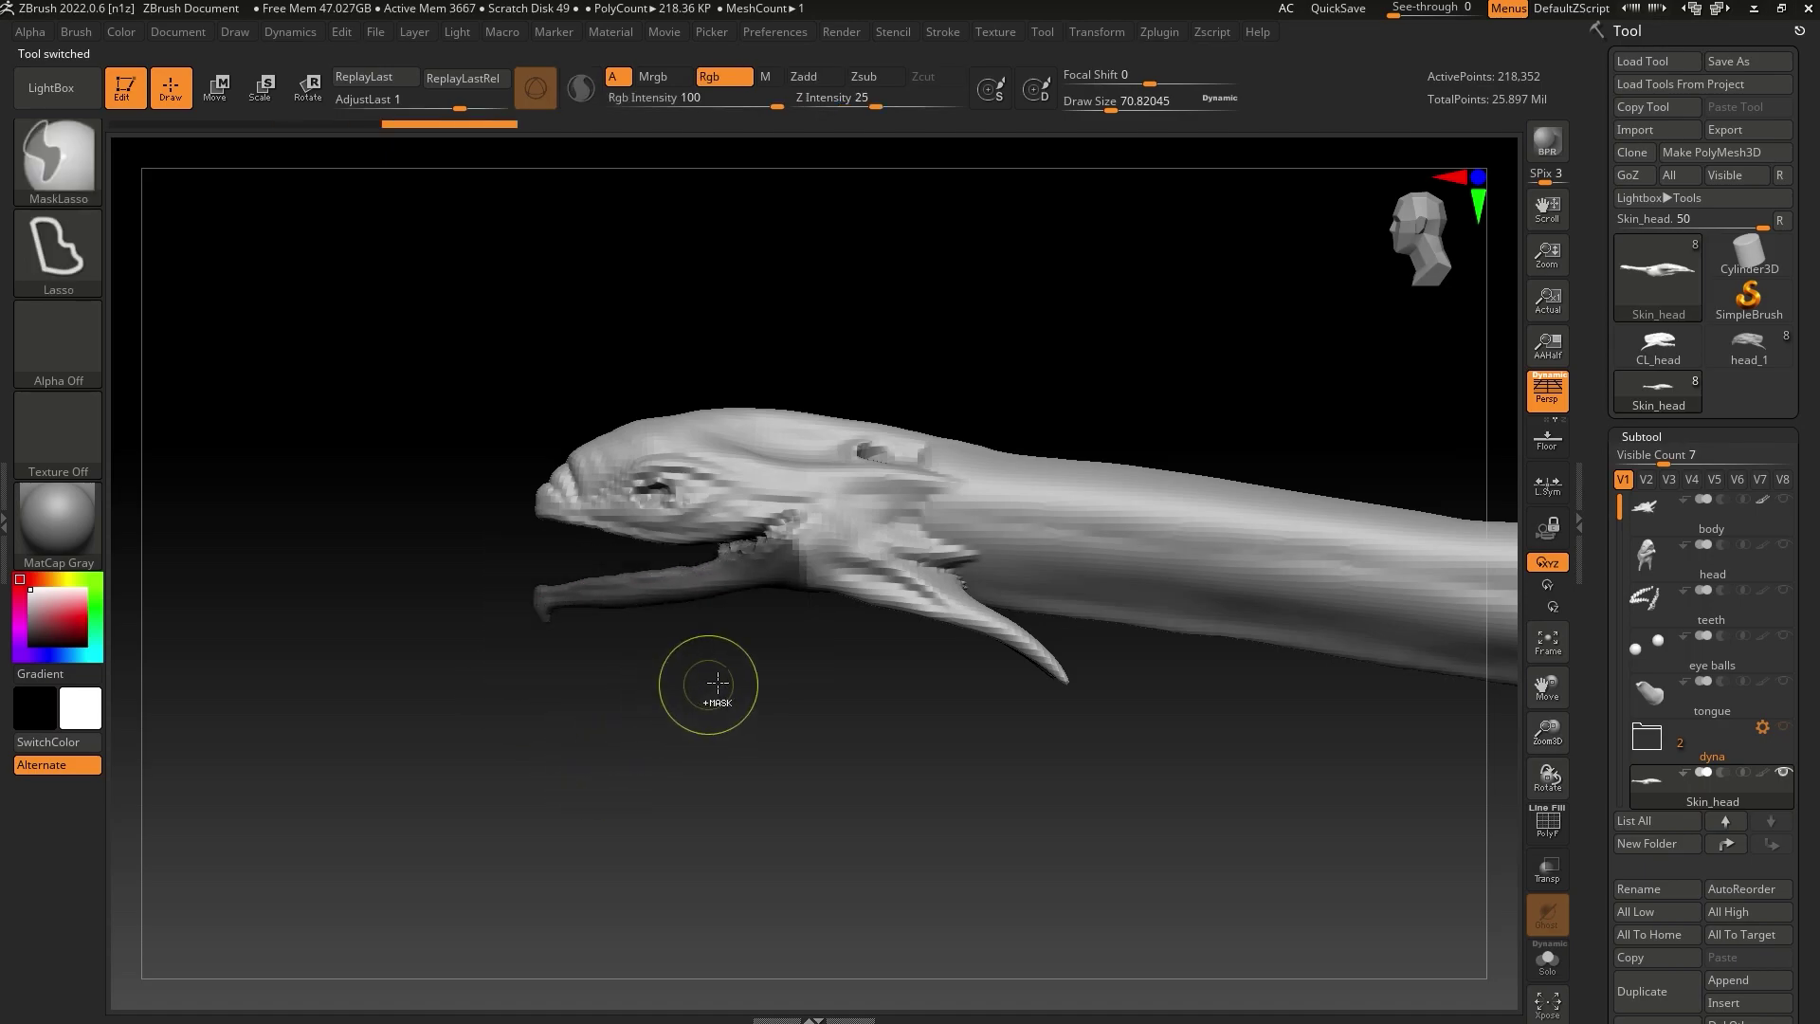
ctrl+click(821, 694)
Rotate the unmasked lower jaw slightly upward about the jaw hinge to partly close the mouth
click(305, 89)
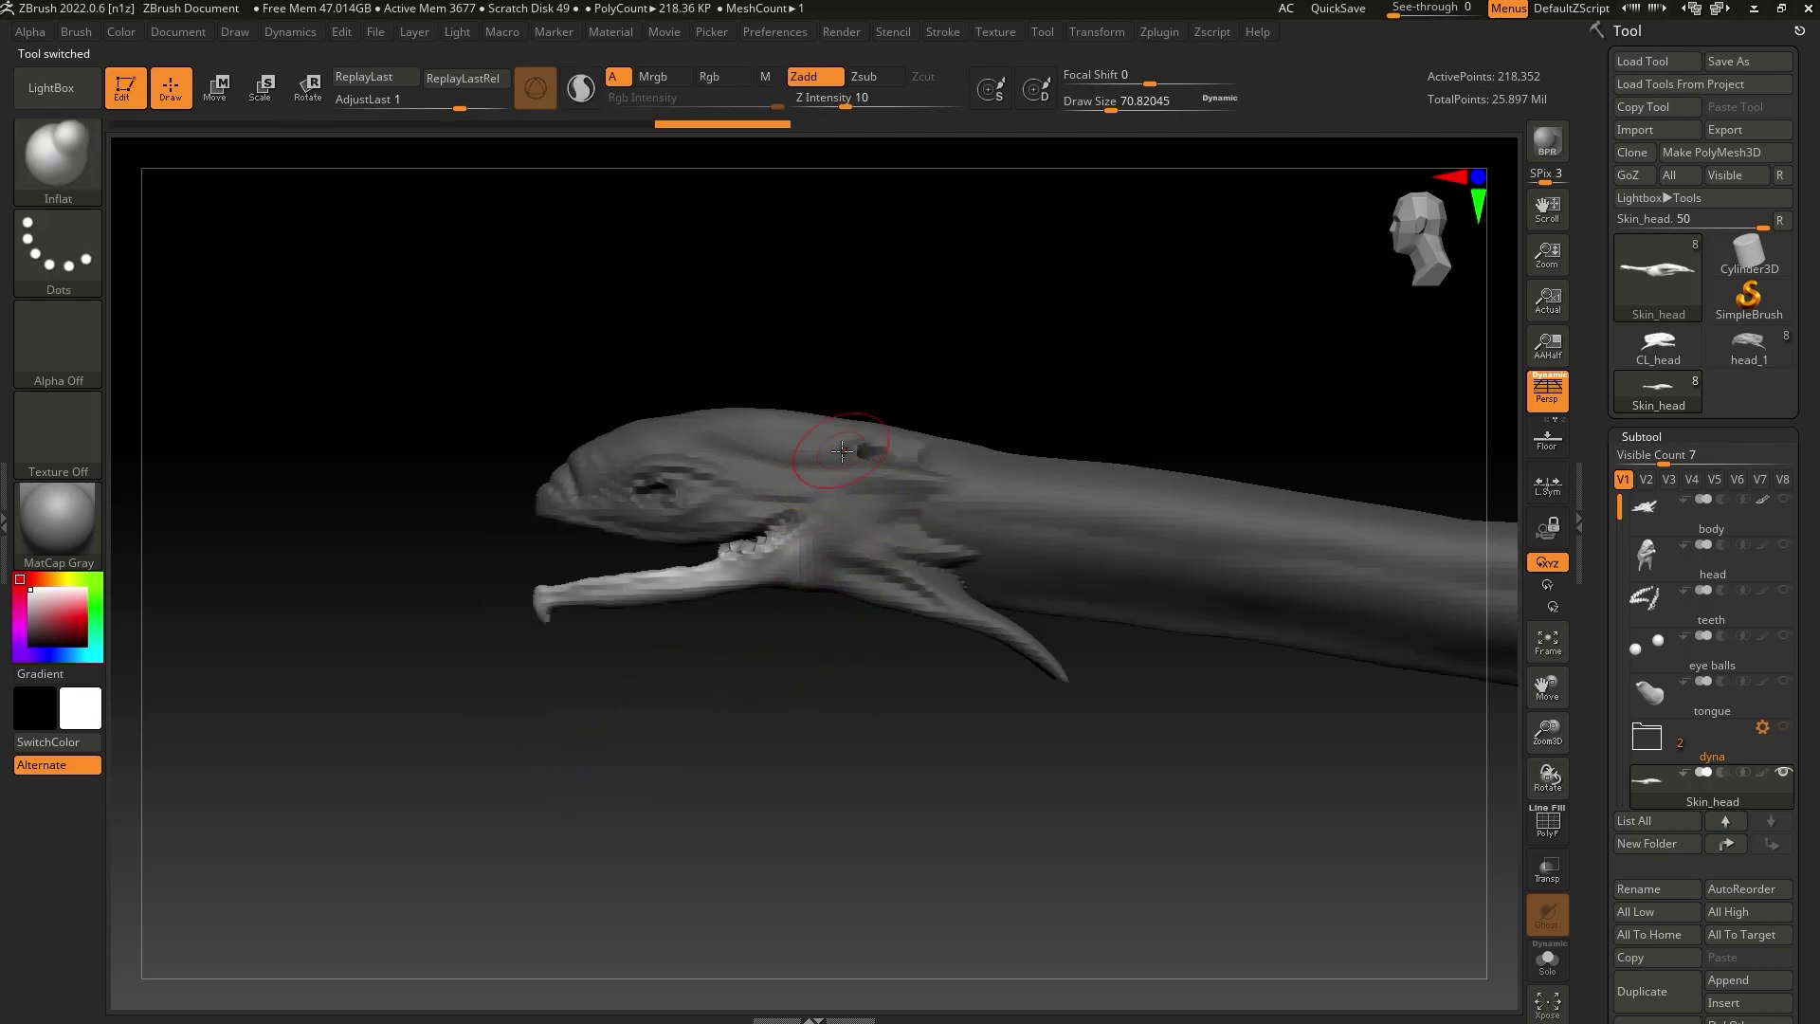
click(825, 565)
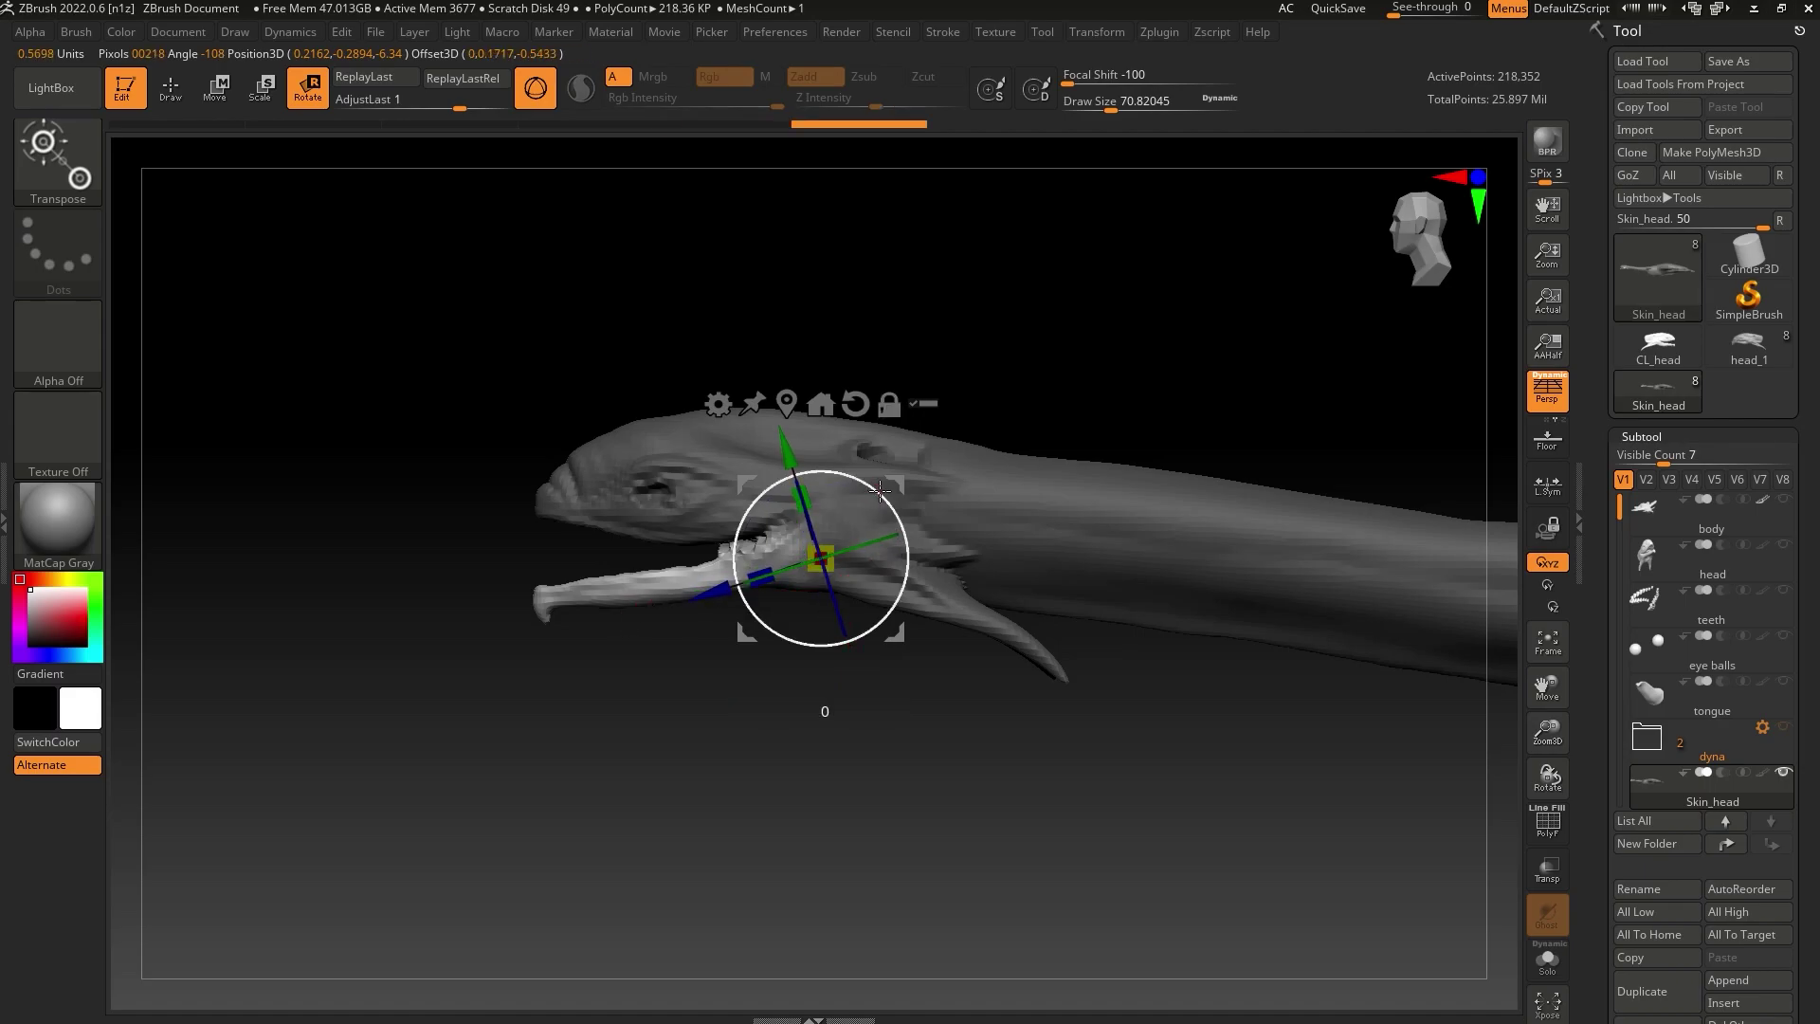
mouse_move(881, 490)
mouse_down()
mouse_move(901, 531)
mouse_move(882, 512)
mouse_up()
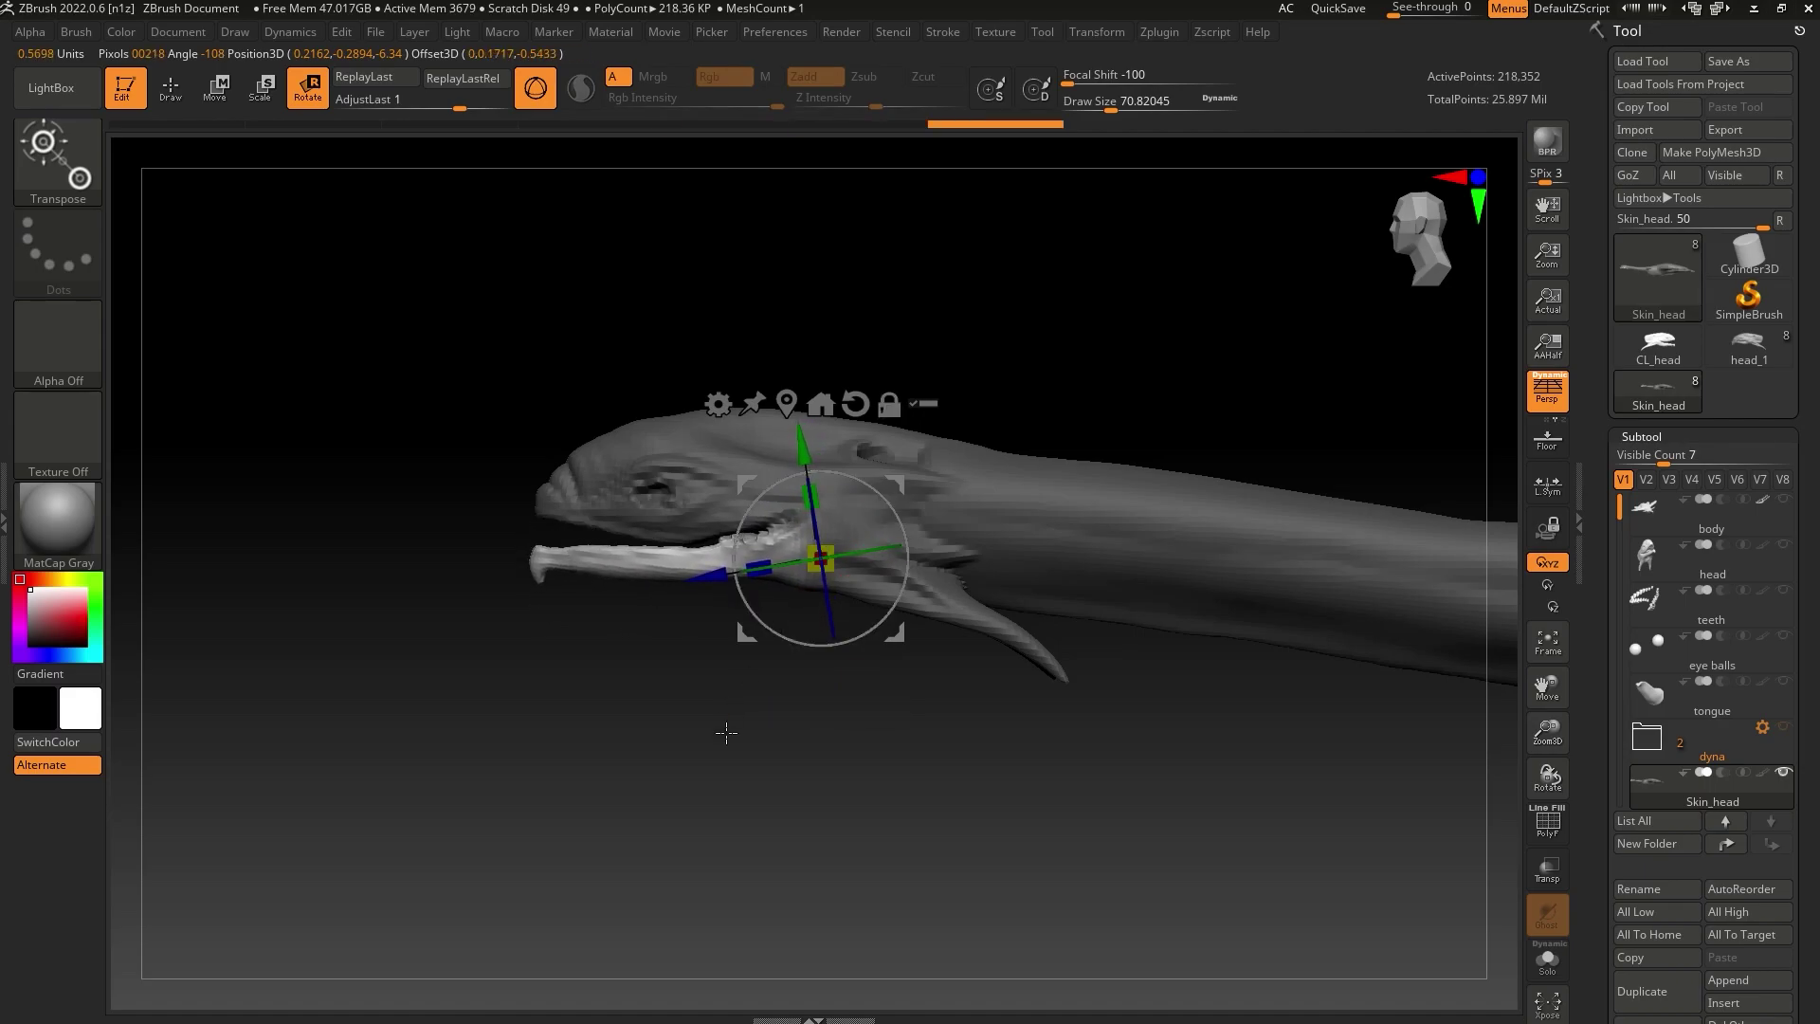
drag(726, 731, 787, 716)
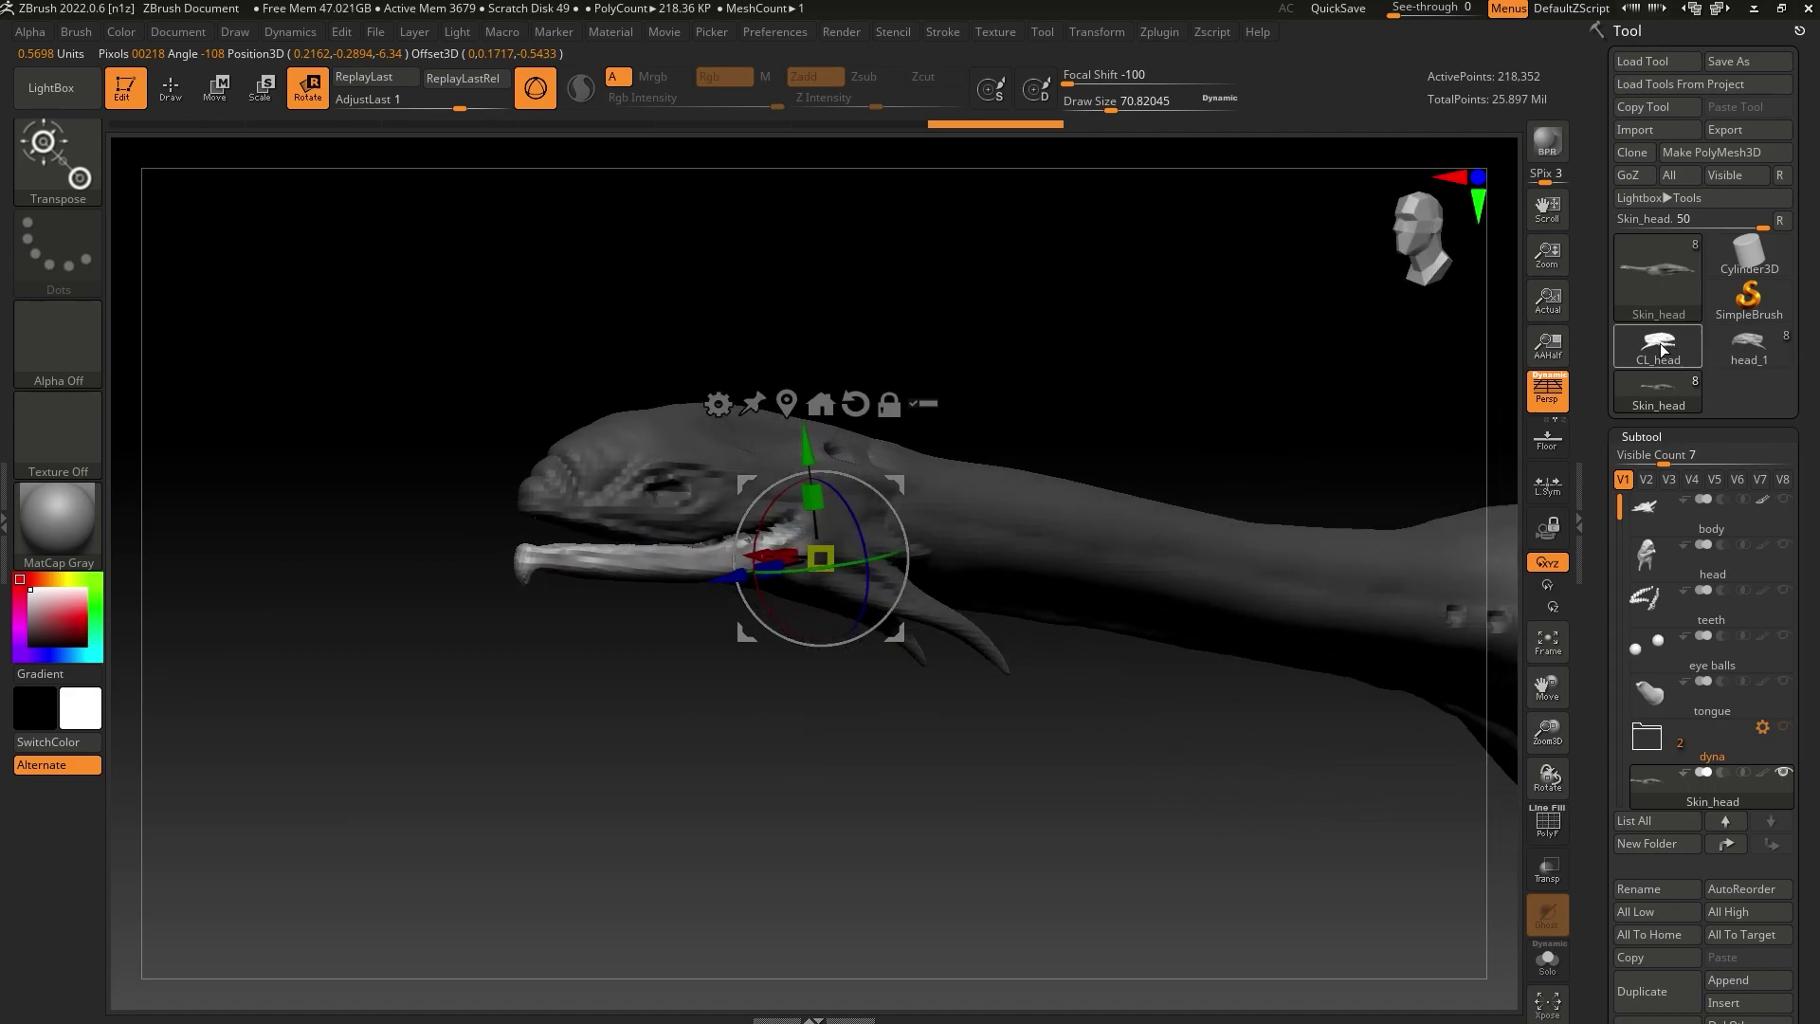
Compare the CL_head, head_1 and Skin_head tools with a close side view of the head
mouse_move(1660, 349)
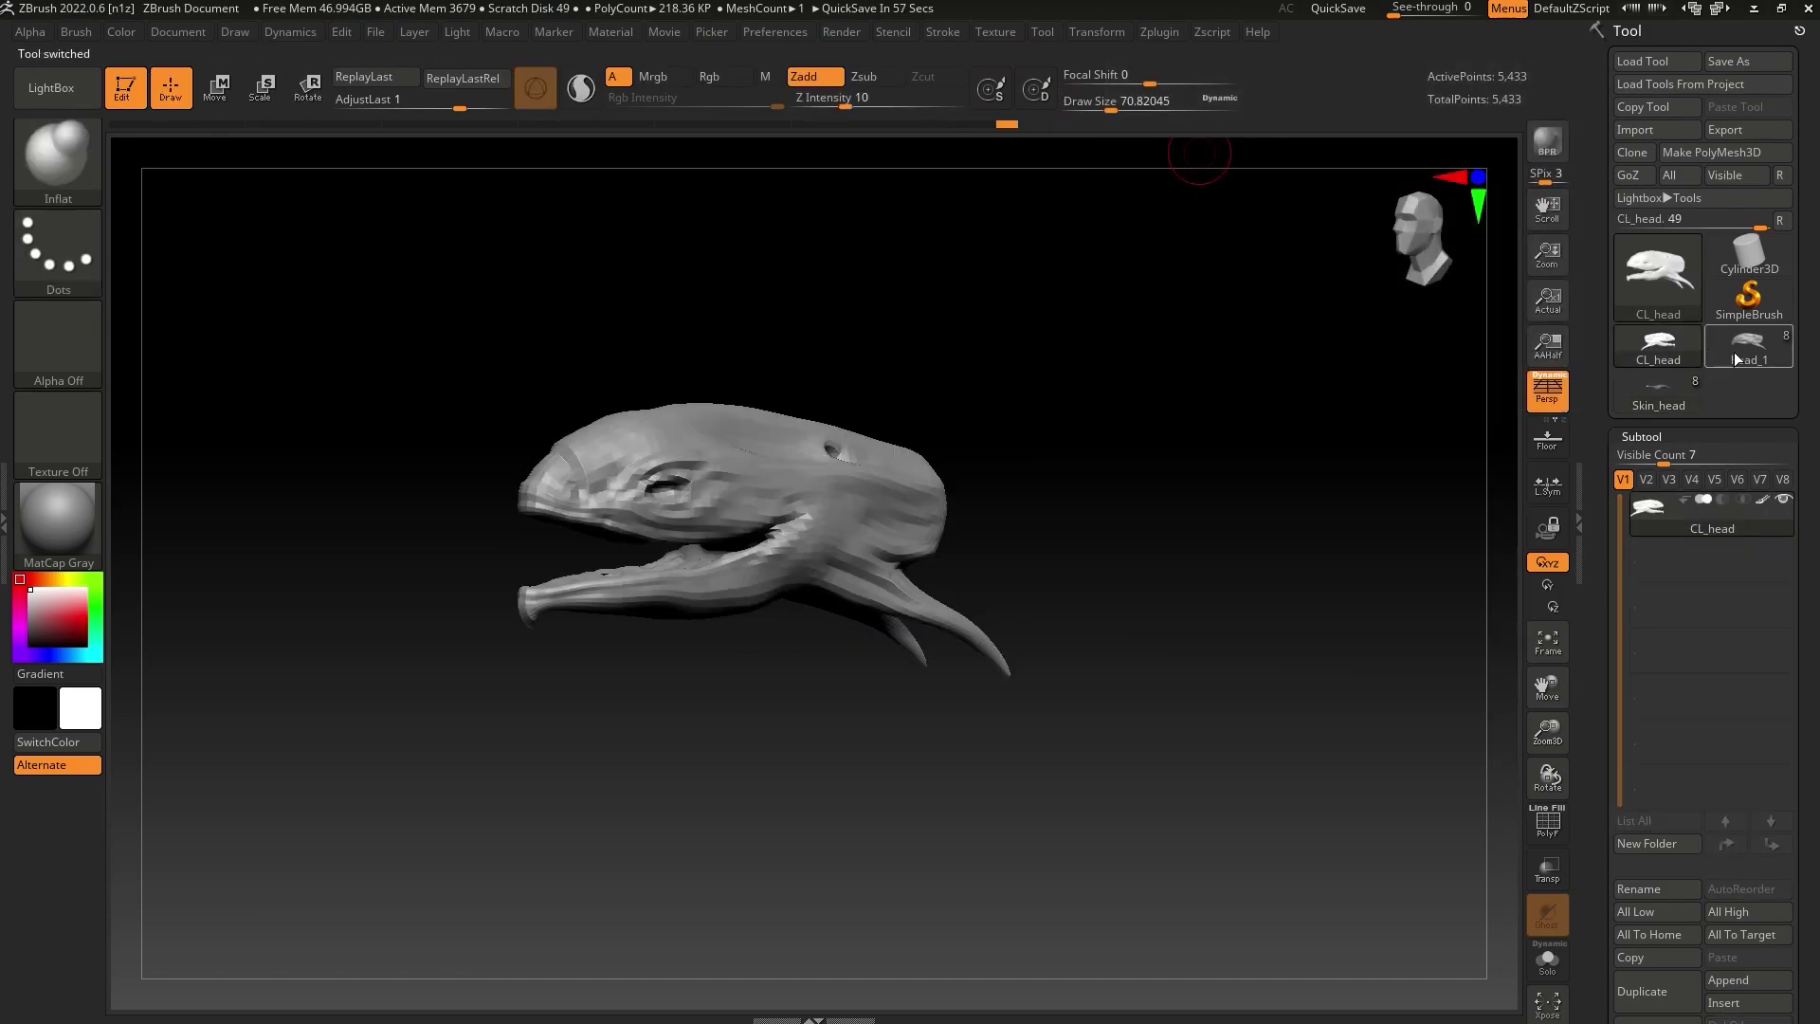
click(1733, 349)
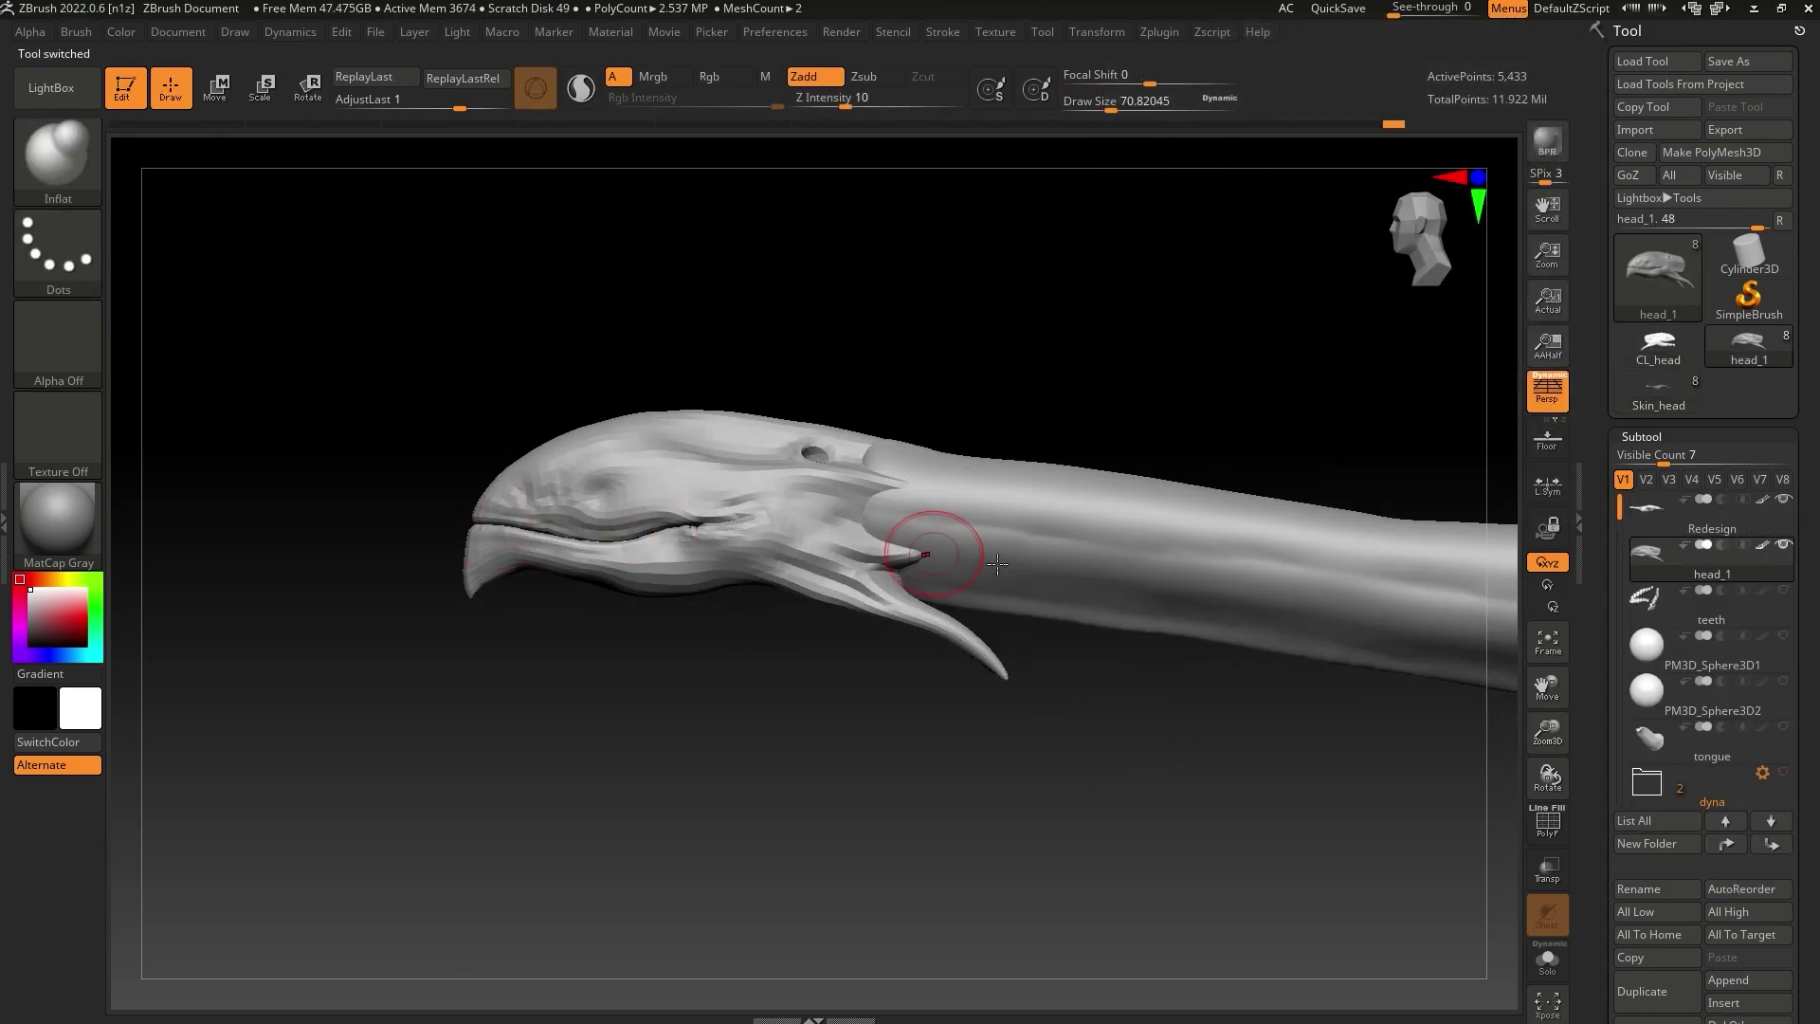
ctrl+right_drag(997, 565, 678, 834)
alt+right_drag(678, 833, 1006, 780)
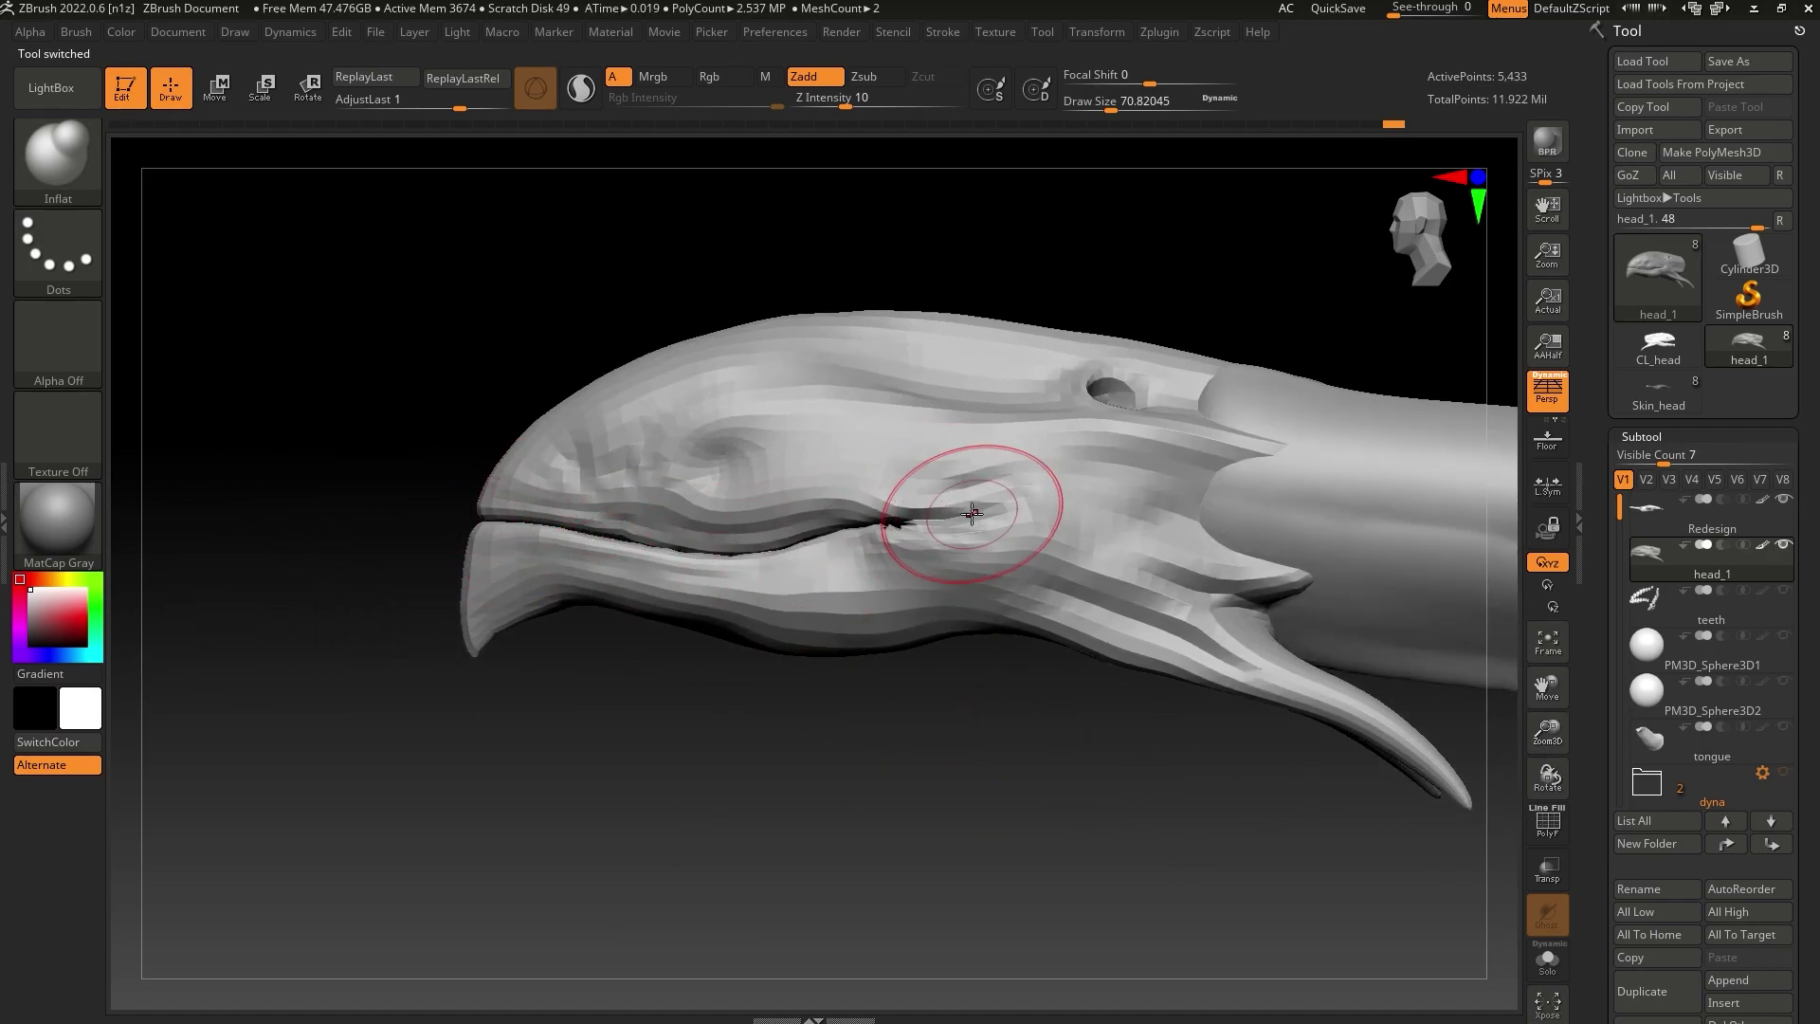
click(1658, 382)
click(1659, 353)
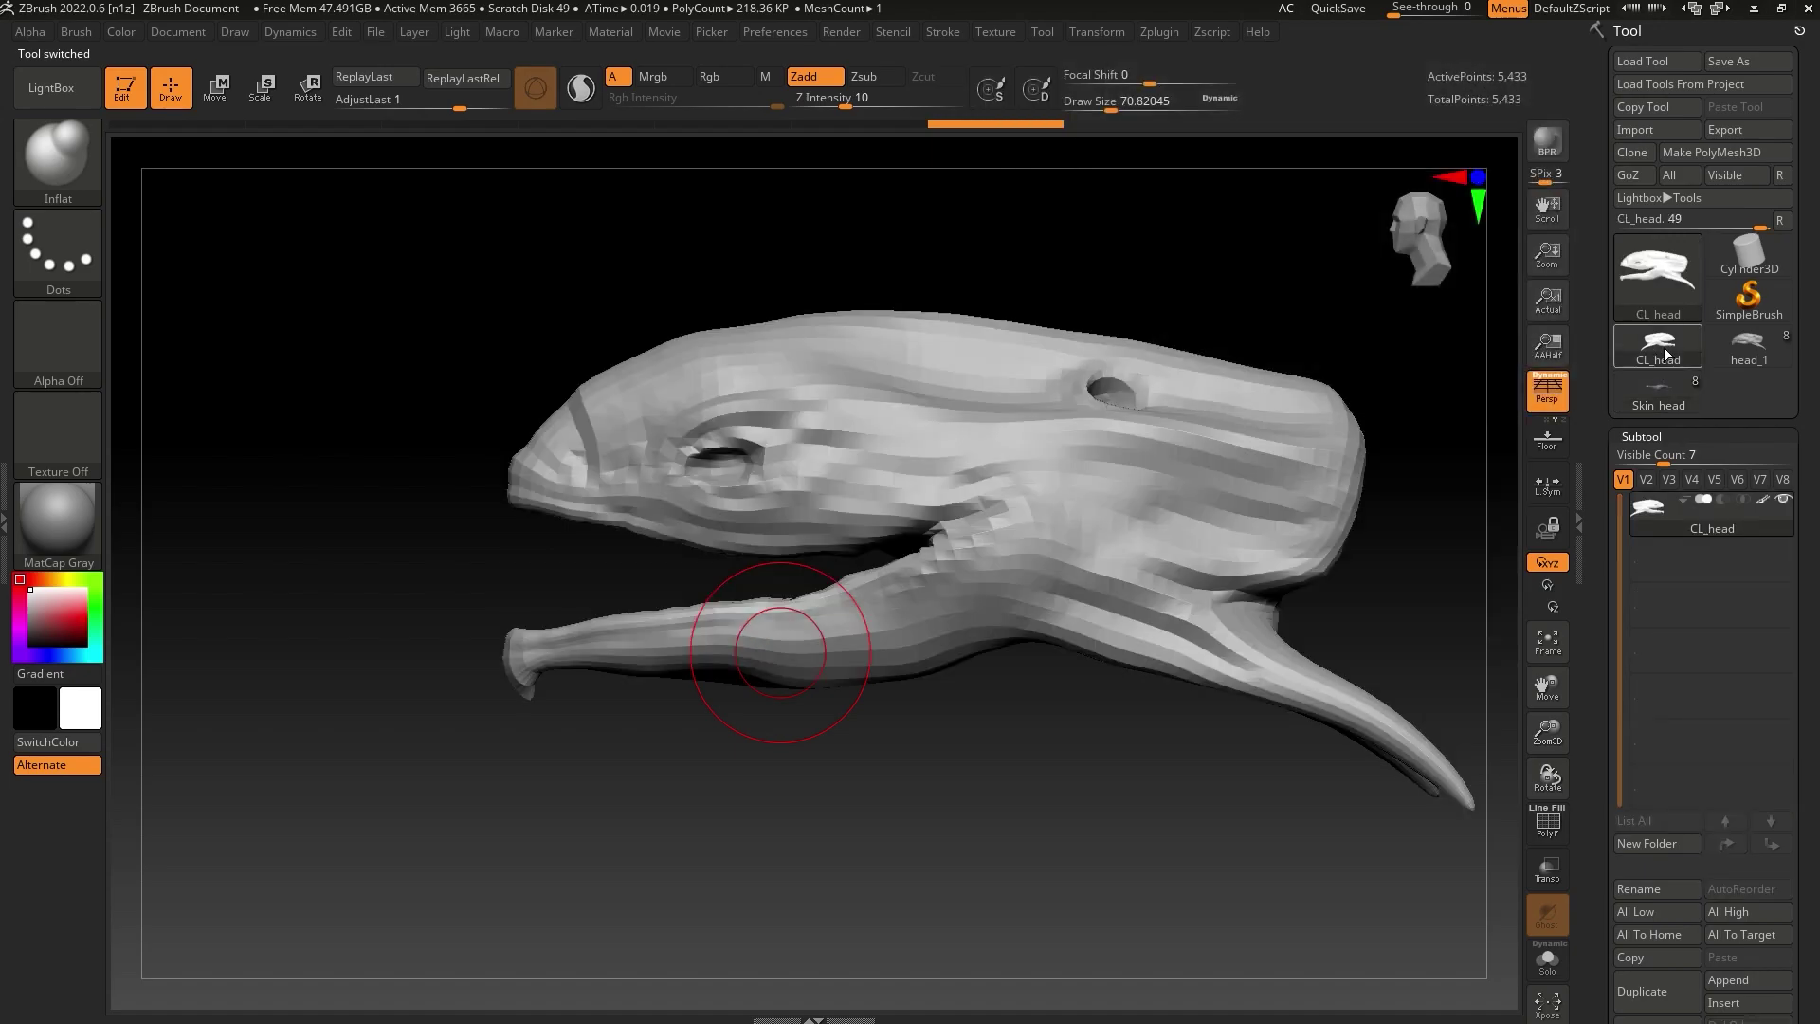
Return to the head_1 tool and raise its subdivision level to 2
click(1750, 343)
alt+right_drag(1138, 739, 1016, 740)
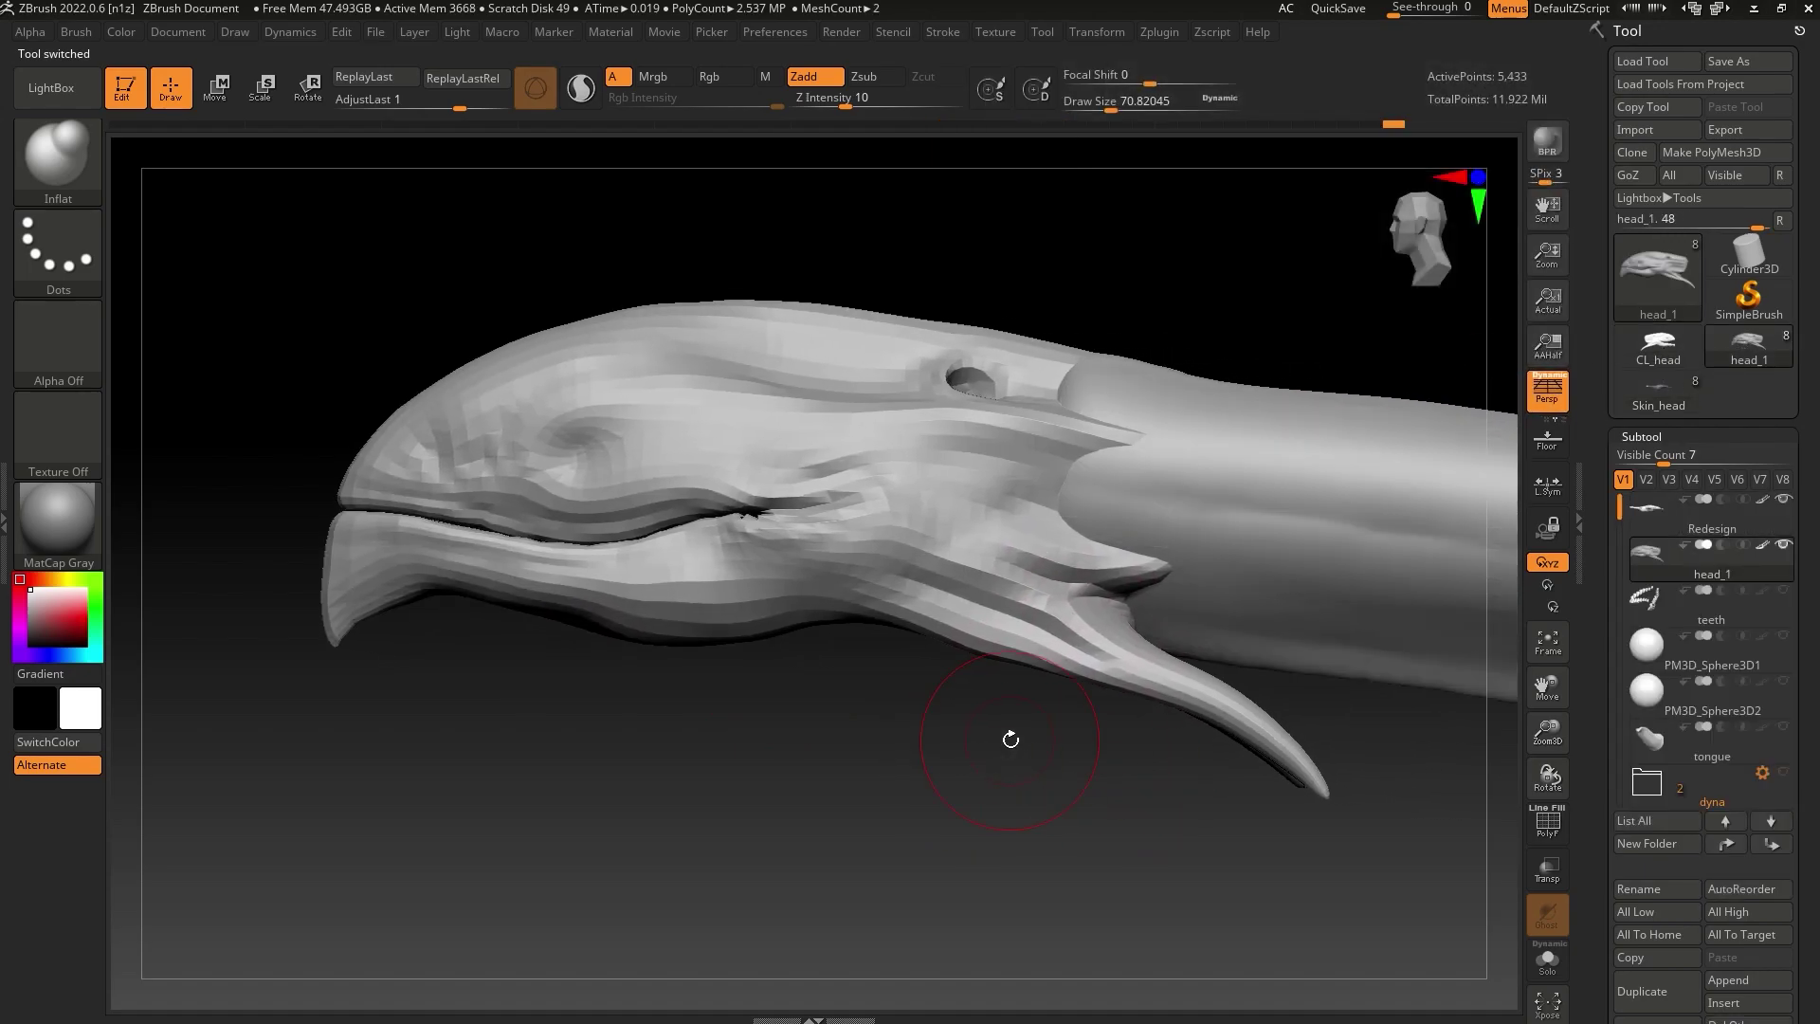
drag(1814, 764, 1816, 569)
click(1651, 734)
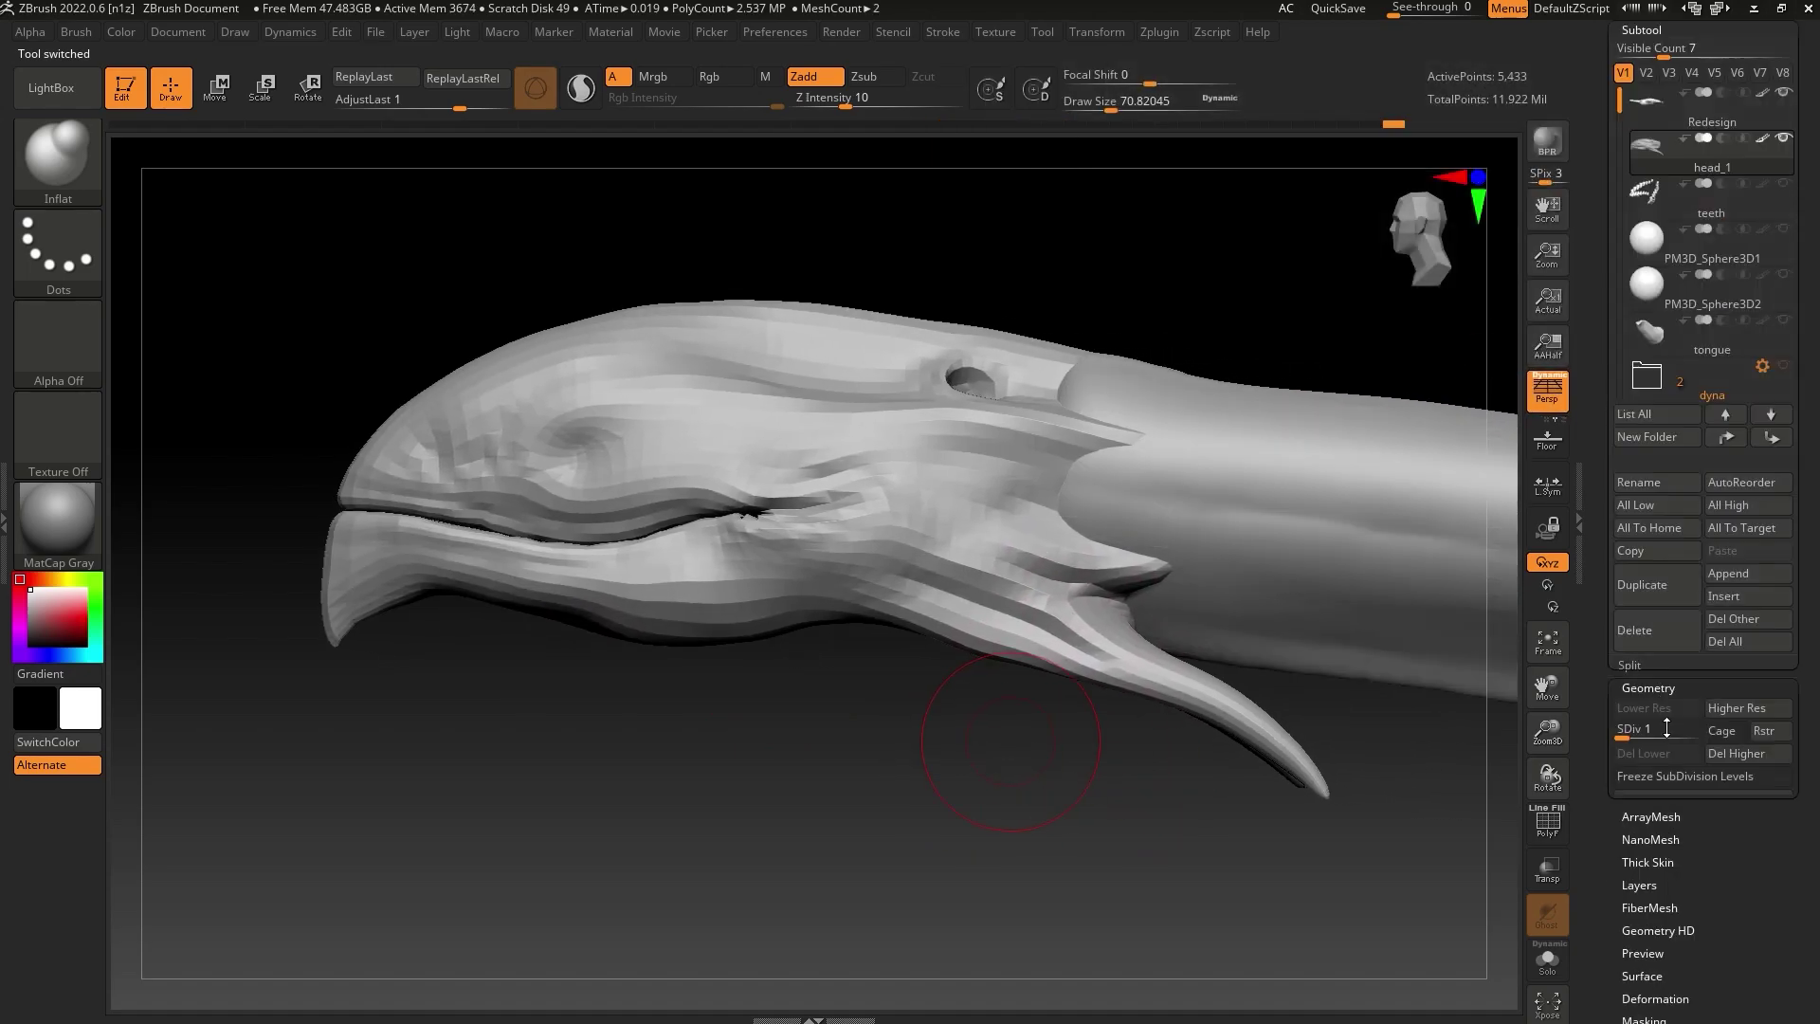
click(1638, 161)
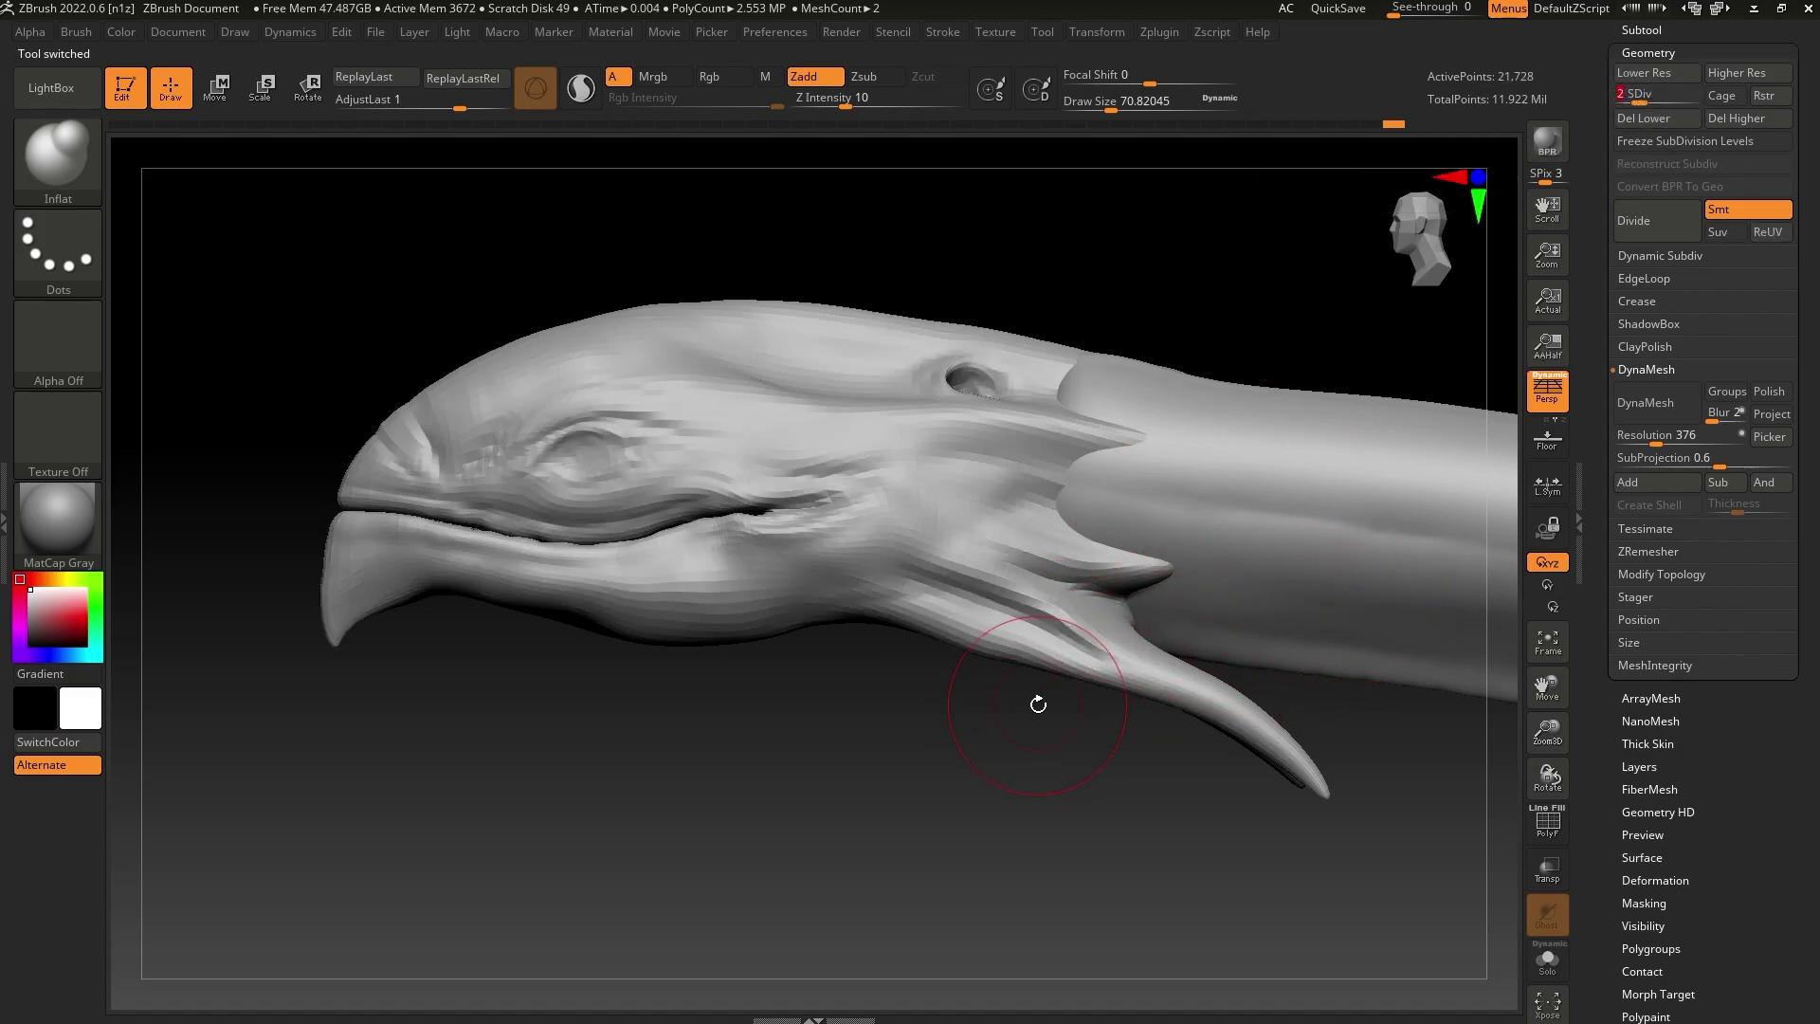
Switch to Chrome, leave the whale image and search Google for "elasmosaurus"
drag(1612, 0, 1571, 1)
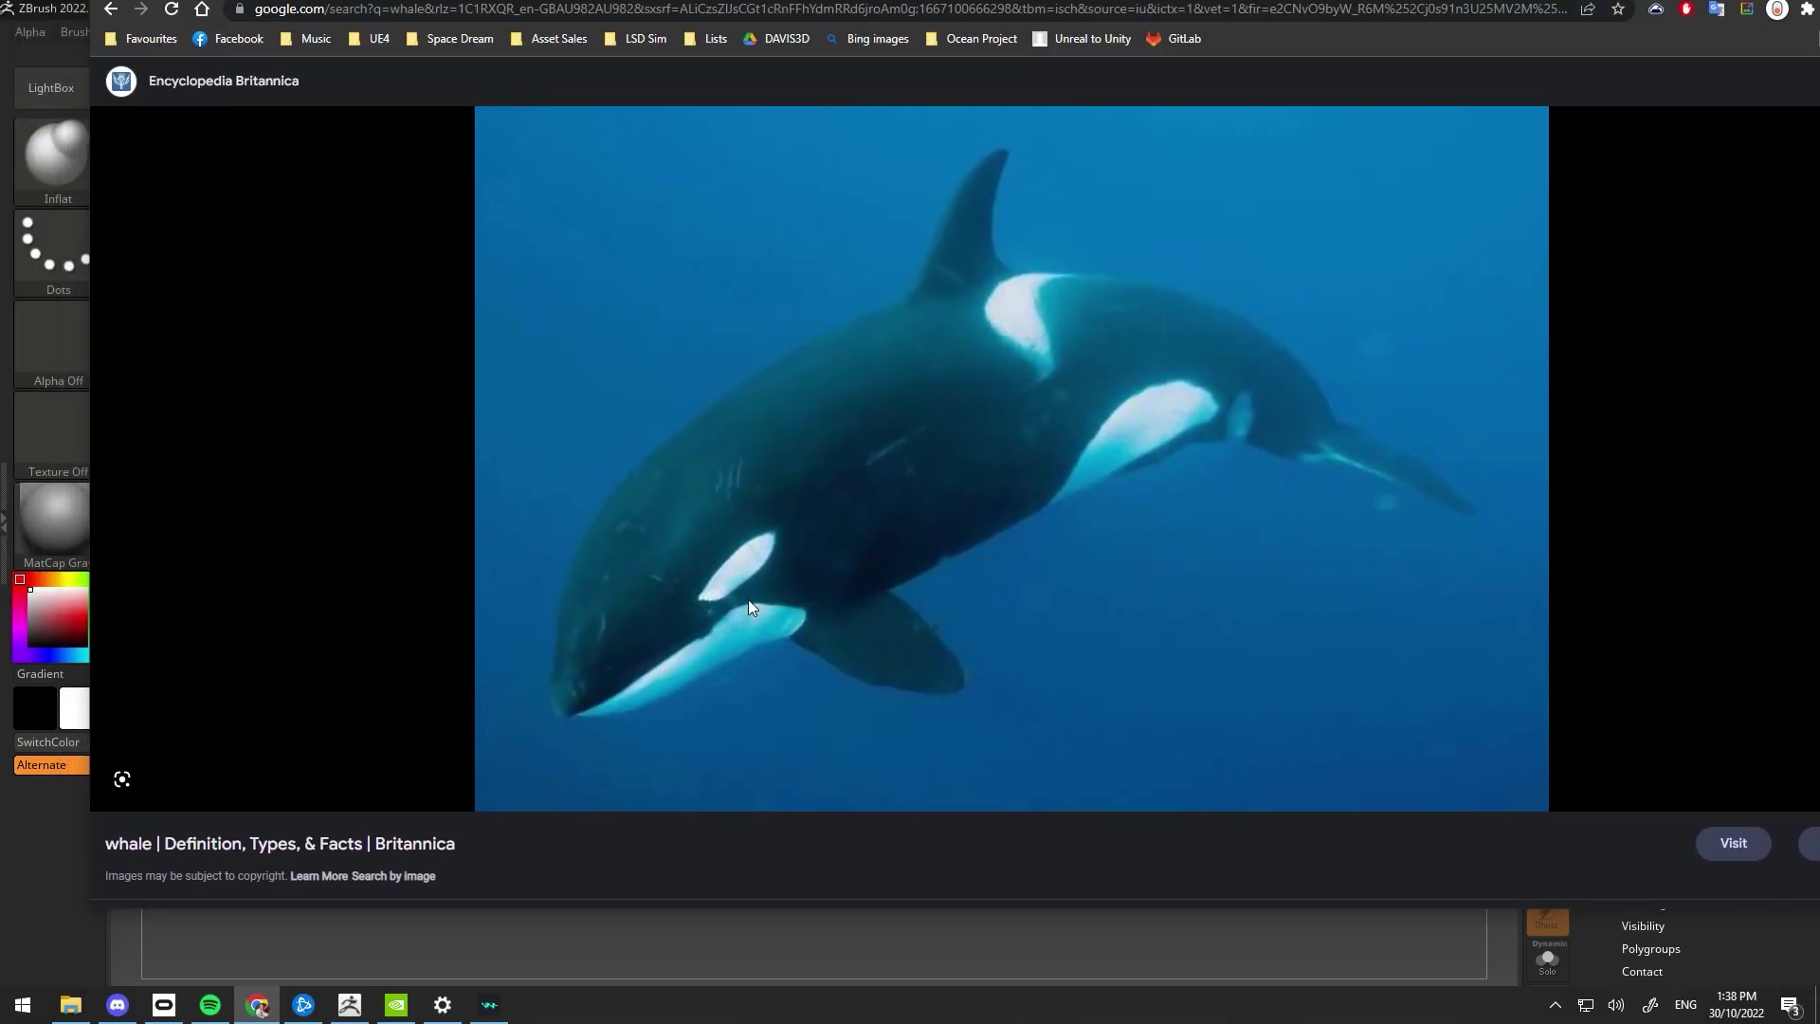
click(110, 9)
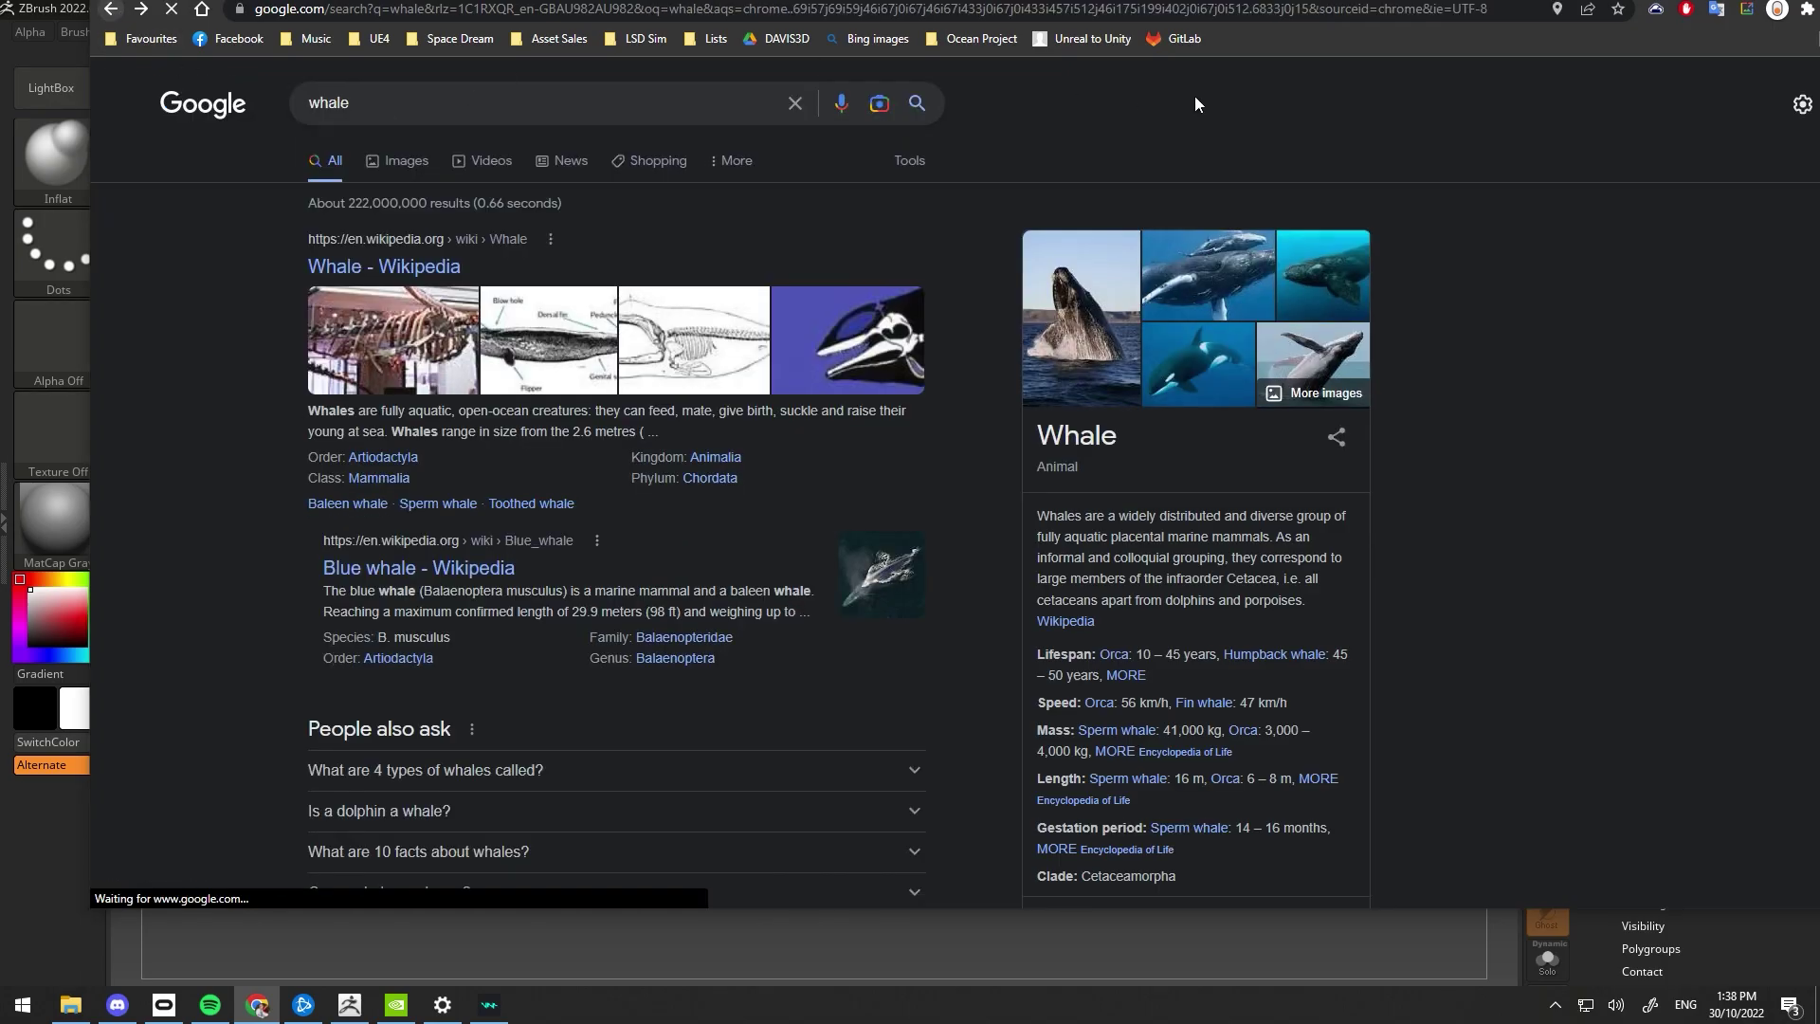
drag(387, 98, 214, 95)
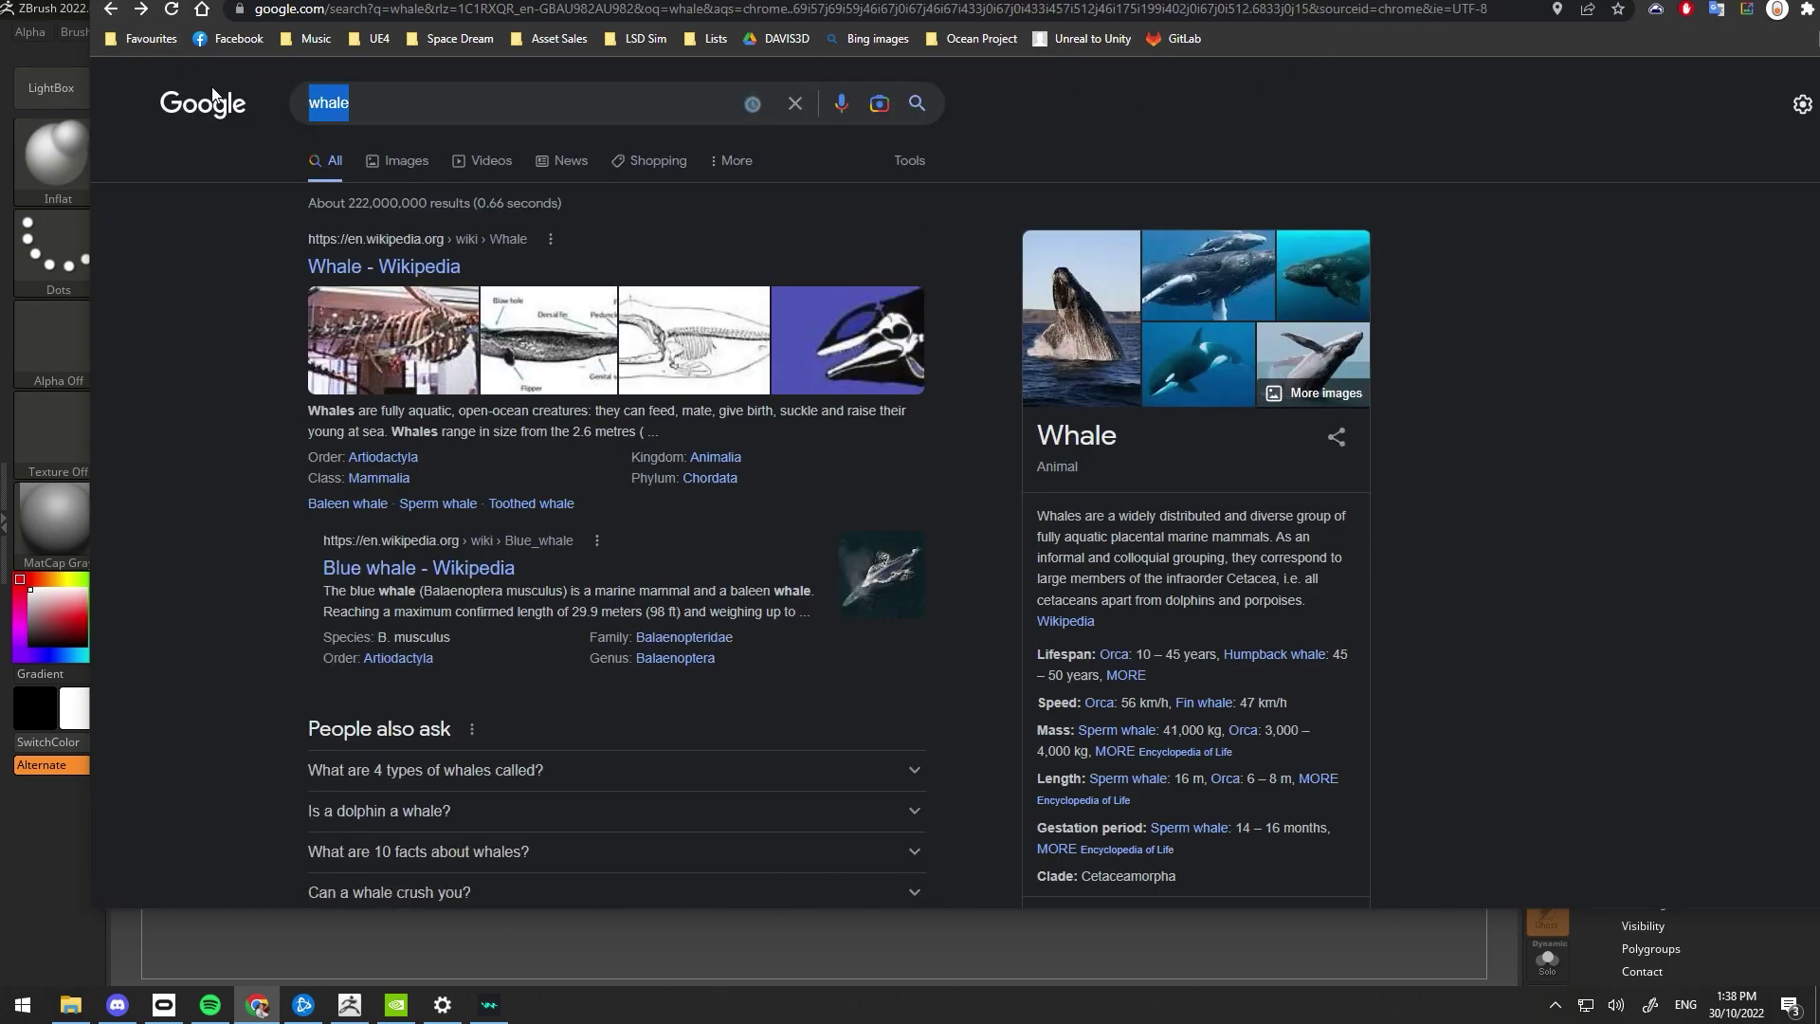
text(elamso)
key(BackSpace)
key(BackSpace)
key(BackSpace)
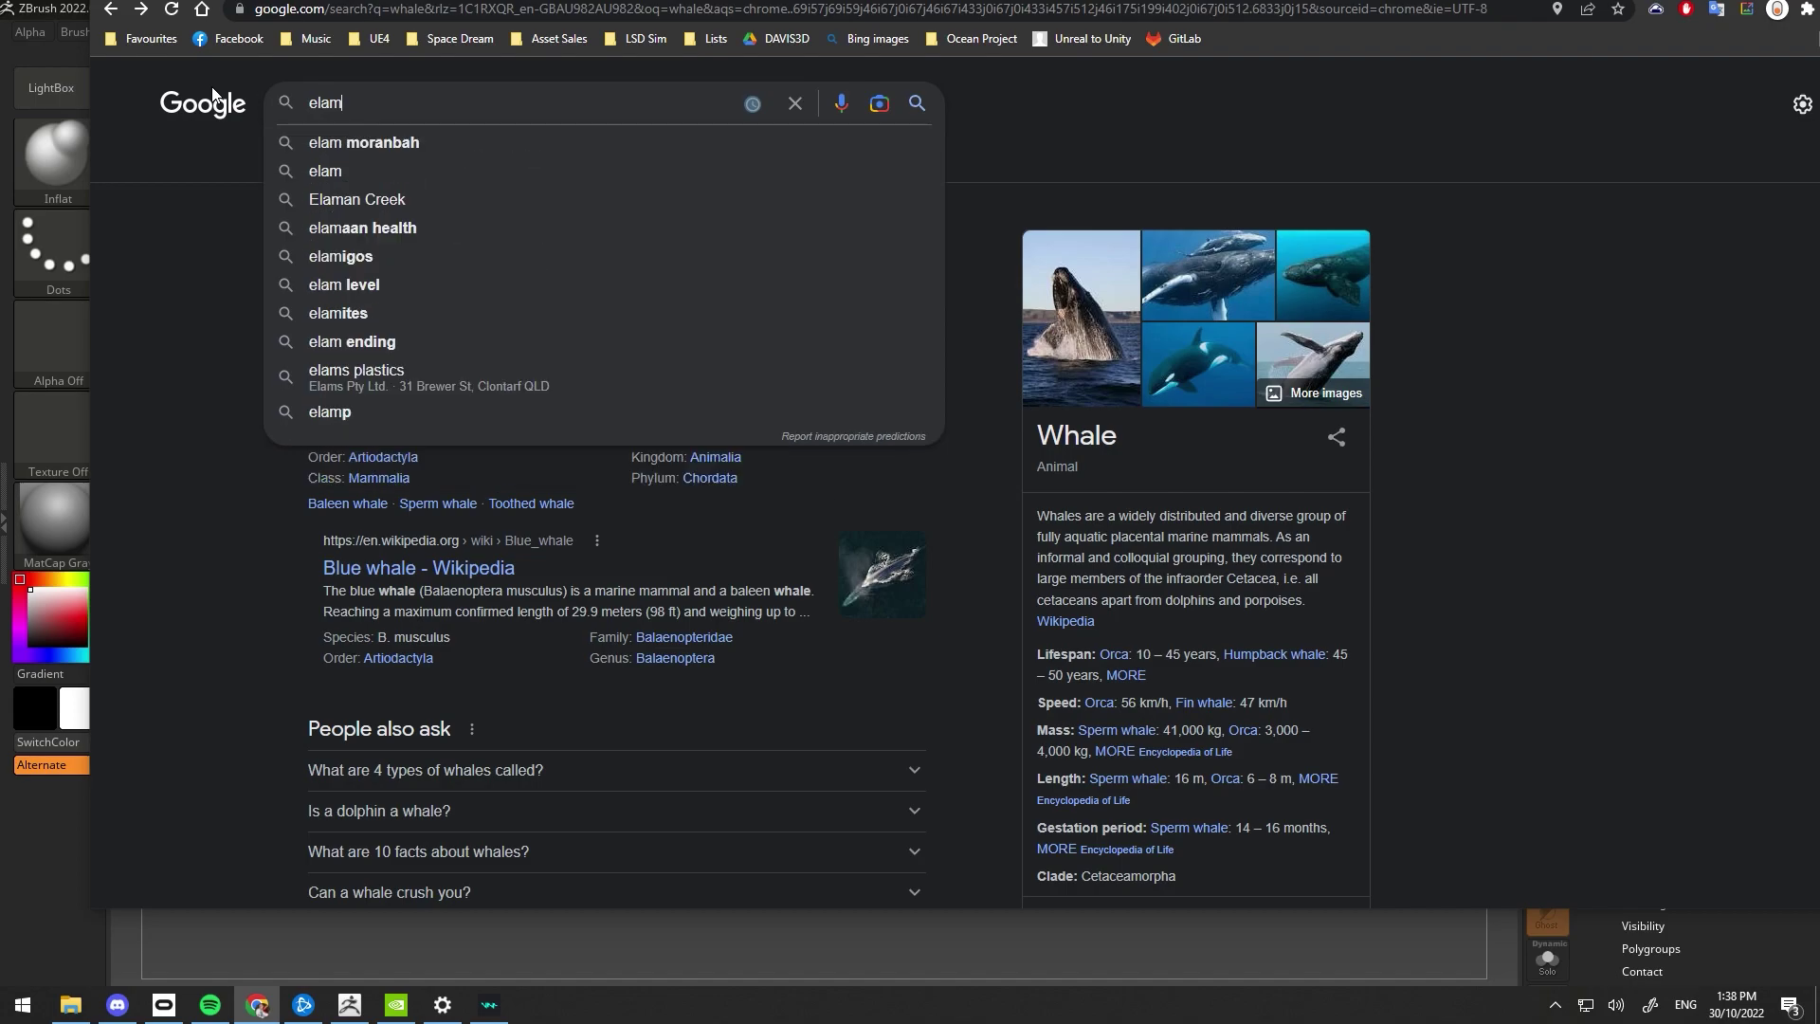
text(smosaurus)
key(Return)
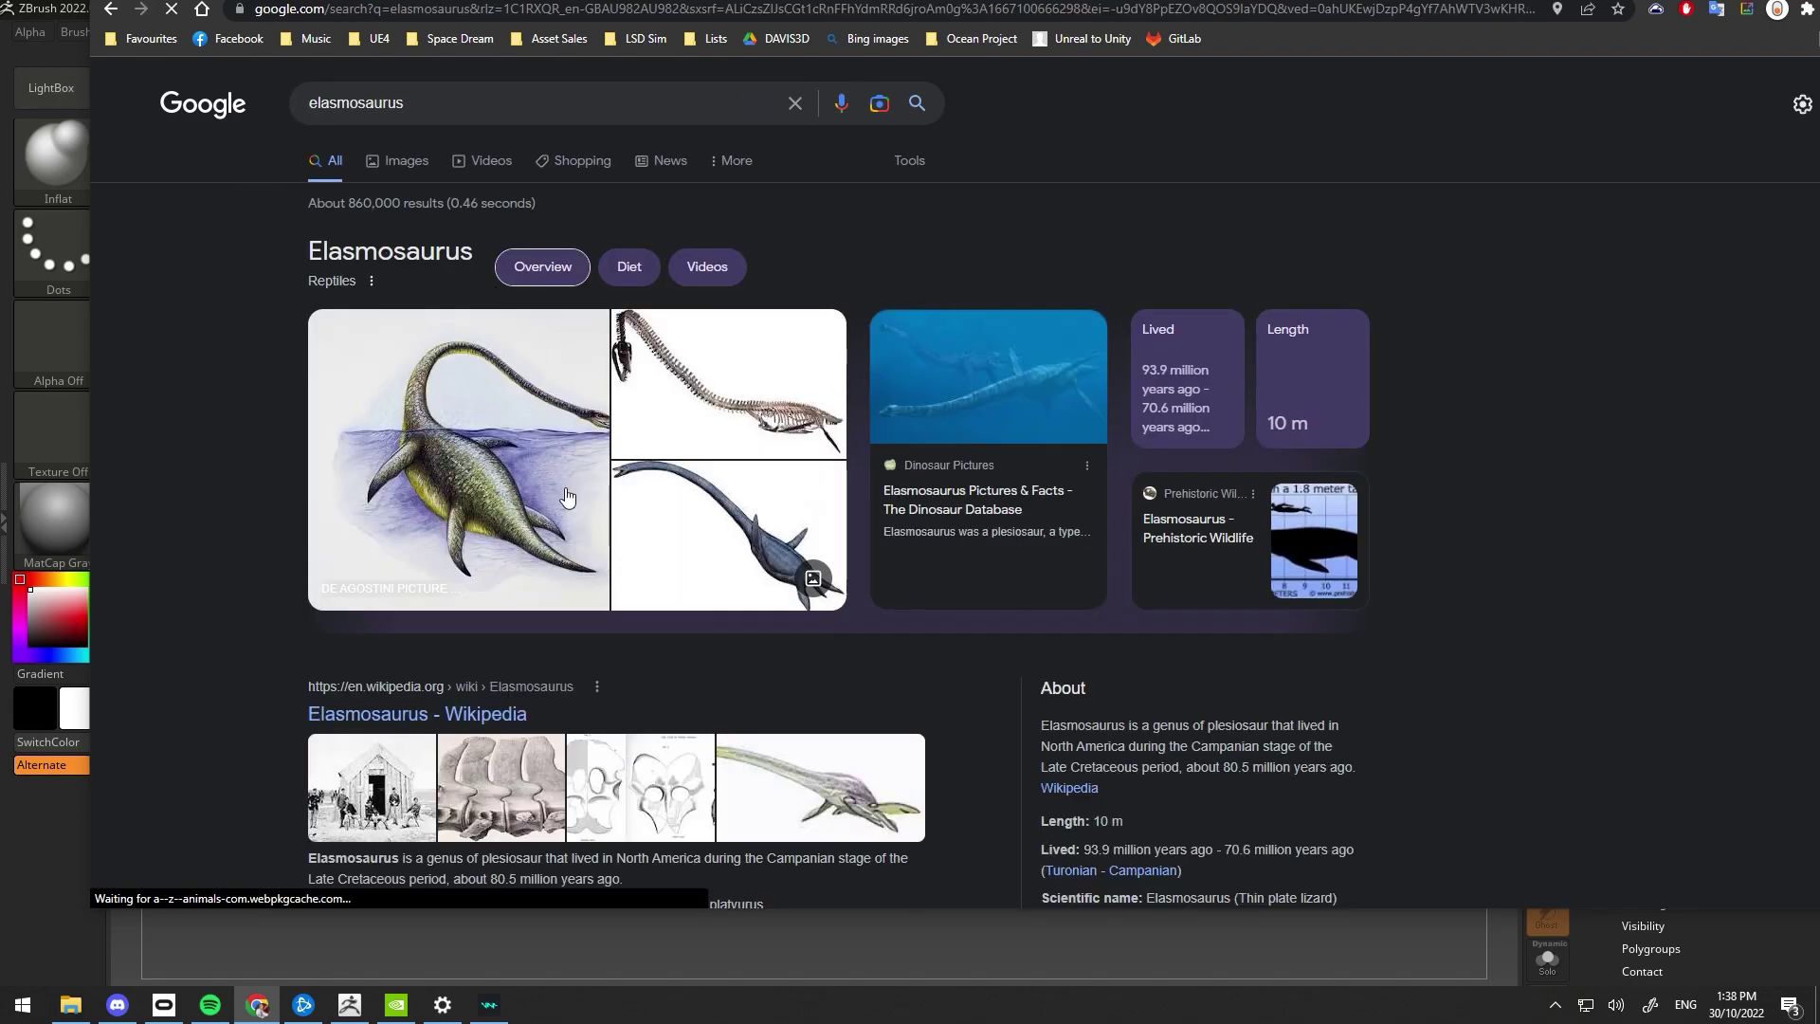
Browse the elasmosaurus image results, view the KidzSearch open-mouthed picture enlarged, and return to ZBrush
scroll(531, 474, down, 2)
scroll(548, 429, up, 2)
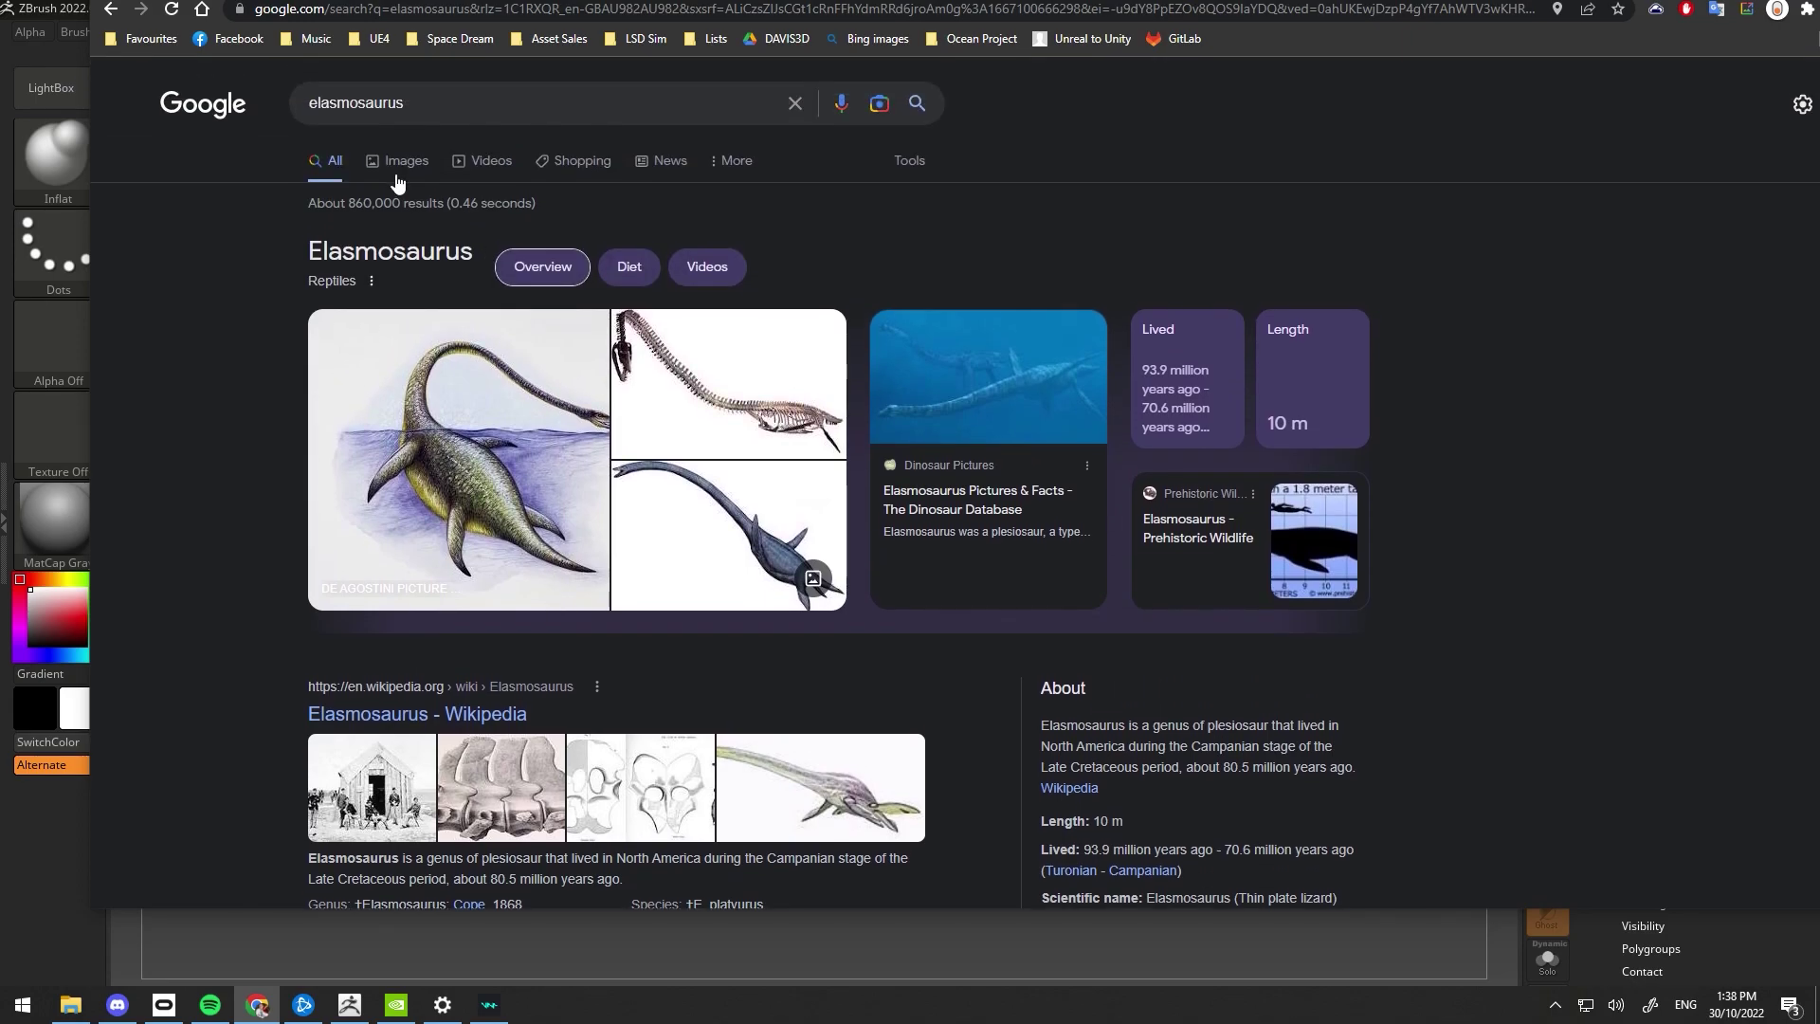
click(398, 166)
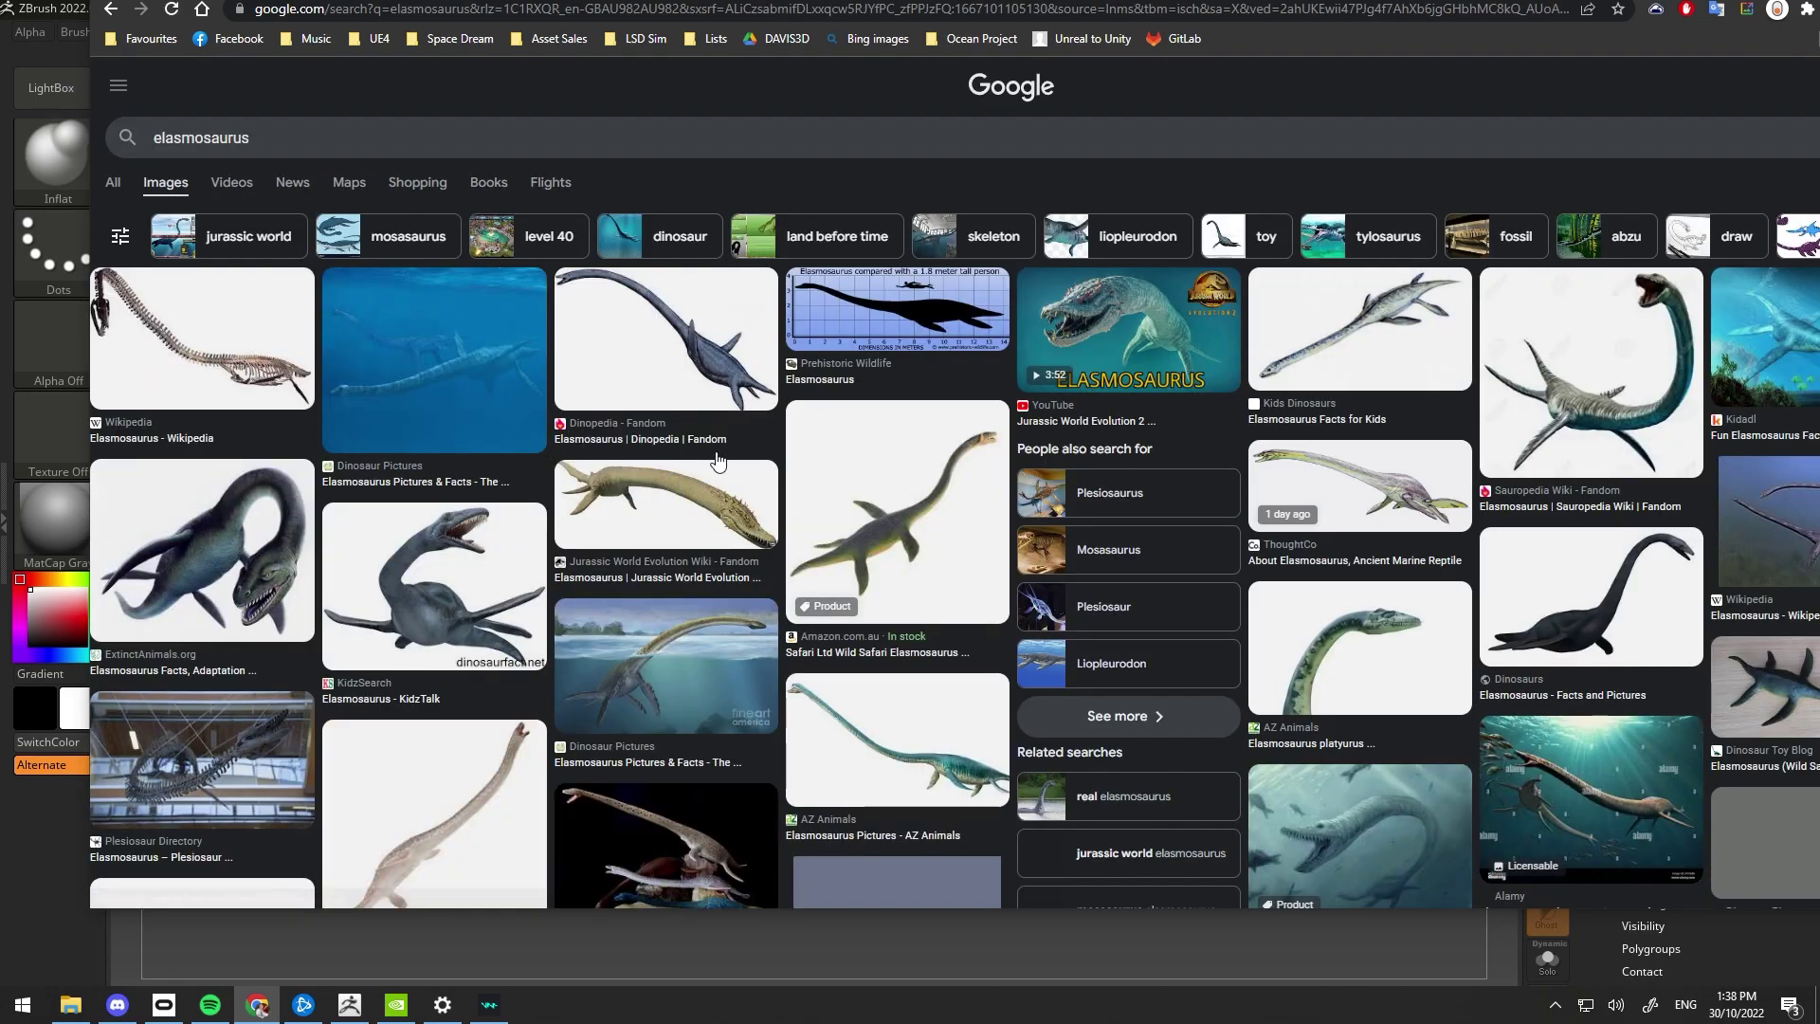
scroll(674, 478, down, 2)
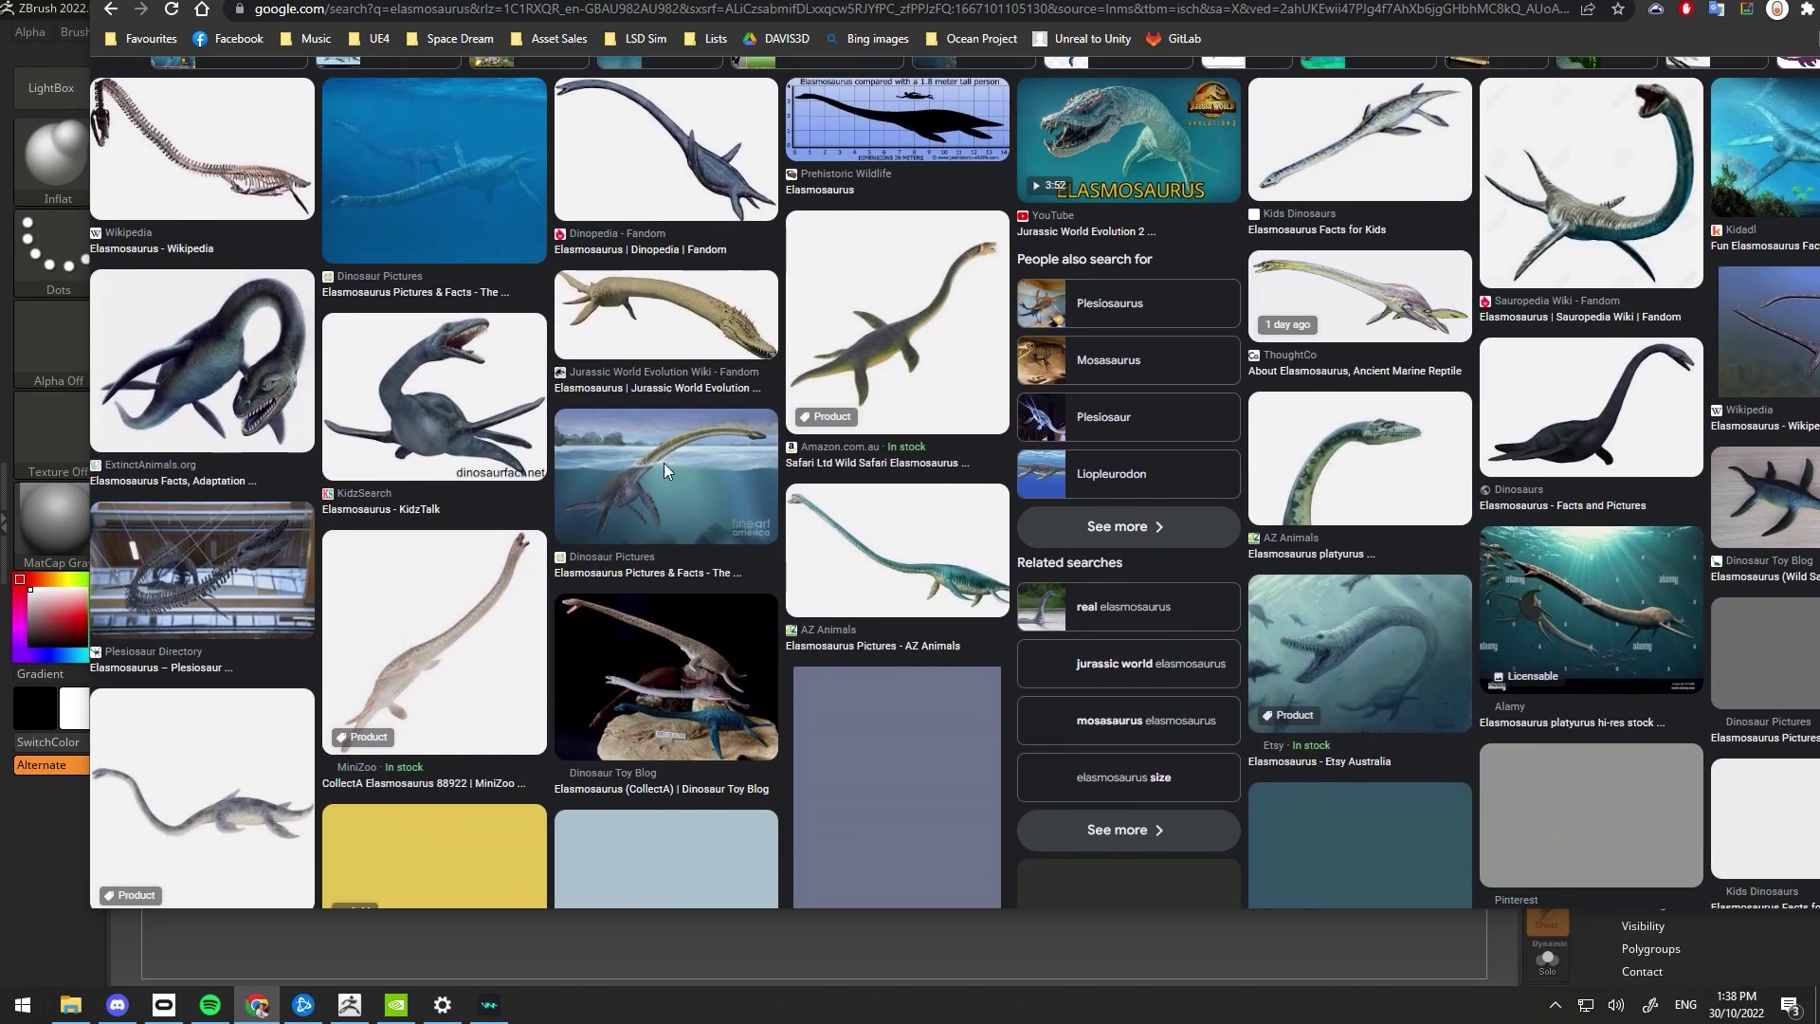
click(464, 361)
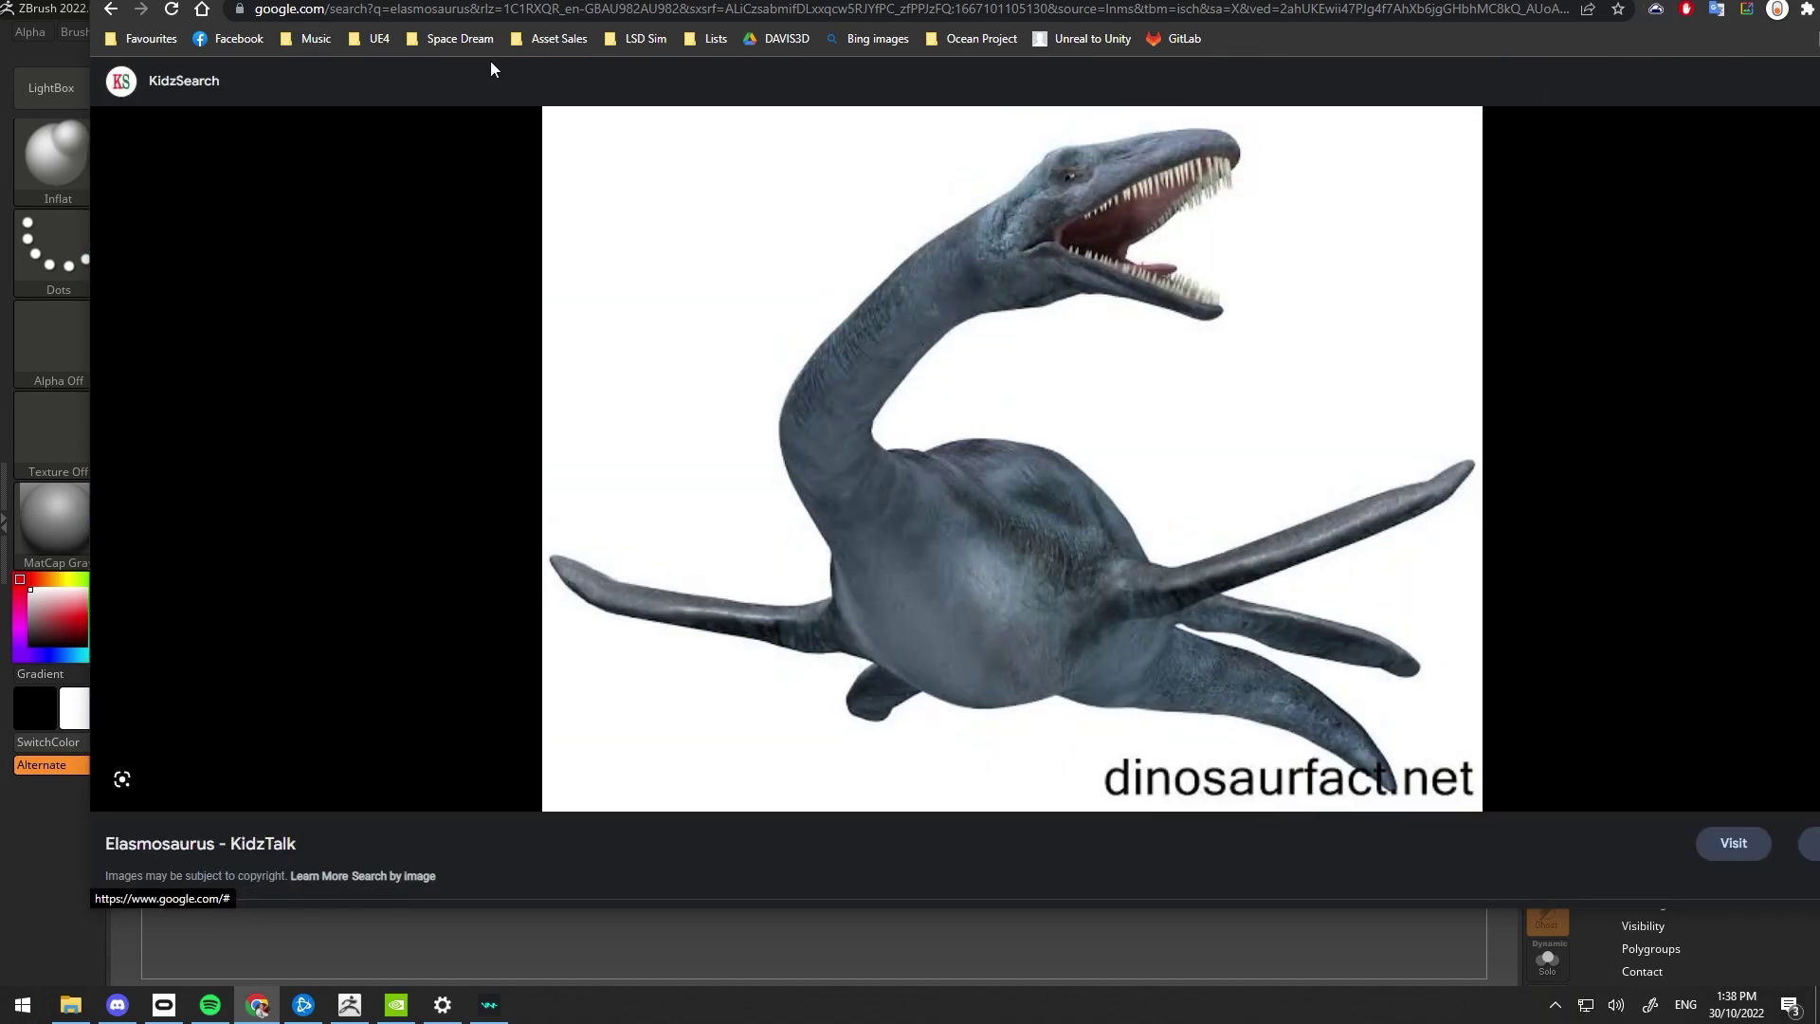
click(469, 960)
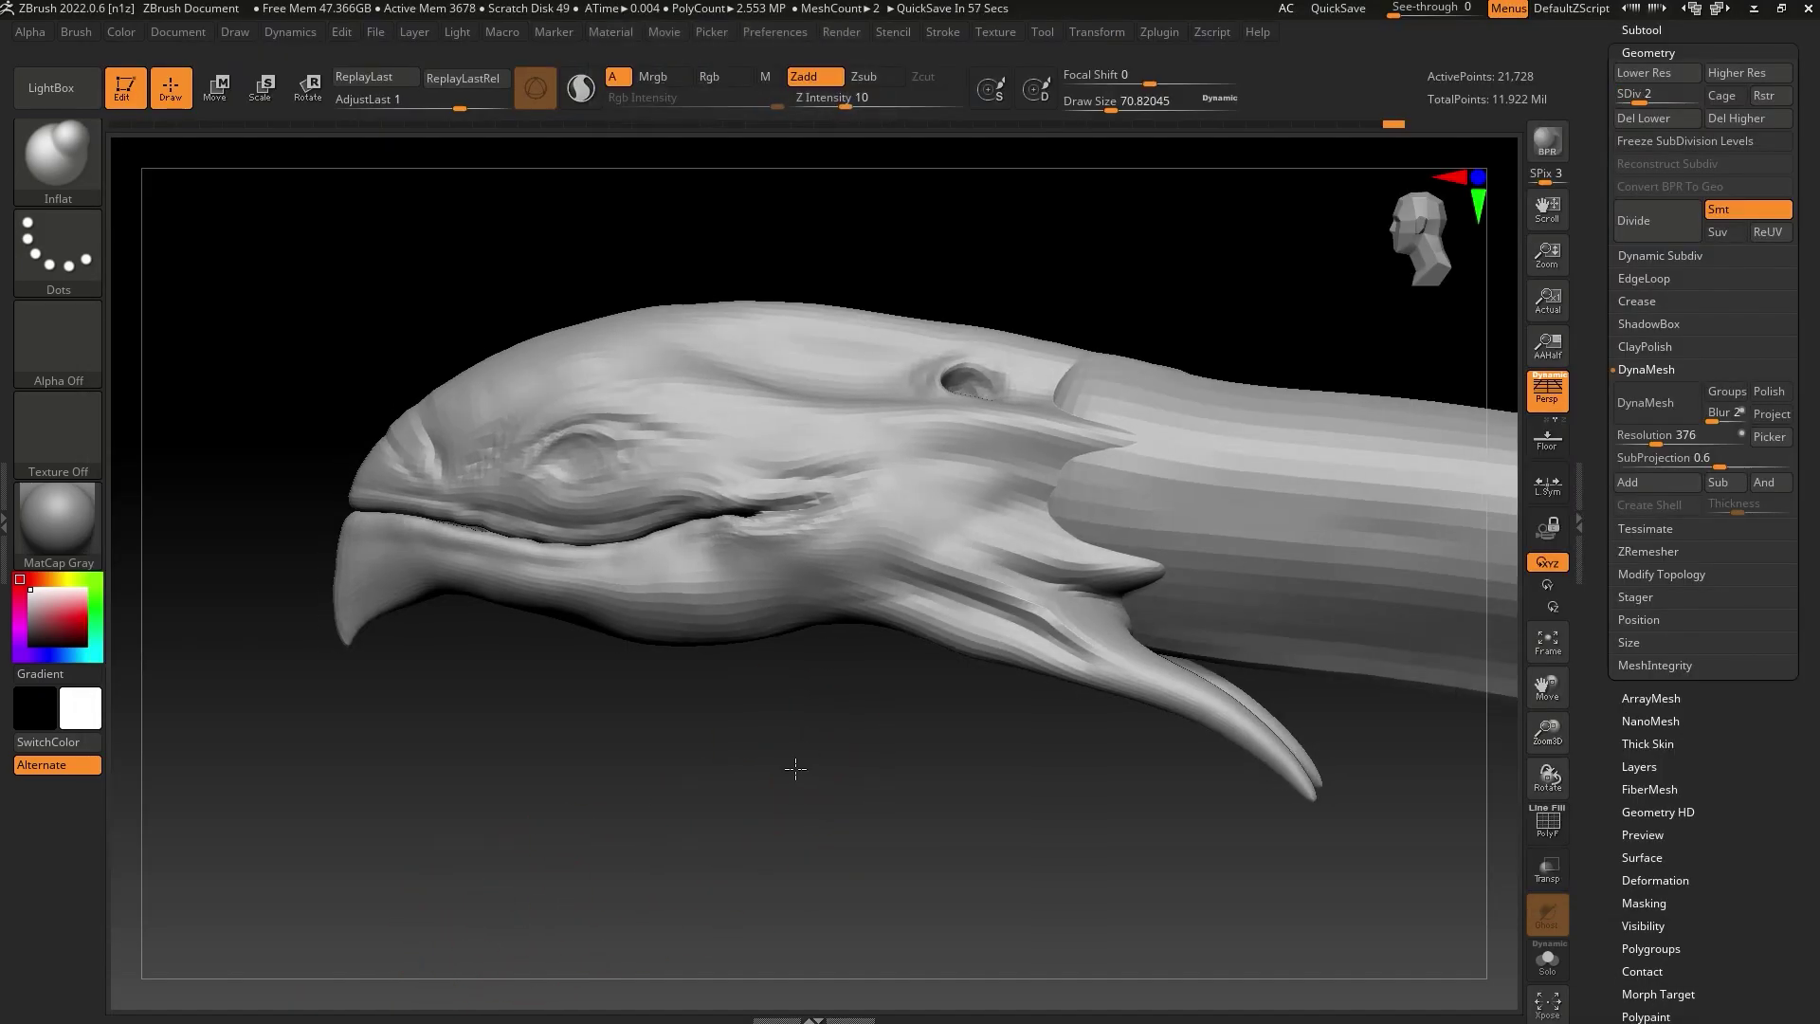
With the Move Topological brush at draw size about 94, nudge the surface around the eye of head_1
key(b)
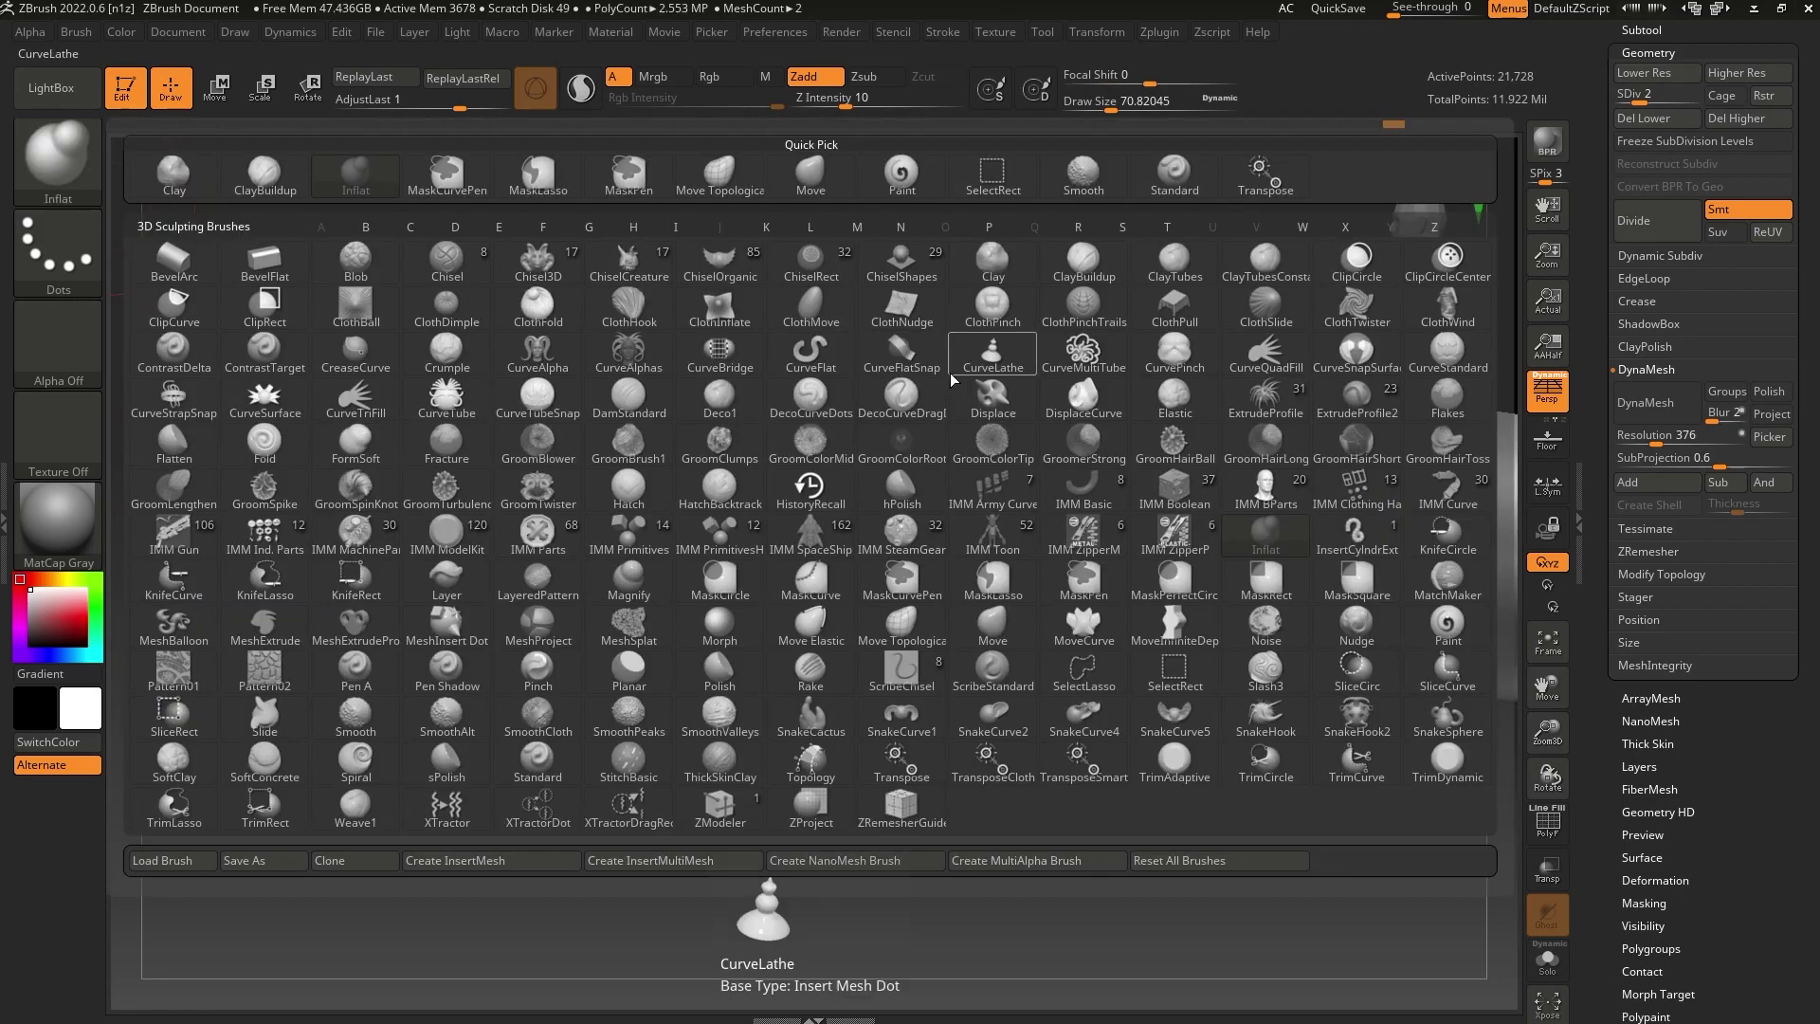
key(m)
key(t)
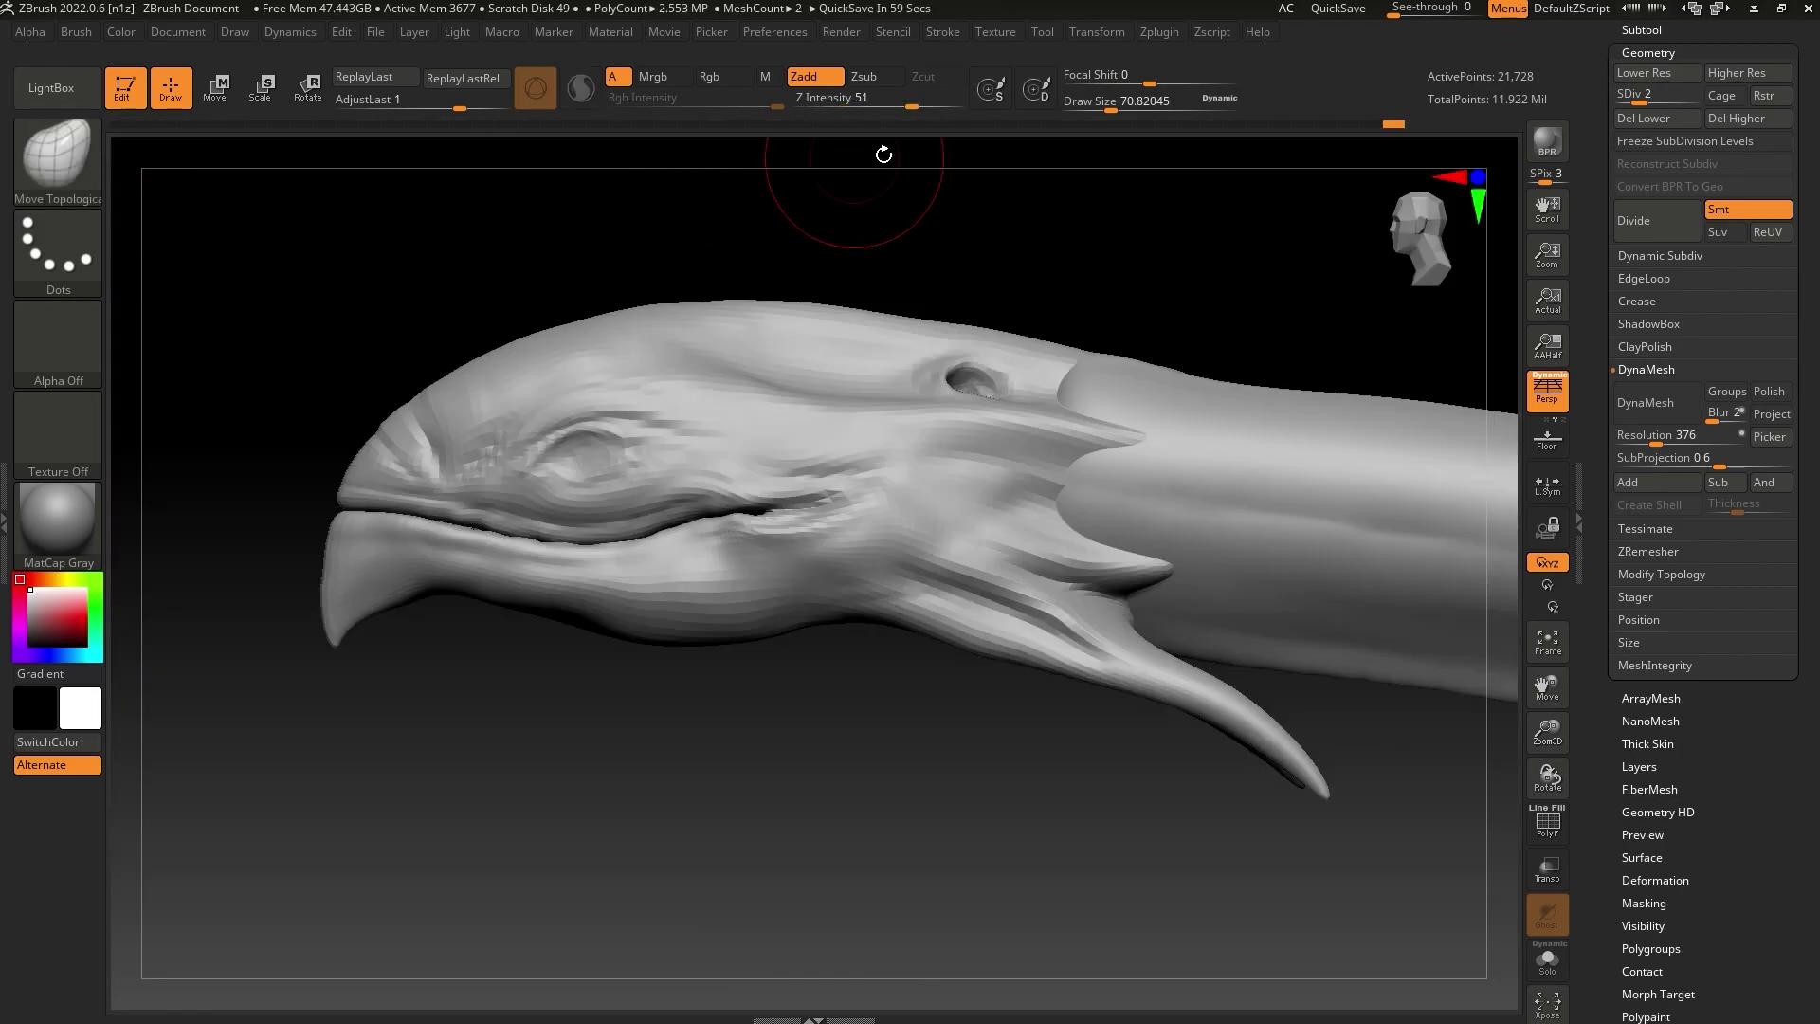
drag(1108, 102, 1113, 102)
mouse_move(585, 427)
mouse_down()
mouse_move(635, 432)
mouse_move(608, 434)
mouse_up()
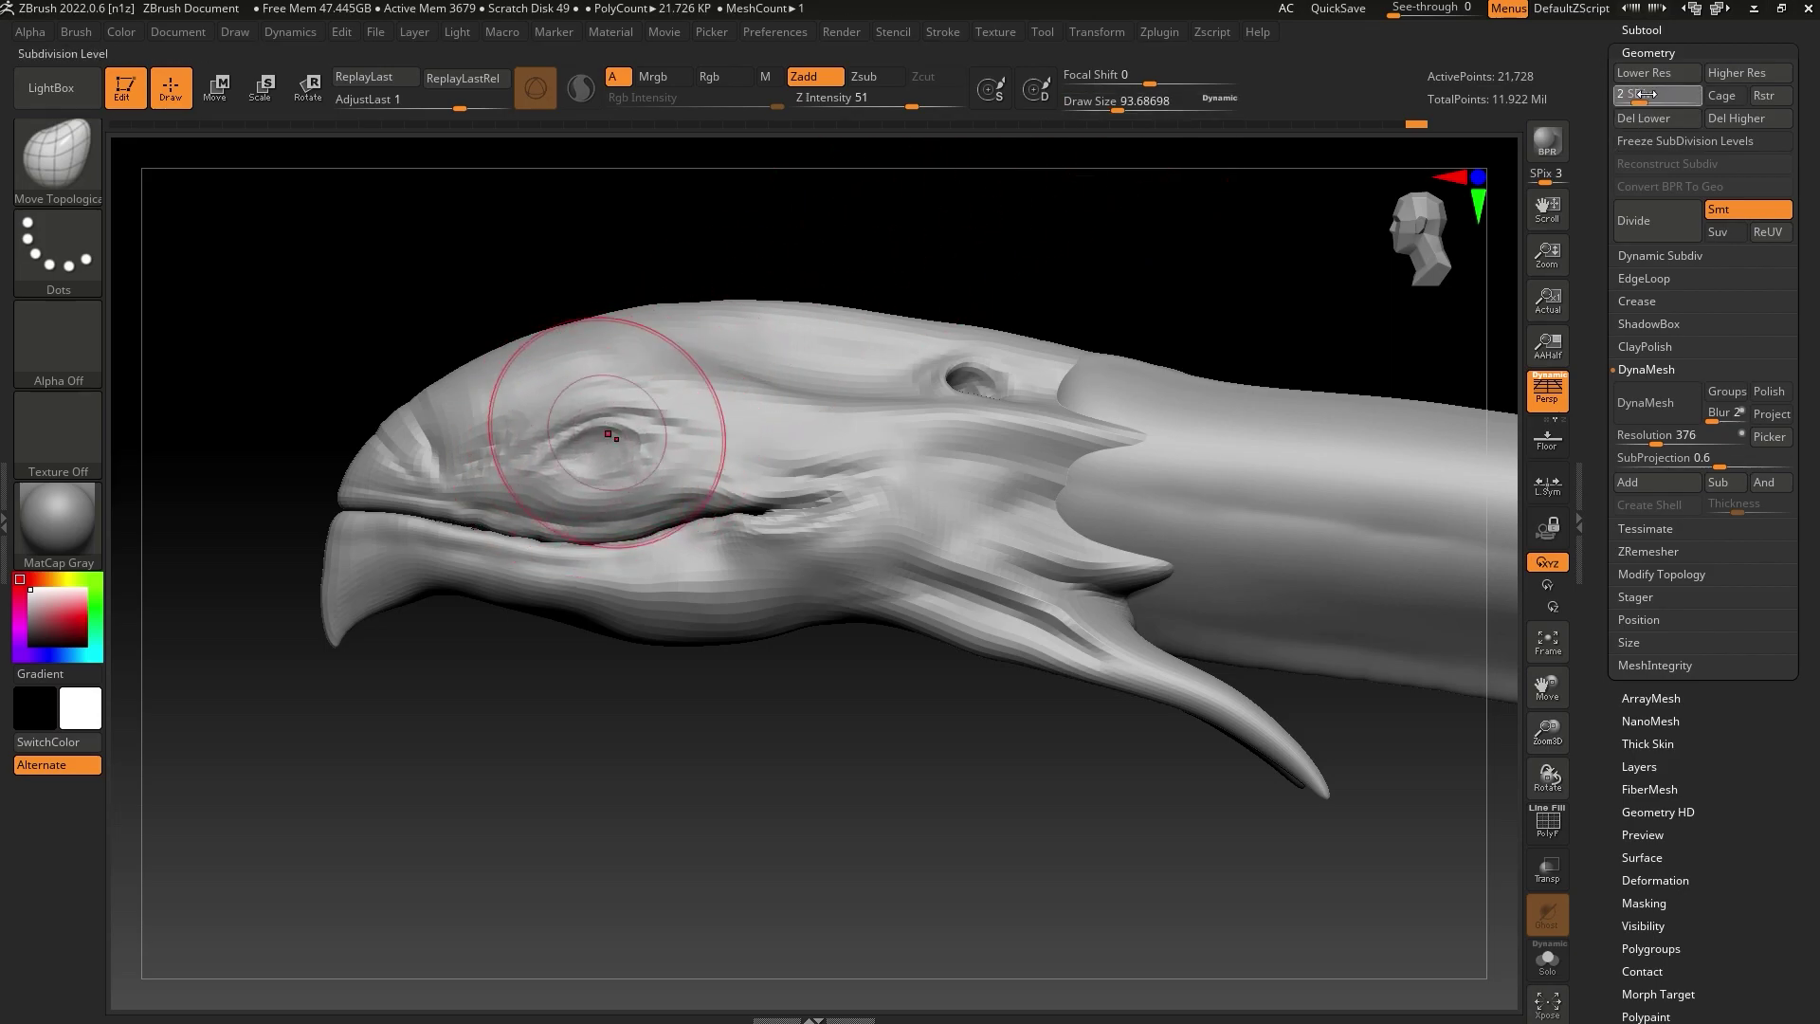
Try to reshape head_1's eye area and mouth corner with the Move Topological brush at draw sizes of about 104 and 97
key(ctrl+z)
drag(1115, 104, 1121, 102)
mouse_move(623, 444)
mouse_down()
mouse_move(680, 440)
mouse_move(601, 455)
mouse_move(671, 435)
mouse_up()
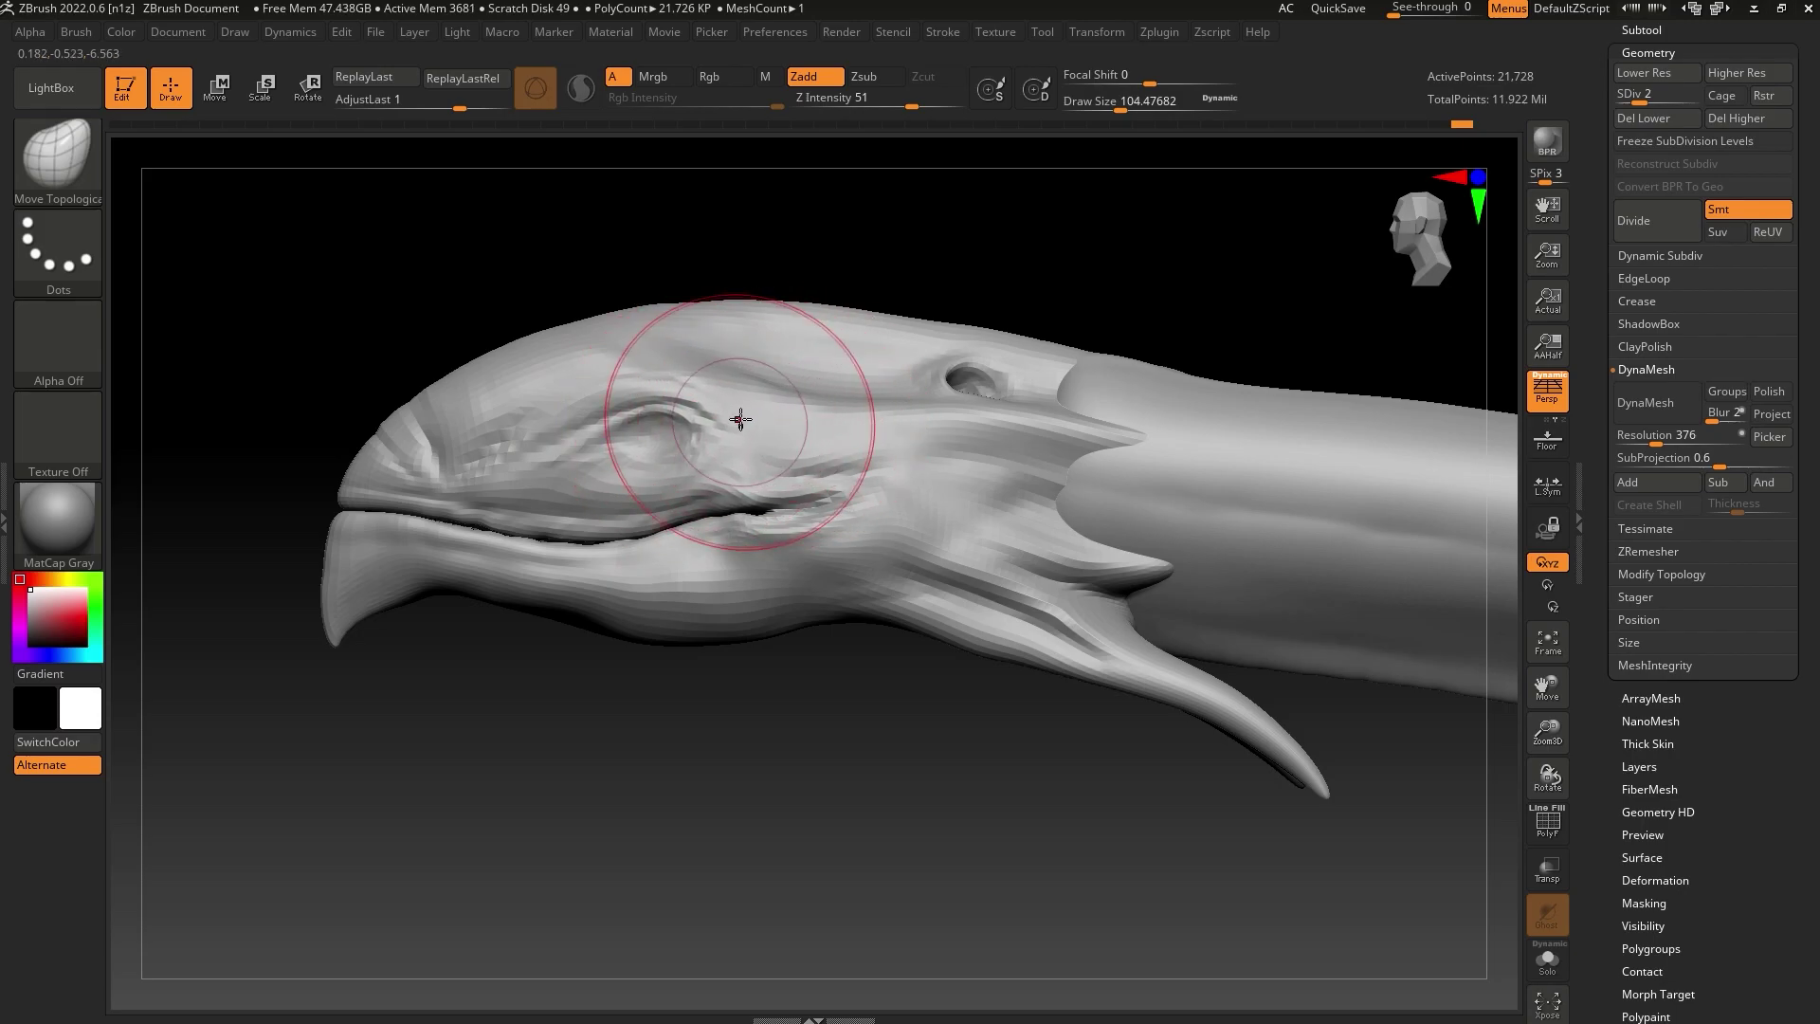
drag(1150, 104, 1137, 104)
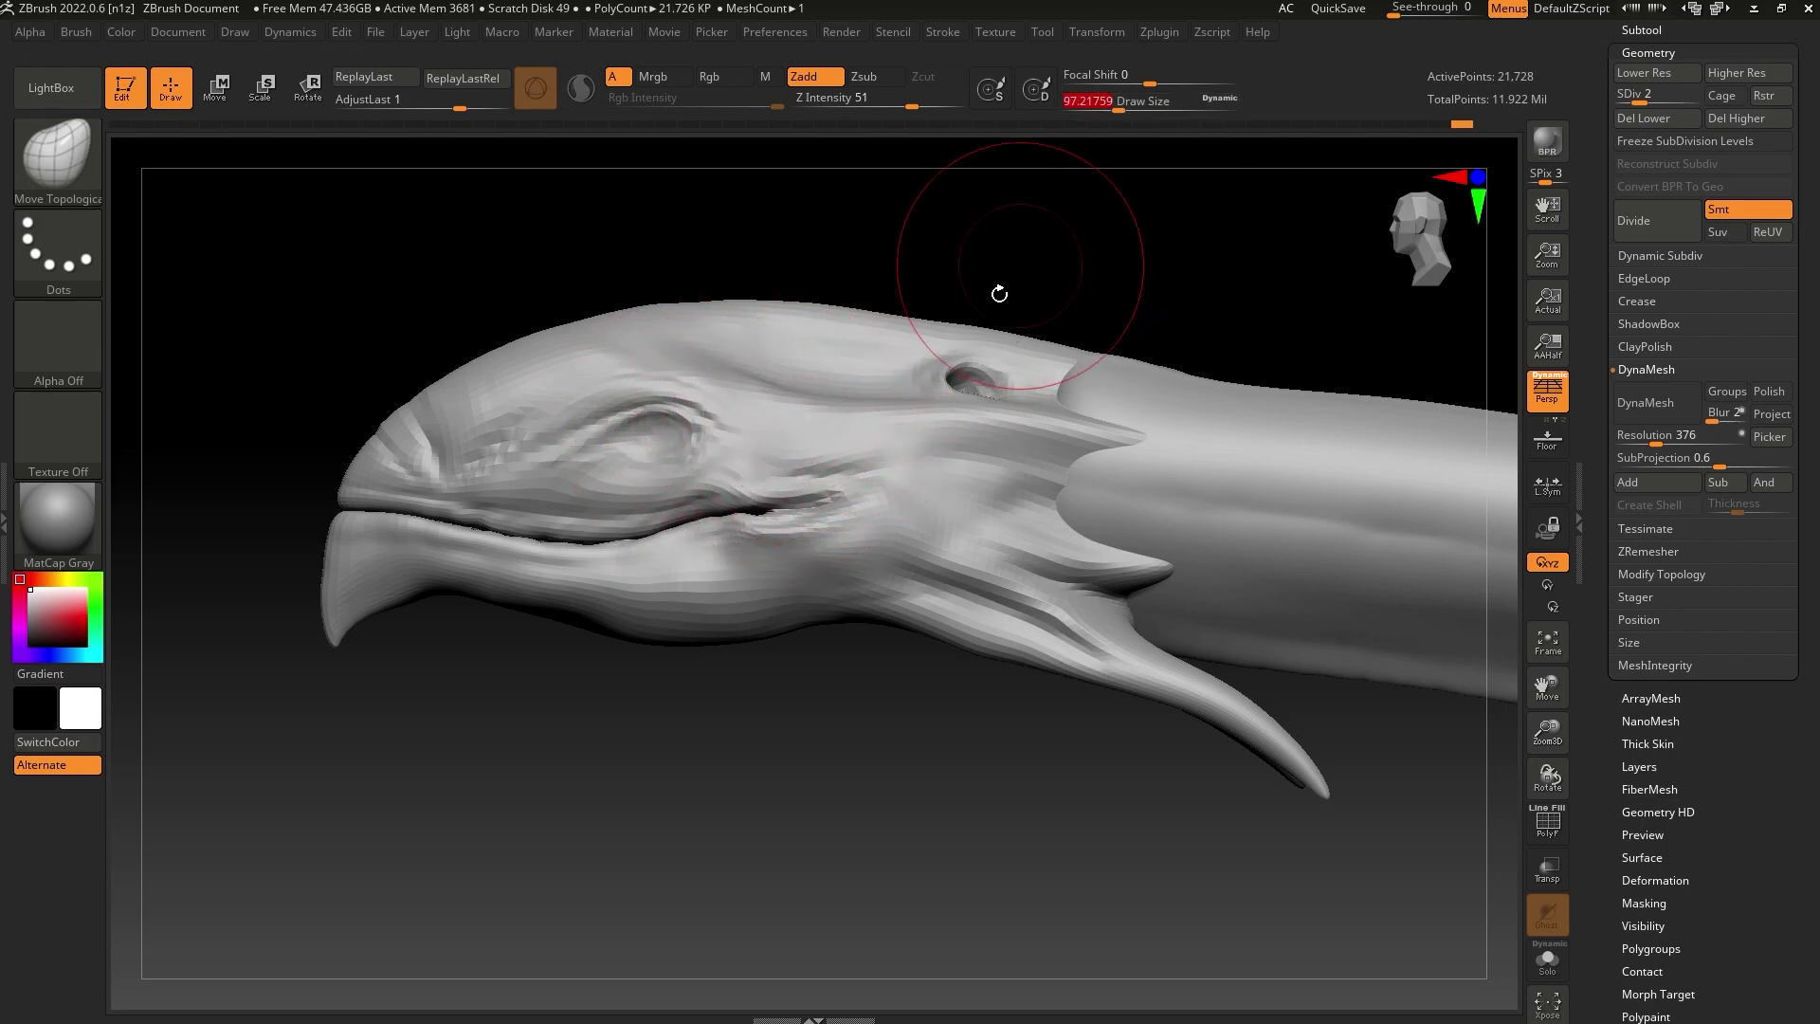
drag(782, 512, 835, 495)
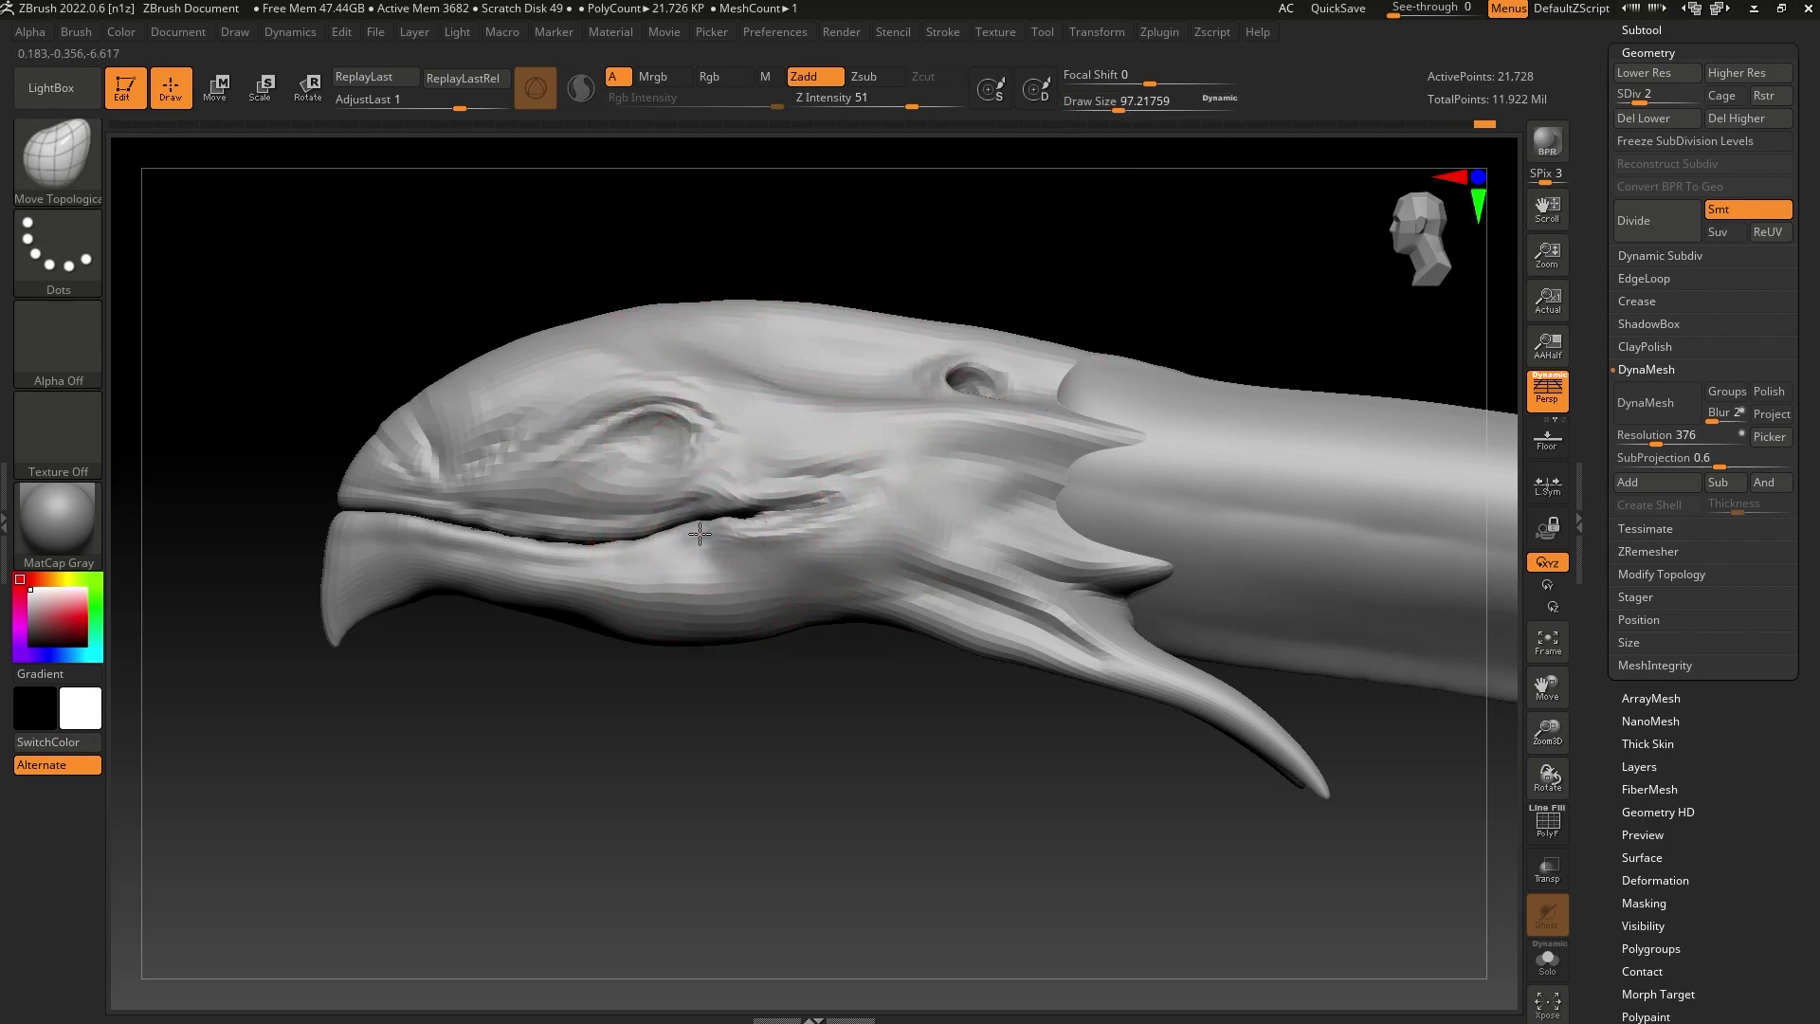
Undo the recent Move Topological strokes around head_1's eye and mouth corner
key(ctrl+z)
key(ctrl+z)
key(ctrl+z)
key(ctrl+z)
key(ctrl+z)
key(ctrl+z)
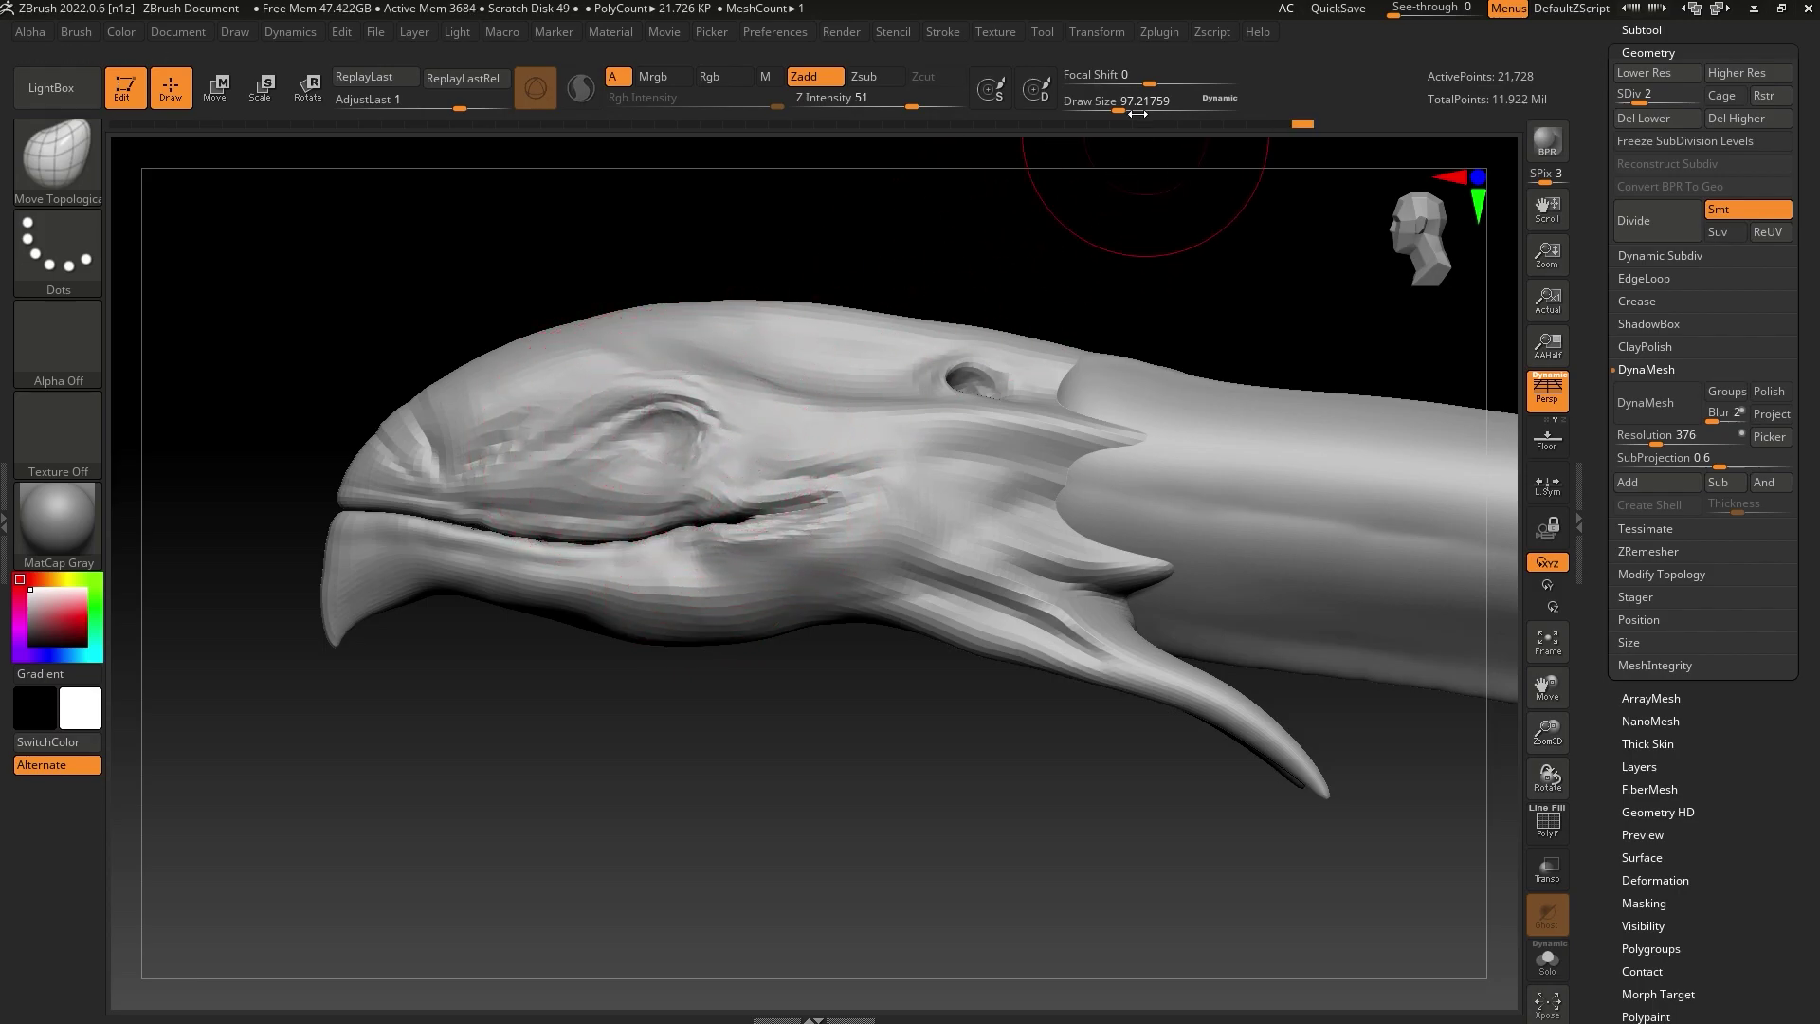
With the ClayBuildup brush at draw size about 62, build up the skull between the eye and the rear opening and smooth the strokes
drag(1117, 105, 1106, 104)
mouse_move(1024, 265)
mouse_down()
mouse_move(1064, 379)
mouse_move(853, 265)
mouse_move(729, 245)
mouse_up()
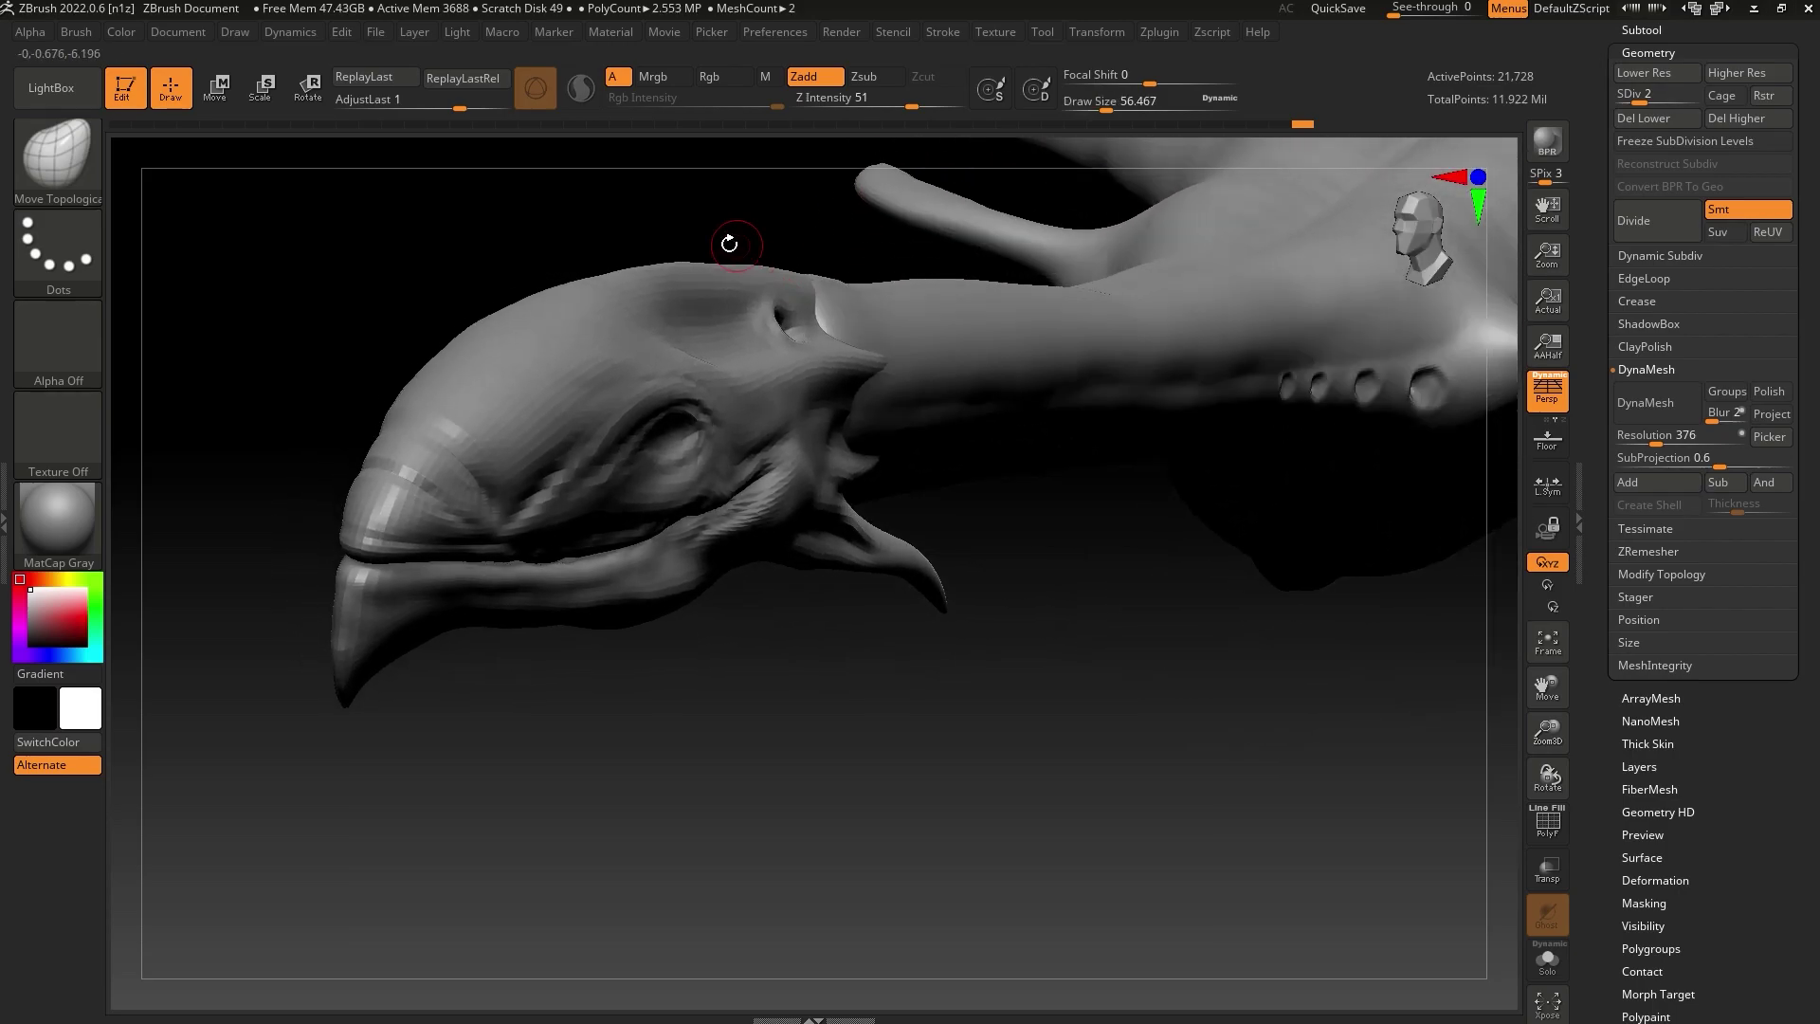
click(59, 156)
click(265, 175)
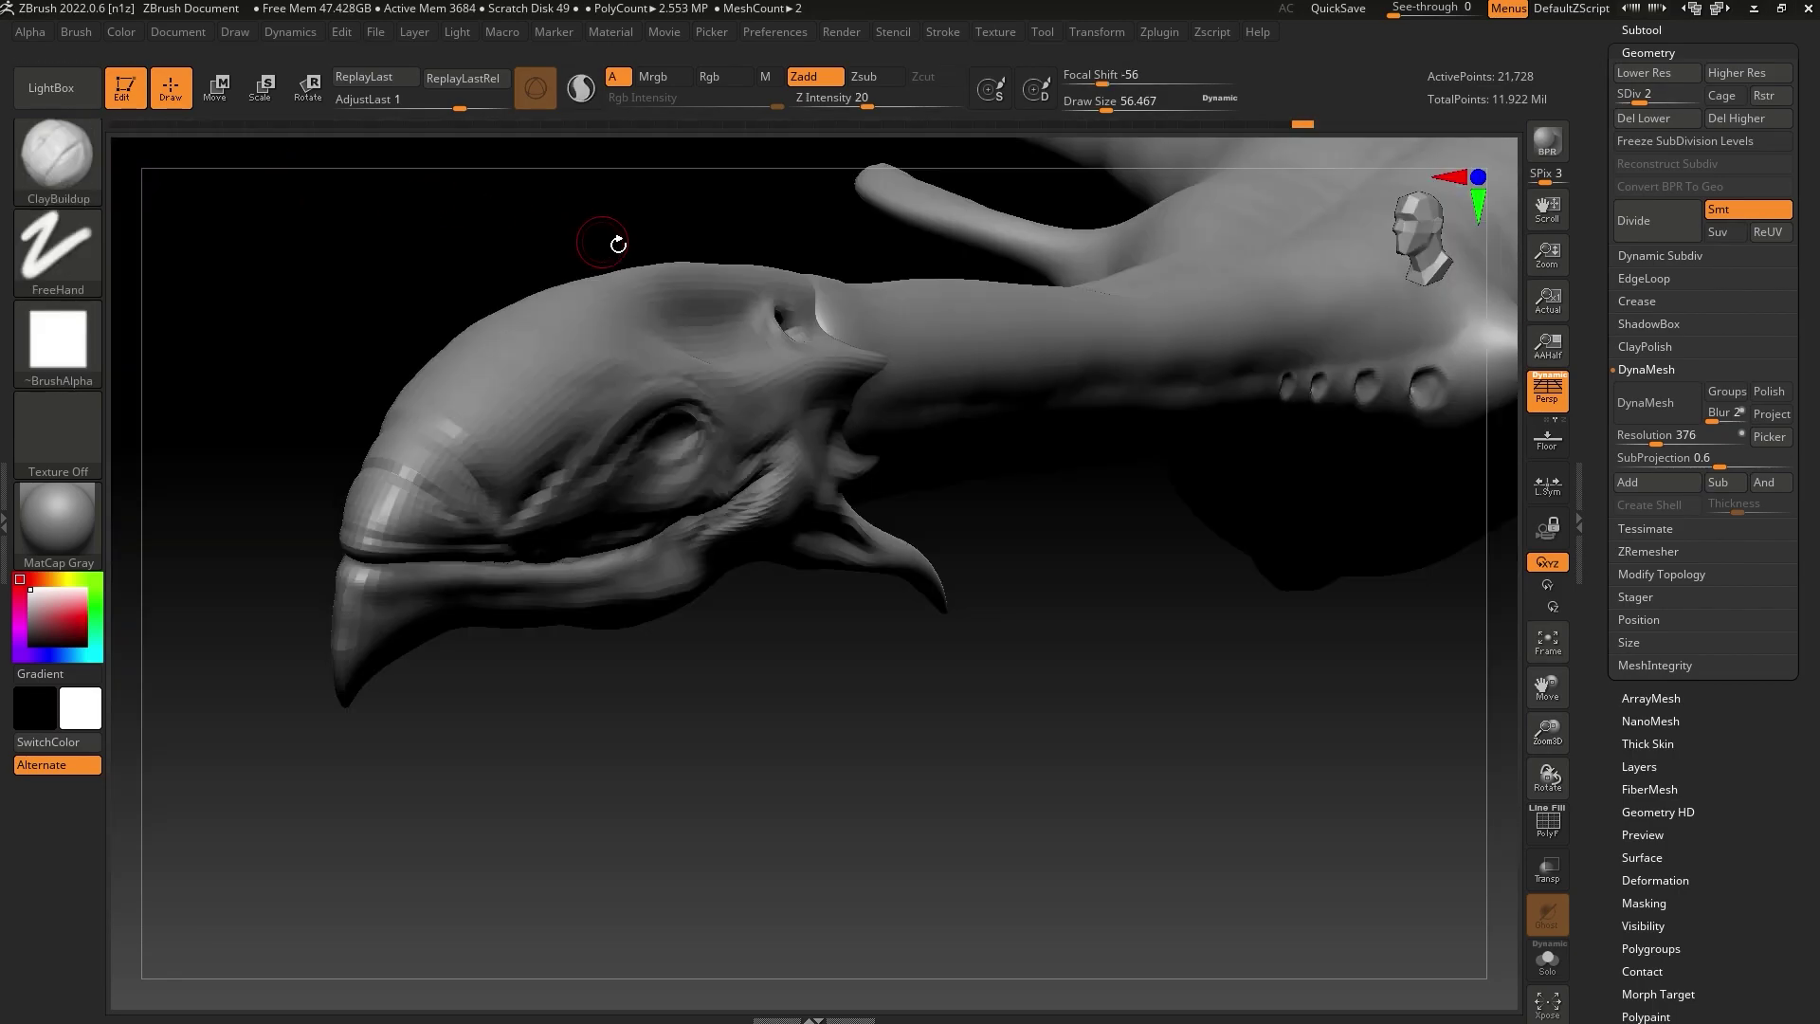
drag(1106, 109, 1111, 111)
drag(1119, 398, 1117, 453)
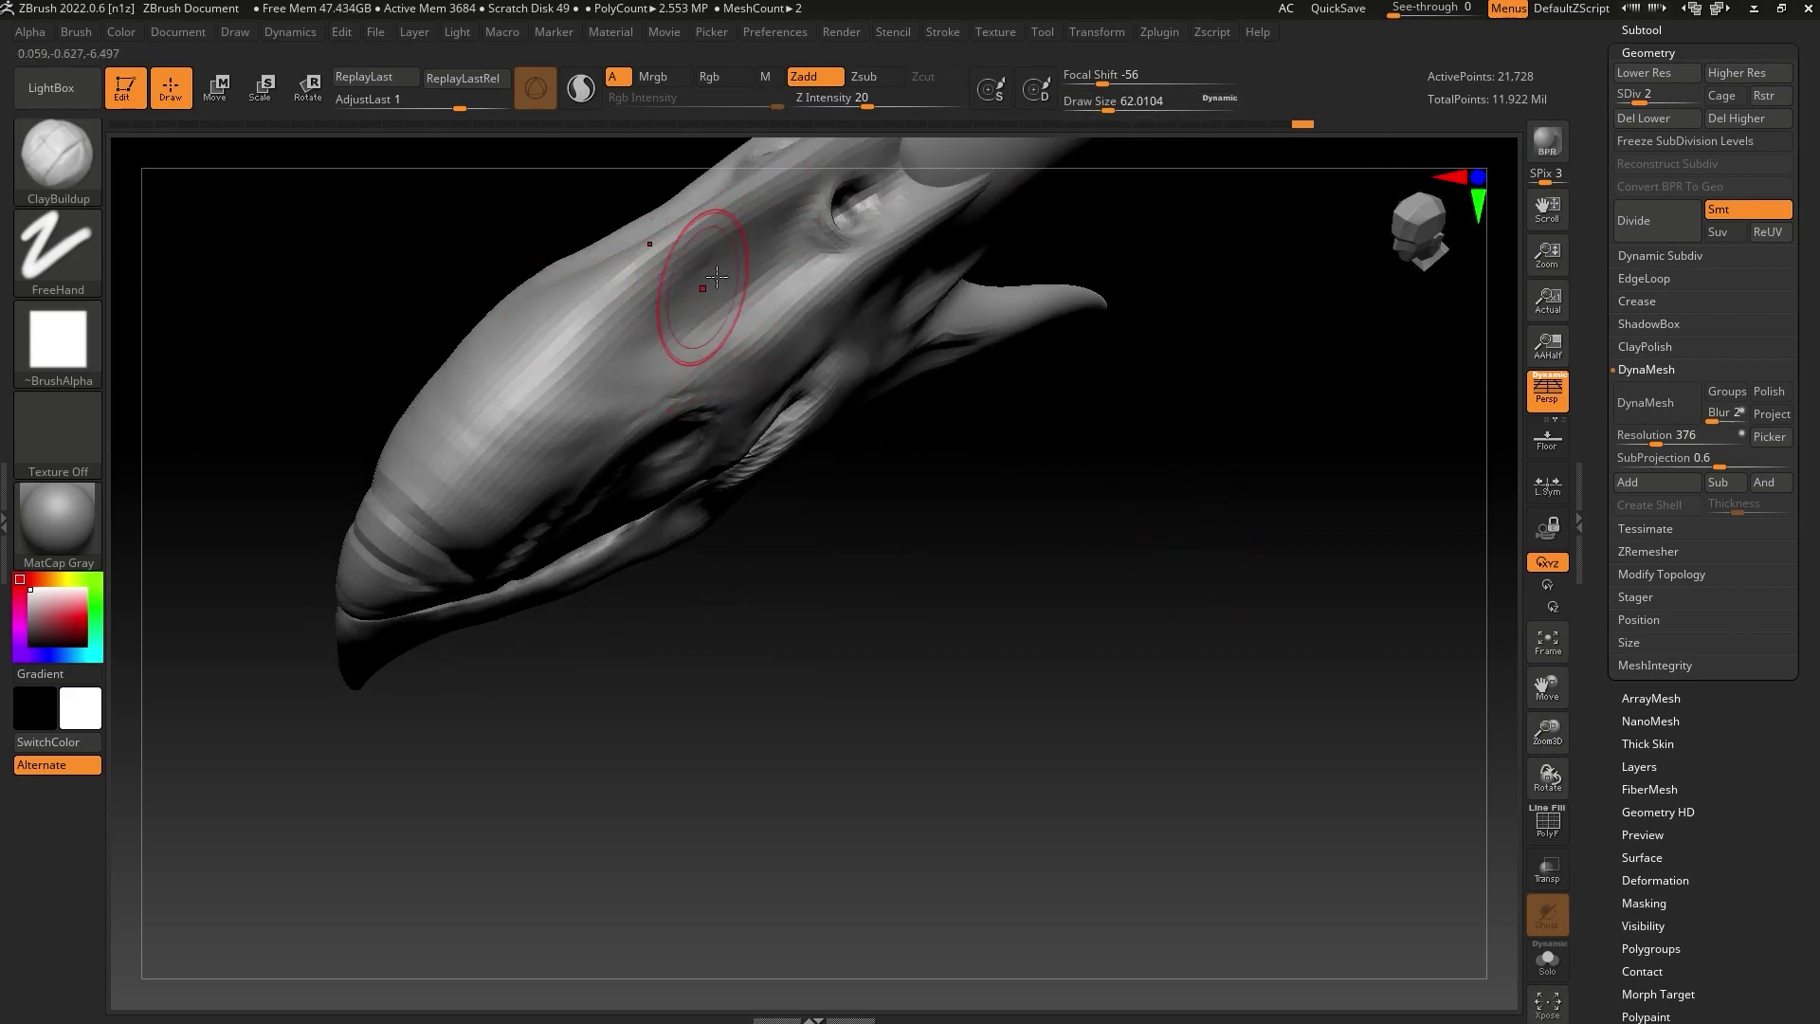
mouse_move(626, 338)
mouse_down()
mouse_move(716, 294)
mouse_move(670, 356)
mouse_move(630, 326)
mouse_move(646, 369)
mouse_up()
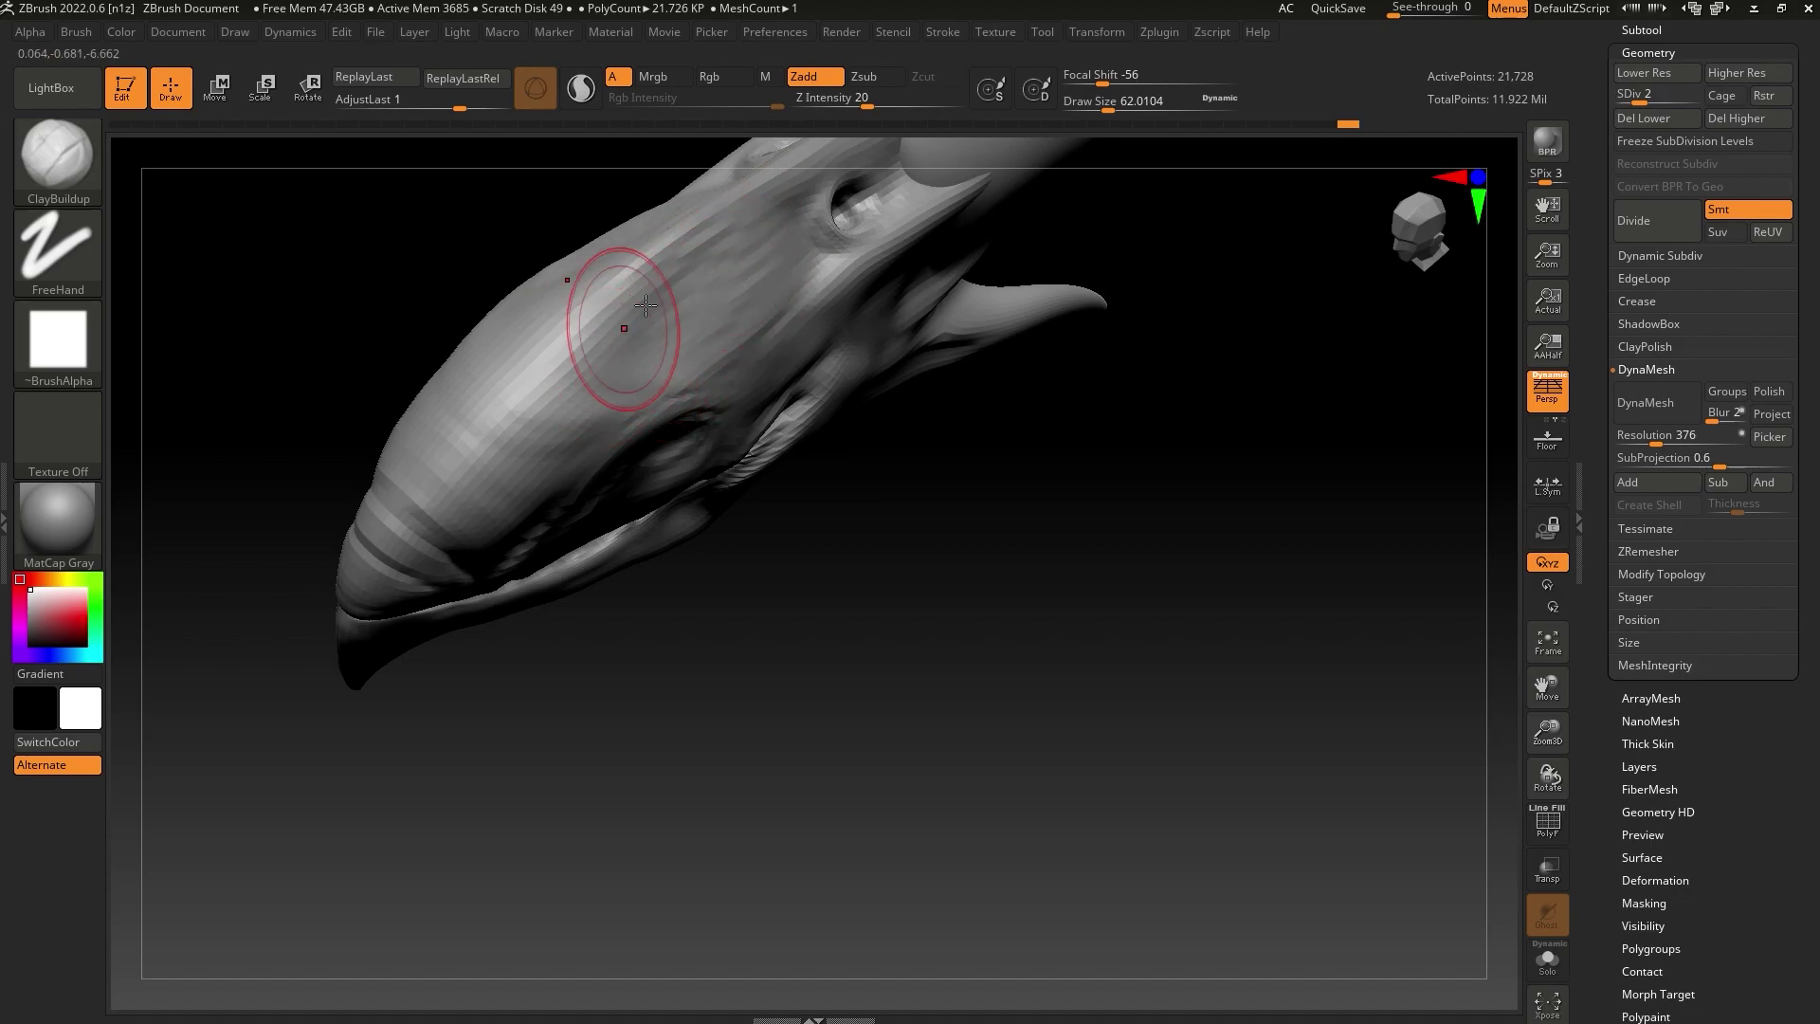
mouse_move(645, 303)
mouse_down()
mouse_move(699, 252)
mouse_move(686, 341)
mouse_move(569, 384)
mouse_move(707, 277)
mouse_up()
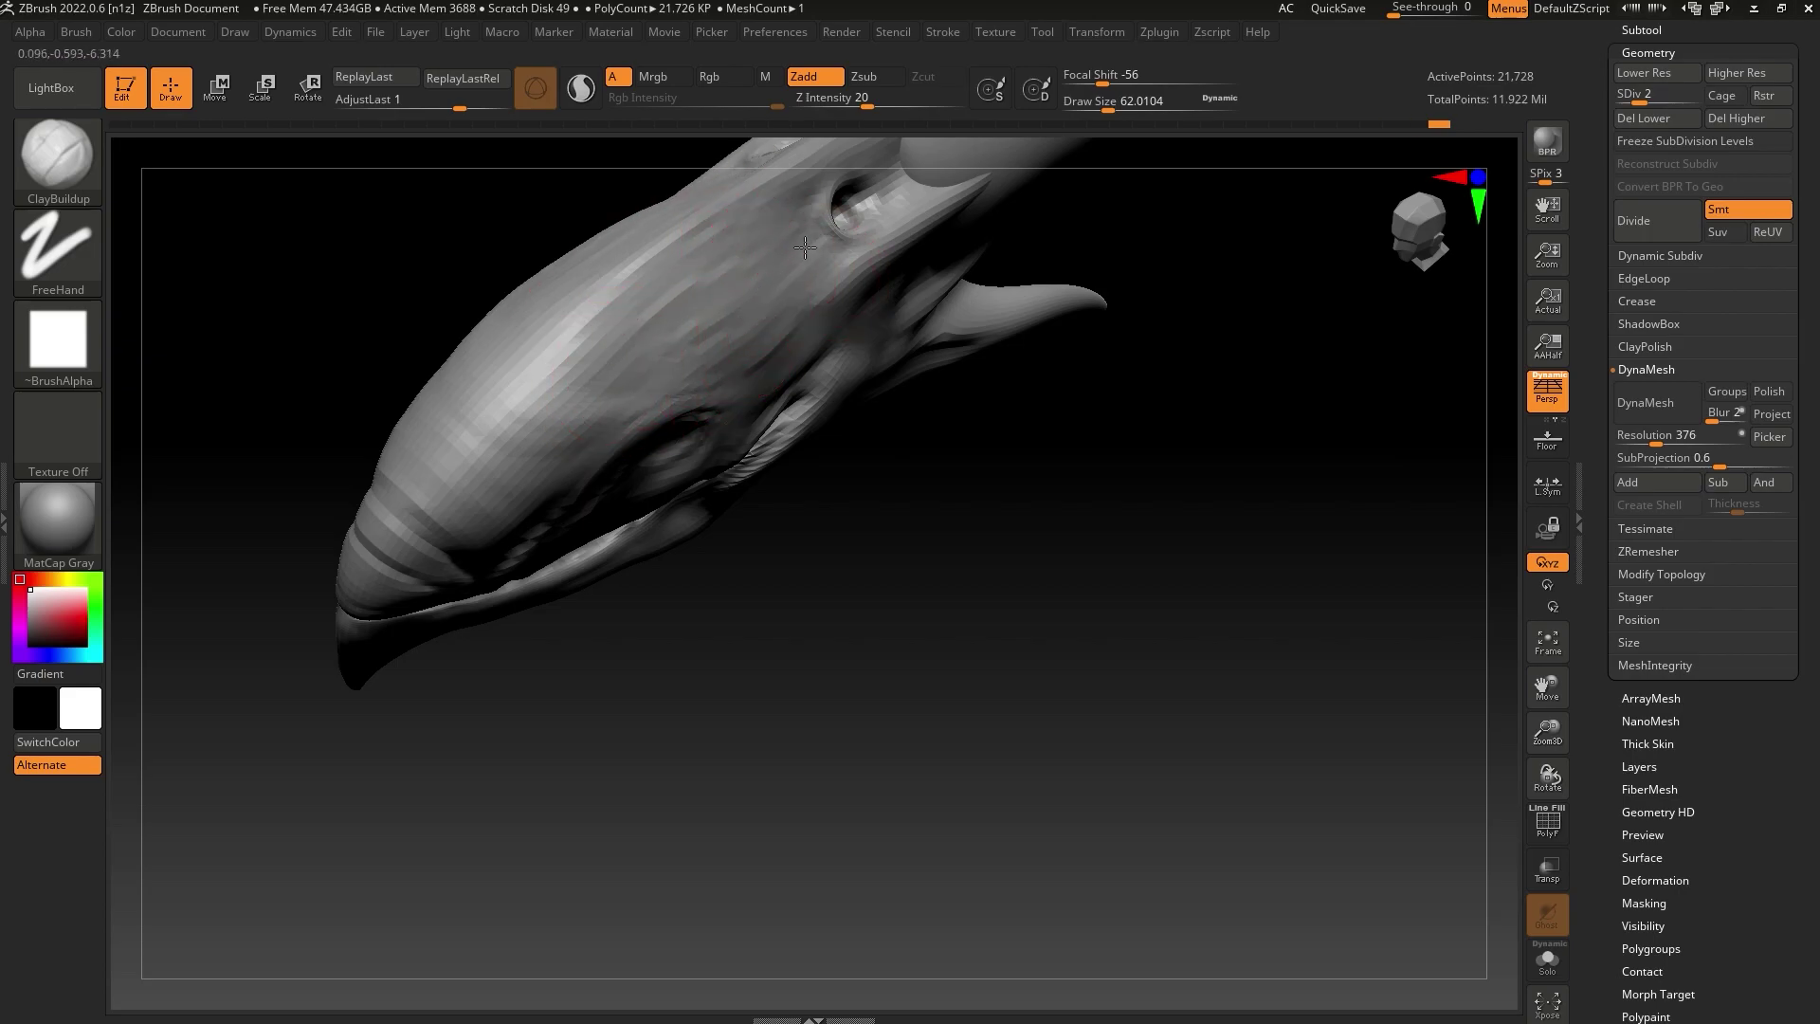
mouse_move(724, 273)
shift+mouse_down()
mouse_move(749, 305)
mouse_move(637, 280)
shift+mouse_up()
drag(880, 616, 890, 638)
alt+drag(805, 739, 729, 834)
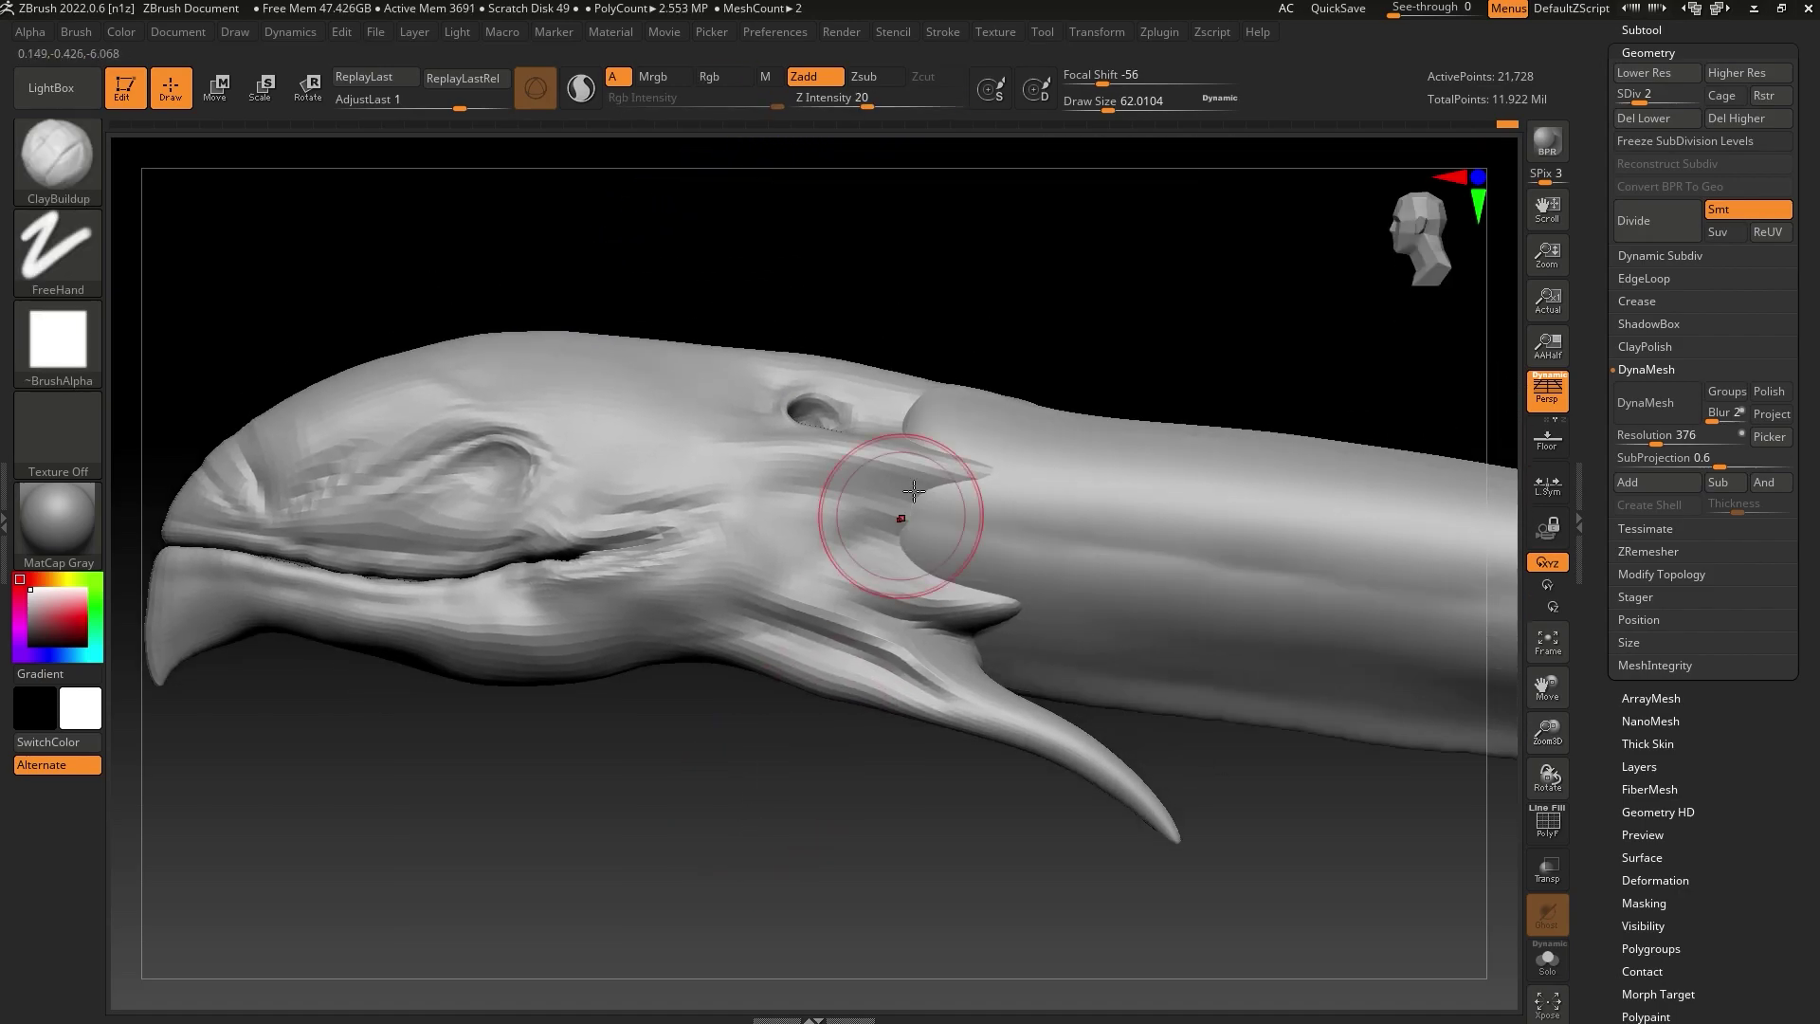
Add more ClayBuildup strokes over the top and side of the skull behind the eye, and smooth them
drag(913, 490, 865, 261)
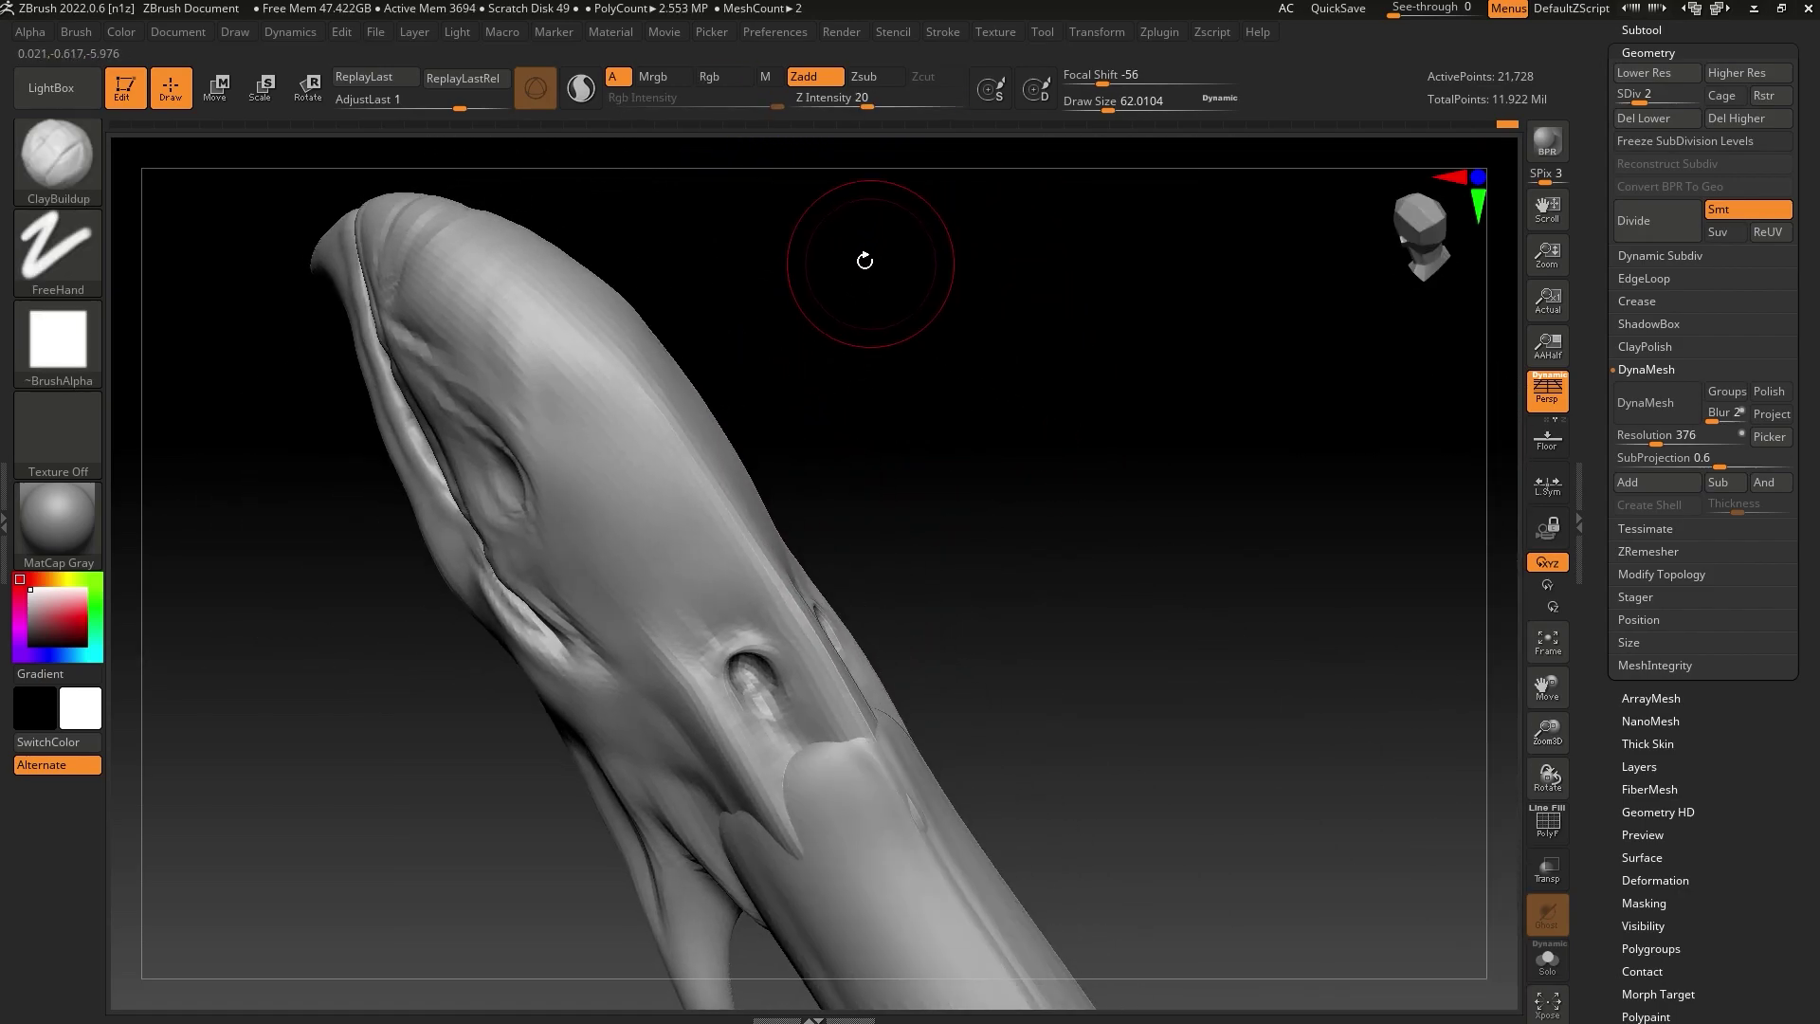
mouse_move(596, 370)
mouse_down()
mouse_move(565, 402)
mouse_move(565, 451)
mouse_move(646, 537)
mouse_move(587, 363)
mouse_move(541, 358)
mouse_move(704, 569)
mouse_up()
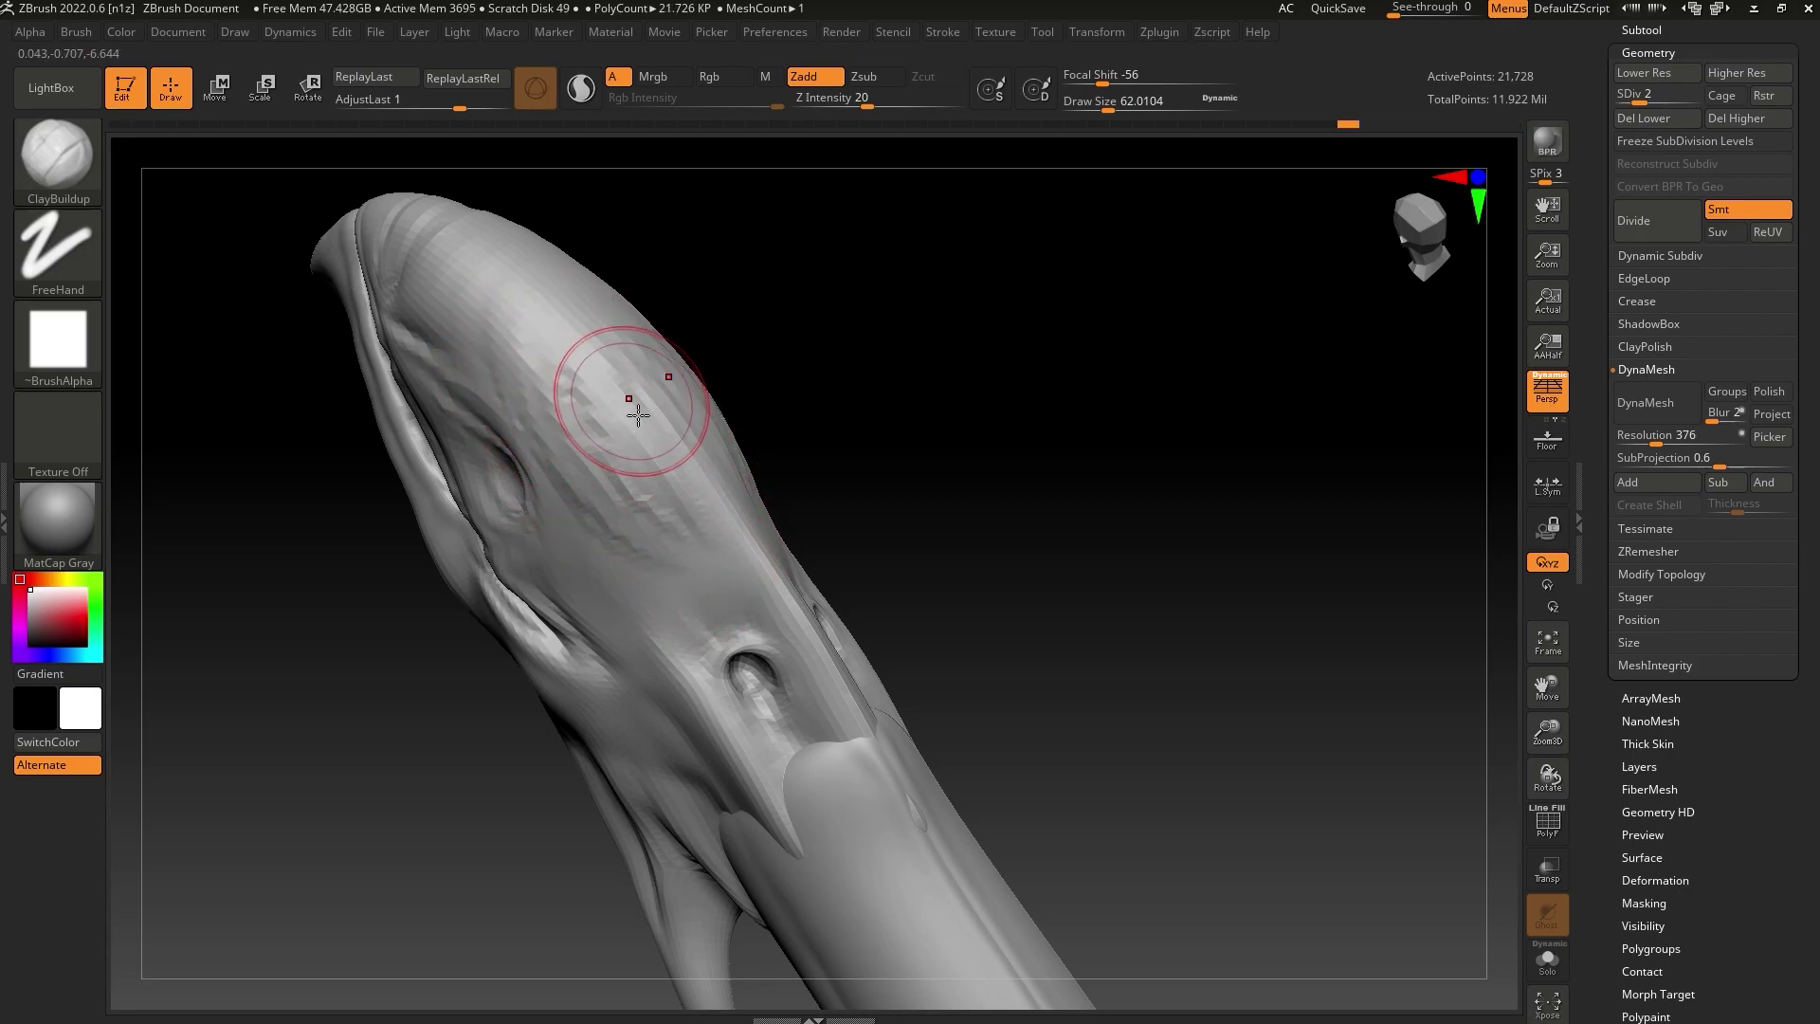
key(shift)
mouse_move(901, 285)
mouse_down()
mouse_move(955, 301)
mouse_move(1038, 405)
mouse_move(1117, 405)
mouse_move(1043, 427)
mouse_up()
drag(969, 744, 859, 757)
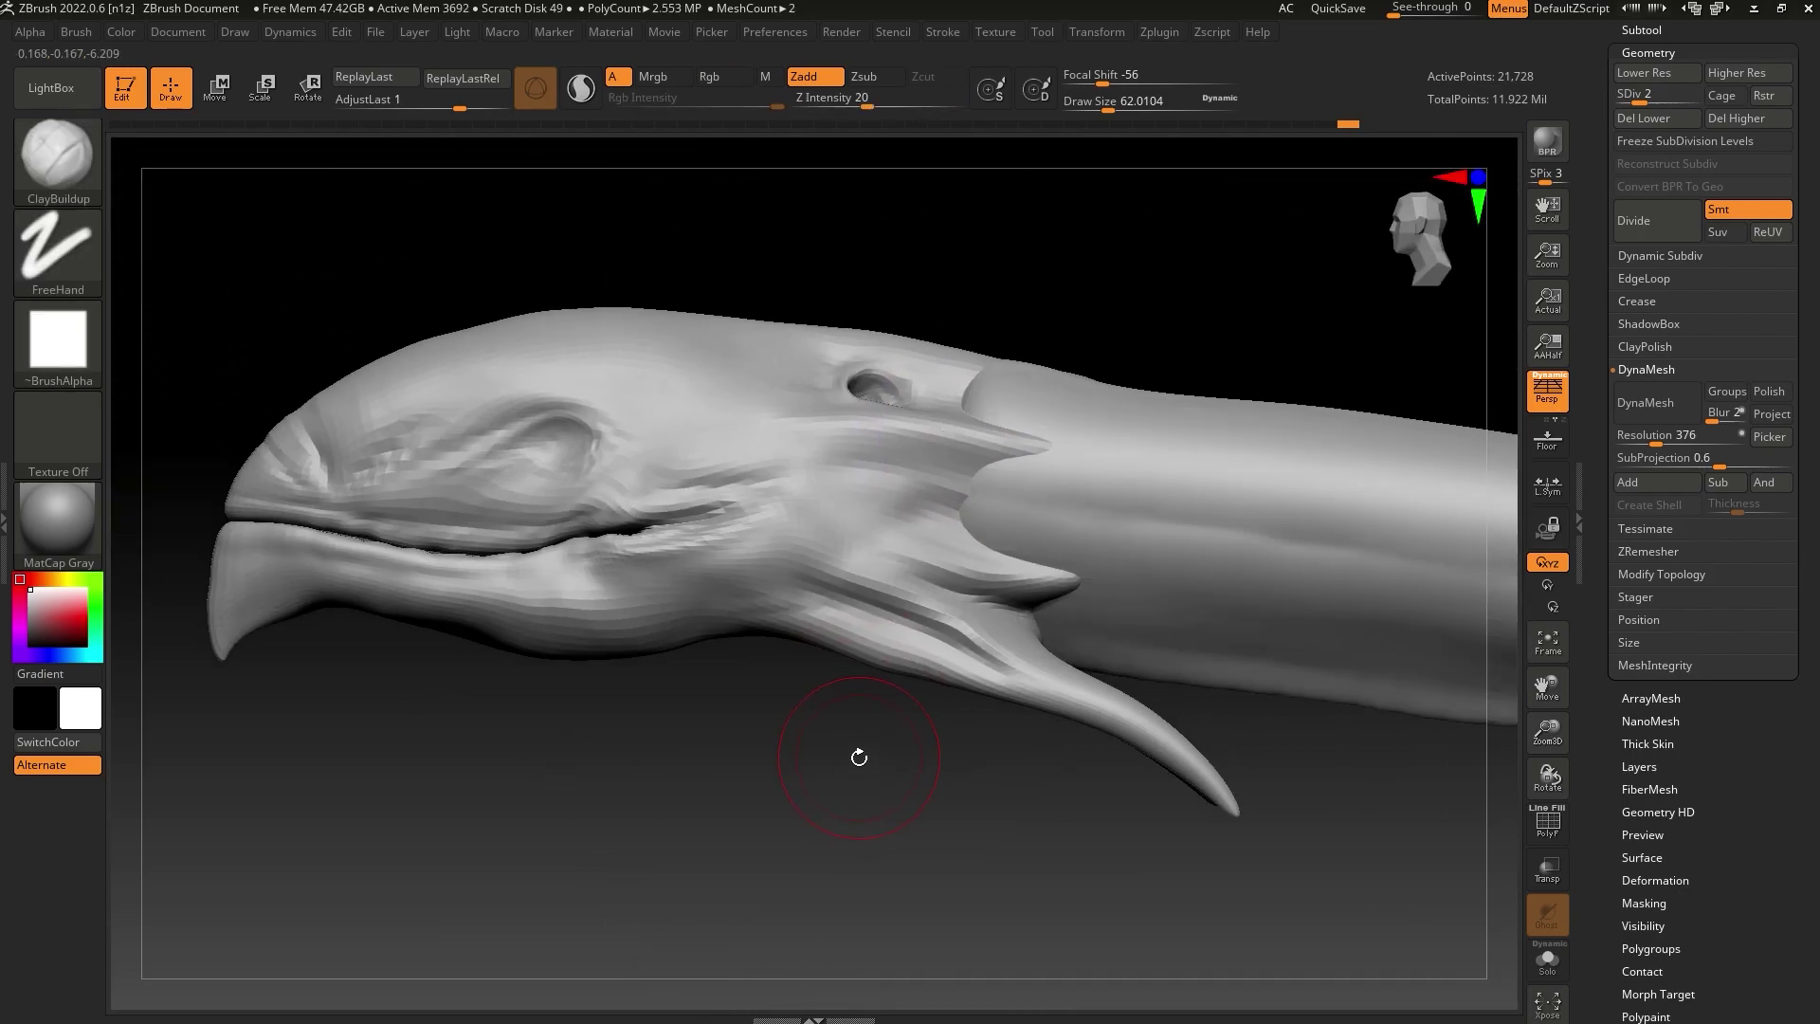
Select the Redesign body subtool and lower its subdivision level to 1
mouse_move(1546, 728)
mouse_down()
mouse_move(1505, 544)
mouse_move(1485, 602)
mouse_move(1122, 783)
mouse_up()
drag(1028, 463, 747, 427)
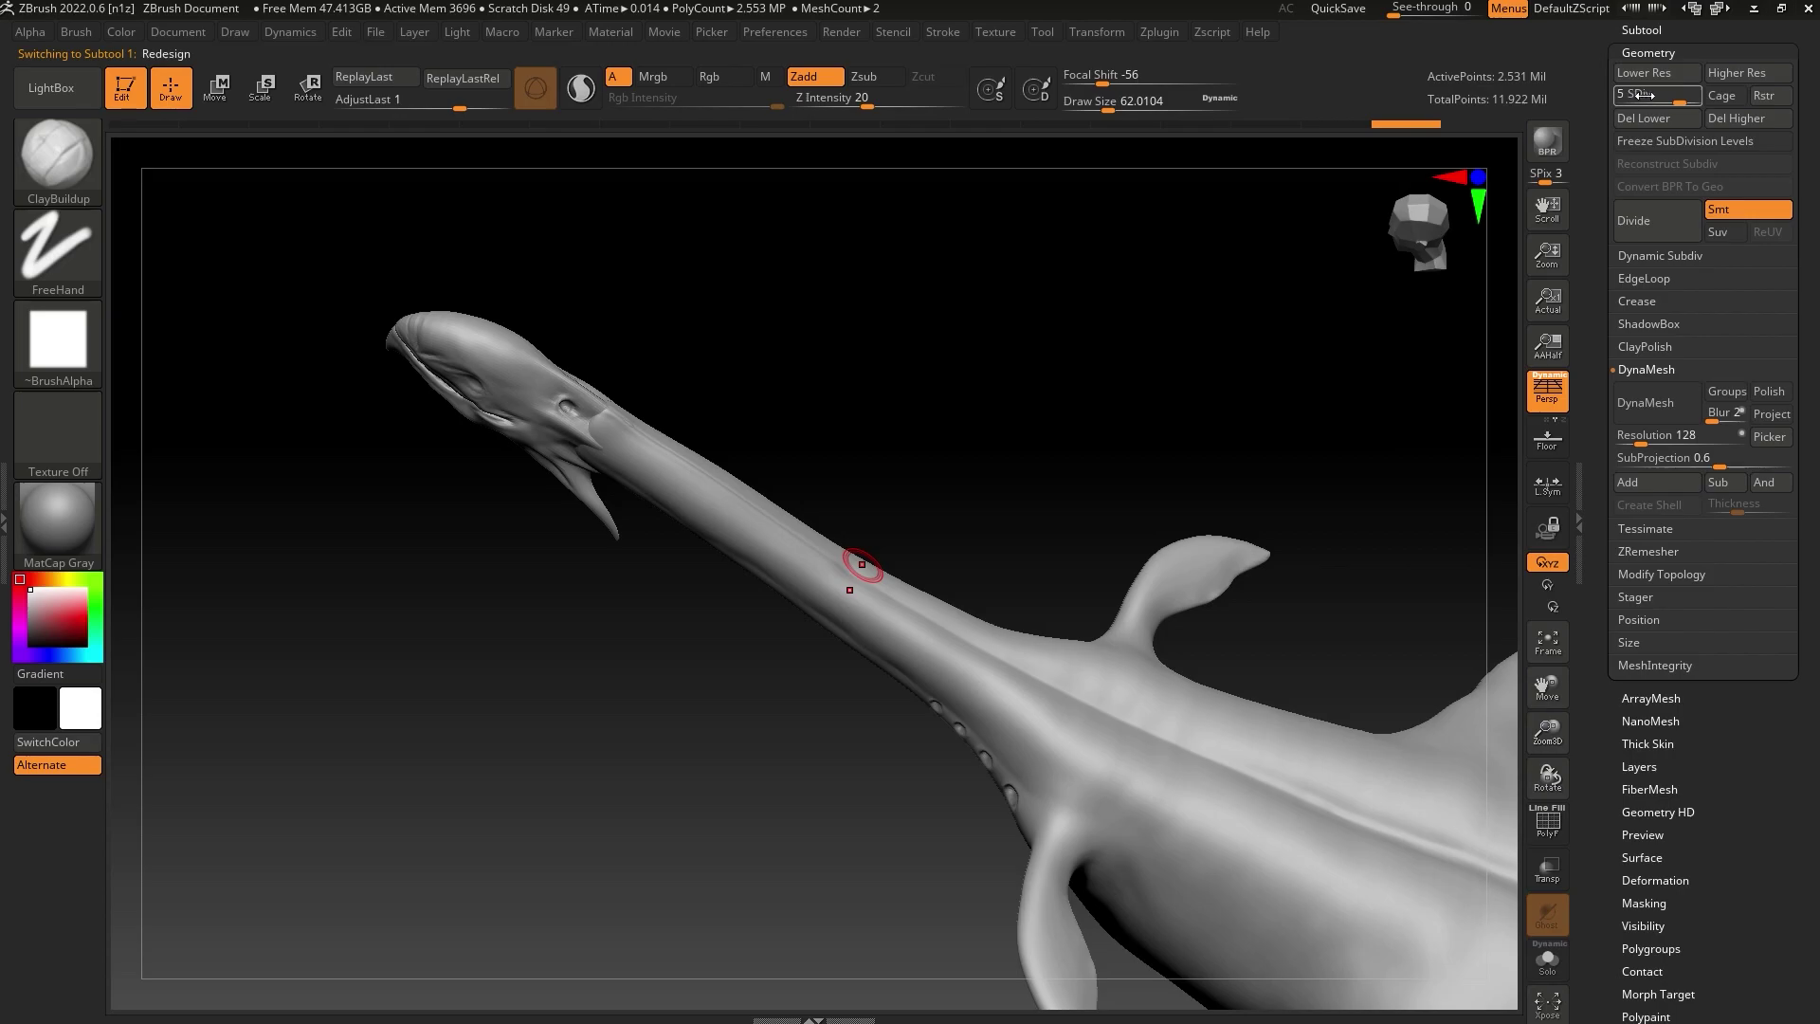
drag(1645, 95, 1618, 95)
Smooth the ridge along the body's underside from the neck base toward the tail at draw size about 212
drag(1351, 355, 1243, 384)
drag(1560, 740, 1528, 637)
alt+drag(1292, 720, 1203, 639)
drag(1554, 728, 1519, 862)
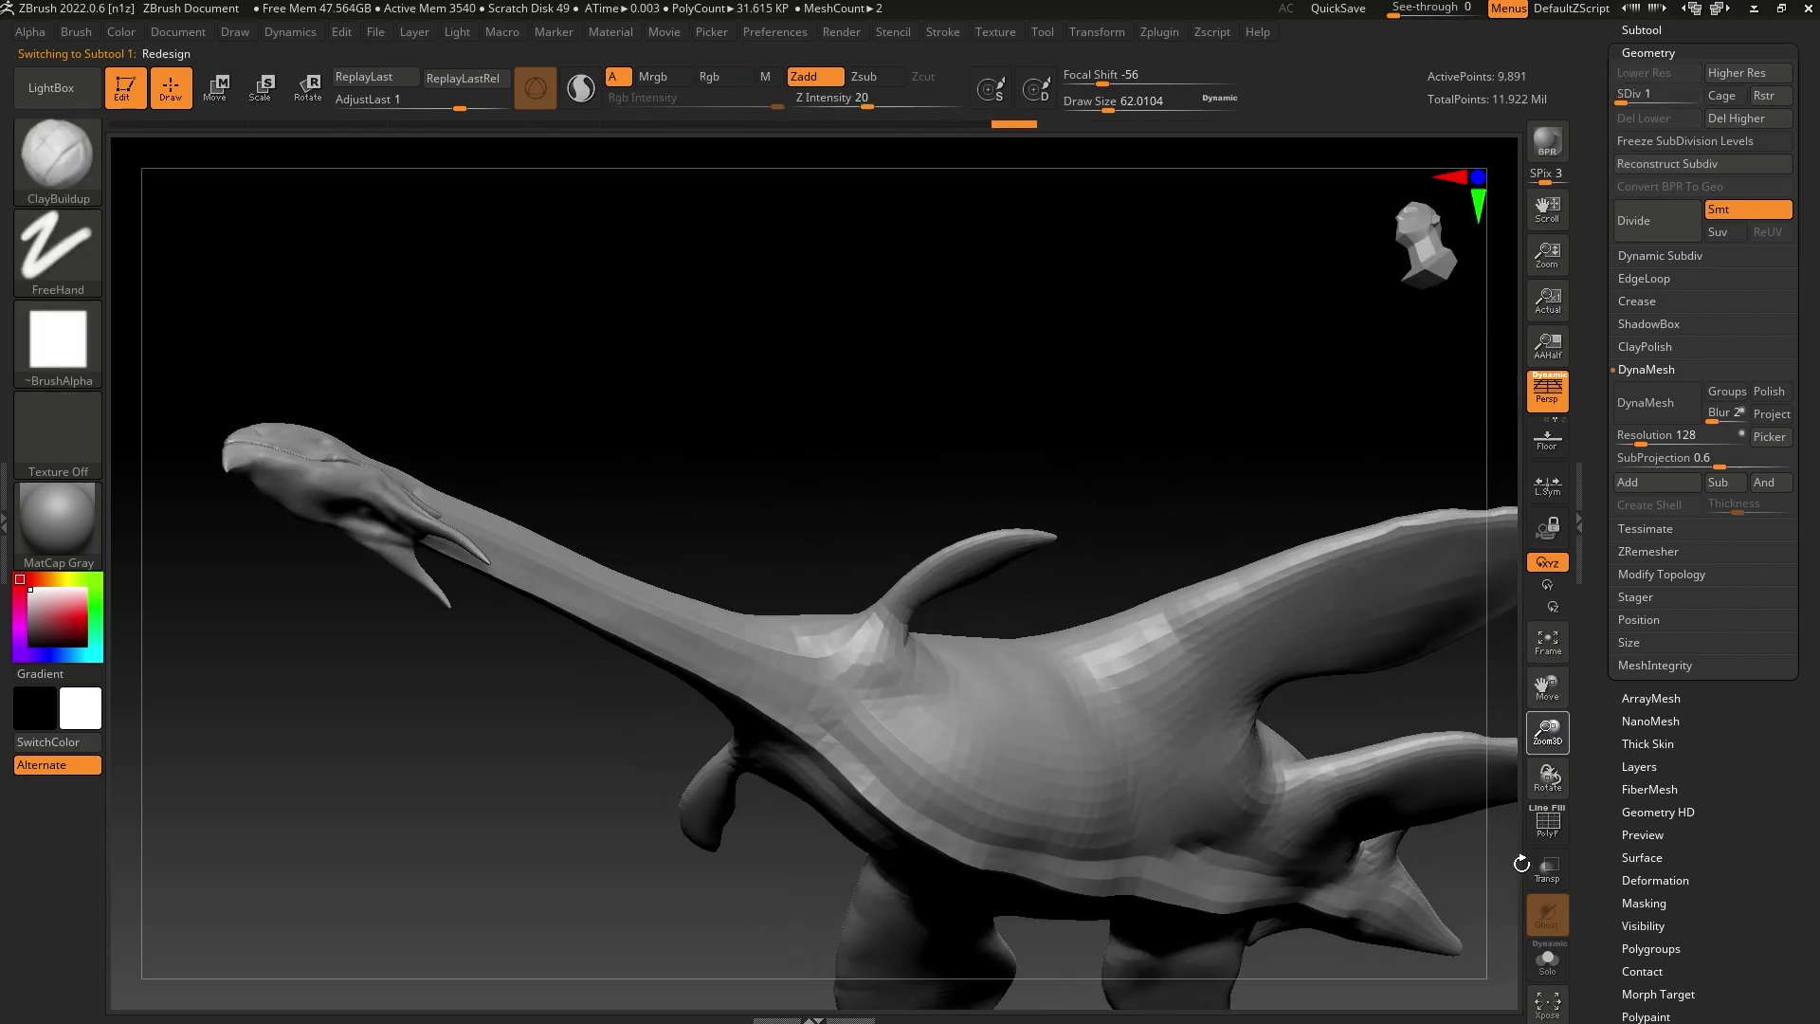
alt+drag(1158, 484, 1043, 246)
drag(676, 743, 924, 756)
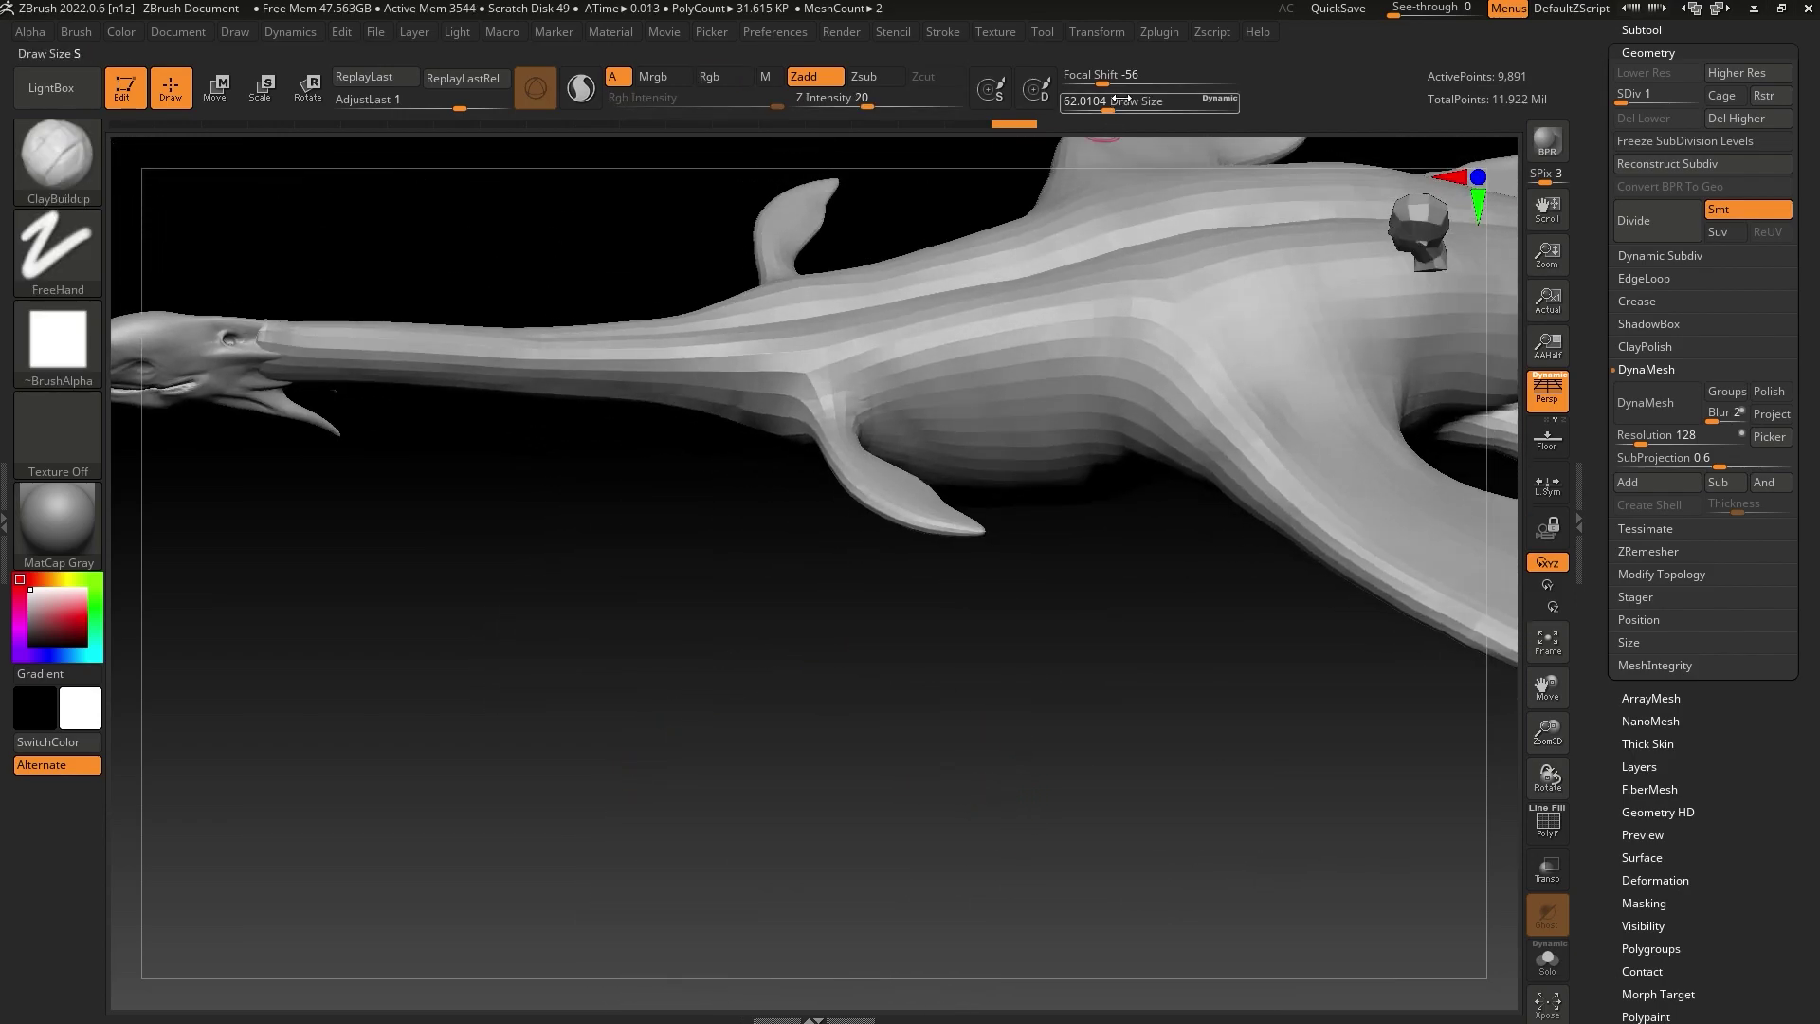
drag(1142, 108, 1144, 108)
mouse_move(1115, 711)
mouse_down()
mouse_move(1142, 512)
mouse_move(1060, 497)
mouse_move(1088, 358)
mouse_move(825, 650)
mouse_up()
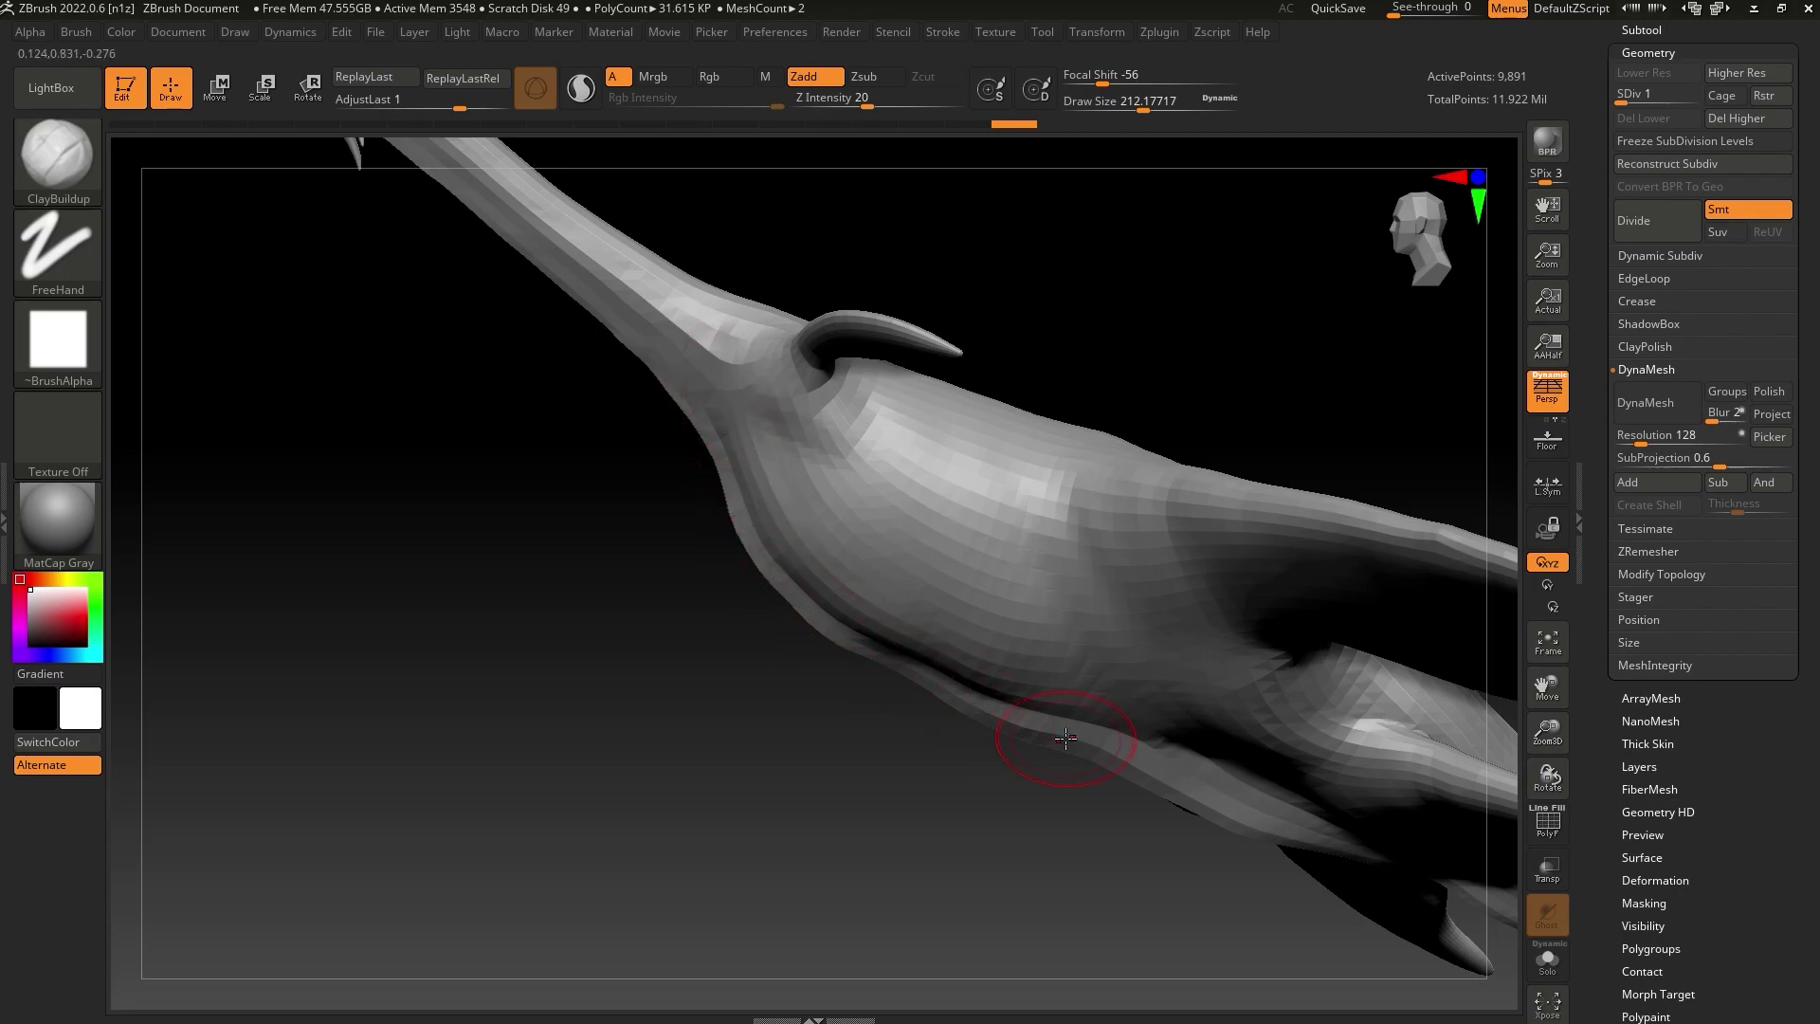
drag(891, 856, 764, 686)
right_drag(796, 713, 795, 670)
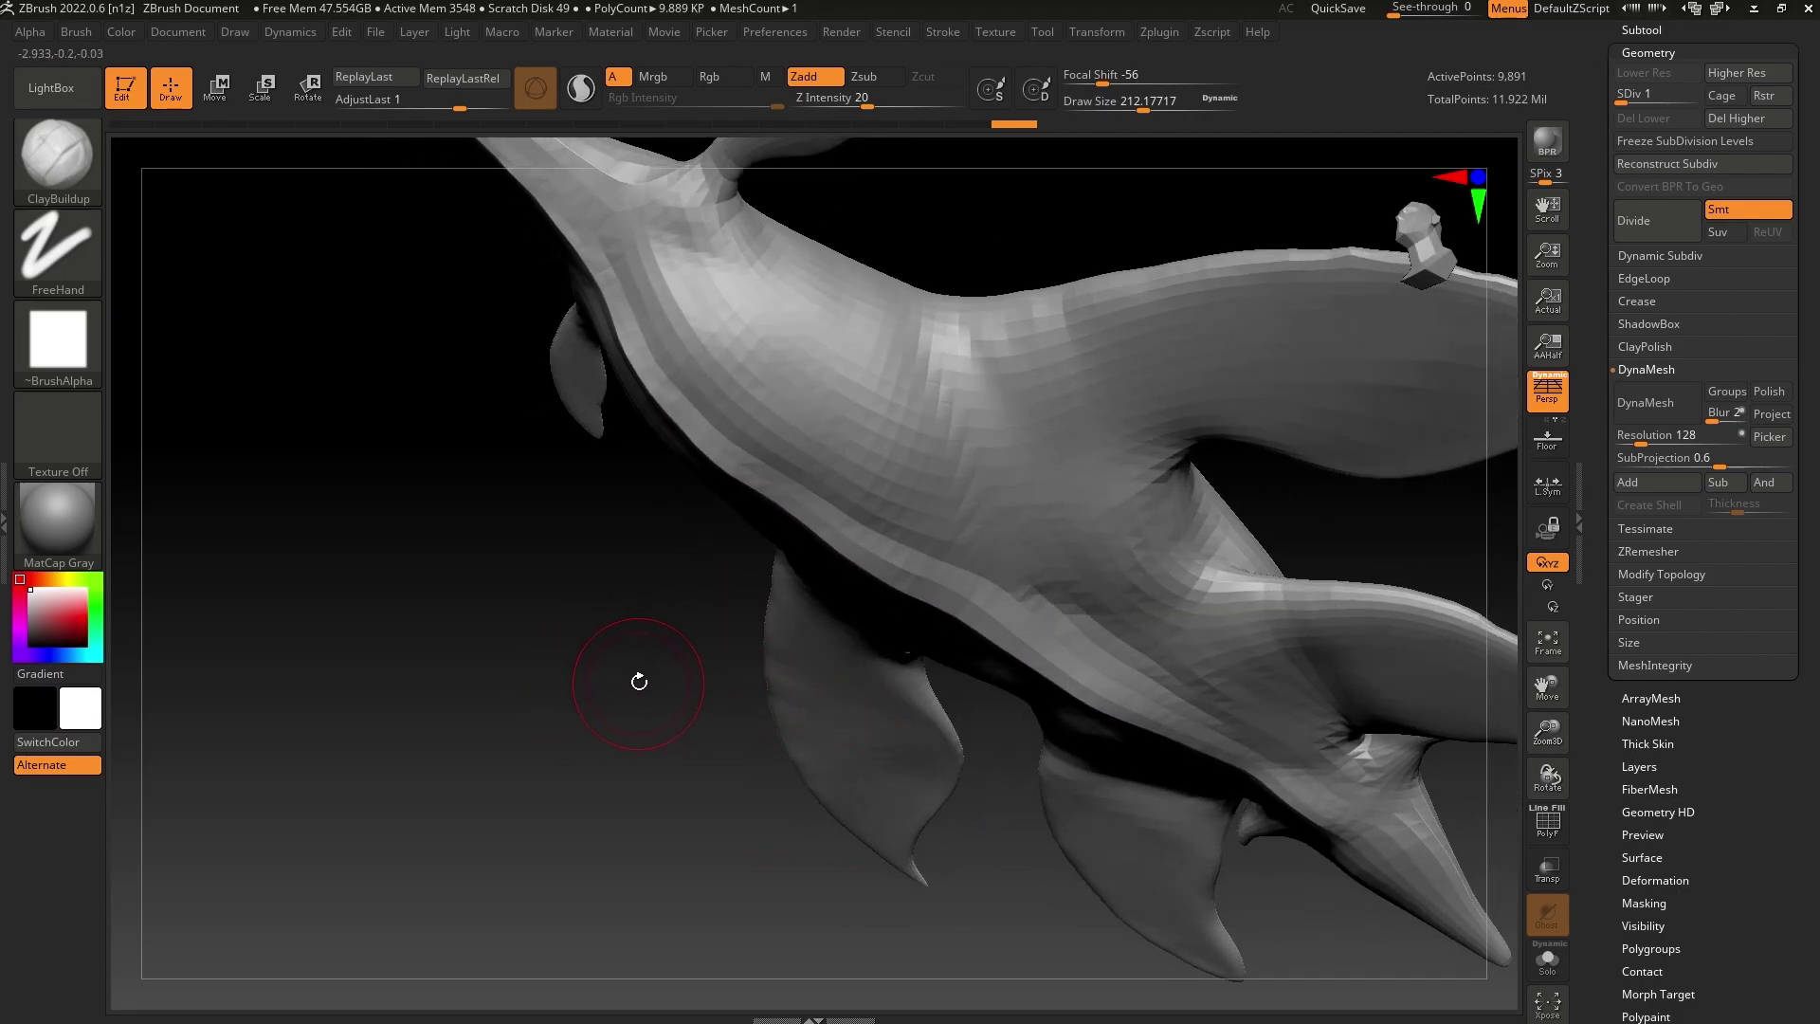
mouse_move(639, 682)
mouse_down()
mouse_move(650, 695)
mouse_move(714, 439)
mouse_up()
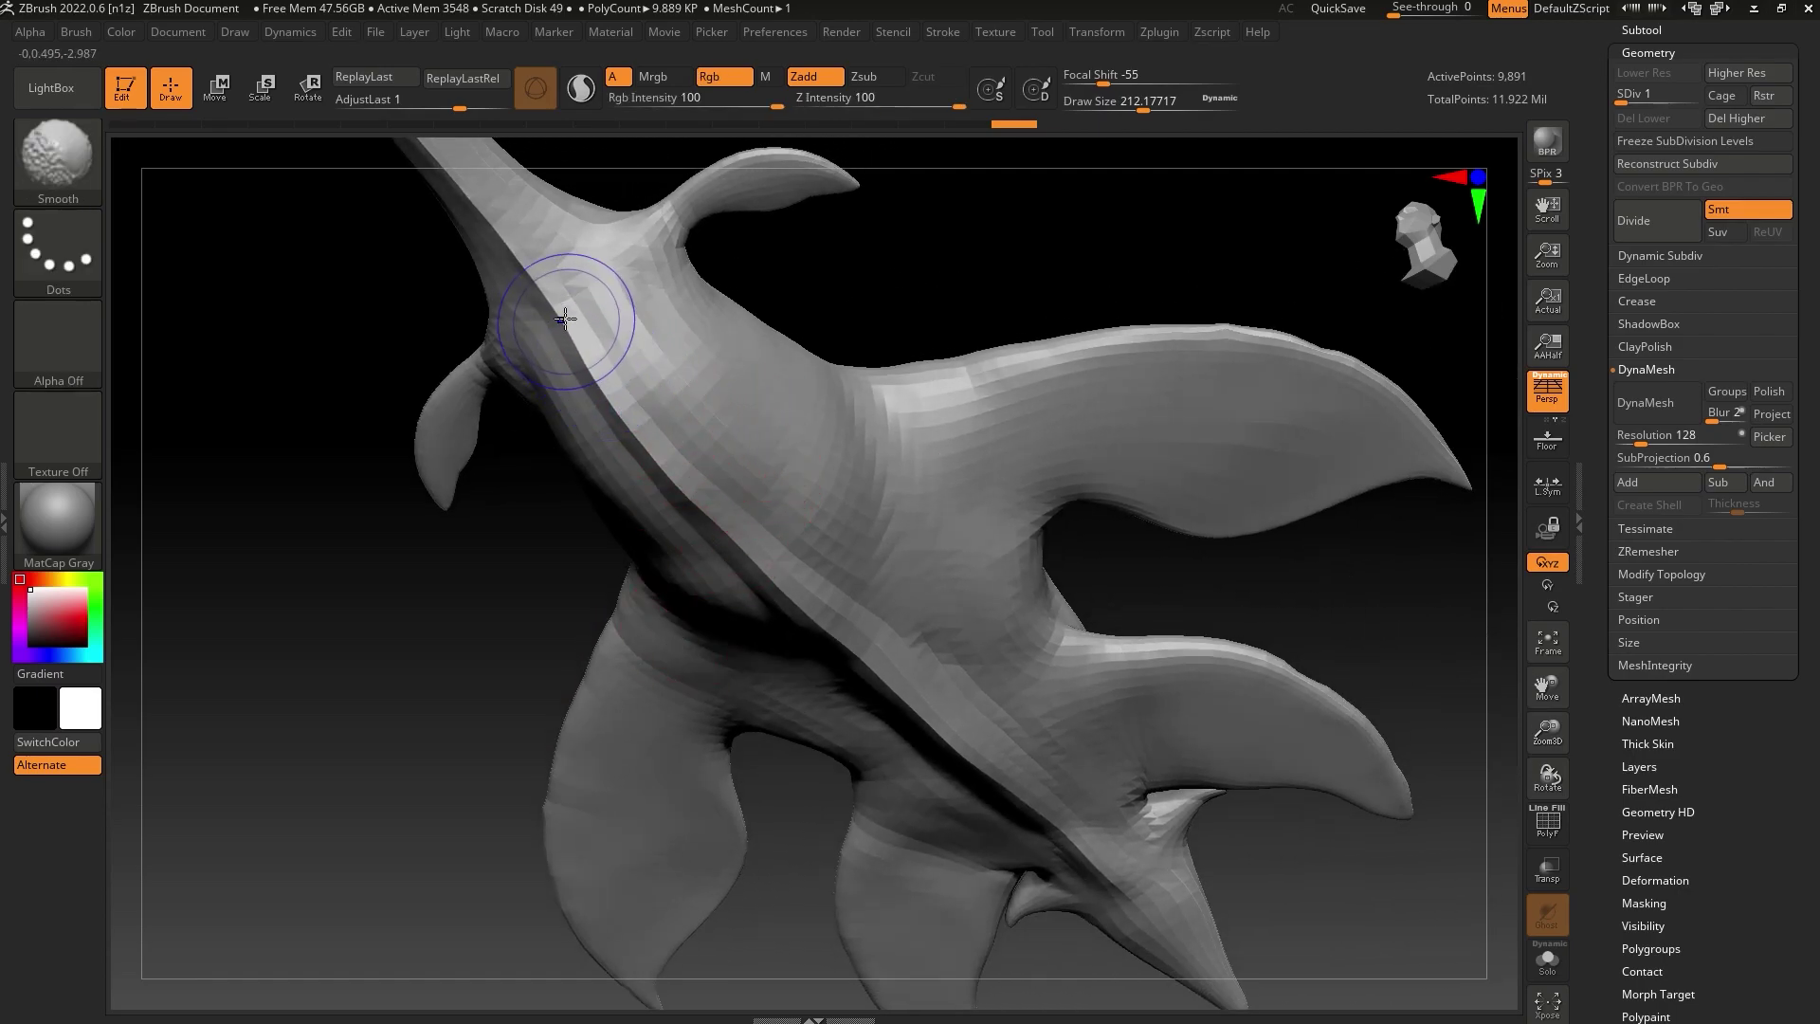
mouse_move(565, 319)
shift+mouse_down()
mouse_move(703, 508)
mouse_move(1034, 787)
shift+mouse_up()
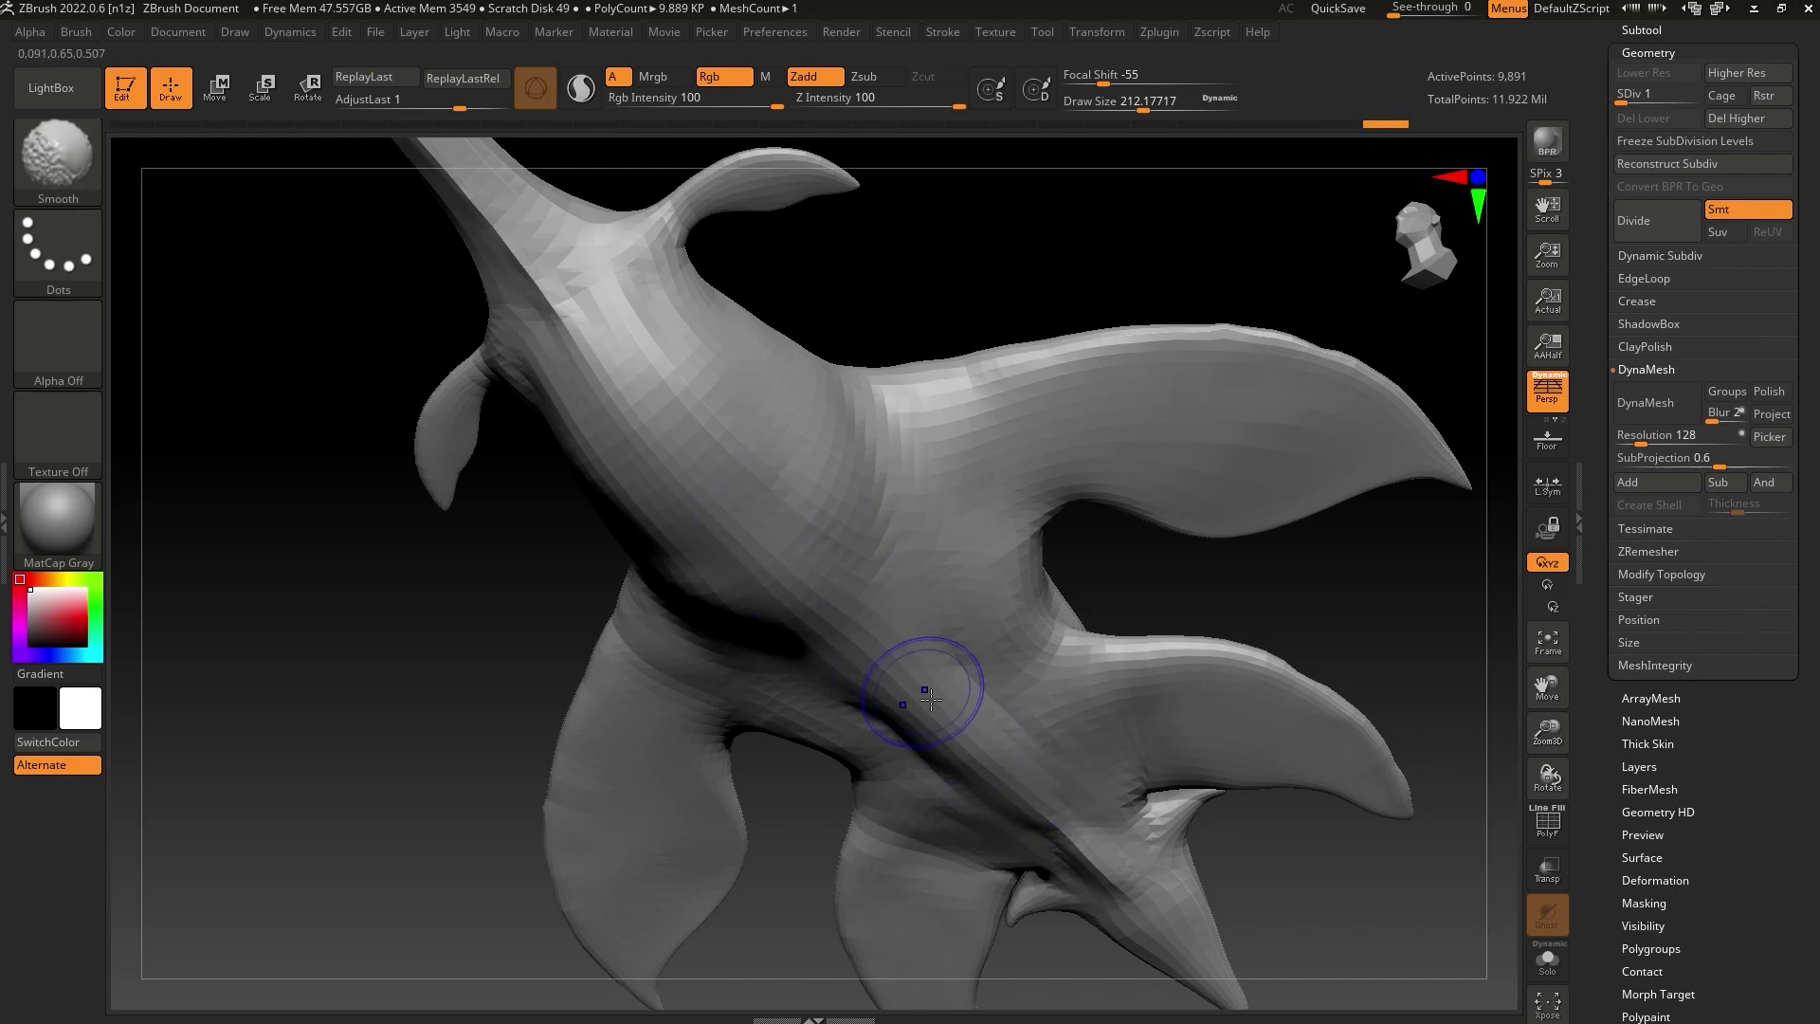
mouse_move(813, 546)
shift+mouse_down()
mouse_move(1019, 744)
mouse_move(788, 569)
shift+mouse_up()
shift+drag(559, 316, 580, 377)
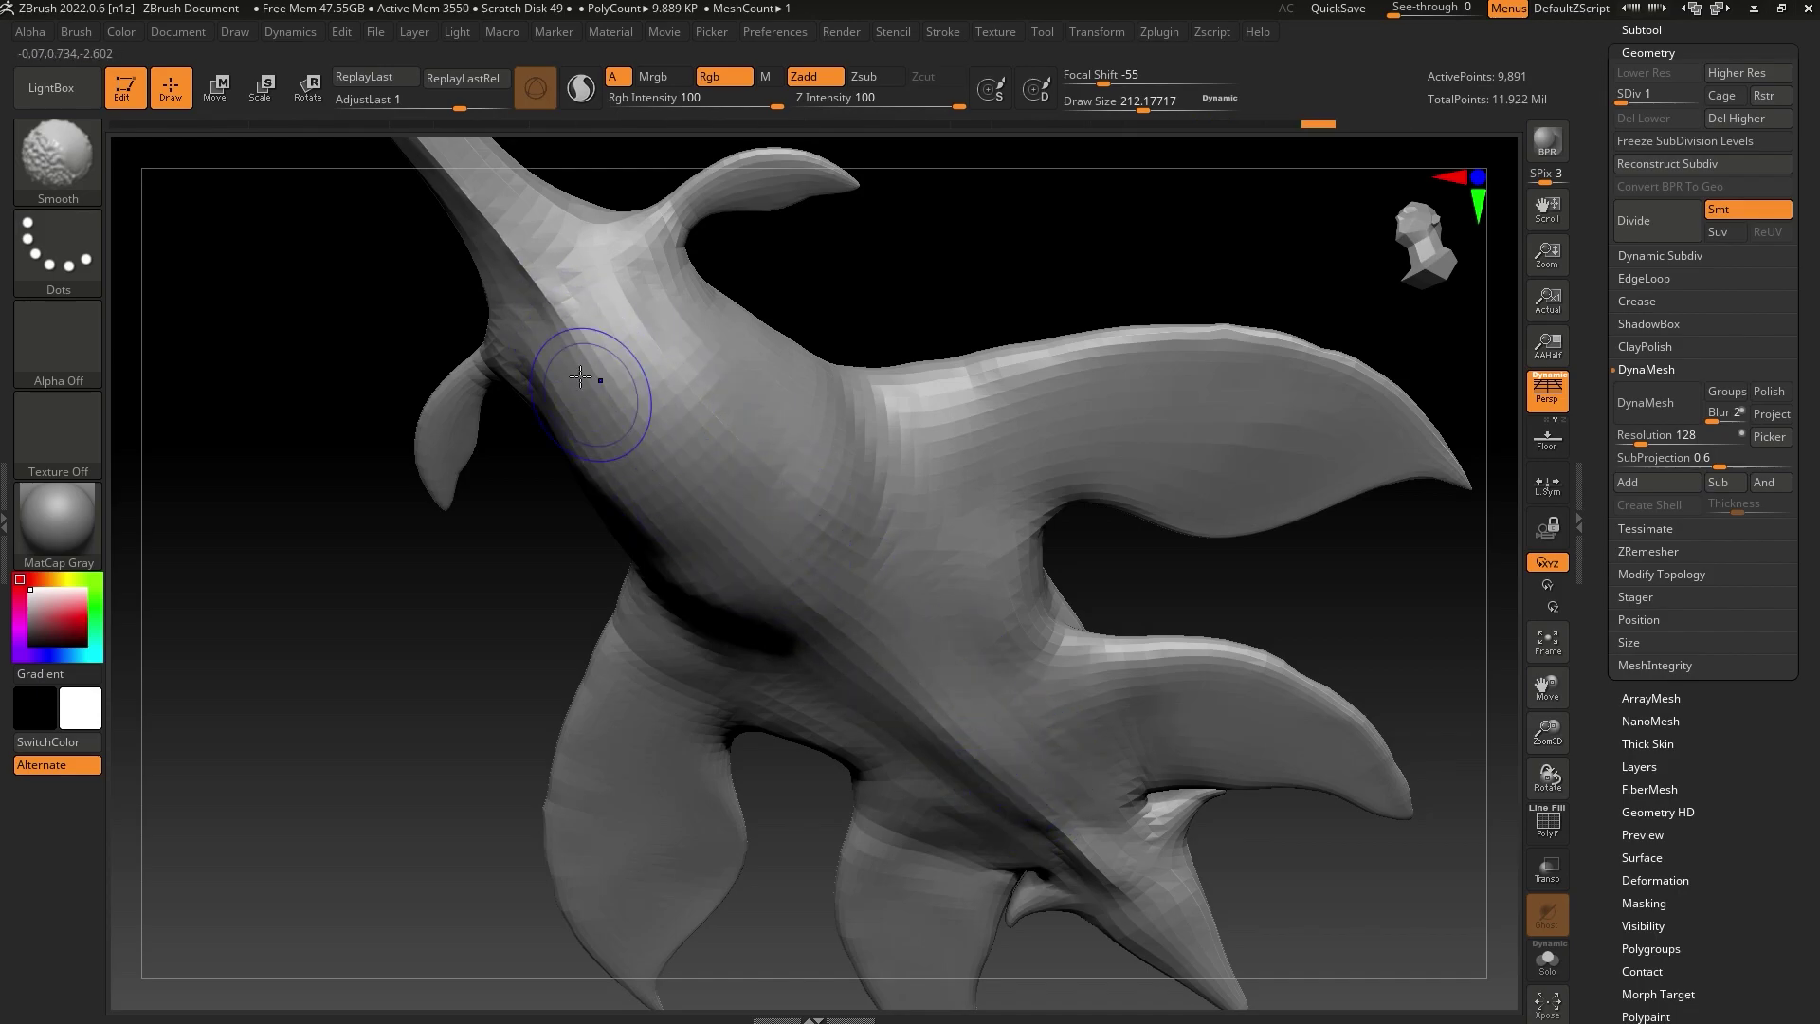
Smooth the underside of the neck base at draw size about 136 and smoothing intensity 17
drag(505, 628, 653, 458)
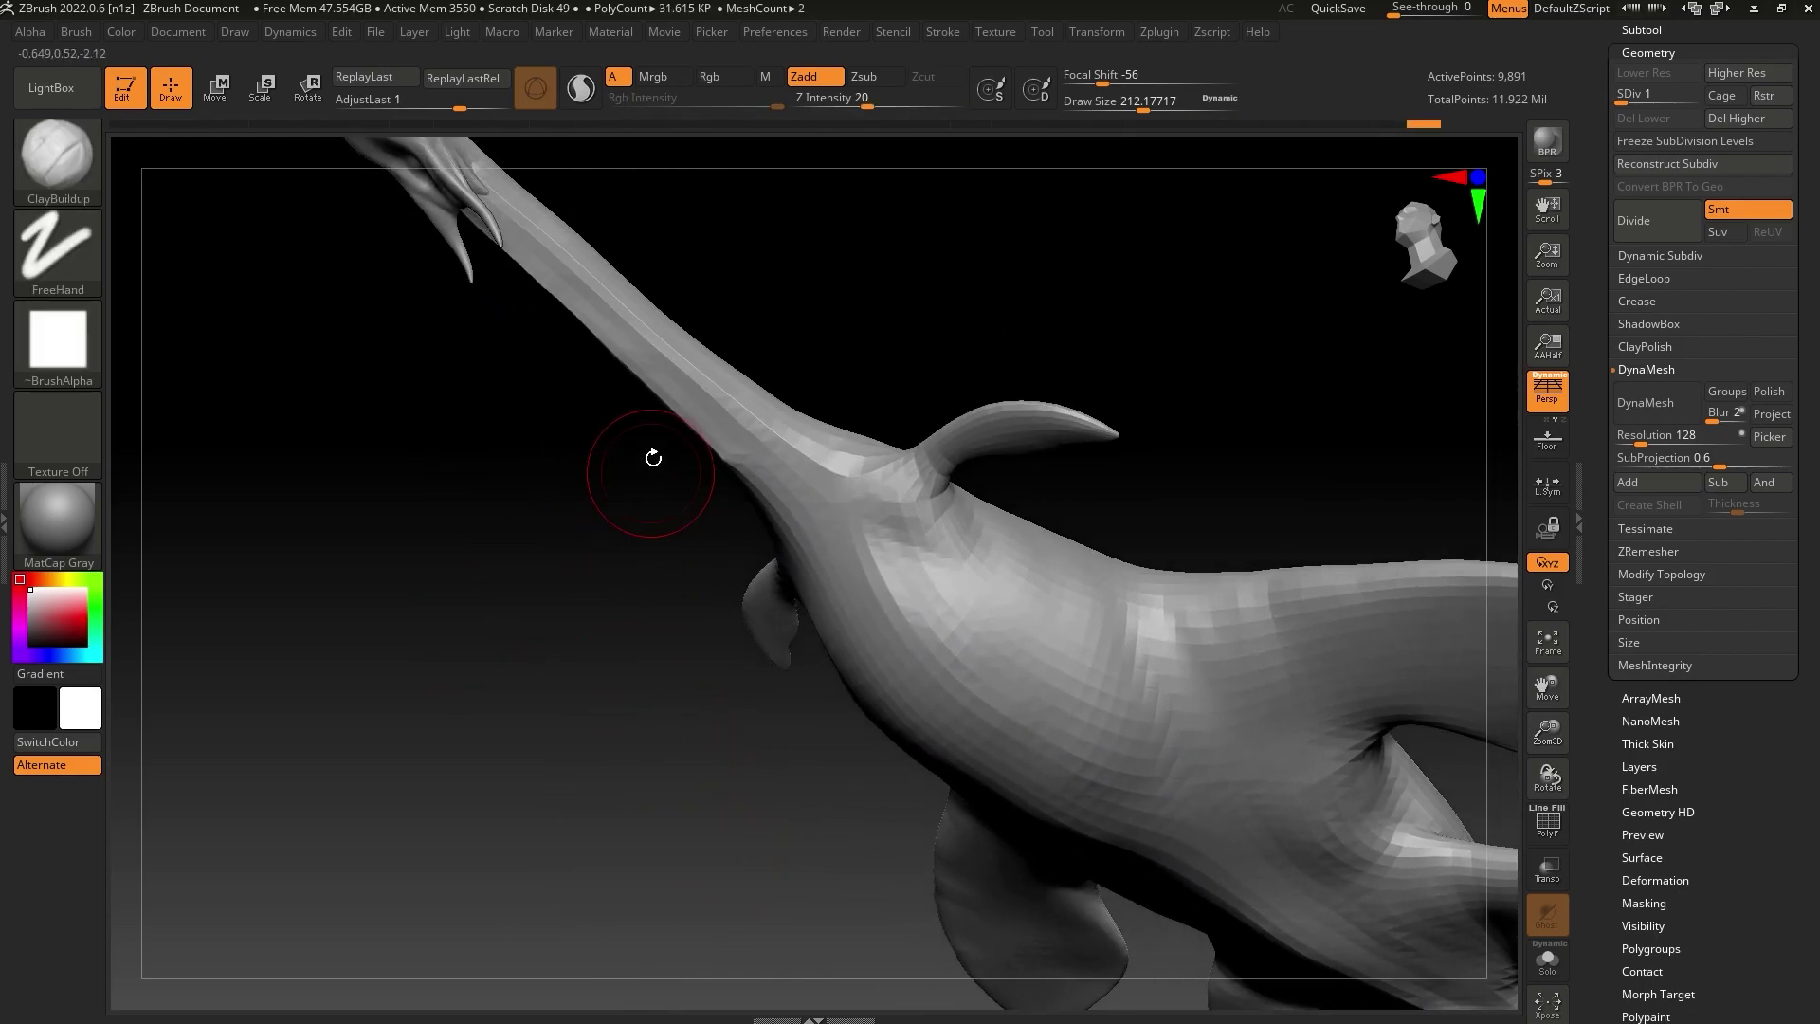
drag(1097, 162, 833, 313)
key(shift)
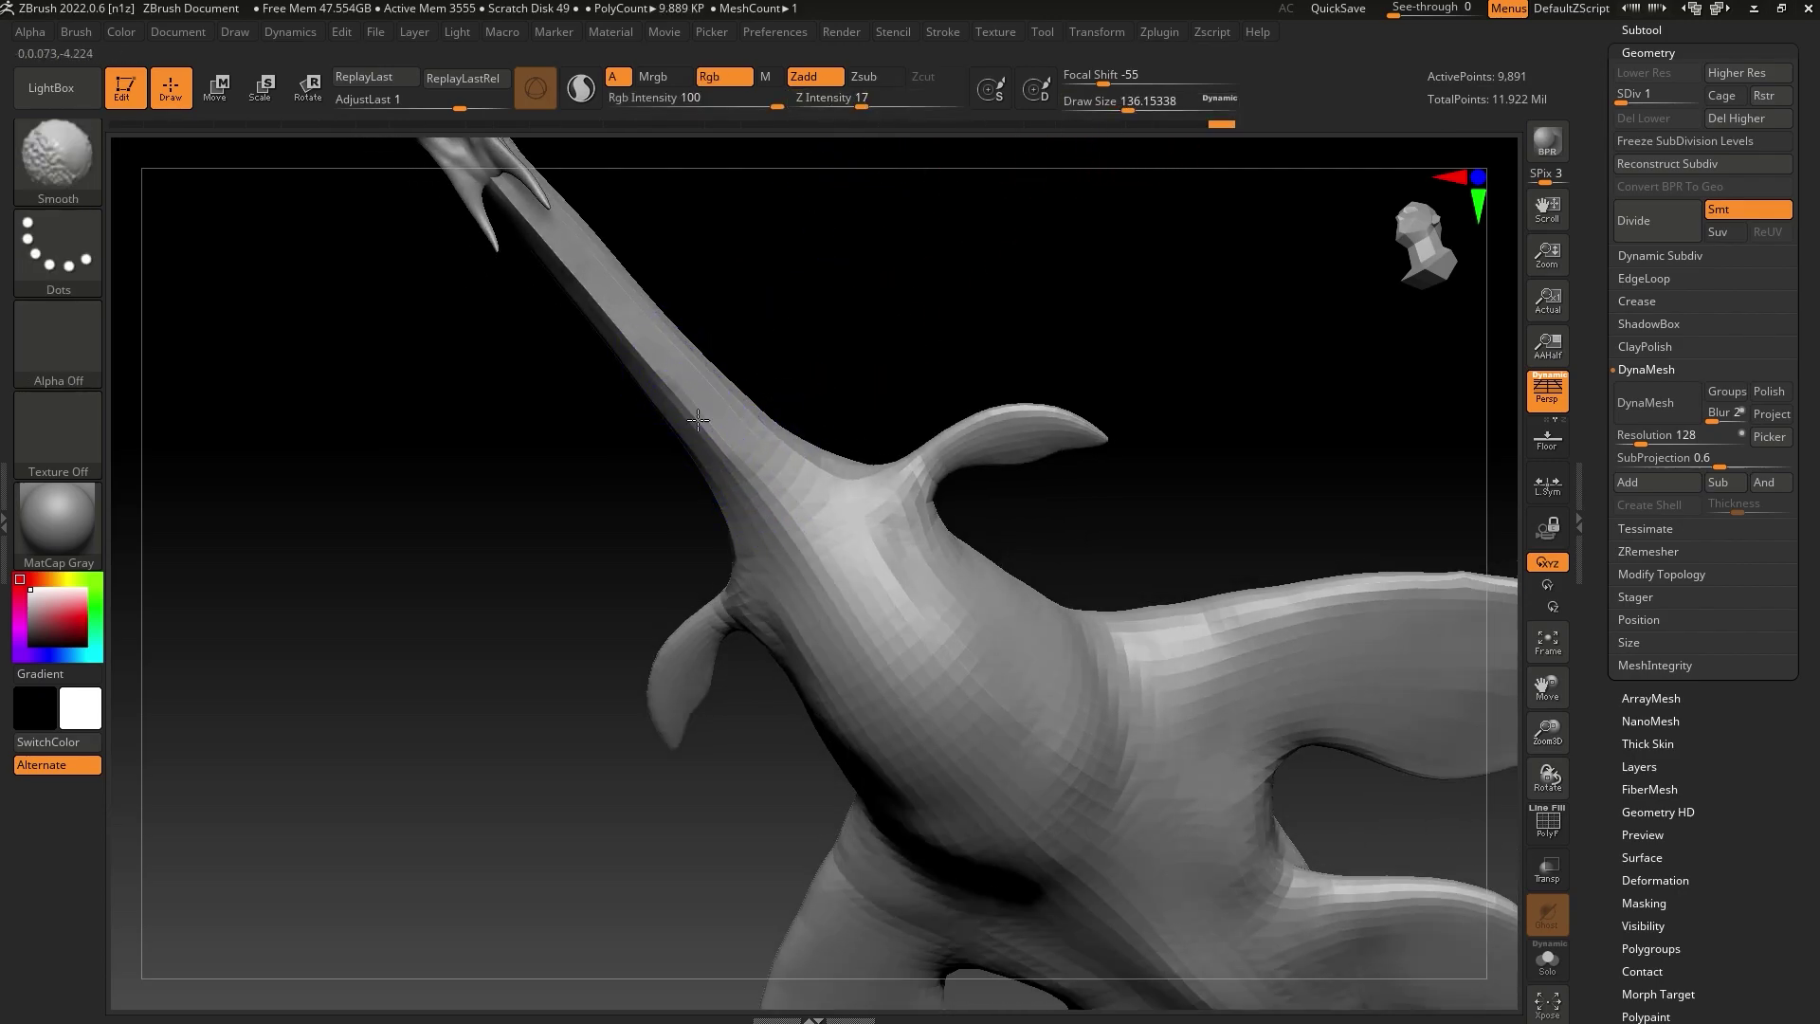
With the Move brush at a draw size down to about 239, reshape the neck base and body in side view
mouse_move(892, 351)
mouse_down()
mouse_move(935, 317)
mouse_move(873, 455)
mouse_move(1004, 720)
mouse_move(1008, 661)
mouse_up()
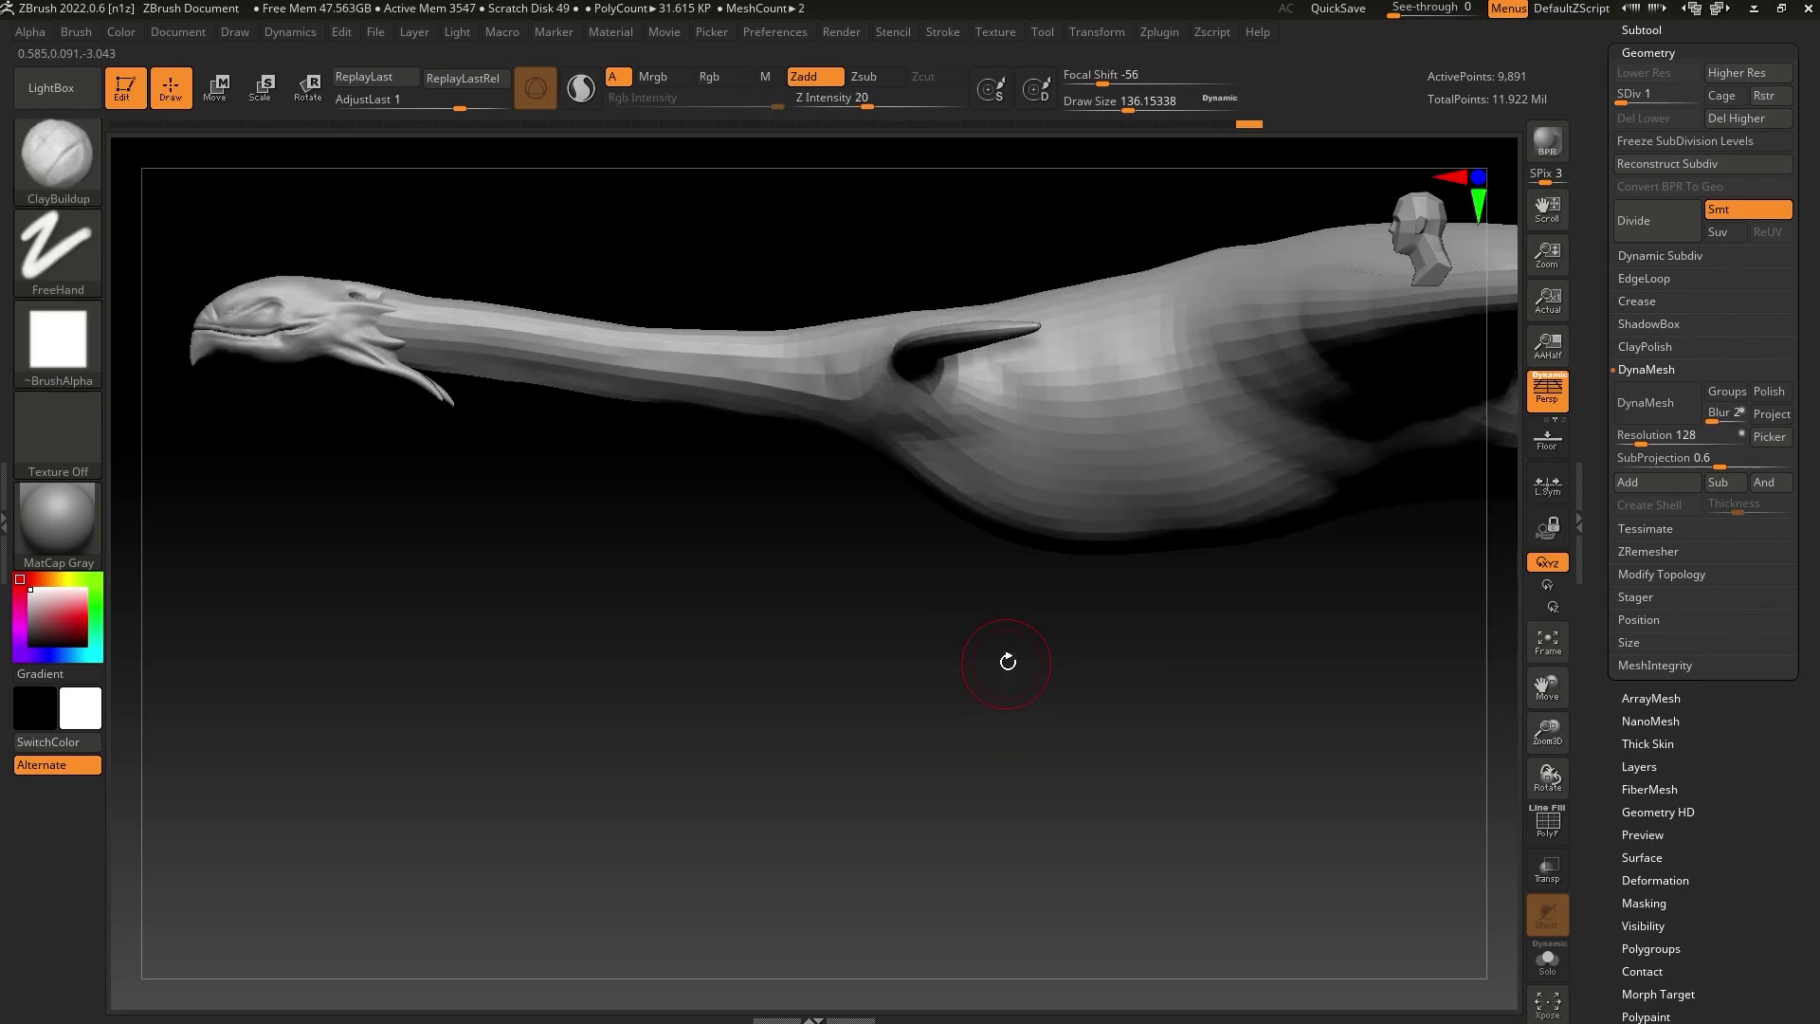
click(58, 156)
click(811, 184)
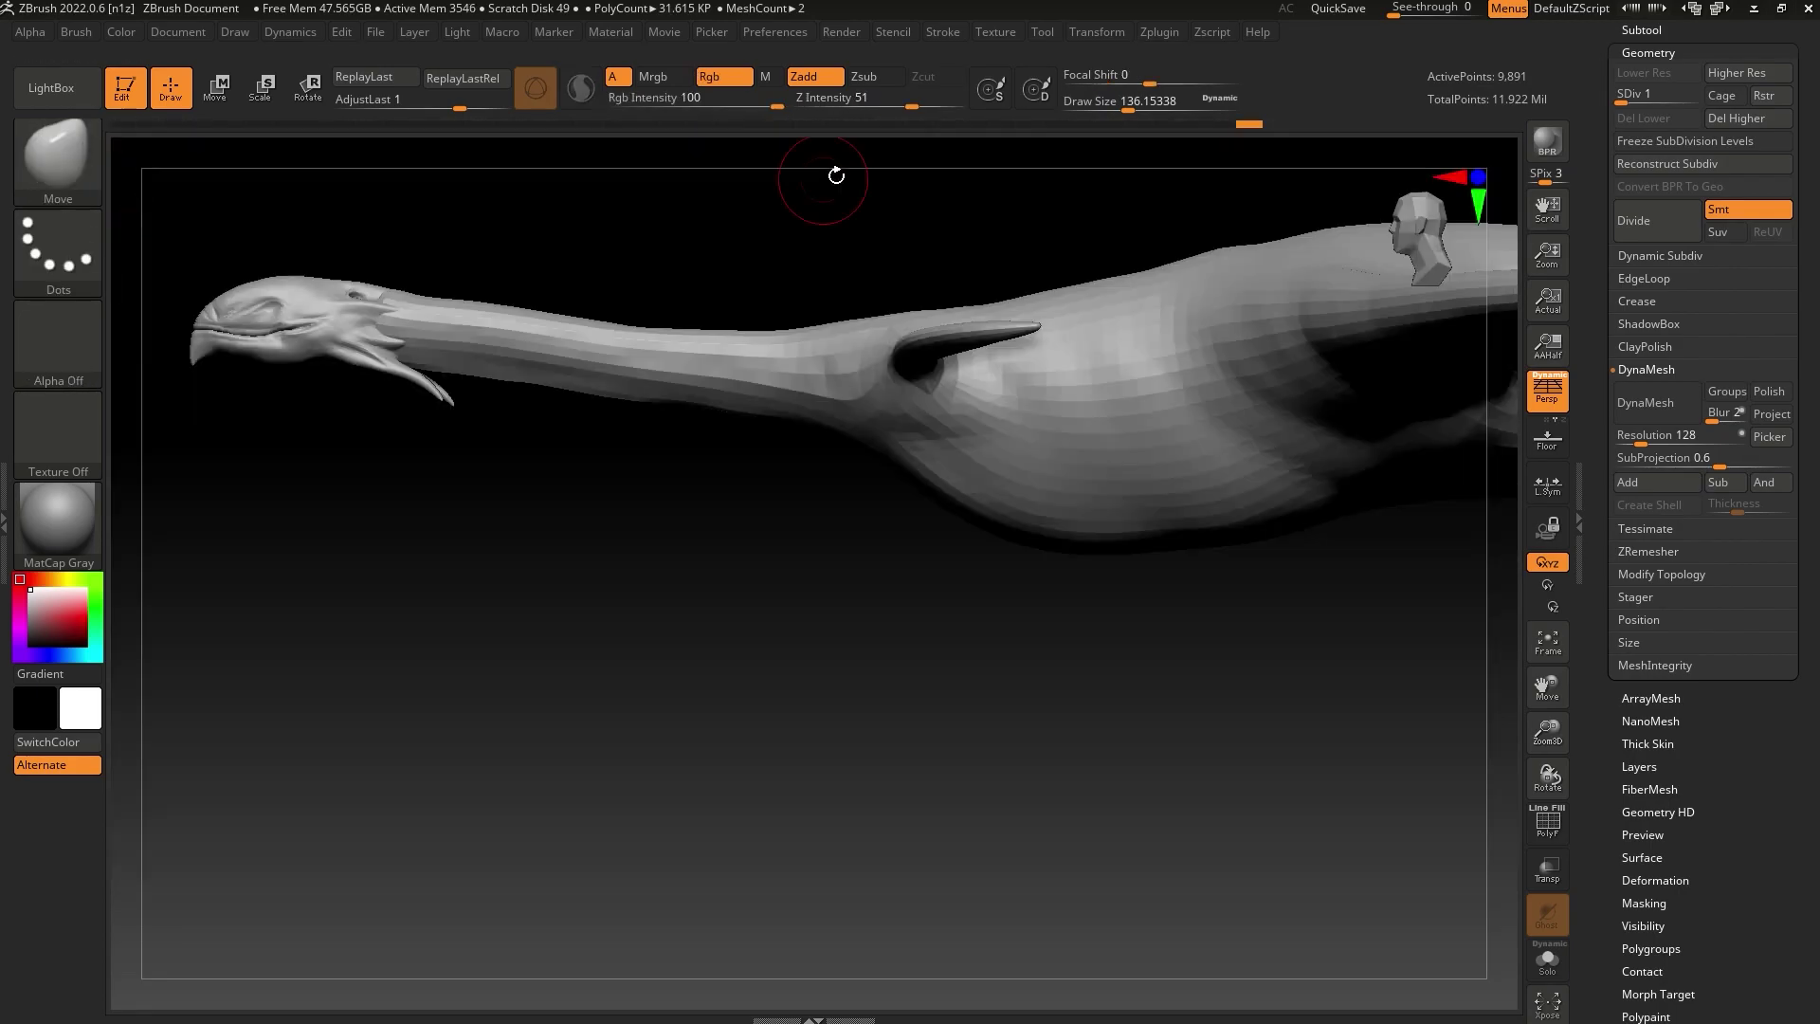
drag(1134, 106, 1192, 110)
drag(1547, 732, 1200, 597)
mouse_move(1192, 108)
mouse_down()
mouse_move(1219, 106)
mouse_move(1170, 106)
mouse_up()
drag(728, 540, 744, 510)
drag(1169, 106, 1148, 106)
drag(897, 482, 892, 507)
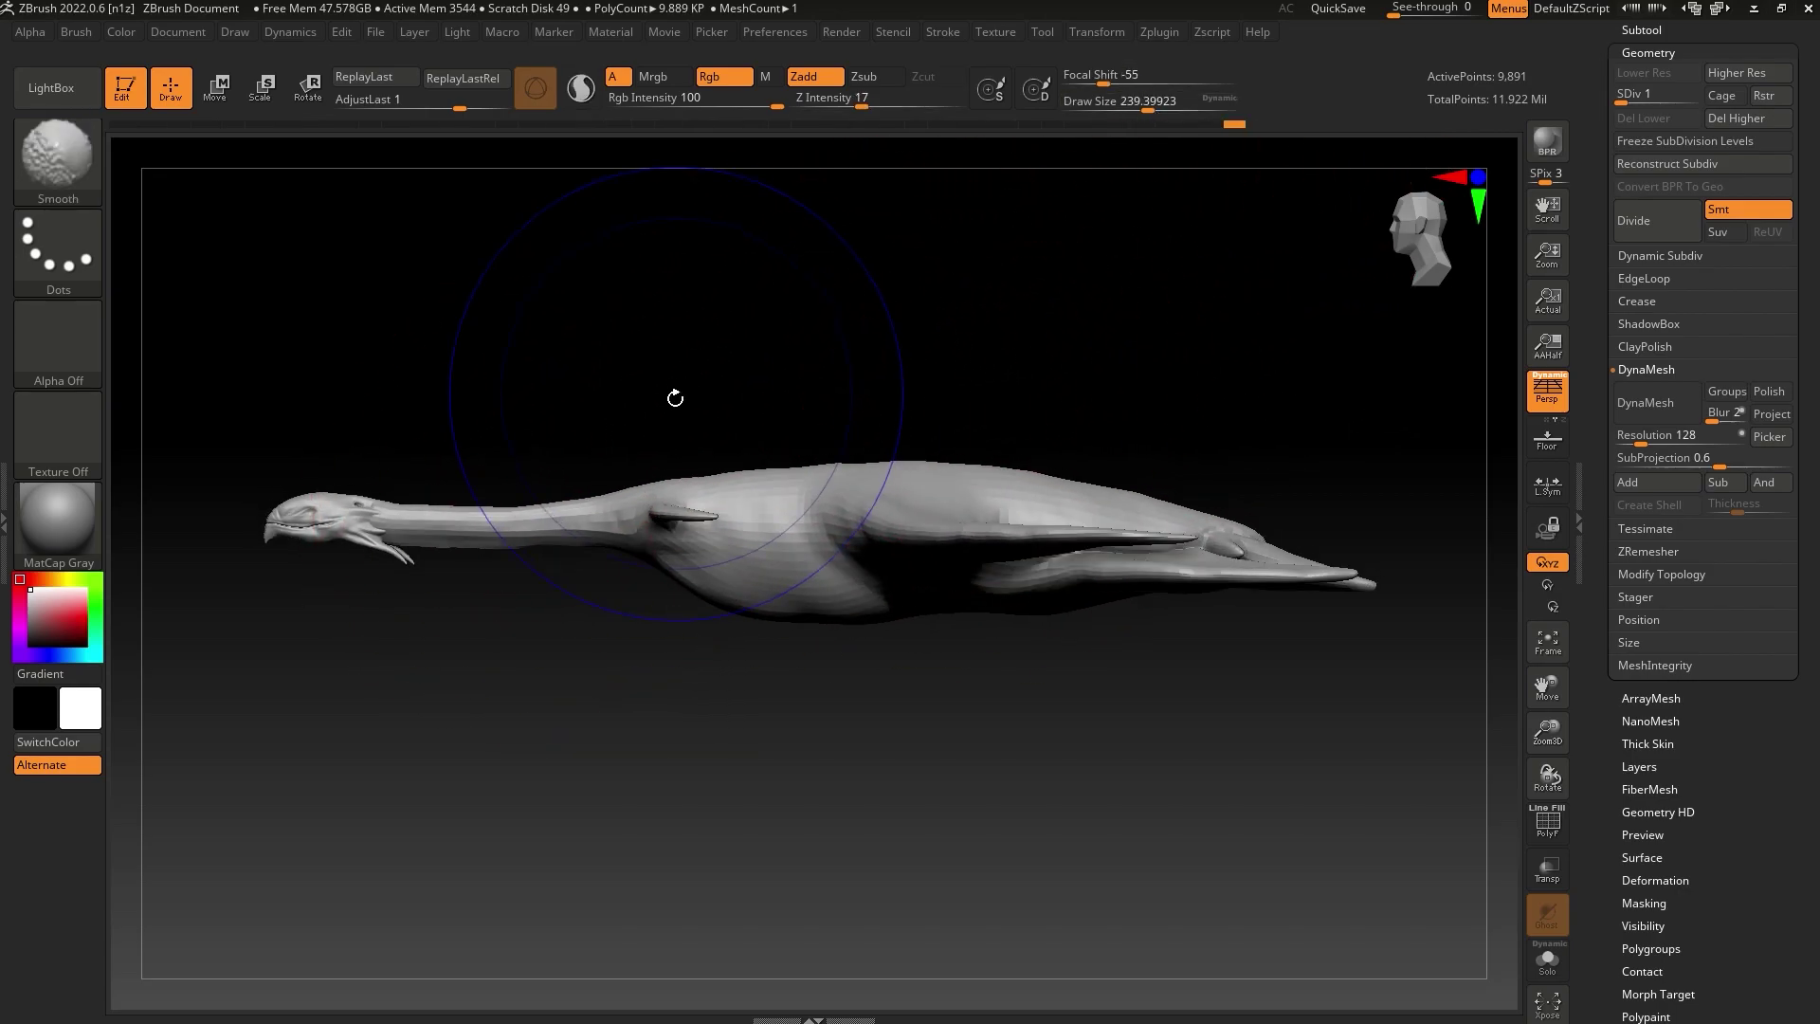
Refine the neck's profile in side view, reducing the Move brush's draw size to about 187 and 132
drag(1154, 110, 1143, 110)
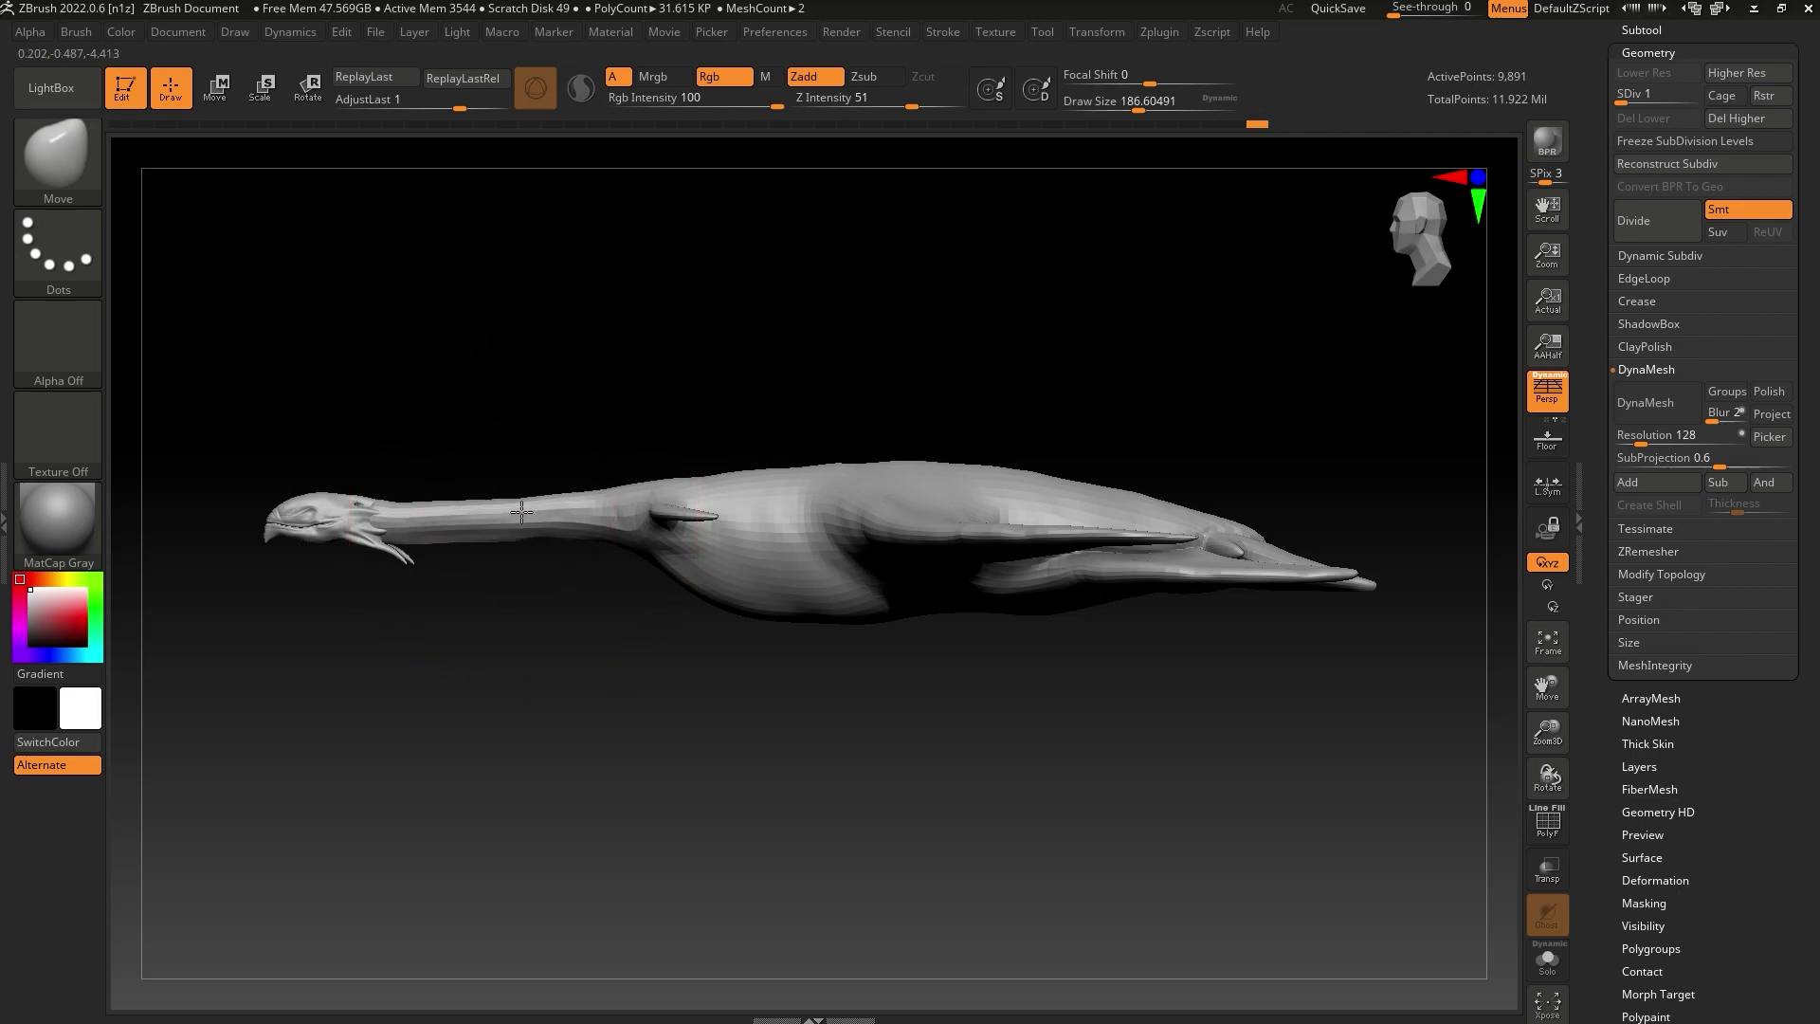
drag(453, 515, 436, 504)
drag(1138, 108, 1137, 105)
alt+drag(972, 309, 1097, 288)
drag(1547, 731, 1368, 783)
drag(1126, 106, 1127, 105)
shift+drag(661, 443, 658, 447)
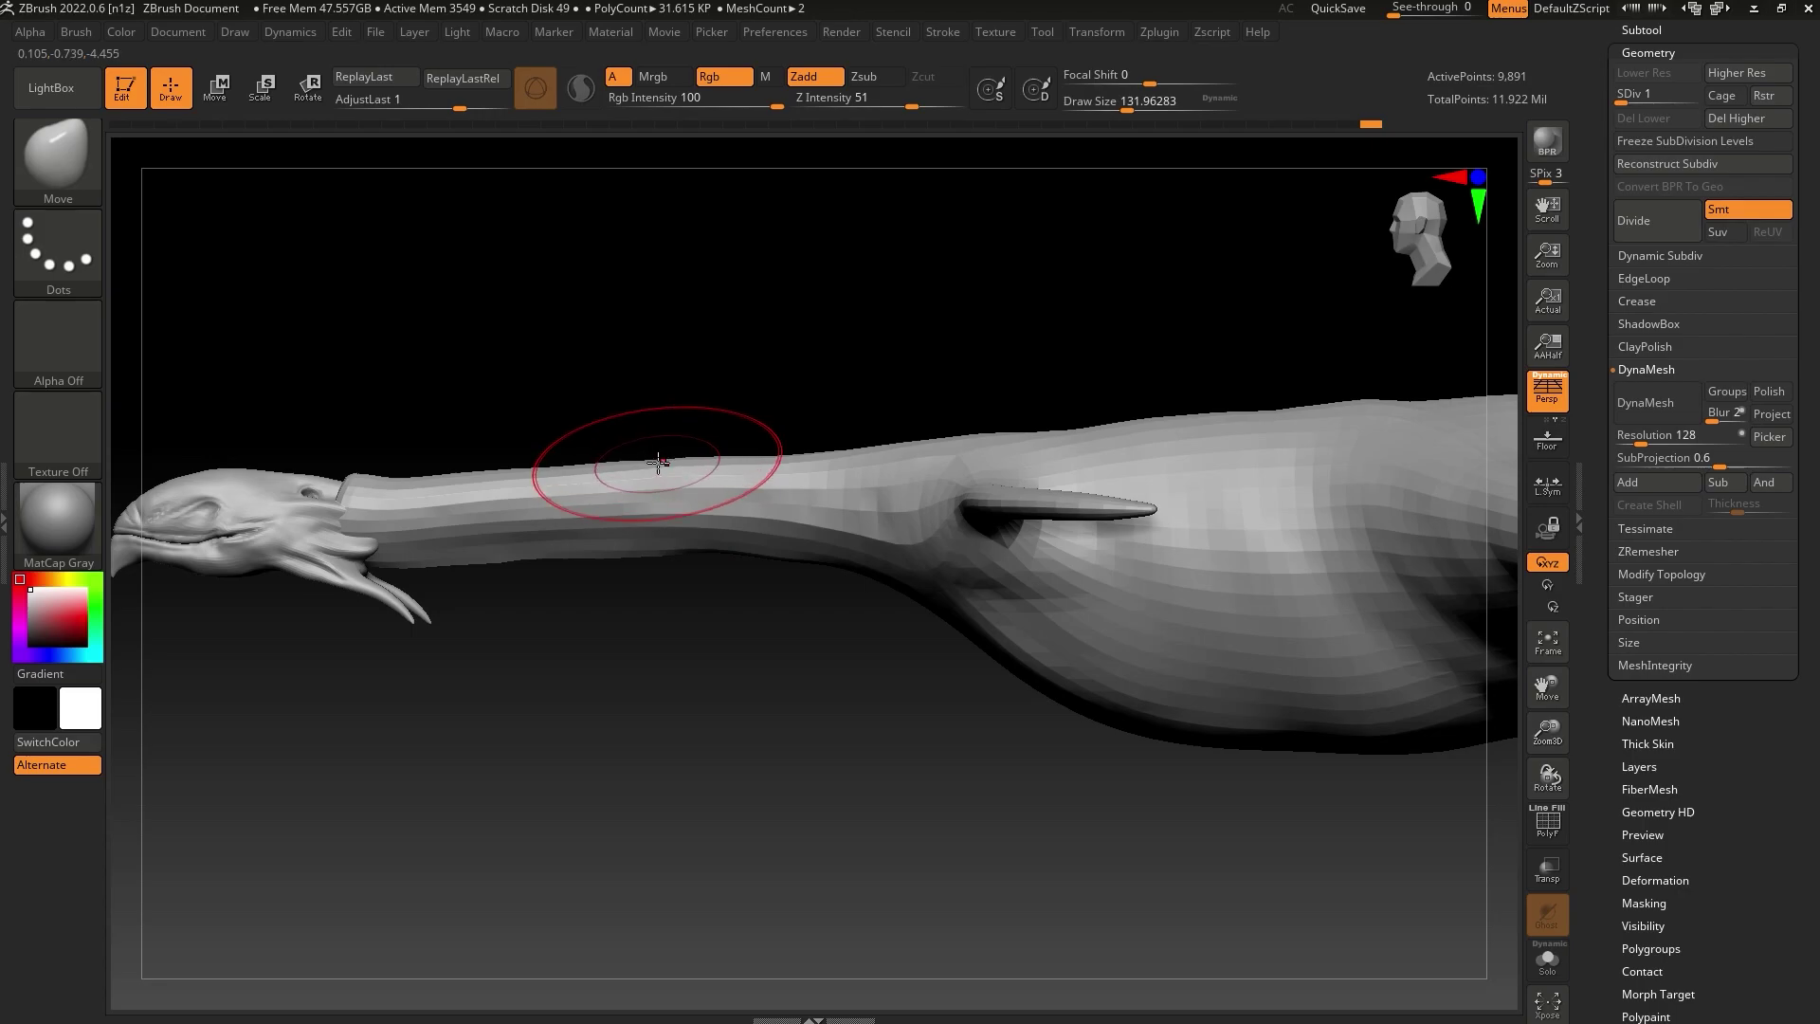
Fit the neck's upper and lower edges to the back of the head with the Move brush at draw sizes of about 74 and 154
key(ctrl+shift+z)
key(bracketleft)
key(bracketleft)
key(bracketleft)
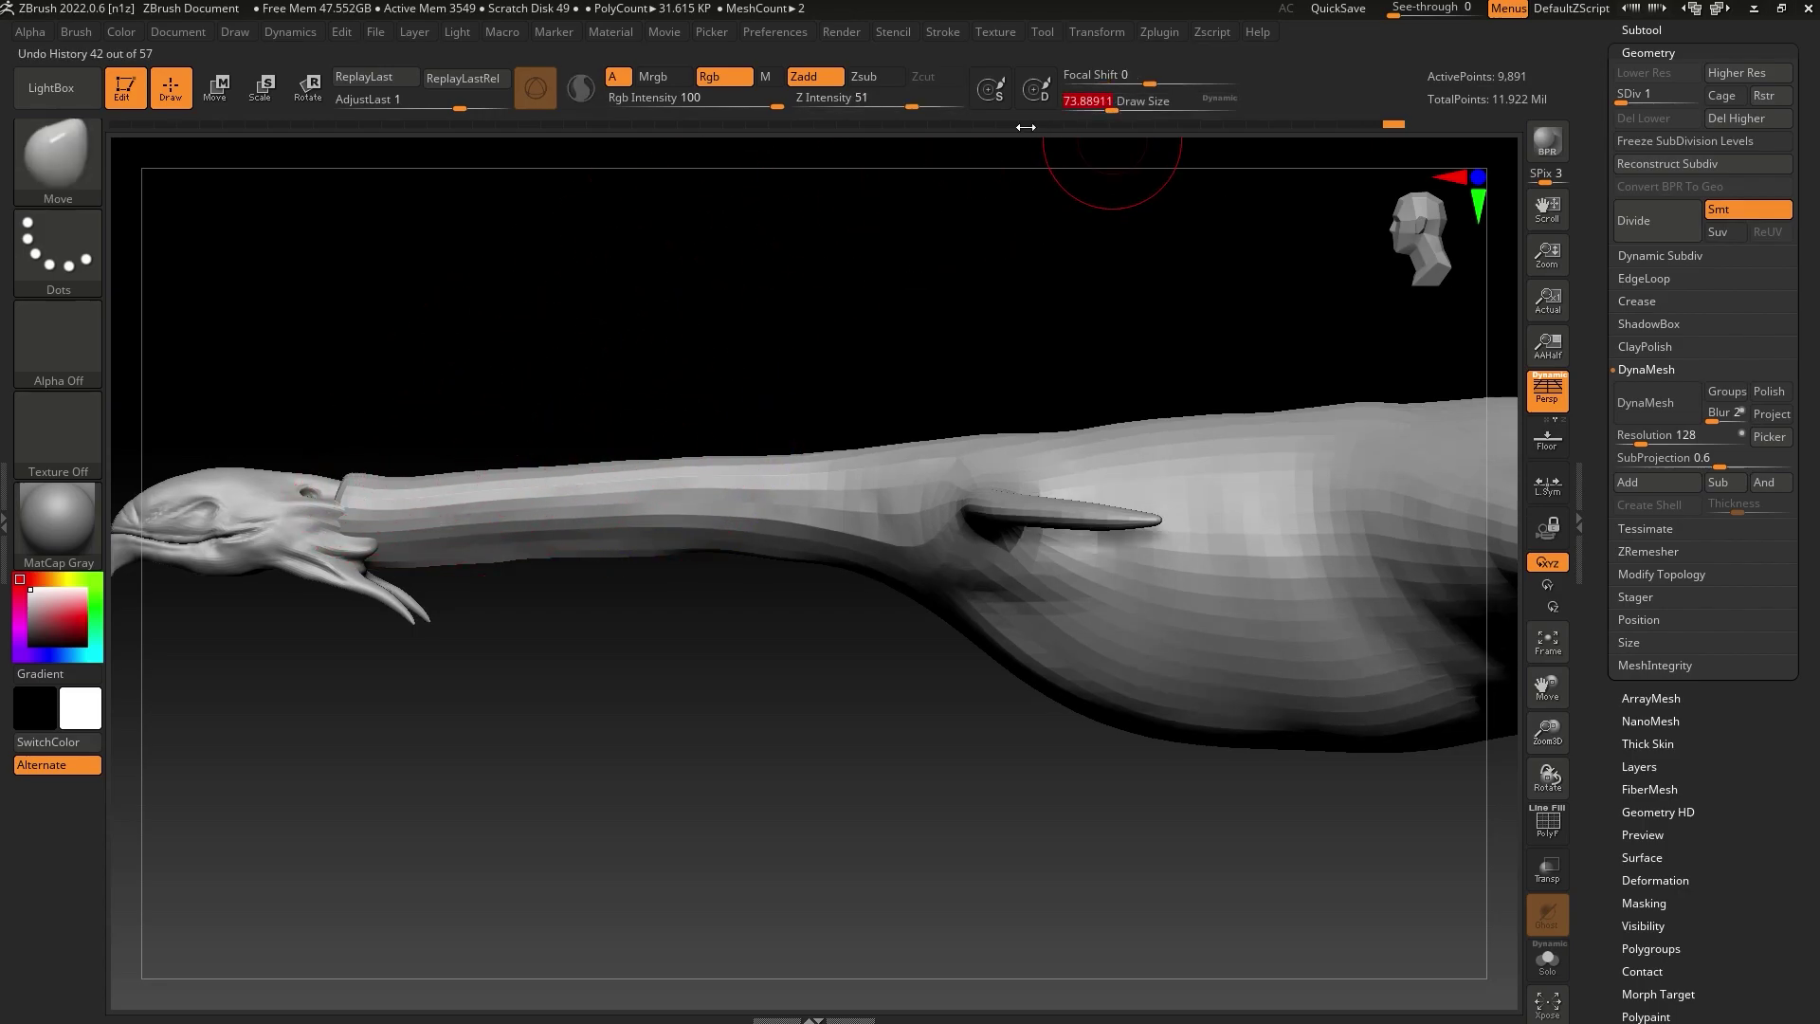
drag(408, 476, 408, 463)
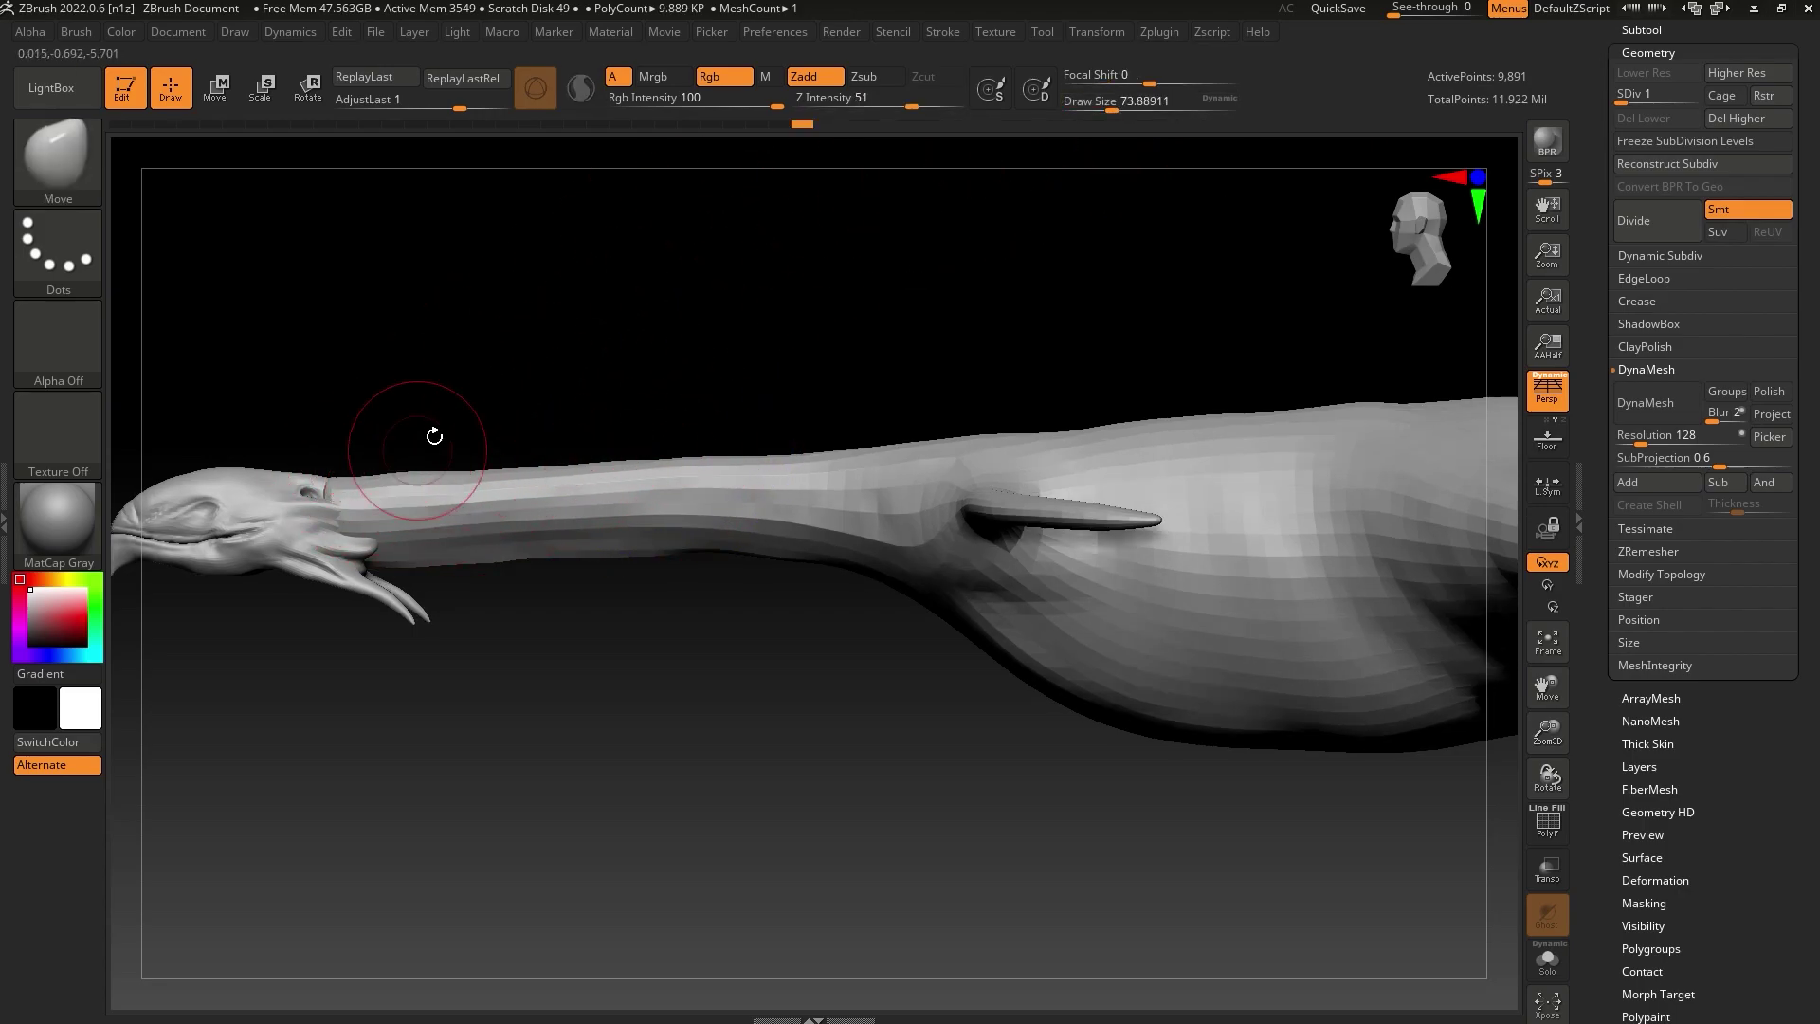
drag(1111, 105, 1132, 105)
drag(383, 483, 378, 477)
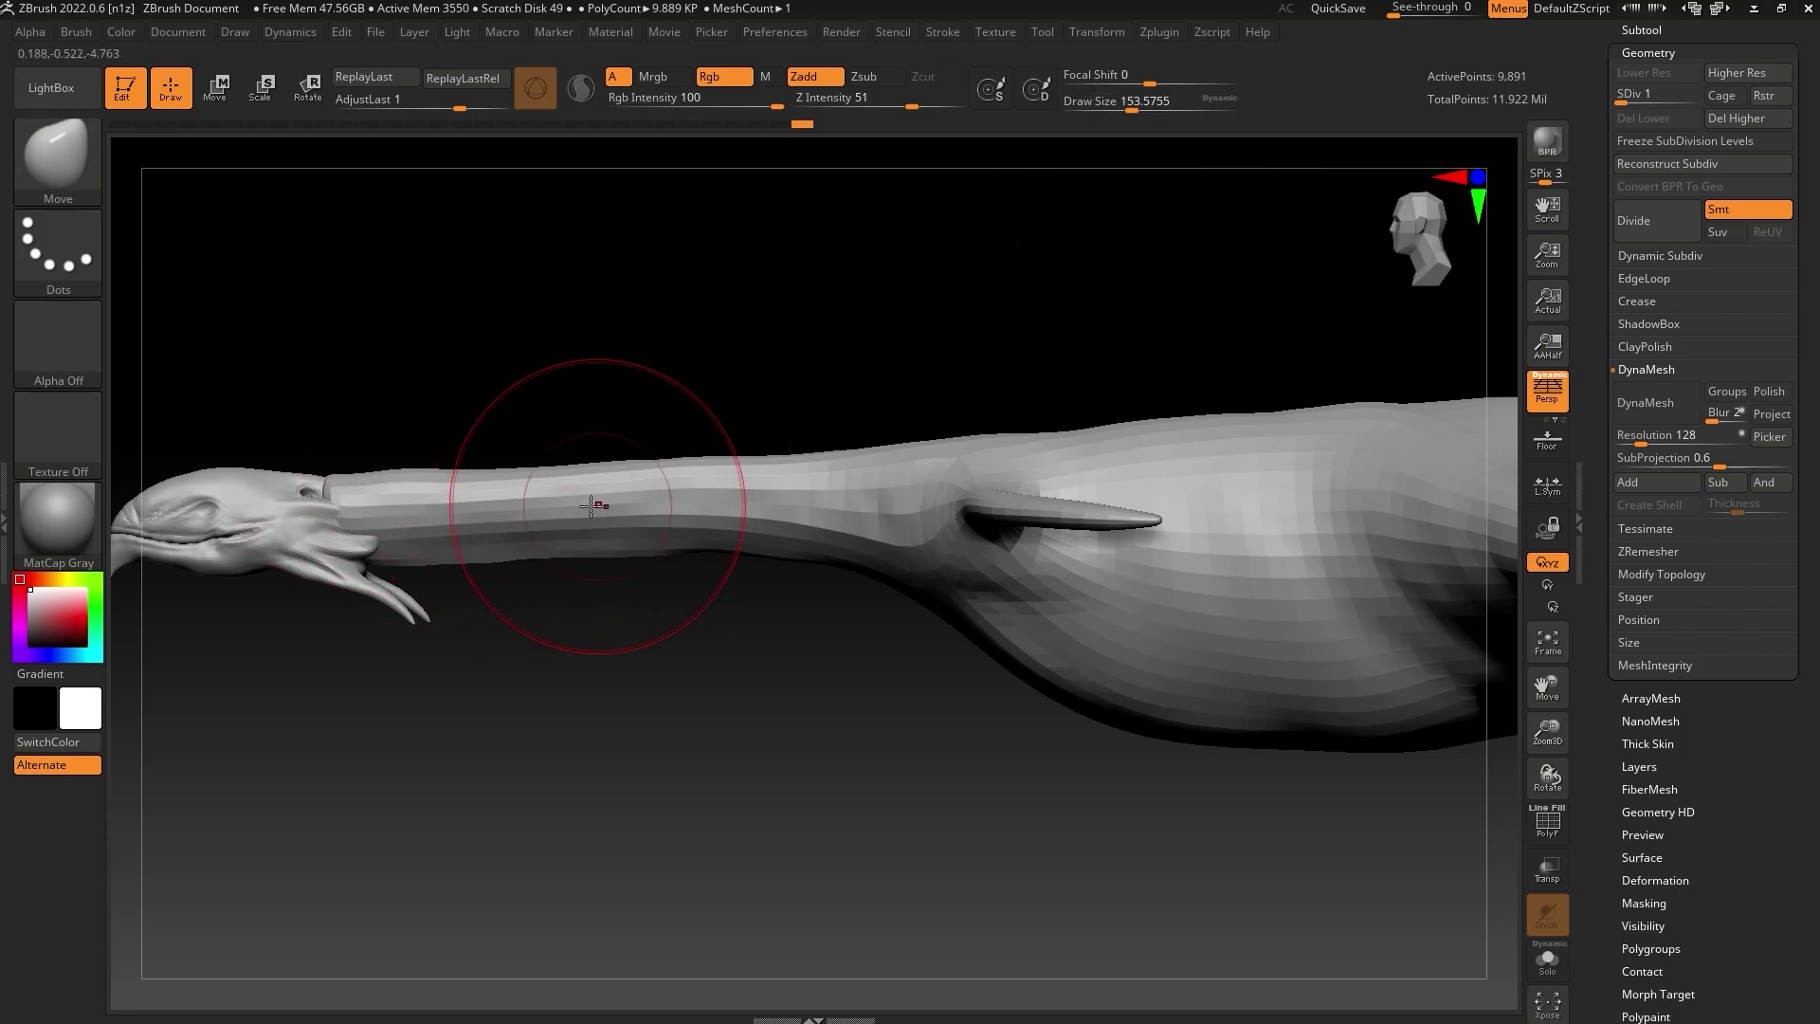
drag(413, 566, 420, 548)
key(ctrl+shift+z)
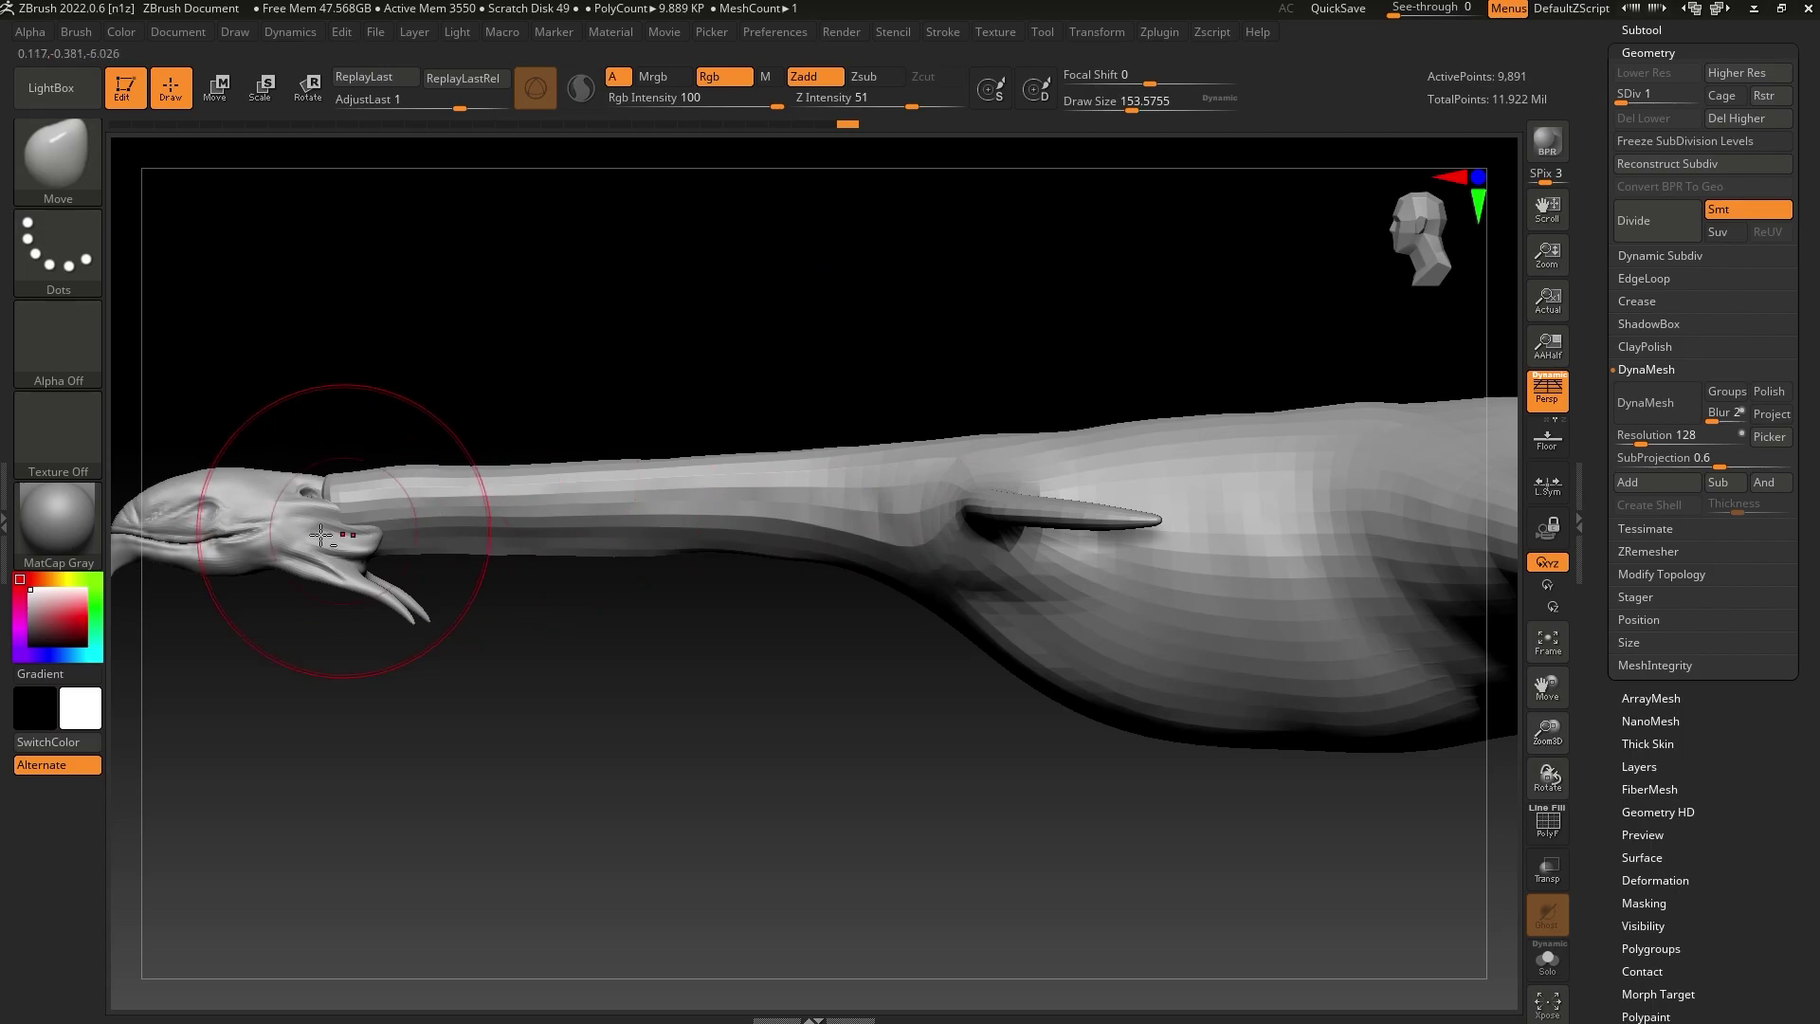
Lower the head_1 subtool to subdivision level 1 and rotate and shift the head with the gizmo to line up with the neck
alt+click(293, 509)
alt+drag(541, 370, 910, 347)
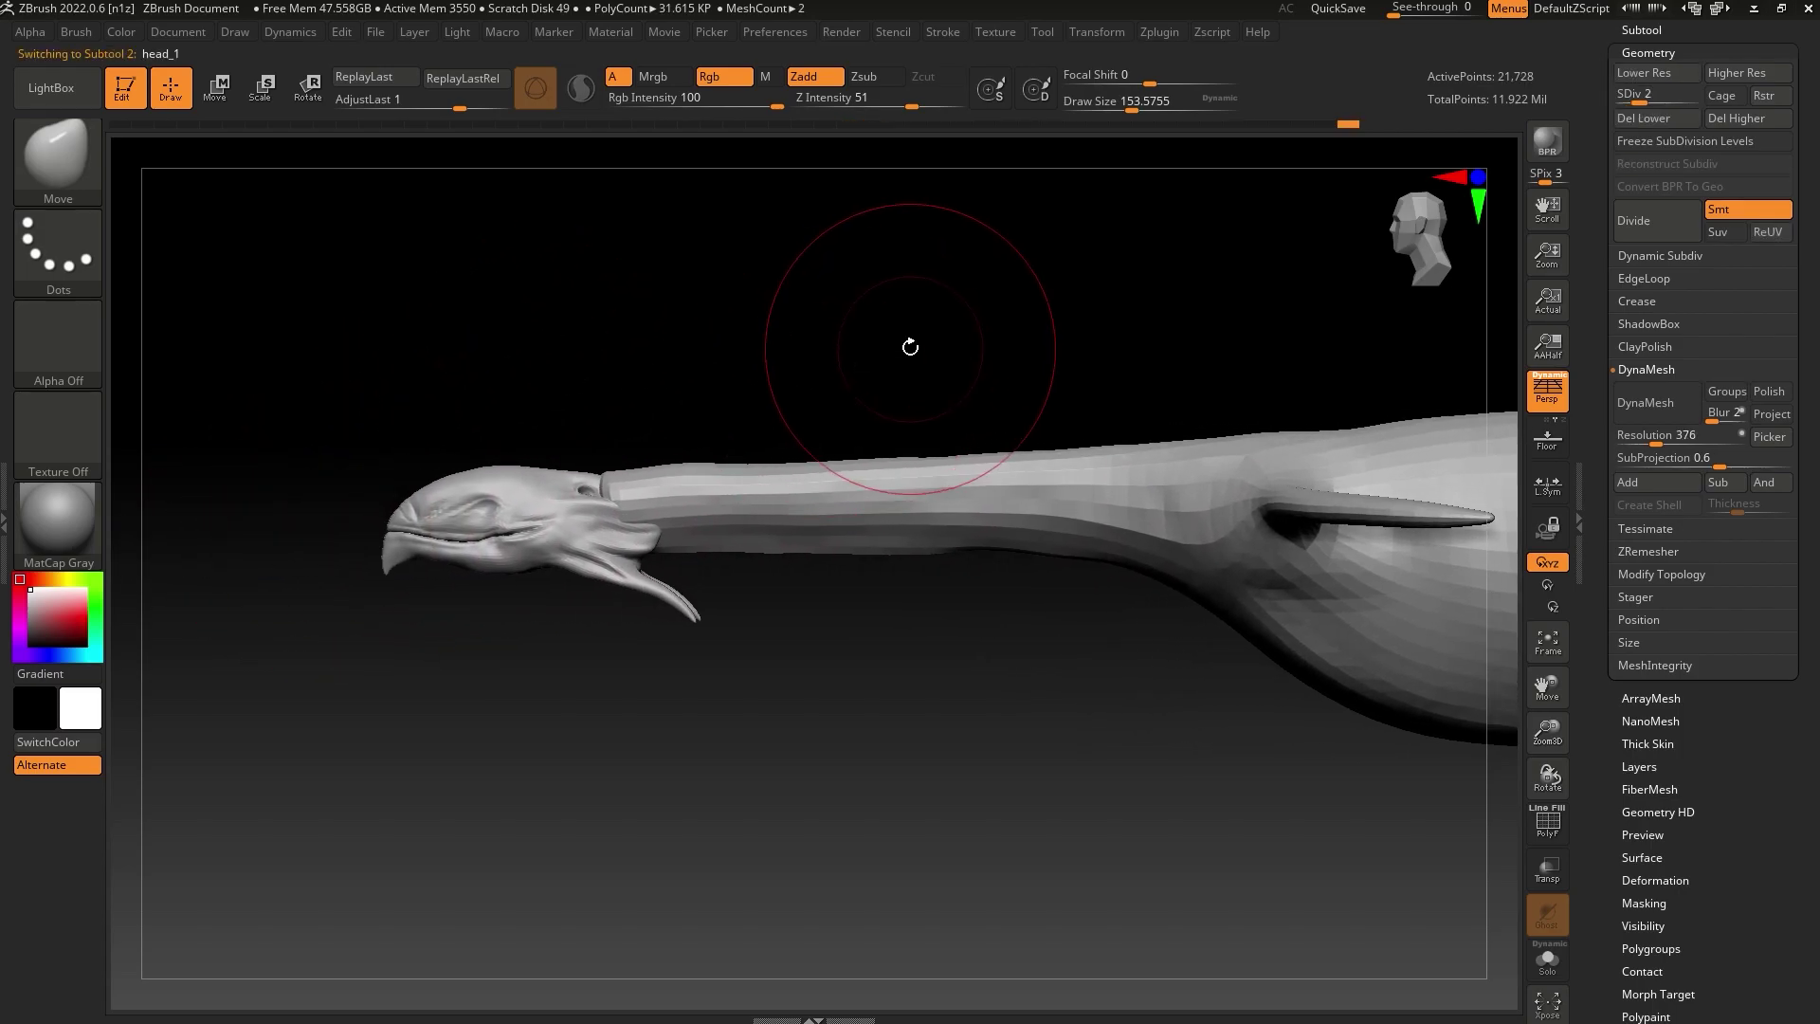
click(1622, 94)
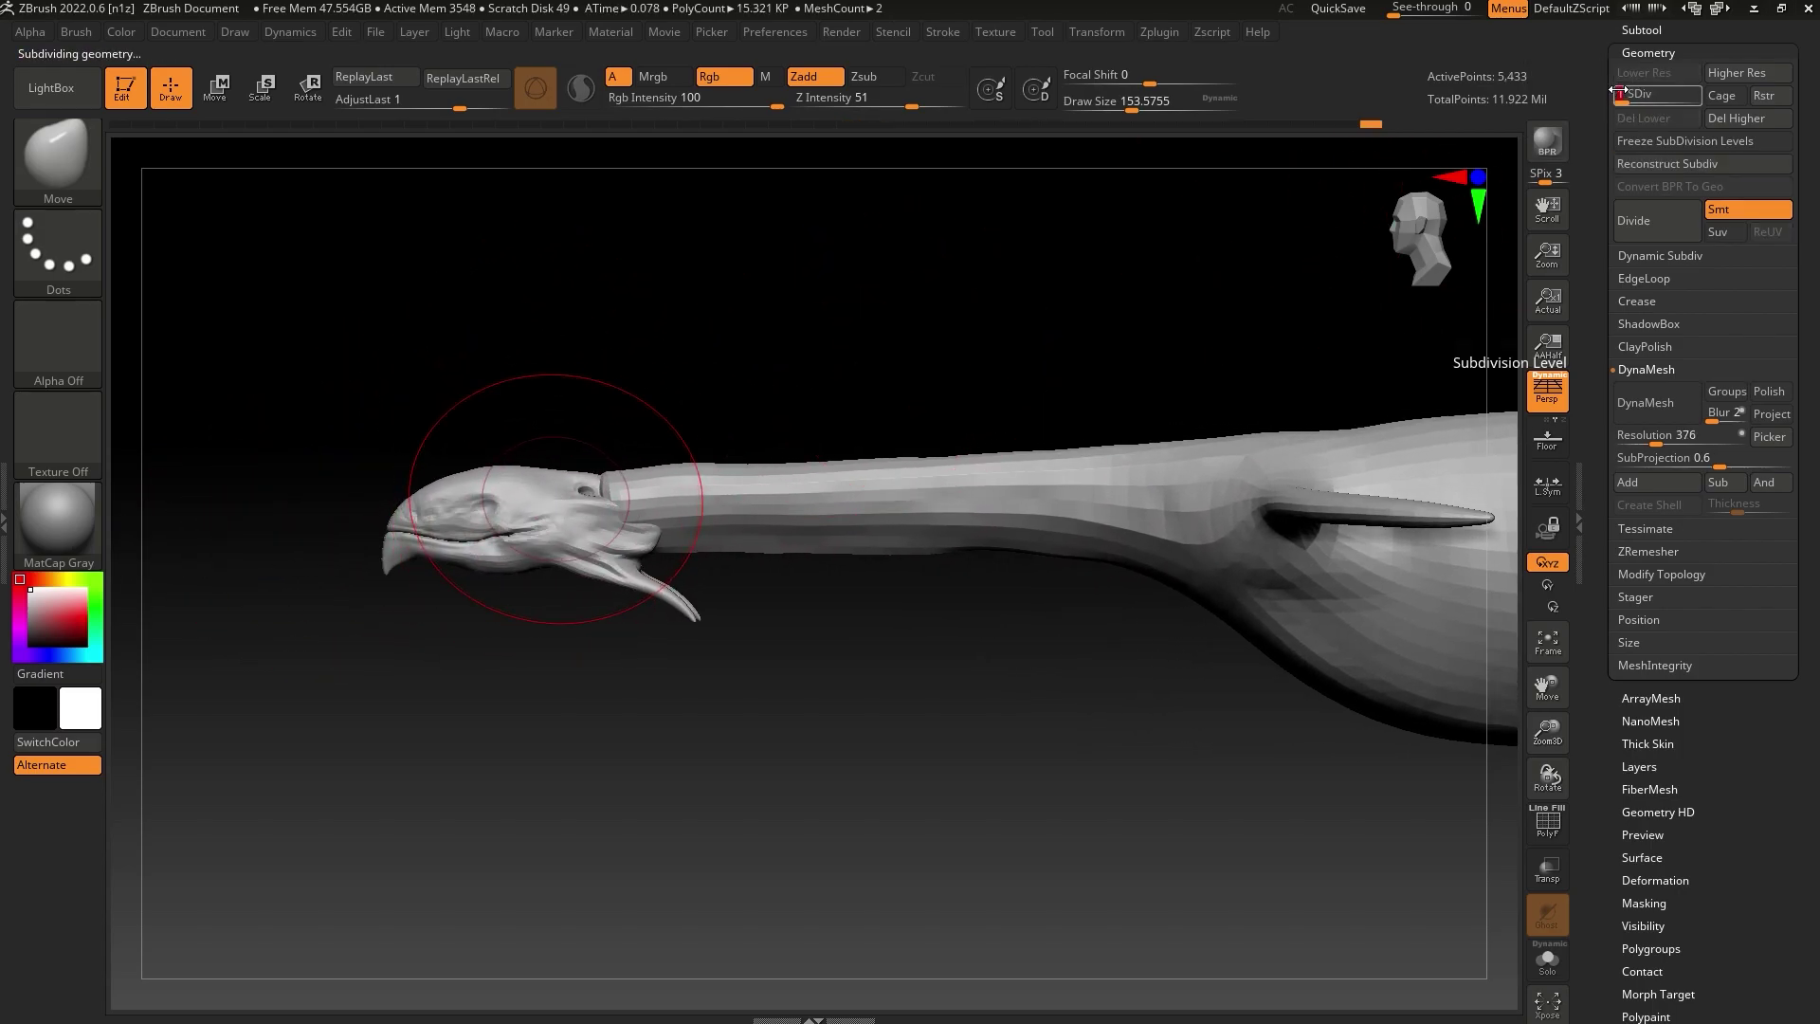
key(w)
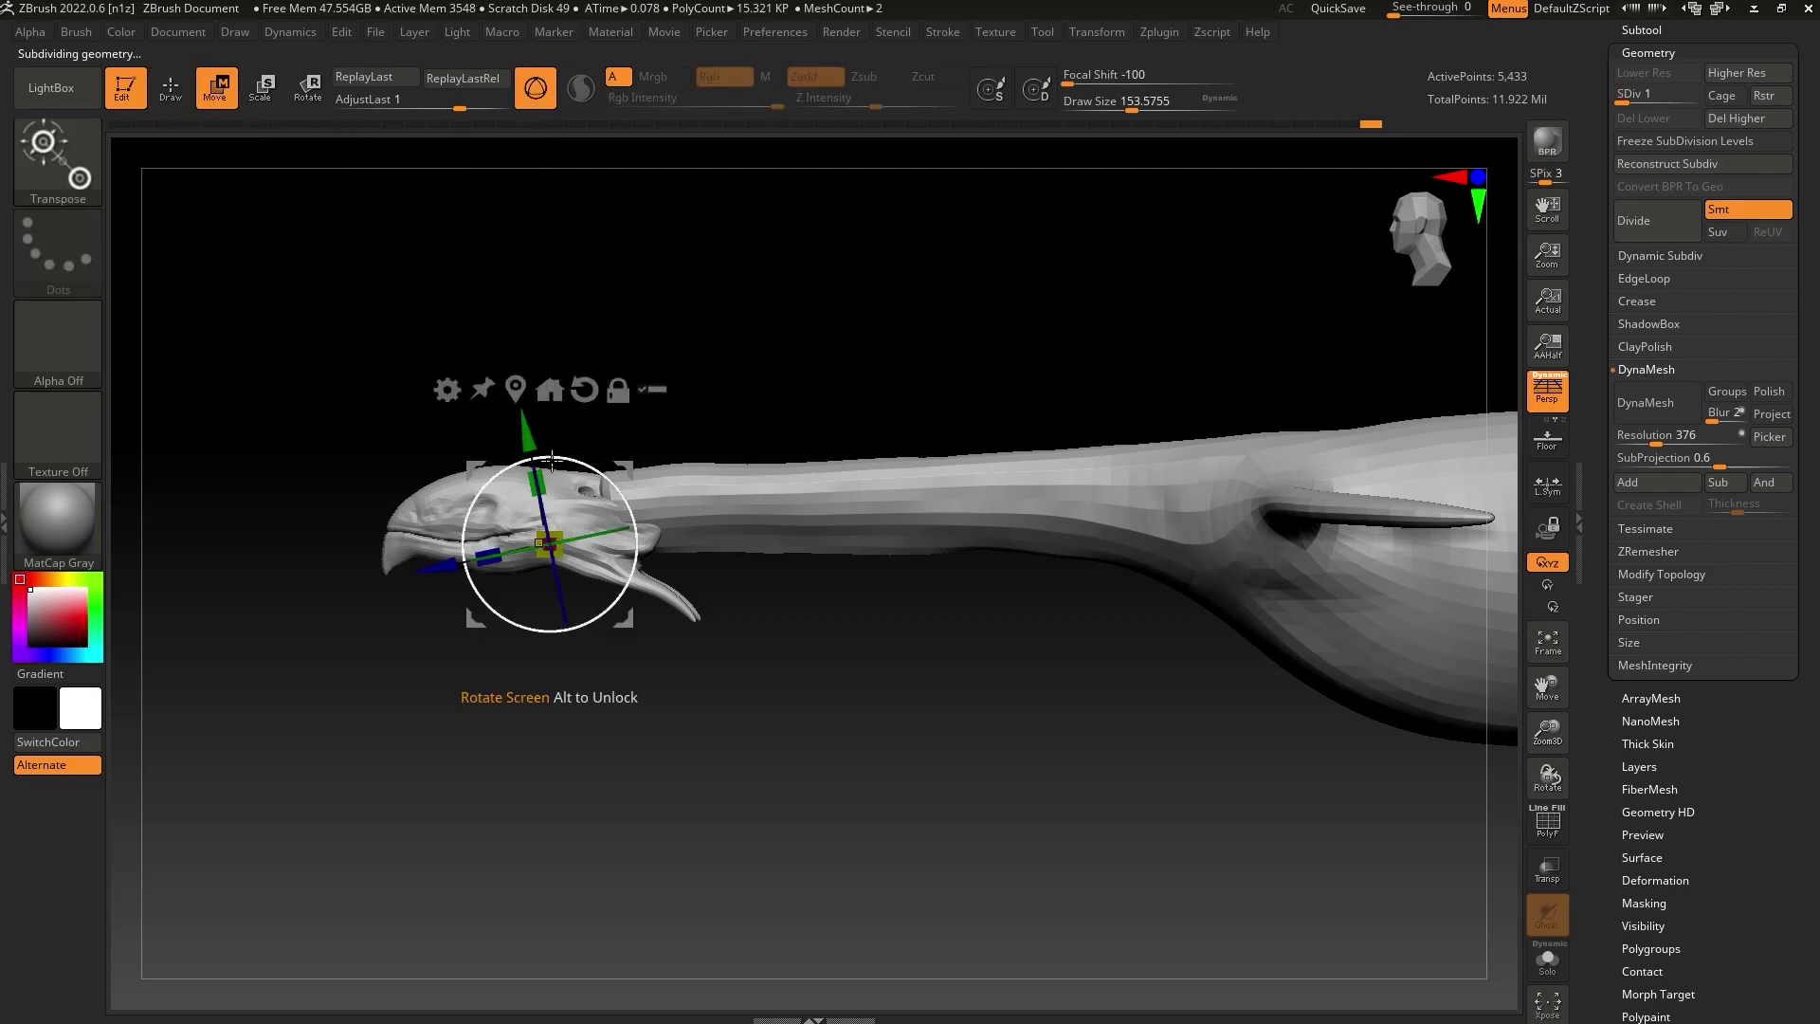
drag(614, 497, 615, 438)
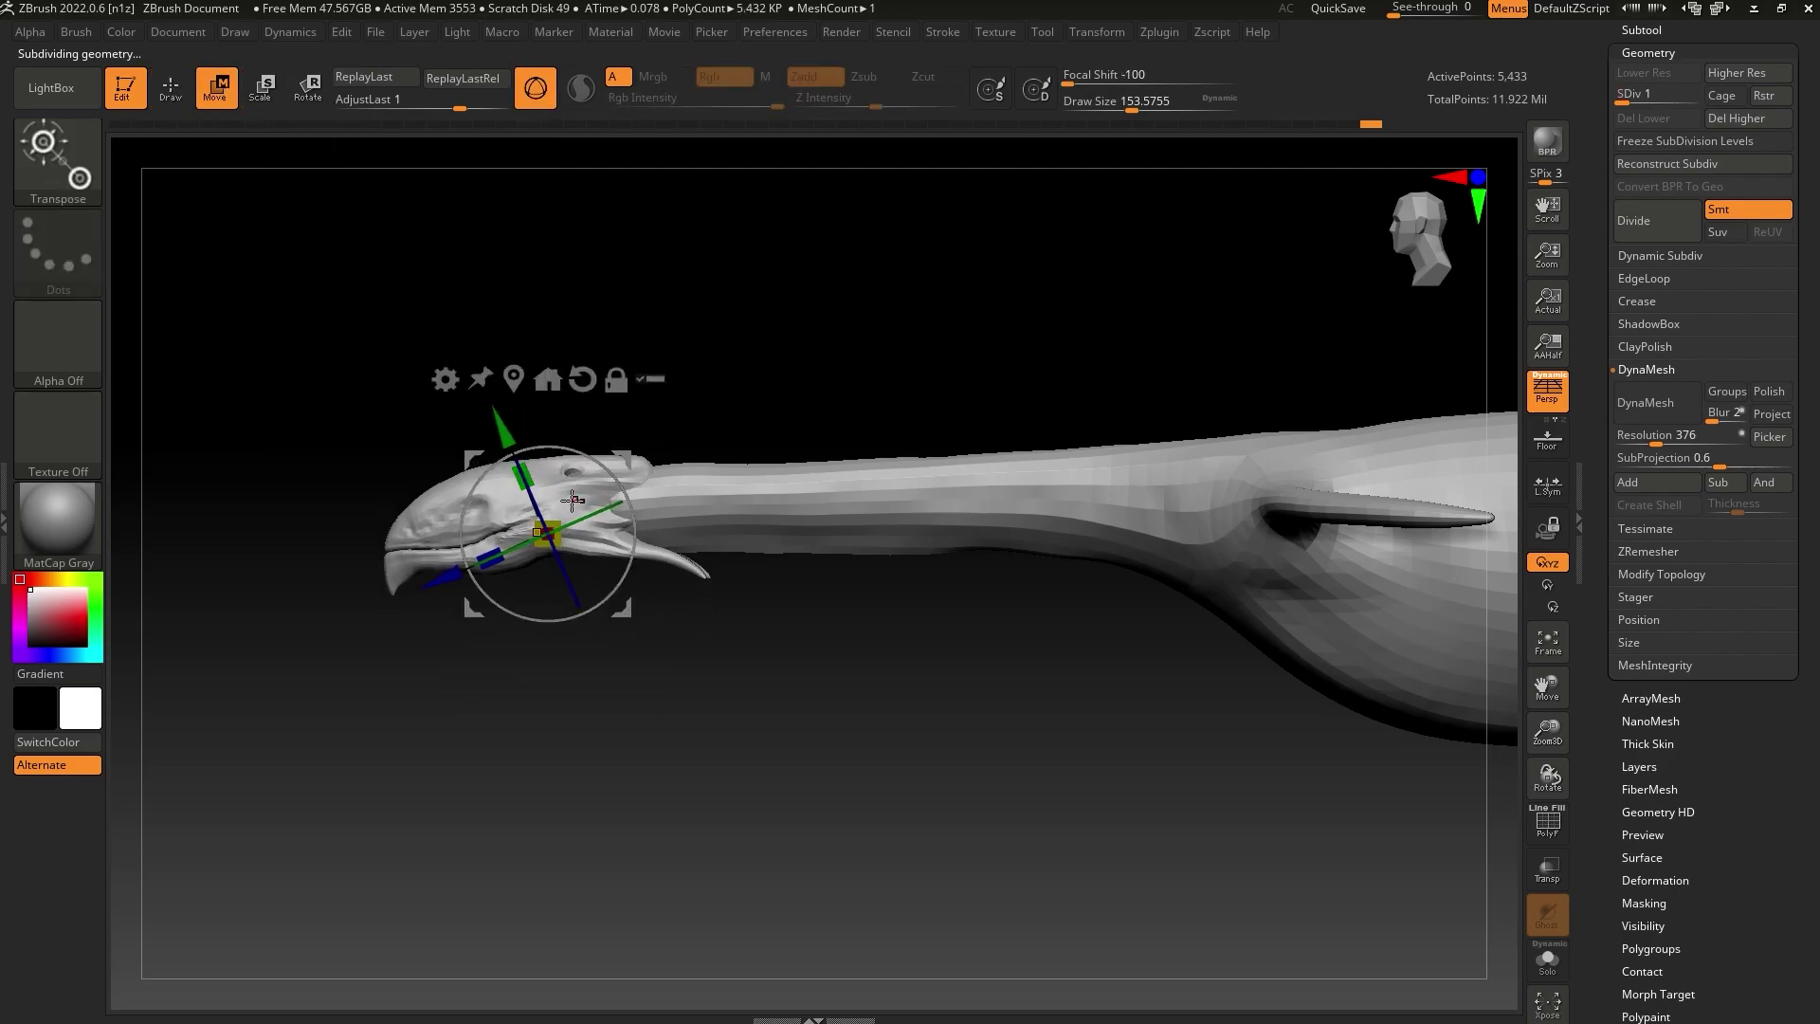
drag(573, 501, 298, 528)
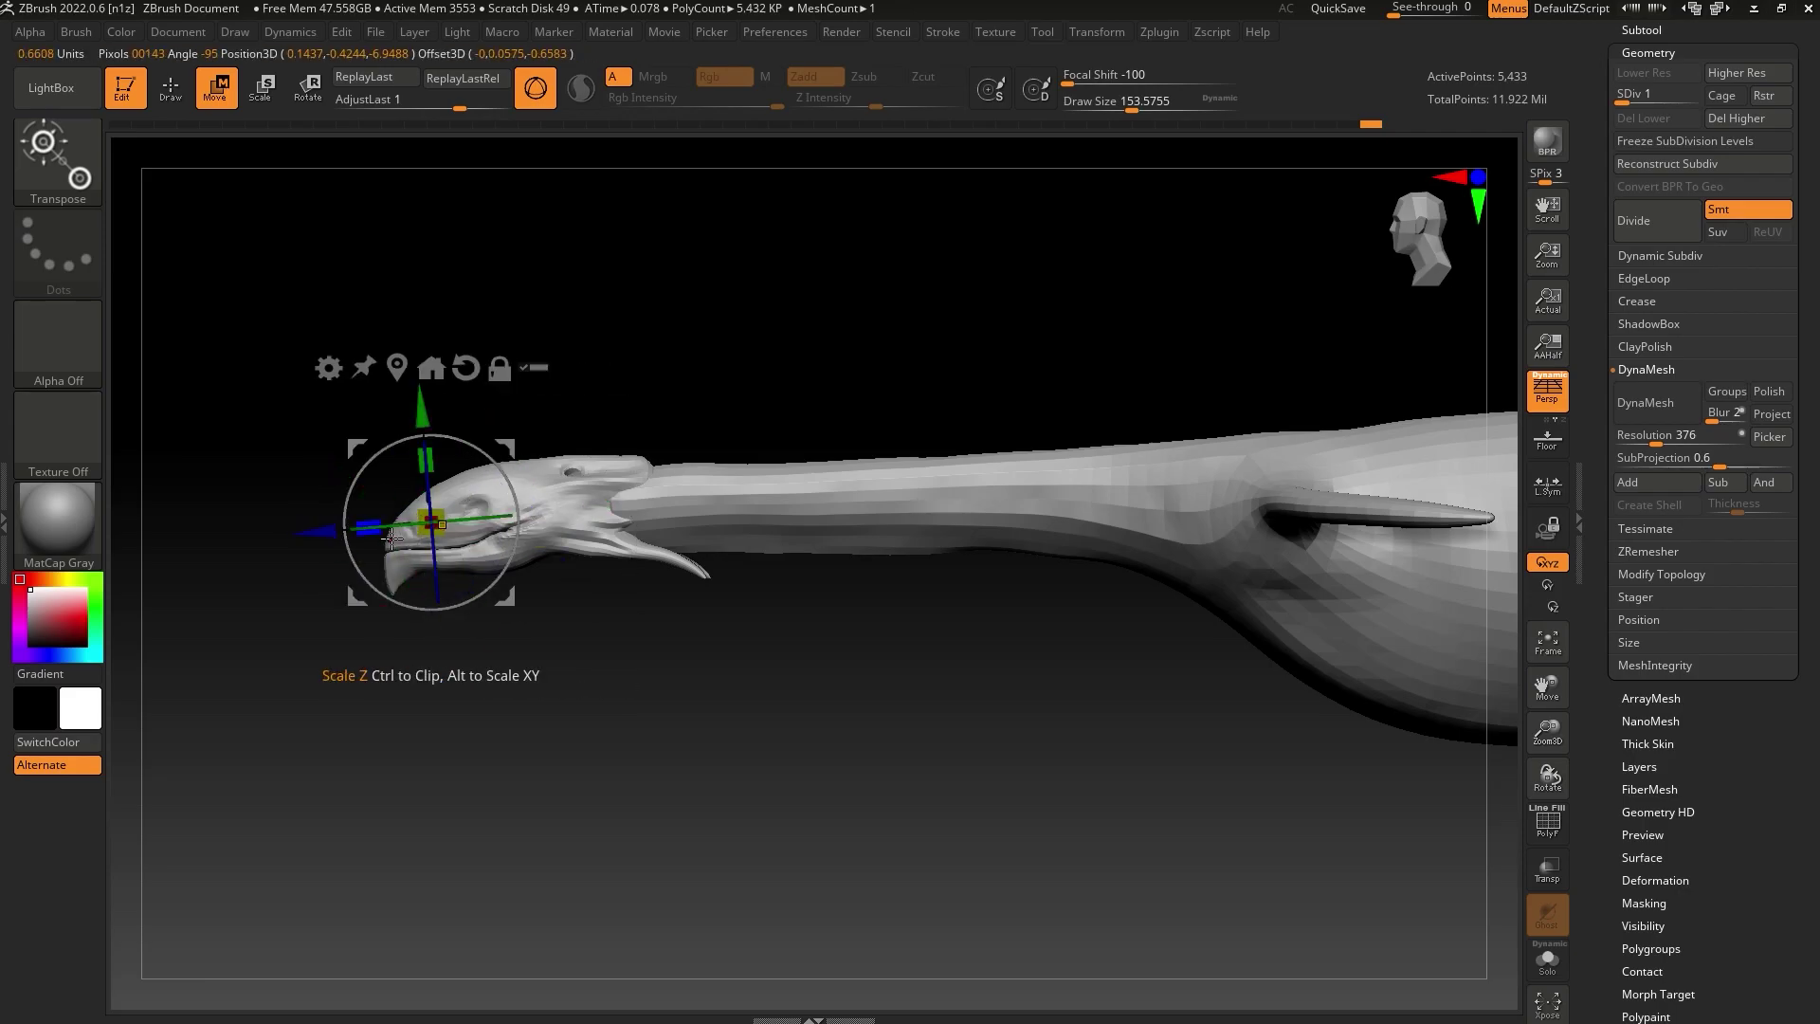
alt+drag(570, 504, 698, 492)
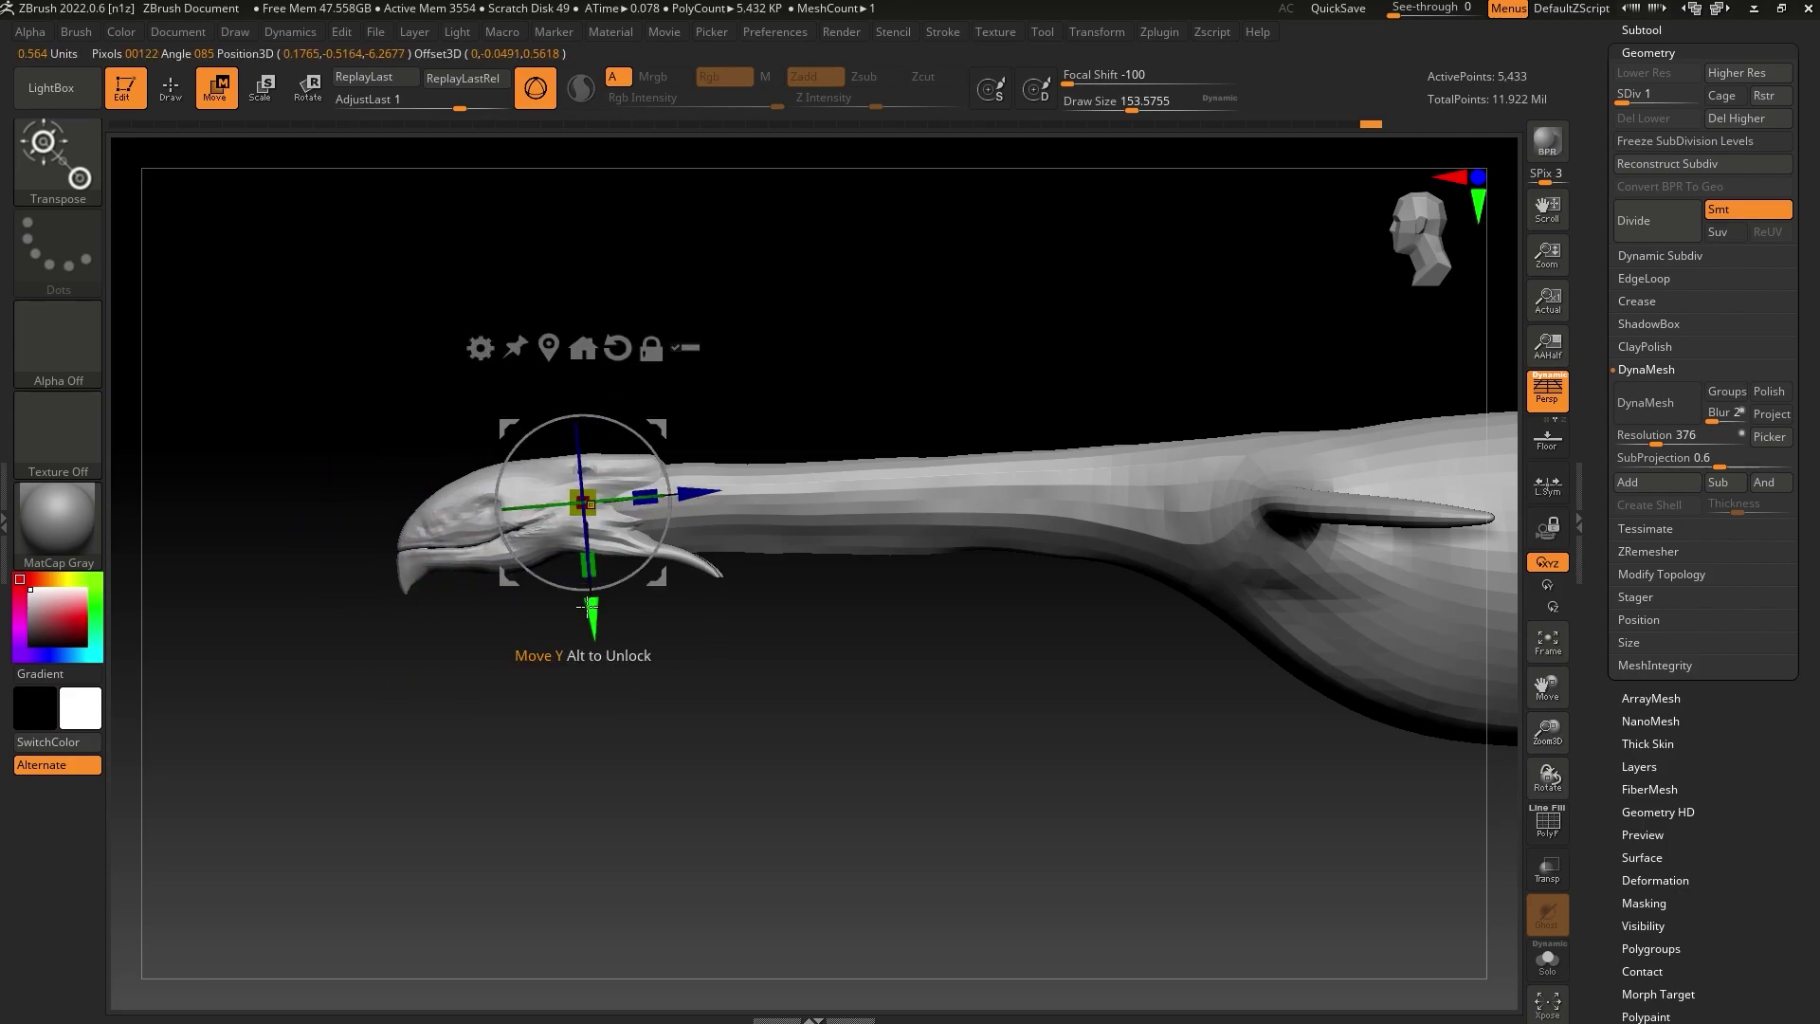
drag(587, 608, 594, 618)
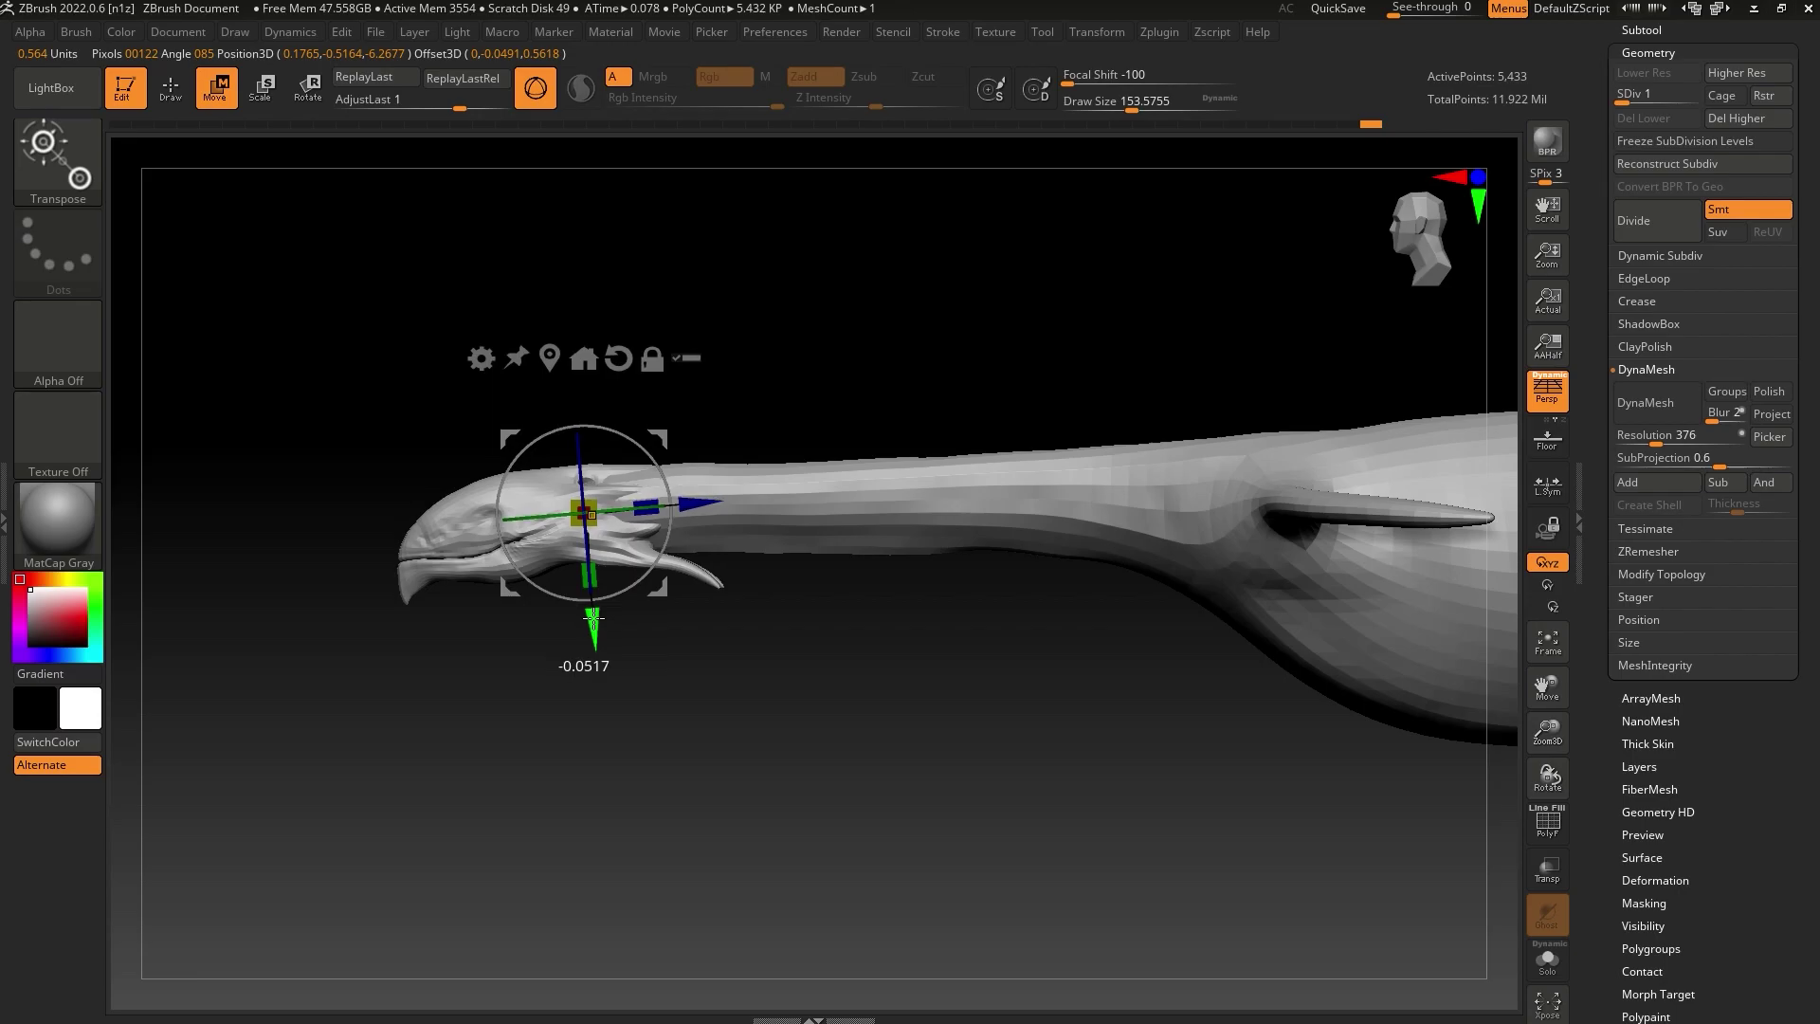
key(q)
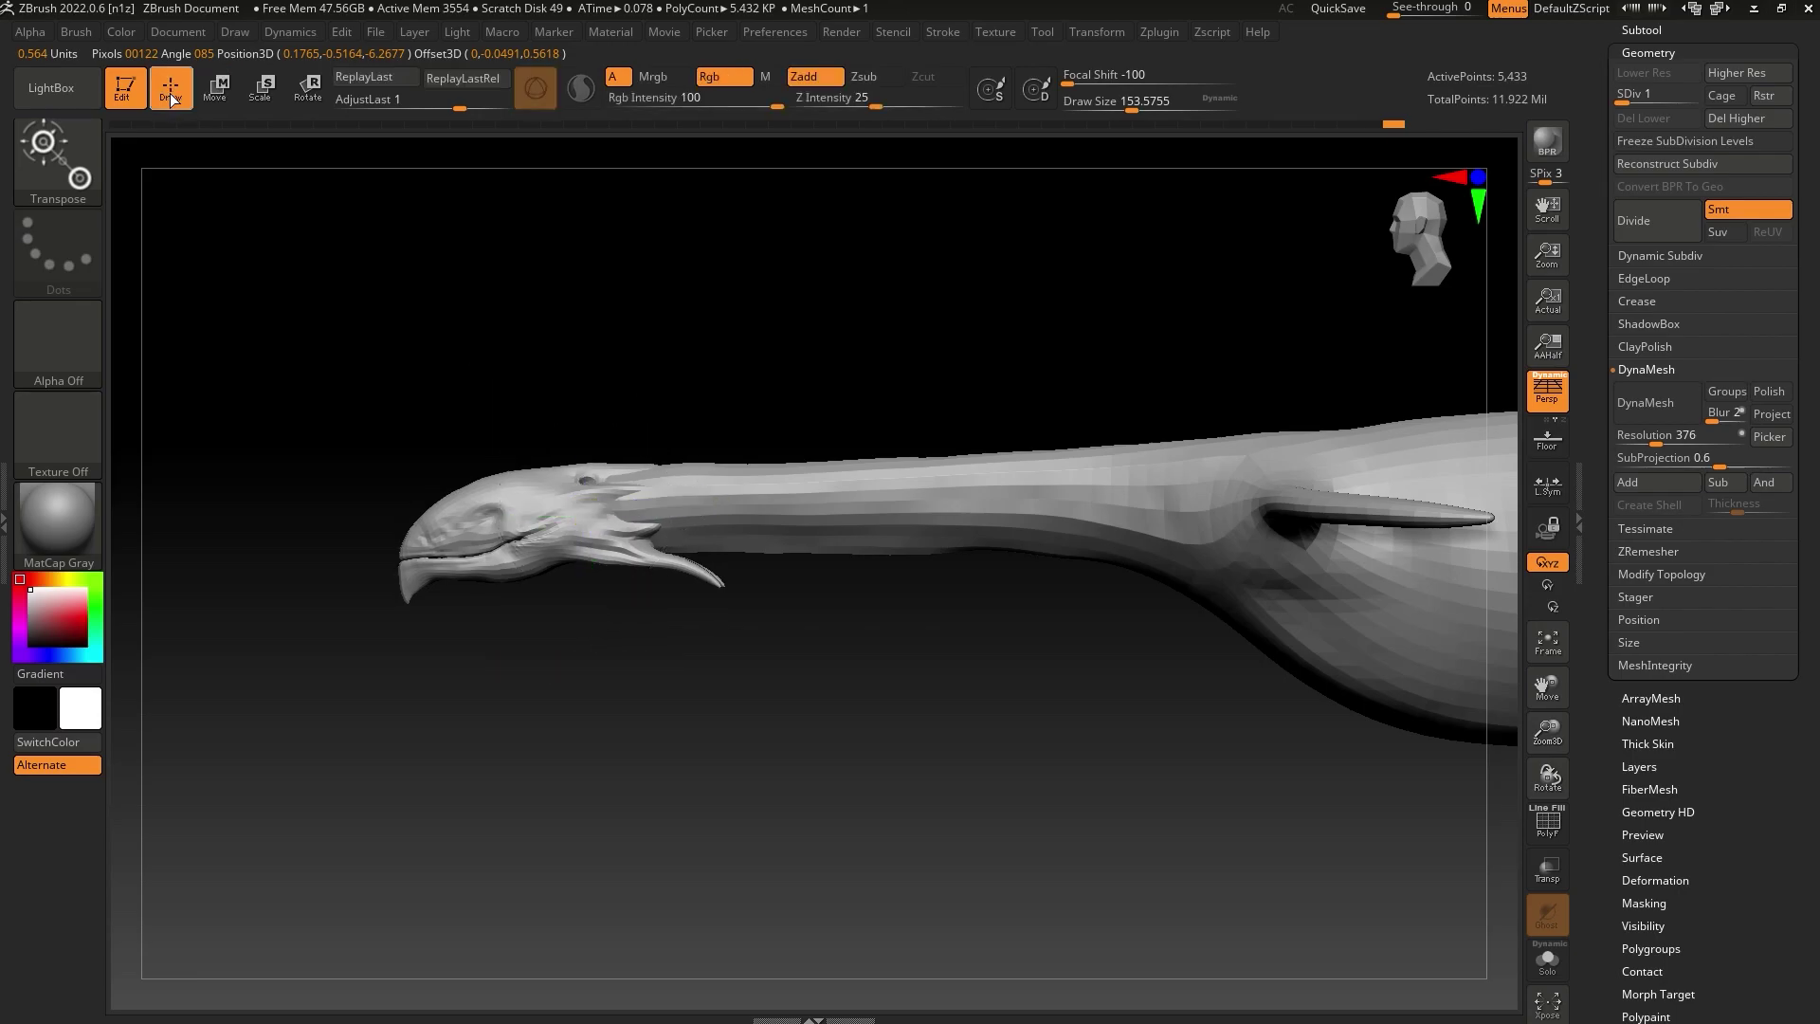
Select the neck and body mesh and raise it to subdivision level 3, with the draw size reduced to about 37
click(1117, 102)
mouse_move(1003, 265)
mouse_down()
mouse_move(994, 300)
mouse_move(714, 492)
mouse_up()
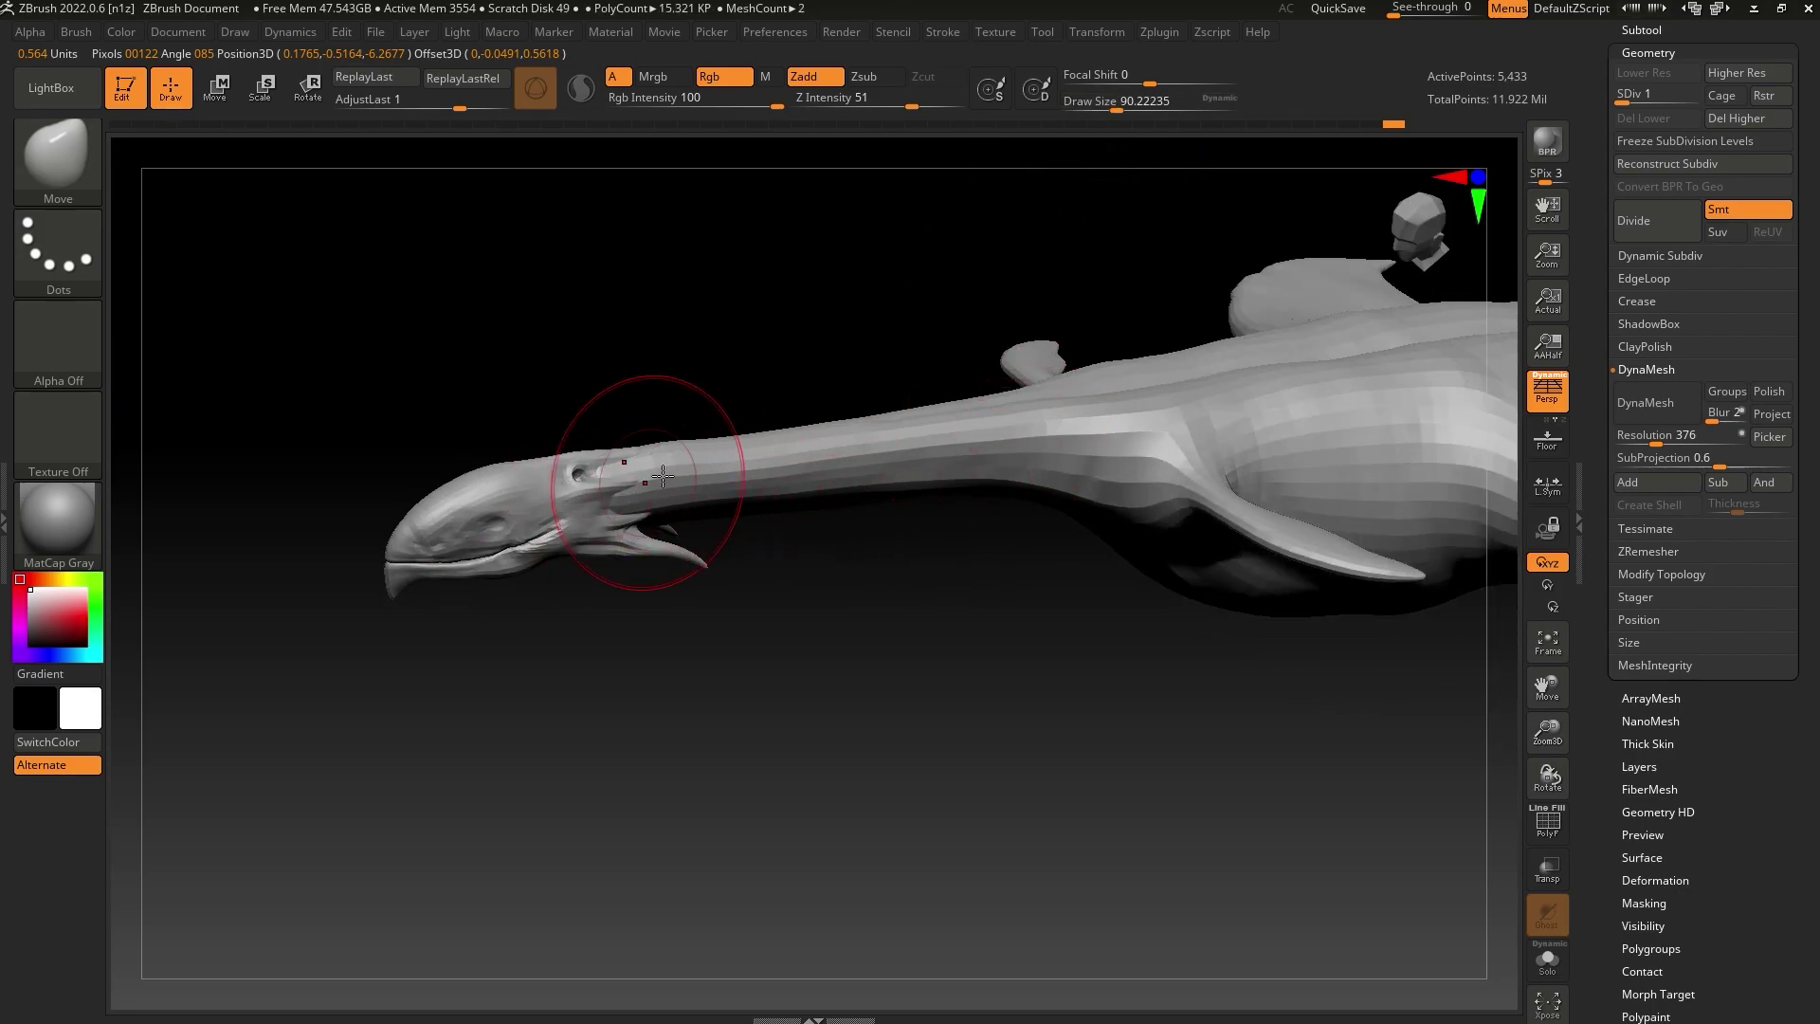
alt+click(829, 476)
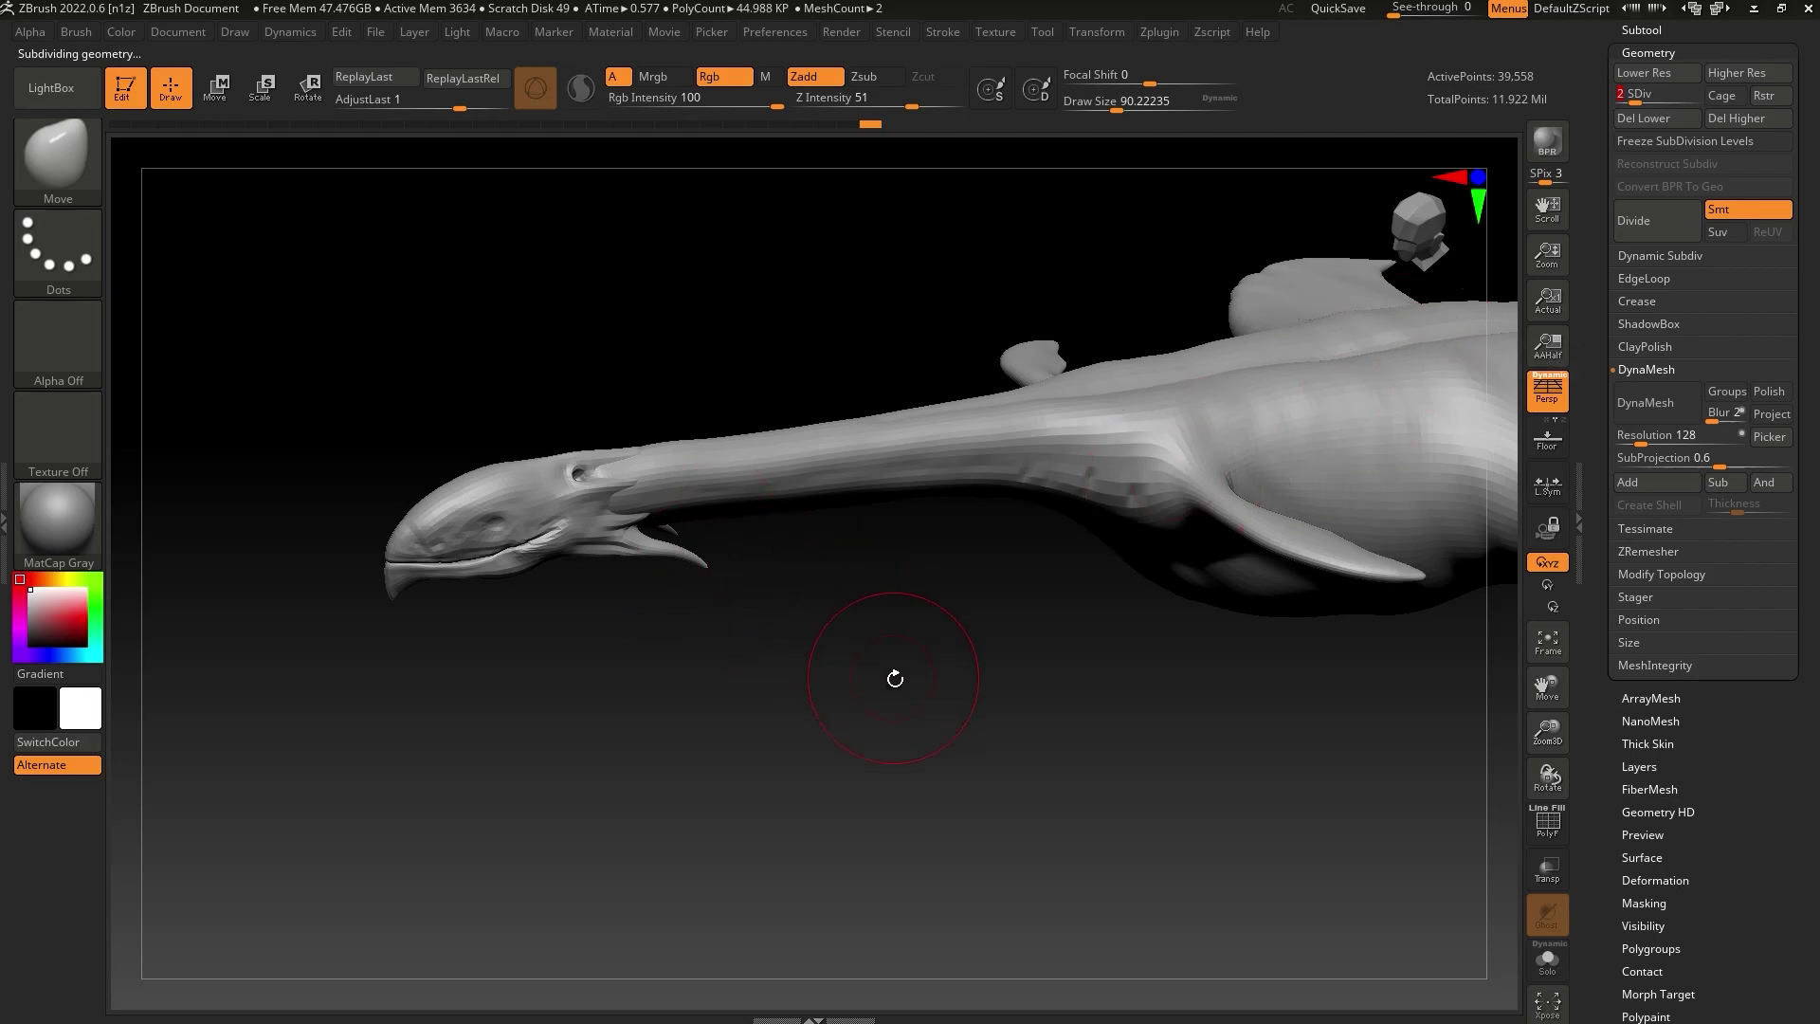
mouse_move(895, 679)
mouse_down()
mouse_move(886, 602)
mouse_move(934, 670)
mouse_move(842, 646)
mouse_up()
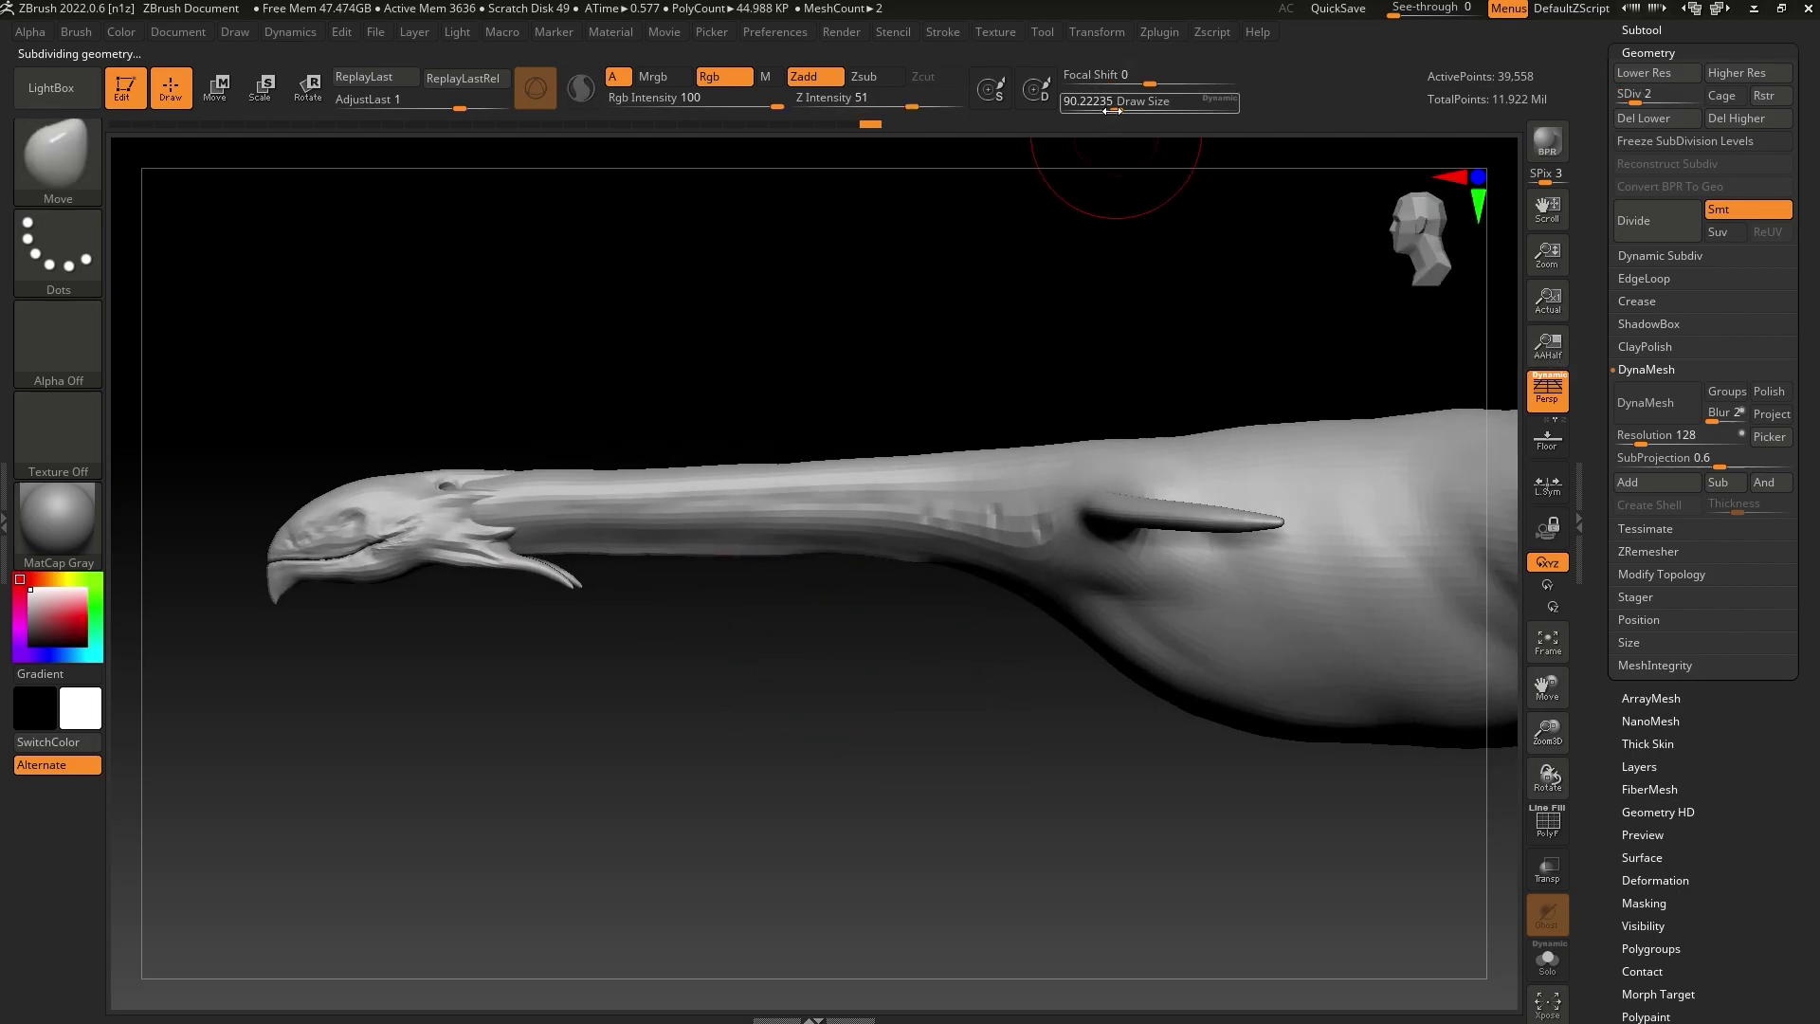
drag(1111, 111, 1098, 111)
click(1651, 96)
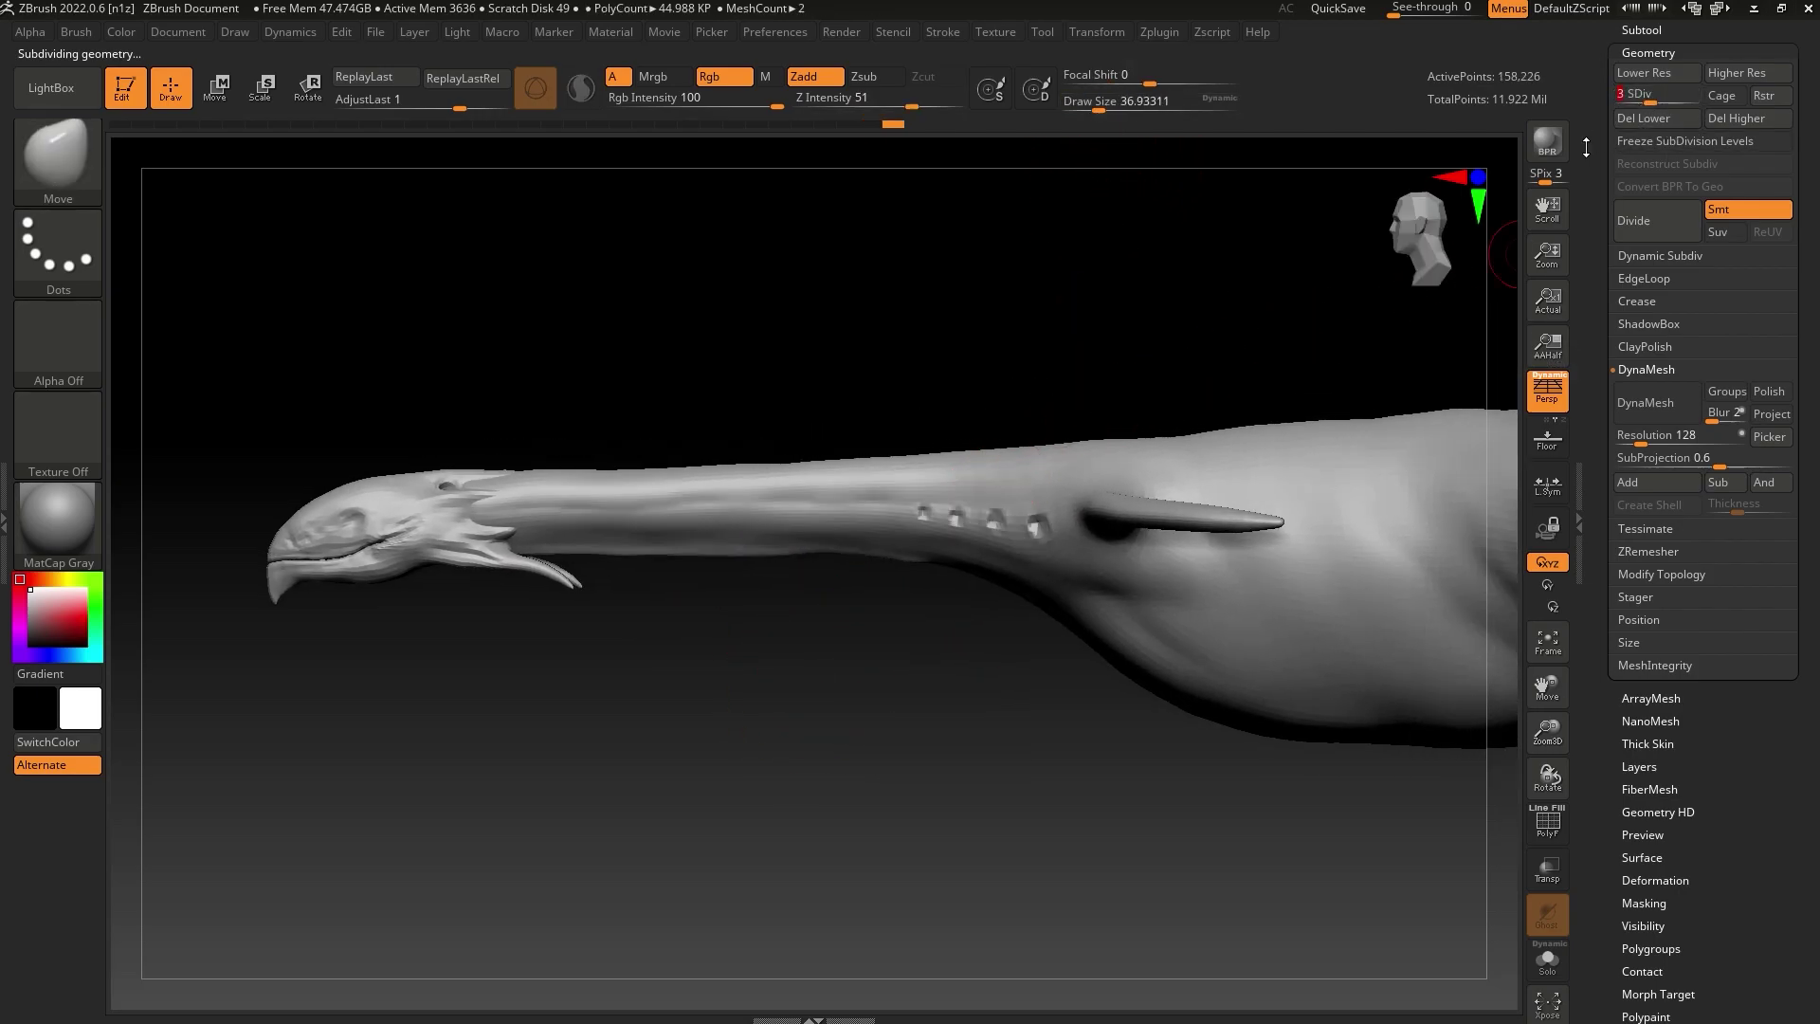
Check the whole creature from above and from the side, and raise the body mesh to subdivision level 6
click(1548, 644)
drag(1253, 725, 1172, 770)
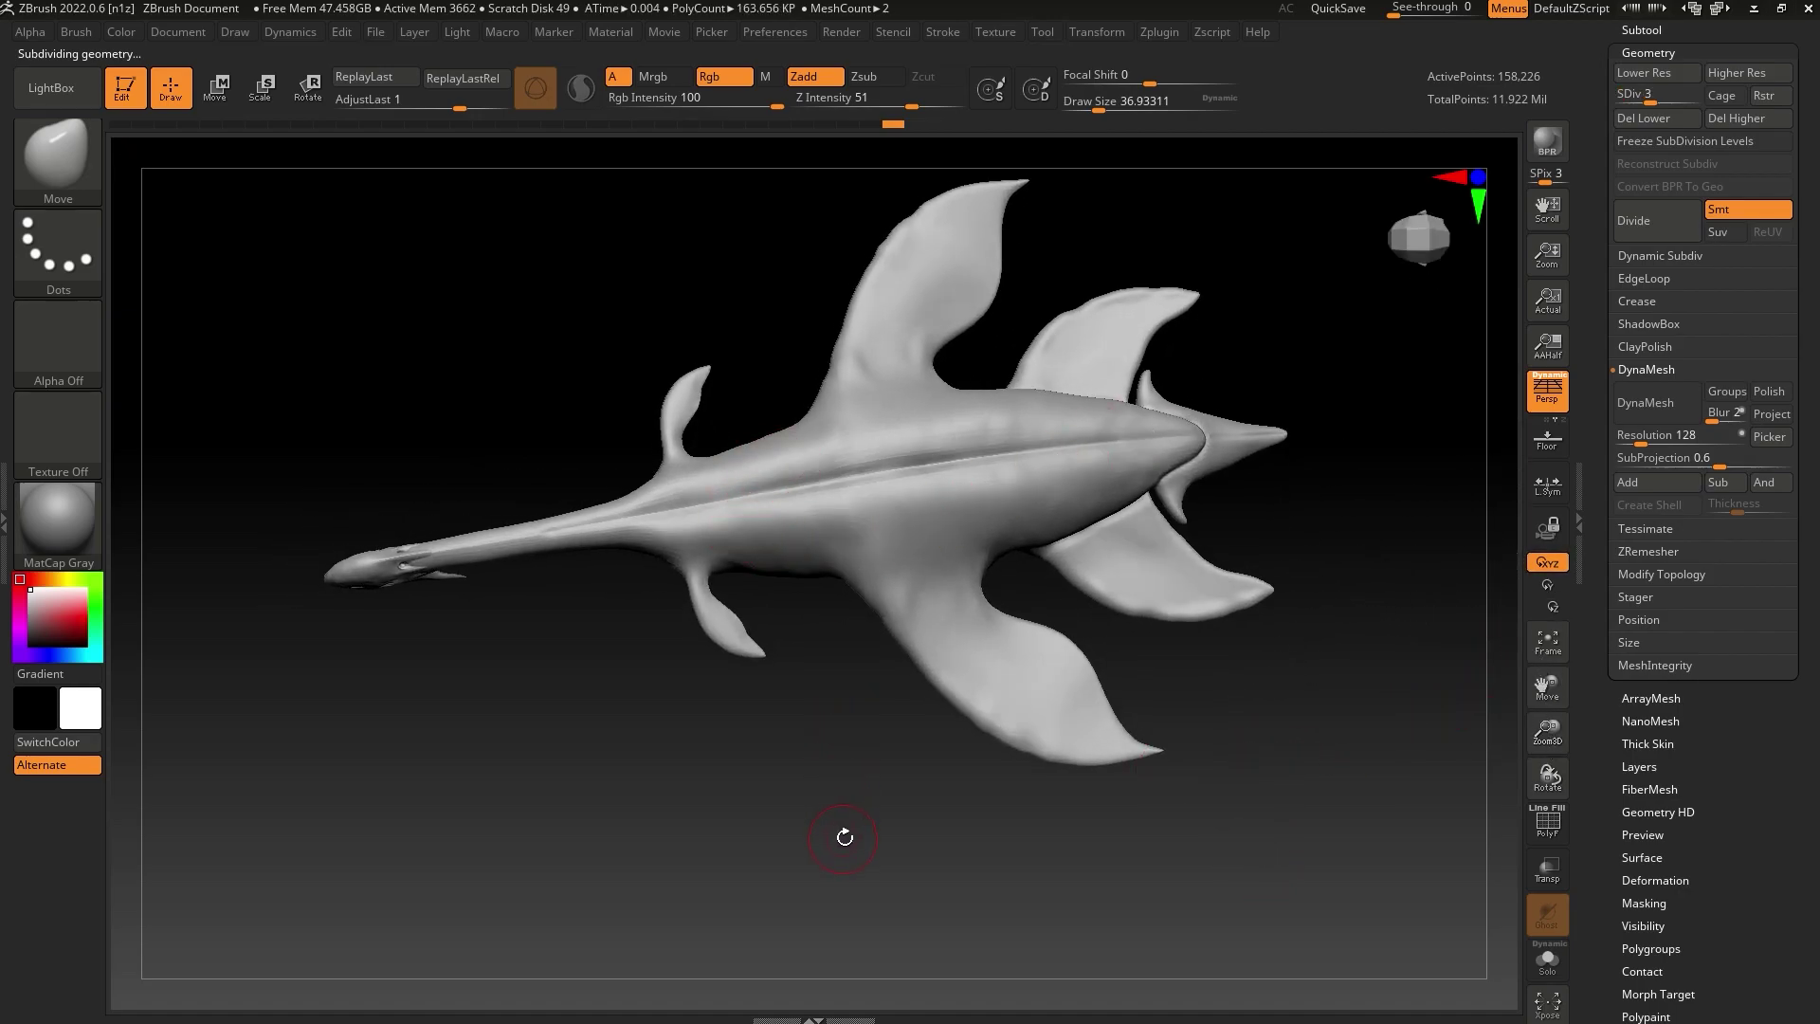
drag(845, 838, 829, 677)
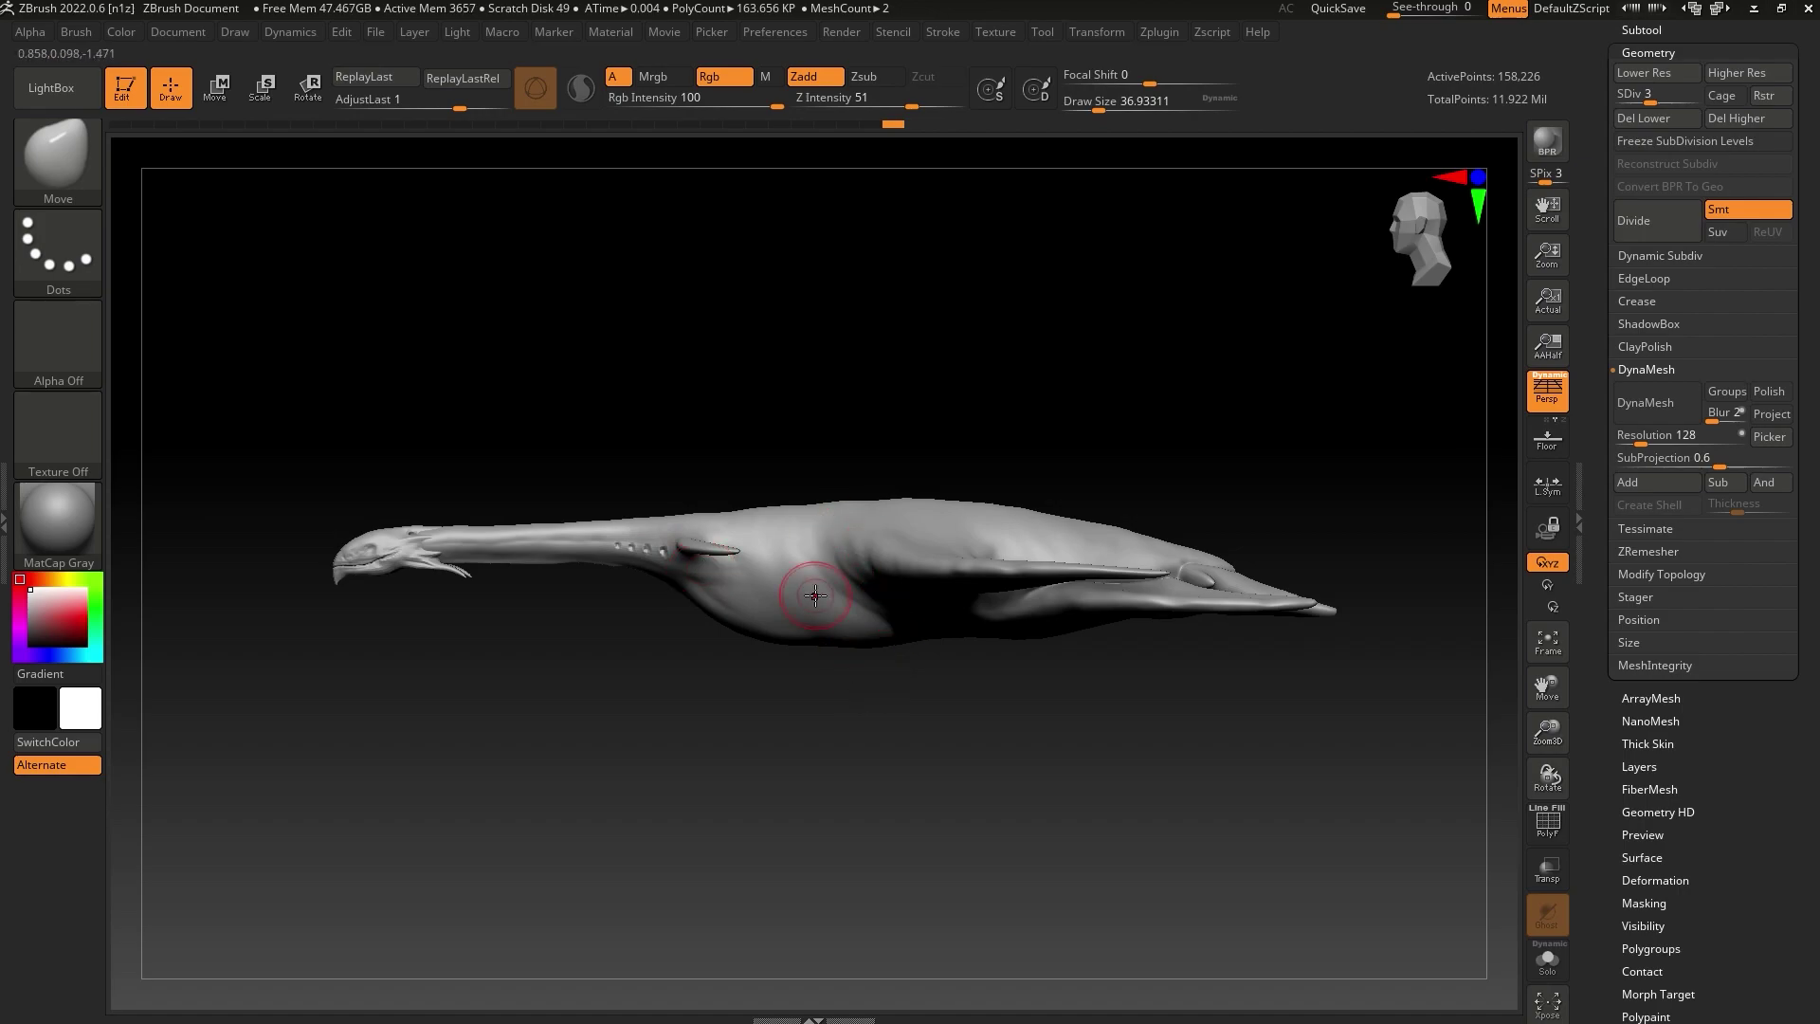
drag(1552, 735, 690, 792)
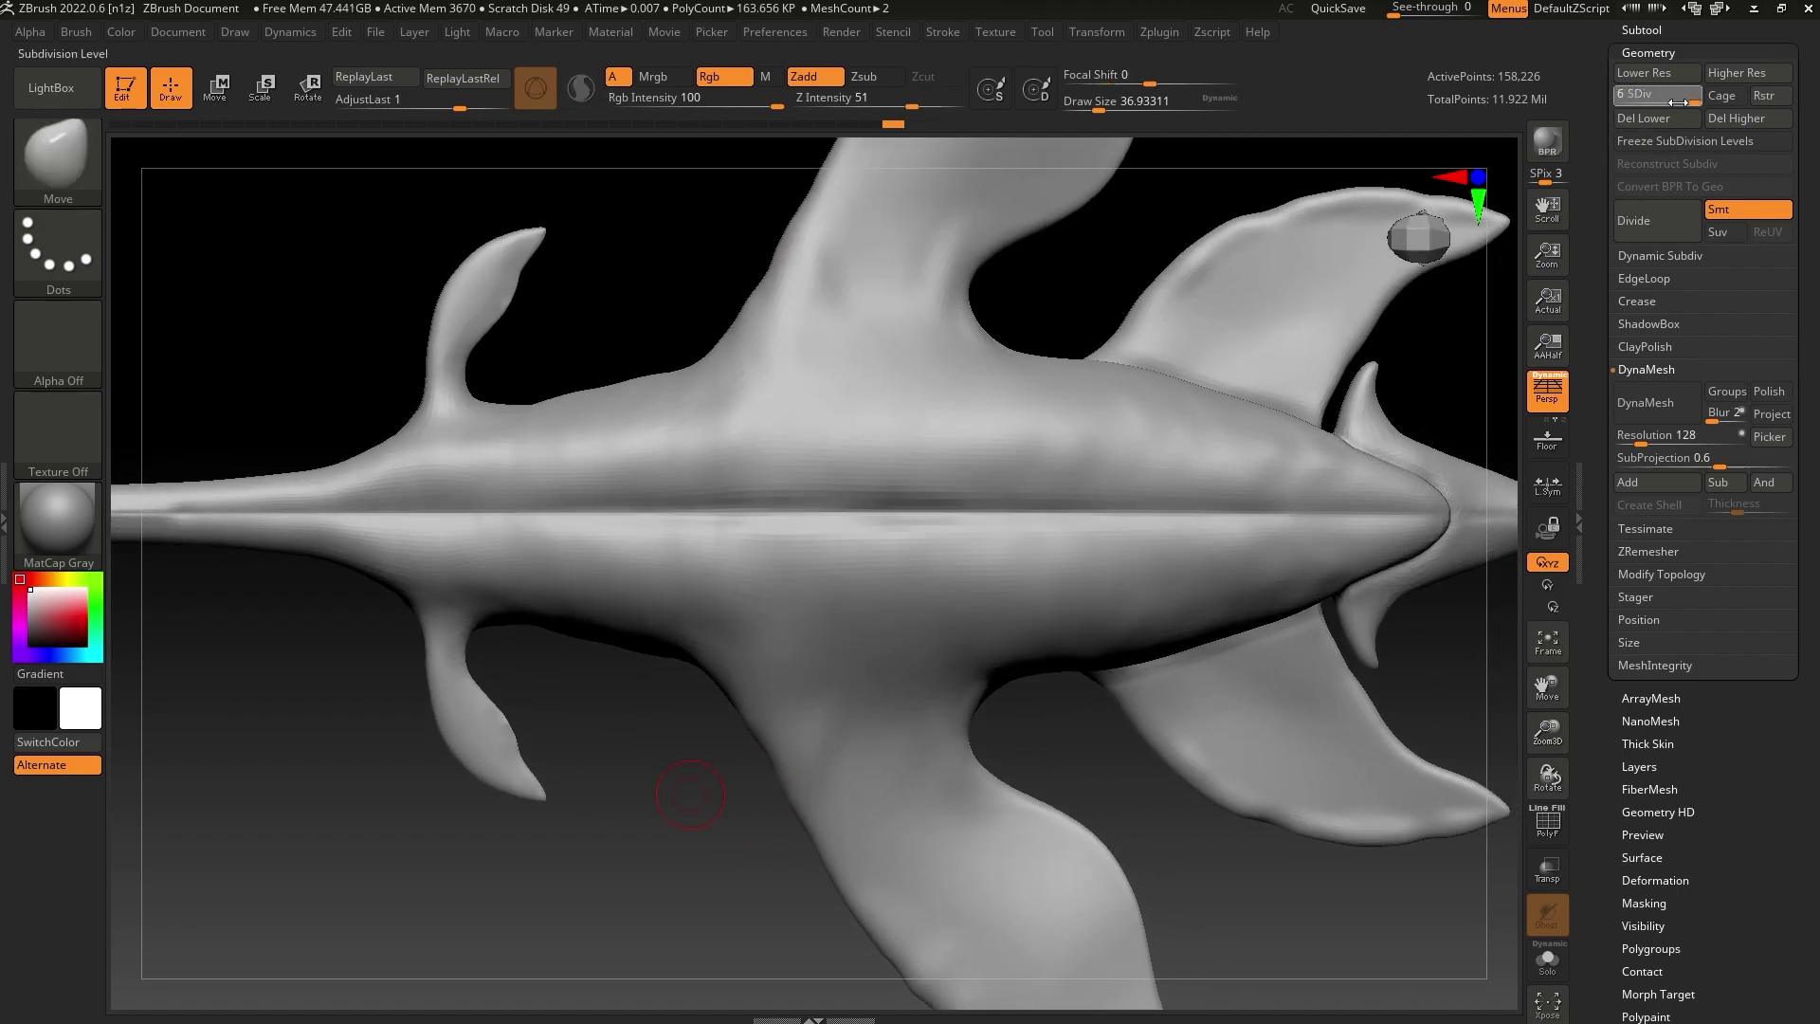
drag(1679, 101, 1692, 101)
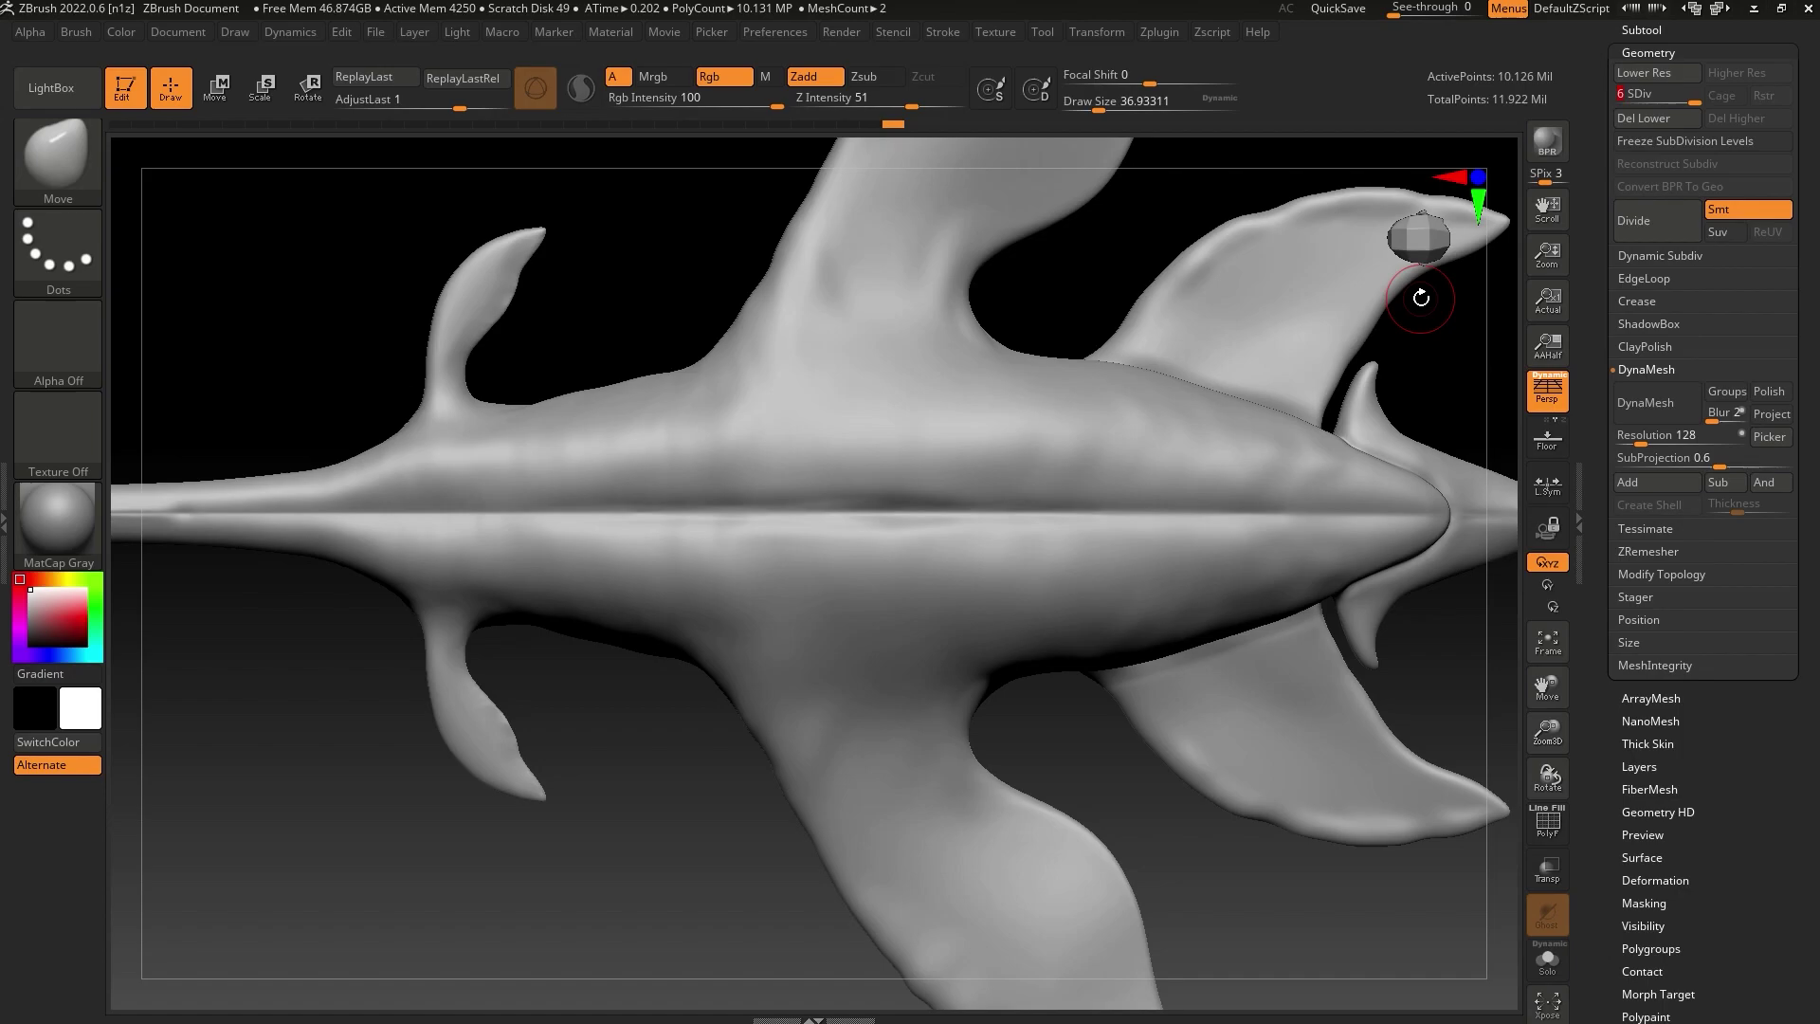
alt+drag(621, 812, 1106, 760)
drag(828, 804, 807, 621)
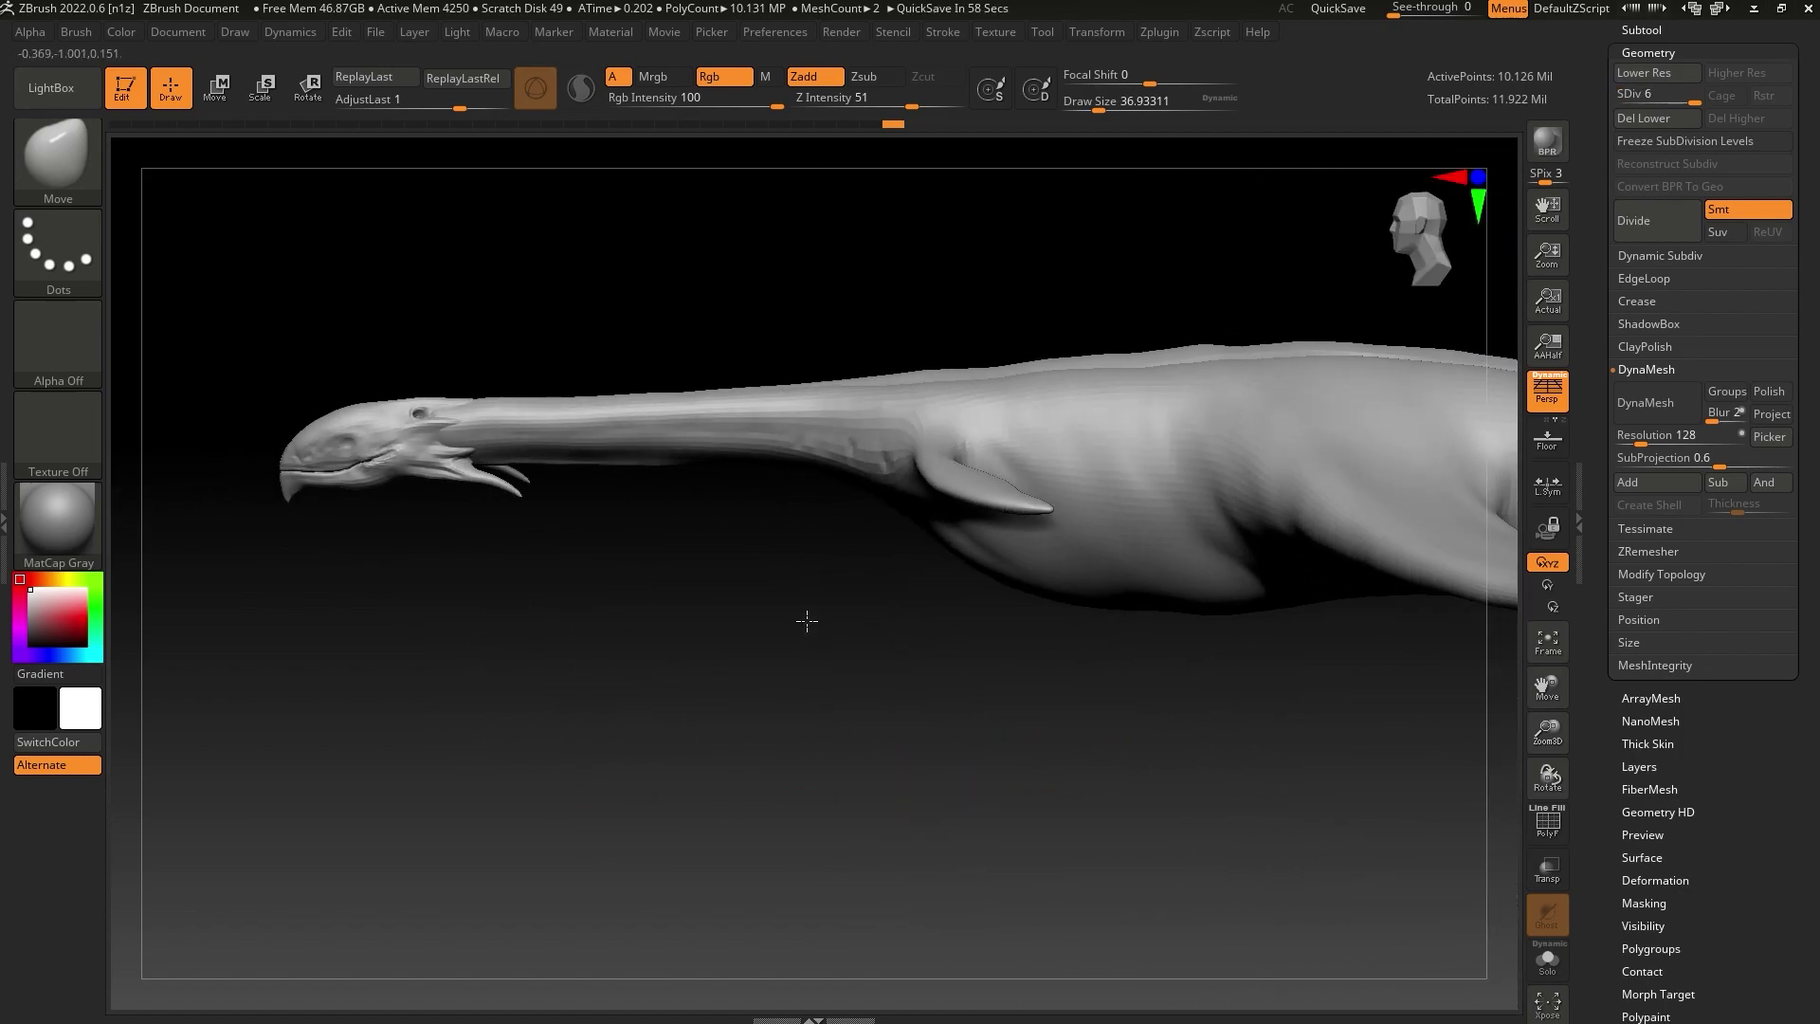
Raise the head_1 subtool to subdivision level 5 and check the transition between head and neck from several angles
alt+click(400, 406)
drag(1662, 95, 1716, 101)
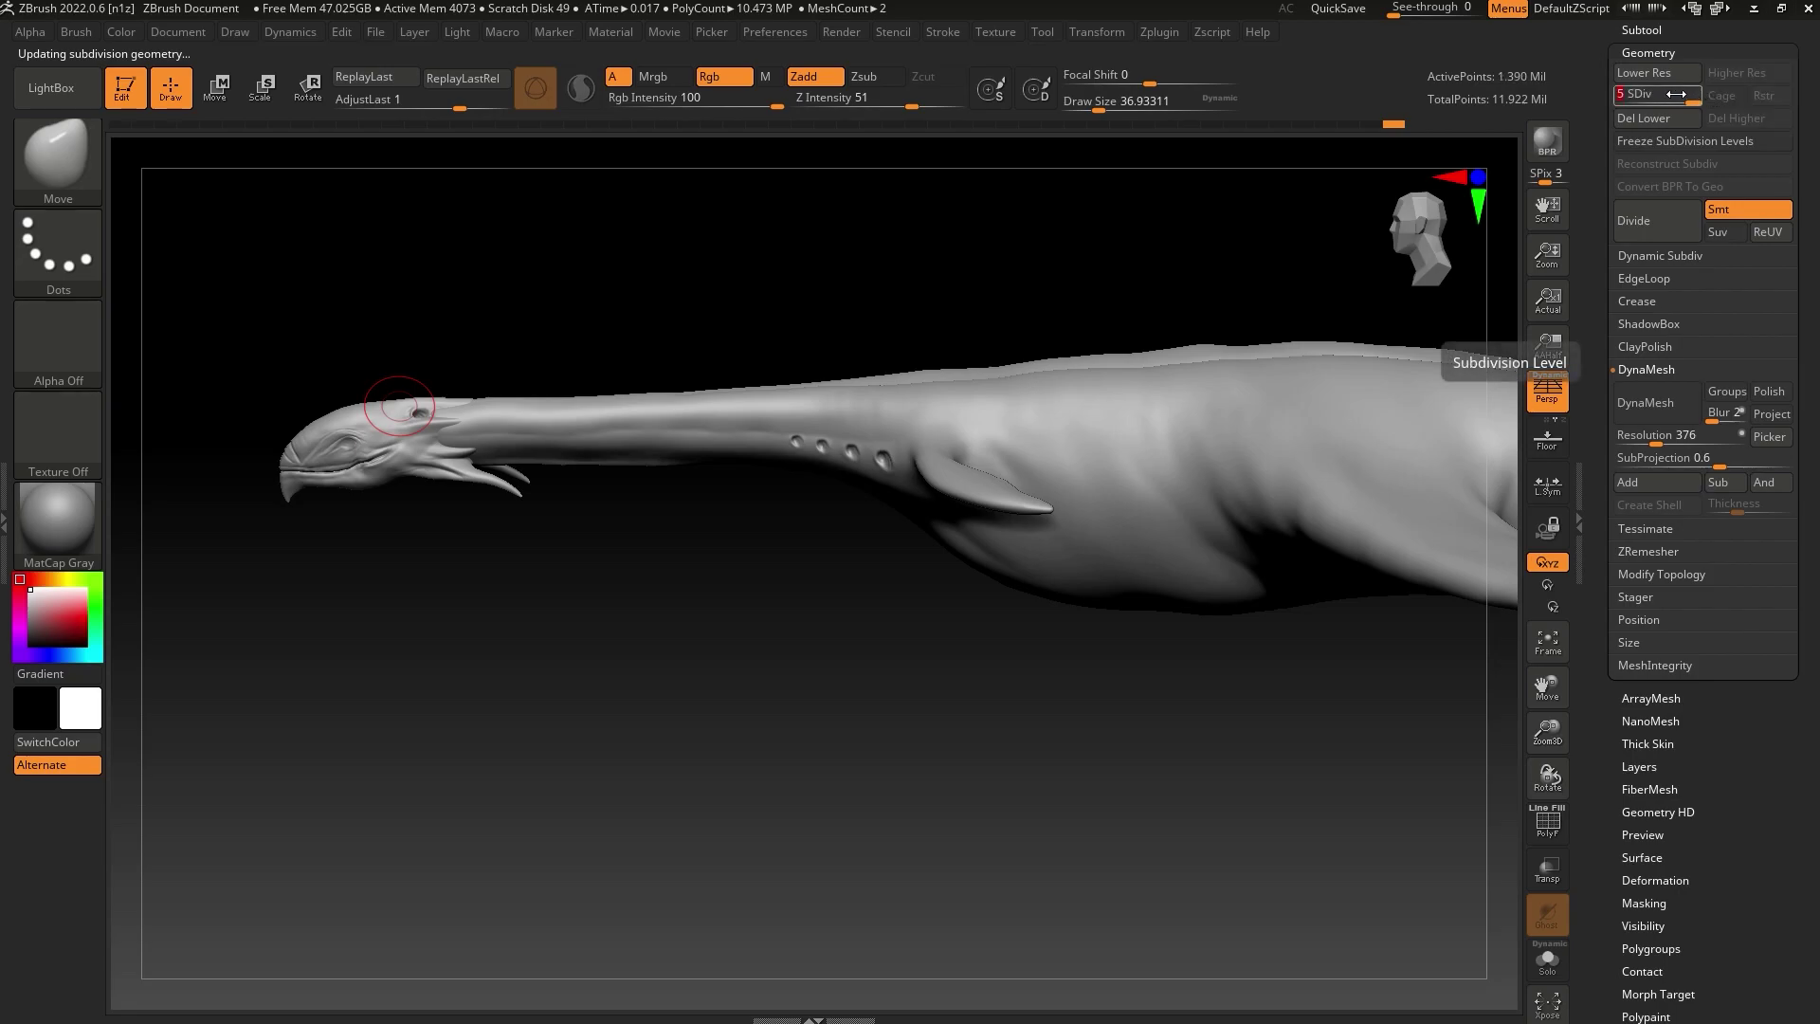
drag(891, 607, 851, 701)
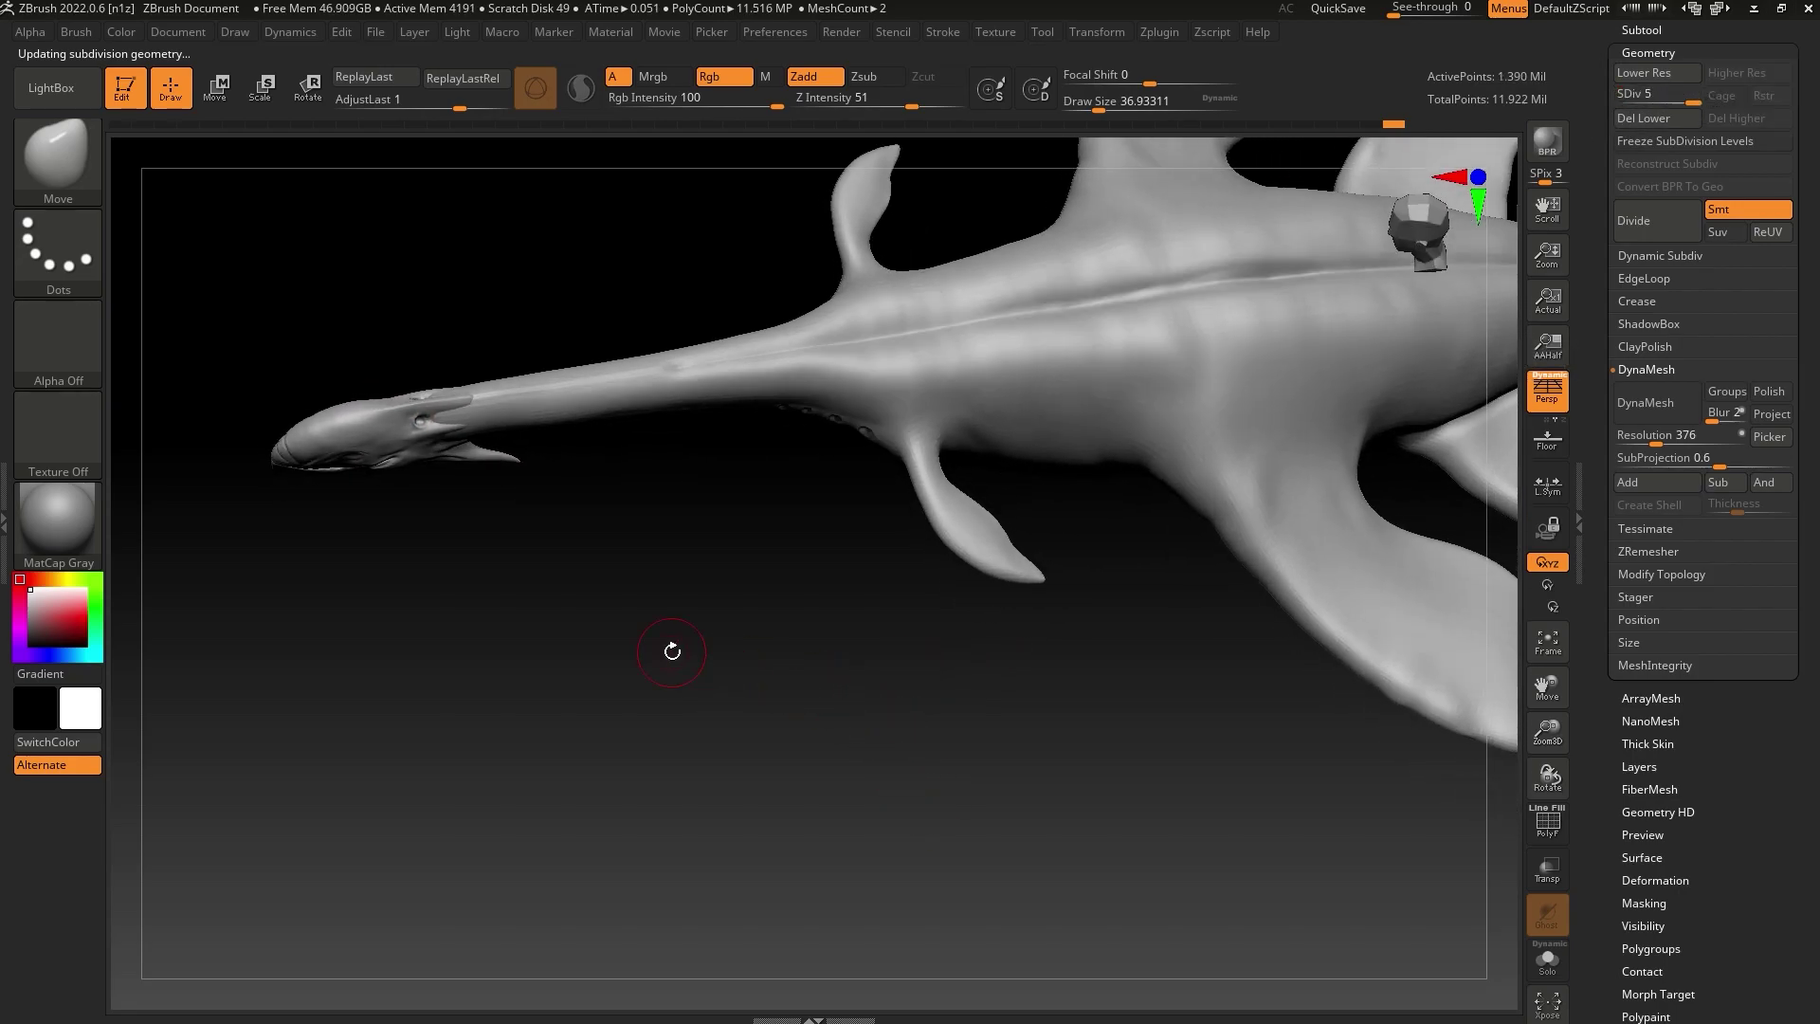
drag(822, 616, 793, 565)
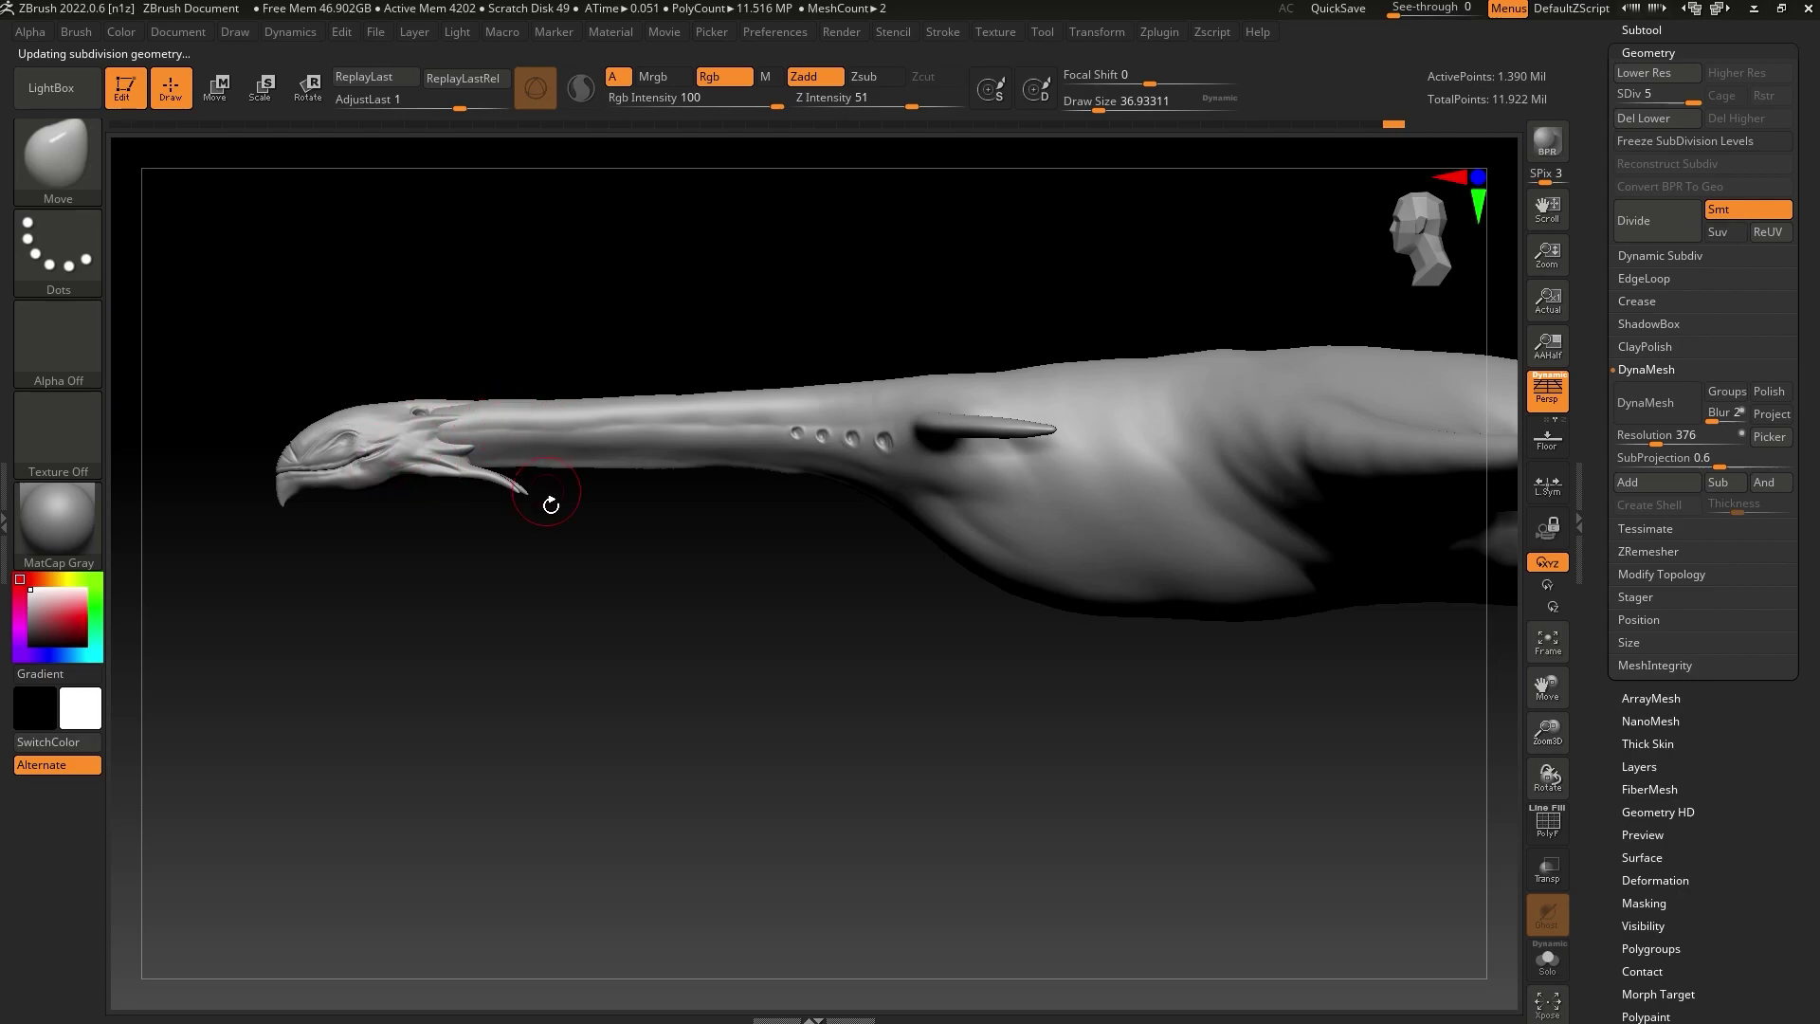
alt+drag(551, 504, 819, 632)
alt+drag(919, 680, 692, 678)
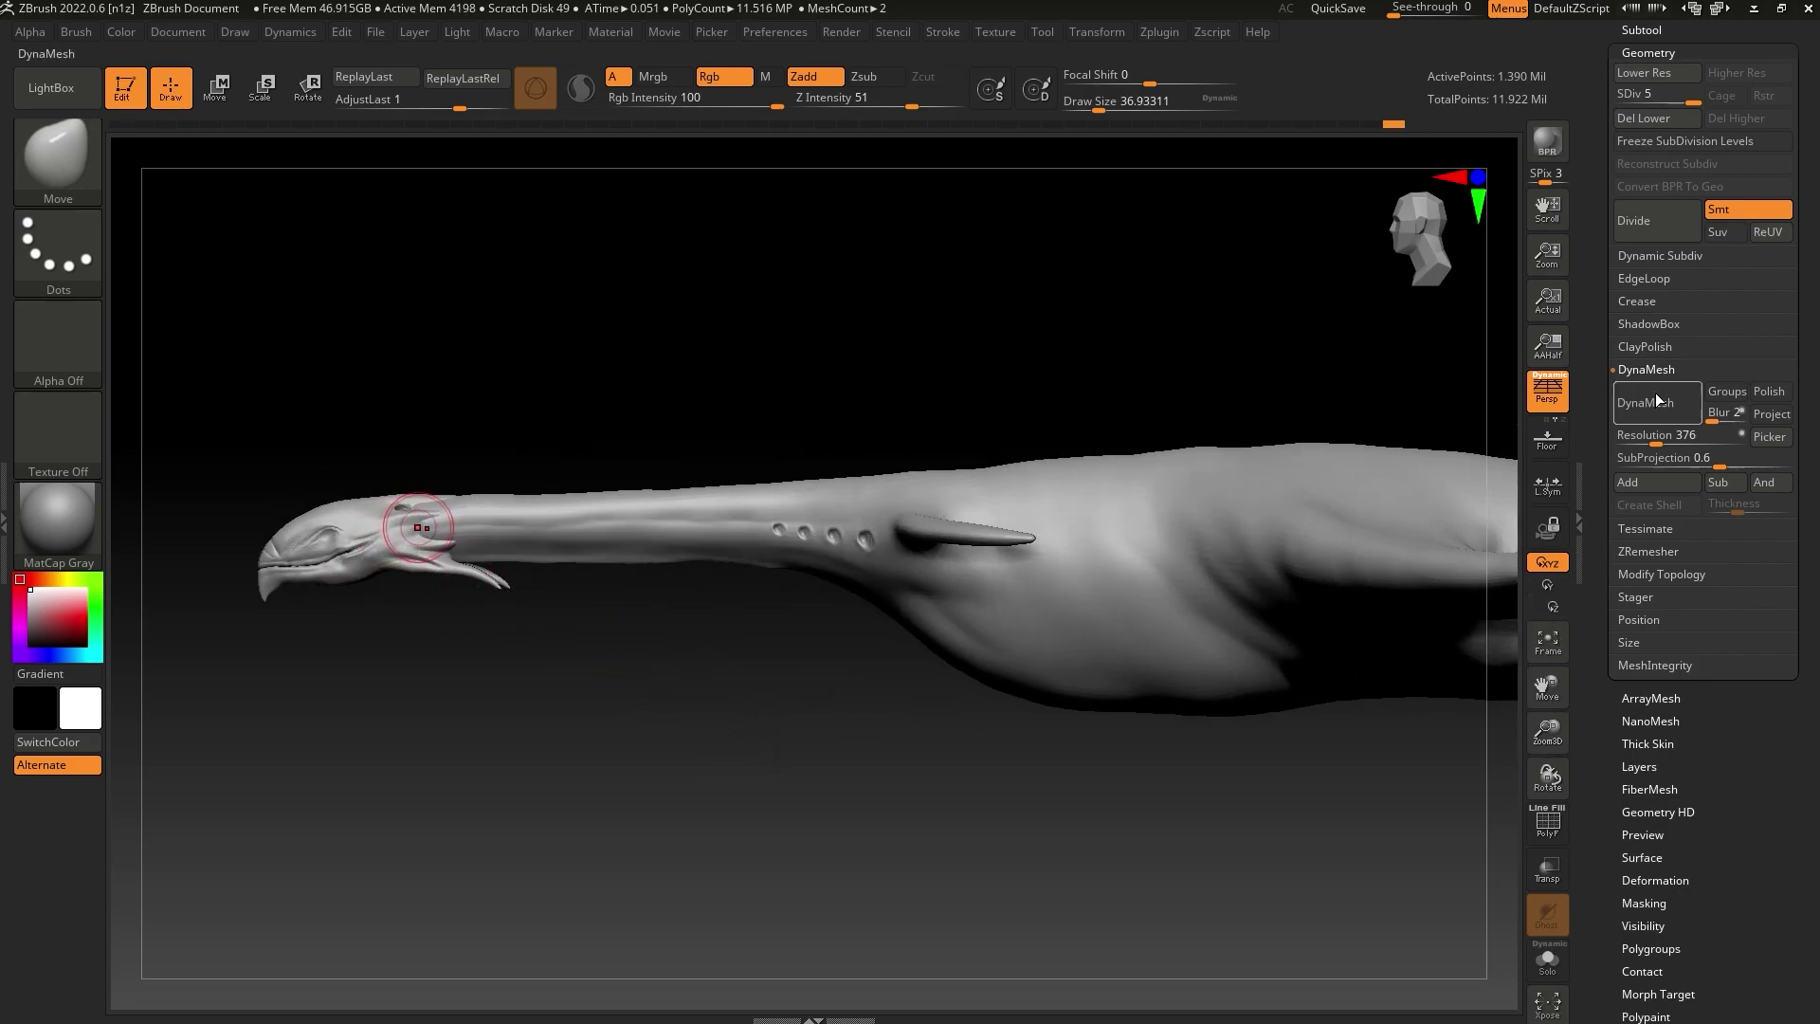
Hide all subtools except head_1 and frame the head in side view
click(1670, 30)
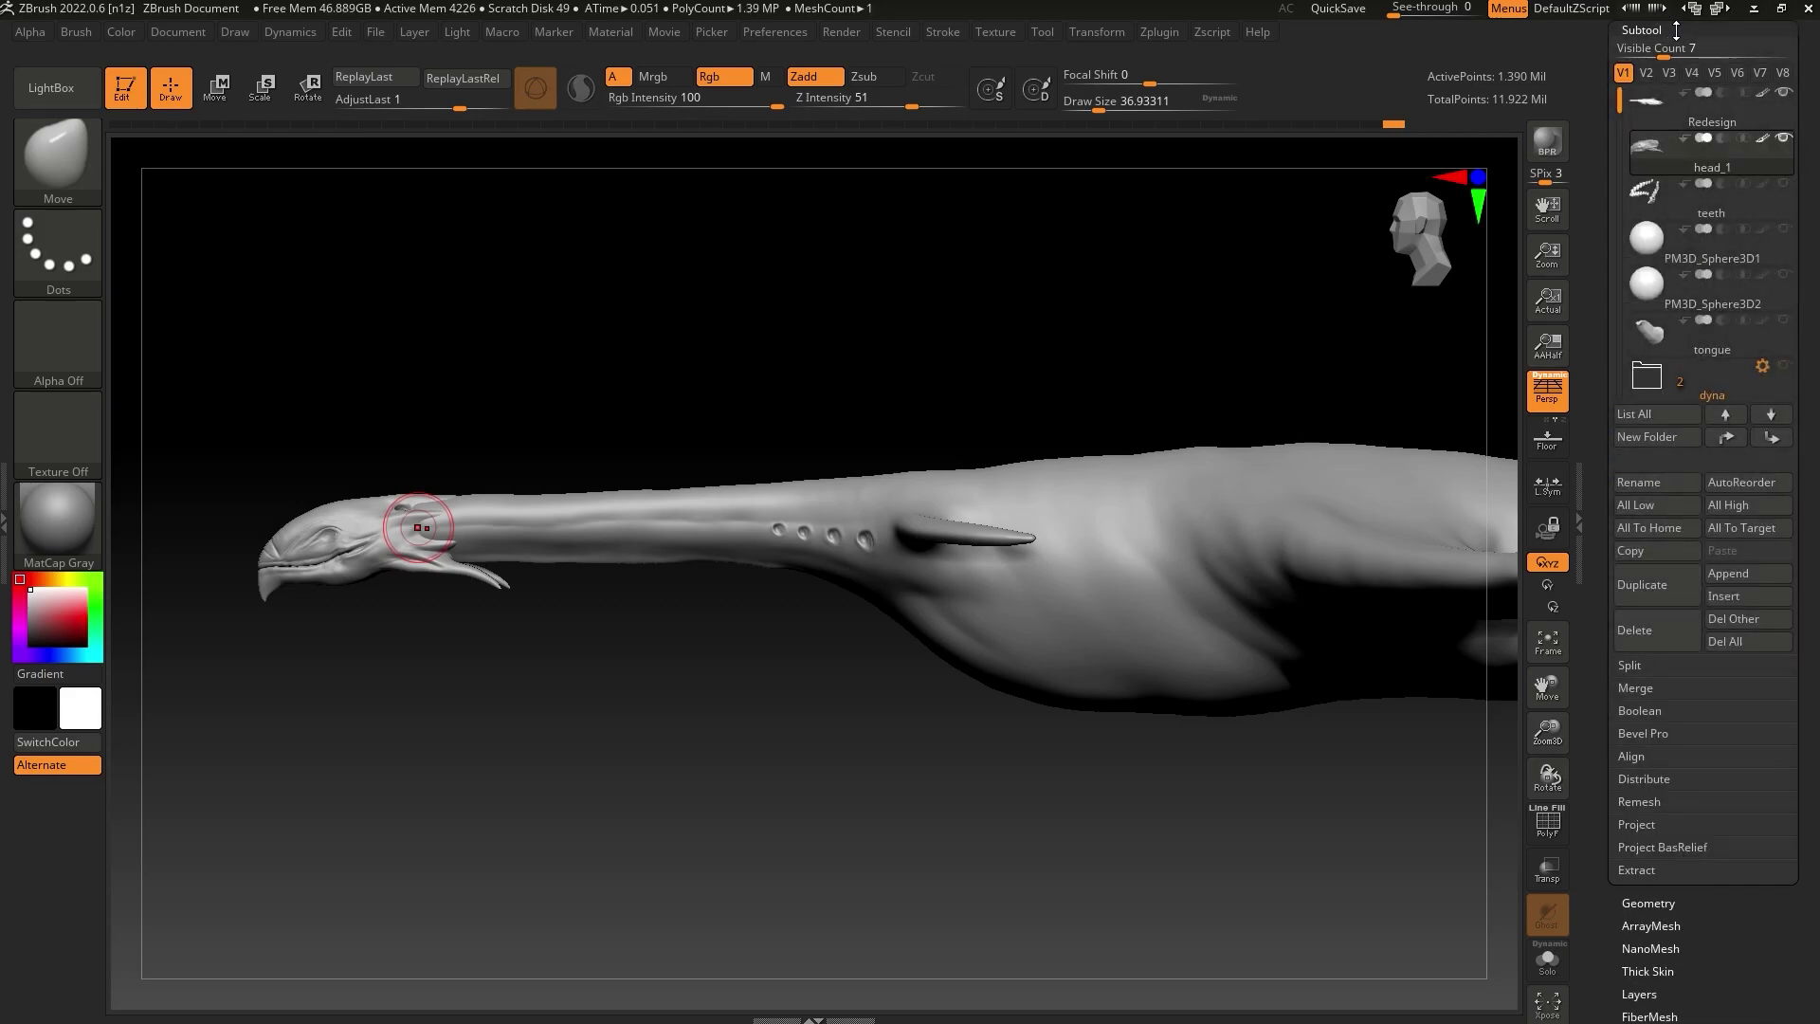
shift+click(1782, 140)
click(1547, 640)
drag(1022, 834, 1170, 709)
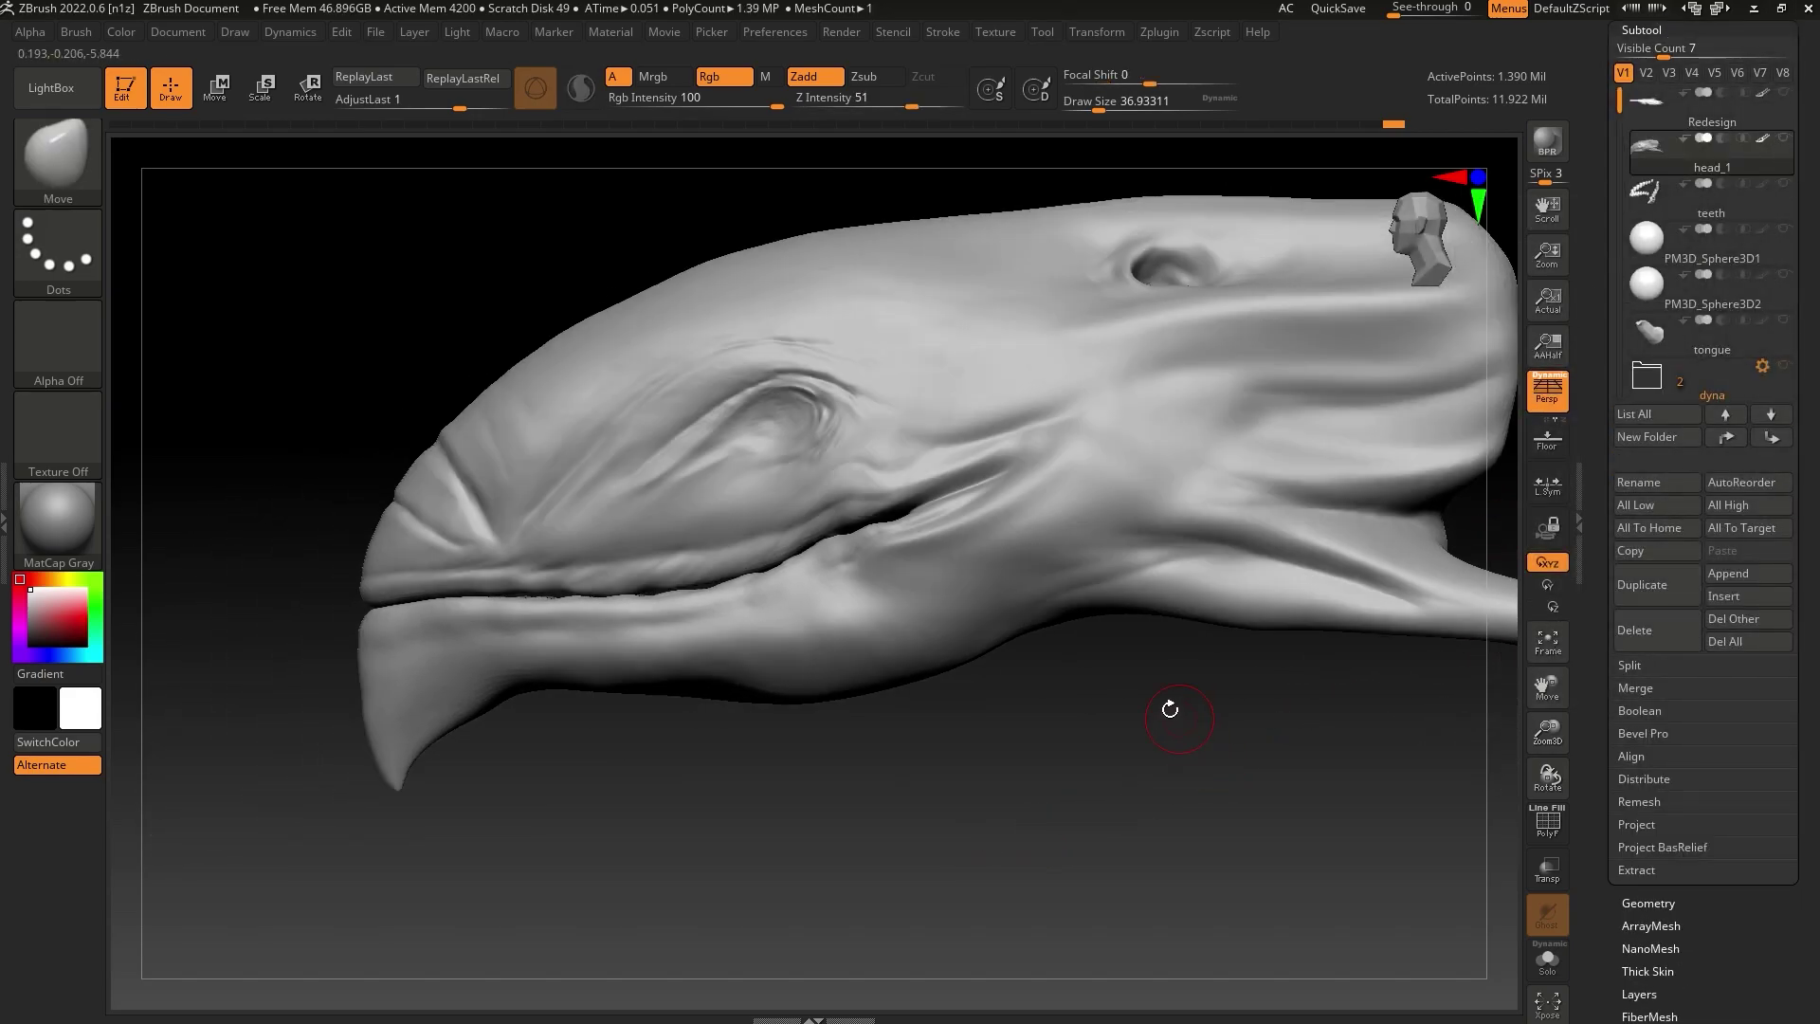
At subdivision level 2, reshape the head's mouth line and mouth corner with the Move brush at a draw size of about 132
key(b)
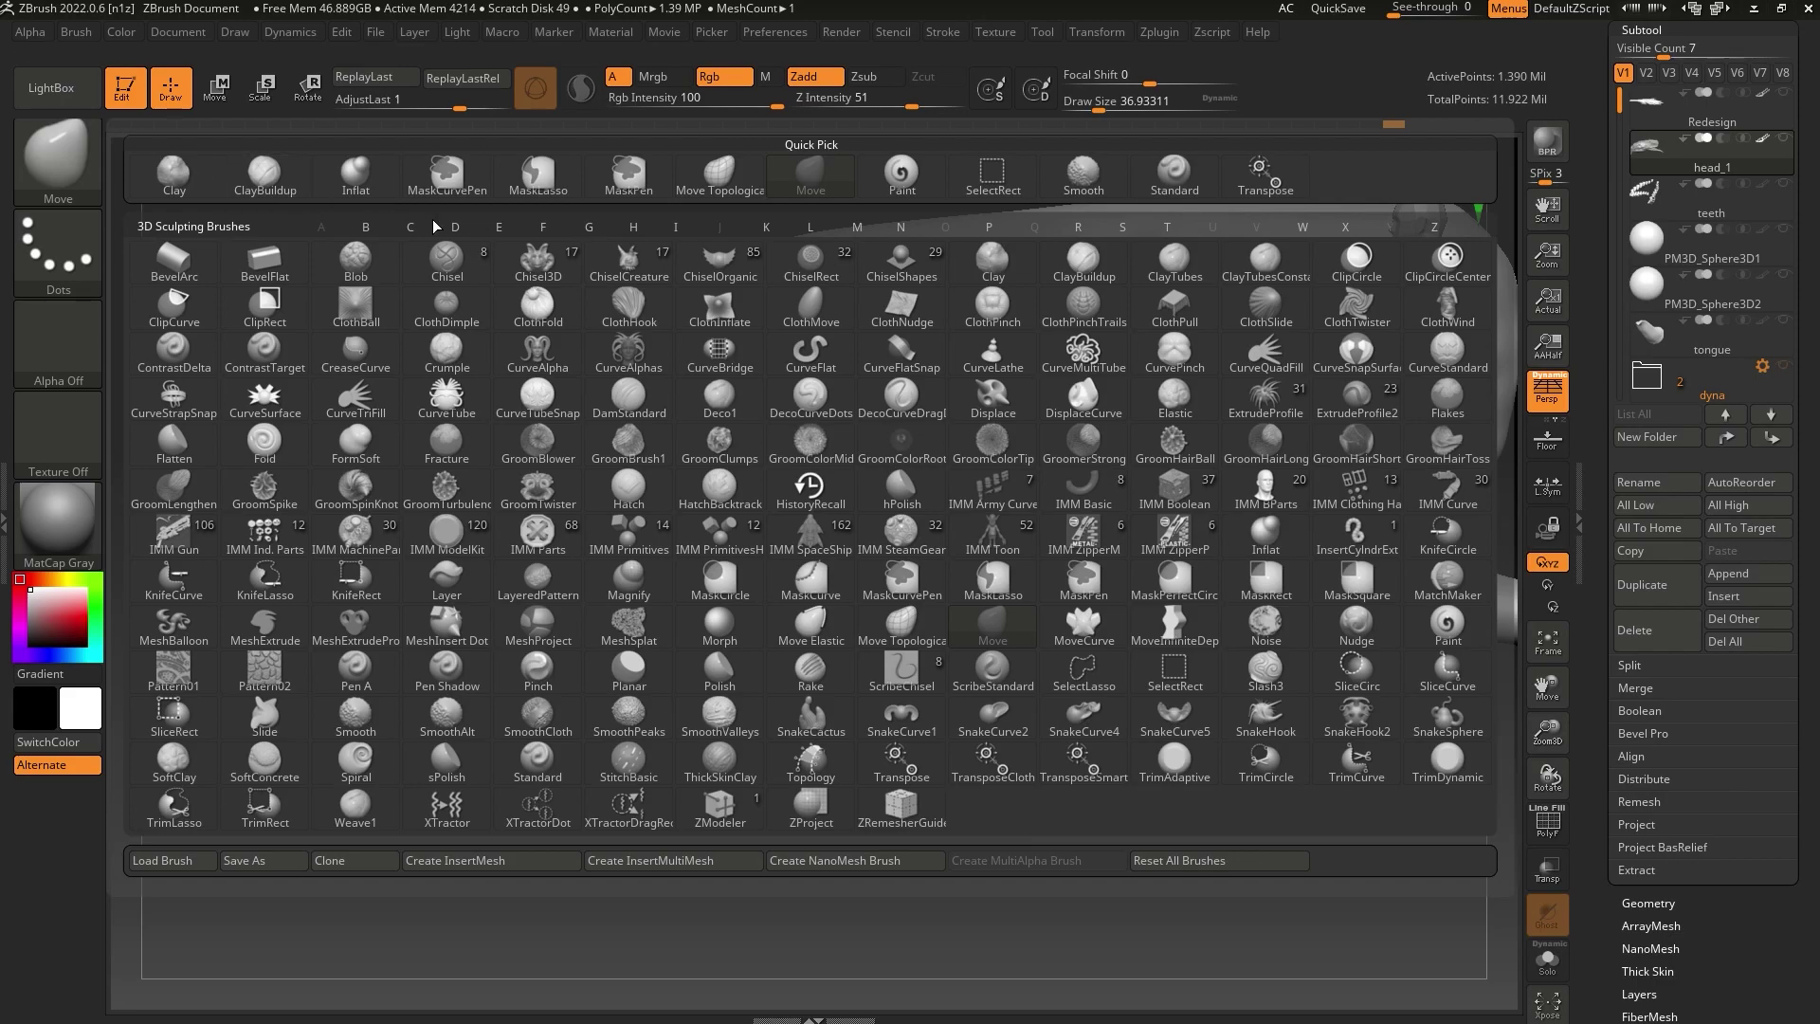
key(m)
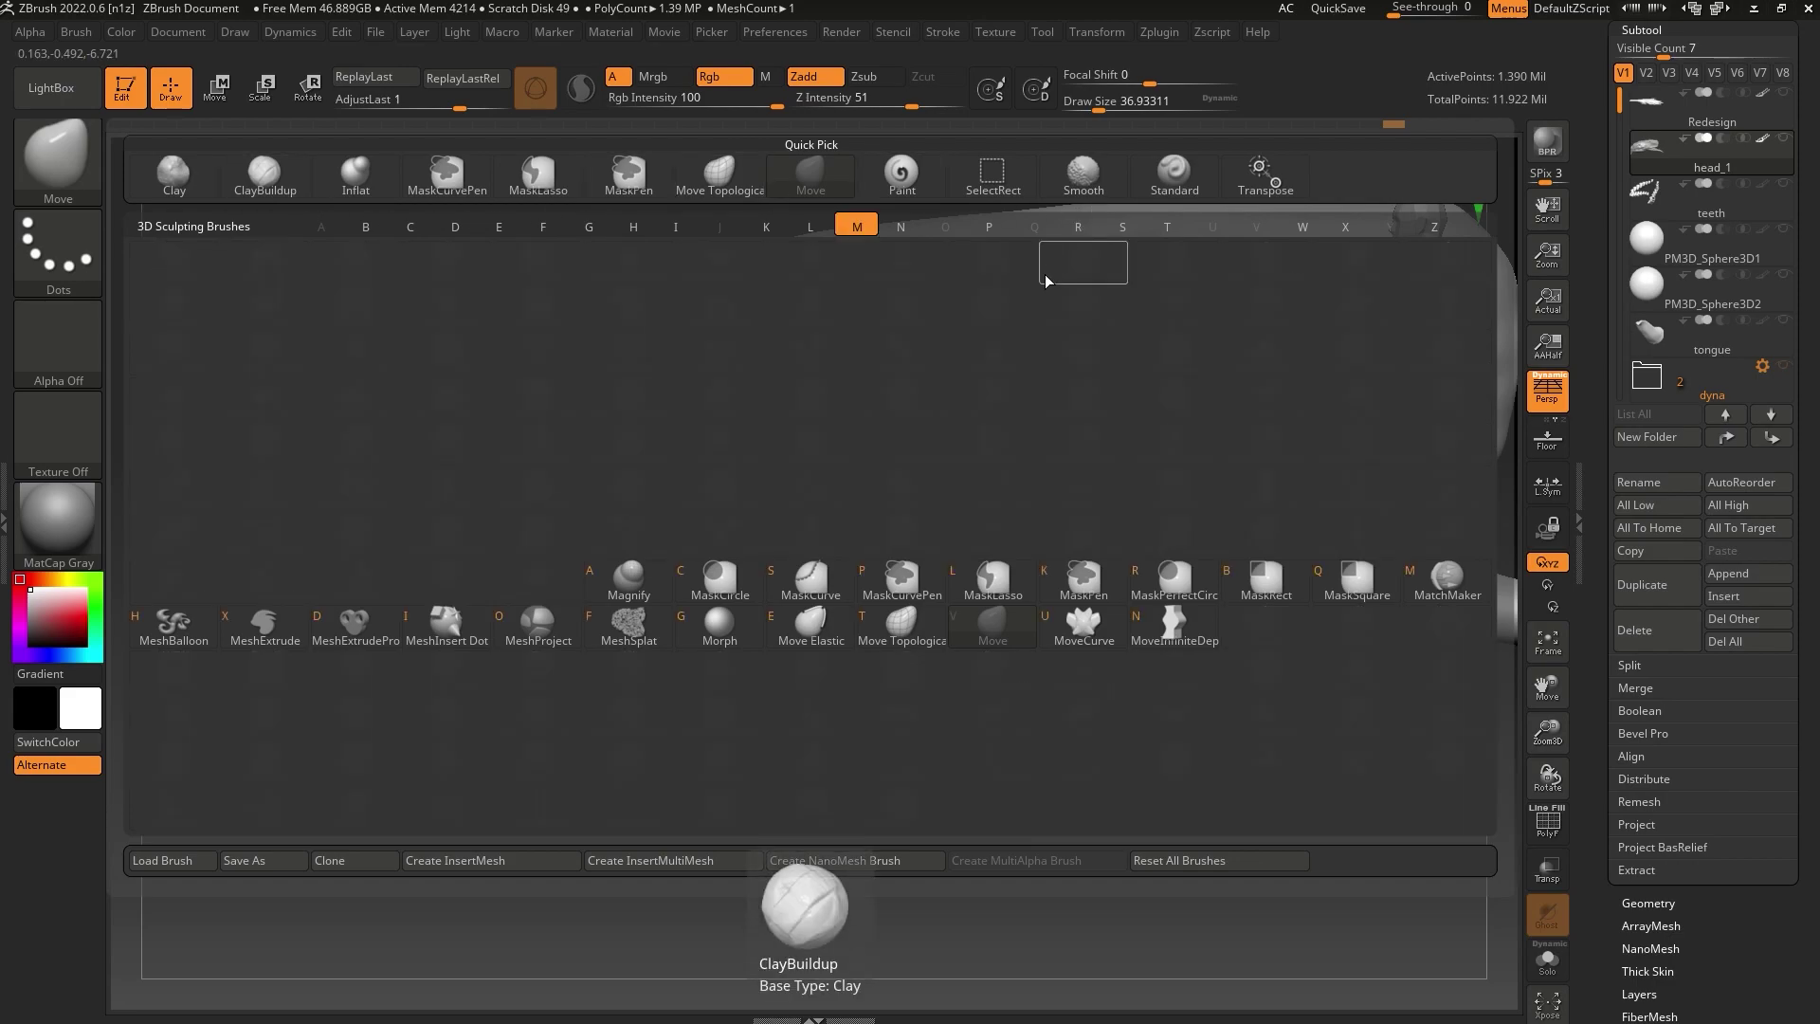
key(v)
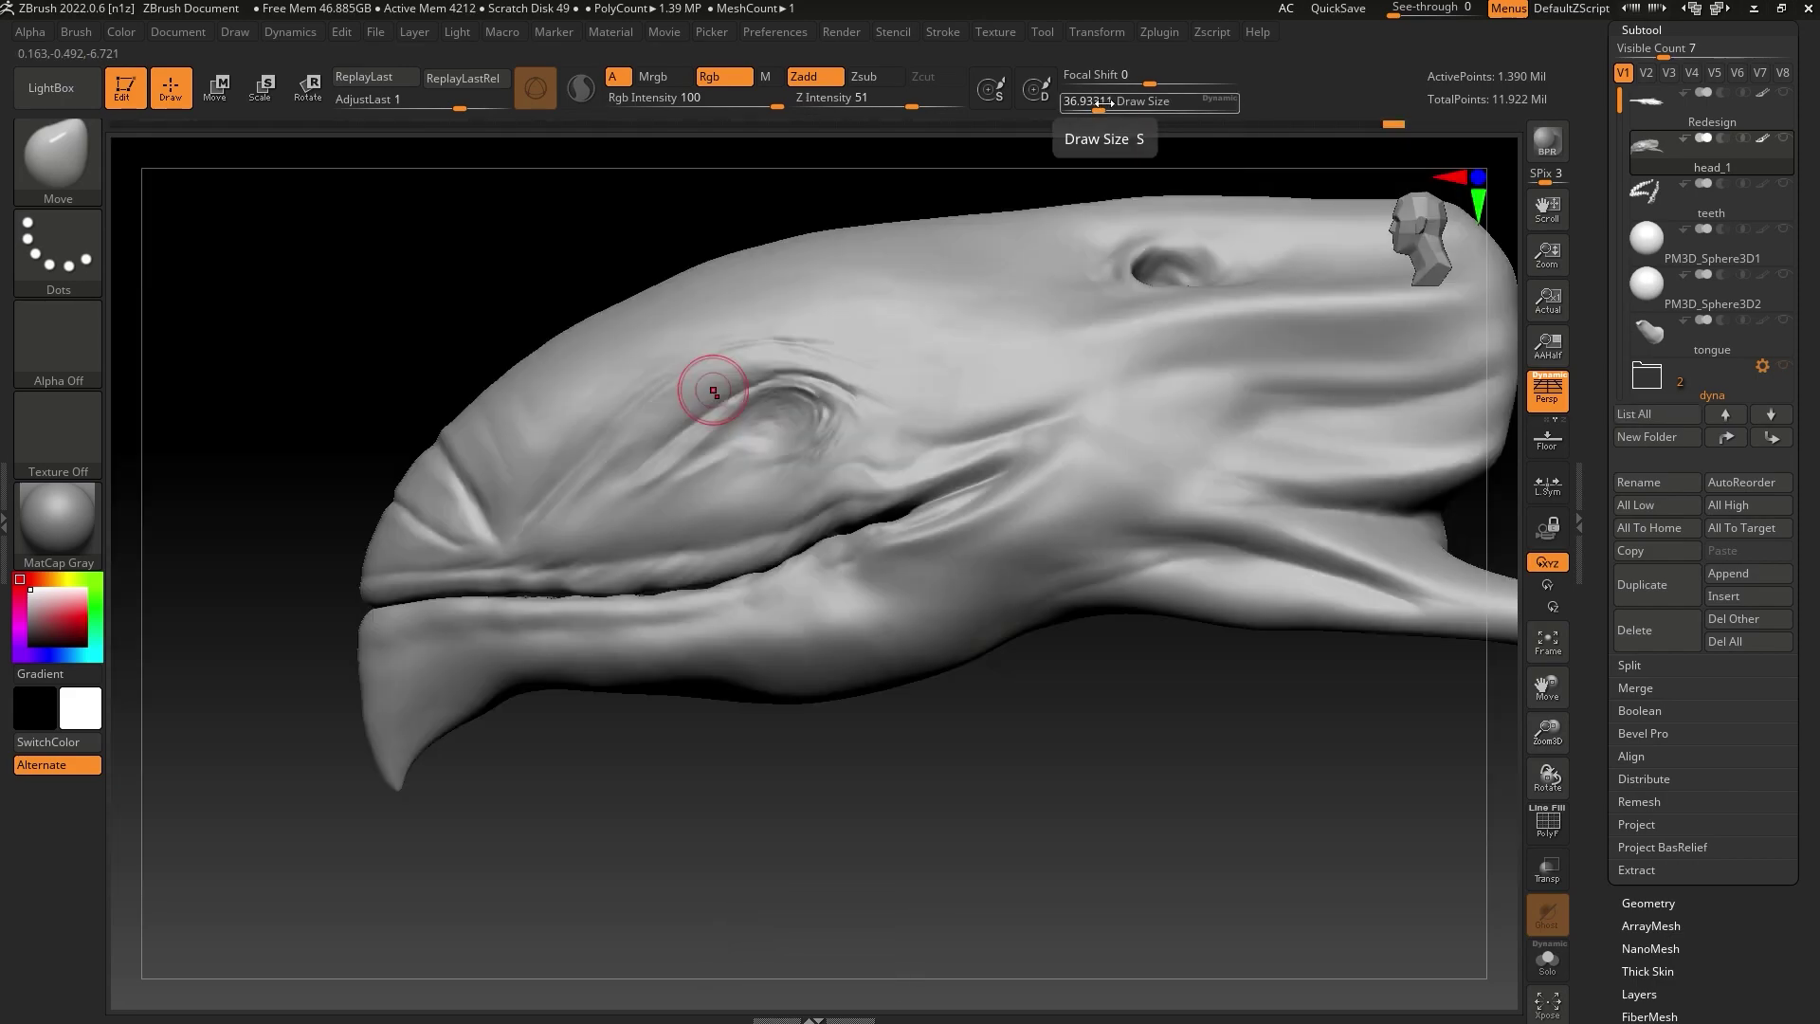
drag(1099, 105, 1128, 105)
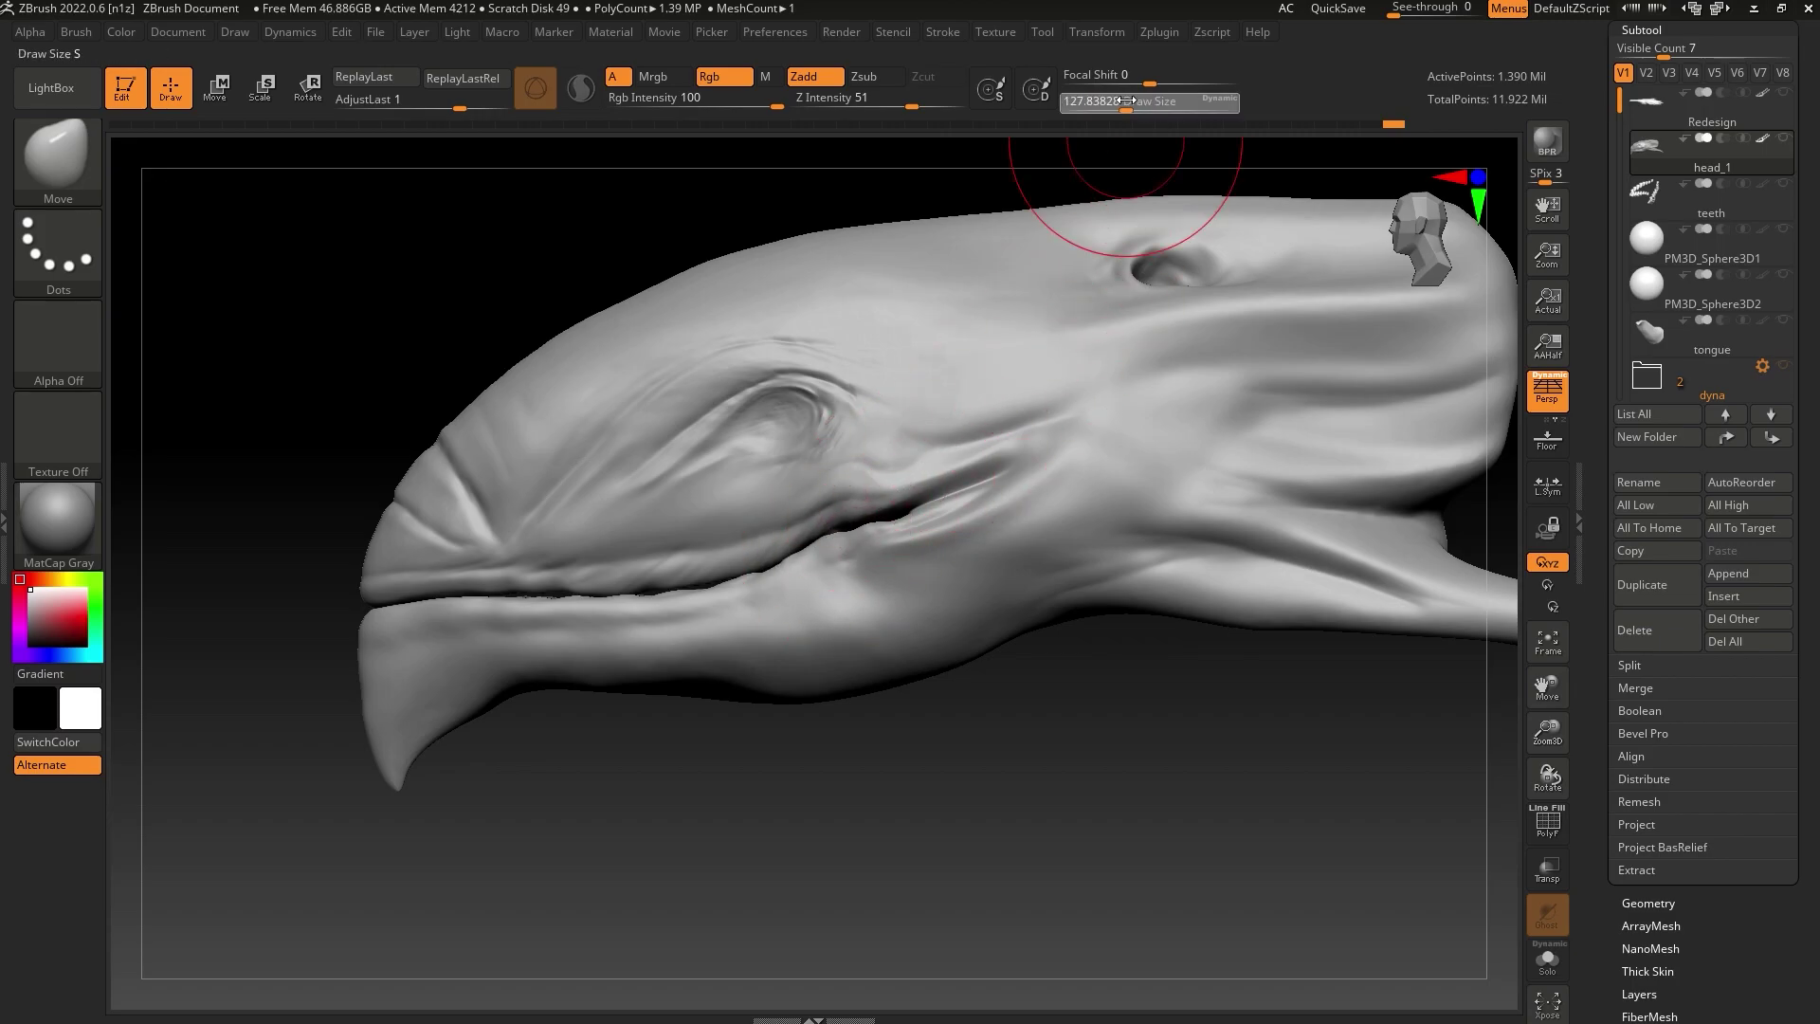
click(1654, 903)
click(1638, 98)
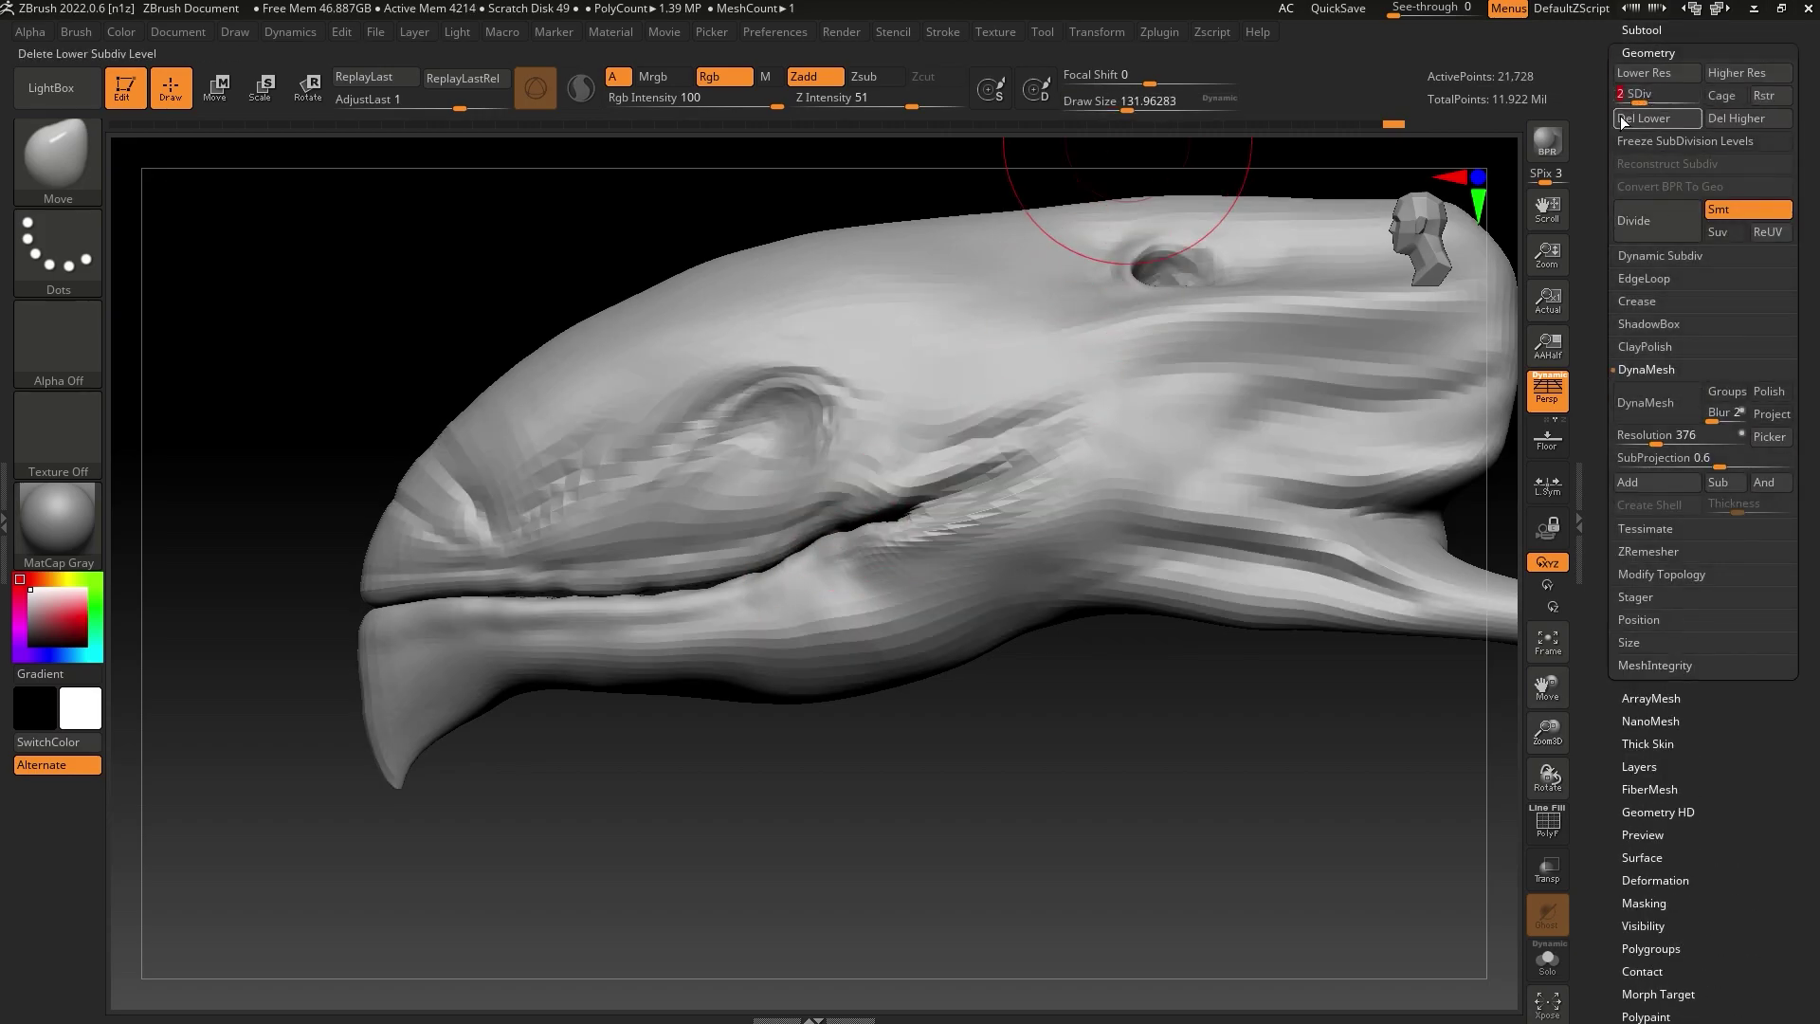
drag(773, 575, 776, 565)
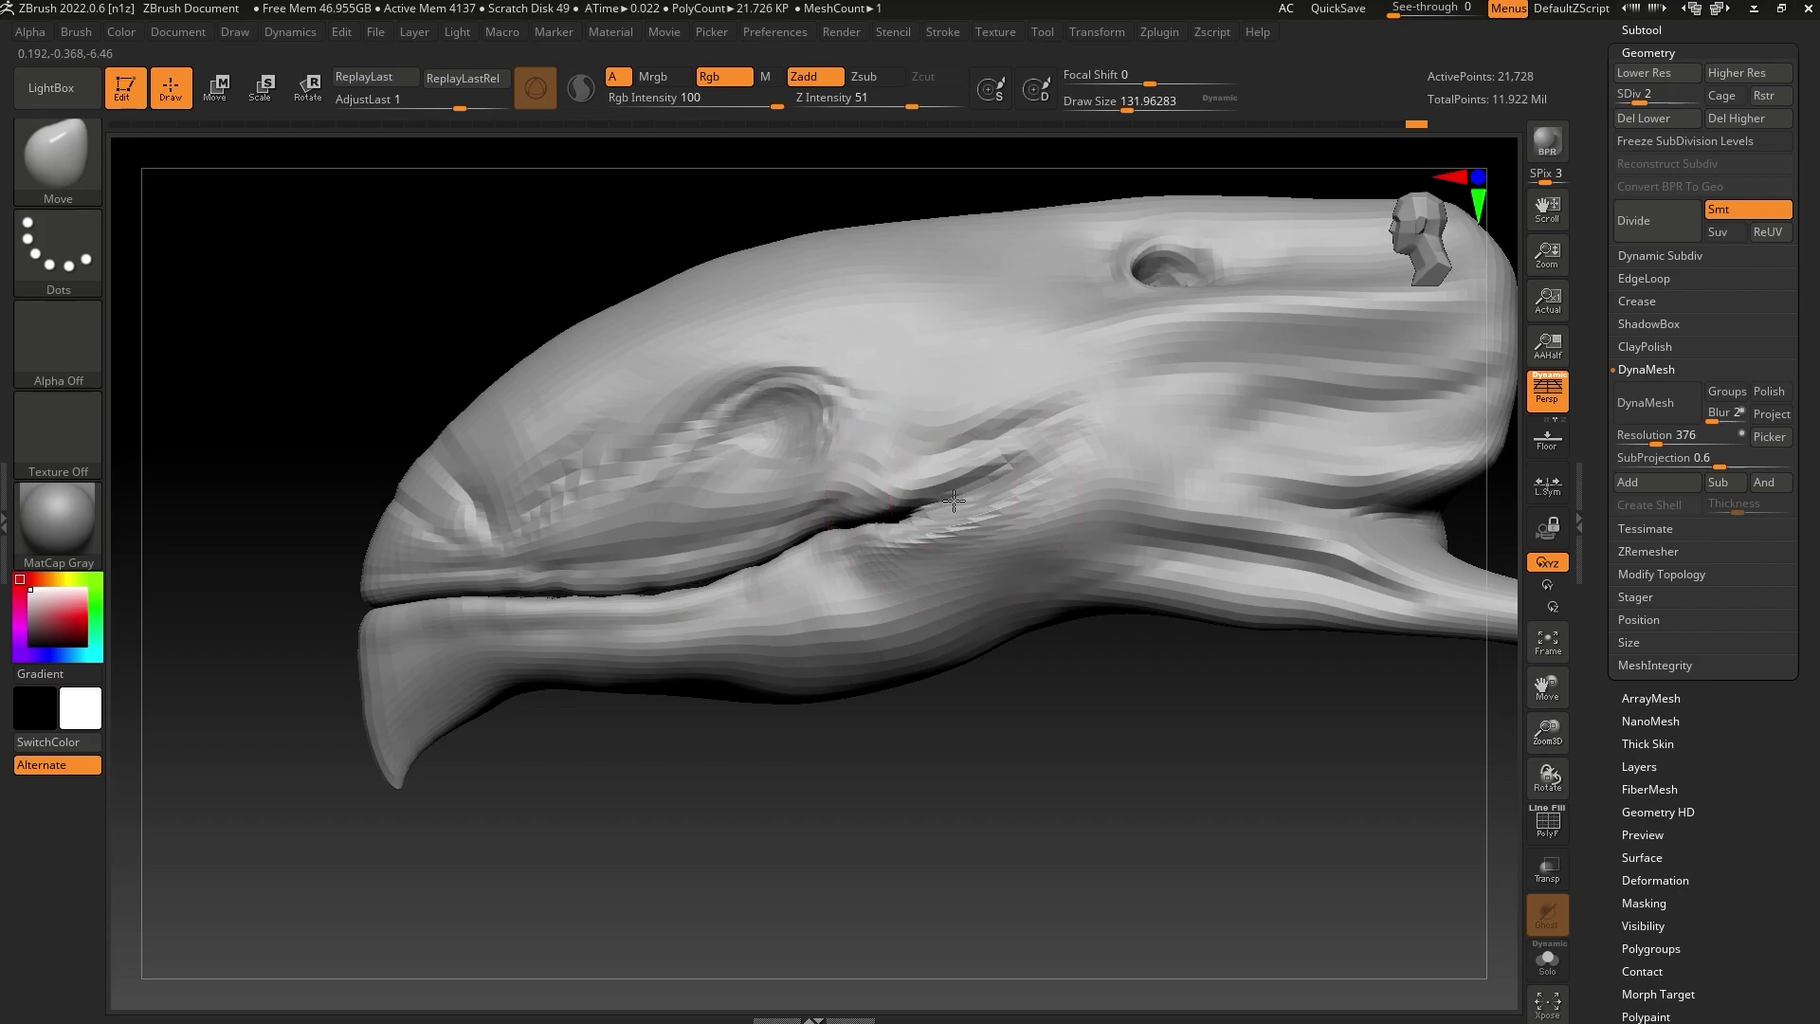
drag(845, 492, 857, 514)
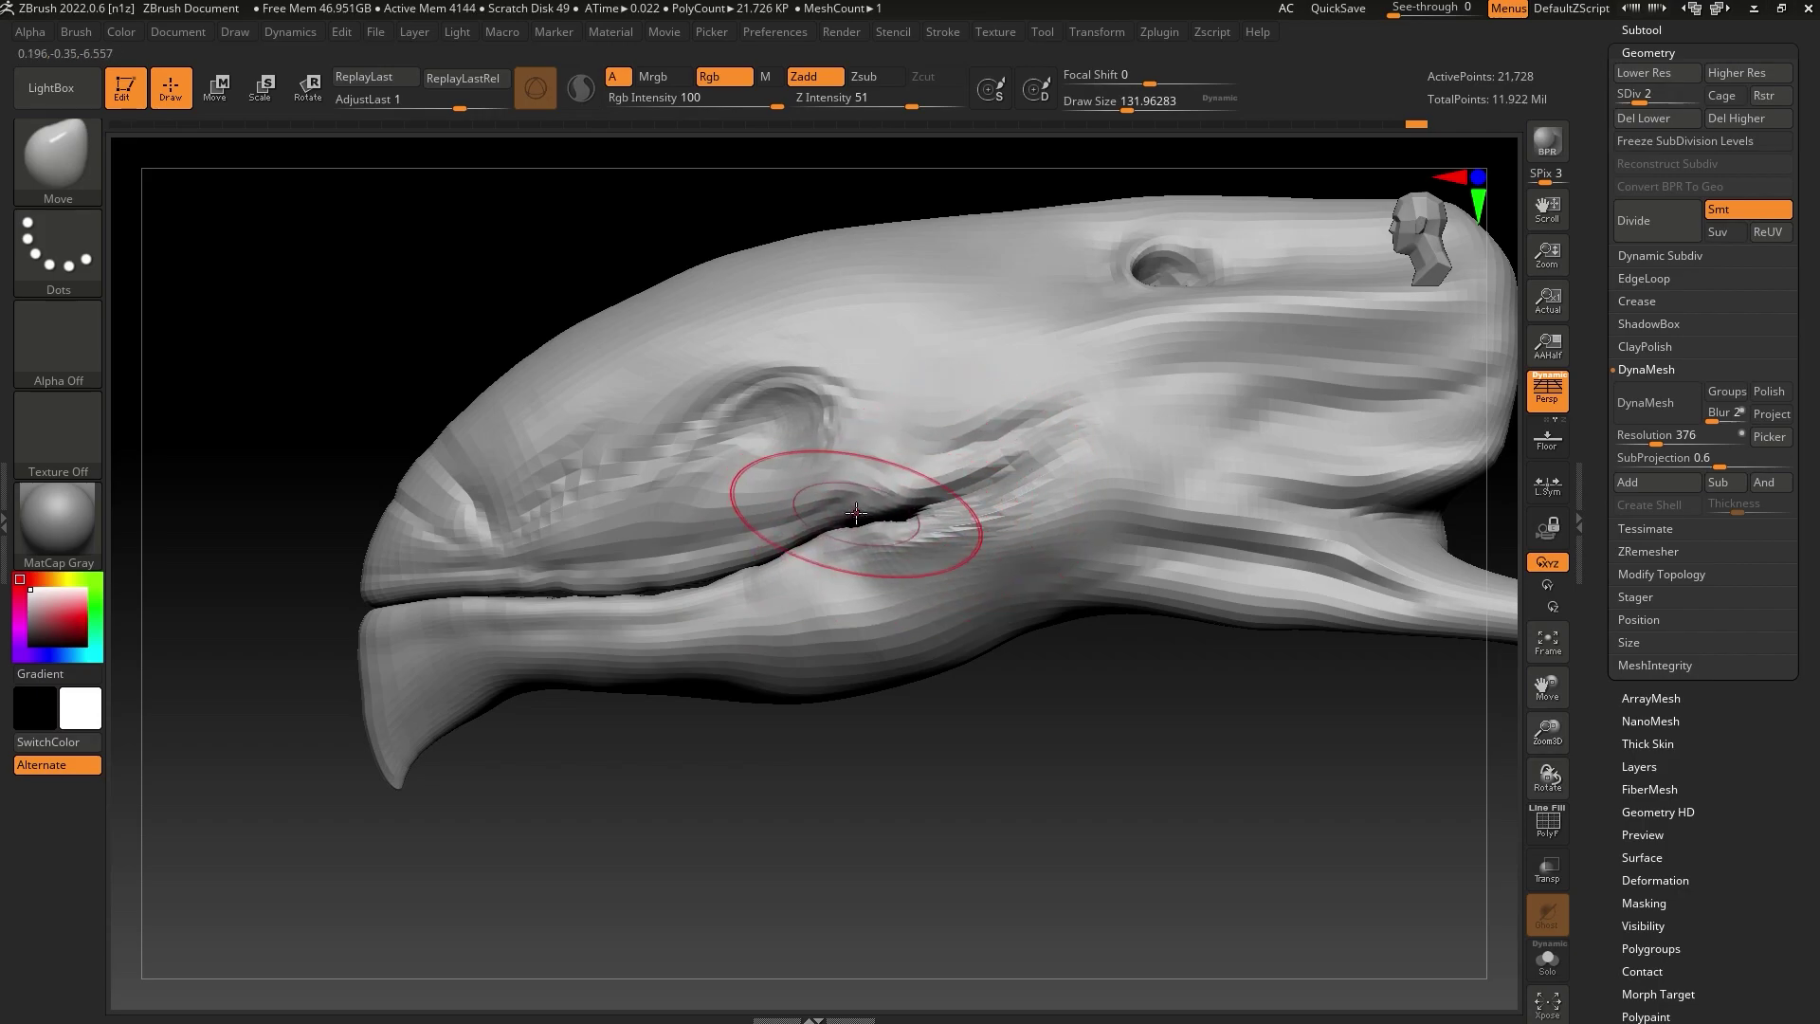
drag(453, 594, 671, 592)
Smooth the beak, the area in front of the eye and the mouth edges at draw size about 83 and smoothing intensity 17
drag(1138, 101, 1107, 101)
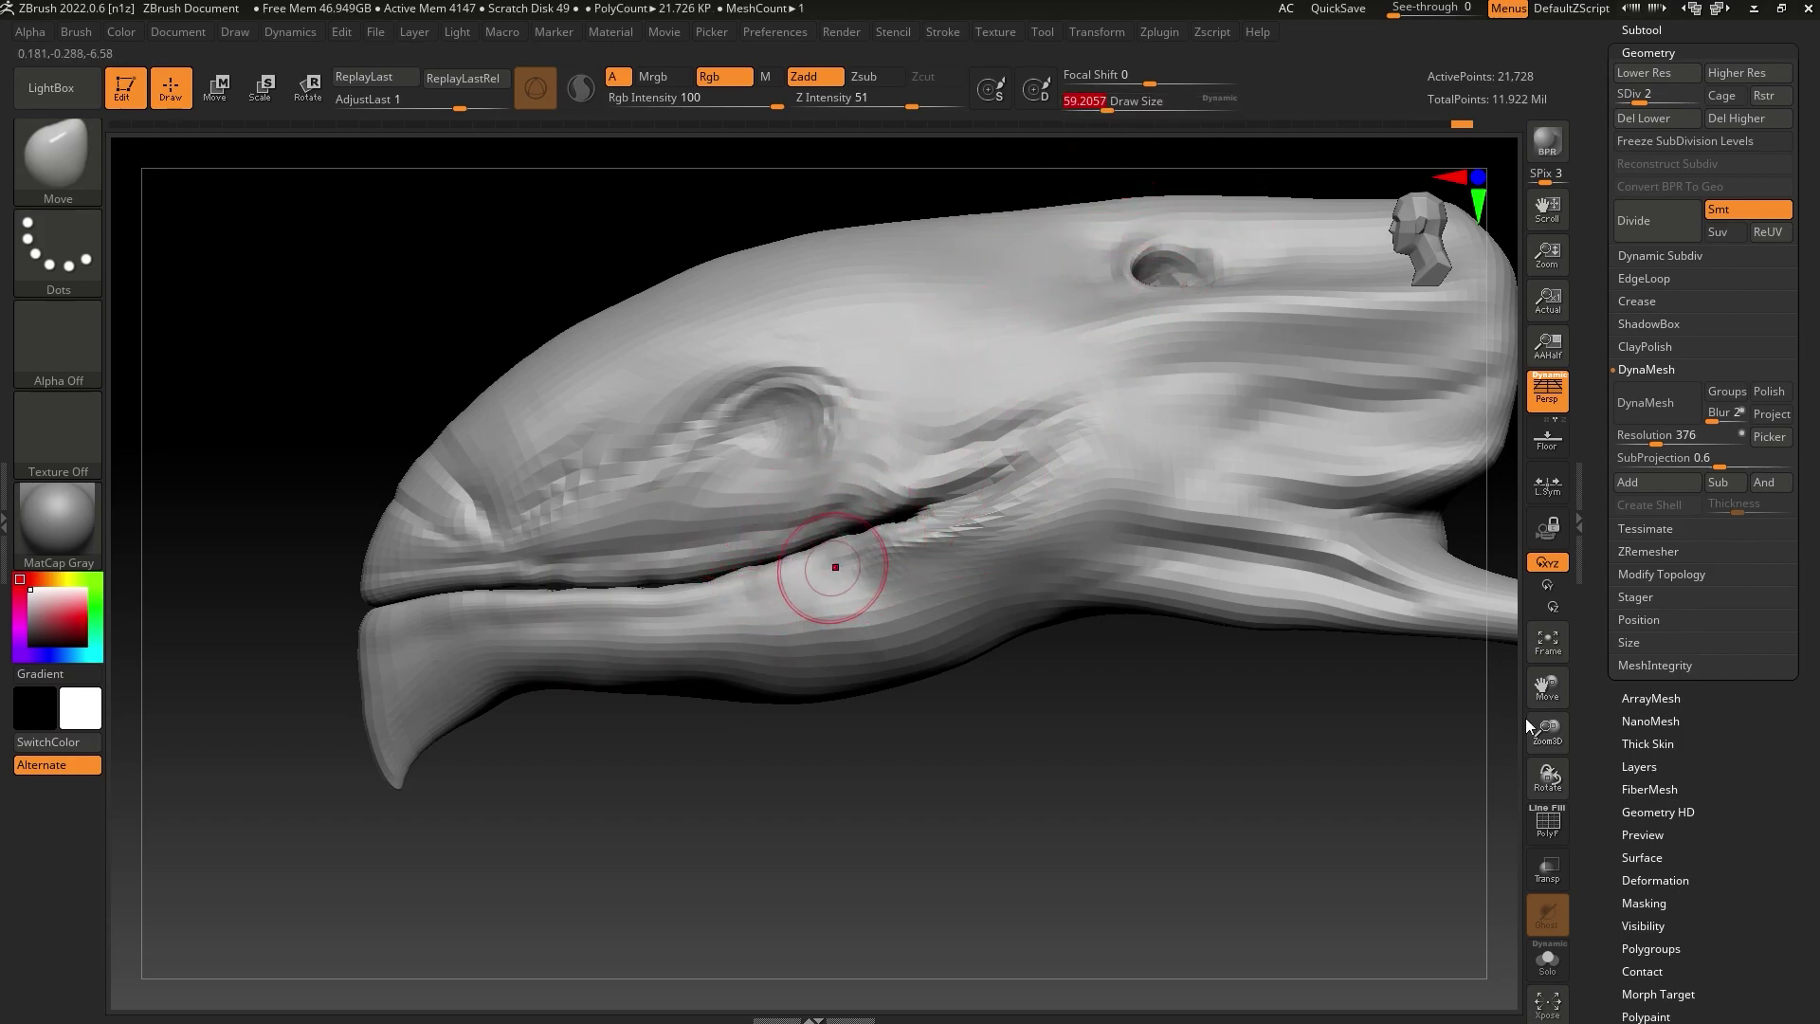
drag(1545, 730, 1548, 738)
click(1115, 104)
key(shift)
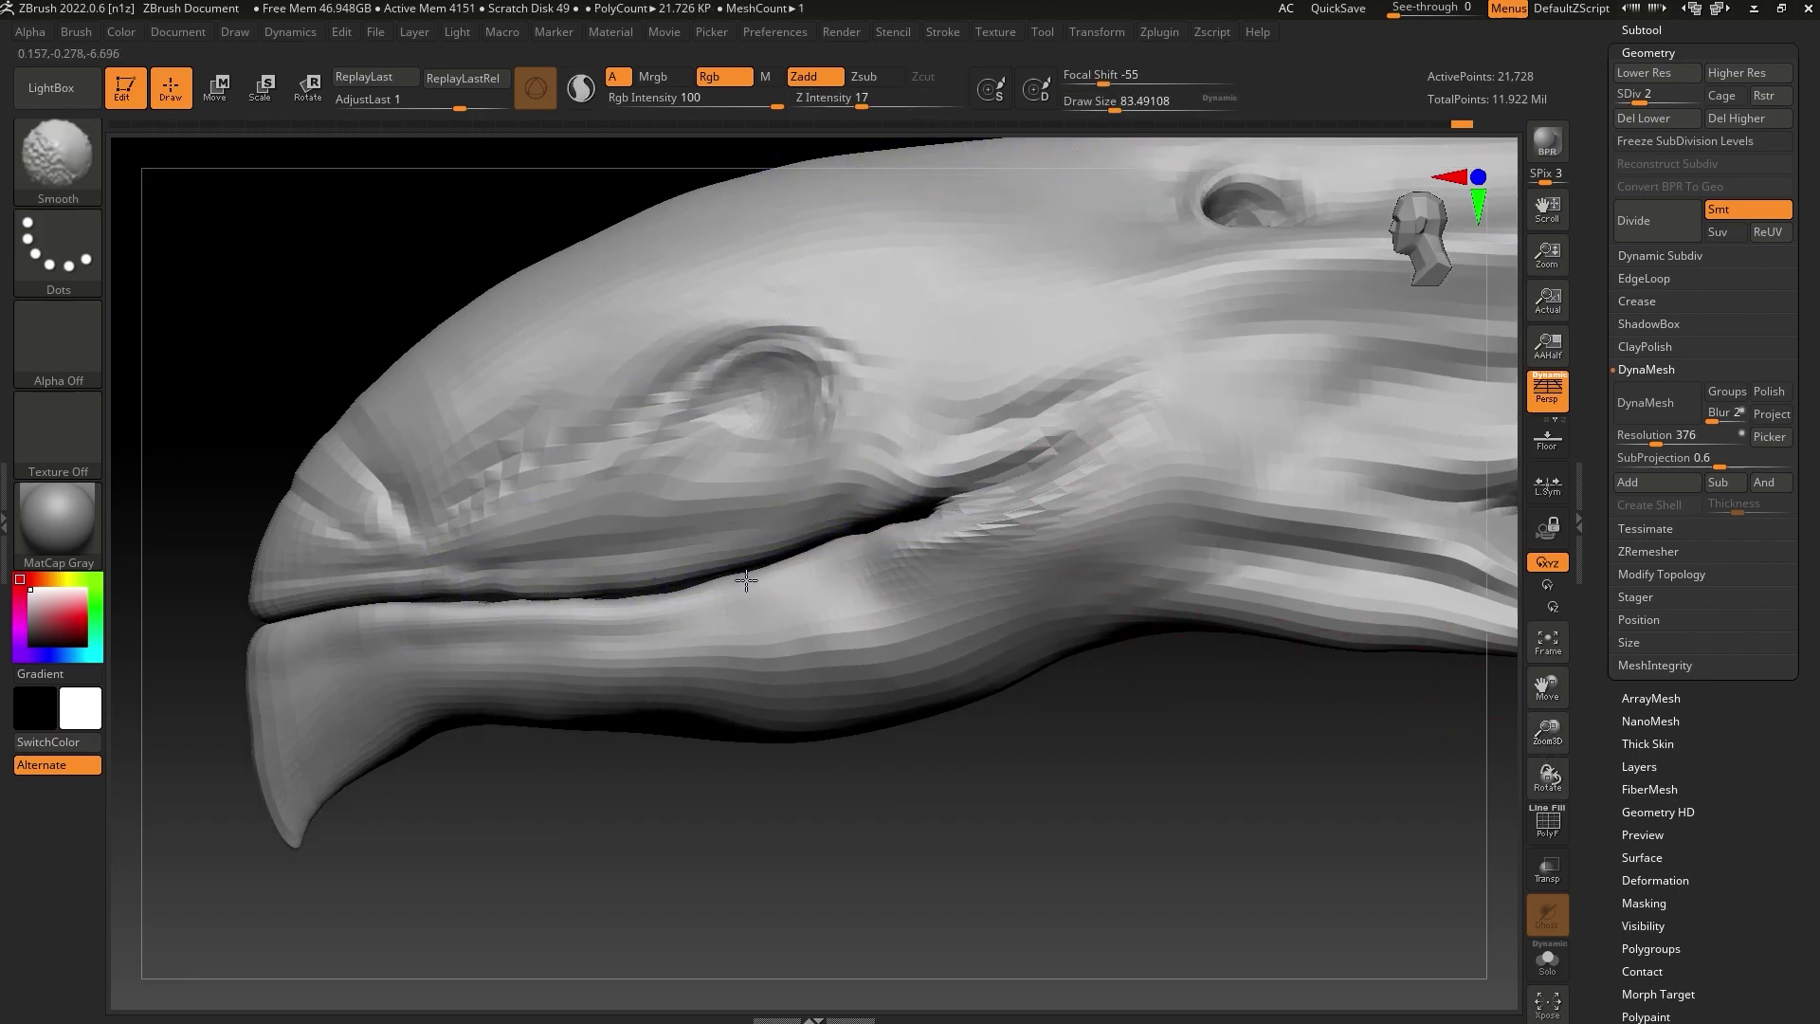
shift+drag(505, 572, 310, 615)
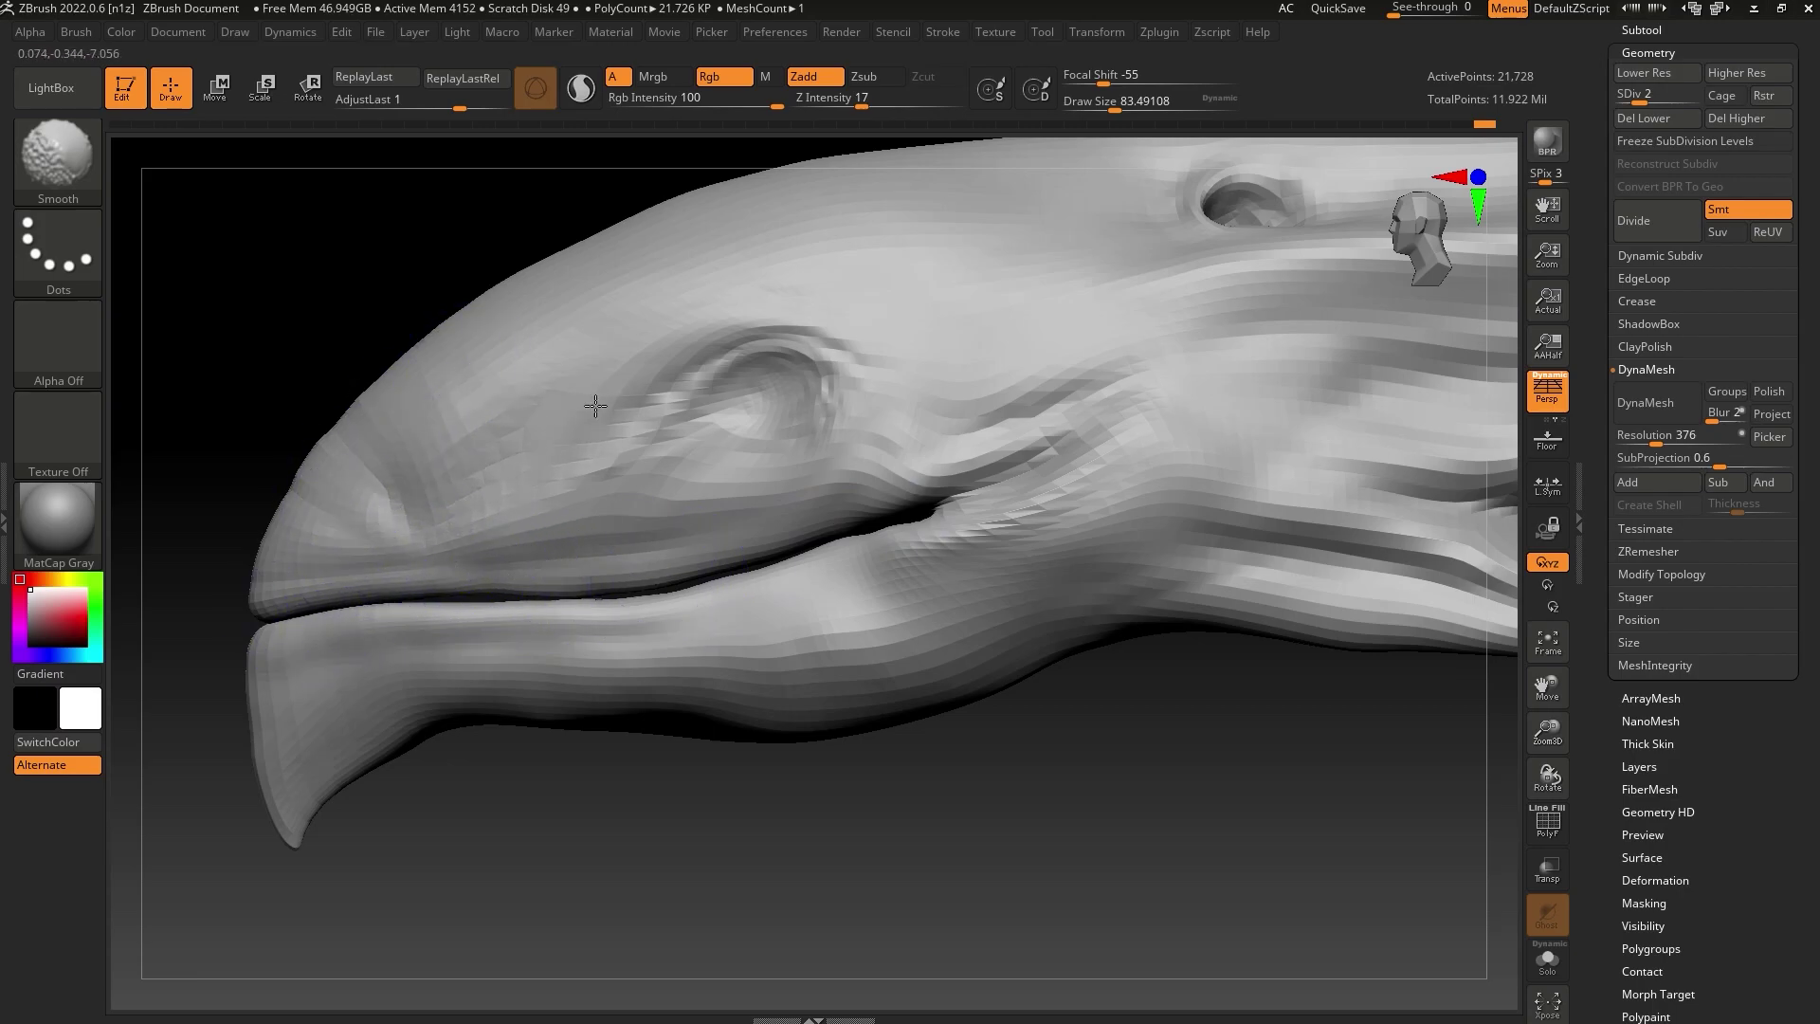
shift+drag(969, 469, 825, 568)
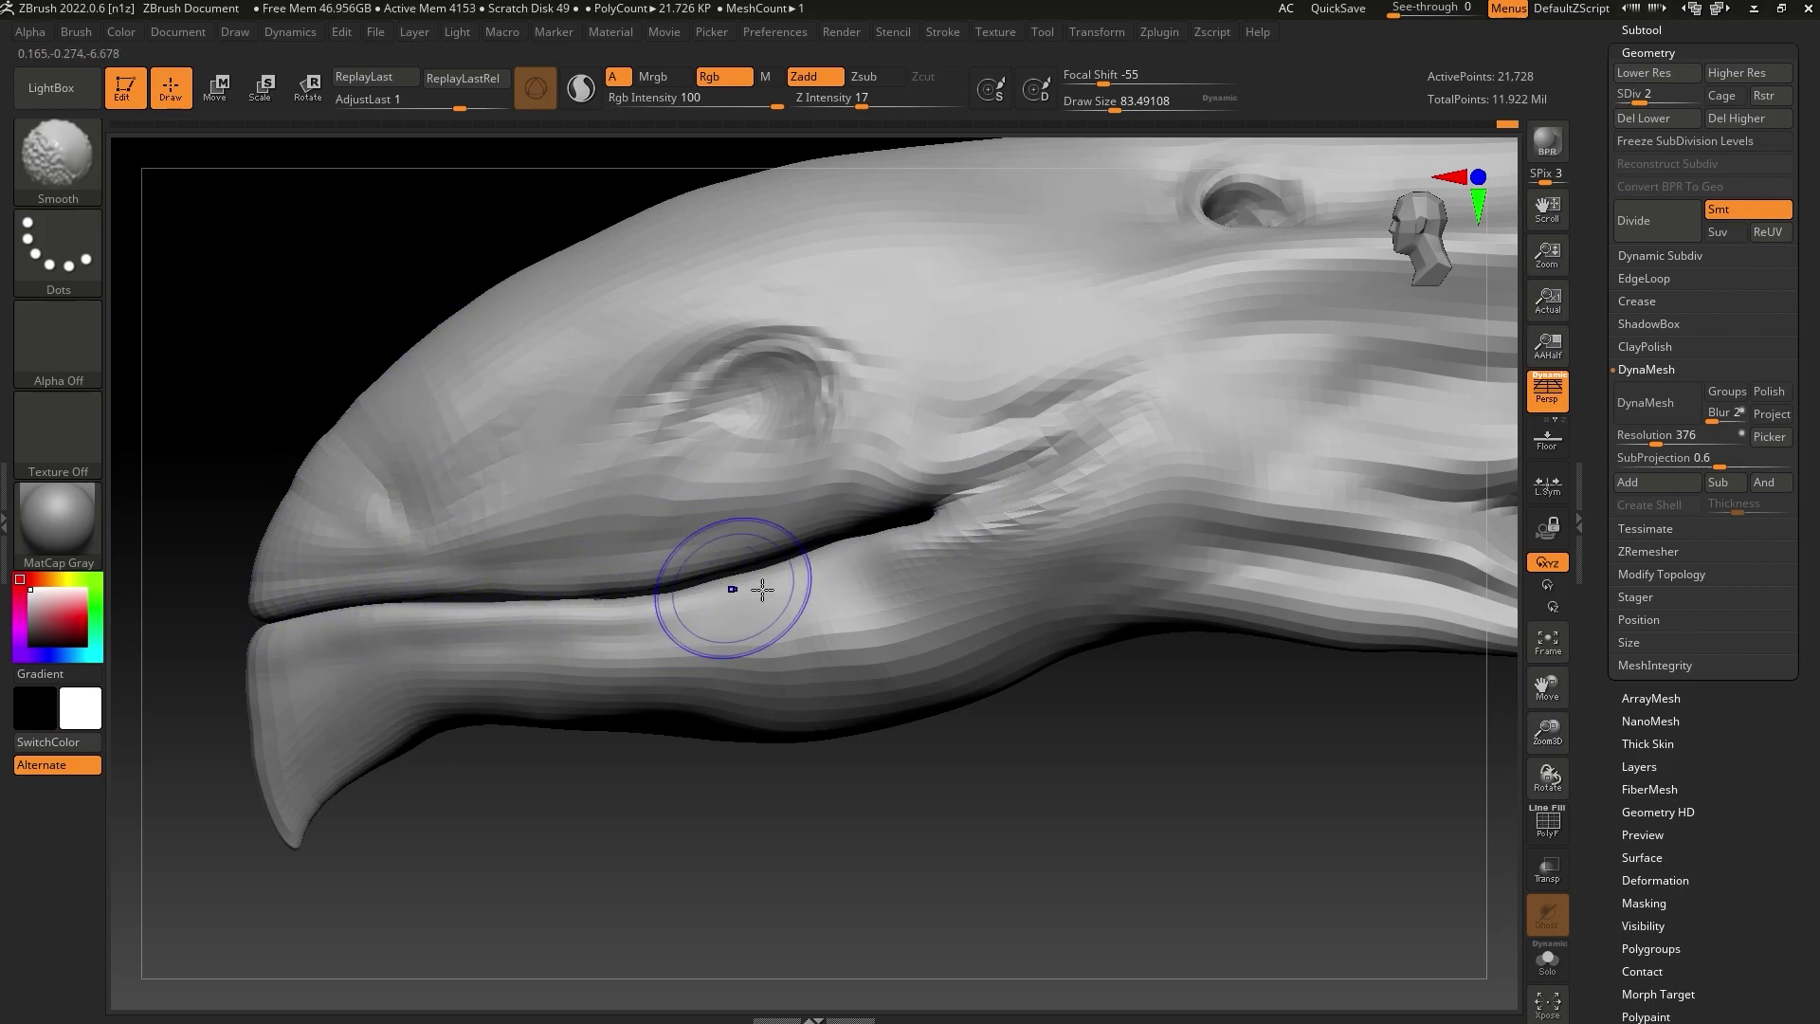
right_drag(762, 590, 891, 658)
shift+drag(533, 597, 422, 598)
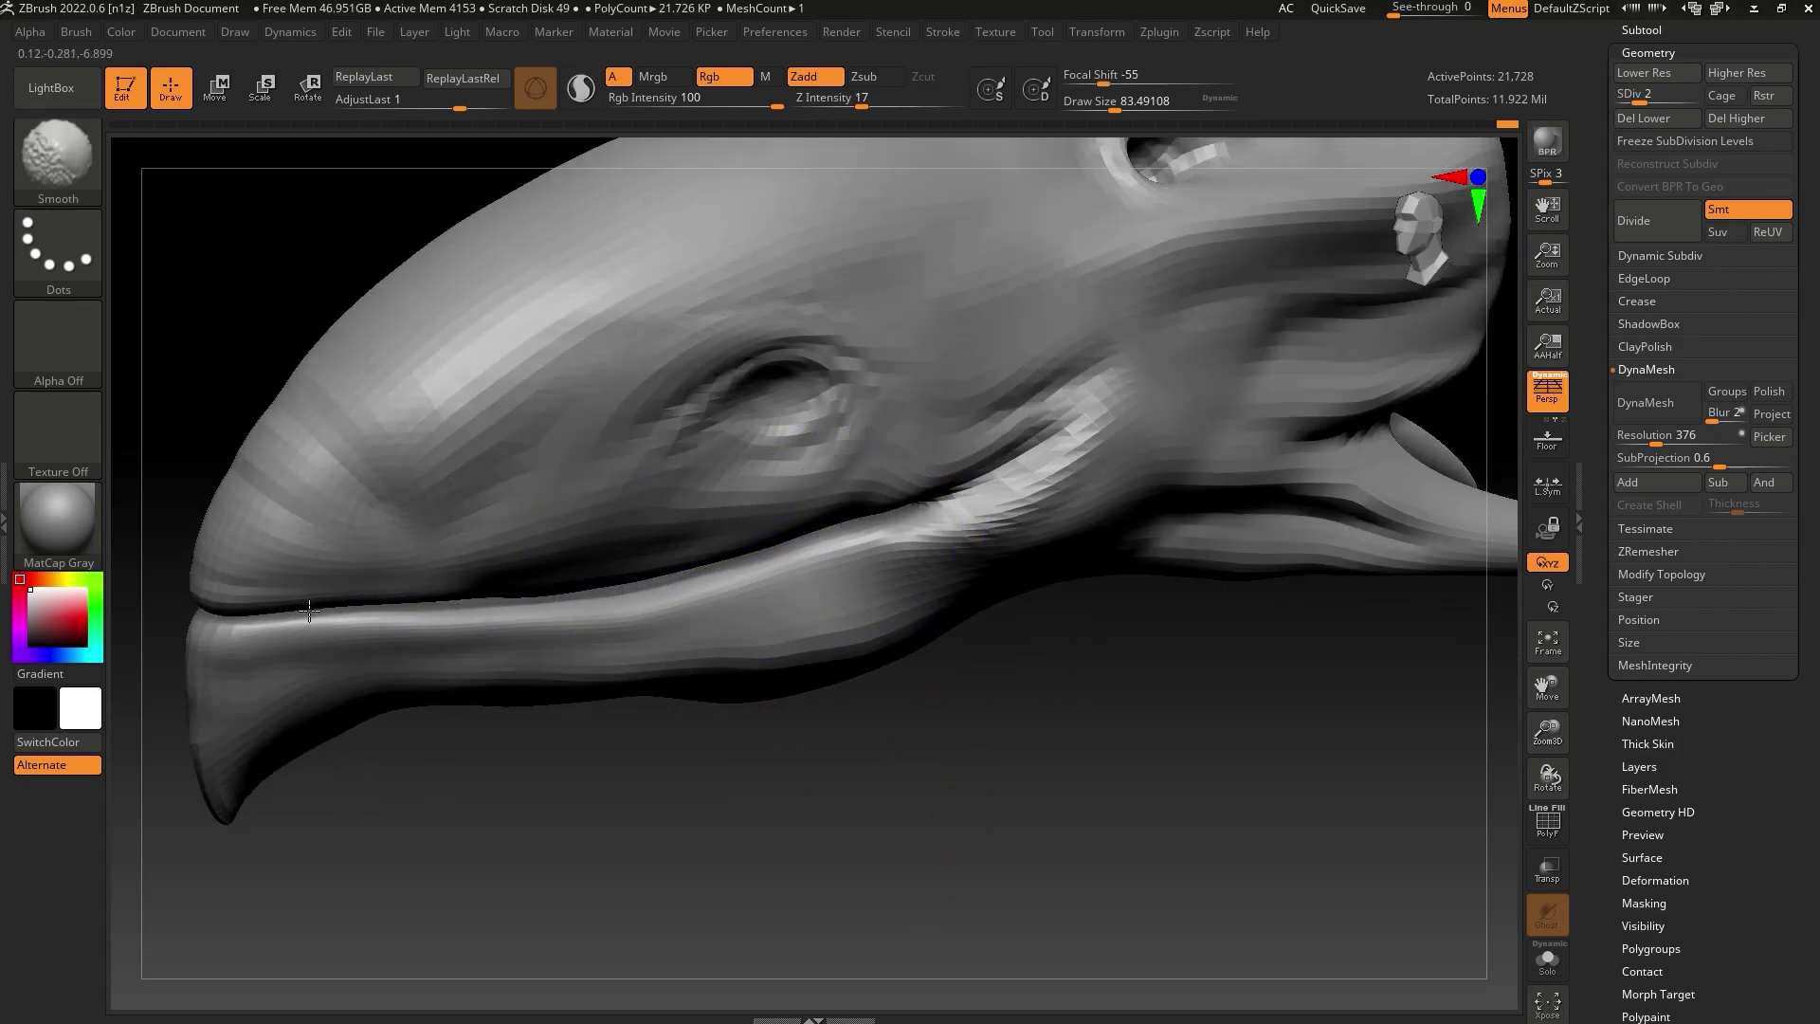
Turn on the head's texture map, mask everything except the lower jaw from it, and turn the texture off
right_drag(955, 516, 971, 707)
drag(1754, 840, 1731, 370)
click(1669, 587)
click(1727, 436)
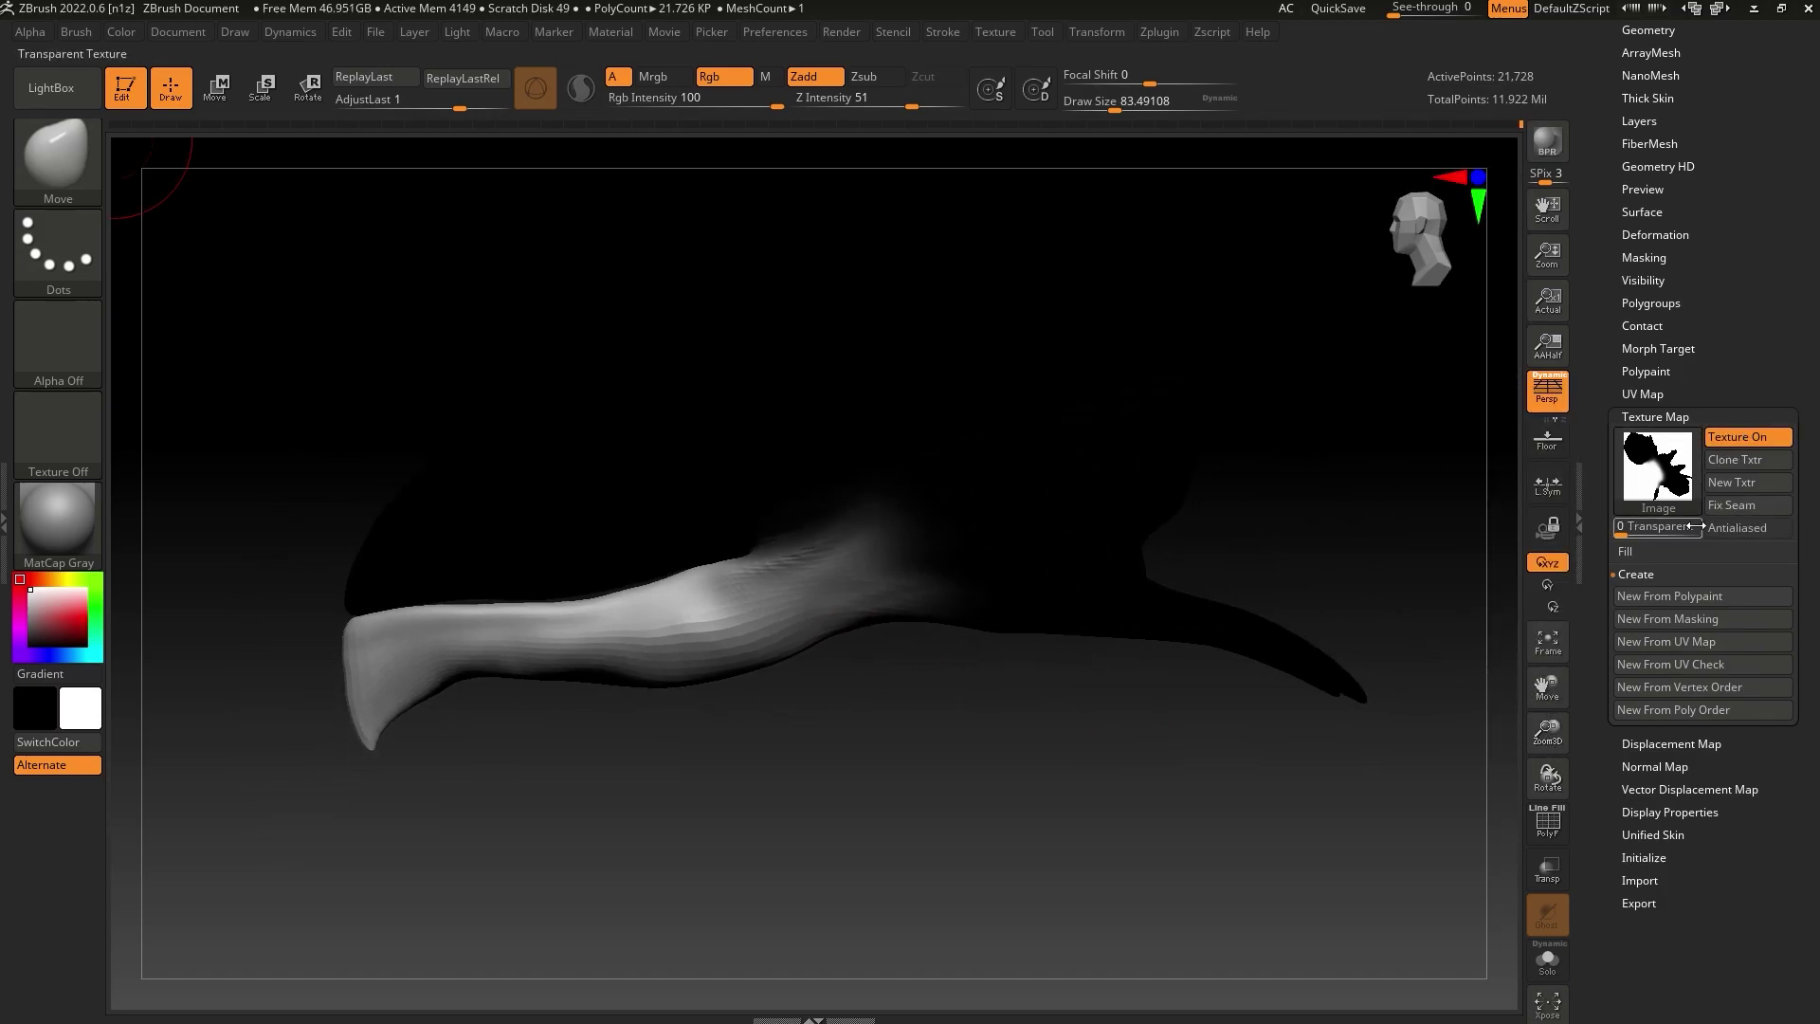
click(1650, 258)
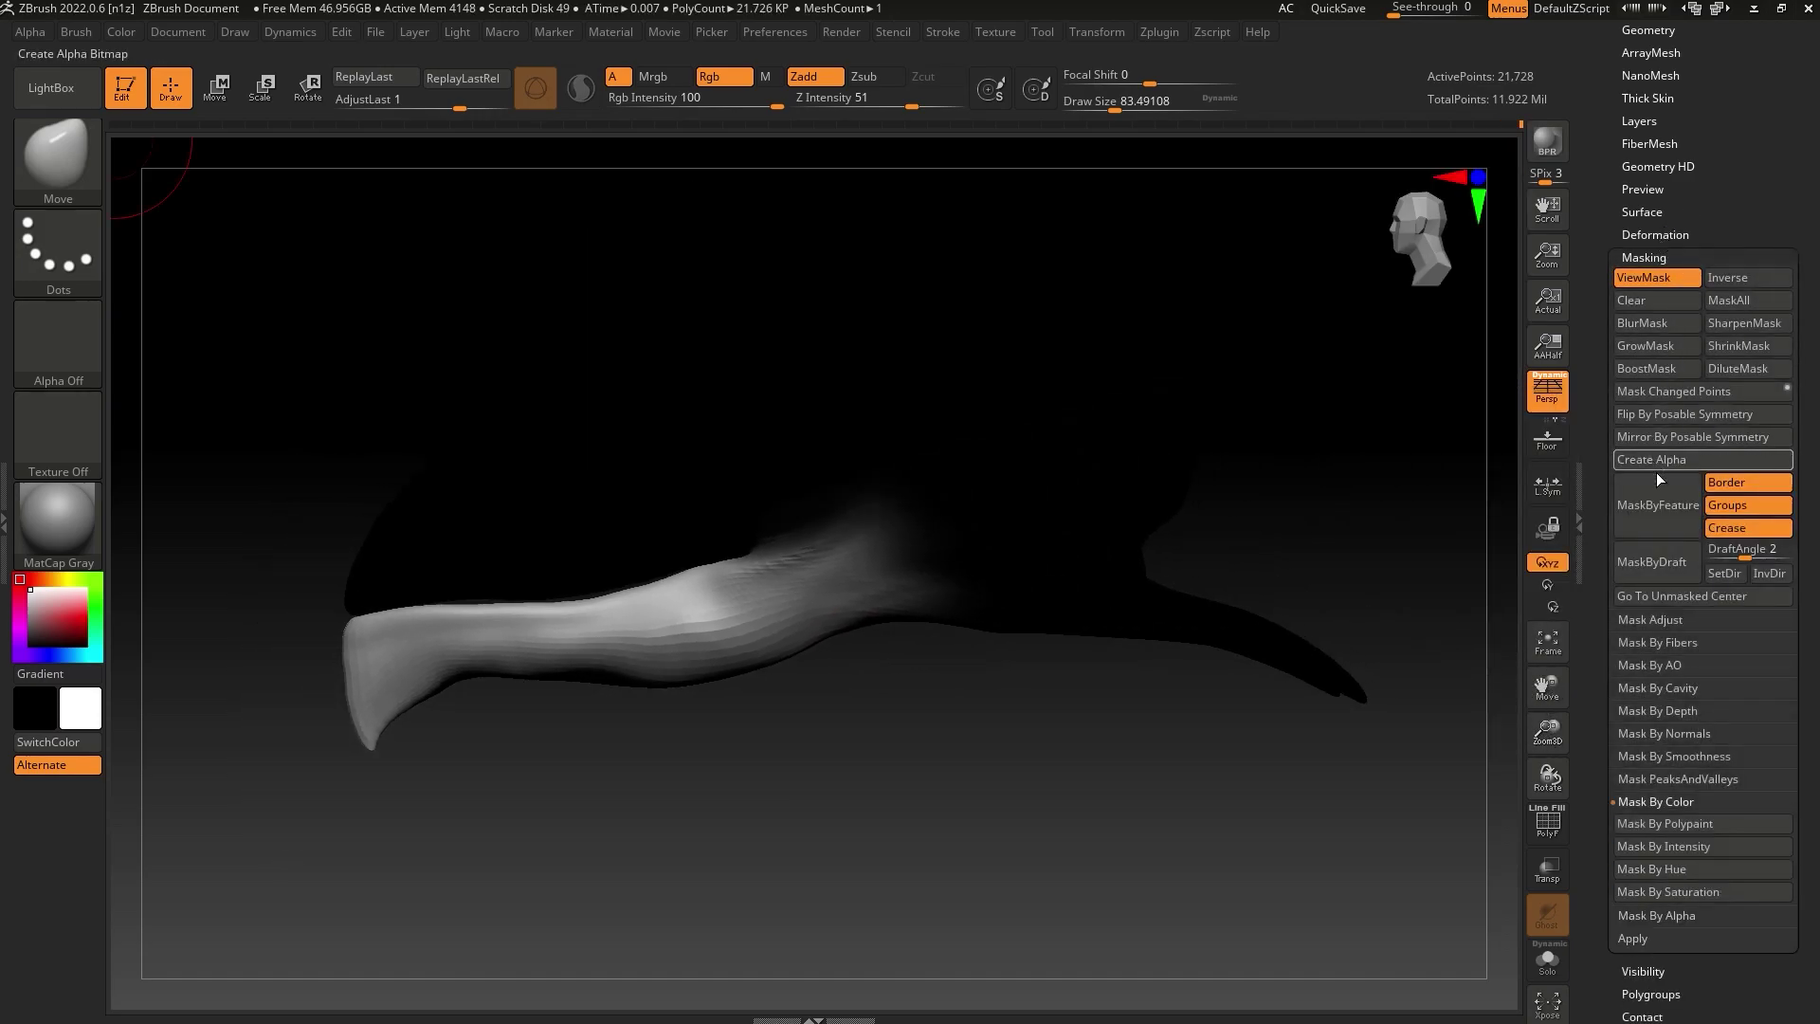
click(1697, 258)
click(1679, 419)
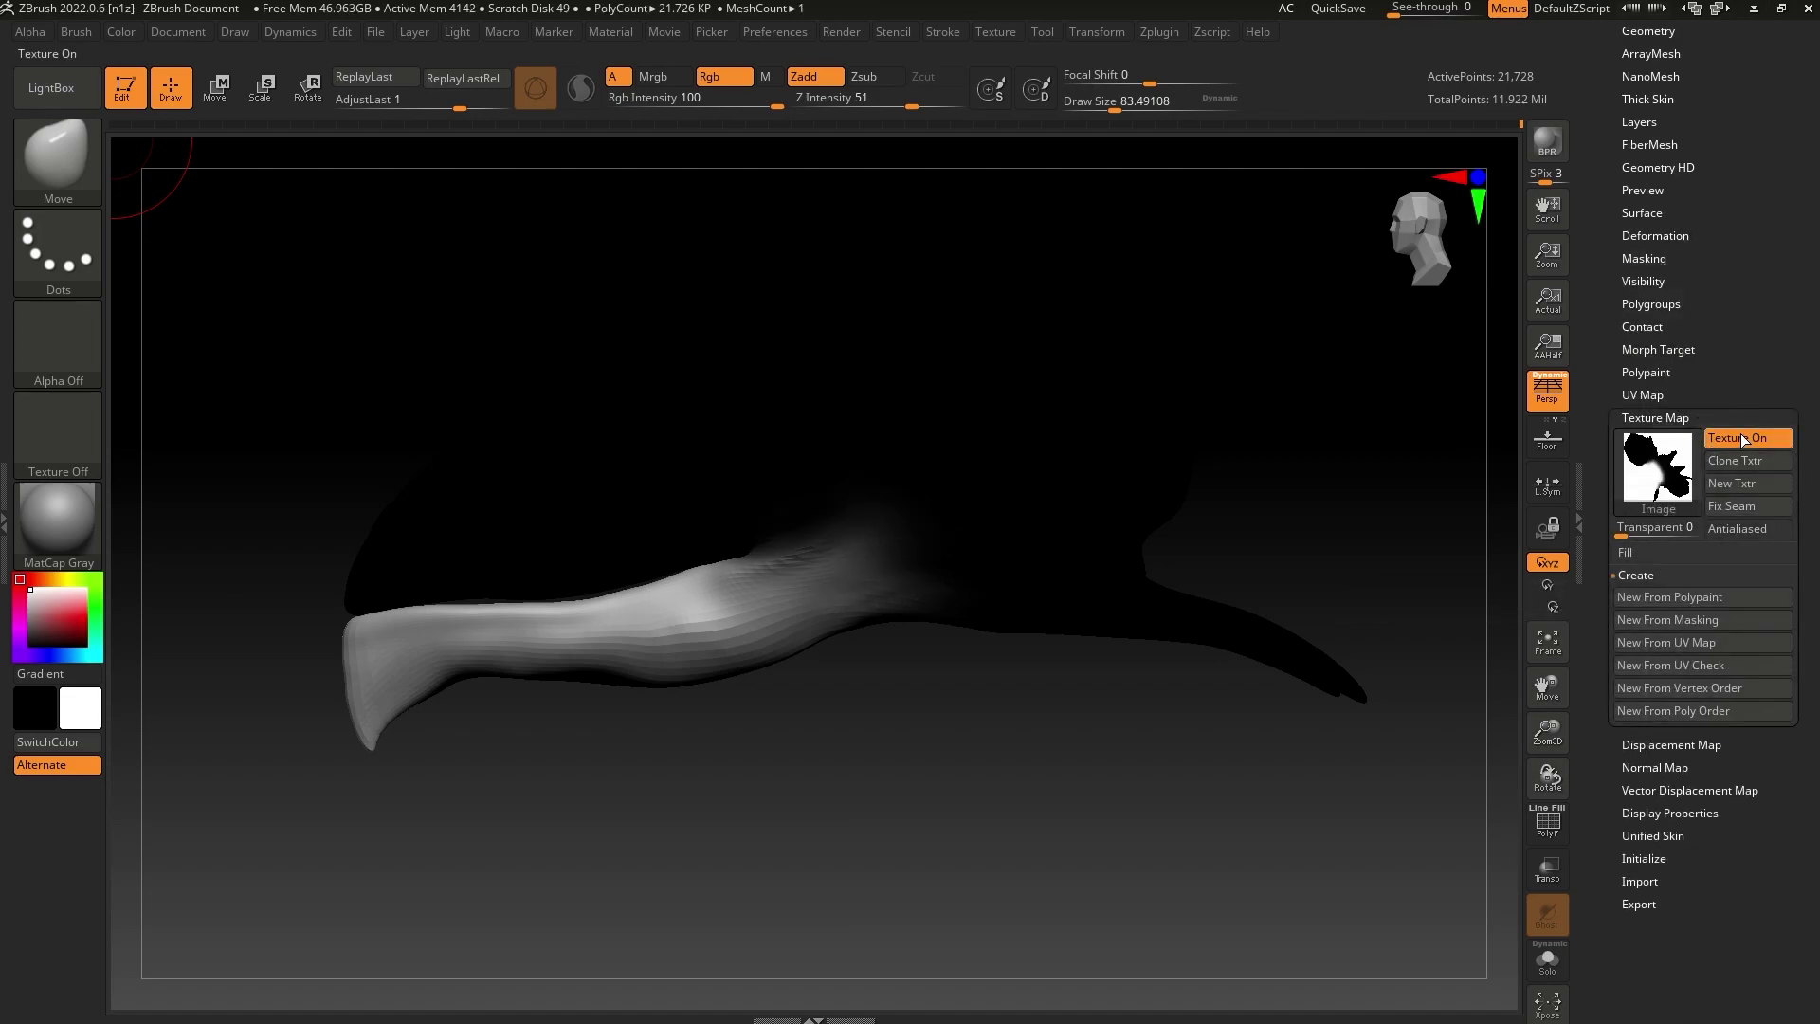
click(1738, 437)
key(shift)
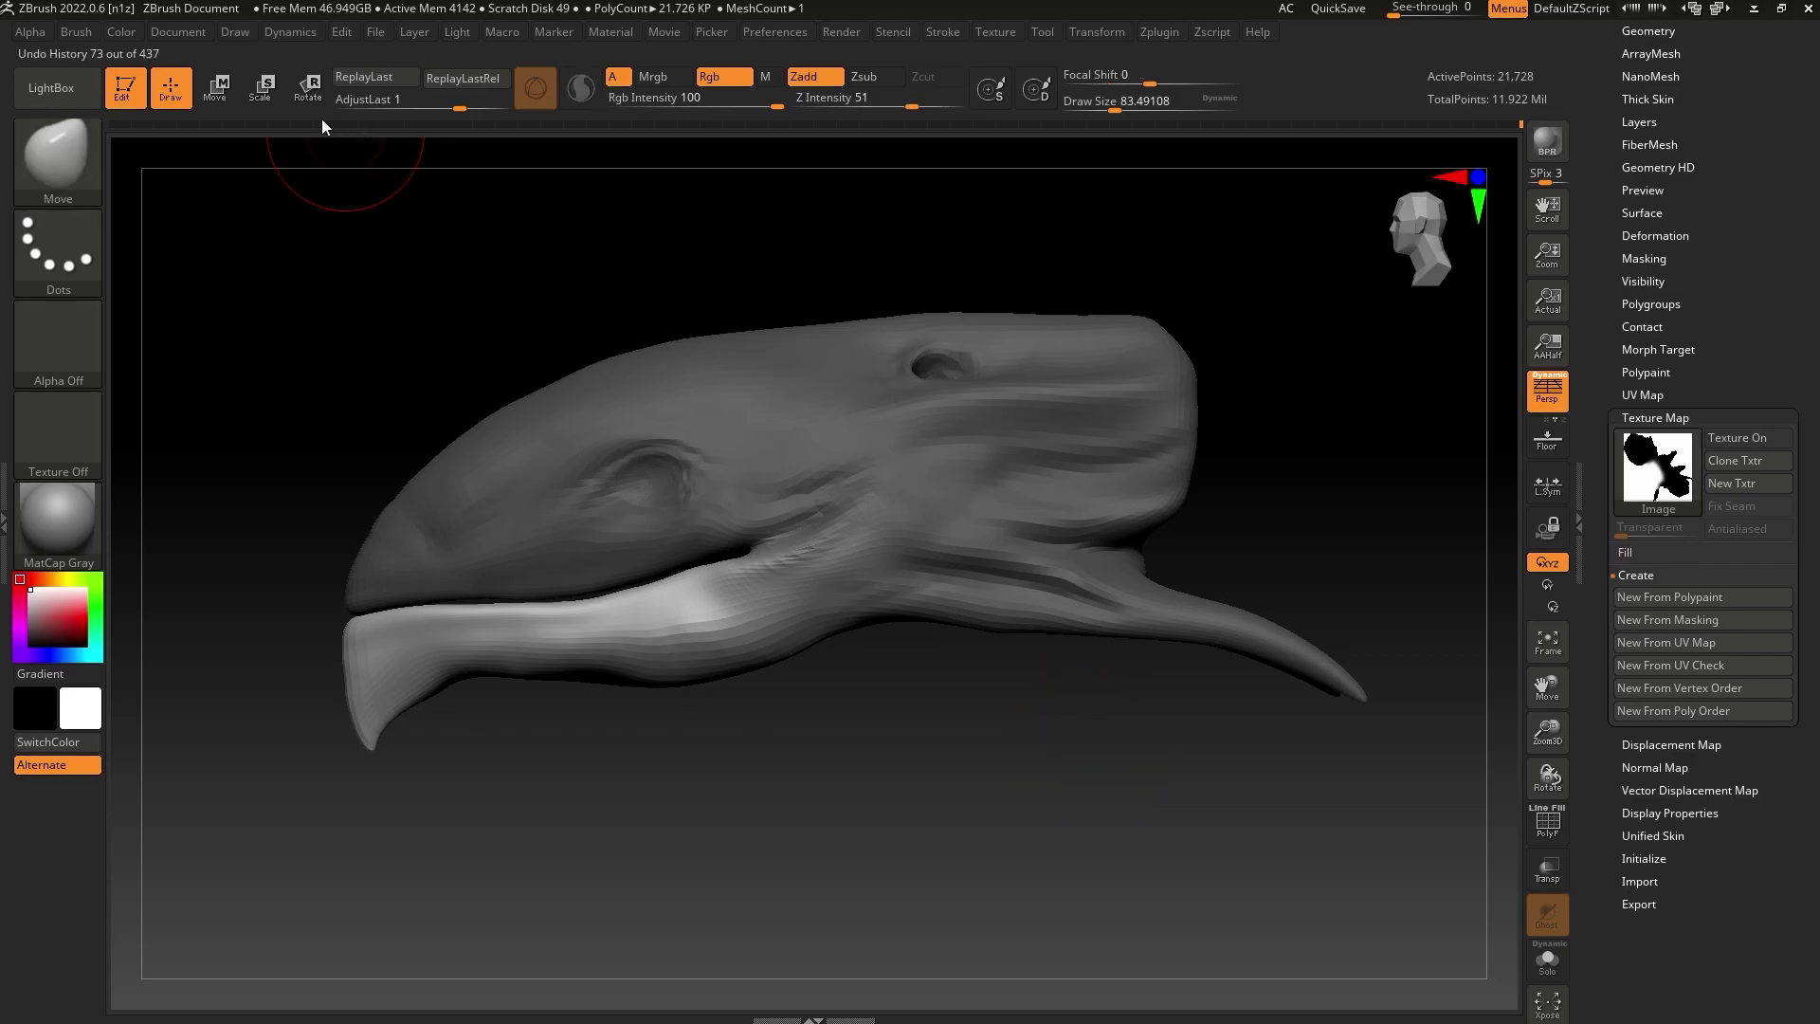
Test opening the lower jaw by rotating it around its hinge, undo the rotation and clear the mask
click(308, 87)
click(766, 591)
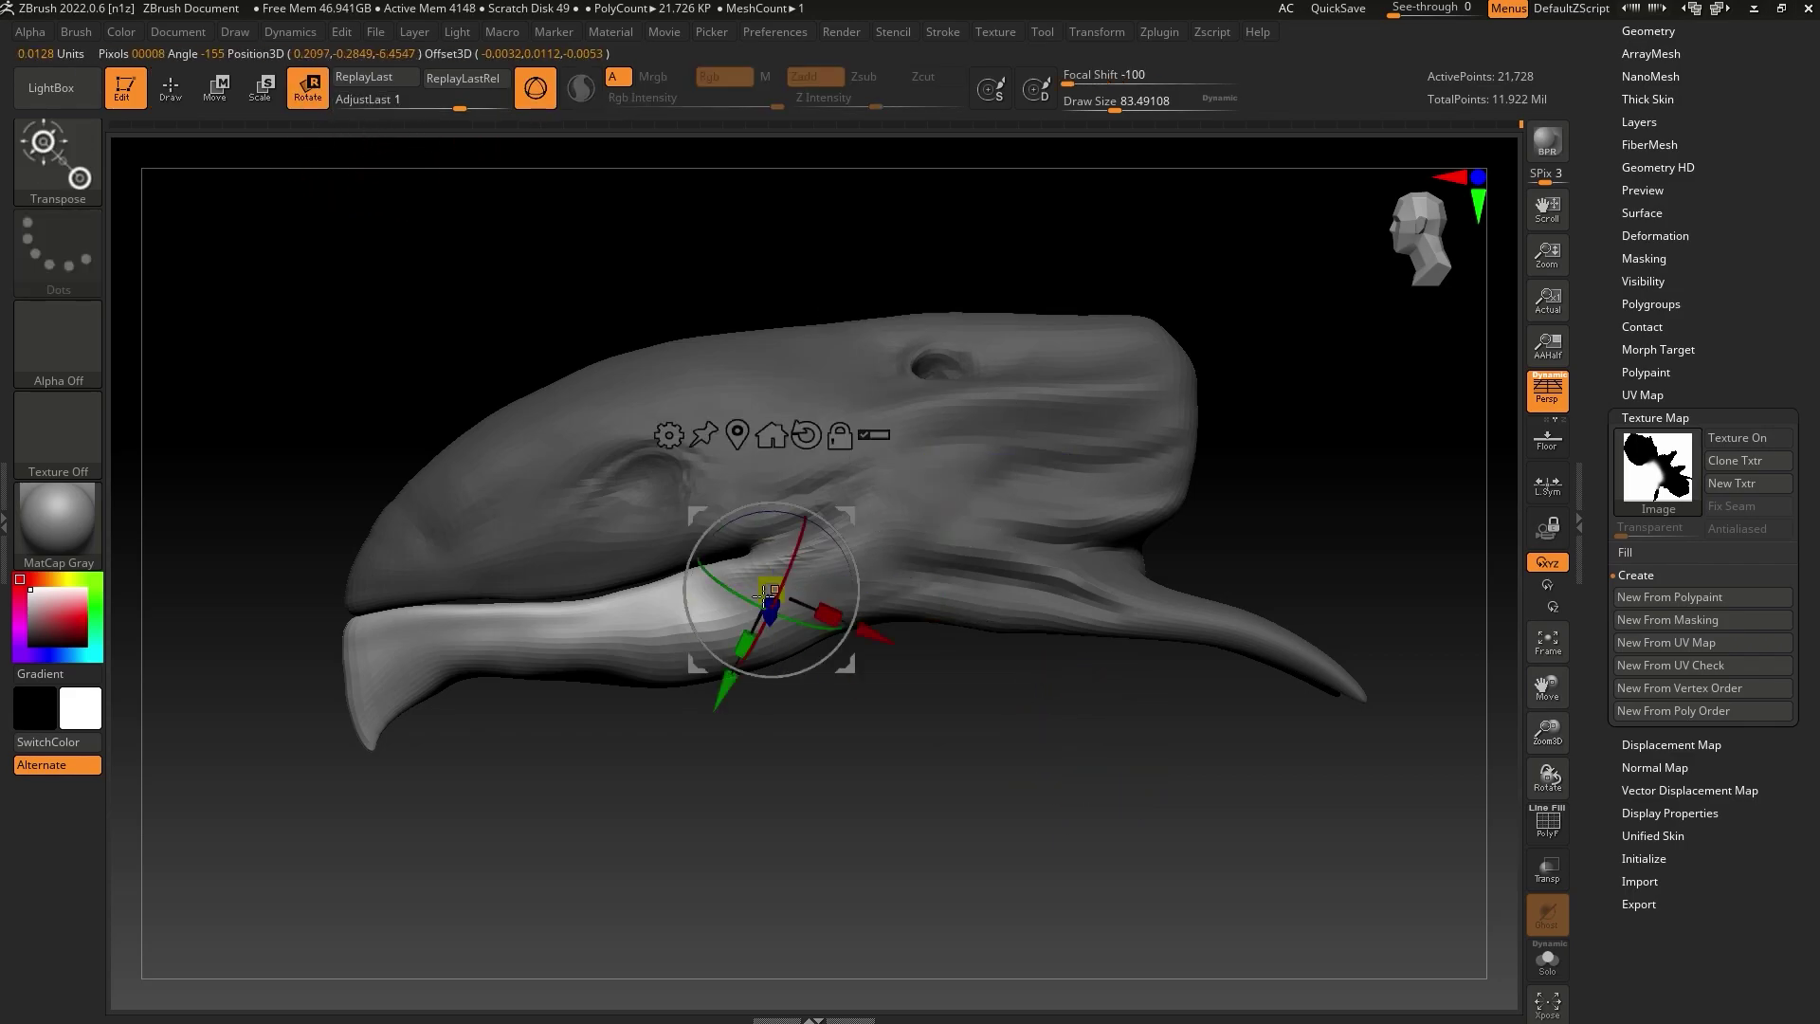
drag(737, 545, 871, 600)
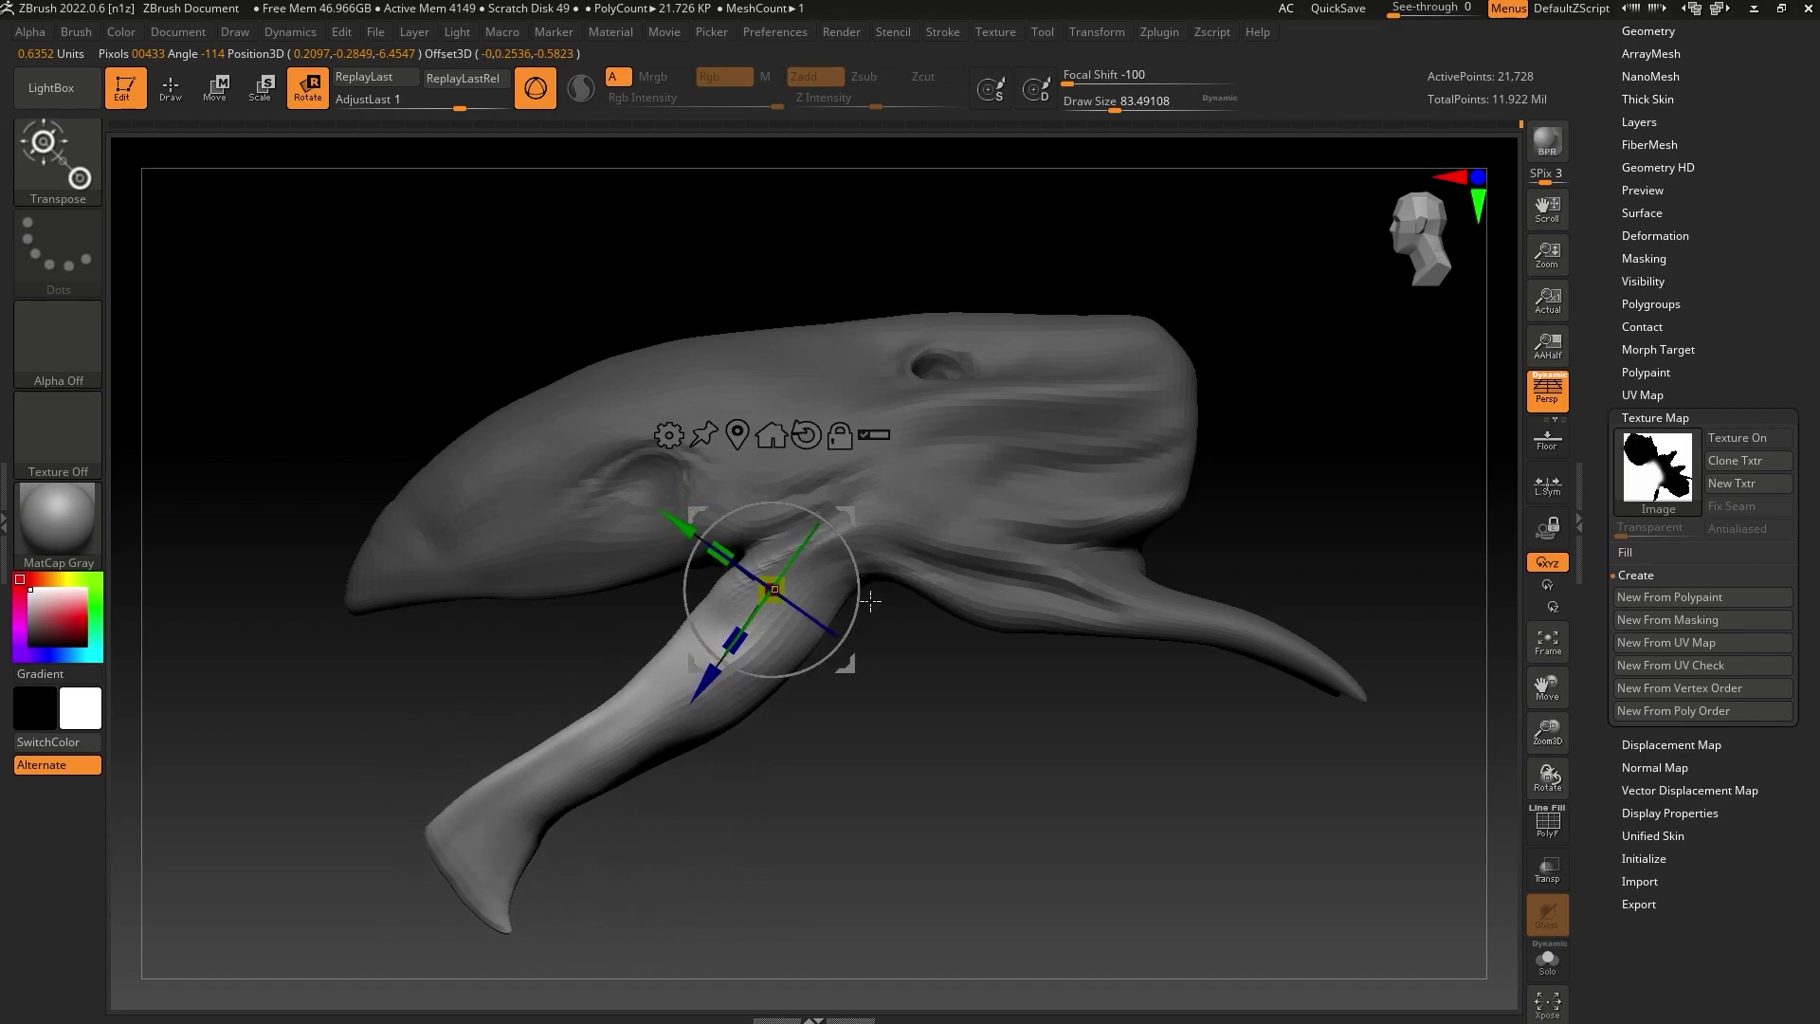
key(ctrl+z)
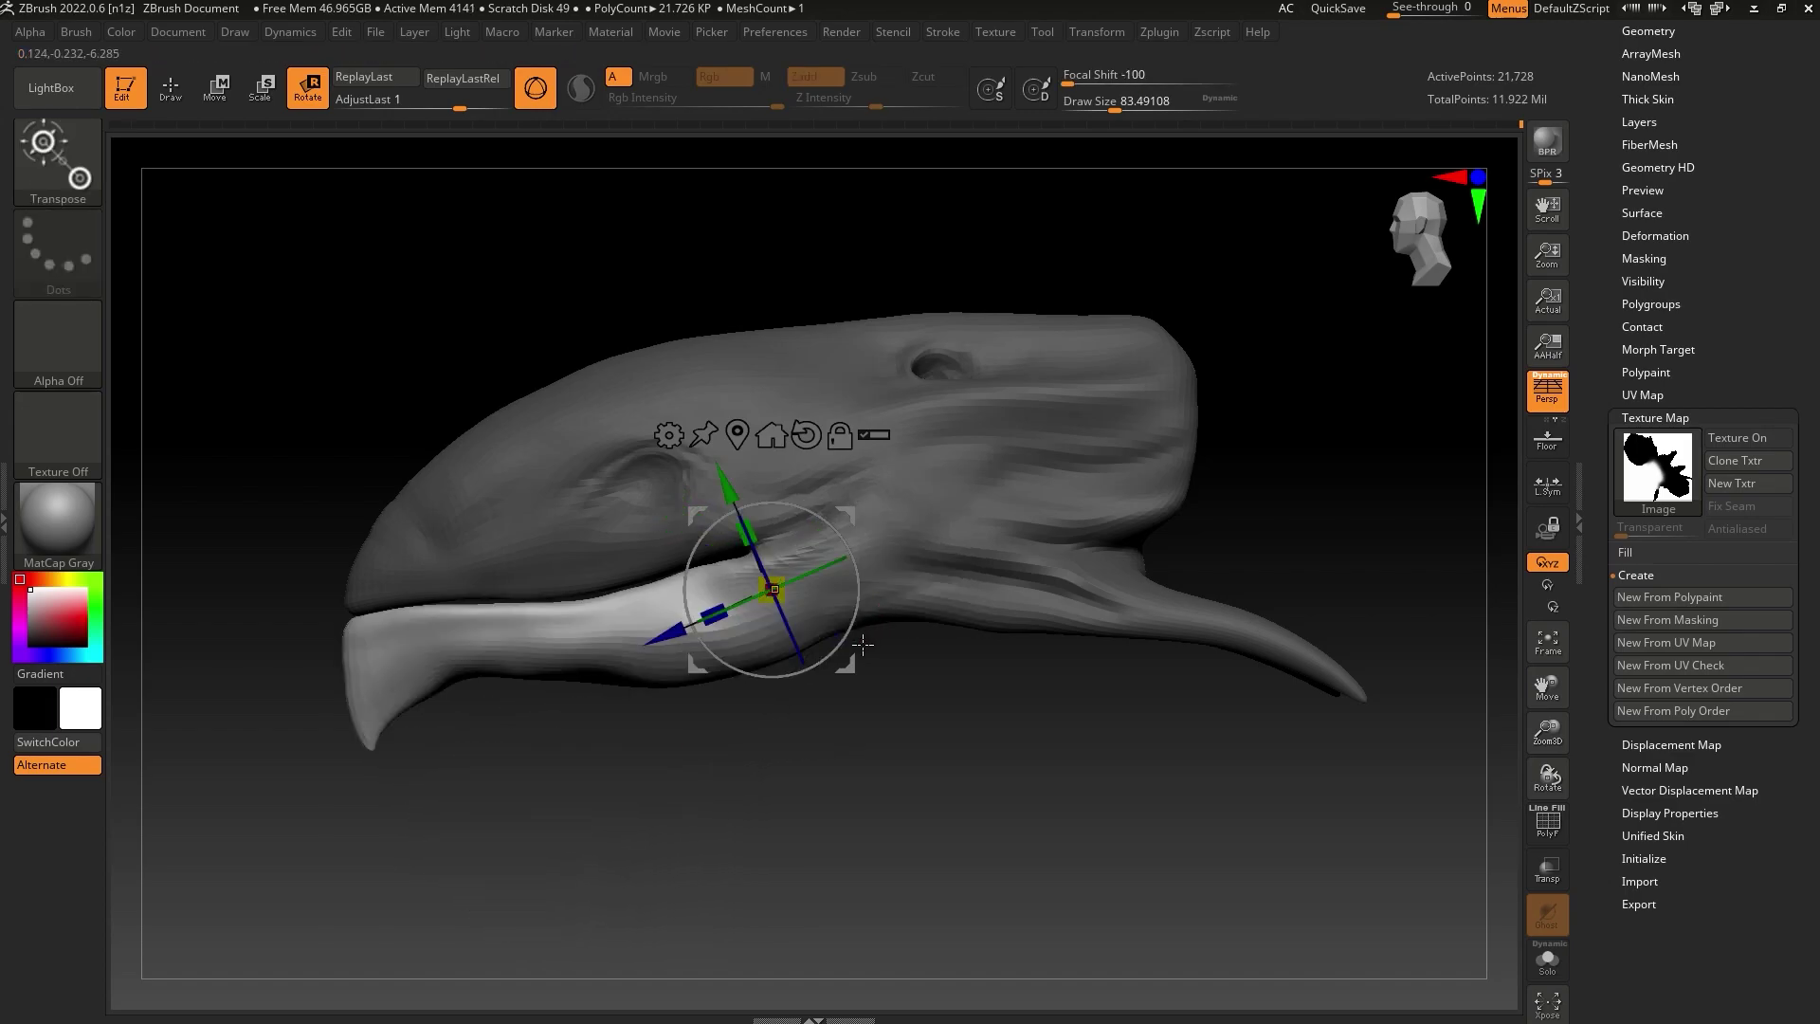
click(173, 90)
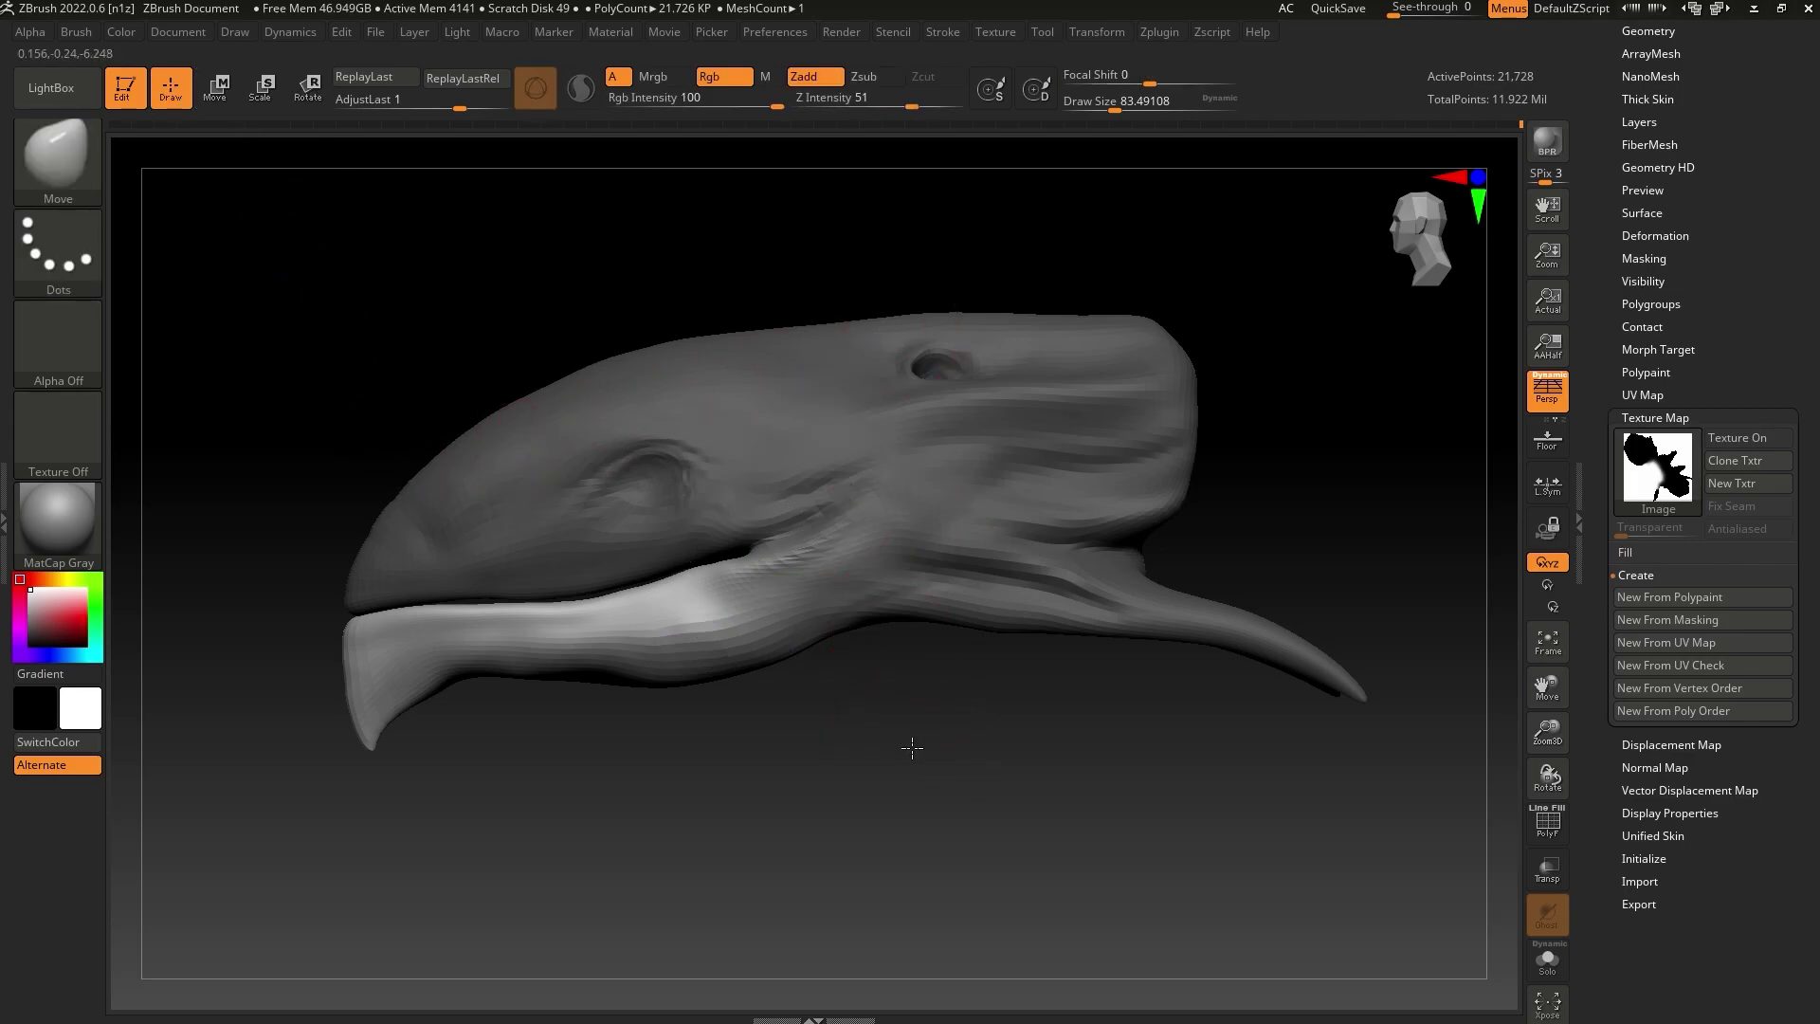
mouse_move(912, 749)
mouse_down()
mouse_move(976, 508)
mouse_move(1142, 468)
mouse_move(906, 741)
mouse_move(1036, 374)
mouse_move(1203, 531)
mouse_up()
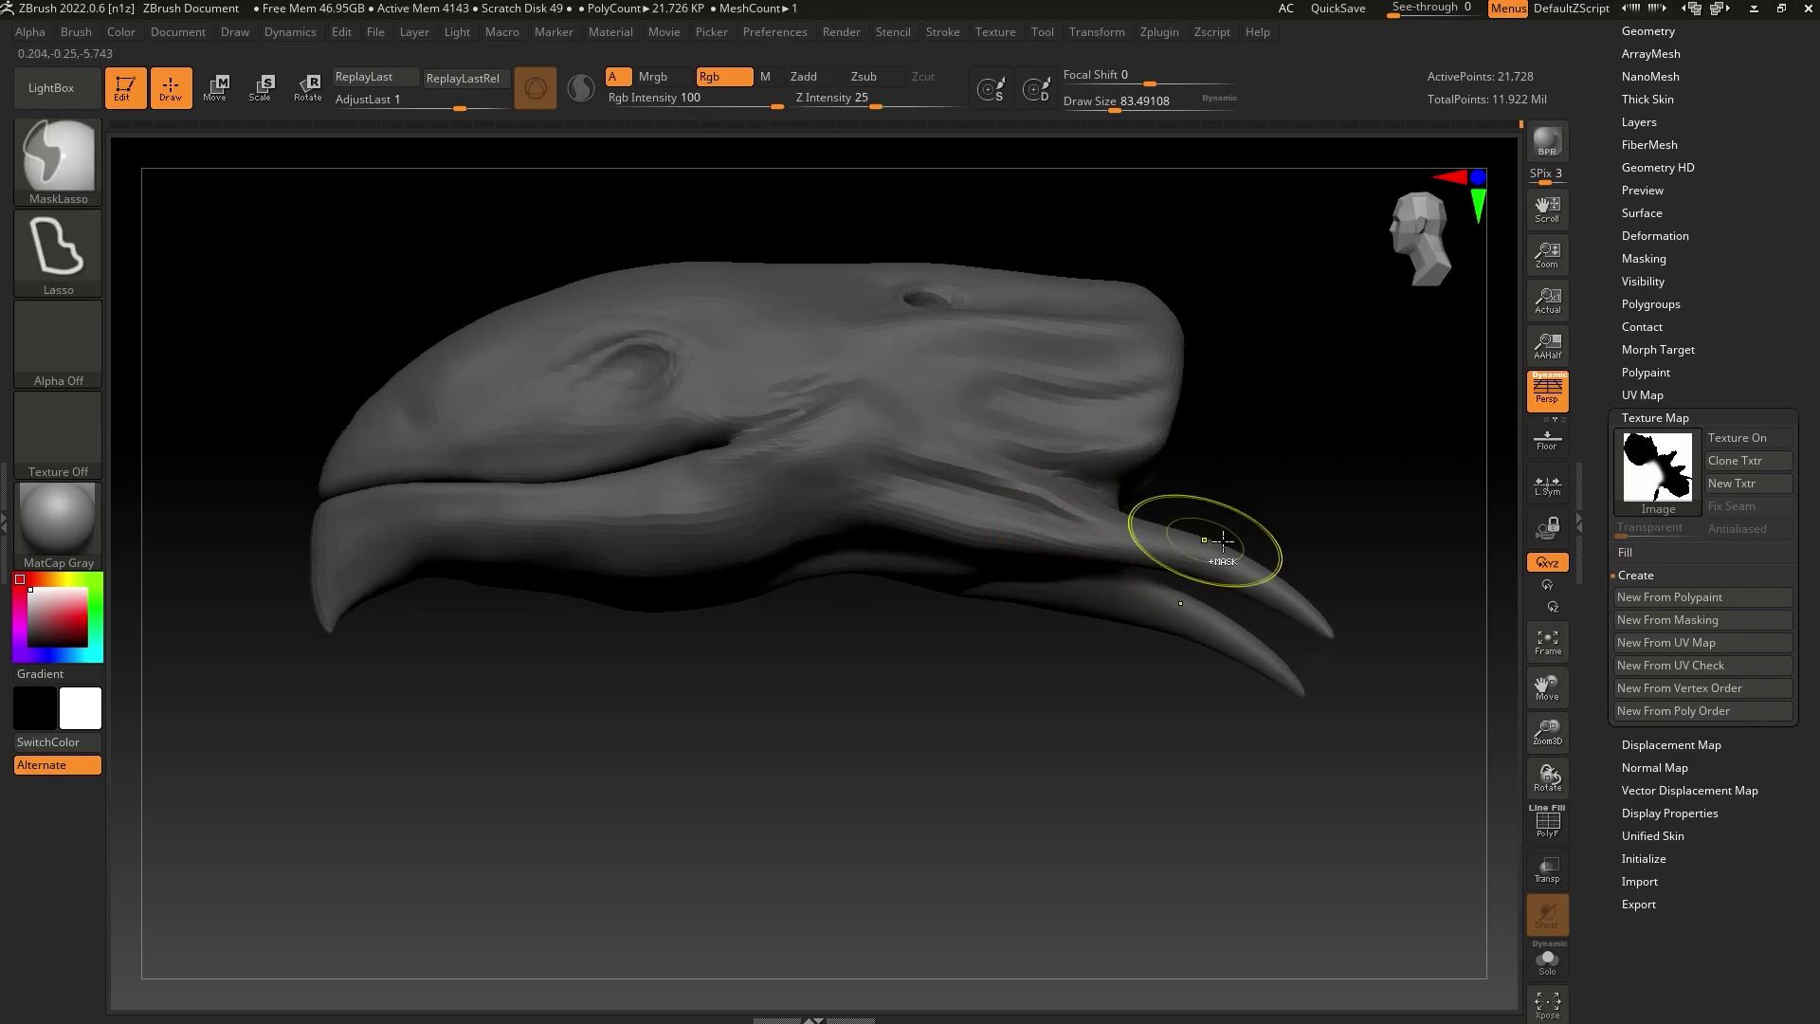
mouse_move(1374, 541)
ctrl+mouse_down()
mouse_move(782, 851)
mouse_move(926, 195)
mouse_move(986, 204)
ctrl+mouse_up()
Smooth the hollow on the underside of the jaw and check the Elasmosaurus reference image in the browser
drag(1253, 468, 1260, 347)
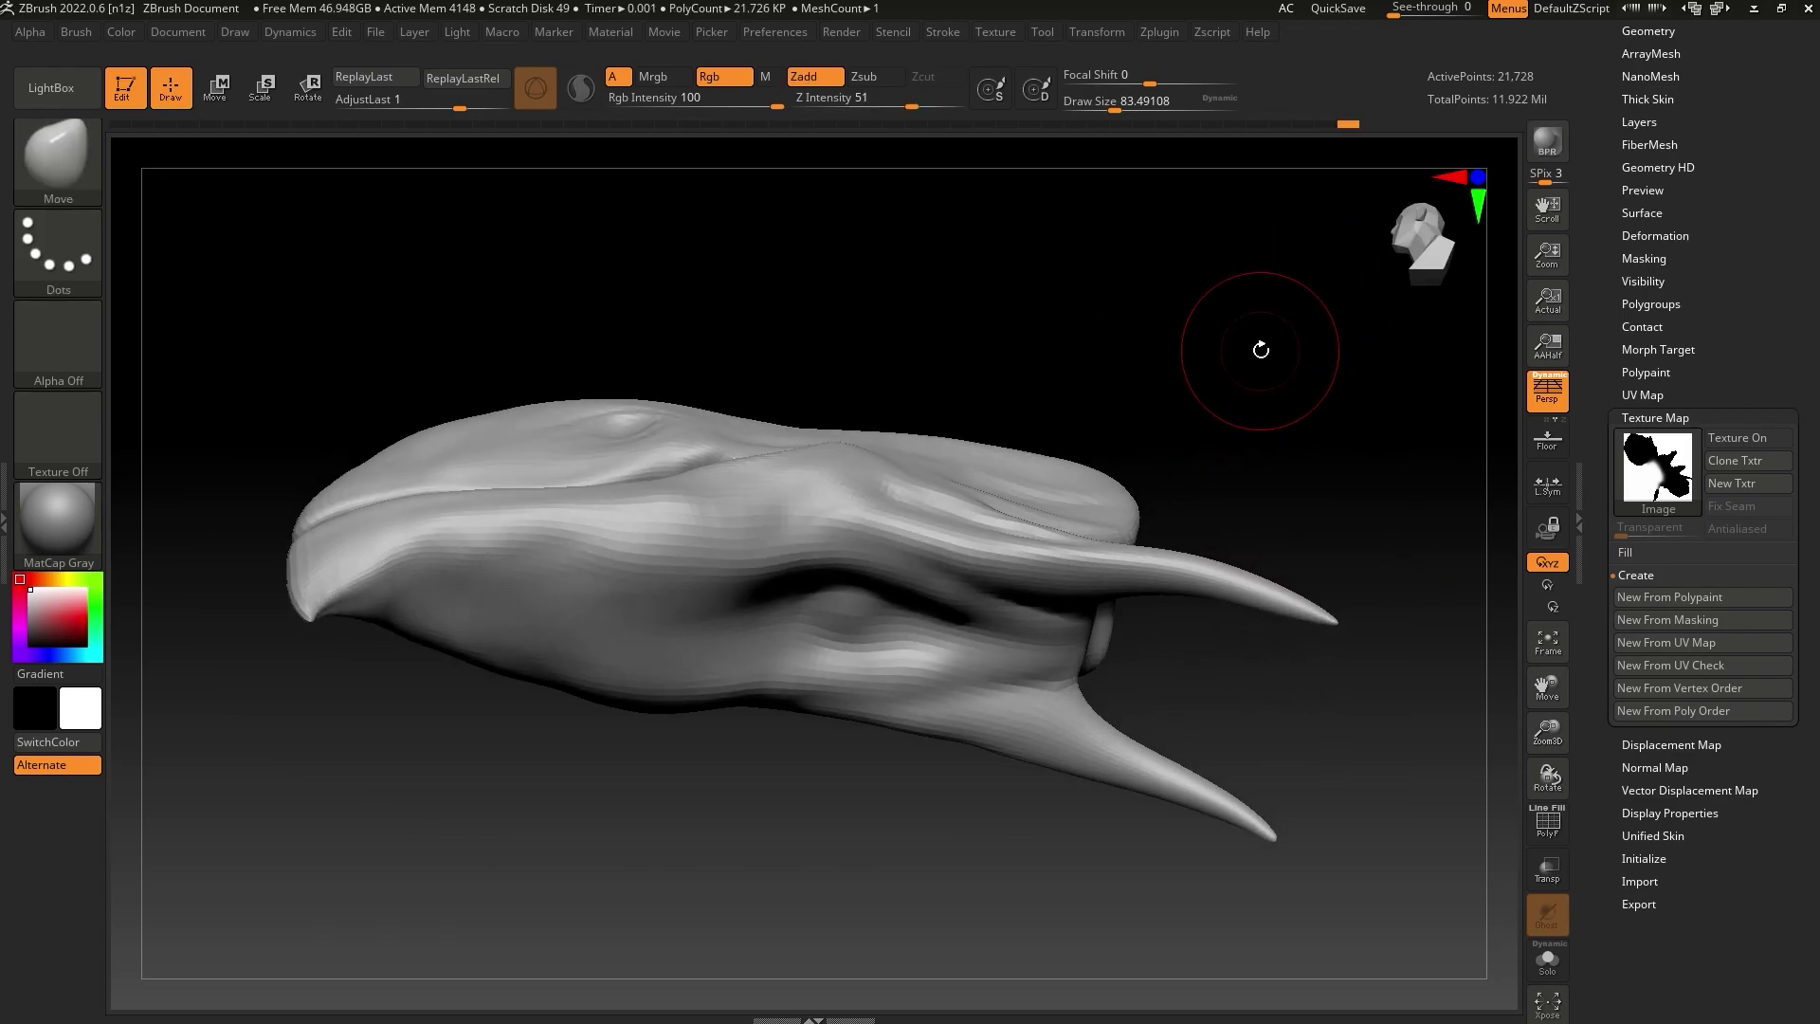
drag(1091, 572, 1223, 438)
shift+drag(804, 628, 935, 634)
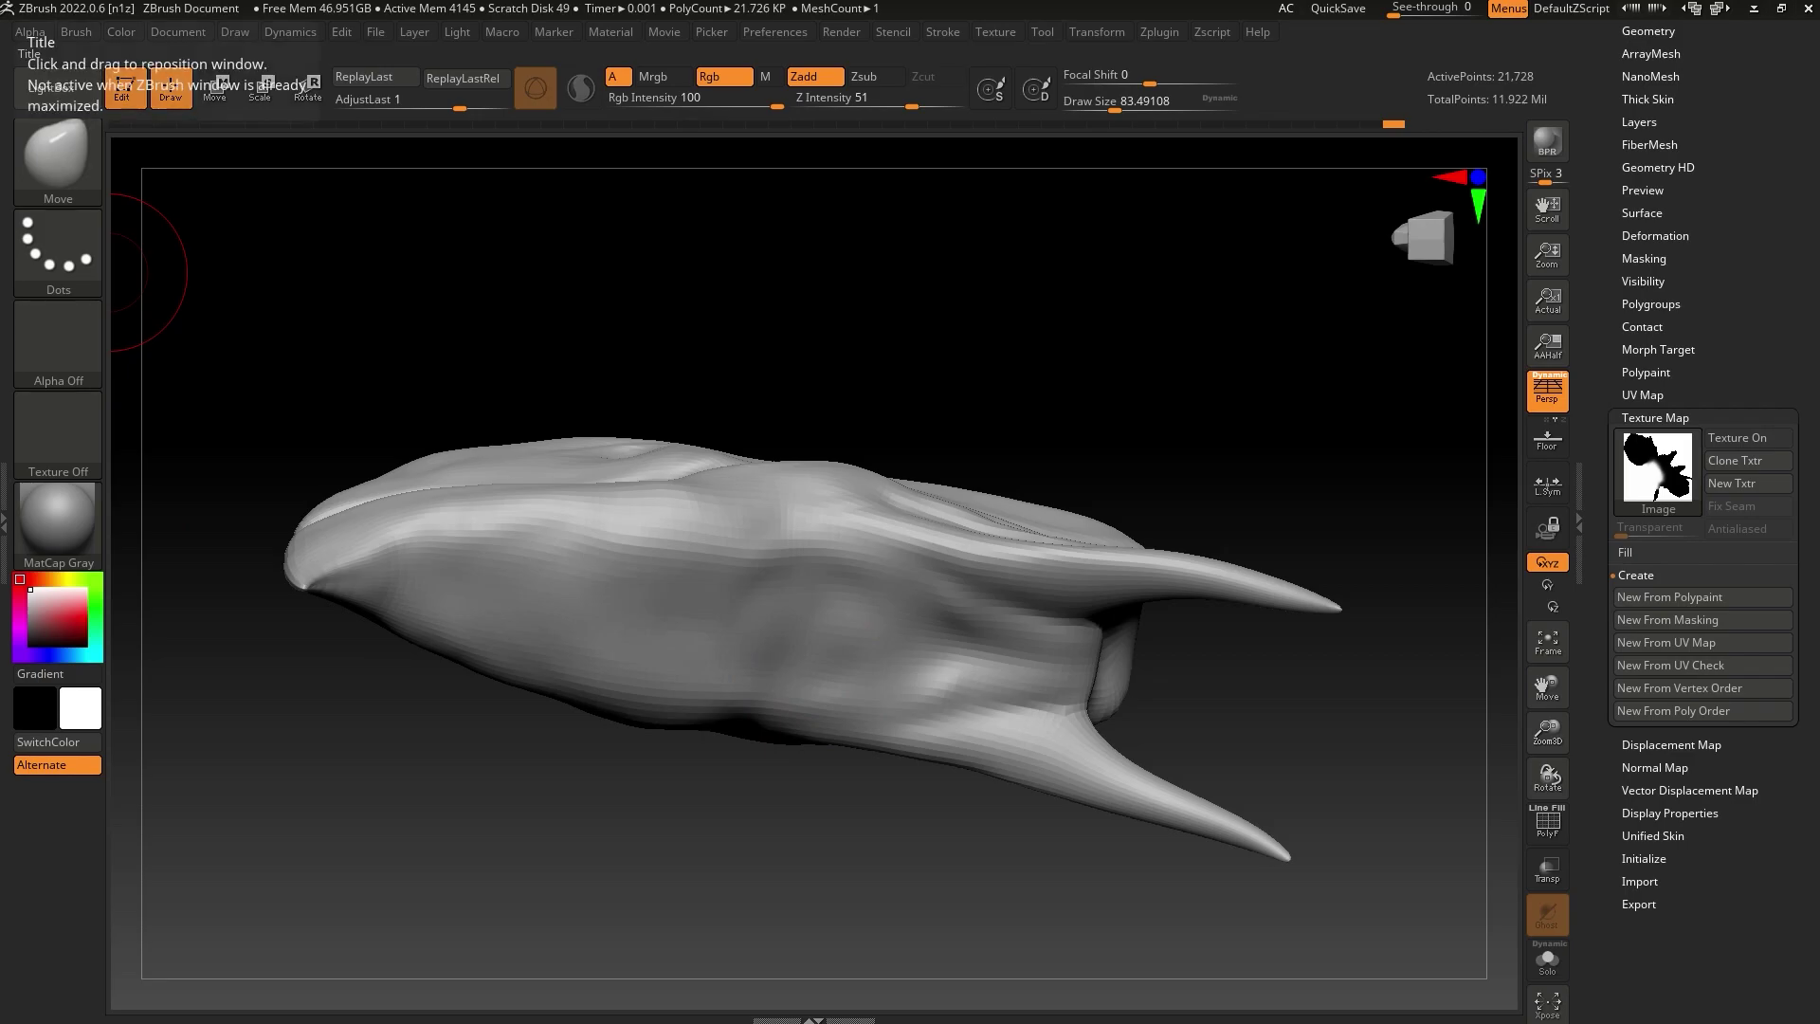
key(alt+Tab)
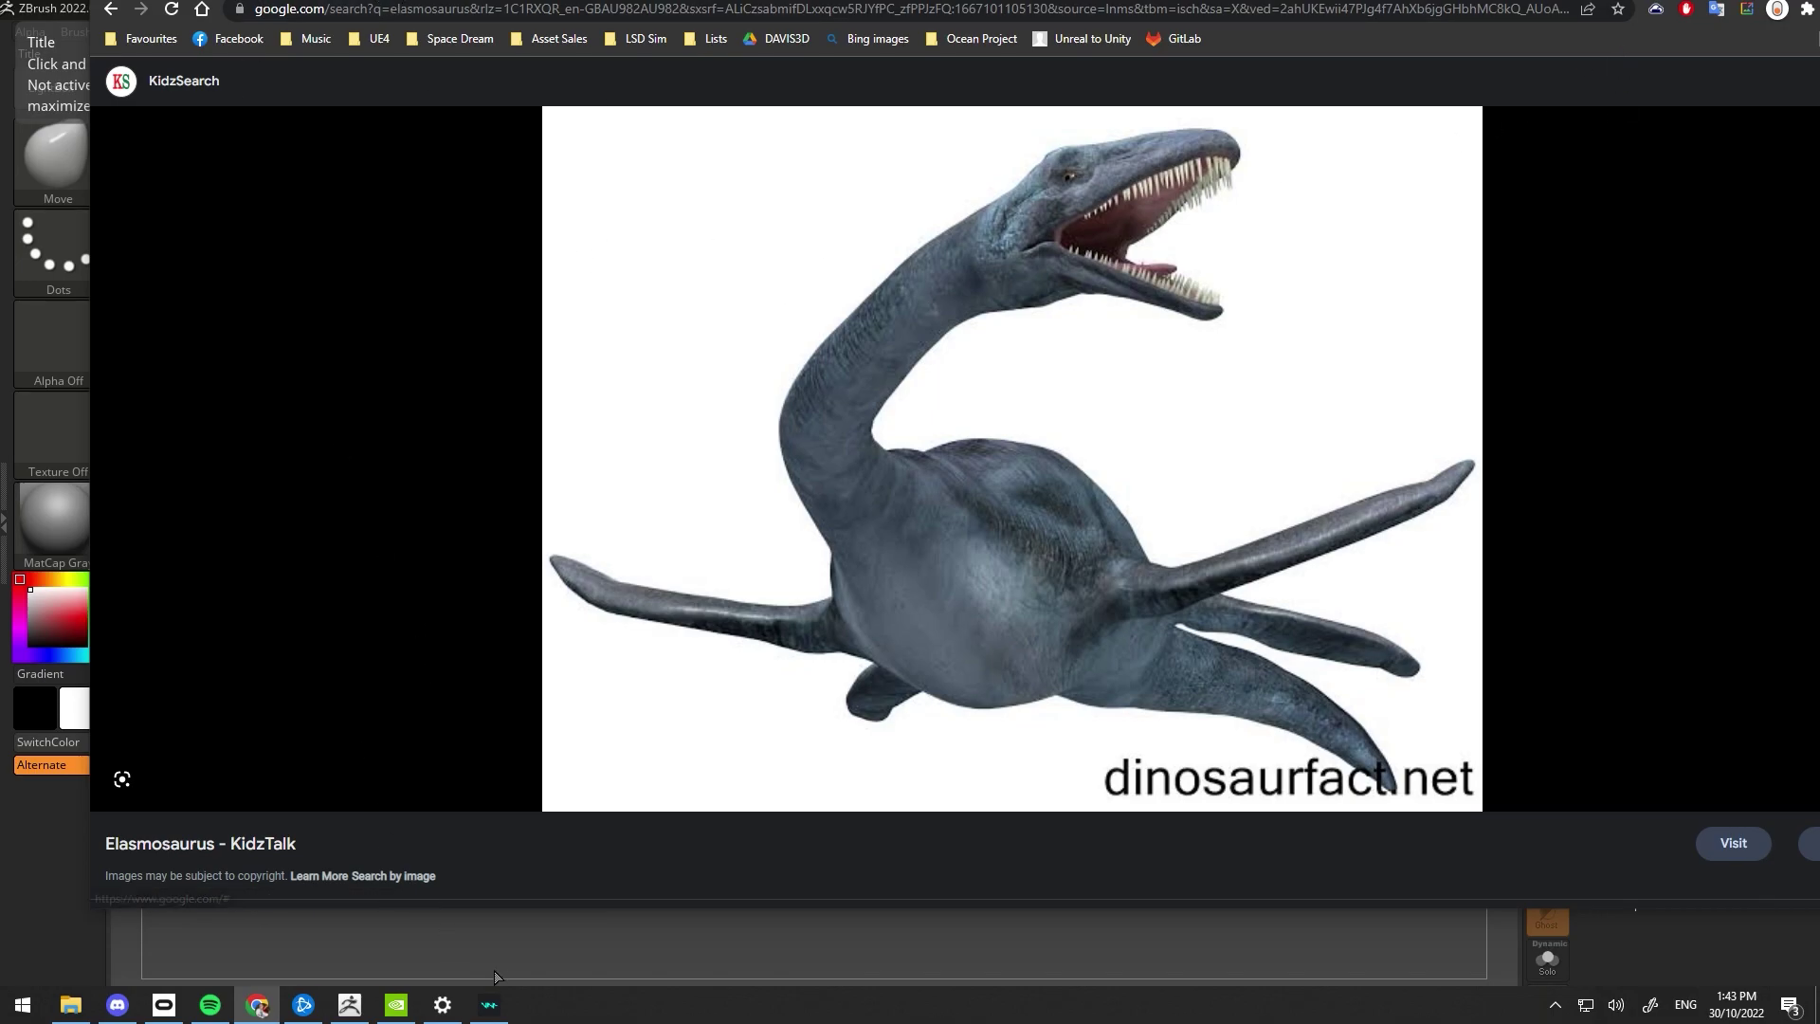
key(alt+Tab)
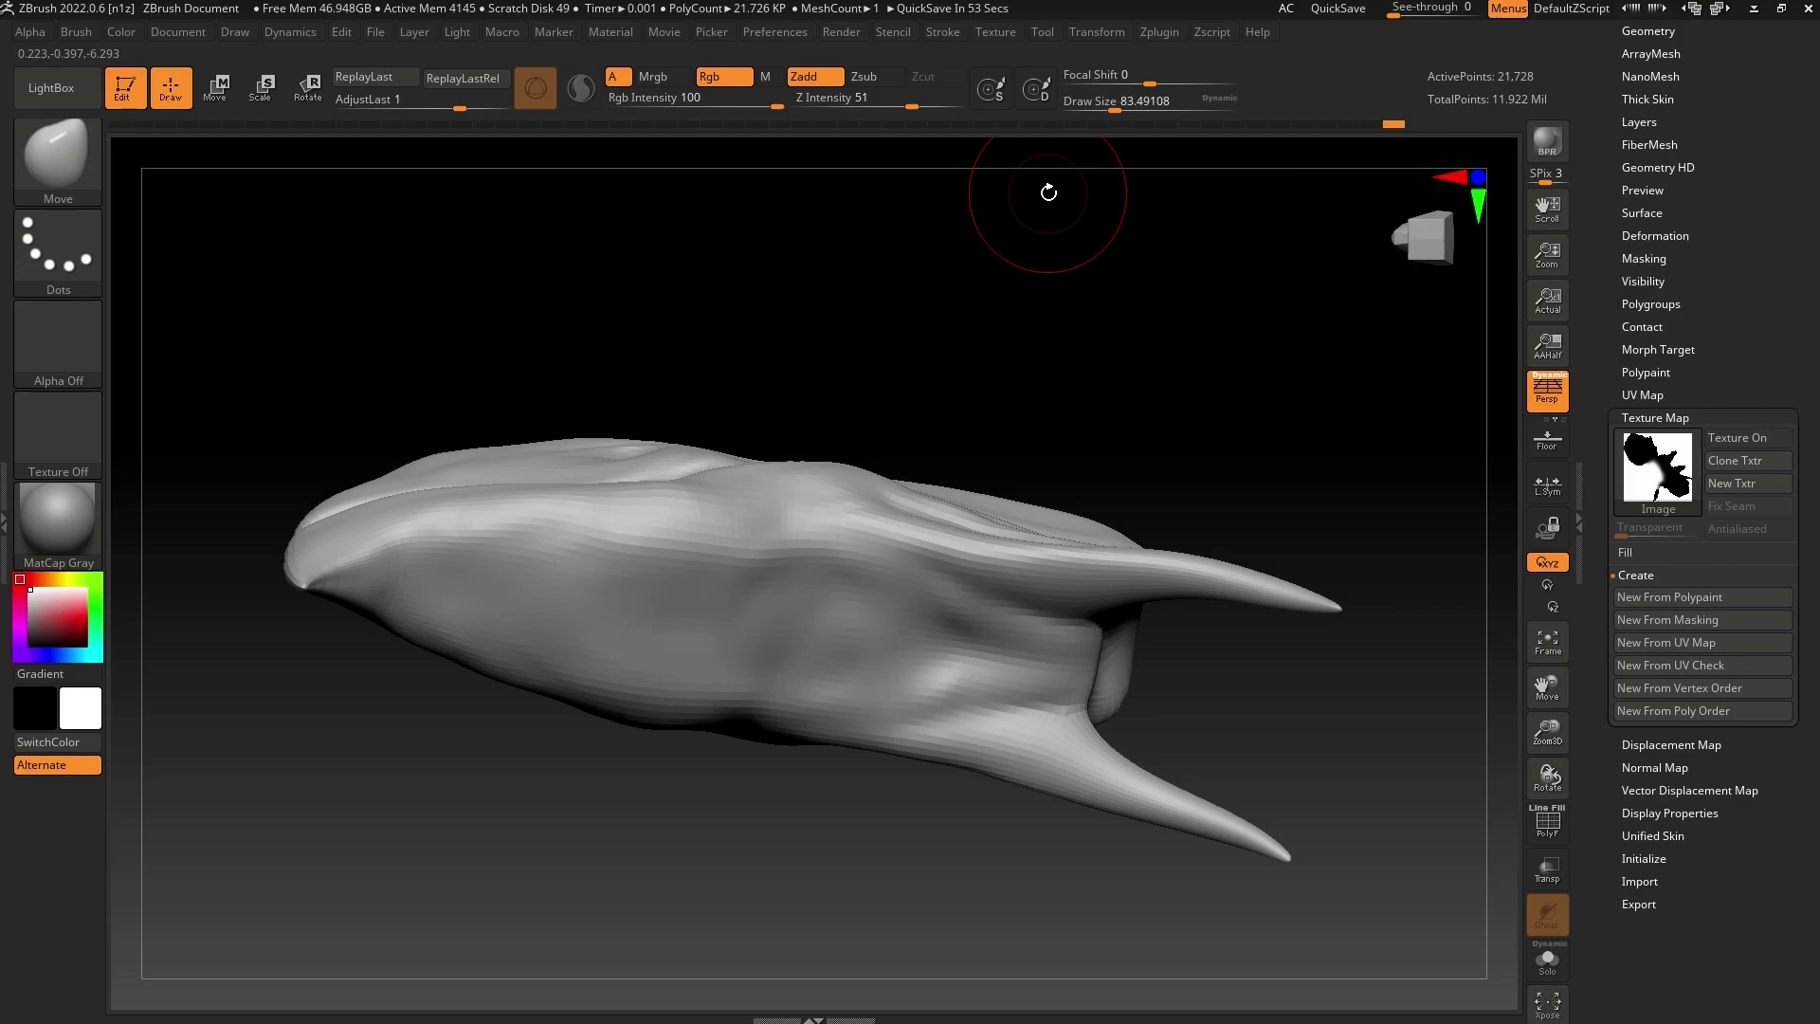
Build up and smooth the throat and the underside toward the rear horns with ClayBuildup at draw size about 83
click(65, 156)
click(282, 180)
right_drag(988, 502, 1009, 338)
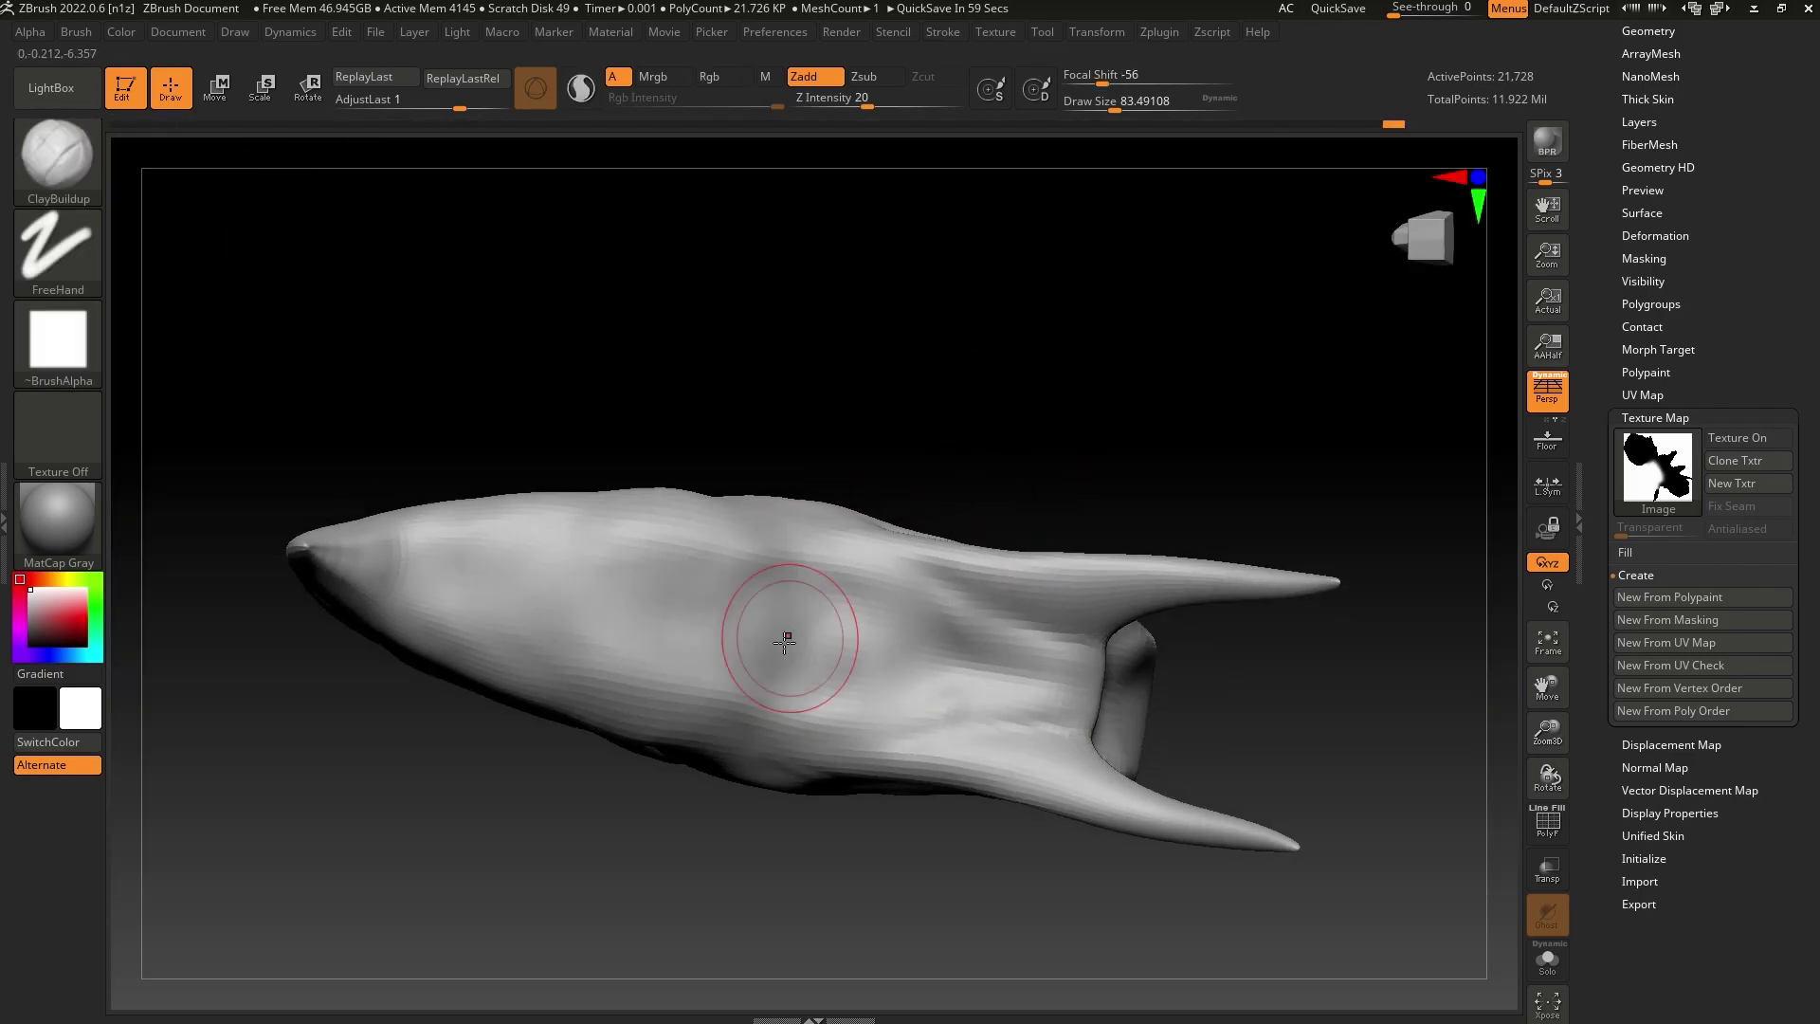
mouse_move(694, 659)
mouse_down()
mouse_move(934, 691)
mouse_move(1036, 670)
mouse_move(869, 716)
mouse_up()
mouse_move(1022, 708)
mouse_down()
mouse_move(808, 689)
mouse_move(877, 706)
mouse_move(828, 664)
mouse_move(809, 715)
mouse_move(1029, 731)
mouse_move(973, 712)
mouse_move(1028, 708)
mouse_move(1020, 670)
mouse_up()
key(shift)
mouse_move(896, 465)
mouse_down()
mouse_move(1140, 344)
mouse_move(1158, 418)
mouse_move(1084, 492)
mouse_move(1256, 601)
mouse_move(1219, 472)
mouse_move(1123, 578)
mouse_move(1076, 592)
mouse_up()
mouse_move(1003, 696)
mouse_down()
mouse_move(981, 607)
mouse_move(1016, 605)
mouse_move(982, 526)
mouse_move(943, 543)
mouse_move(1010, 635)
mouse_up()
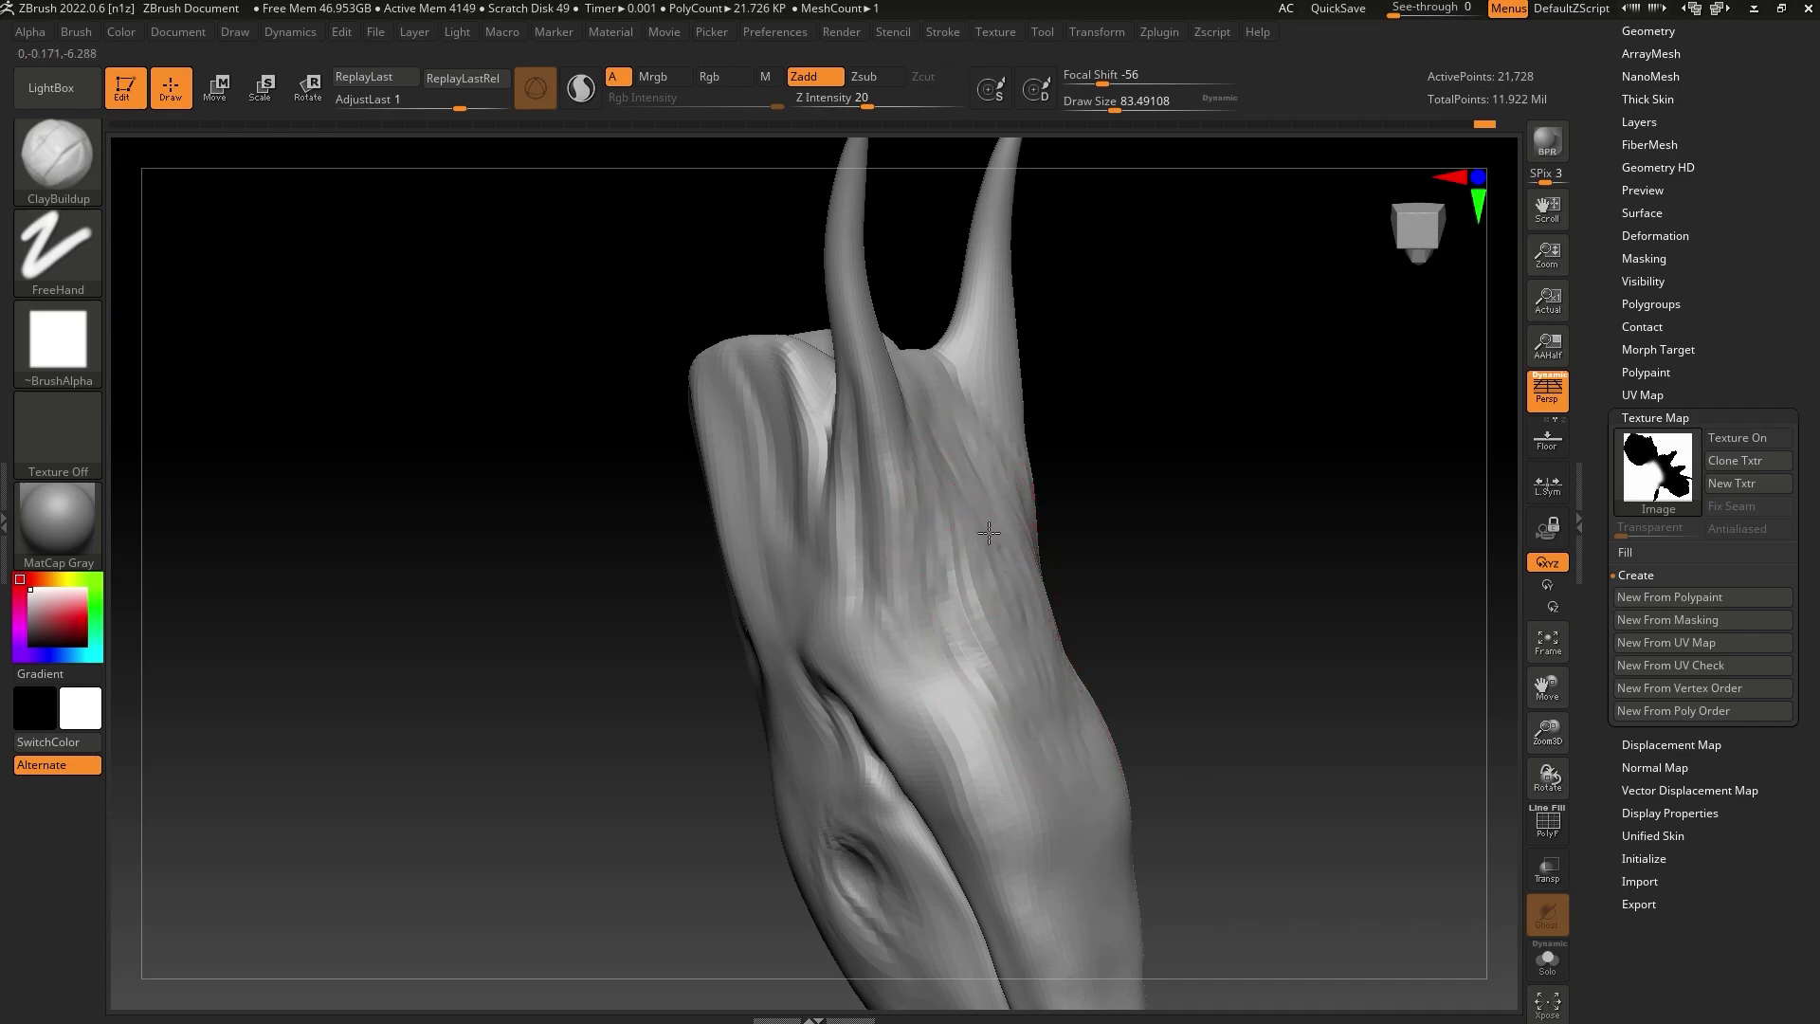
mouse_move(989, 533)
mouse_down()
mouse_move(923, 451)
mouse_move(959, 638)
mouse_up()
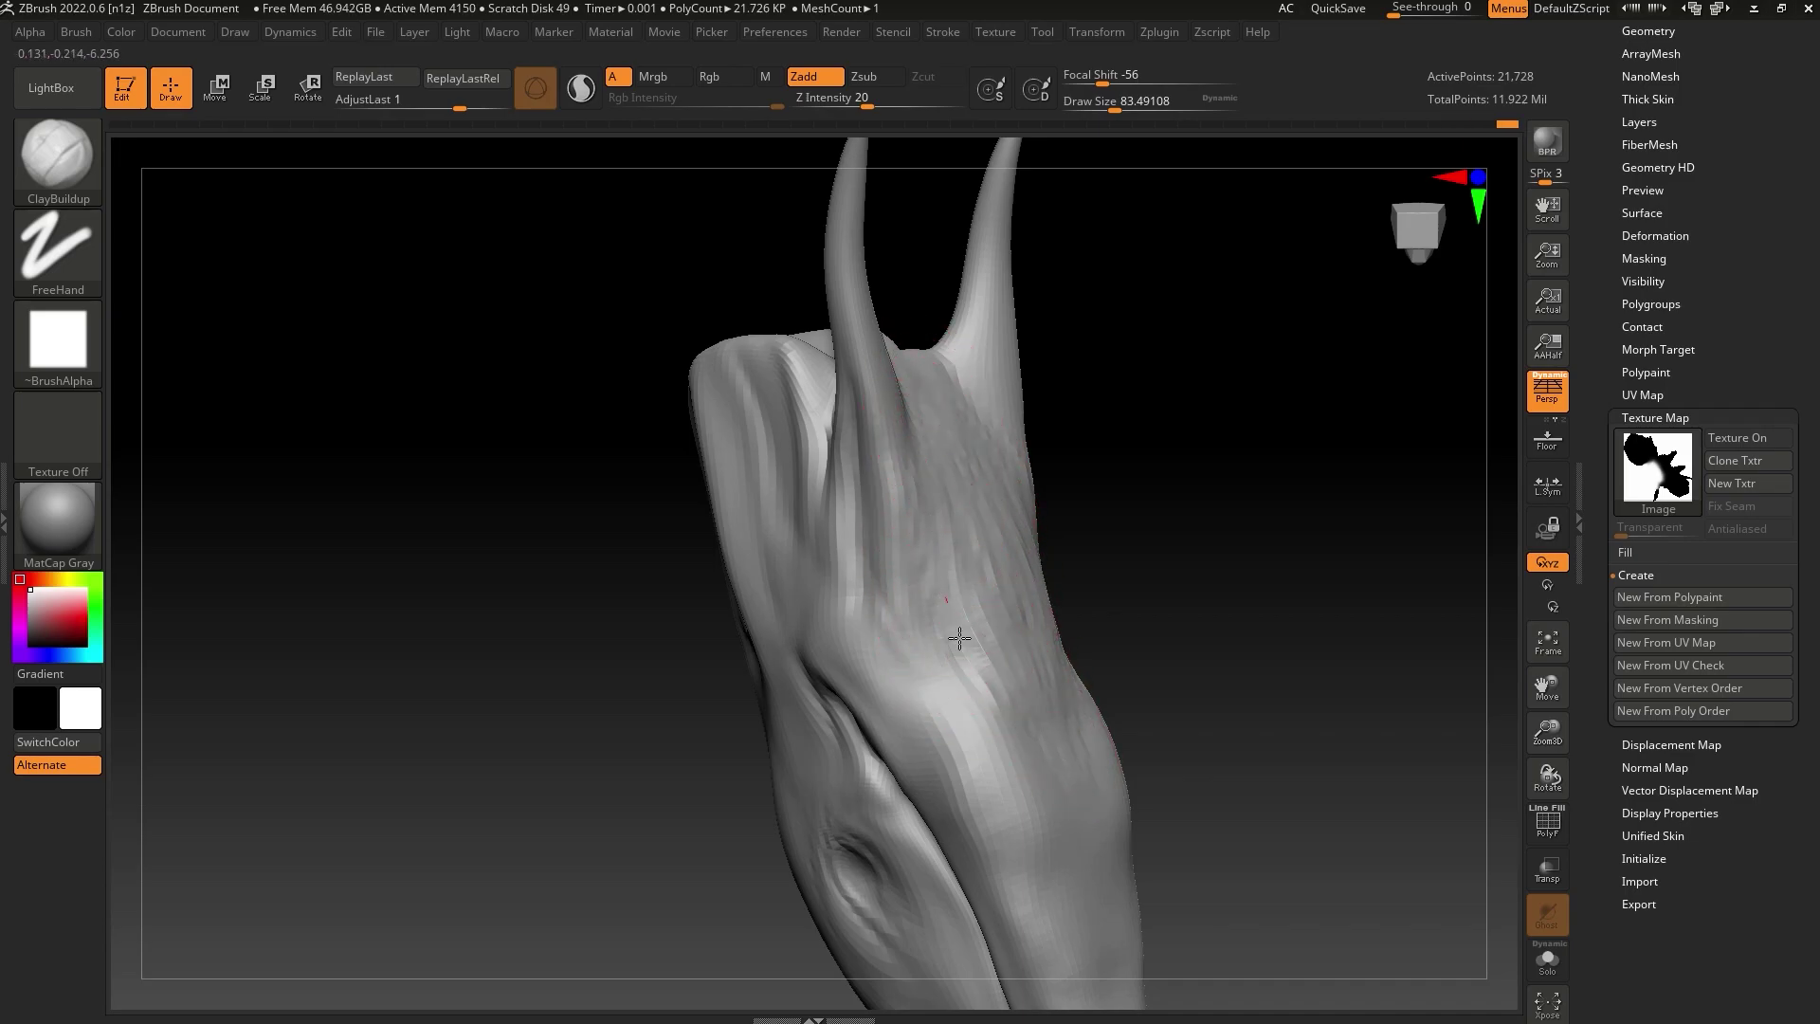
mouse_move(1067, 607)
mouse_down()
mouse_move(1072, 500)
mouse_move(1211, 467)
mouse_move(1207, 699)
mouse_move(992, 545)
mouse_up()
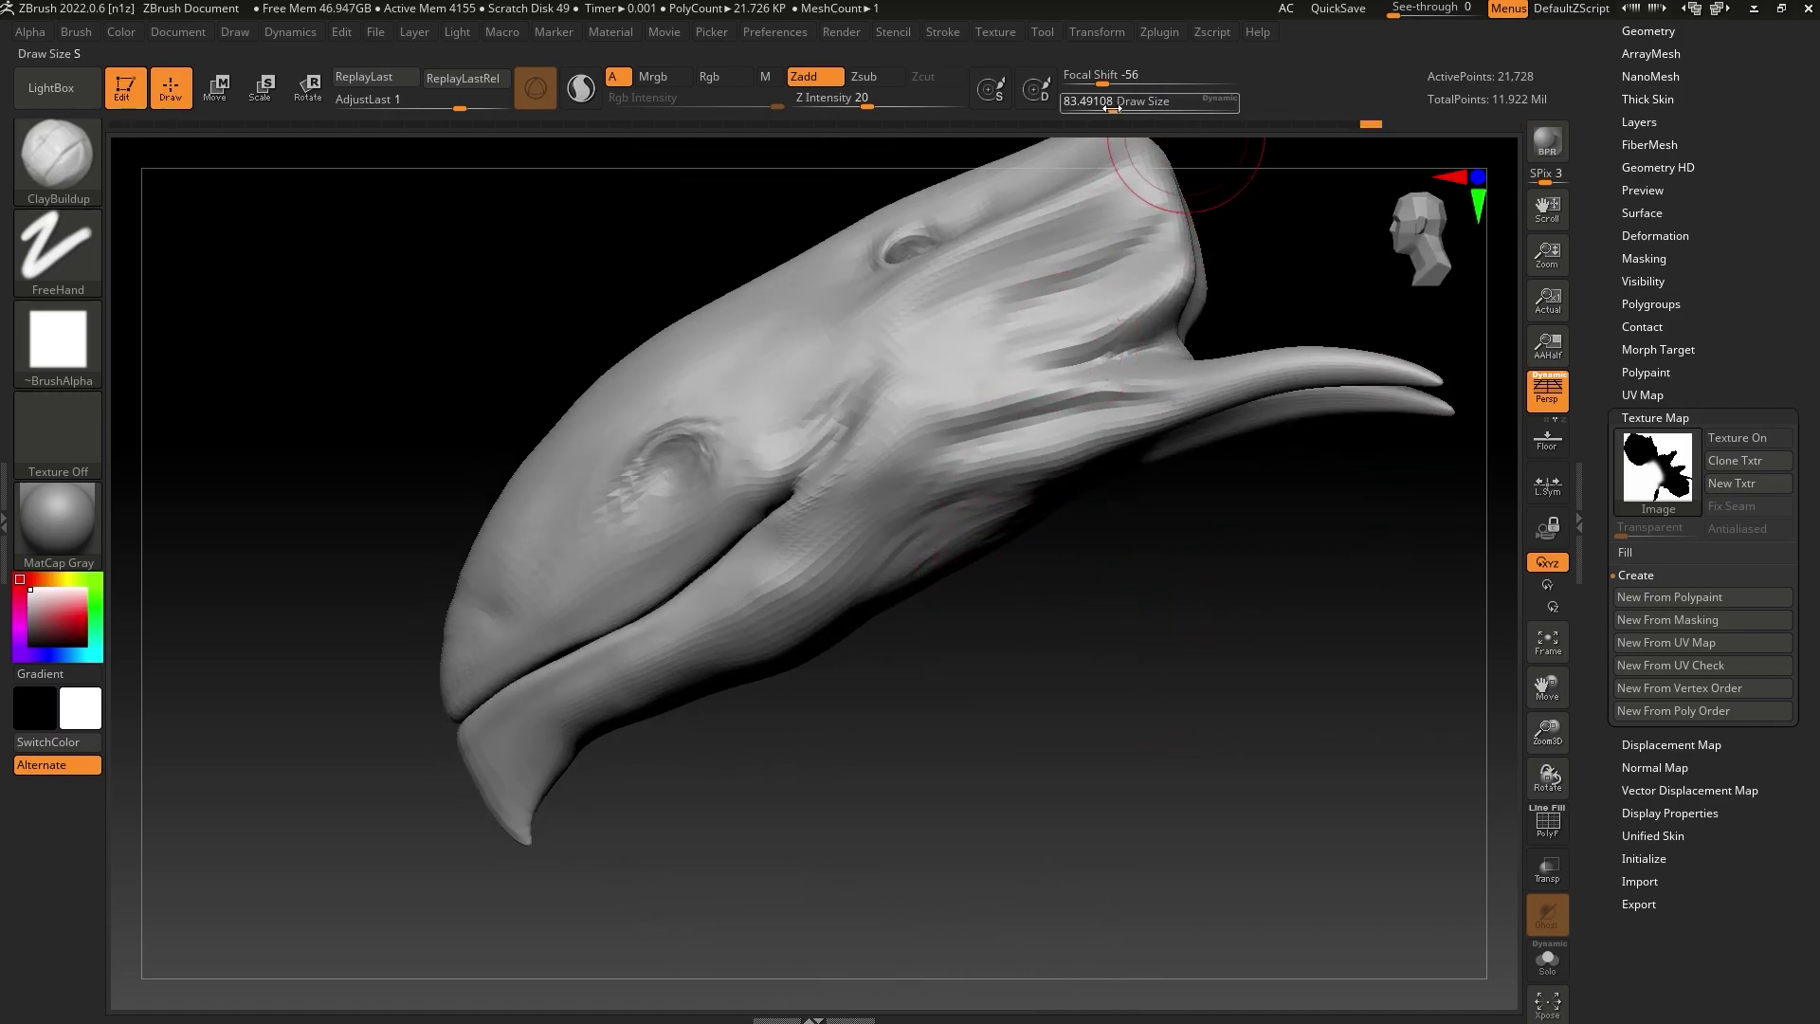
Build up the jaw muscle behind the mouth corner at draw size about 65 and smooth it at about 44
drag(1112, 109, 1107, 109)
drag(883, 527, 883, 446)
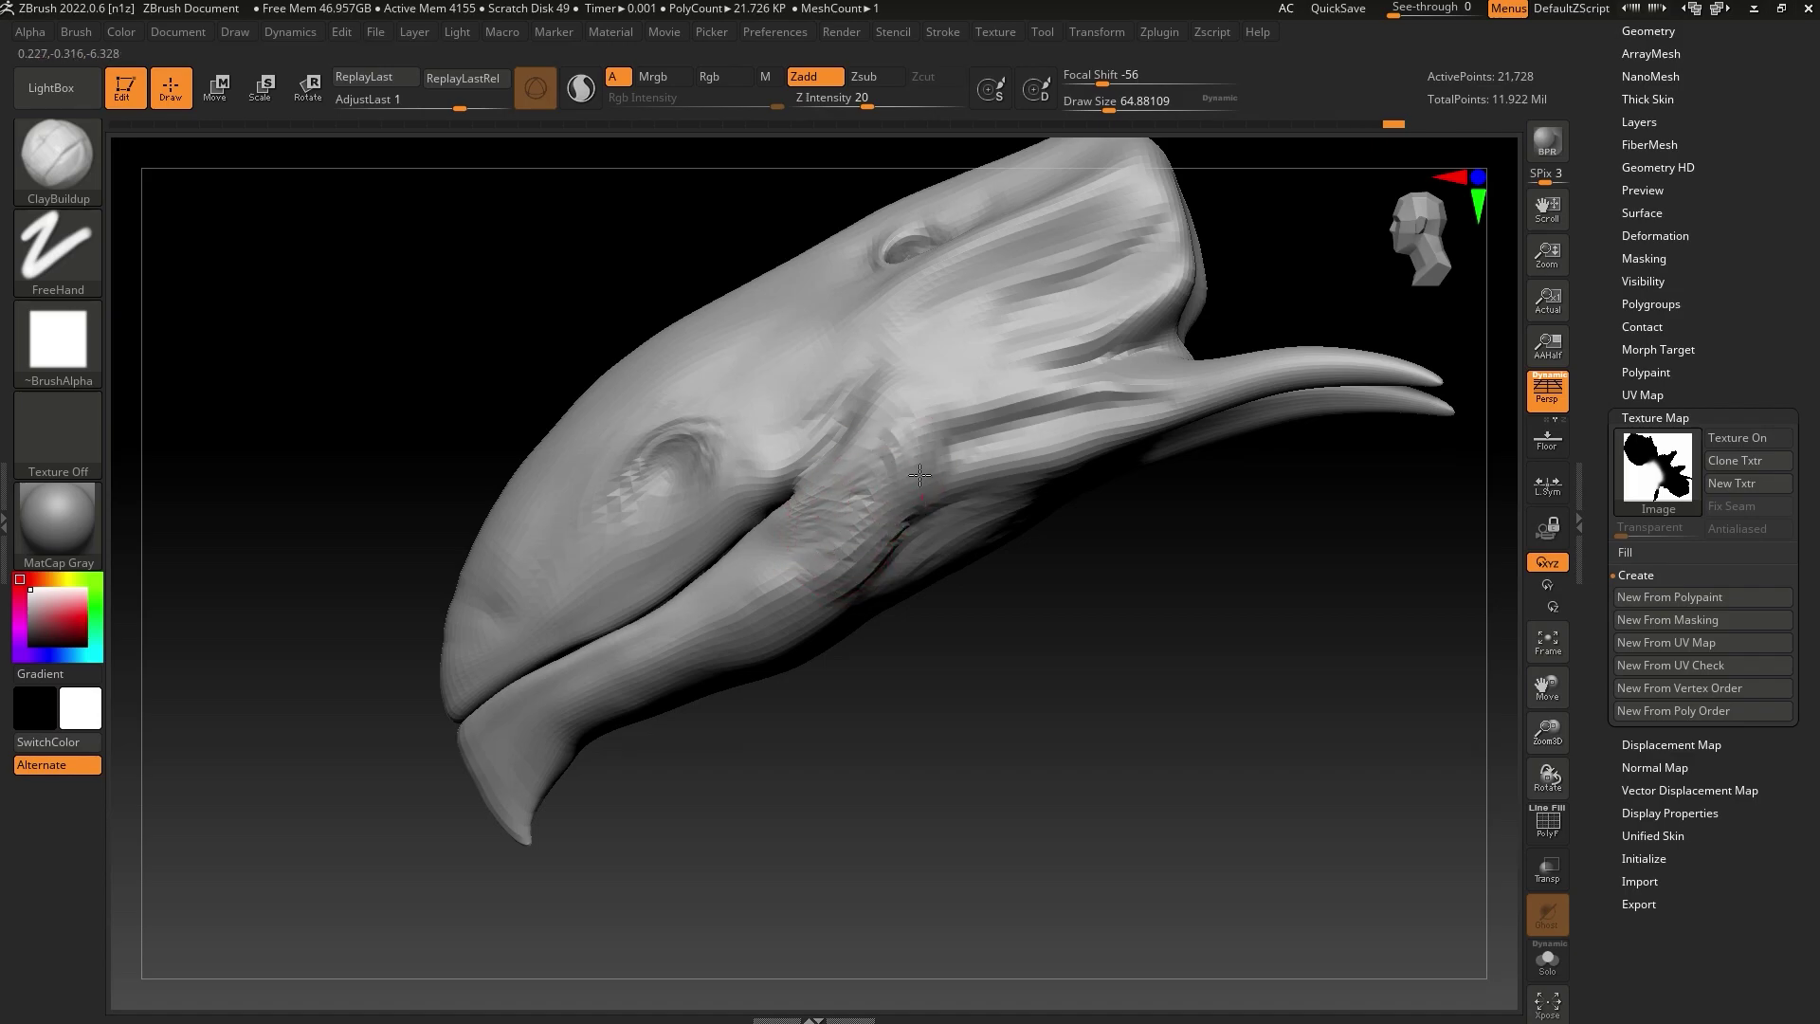
mouse_move(905, 560)
right_down()
mouse_move(1008, 533)
mouse_move(928, 480)
right_up()
right_drag(859, 564, 910, 408)
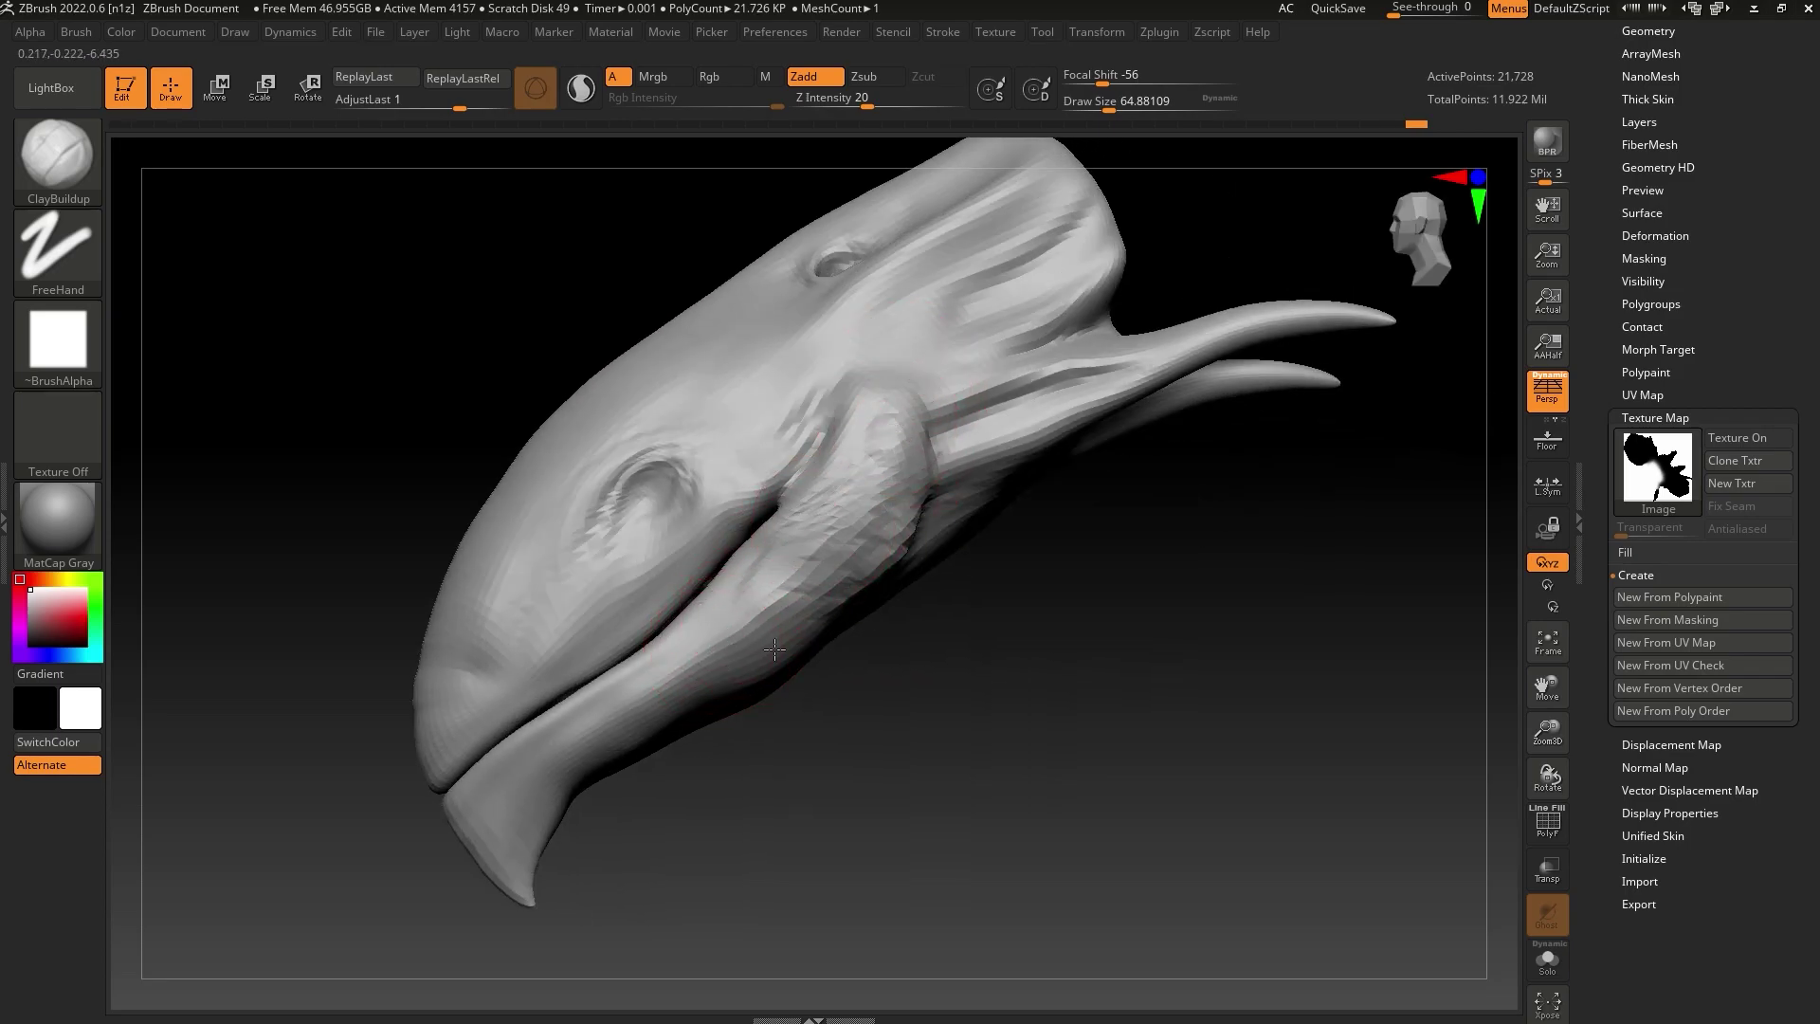
key(shift)
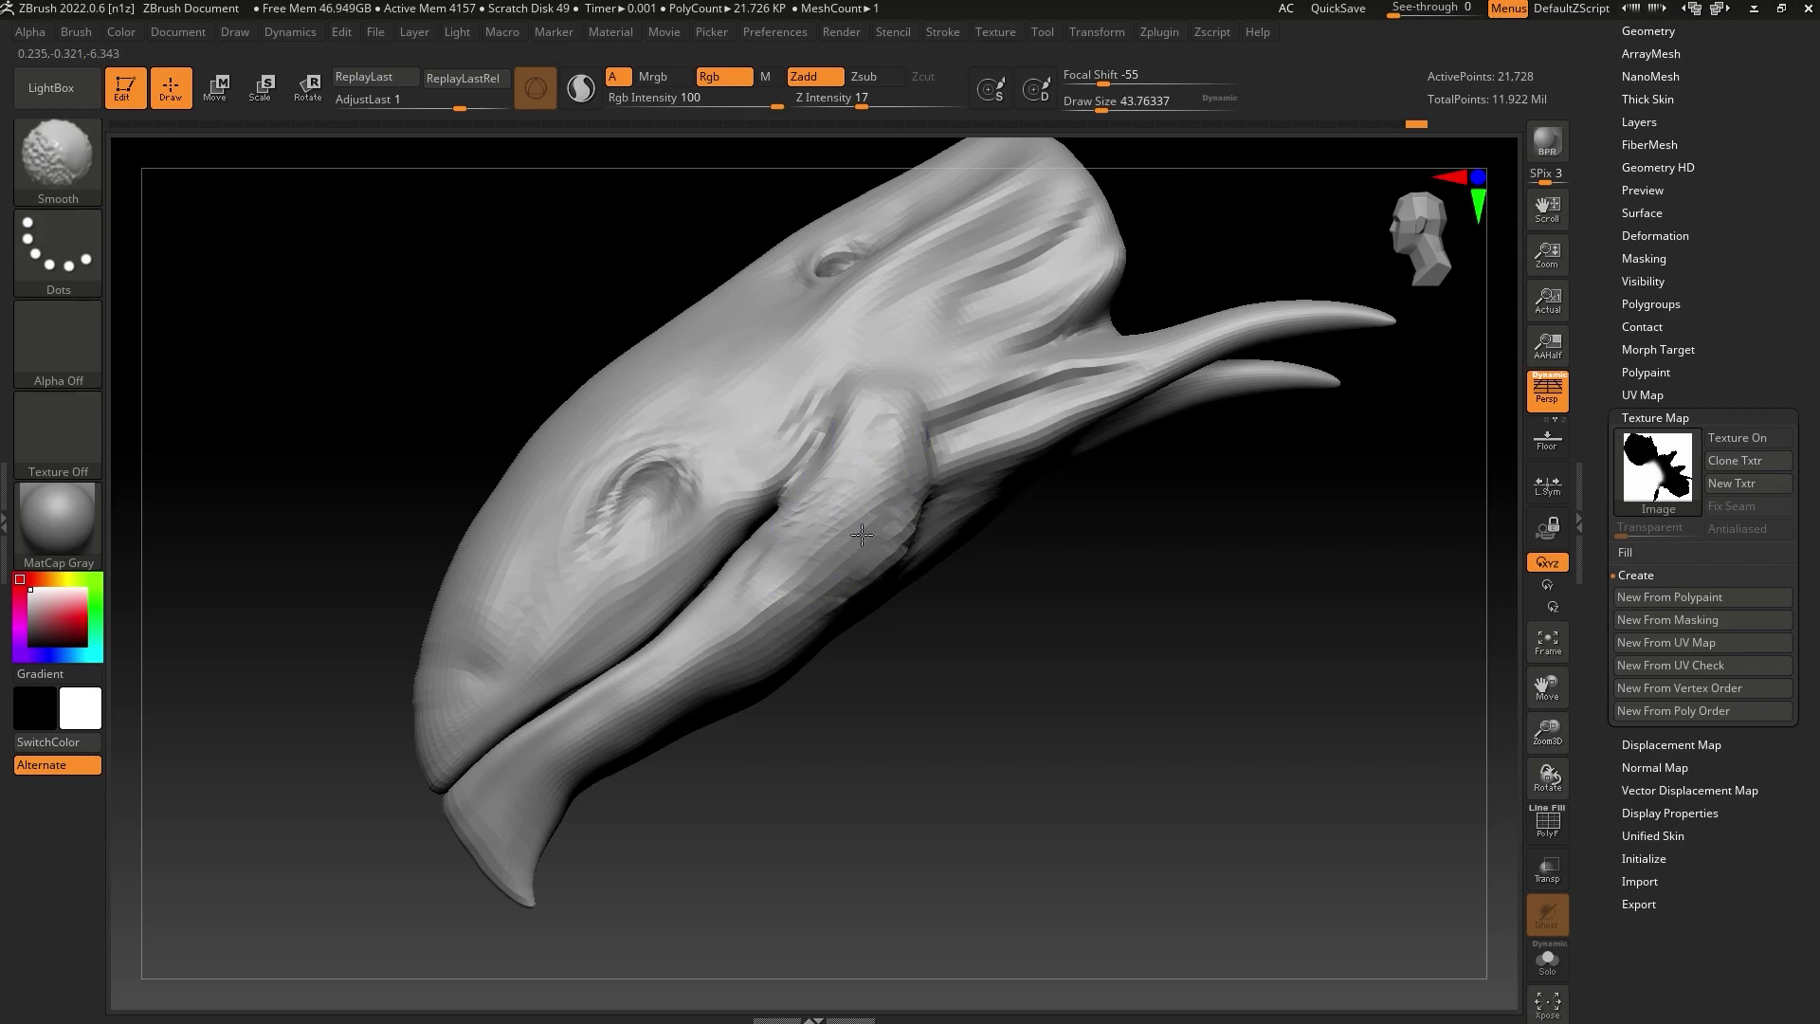
Add clay along the underside of the lower jaw with ClayBuildup at draw size about 44
right_drag(852, 580, 849, 622)
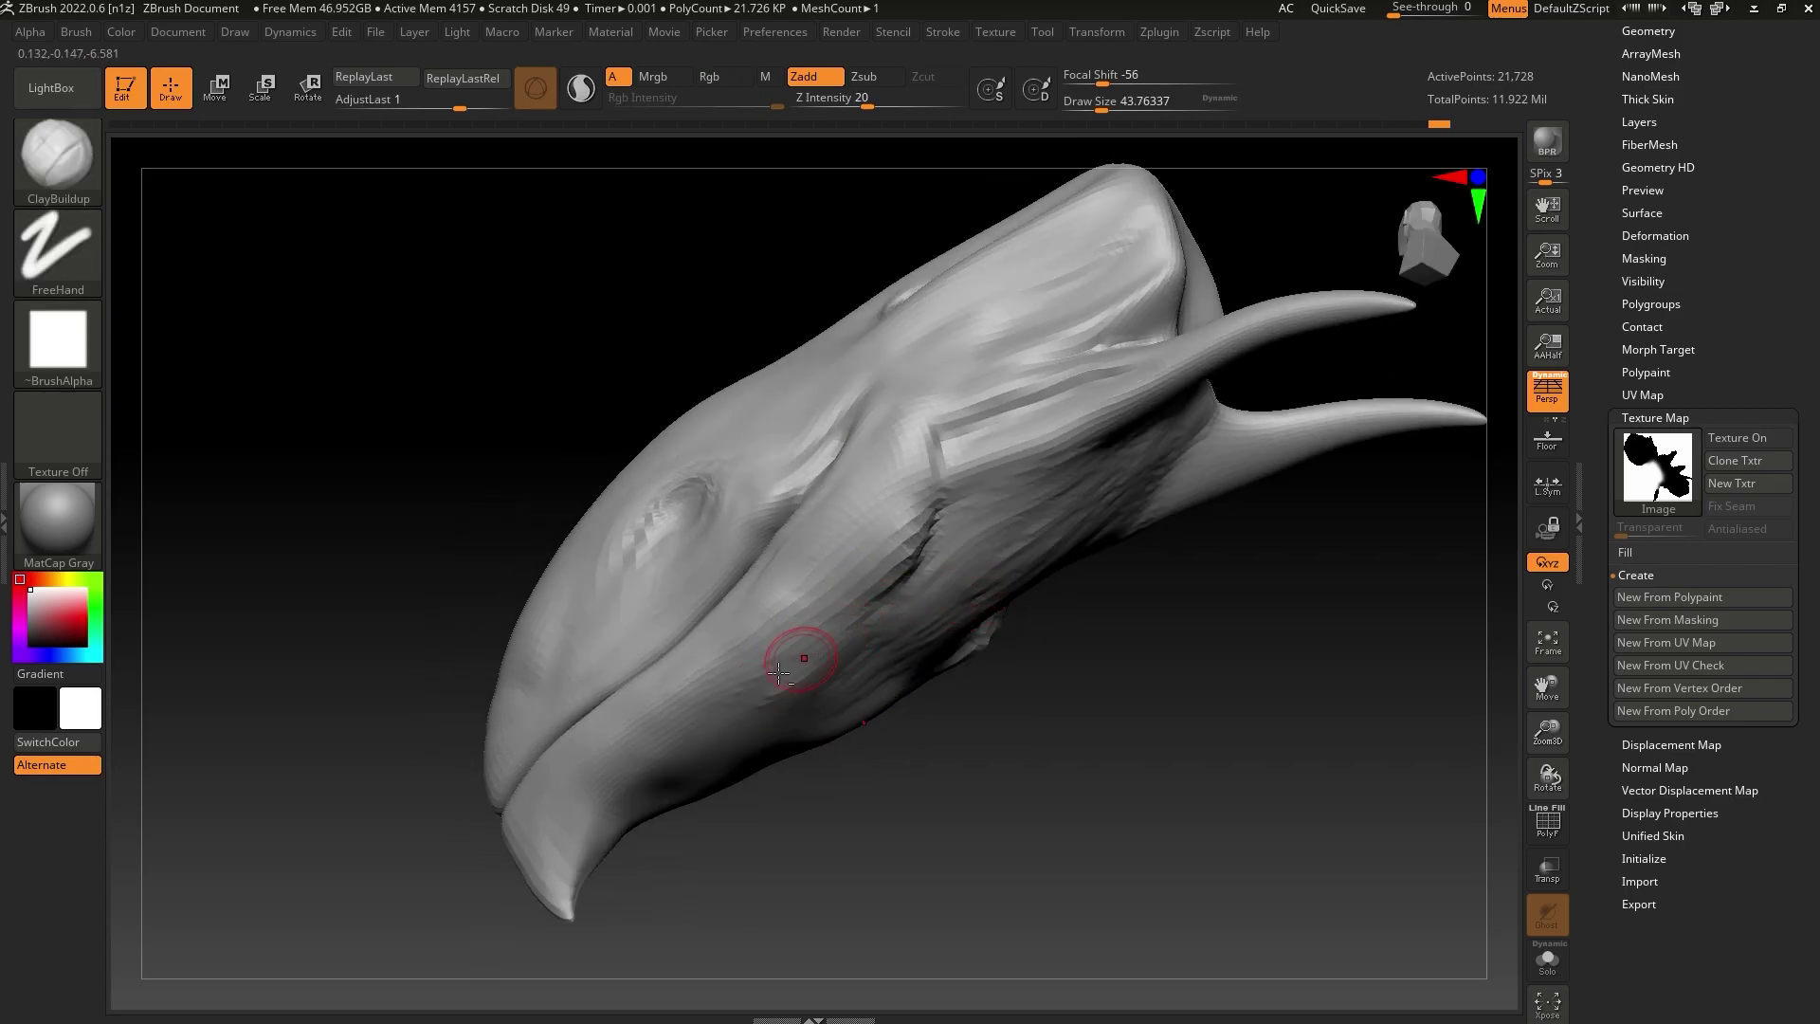
mouse_move(780, 672)
mouse_down()
mouse_move(787, 650)
mouse_move(771, 704)
mouse_up()
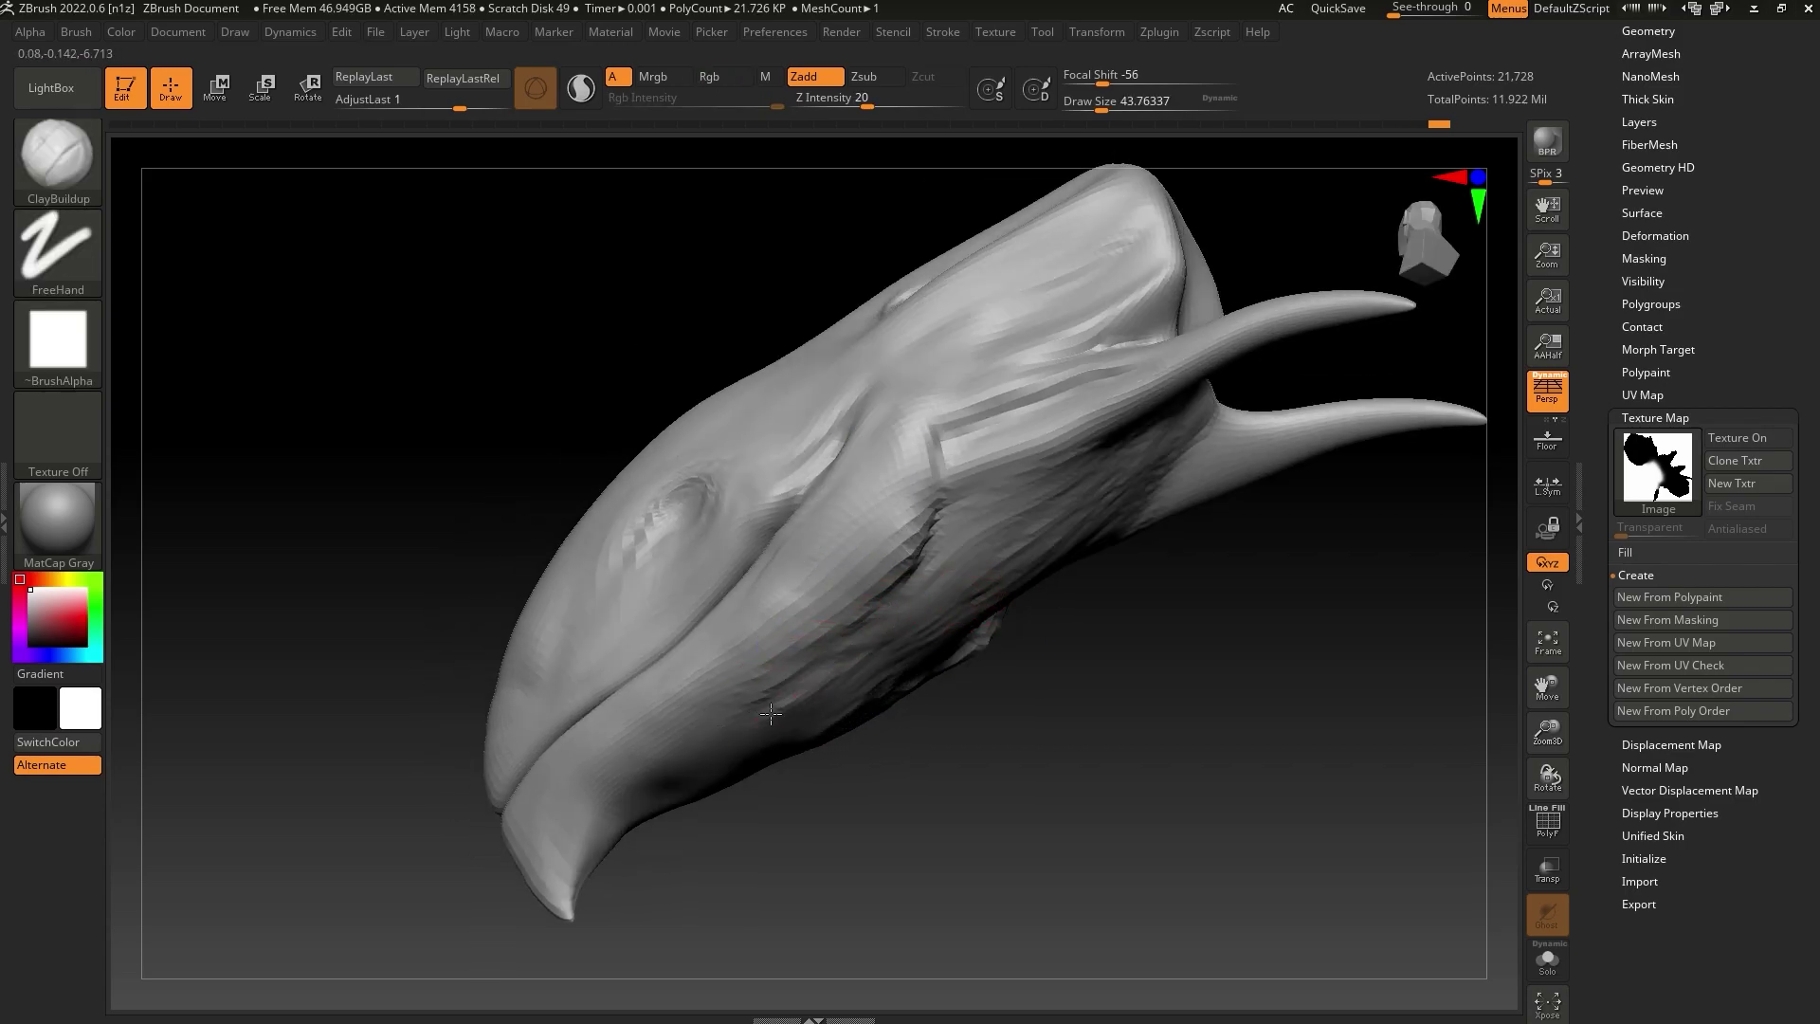
mouse_move(809, 746)
right_down()
mouse_move(901, 777)
mouse_move(967, 756)
mouse_move(882, 666)
right_up()
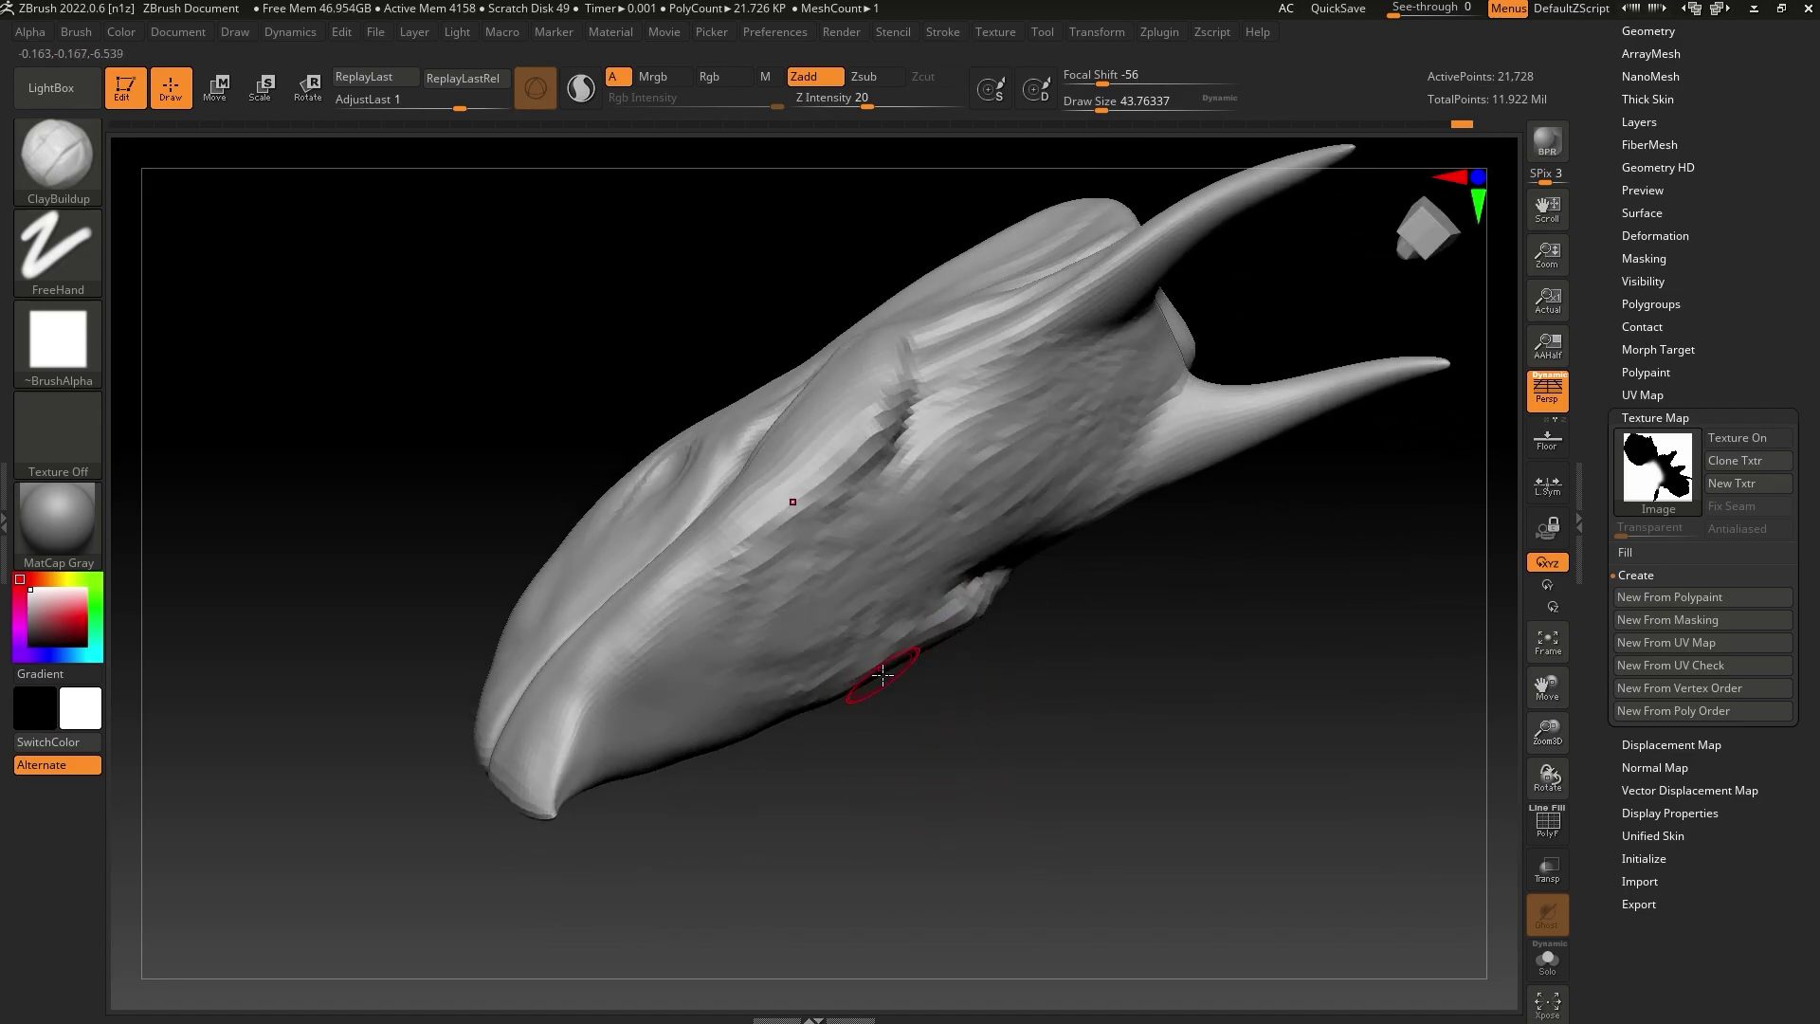
mouse_move(738, 648)
mouse_down()
mouse_move(699, 618)
mouse_move(731, 617)
mouse_move(711, 683)
mouse_move(752, 625)
mouse_up()
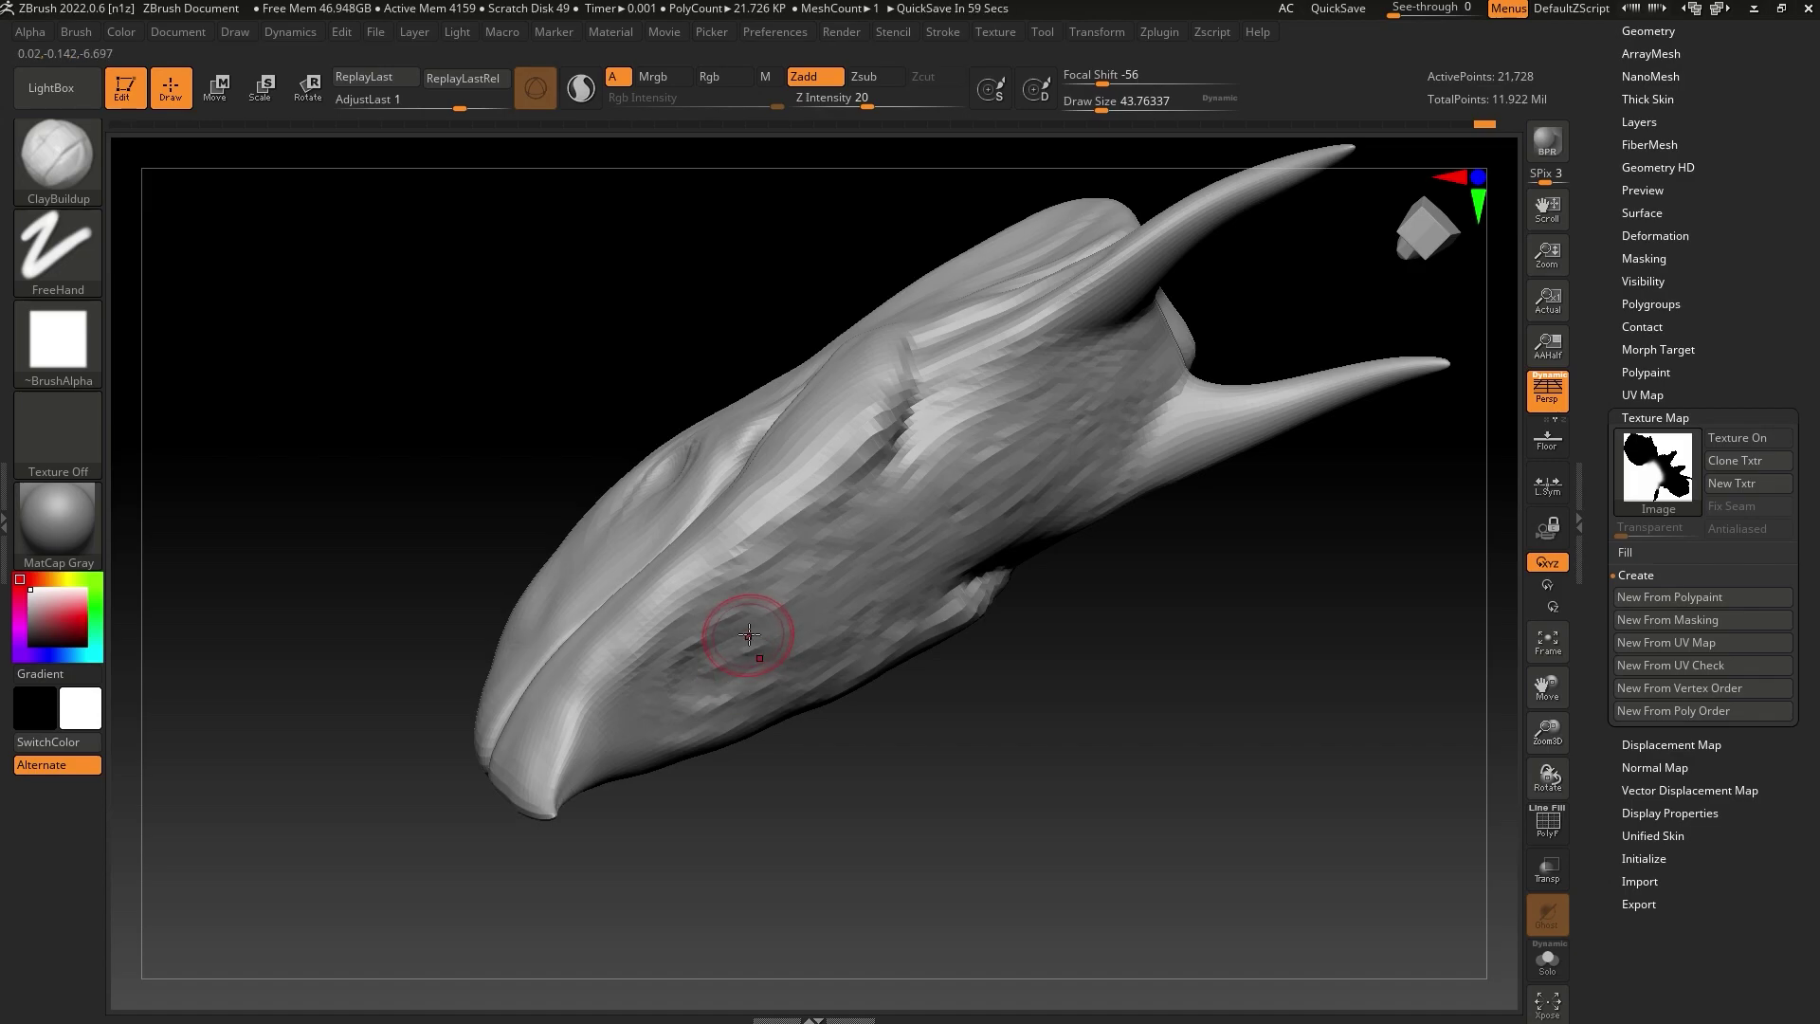
Fill out the throat between the jaw and the rear horns at draw size about 83 and smooth the underside
drag(1101, 110, 1115, 110)
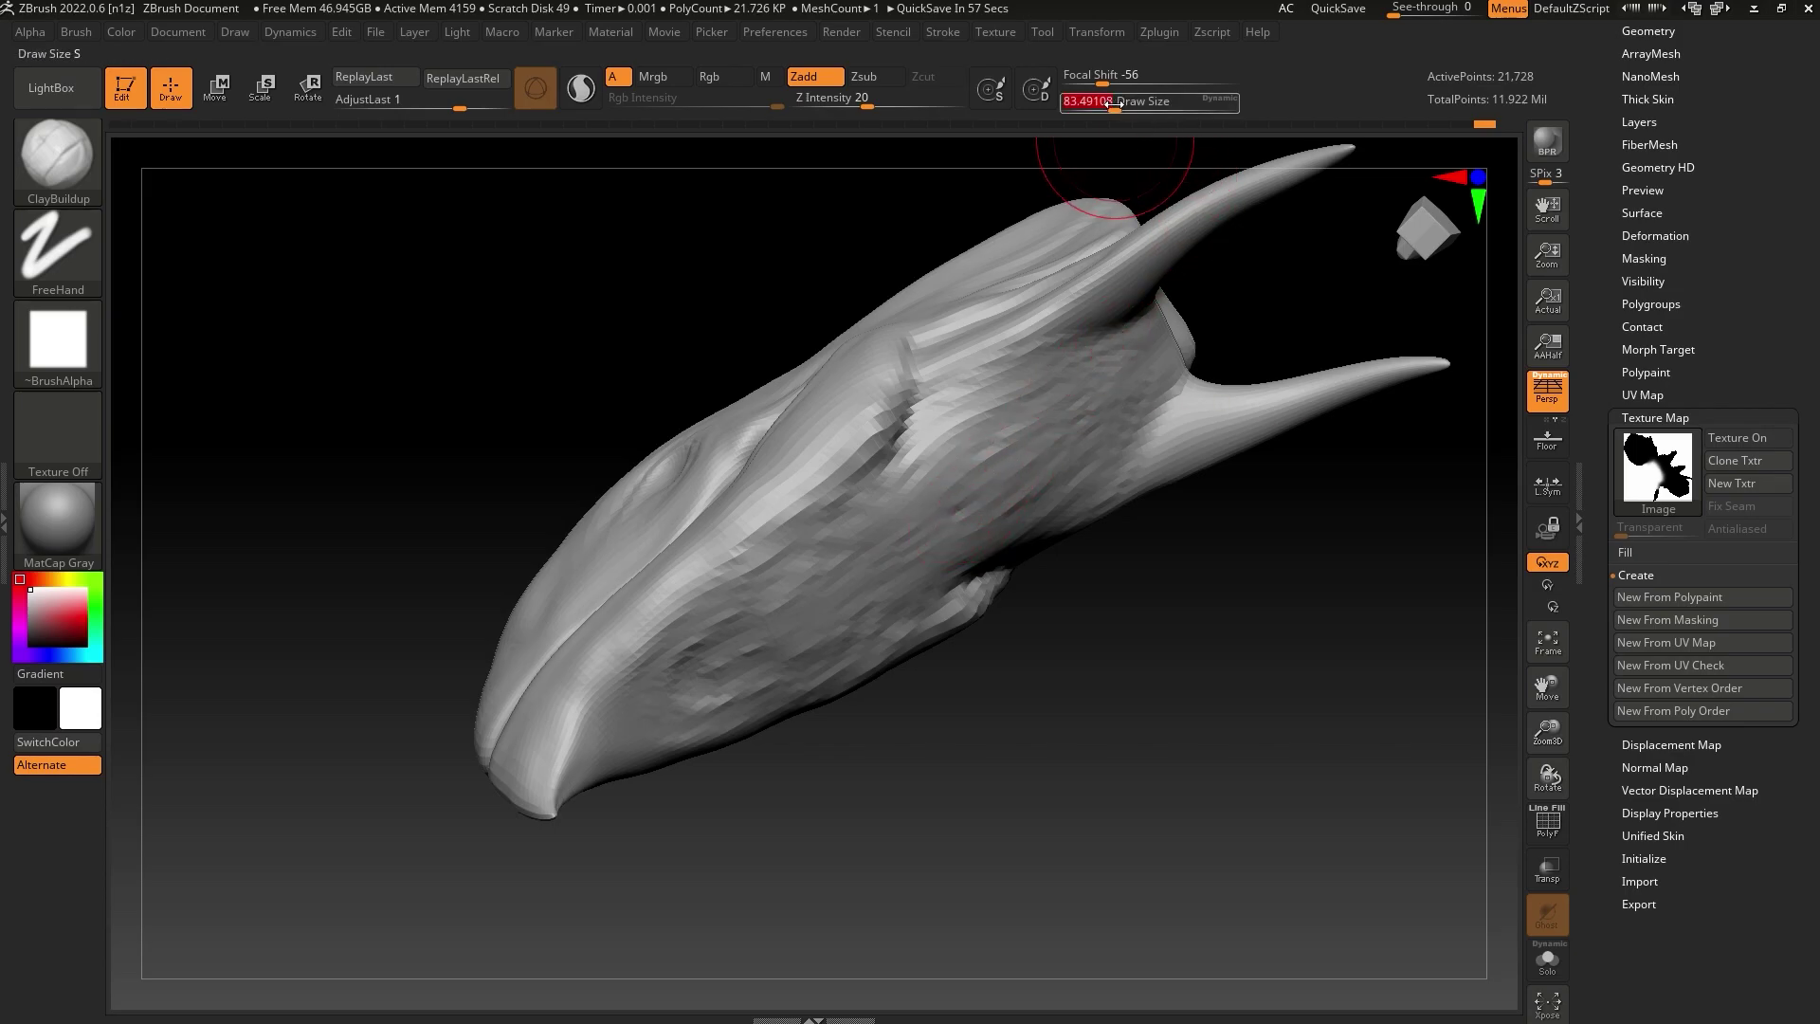
mouse_move(928, 534)
mouse_down()
mouse_move(957, 469)
mouse_move(815, 569)
mouse_up()
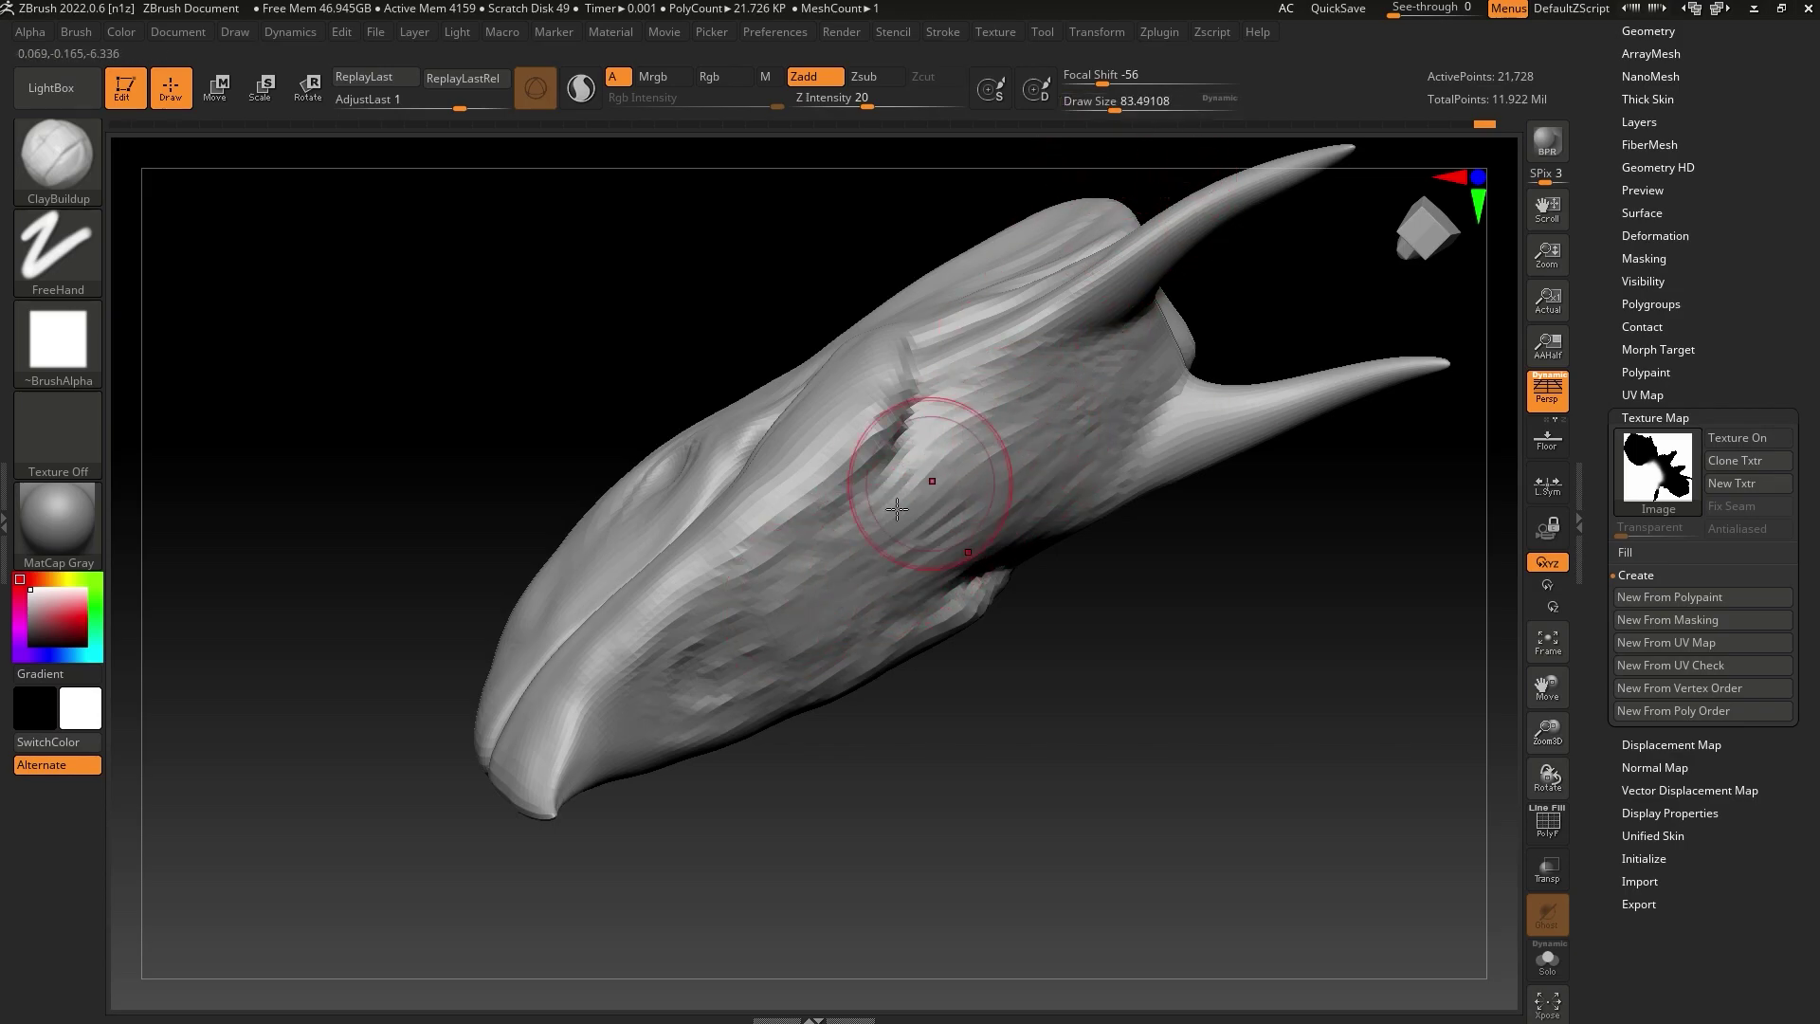
mouse_move(930, 480)
mouse_down()
mouse_move(986, 436)
mouse_move(806, 578)
mouse_move(1113, 378)
mouse_up()
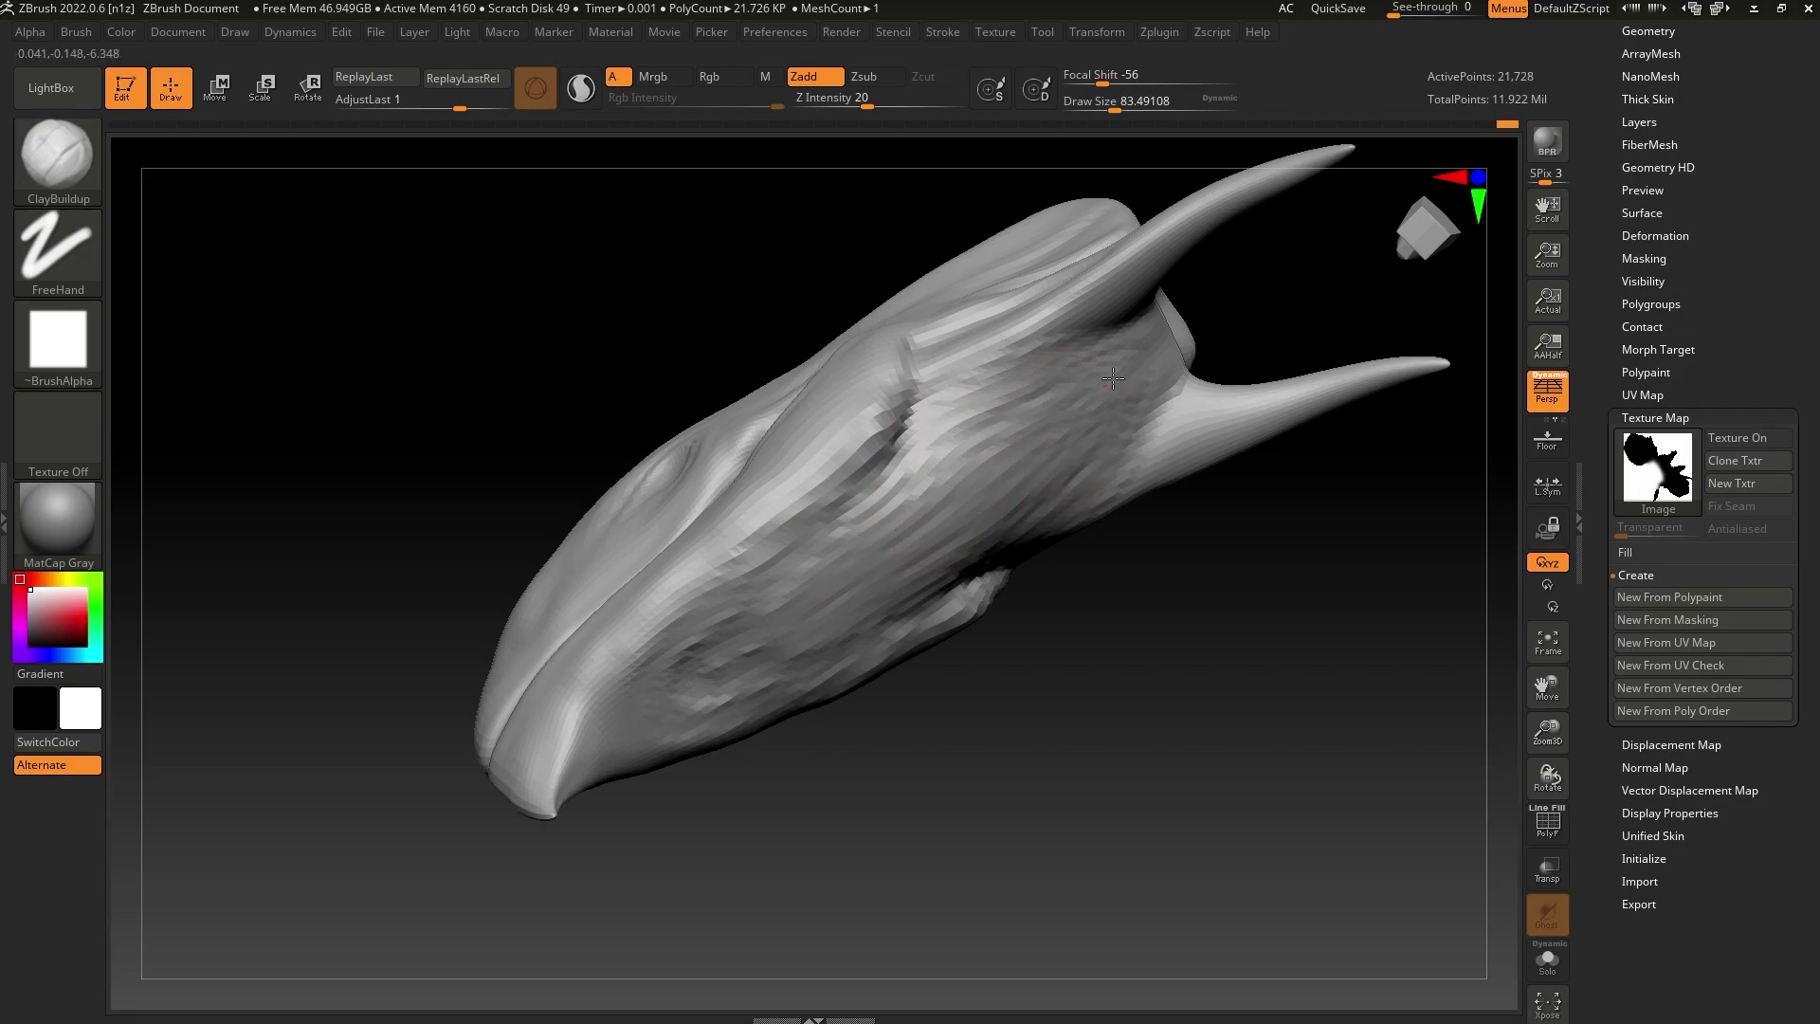
drag(1048, 434, 1090, 400)
mouse_move(1076, 607)
mouse_down()
mouse_move(1153, 683)
mouse_move(1175, 679)
mouse_move(980, 500)
mouse_move(865, 571)
mouse_move(1024, 607)
mouse_move(976, 503)
mouse_move(956, 603)
mouse_up()
mouse_move(1120, 641)
mouse_down()
mouse_move(1203, 683)
mouse_move(1174, 679)
mouse_move(1175, 642)
mouse_move(879, 682)
mouse_move(827, 727)
mouse_up()
key(shift)
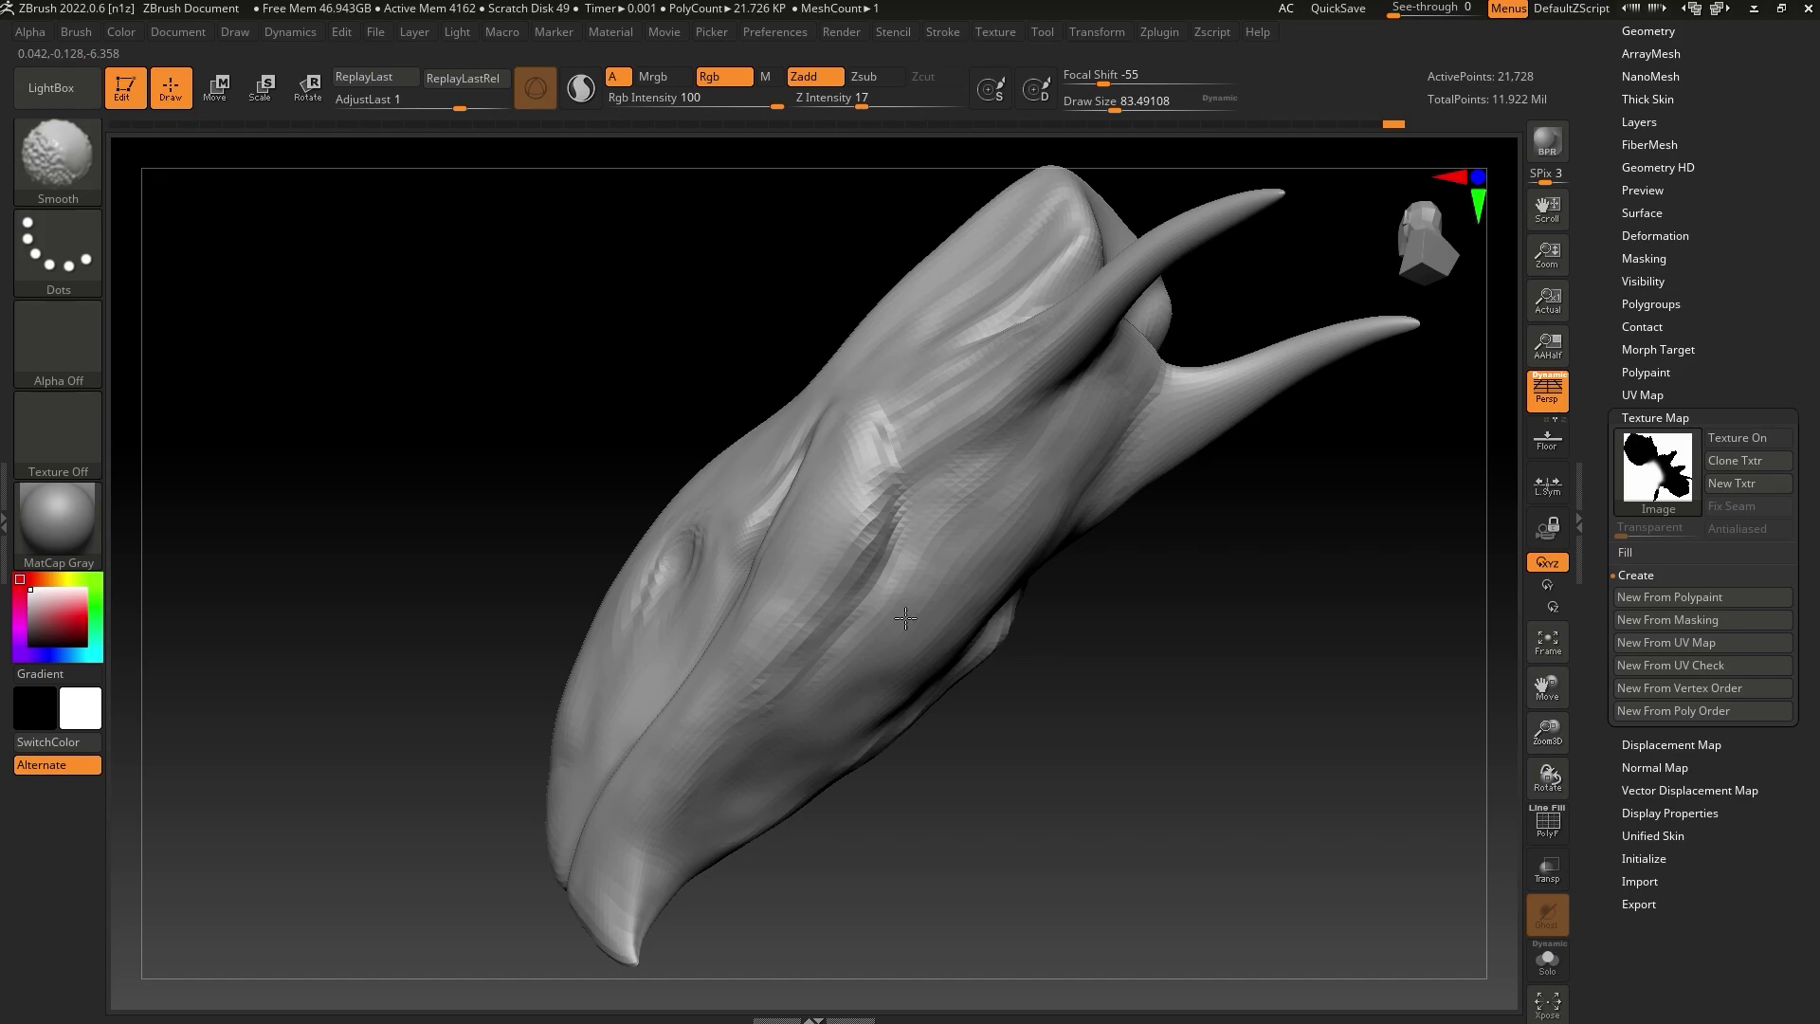
mouse_move(1015, 655)
shift+mouse_down()
mouse_move(1154, 654)
mouse_move(1243, 740)
mouse_move(1211, 711)
mouse_move(1014, 729)
shift+mouse_up()
Build up and smooth the side of the head below the upper hole at draw size about 65, and reduce the size to about 37
drag(1115, 107, 1109, 107)
mouse_move(1267, 244)
alt+mouse_down()
mouse_move(1276, 340)
mouse_move(1312, 390)
mouse_move(1238, 435)
mouse_move(1227, 378)
mouse_move(1169, 471)
alt+mouse_up()
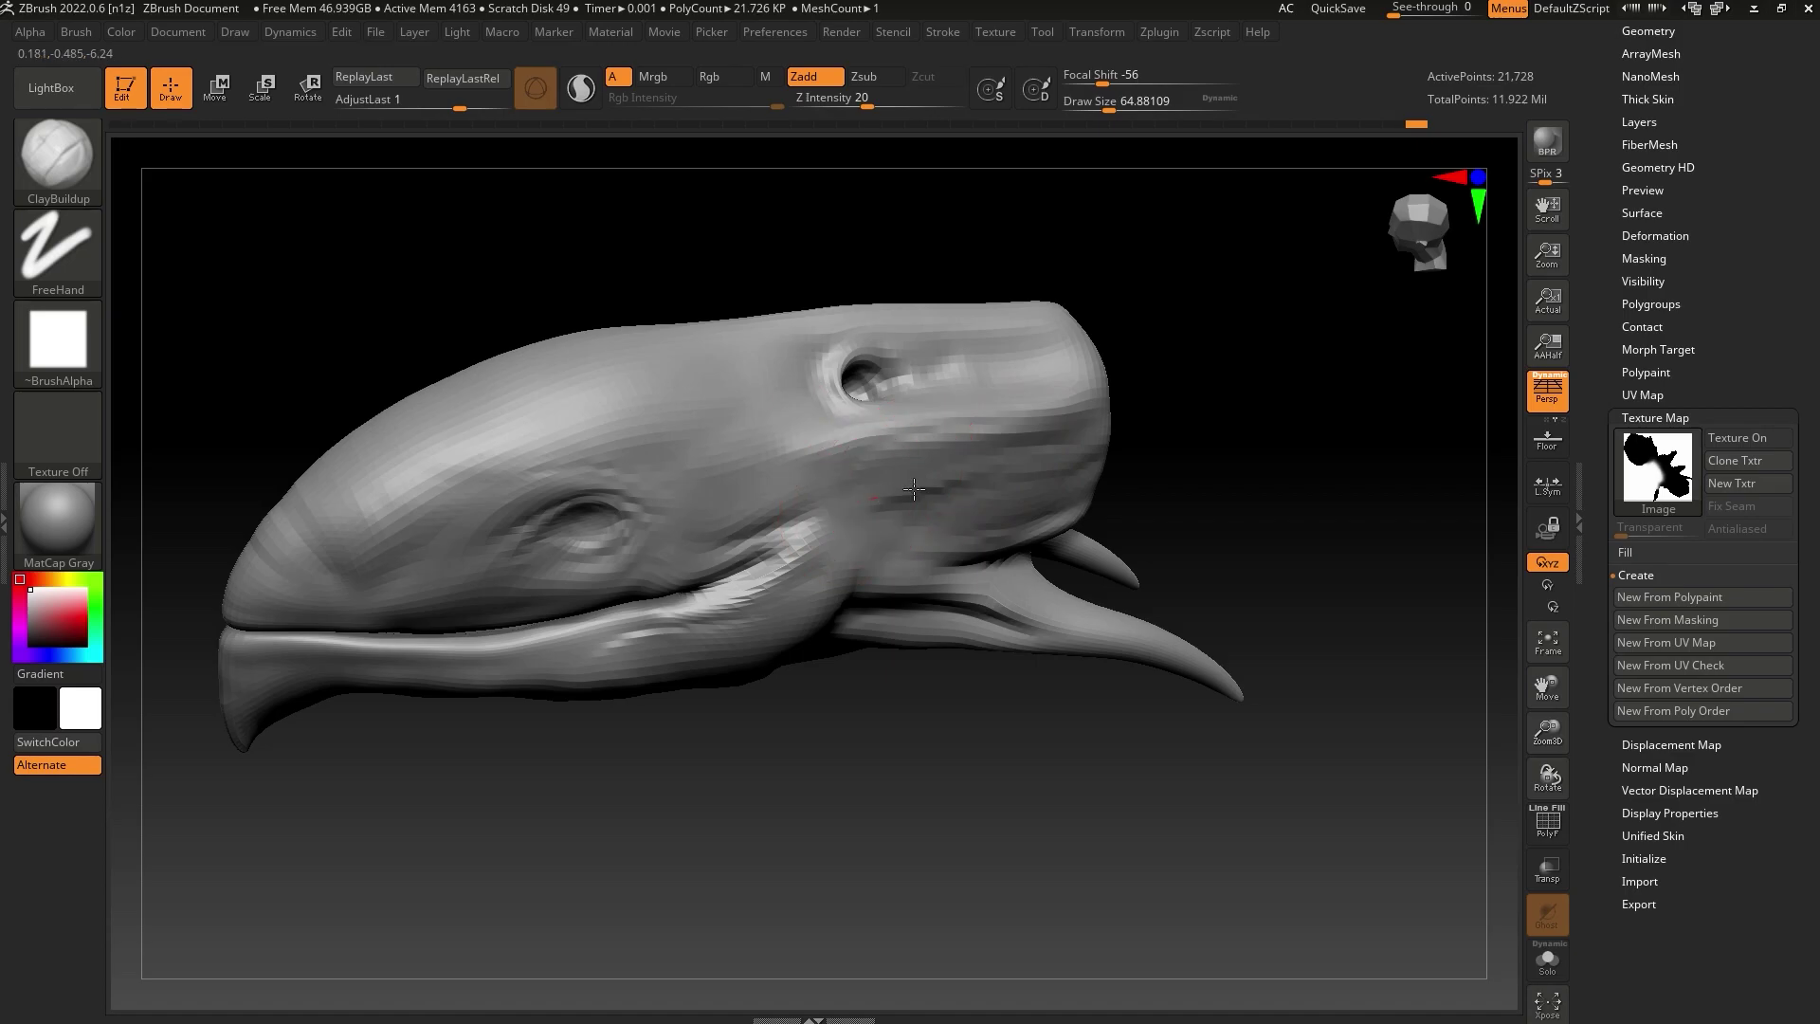
key(shift)
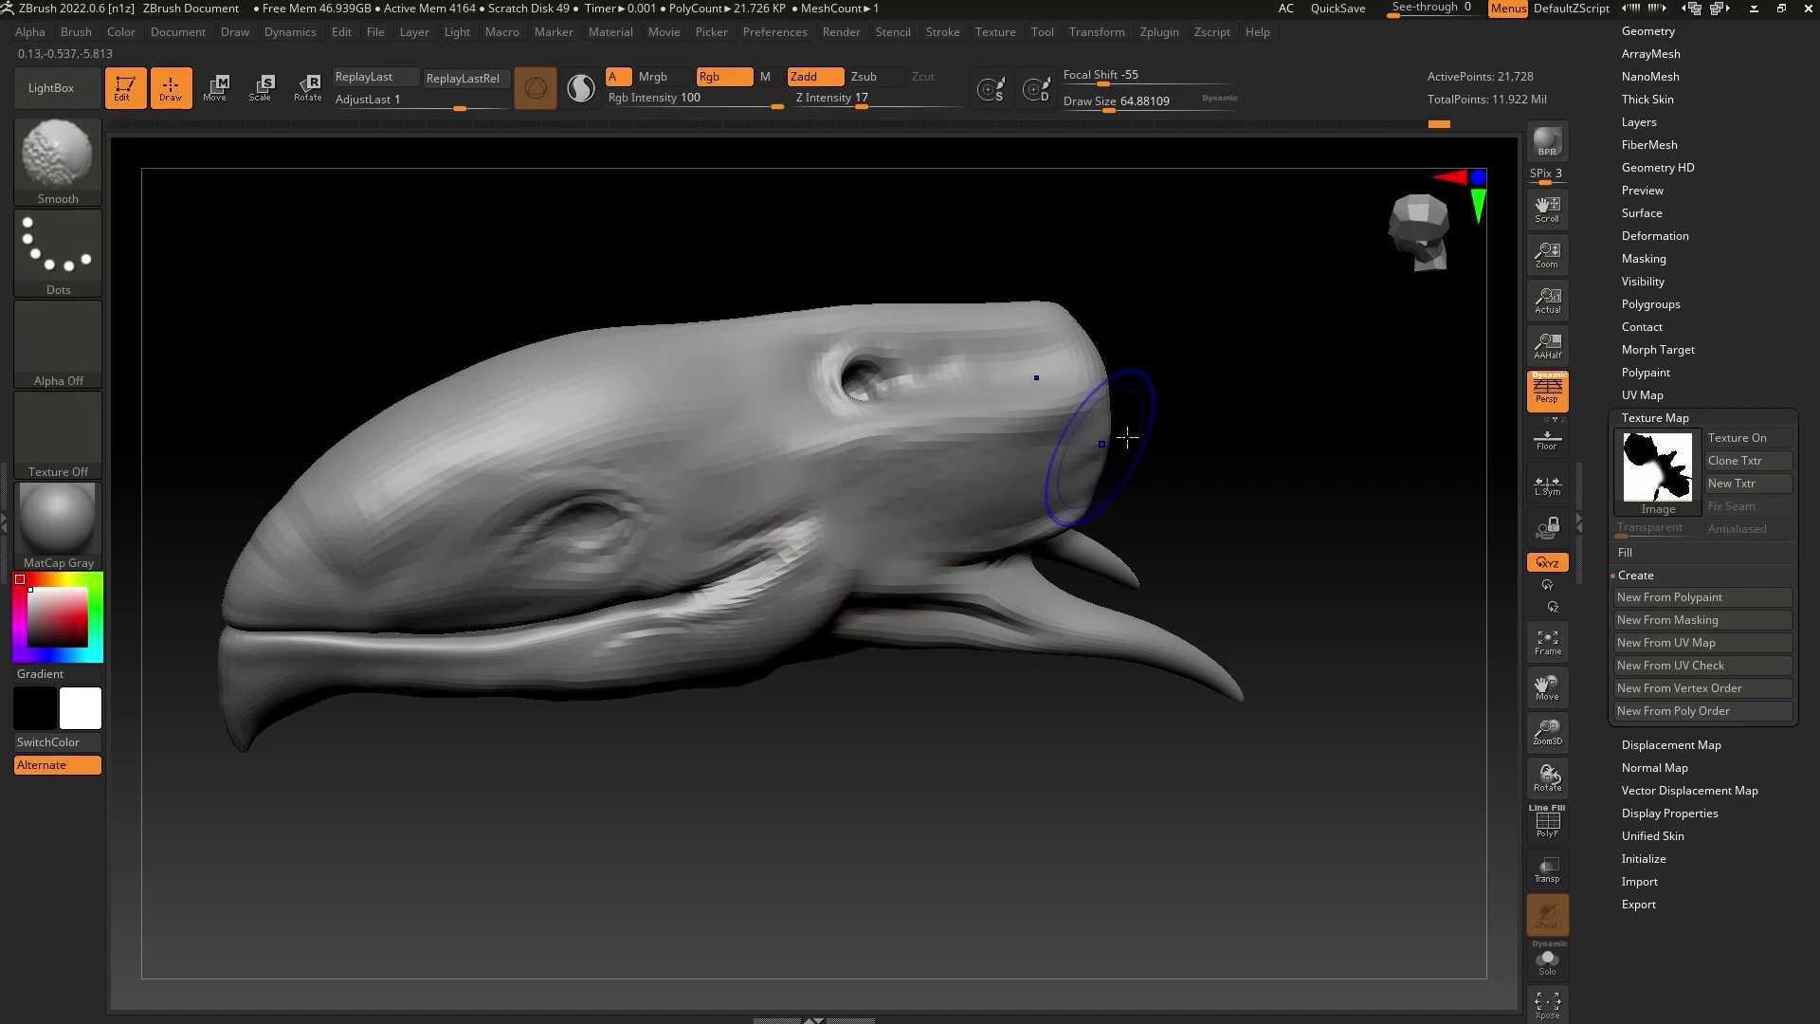
mouse_move(1128, 437)
mouse_down()
mouse_move(1191, 446)
mouse_move(1198, 521)
mouse_move(1166, 601)
mouse_move(1144, 548)
mouse_move(1134, 651)
mouse_move(1090, 692)
mouse_up()
click(1099, 106)
mouse_move(1128, 204)
mouse_down()
mouse_move(1227, 345)
mouse_move(1120, 355)
mouse_up()
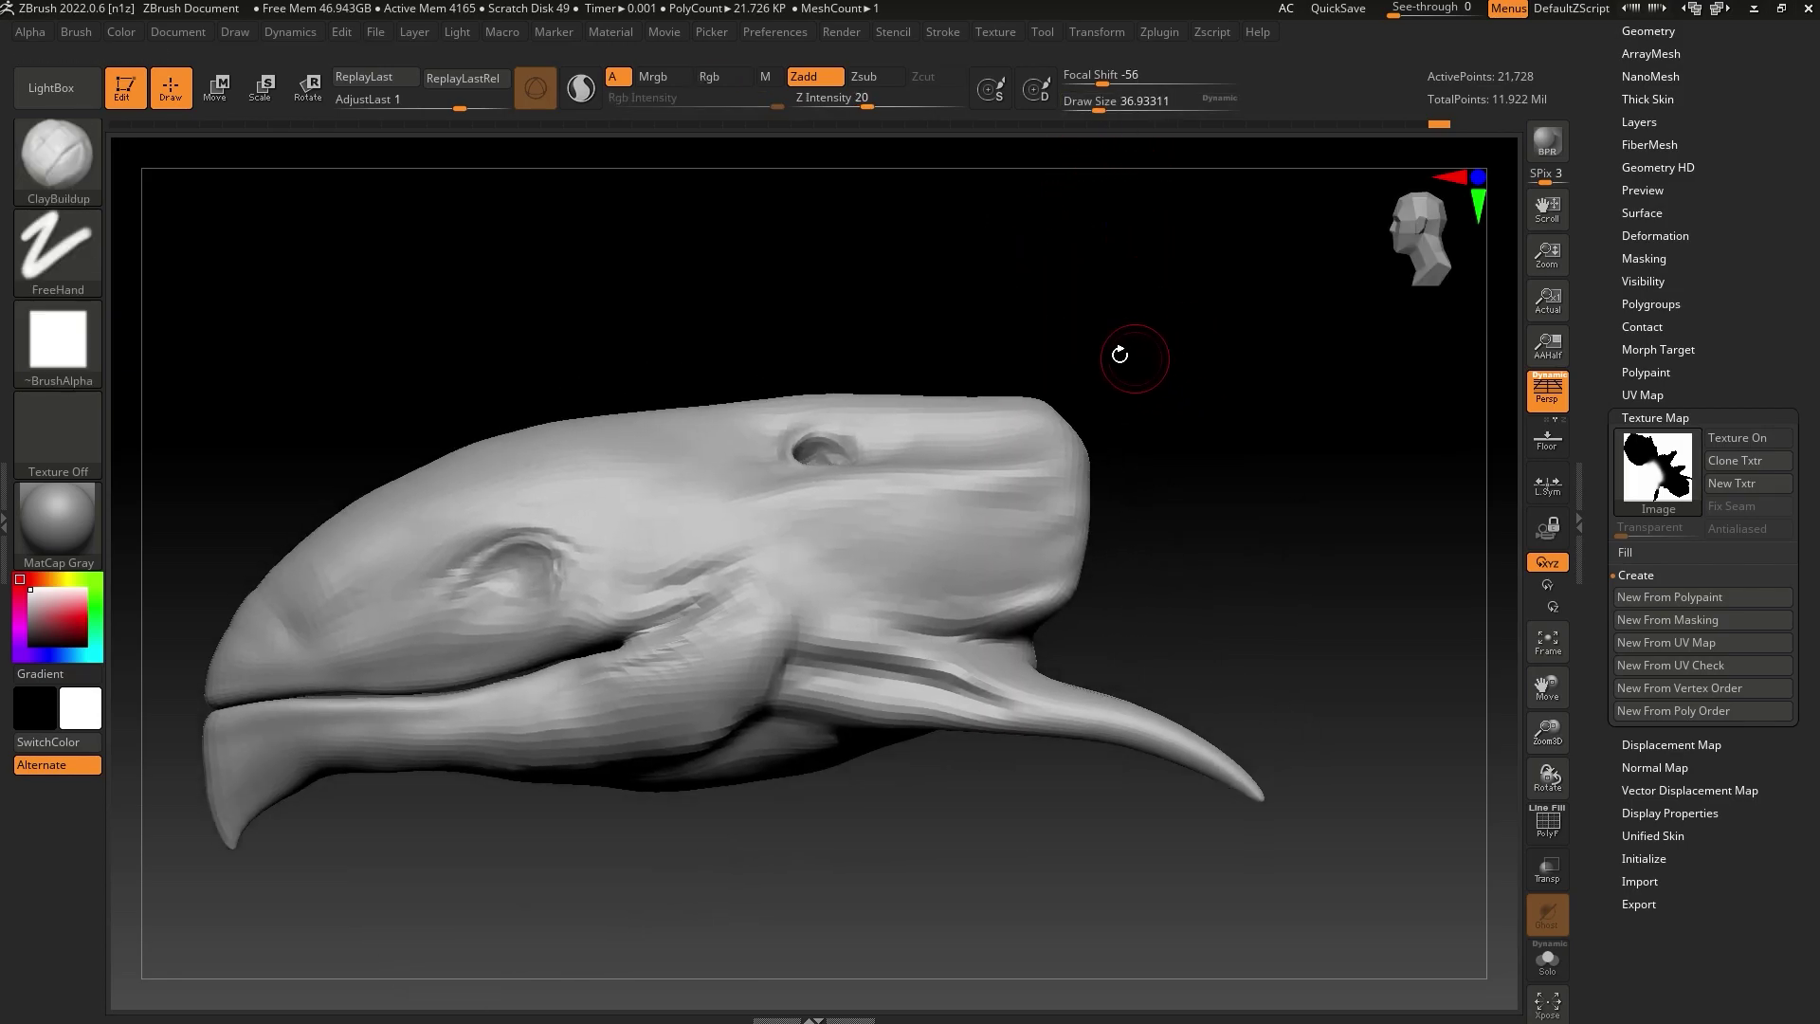
Reshape the area around the upper hole of the head with Move Topological at draw size about 104
click(67, 170)
click(825, 201)
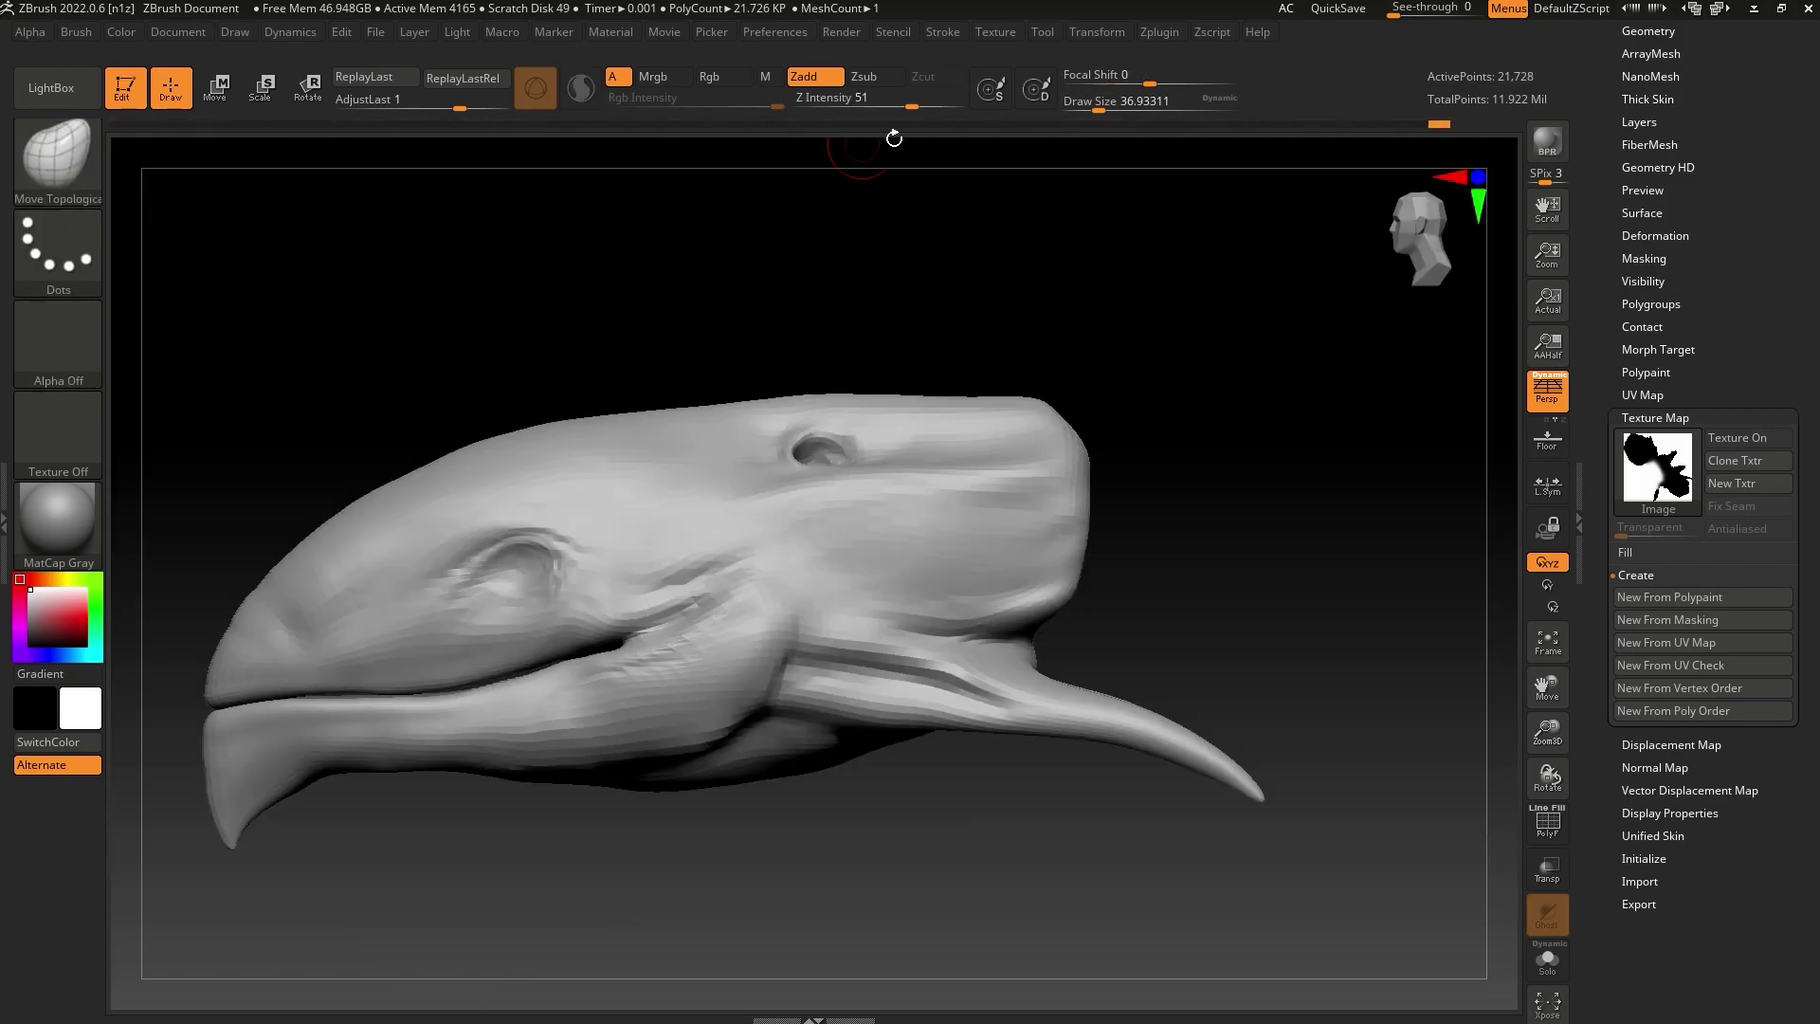
mouse_move(973, 357)
mouse_down()
mouse_move(1061, 247)
mouse_move(1072, 293)
mouse_move(978, 329)
mouse_move(868, 406)
mouse_up()
click(1120, 104)
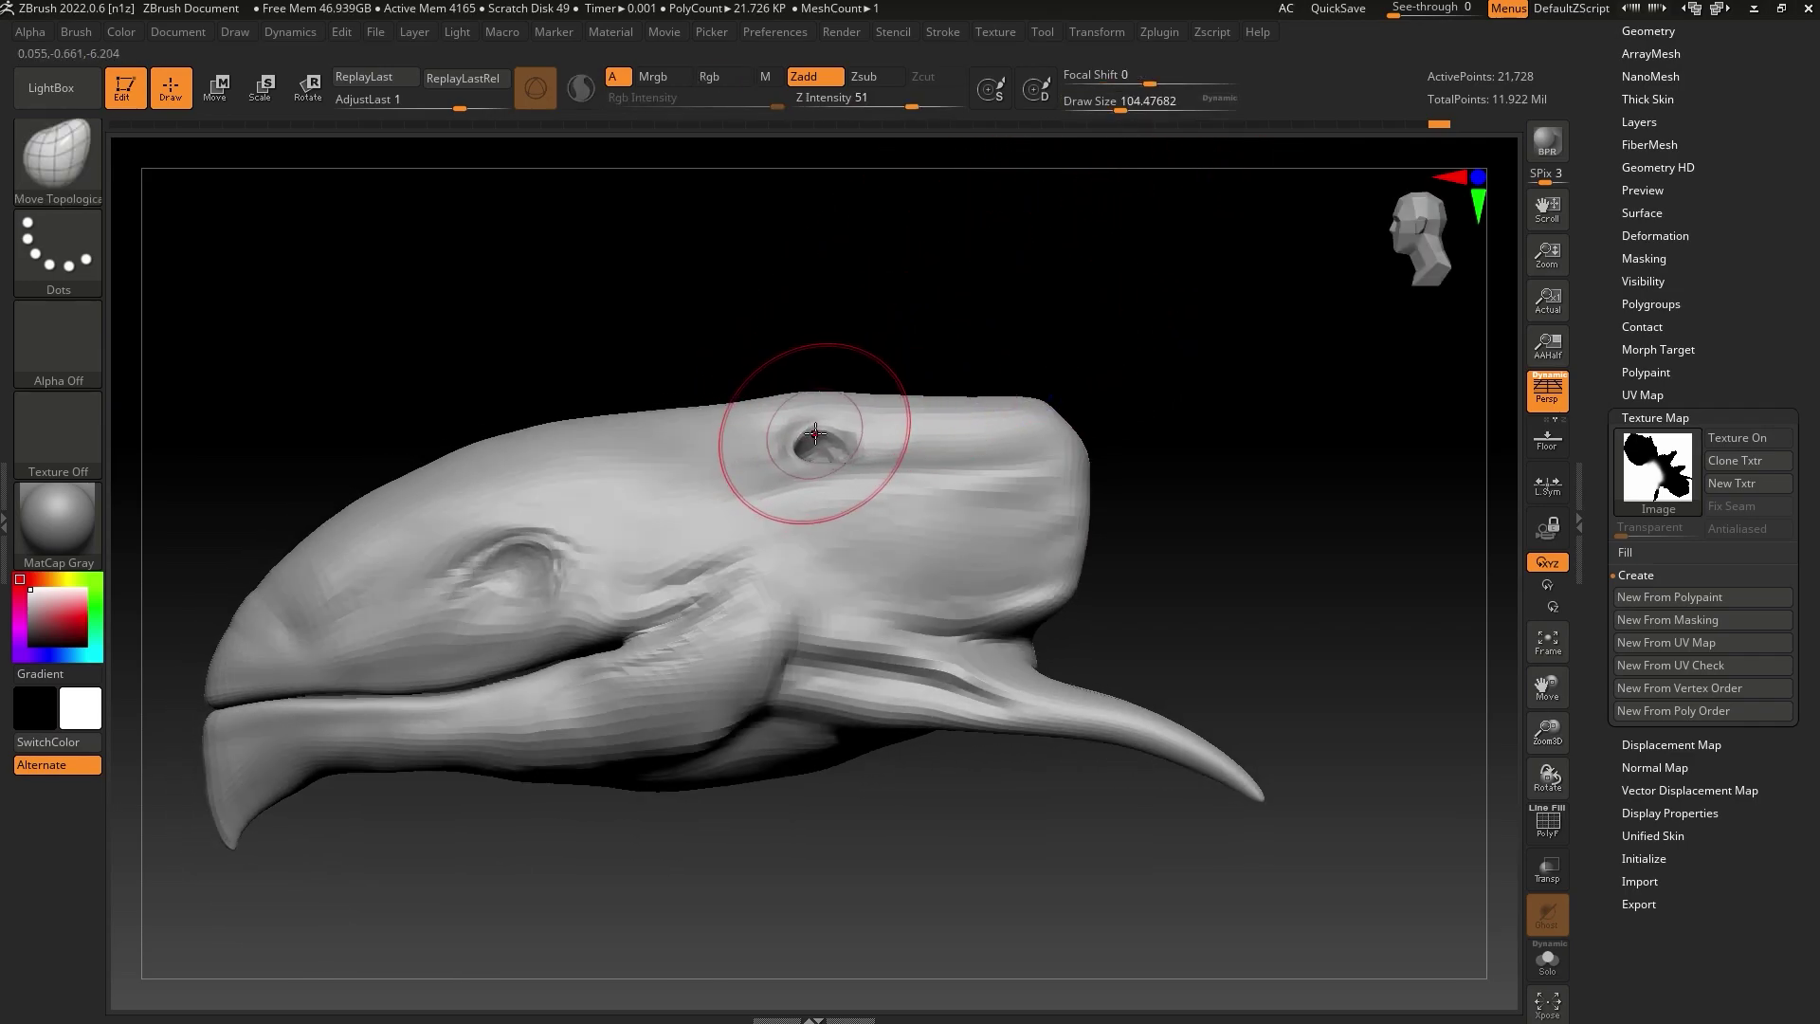
drag(919, 337, 849, 433)
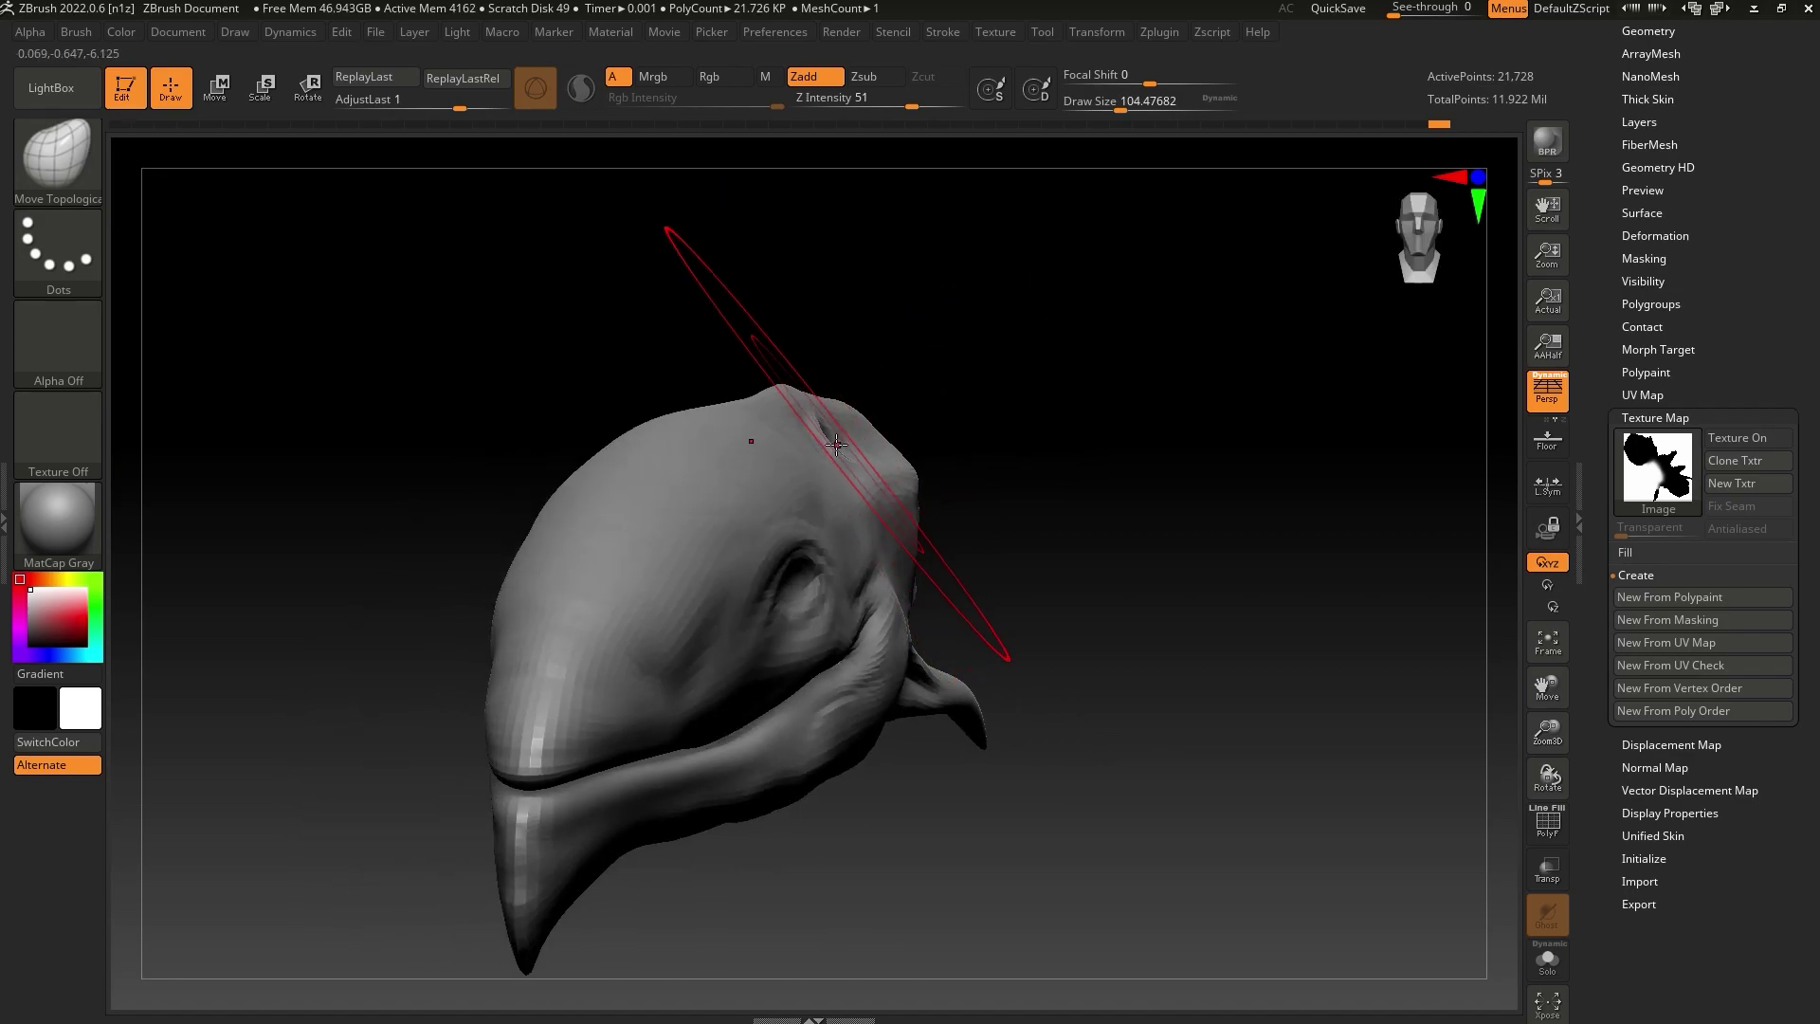
Refine the rim of the upper hole with Move Topological at draw size about 56
click(1104, 104)
drag(1079, 194, 1035, 257)
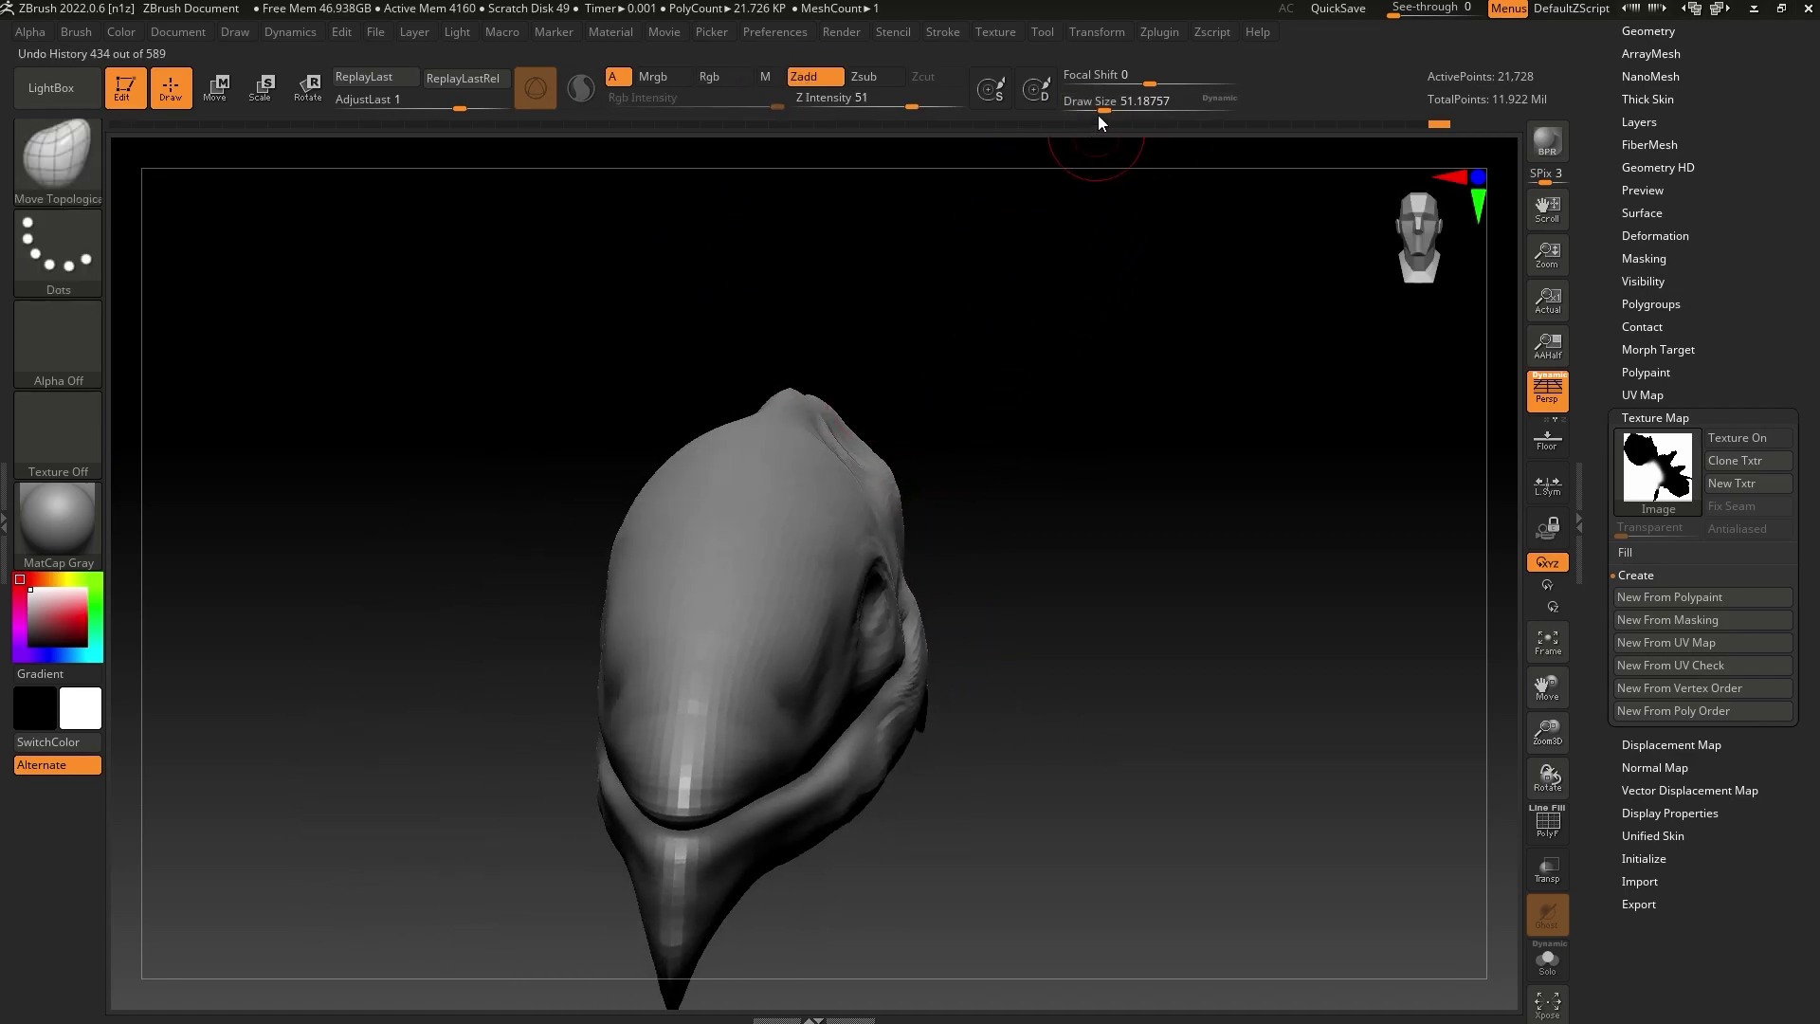
drag(1098, 114, 1105, 111)
mouse_move(1090, 185)
mouse_down()
mouse_move(1073, 227)
mouse_move(825, 458)
mouse_up()
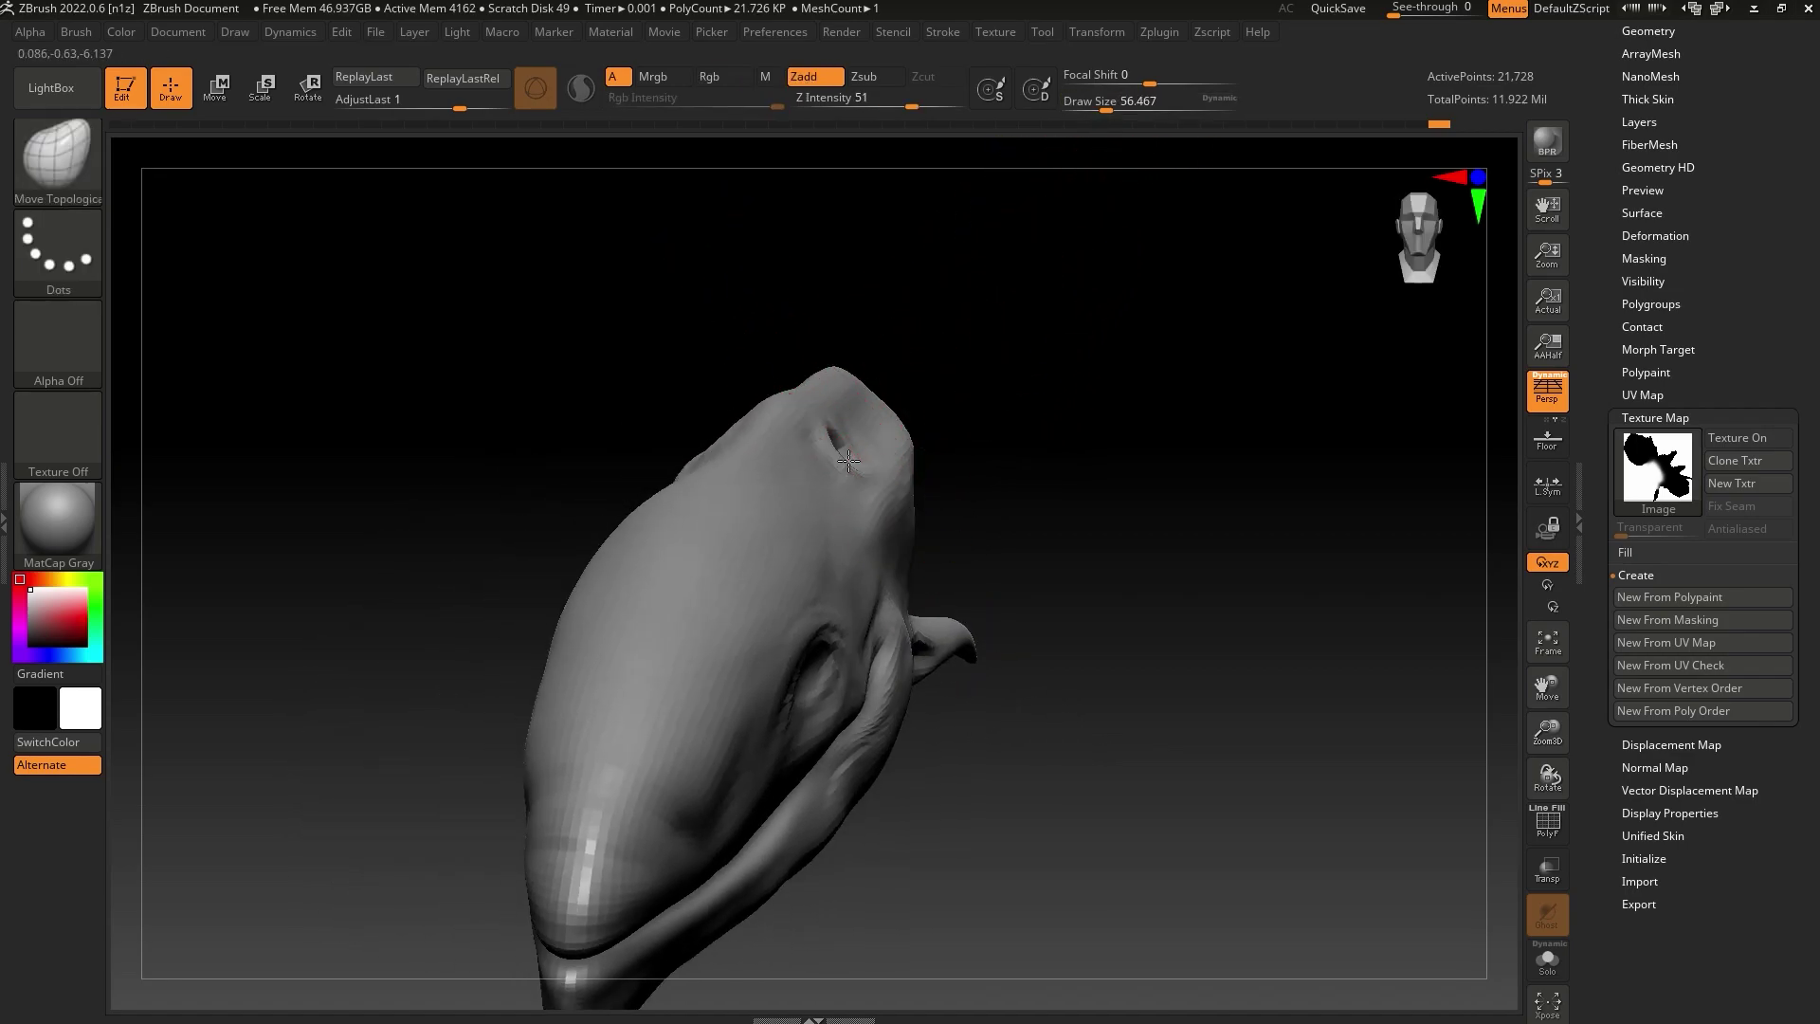
drag(945, 419, 853, 468)
drag(1040, 484, 1159, 416)
Add clay inside the upper hole with ClayBuildup at draw size about 41 and smooth the area behind it
mouse_move(1105, 110)
mouse_down()
mouse_move(1094, 327)
mouse_move(976, 236)
mouse_up()
key(b)
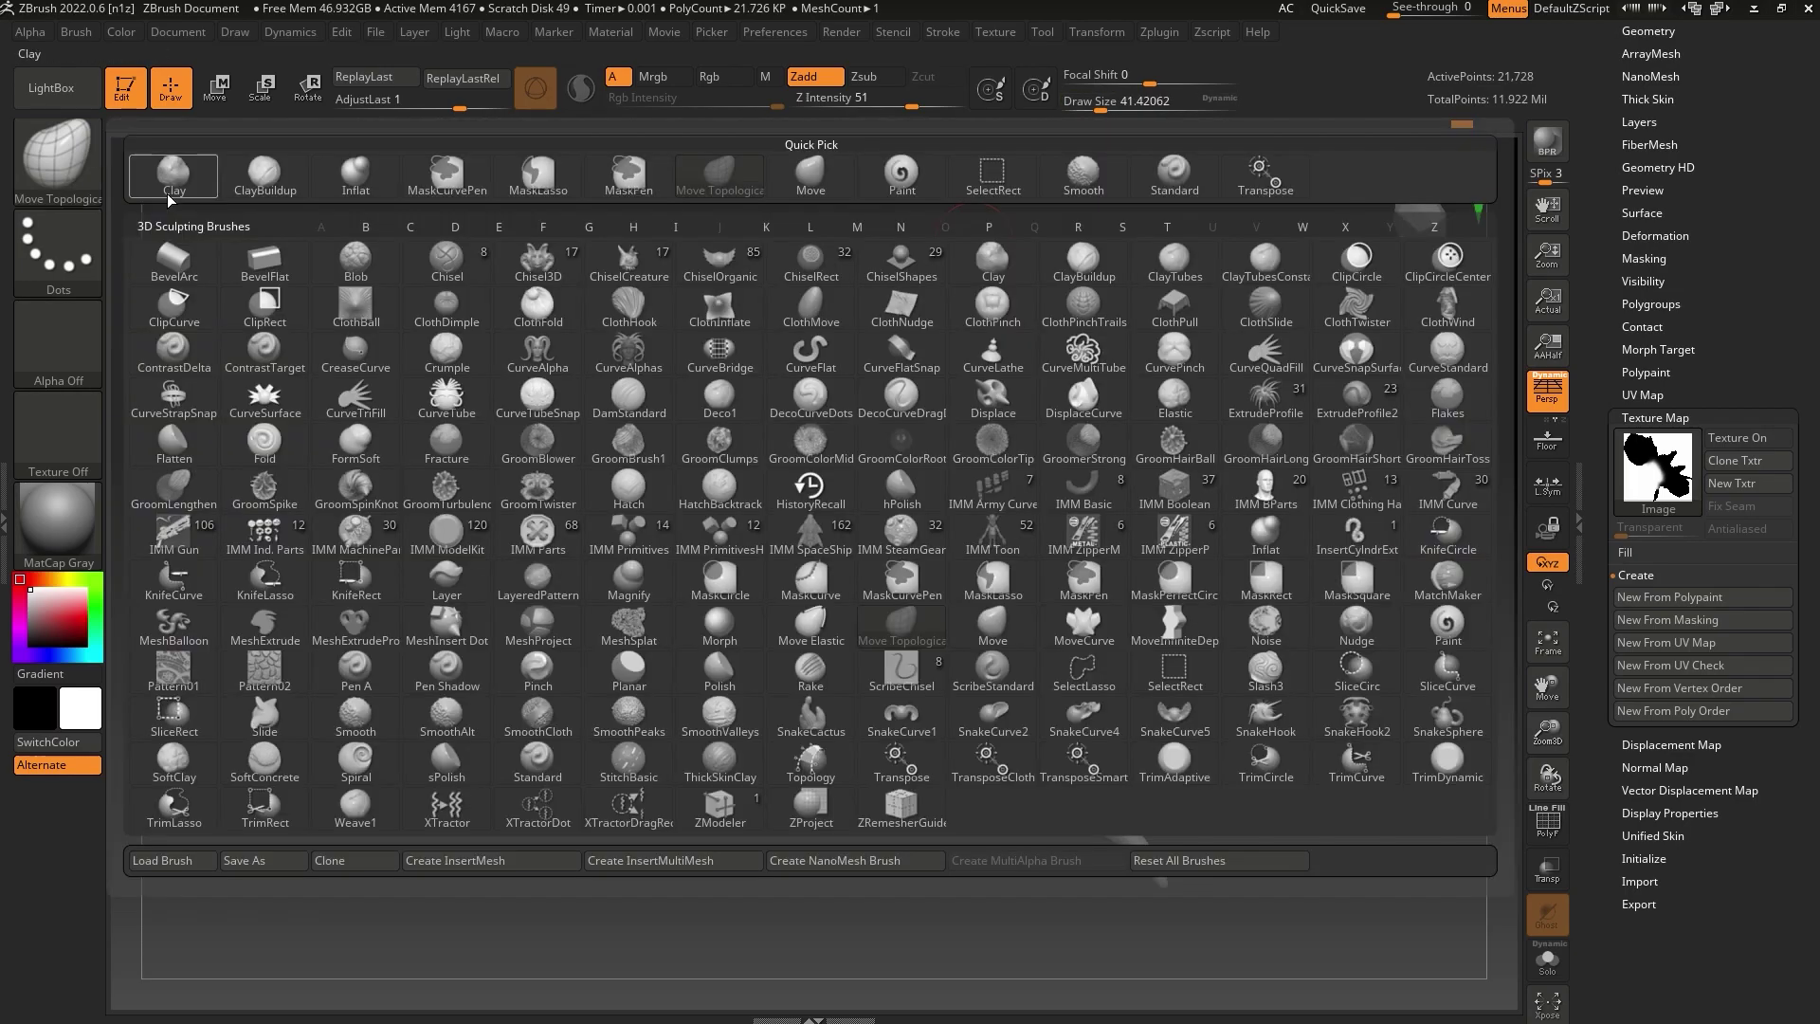
click(291, 192)
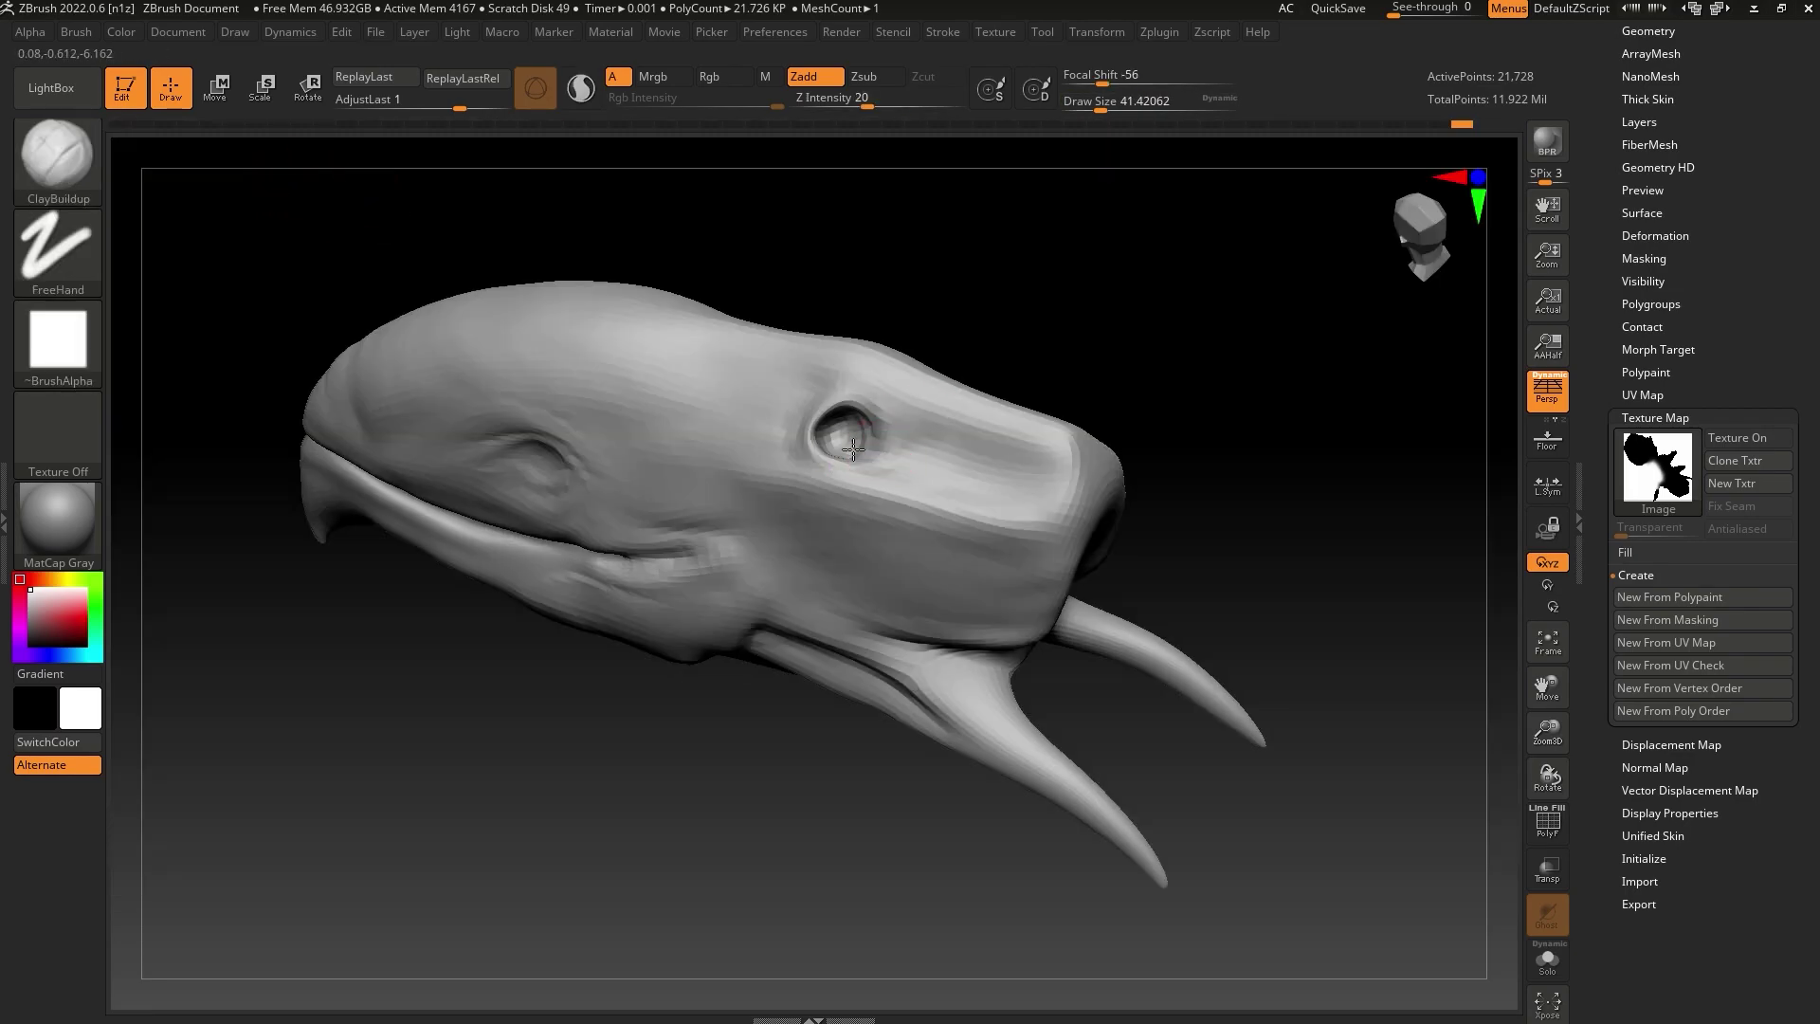
key(shift)
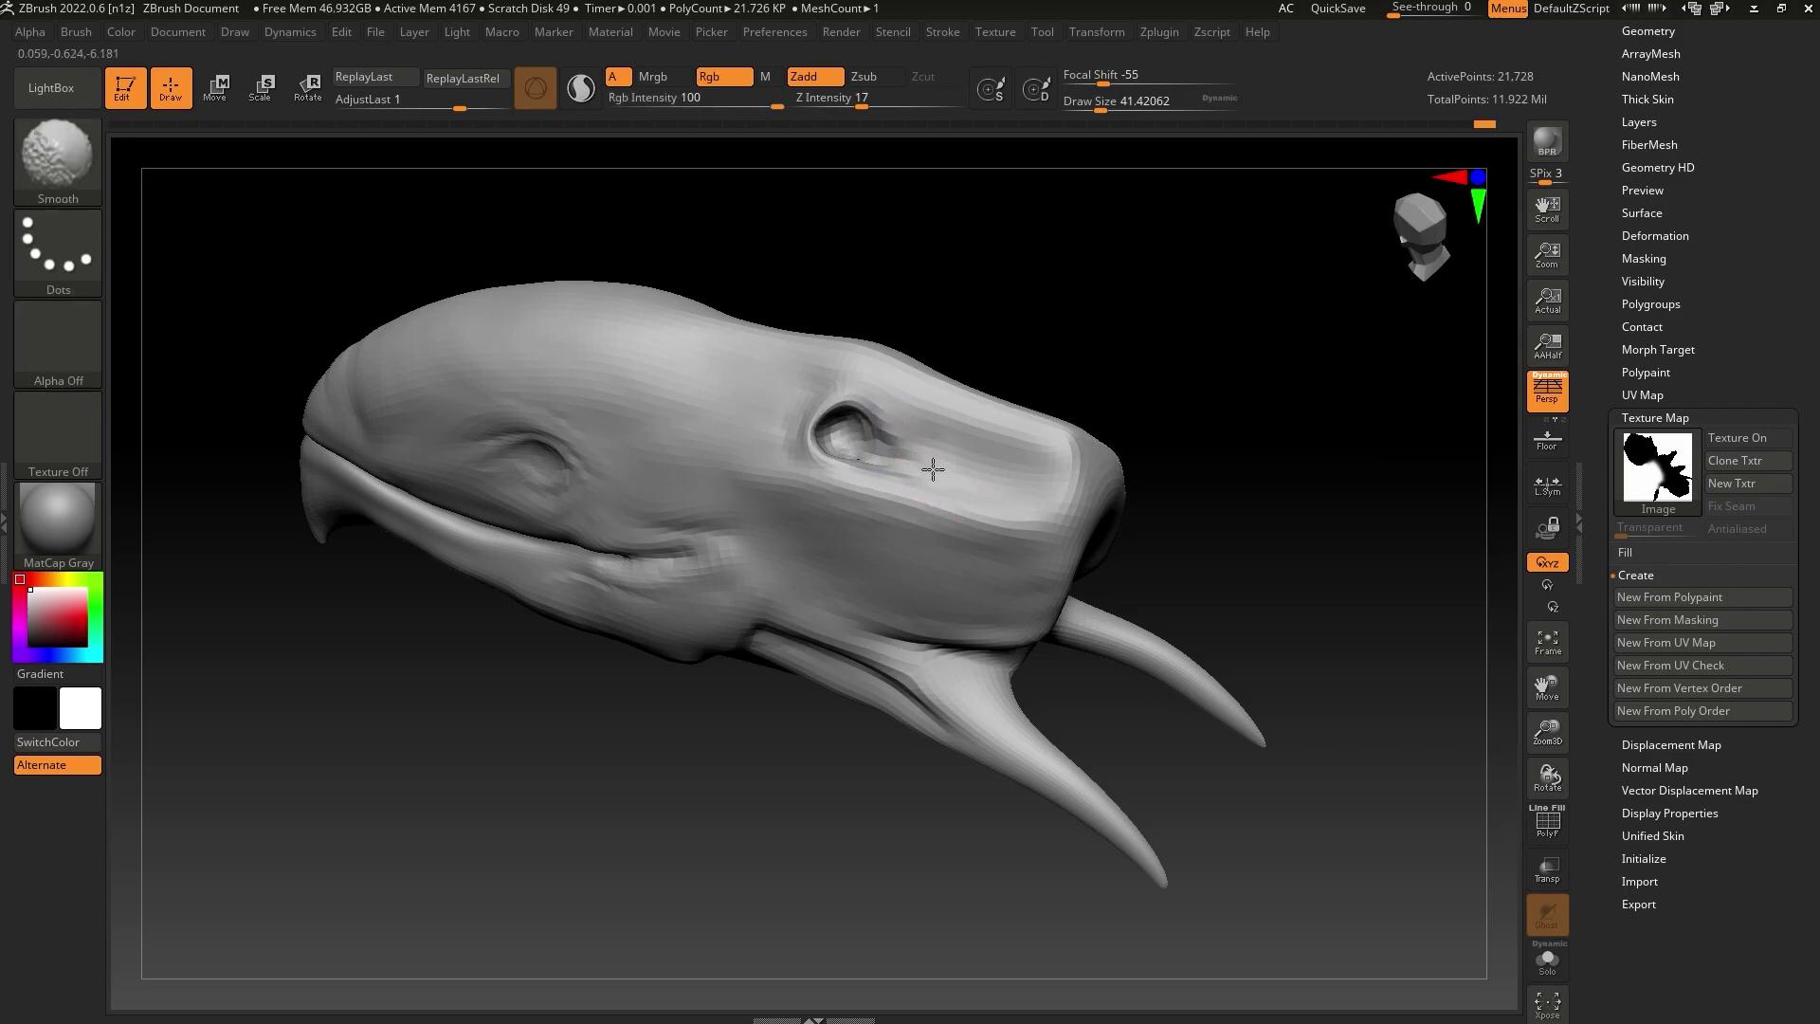
mouse_move(1125, 366)
mouse_down()
mouse_move(1199, 346)
mouse_move(1232, 418)
mouse_up()
drag(1051, 360, 886, 429)
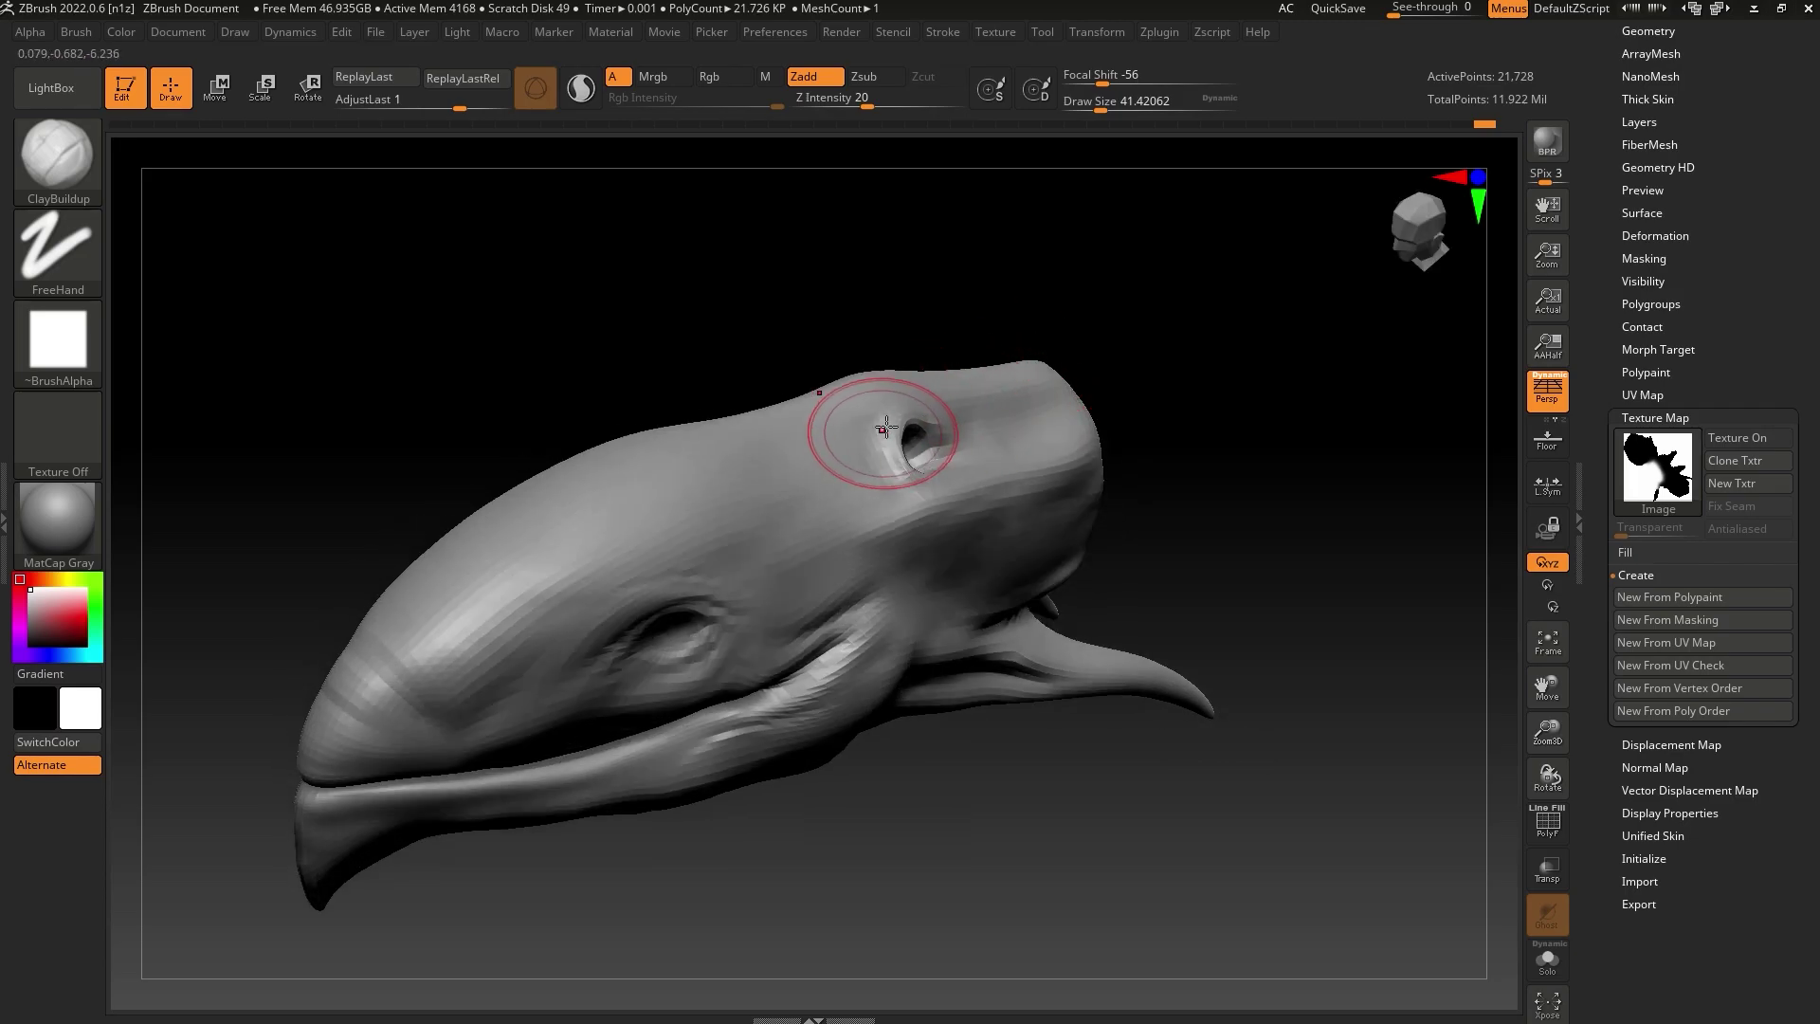
Build up the front rim of the upper hole with ClayBuildup at draw size about 22 and smooth its edges
drag(1099, 104, 1092, 104)
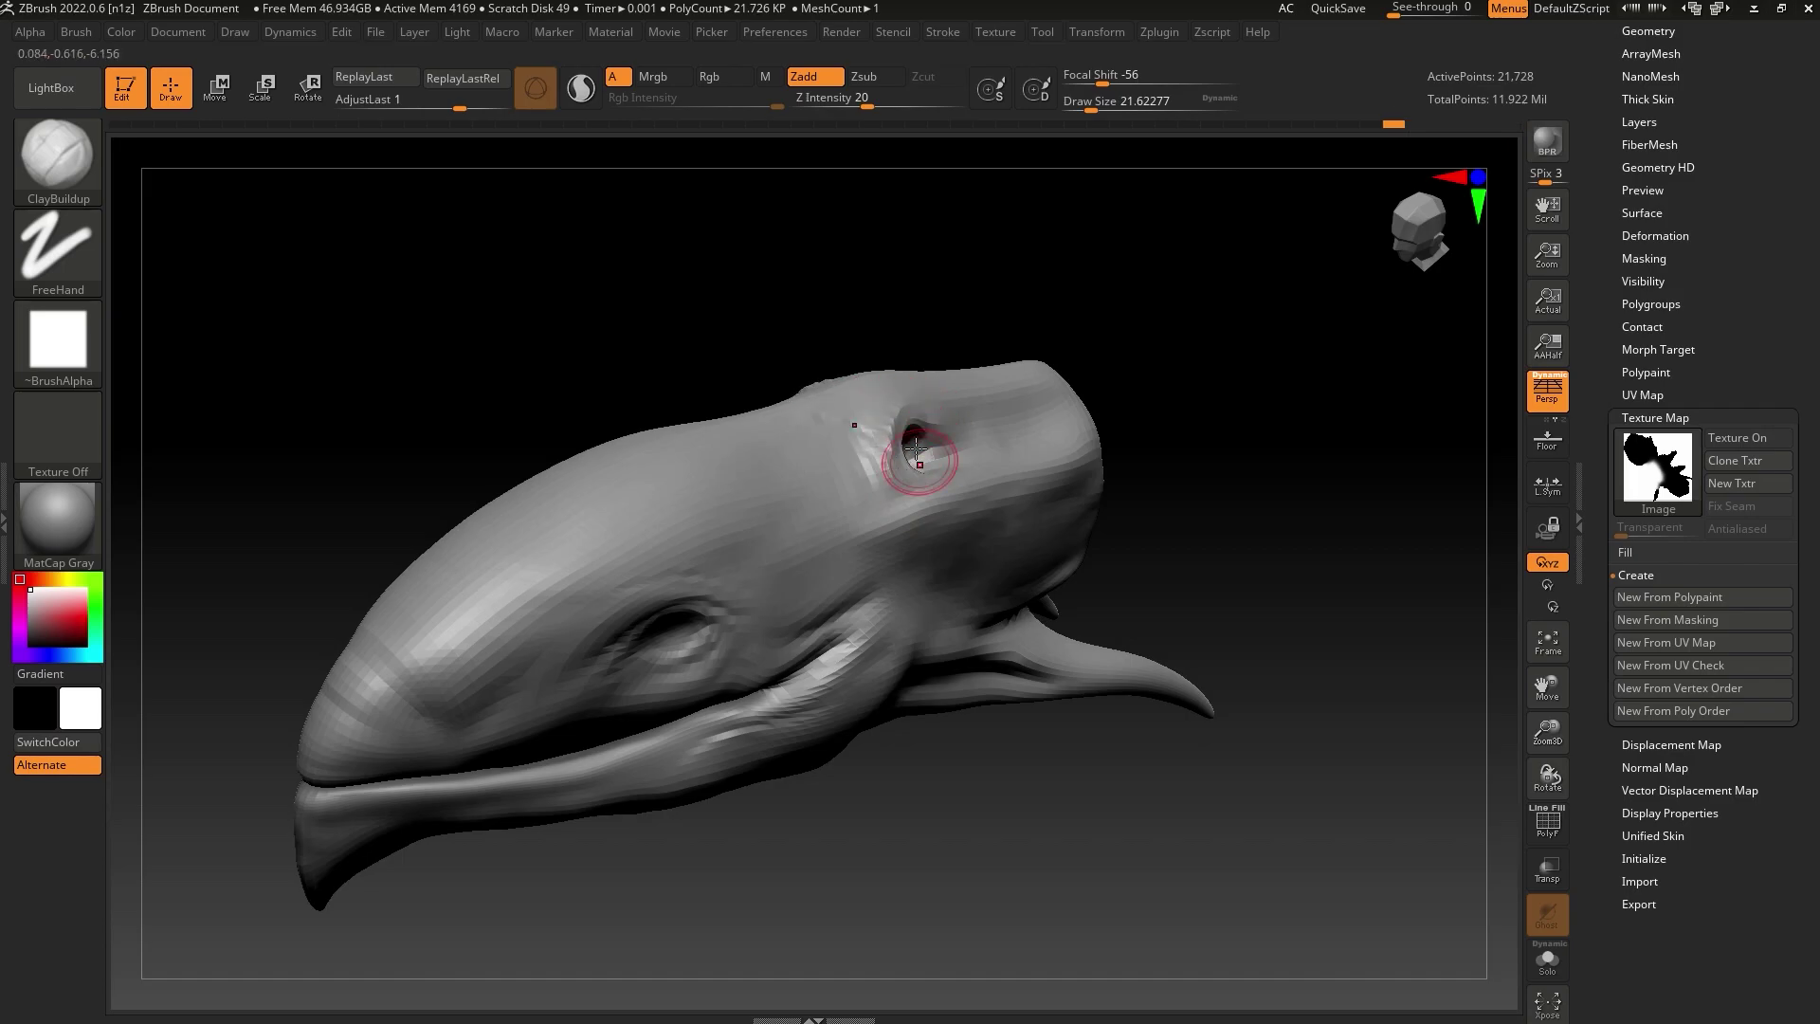
shift+drag(900, 441, 867, 512)
mouse_move(957, 327)
mouse_down()
mouse_move(979, 313)
mouse_move(1052, 365)
mouse_up()
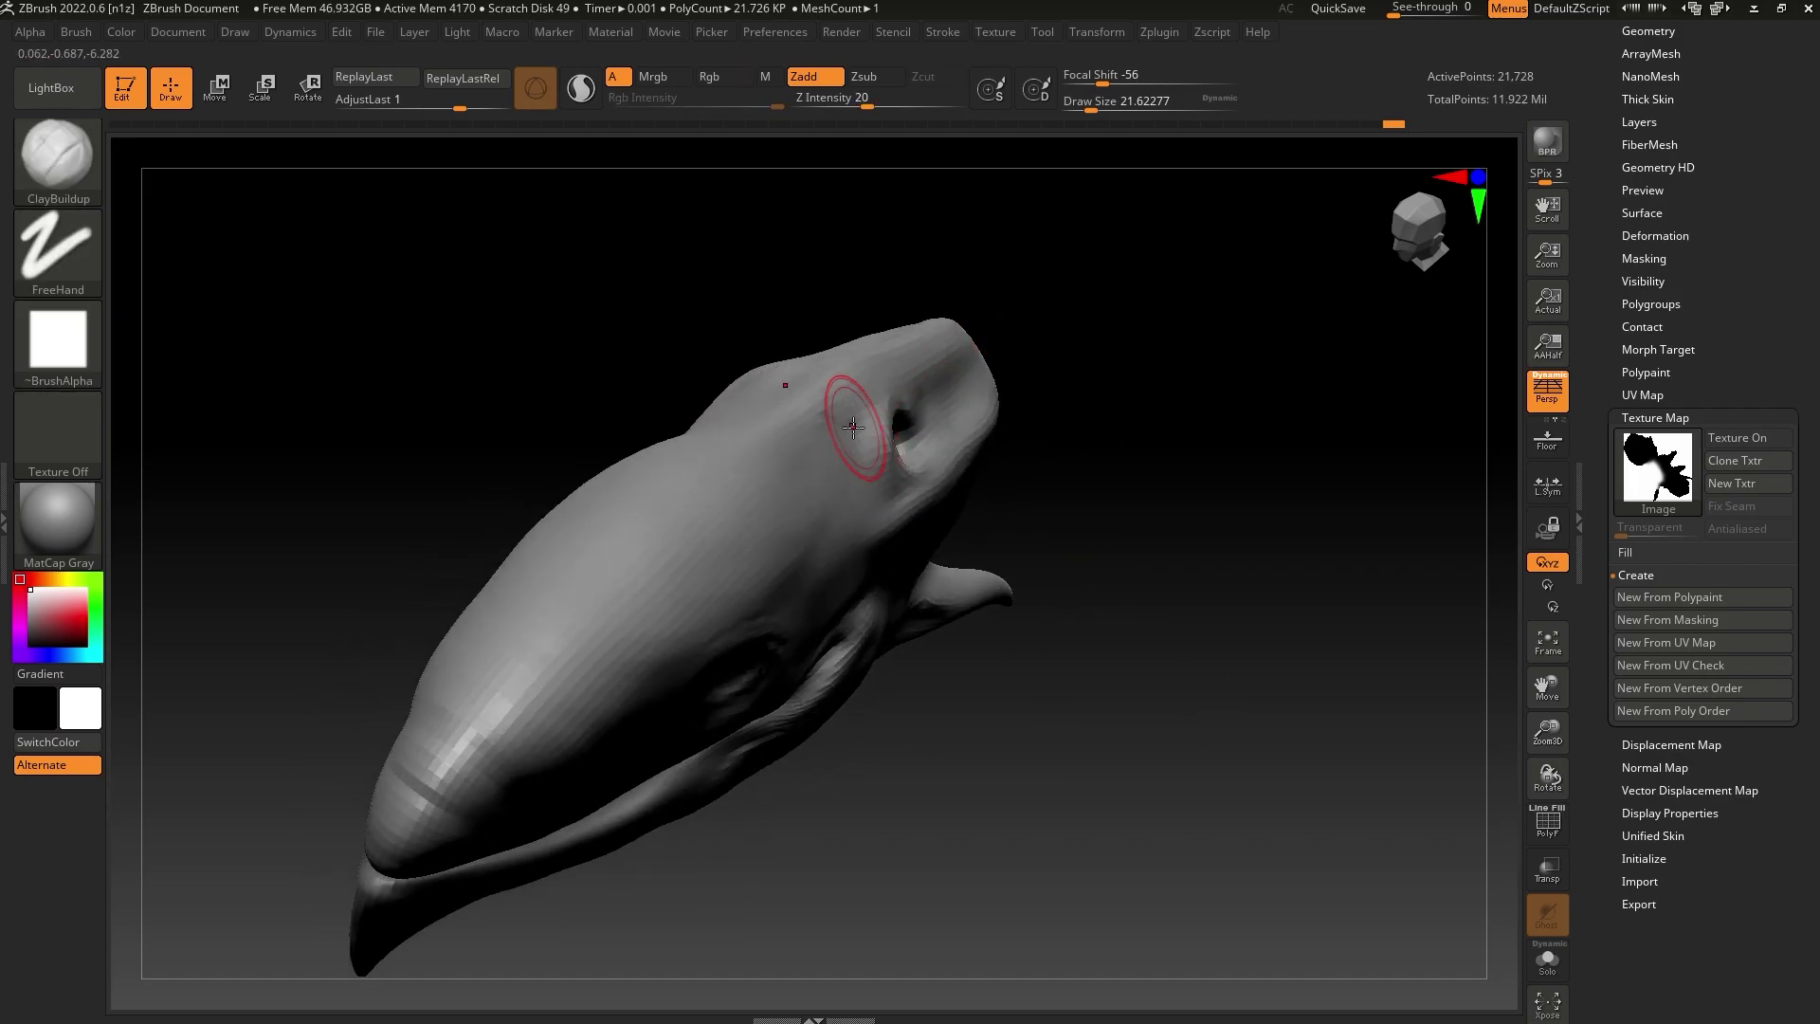
shift+drag(854, 427, 860, 450)
mouse_move(1019, 360)
mouse_down()
mouse_move(1065, 296)
mouse_move(1097, 289)
mouse_move(1125, 338)
mouse_move(1078, 362)
mouse_move(1105, 377)
mouse_up()
right_drag(865, 451, 858, 468)
shift+drag(856, 468, 866, 459)
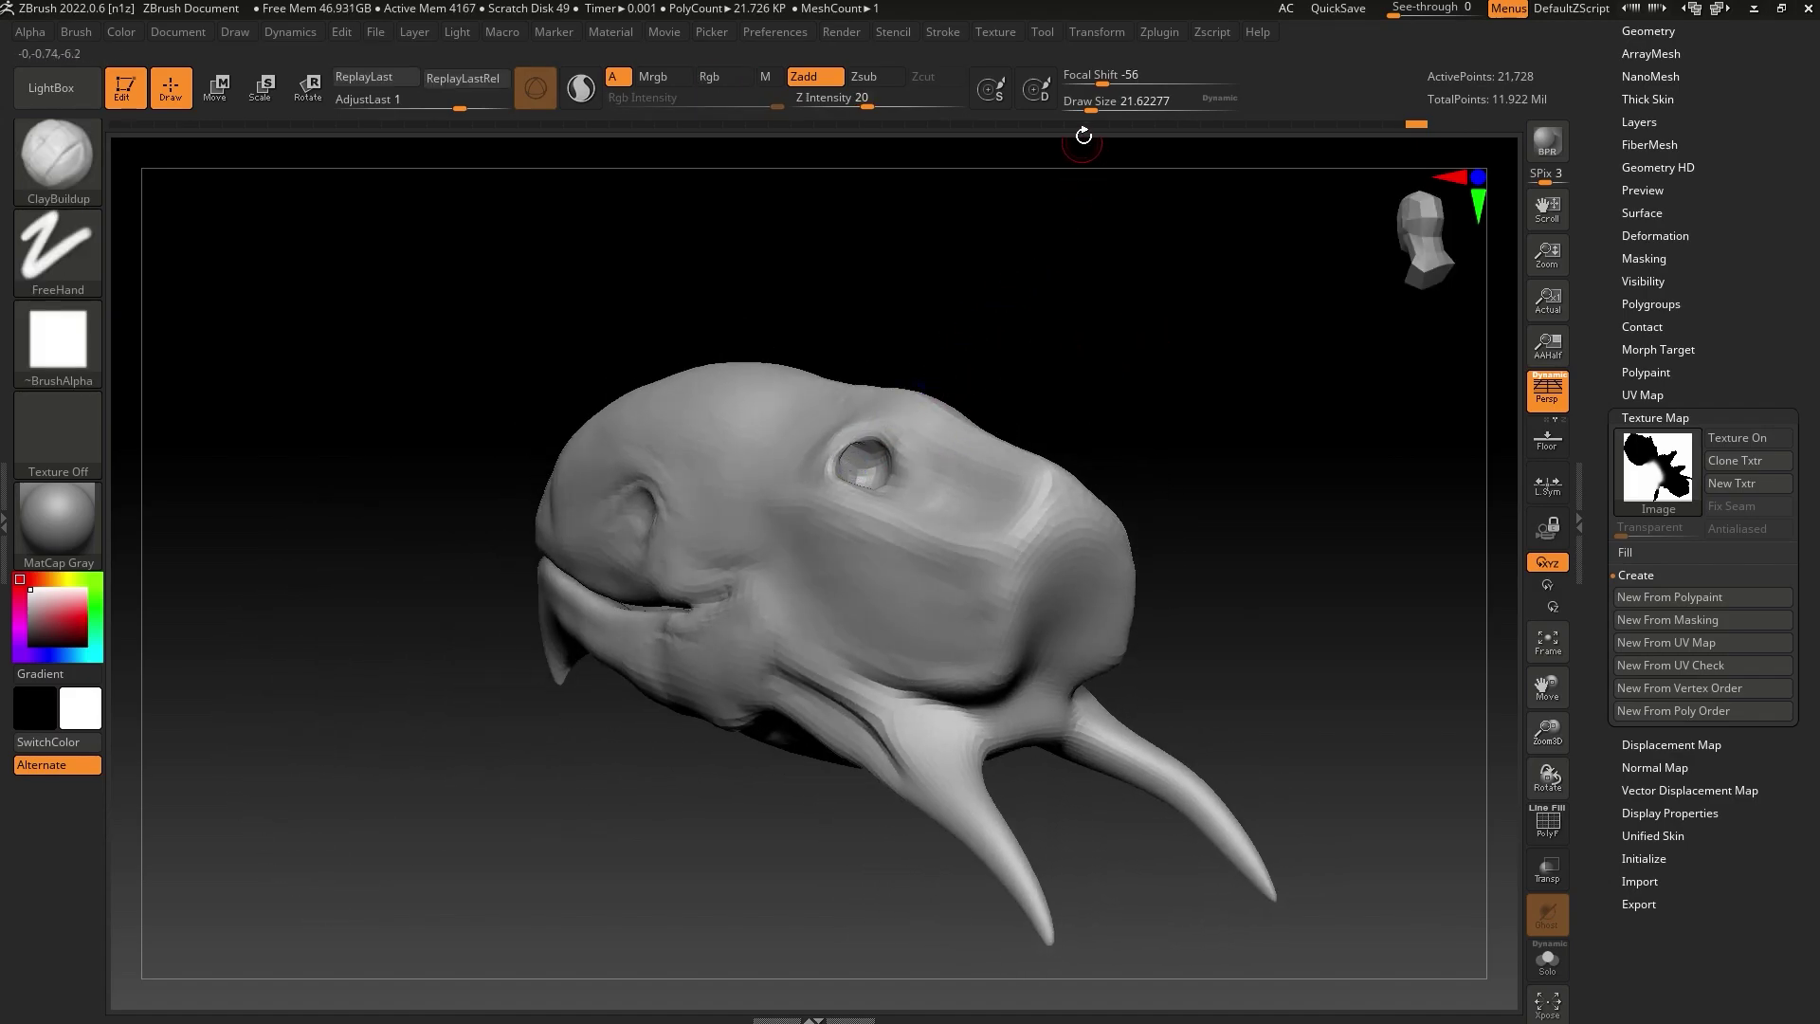
Smooth the upper hole and the surface in front of it at draw size about 33
drag(1092, 106, 1097, 107)
drag(1044, 219, 1066, 242)
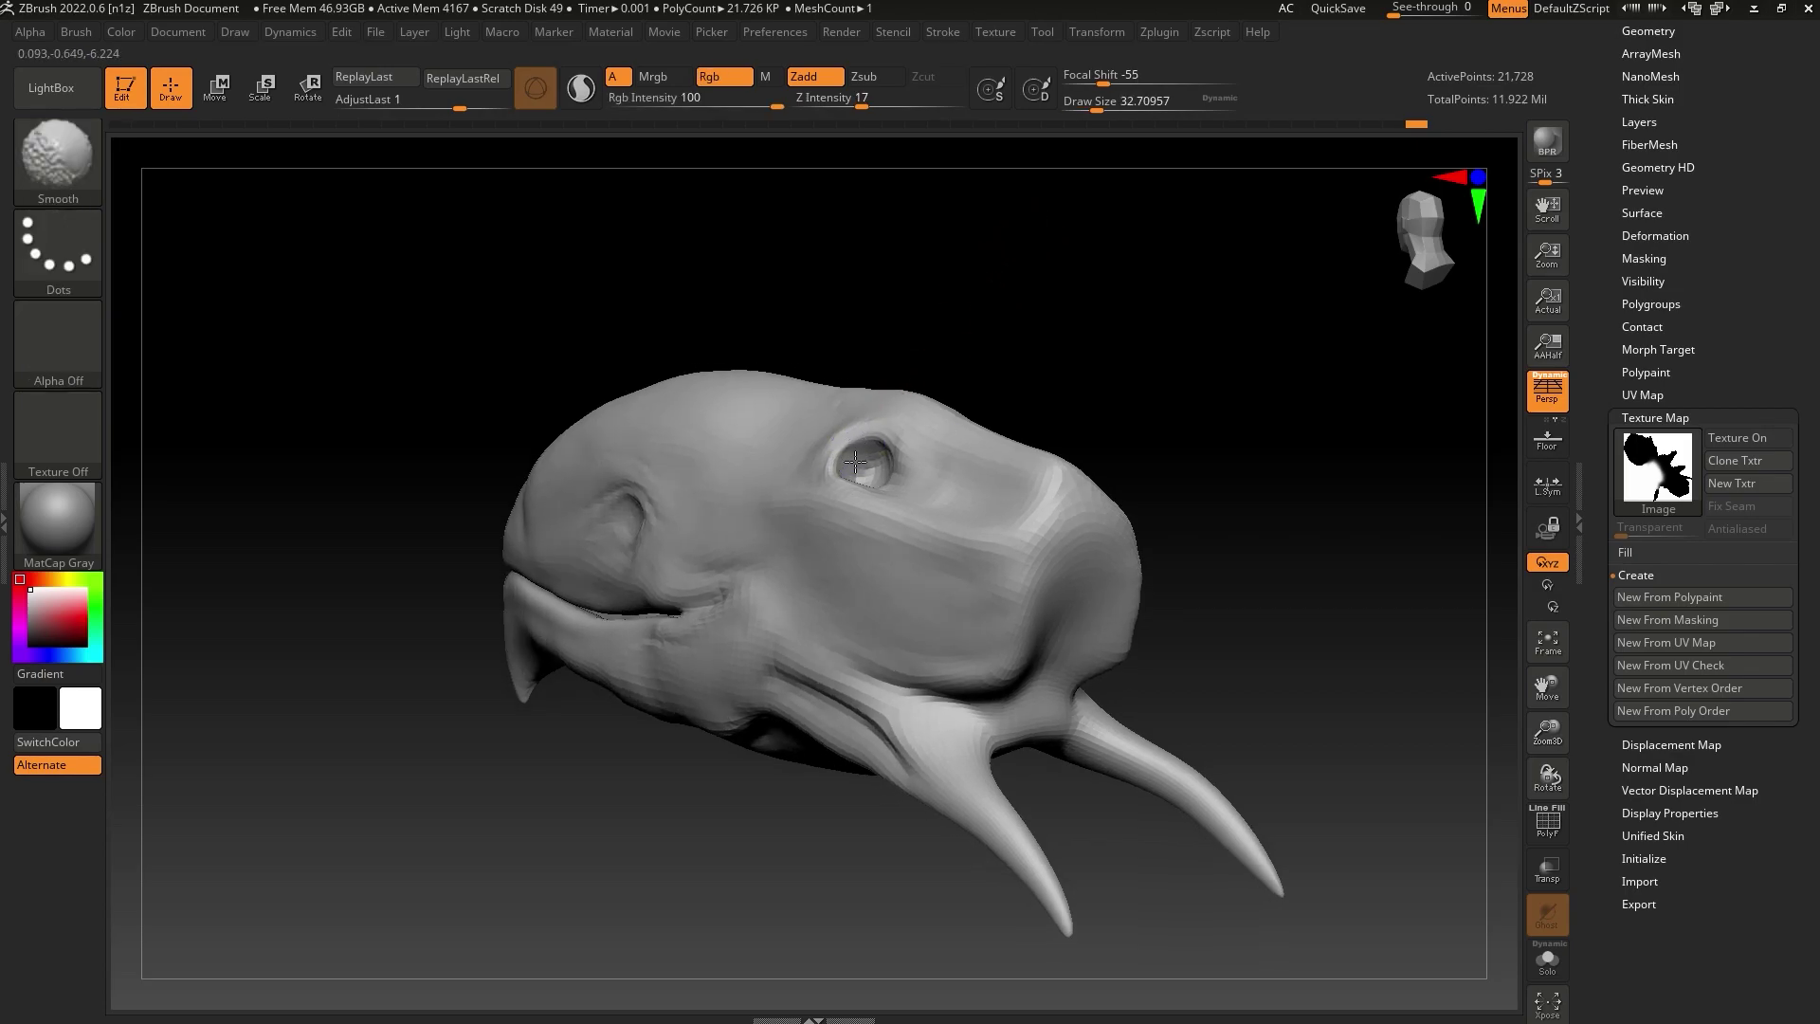
drag(957, 356, 1040, 342)
shift+drag(849, 393, 801, 410)
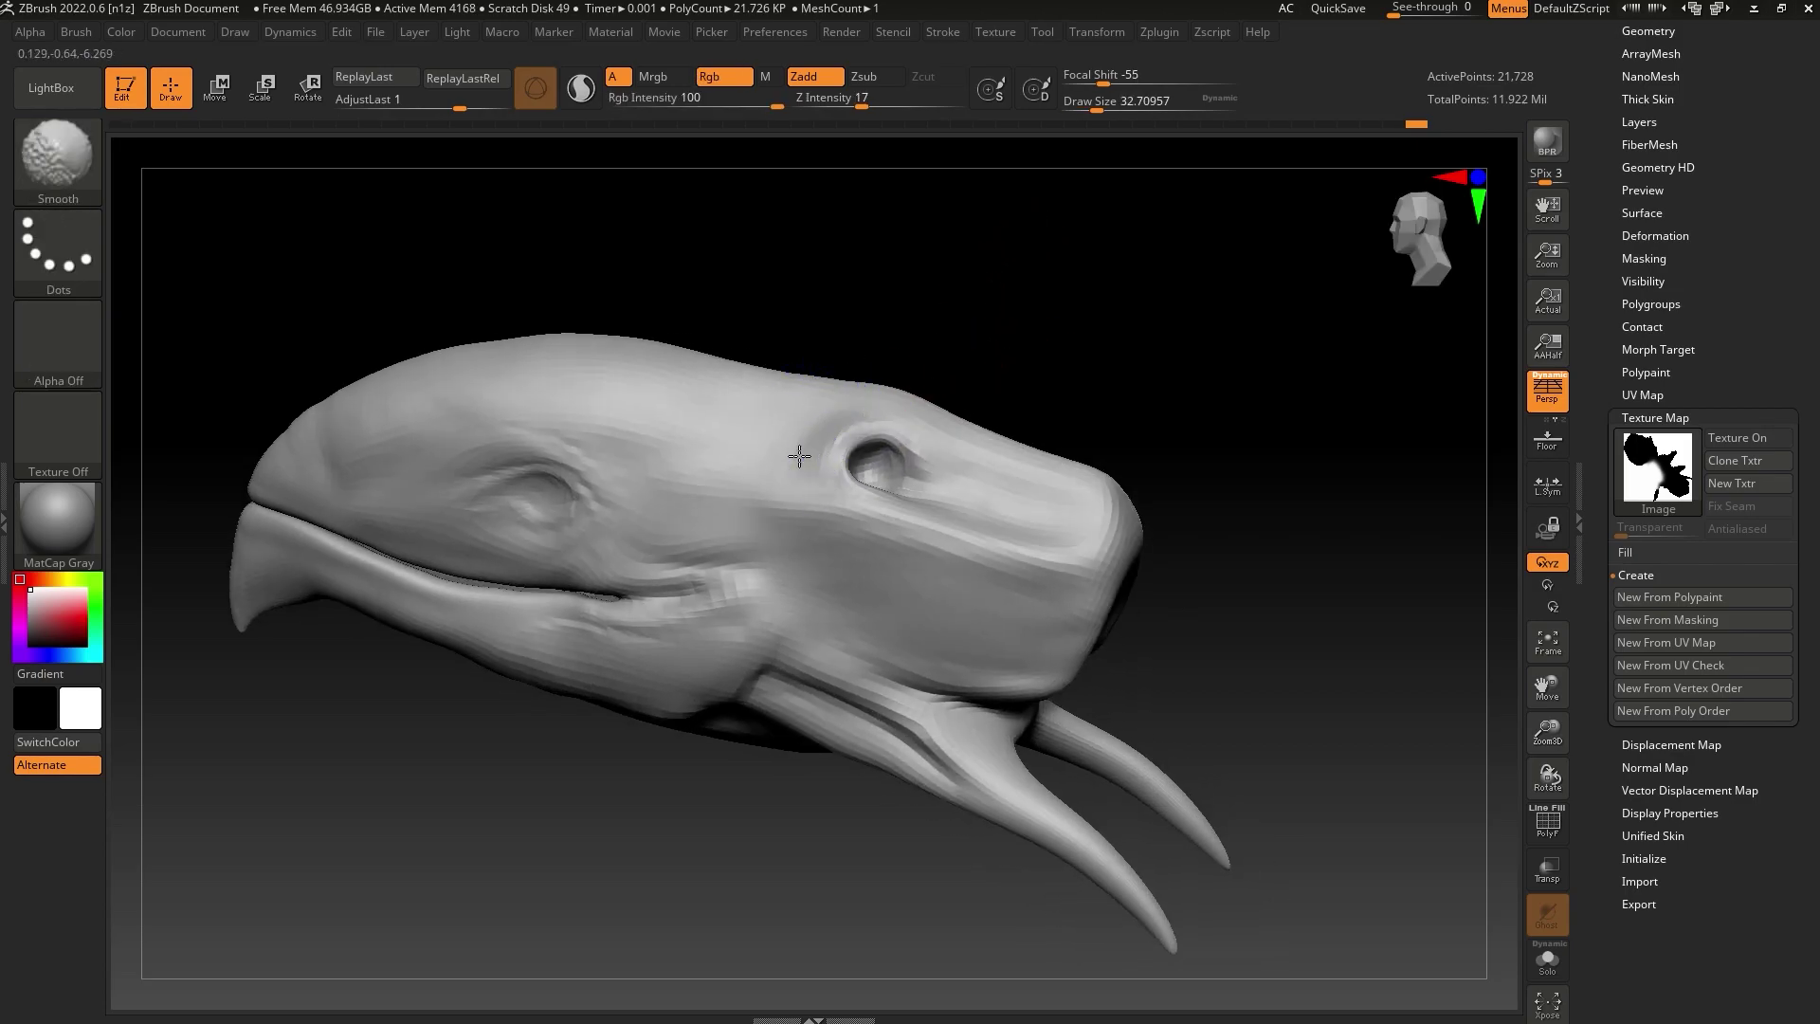
mouse_move(971, 338)
mouse_down()
mouse_move(983, 350)
mouse_move(914, 293)
mouse_move(1129, 390)
mouse_move(1199, 192)
mouse_up()
Smooth the front of the upper beak and its side toward the eye, reducing the draw size to about 31
shift+drag(560, 373, 549, 358)
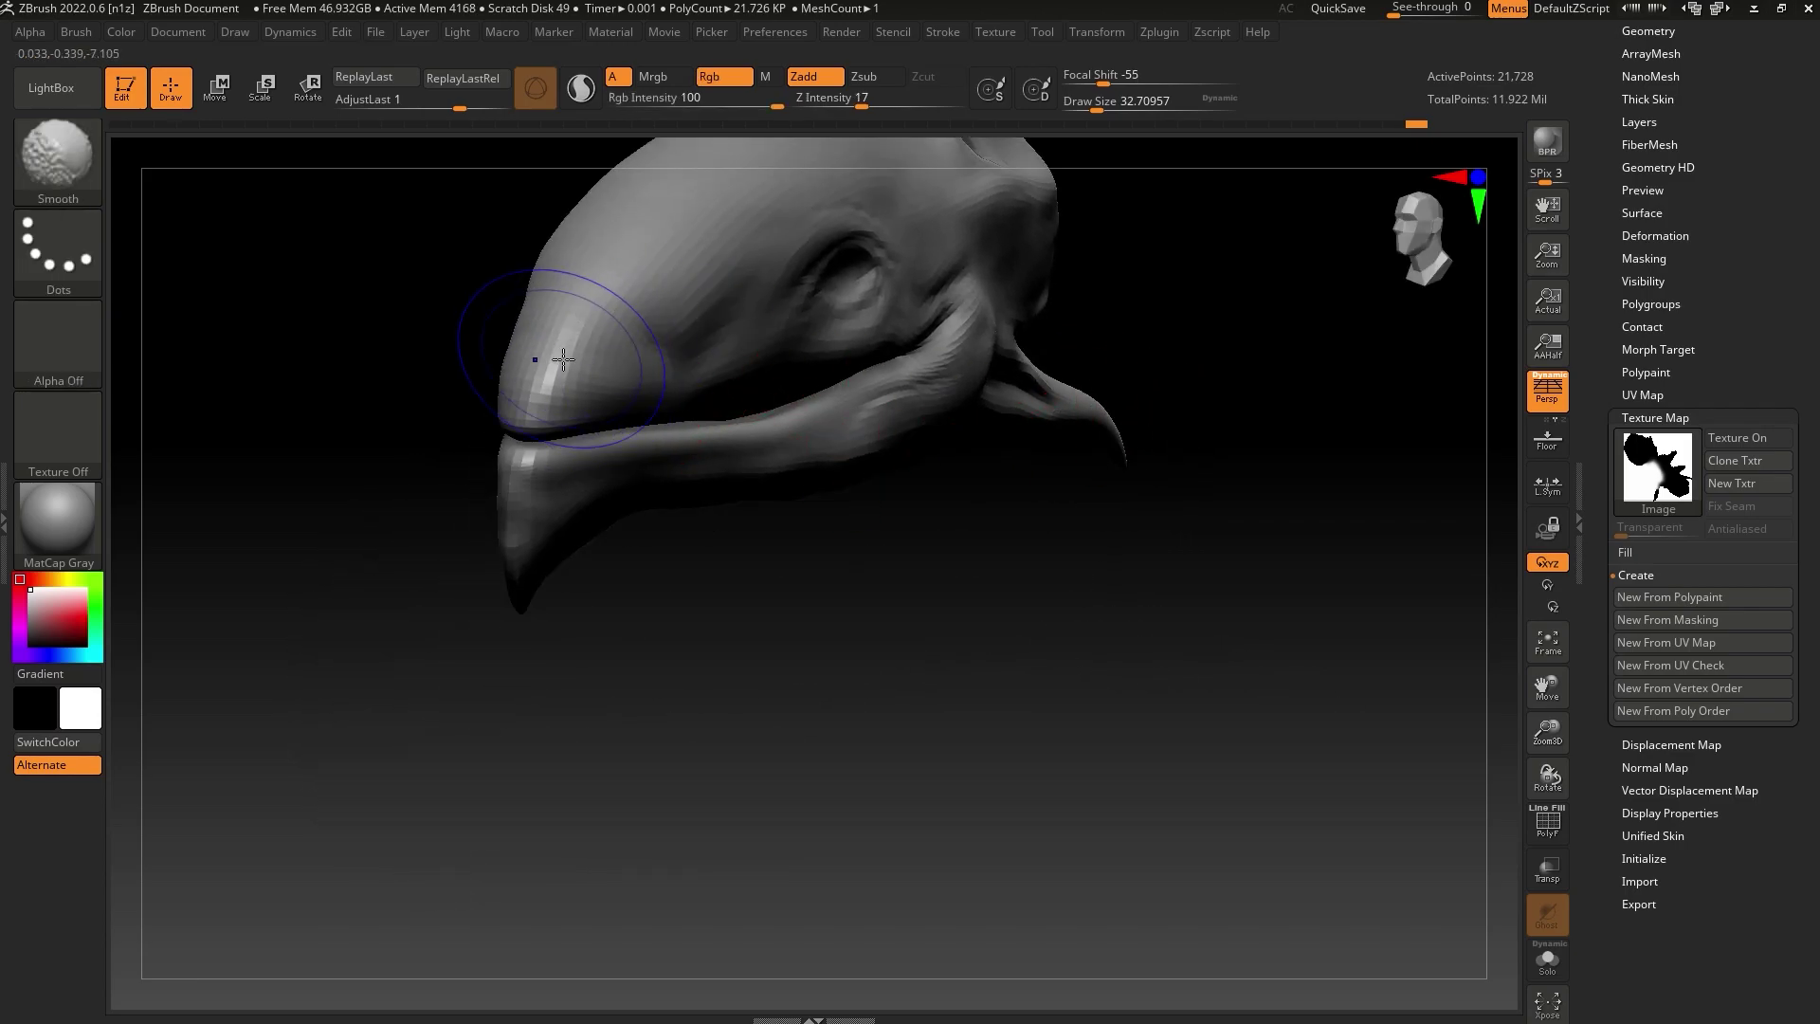
click(1097, 102)
shift+drag(662, 322, 703, 312)
Build up the lower jaw's underside with ClayBuildup at draw size about 31 and smooth the jaw's side at about 62
alt+drag(1166, 370, 1152, 550)
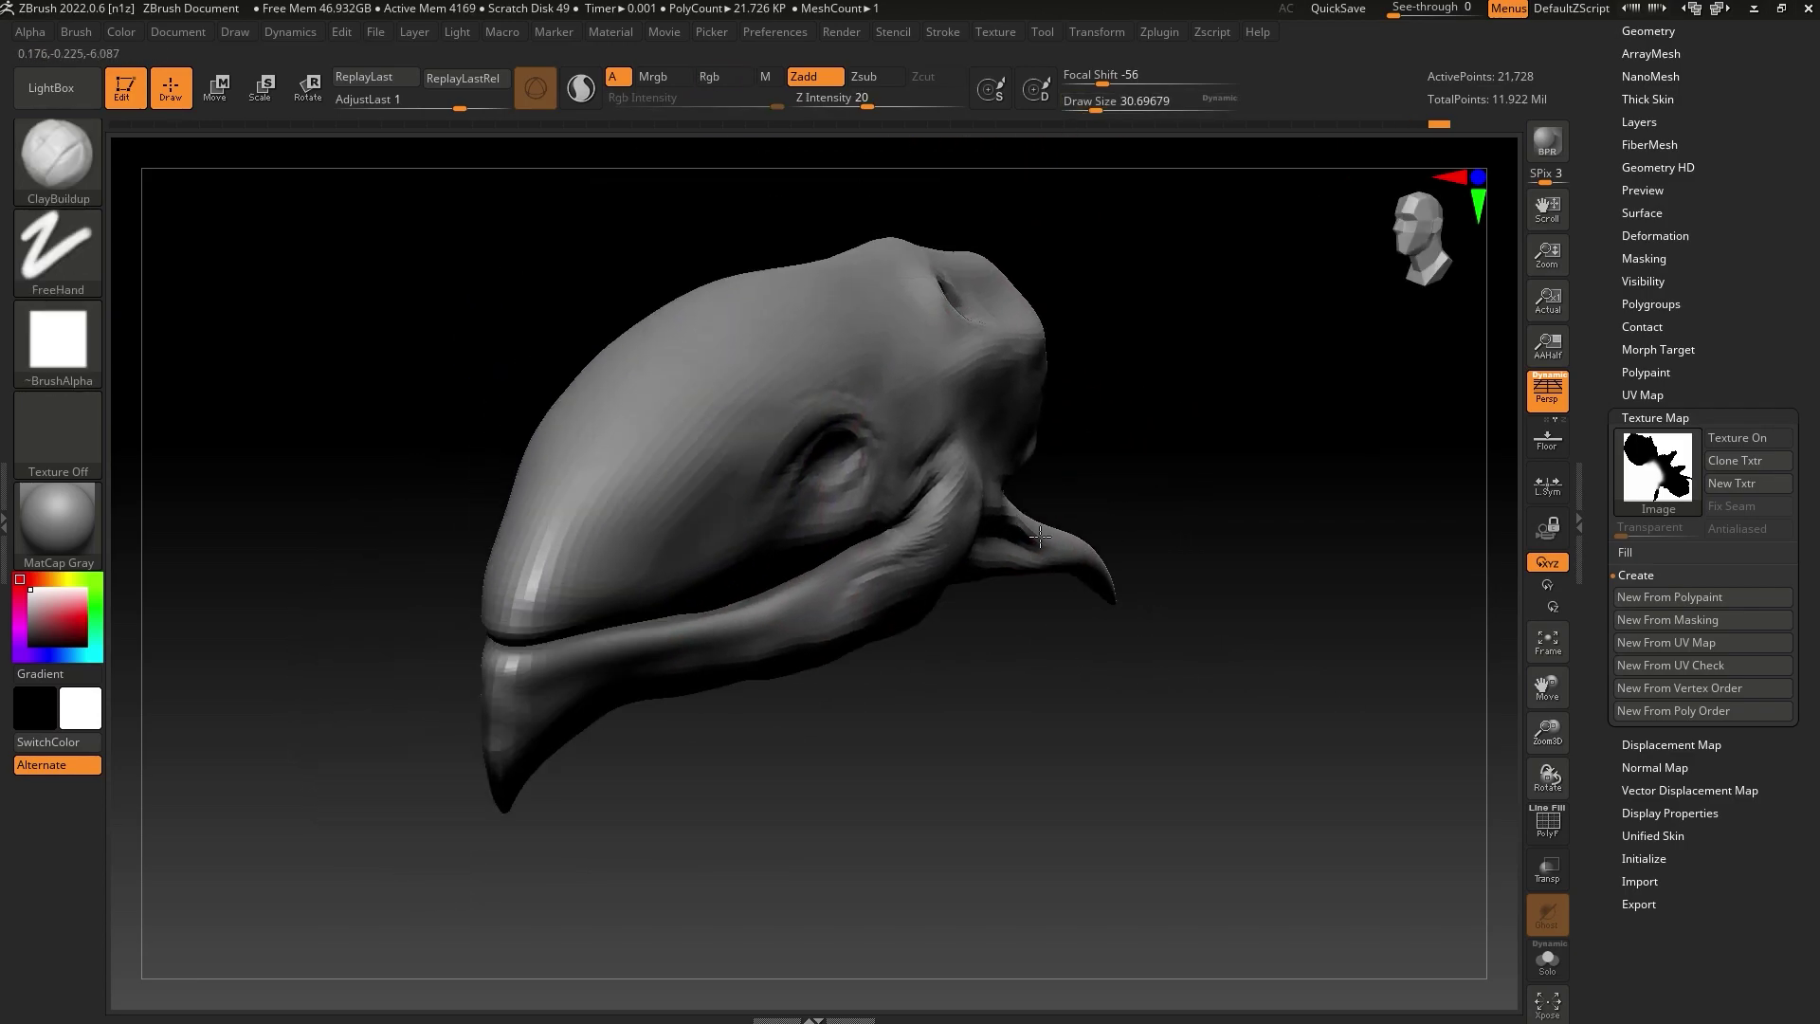
mouse_move(1005, 550)
mouse_down()
mouse_move(1147, 524)
mouse_move(986, 531)
mouse_up()
alt+drag(1041, 906, 902, 736)
mouse_move(597, 561)
mouse_down()
mouse_move(699, 561)
mouse_move(833, 520)
mouse_move(604, 562)
mouse_move(695, 538)
mouse_up()
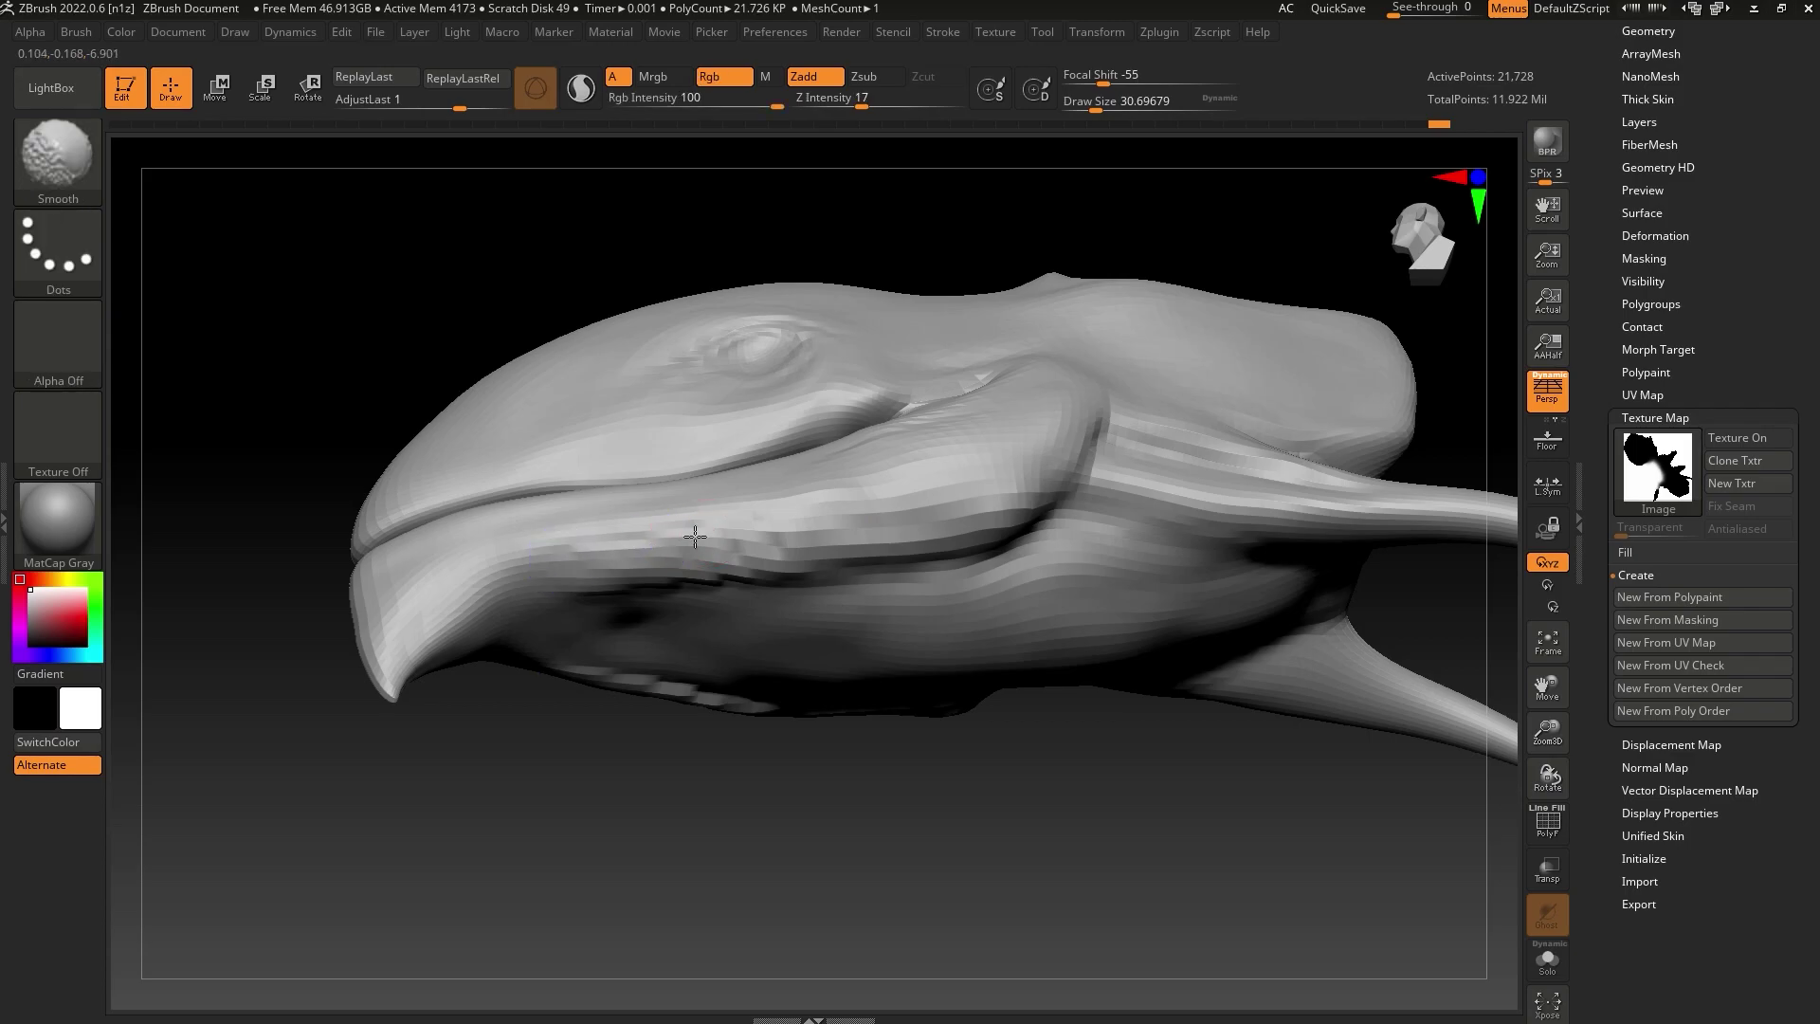
shift+drag(611, 578, 700, 555)
drag(1096, 104, 1108, 105)
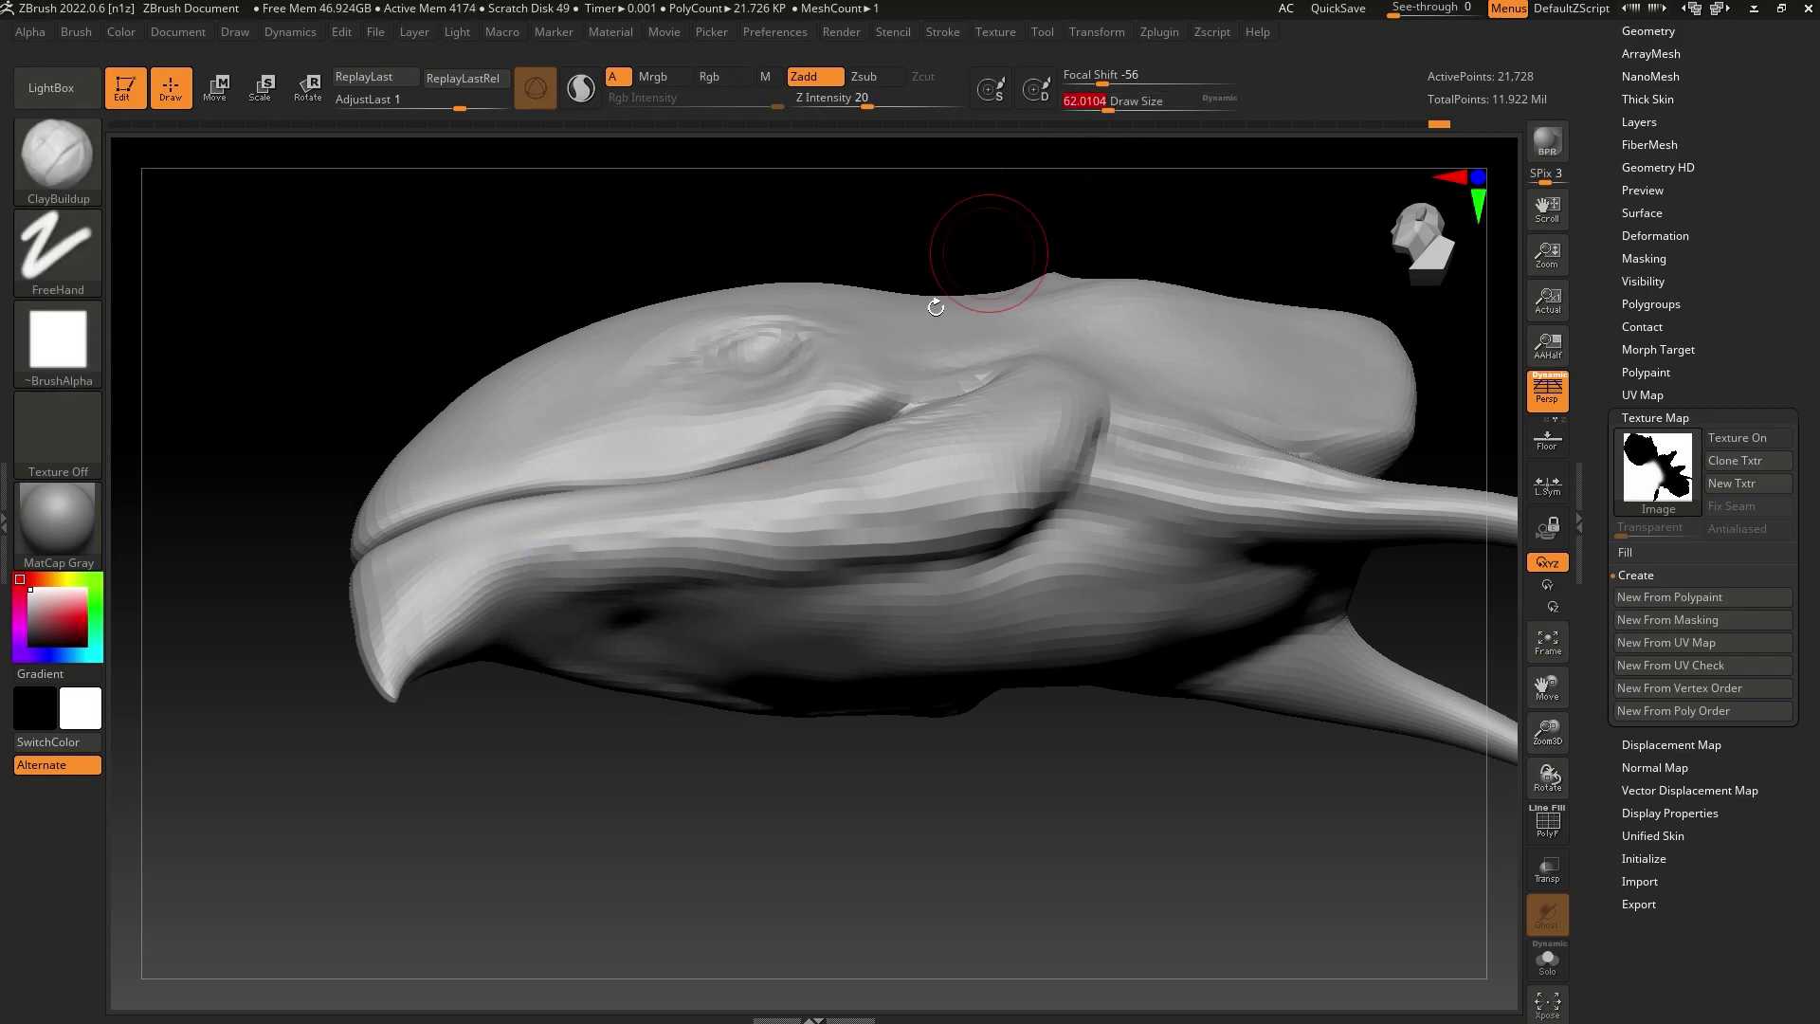
shift+drag(854, 528, 891, 546)
Bend the lower beak's hooked tip backward with the Move brush at draw sizes of about 51 and 44, and smooth its front edge
drag(901, 744, 900, 803)
drag(1546, 733, 1474, 364)
drag(1549, 737, 1546, 1003)
click(58, 156)
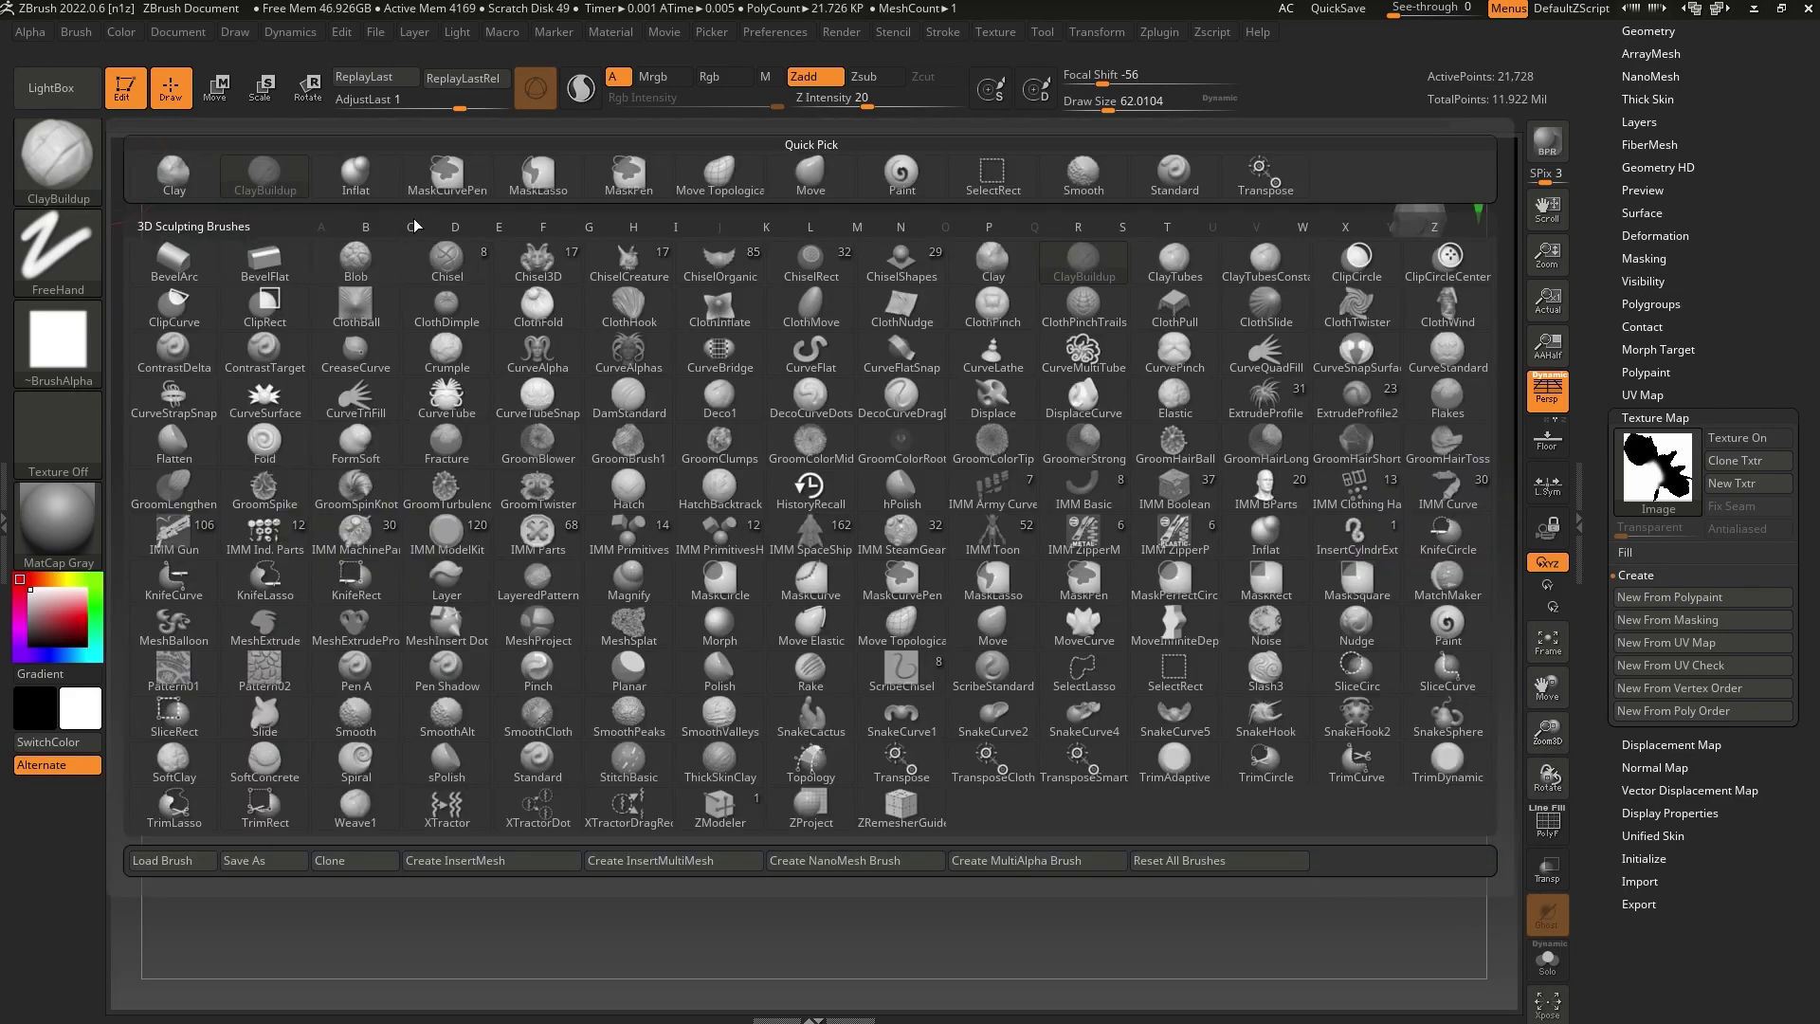
click(812, 173)
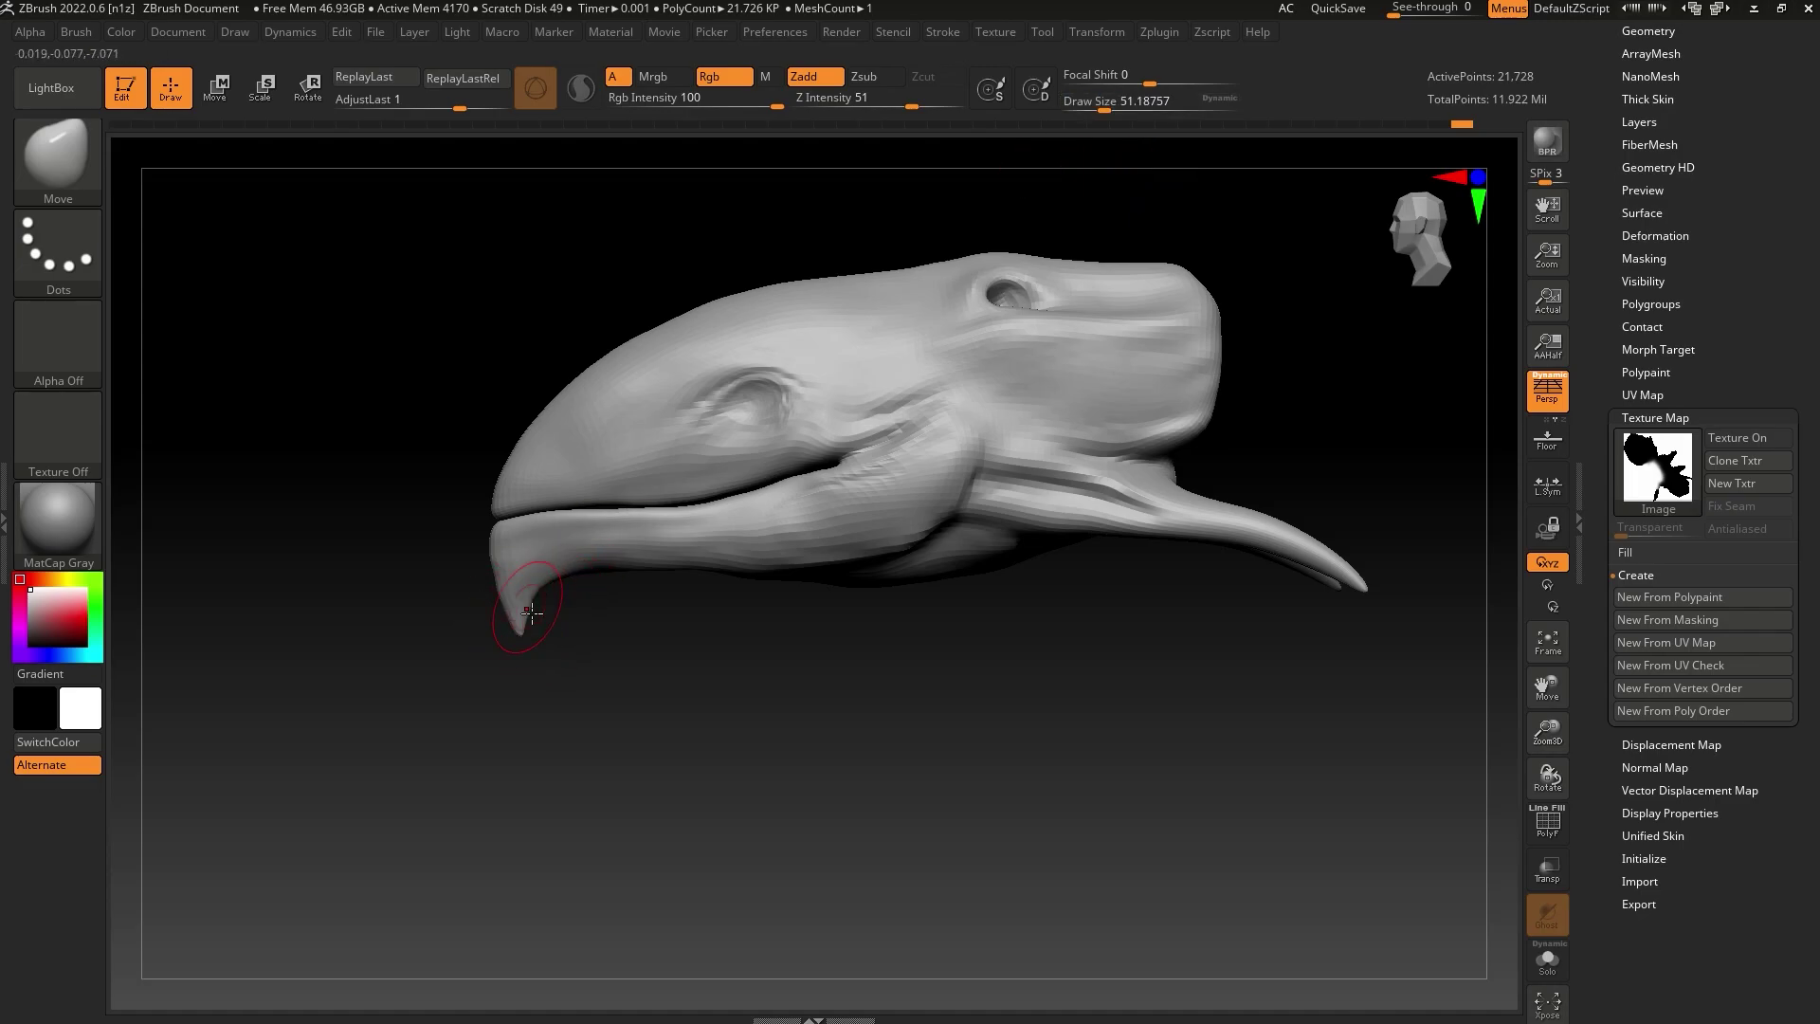
key(shift)
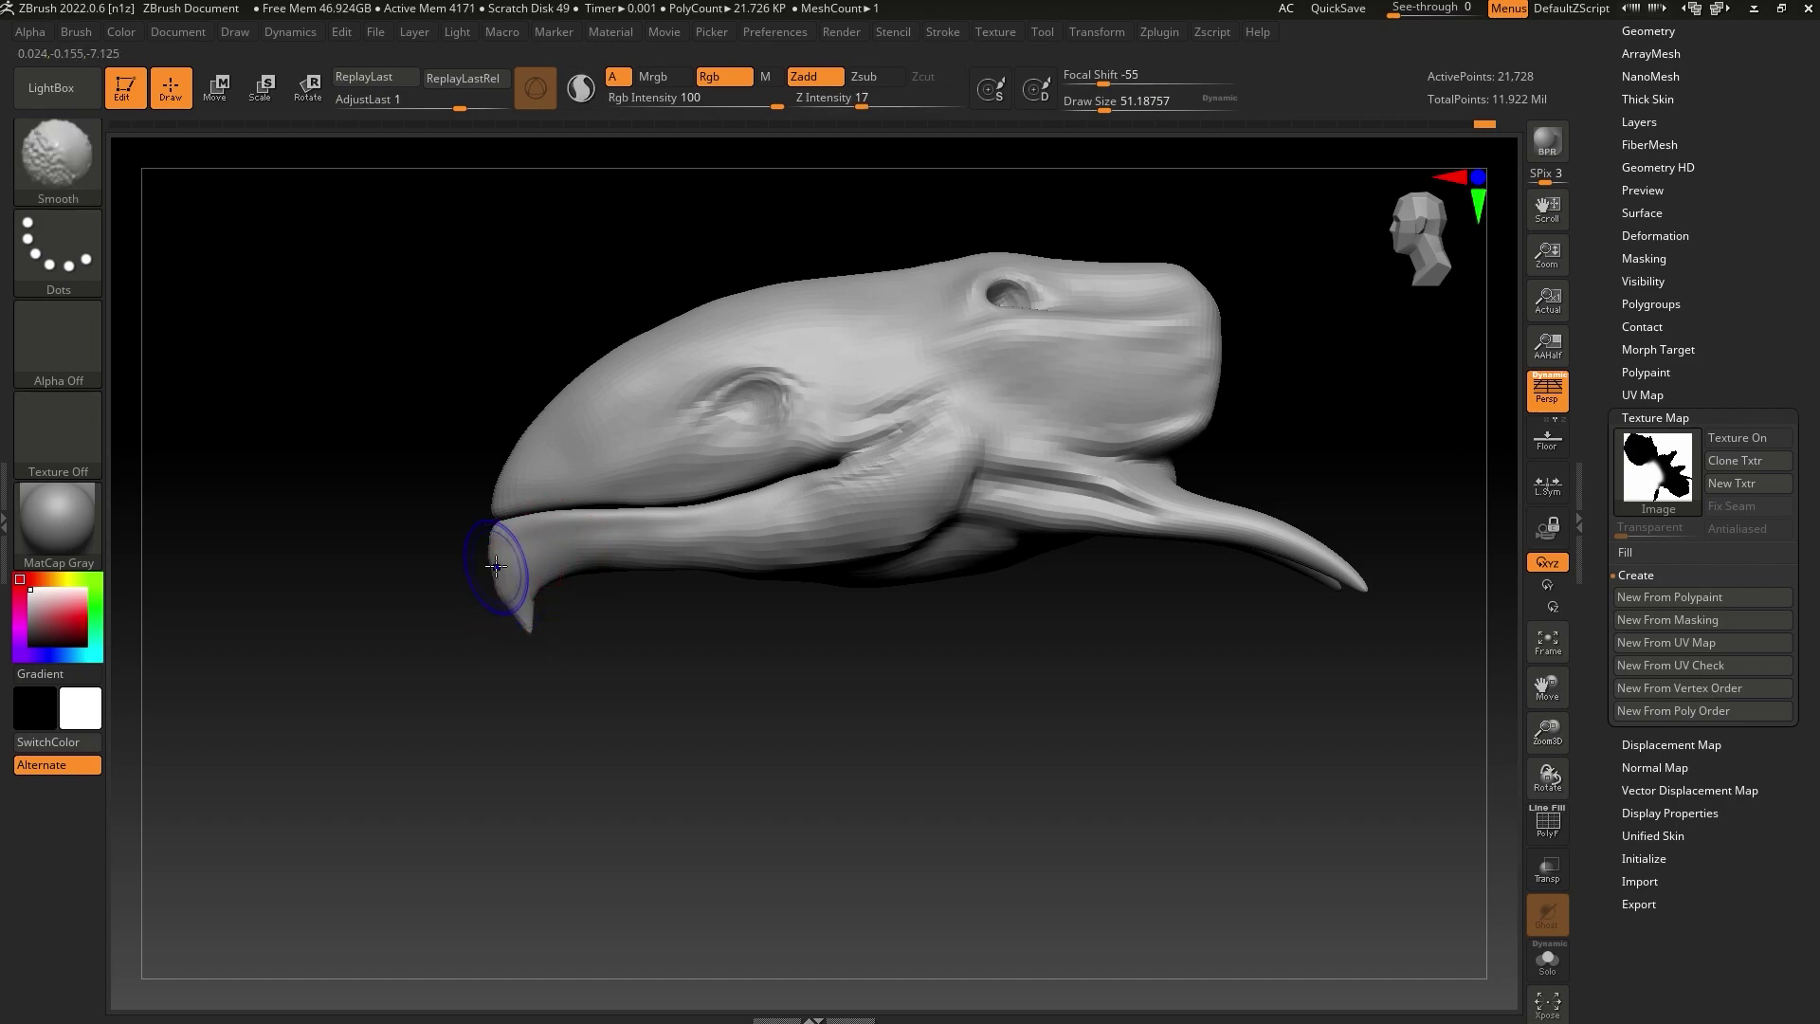
drag(1549, 735, 671, 679)
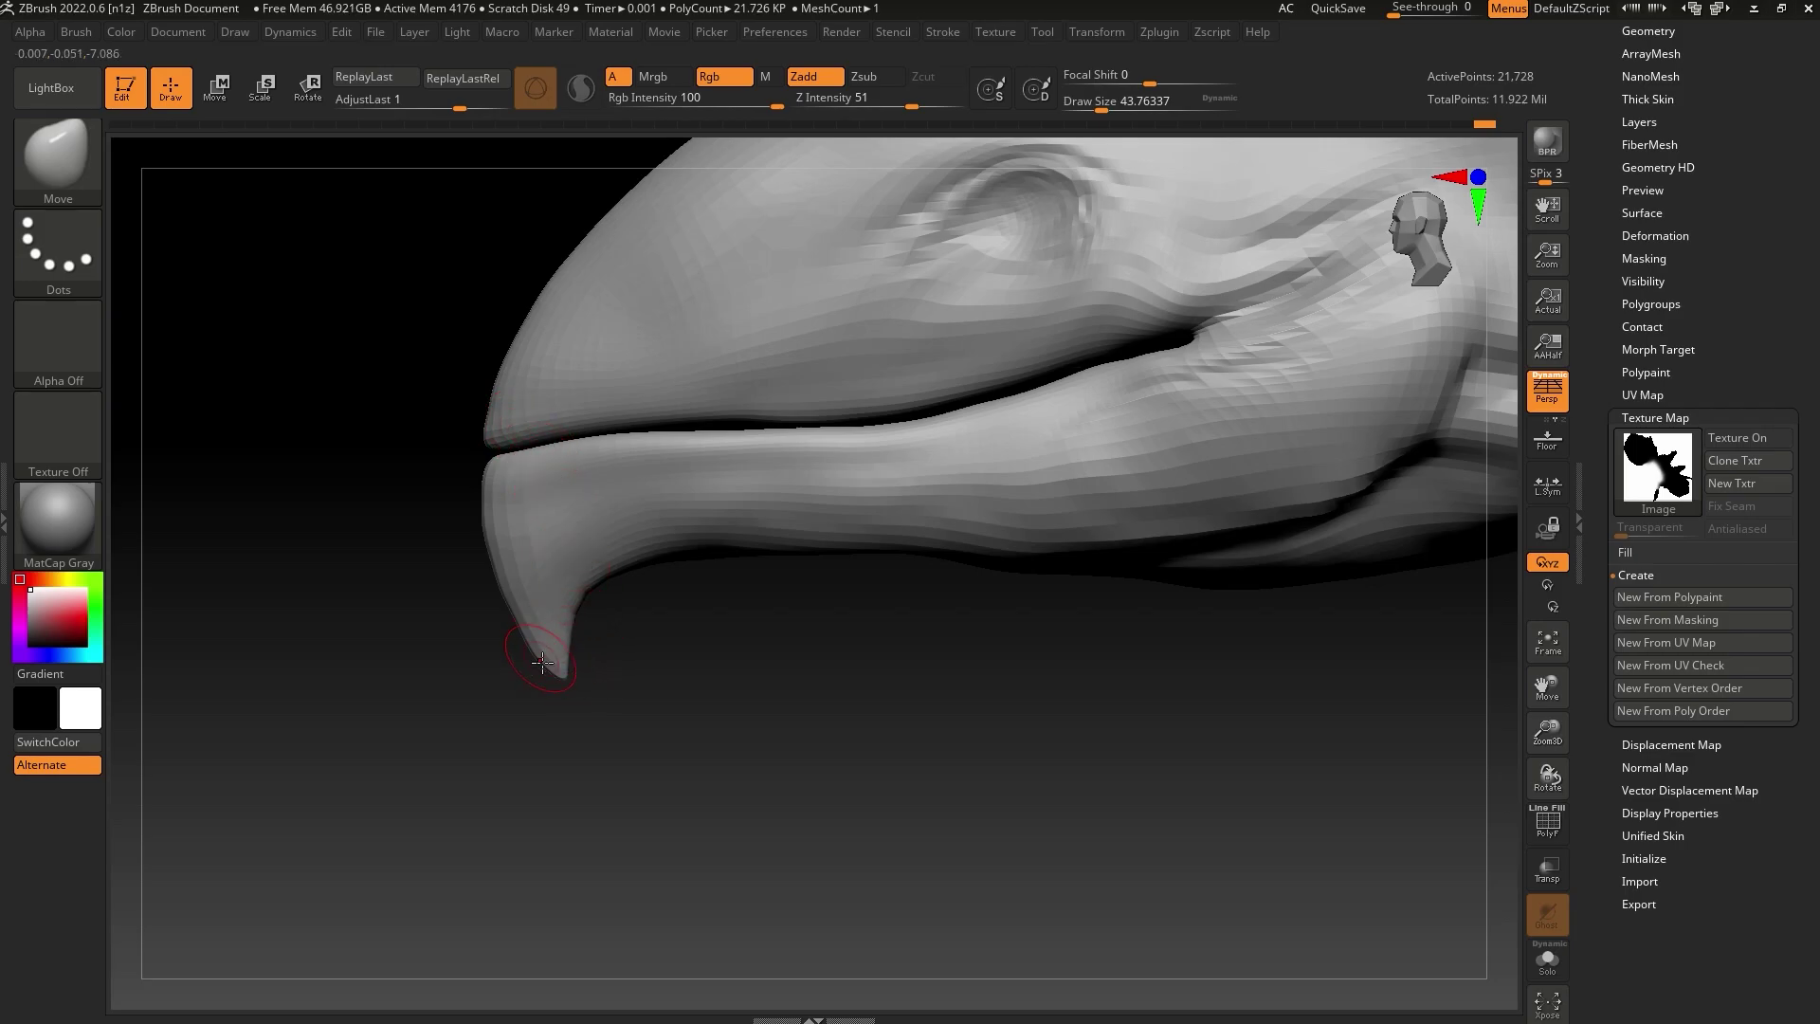
drag(875, 693, 882, 717)
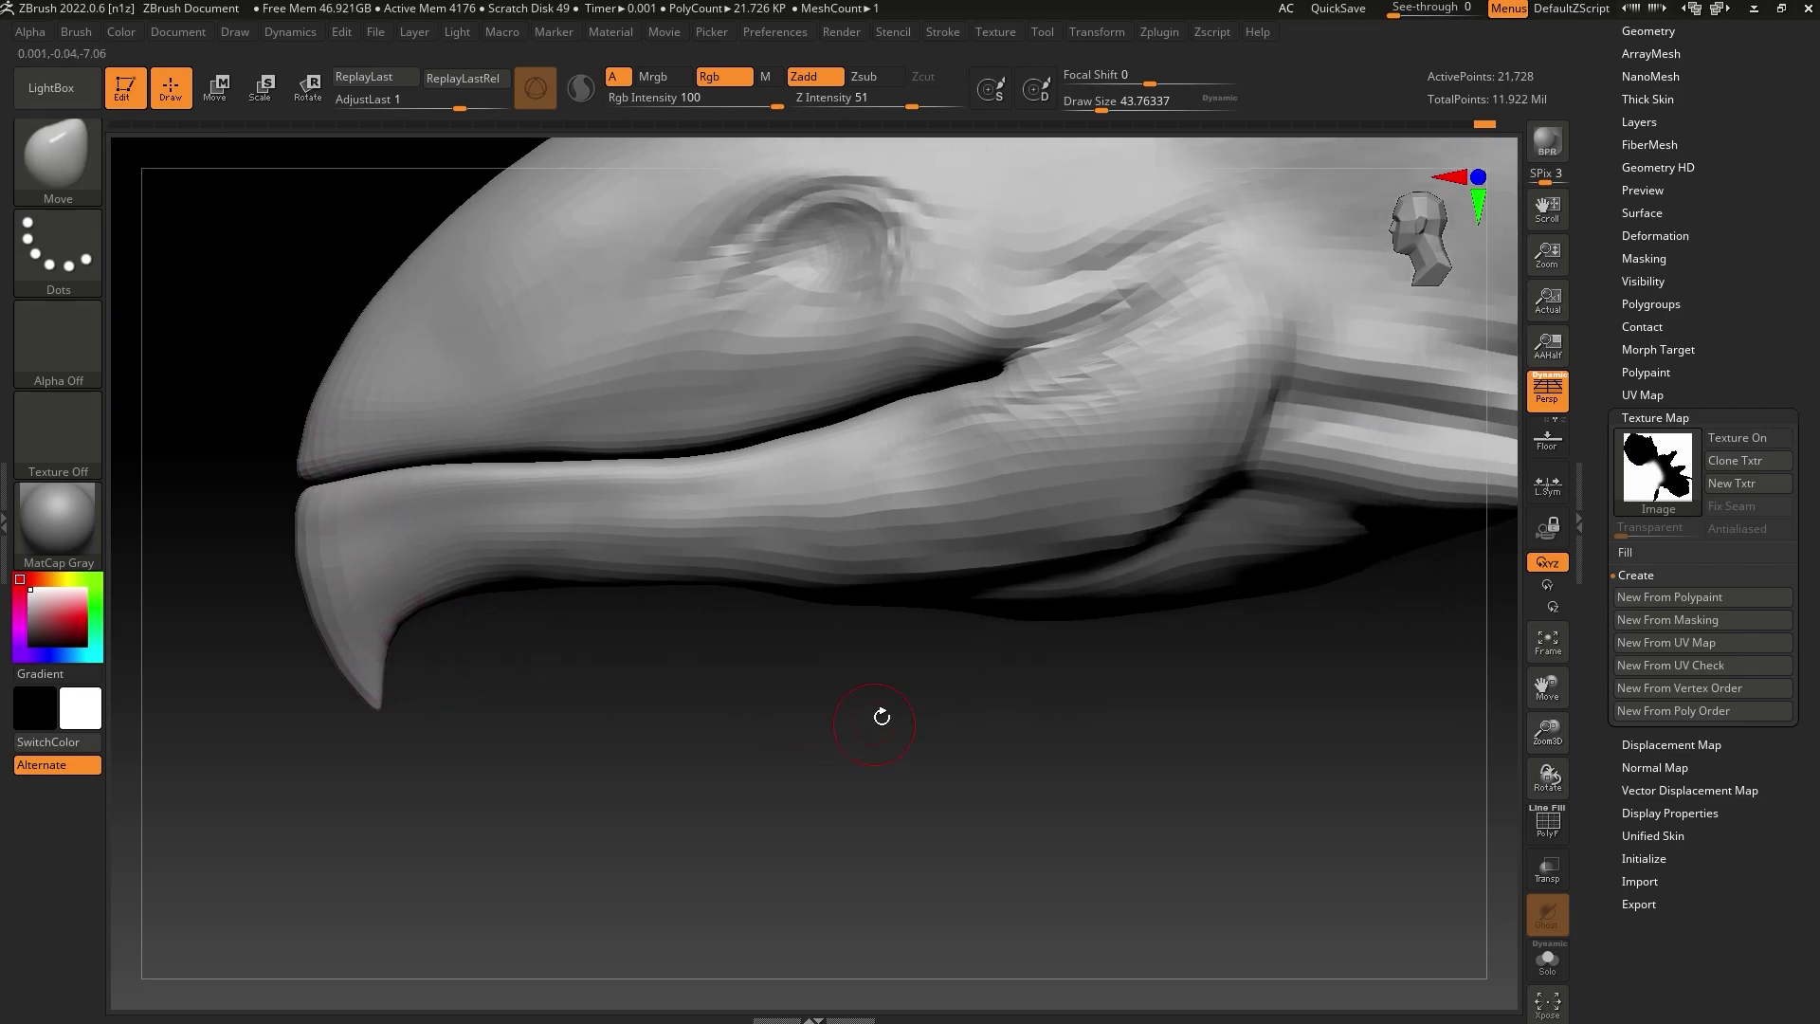
key(shift)
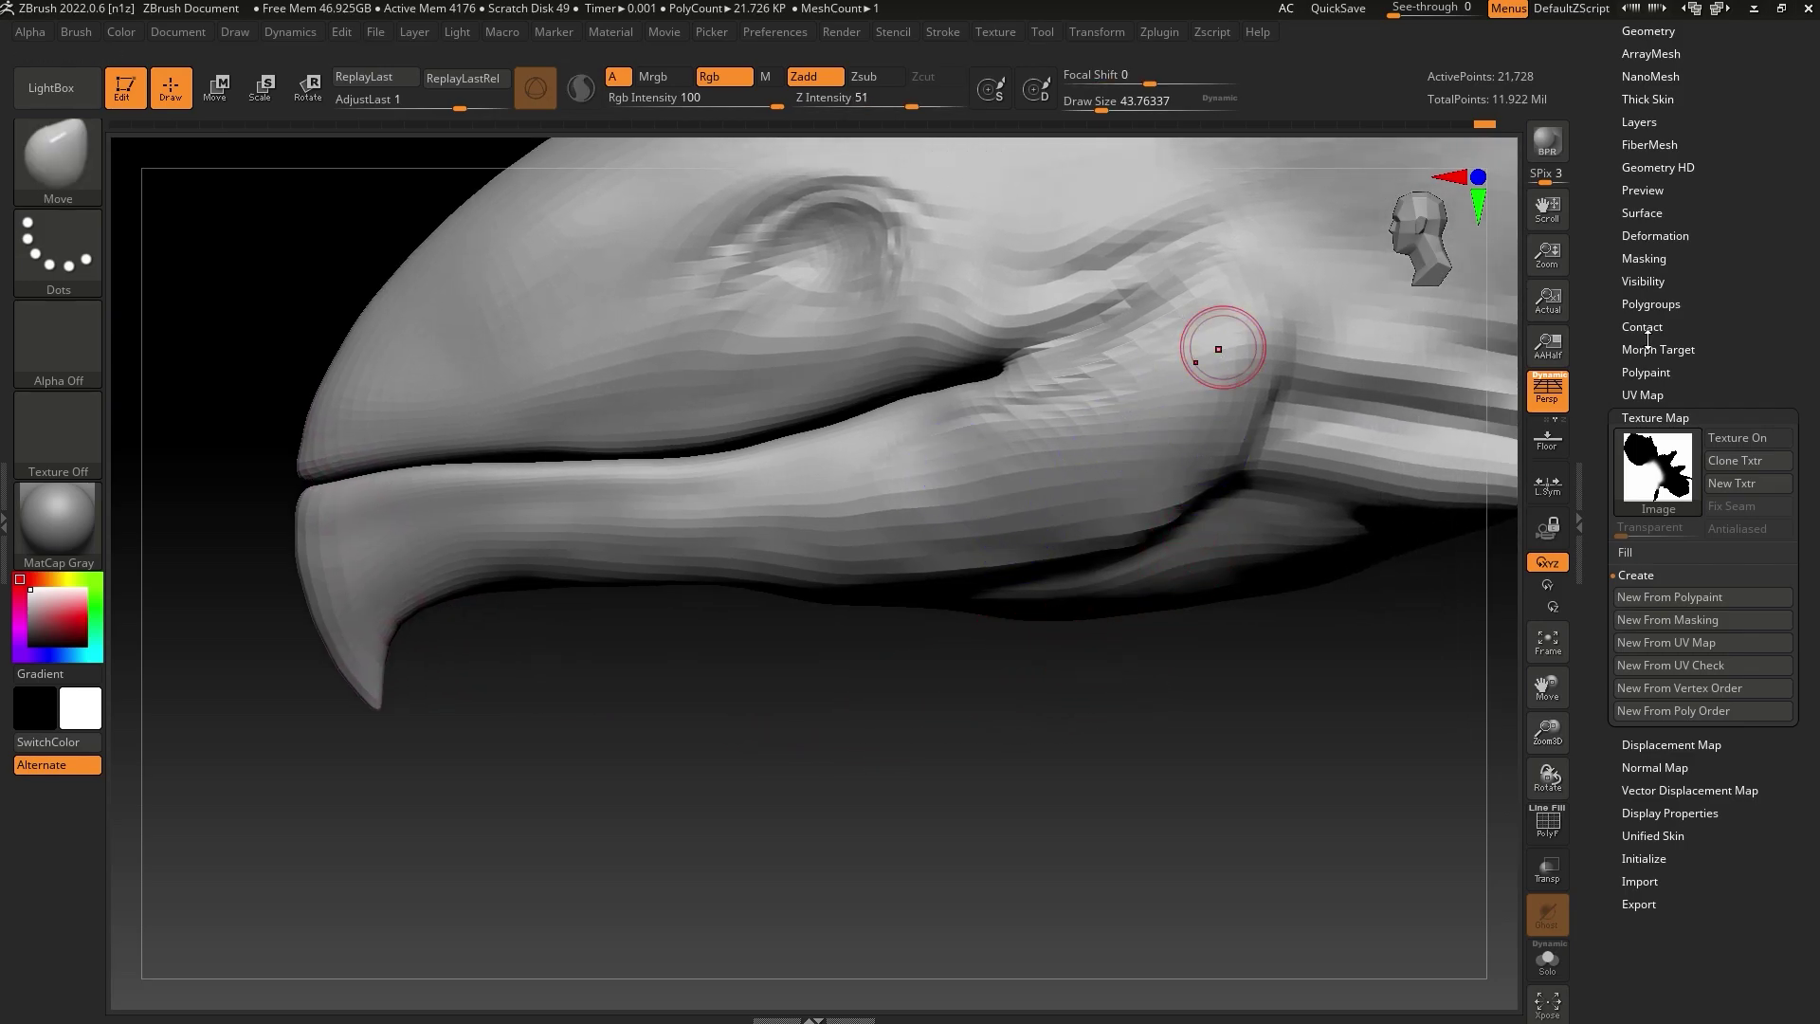
Raise the head mesh to subdivision level 3 and smooth the creases on the upper beak at draw size about 90
drag(1705, 218, 1707, 432)
click(1666, 243)
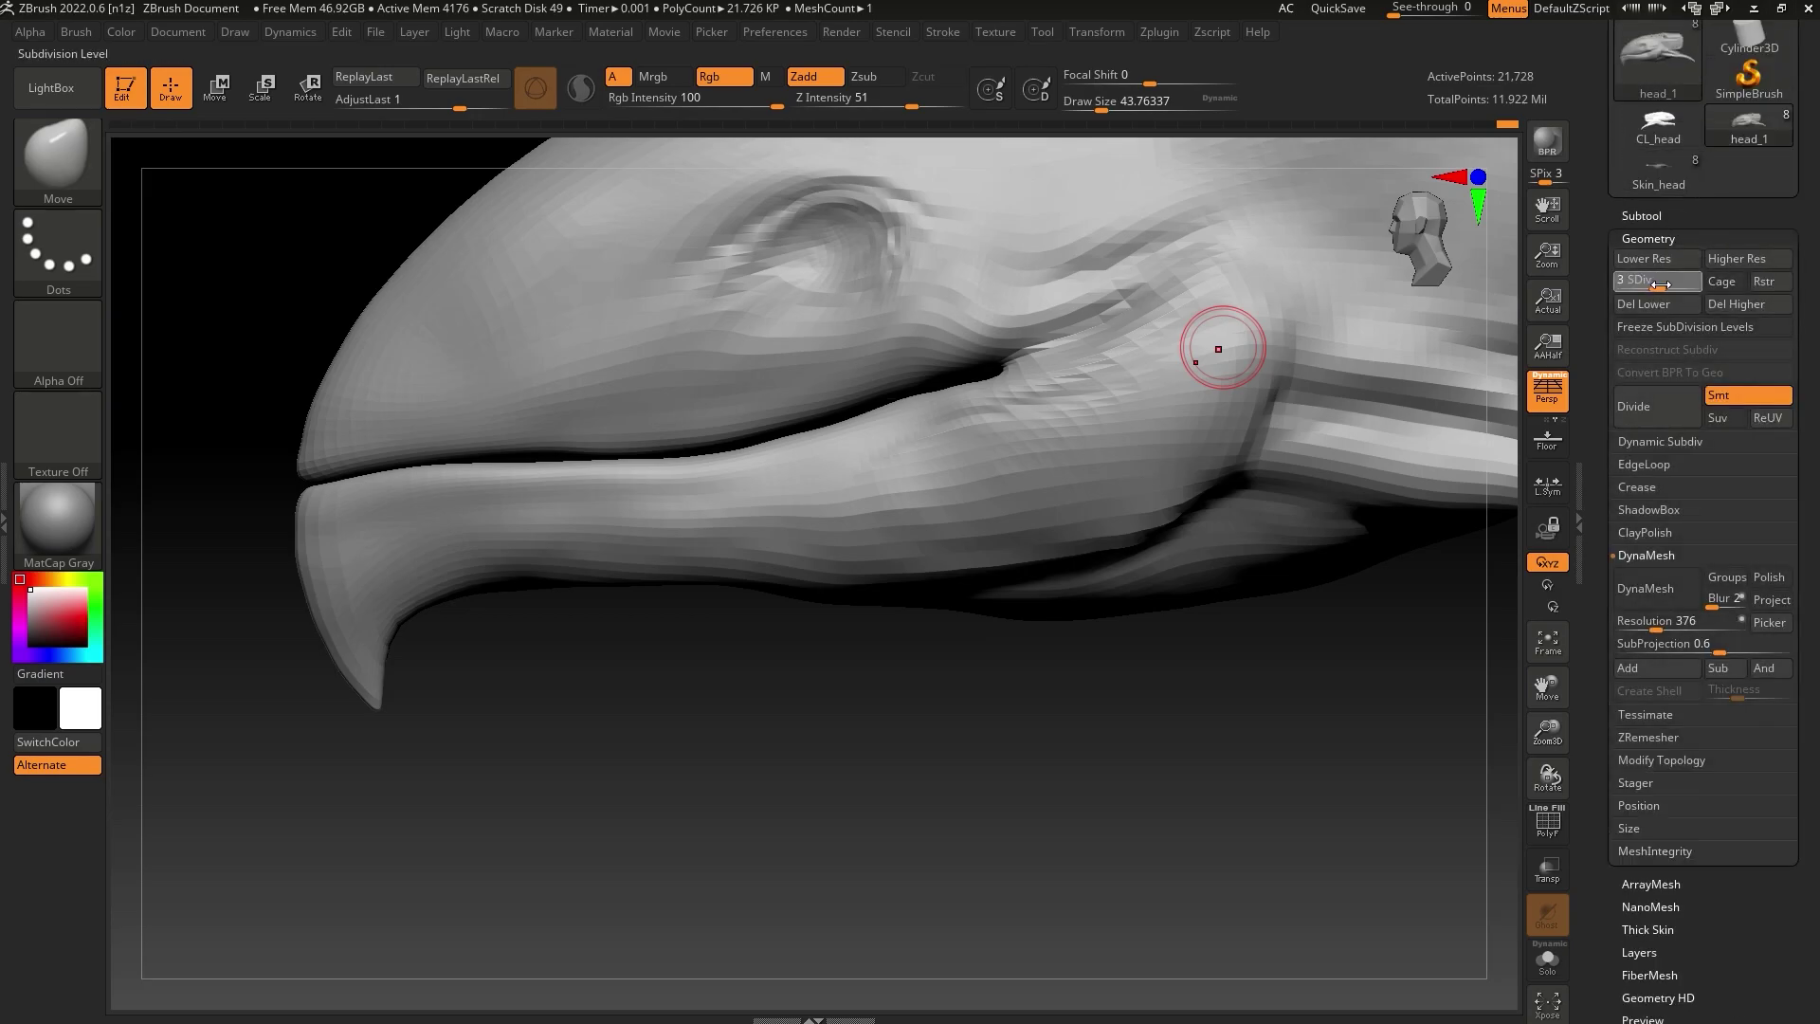
drag(1661, 285, 1661, 285)
drag(1102, 109, 1111, 107)
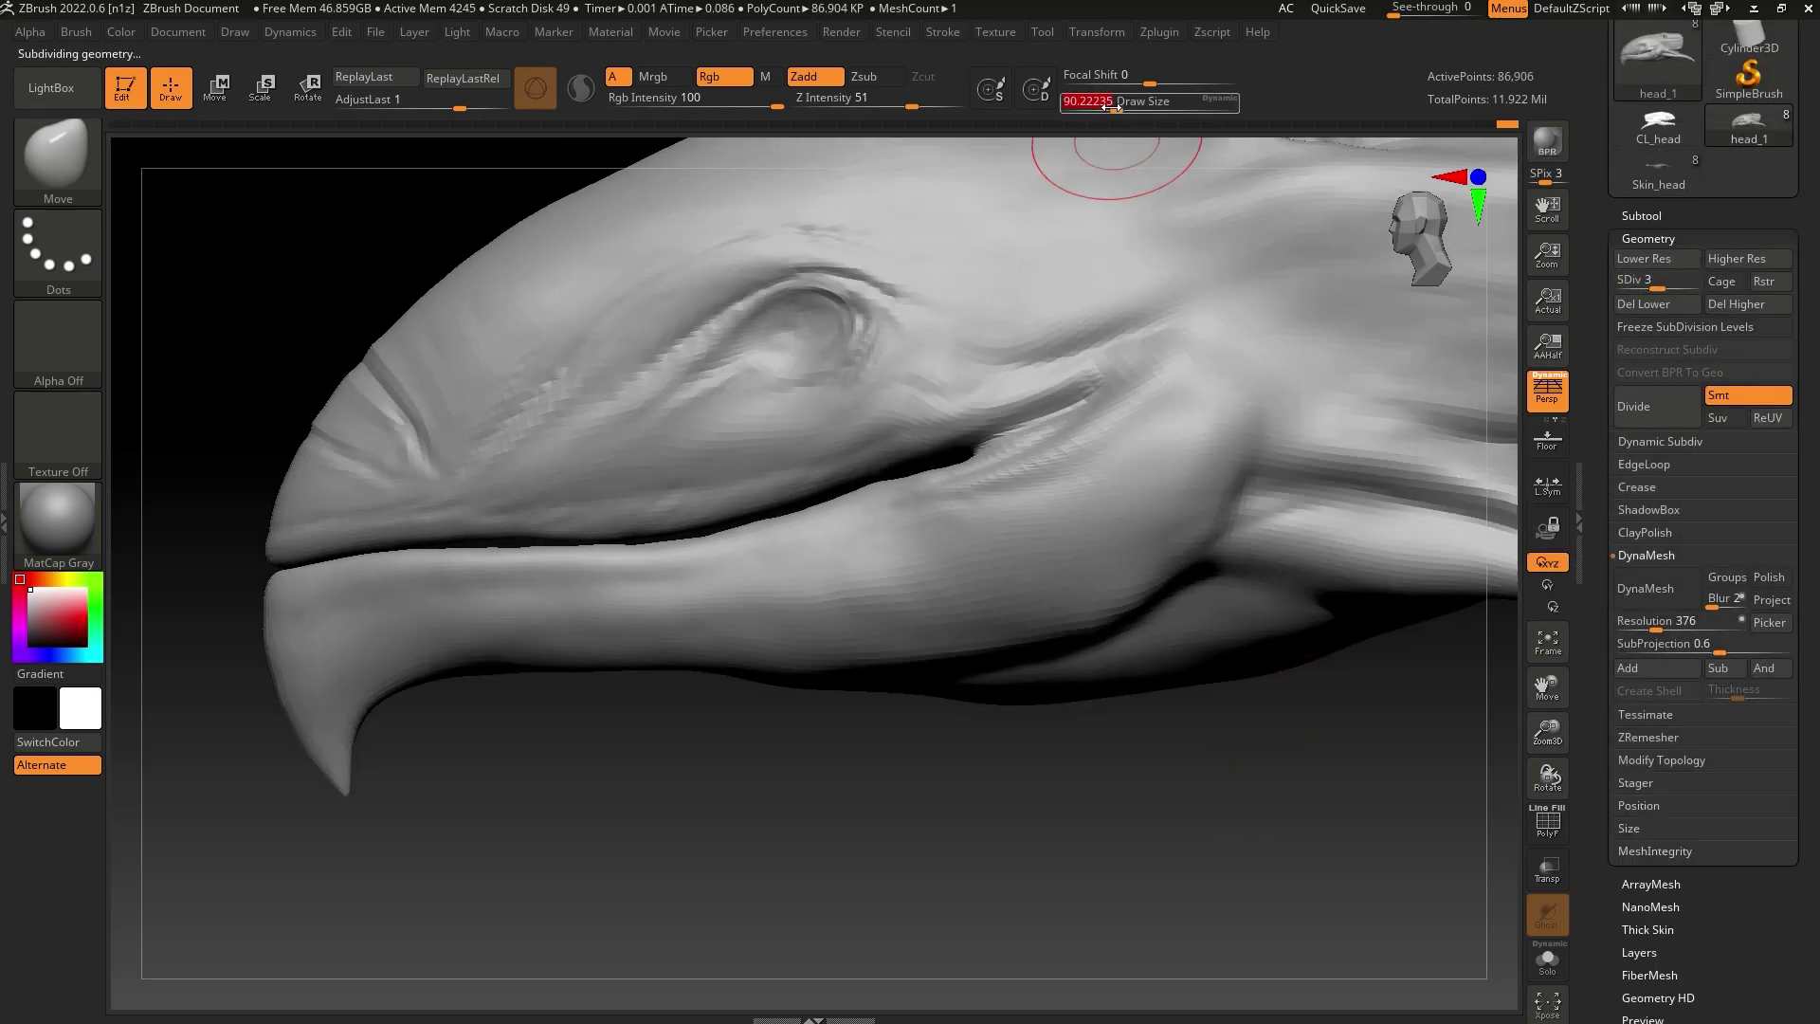
key(shift)
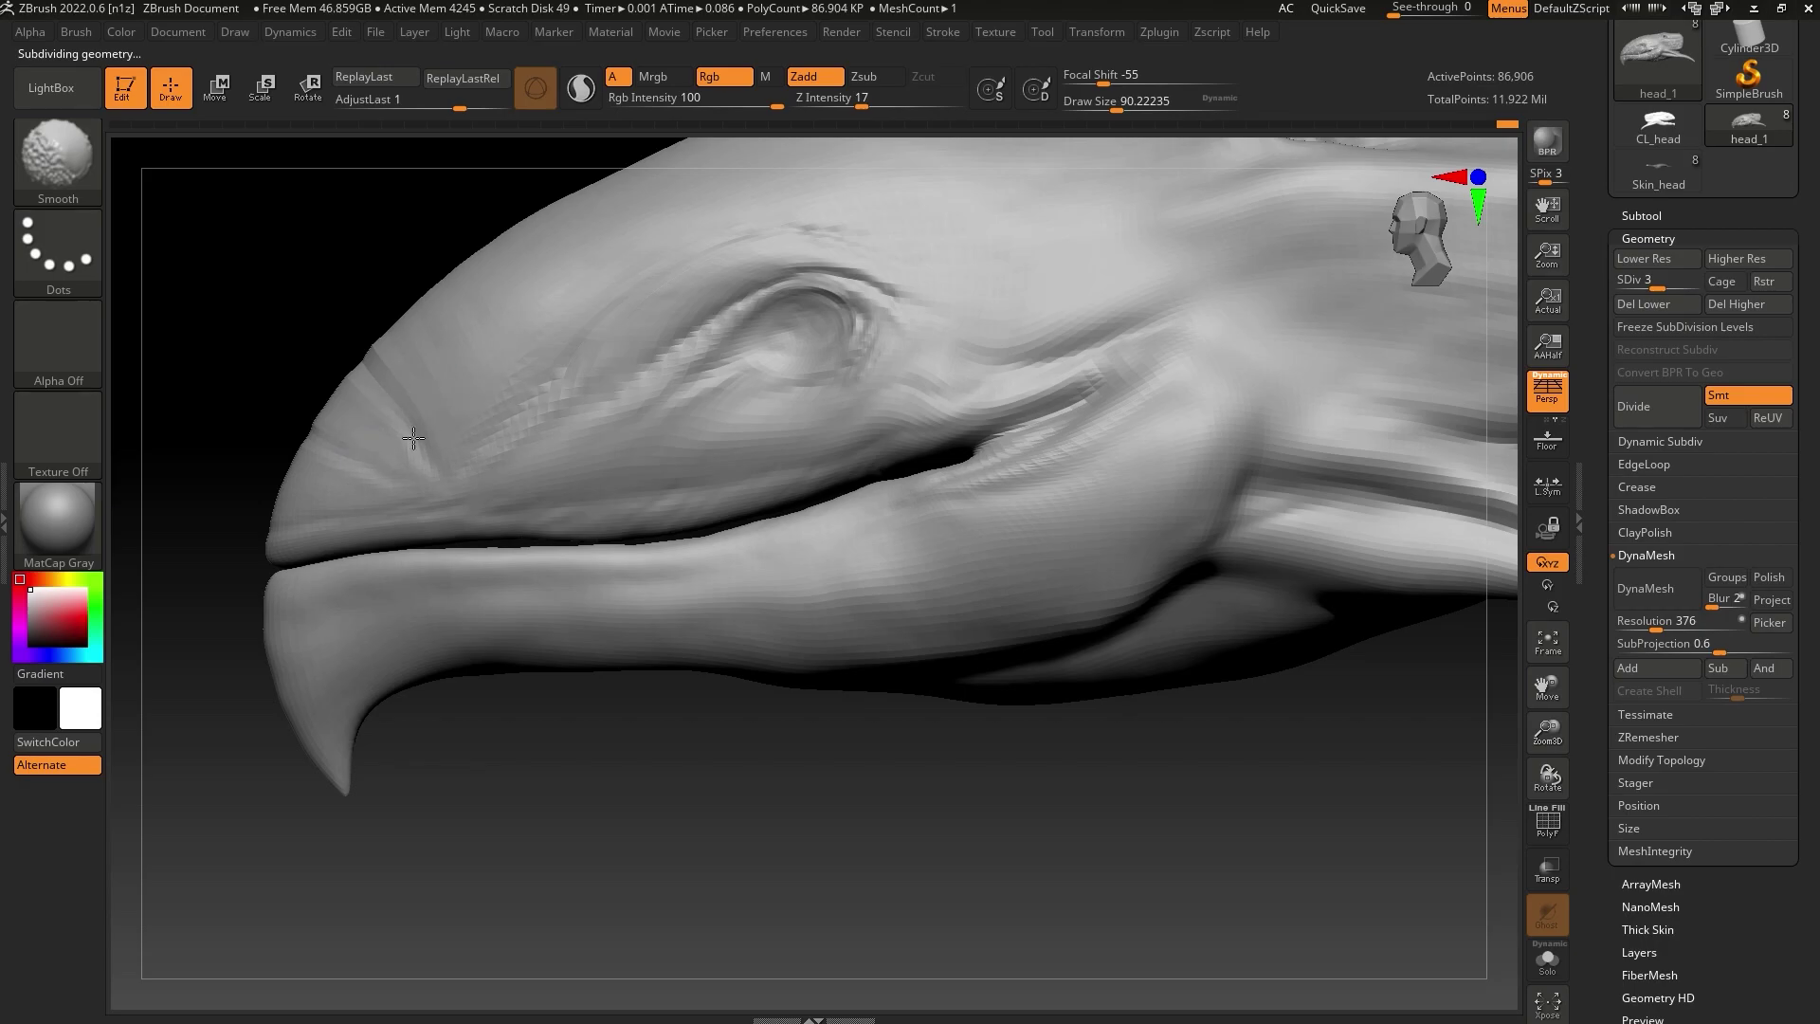
drag(725, 744, 771, 783)
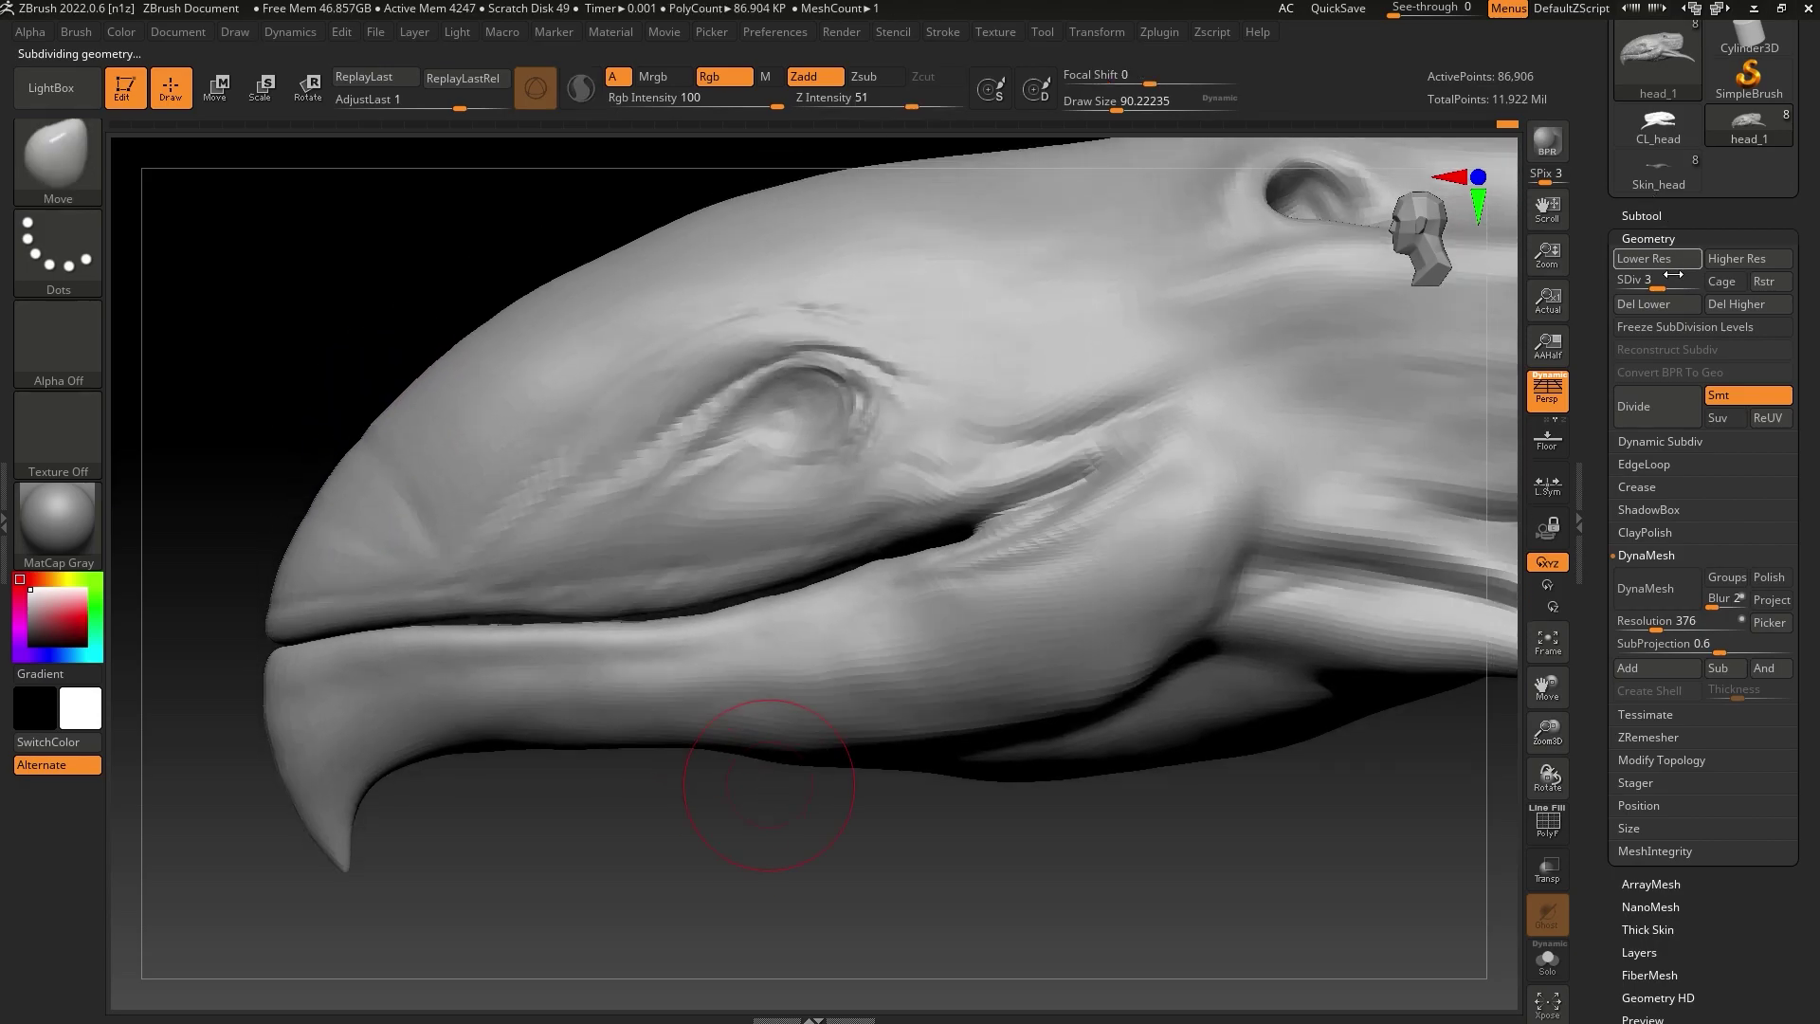
Smooth the creases on the upper beak and above the eye at subdivision level 4, and raise the head to level 5
mouse_move(448, 425)
shift+mouse_down()
mouse_move(351, 487)
mouse_move(400, 425)
shift+mouse_up()
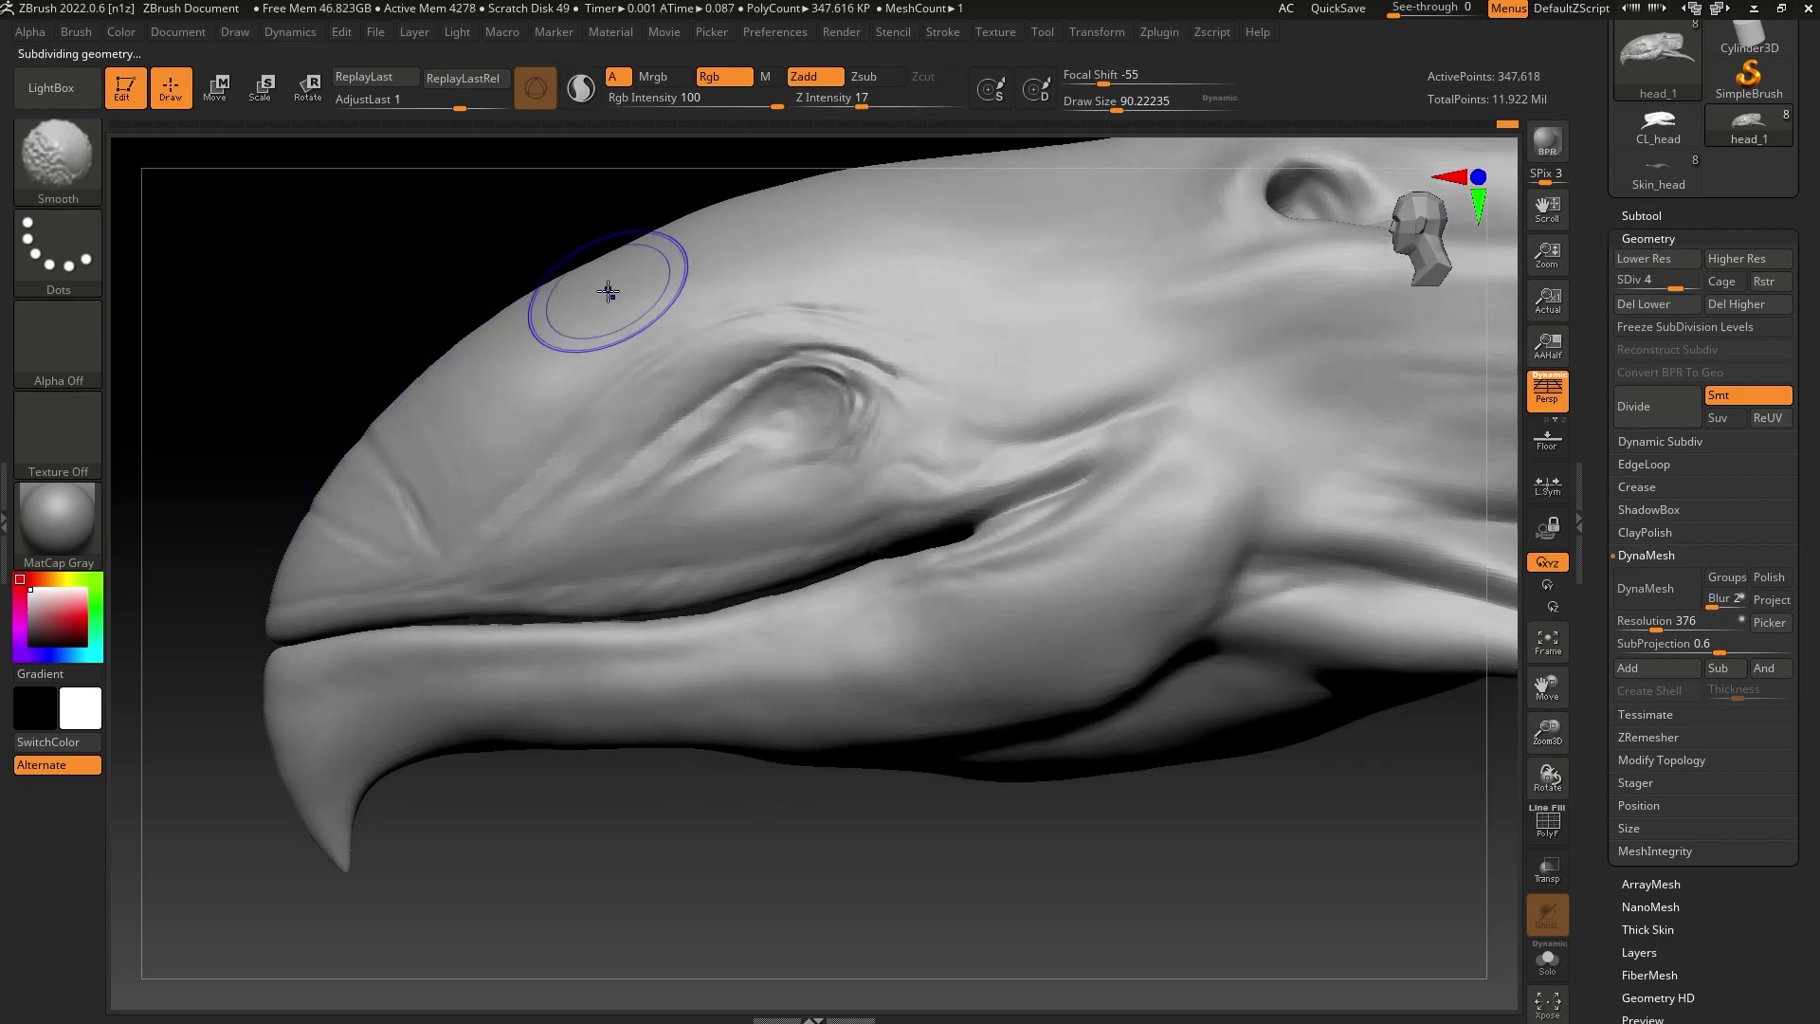
shift+drag(554, 396, 467, 499)
shift+drag(762, 316, 823, 299)
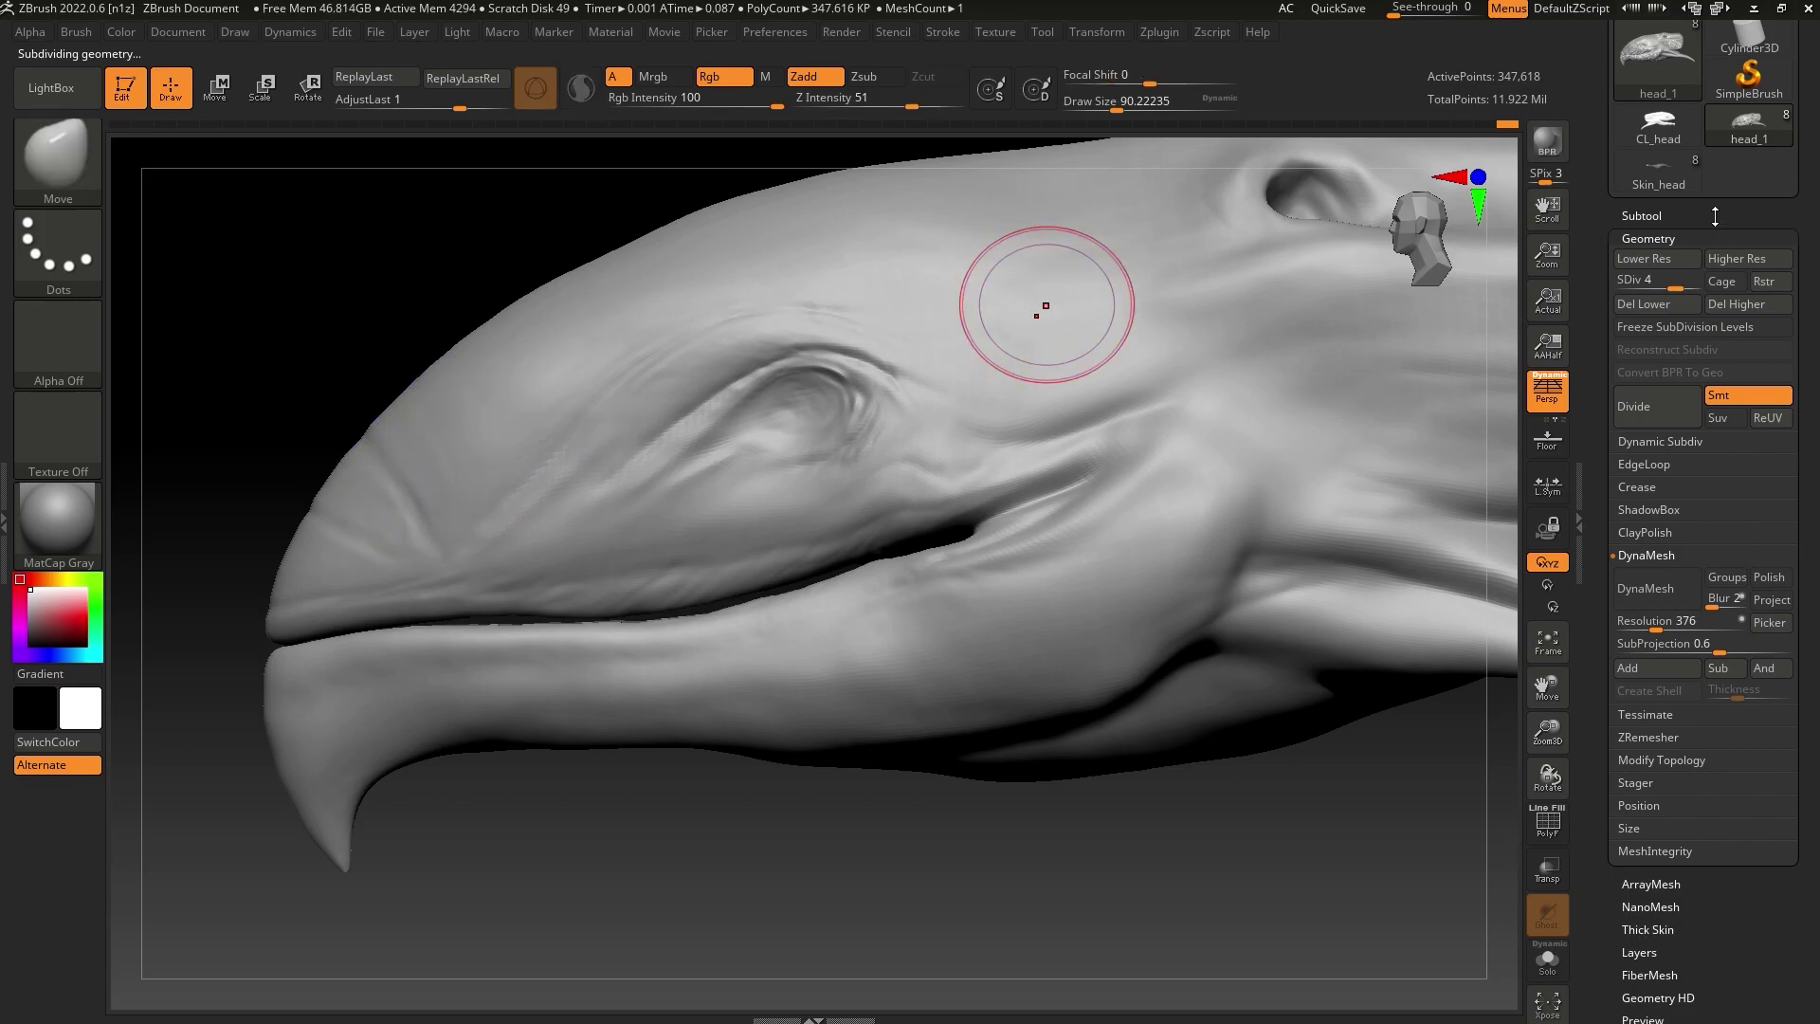
drag(1699, 274, 1699, 274)
key(shift)
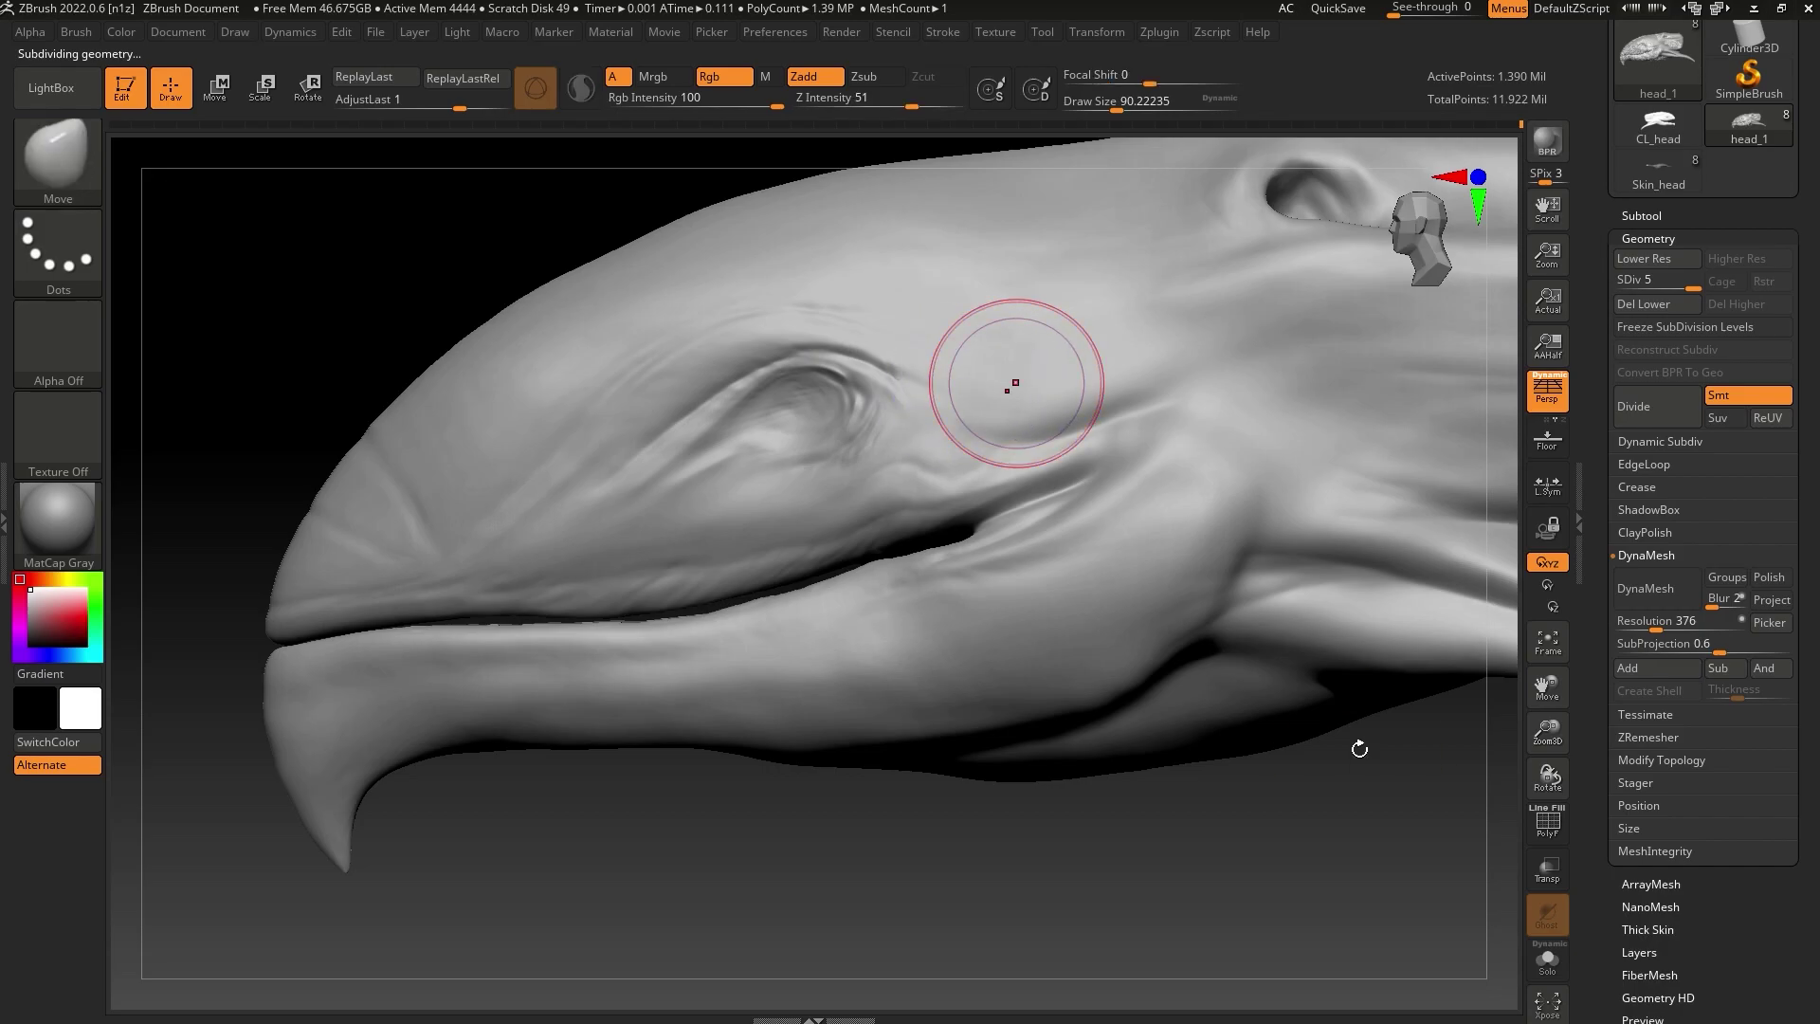
Show the two eye sphere subtools PM3D_Sphere3D1 and PM3D_Sphere3D2 and turn to the other side of the head
drag(1548, 735, 1555, 697)
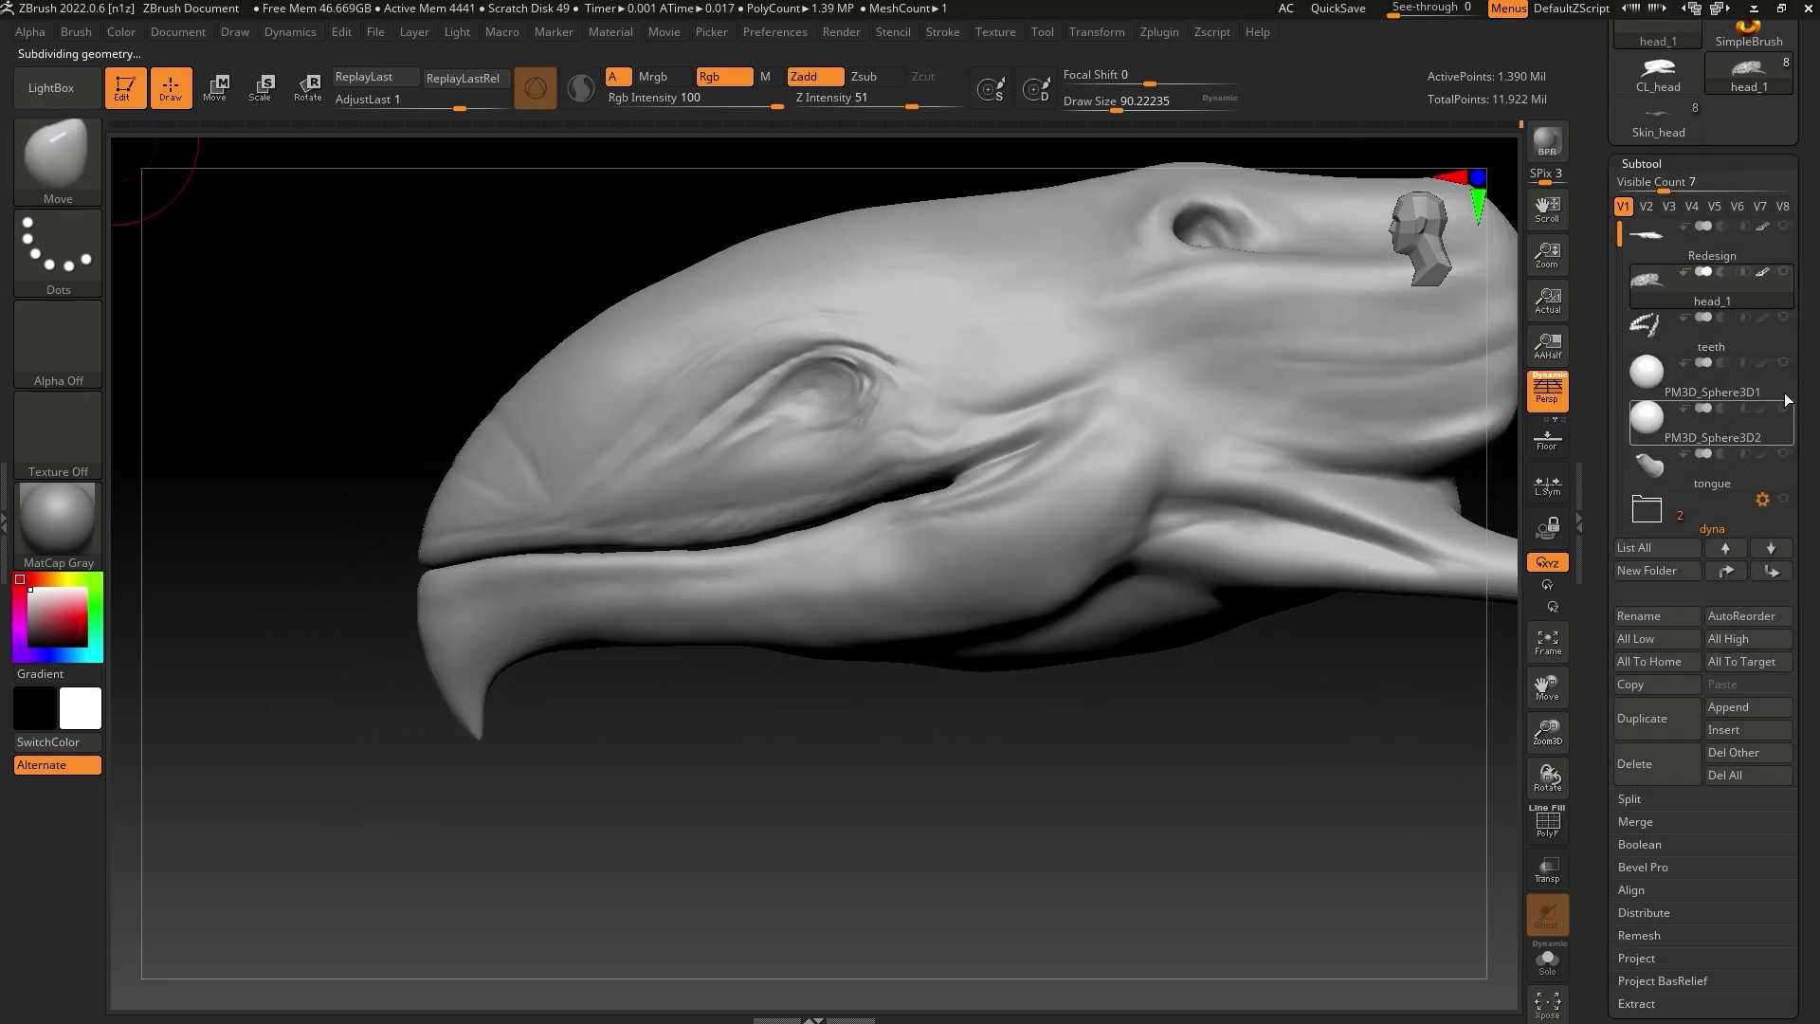
click(1785, 408)
drag(1087, 746, 1007, 744)
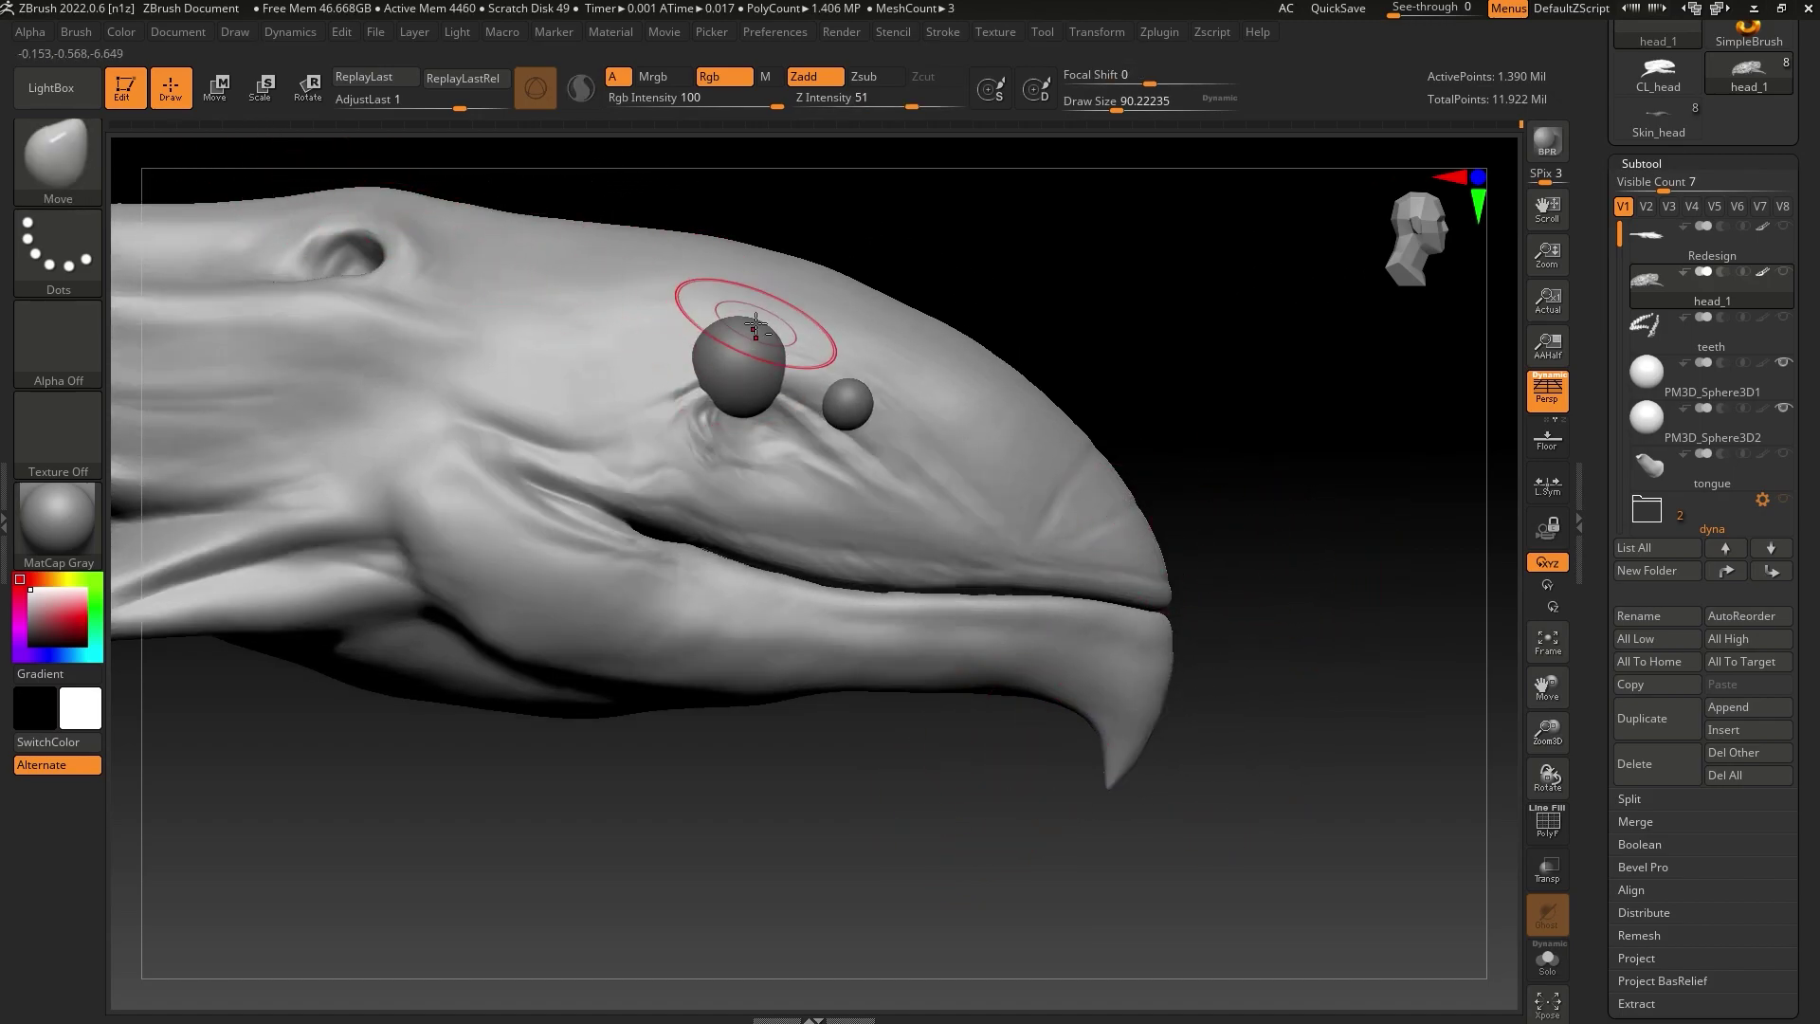
Activate the larger sphere, PM3D_Sphere3D2, with the Move gizmo and hide the head_1 subtool
key(w)
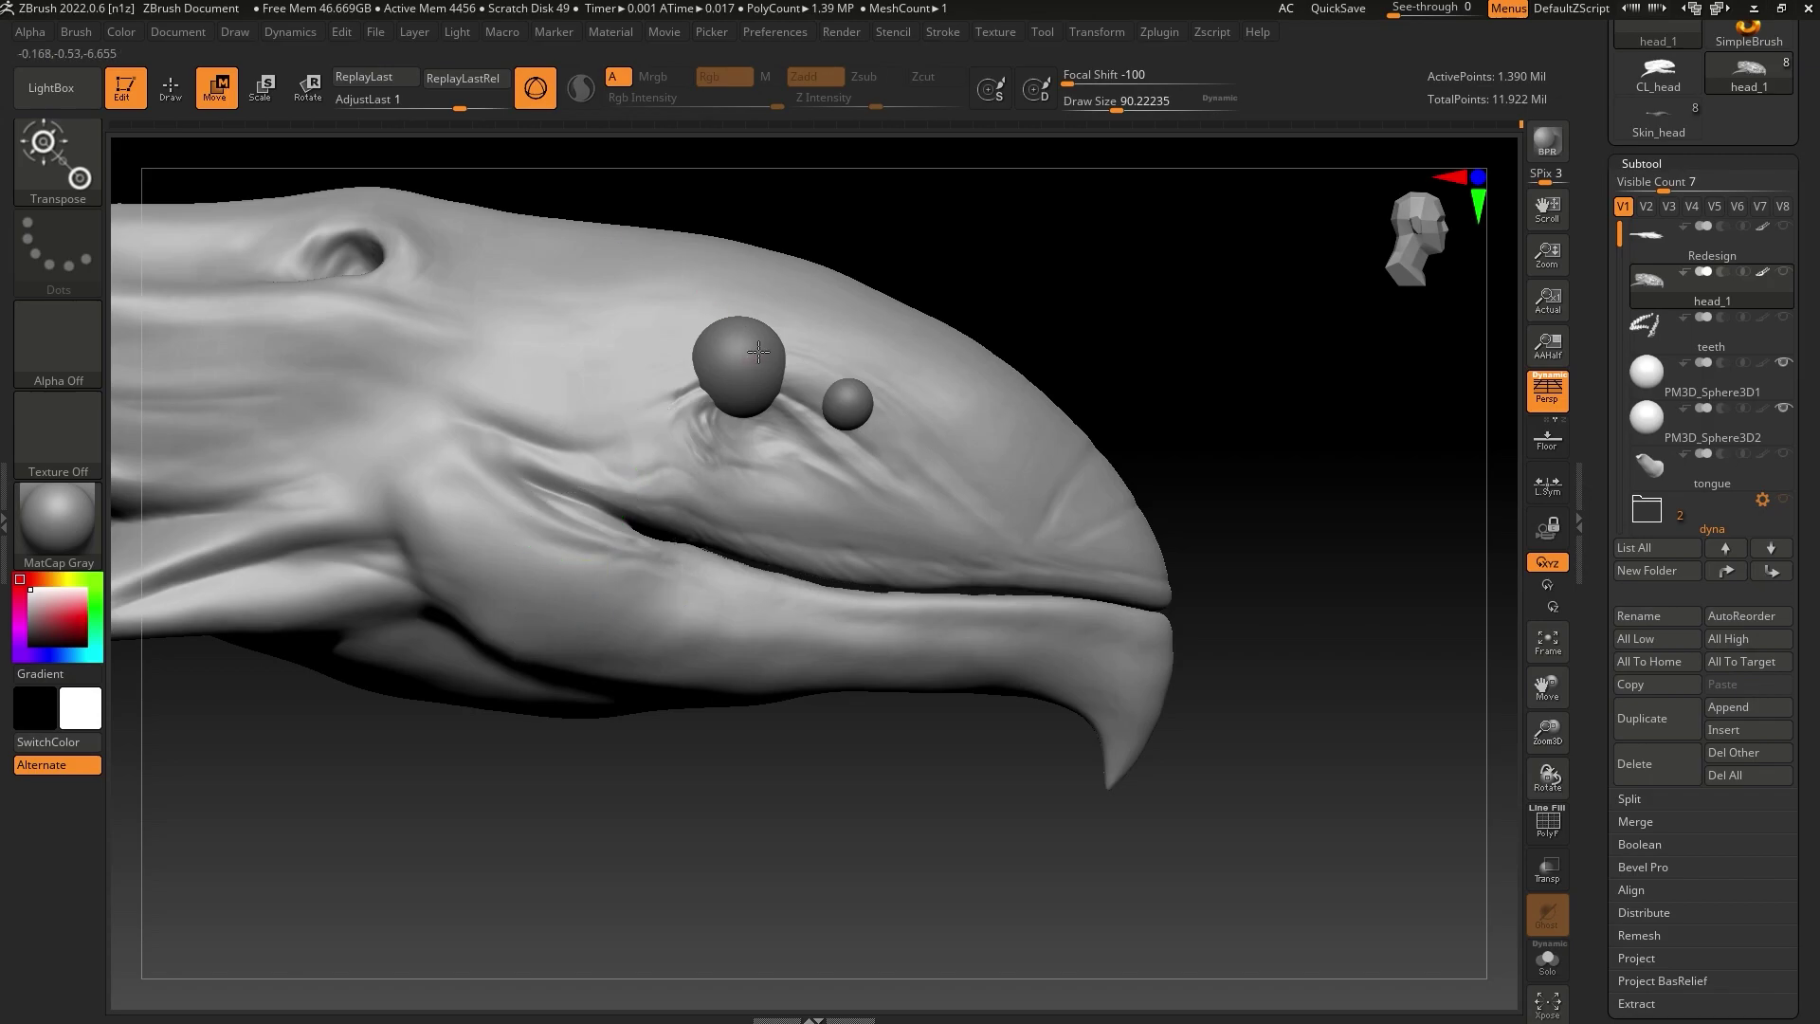
alt+click(789, 361)
click(1785, 277)
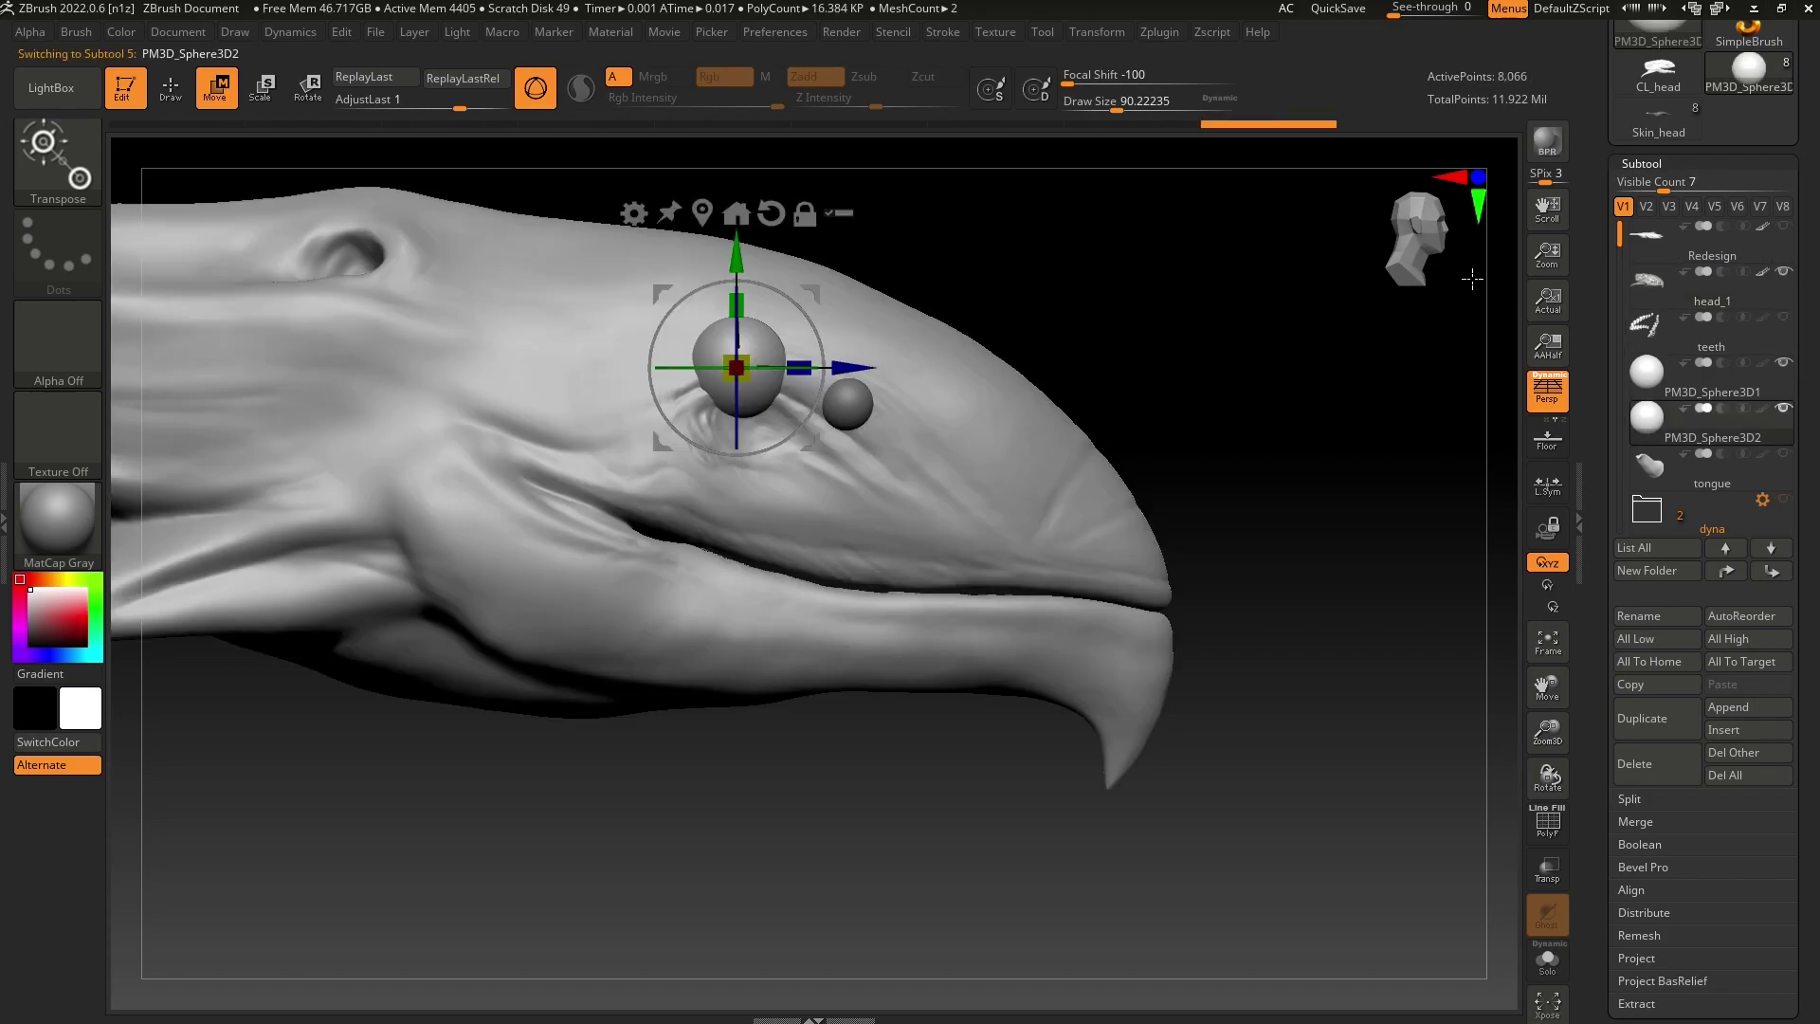
Lower the larger eye sphere PM3D_Sphere3D2 and push it inward into its socket on the side of the head
drag(739, 252, 742, 308)
drag(1081, 261, 979, 278)
drag(621, 435, 630, 435)
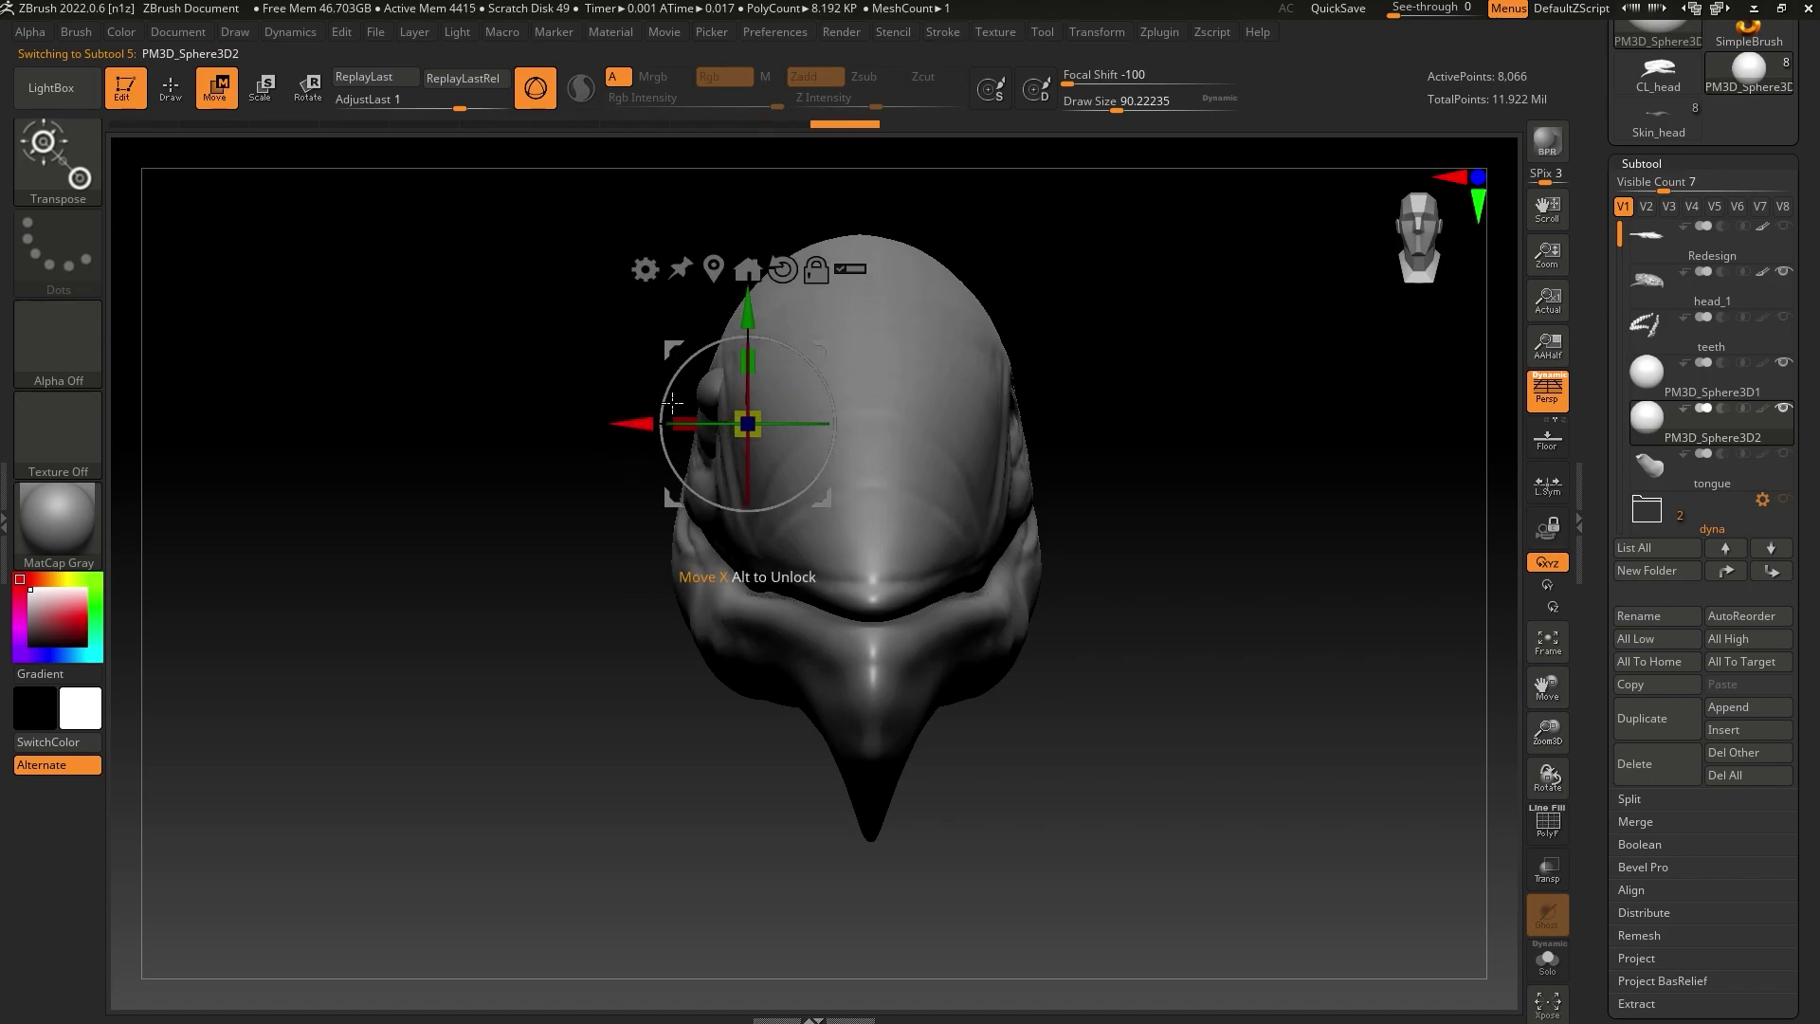
drag(1024, 272, 1094, 304)
Activate the smaller sphere PM3D_Sphere3D1, lower it and push it slightly inward beside the larger eye
alt+click(763, 408)
drag(769, 305, 769, 365)
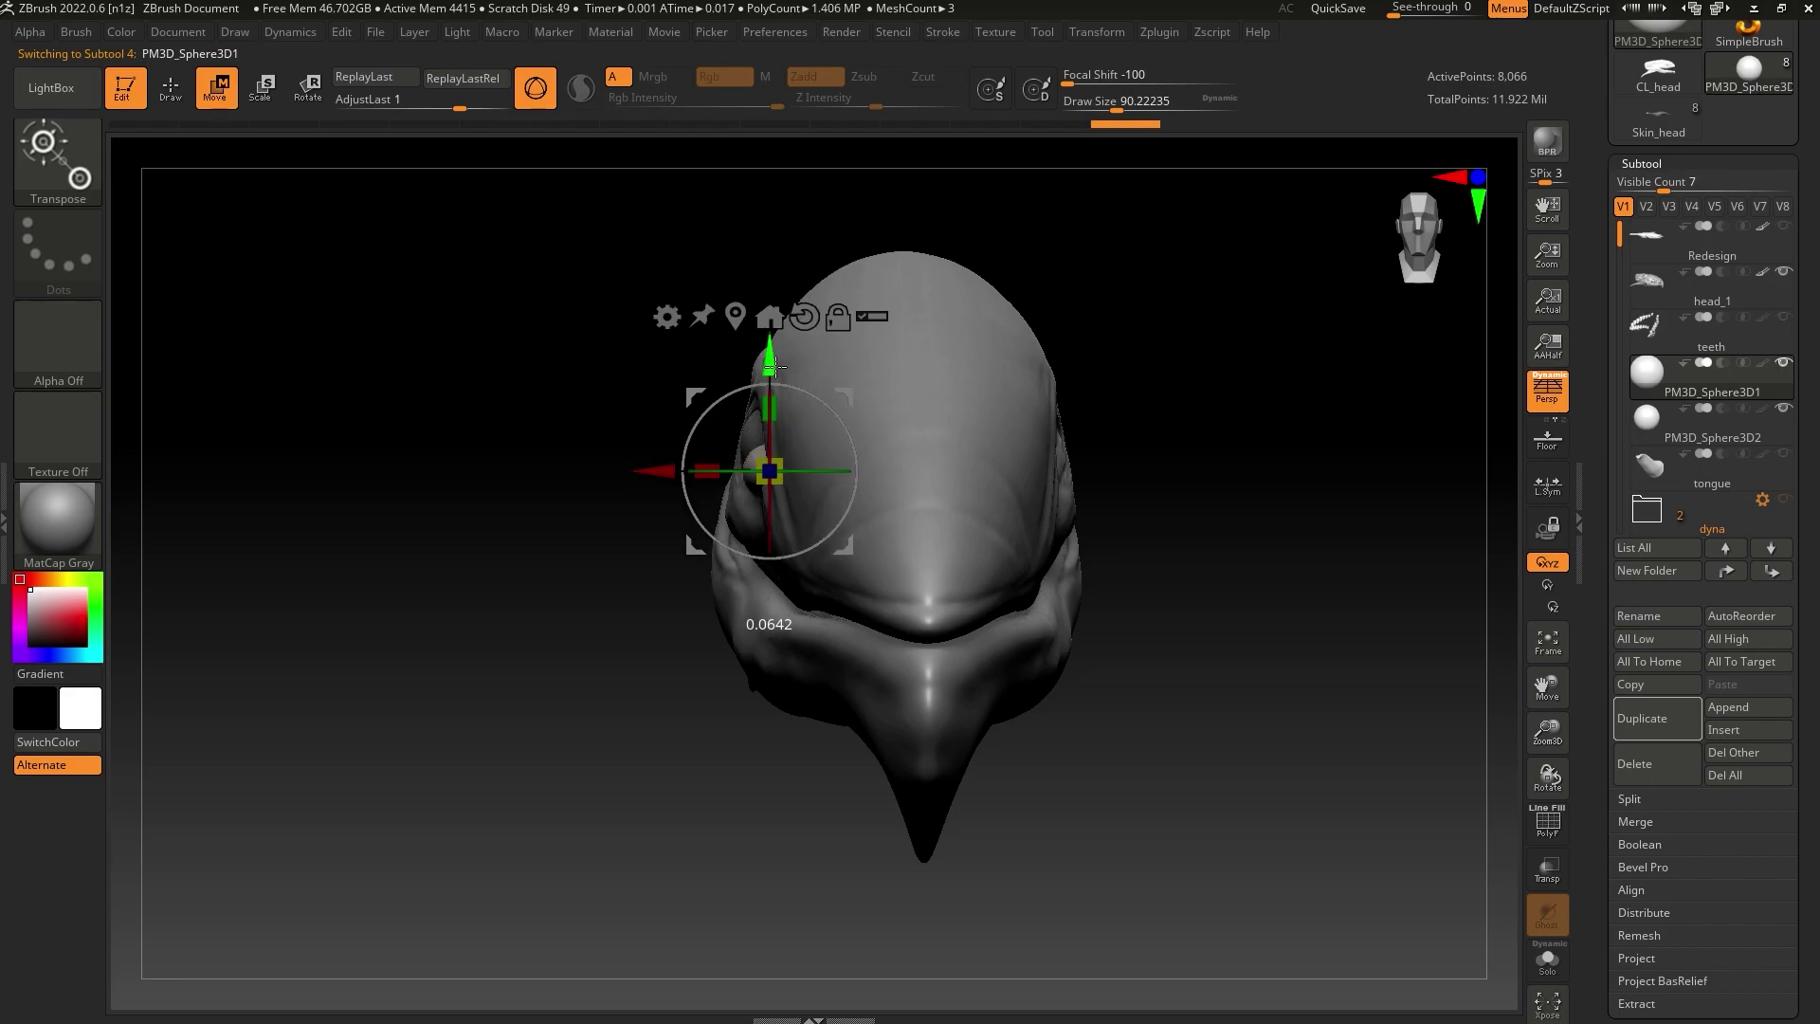
drag(664, 476, 678, 480)
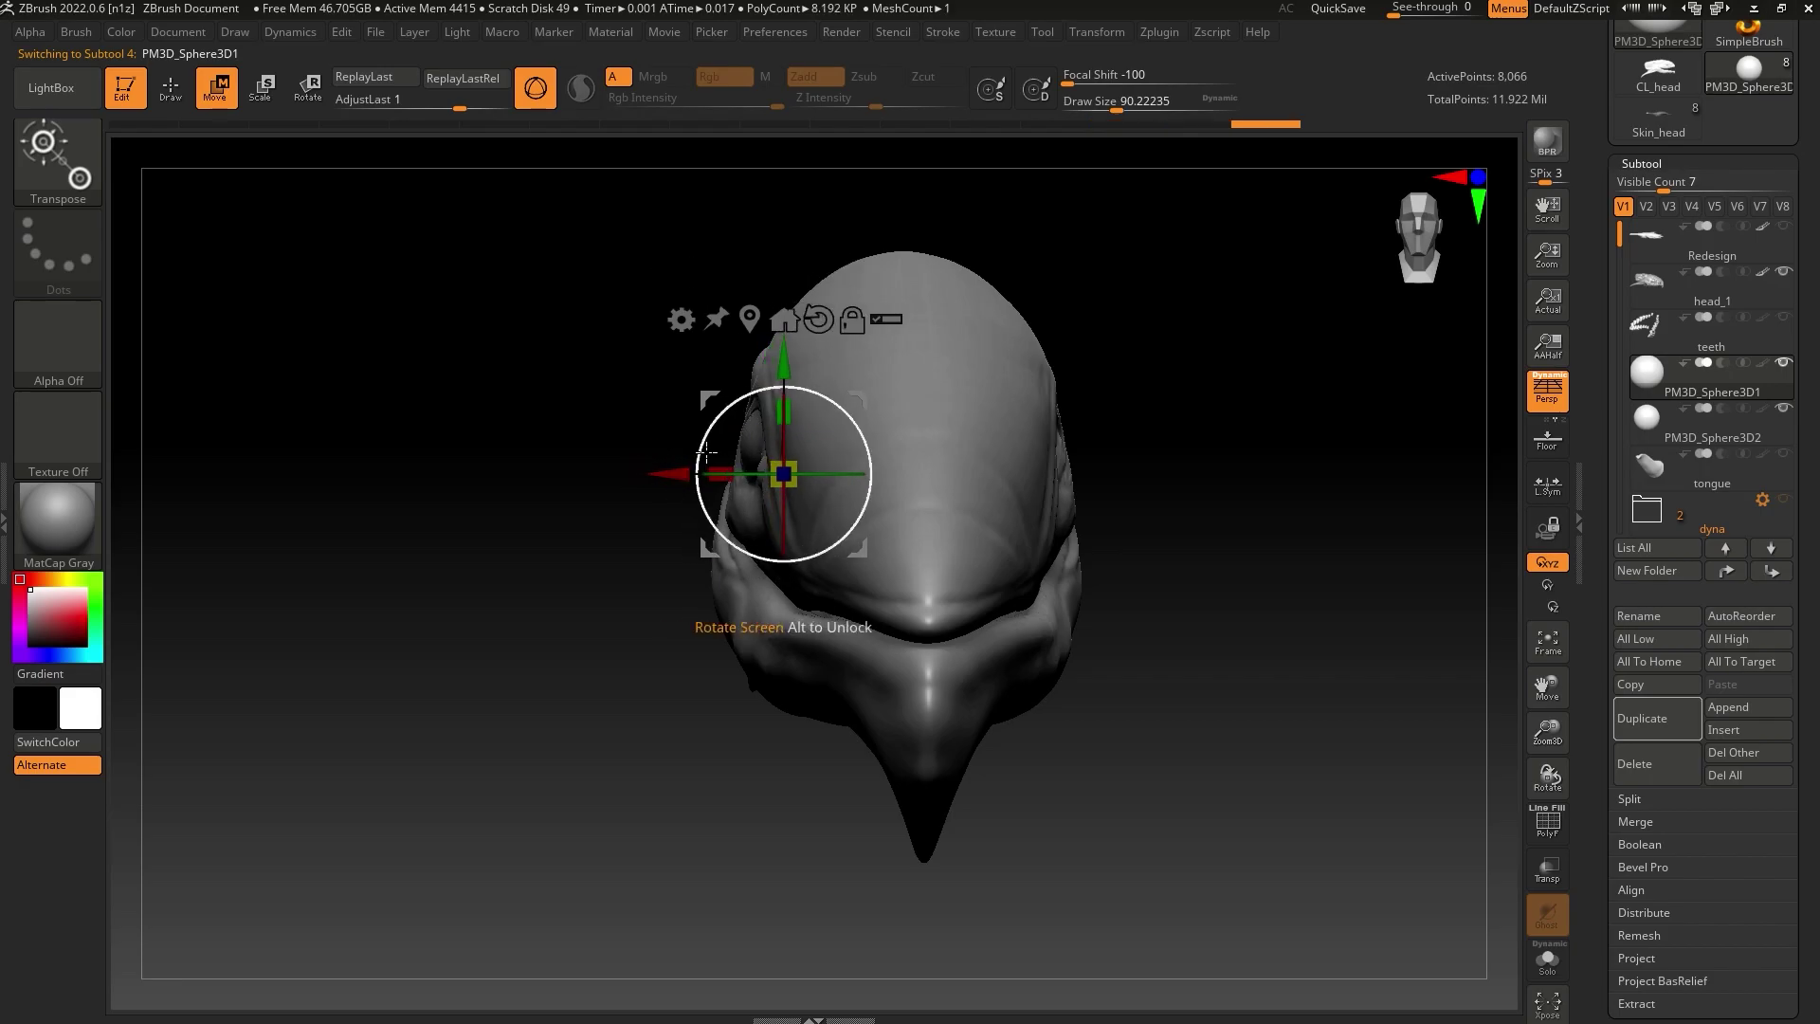
drag(1076, 336, 1198, 349)
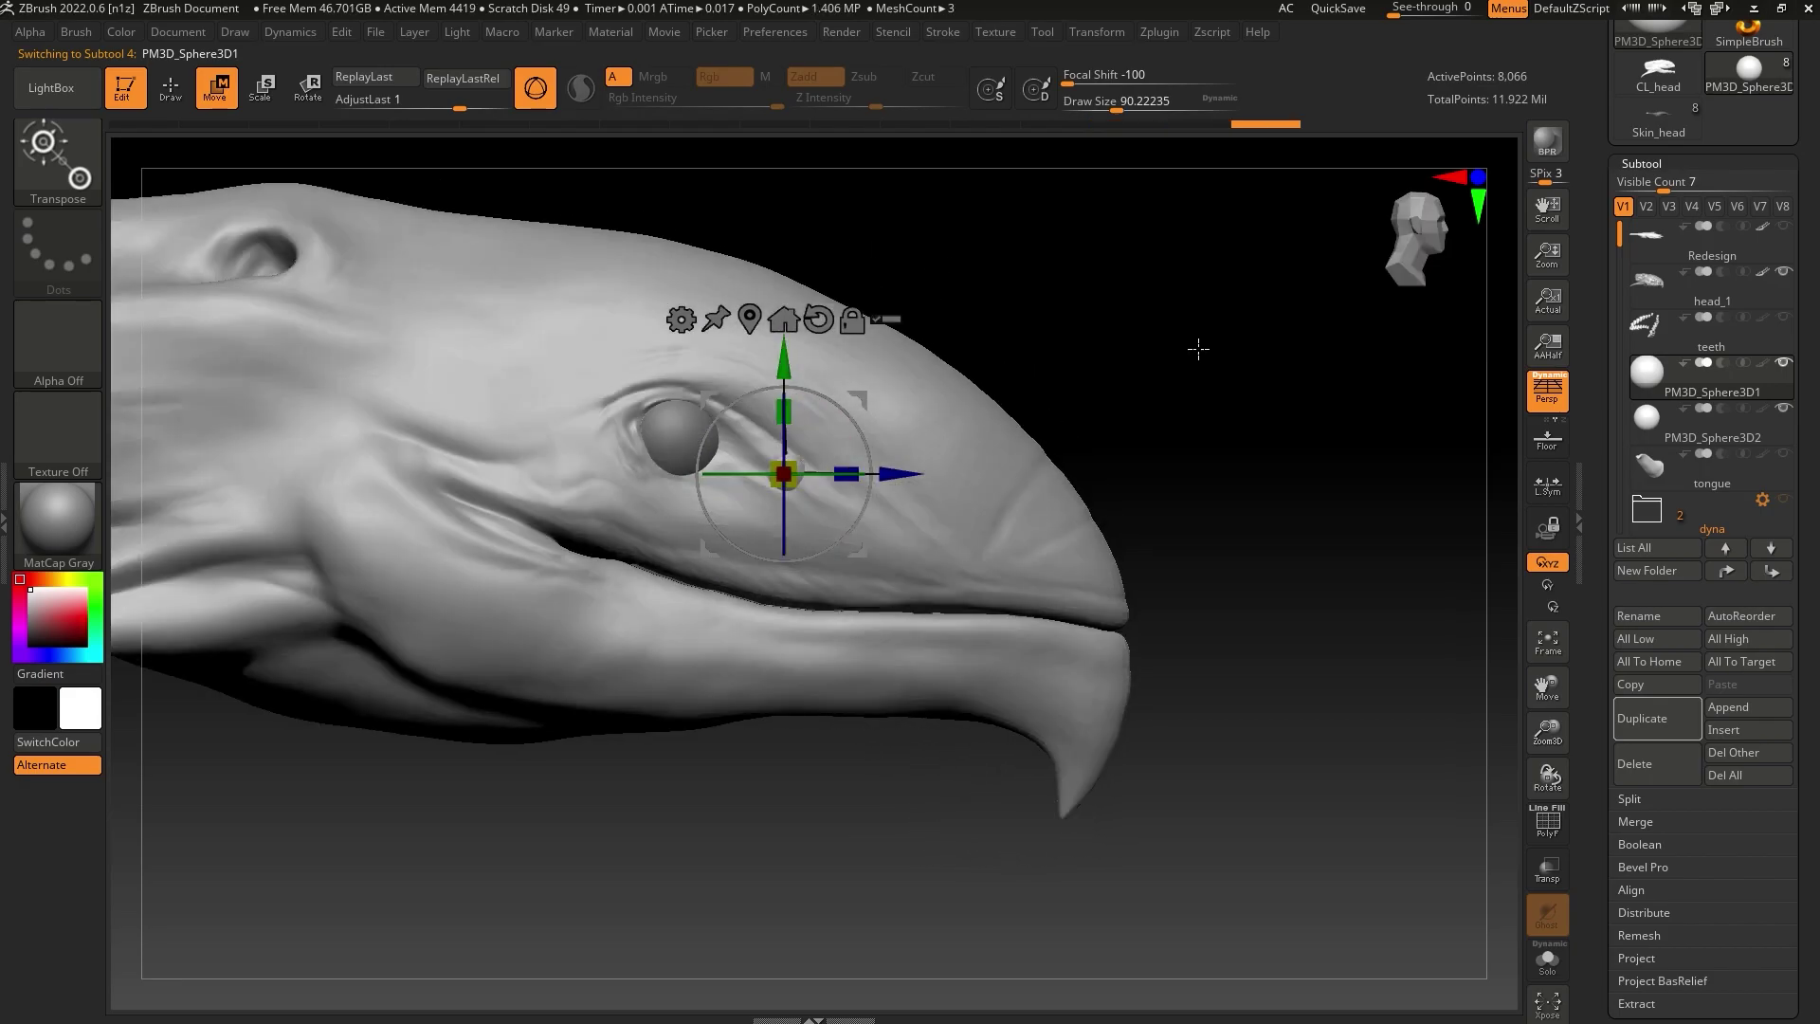
With transparency on, carve a socket into head_1 around the smaller sphere using ClayBuildup at draw size about 33
click(175, 95)
drag(1118, 105, 1107, 105)
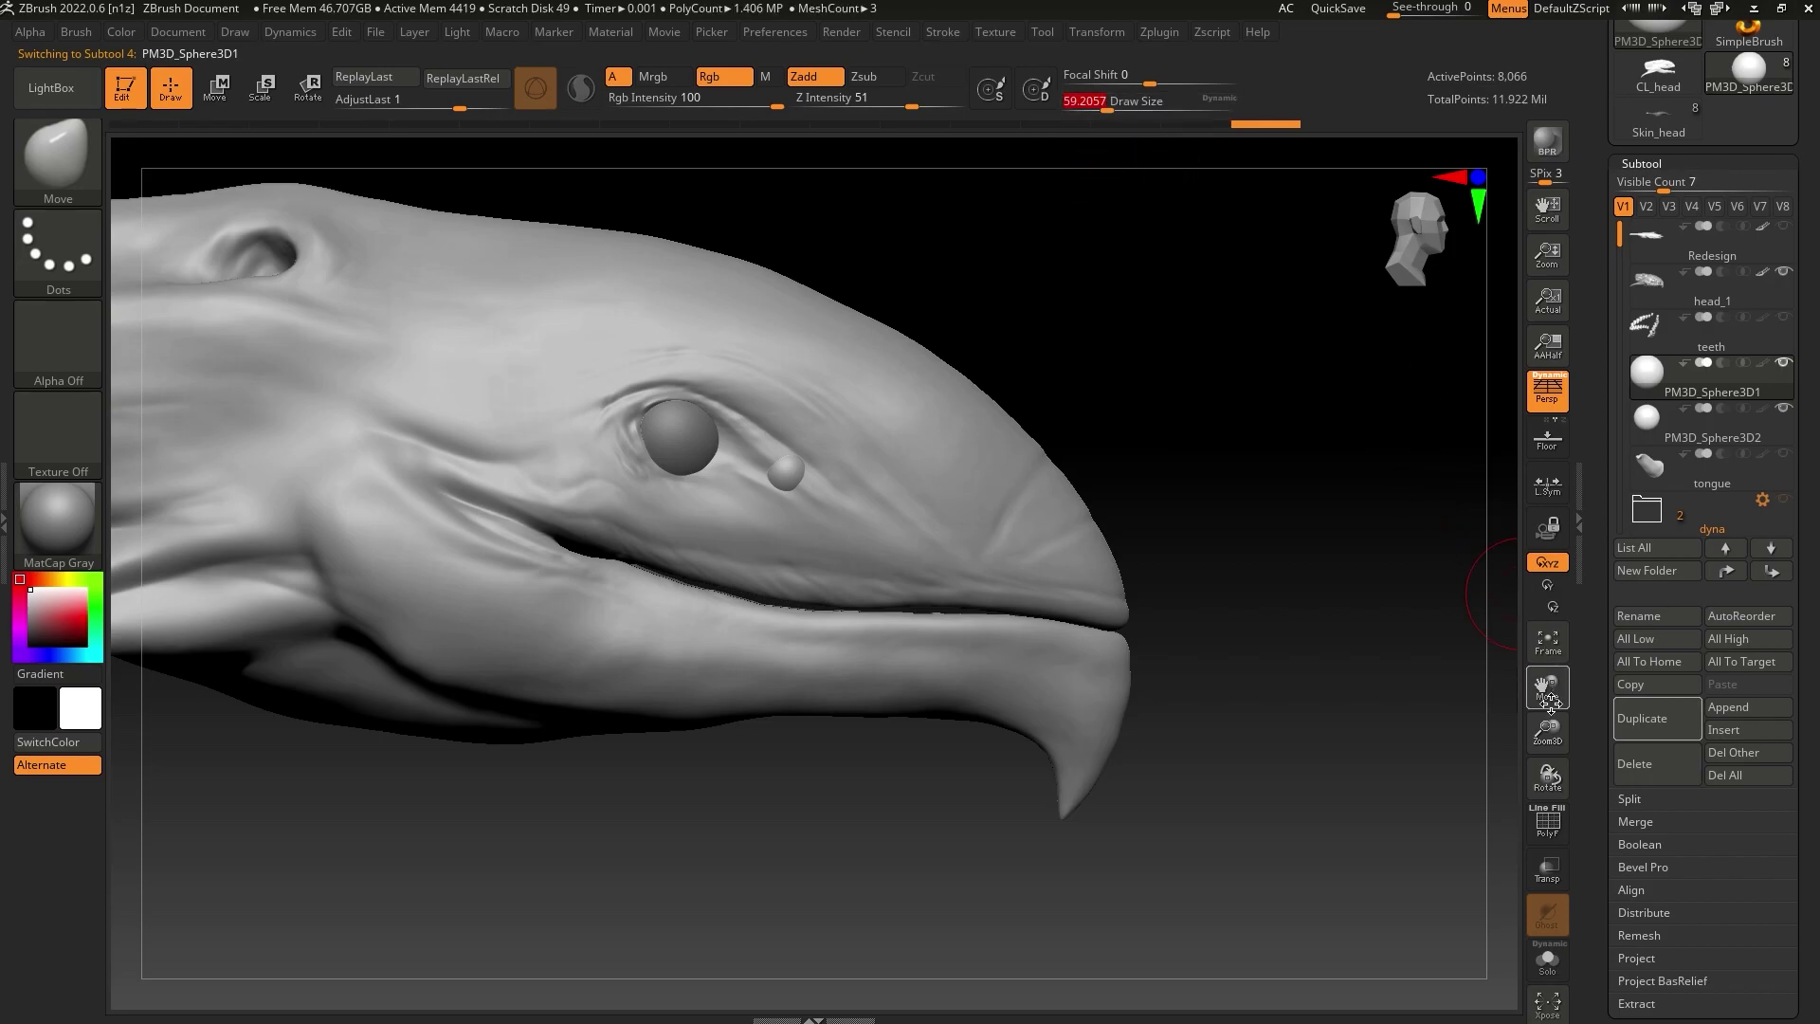
drag(1550, 724, 1538, 734)
drag(1106, 102, 1090, 103)
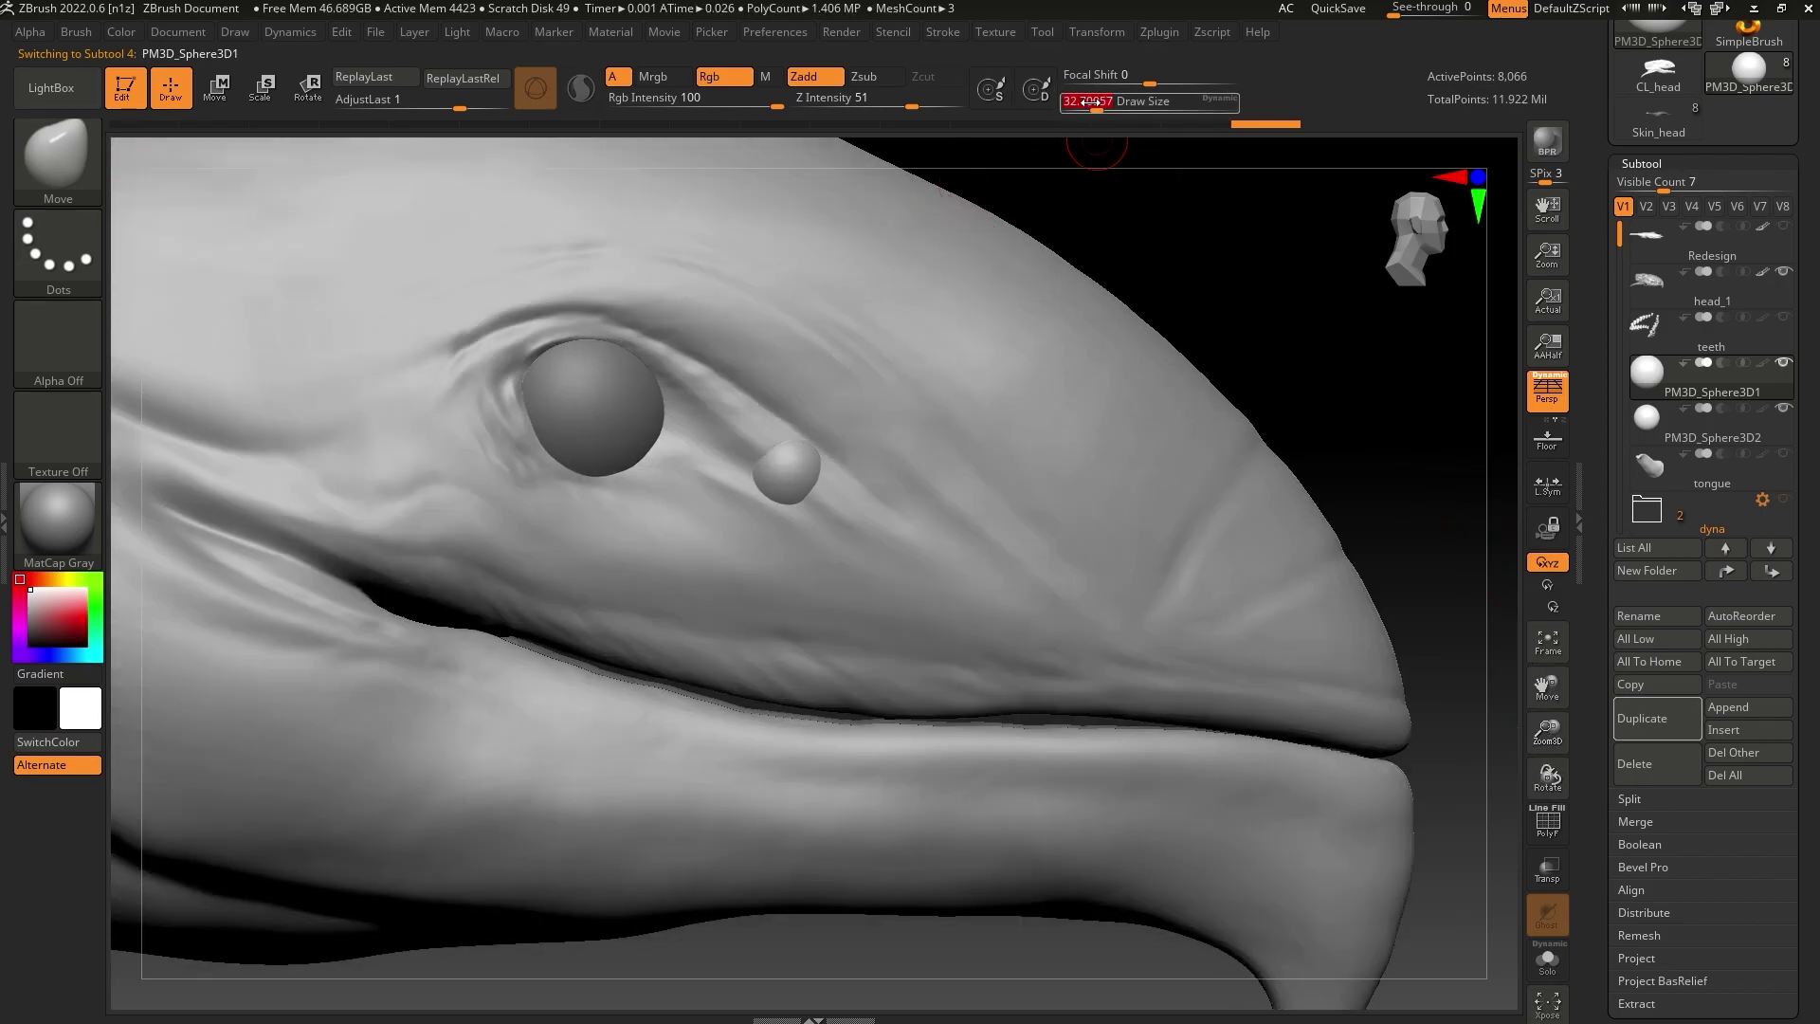
click(87, 174)
click(331, 192)
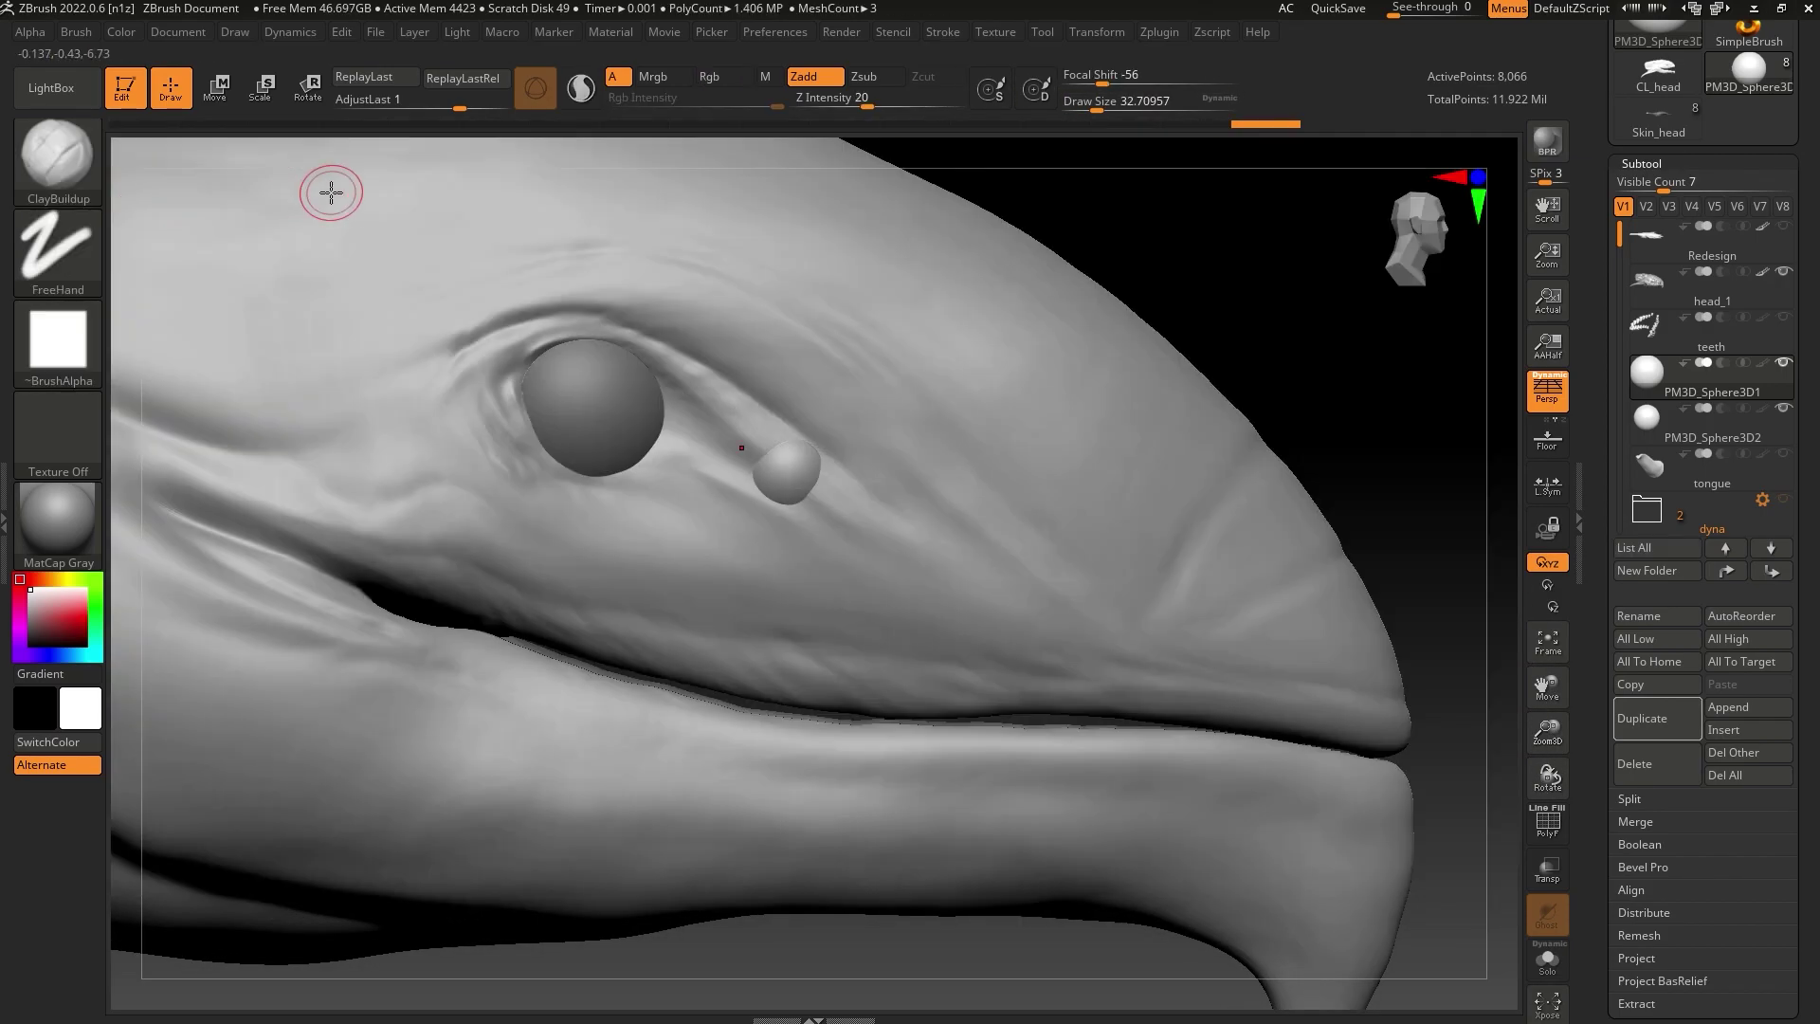
click(1550, 877)
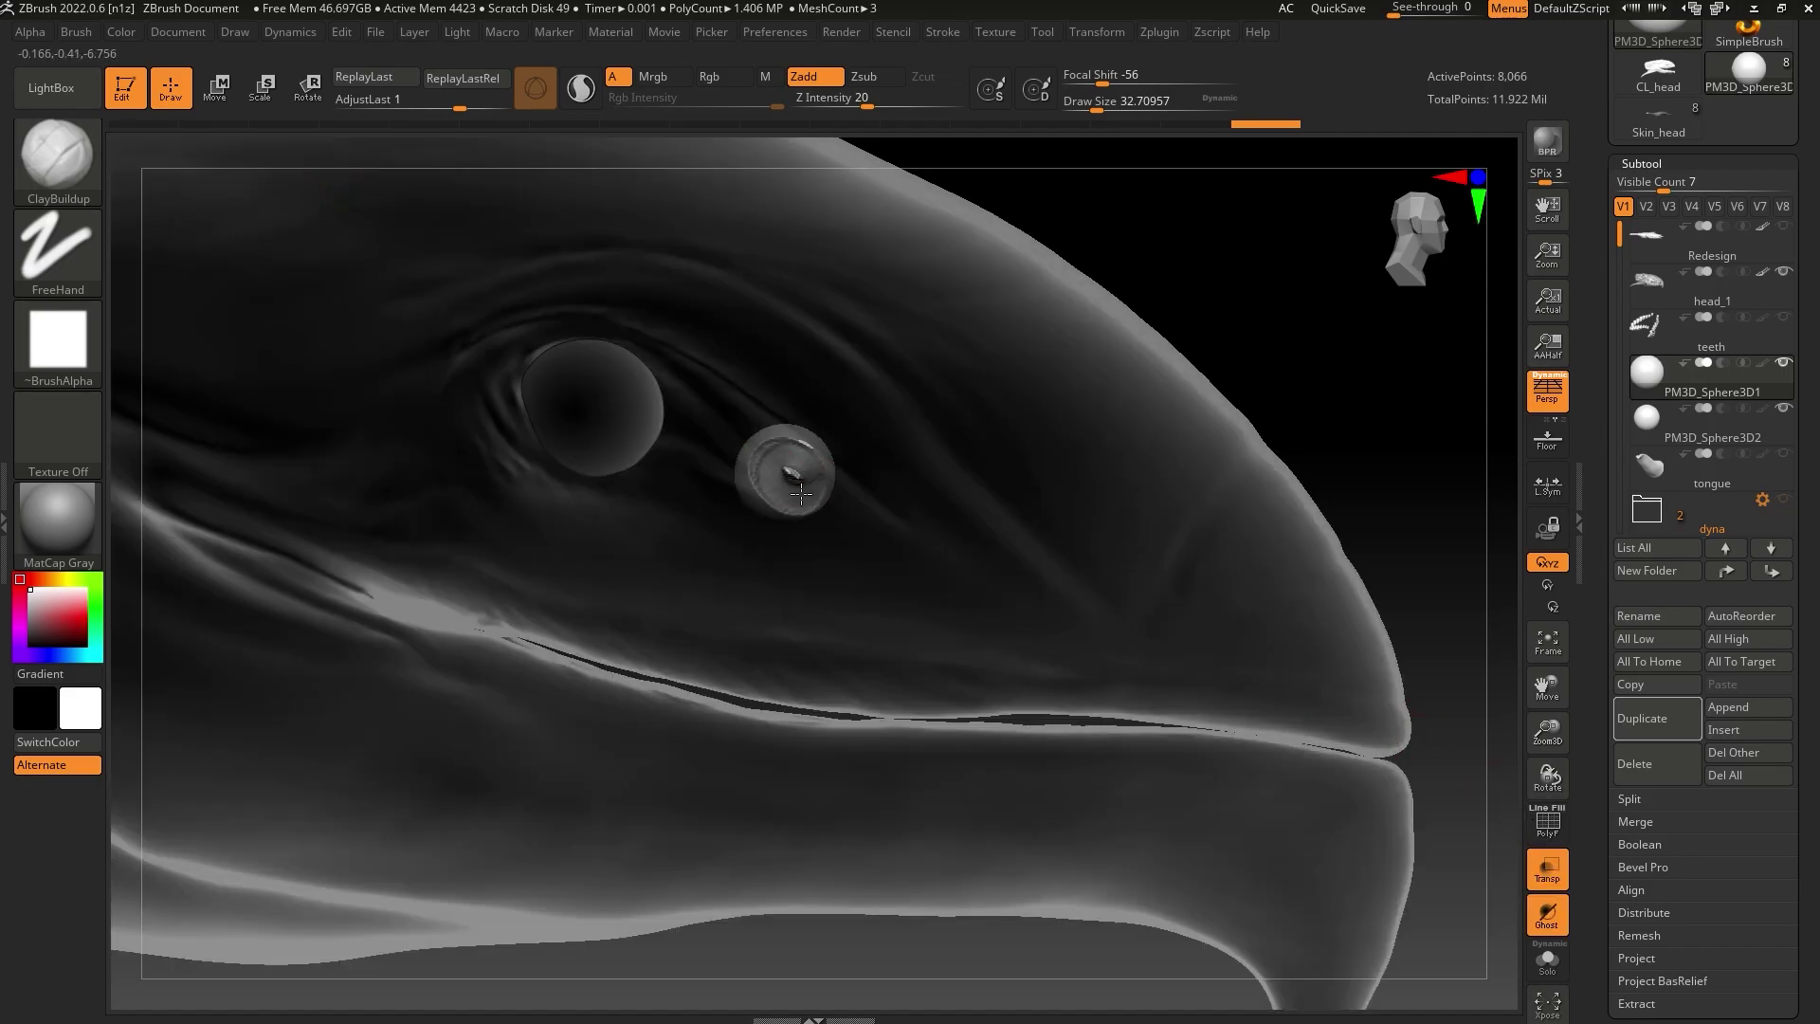
alt+click(987, 394)
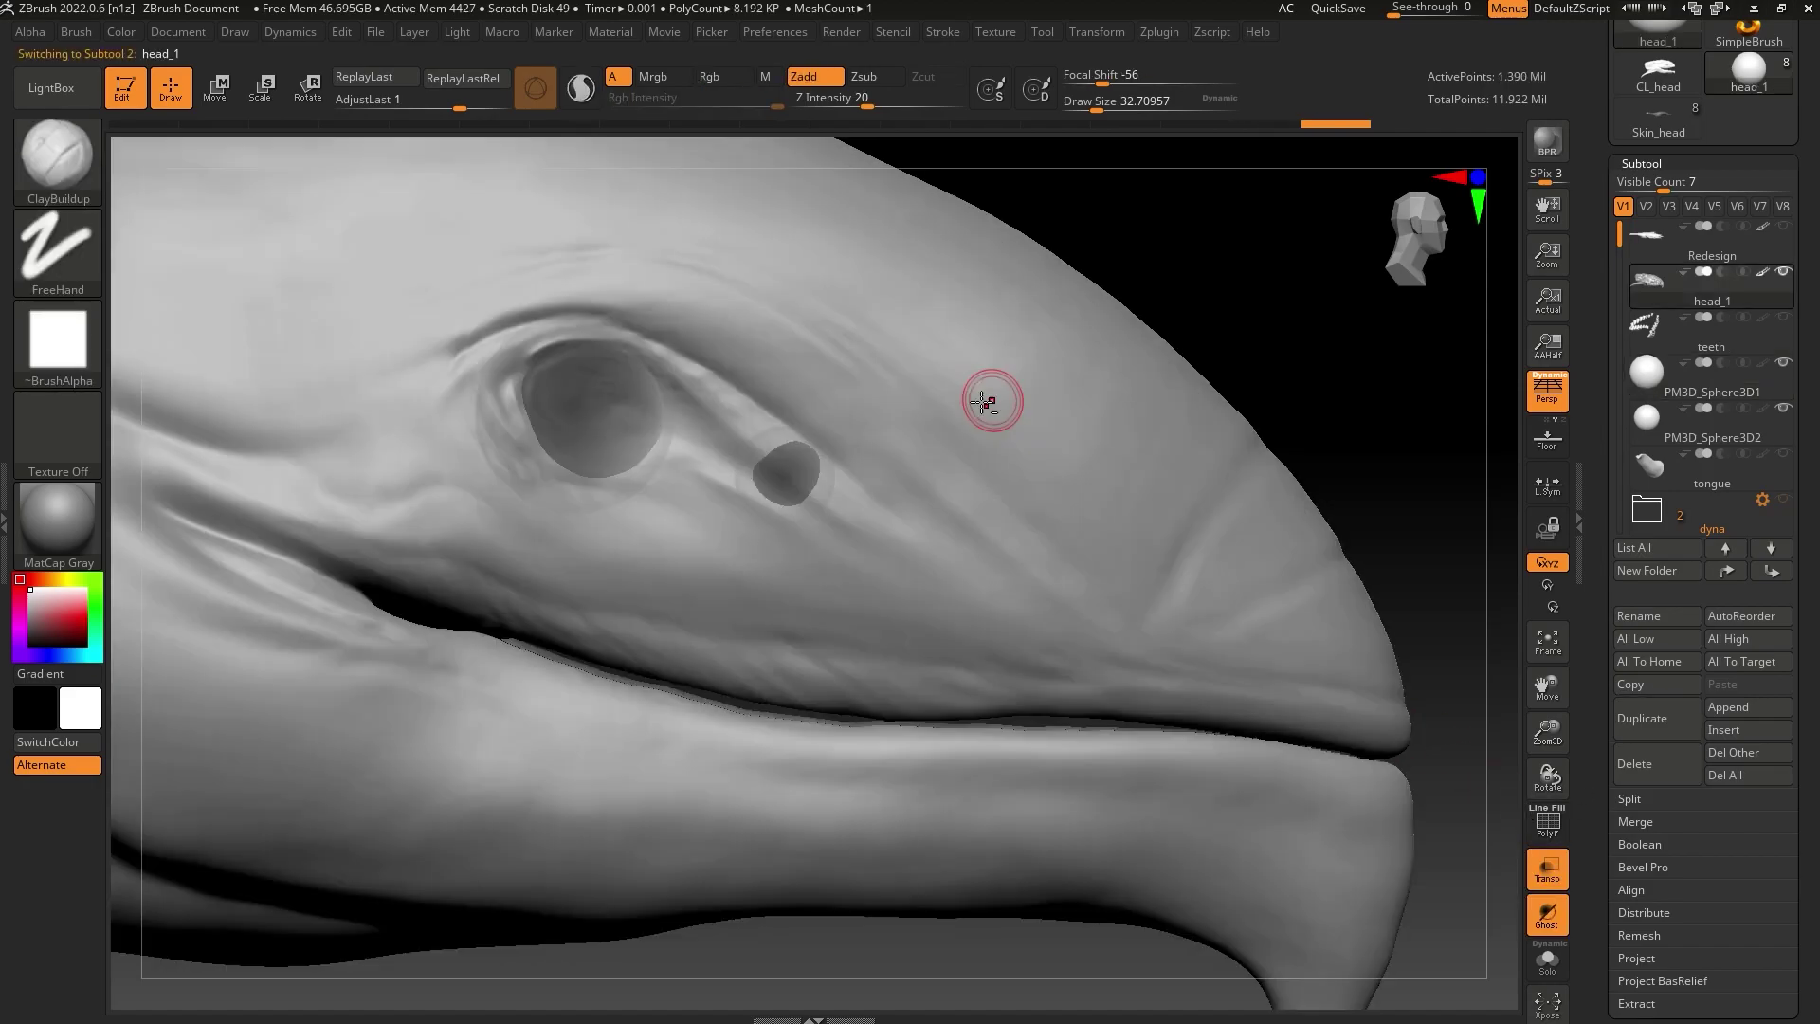
drag(762, 459, 788, 491)
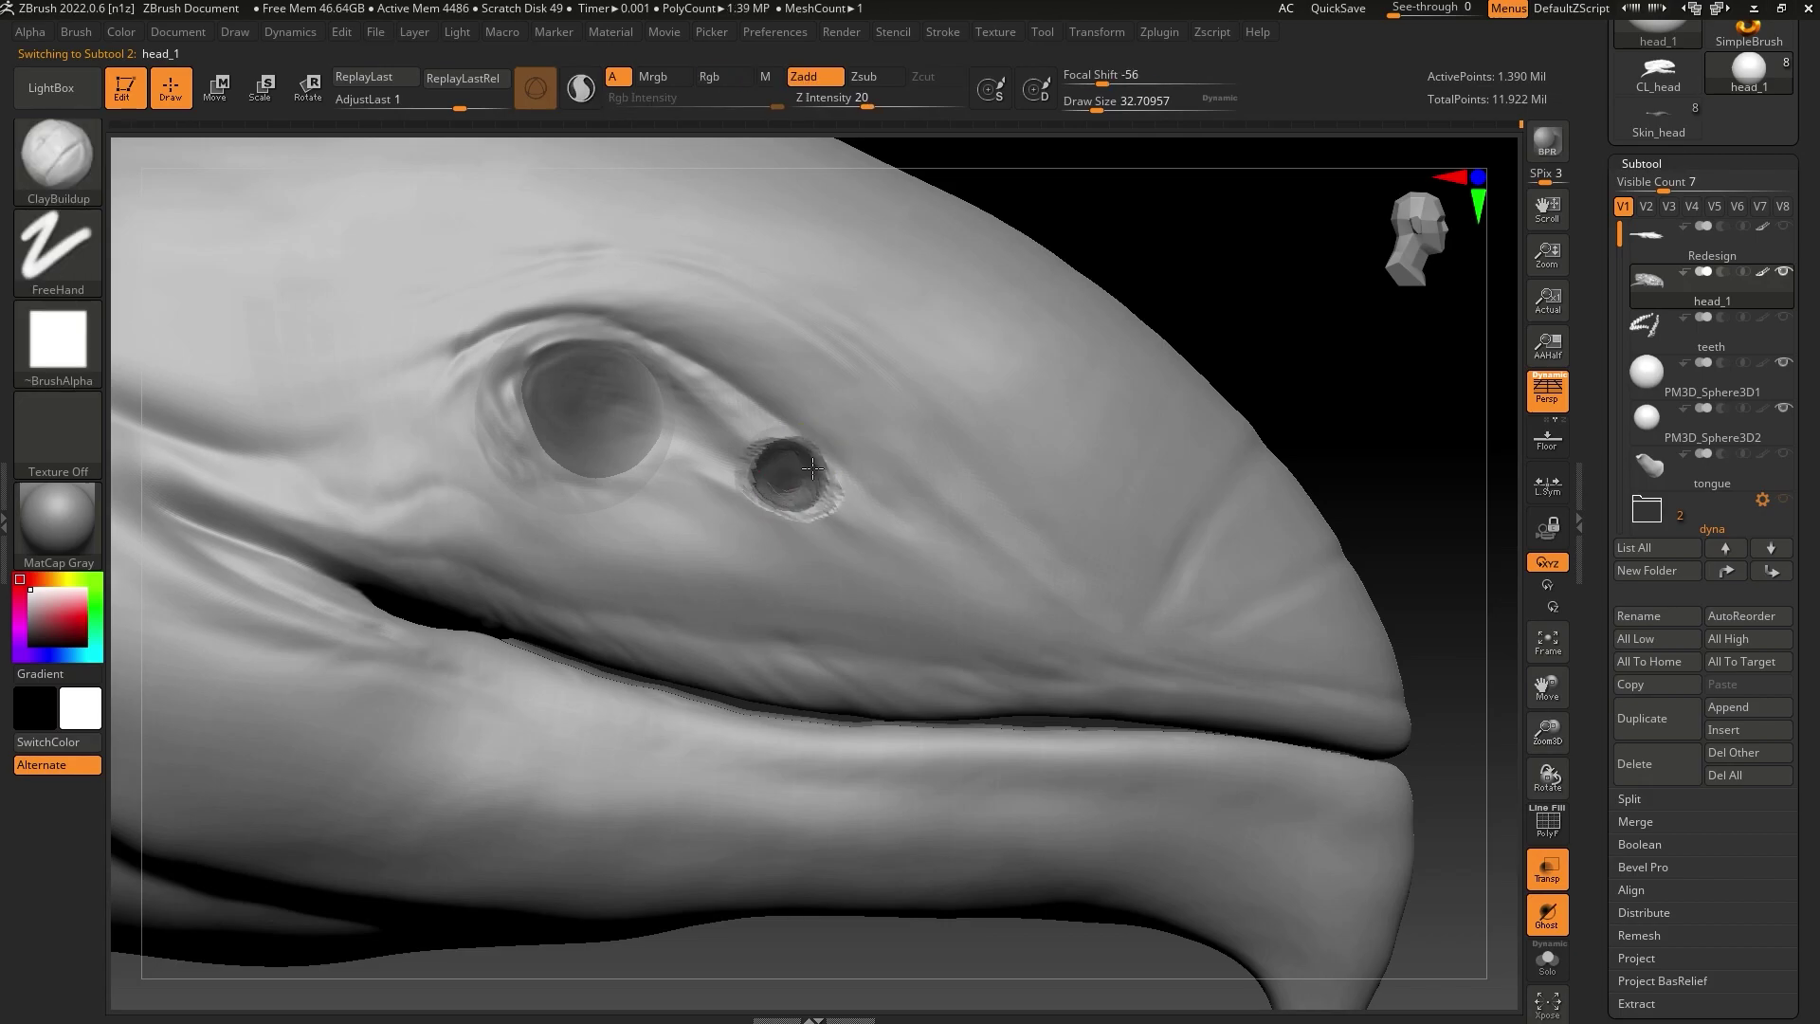
Smooth the small eye socket's edge and build a raised rim around it at draw size about 49
drag(1128, 263, 1186, 247)
click(1102, 102)
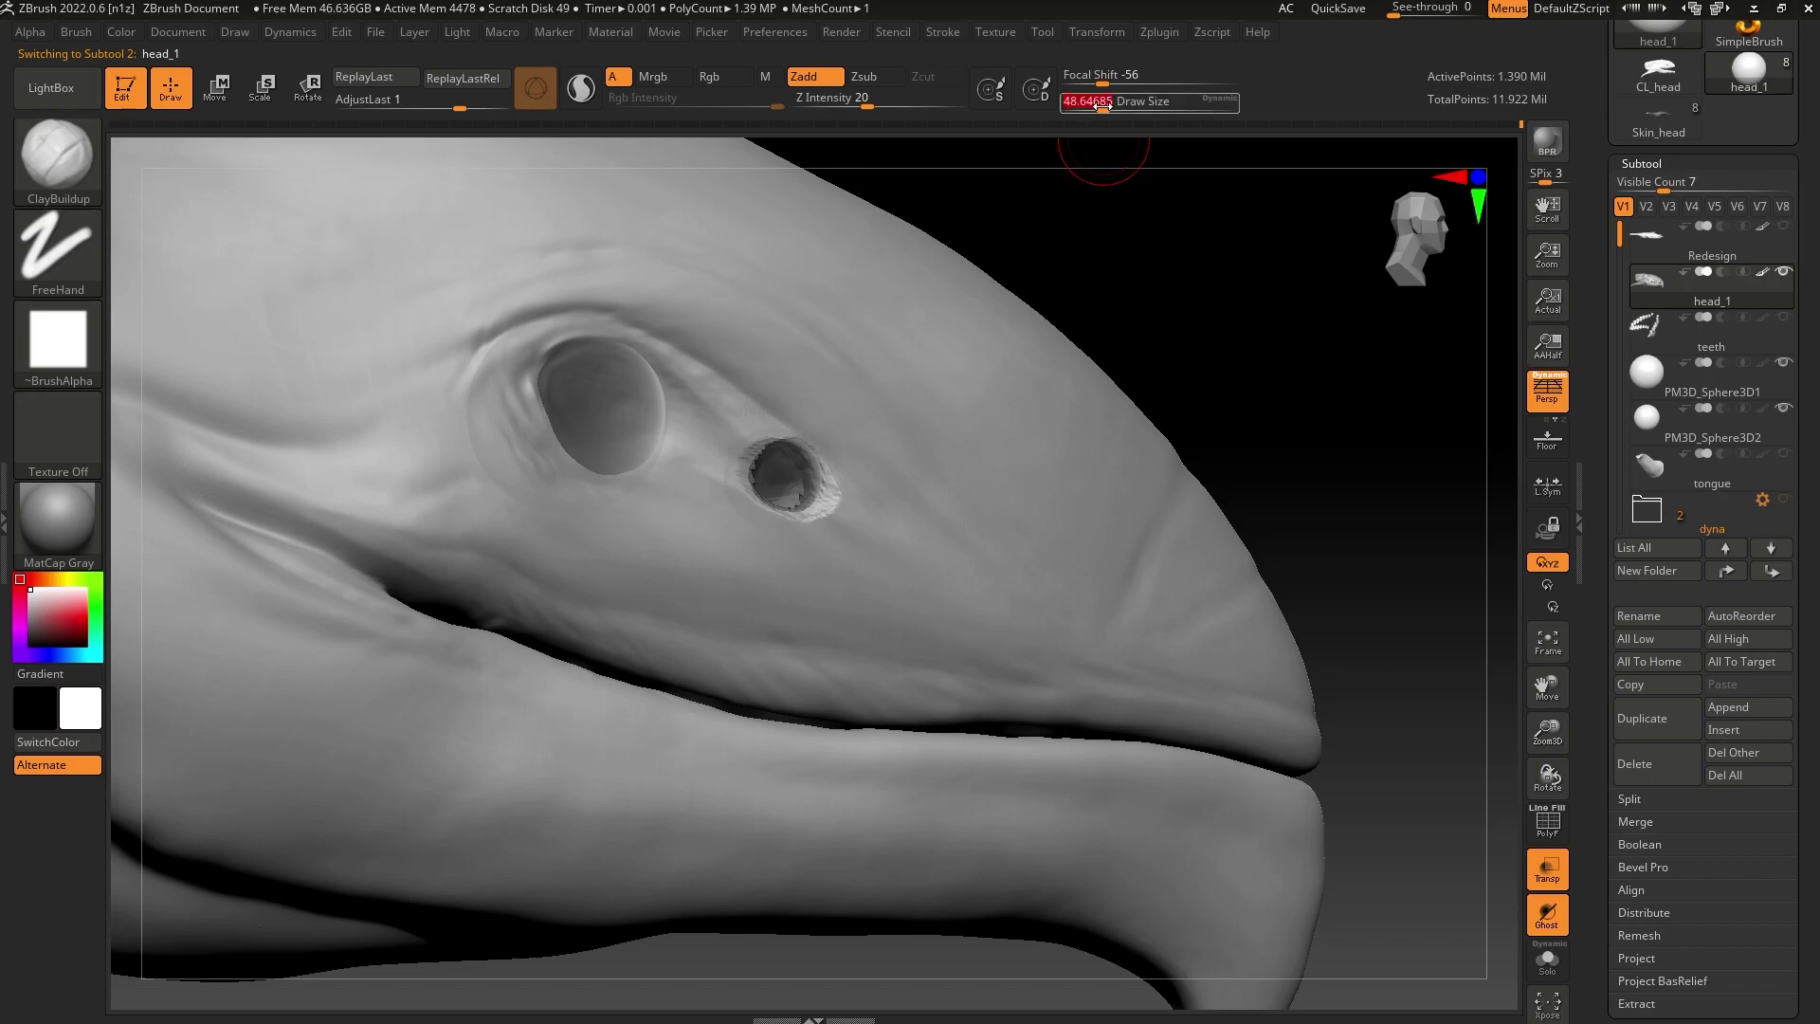
mouse_move(779, 449)
shift+mouse_down()
mouse_move(741, 426)
mouse_move(784, 438)
mouse_move(884, 522)
shift+mouse_up()
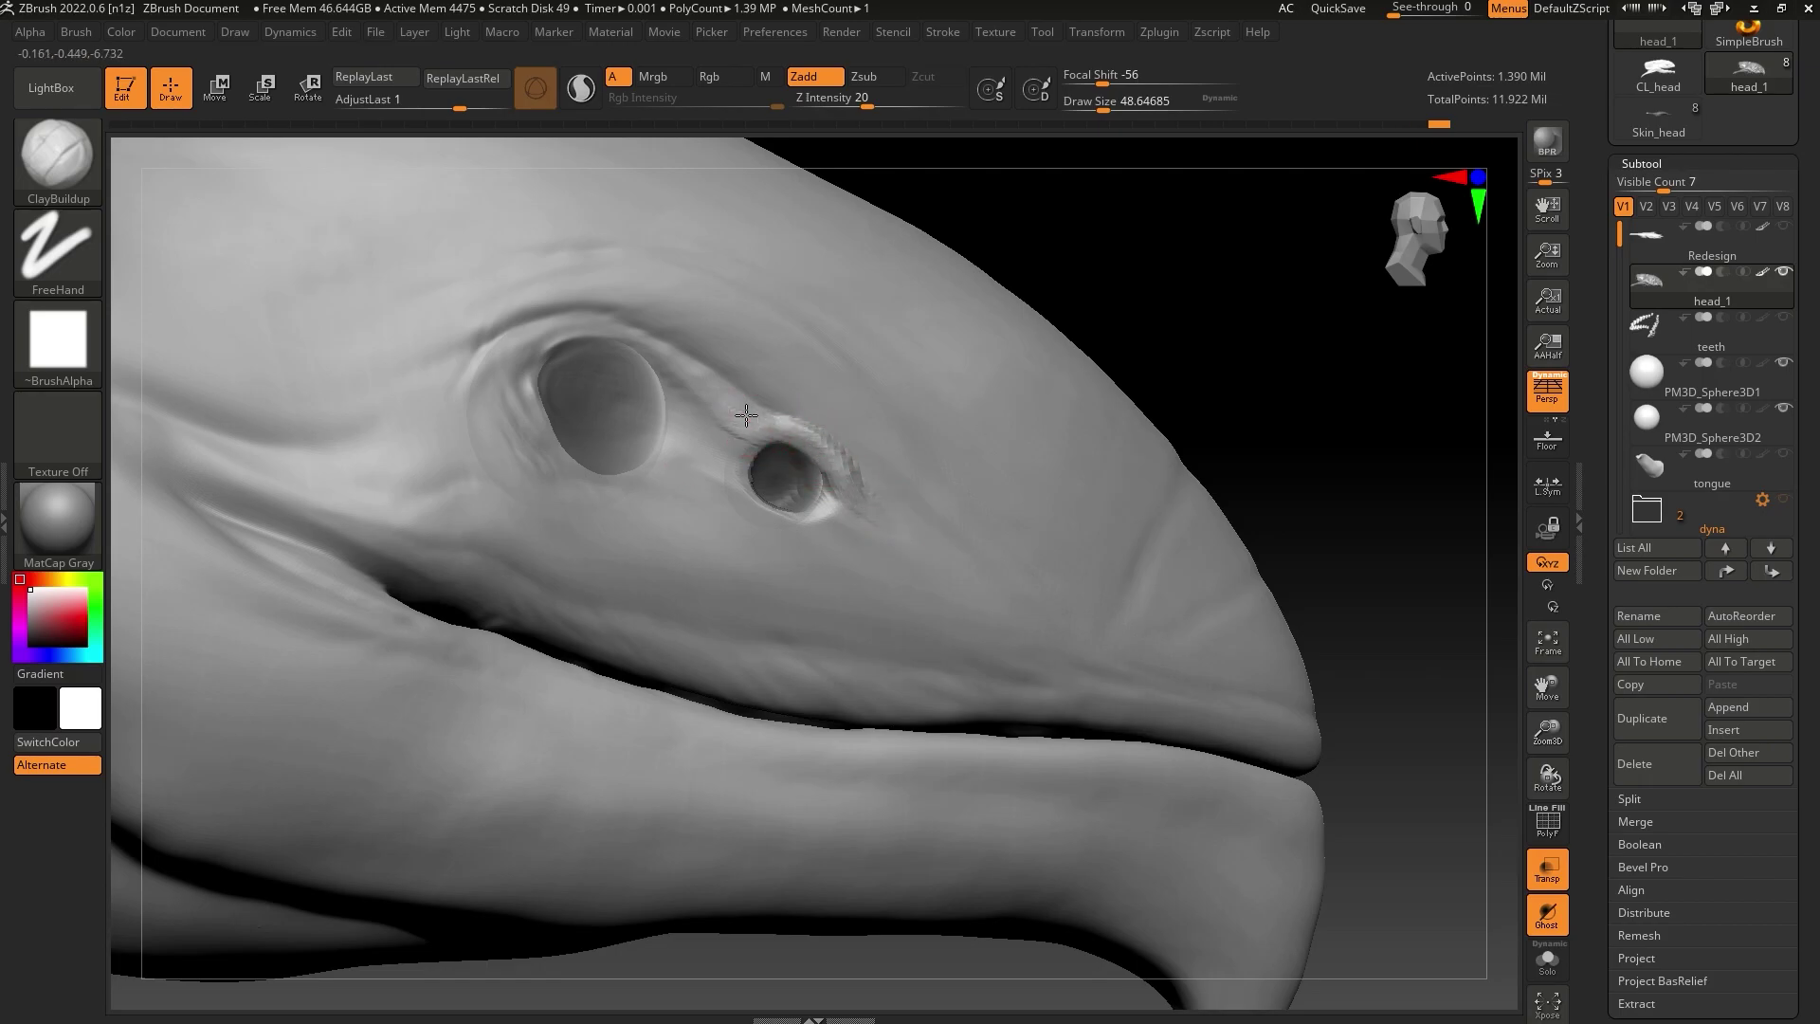
mouse_move(746, 416)
mouse_down()
mouse_move(806, 479)
mouse_move(784, 496)
mouse_move(813, 518)
mouse_up()
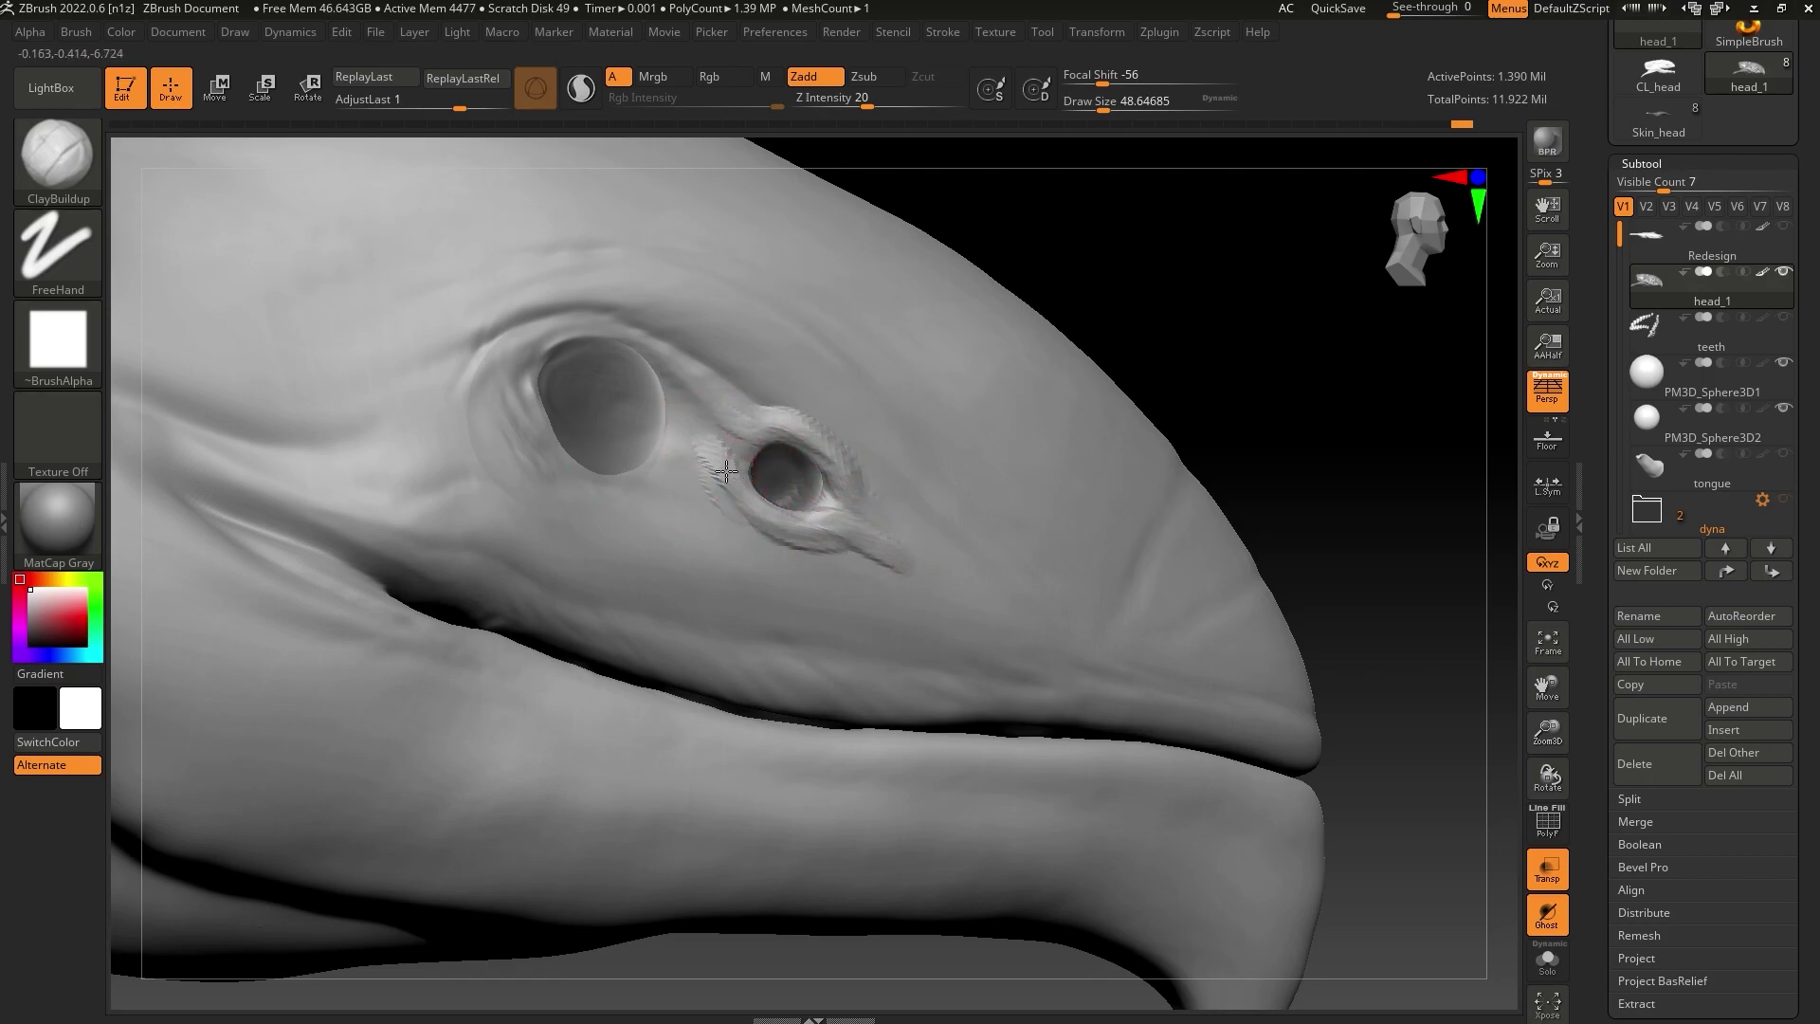
Build up clay strokes for the lower eyelid folds beneath the larger eye
mouse_move(503, 413)
mouse_down()
mouse_move(658, 496)
mouse_move(637, 486)
mouse_up()
drag(497, 410, 645, 490)
drag(512, 422, 649, 487)
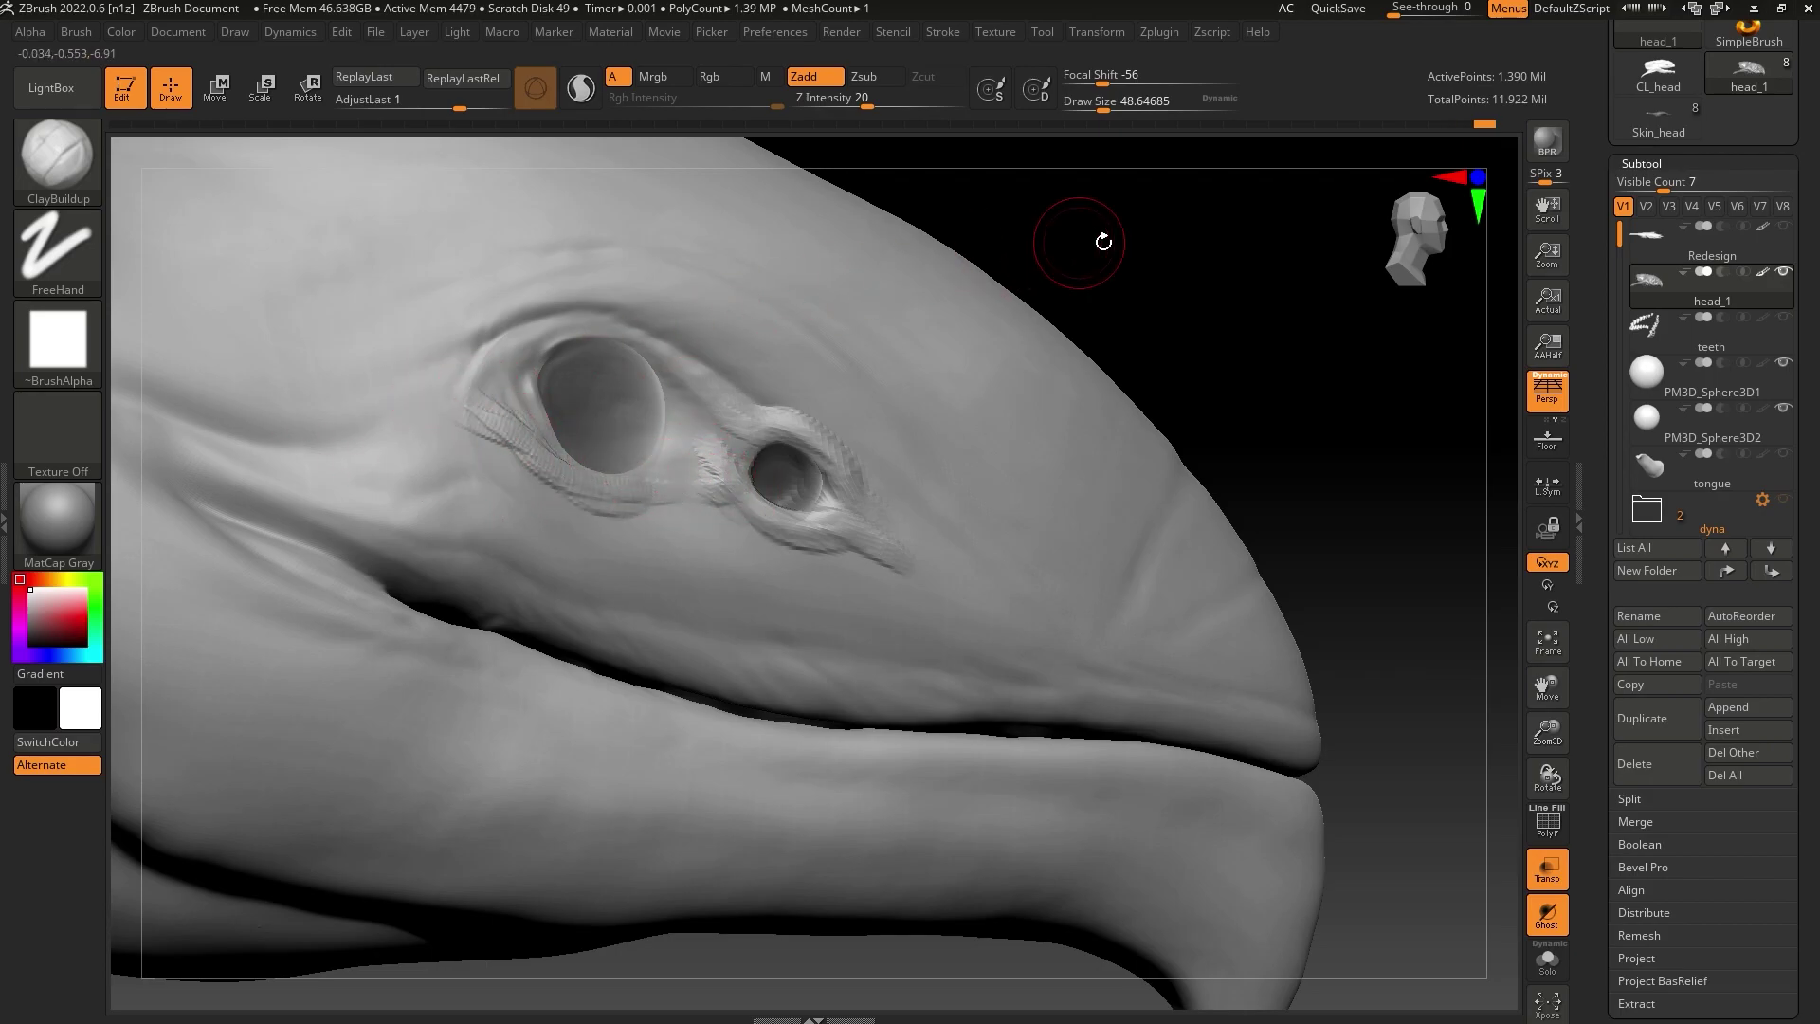
Build up the brow ridge above the larger eye, extending it forward over the small eye toward the beak
drag(1104, 242, 1044, 240)
mouse_move(559, 323)
mouse_down()
mouse_move(630, 300)
mouse_move(885, 430)
mouse_up()
drag(806, 377, 891, 434)
drag(711, 312, 926, 463)
drag(858, 412, 970, 510)
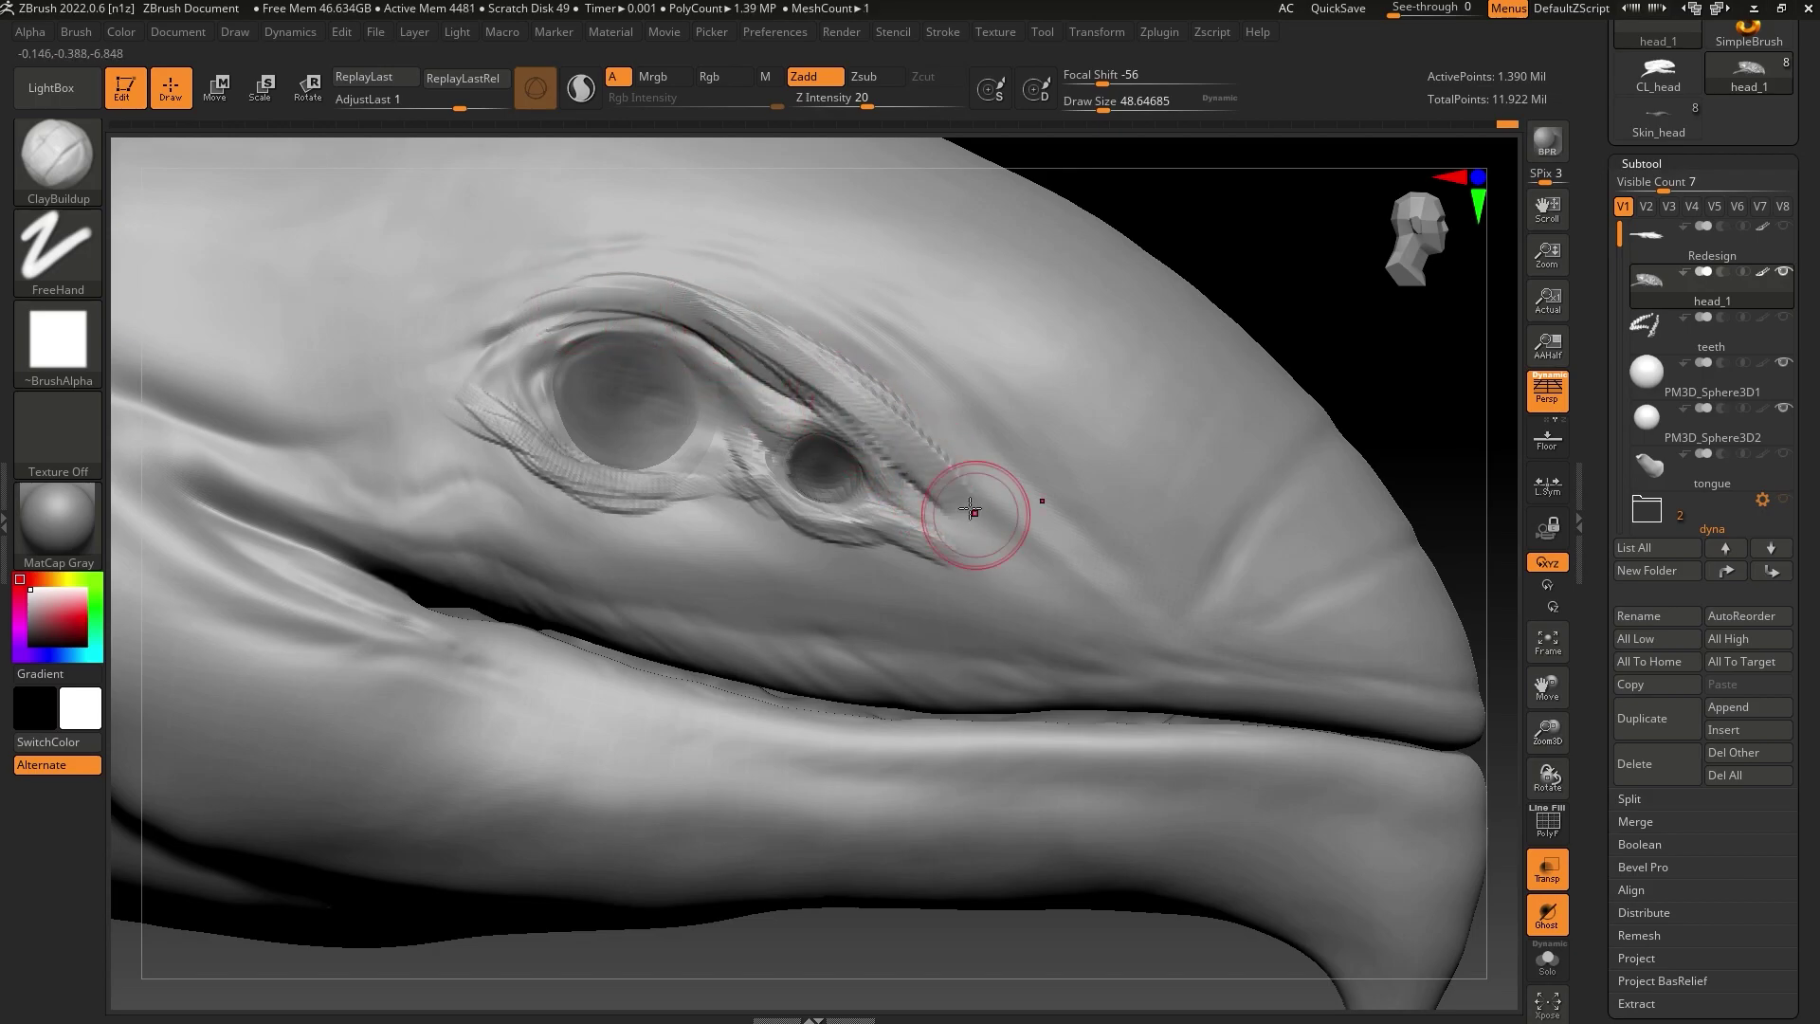
drag(809, 350, 897, 403)
mouse_move(759, 317)
mouse_down()
mouse_move(577, 309)
mouse_move(885, 378)
mouse_move(1016, 503)
mouse_move(756, 521)
mouse_move(541, 427)
mouse_move(499, 435)
mouse_move(582, 487)
mouse_move(553, 427)
mouse_move(439, 398)
mouse_move(546, 323)
mouse_up()
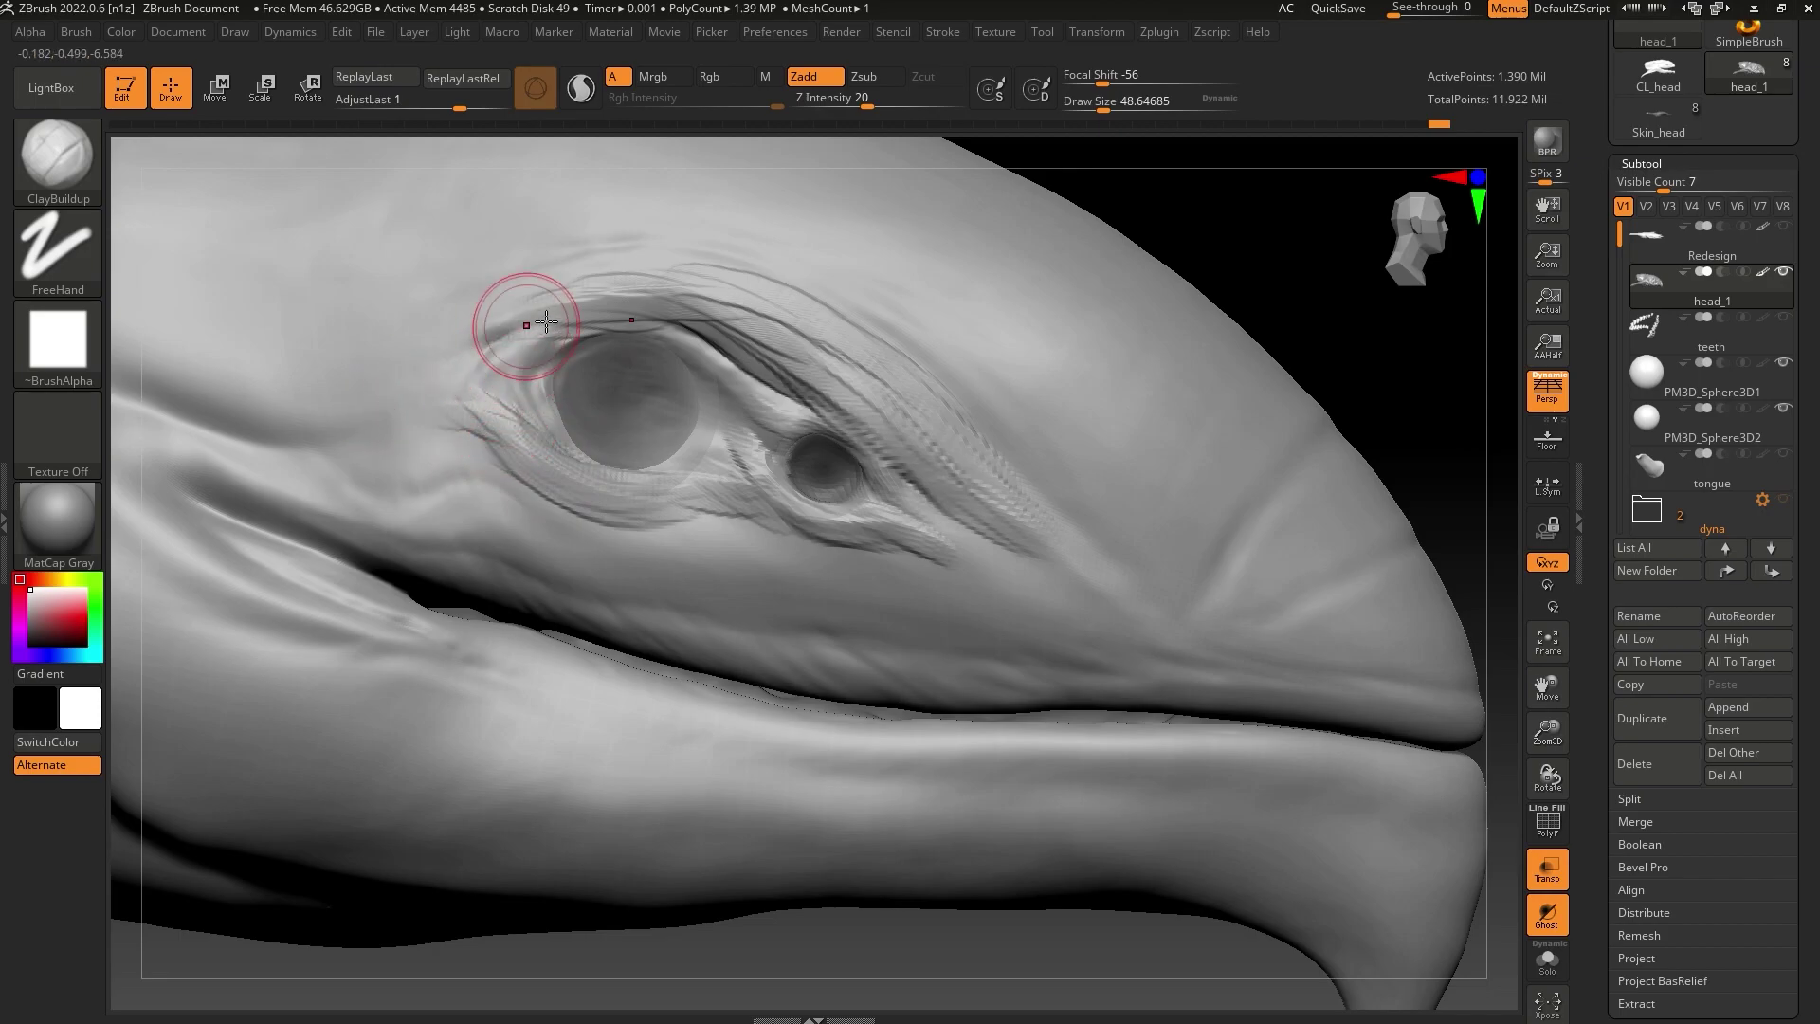
Set the Smooth brush's Z intensity to 100 and smooth the brow ridge and lower folds around both eyes
shift+click(940, 106)
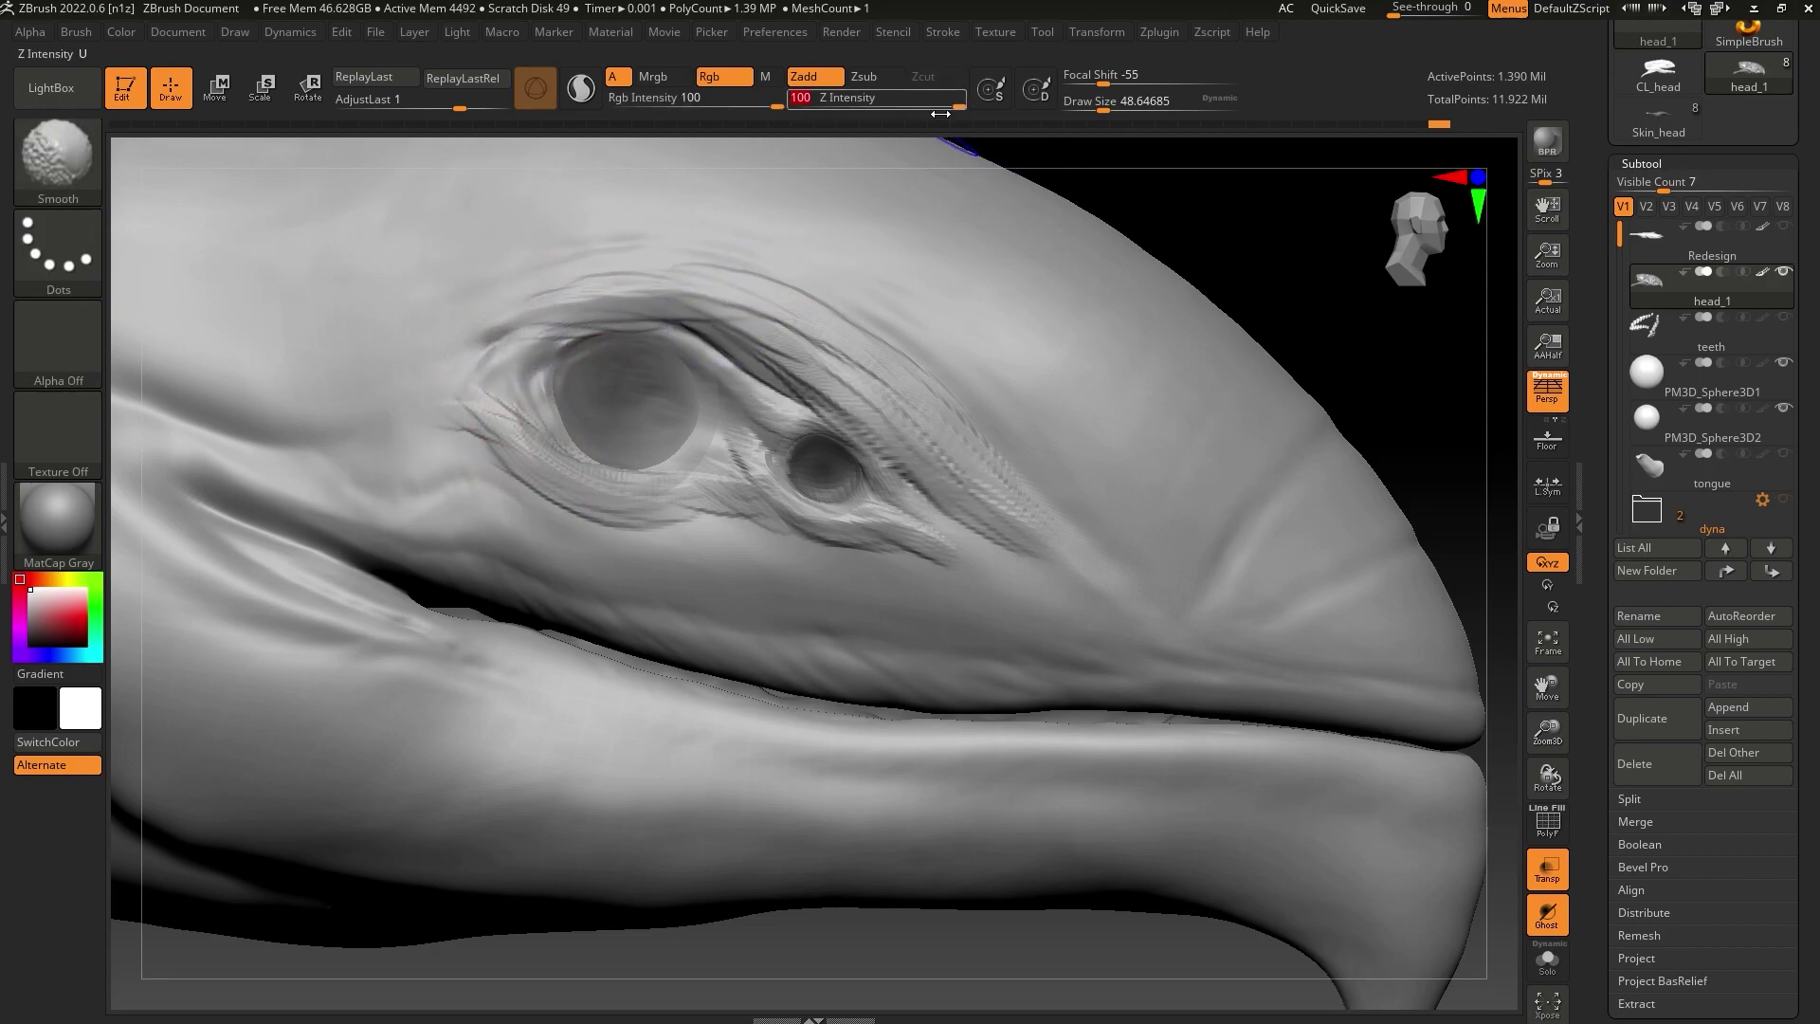
mouse_move(687, 299)
shift+mouse_down()
mouse_move(758, 351)
mouse_move(853, 343)
mouse_move(1053, 526)
shift+mouse_up()
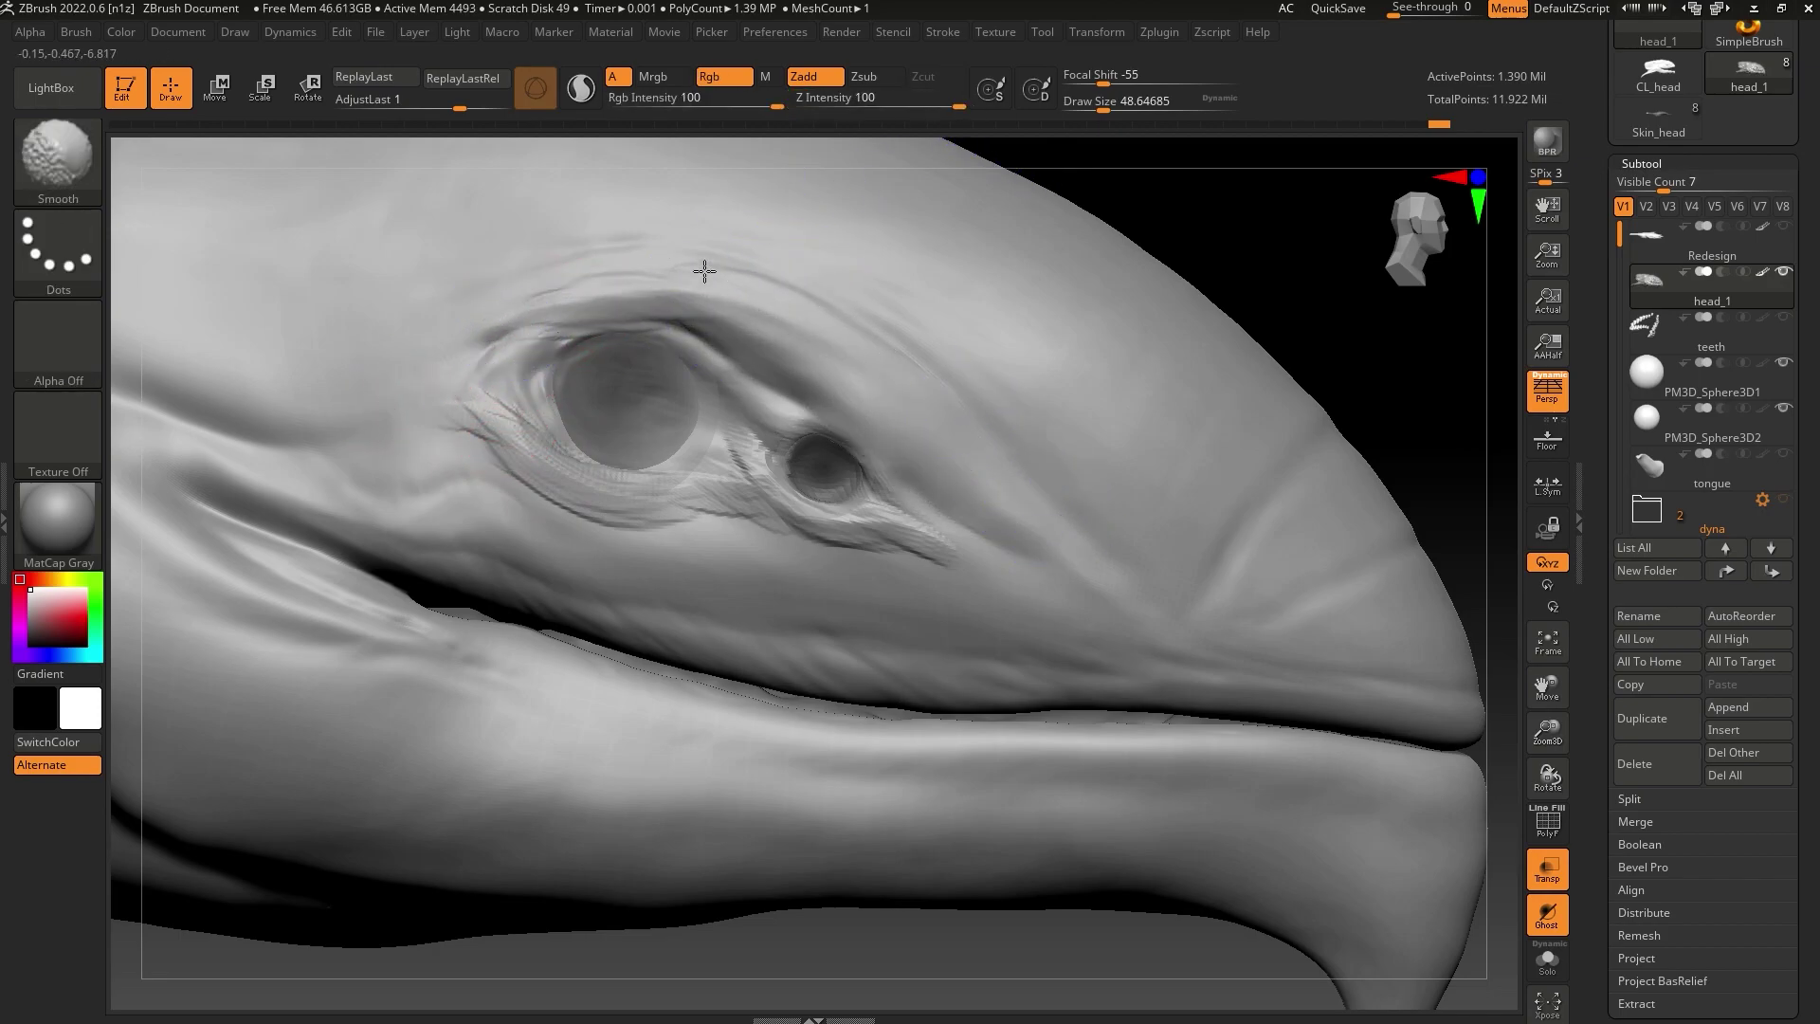
shift+drag(478, 318, 702, 487)
click(1547, 869)
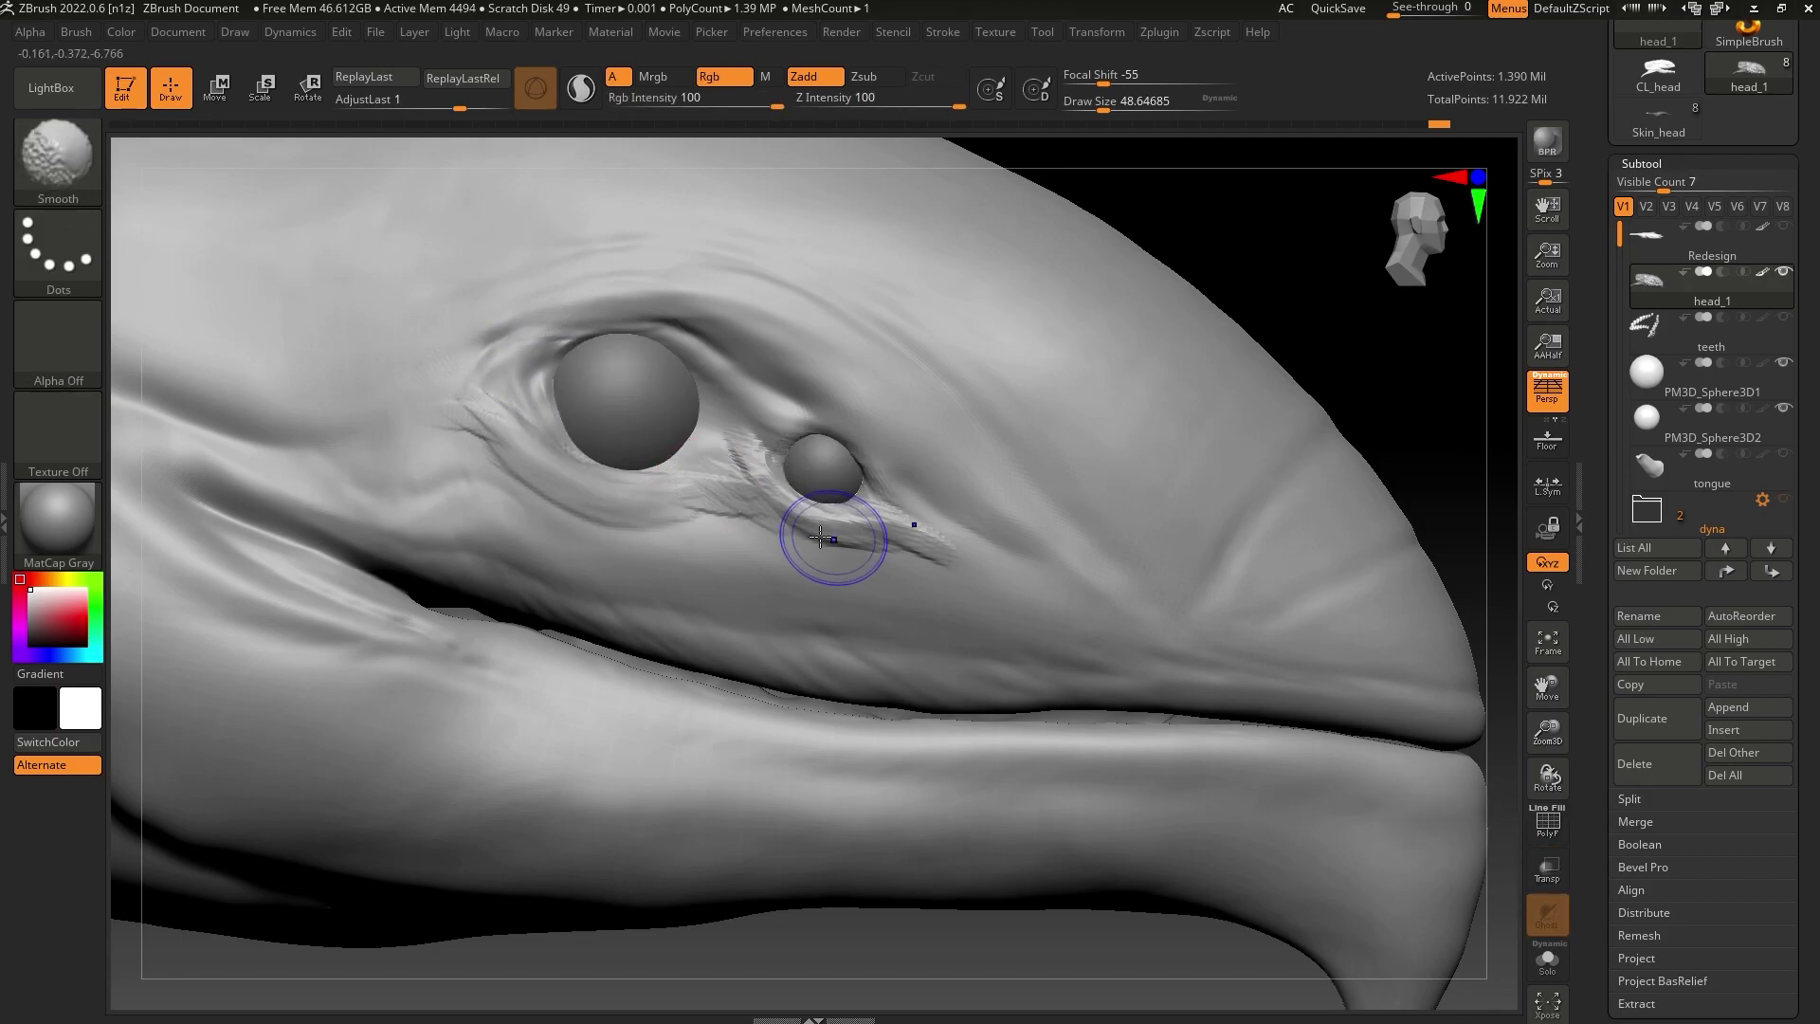
shift+drag(833, 540, 815, 498)
mouse_move(703, 505)
shift+mouse_down()
mouse_move(626, 505)
mouse_move(475, 386)
shift+mouse_up()
With transparency on, sculpt the eyelid rim around the small eye using ClayBuildup at draw size about 17
drag(1103, 102, 1086, 103)
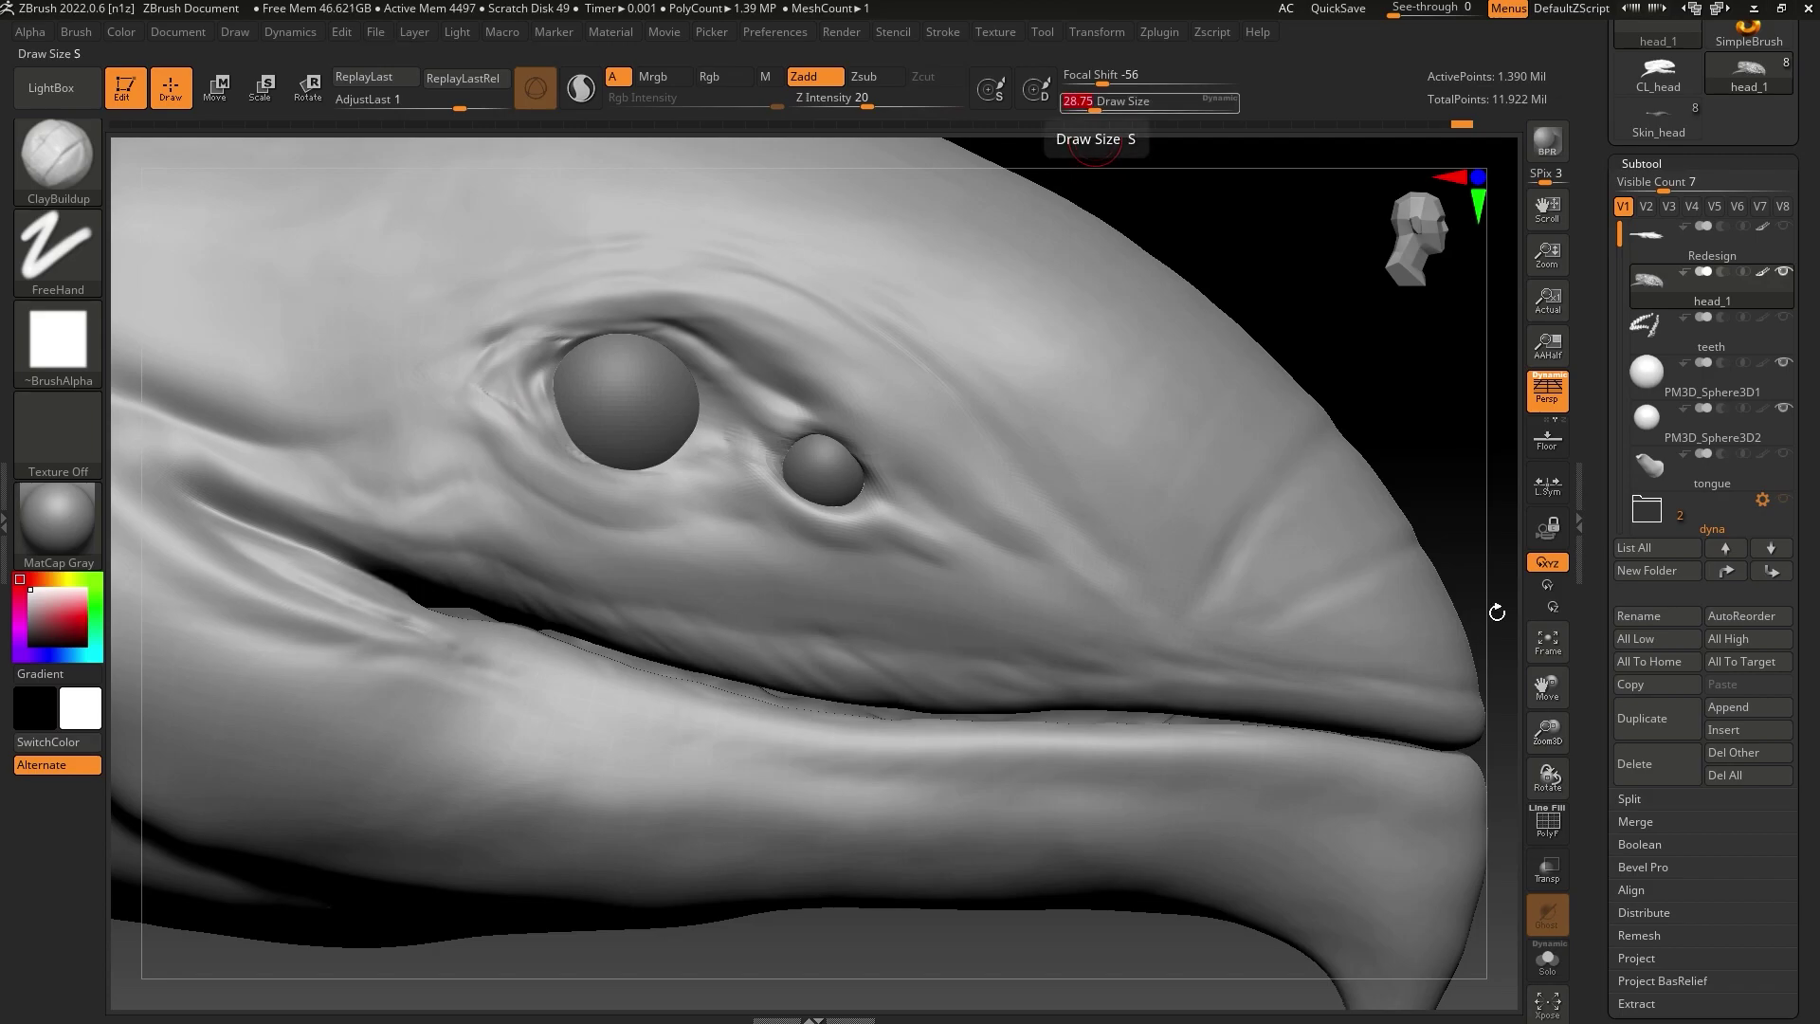
key(ctrl+t)
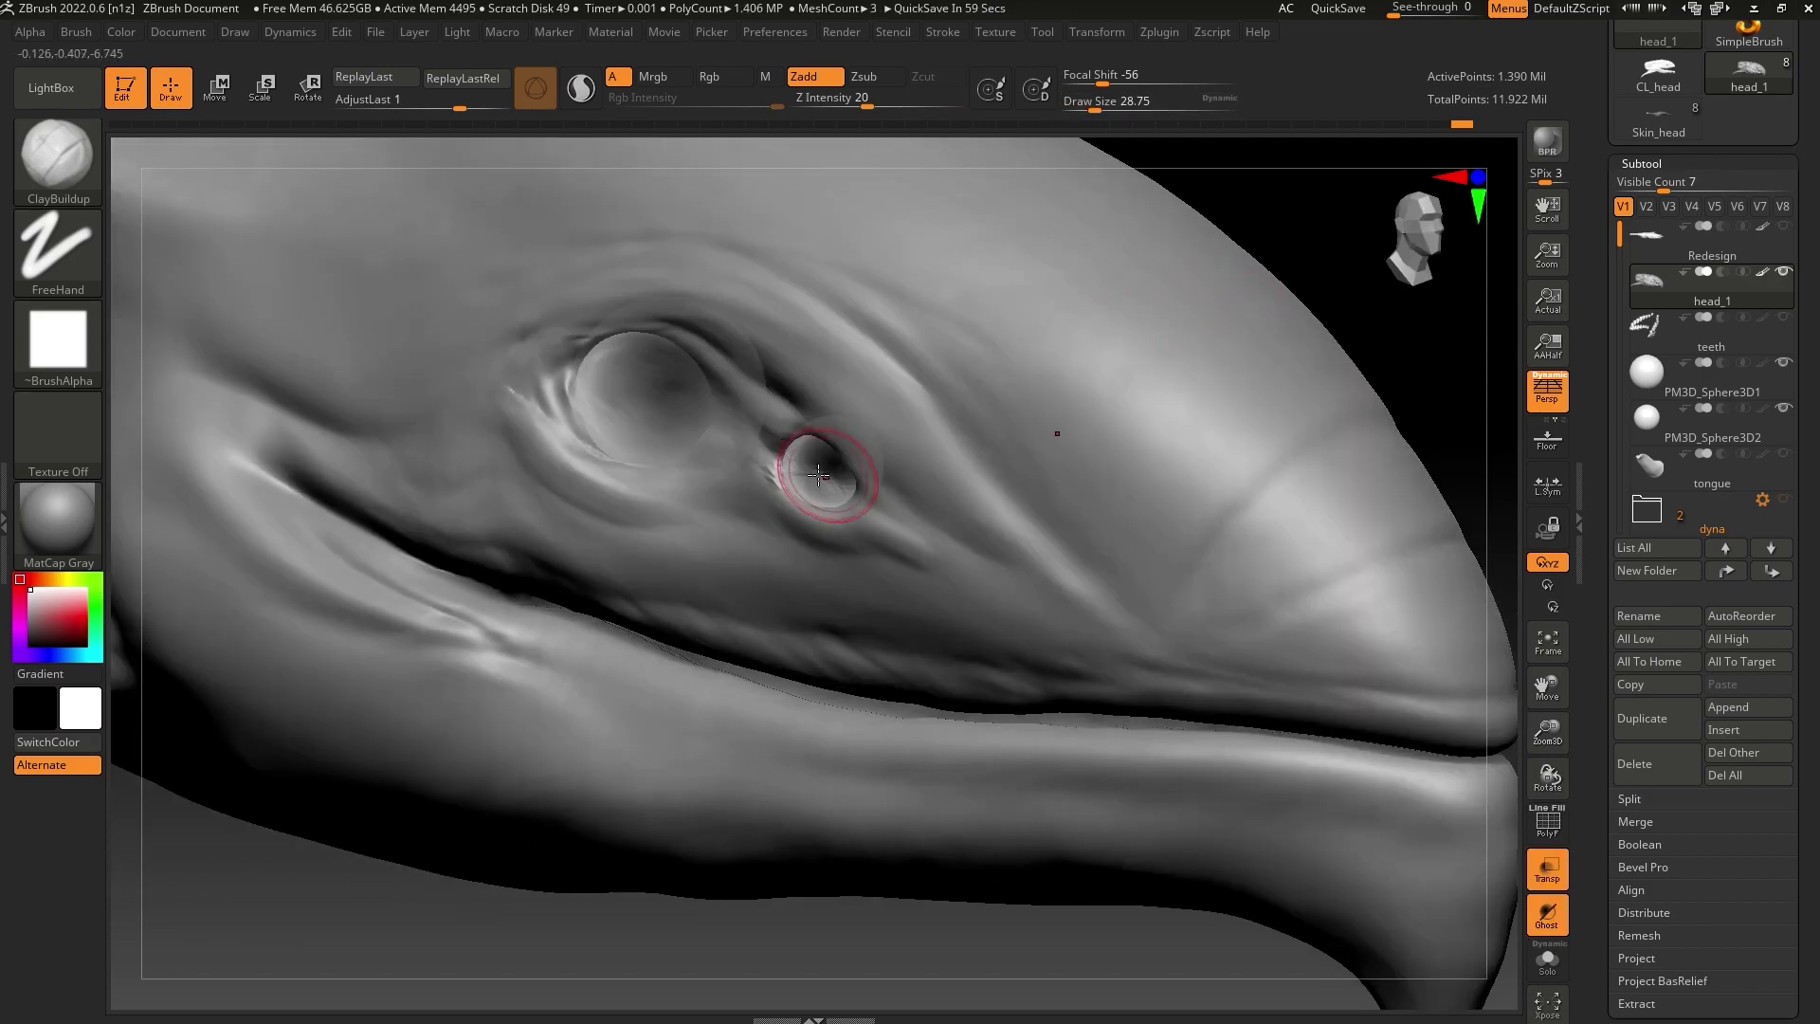
key(shift)
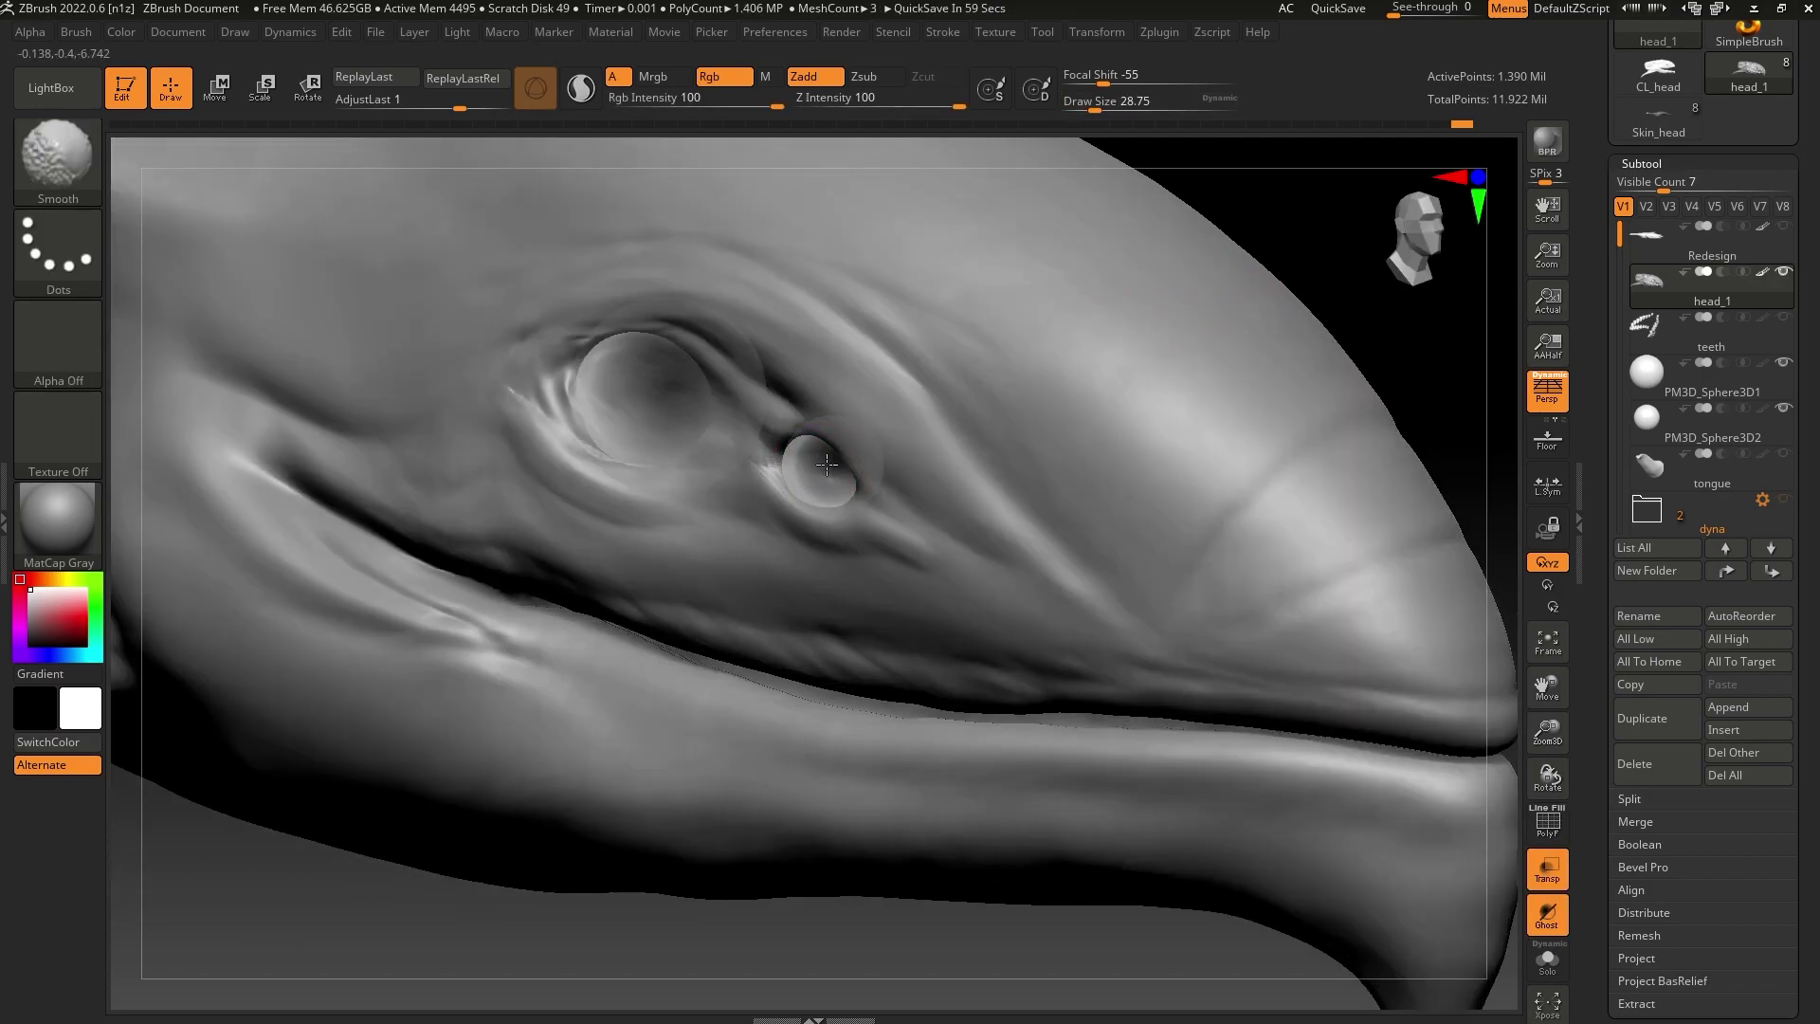
click(1088, 102)
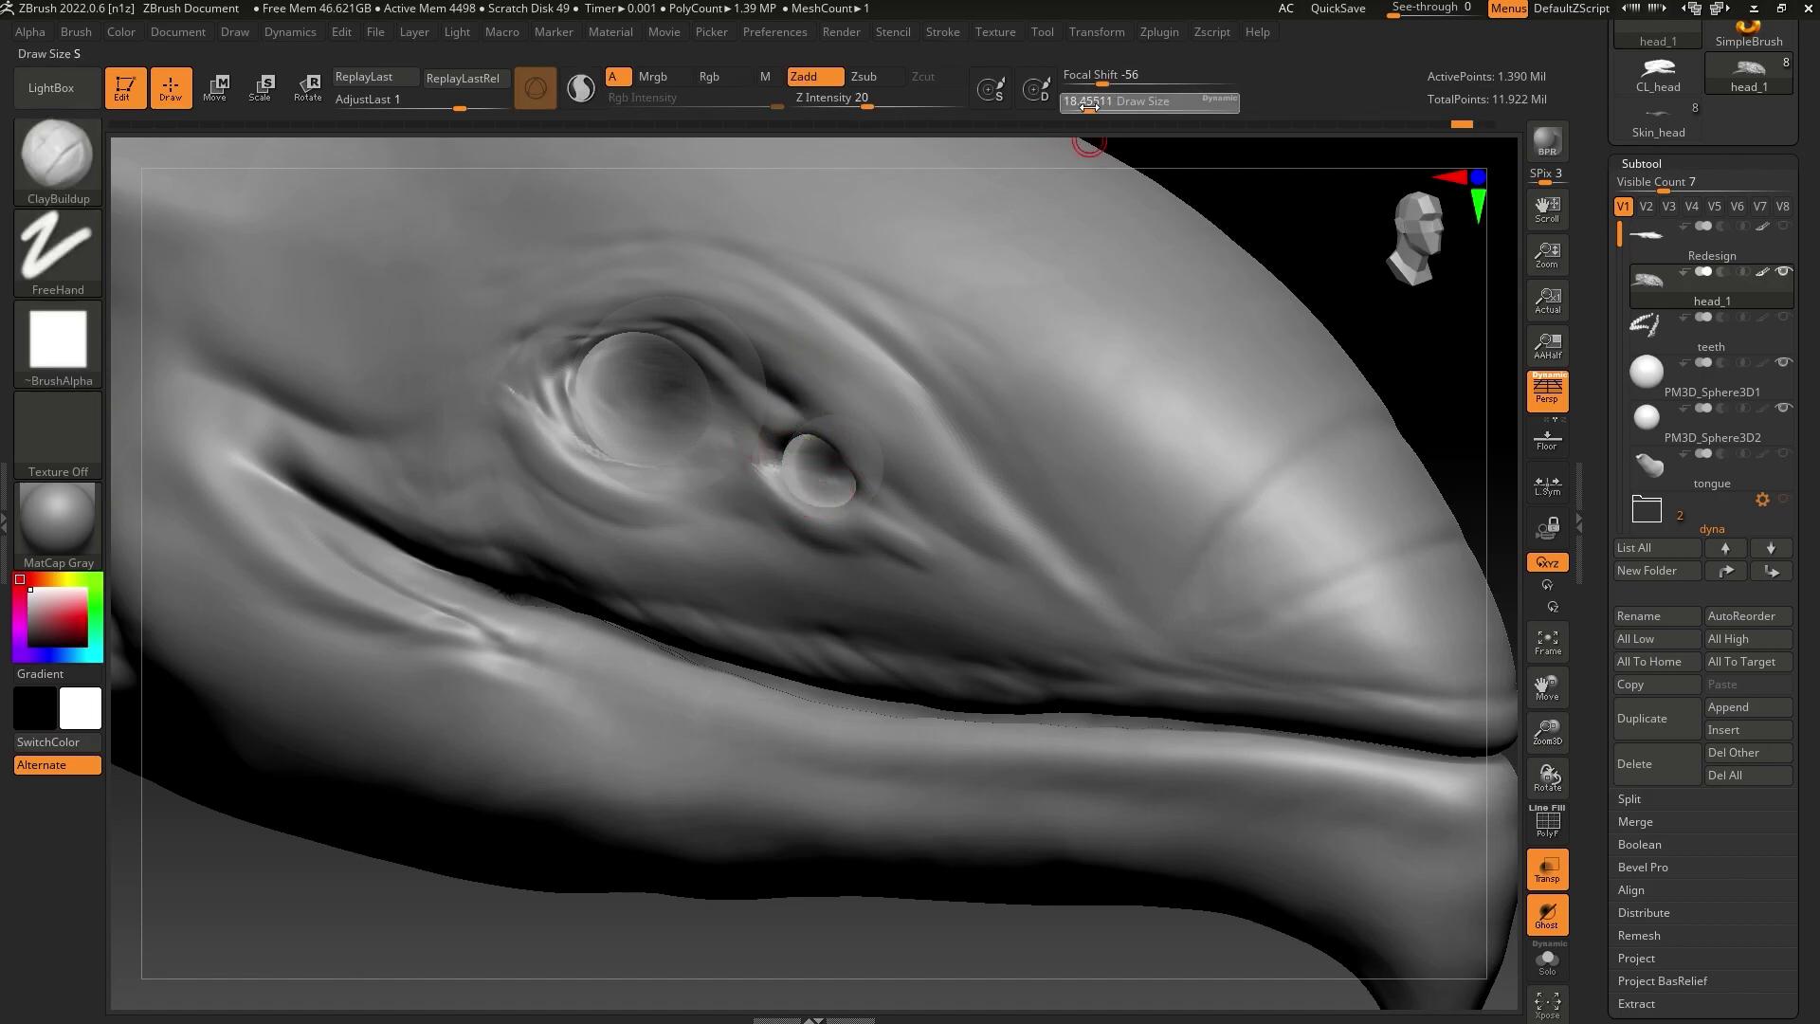
mouse_move(785, 474)
mouse_down()
mouse_move(829, 493)
mouse_move(790, 472)
mouse_up()
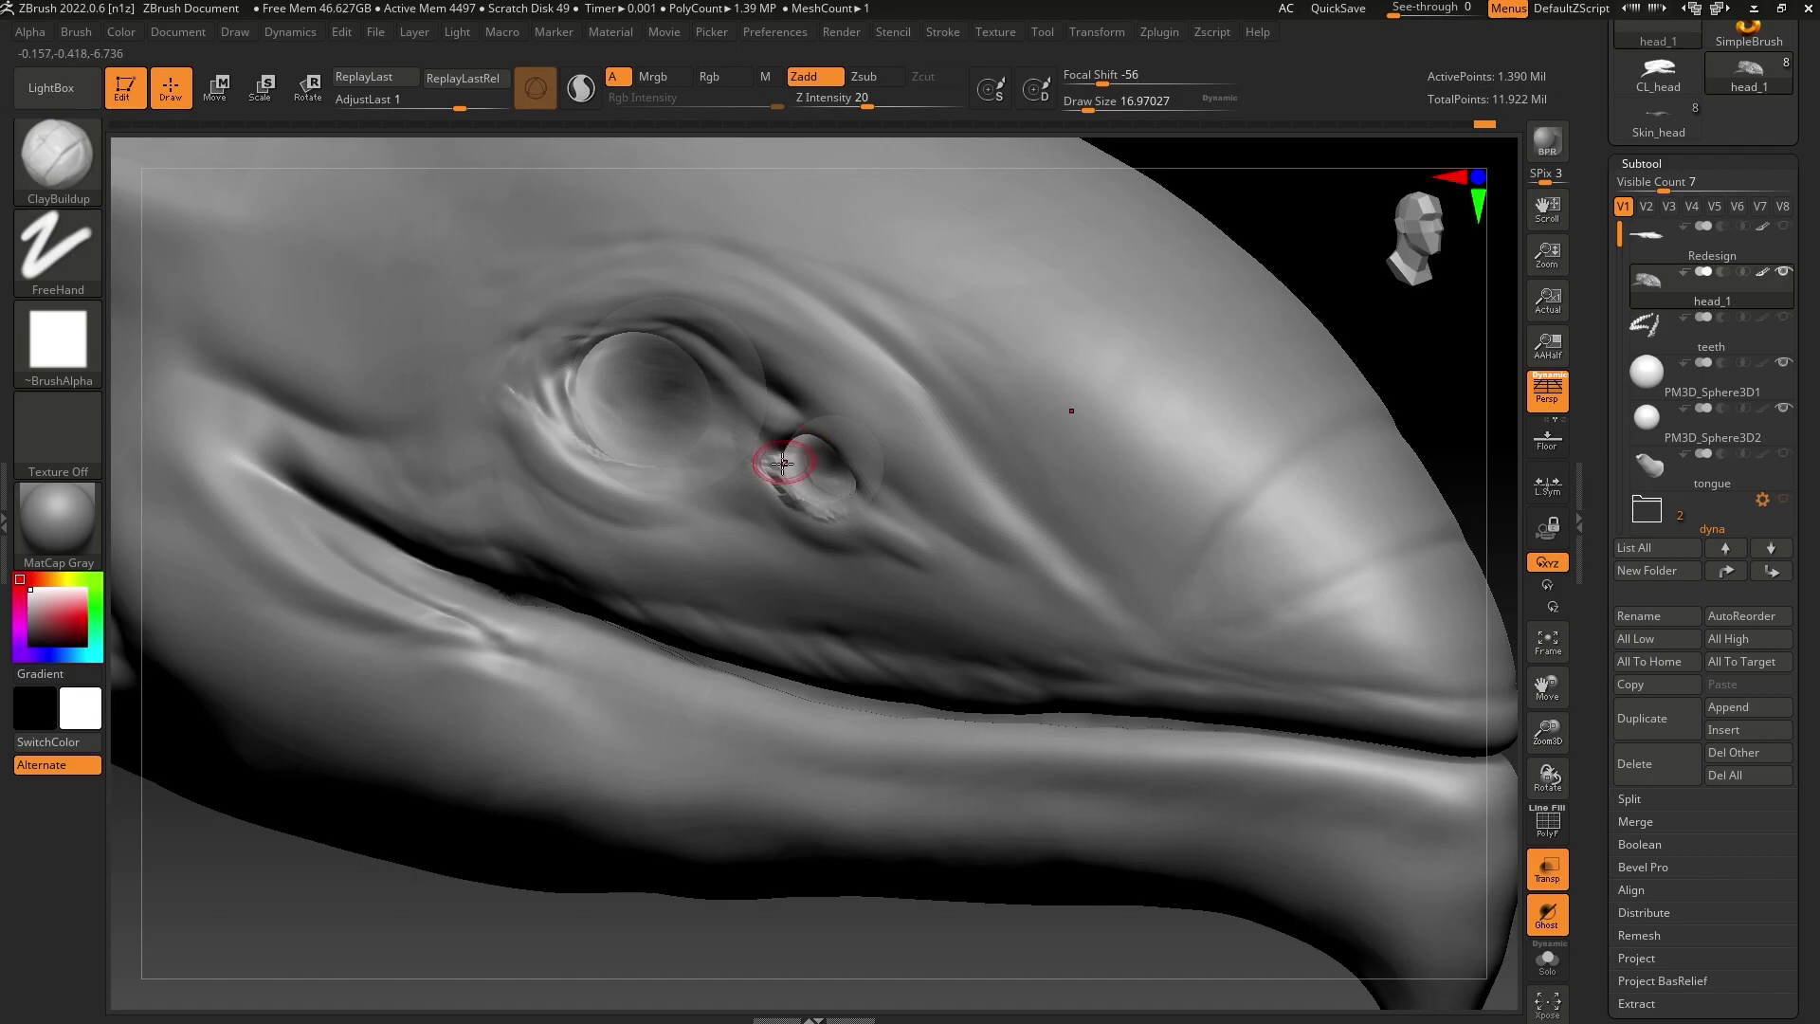
drag(1336, 274, 1275, 256)
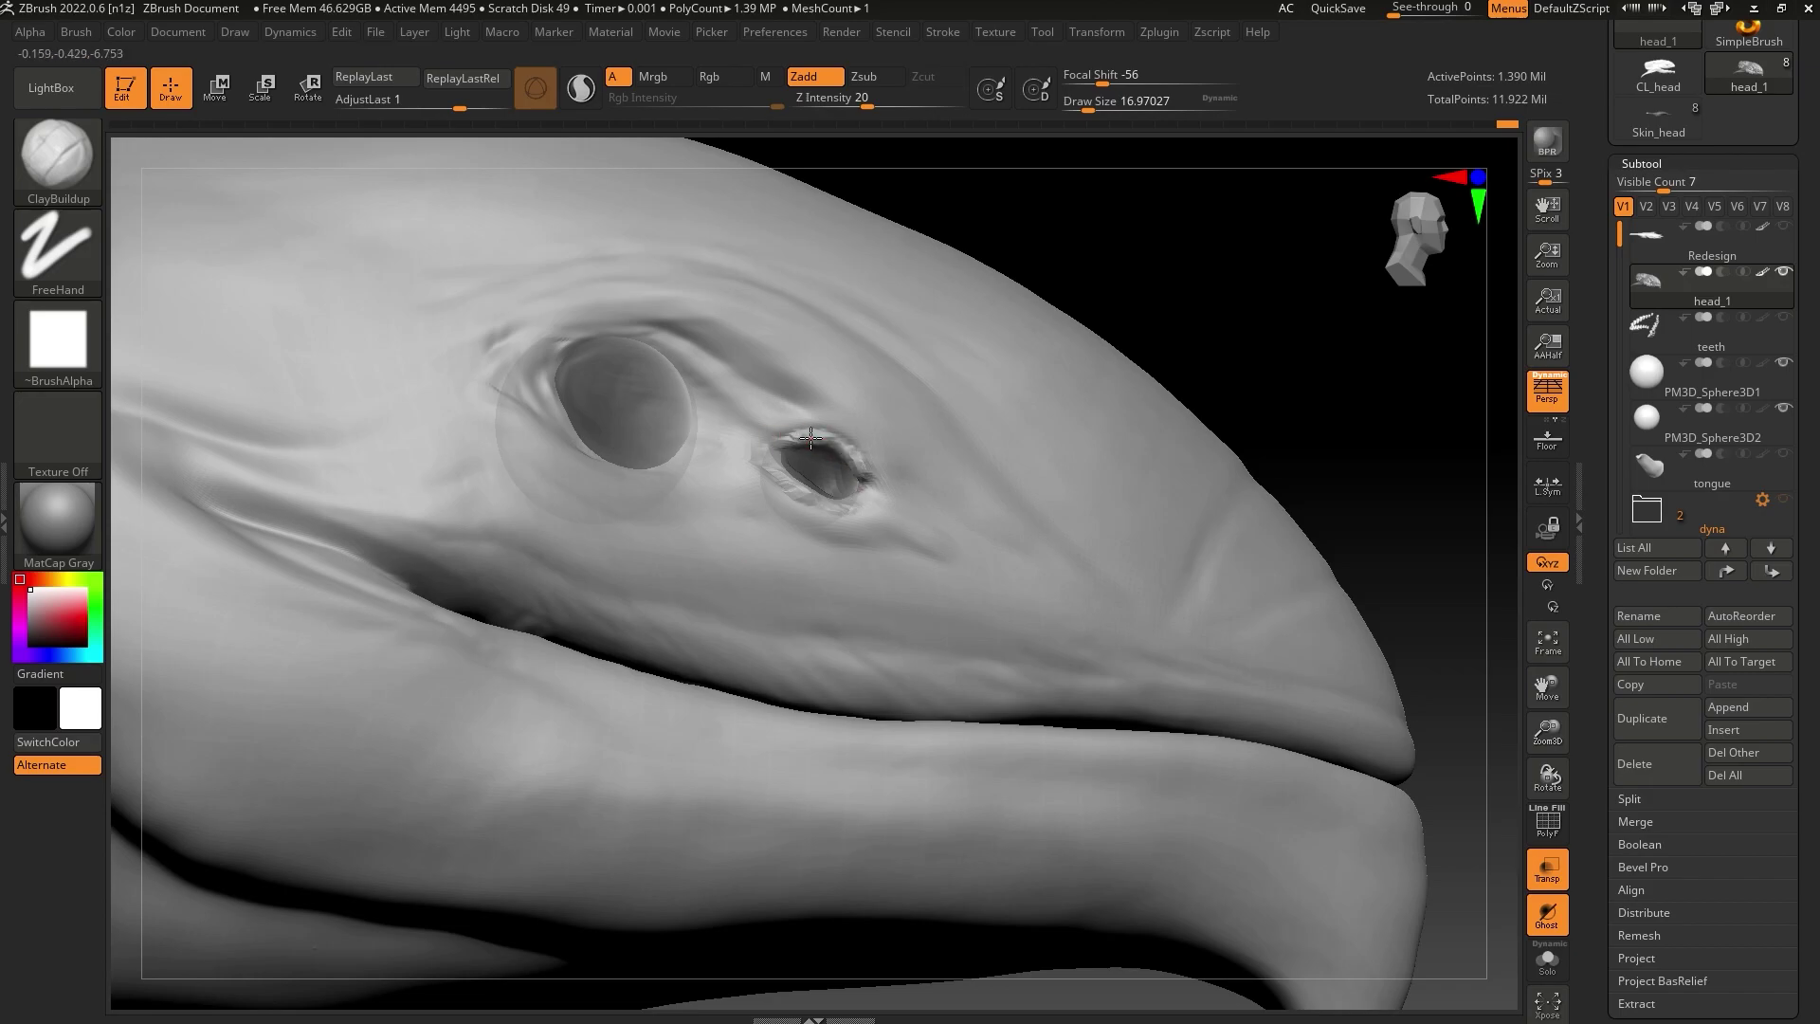
mouse_move(1129, 236)
mouse_down()
mouse_move(1150, 190)
mouse_move(1071, 220)
mouse_up()
Sculpt the lower eyelid rim of the larger eye using ClayBuildup at draw size about 16
drag(1088, 102, 1093, 103)
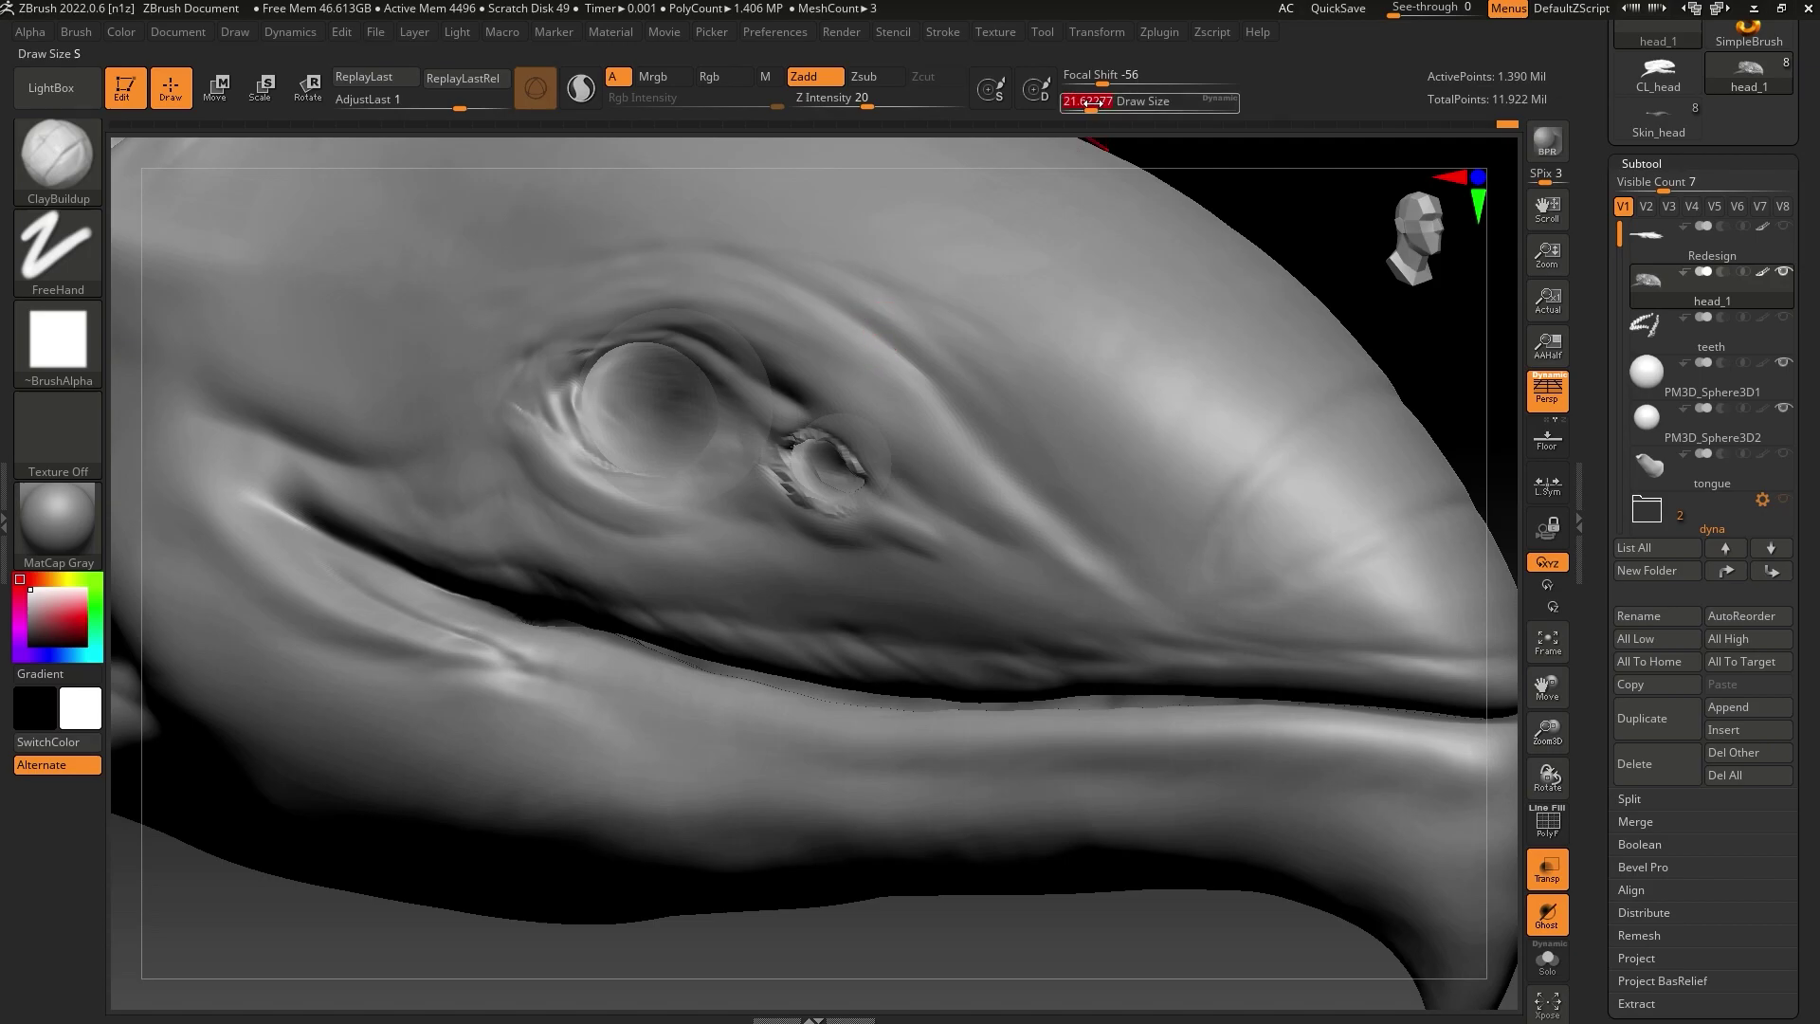
drag(1320, 217, 1329, 265)
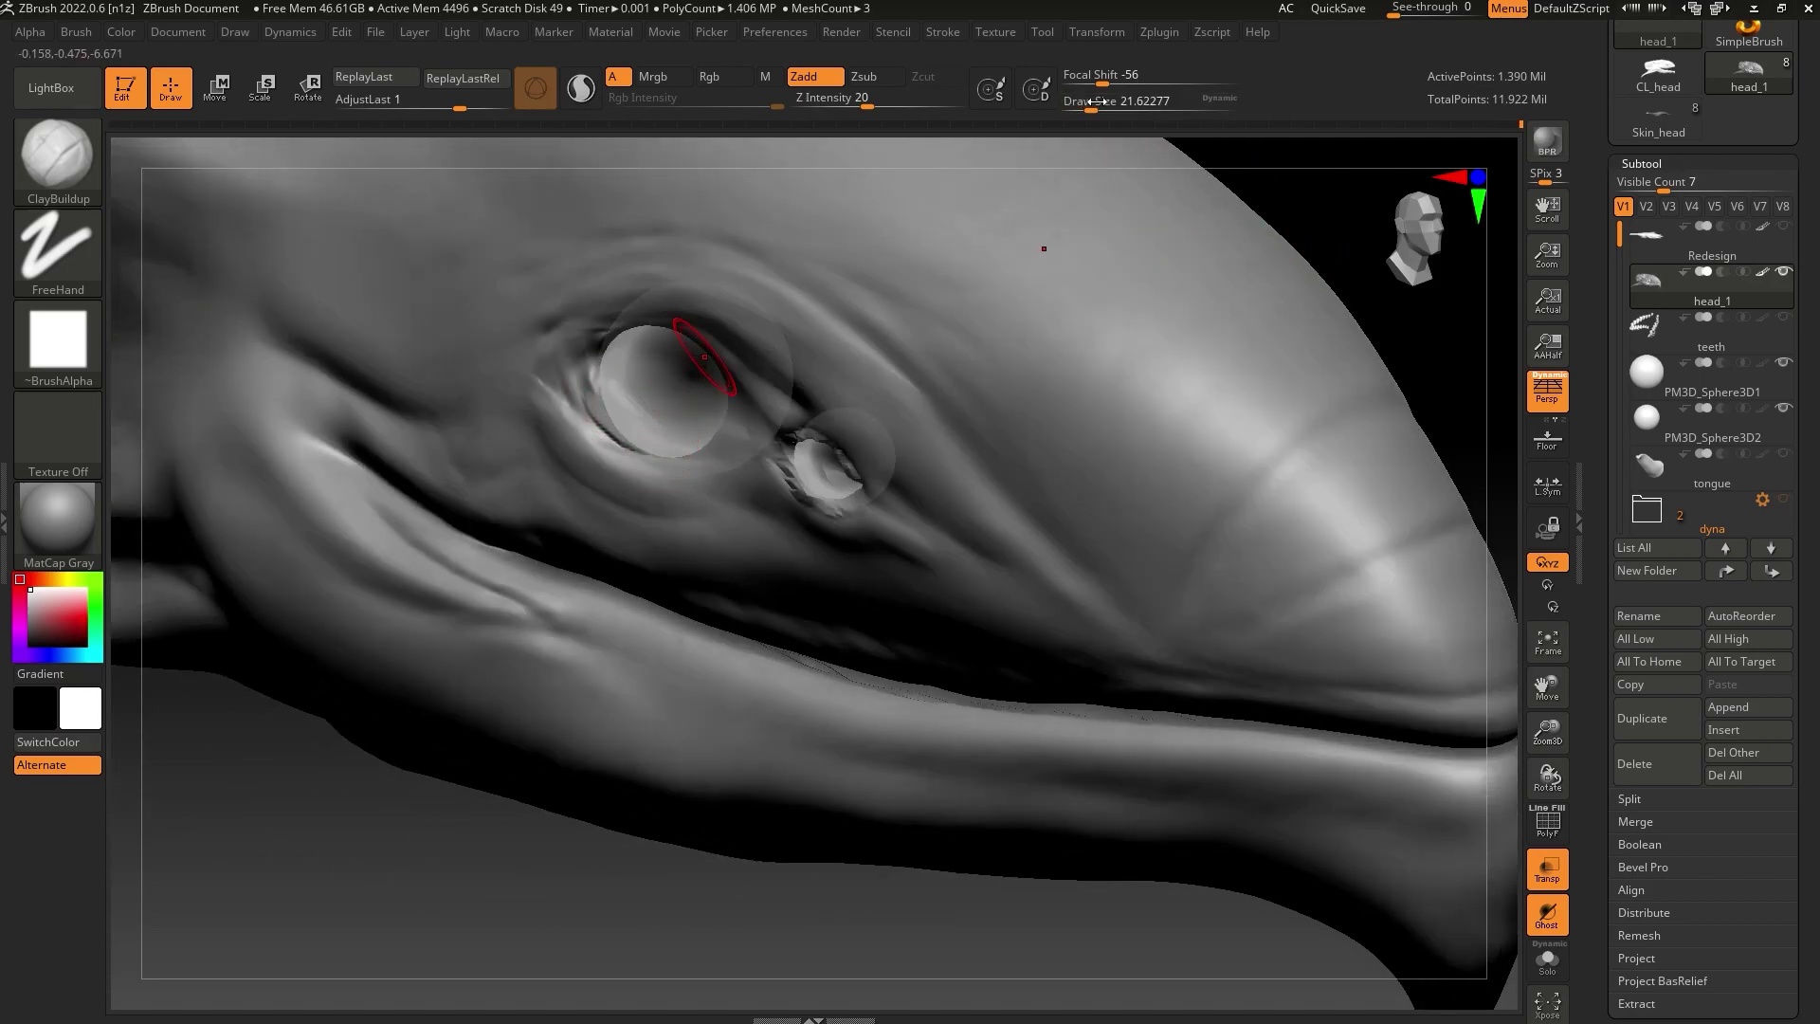
drag(1096, 101, 1086, 106)
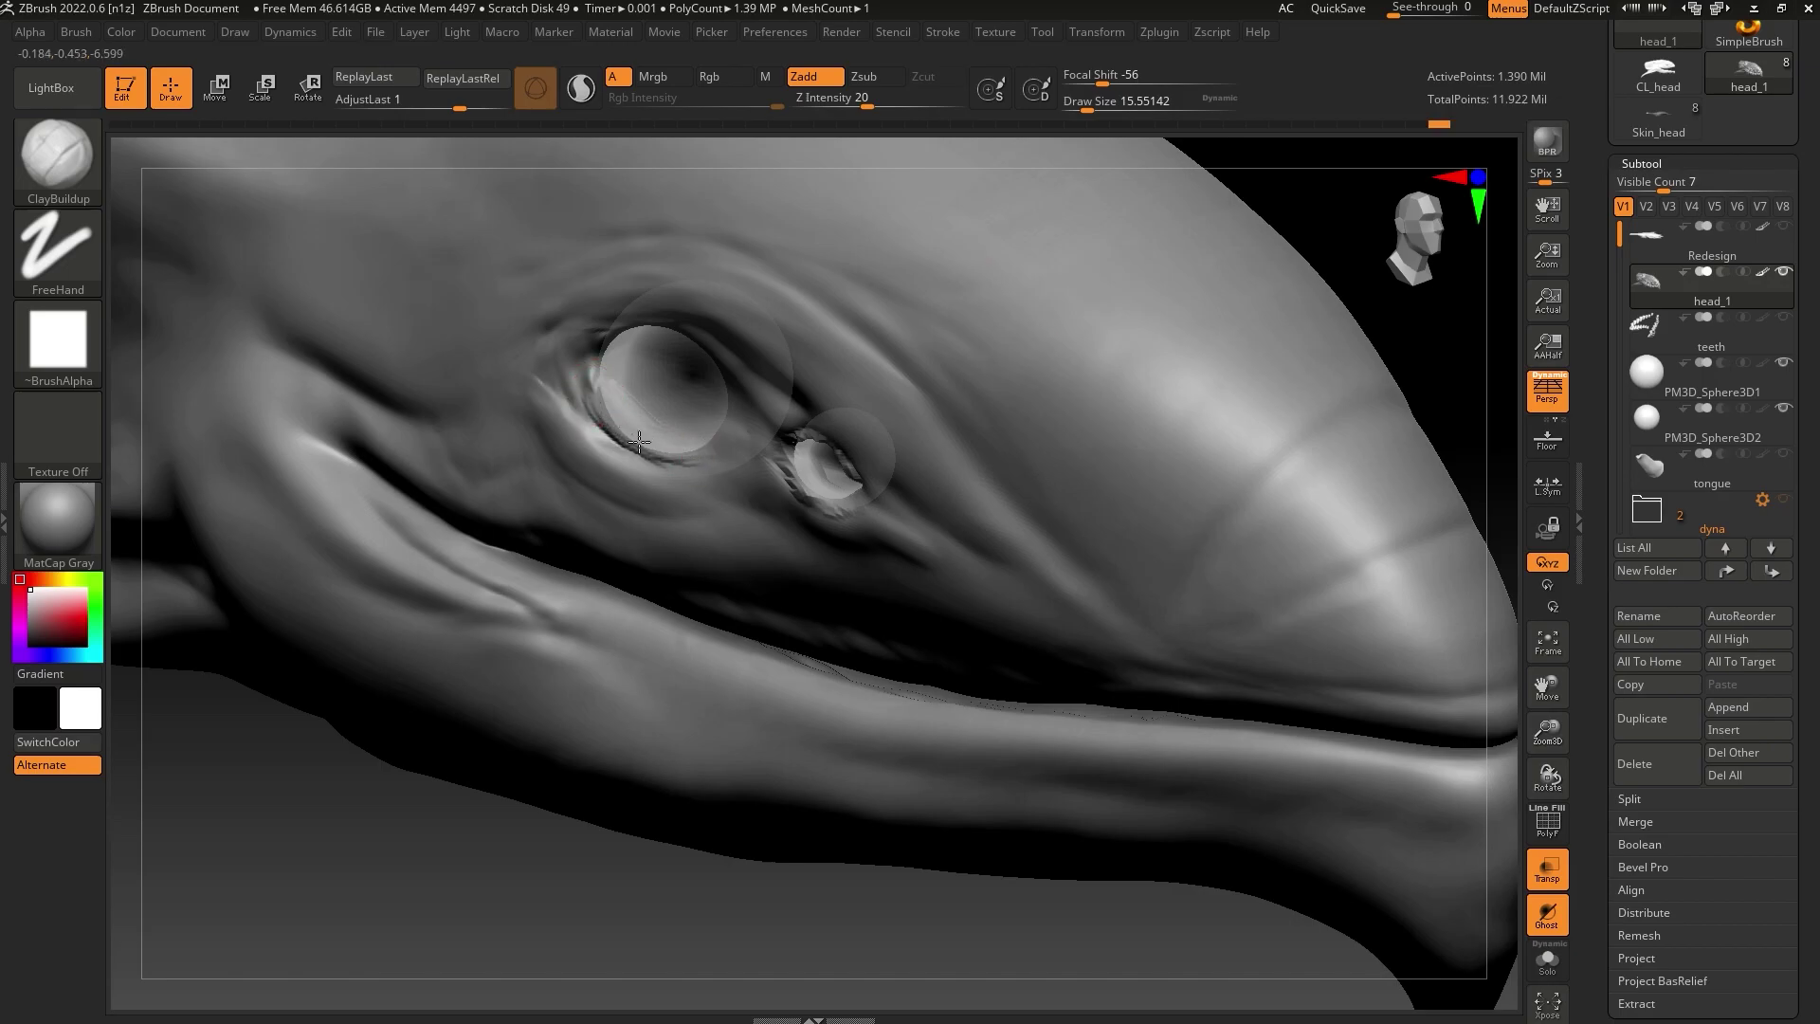
drag(636, 443, 681, 456)
drag(597, 392, 689, 450)
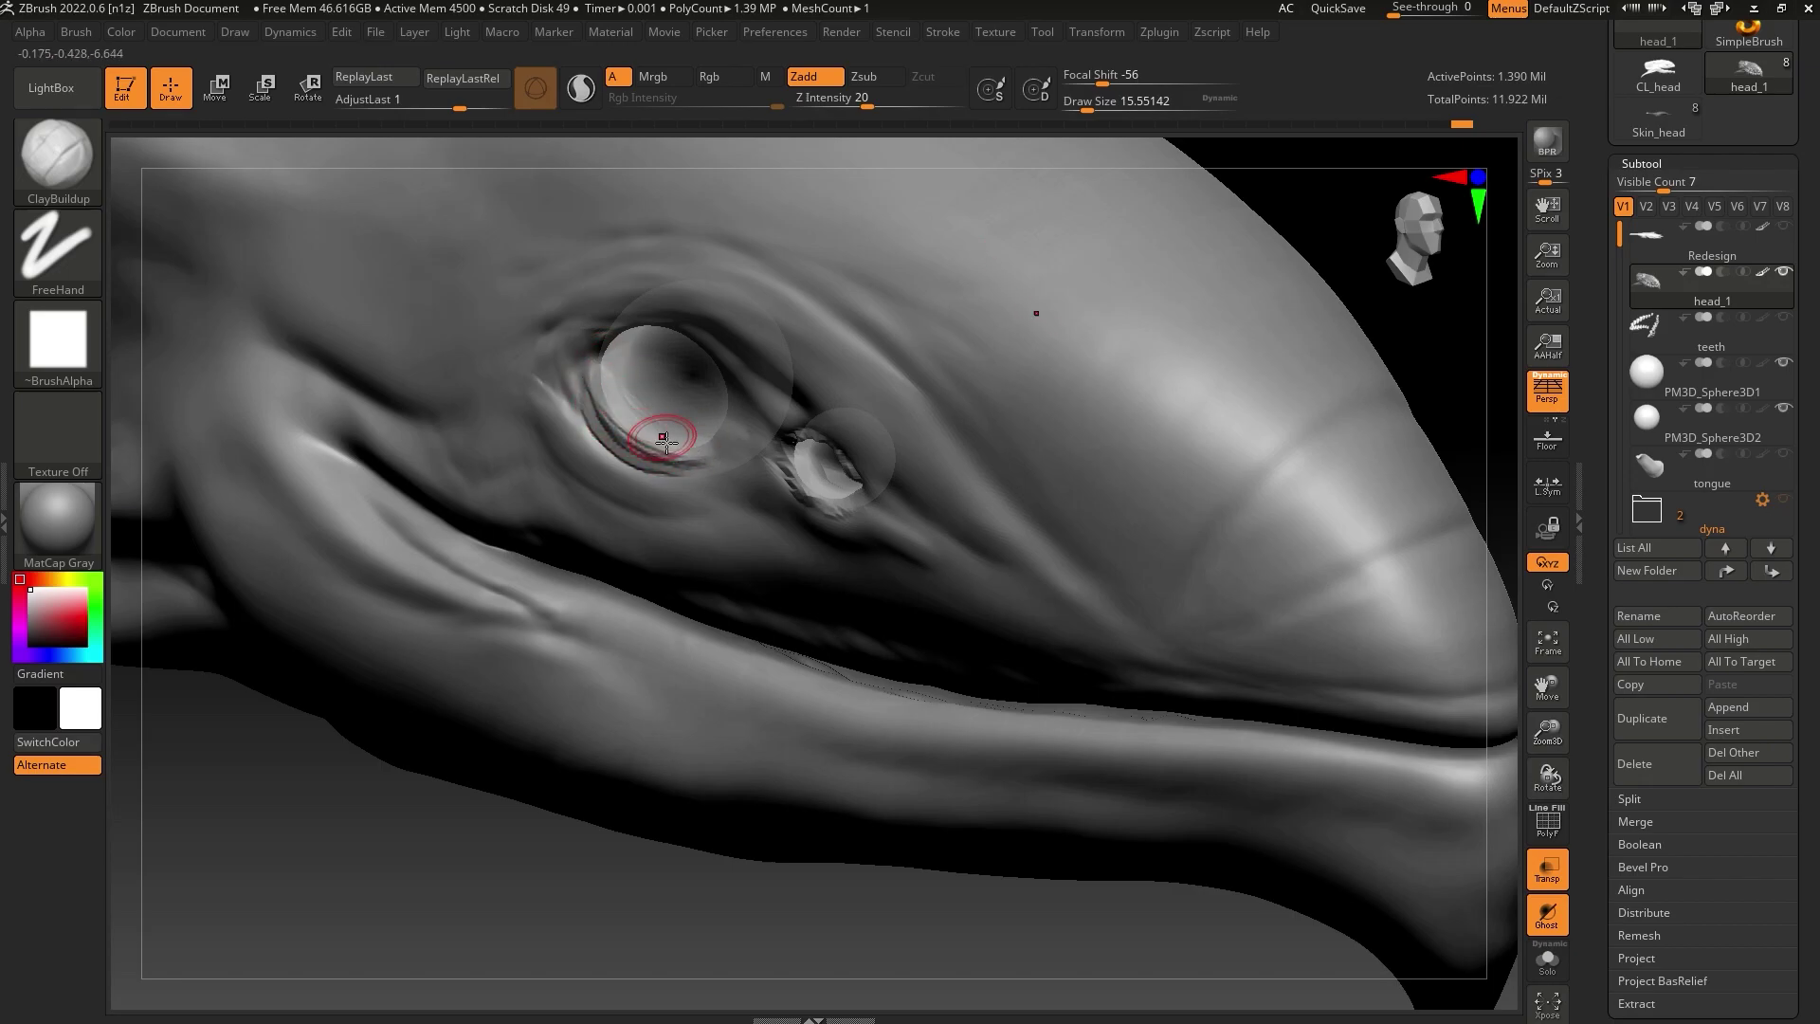
mouse_move(608, 402)
mouse_down()
mouse_move(690, 451)
mouse_move(617, 418)
mouse_up()
drag(1309, 237, 1403, 248)
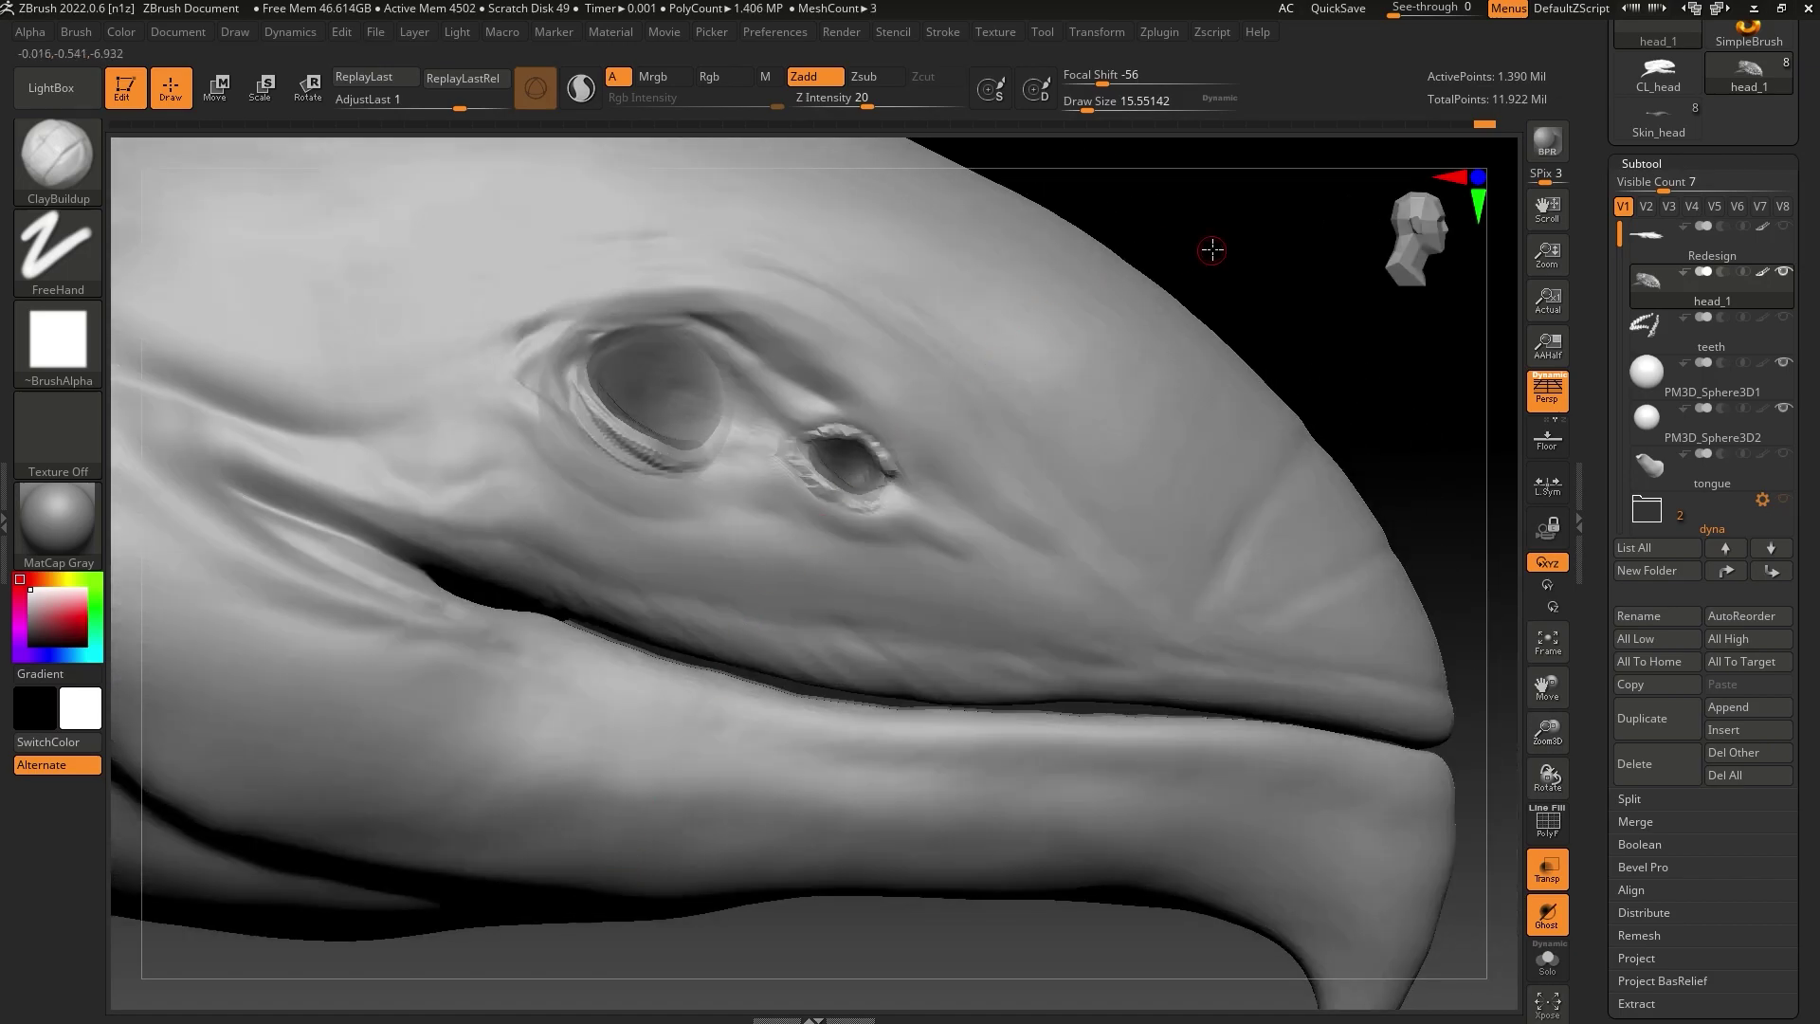
Sculpt the larger eye's upper lid and build up its front corner and lower lid at draw size about 20
drag(1211, 248, 1138, 261)
right_drag(1222, 235, 711, 341)
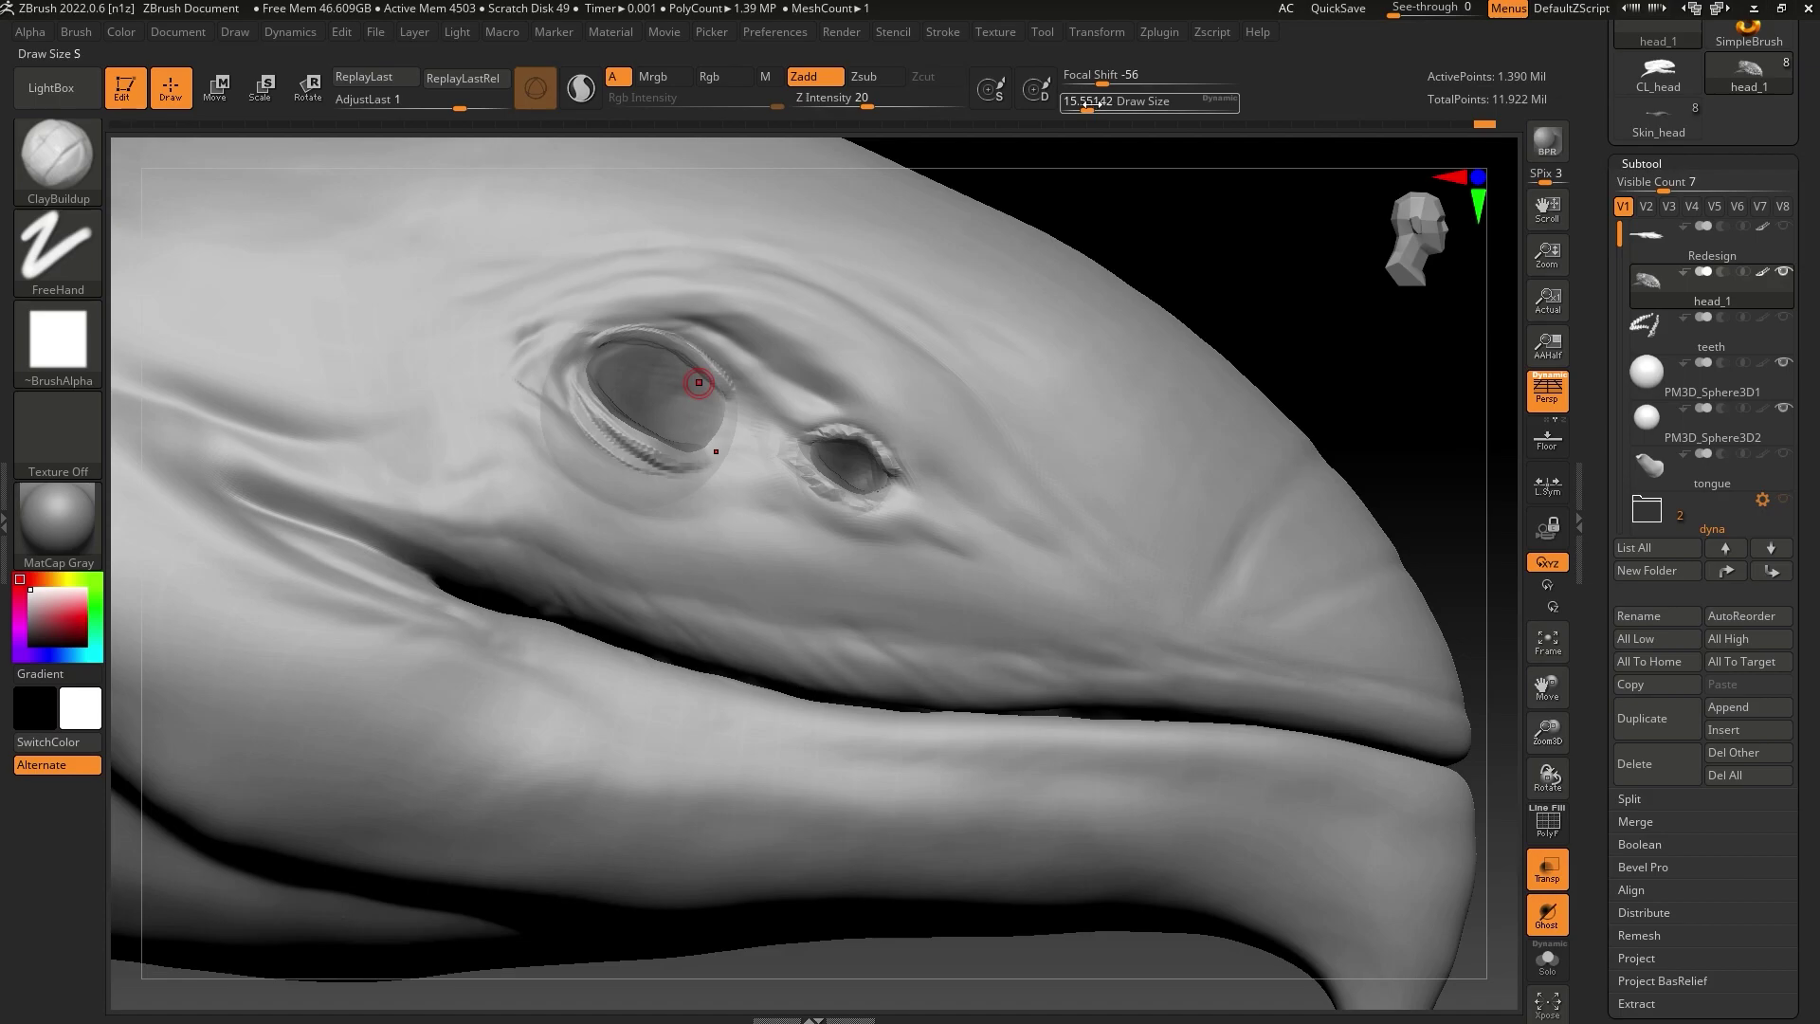
drag(1083, 103, 1090, 103)
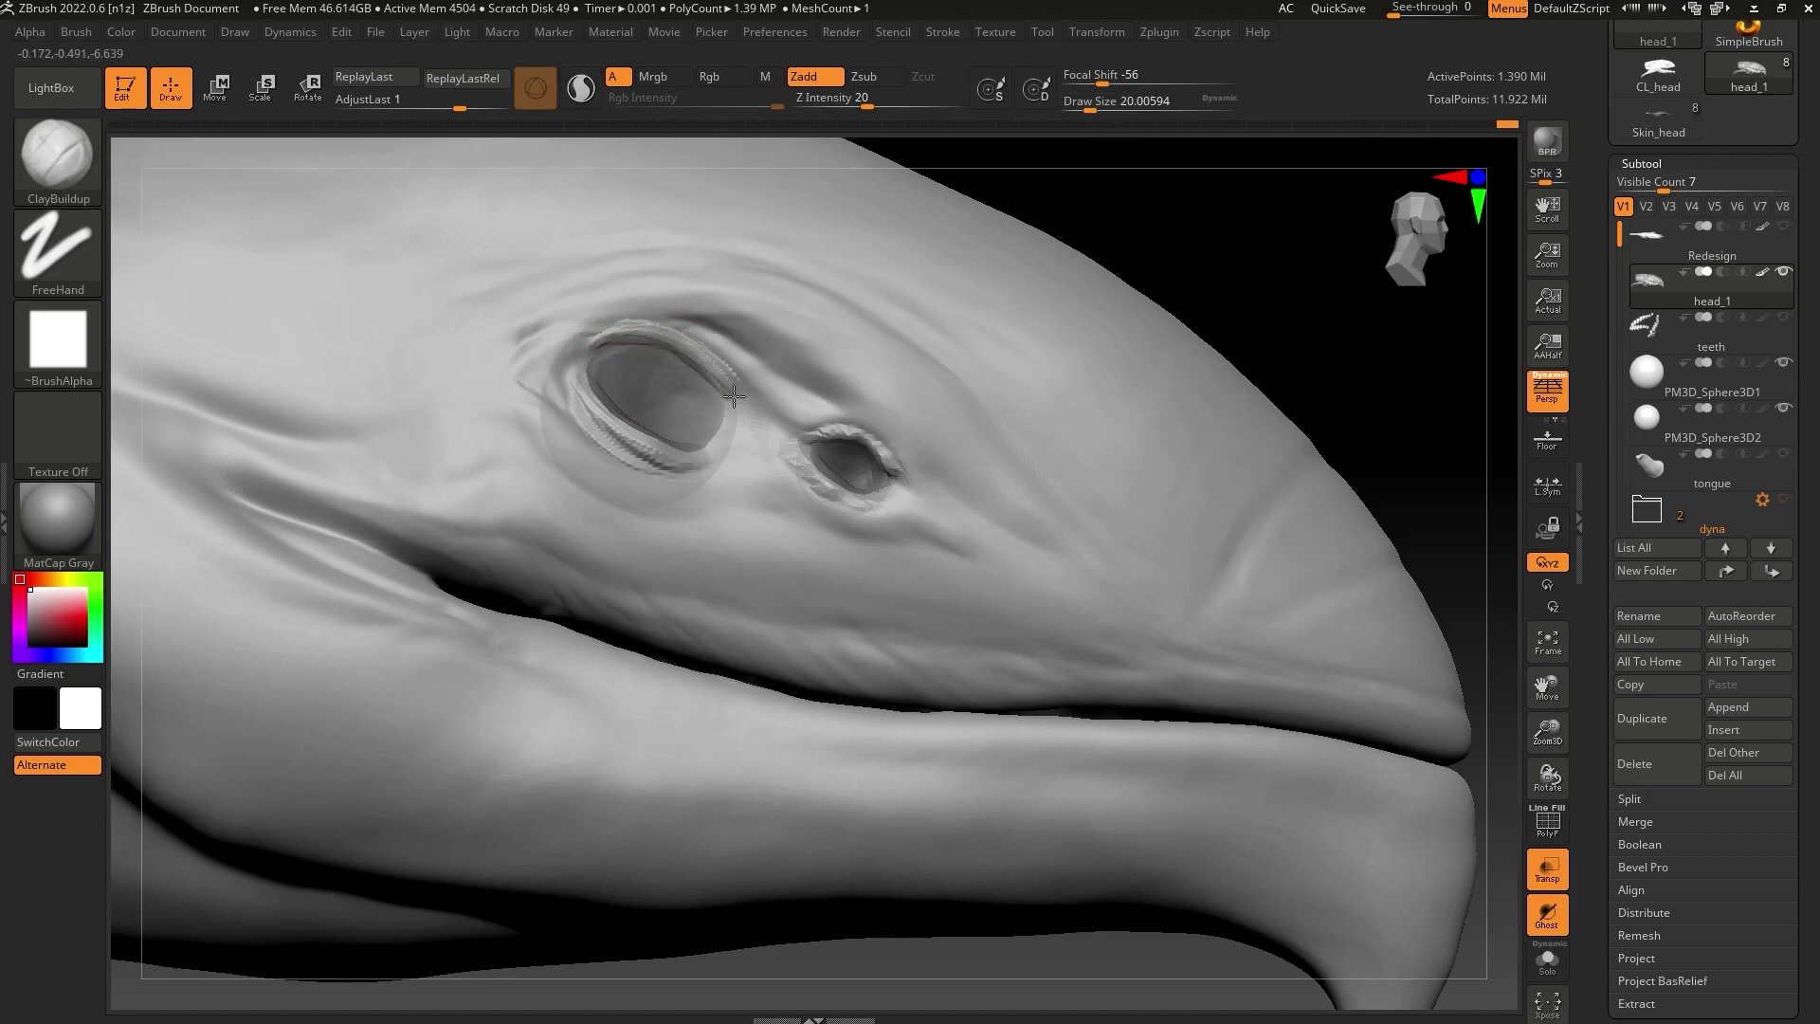
drag(735, 396, 653, 349)
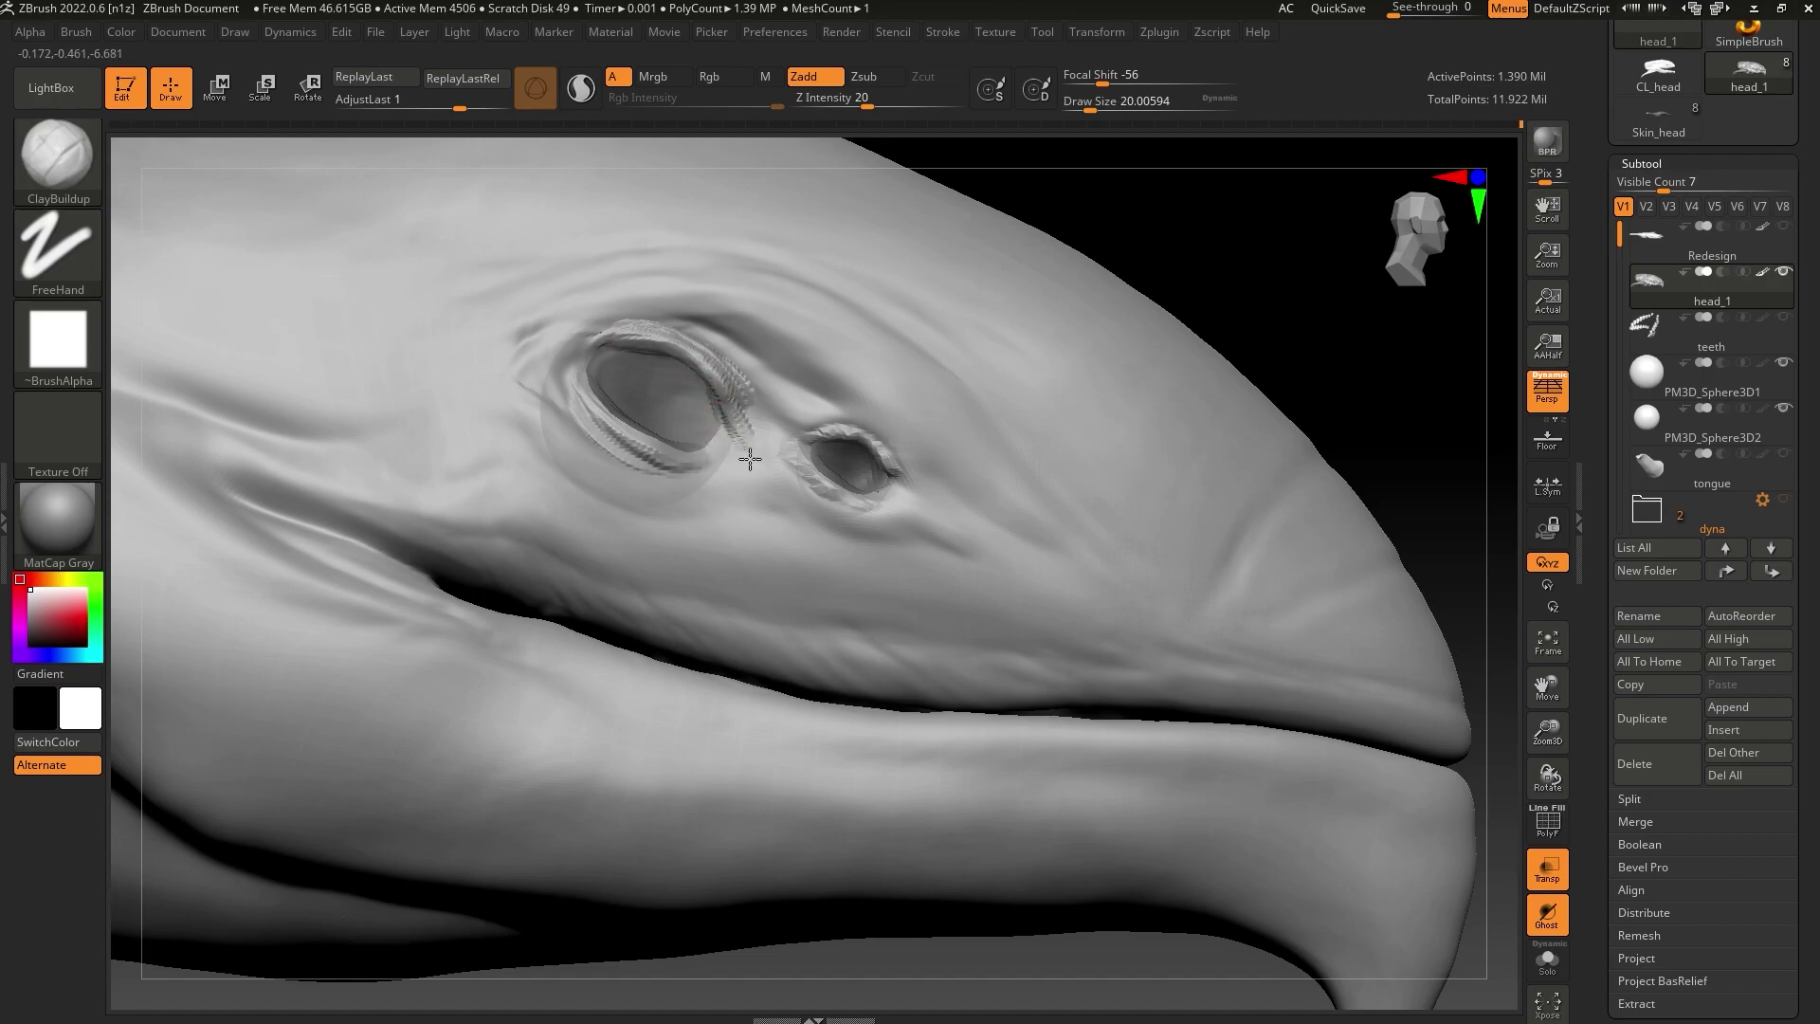
drag(750, 459, 755, 436)
drag(1266, 251, 1176, 285)
drag(1211, 223, 1125, 253)
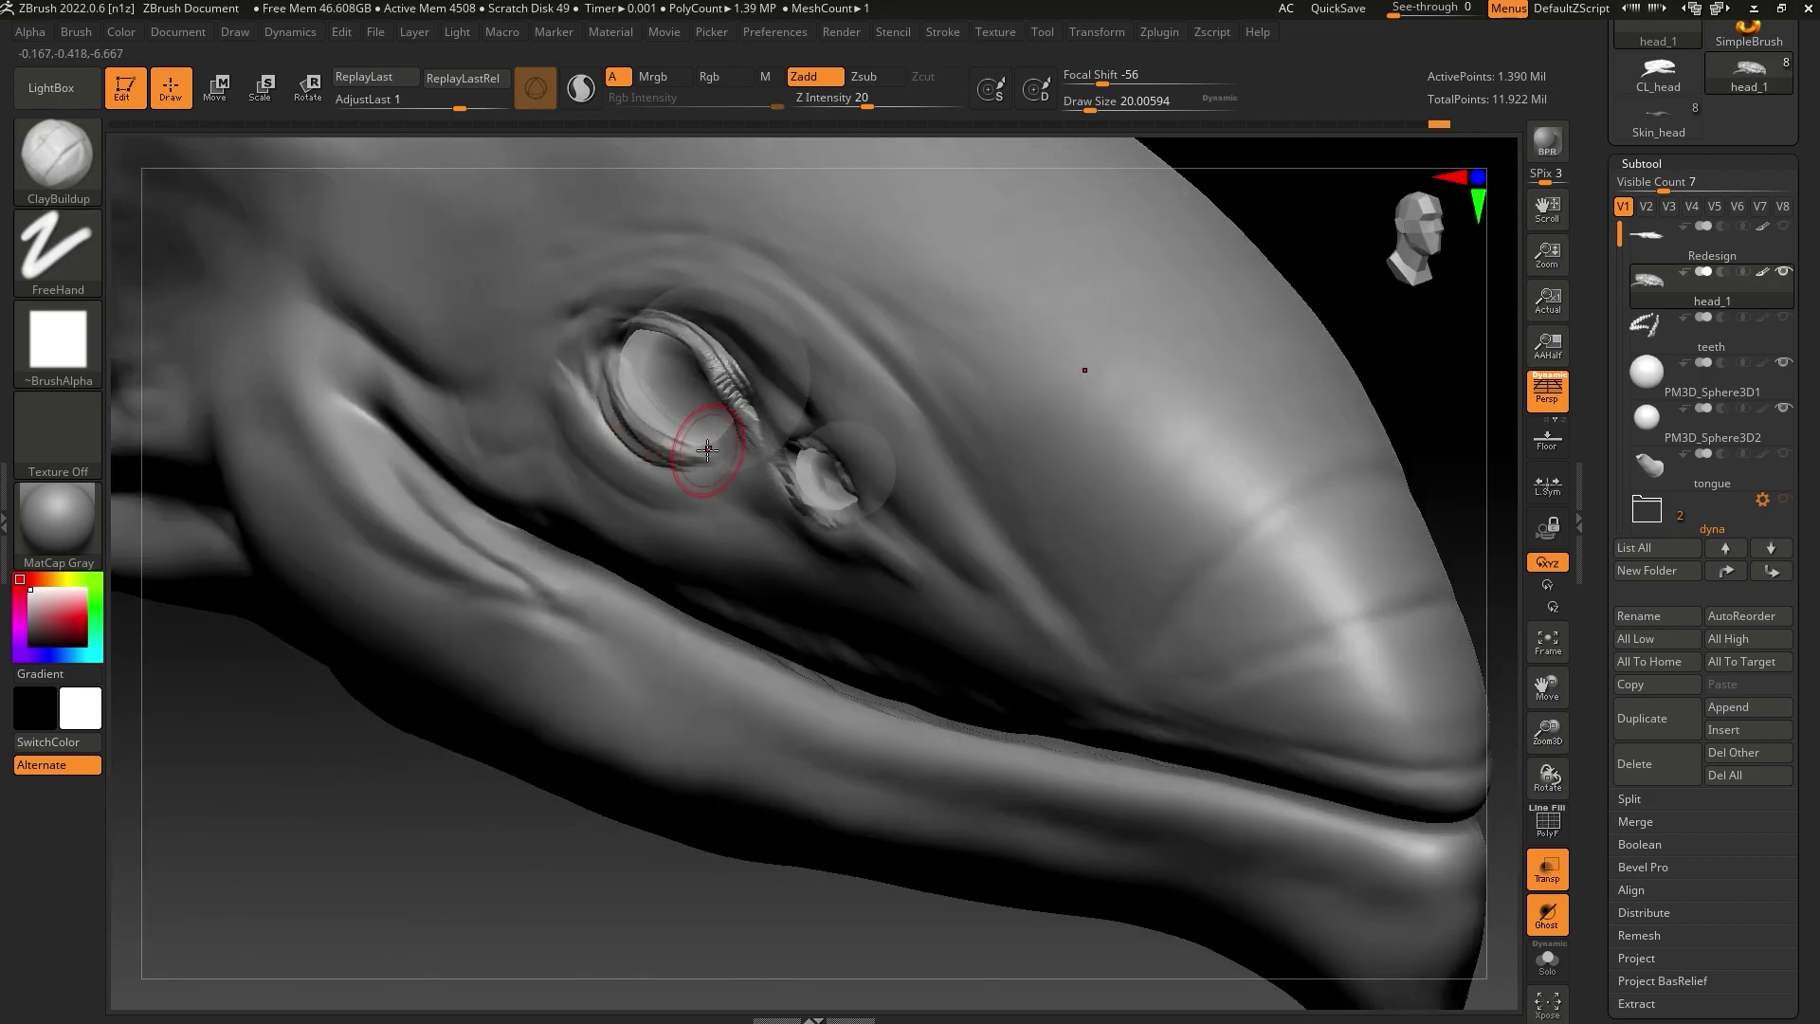
drag(708, 449, 627, 396)
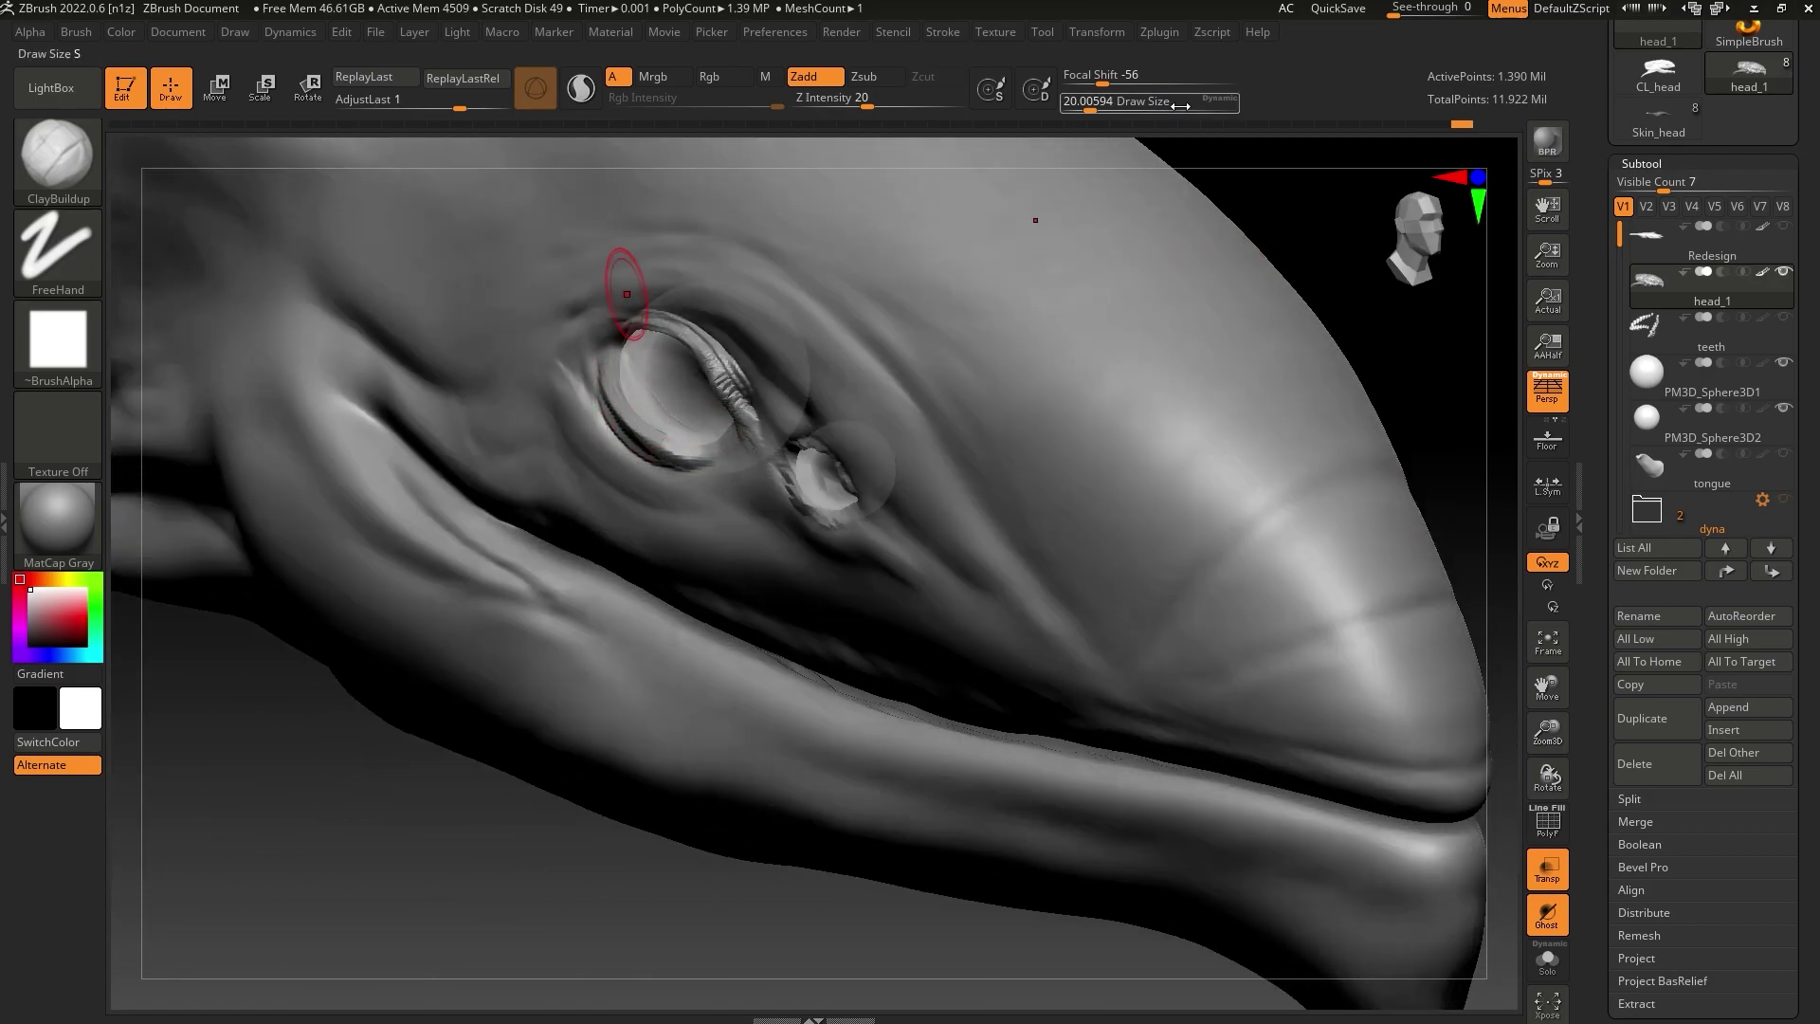
Define the larger eye's eyelid folds with ClayBuildup at draw size about 9.4, and turn transparency off
drag(1090, 108, 1082, 110)
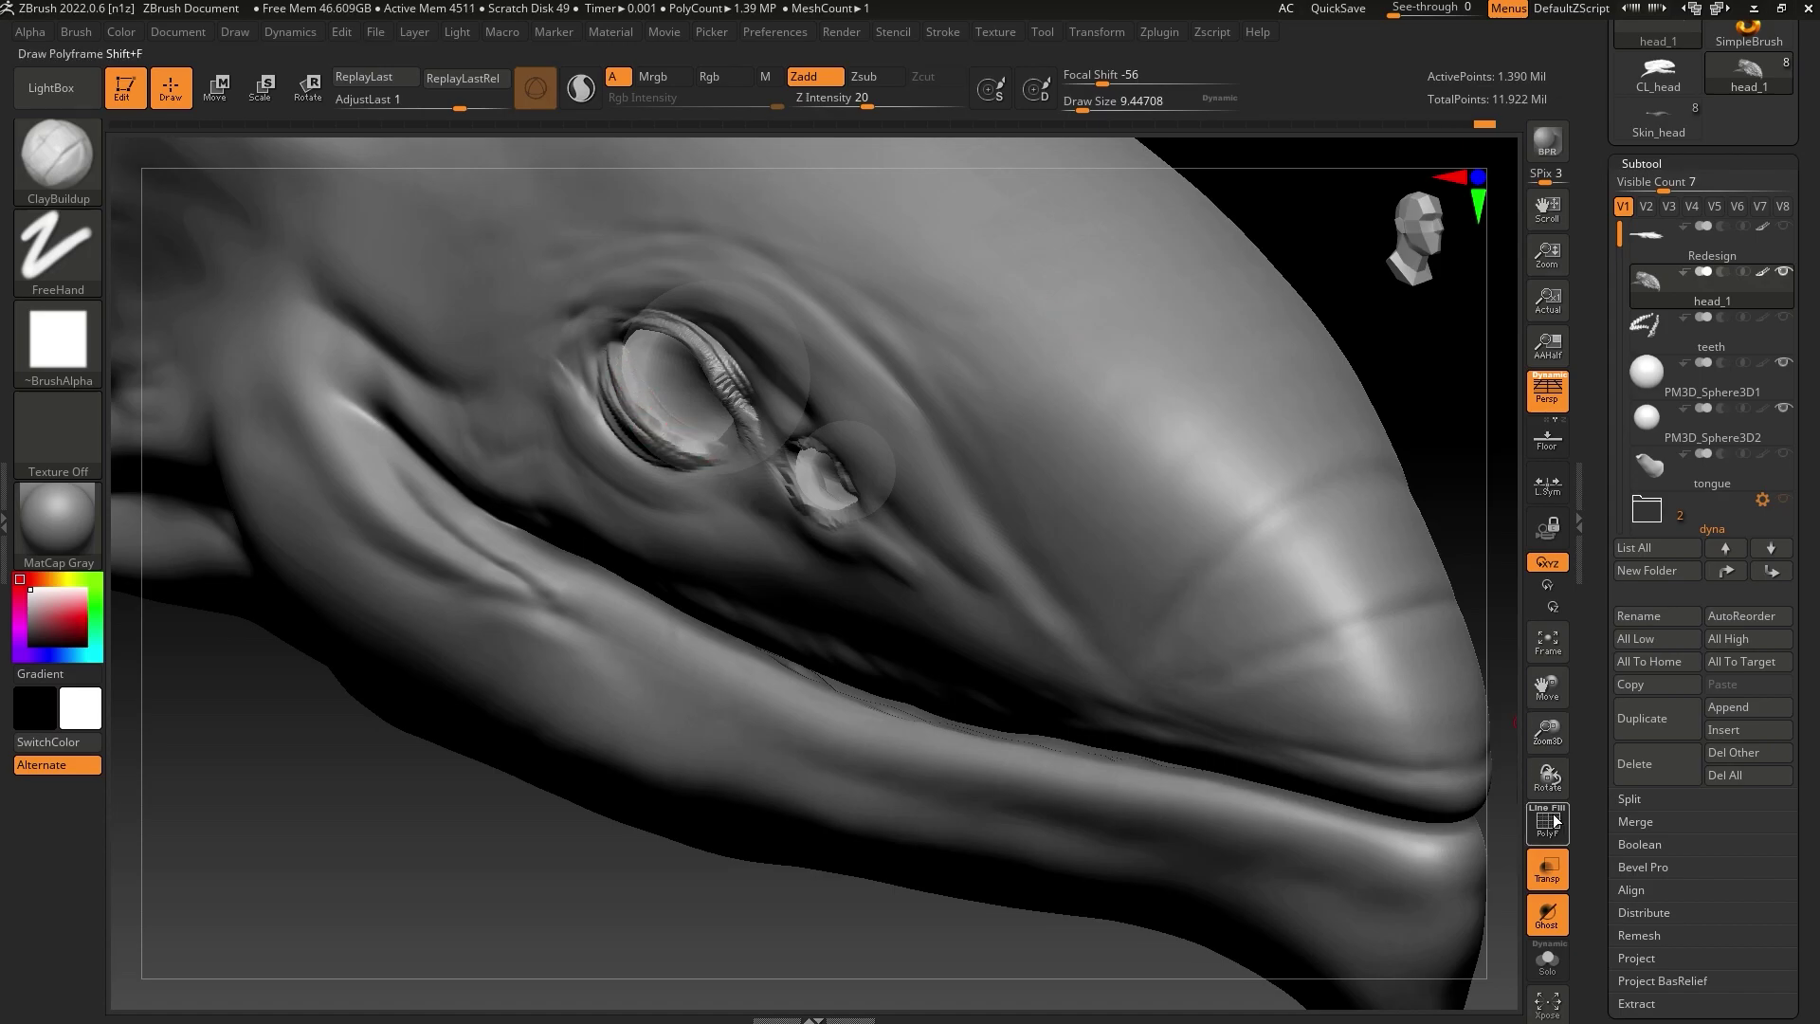
click(1546, 865)
mouse_move(563, 905)
mouse_down()
mouse_move(622, 882)
mouse_move(1203, 317)
mouse_move(1233, 316)
mouse_up()
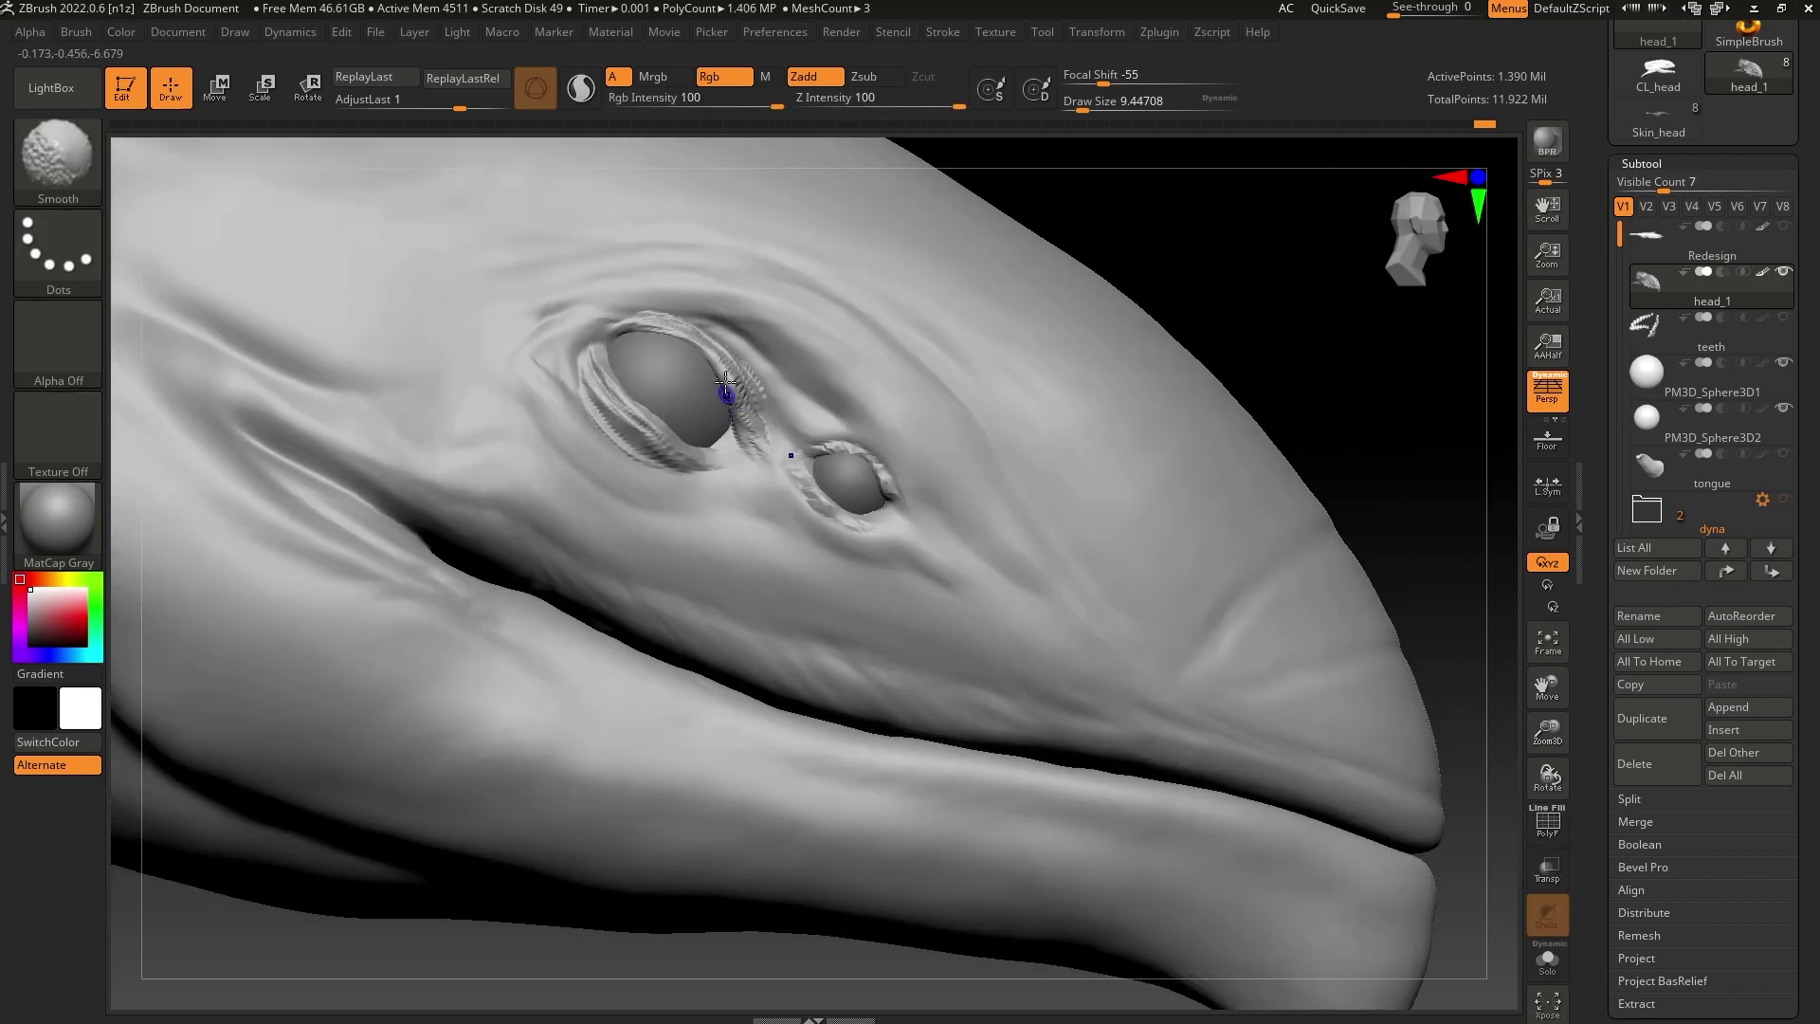
Smooth the eyelid rims of the larger eye at draw size about 46 and the small eye at about 46 and 39
drag(1082, 104, 1103, 104)
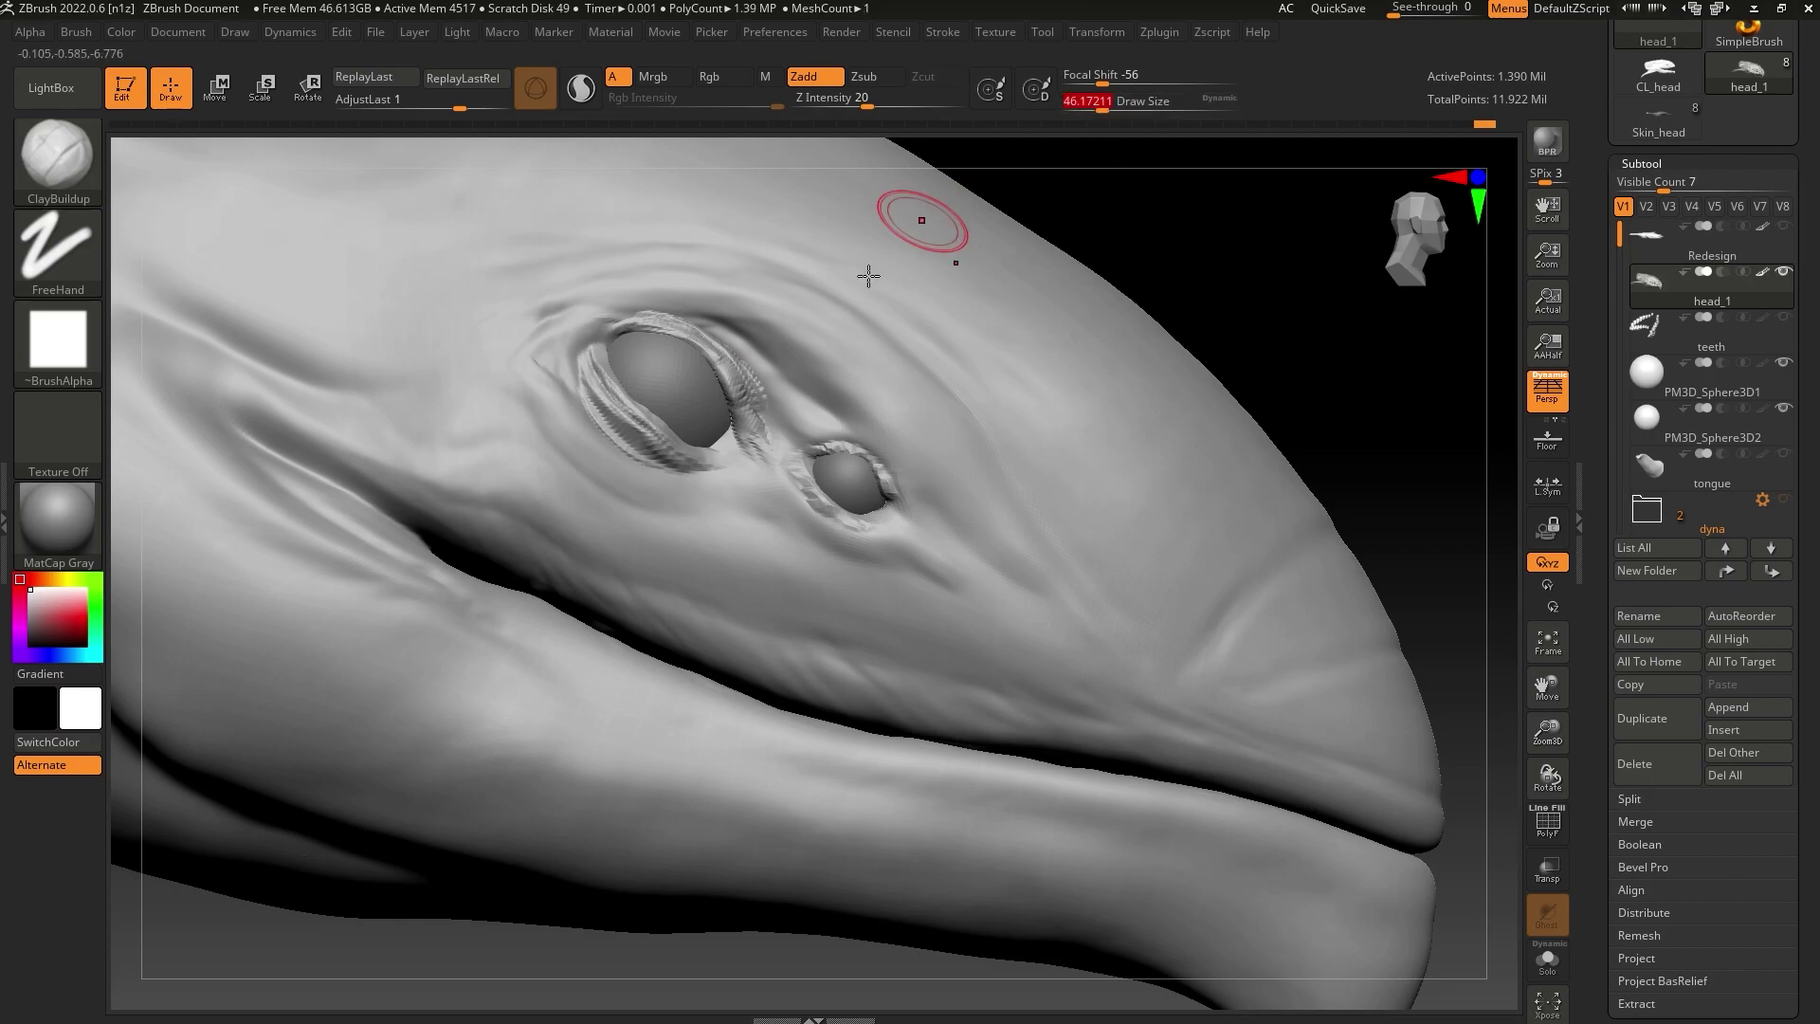
shift+drag(749, 426, 741, 398)
shift+drag(608, 390, 557, 346)
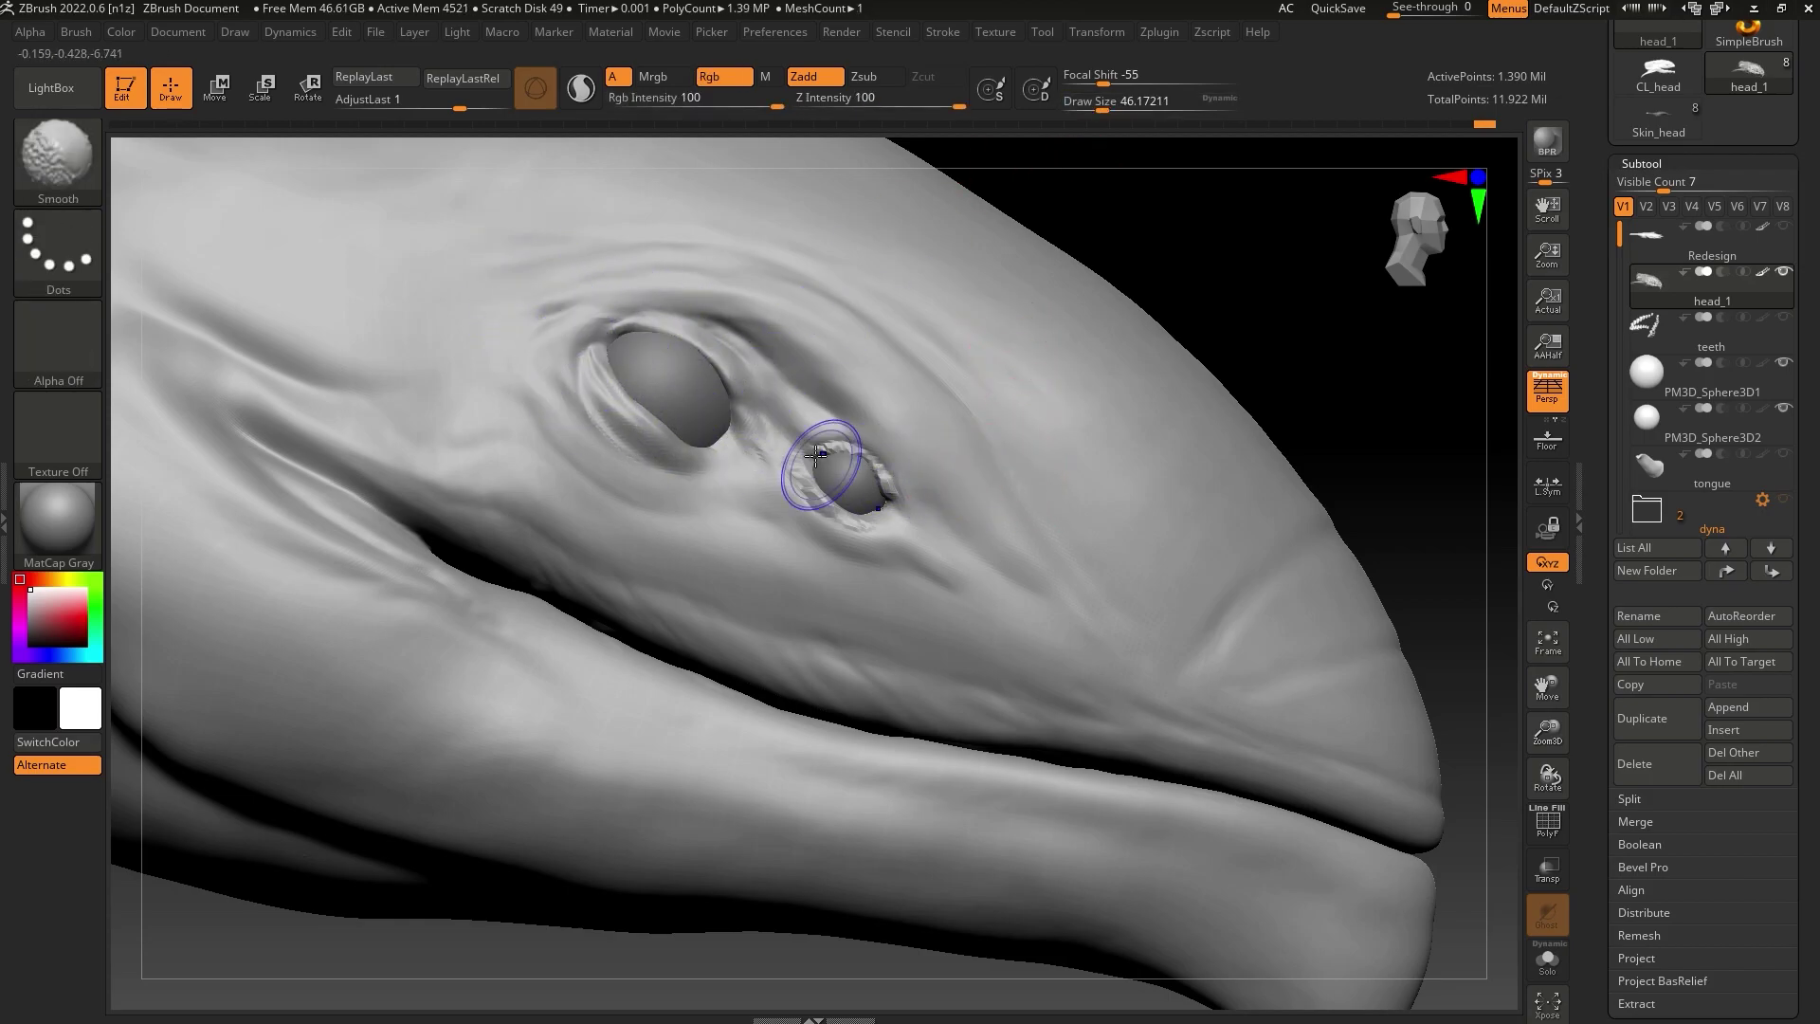
shift+drag(833, 475, 898, 427)
drag(1104, 105, 1099, 104)
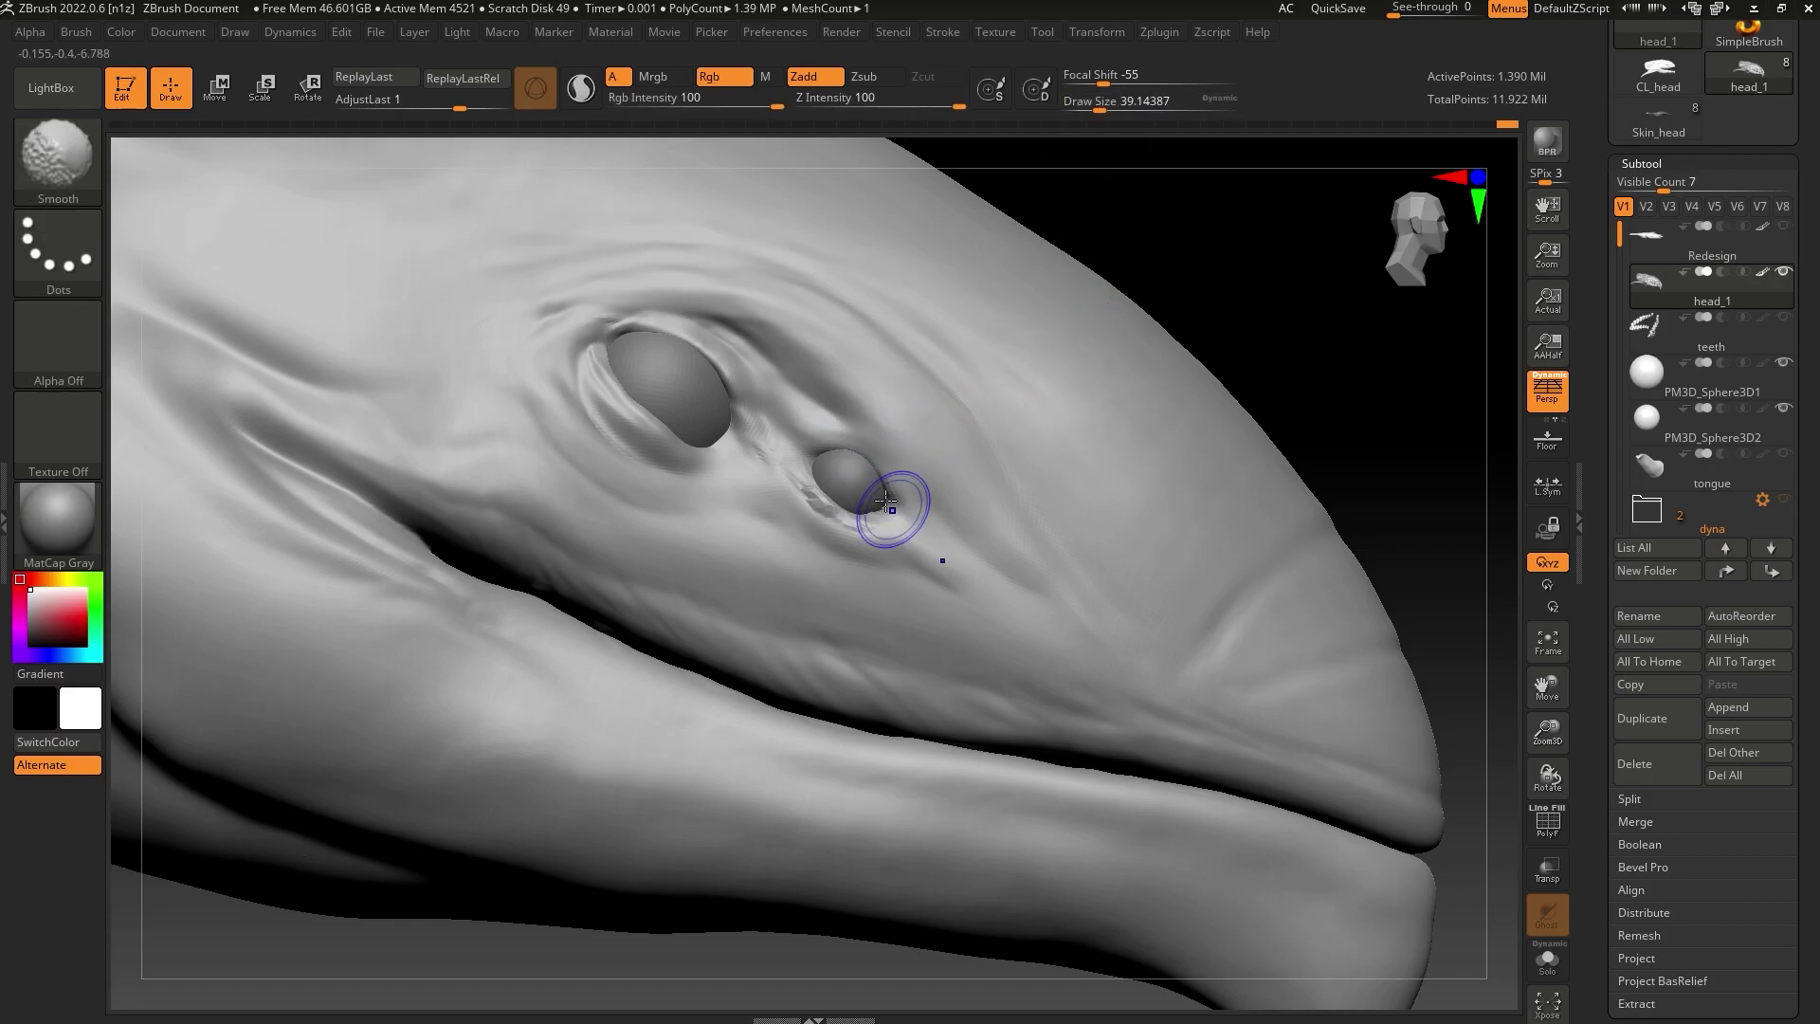
shift+drag(890, 508, 852, 468)
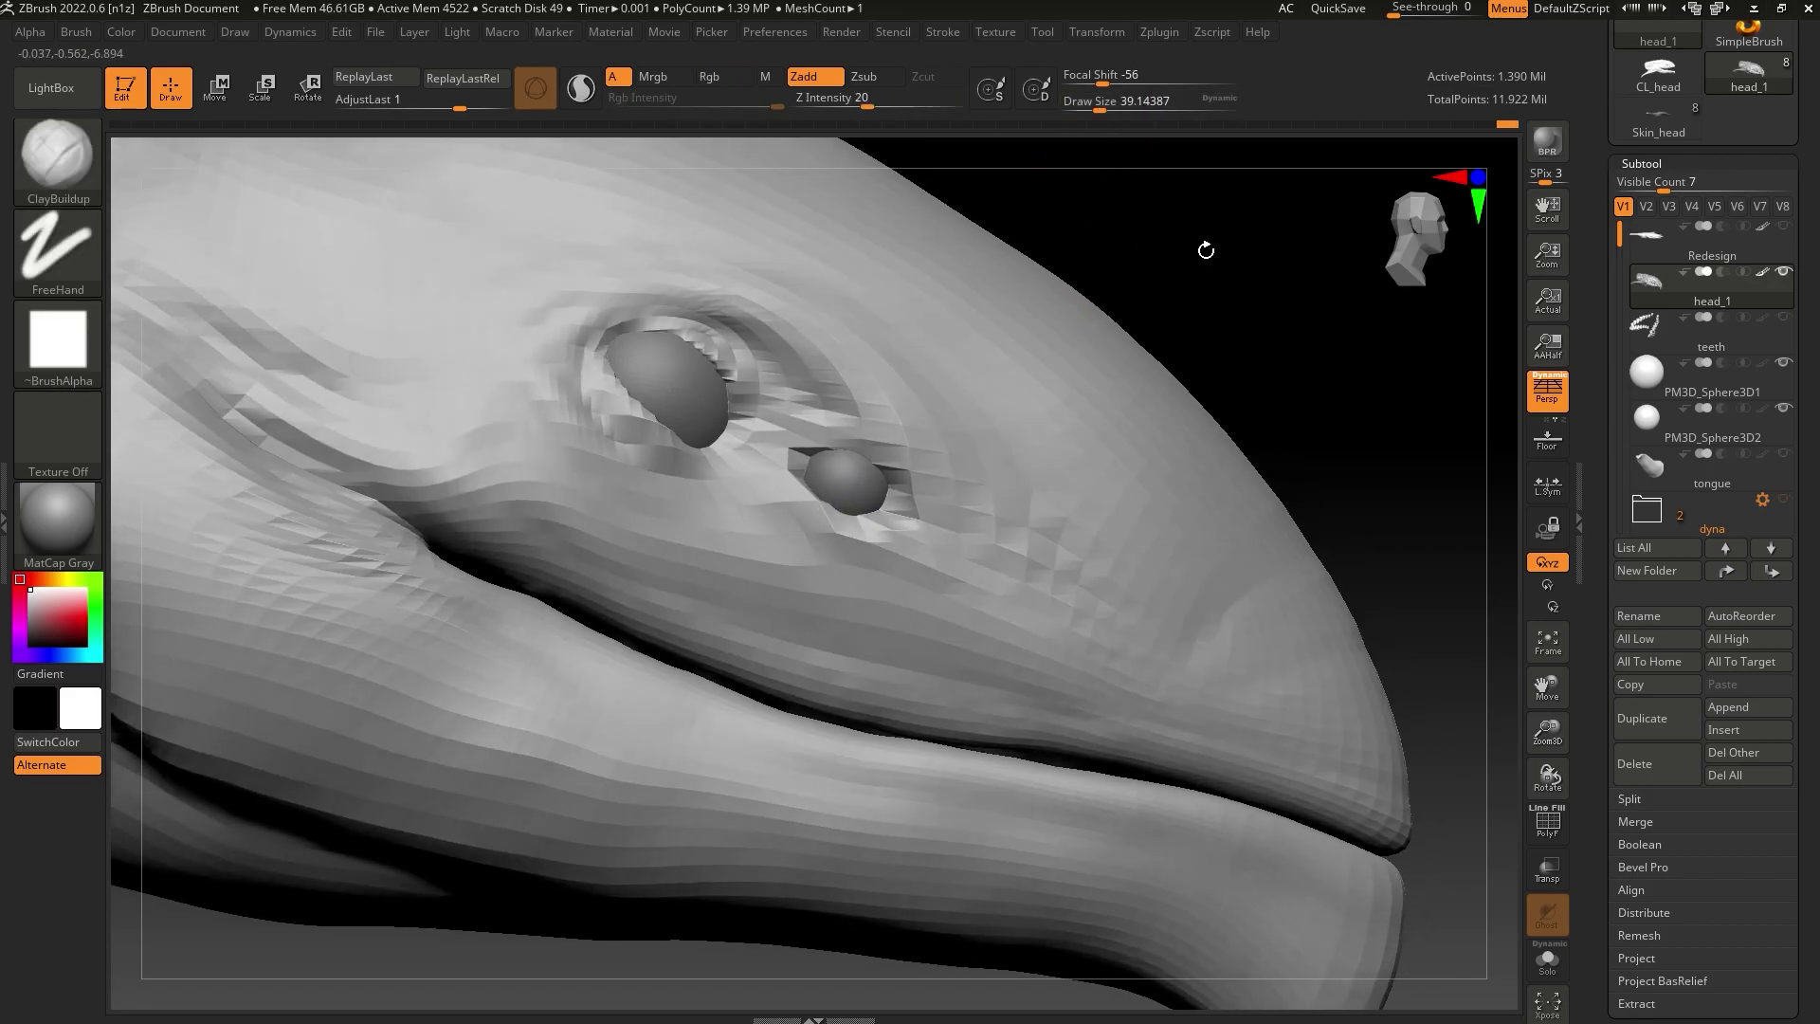
Build up the larger eye's lower lid along the eyeball using ClayBuildup at draw size about 29
key(b)
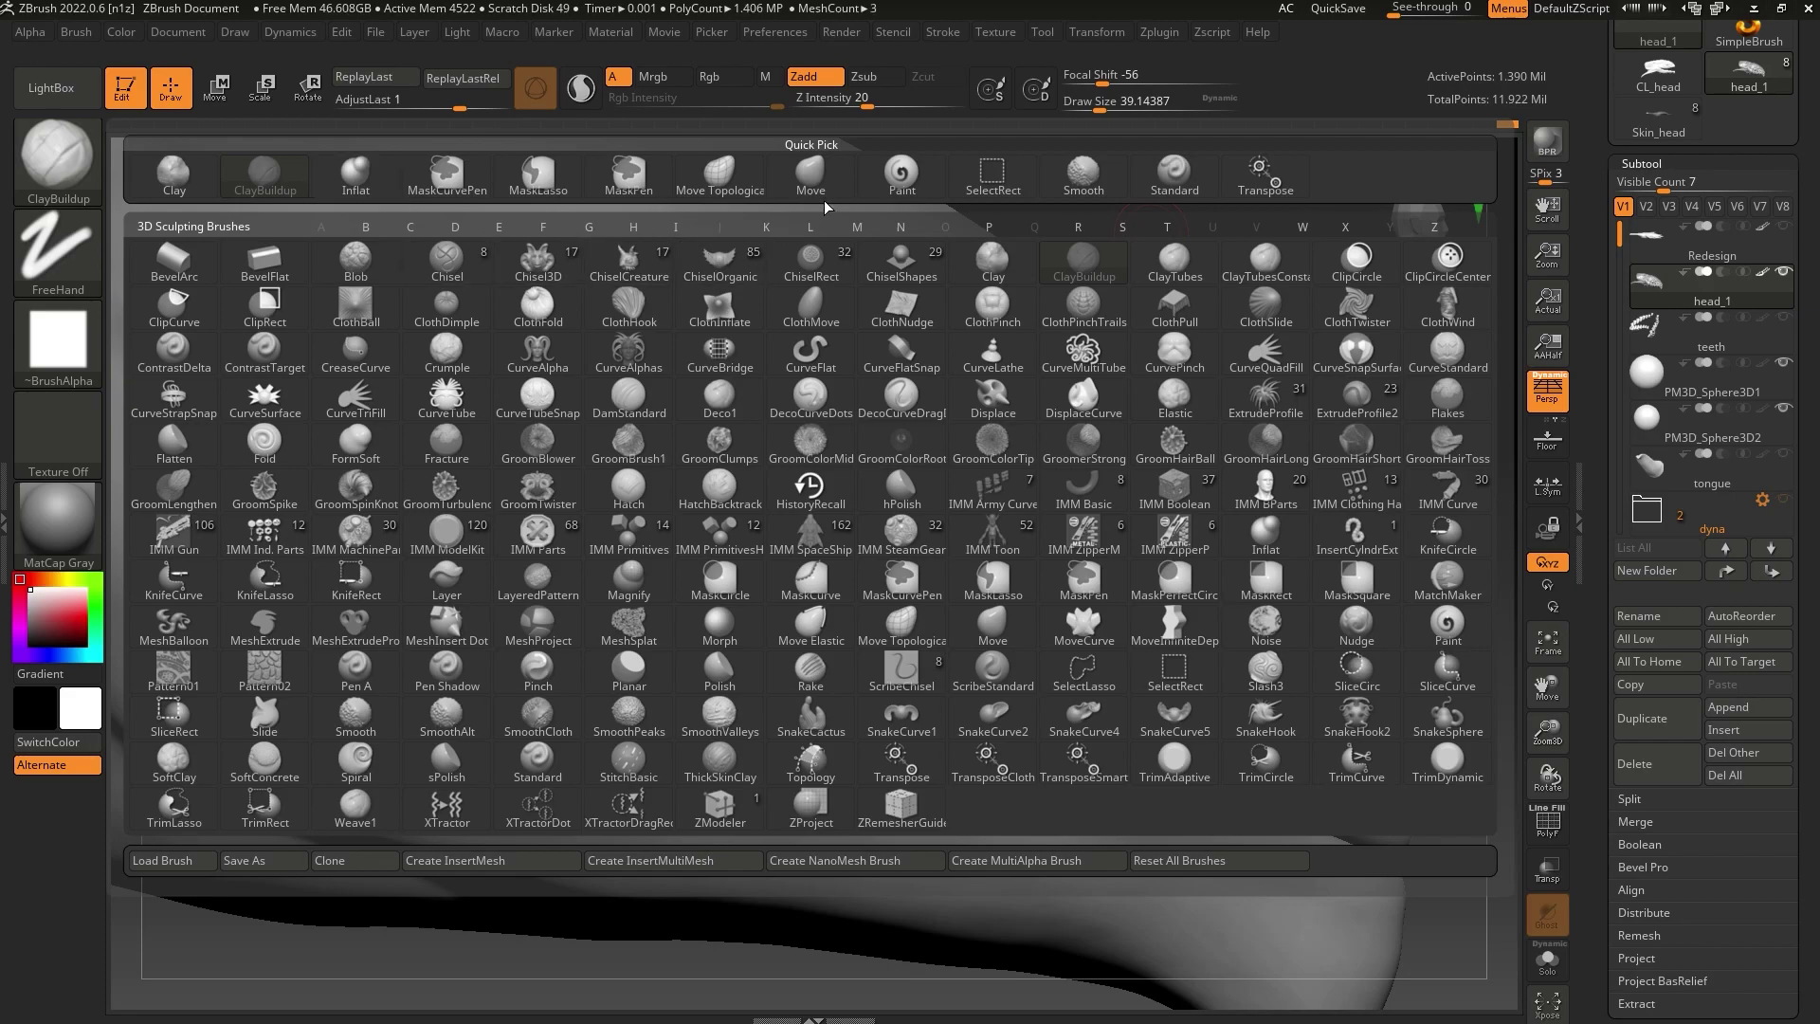
mouse_move(871, 253)
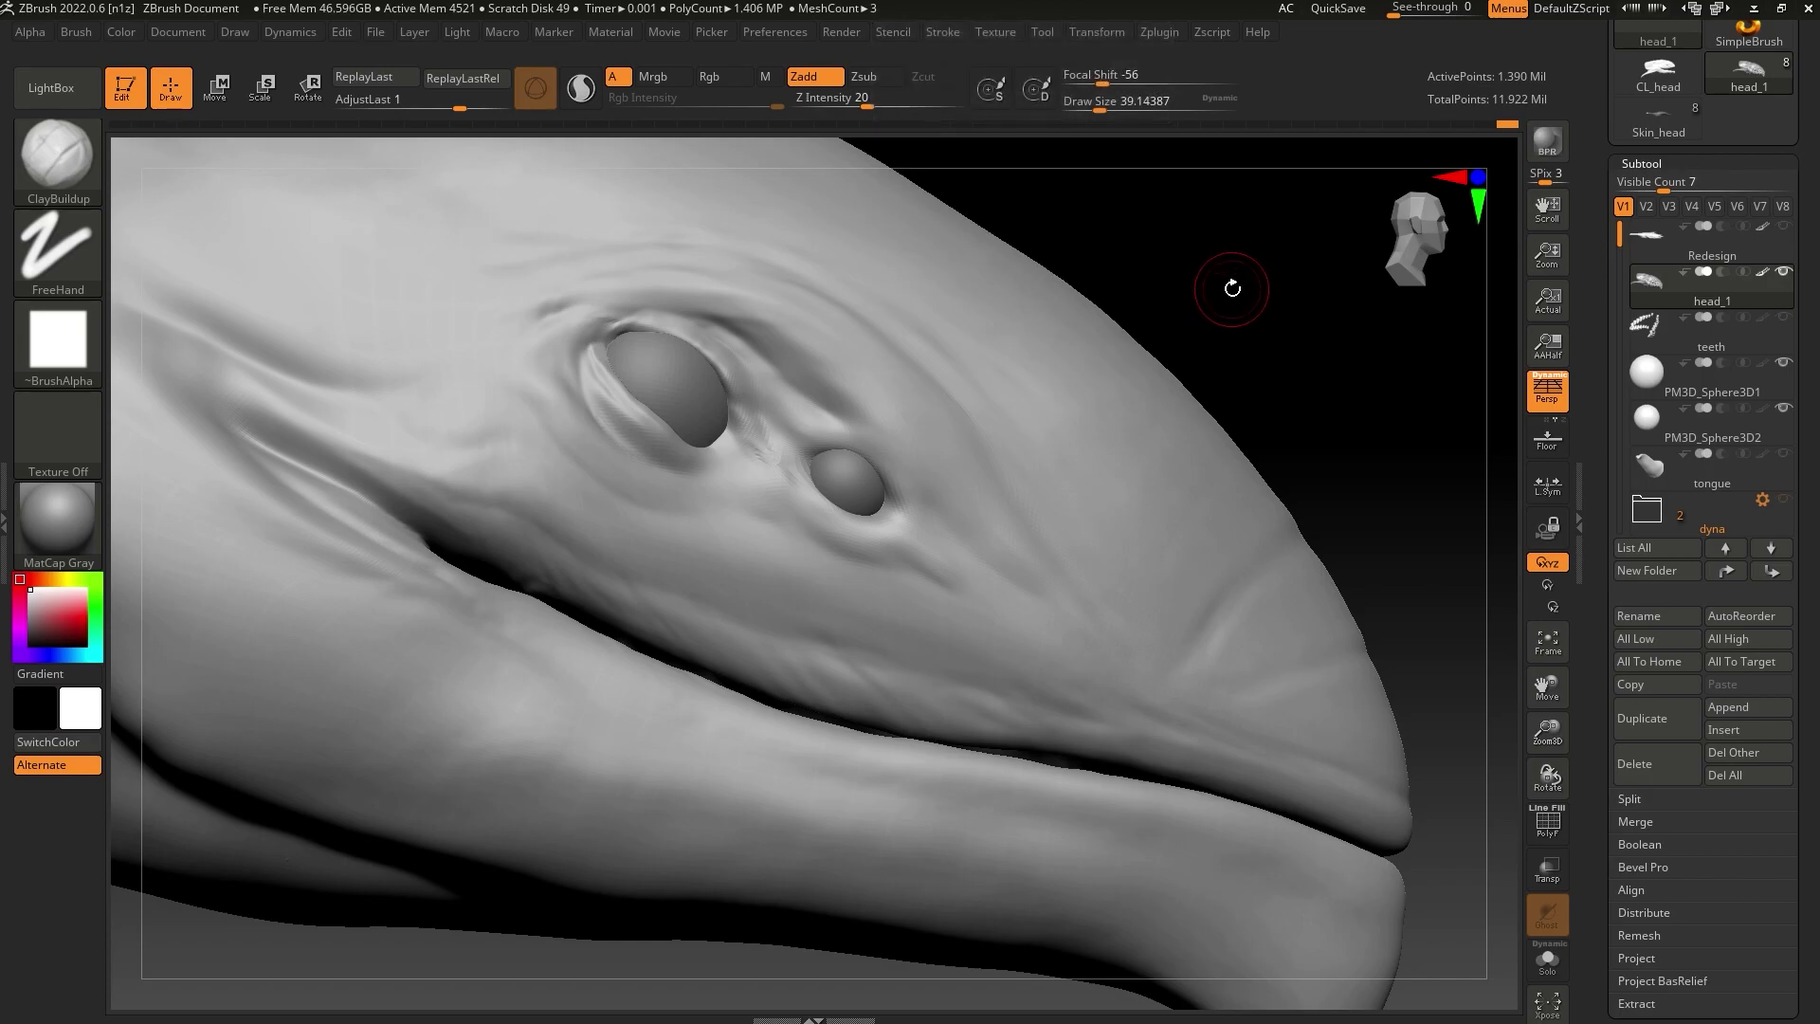
drag(1226, 285, 1113, 329)
drag(1099, 110, 1094, 110)
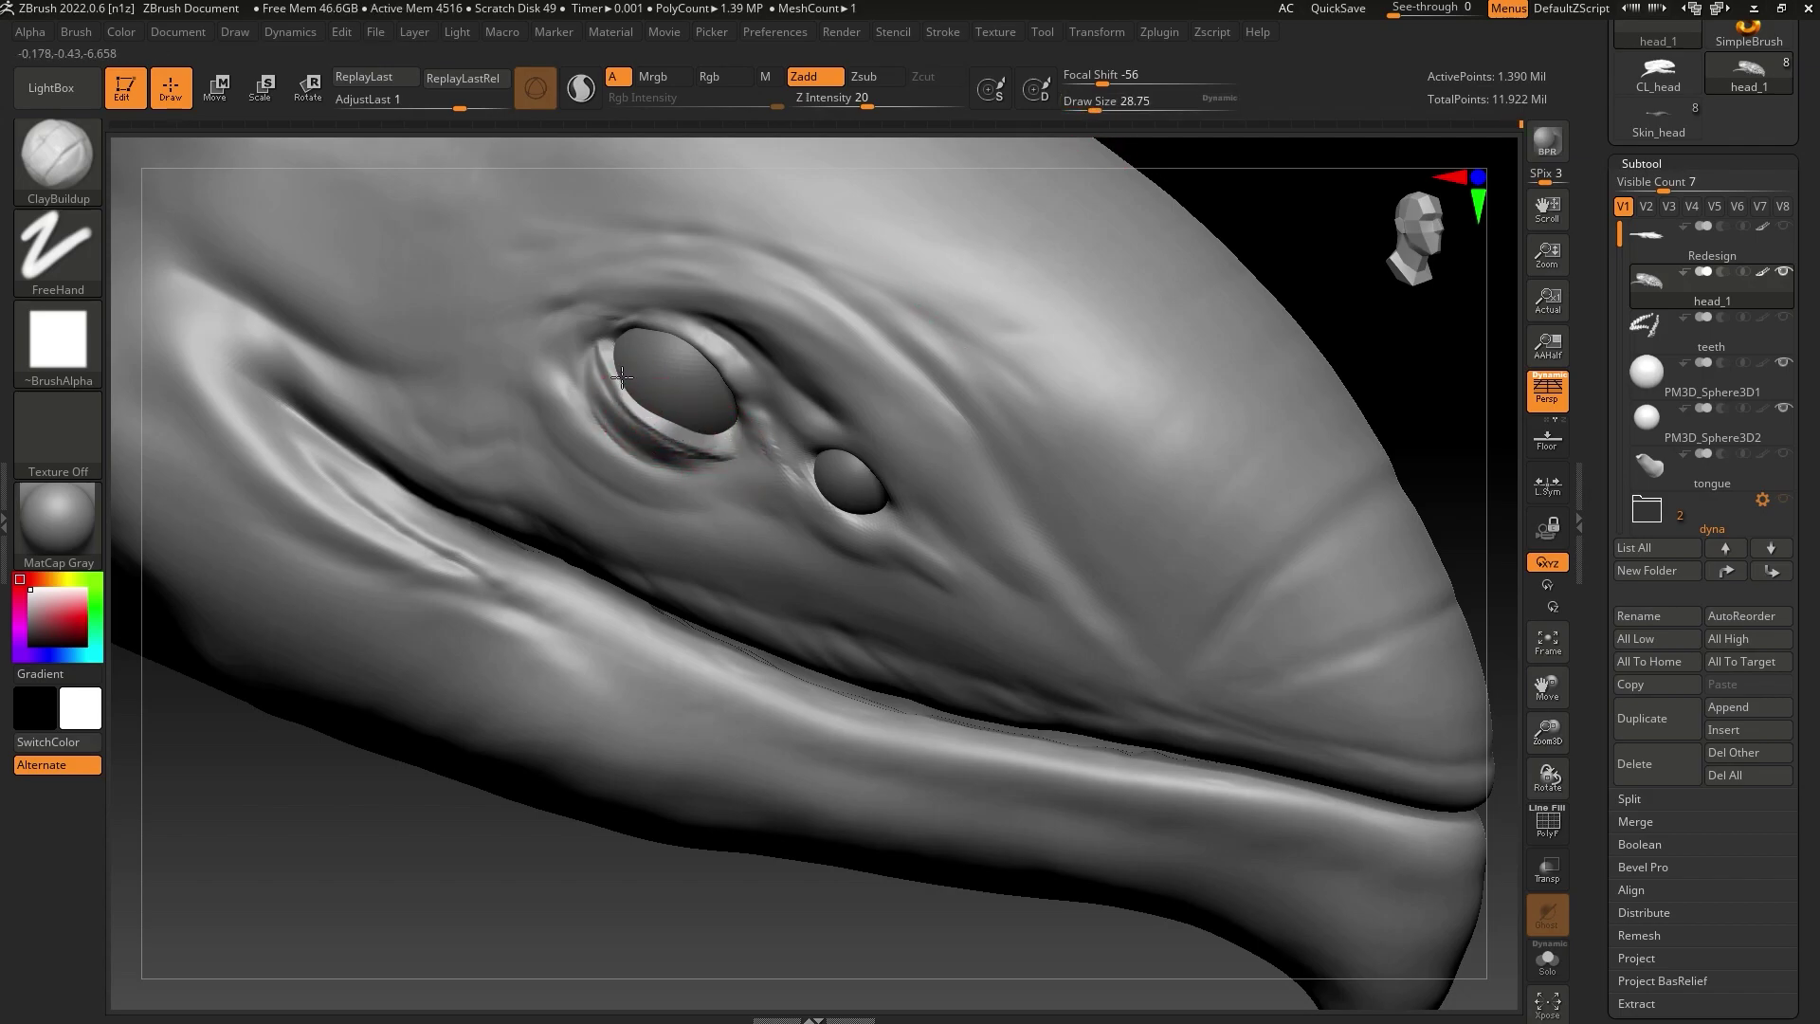
drag(622, 378, 720, 432)
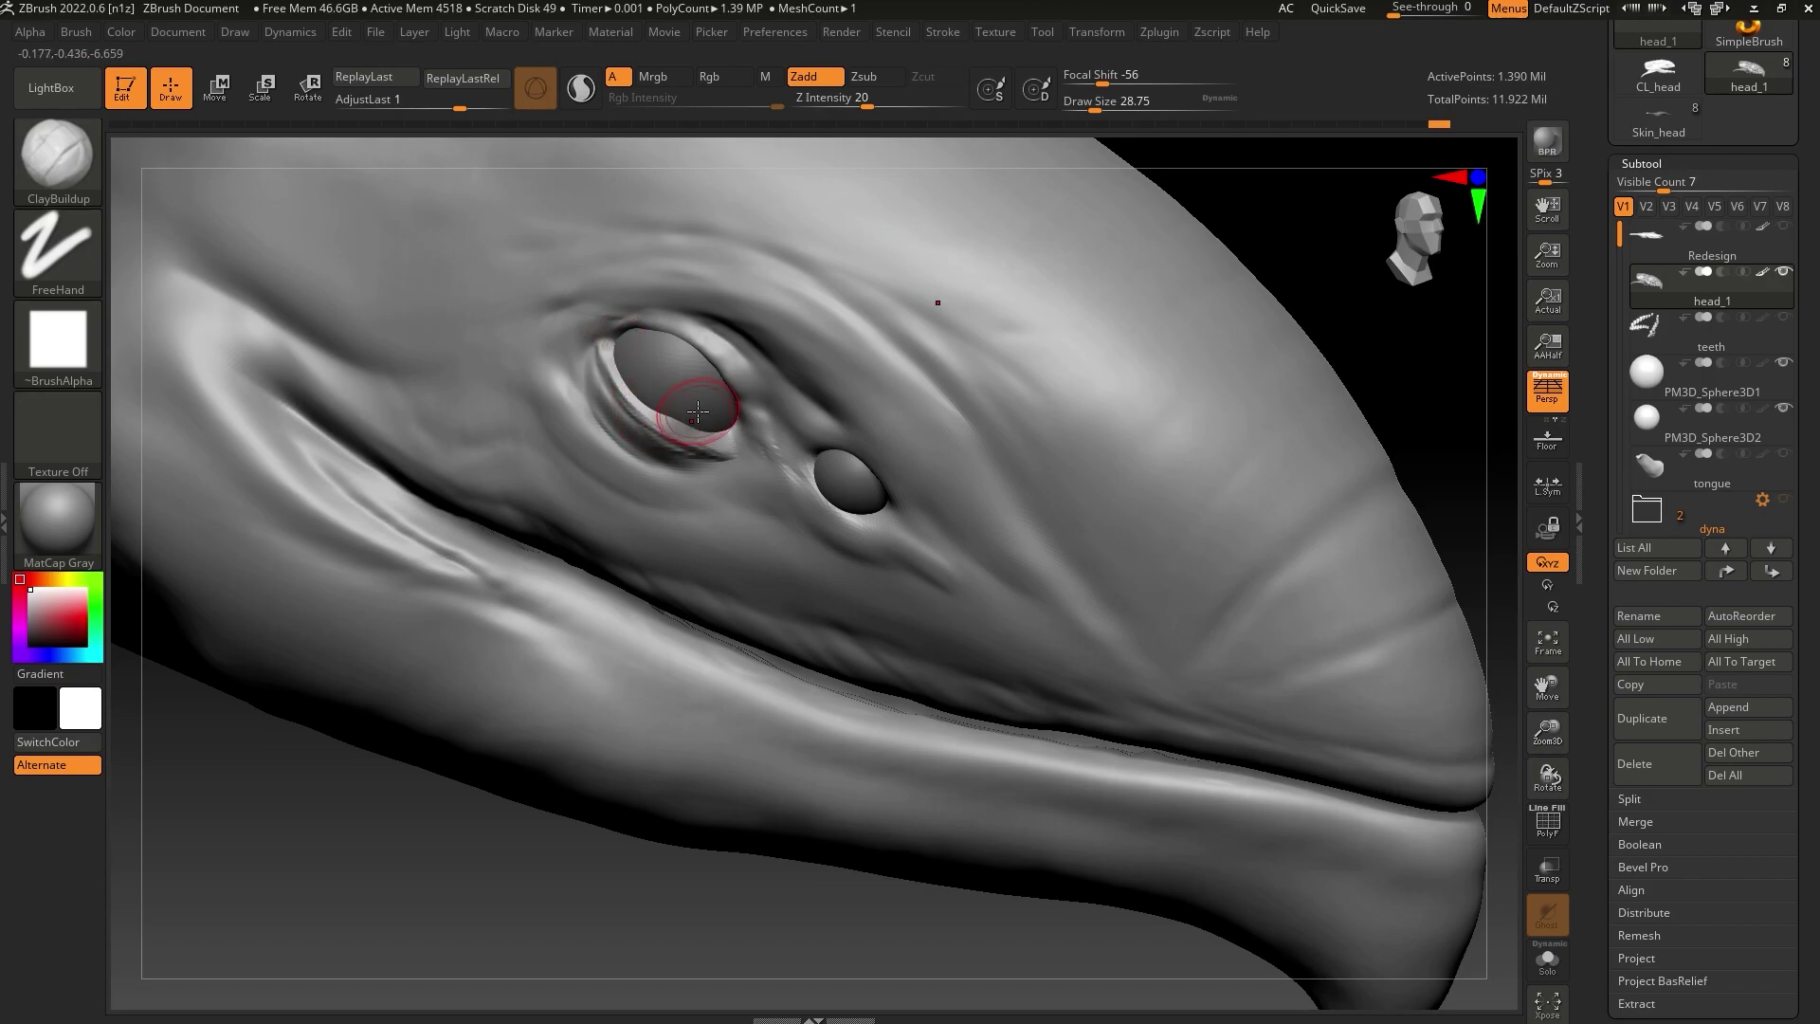
Hide both eye spheres and sculpt inside the larger eye's socket with ClayBuildup at draw size about 12
click(1782, 408)
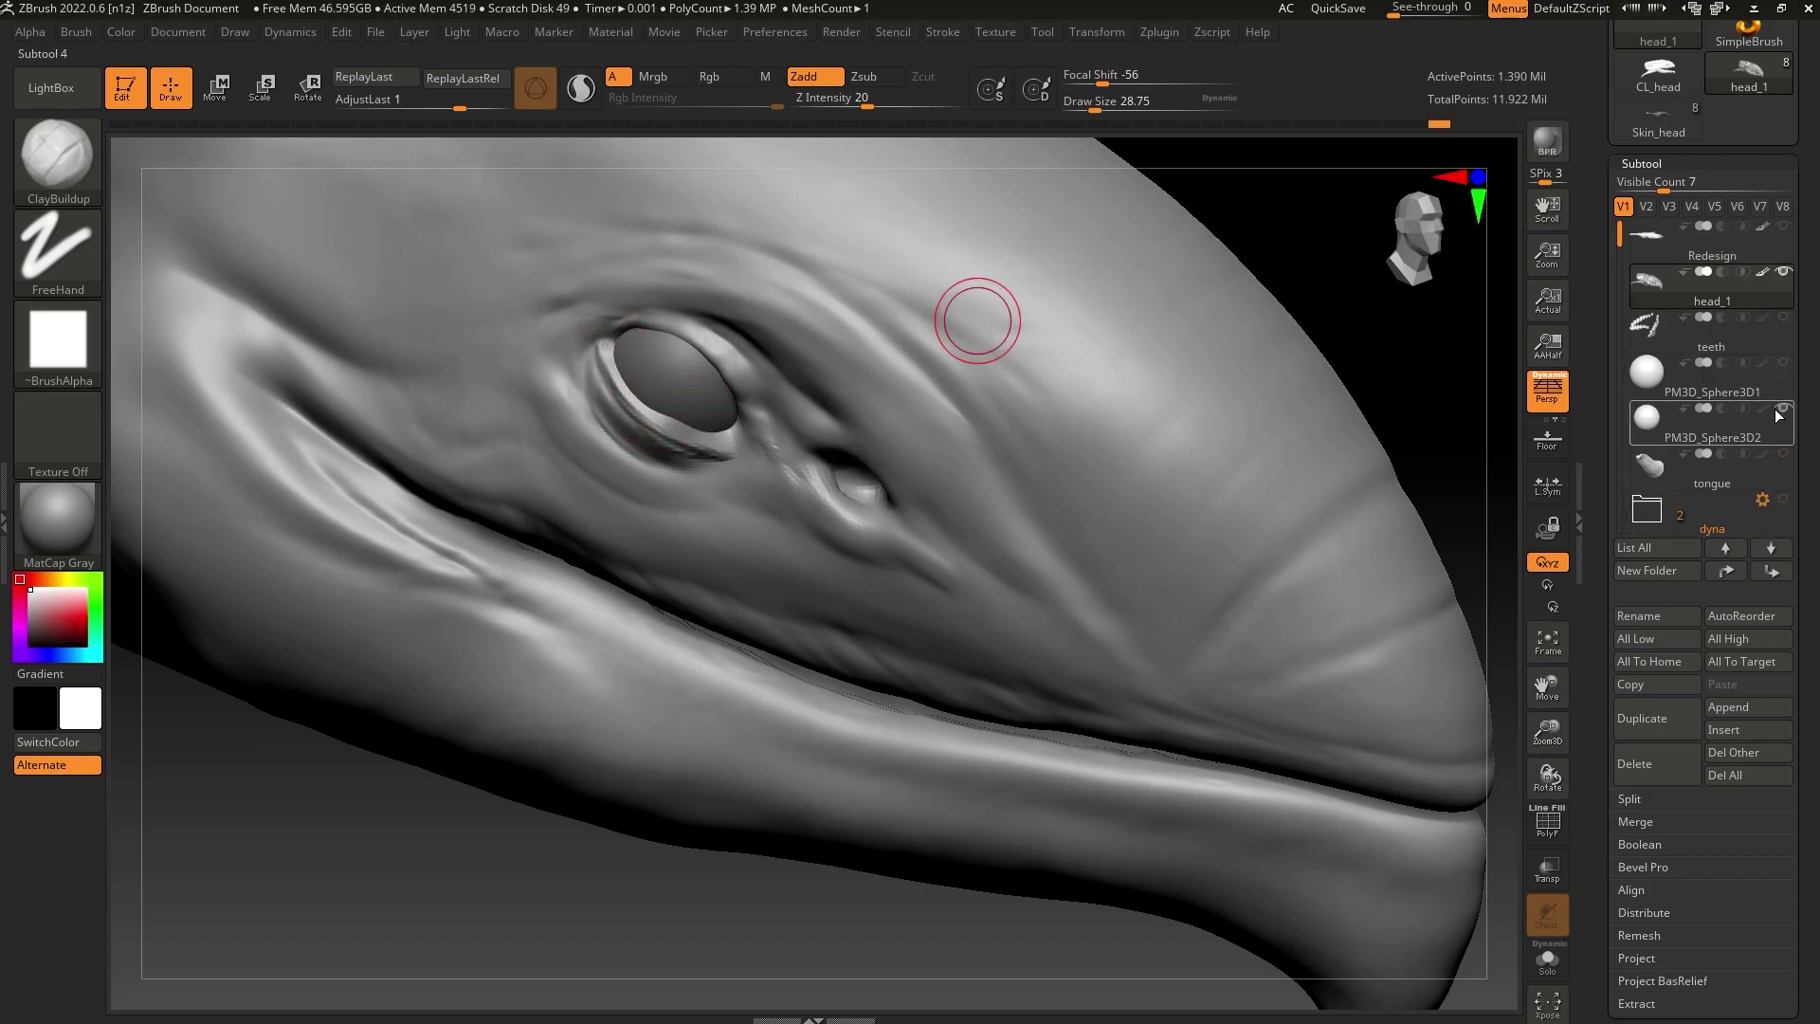
click(1782, 362)
click(1095, 111)
mouse_move(1325, 204)
mouse_down()
mouse_move(1321, 260)
mouse_move(1176, 289)
mouse_up()
drag(1095, 111, 1085, 111)
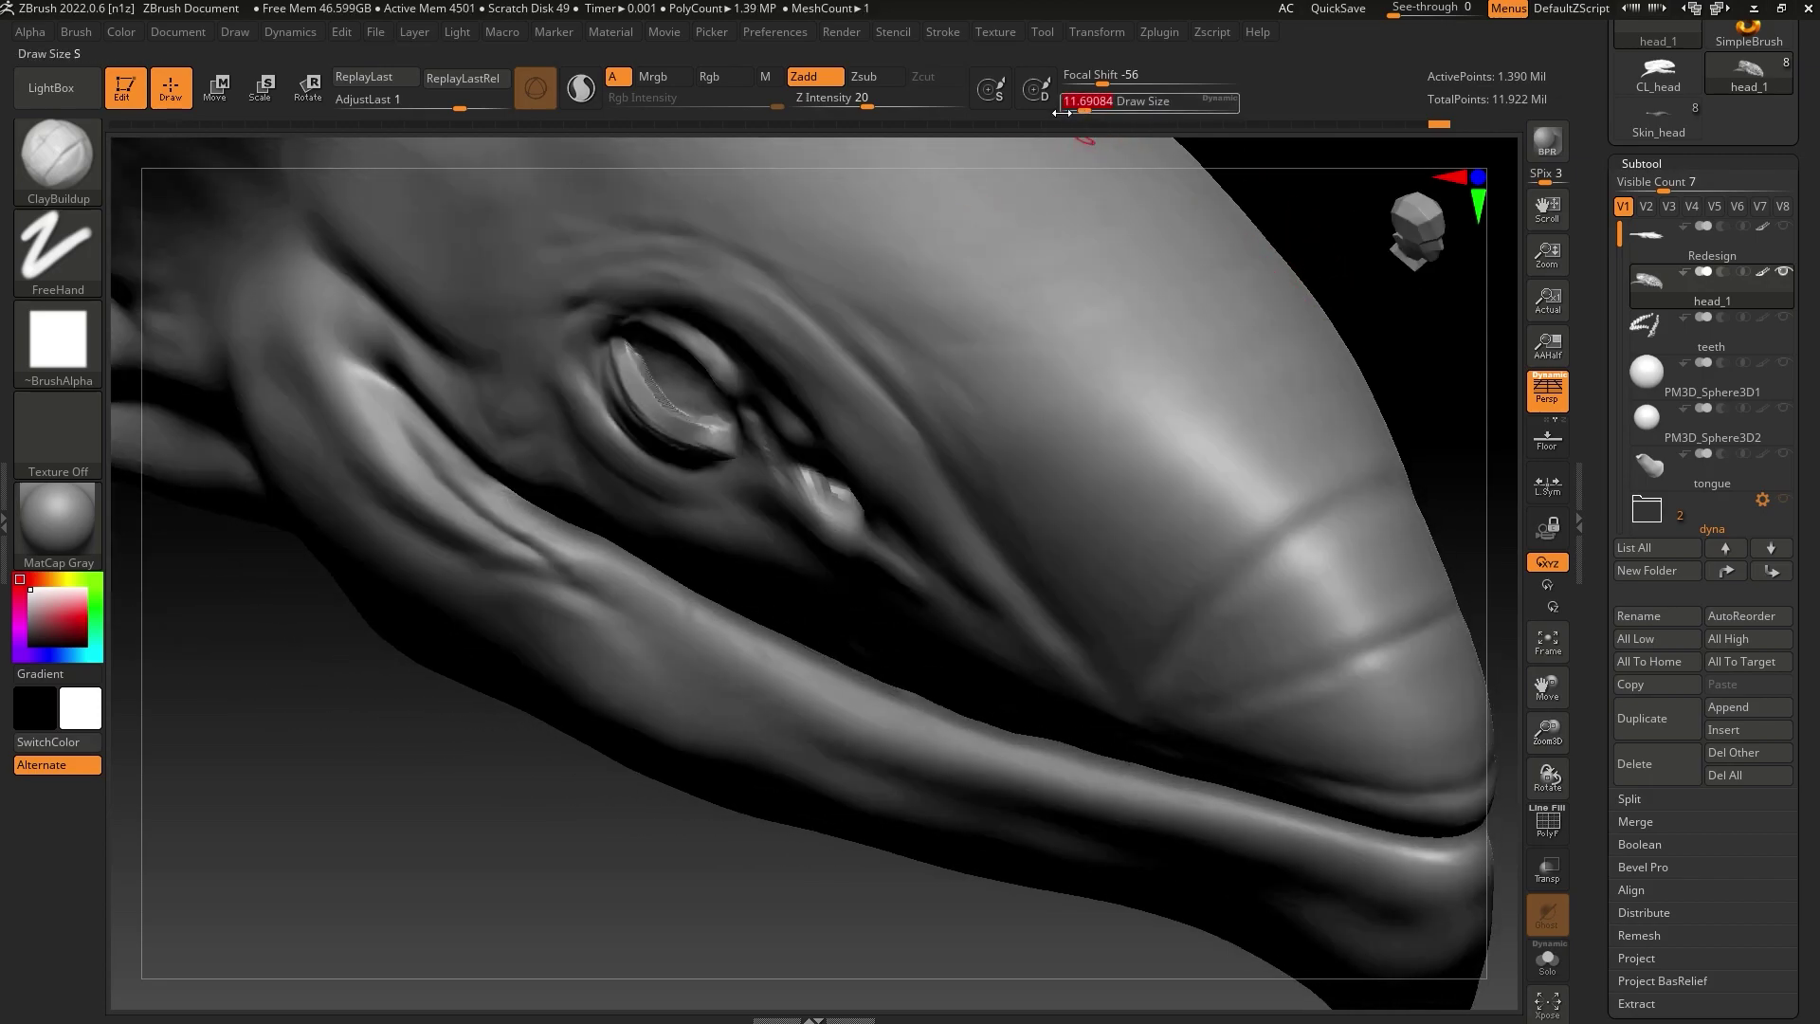
drag(637, 381, 695, 427)
key(shift)
drag(460, 858, 509, 831)
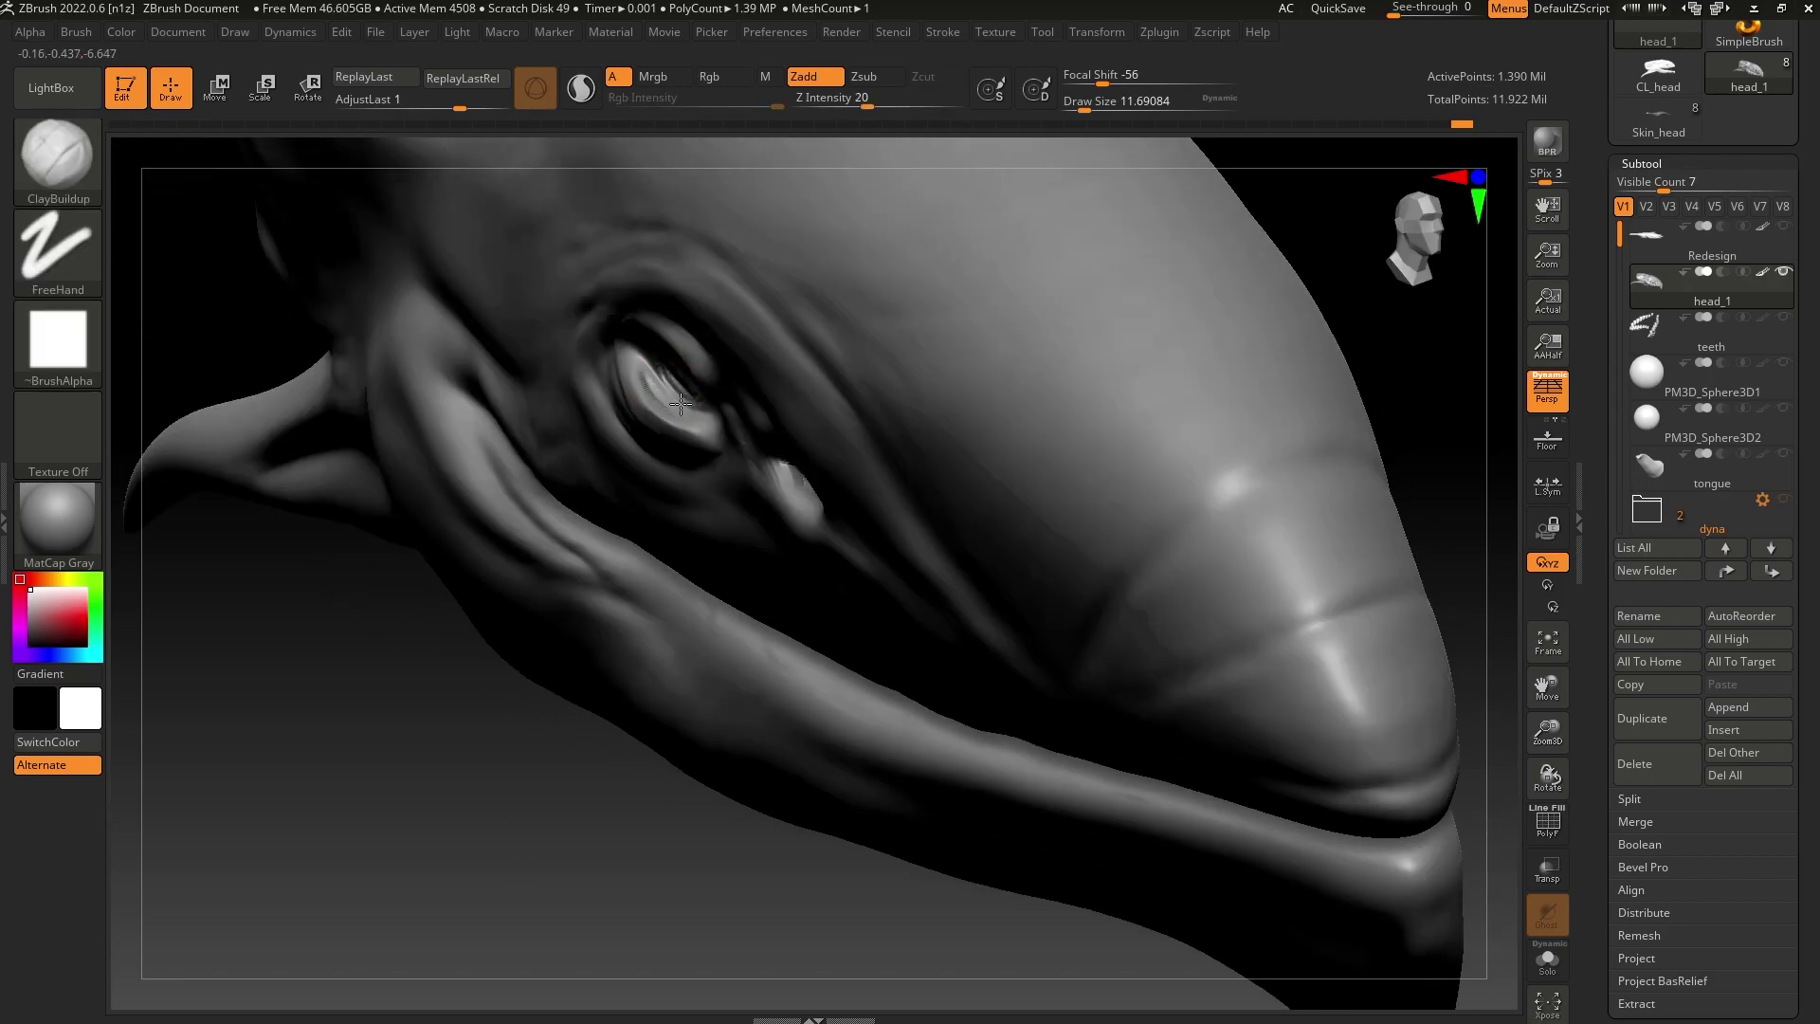
Refine the larger eye's inner lid at draw size about 7.5 and show both eye spheres again
key(ctrl)
drag(1085, 110, 1080, 110)
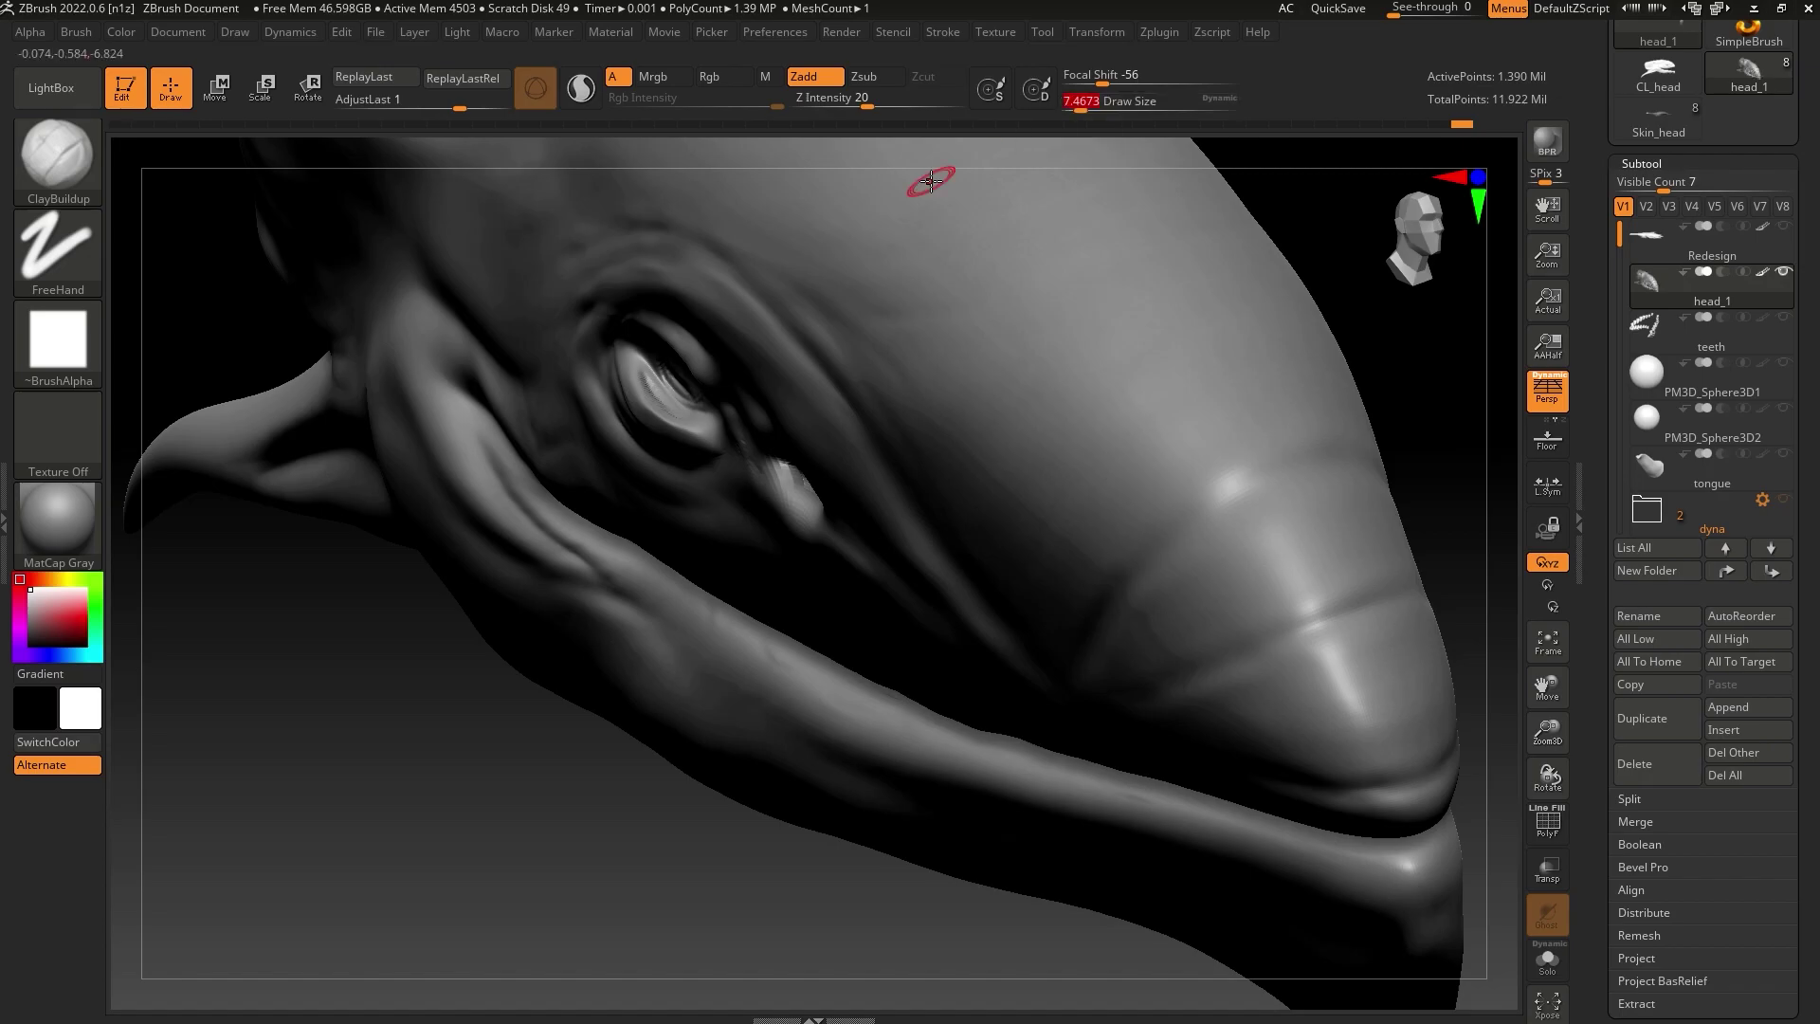
drag(506, 791, 528, 784)
key(shift)
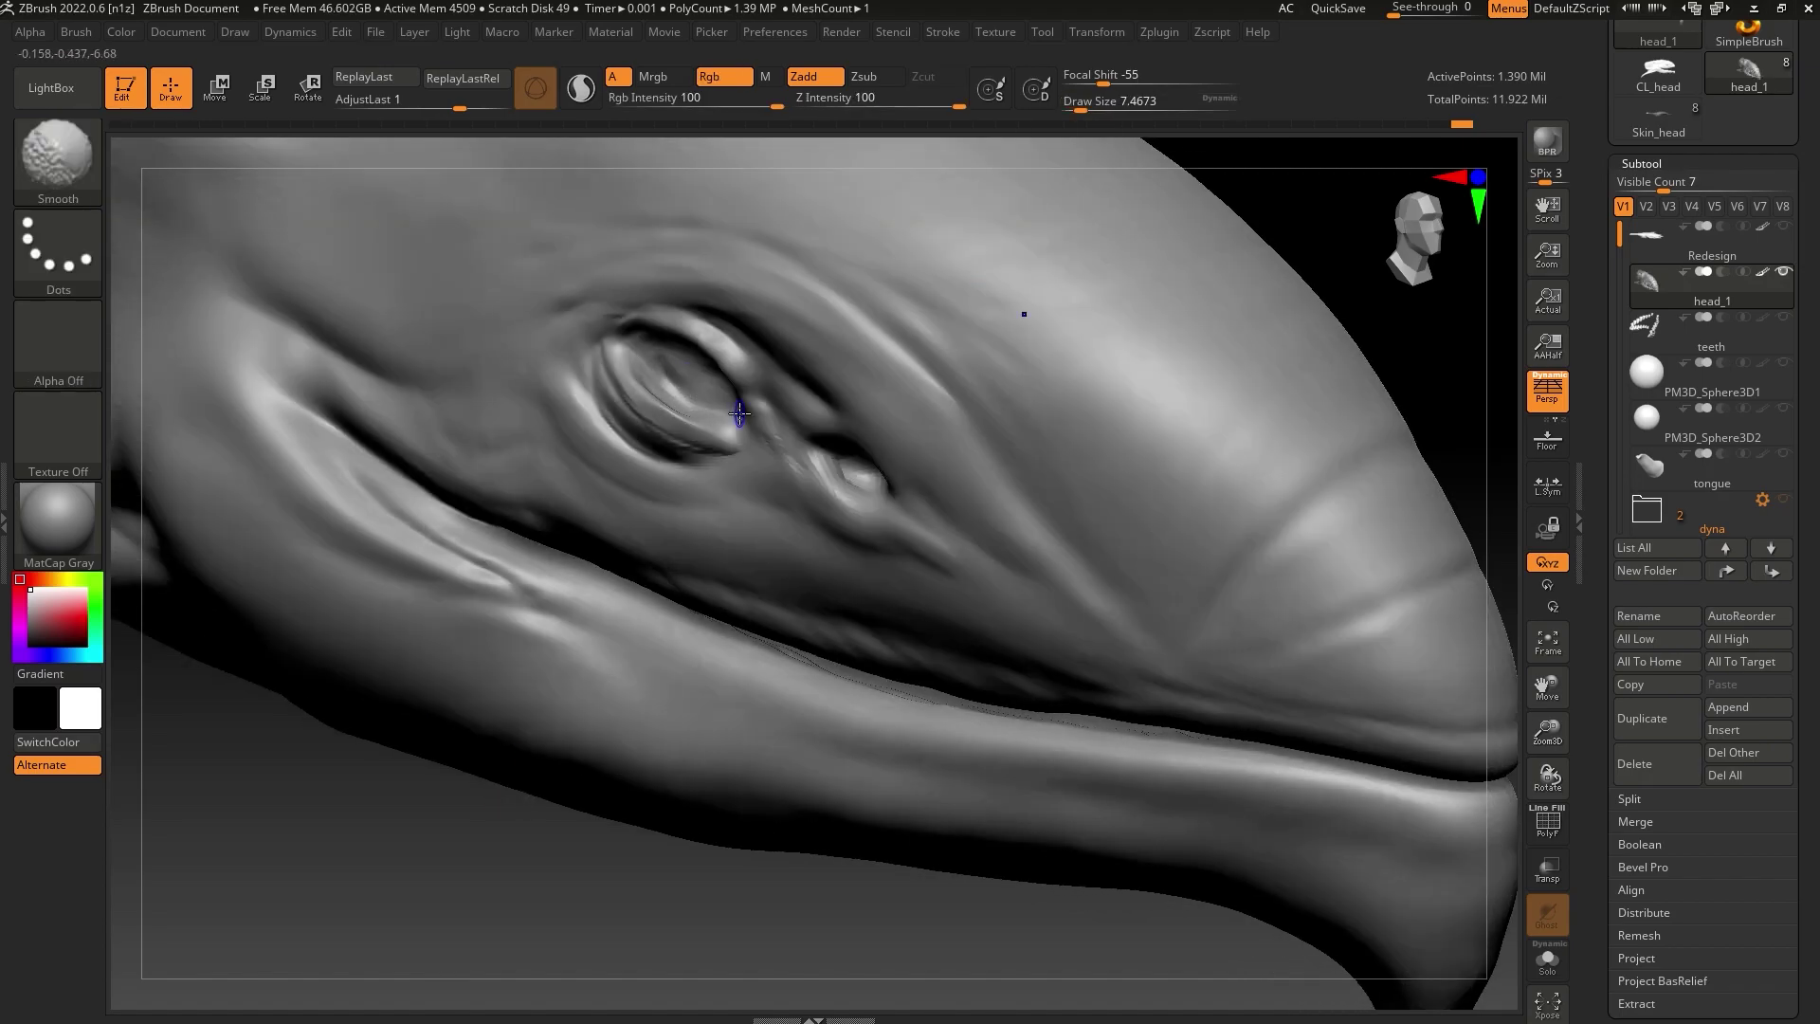
click(1782, 362)
click(1783, 407)
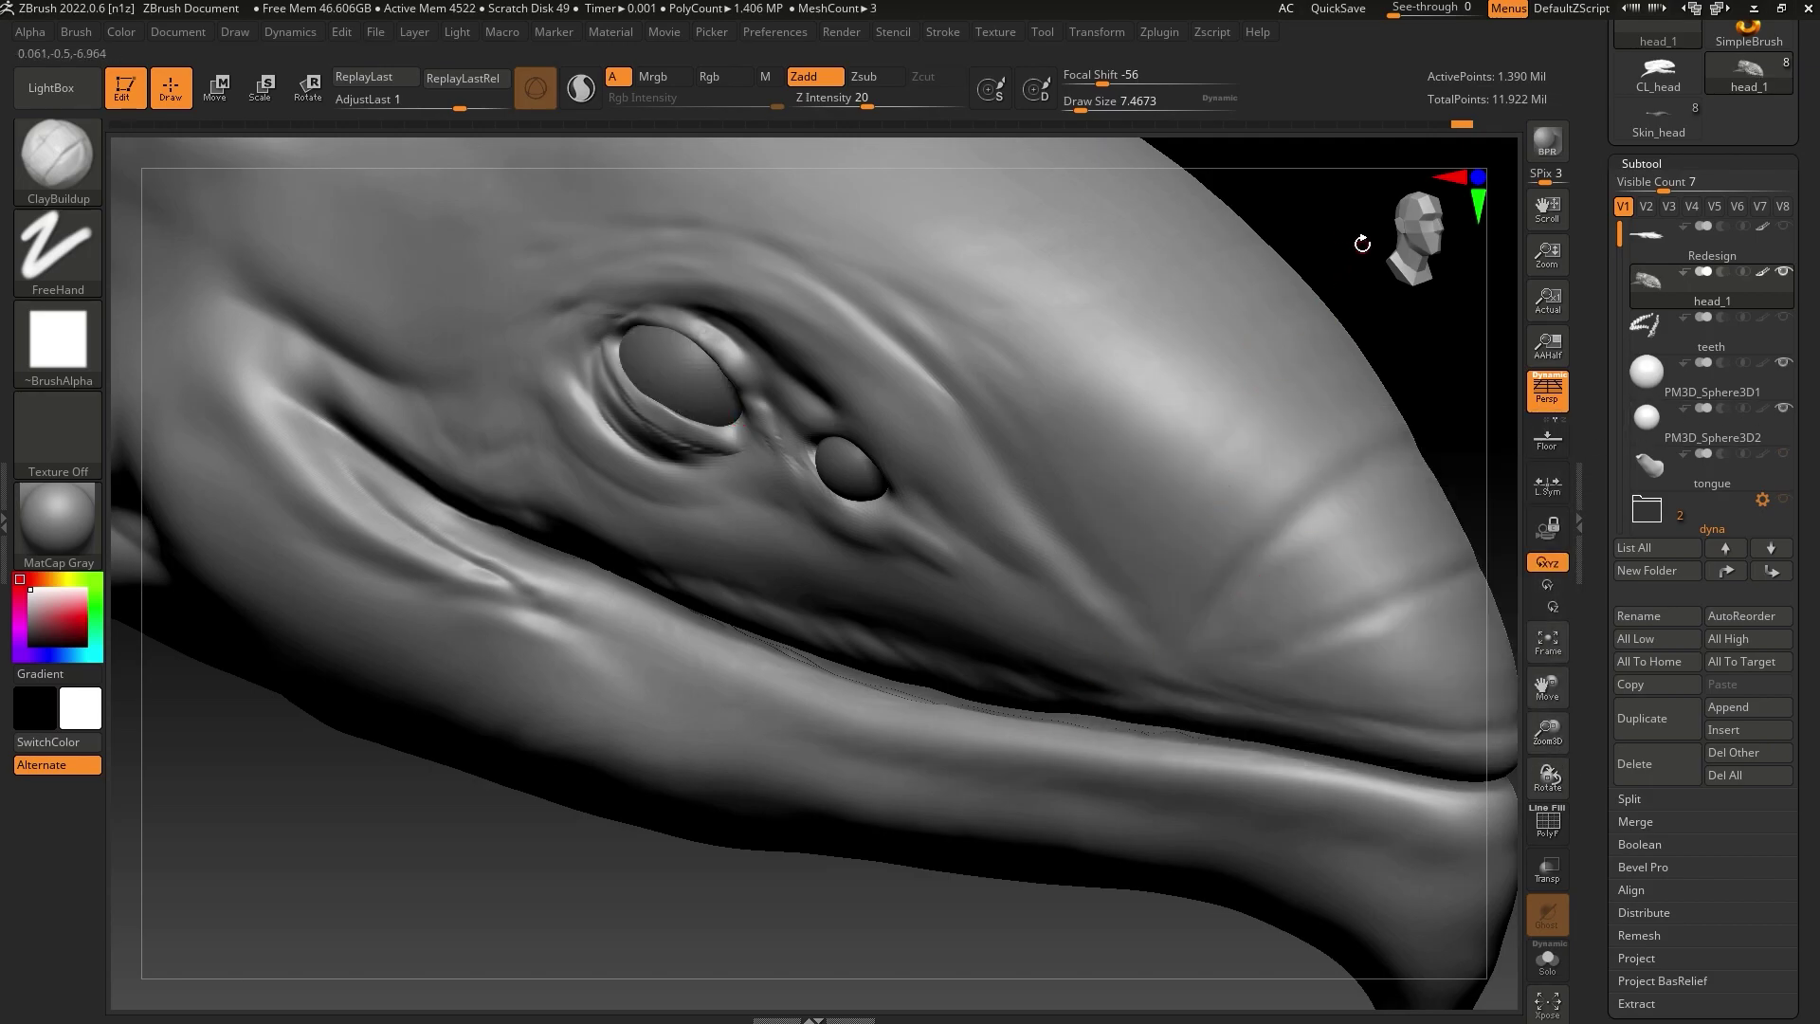
Adjust the larger eye's lower lid using the Move brush at draw sizes of about 37 and 25
drag(1362, 244, 1267, 591)
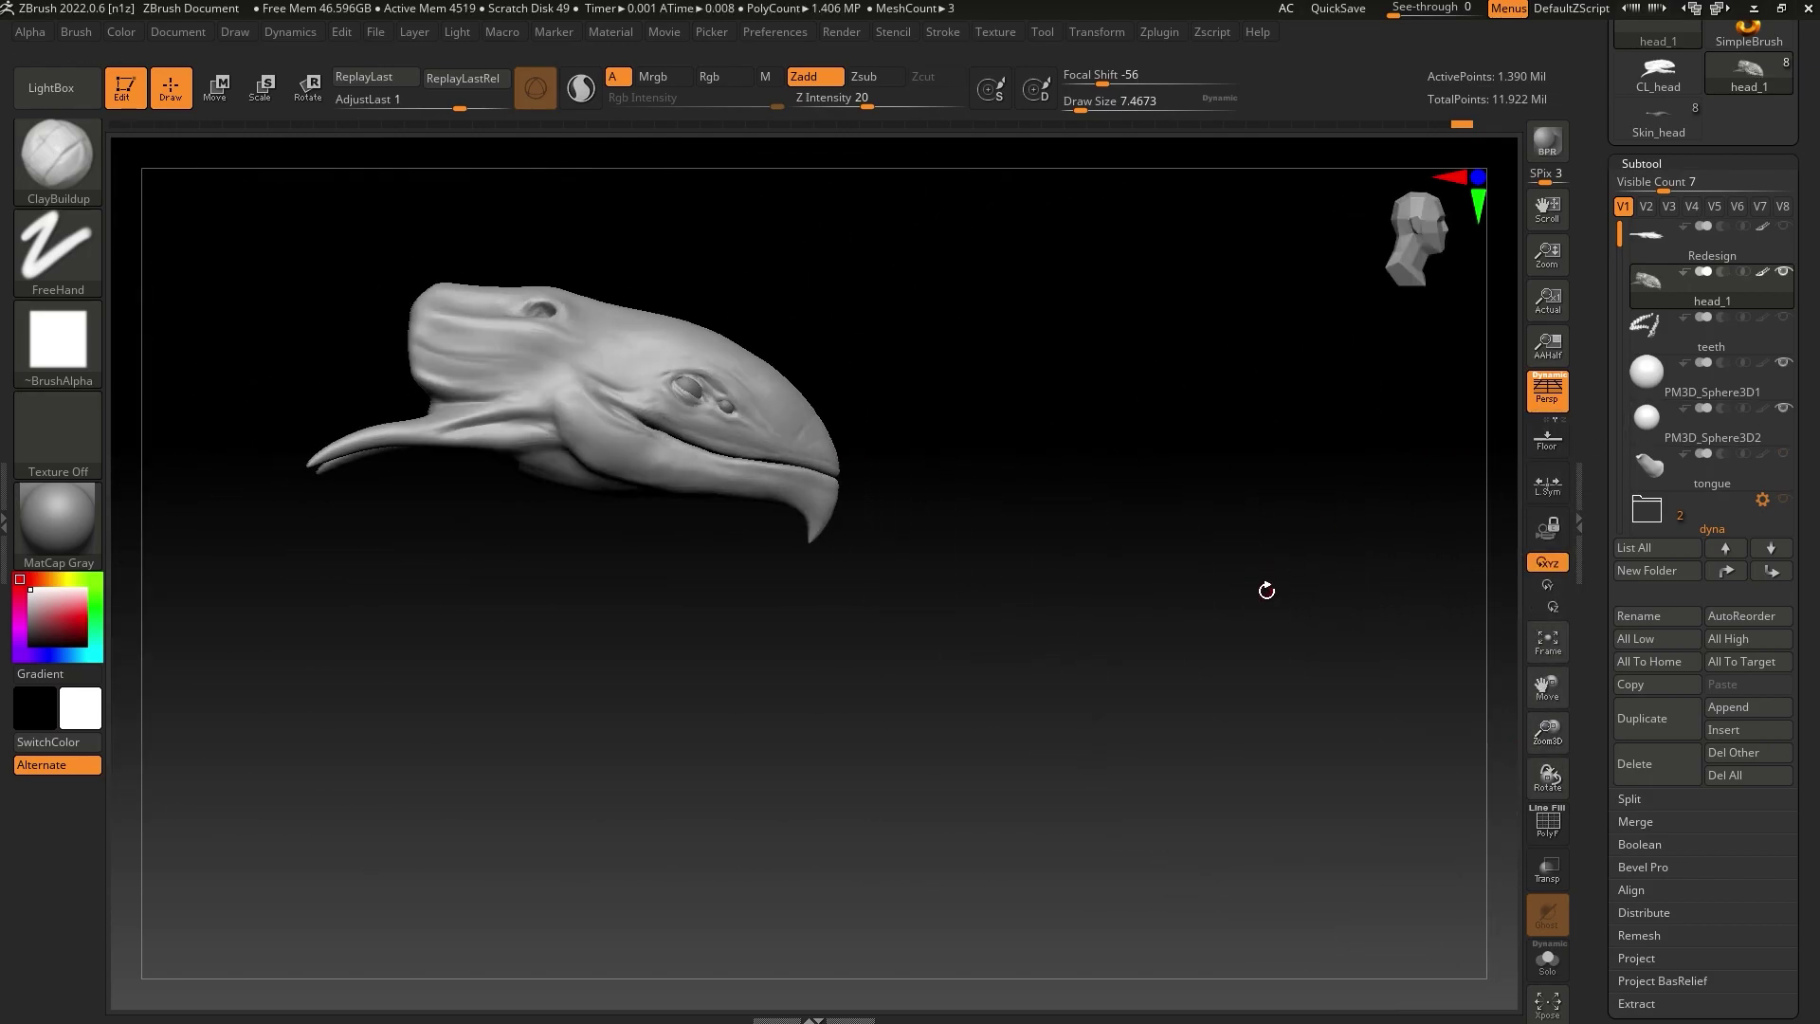
drag(1547, 729, 1521, 778)
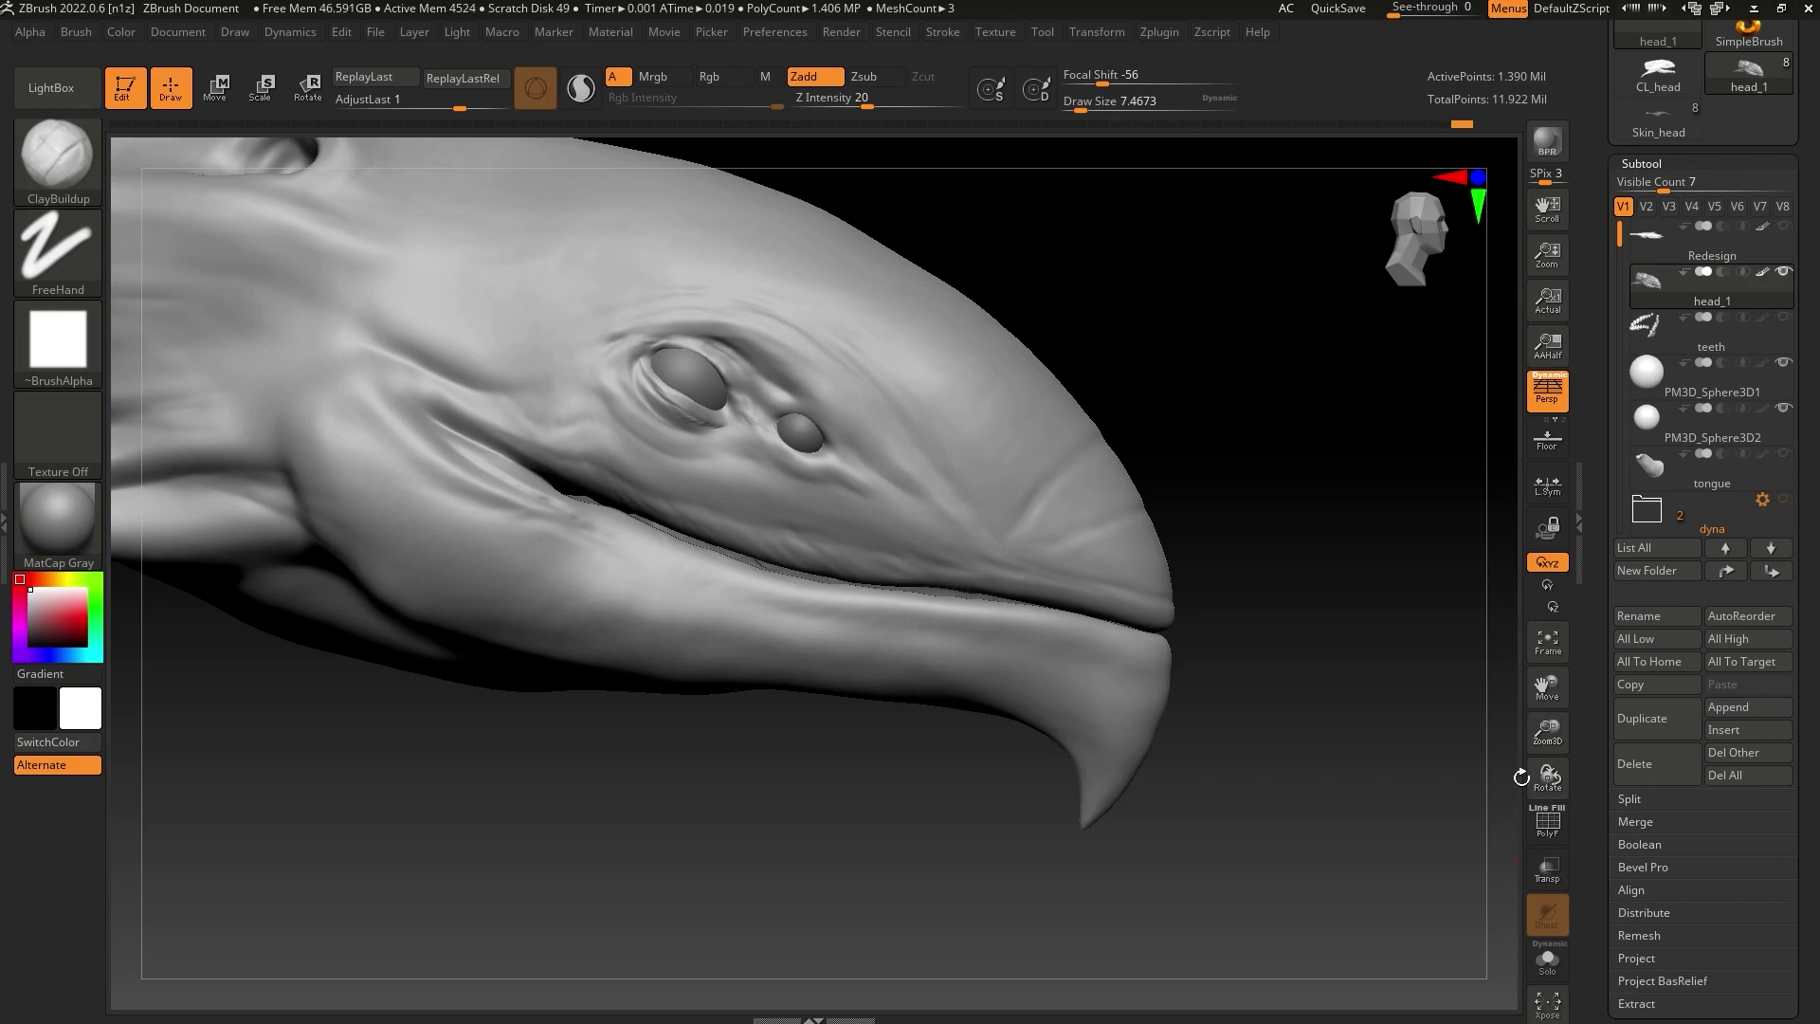
key(b)
key(m)
key(v)
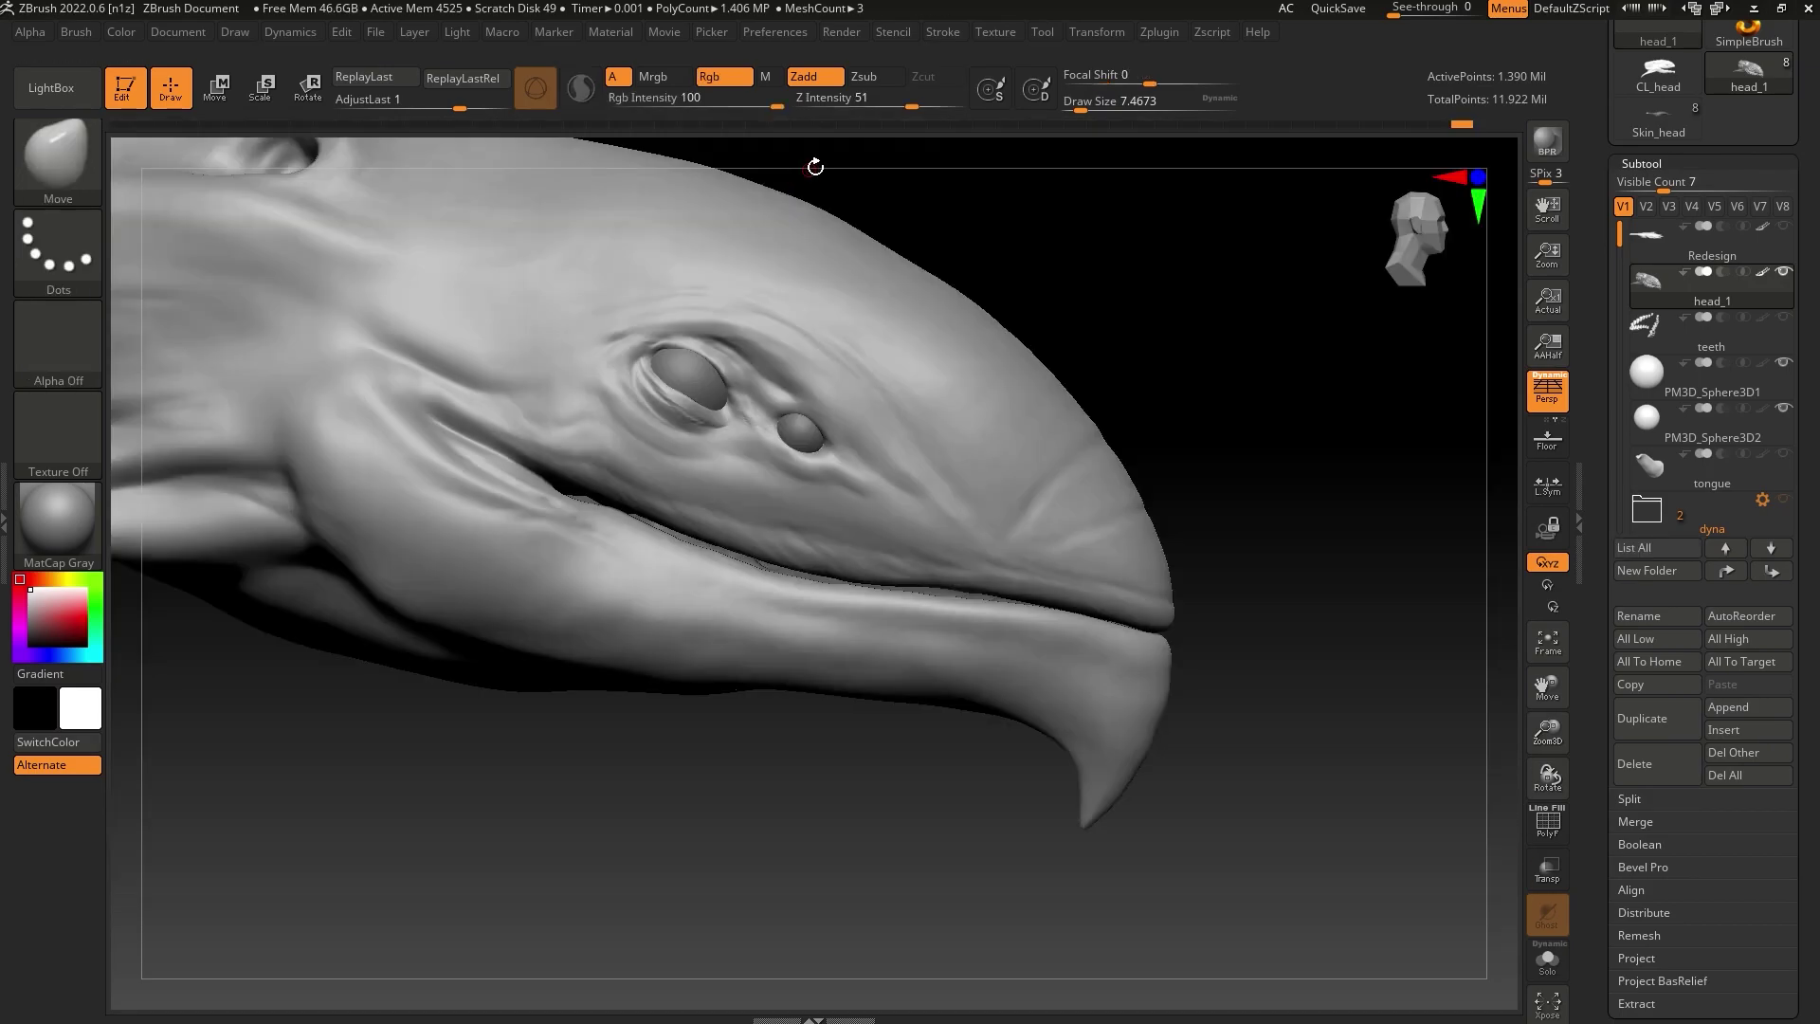
drag(1098, 109, 1101, 109)
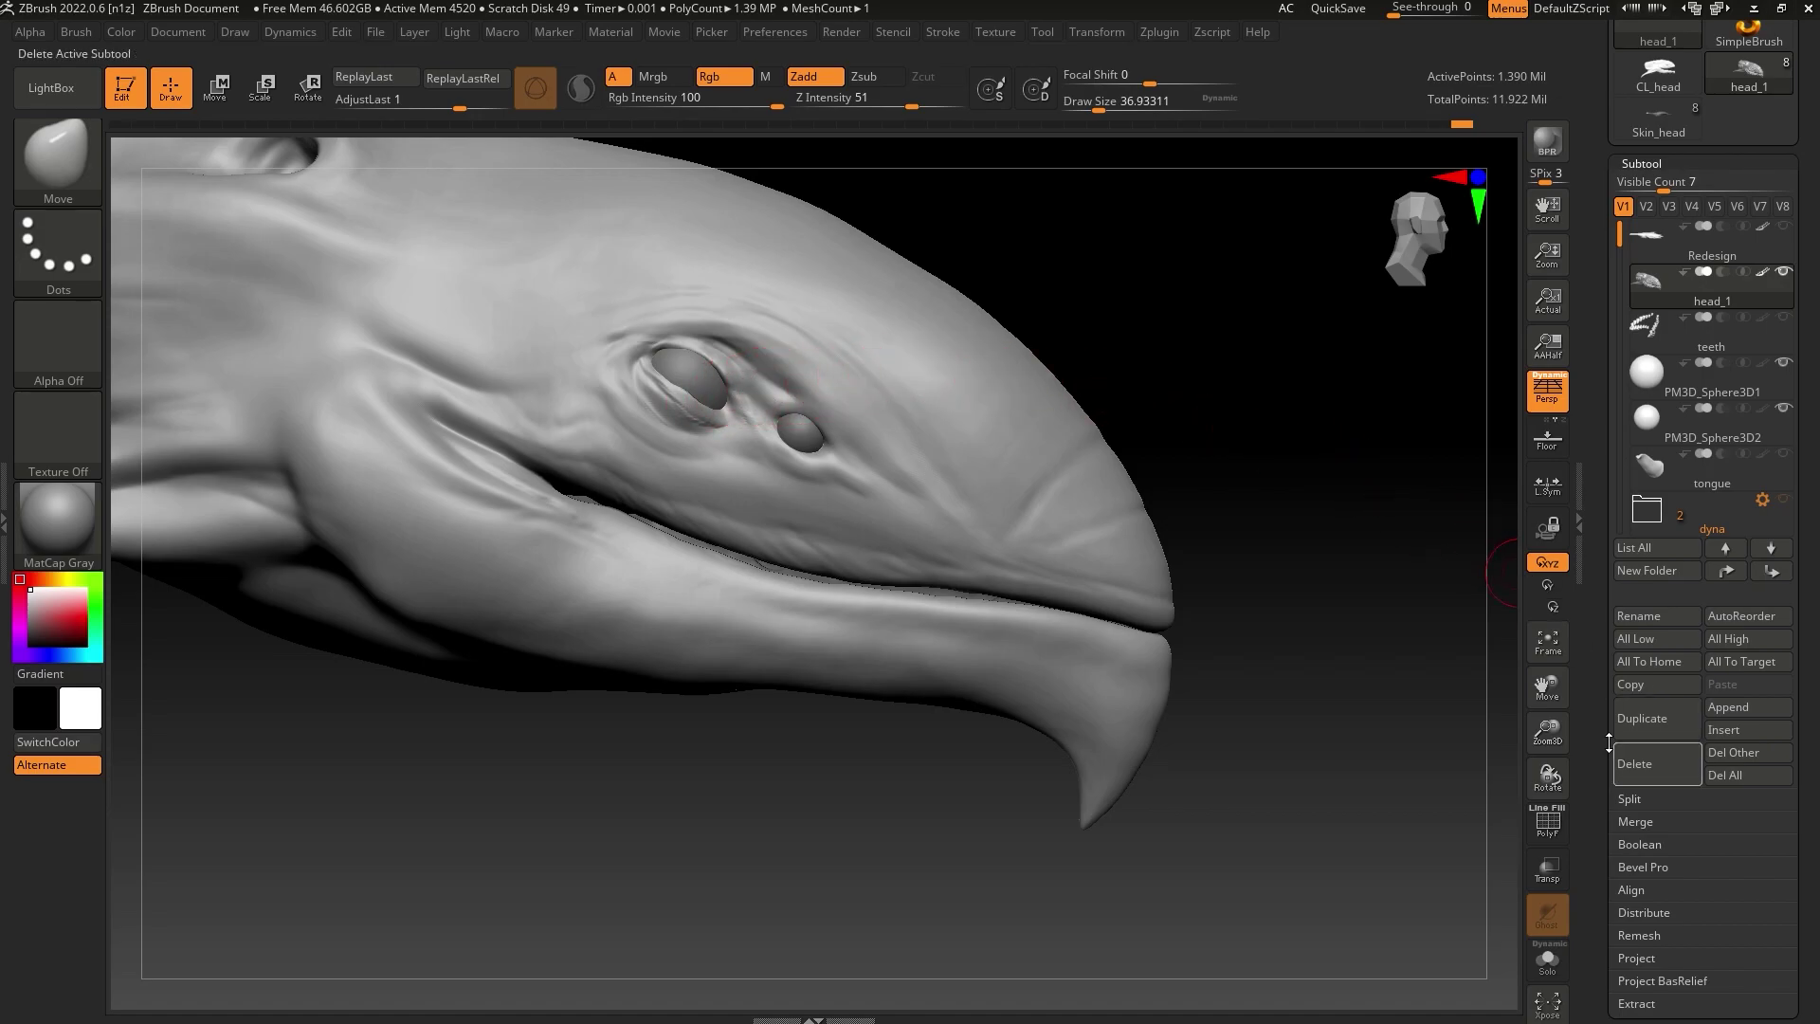
drag(1547, 732, 1543, 854)
drag(1098, 104, 1091, 104)
Smooth the ridges on the larger eye's lower lid, enlarging the draw size from about 25 to 62
key(shift)
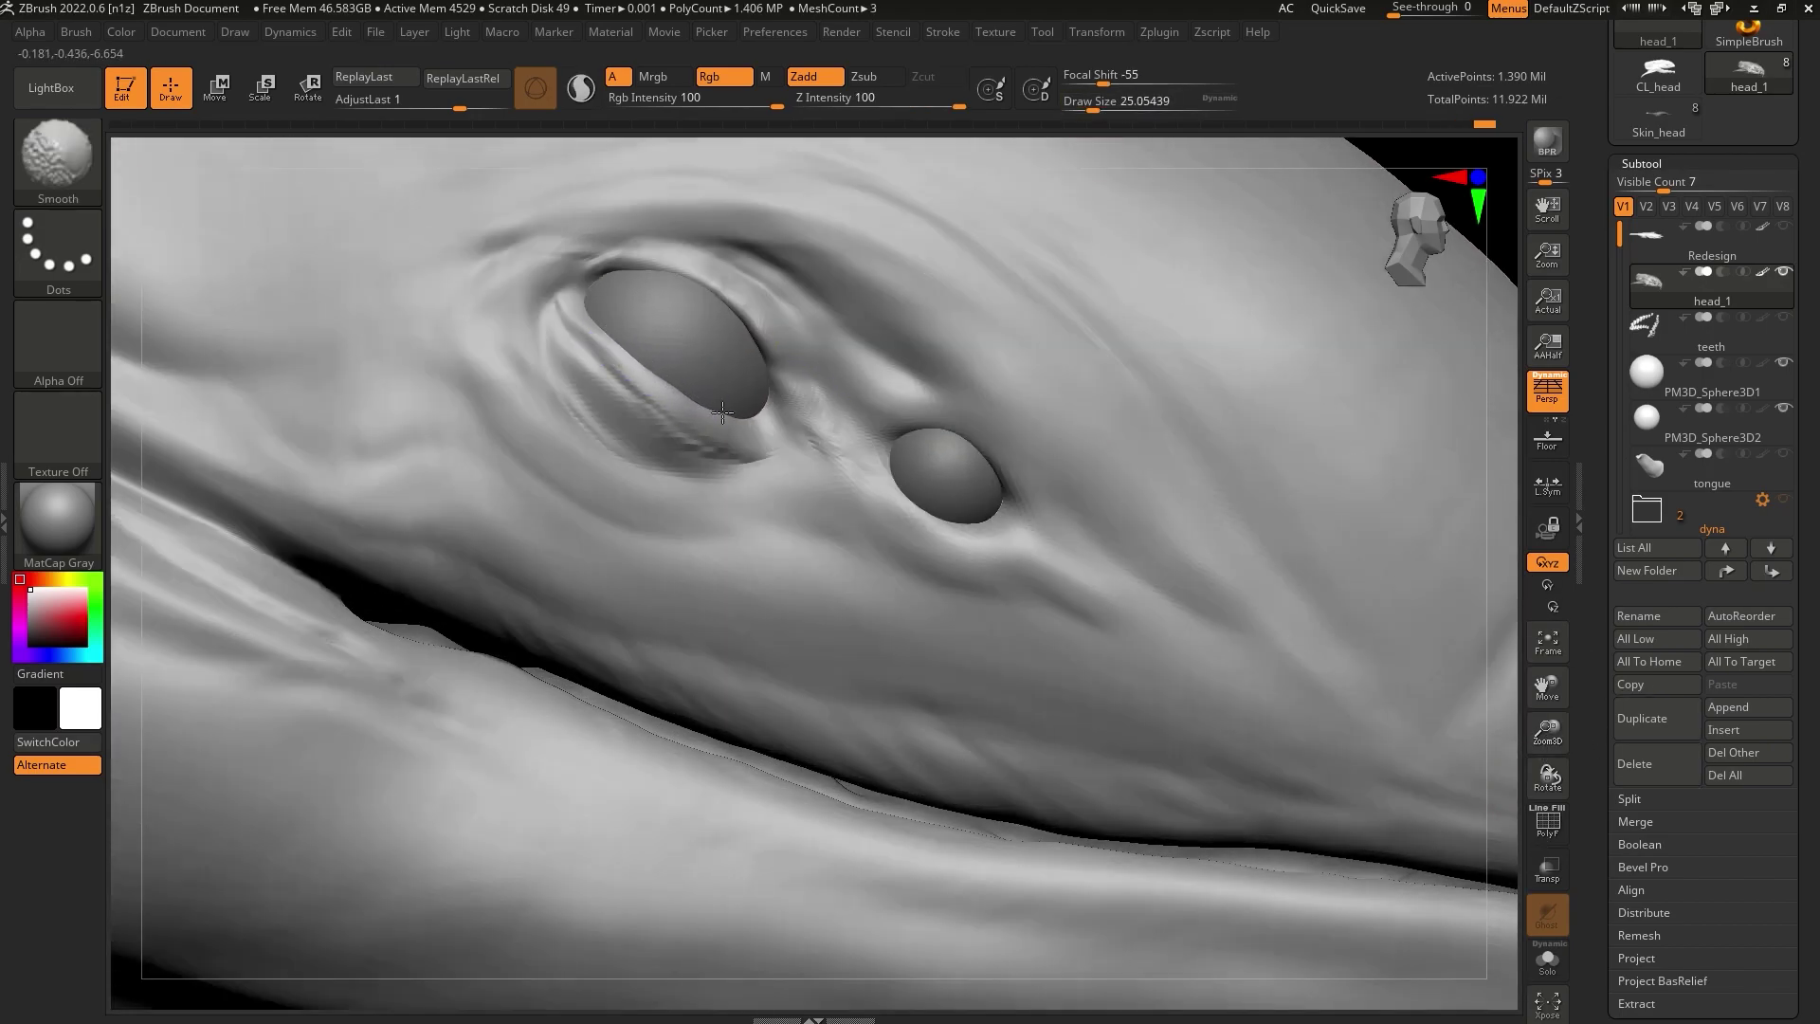
shift+drag(723, 412, 761, 436)
click(1108, 102)
shift+drag(627, 415, 694, 449)
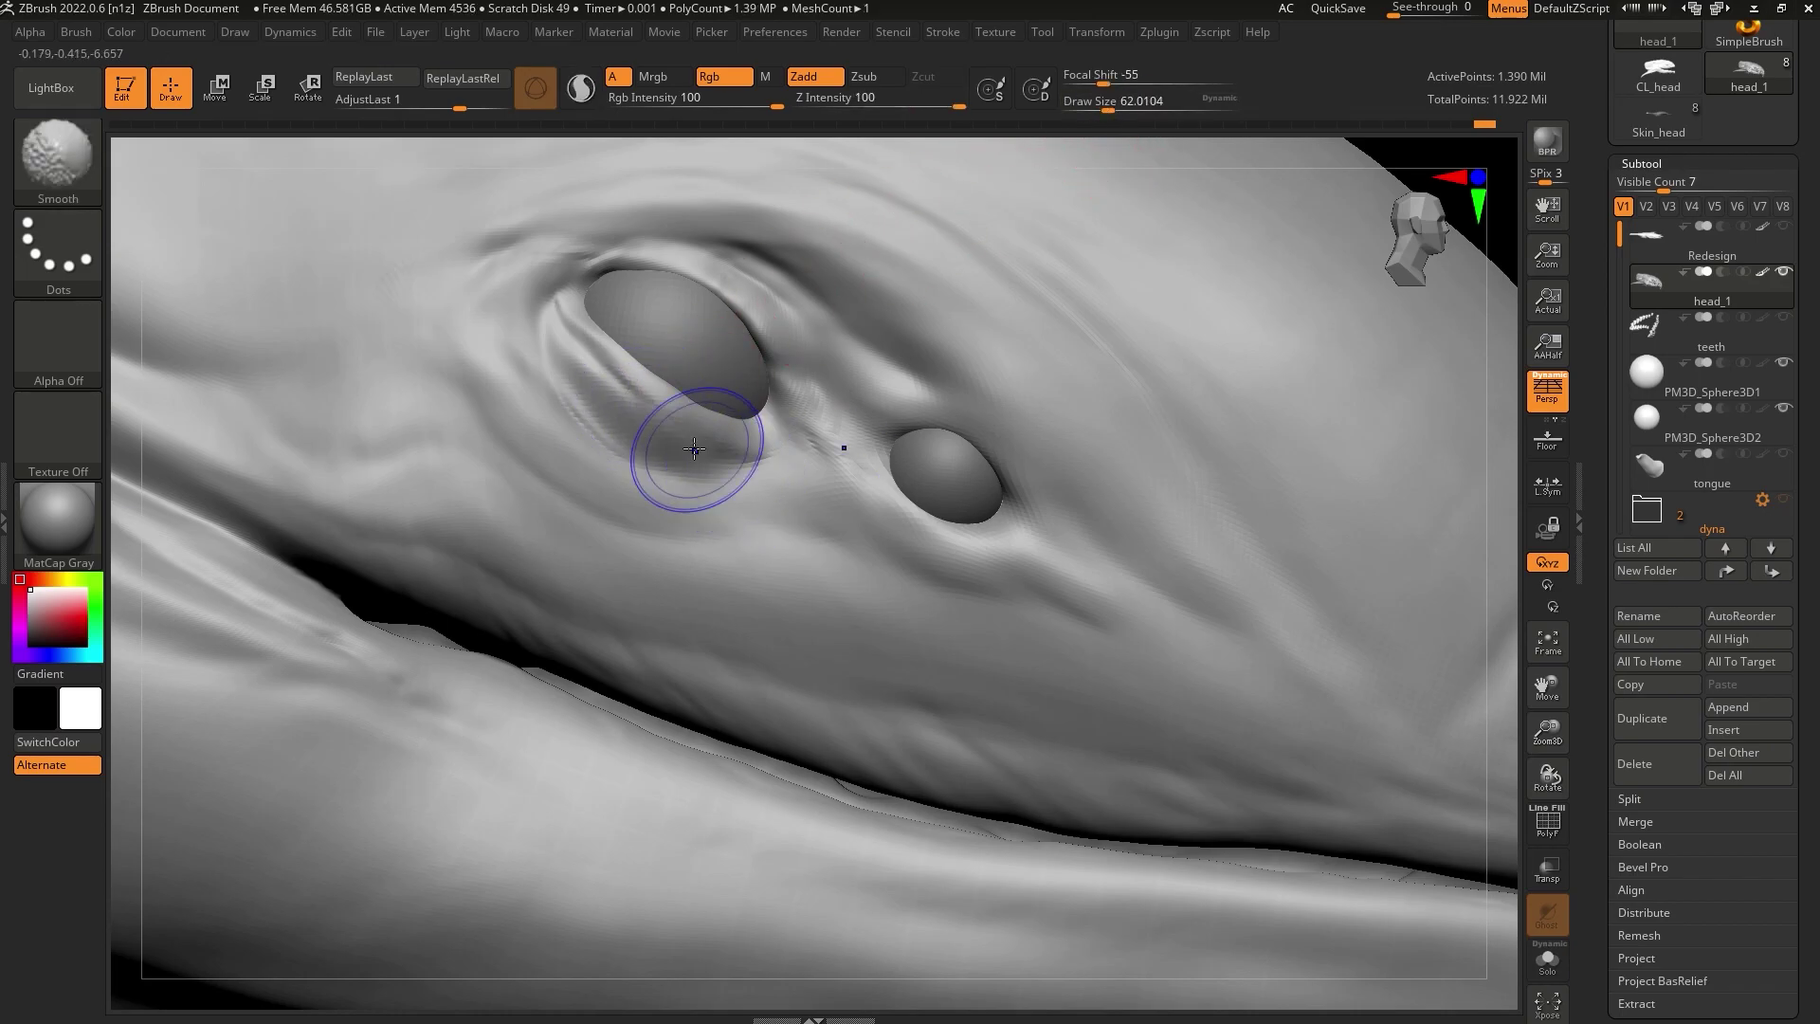
Undo the large Move stroke on the bigger eye and nudge its lower lid edge at draw size about 25
drag(666, 366, 617, 333)
key(ctrl+z)
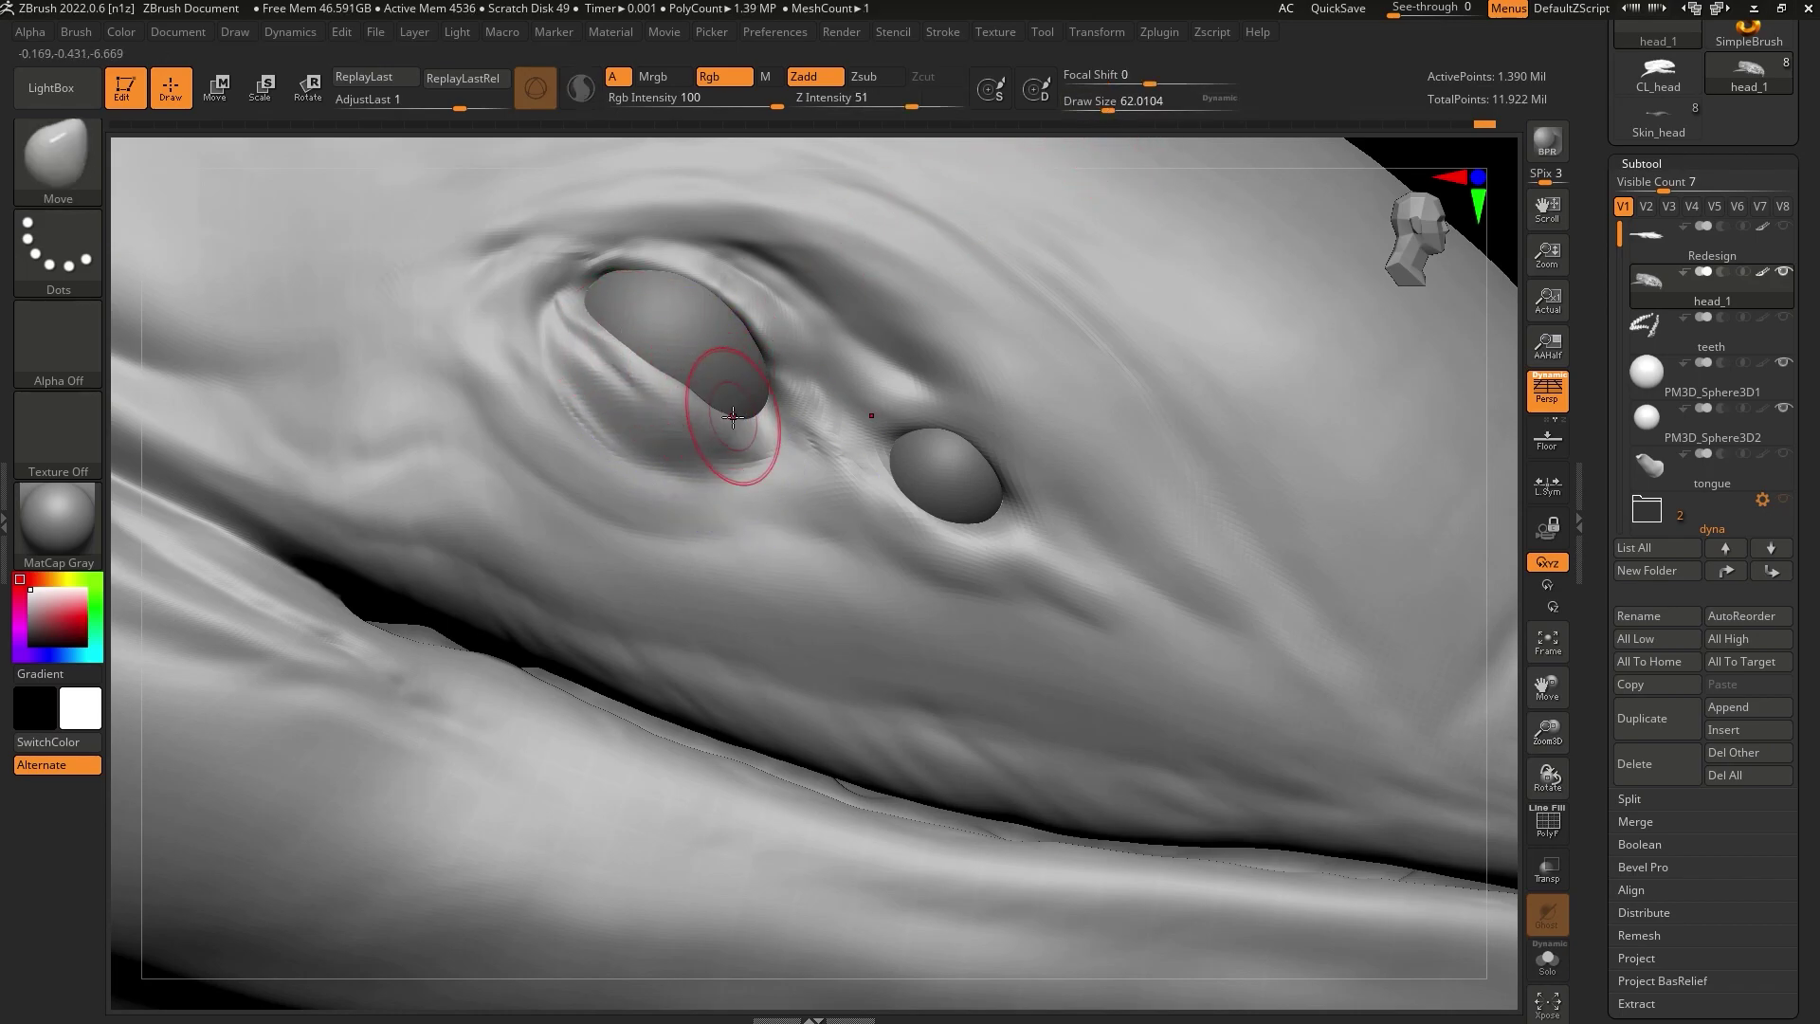
drag(1107, 109, 1093, 102)
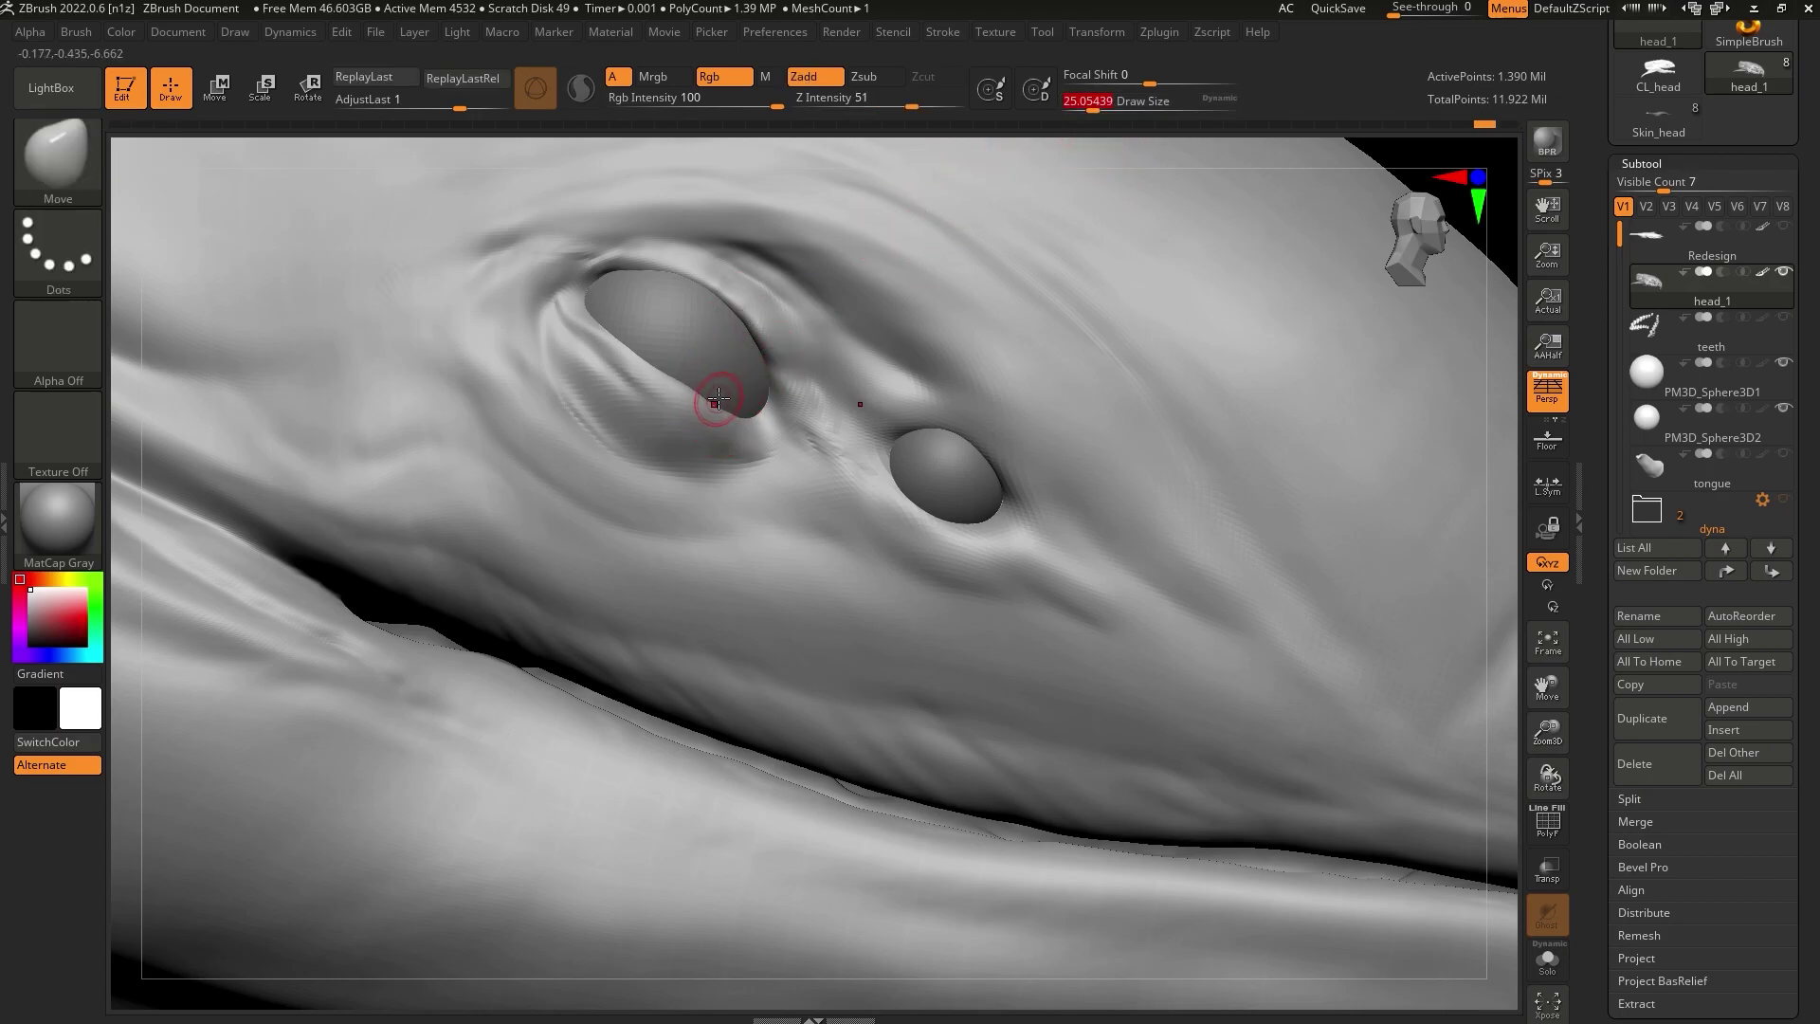
drag(719, 398, 715, 397)
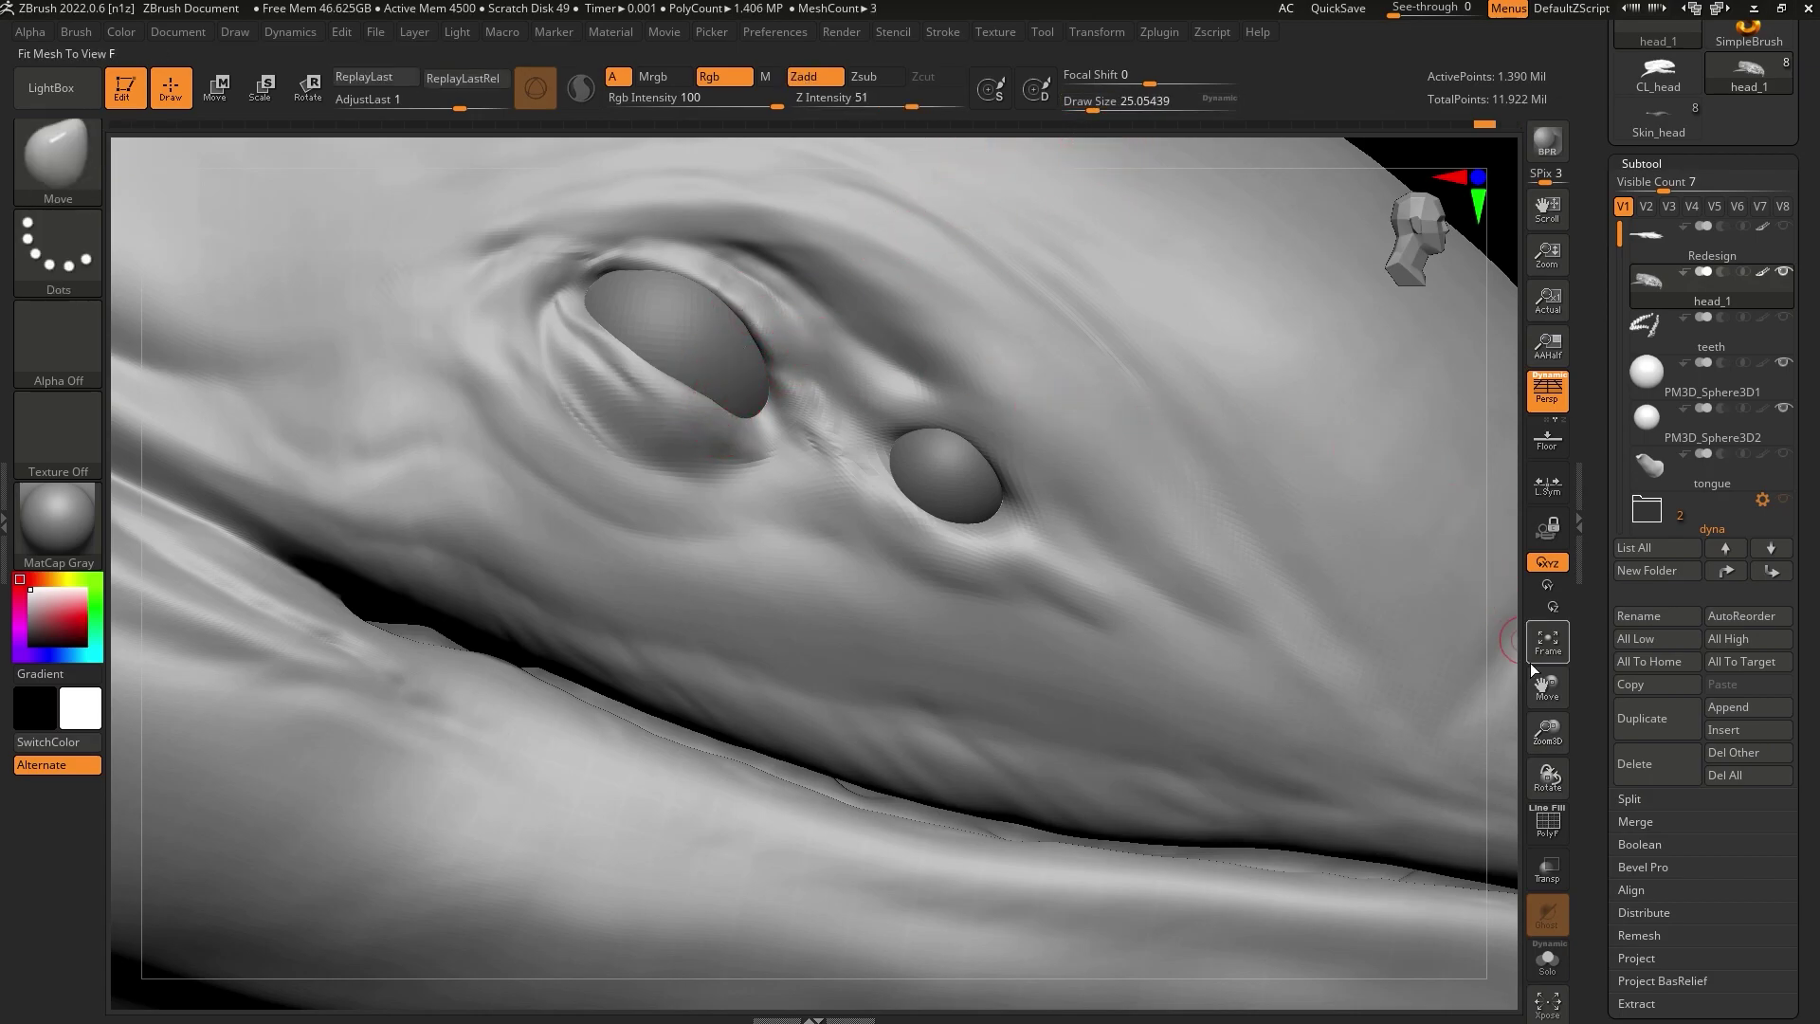
With transparency turned on, reshape the larger eye's upper lid using the Move brush at draw size about 87
drag(1547, 776, 1496, 736)
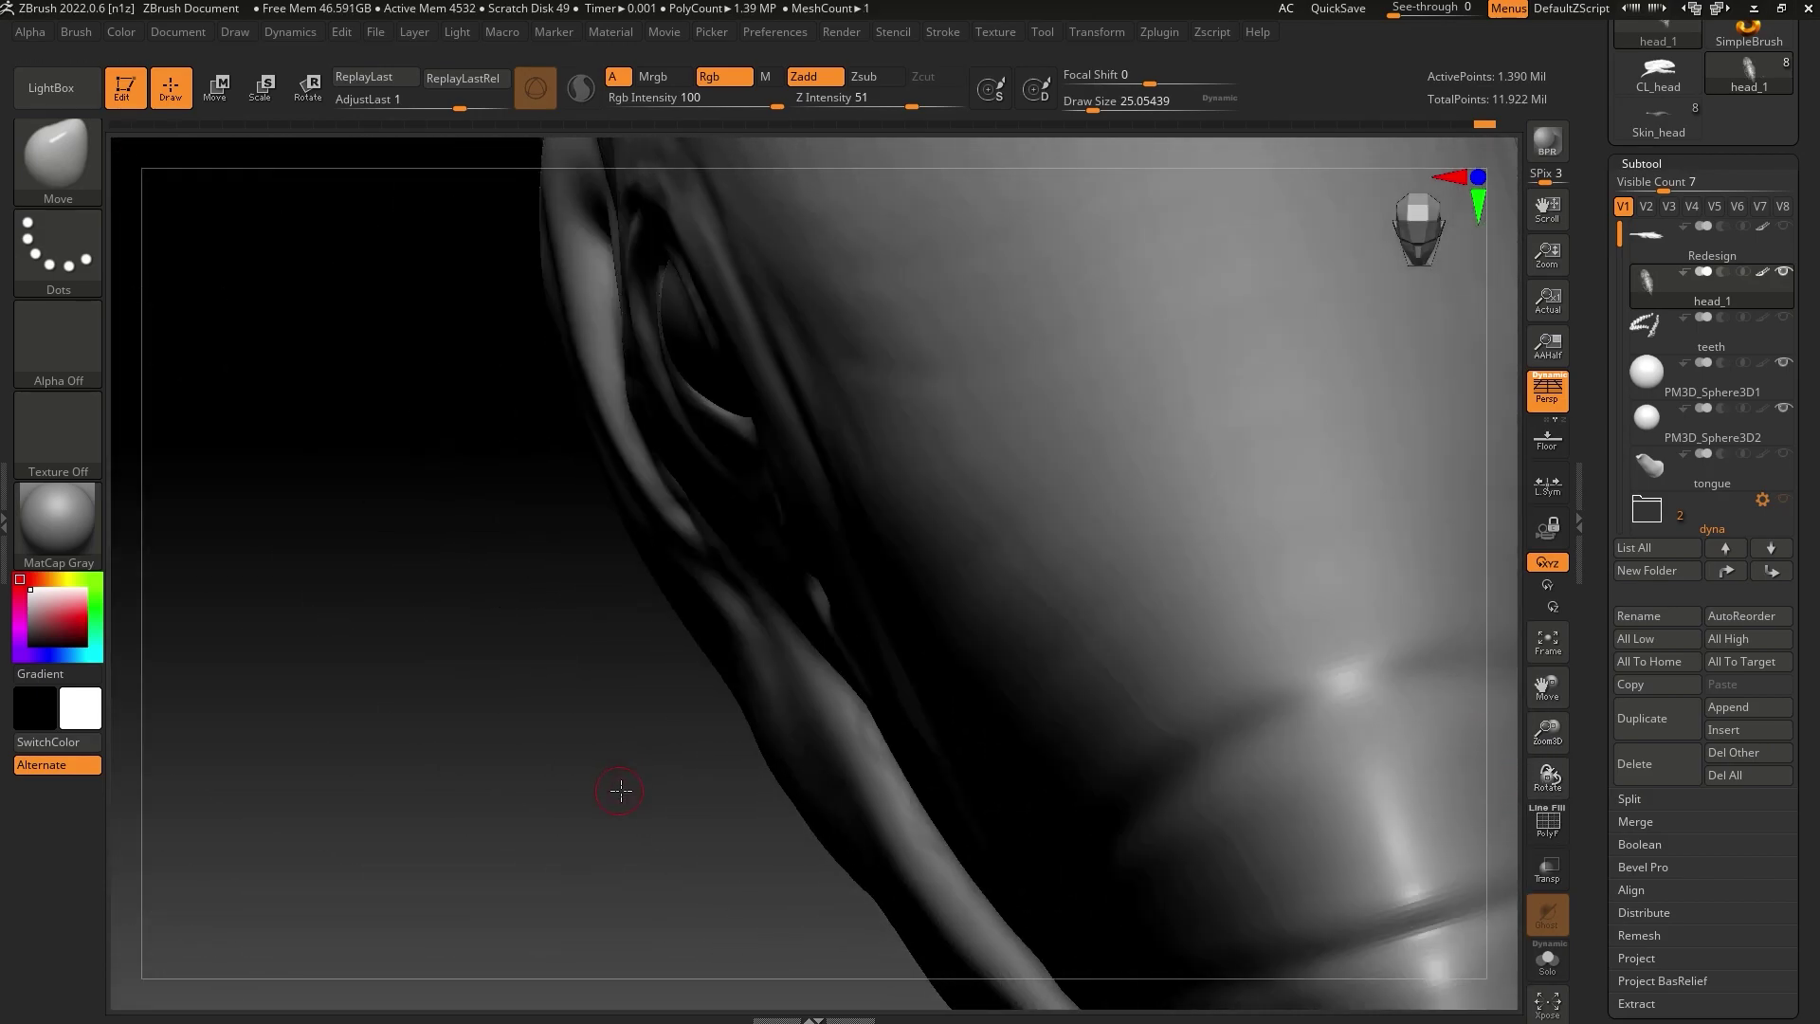
drag(621, 791, 629, 540)
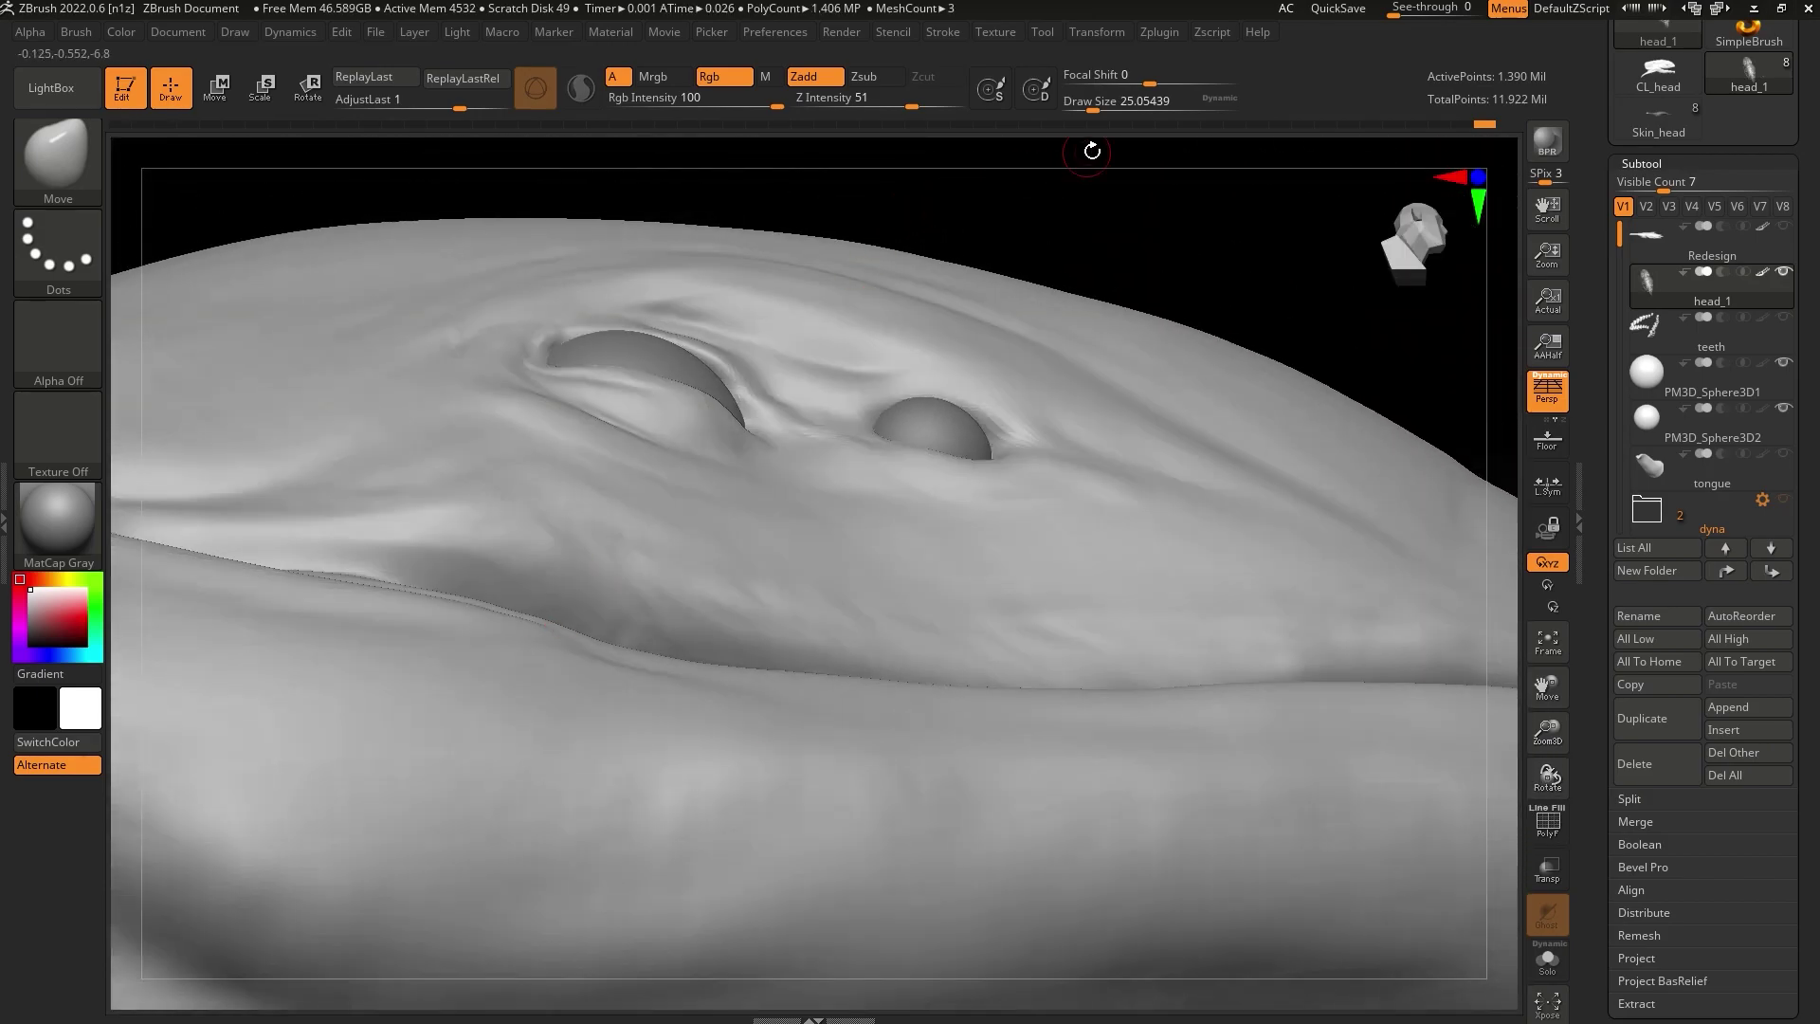
click(1110, 108)
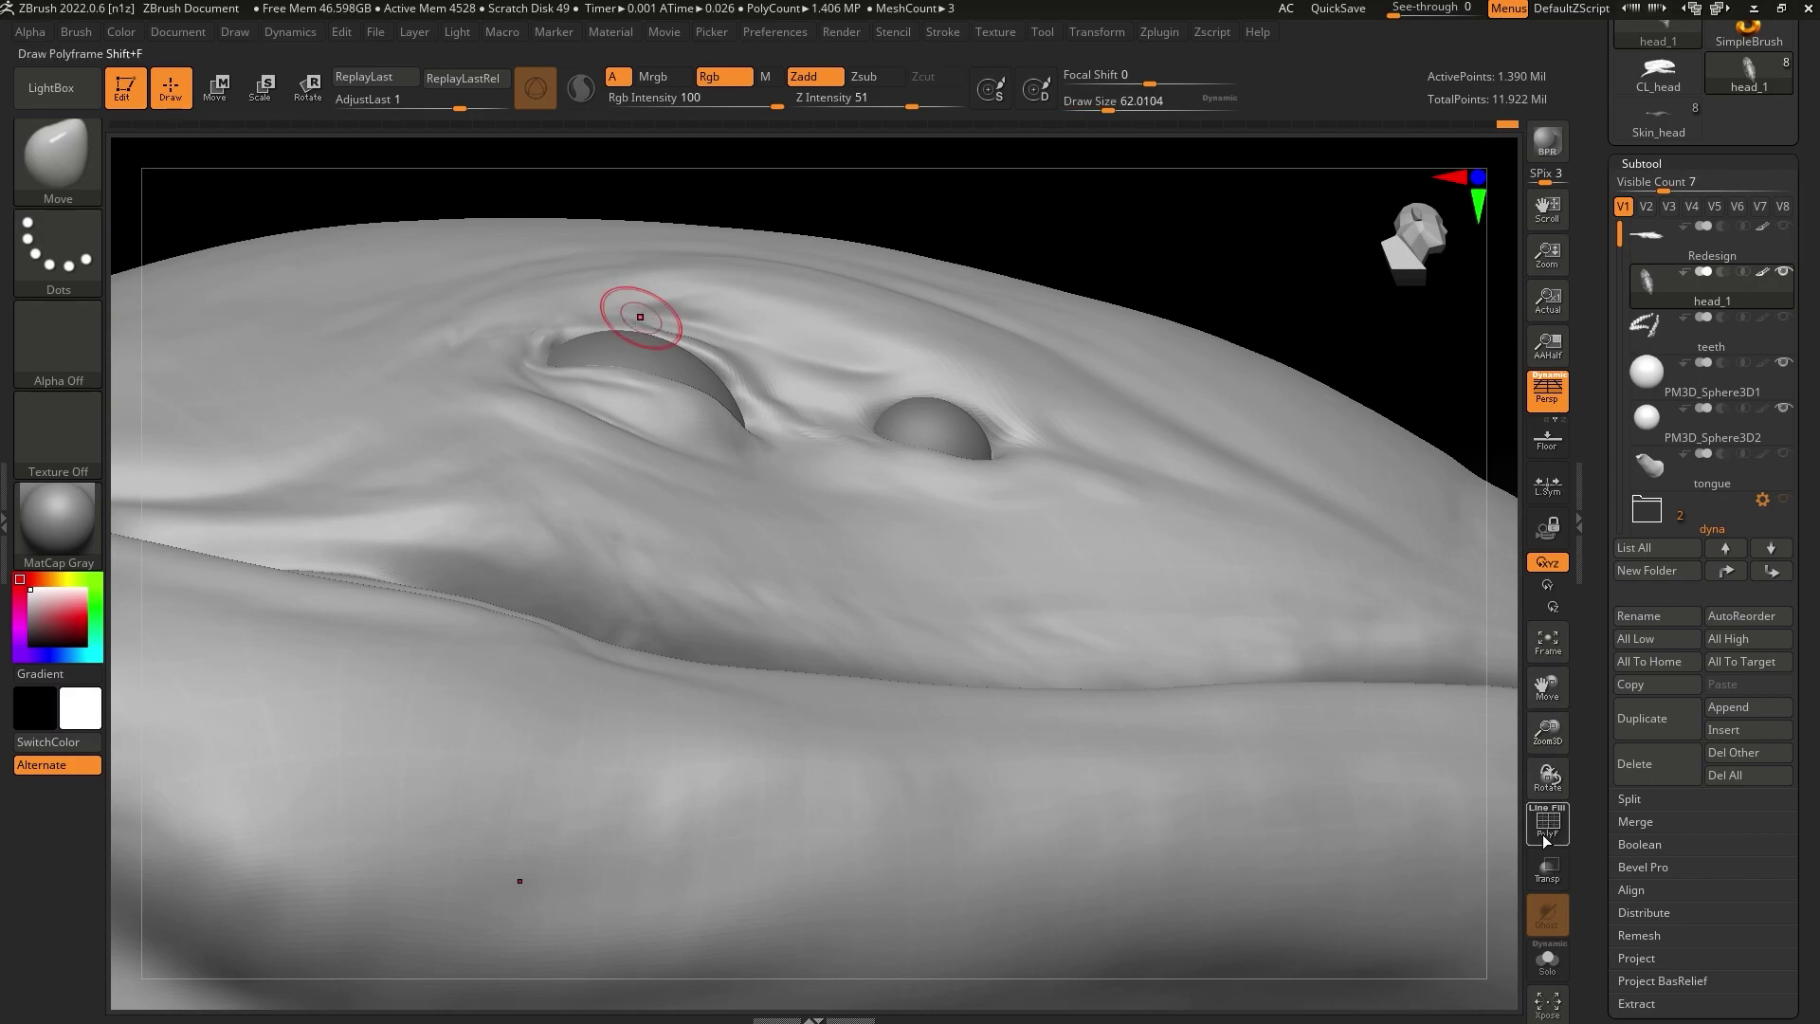
click(1546, 869)
drag(1107, 106, 1116, 106)
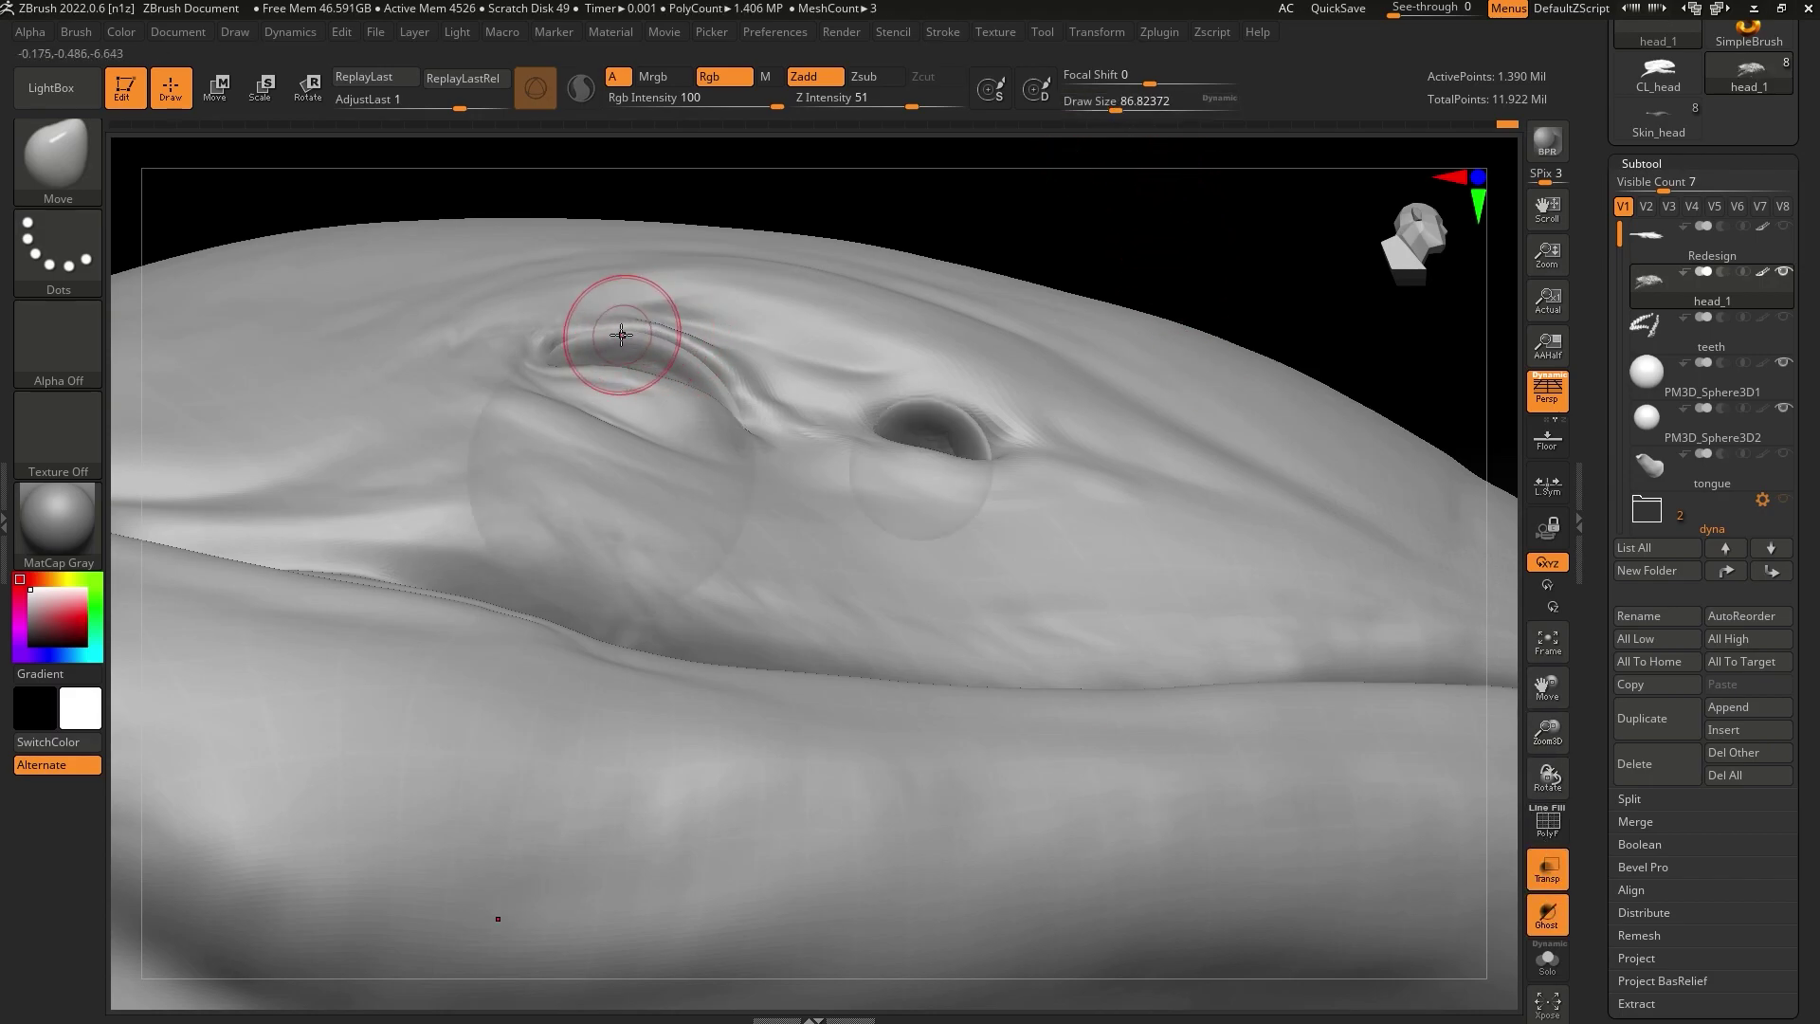
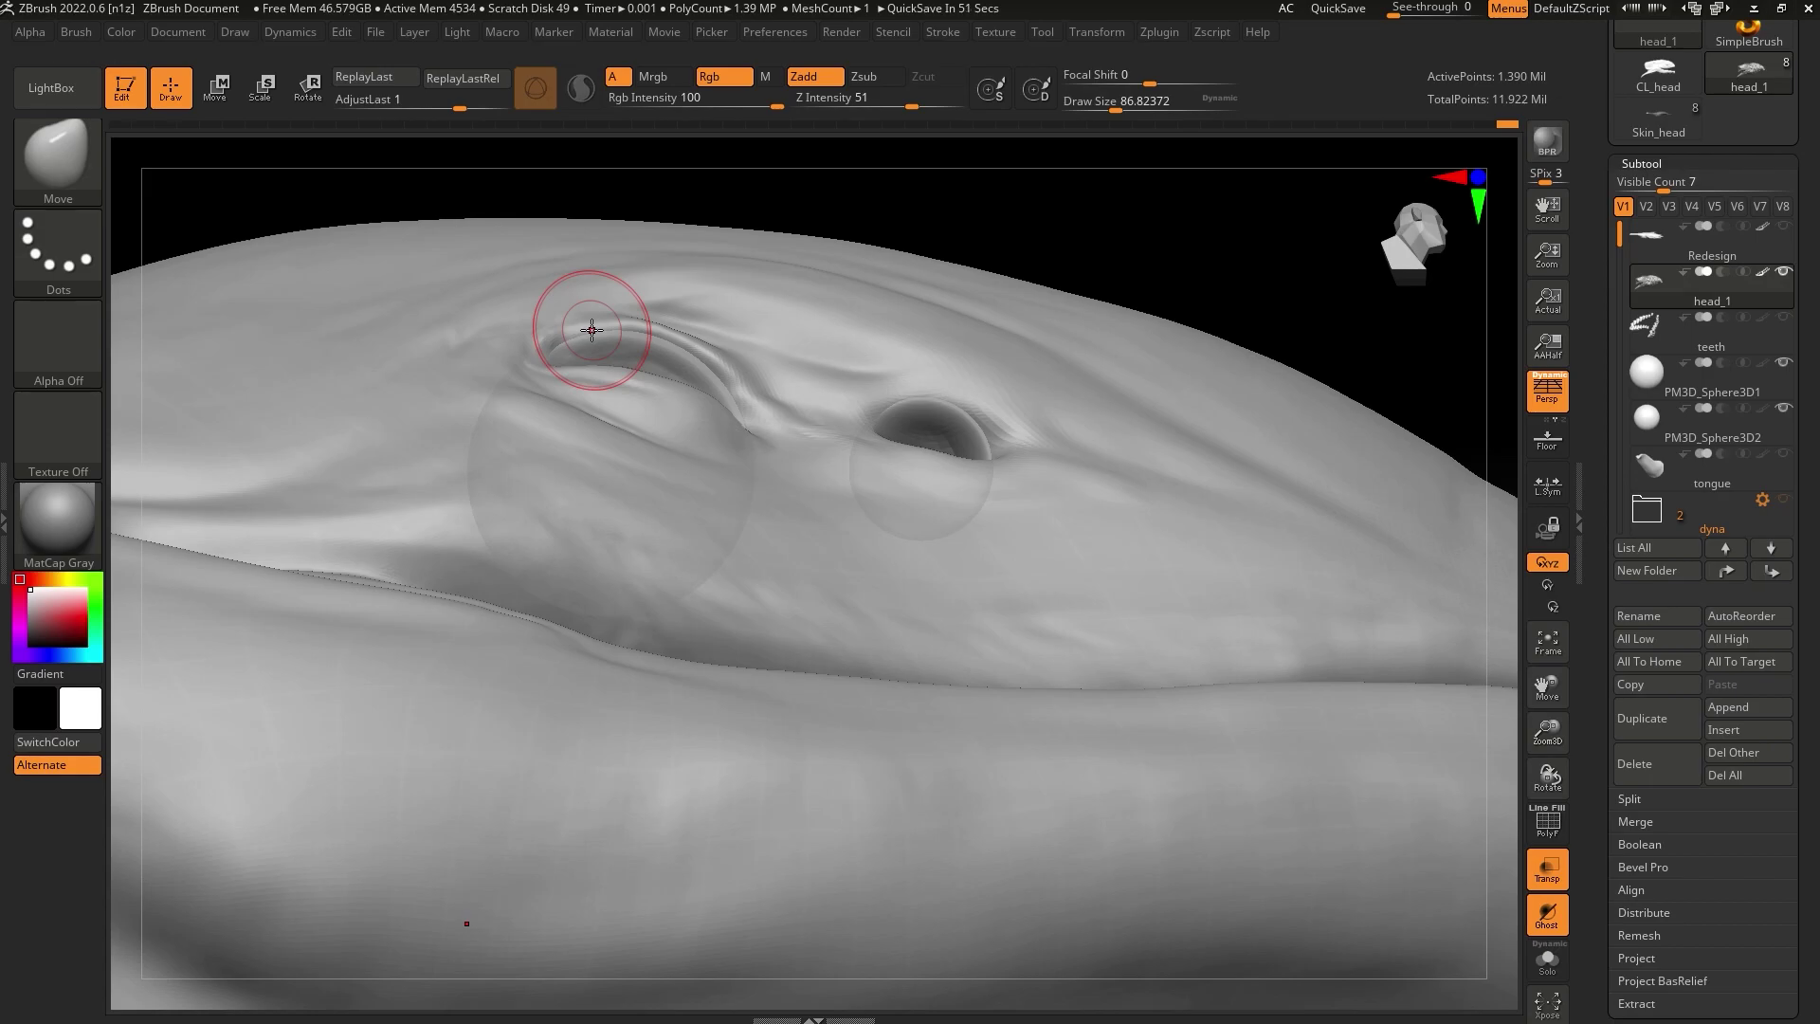
Sculpt the small eye's upper rim and corners using ClayBuildup at draw size about 27
mouse_move(1195, 243)
mouse_down()
mouse_move(1223, 297)
mouse_move(1205, 271)
mouse_up()
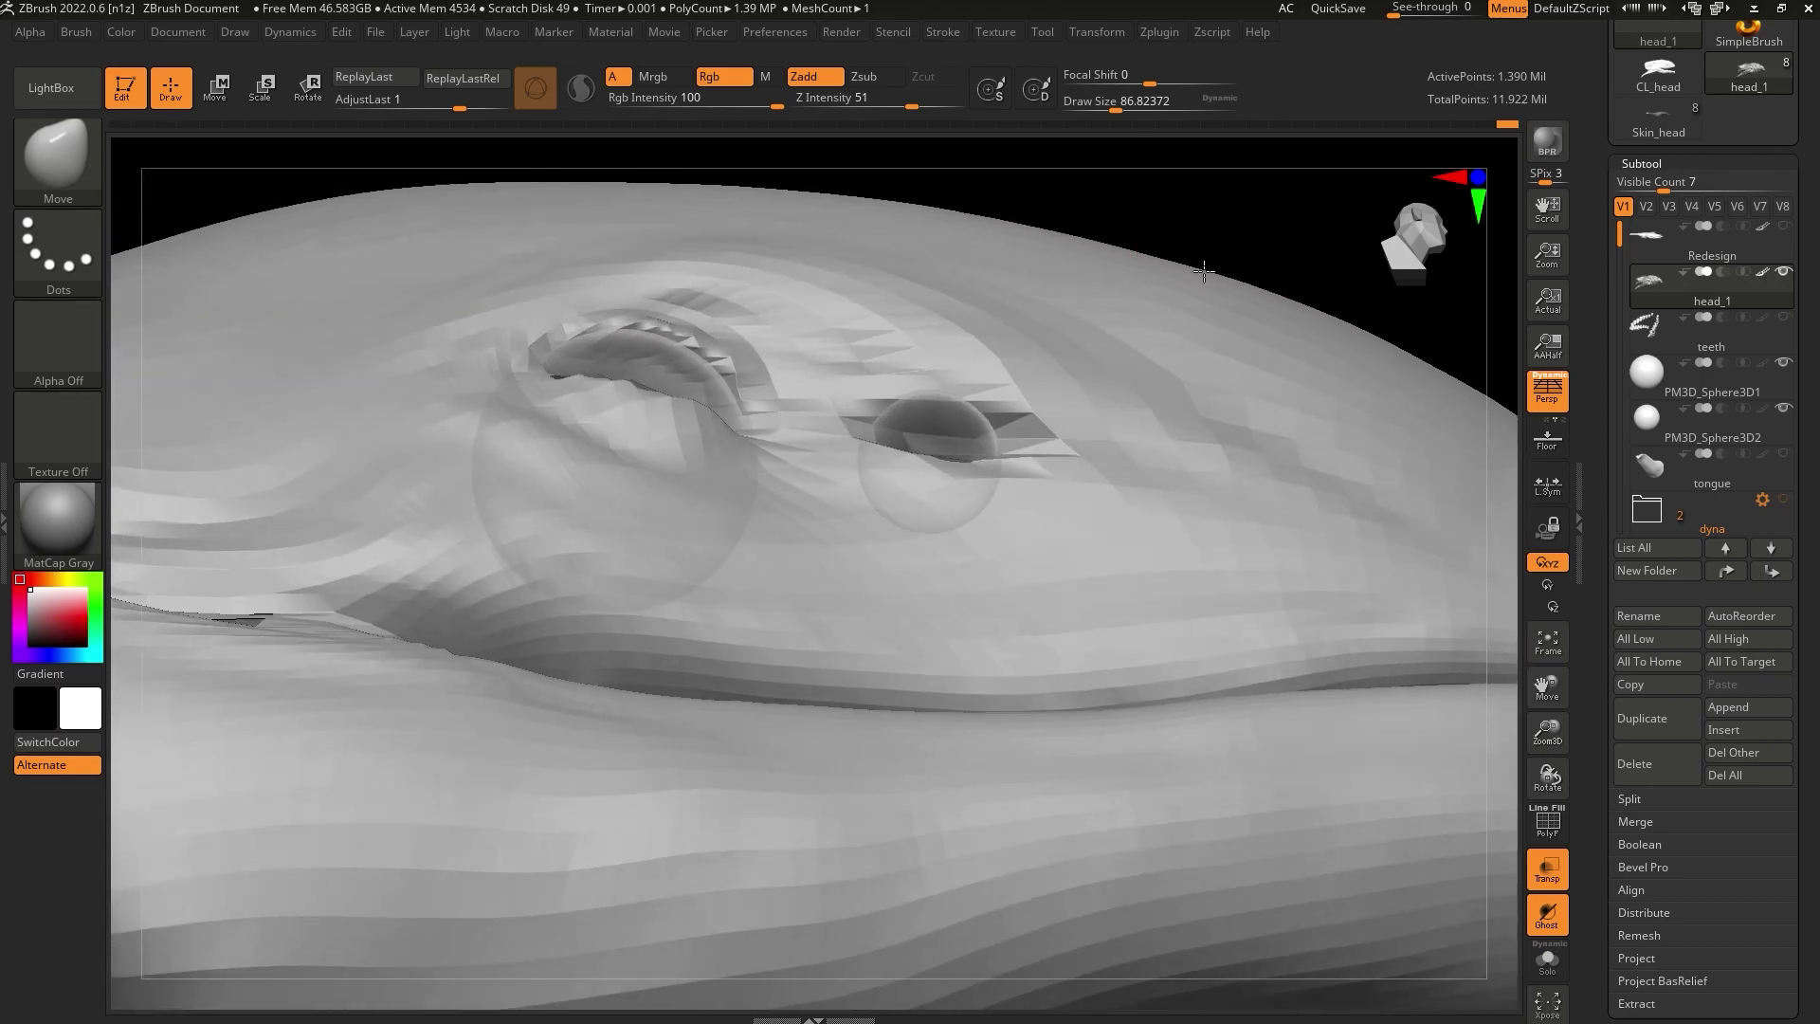
drag(1116, 104, 1098, 104)
click(93, 166)
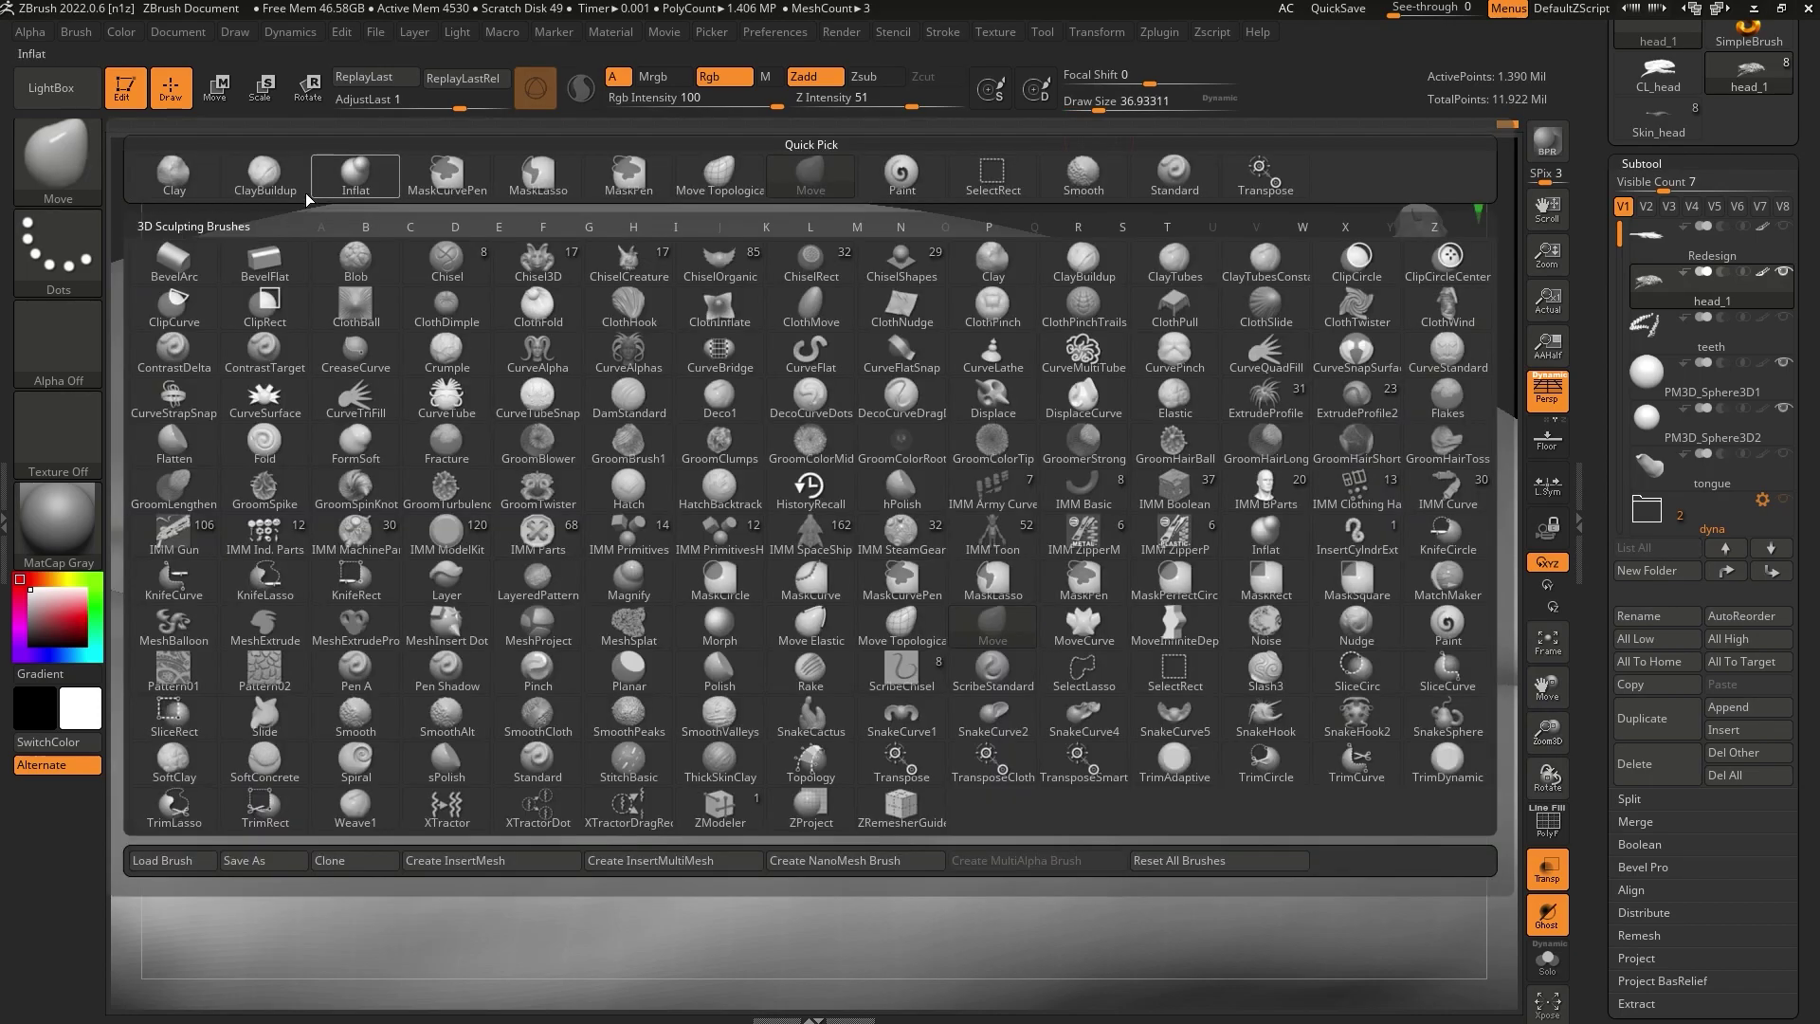
click(306, 196)
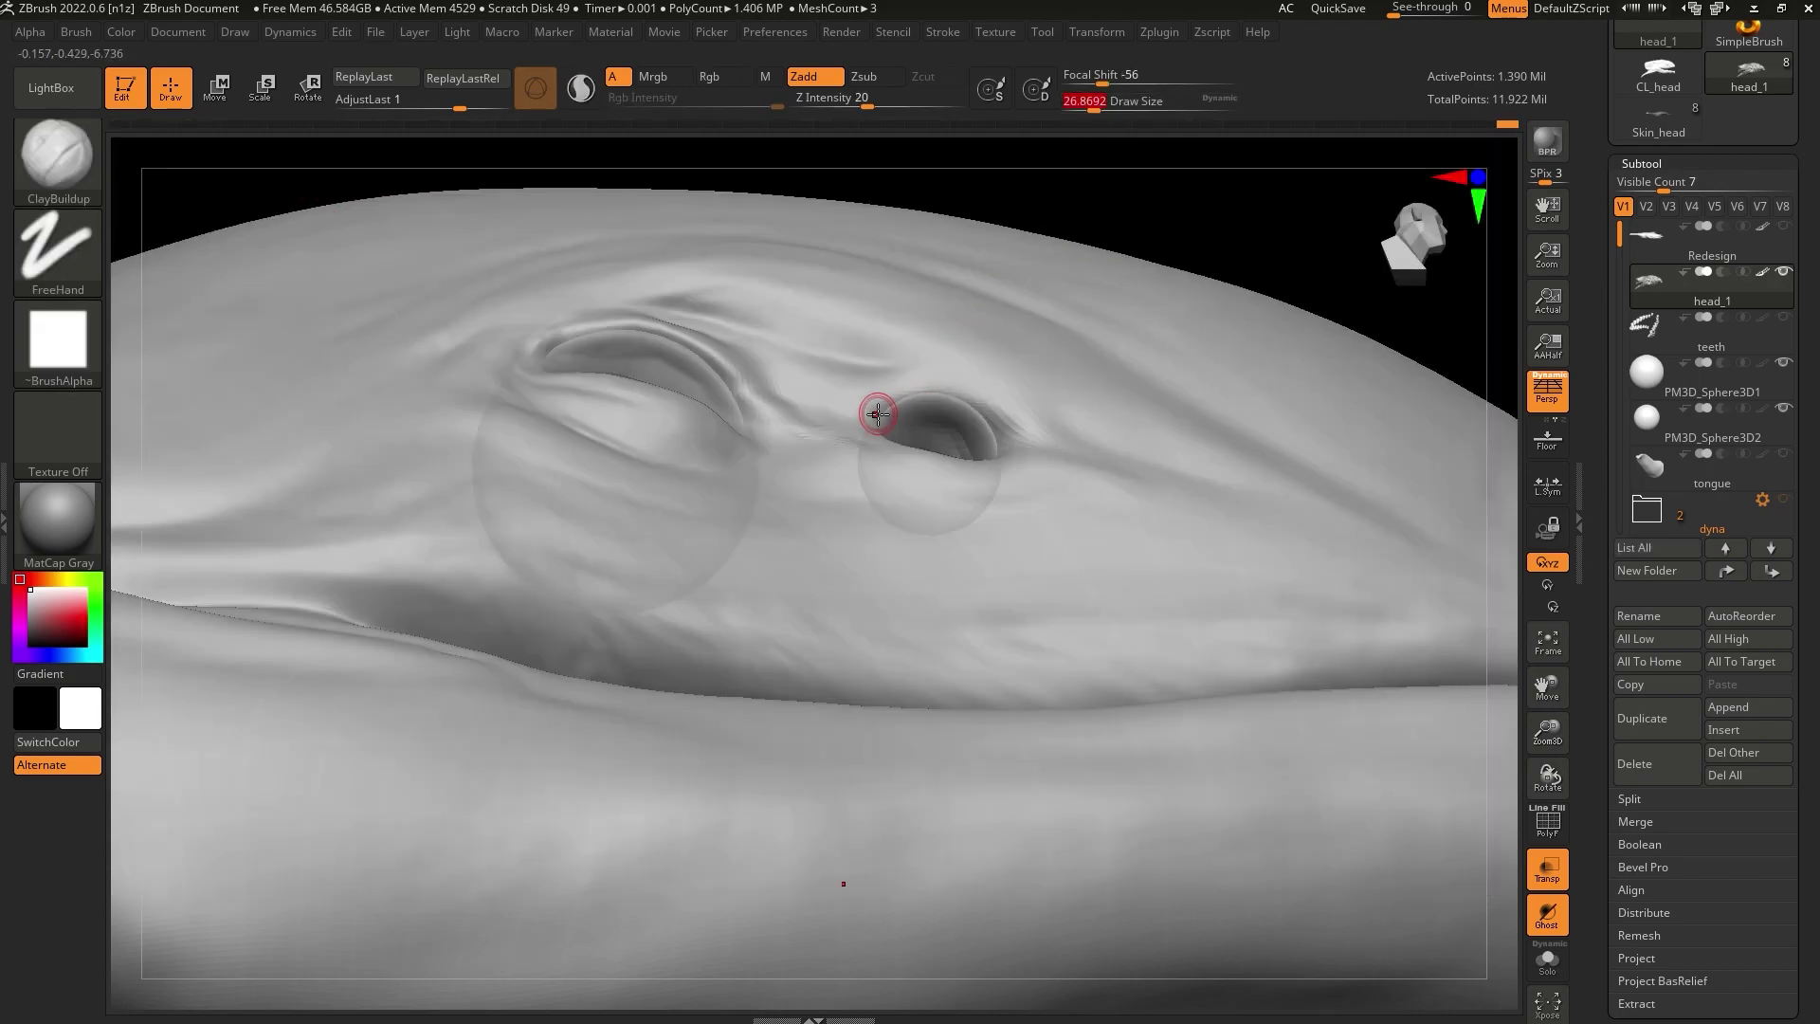
mouse_move(876, 414)
mouse_down()
mouse_move(955, 396)
mouse_move(887, 402)
mouse_move(988, 427)
mouse_move(952, 398)
mouse_move(912, 407)
mouse_move(951, 398)
mouse_move(991, 432)
mouse_up()
drag(1237, 237, 1228, 337)
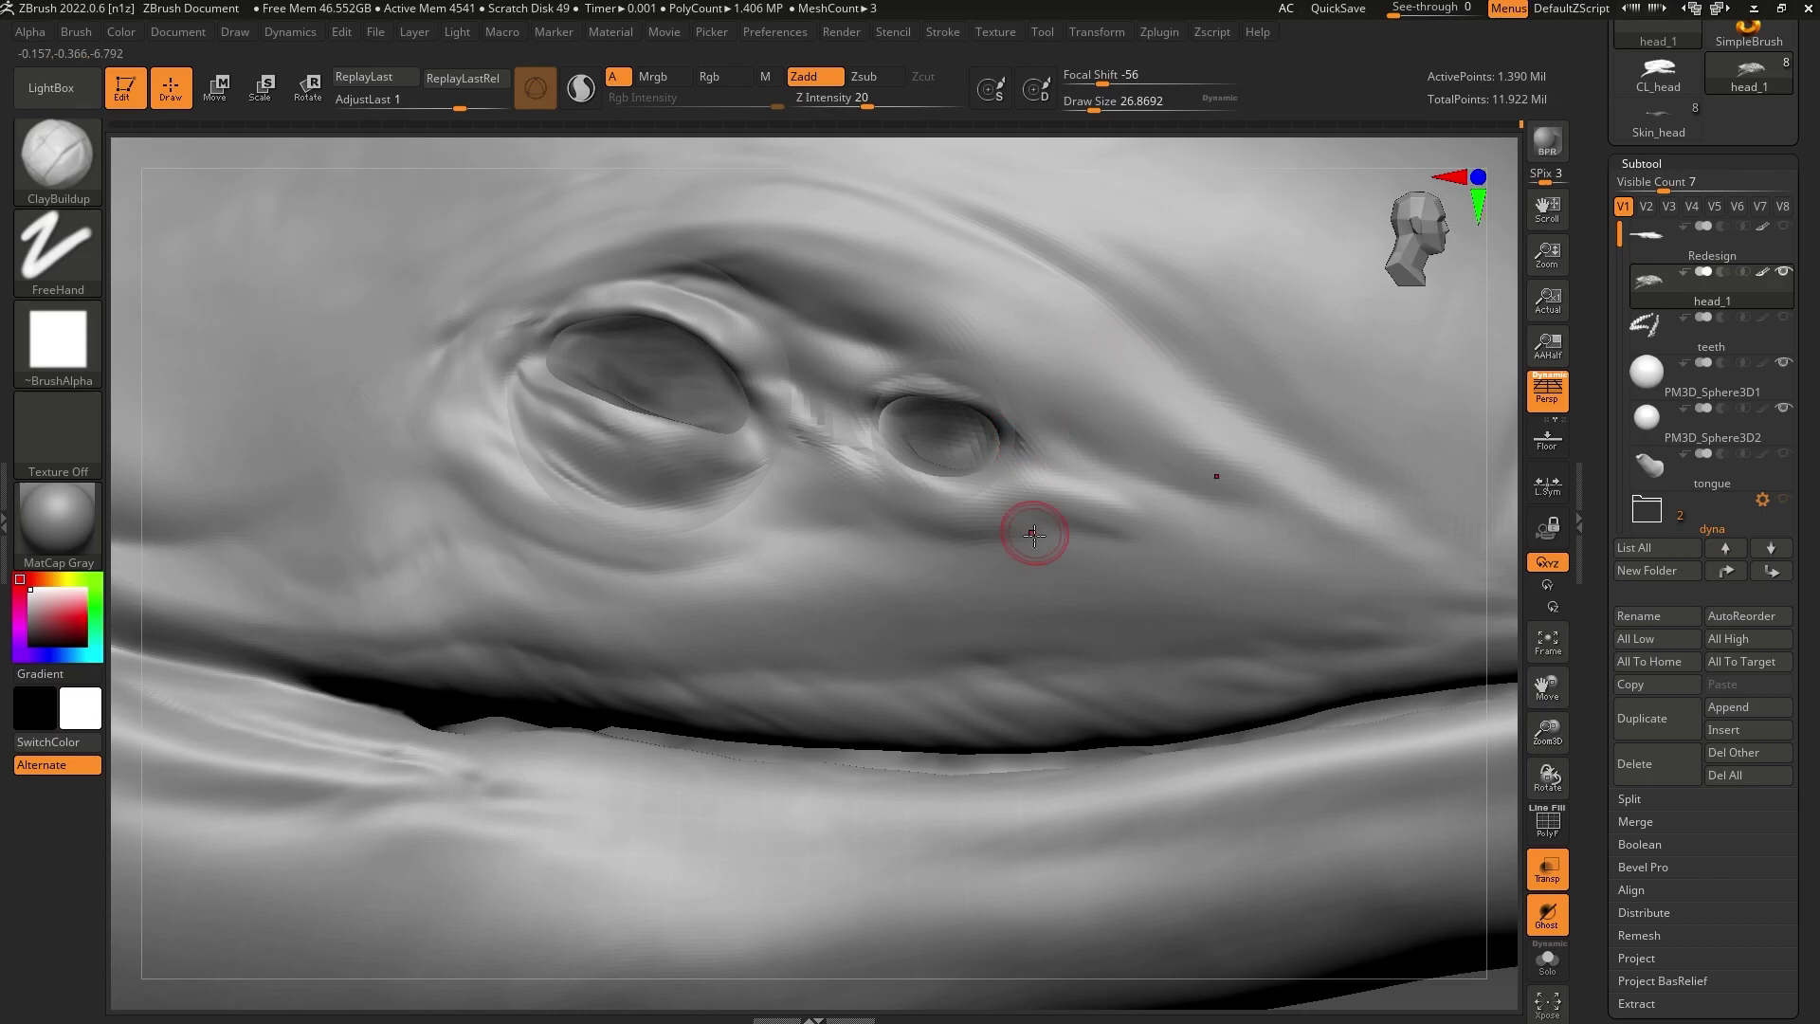
Subdivide the head_1 mesh once more to subdivision level 6
drag(1797, 912, 1798, 494)
click(1649, 618)
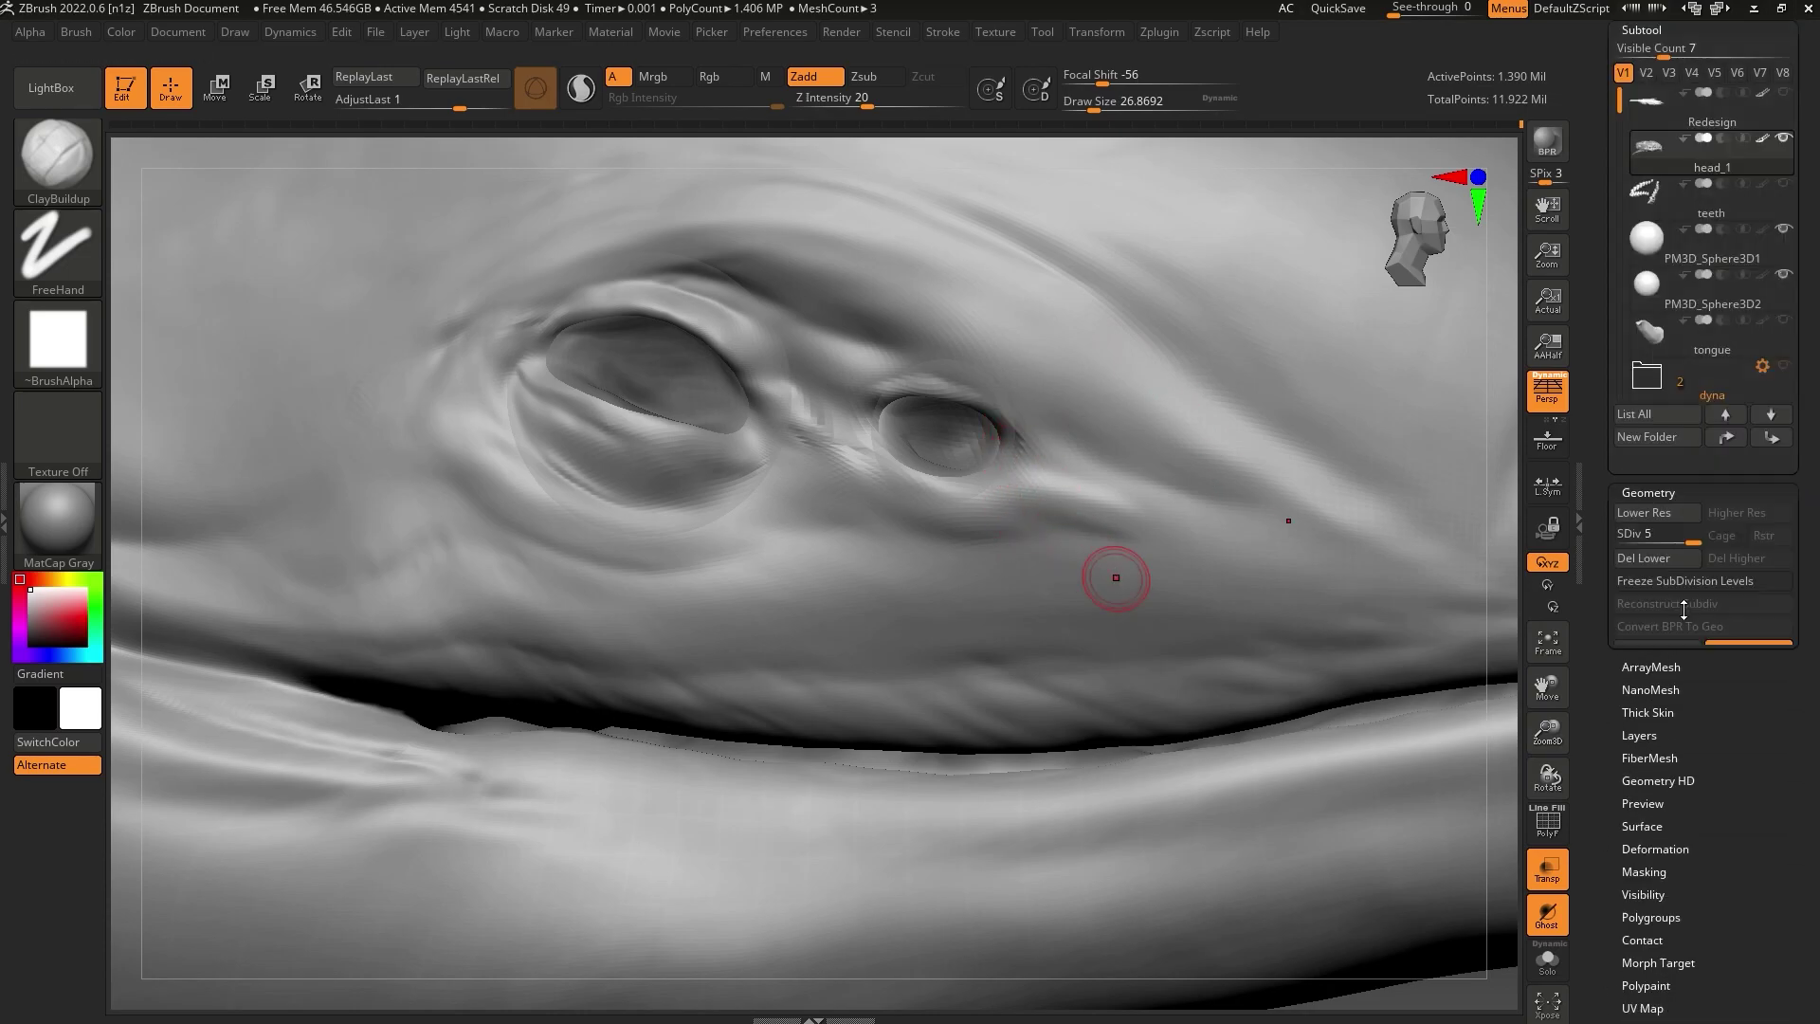
click(1650, 225)
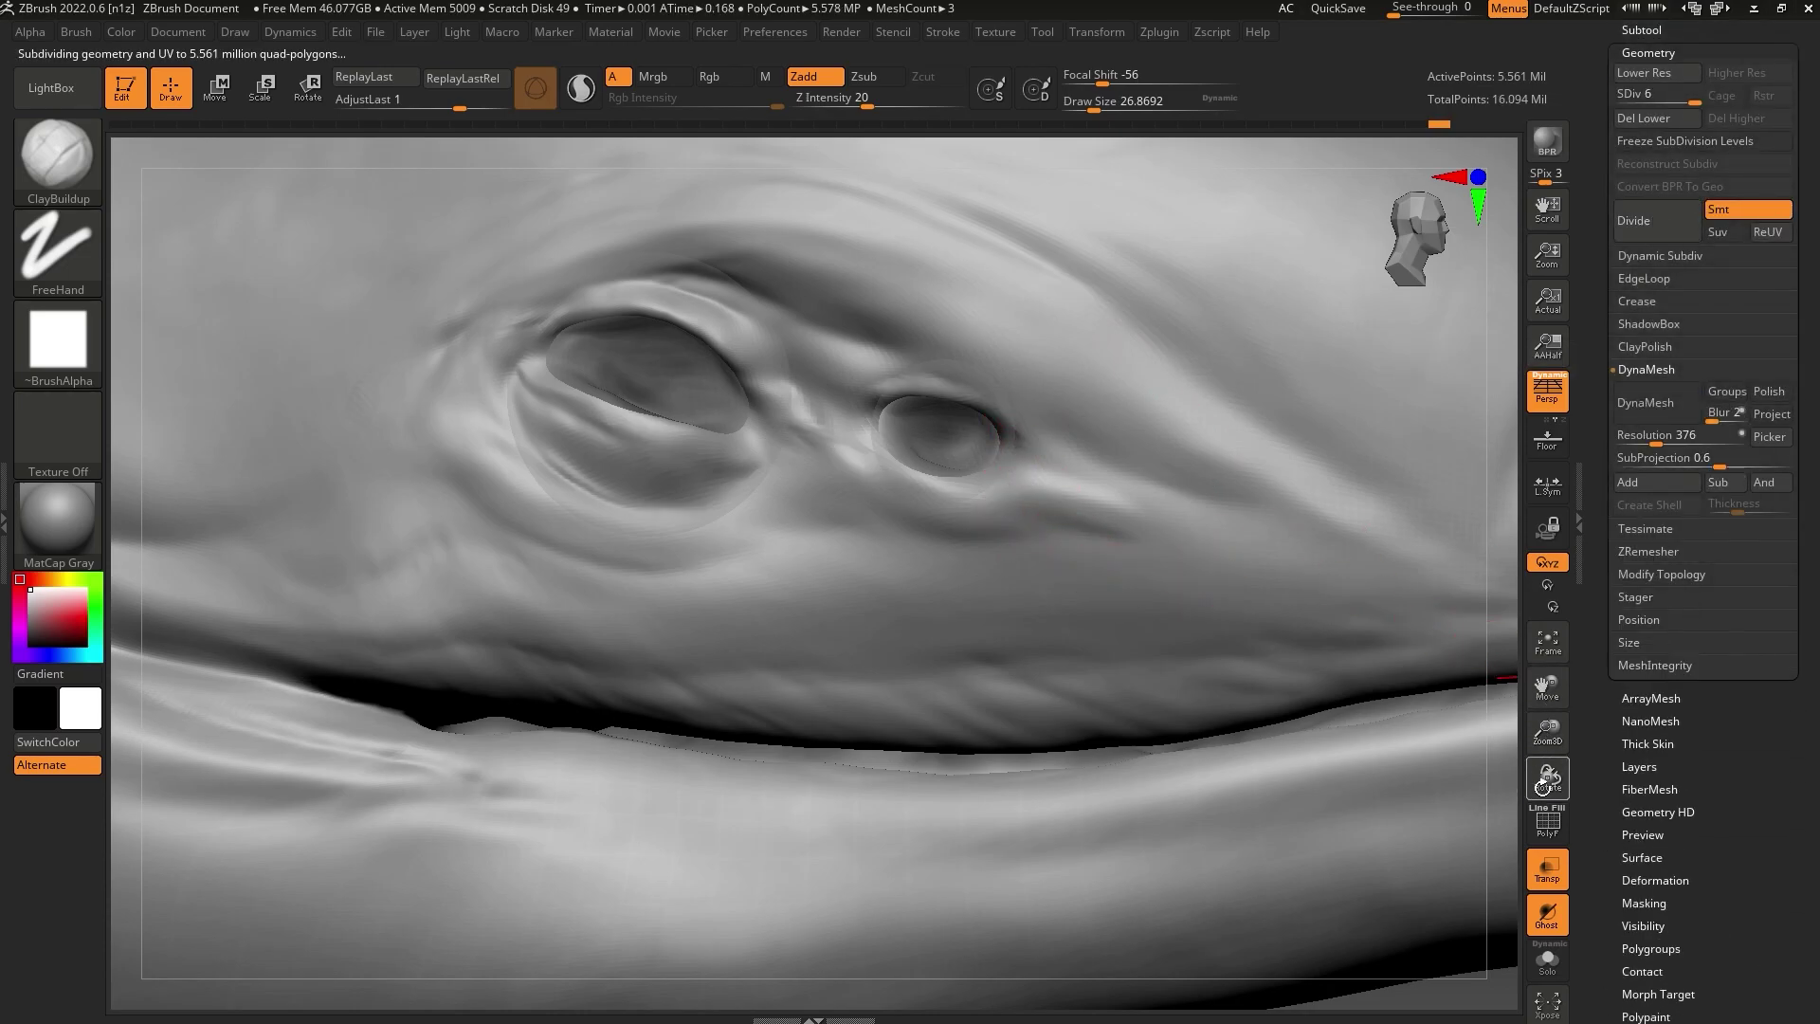
Drop the head mesh to subdivision level 3 and smooth out the small eye's rim at draw size about 59
drag(1546, 786, 1564, 718)
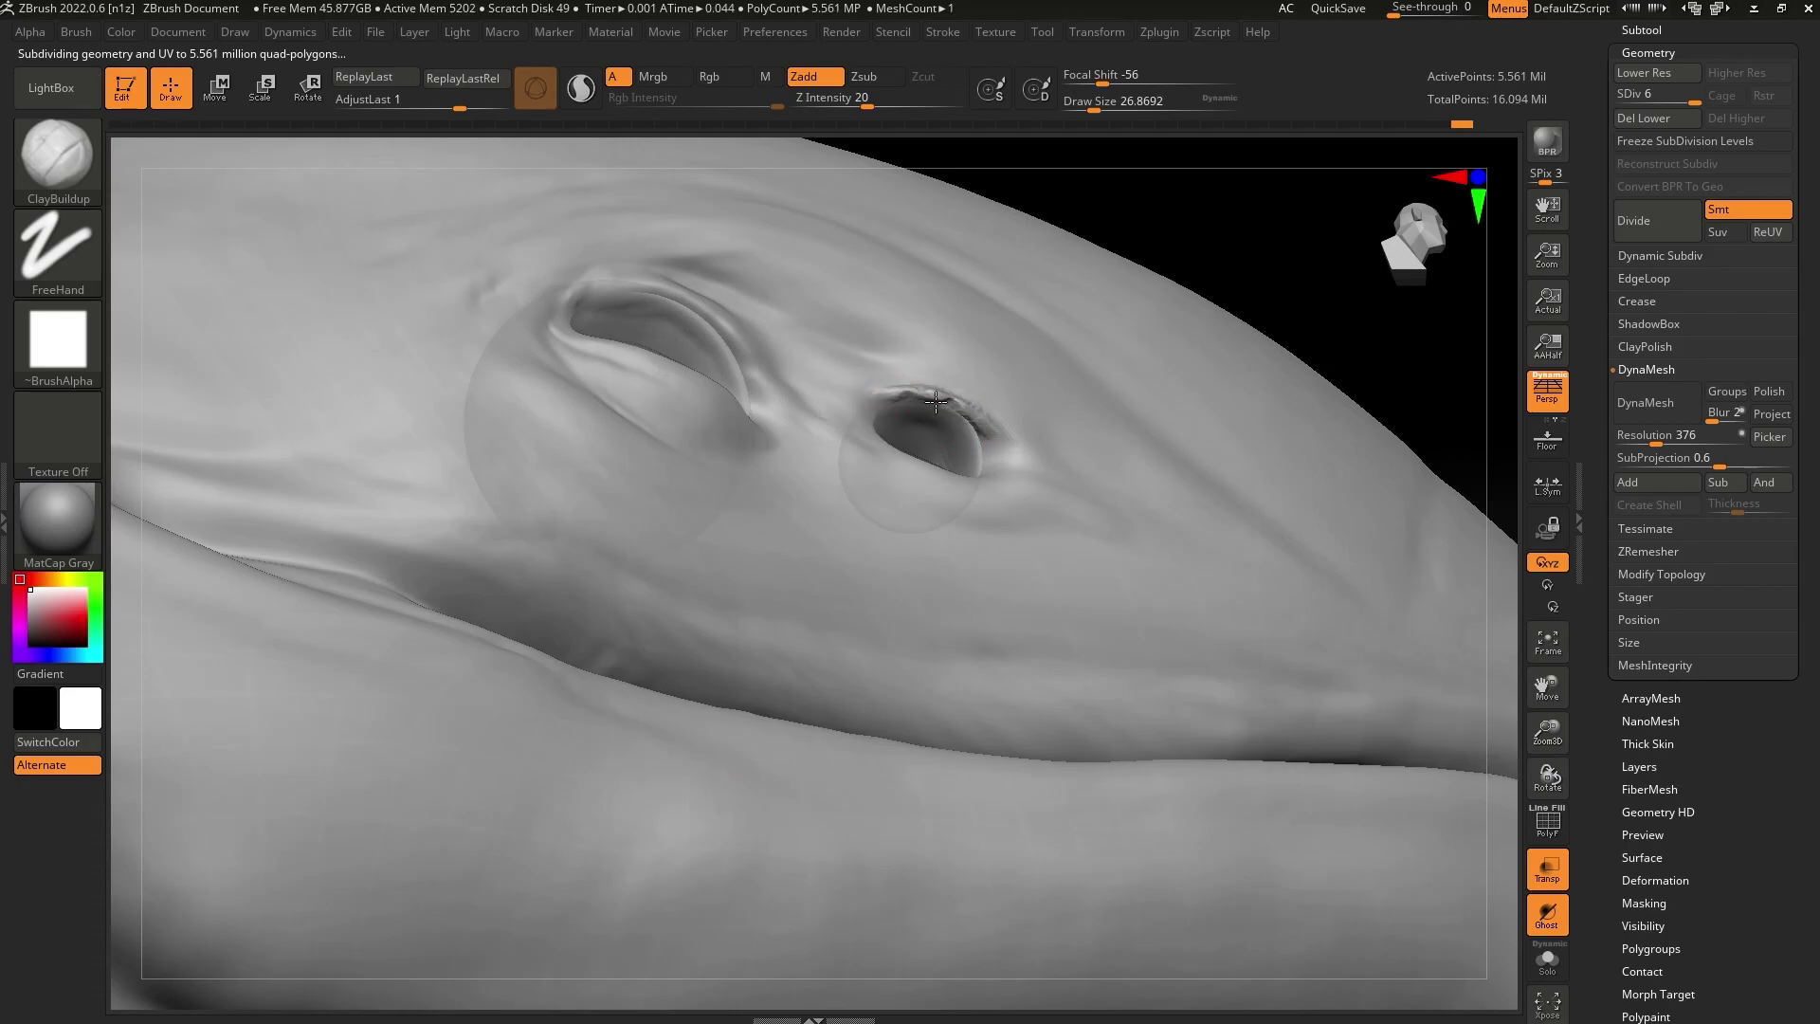
right_drag(1191, 316, 1272, 270)
mouse_move(965, 405)
shift+mouse_down()
mouse_move(916, 405)
mouse_move(1048, 260)
mouse_move(893, 418)
shift+mouse_up()
key(s)
key(shift+d)
key(shift+d)
key(shift+d)
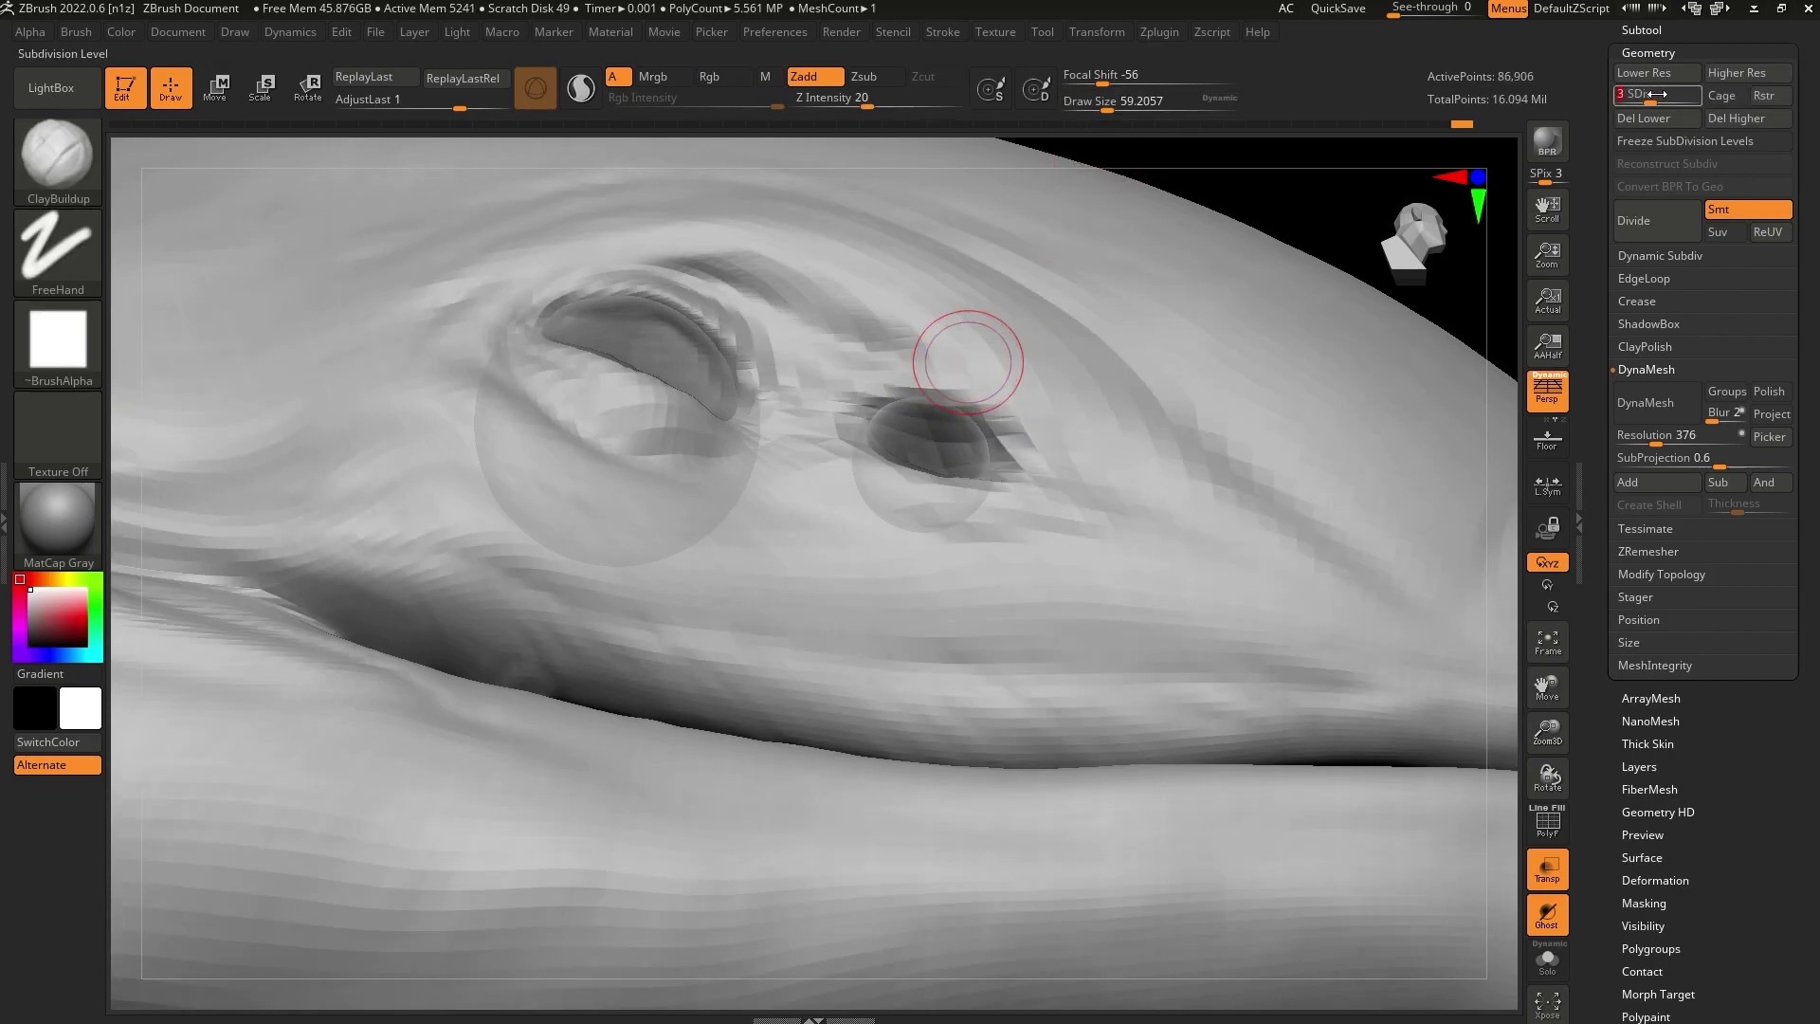
mouse_move(967, 368)
shift+mouse_down()
mouse_move(924, 426)
mouse_move(978, 423)
mouse_move(910, 382)
mouse_move(844, 442)
shift+mouse_up()
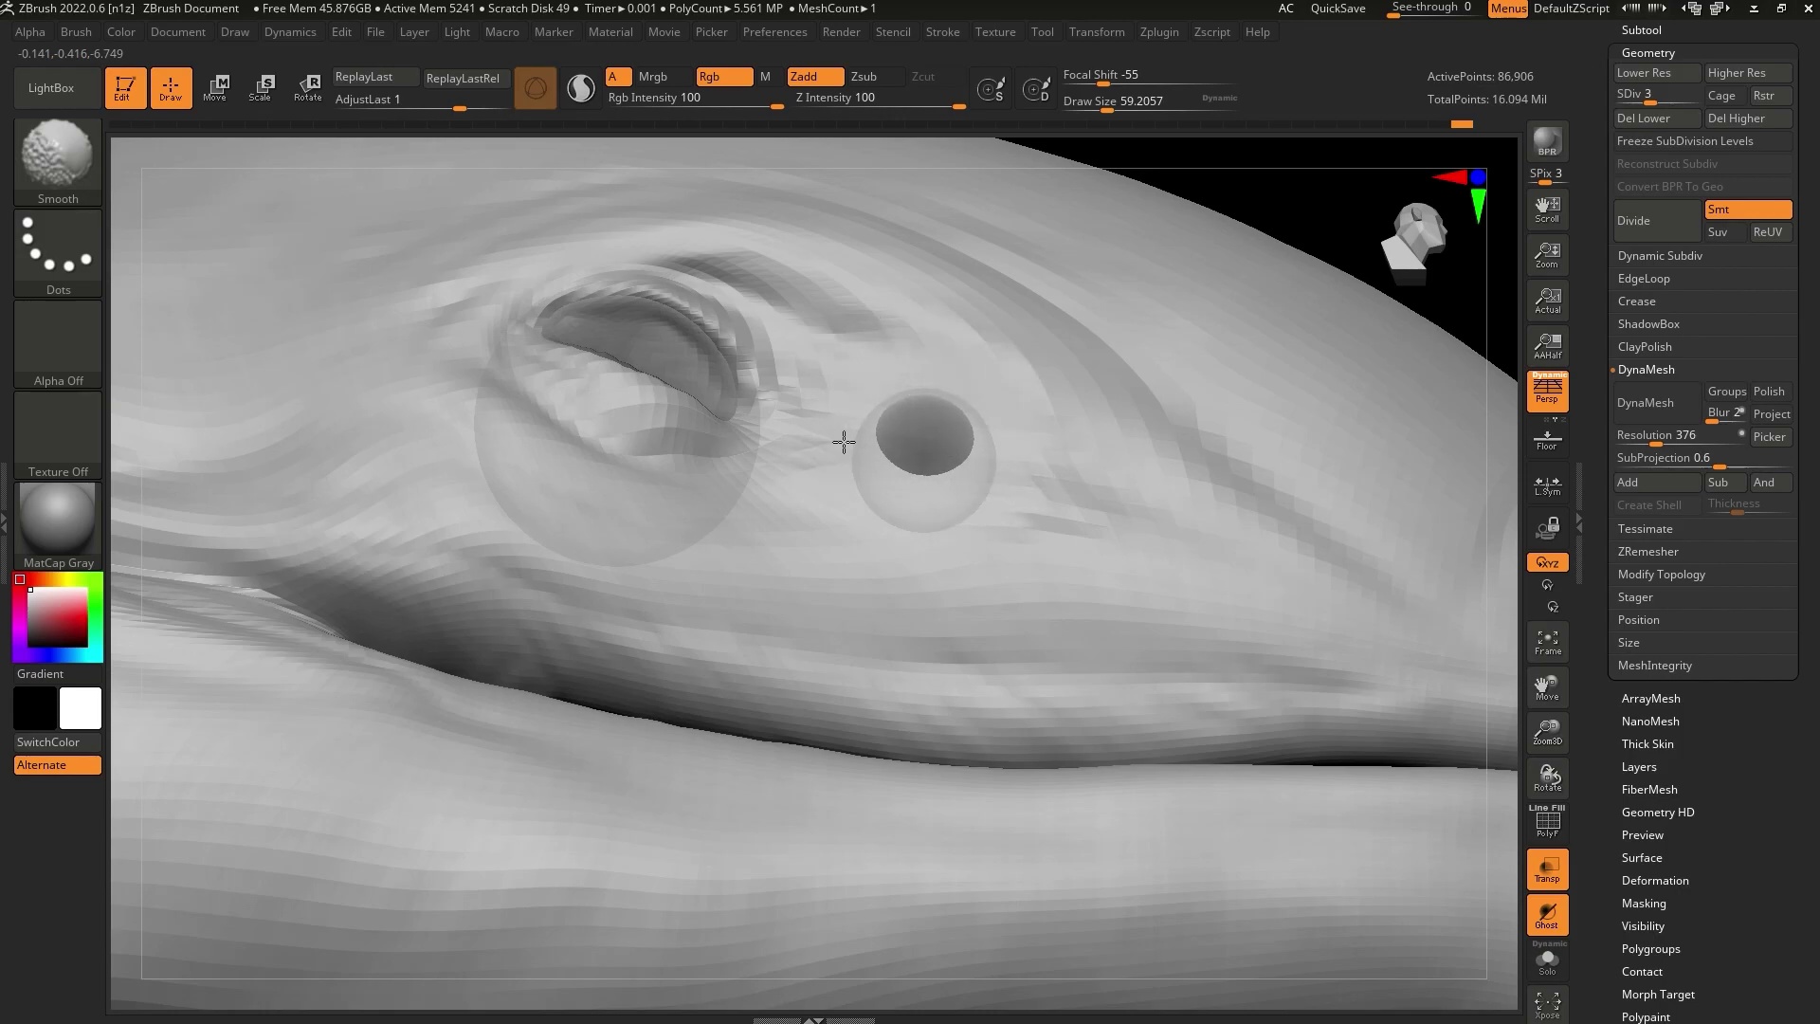
Return the head mesh to subdivision level 6 and swell the skin around the small eye with the Inflat brush at draw size about 49
key(d)
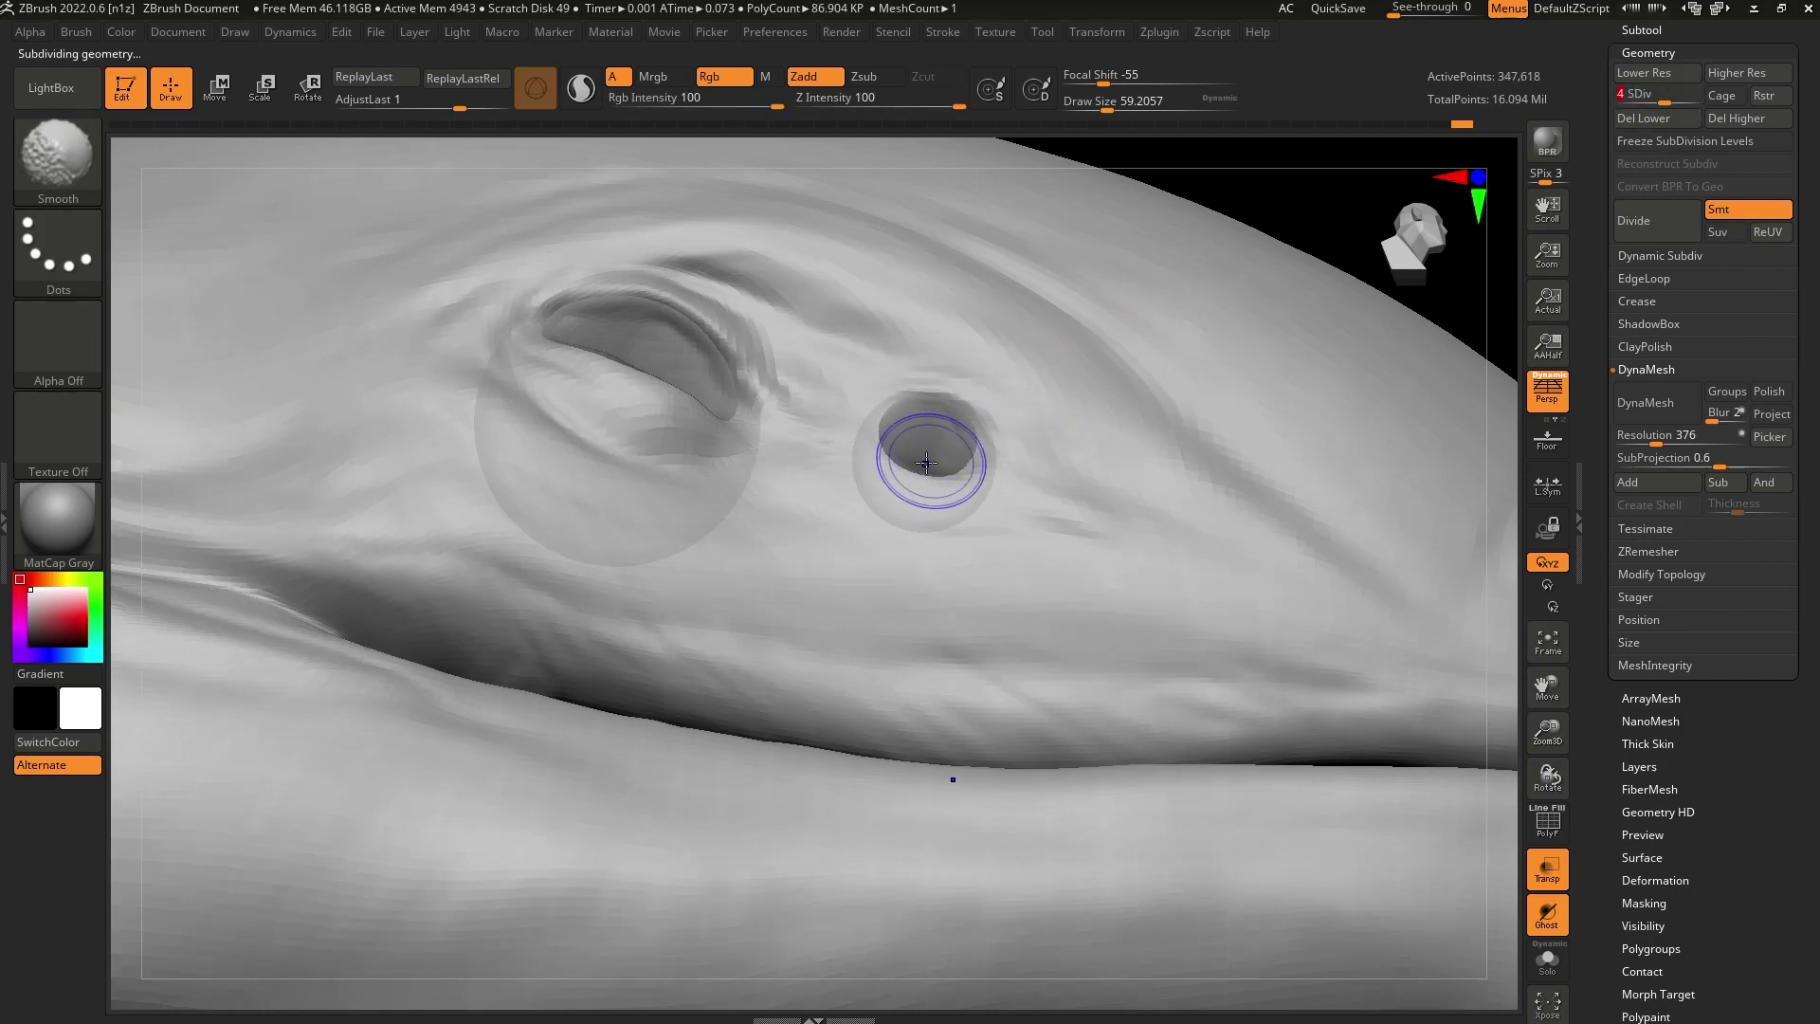
drag(1669, 100, 1707, 98)
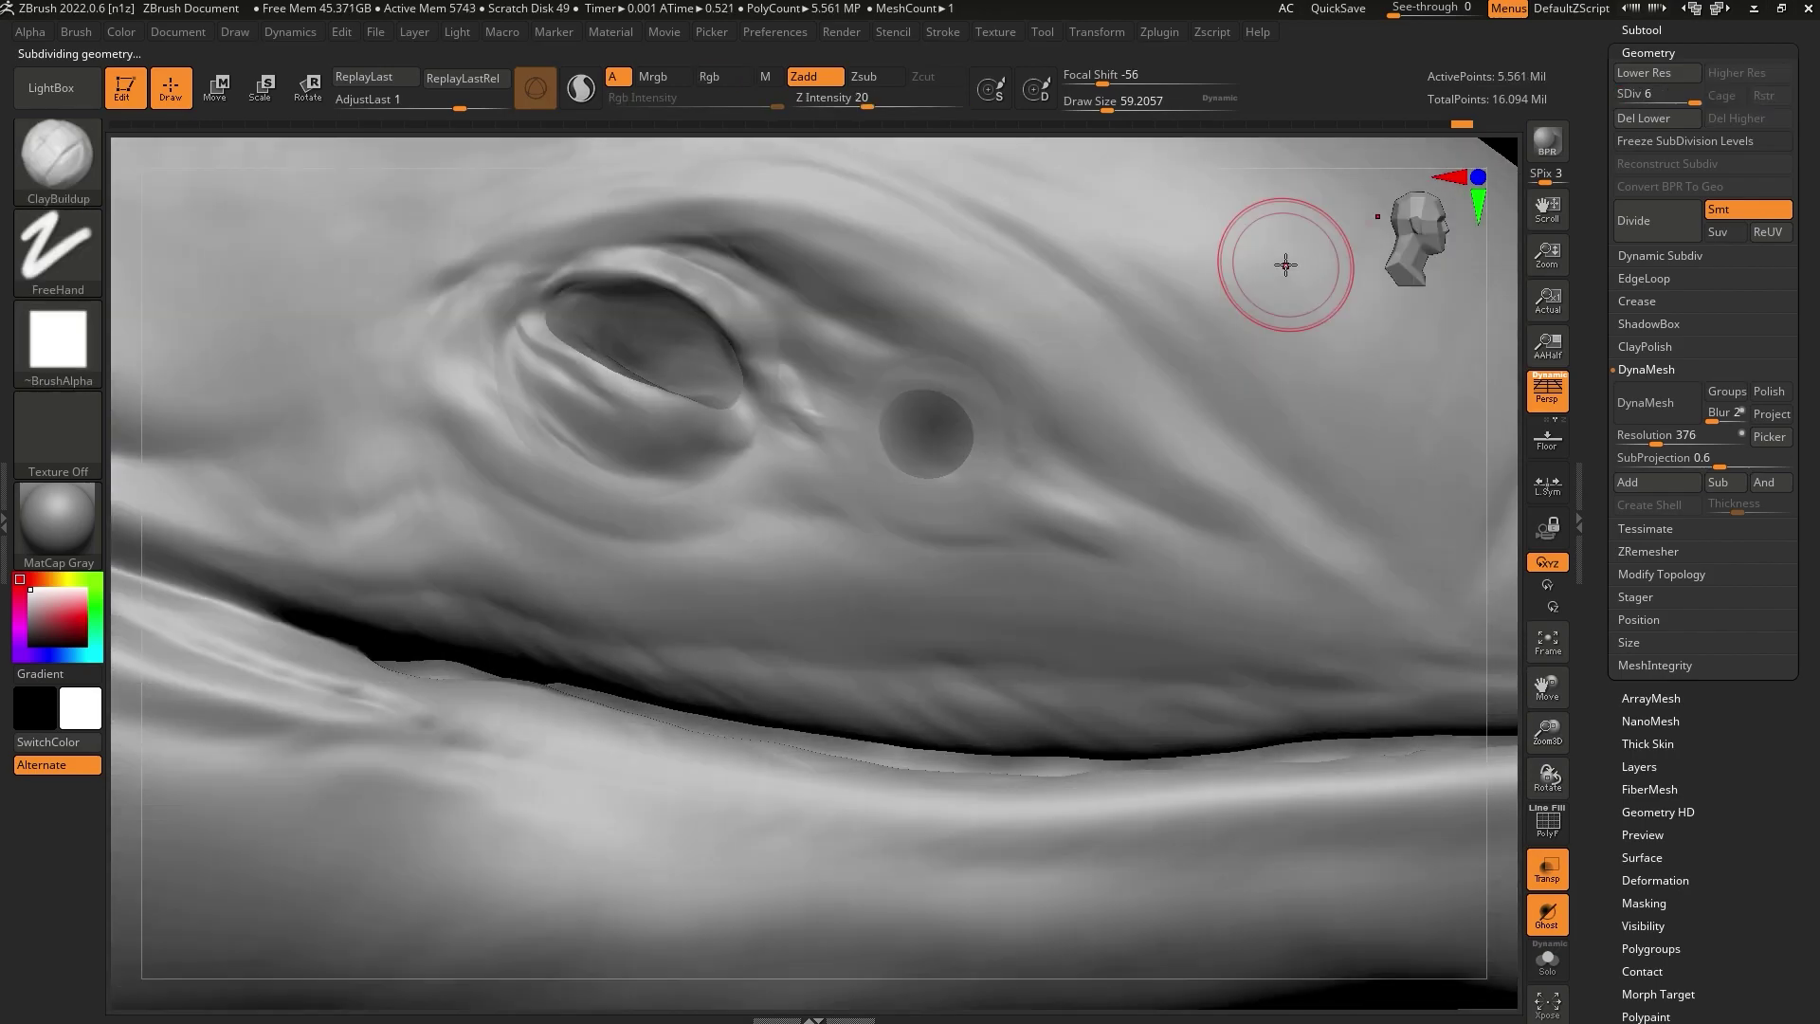
mouse_move(1687, 95)
mouse_down()
mouse_move(1671, 95)
mouse_move(1697, 98)
mouse_up()
click(59, 156)
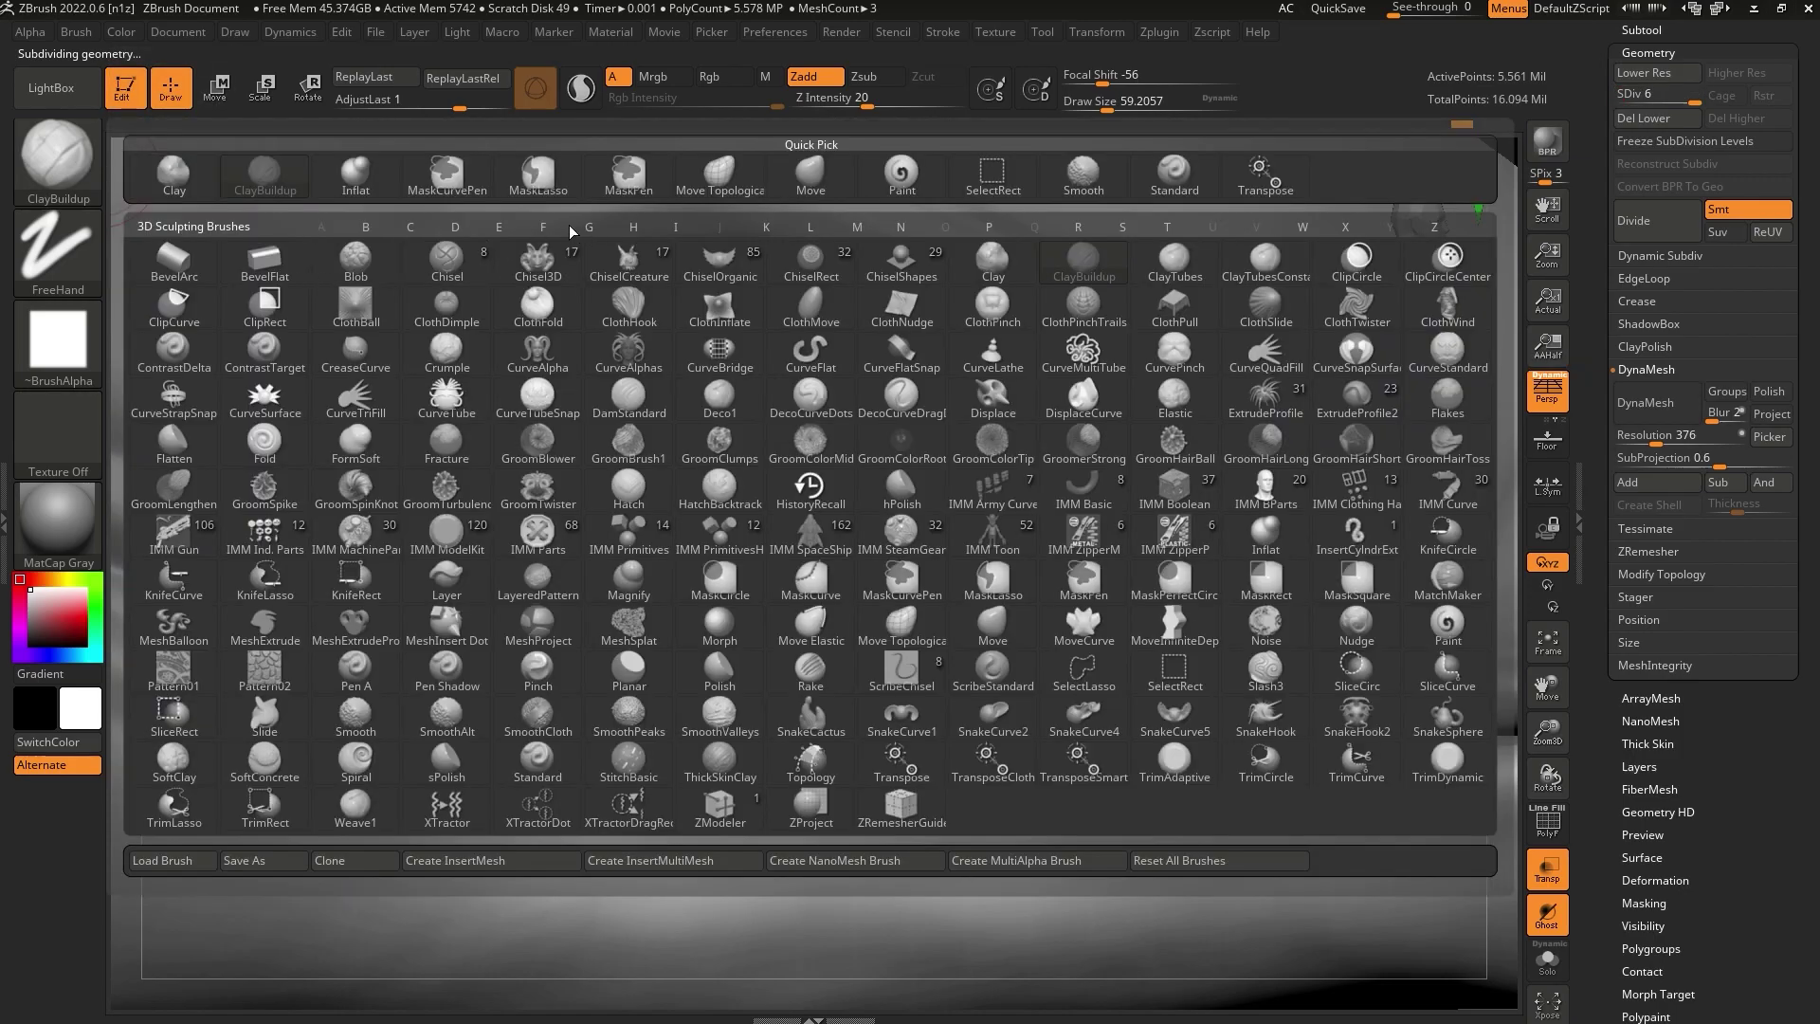
click(366, 188)
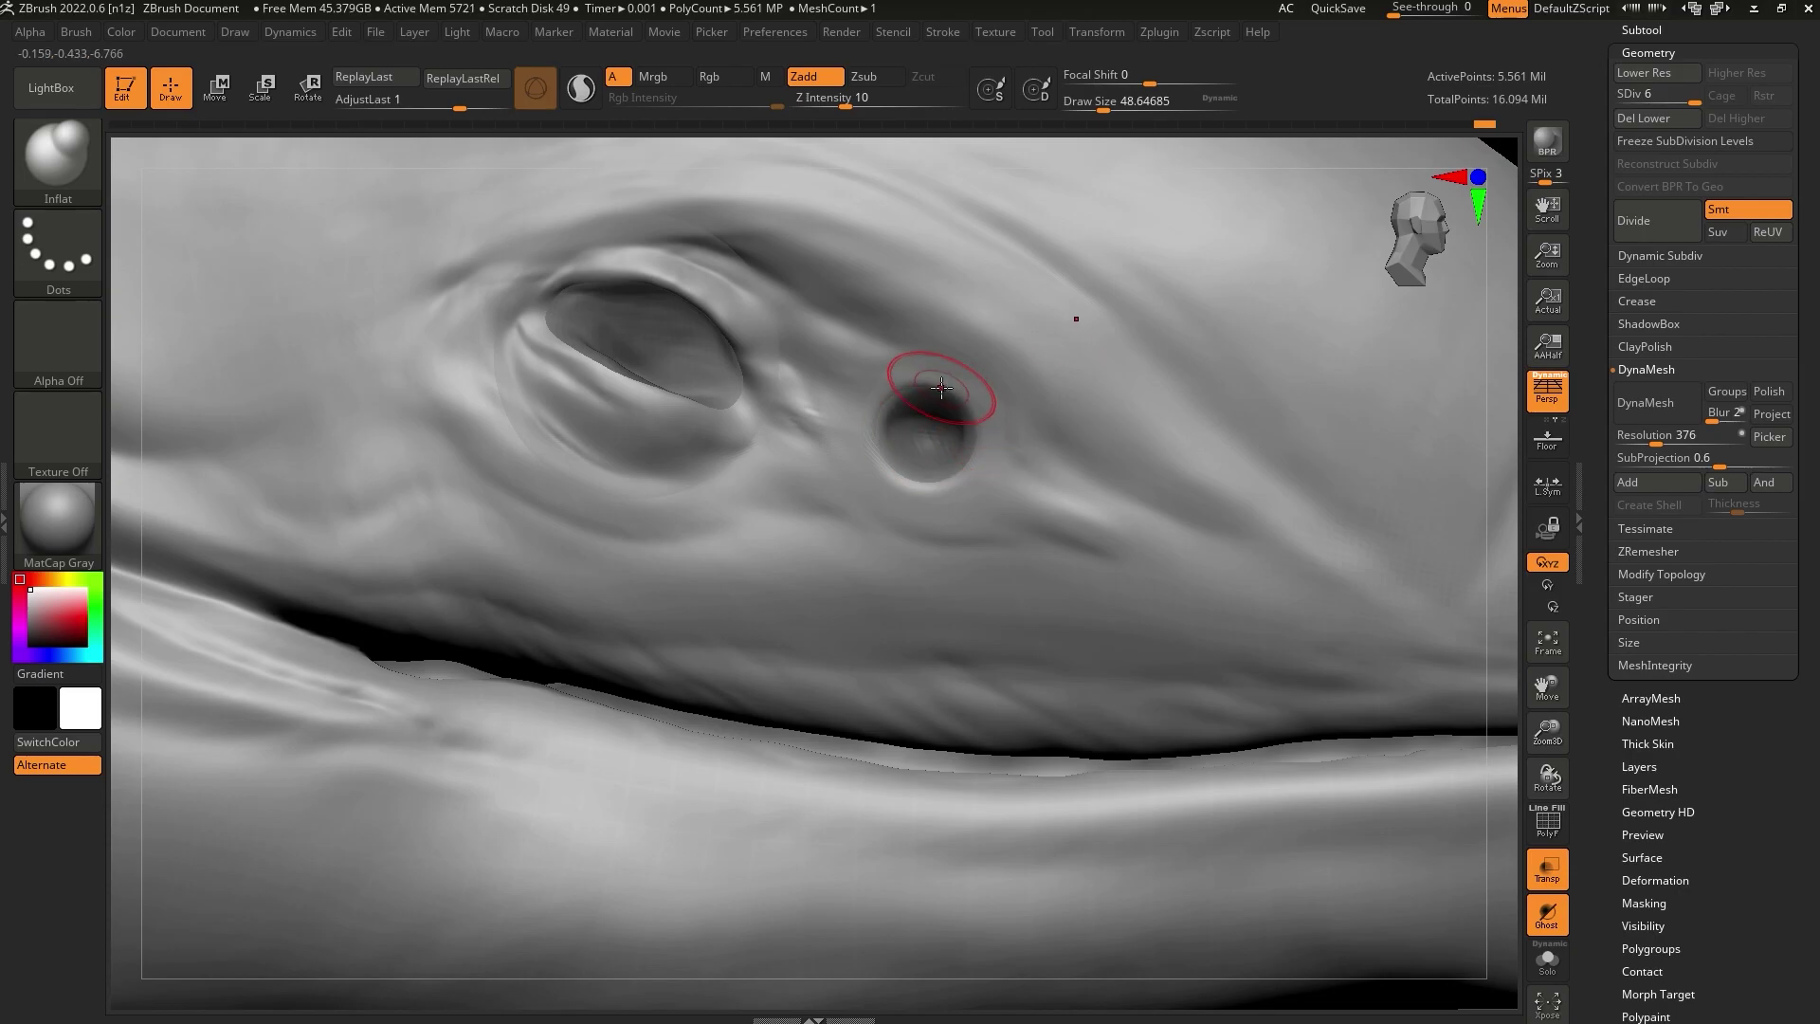
Build up the small eye's upper and lower lids with ClayBuildup at draw size about 13 to 20, and smooth them at about 29
click(59, 156)
click(269, 176)
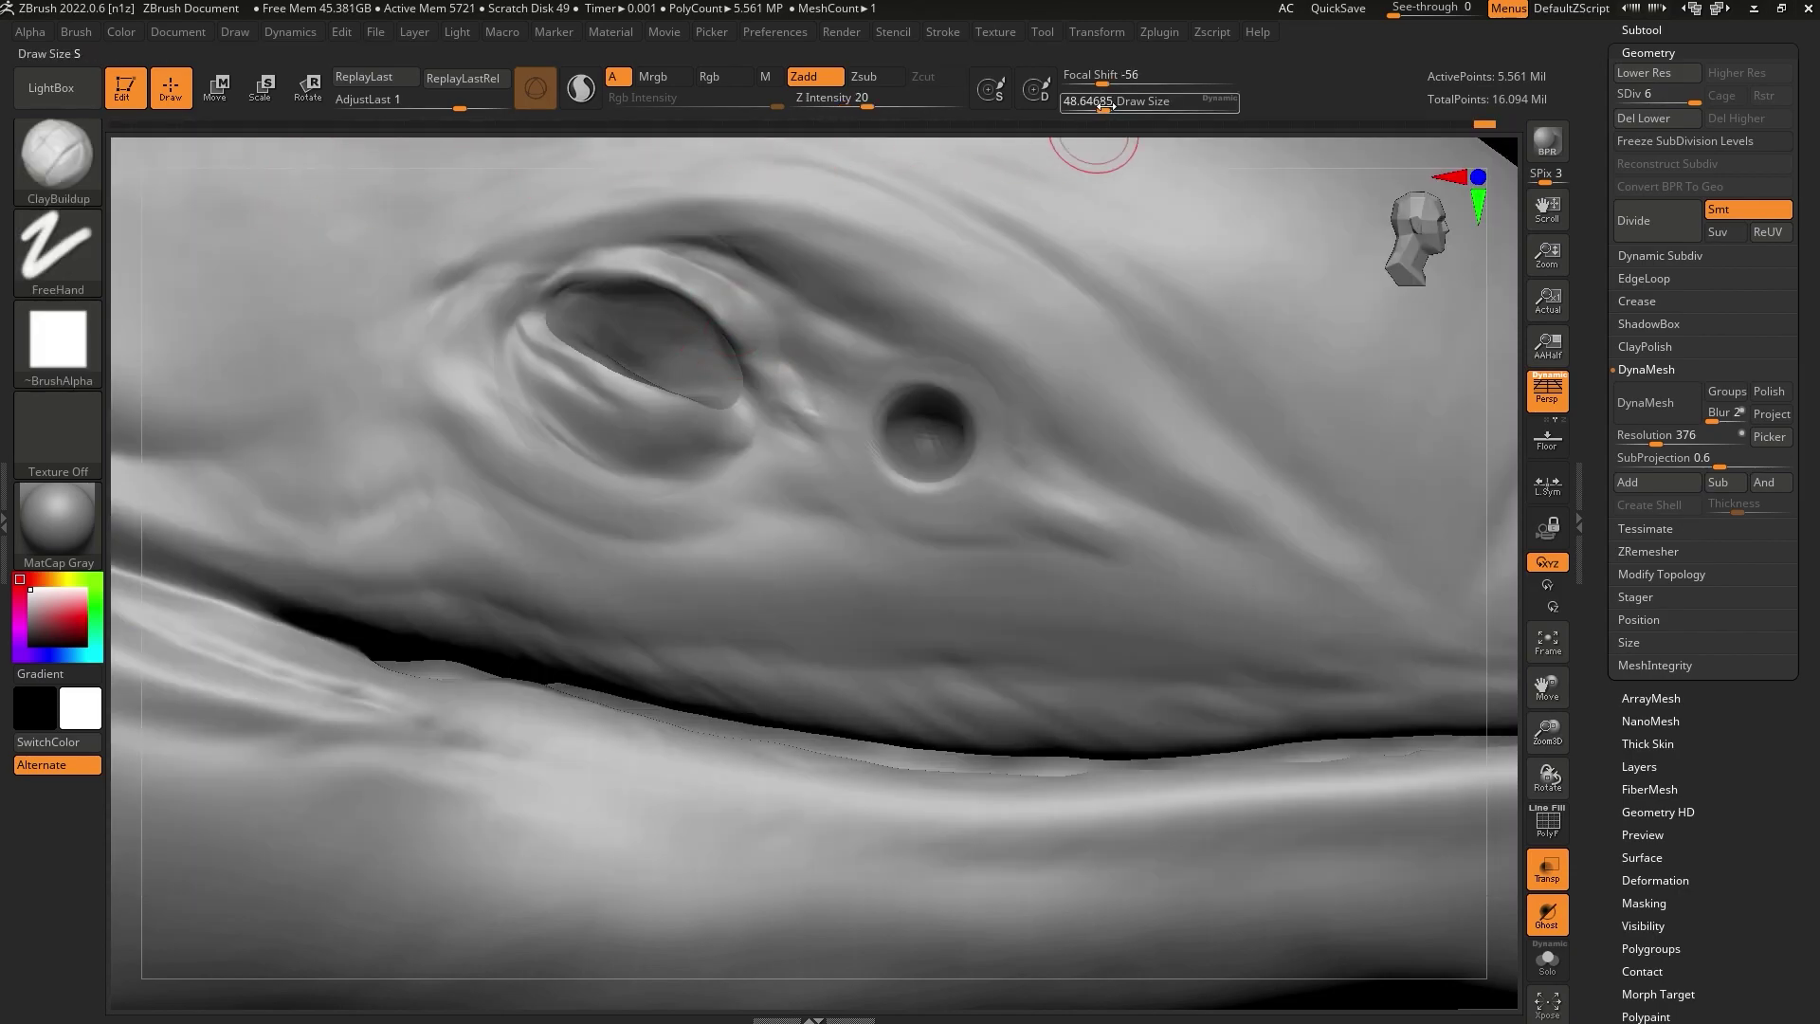
drag(1103, 103, 1085, 102)
drag(880, 382, 944, 379)
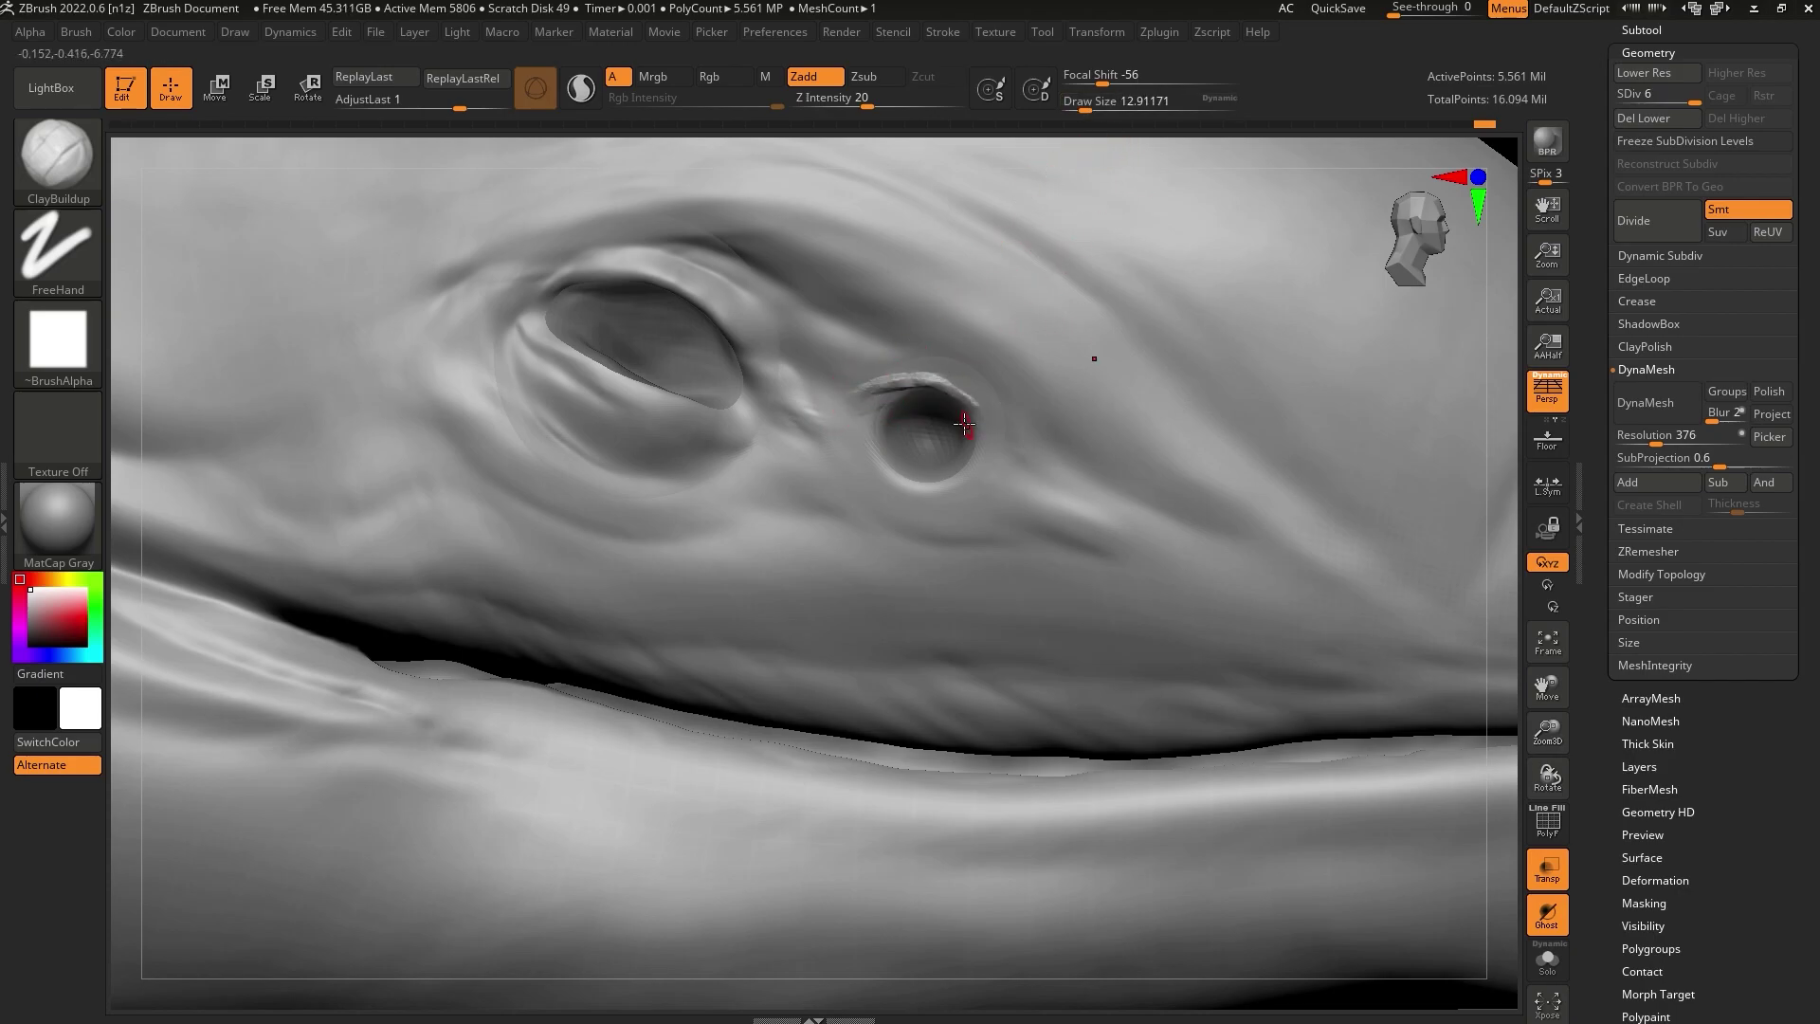
drag(1086, 106, 1091, 106)
drag(854, 384, 974, 381)
mouse_move(813, 395)
mouse_down()
mouse_move(976, 418)
mouse_move(1006, 452)
mouse_move(967, 475)
mouse_move(908, 493)
mouse_move(853, 460)
mouse_move(939, 512)
mouse_move(1019, 493)
mouse_move(870, 471)
mouse_move(952, 472)
mouse_up()
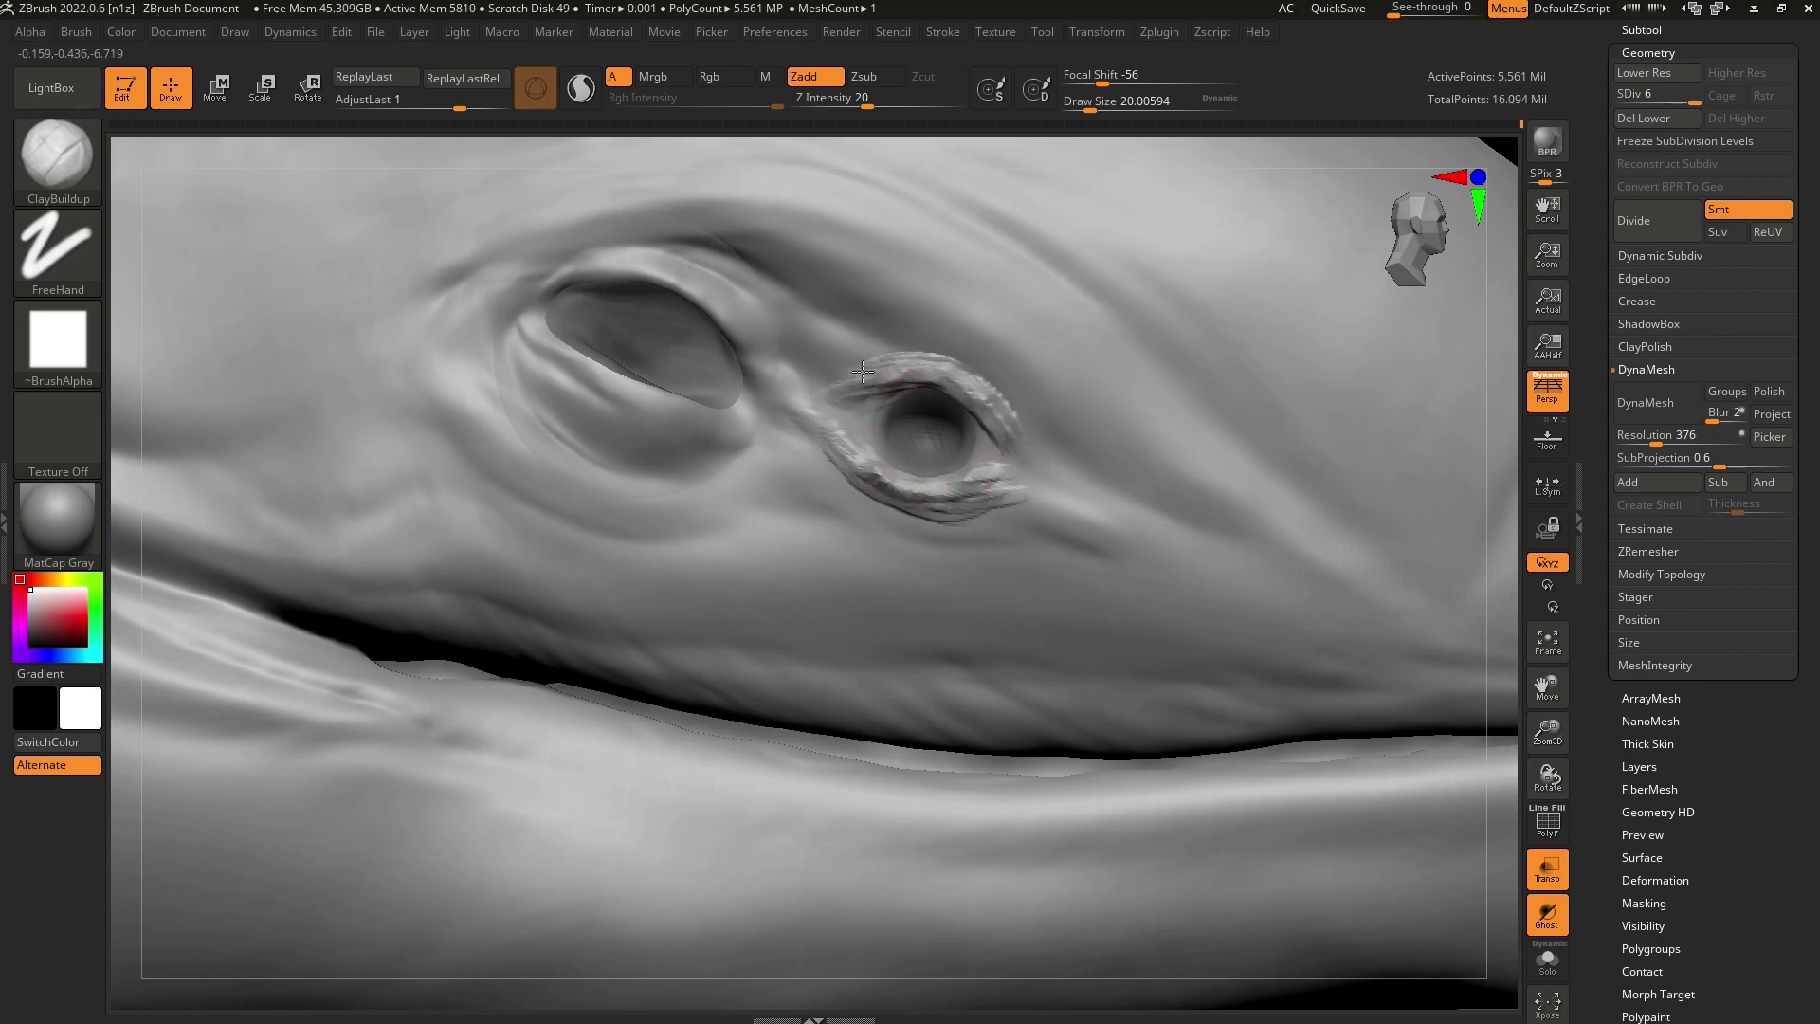
drag(1089, 107, 1096, 107)
mouse_move(886, 377)
shift+mouse_down()
mouse_move(1012, 418)
mouse_move(879, 463)
mouse_move(921, 516)
mouse_move(885, 464)
shift+mouse_up()
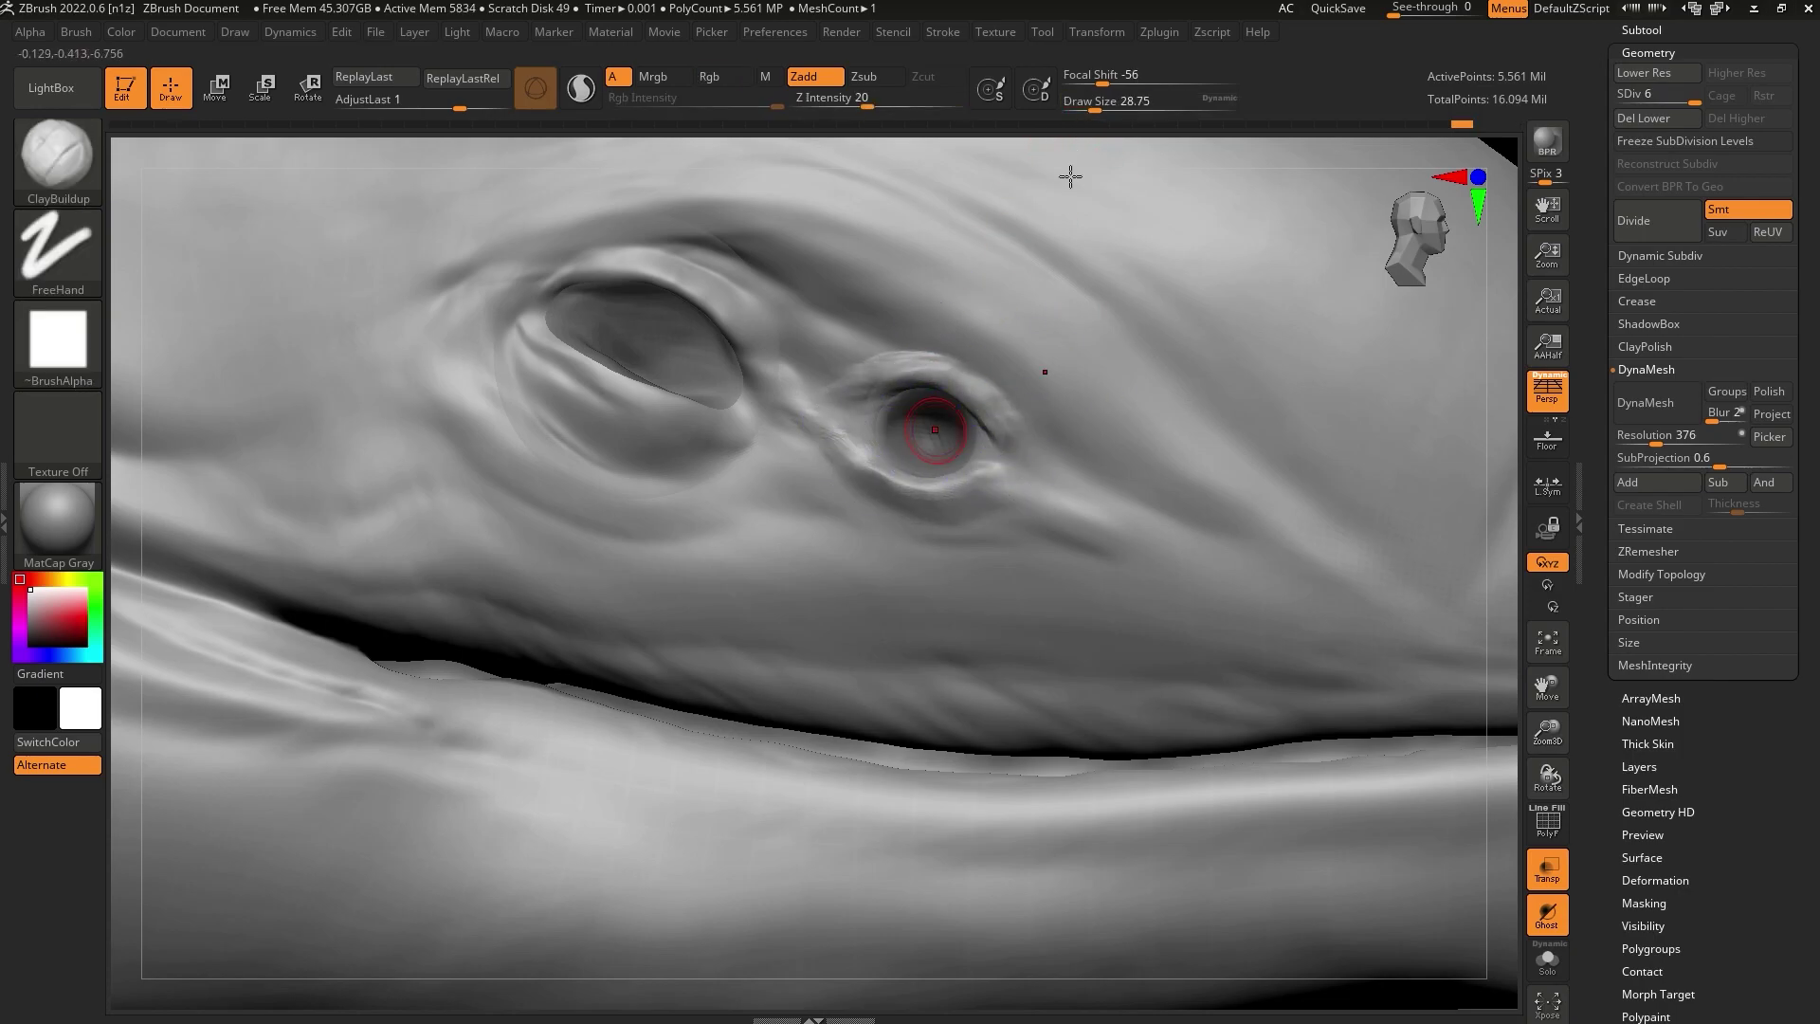
Refine the small eye's upper lid edge with ClayBuildup at draw size about 13 and smooth it at about 23
click(1081, 107)
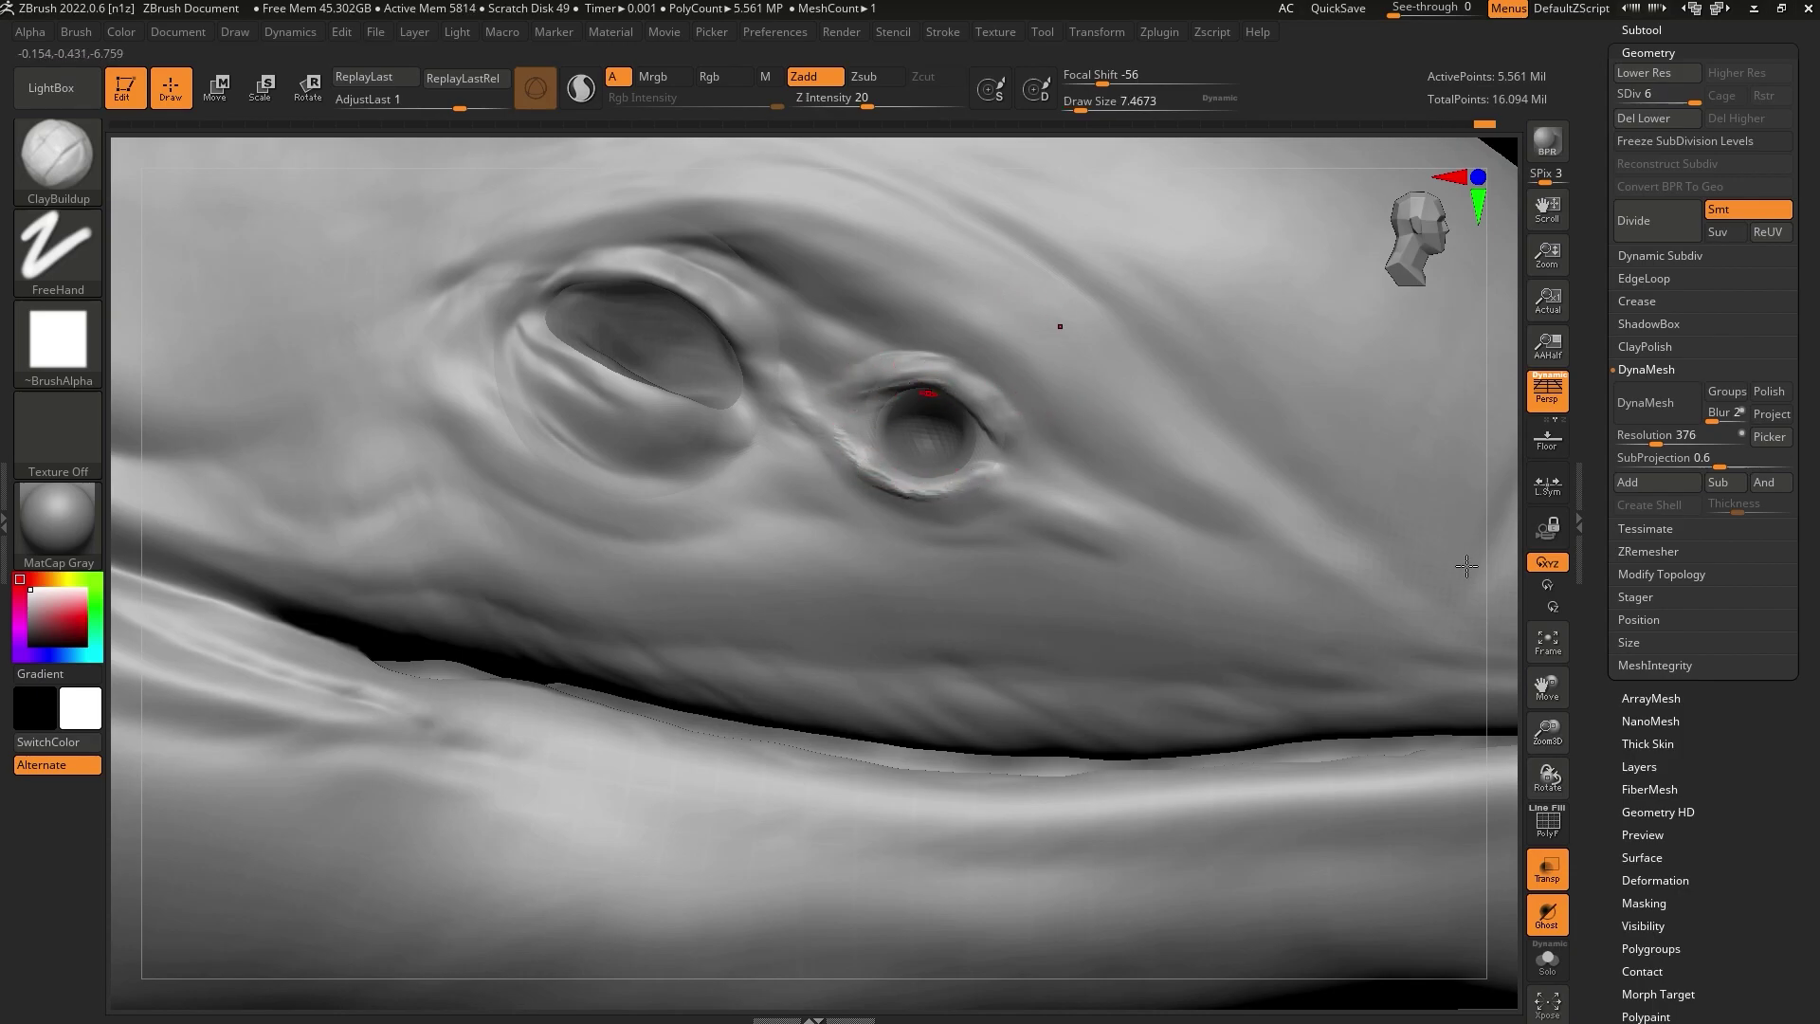
drag(1548, 780, 1560, 736)
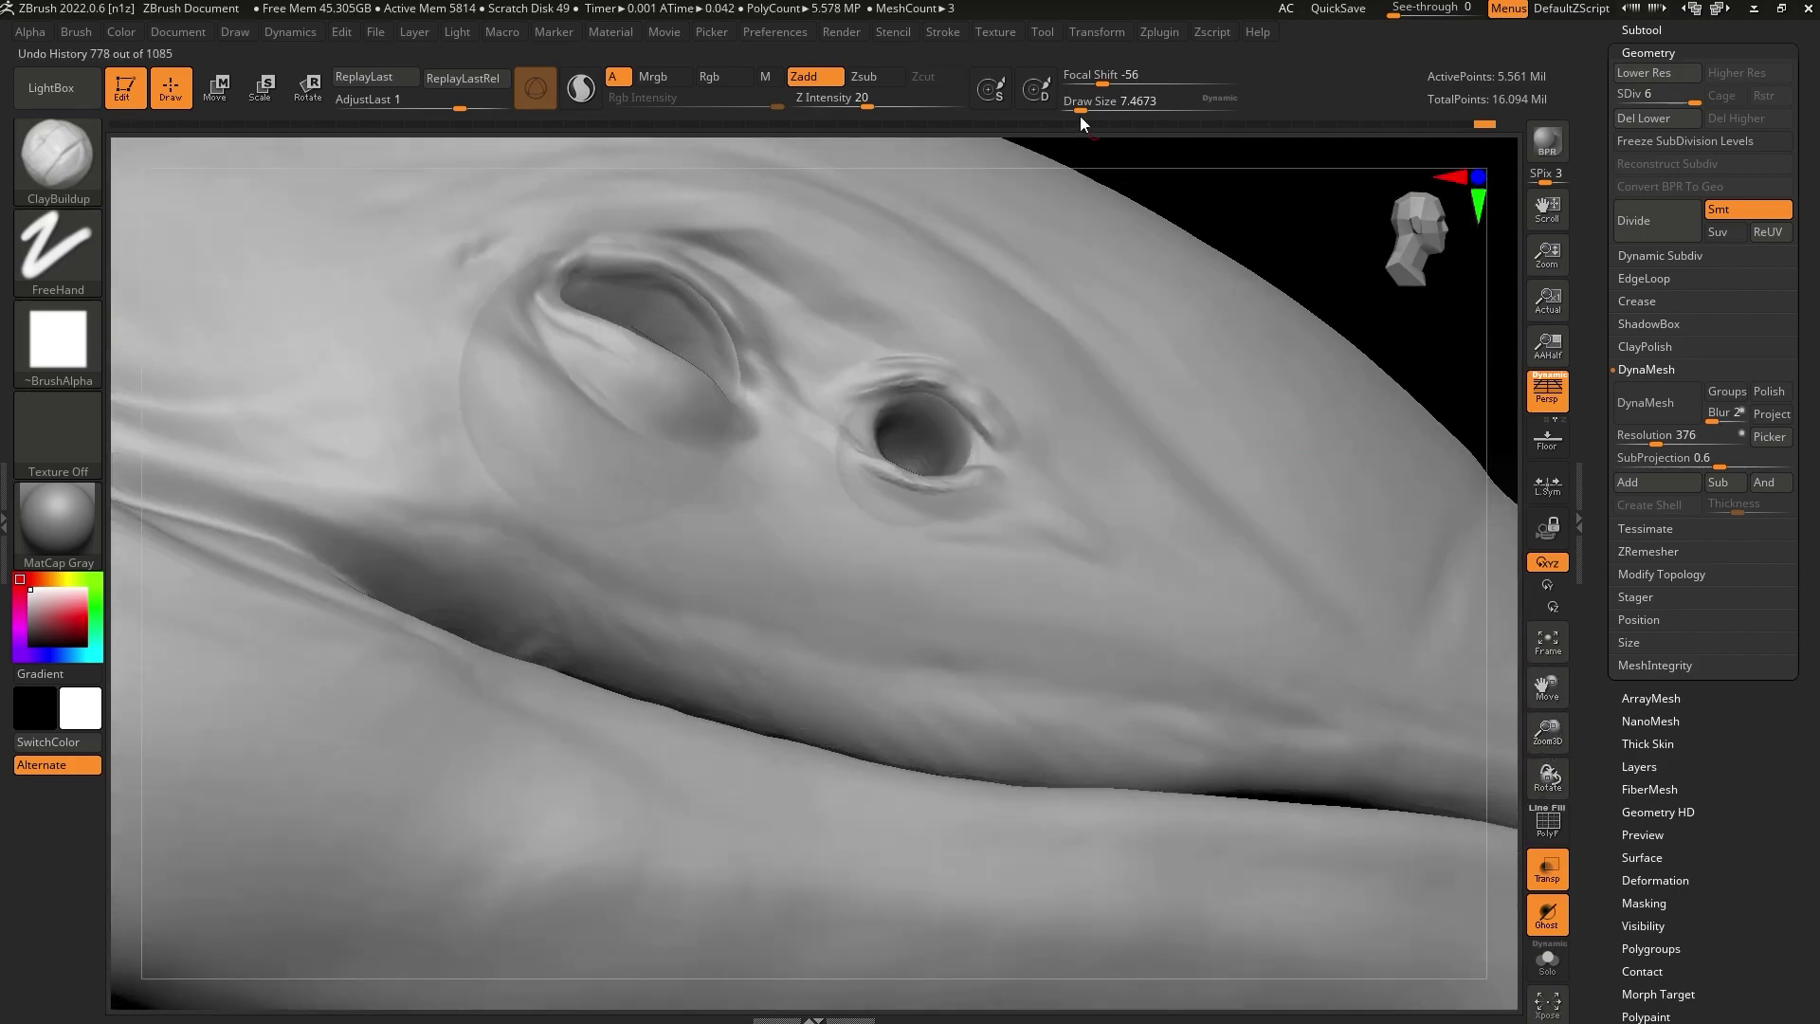
drag(1081, 124, 1087, 122)
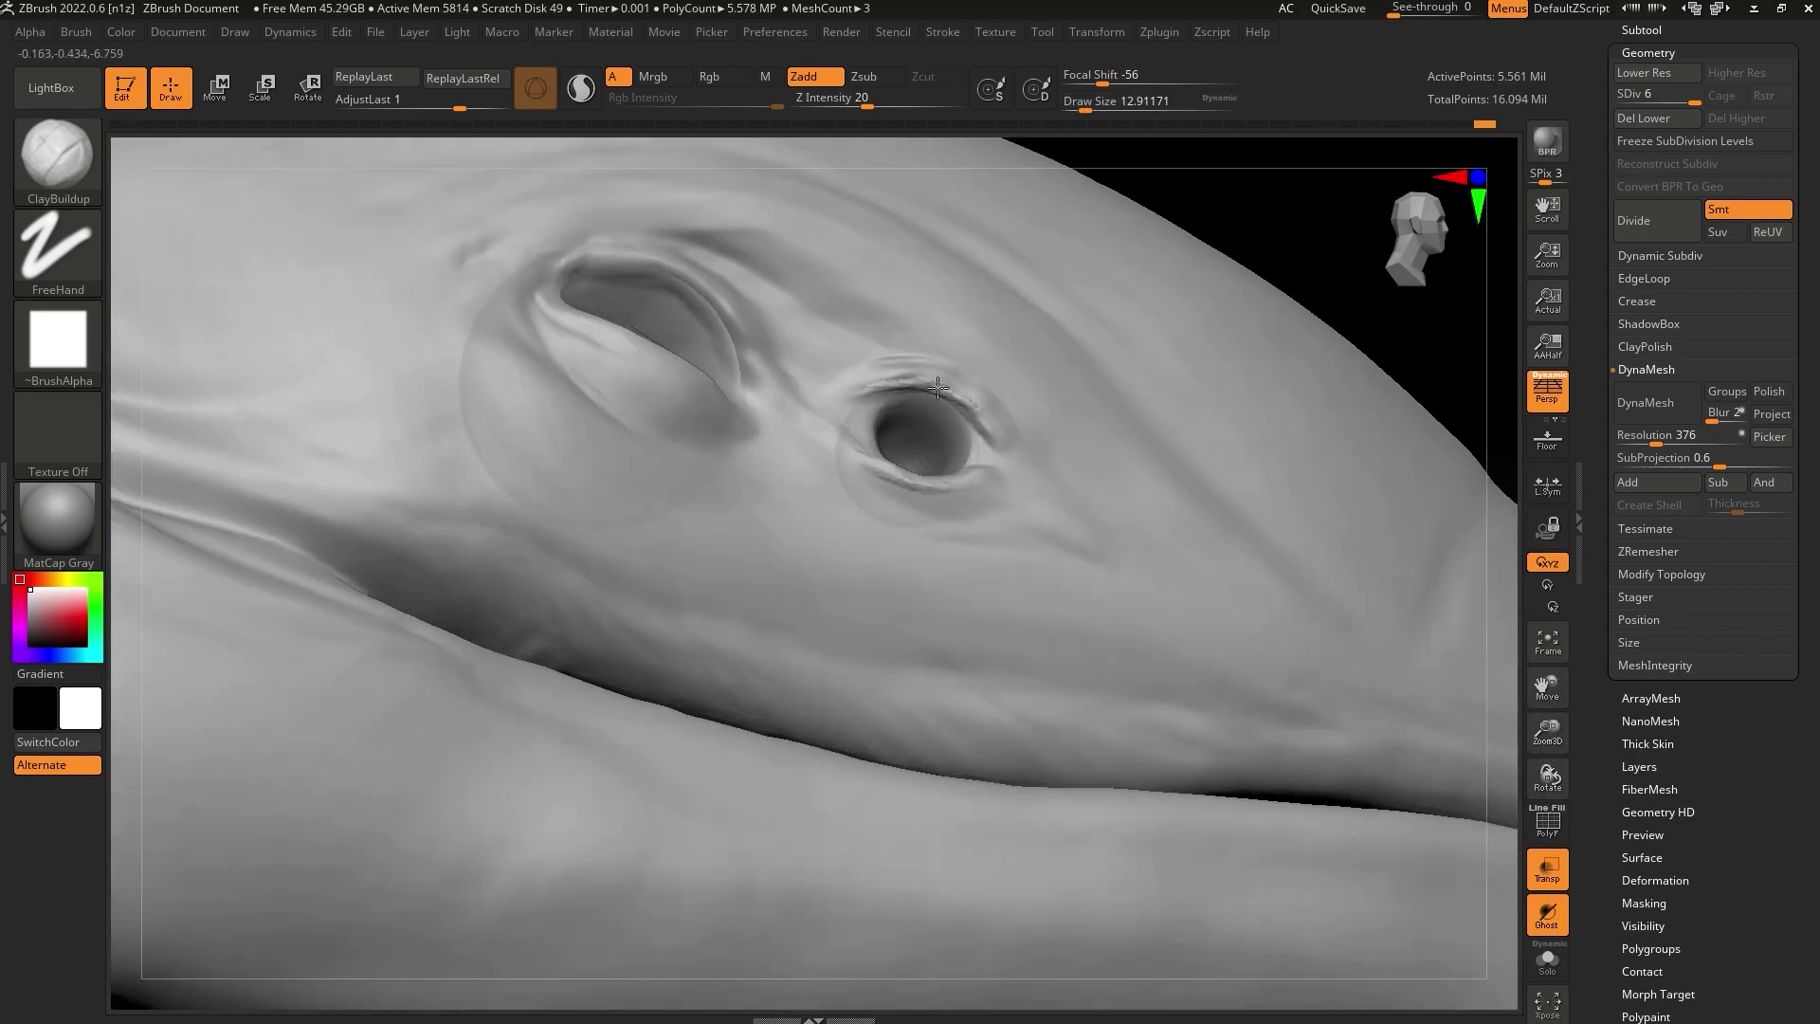
drag(1085, 108, 1092, 146)
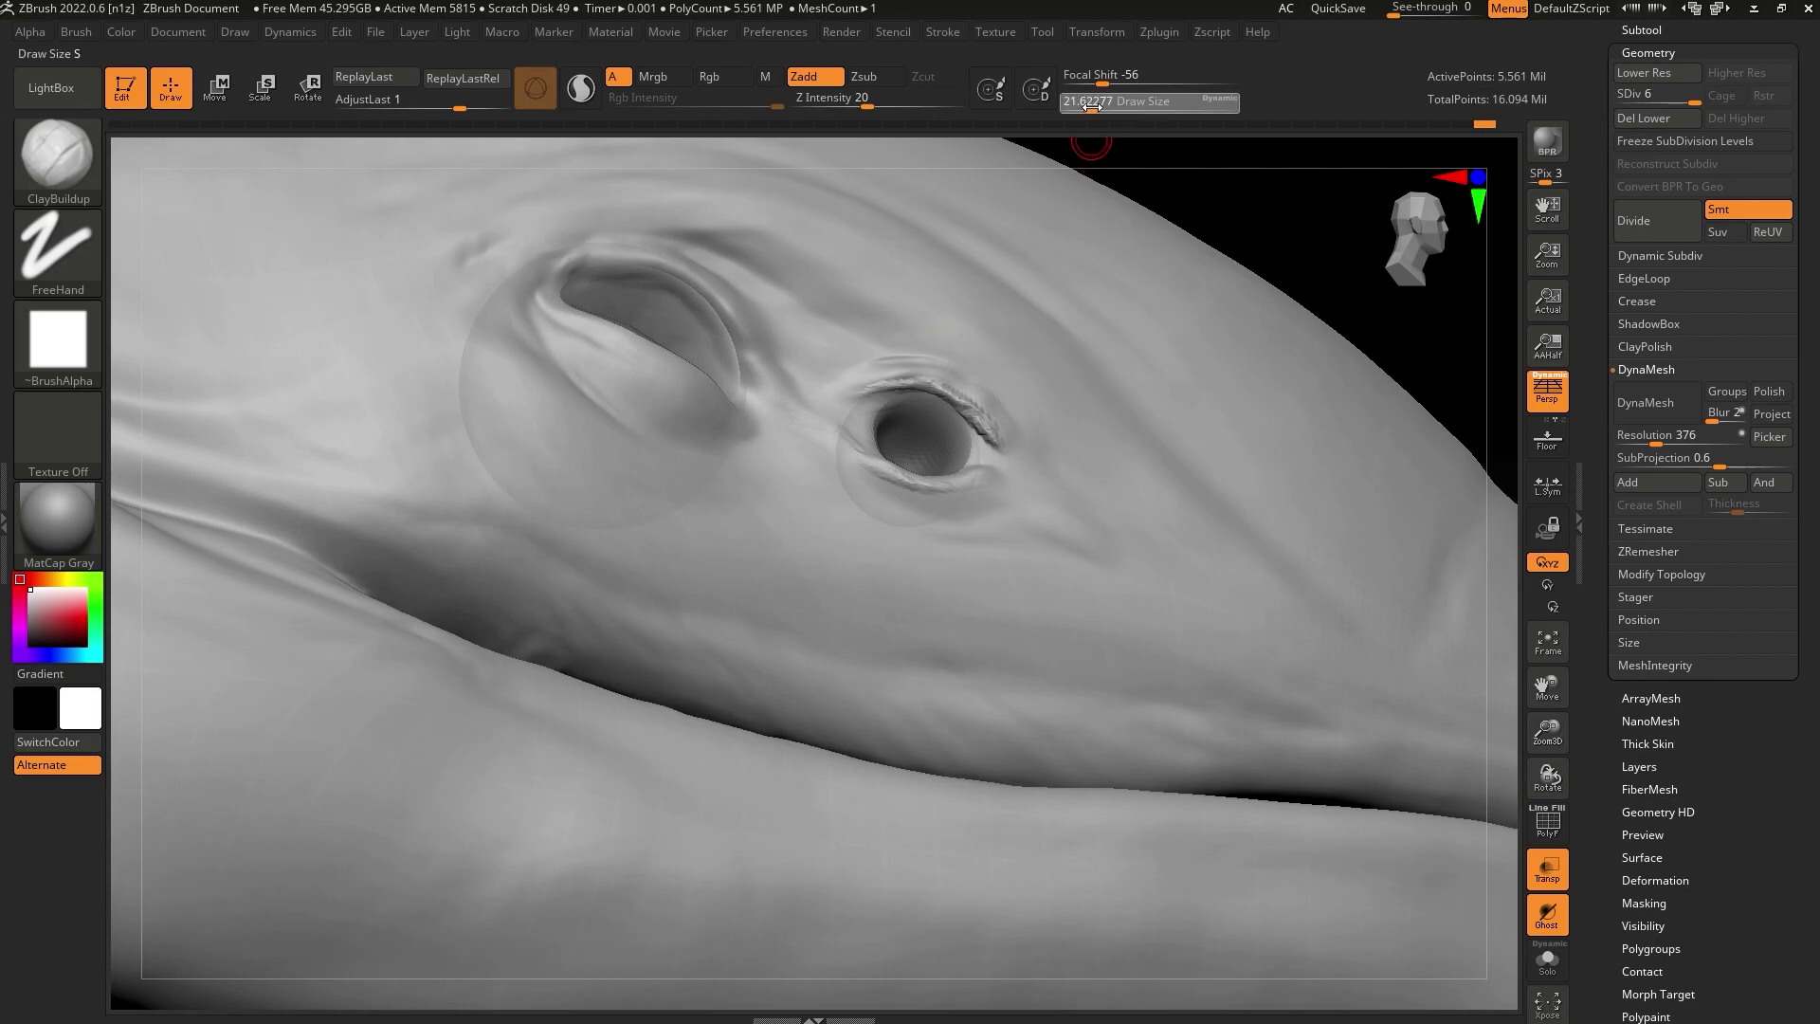
key(shift)
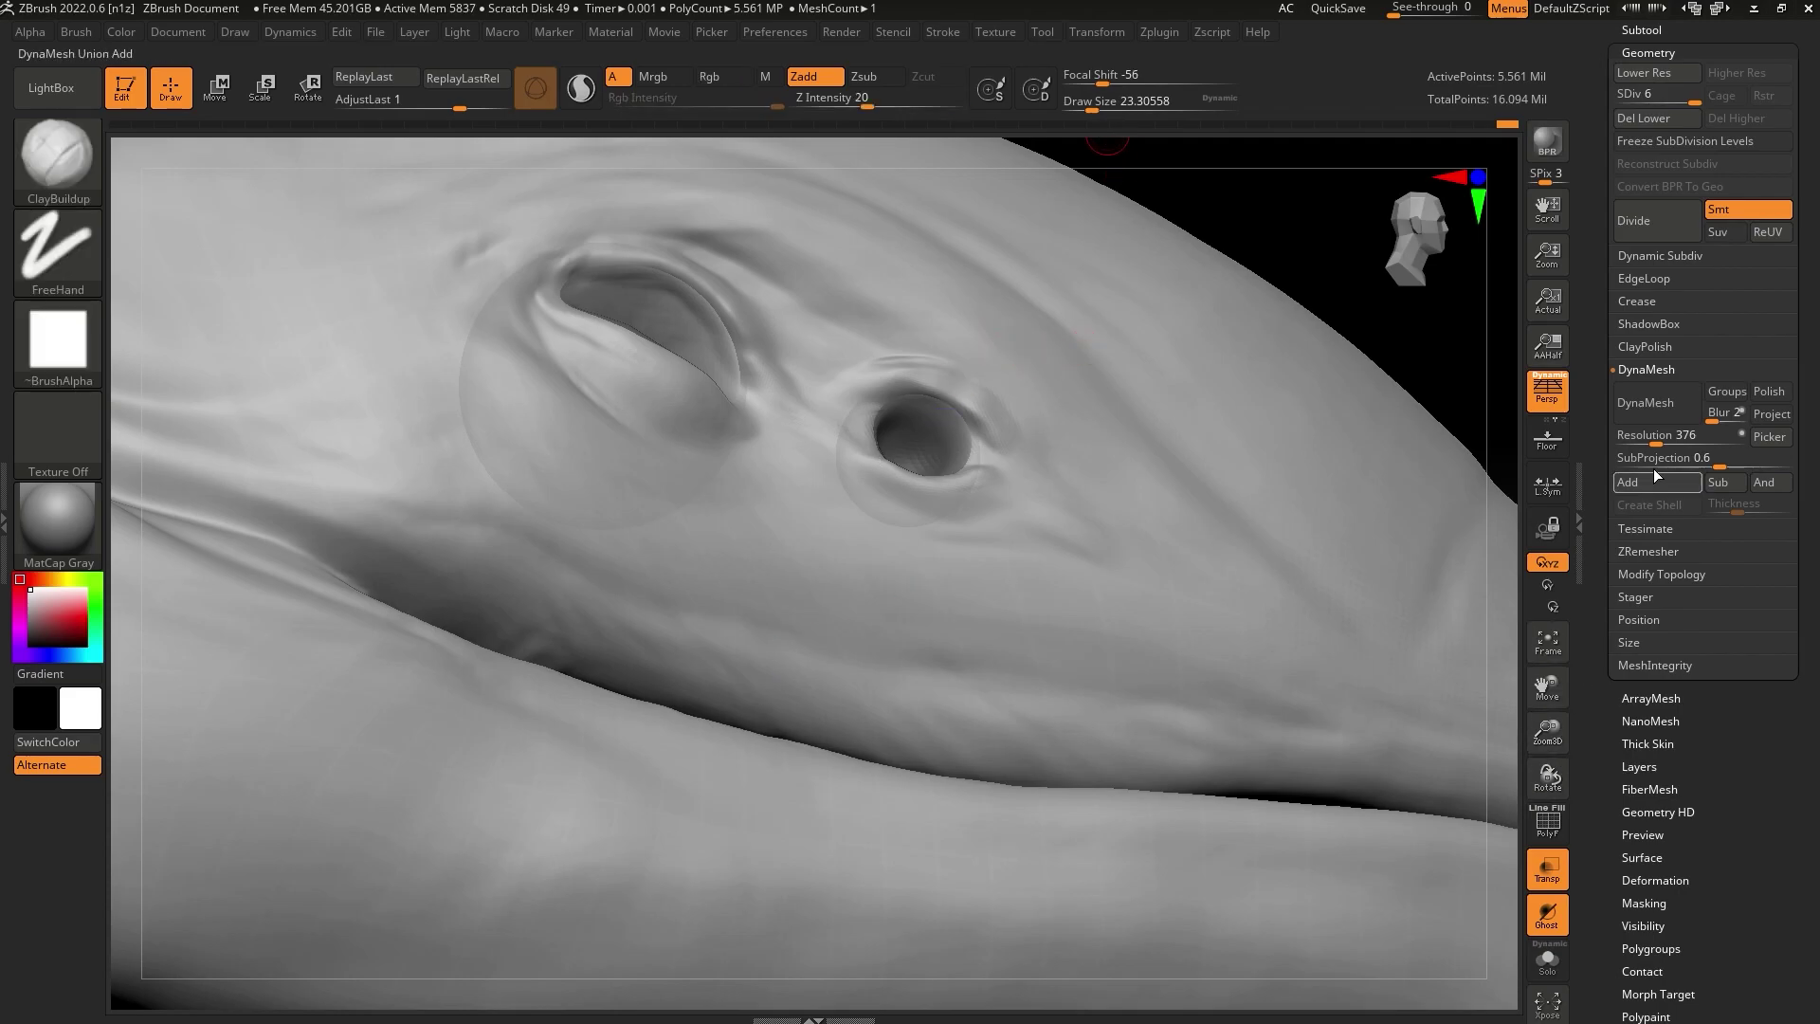
Hide both eye sphere subtools and examine the empty sockets up close and across the whole head
click(1669, 29)
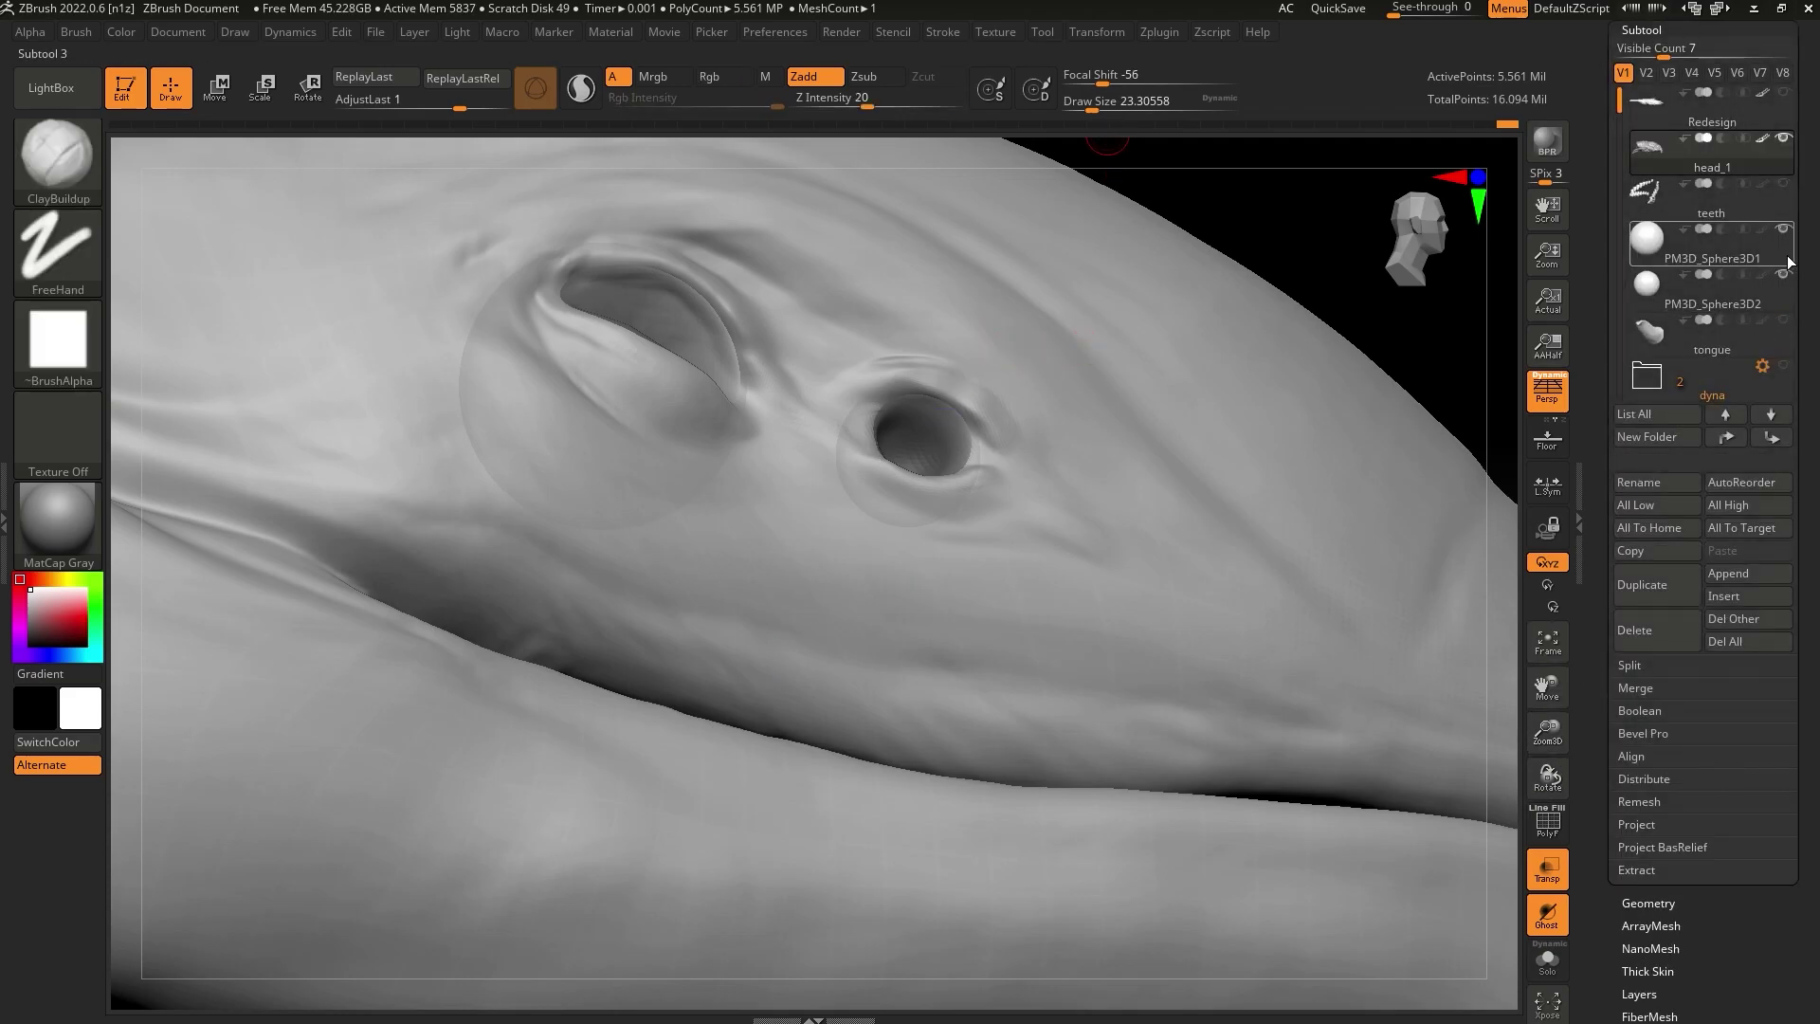
mouse_move(890, 427)
ctrl+mouse_down()
mouse_move(954, 440)
mouse_move(890, 459)
mouse_move(884, 428)
ctrl+mouse_up()
drag(1293, 224, 1170, 333)
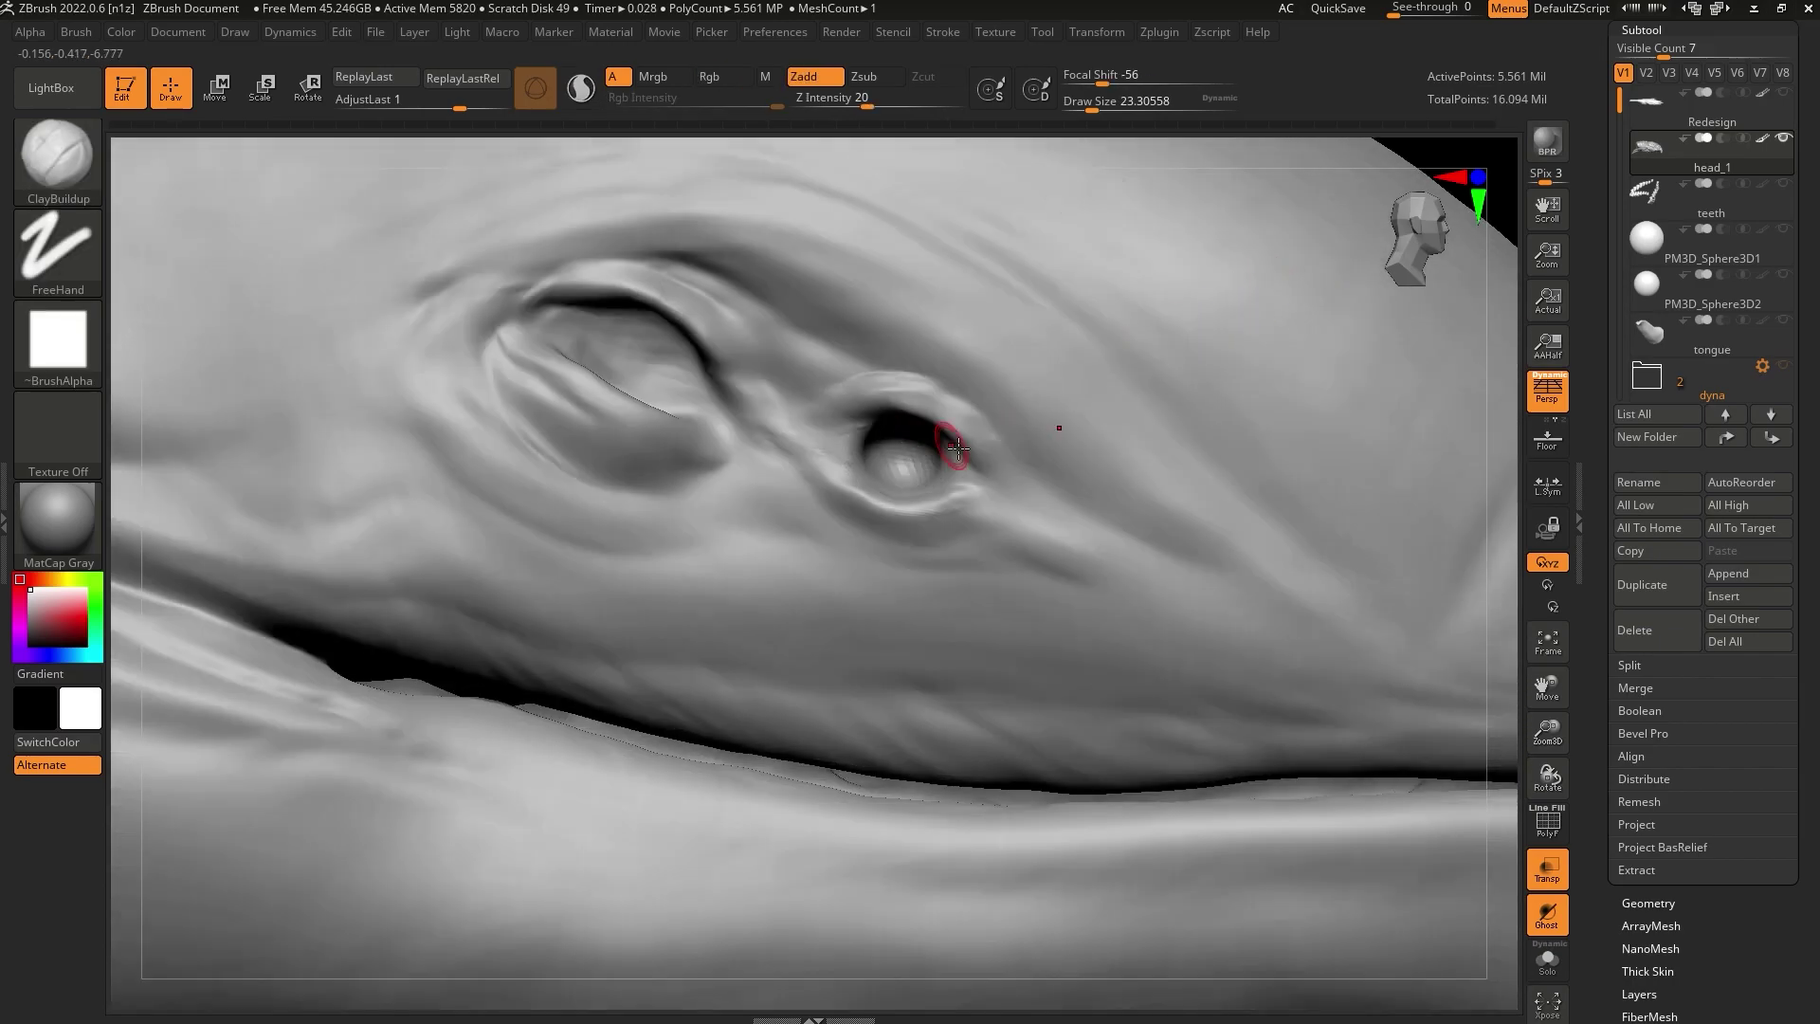
drag(1547, 732, 1393, 543)
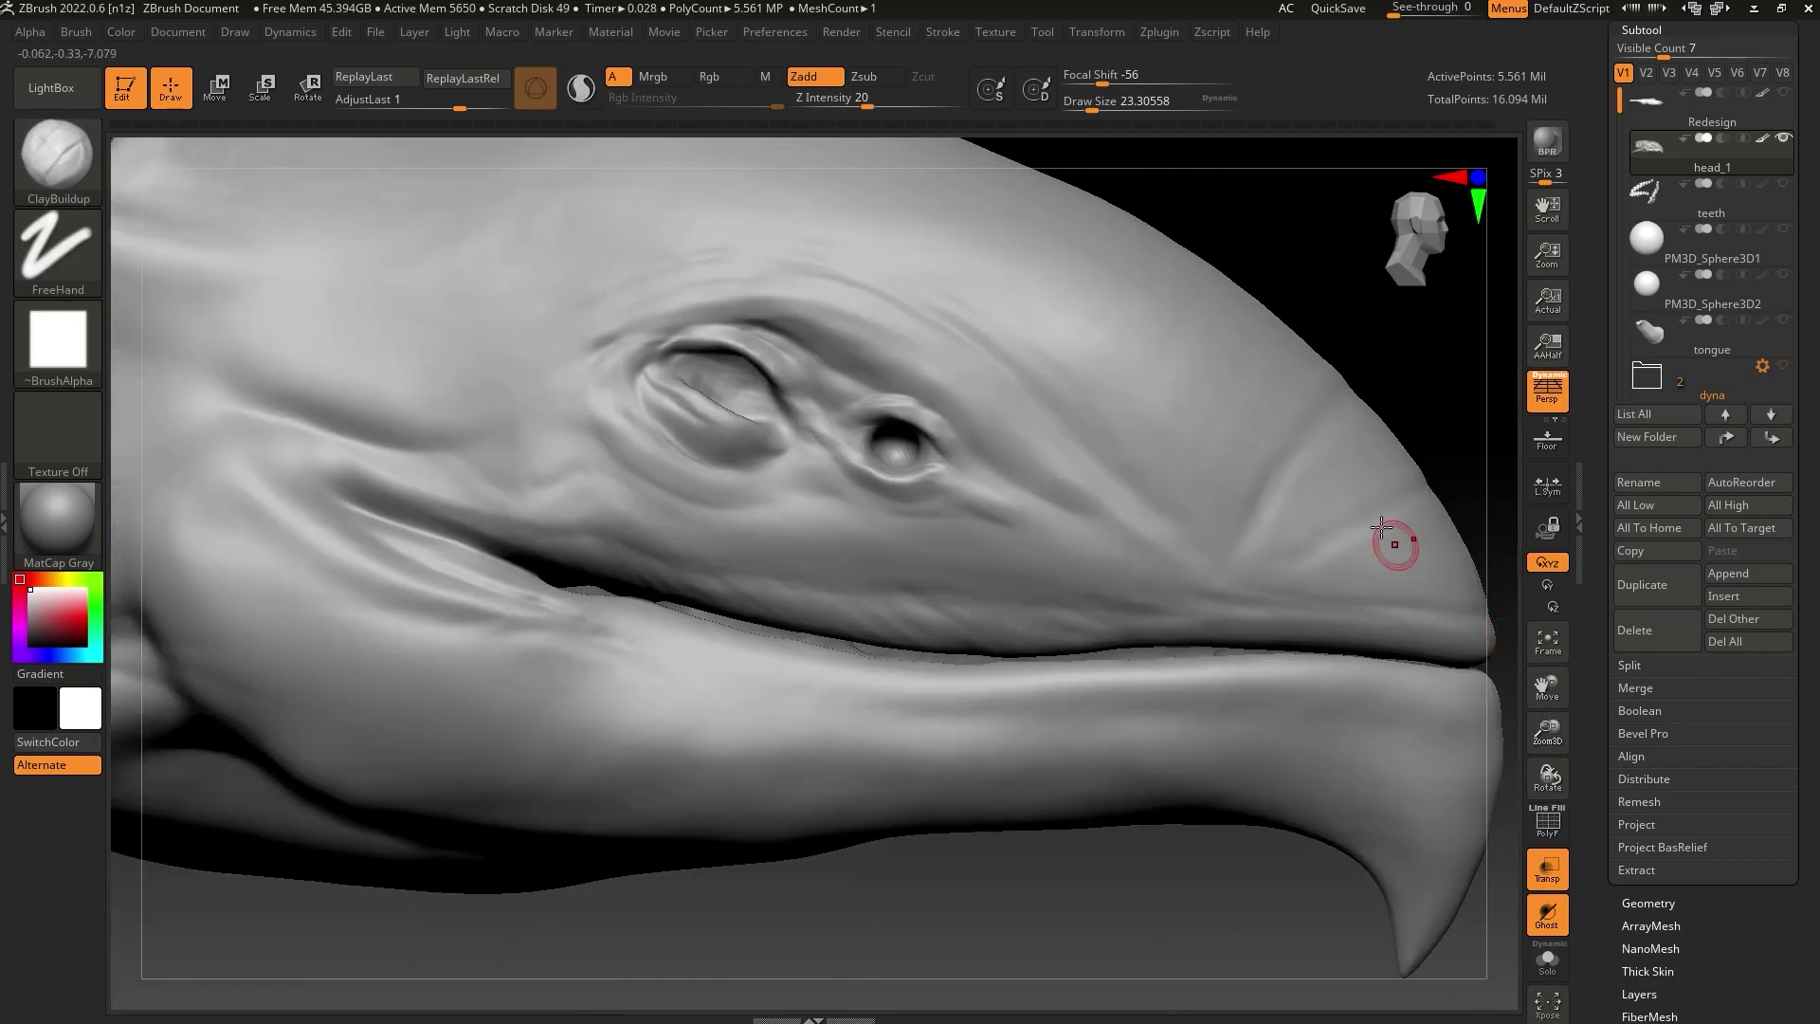
alt+drag(1306, 292, 1263, 344)
Switch to the Move brush, show both eye spheres again and turn off transparency
click(43, 169)
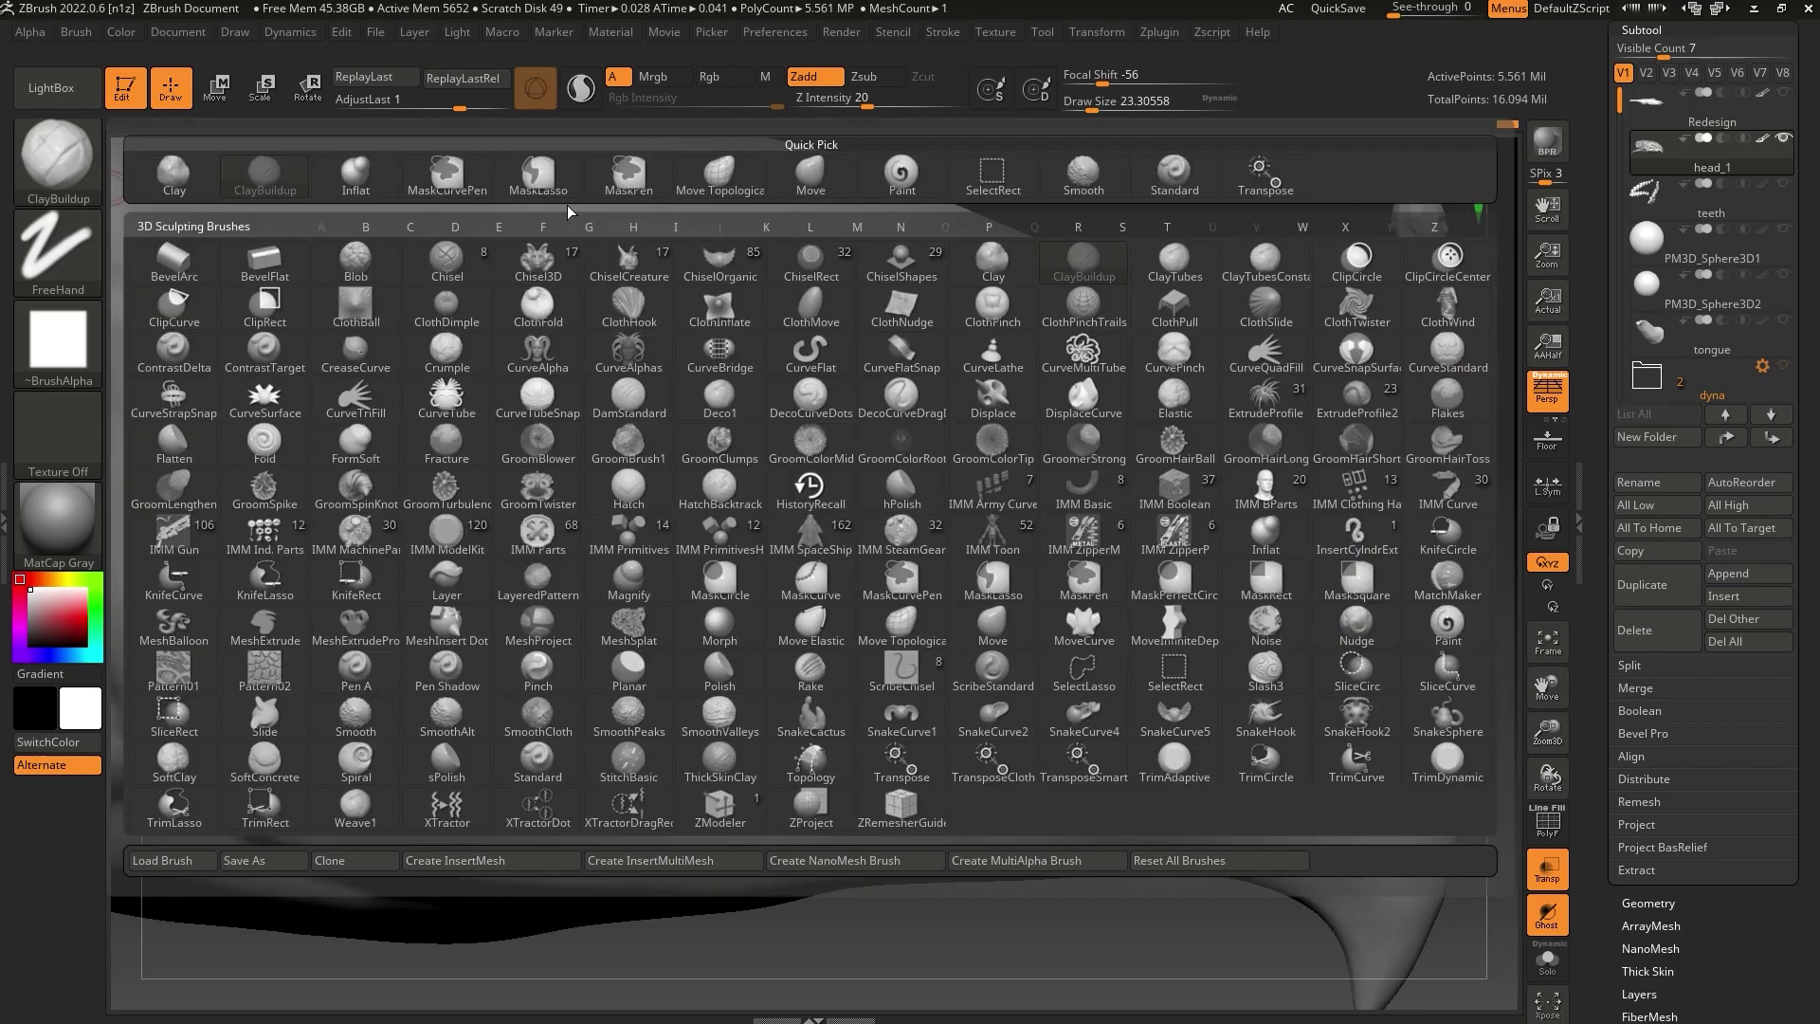
click(818, 189)
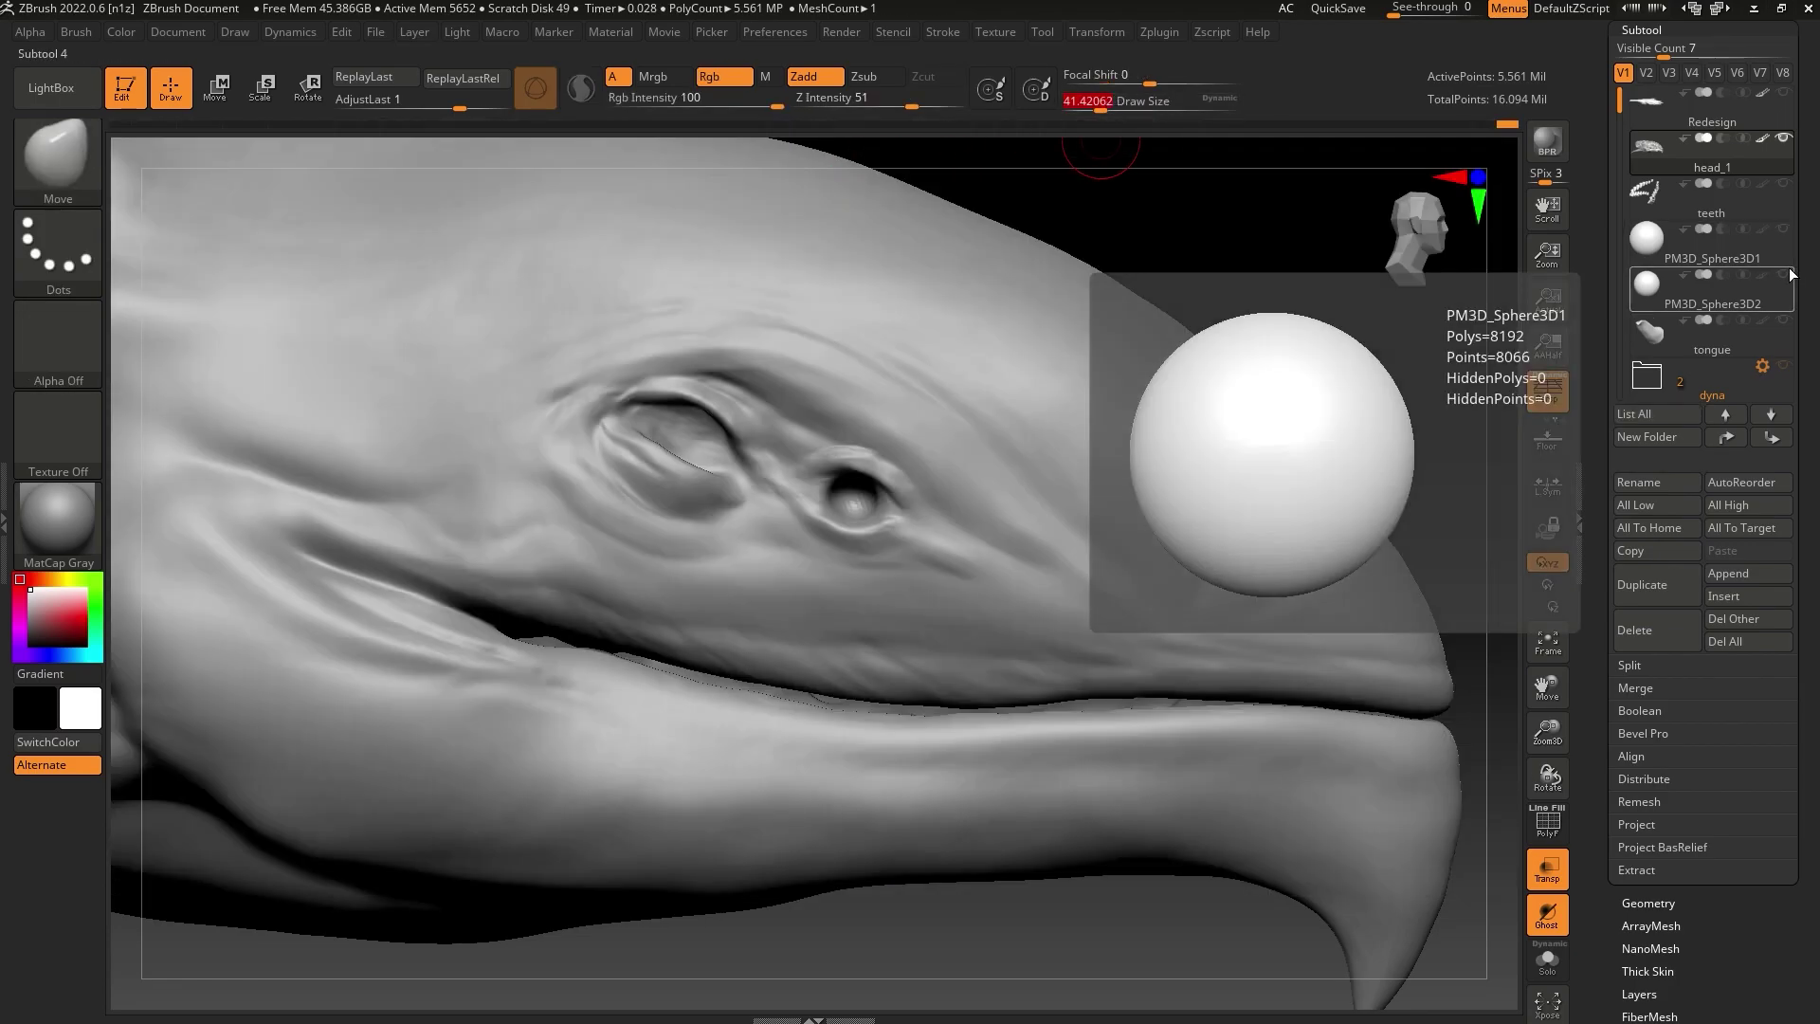
click(1788, 250)
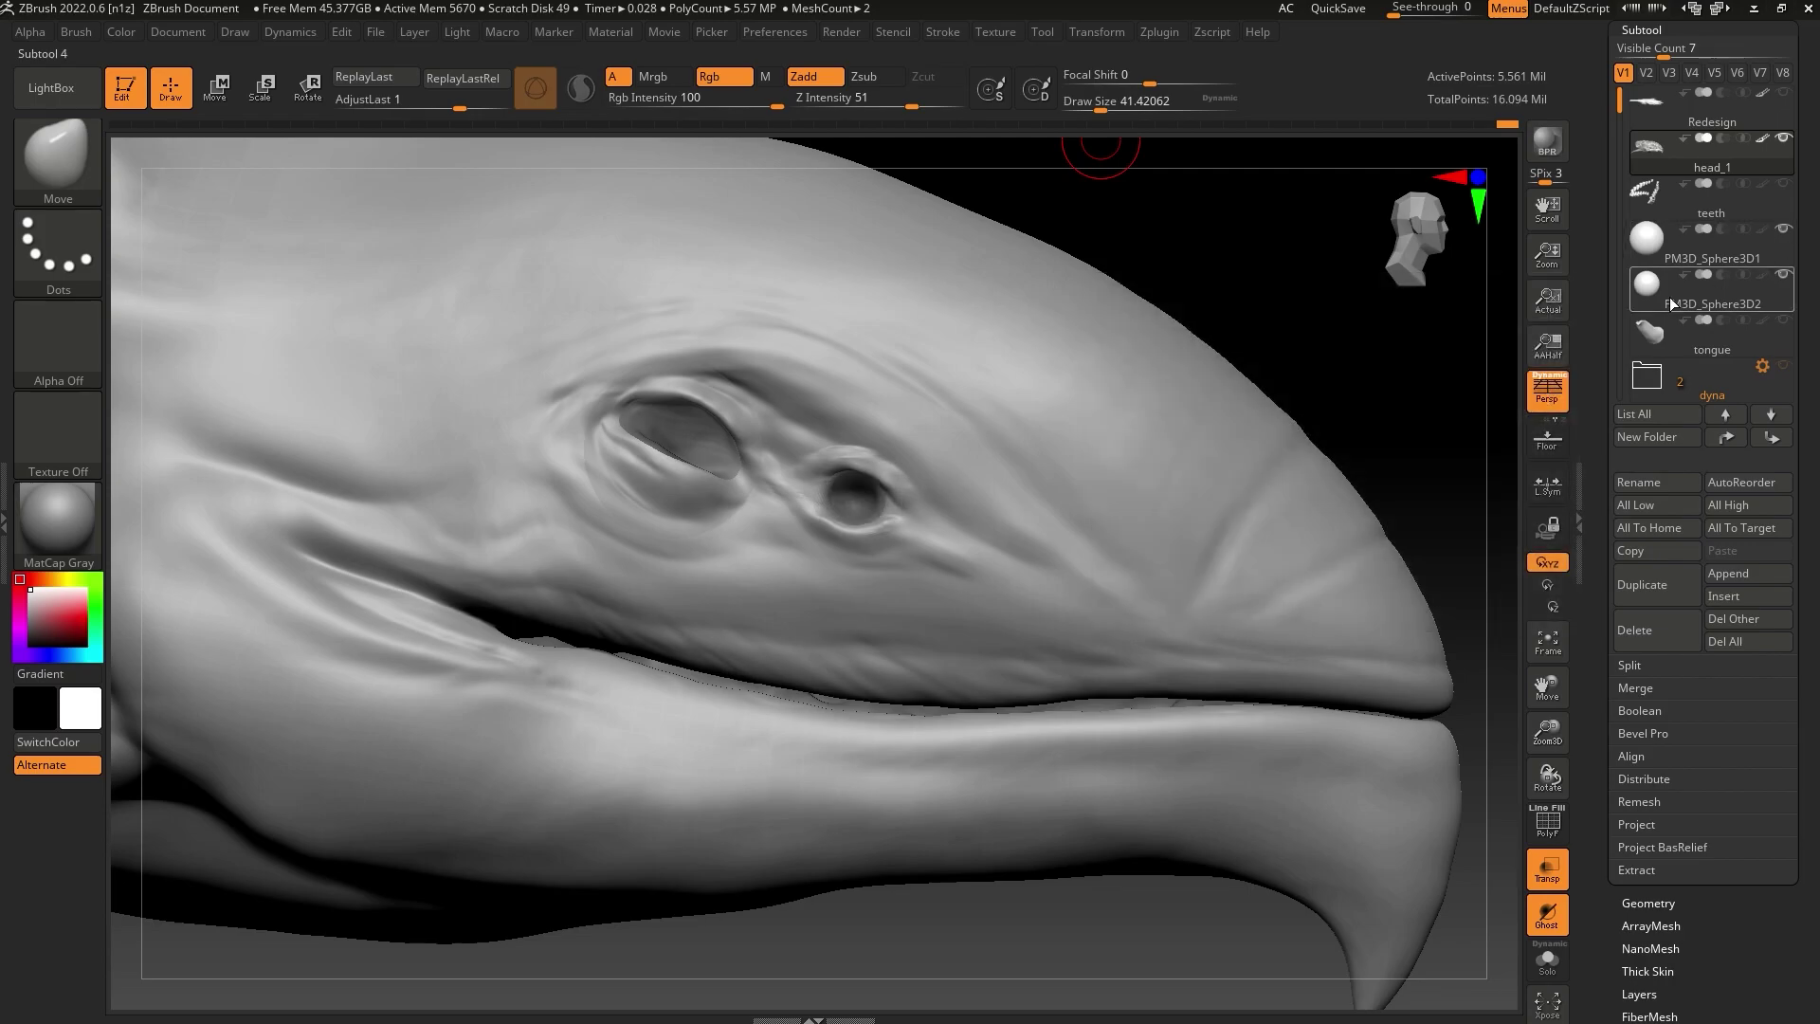
click(1554, 827)
click(1555, 827)
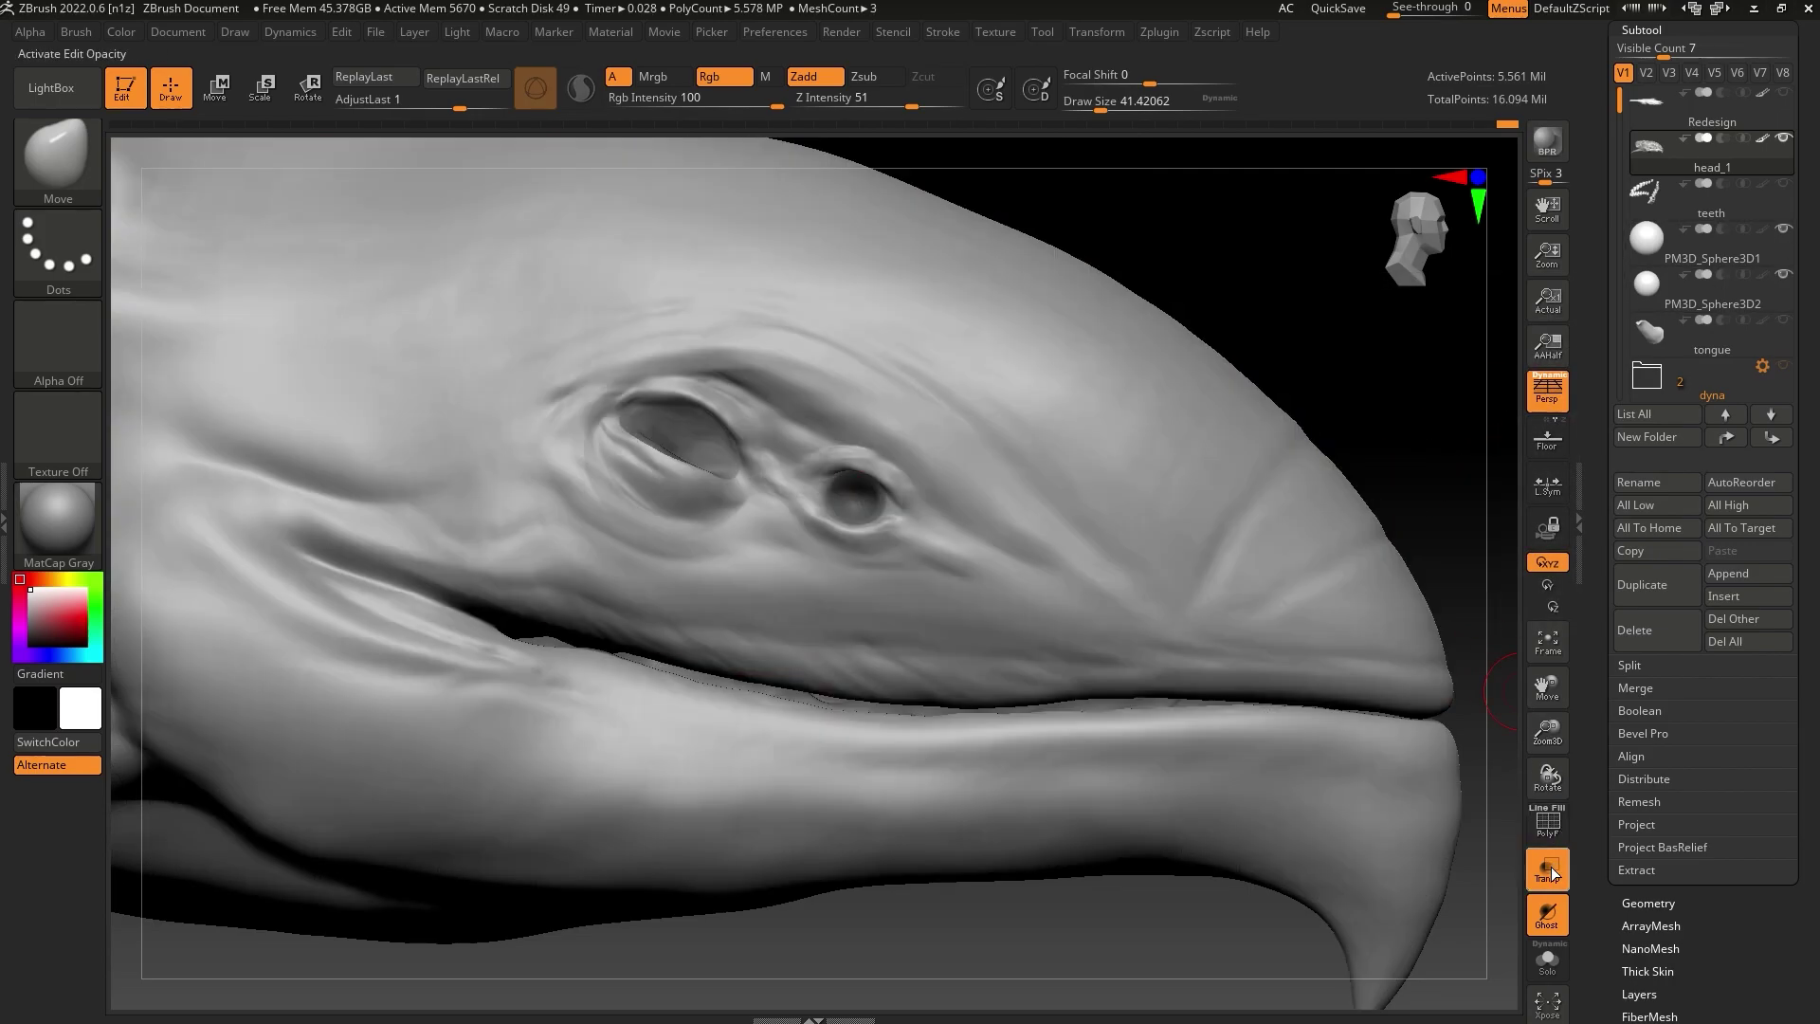
click(1547, 868)
Reshape the small eye's lids around its sphere with the Move brush at draw sizes about 41 and 29
drag(1219, 386, 1118, 341)
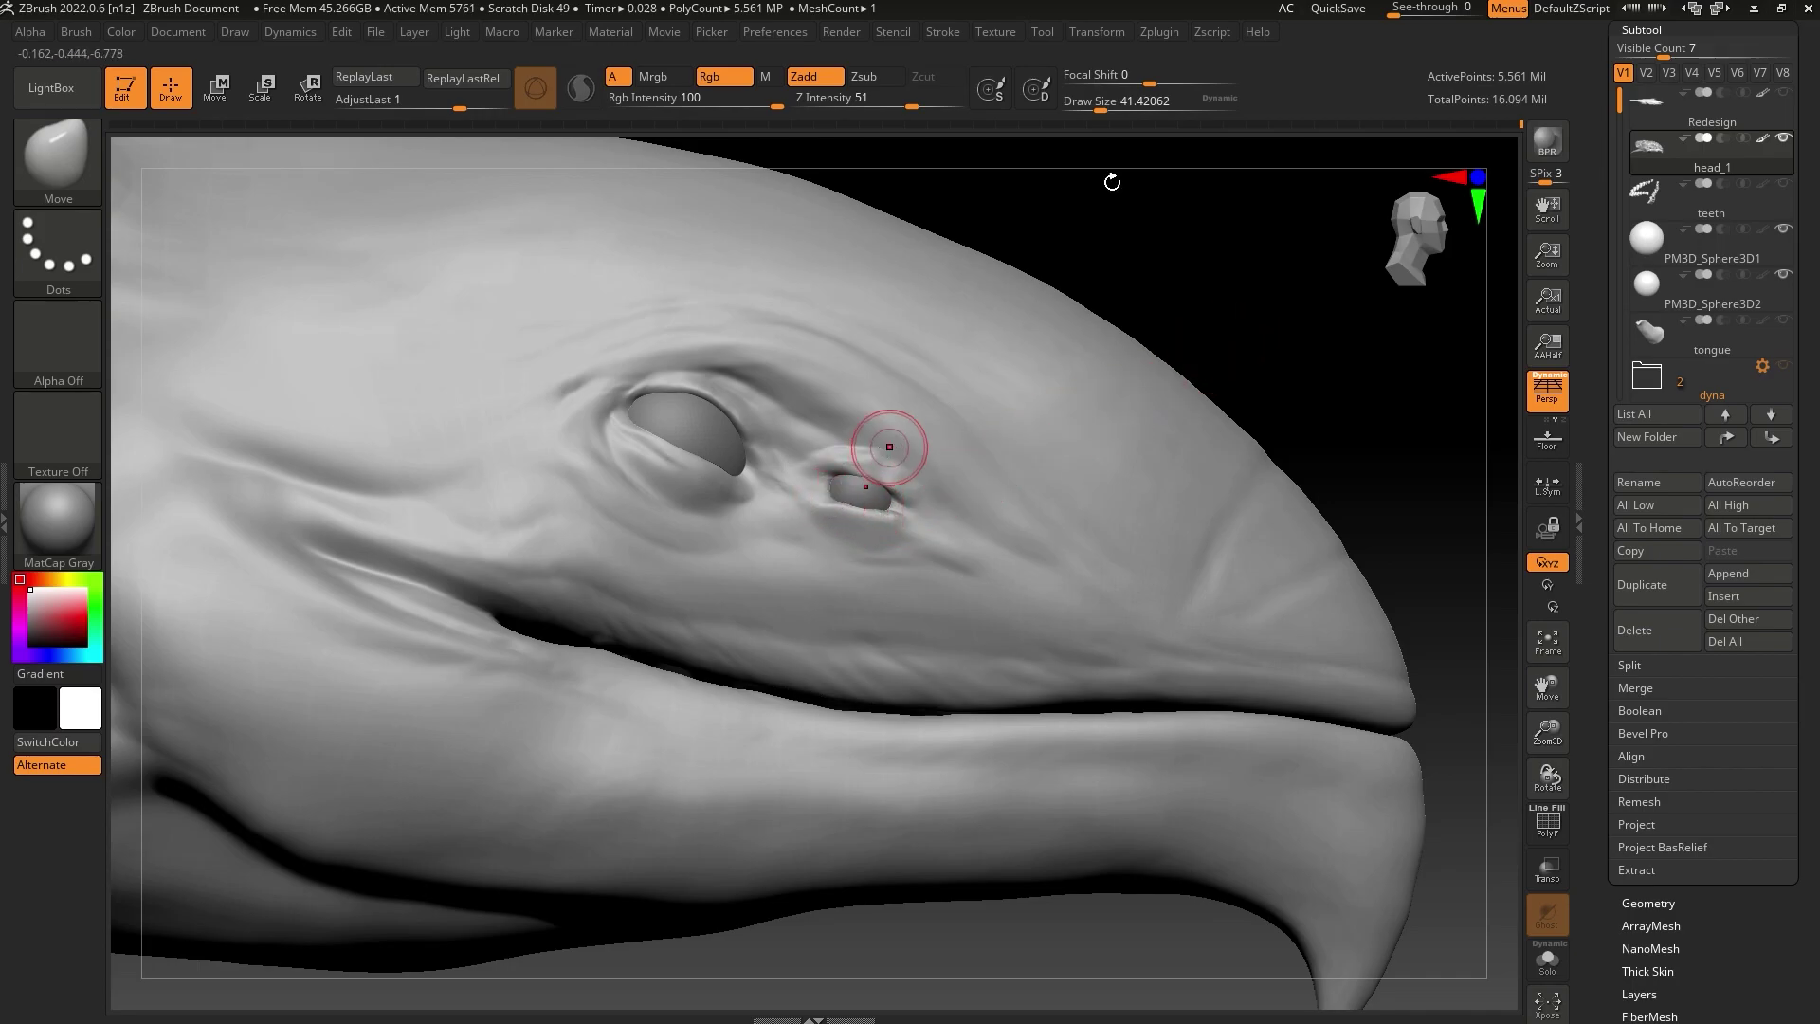
click(1096, 105)
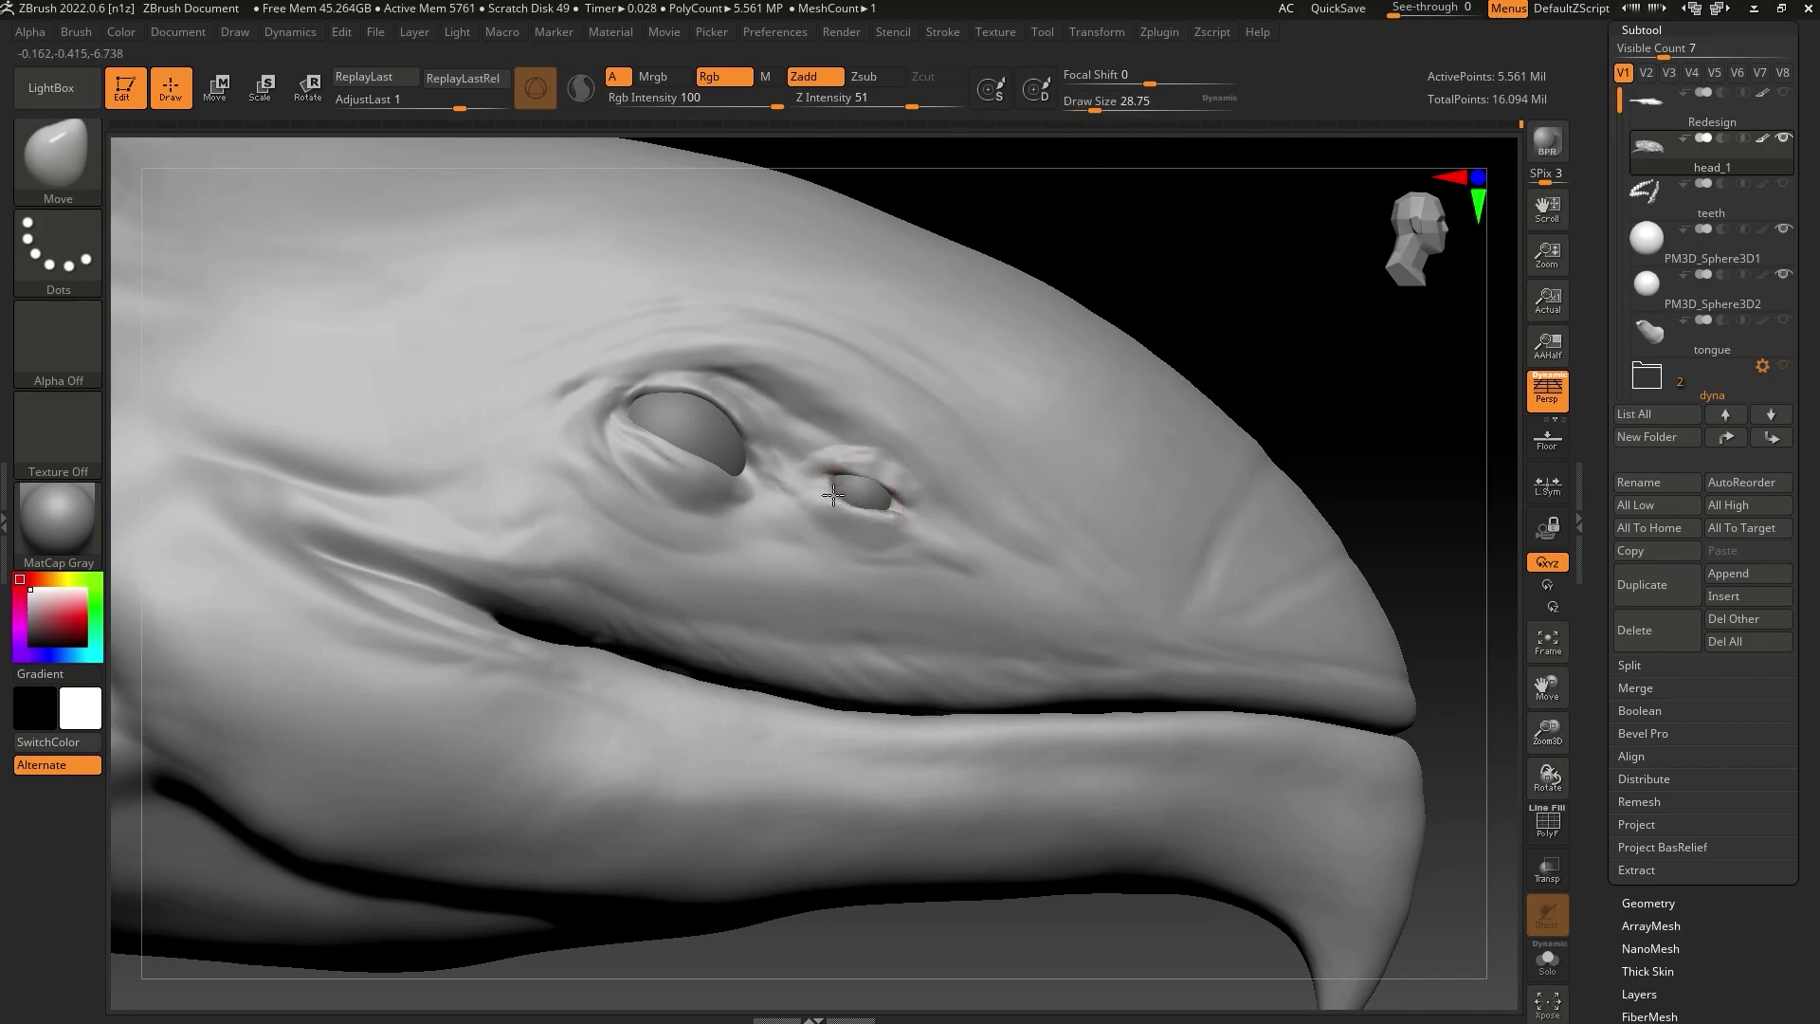
drag(1204, 300, 1226, 257)
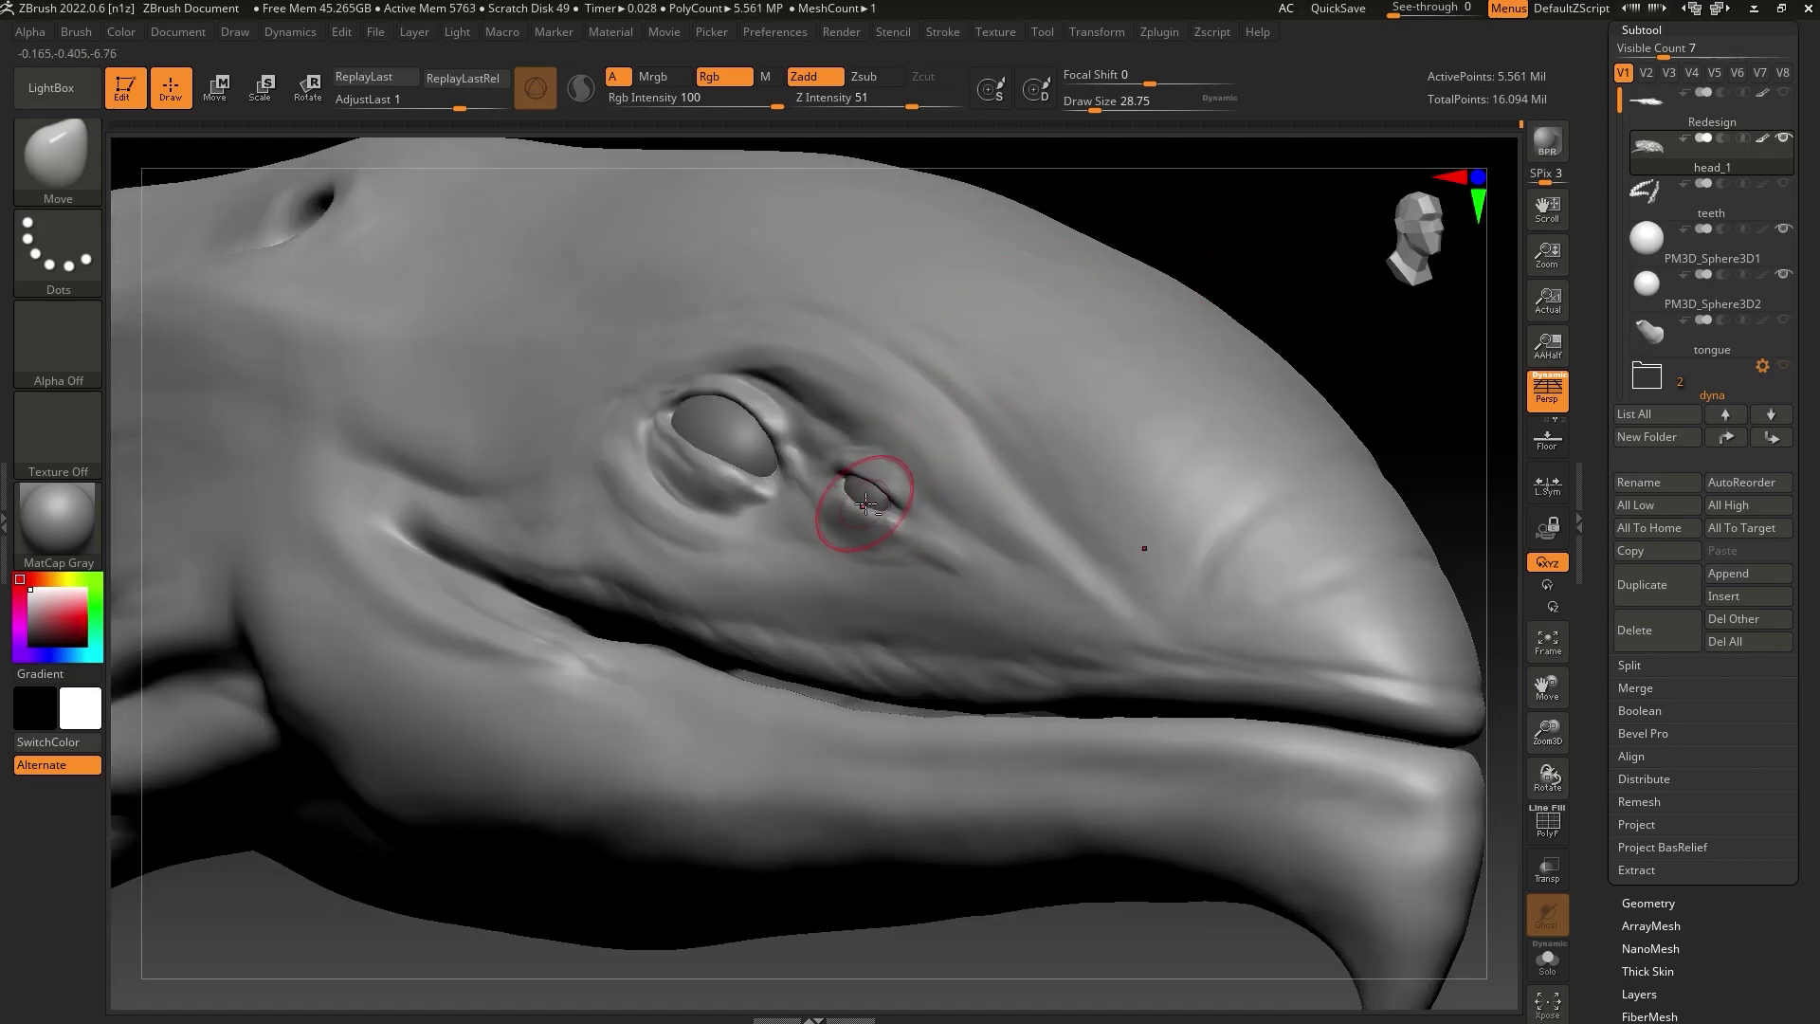
Sculpt creases around the small eye's lids with ClayBuildup at draw size about 13
click(58, 153)
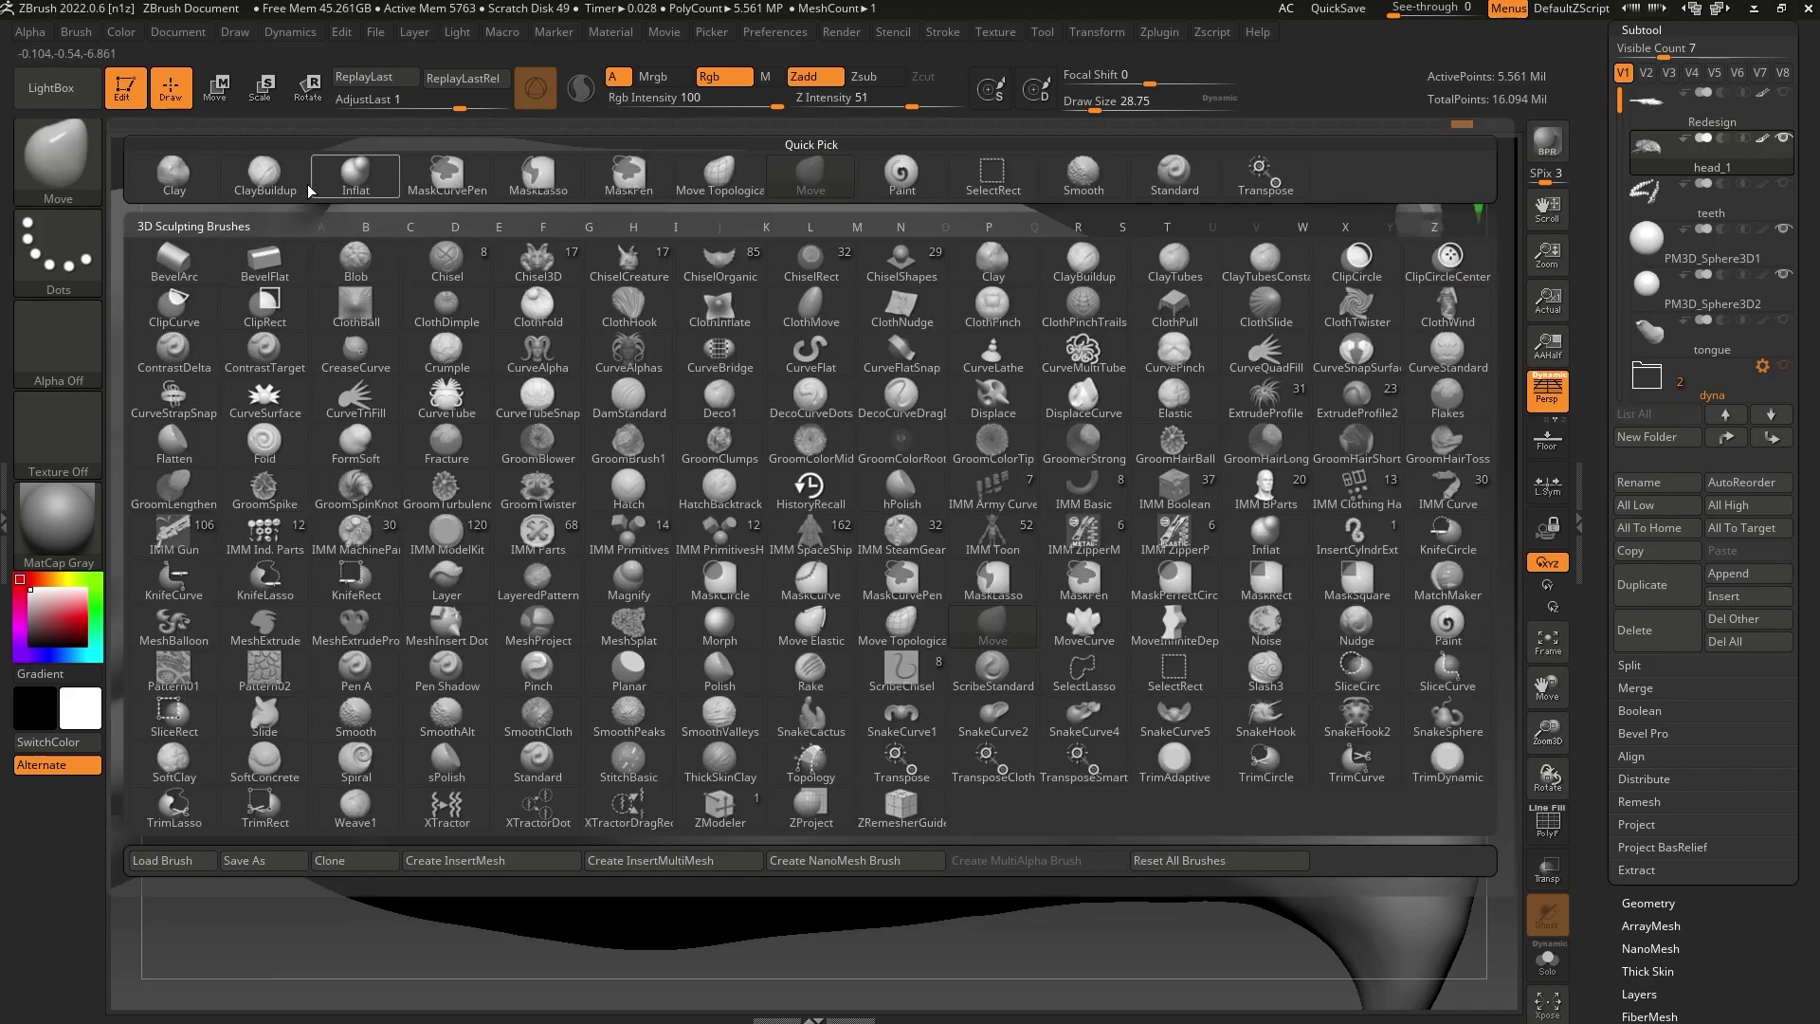
click(271, 182)
drag(1096, 106, 1085, 106)
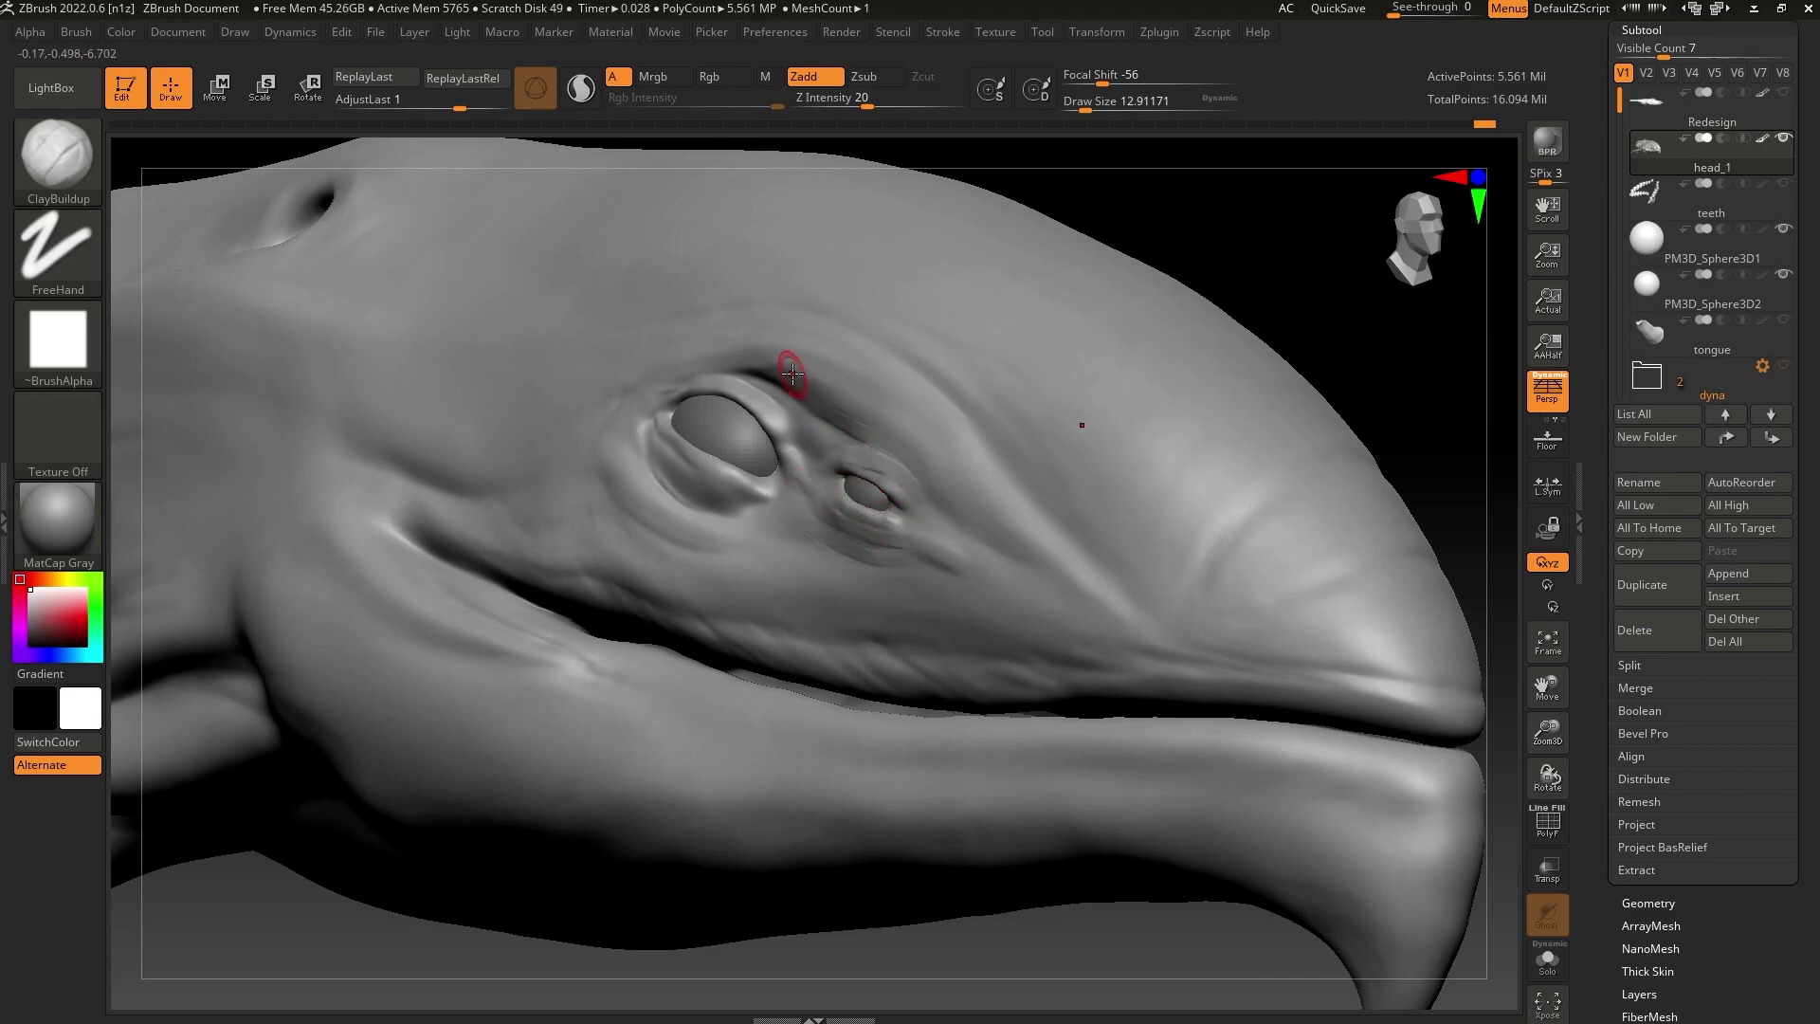
Build up the brow fold from above the larger eye past the small eye toward the snout using ClayBuildup at draw size about 25
mouse_move(1086, 108)
mouse_down()
mouse_move(1086, 143)
mouse_move(1158, 208)
mouse_up()
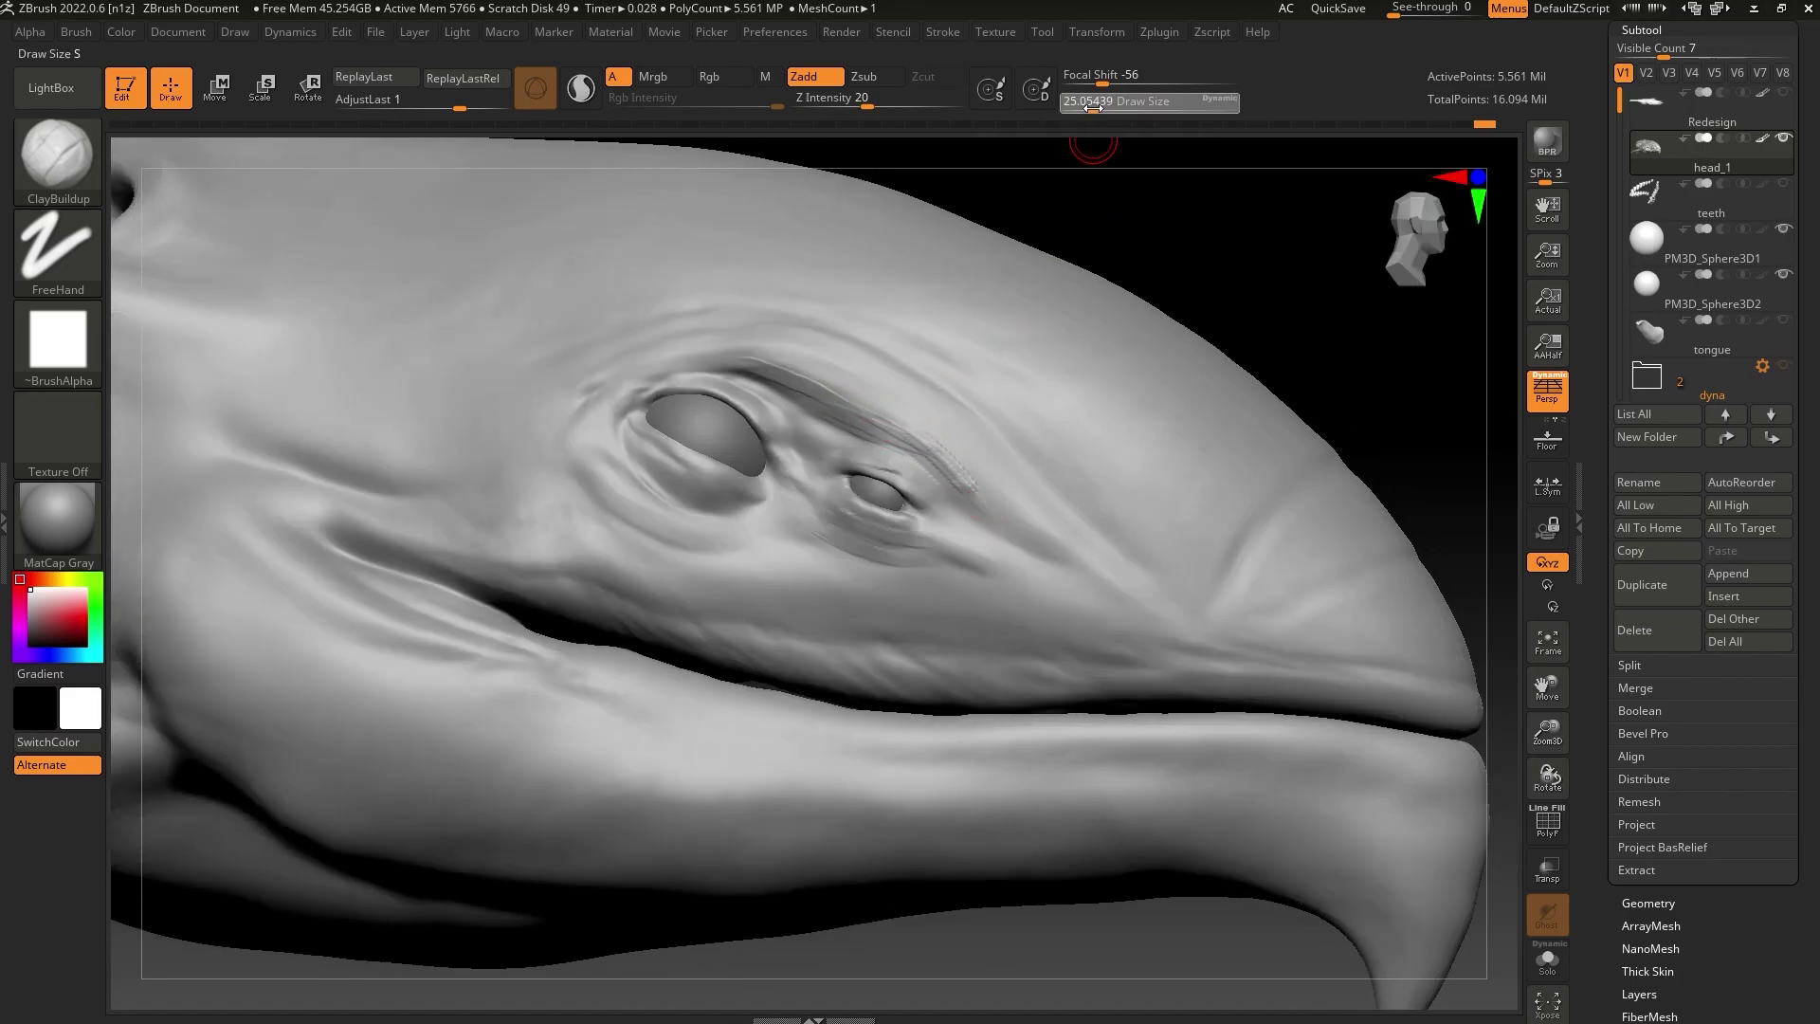
drag(1088, 108, 1093, 108)
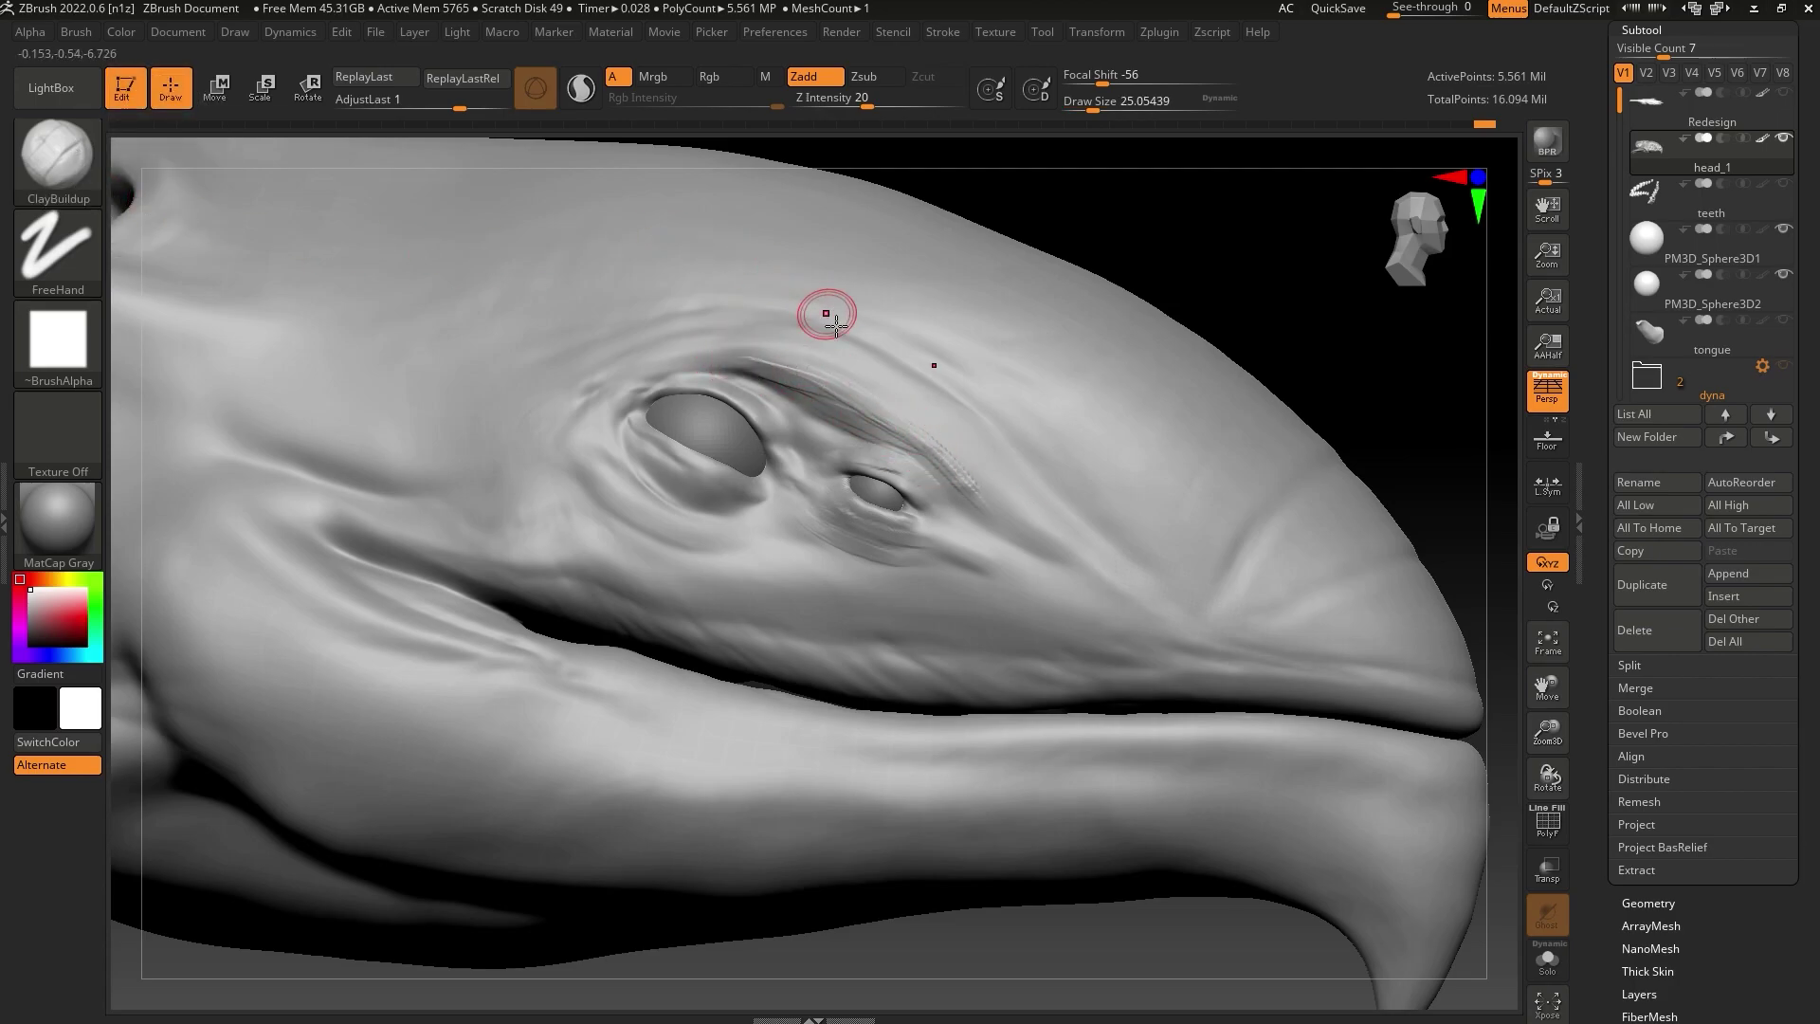
drag(917, 446, 1065, 558)
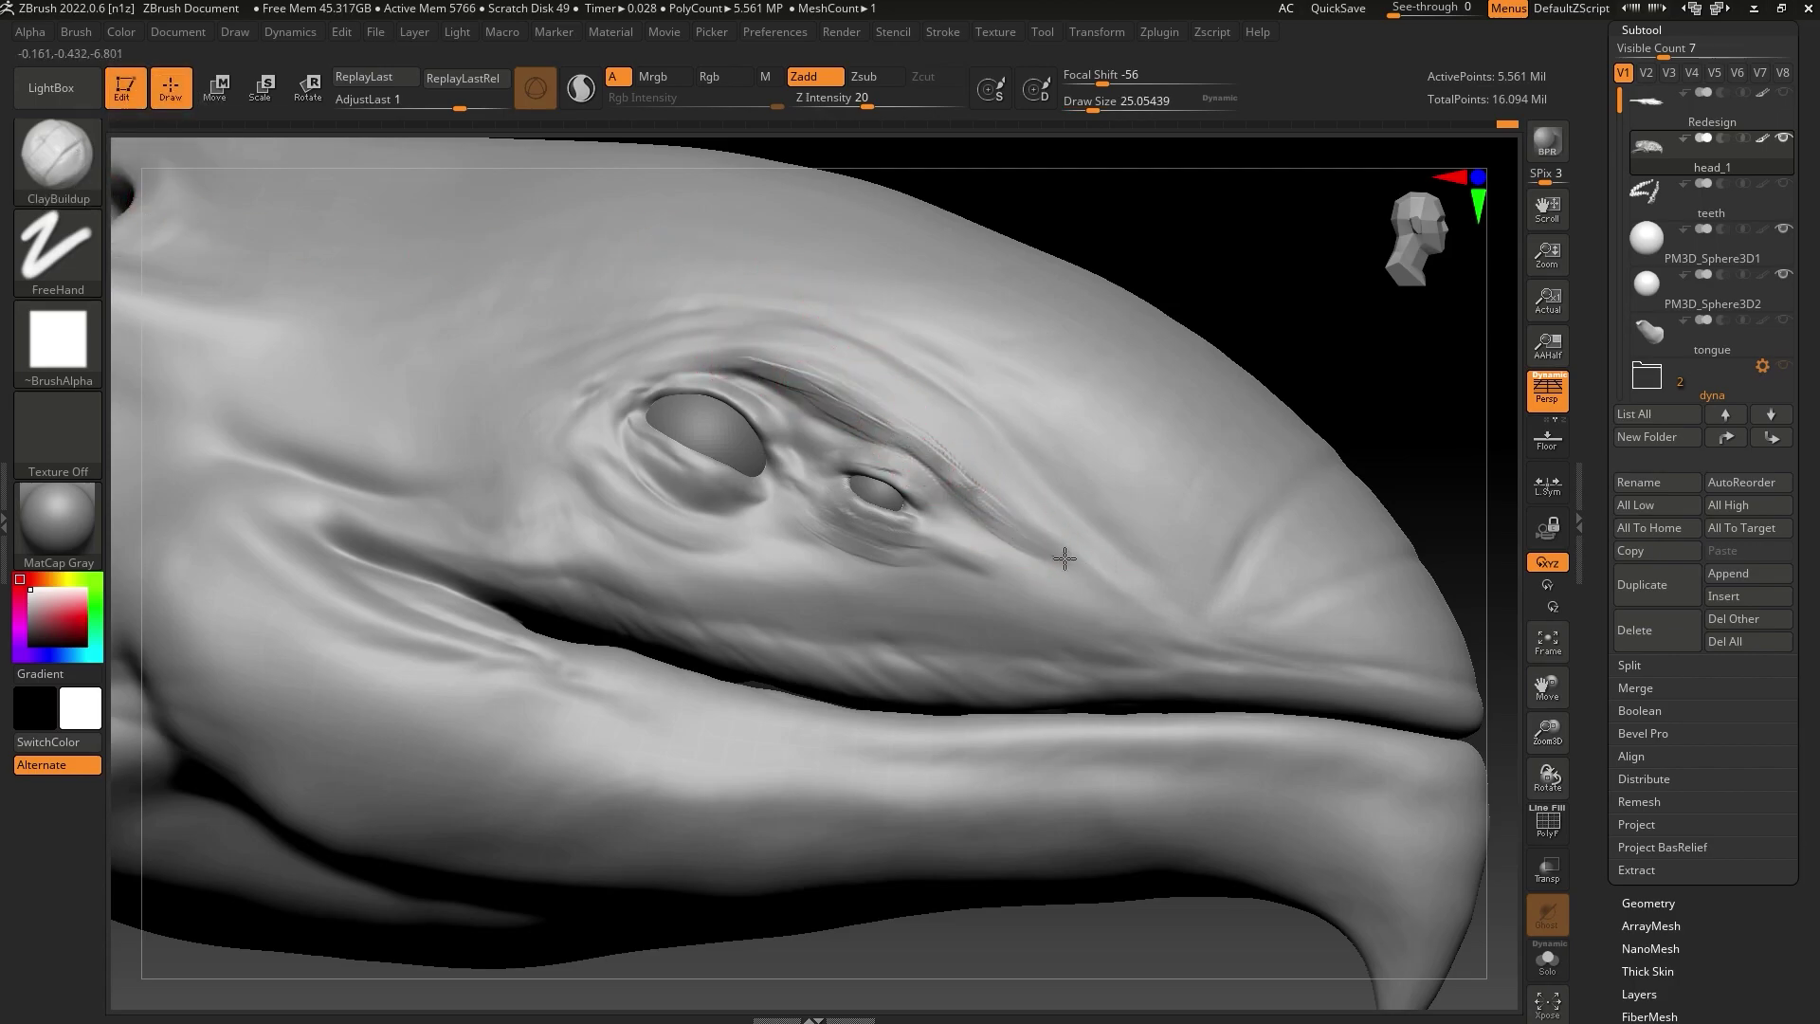
mouse_move(979, 490)
mouse_down()
mouse_move(1067, 545)
mouse_move(963, 431)
mouse_up()
drag(1004, 527, 814, 368)
drag(984, 493, 853, 407)
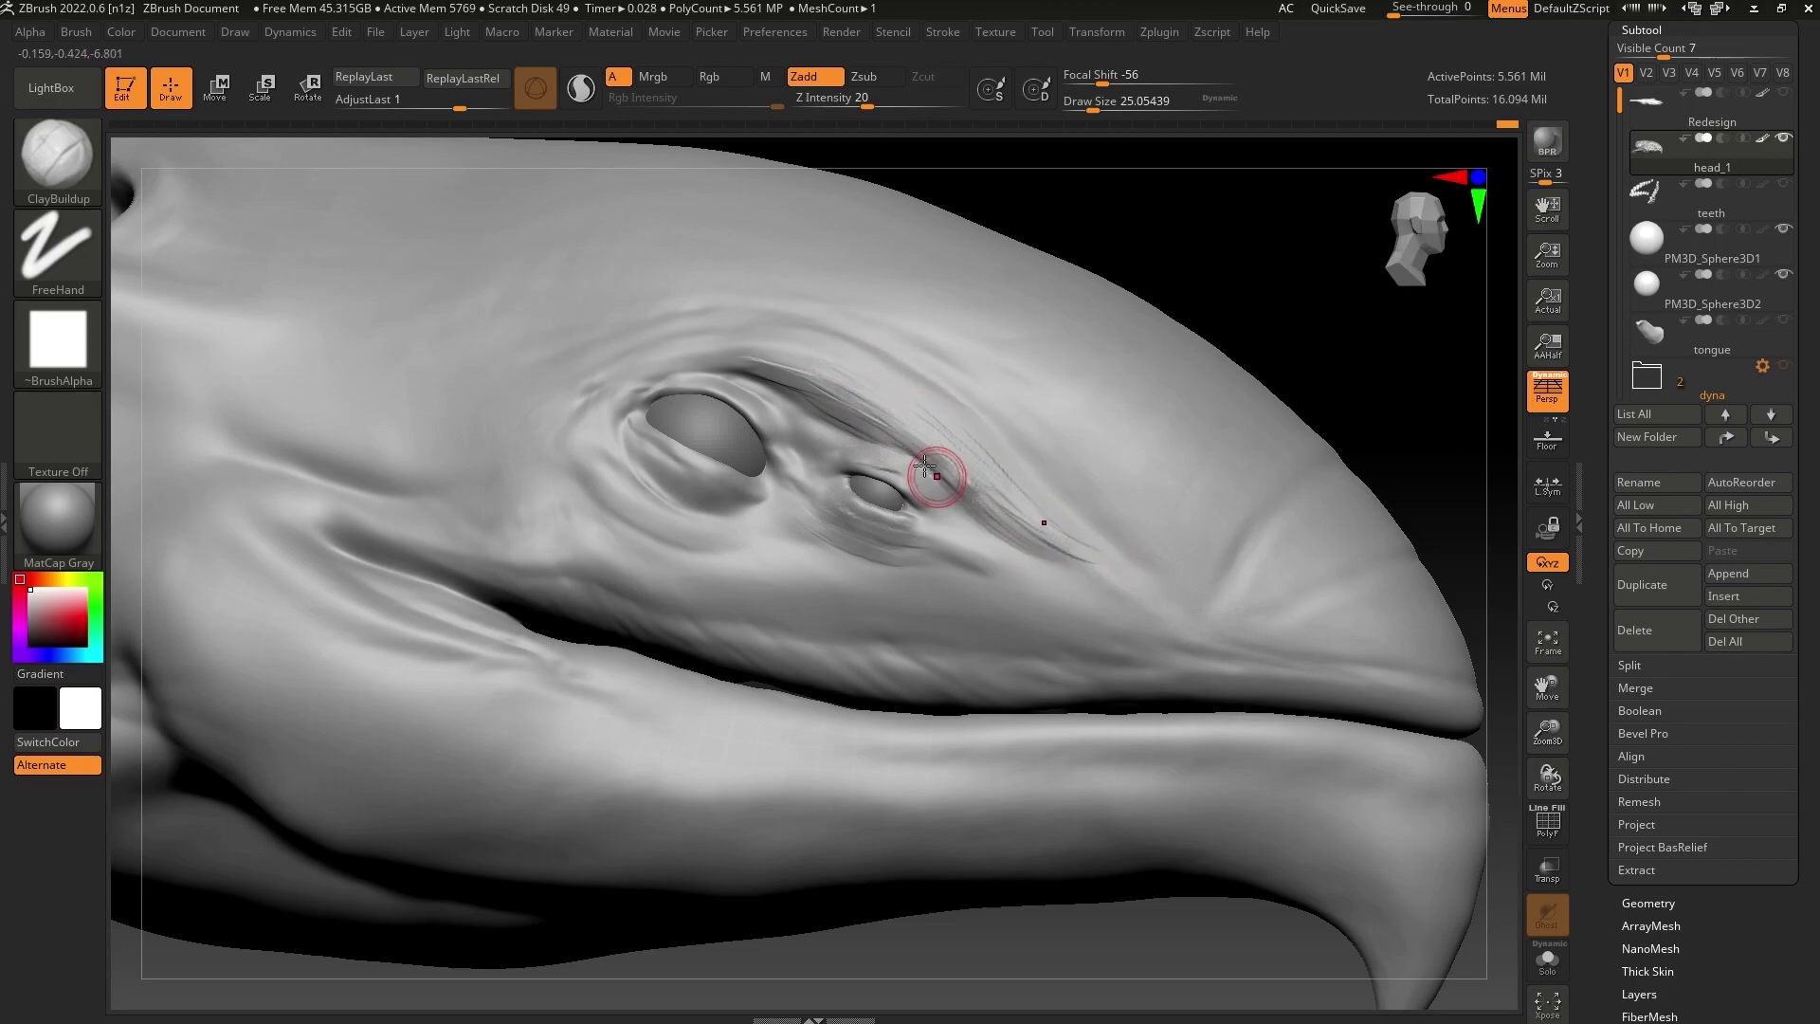
drag(1012, 525, 938, 471)
drag(1040, 532, 901, 411)
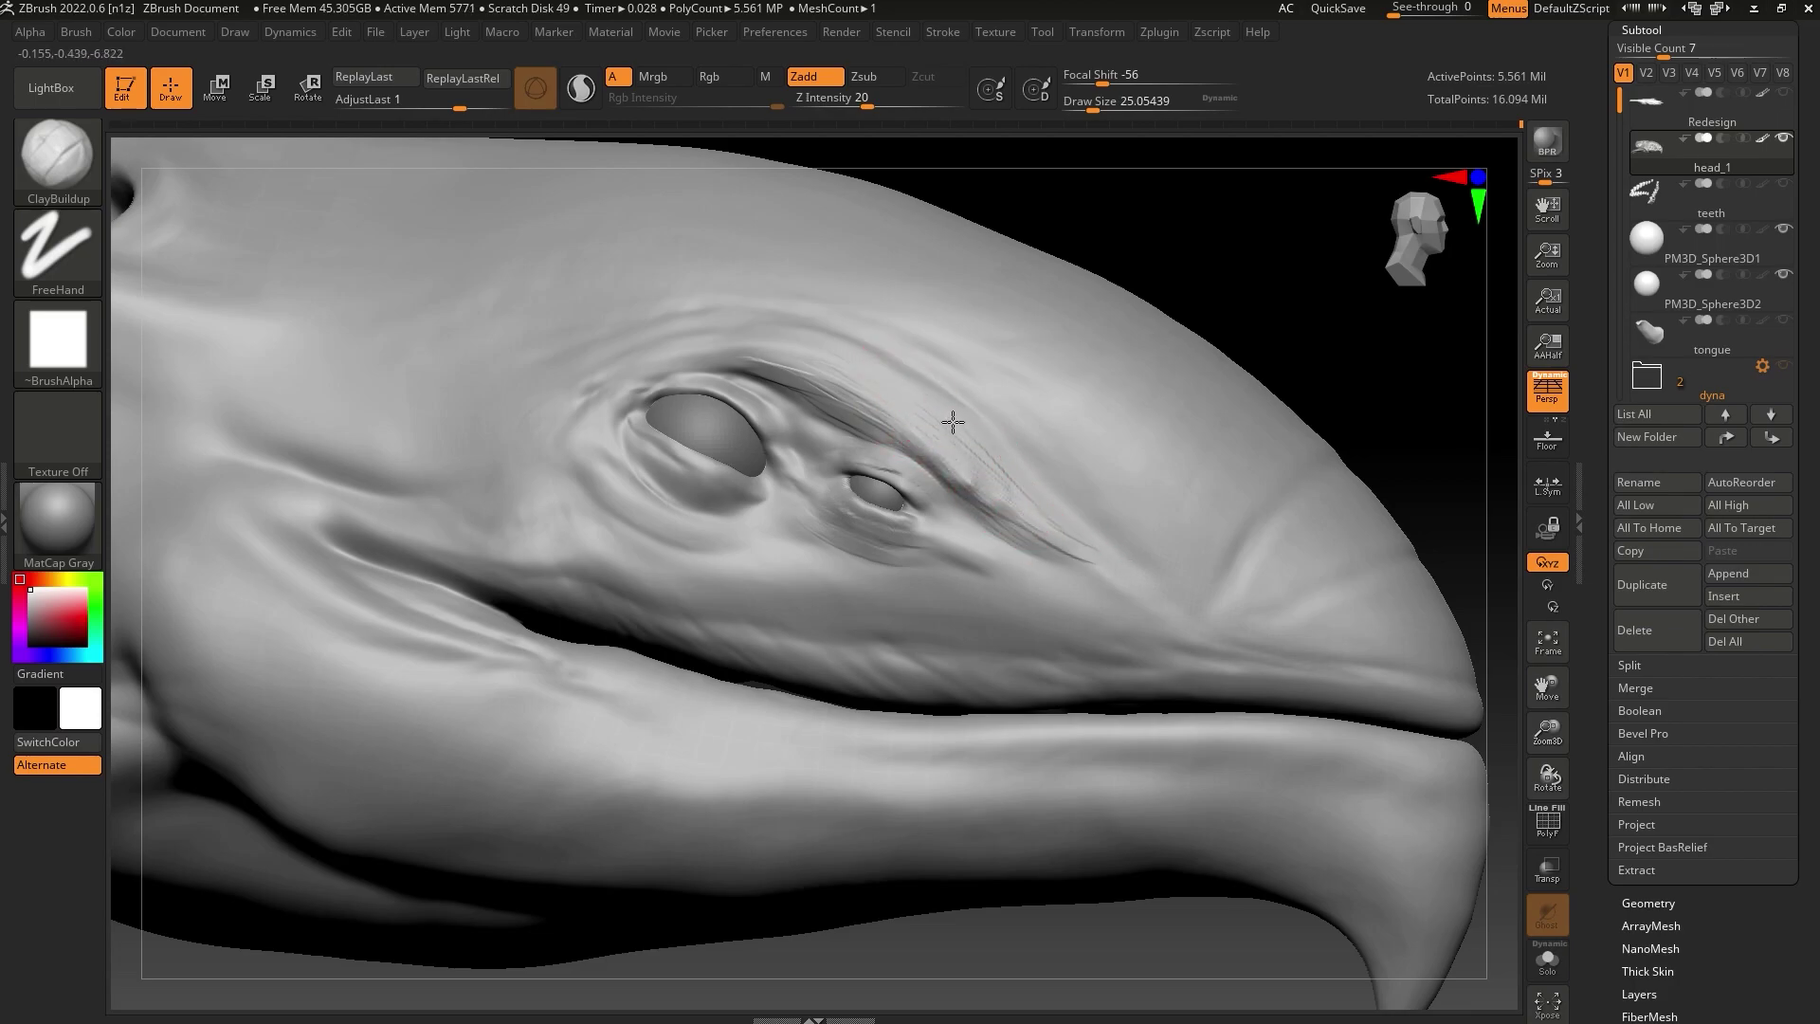
Deepen the brow crease over the larger eye and back past its rear corner with ClayBuildup at draw size about 25
mouse_move(981, 452)
mouse_down()
mouse_move(873, 379)
mouse_move(754, 348)
mouse_move(658, 364)
mouse_up()
drag(784, 363, 660, 366)
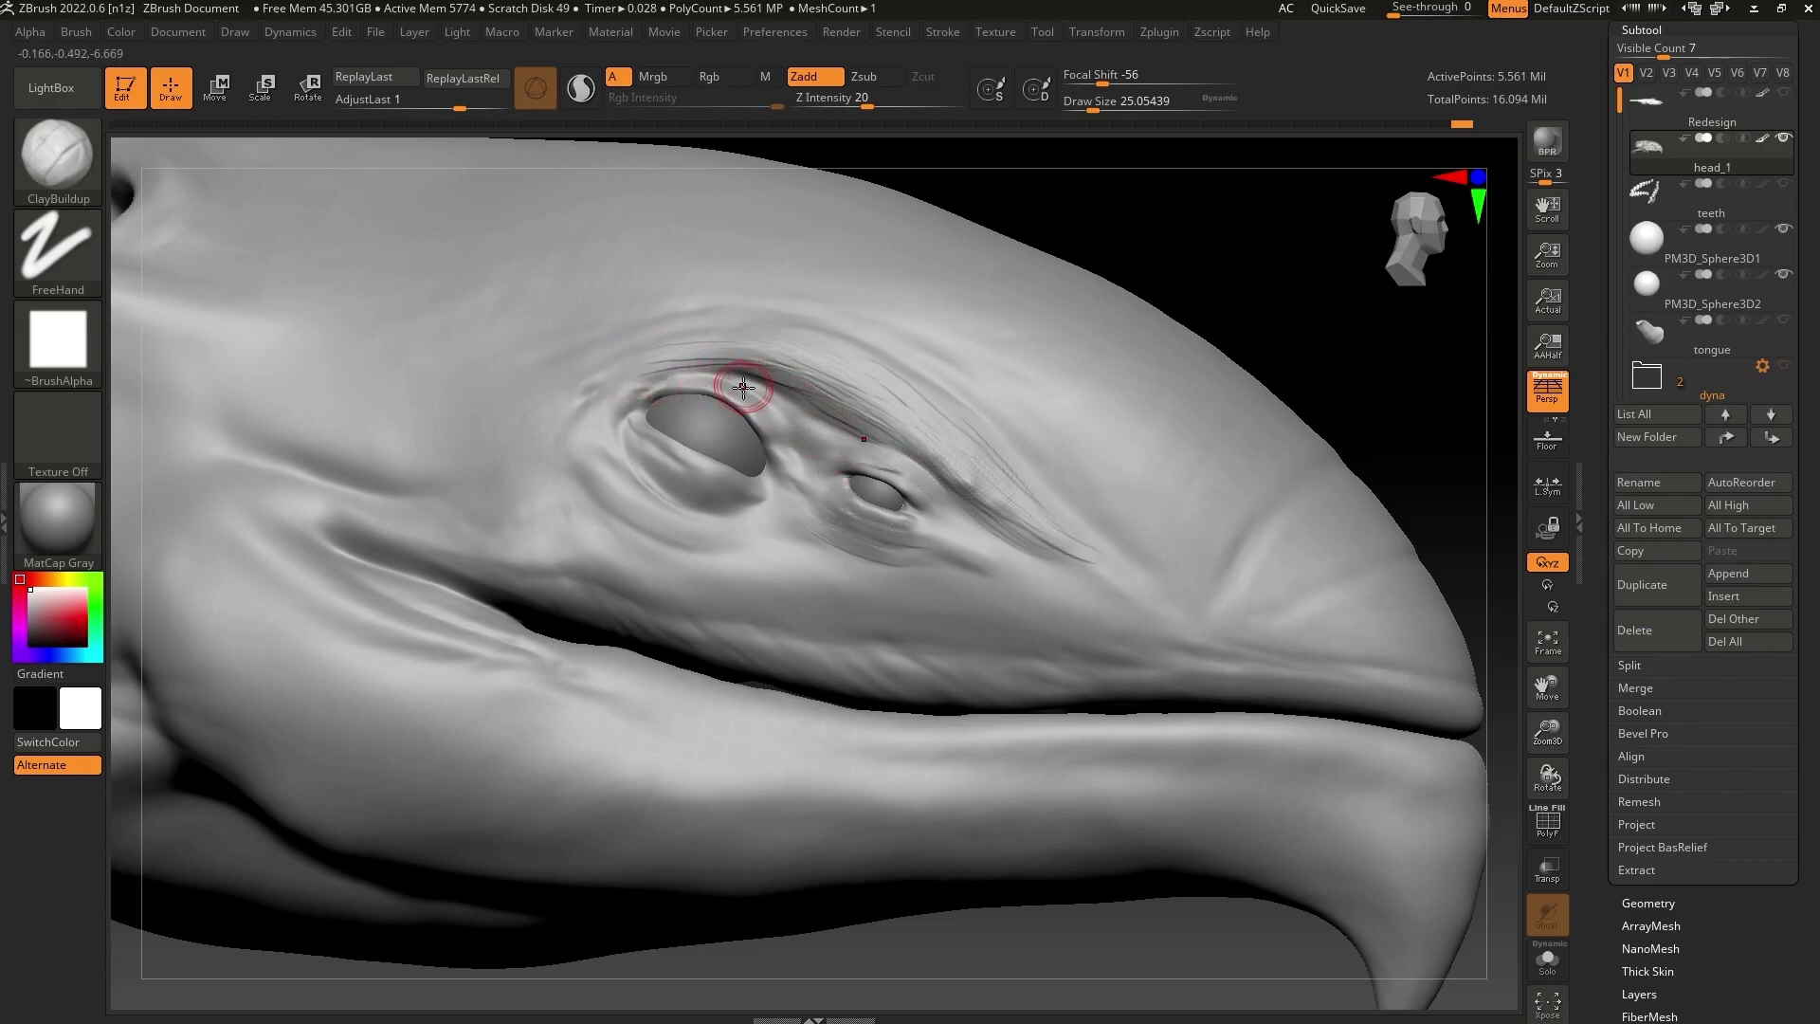
drag(785, 389, 721, 379)
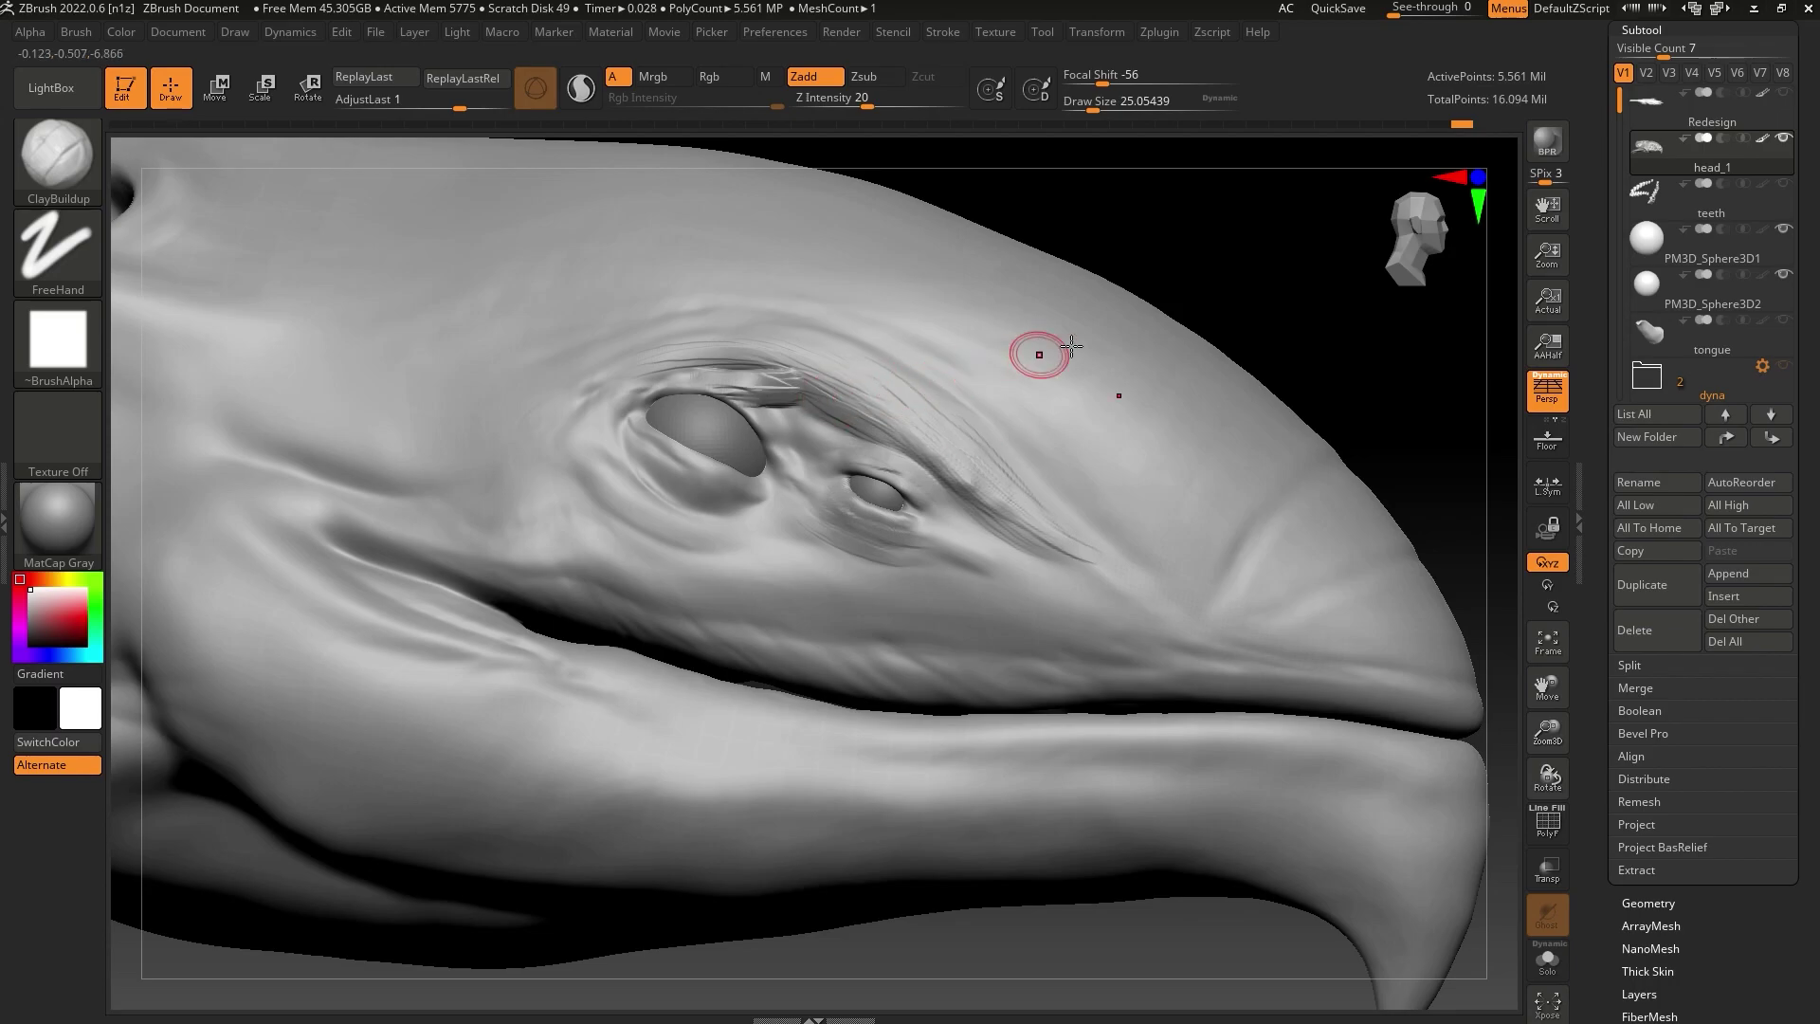
drag(1218, 253, 1164, 326)
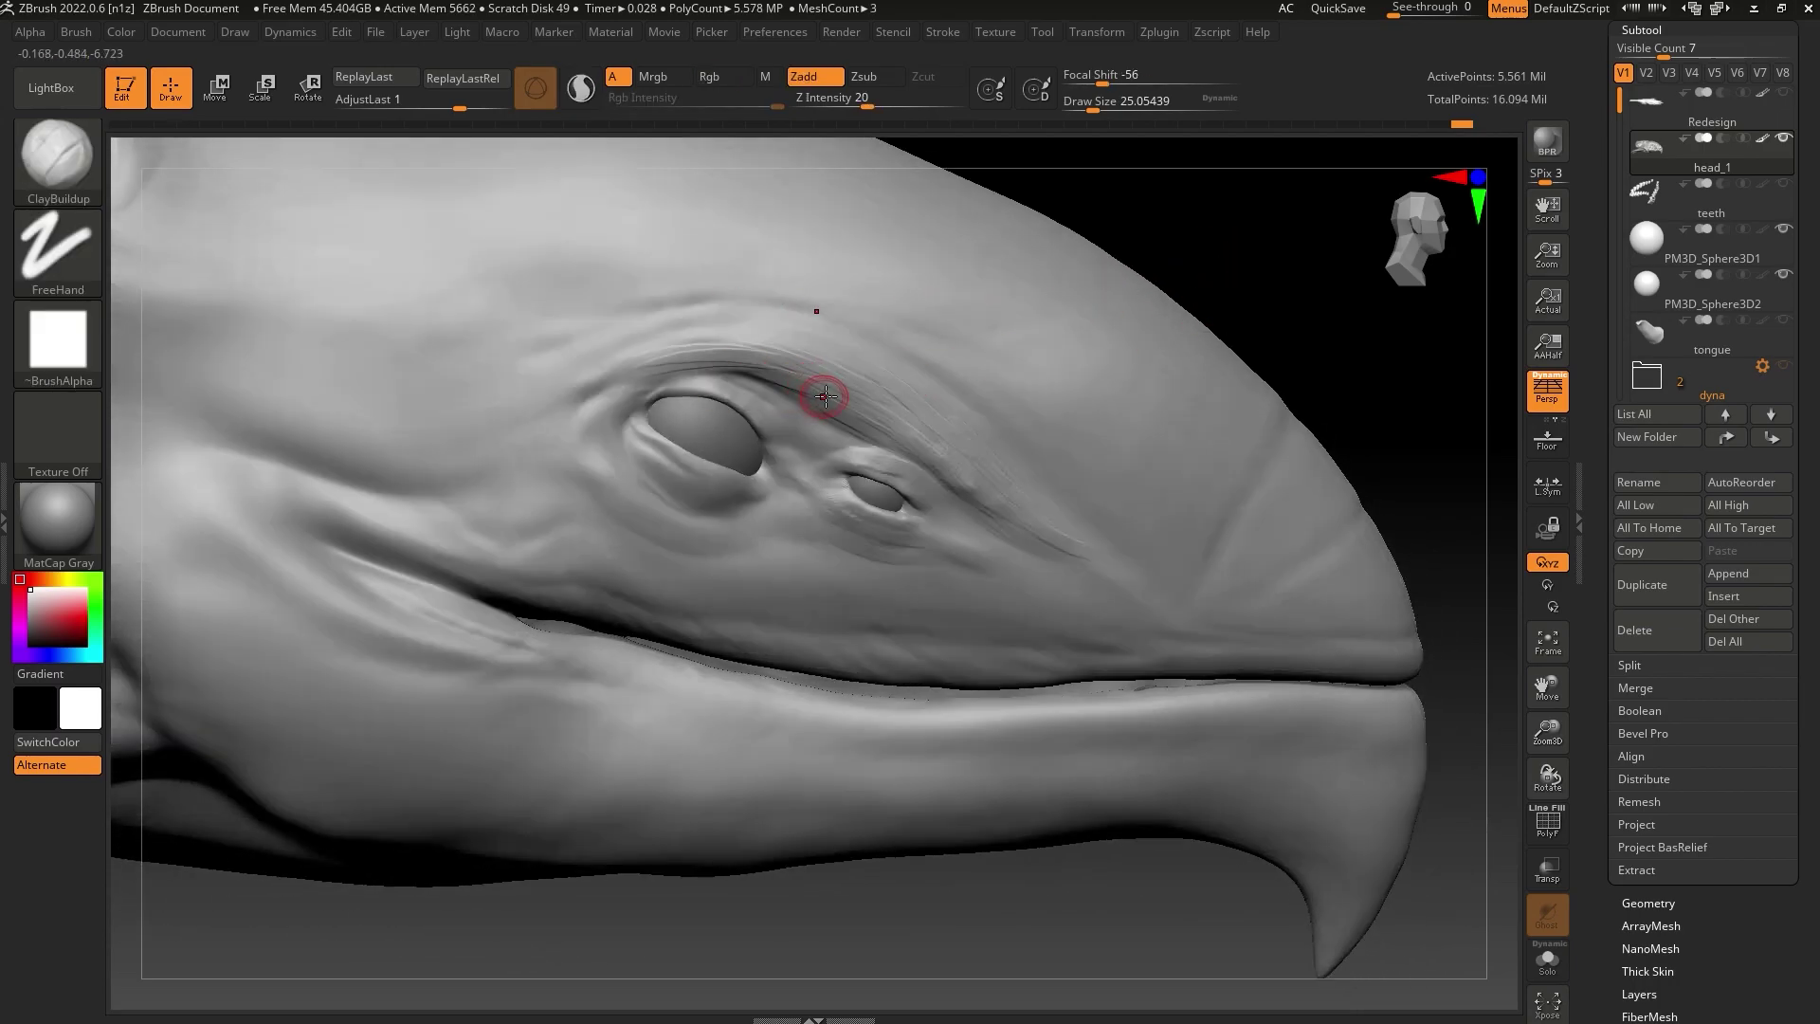
mouse_move(821, 398)
right_down()
mouse_move(1267, 280)
mouse_move(714, 352)
right_up()
drag(715, 352, 563, 388)
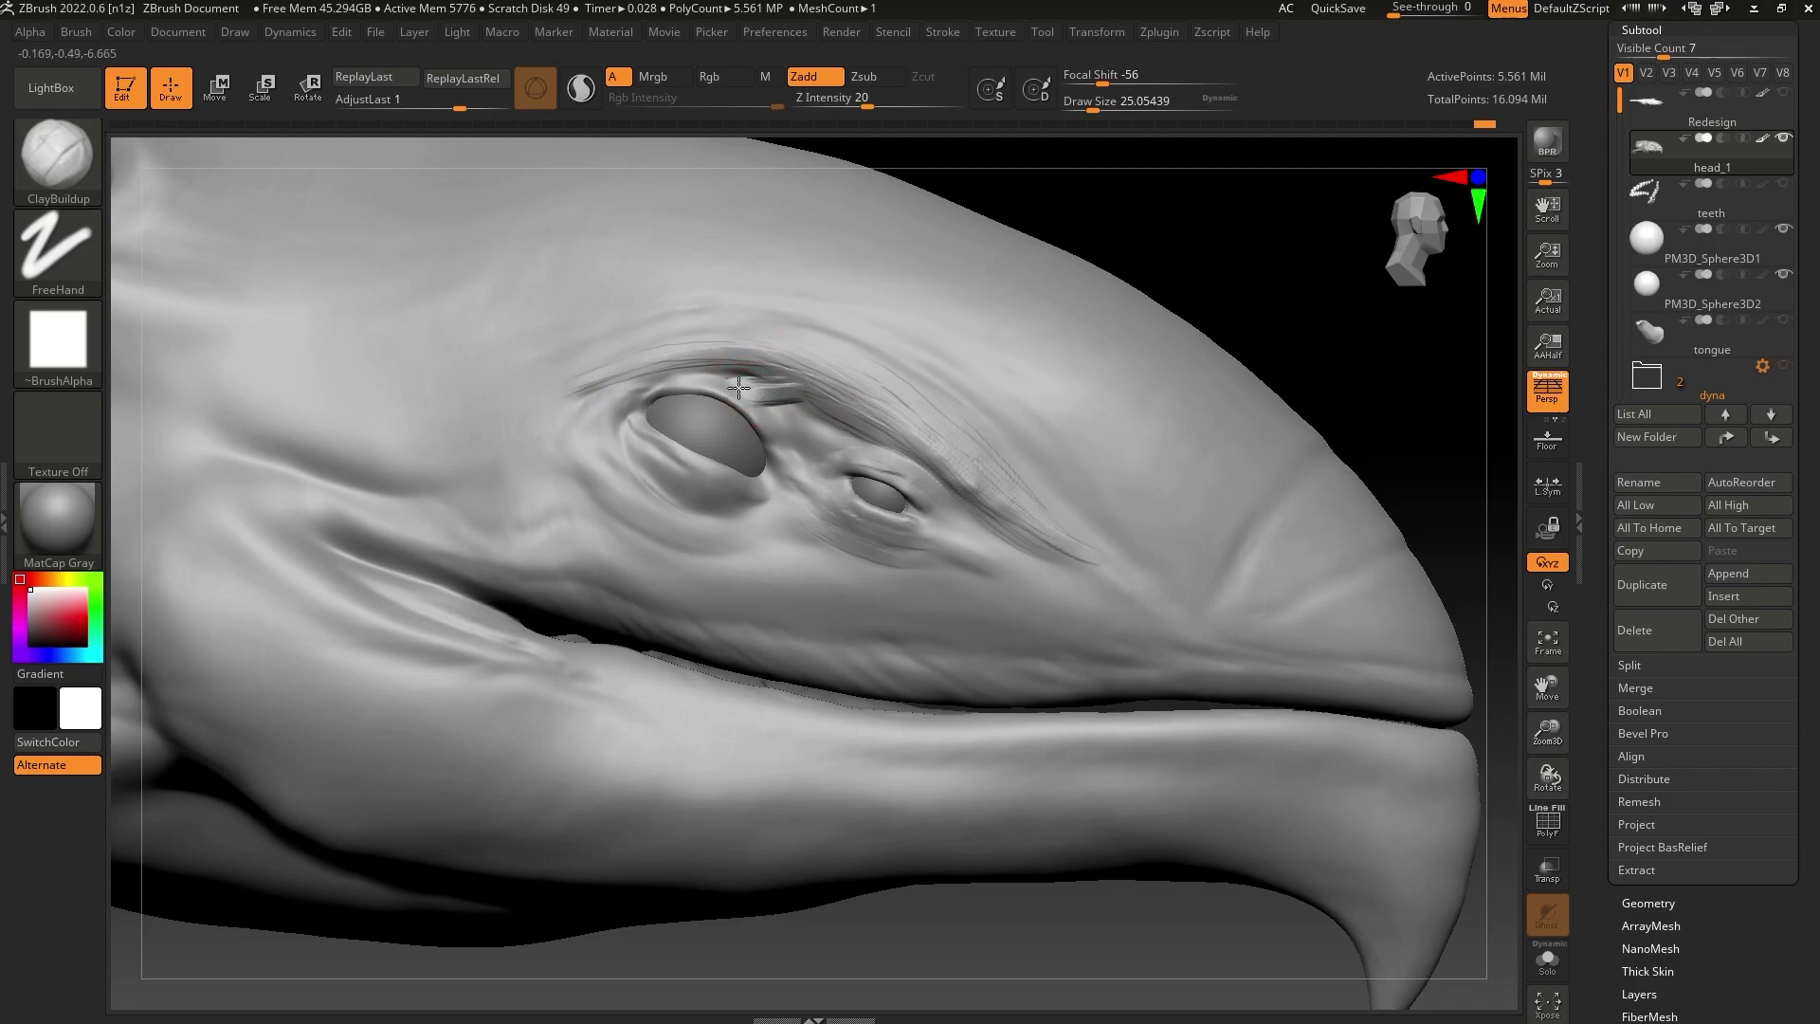
drag(762, 368, 805, 373)
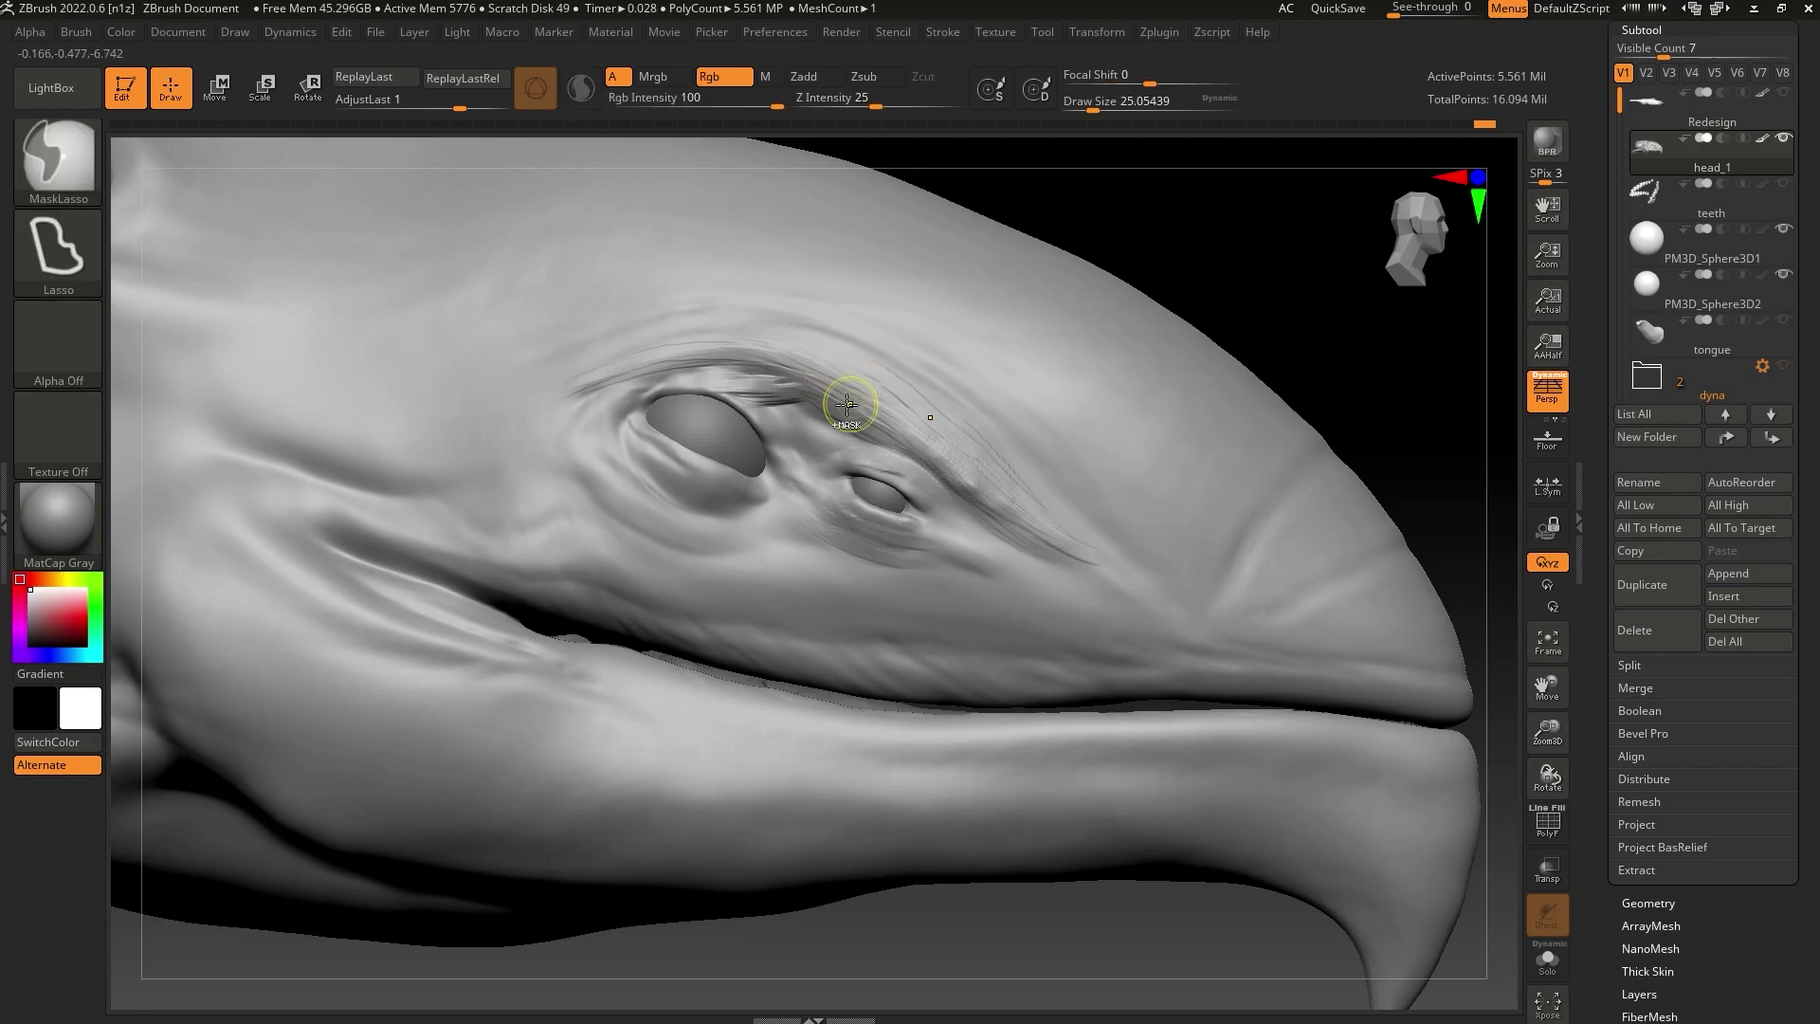
key(ctrl+z)
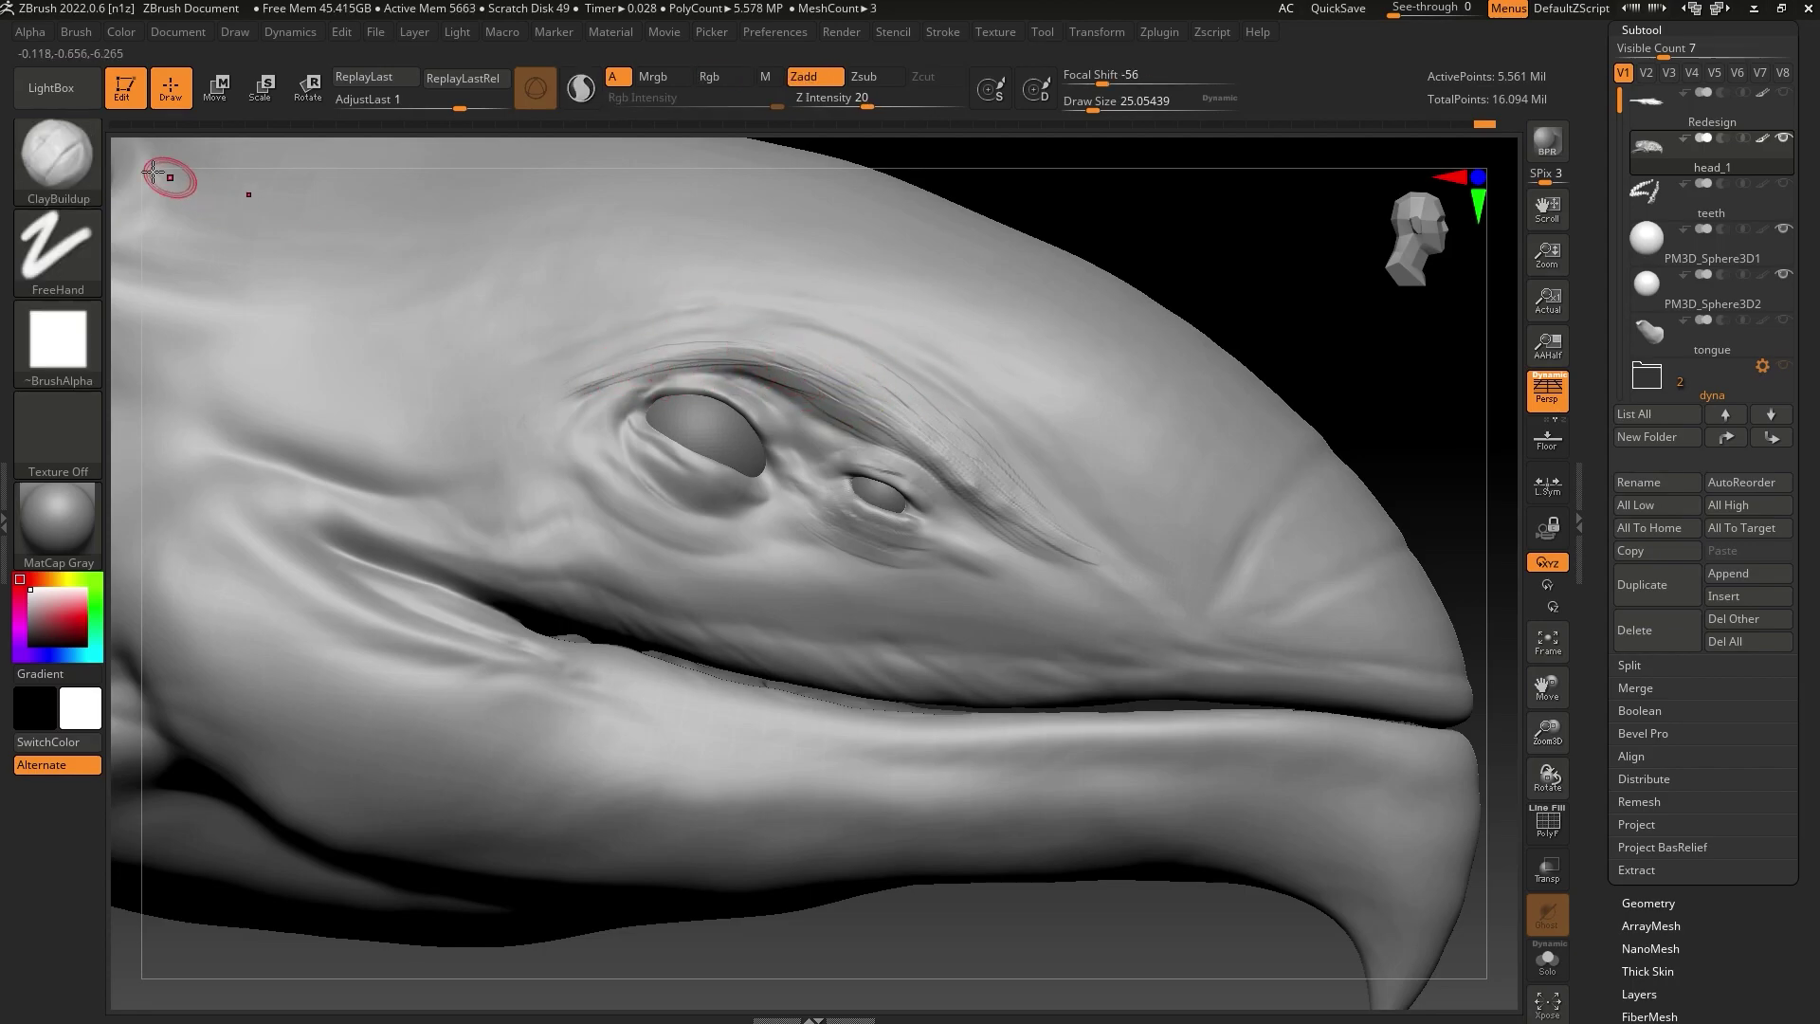
Try a raised stroke above the larger eye's front corner with the Standard brush, undo it and return to ClayBuildup
key(b)
click(1175, 176)
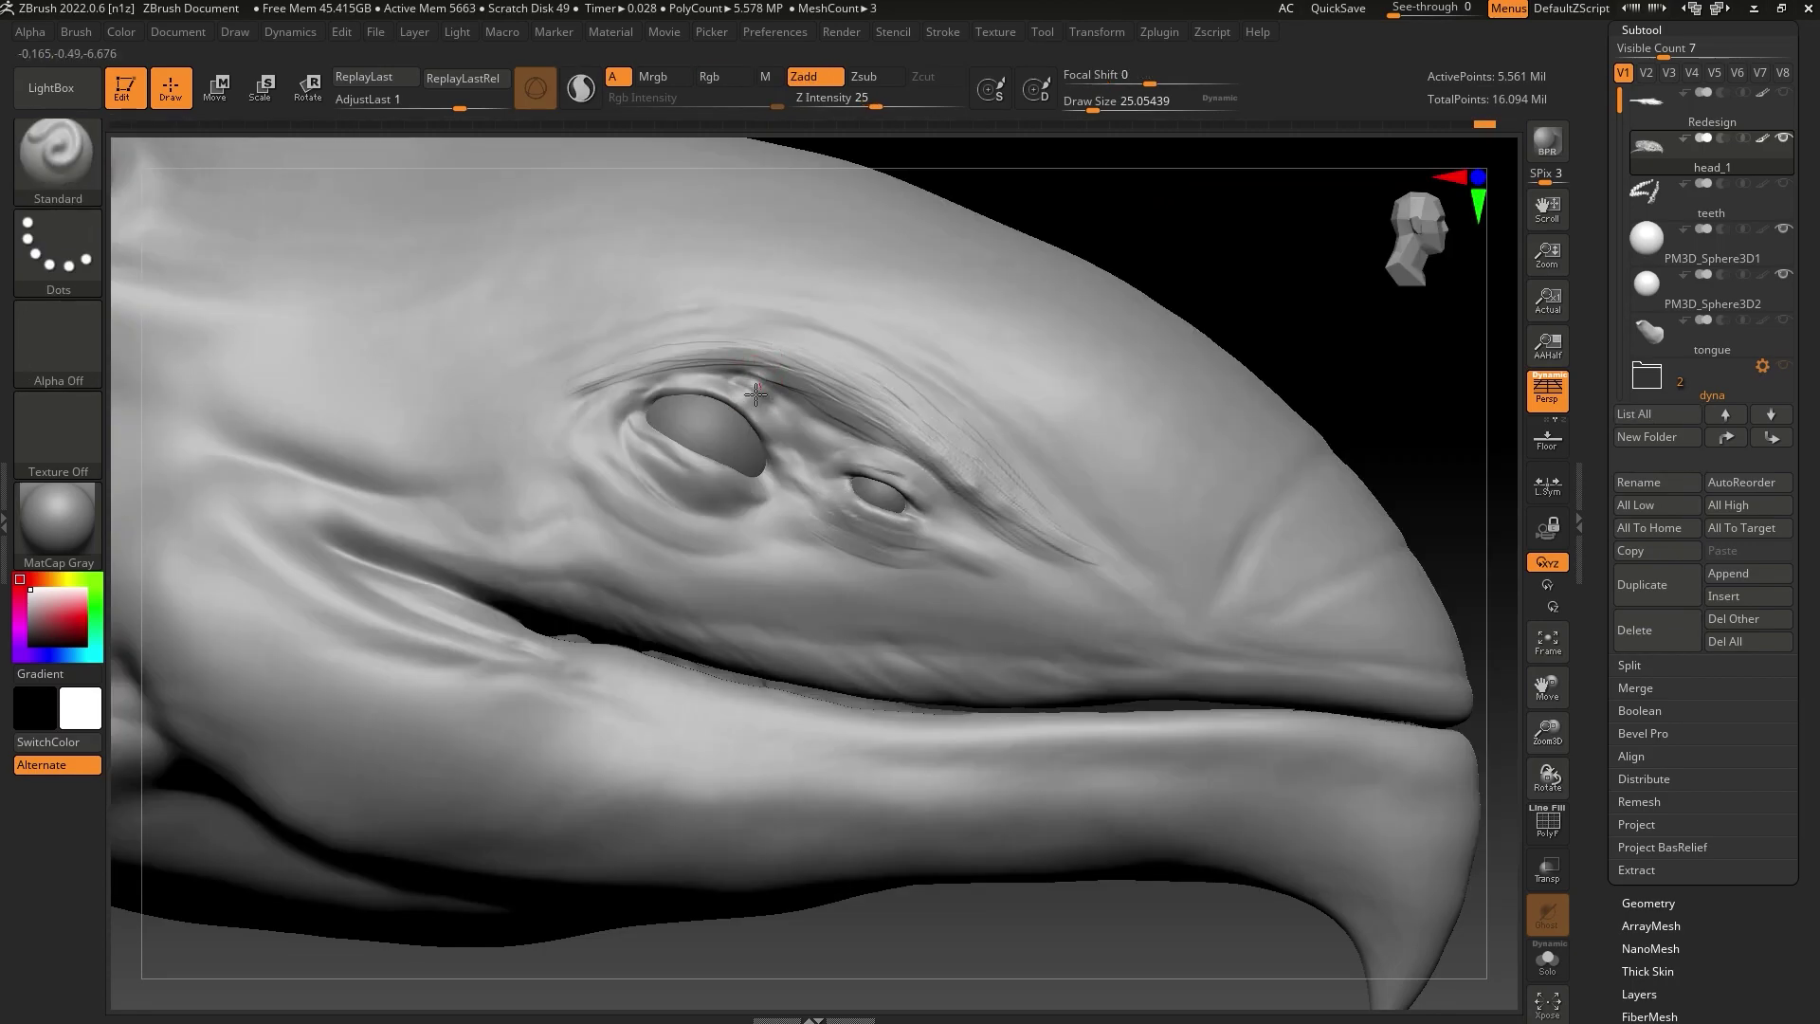
drag(1176, 280, 1298, 275)
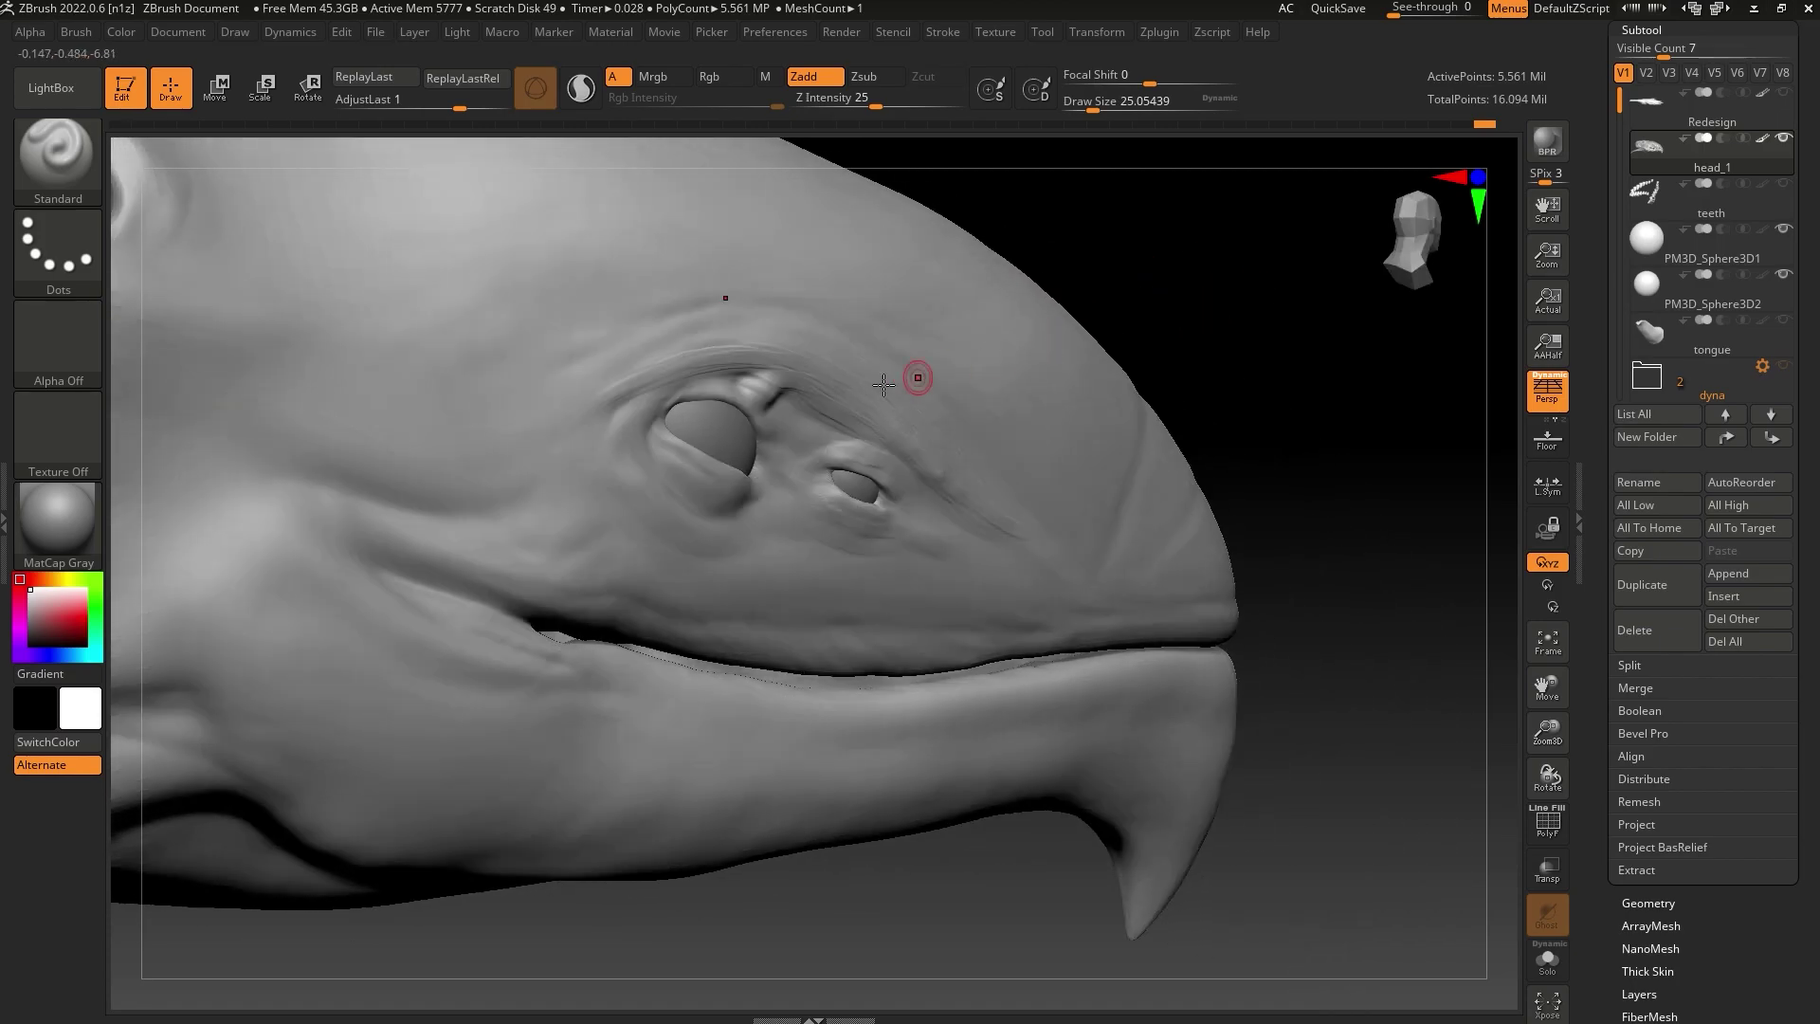
key(ctrl)
key(b)
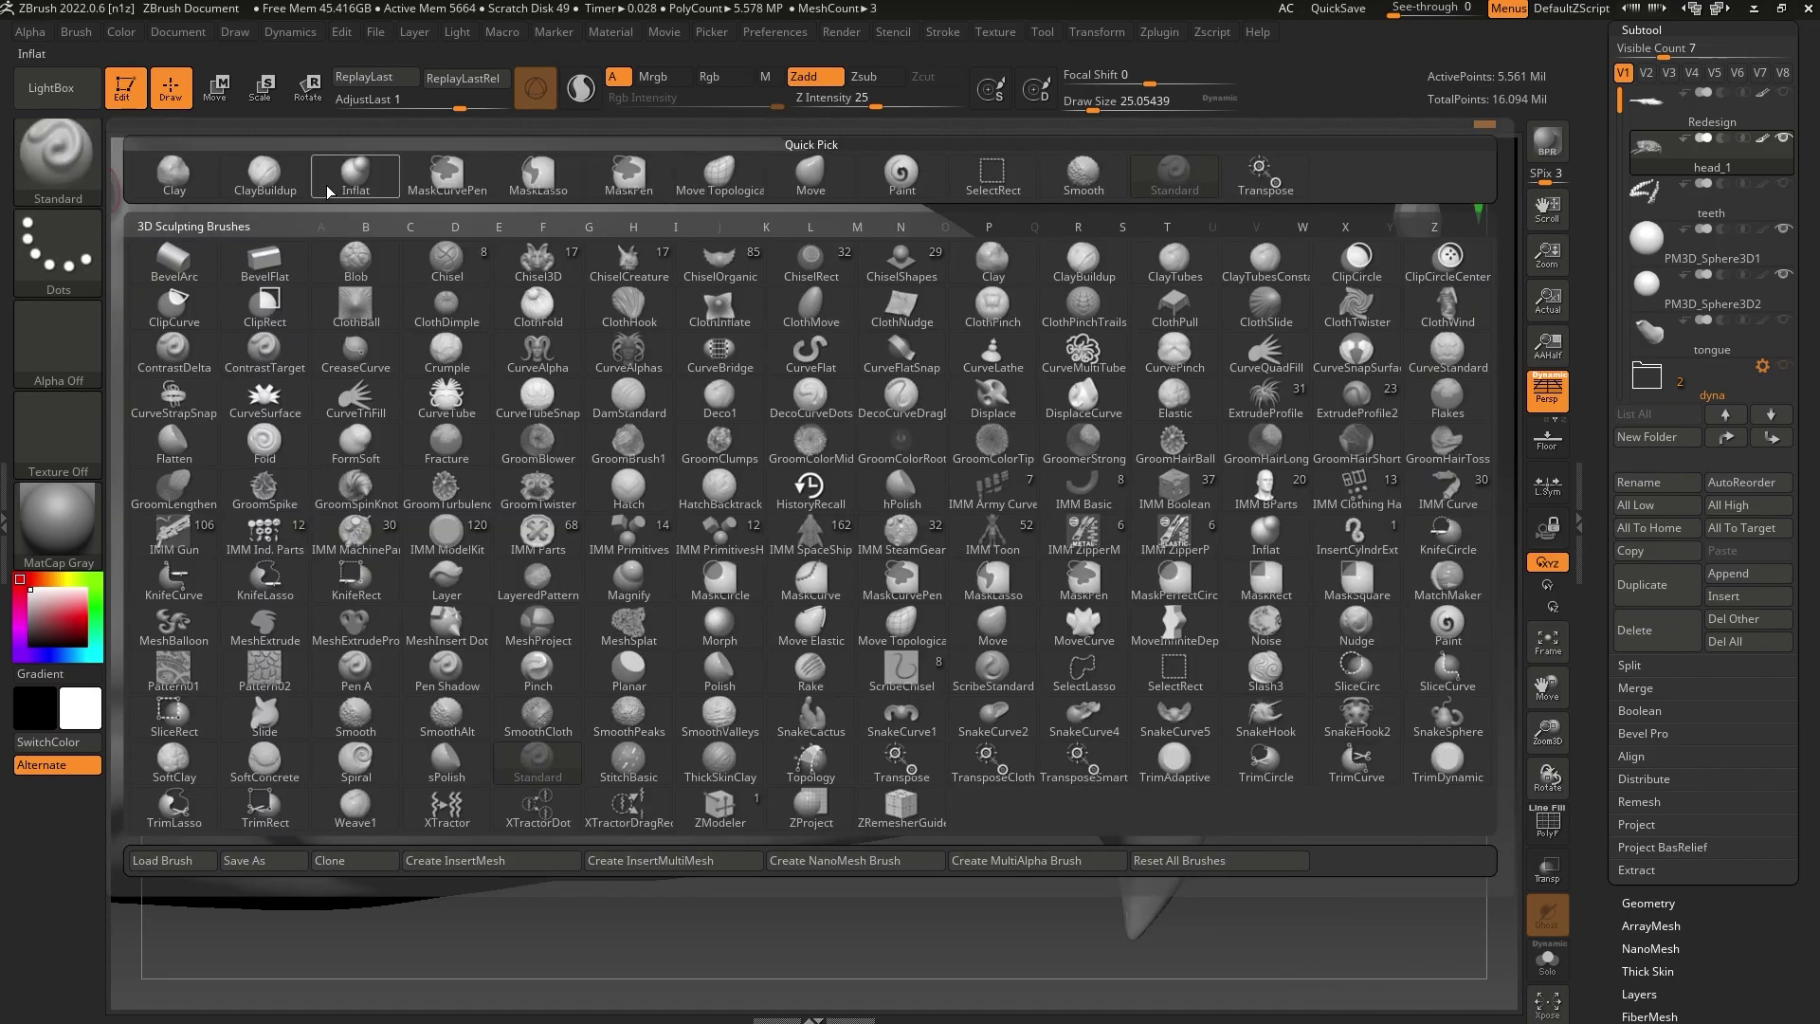
click(265, 176)
key(shift)
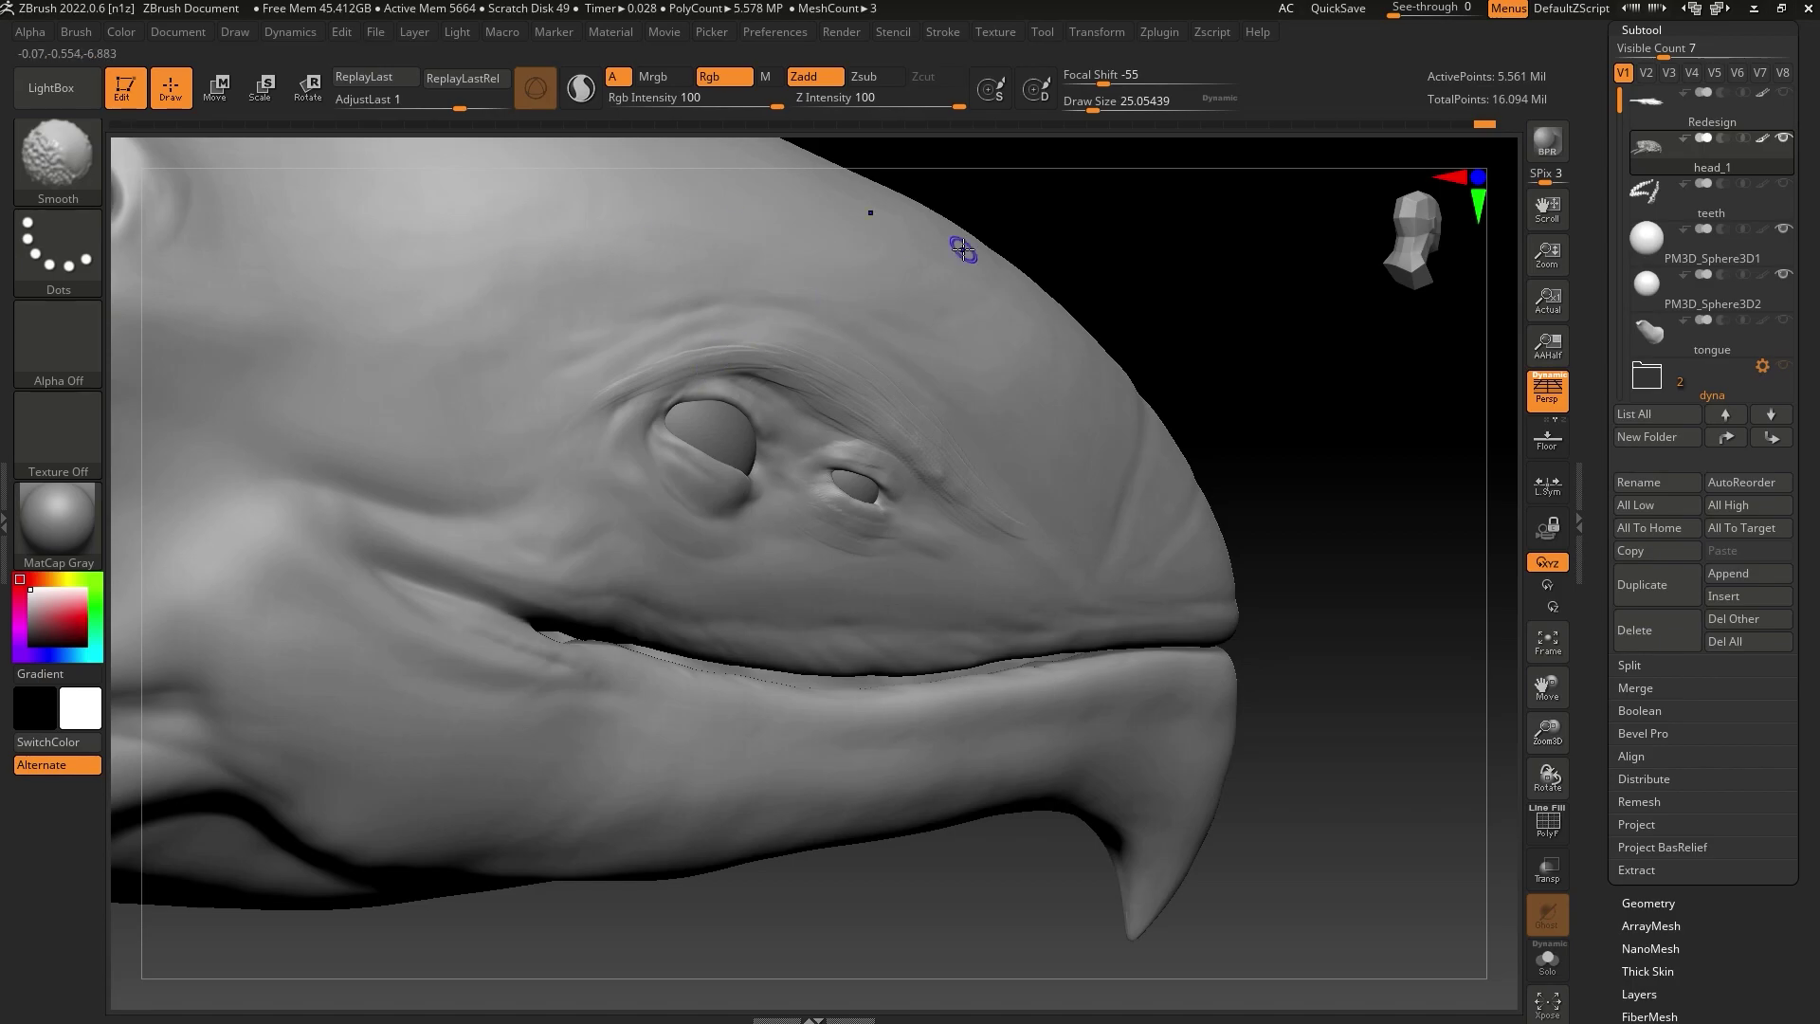
Smooth the brow fold and the skin below the small eye and behind the larger eye at draw size about 44
click(1101, 102)
key(shift)
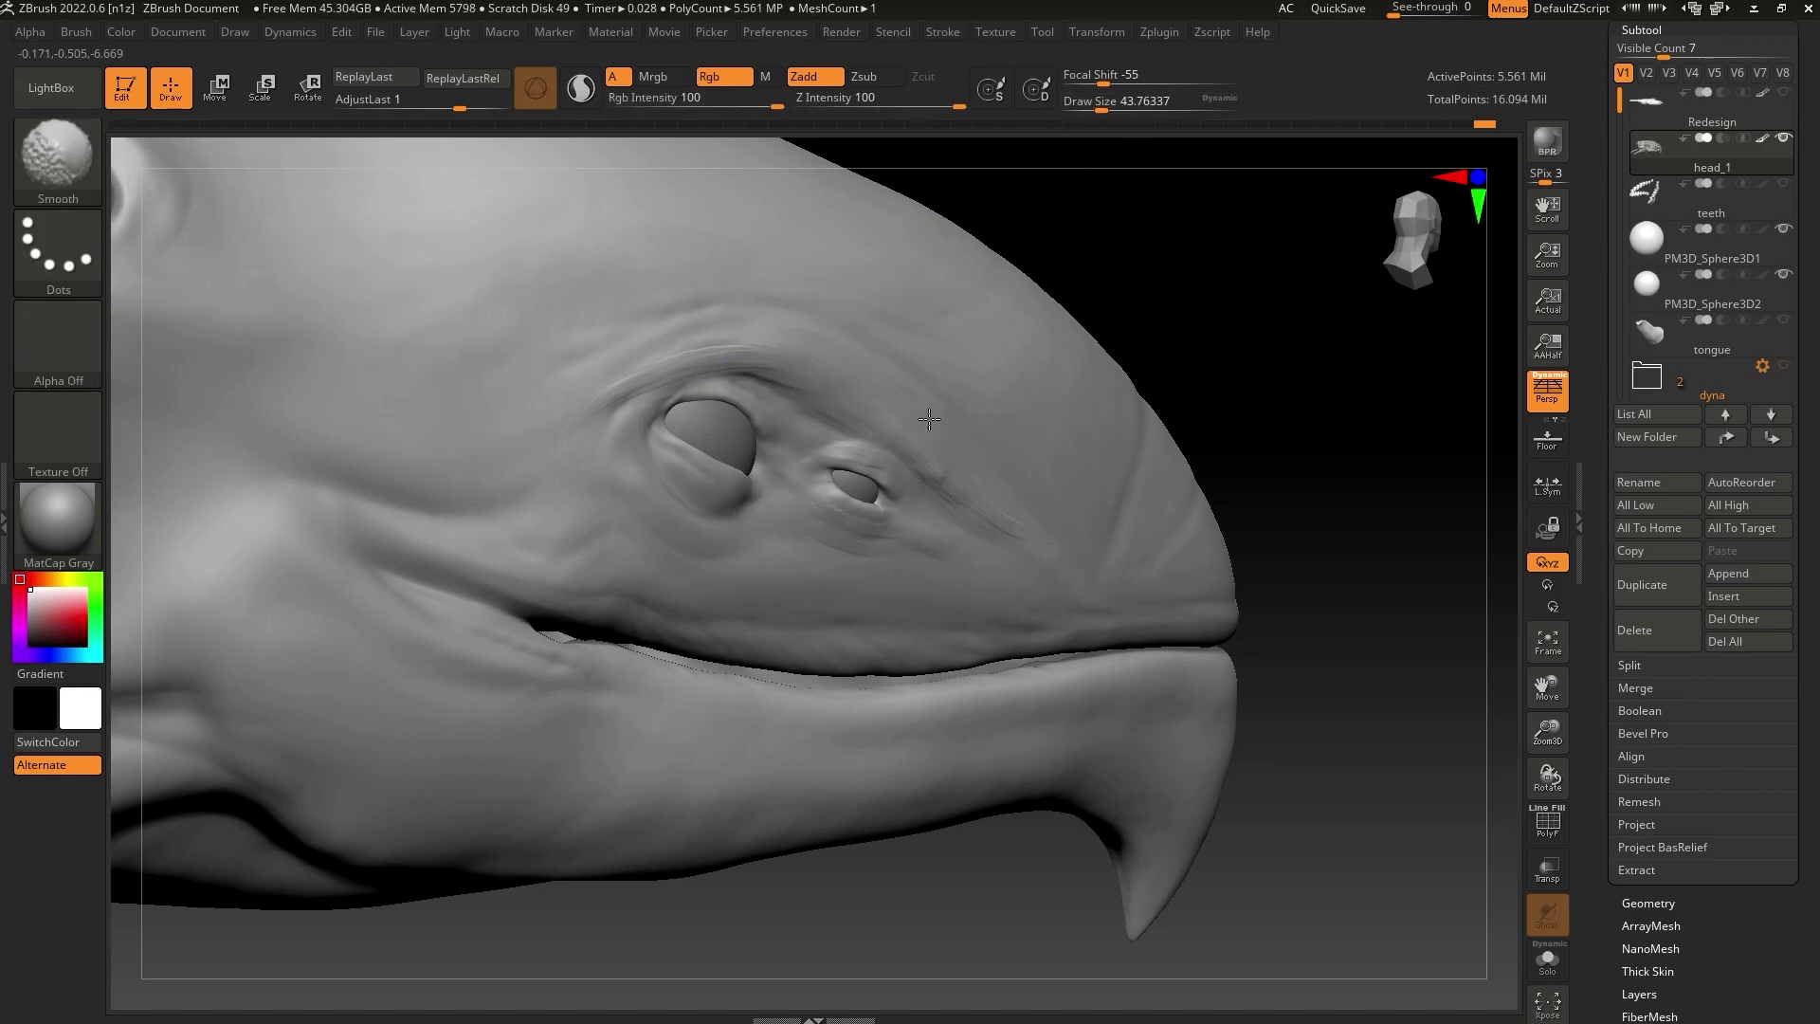
shift+drag(965, 510, 958, 471)
drag(1261, 305, 1090, 318)
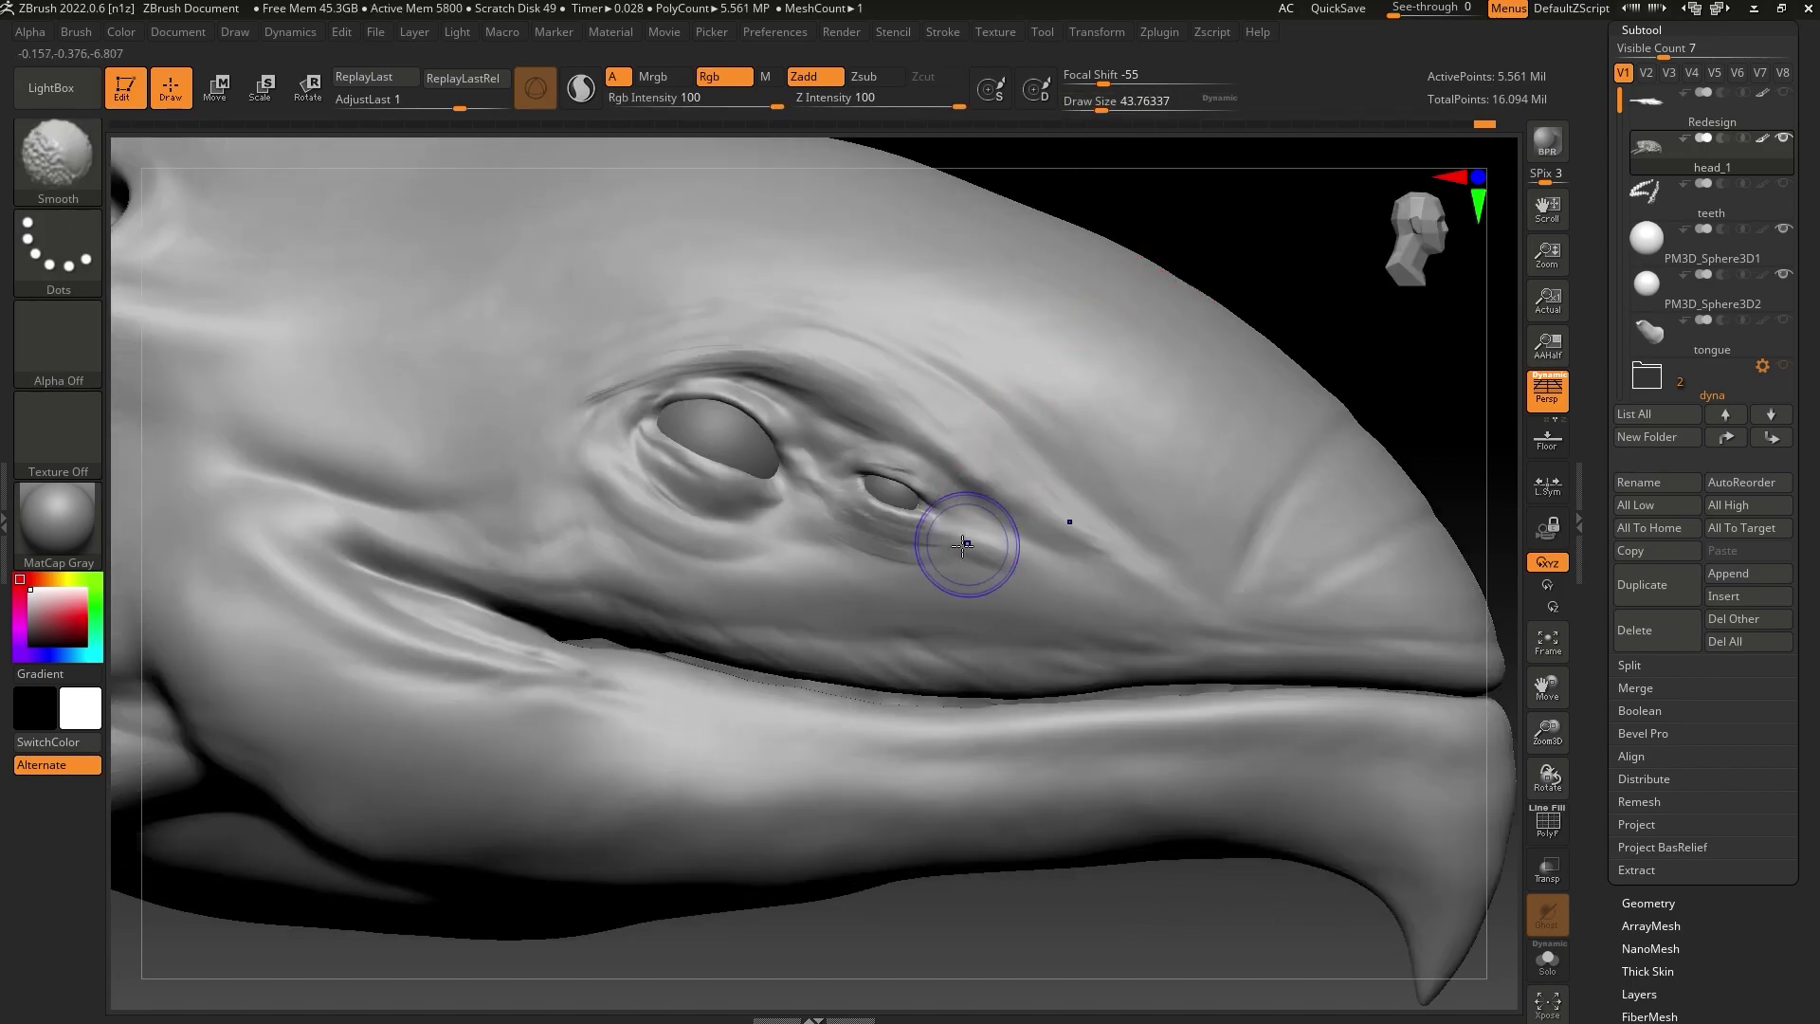
shift+drag(963, 541, 841, 530)
shift+drag(565, 404, 607, 388)
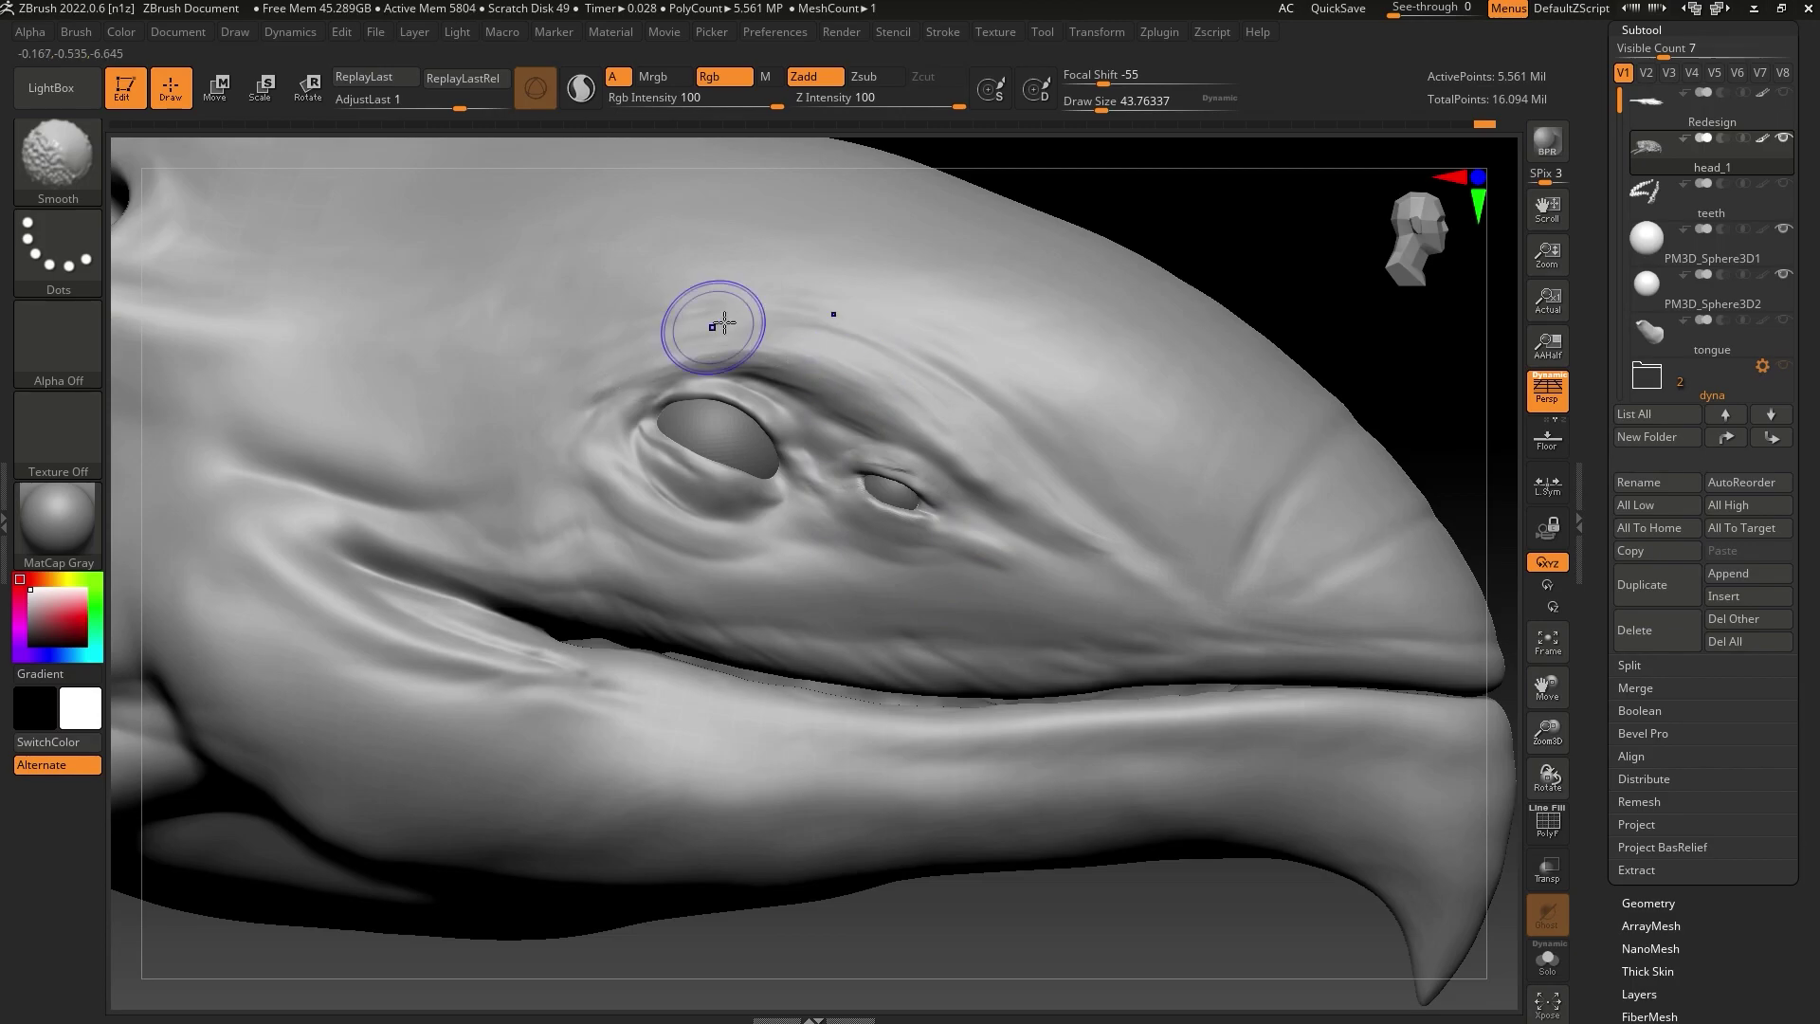
Reduce the draw size to about 18 and examine the whole head's profile from slightly different angles
alt+drag(1451, 549, 1421, 505)
drag(1292, 623, 1232, 696)
drag(1537, 733, 1510, 855)
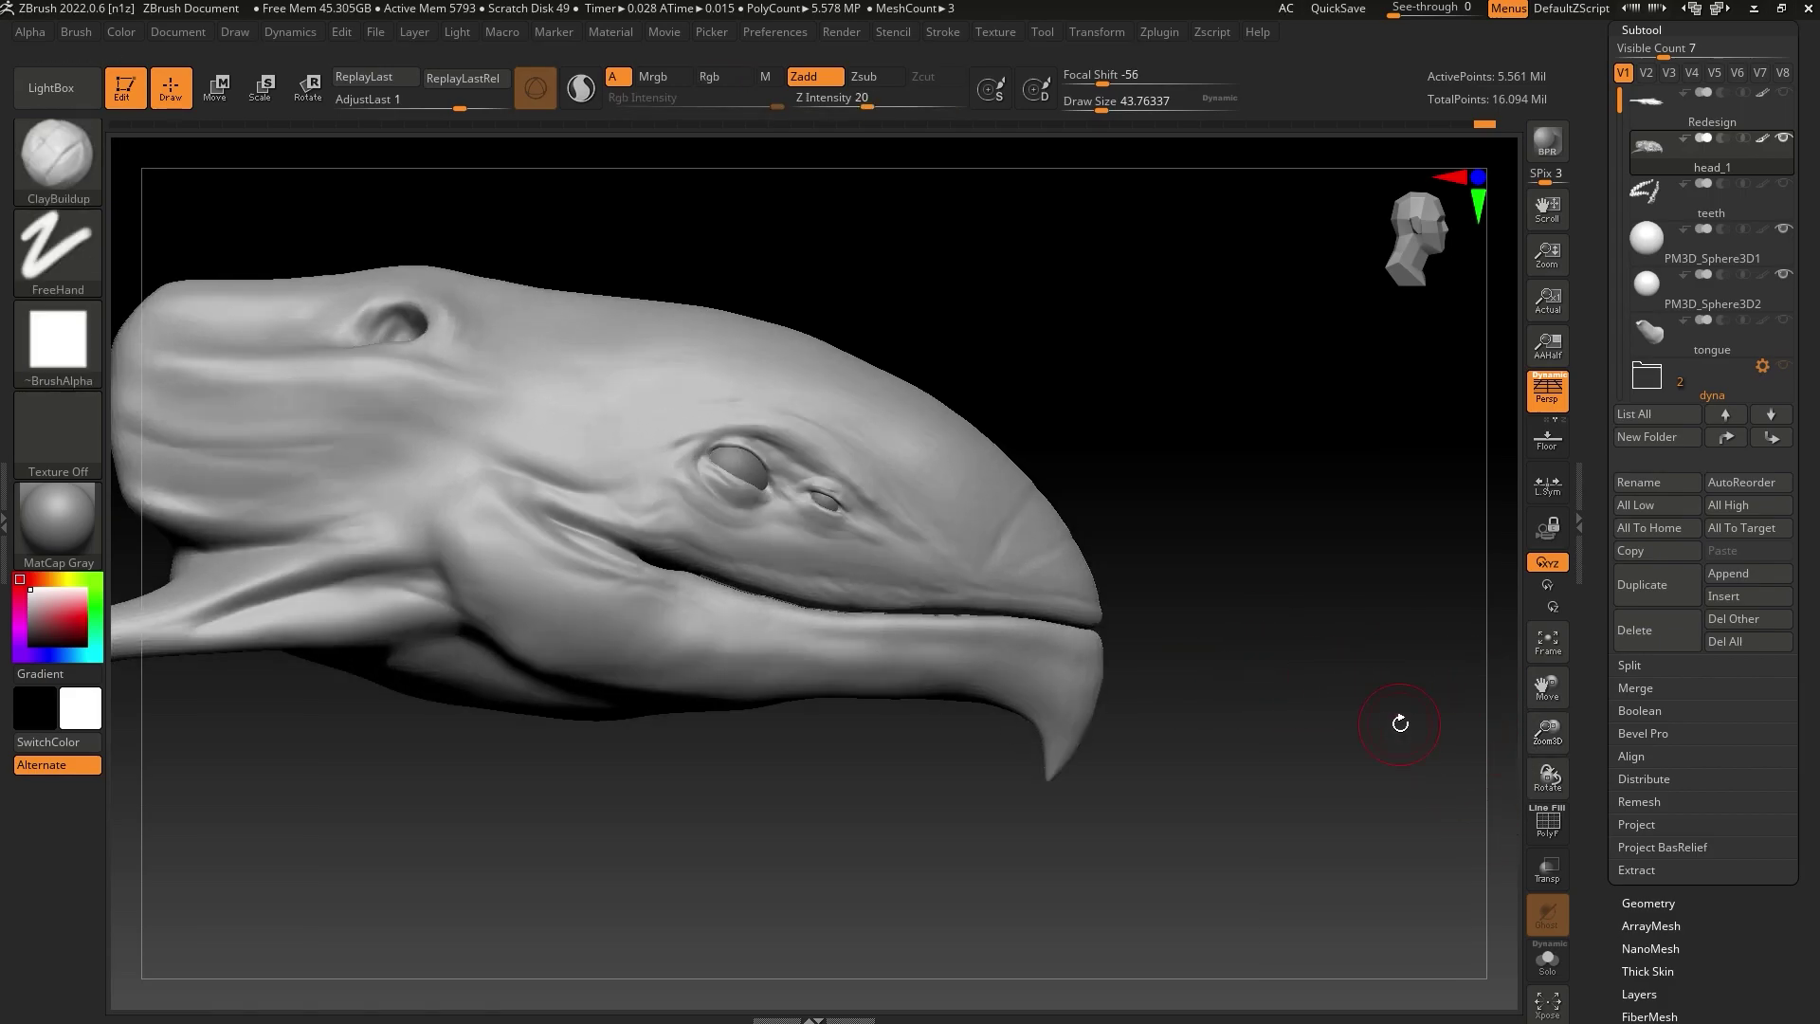
drag(1102, 104, 1055, 117)
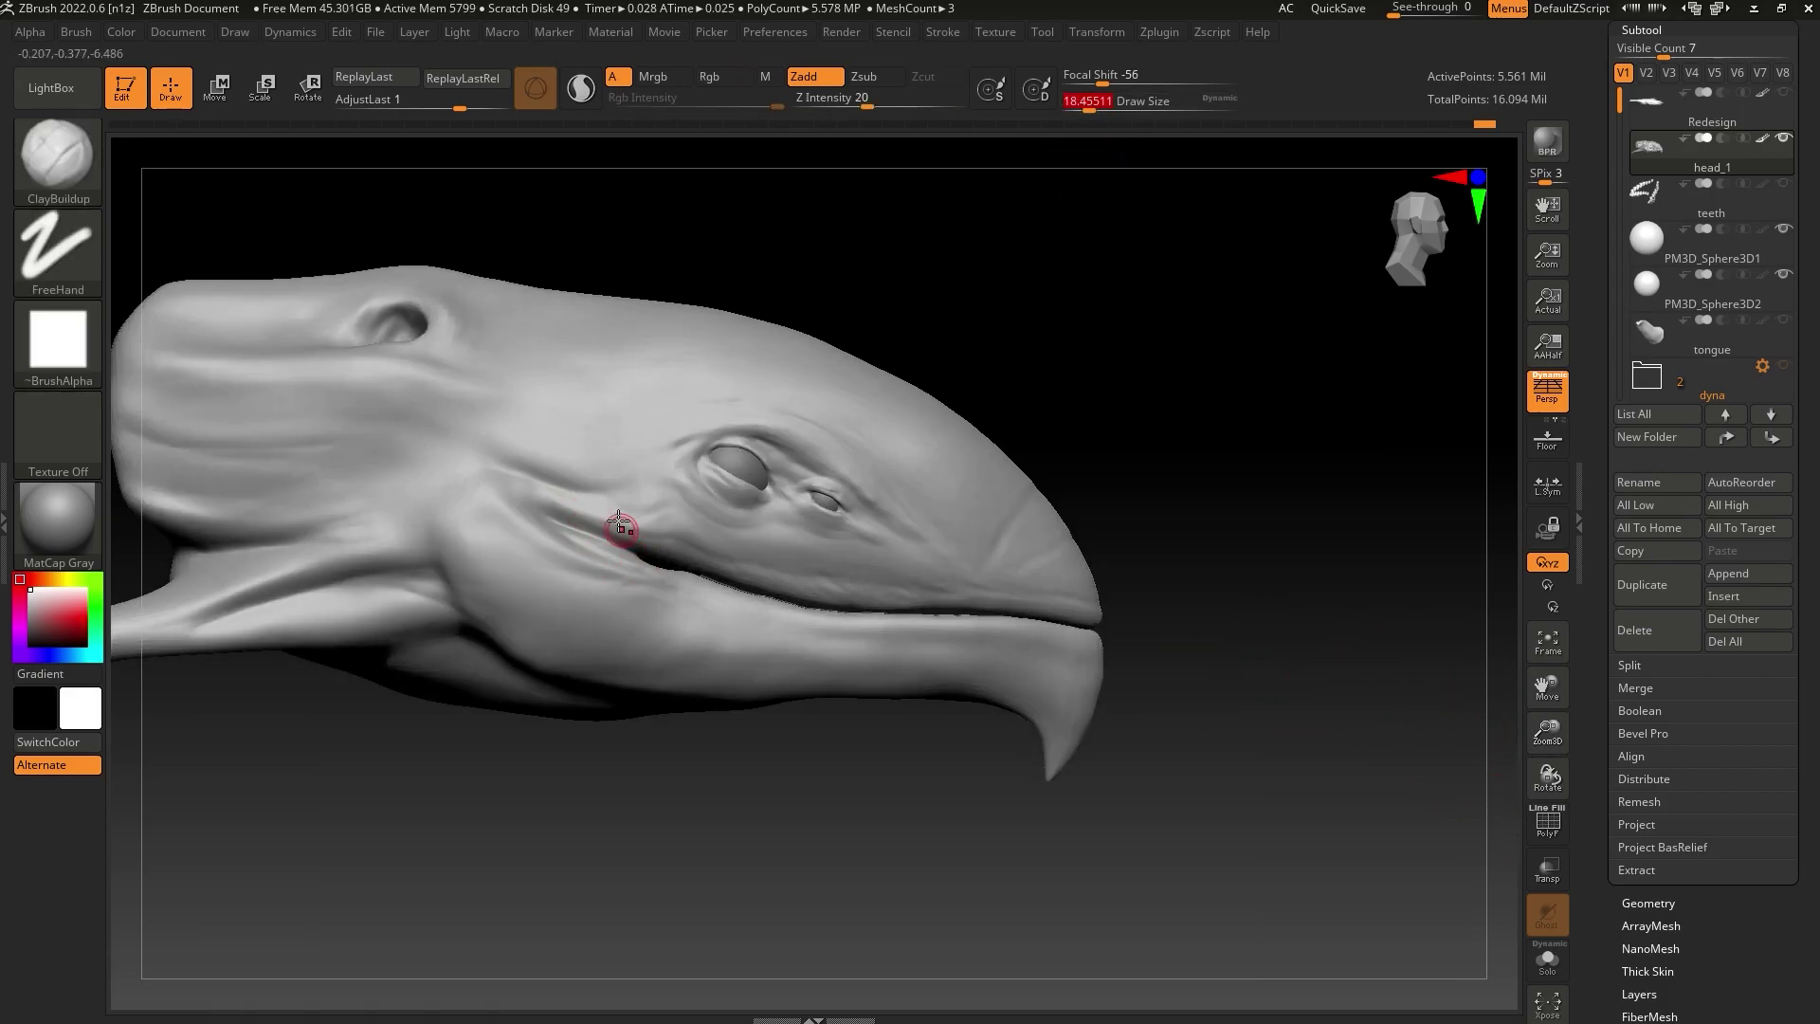
drag(903, 347, 915, 363)
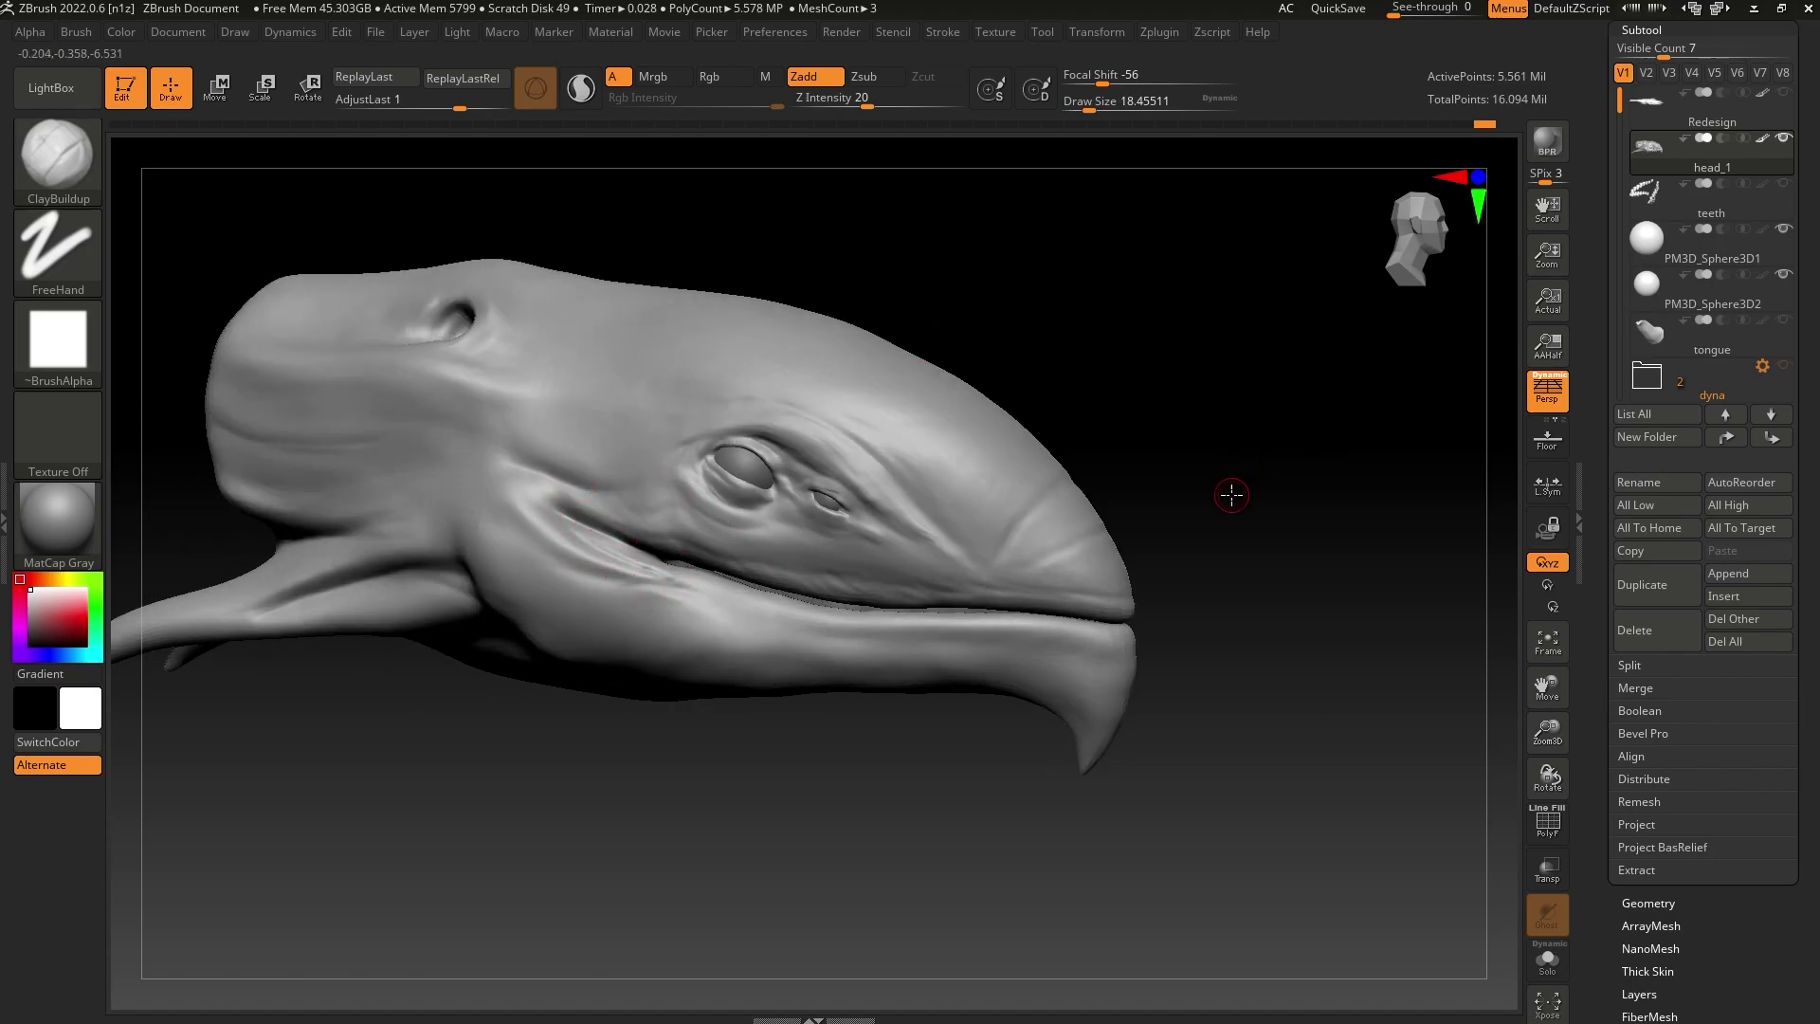
drag(1232, 494, 1264, 483)
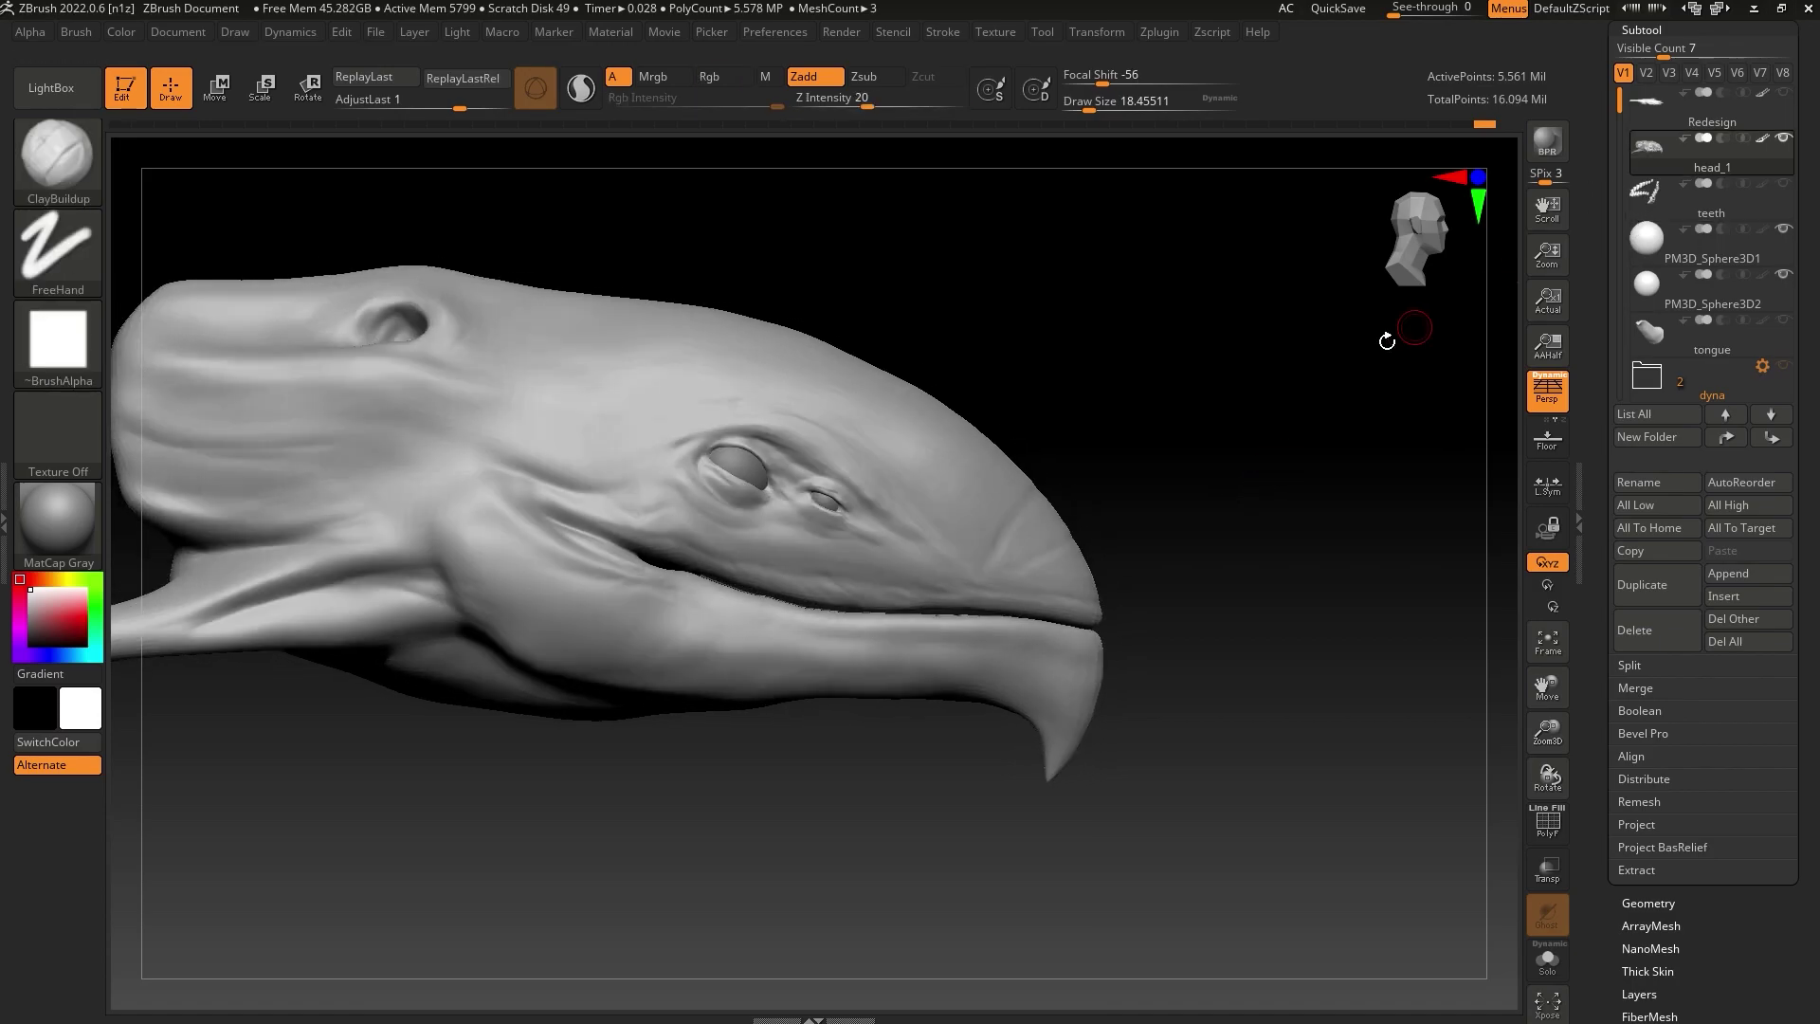
drag(1043, 384, 1081, 378)
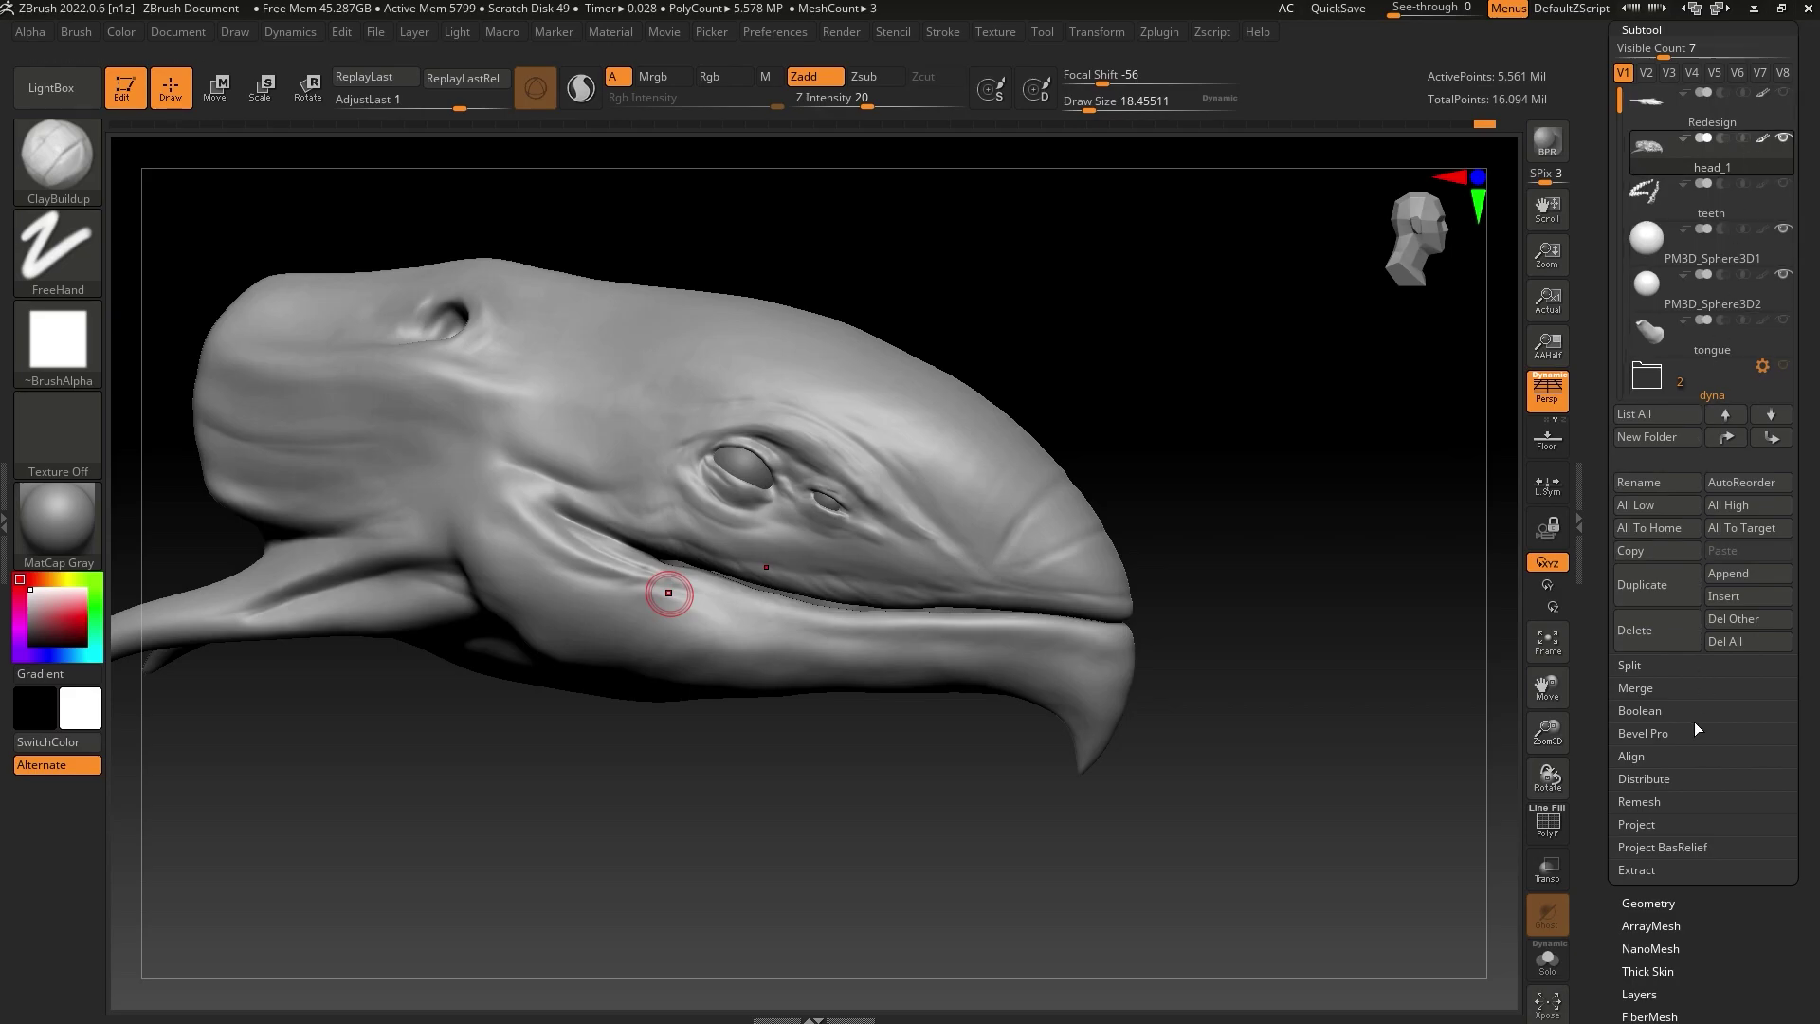
Drop the head to its lowest subdivision level and turn on its black-and-white texture map
click(1649, 903)
drag(1698, 105, 1632, 112)
drag(1751, 902, 1759, 247)
click(1681, 408)
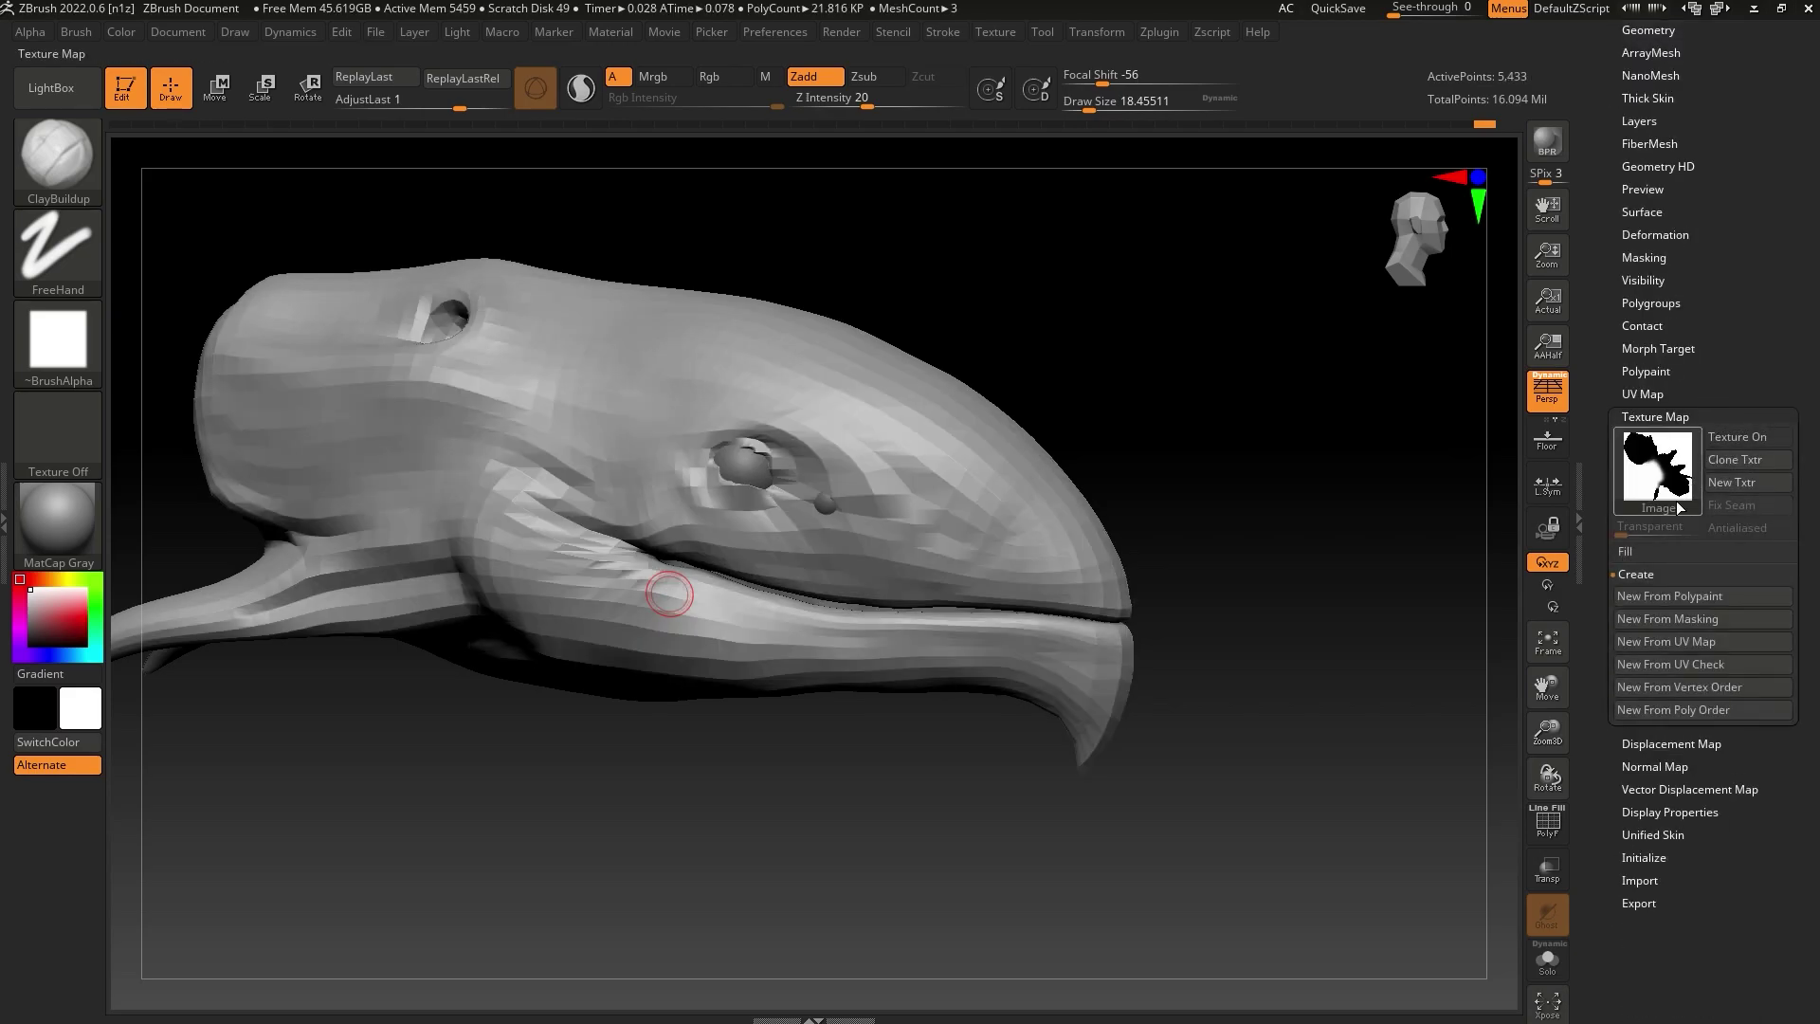
click(1743, 436)
Mask the head by colour from the texture so only the lower jaw stays free, and turn the texture off
click(1645, 258)
click(1659, 802)
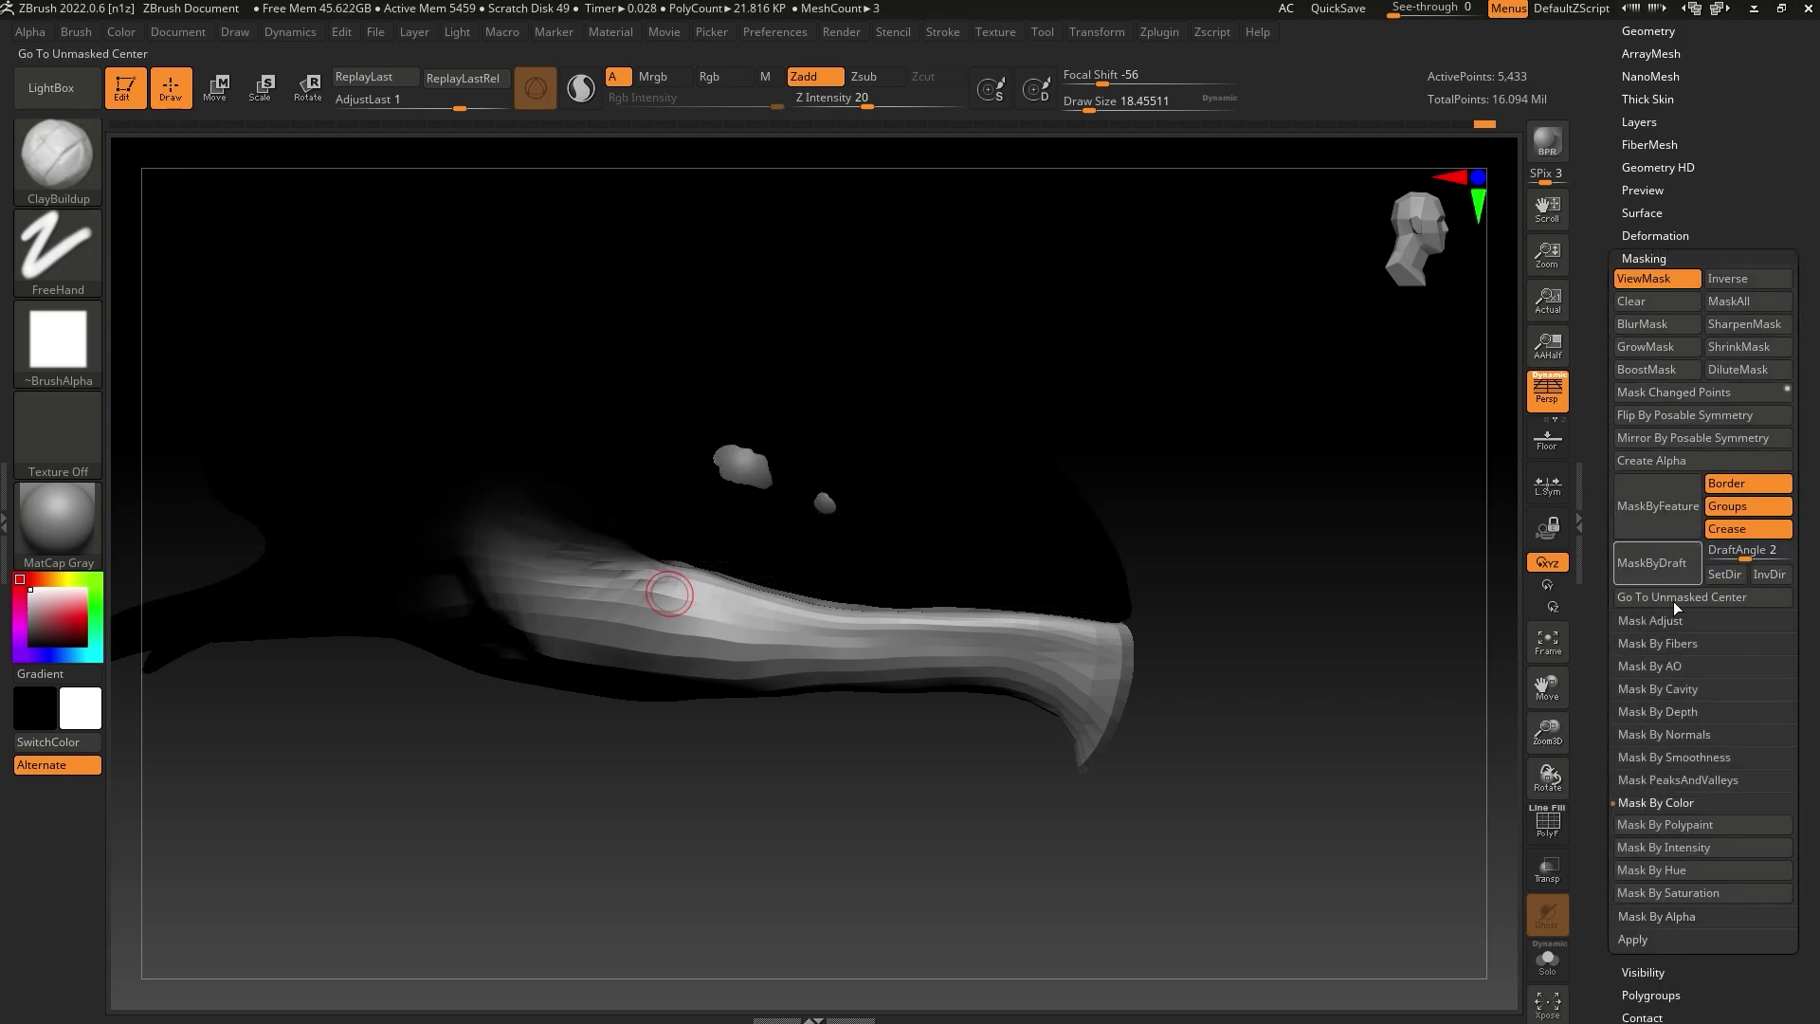
click(1659, 258)
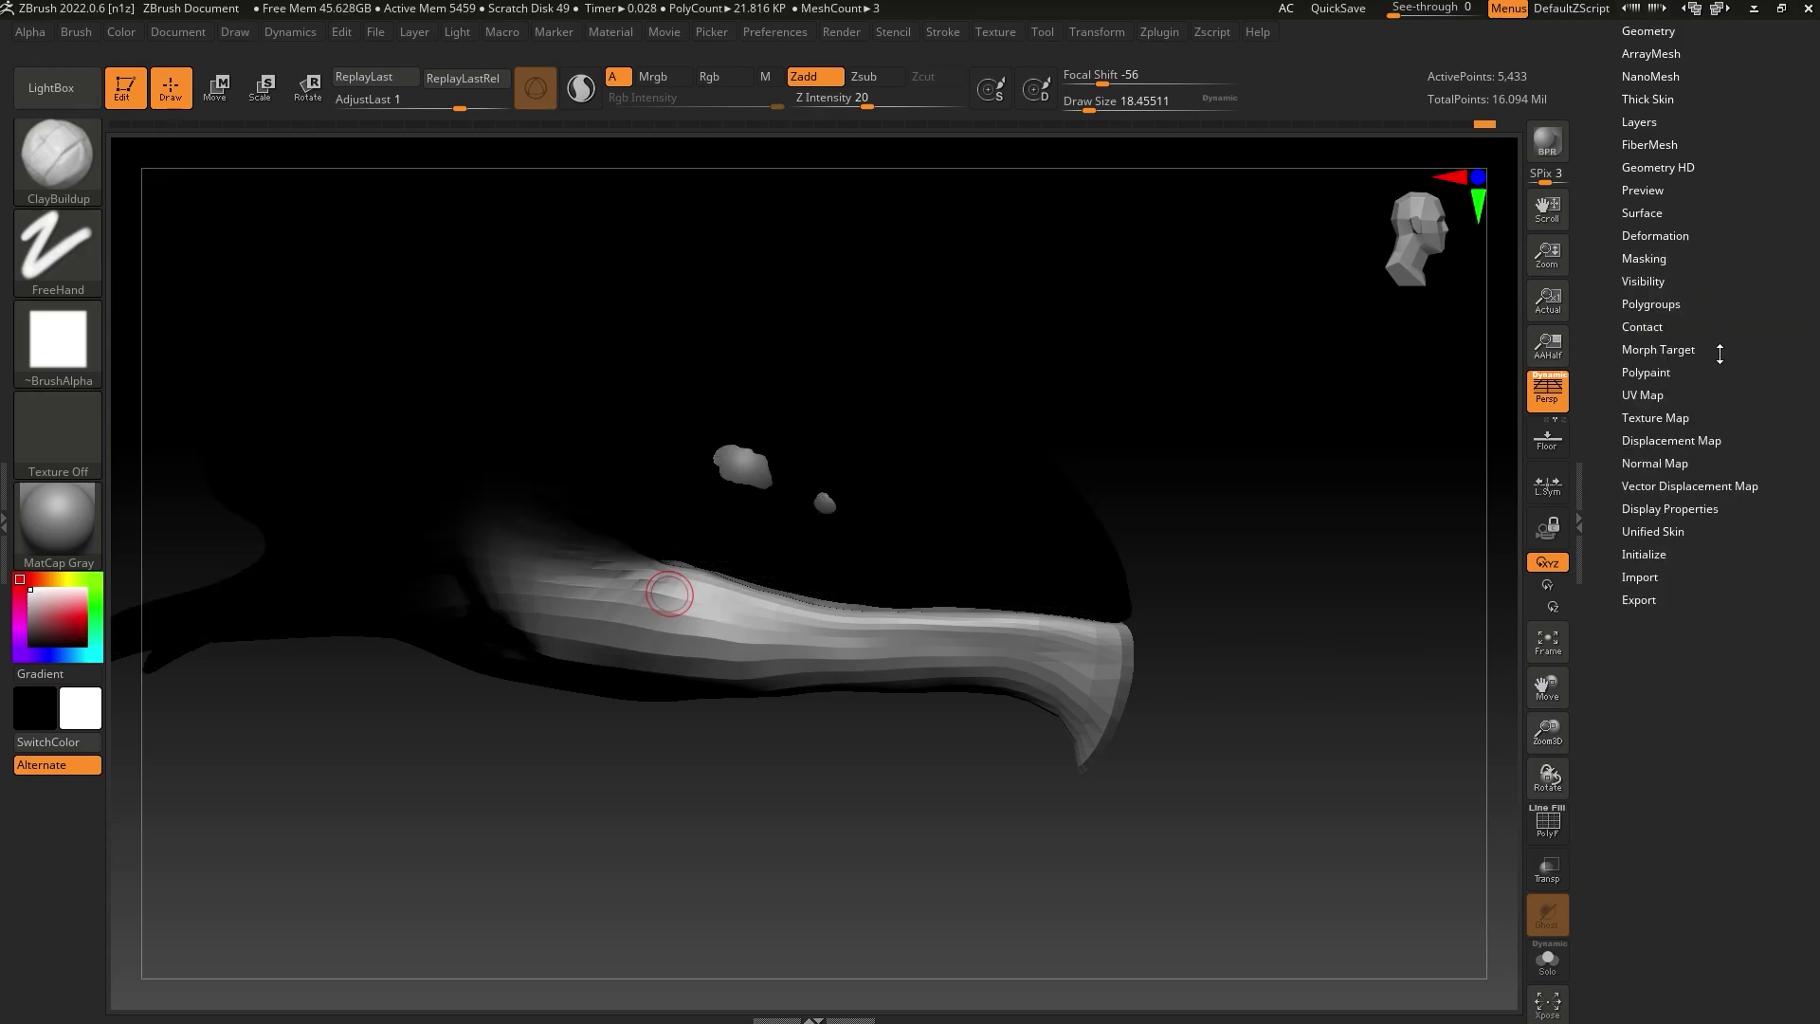
click(1675, 418)
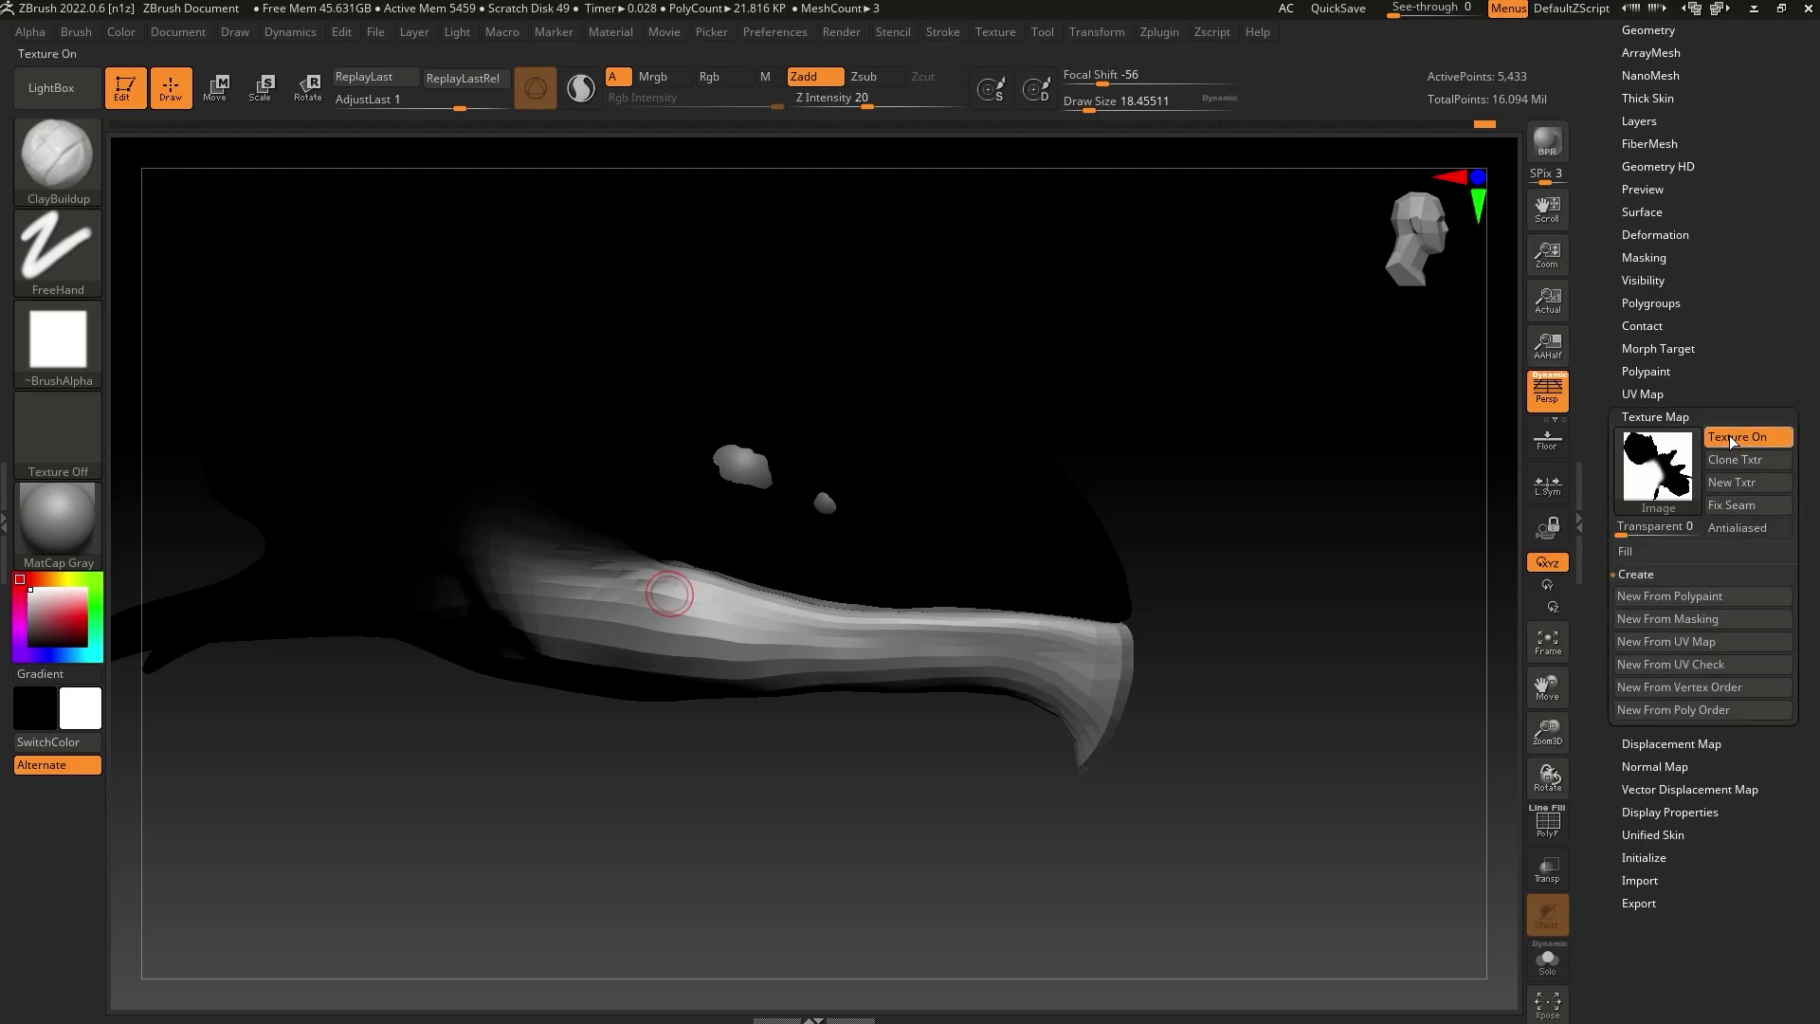
click(1742, 437)
Place the rotation gizmo at the jaw hinge, try swinging the lower jaw open, and undo the rotation
key(r)
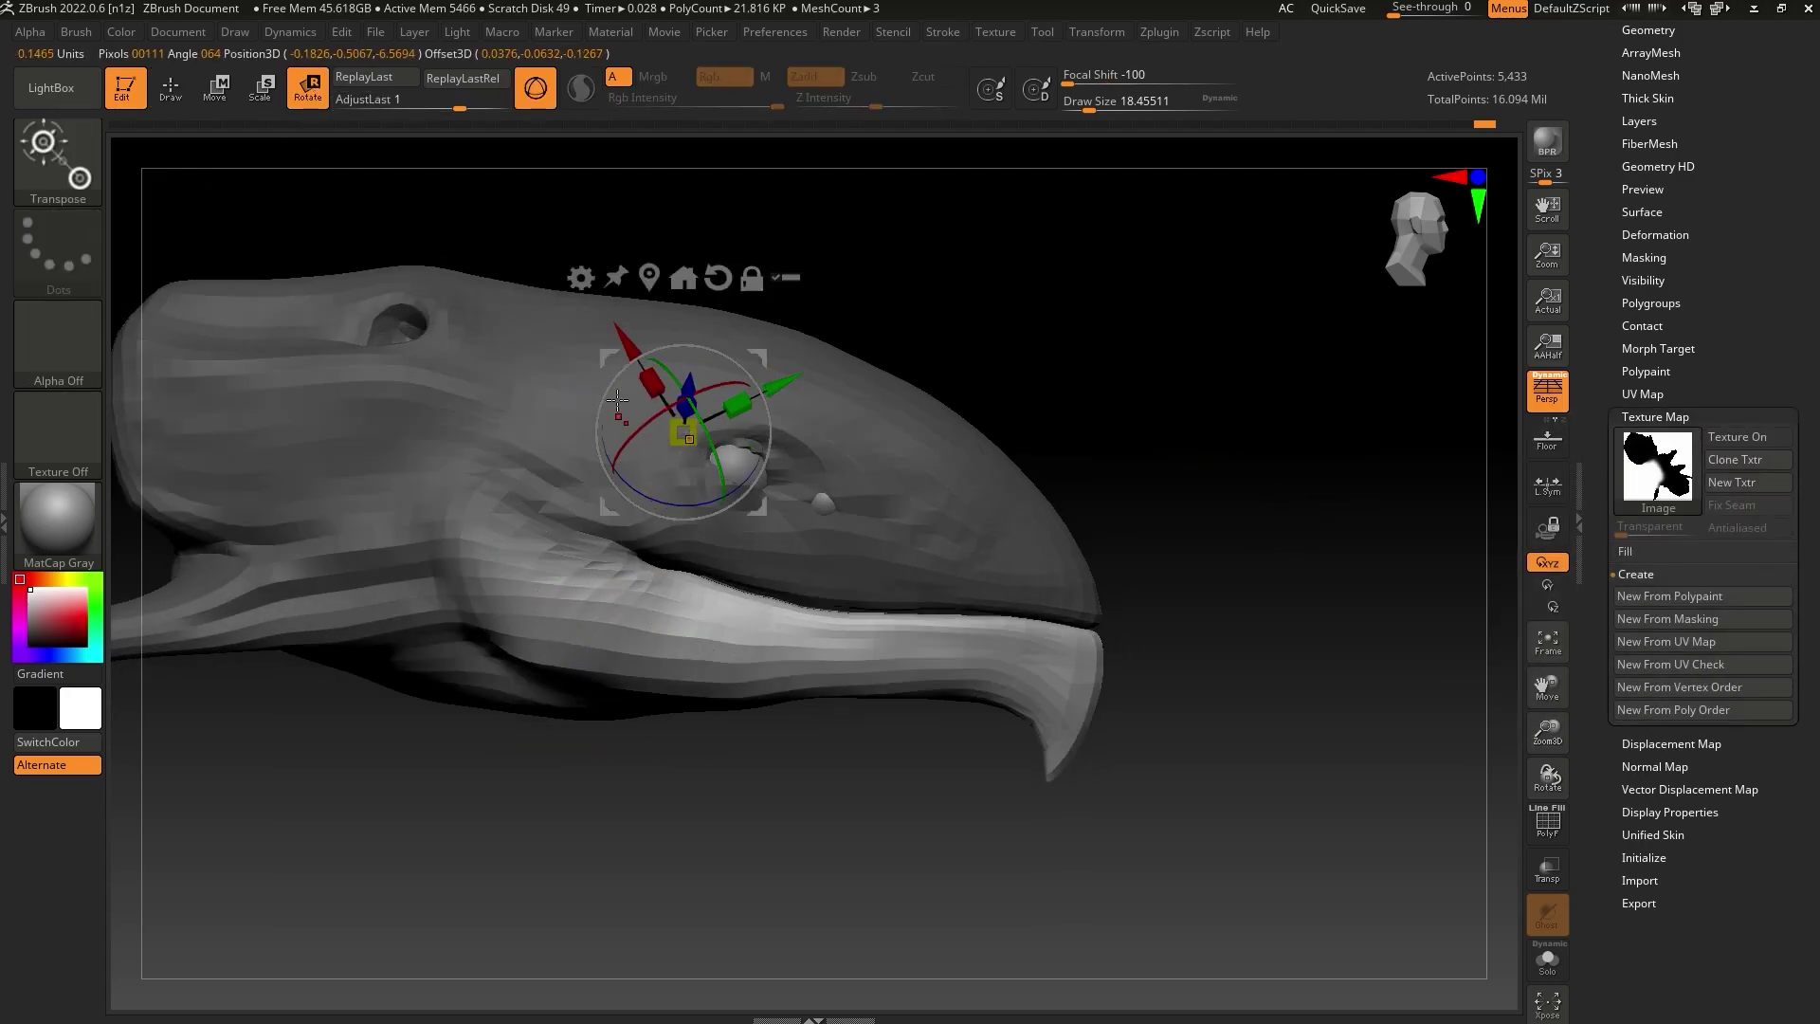
click(573, 612)
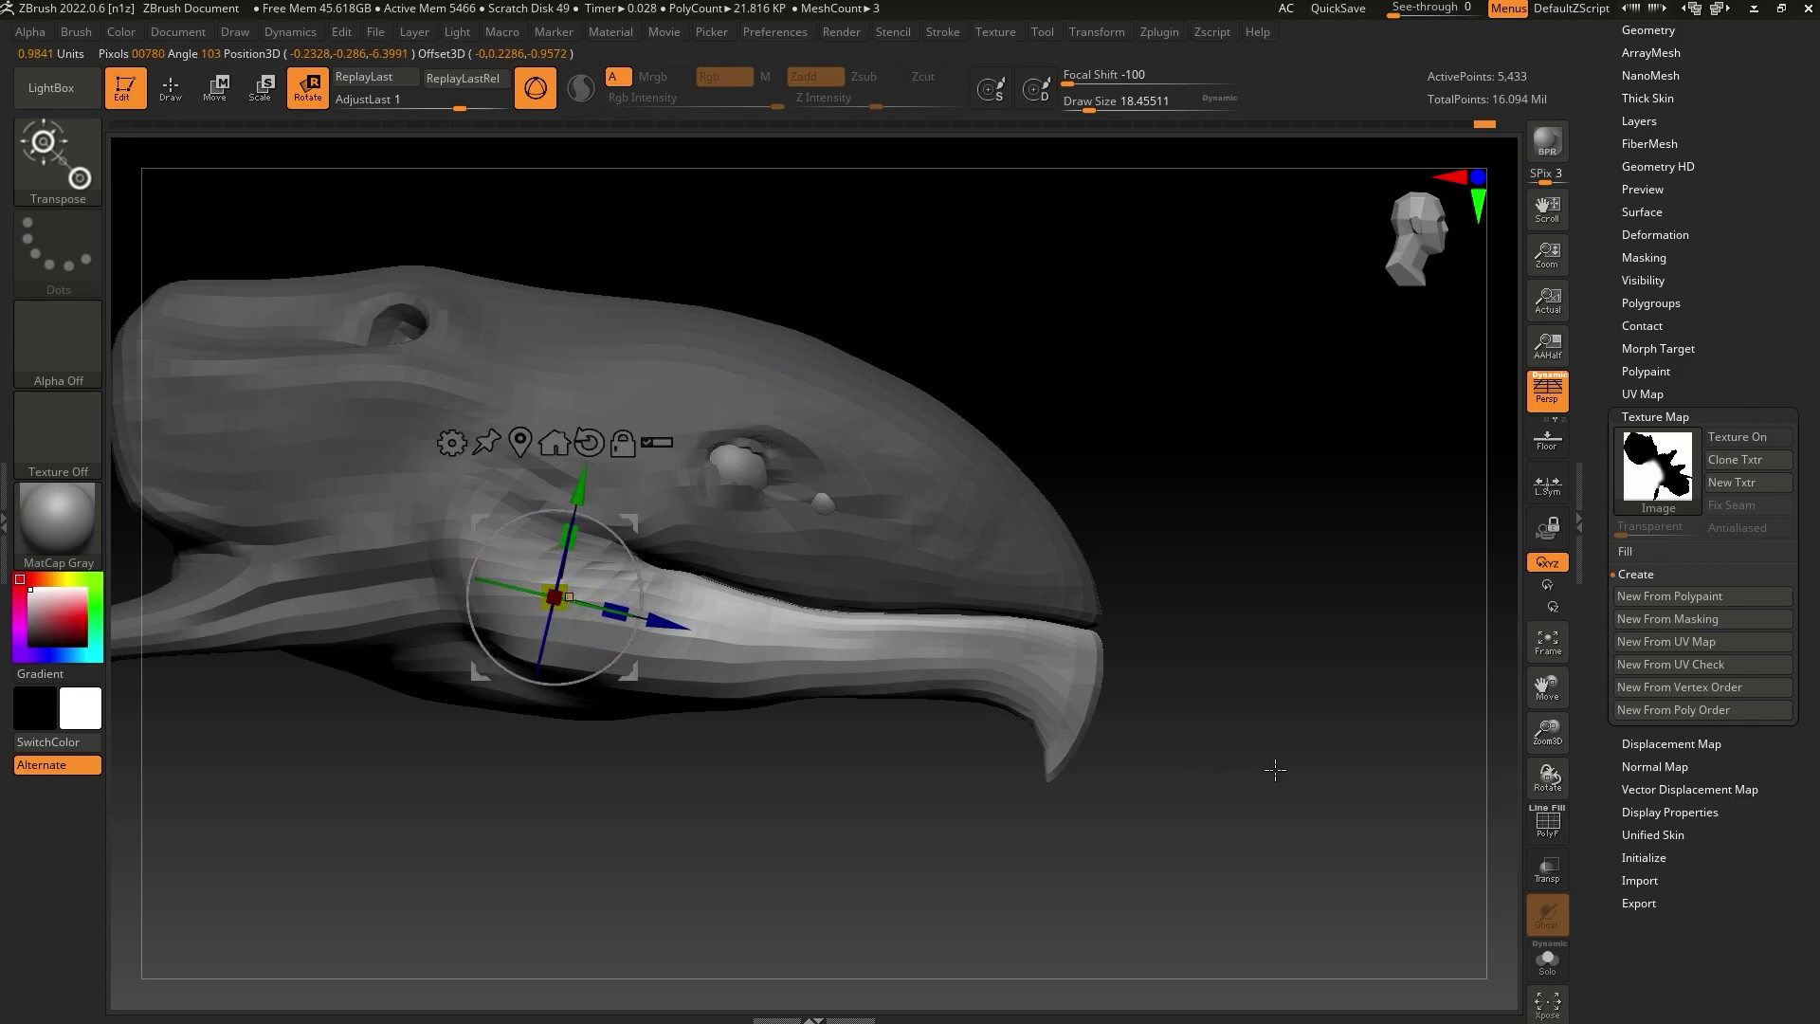
drag(645, 580, 644, 616)
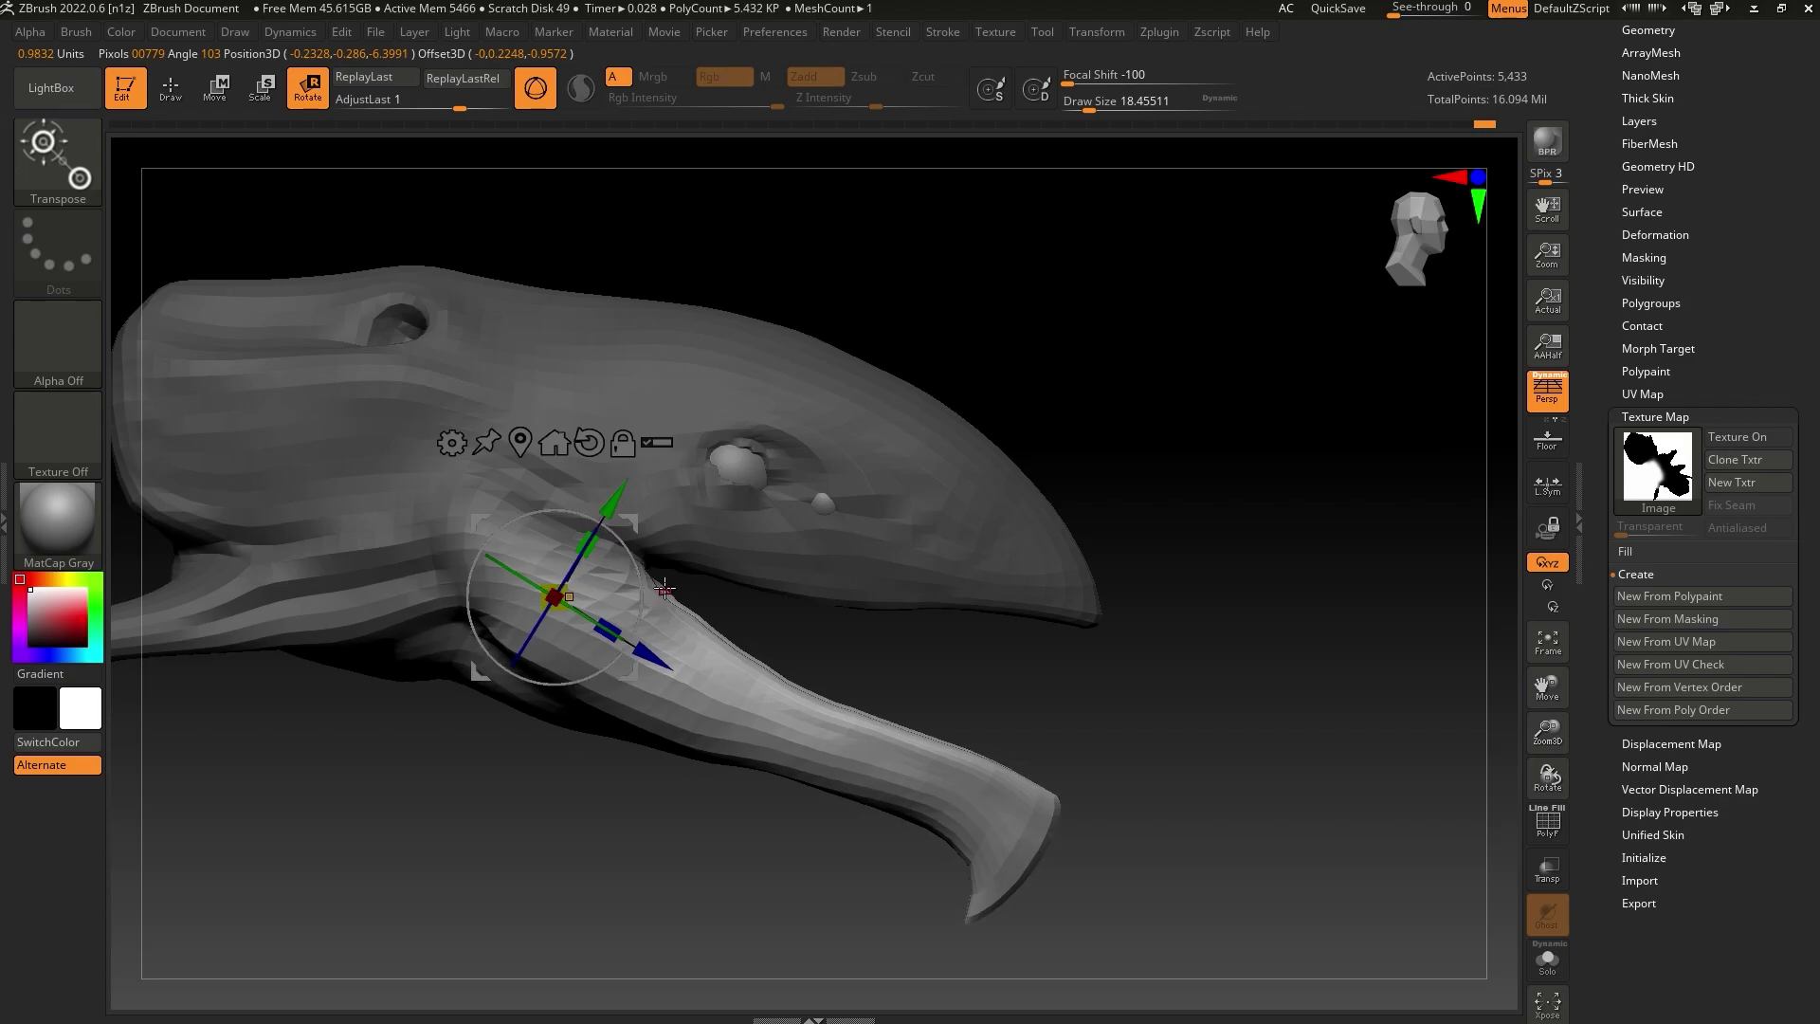
drag(957, 663, 1092, 548)
drag(882, 518, 841, 601)
key(ctrl+z)
Check the jaw mask from below and rotate the unmasked lower jaw wide open about its hinge in side view
alt+drag(654, 841, 761, 757)
key(q)
mouse_move(741, 638)
mouse_down()
mouse_move(581, 728)
mouse_move(595, 649)
mouse_up()
key(ctrl)
ctrl+click(58, 161)
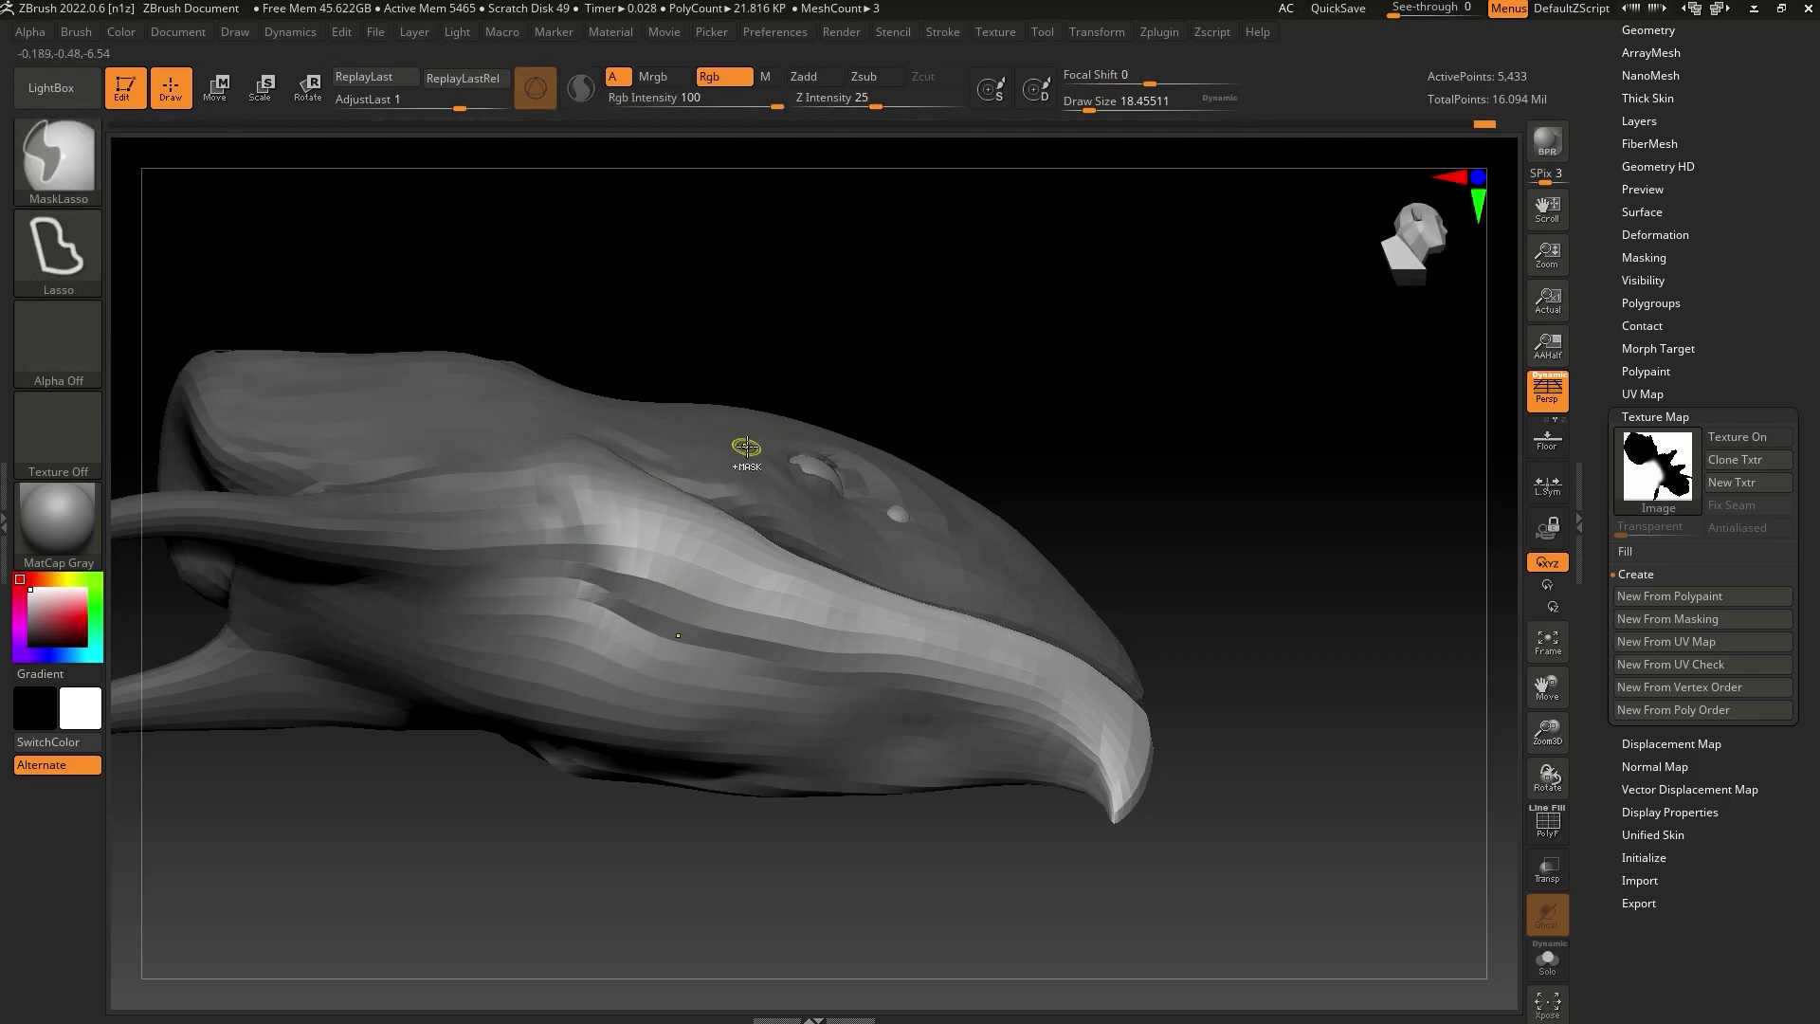
shift+drag(795, 406, 906, 398)
click(308, 88)
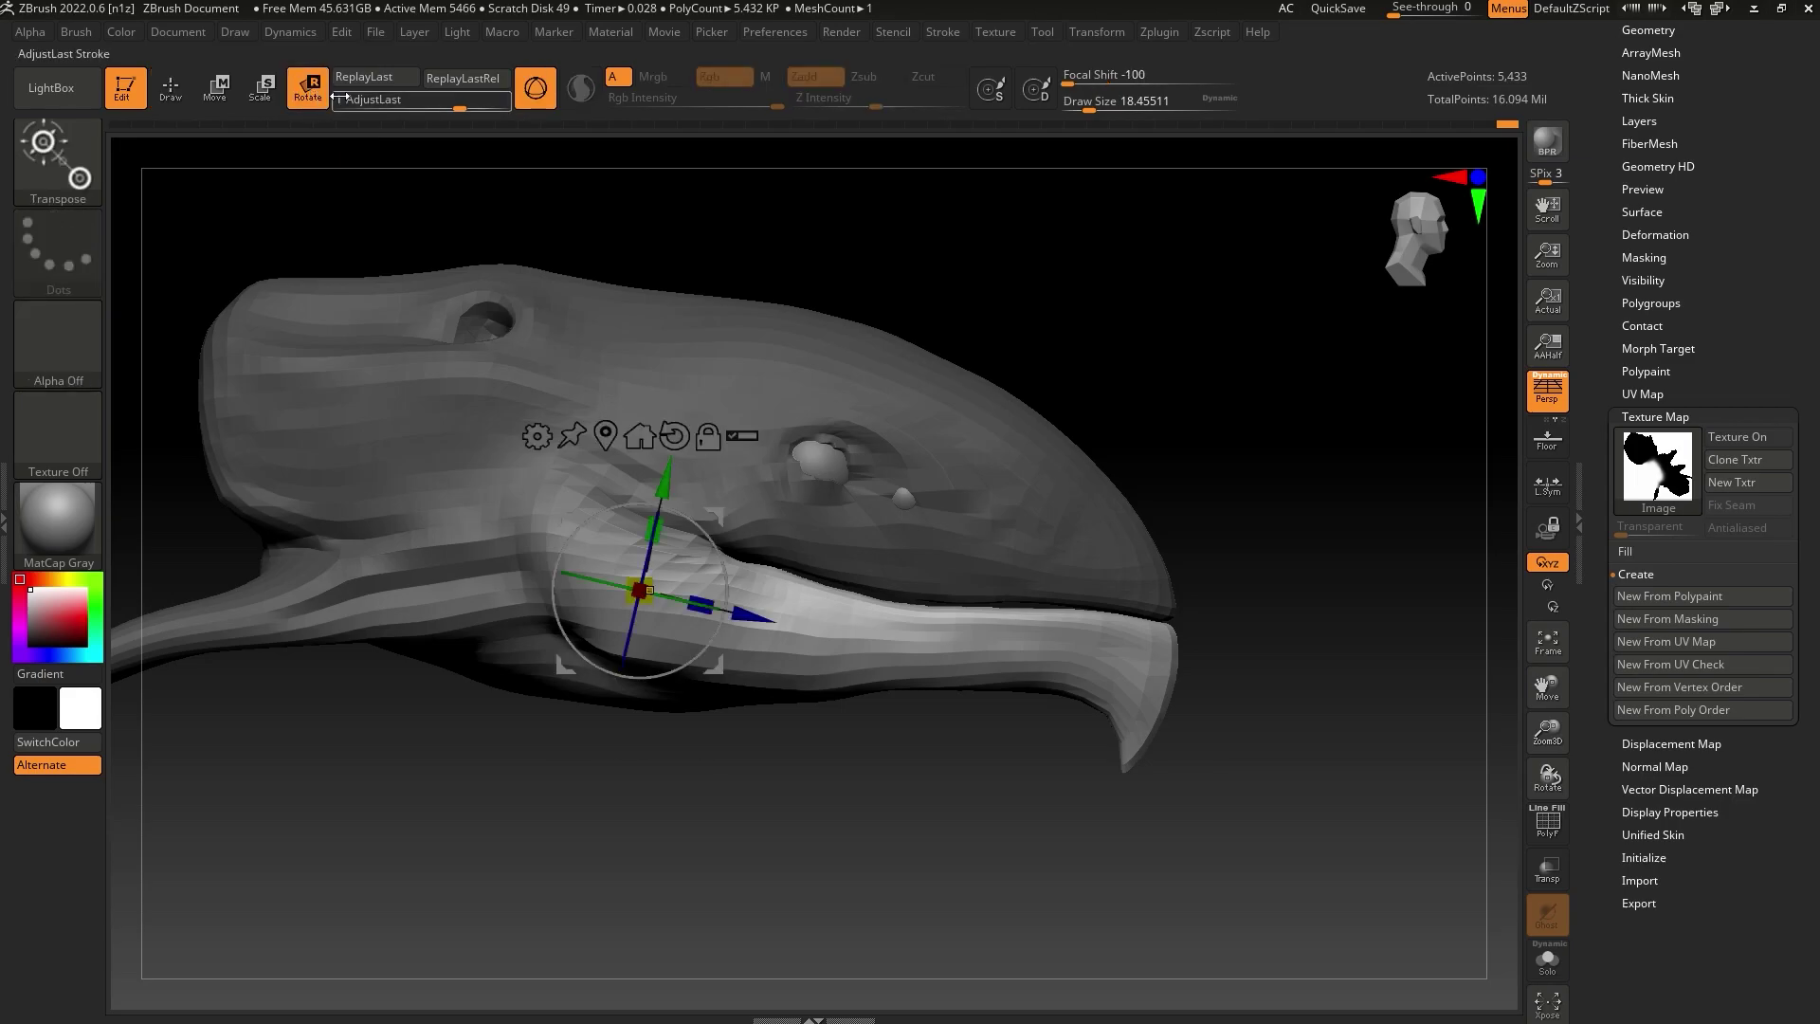
mouse_move(713, 542)
mouse_down()
mouse_move(719, 581)
mouse_move(714, 566)
mouse_up()
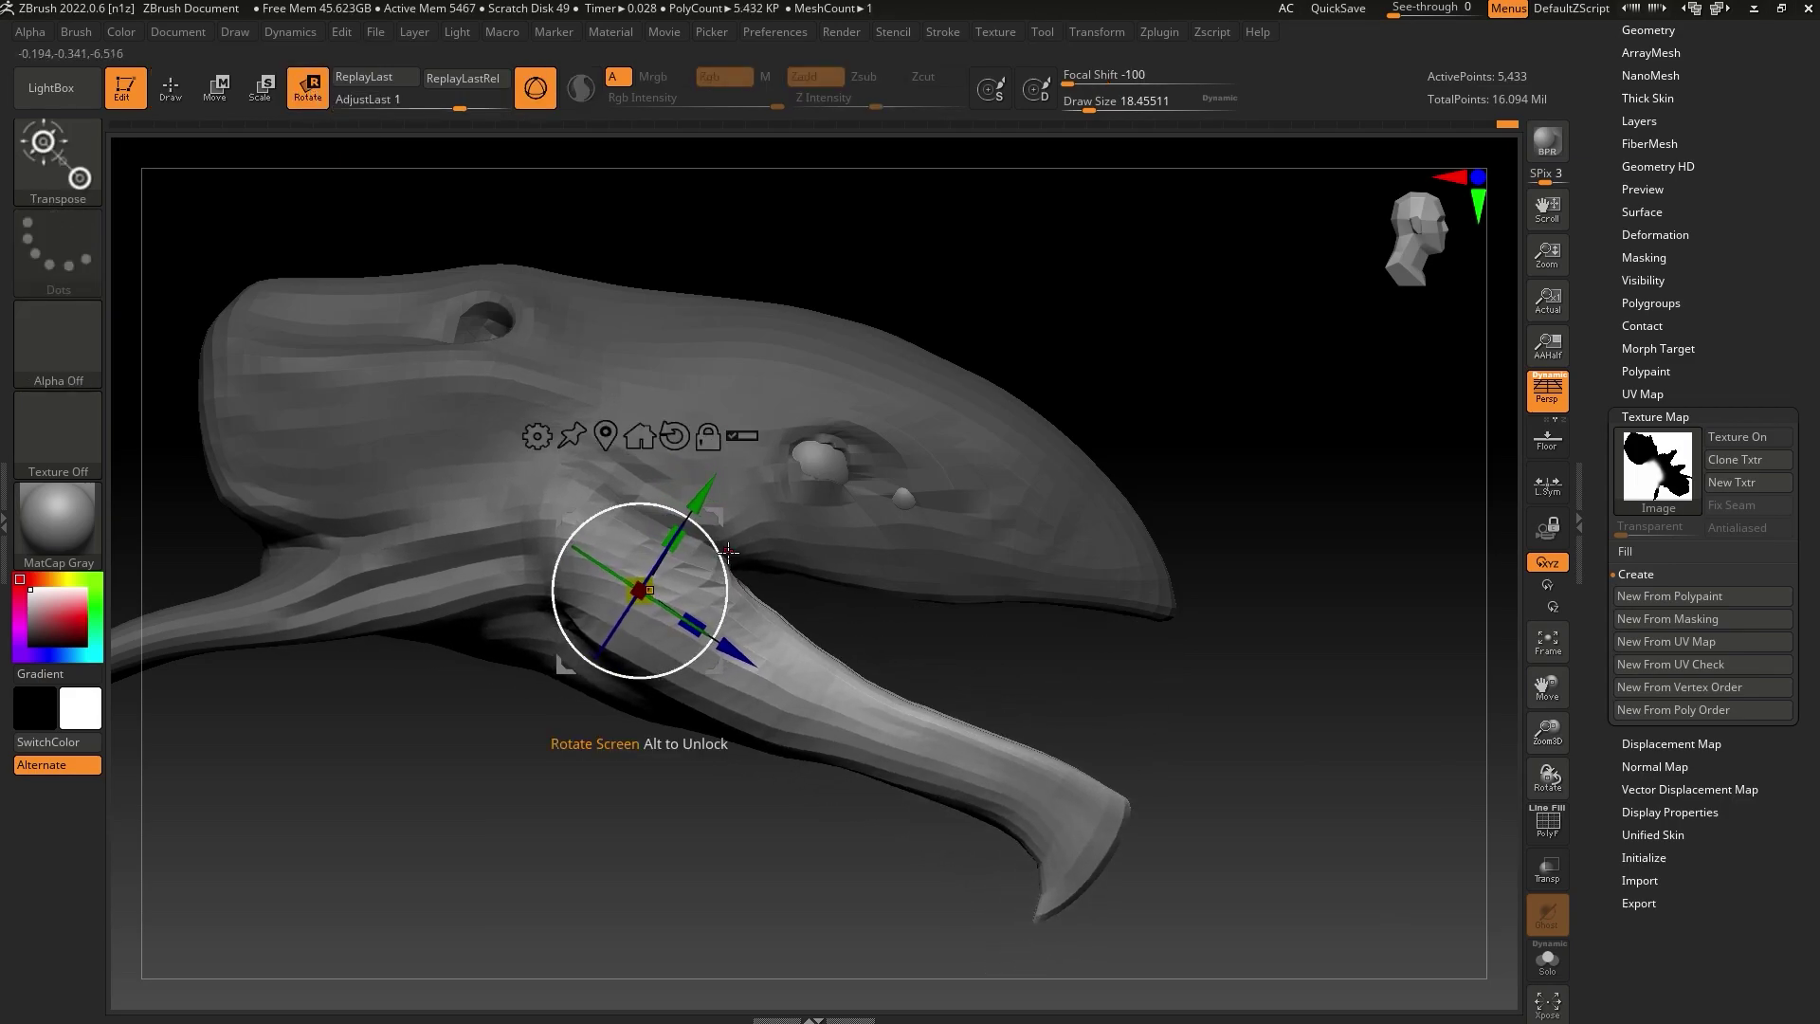
Clear the mask from the whole head and raise the head to subdivision level 4
key(q)
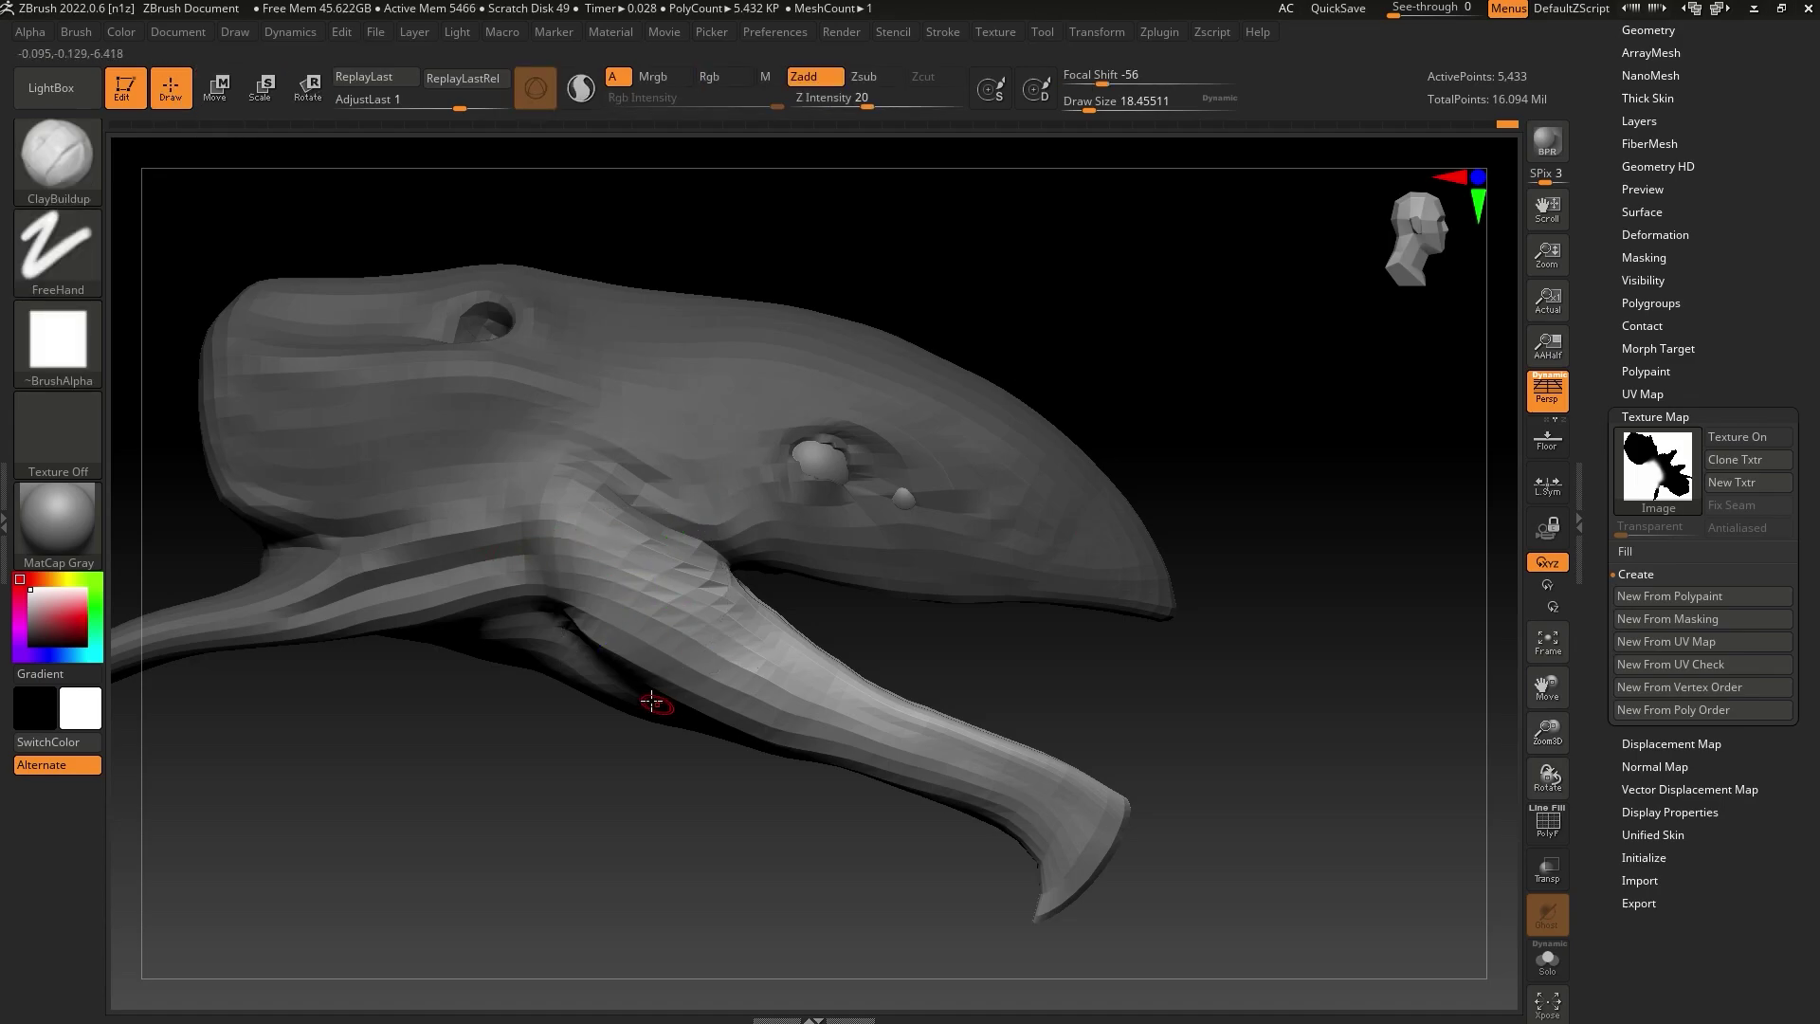
mouse_move(268, 719)
ctrl+mouse_down()
mouse_move(1304, 715)
mouse_move(313, 248)
mouse_move(244, 294)
ctrl+mouse_up()
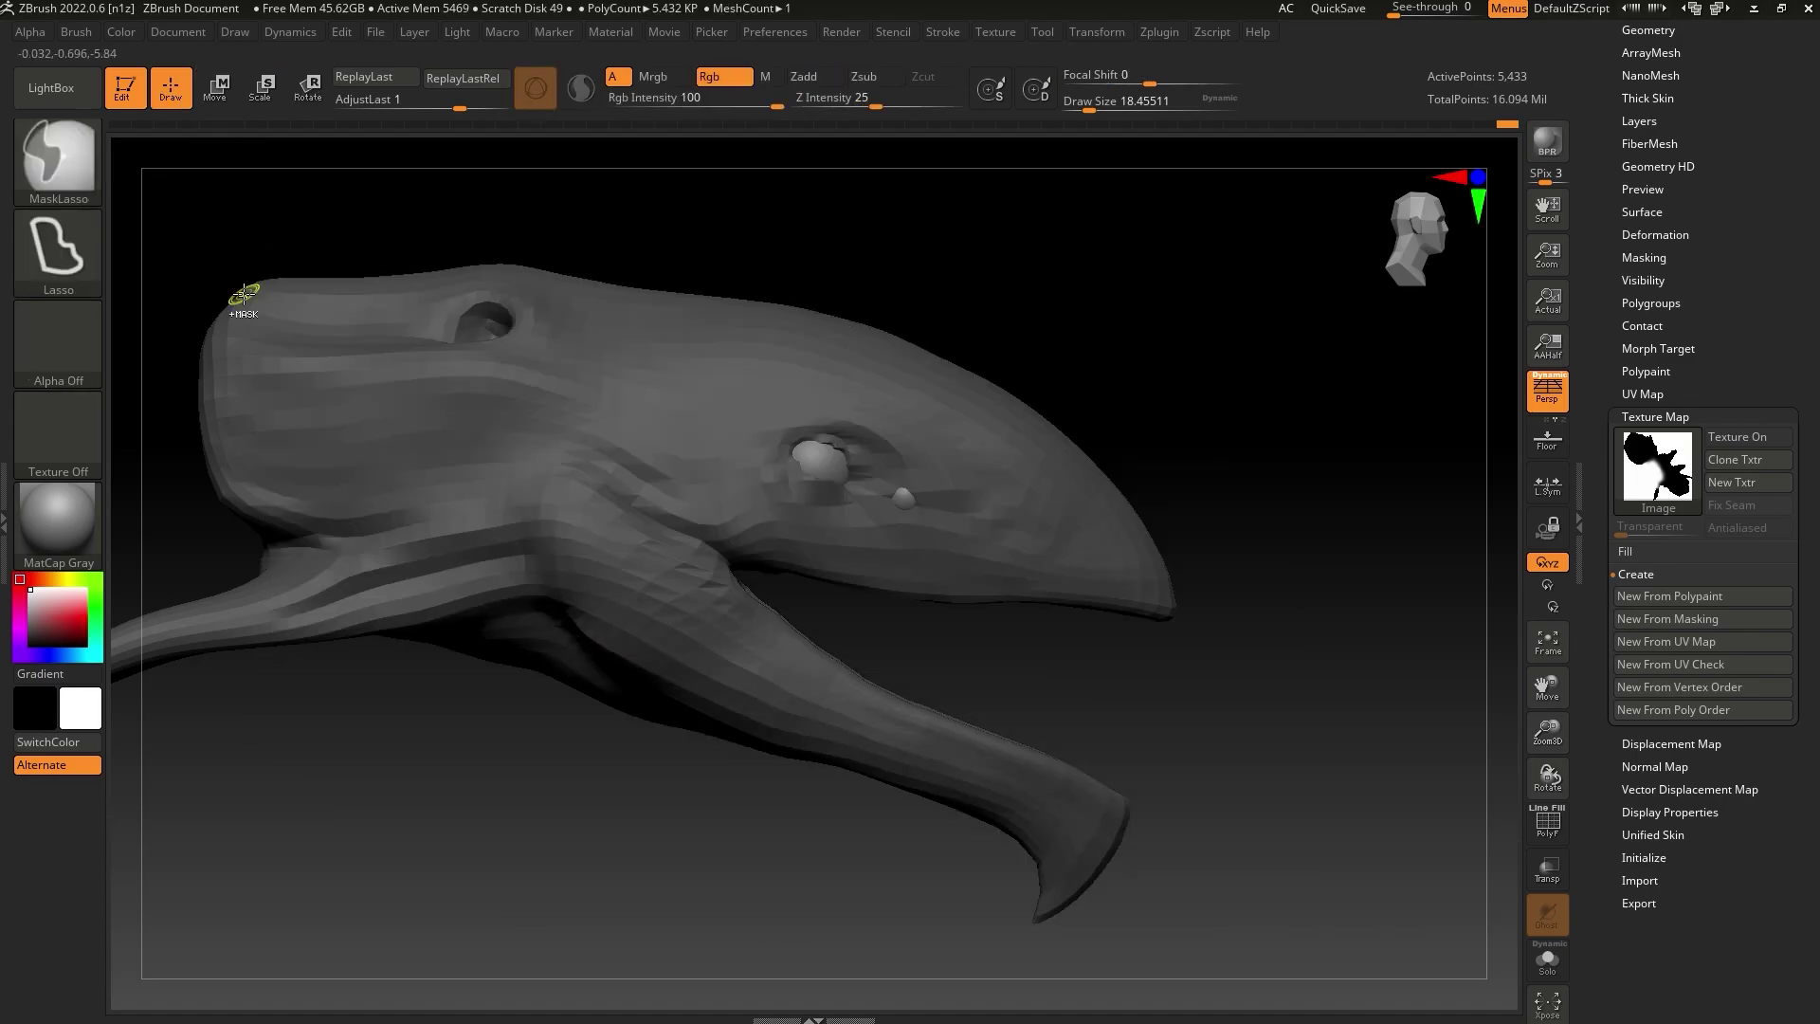
ctrl+click(1166, 333)
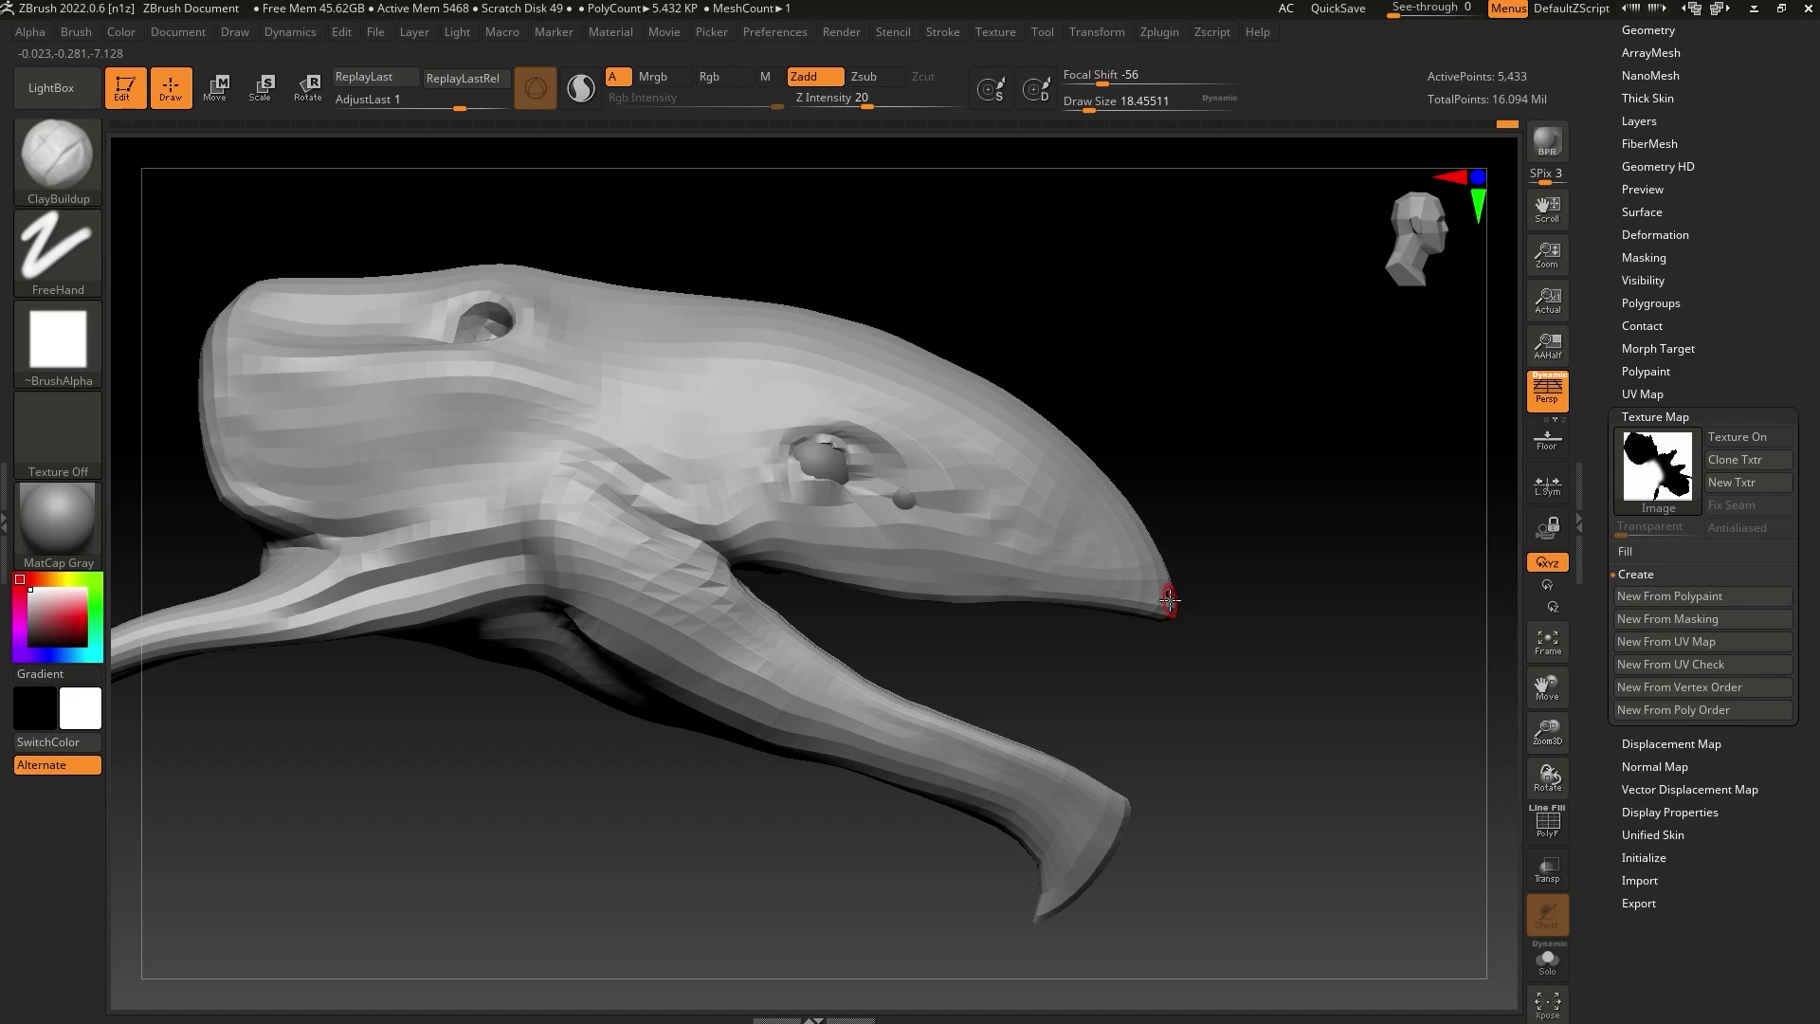
drag(1719, 98, 1707, 172)
click(1666, 106)
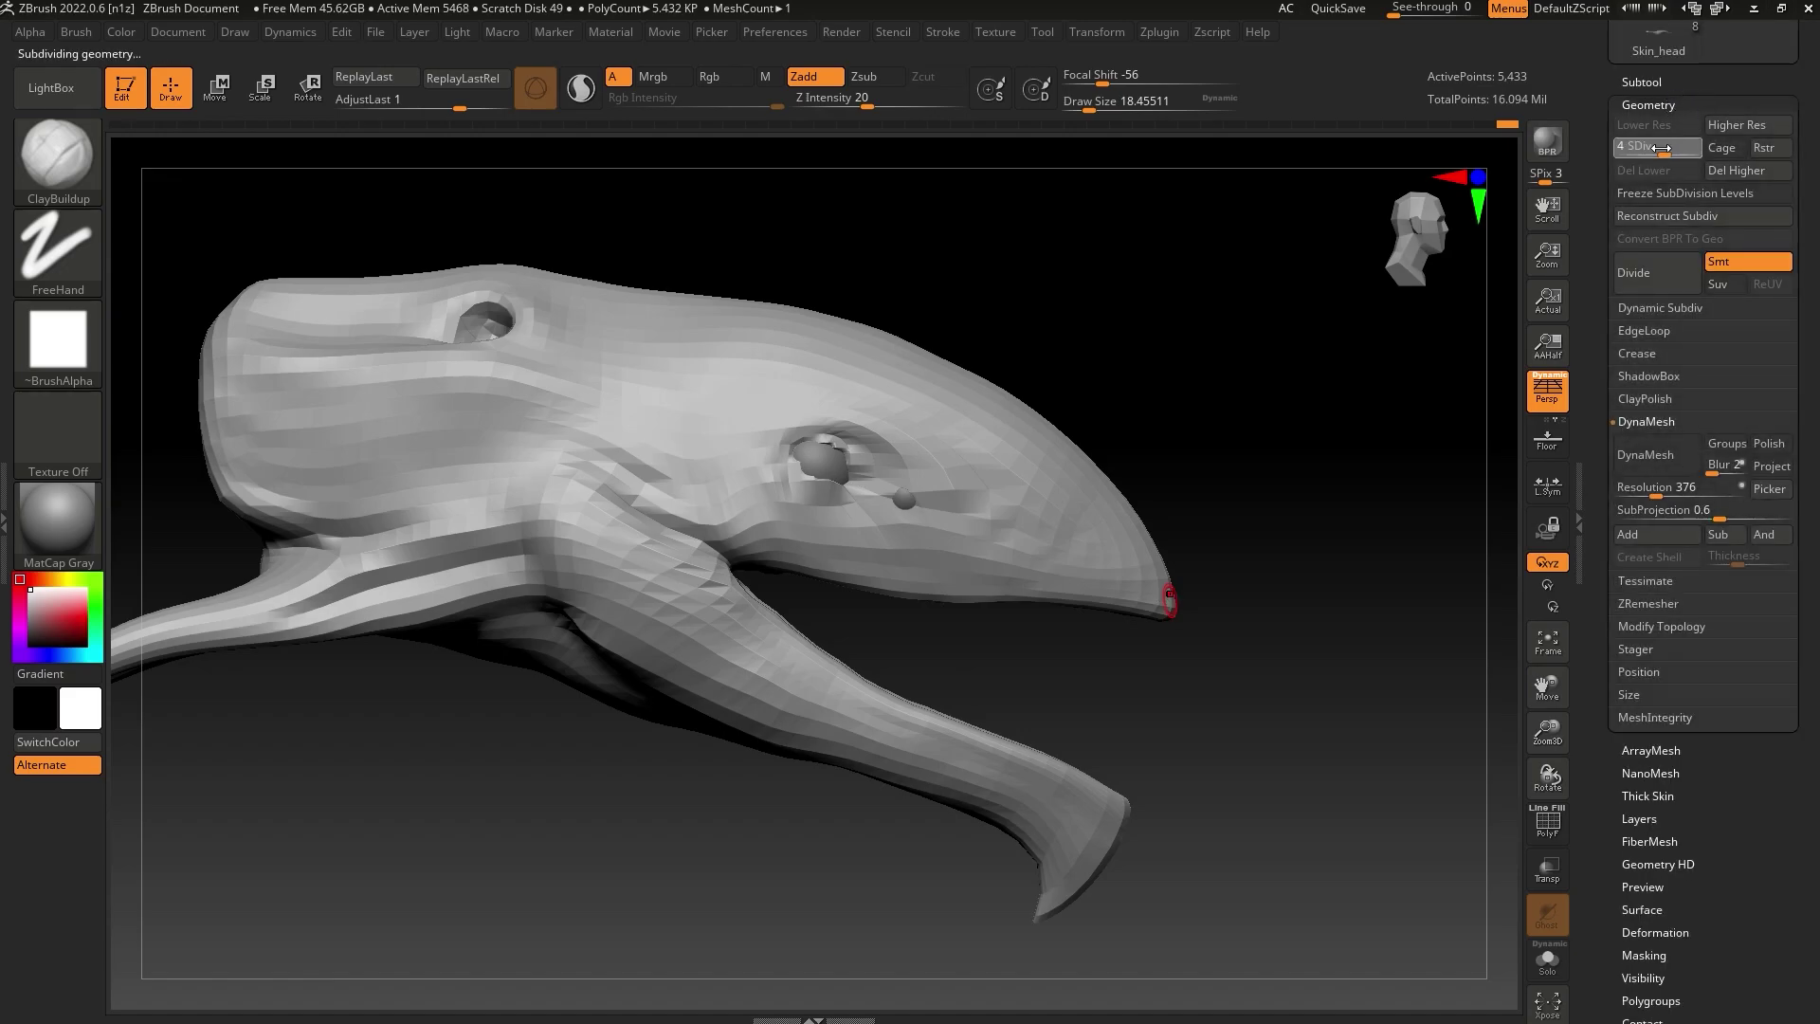
drag(1329, 488, 1139, 649)
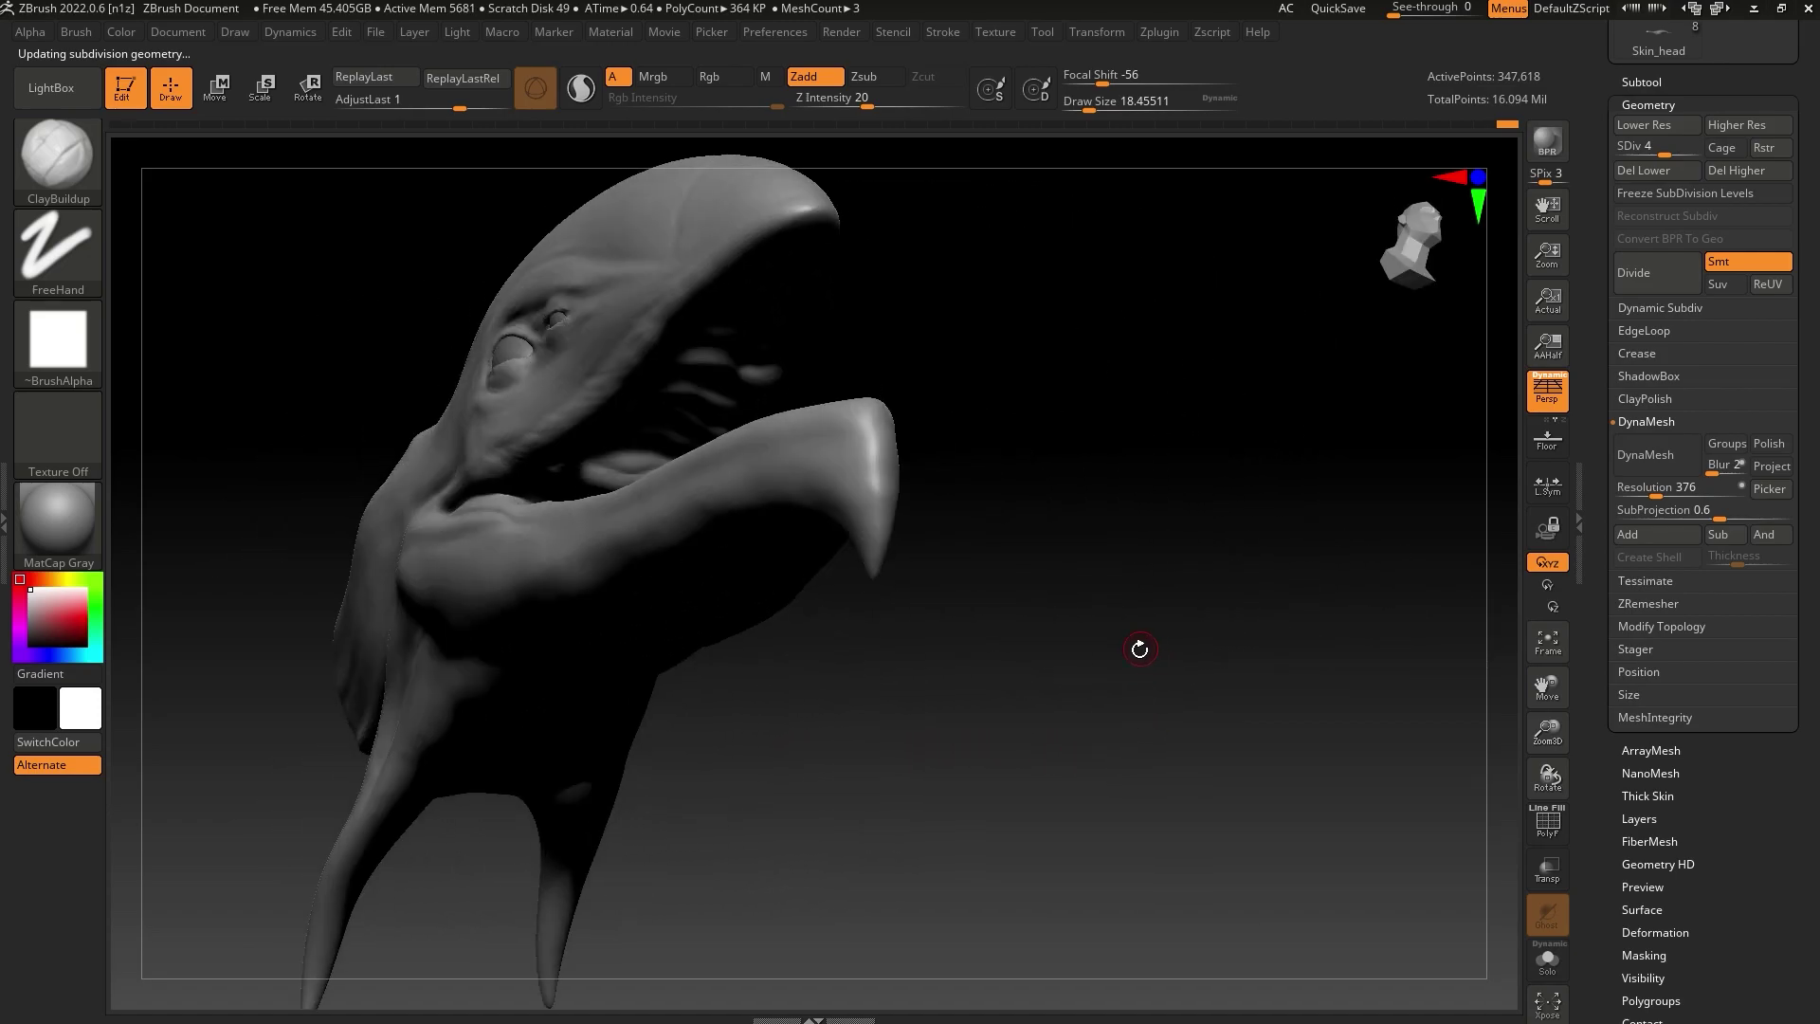
Fill the whole head with the MatCap Red Wax material, with material painting enabled
click(71, 525)
click(245, 462)
drag(1072, 439, 985, 400)
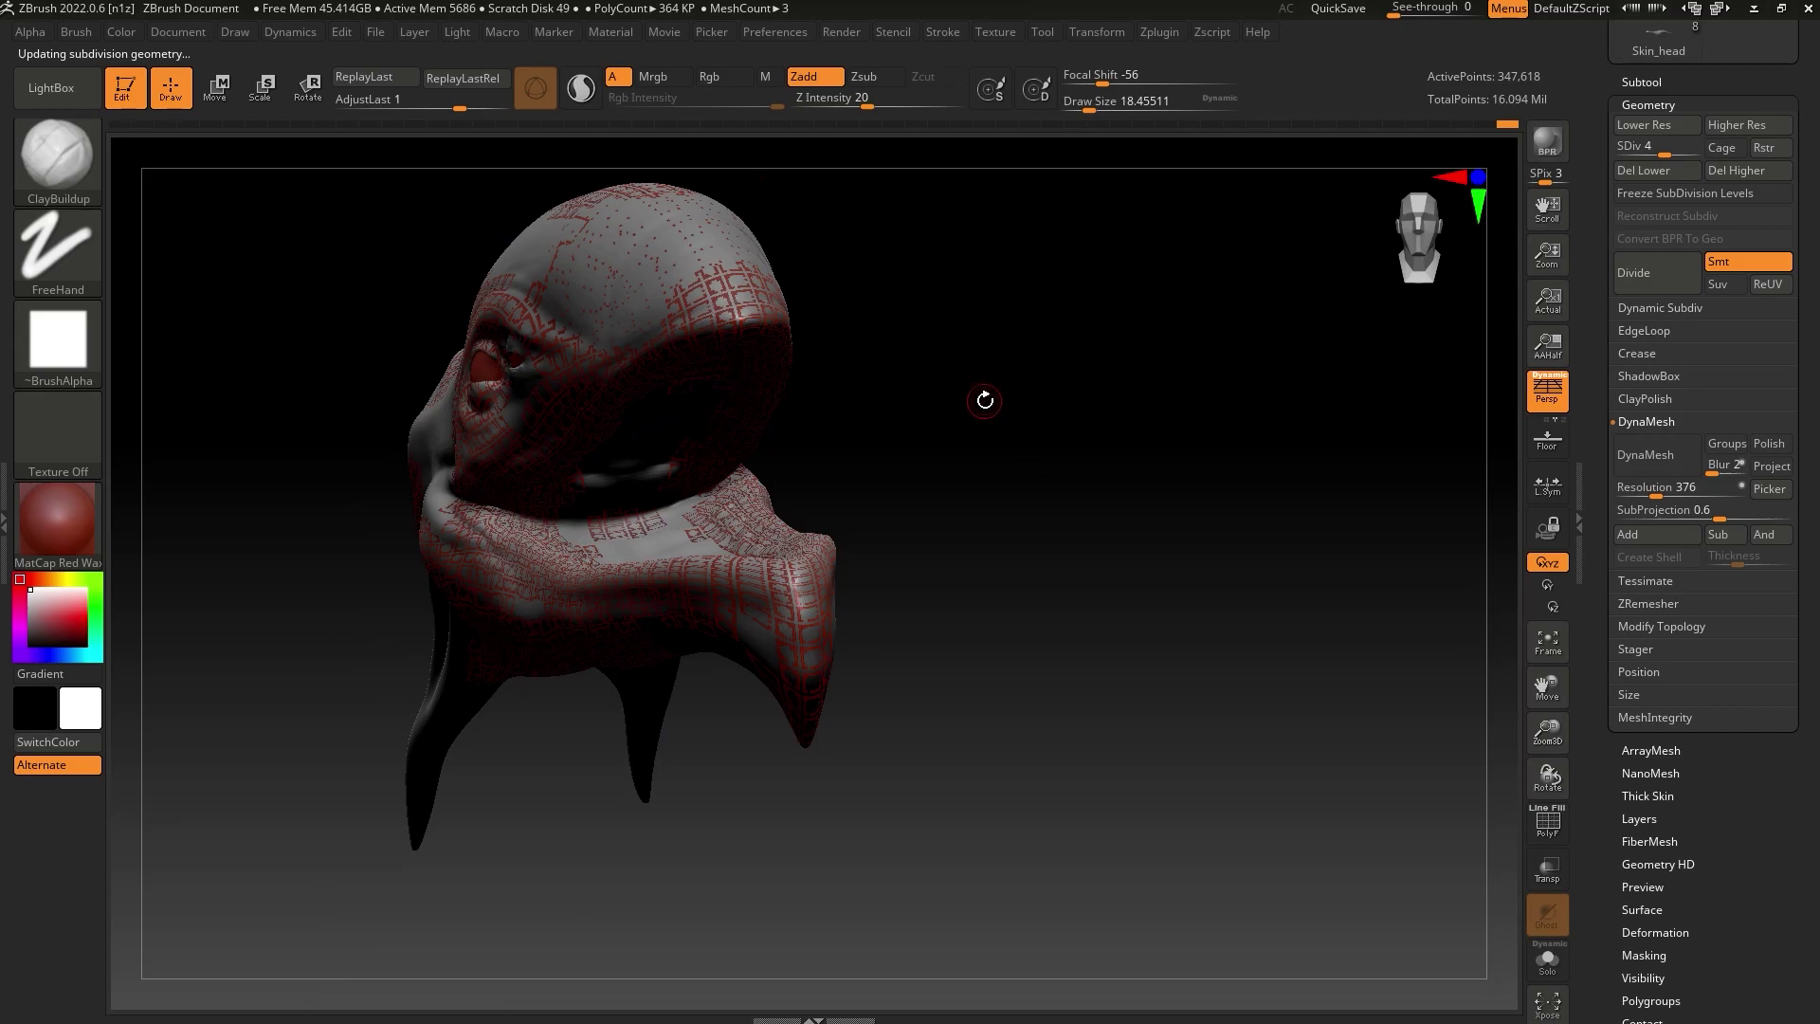
click(765, 76)
click(120, 31)
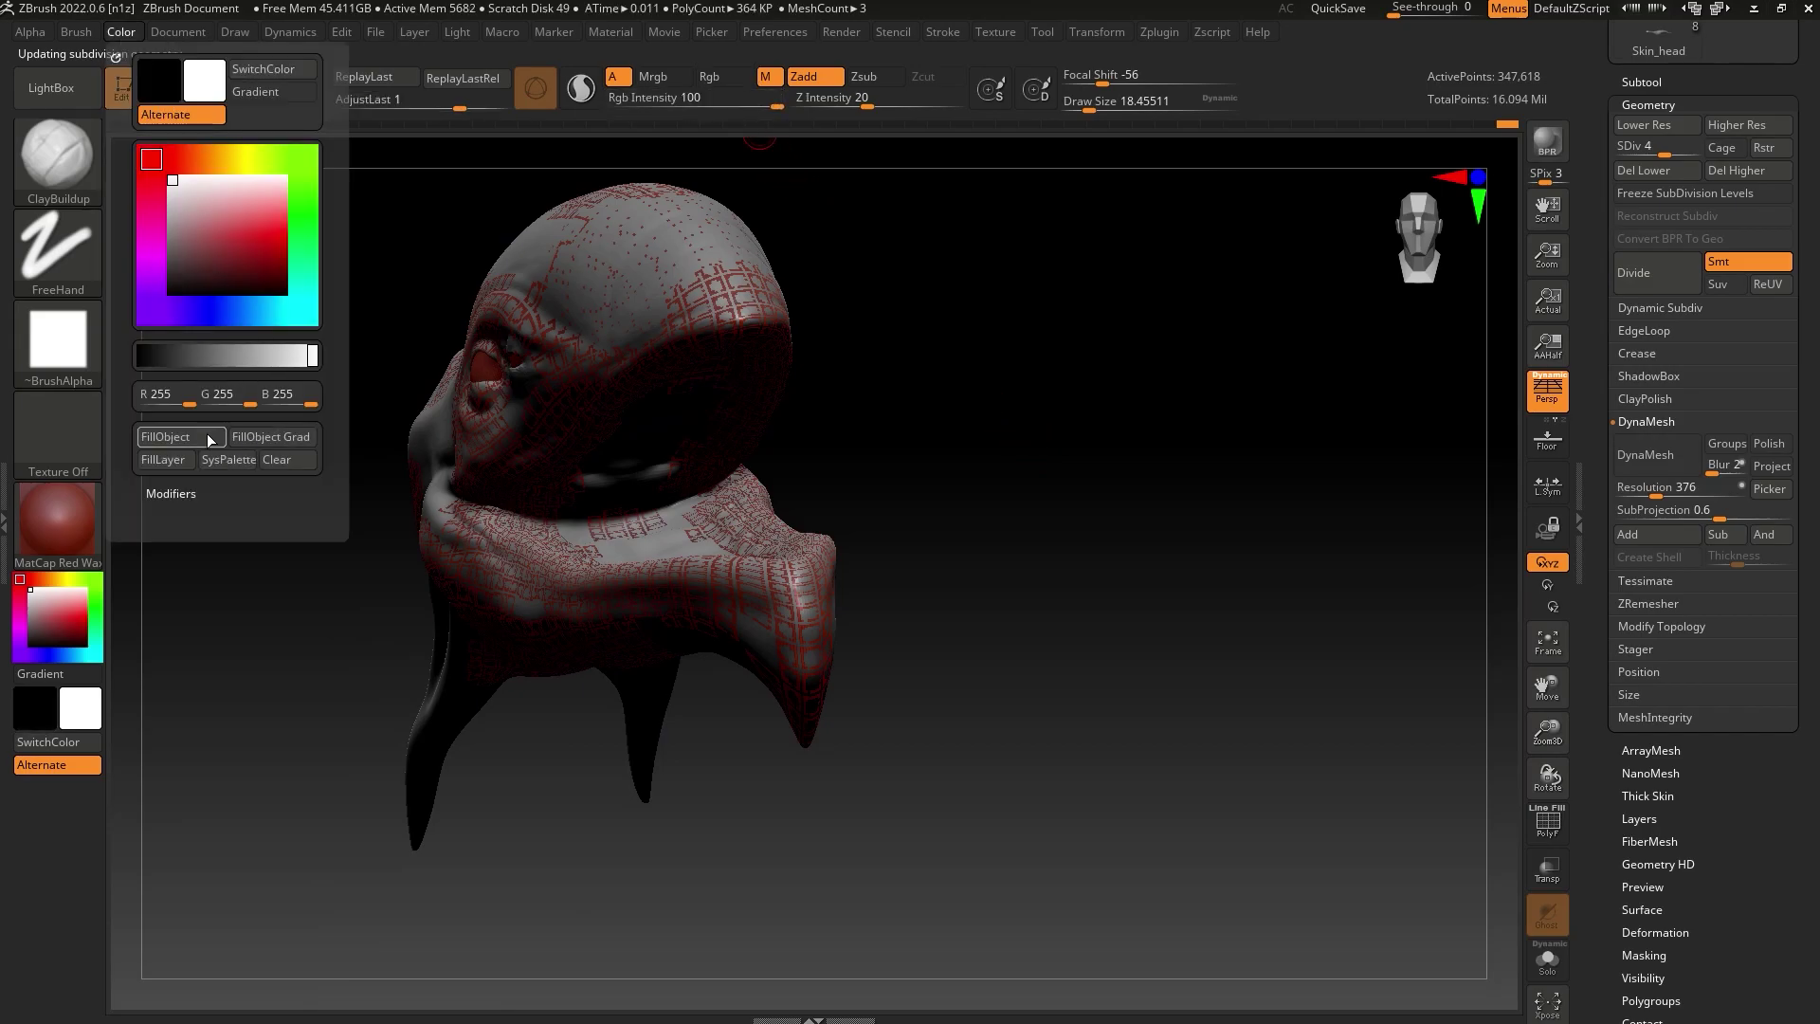
click(156, 438)
mouse_move(988, 444)
mouse_down()
mouse_move(995, 431)
mouse_move(998, 470)
mouse_up()
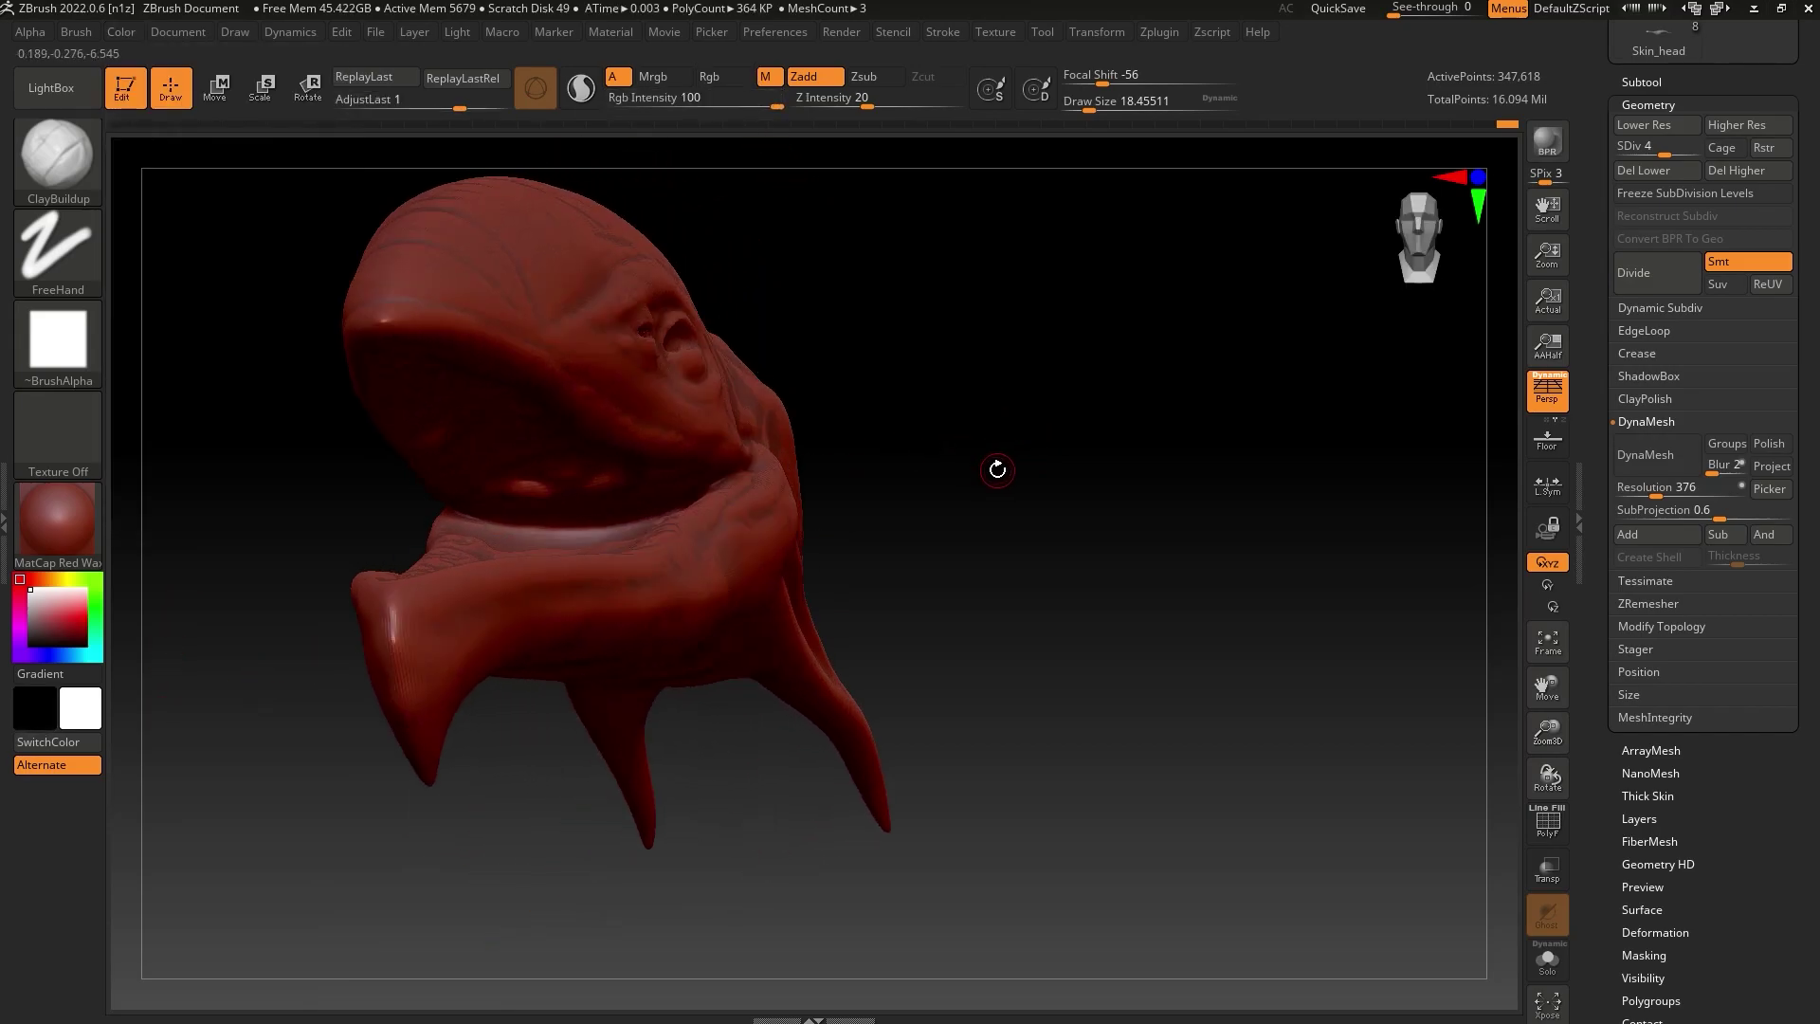
Drop the head to subdivision level 1 and smooth the lumps inside the mouth at a draw size of about 46
click(58, 156)
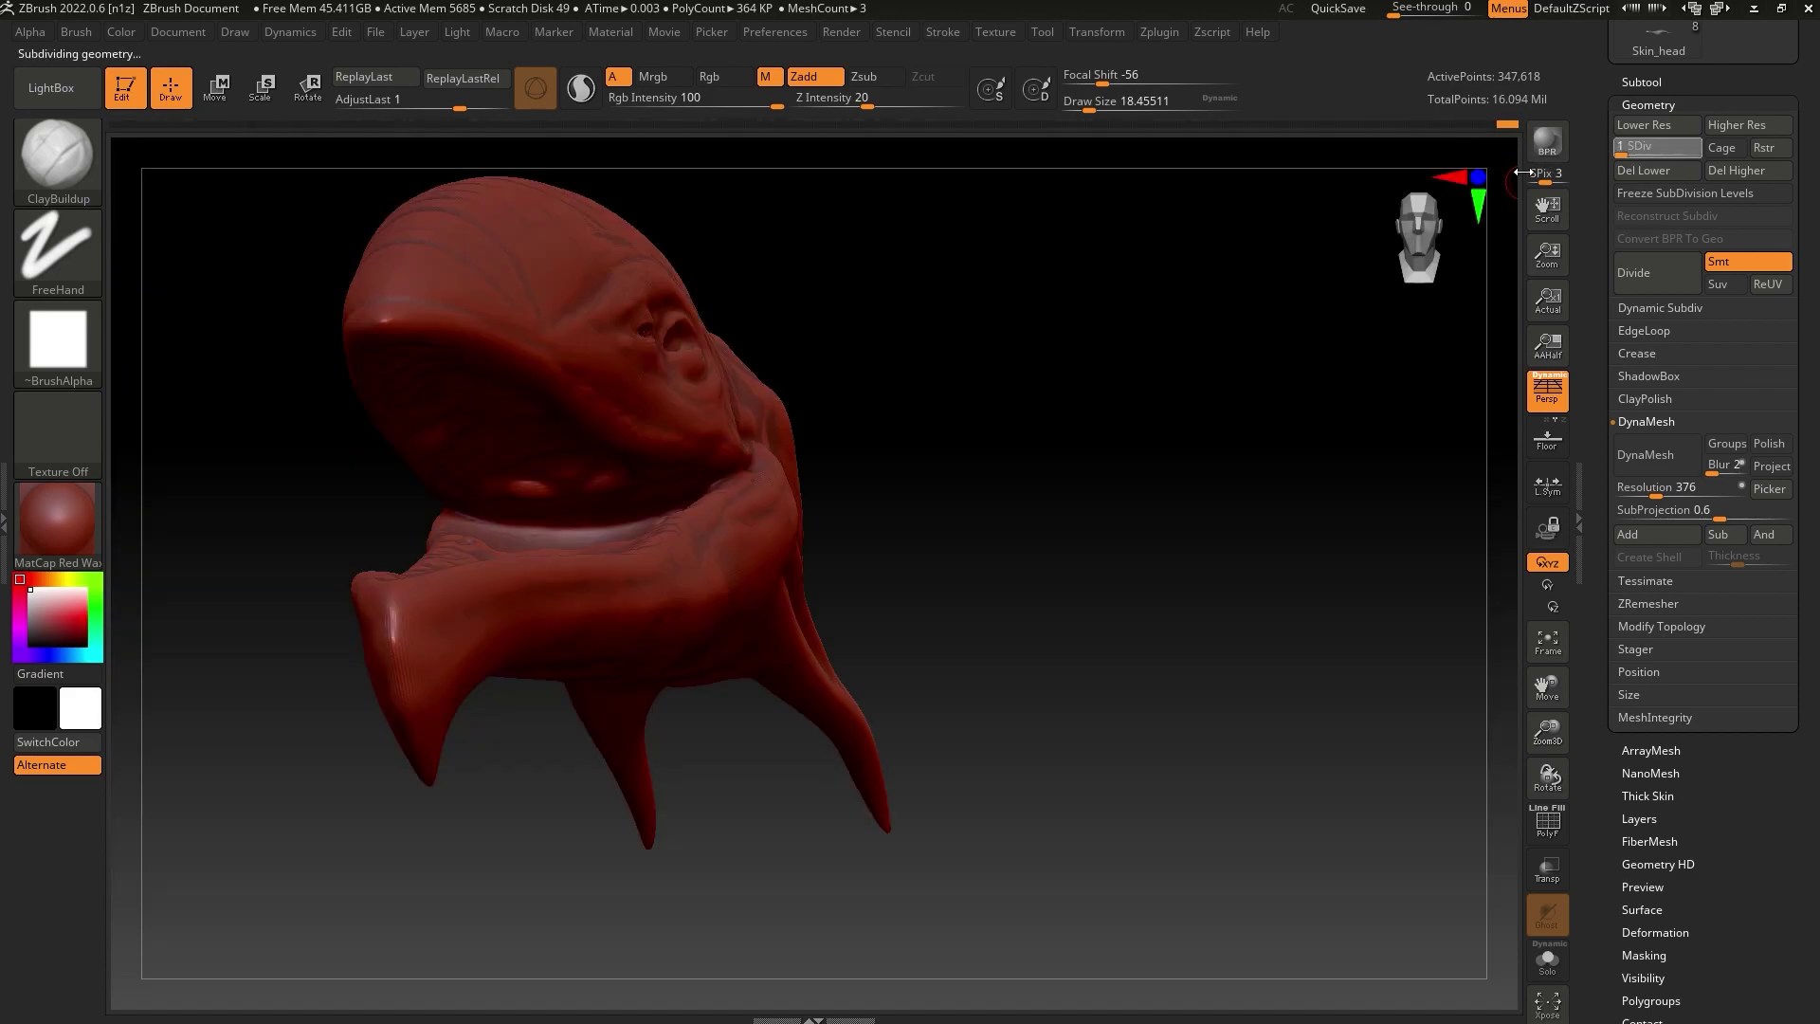
drag(1523, 171, 1508, 175)
drag(967, 398, 1104, 425)
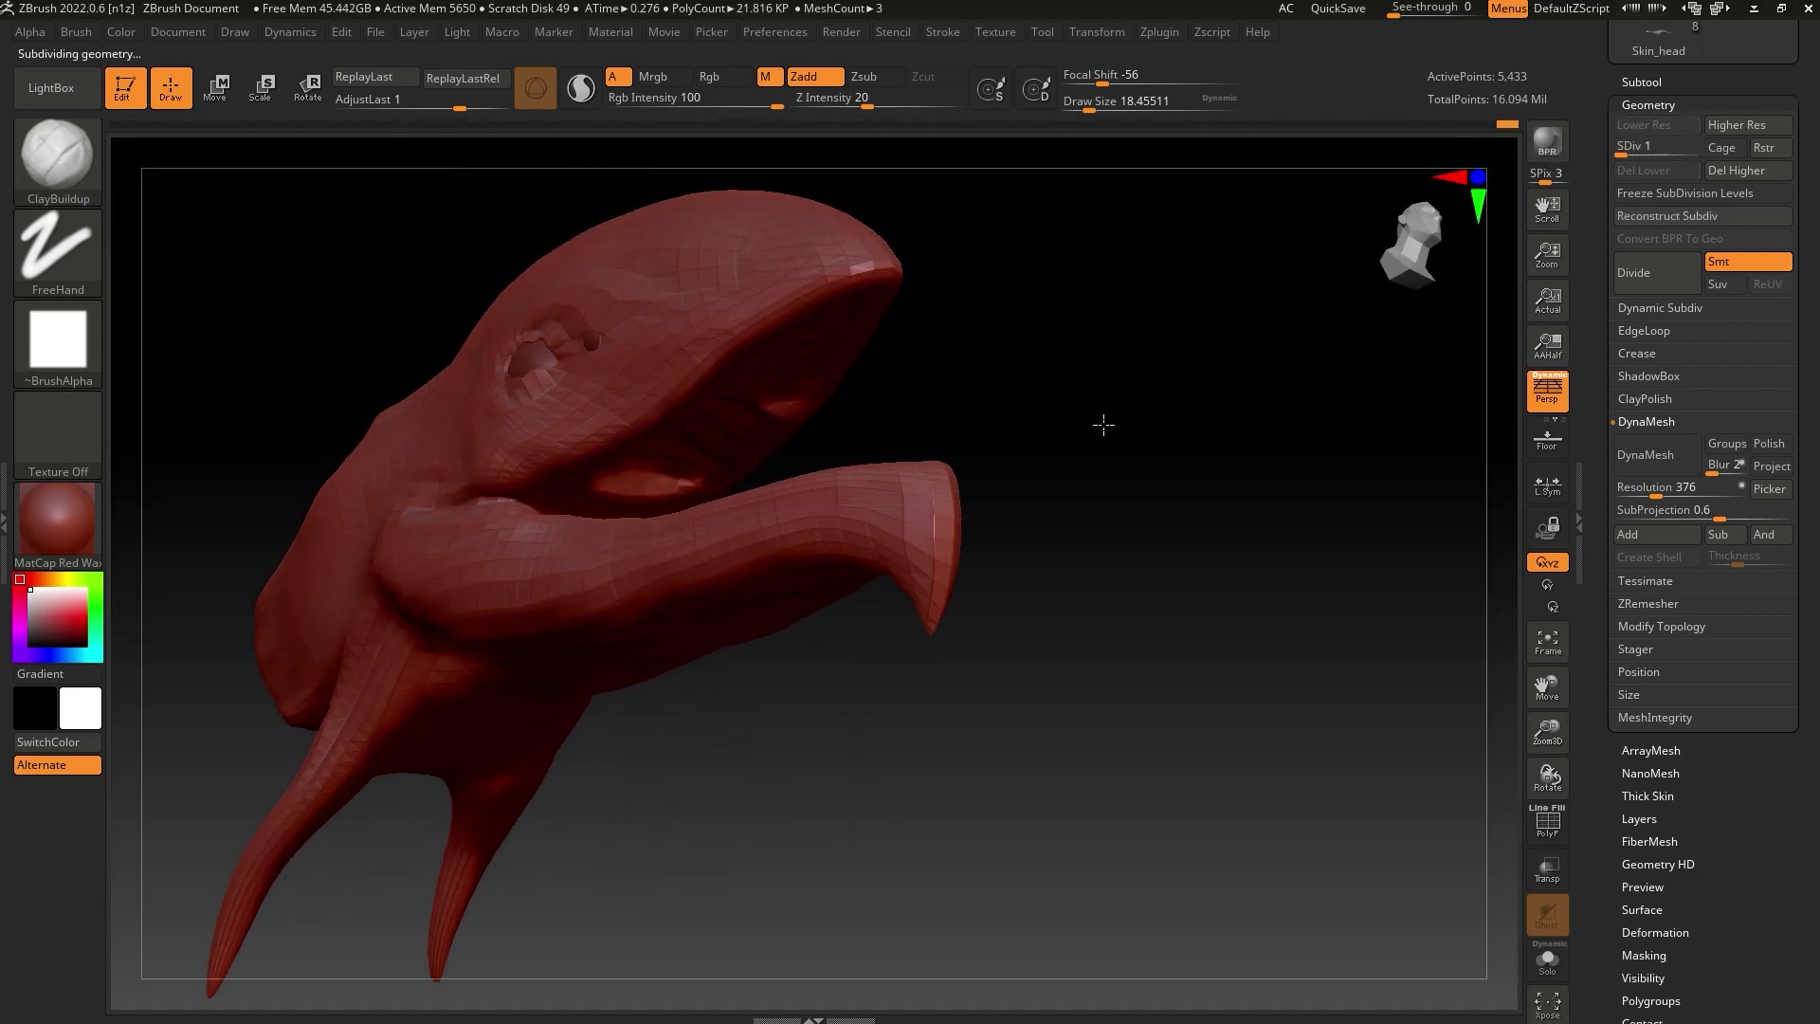
mouse_move(1557, 754)
alt+mouse_down()
mouse_move(1032, 813)
mouse_move(1170, 487)
mouse_move(1265, 503)
alt+mouse_up()
drag(1114, 108, 1126, 110)
drag(1218, 457, 1089, 467)
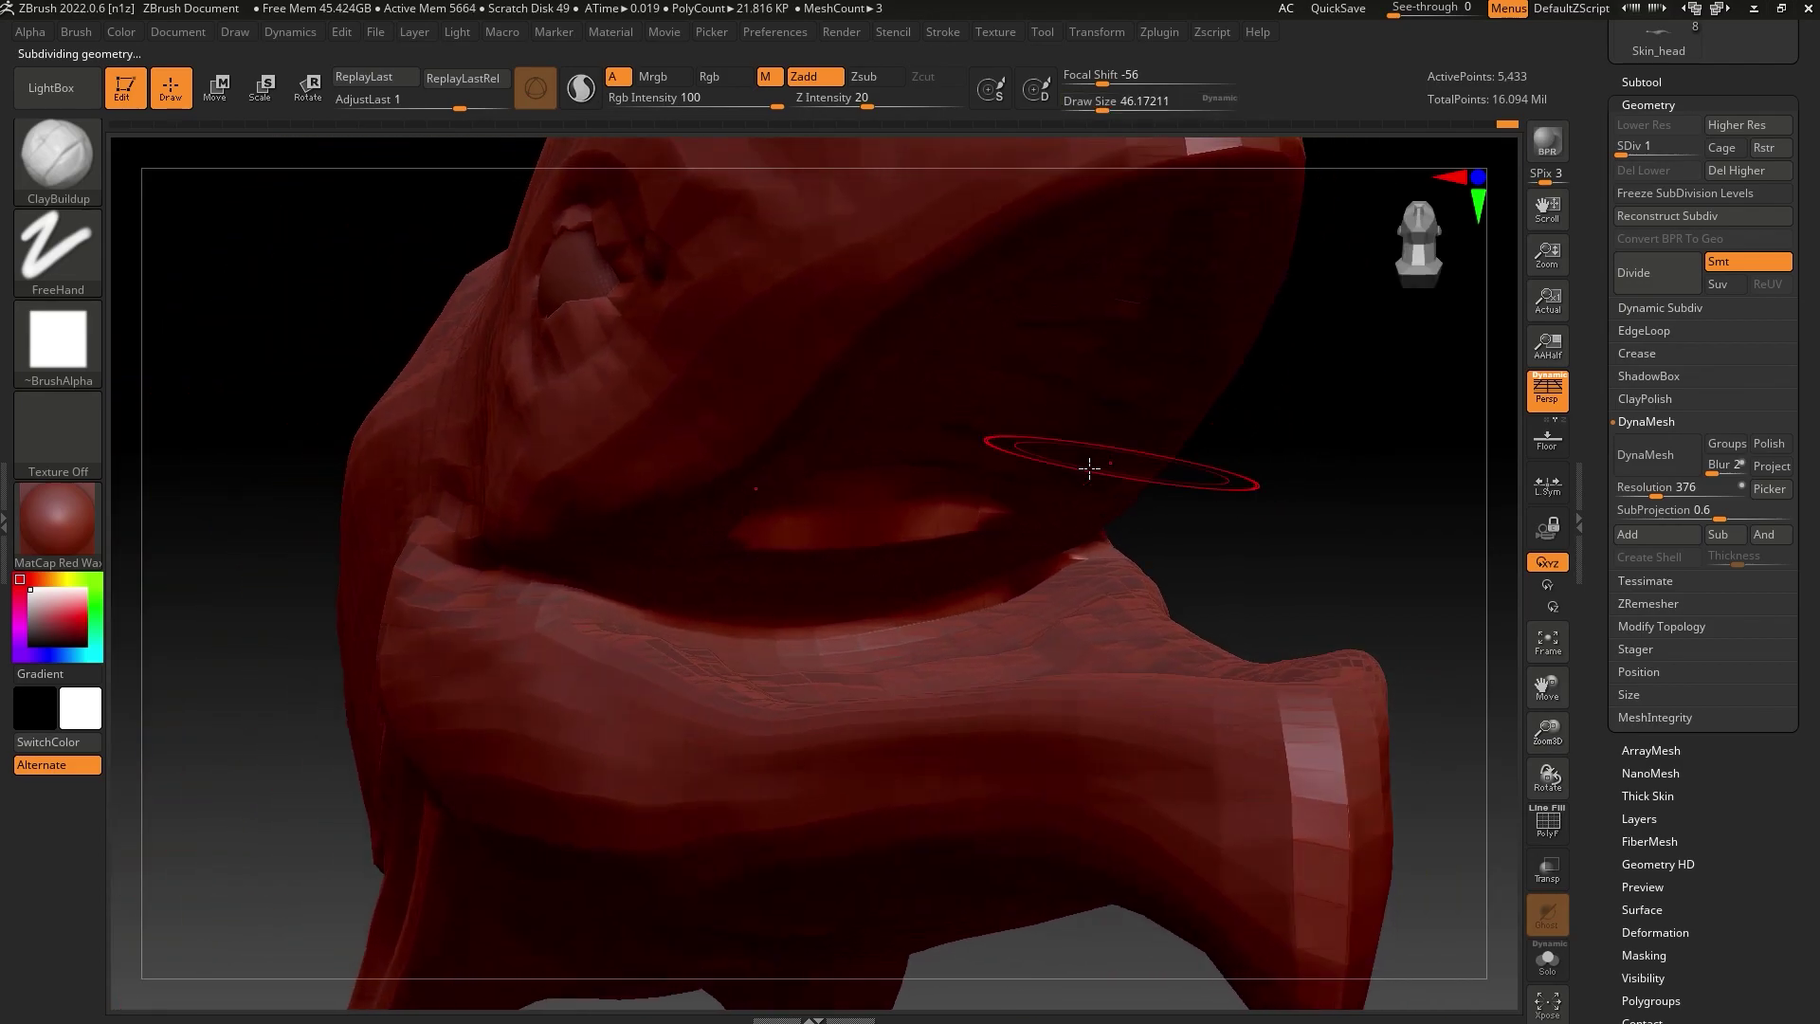
drag(799, 551, 770, 557)
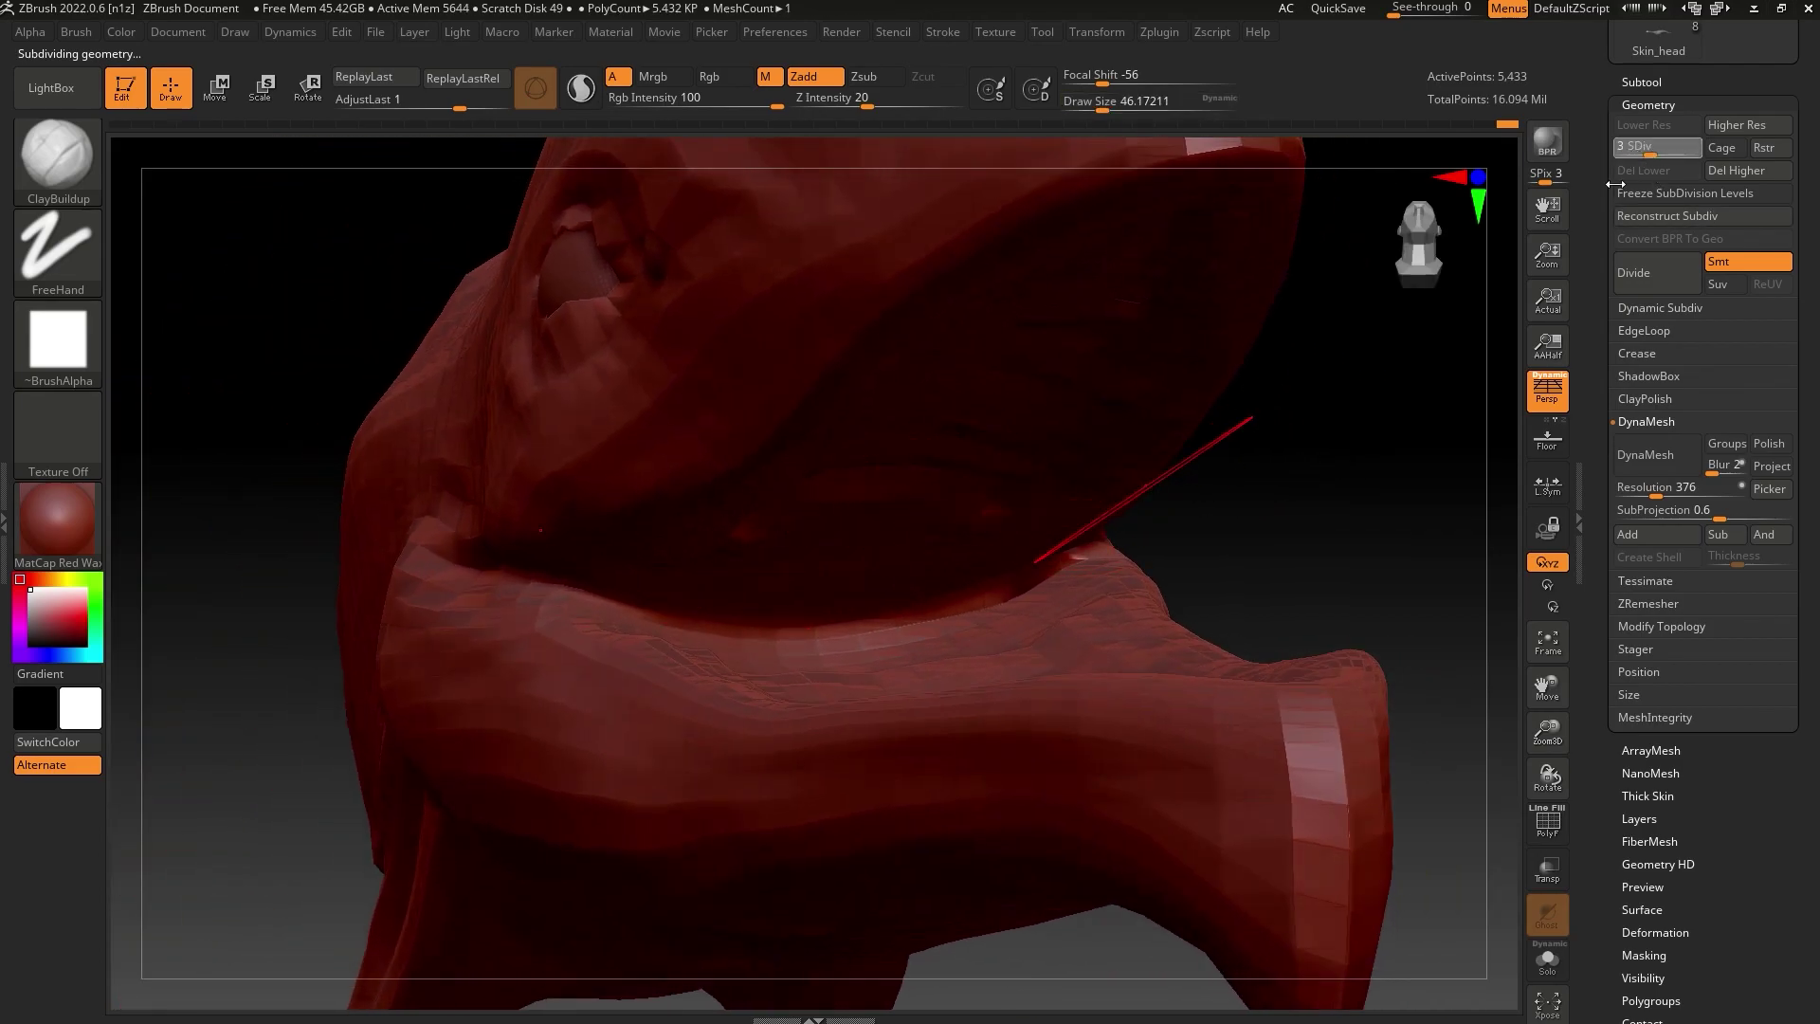
Raise the head to subdivision level 3 and smooth the remaining bumps inside the mouth, ending with a draw size of about 44
drag(1312, 496, 1219, 472)
drag(1101, 108, 1104, 109)
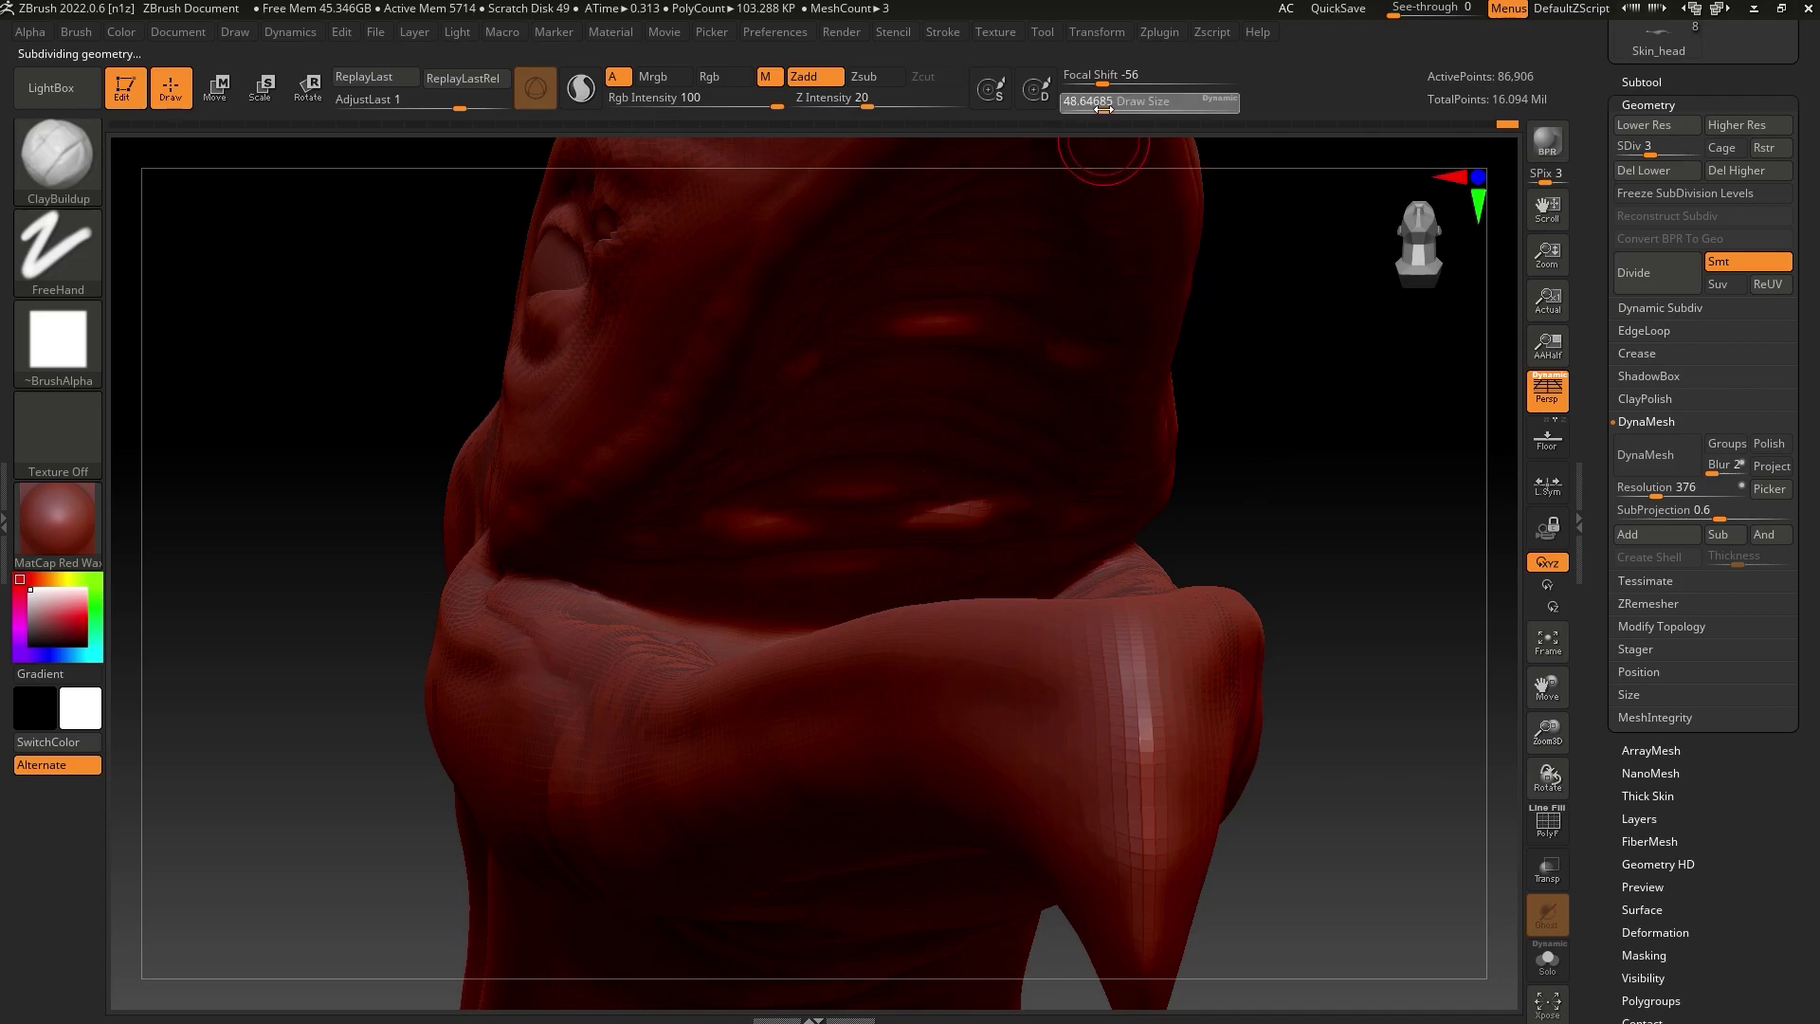
drag(711, 557, 829, 475)
drag(1103, 109, 1101, 109)
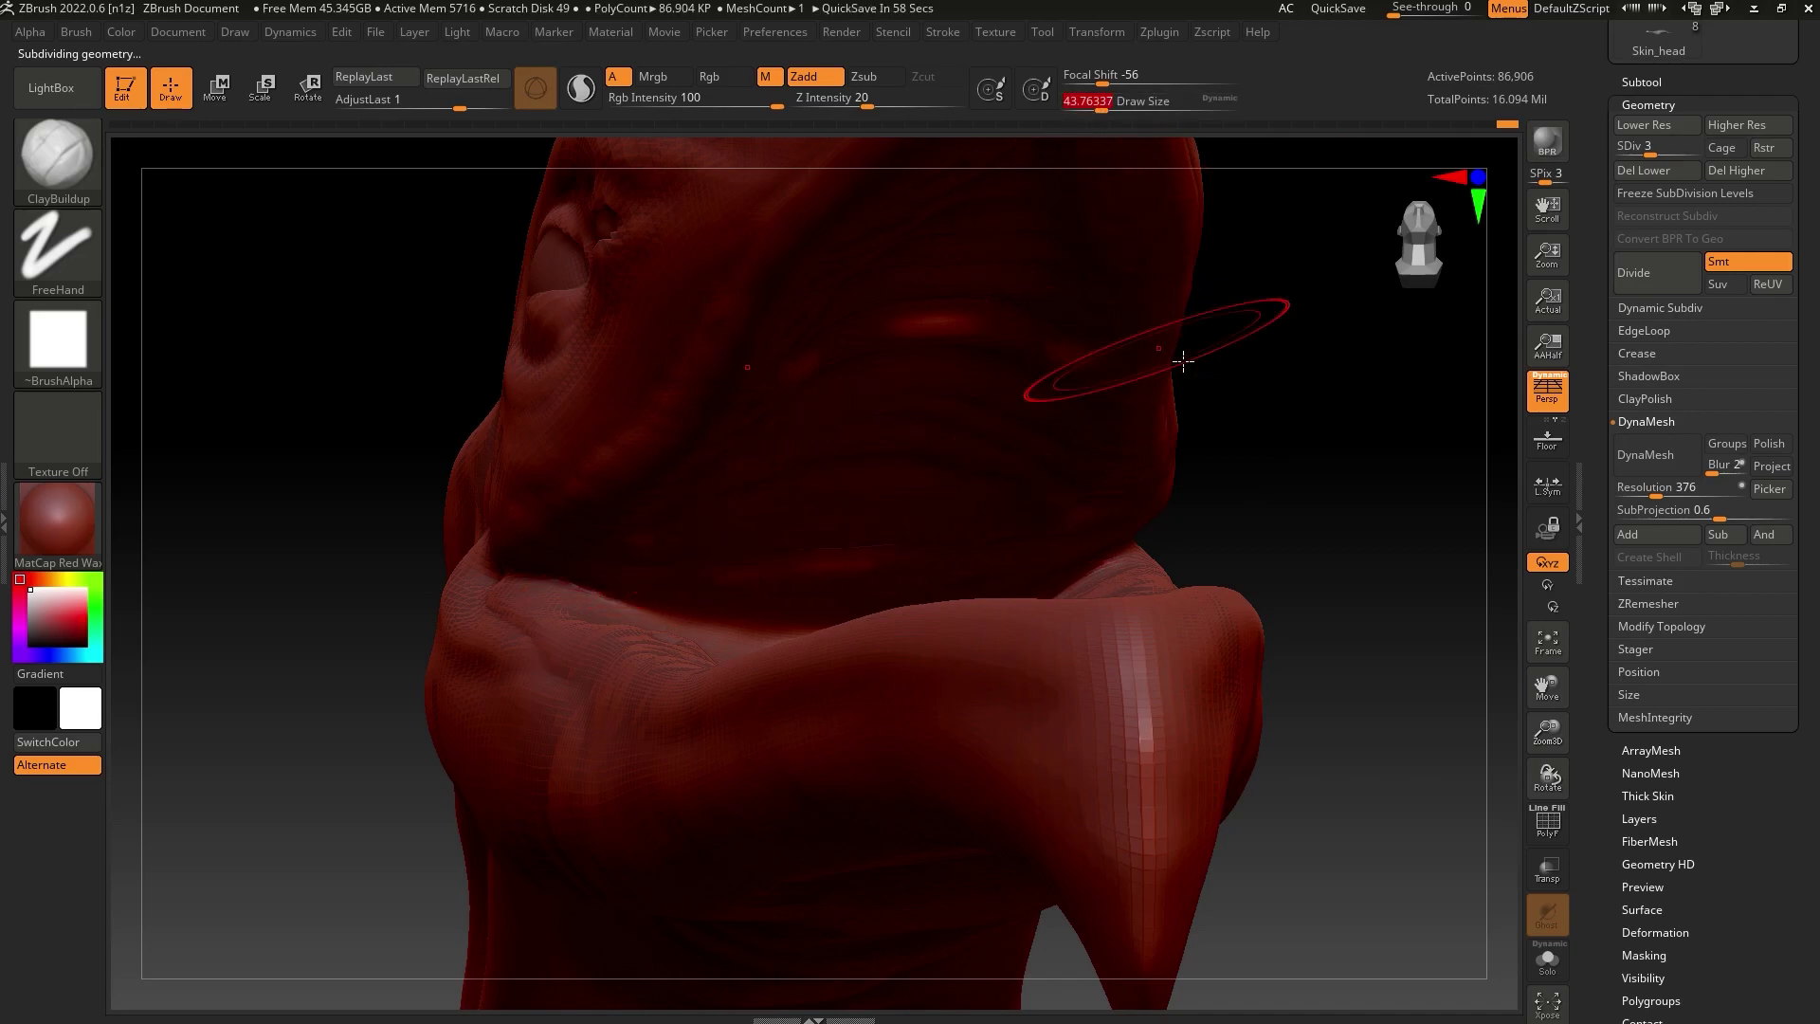
drag(1183, 361, 1195, 423)
Hide the front of the upper jaw with rectangular selections in side view, exposing the inside of the mouth
drag(1548, 730, 1101, 785)
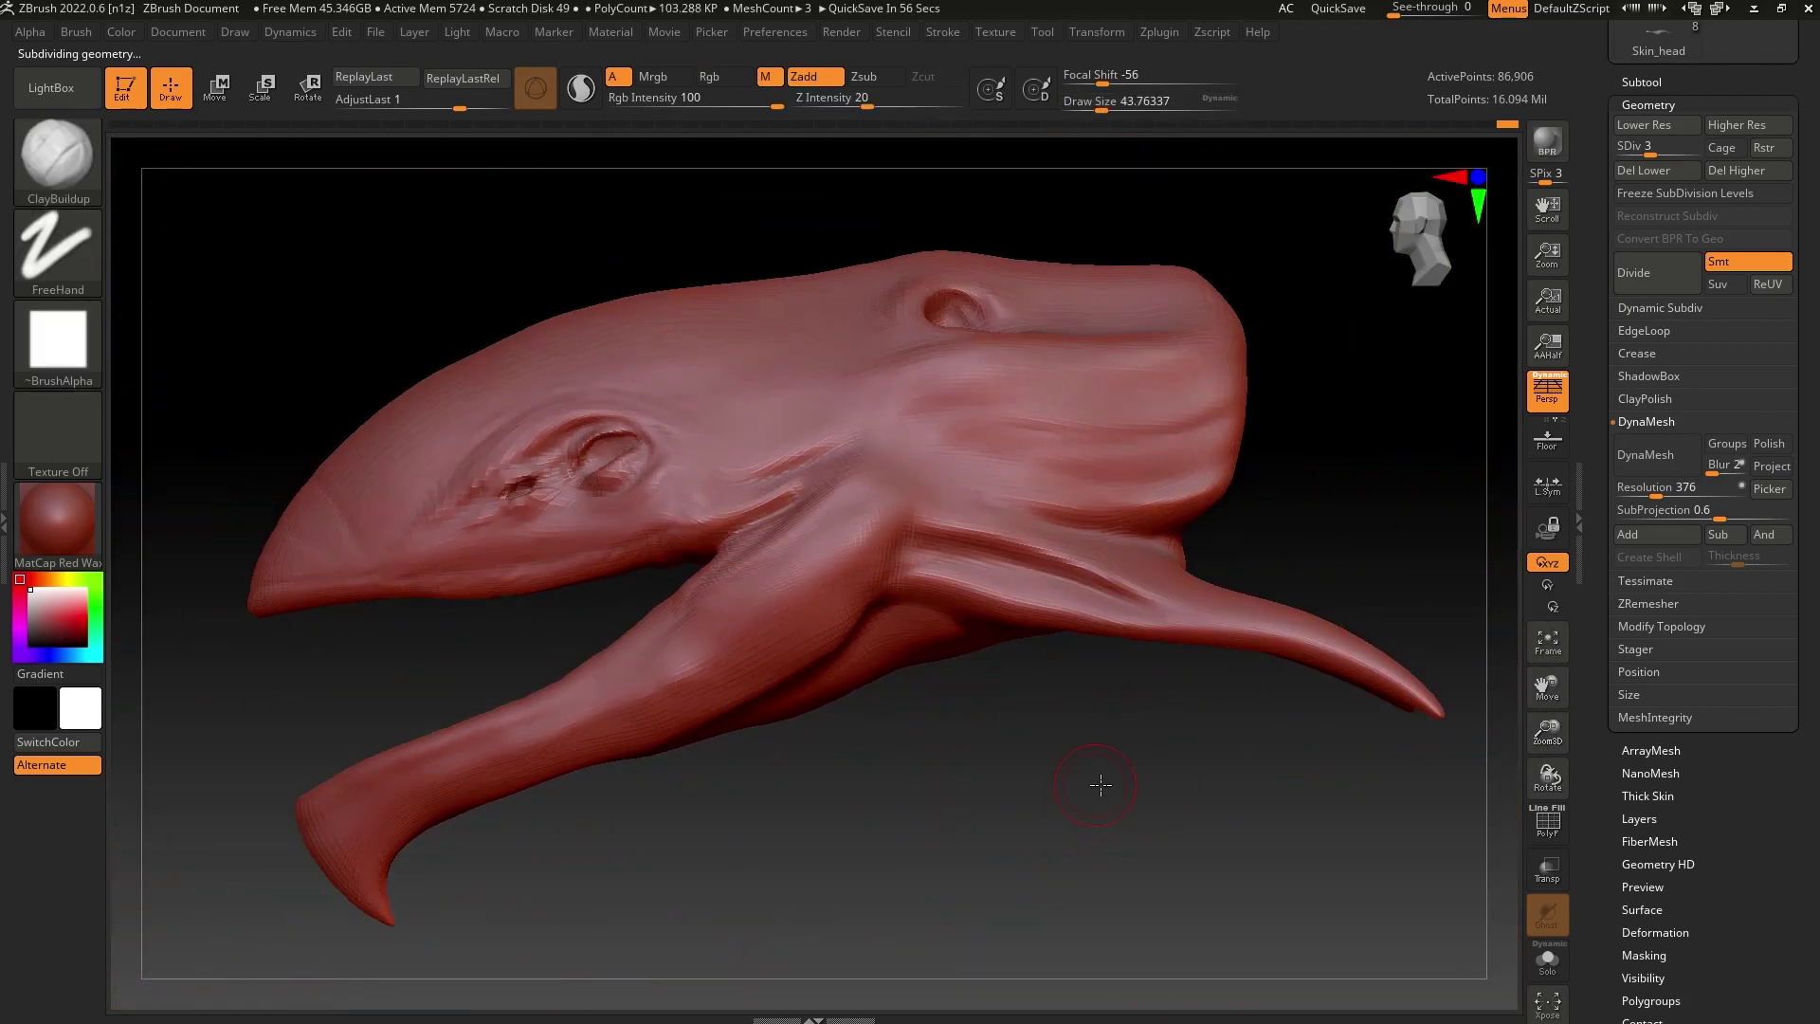
alt+drag(898, 673, 1105, 647)
ctrl+shift+drag(395, 492, 785, 589)
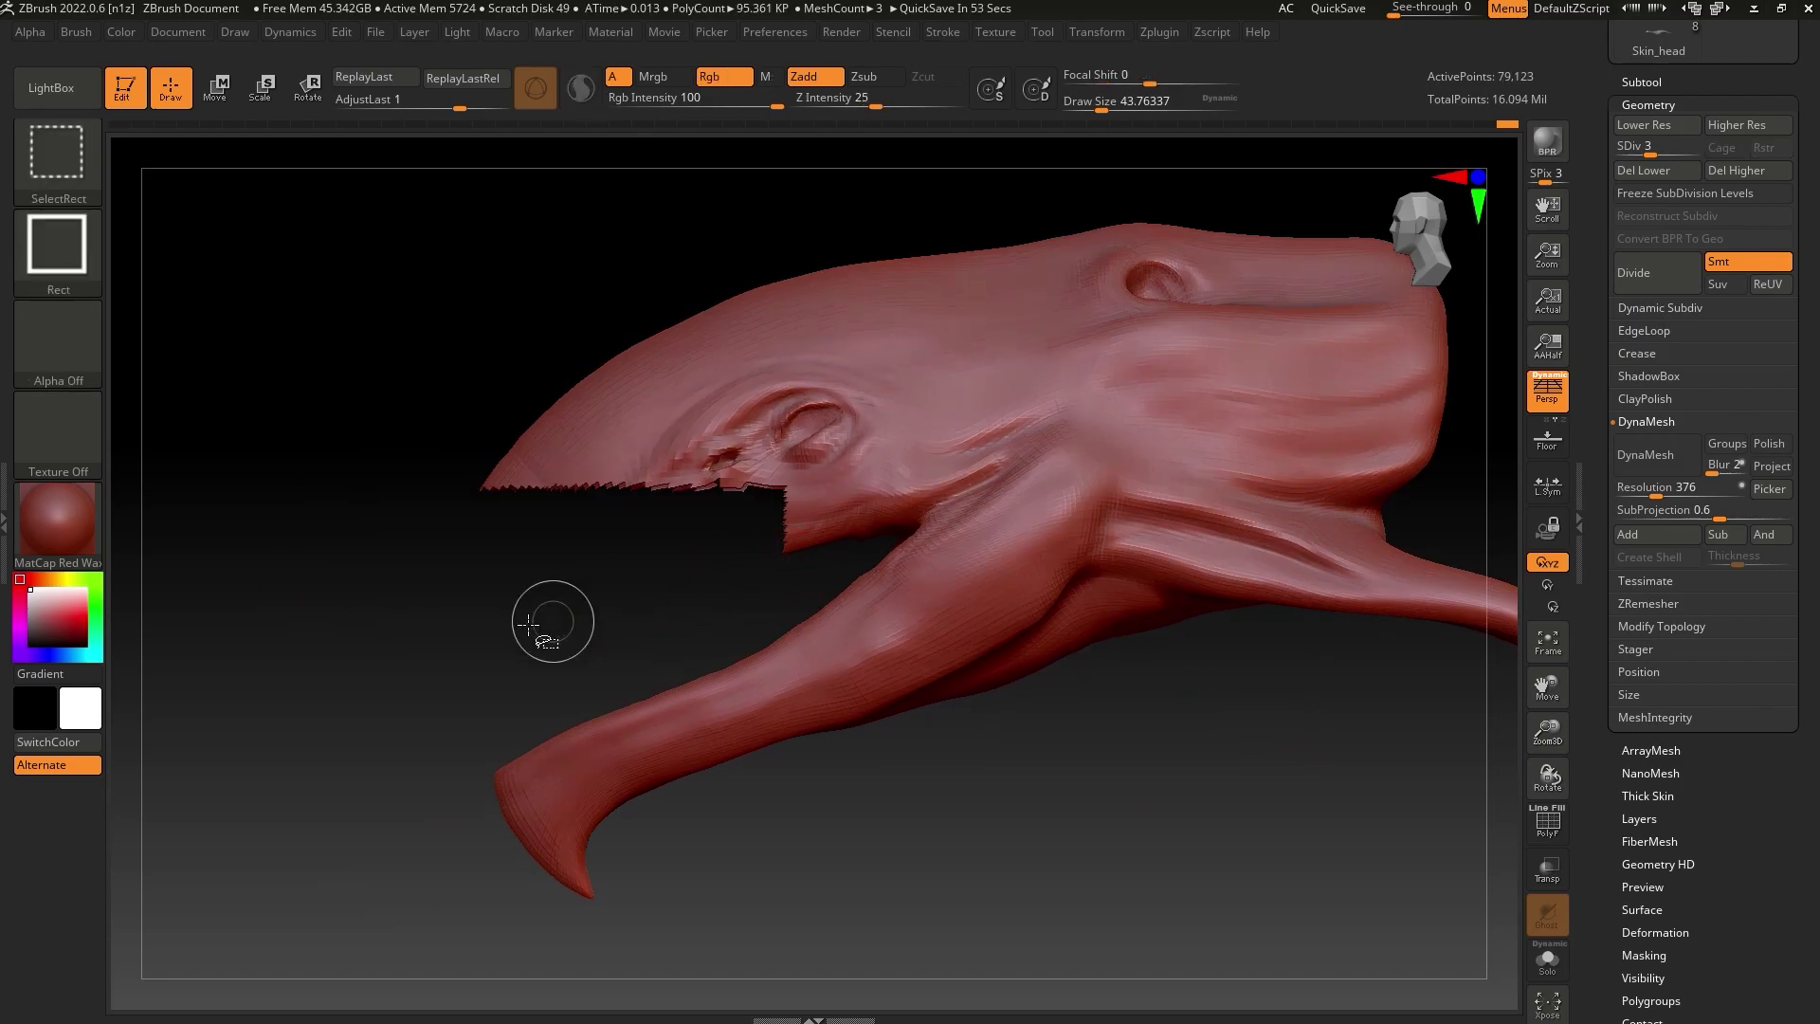
ctrl+alt+shift+drag(383, 609, 823, 234)
mouse_move(629, 248)
ctrl+alt+shift+mouse_down()
mouse_move(792, 427)
mouse_move(836, 555)
ctrl+alt+shift+mouse_up()
mouse_move(1032, 703)
mouse_down()
mouse_move(1158, 674)
mouse_move(1179, 699)
mouse_up()
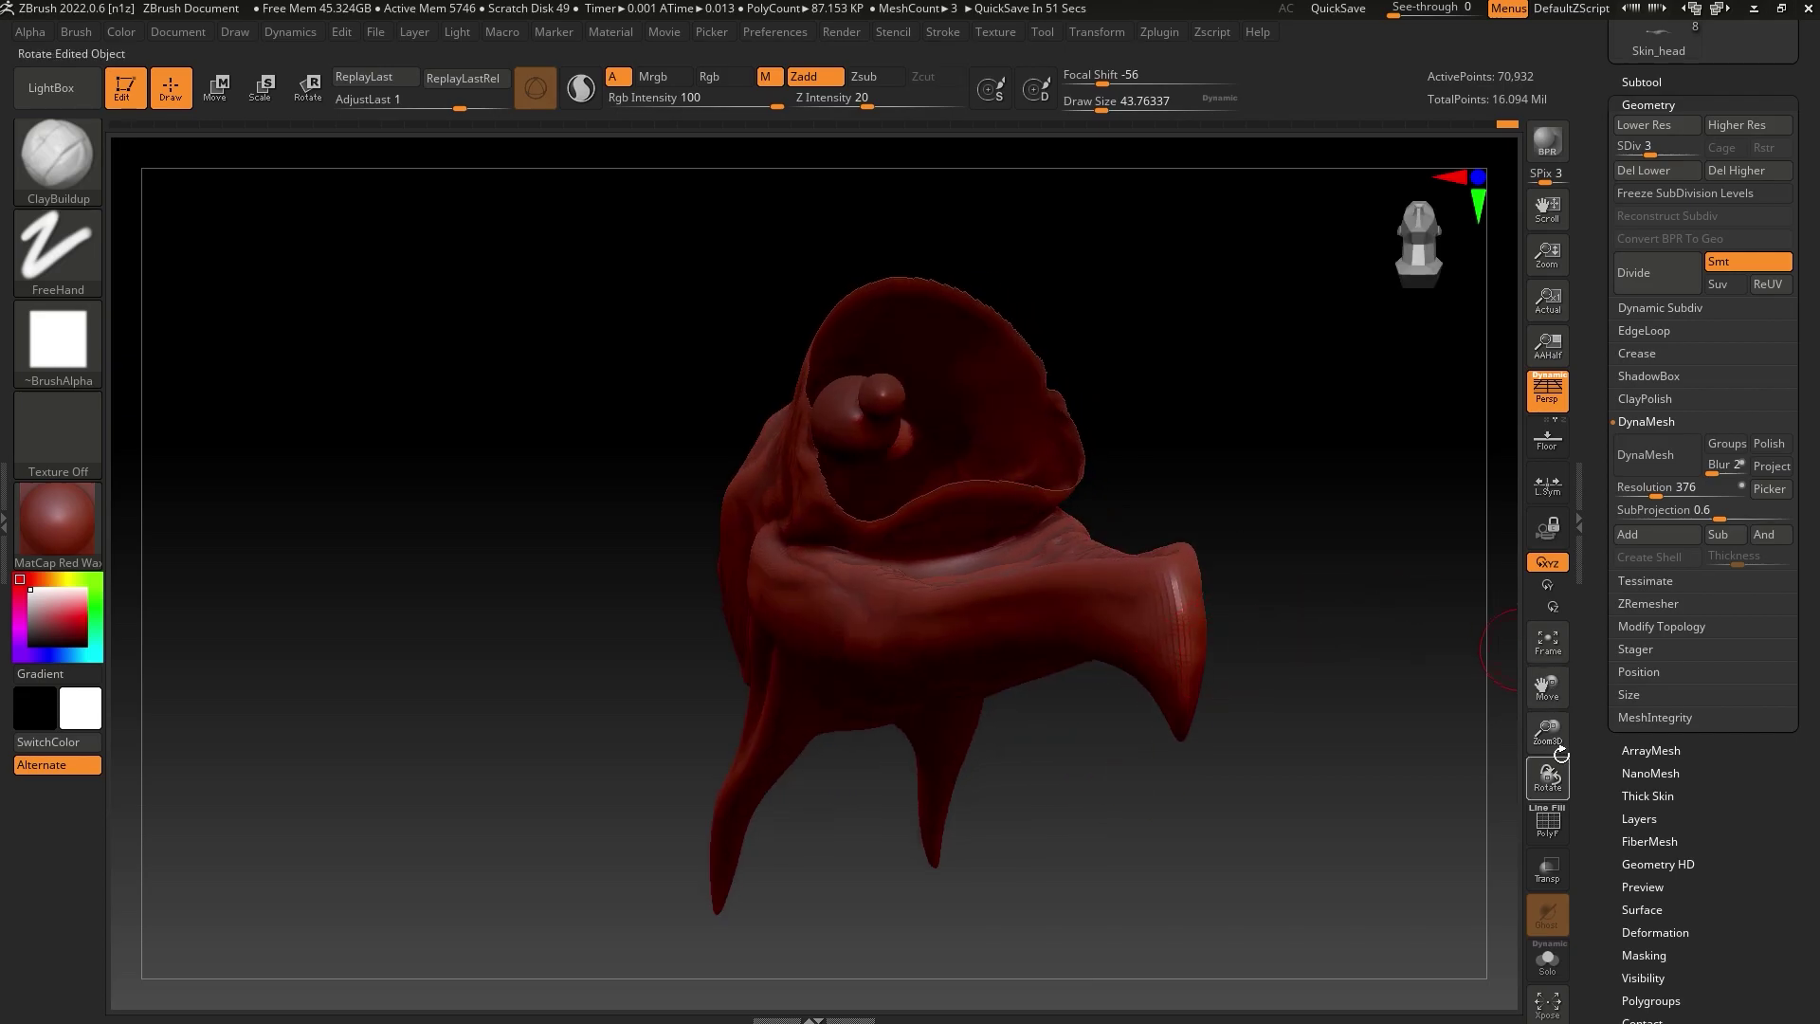
Hide the front part of the lower jaw with another rectangular selection
alt+drag(1562, 755, 1340, 516)
alt+drag(1179, 718, 1067, 371)
ctrl+alt+shift+drag(512, 299, 1054, 856)
mouse_move(1110, 626)
mouse_down()
mouse_move(1069, 577)
mouse_move(1105, 638)
mouse_move(1137, 520)
mouse_move(1136, 603)
mouse_move(1182, 617)
mouse_move(1167, 598)
mouse_up()
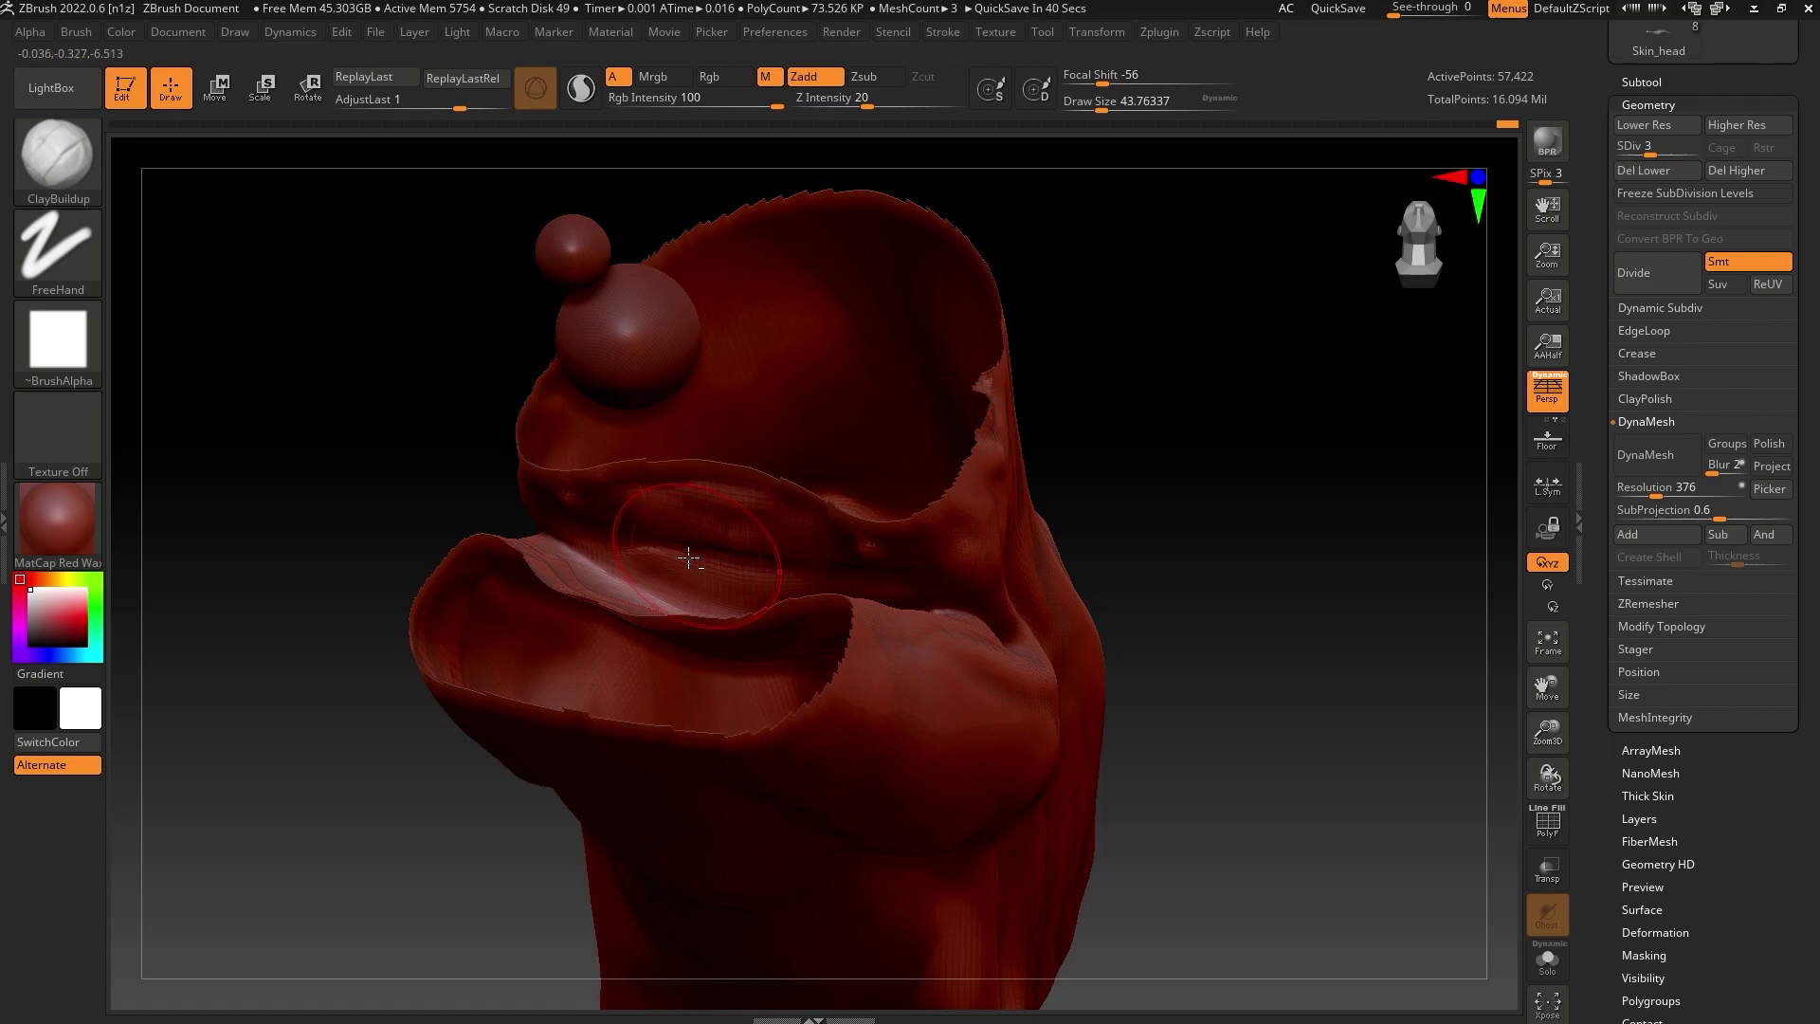
Carve into the exposed mouth lining between the two jaws and check it from both sides
mouse_move(770, 559)
alt+mouse_down()
mouse_move(700, 521)
mouse_move(754, 549)
alt+mouse_up()
drag(1093, 447, 1102, 555)
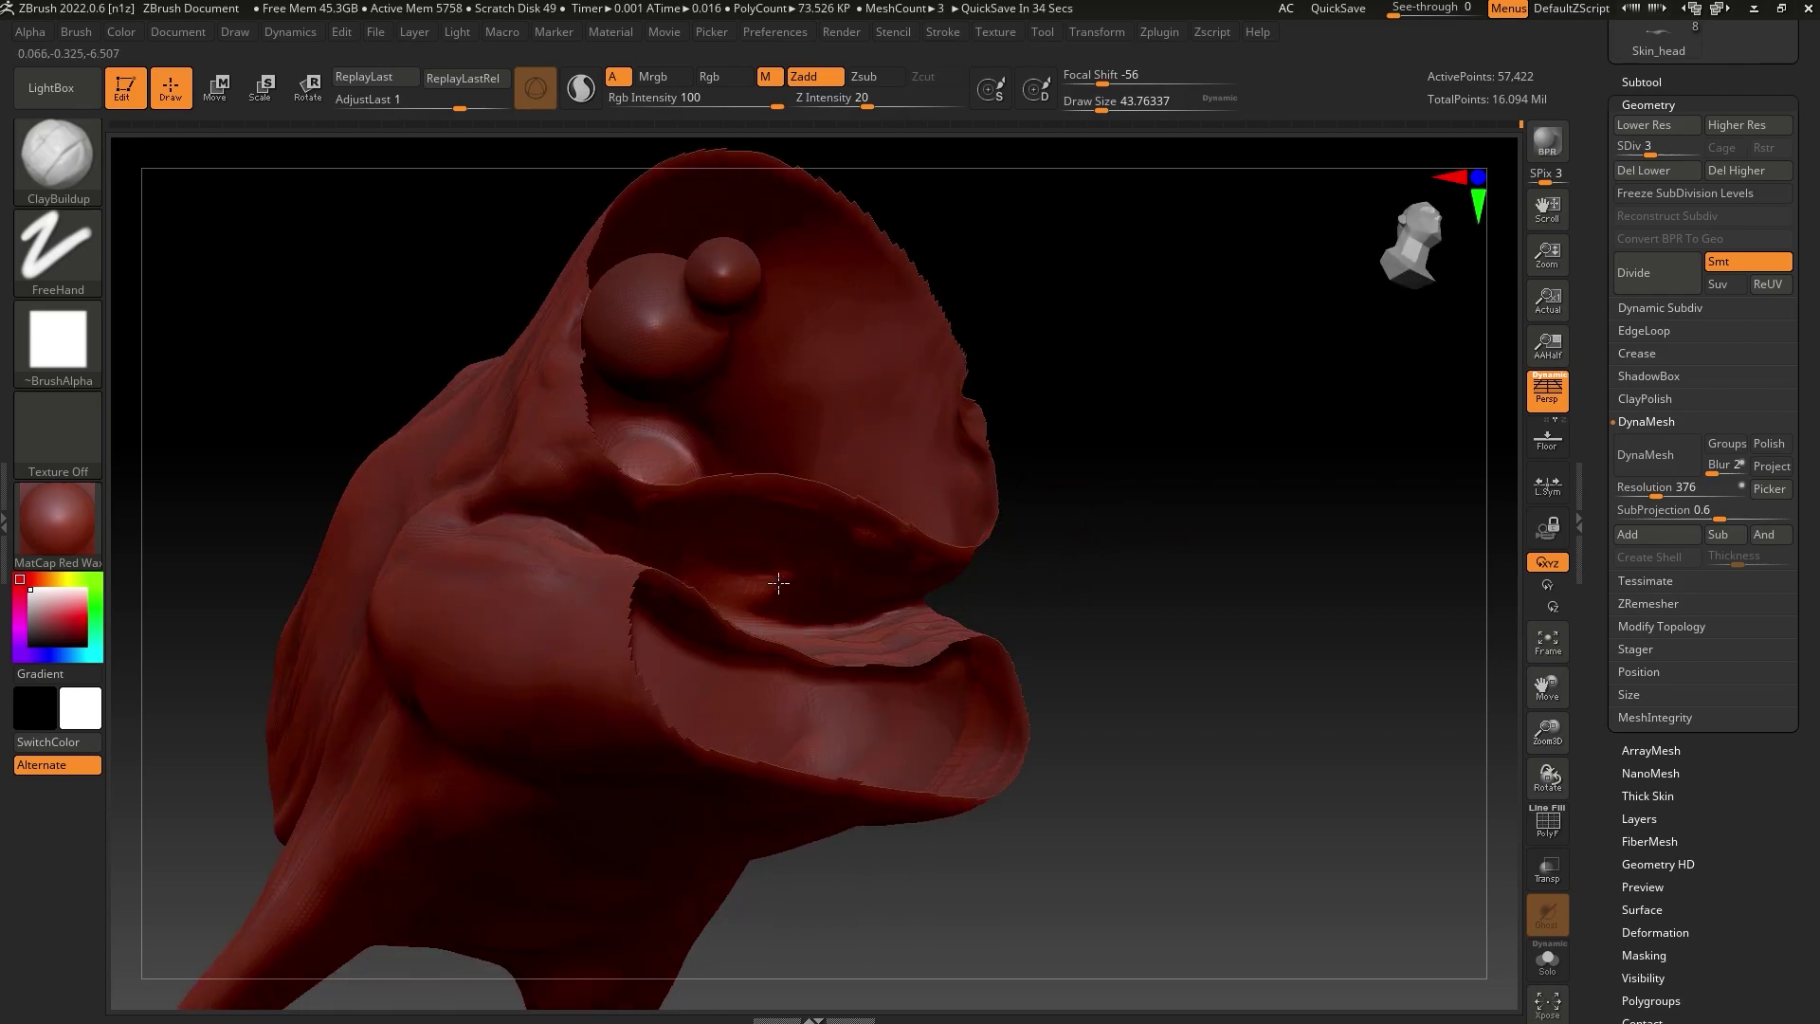
drag(986, 550, 1113, 398)
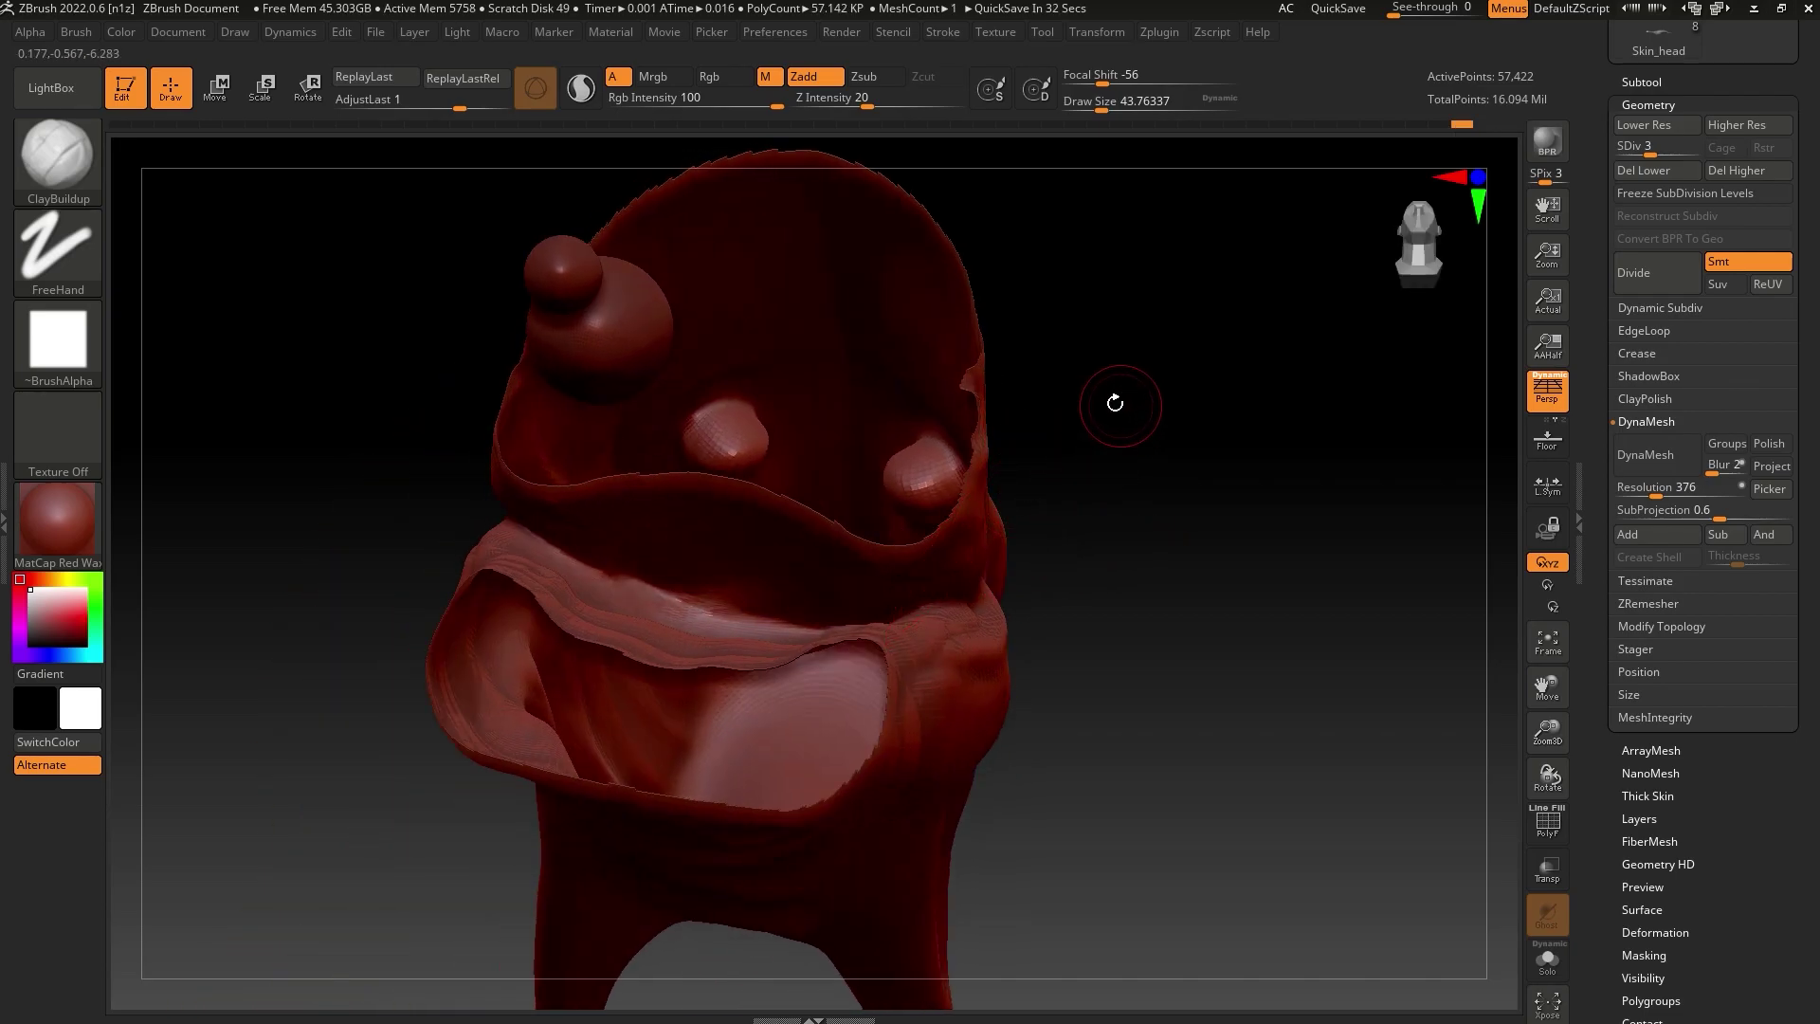
Choose BasicMaterial and fill the visible head with it in place of the red wax
click(57, 520)
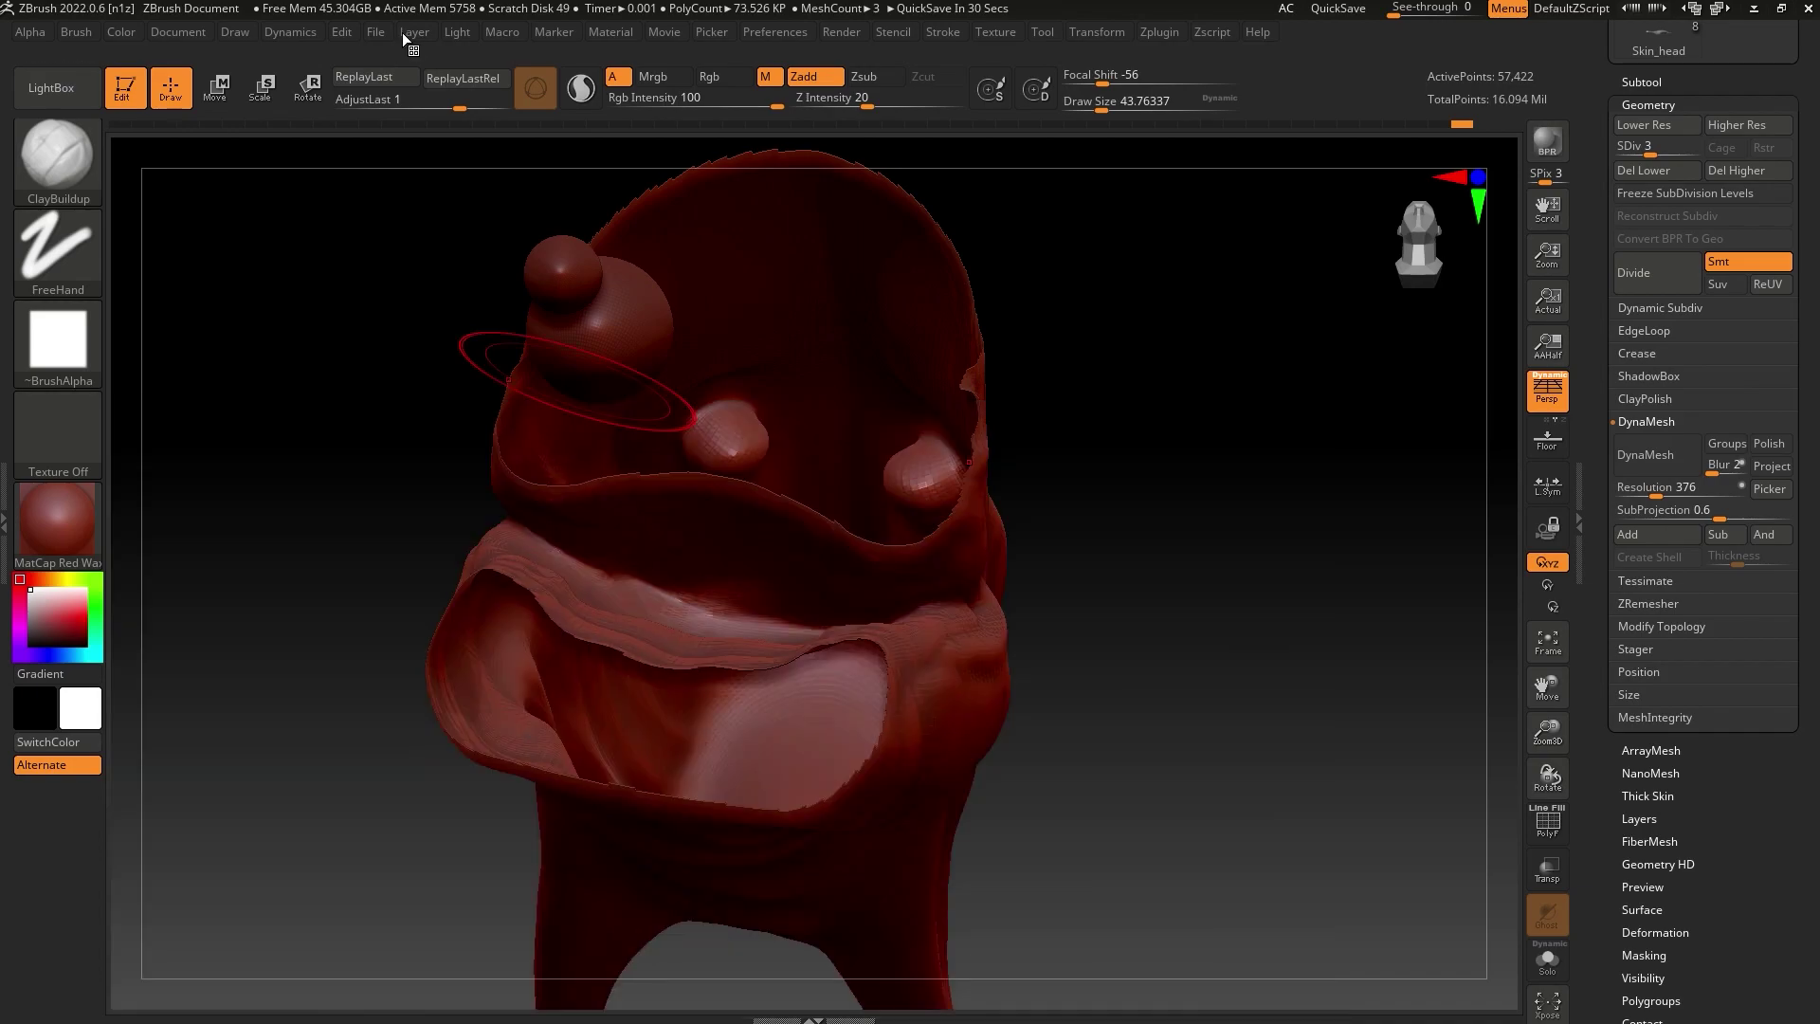
click(456, 32)
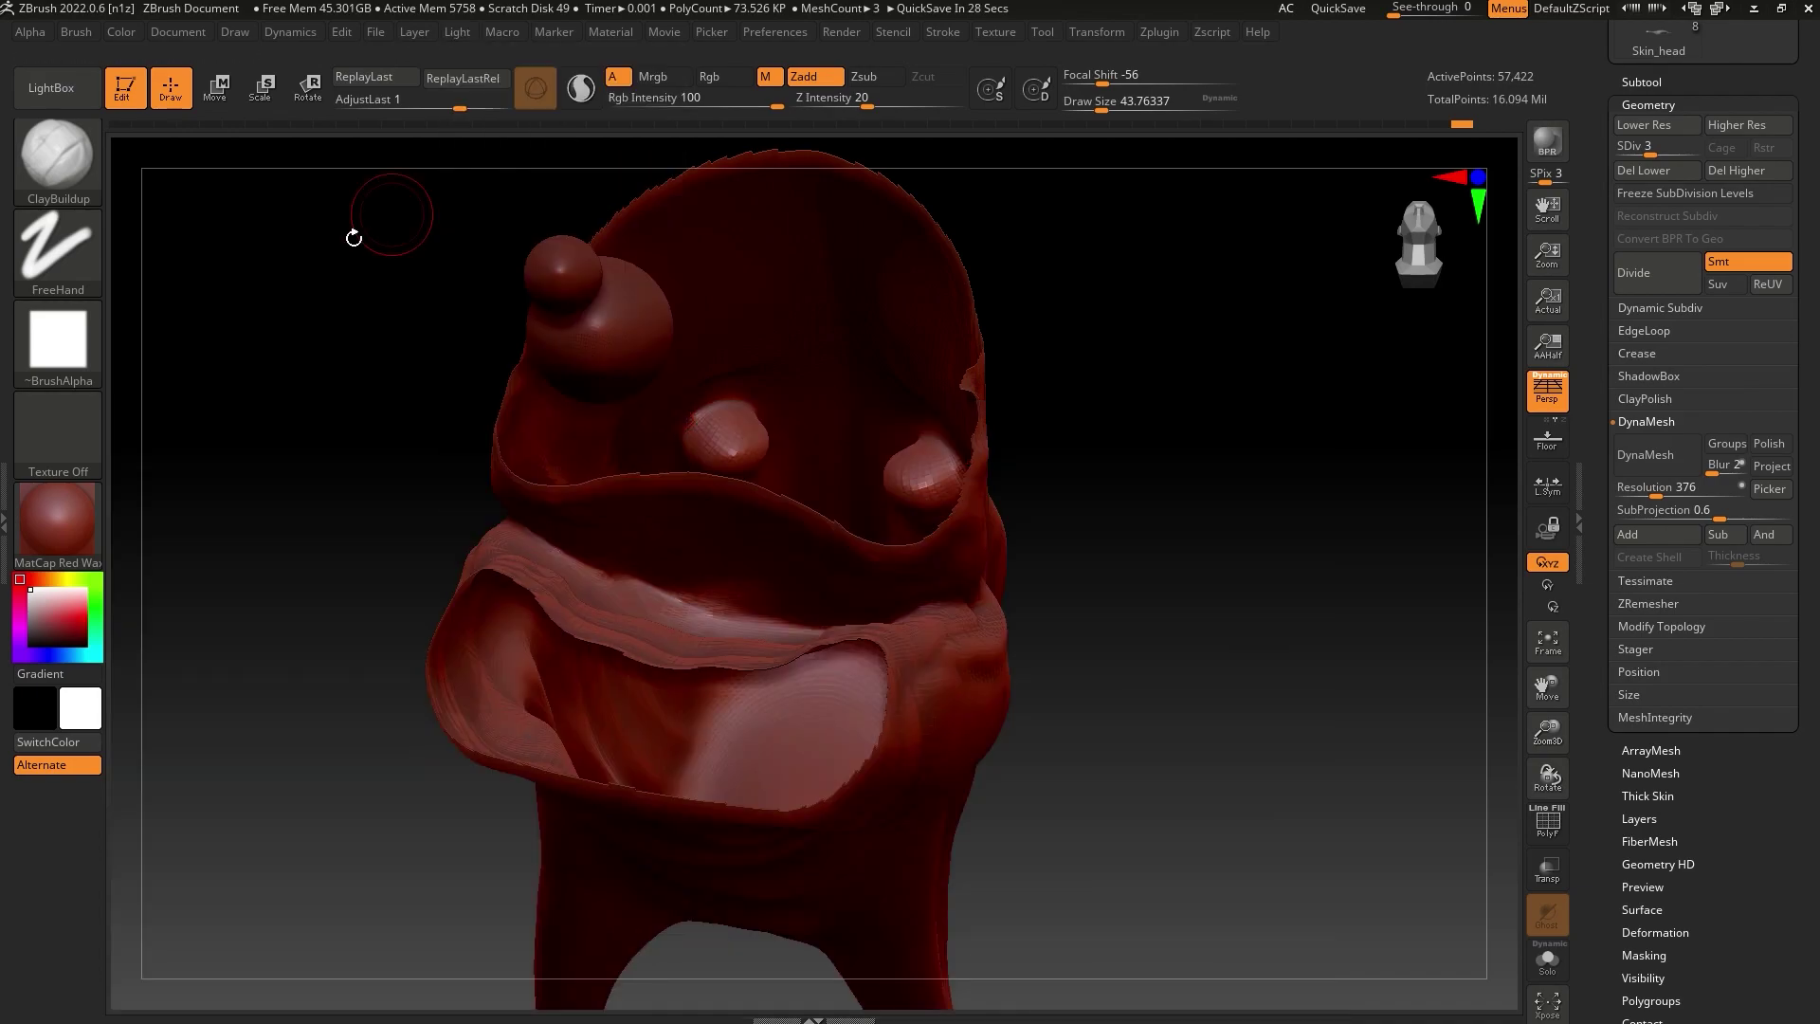
key(m)
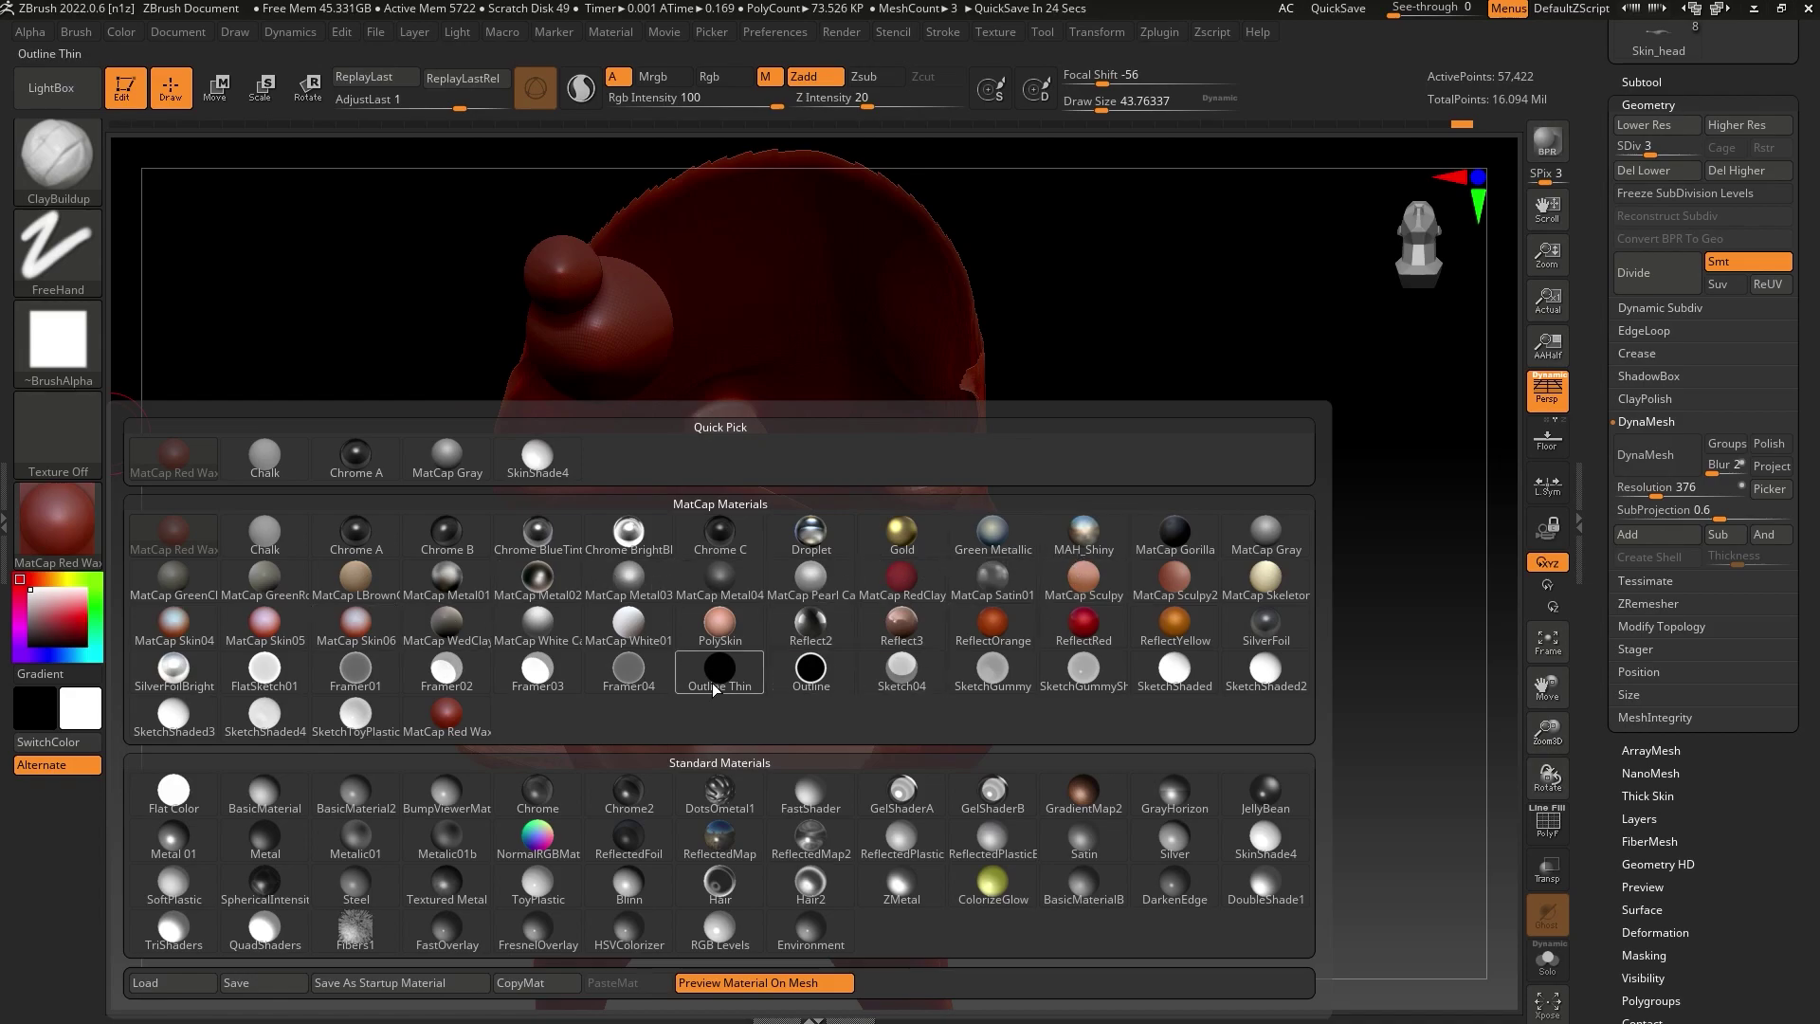
click(281, 801)
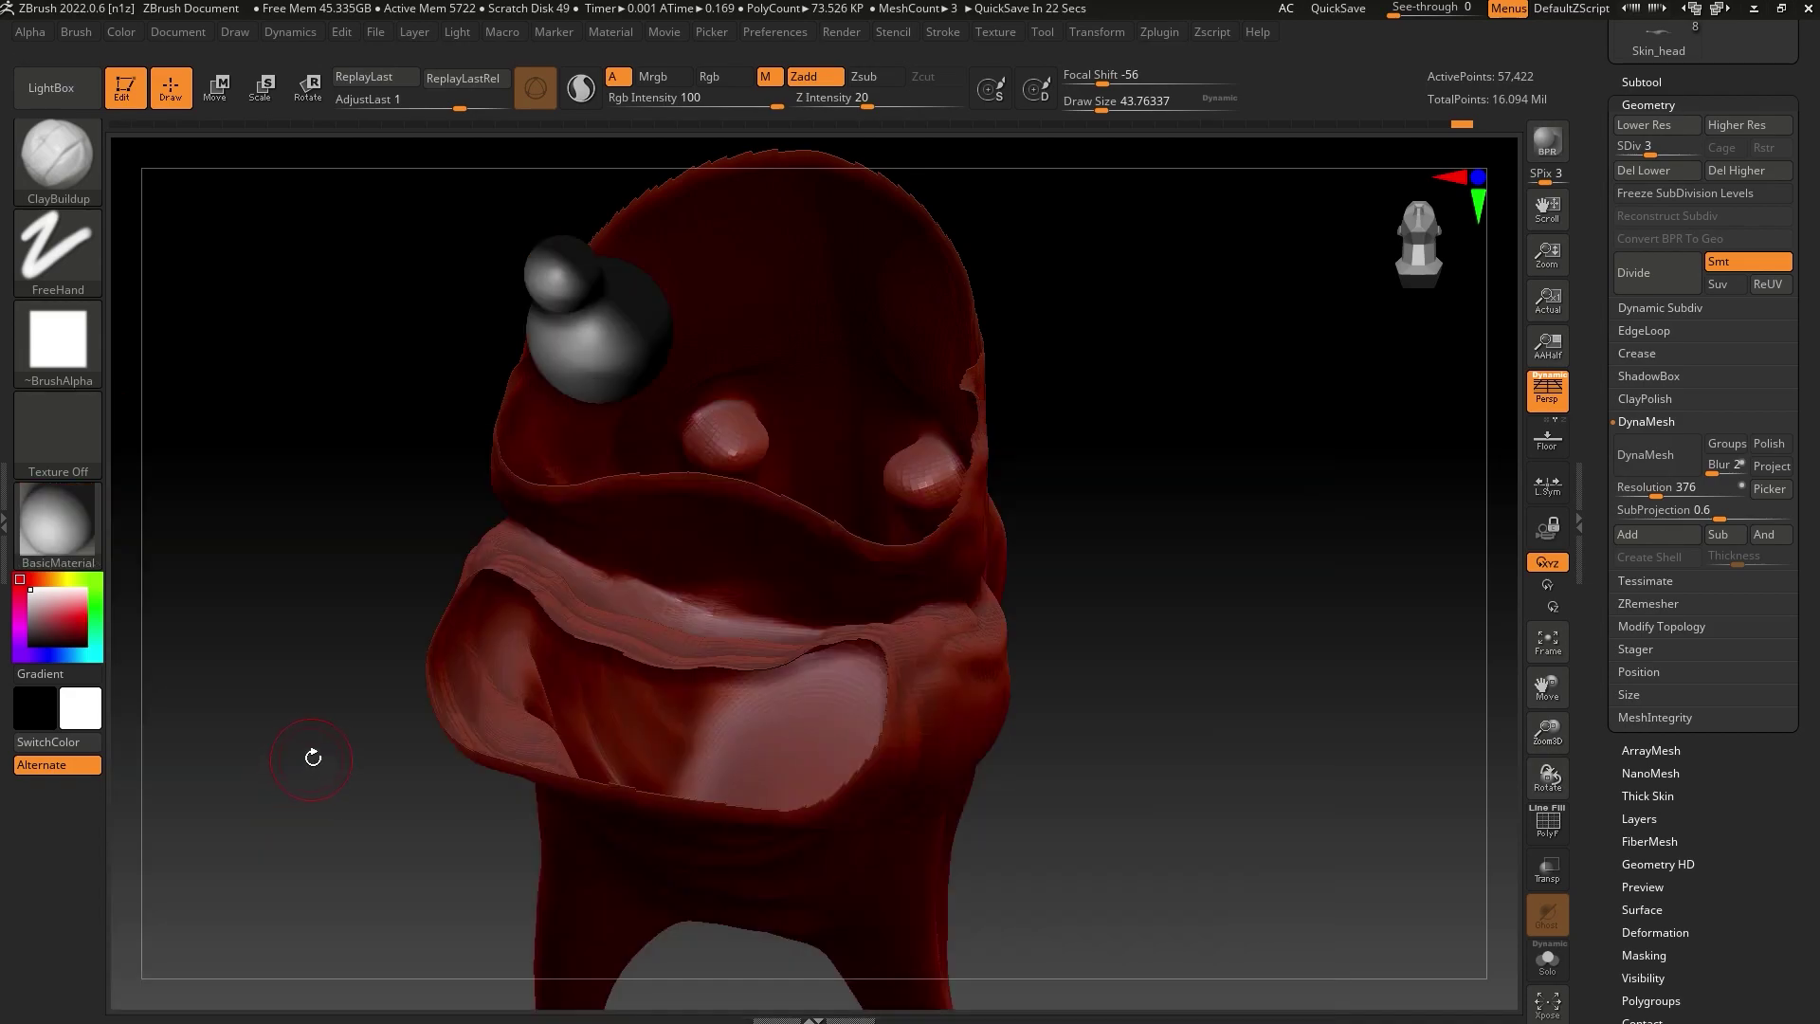
click(139, 35)
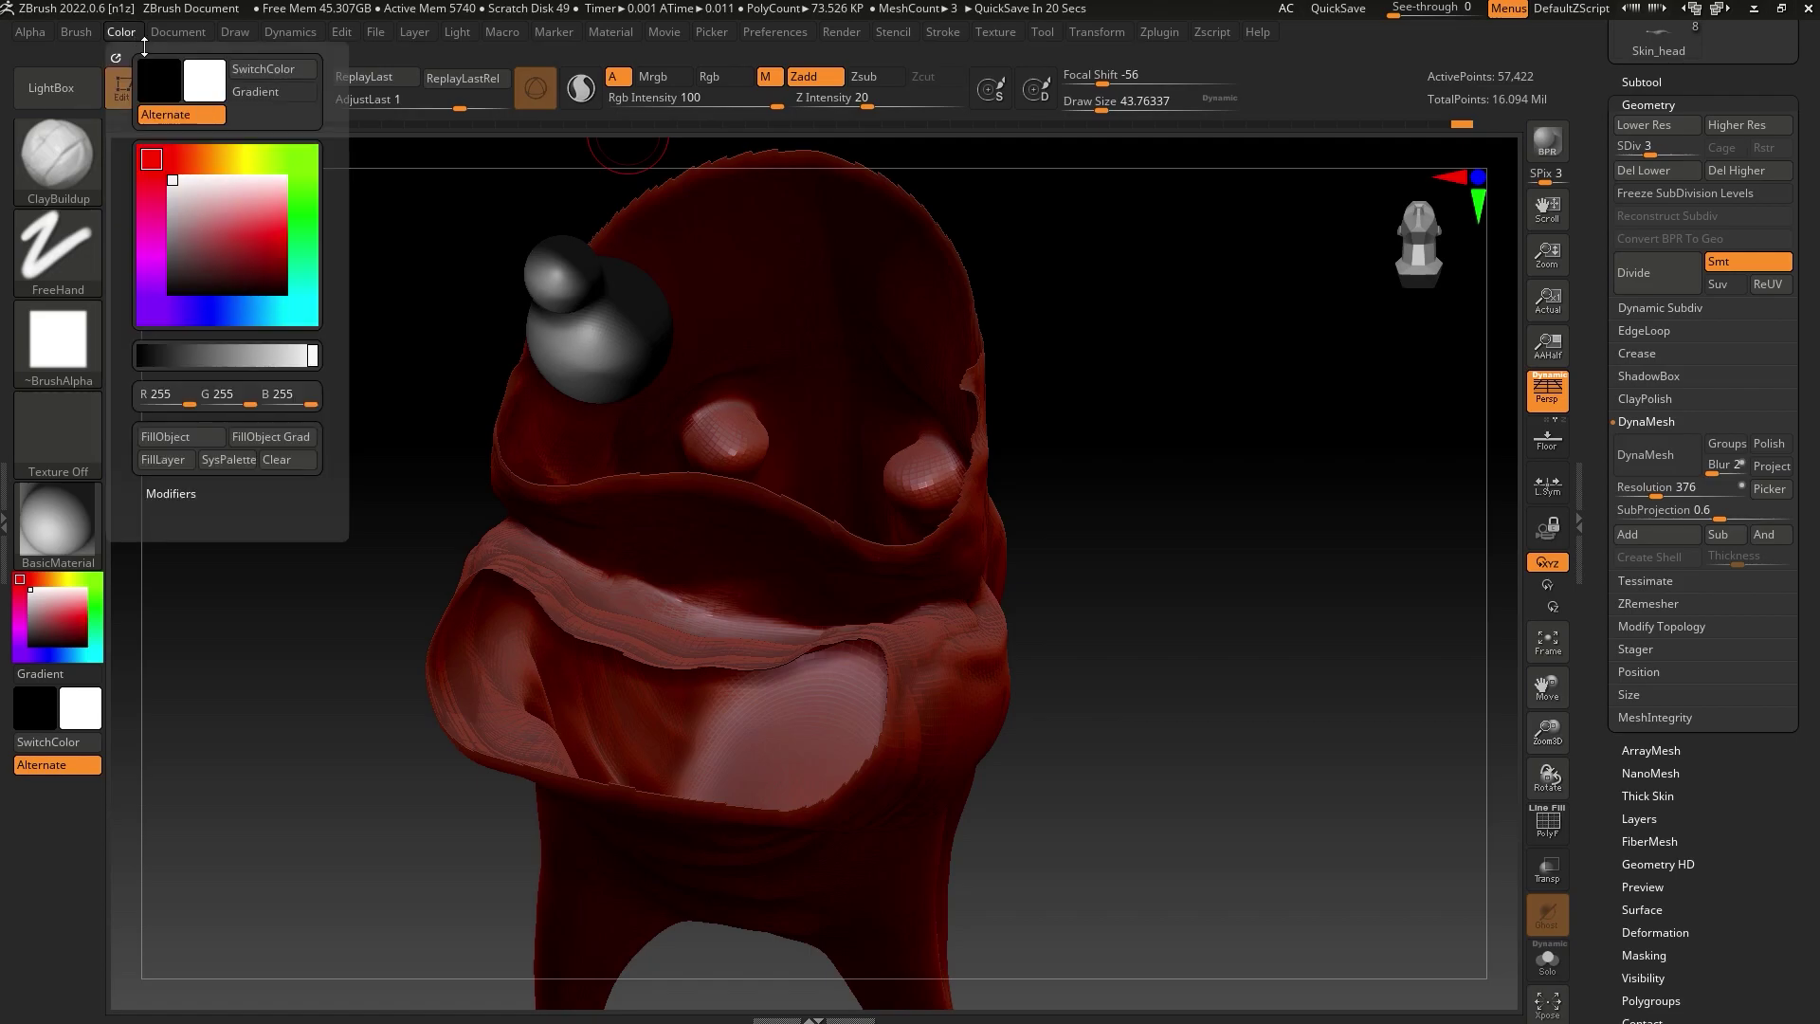
click(180, 438)
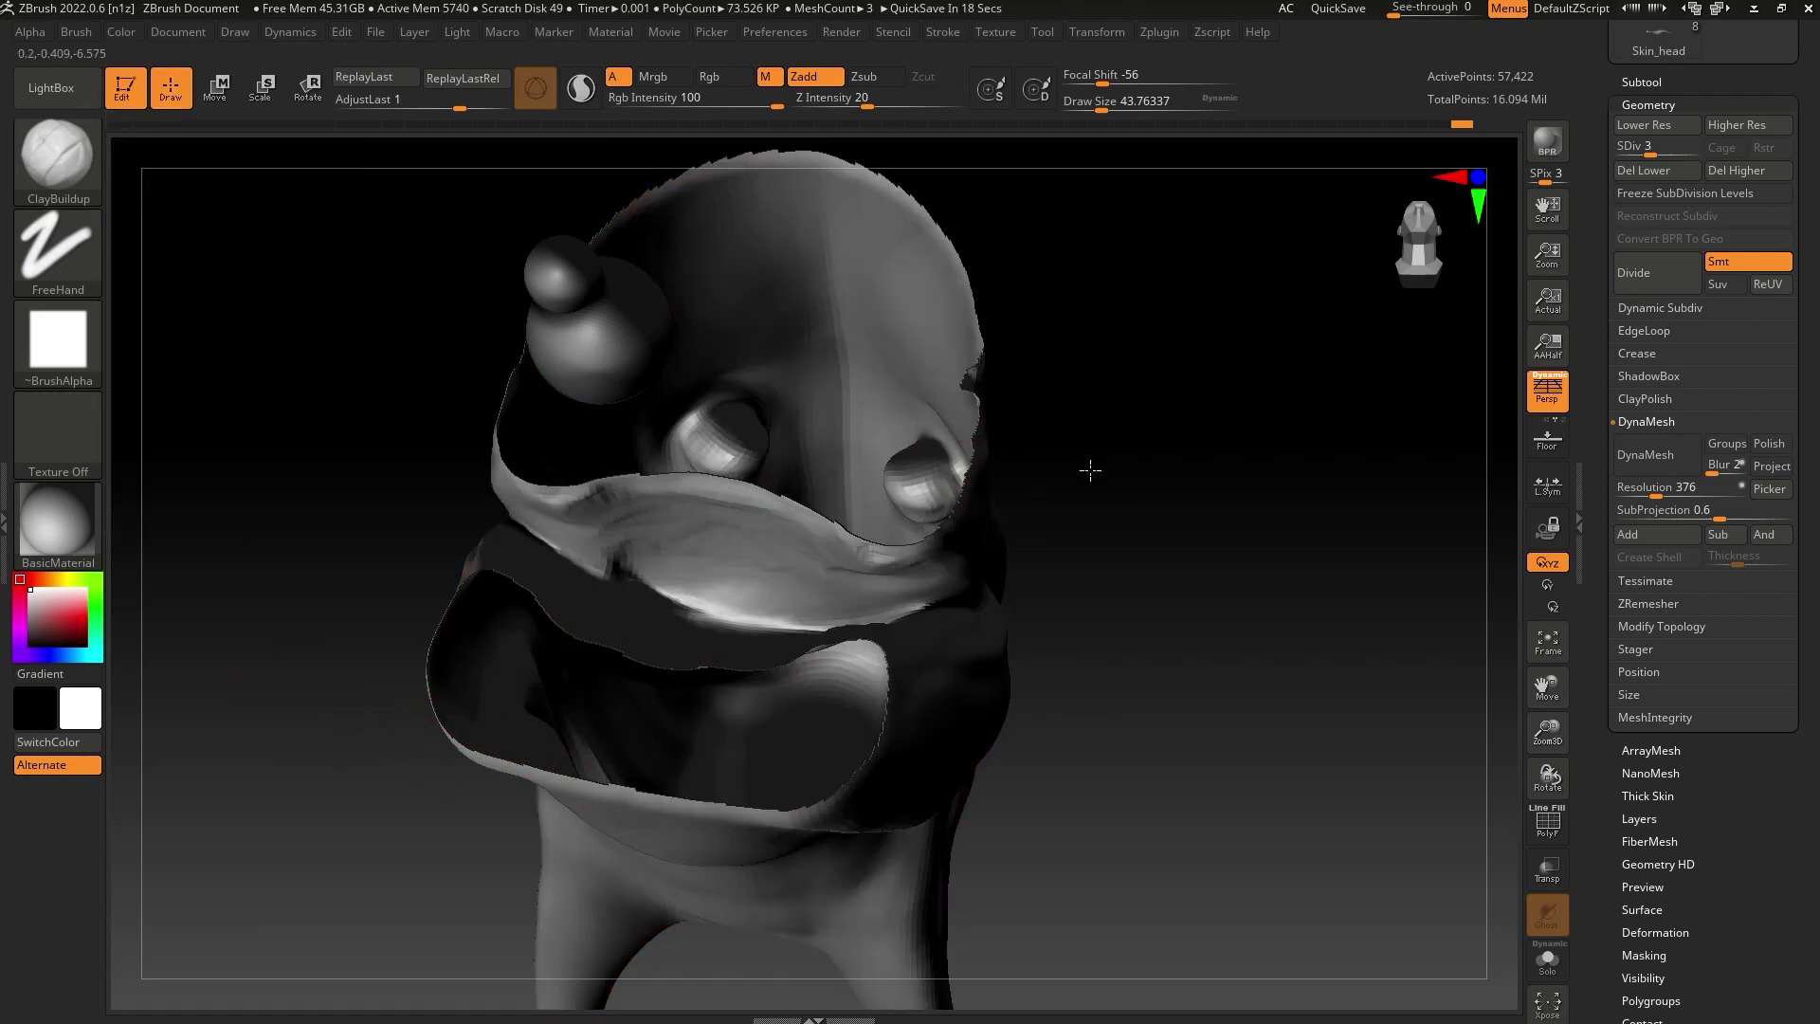
Shift the main light's direction toward the lower middle of the light sphere and check the shading inside the mouth
click(457, 31)
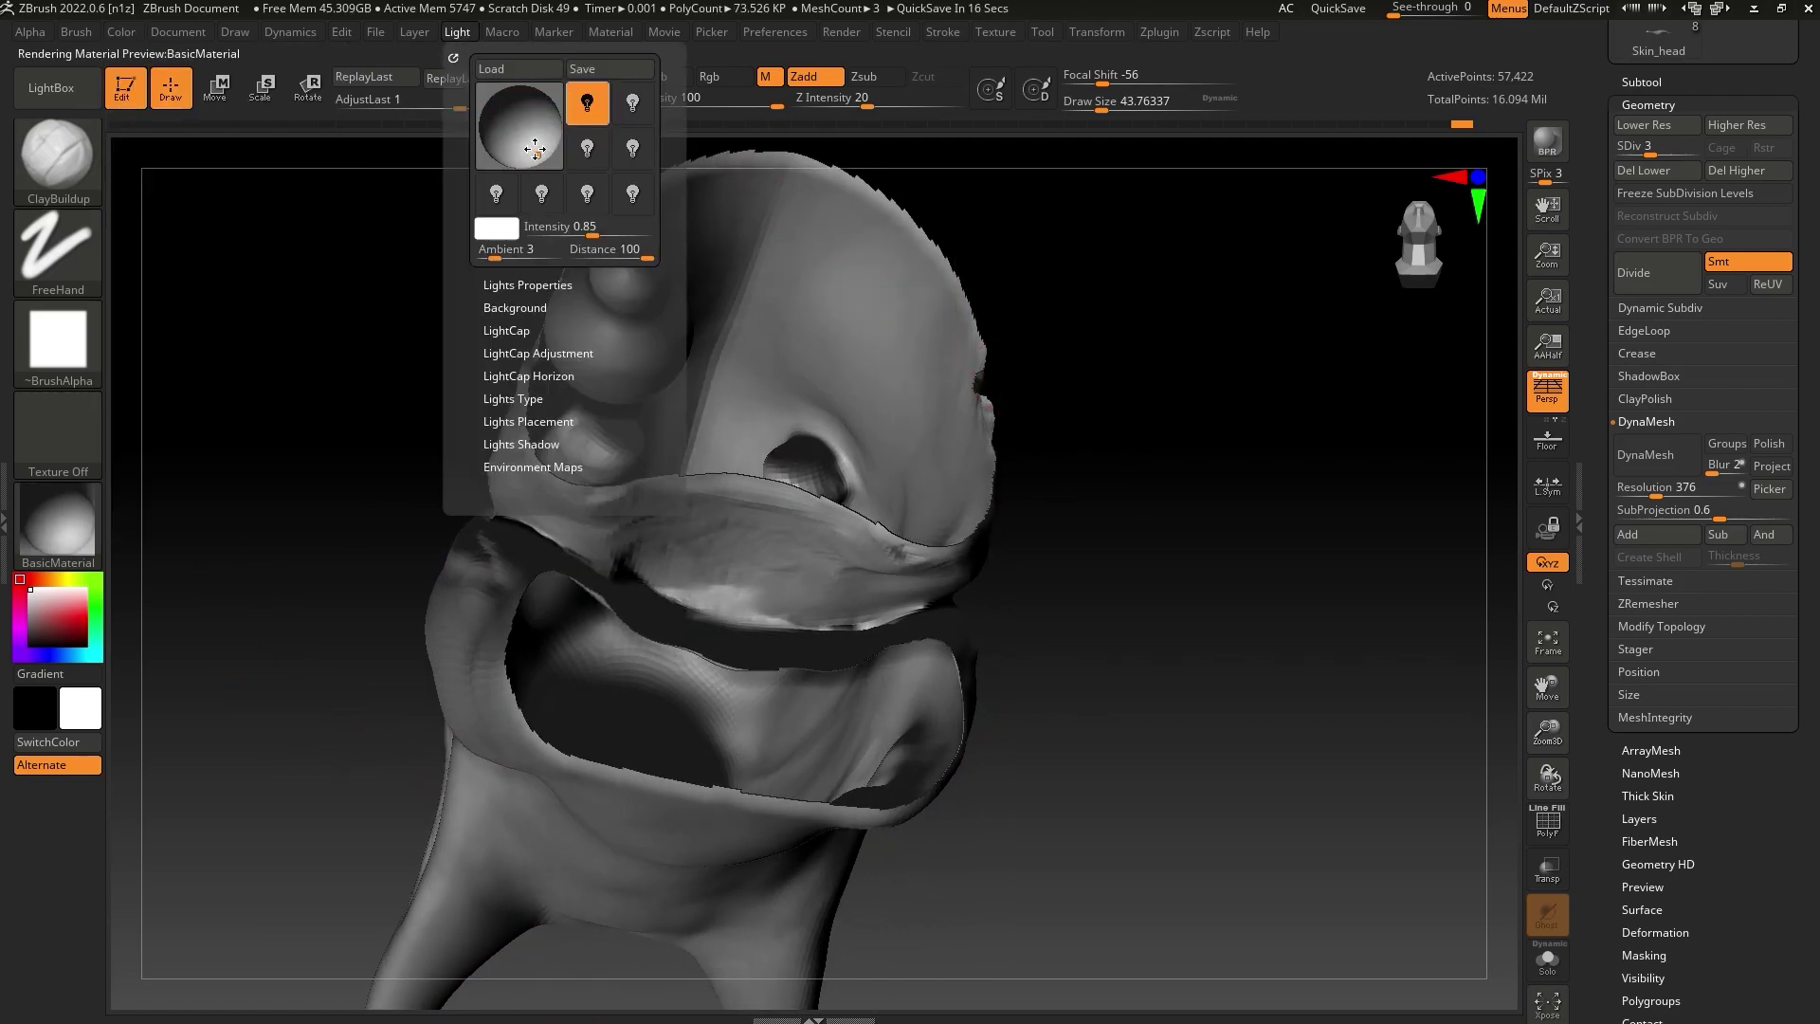
drag(535, 148, 517, 141)
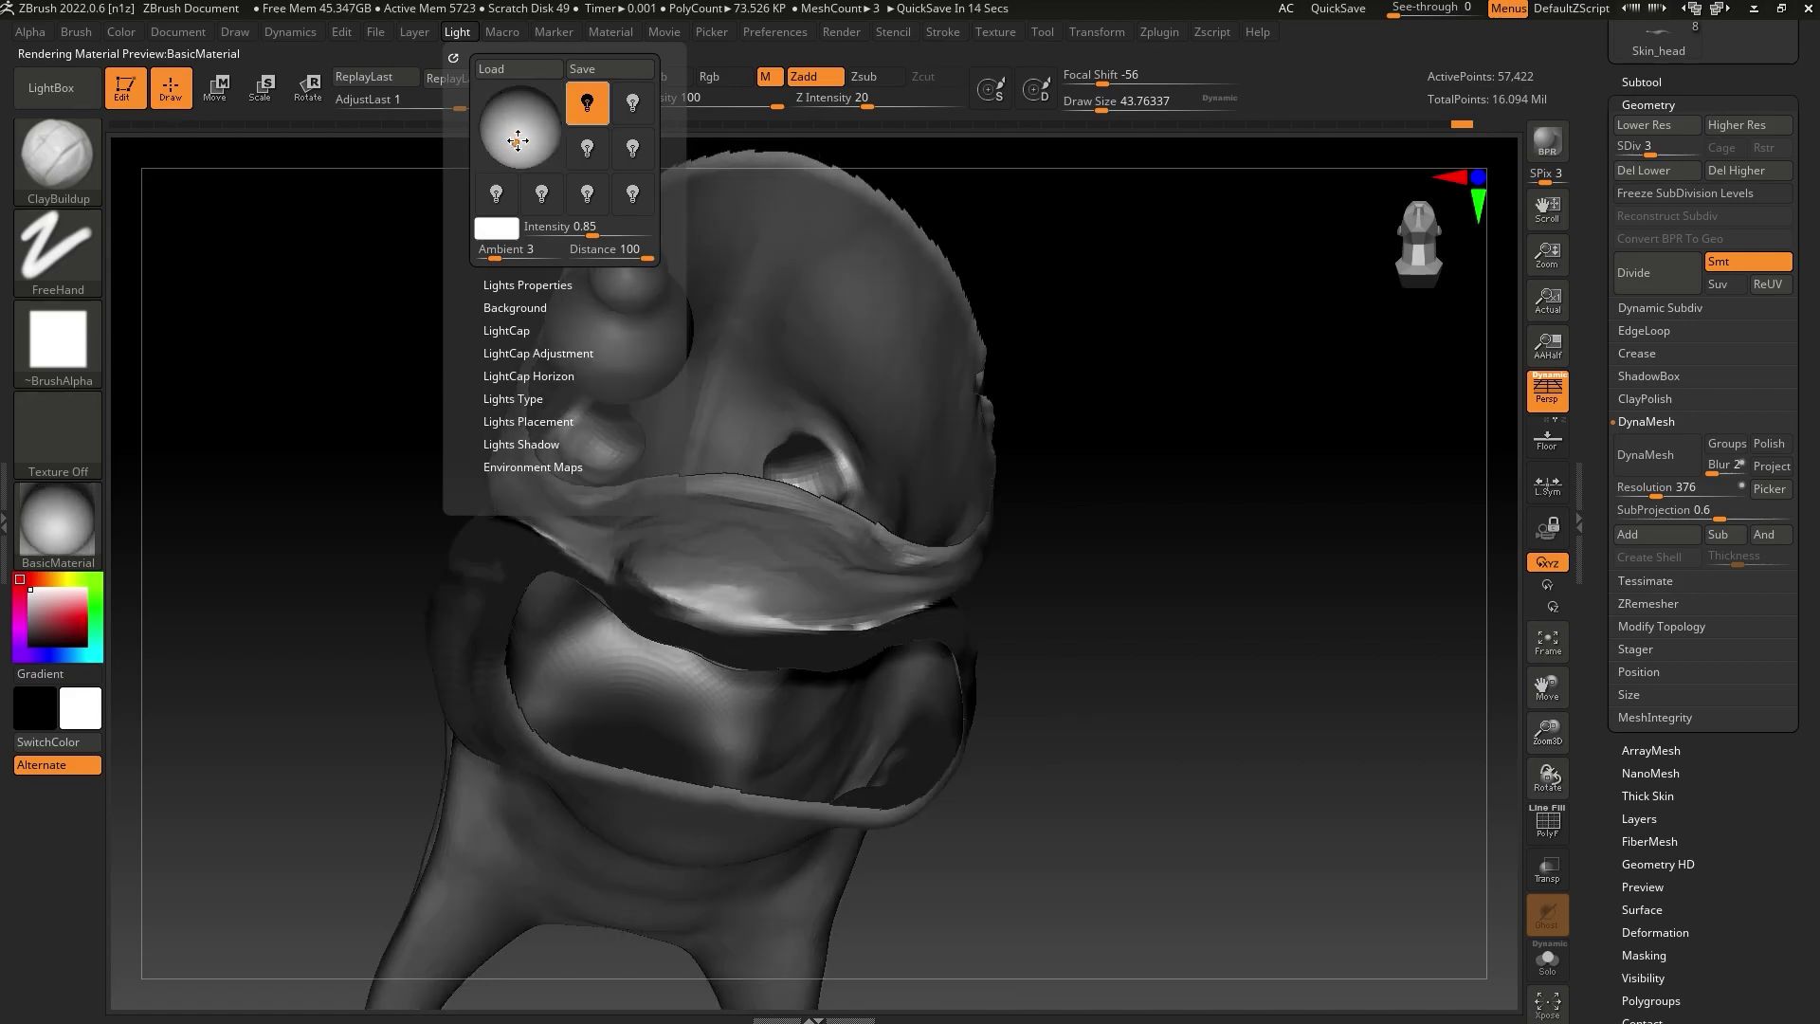
drag(1137, 403, 1008, 414)
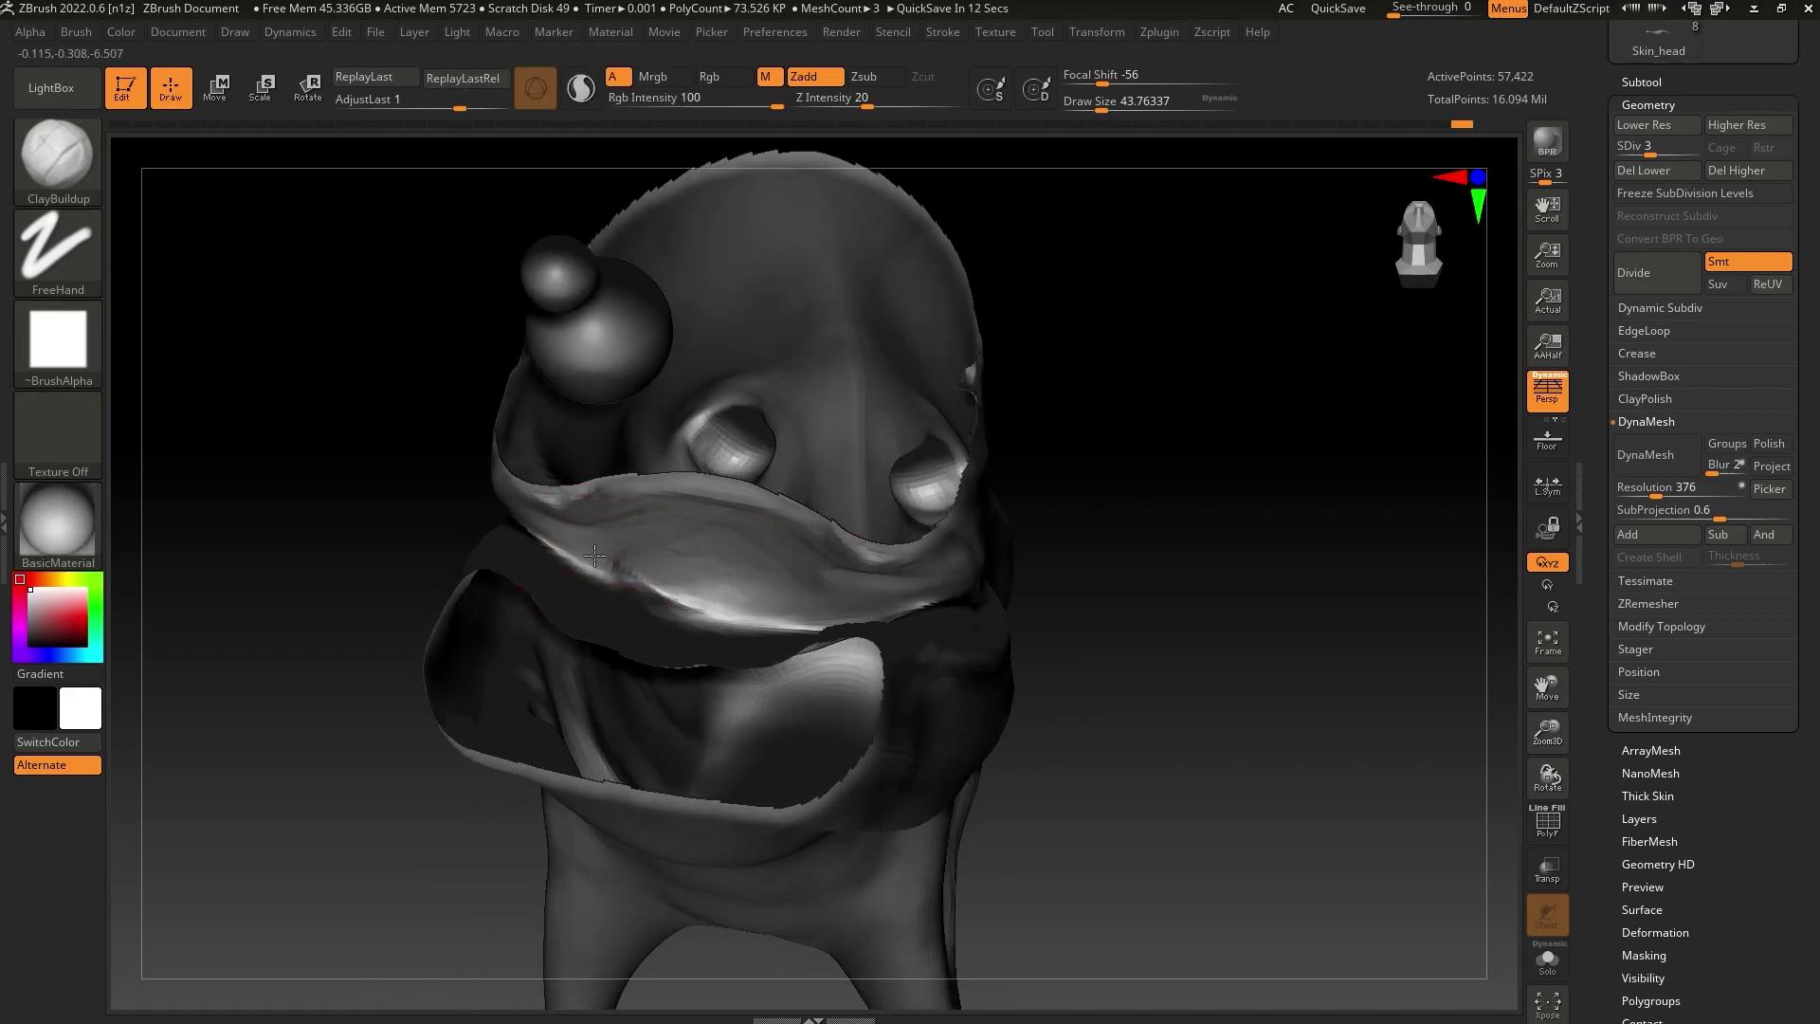
click(421, 34)
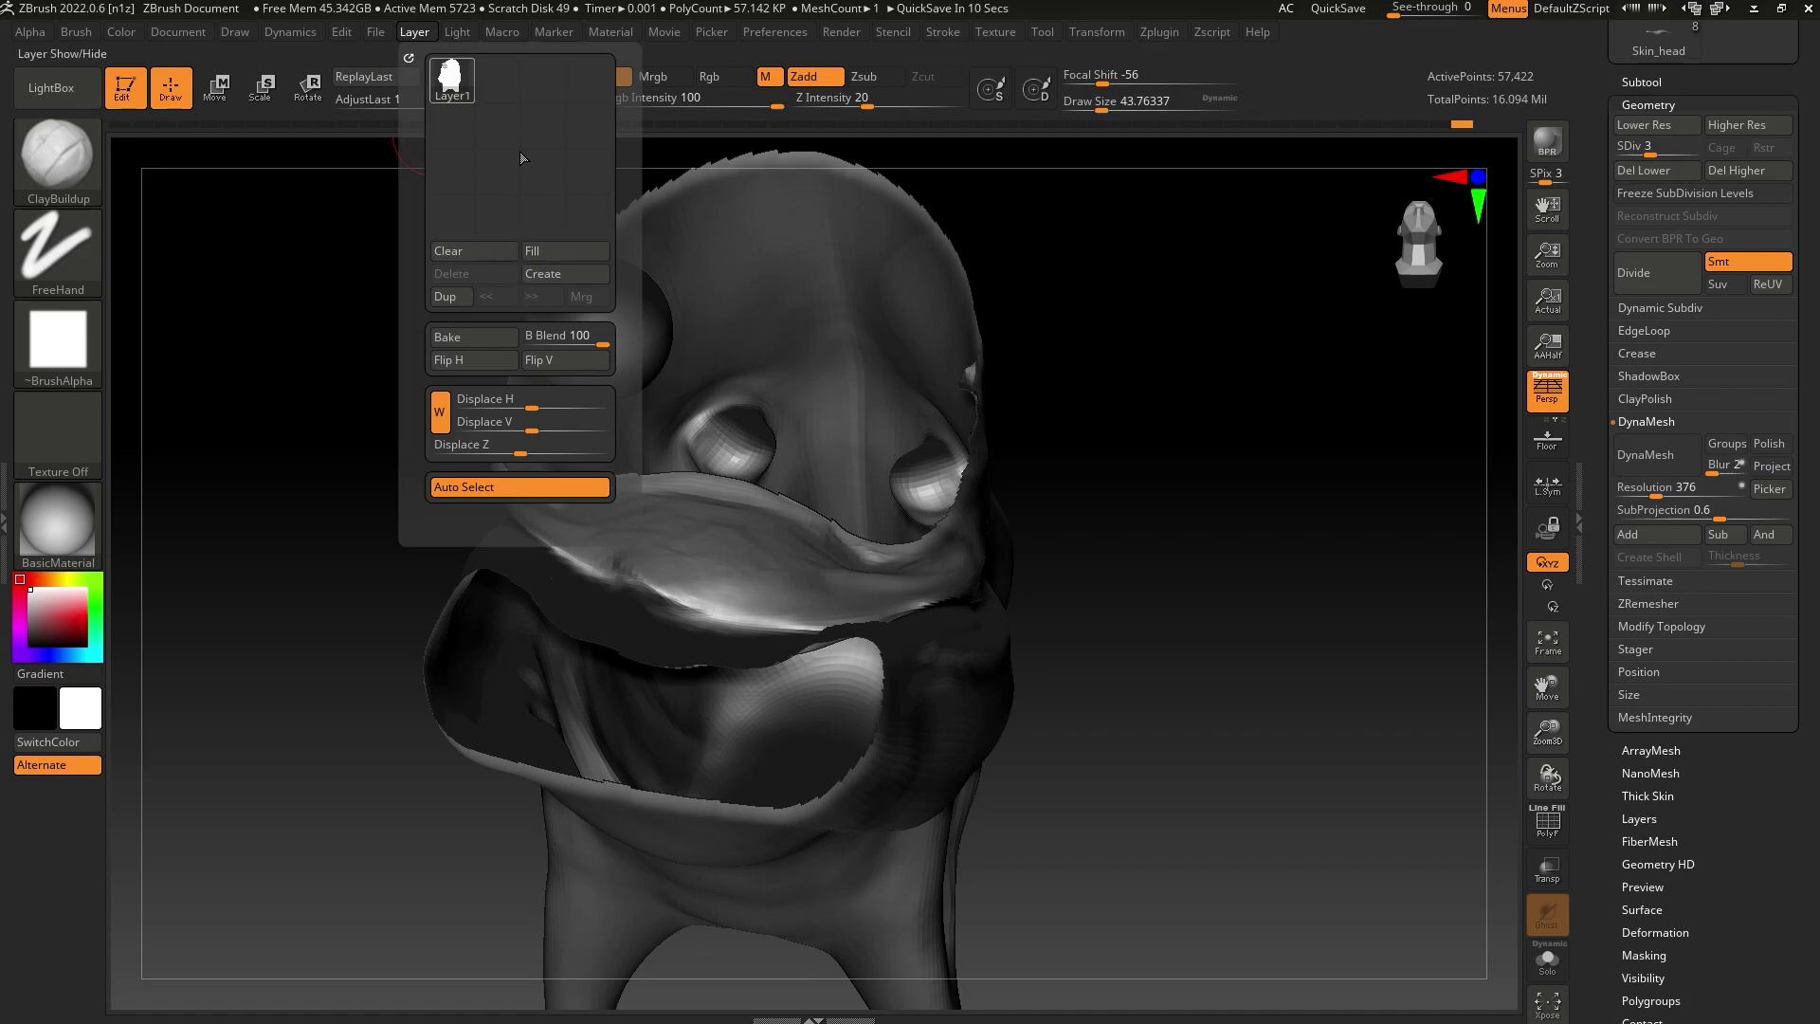
Turn on a second light with an intensity of about 0.67, aimed from the upper right of the light sphere
click(456, 36)
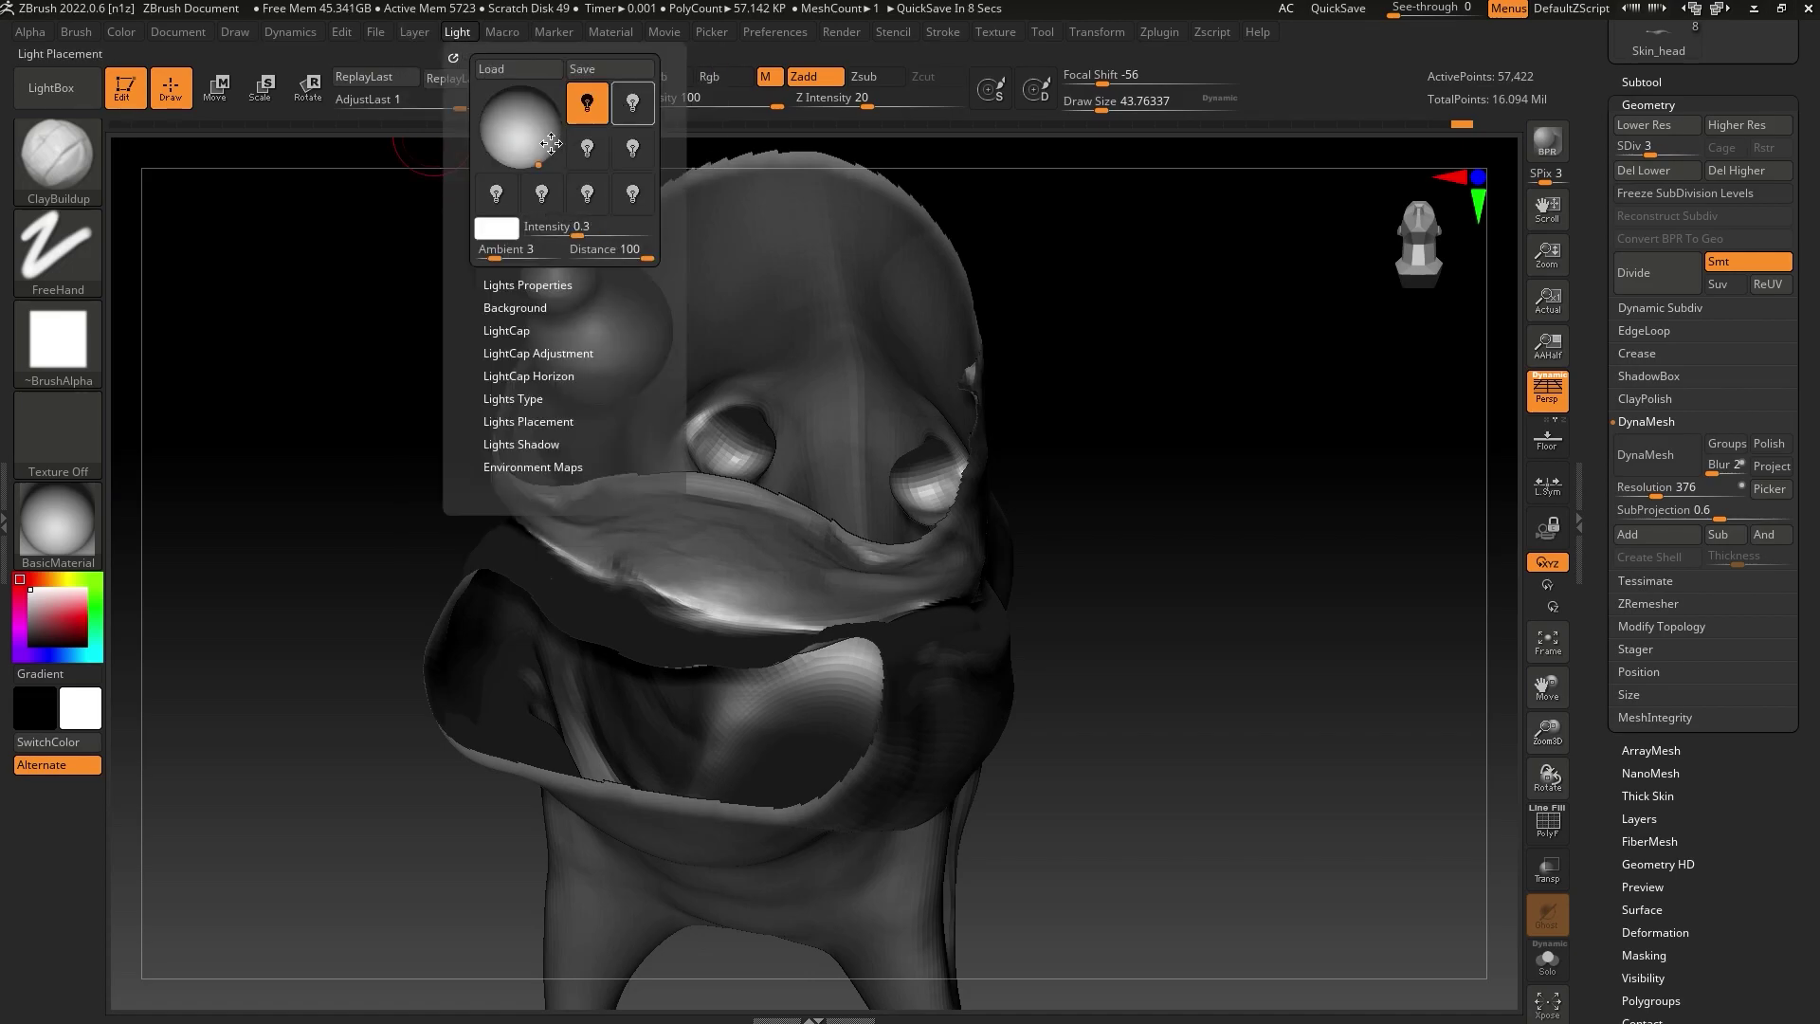
drag(551, 143, 550, 97)
click(635, 105)
mouse_move(576, 229)
mouse_down()
mouse_move(616, 227)
mouse_move(590, 227)
mouse_up()
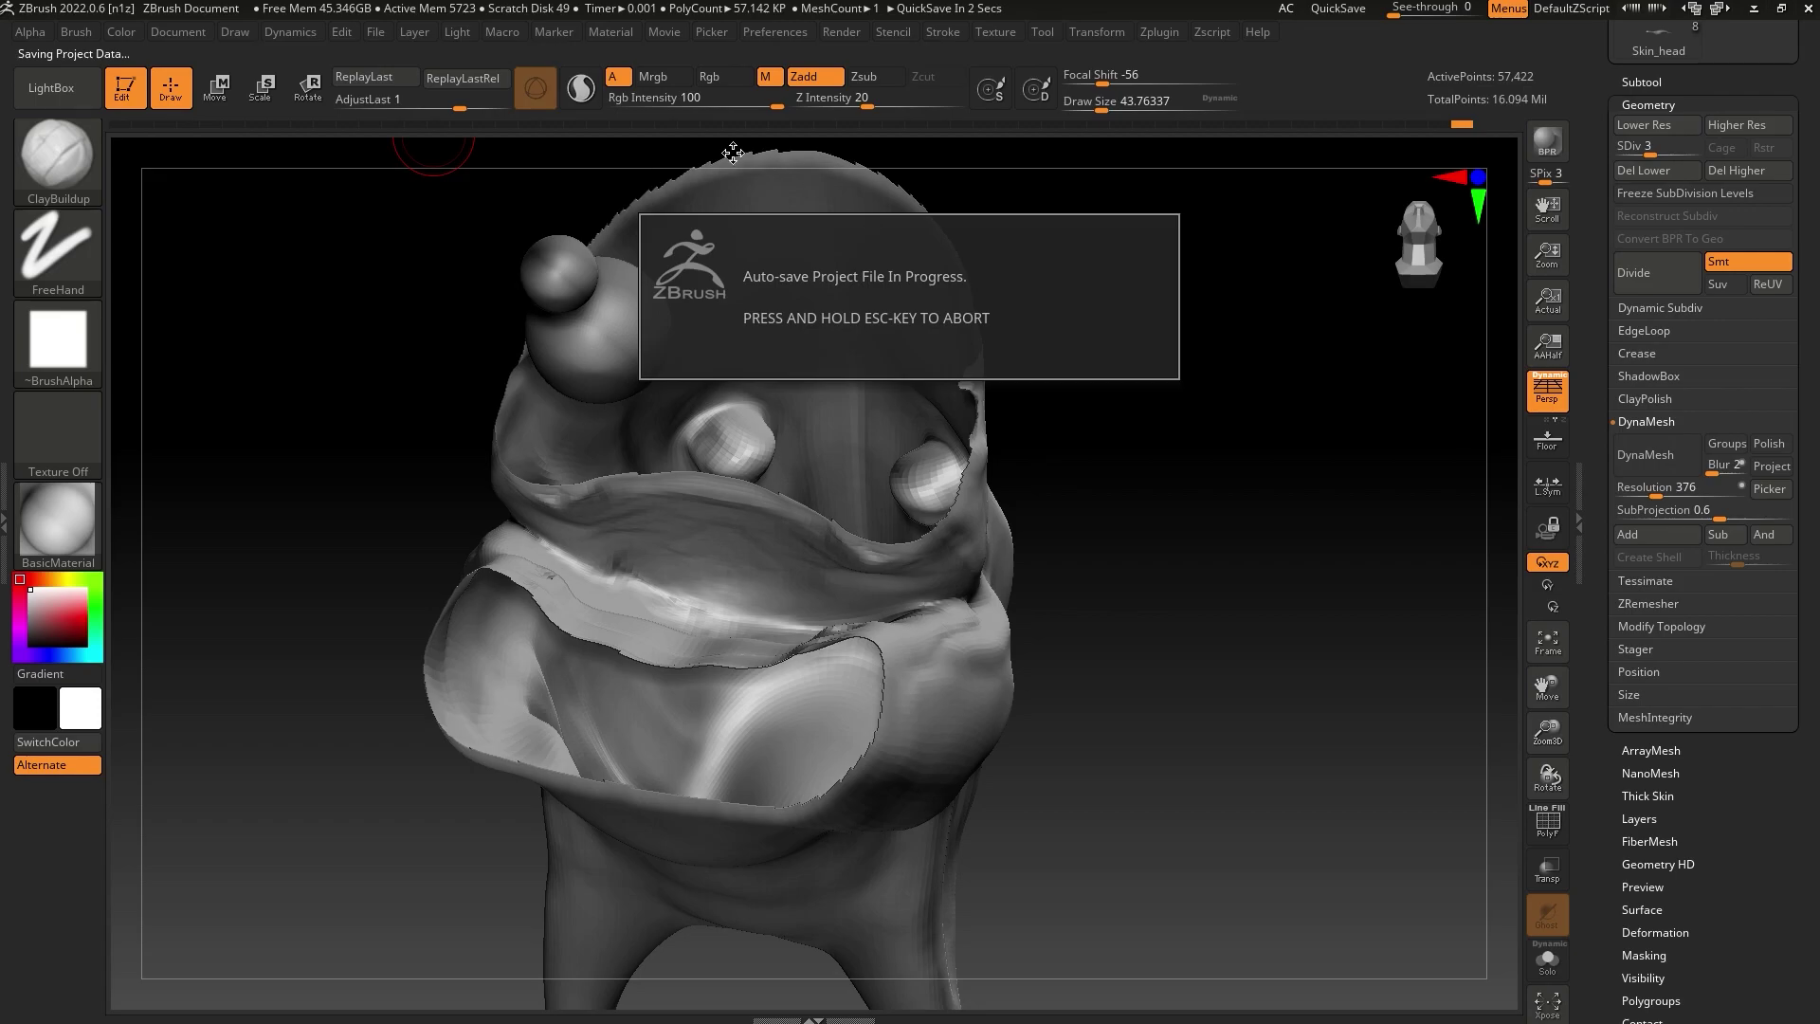
click(461, 33)
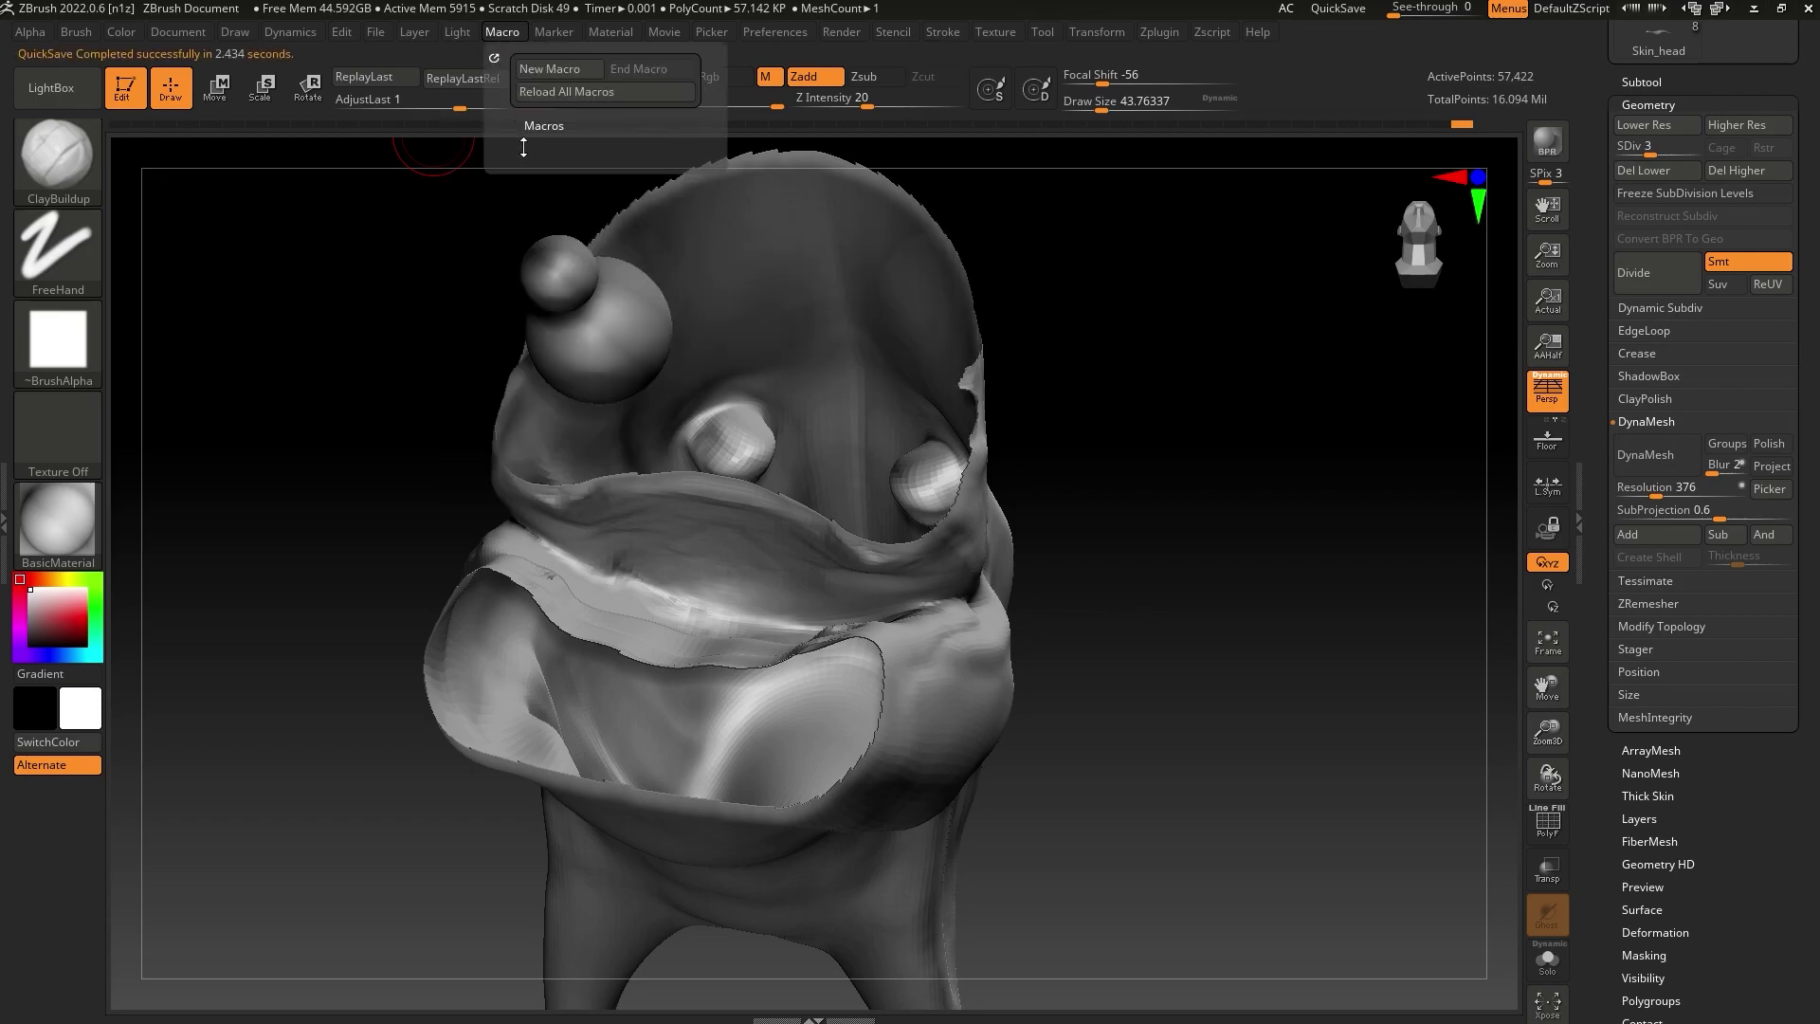
click(458, 32)
drag(545, 99, 550, 92)
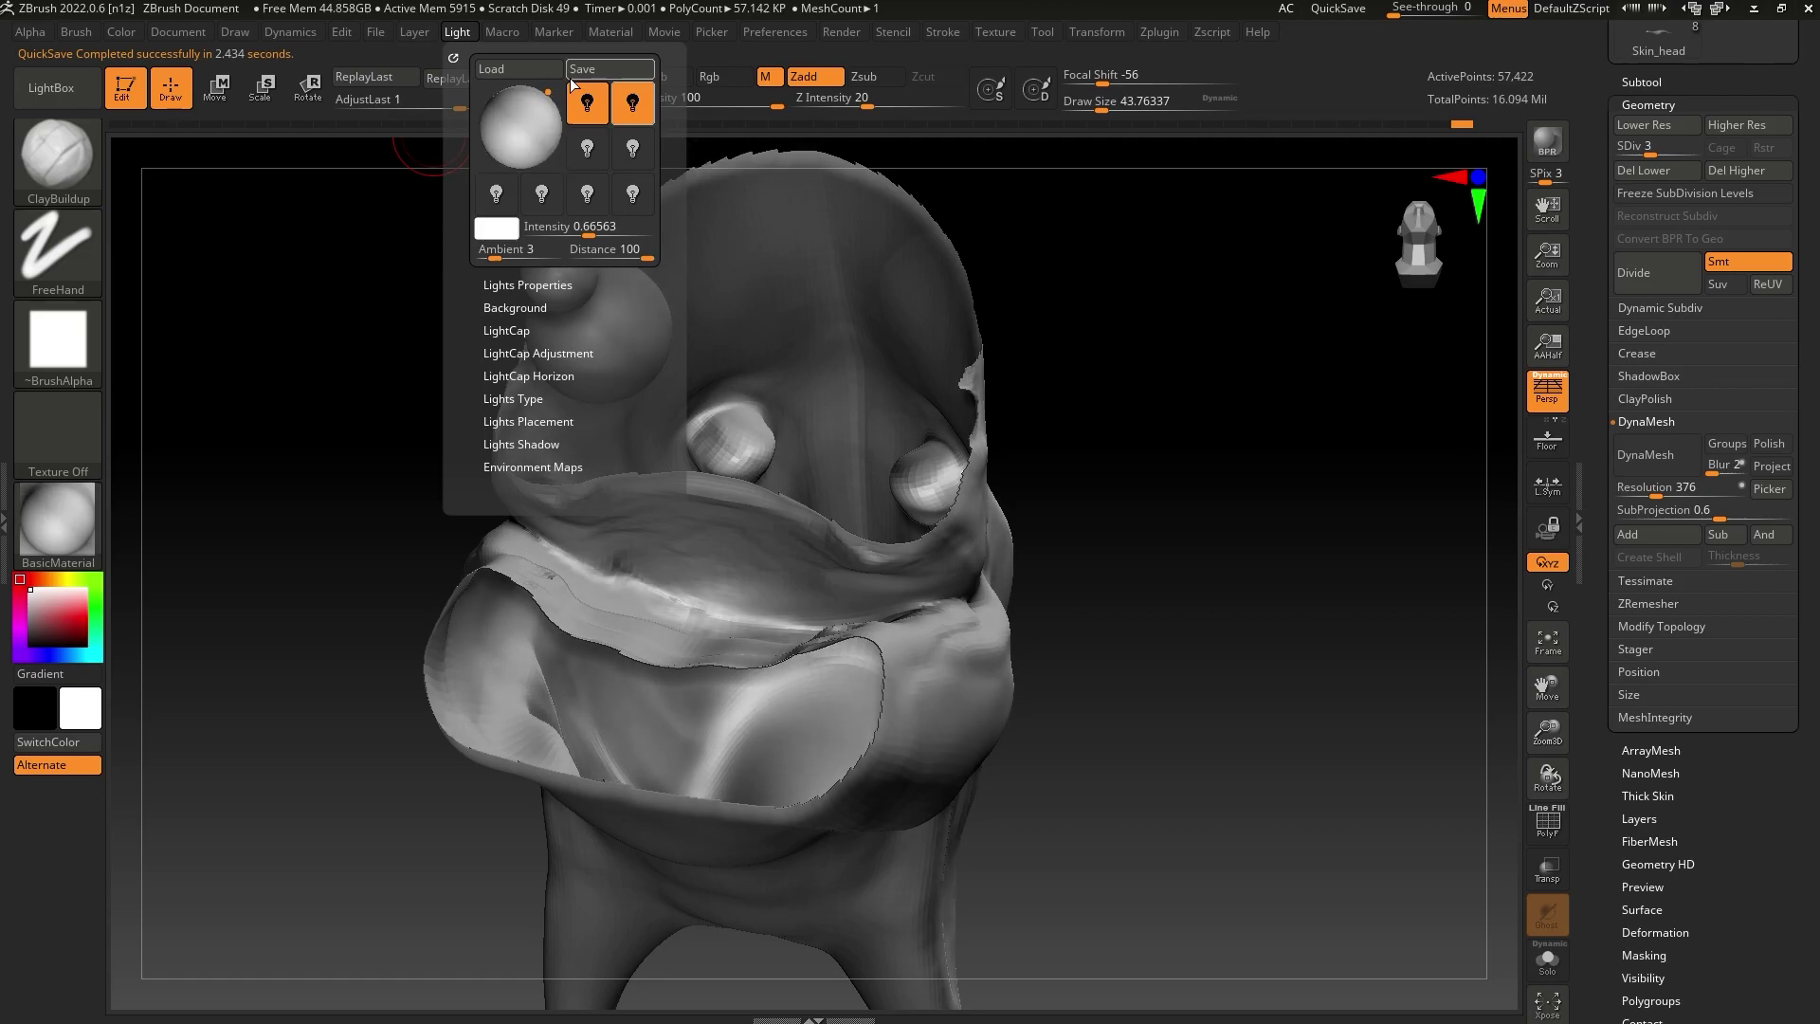
Sculpt the mouth lining between the jaws with ClayBuildup at a draw size of 28.75
mouse_move(1035, 486)
mouse_down()
mouse_move(1109, 492)
mouse_move(1120, 558)
mouse_move(1097, 569)
mouse_move(1089, 610)
mouse_up()
drag(1117, 94, 1092, 98)
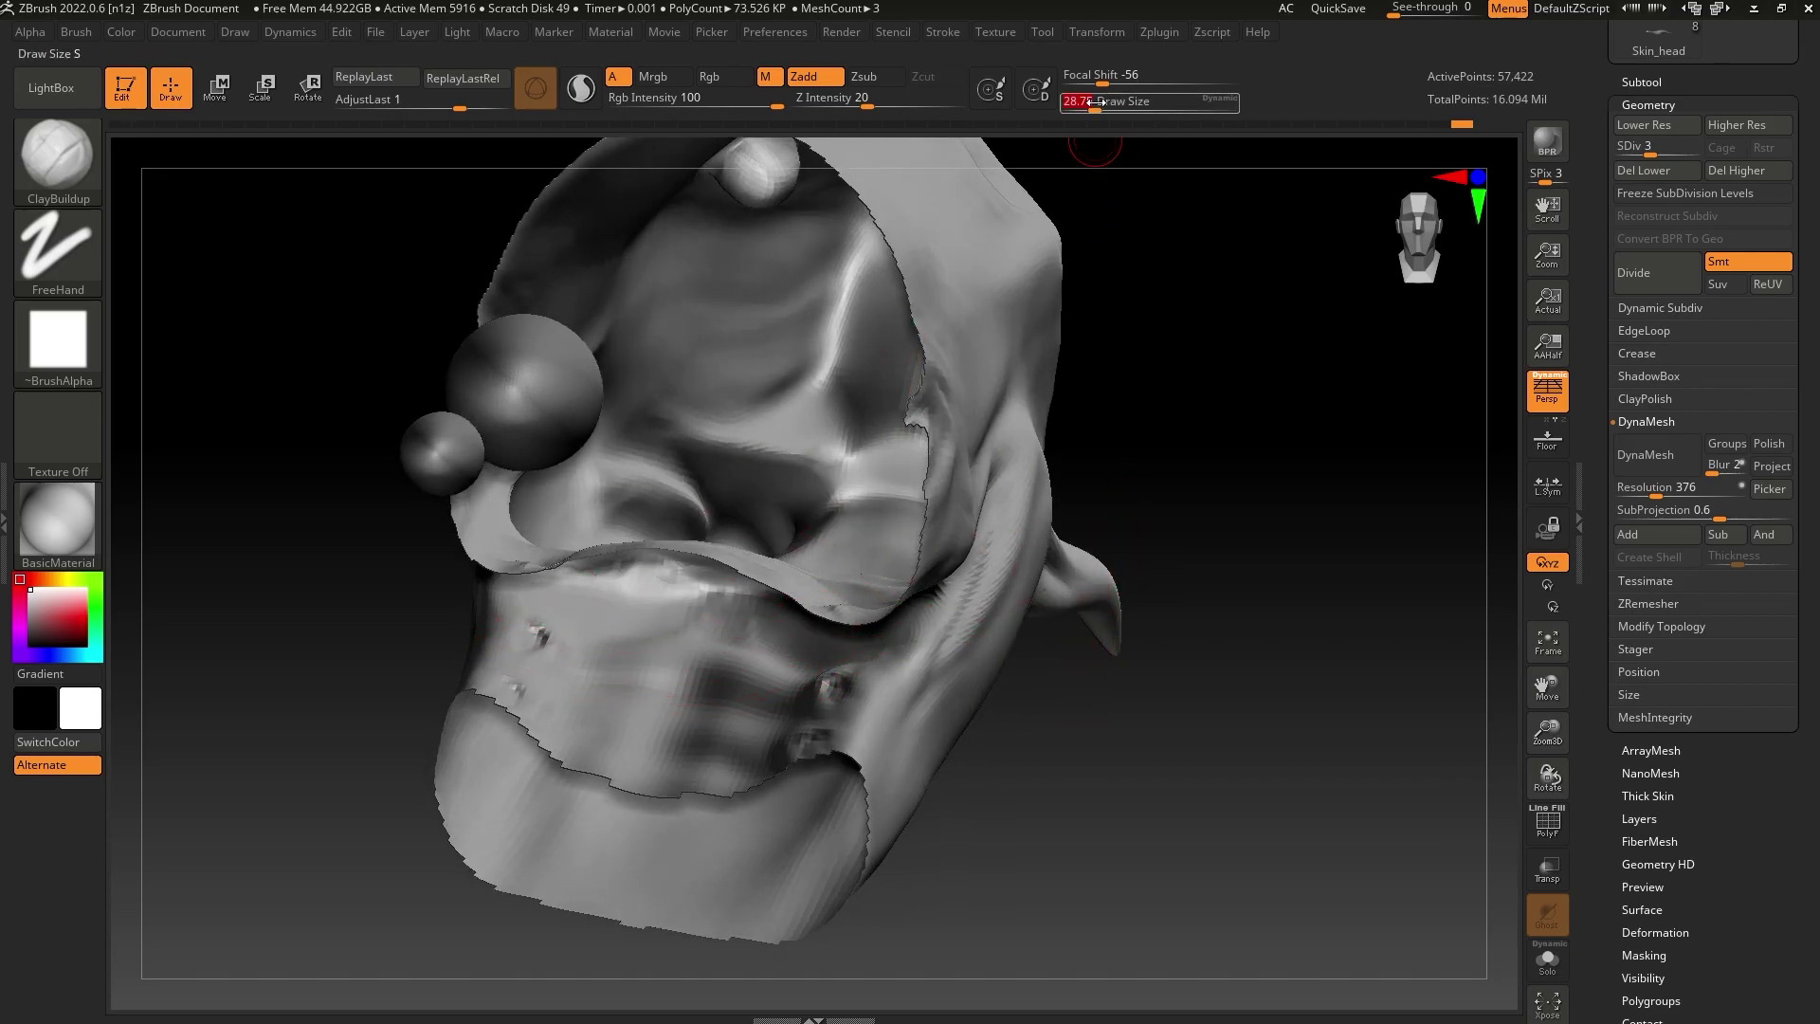
mouse_move(642, 654)
mouse_down()
mouse_move(723, 669)
mouse_move(713, 707)
mouse_move(650, 663)
mouse_move(601, 679)
mouse_move(686, 641)
mouse_up()
drag(1118, 569, 1075, 610)
right_drag(880, 563, 913, 583)
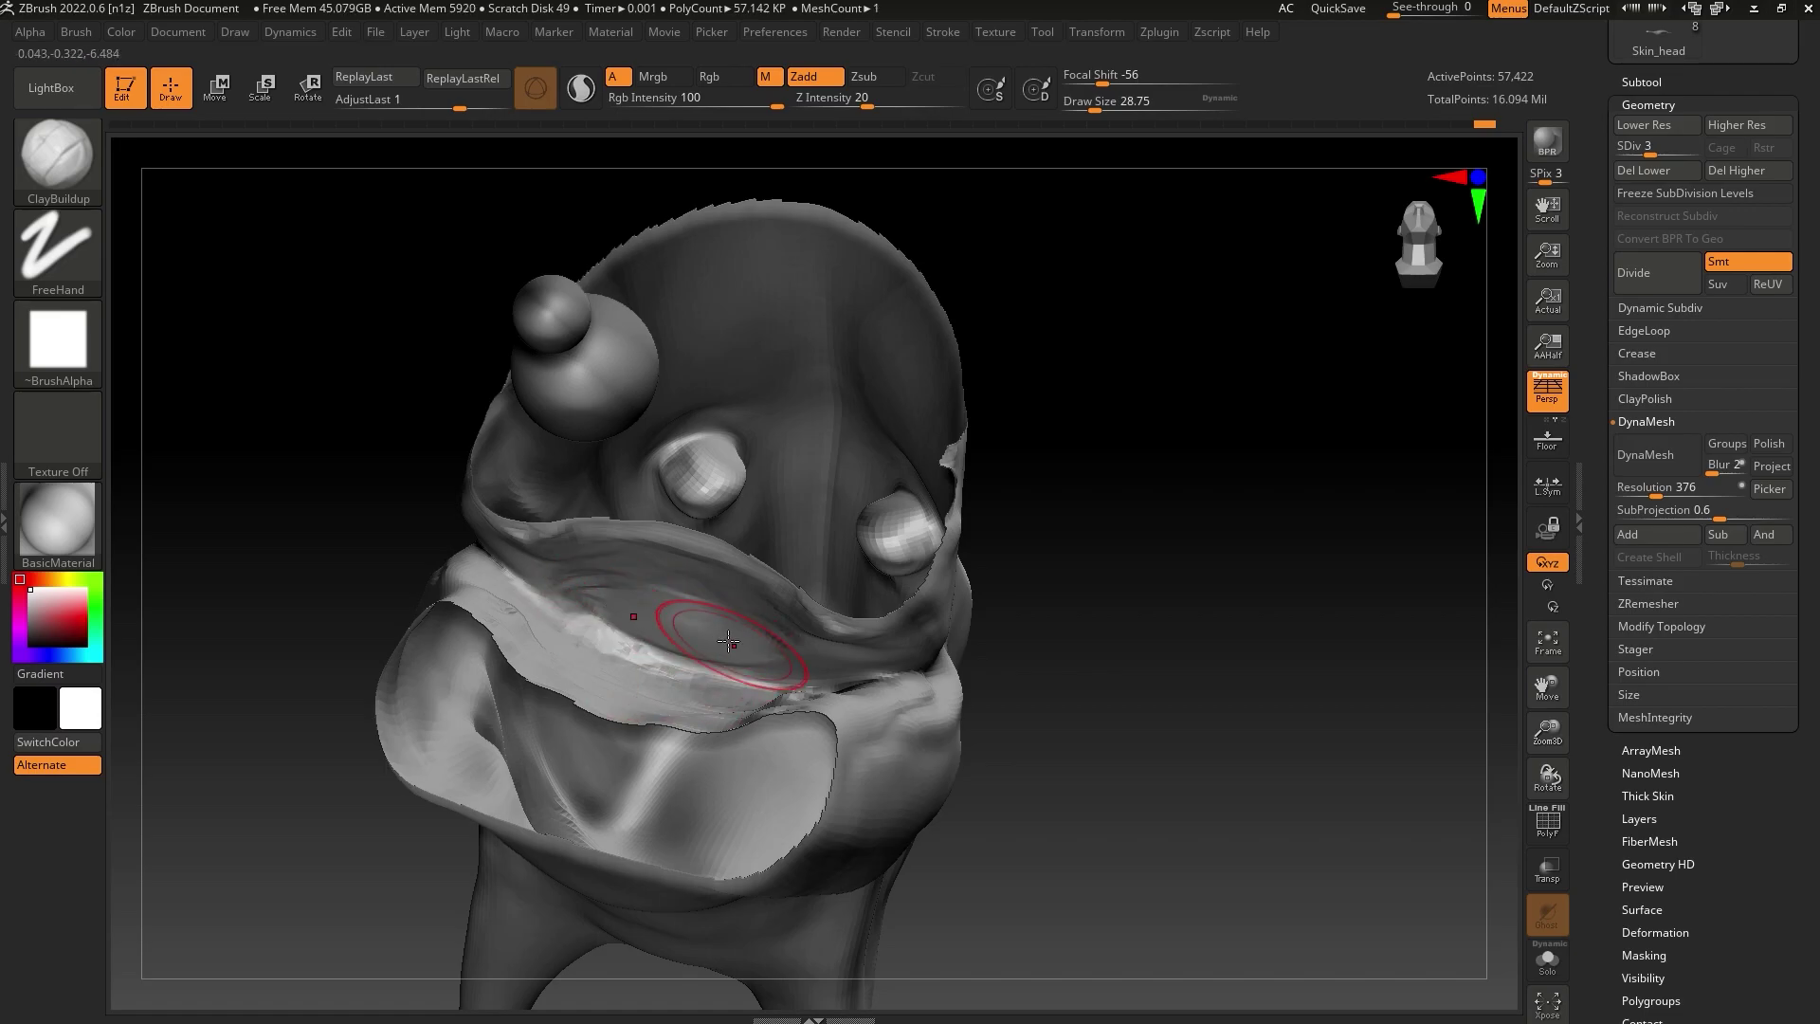
right_drag(1037, 588, 1061, 670)
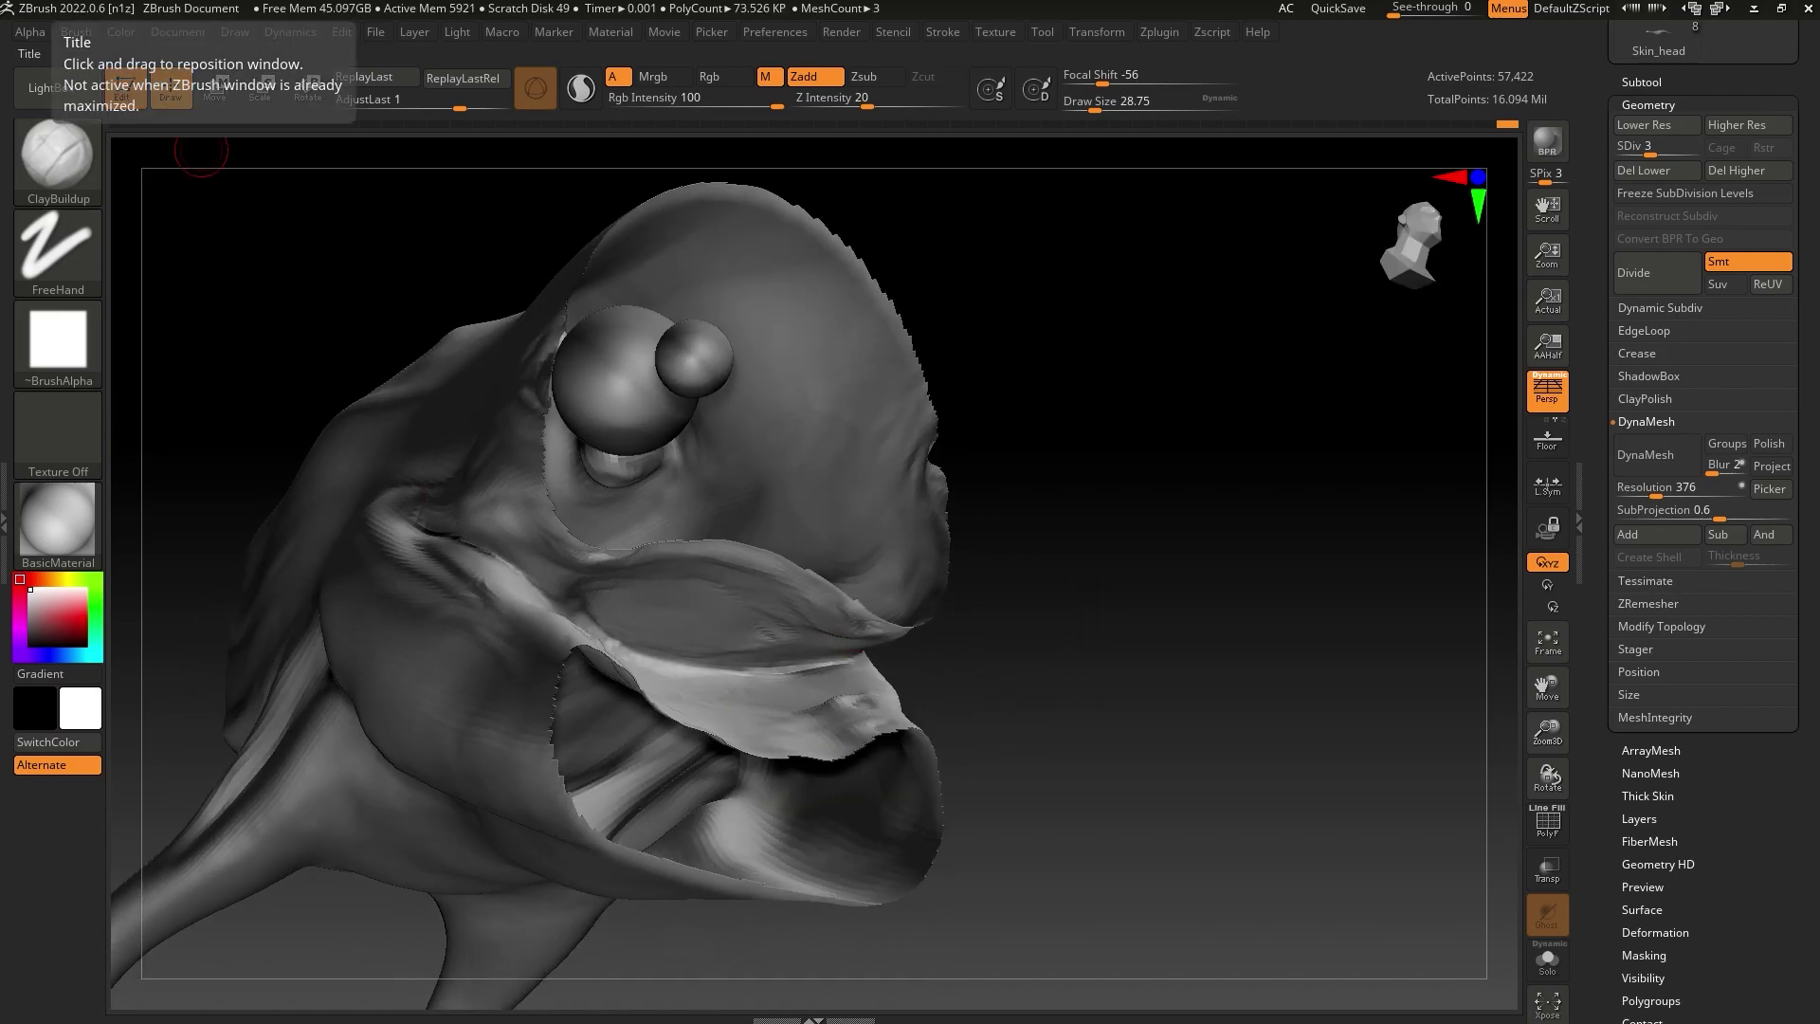
Switch to the Chrome web browser and search Google Images for "alligator throat" as mouth reference
key(alt+Tab)
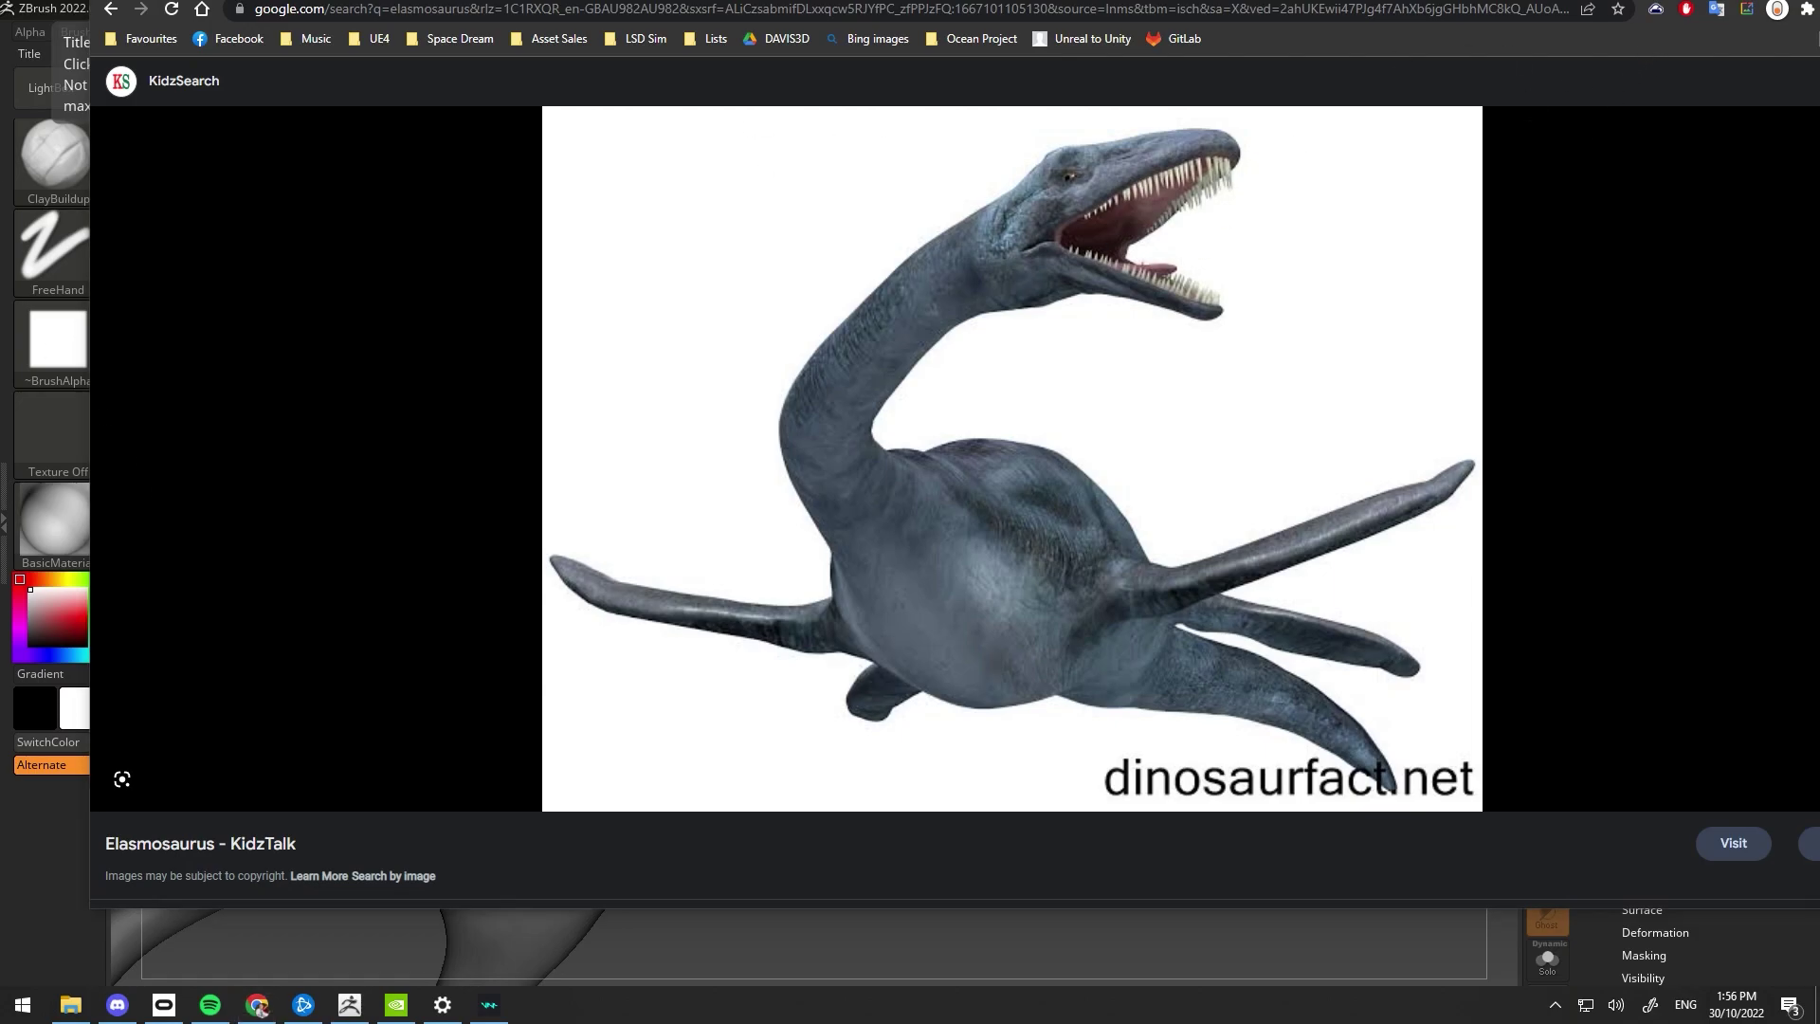
key(alt+Tab)
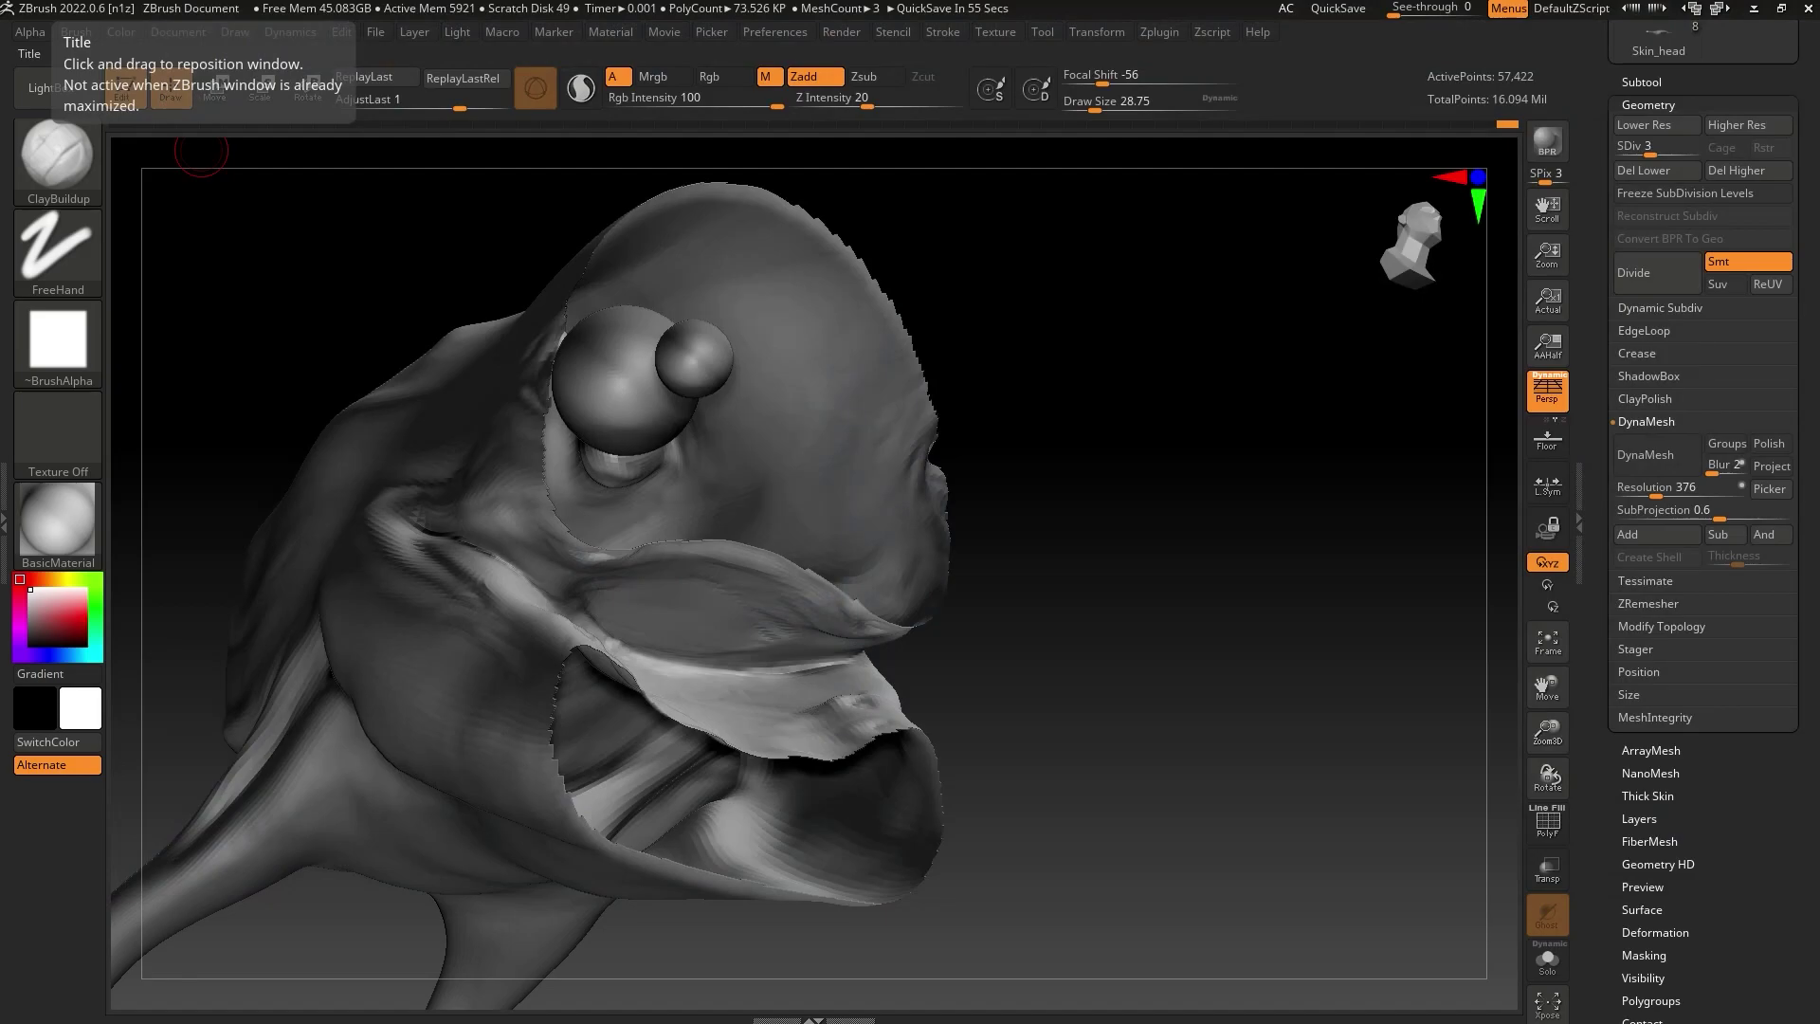
key(alt+Tab)
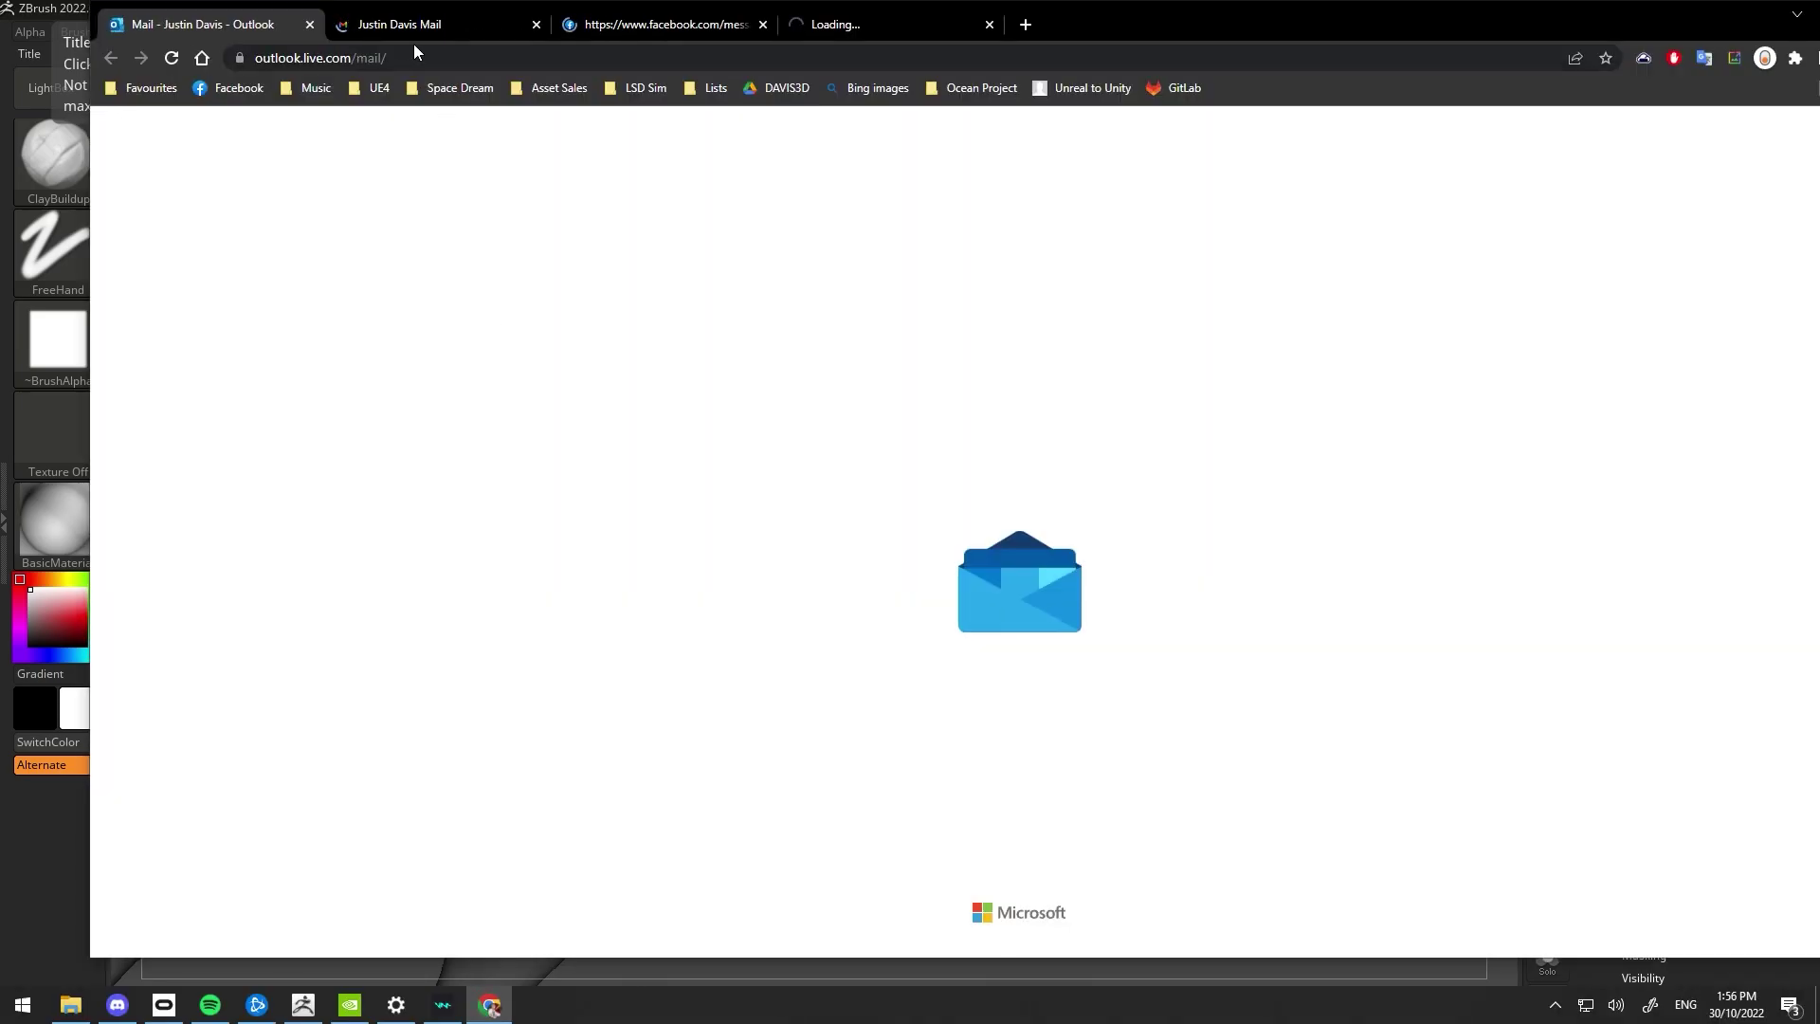
click(385, 50)
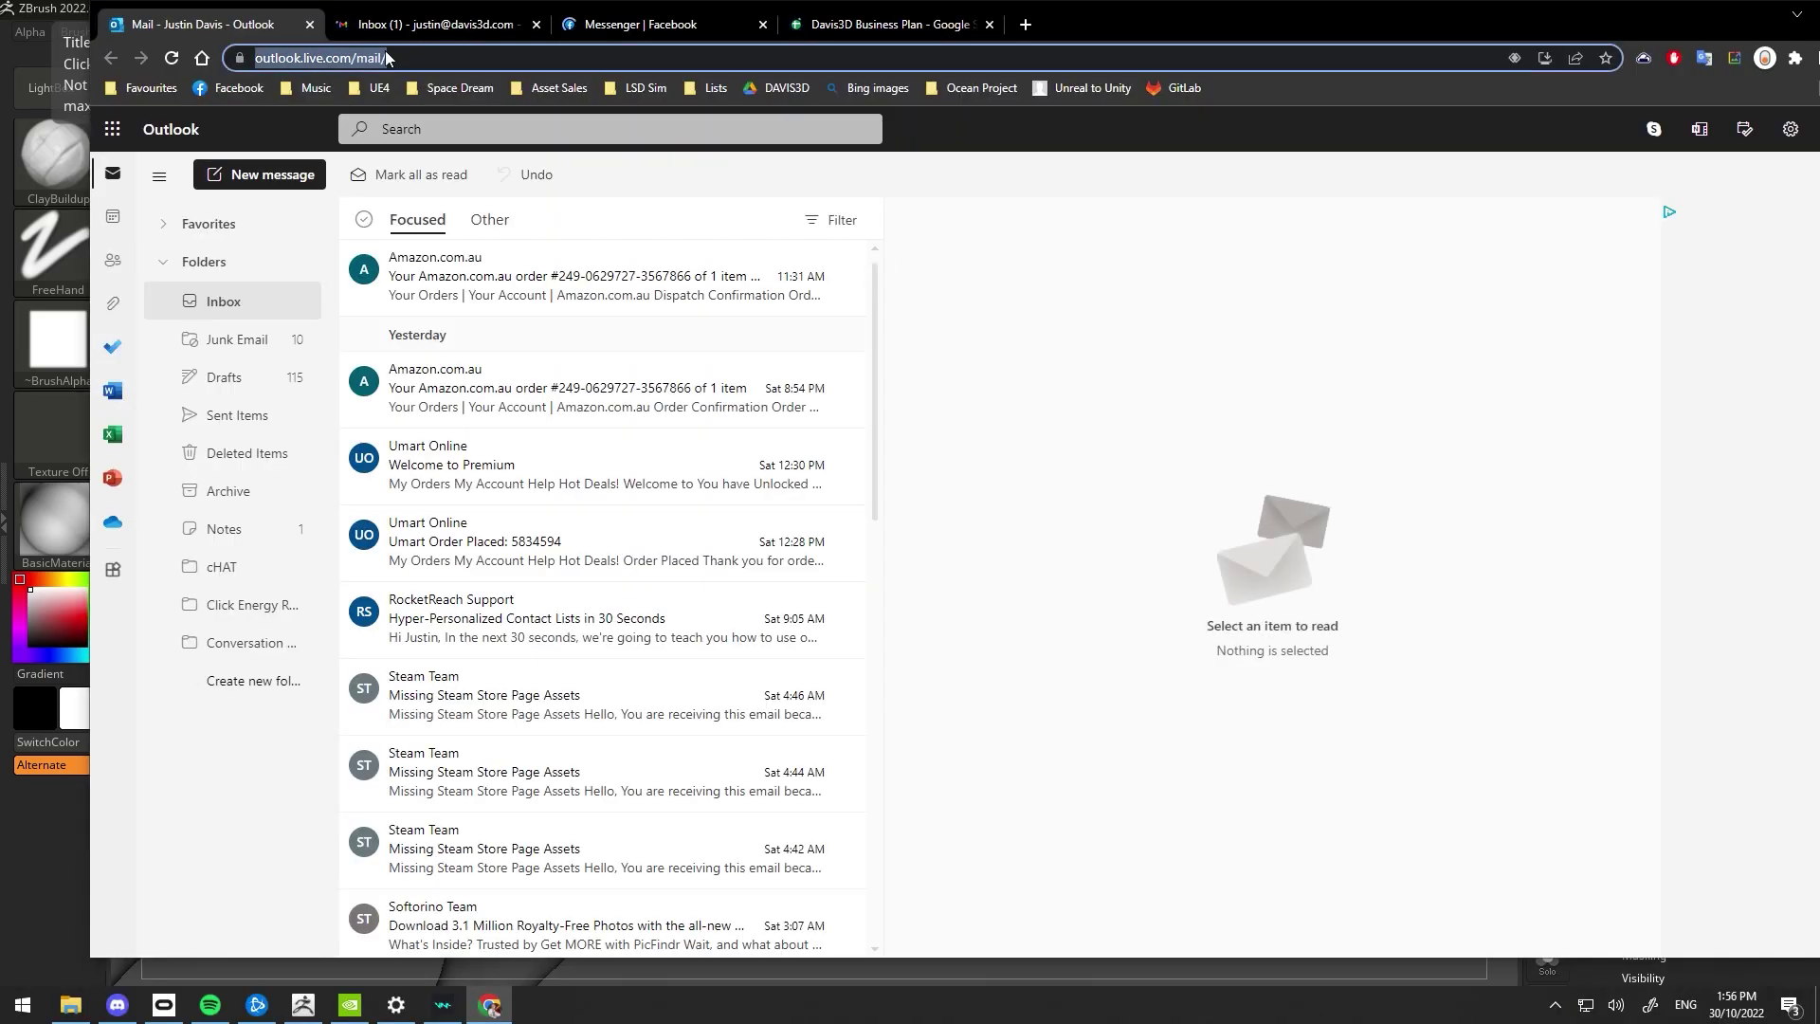
text(alicgat)
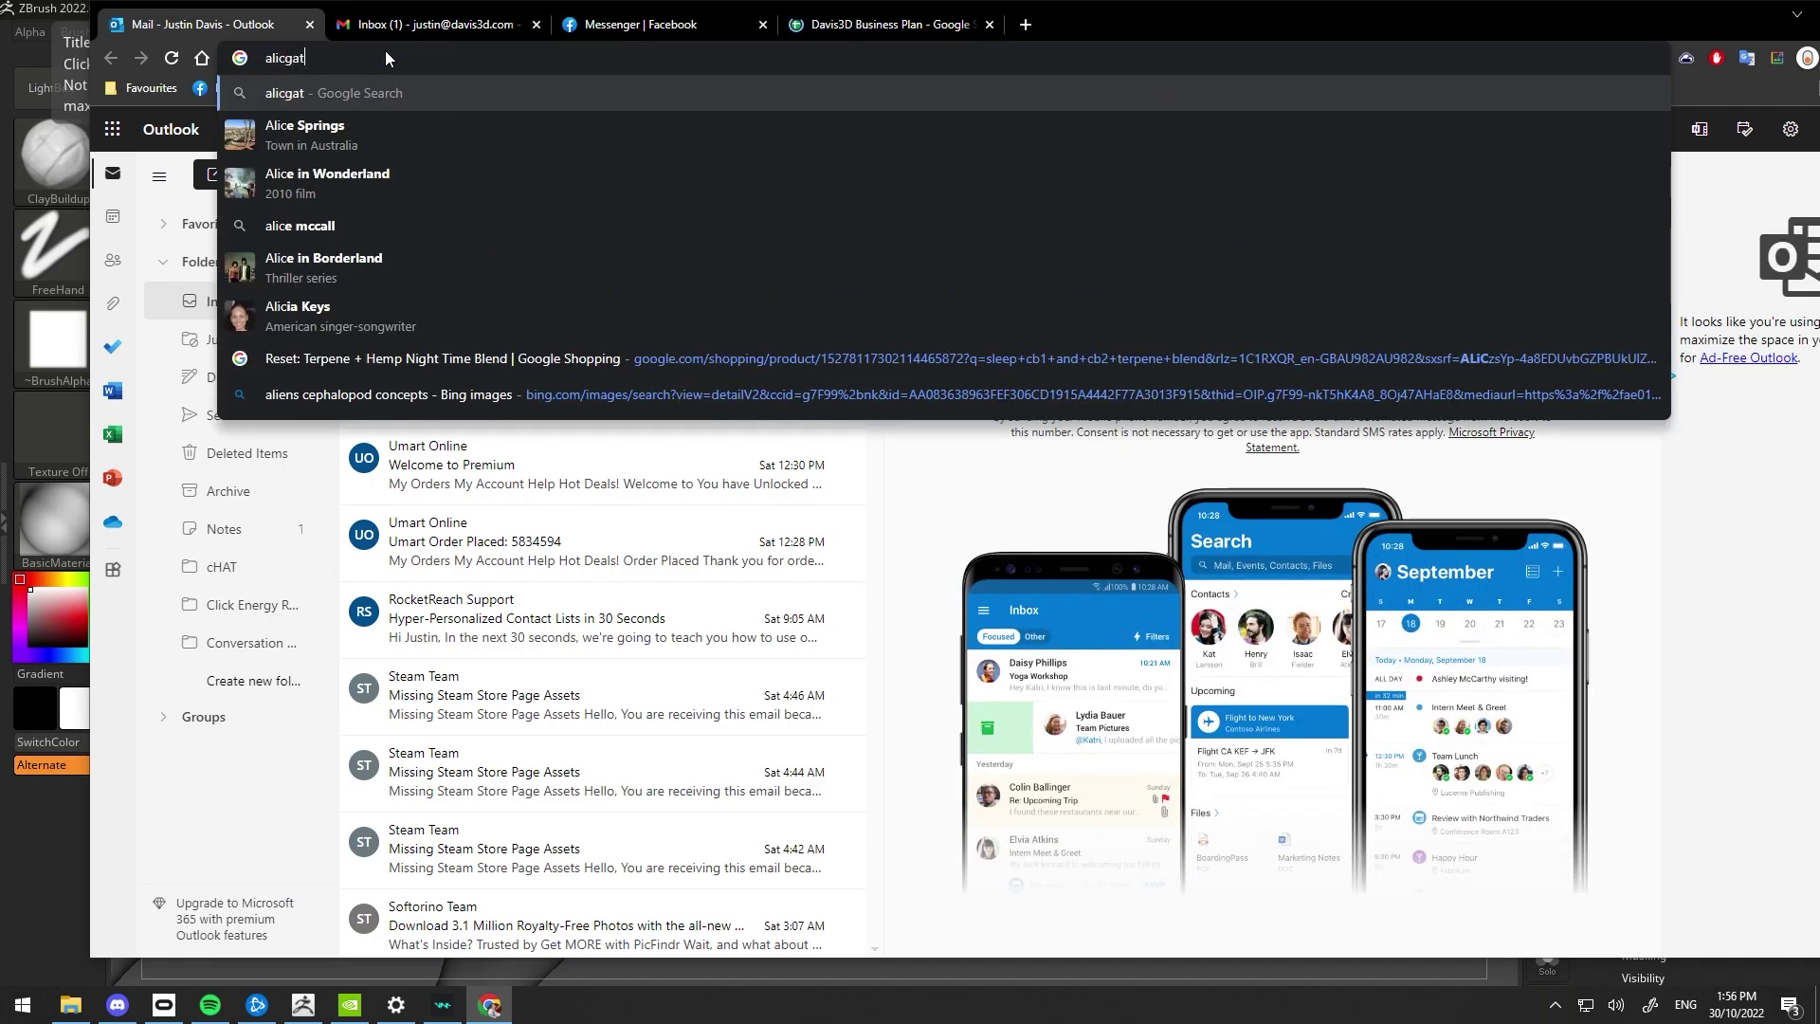
text(or throat)
key(Return)
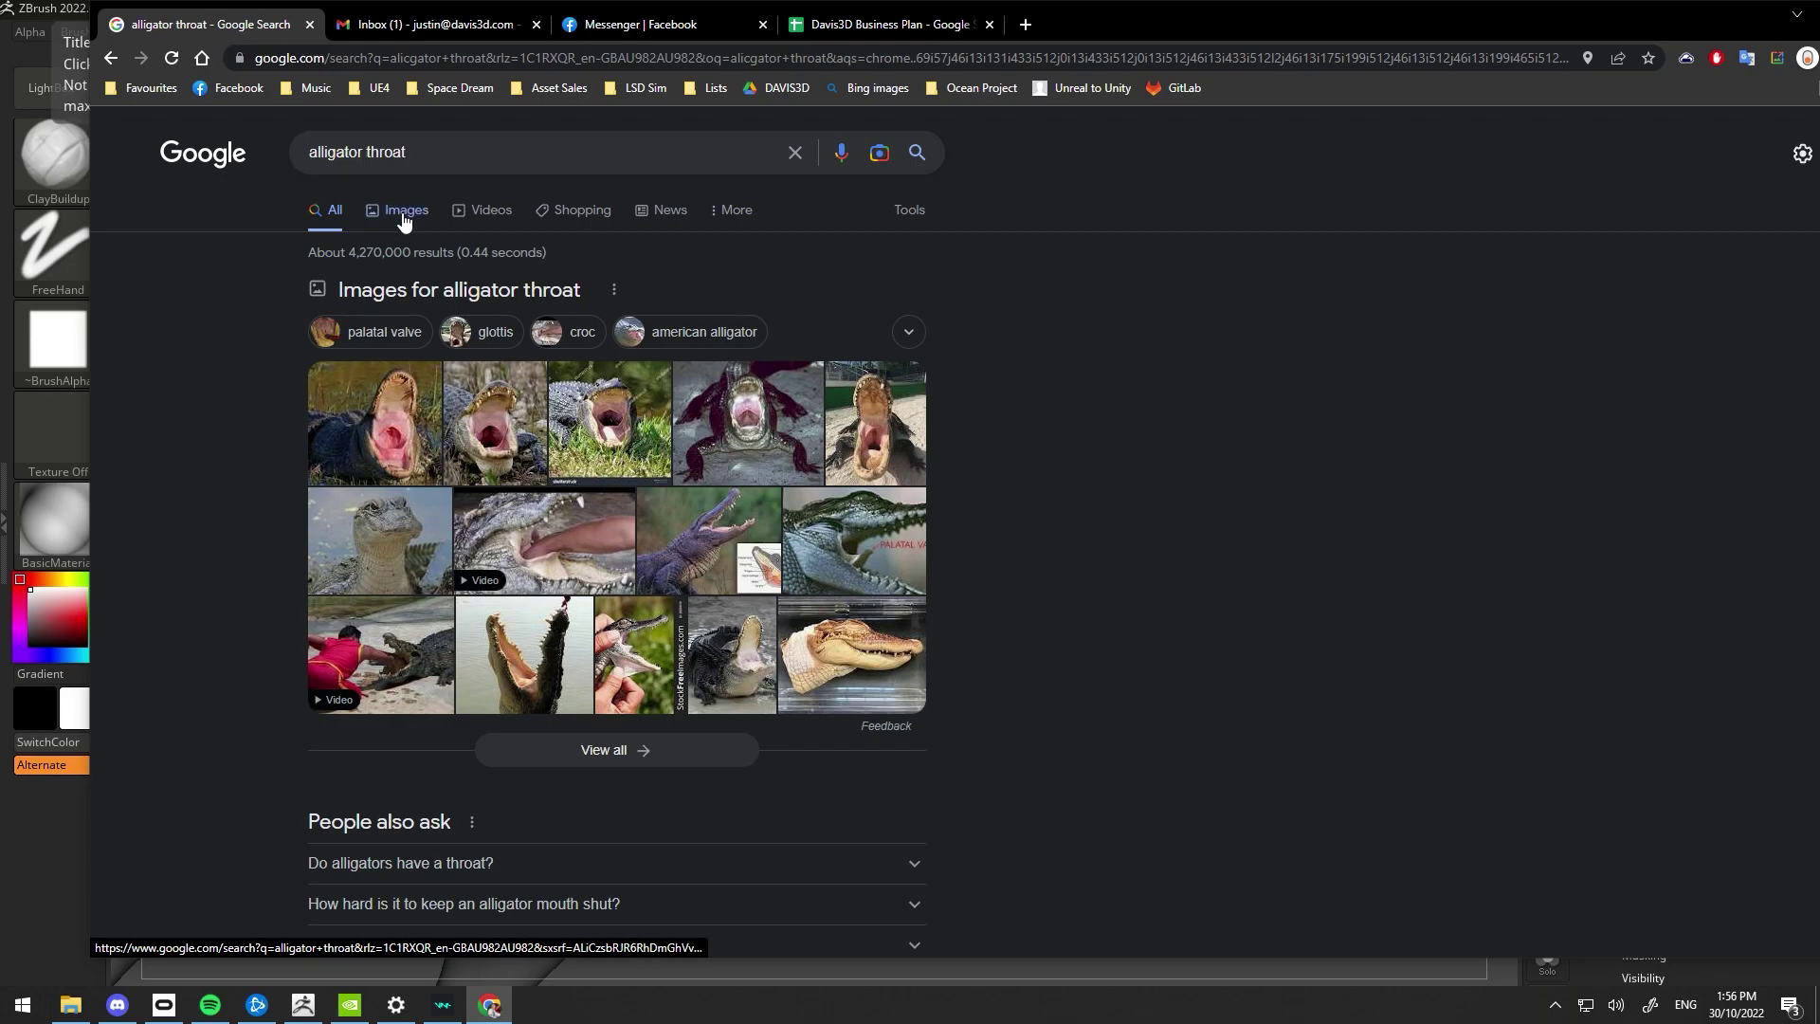
click(402, 211)
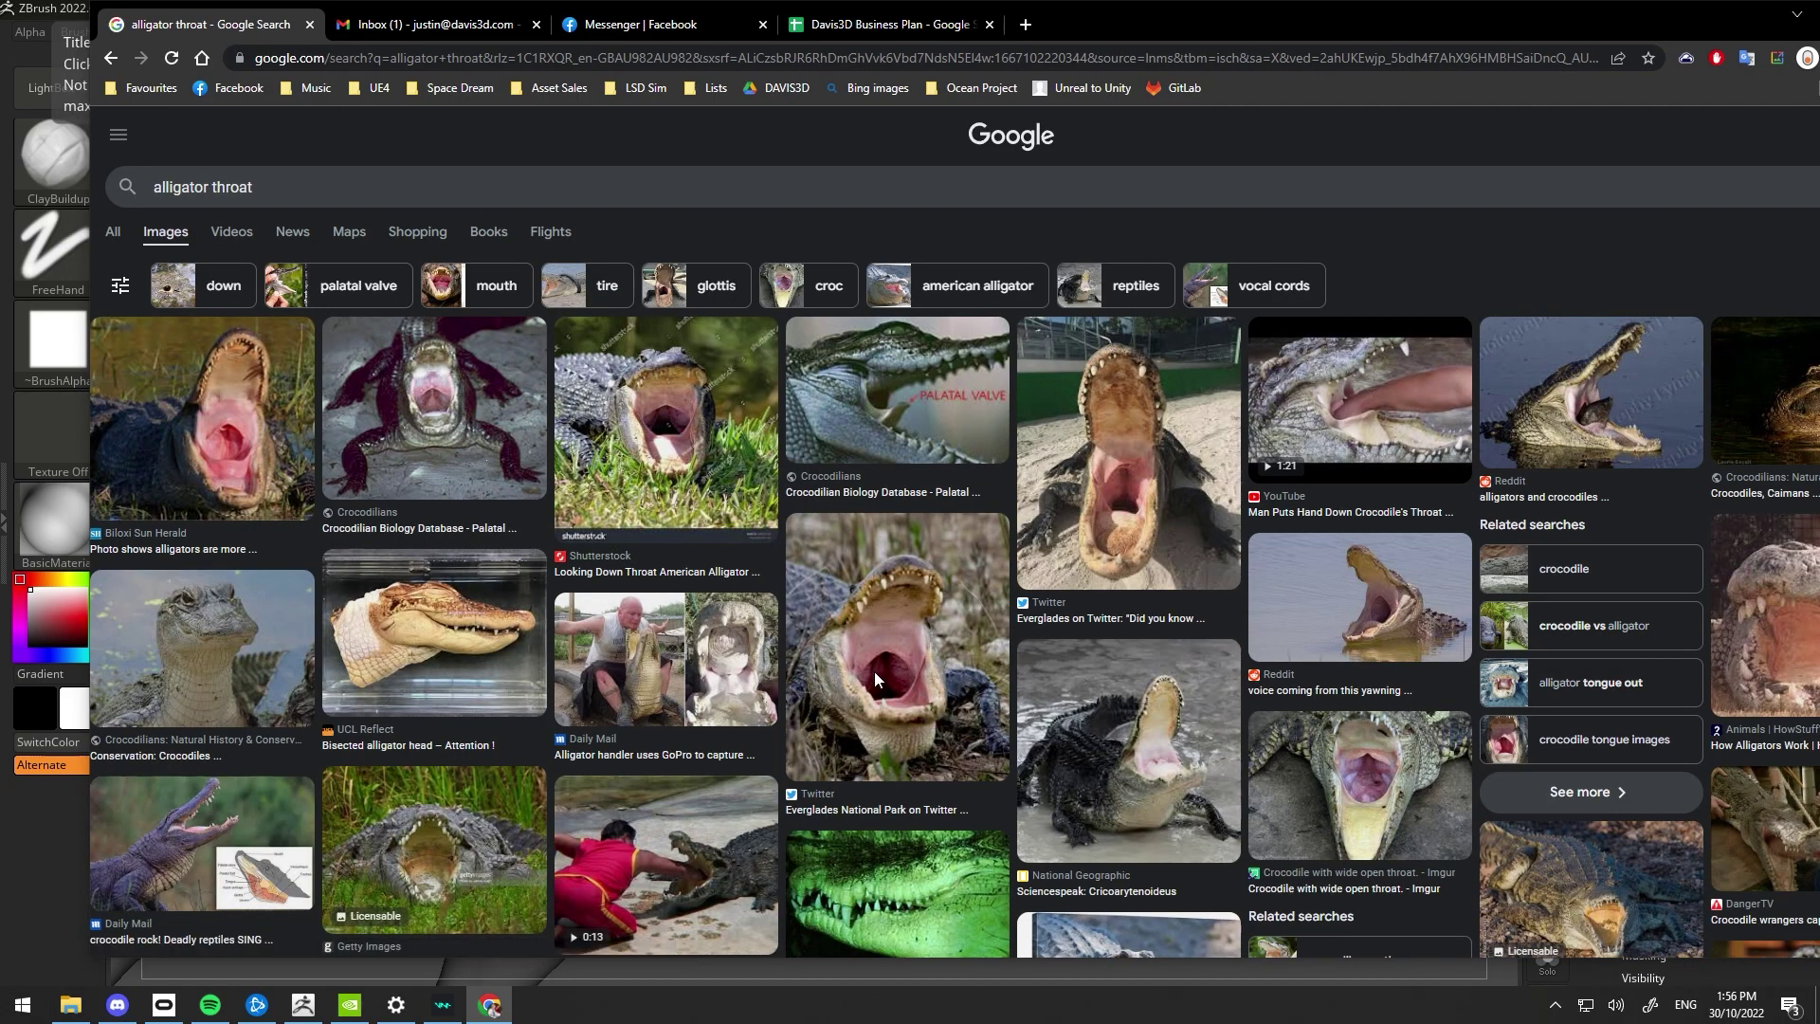
Examine the National Geographic photo of the gaping alligator, maximize the browser window, and return to the alligator throat image results
click(1181, 747)
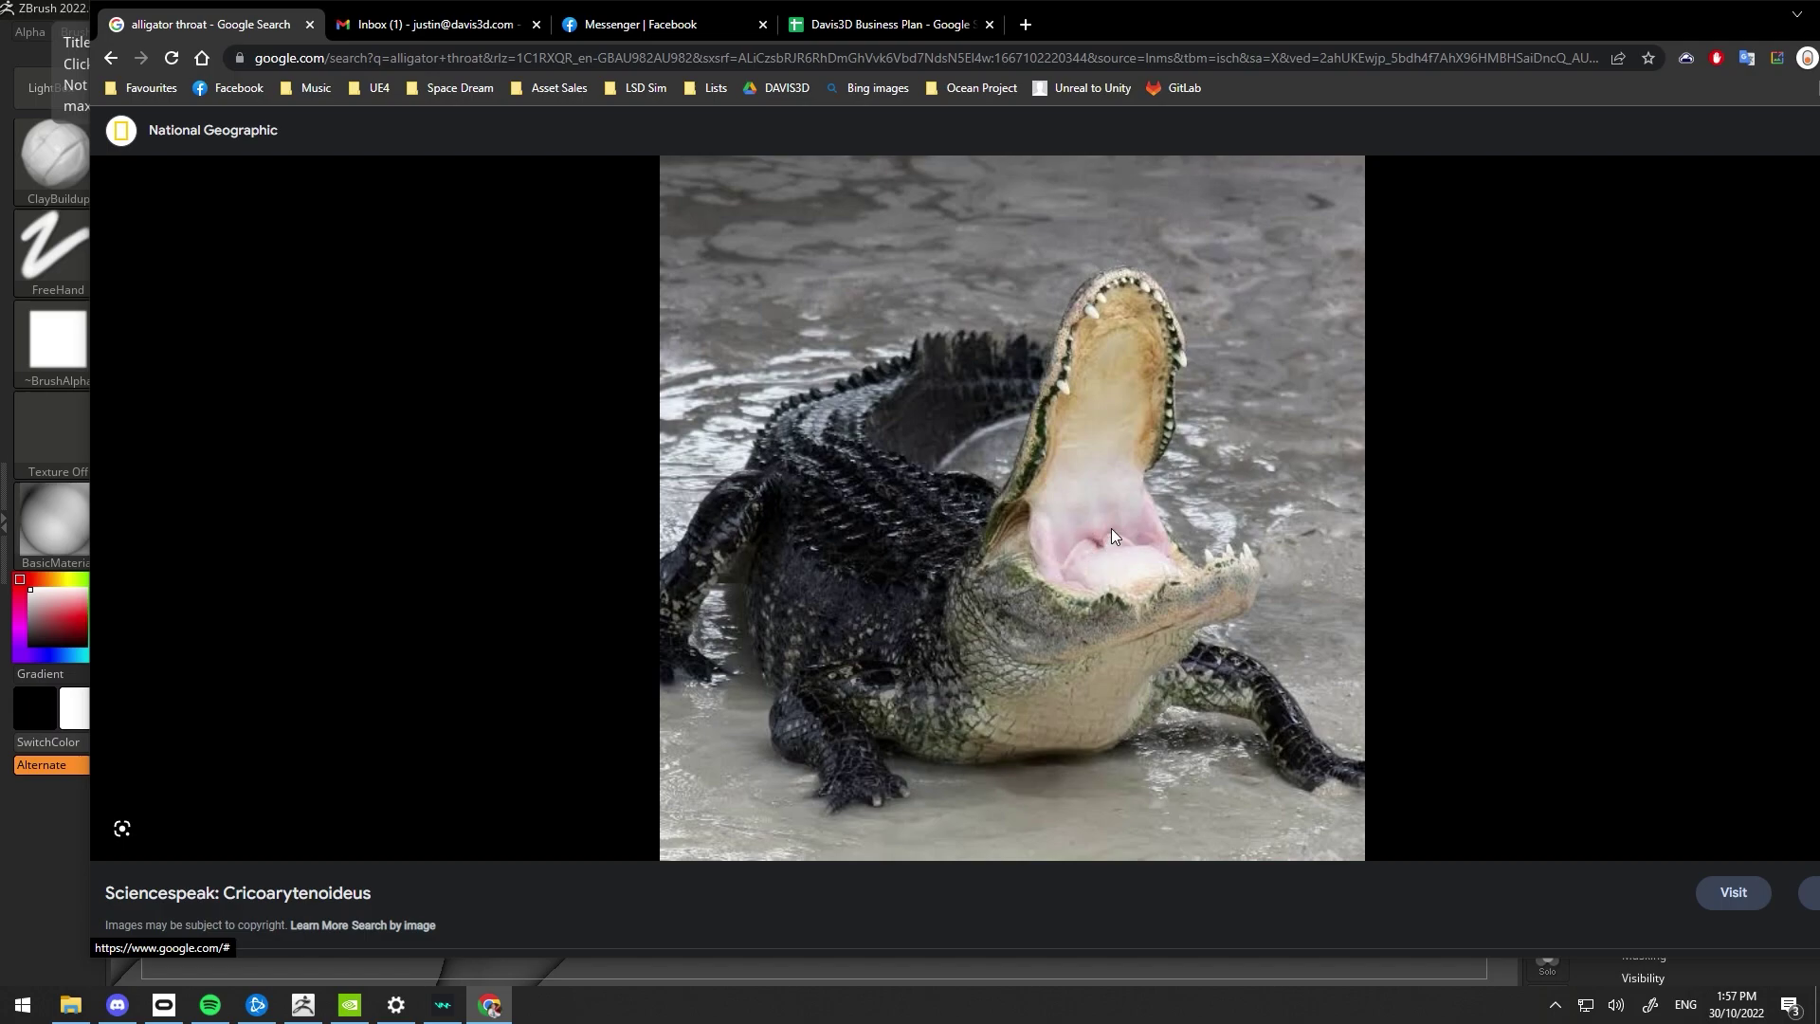
drag(1209, 37, 1003, 127)
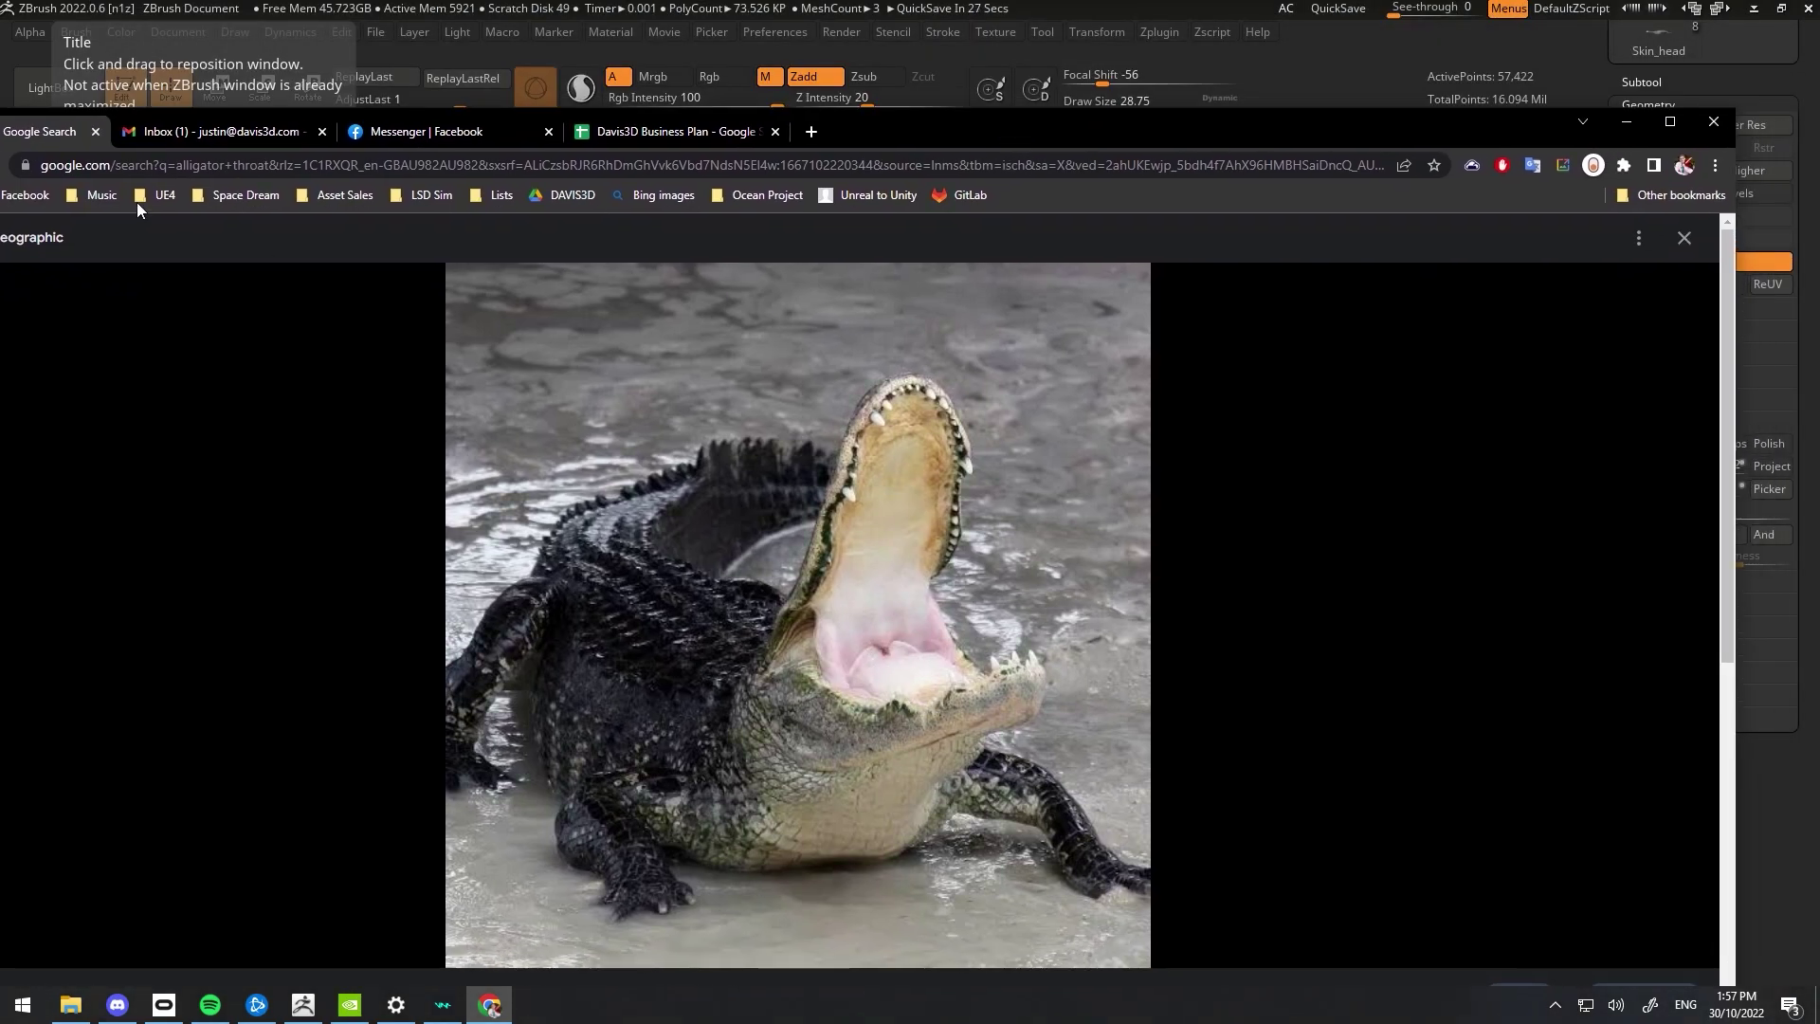
click(1665, 124)
click(21, 53)
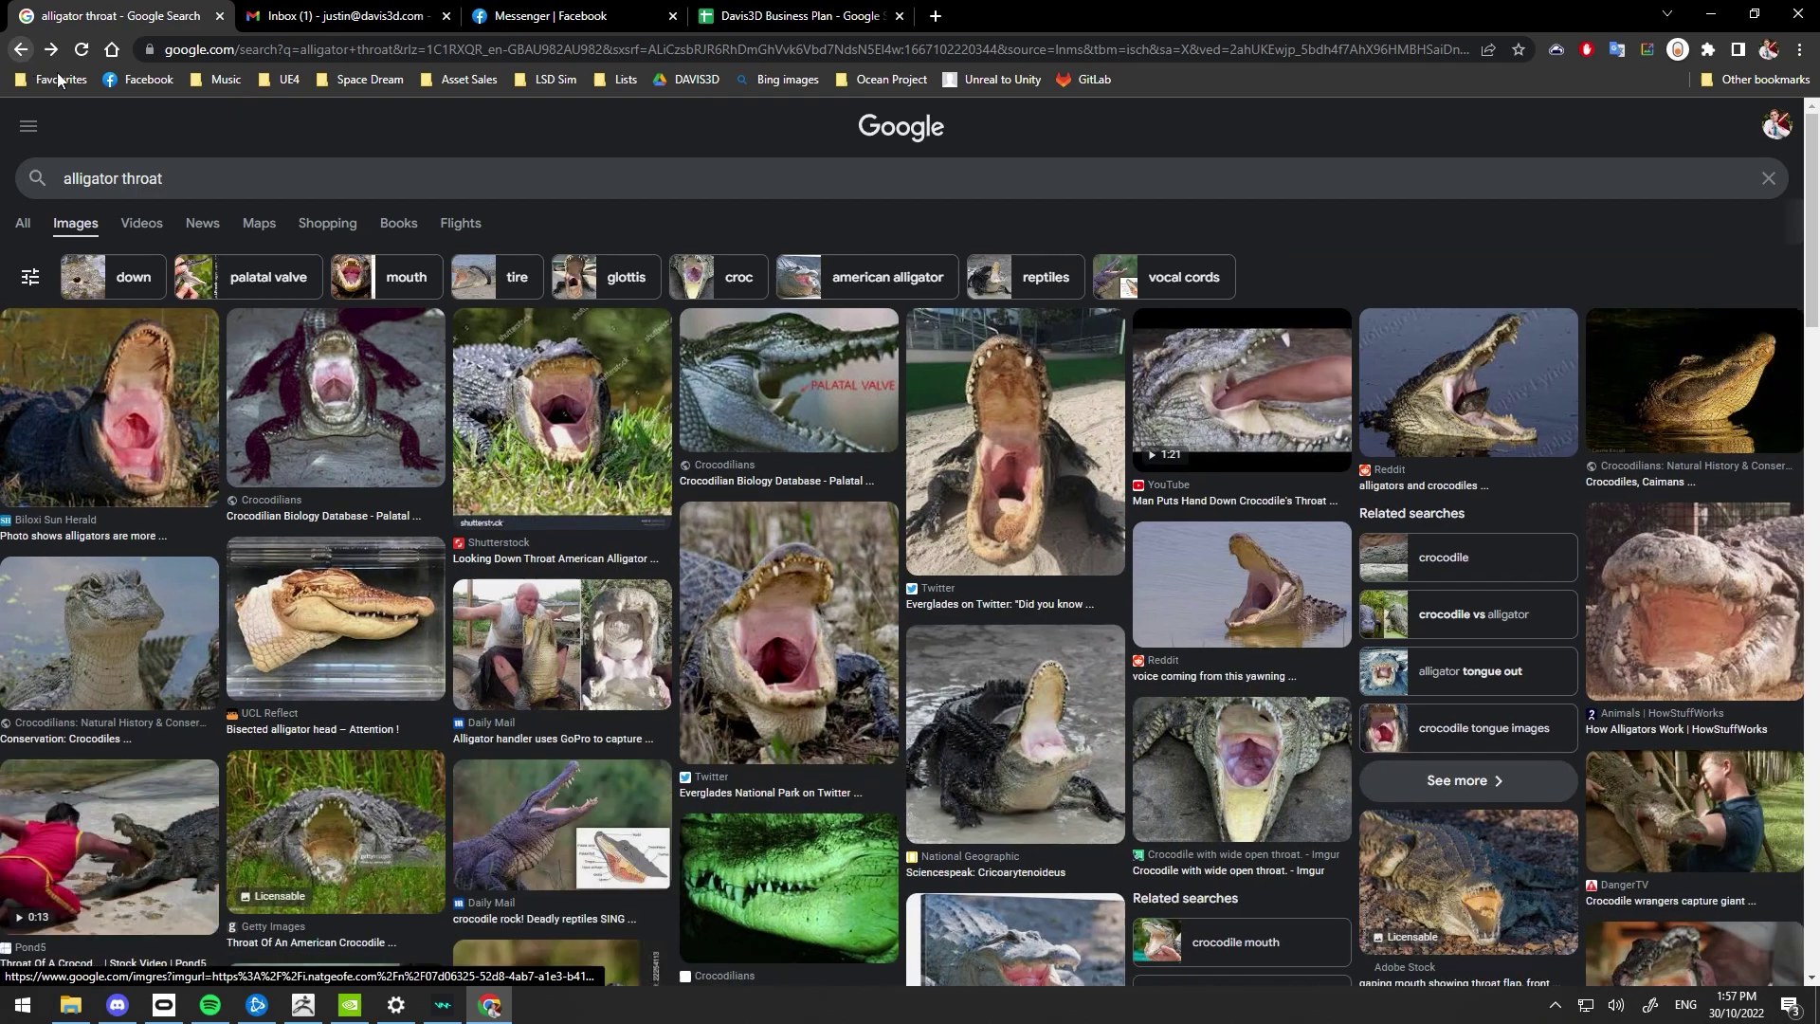
scroll(766, 578, down, 2)
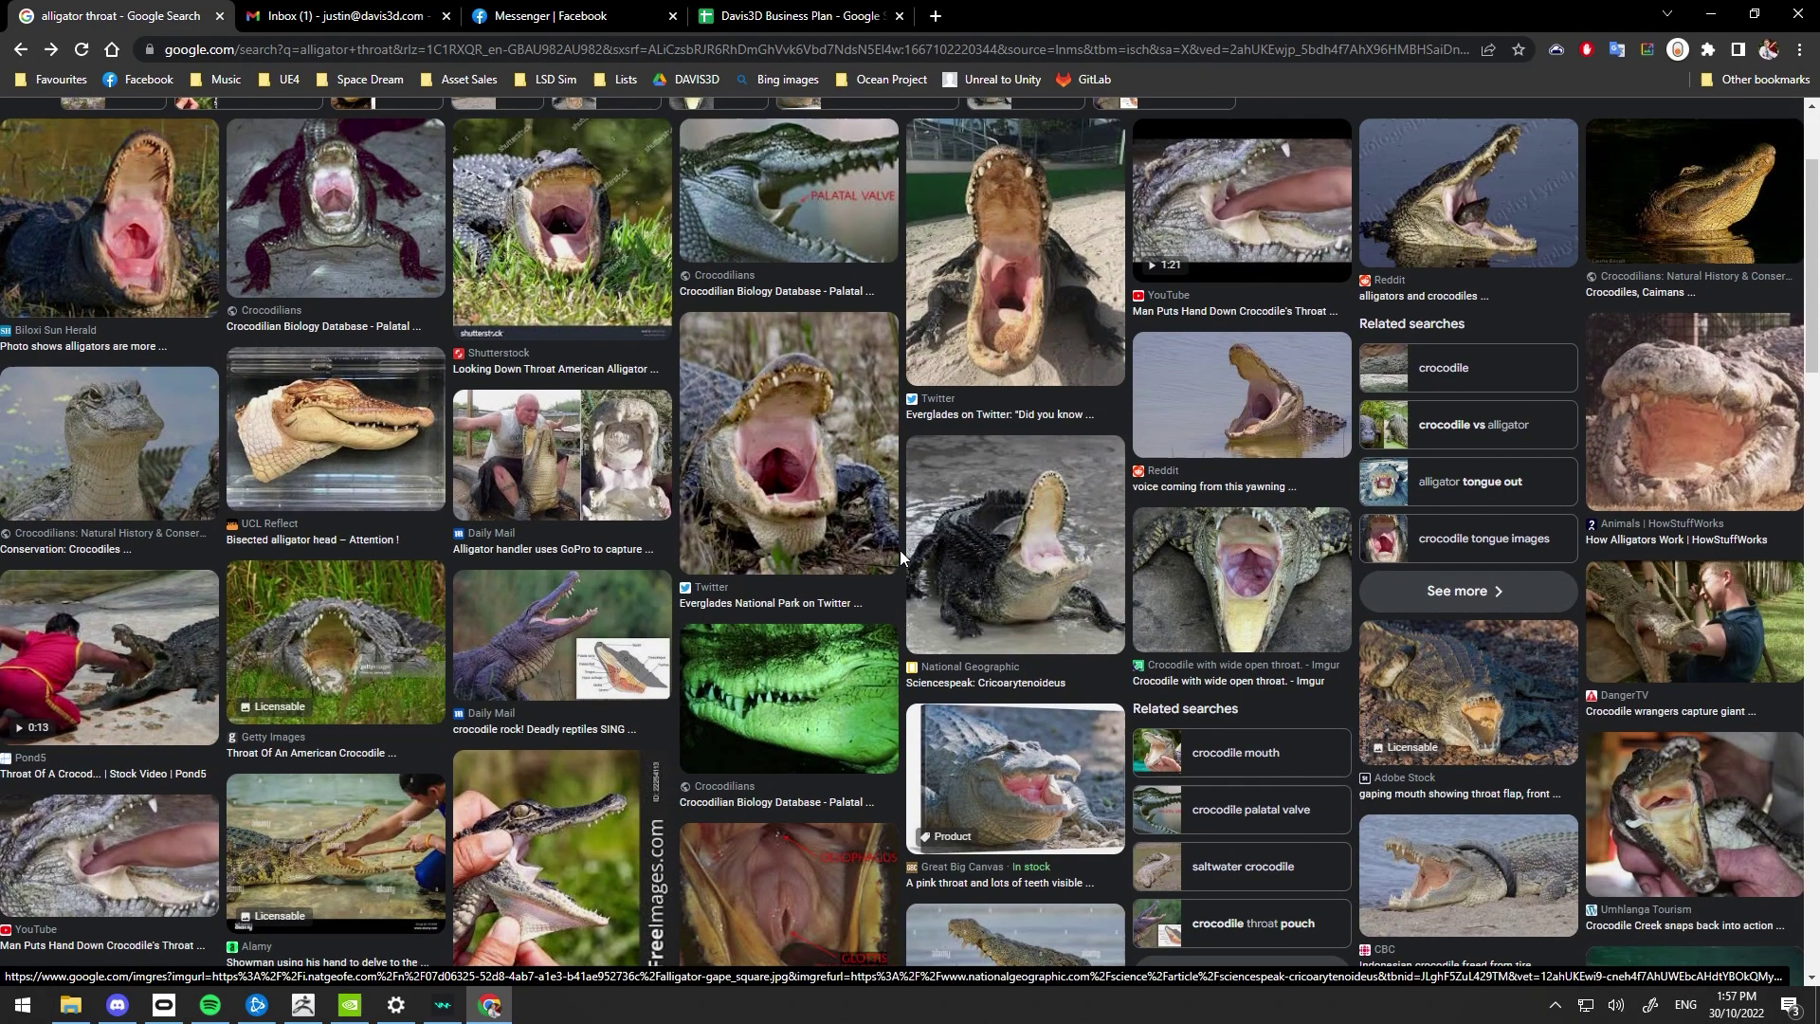
scroll(845, 567, up, 2)
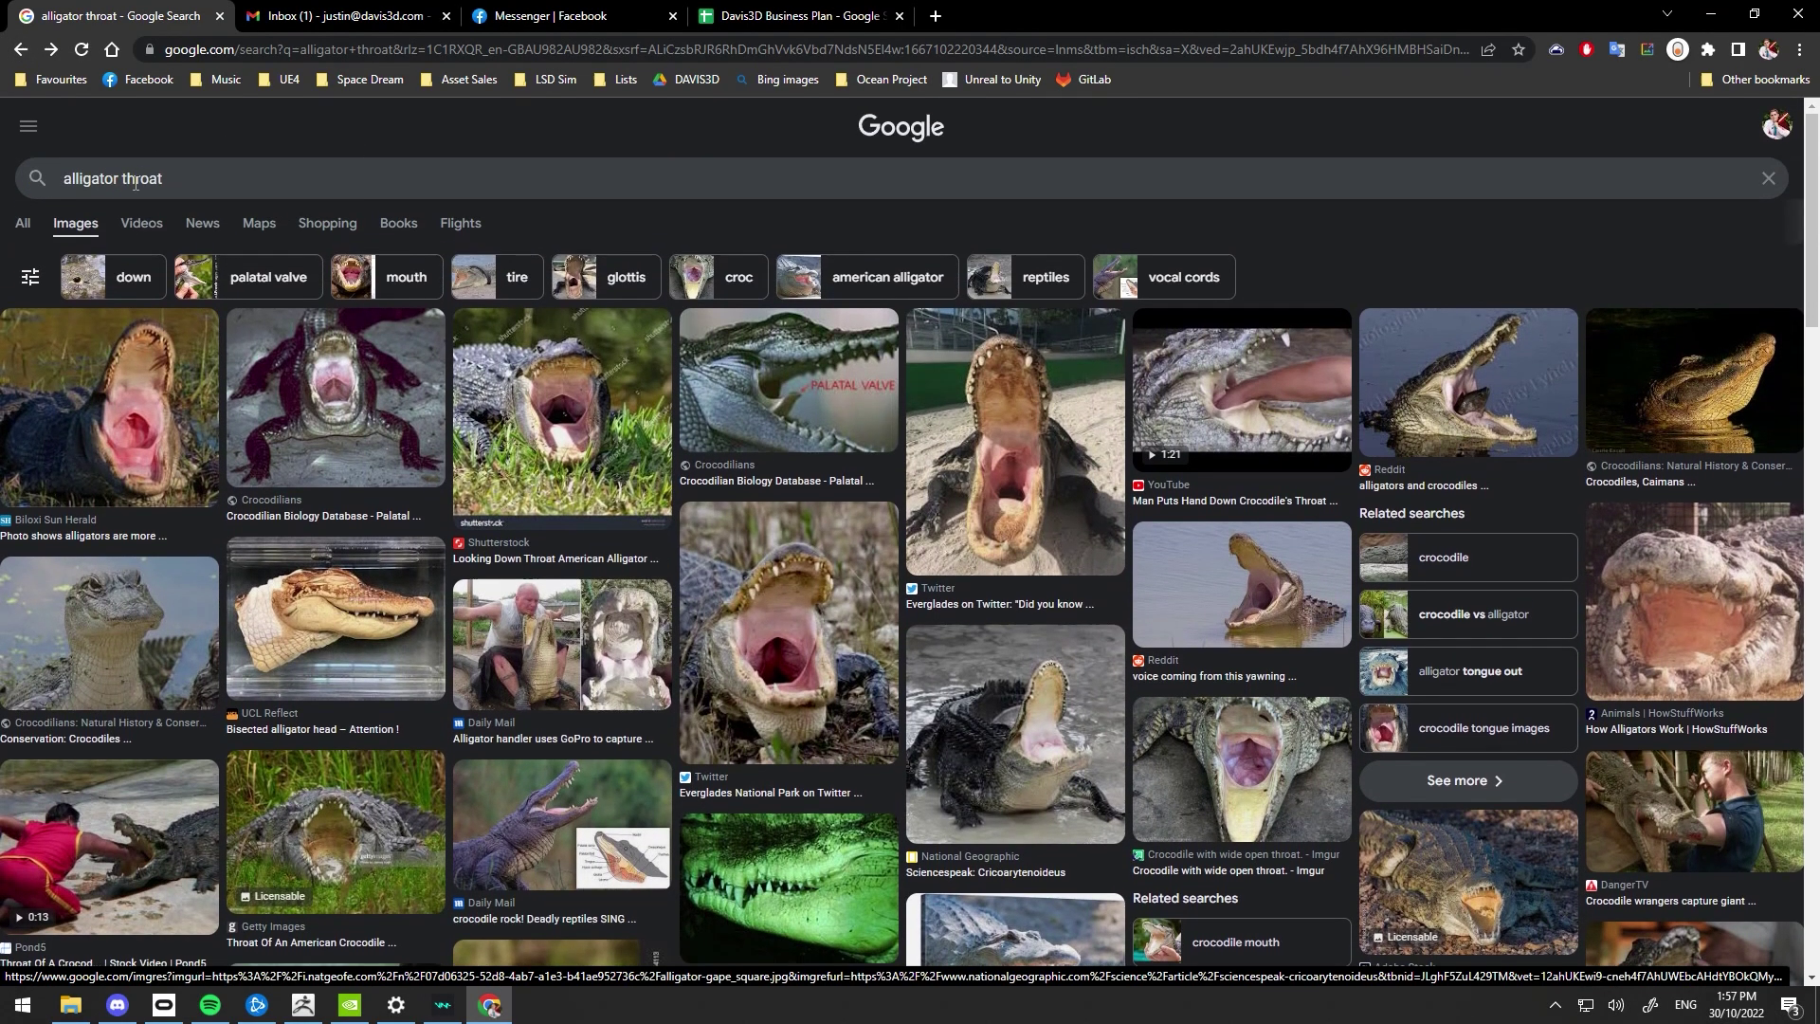
Change the image search to "alligator mouth"
scroll(127, 183, down, 1)
click(142, 118)
double_click(142, 119)
key(BackSpace)
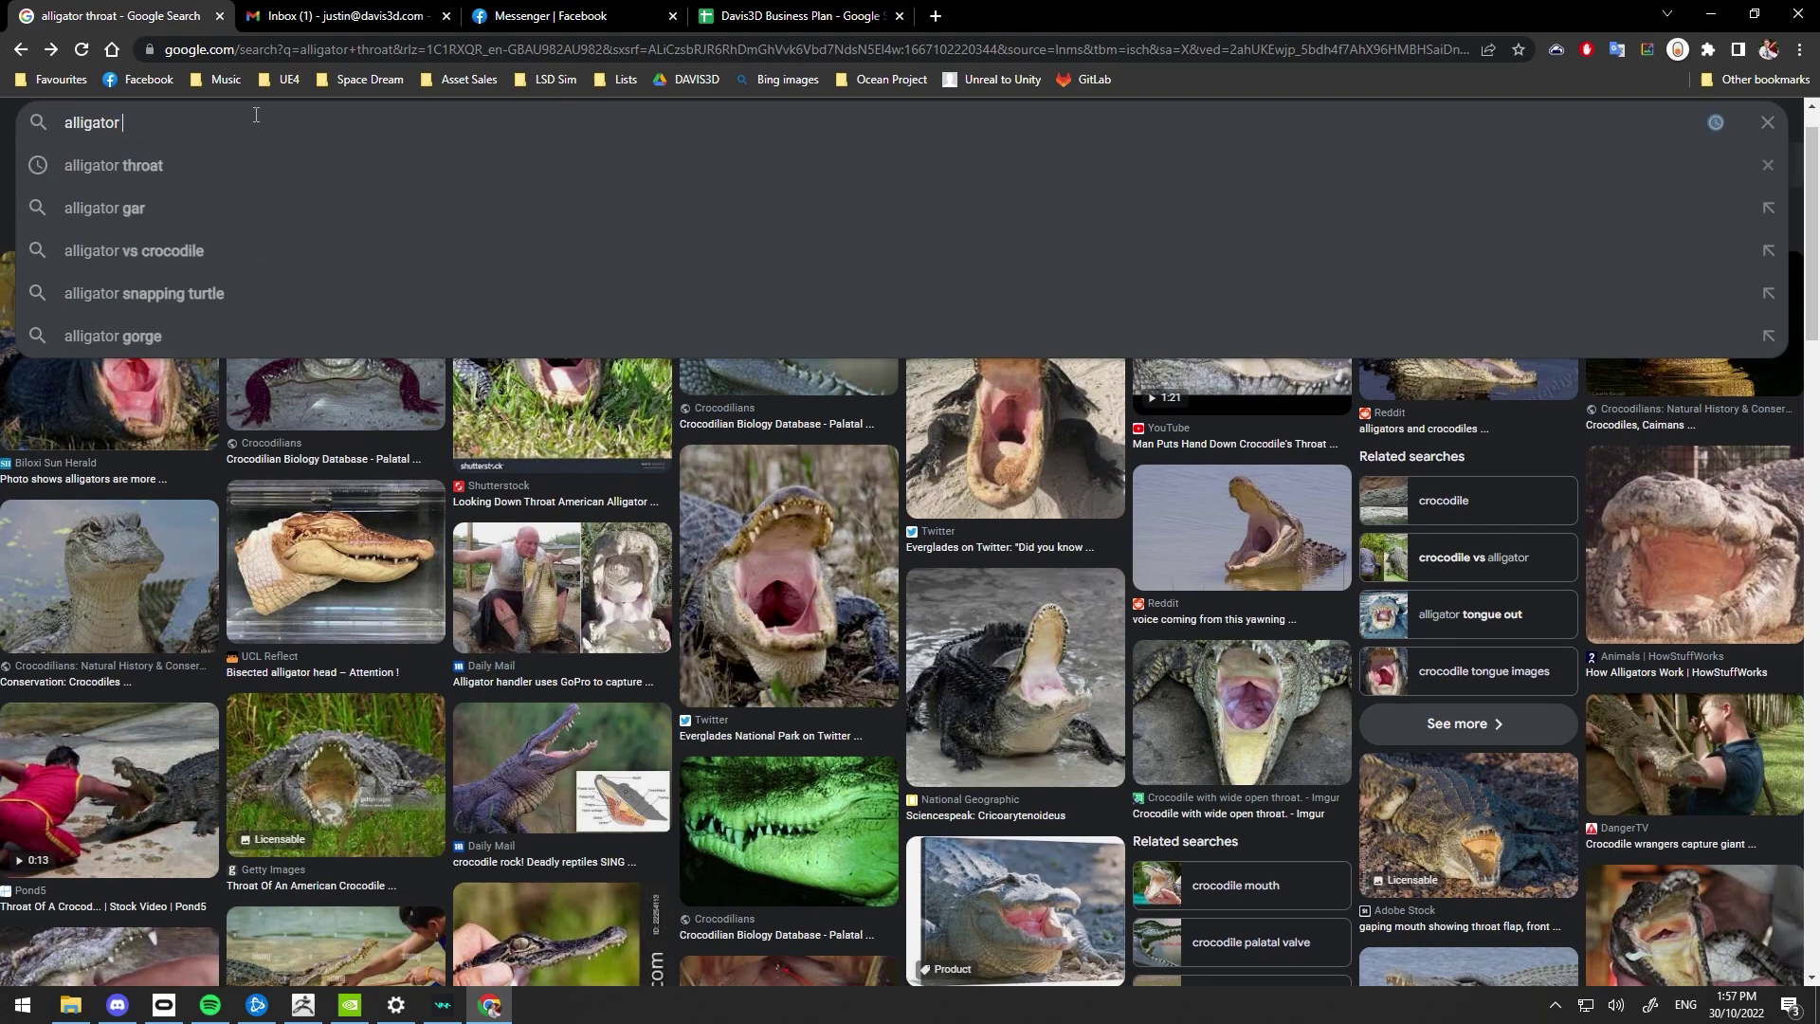
text(mouth)
key(Return)
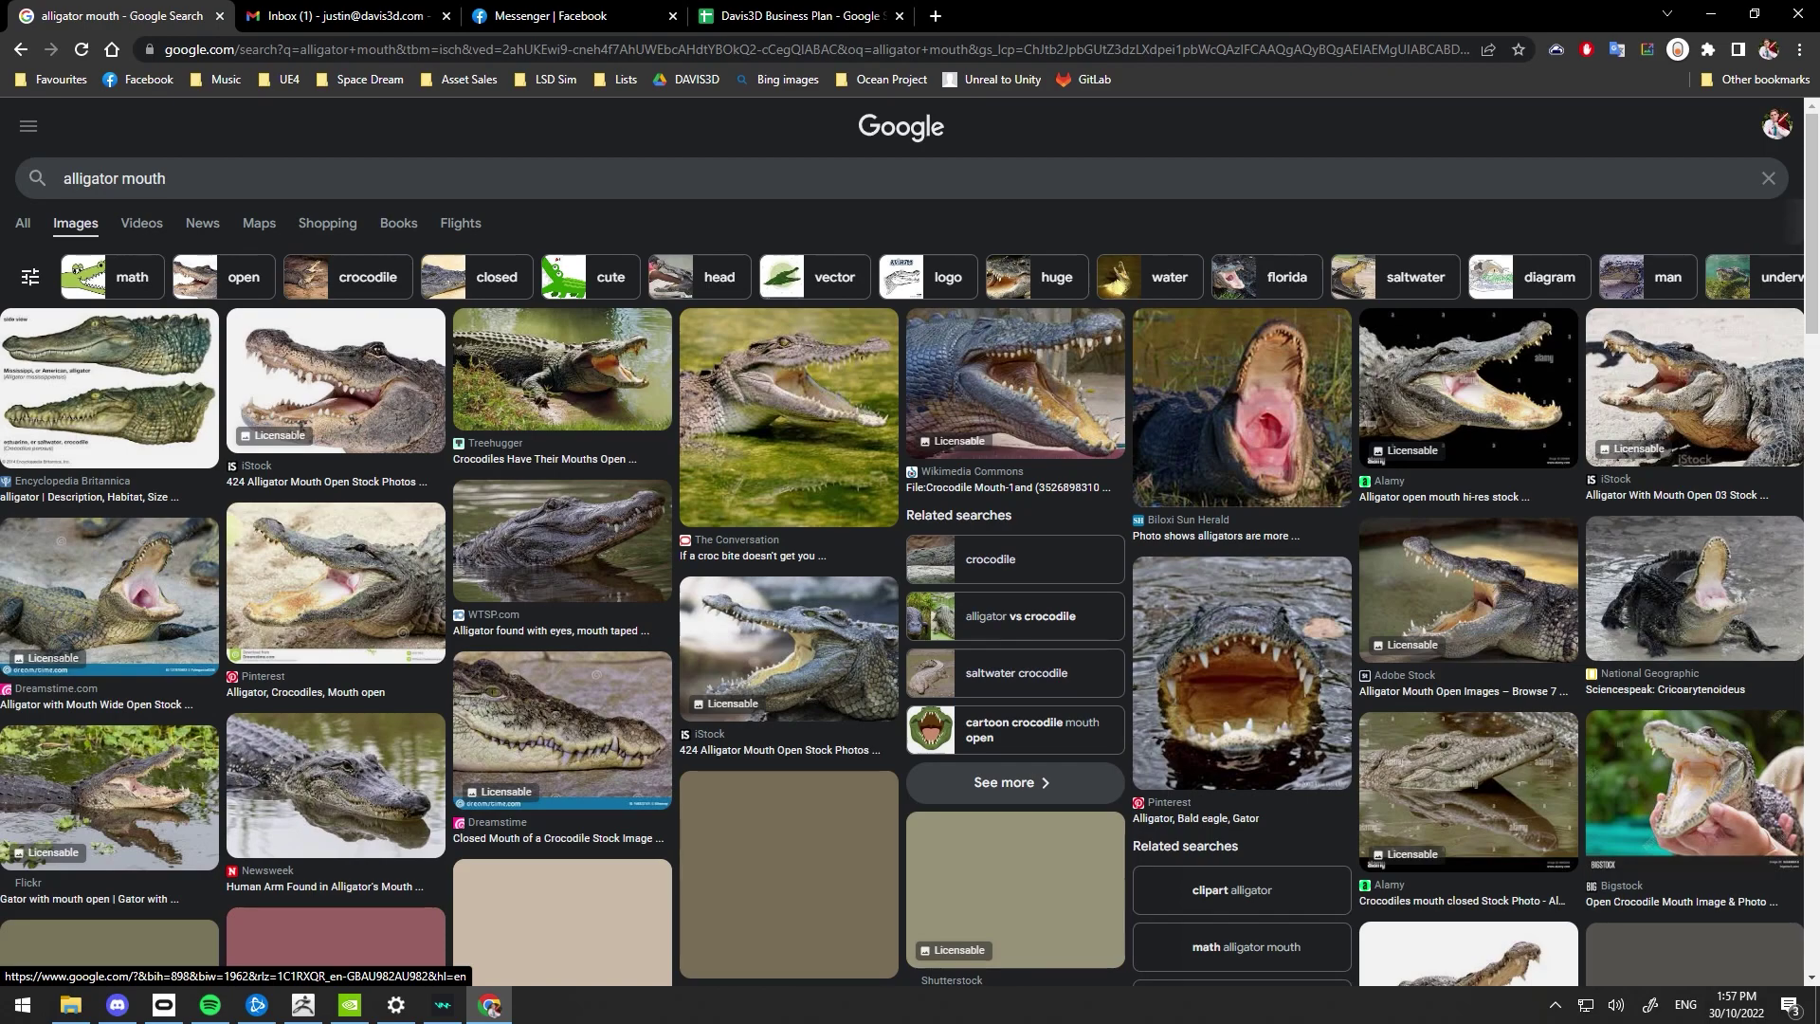
Search for images of "orca mouth" in a new browser tab, keeping the alligator results open
click(934, 17)
click(807, 377)
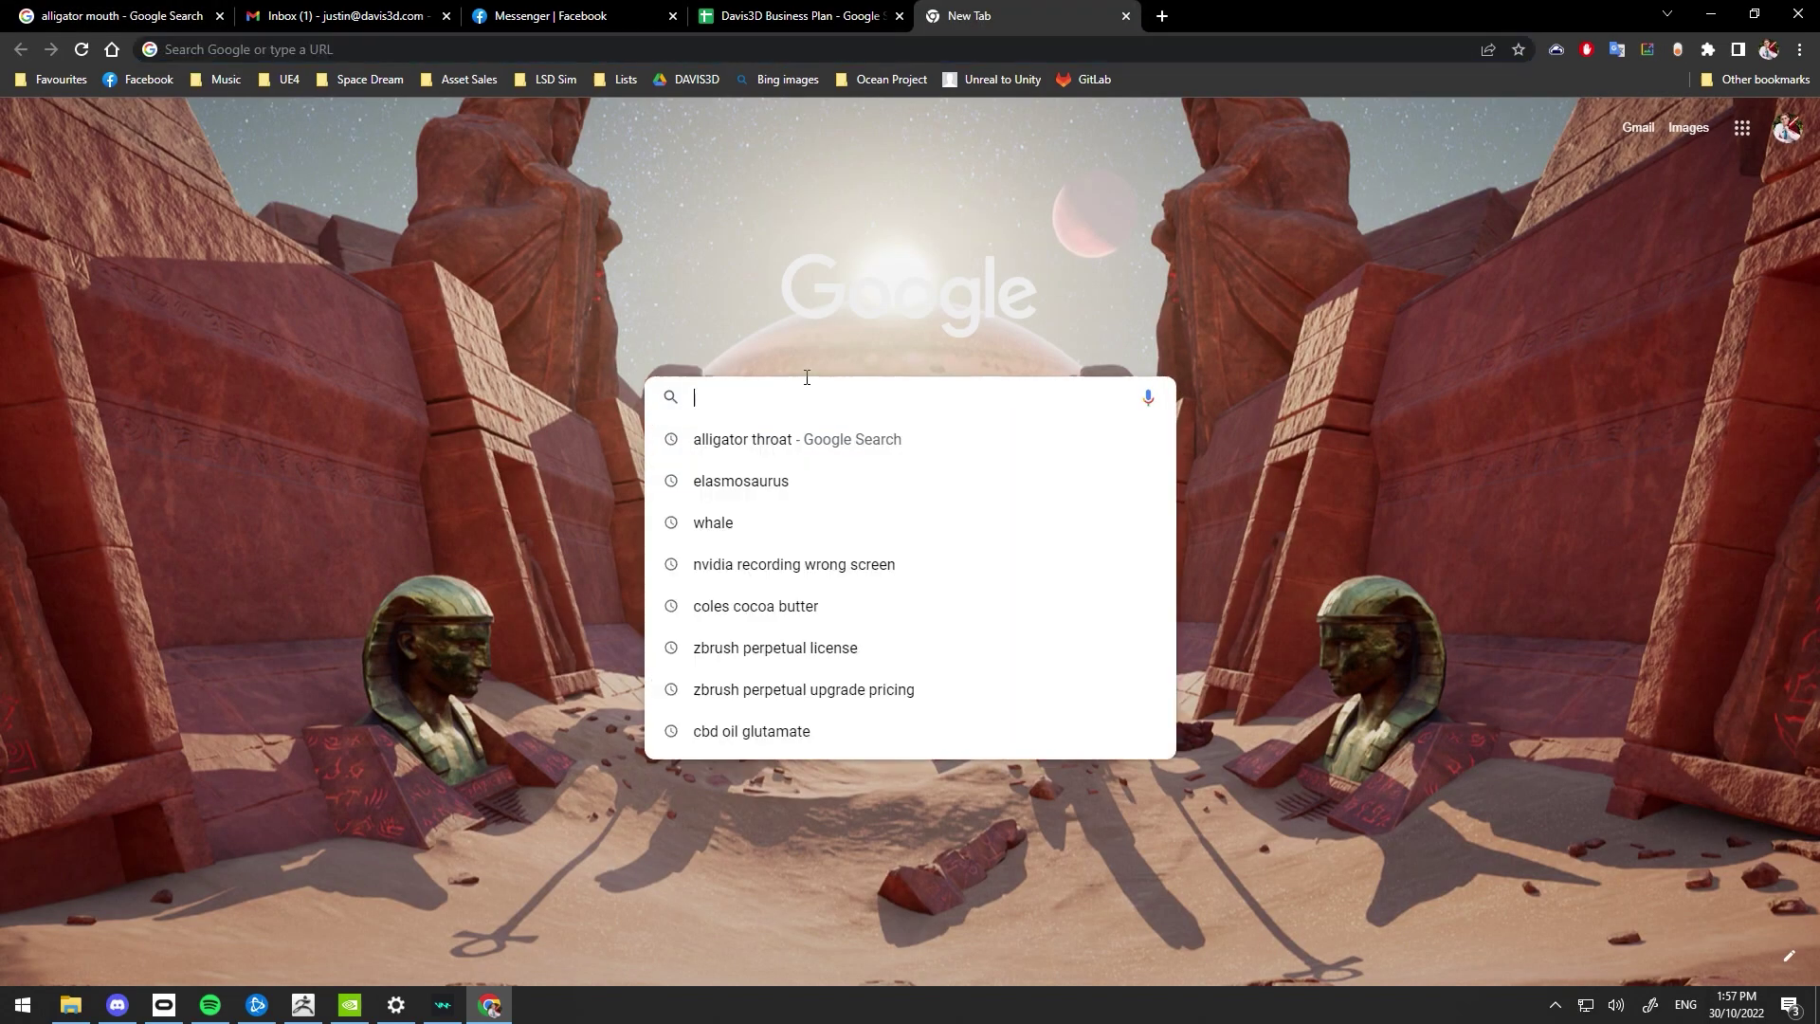
text(orca mouth)
key(Return)
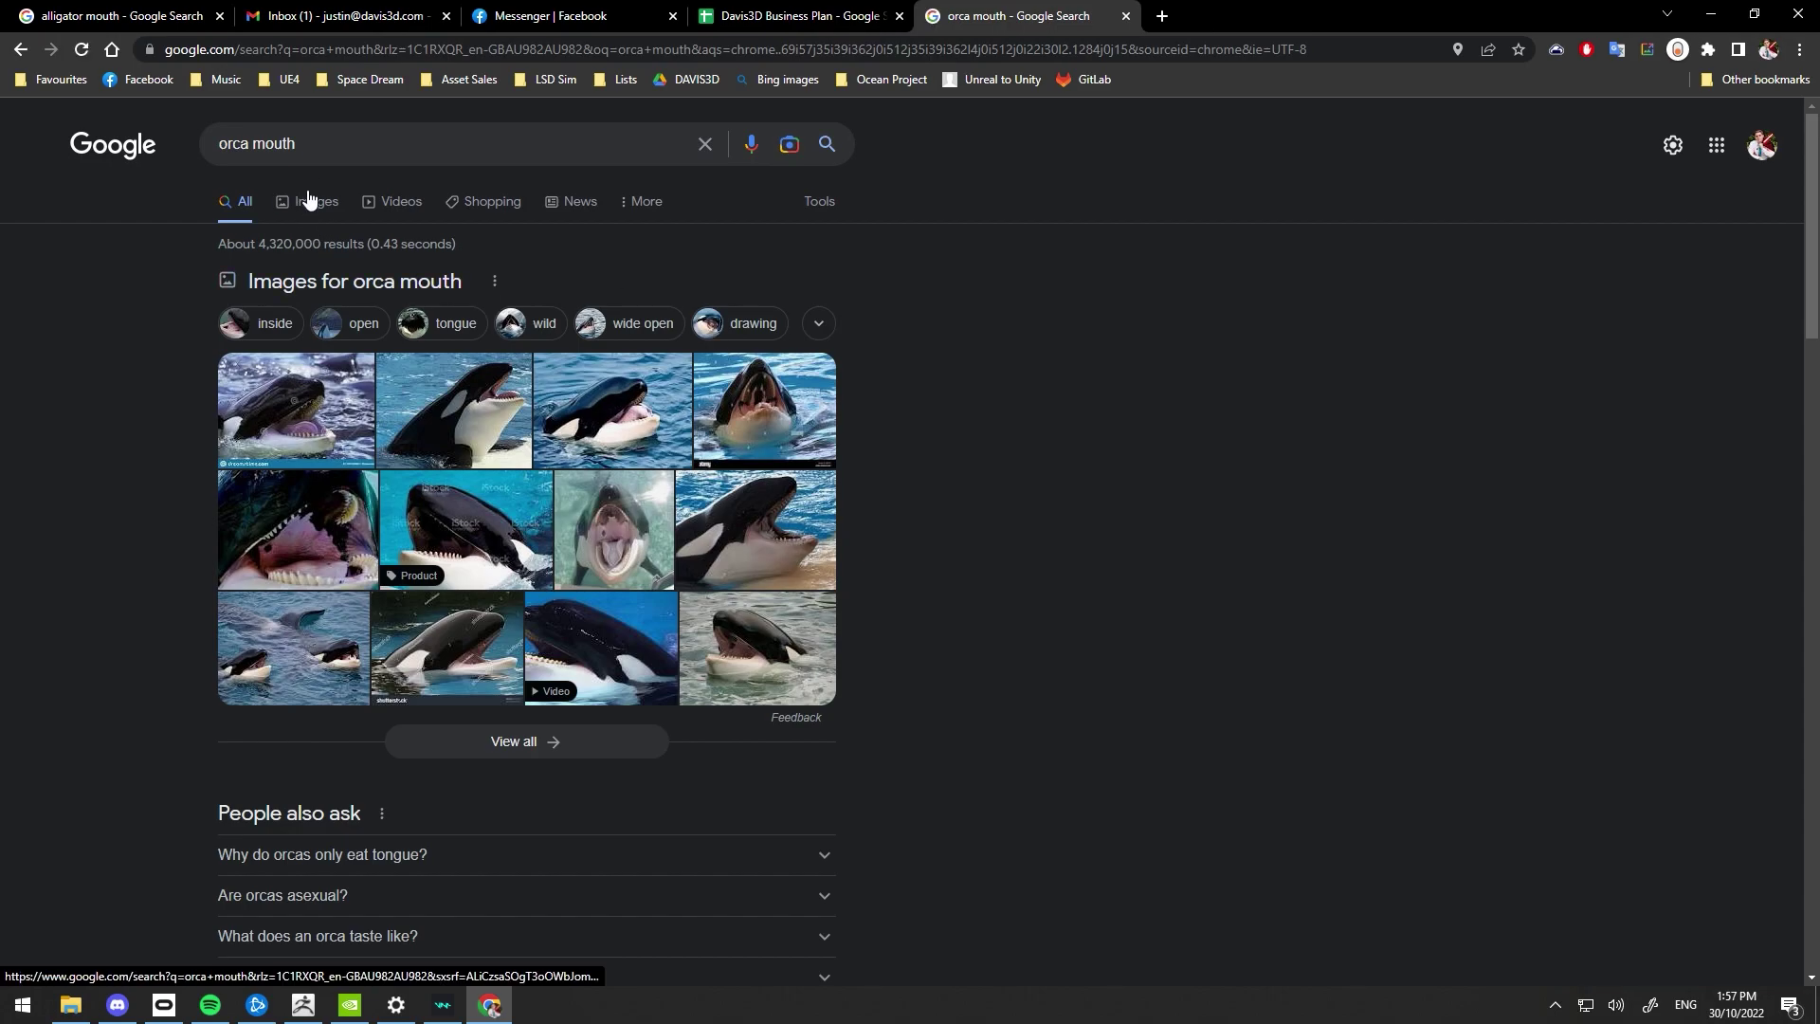
click(310, 200)
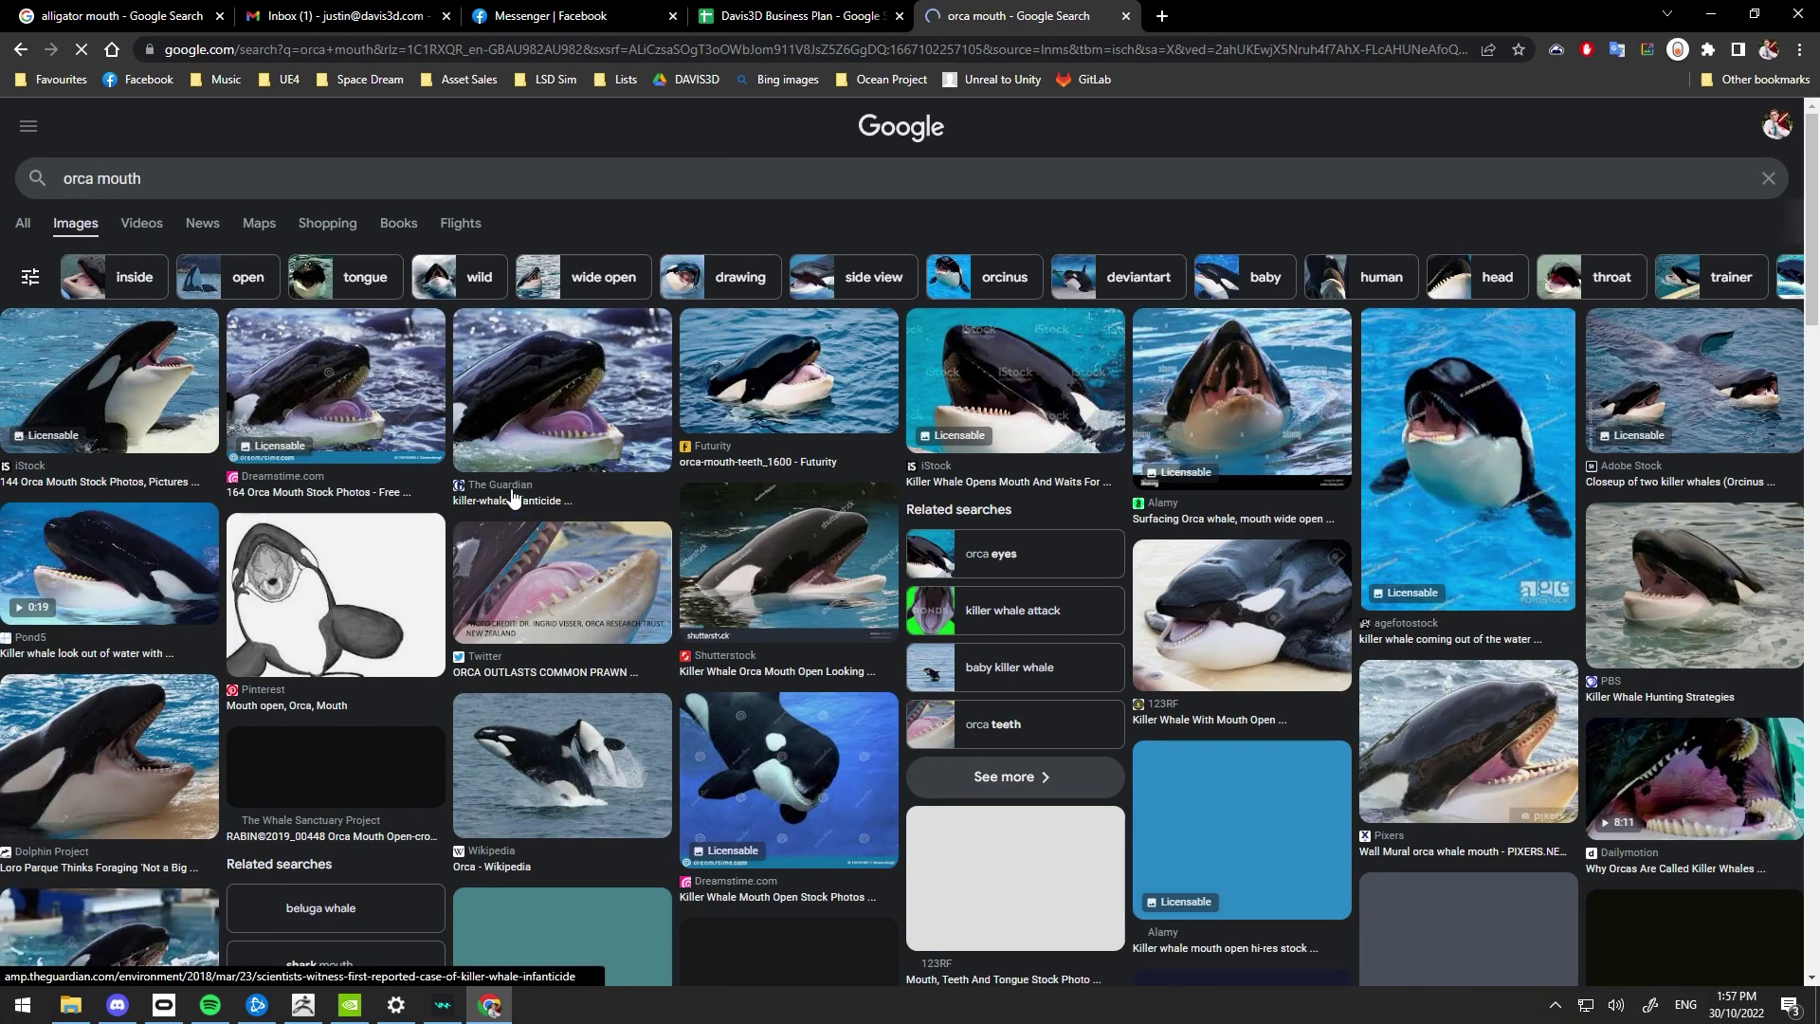
Browse the orca mouth images for views inside the mouth, enlarging the pink orca mouth model, and return to the results
scroll(515, 493, down, 2)
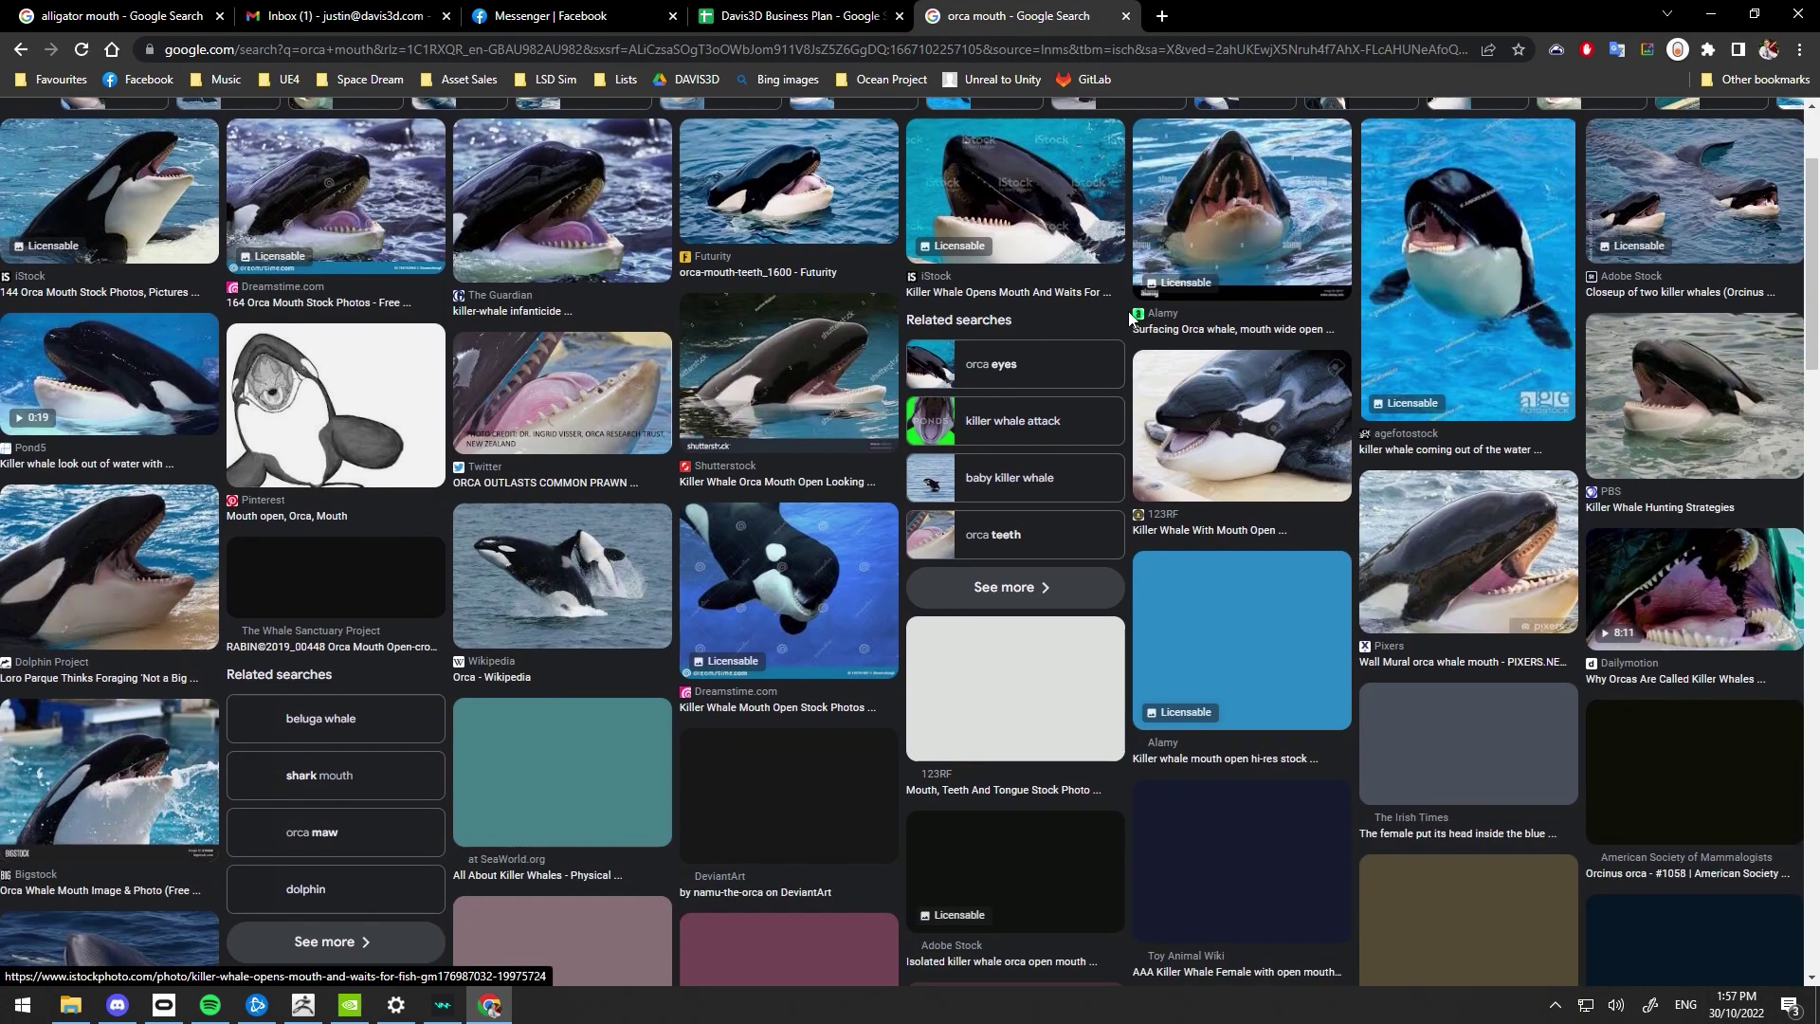
scroll(797, 342, down, 5)
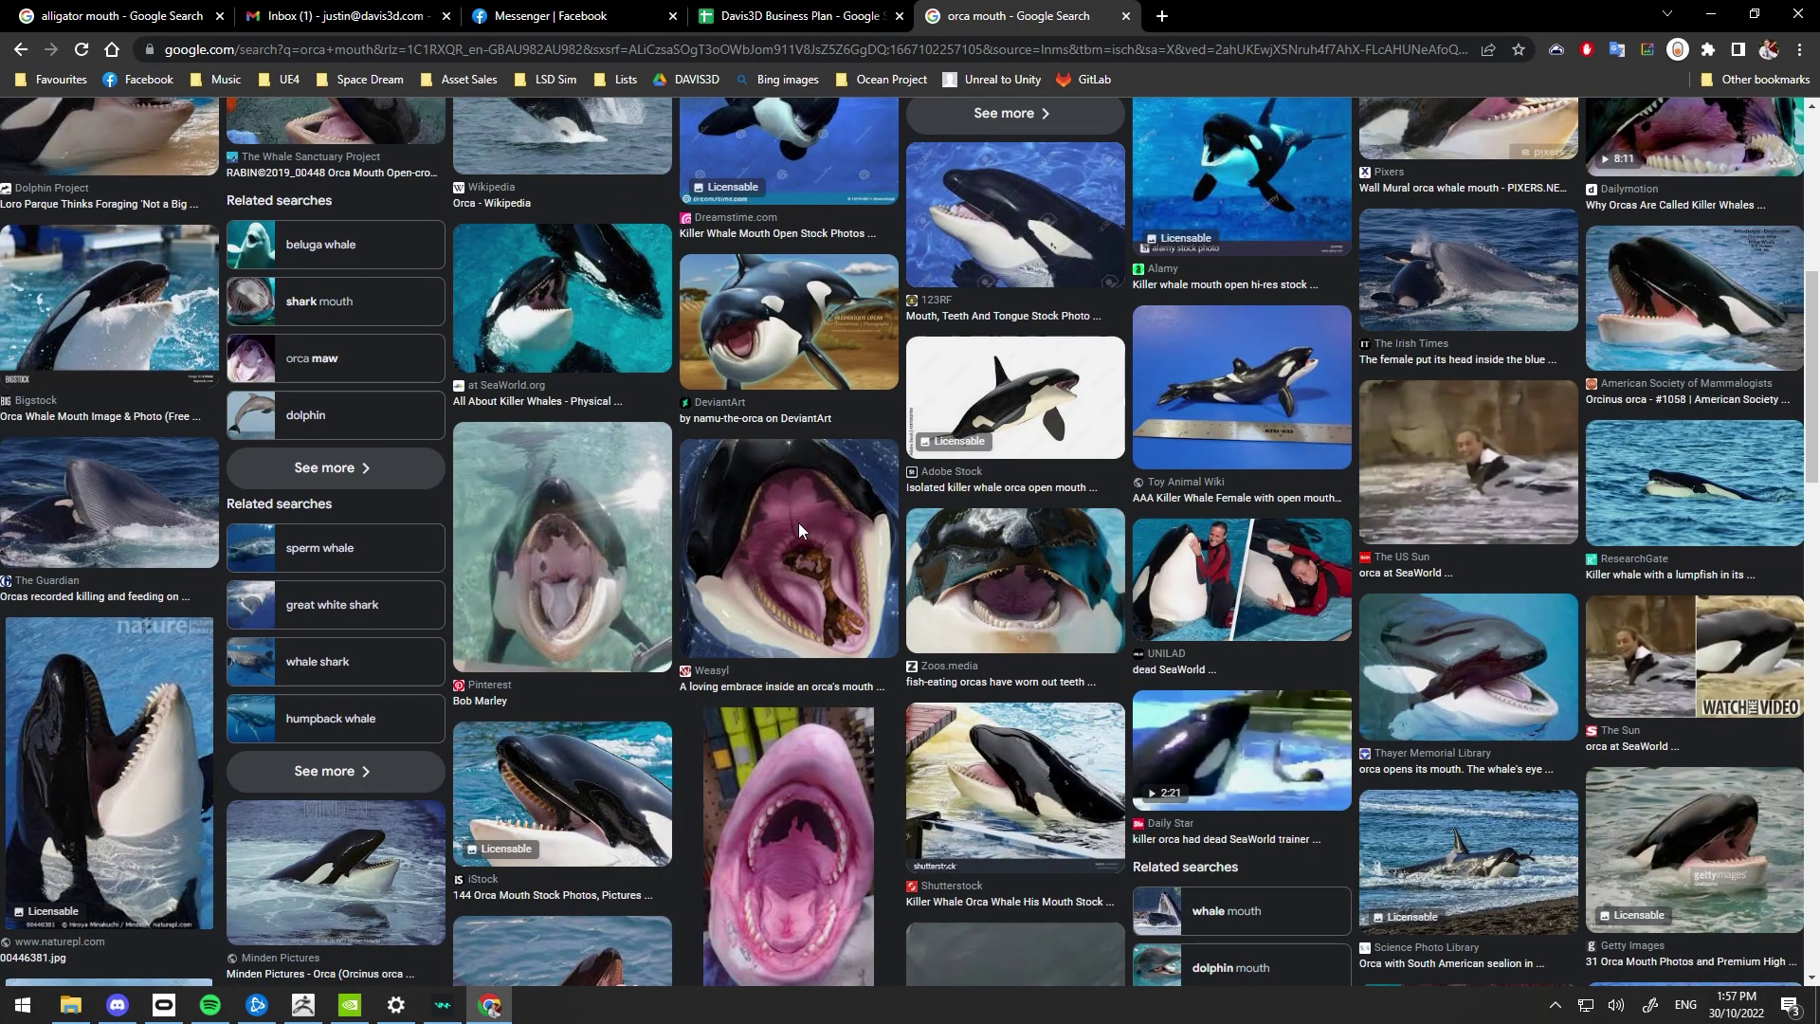
scroll(607, 531, down, 2)
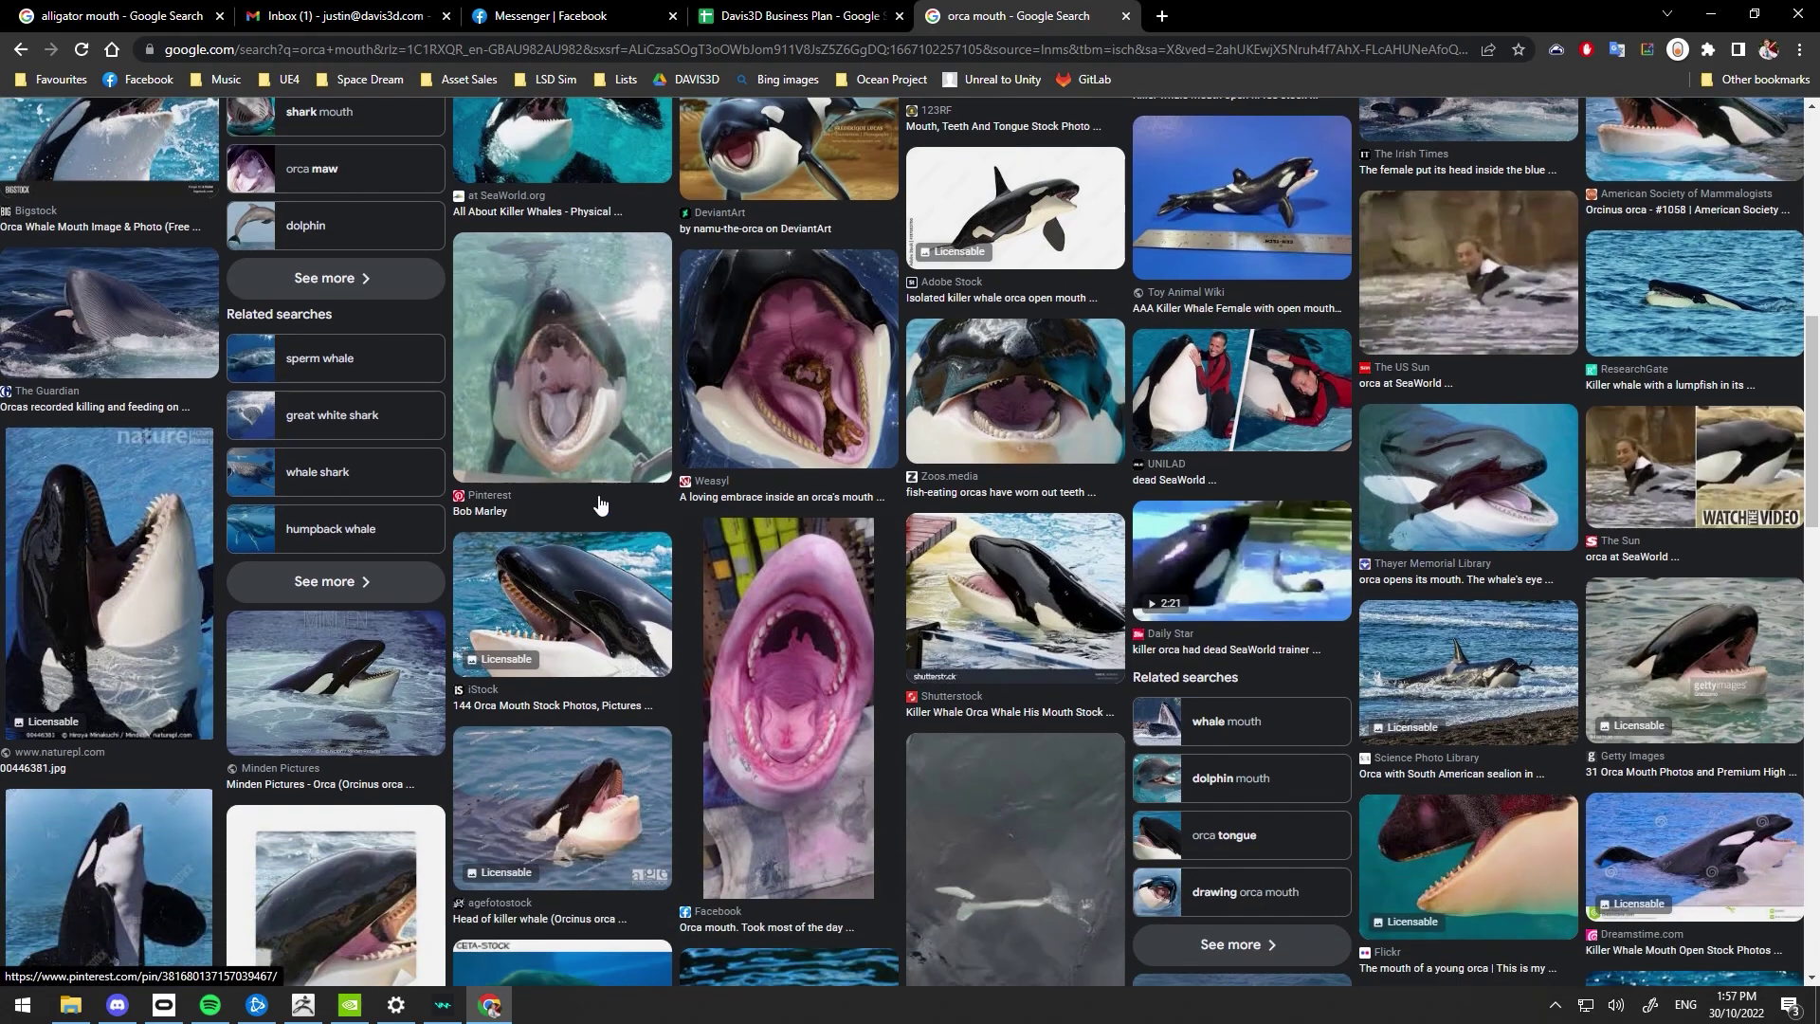
click(835, 674)
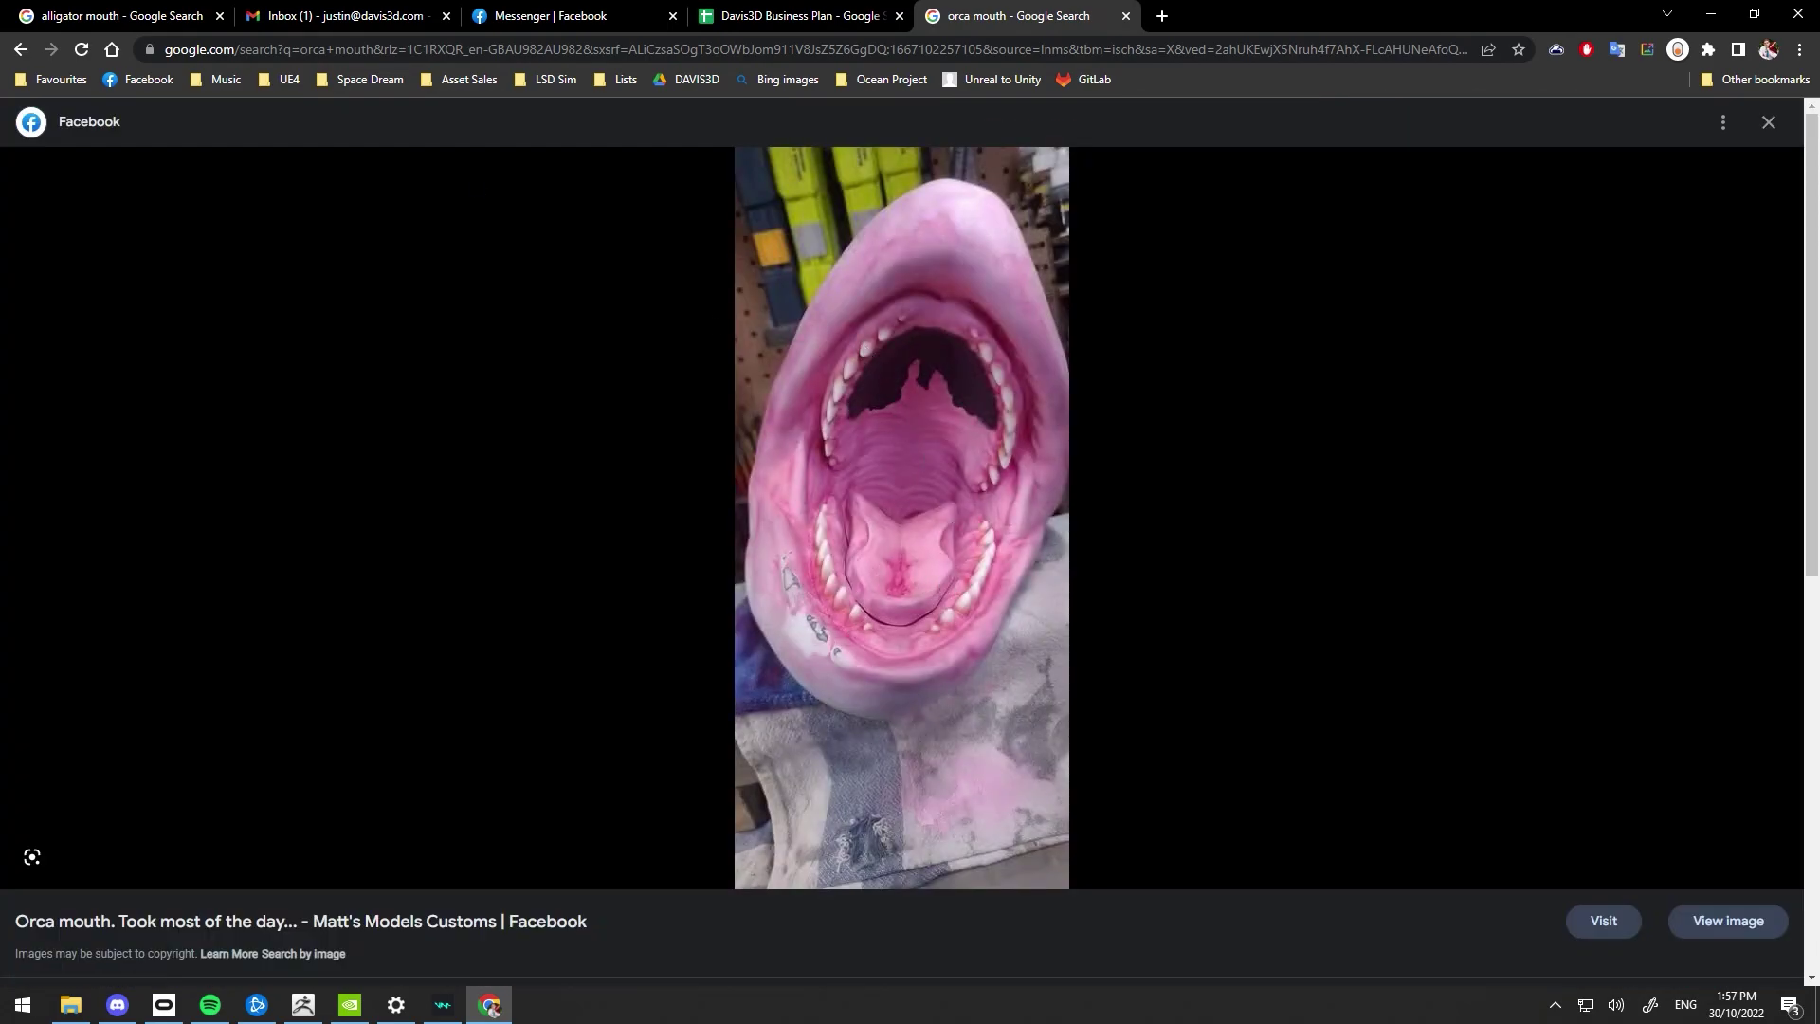
click(26, 49)
scroll(690, 451, down, 4)
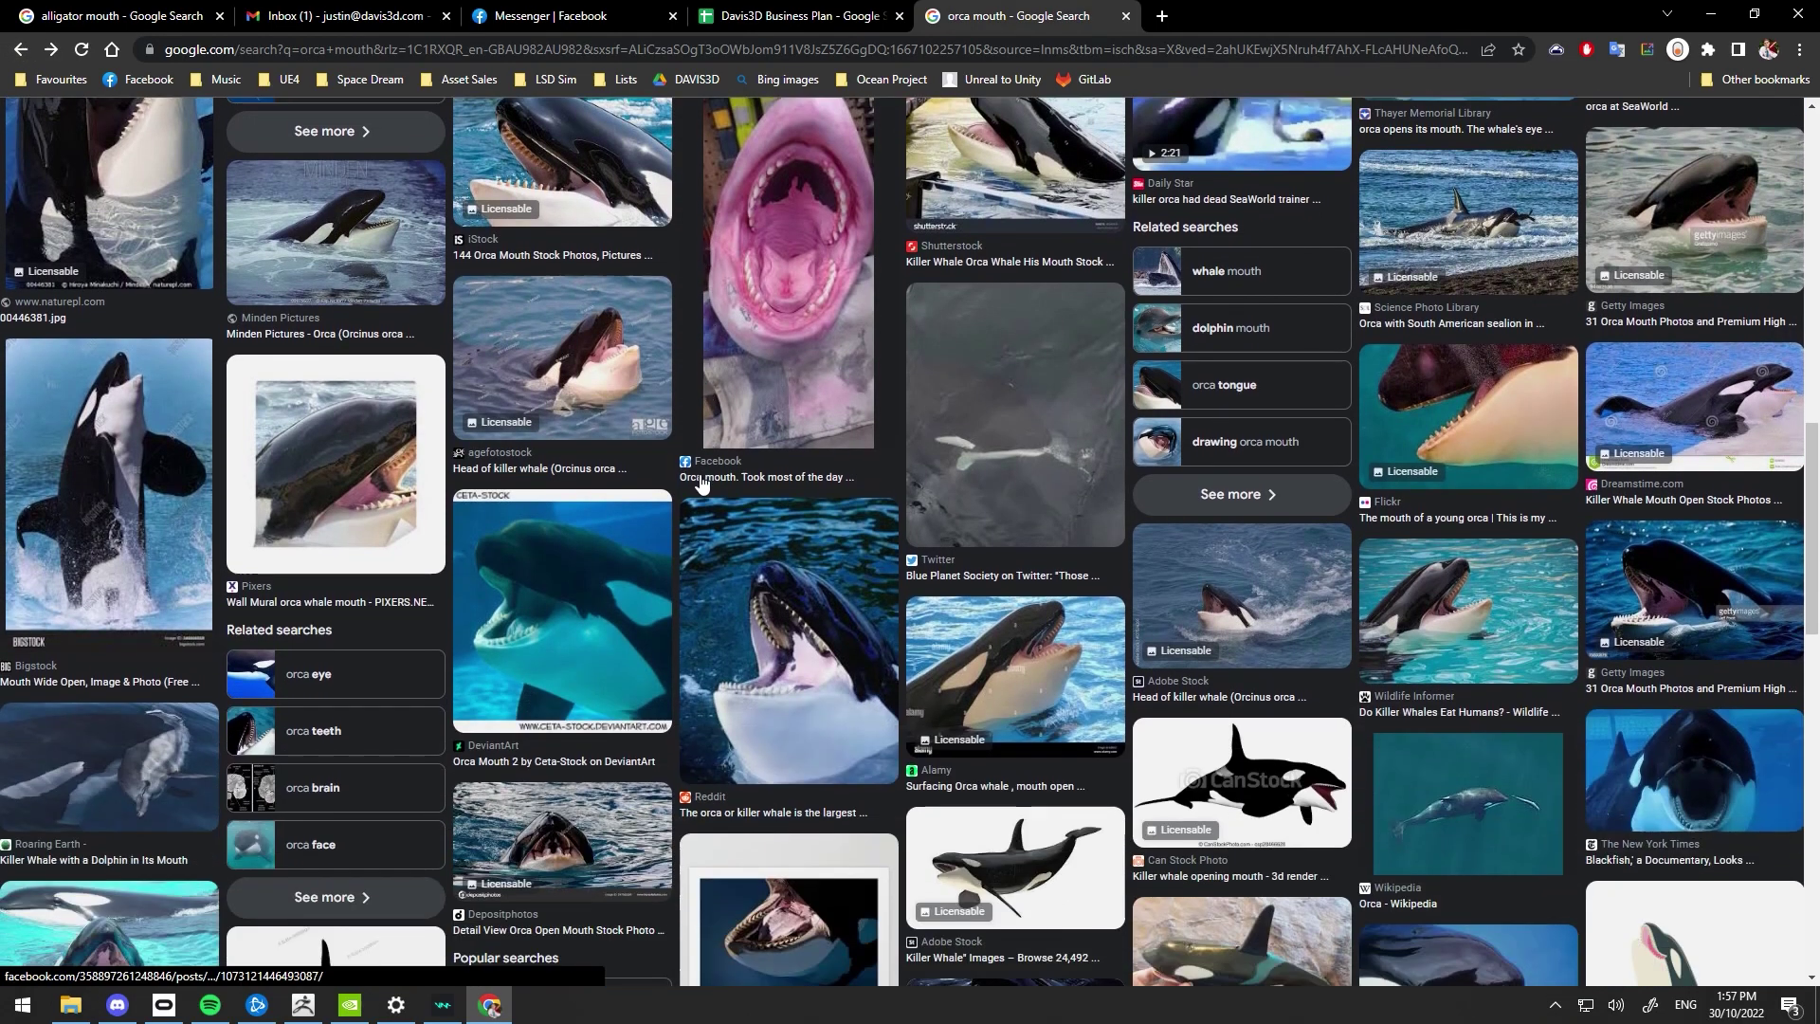
scroll(689, 457, up, 1)
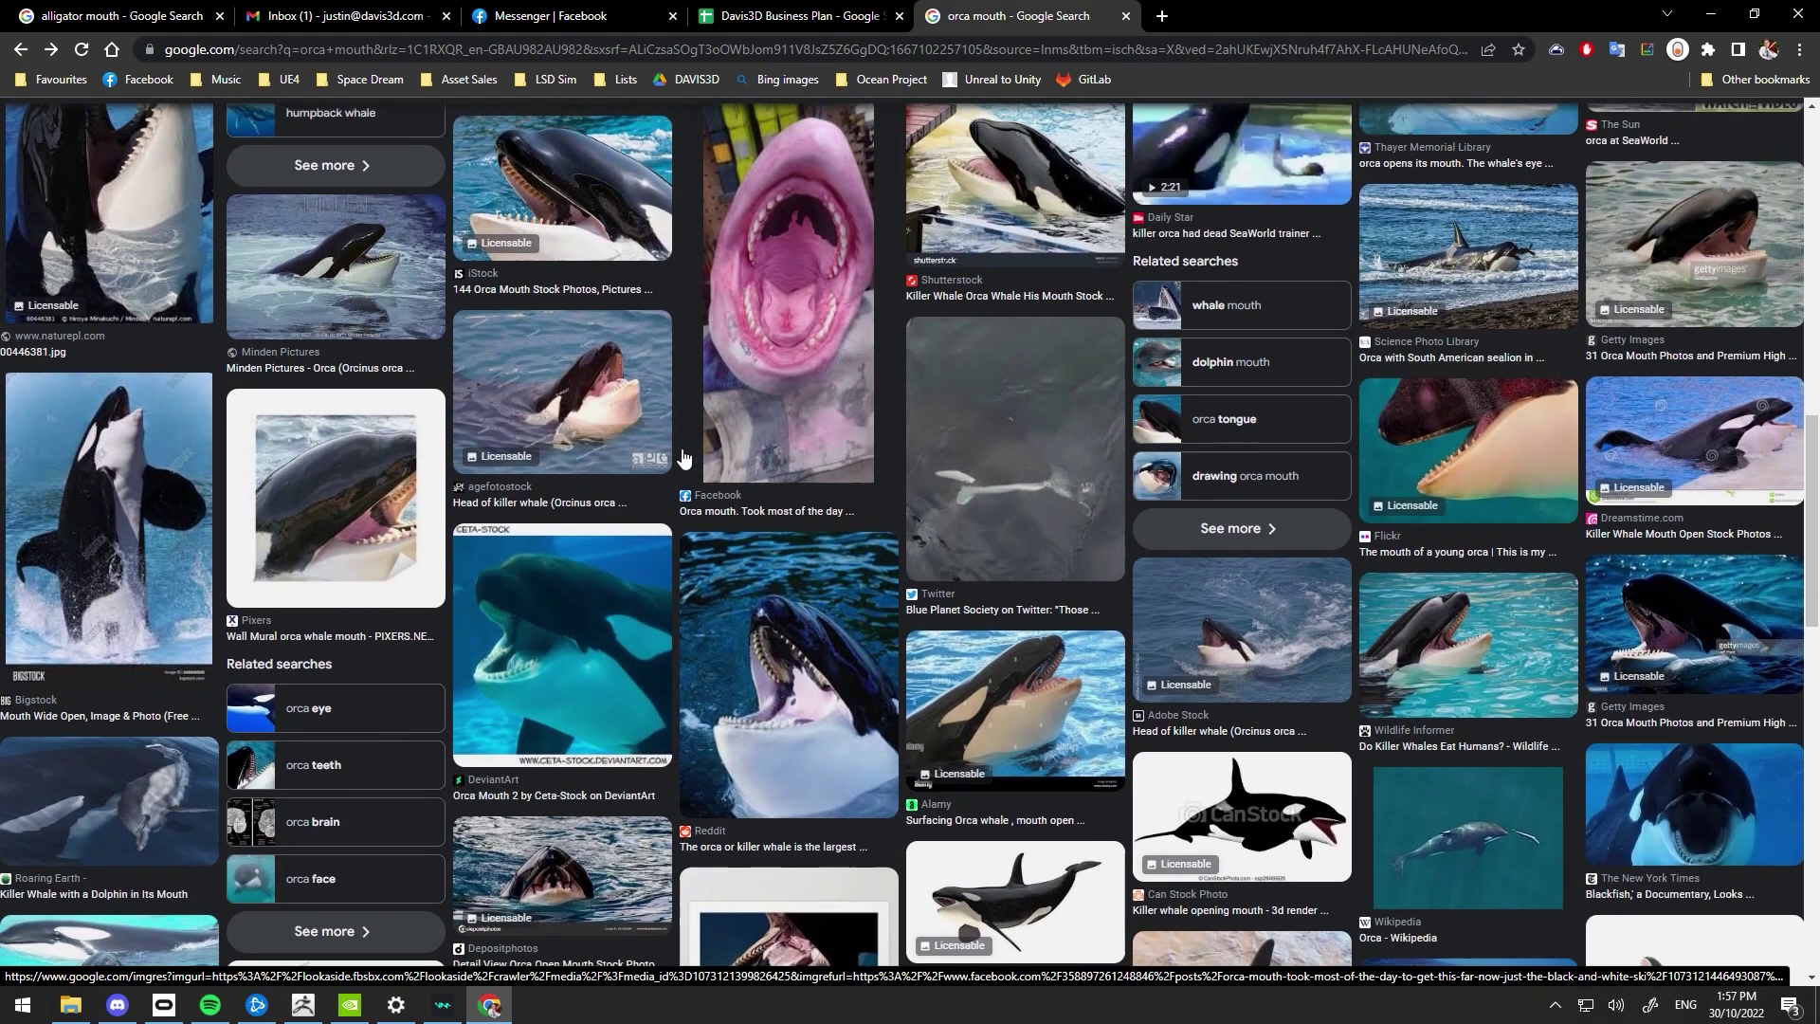
Open the pink orca mouth model photo from the image results for reference, and switch back to the ZBrush sculpt
click(764, 352)
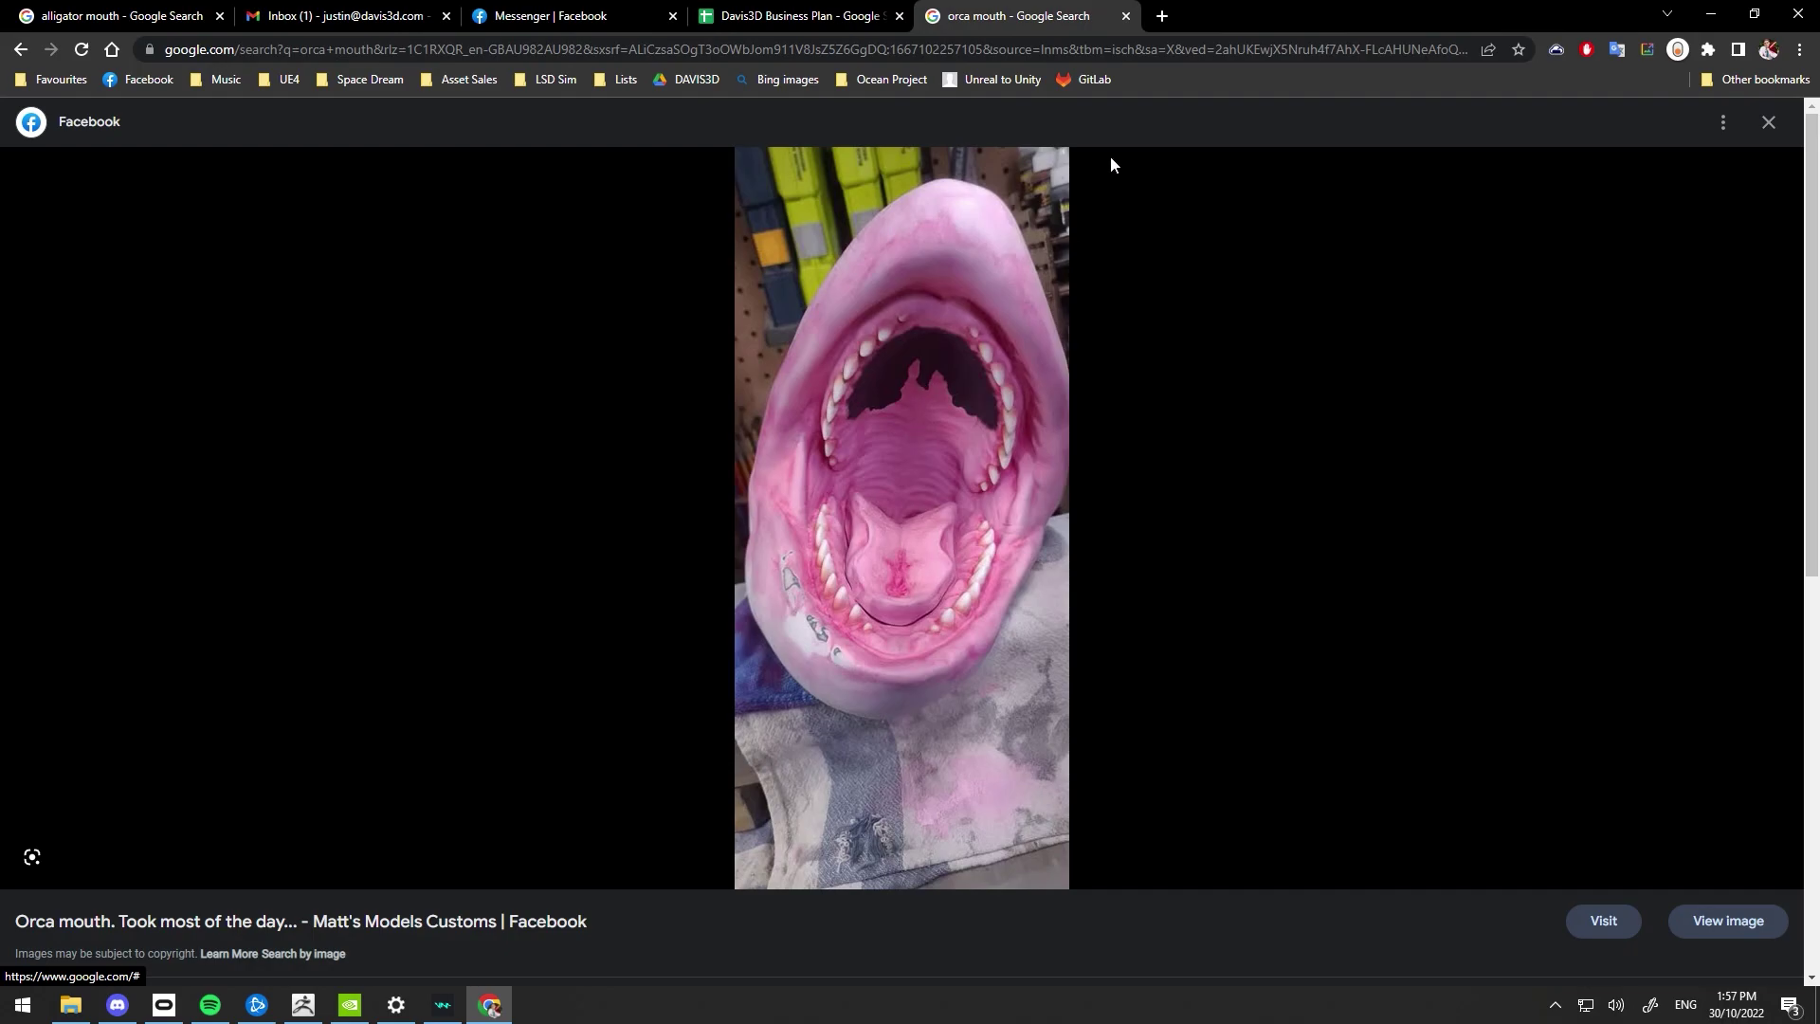
drag(1327, 15, 1206, 127)
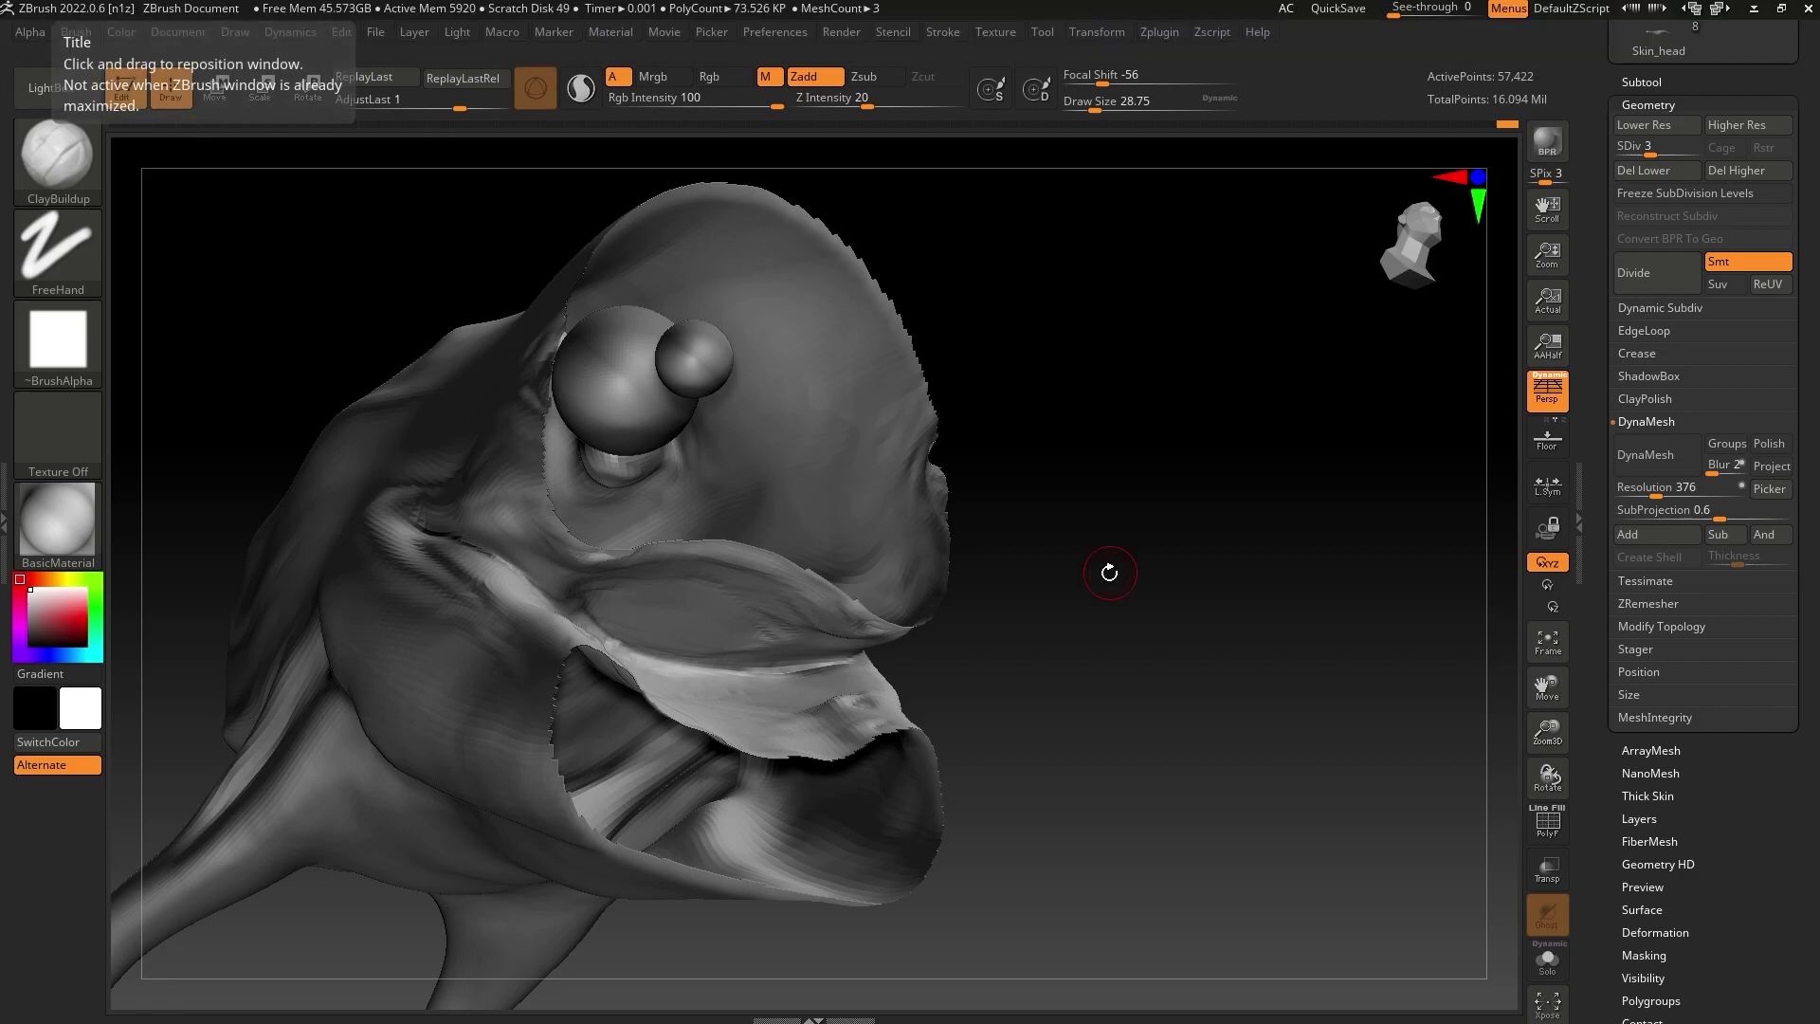
mouse_move(1105, 568)
mouse_down()
mouse_move(1097, 581)
mouse_move(1219, 569)
mouse_move(1115, 599)
mouse_move(1097, 577)
mouse_move(1142, 593)
mouse_move(1117, 560)
mouse_up()
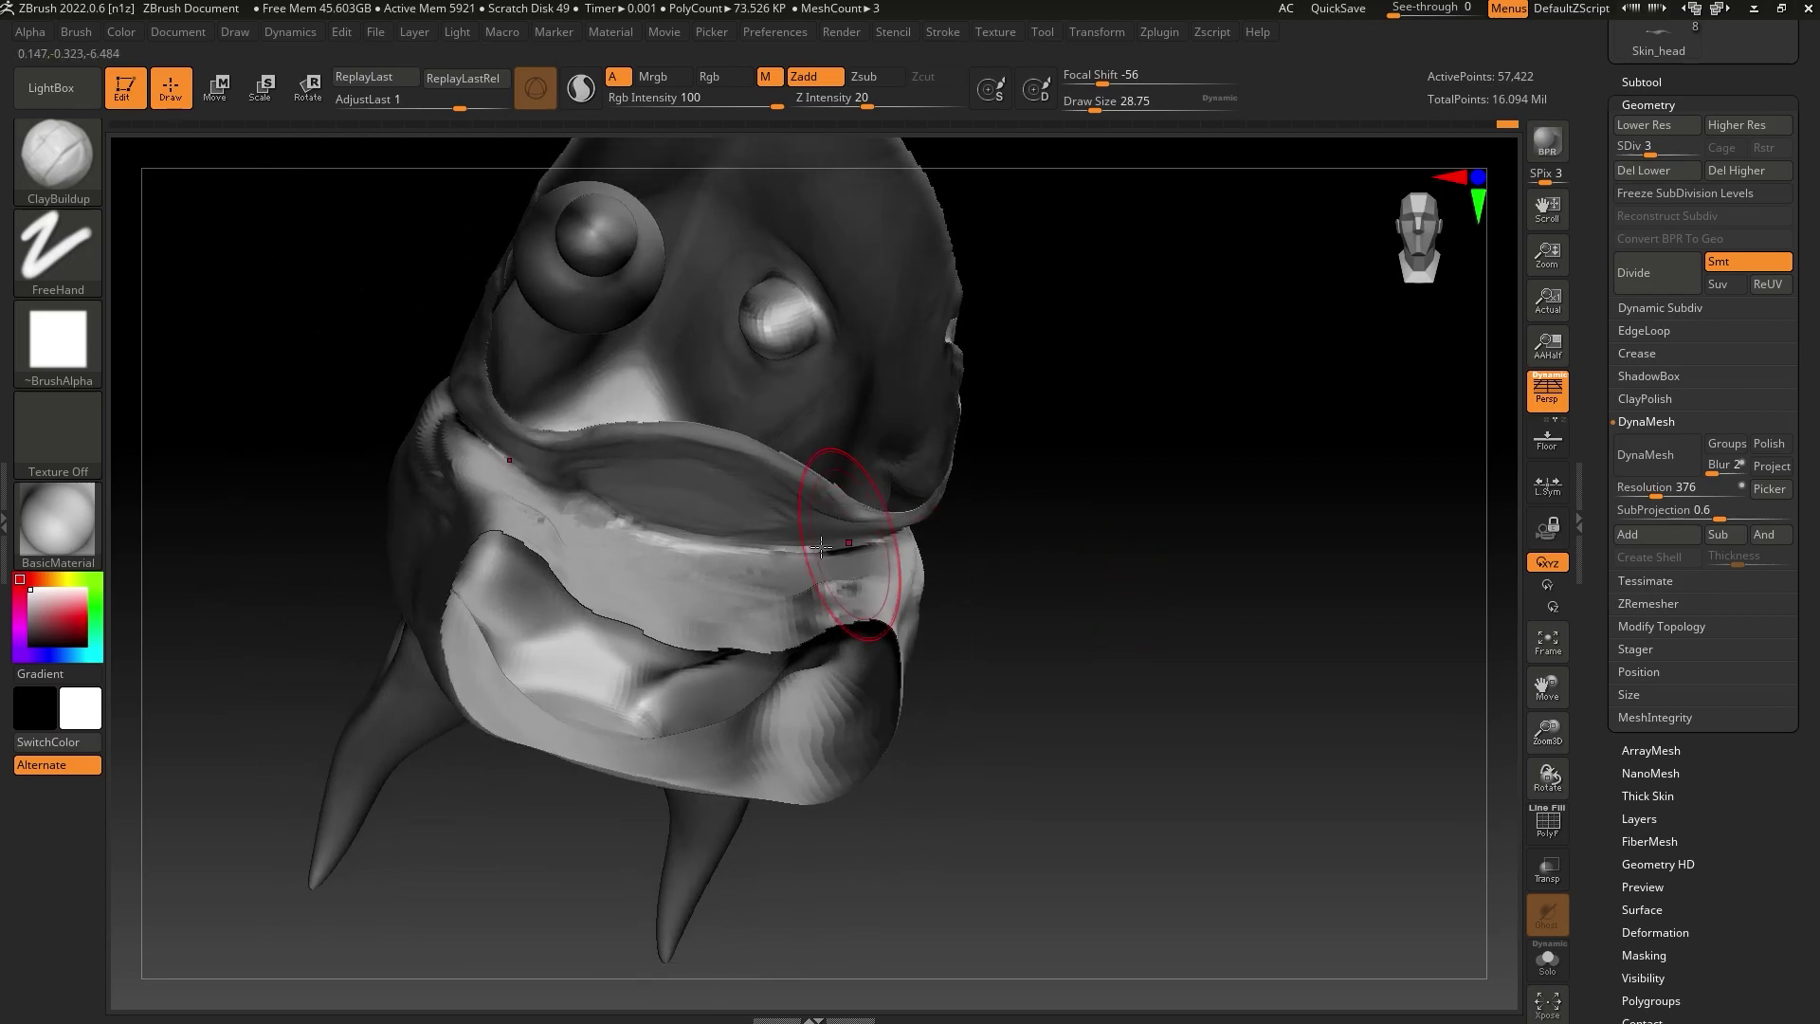
Build up clay along the inside back of the mouth using ClayBuildup with a draw size of about 21.6
click(1091, 105)
drag(1134, 332, 1060, 300)
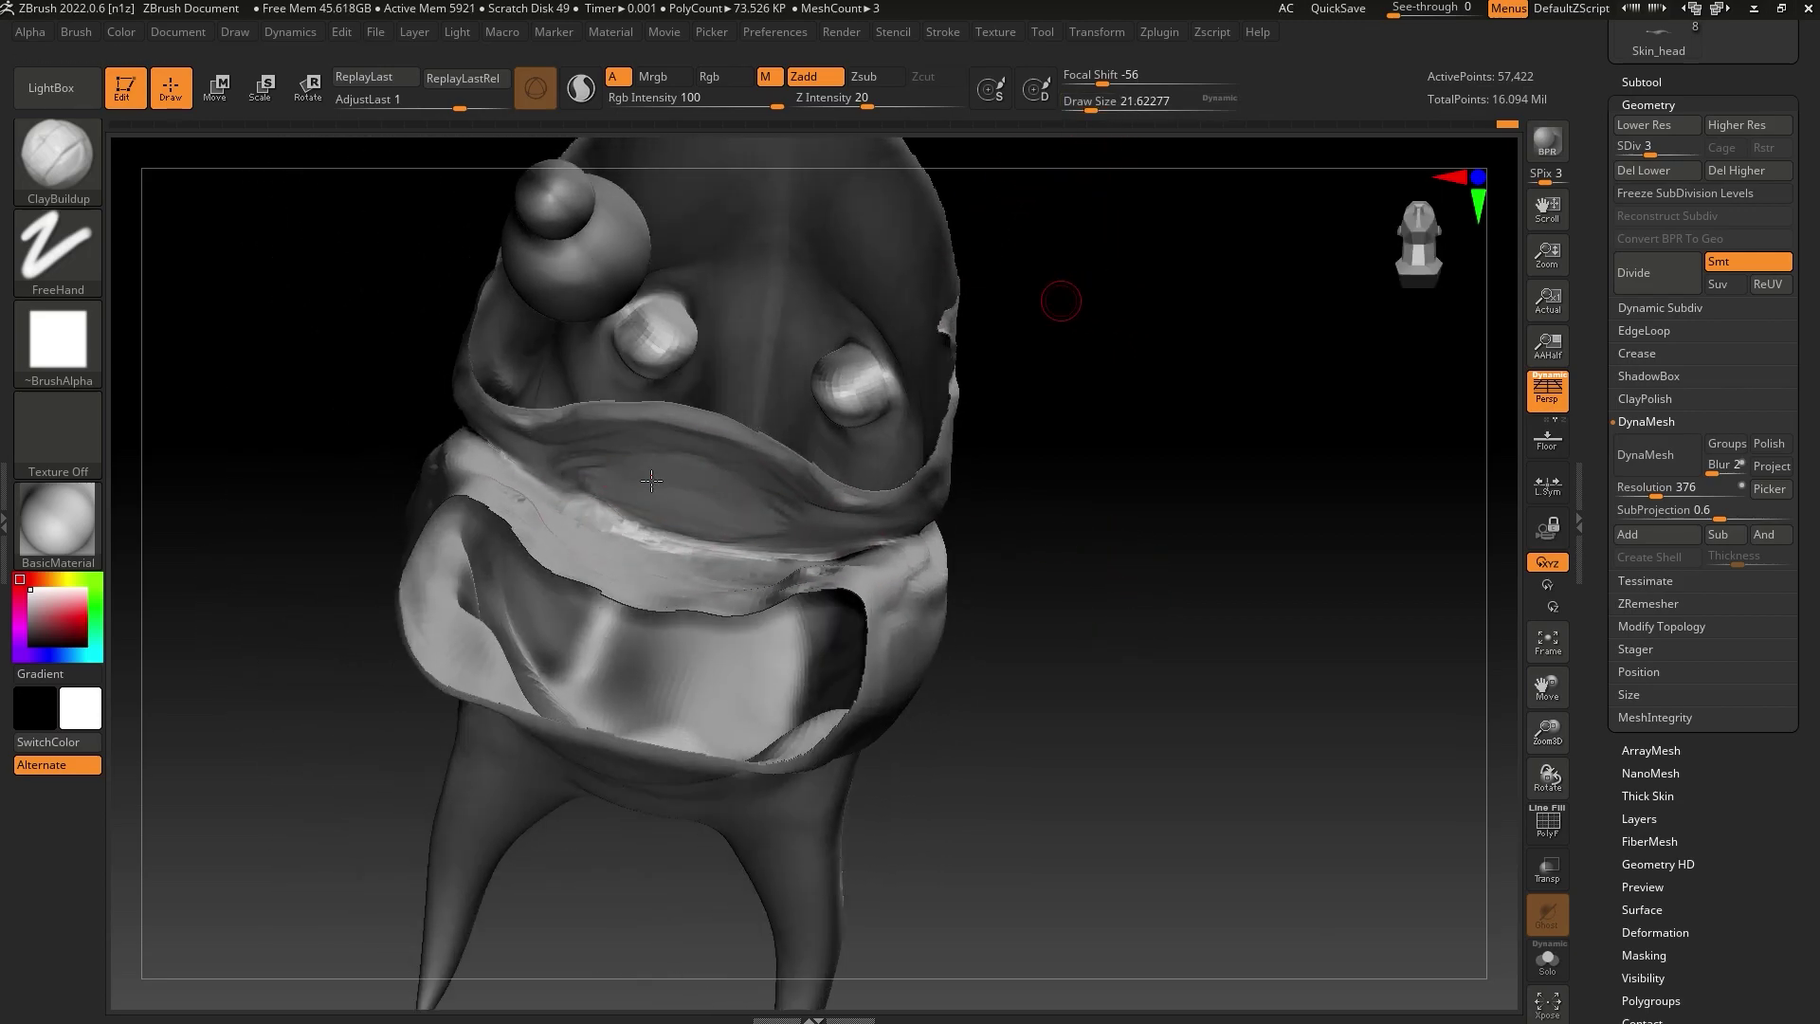
mouse_move(661, 520)
mouse_down()
mouse_move(607, 498)
mouse_move(674, 522)
mouse_up()
drag(566, 468, 690, 516)
drag(596, 469, 645, 478)
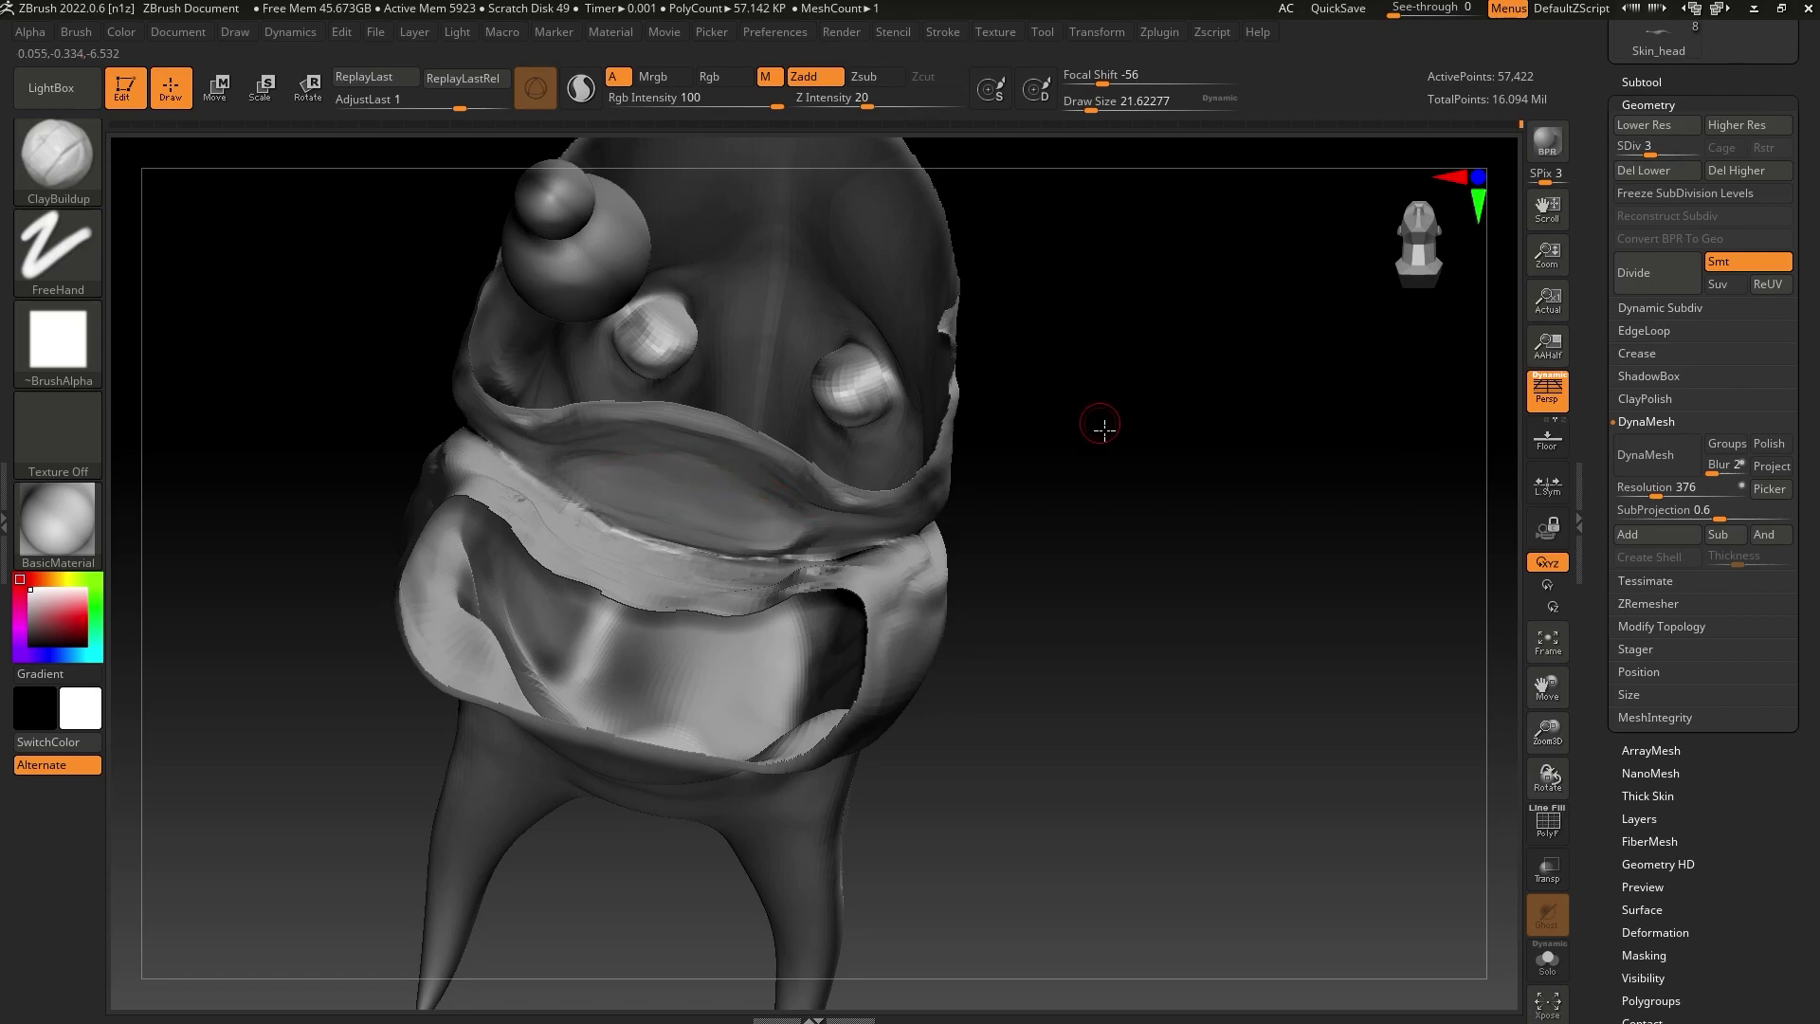
Smooth the built-up clay and surrounding surface at the back of the mouth with a draw size of about 18.5
mouse_move(1105, 430)
mouse_down()
mouse_move(1145, 435)
mouse_move(1125, 505)
mouse_move(1140, 413)
mouse_up()
drag(1094, 103, 1090, 103)
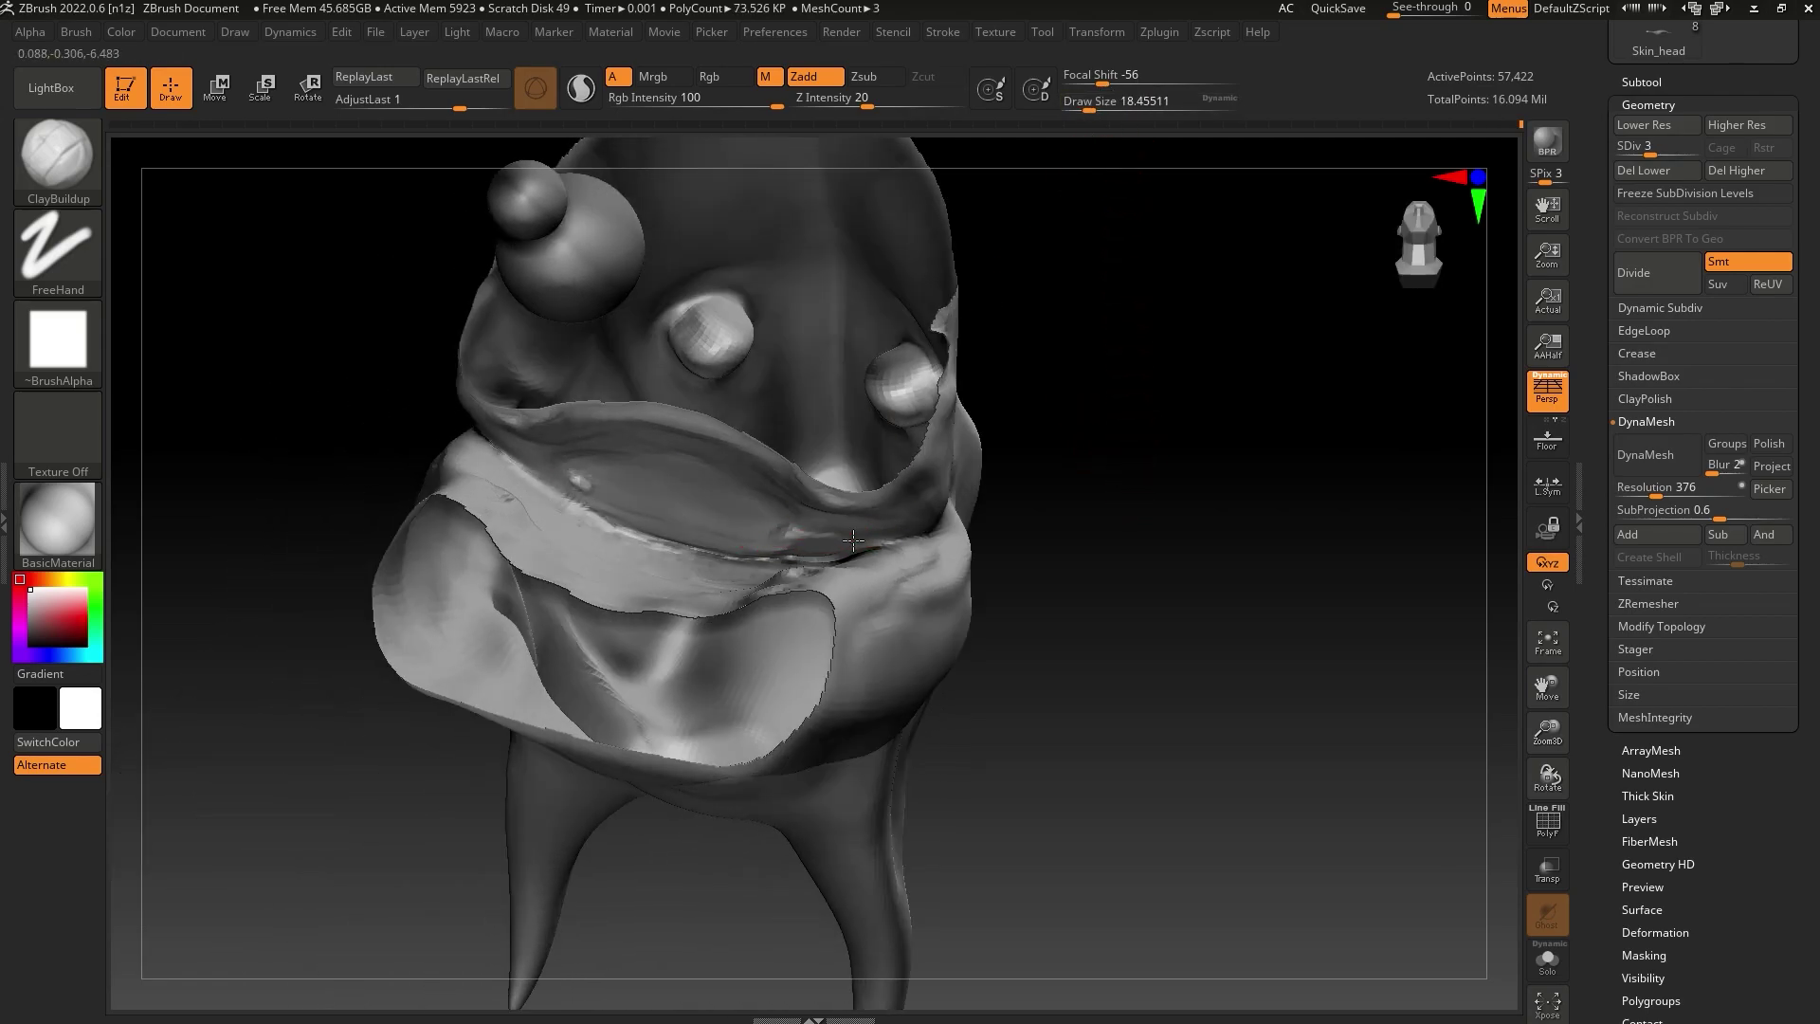
mouse_move(853, 540)
shift+mouse_down()
mouse_move(765, 528)
mouse_move(721, 497)
shift+mouse_up()
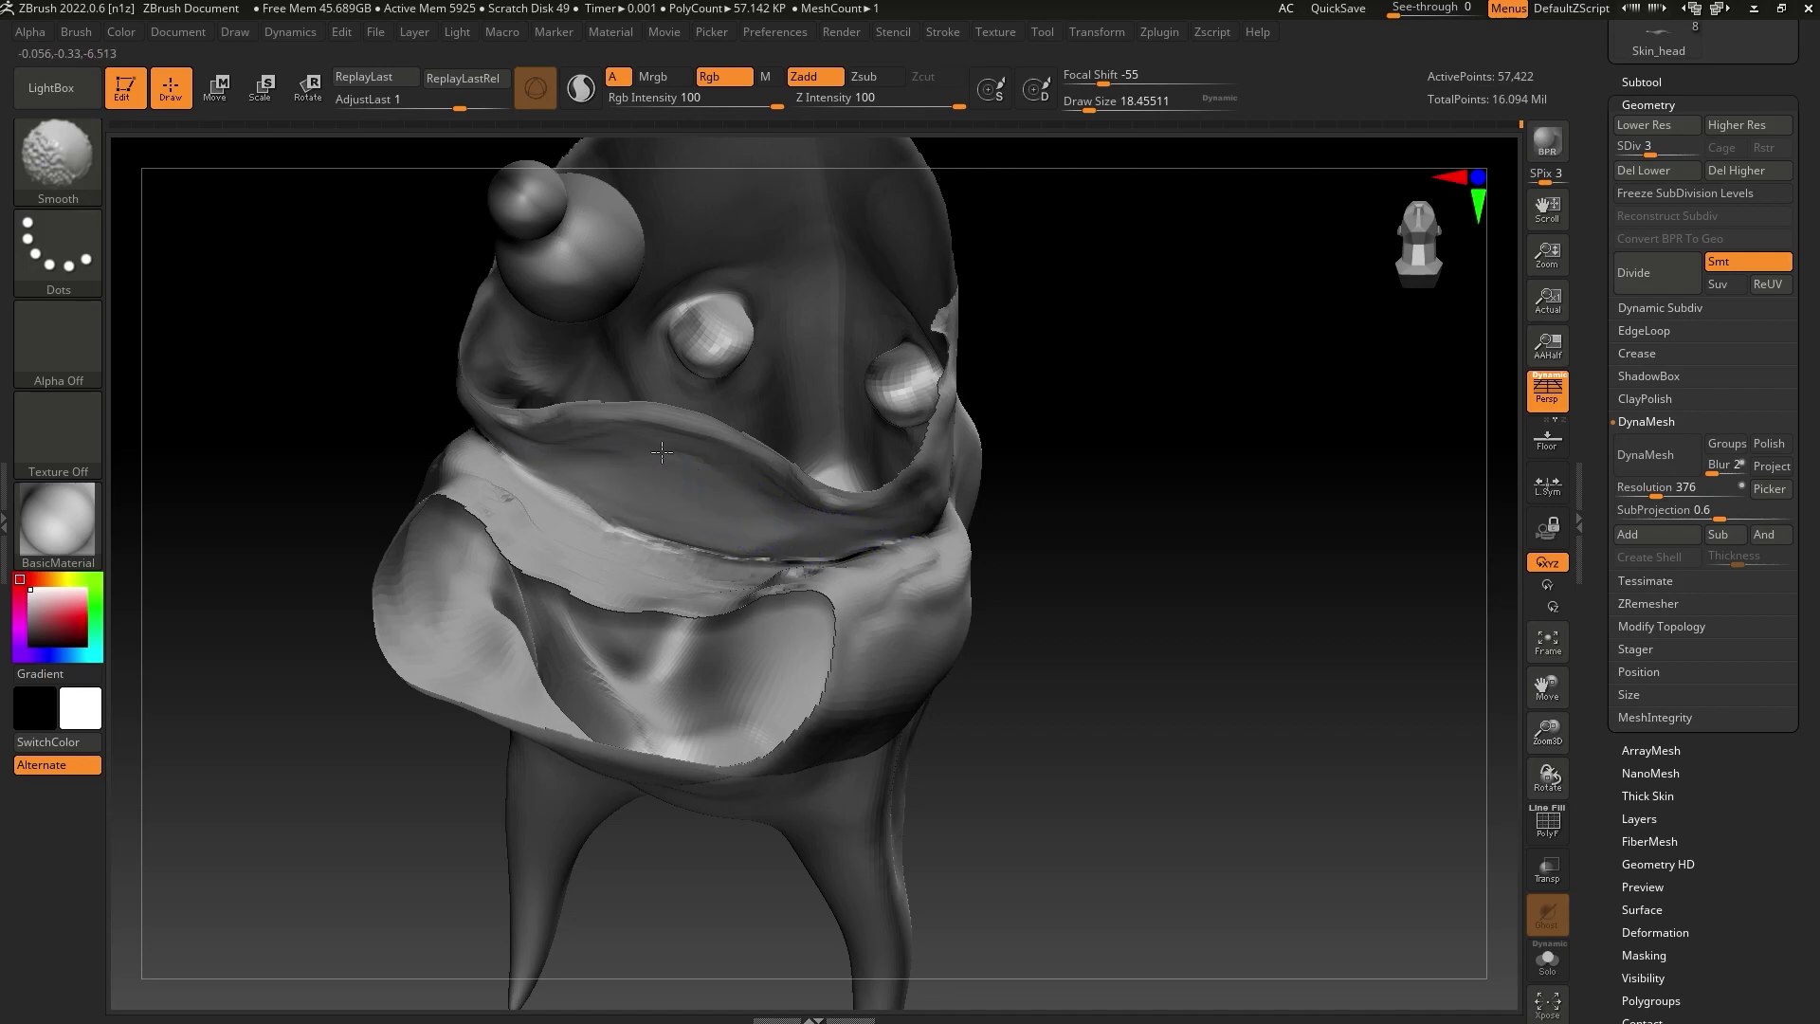
mouse_move(1043, 474)
mouse_down()
mouse_move(1097, 487)
mouse_move(629, 447)
mouse_up()
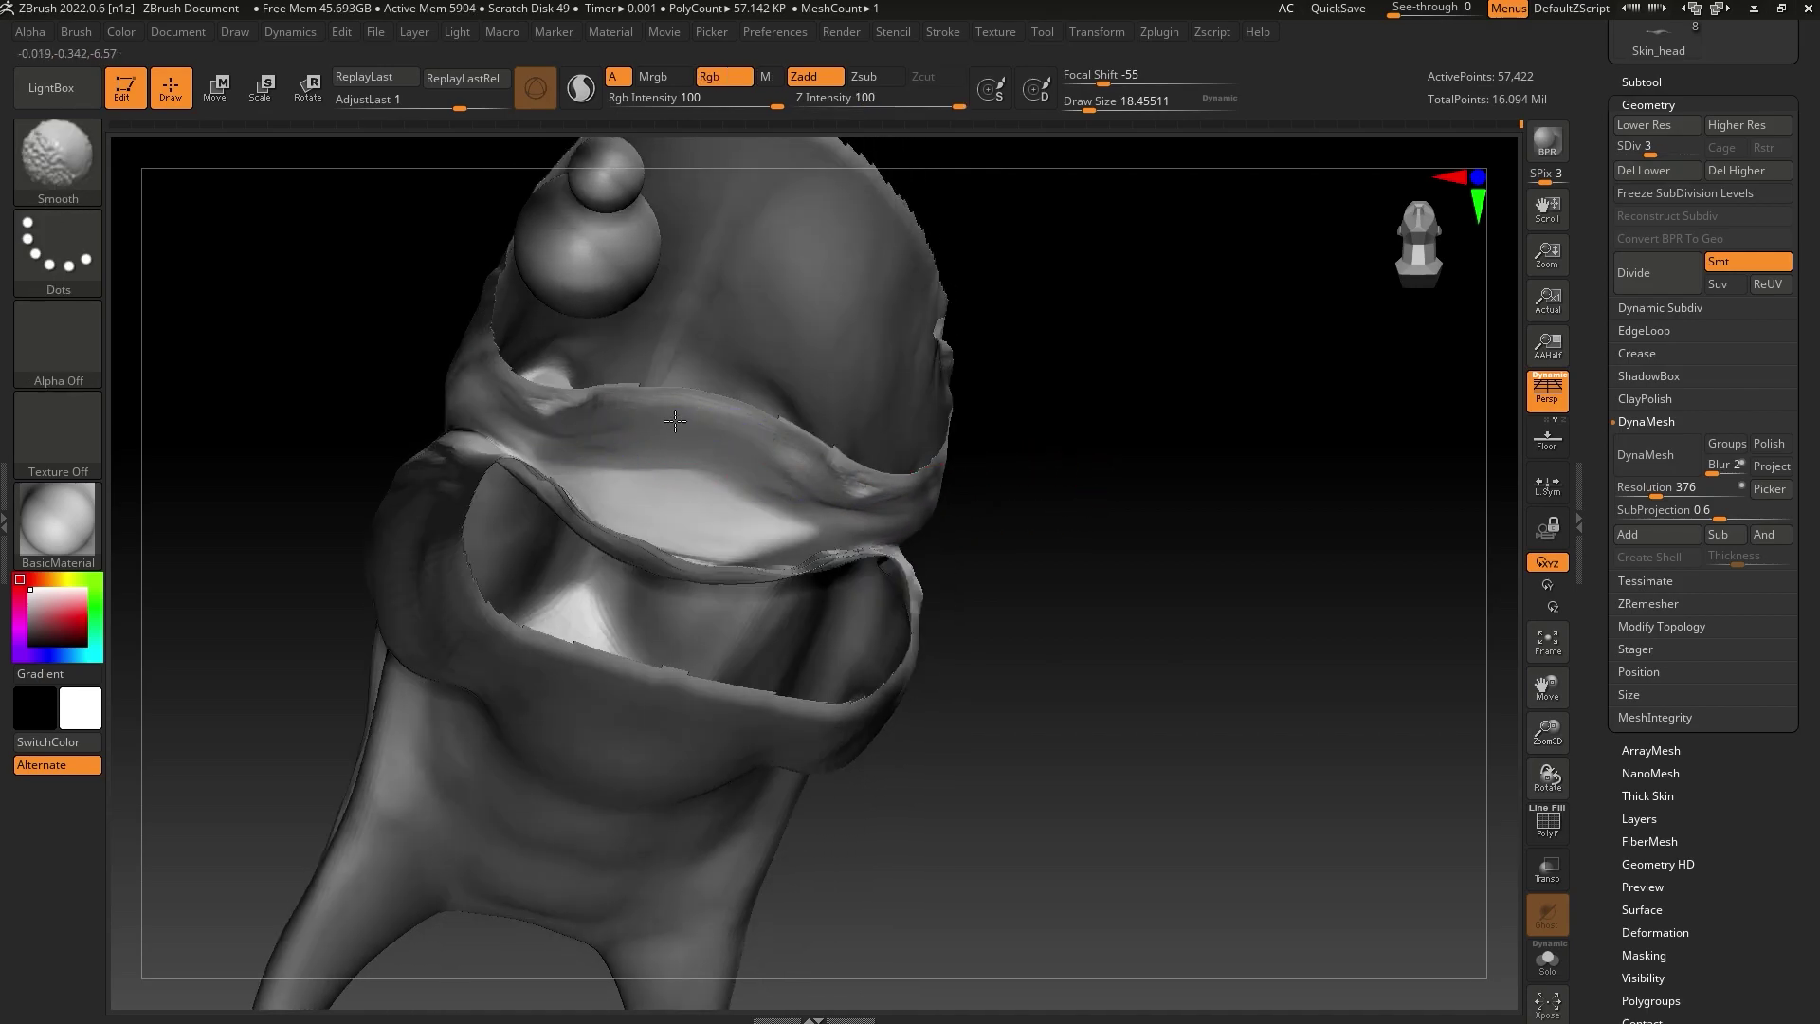
mouse_move(1010, 431)
mouse_down()
mouse_move(1084, 455)
mouse_move(1091, 536)
mouse_up()
shift+drag(759, 592, 720, 562)
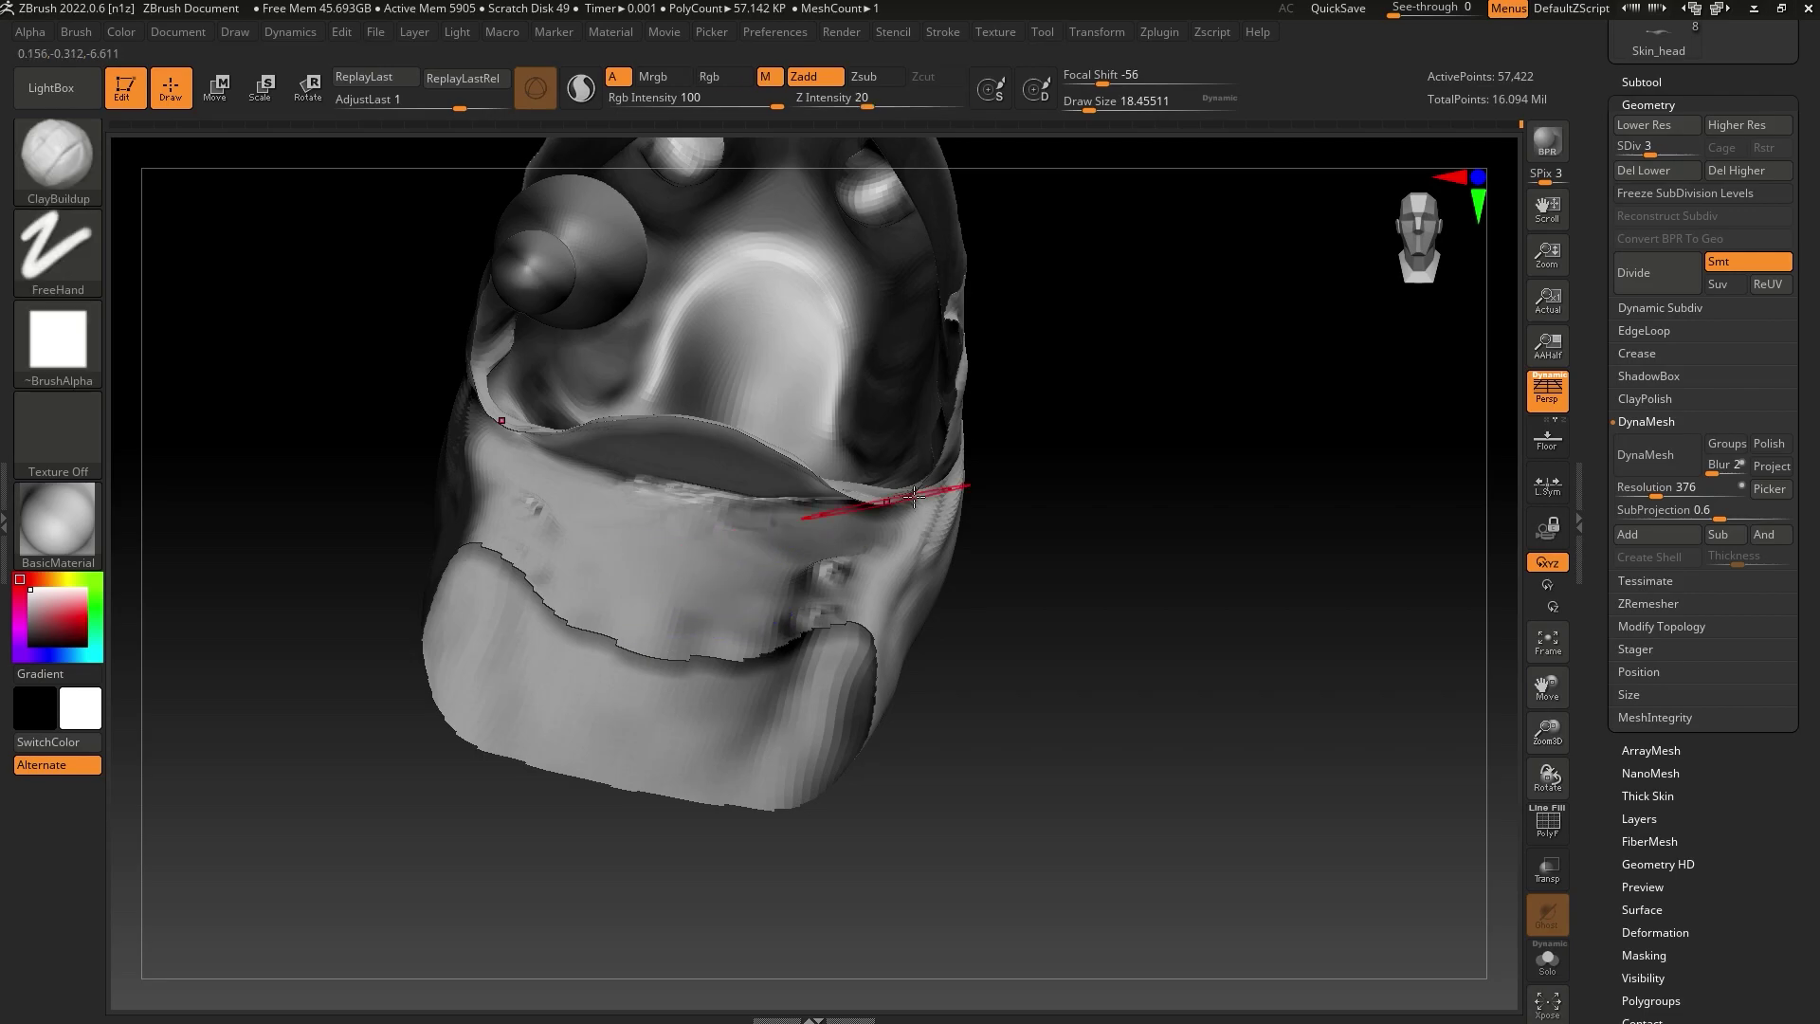
Reveal the hidden parts of the head and jaw, and clear the mask from them
click(1076, 102)
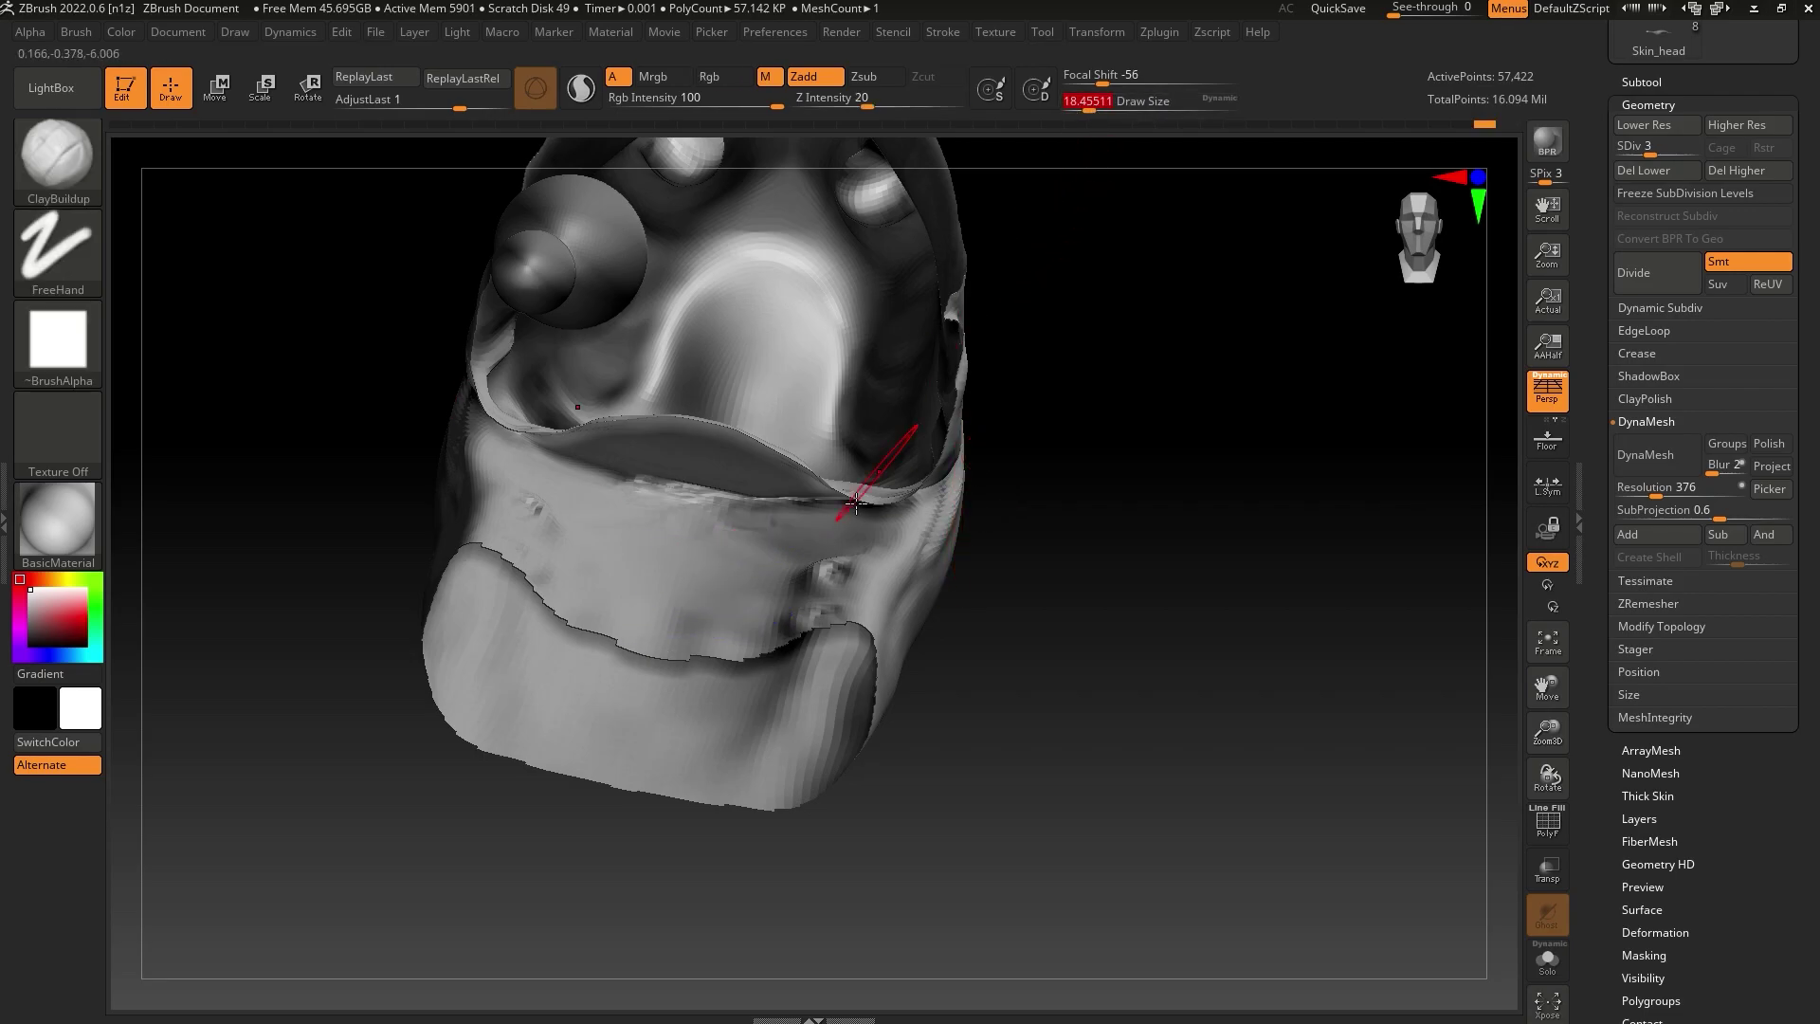
ctrl+shift+click(1077, 586)
drag(1057, 609, 1072, 592)
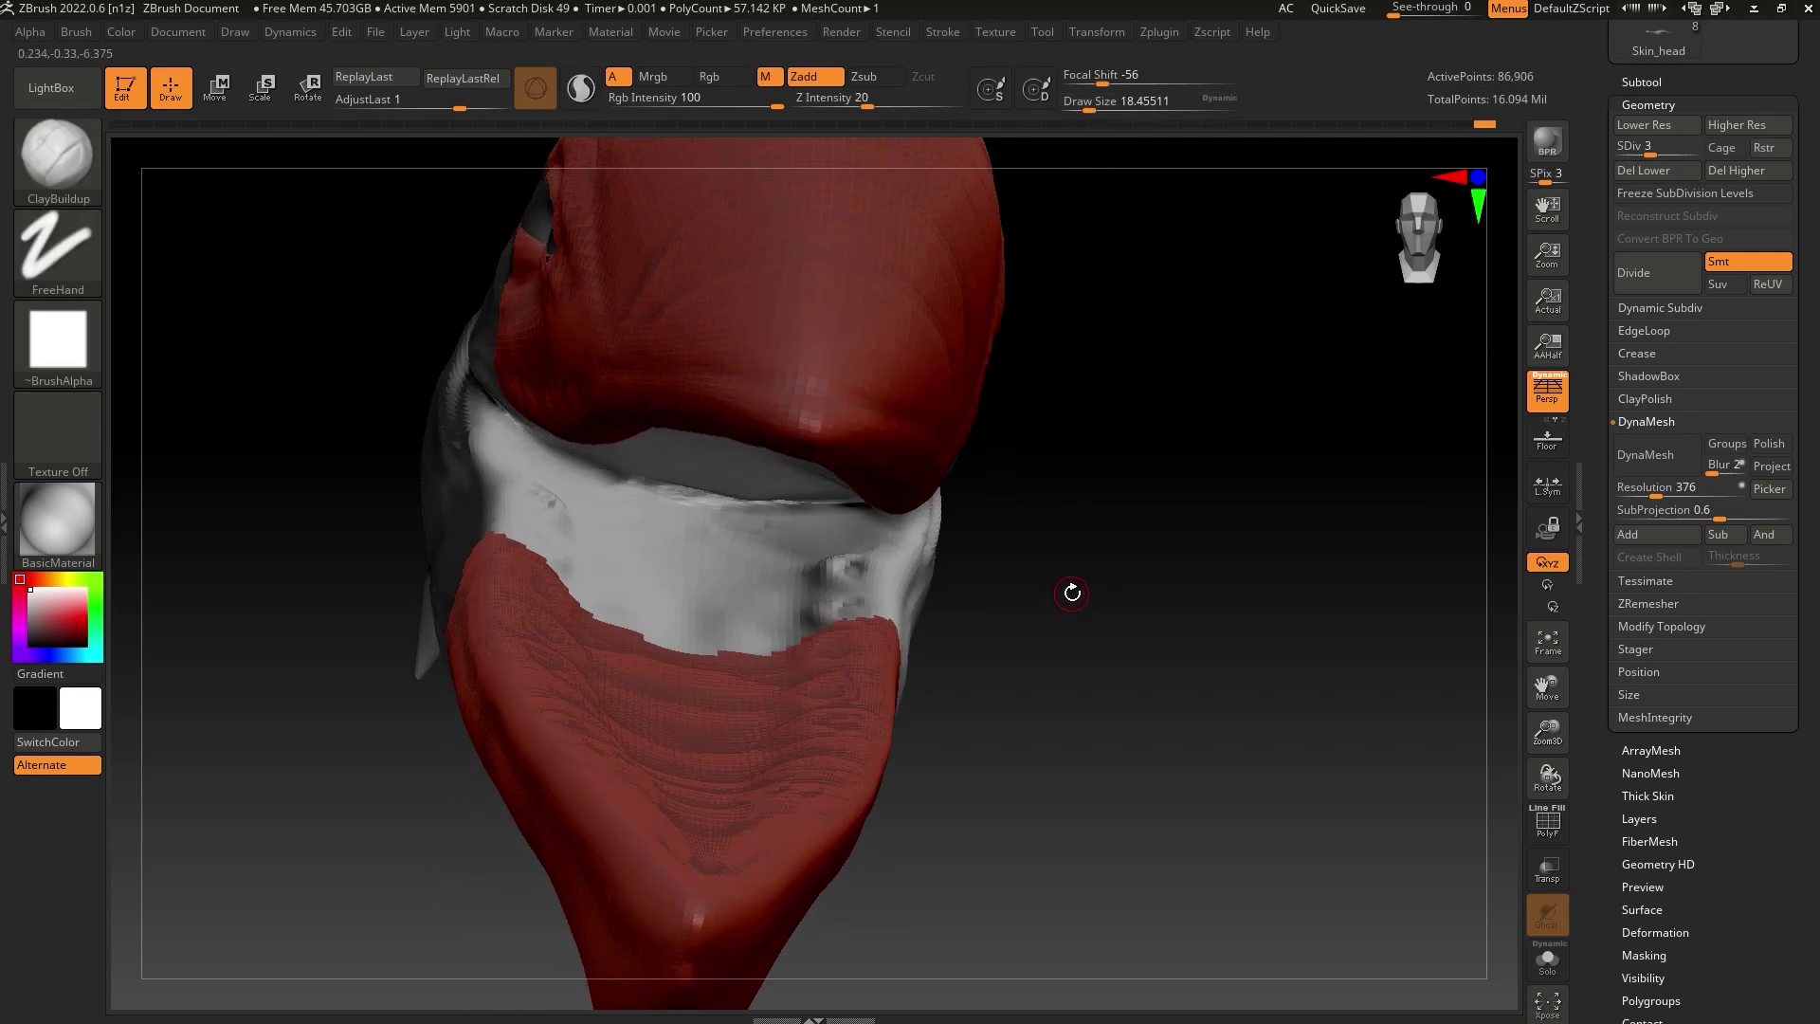
click(122, 38)
click(252, 429)
Build up clay in the middle of the mouth floor, and raise the head's subdivision level to 6
drag(1261, 531, 1090, 556)
drag(1186, 640, 1097, 590)
drag(1097, 417, 1146, 433)
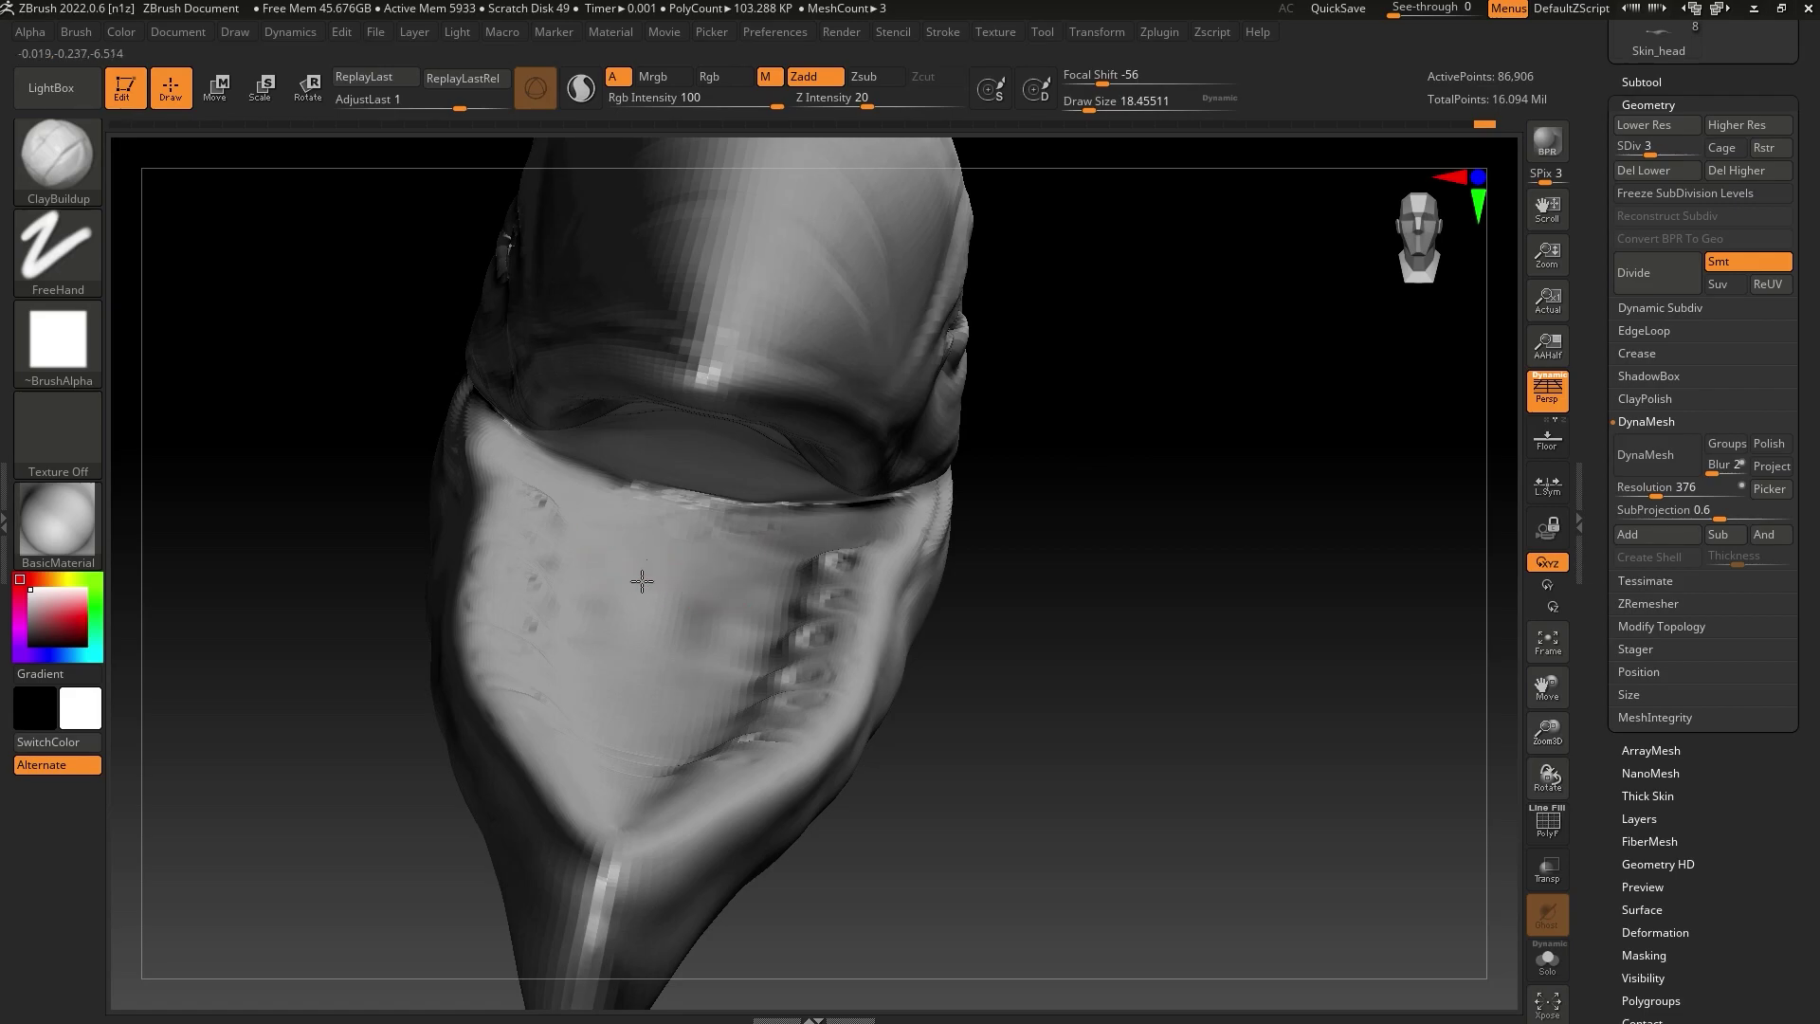
mouse_move(641, 582)
mouse_down()
mouse_move(629, 679)
mouse_move(634, 631)
mouse_up()
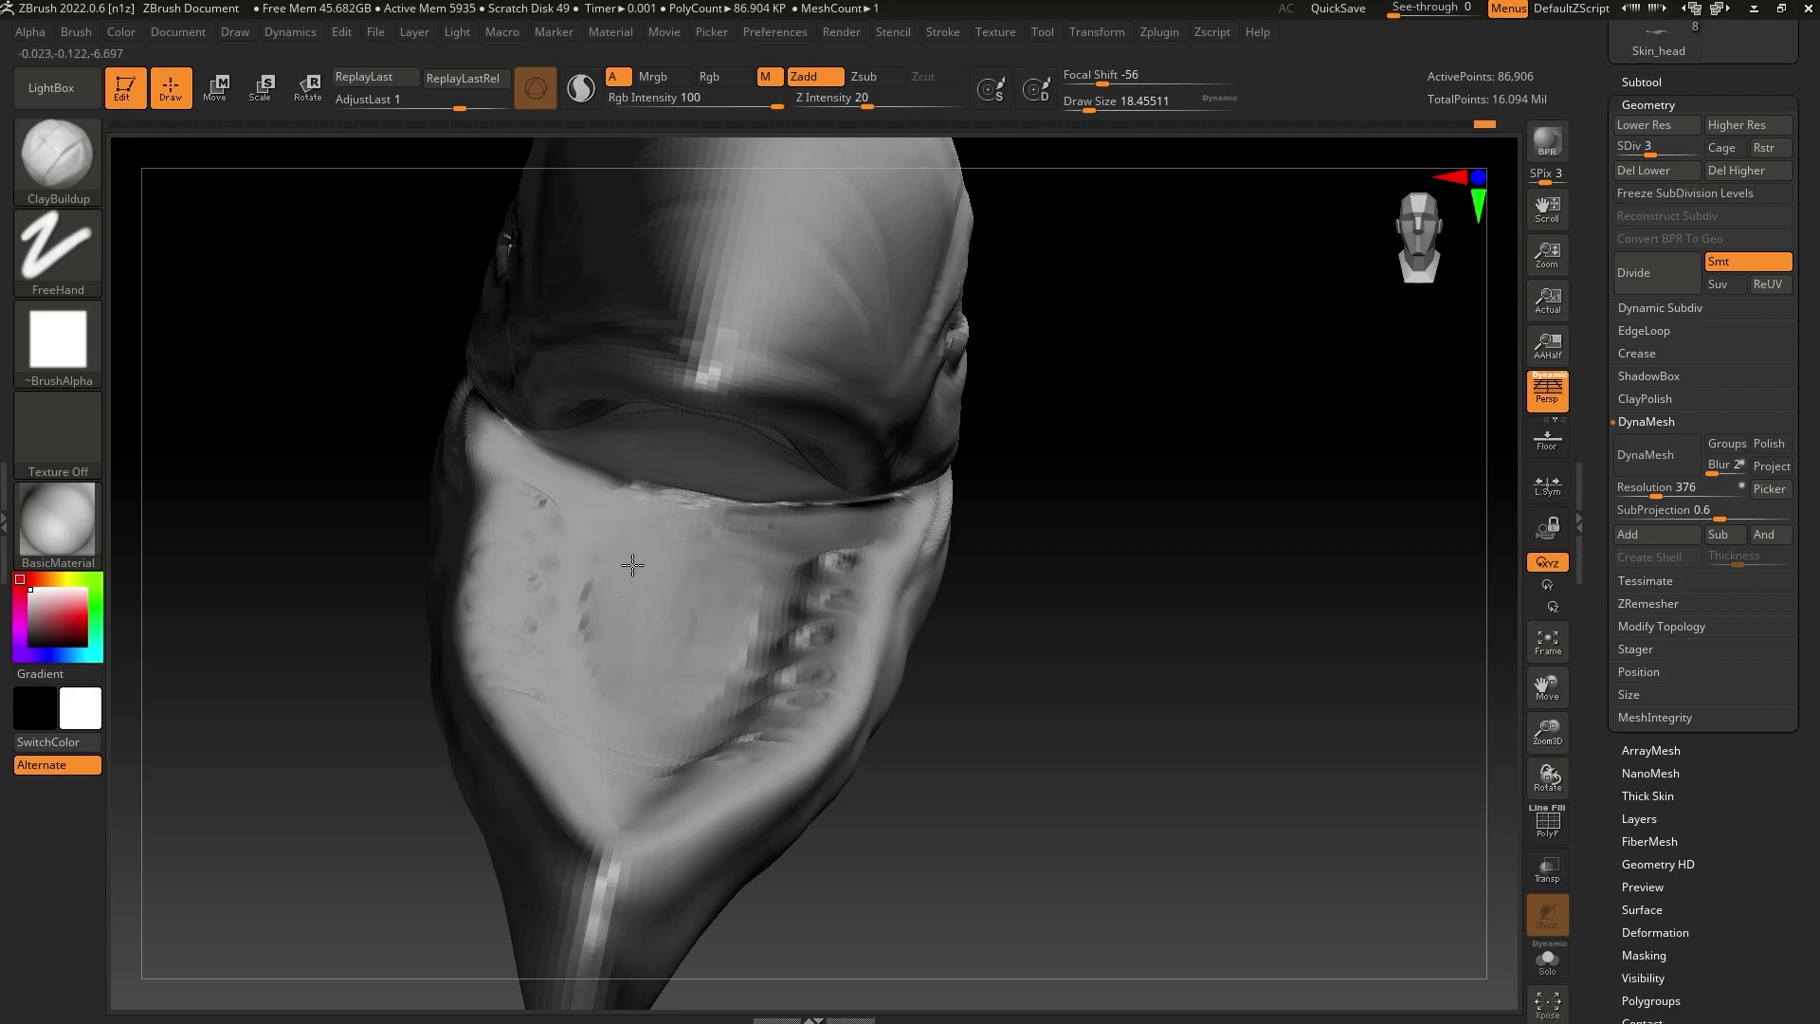
drag(1654, 148, 1709, 146)
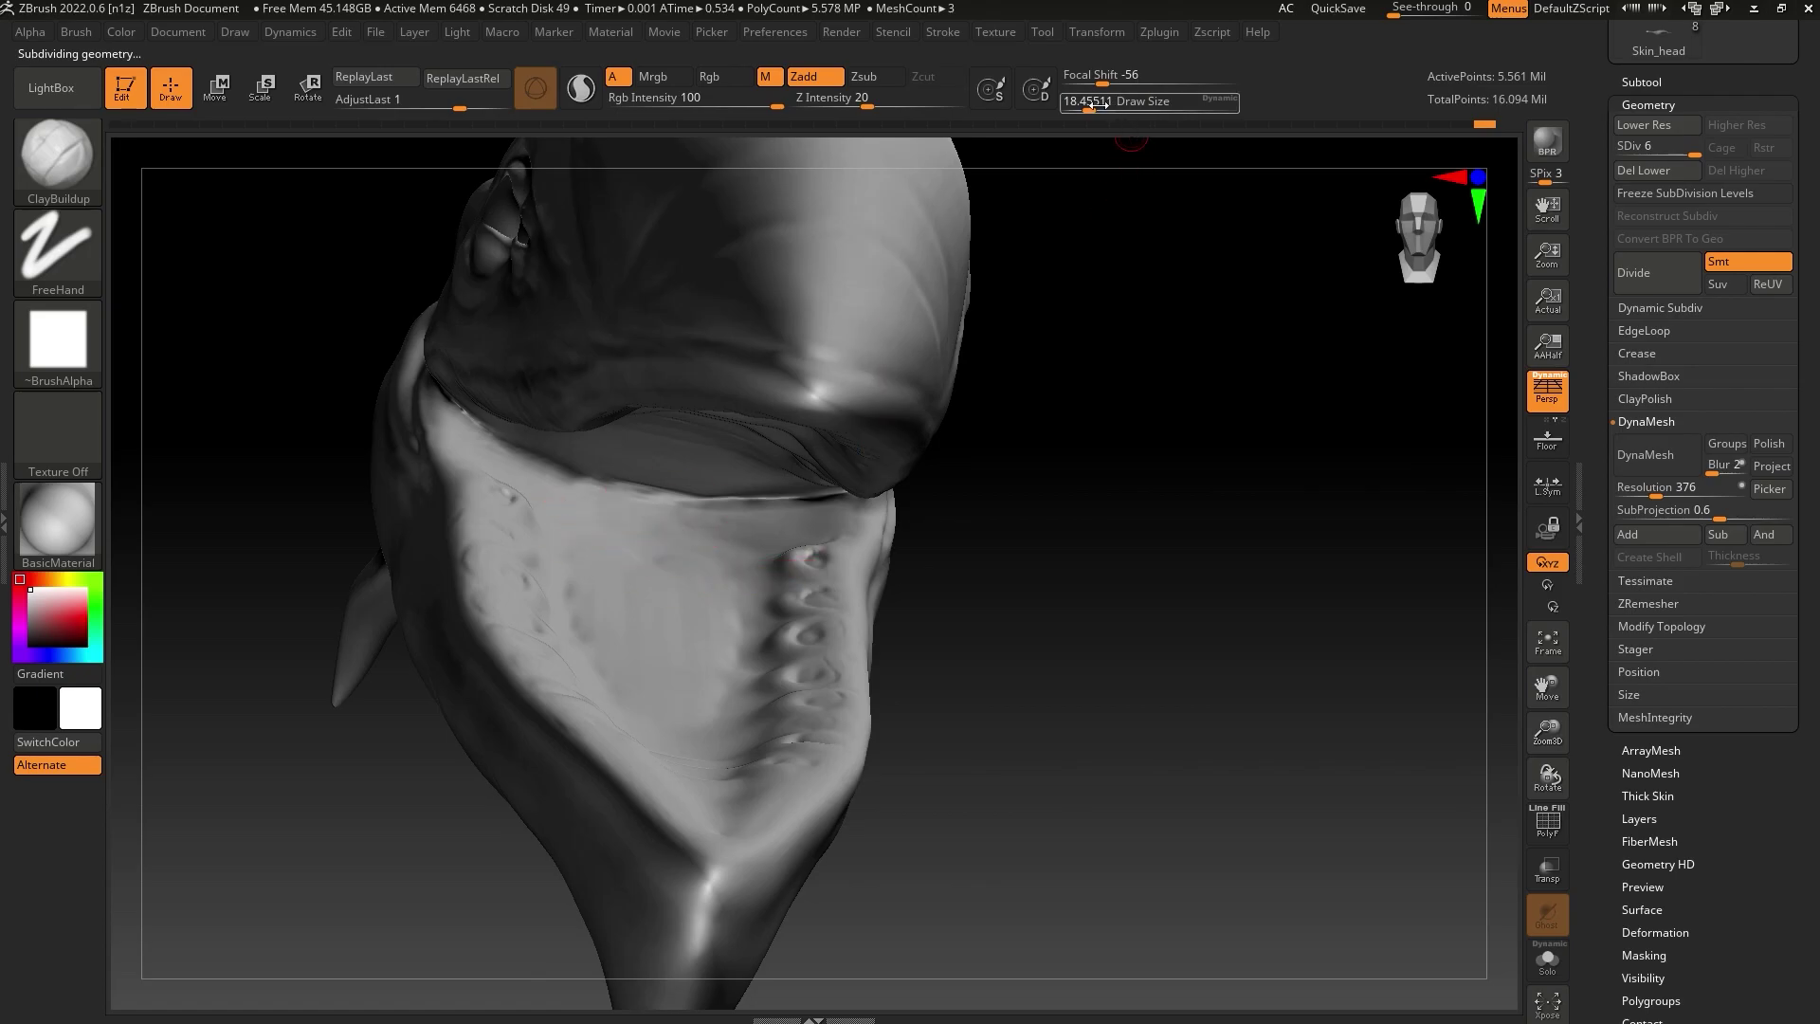
Paint a tongue-shaped mask on the floor of the mouth with the MaskPen brush
drag(1100, 104, 1092, 104)
drag(1105, 217, 902, 358)
ctrl+click(59, 167)
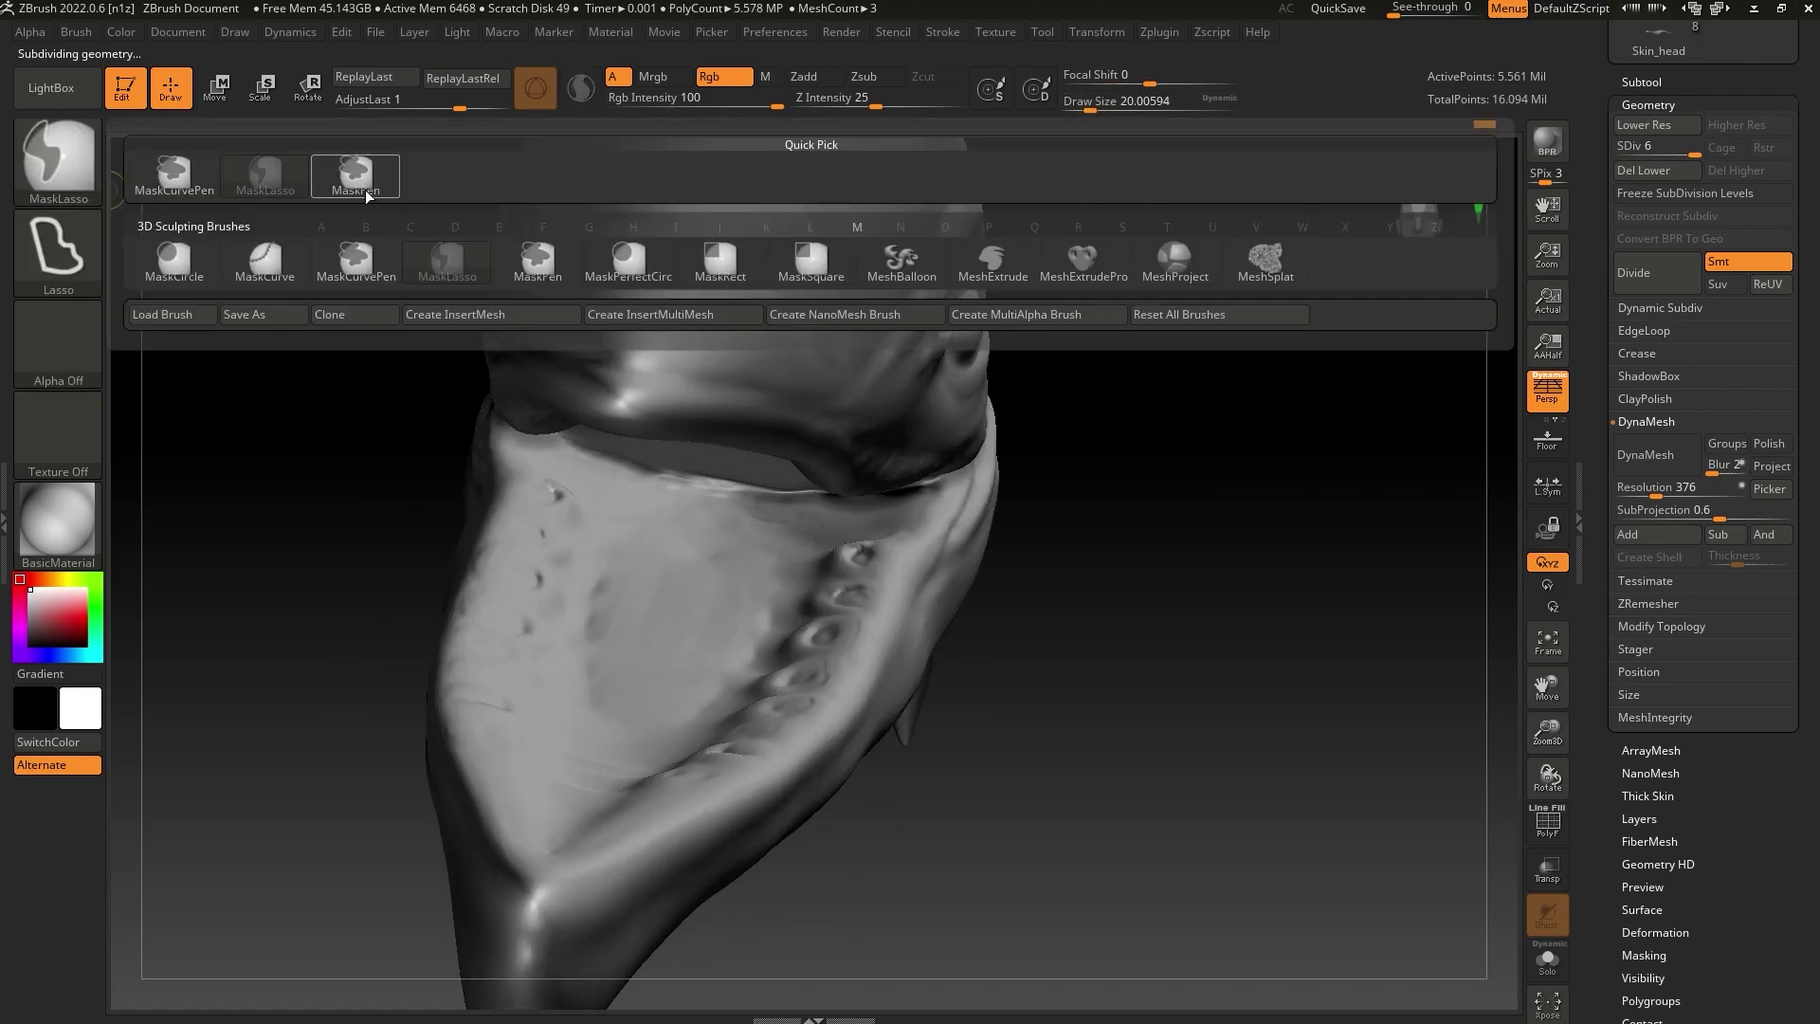
ctrl+click(366, 196)
mouse_move(617, 535)
ctrl+mouse_down()
mouse_move(749, 541)
mouse_move(679, 578)
ctrl+mouse_up()
key(ctrl+z)
drag(1090, 101, 1075, 102)
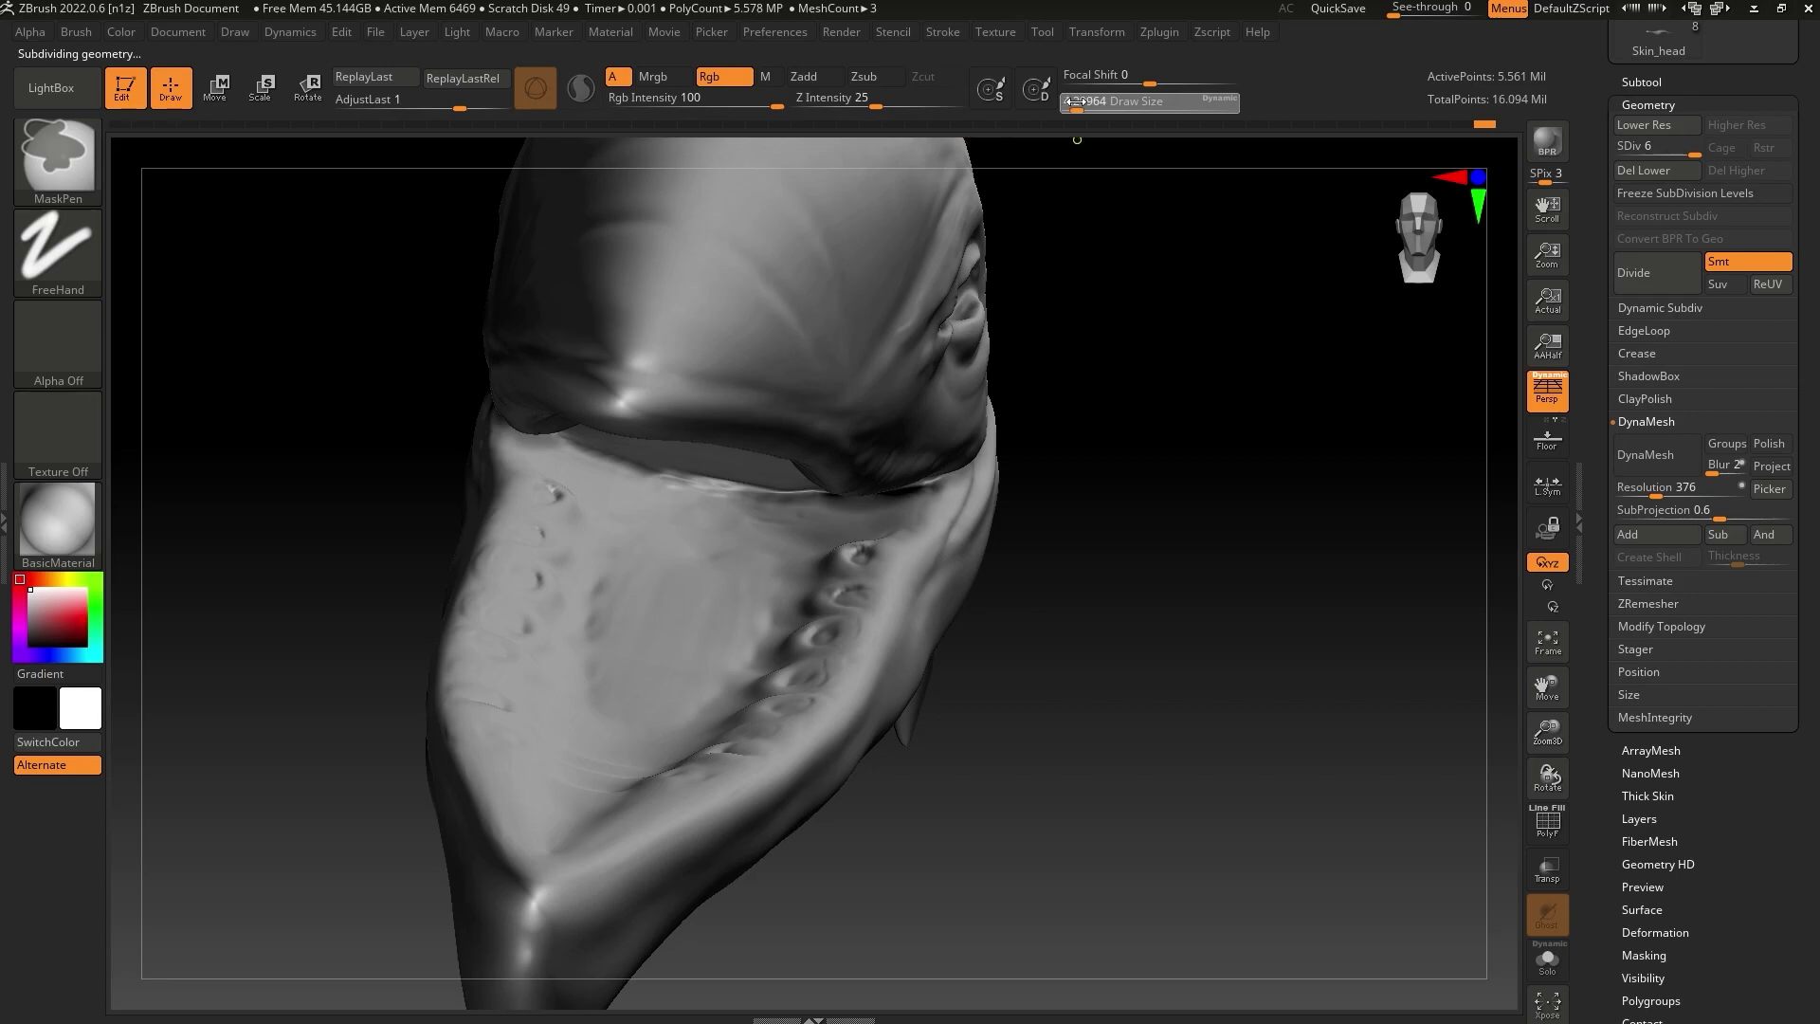
mouse_move(650, 520)
ctrl+mouse_down()
mouse_move(701, 655)
mouse_move(655, 692)
mouse_move(708, 540)
mouse_move(628, 516)
mouse_move(622, 565)
ctrl+mouse_up()
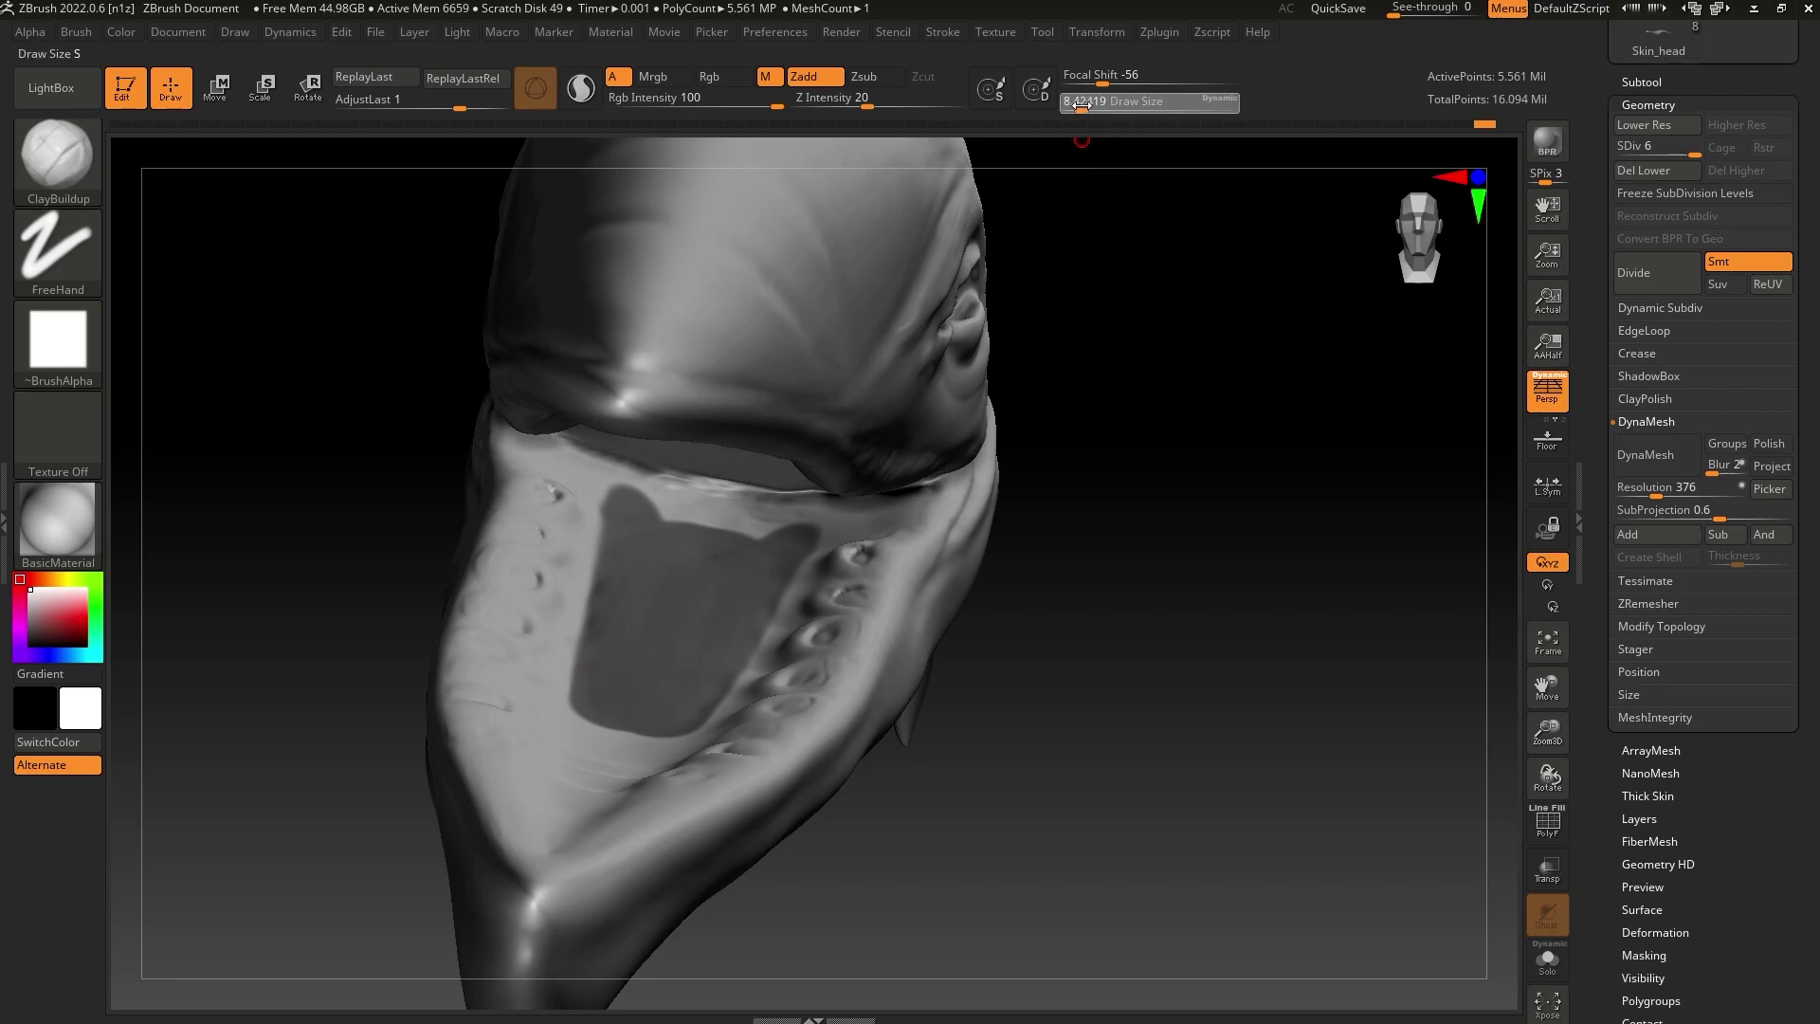
Extend and round the front of the tongue mask toward the jaw tip with a draw size of about 10.5
drag(1081, 104, 1085, 104)
mouse_move(1132, 276)
mouse_down()
mouse_move(1138, 370)
mouse_move(1073, 622)
mouse_move(1068, 544)
mouse_move(1045, 648)
mouse_move(1049, 634)
mouse_move(1019, 659)
mouse_up()
key(ctrl)
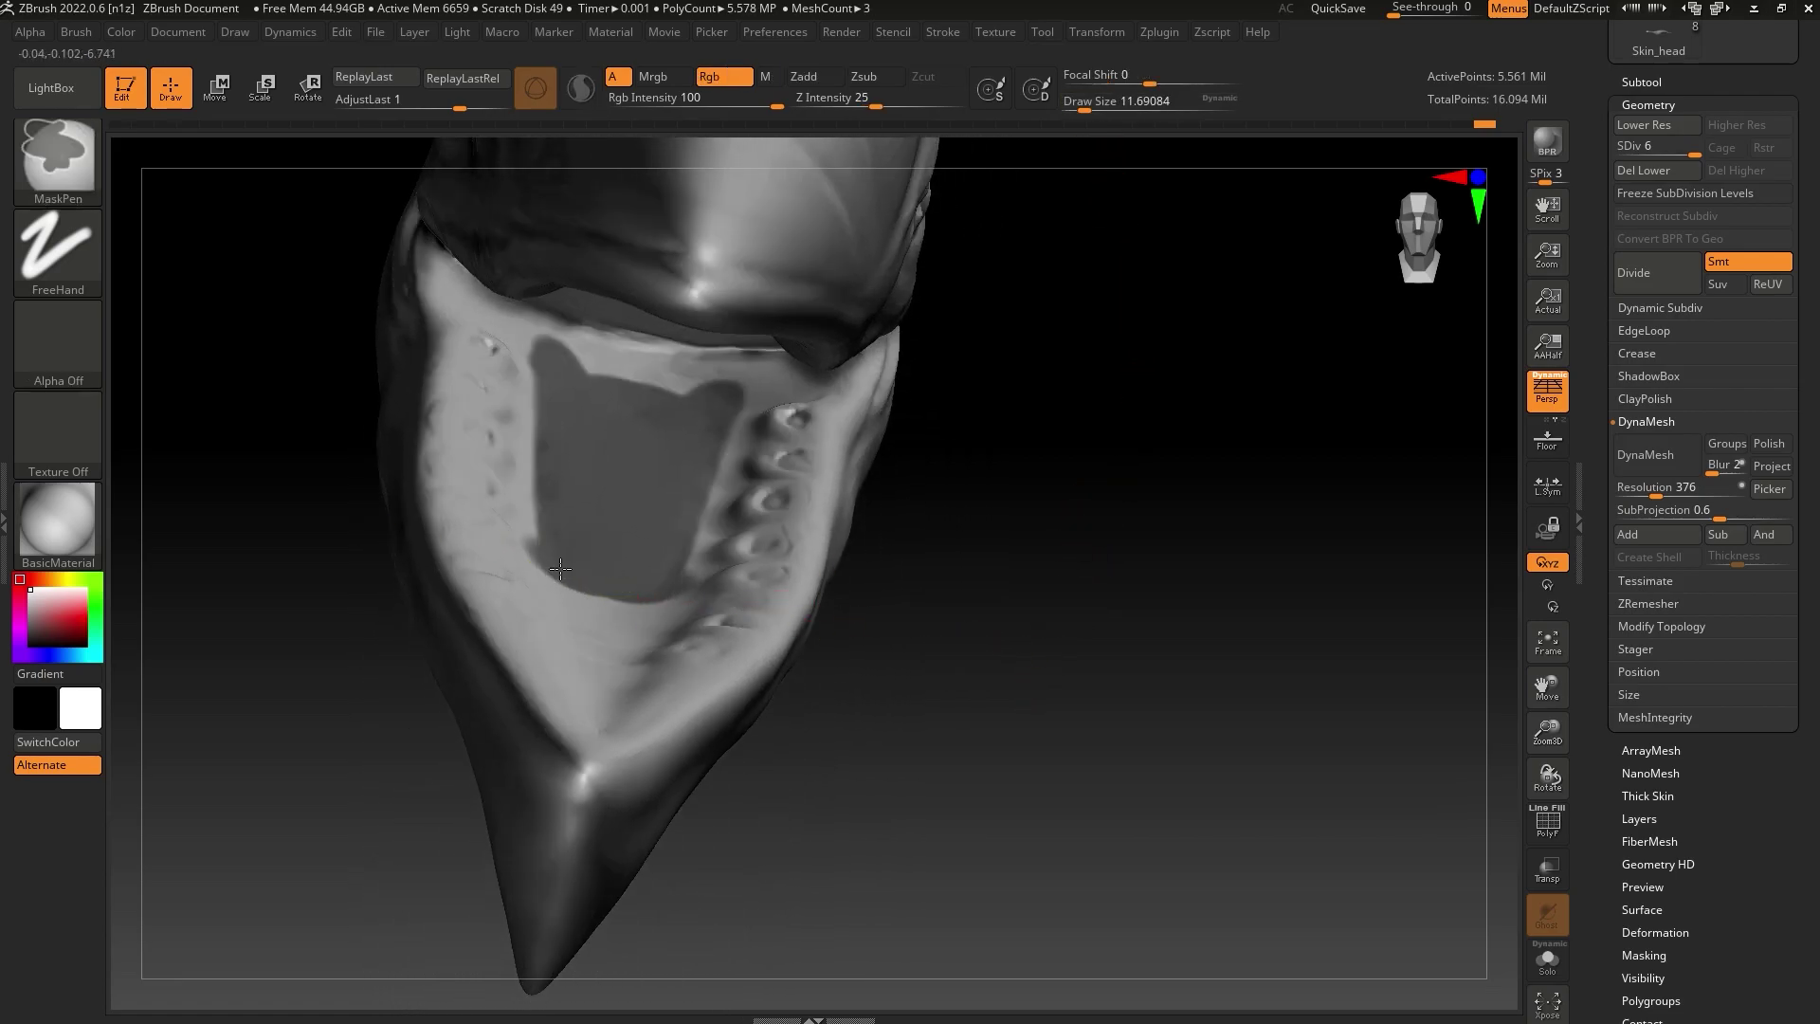
ctrl+drag(560, 569, 573, 560)
drag(1085, 106, 1082, 107)
key(ctrl)
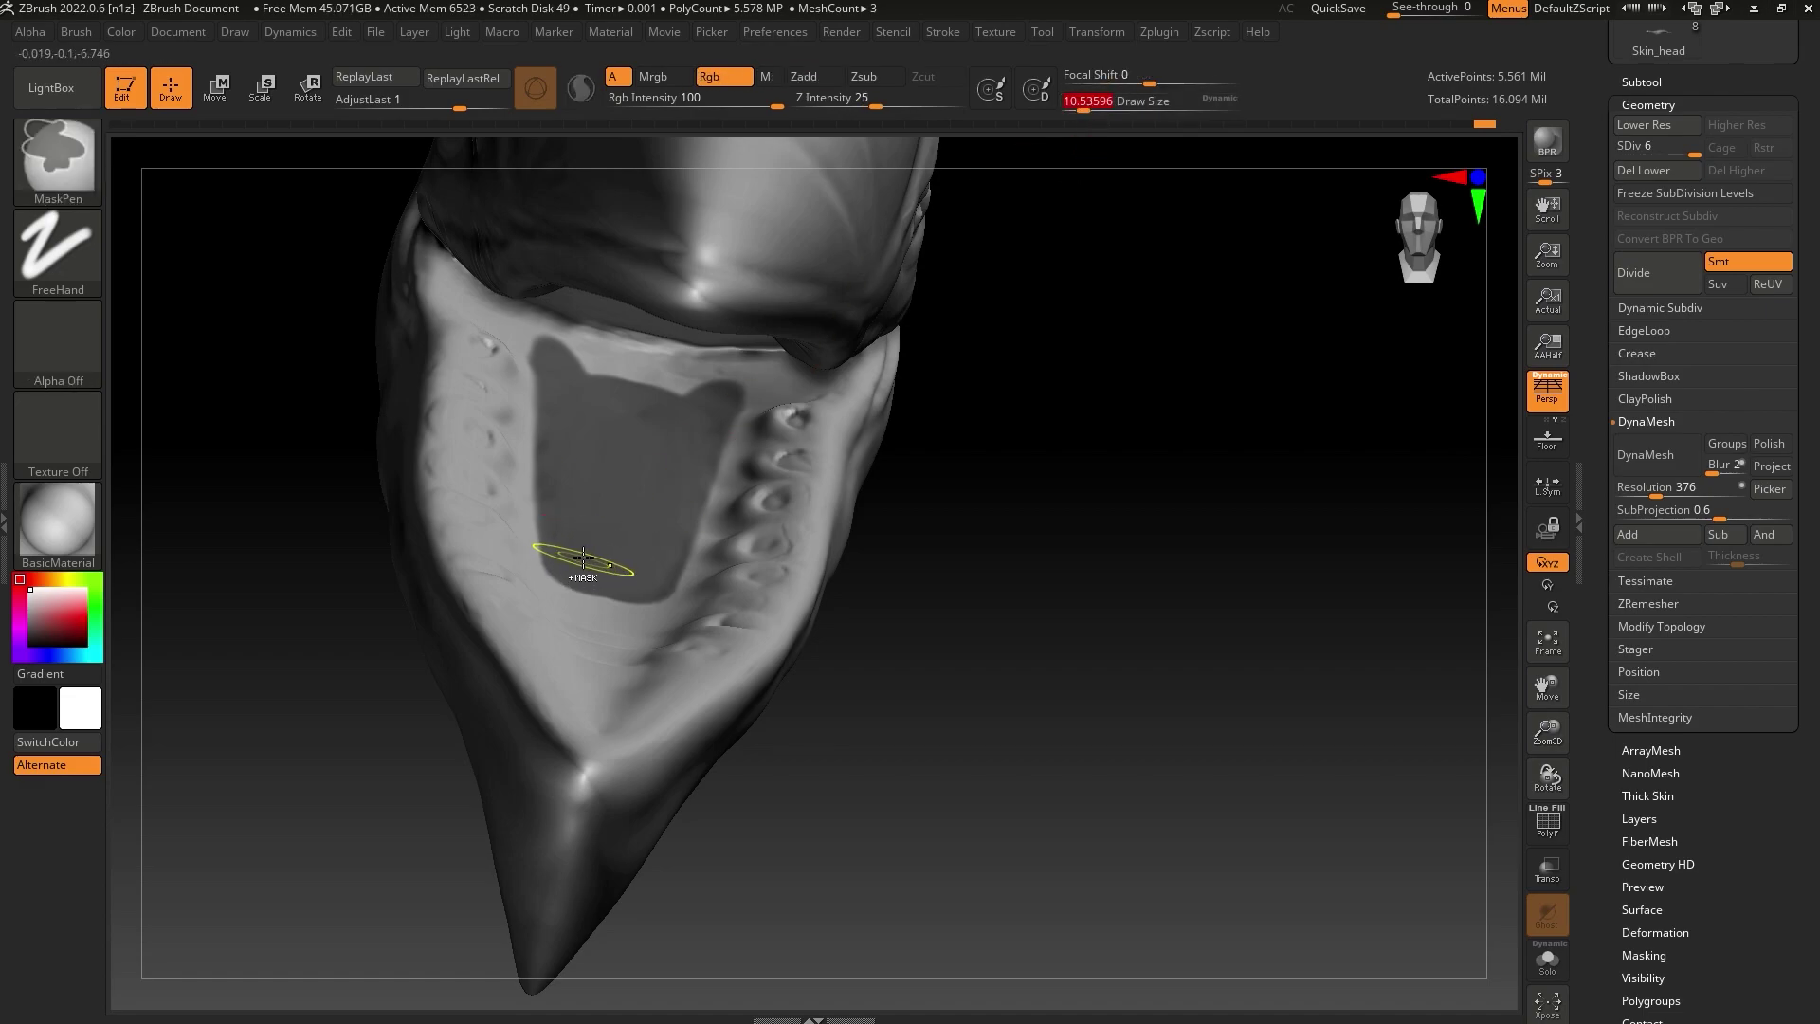
ctrl+drag(583, 557, 587, 609)
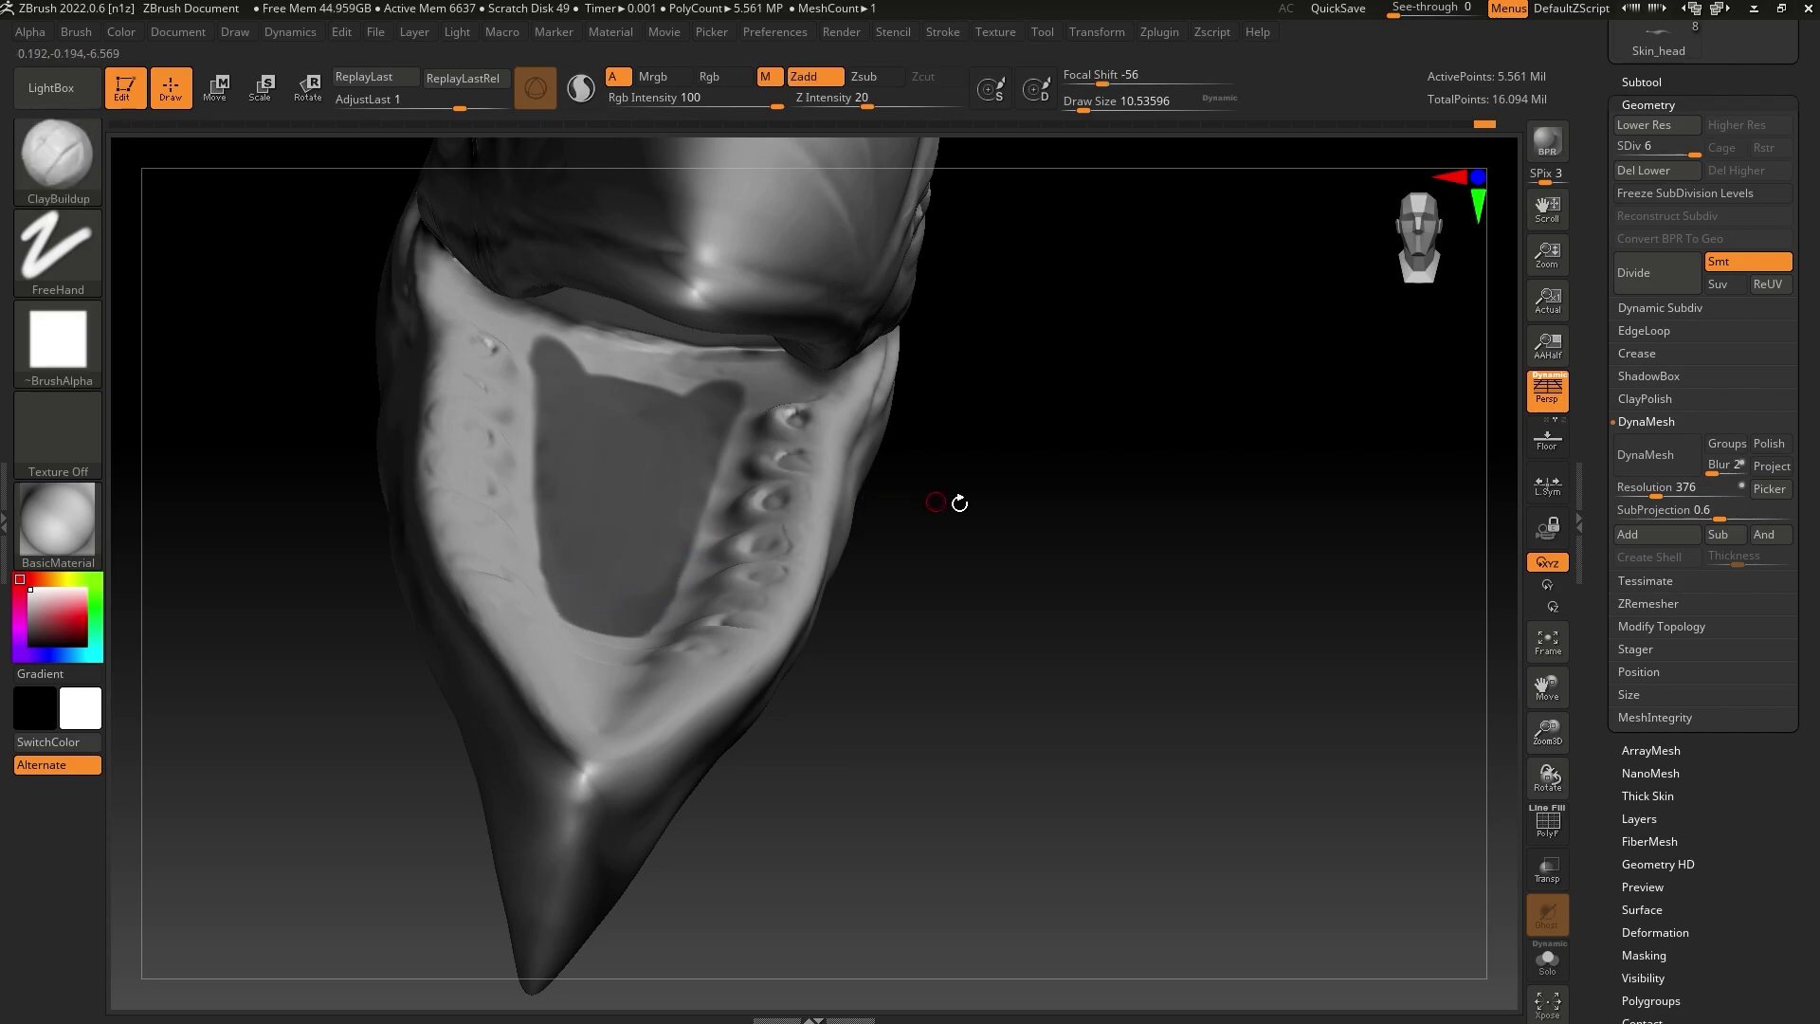
Fill in the back edge of the tongue mask, and invert the mask so only the tongue is editable
mouse_move(959, 500)
mouse_down()
mouse_move(1016, 630)
mouse_move(1001, 690)
mouse_up()
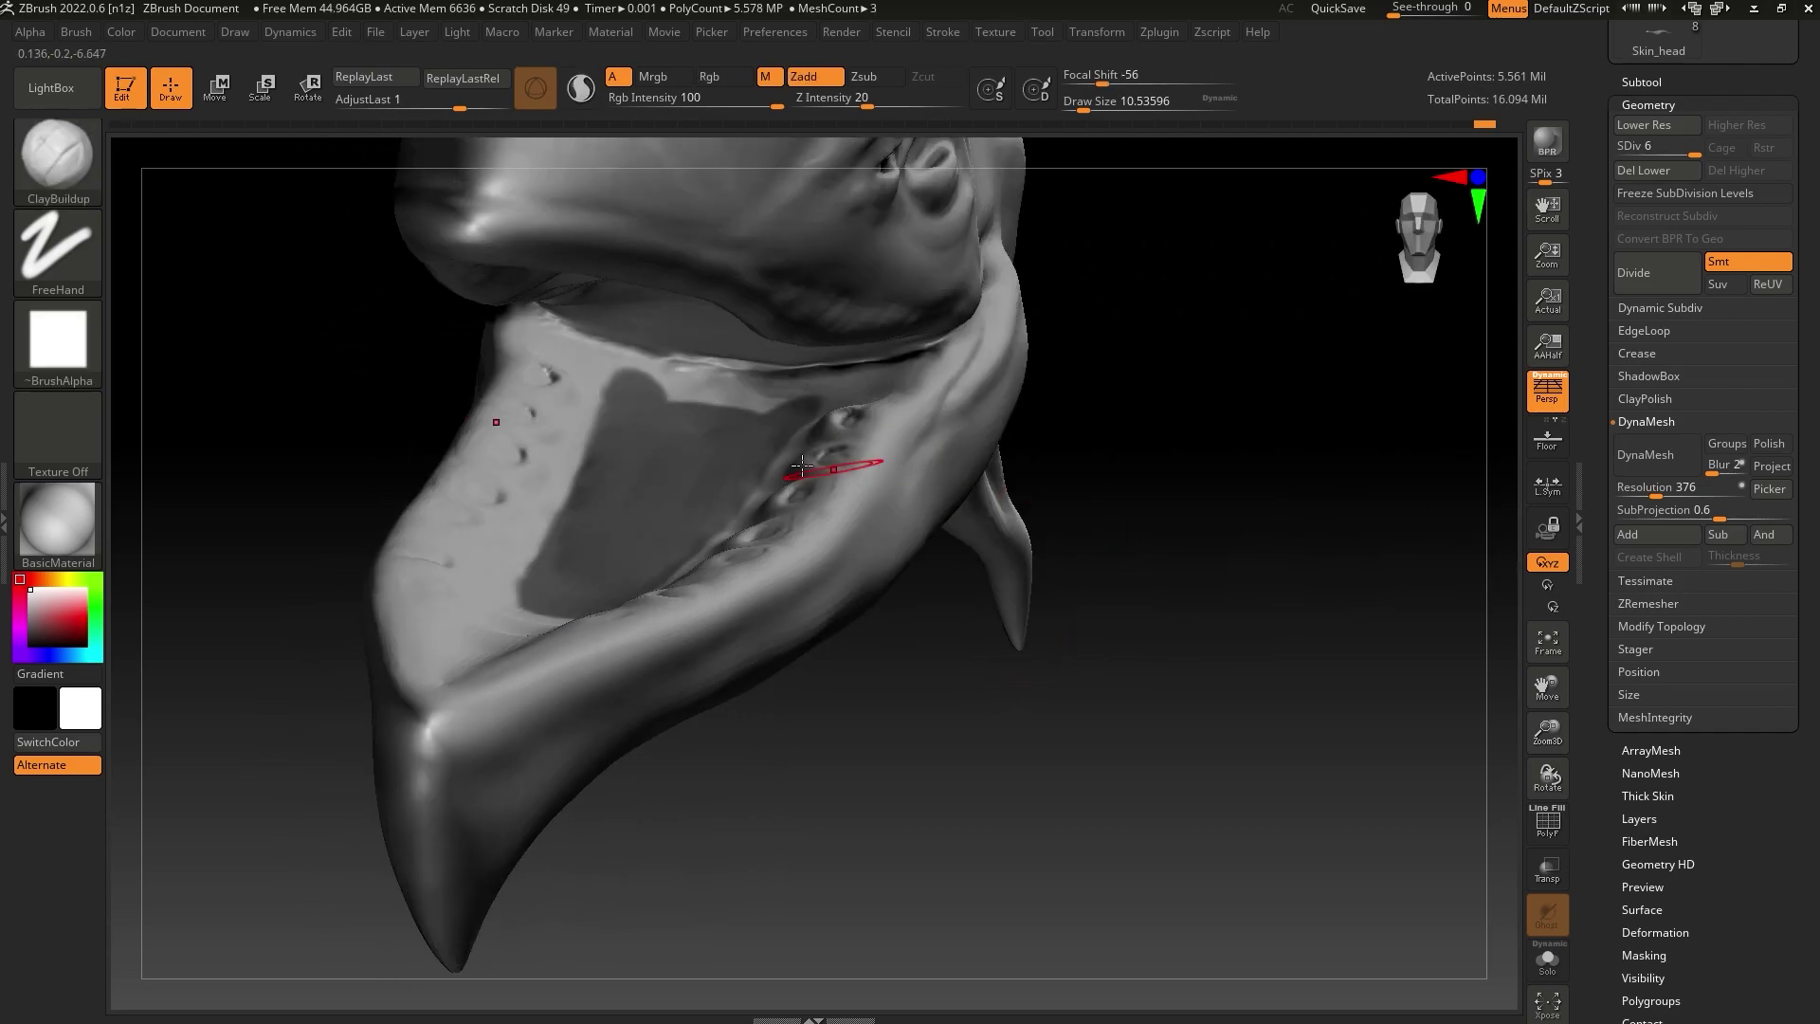
mouse_move(772, 413)
ctrl+mouse_down()
mouse_move(683, 406)
mouse_move(792, 389)
ctrl+mouse_up()
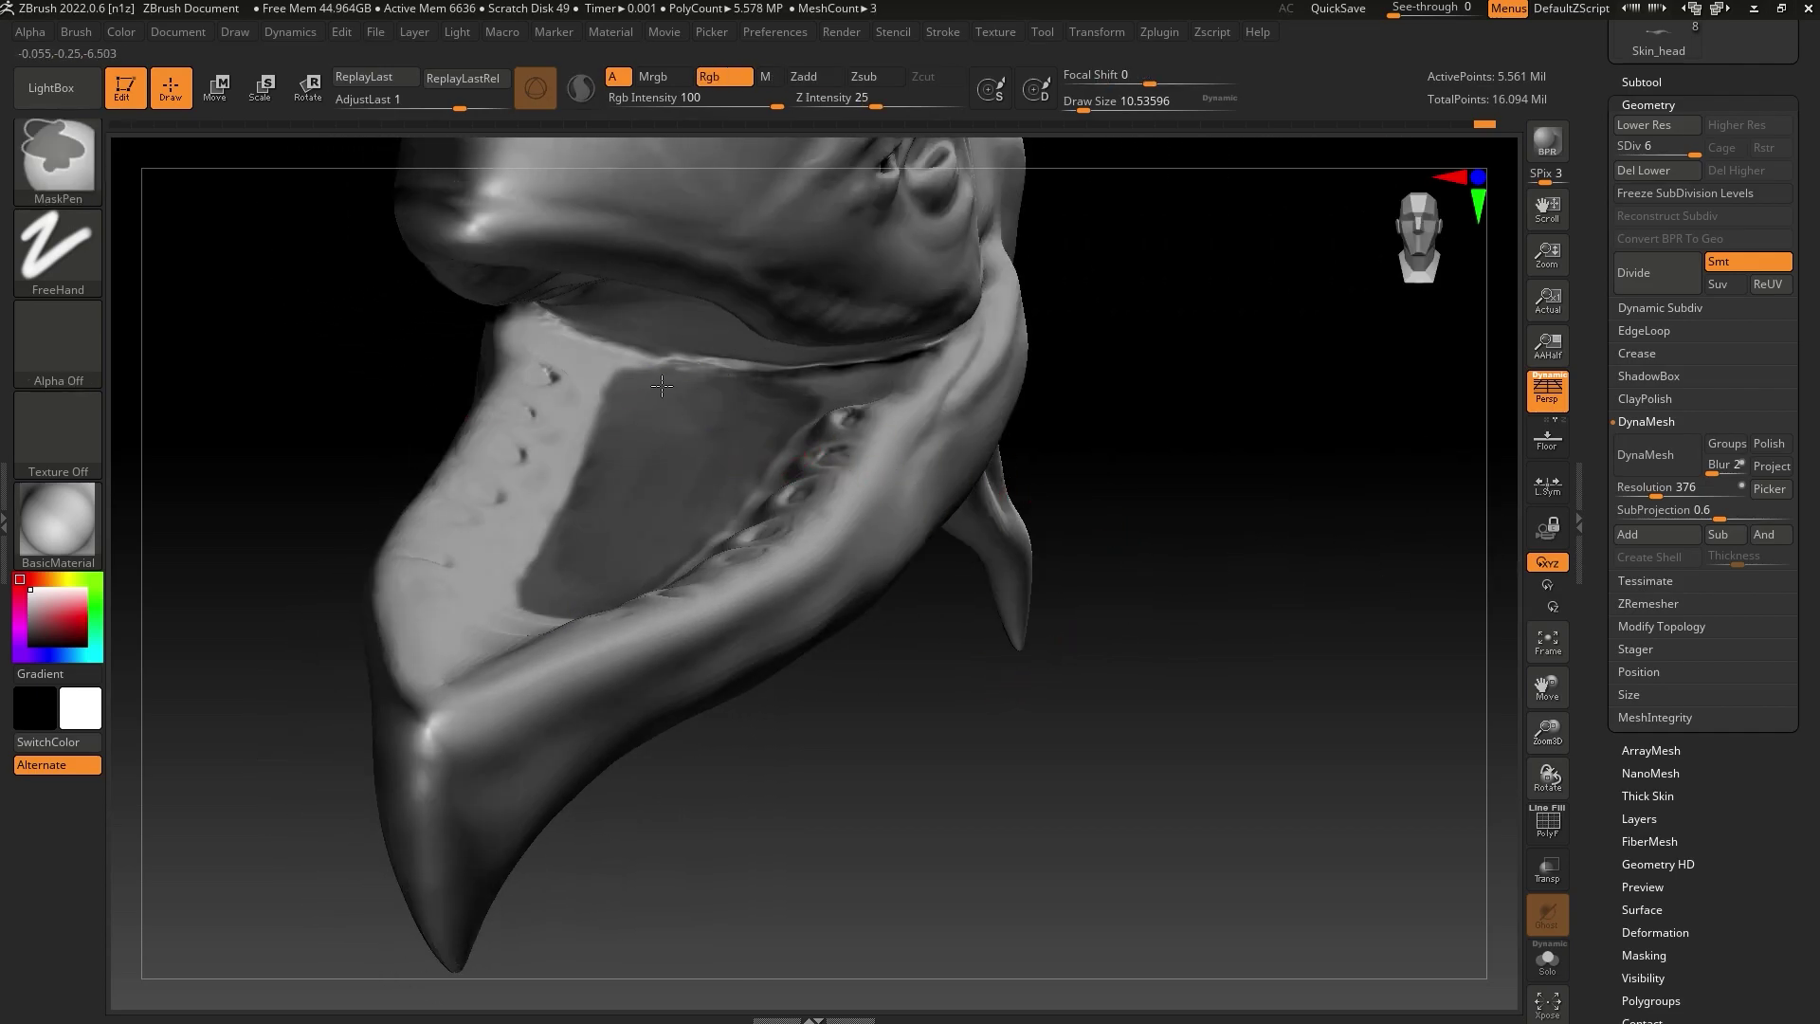
ctrl+click(1090, 388)
Inflate the tongue area using the Inflat brush with a draw size of about 36.9 and Z Intensity 4
click(76, 169)
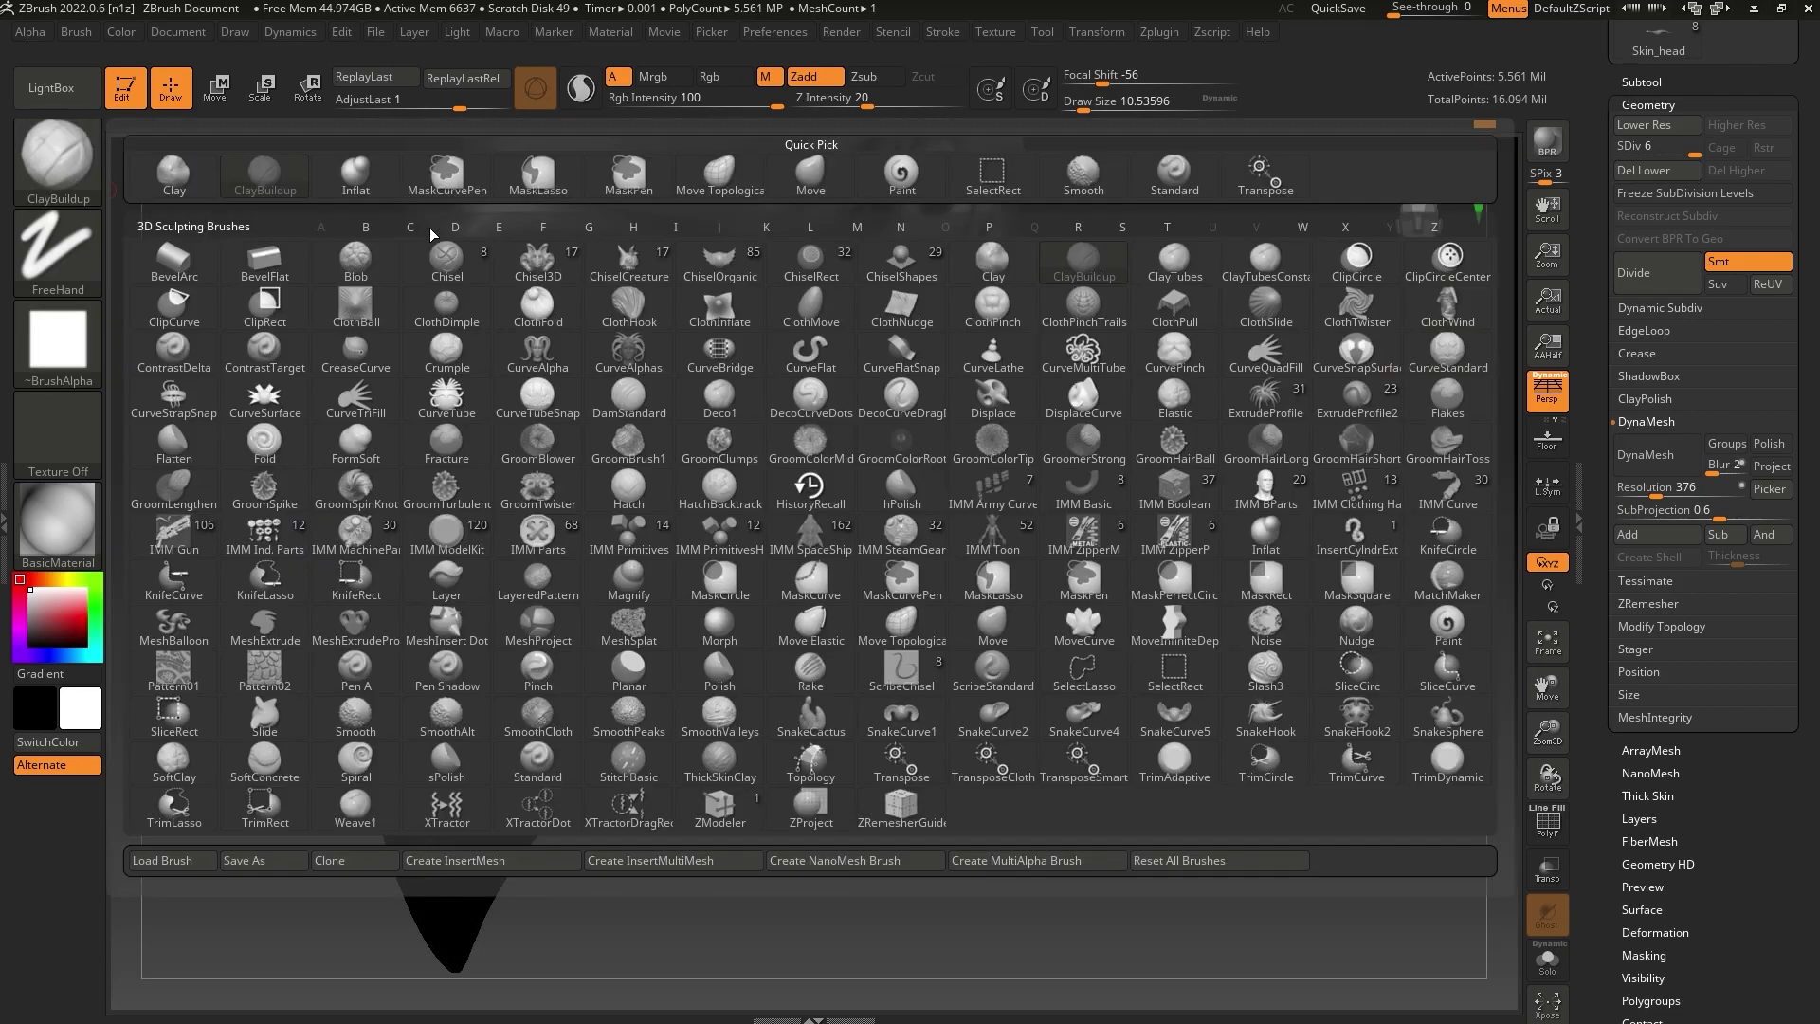
click(355, 175)
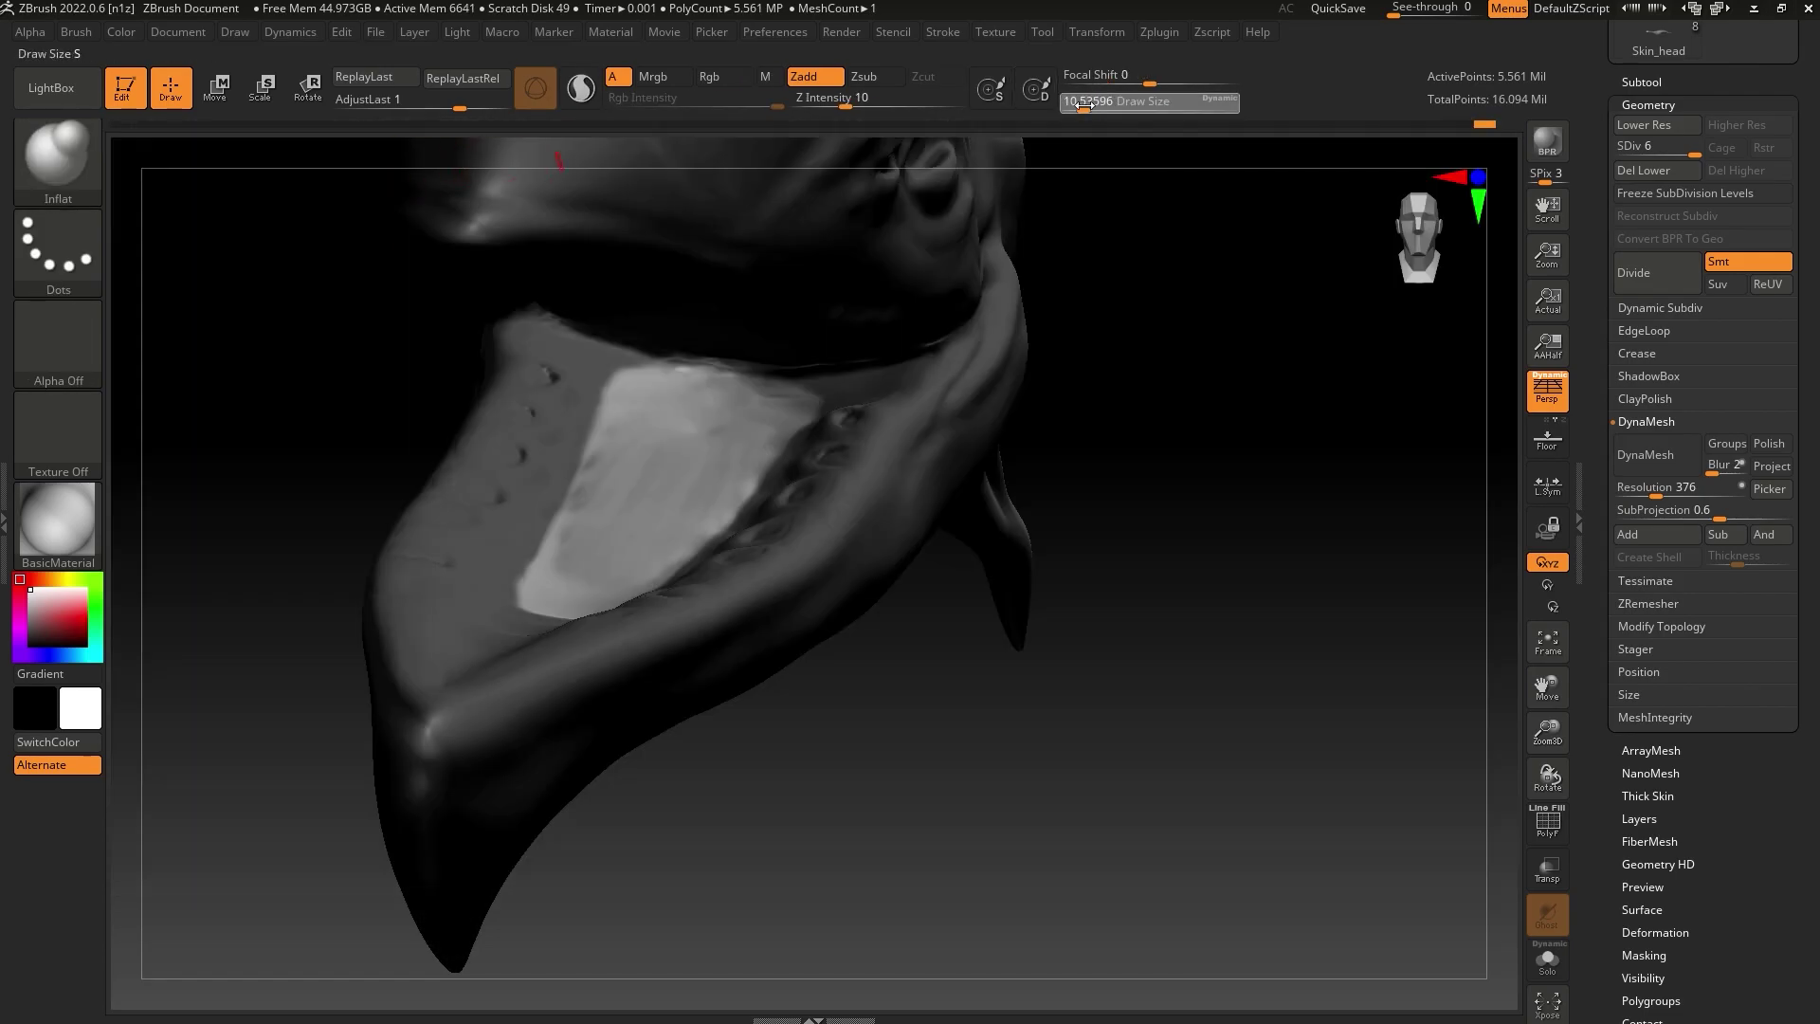
drag(1085, 110, 1110, 111)
drag(658, 458, 630, 472)
key(ctrl+z)
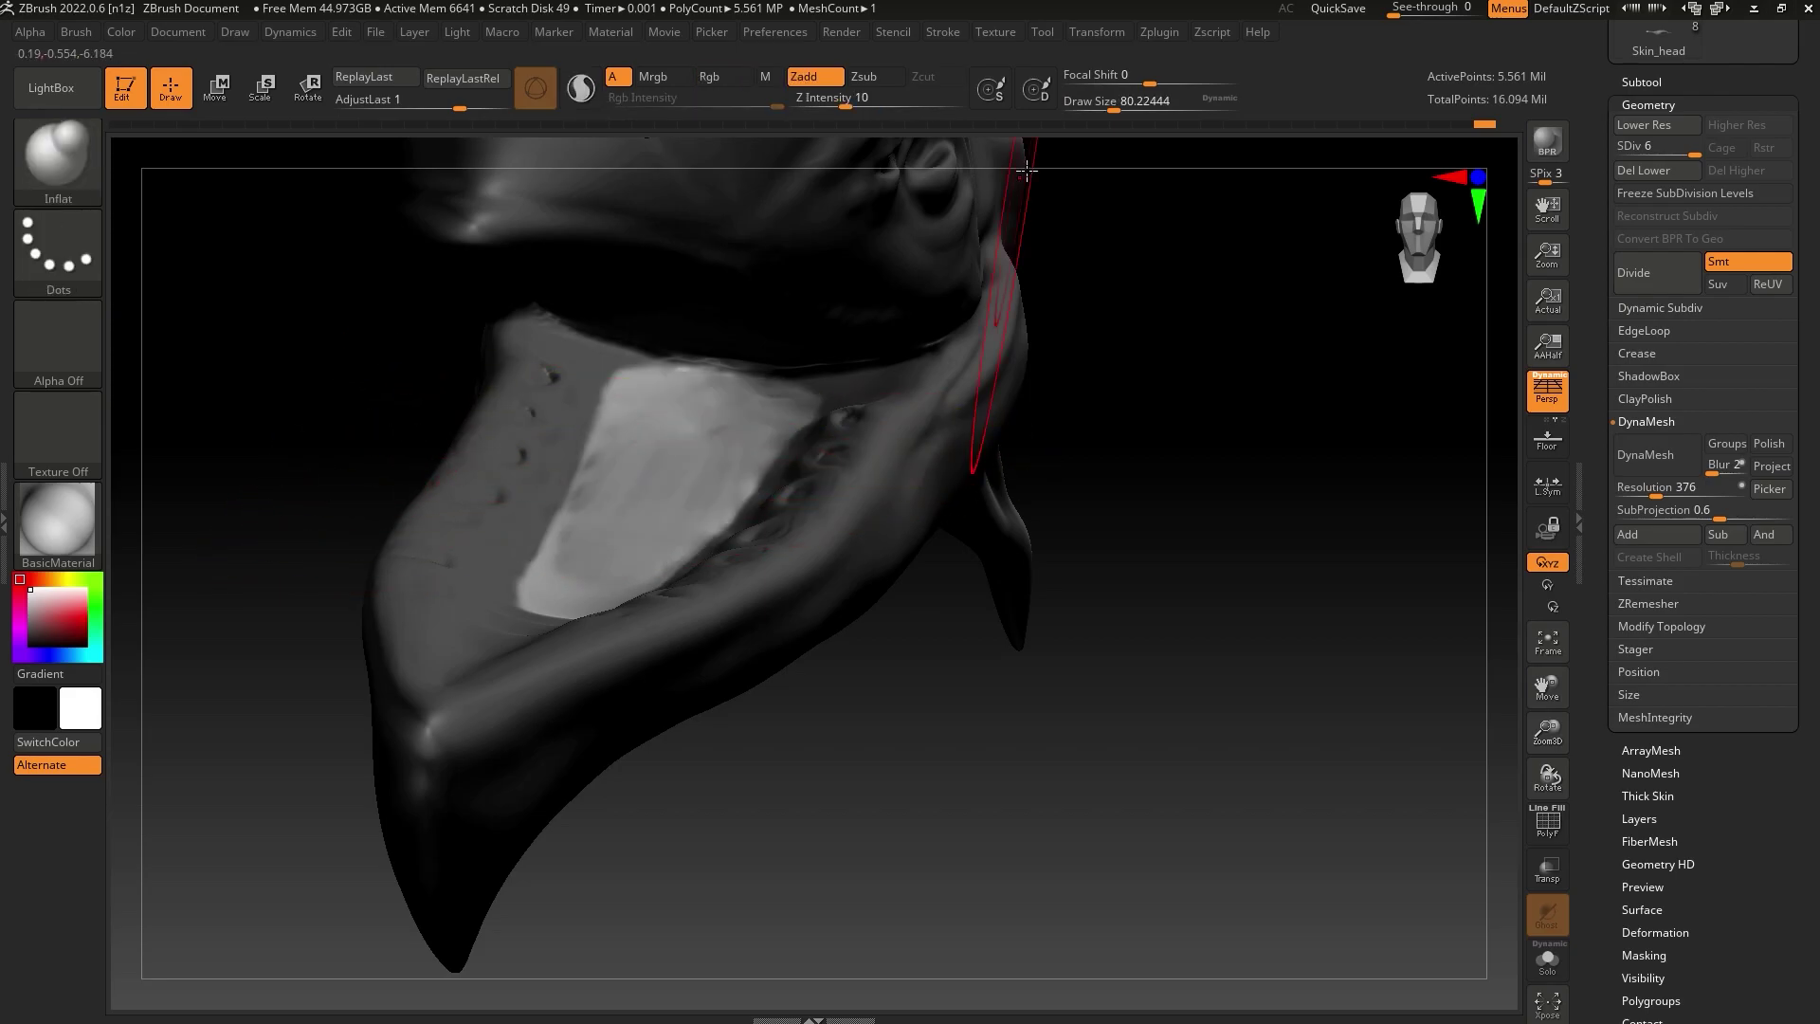
drag(1111, 104, 1099, 104)
drag(845, 102, 827, 102)
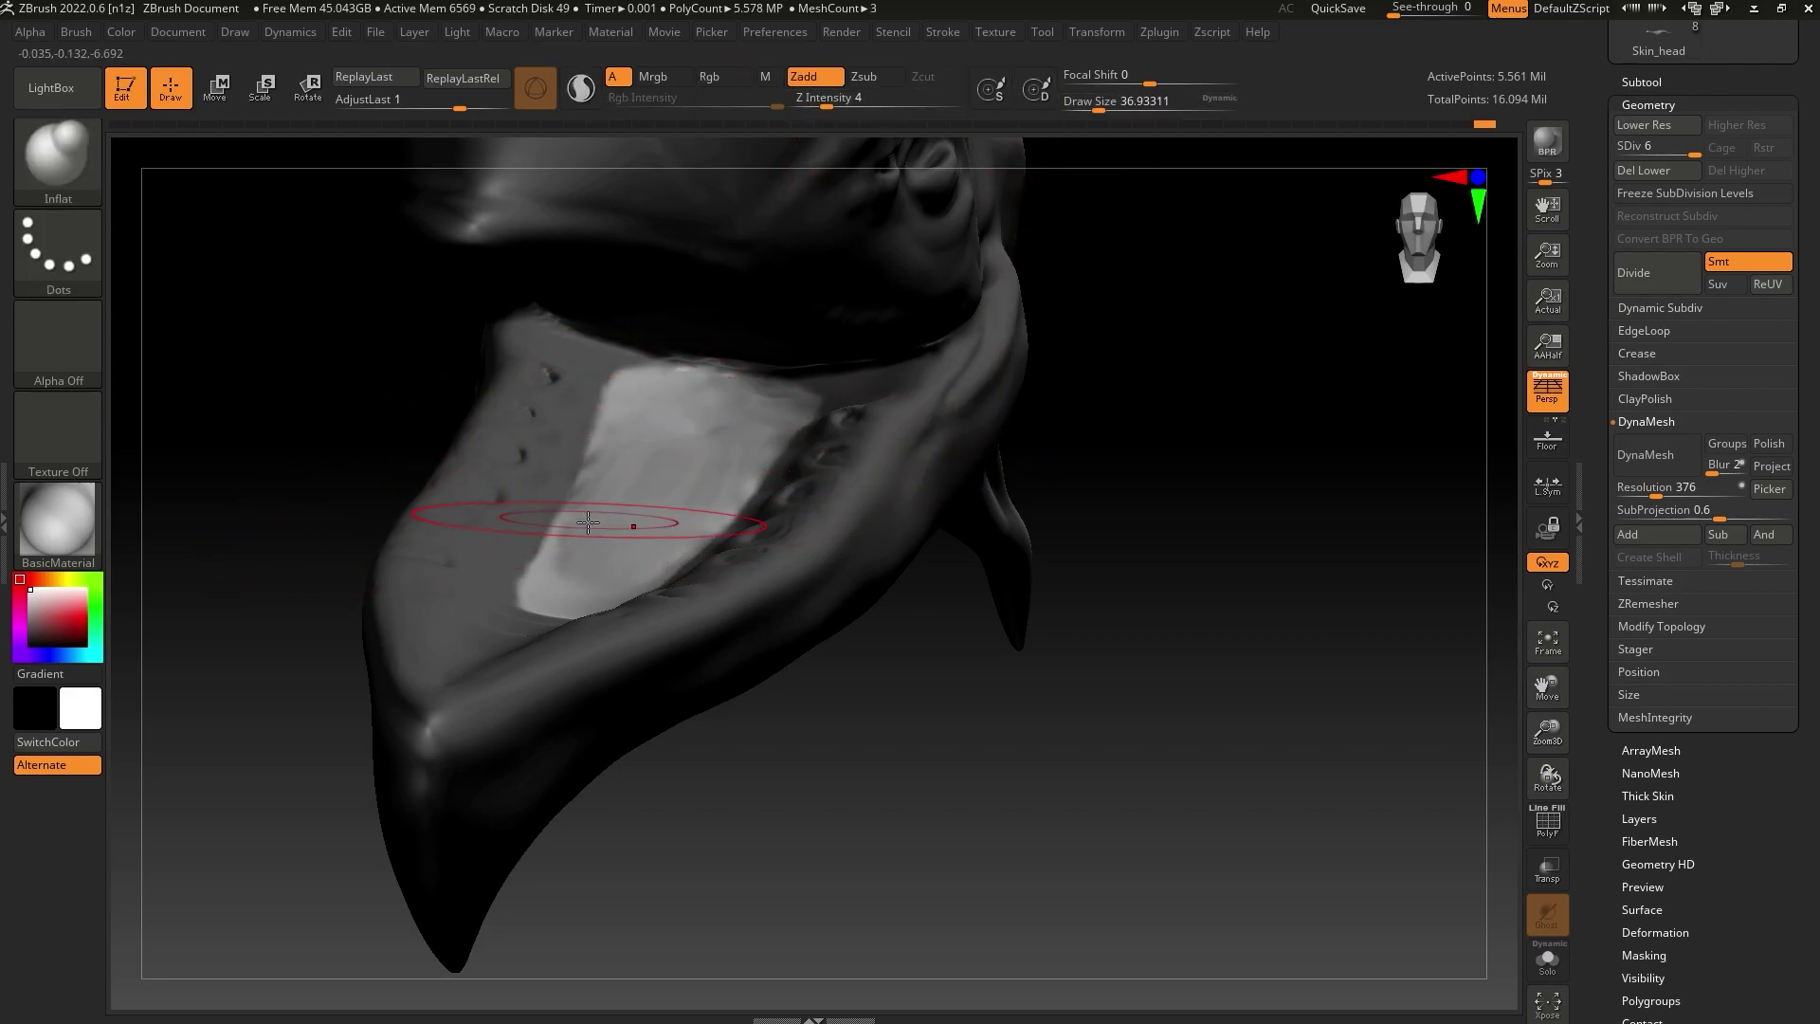
mouse_move(572, 575)
mouse_down()
mouse_move(555, 589)
mouse_move(616, 580)
mouse_up()
drag(589, 474, 561, 529)
Smooth the surface of the raised tongue with a draw size of 28.75
mouse_move(1043, 428)
mouse_down()
mouse_move(1109, 434)
mouse_move(859, 516)
mouse_up()
click(1094, 105)
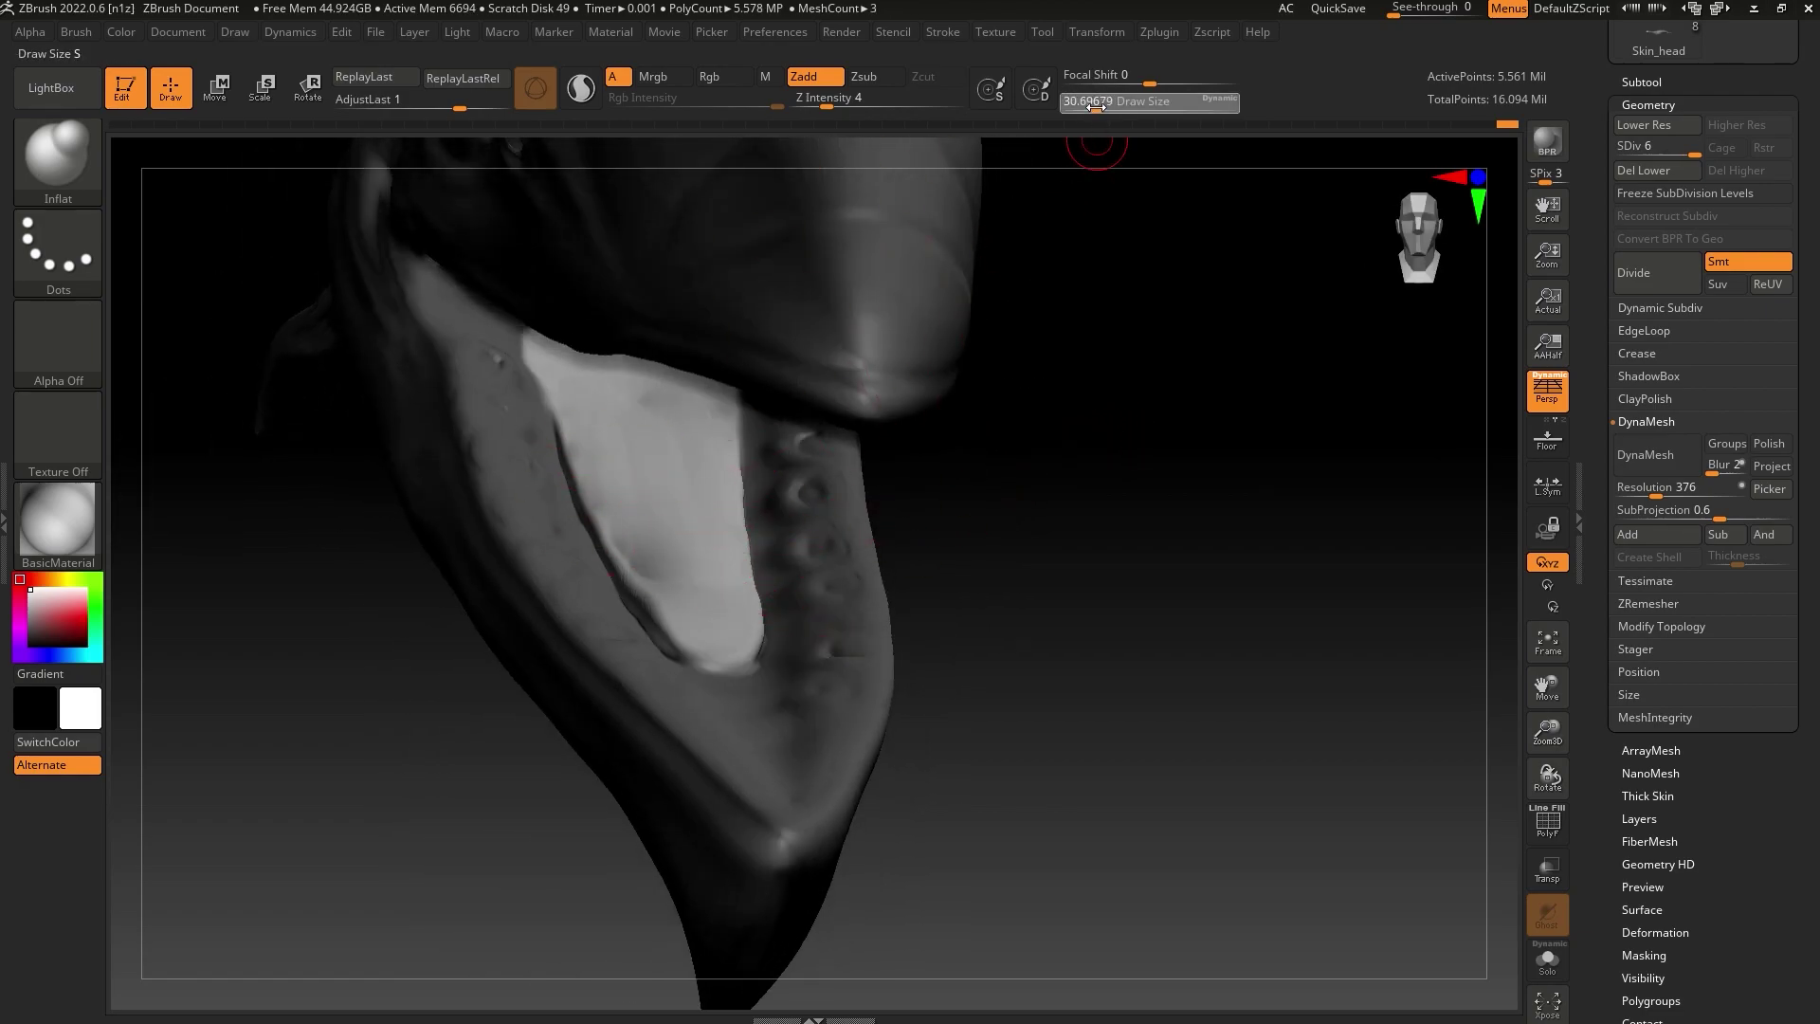
shift+drag(654, 526, 659, 575)
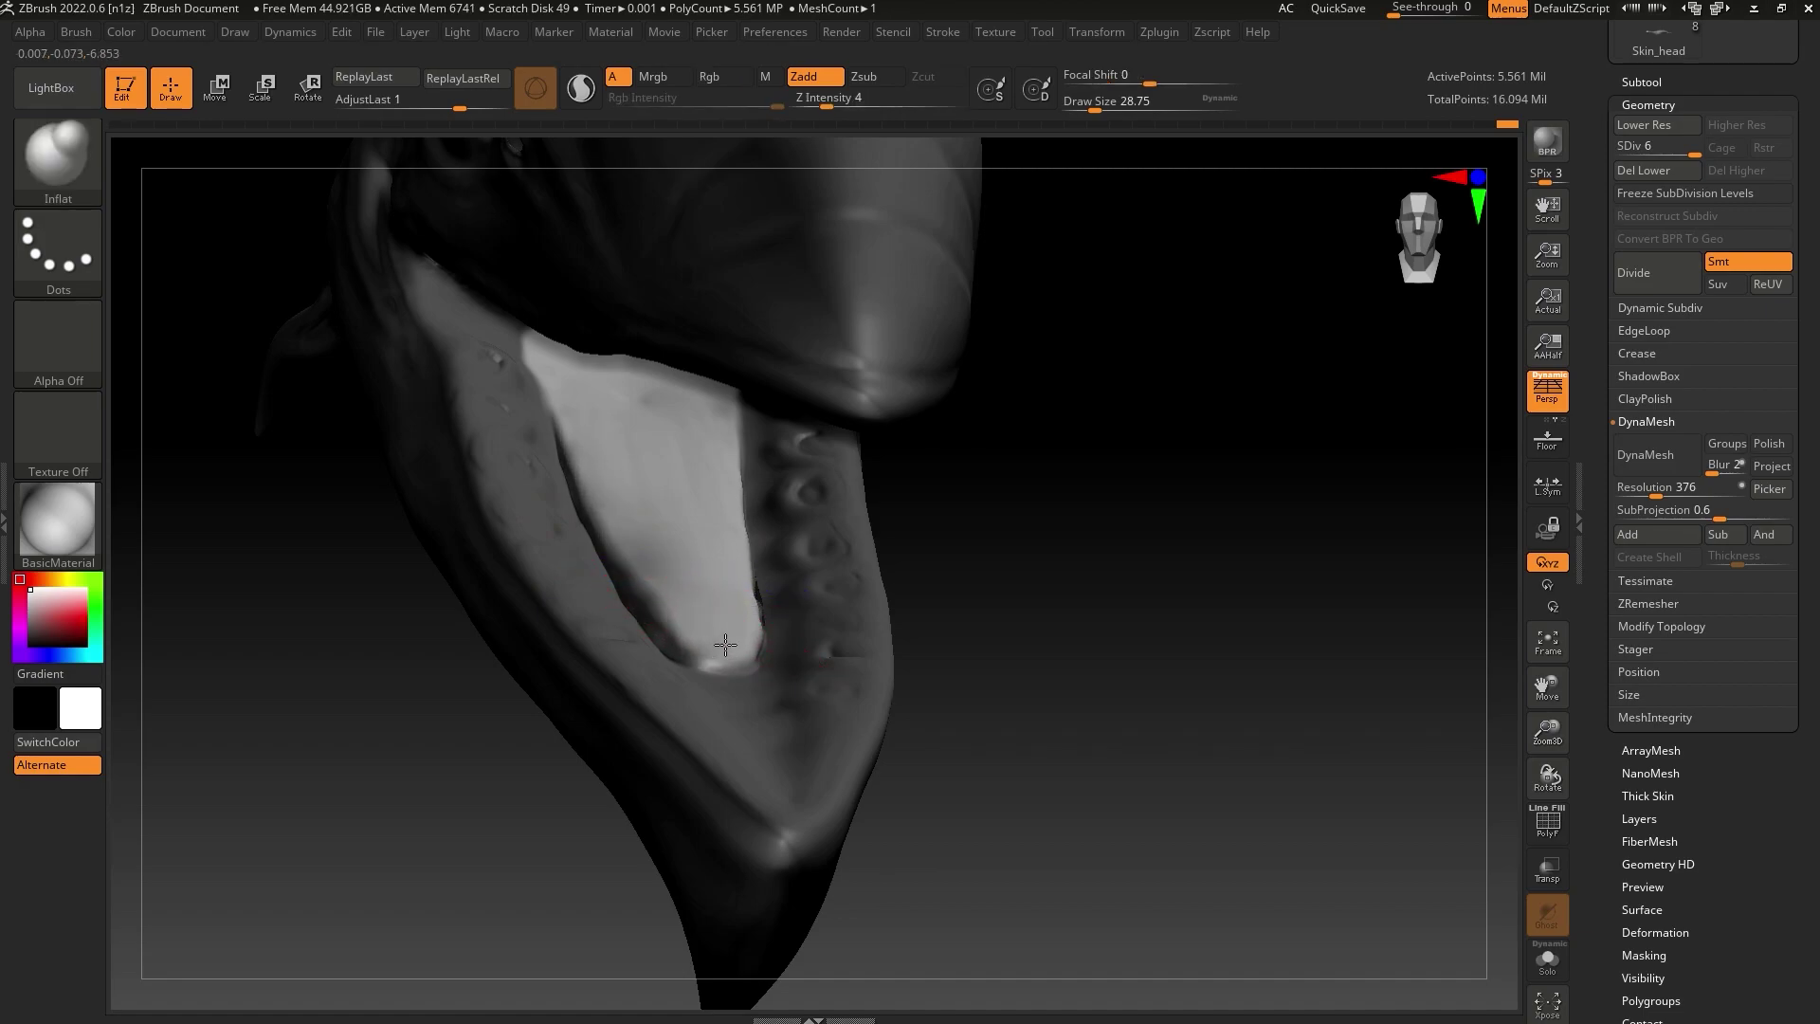
Inflate the tip and edges of the tongue with a draw size of about 18.5
mouse_move(947, 560)
mouse_down()
mouse_move(943, 542)
mouse_move(1017, 720)
mouse_up()
click(1090, 109)
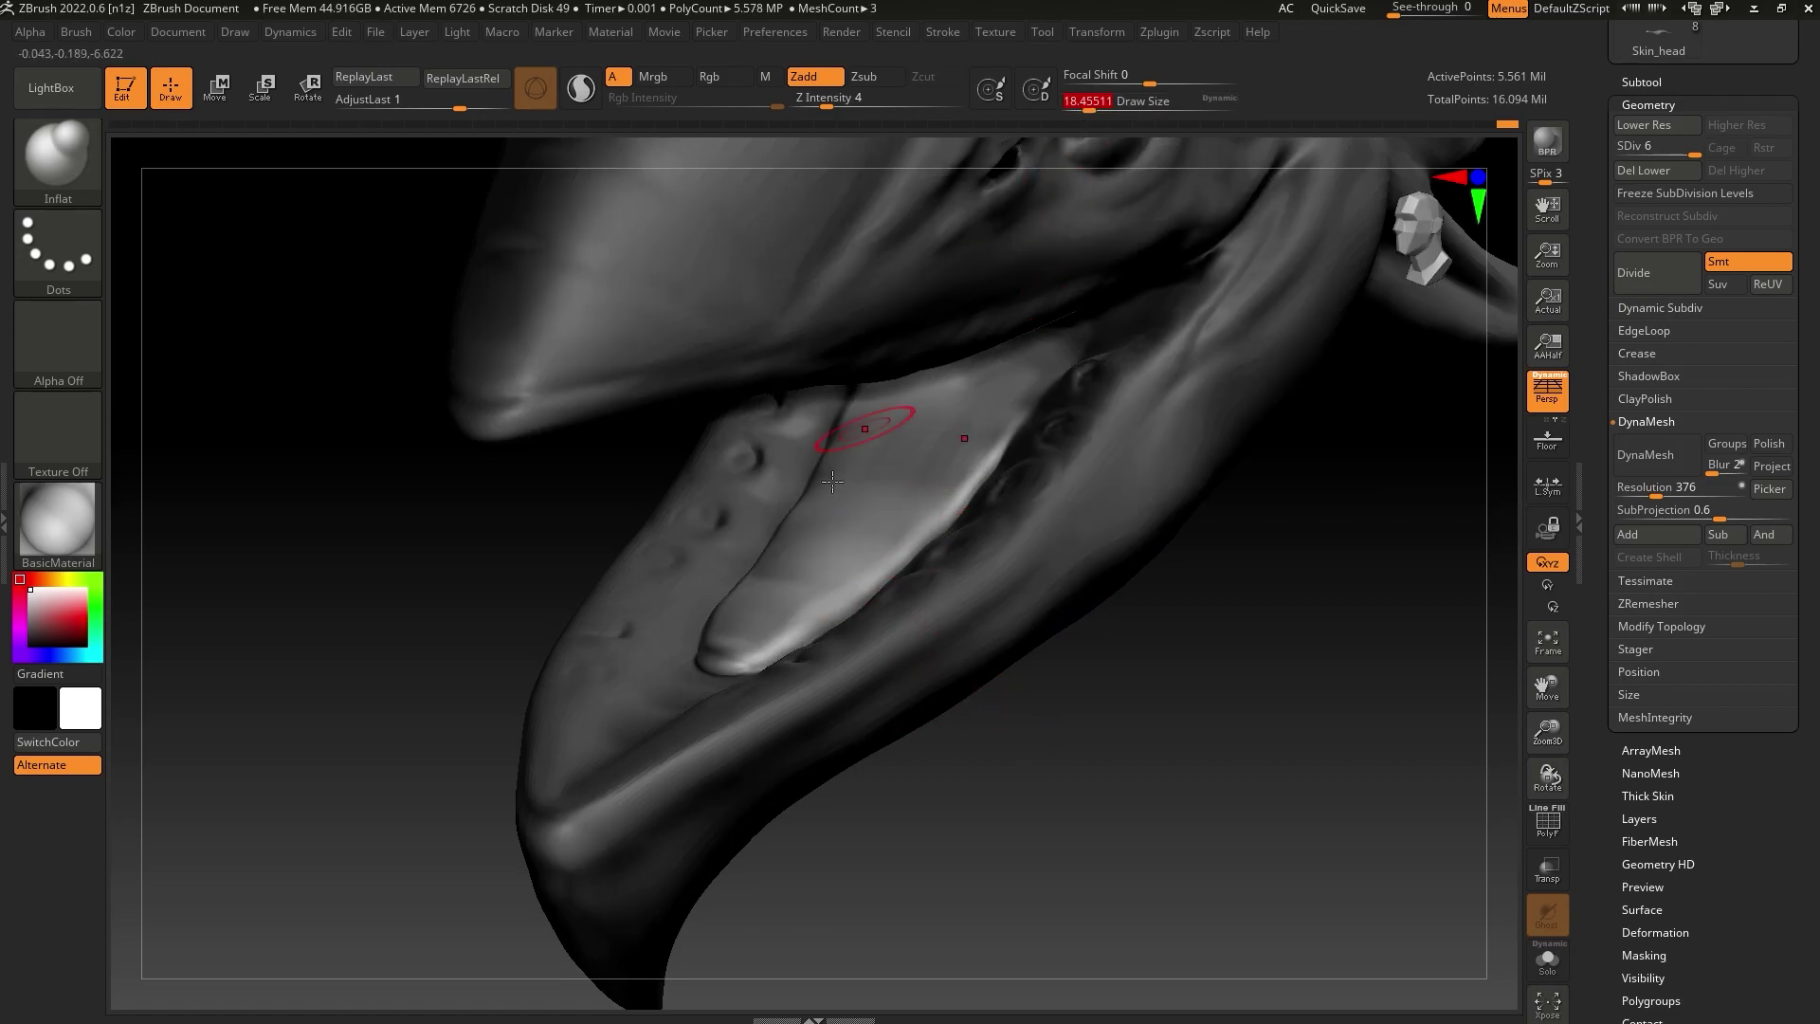
drag(709, 654, 724, 652)
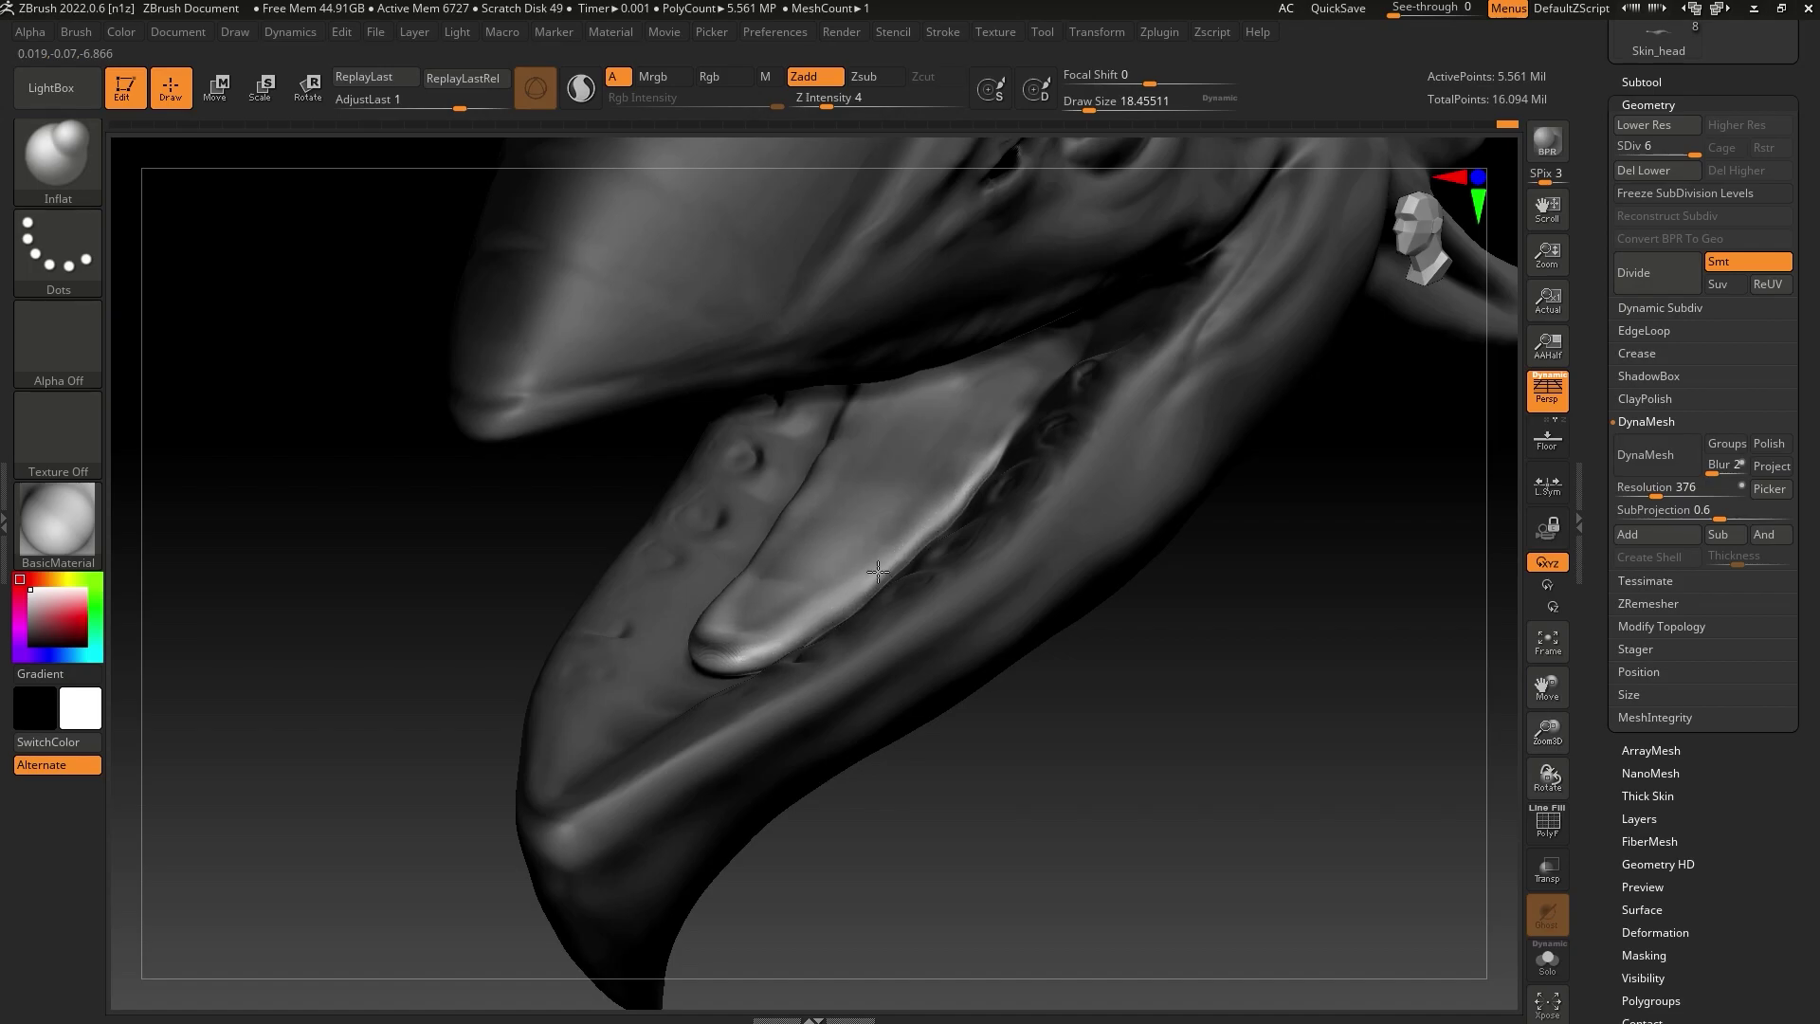
mouse_move(786, 594)
right_down()
mouse_move(1146, 642)
mouse_move(947, 594)
mouse_move(955, 613)
mouse_move(1008, 578)
mouse_move(1077, 577)
right_up()
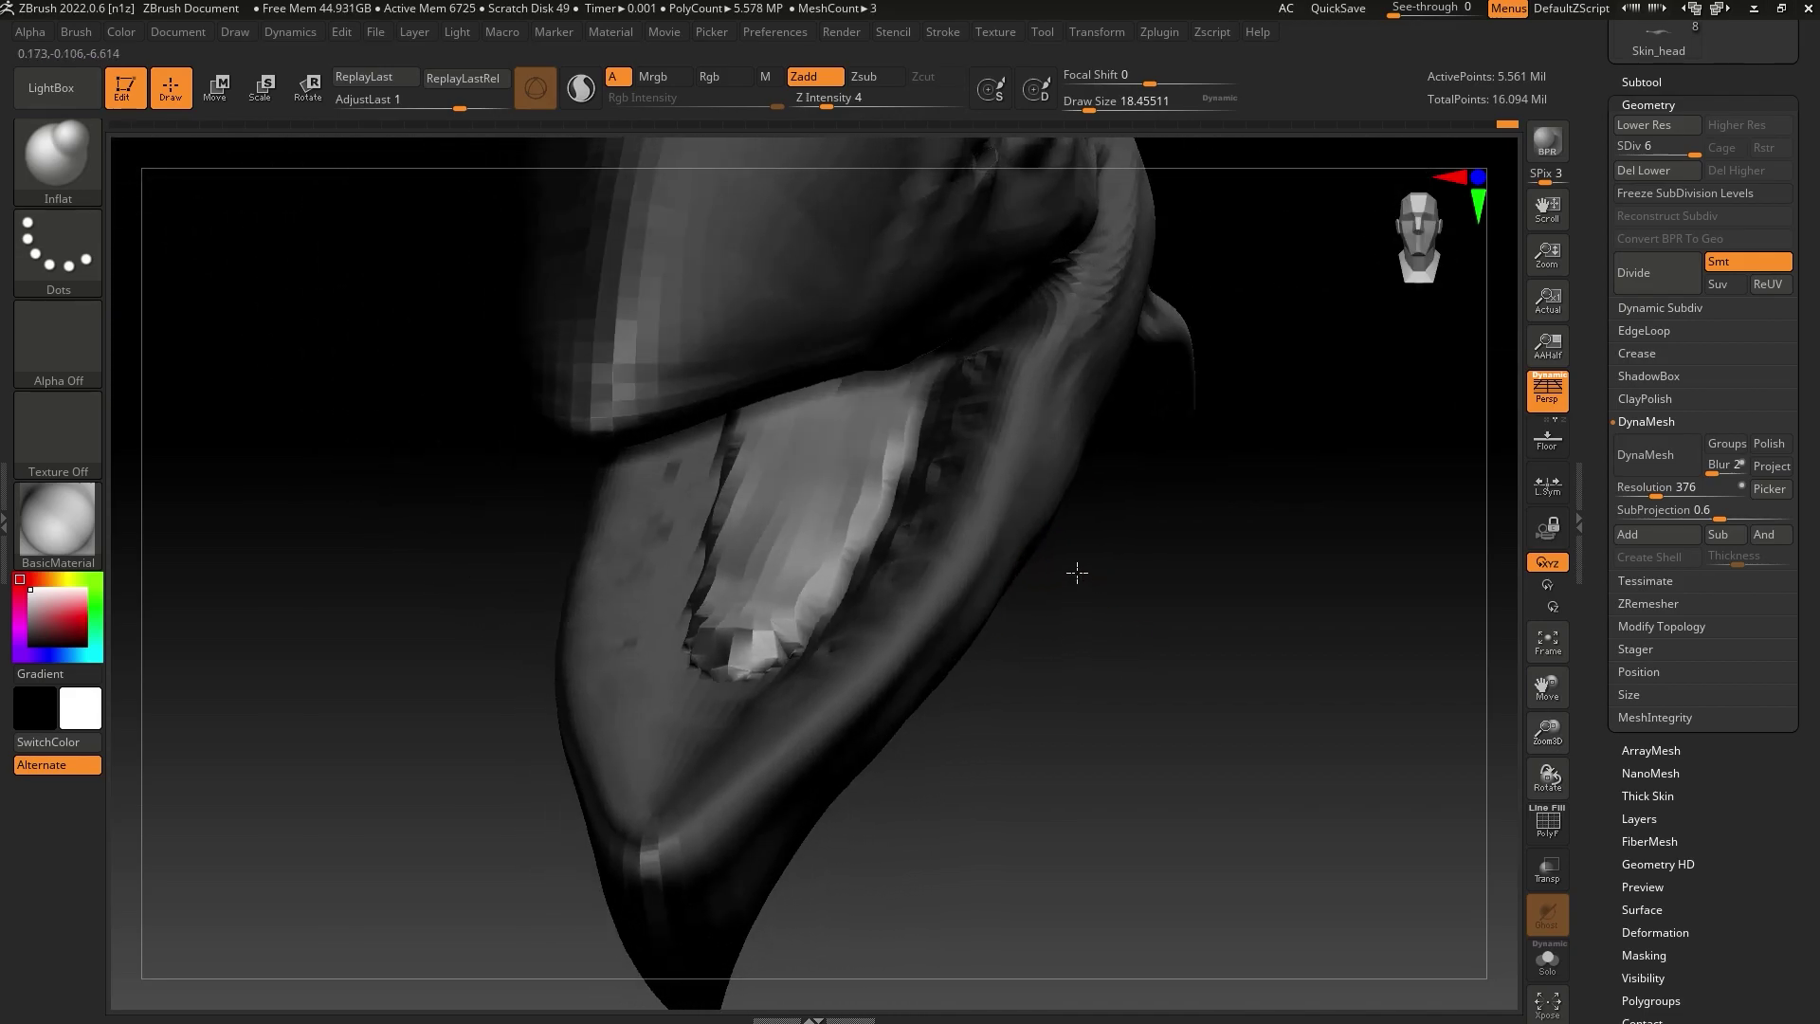
Switch to the ClayBuildup brush, try strokes on the tongue with a draw size of about 15.6, and undo them
click(67, 157)
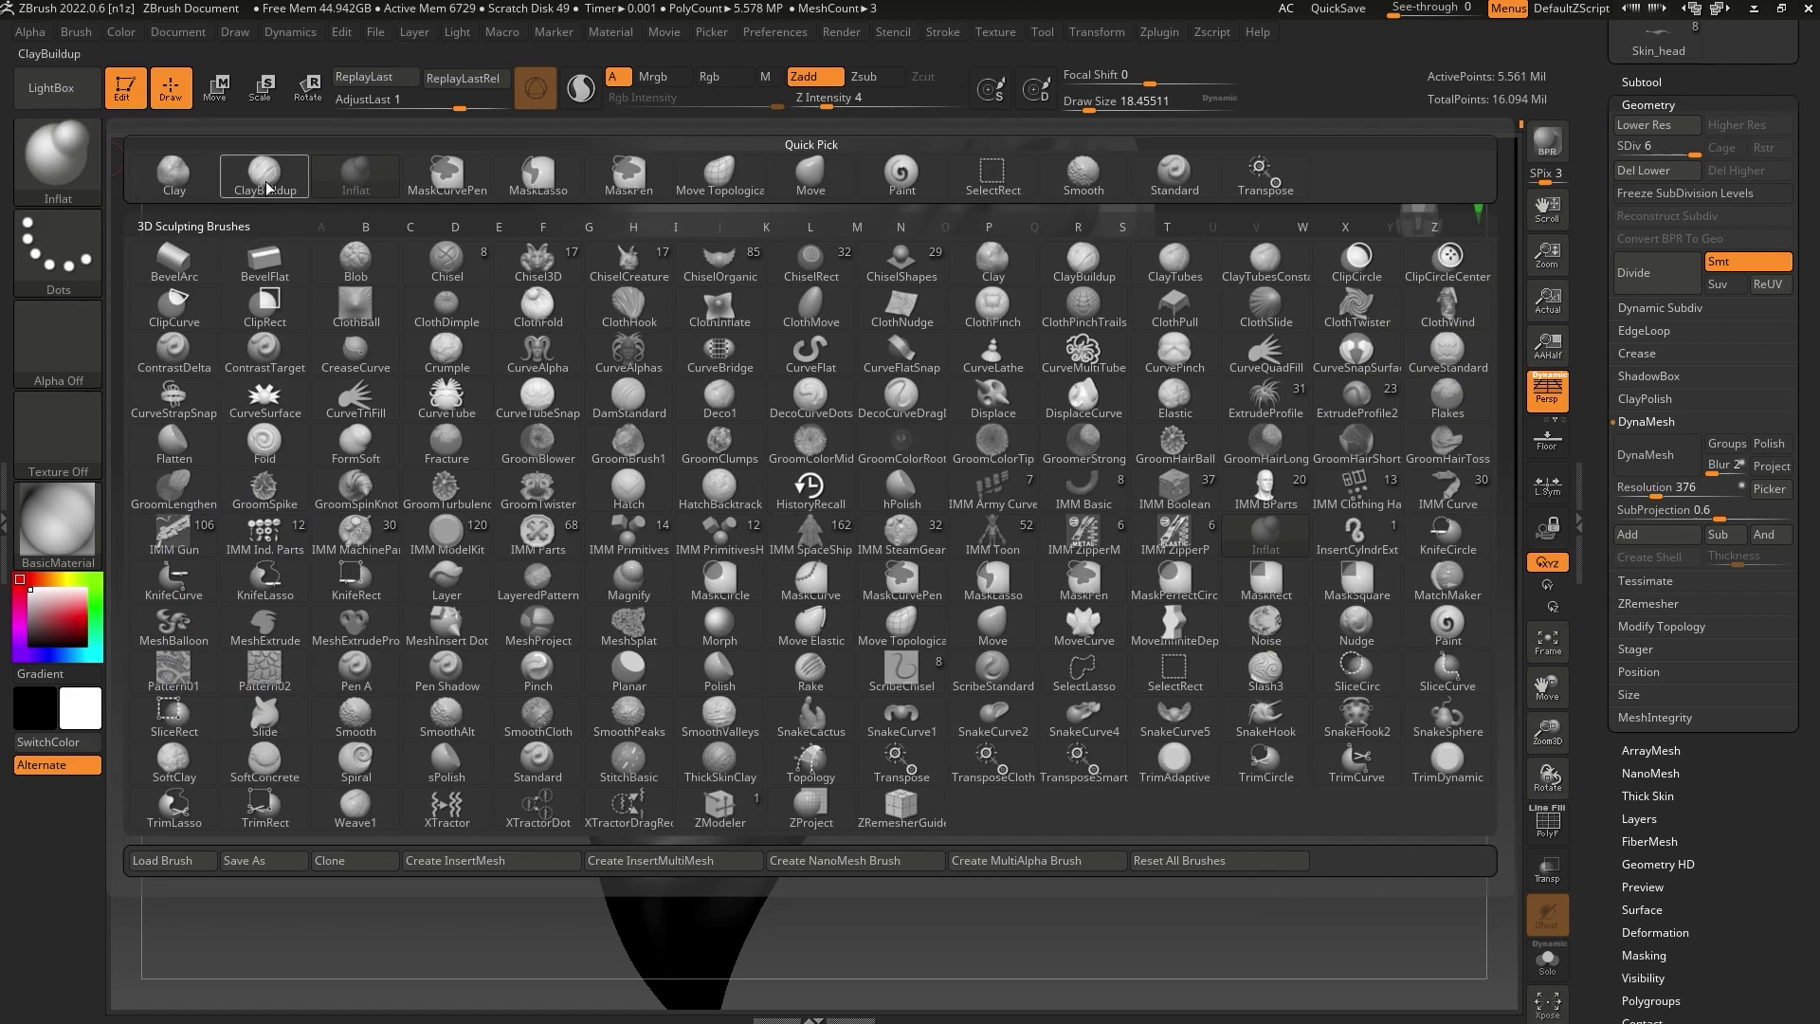
click(262, 178)
drag(1096, 105, 1085, 107)
drag(754, 548, 728, 603)
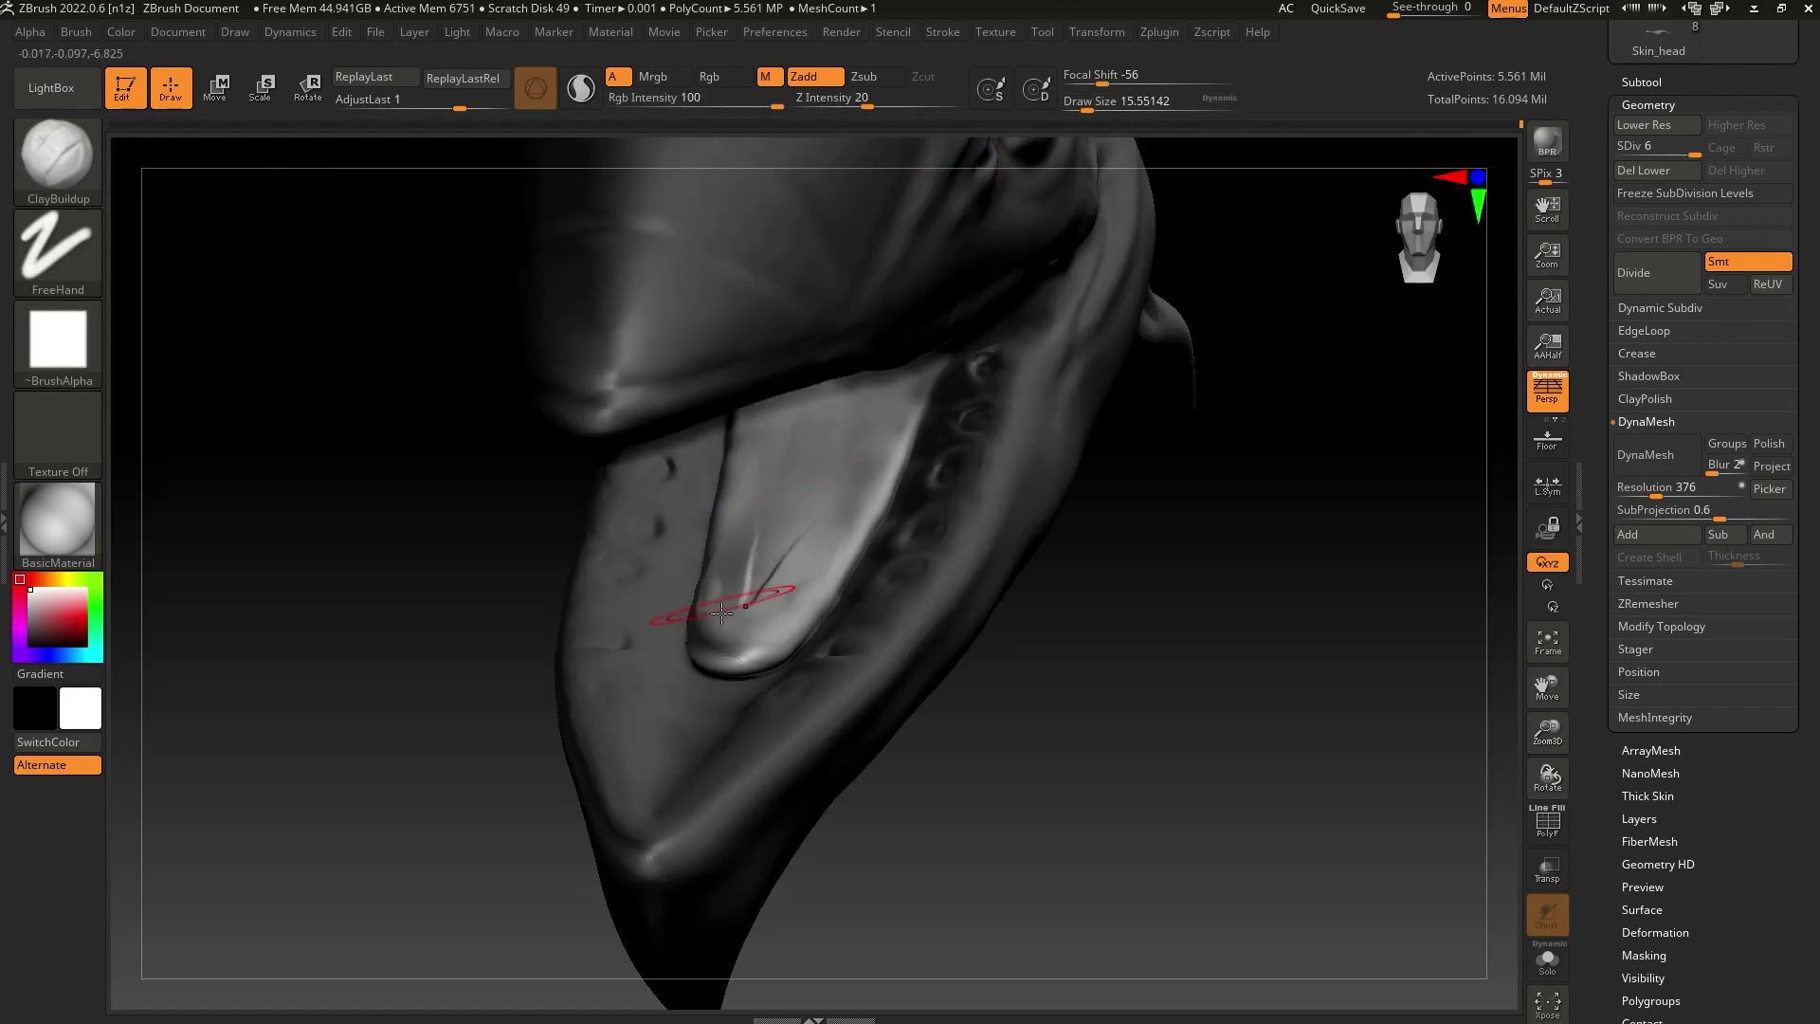
key(ctrl+z)
Sculpt lengthwise ridges along the tongue using a draw size of about 11.7 and Z Intensity 15, undoing the last strokes
click(1085, 102)
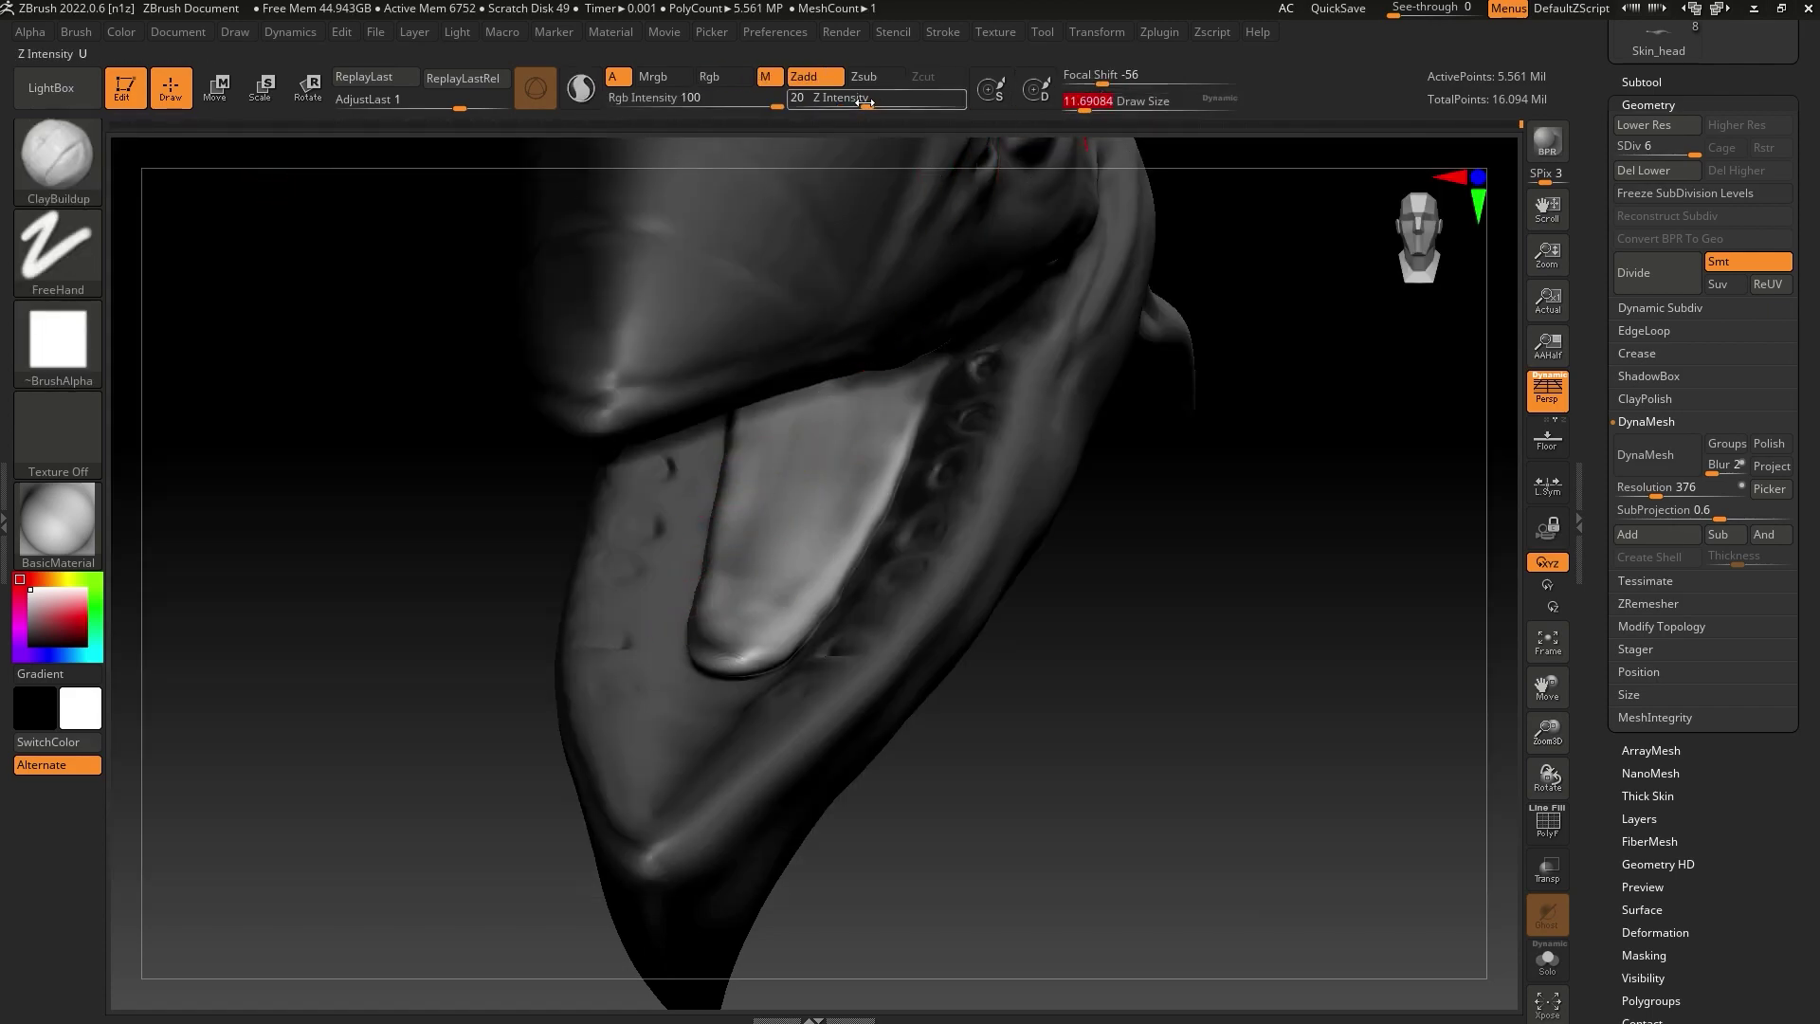
drag(867, 102, 858, 101)
drag(775, 442, 720, 626)
mouse_move(775, 517)
mouse_down()
mouse_move(716, 619)
mouse_move(758, 465)
mouse_up()
drag(723, 548, 764, 418)
drag(426, 645, 607, 641)
drag(804, 429, 841, 554)
key(ctrl+z)
key(ctrl+z)
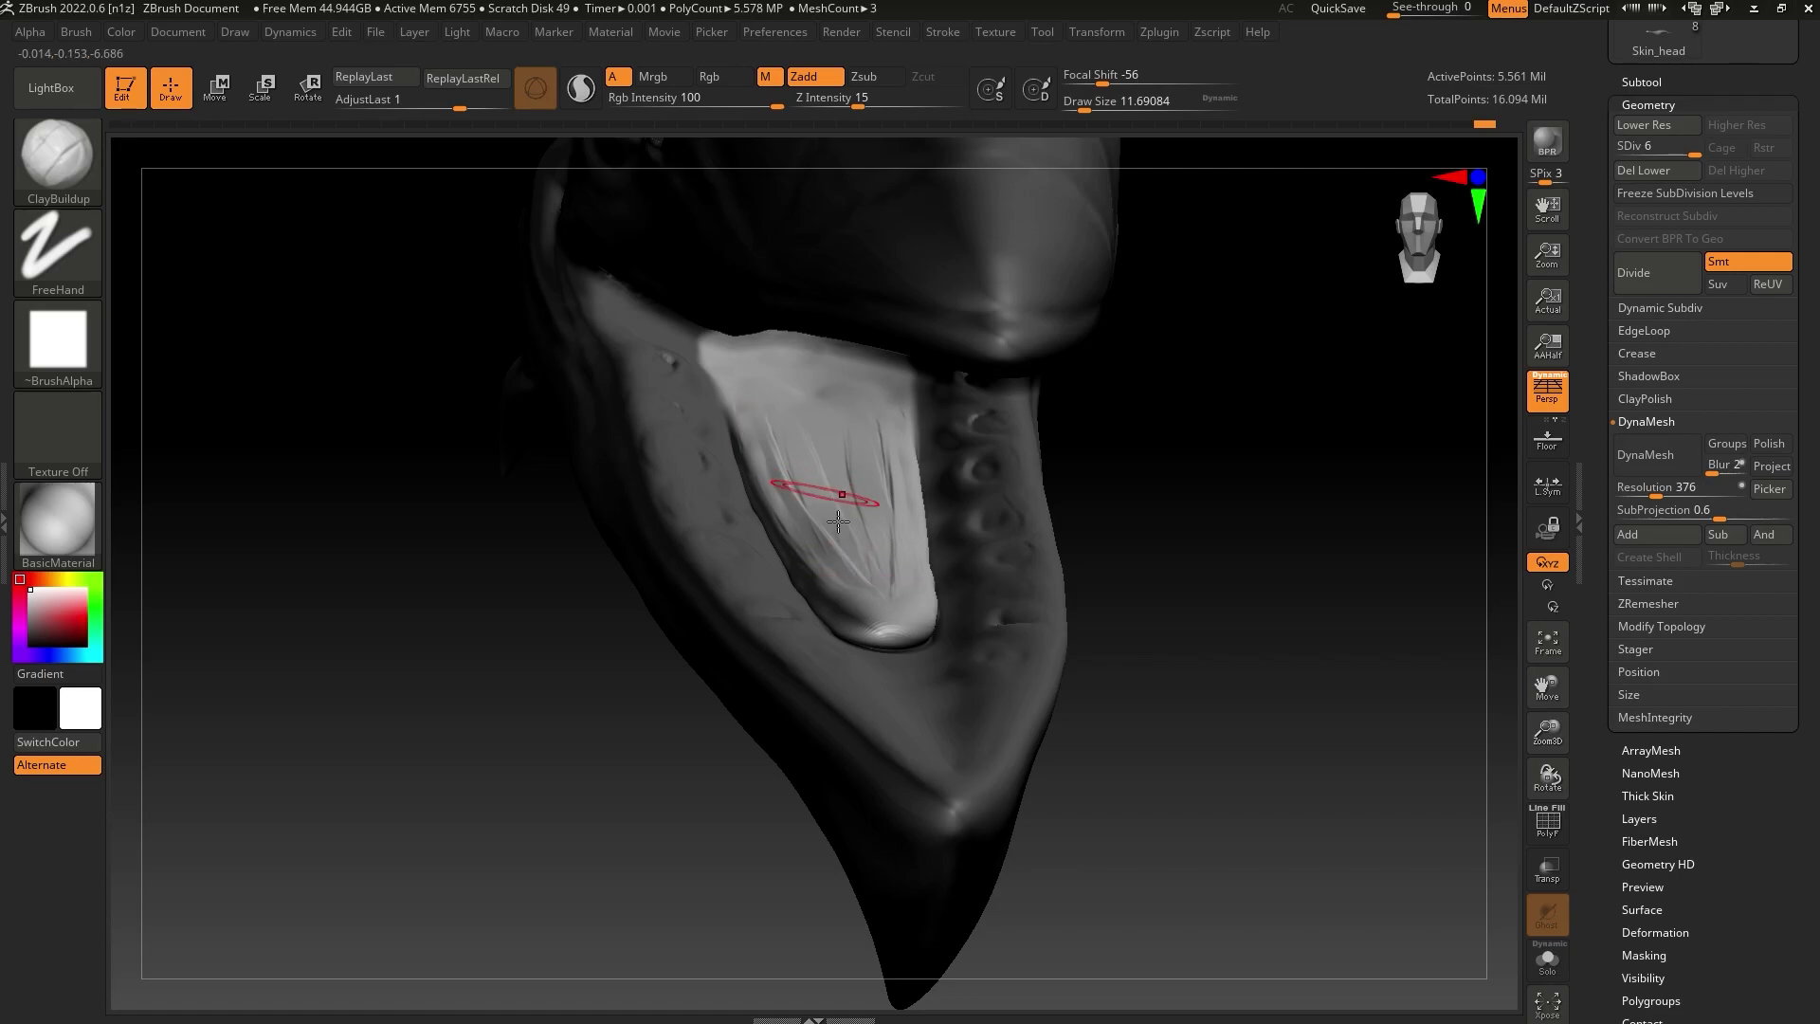
Sculpt fine lengthwise ridges along the tongue with ClayBuildup at a draw size of about 11.7, smoothing them between passes
drag(787, 438, 835, 569)
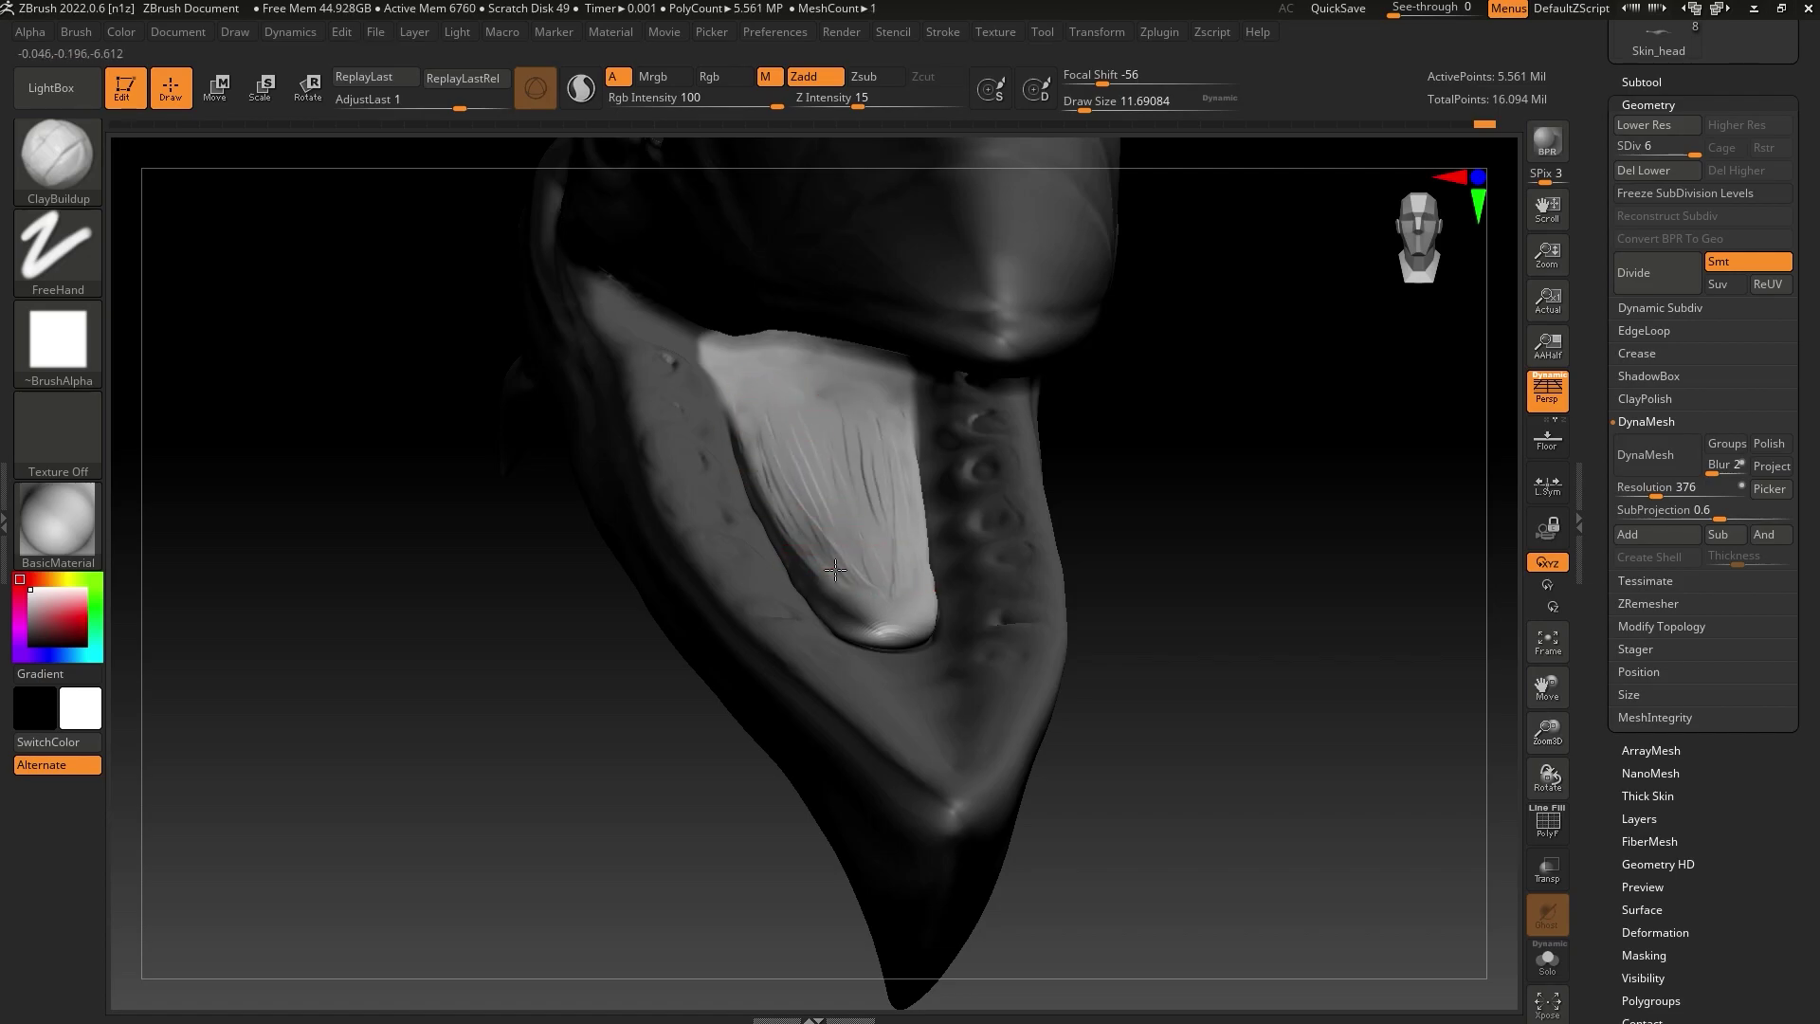
key(shift)
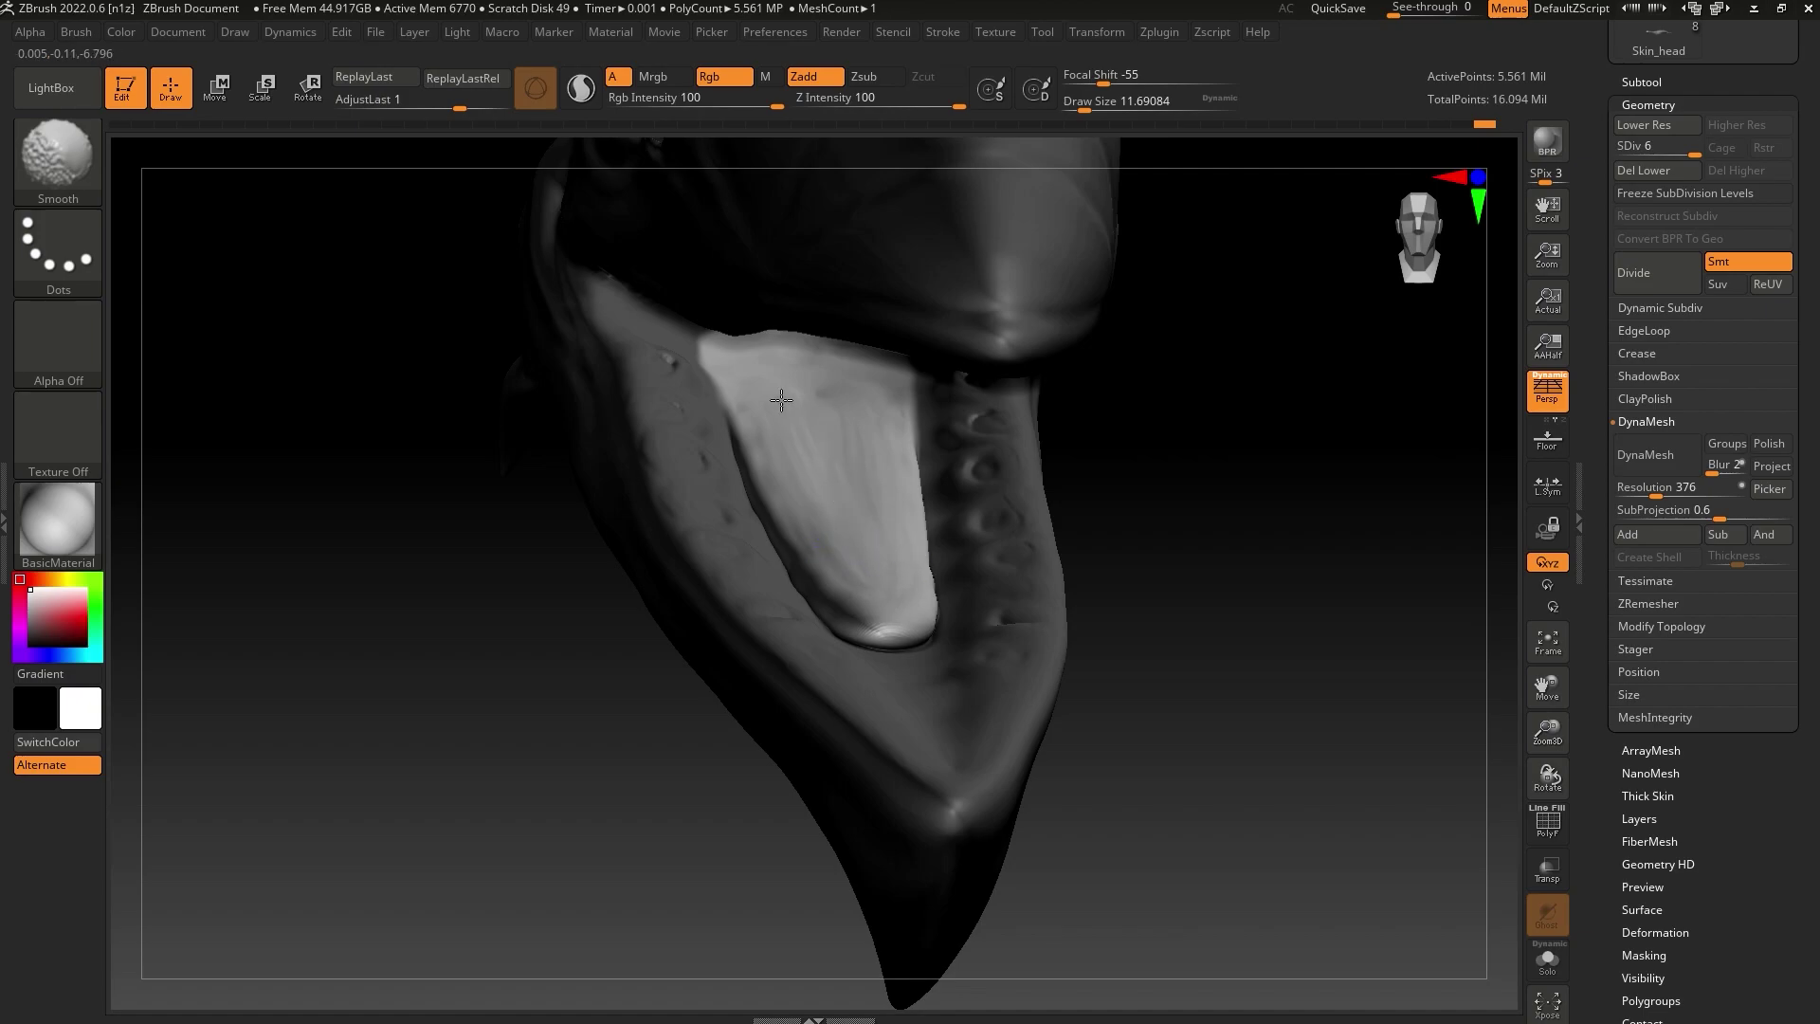
mouse_move(812, 399)
mouse_down()
mouse_move(850, 359)
mouse_move(827, 512)
mouse_up()
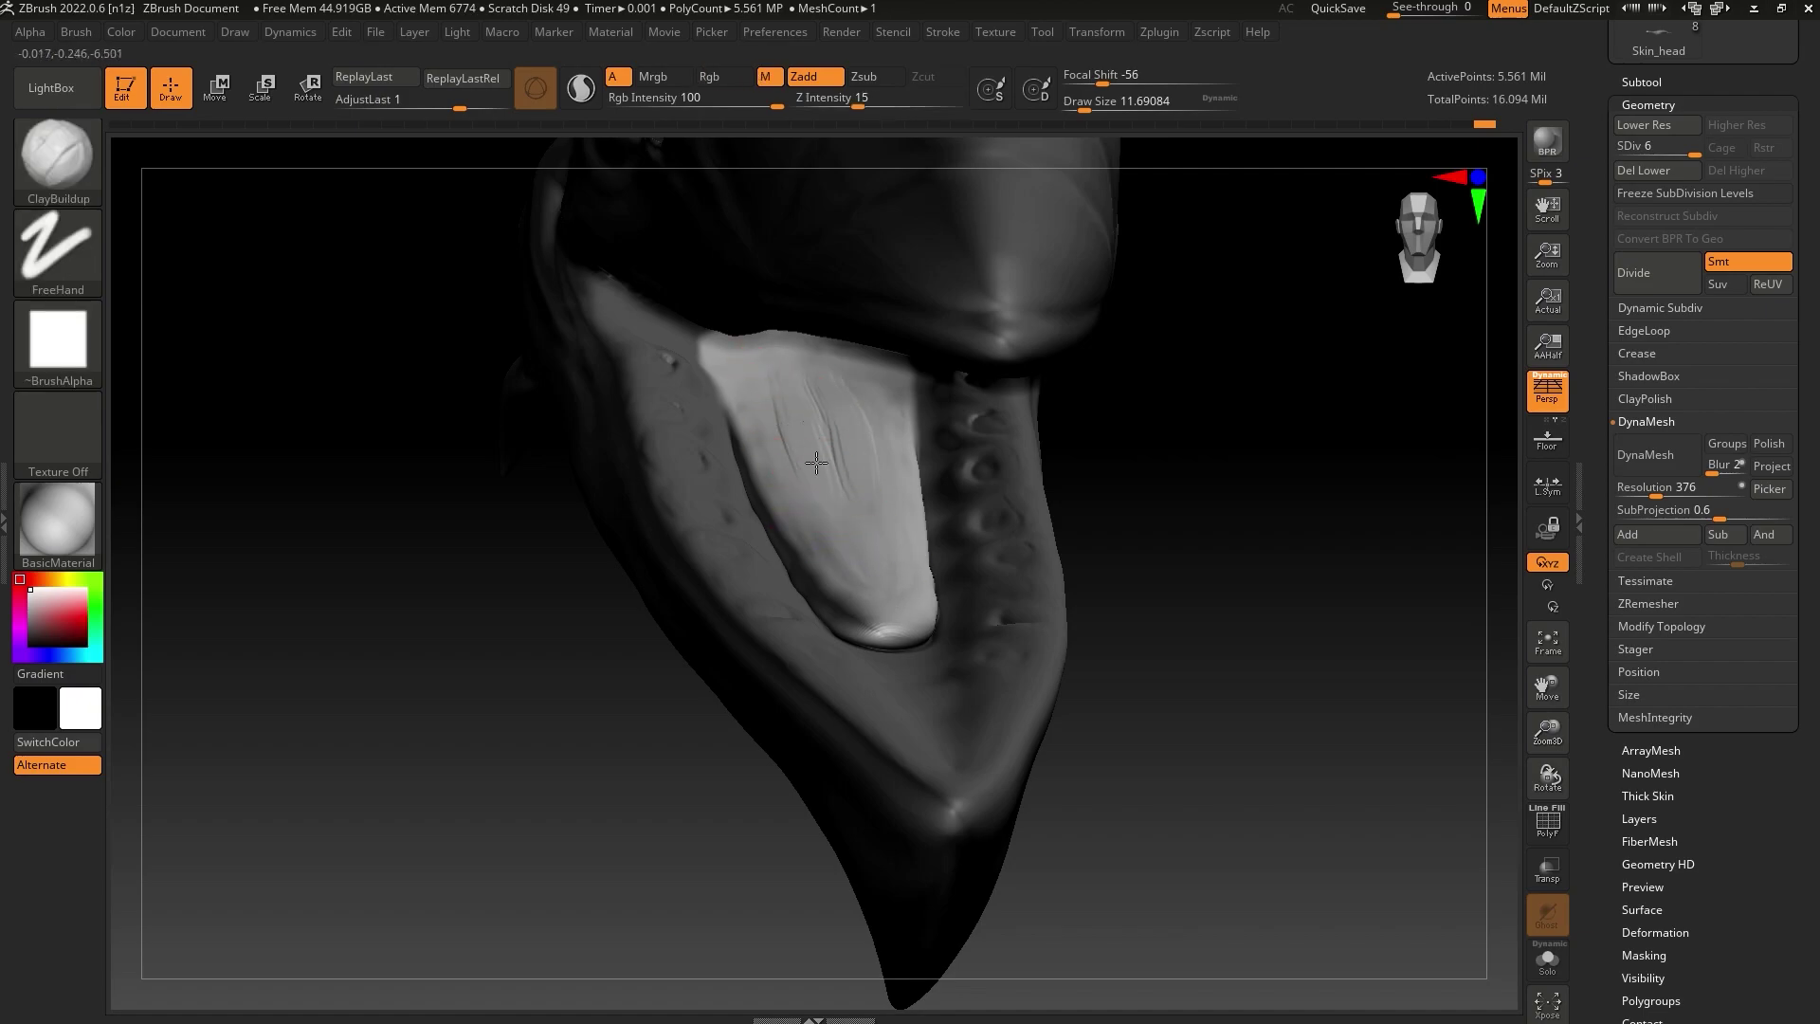
drag(780, 401, 808, 469)
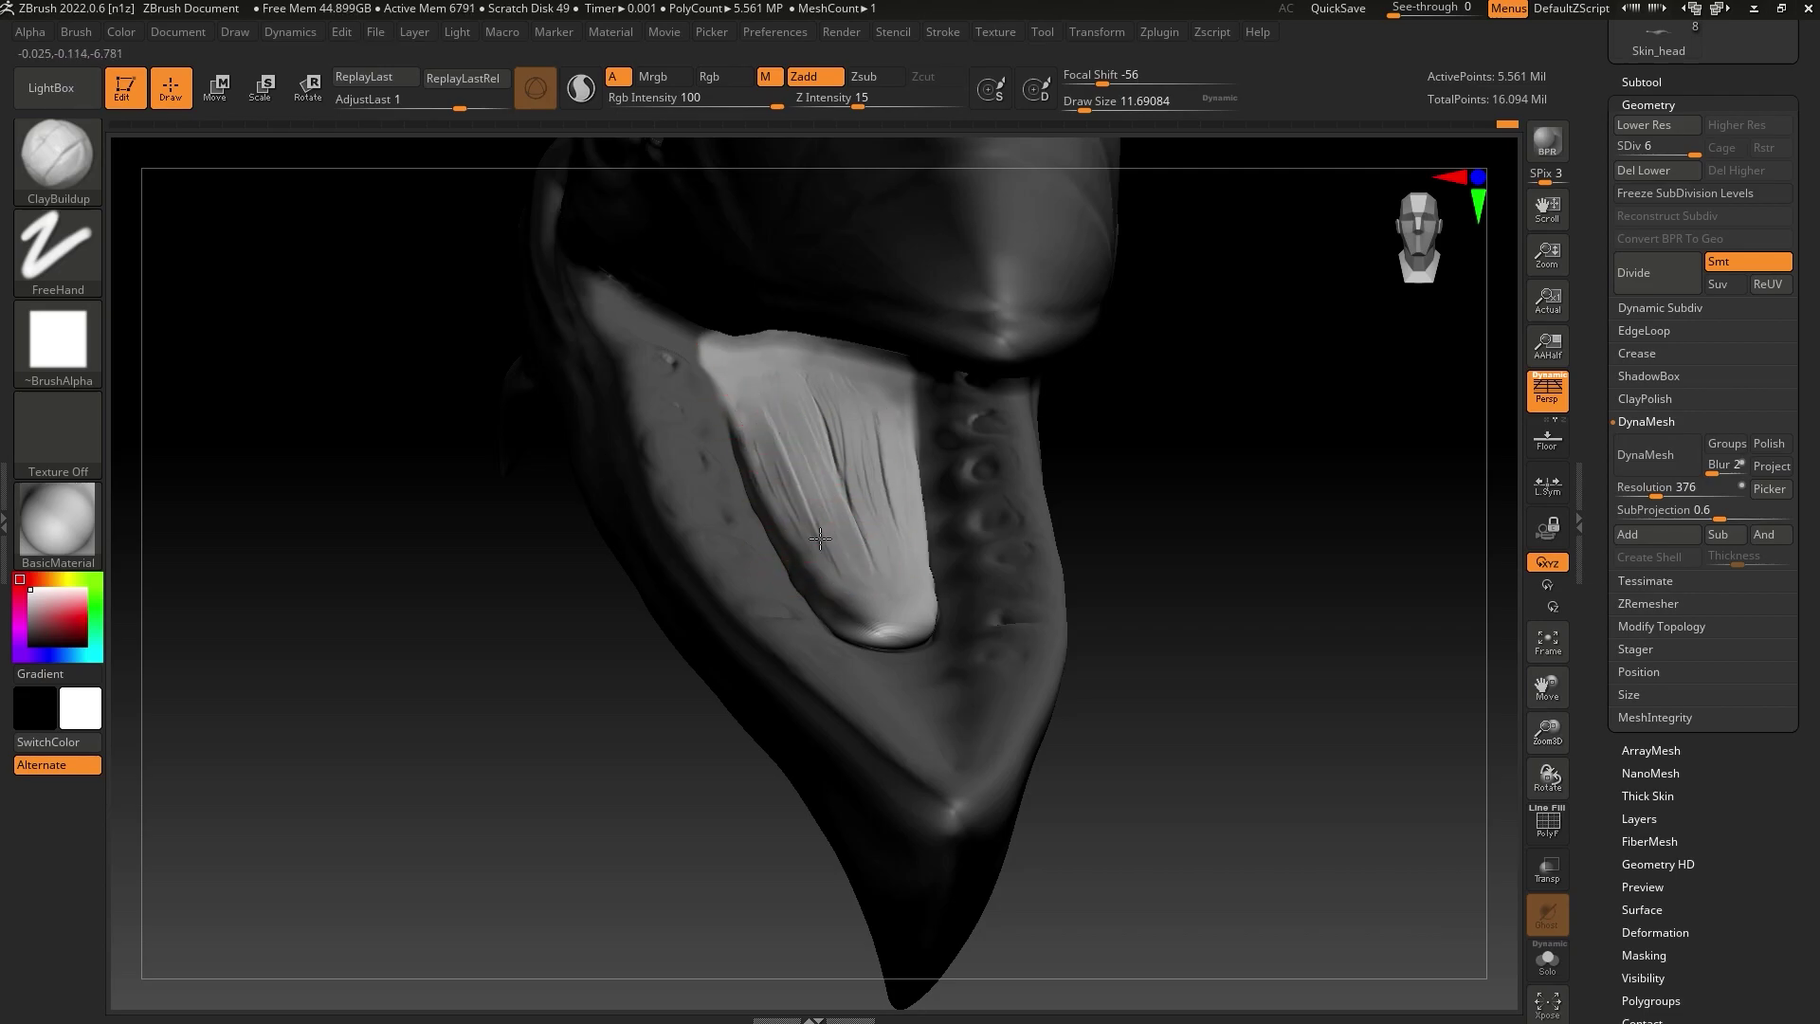
key(shift)
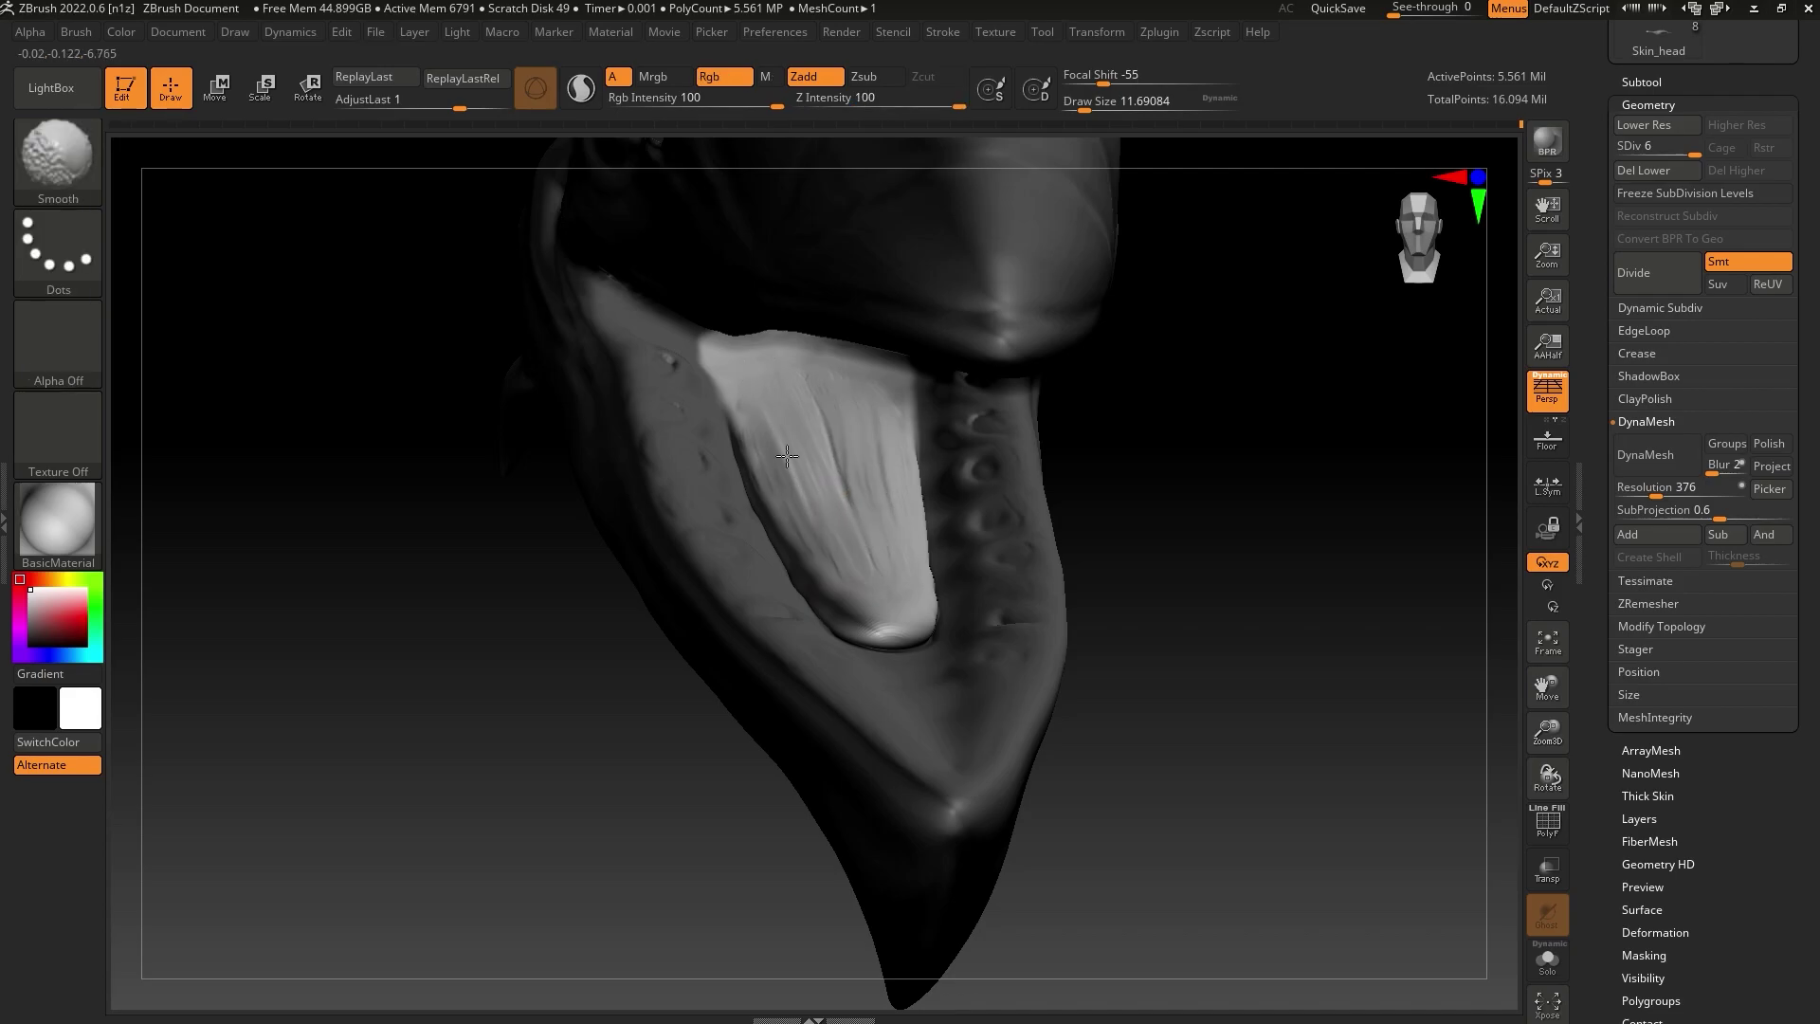
Turn off perspective, set the draw size to about 15.6, and sculpt and smooth lengthwise grooves on the tongue
drag(1317, 512, 1183, 467)
key(s)
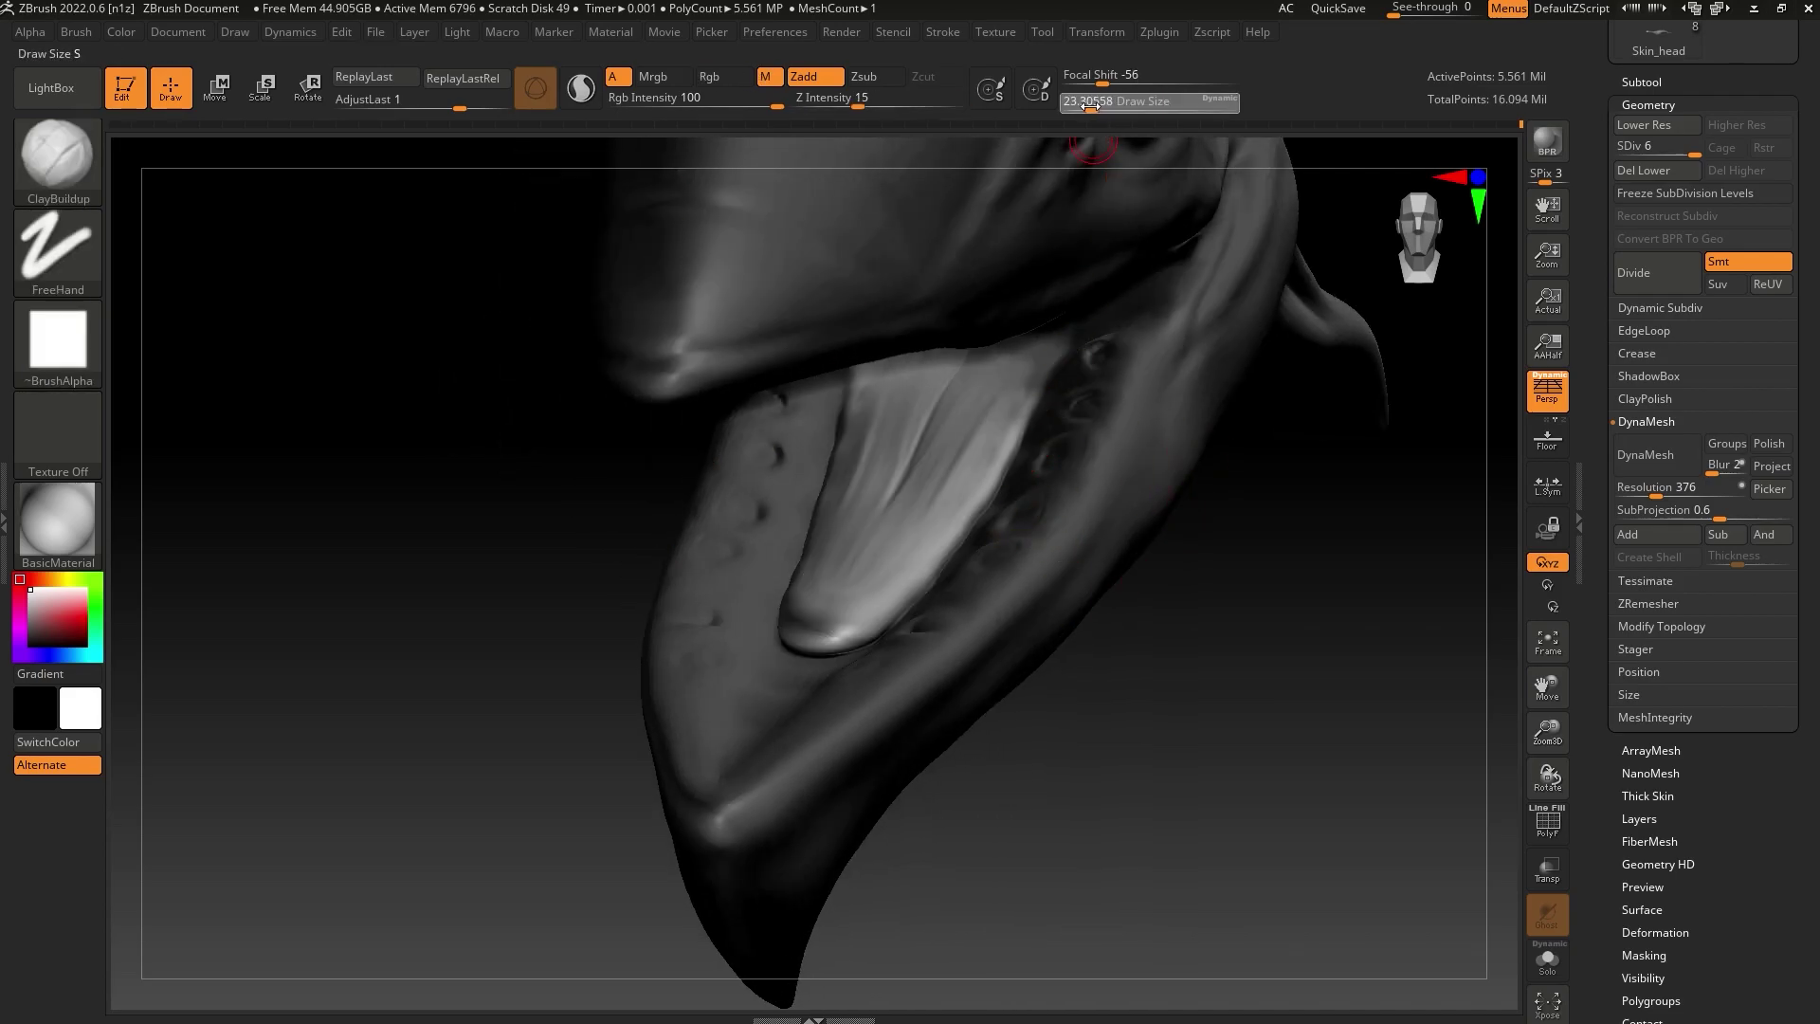
drag(1087, 110, 1101, 145)
click(1550, 393)
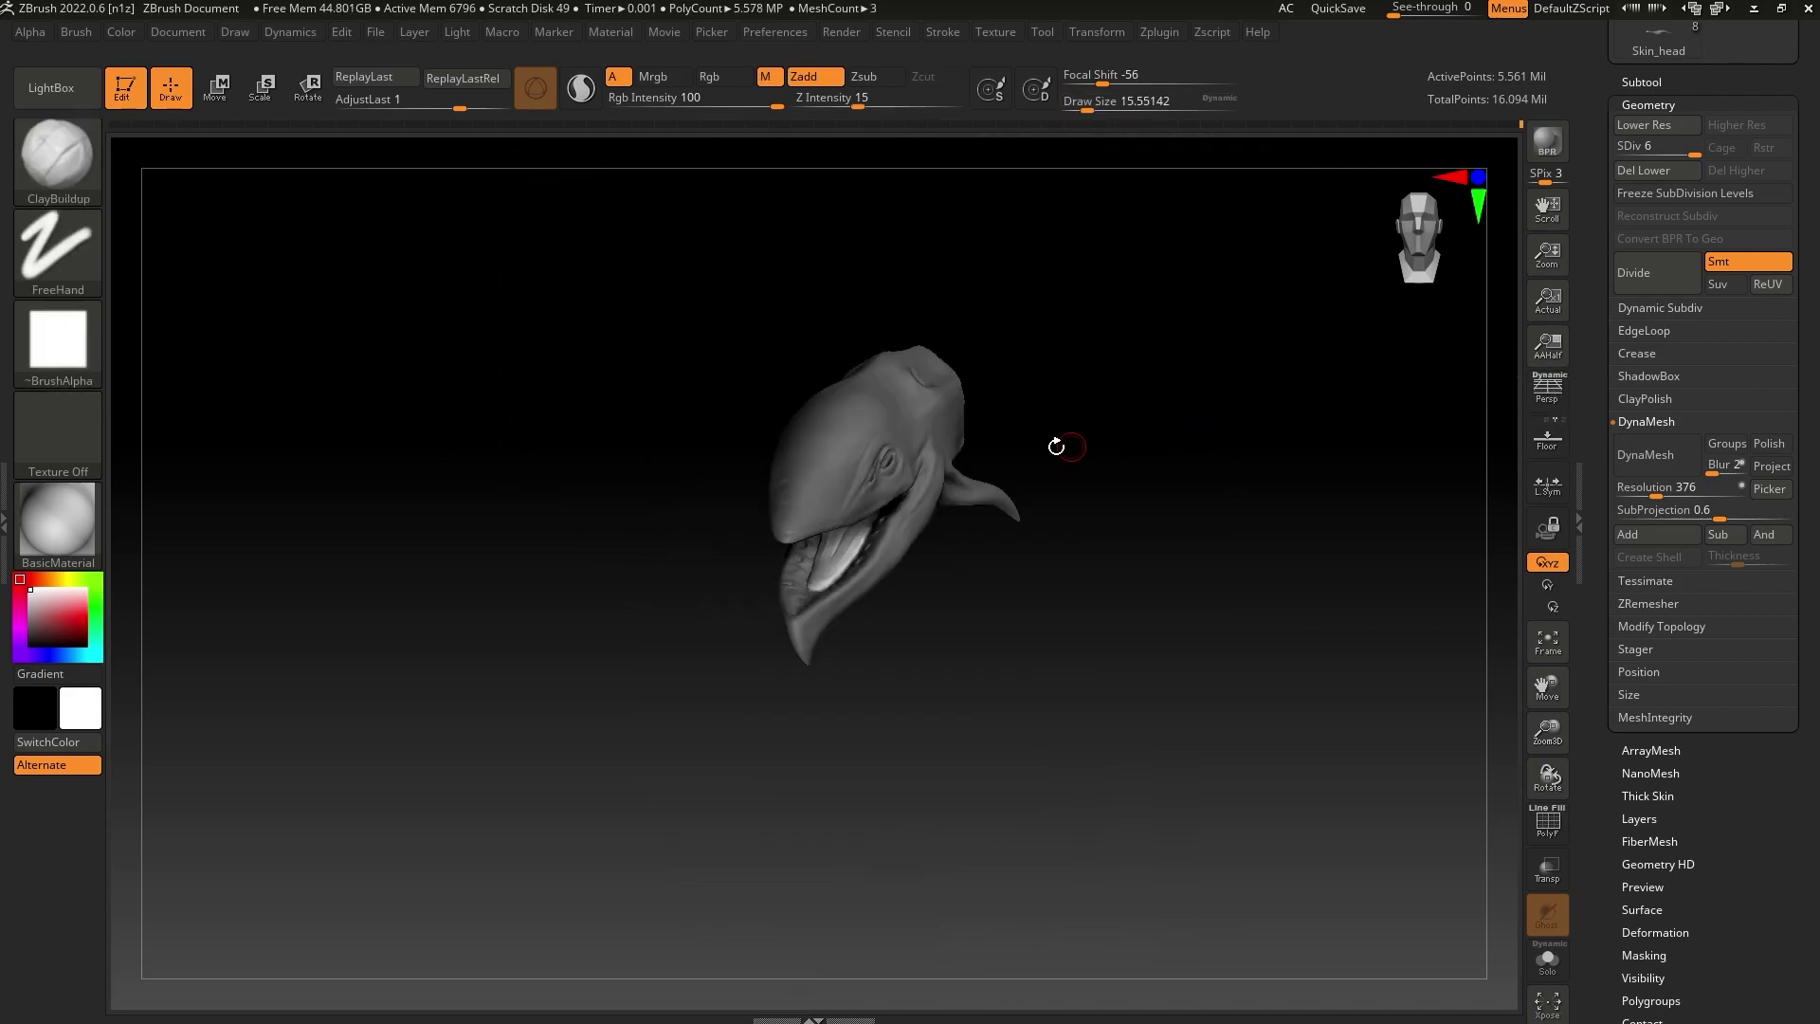
drag(1056, 446, 1102, 437)
drag(1549, 720, 1037, 566)
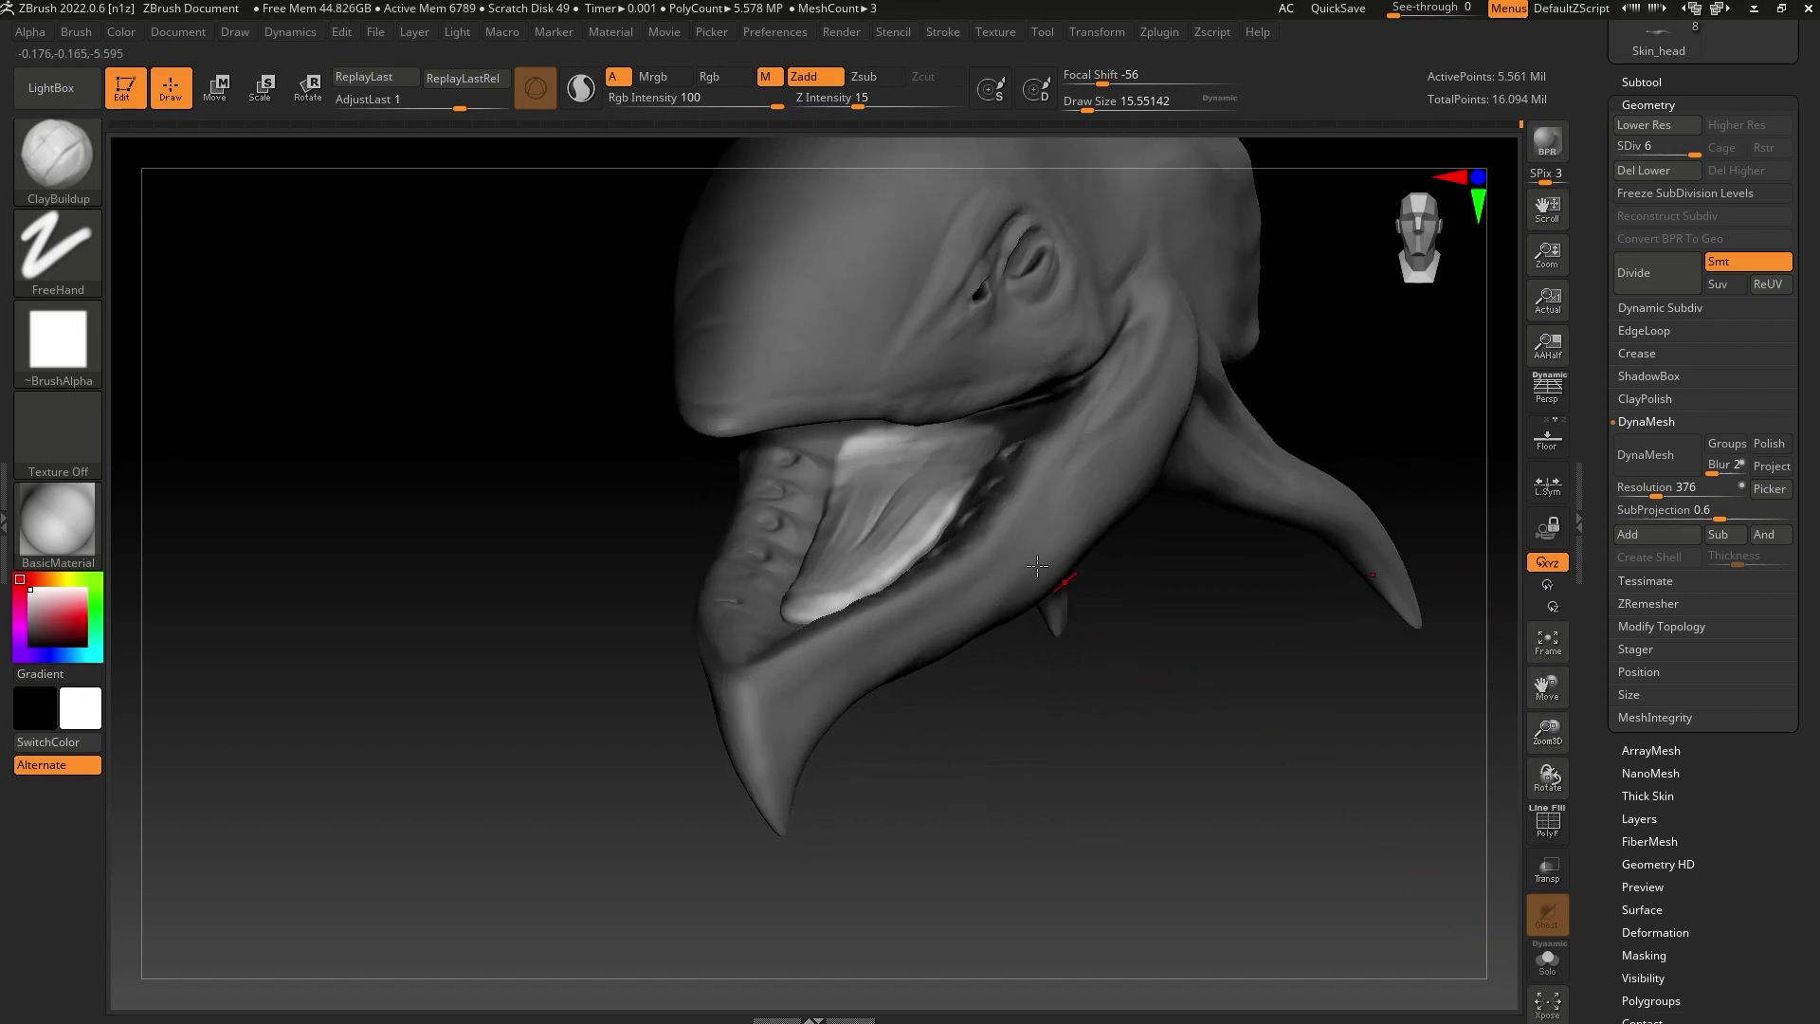
drag(917, 508, 871, 555)
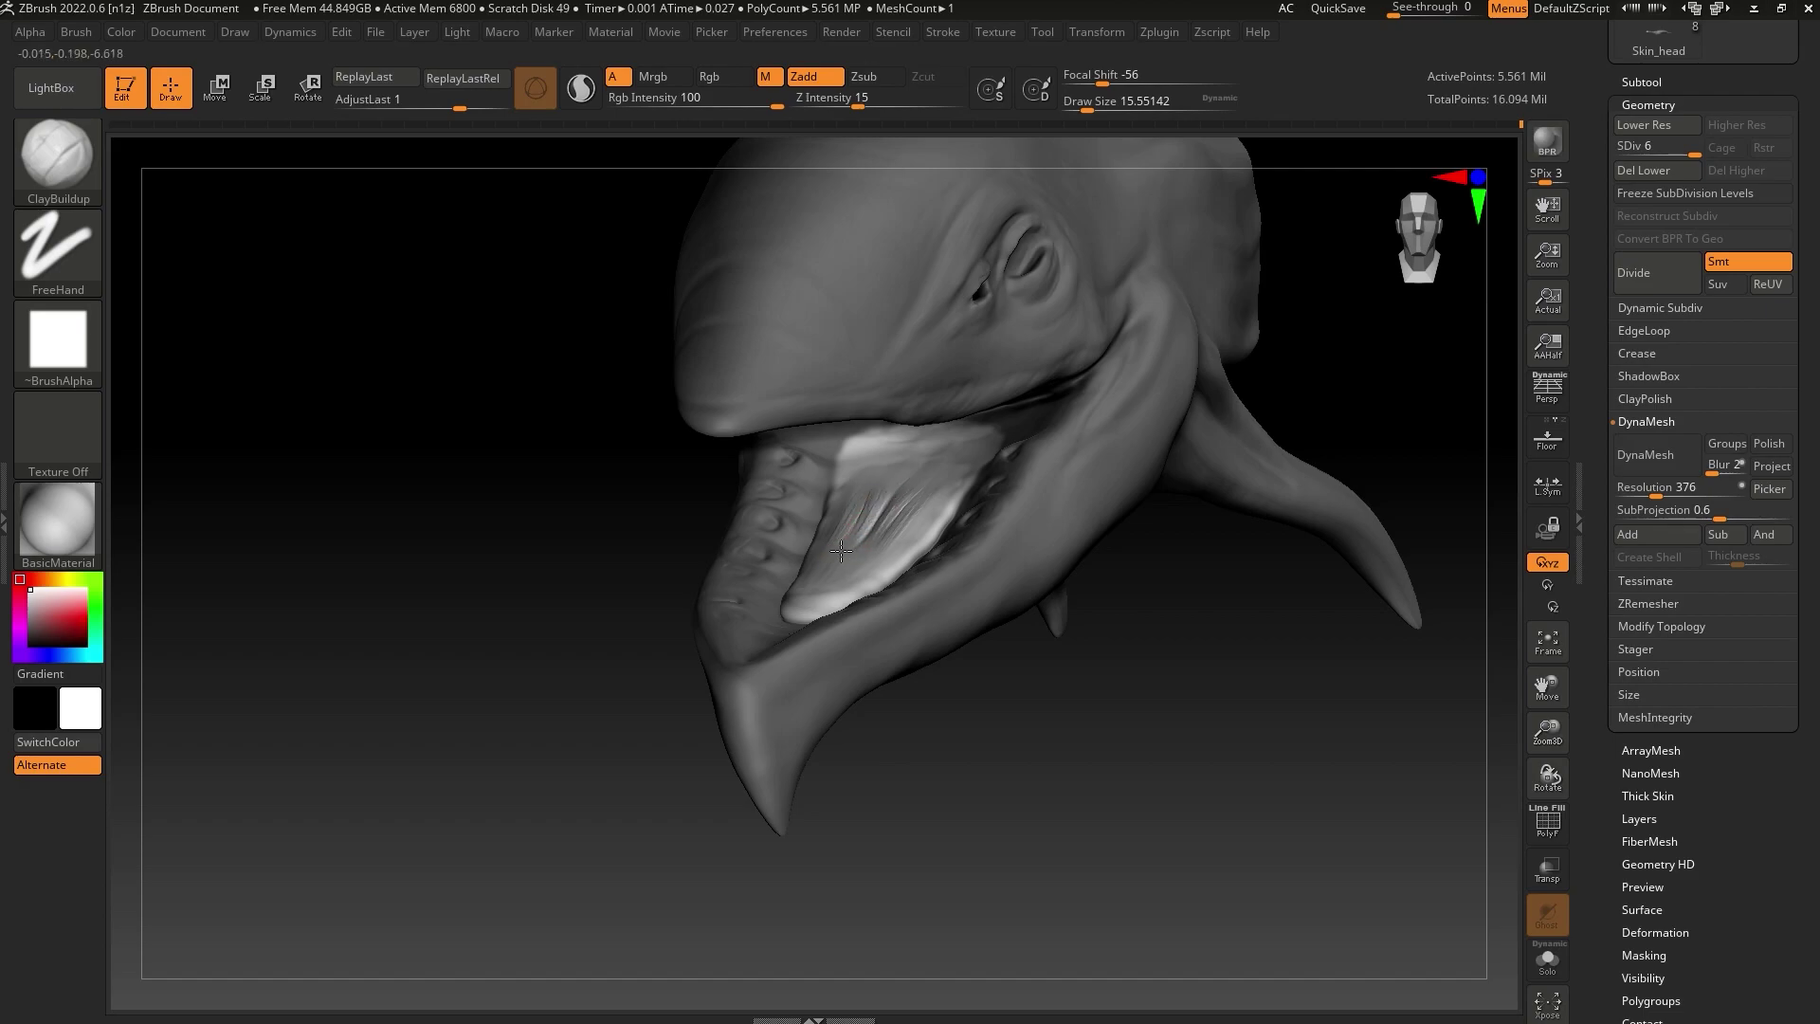
key(shift)
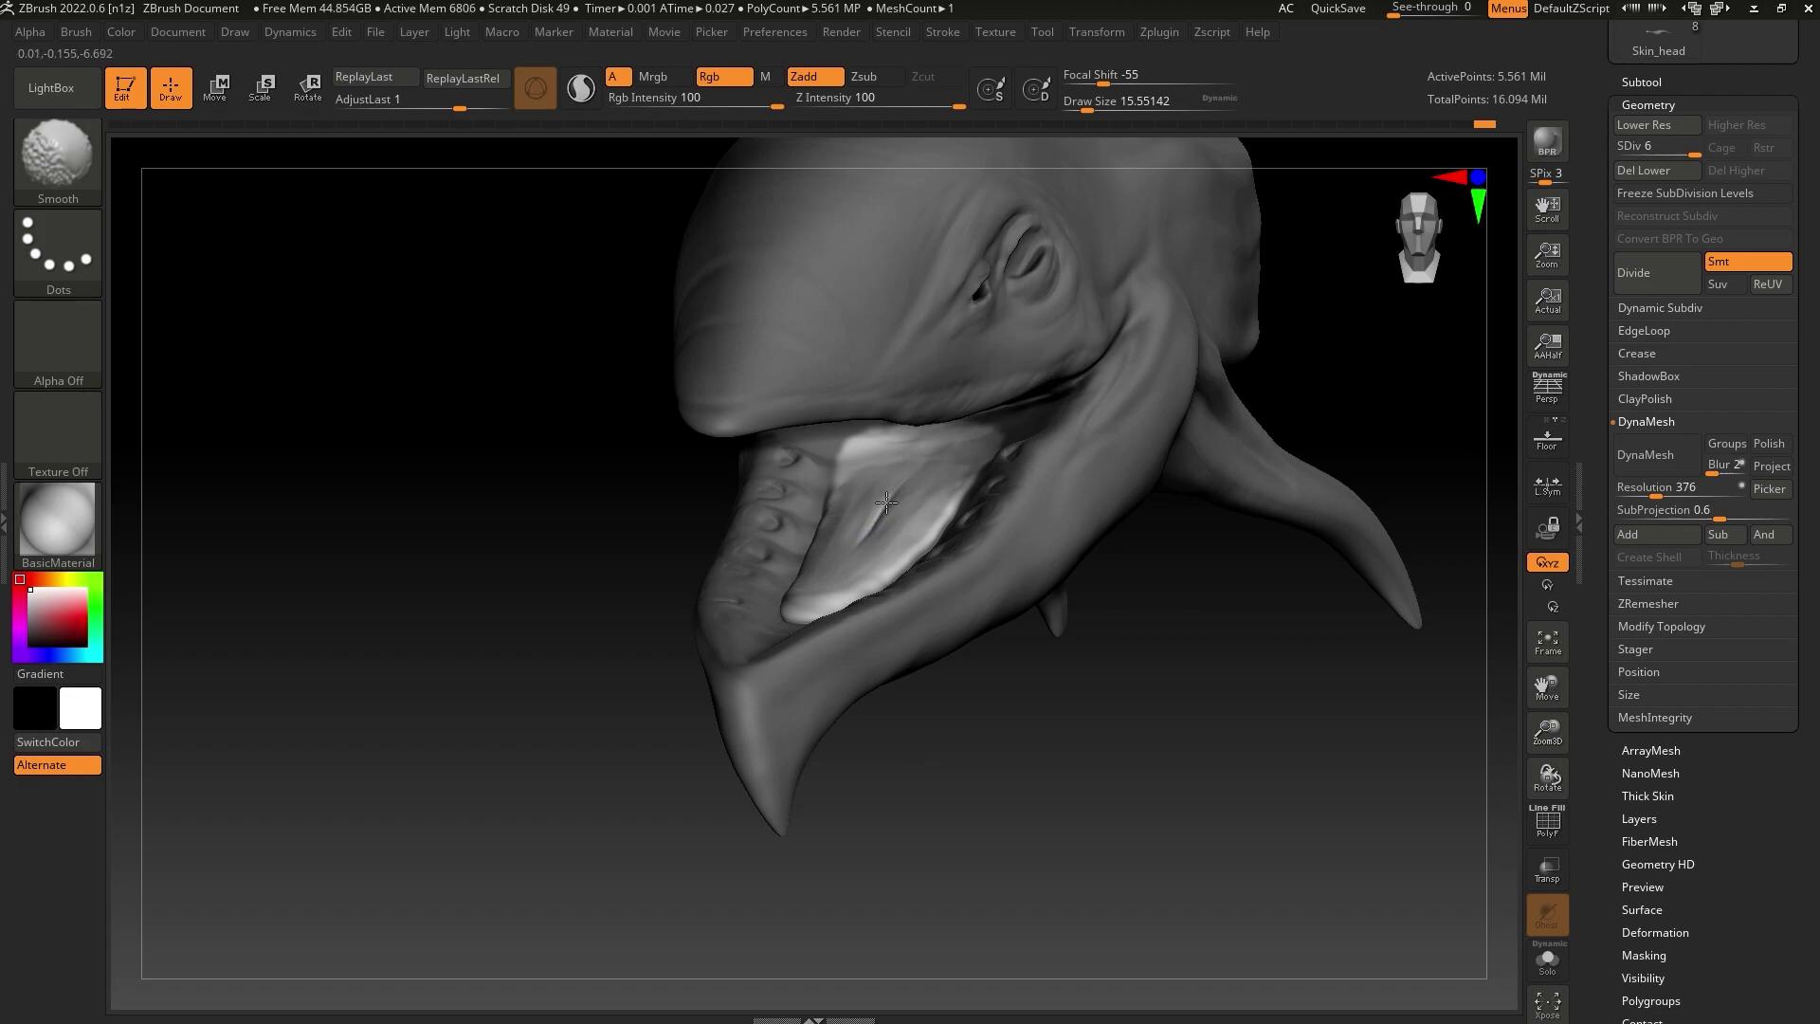
Add lengthwise strokes beside the tongue's midline from the front and soften them with the Smooth brush
mouse_move(1106, 610)
mouse_down()
mouse_move(1135, 629)
mouse_move(1071, 621)
mouse_up()
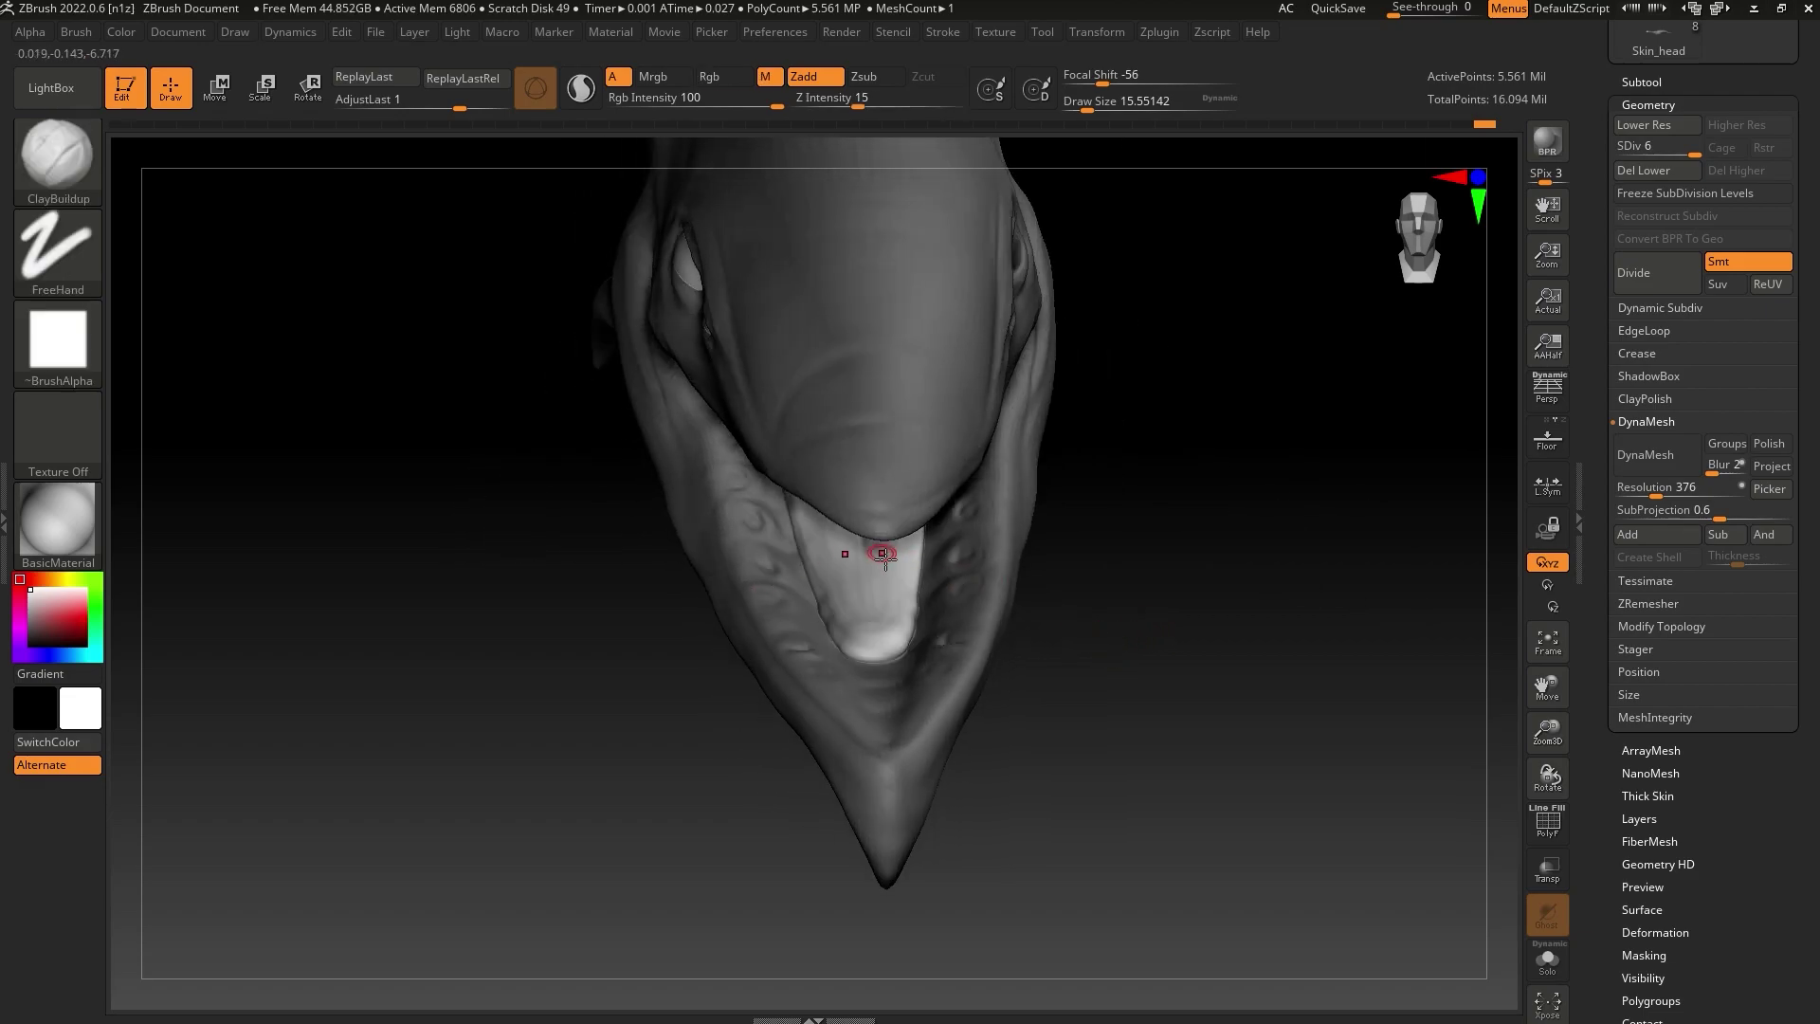
right_drag(880, 555, 990, 512)
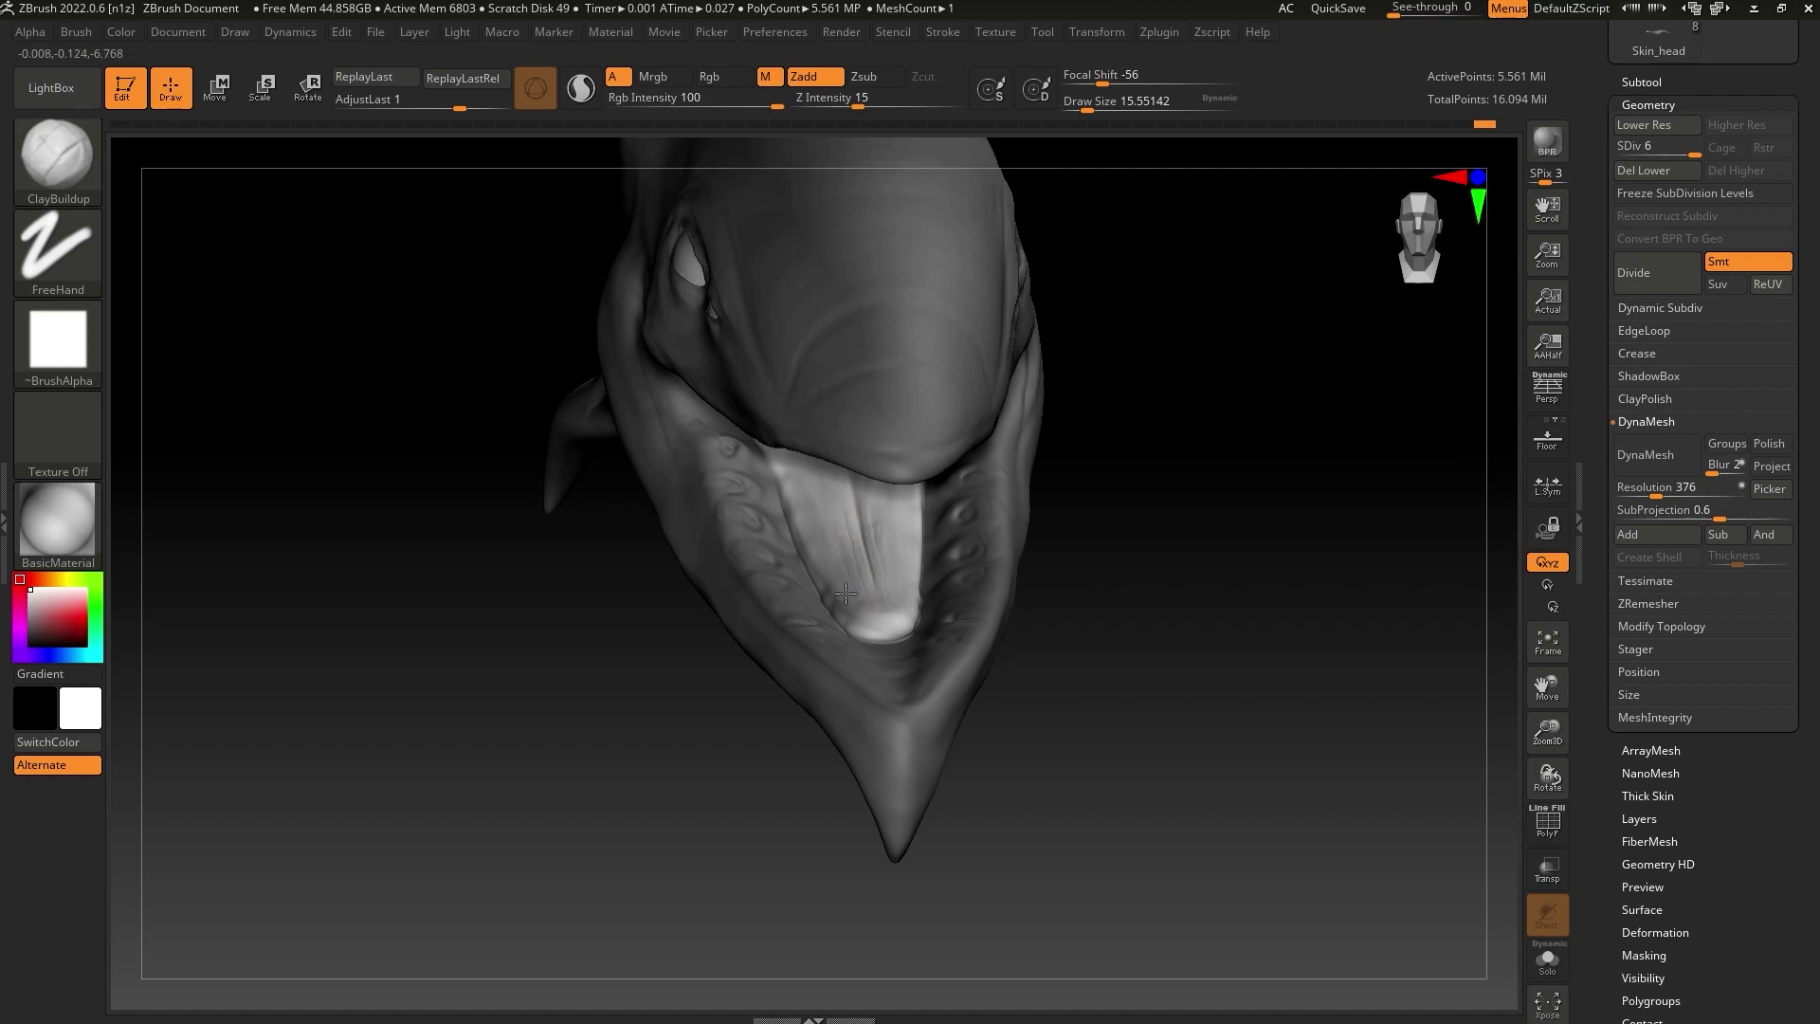
key(shift)
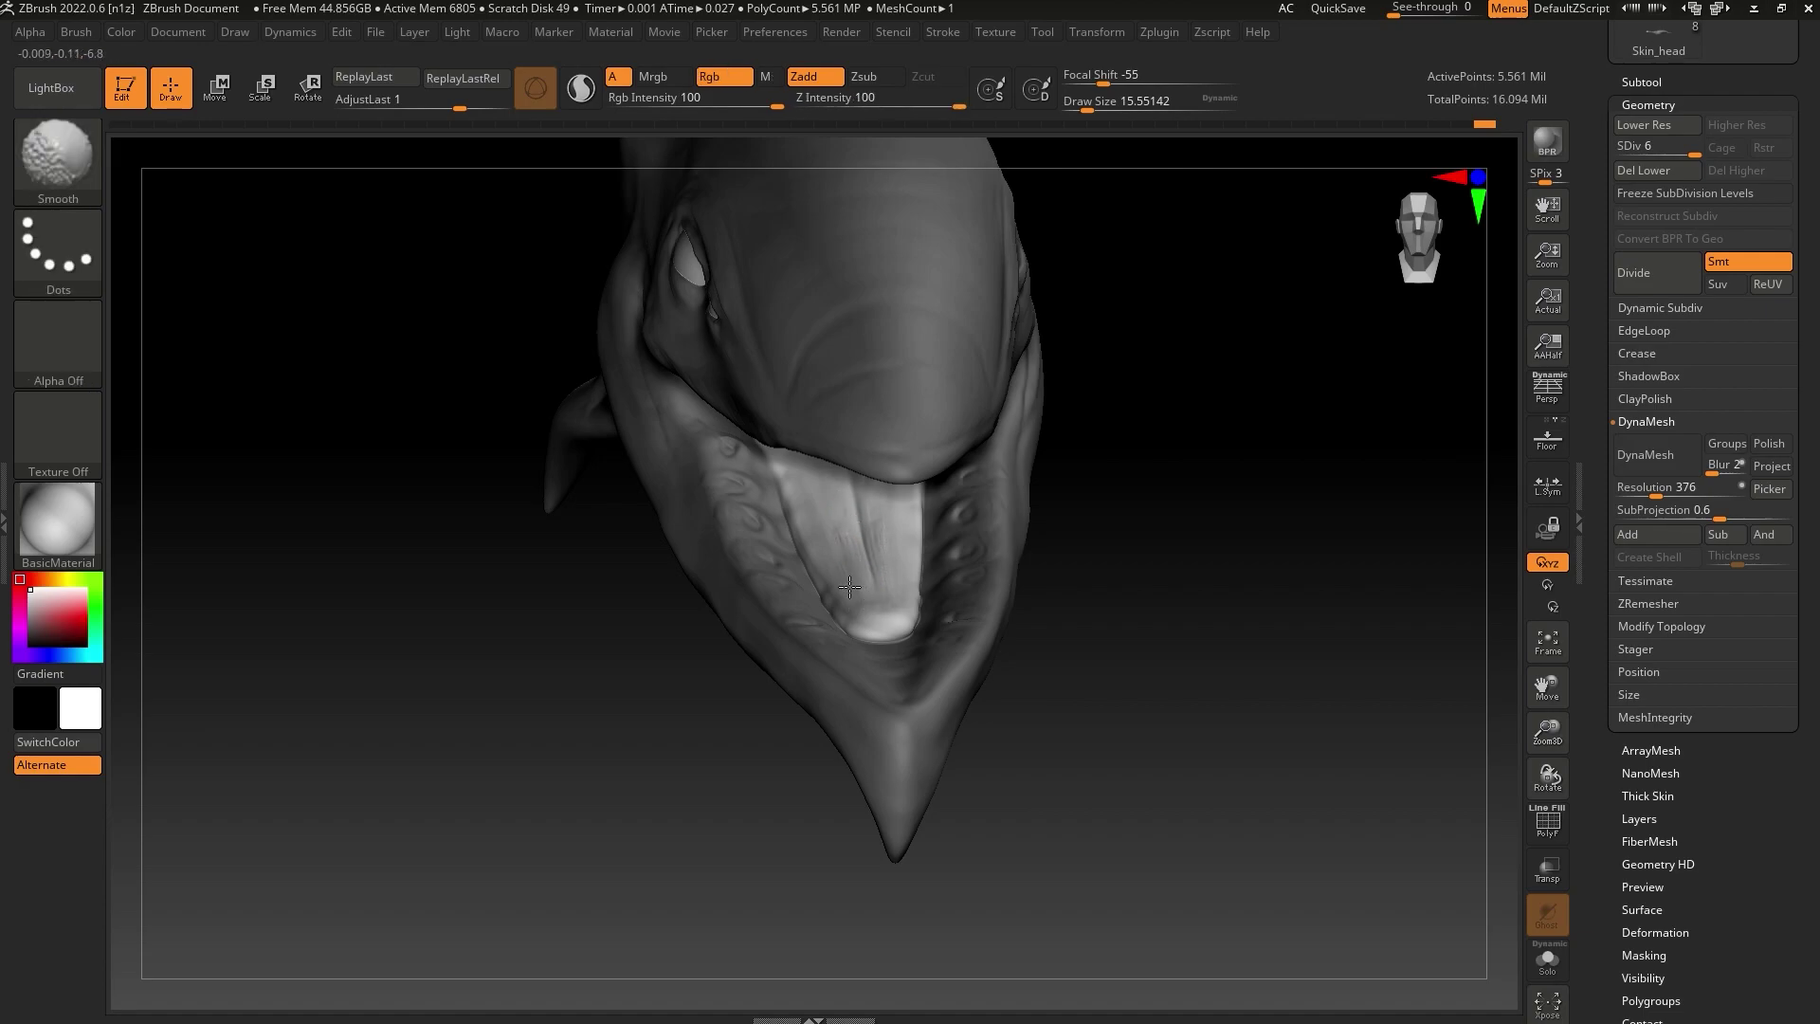
drag(1173, 541, 1170, 604)
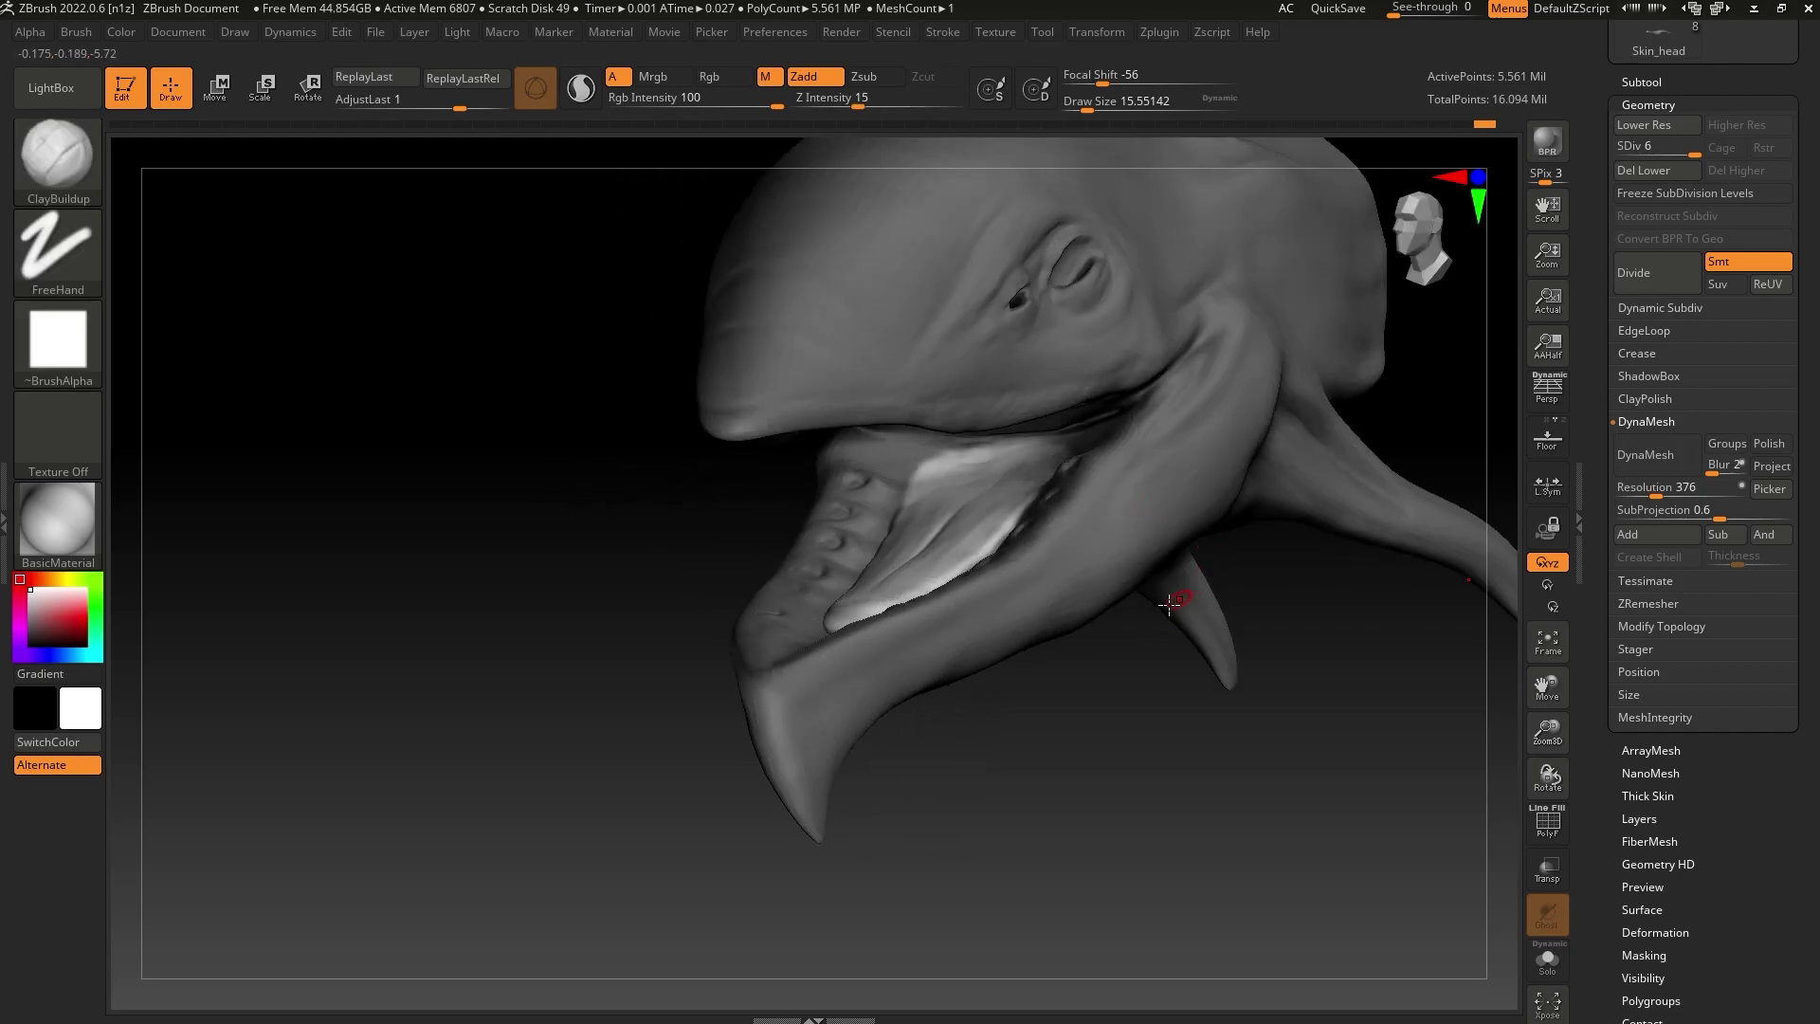
Set the draw size to about 30.7 and clear the mask around the tongue
drag(1088, 109, 1096, 108)
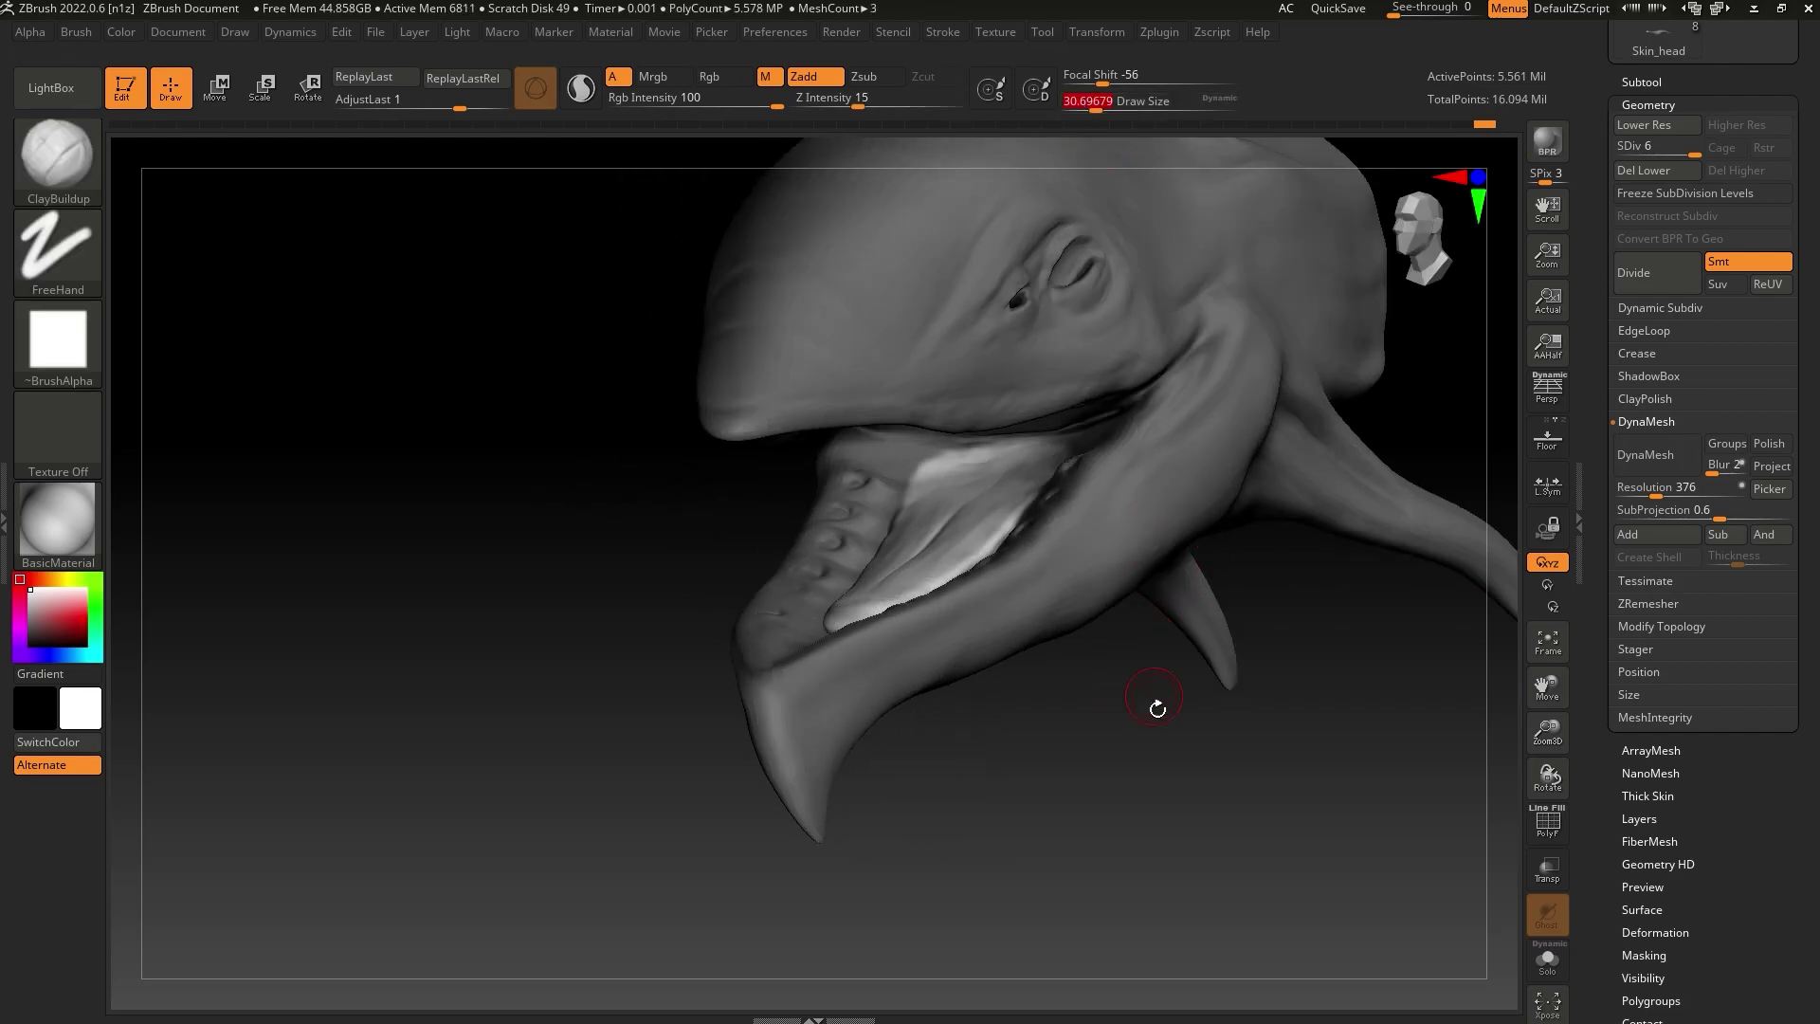
mouse_move(1149, 757)
mouse_down()
mouse_move(862, 800)
mouse_move(853, 699)
mouse_up()
key(super)
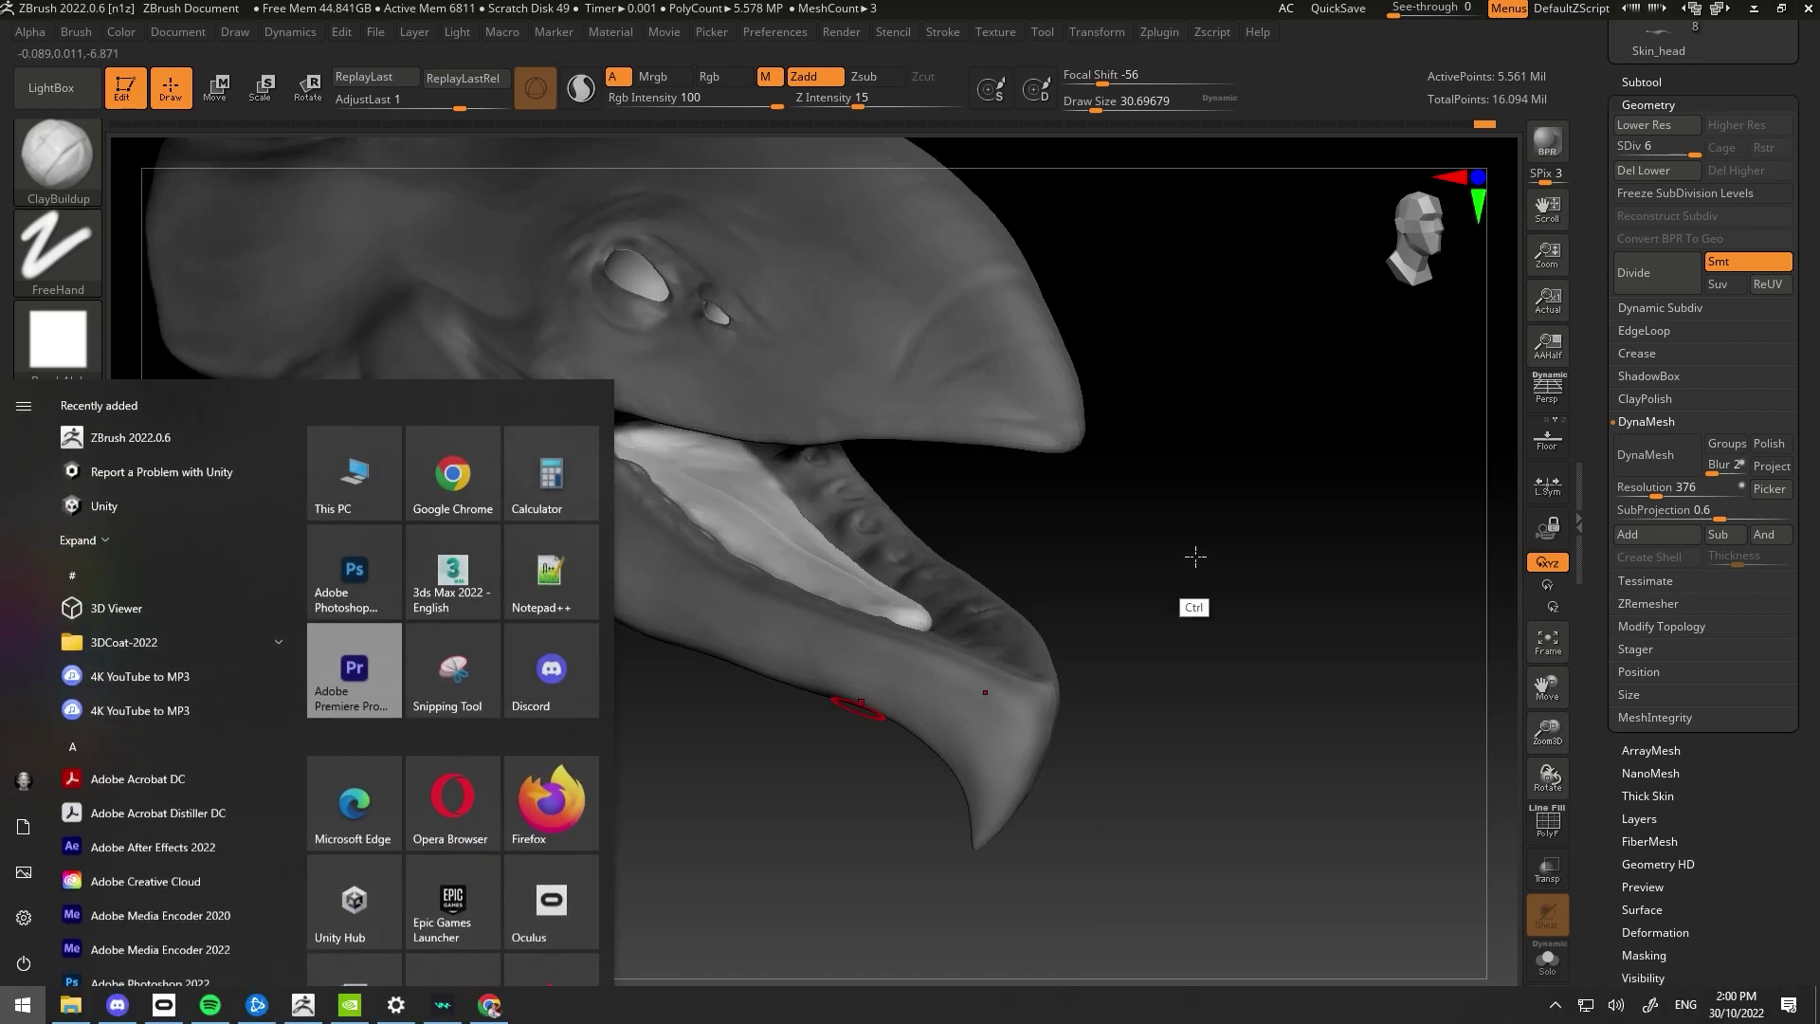
key(super)
mouse_move(1192, 555)
ctrl+mouse_down()
mouse_move(935, 766)
mouse_move(451, 229)
mouse_move(704, 663)
mouse_move(542, 775)
ctrl+mouse_up()
drag(1546, 730, 1503, 731)
drag(1423, 682, 1463, 683)
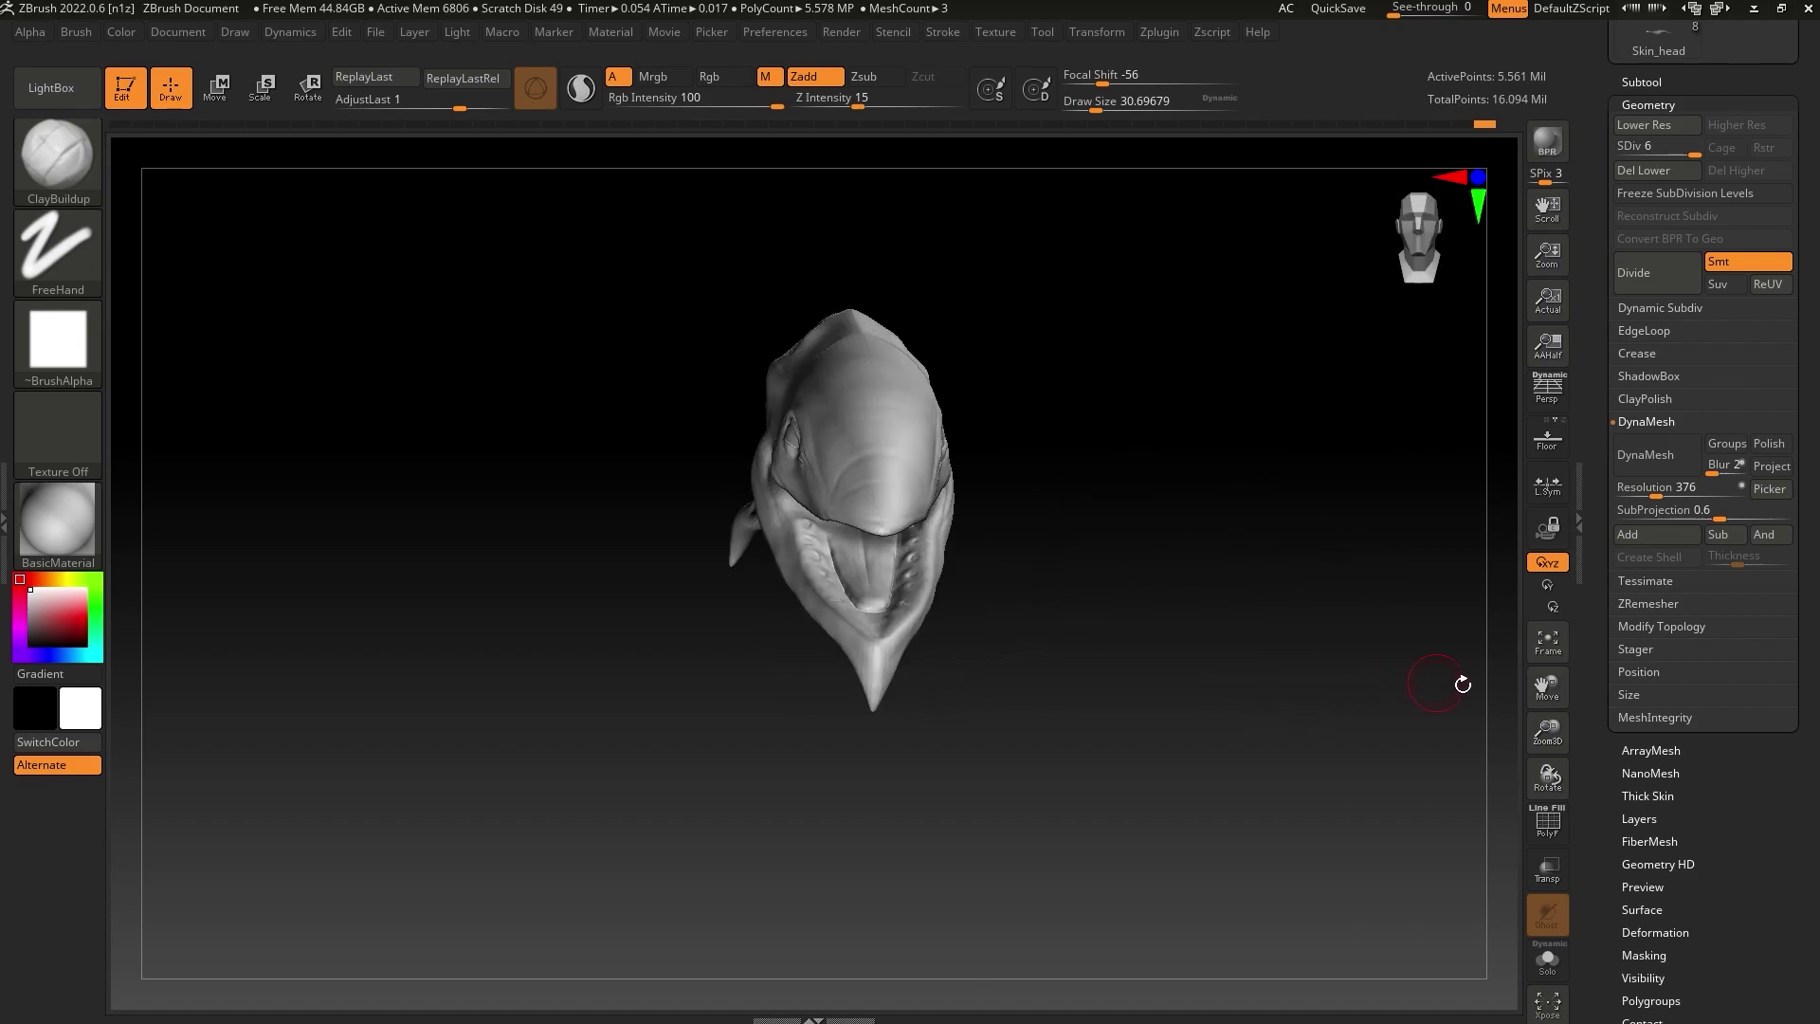
drag(1547, 735, 1551, 697)
Show and select the teeth subtool, activate the Move gizmo and turn on PolyFrame display
click(1662, 83)
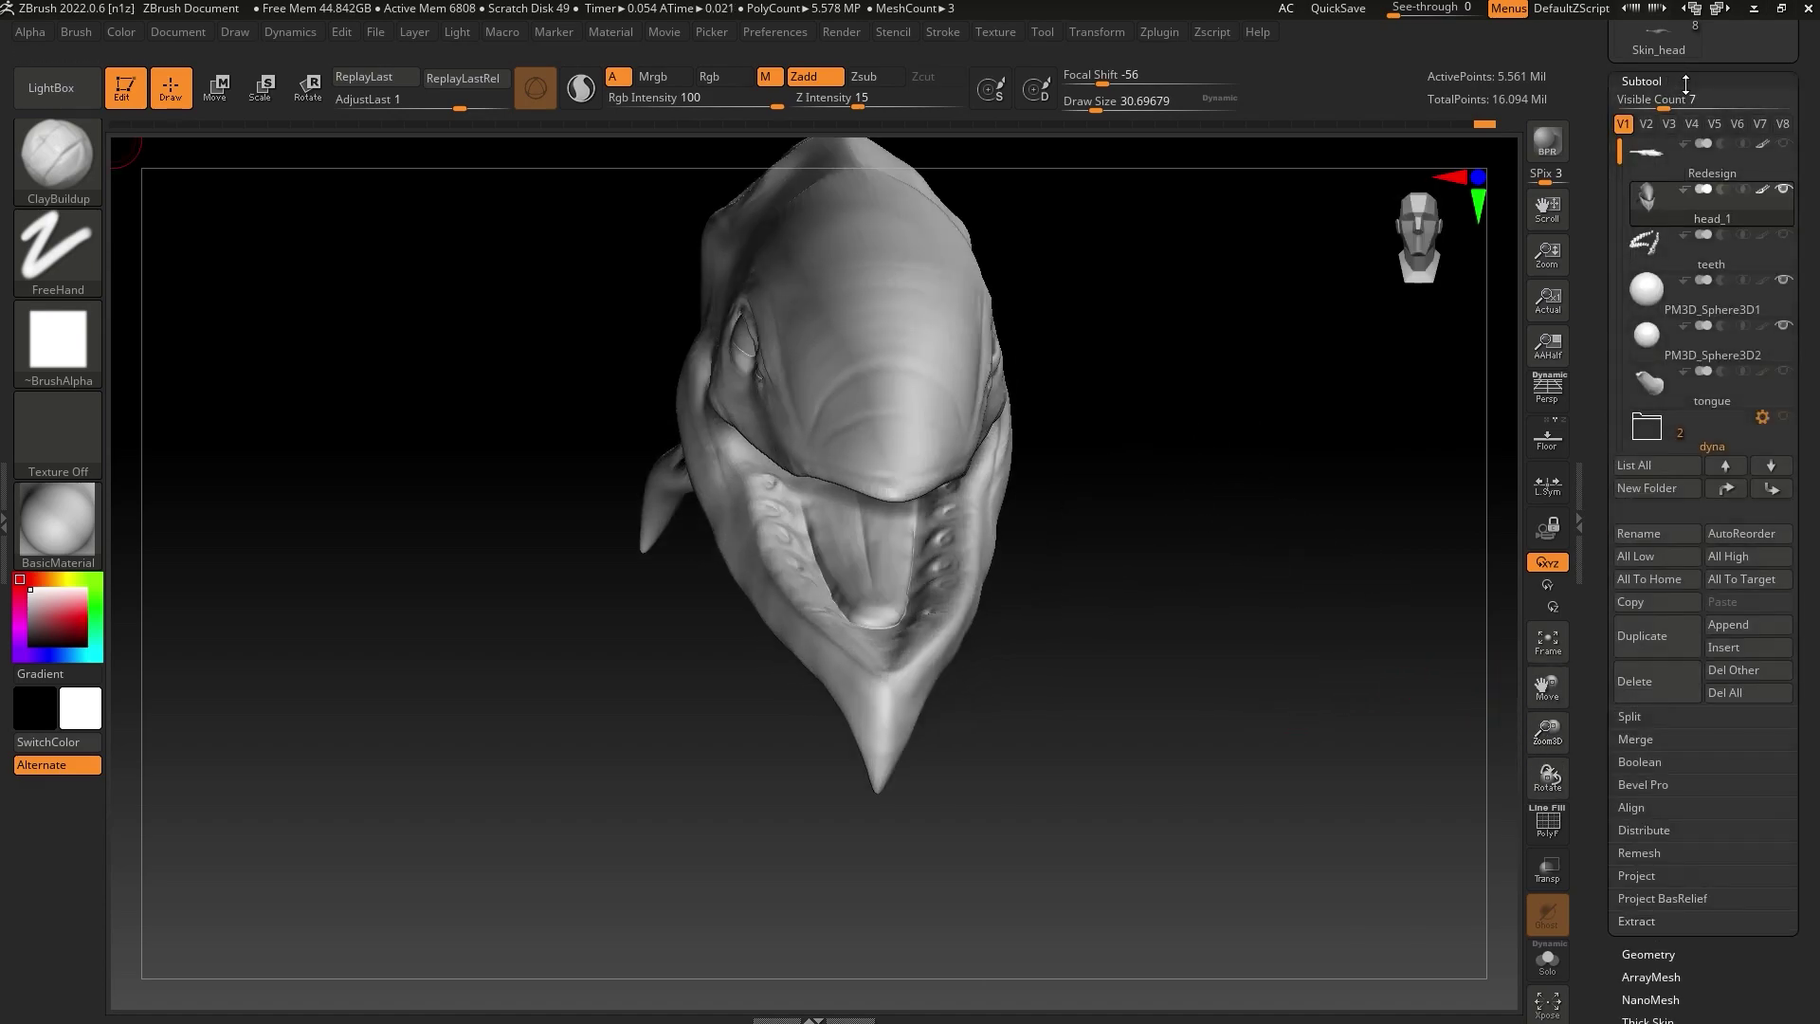
click(1784, 236)
drag(1185, 521, 1324, 520)
click(1648, 245)
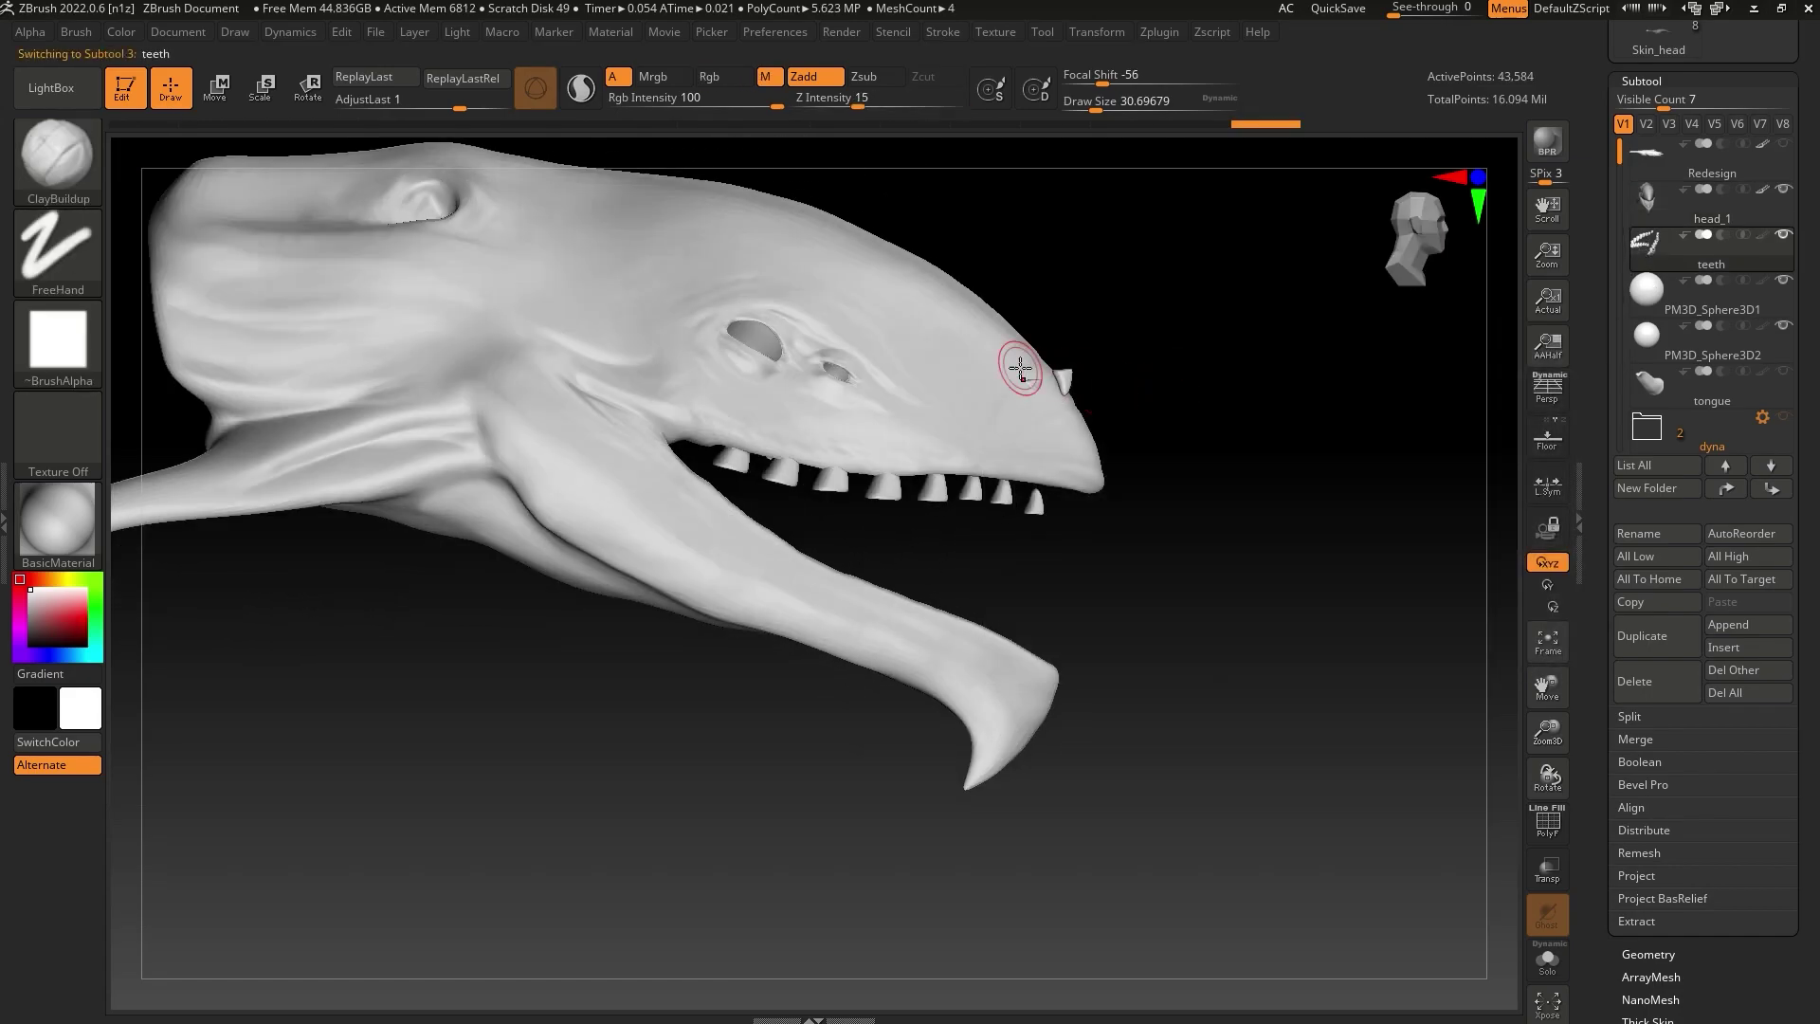
key(w)
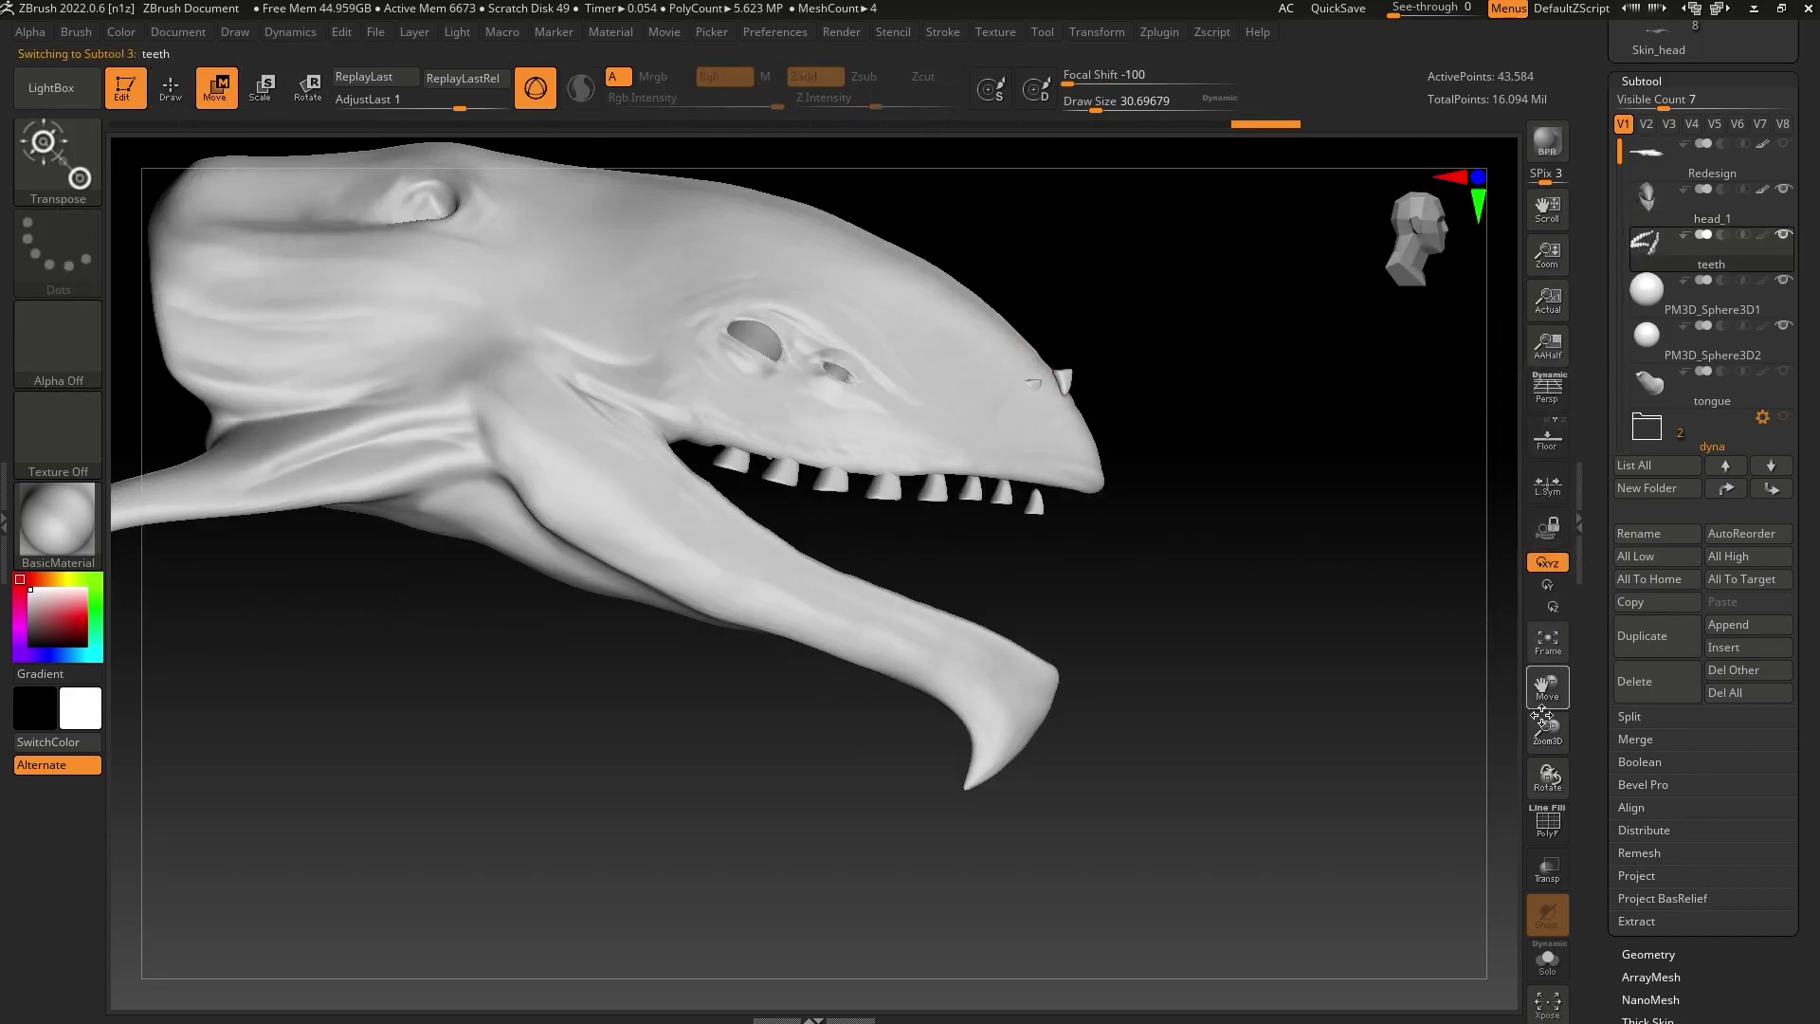
click(1550, 811)
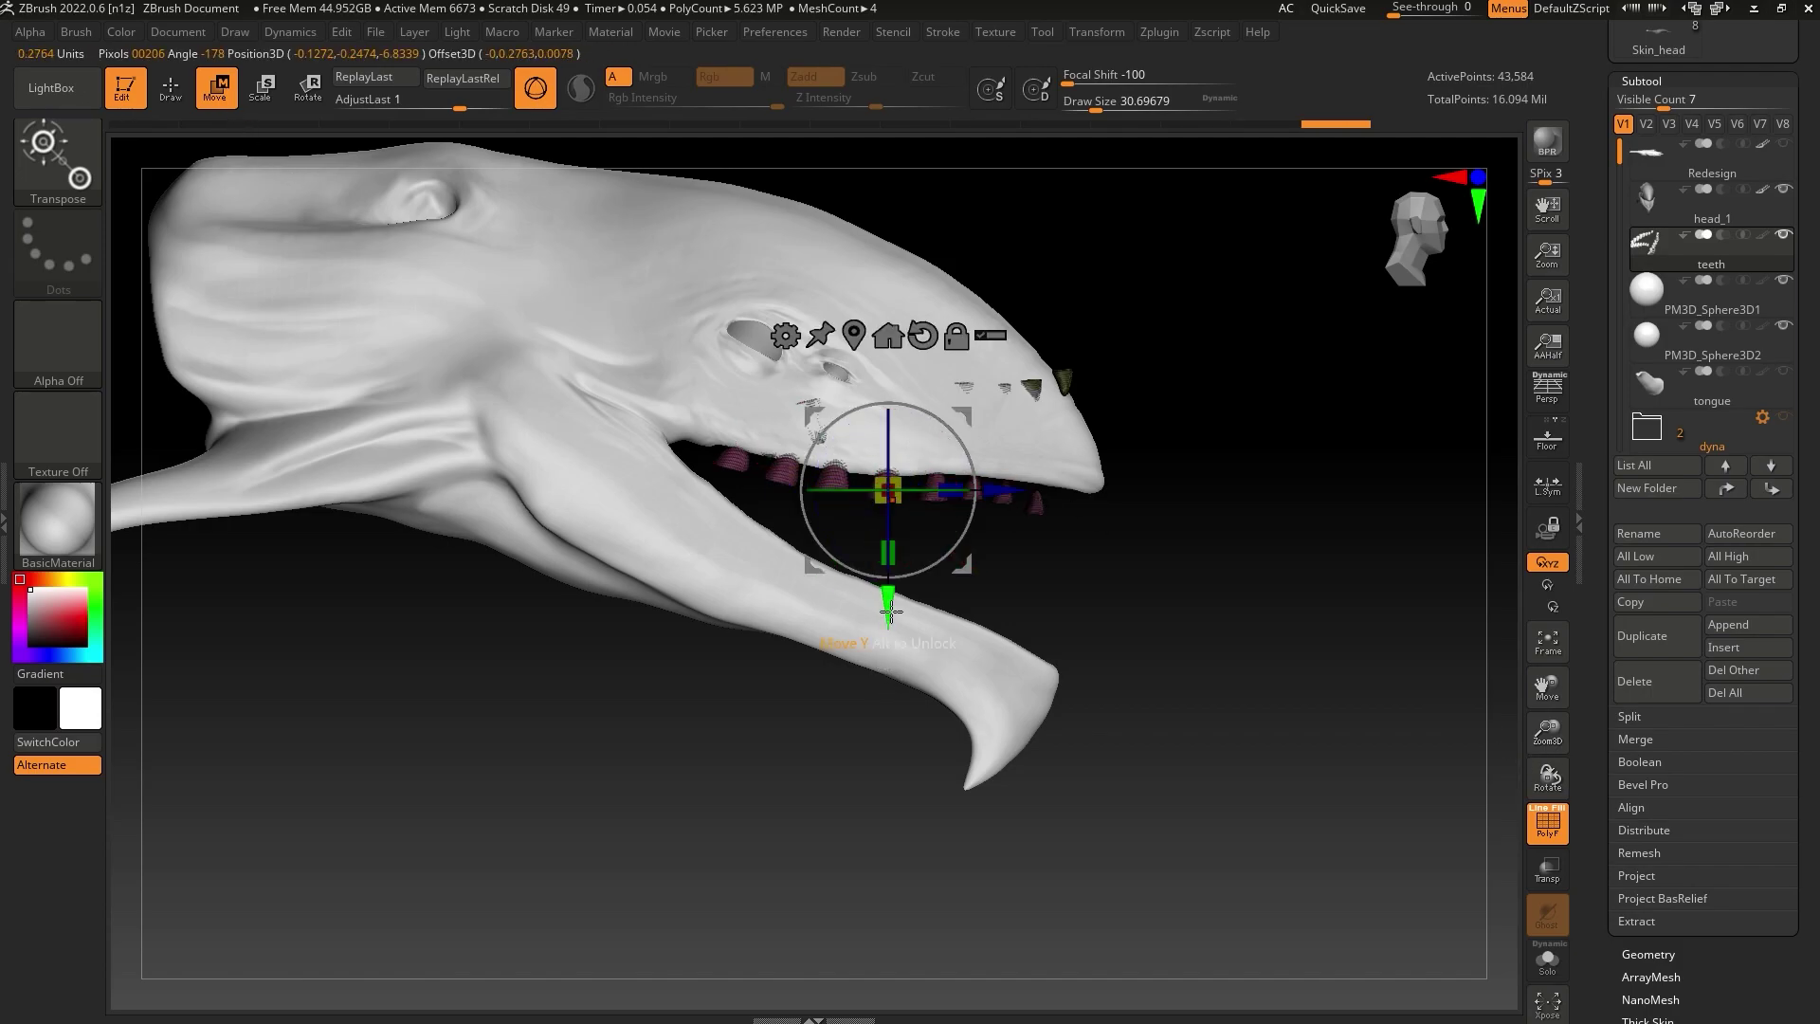
Try lowering the teeth into the mouth and tilting them to follow the lower jaw
drag(887, 606, 887, 638)
drag(959, 472, 966, 498)
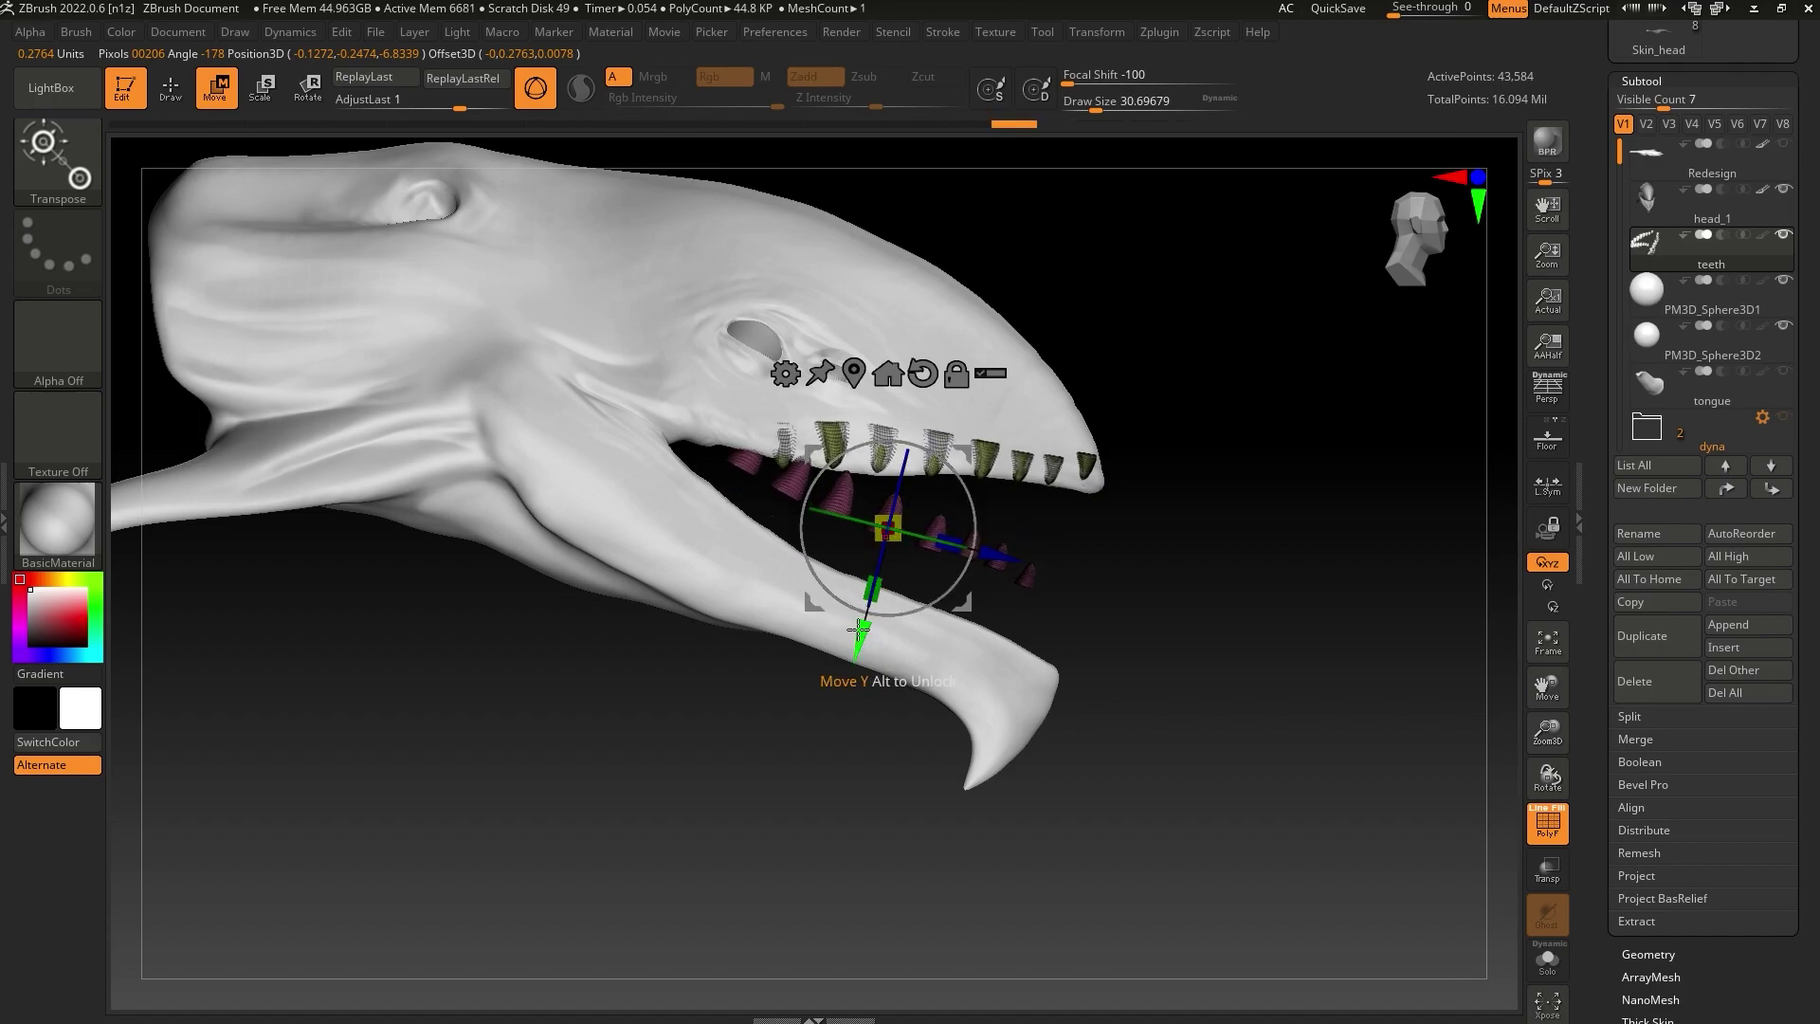
drag(844, 626, 845, 658)
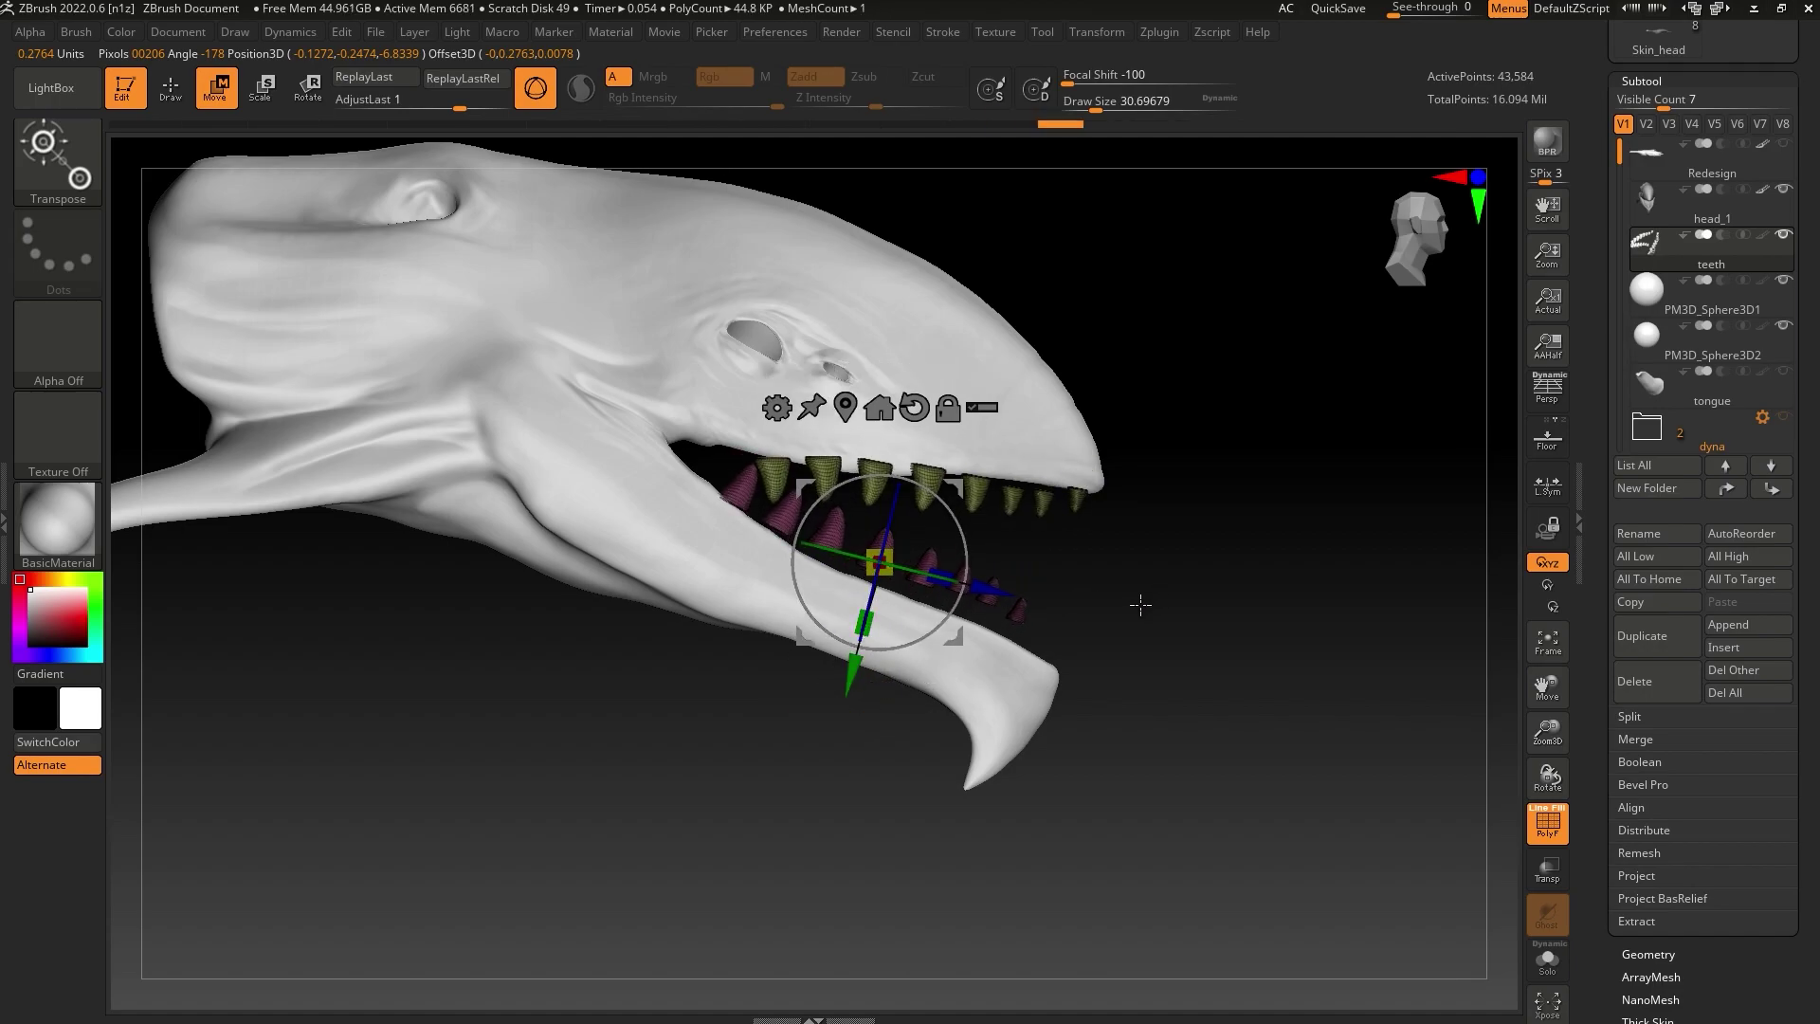
drag(1141, 605, 1047, 645)
drag(1110, 749, 1116, 728)
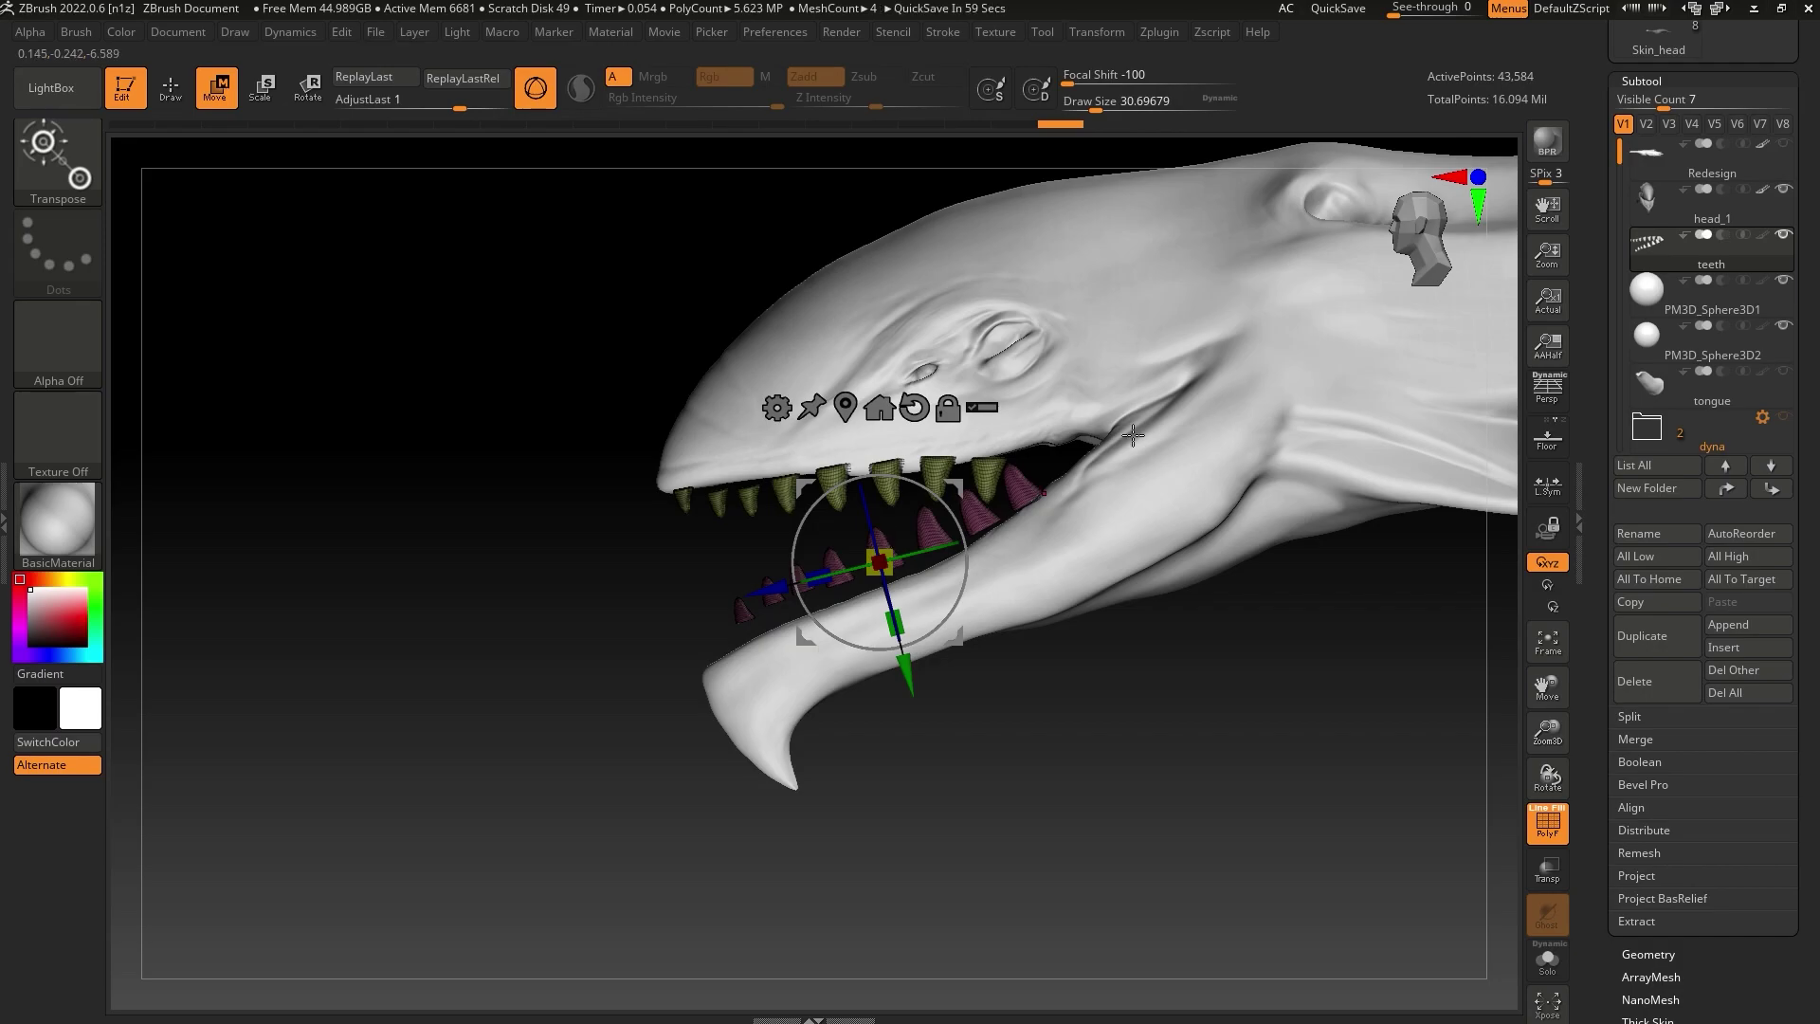
Try fine-tuning the tilted teeth along the jaw, check them from the front, and undo the adjustments
drag(880, 563, 940, 627)
drag(777, 597, 804, 587)
drag(1000, 764, 1134, 634)
drag(988, 559, 976, 559)
mouse_move(1158, 557)
mouse_down()
mouse_move(1224, 554)
mouse_move(1211, 581)
mouse_move(1137, 568)
mouse_up()
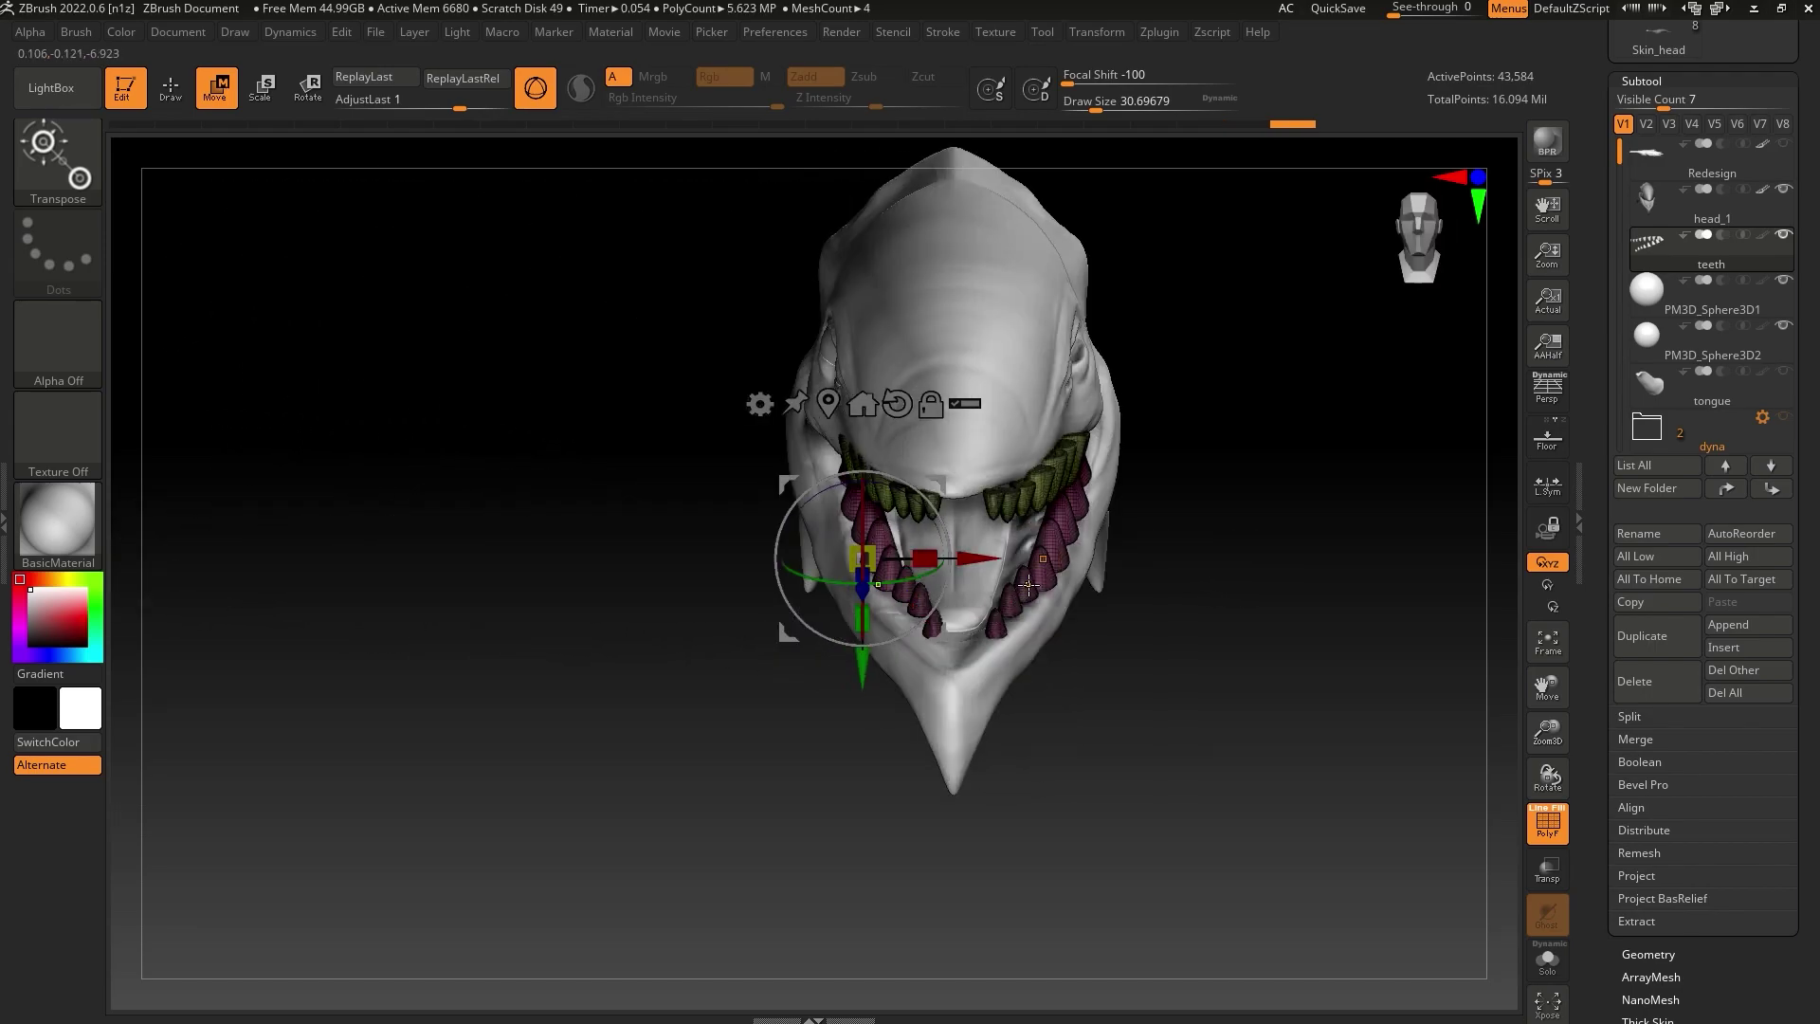
key(ctrl+z)
key(ctrl+z)
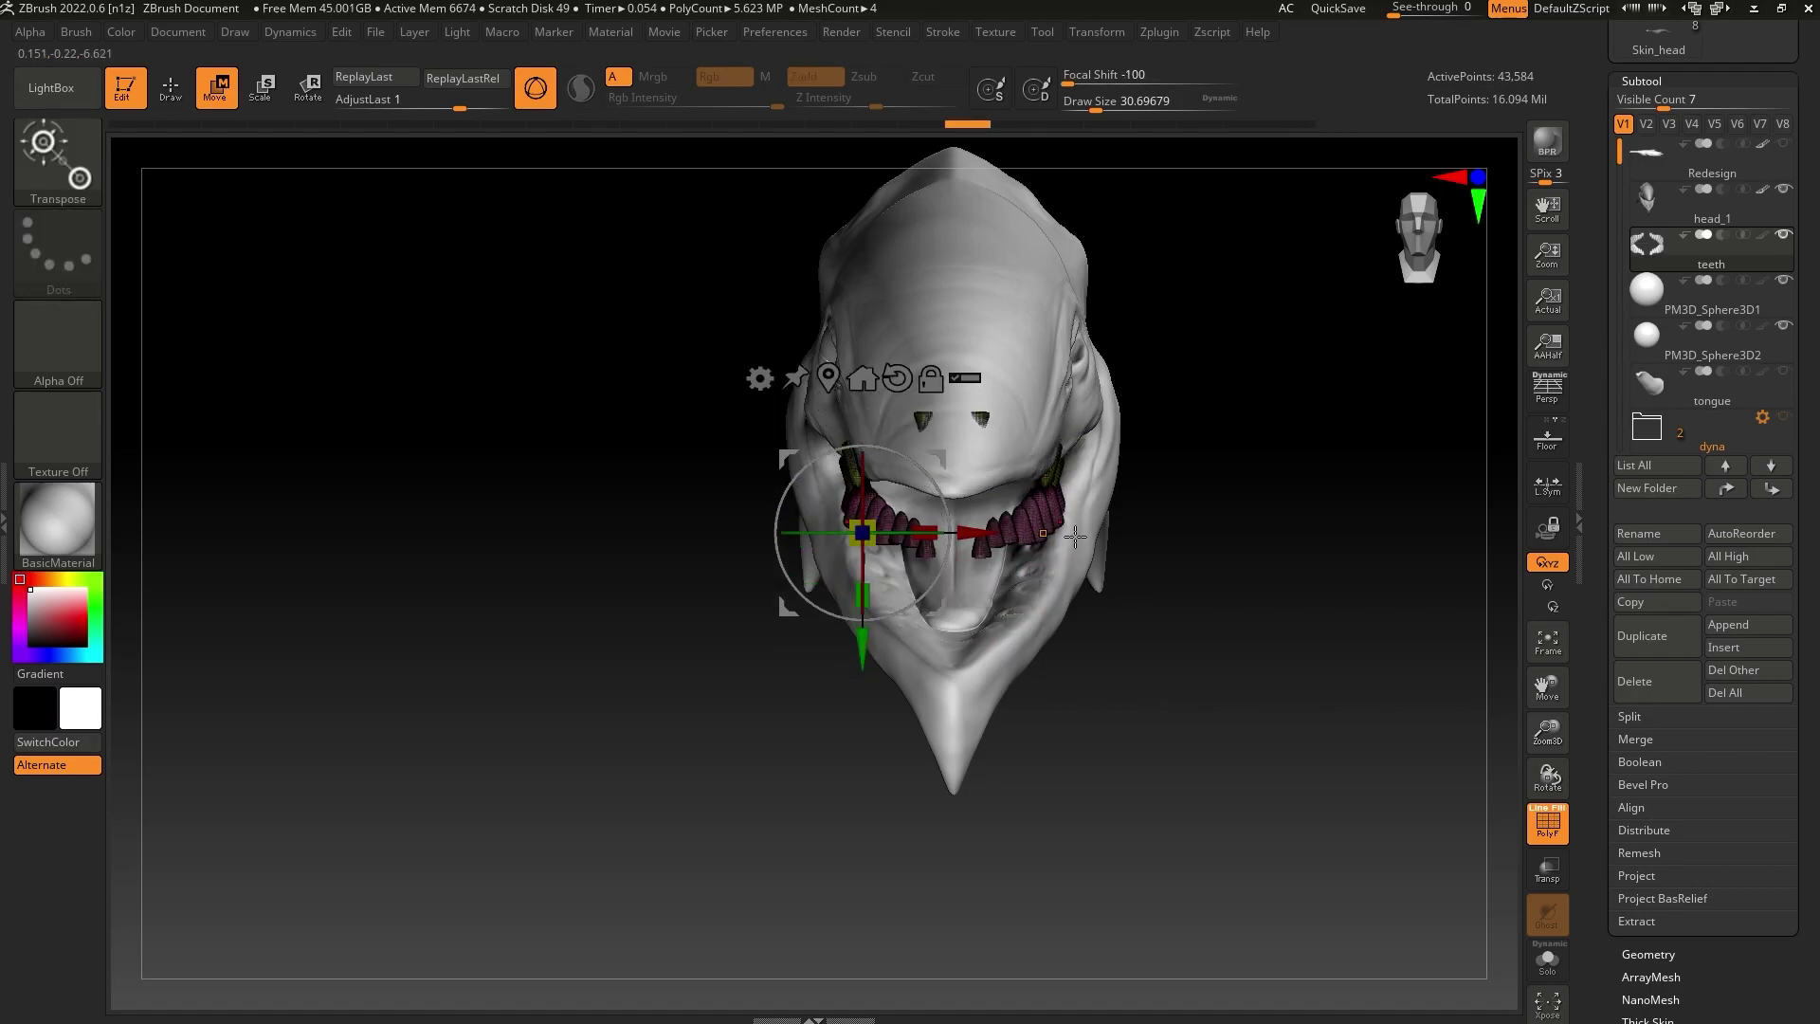
Try lowering, tilting and shifting the teeth back along the lower jaw from the side, and undo these transforms
drag(1170, 528, 1252, 528)
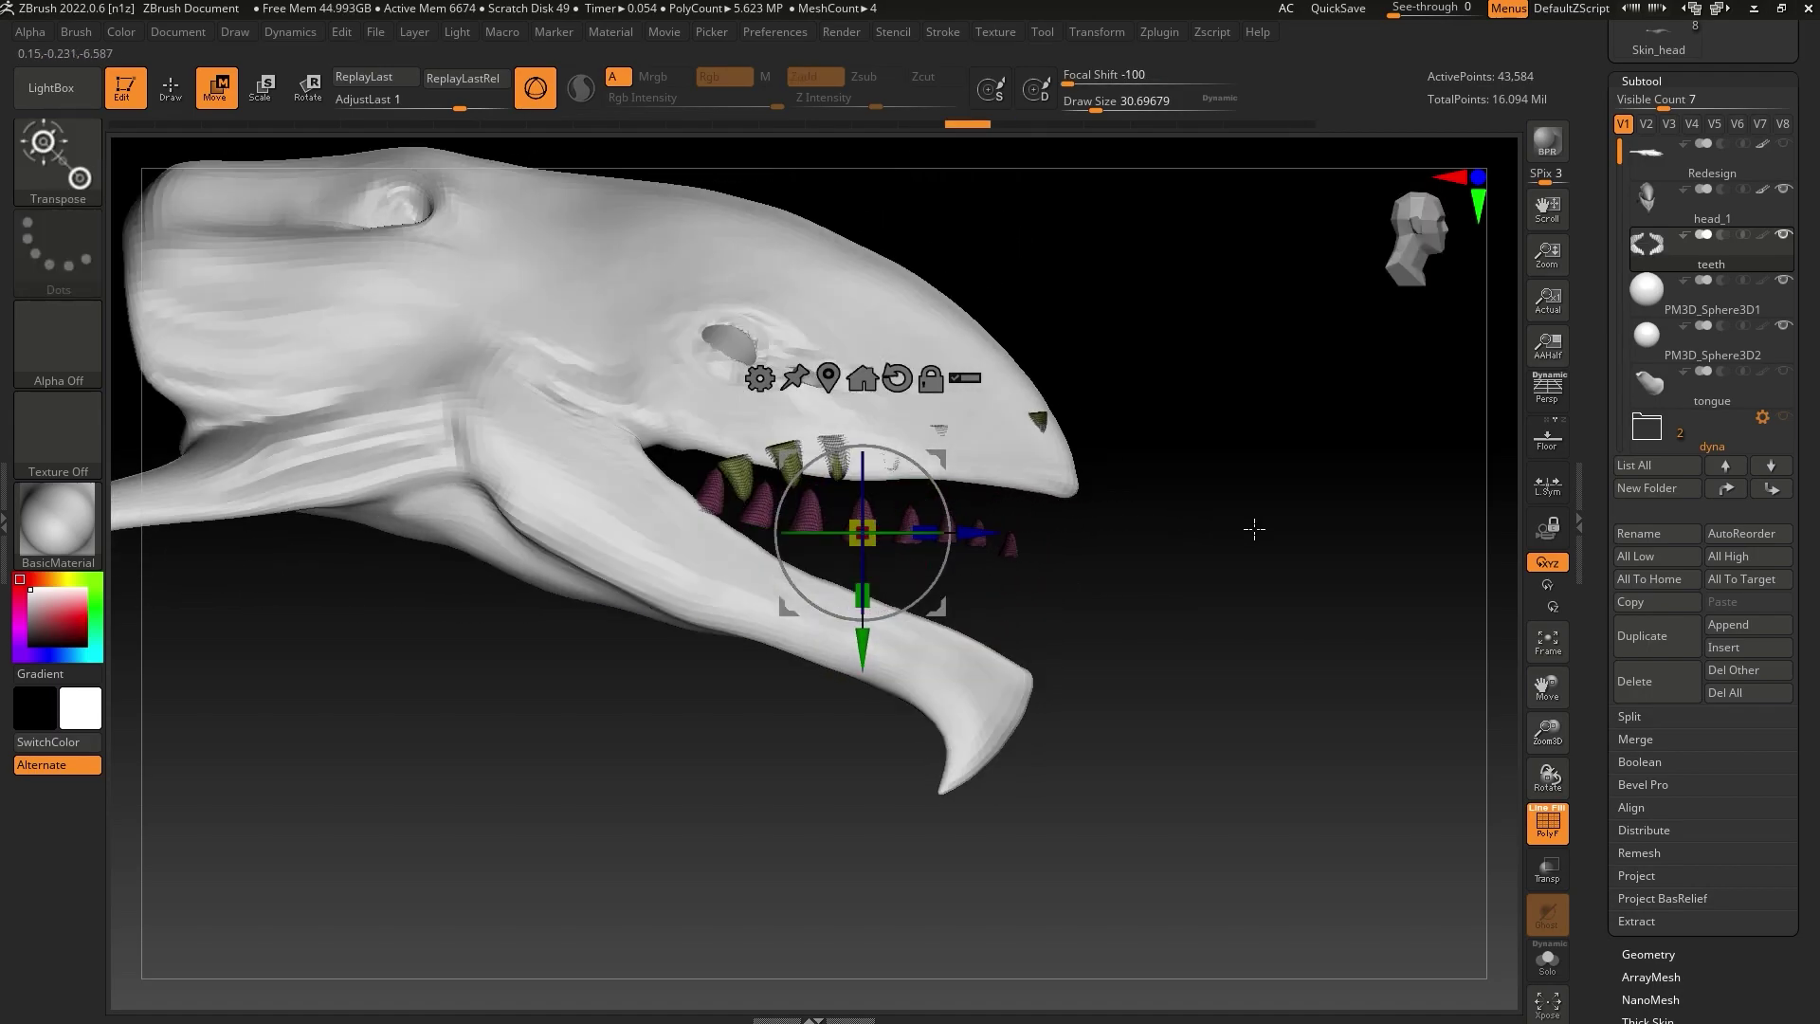
drag(863, 644, 863, 671)
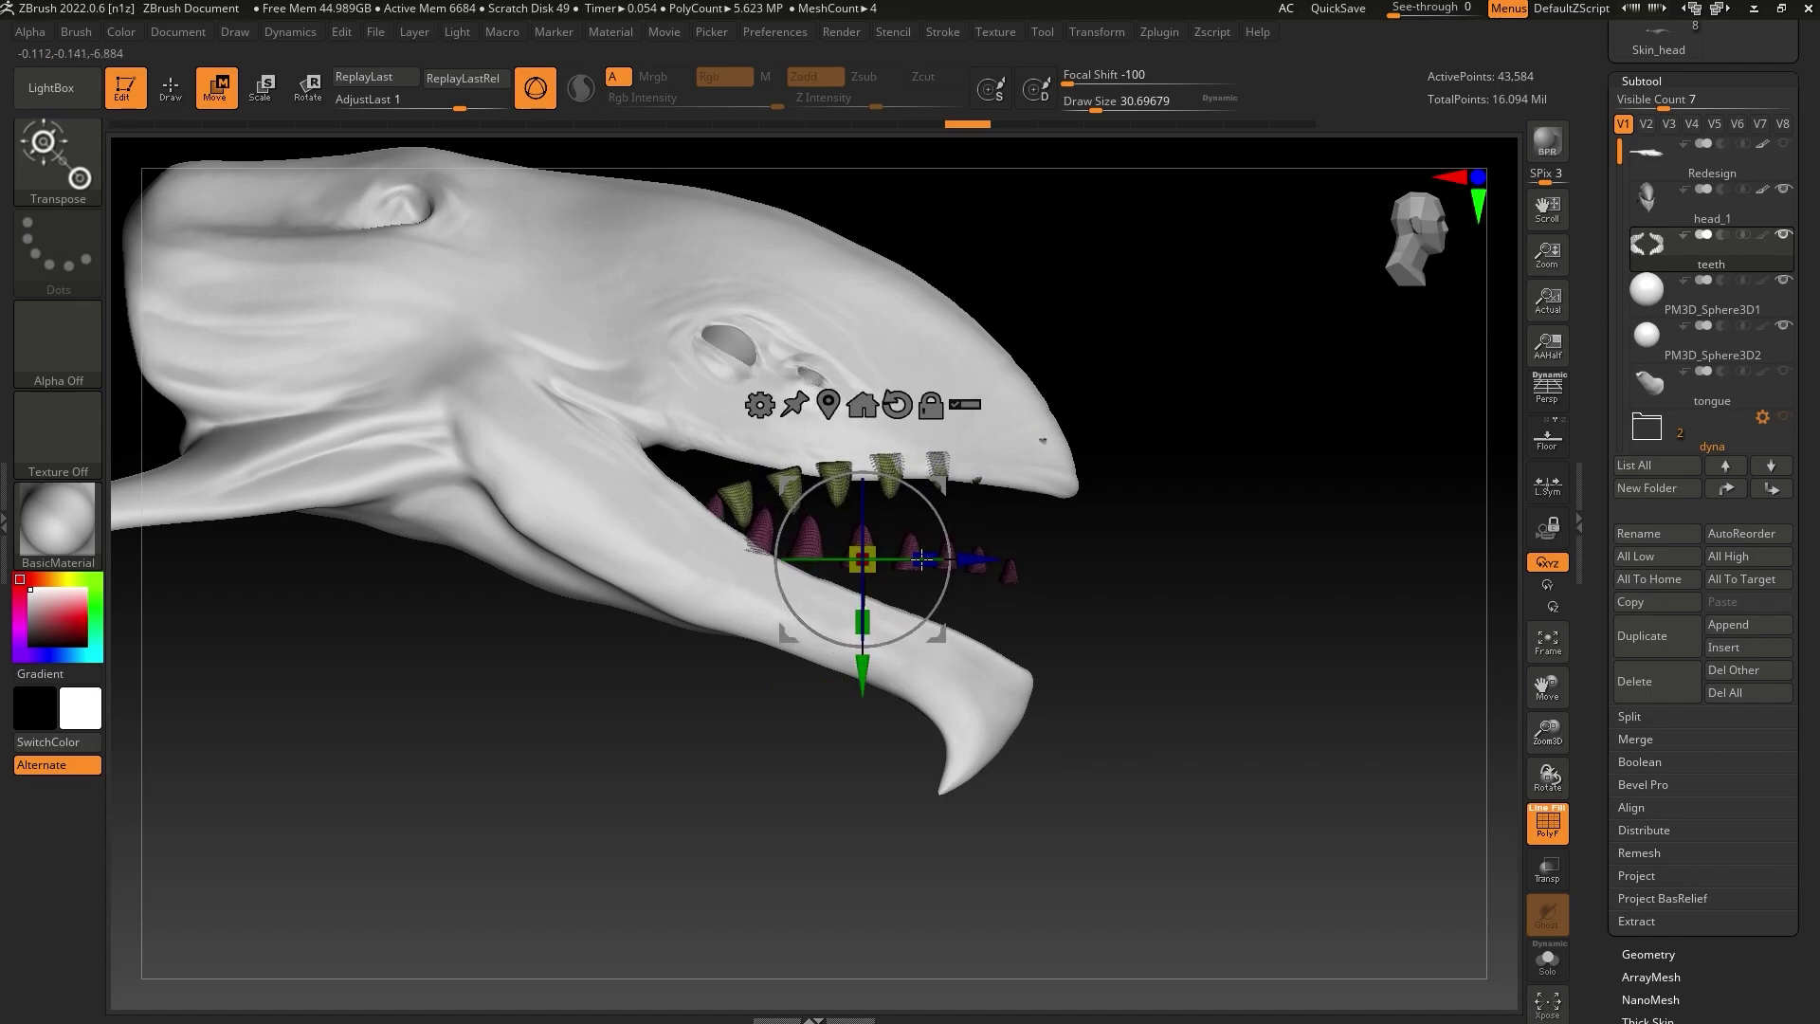
drag(934, 508, 911, 570)
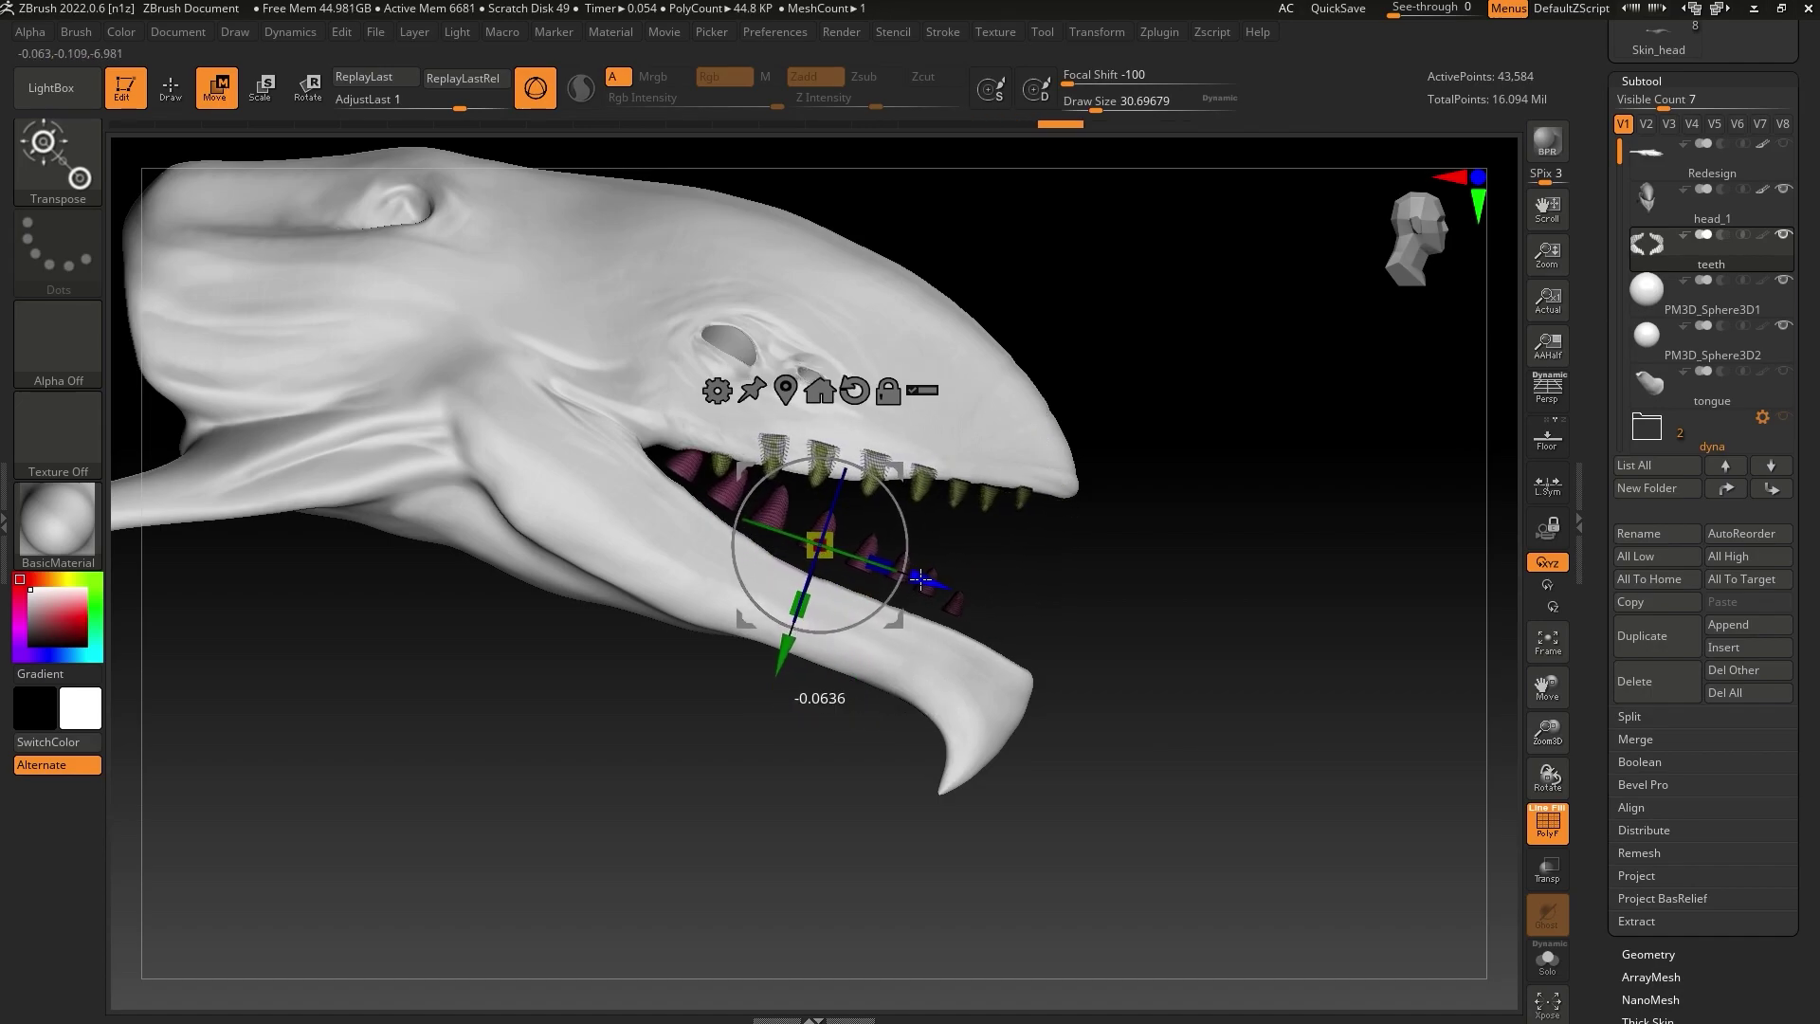
drag(774, 641, 769, 657)
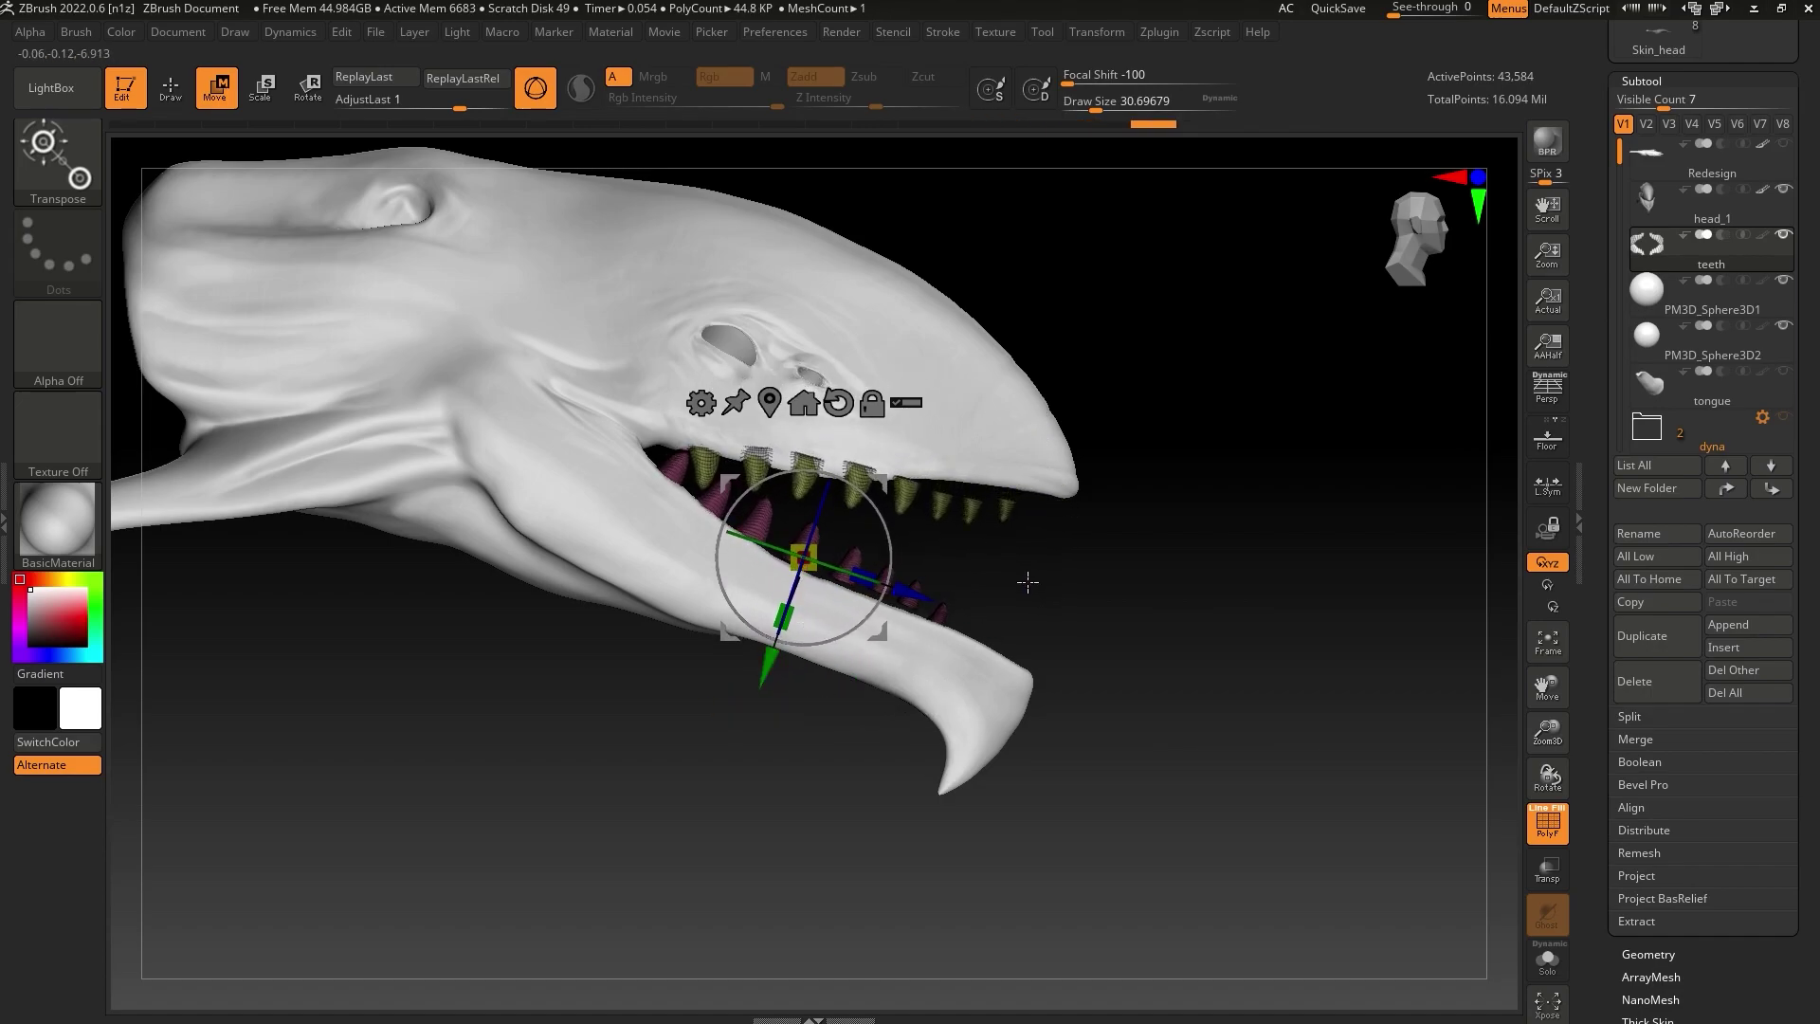
right_drag(846, 546, 645, 540)
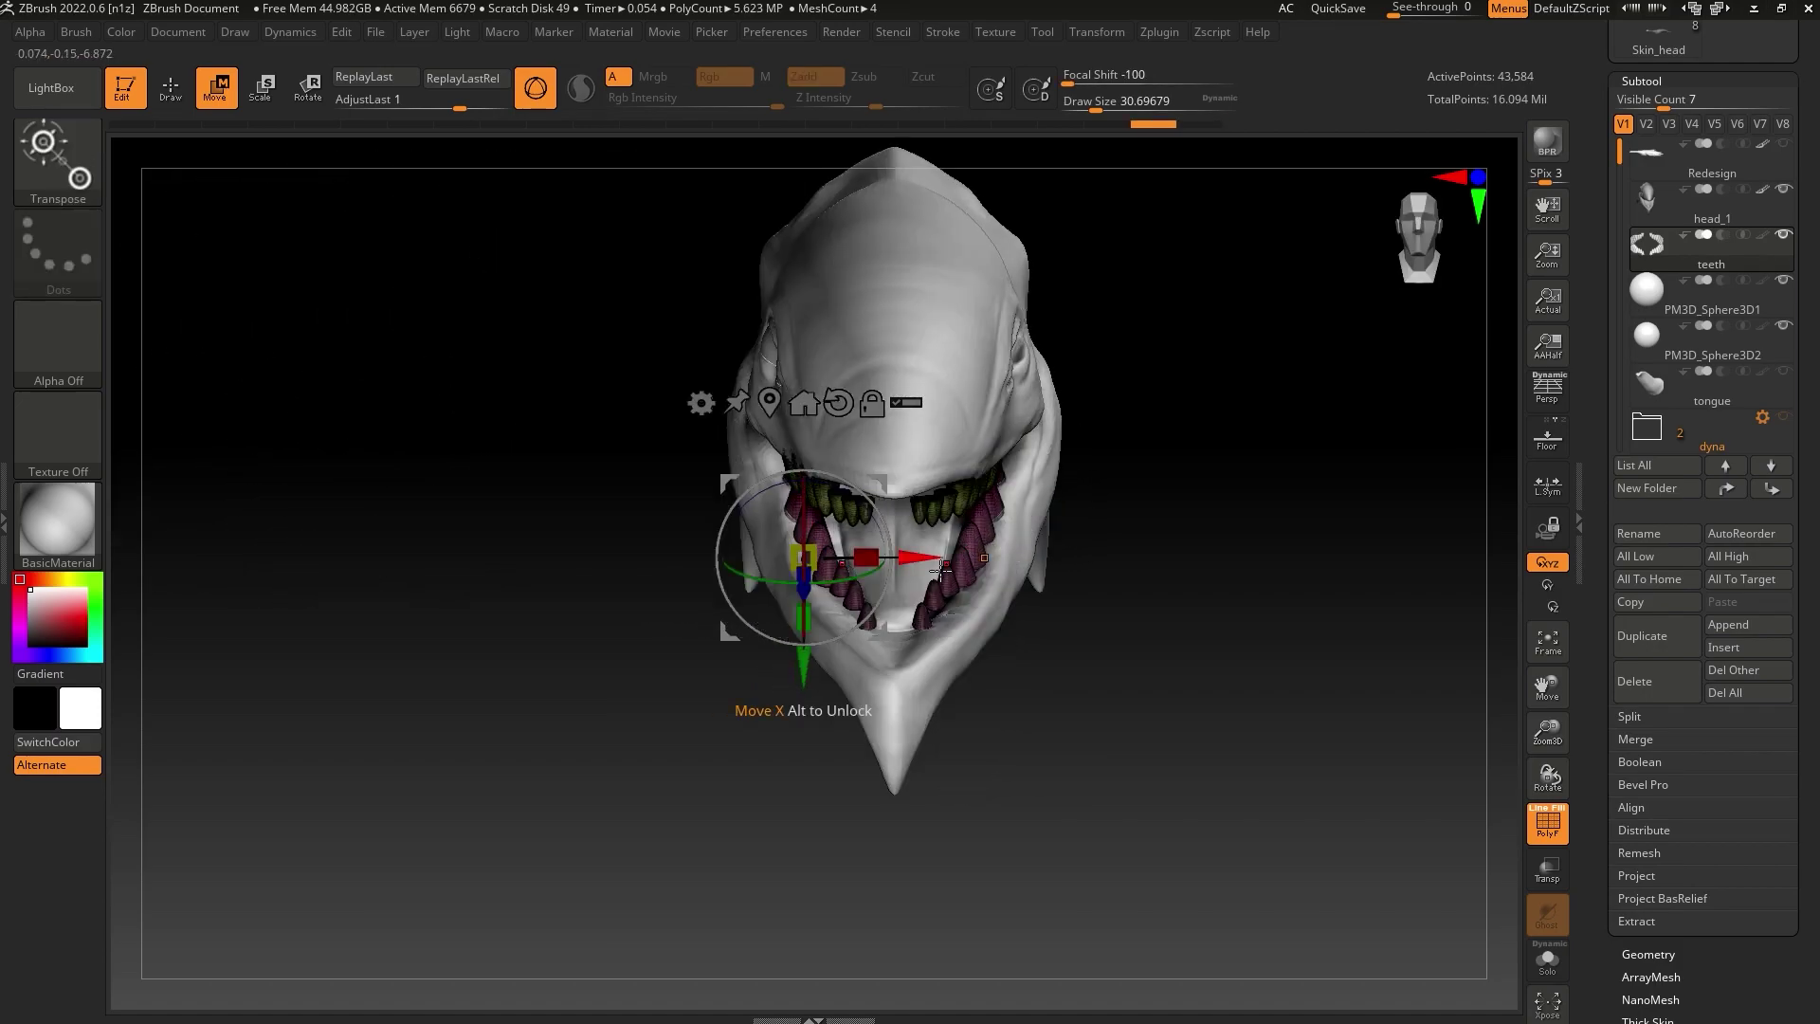
key(ctrl+z)
key(ctrl+z)
key(ctrl+z)
key(ctrl+z)
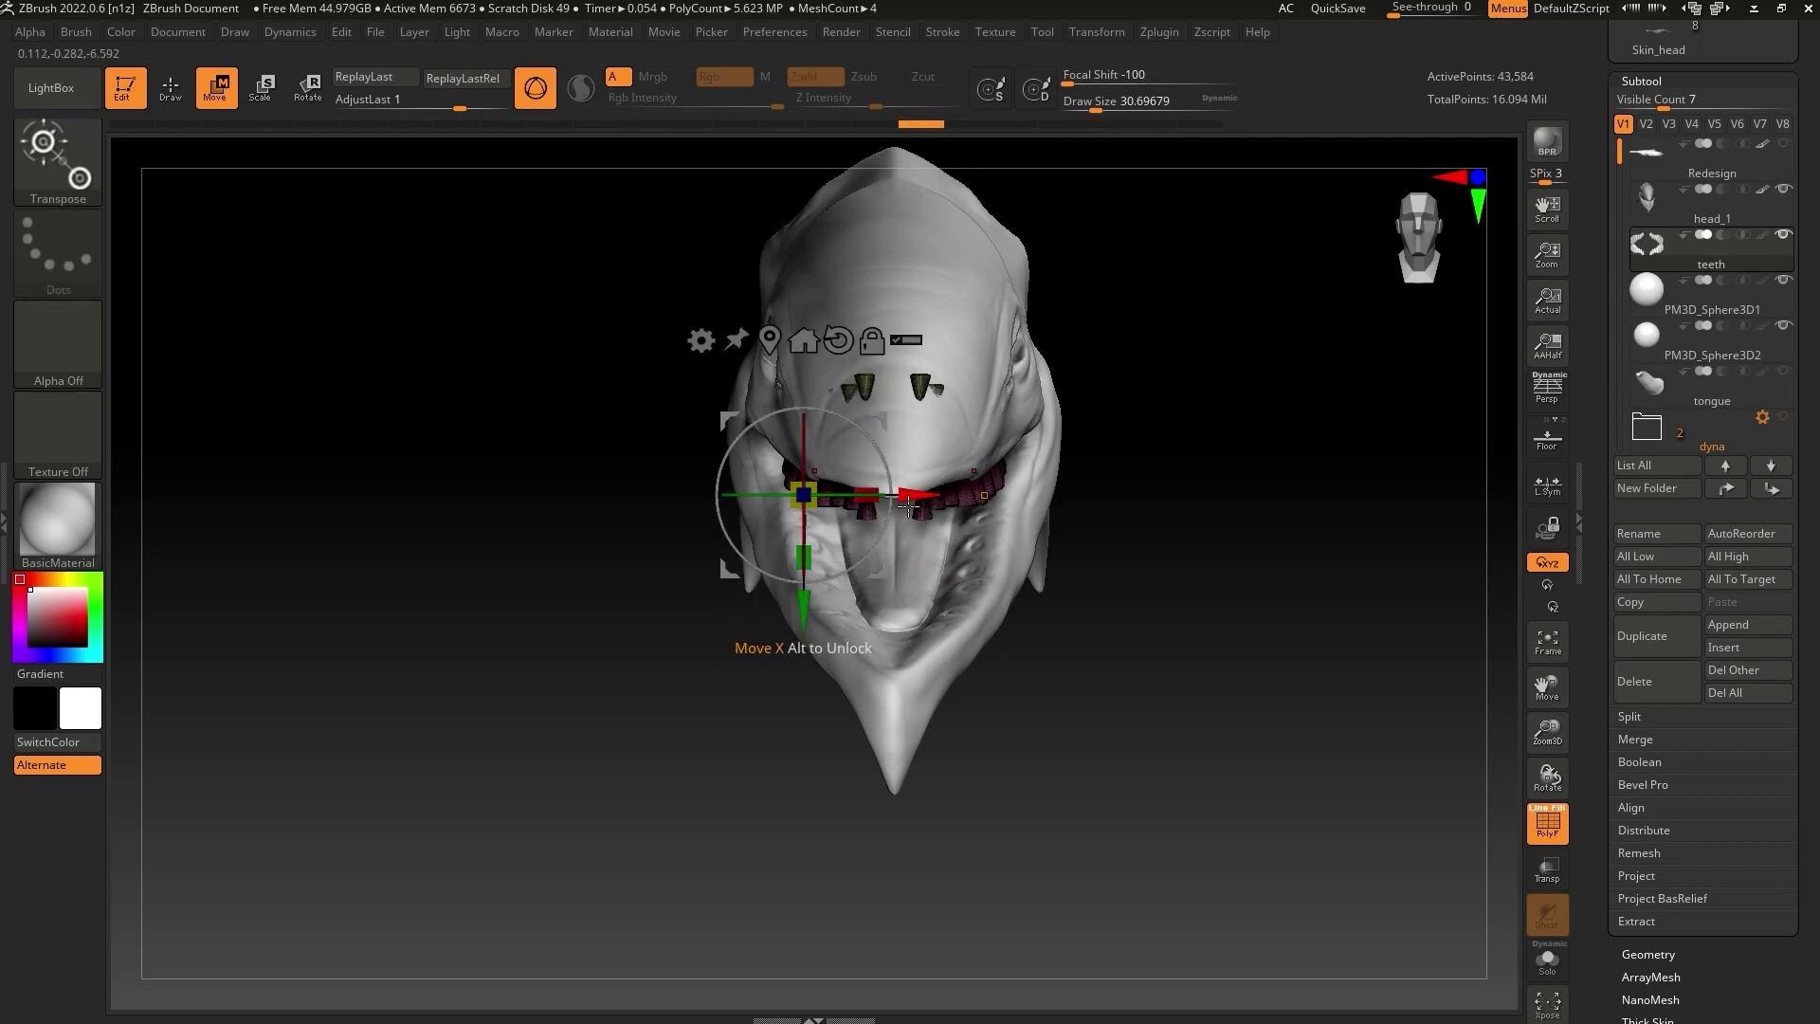
Lower the teeth by about 0.114, rotate them about 18.5 degrees to match the lower jaw, and shift them along it
drag(804, 599, 811, 693)
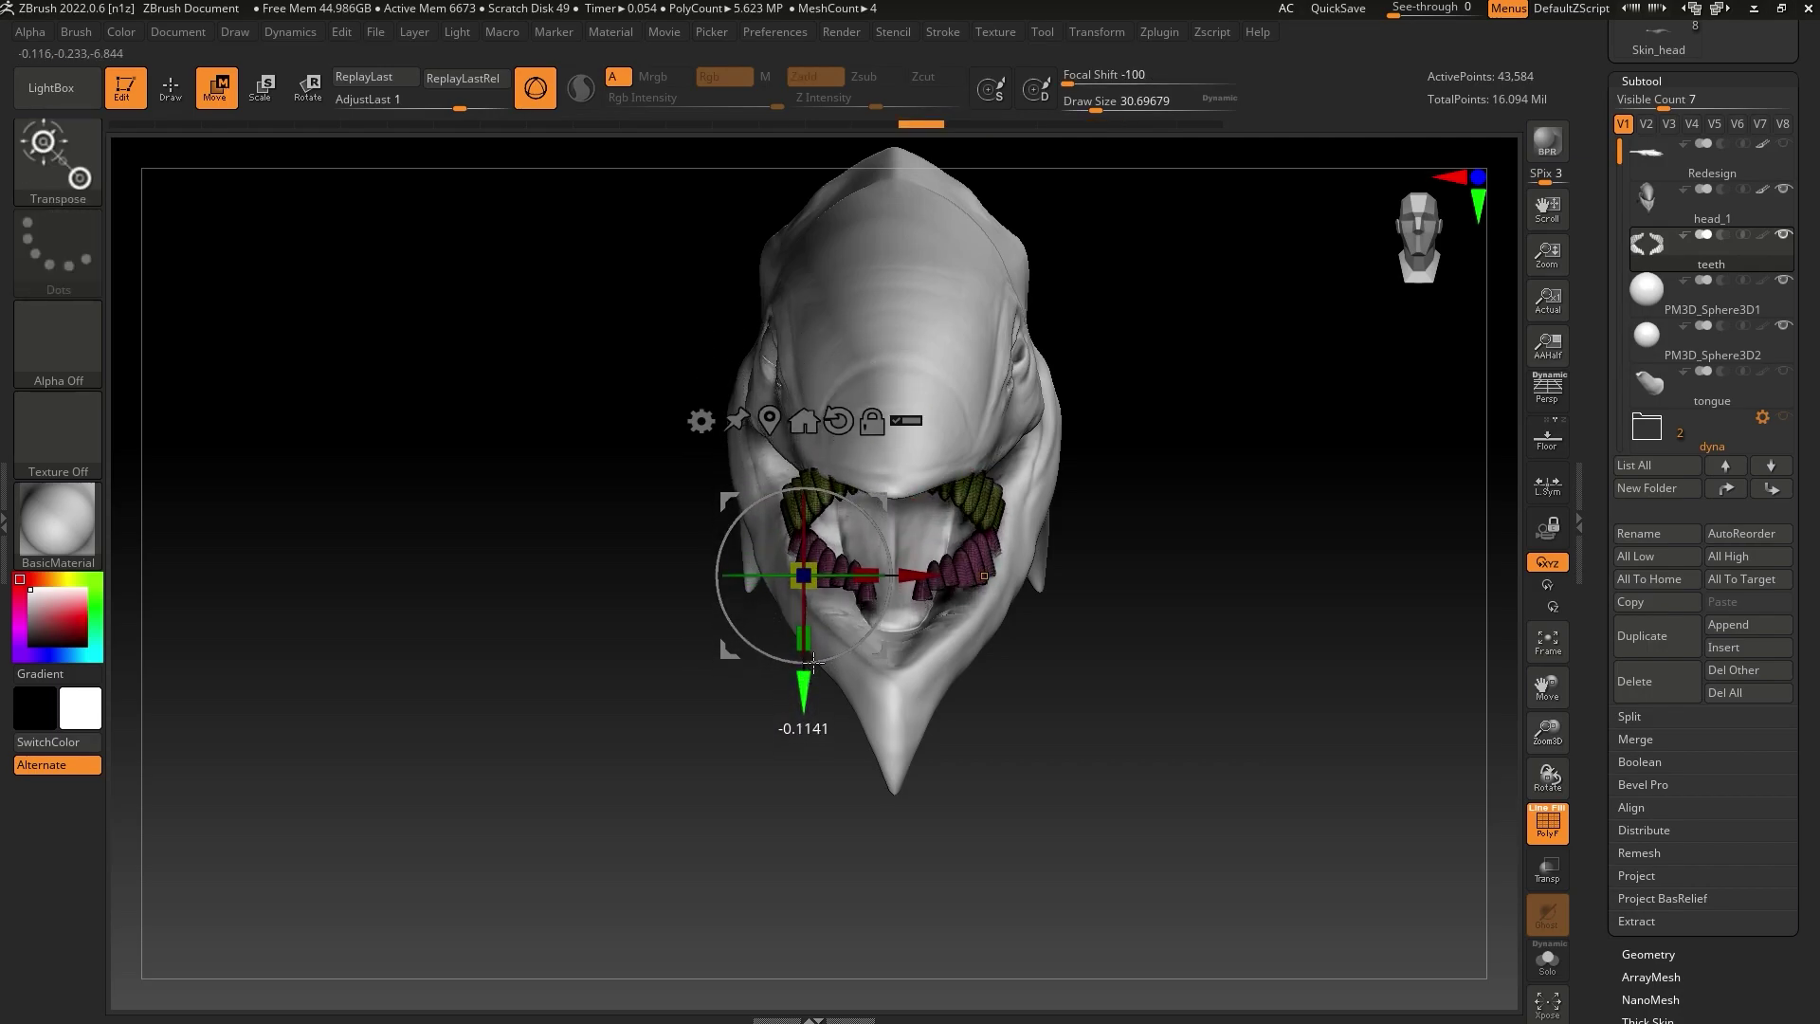
shift+drag(1067, 581, 1203, 537)
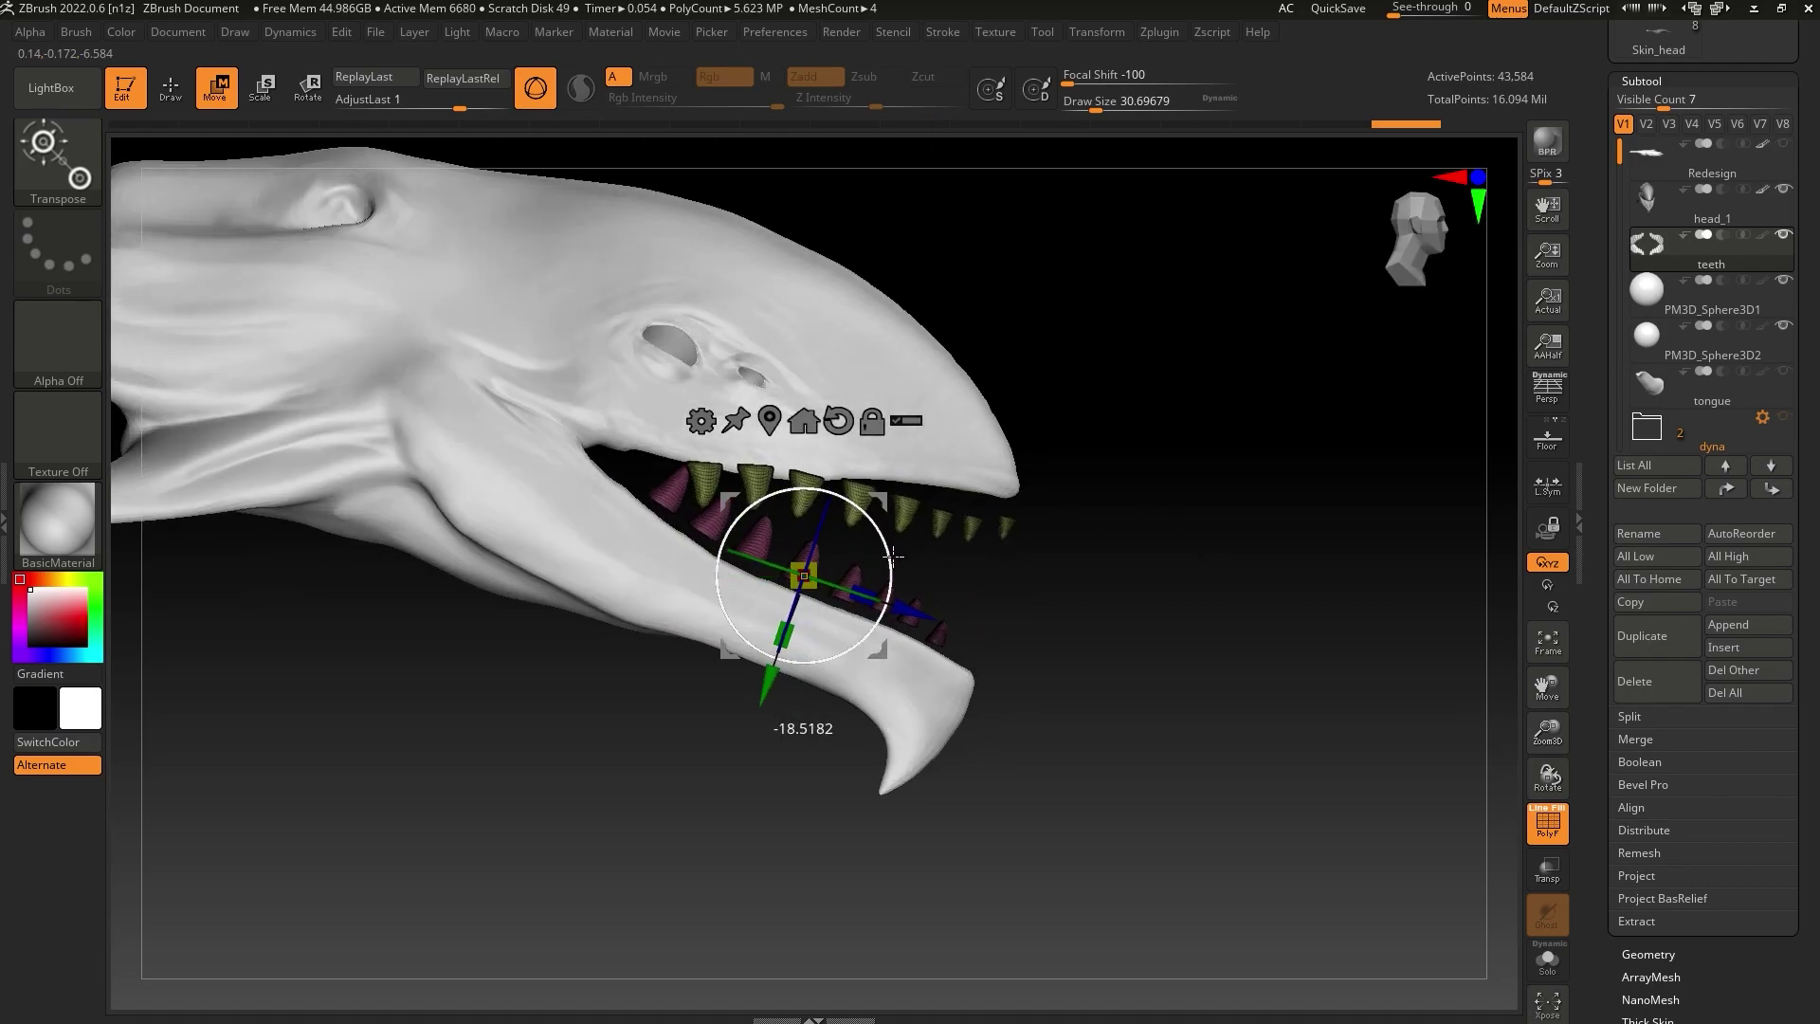
drag(766, 695, 699, 659)
drag(843, 593, 825, 586)
drag(713, 665, 712, 663)
drag(1100, 588, 872, 565)
drag(1029, 535, 1166, 526)
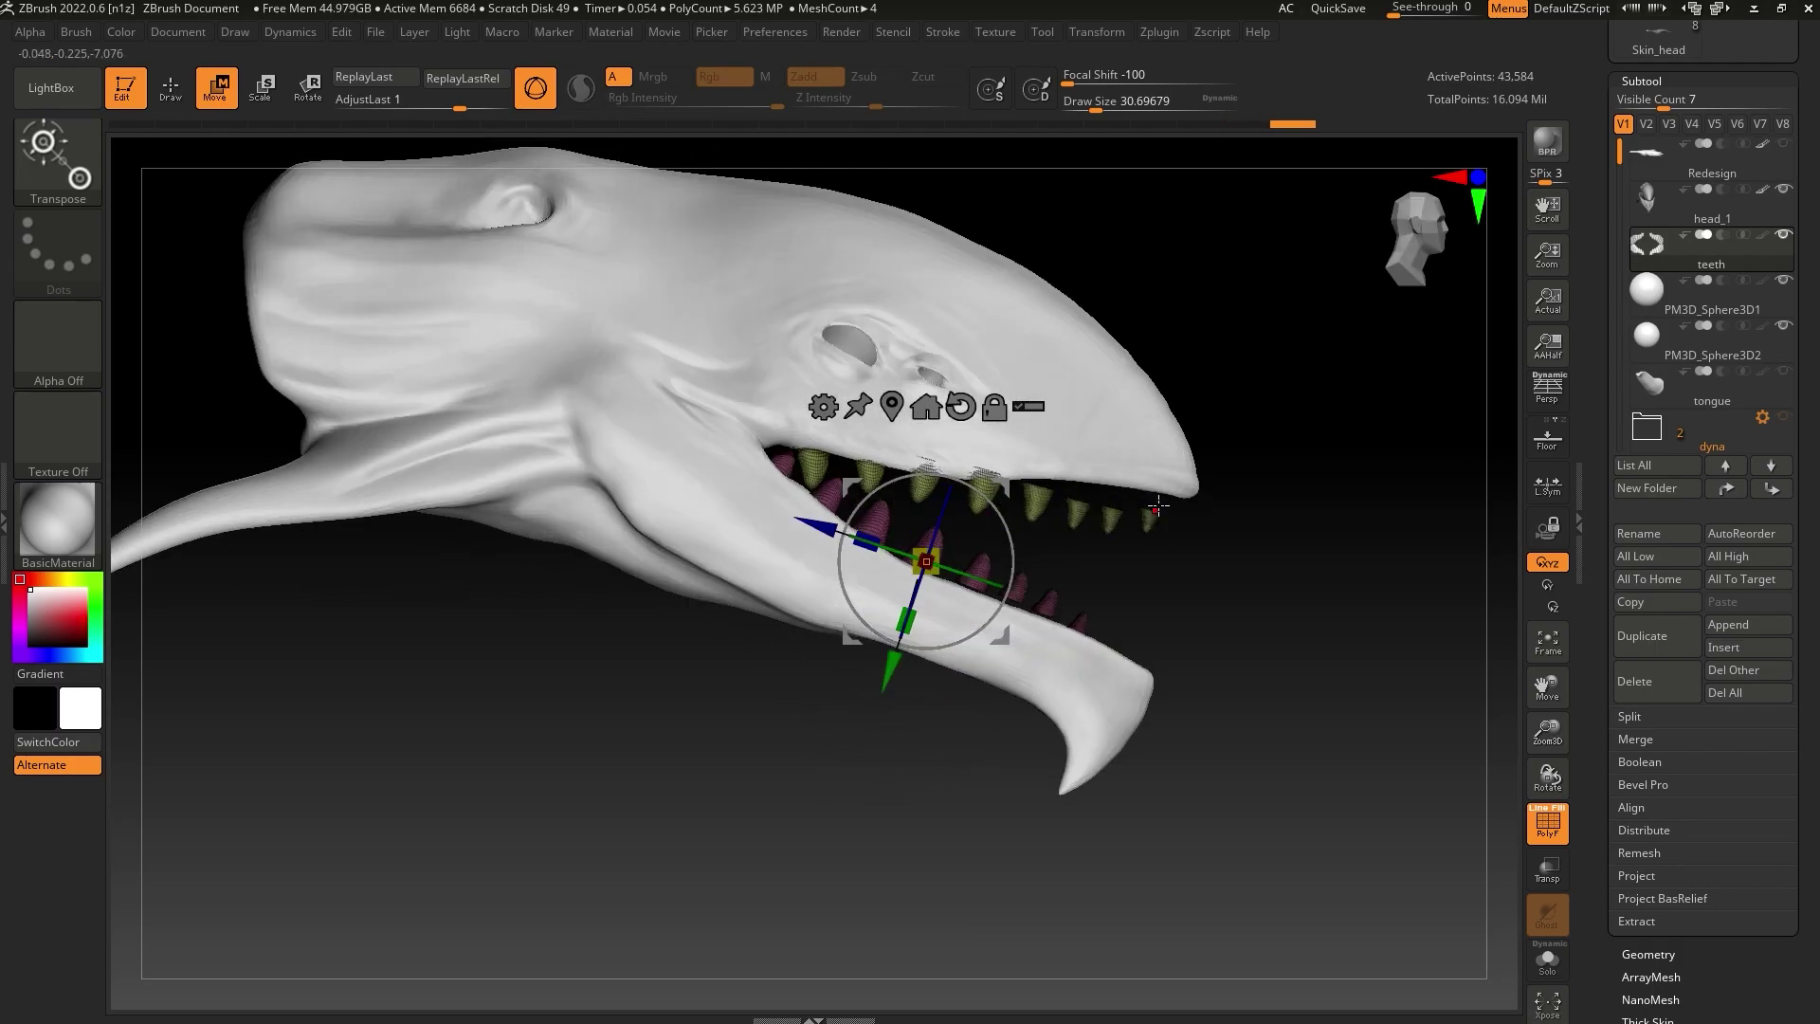
Nudge the front teeth with the Move brush at a draw size of about 234 so they follow the jaw
key(q)
key(b)
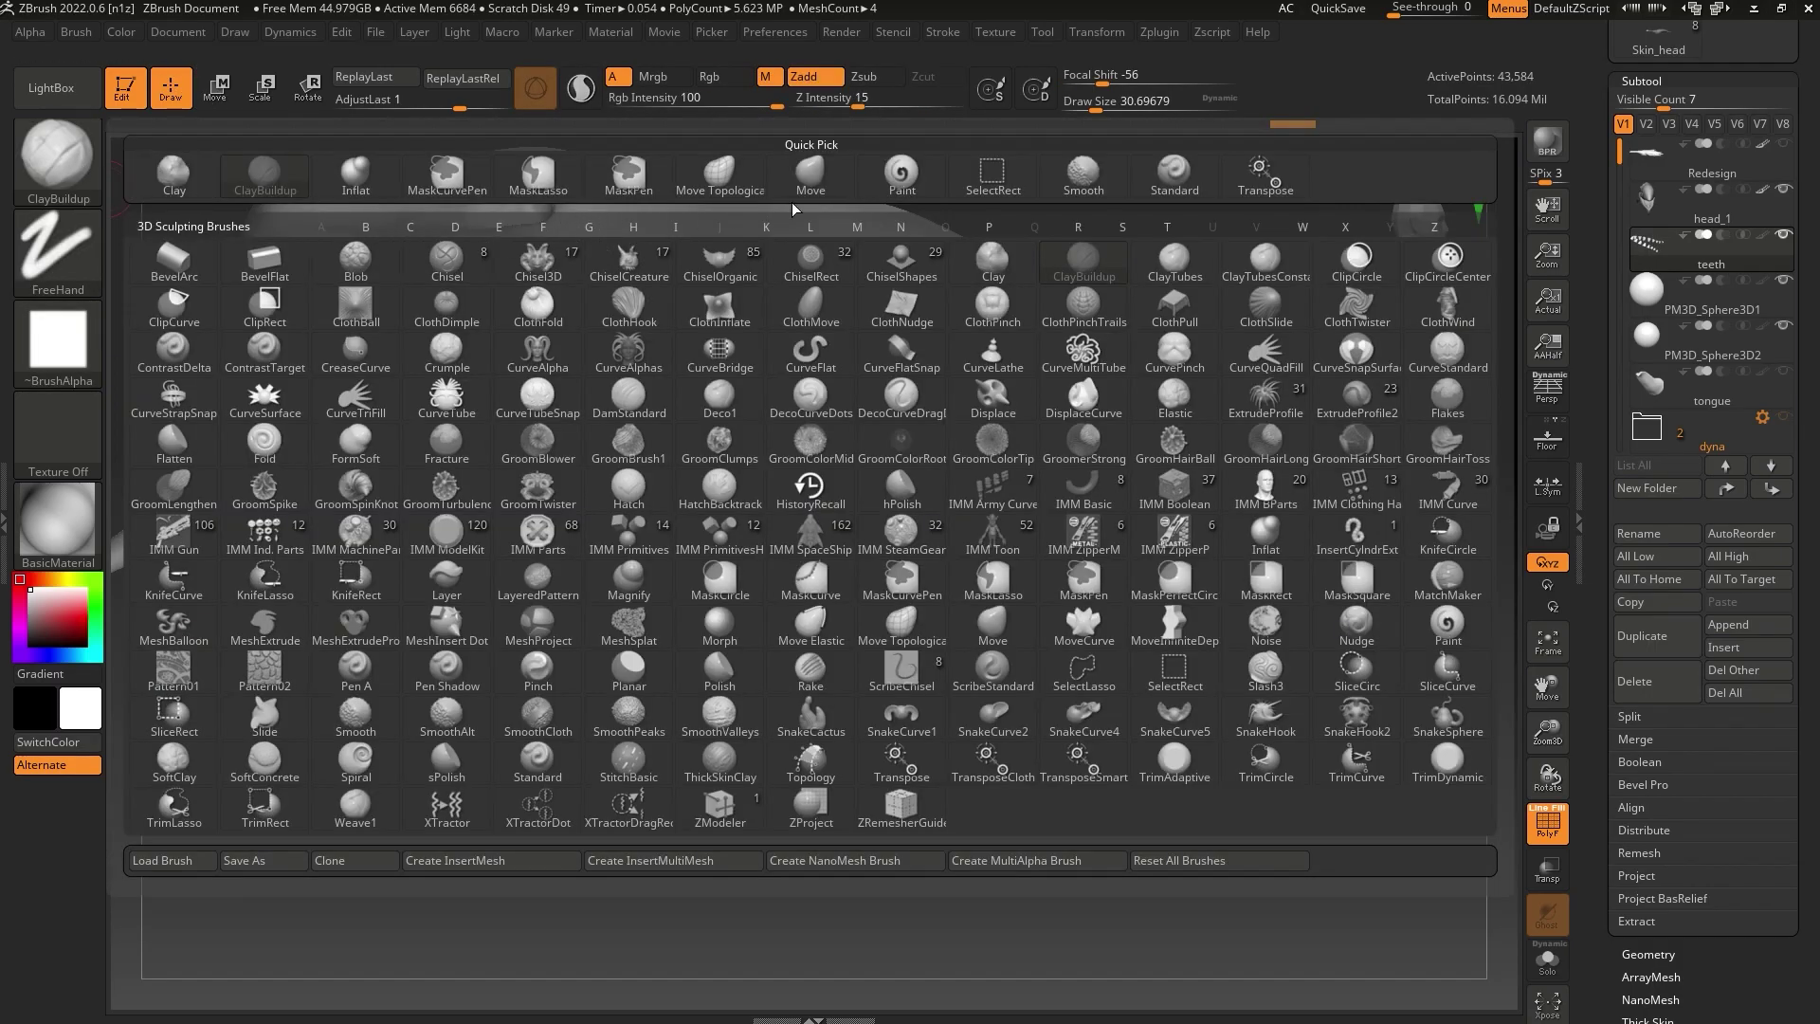
click(812, 173)
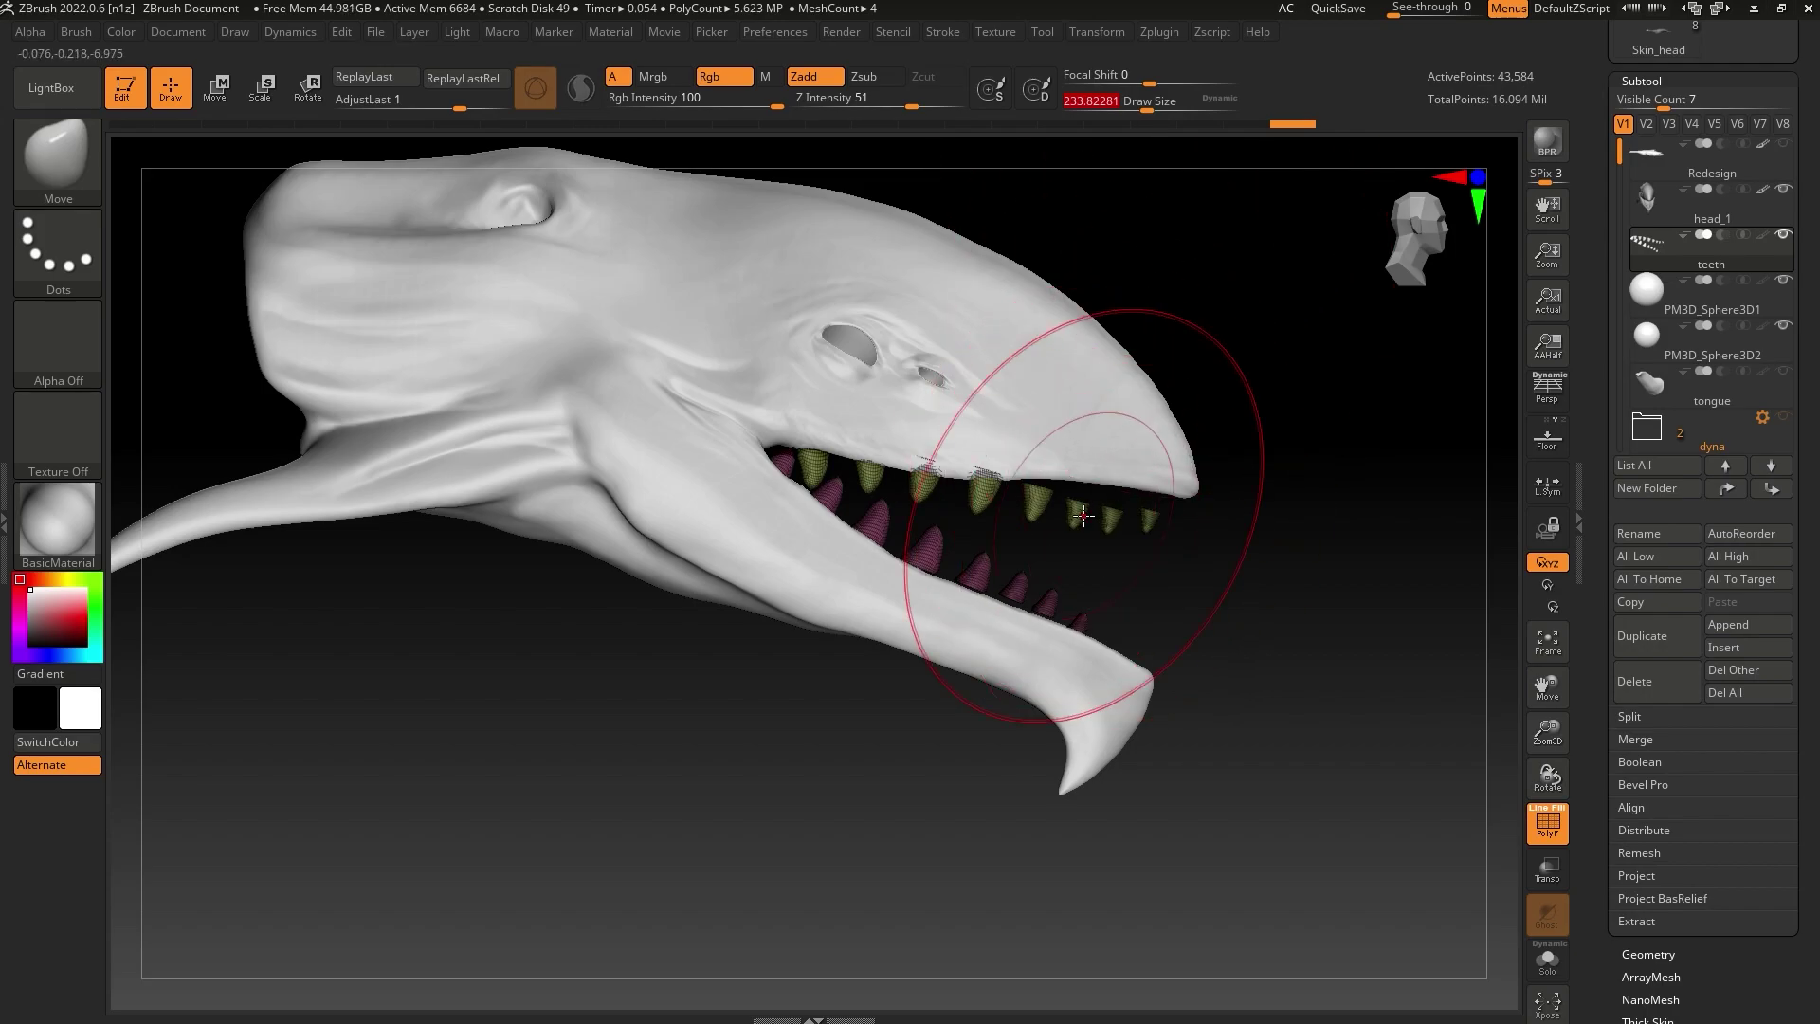
drag(1060, 584, 1044, 630)
drag(1100, 522, 1111, 509)
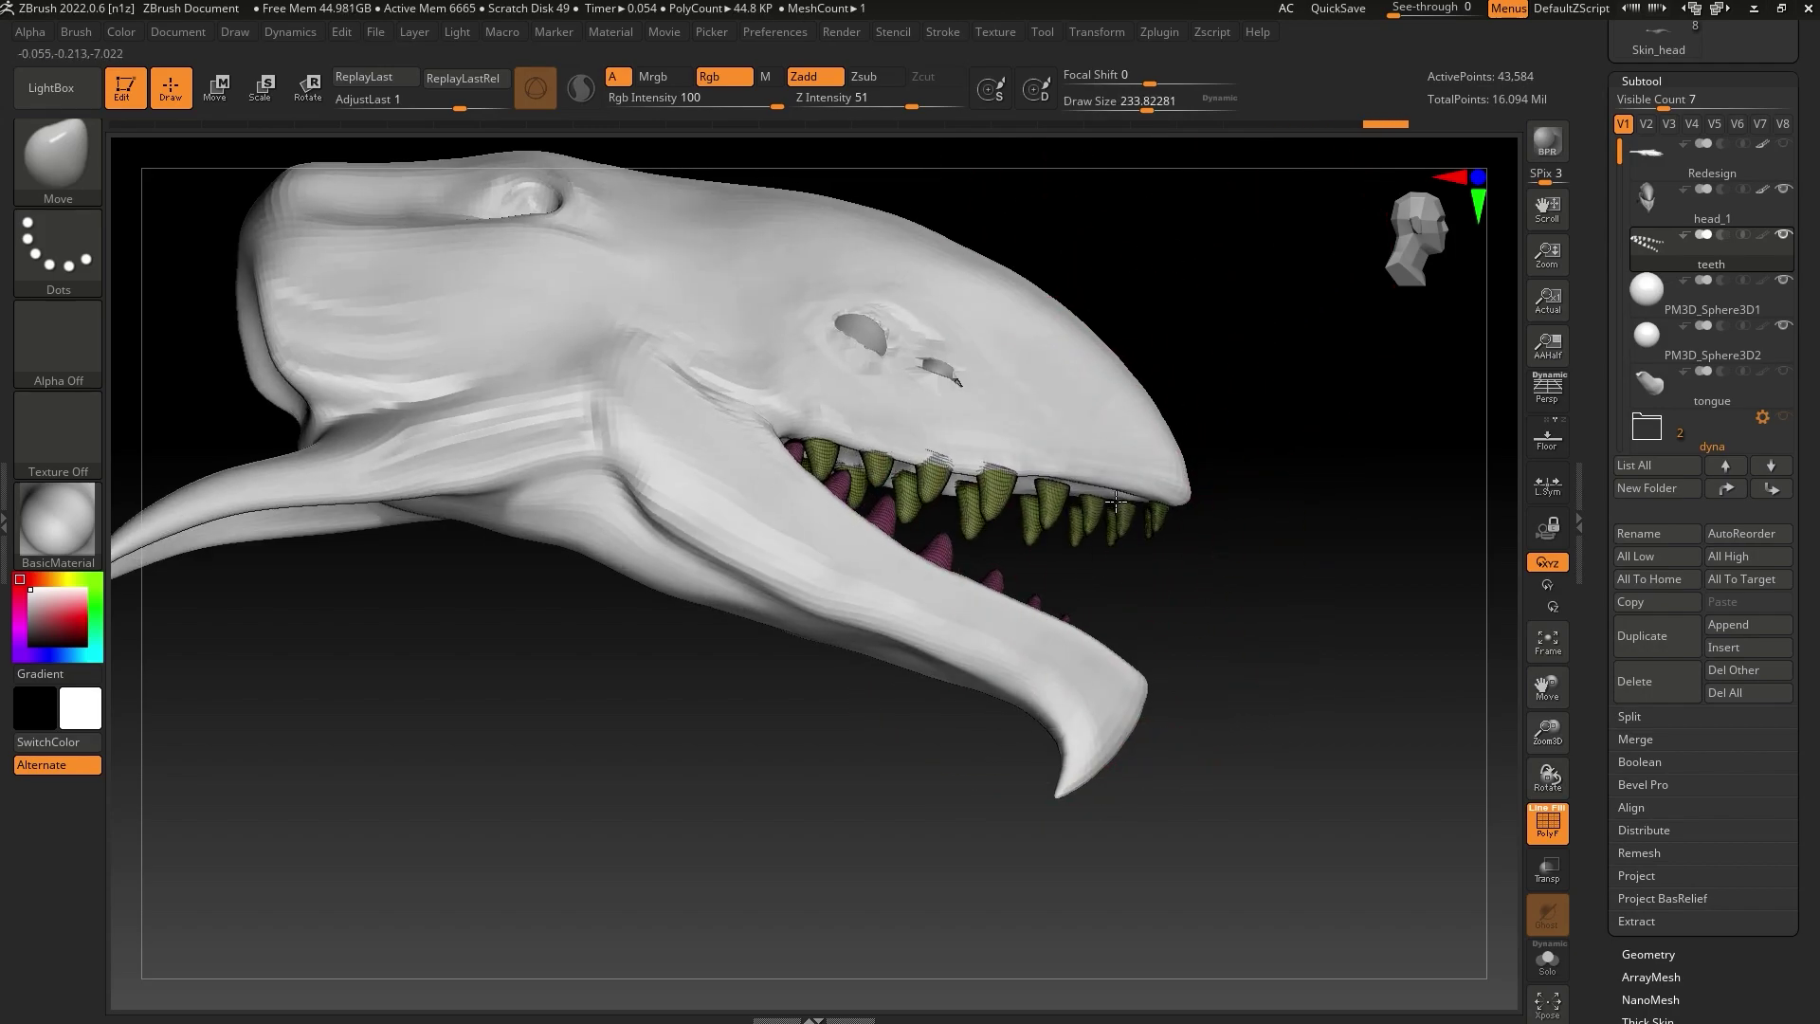
drag(1231, 494, 1155, 505)
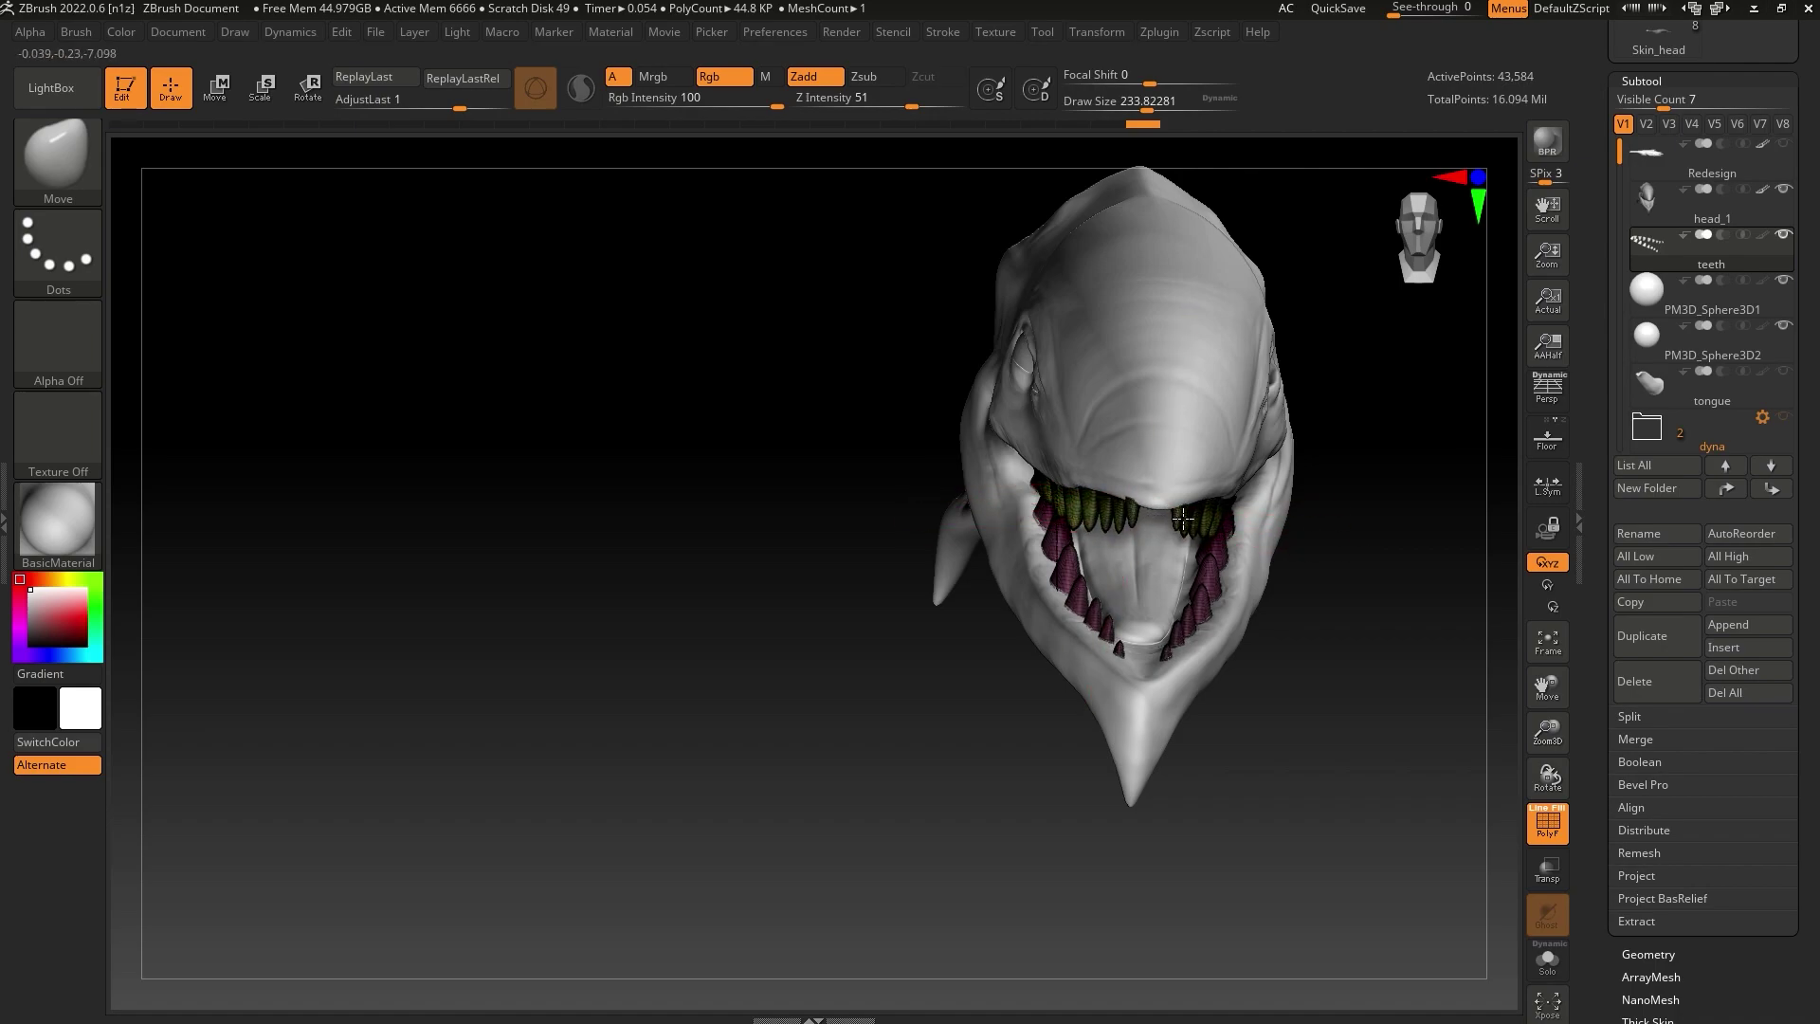
drag(1332, 609, 1170, 667)
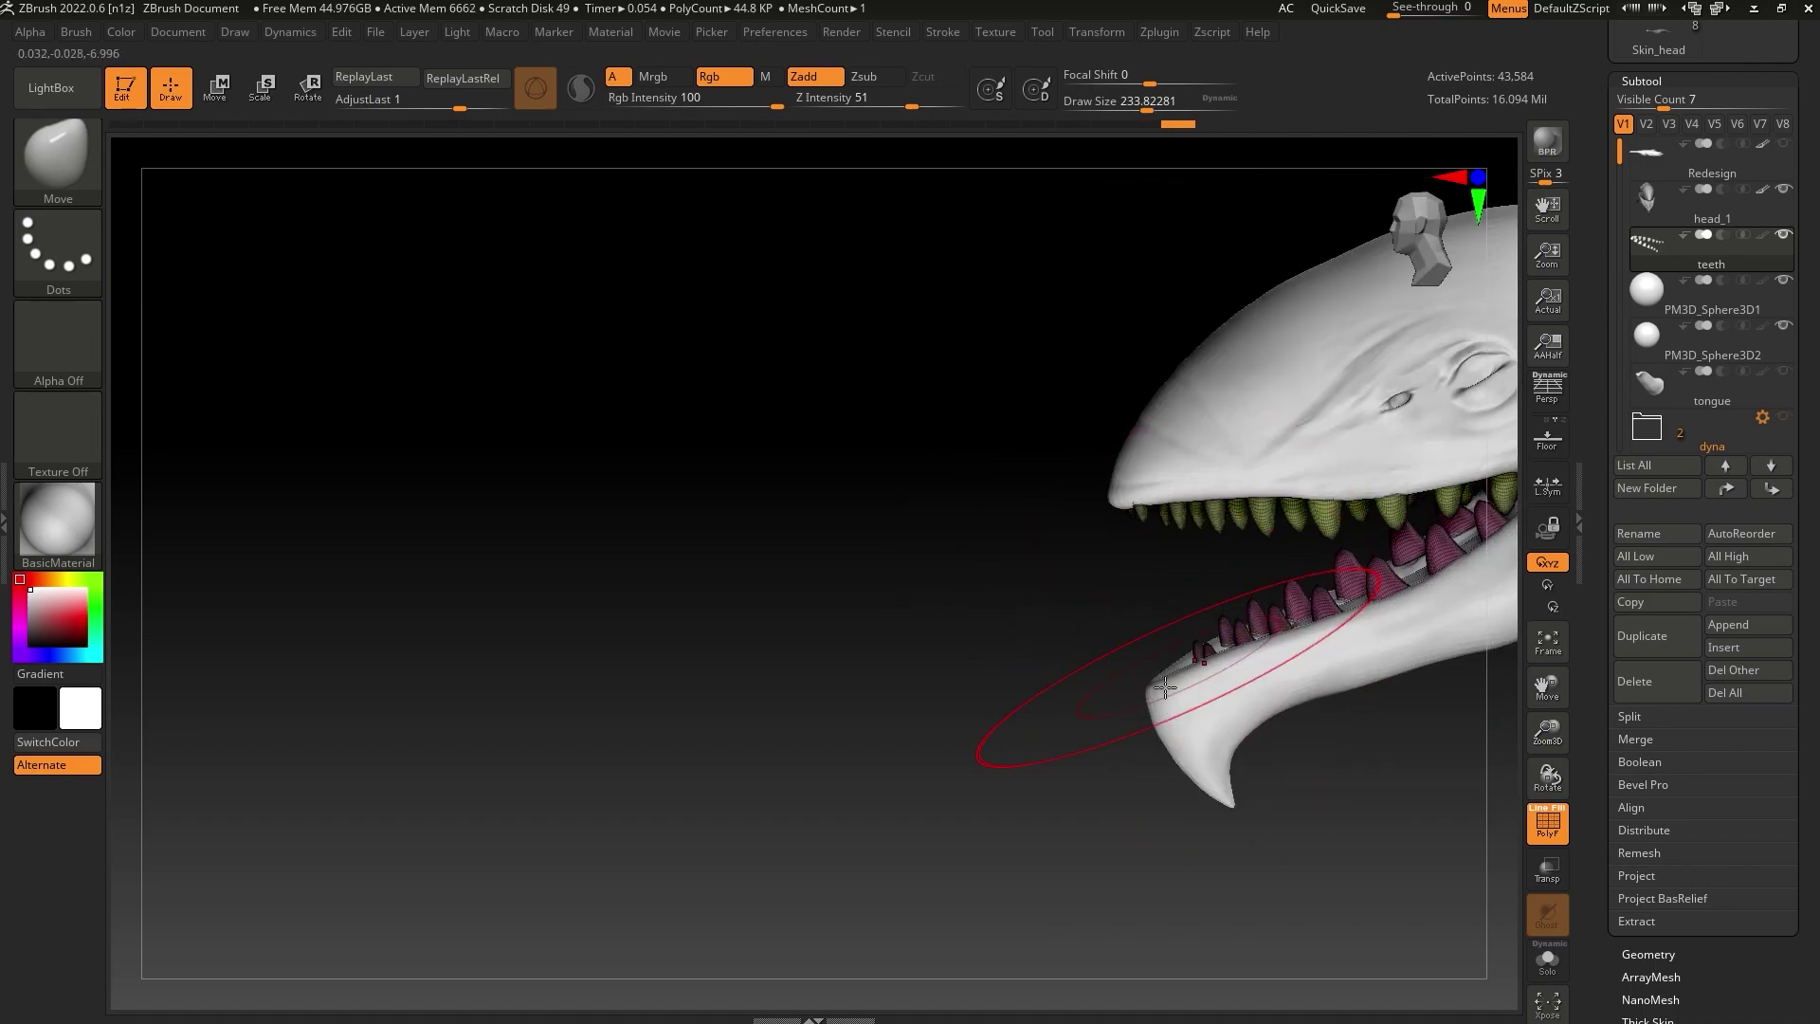
drag(1072, 753, 669, 717)
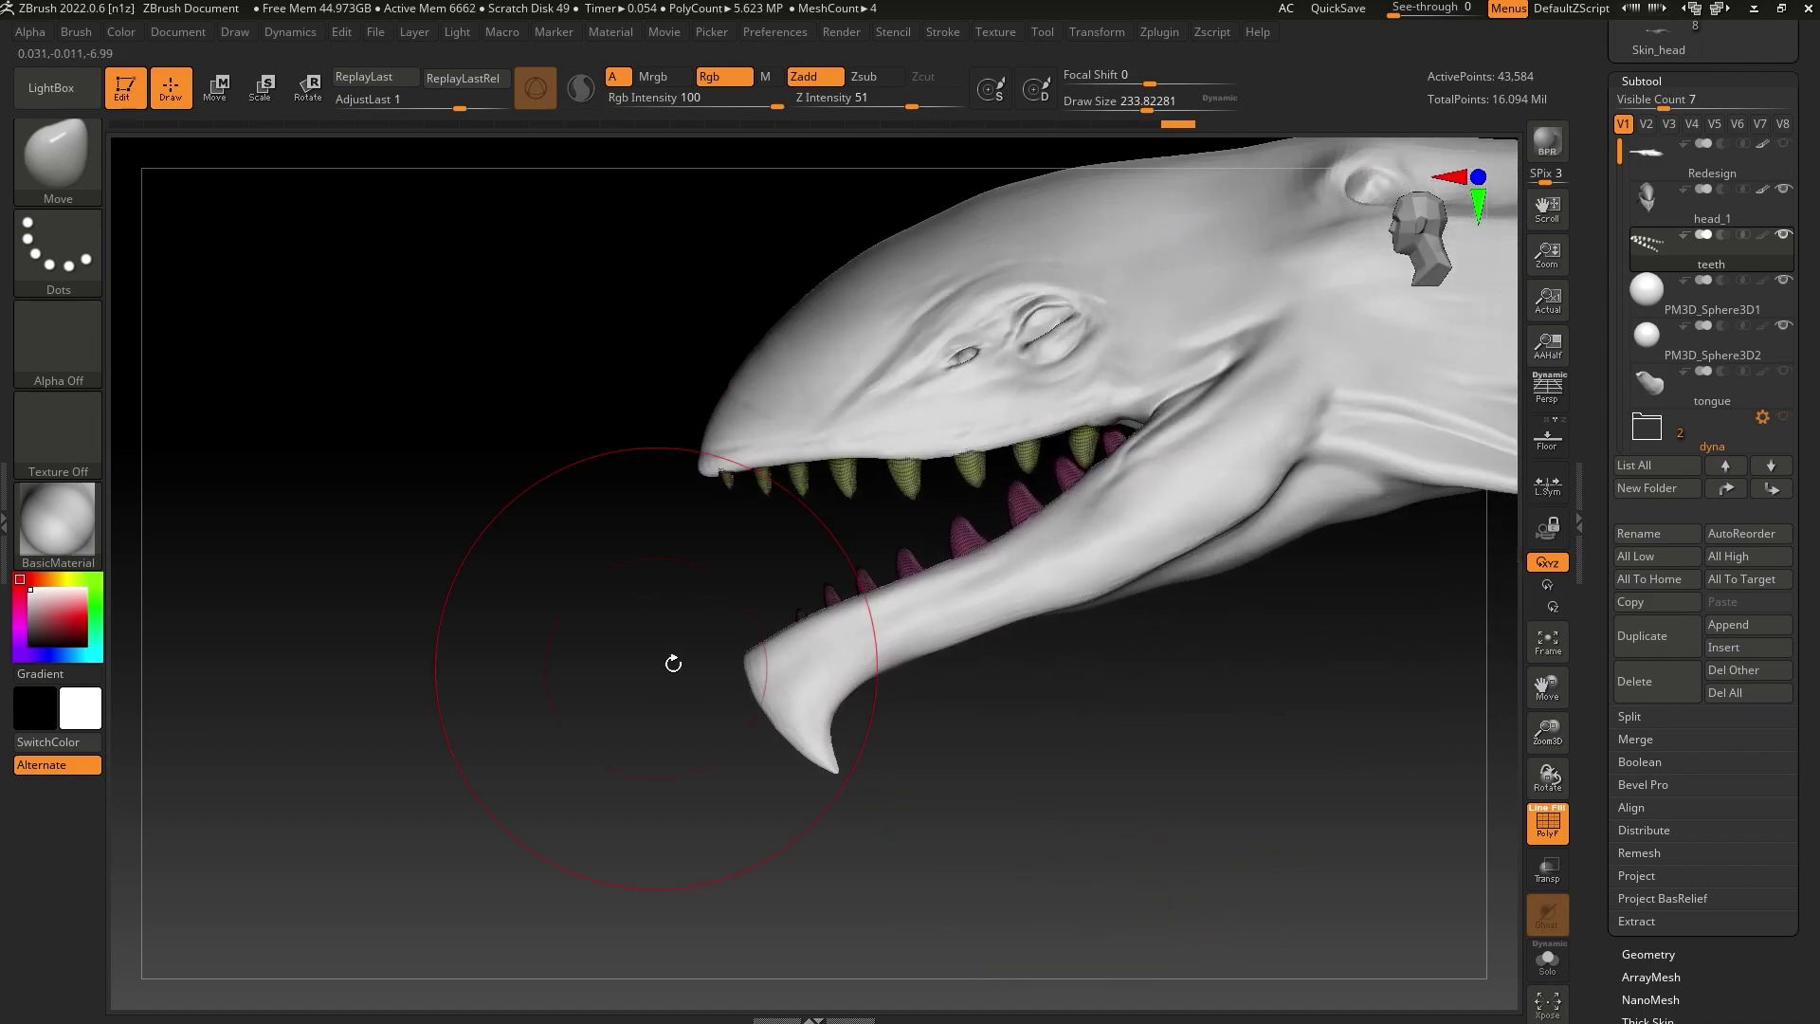
Turn off the polyframe display and view the whole head with its teeth from the side
click(1547, 823)
drag(1546, 730, 1541, 616)
mouse_move(1243, 678)
mouse_down()
mouse_move(1207, 690)
mouse_move(1229, 685)
mouse_up()
right_drag(1172, 691, 1170, 642)
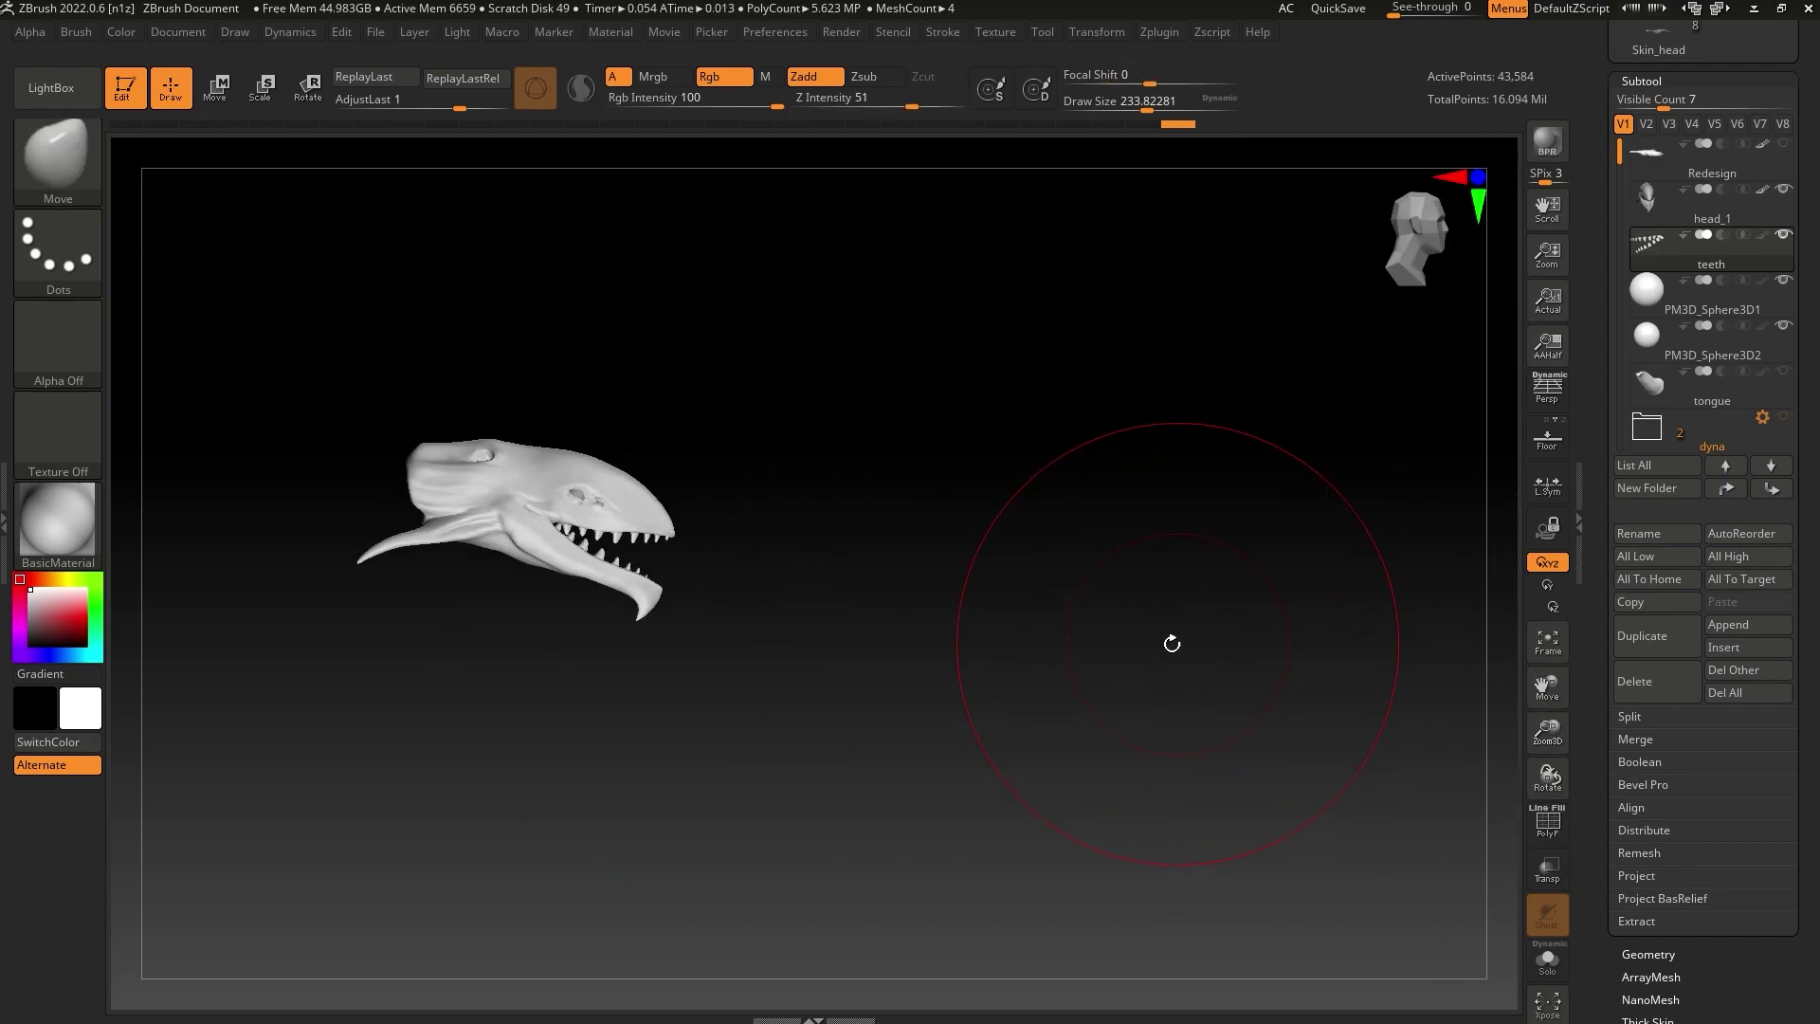
alt+right_drag(1021, 670, 1134, 666)
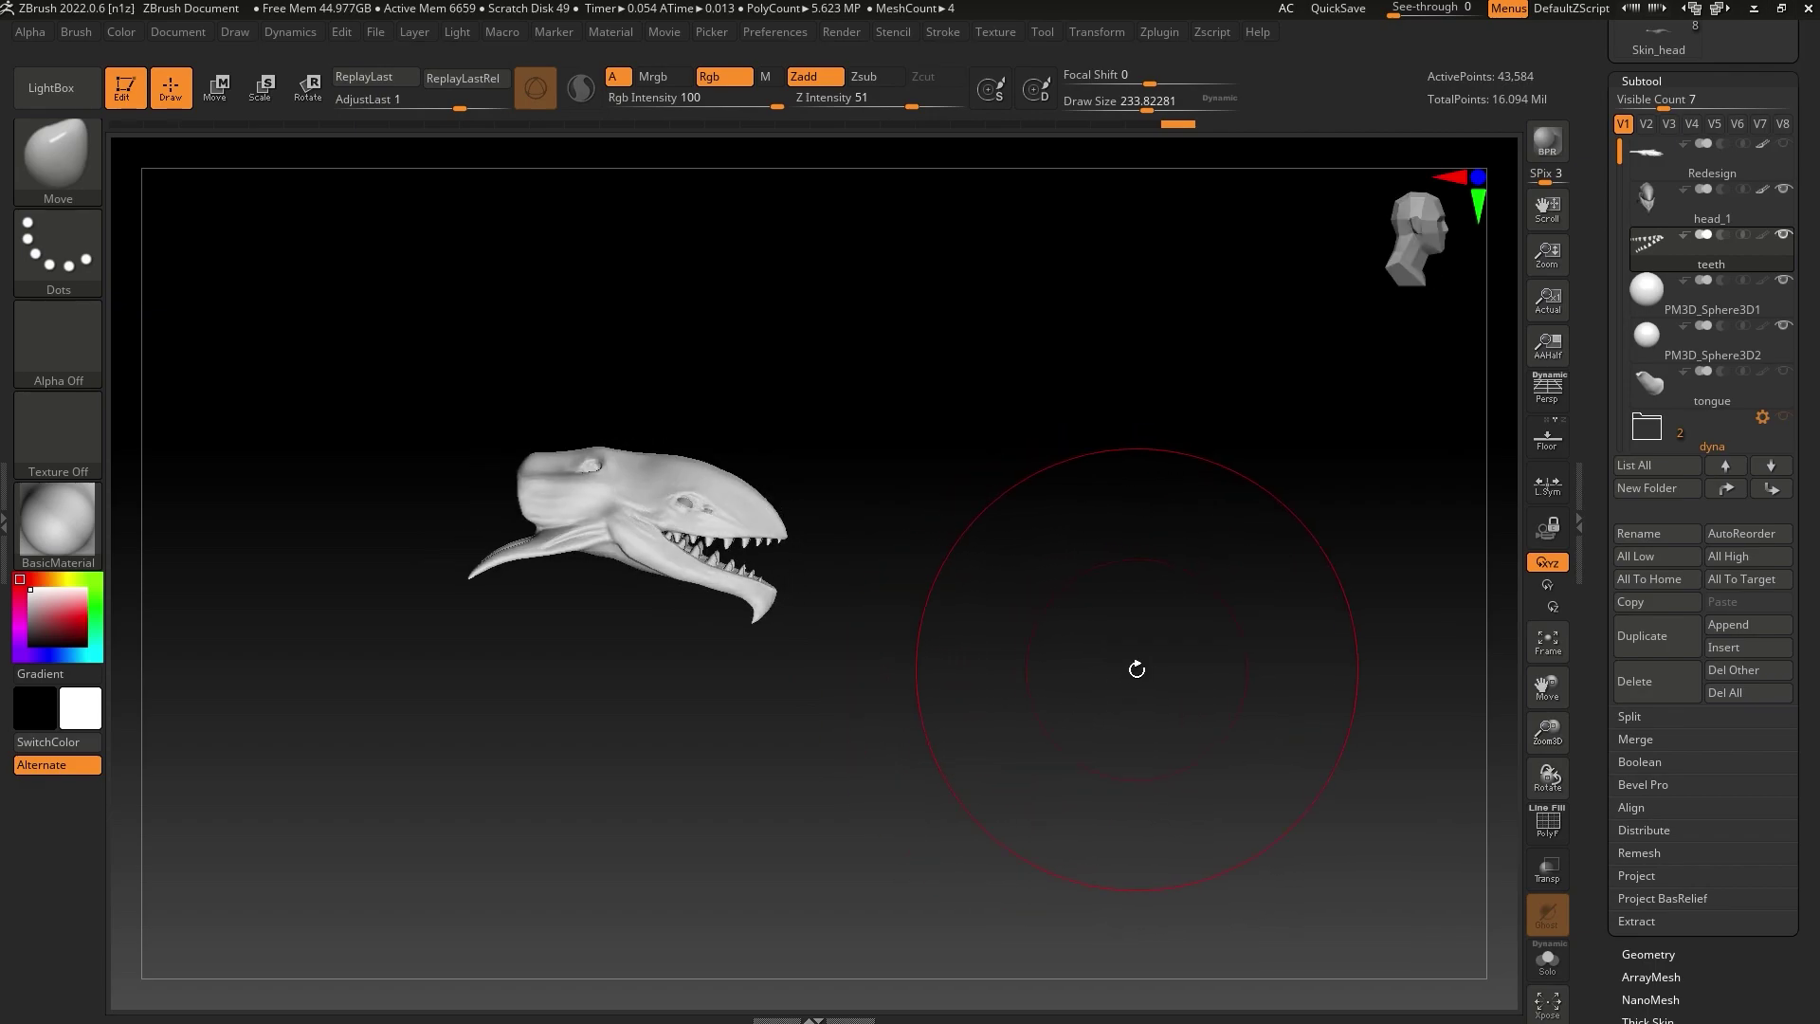
Fill the teeth with the MatCap Gray material in material-only mode
click(57, 519)
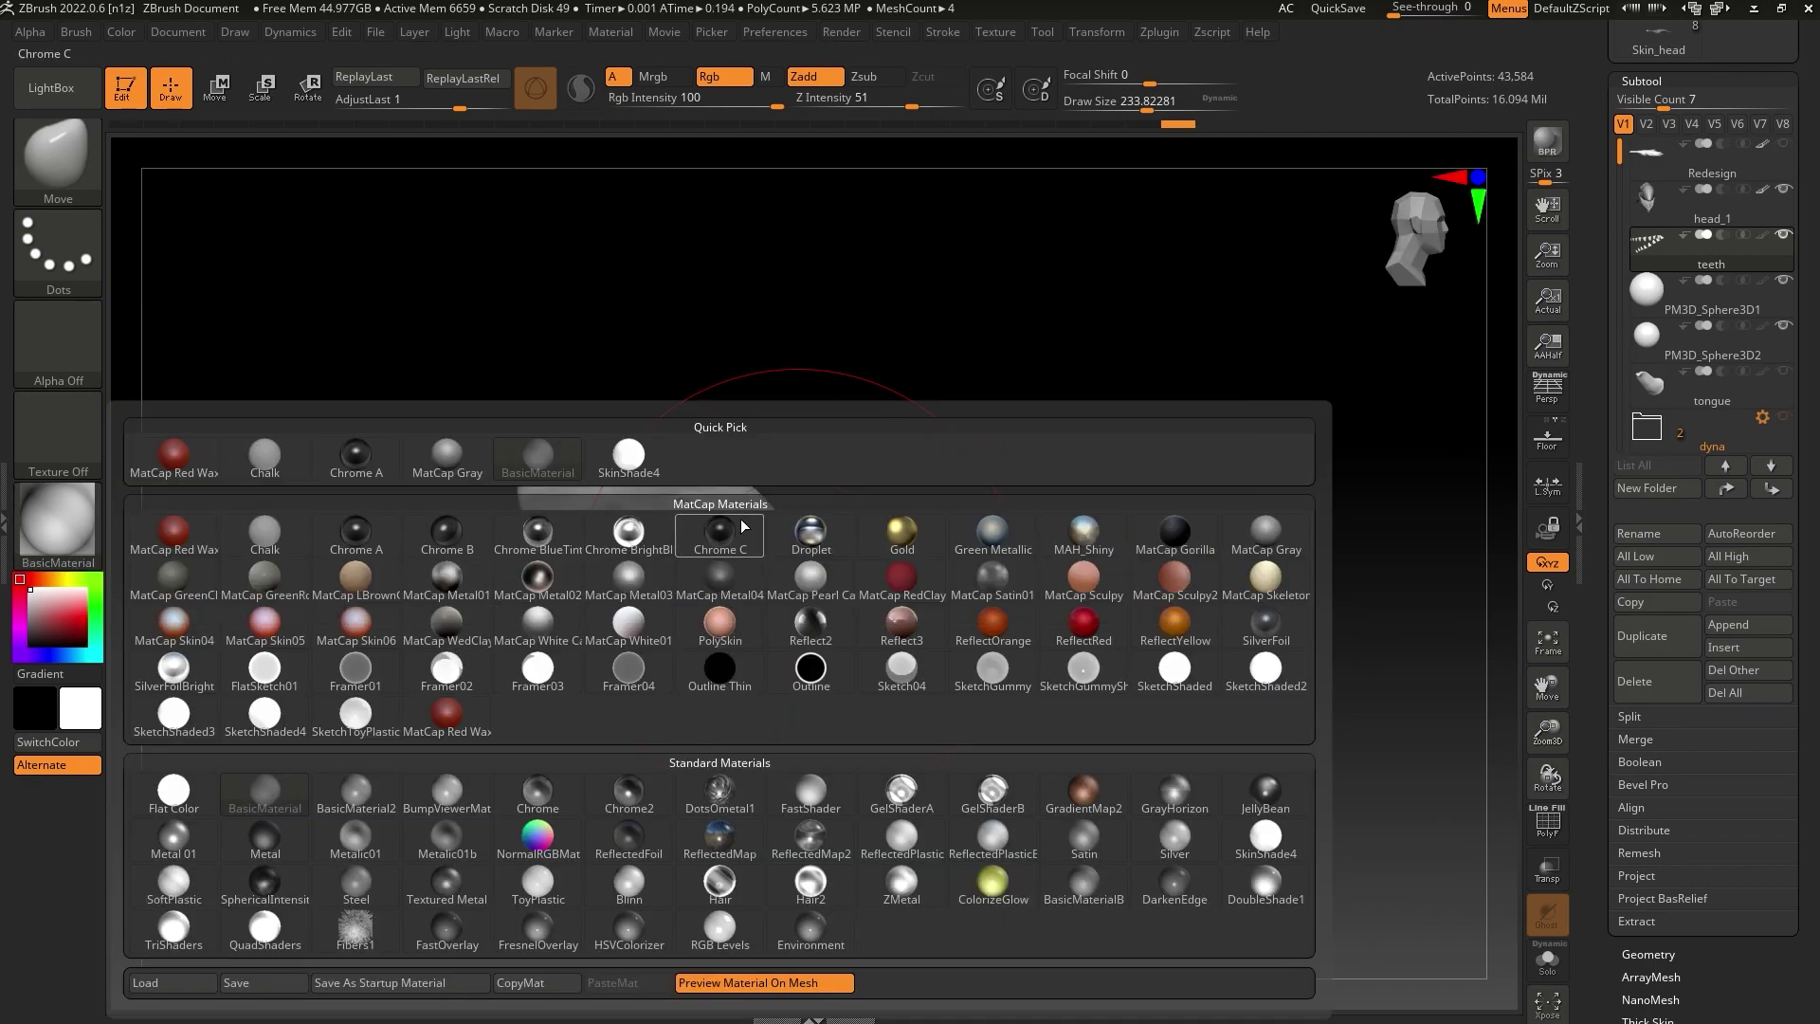
click(464, 468)
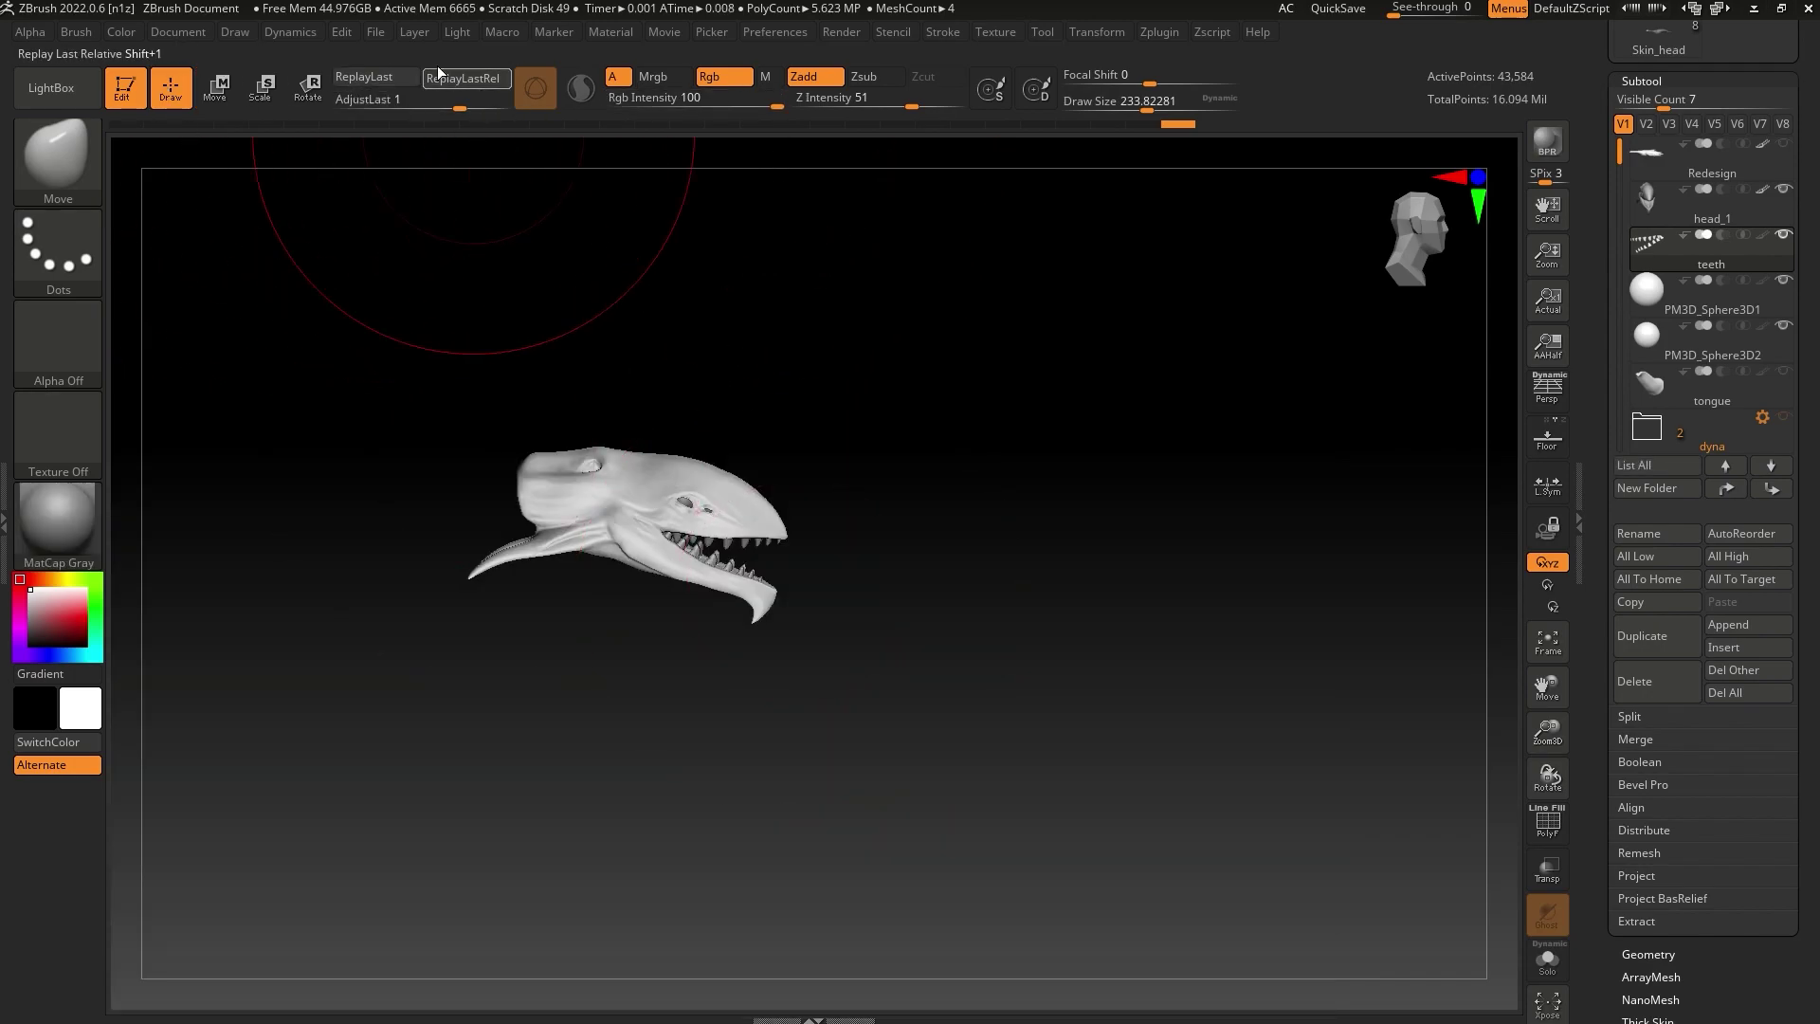
click(765, 76)
click(121, 32)
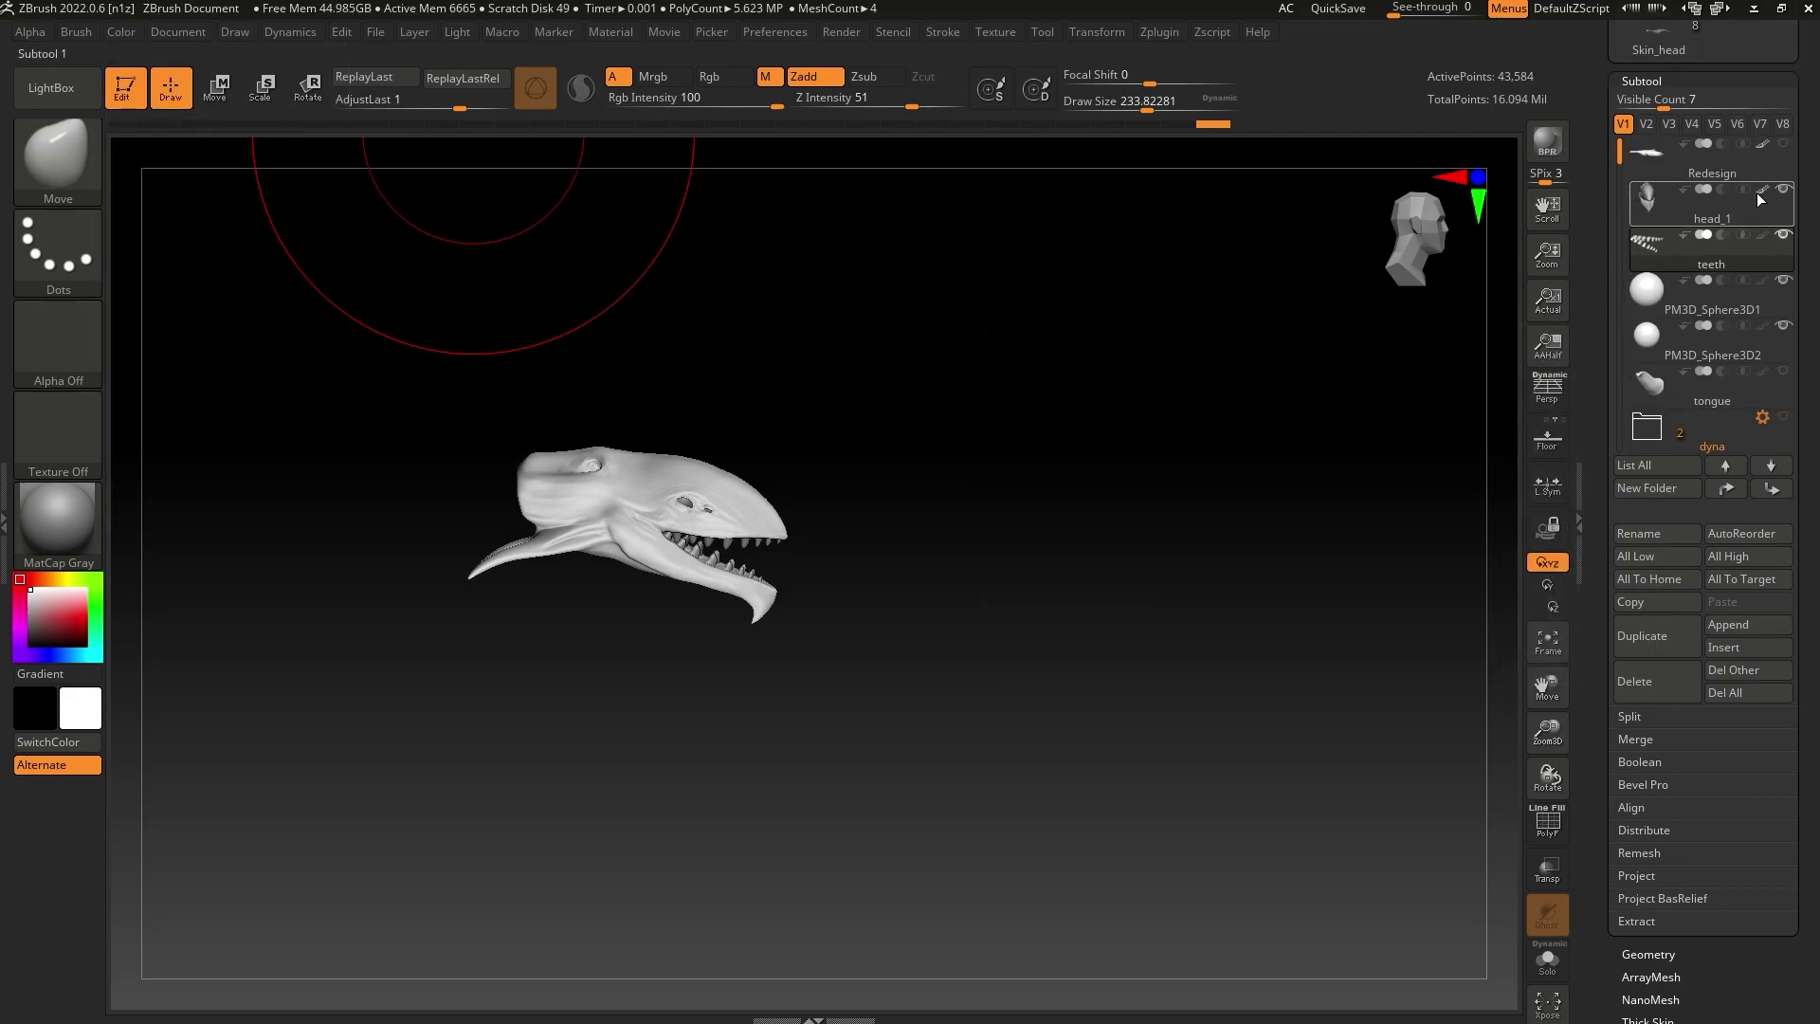
Make the Redesign body the active subtool, frame it, and reduce the brush draw size to about 49
click(1756, 157)
click(1656, 159)
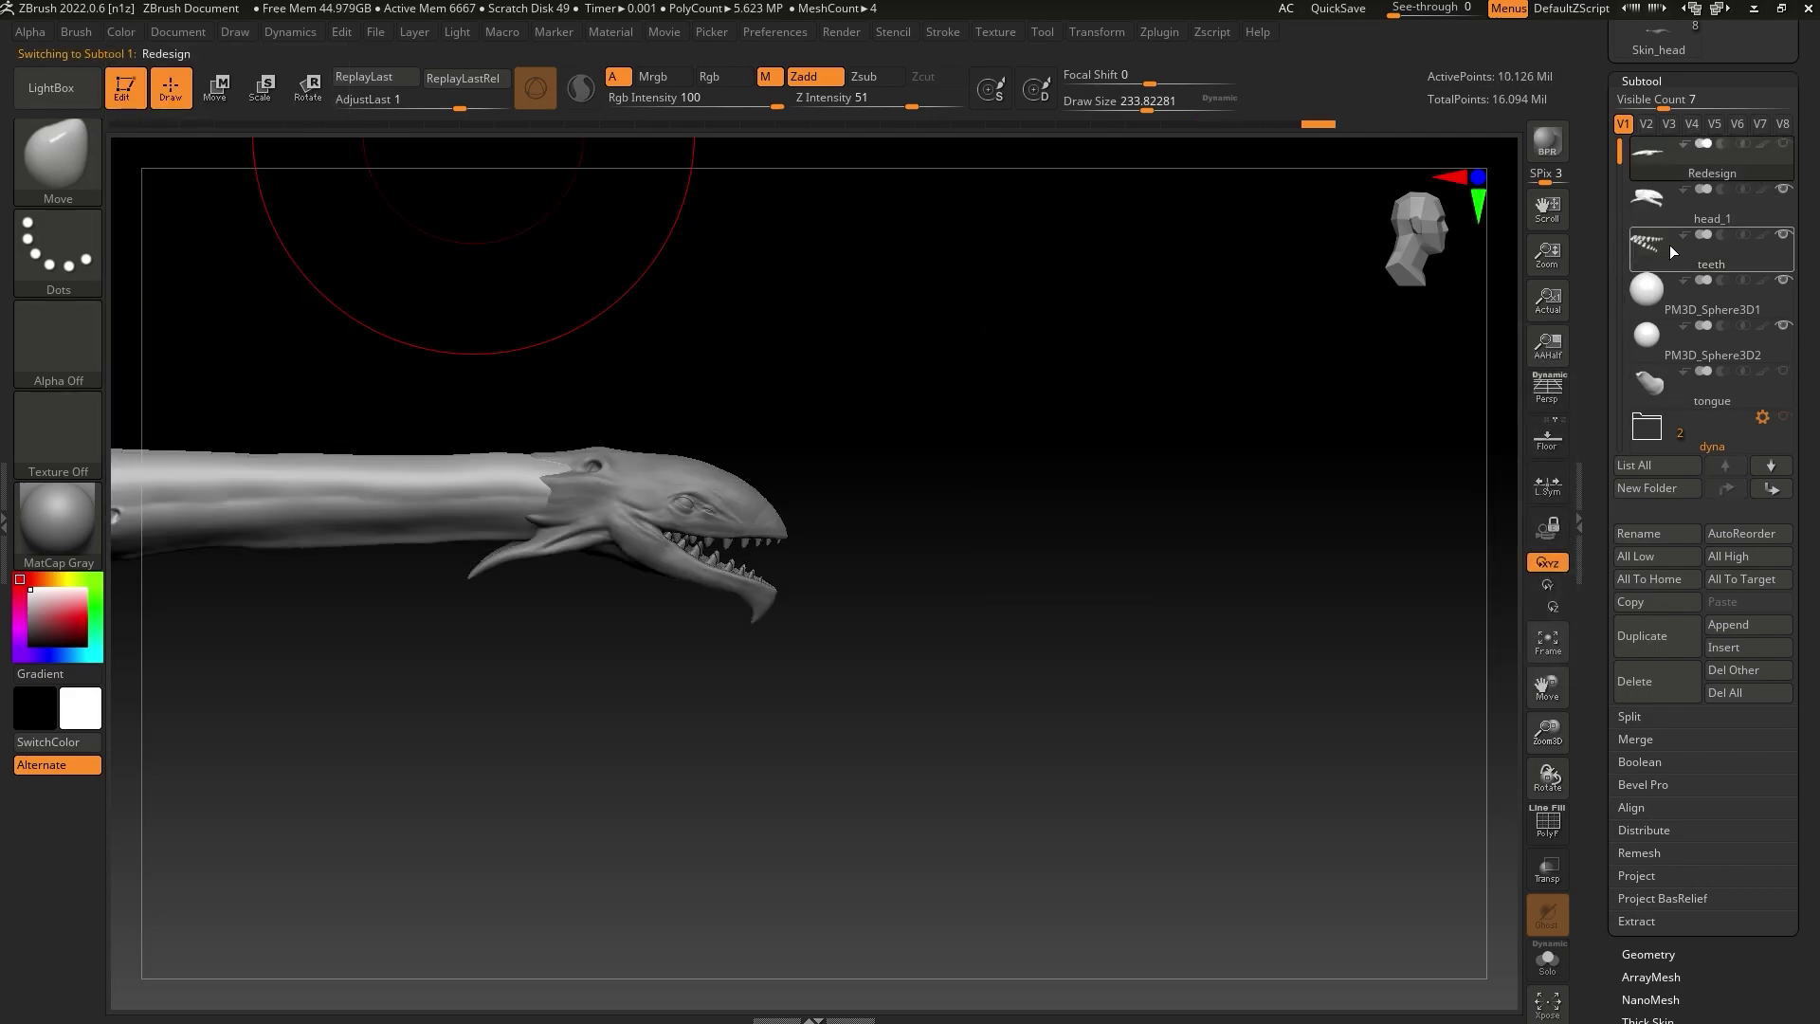
click(1548, 640)
drag(1313, 691, 1216, 752)
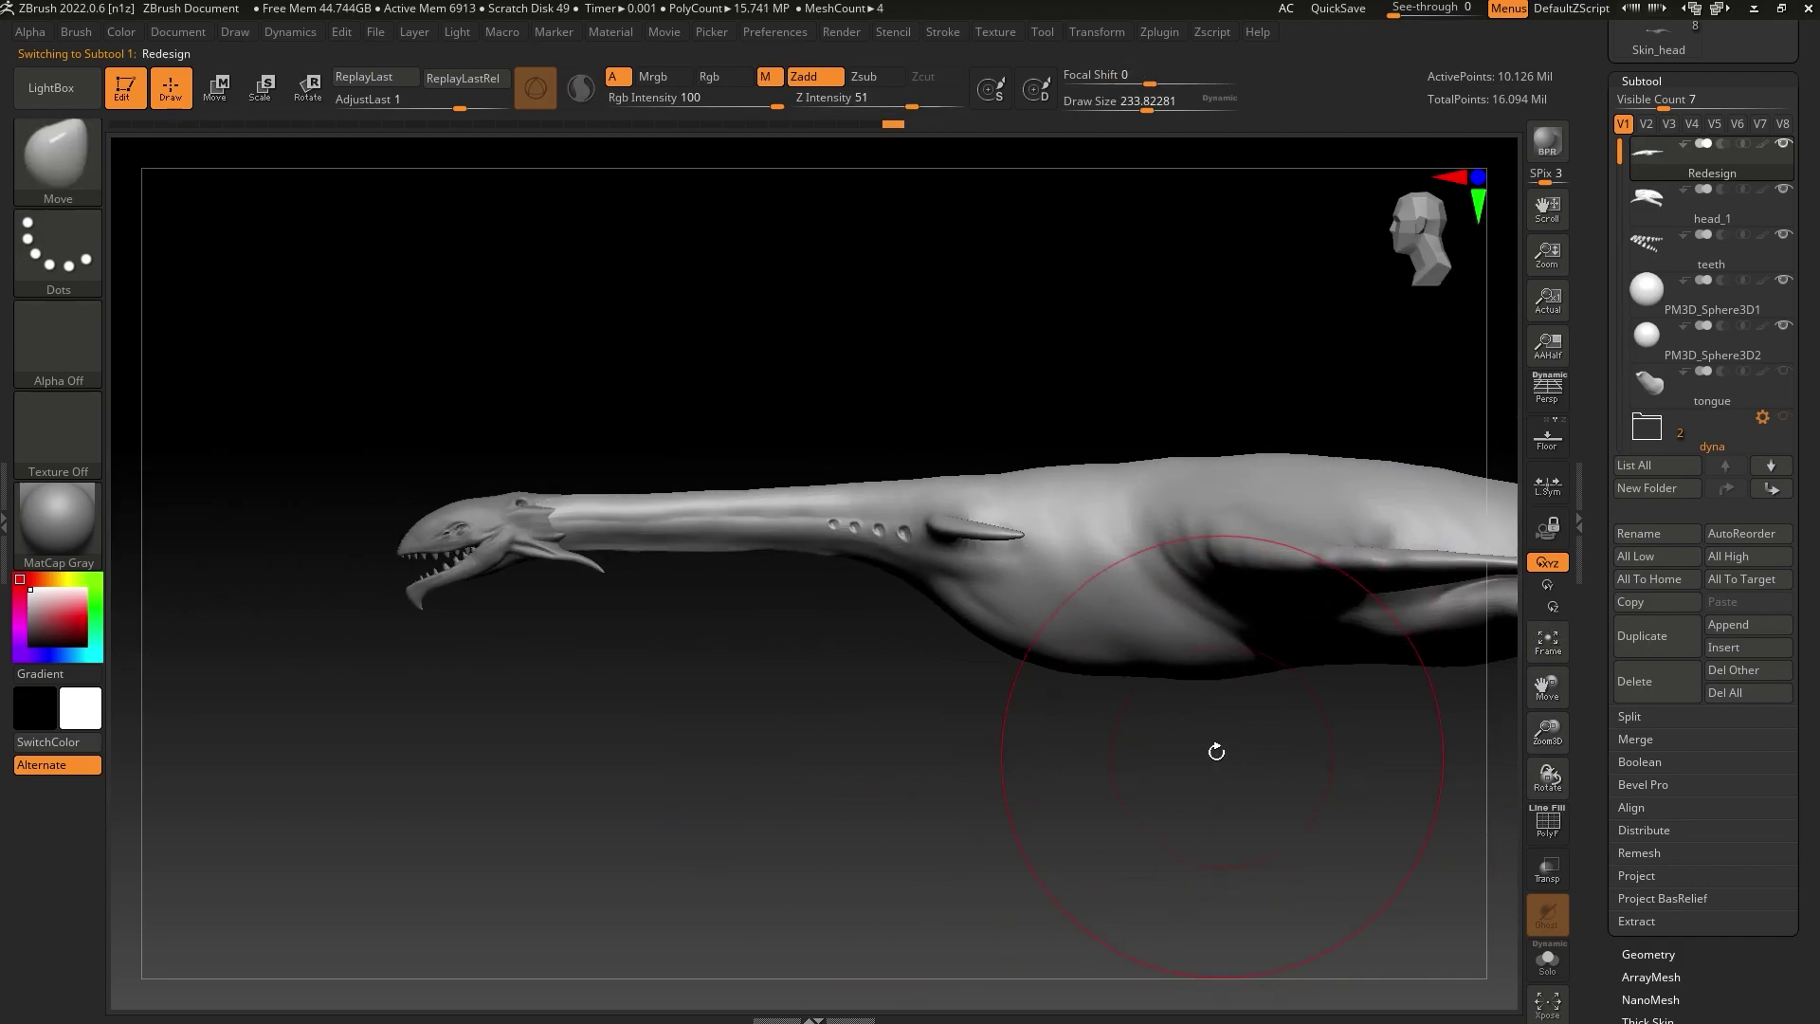
drag(1147, 101, 1099, 101)
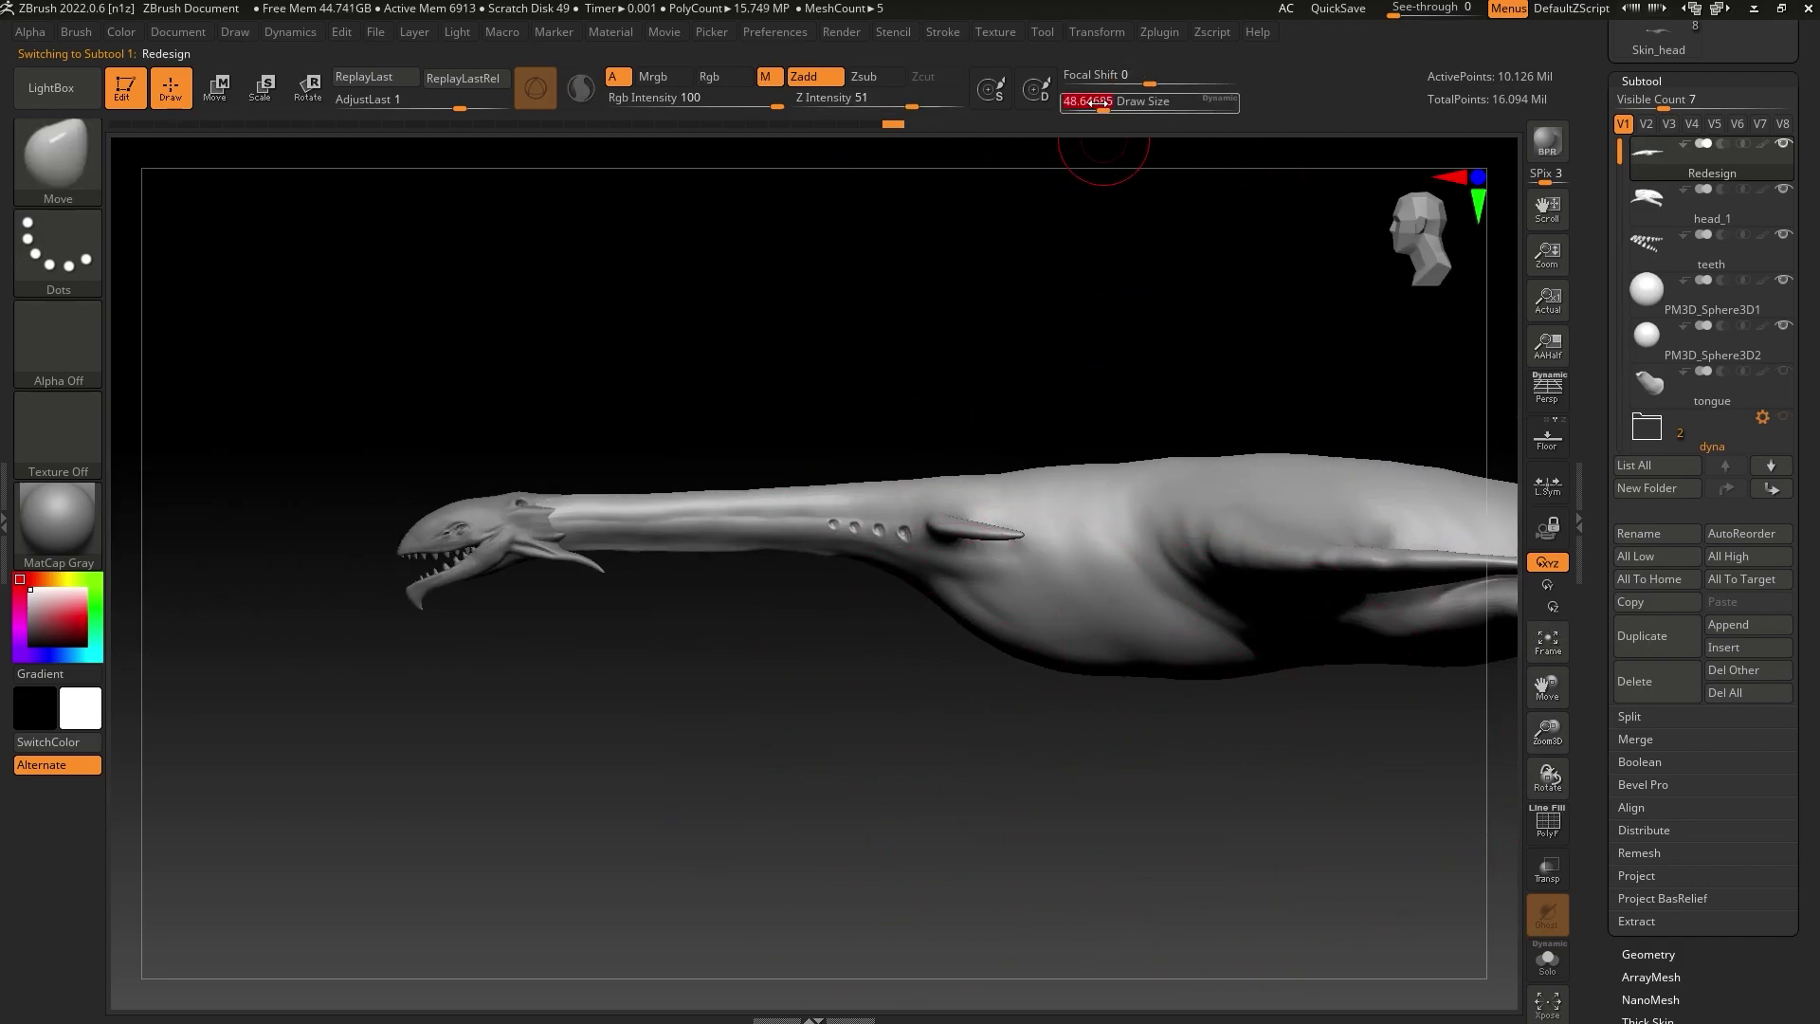
drag(854, 347, 885, 430)
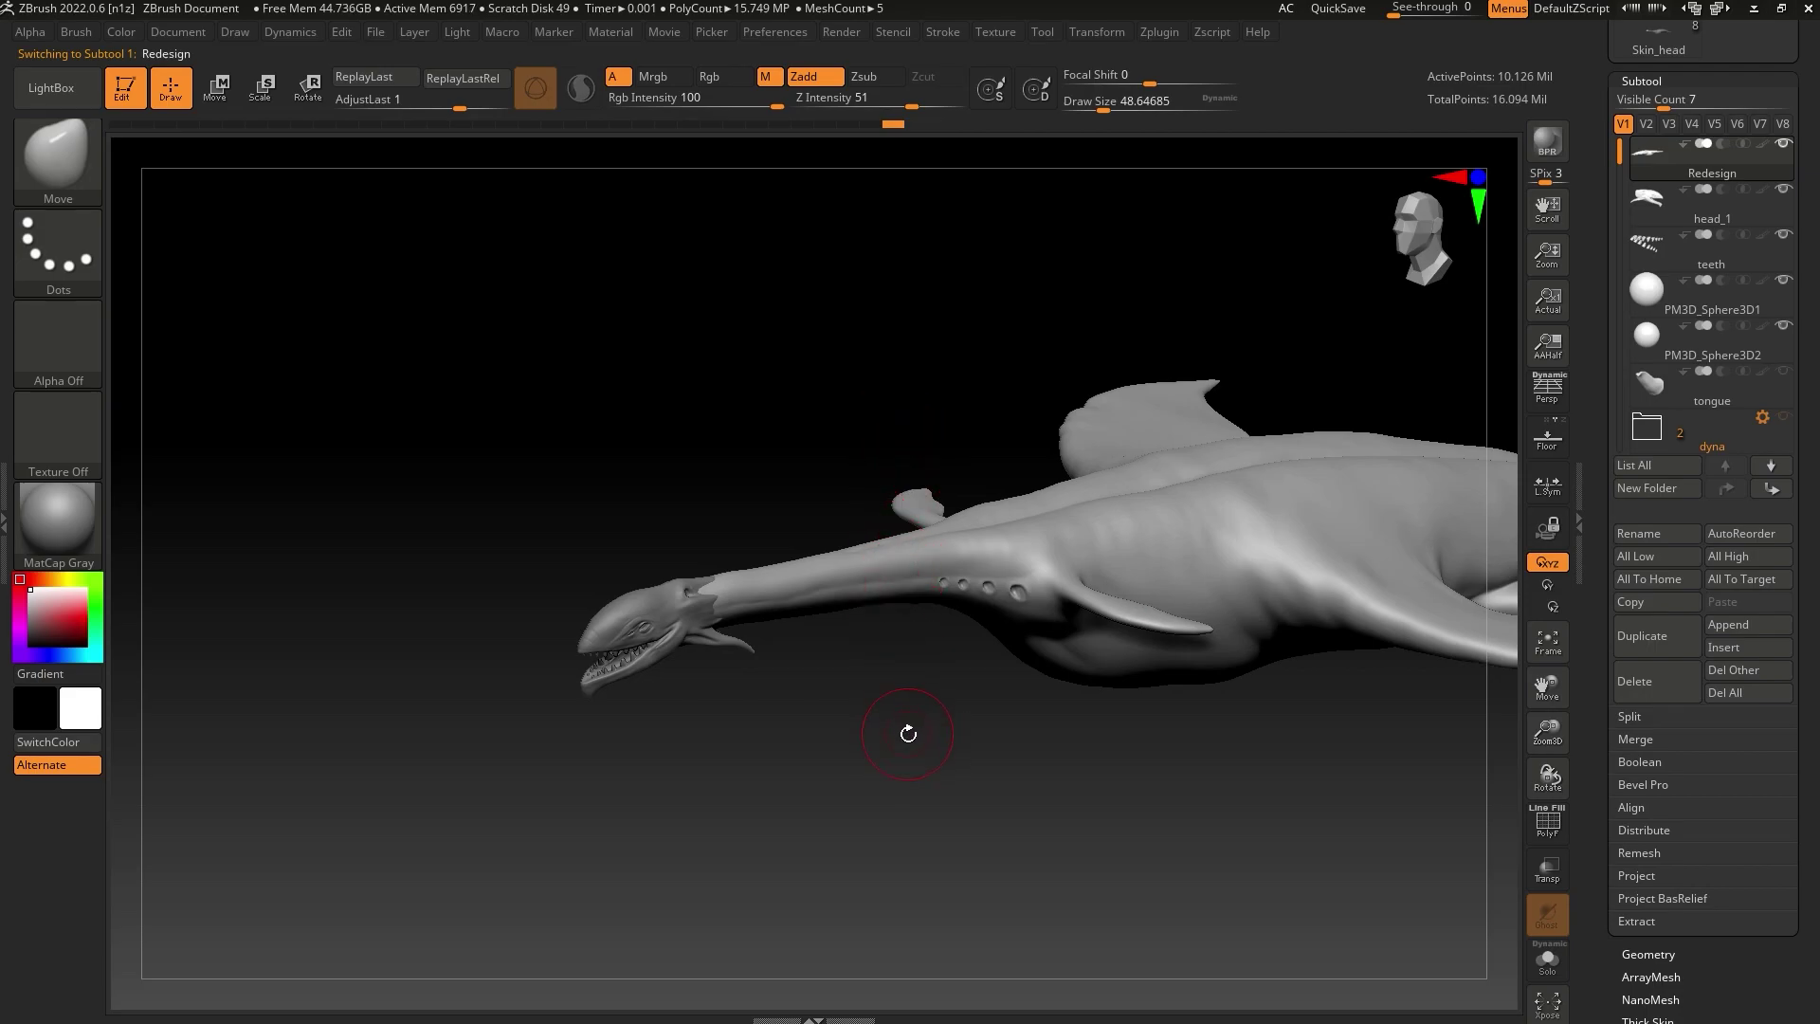
drag(901, 741, 914, 654)
Save the tool as a new file named Redesign2.ztl in the Plesiosaur Type folder
drag(1797, 142, 1782, 313)
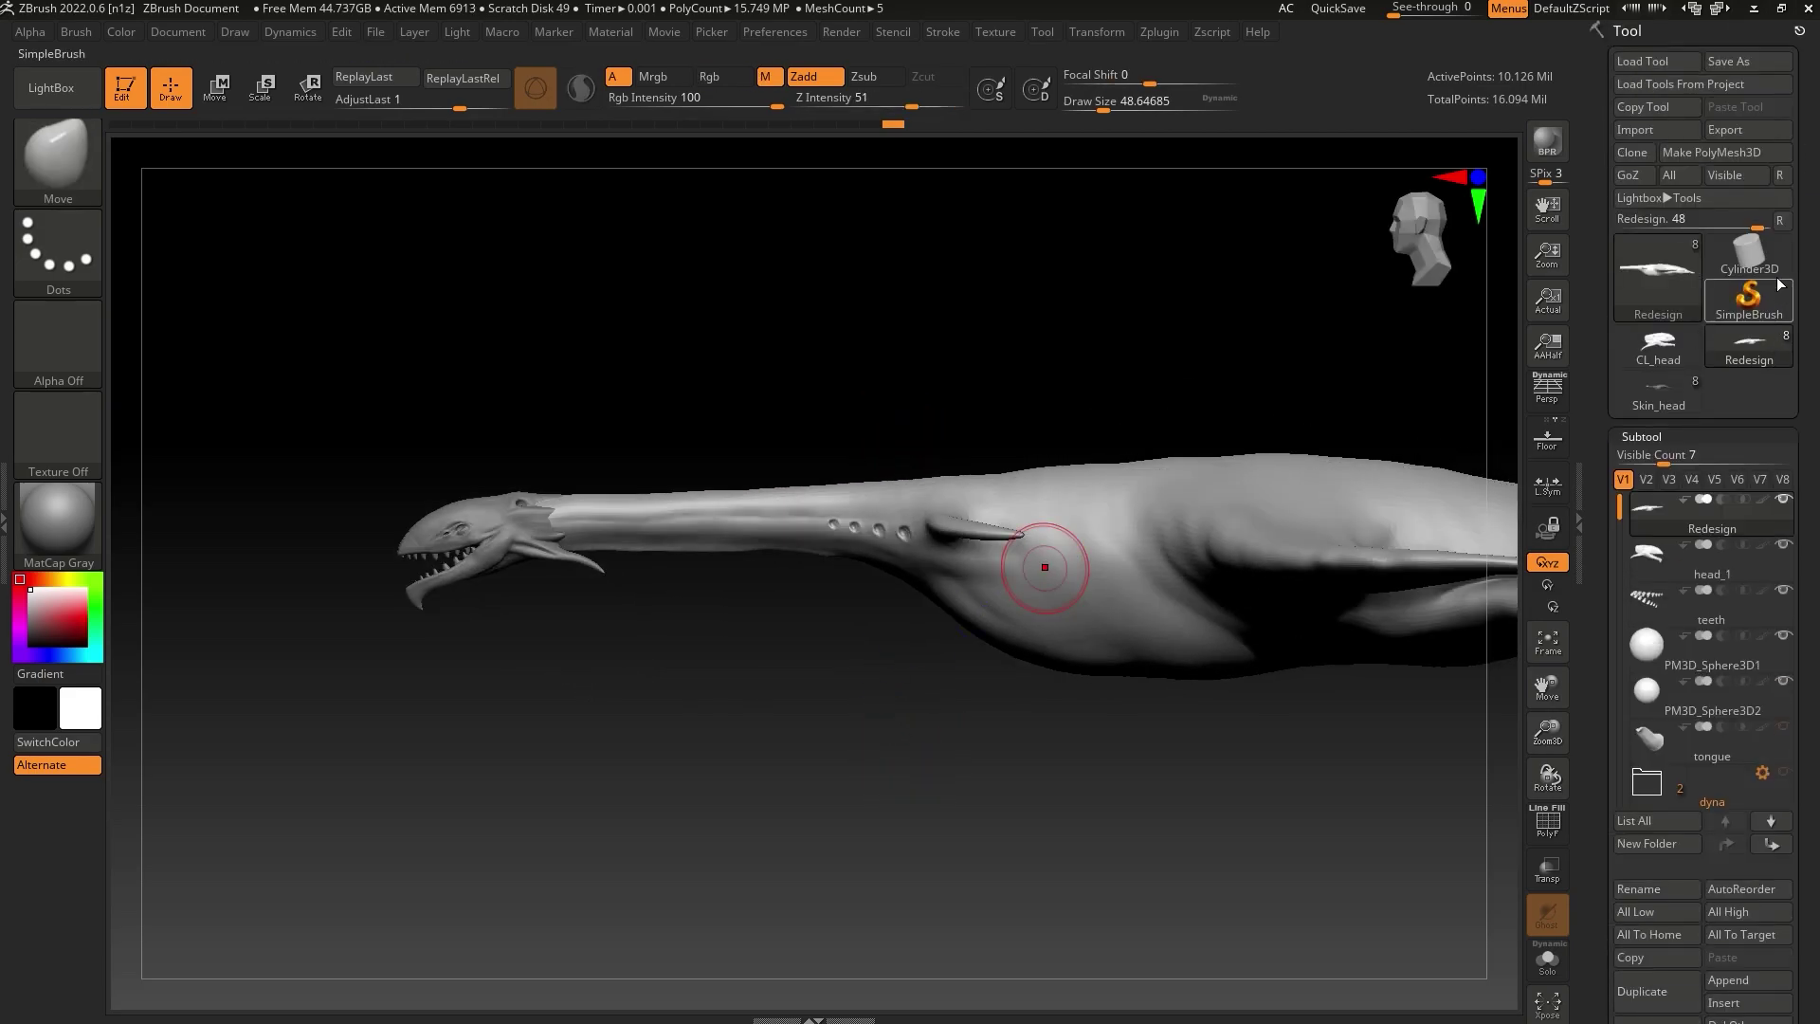
click(1747, 60)
key(Right)
text(2)
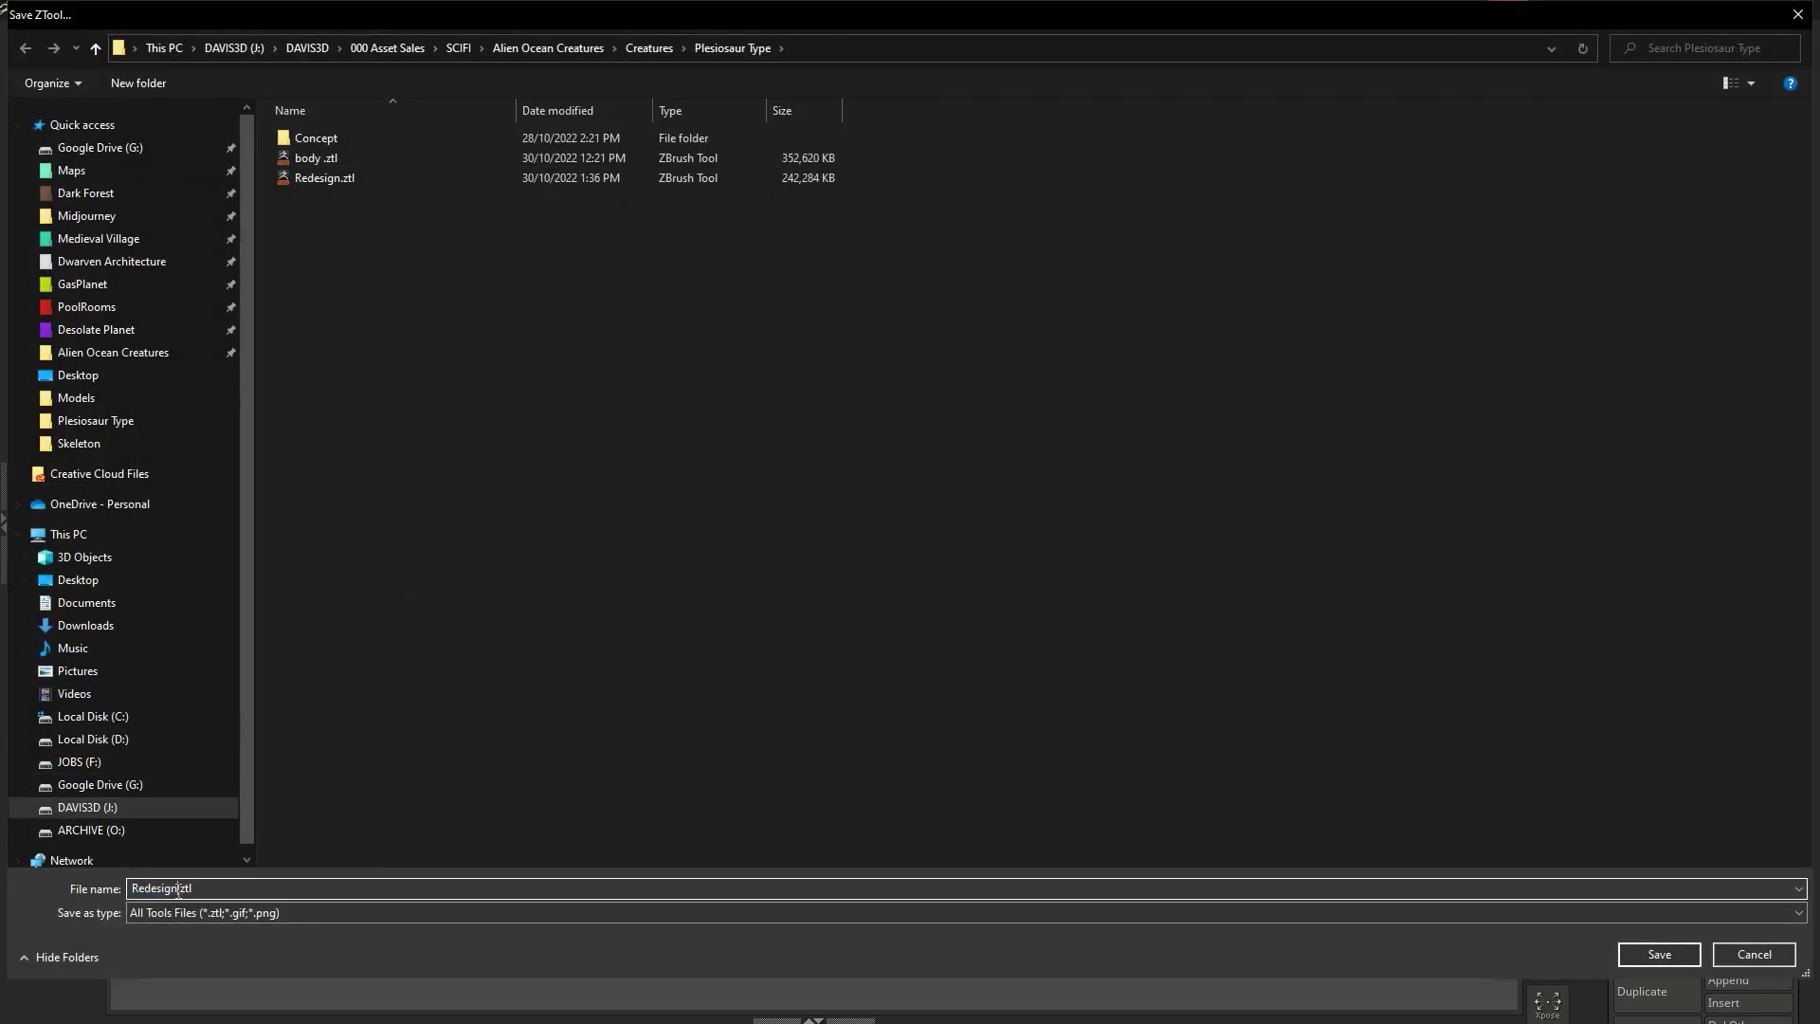
key(Return)
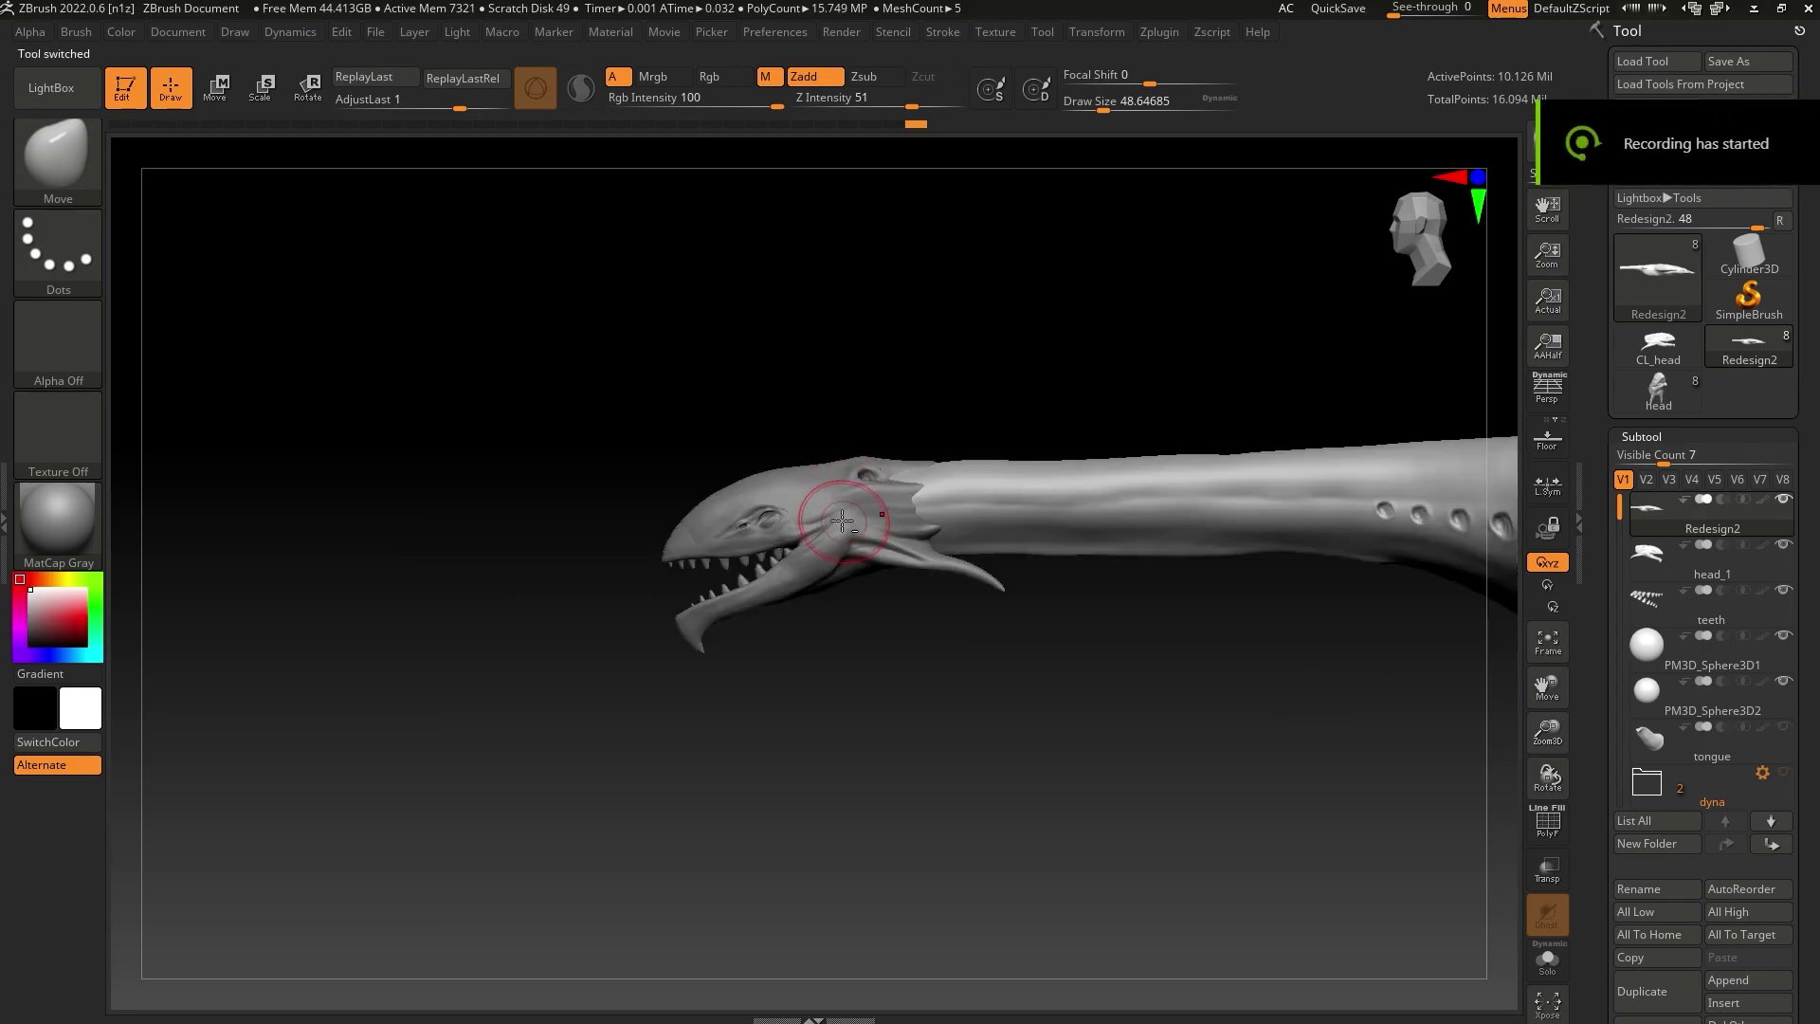
Examine how the head joins the neck from both sides, up close and from farther away
alt+drag(1098, 689, 996, 708)
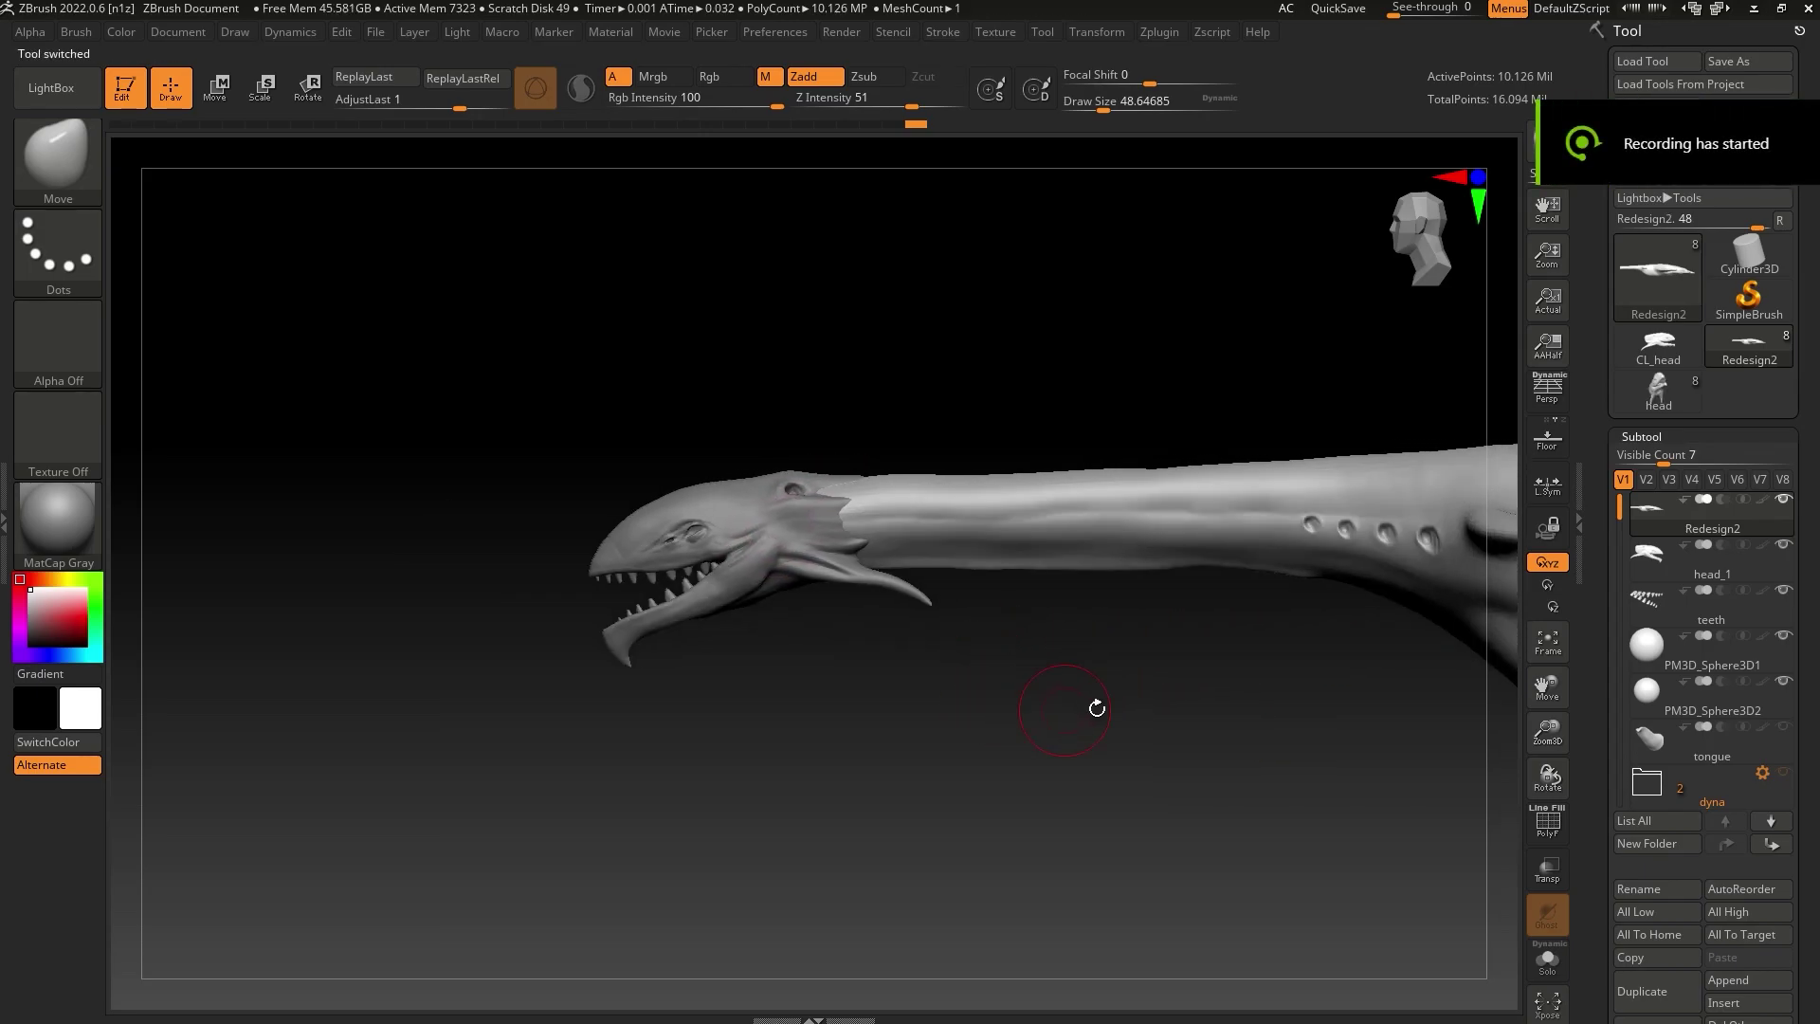
alt+drag(1377, 745, 1104, 717)
drag(1547, 731, 1541, 766)
alt+drag(955, 798, 1006, 735)
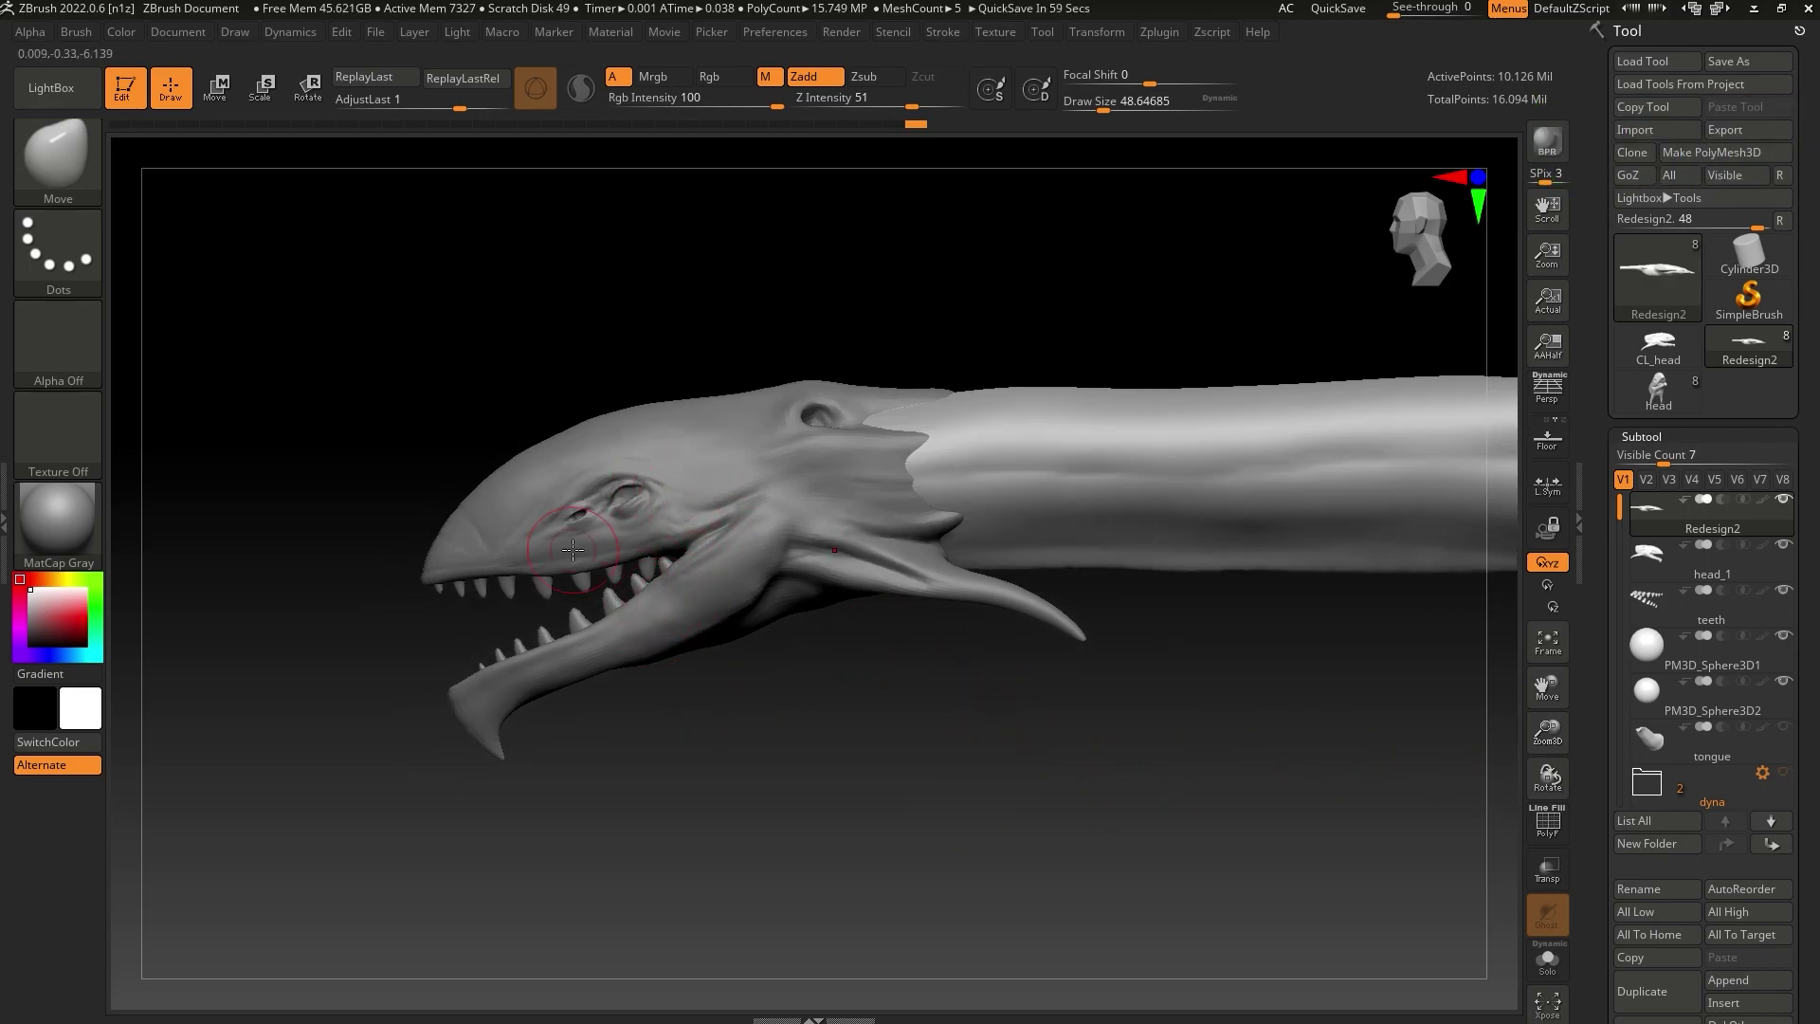
drag(948, 749, 1242, 727)
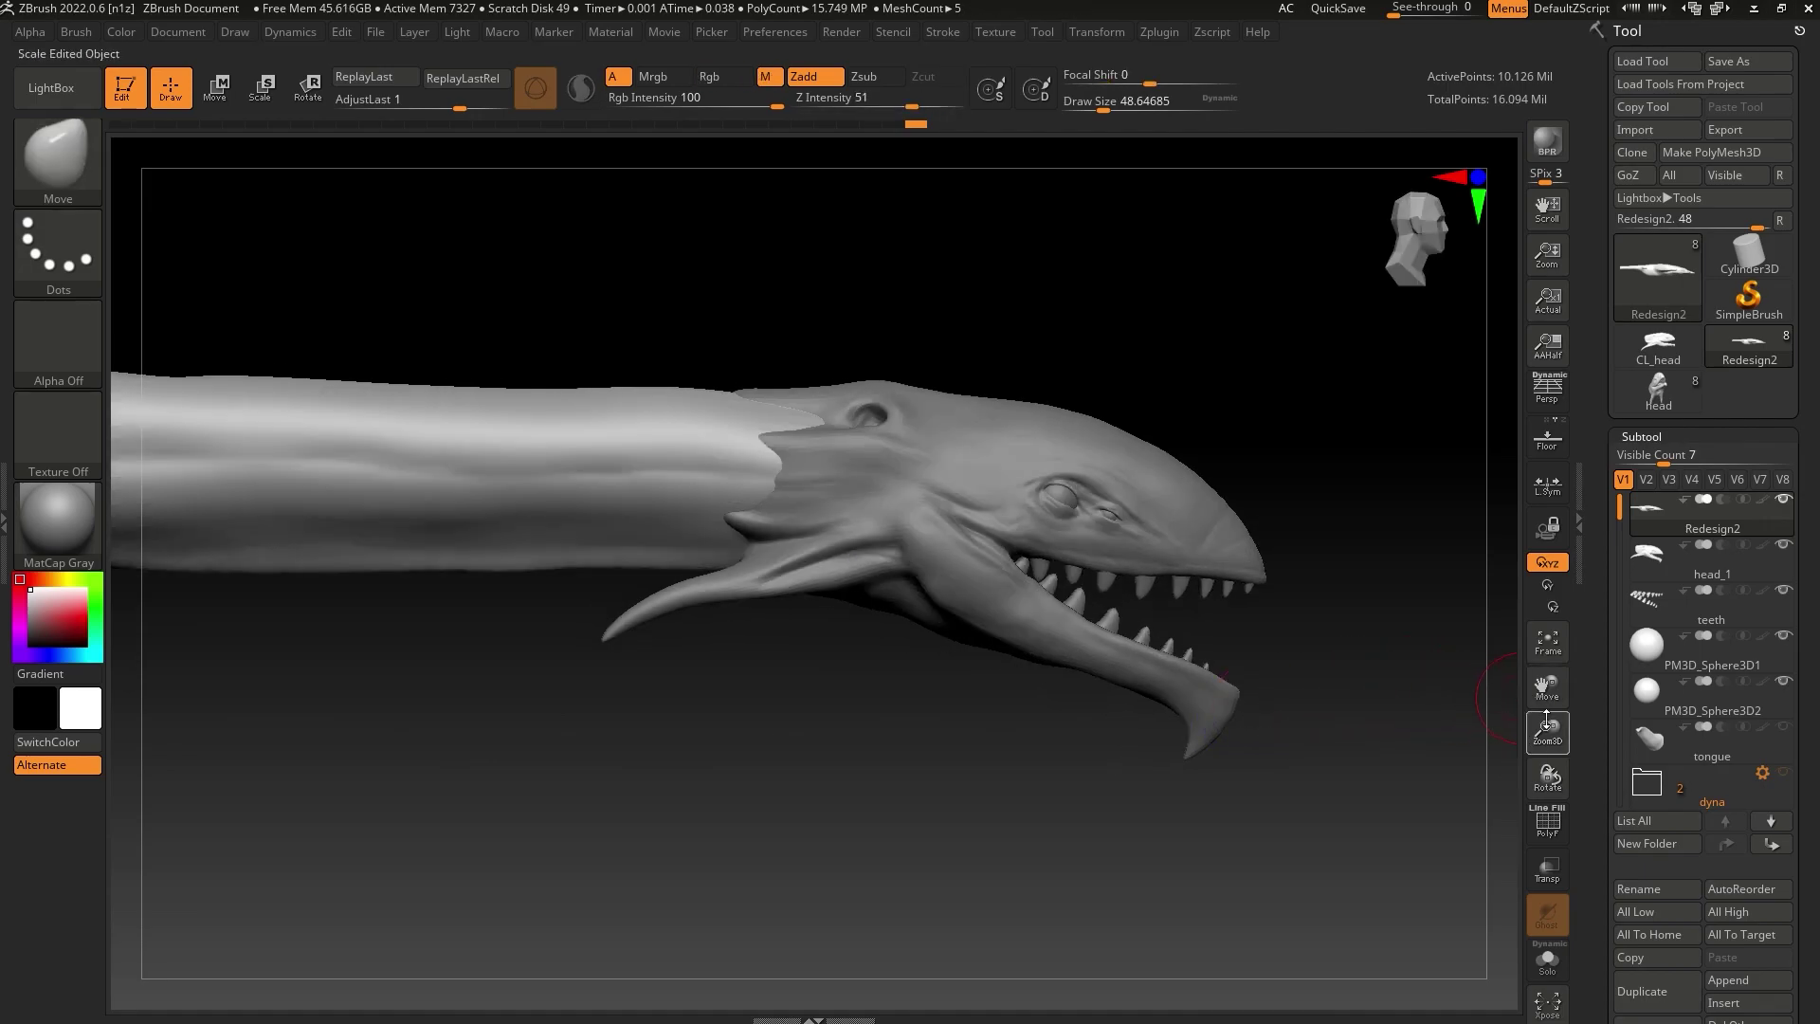
drag(1545, 735, 1232, 628)
alt+drag(844, 704, 1018, 734)
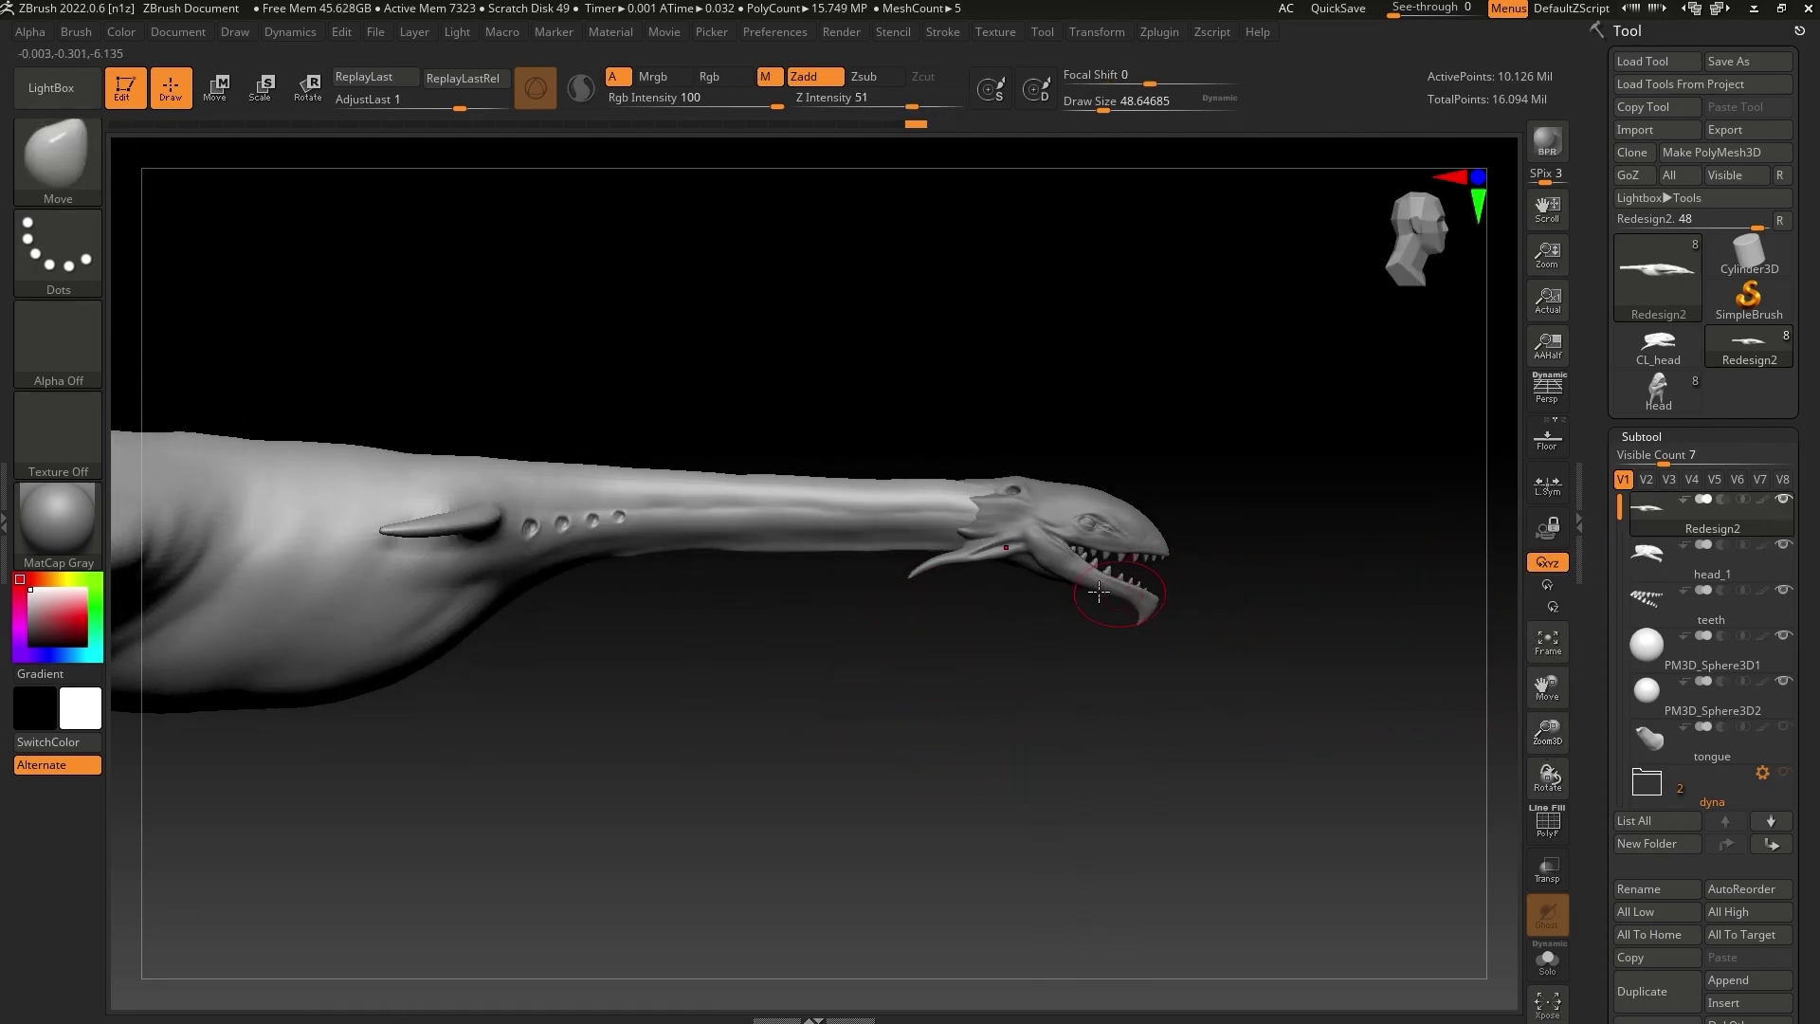
Choose the ClayBuildup brush at a draw size of about 35 and lower the body to subdivision level 4
drag(1106, 104, 1097, 103)
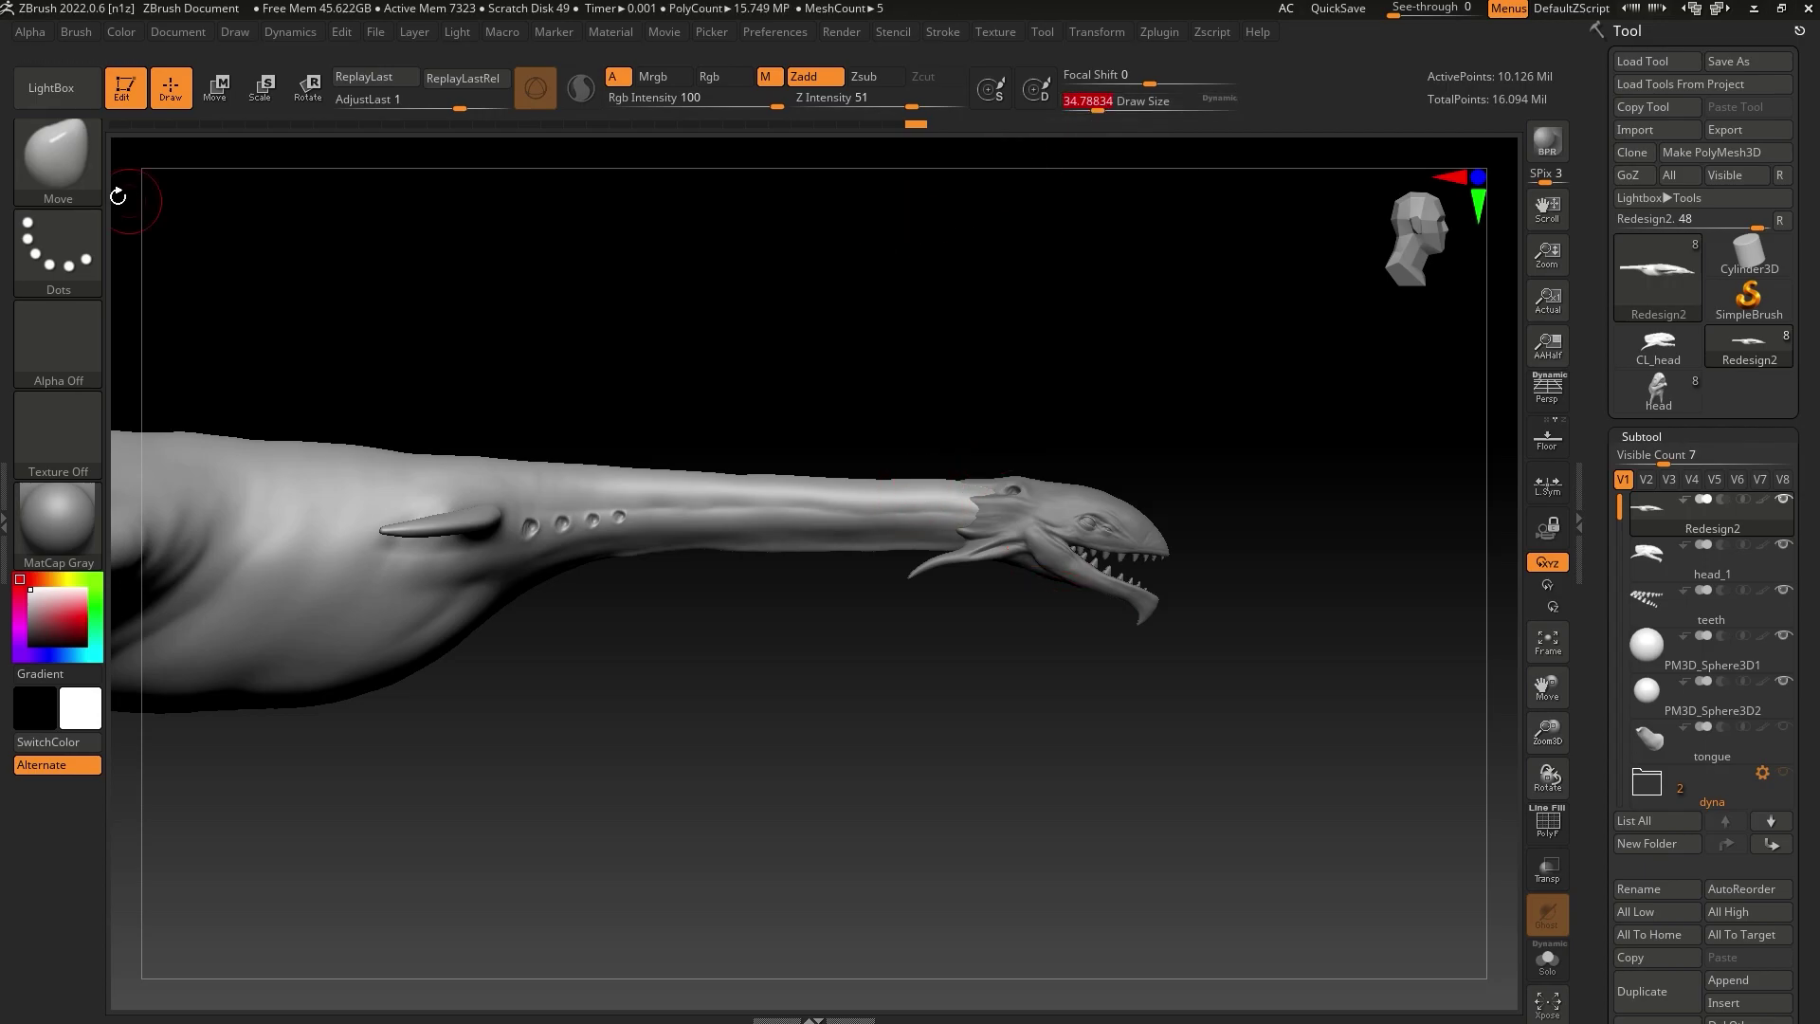
click(78, 171)
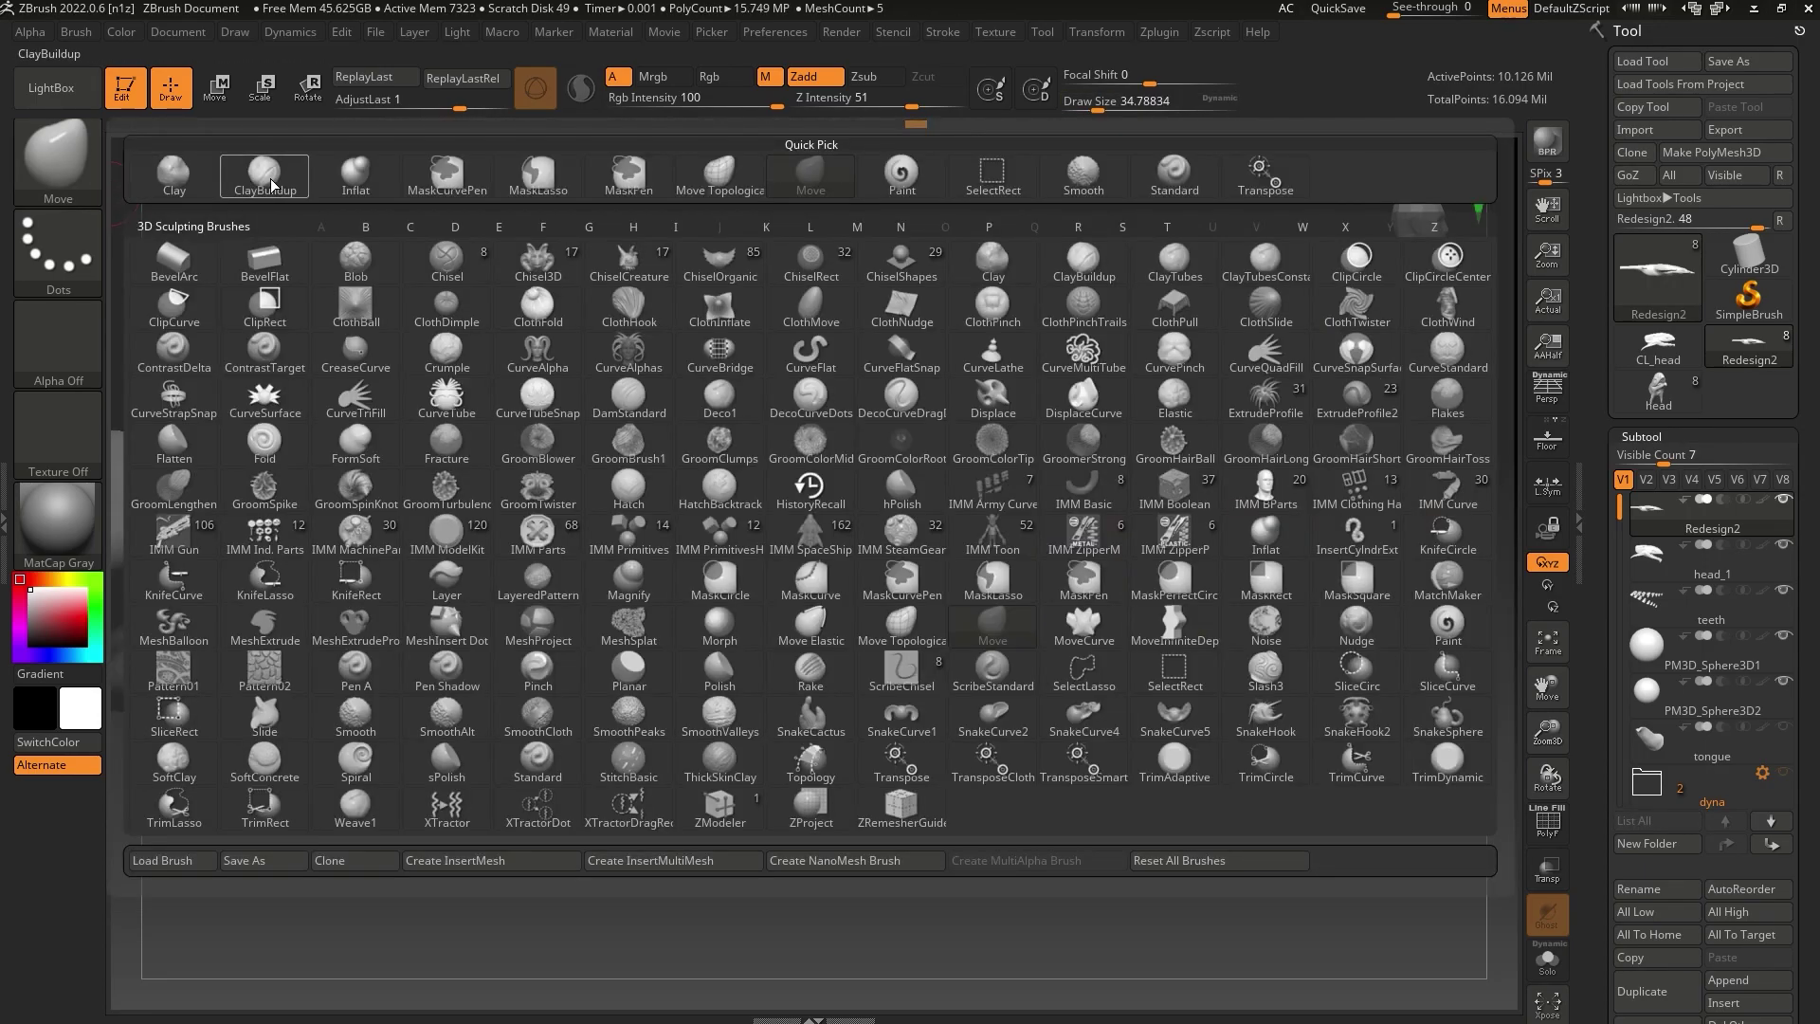
click(270, 185)
mouse_move(804, 699)
alt+mouse_down()
mouse_move(959, 698)
mouse_move(1017, 721)
alt+mouse_up()
mouse_move(1173, 533)
mouse_down()
mouse_move(901, 525)
mouse_move(1072, 535)
mouse_up()
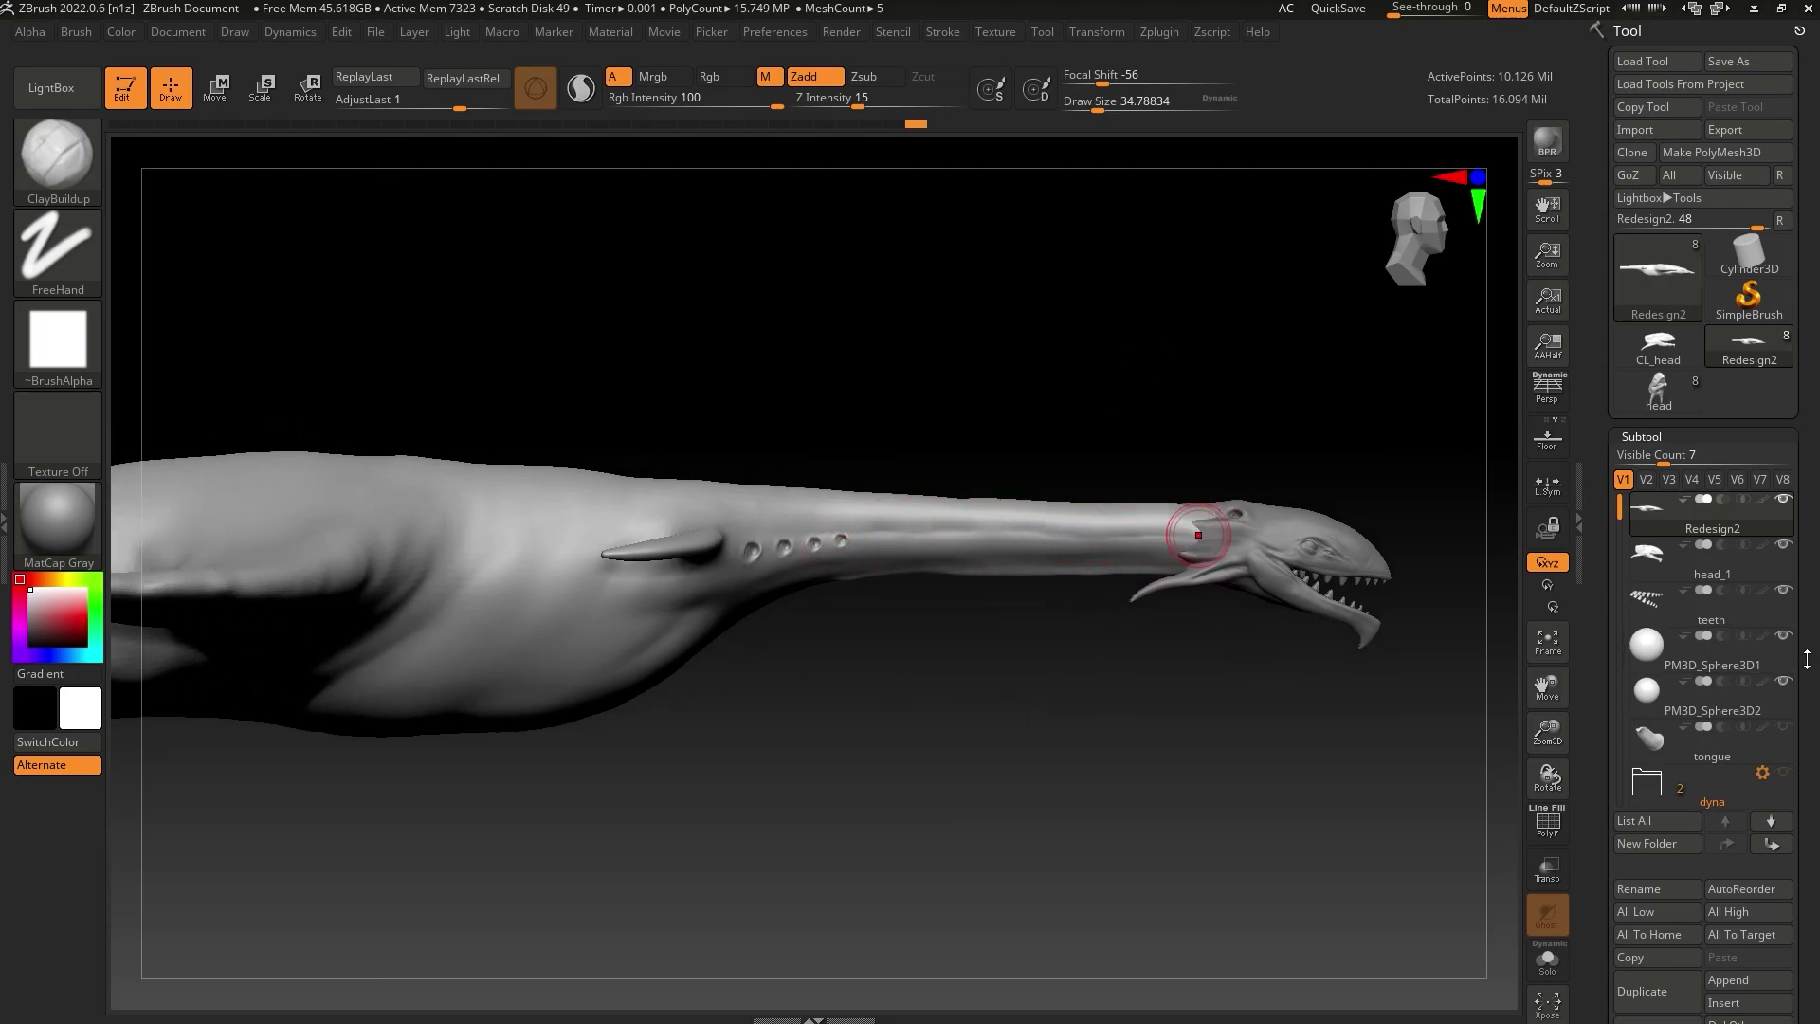
scroll(1692, 807, down, 5)
click(1649, 939)
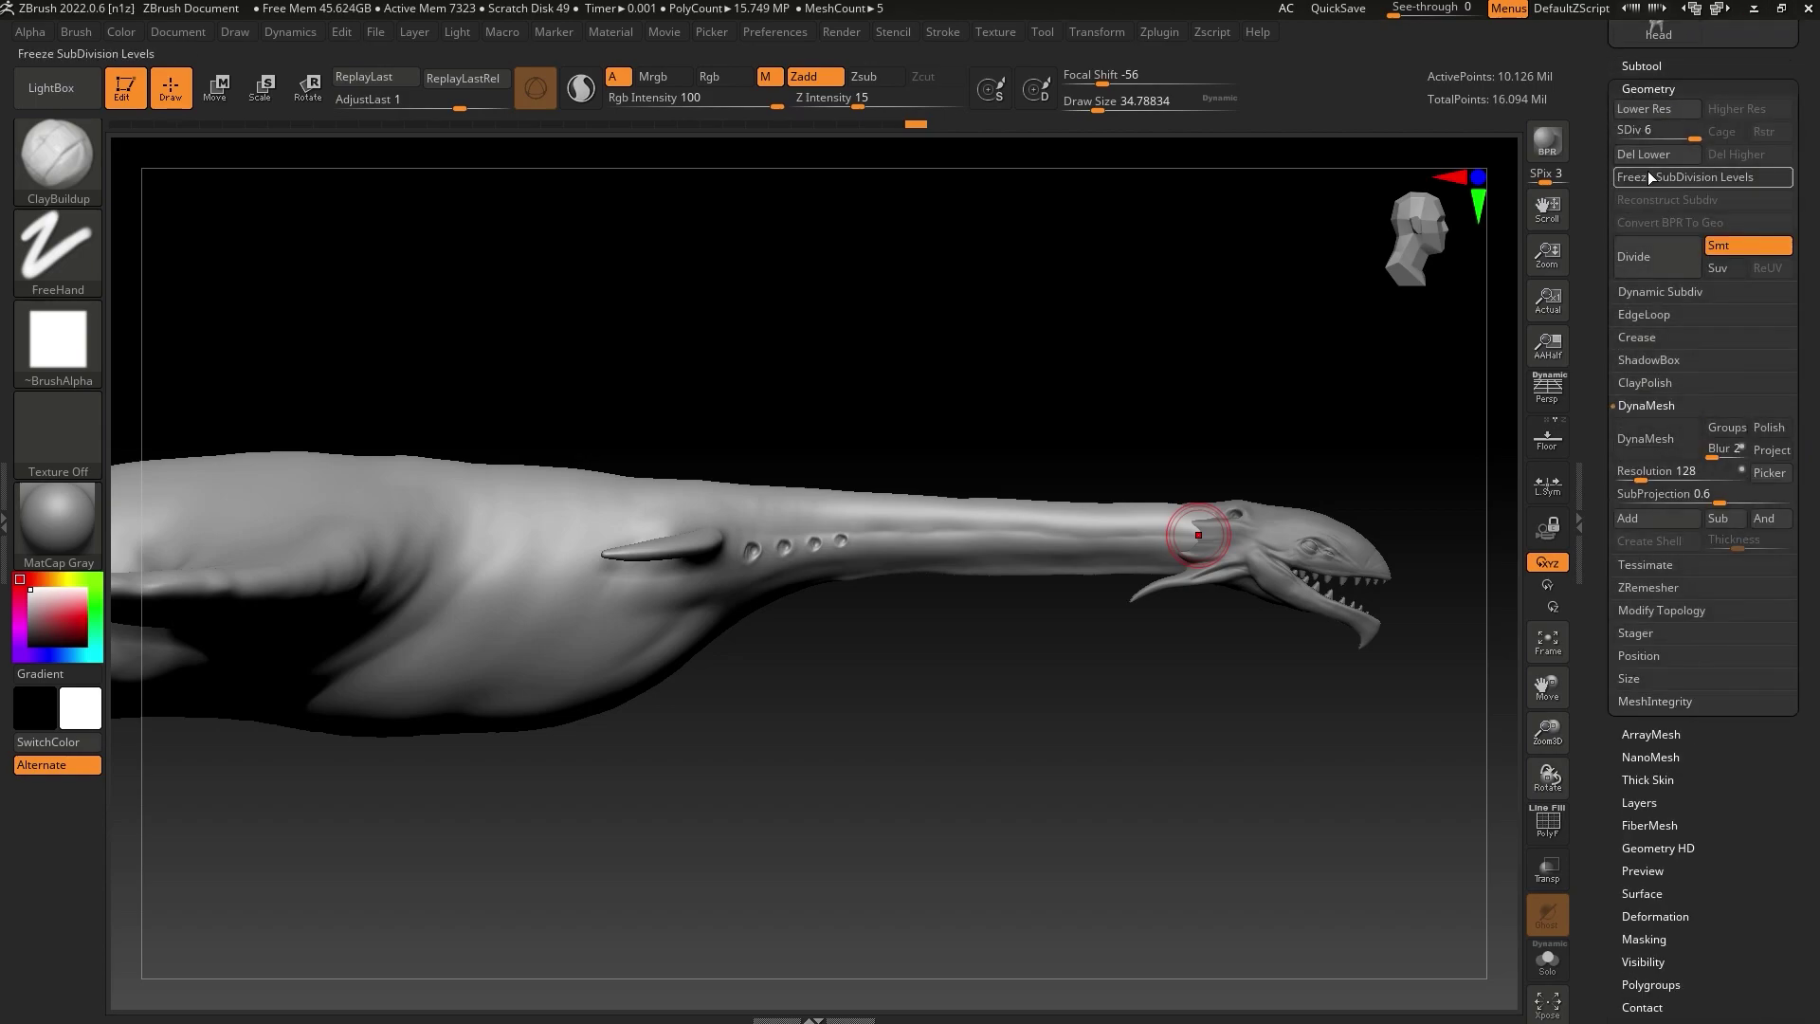
click(1619, 131)
drag(1620, 134, 1665, 134)
Smooth the creases along the neck and smooth away the row of gill holes at its base
drag(973, 532, 1093, 533)
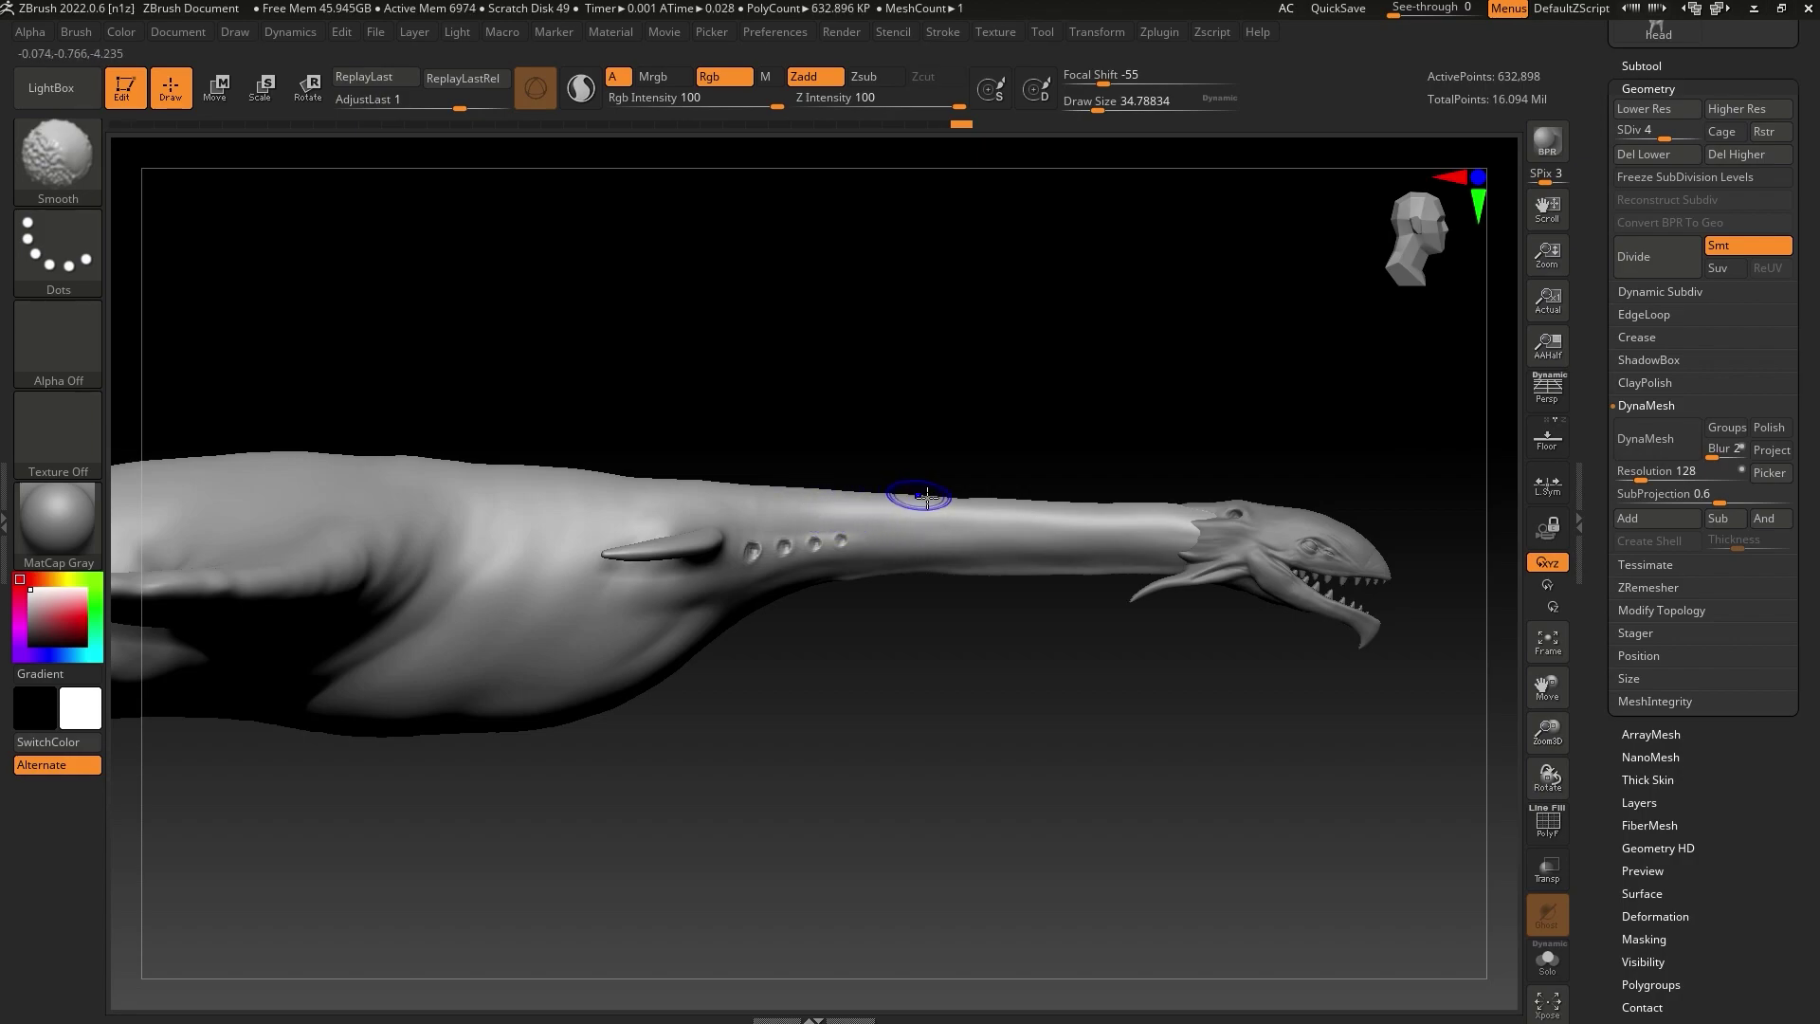
key(ctrl+z)
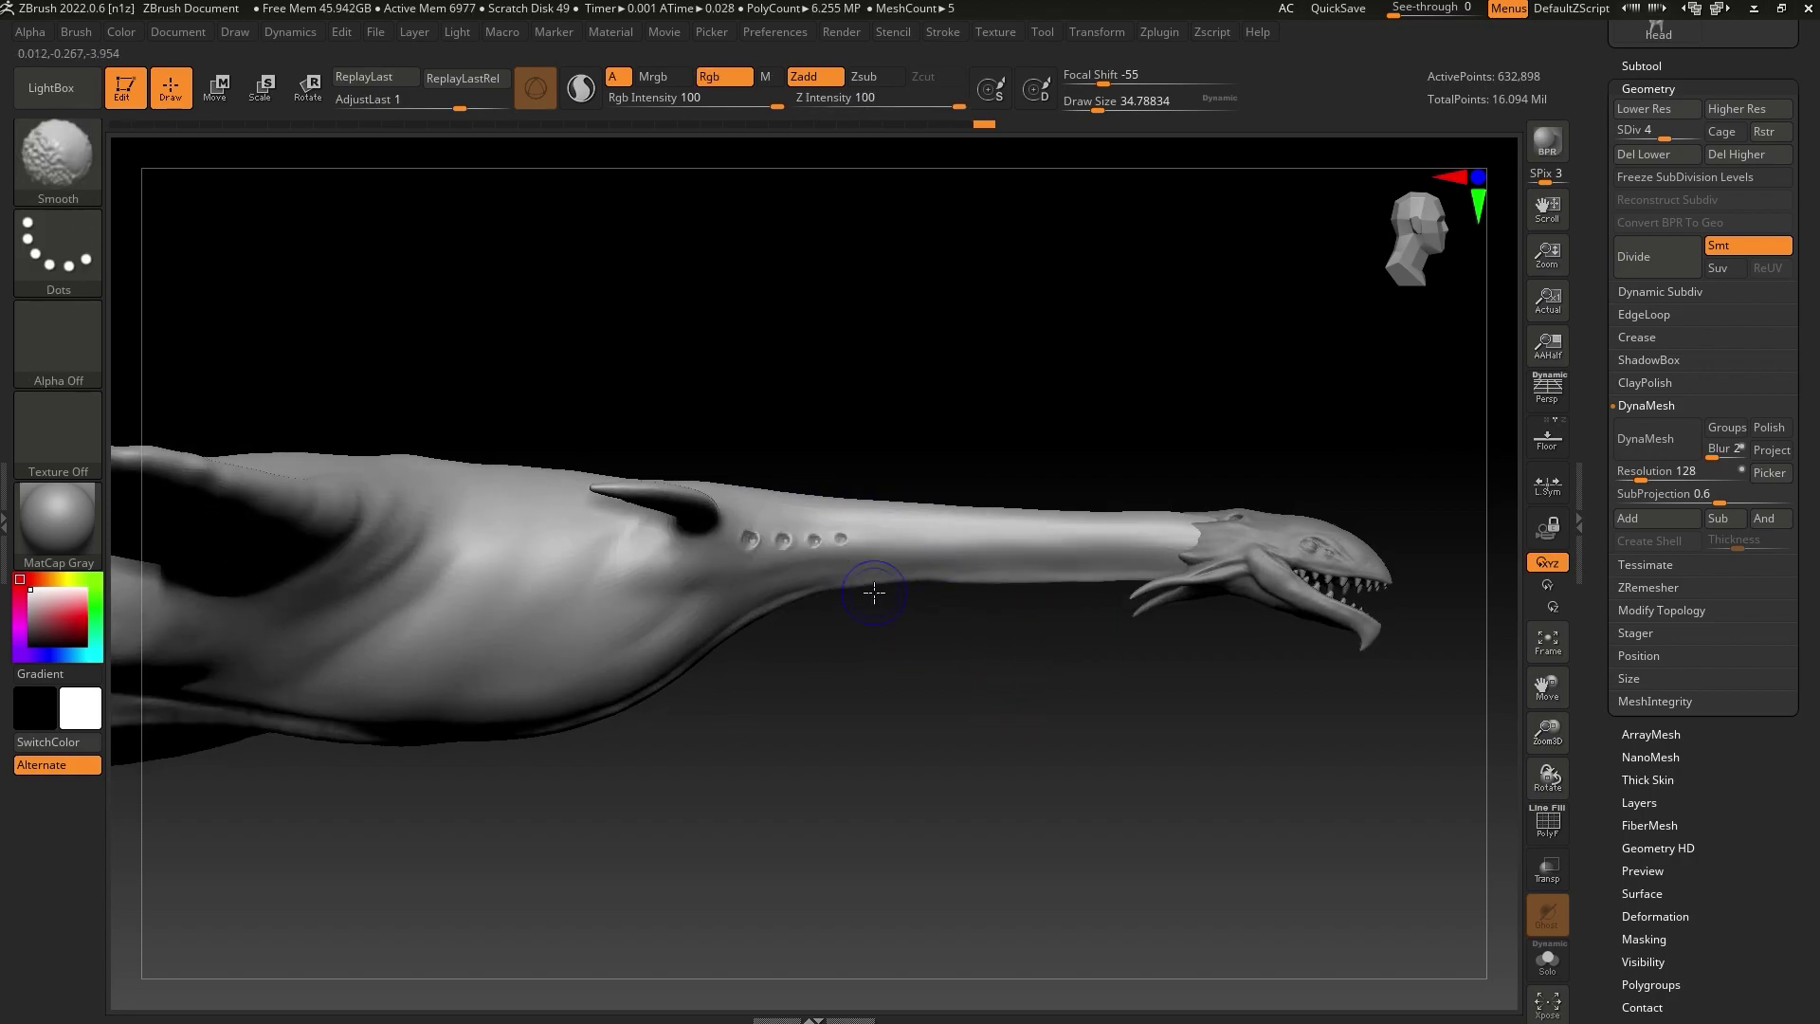
key(shift)
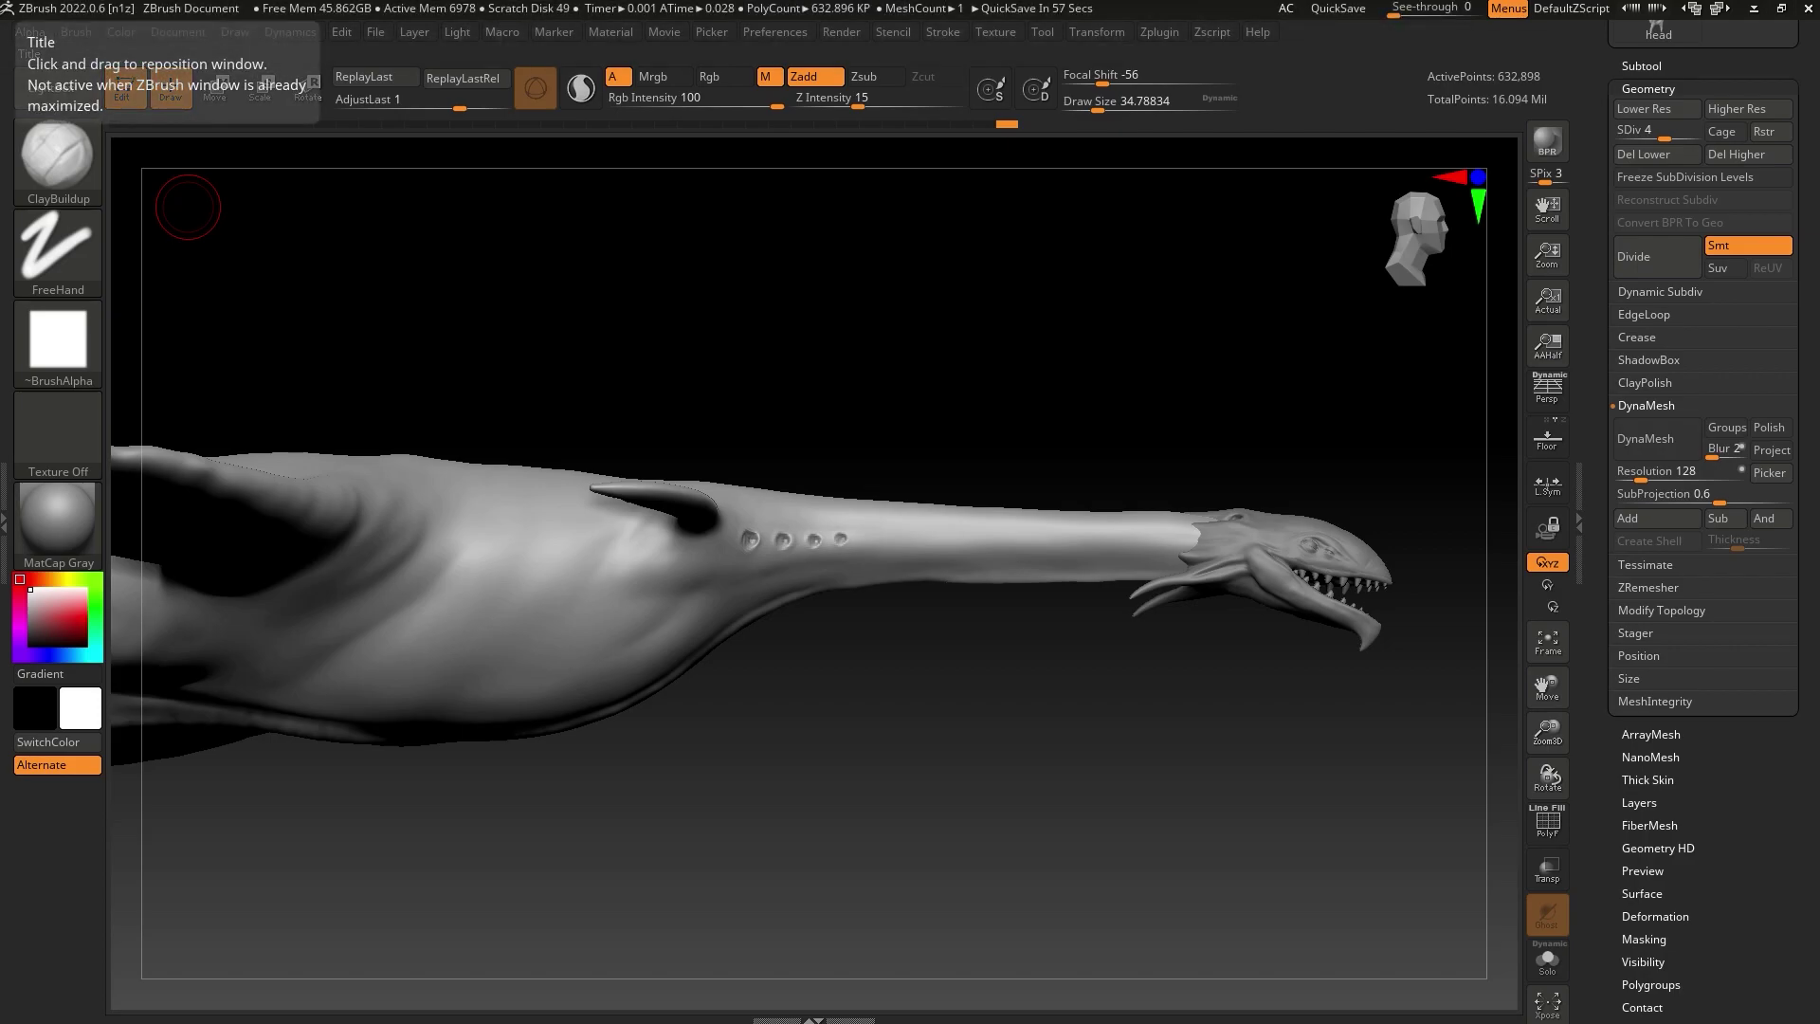
key(ctrl+z)
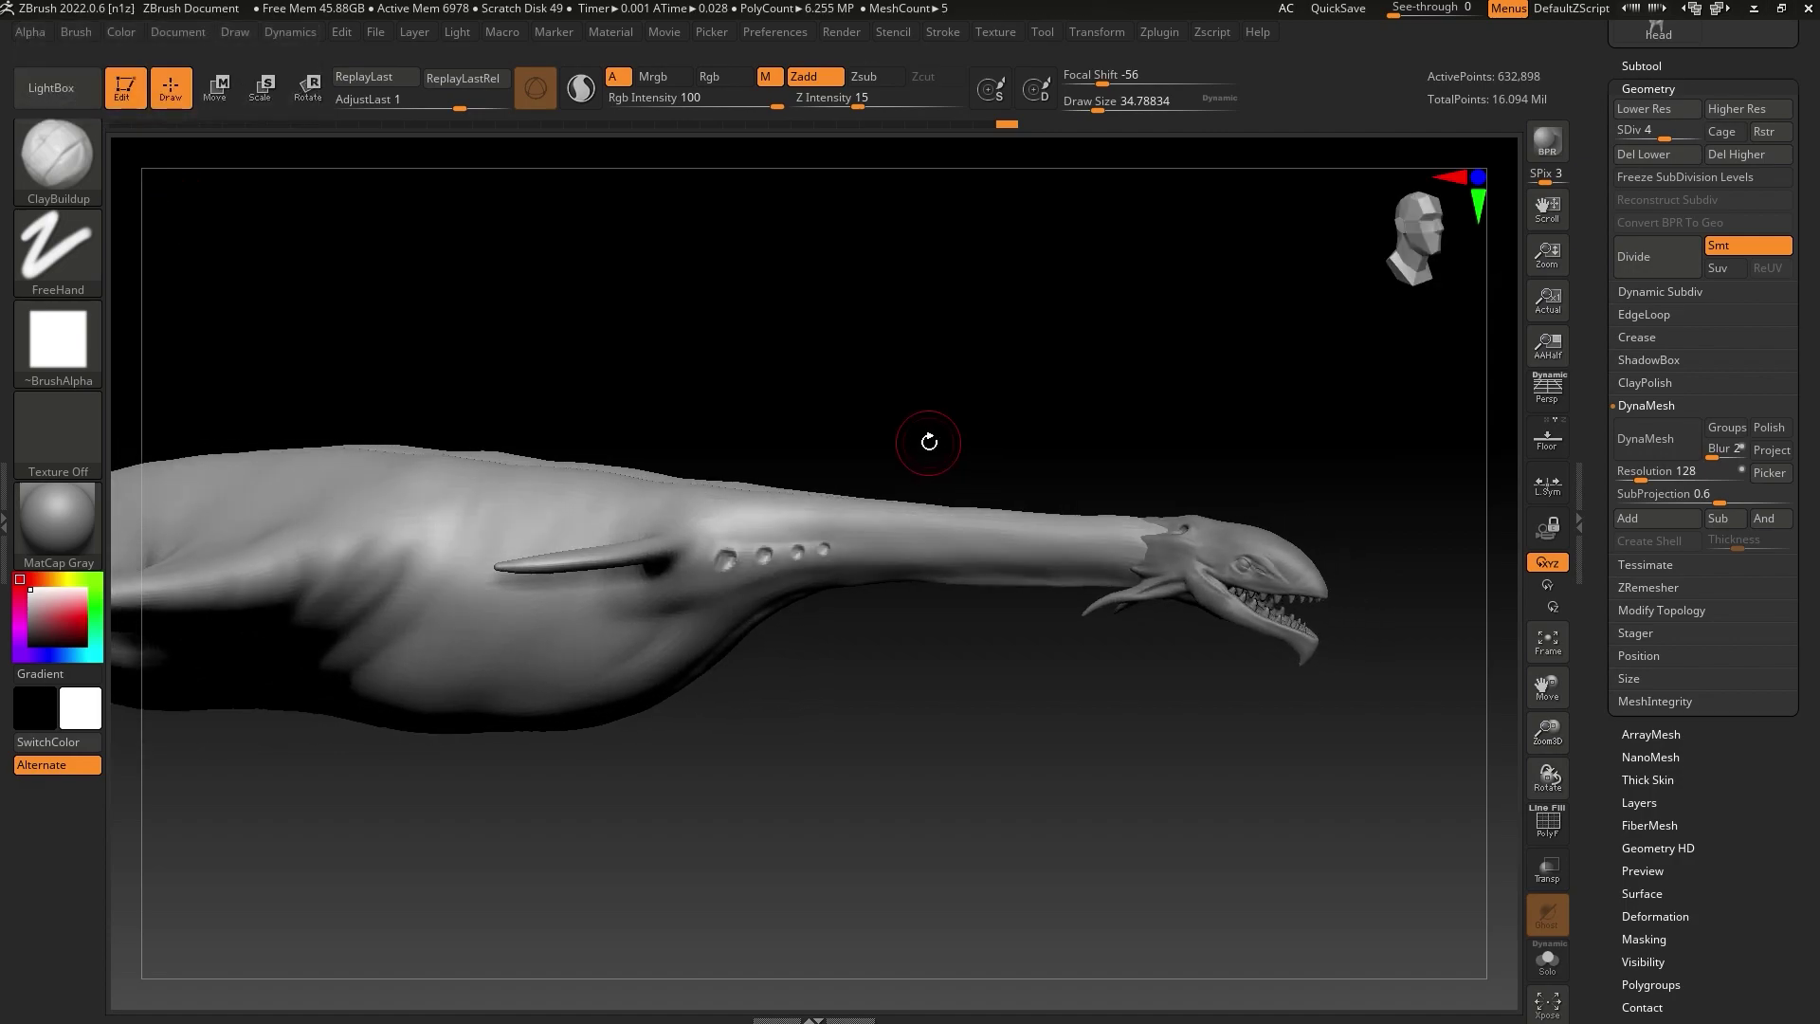
key(shift)
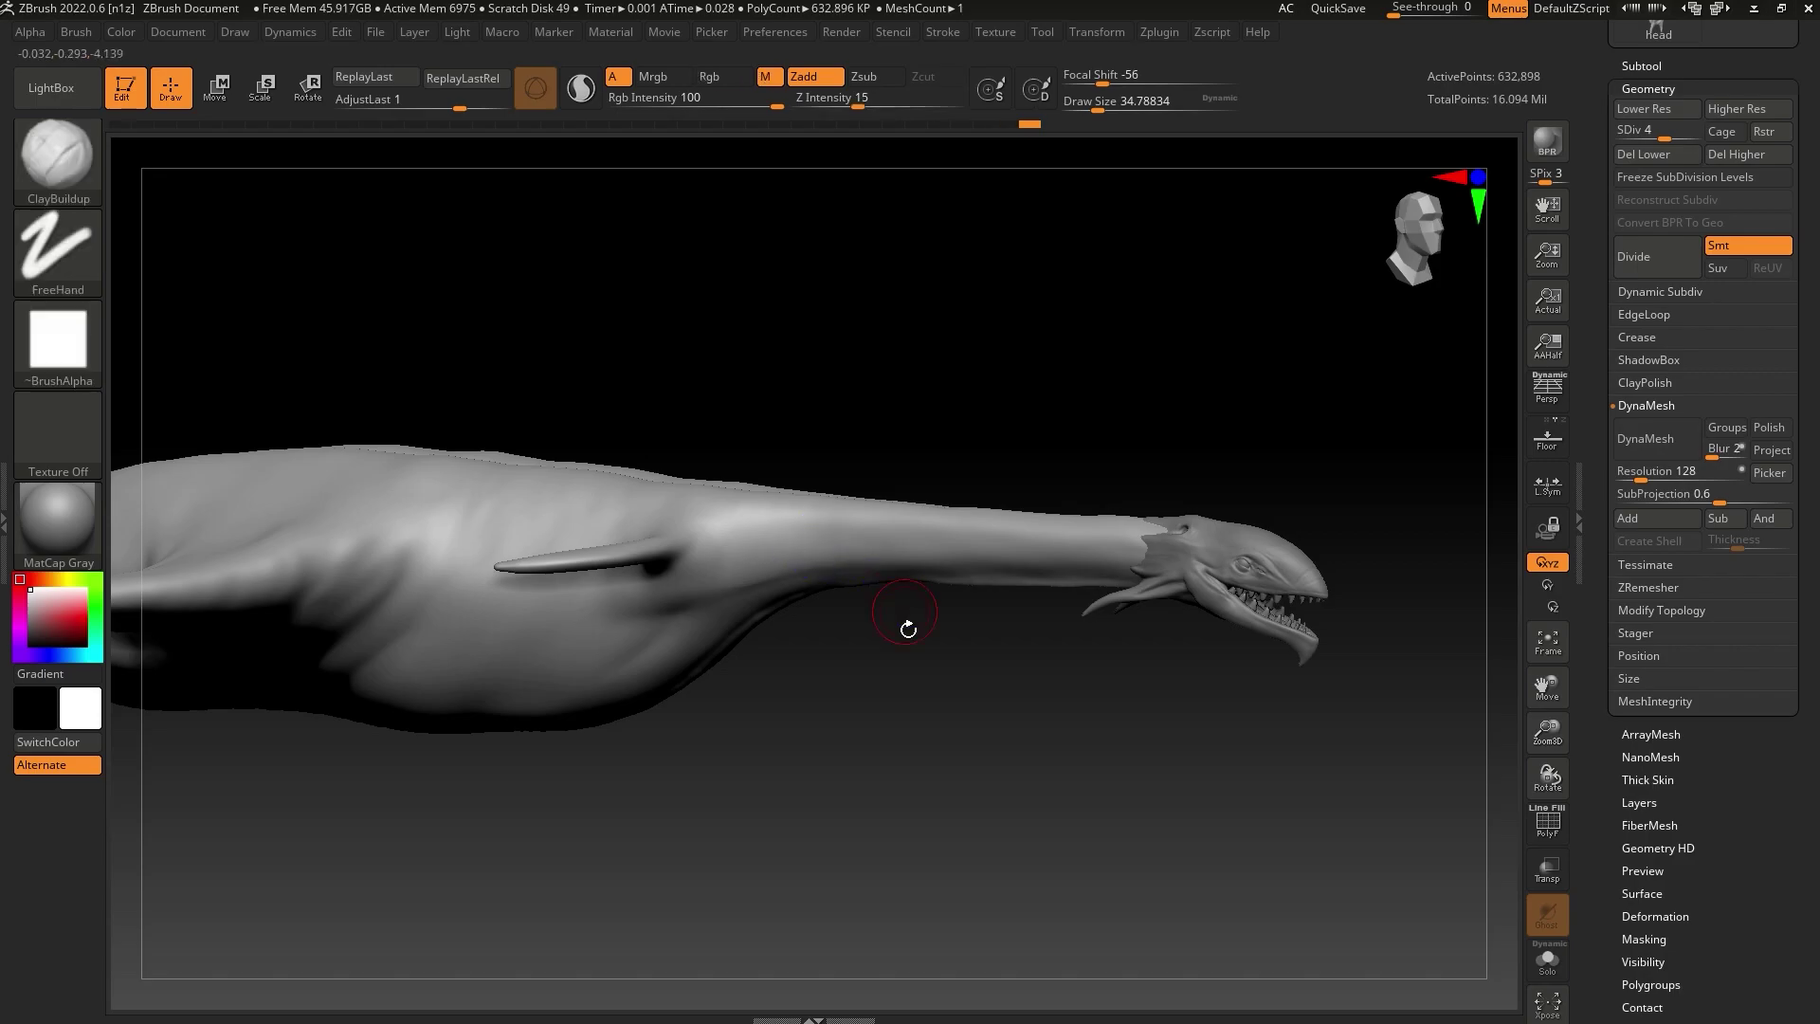
Choose the Move Topological brush at a draw size of about 182 and drop the body to subdivision level 1
mouse_move(906, 626)
mouse_down()
mouse_move(947, 821)
mouse_move(910, 724)
mouse_move(875, 711)
mouse_move(881, 739)
mouse_move(1152, 707)
mouse_up()
drag(1548, 778, 1516, 674)
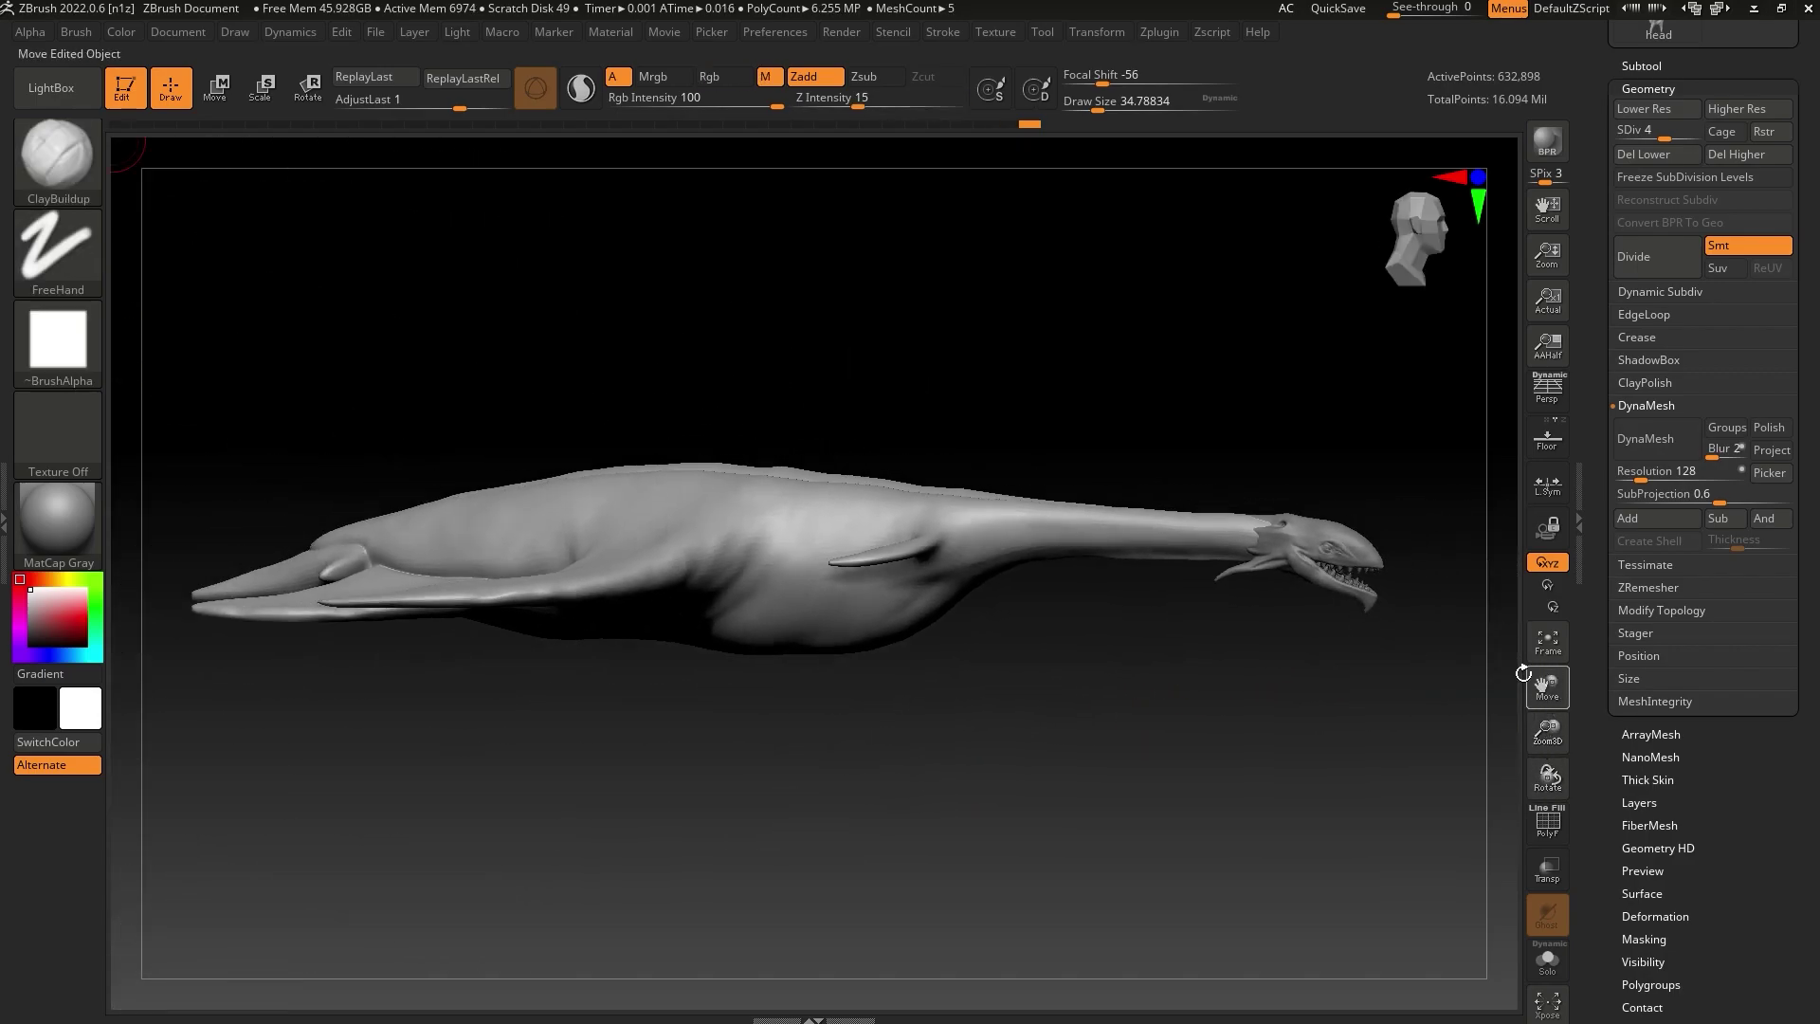
shift+drag(1404, 681, 1264, 692)
click(58, 163)
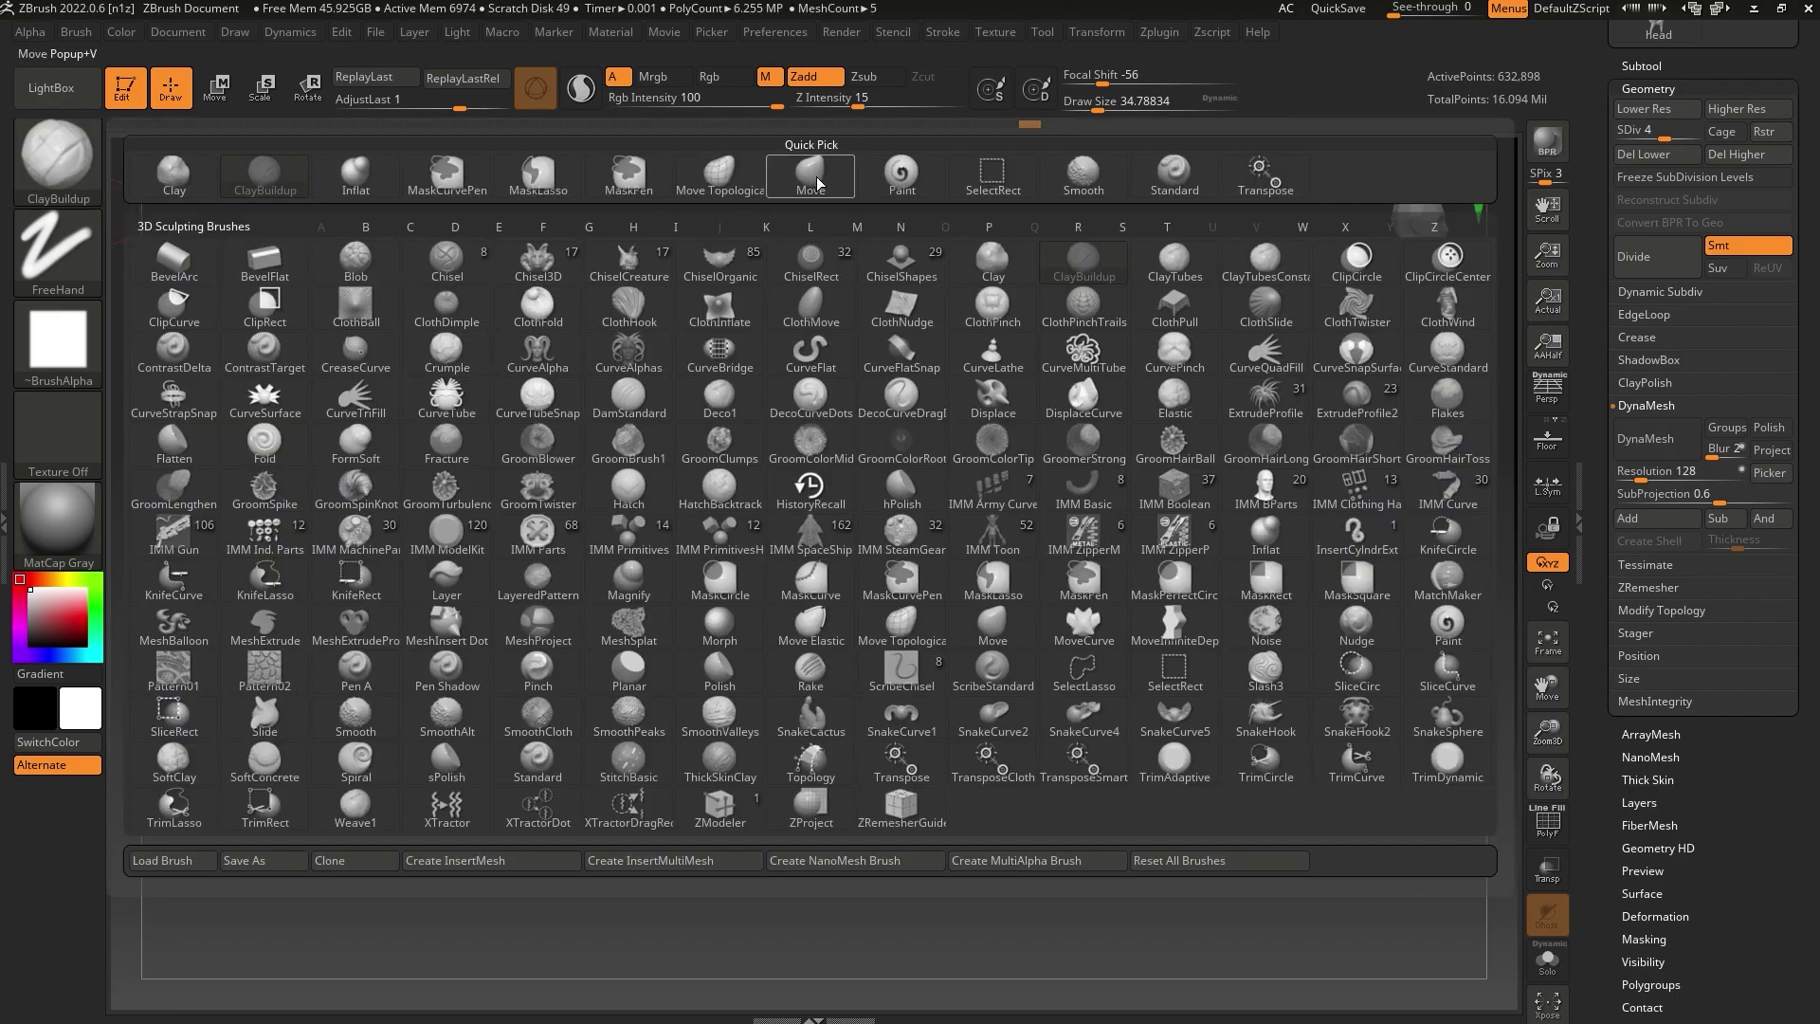
click(744, 174)
drag(1115, 103, 1138, 102)
click(1633, 154)
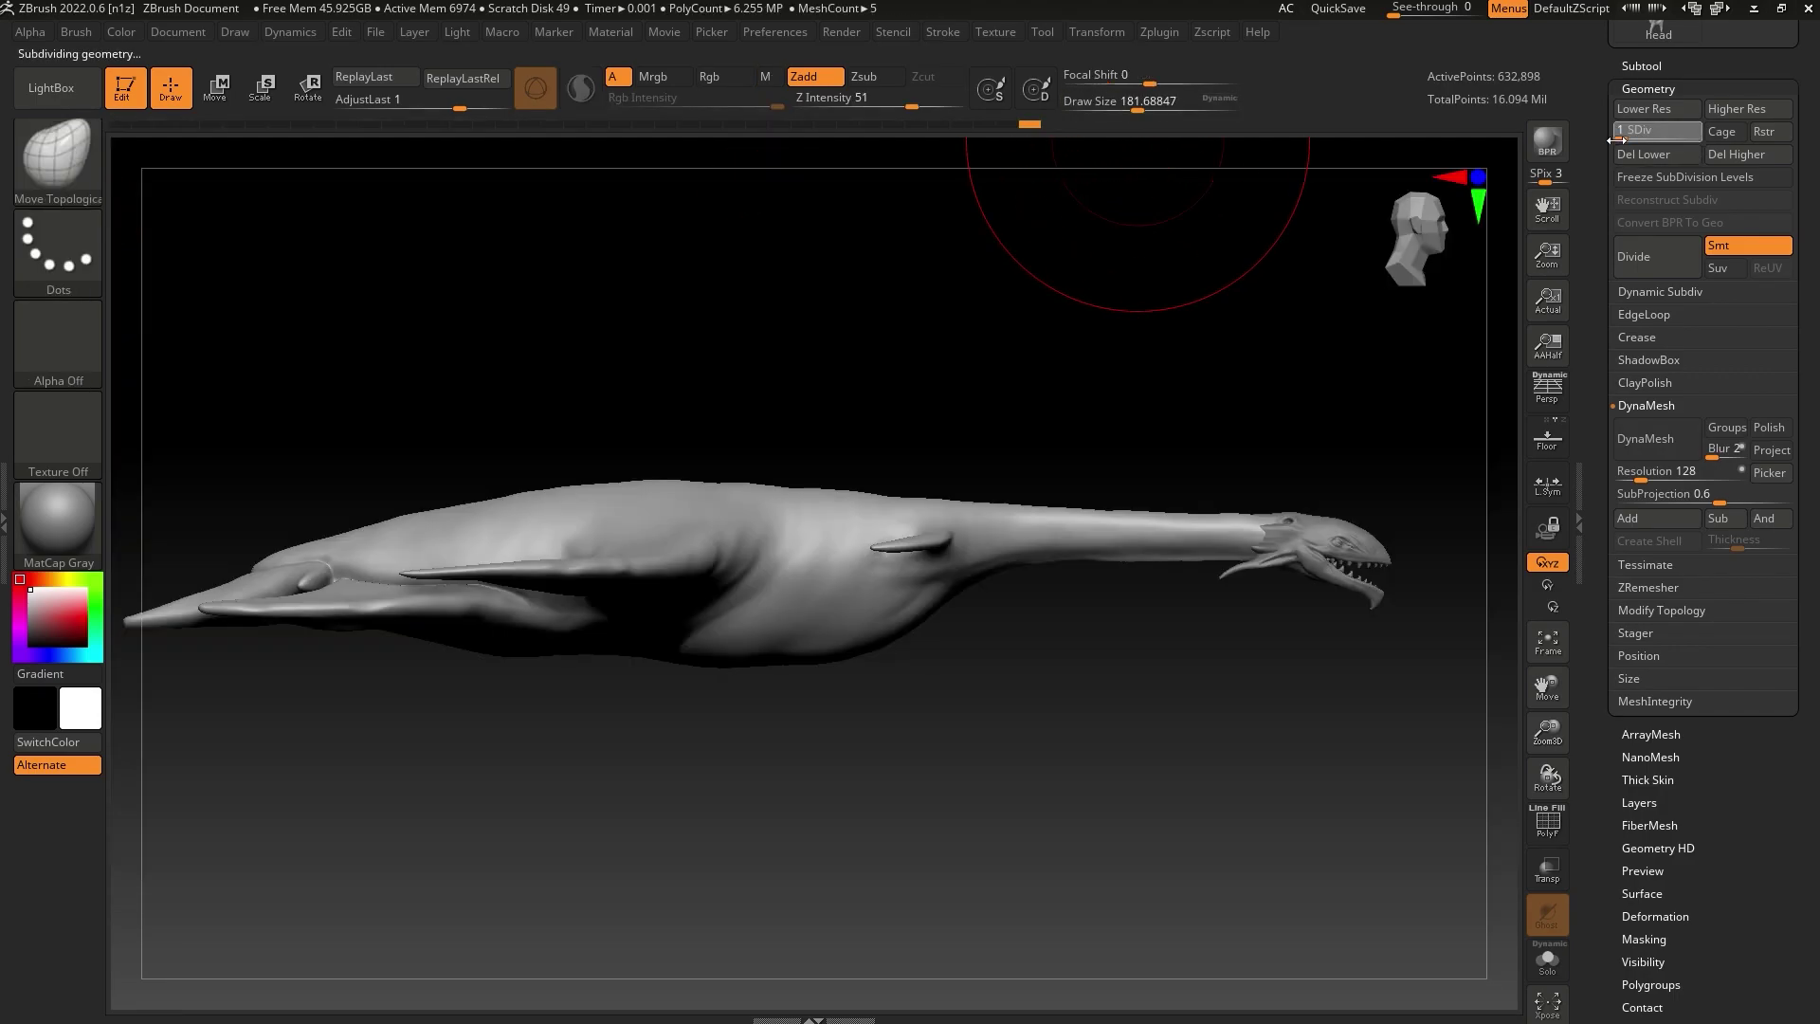
drag(1272, 729, 1223, 749)
drag(1547, 732, 1516, 883)
mouse_move(1299, 682)
mouse_down()
mouse_move(1175, 851)
mouse_move(1178, 515)
mouse_up()
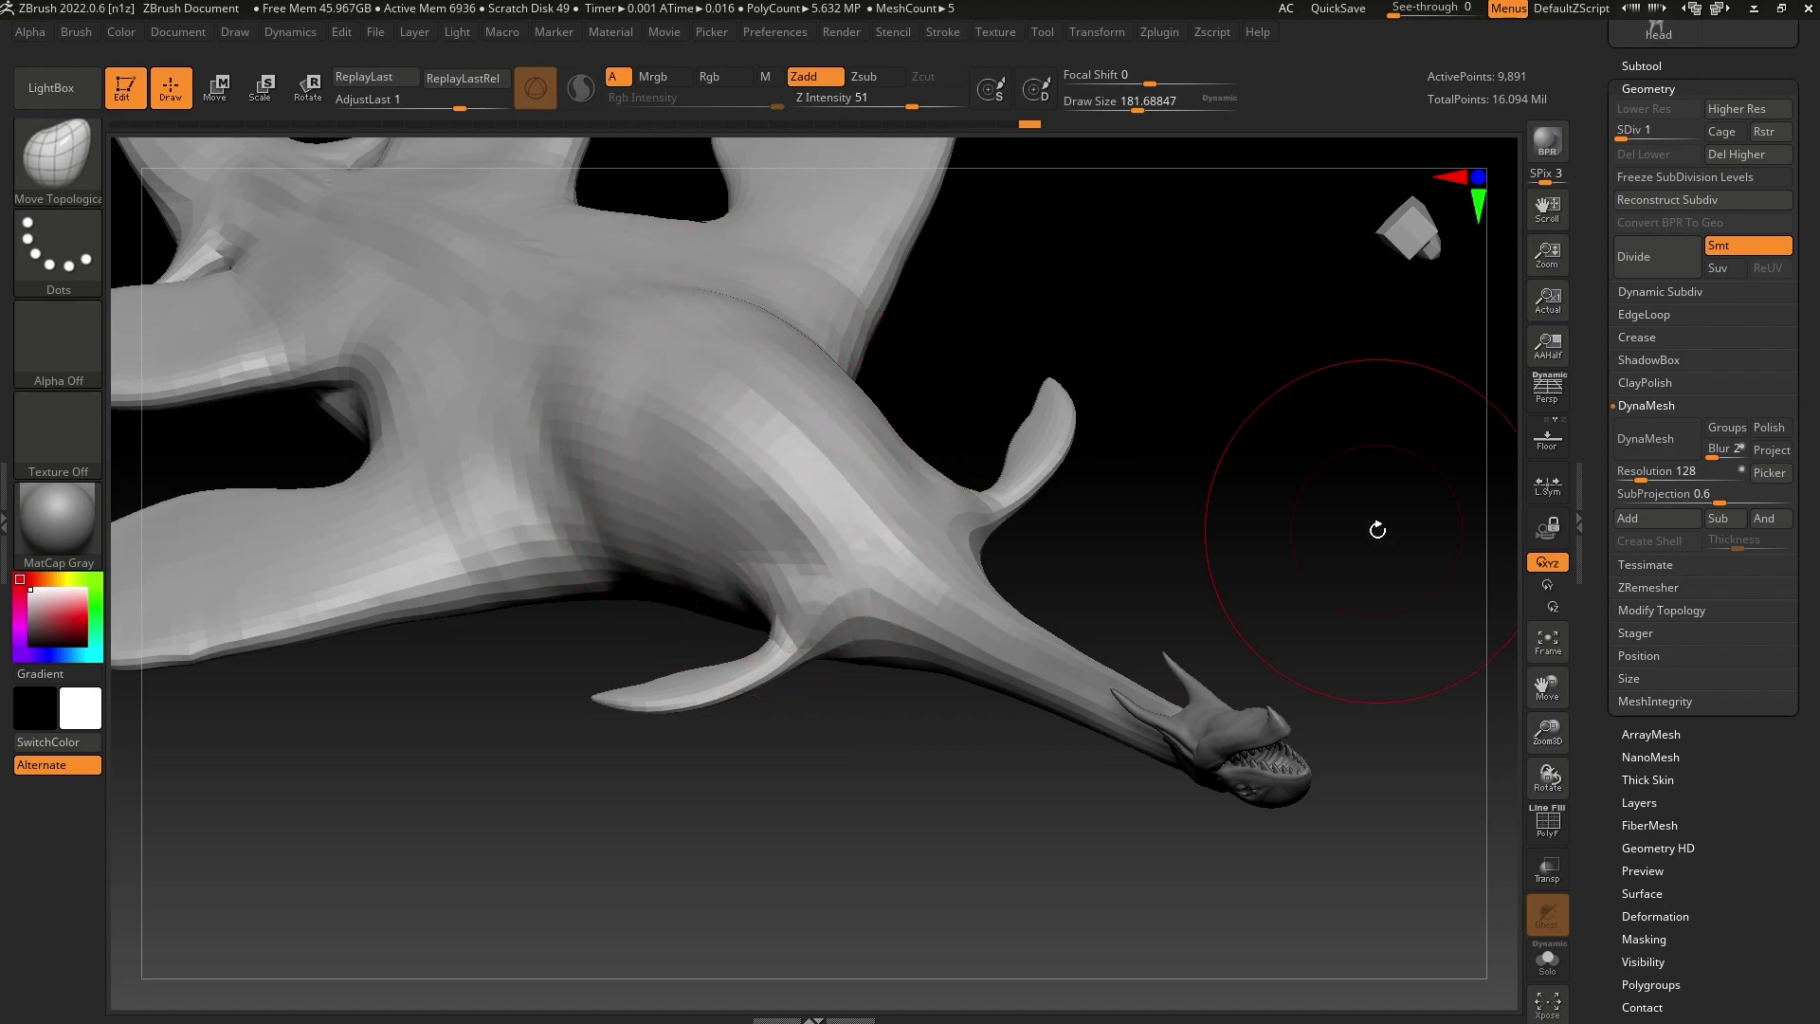
Hide the head_1 subtool, inspect the neck's open end from several angles, and show the head again
click(1647, 64)
click(1785, 177)
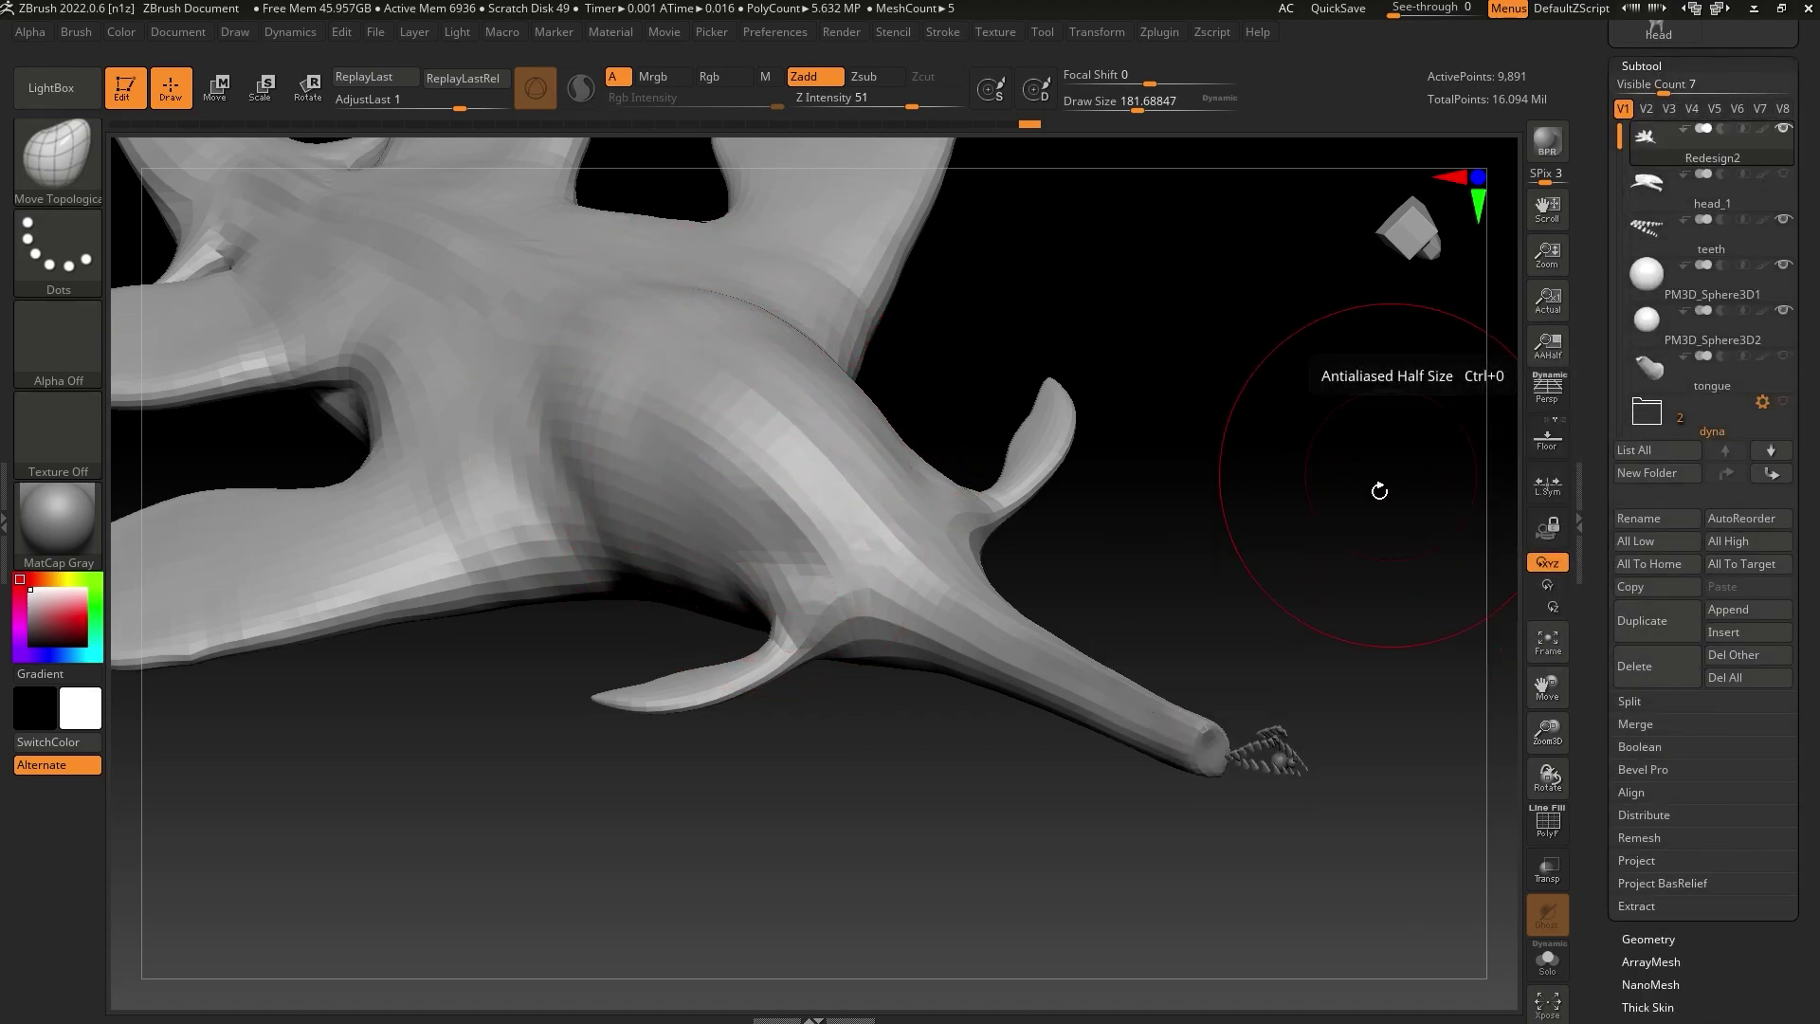
drag(1382, 488, 819, 678)
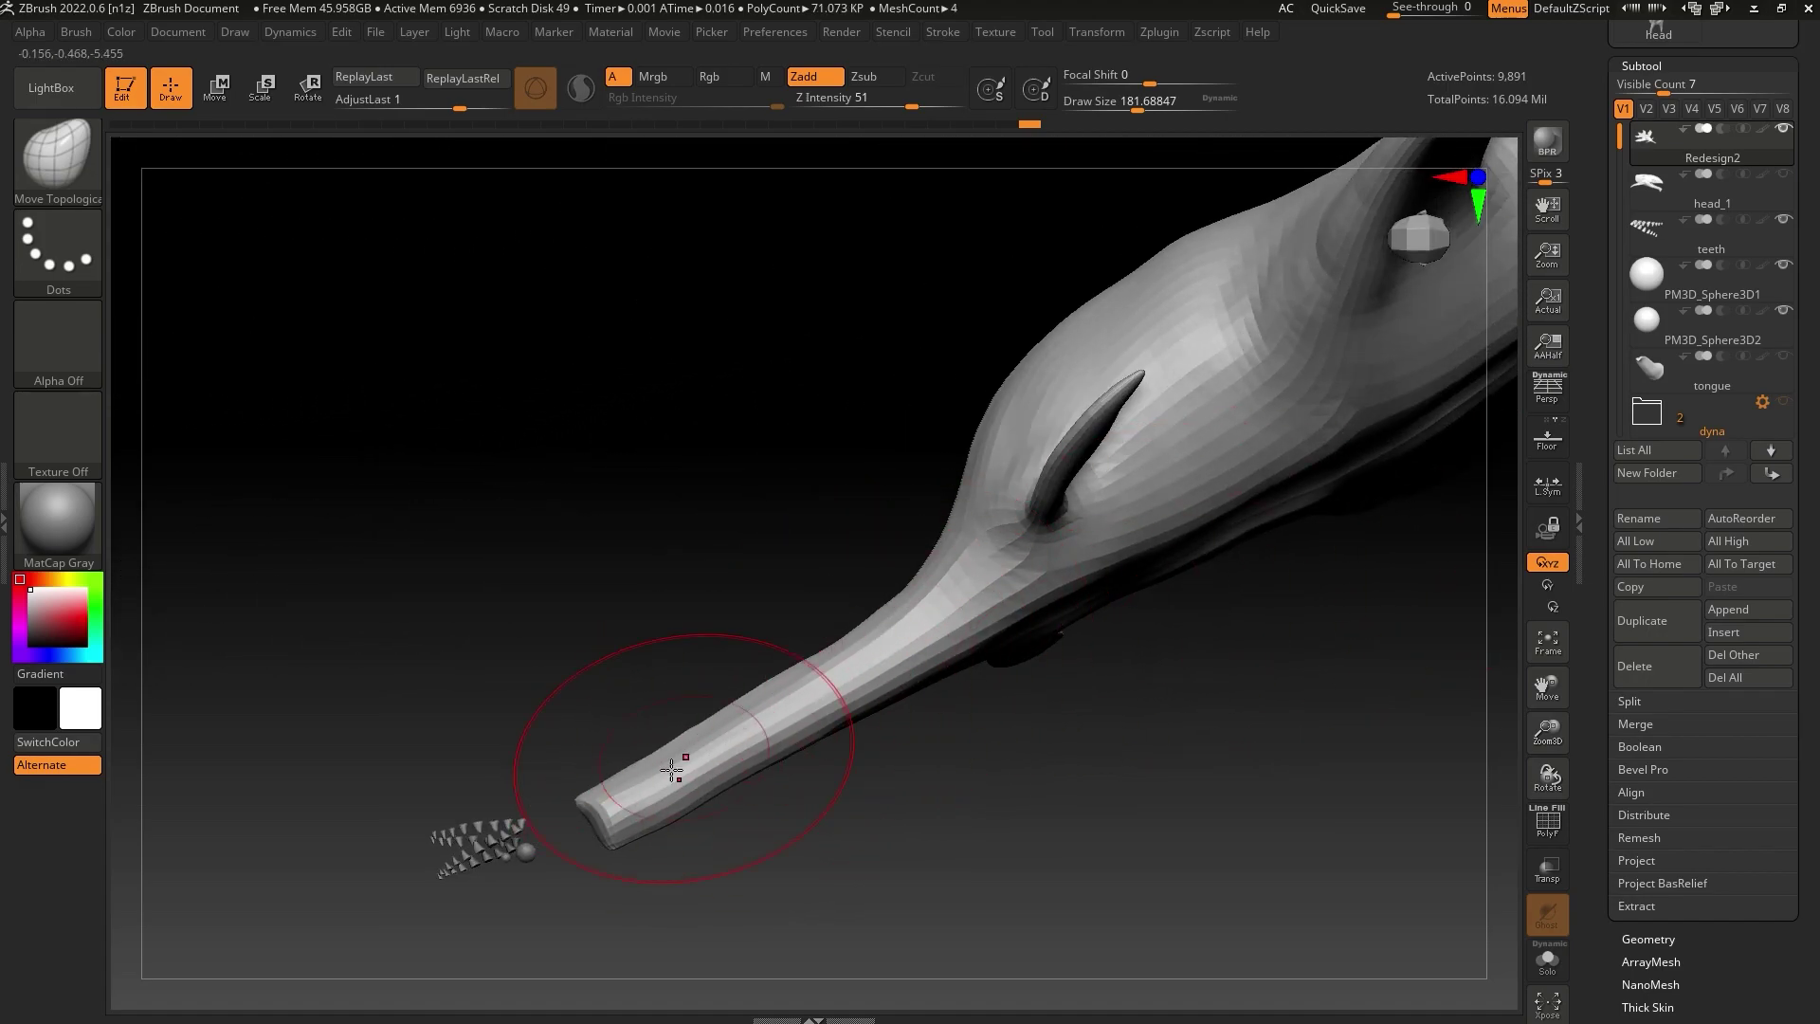
mouse_move(672, 770)
mouse_down()
mouse_move(1207, 731)
mouse_move(1292, 670)
mouse_move(1261, 654)
mouse_up()
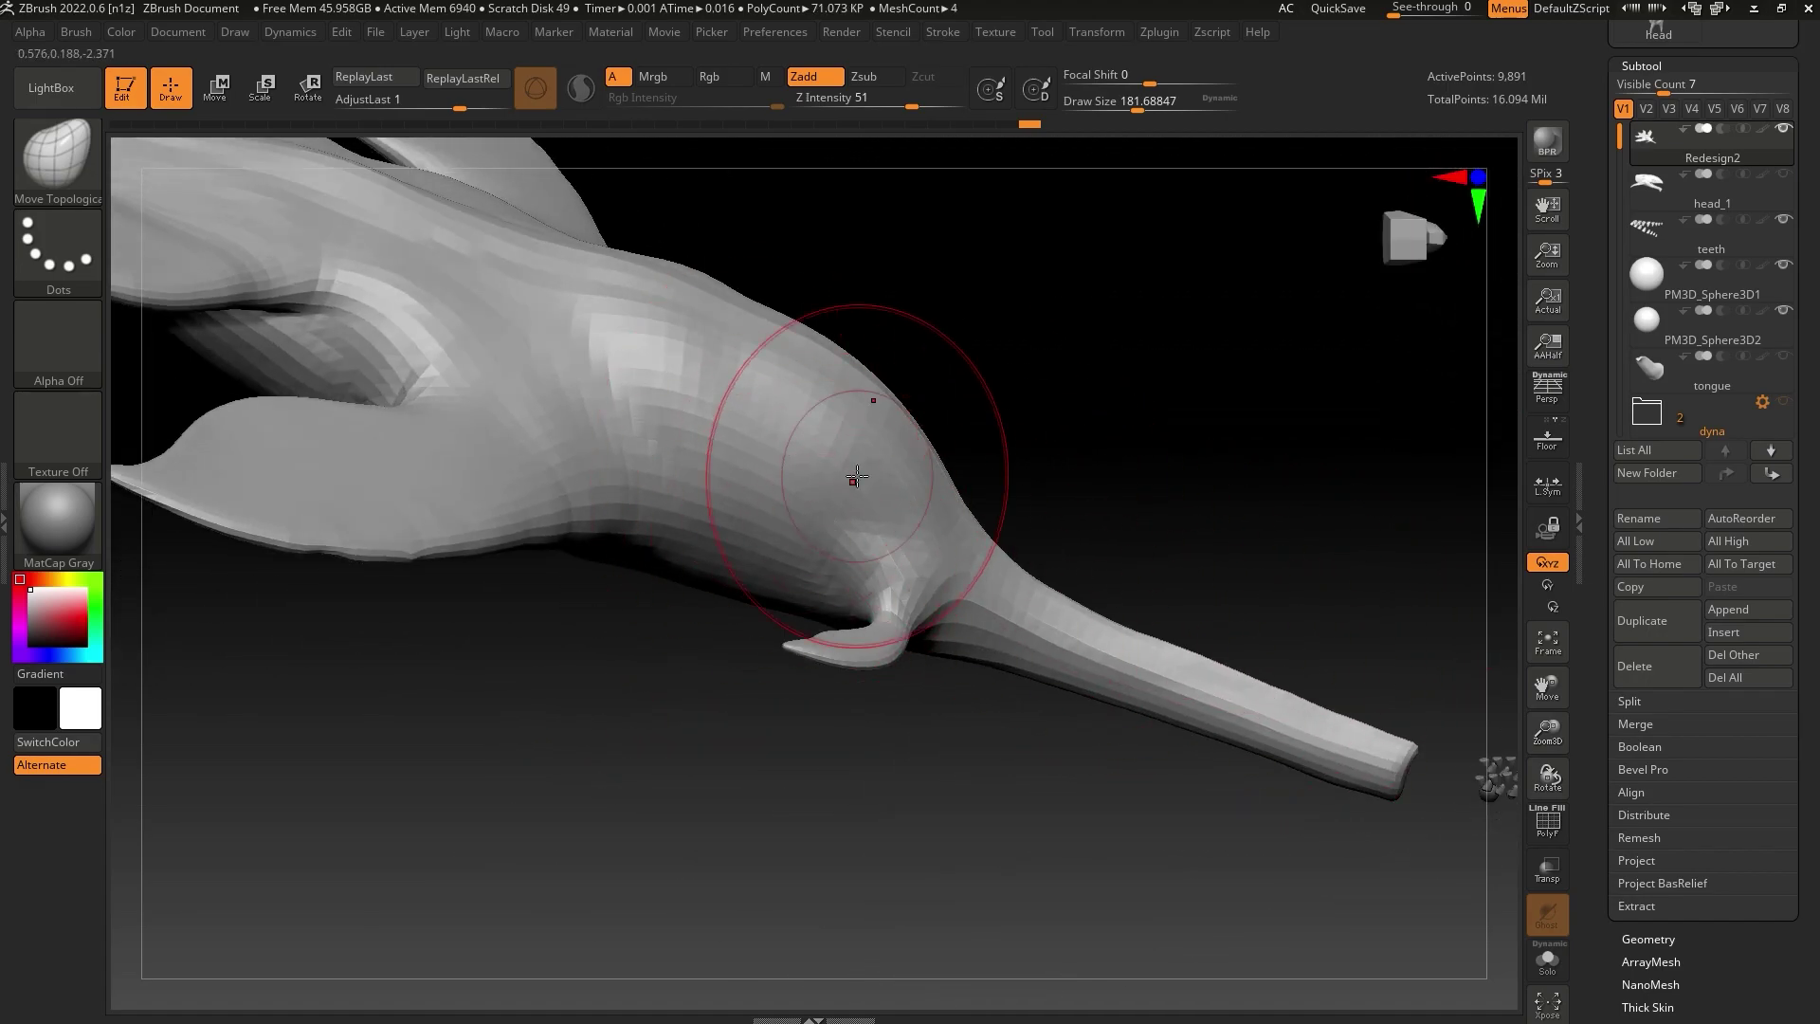
click(1783, 176)
mouse_move(1375, 427)
mouse_down()
mouse_move(1353, 601)
mouse_move(1385, 358)
mouse_move(1198, 635)
mouse_move(1220, 512)
mouse_up()
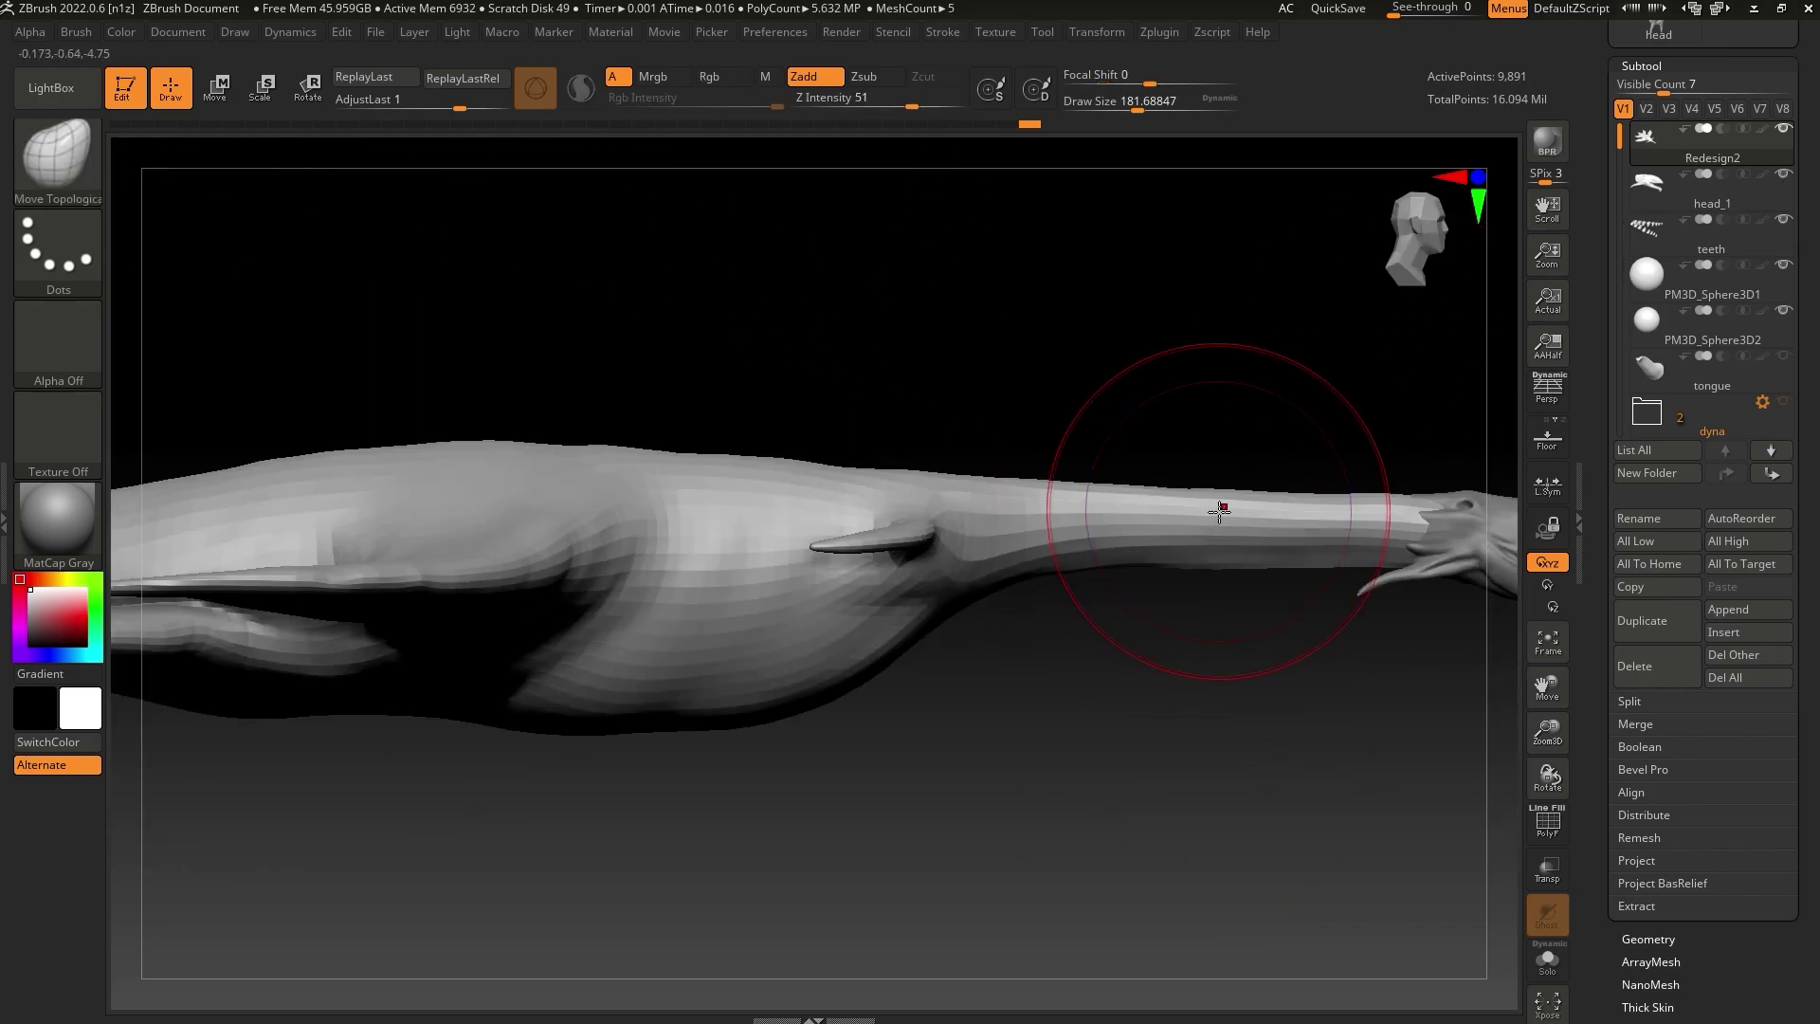
Raise the creature's back over the shoulders and pull up the belly and tail underside in side view, at a draw size of about 257
drag(1547, 722, 1547, 740)
drag(1138, 104, 1151, 104)
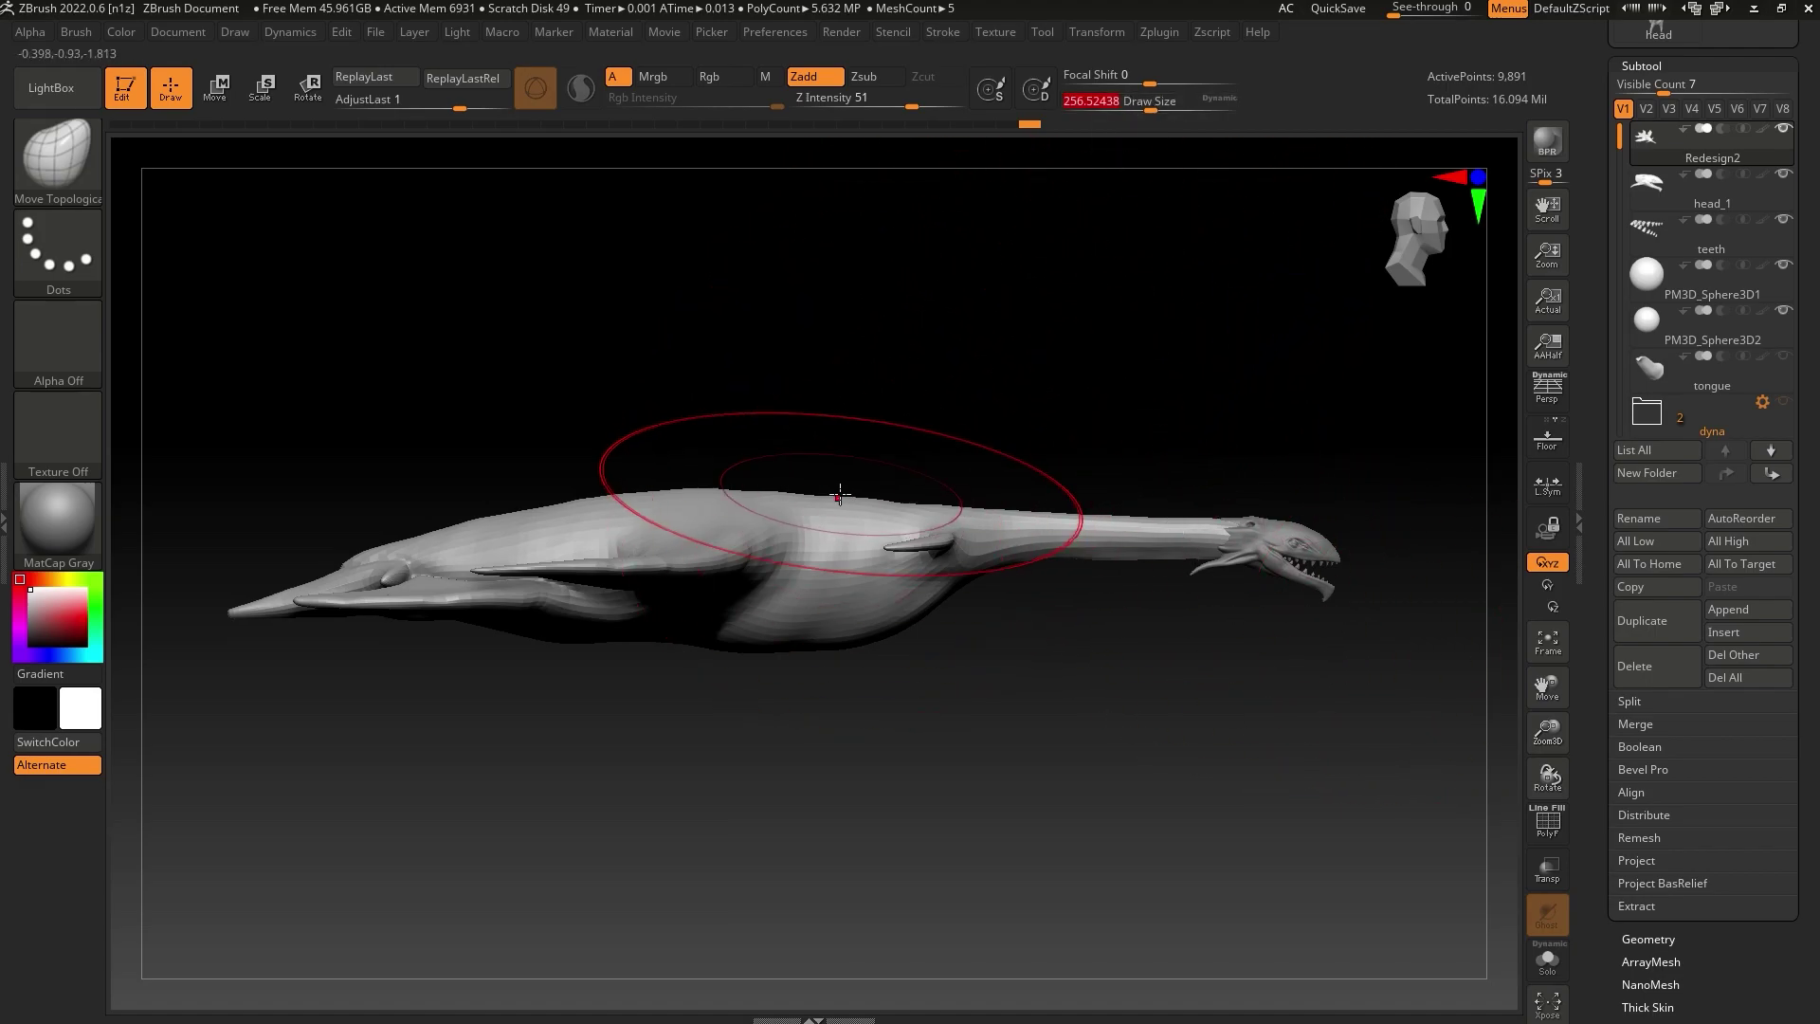
drag(839, 495, 840, 481)
drag(844, 637, 811, 618)
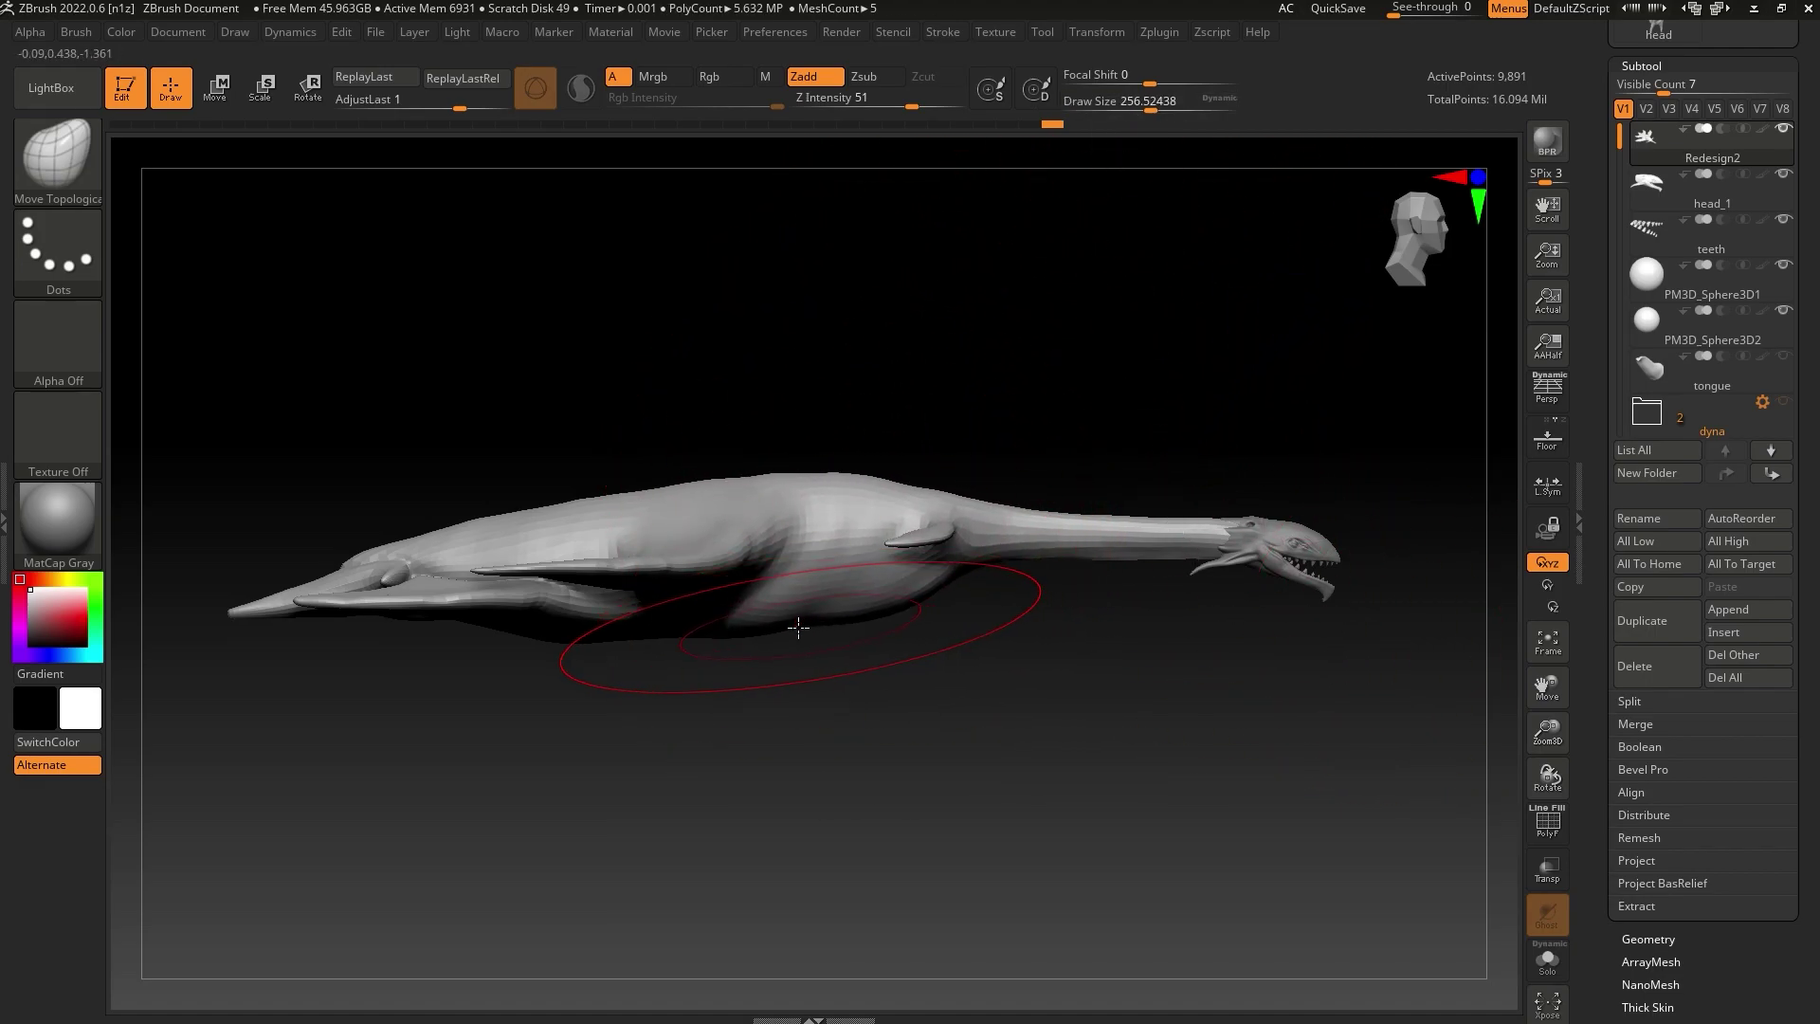
drag(587, 640, 580, 607)
mouse_move(431, 555)
mouse_down()
mouse_move(426, 536)
mouse_move(376, 544)
mouse_up()
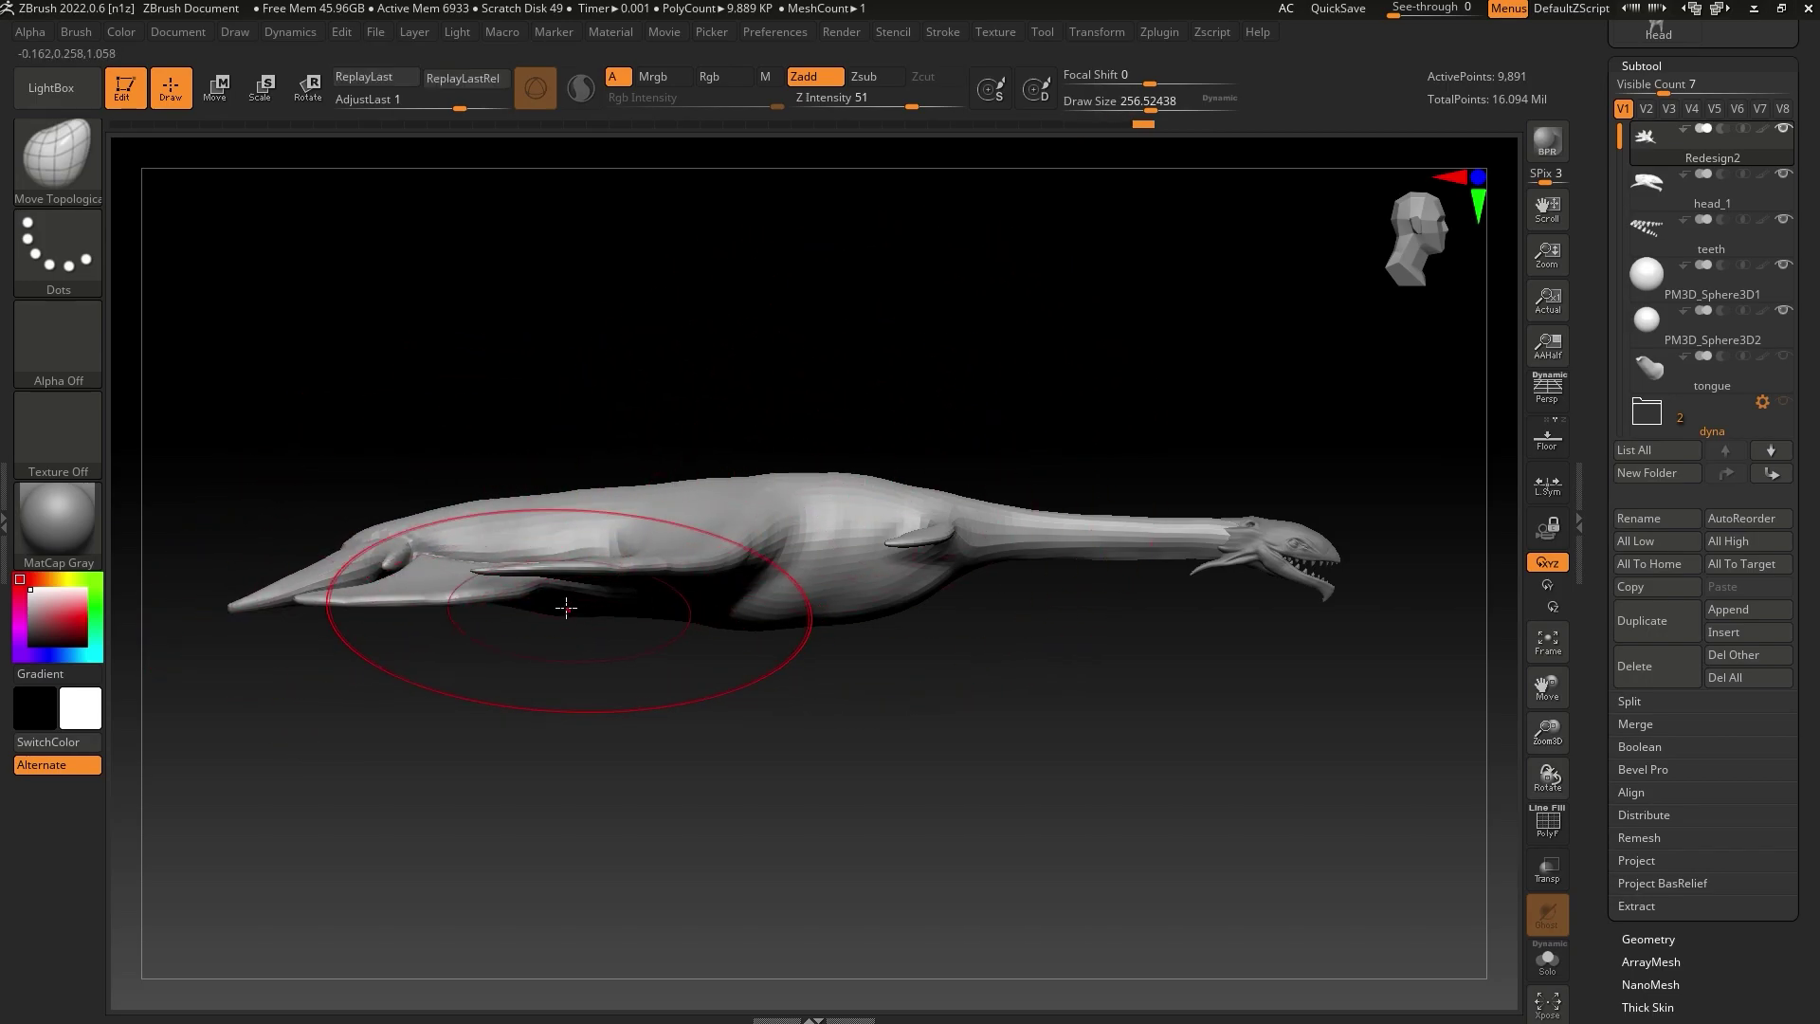
Hide the front and rear flippers on both sides of the body using the SelectLasso brush
drag(1150, 107, 1131, 107)
mouse_move(887, 419)
mouse_down()
mouse_move(997, 418)
mouse_move(987, 594)
mouse_move(772, 683)
mouse_up()
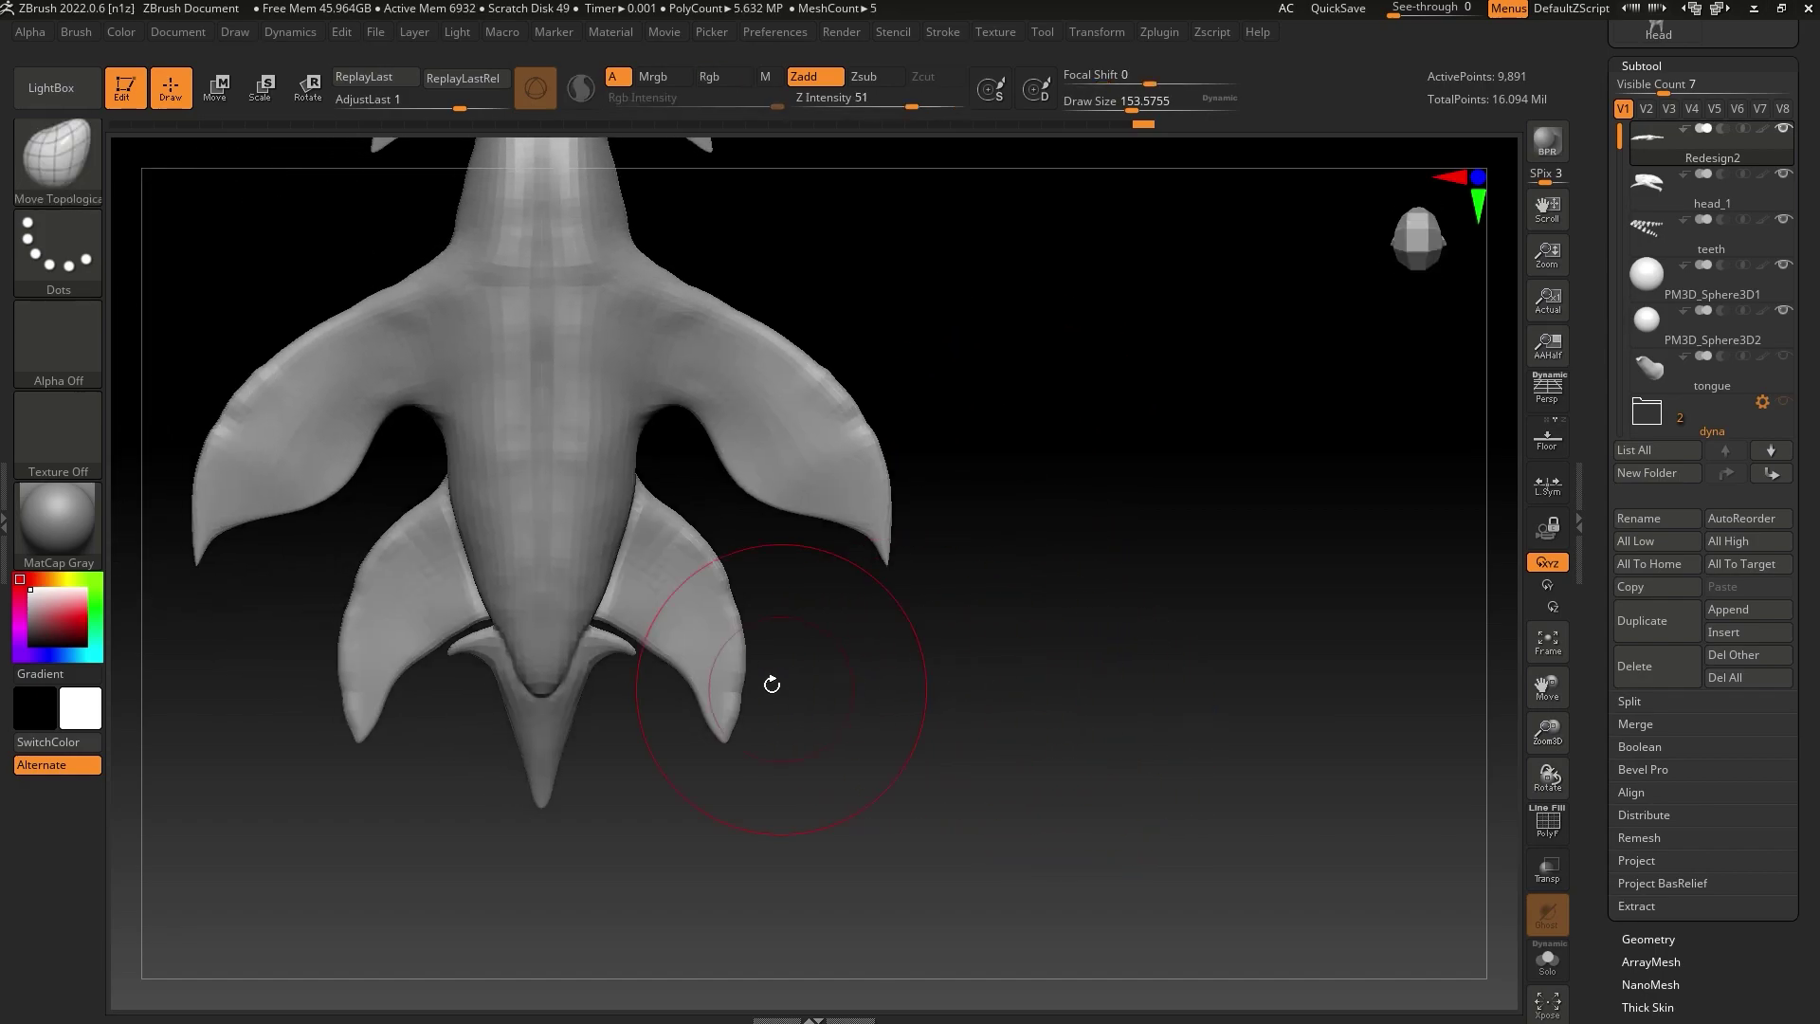
key(ctrl)
ctrl+shift+click(59, 154)
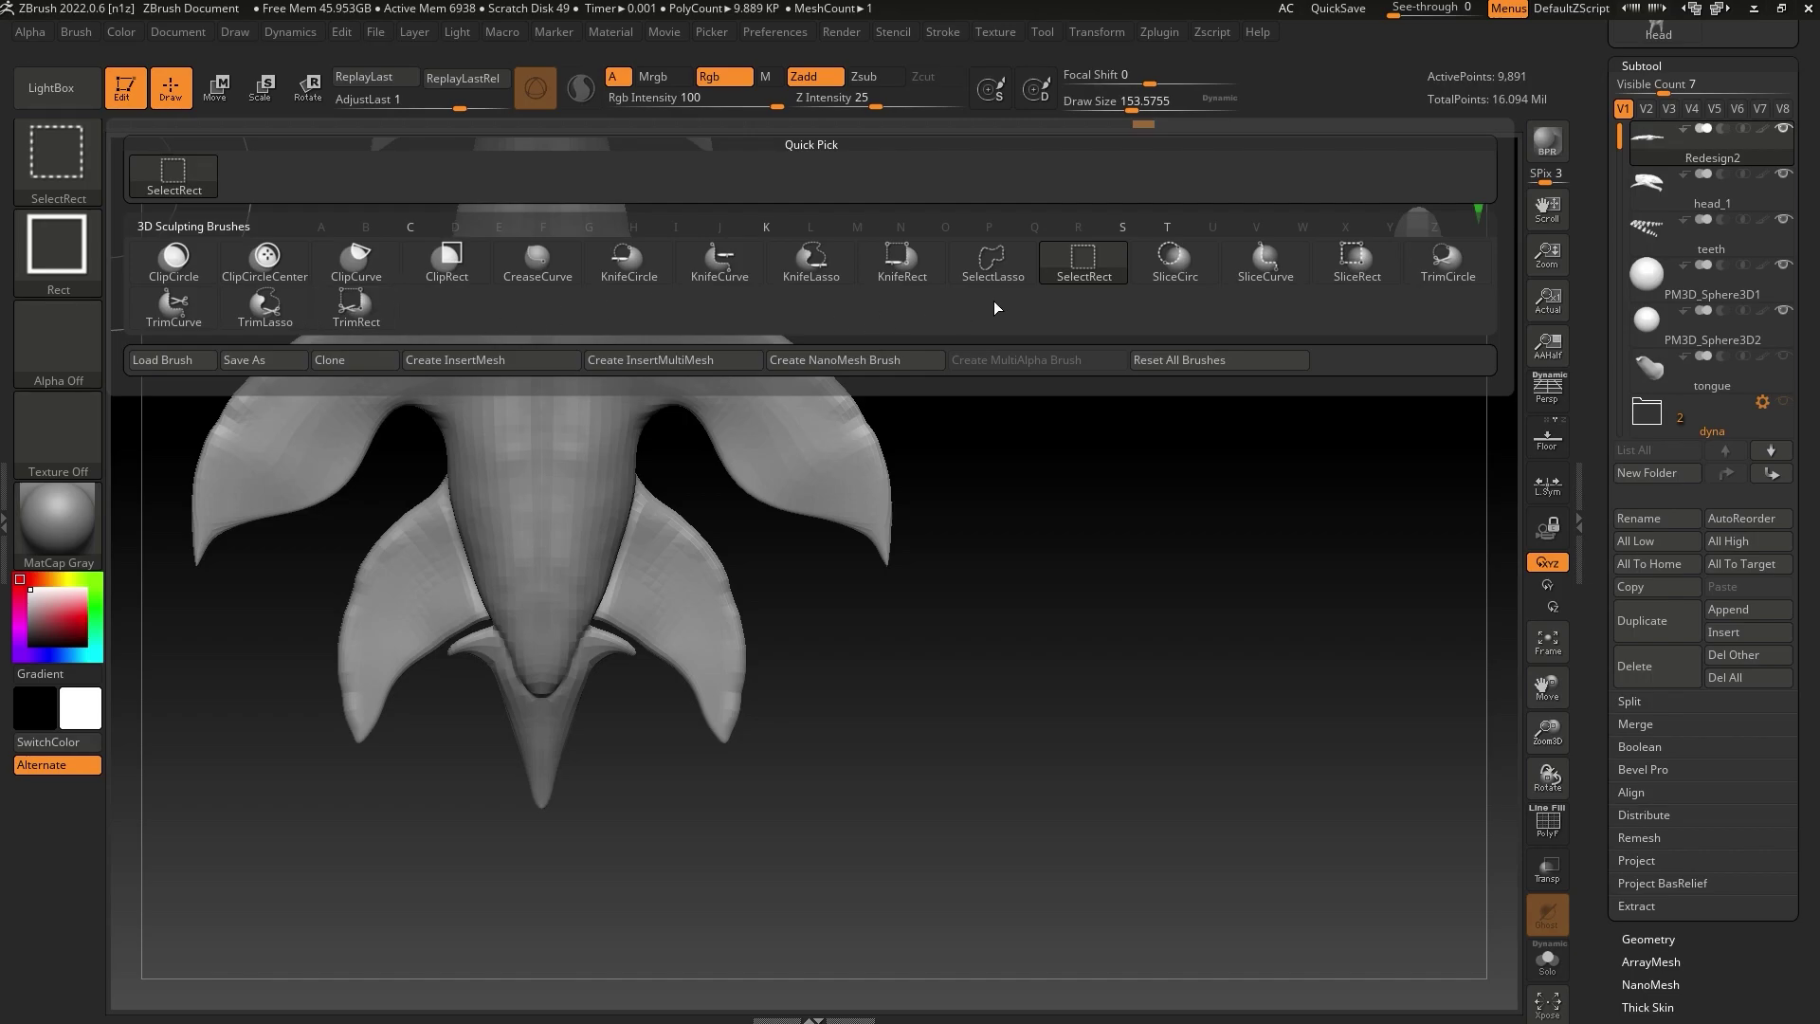
click(993, 261)
mouse_move(821, 622)
ctrl+shift+mouse_down()
mouse_move(738, 771)
mouse_move(551, 865)
mouse_move(549, 740)
mouse_move(579, 653)
mouse_move(754, 755)
mouse_move(651, 657)
mouse_move(596, 548)
mouse_move(599, 444)
ctrl+shift+mouse_up()
ctrl+shift+click(778, 627)
mouse_move(976, 433)
ctrl+alt+shift+mouse_down()
mouse_move(691, 516)
mouse_move(664, 227)
ctrl+alt+shift+mouse_up()
alt+drag(845, 338, 884, 547)
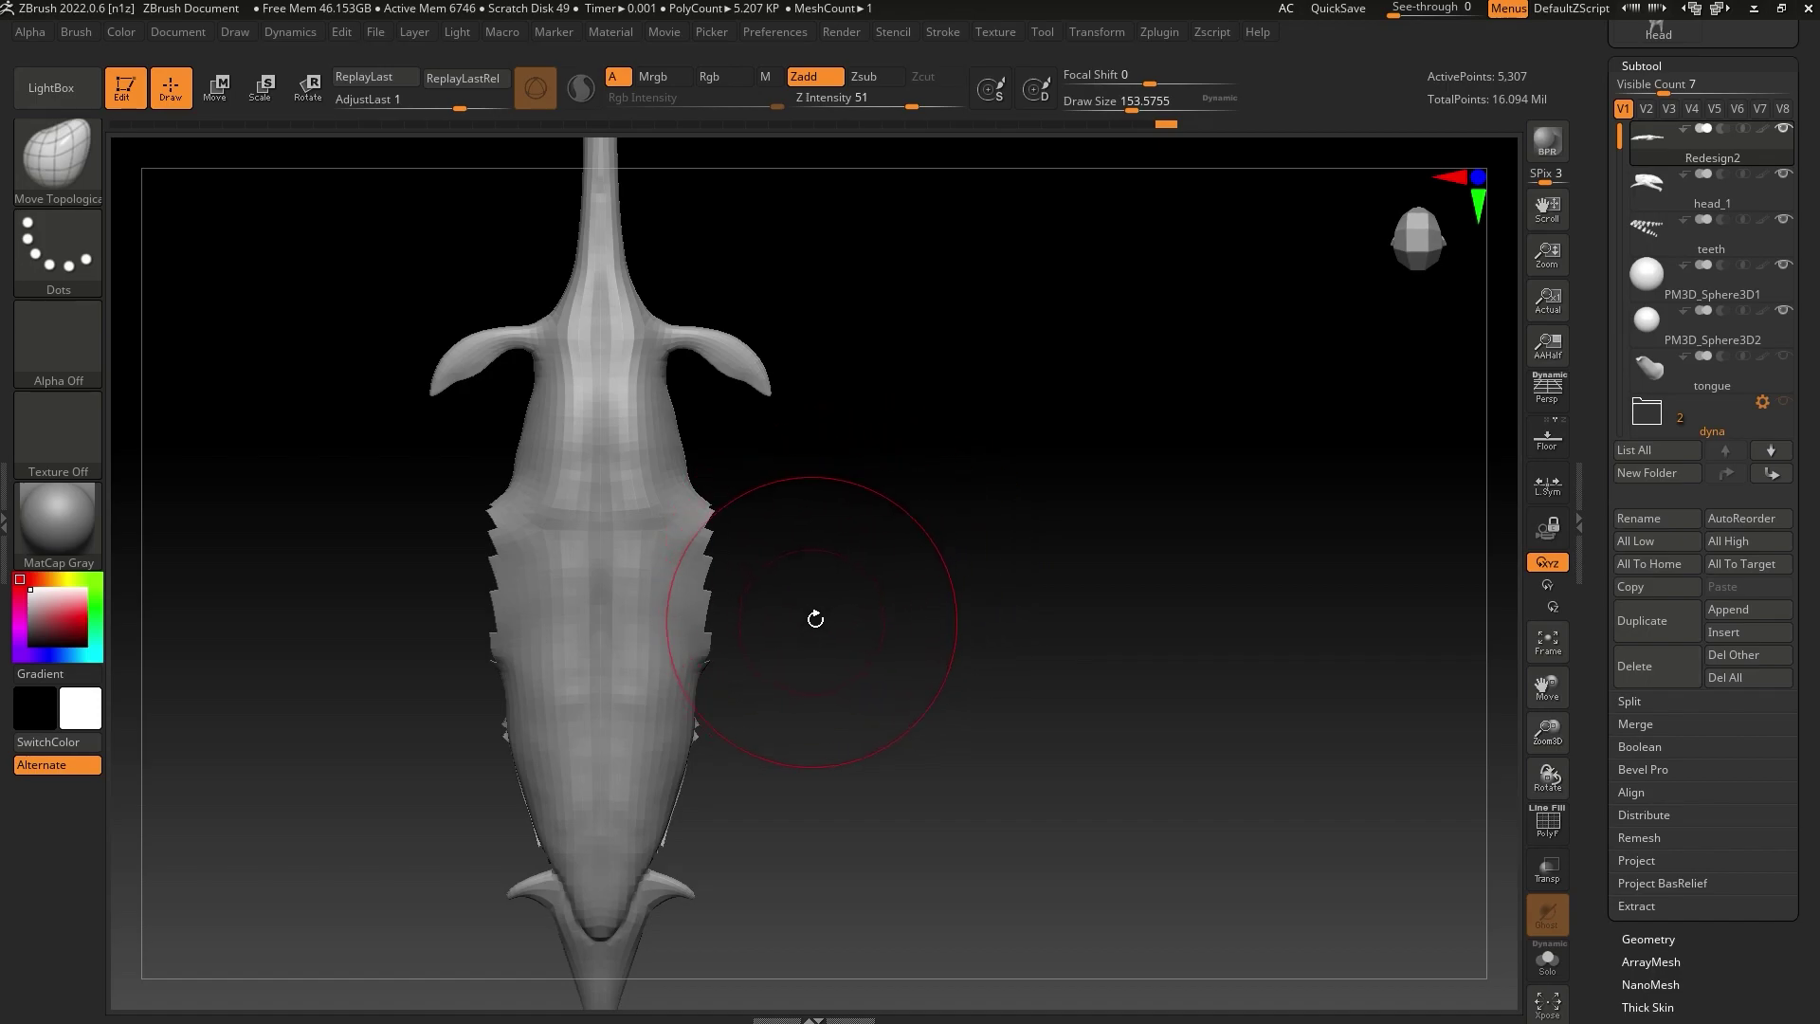
Adjust the torso's side profile around the hidden flippers at a draw size of about 158 and check it from behind
drag(1008, 575, 1023, 410)
click(1133, 108)
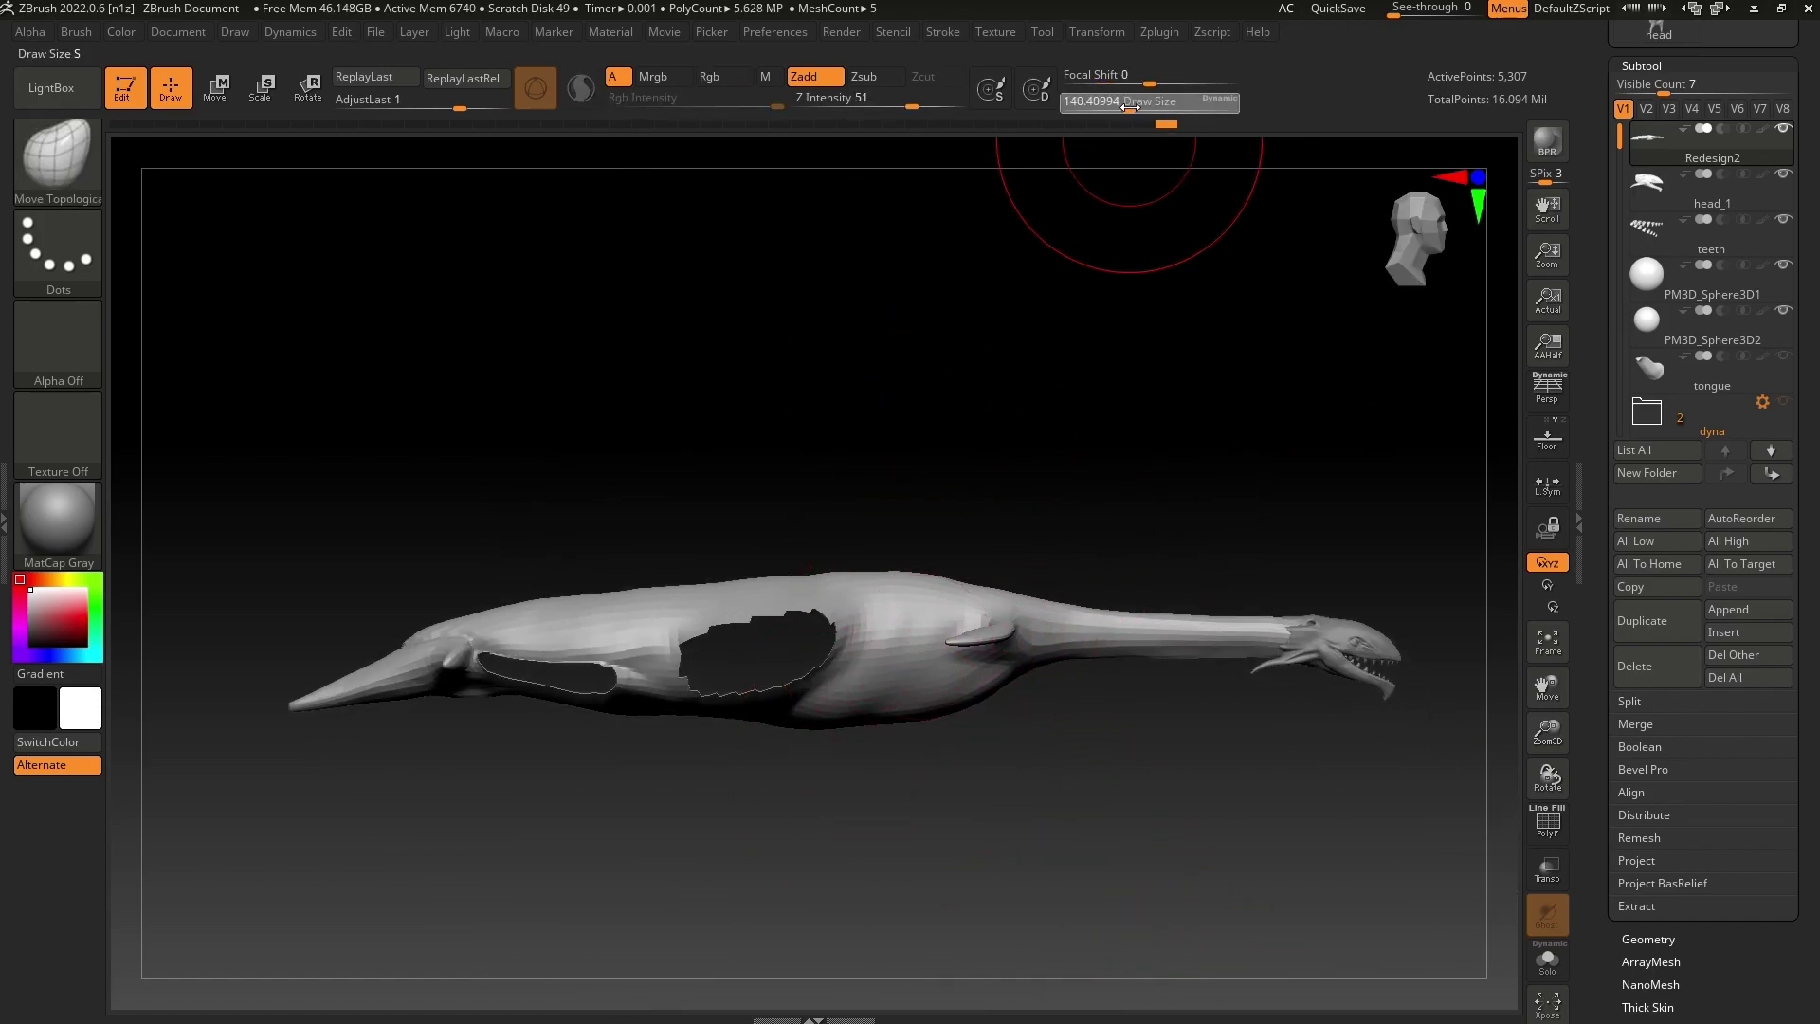
drag(691, 587, 705, 582)
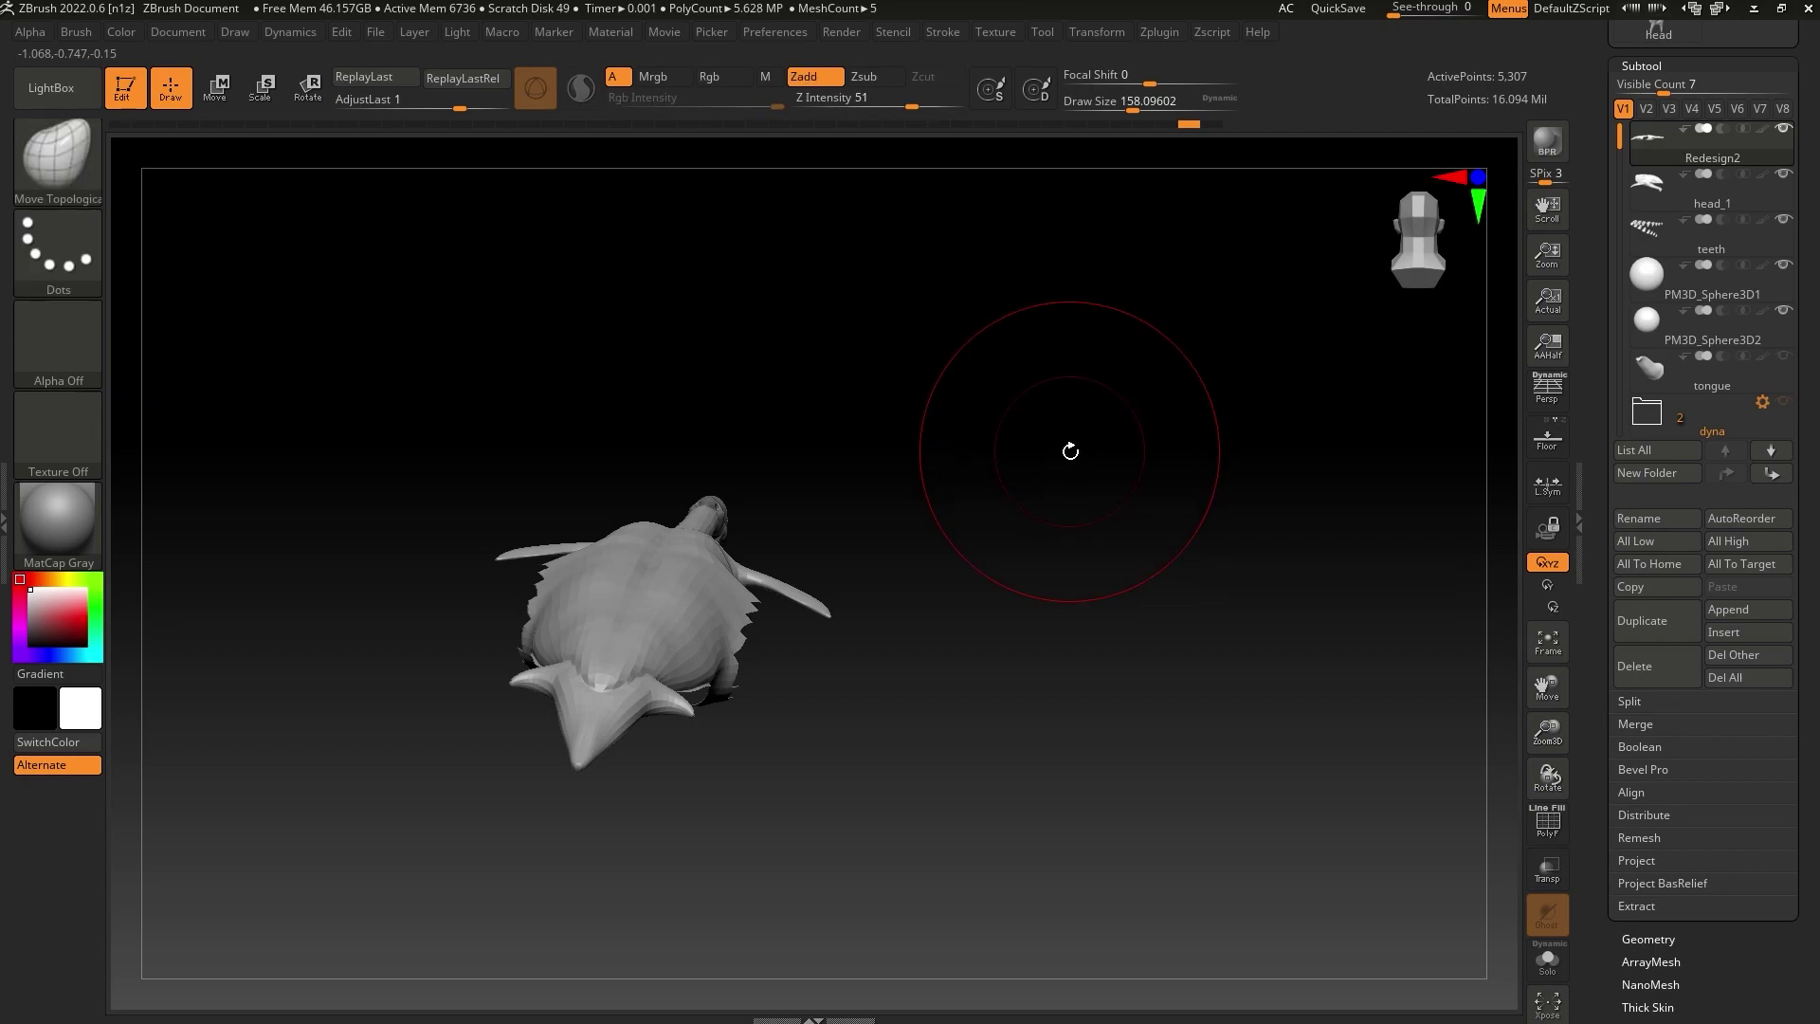
mouse_move(1069, 447)
mouse_down()
mouse_move(1024, 475)
mouse_move(982, 433)
mouse_move(1001, 536)
mouse_up()
mouse_move(917, 755)
mouse_down()
mouse_move(957, 669)
mouse_move(1100, 578)
mouse_up()
Mask the visible body, unhide the flippers, and blur the mask's edge where they join the body
ctrl+drag(1379, 500, 237, 858)
ctrl+click(1034, 460)
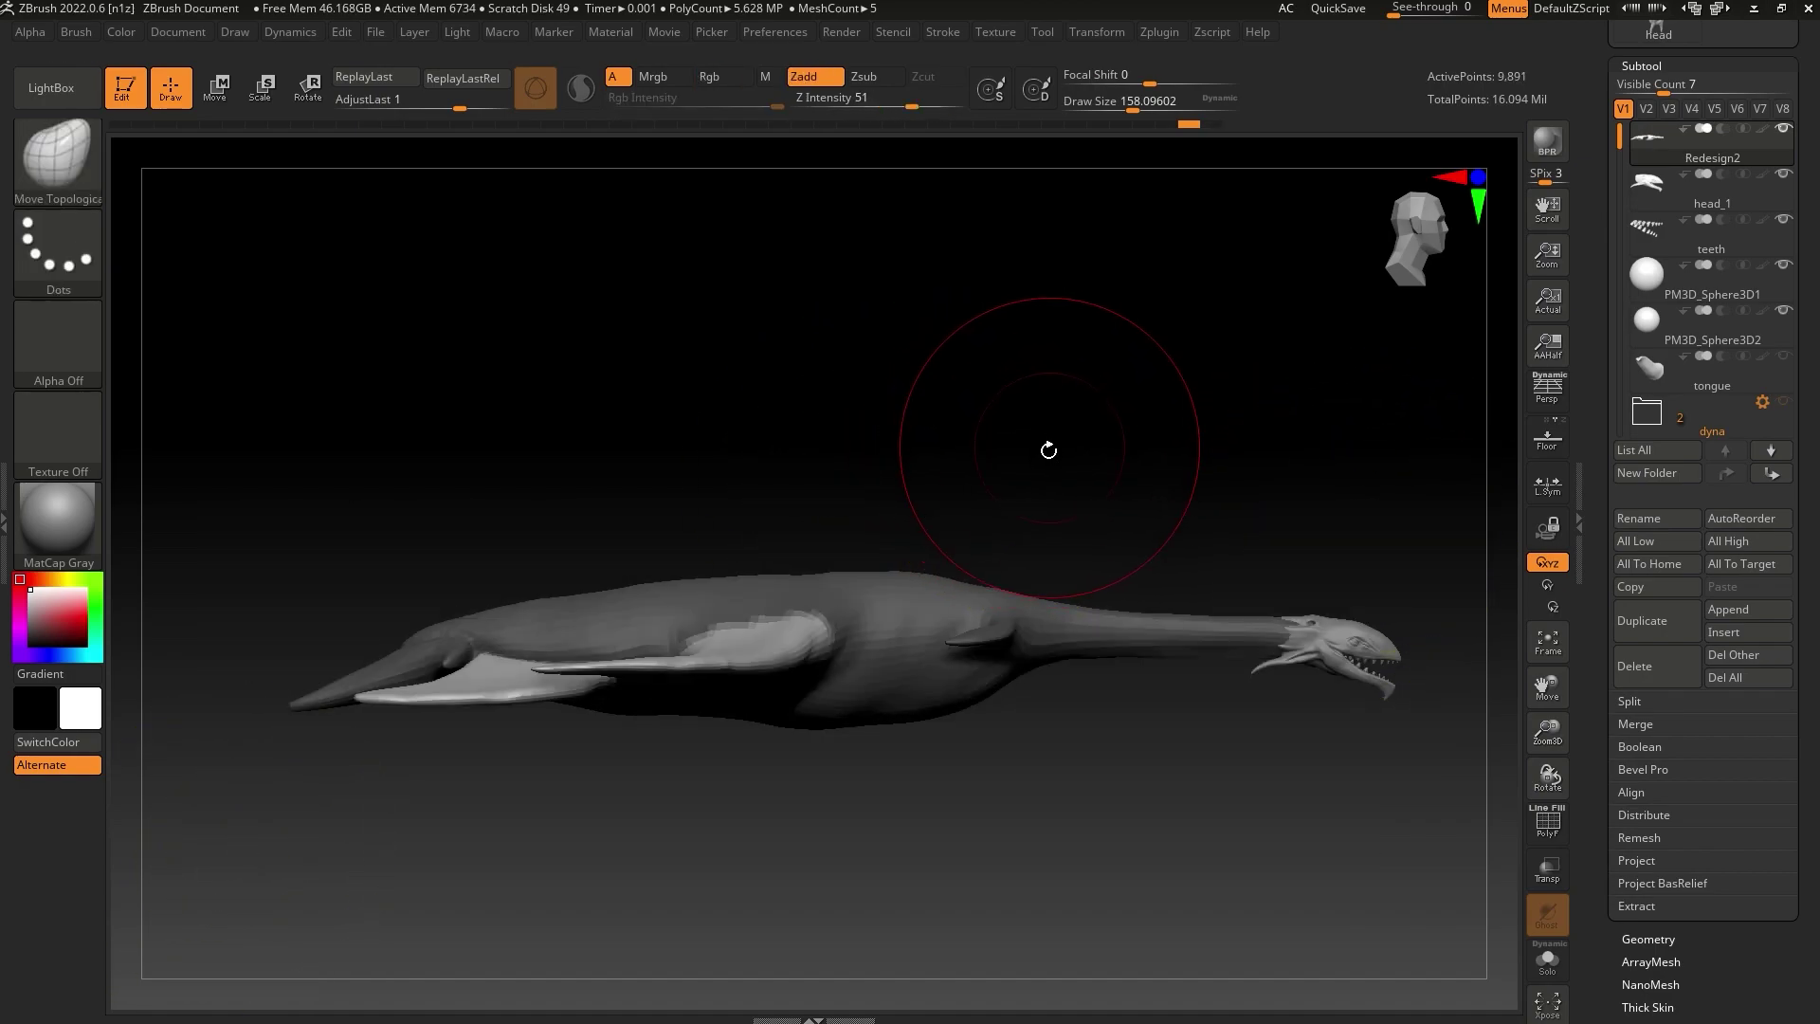
ctrl+click(1025, 458)
ctrl+click(772, 646)
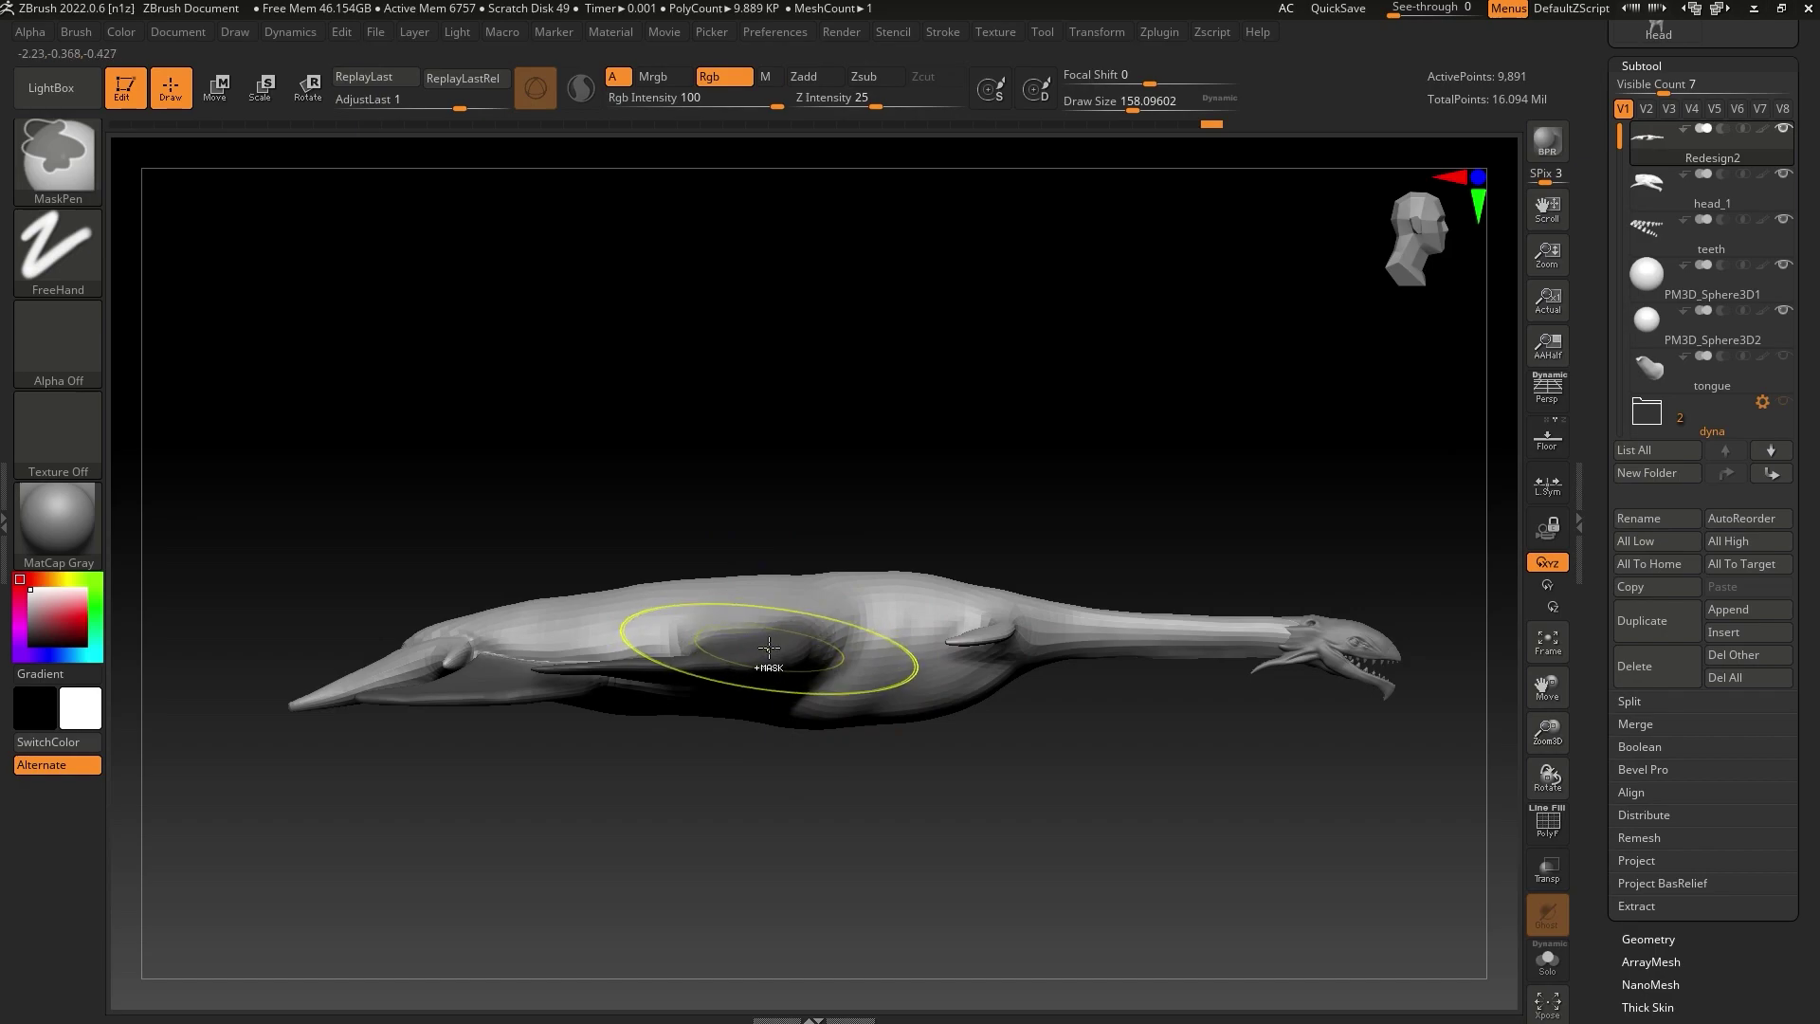
Add the rear flippers to the mask with the MaskLasso brush, leaving only the front flippers editable
mouse_move(959, 467)
mouse_down()
mouse_move(1065, 508)
mouse_move(995, 622)
mouse_move(995, 601)
mouse_move(994, 640)
mouse_up()
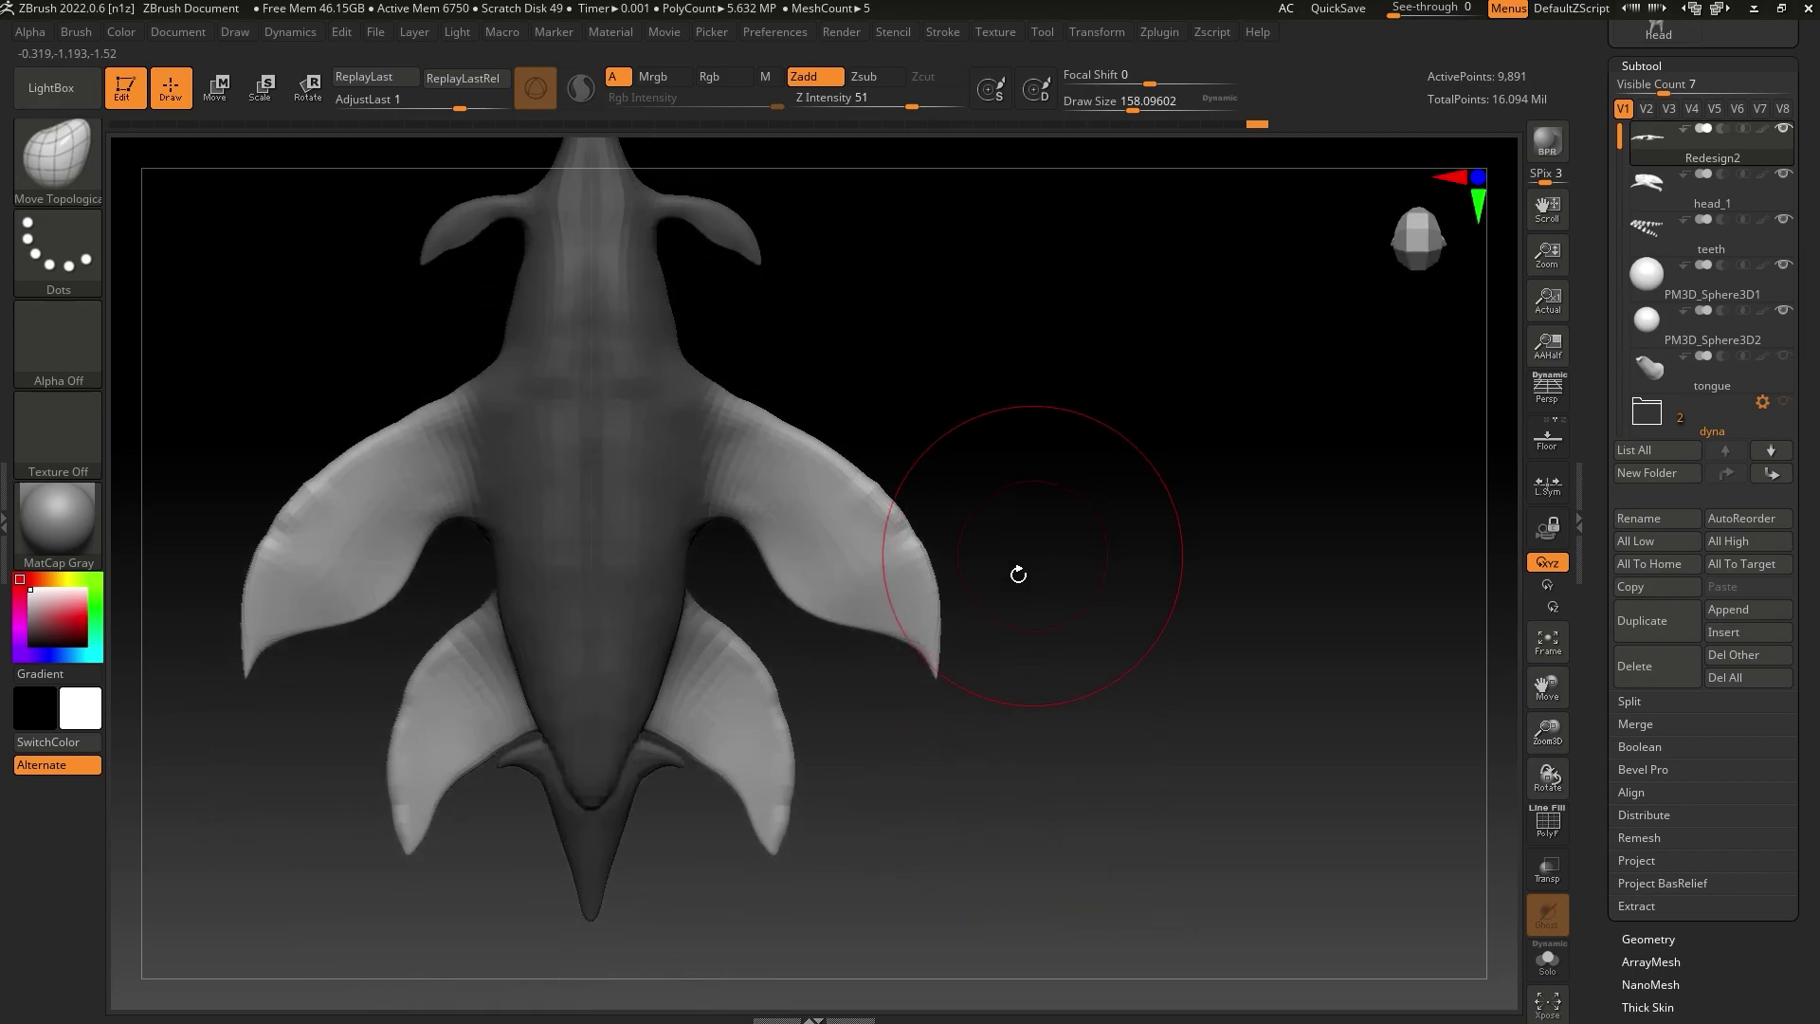
key(ctrl)
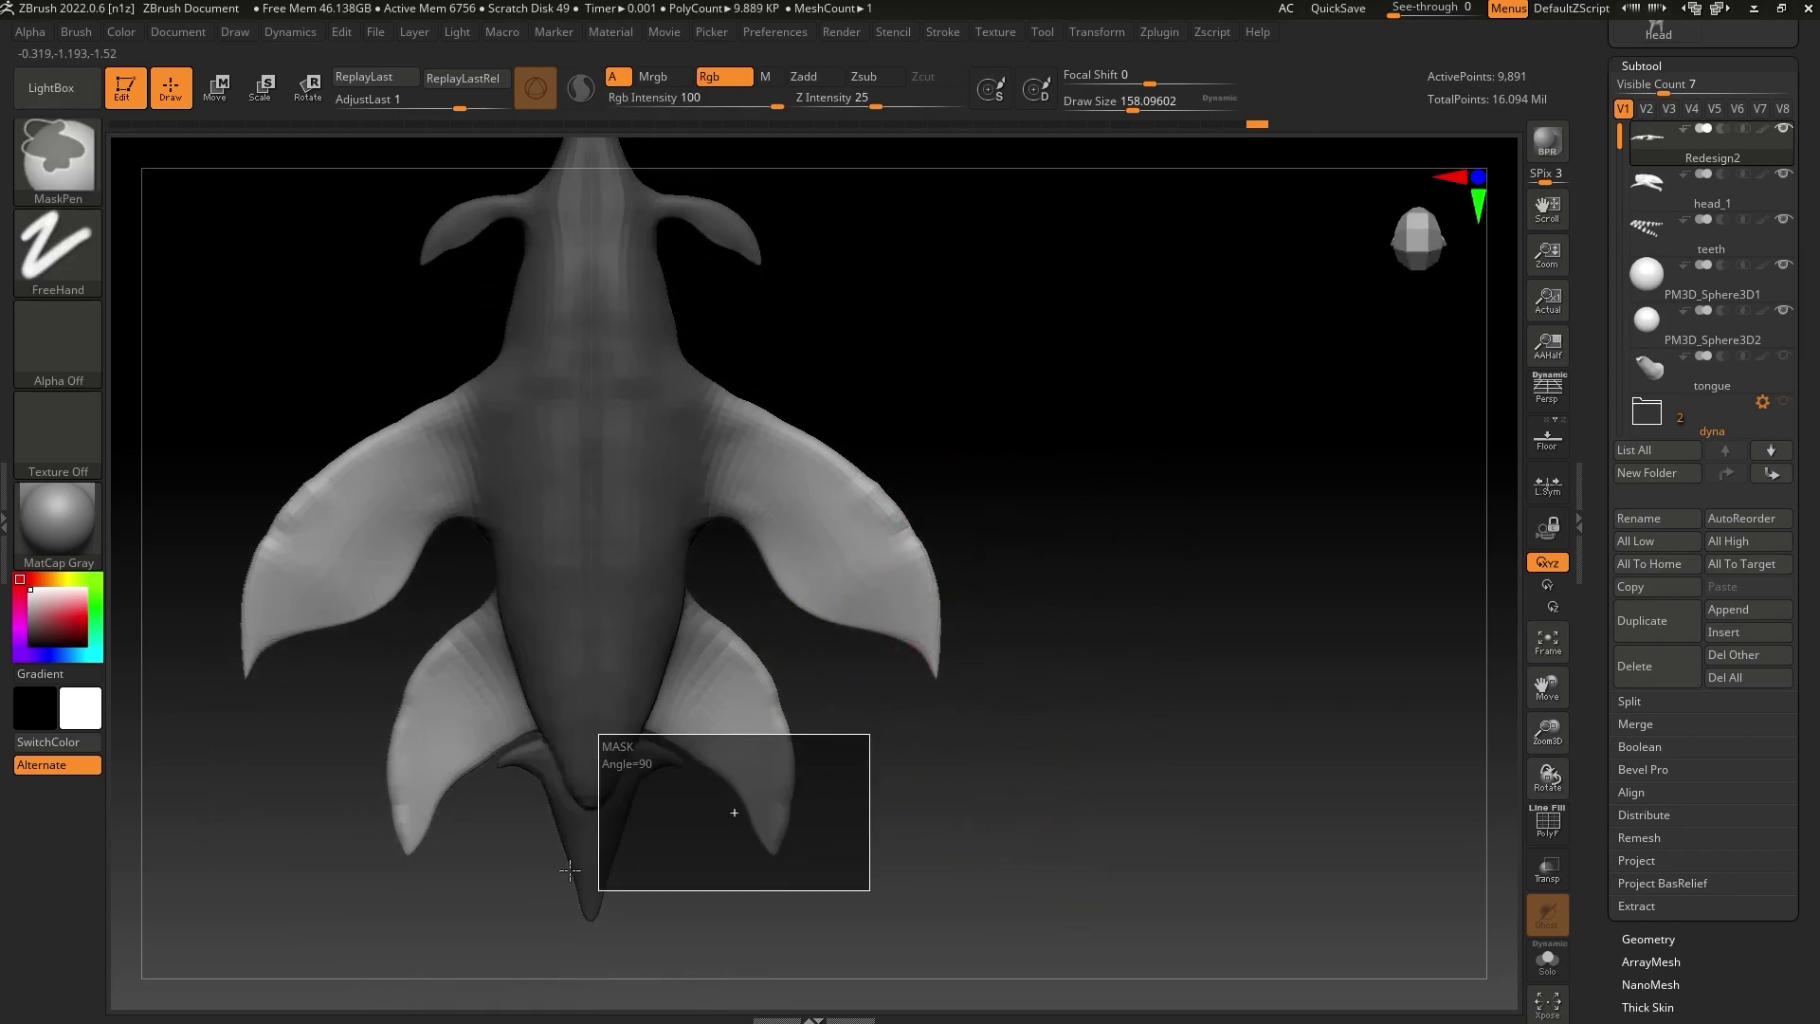
mouse_move(787, 611)
ctrl+alt+mouse_down()
mouse_move(744, 821)
mouse_move(783, 739)
mouse_move(667, 899)
mouse_move(588, 543)
ctrl+alt+mouse_up()
click(71, 167)
click(313, 191)
mouse_move(1004, 658)
mouse_down()
mouse_move(1004, 565)
mouse_move(1079, 496)
mouse_move(1051, 560)
mouse_up()
drag(1552, 764, 1547, 824)
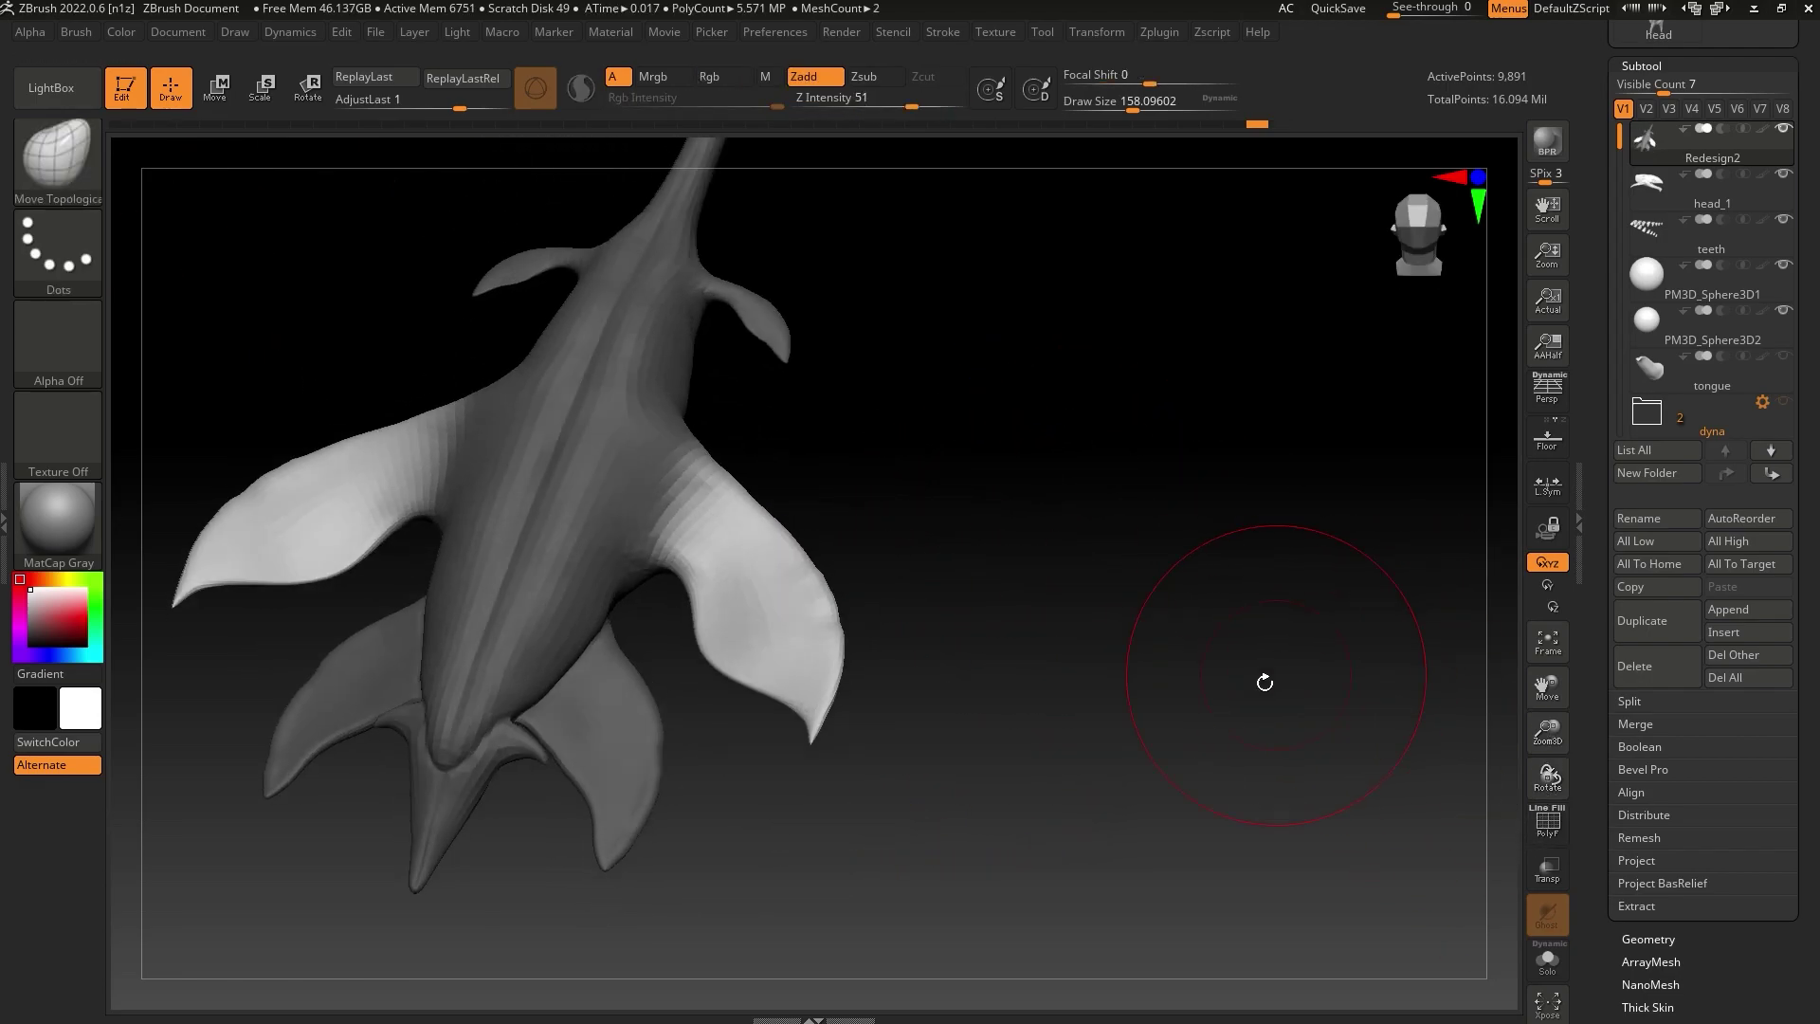
Reshape and thin the front flippers in rear view, reducing the draw size to about 116 for the tips
shift+drag(1264, 683, 1178, 536)
mouse_move(718, 536)
mouse_down()
mouse_move(715, 514)
mouse_move(801, 521)
mouse_move(833, 492)
mouse_move(849, 517)
mouse_up()
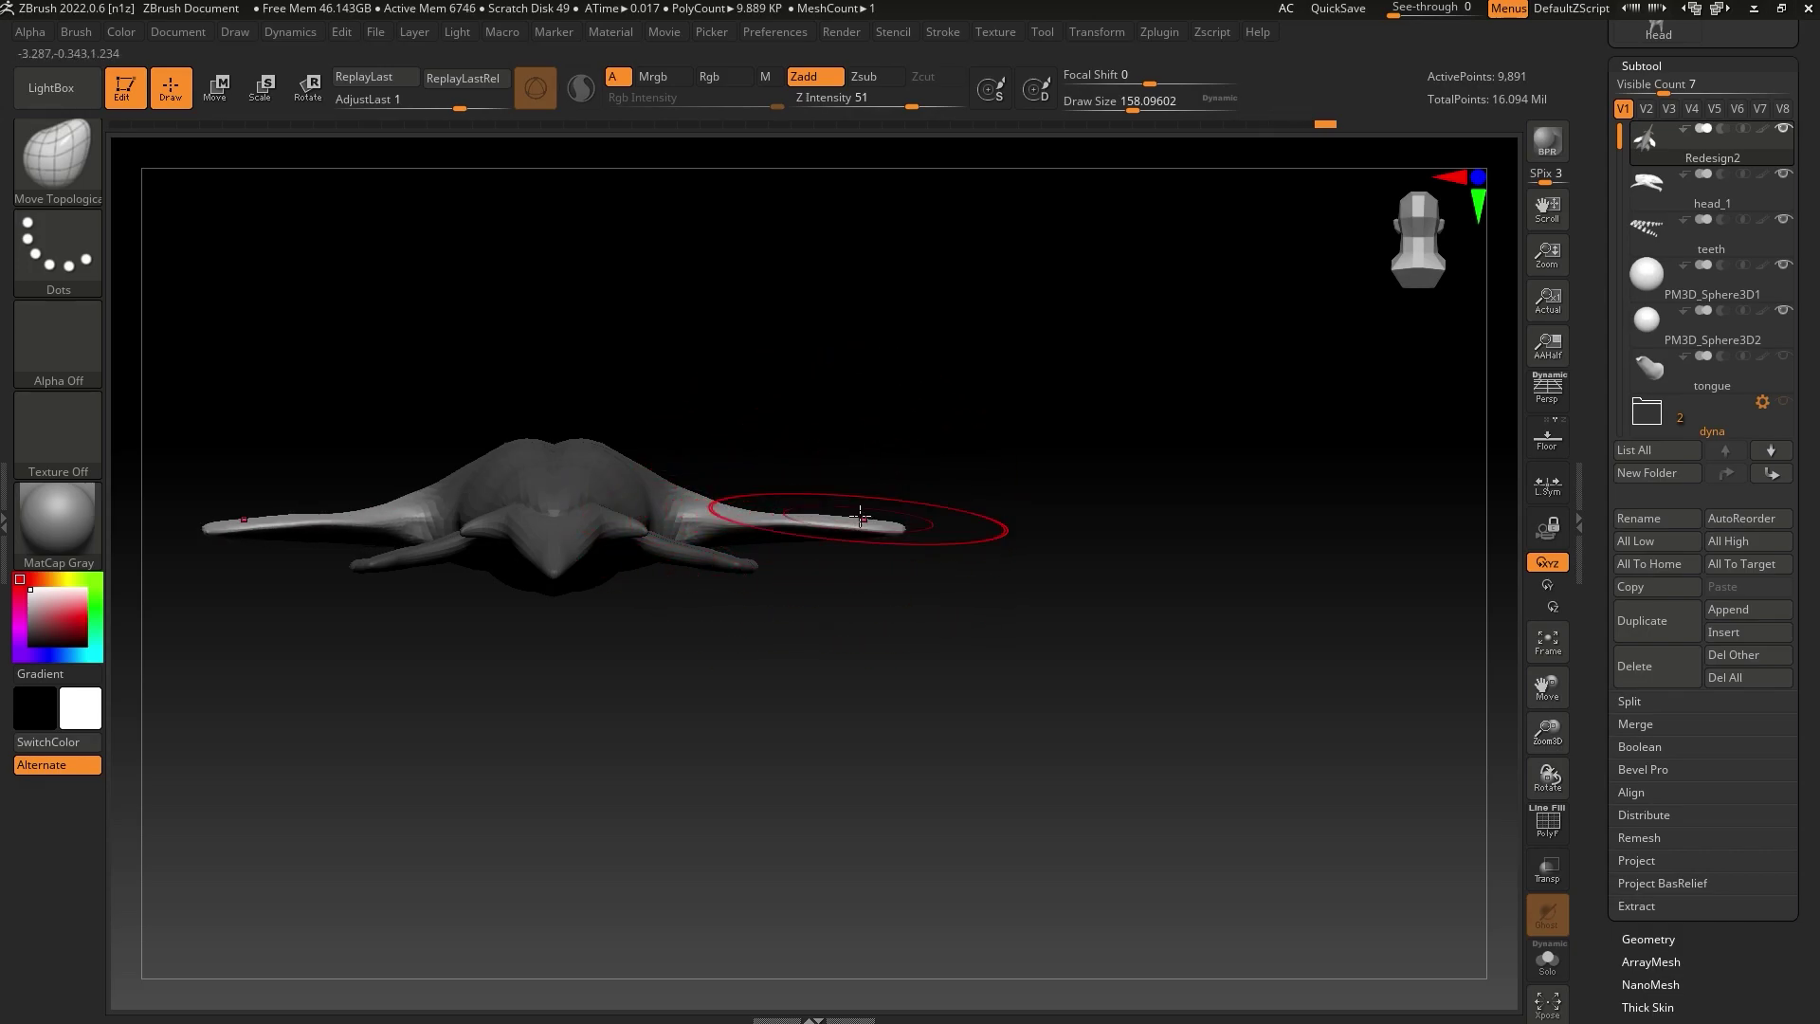
drag(1135, 107, 1121, 108)
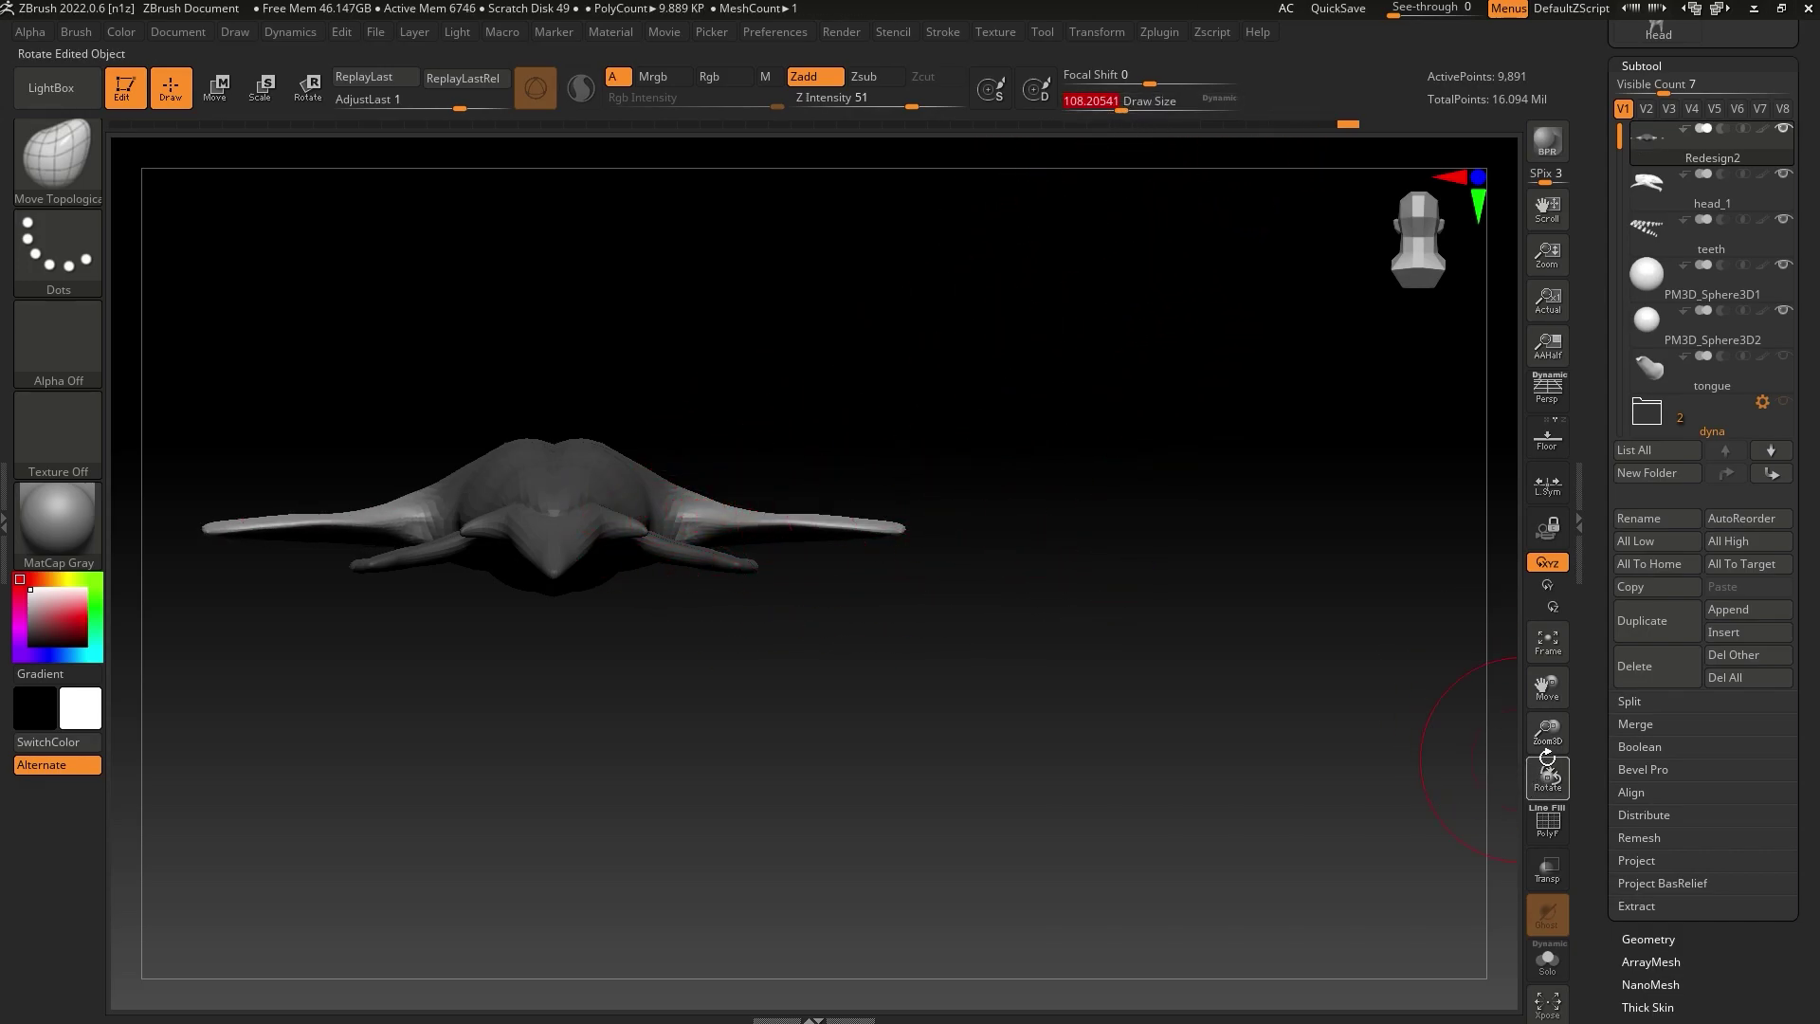
drag(1547, 758, 1547, 737)
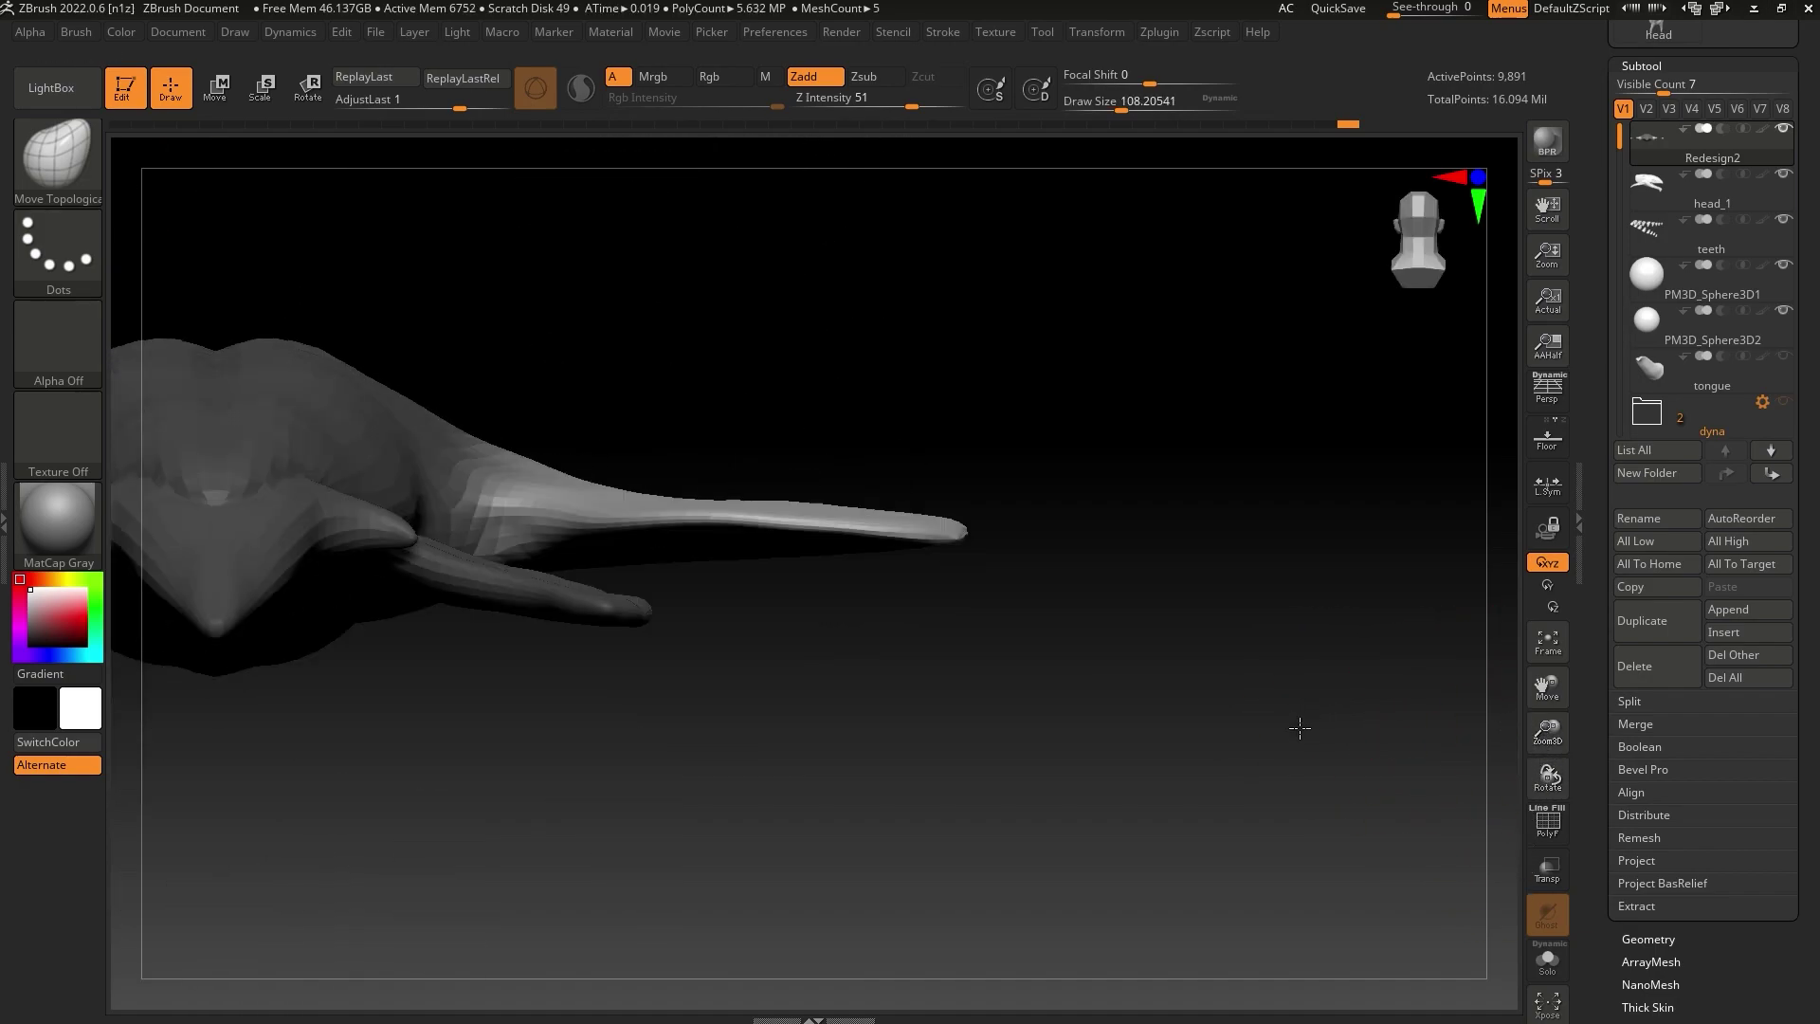
drag(1121, 110, 1131, 111)
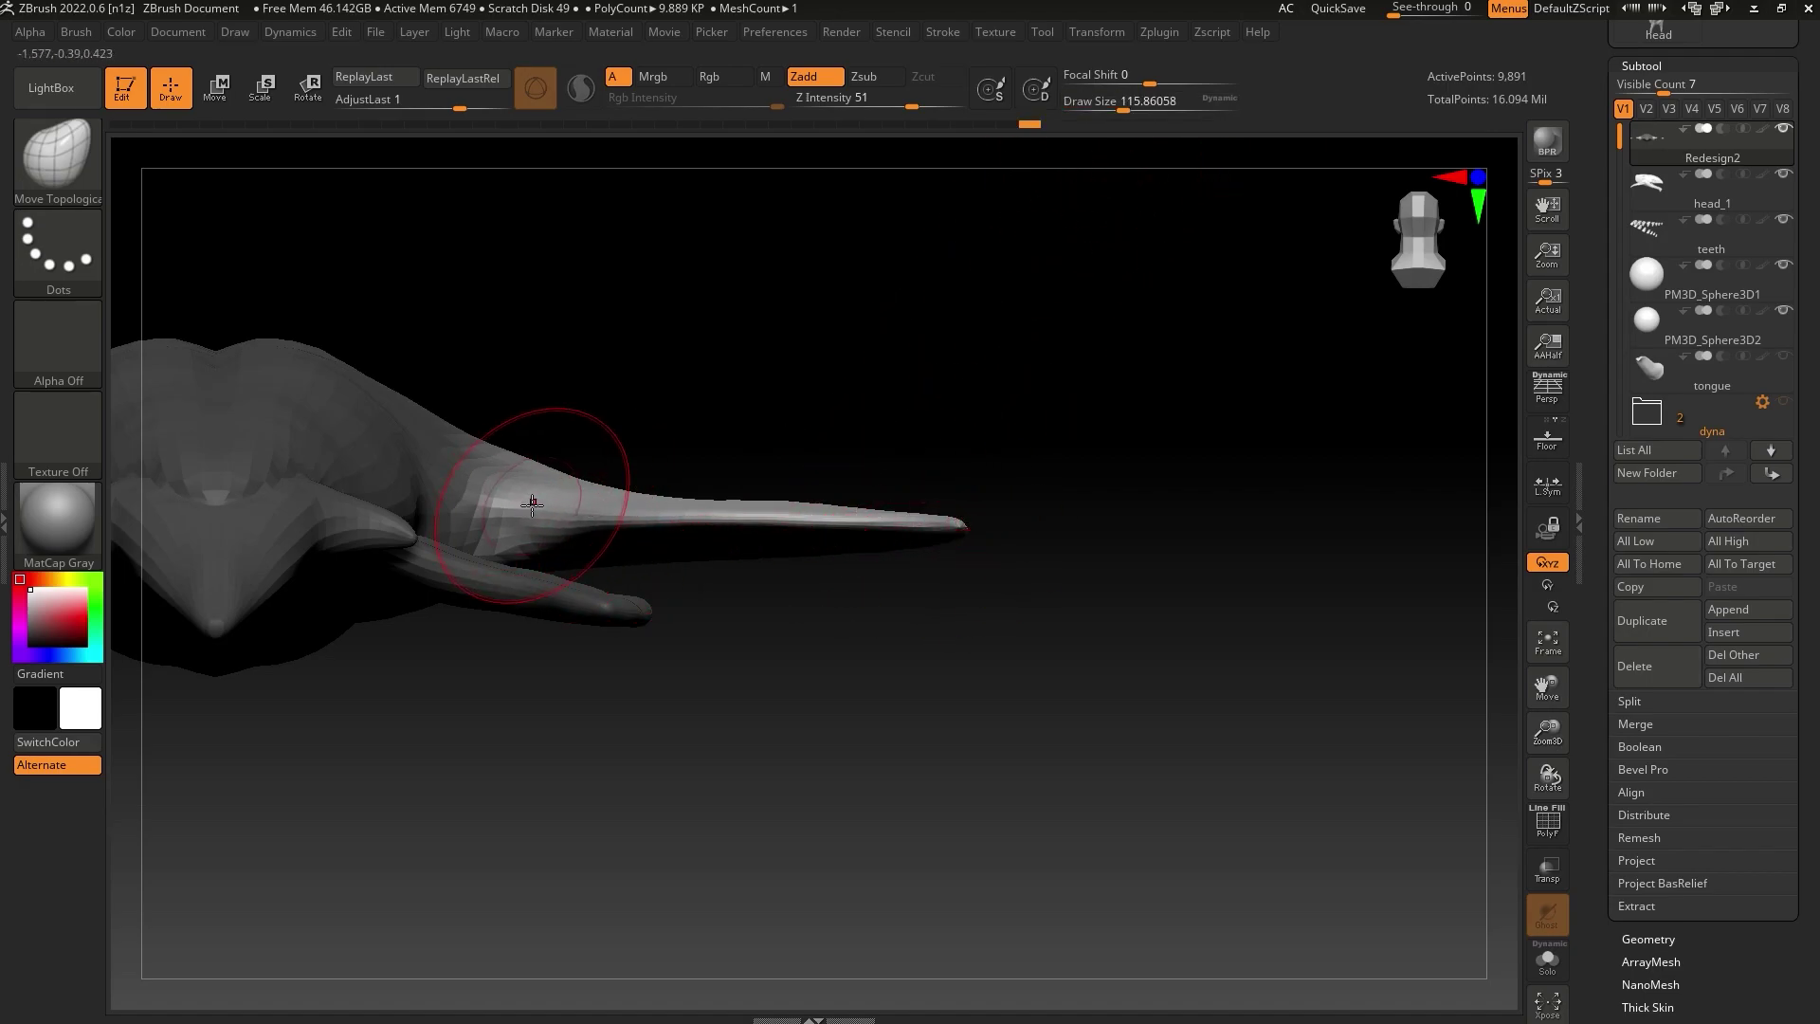
mouse_move(911, 439)
mouse_down()
mouse_move(967, 431)
mouse_move(902, 760)
mouse_move(728, 758)
mouse_move(712, 597)
mouse_up()
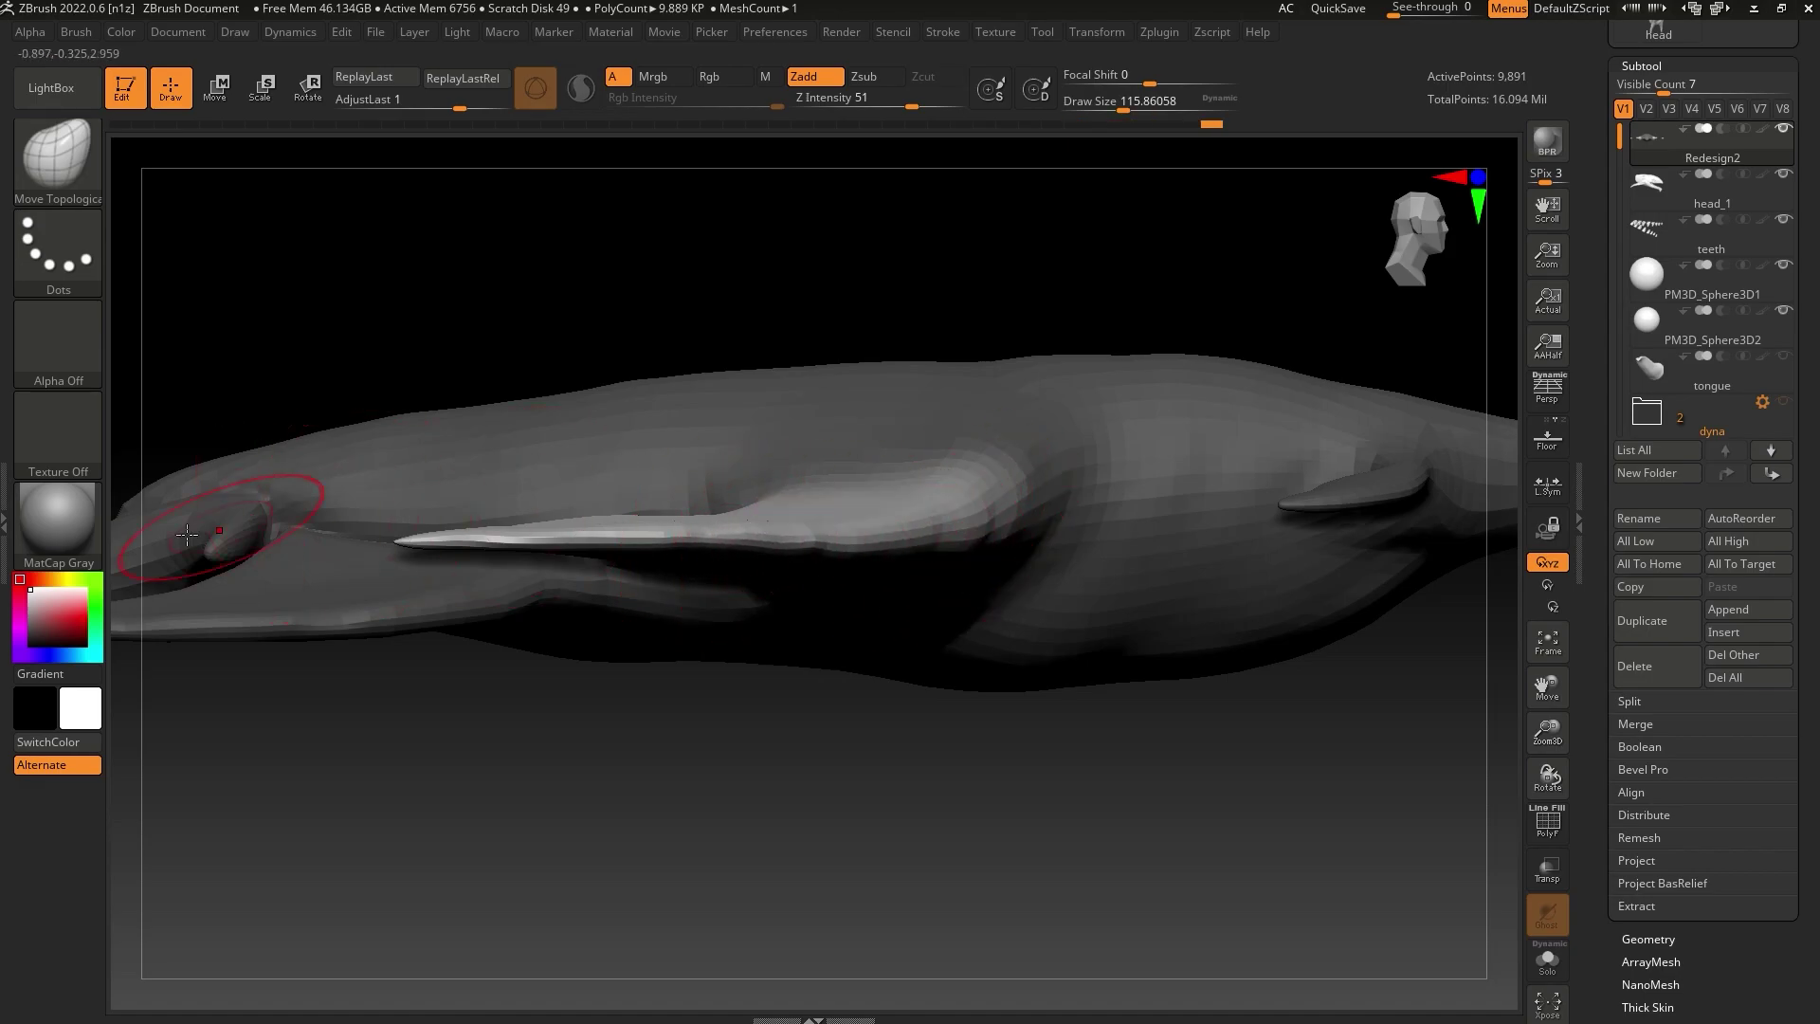
Change the display material to BasicMaterial and clear the mask from the body
click(58, 519)
click(579, 465)
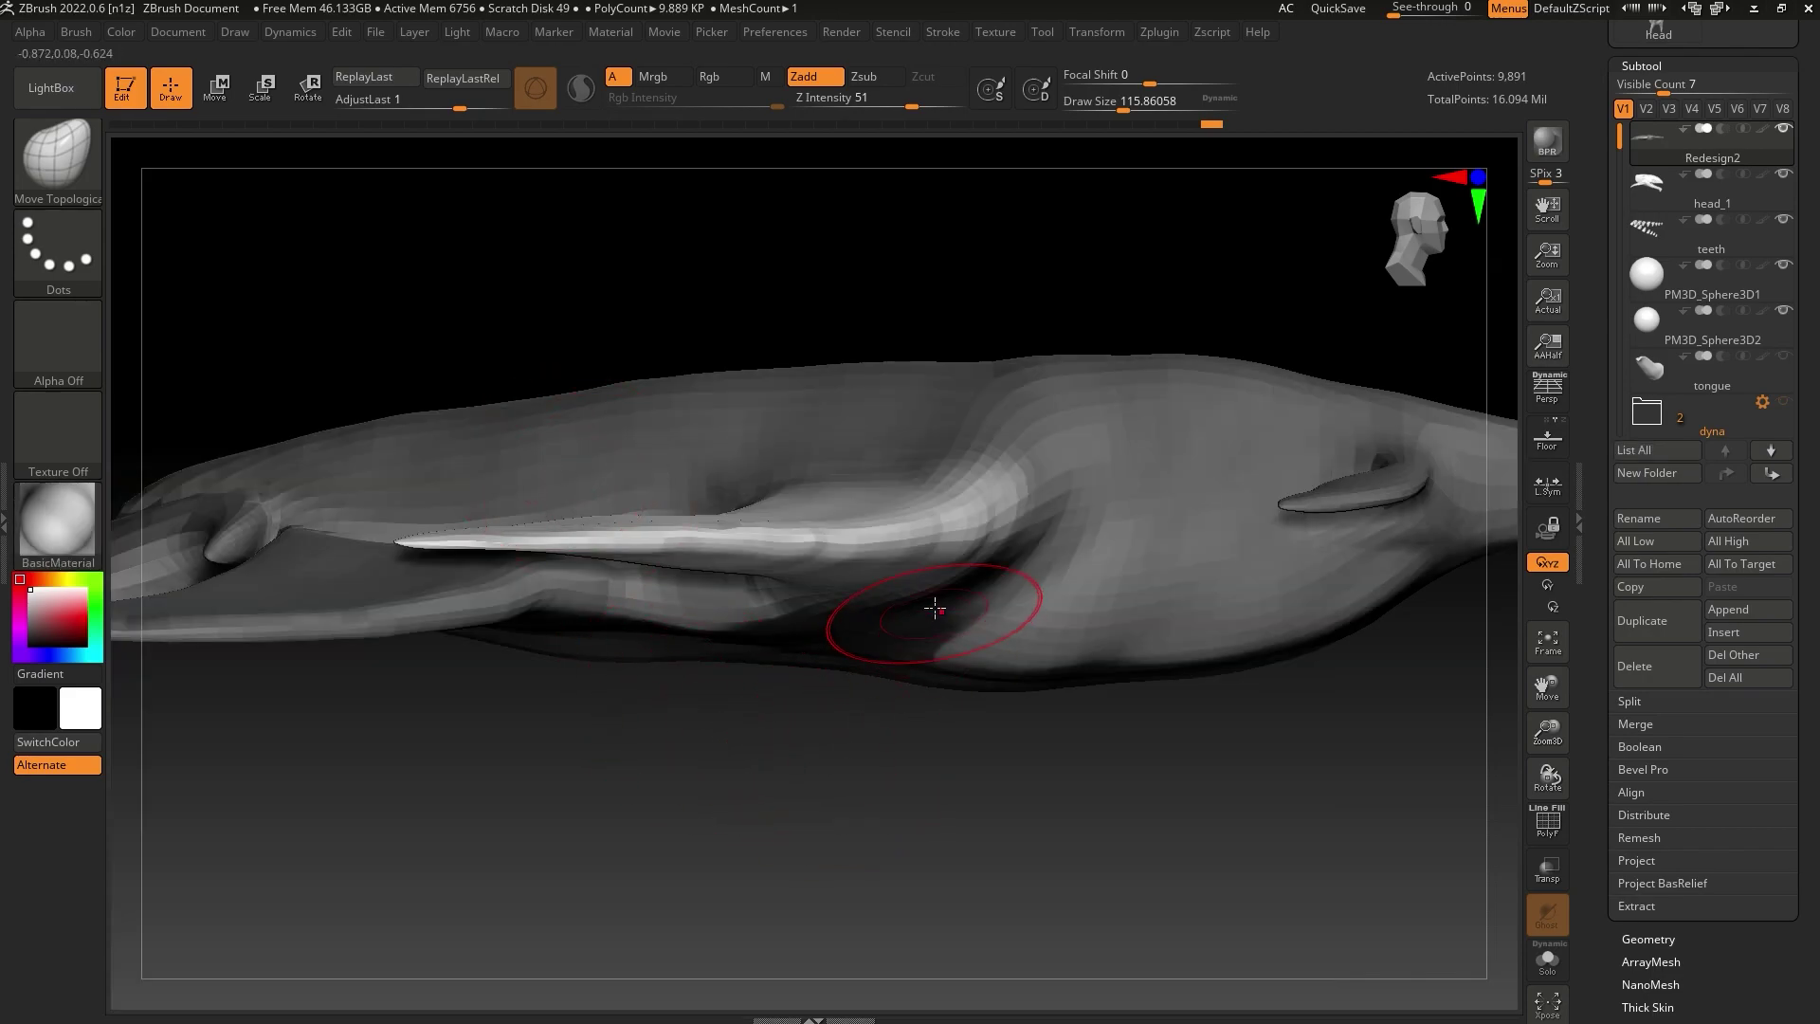
key(ctrl)
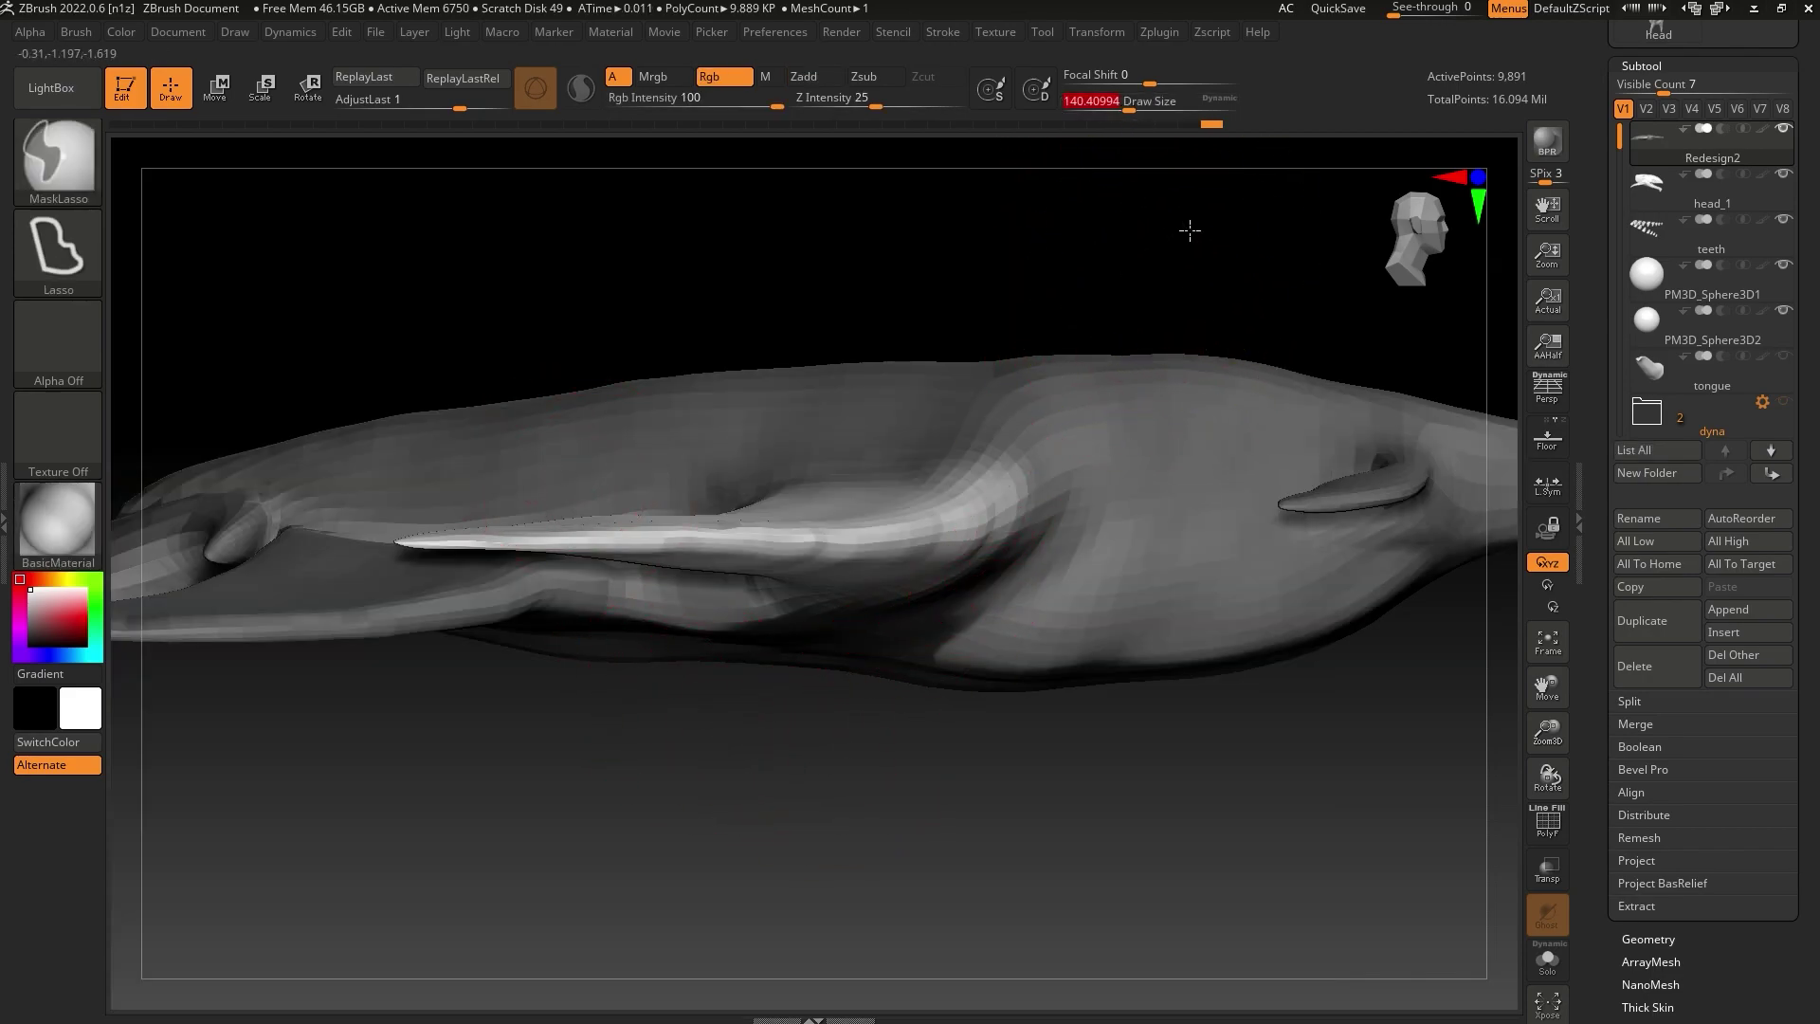
mouse_move(1190, 230)
ctrl+mouse_down()
mouse_move(344, 859)
mouse_move(544, 261)
ctrl+mouse_up()
ctrl+click(545, 261)
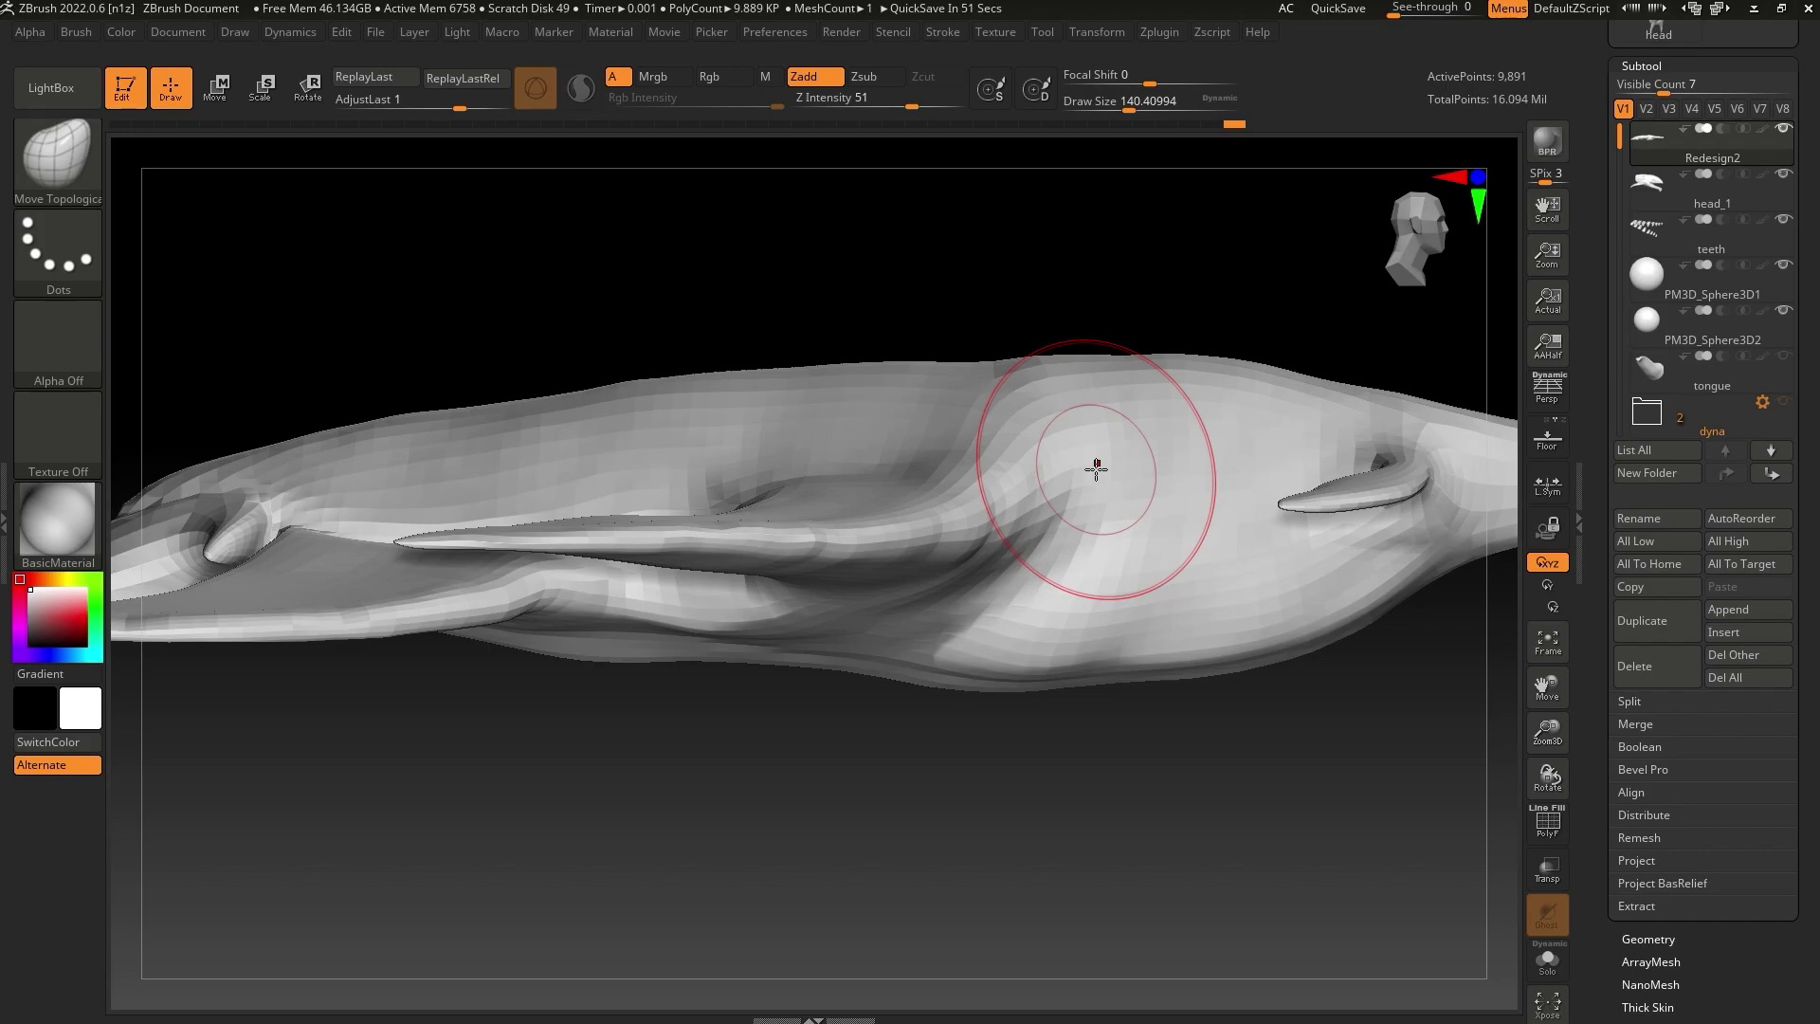
Push the shoulder bulge in front of the front flipper into a smoother form at draw sizes of about 167 and 234
mouse_move(919, 764)
mouse_down()
mouse_move(906, 756)
mouse_move(919, 764)
mouse_up()
click(1134, 104)
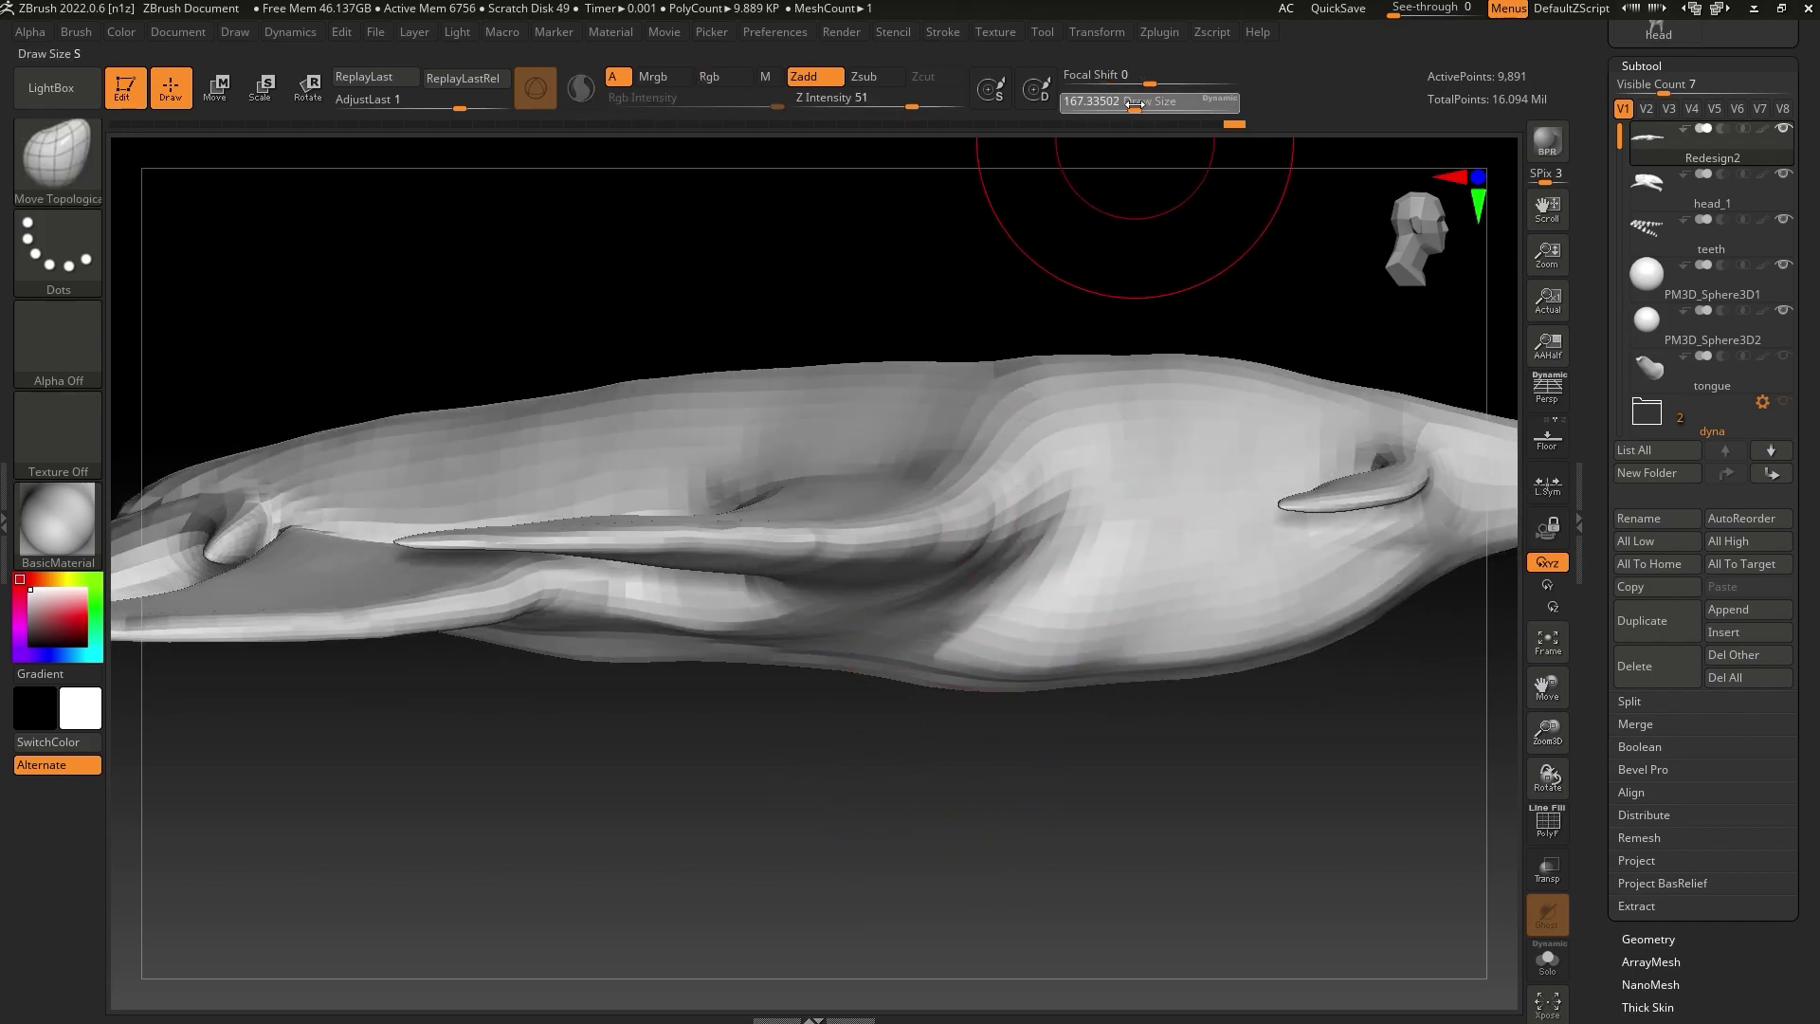
drag(1118, 480, 1114, 427)
click(1147, 104)
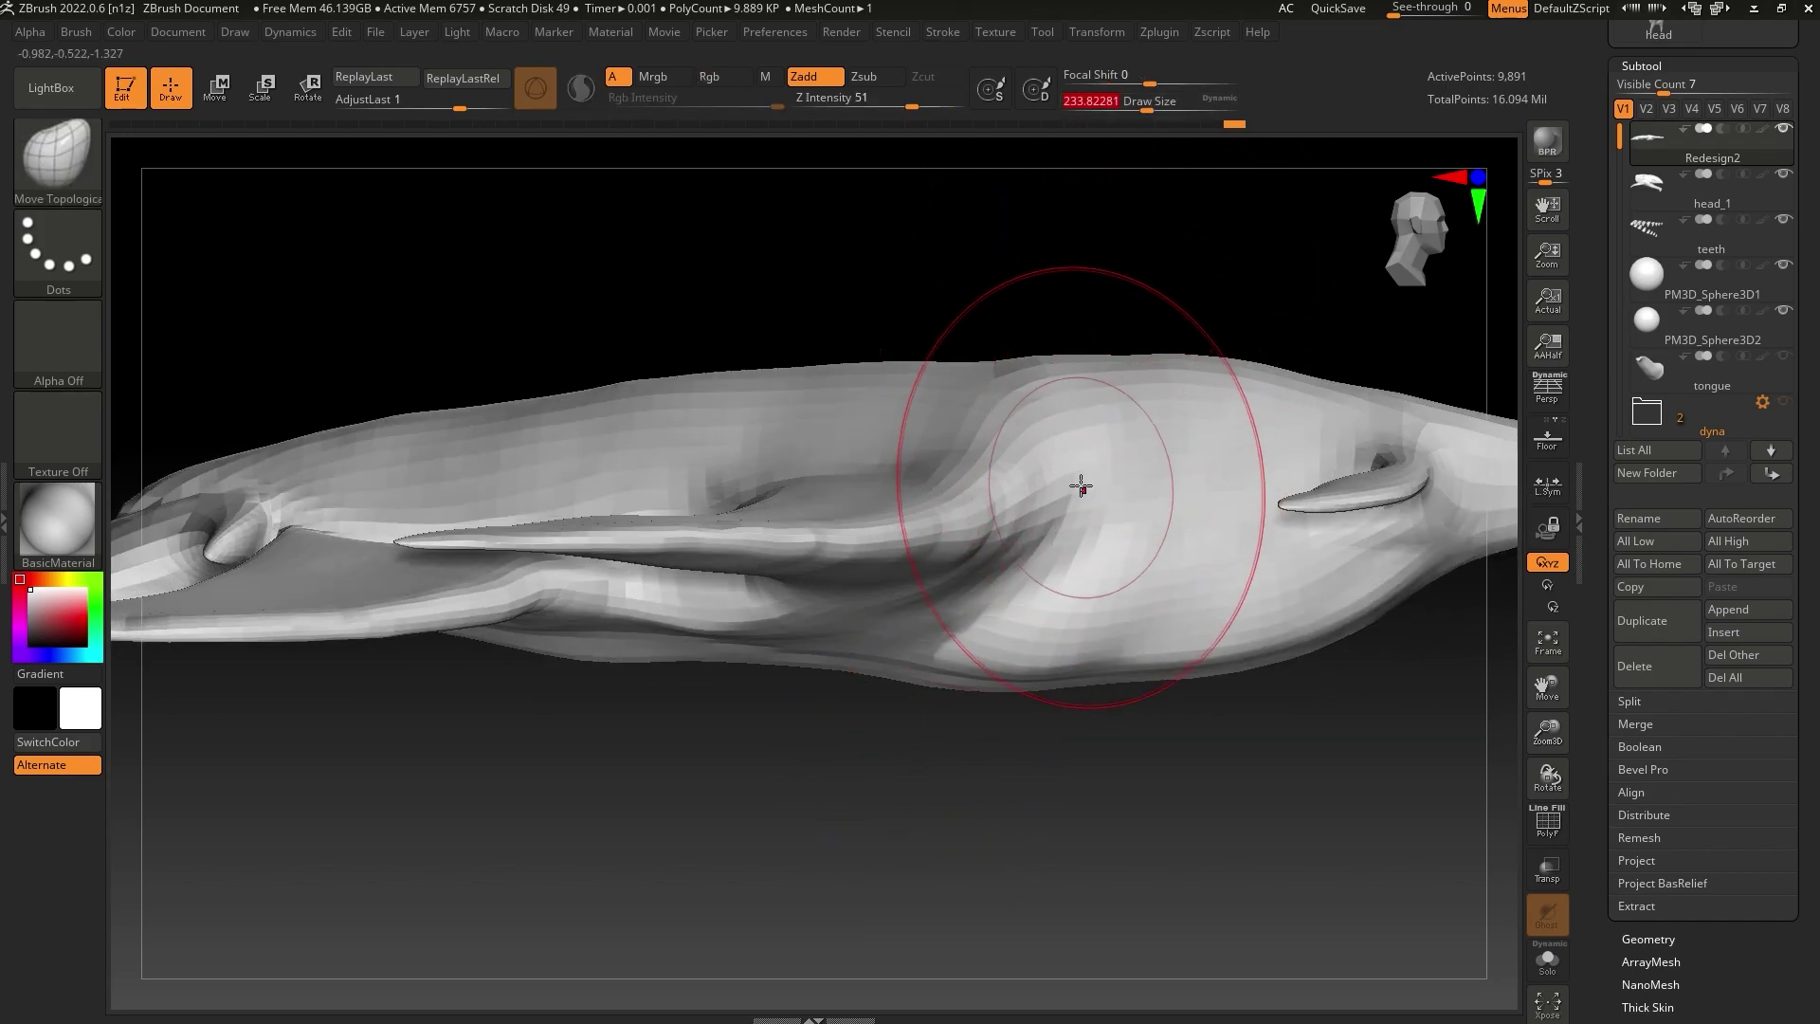
mouse_move(1081, 486)
mouse_down()
mouse_move(1101, 500)
mouse_move(1166, 435)
mouse_move(1203, 460)
mouse_up()
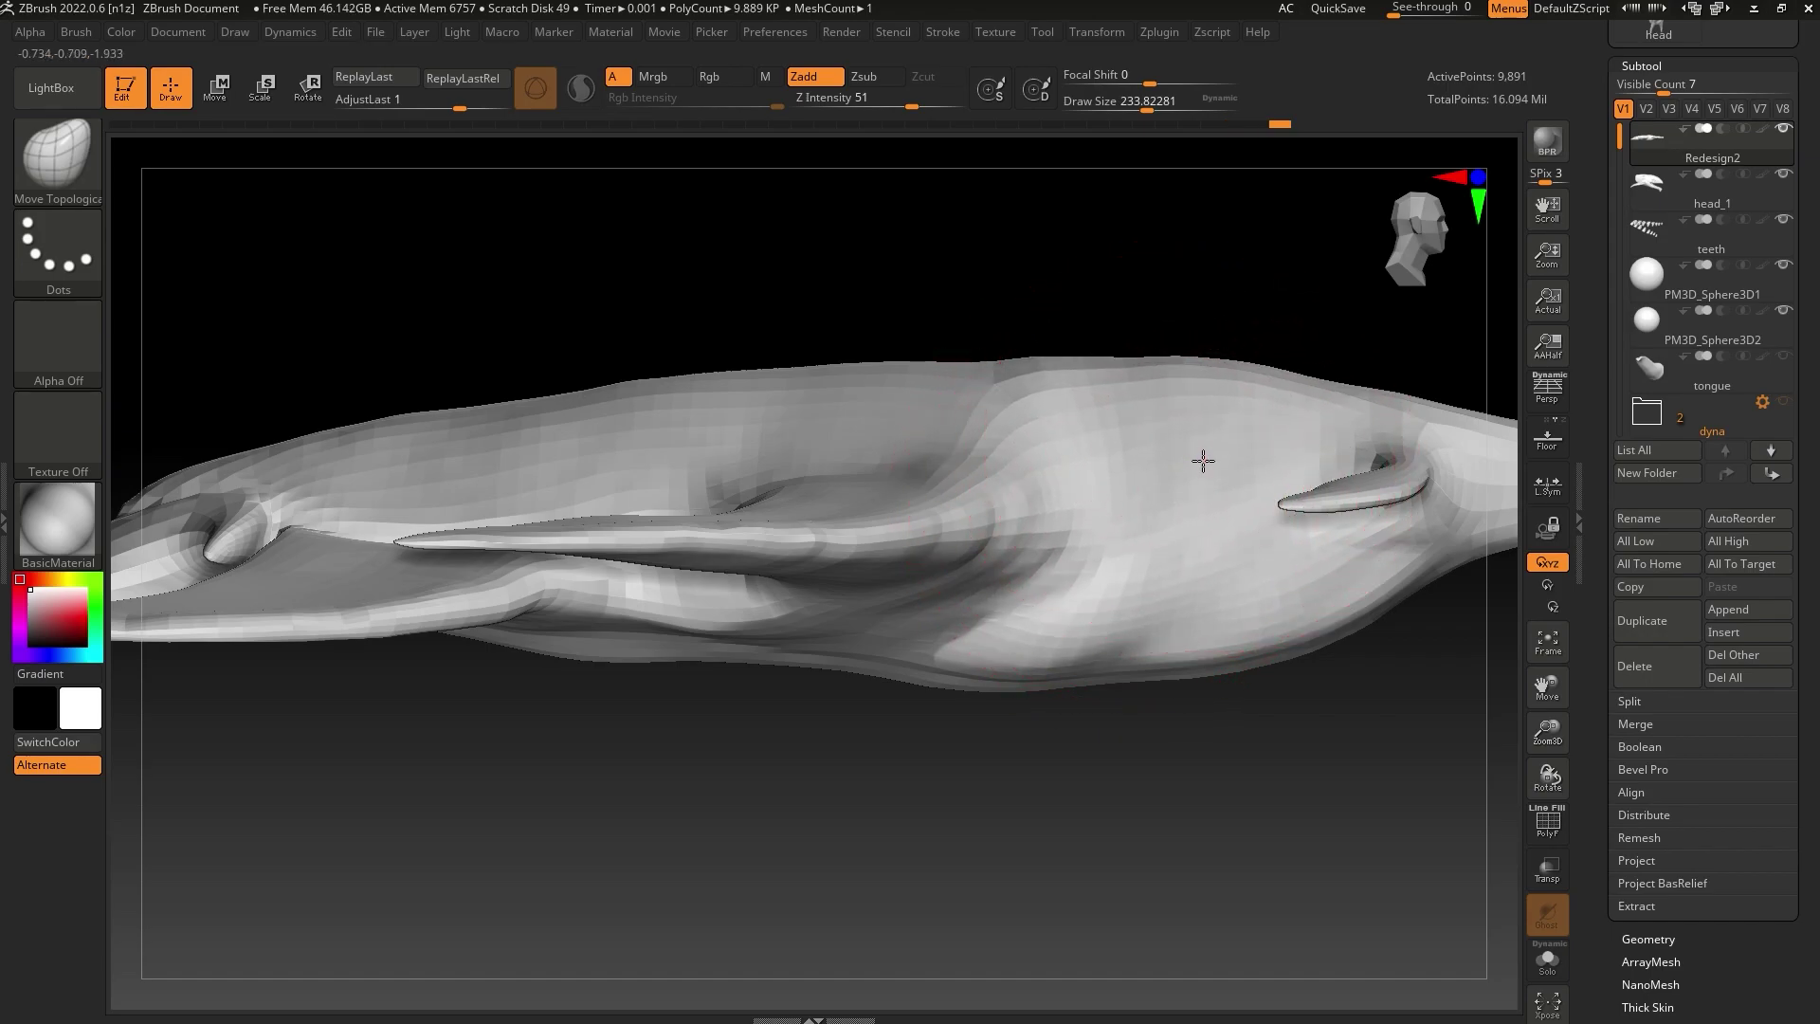
alt+drag(1295, 750, 935, 760)
click(1142, 104)
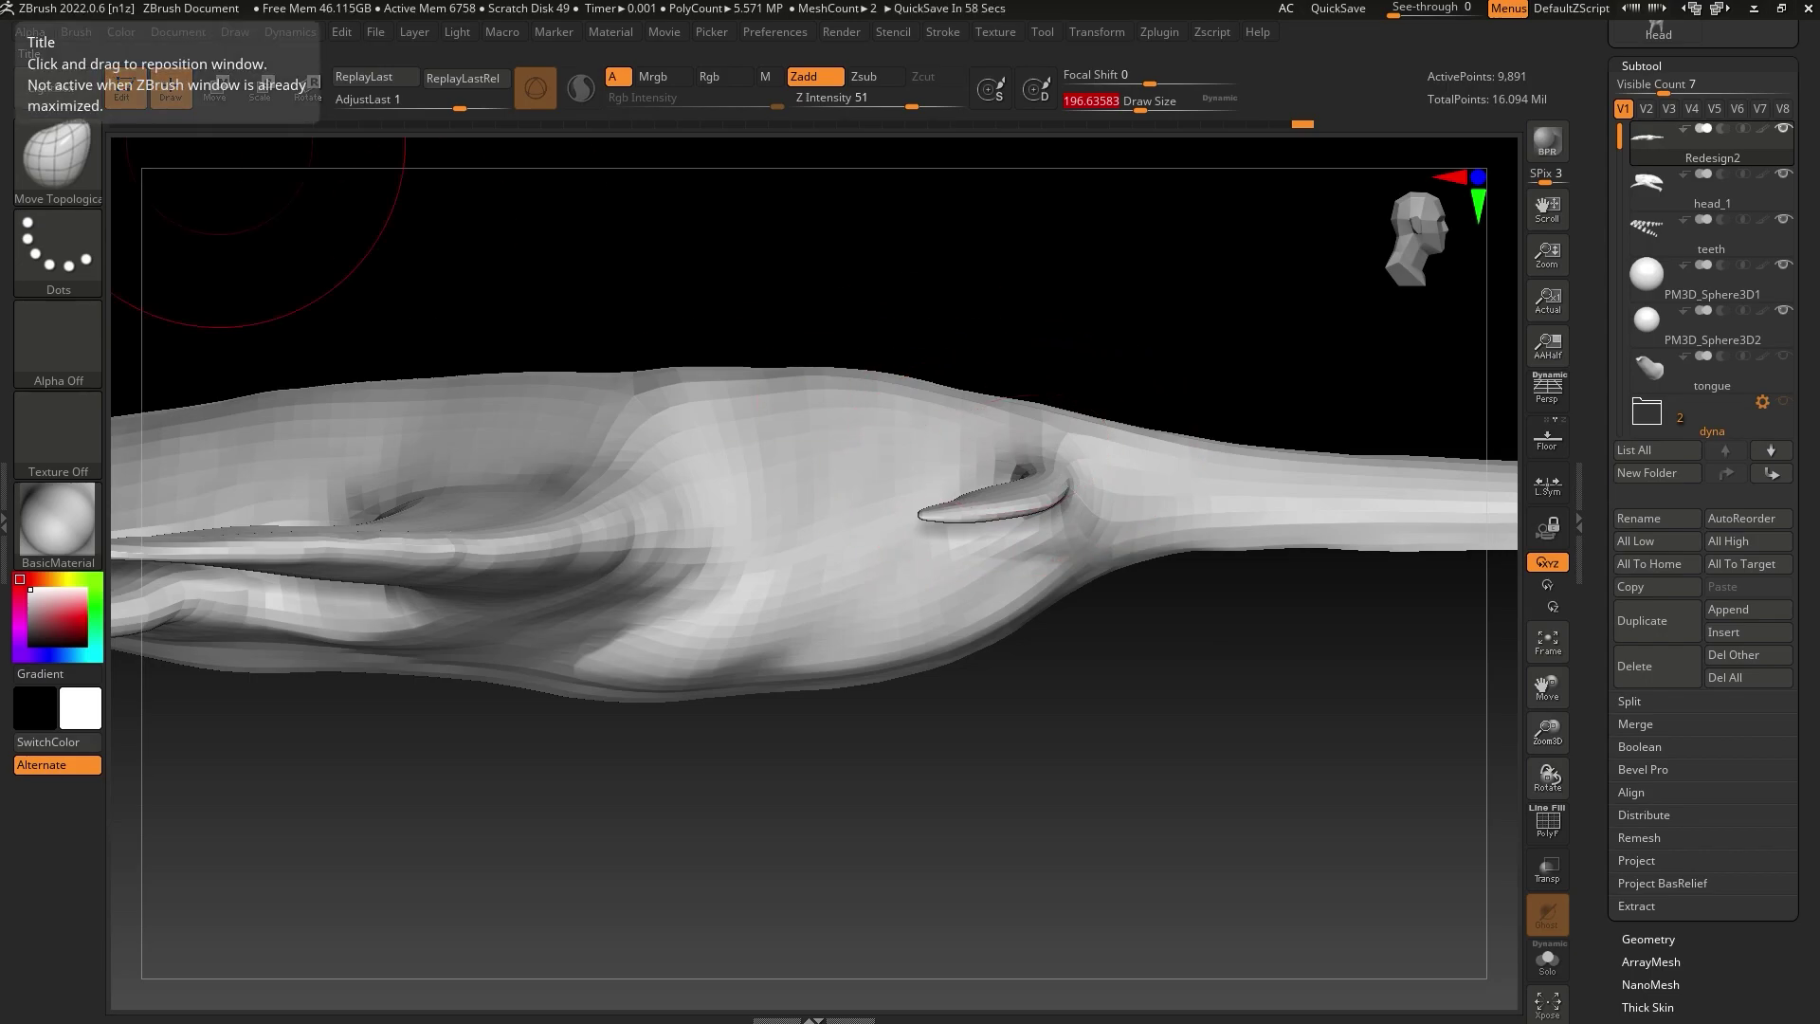
Open the Ilu_in_A_Visual_Exploration.webp image from the Concept folder, study the creature's anatomy, and return to ZBrush
drag(1150, 1, 1078, 180)
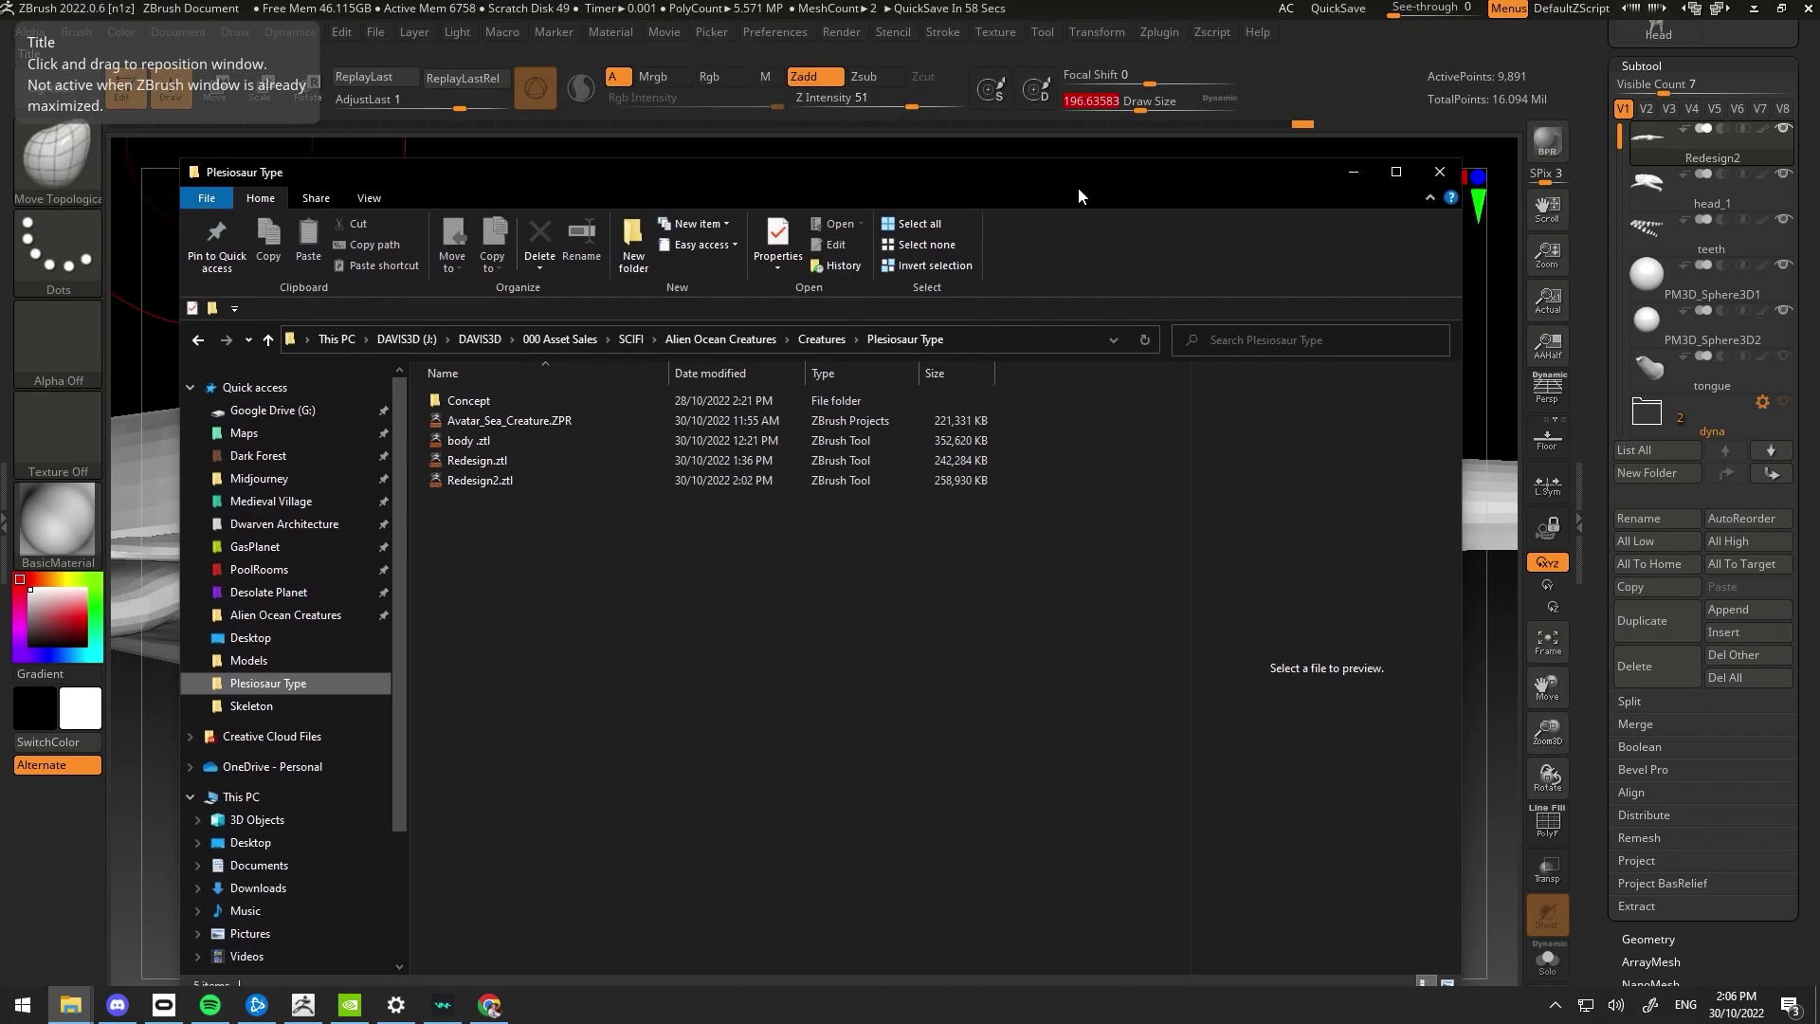
double_click(471, 396)
double_click(588, 421)
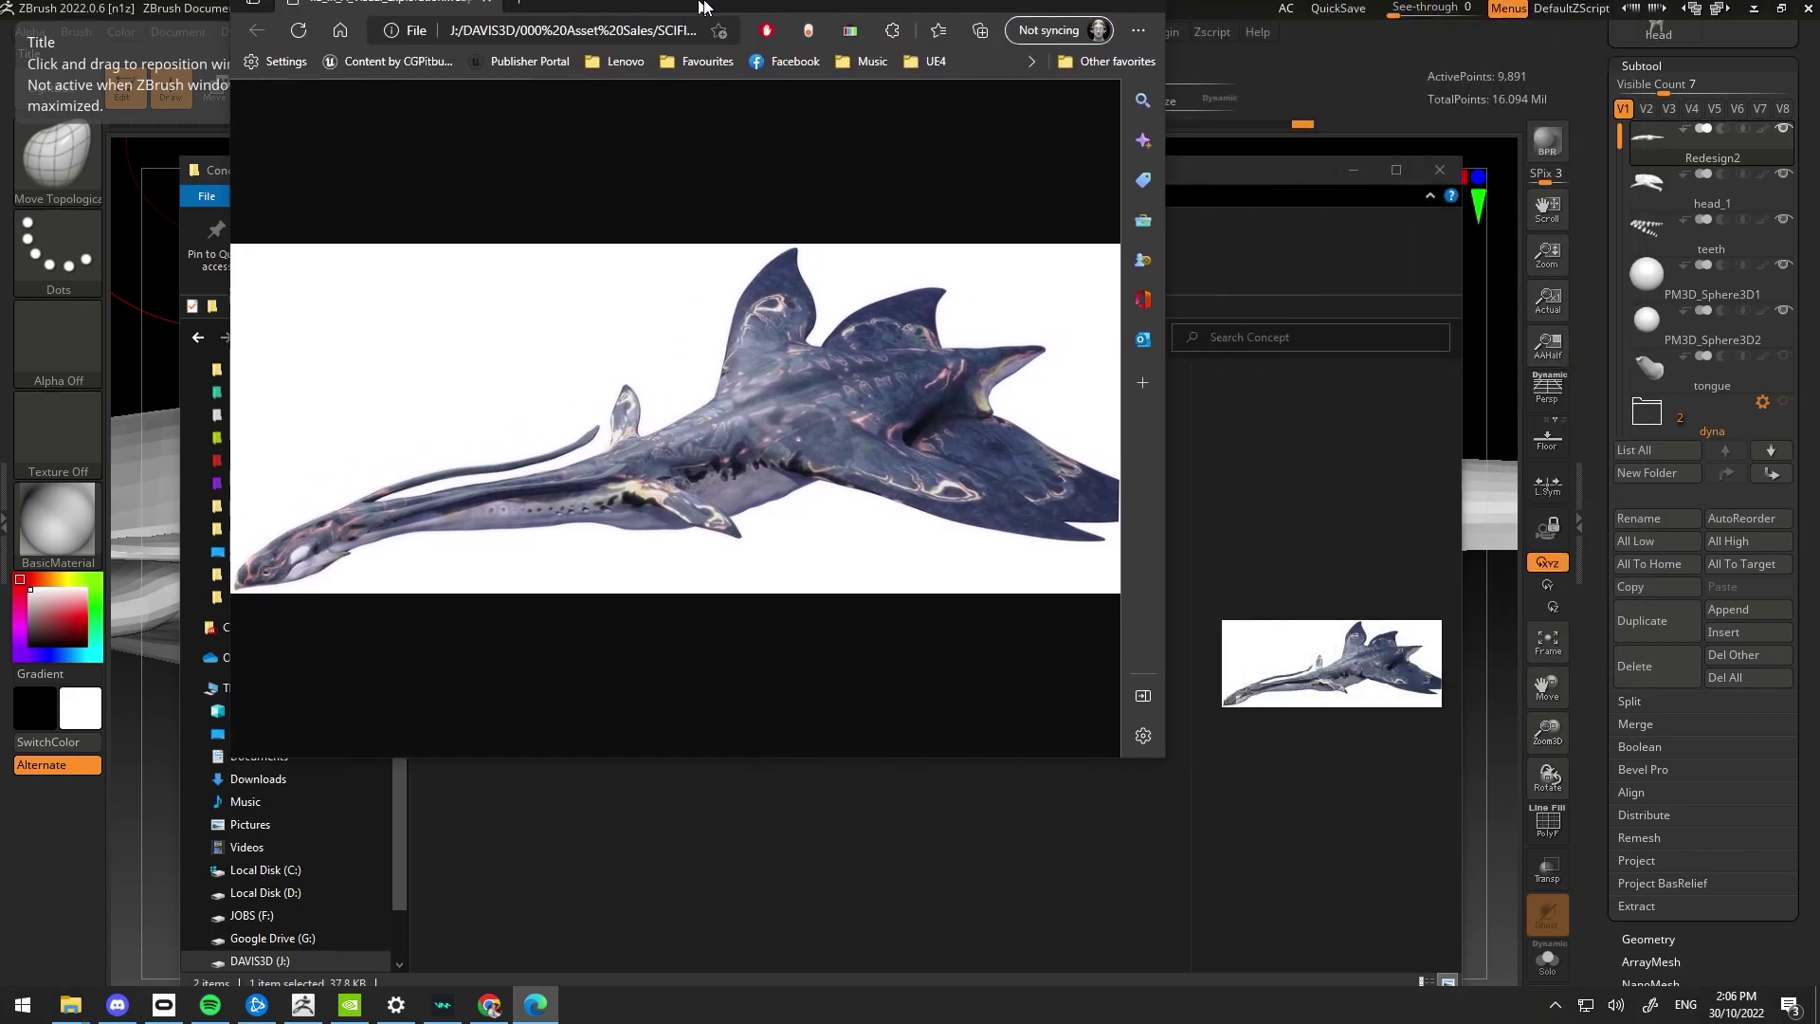
click(1133, 20)
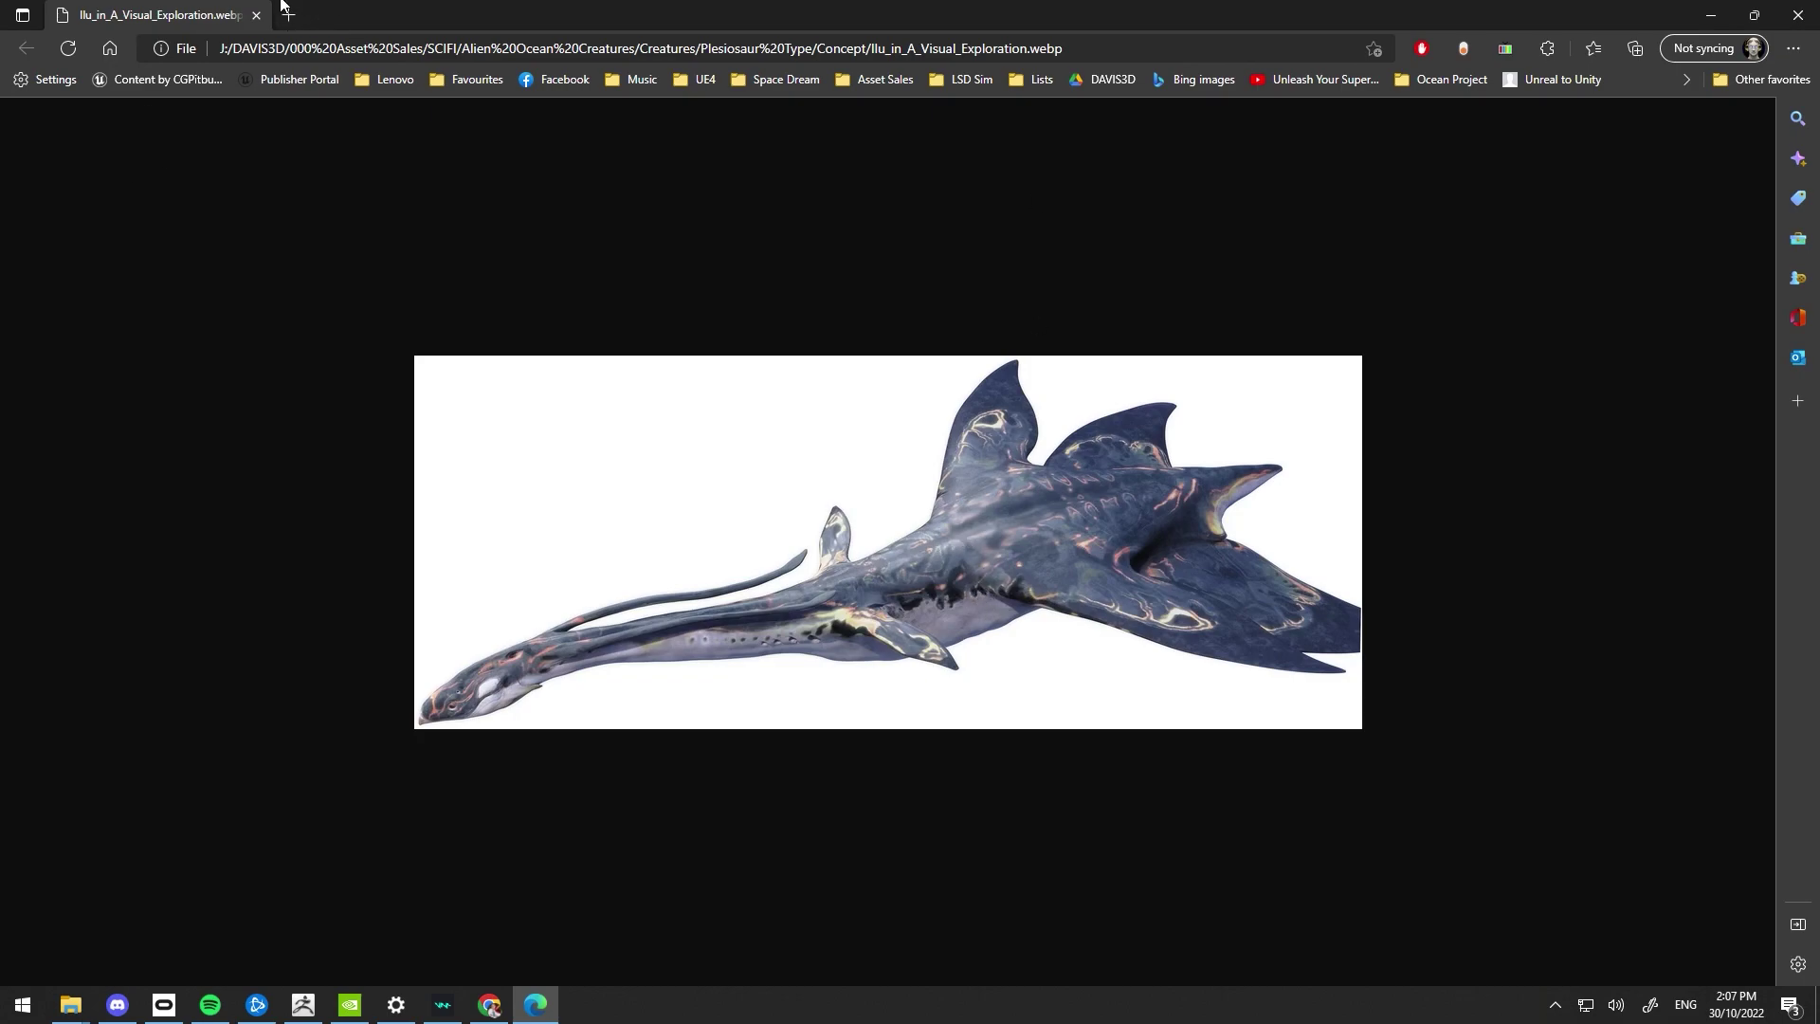
key(alt+Tab)
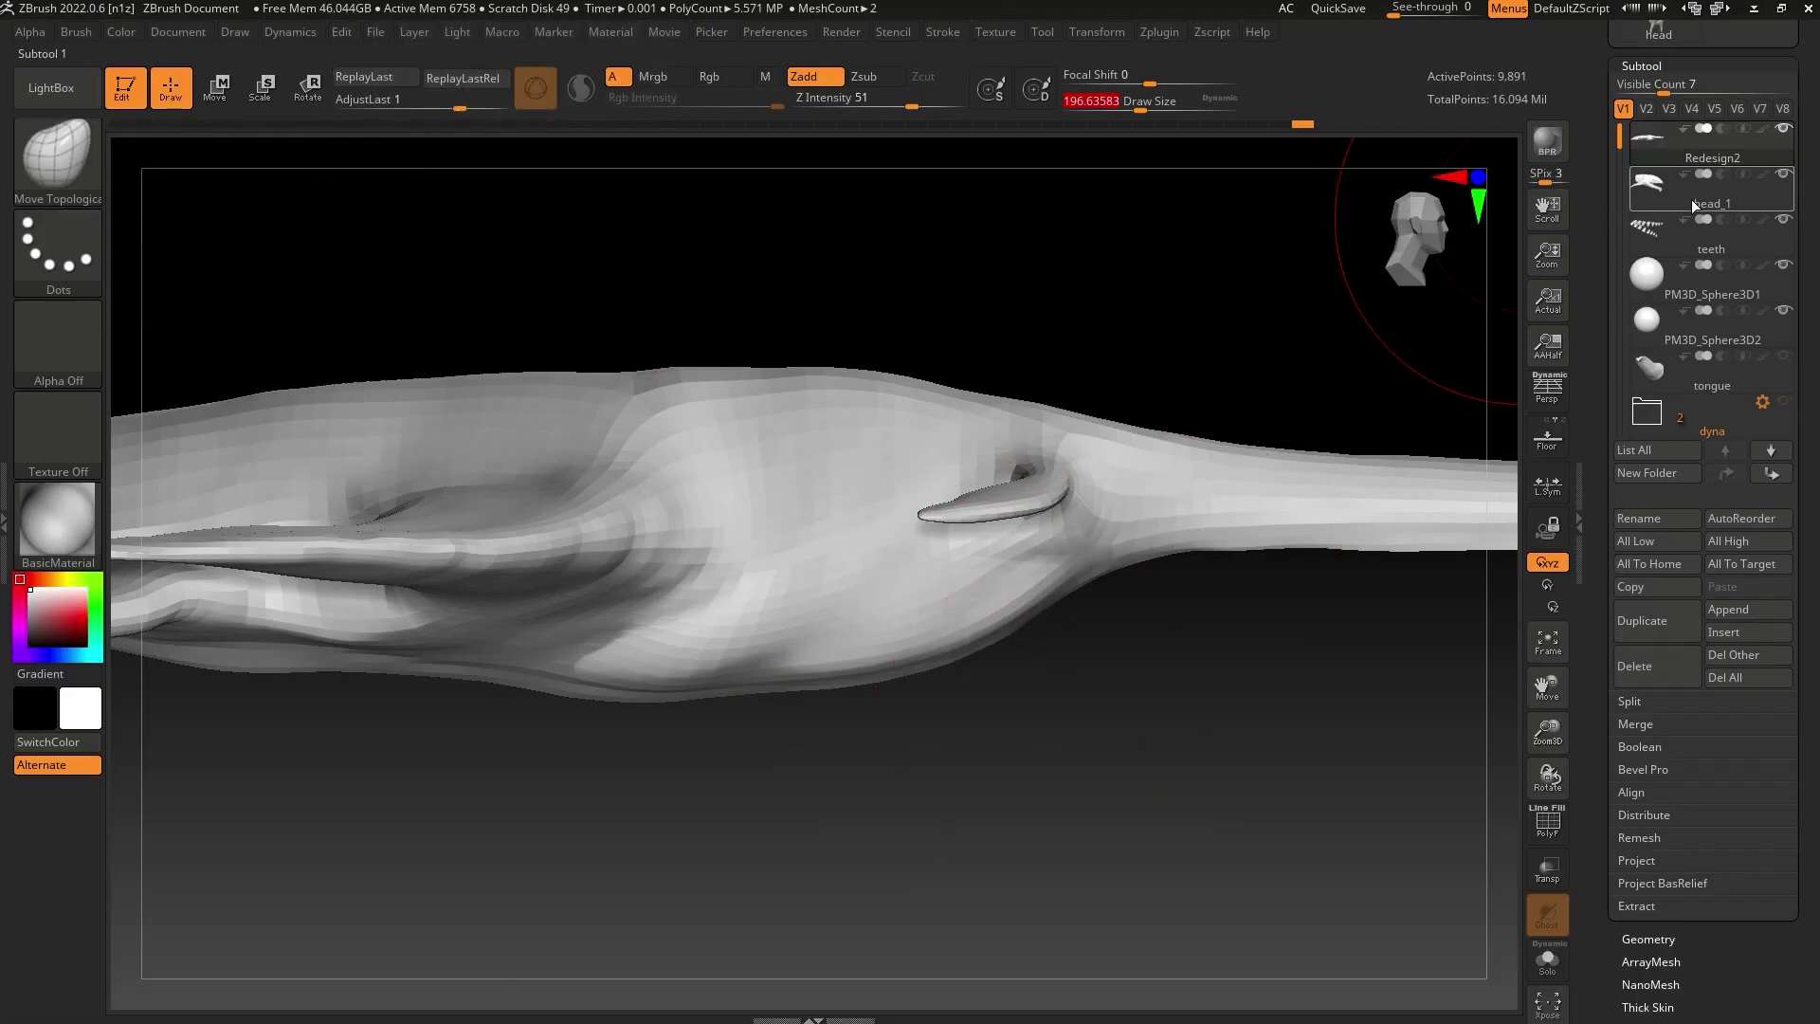
Choose the ClayBuildup brush at a draw size of about 108 for working on the shoulder and neck area
drag(1801, 183, 1801, 320)
mouse_move(1697, 287)
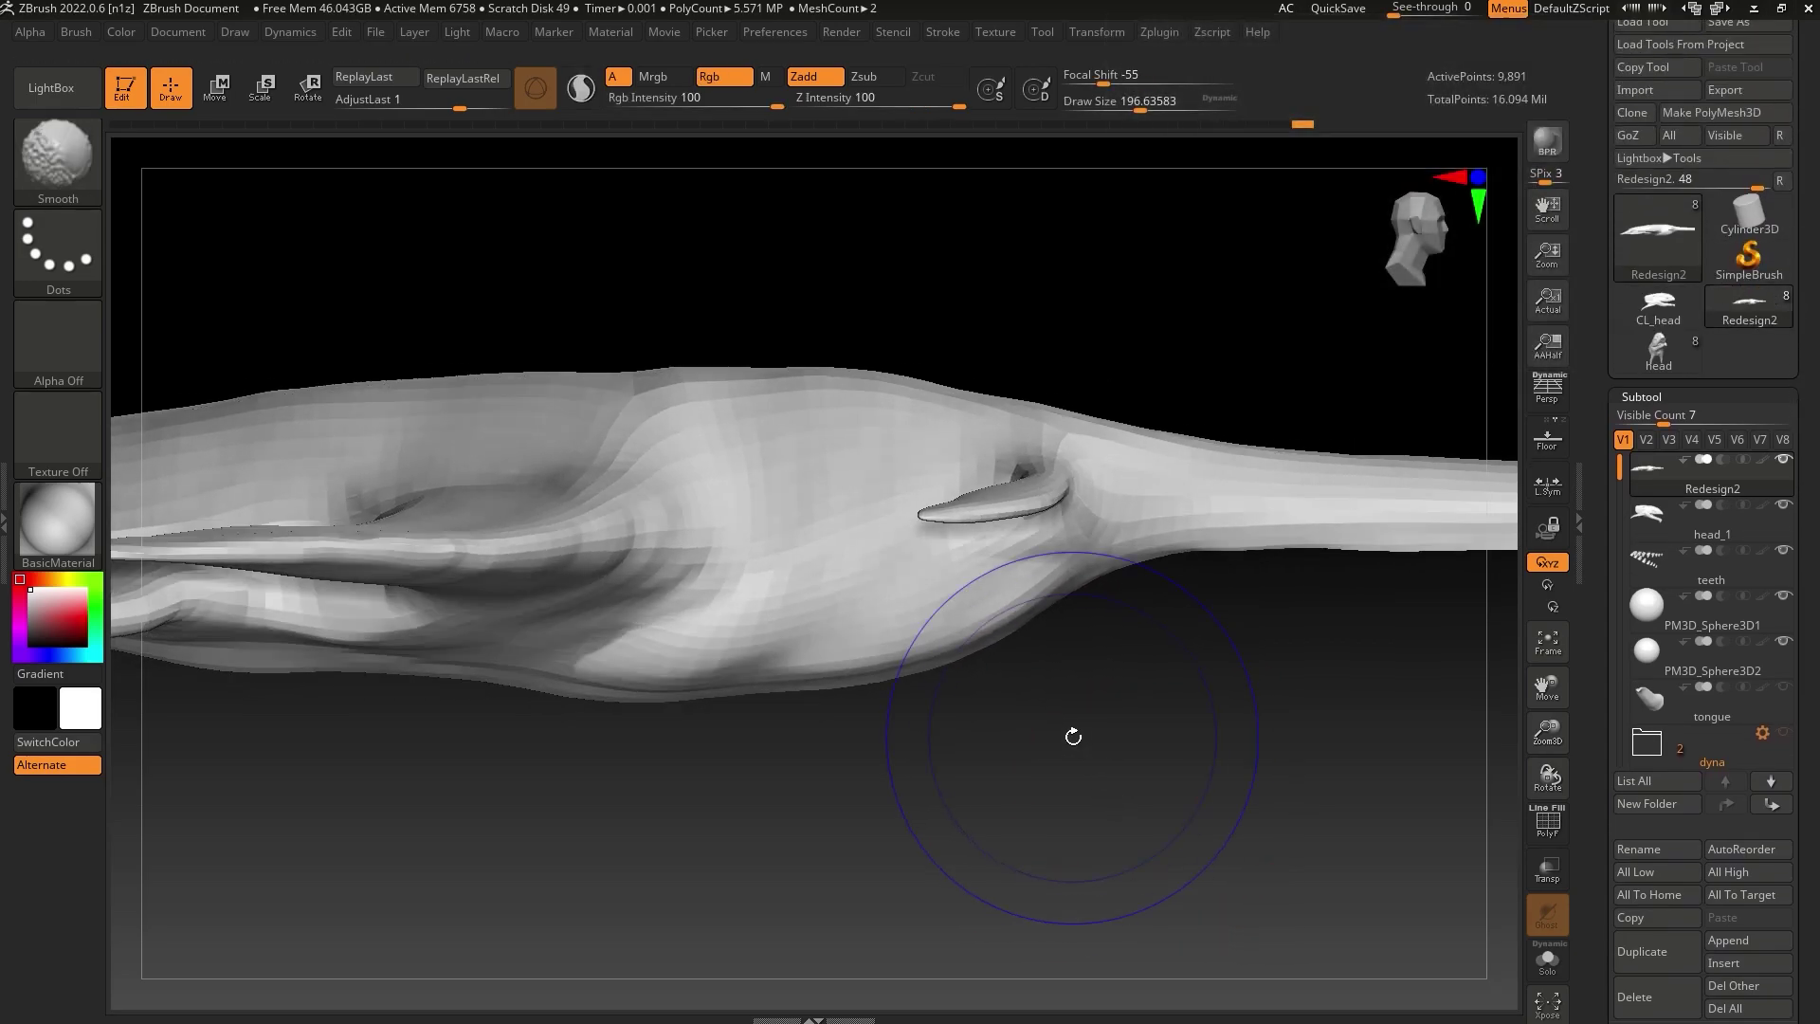
drag(1141, 105, 1122, 104)
drag(1052, 227, 903, 298)
key(b)
key(c)
key(b)
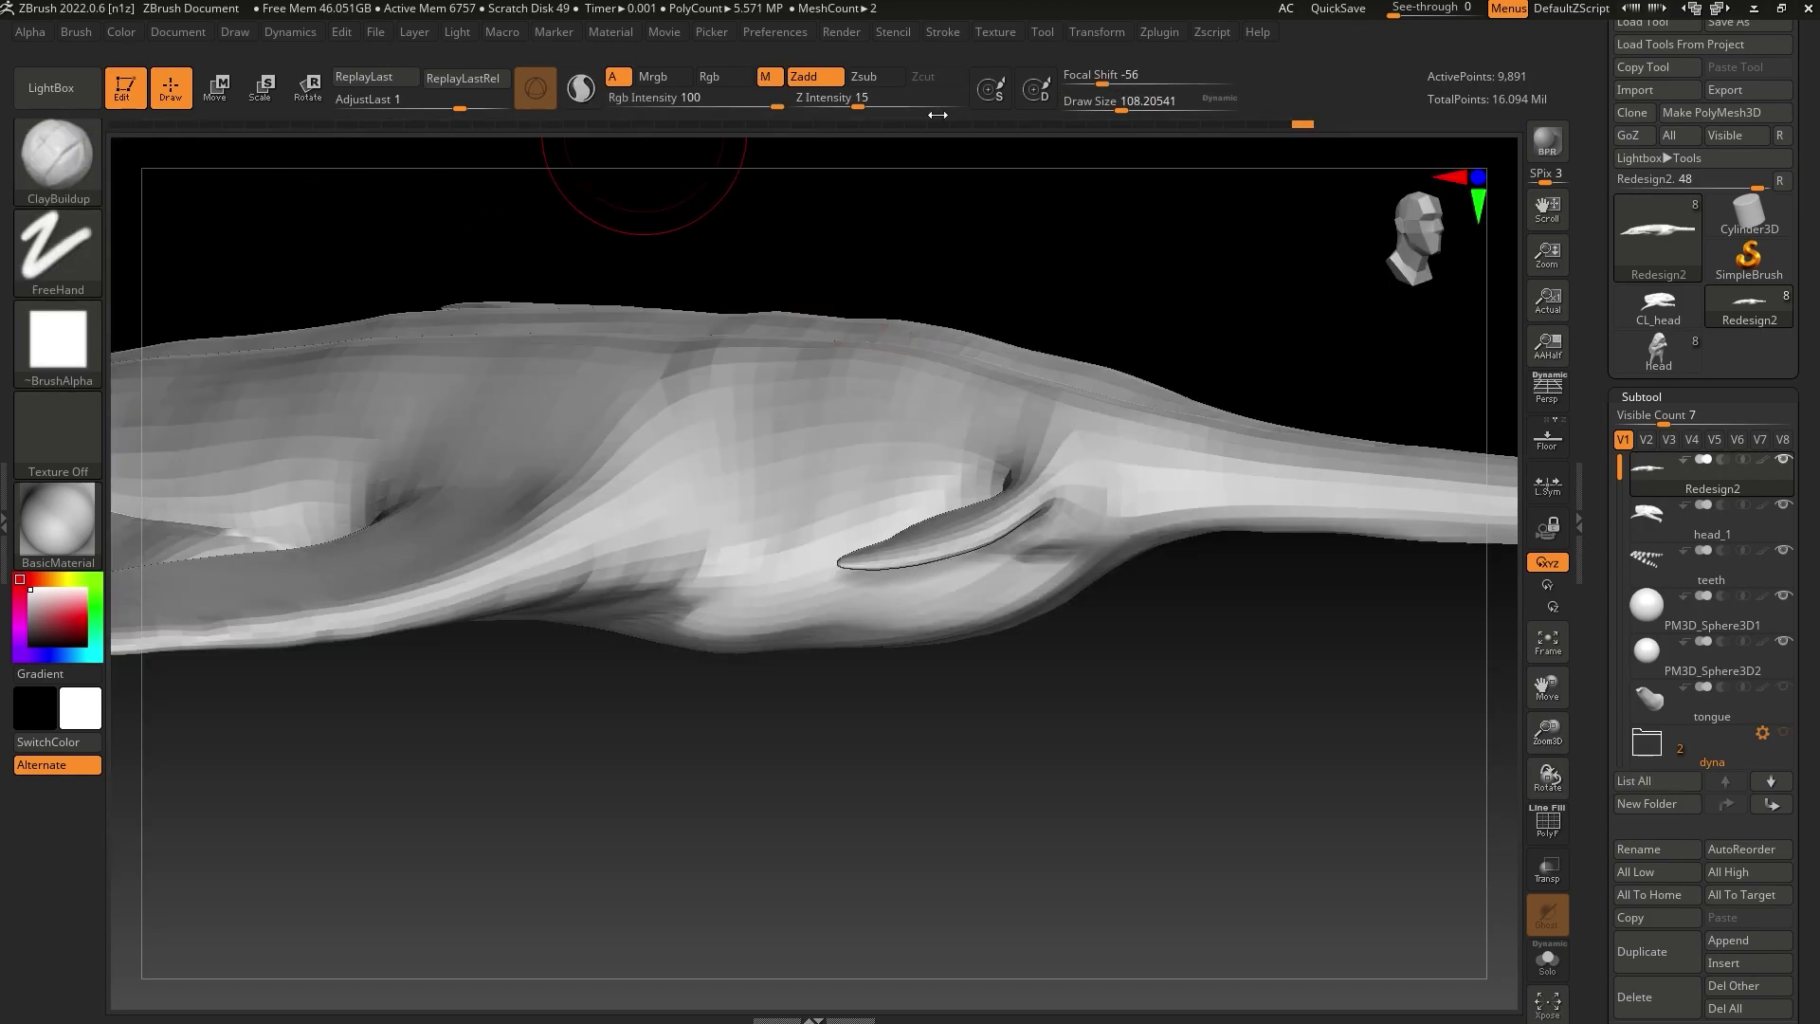
Set the draw size to about 68 and change the display material to MatCap Gray
drag(1123, 105, 1108, 107)
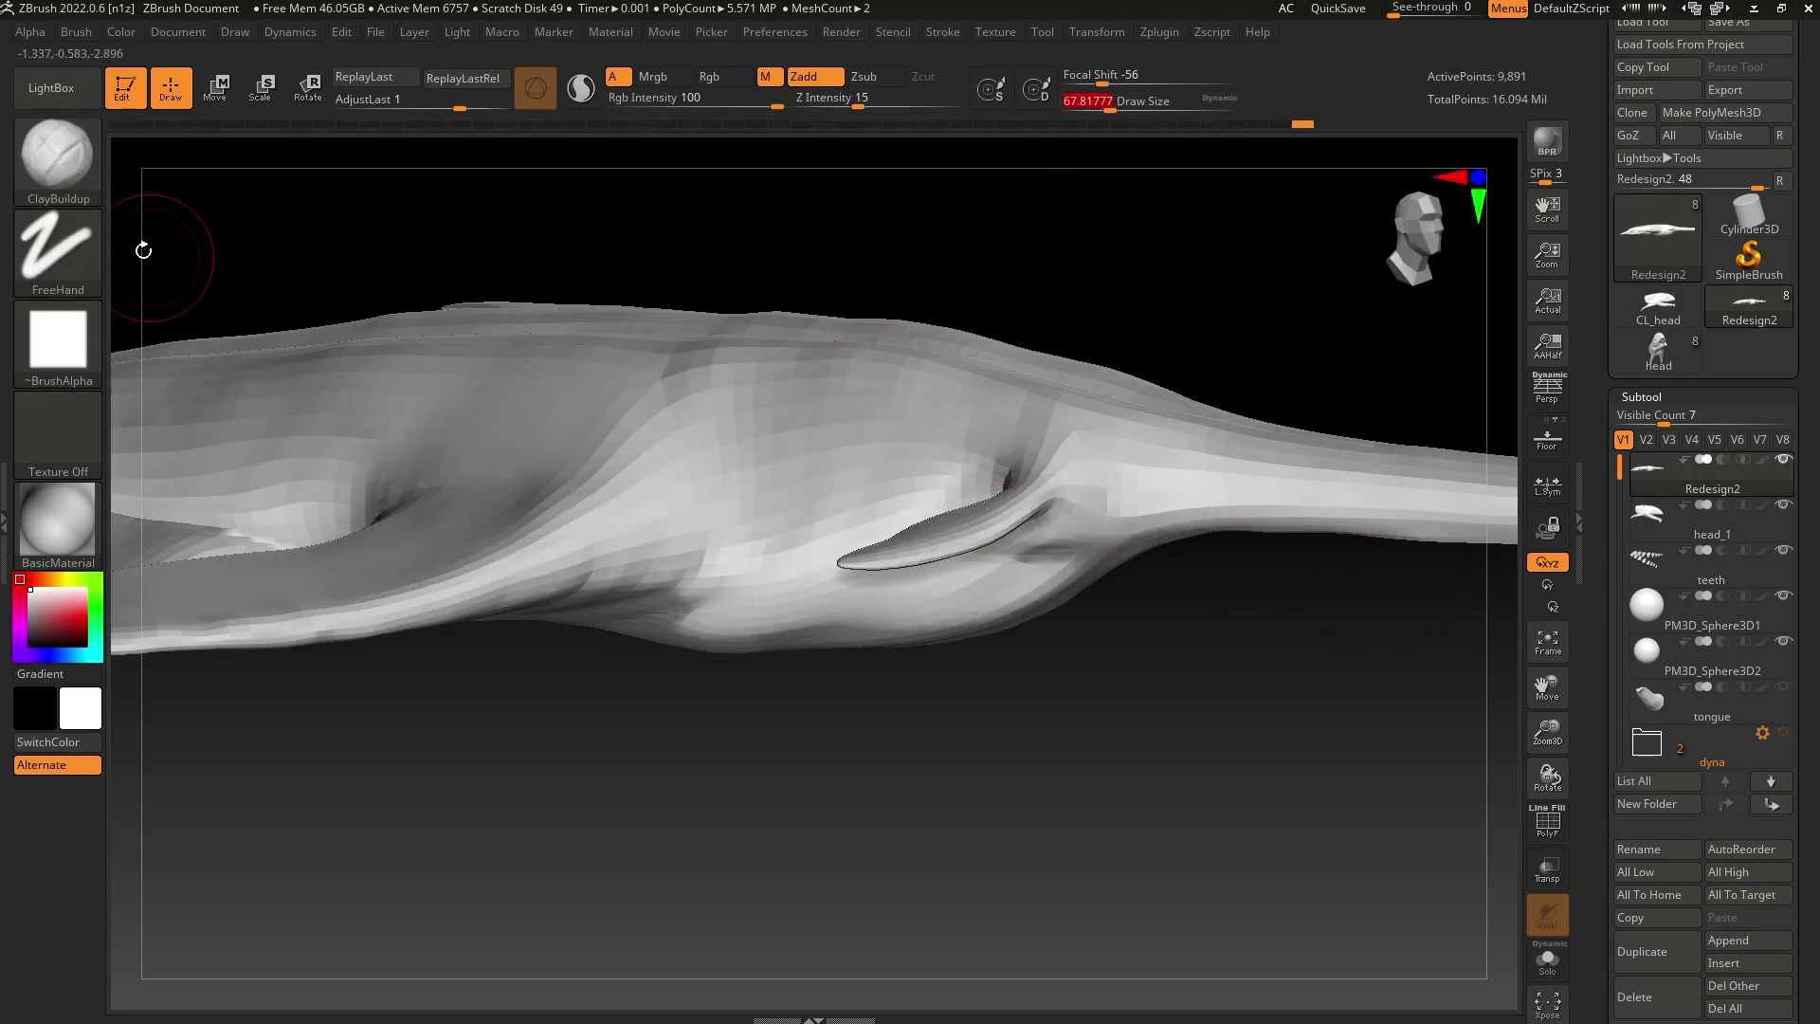
click(73, 540)
click(457, 457)
drag(853, 721, 933, 836)
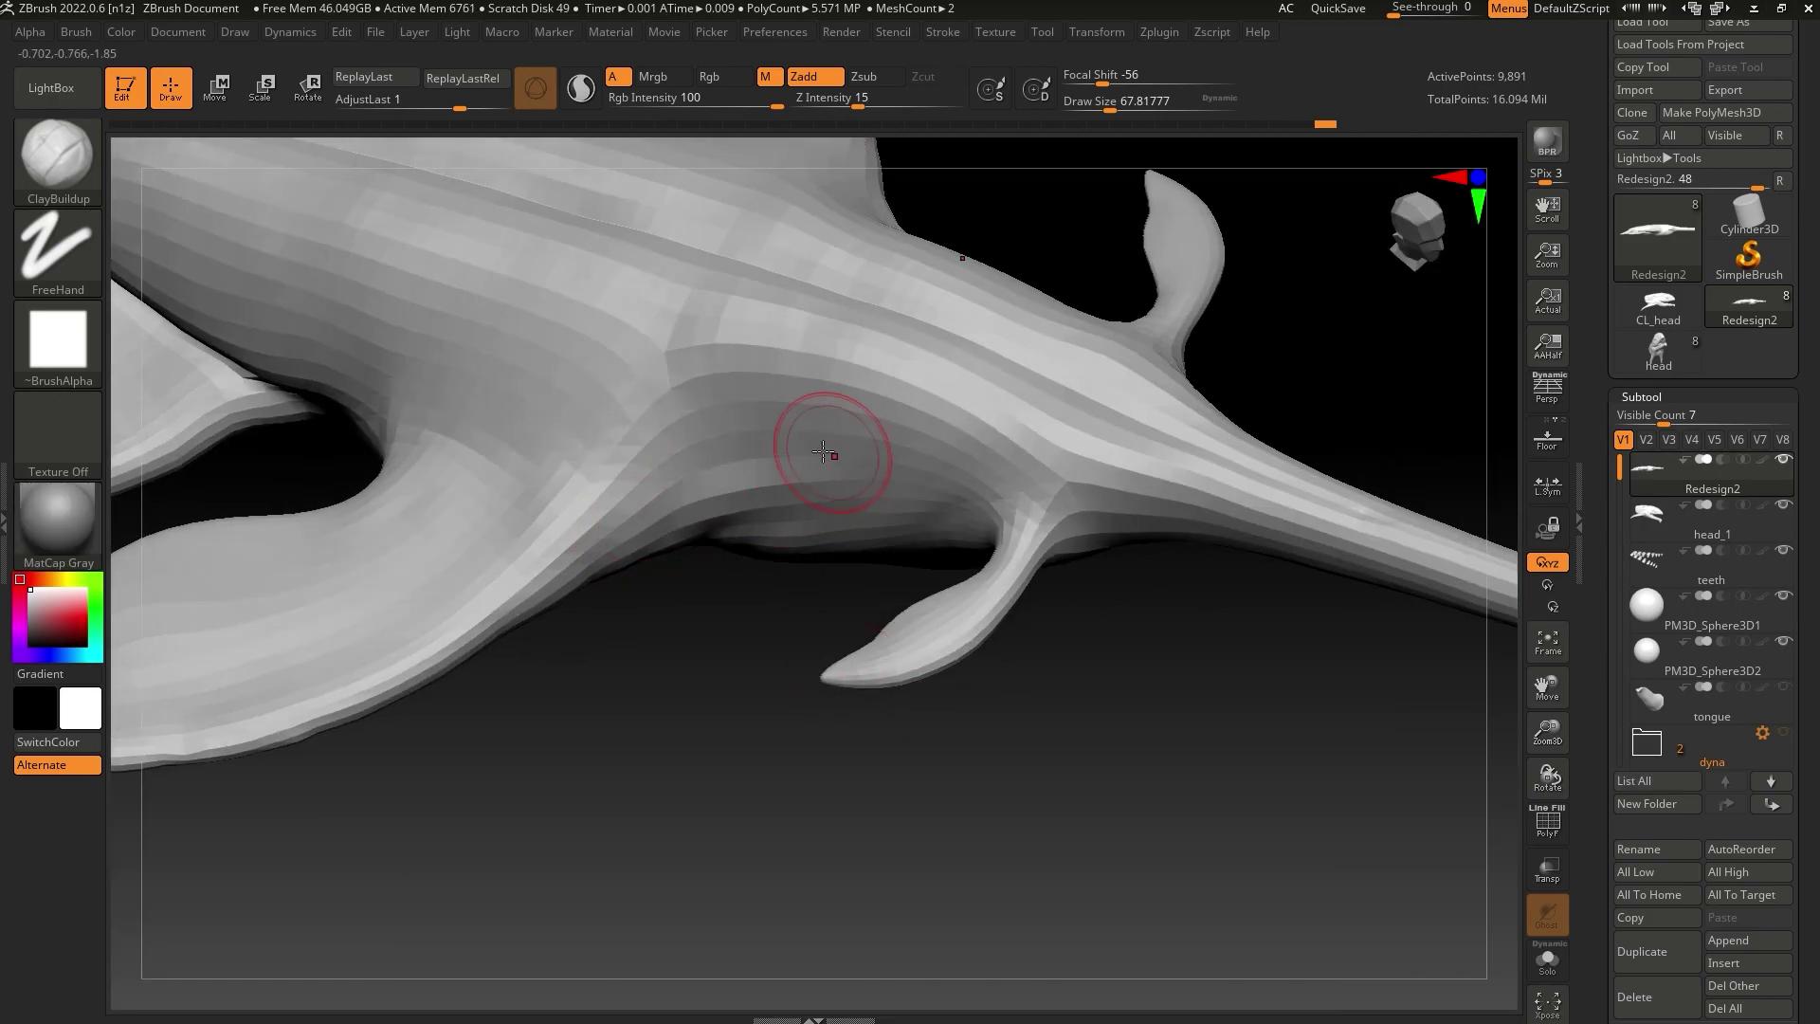
Build up clay on the side of the shoulder between the large front flipper and the small fin, undoing one stroke
drag(889, 445, 634, 512)
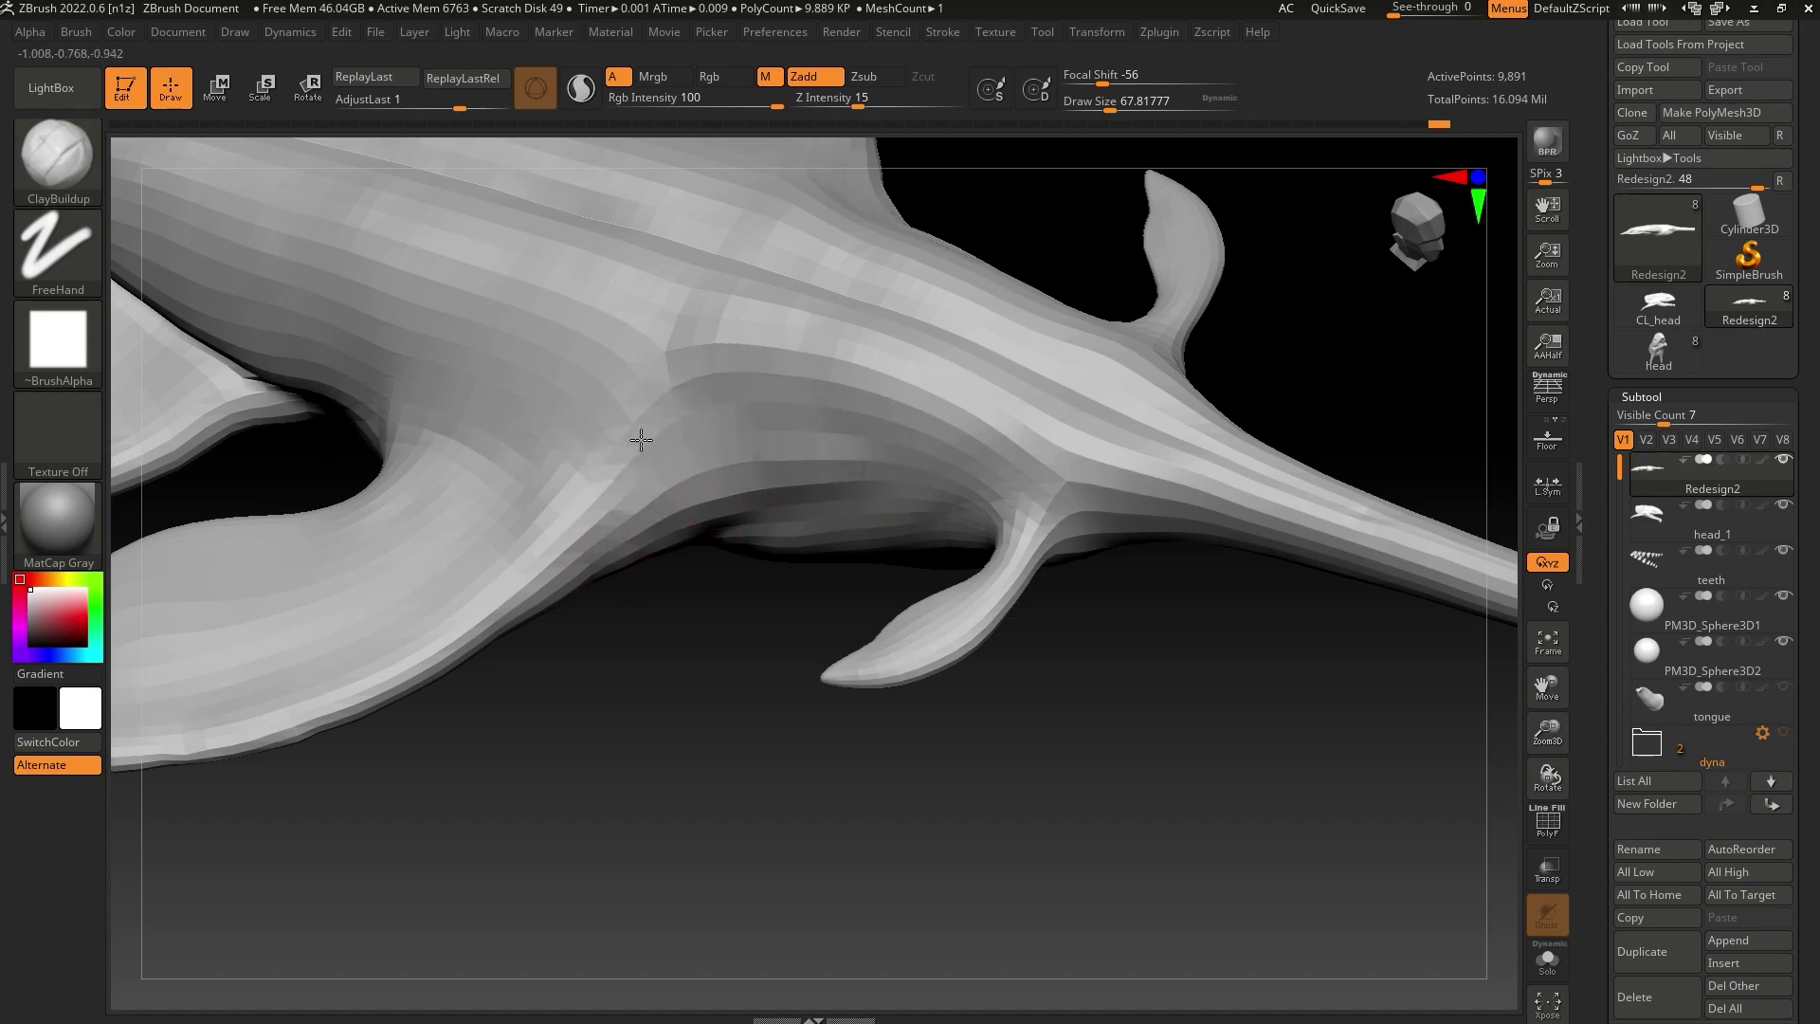
key(ctrl+z)
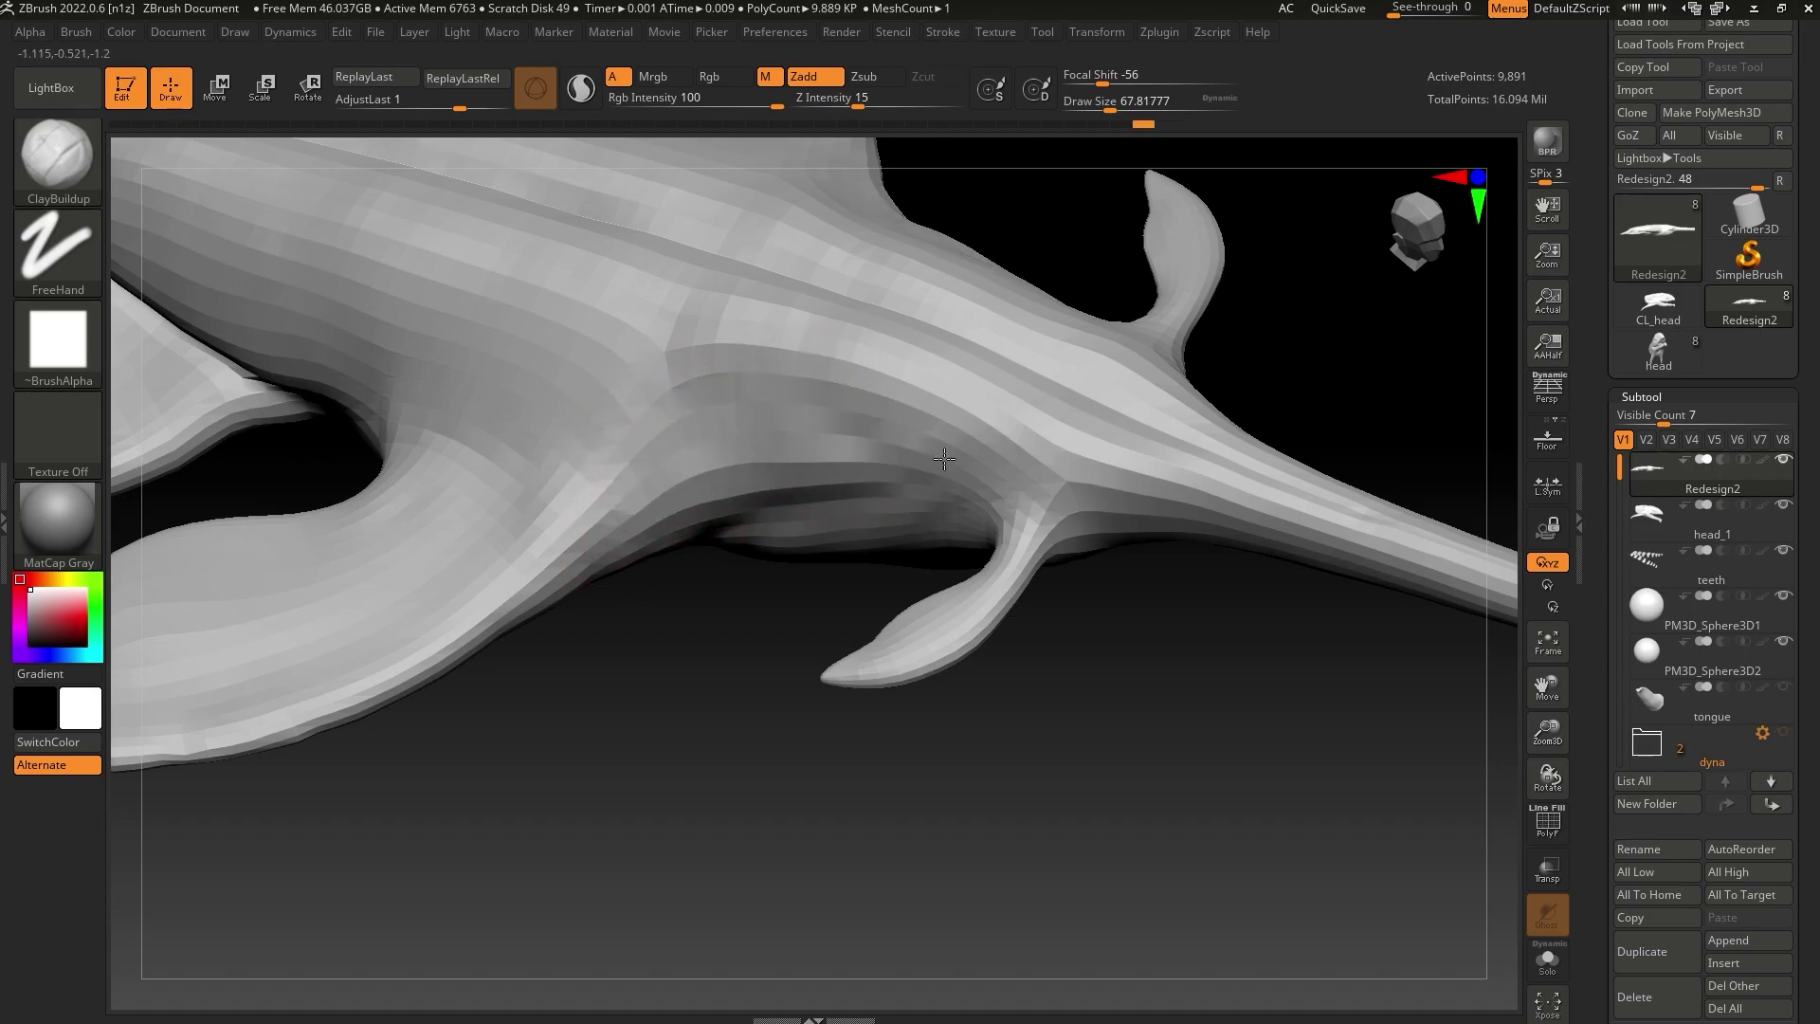
drag(805, 422, 764, 425)
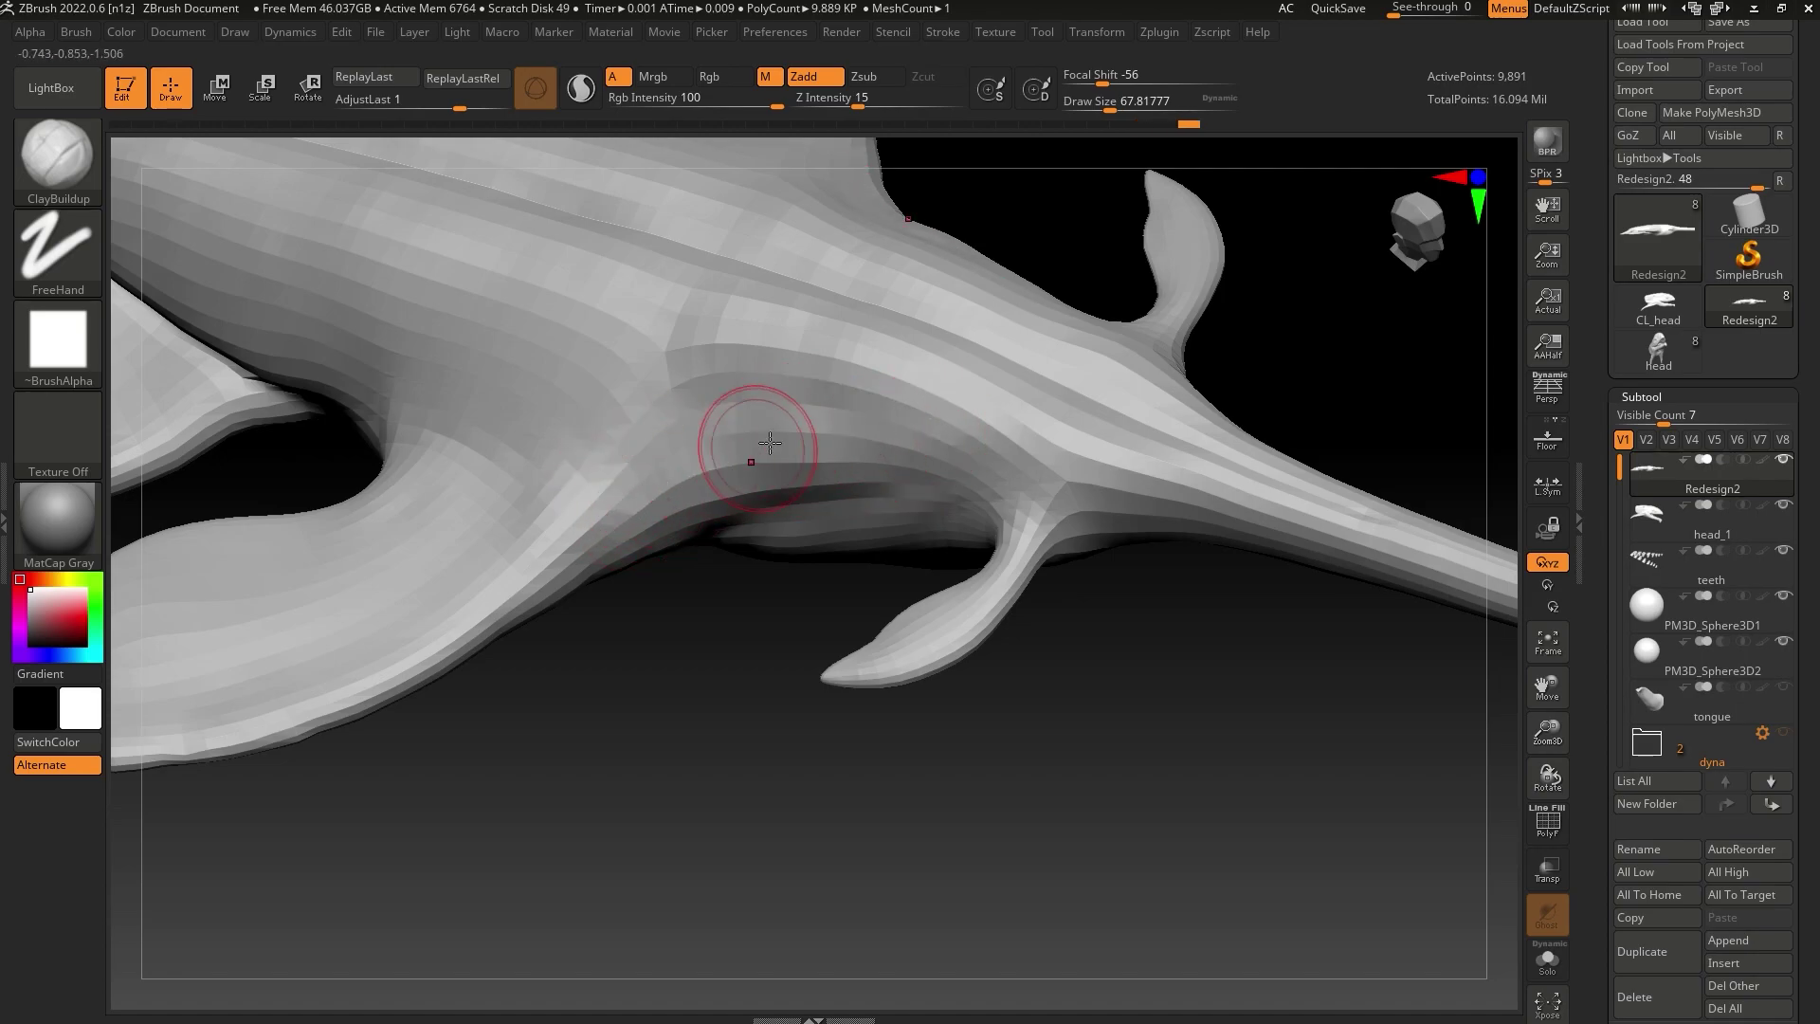
drag(689, 630, 673, 494)
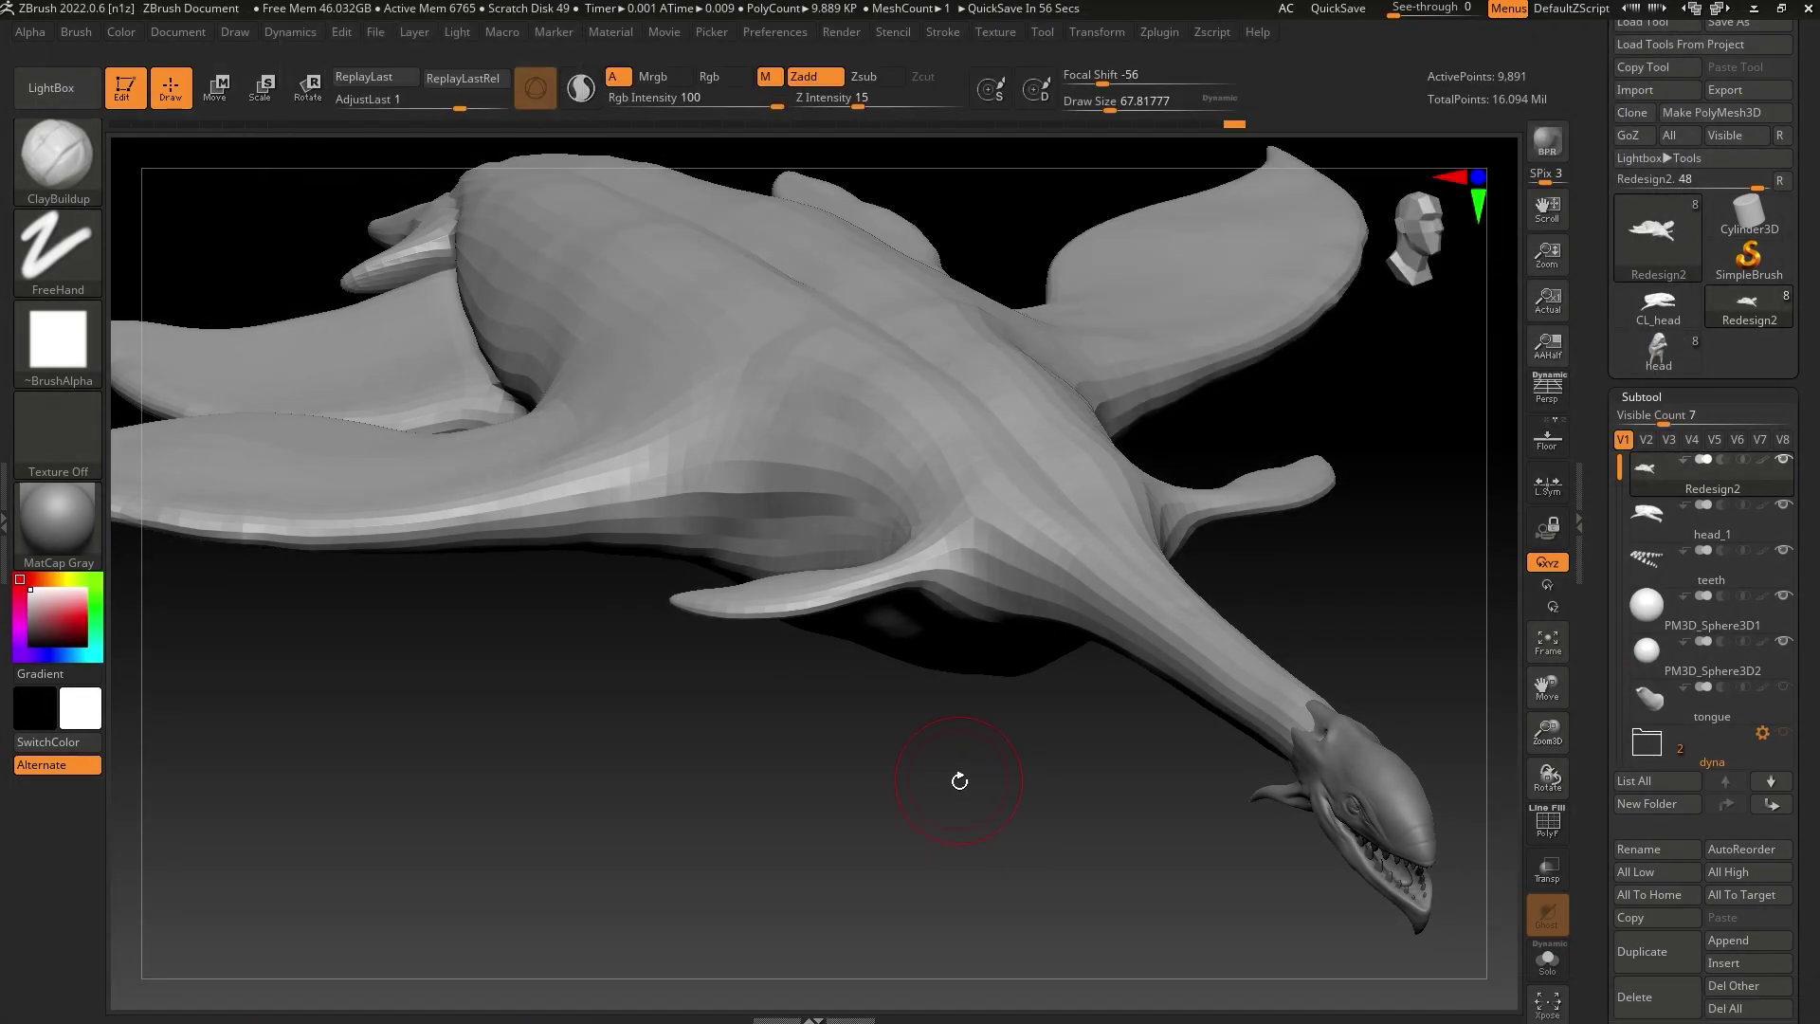
mouse_move(958, 780)
mouse_down()
mouse_move(930, 760)
mouse_move(1189, 800)
mouse_move(1203, 829)
mouse_move(938, 792)
mouse_move(999, 841)
mouse_up()
mouse_move(1196, 786)
mouse_down()
mouse_move(1166, 724)
mouse_move(1170, 756)
mouse_move(1227, 639)
mouse_move(1157, 764)
mouse_move(1166, 800)
mouse_move(1167, 776)
mouse_move(1122, 756)
mouse_up()
mouse_move(885, 642)
mouse_down()
mouse_move(1081, 658)
mouse_move(1074, 626)
mouse_move(1072, 707)
mouse_move(901, 663)
mouse_up()
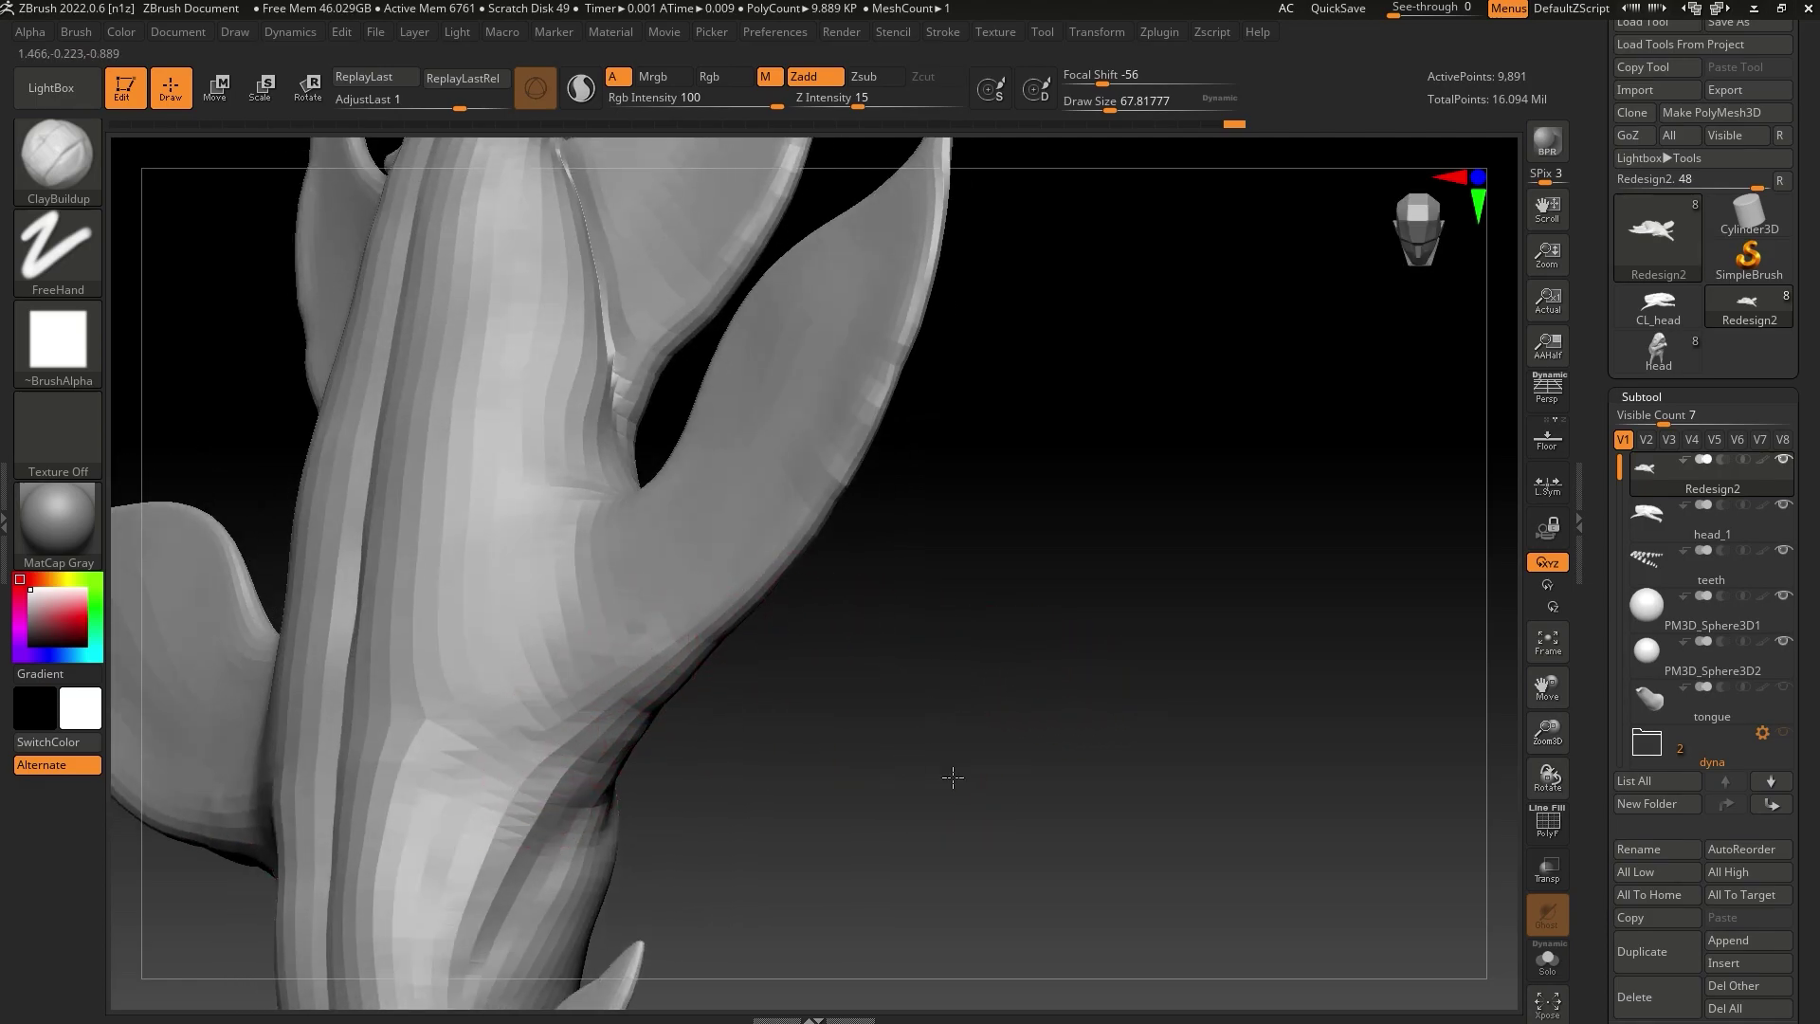
Open the body's geometry settings and subdivide the mesh to level 2
alt+drag(951, 777, 939, 674)
drag(1802, 834, 1817, 392)
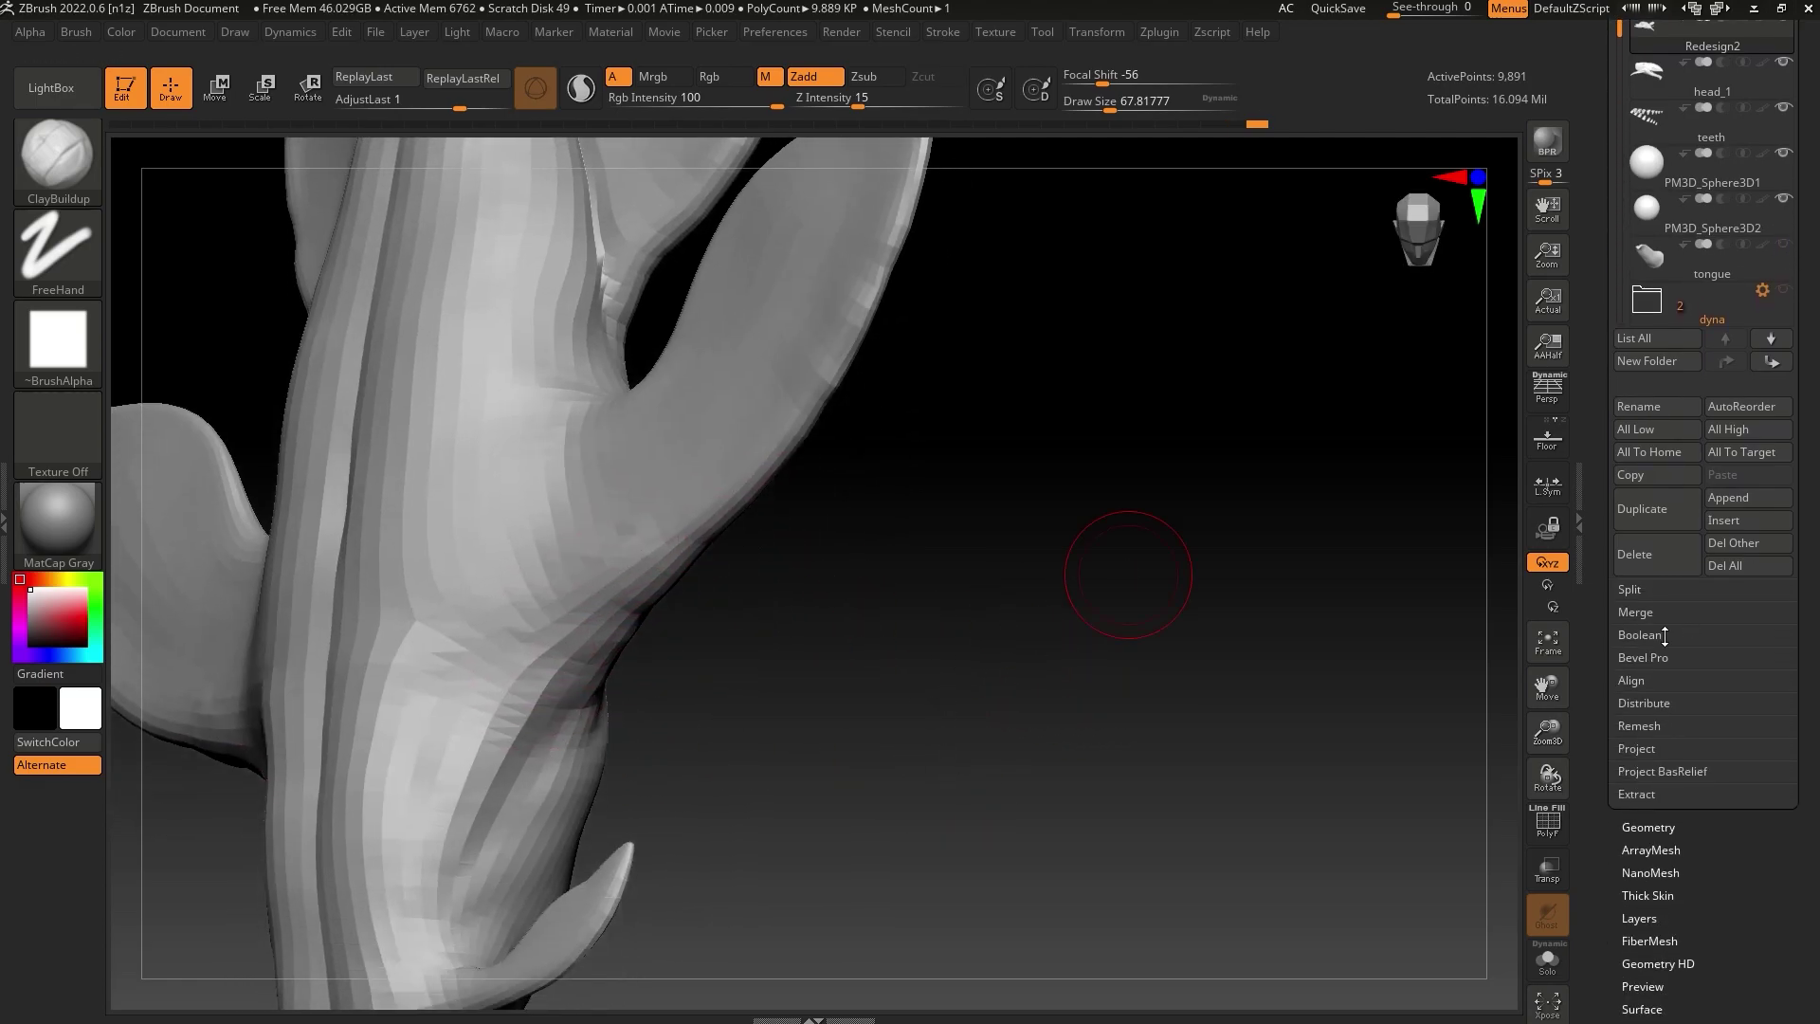
click(1674, 828)
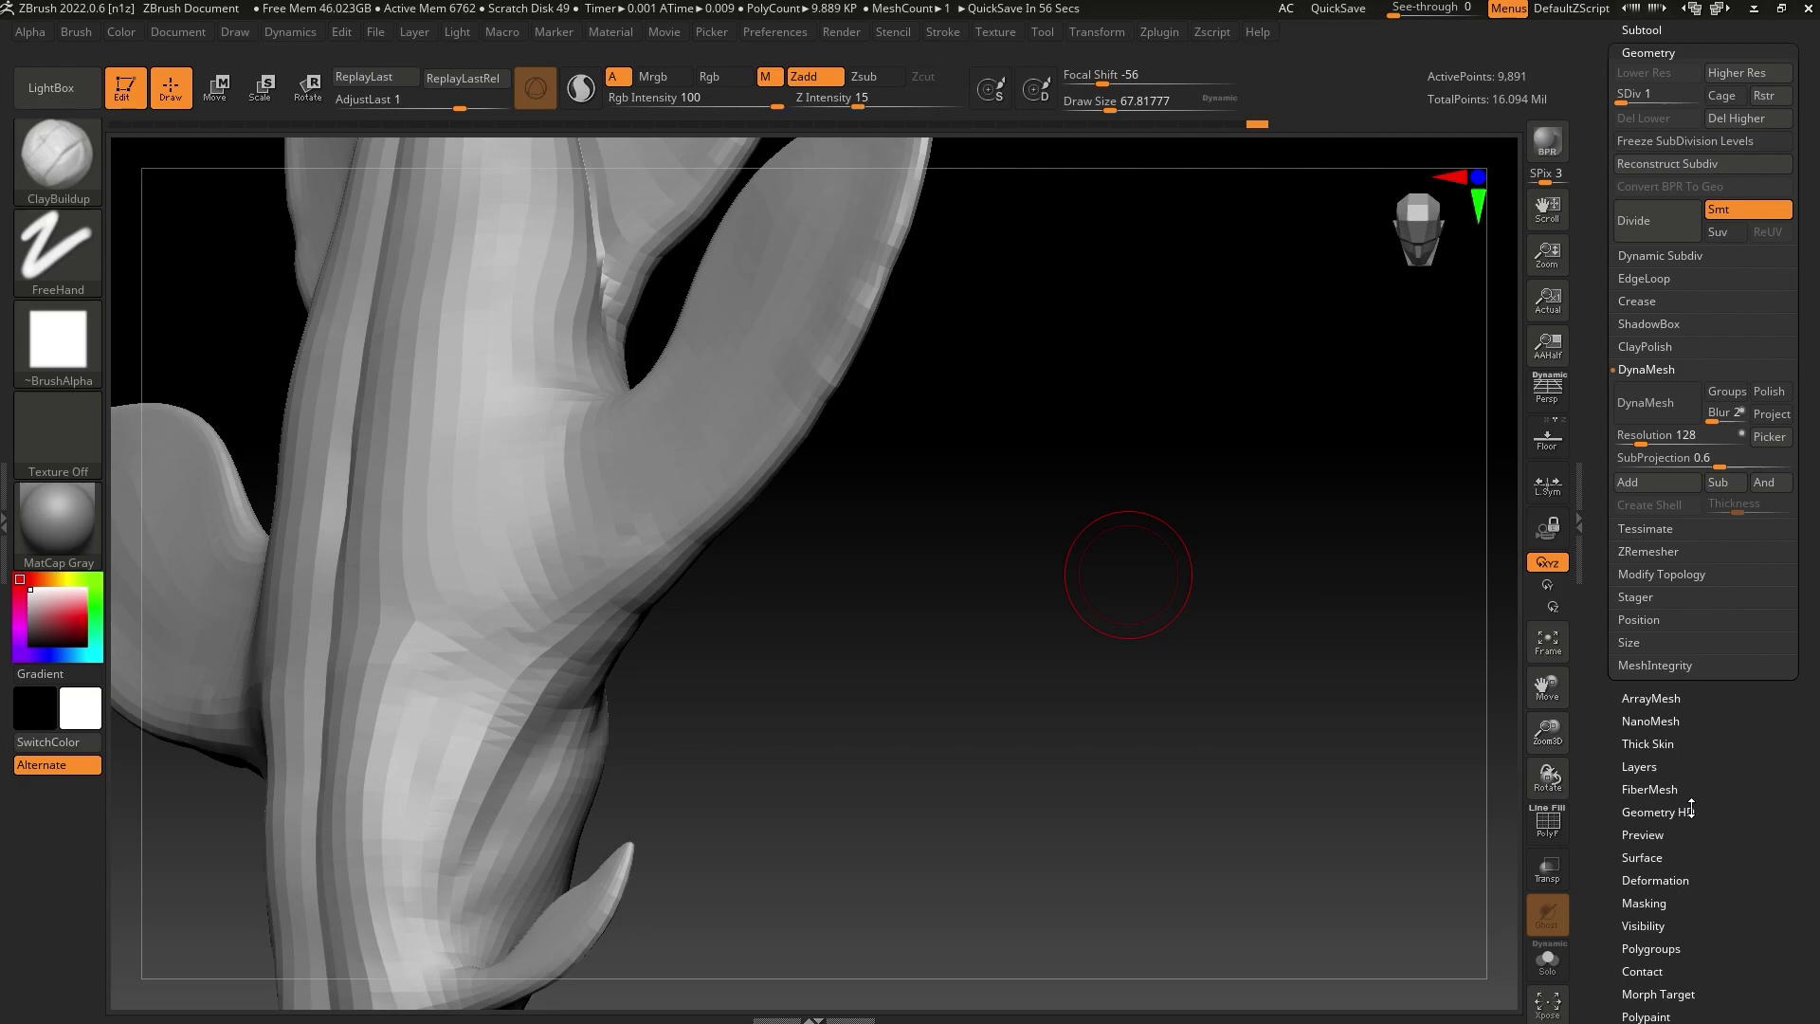
click(1637, 94)
drag(783, 677, 921, 555)
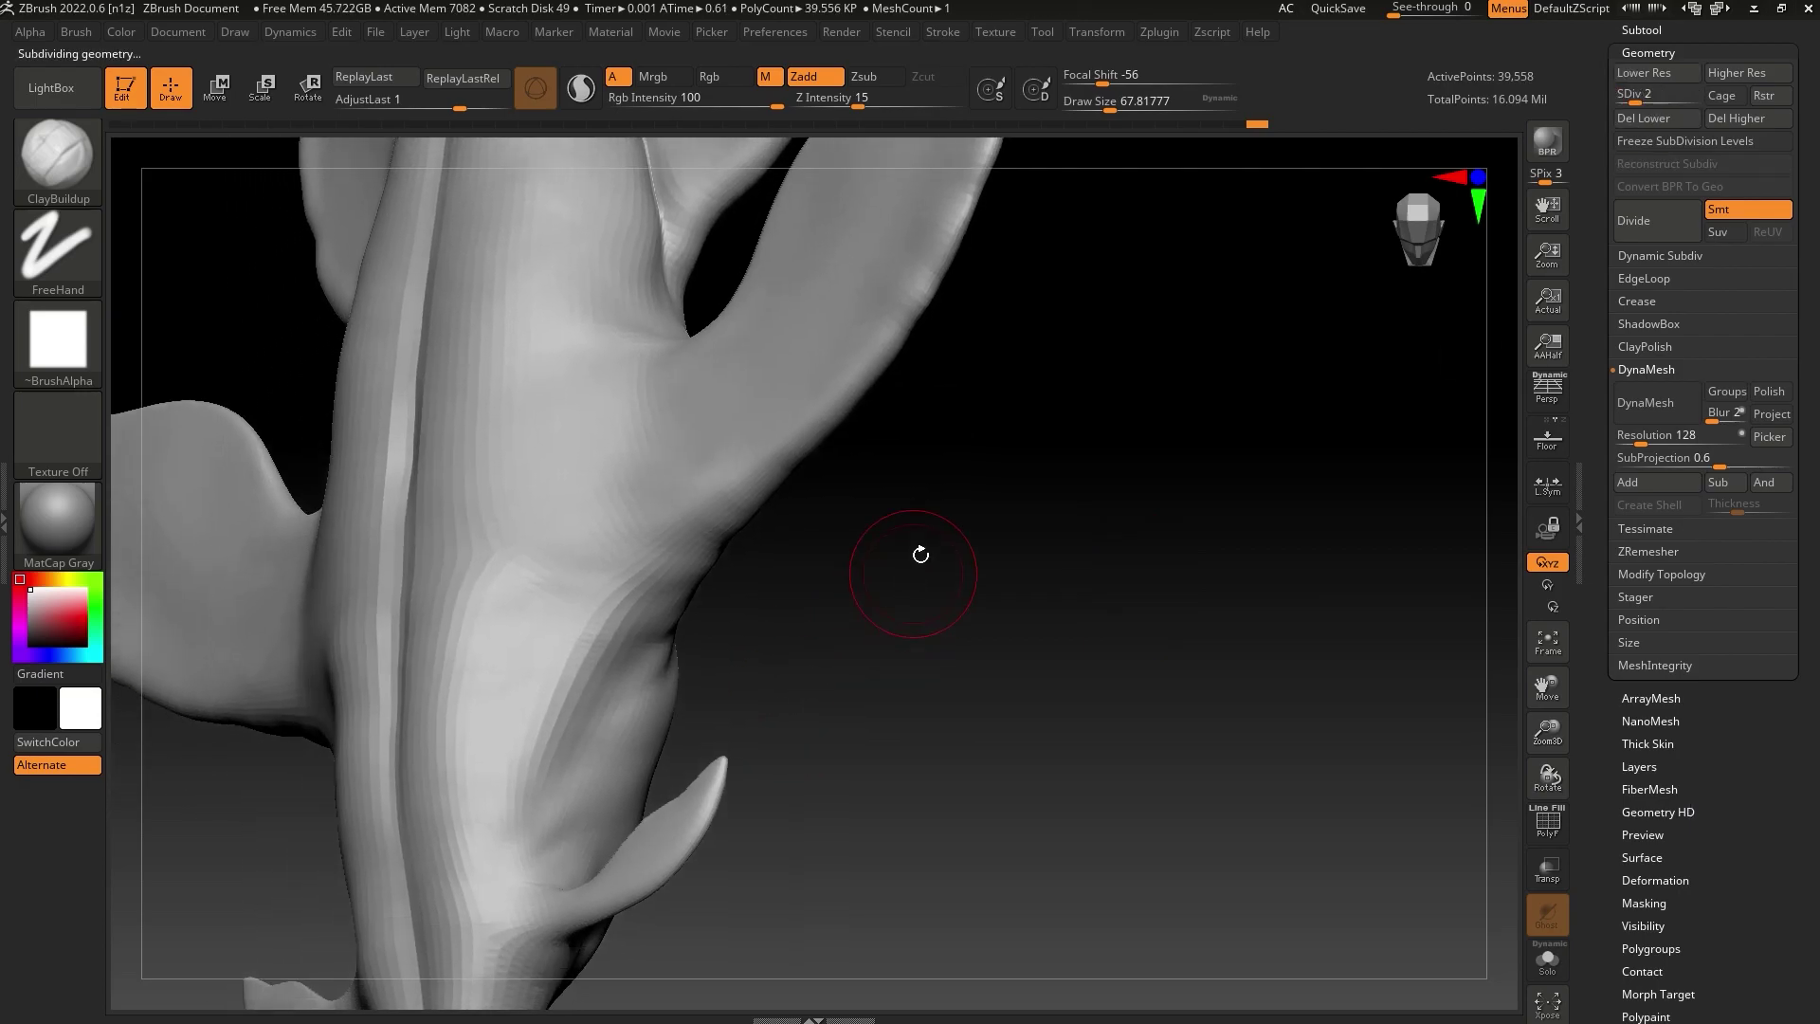
Build up the shoulder muscle between the front flipper and small fin at draw sizes of about 39 and 56, and smooth the strokes
drag(1100, 107, 1075, 110)
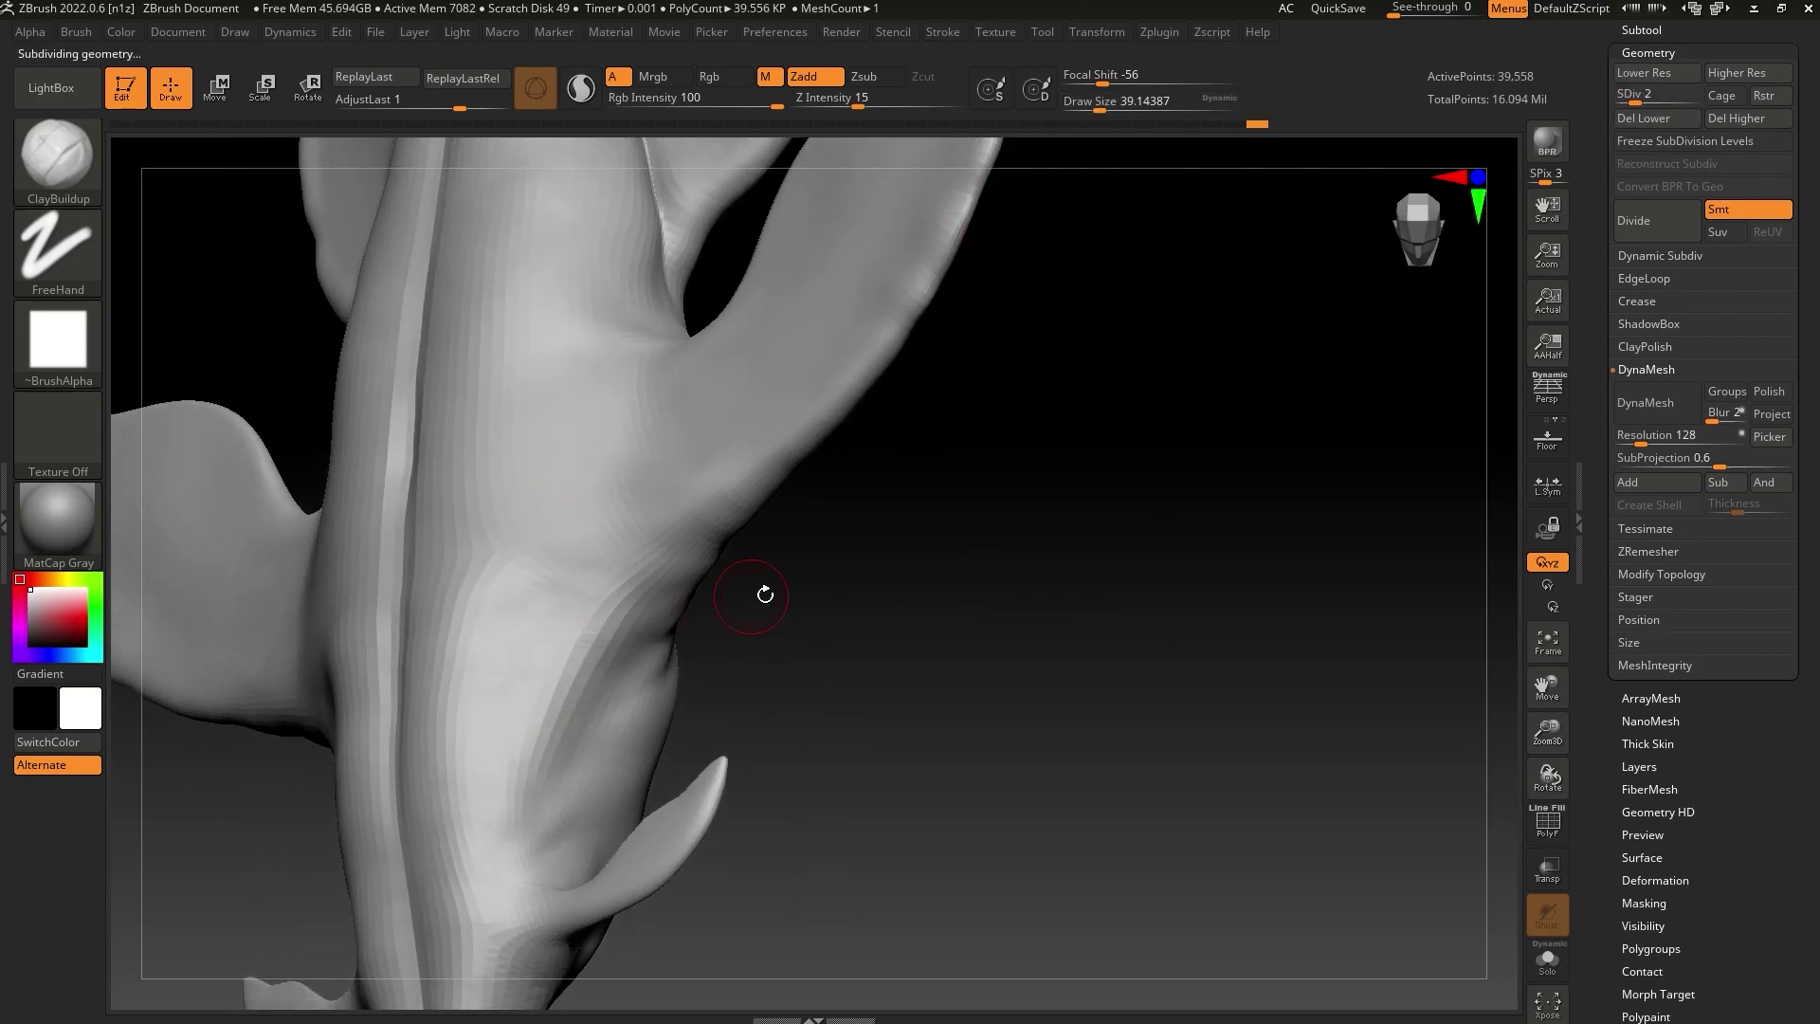
drag(765, 594, 752, 638)
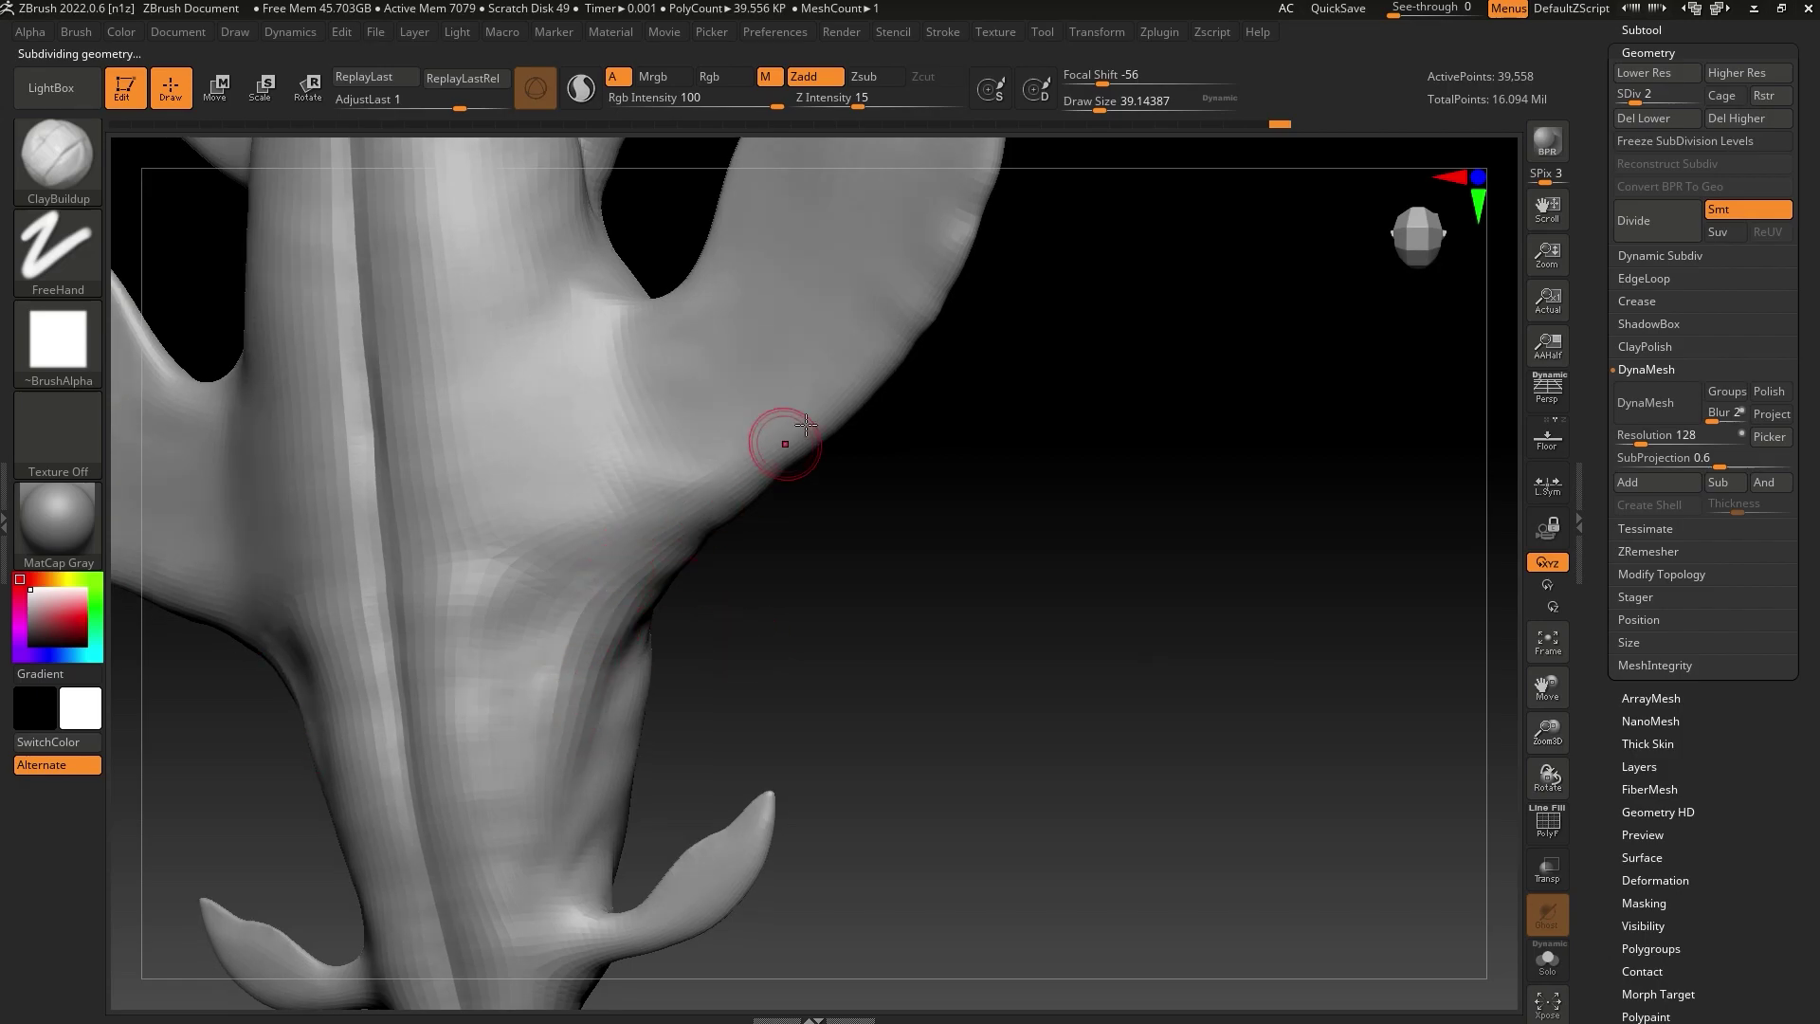
drag(1087, 105, 1106, 104)
drag(564, 676, 596, 651)
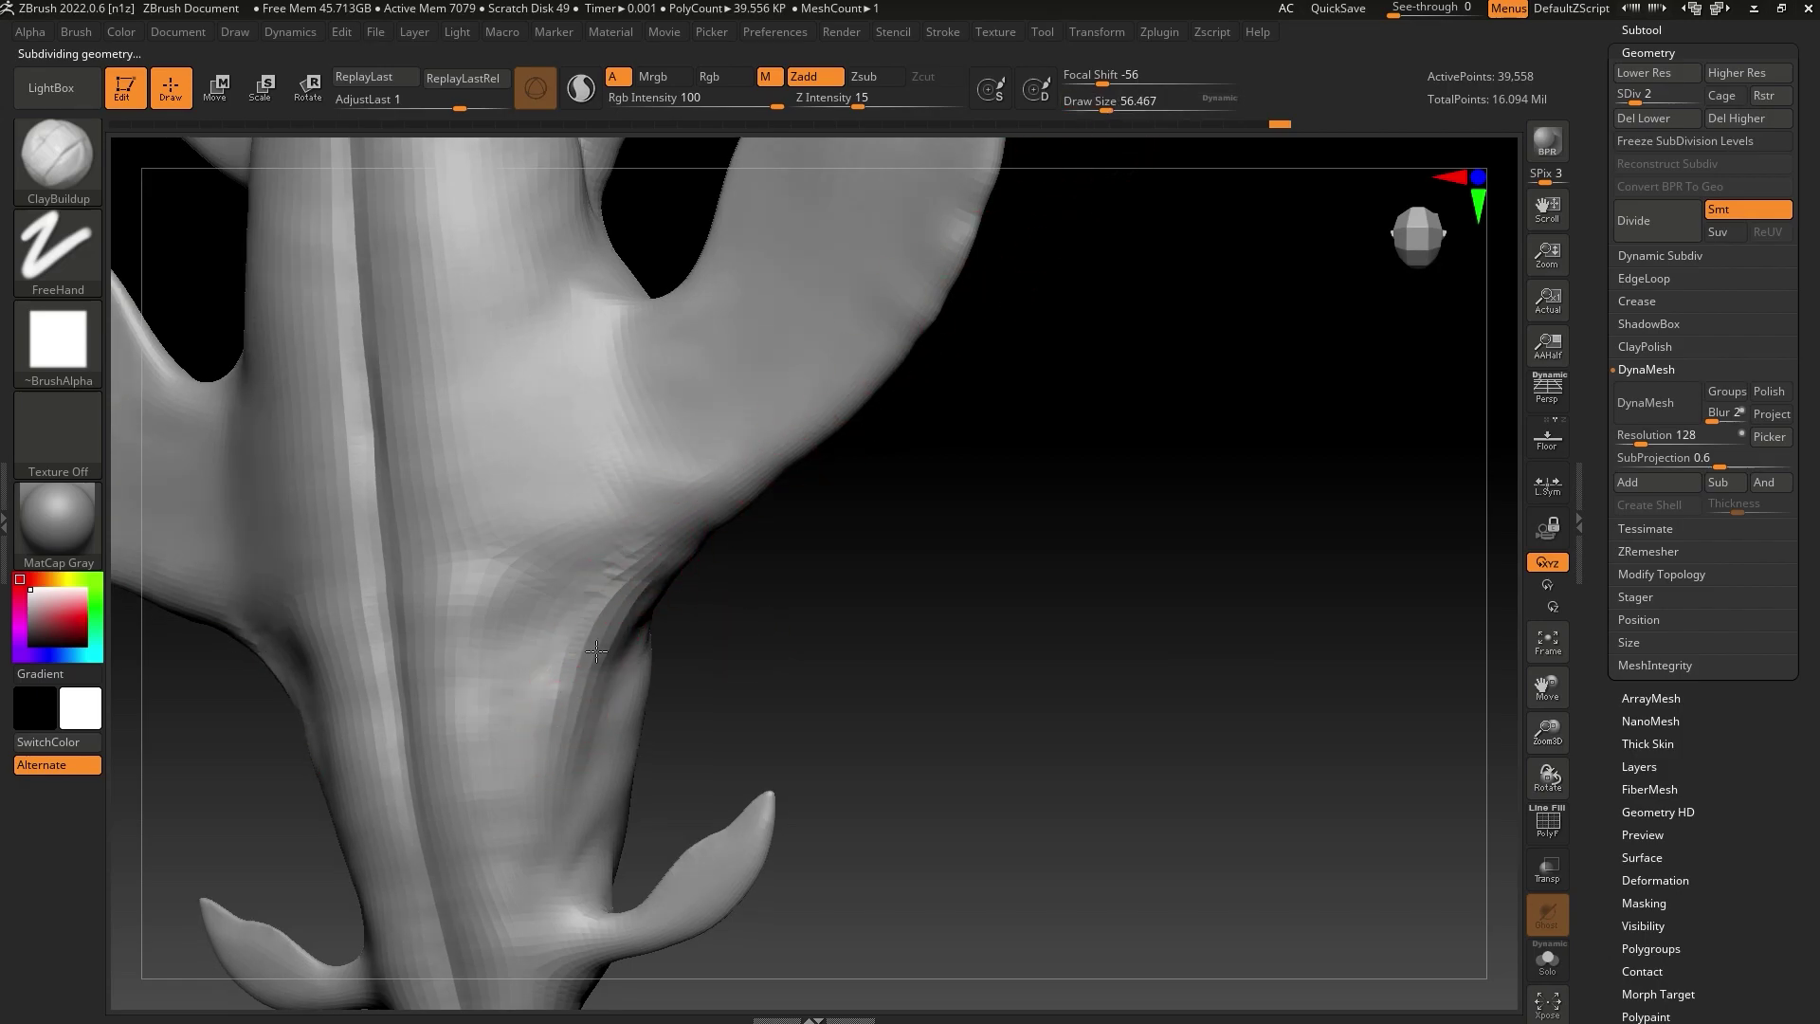
mouse_move(654, 564)
mouse_down()
mouse_move(508, 711)
mouse_move(489, 775)
mouse_up()
drag(618, 572, 482, 711)
mouse_move(487, 829)
mouse_down()
mouse_move(544, 581)
mouse_move(578, 542)
mouse_up()
shift+drag(558, 616, 549, 561)
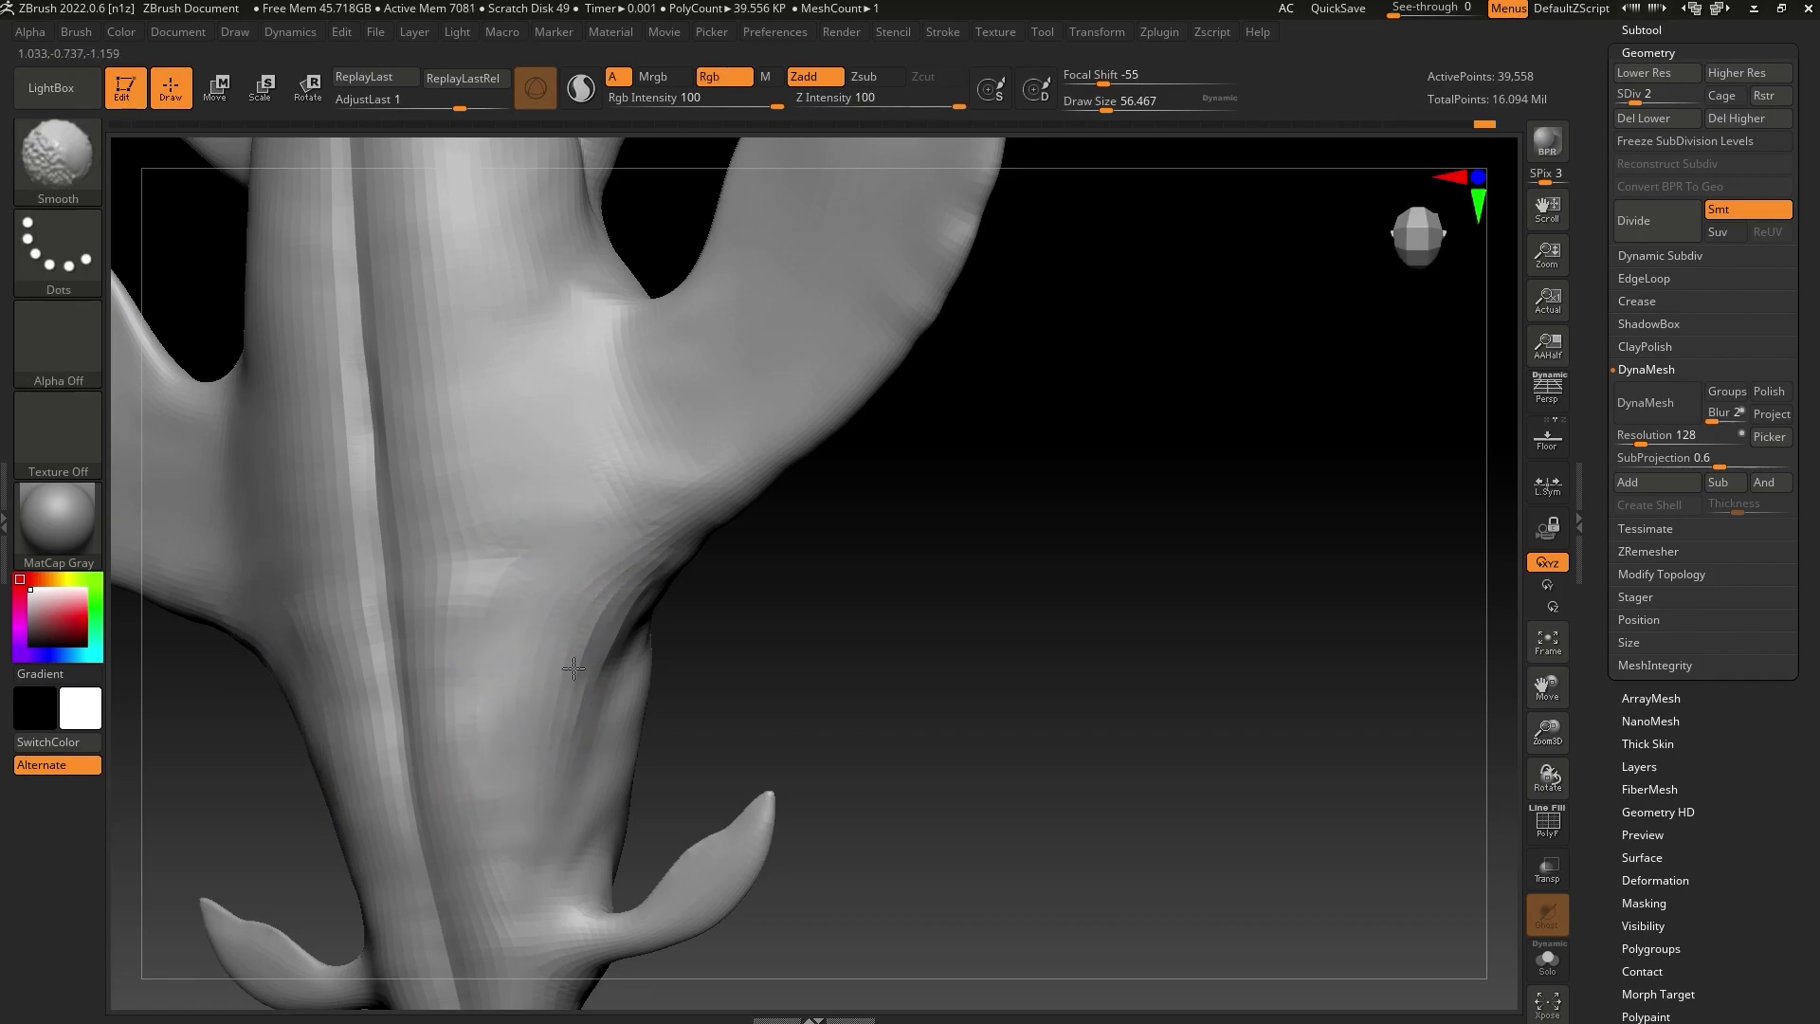
Enable perspective and frame the whole creature in side view
mouse_move(736, 607)
mouse_down()
mouse_move(882, 530)
mouse_move(988, 581)
mouse_up()
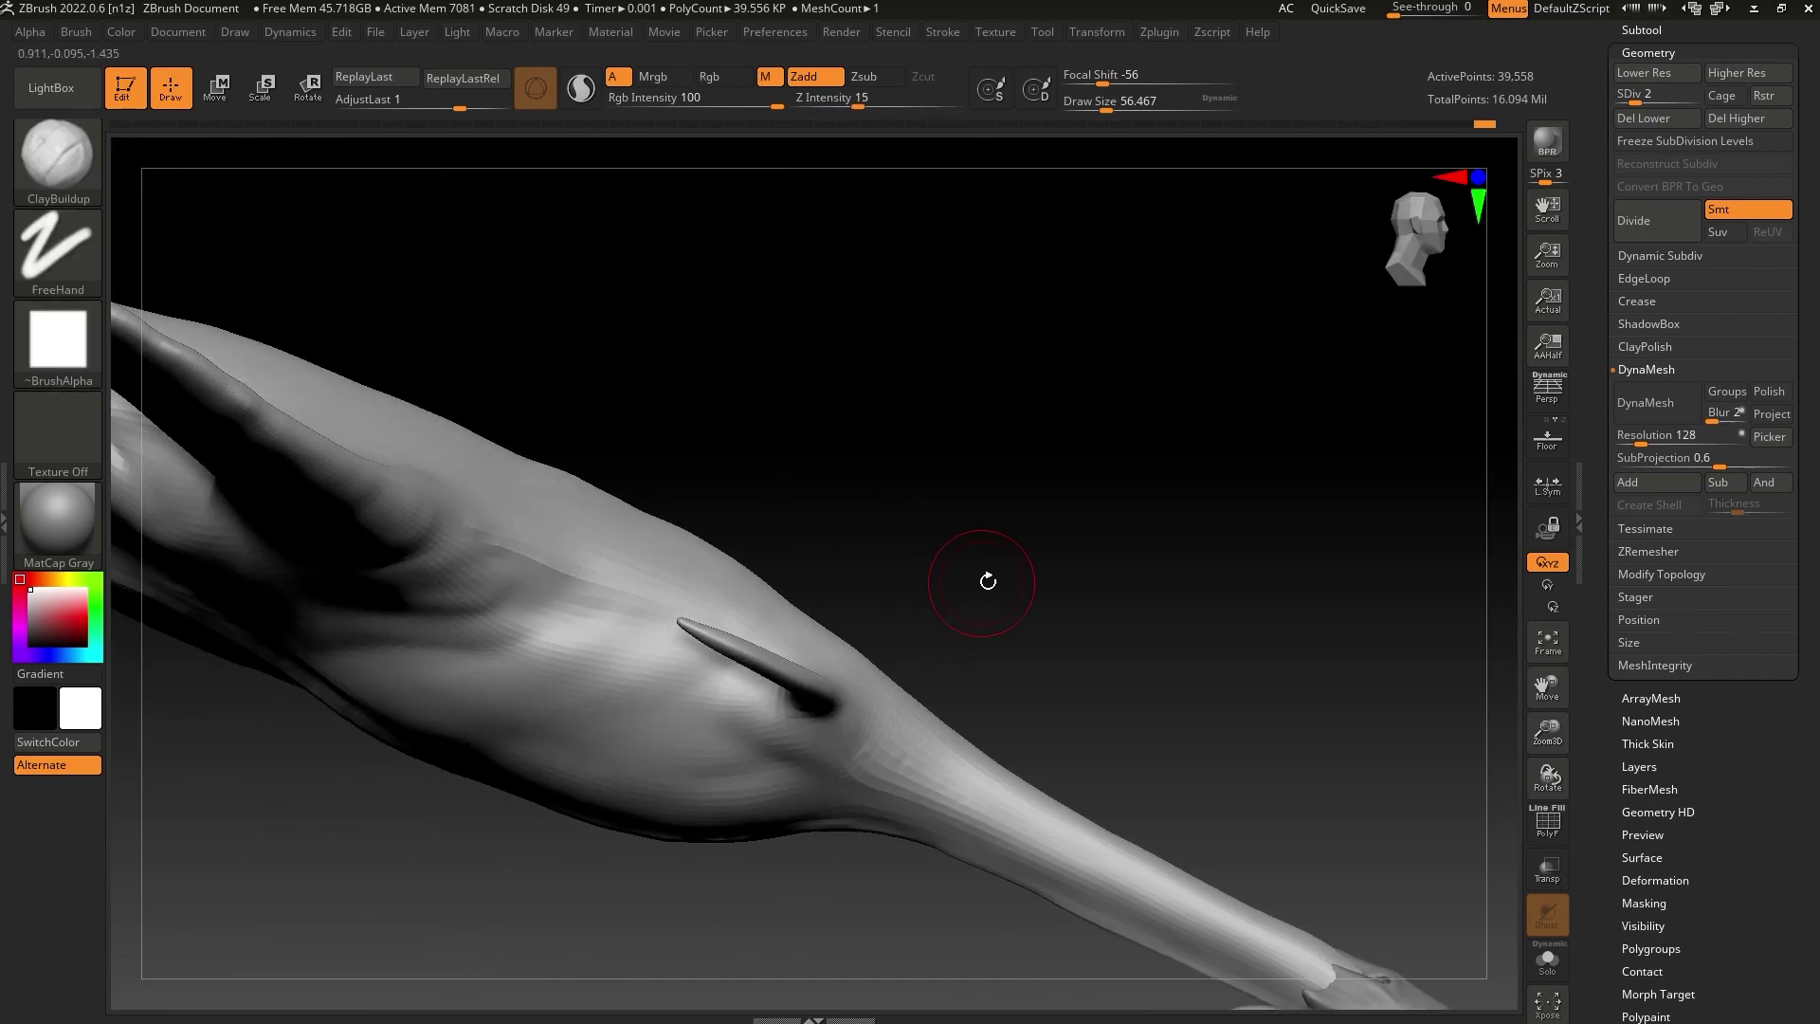
click(1550, 398)
drag(1547, 732, 1545, 657)
drag(1353, 694, 1263, 685)
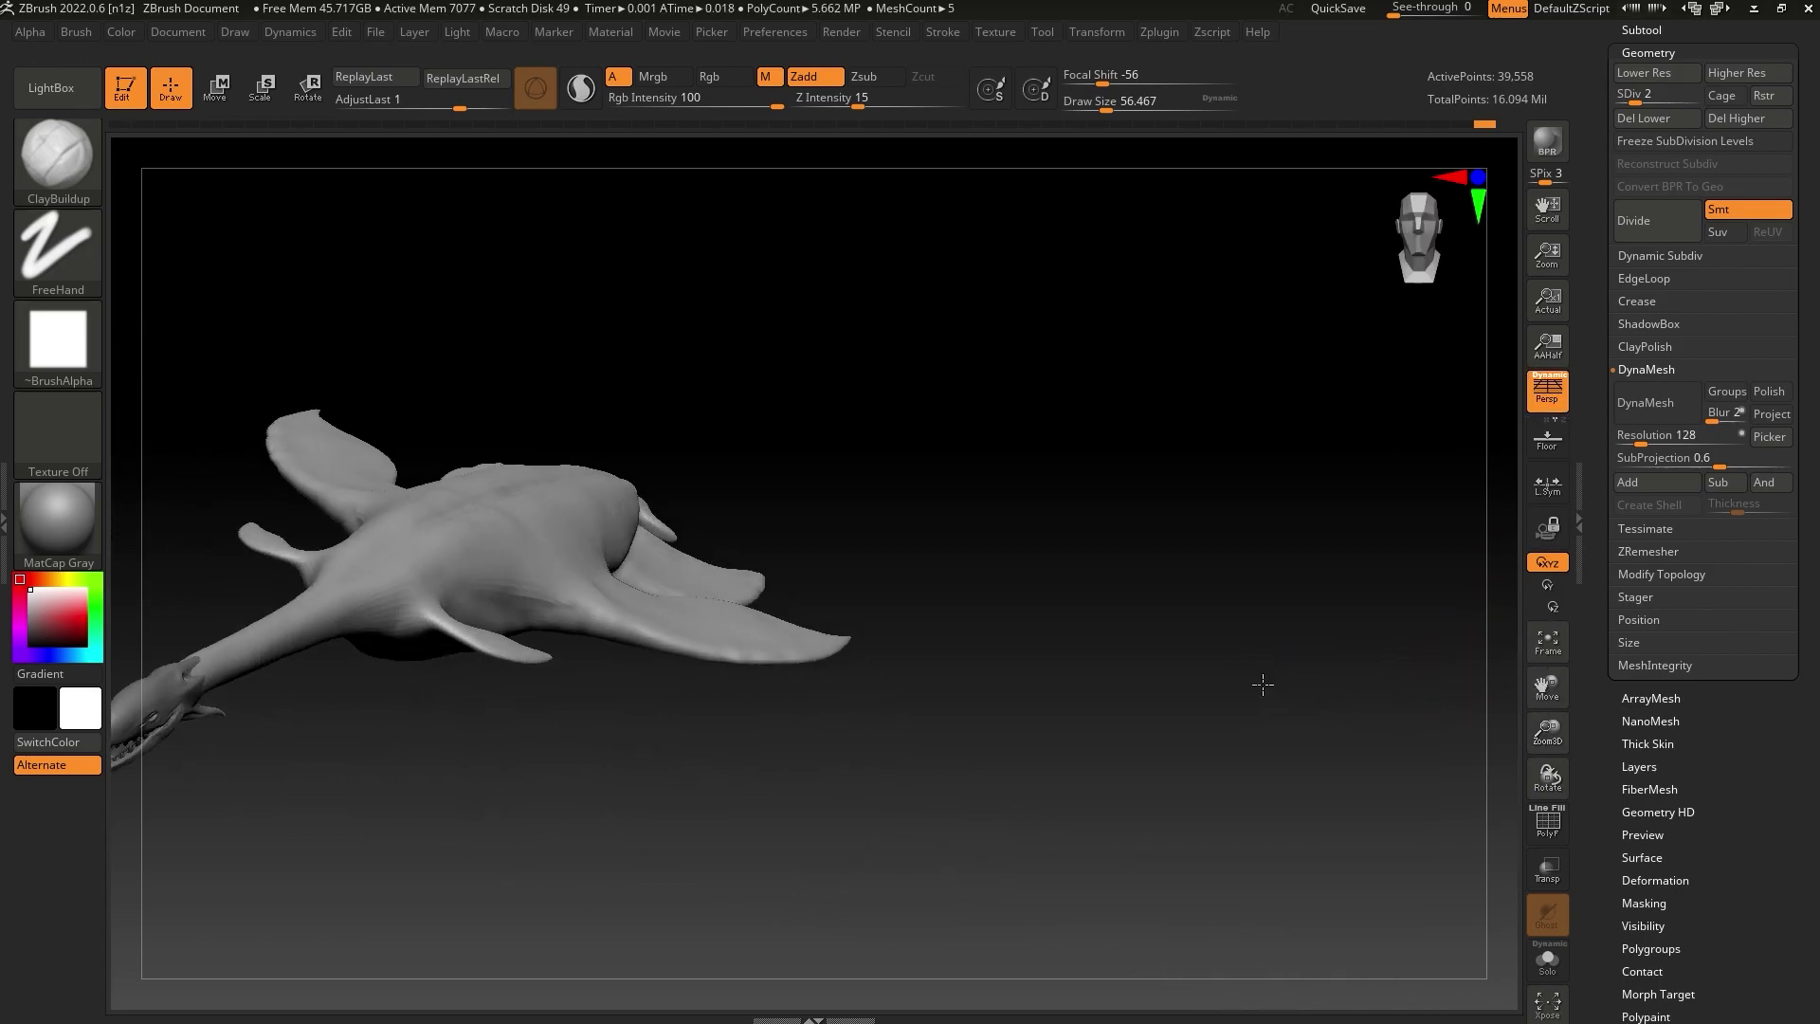
mouse_move(1263, 685)
right_down()
mouse_move(1150, 743)
mouse_move(1178, 833)
mouse_move(1125, 691)
right_up()
Choose the Move Topological brush and set its draw size to about 172
key(b)
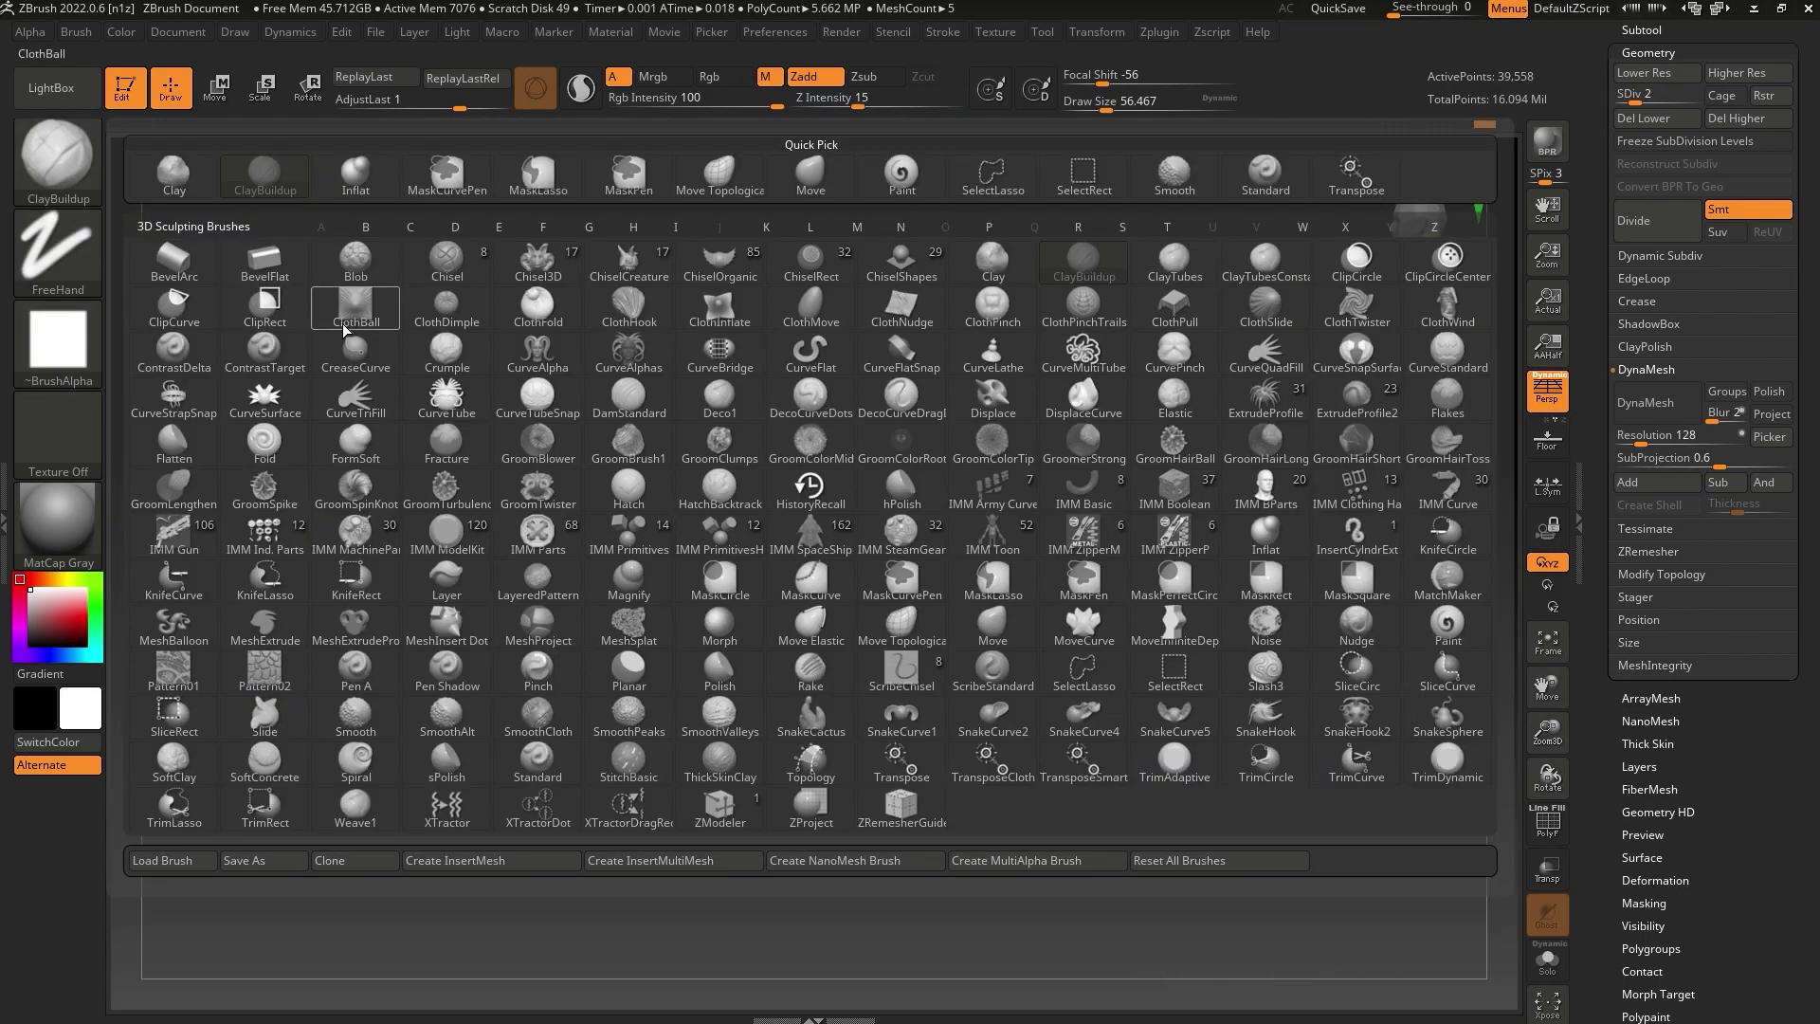
click(745, 182)
drag(1128, 104, 1145, 104)
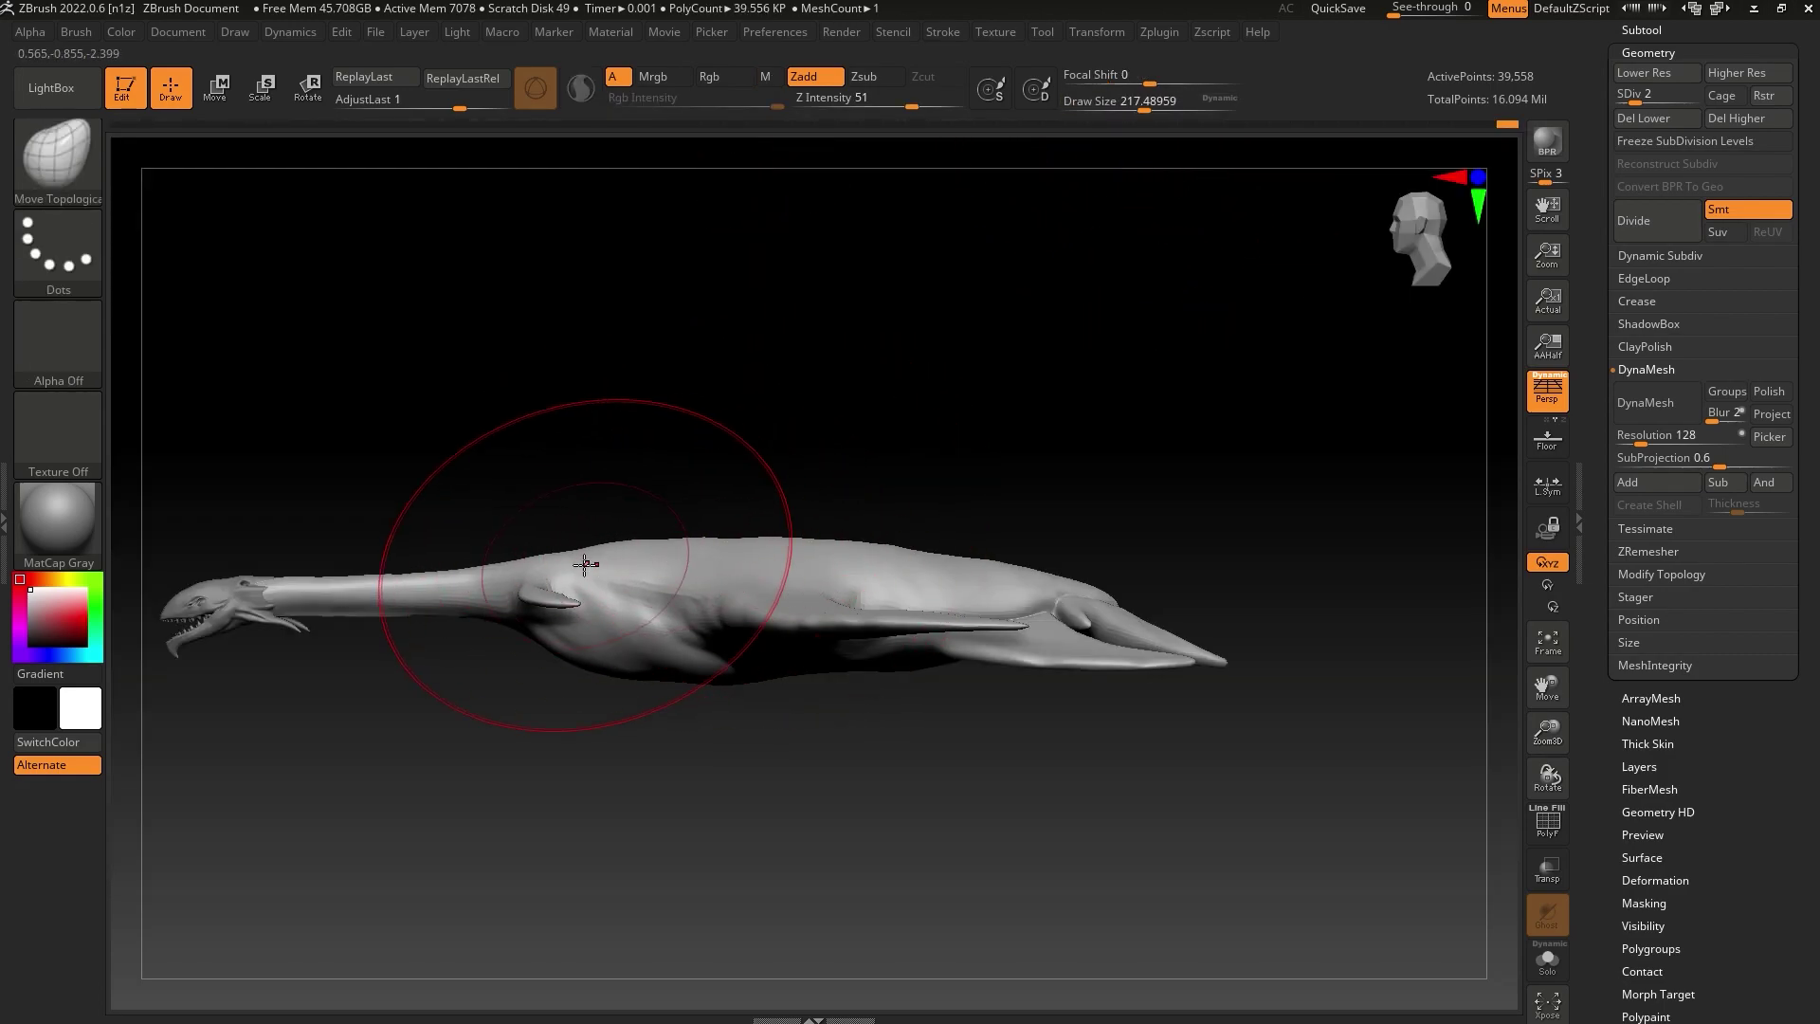
drag(1143, 103, 1135, 104)
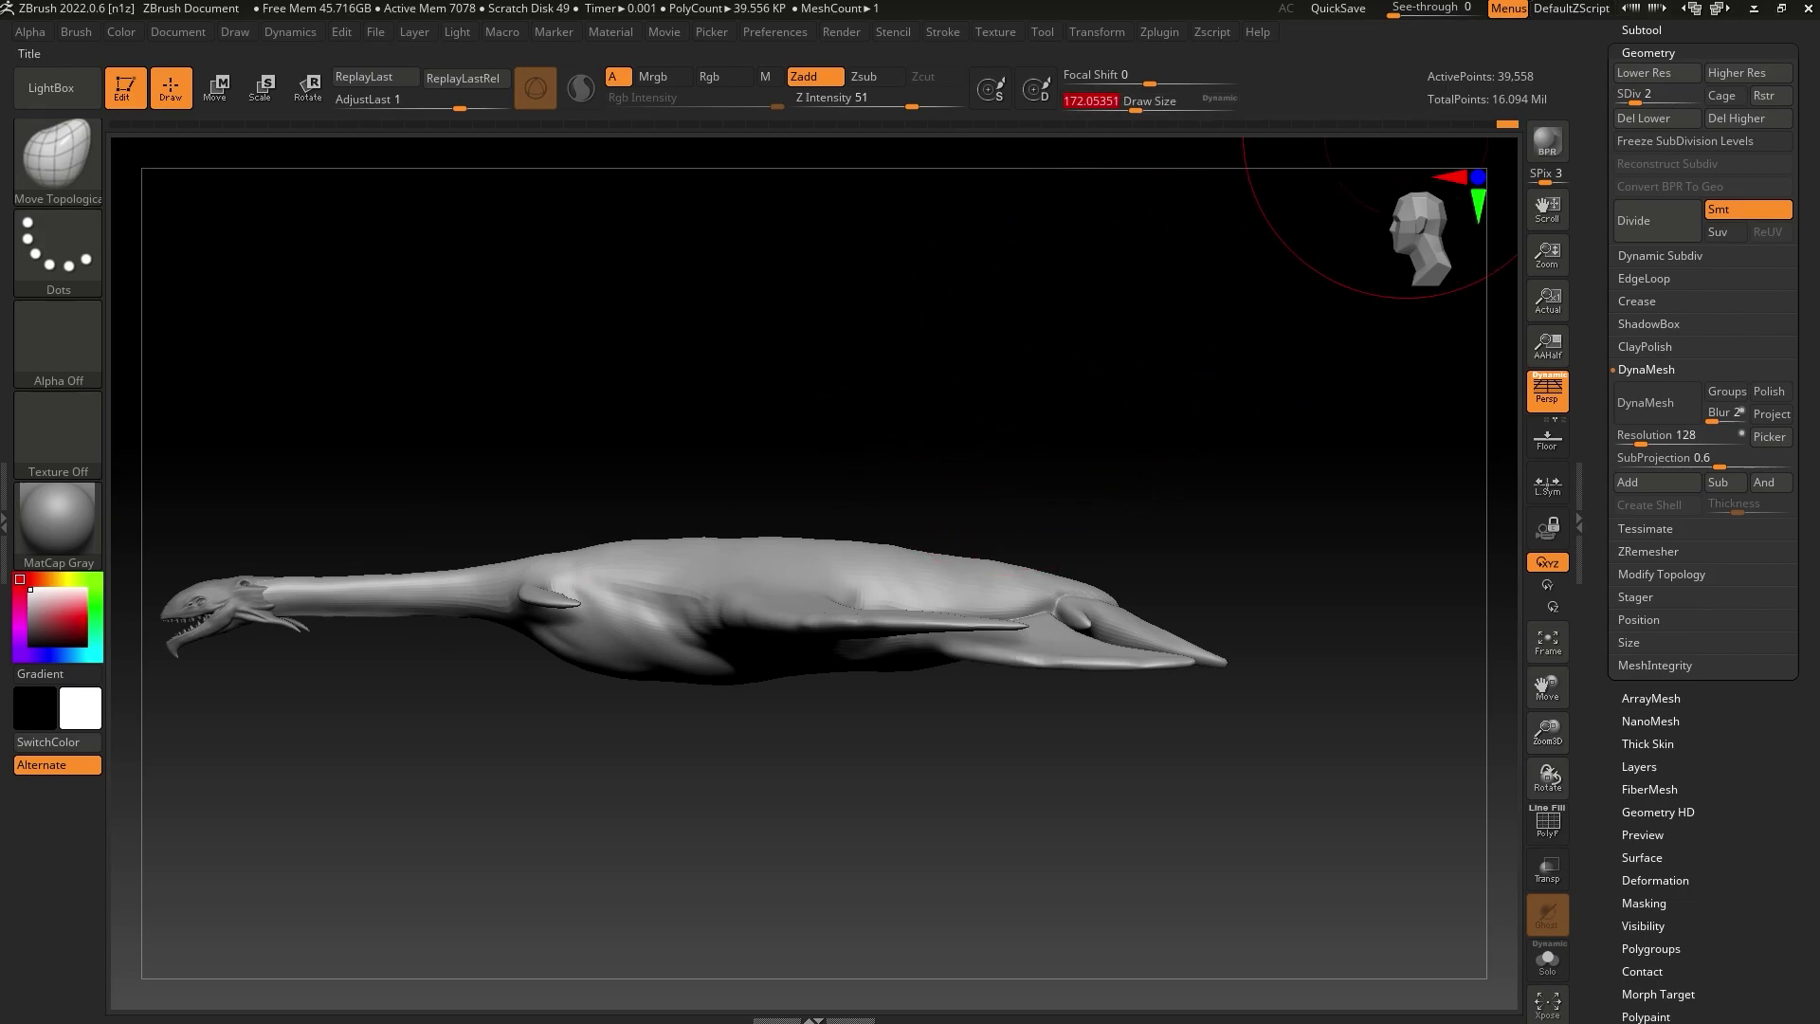
Study the creature's neck and back profile in the Ilu_in_A_Visual_Exploration.webp image and return to ZBrush
drag(1041, 1, 1001, 64)
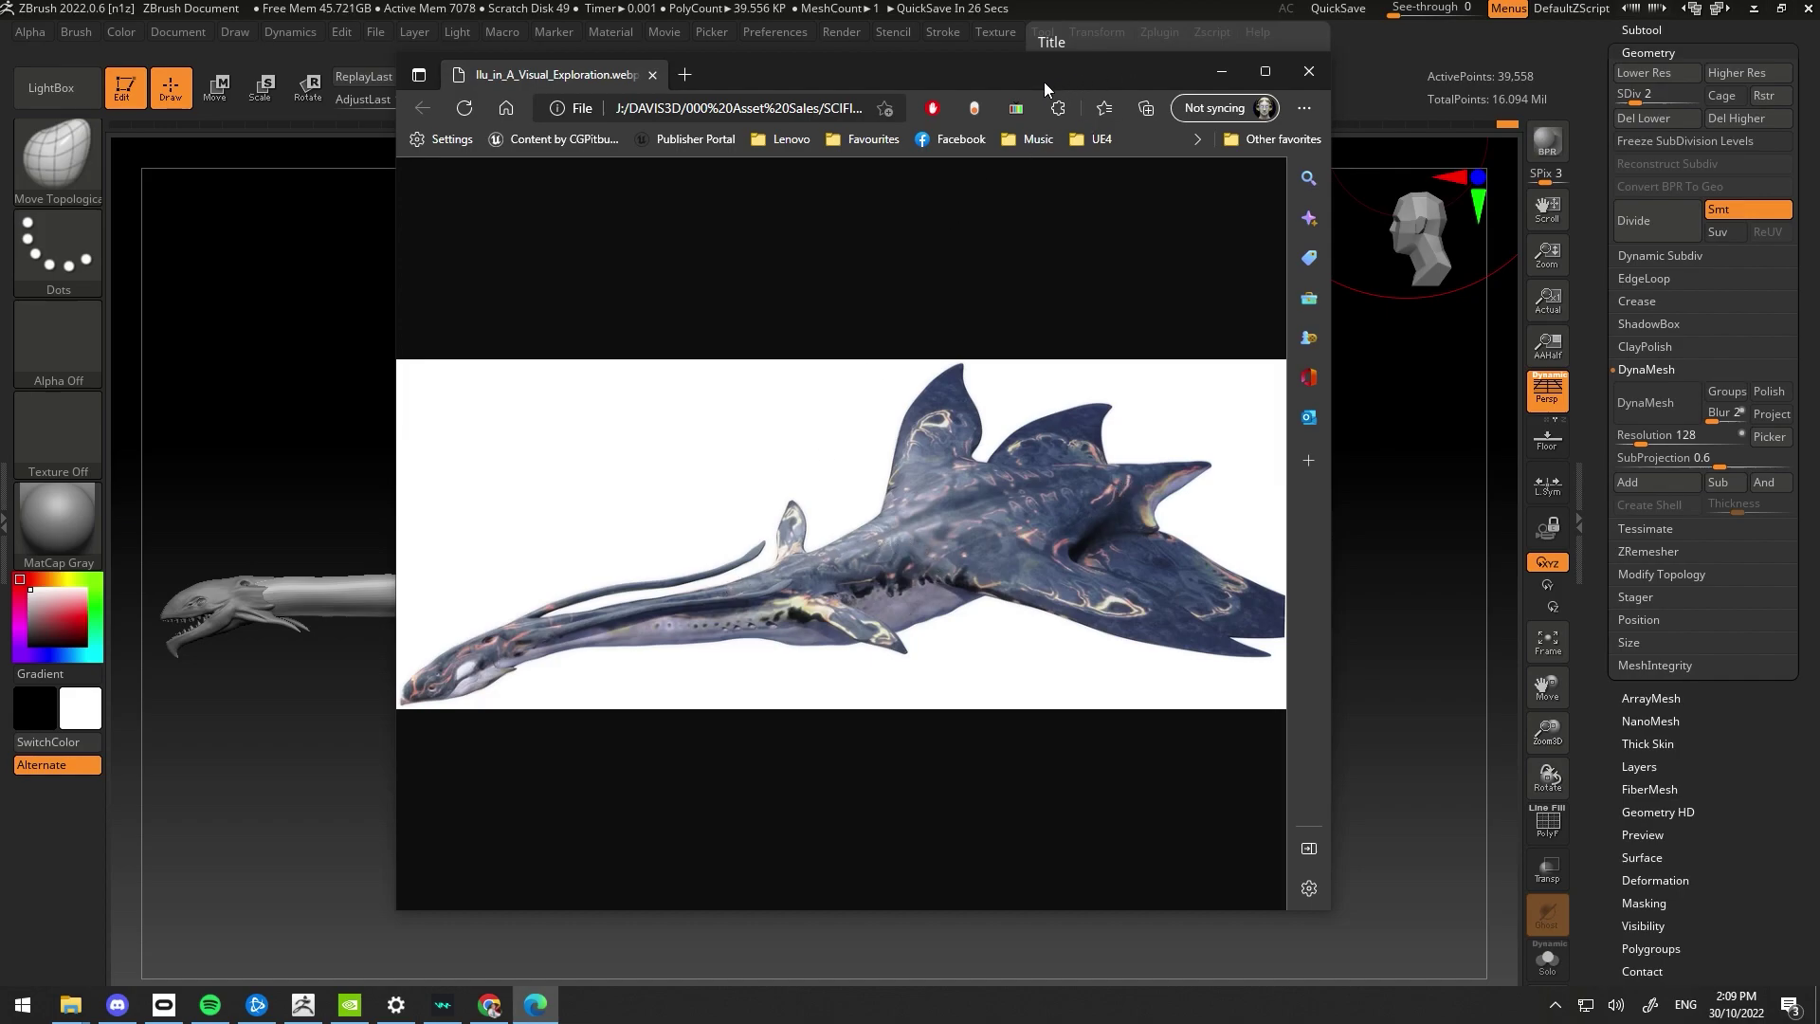
drag(1039, 72, 1149, 0)
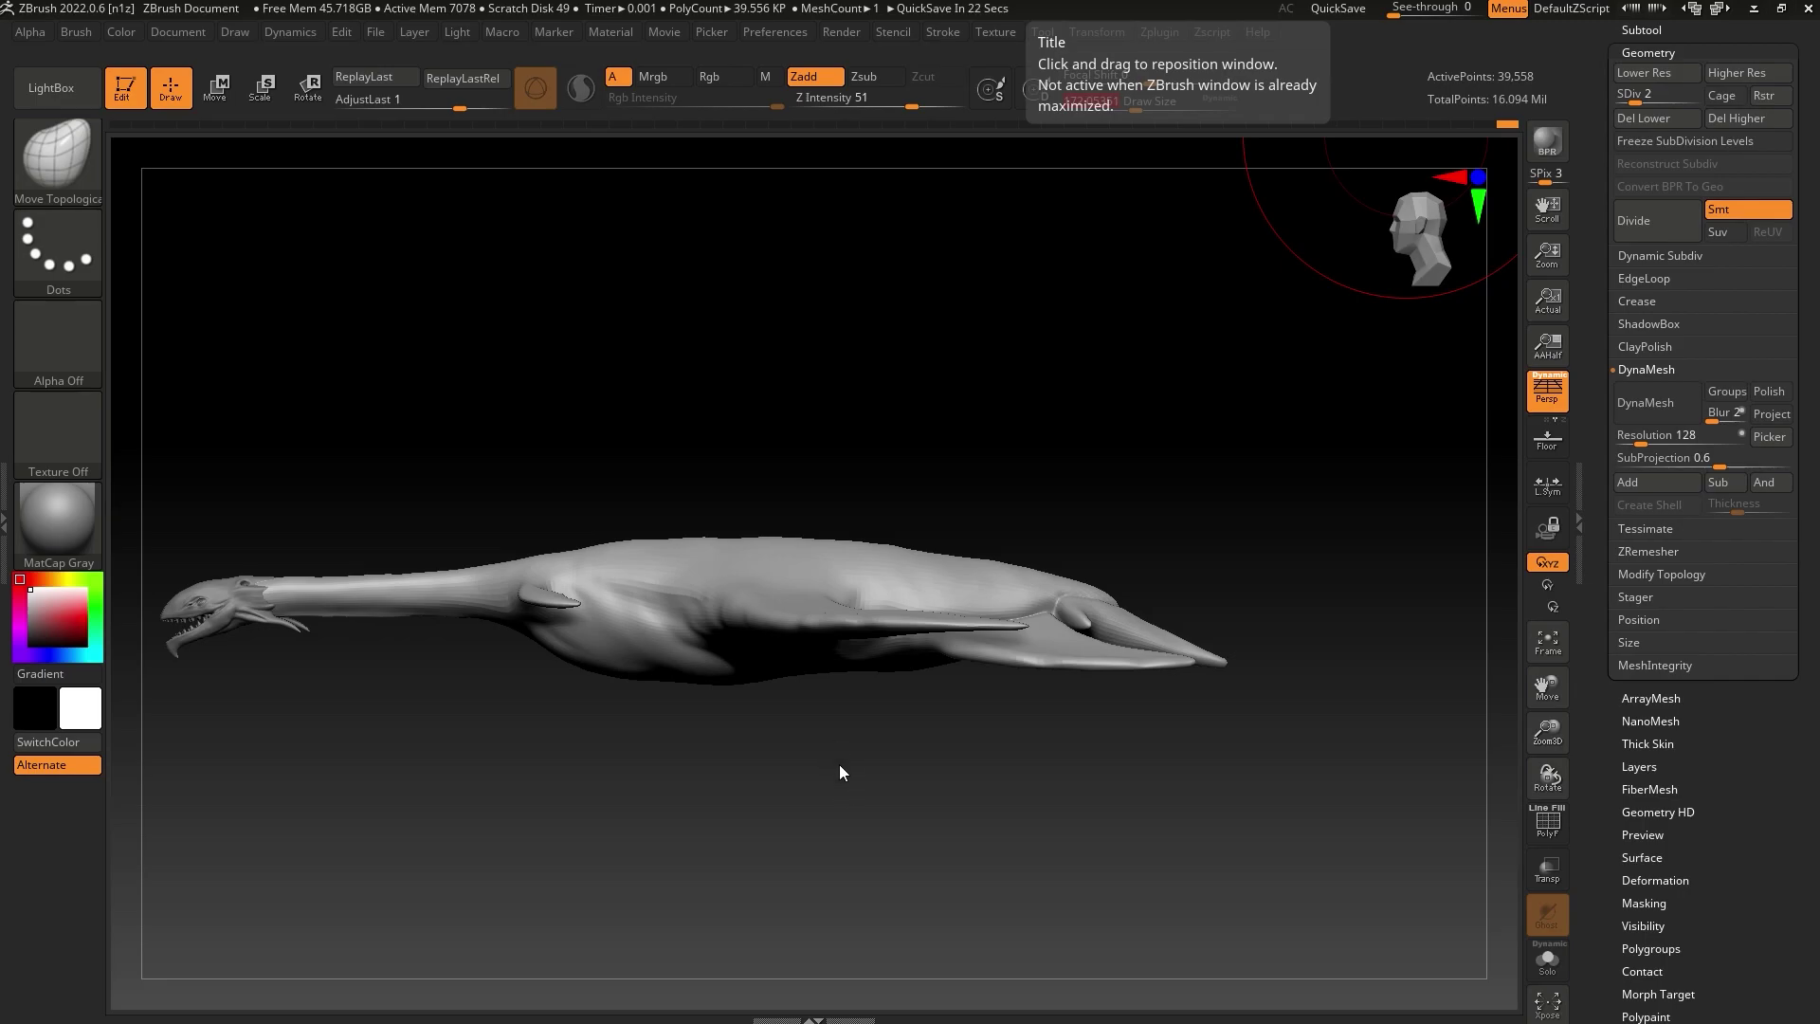
mouse_move(840, 765)
mouse_down()
mouse_move(850, 811)
mouse_move(853, 779)
mouse_up()
Lower the back above the shoulders at a draw size of about 286 and arch the neck upward behind the head at about 158
drag(1140, 105, 1157, 104)
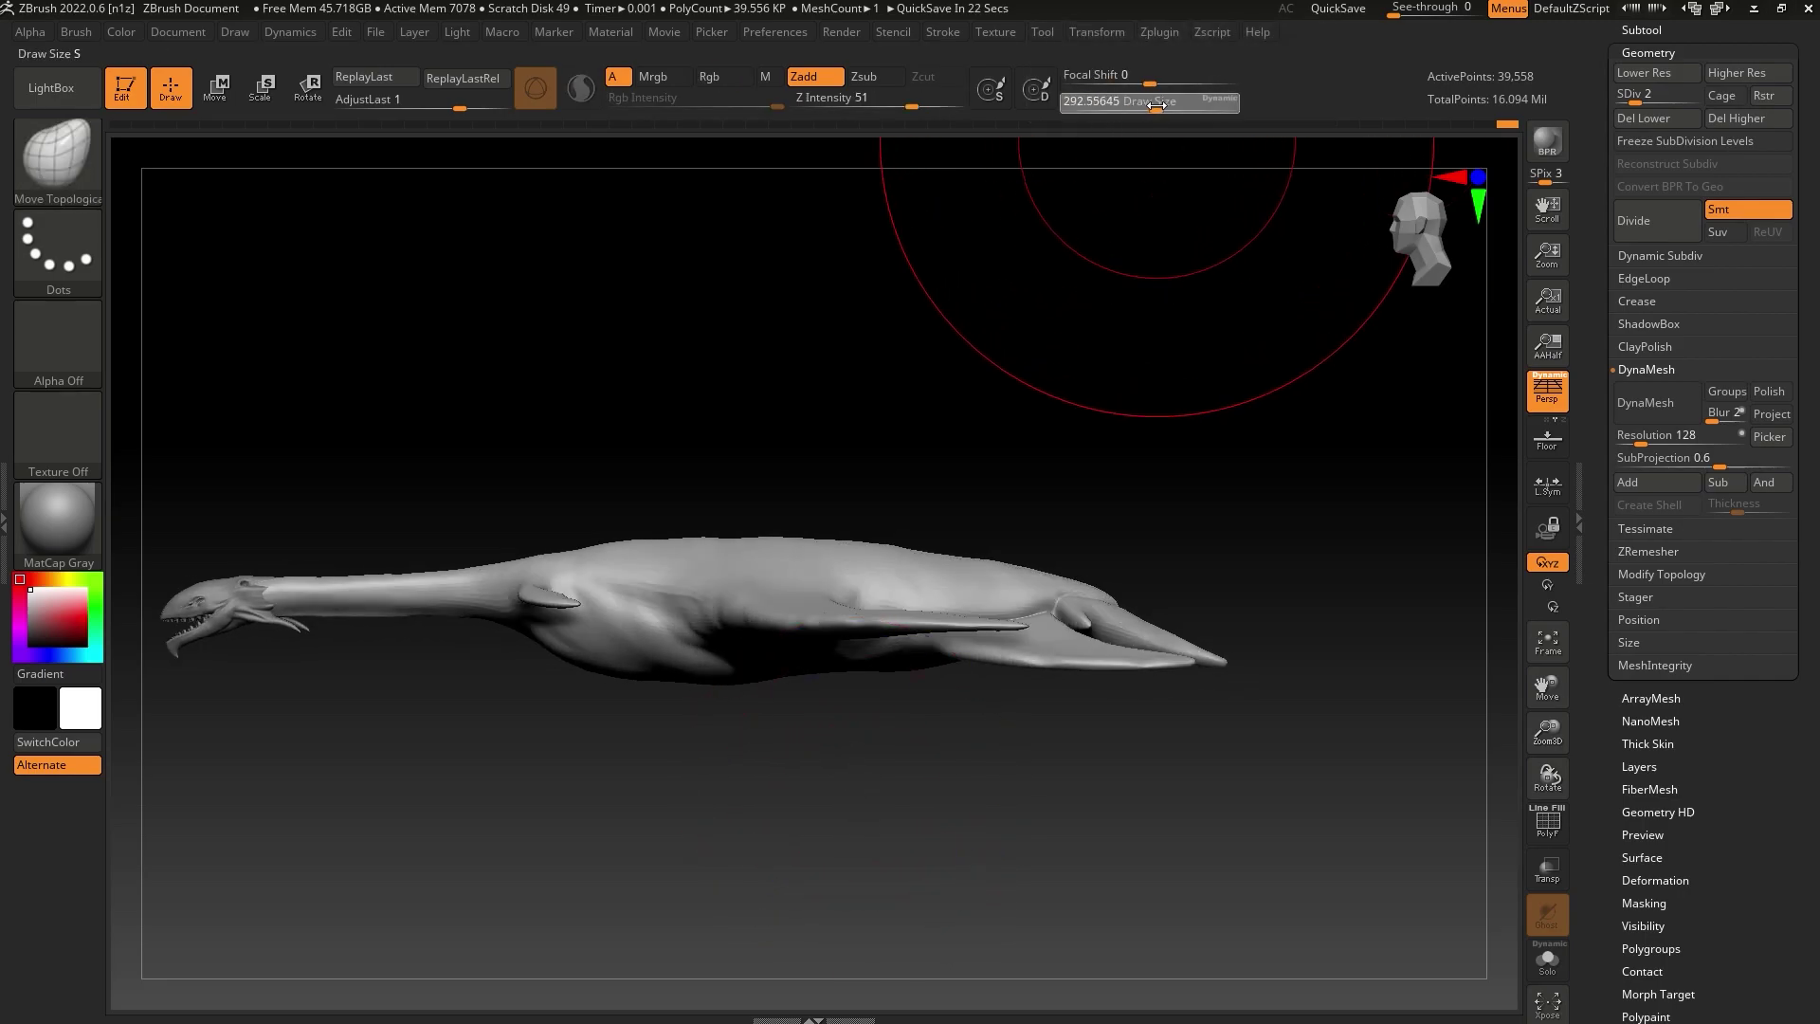
drag(599, 554, 598, 565)
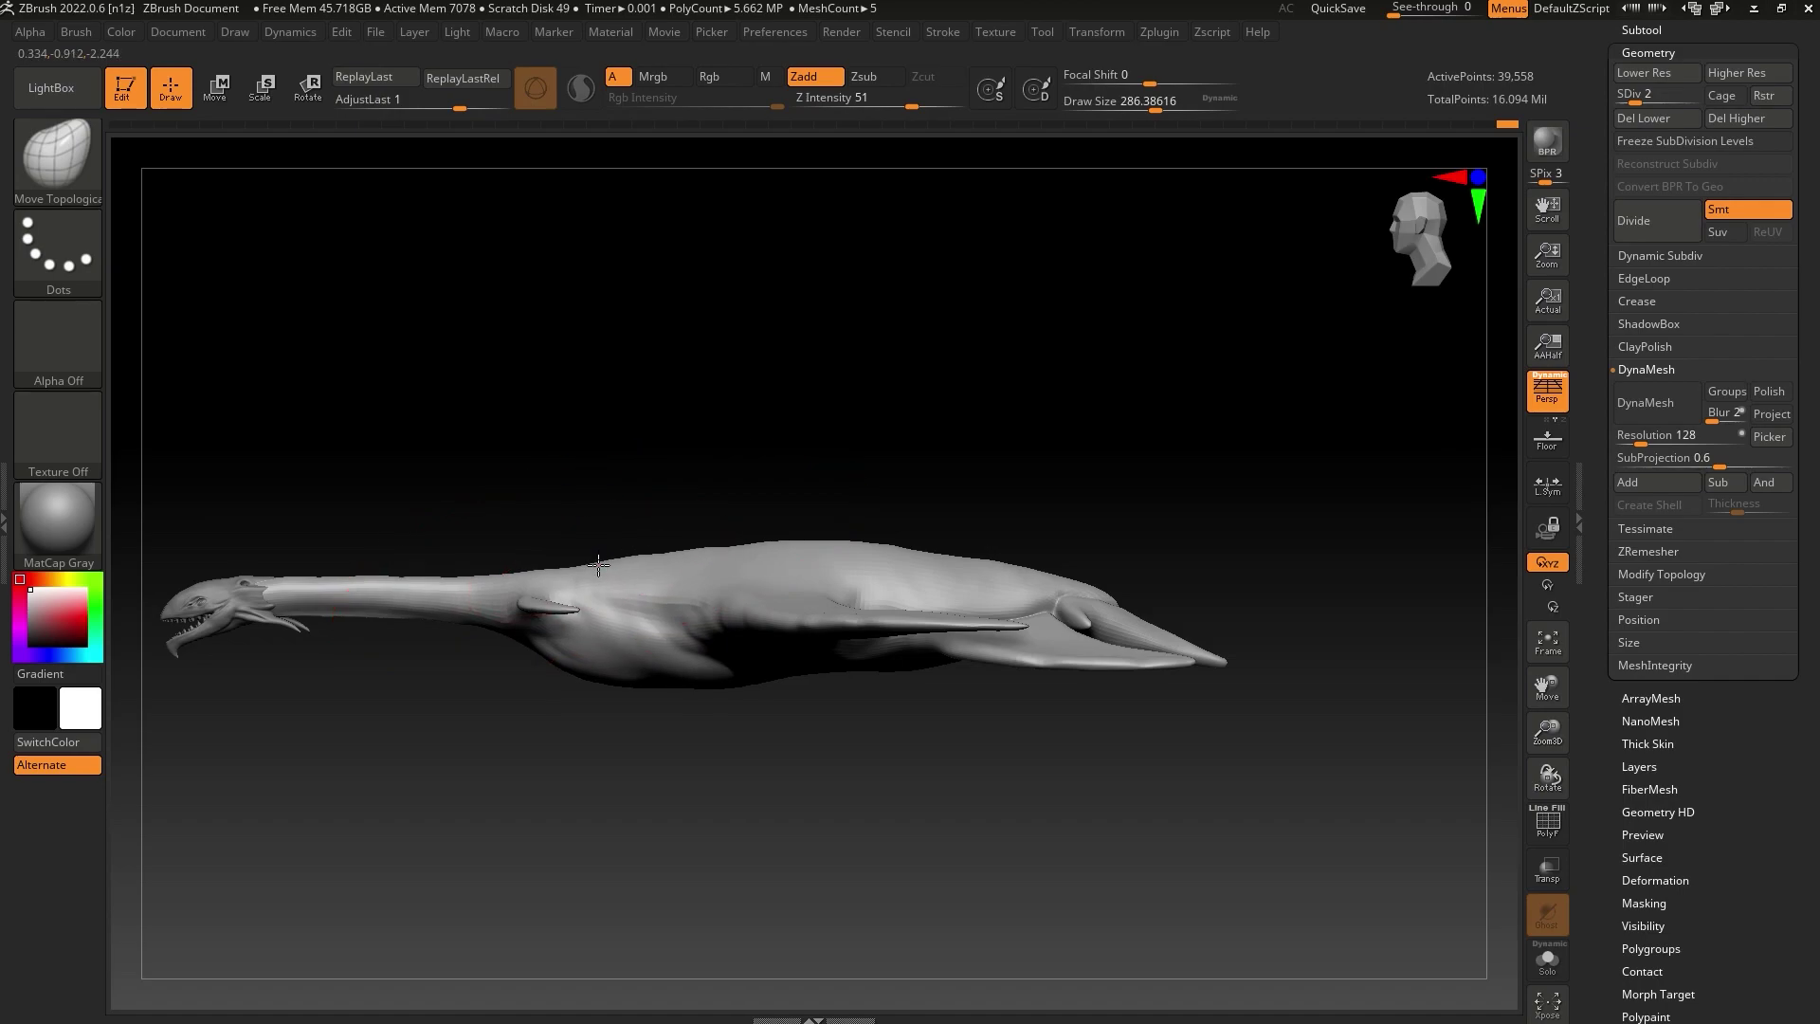
drag(1153, 105, 1132, 105)
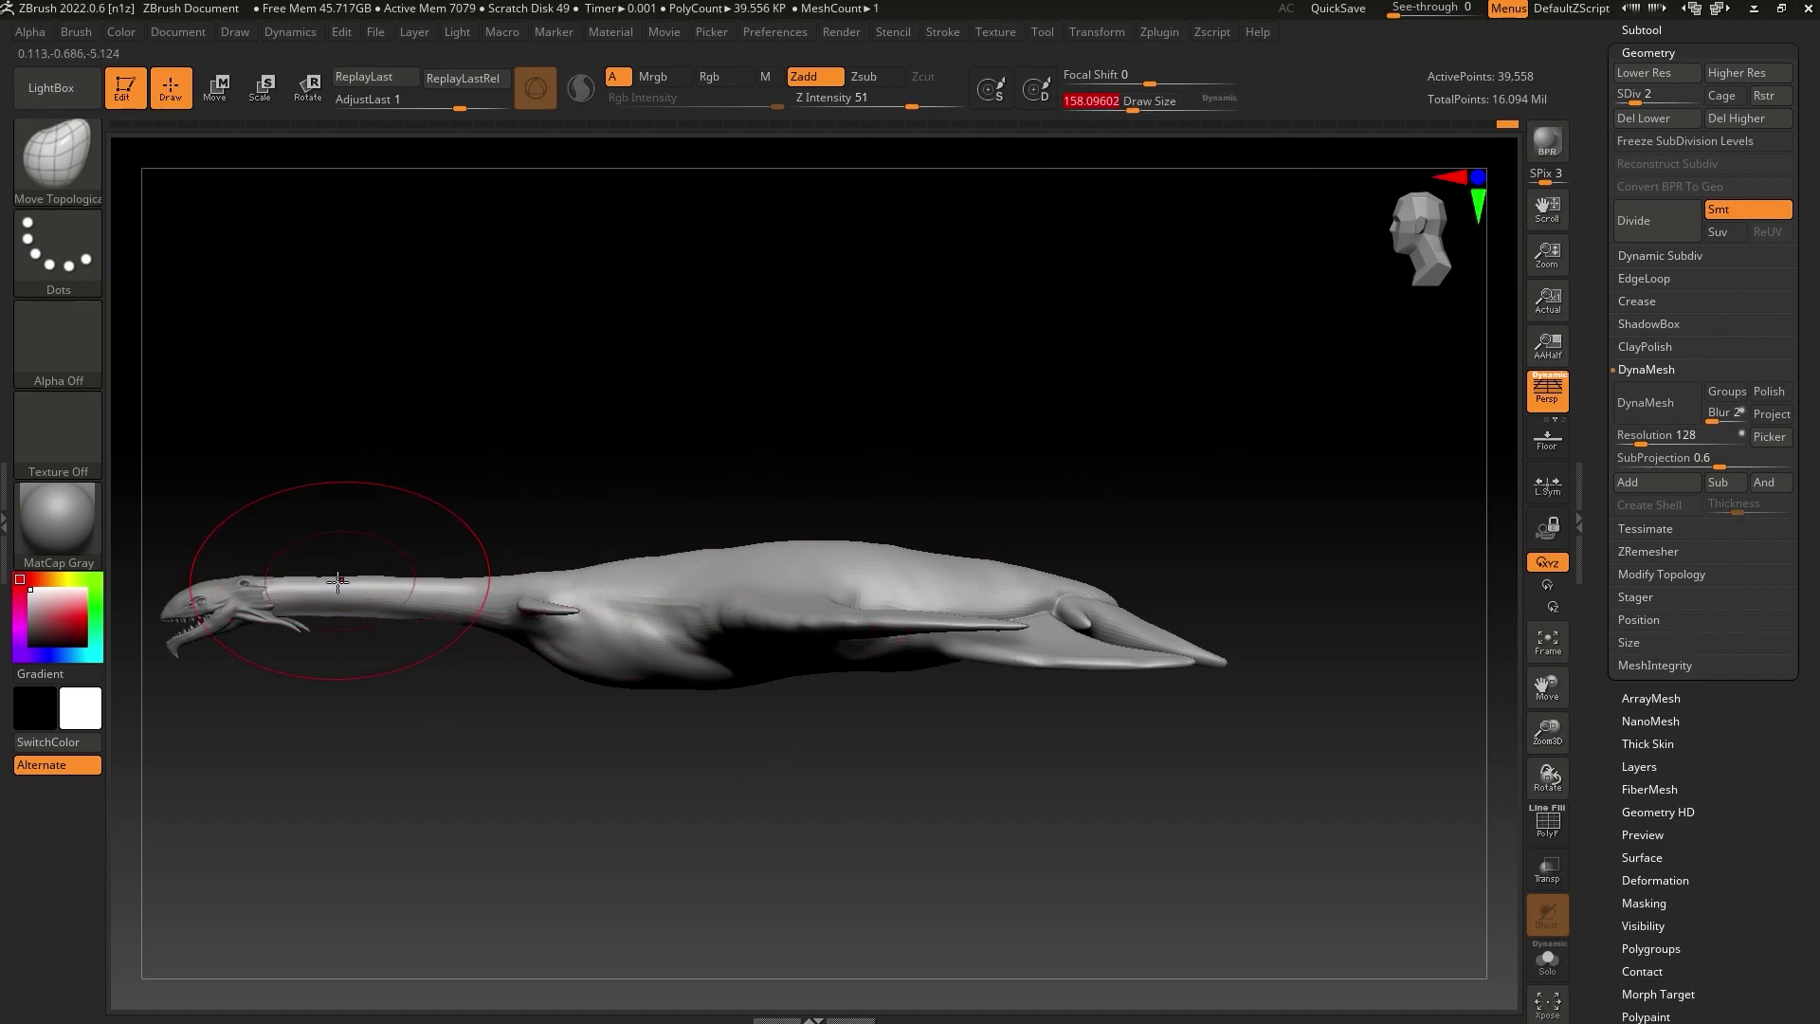
drag(338, 582, 353, 573)
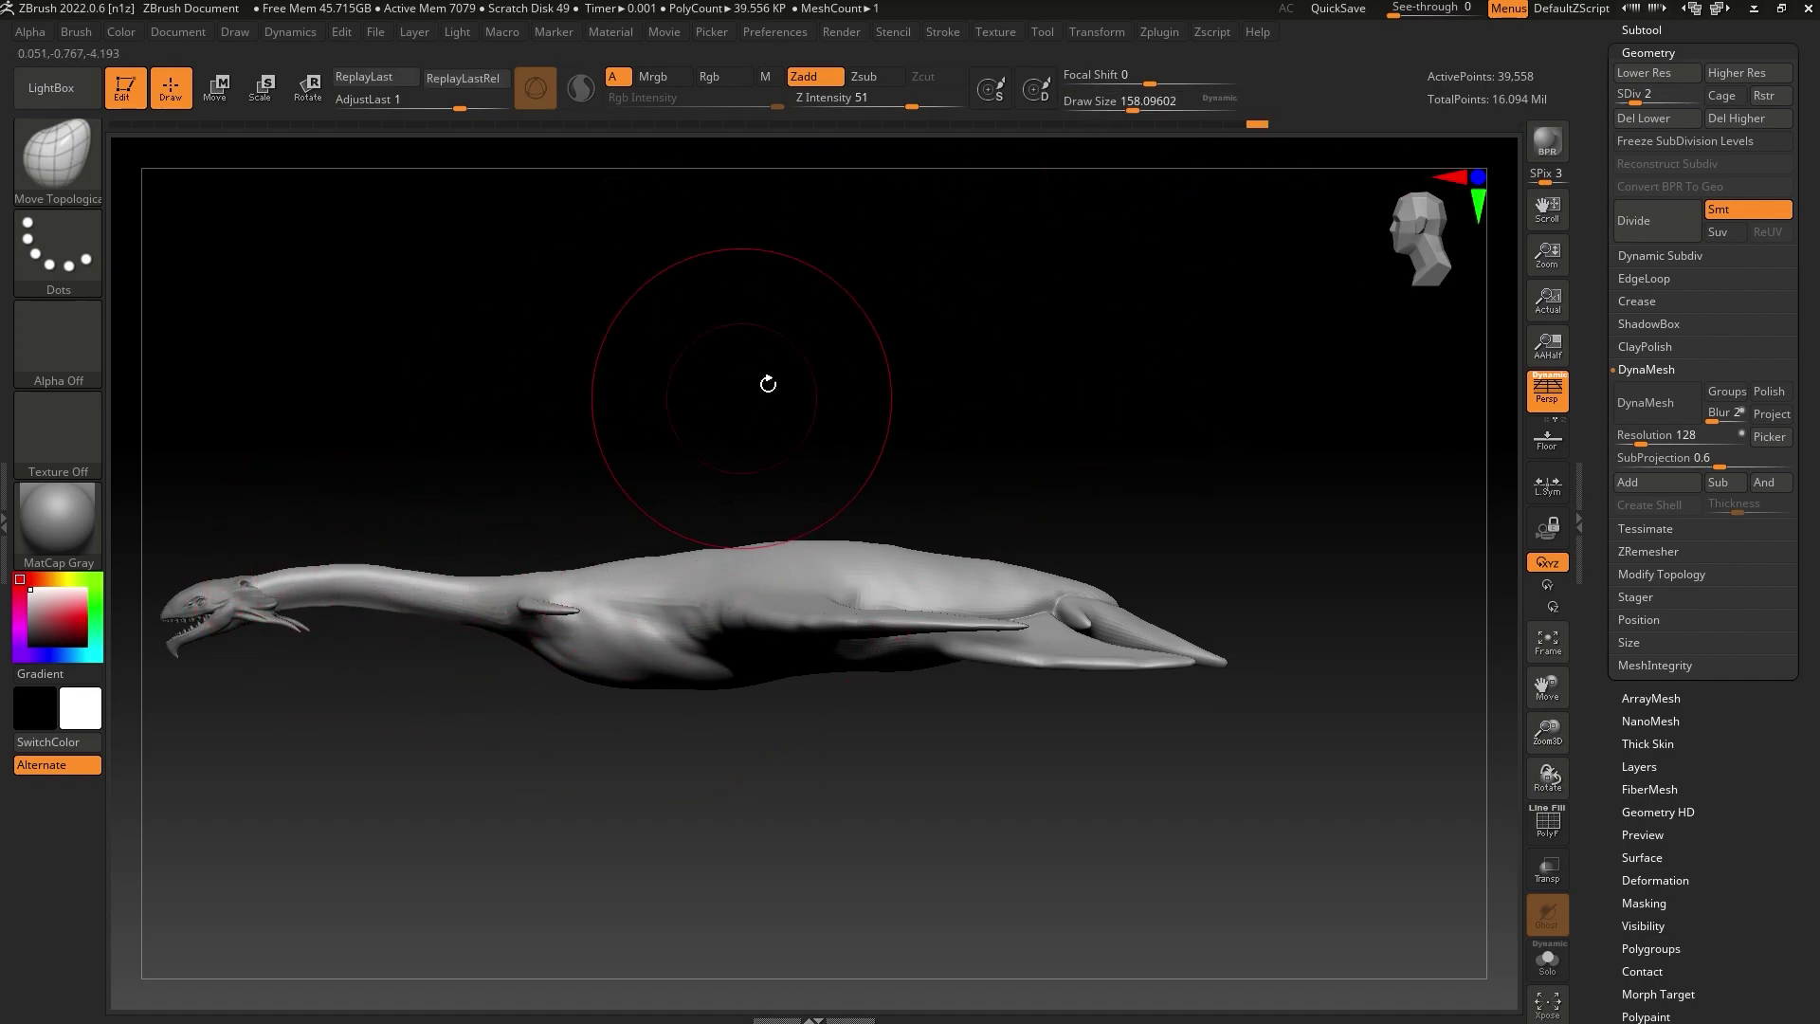
drag(1132, 105, 1144, 105)
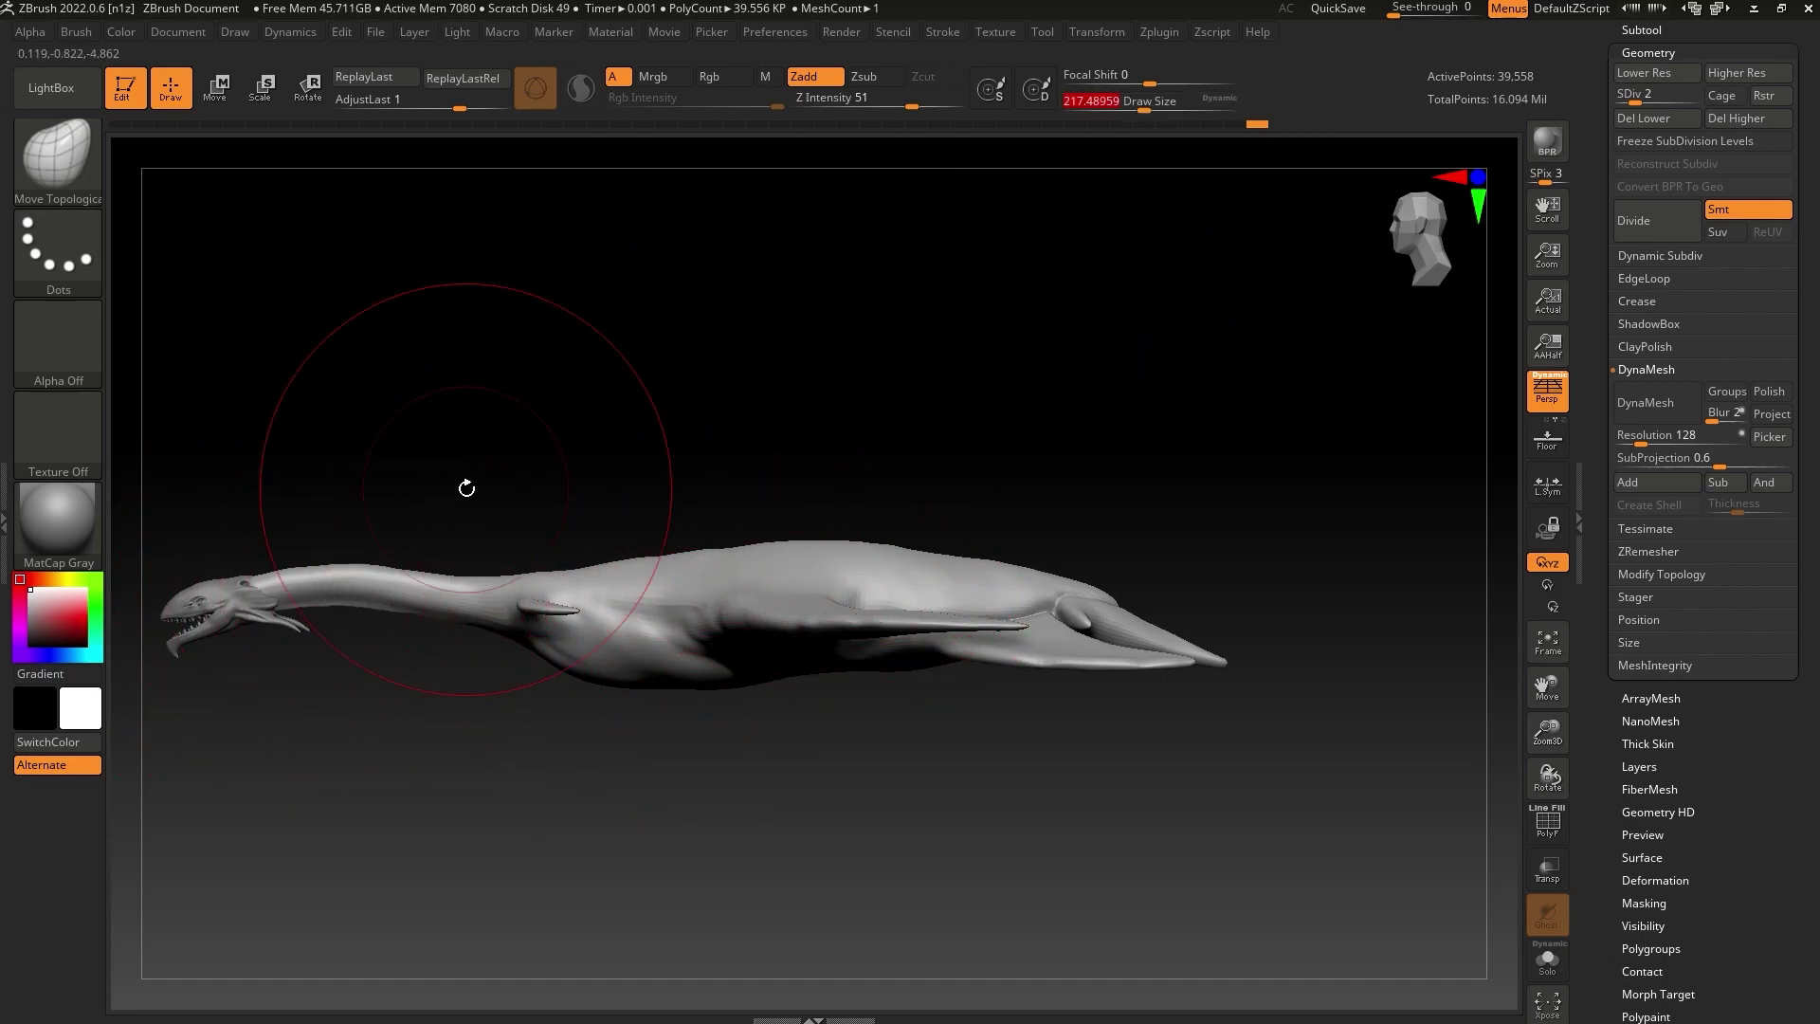
drag(1145, 111, 1136, 111)
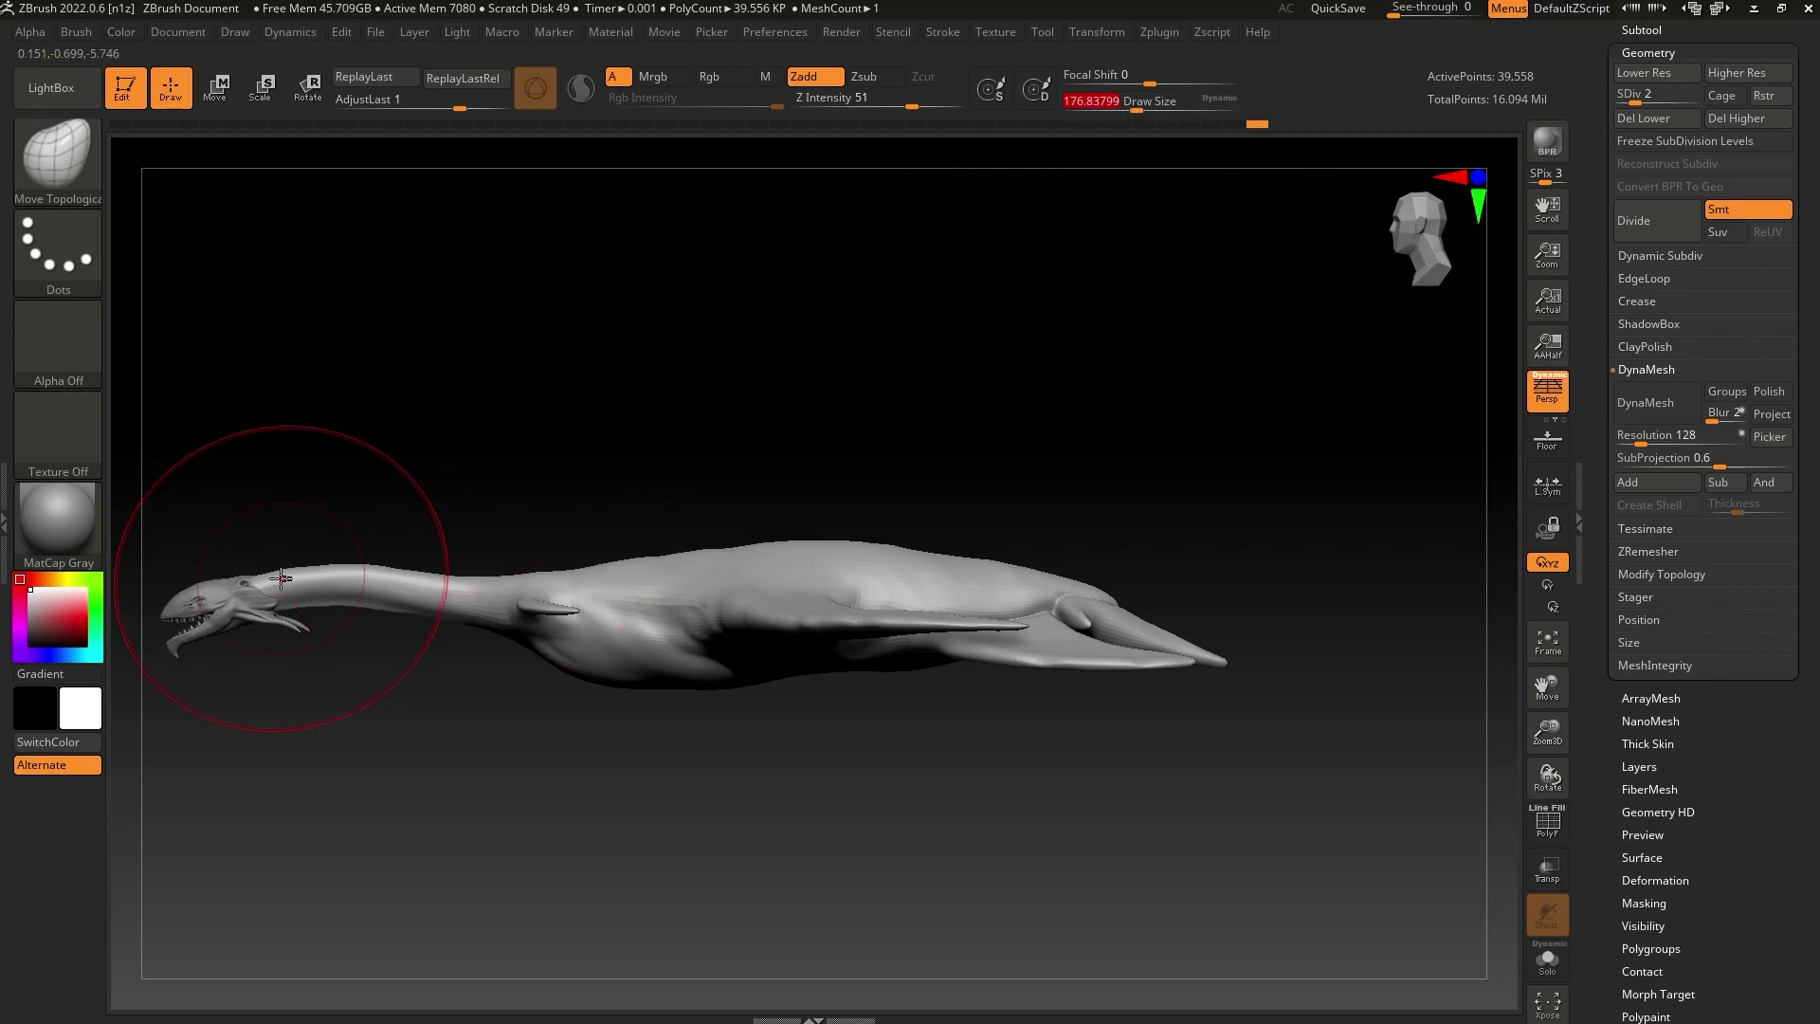
drag(280, 578, 282, 578)
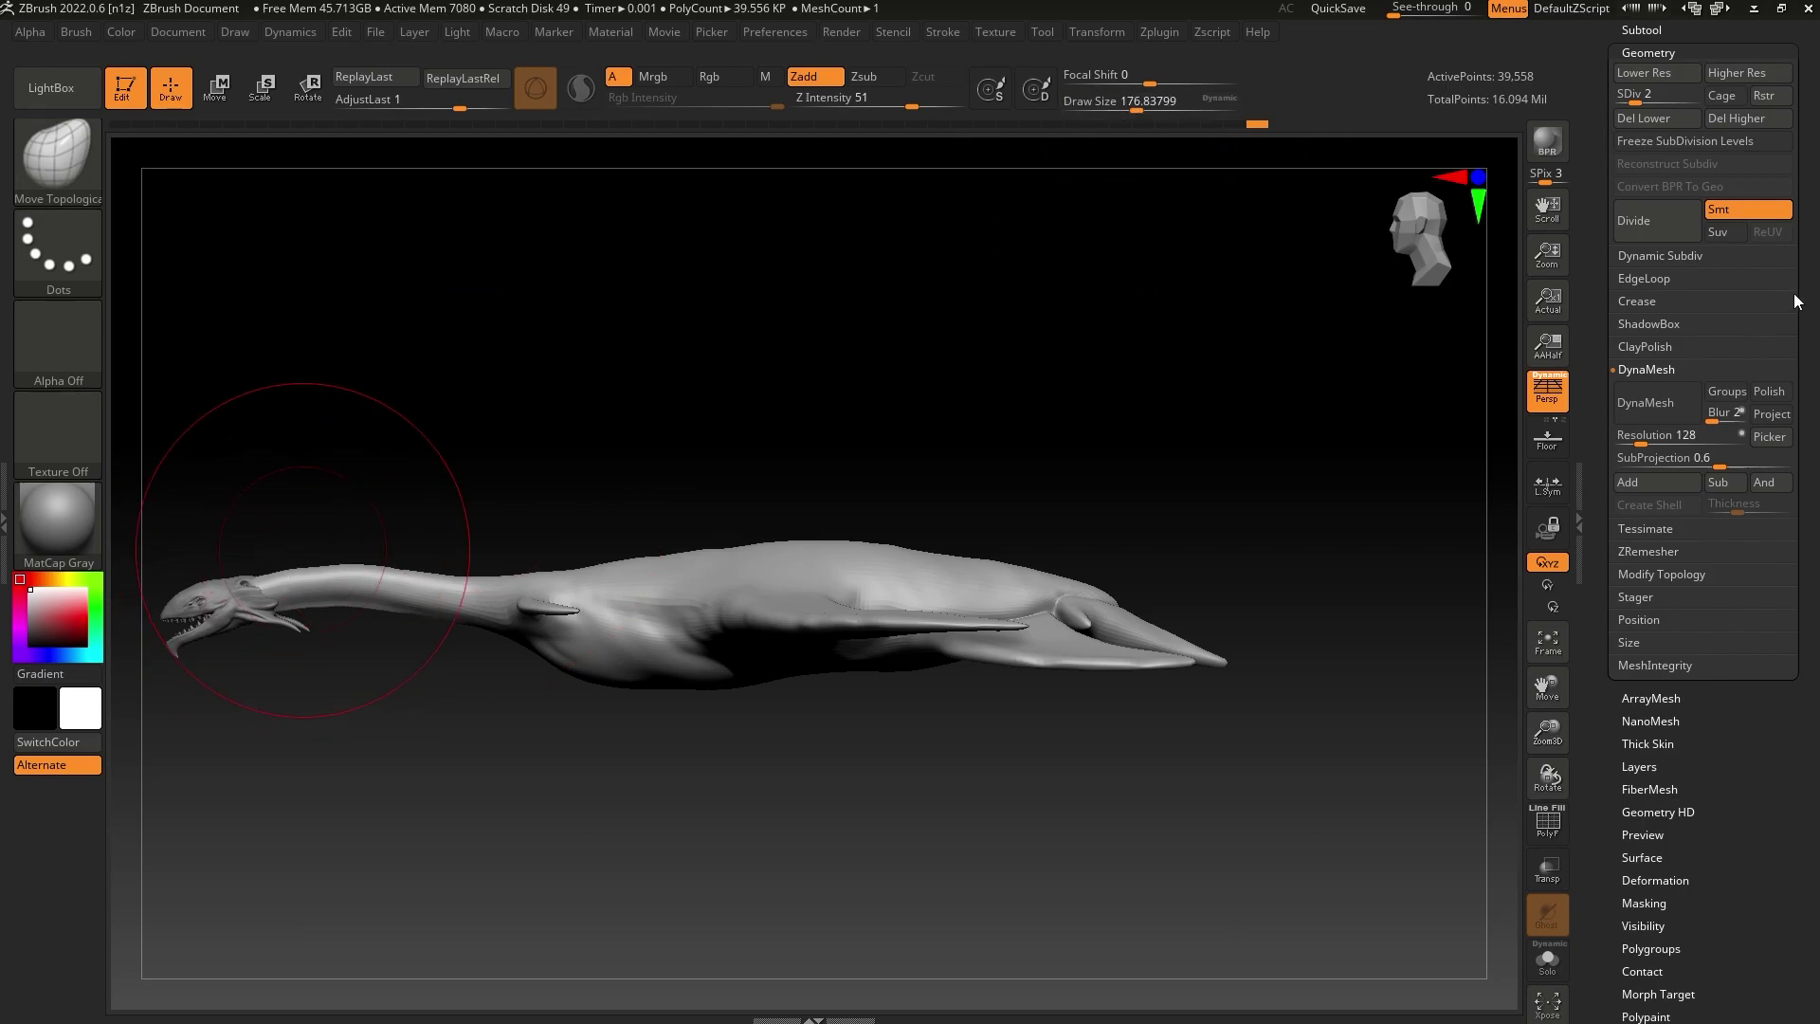
Refine the upper back contour between the neck base and the body's hump at a draw size of about 87
scroll(1795, 301, up, 1)
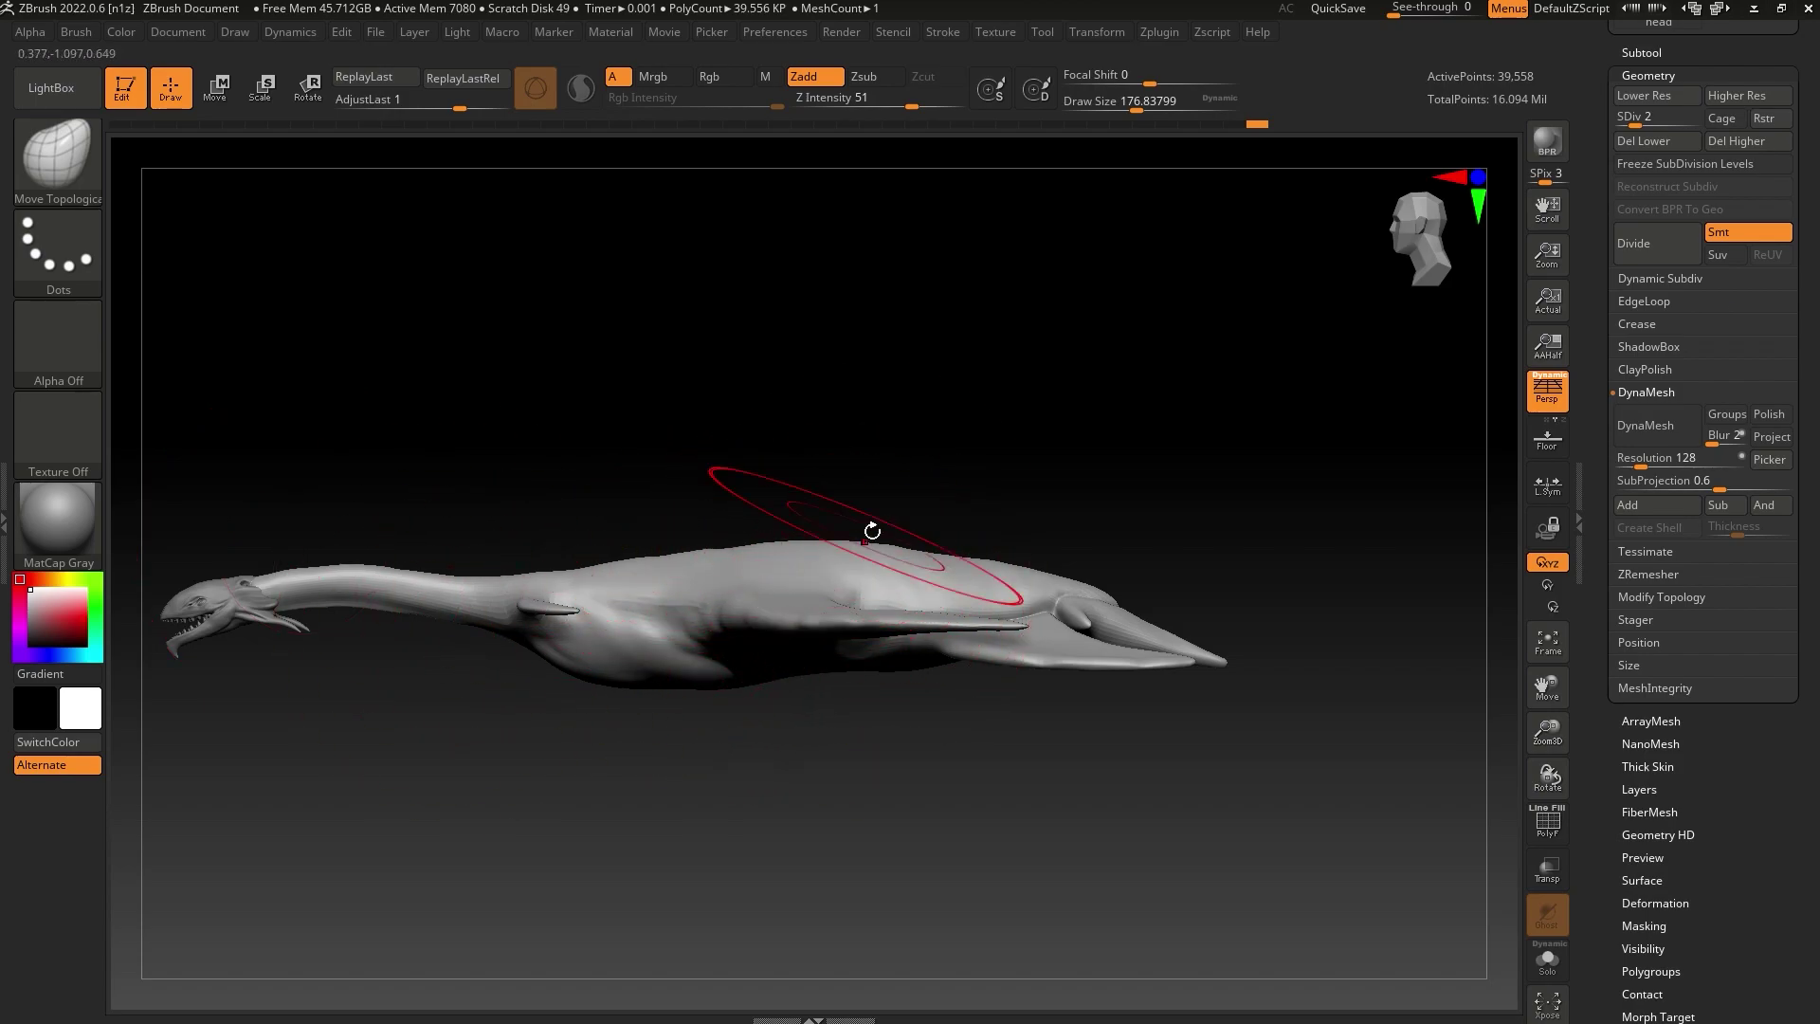
drag(1137, 109, 1116, 108)
drag(698, 469, 693, 497)
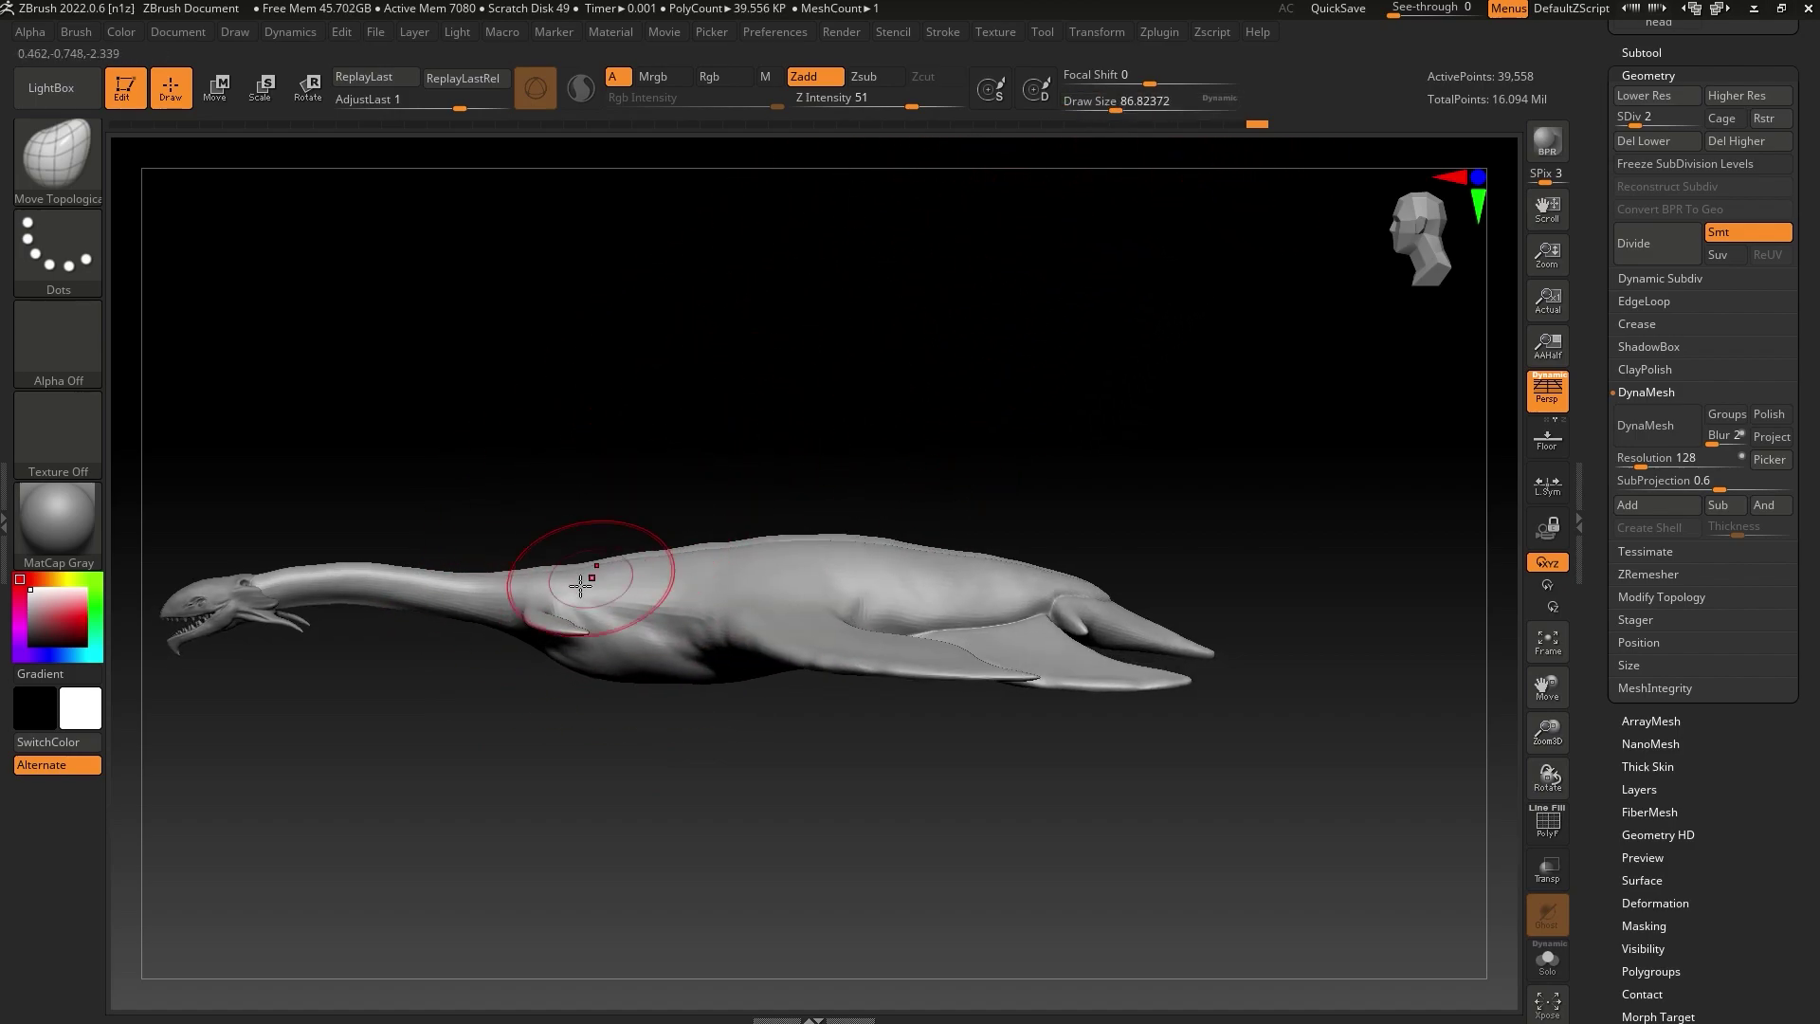
drag(607, 567, 699, 558)
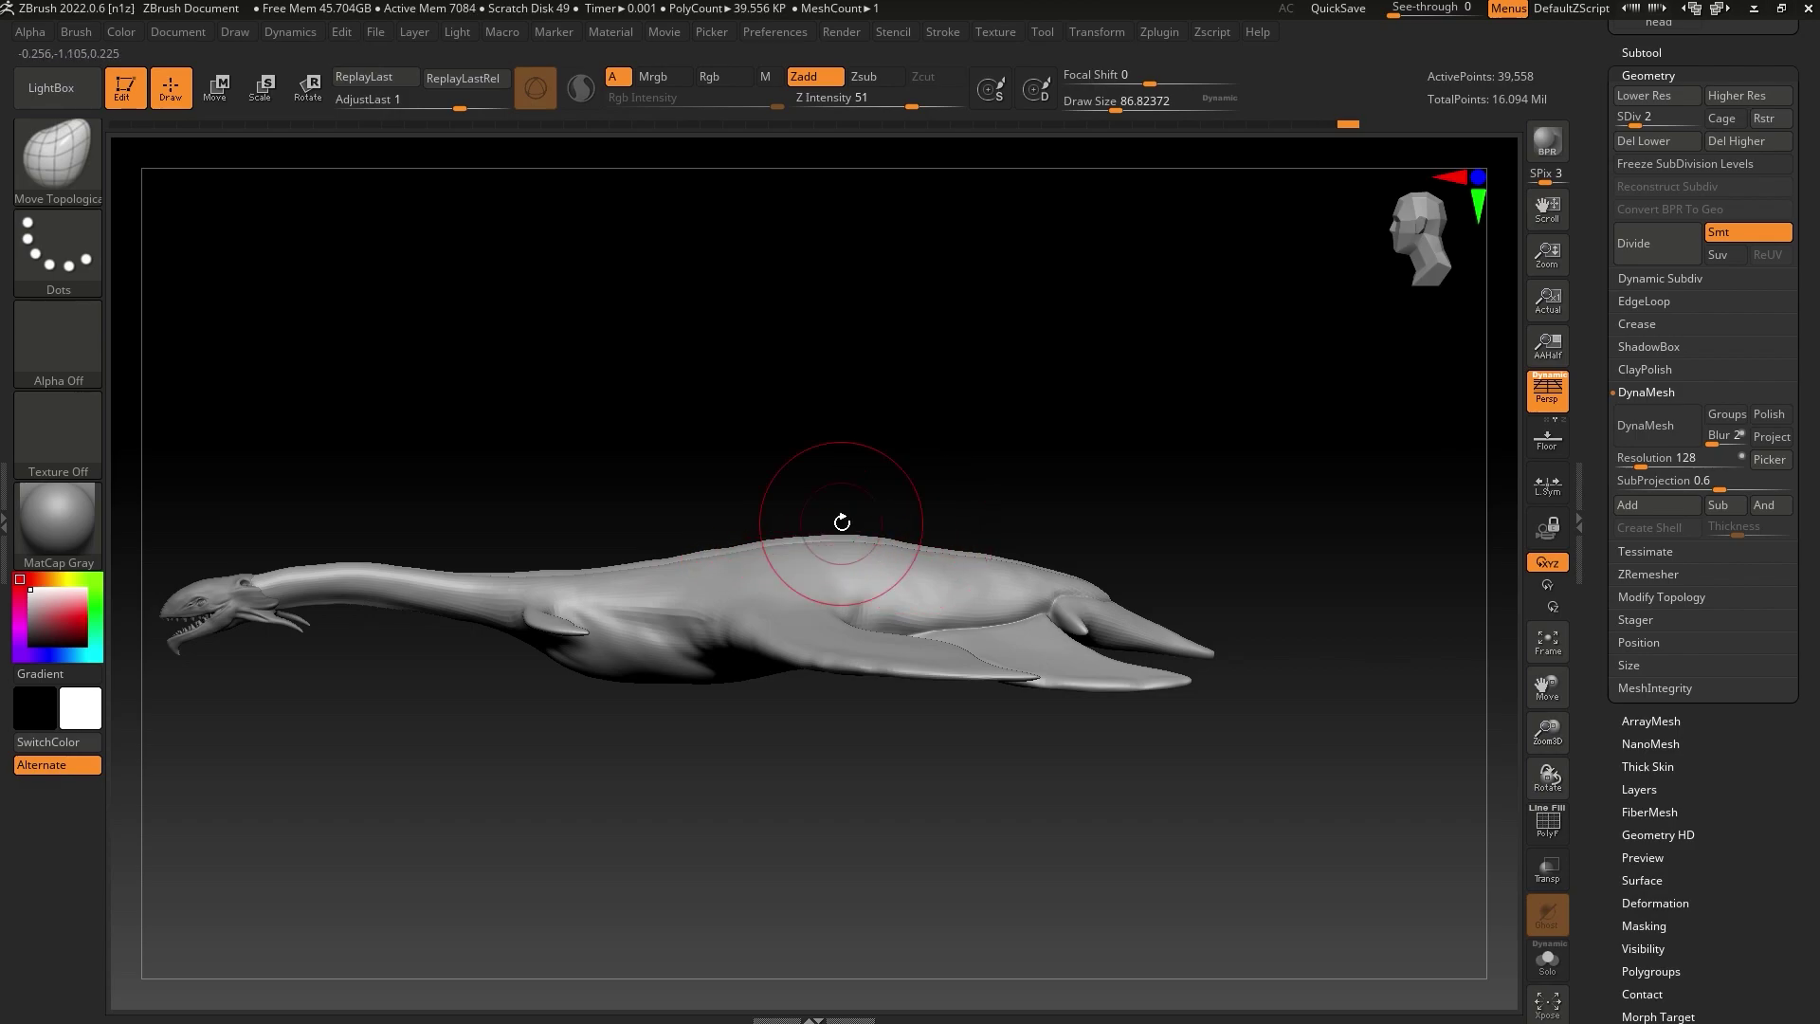
mouse_move(975, 533)
right_down()
mouse_move(1007, 491)
mouse_move(949, 555)
right_up()
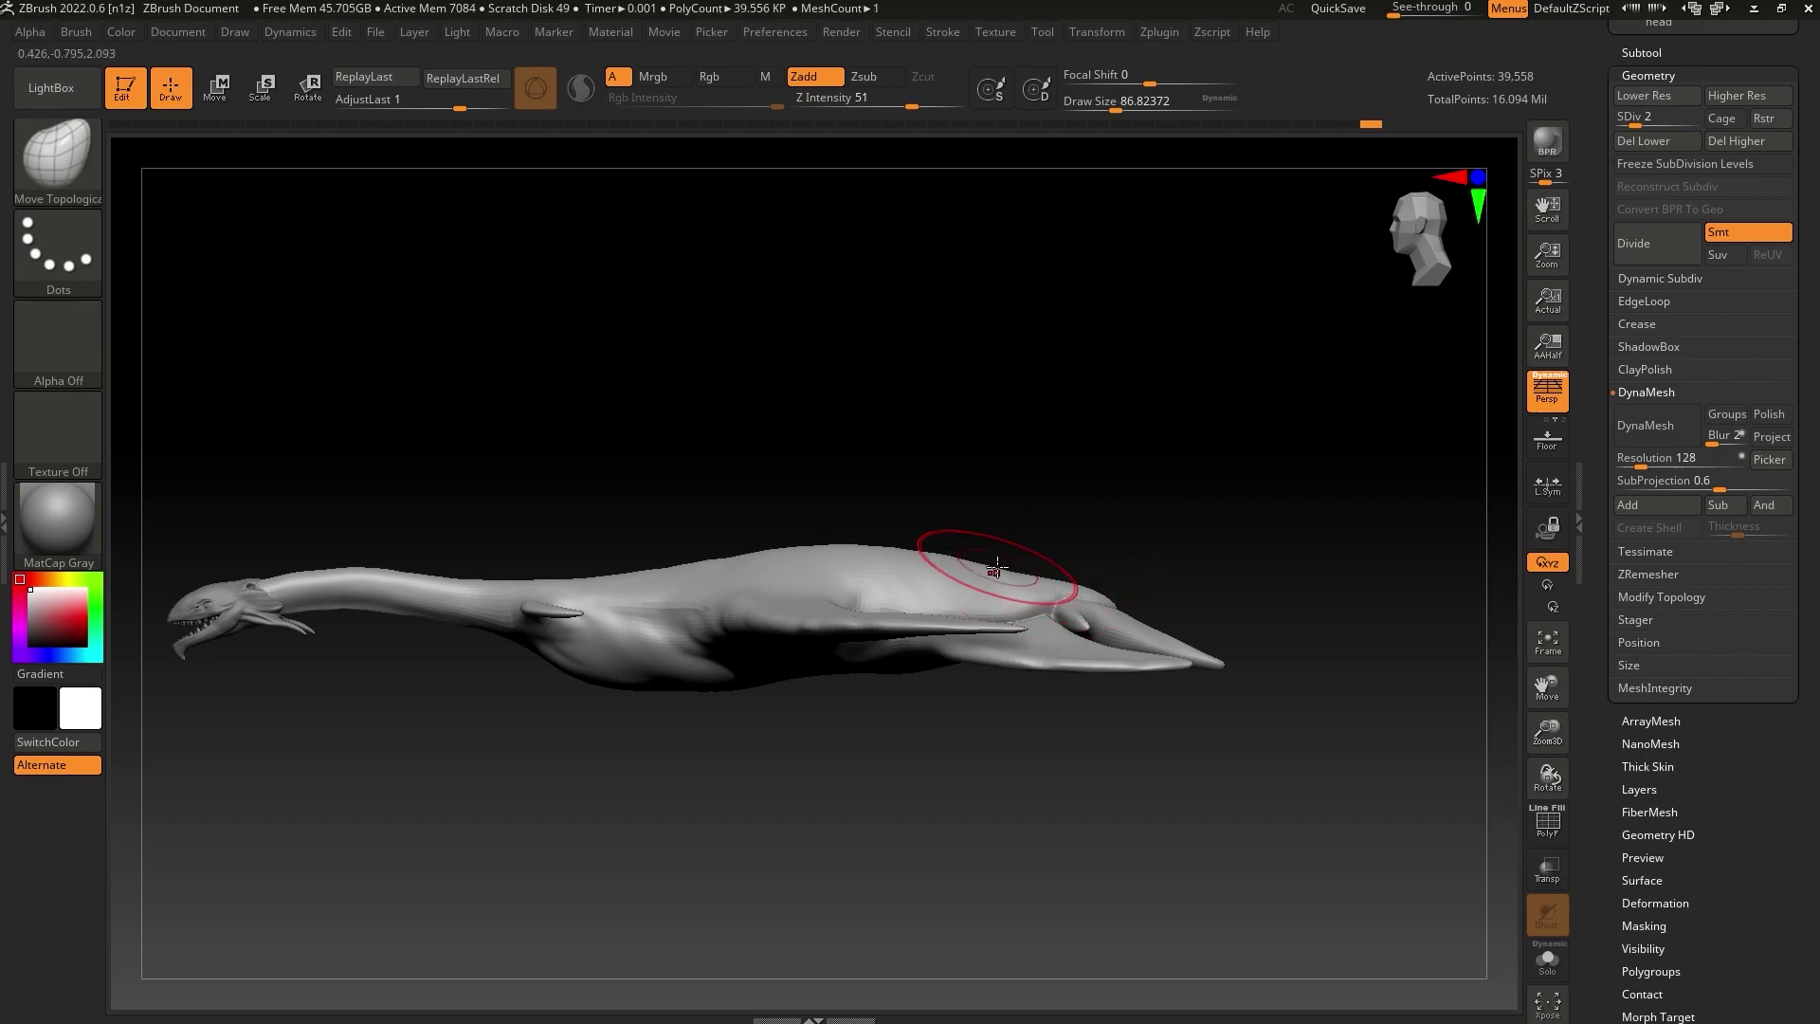
Reshape and smooth the rear of the back near the hind flippers at a draw size of about 77, finishing with a size of about 90
click(1113, 108)
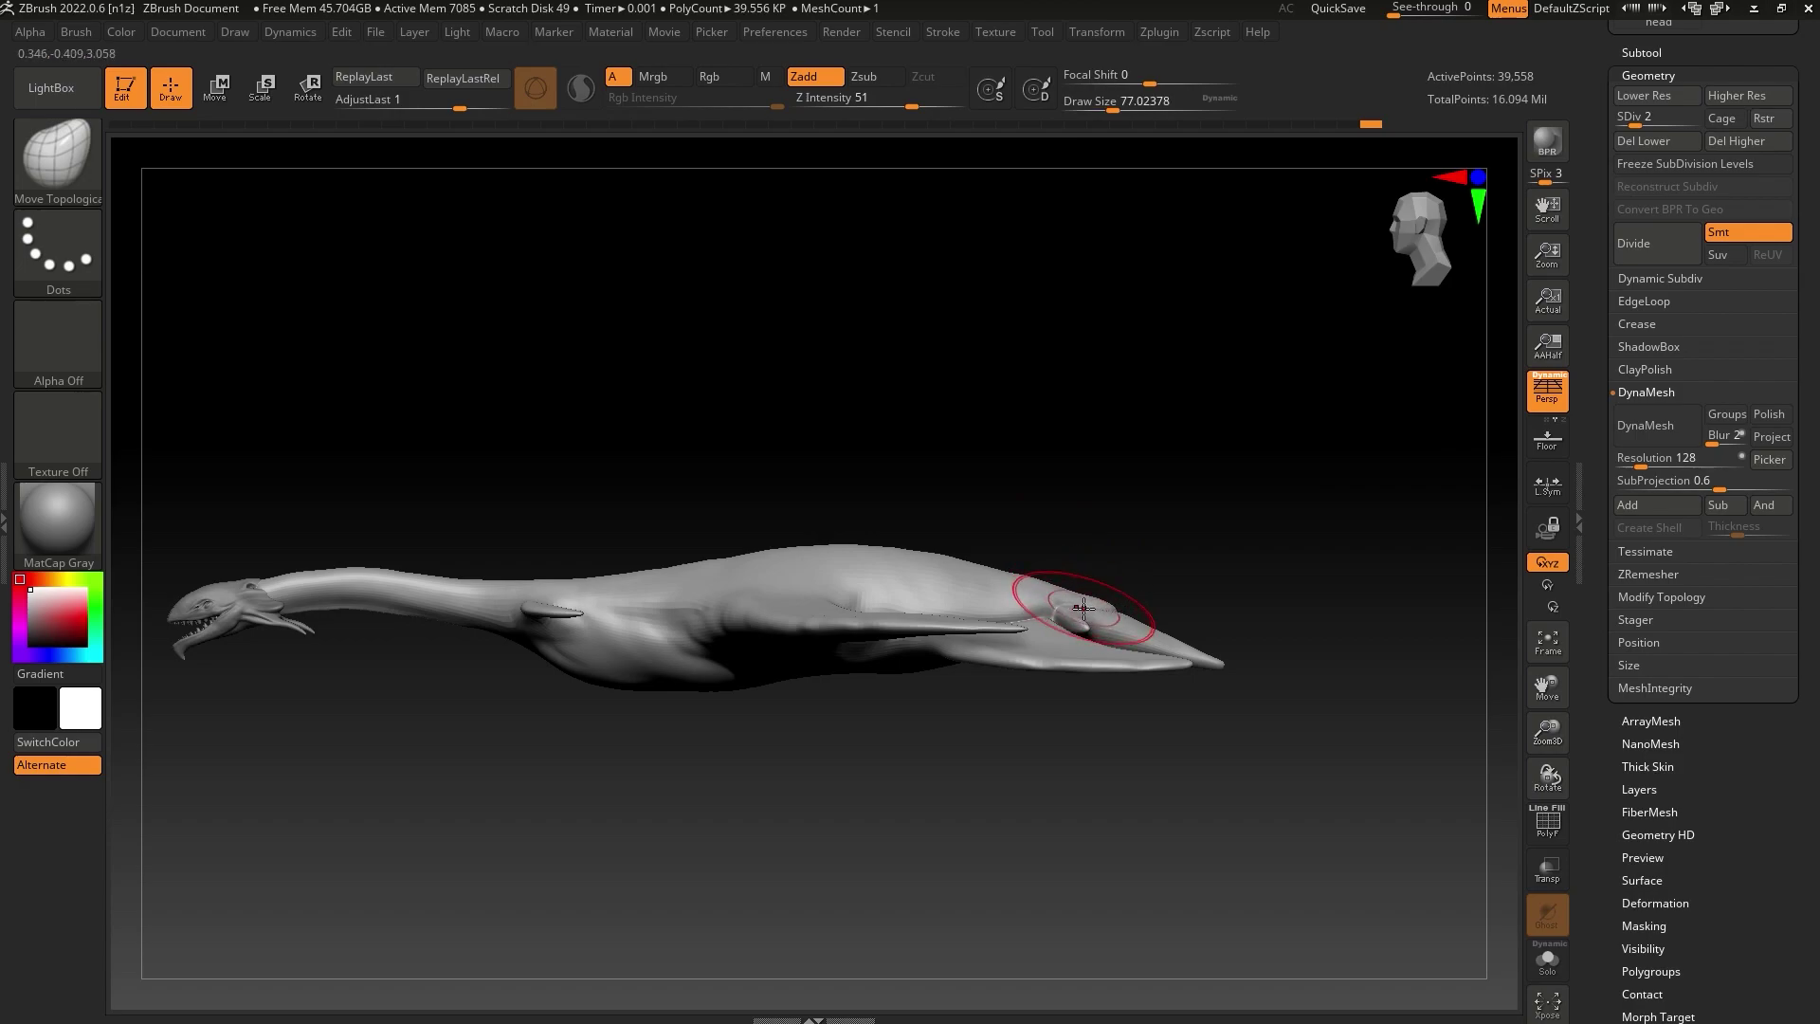
drag(1084, 608, 997, 562)
mouse_move(1156, 533)
mouse_down()
mouse_move(1214, 532)
mouse_move(1177, 519)
mouse_up()
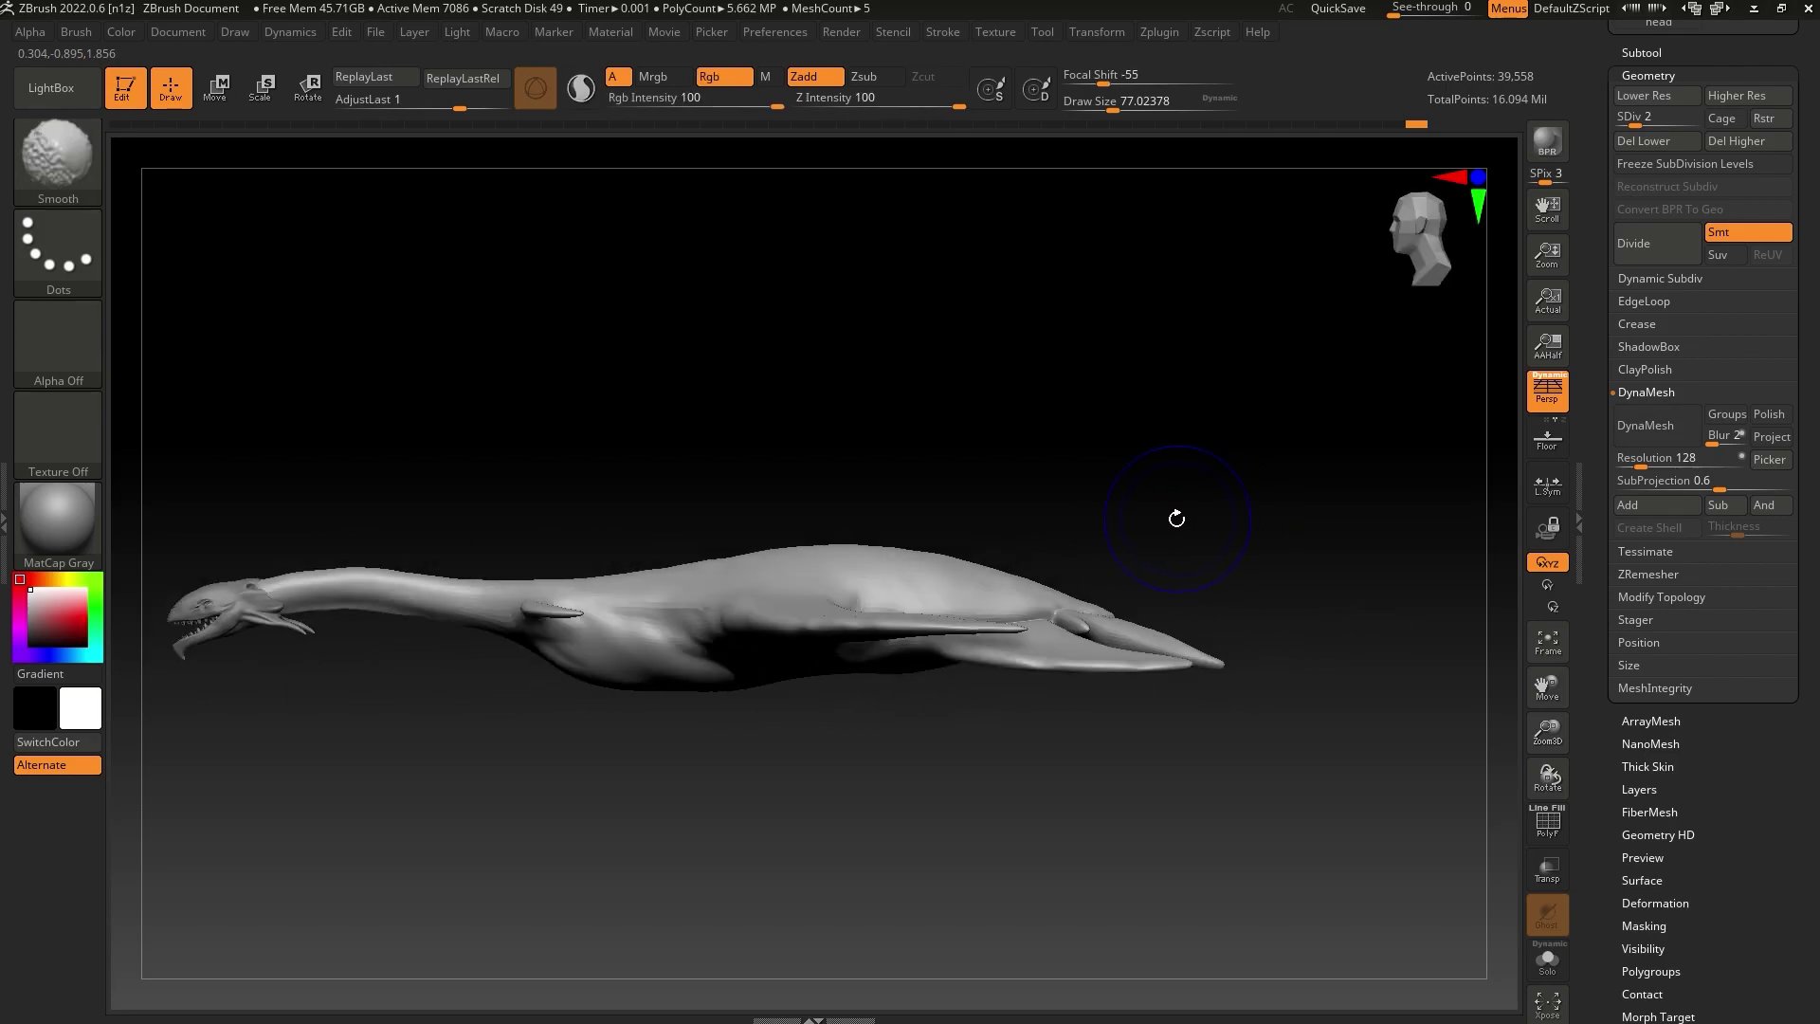
click(1117, 107)
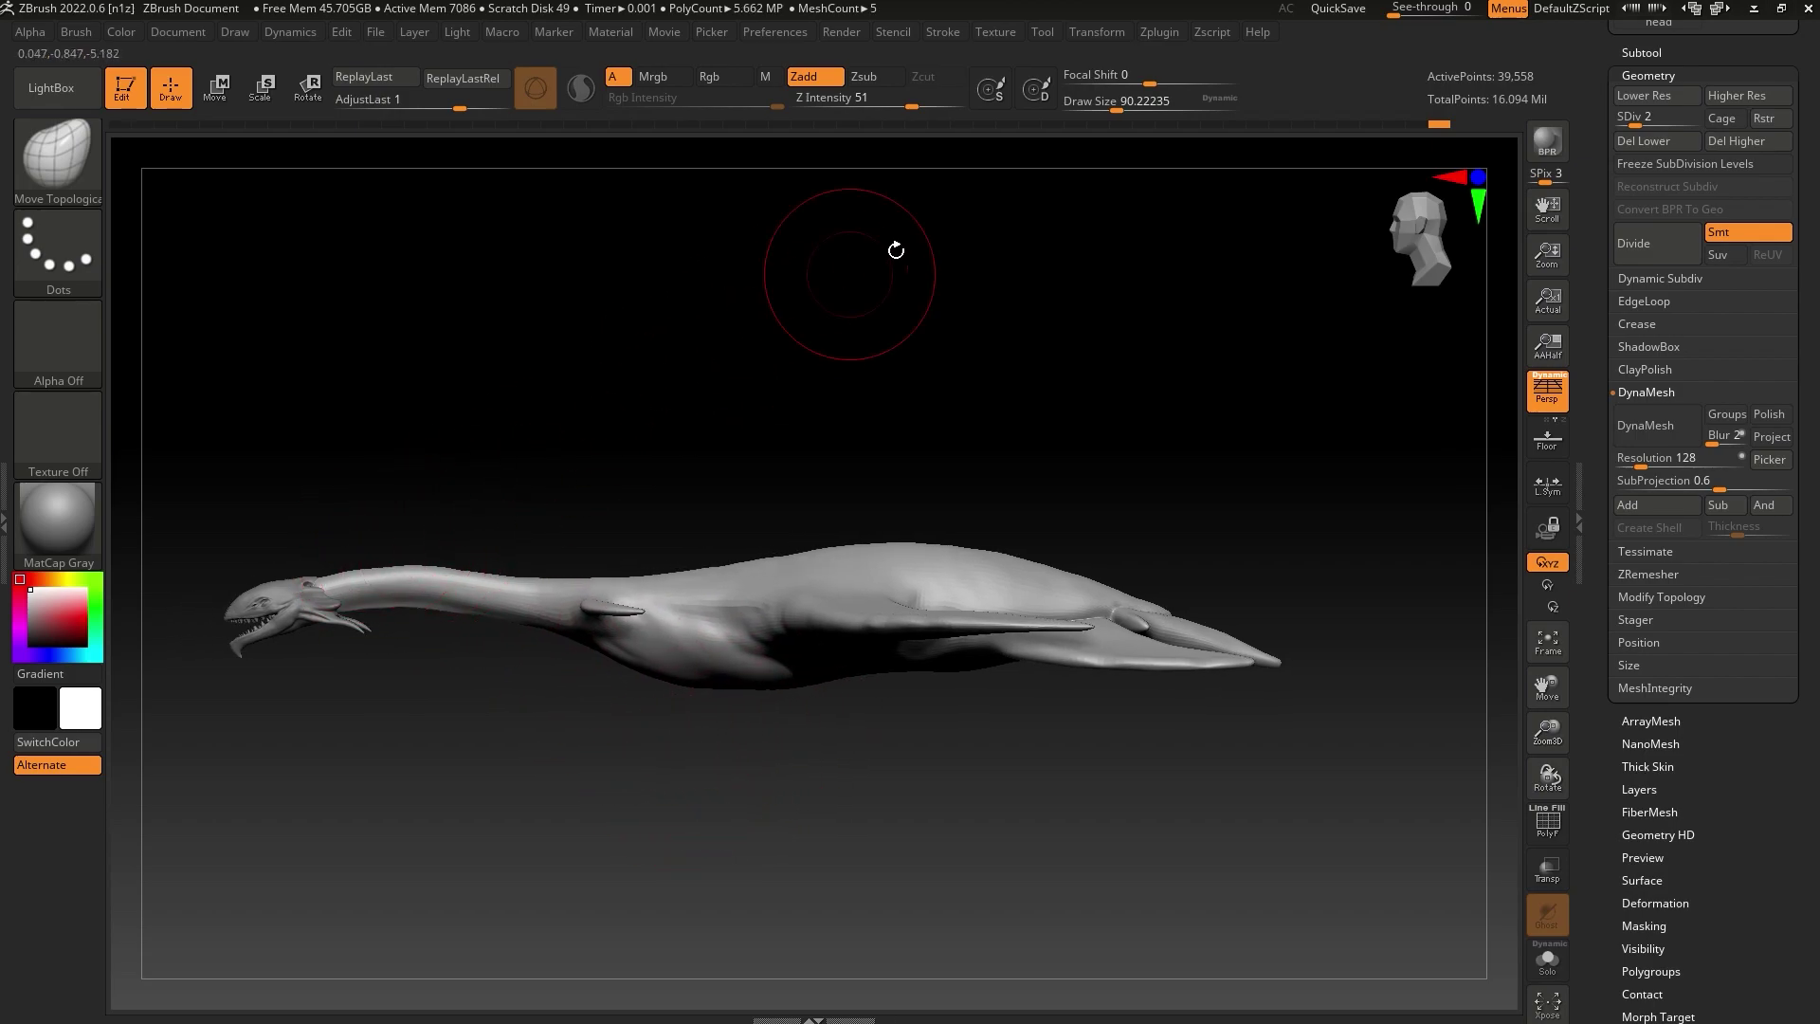
Reduce the draw size to about 62 and save the tool as Redesign2.ztl, replacing the existing file
mouse_move(1117, 110)
mouse_down()
mouse_move(1119, 125)
mouse_move(1050, 133)
mouse_up()
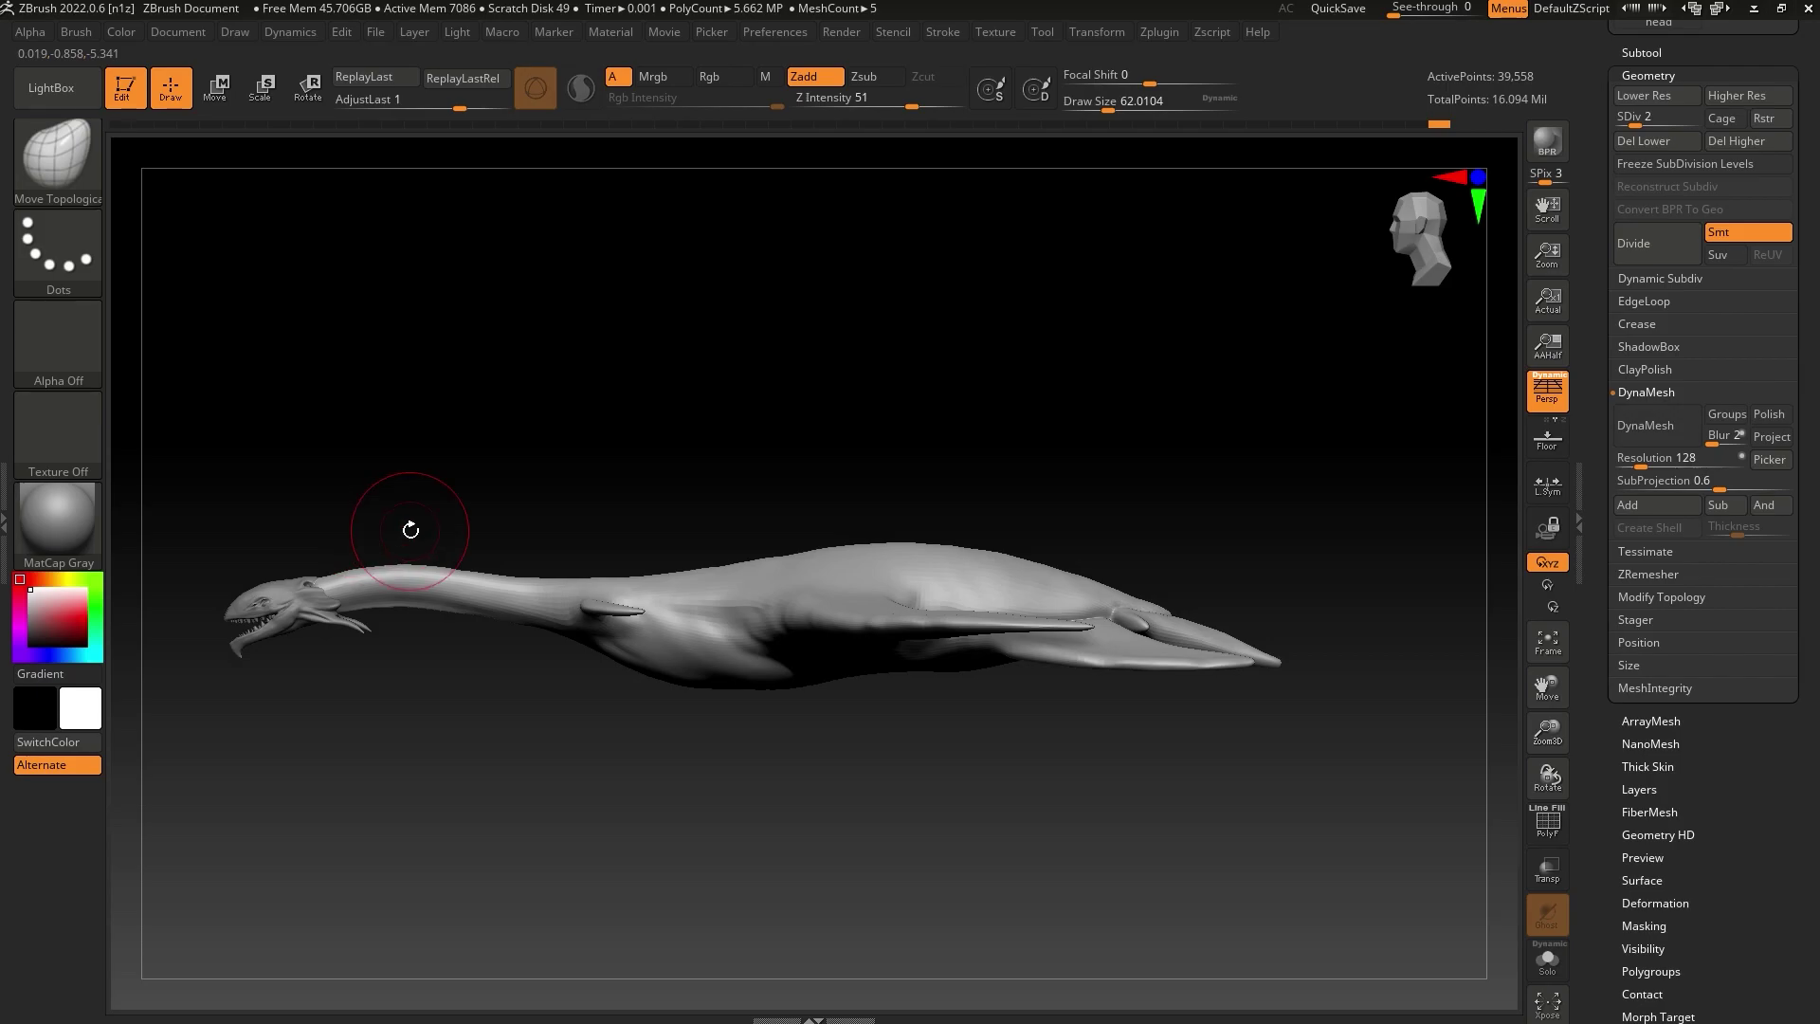
scroll(1764, 95, up, 5)
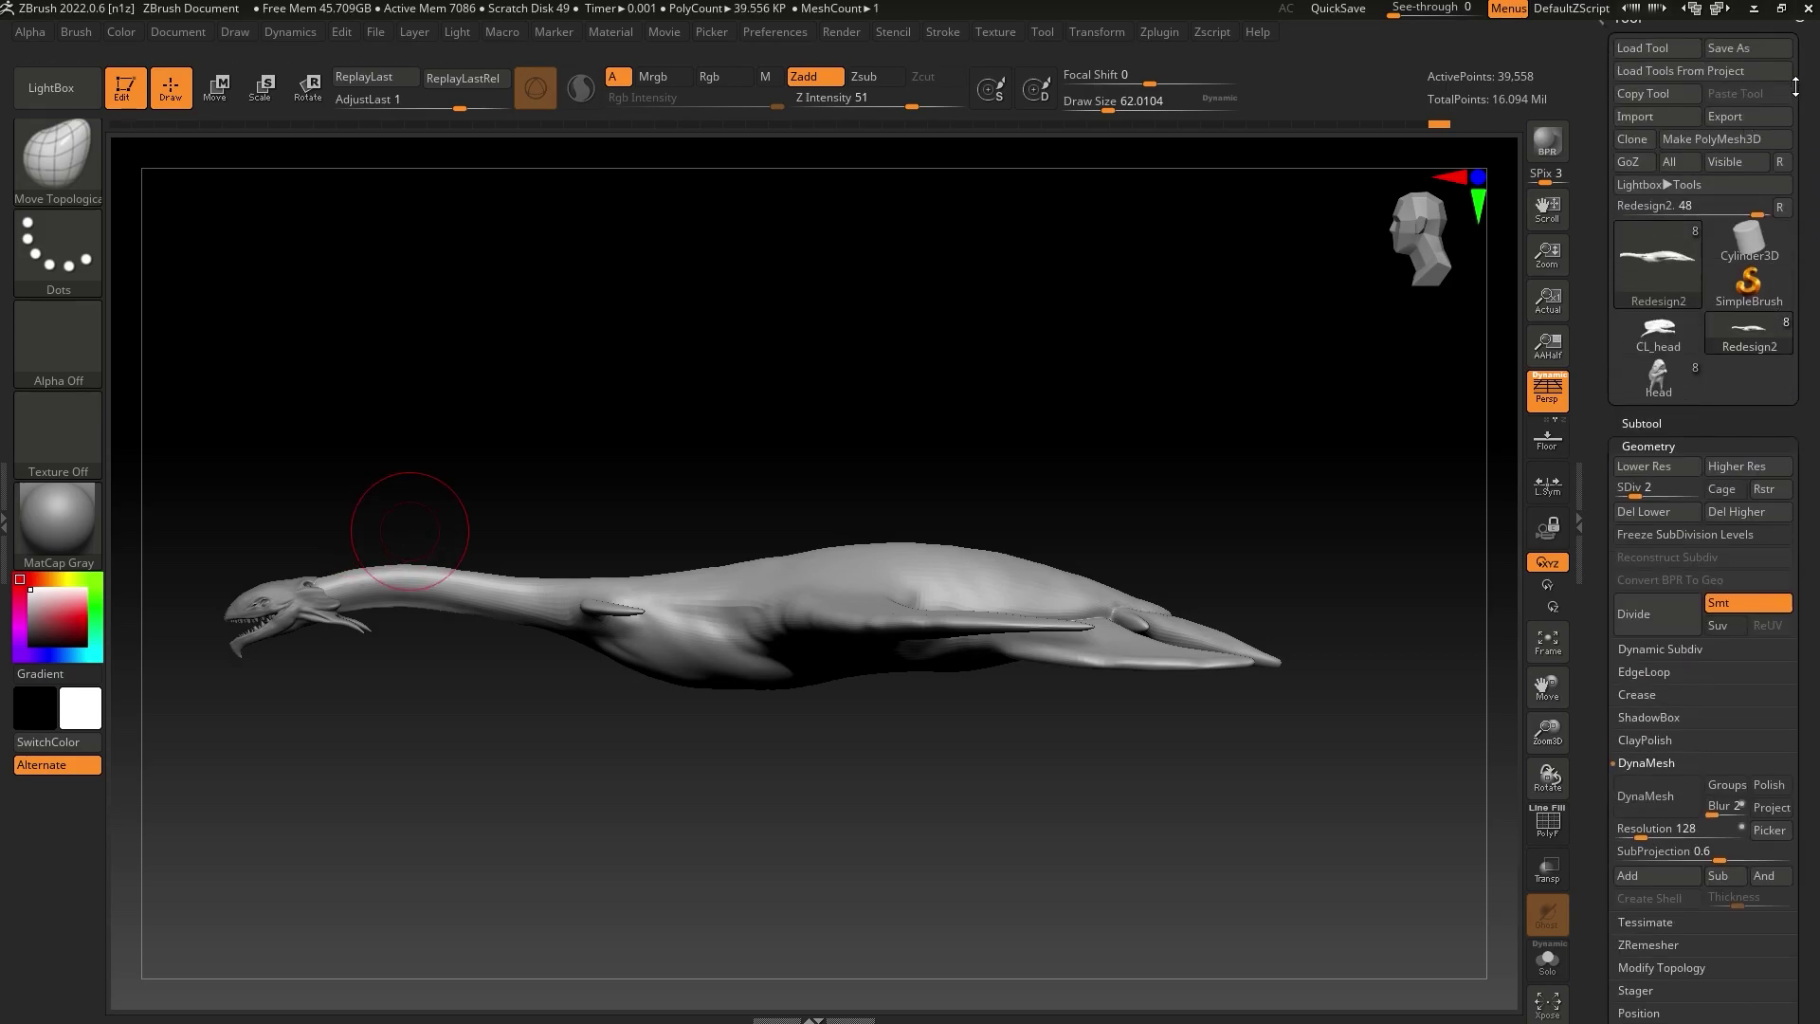
click(1755, 68)
key(Return)
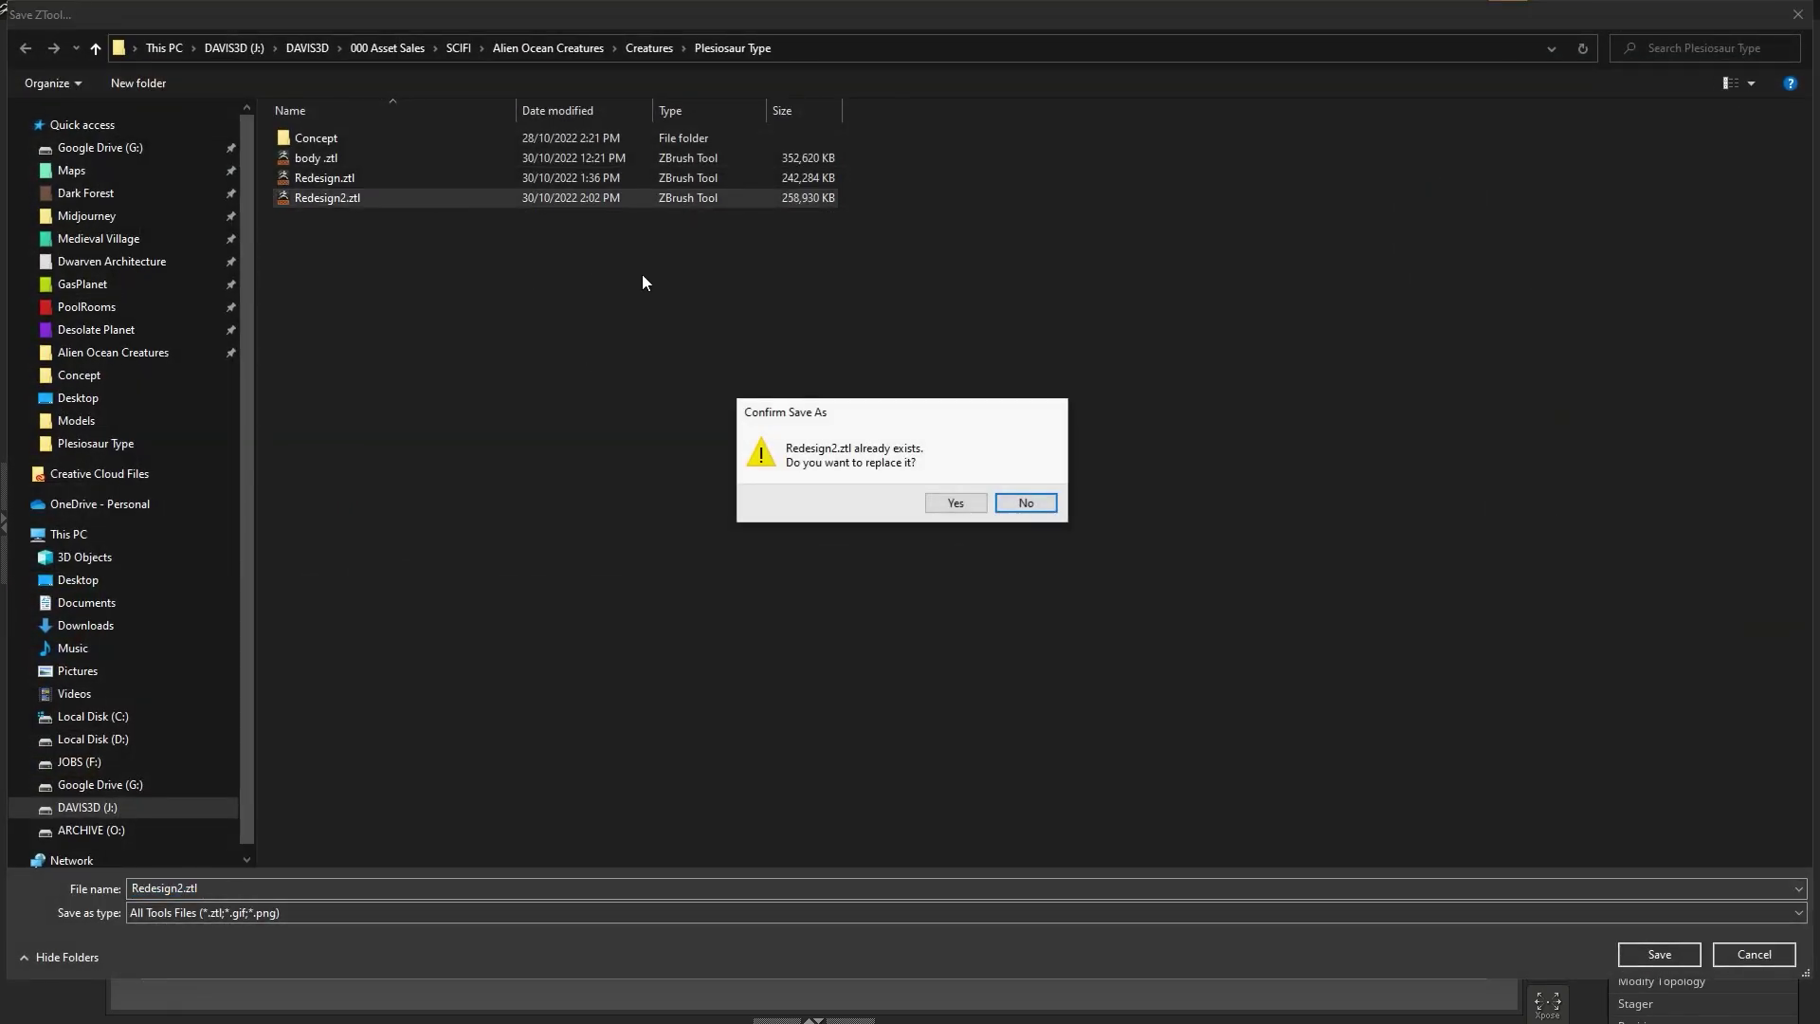
click(977, 498)
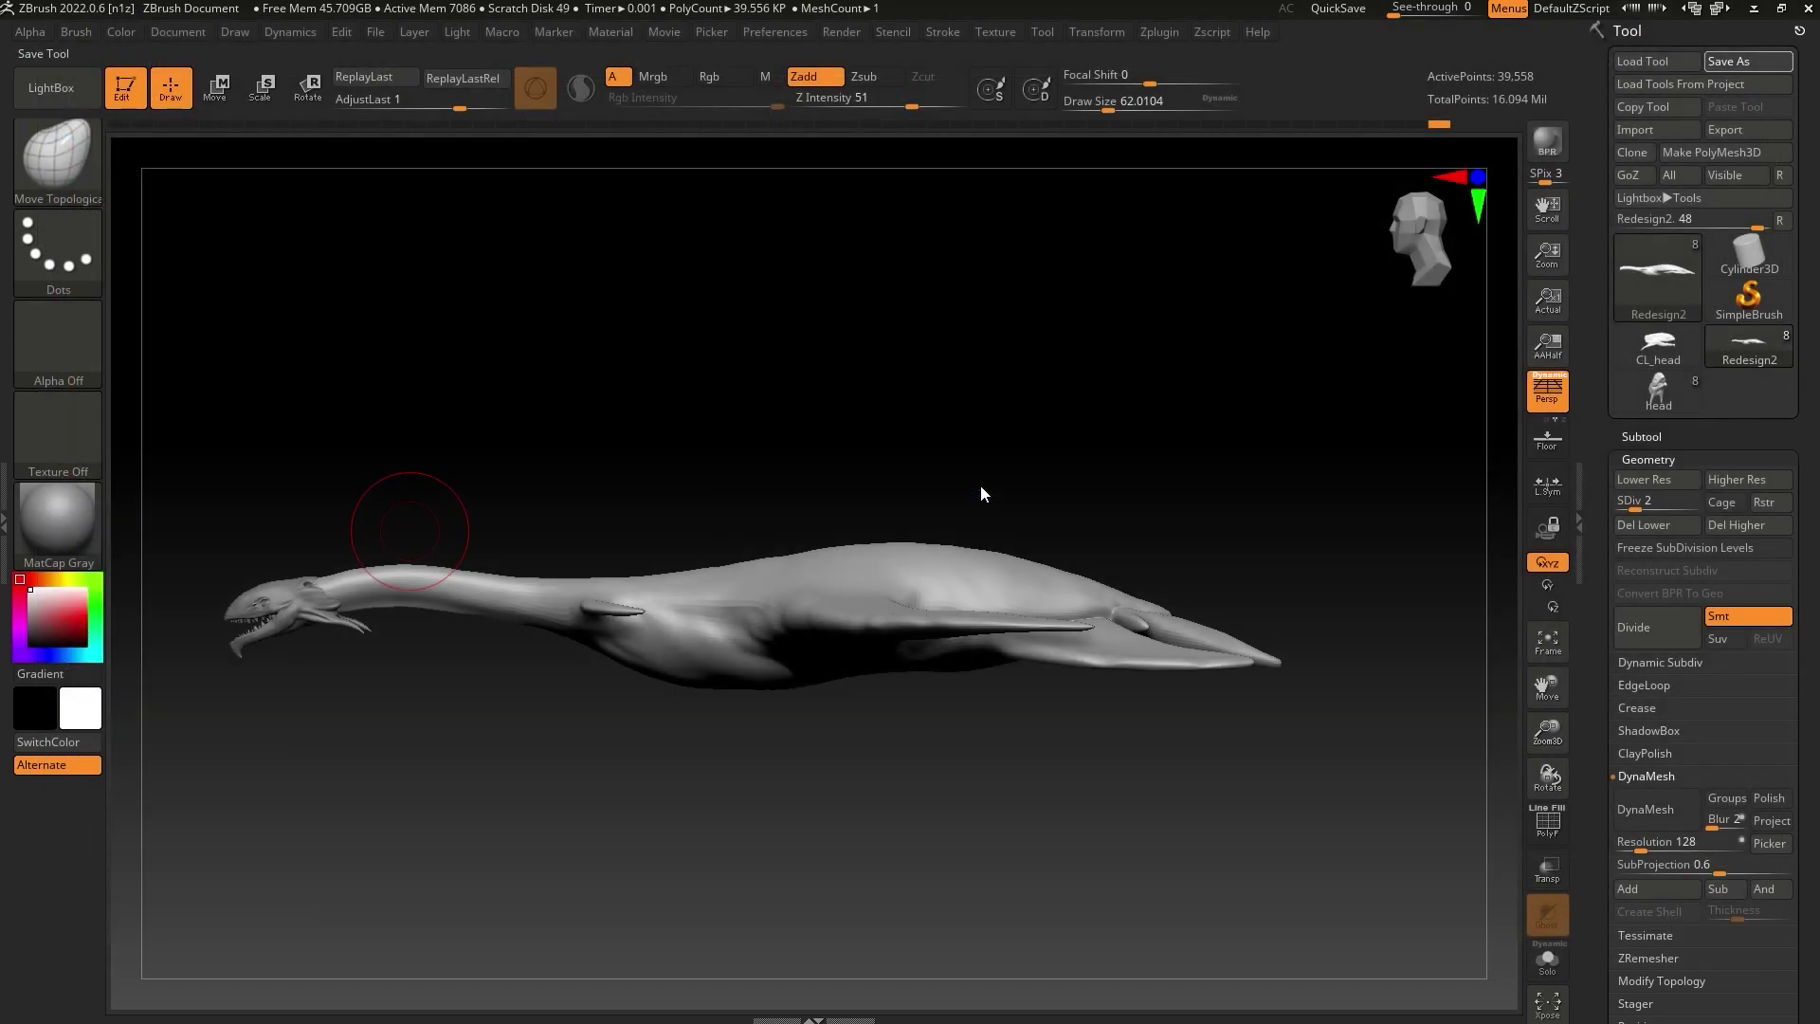
Compare the body's profile with earlier states in its undo history and return to the latest state
click(1398, 123)
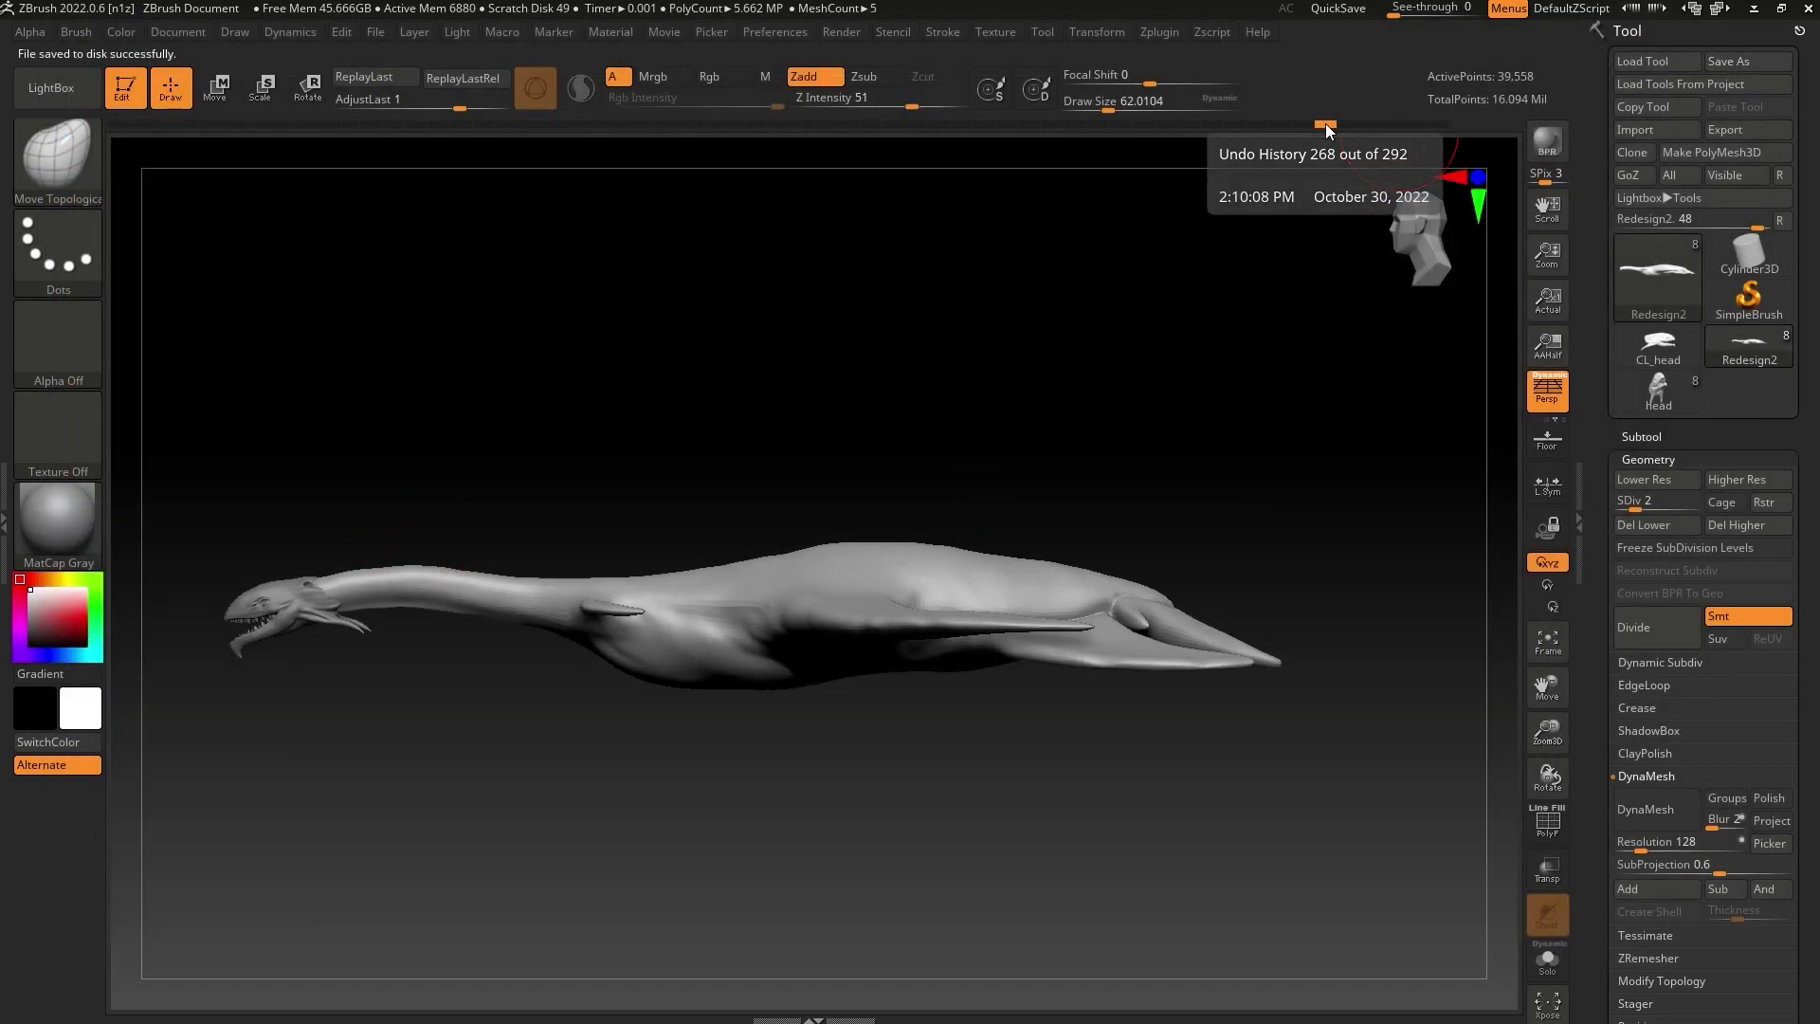
click(1187, 123)
click(1122, 124)
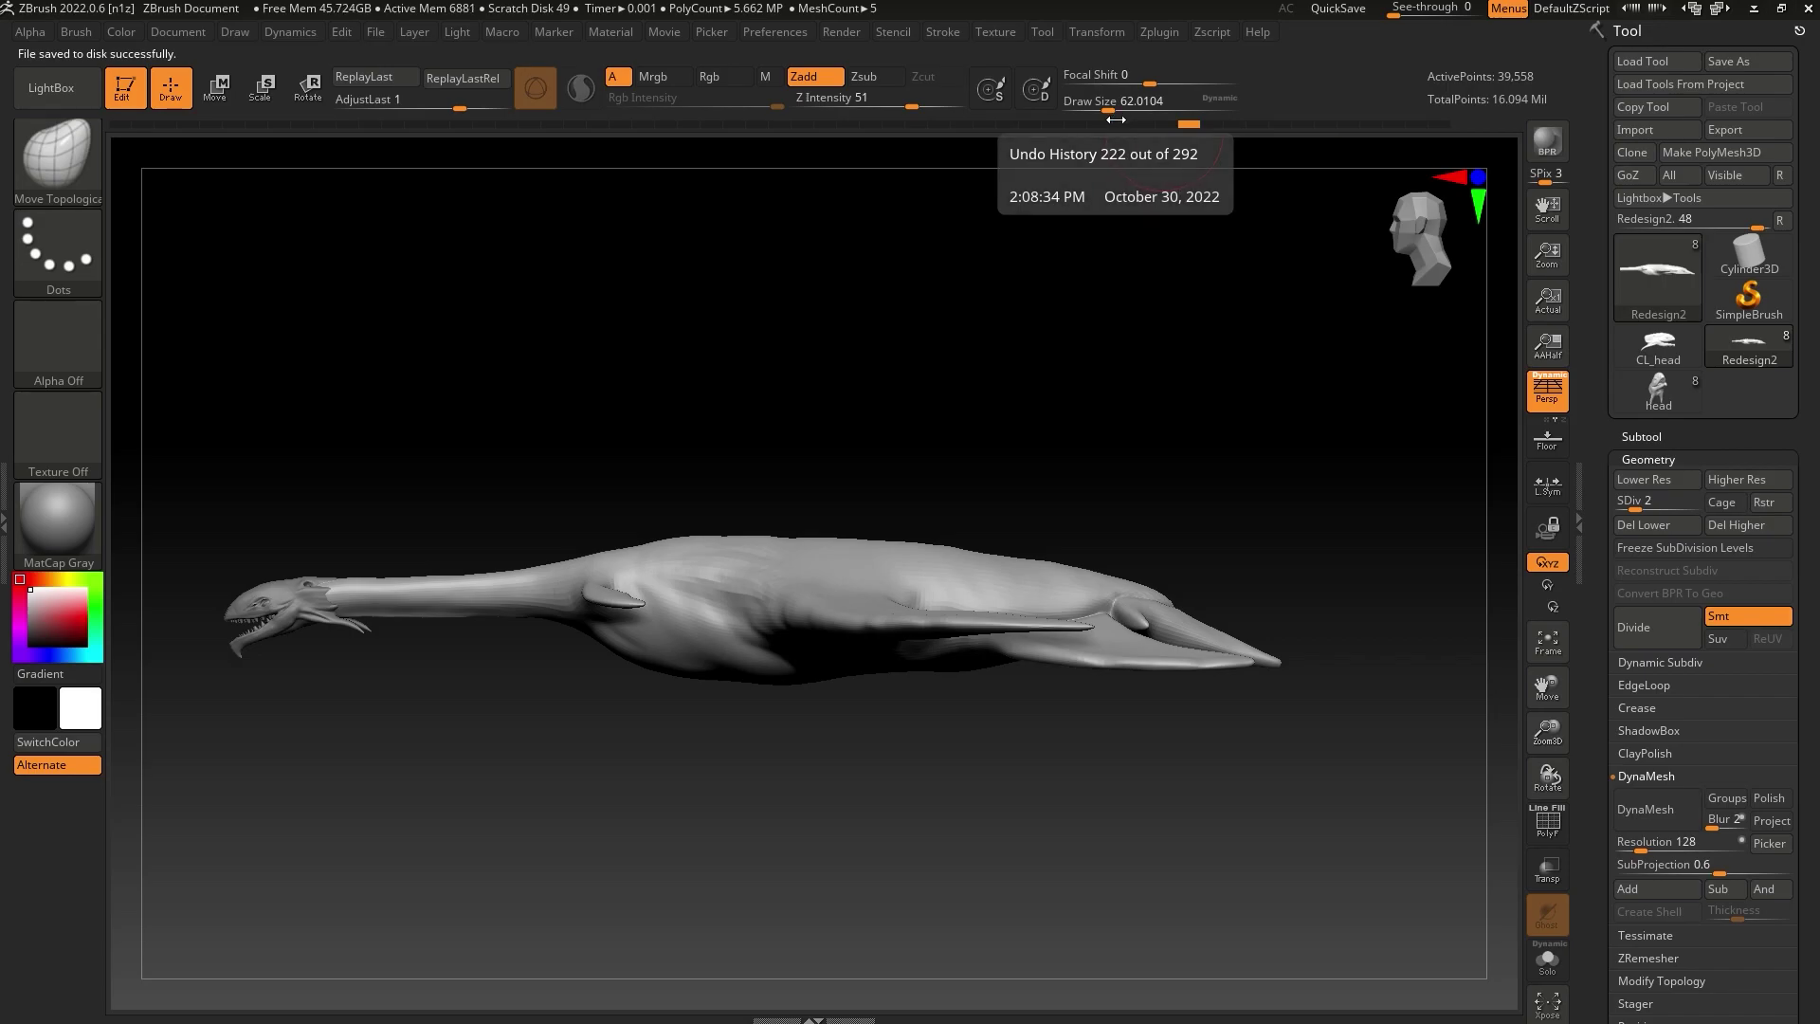
click(1443, 124)
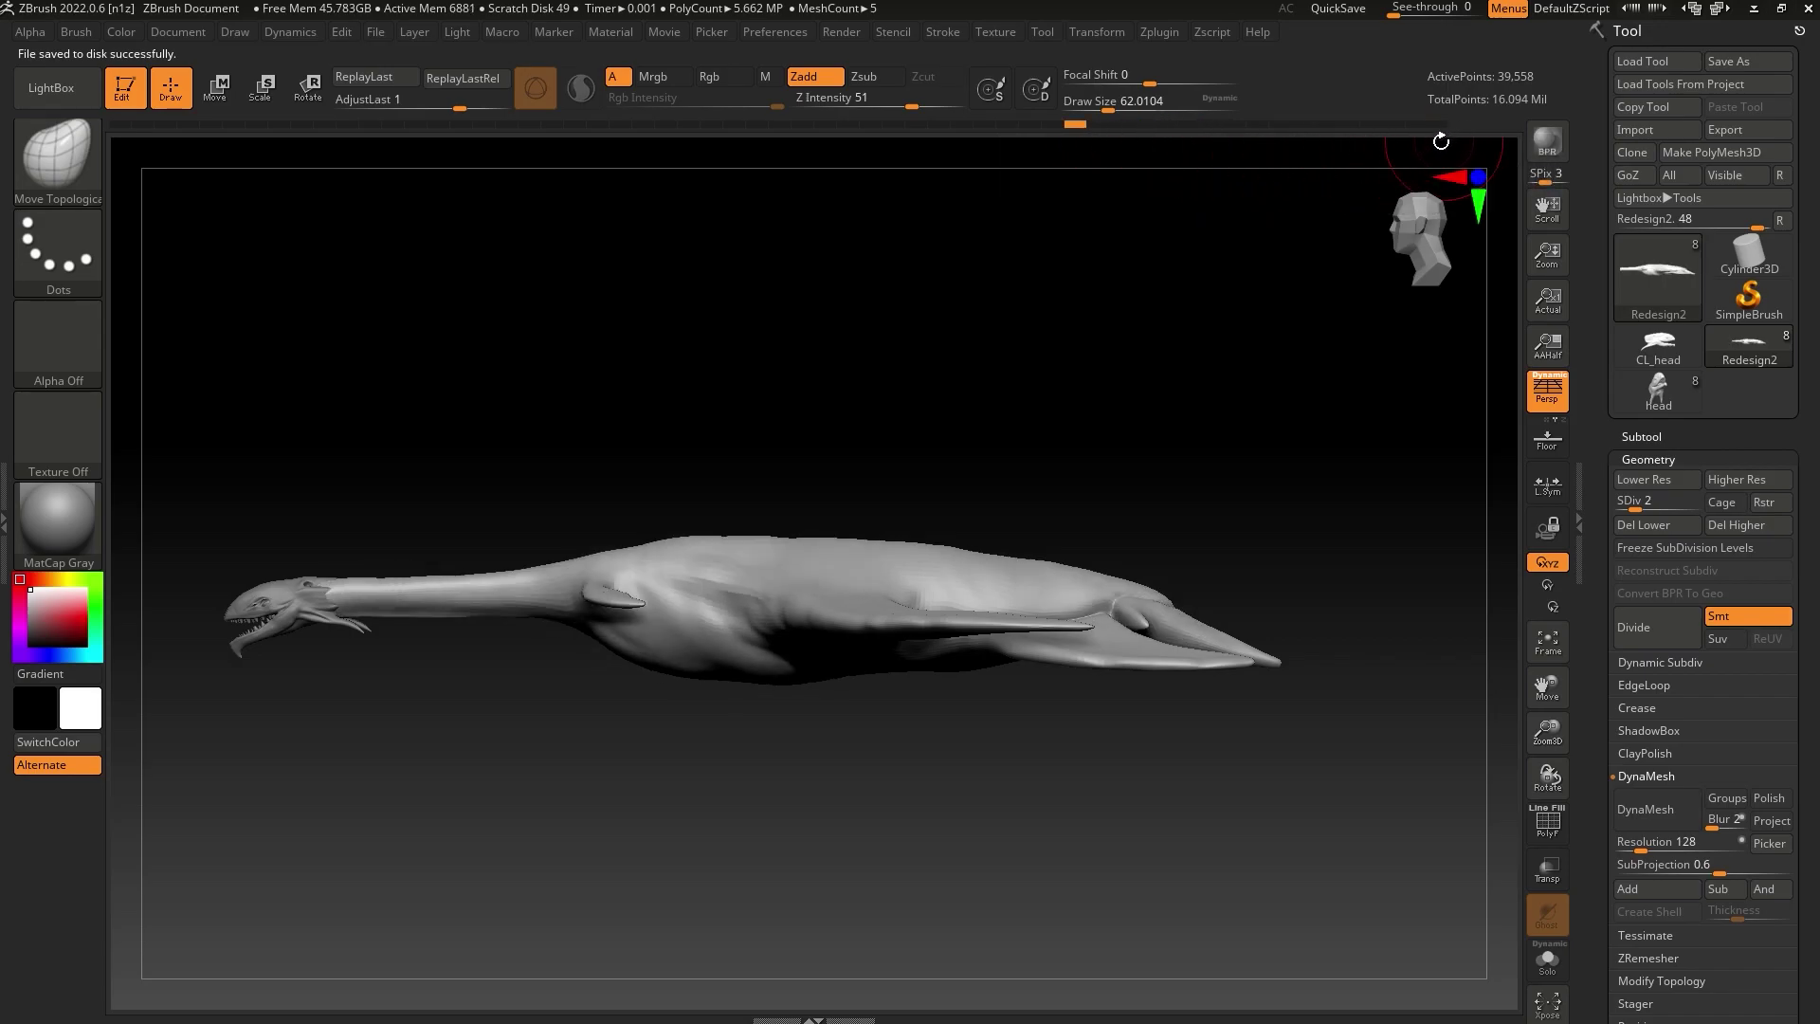
click(1447, 124)
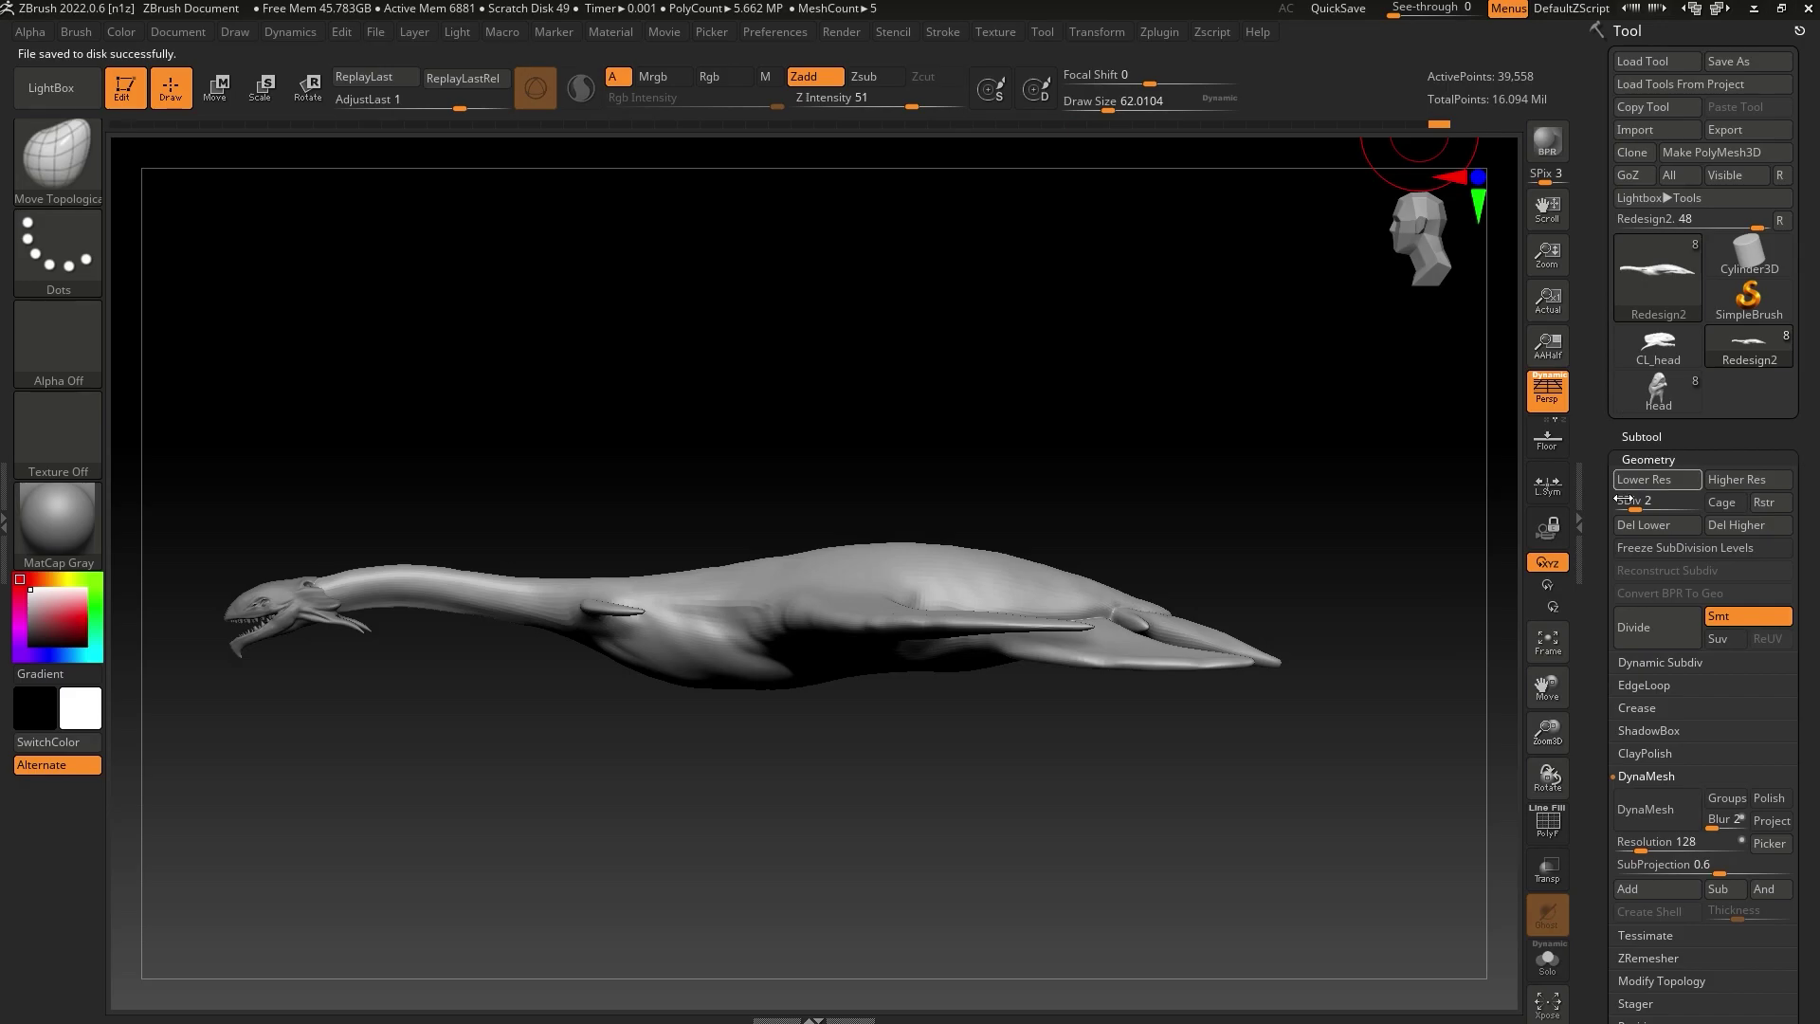
Compare the CL_head and original head tools with the Redesign2 creature and return to Redesign2
click(1667, 352)
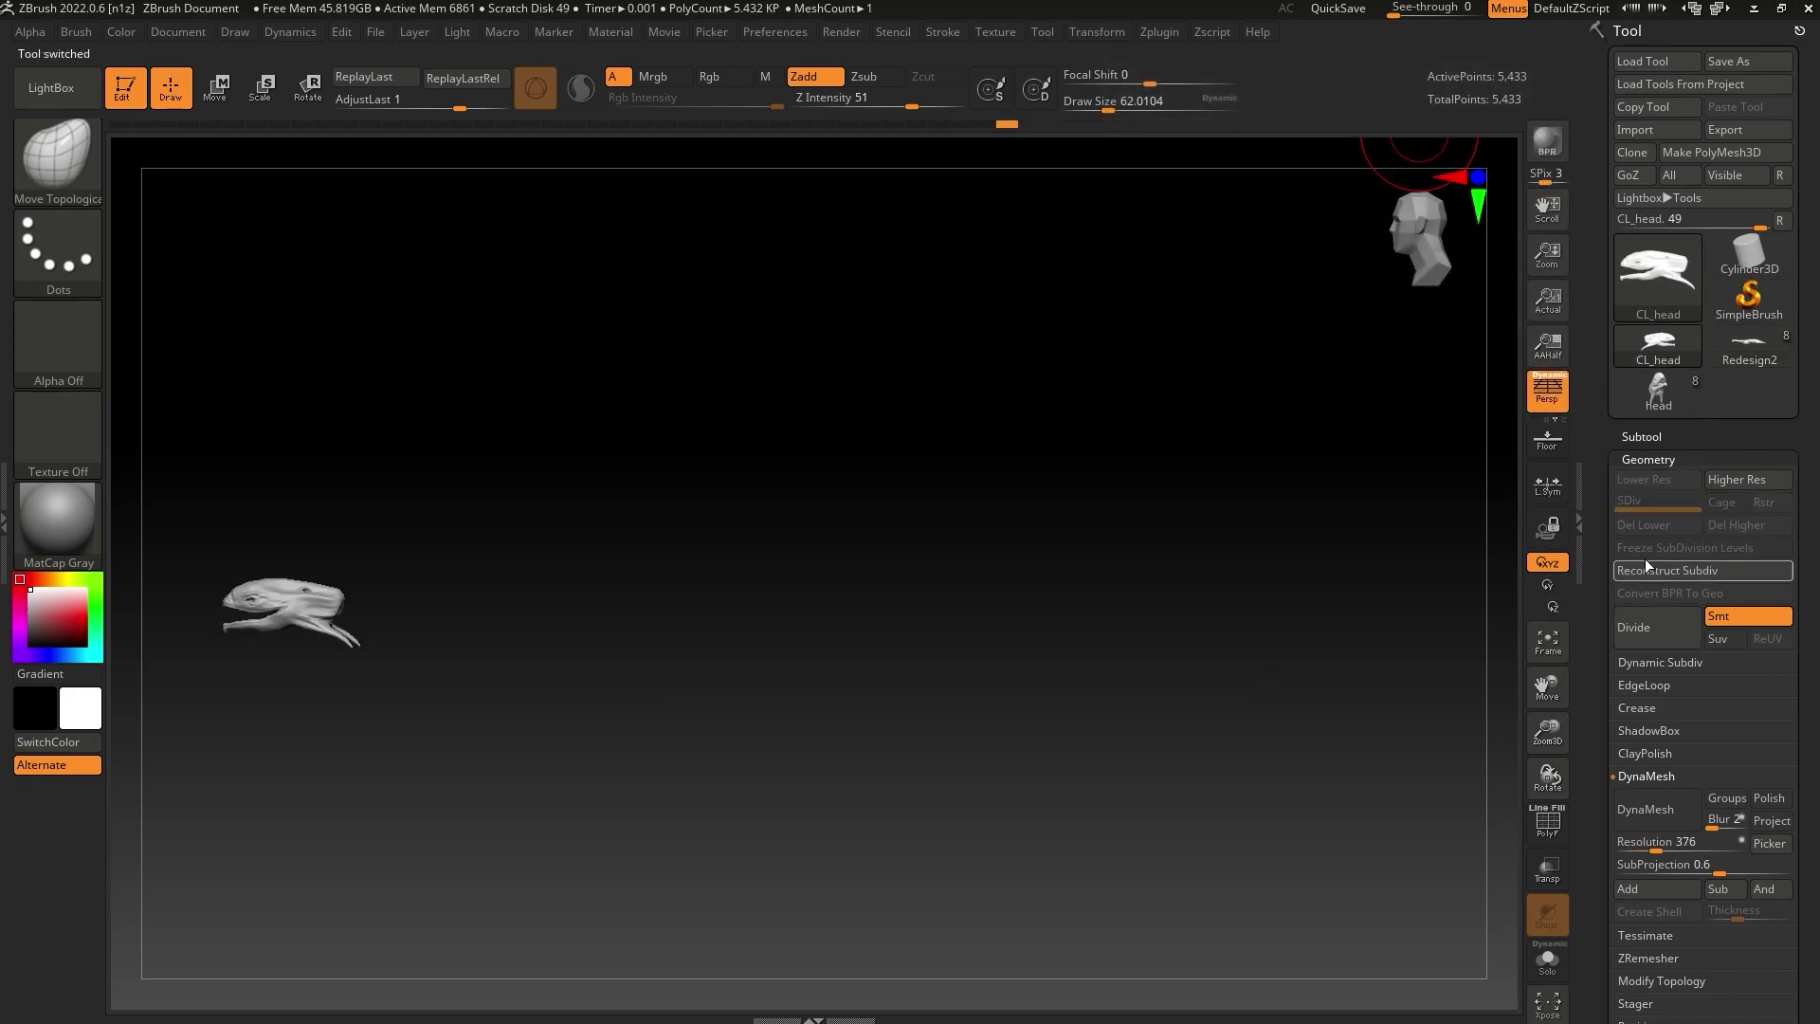
click(1650, 437)
drag(1806, 252, 1805, 466)
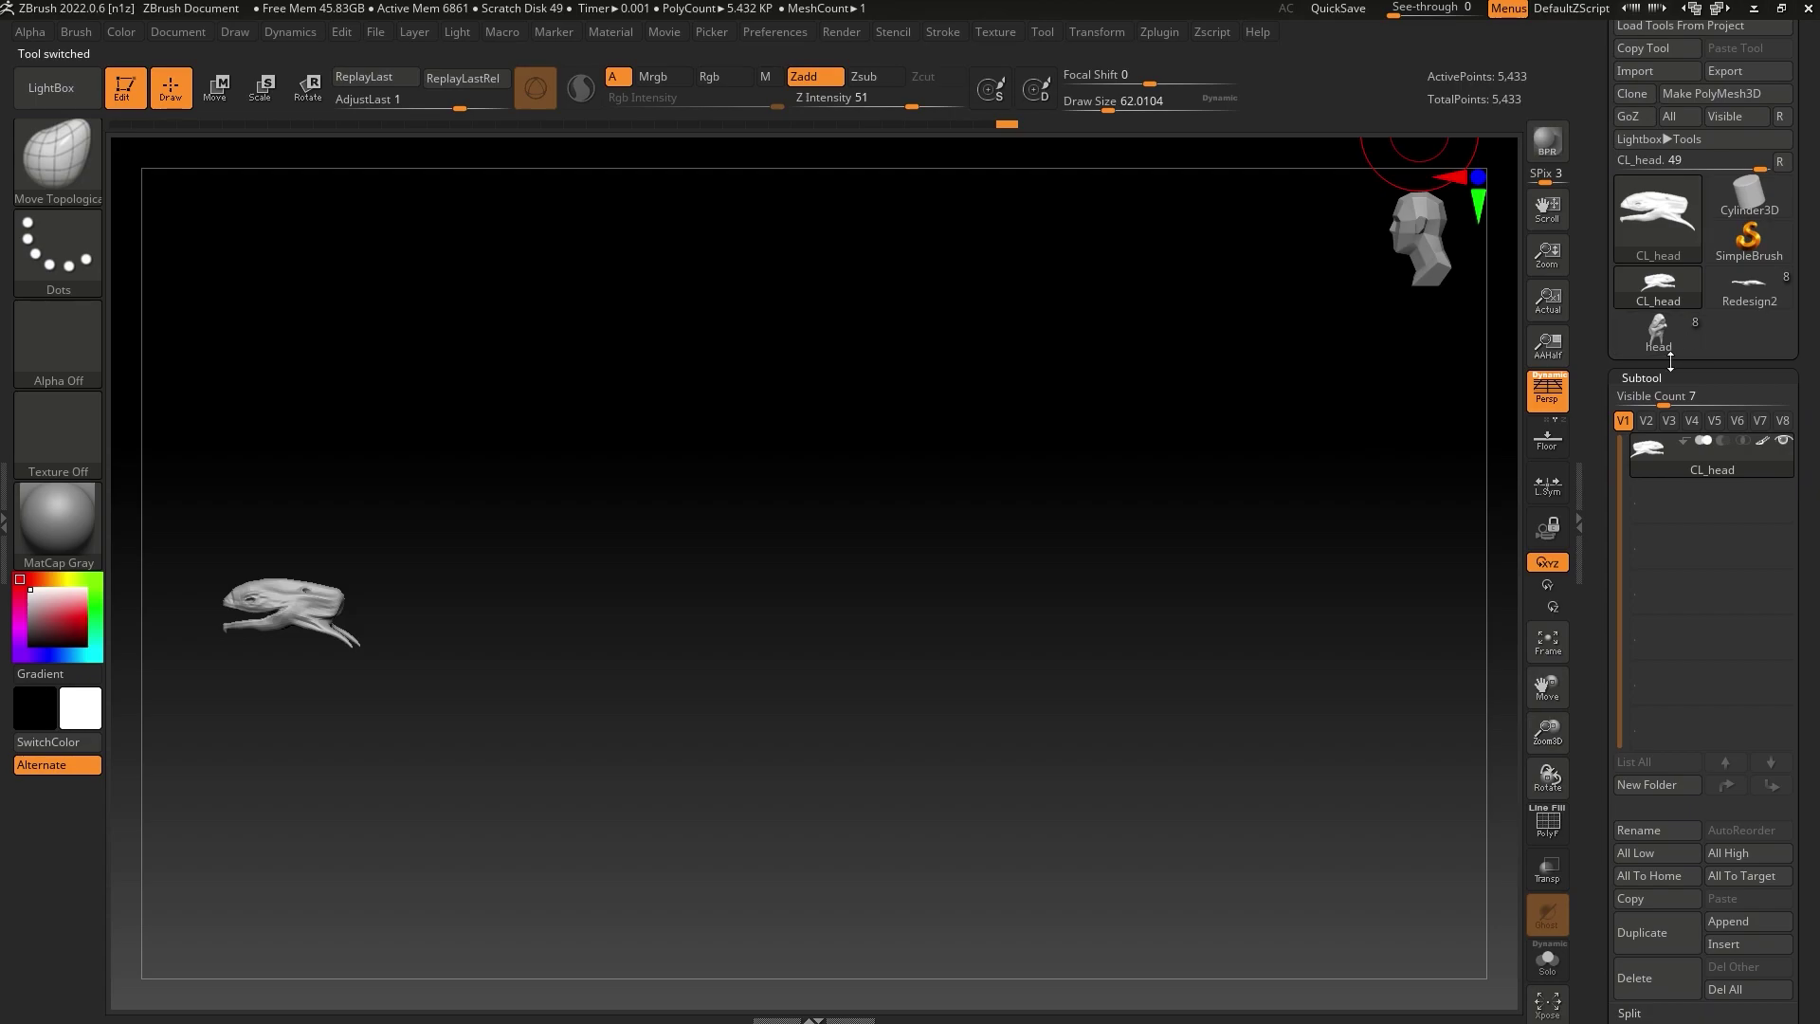
click(1664, 338)
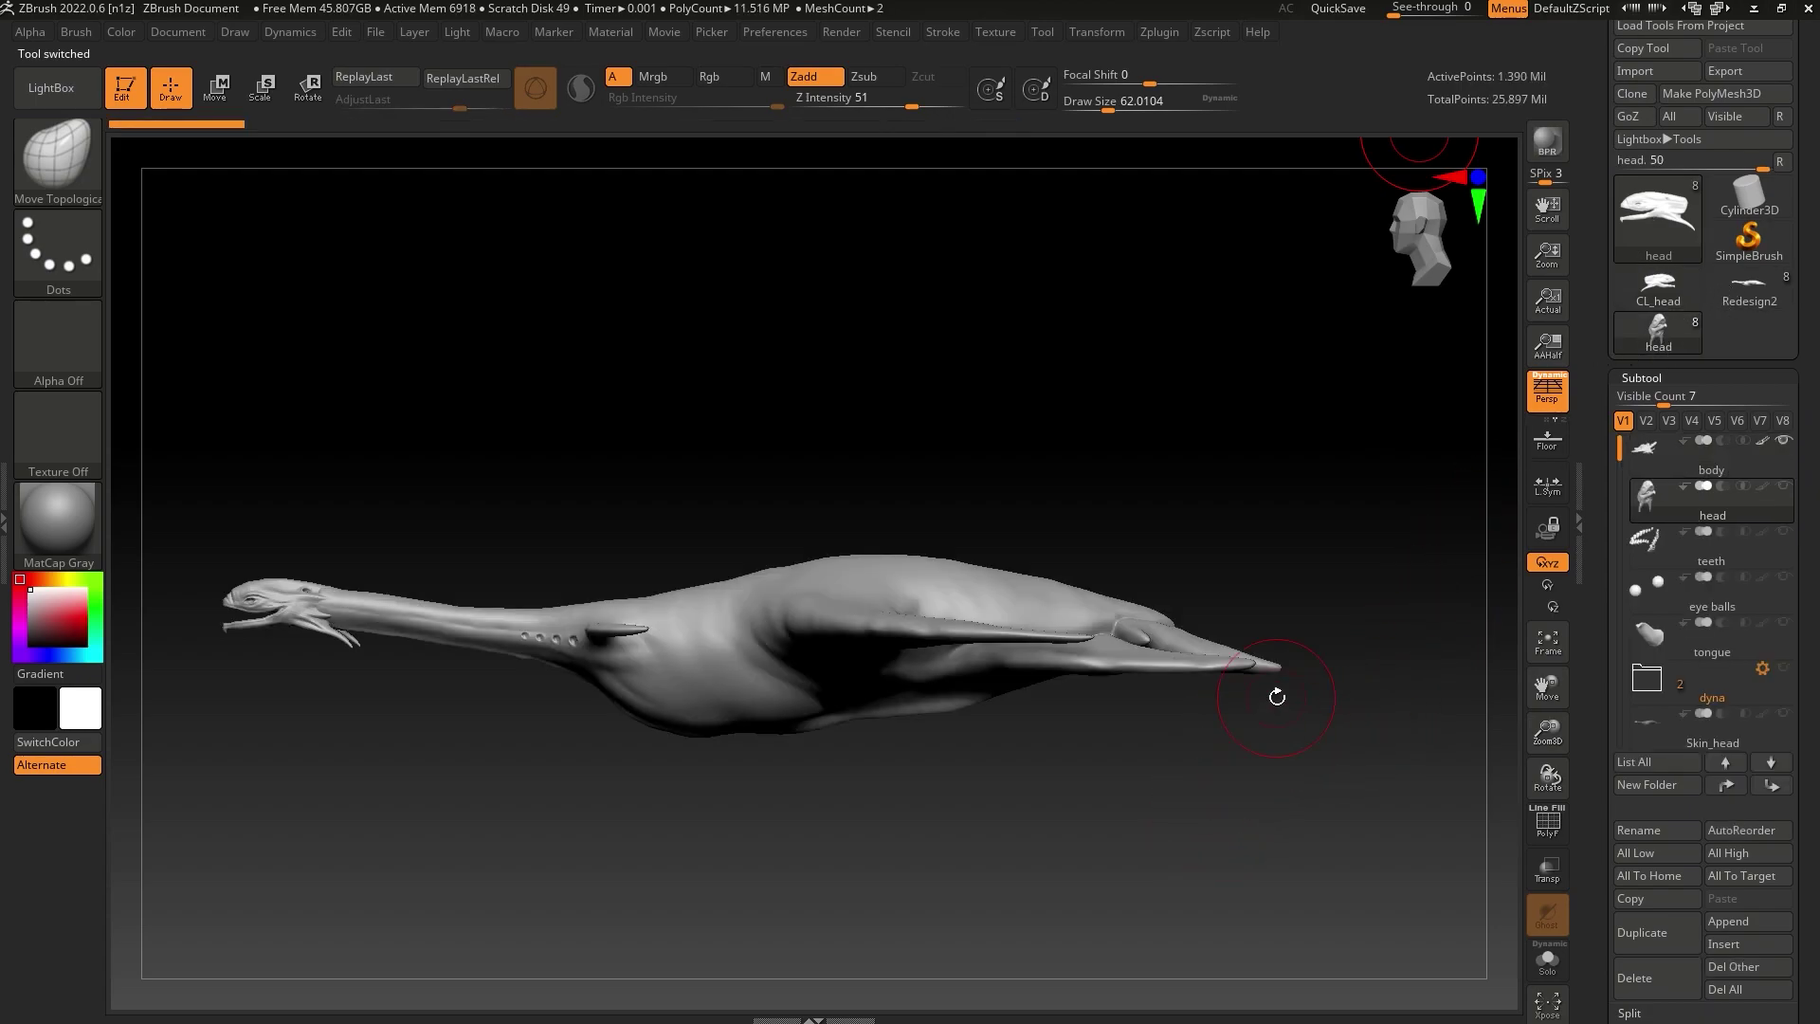
click(1750, 284)
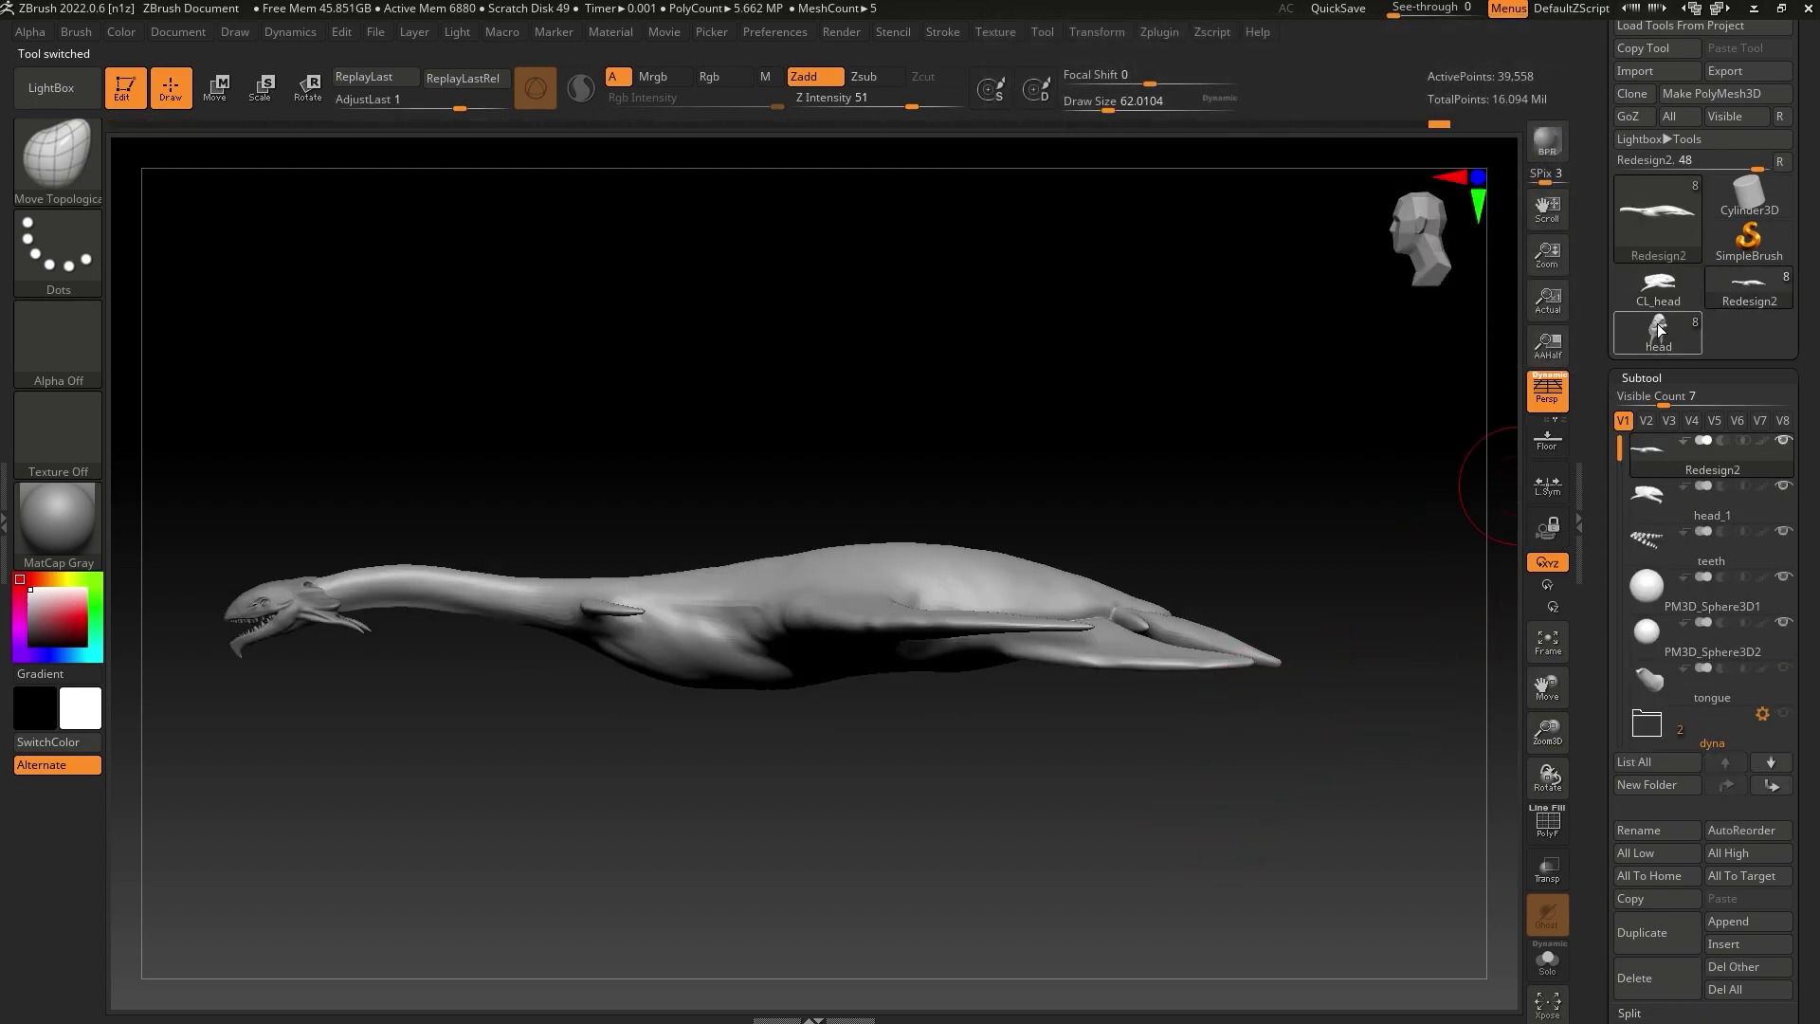
click(1658, 334)
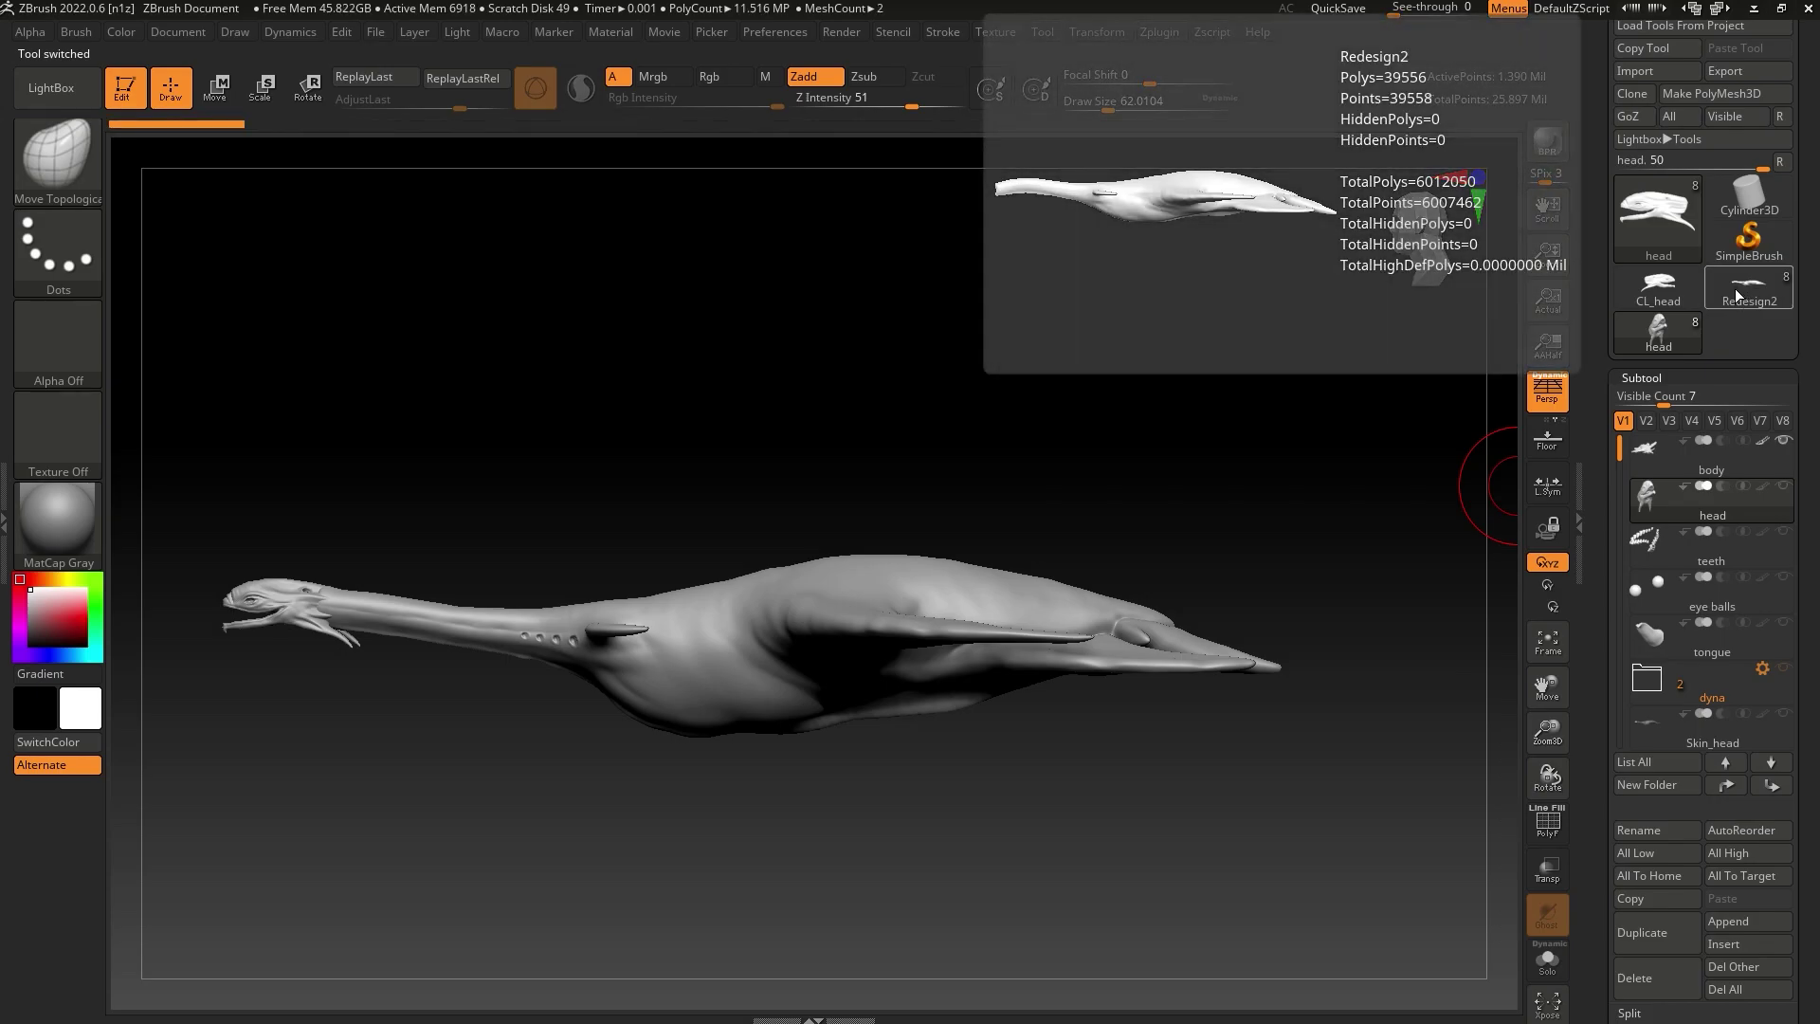
click(1738, 296)
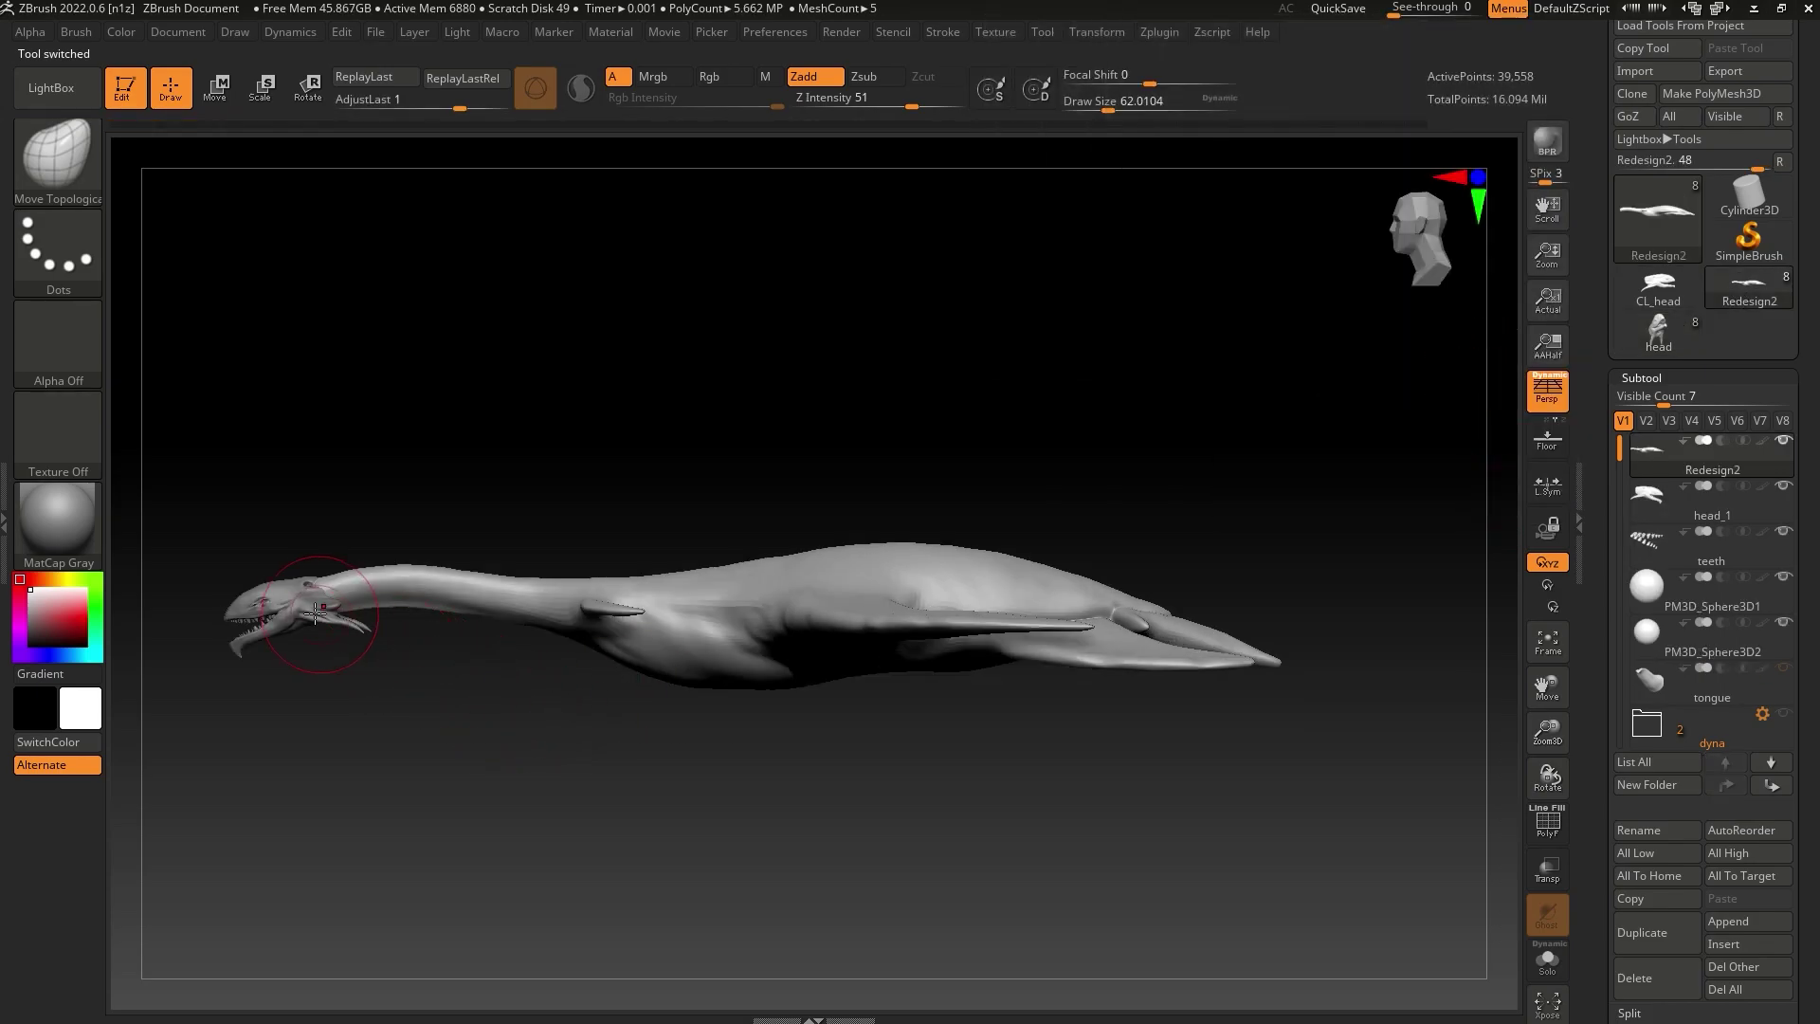
Select the head_1 subtool, activate Rotate with its gizmo, and lower the head to subdivision level 1
alt+click(302, 604)
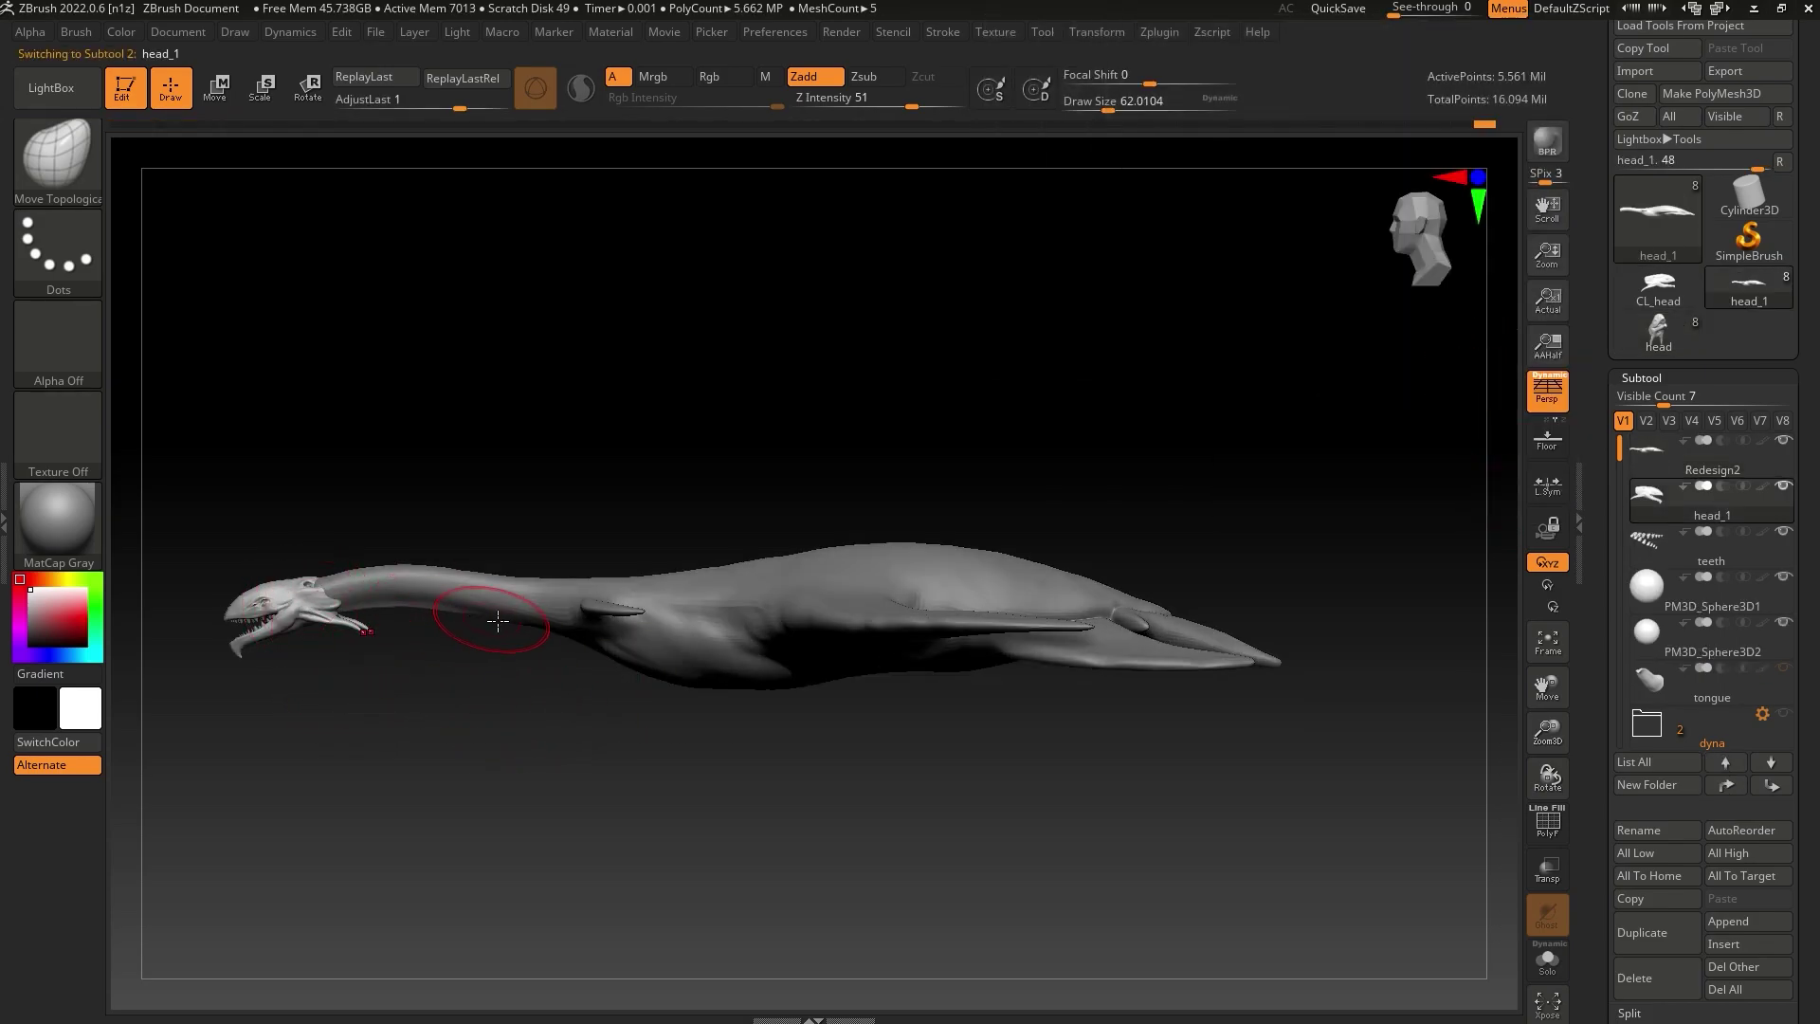
click(1112, 104)
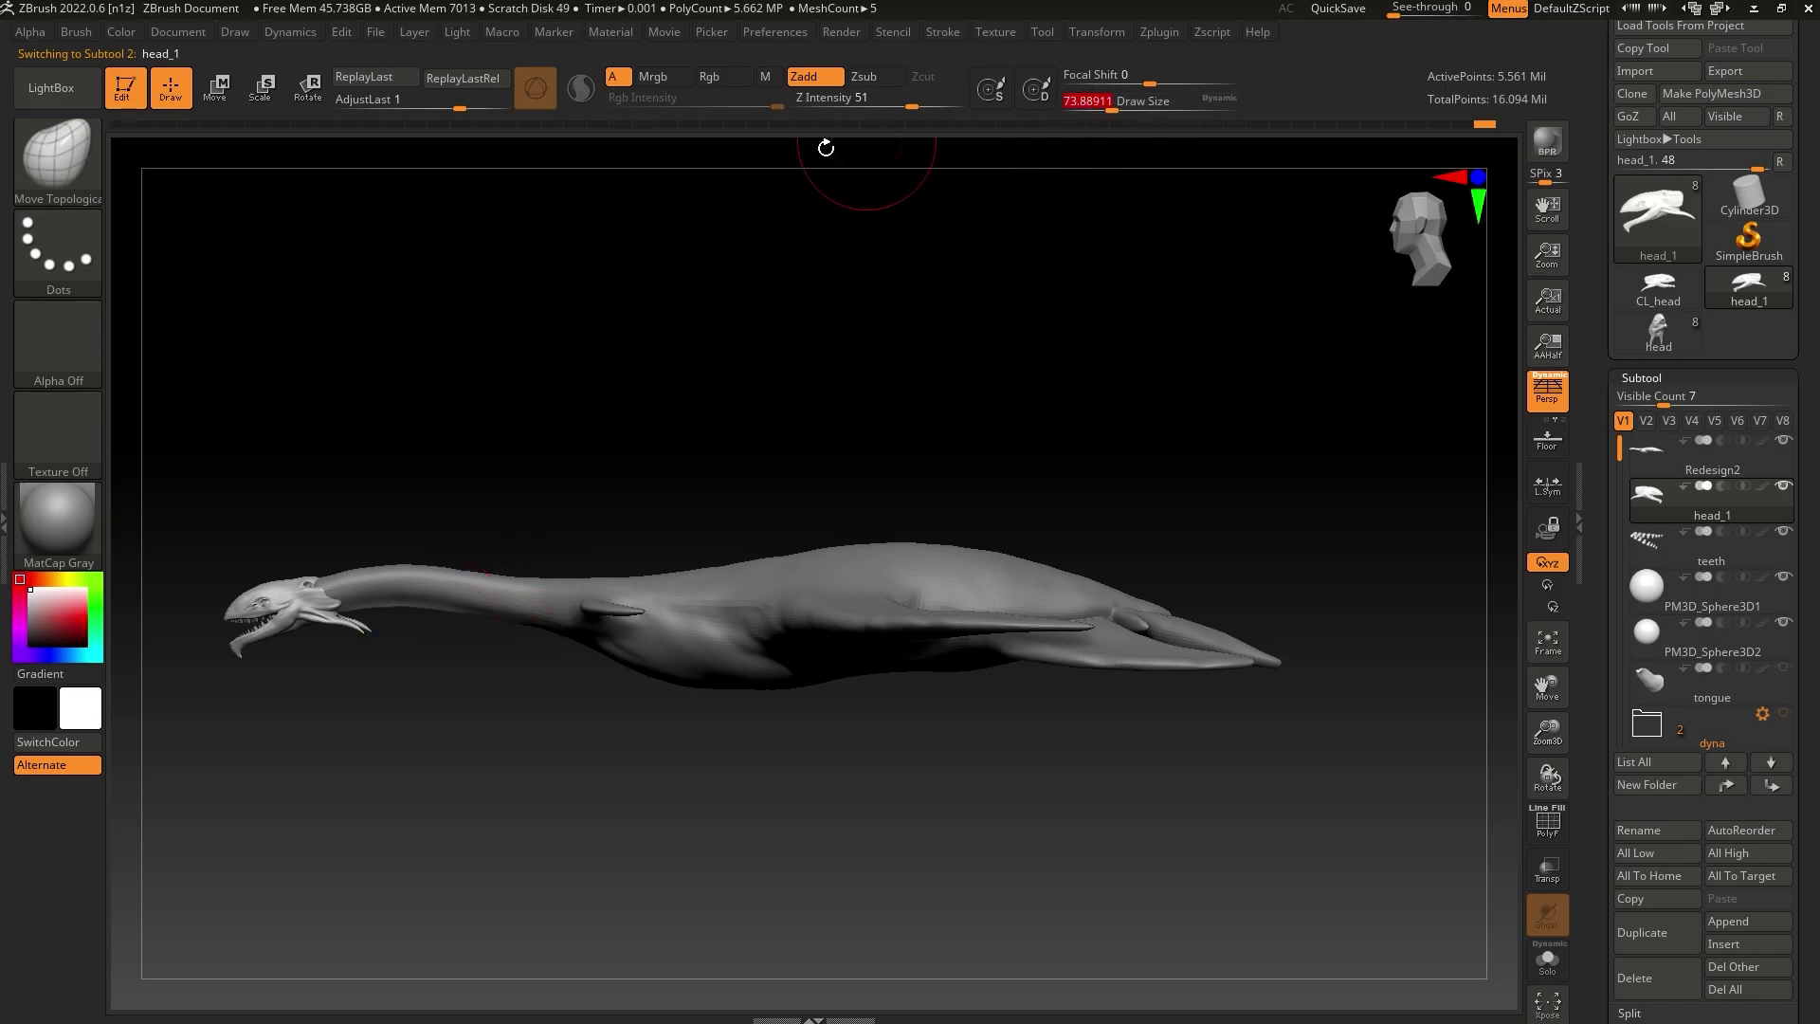
click(313, 91)
scroll(1655, 685, down, 5)
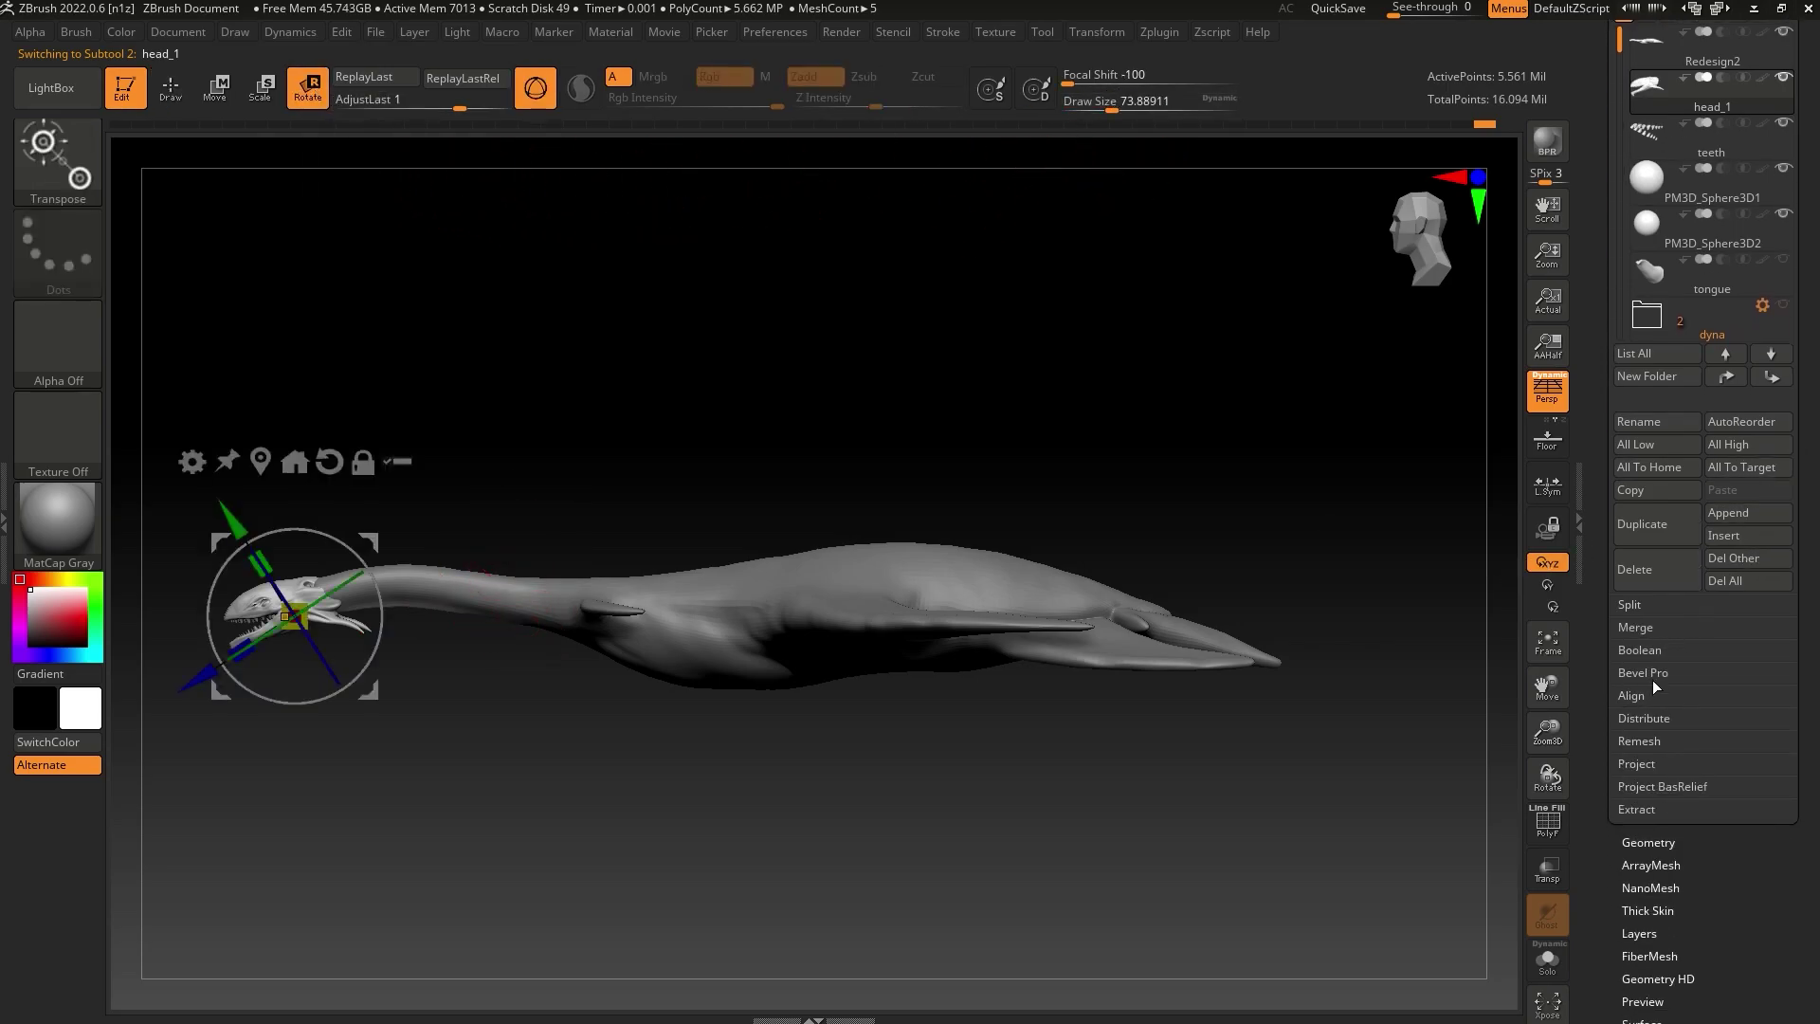
click(1644, 840)
drag(1680, 98, 1597, 112)
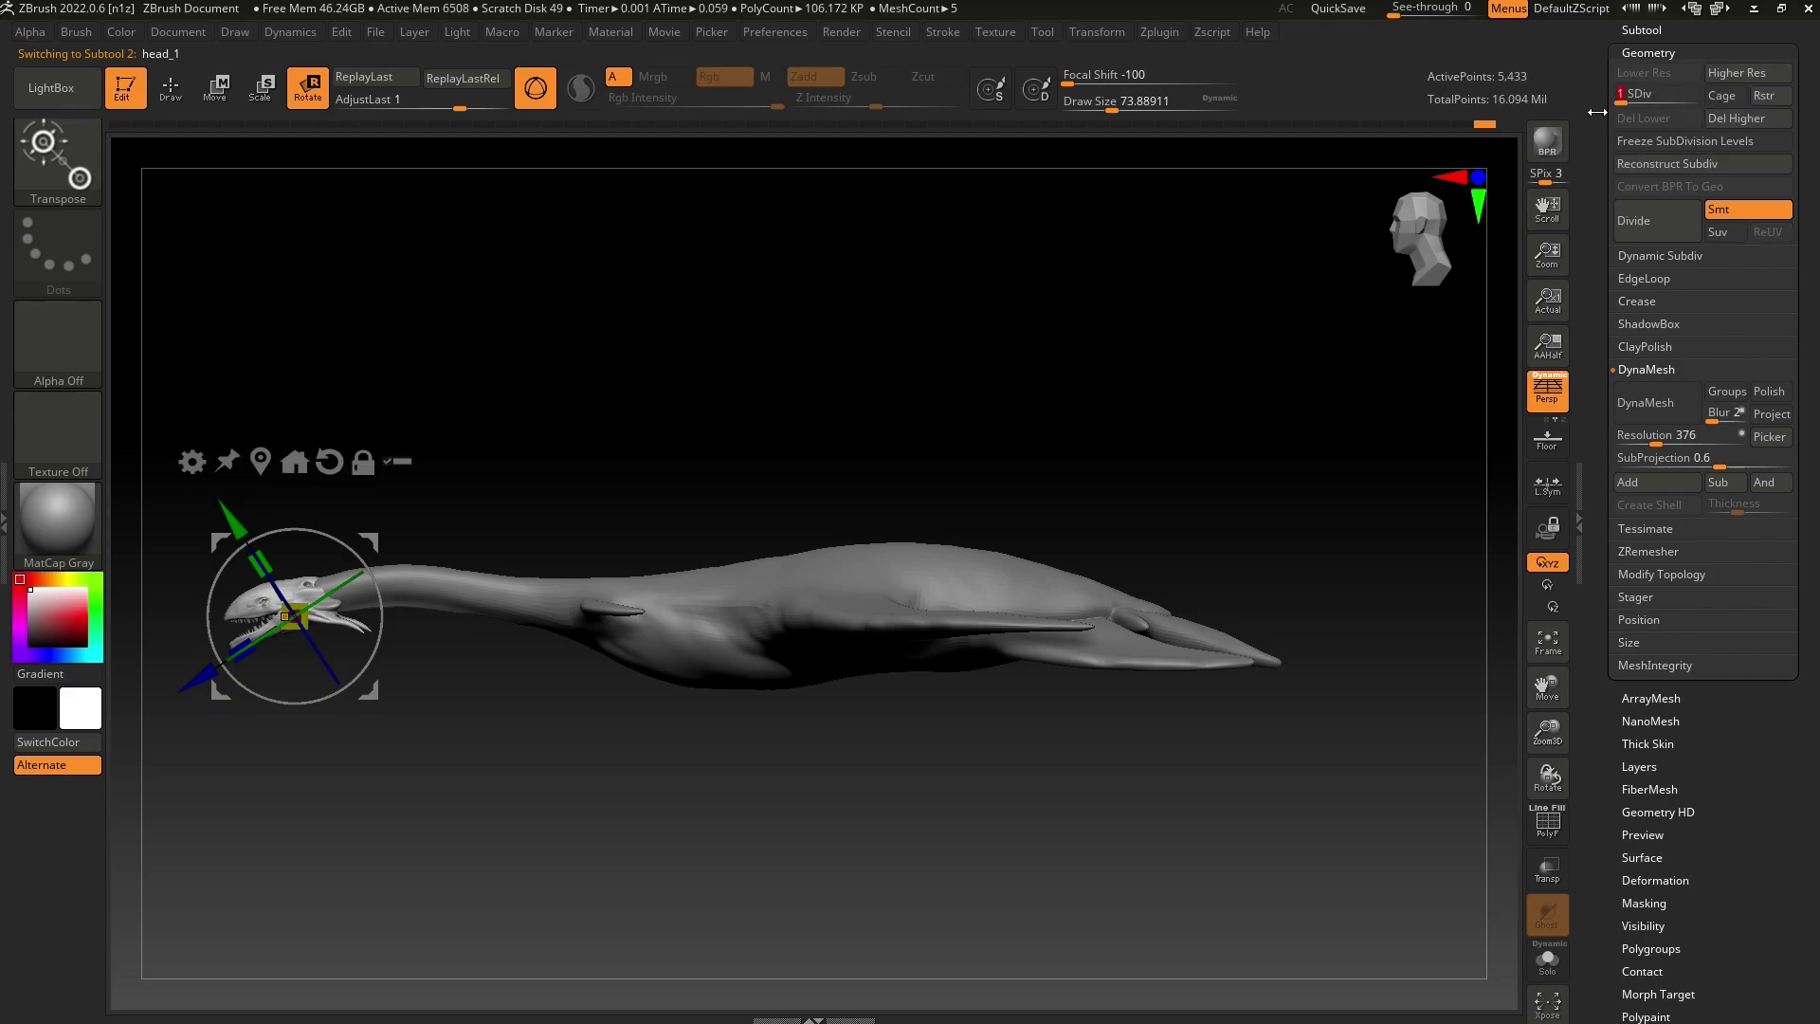
Place the gizmo's pivot at the back of the head and rotate the head so the snout points downward
alt+drag(648, 716, 766, 734)
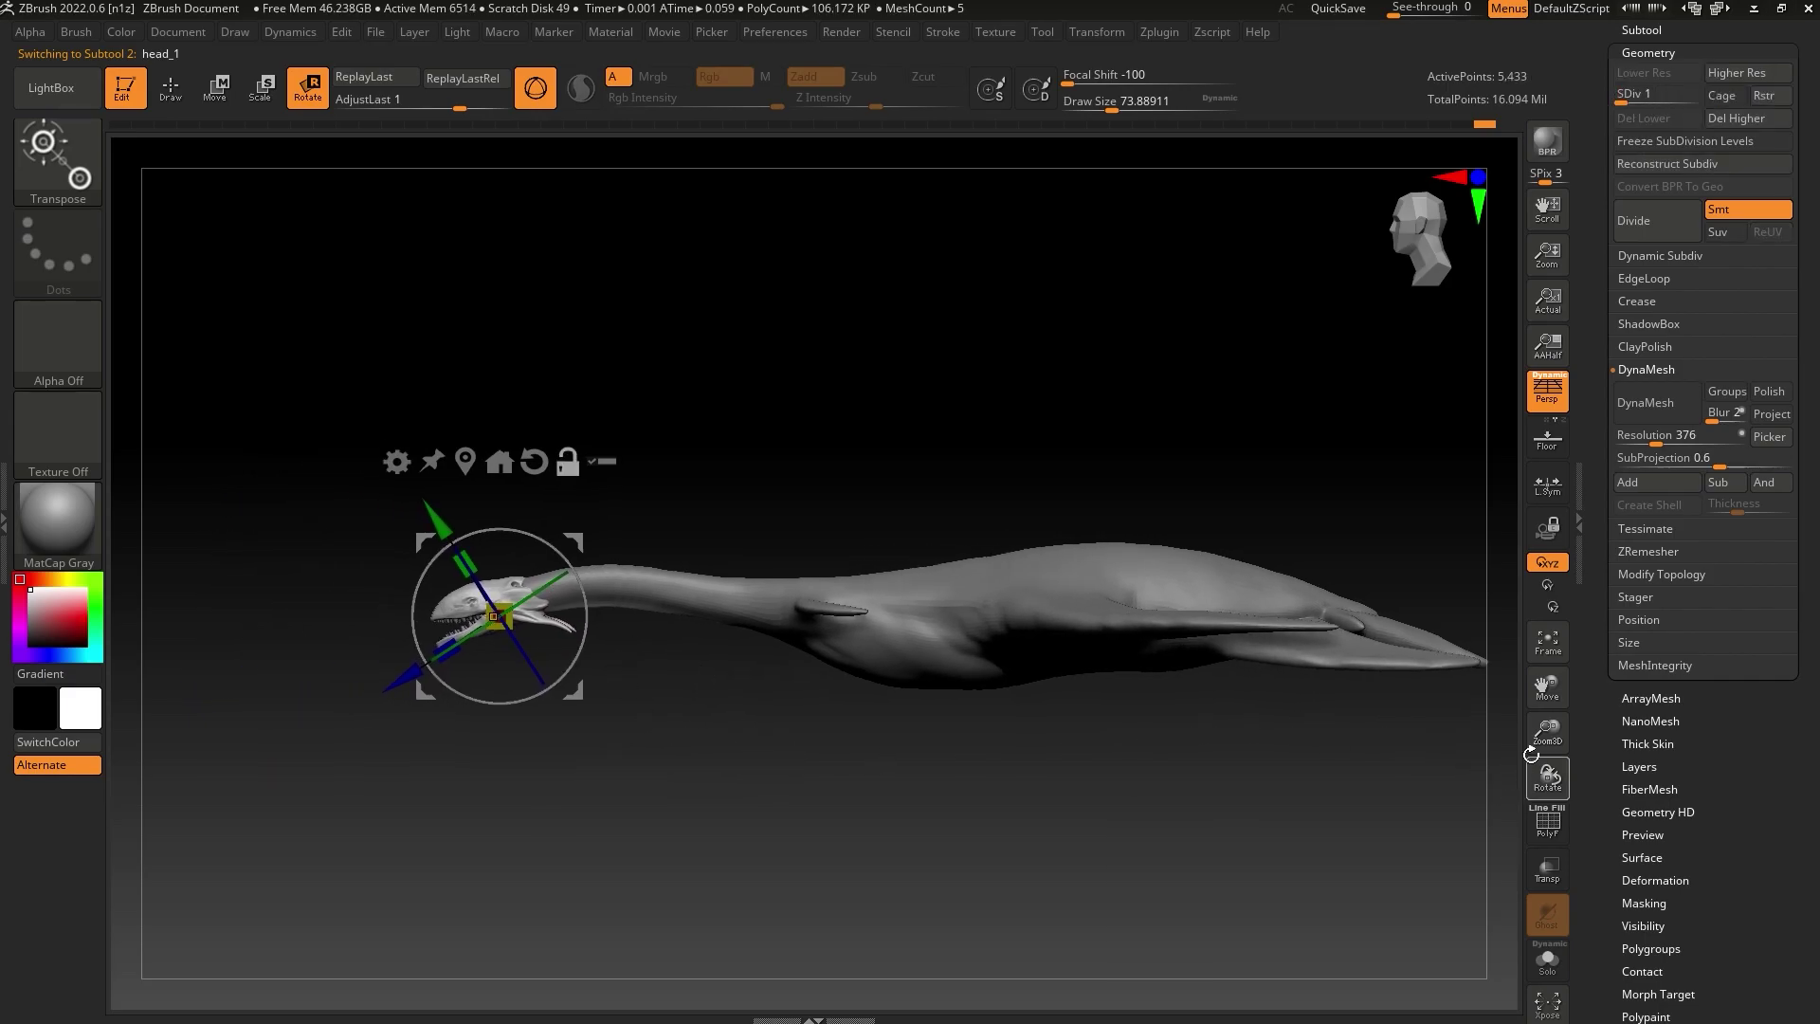
drag(1544, 737, 1513, 707)
alt+click(525, 577)
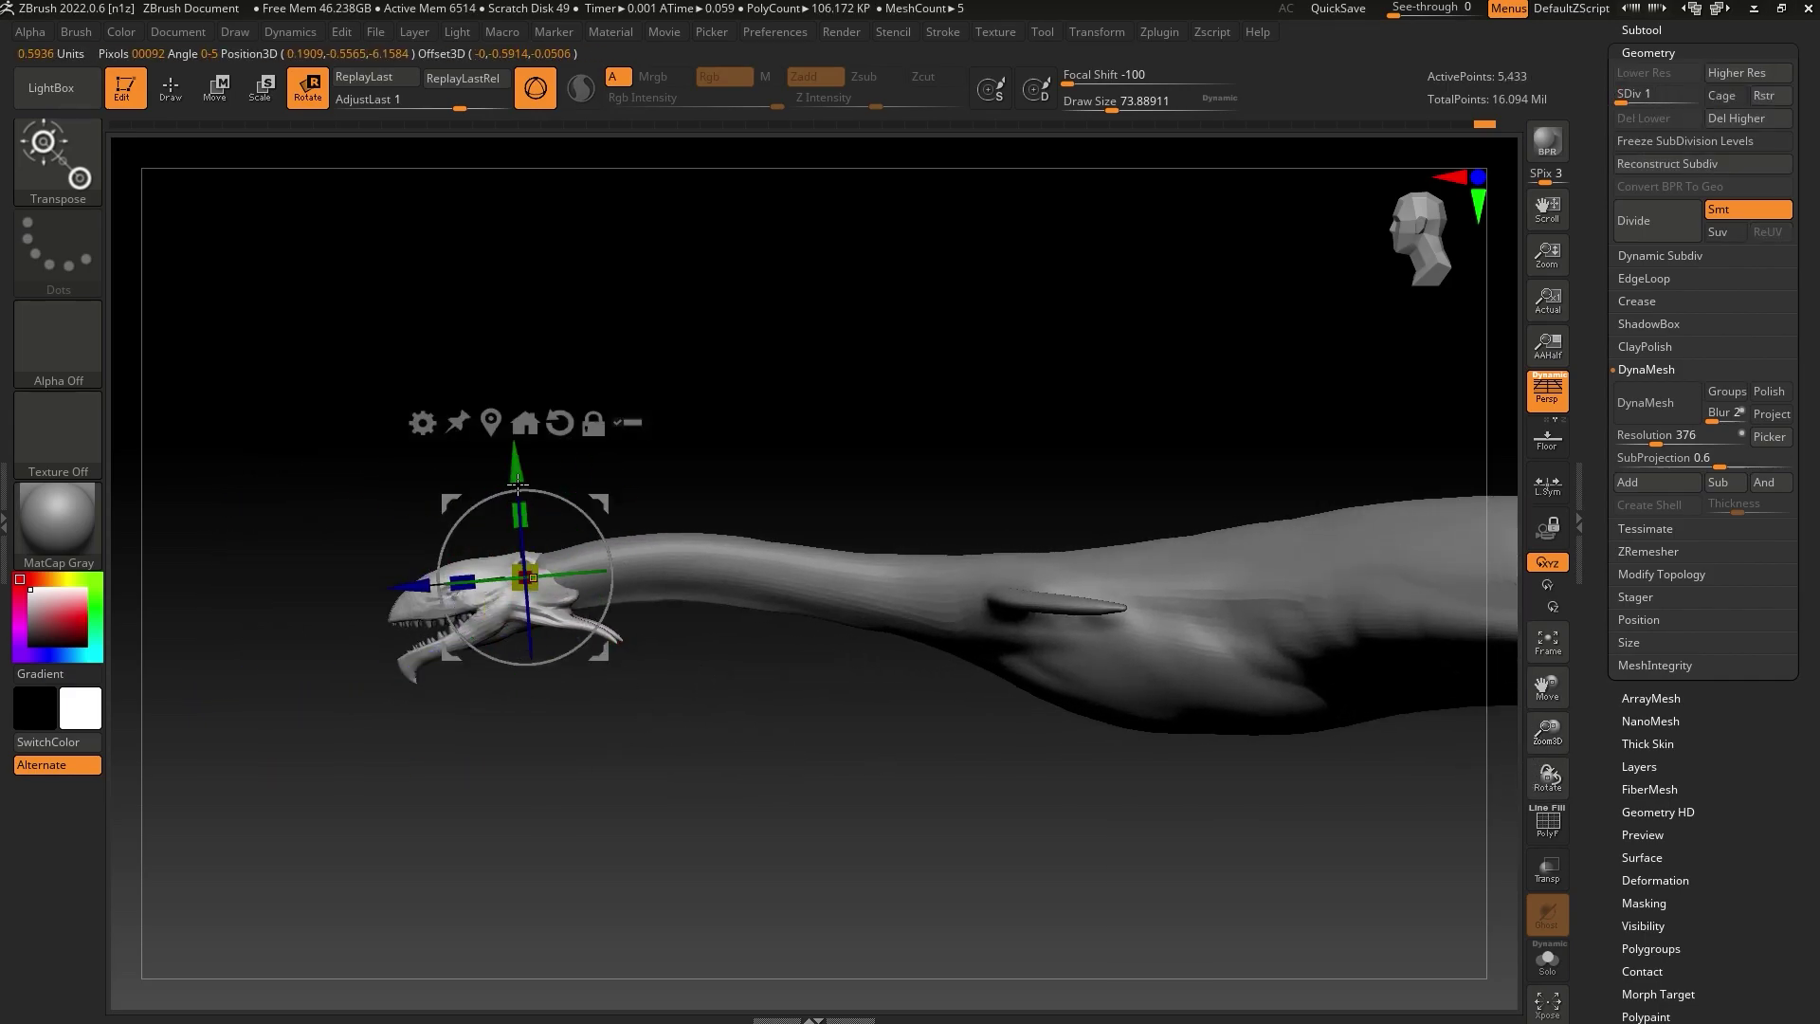
drag(598, 530, 595, 520)
drag(495, 465, 496, 468)
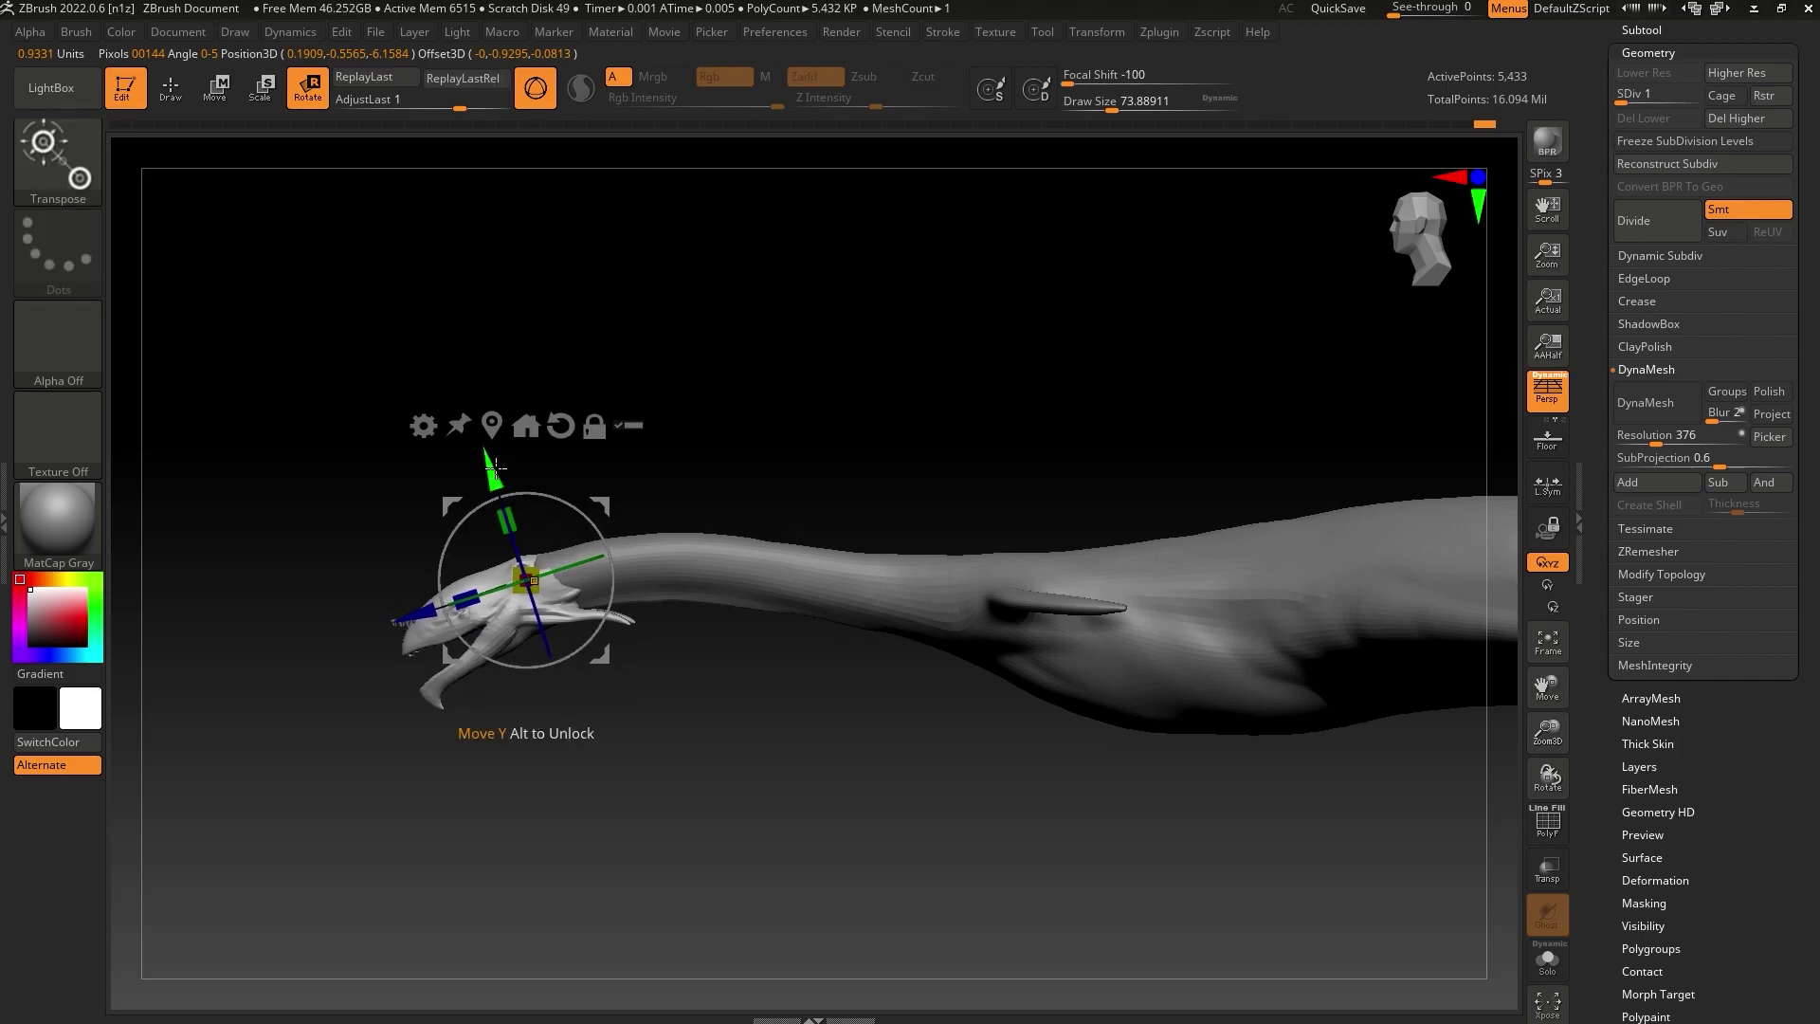
Hide the teeth and both eye spheres, and rotate the head slightly back up by about 2.6 degrees
click(1655, 32)
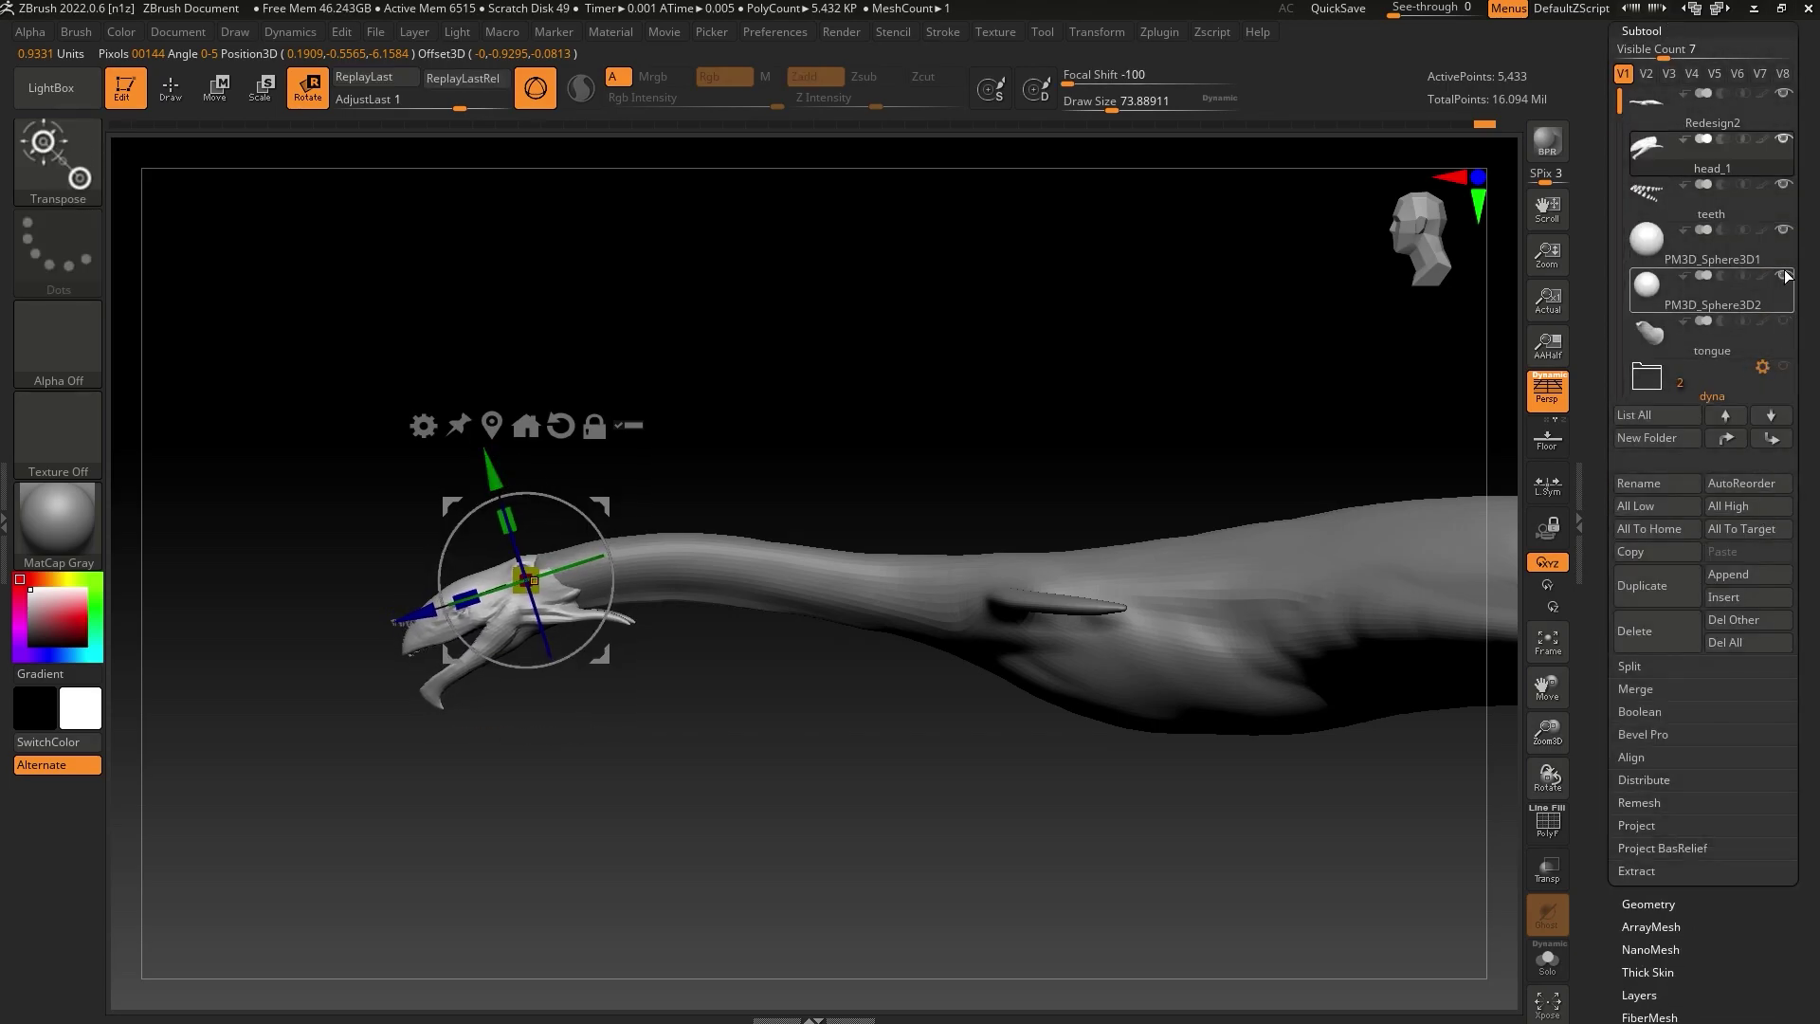
drag(1787, 276, 1784, 186)
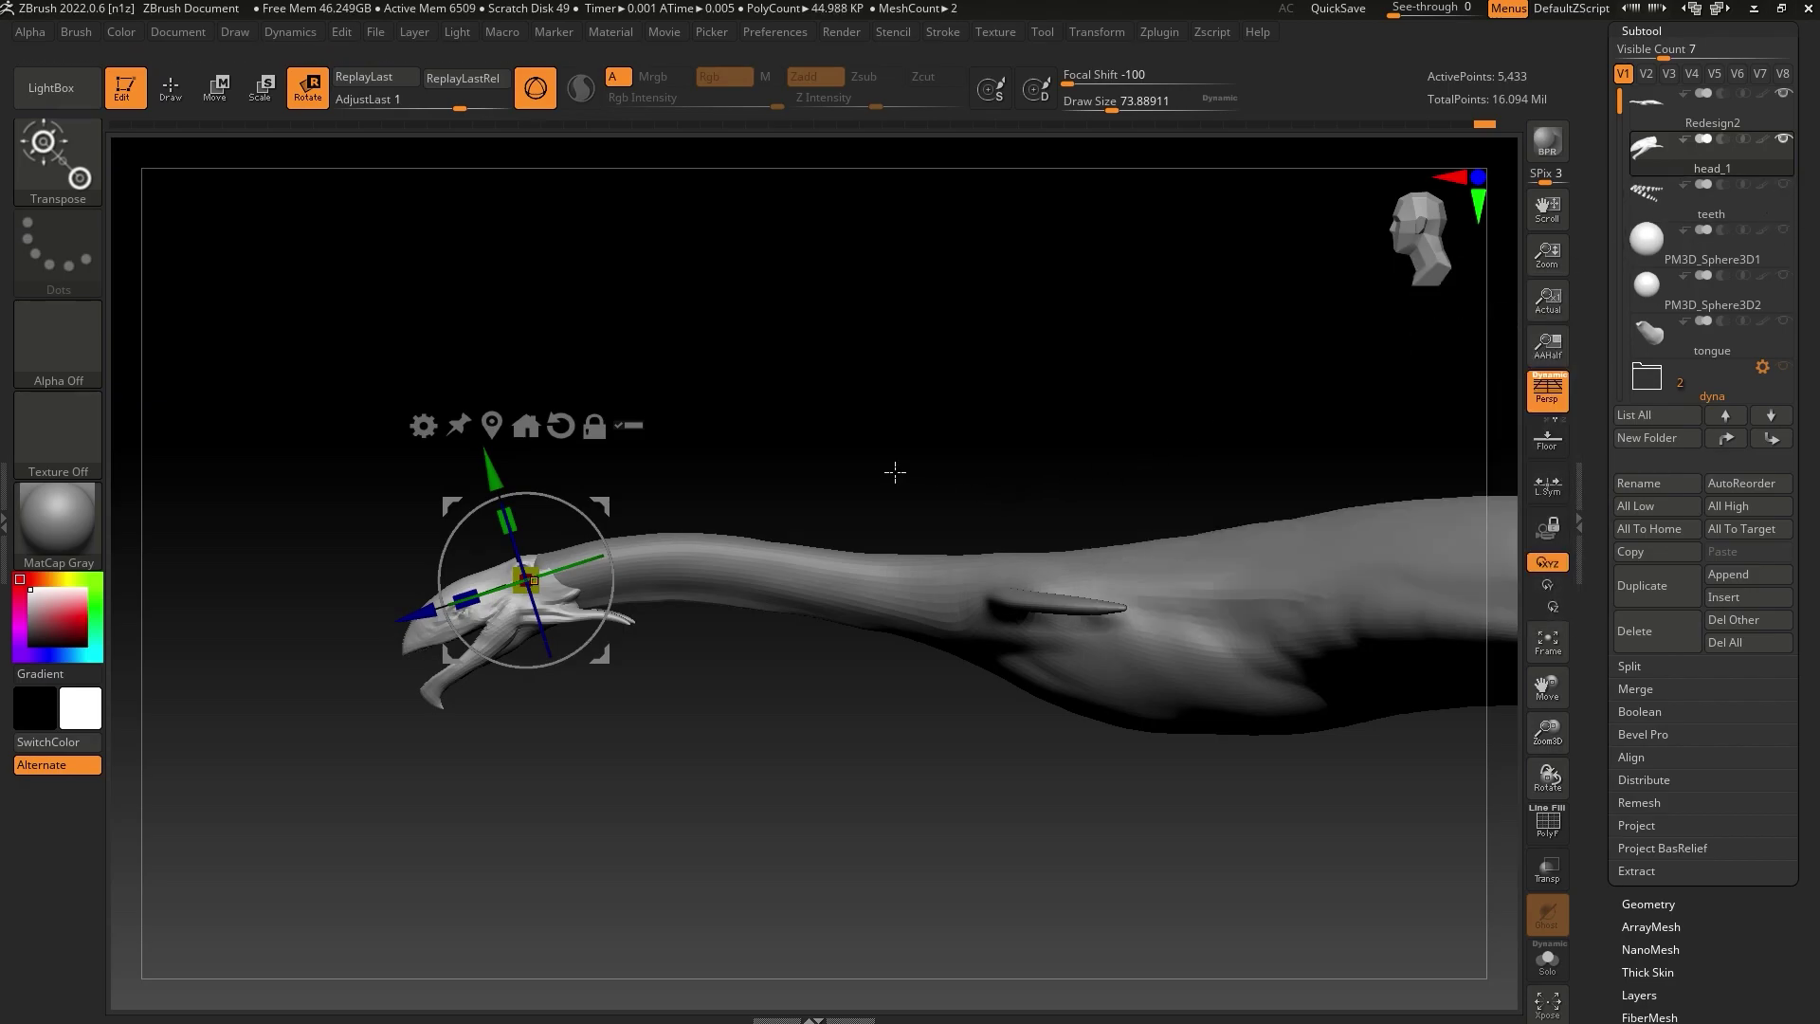
drag(591, 508, 587, 513)
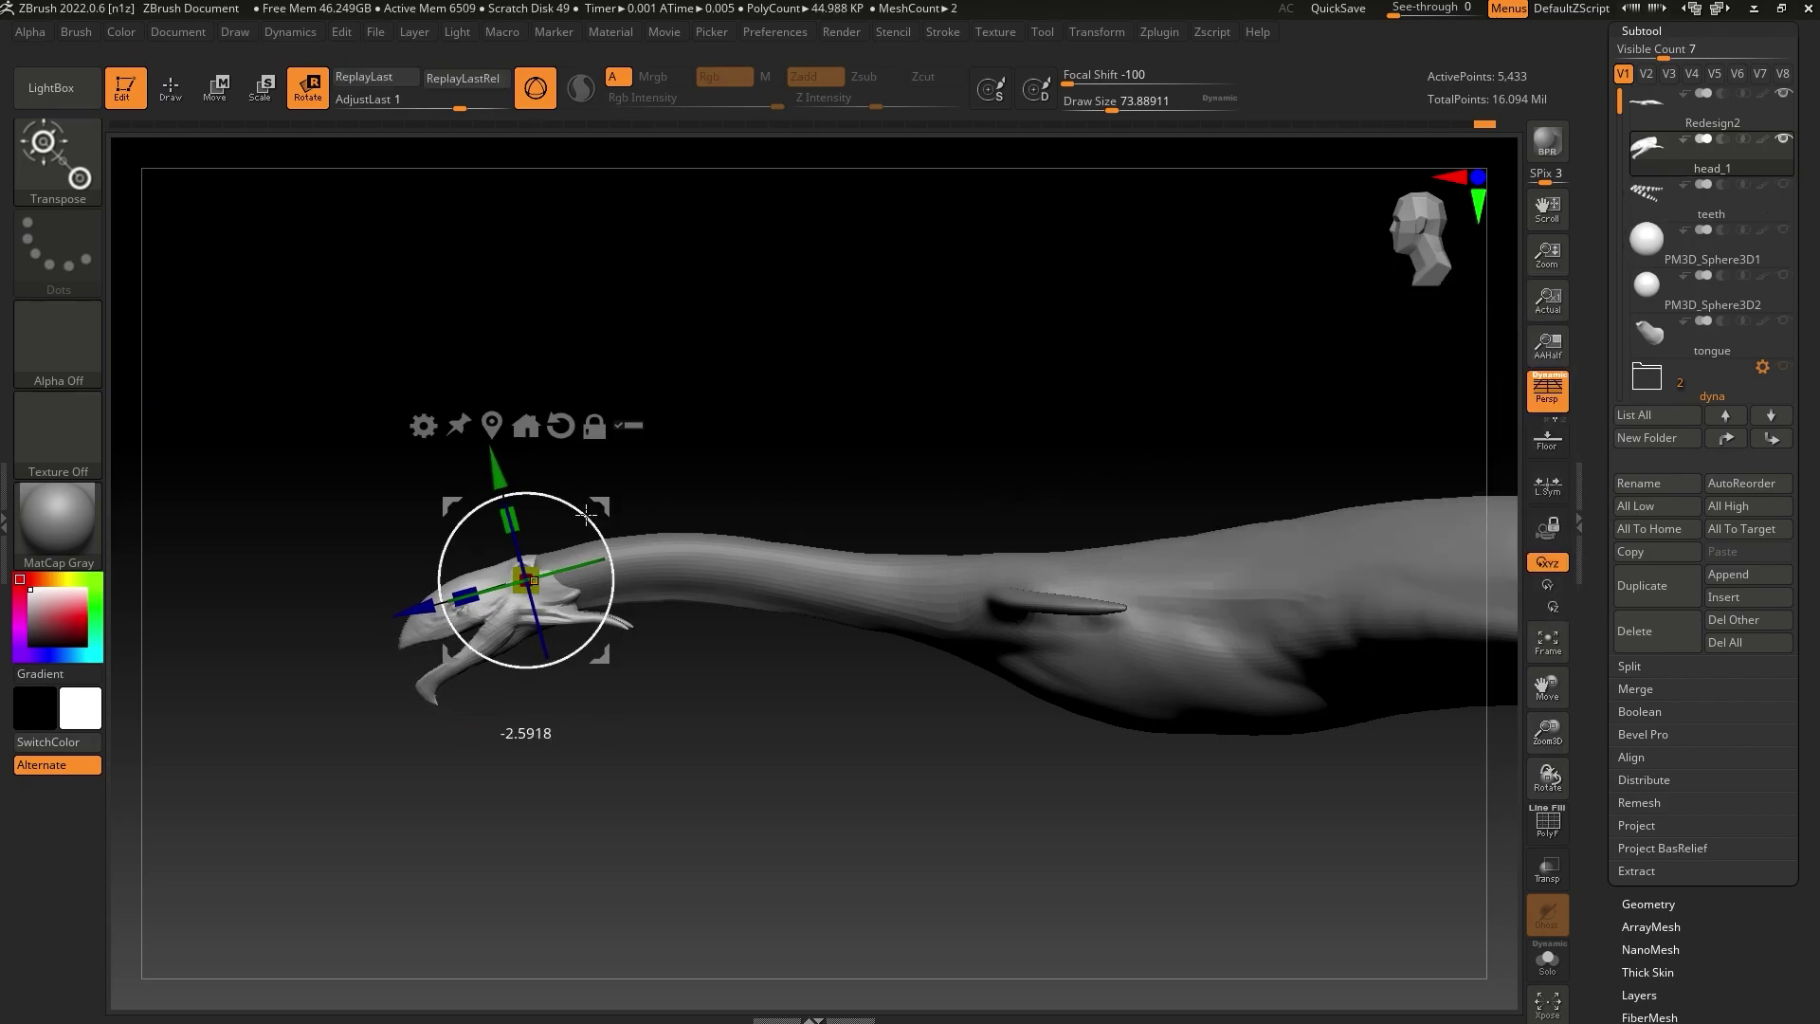
Return to the Move Topological brush and reshape the top of the head at a draw size of about 97, finishing at about 80
click(170, 94)
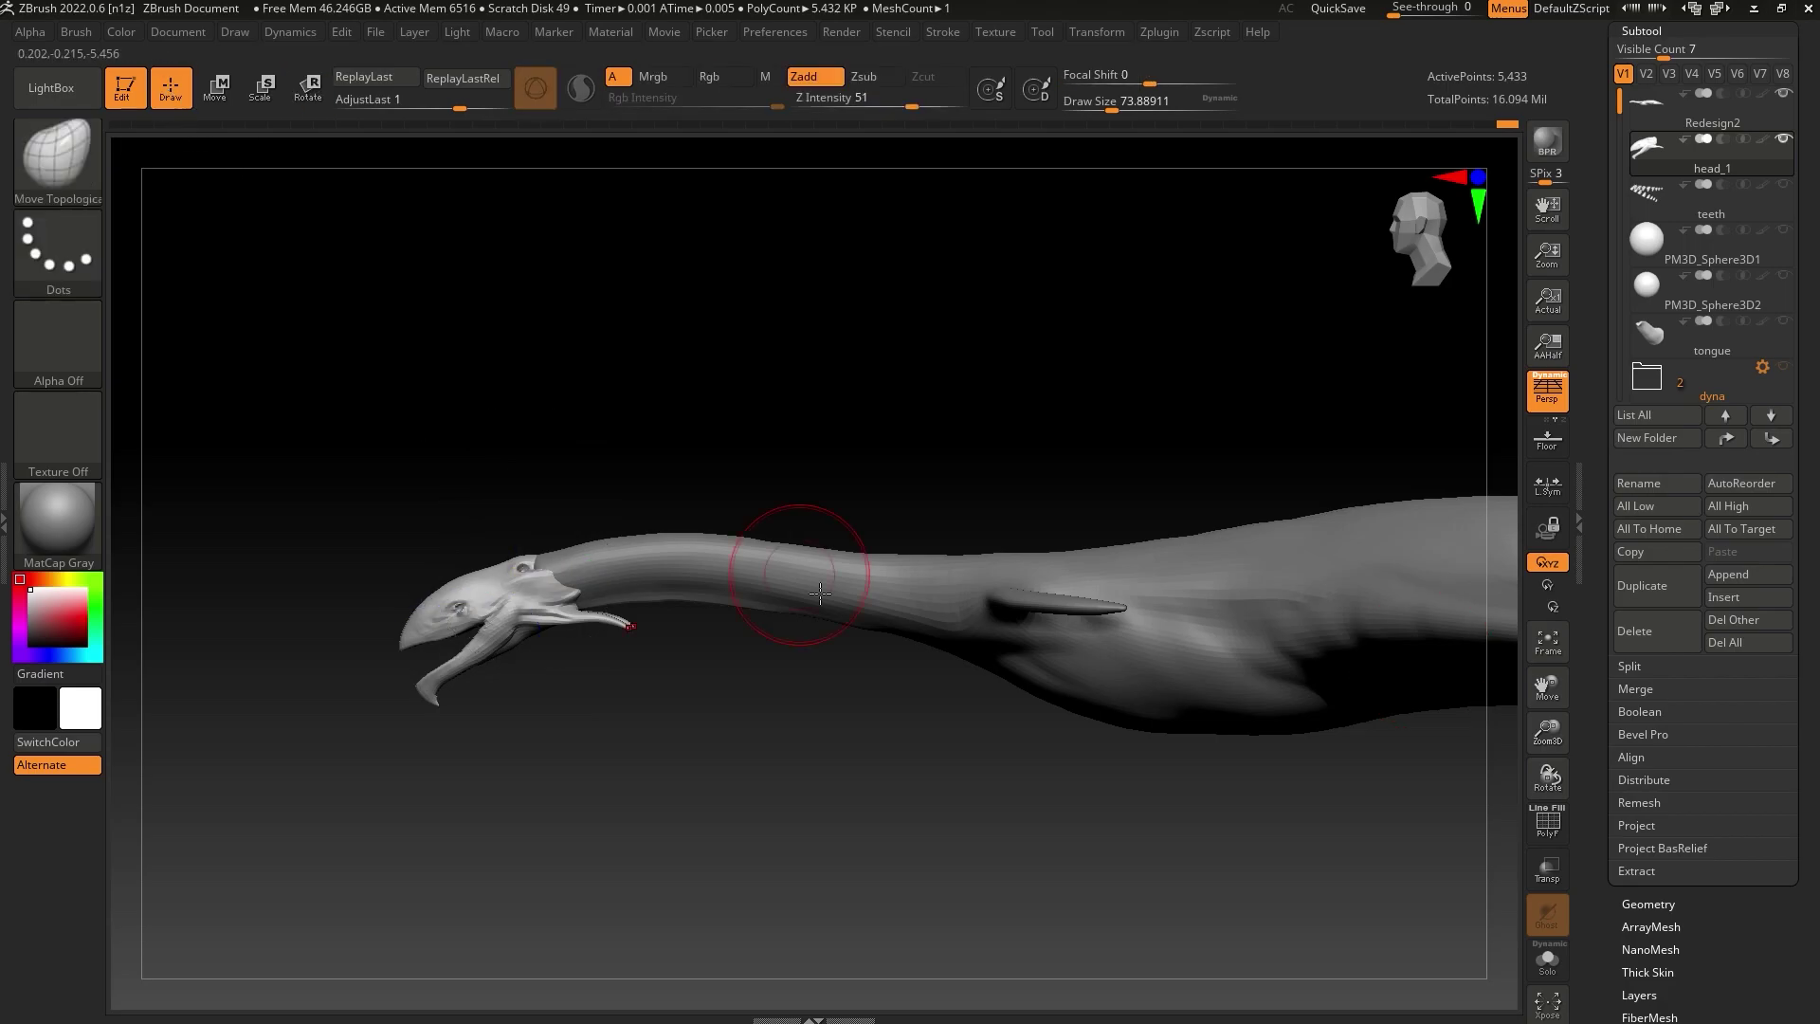
click(1117, 102)
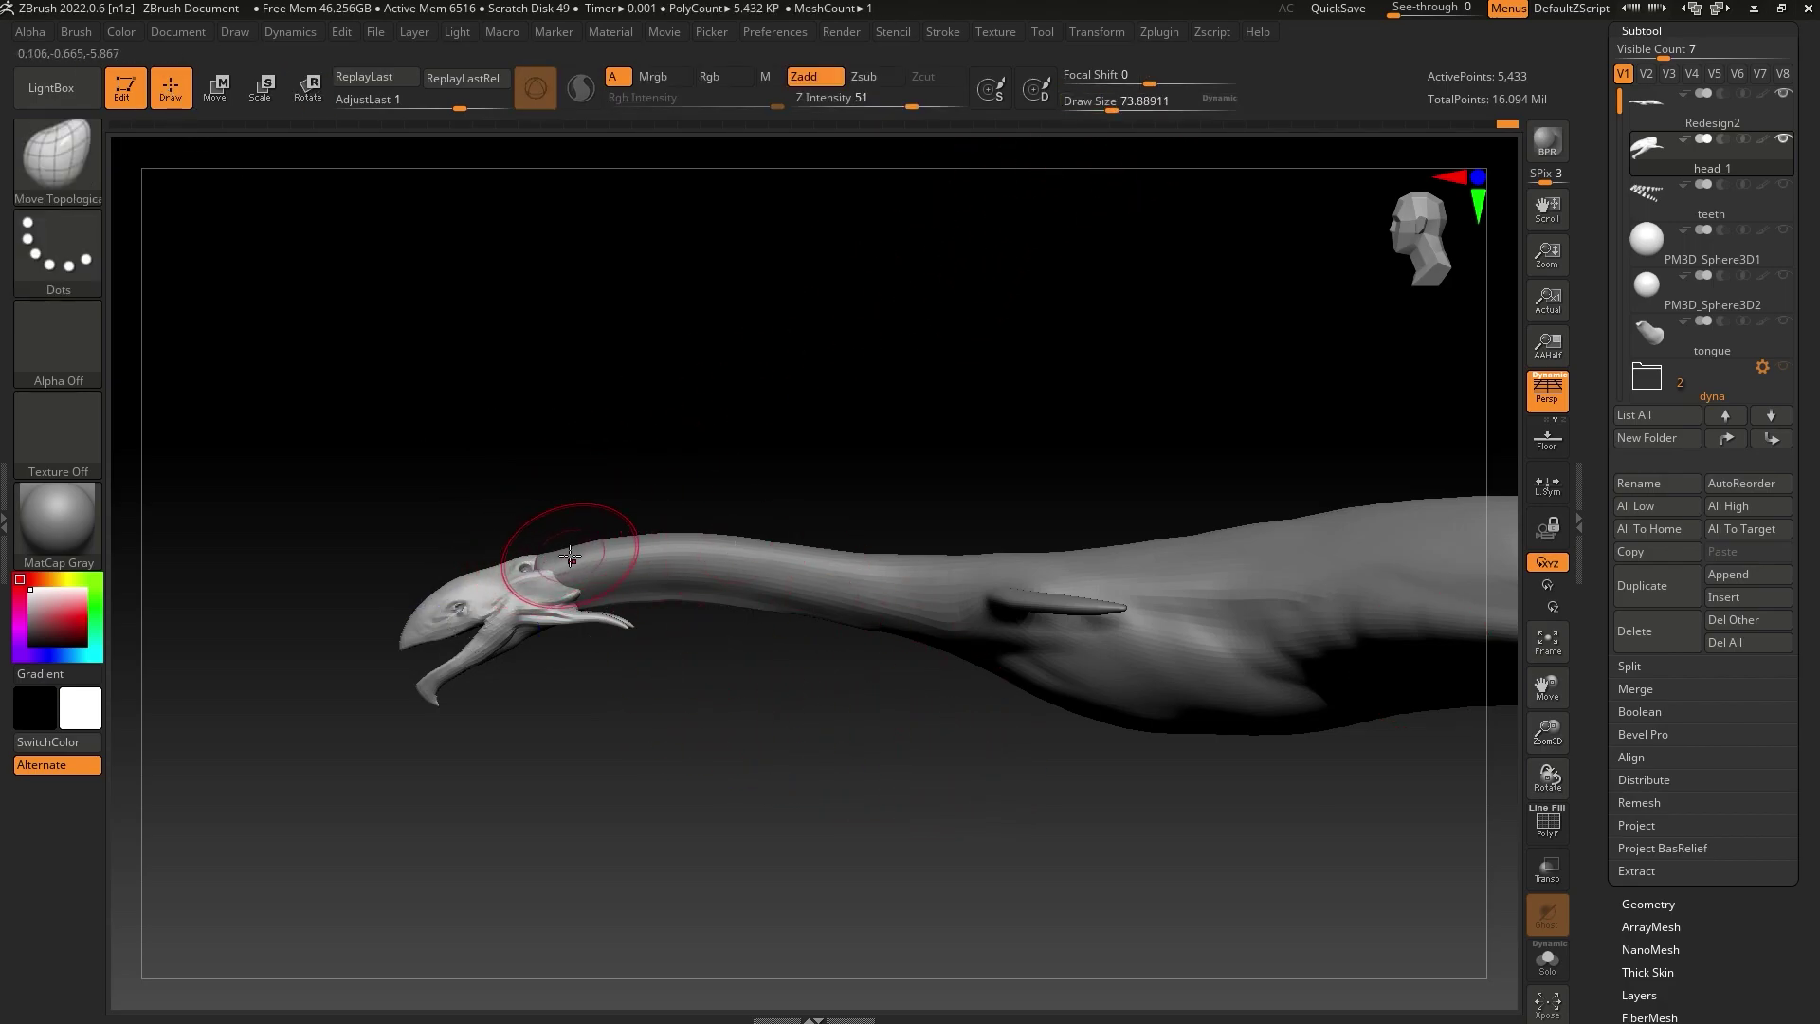
drag(1547, 732, 1548, 806)
alt+drag(797, 829, 870, 796)
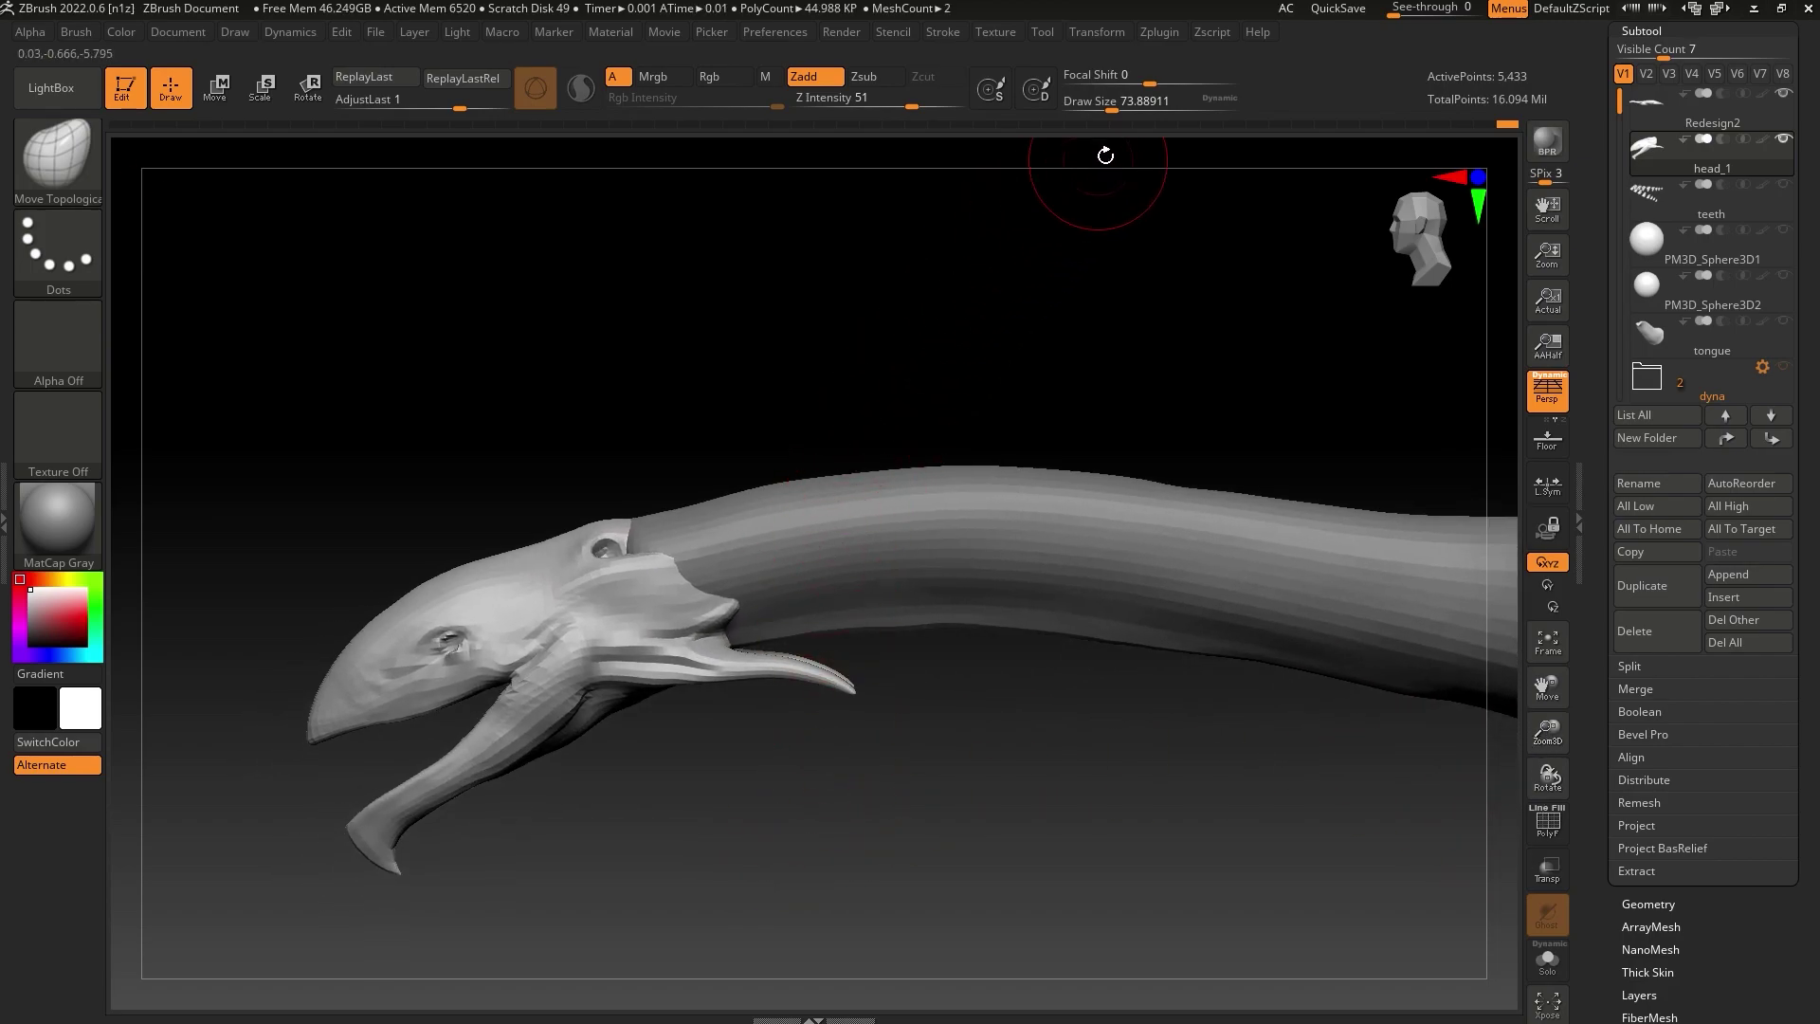
drag(1112, 106, 1119, 106)
mouse_move(466, 583)
mouse_down()
mouse_move(448, 582)
mouse_move(502, 560)
mouse_move(507, 583)
mouse_move(374, 626)
mouse_move(439, 569)
mouse_move(422, 599)
mouse_move(544, 548)
mouse_up()
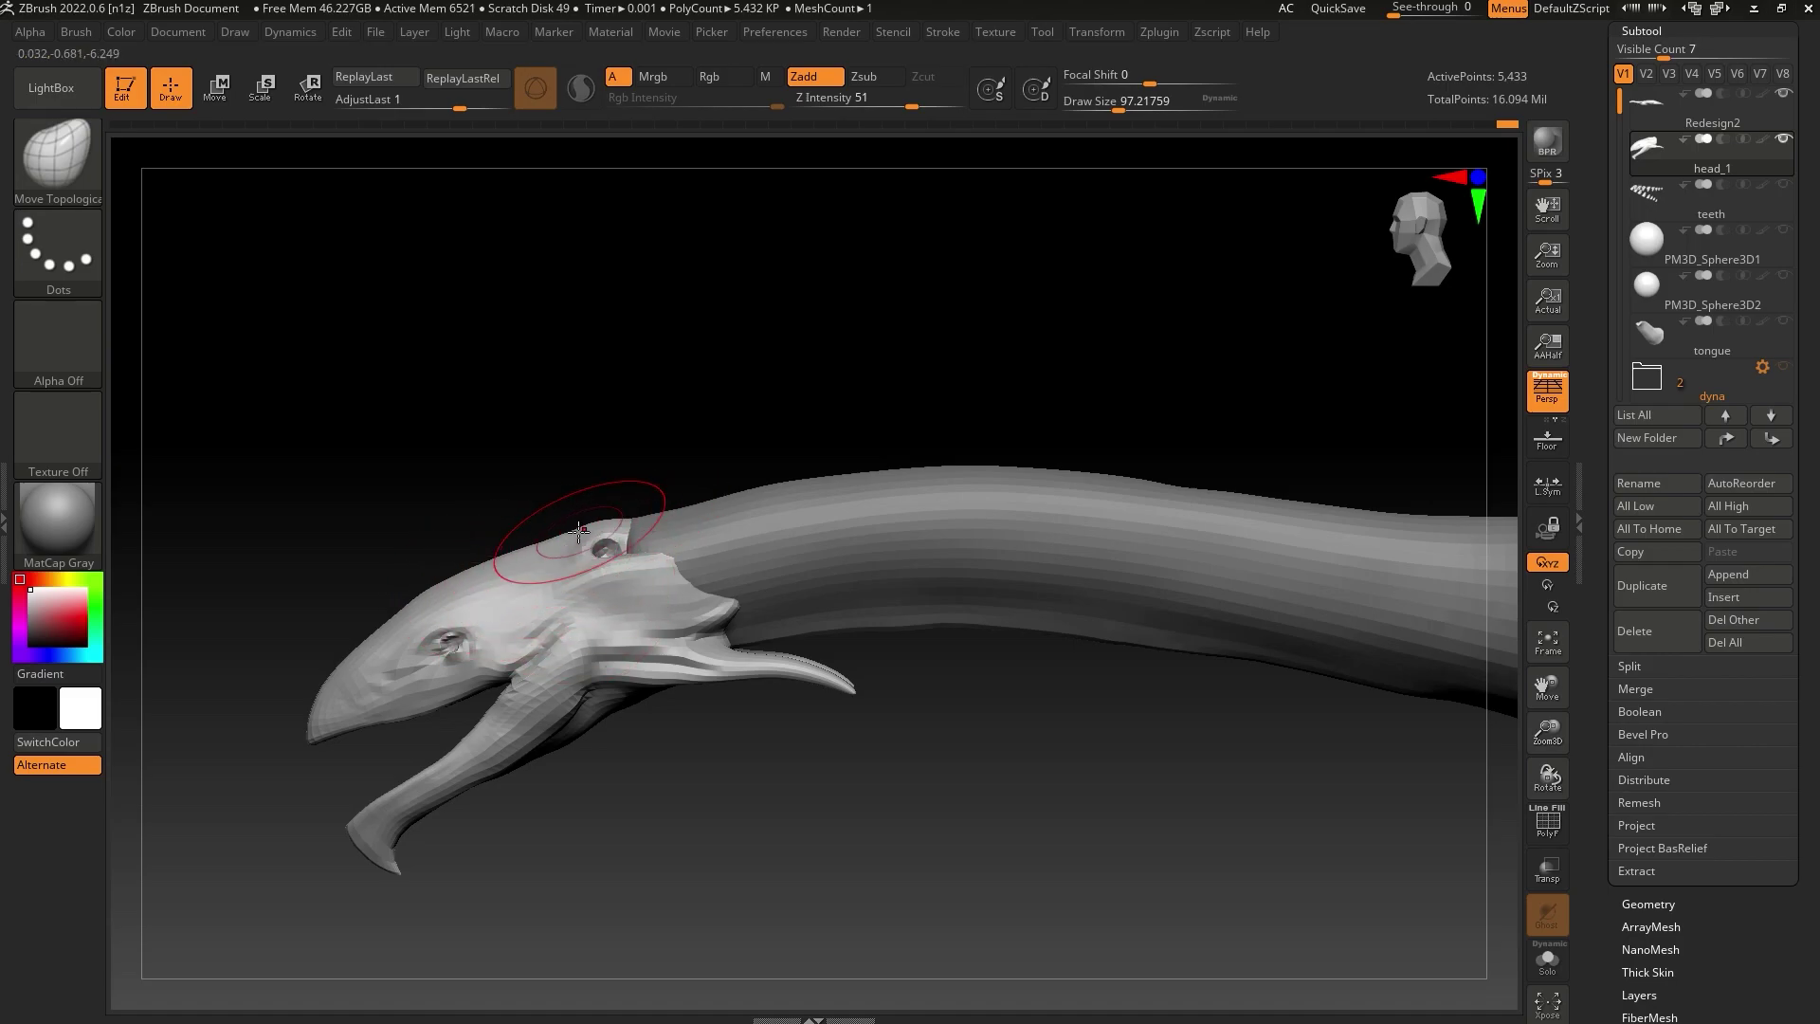
drag(1123, 105, 1113, 104)
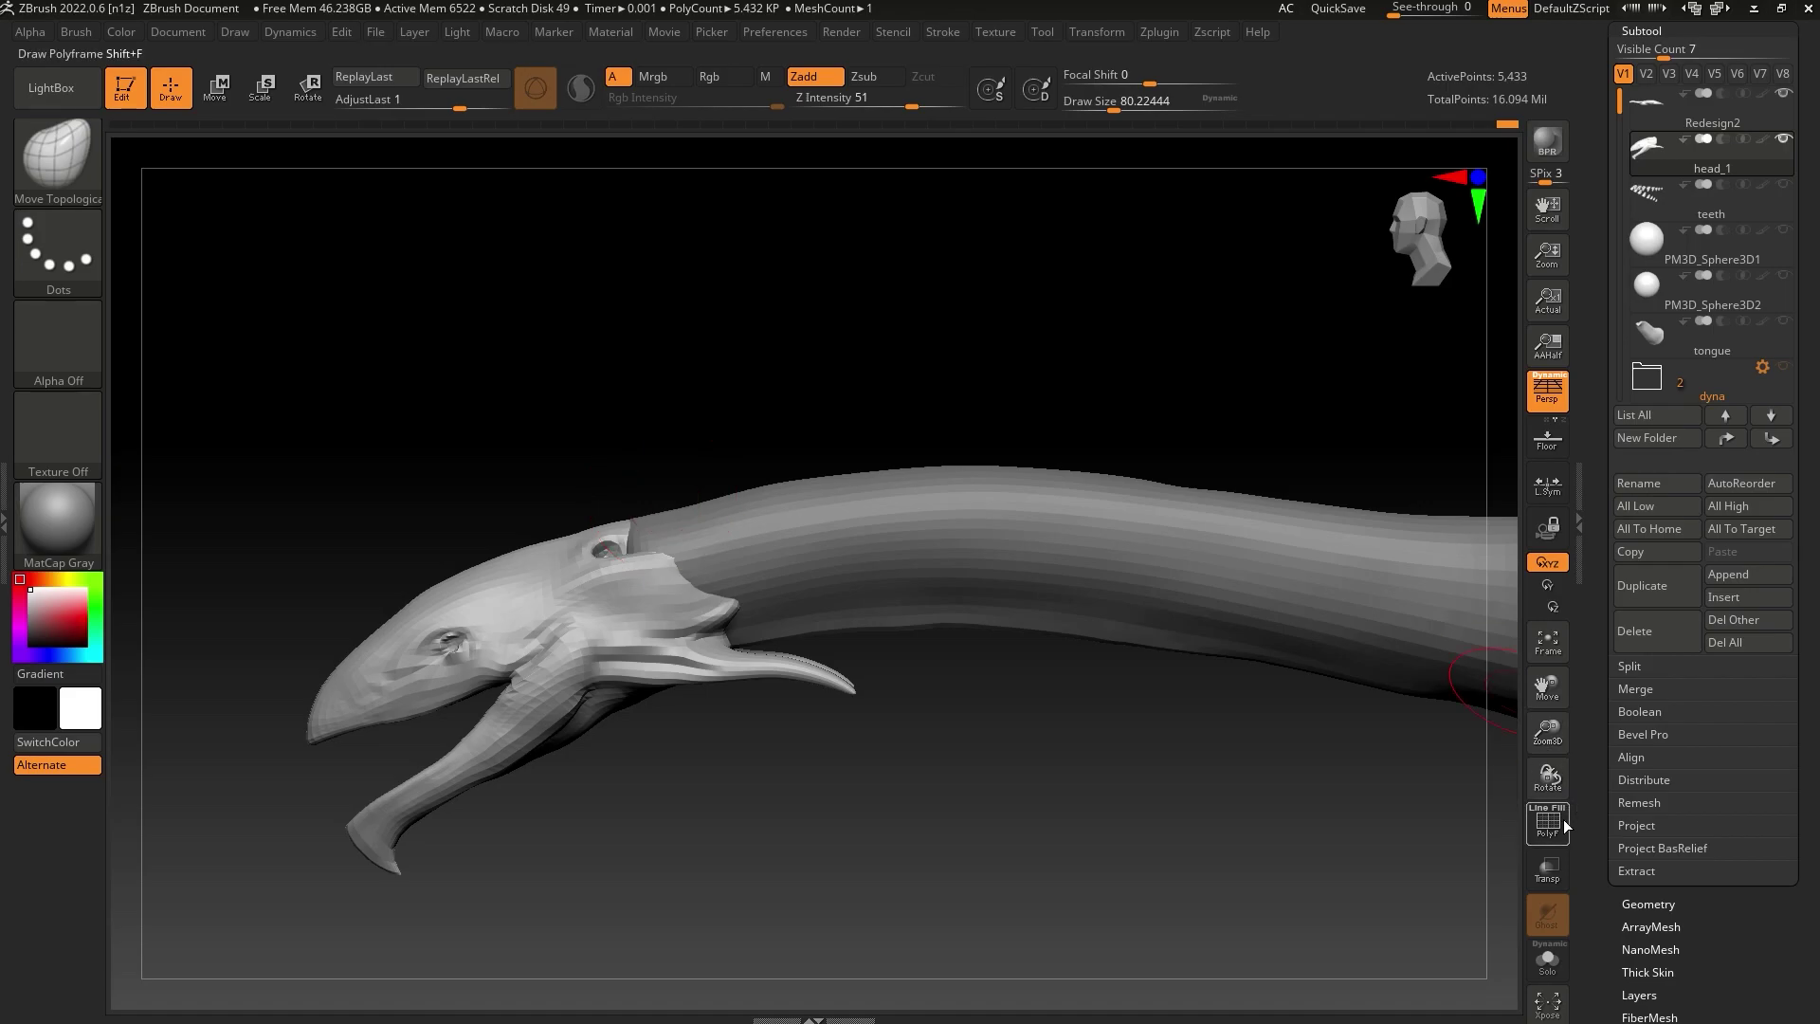
Enable ghosted transparency, shift Redesign2's neck end inside the head at a draw size of about 83, and reselect head_1
click(1550, 872)
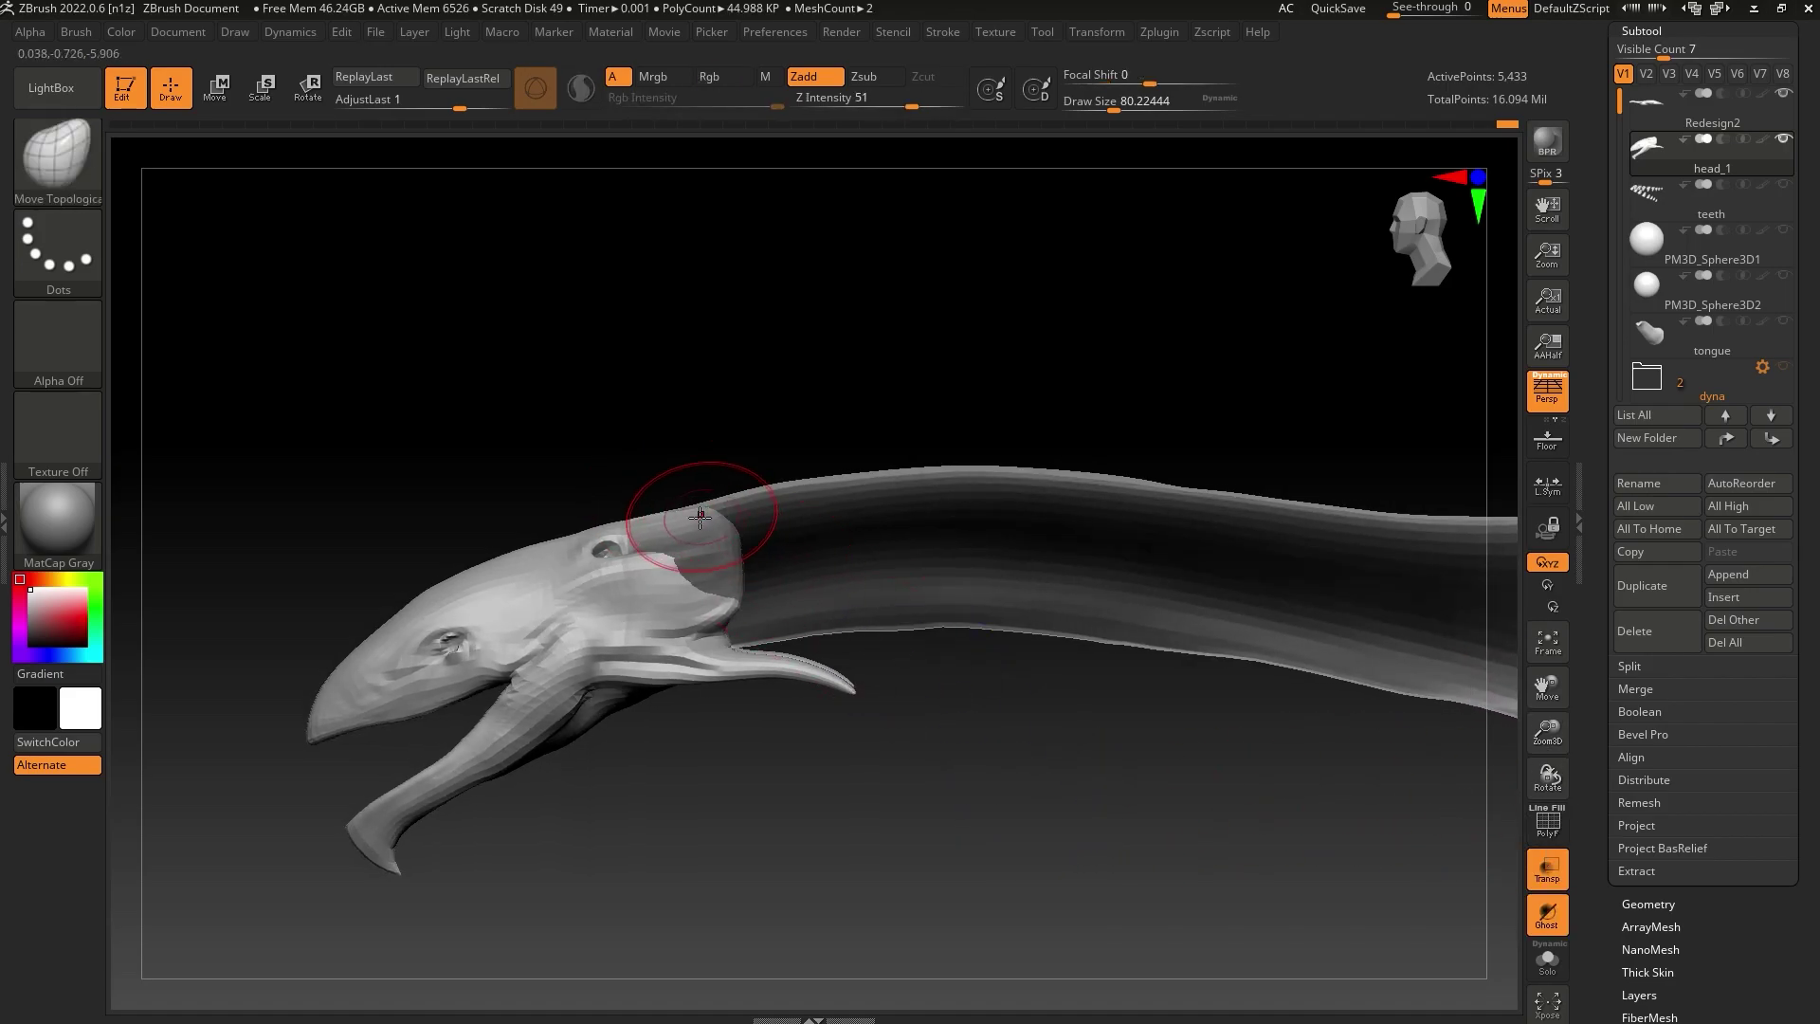
right_drag(701, 498, 673, 547)
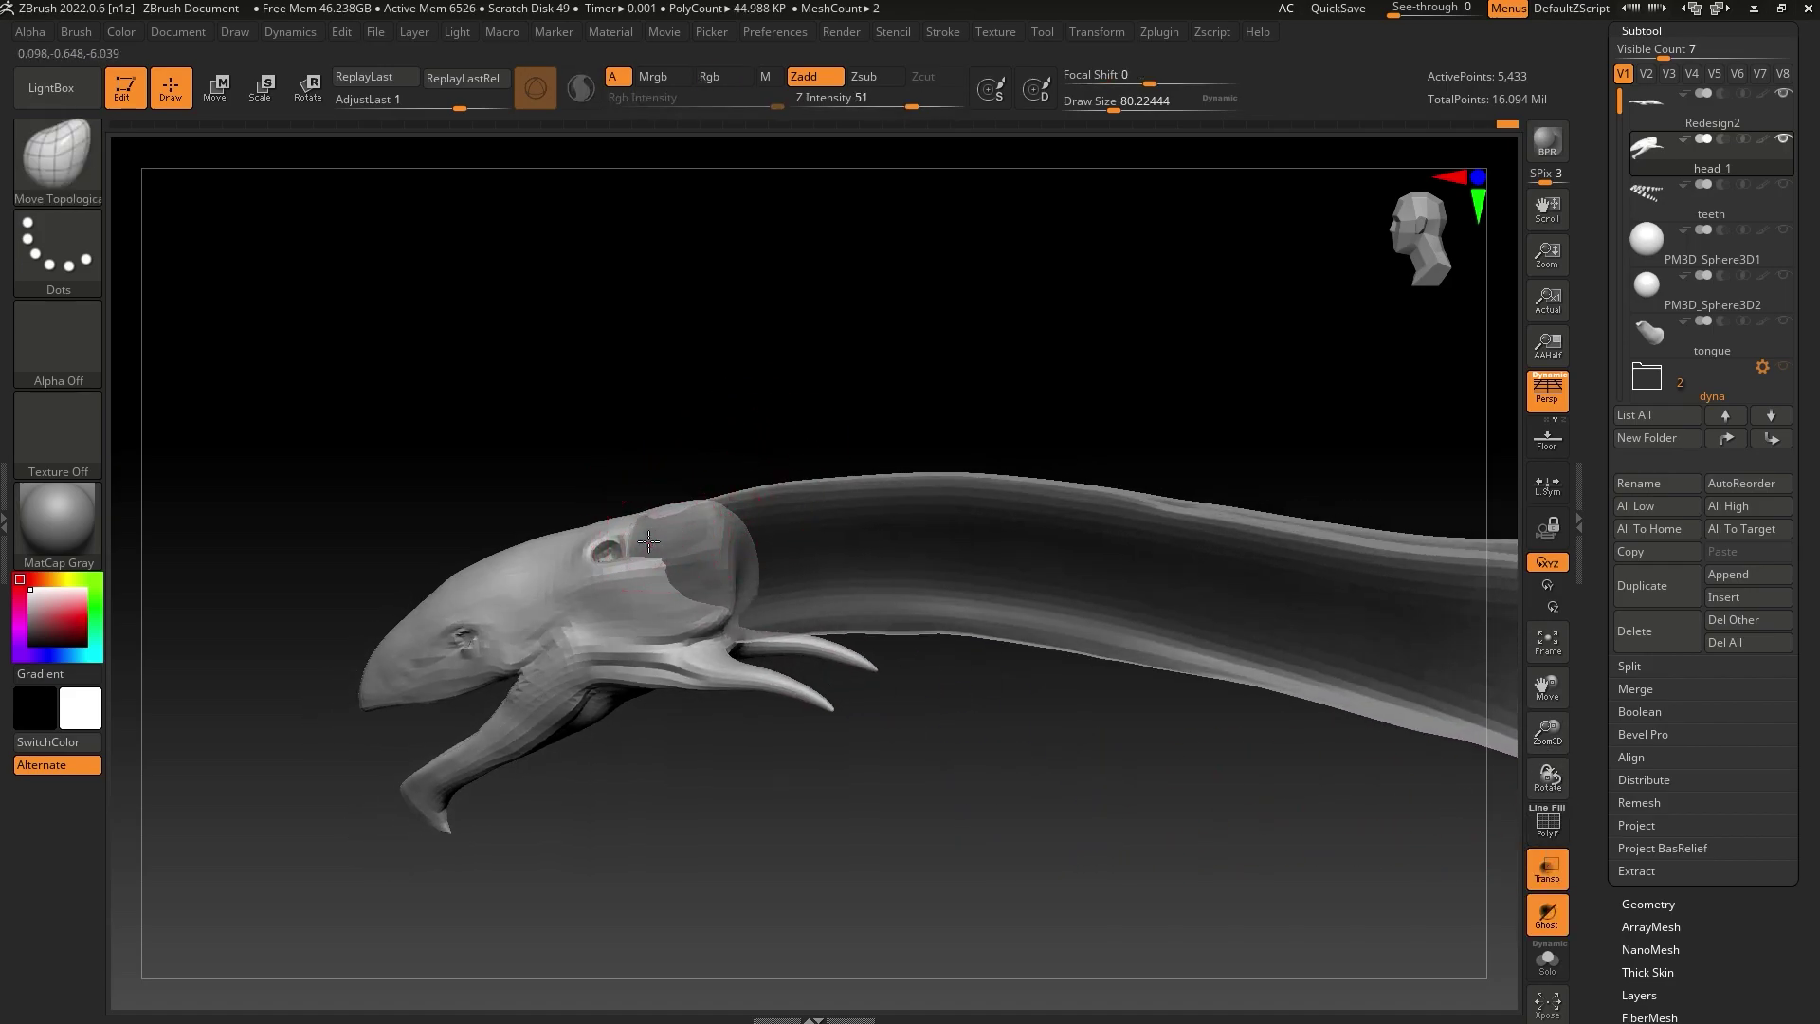
alt+click(707, 555)
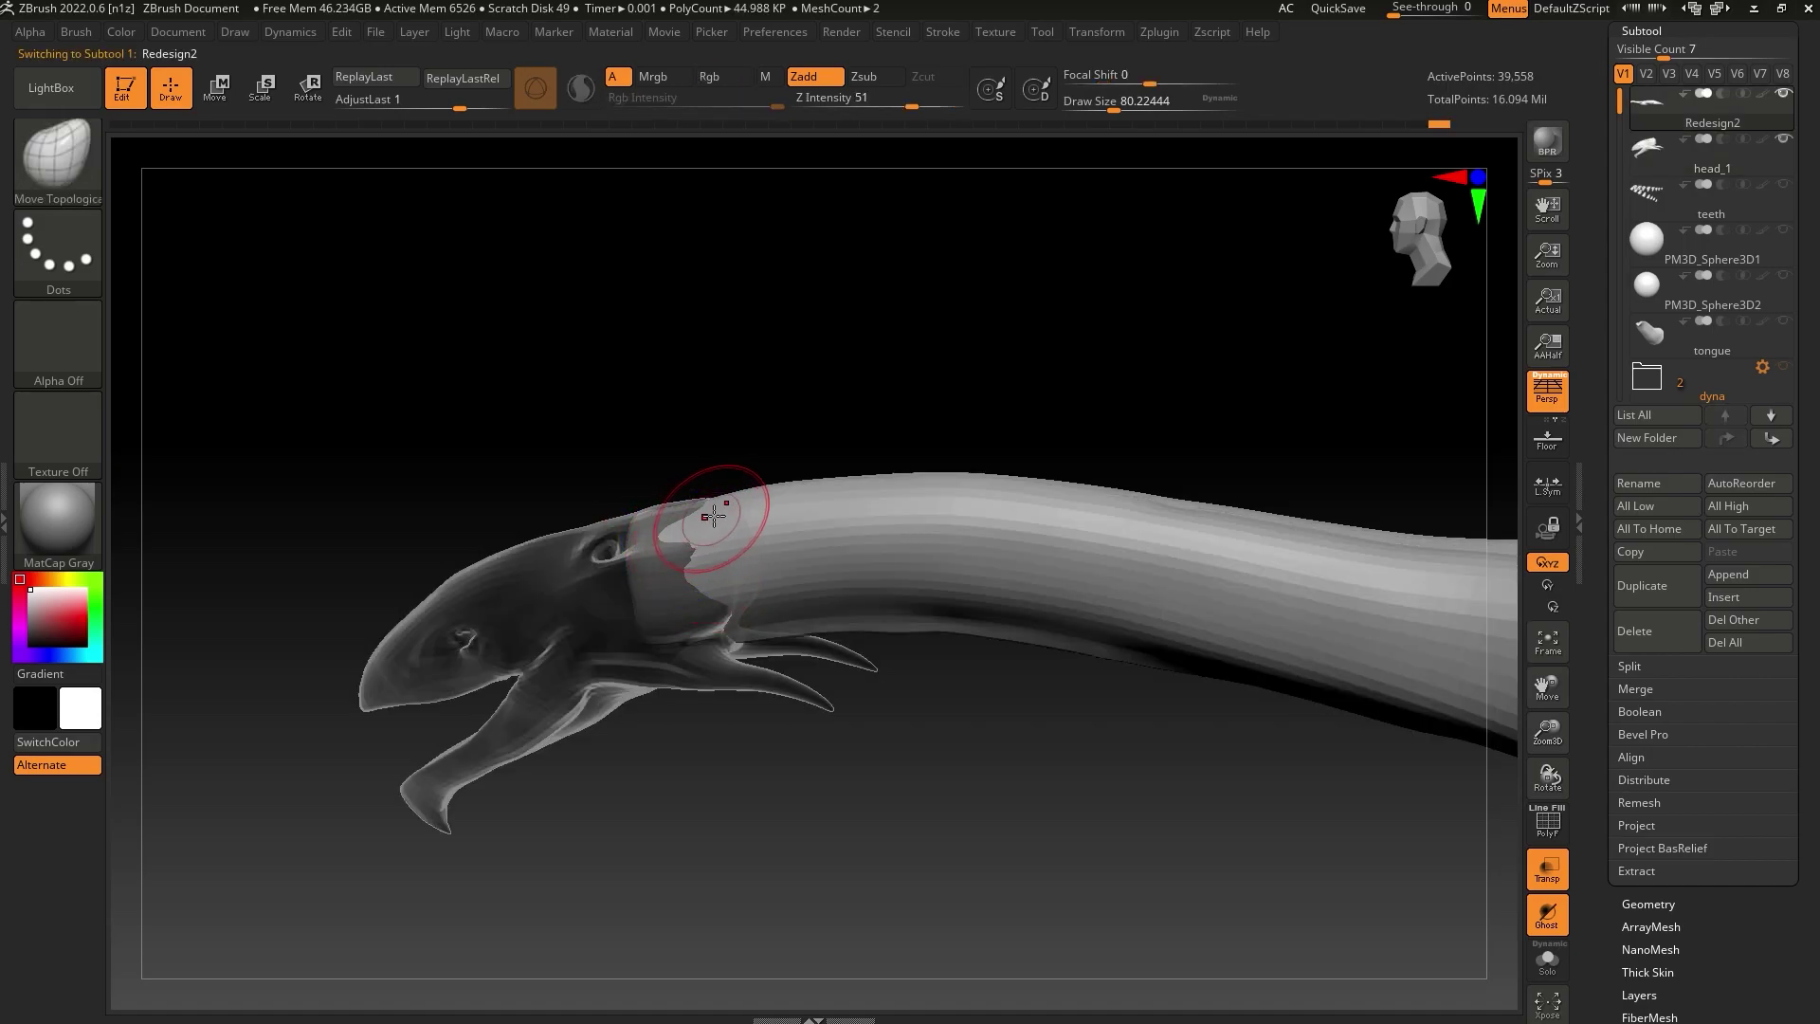
click(1115, 108)
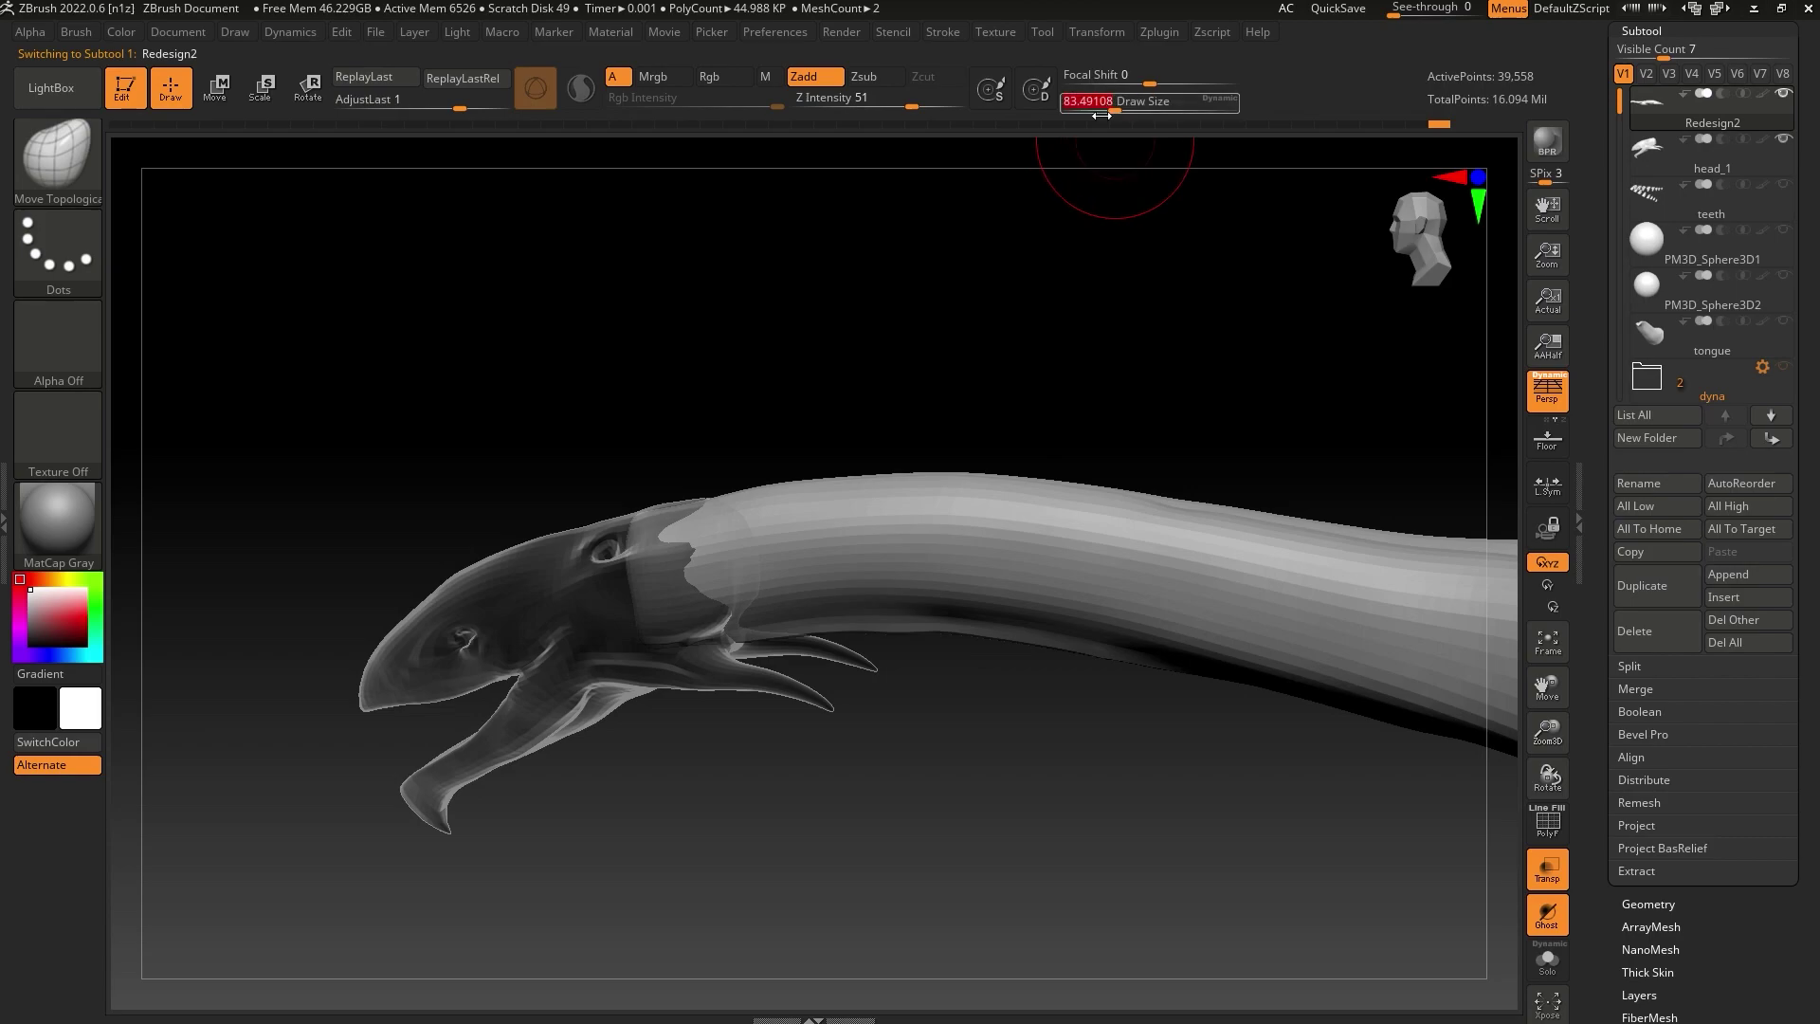
drag(702, 509, 678, 509)
alt+click(672, 589)
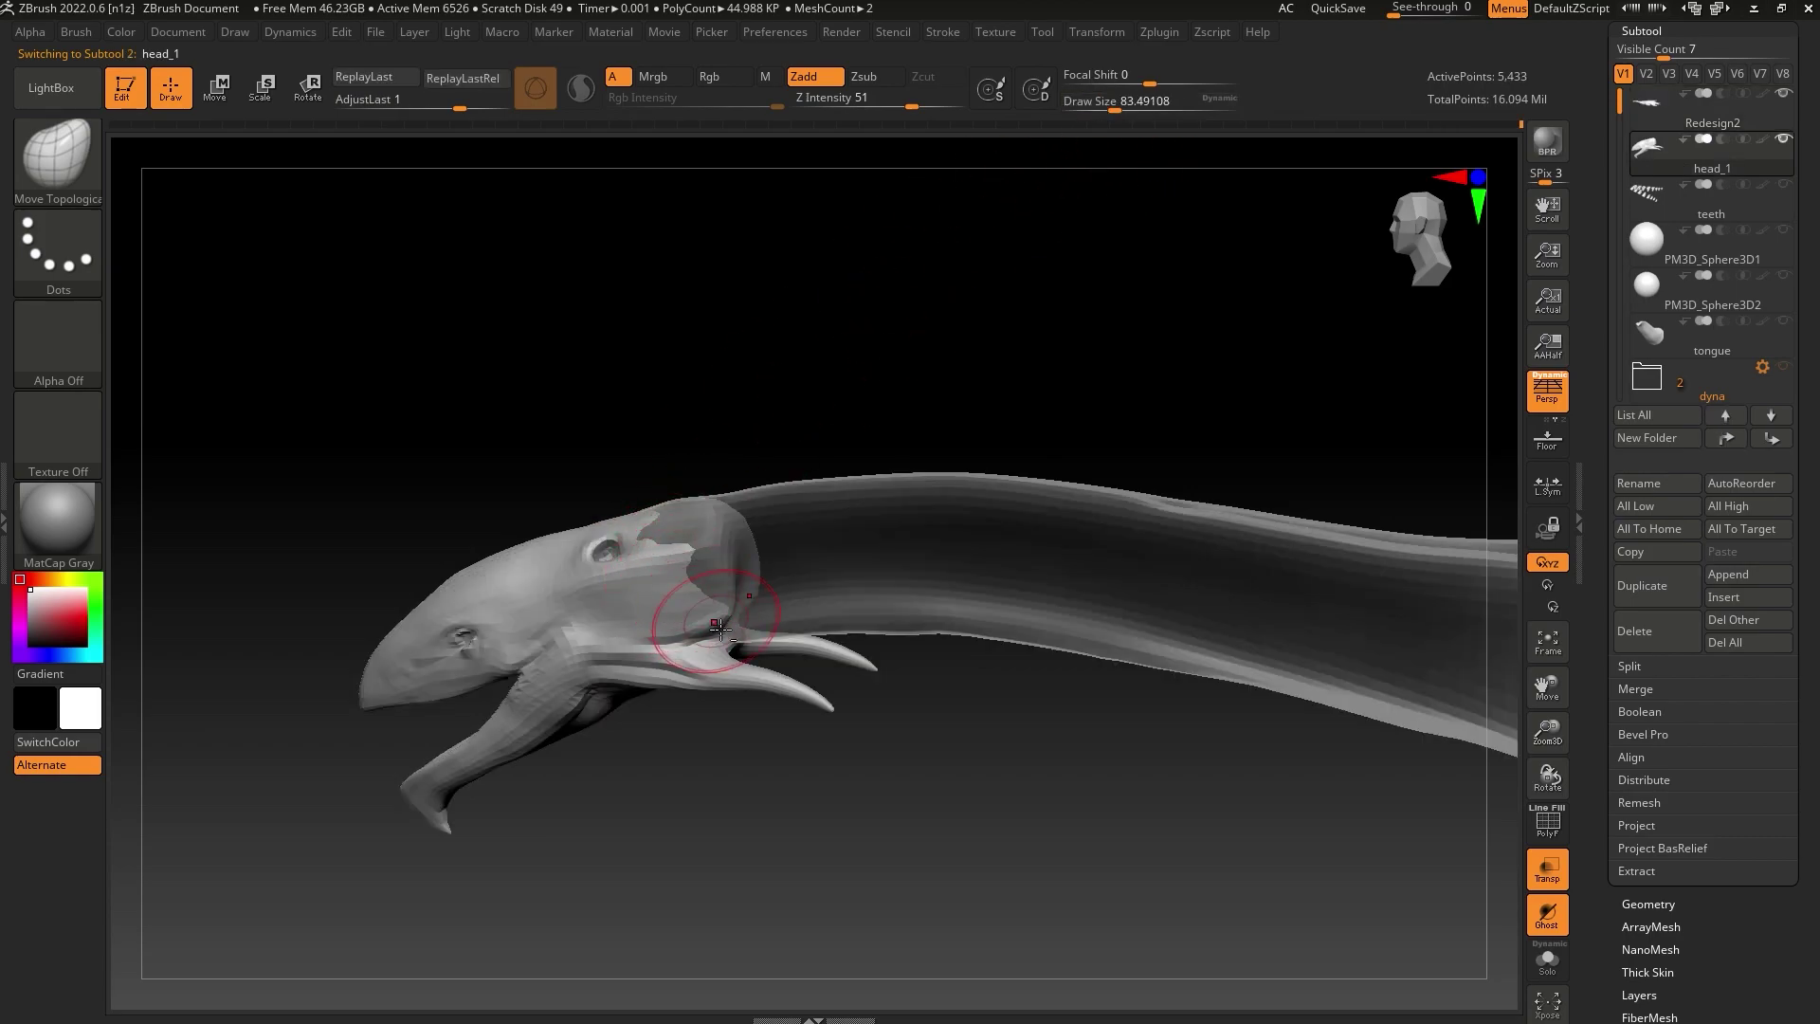
drag(779, 754, 861, 690)
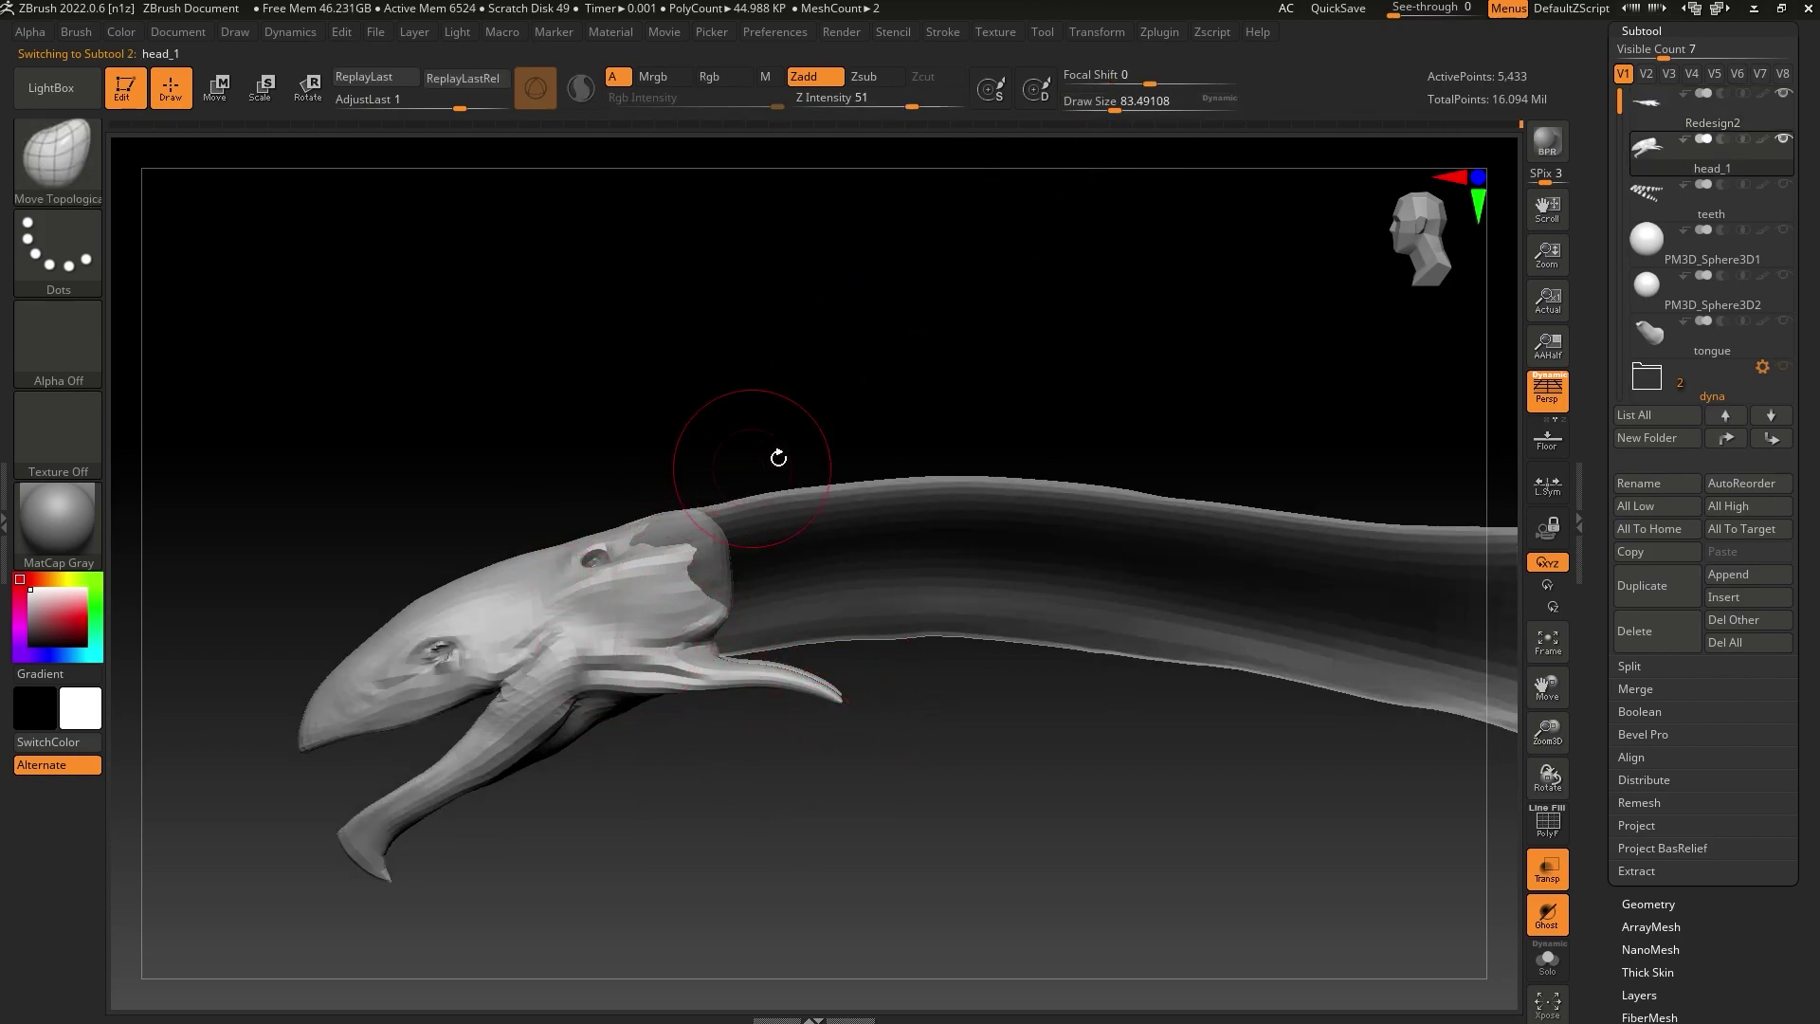
Lasso-mask the rear part of head_1 where it overlaps the neck and soften the mask's edge
click(1115, 105)
mouse_move(830, 483)
ctrl+mouse_down()
mouse_move(609, 804)
mouse_move(678, 473)
mouse_move(1032, 511)
mouse_move(1016, 486)
ctrl+mouse_up()
ctrl+click(631, 601)
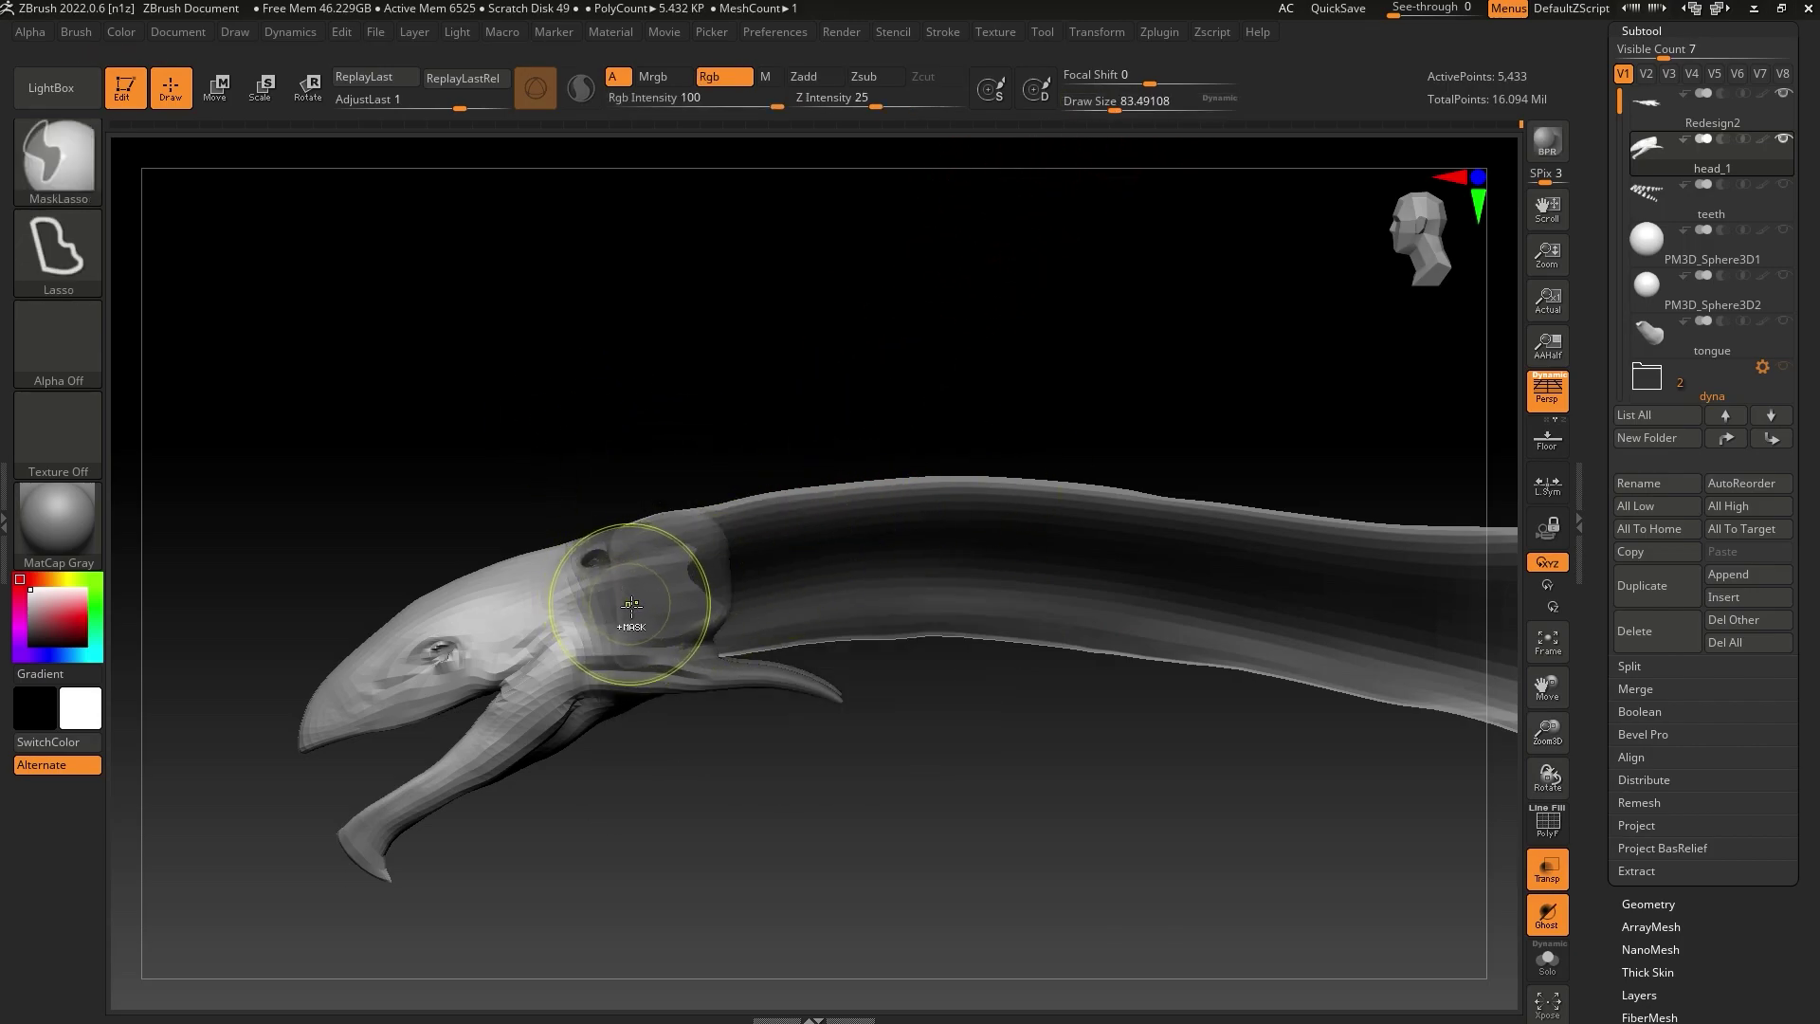
ctrl+click(631, 601)
ctrl+click(707, 434)
ctrl+click(642, 603)
ctrl+click(642, 603)
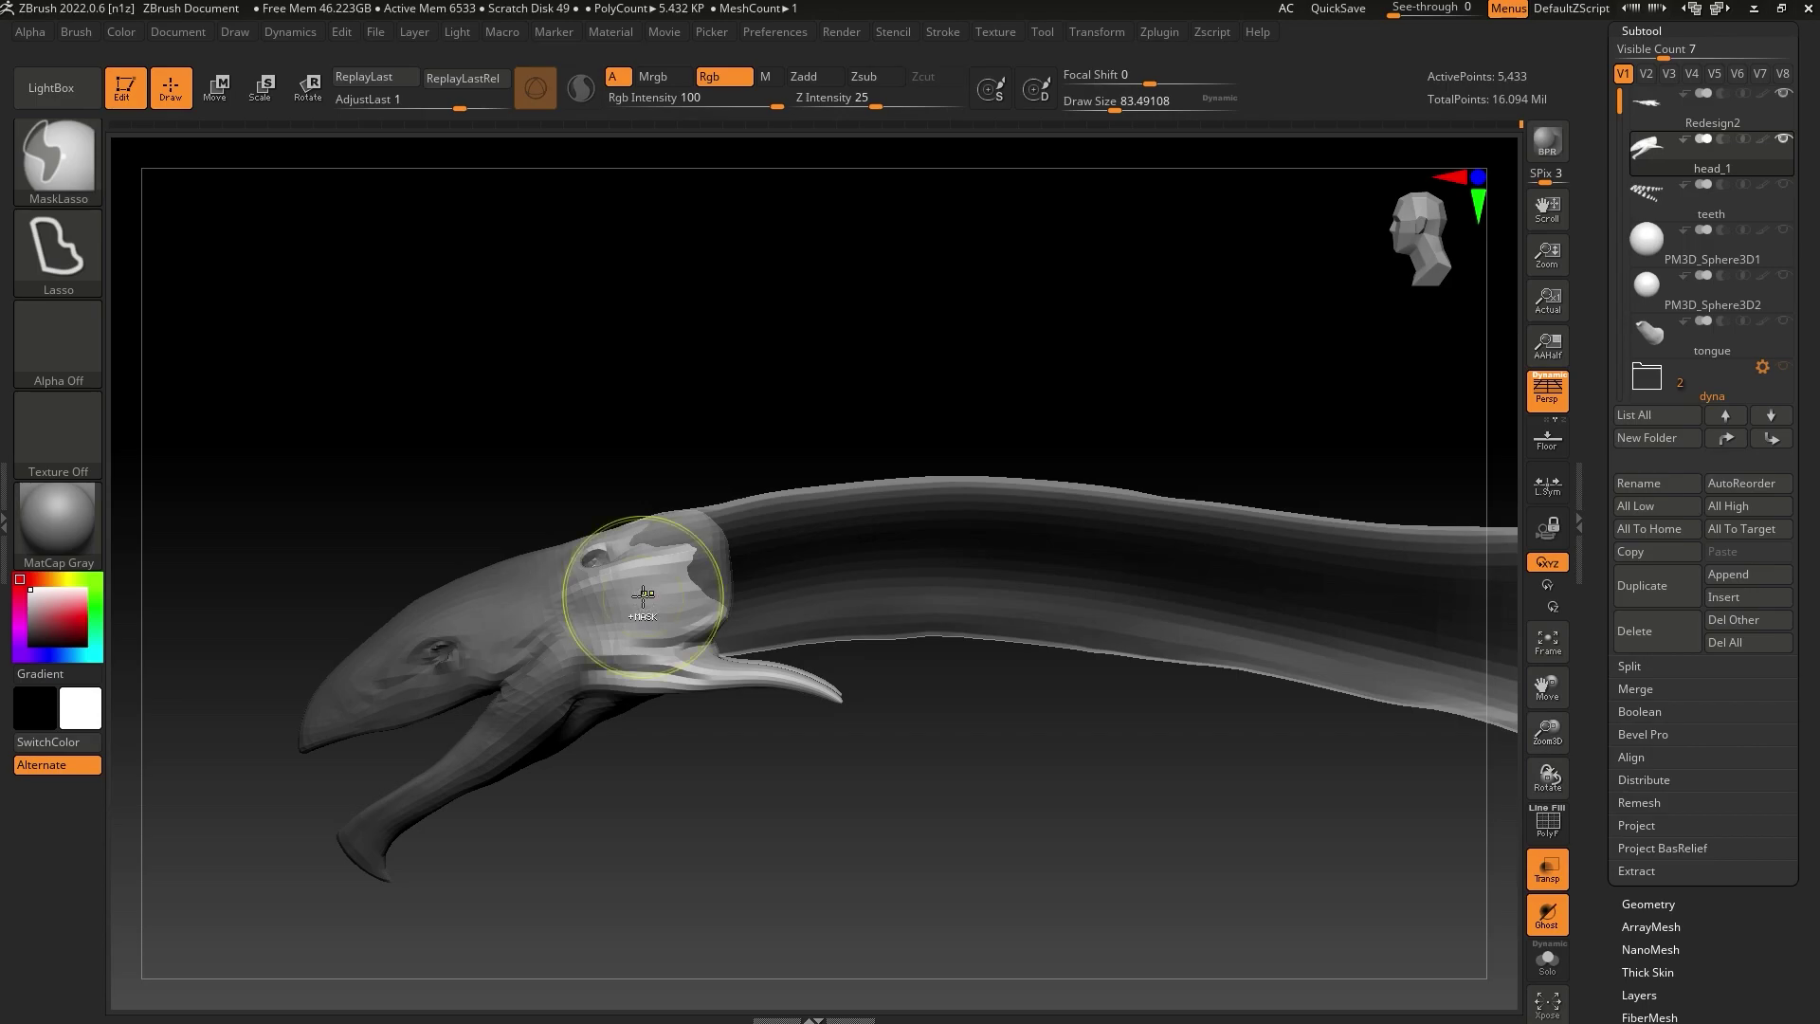
ctrl+click(691, 457)
Place the gizmo's pivot behind the jaws and rotate the unmasked snout and lower jaw slightly further downward
click(308, 87)
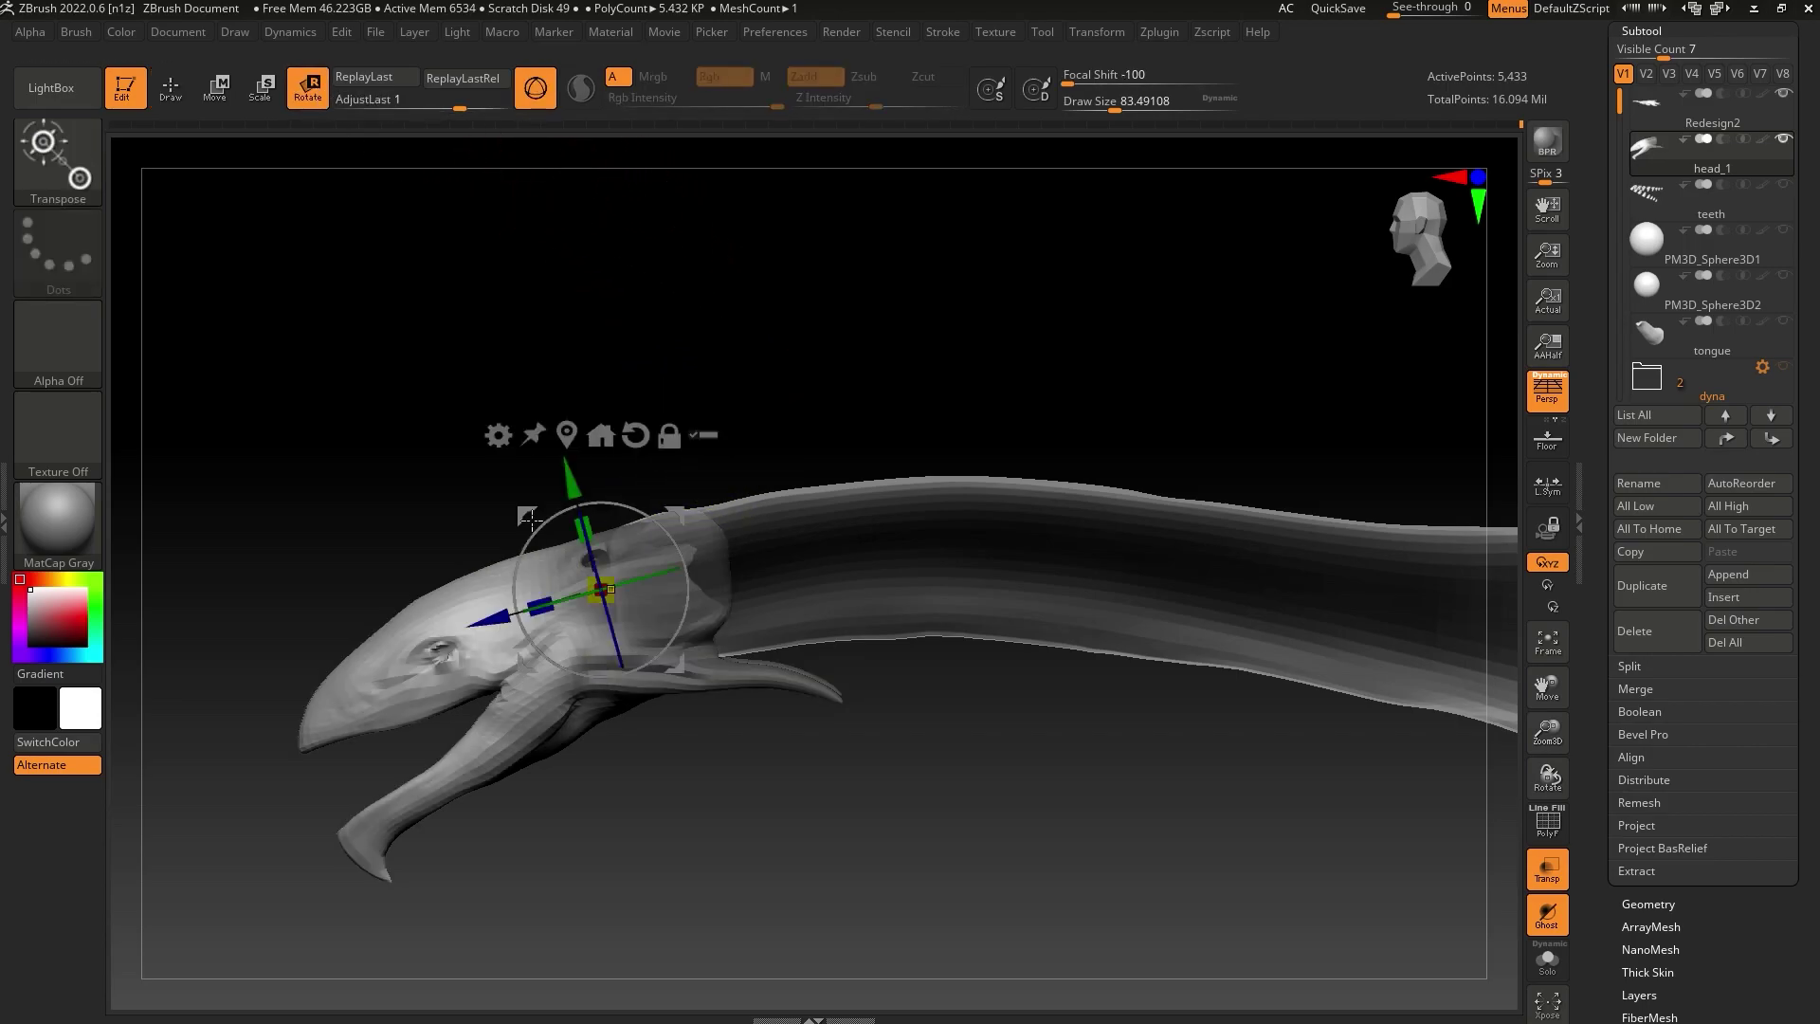
alt+drag(580, 691, 358, 780)
alt+drag(412, 649, 285, 713)
alt+drag(565, 629, 188, 832)
drag(615, 556, 644, 534)
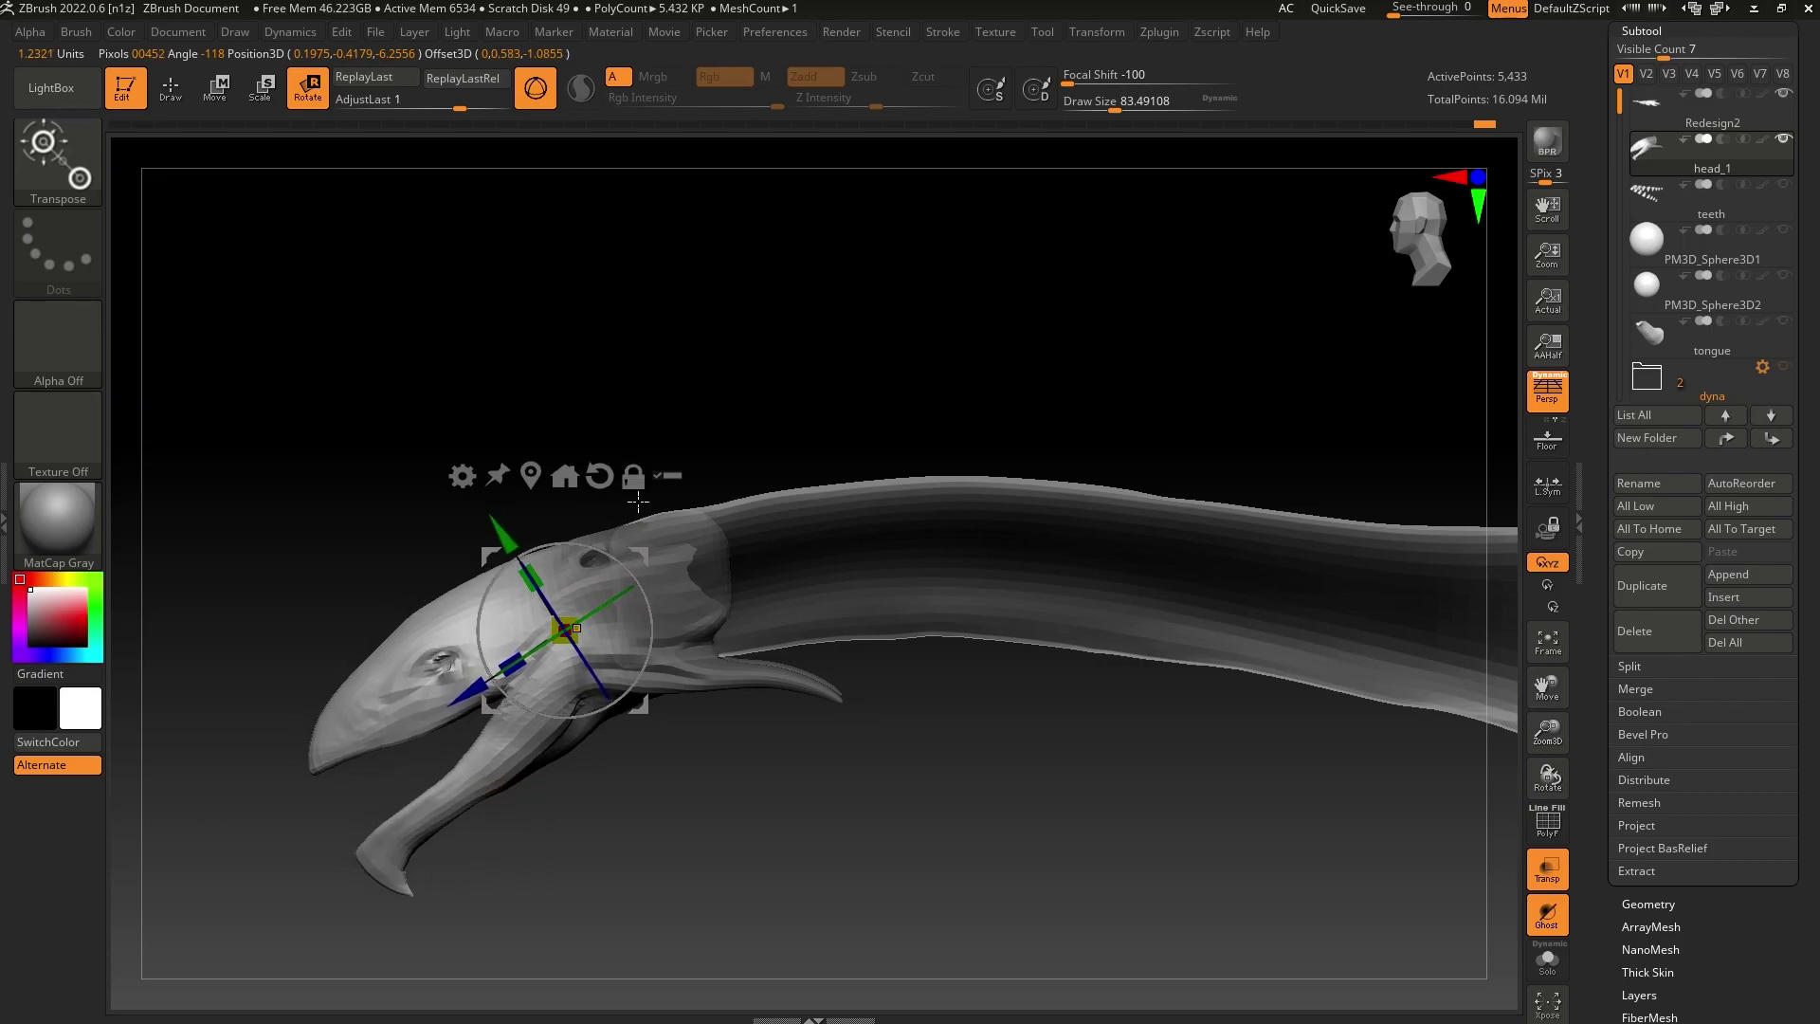
Leave the rotate gizmo and clear the mask from the whole head
key(q)
mouse_move(297, 606)
ctrl+mouse_down()
mouse_move(963, 857)
mouse_move(1117, 609)
ctrl+mouse_up()
ctrl+click(1347, 758)
key(ctrl+i)
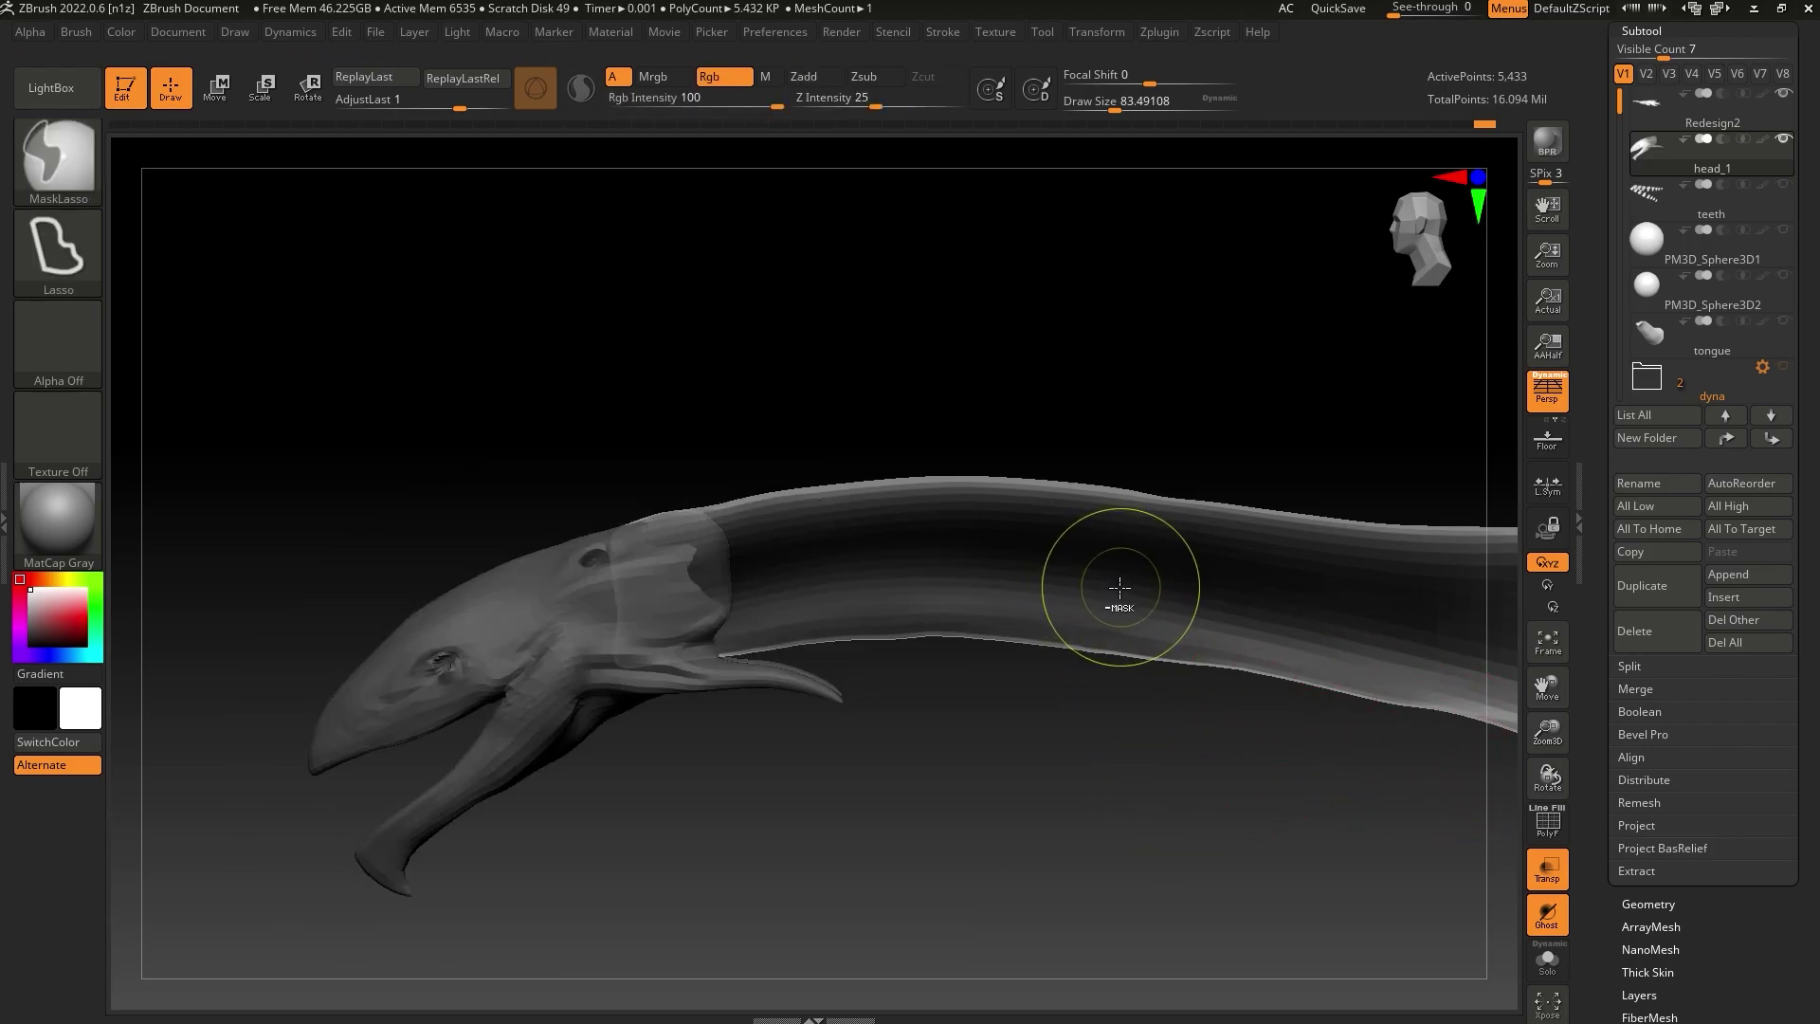
key(ctrl+i)
Select Redesign2 and reshape the underside of the neck ahead of the front fins with Move Topological at a draw size of about 136
alt+click(1111, 592)
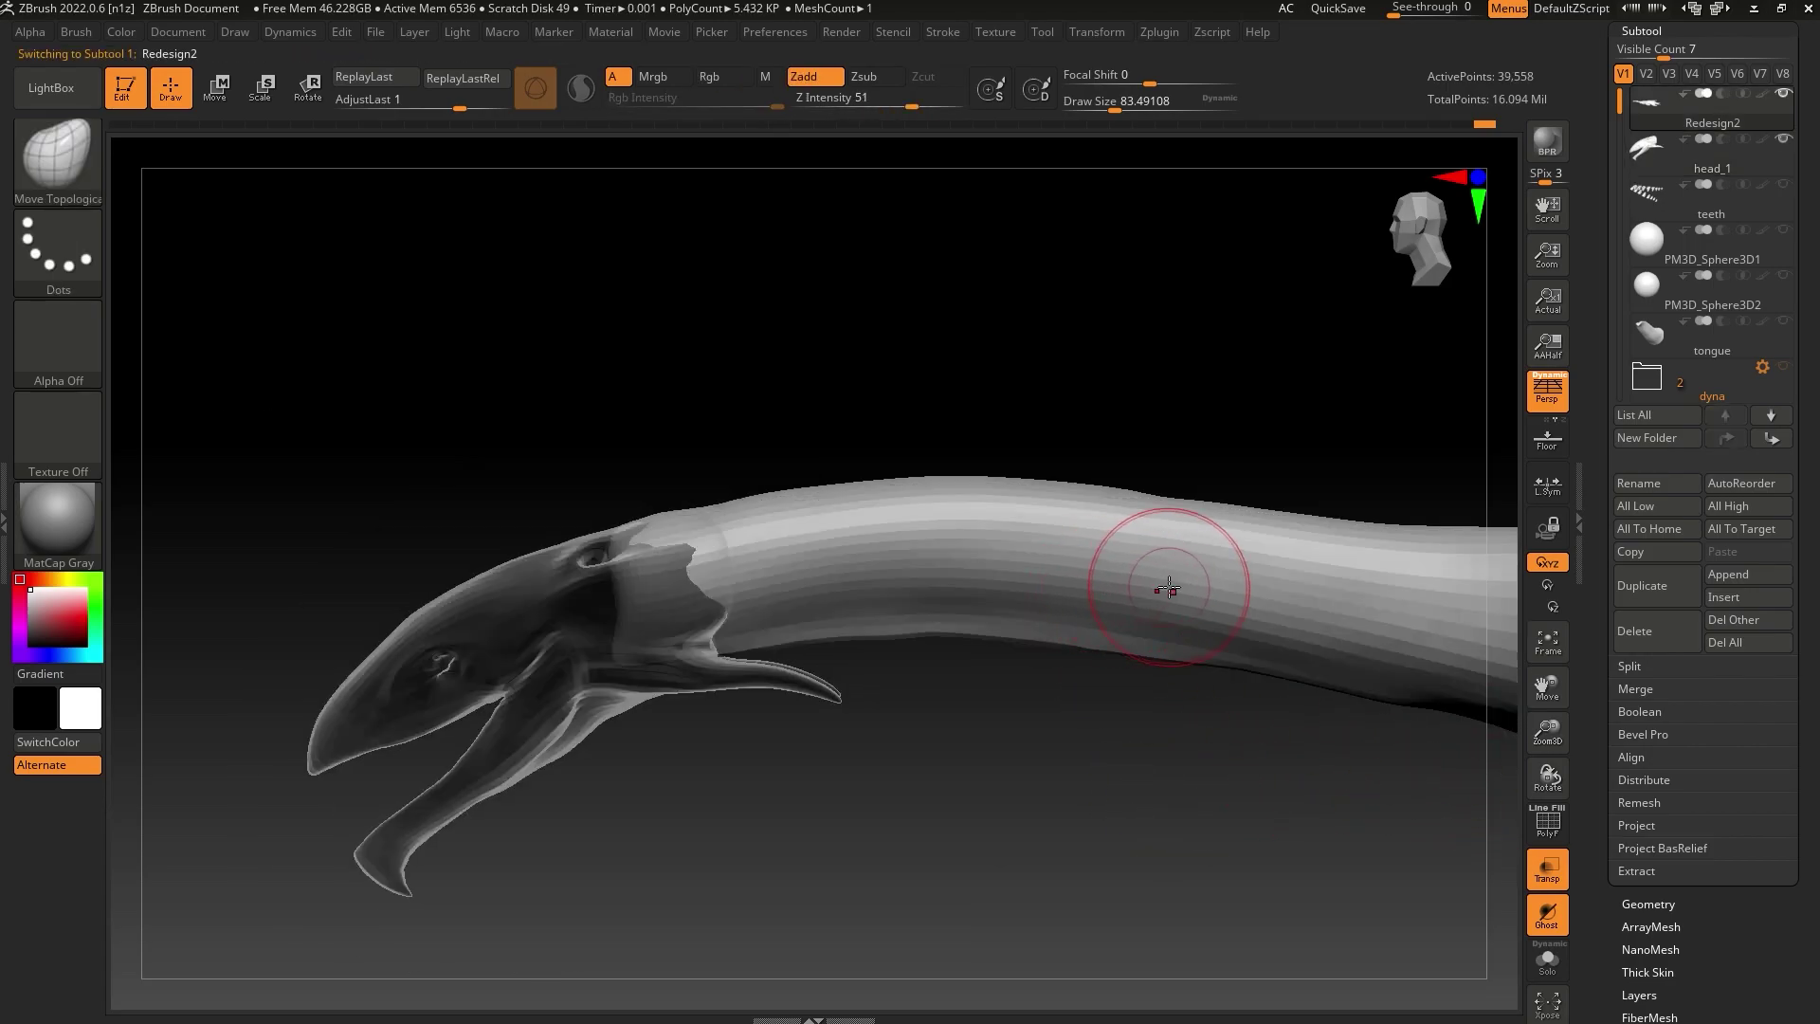
drag(1115, 104, 1132, 108)
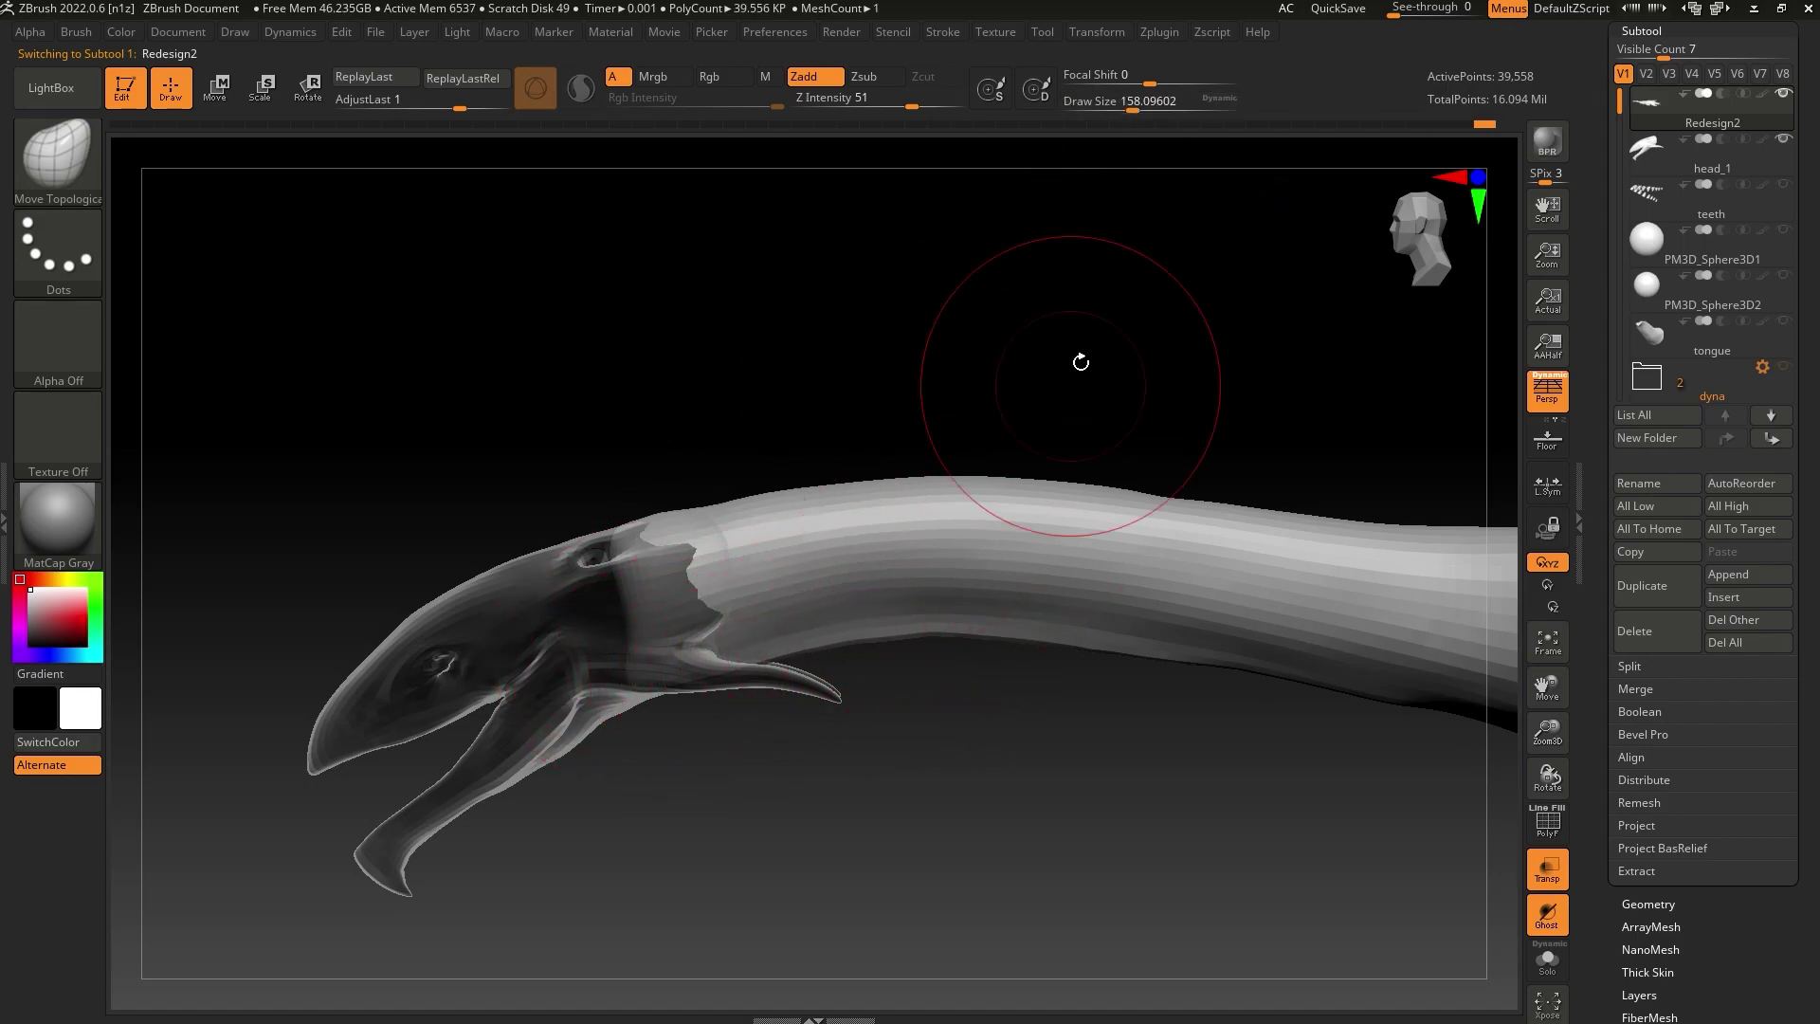
drag(1133, 107, 1128, 107)
alt+drag(1168, 320, 972, 332)
drag(1114, 761, 834, 630)
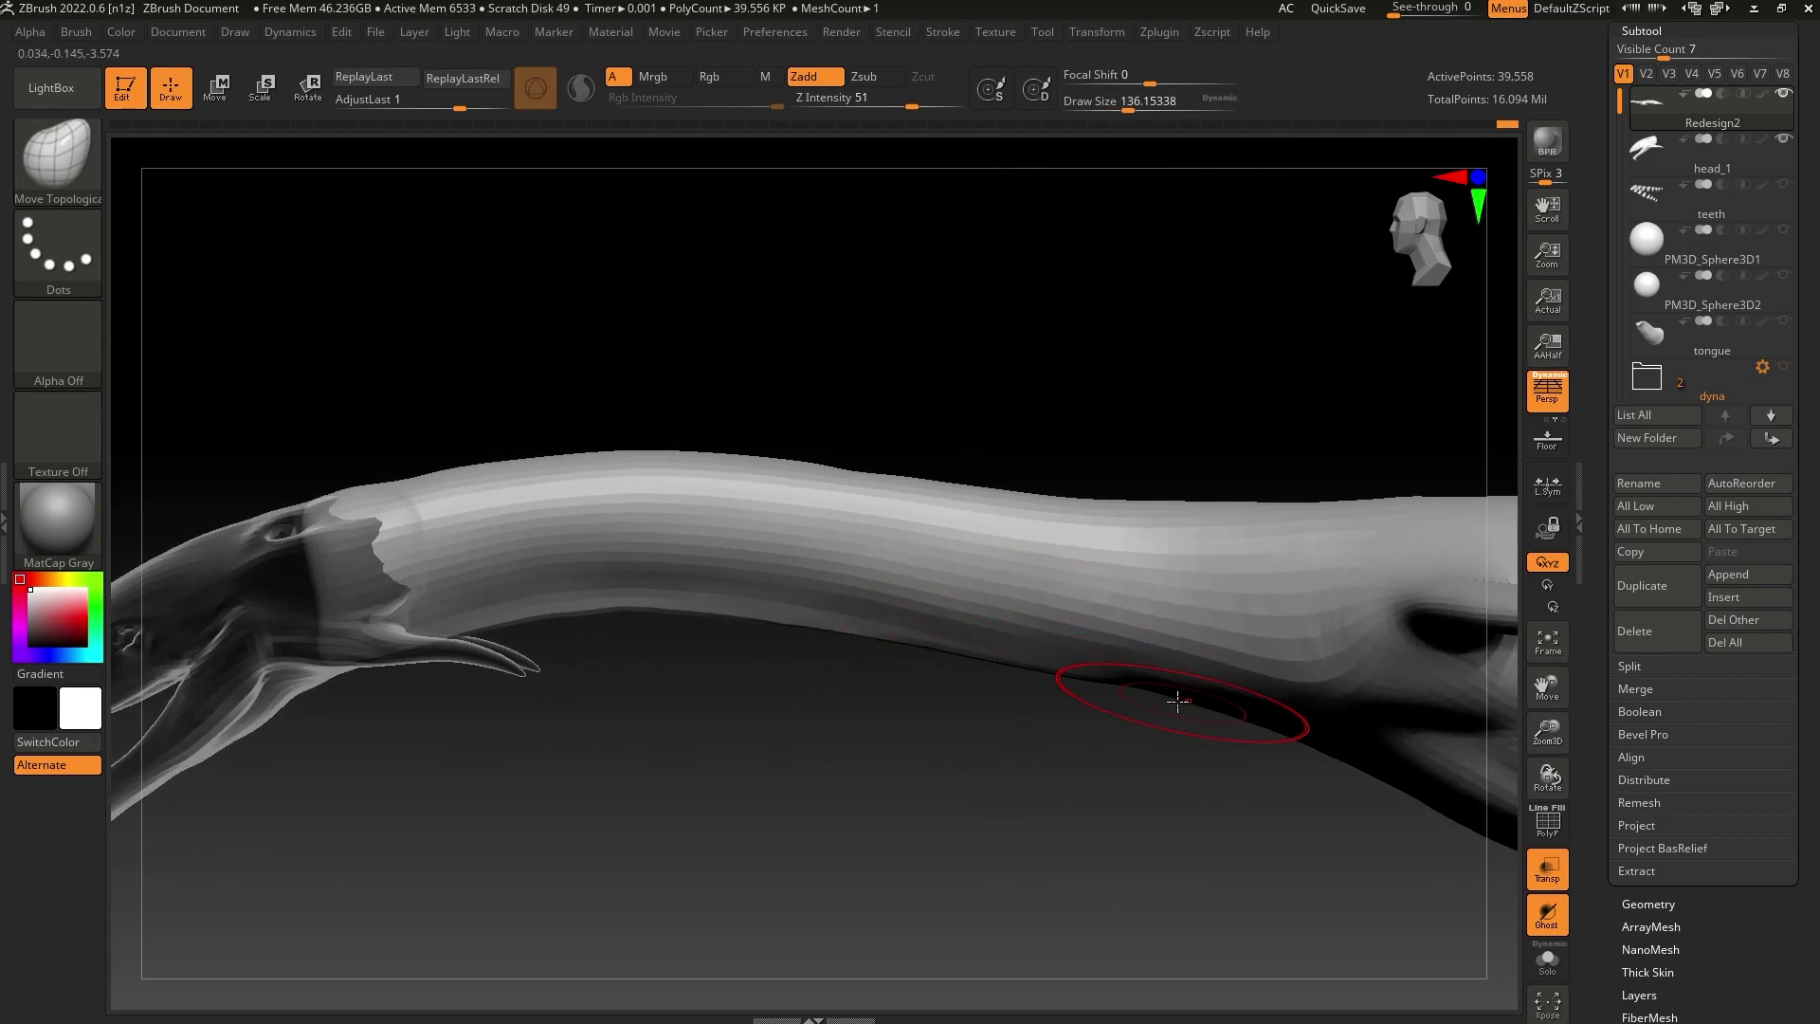
drag(1196, 780, 944, 703)
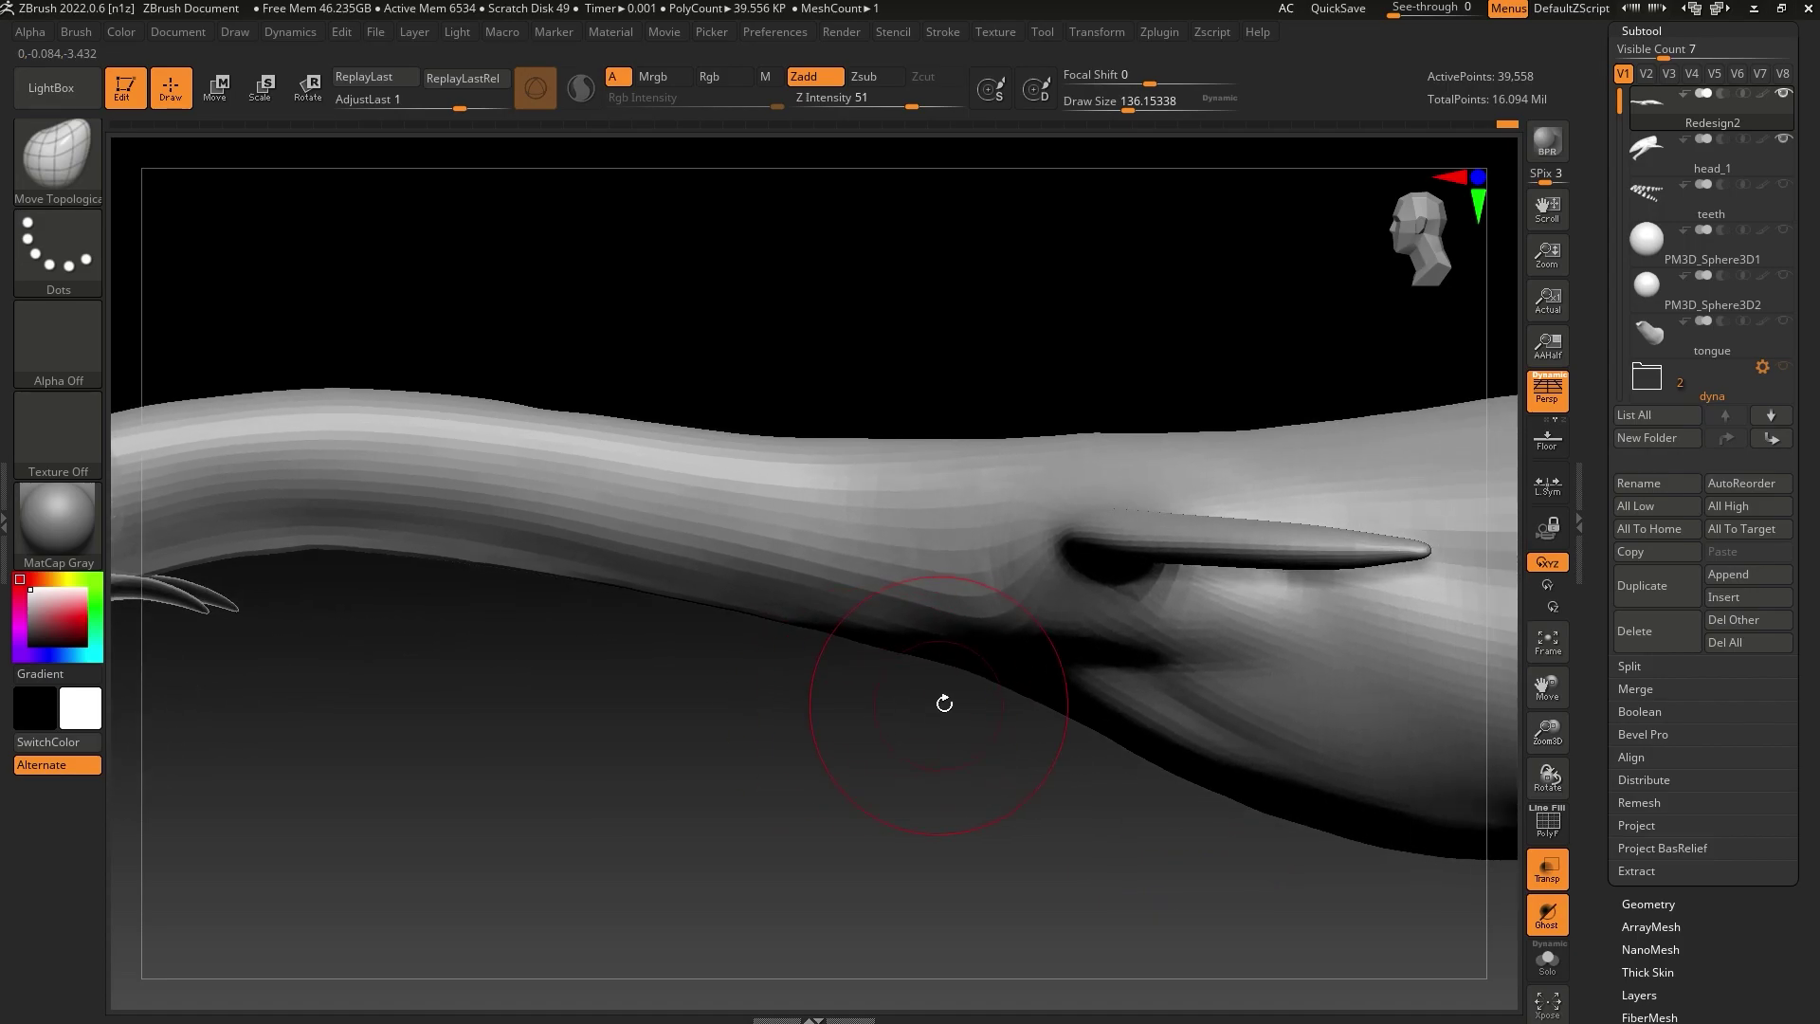
Compare the neck and shoulder shape with the sea creature reference image in the browser, and return to ZBrush
drag(1545, 725, 1507, 723)
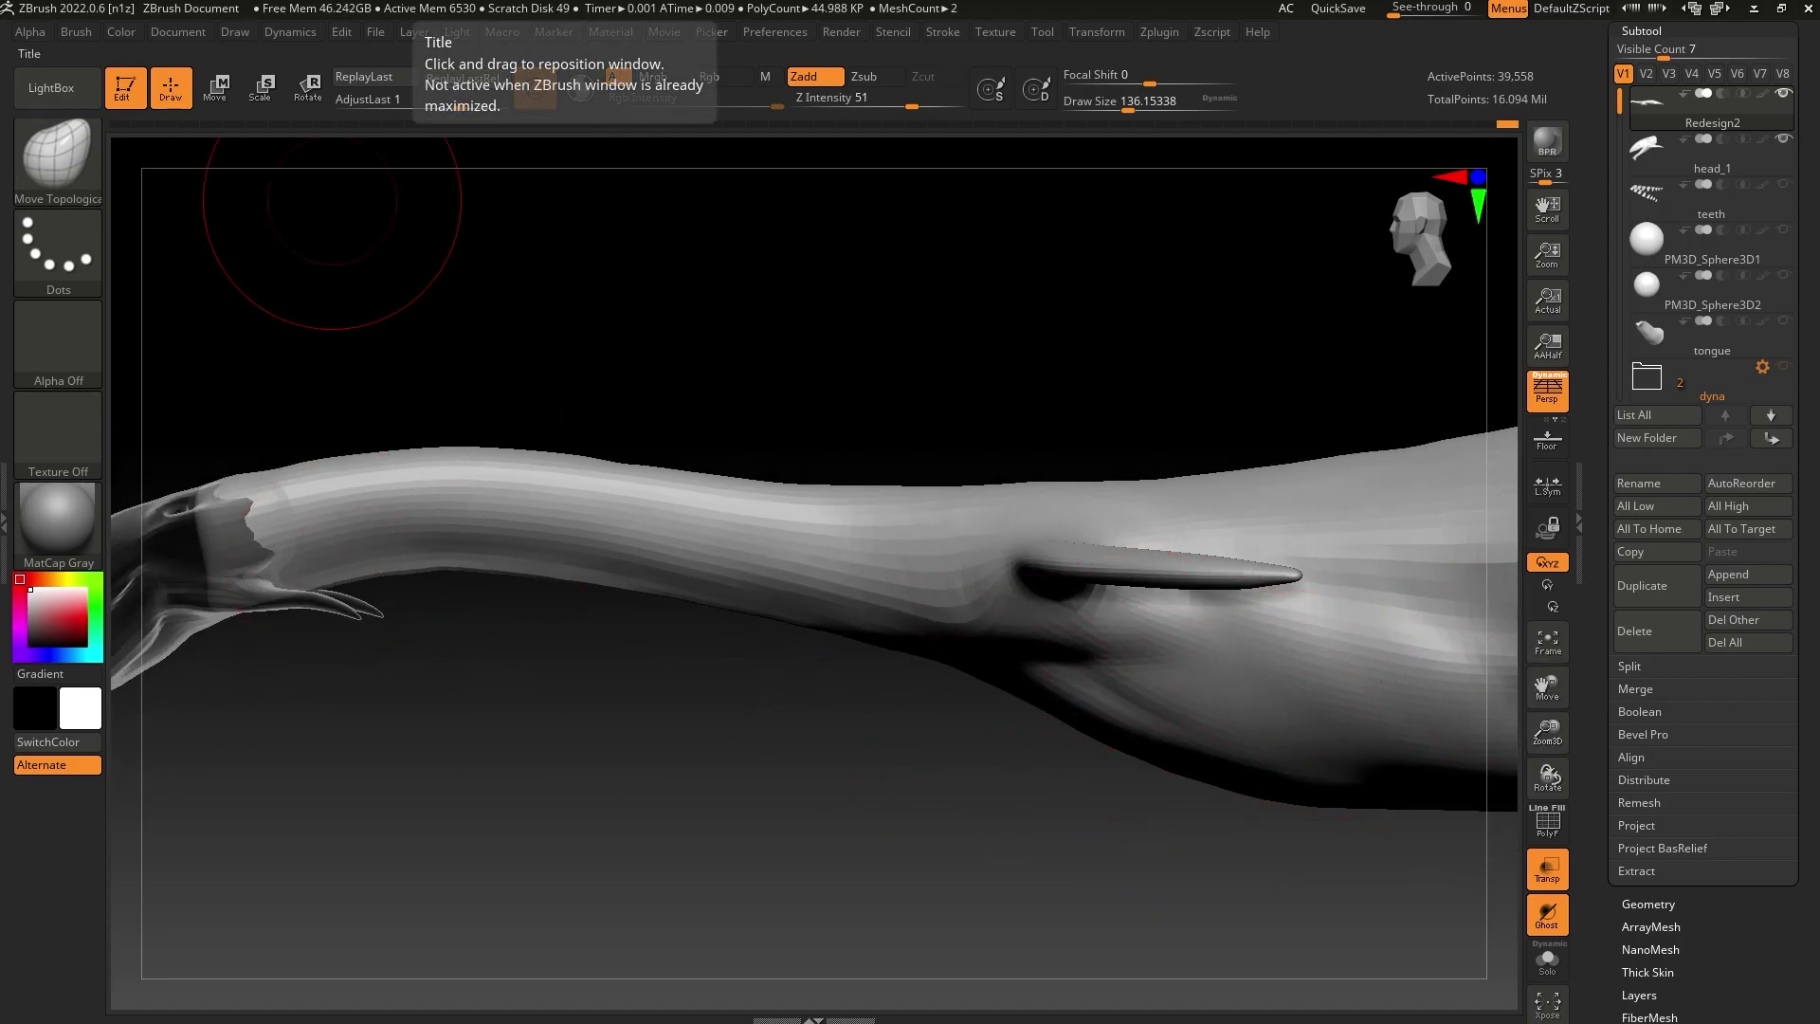
drag(1138, 2, 697, 2)
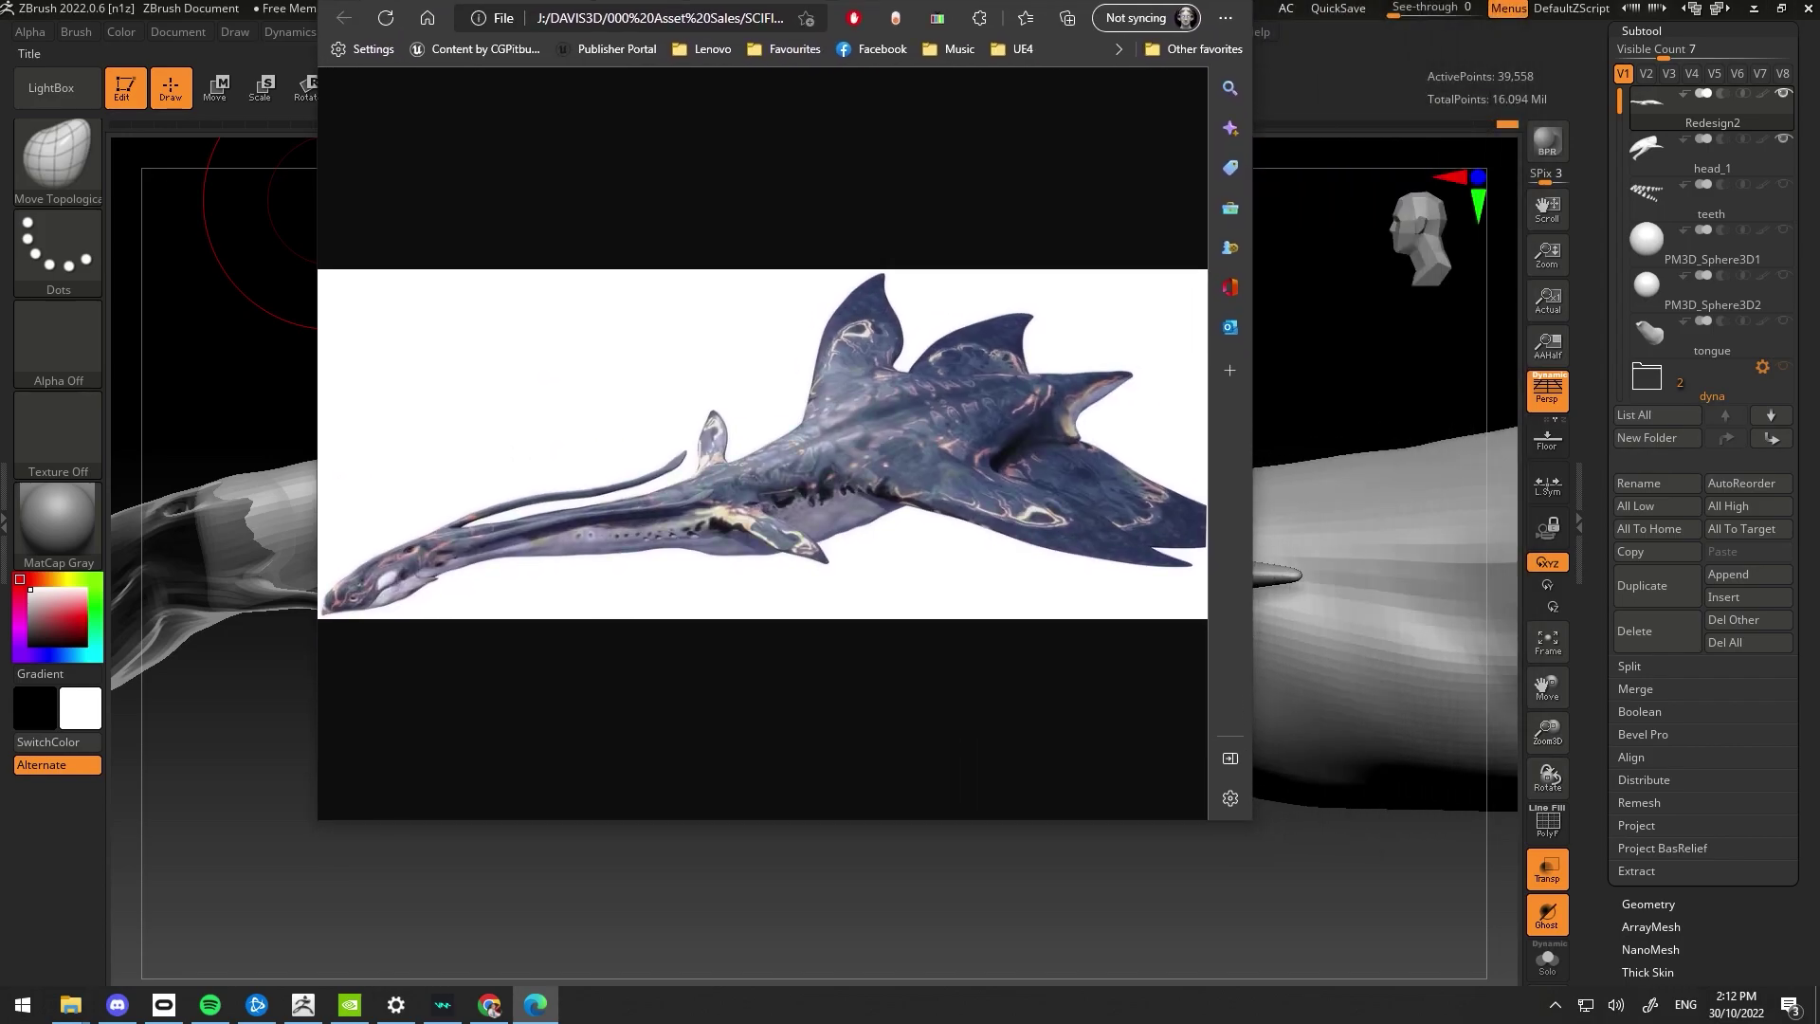
key(alt+Tab)
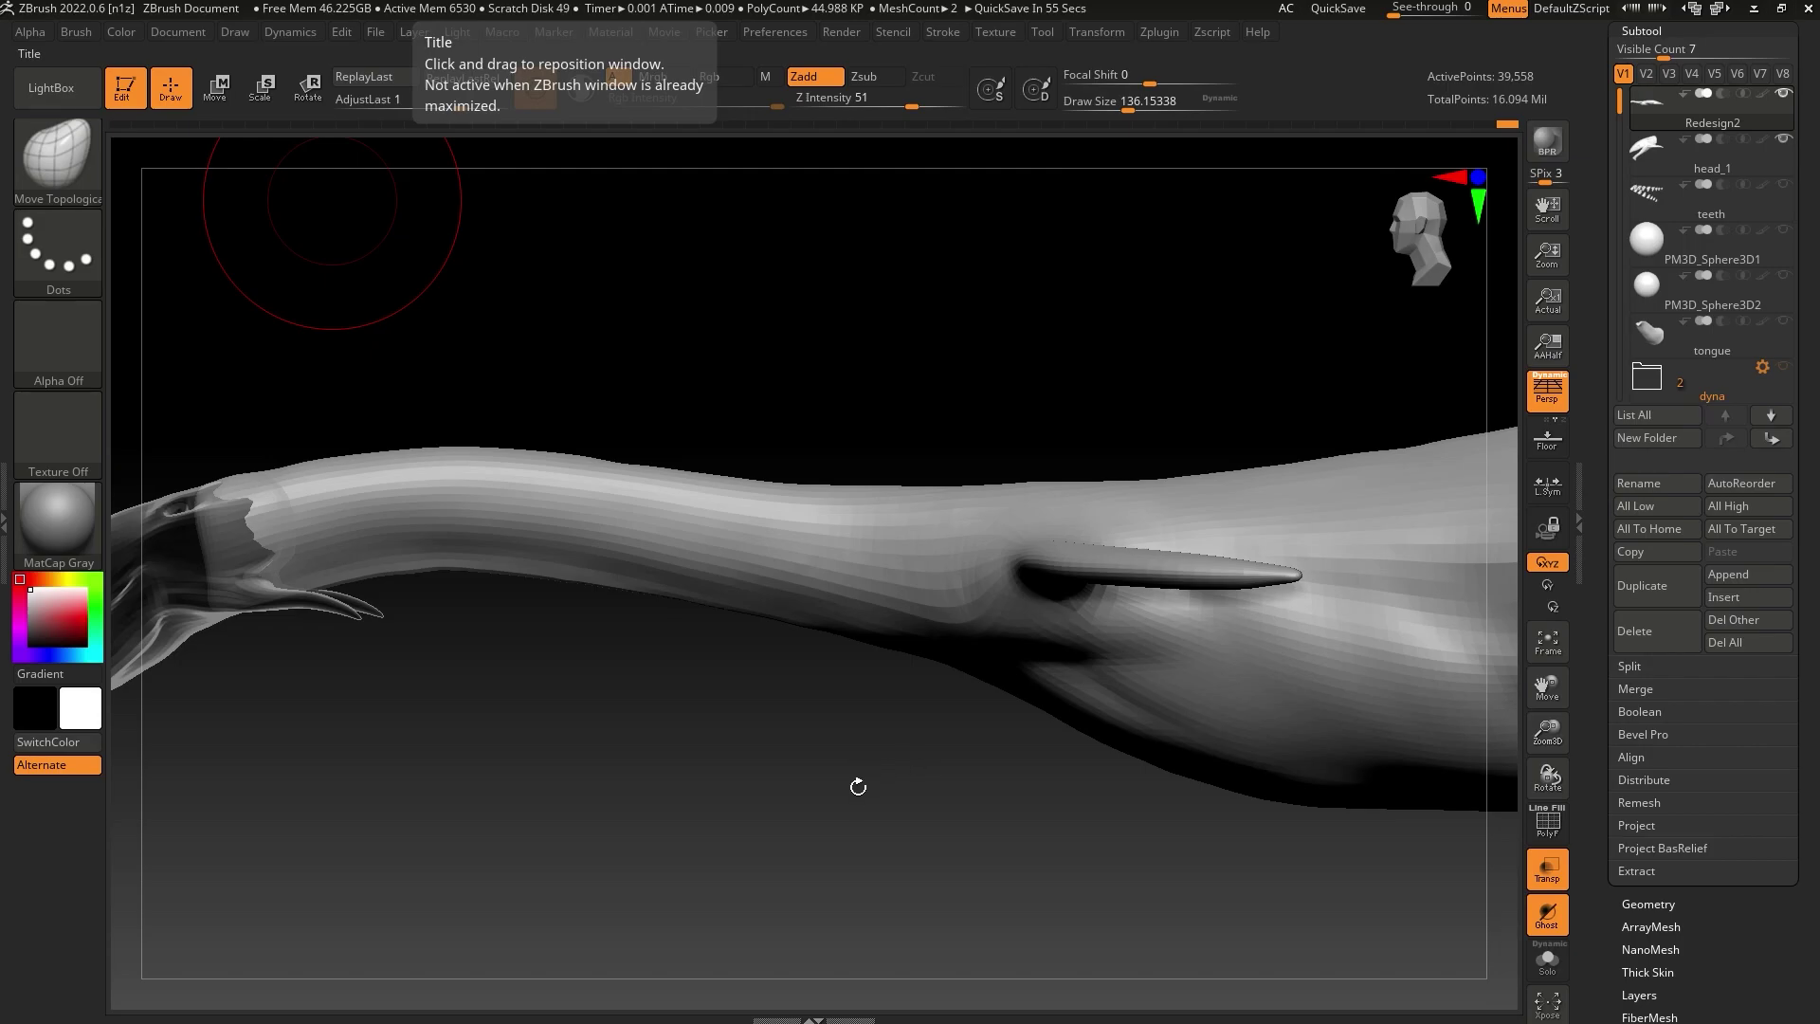
Thicken the base of the neck around the front fins using the Inflat brush at intensity 3 and a draw size of about 163
mouse_move(858, 787)
mouse_down()
mouse_move(975, 699)
mouse_move(955, 651)
mouse_move(921, 637)
mouse_move(937, 649)
mouse_up()
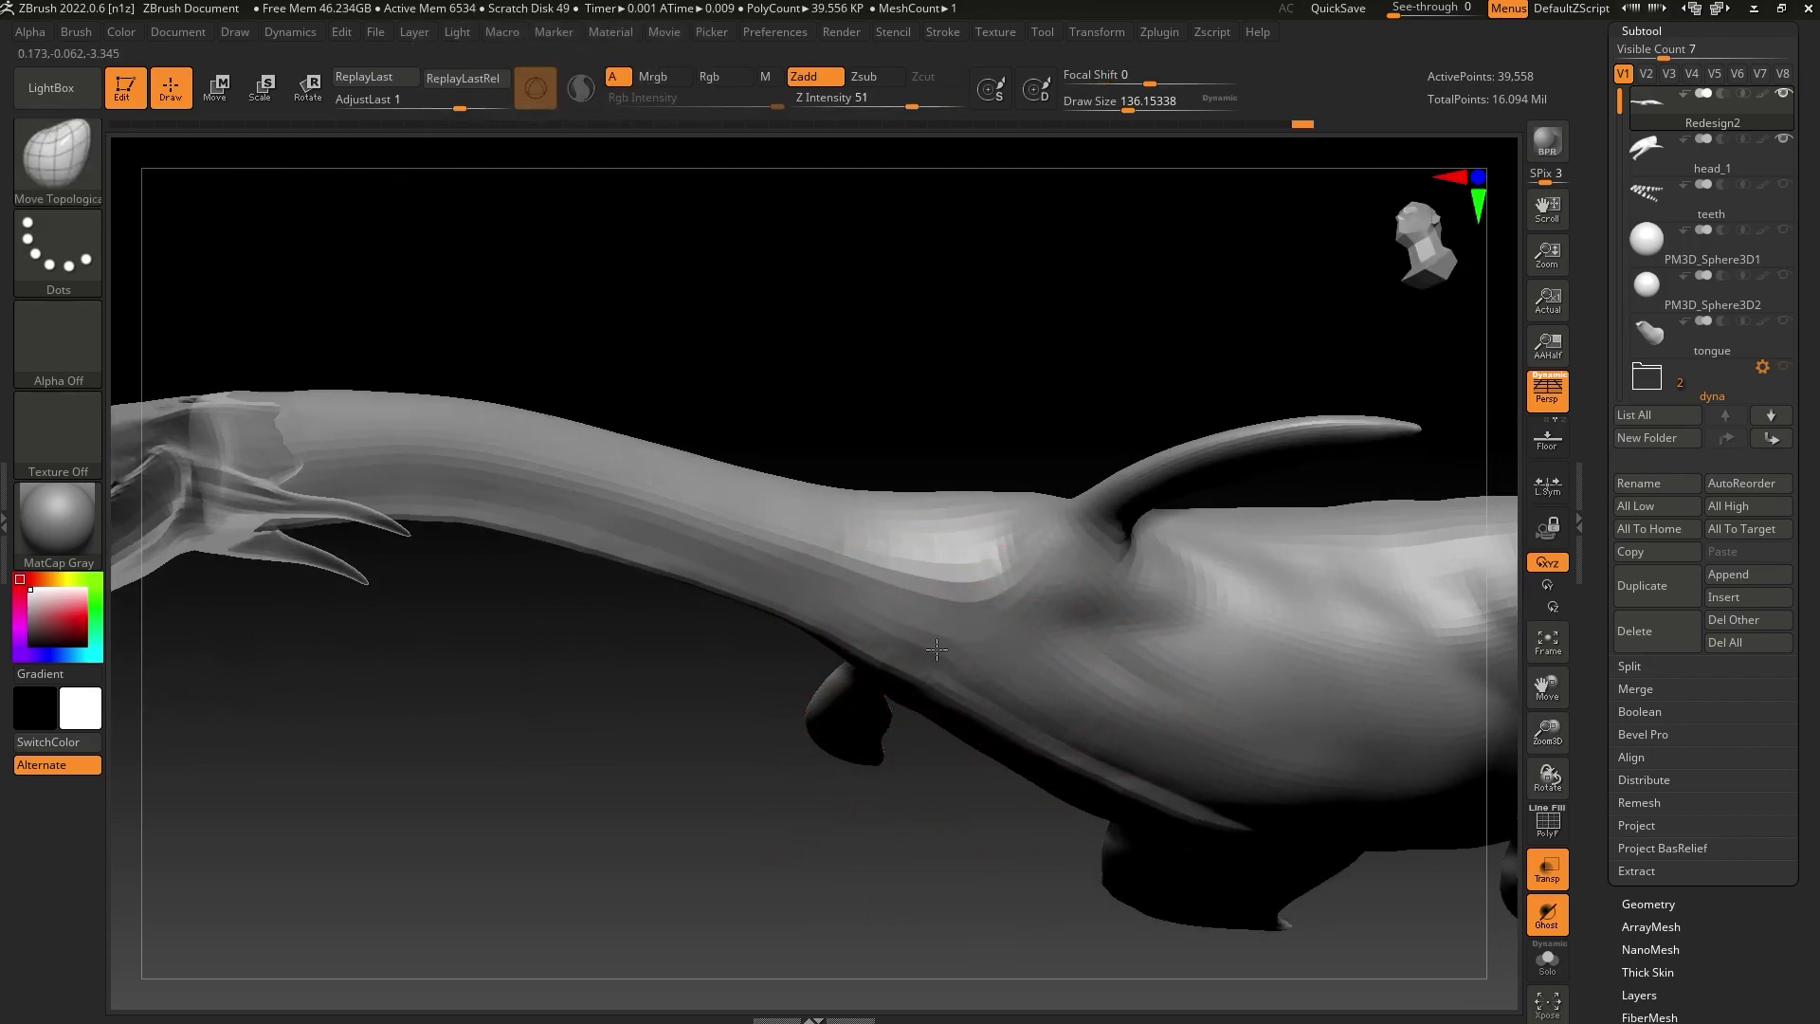
key(b)
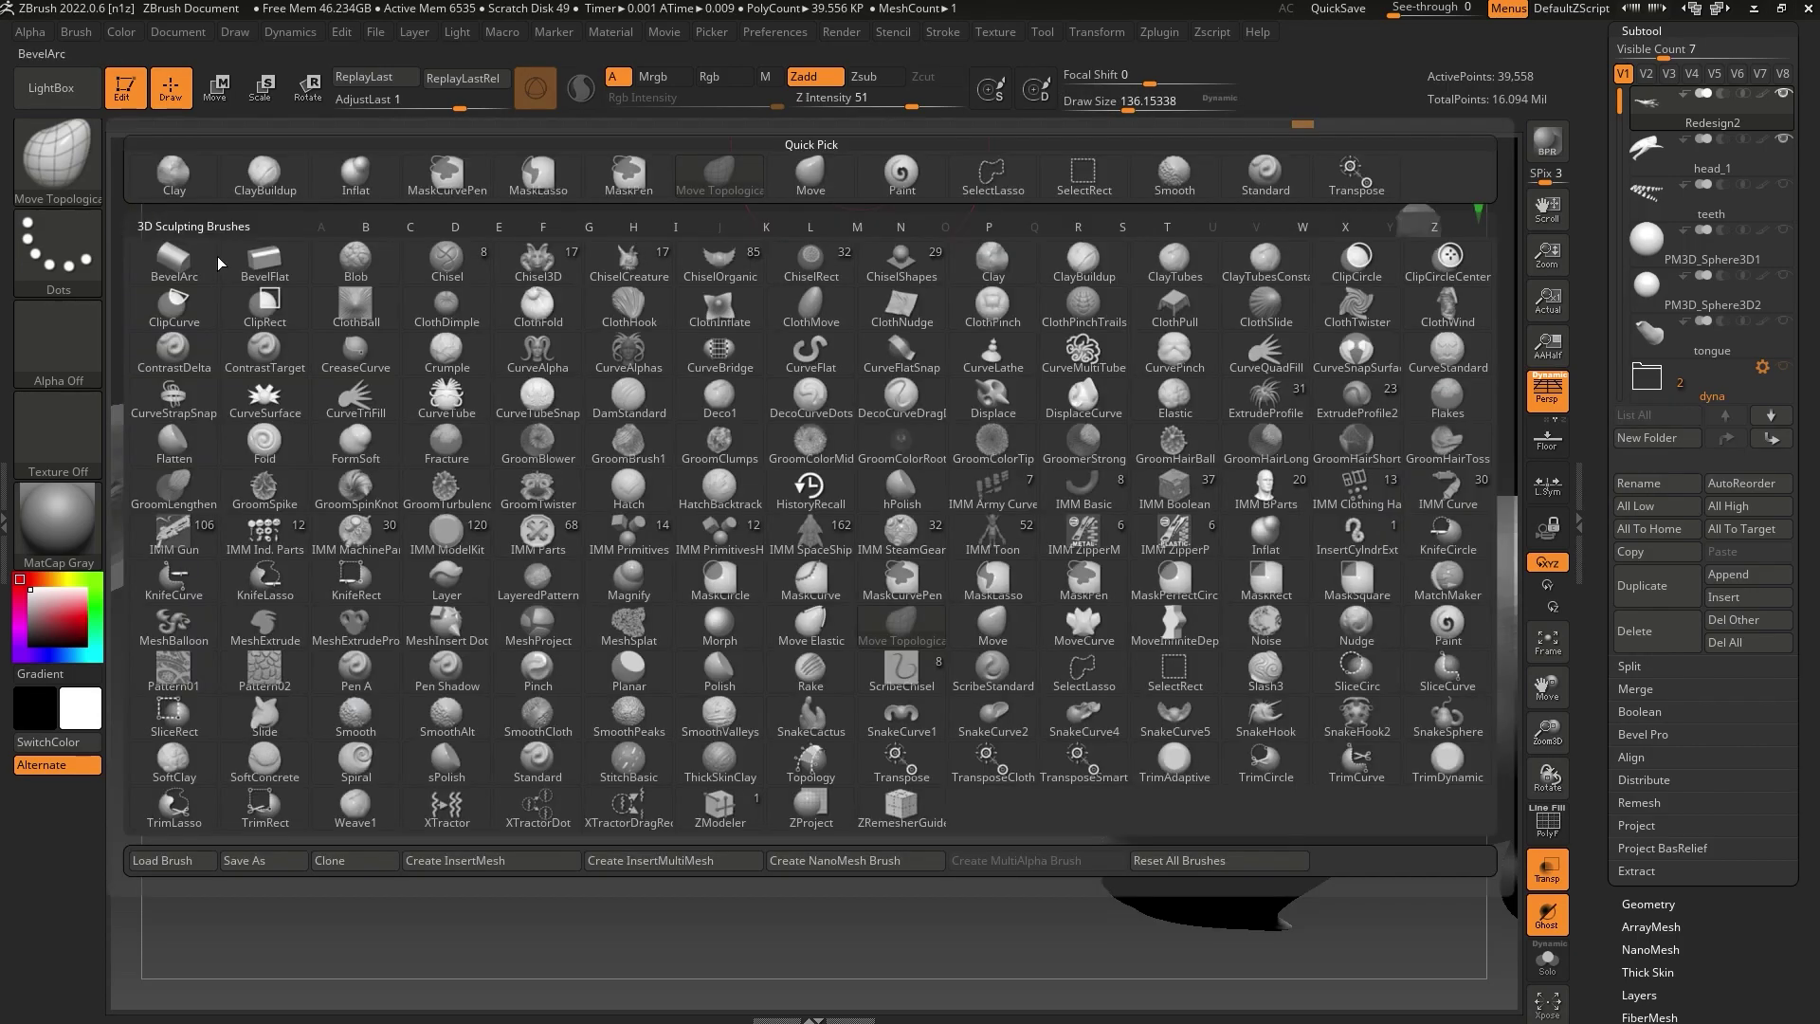
key(i)
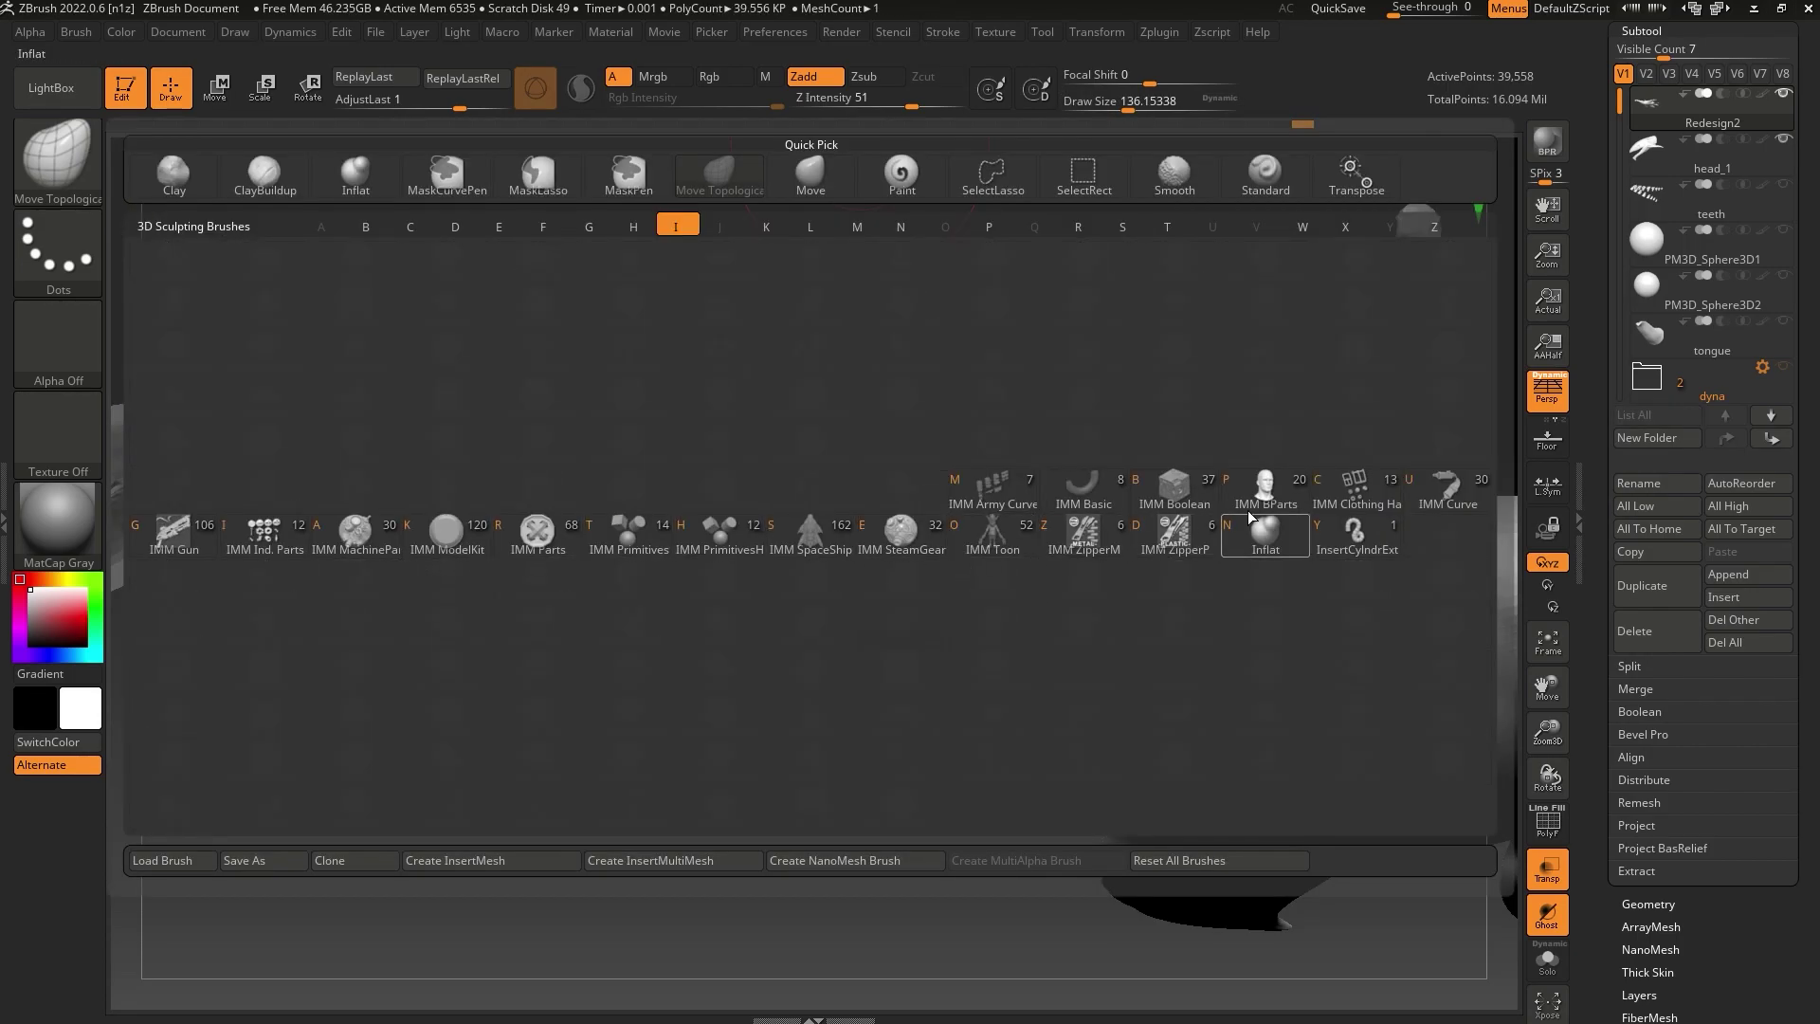
key(n)
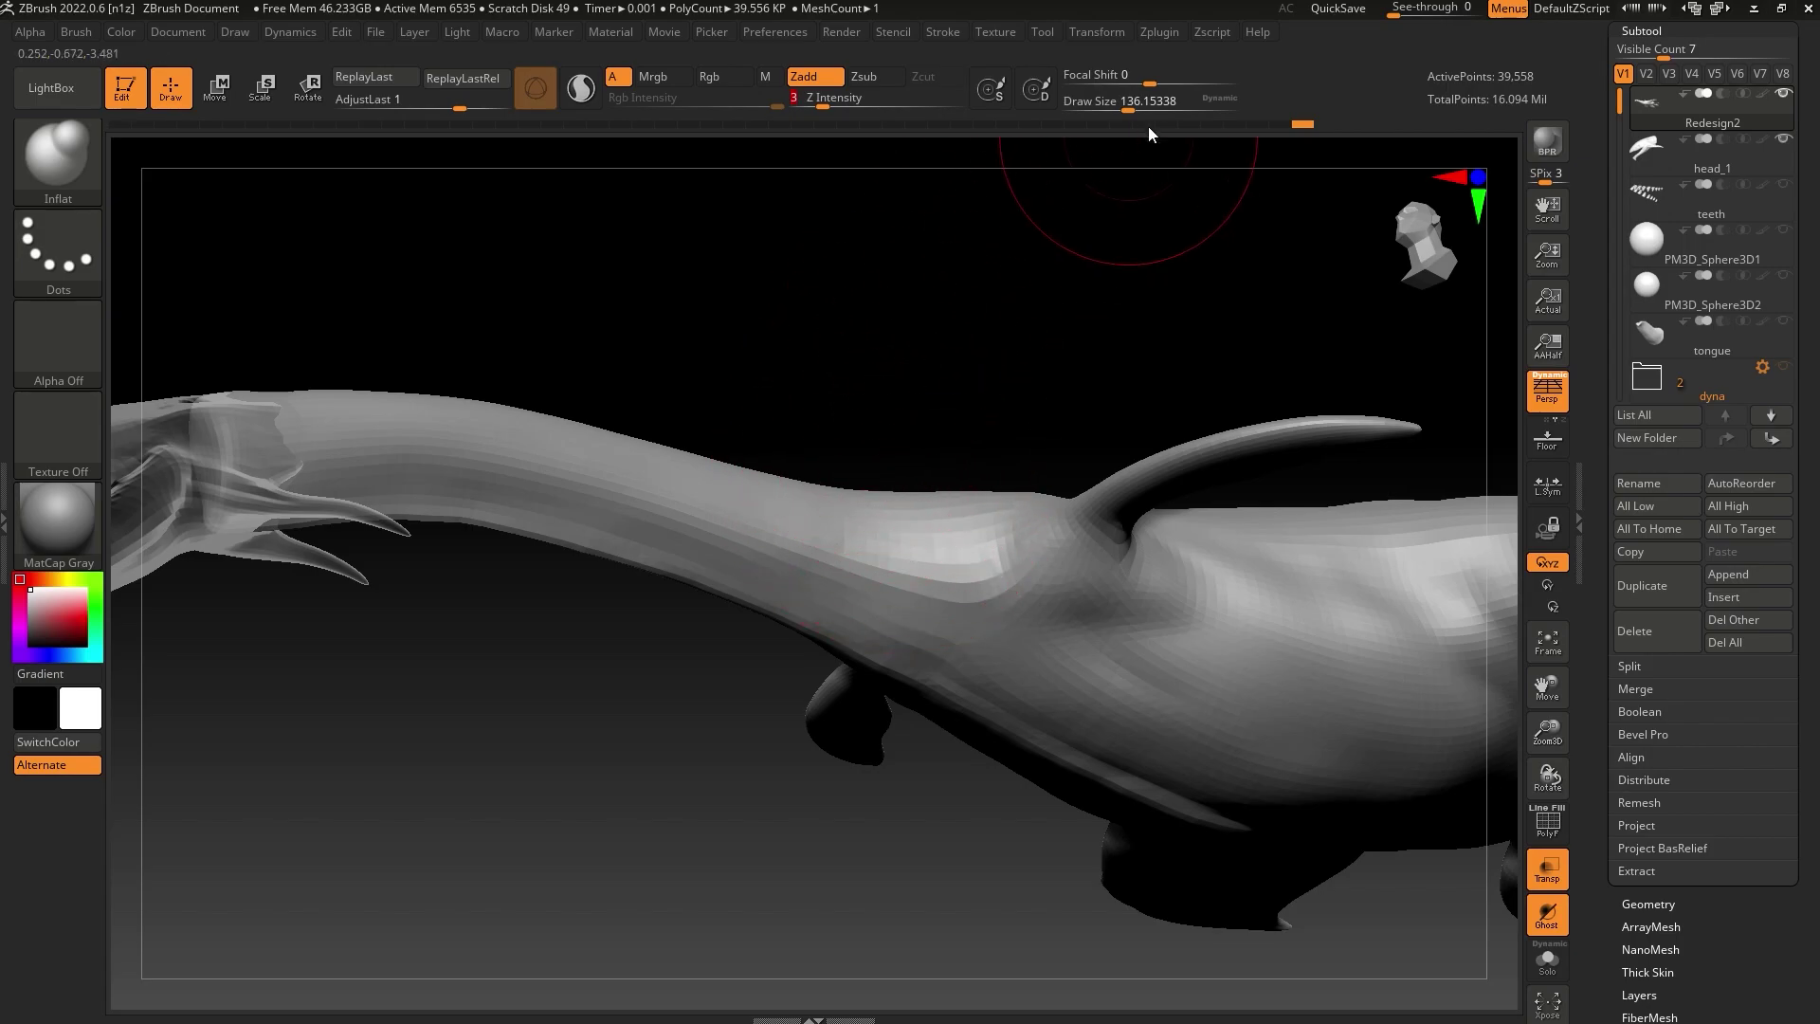
click(1134, 109)
mouse_move(772, 512)
mouse_down()
mouse_move(824, 565)
mouse_move(780, 540)
mouse_move(808, 544)
mouse_up()
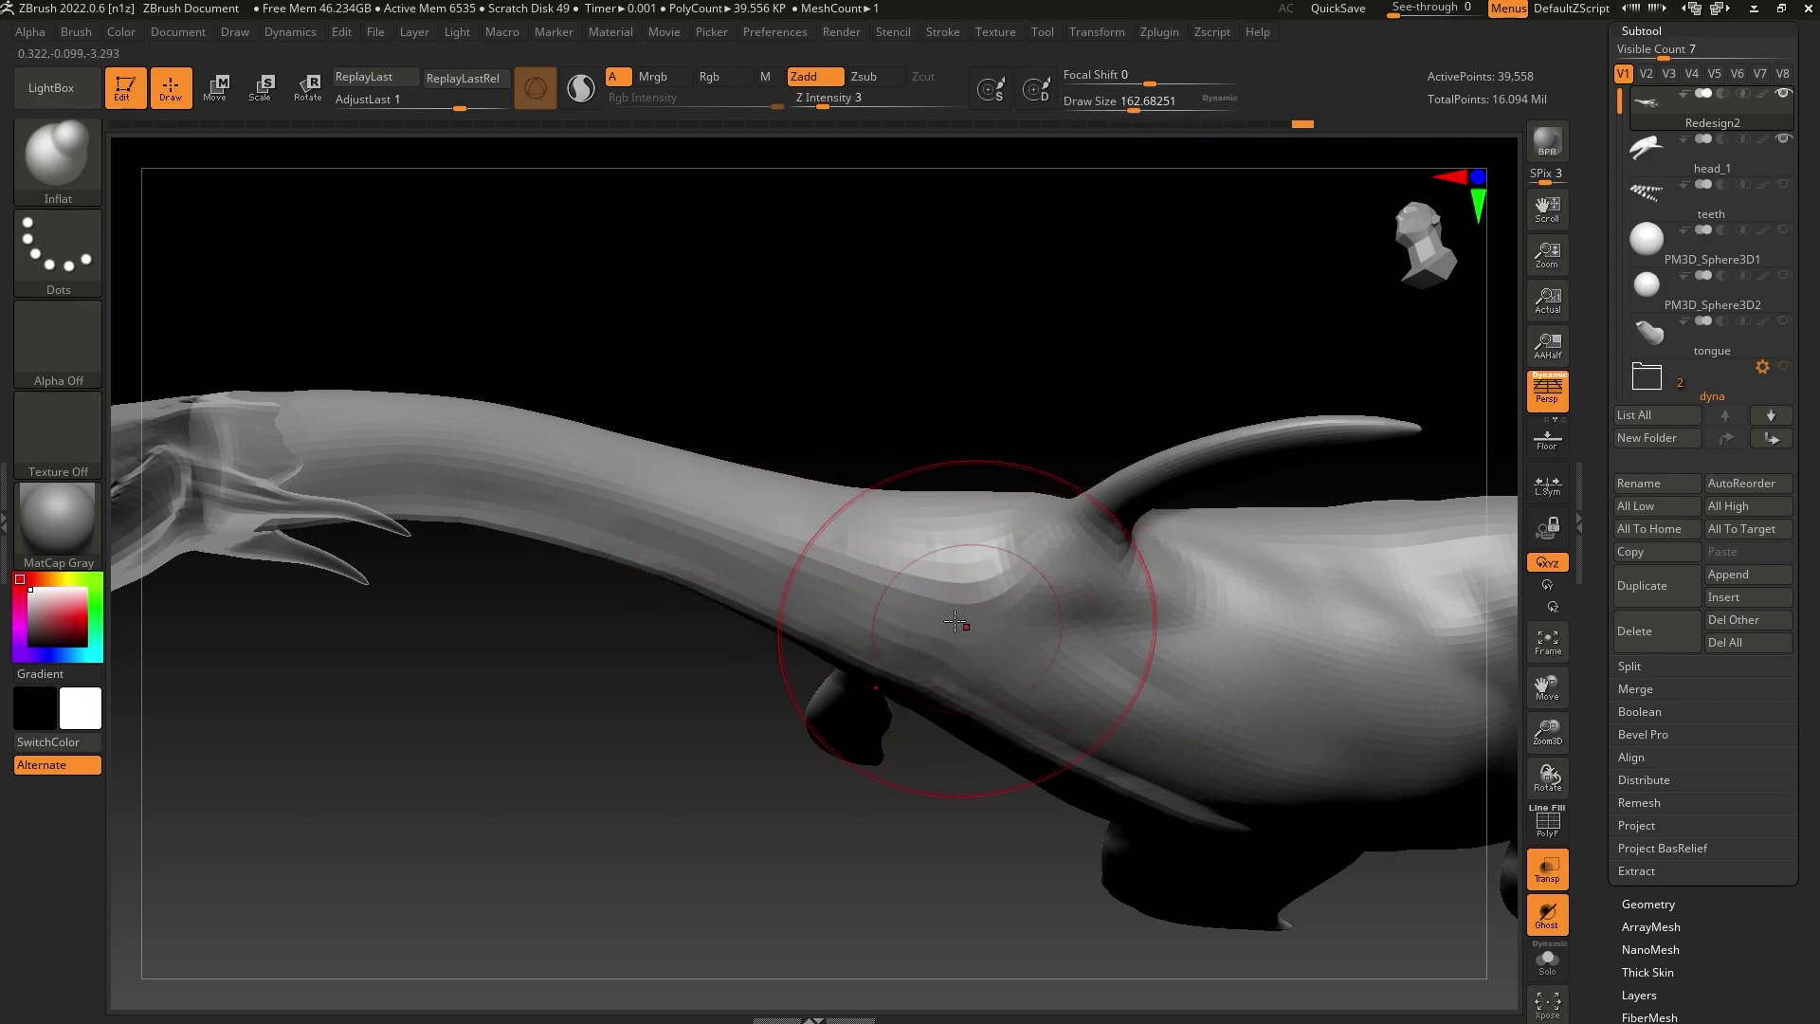
mouse_move(955, 621)
mouse_down()
mouse_move(633, 526)
mouse_move(839, 558)
mouse_up()
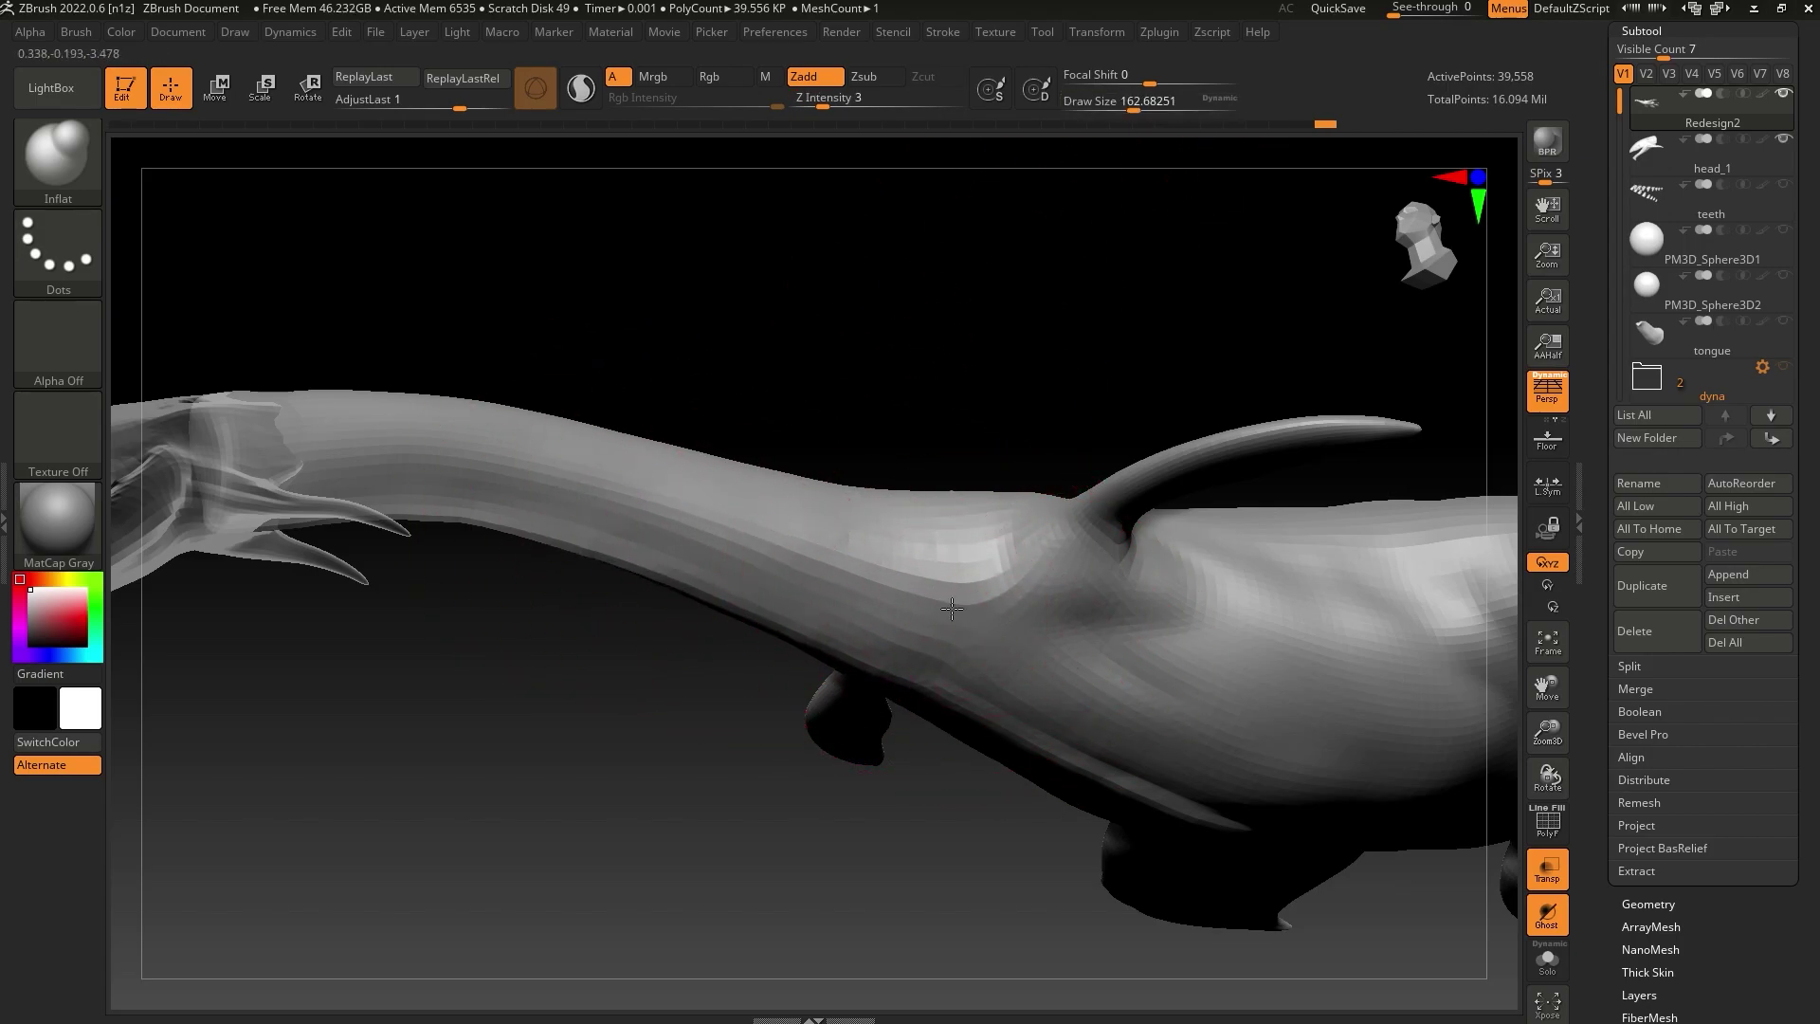
drag(934, 476, 1009, 584)
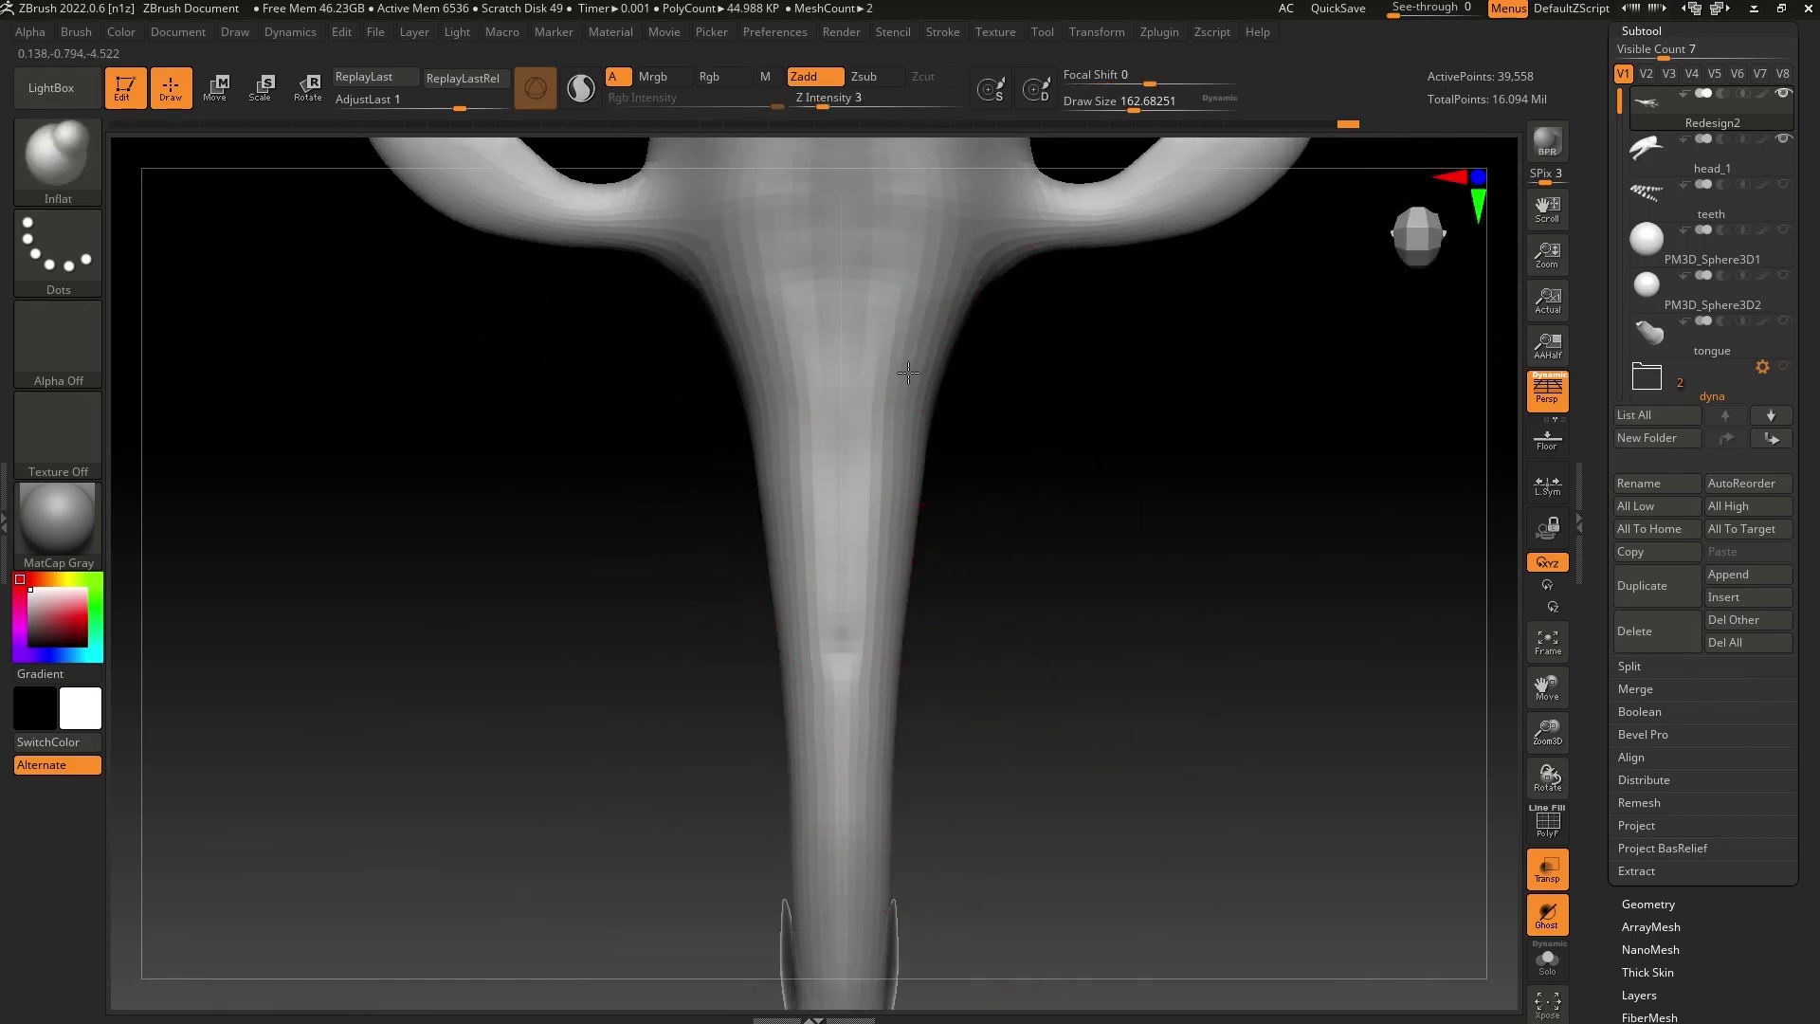
right_drag(944, 394, 1139, 630)
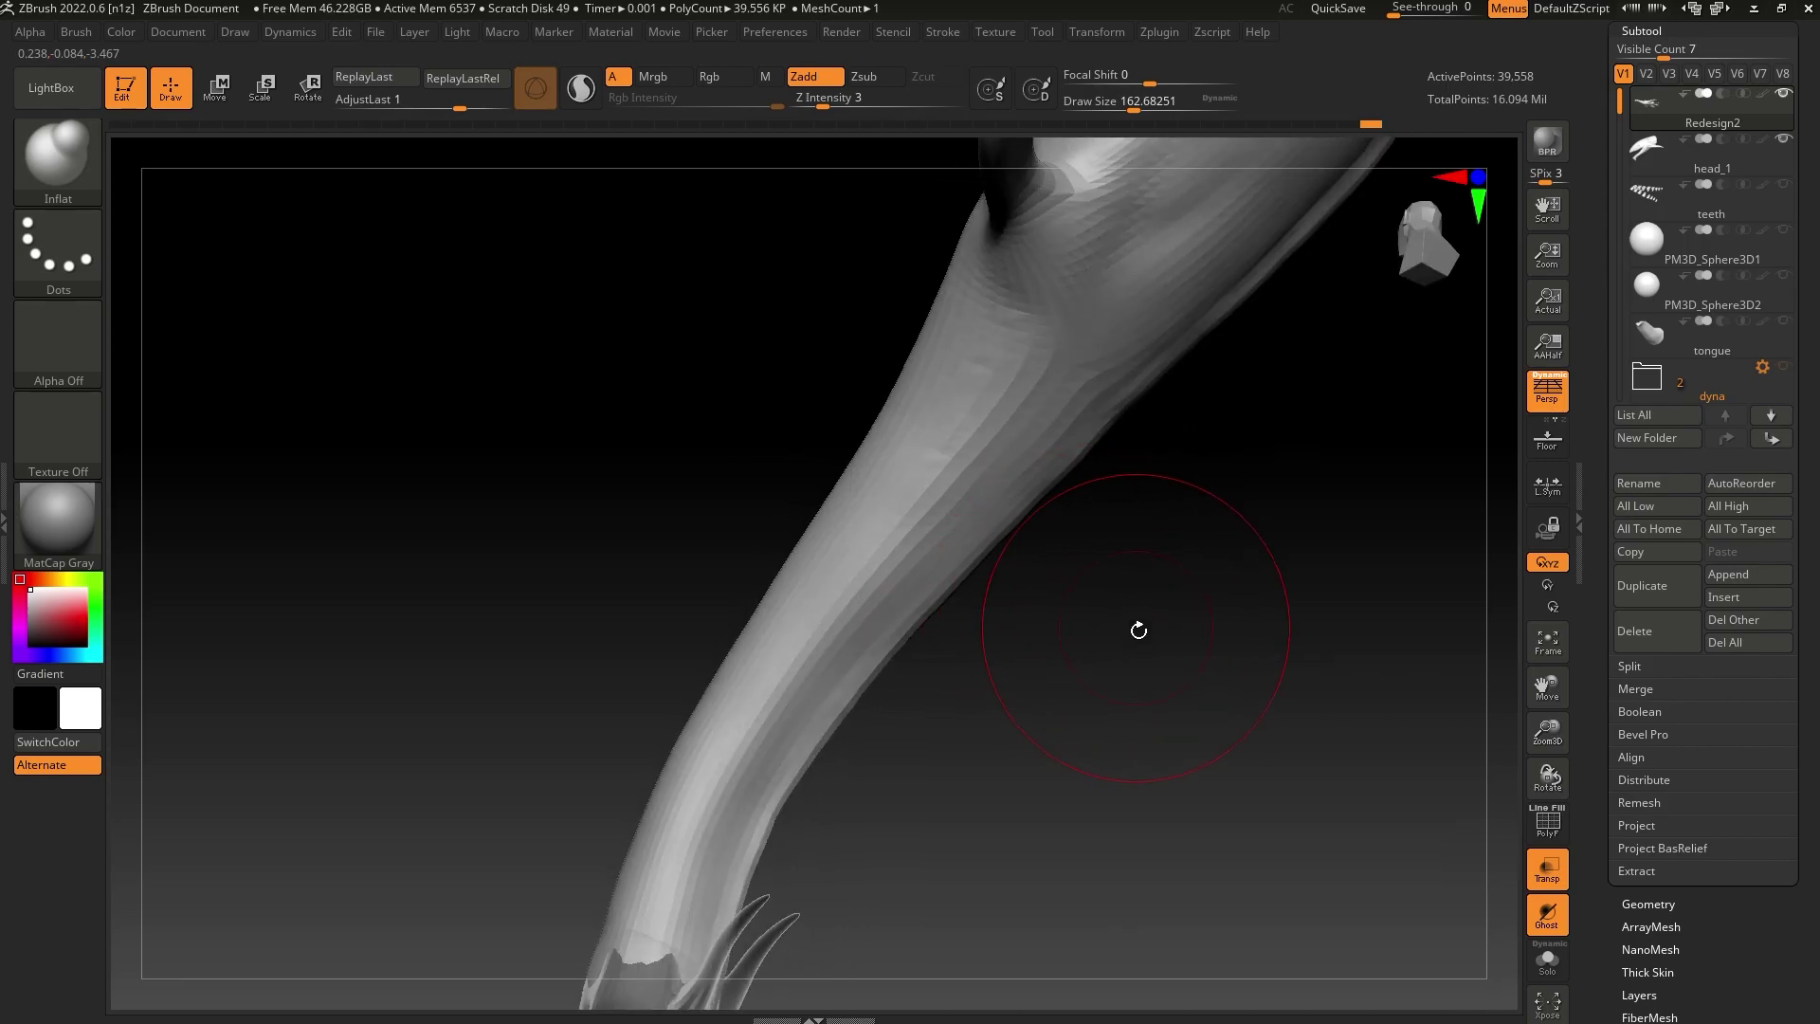
mouse_move(1184, 471)
right_down()
mouse_move(1255, 772)
mouse_move(1312, 695)
mouse_move(1221, 728)
mouse_move(1205, 616)
right_up()
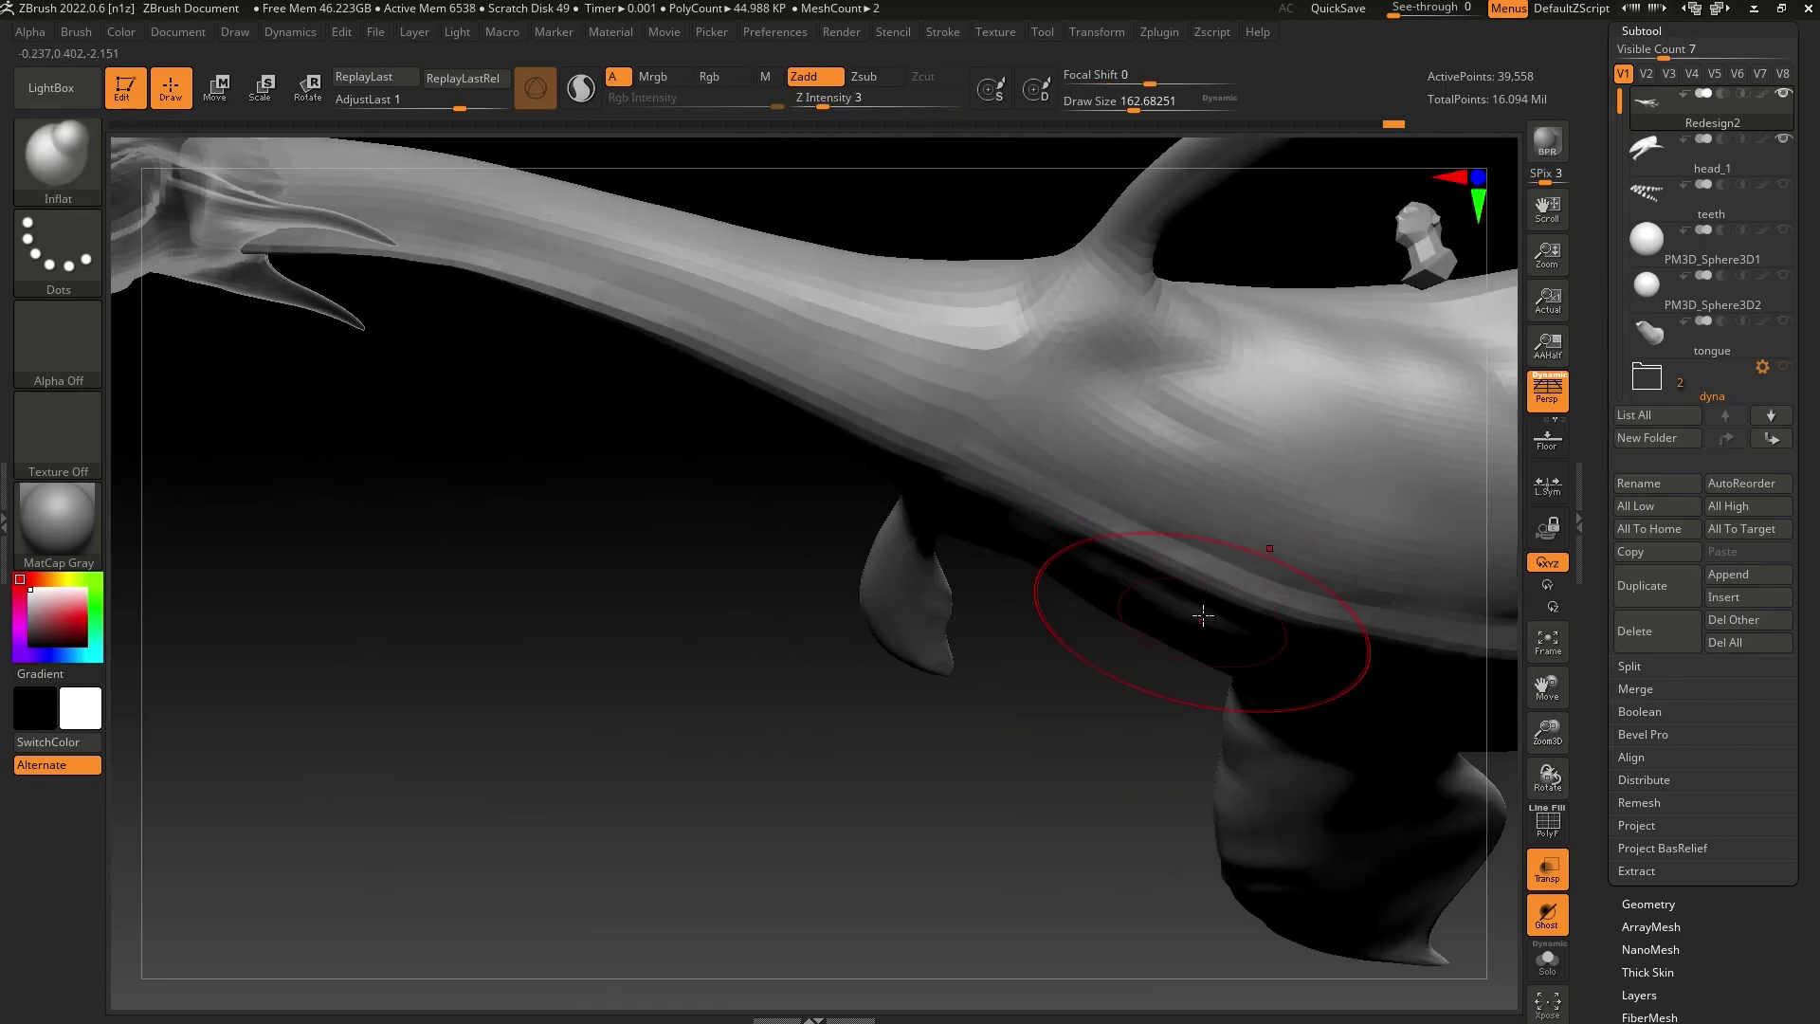
click(1125, 106)
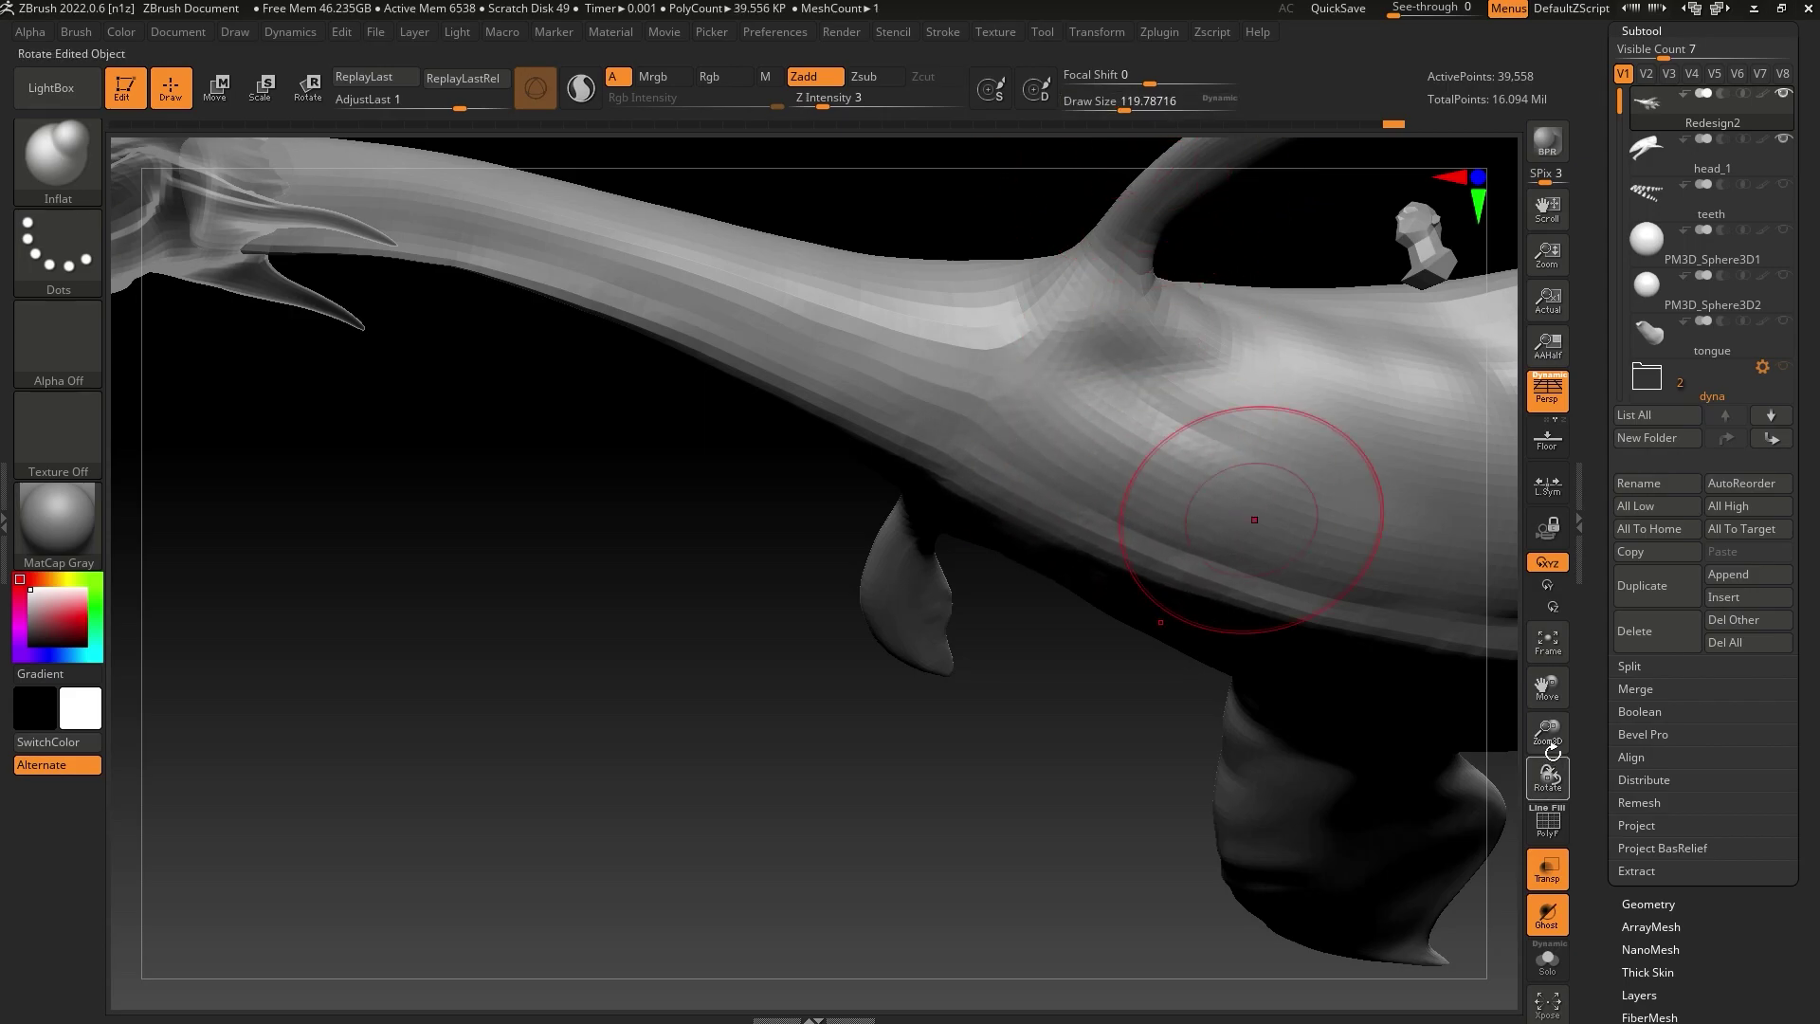
View the whole creature from a raised angle, compare its silhouette with the browser reference image, and return to ZBrush
drag(1547, 741, 1369, 692)
right_drag(1369, 692, 1156, 782)
mouse_move(1071, 731)
right_down()
mouse_move(1203, 736)
mouse_move(1085, 731)
mouse_move(940, 813)
right_up()
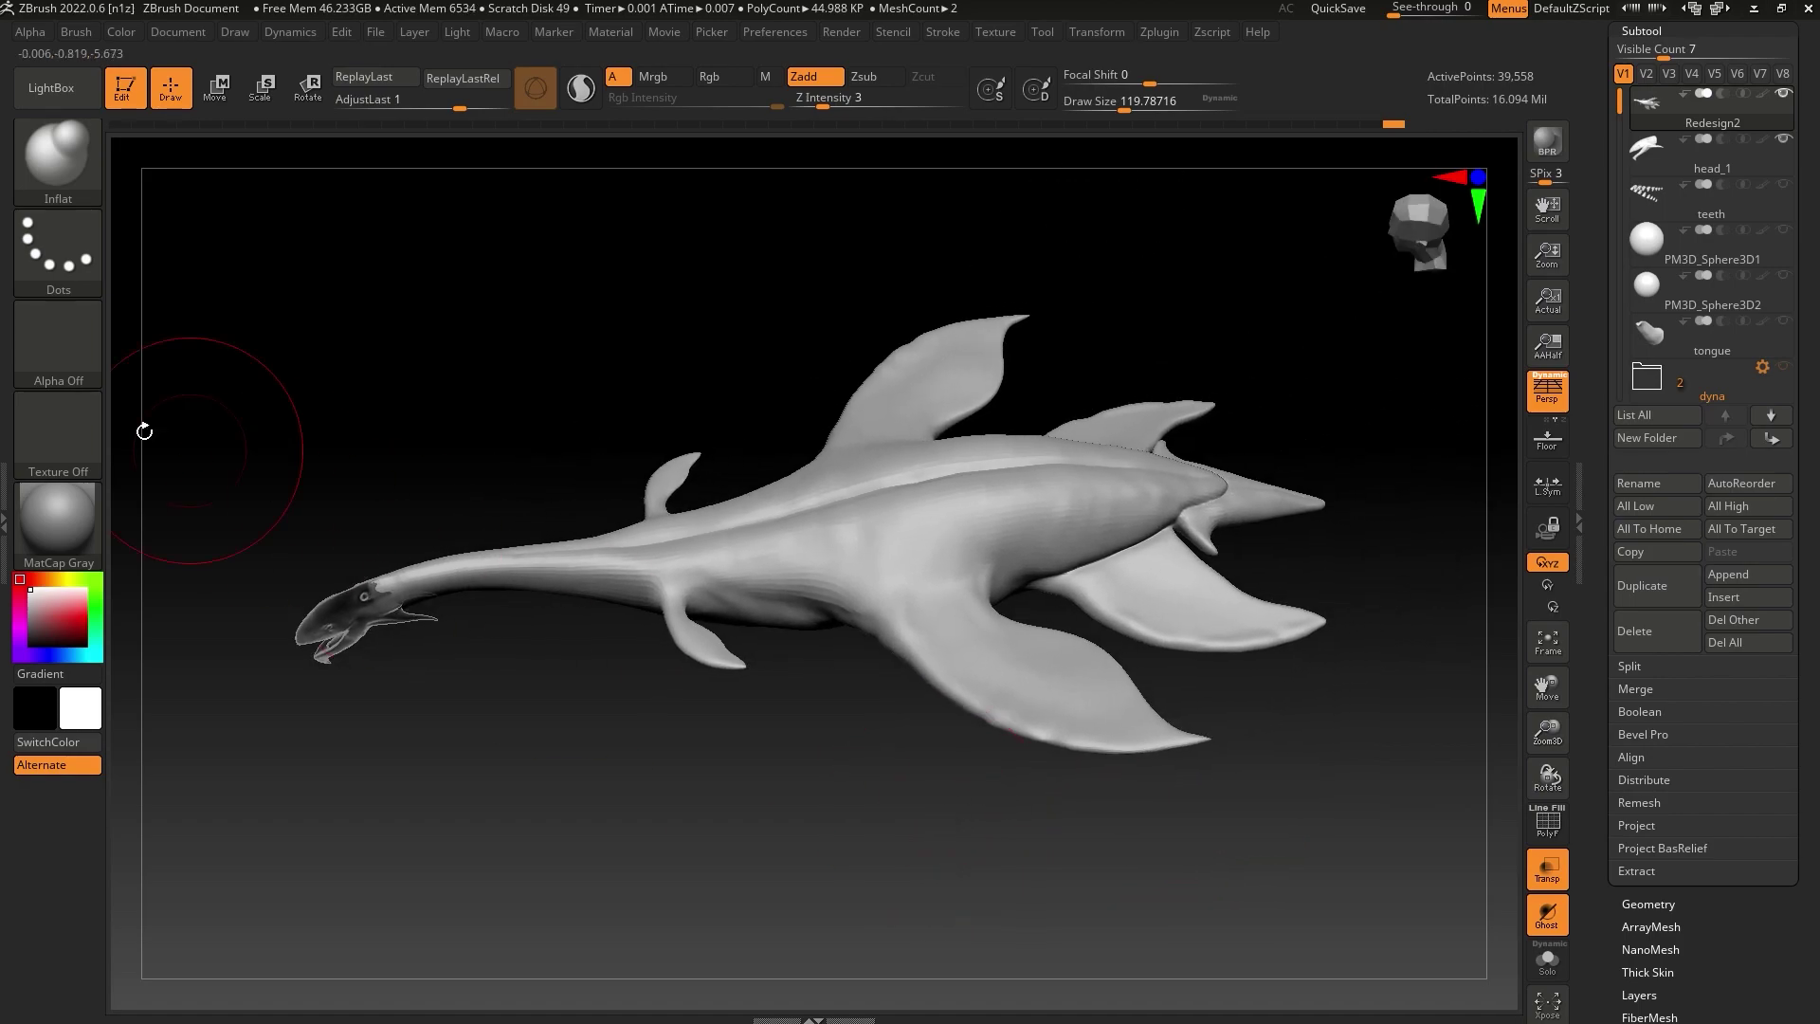
drag(961, 0, 1013, 8)
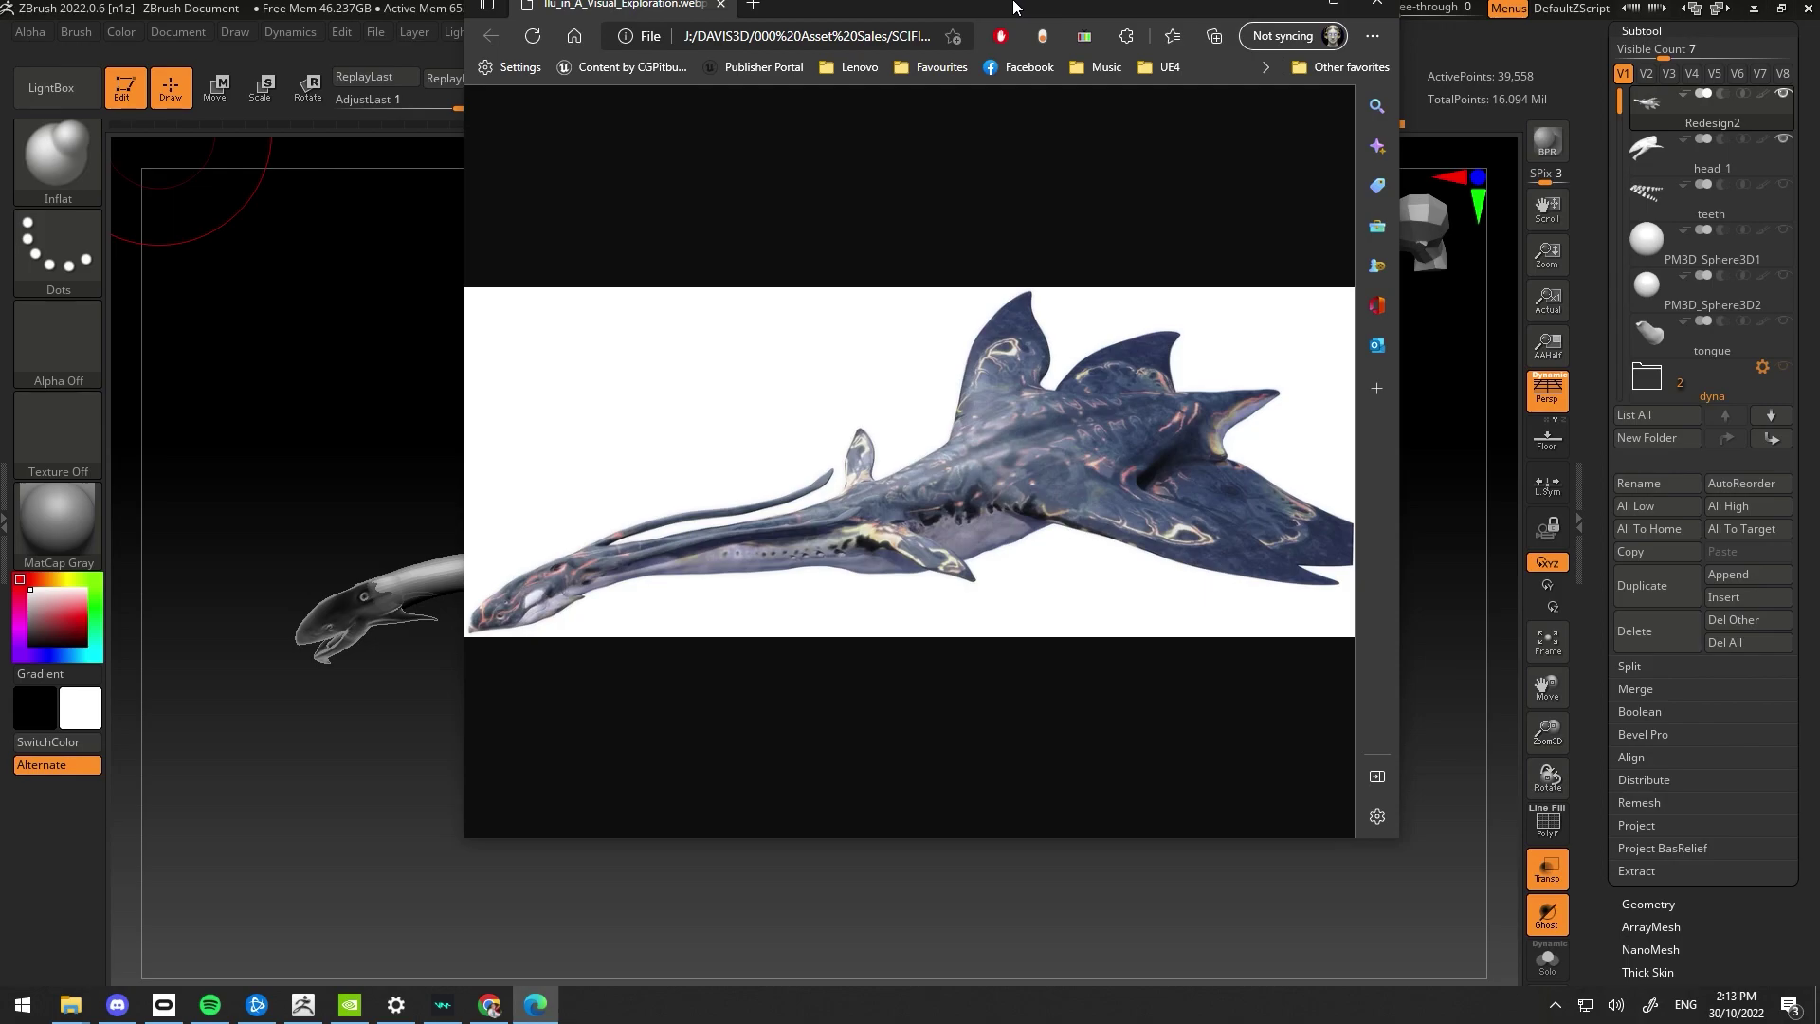
key(alt+Tab)
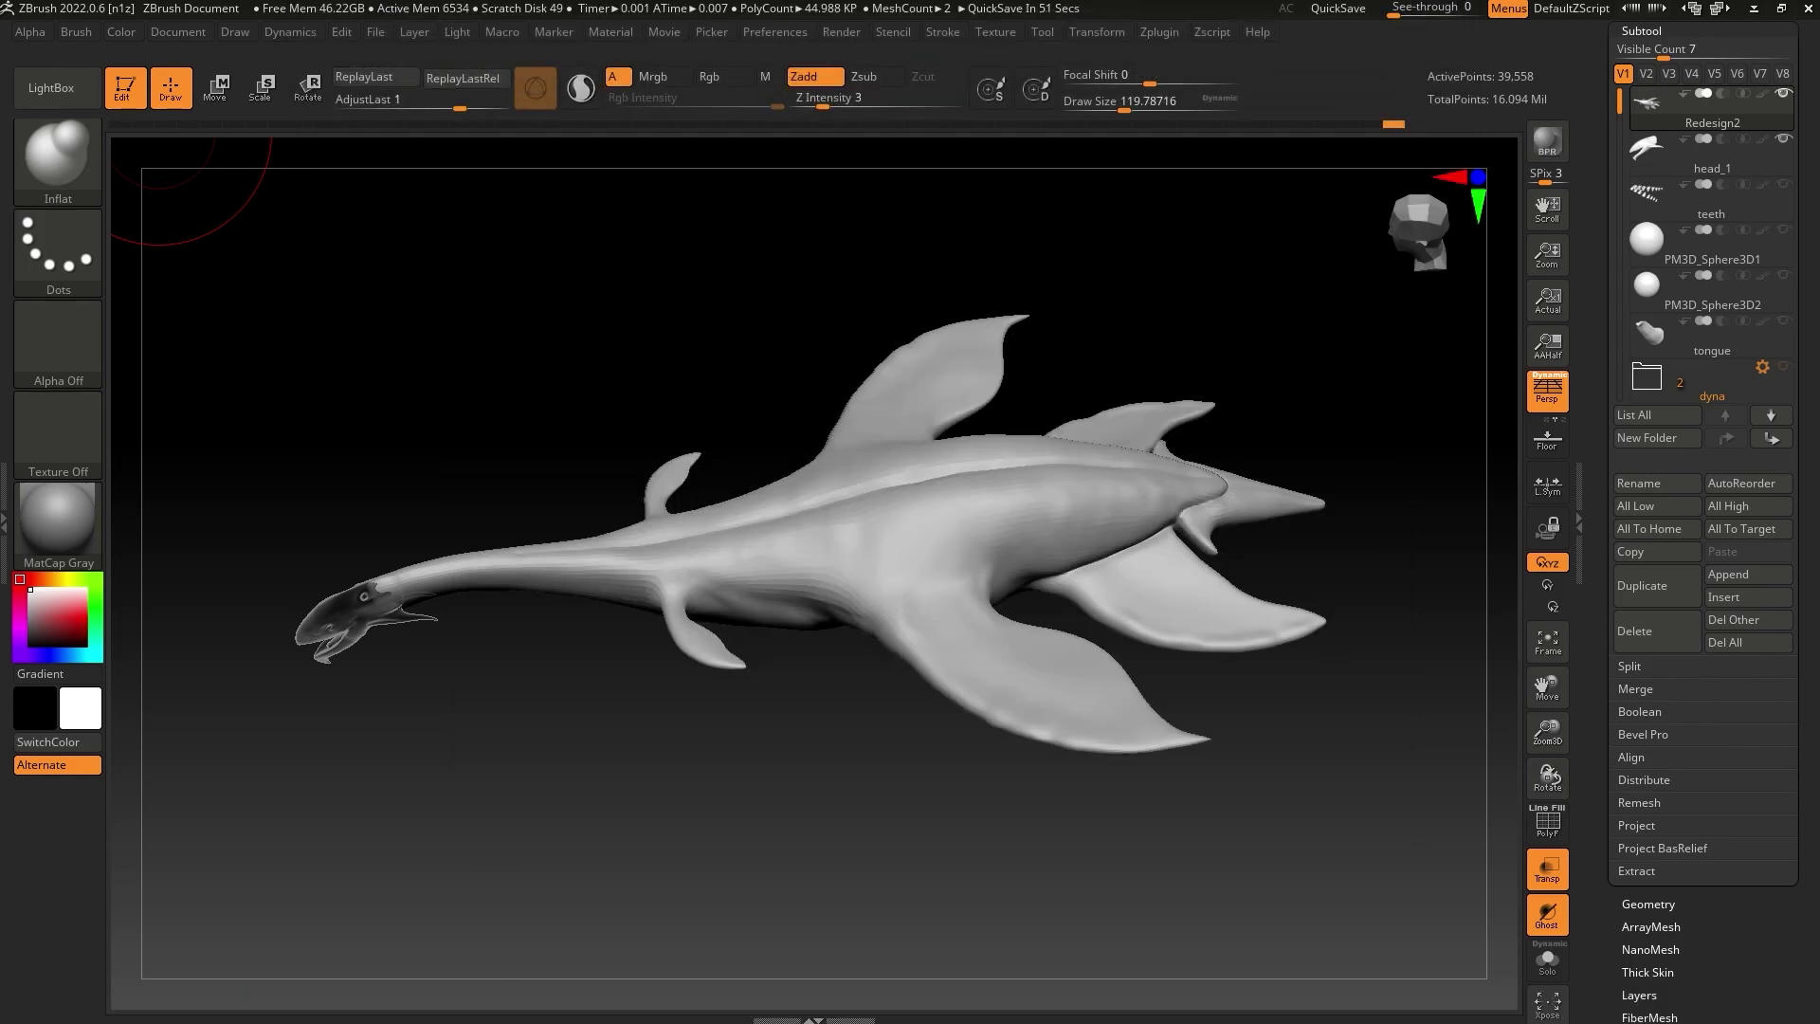
Switch to ClayBuildup at a draw size of about 39 and smooth the rear flank above the hind fin
mouse_move(1327, 743)
mouse_down()
mouse_move(1340, 801)
mouse_move(1353, 736)
mouse_up()
drag(1124, 104, 1102, 106)
mouse_move(1347, 649)
mouse_down()
mouse_move(1317, 759)
mouse_move(1223, 780)
mouse_move(1271, 878)
mouse_move(1118, 880)
mouse_move(858, 834)
mouse_up()
mouse_move(862, 566)
mouse_down()
mouse_move(890, 565)
mouse_move(843, 515)
mouse_move(1025, 611)
mouse_up()
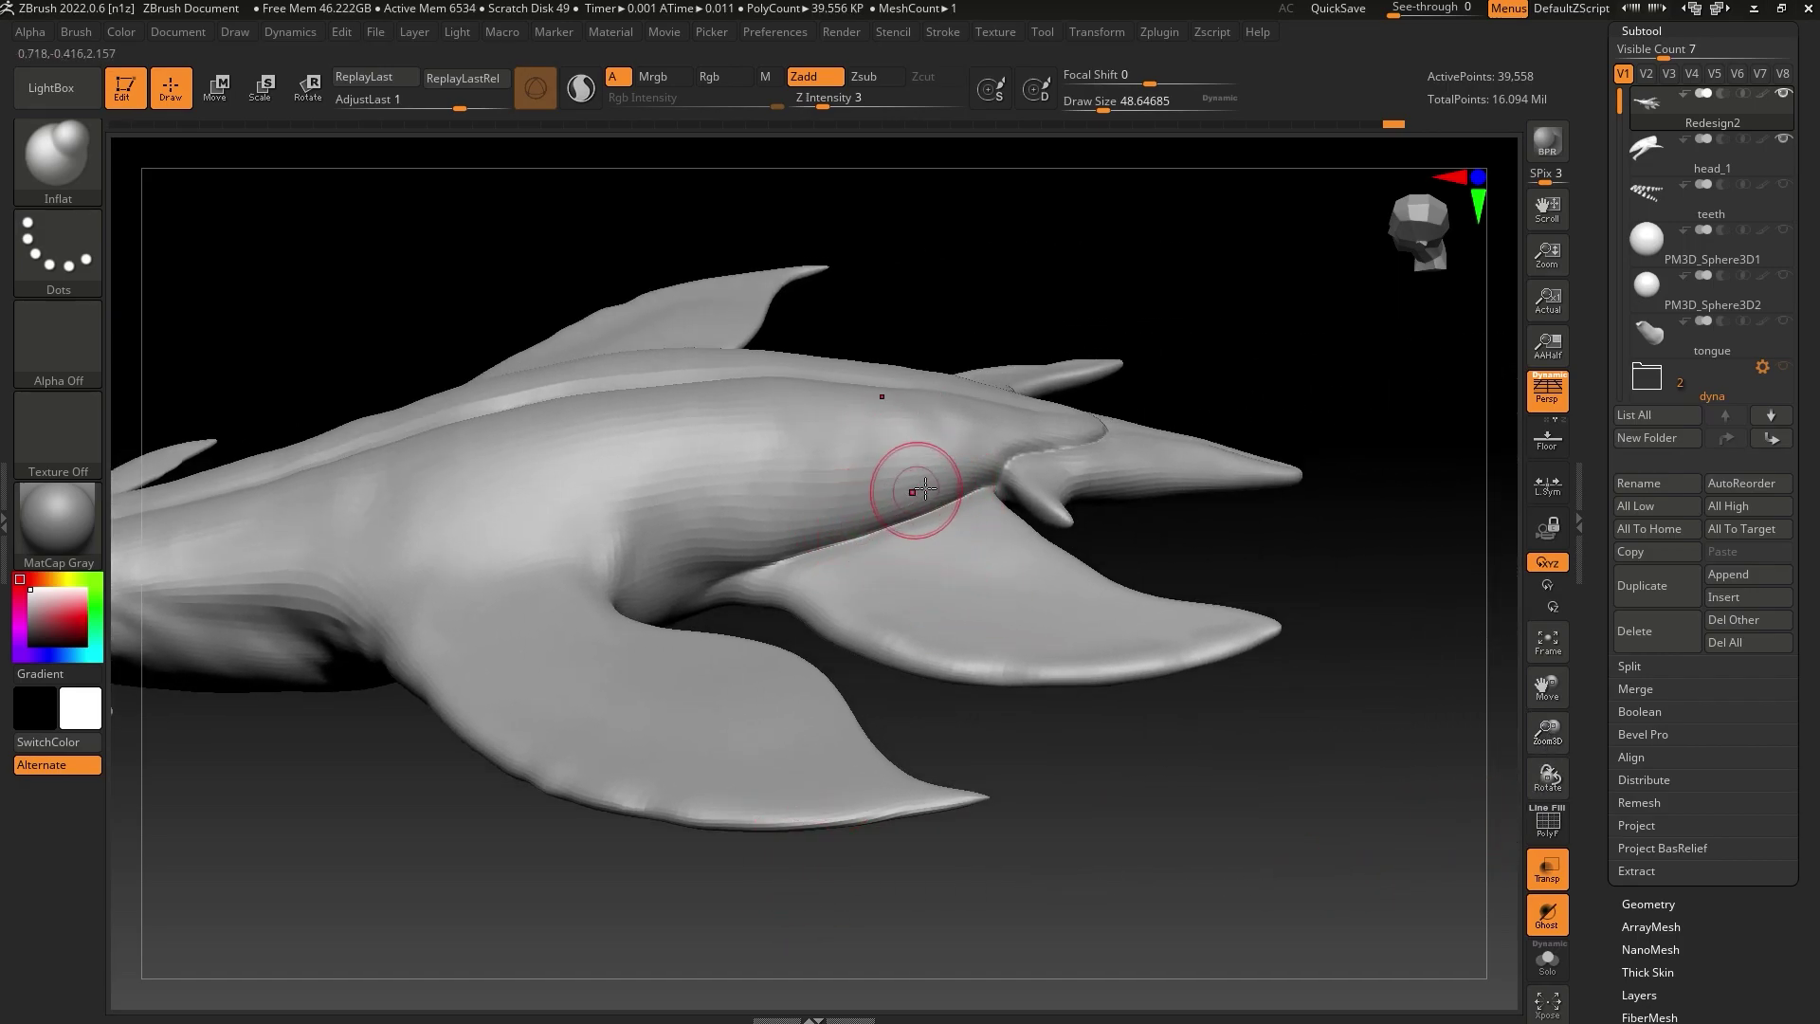
click(57, 154)
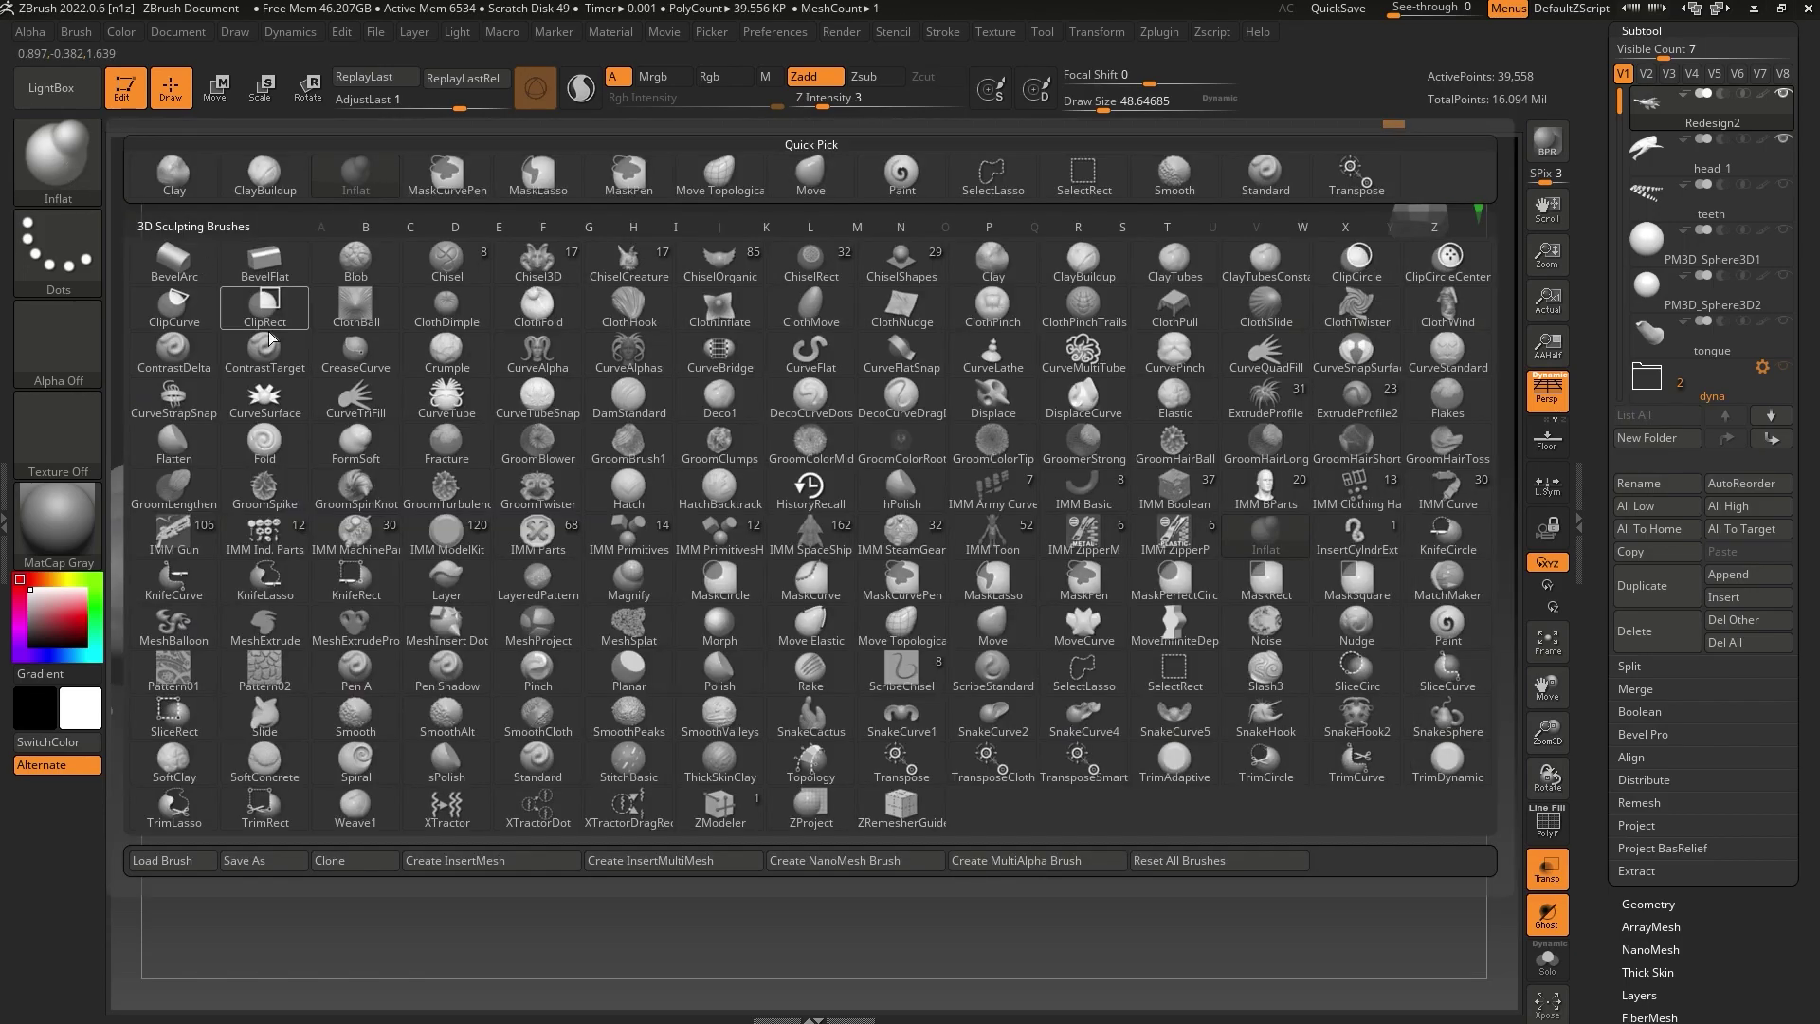
click(266, 182)
drag(1117, 103, 1107, 111)
mouse_move(1316, 521)
mouse_down()
mouse_move(1255, 638)
mouse_move(894, 601)
mouse_up()
key(shift)
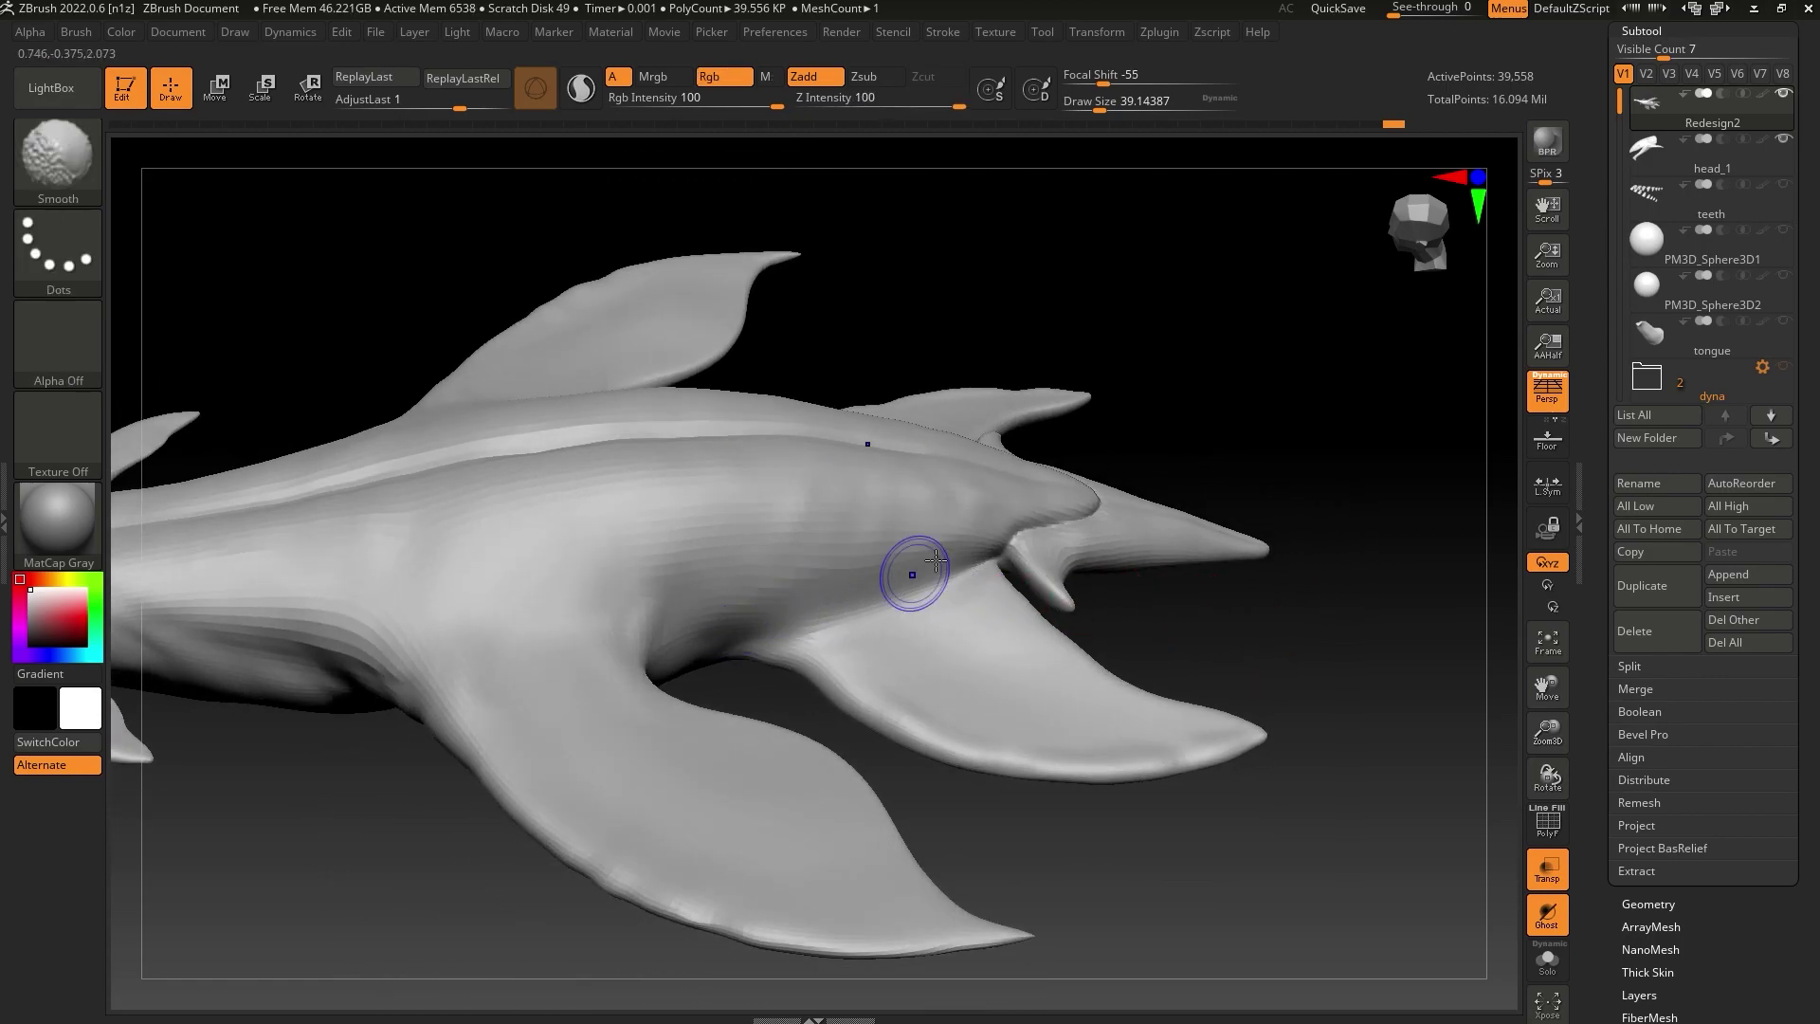
key(shift)
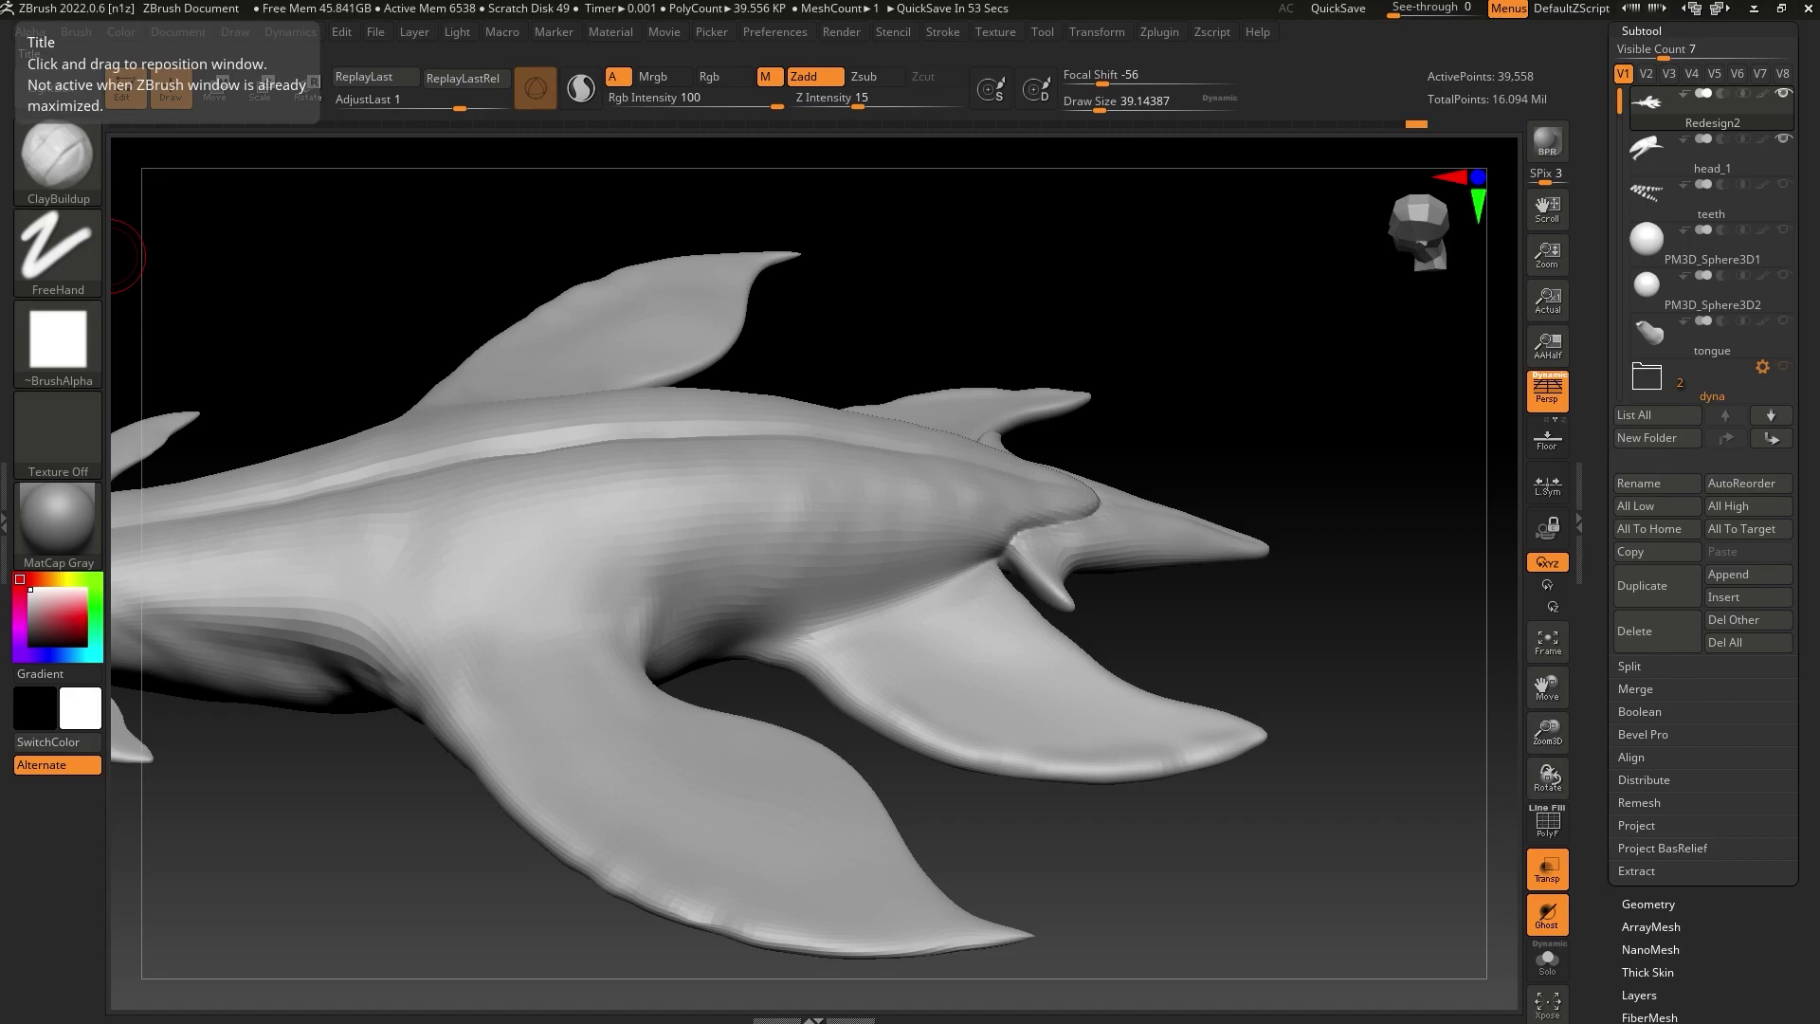
Refine the join between the body and the hind fin's root with ClayBuildup and smoothing strokes
mouse_move(1235, 642)
mouse_down()
mouse_move(1227, 671)
mouse_move(1264, 652)
mouse_up()
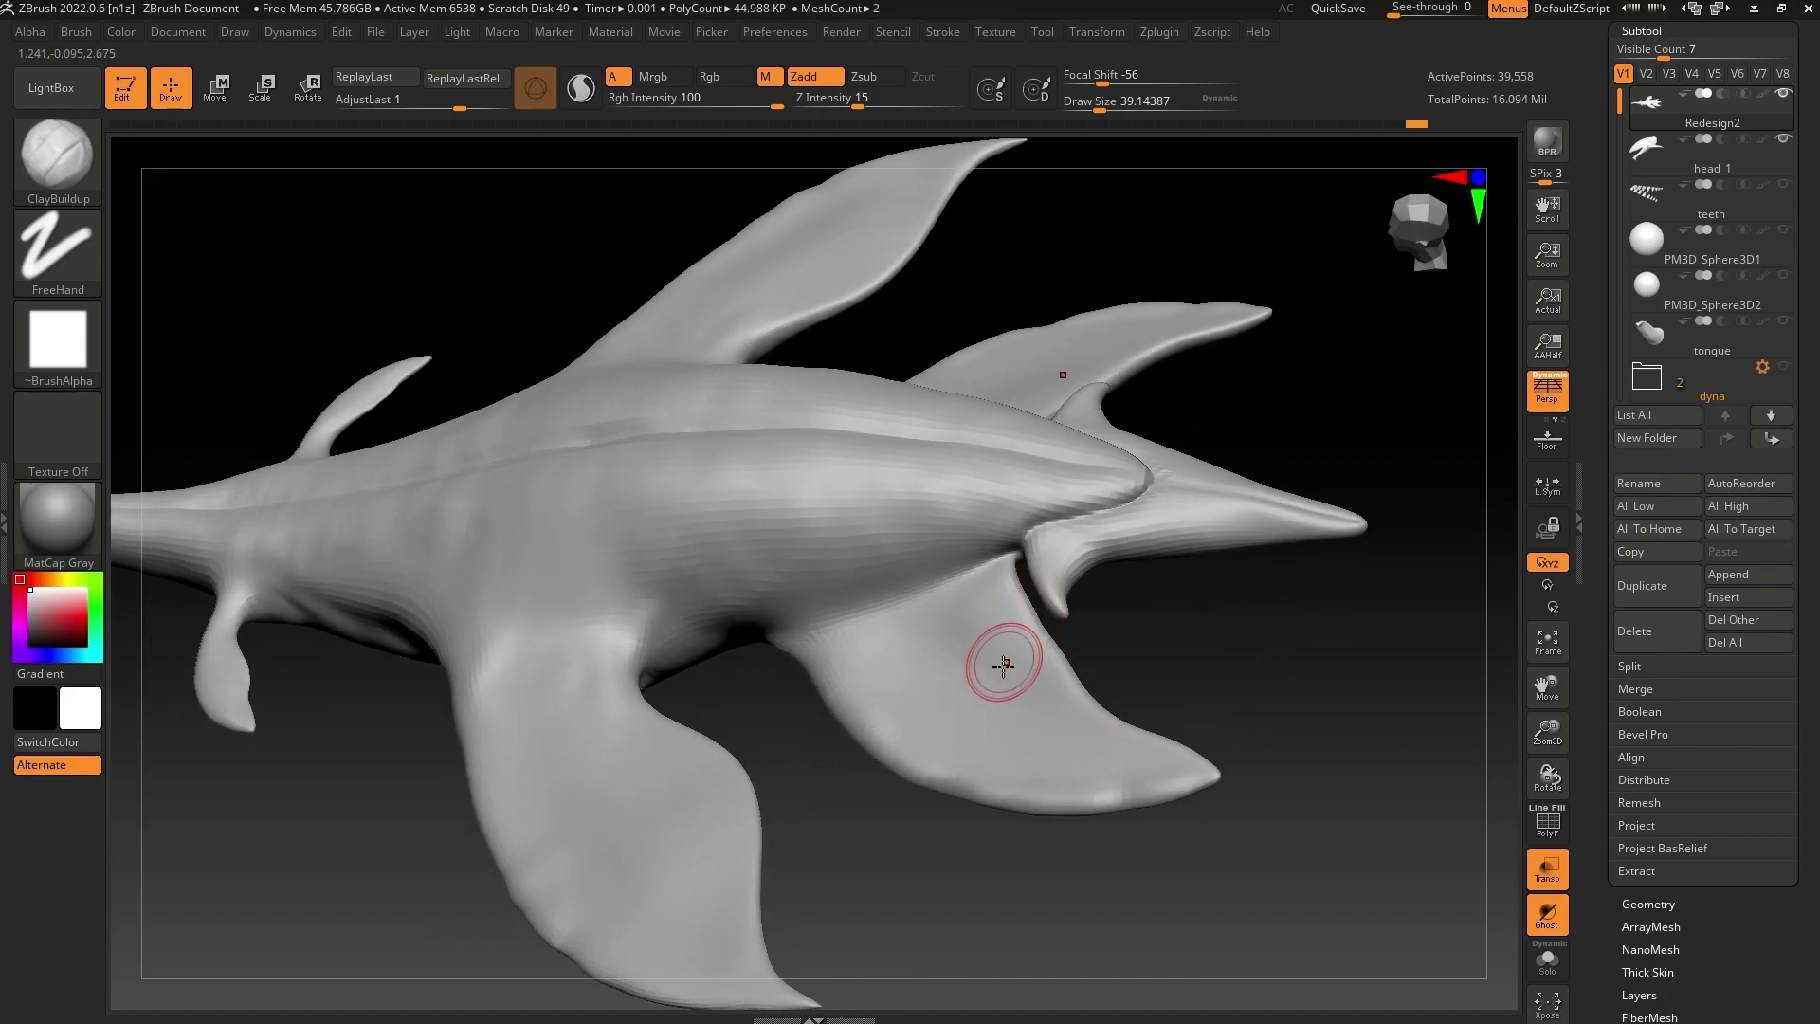
key(shift)
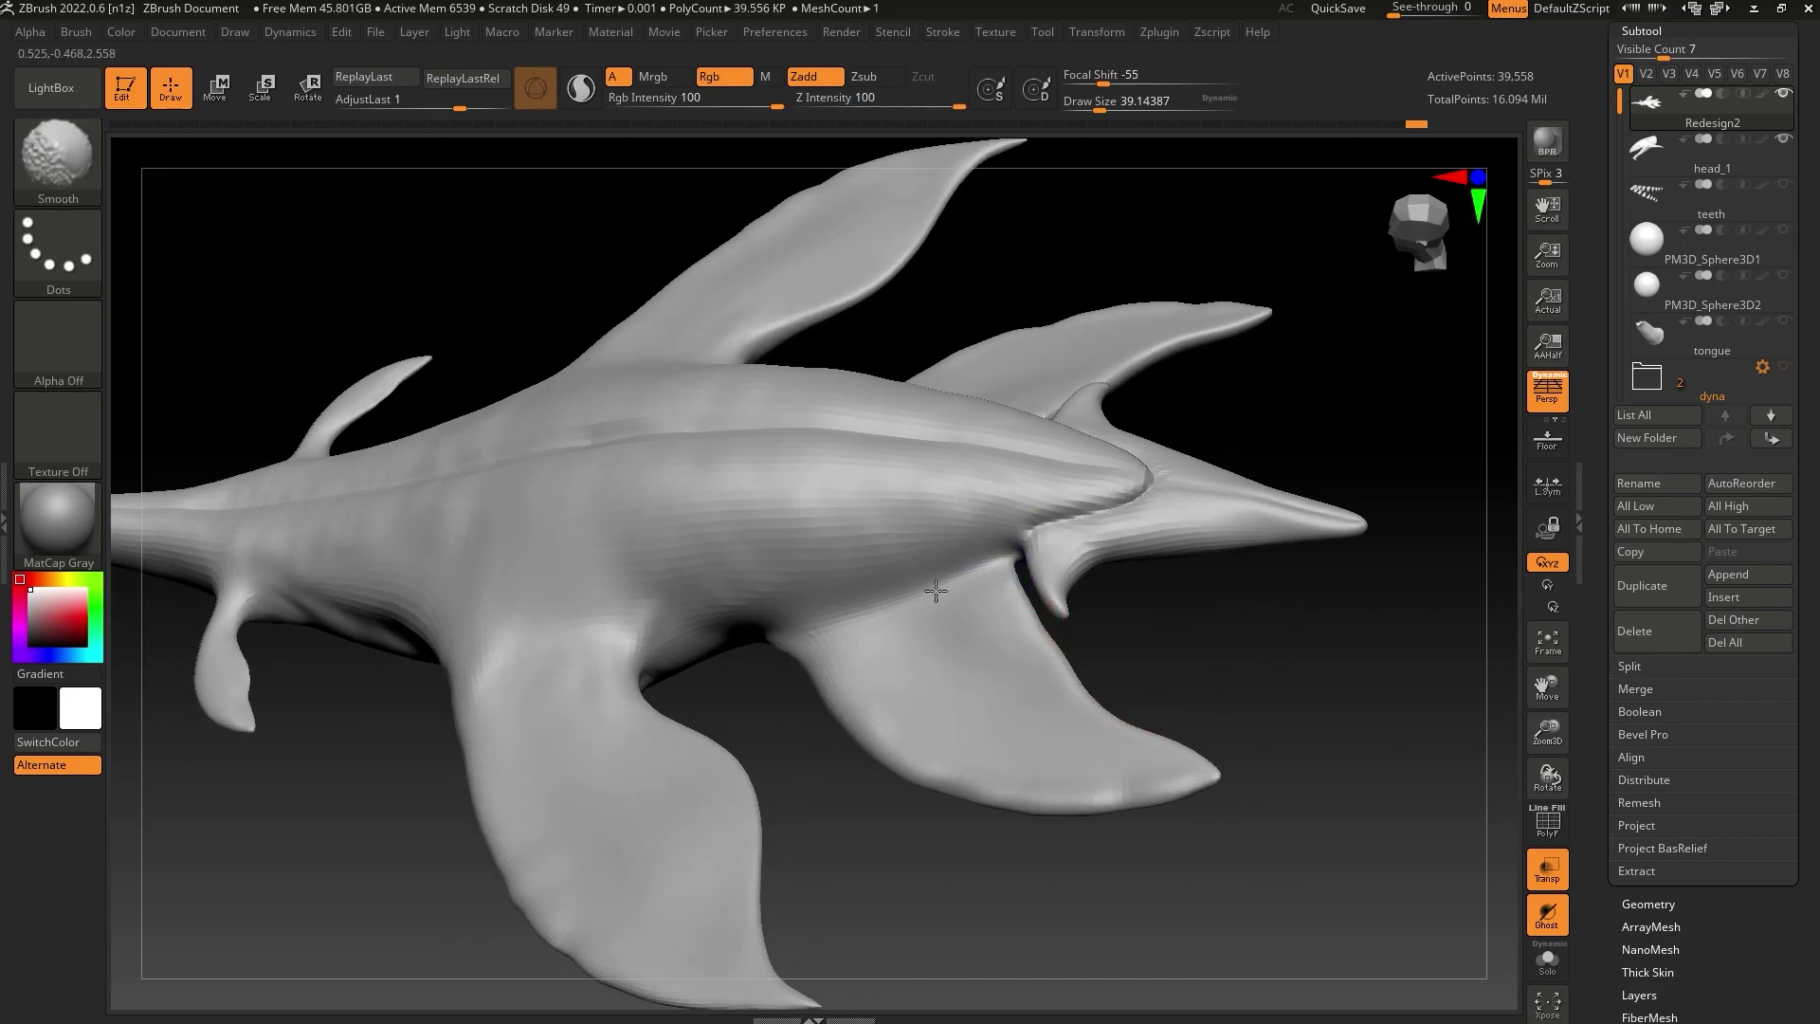
drag(746, 697, 783, 605)
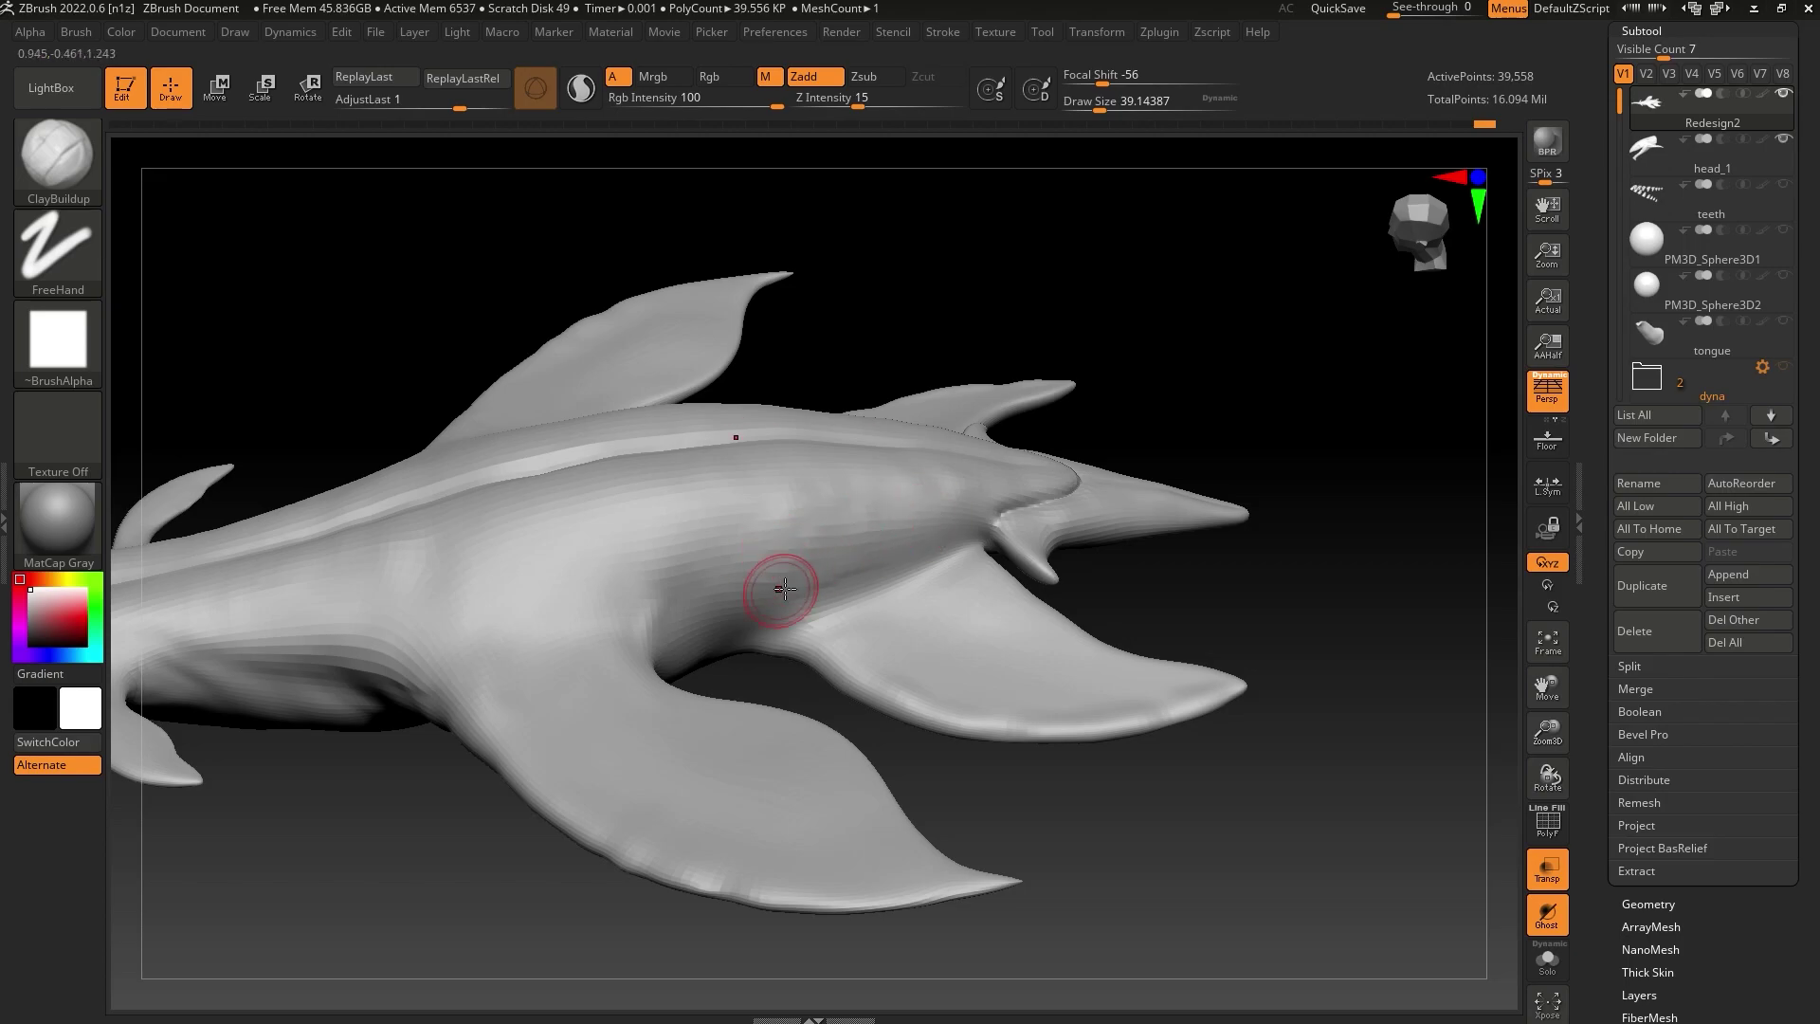
drag(792, 692, 758, 642)
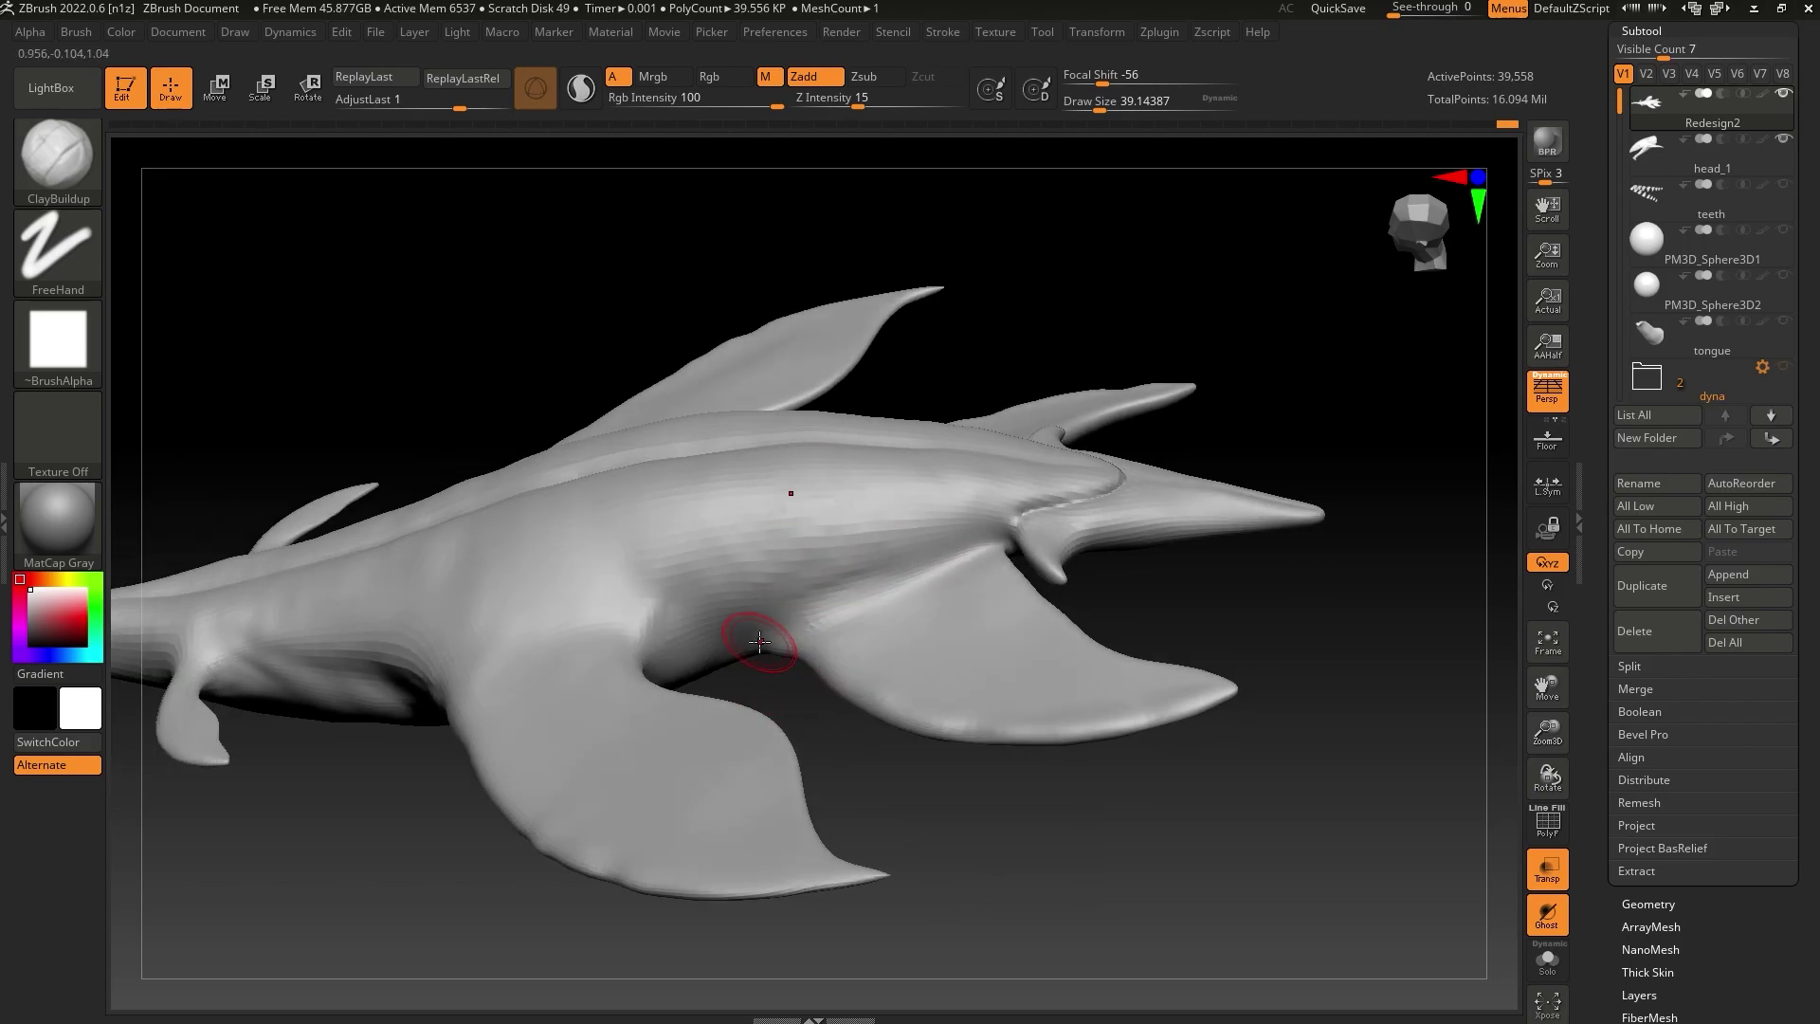
Reshape the hind fins' outline with Move Topological at a draw size of about 39, raising it to about 49
key(b)
click(718, 176)
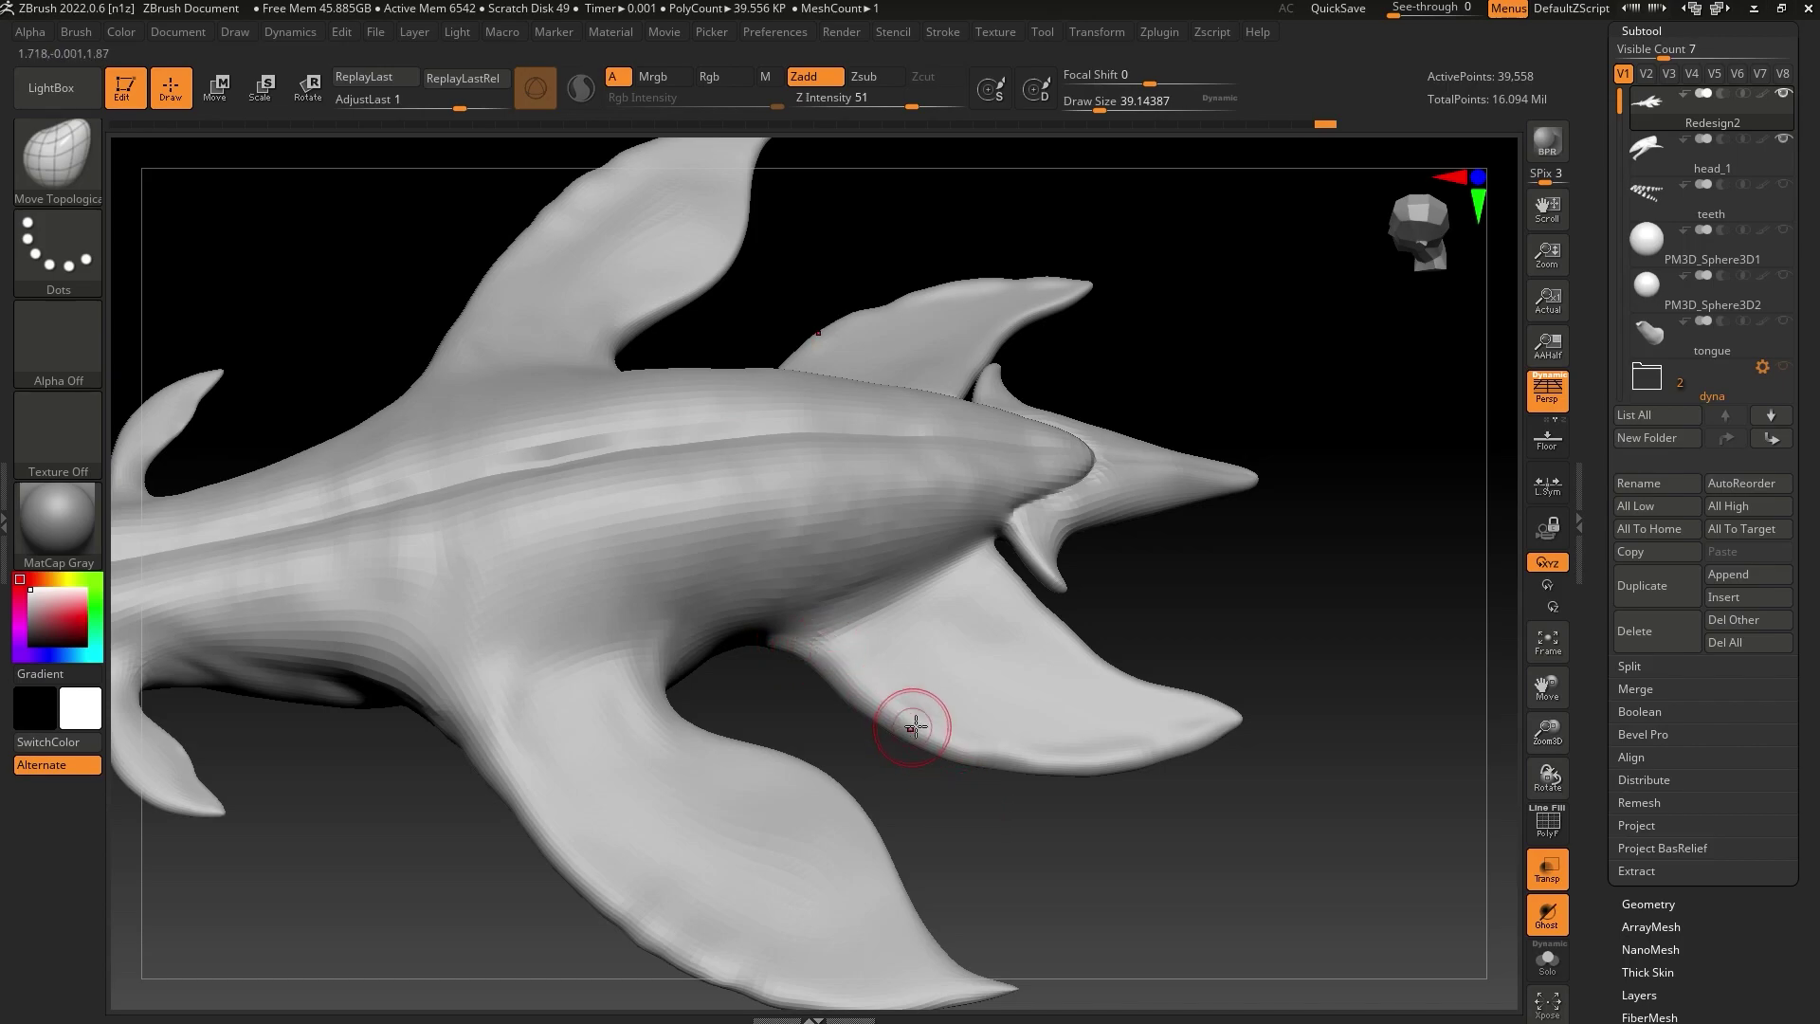
shift+drag(941, 802, 1003, 866)
click(1103, 104)
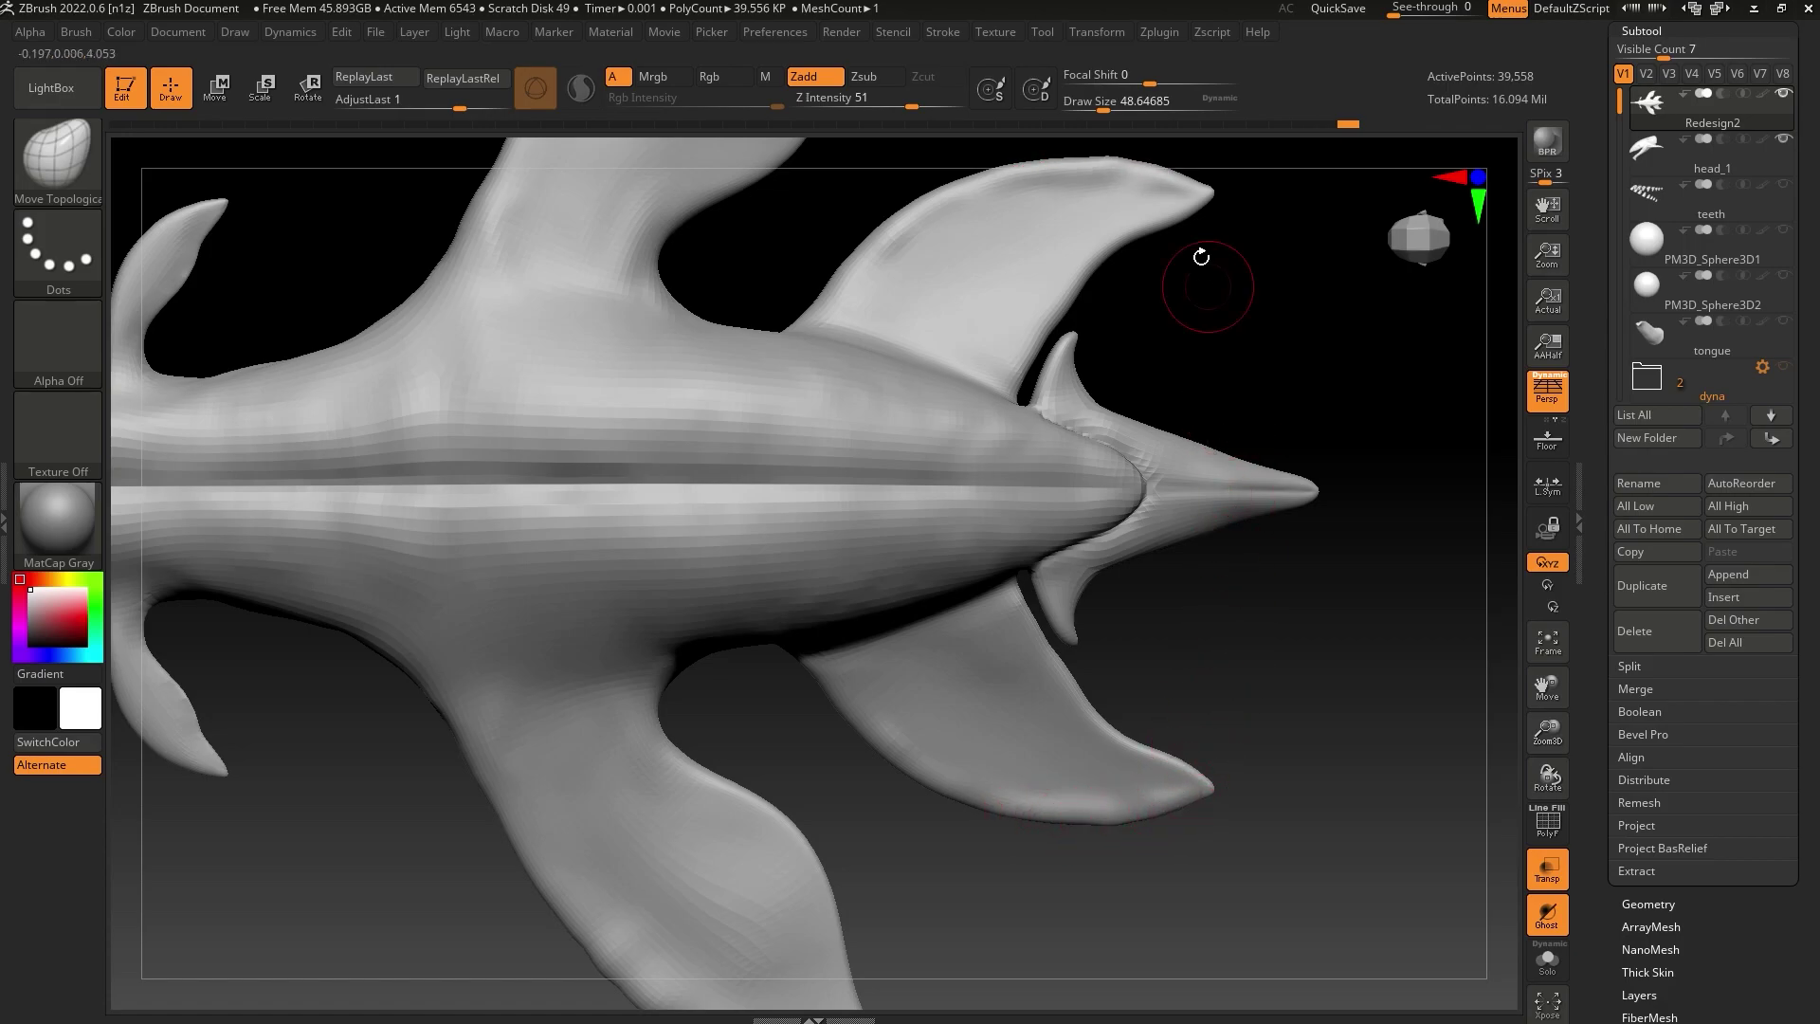
Adjust the hind fins' trailing edge near the tail with Move Topological at a draw size of about 65
key(bracketright)
key(bracketright)
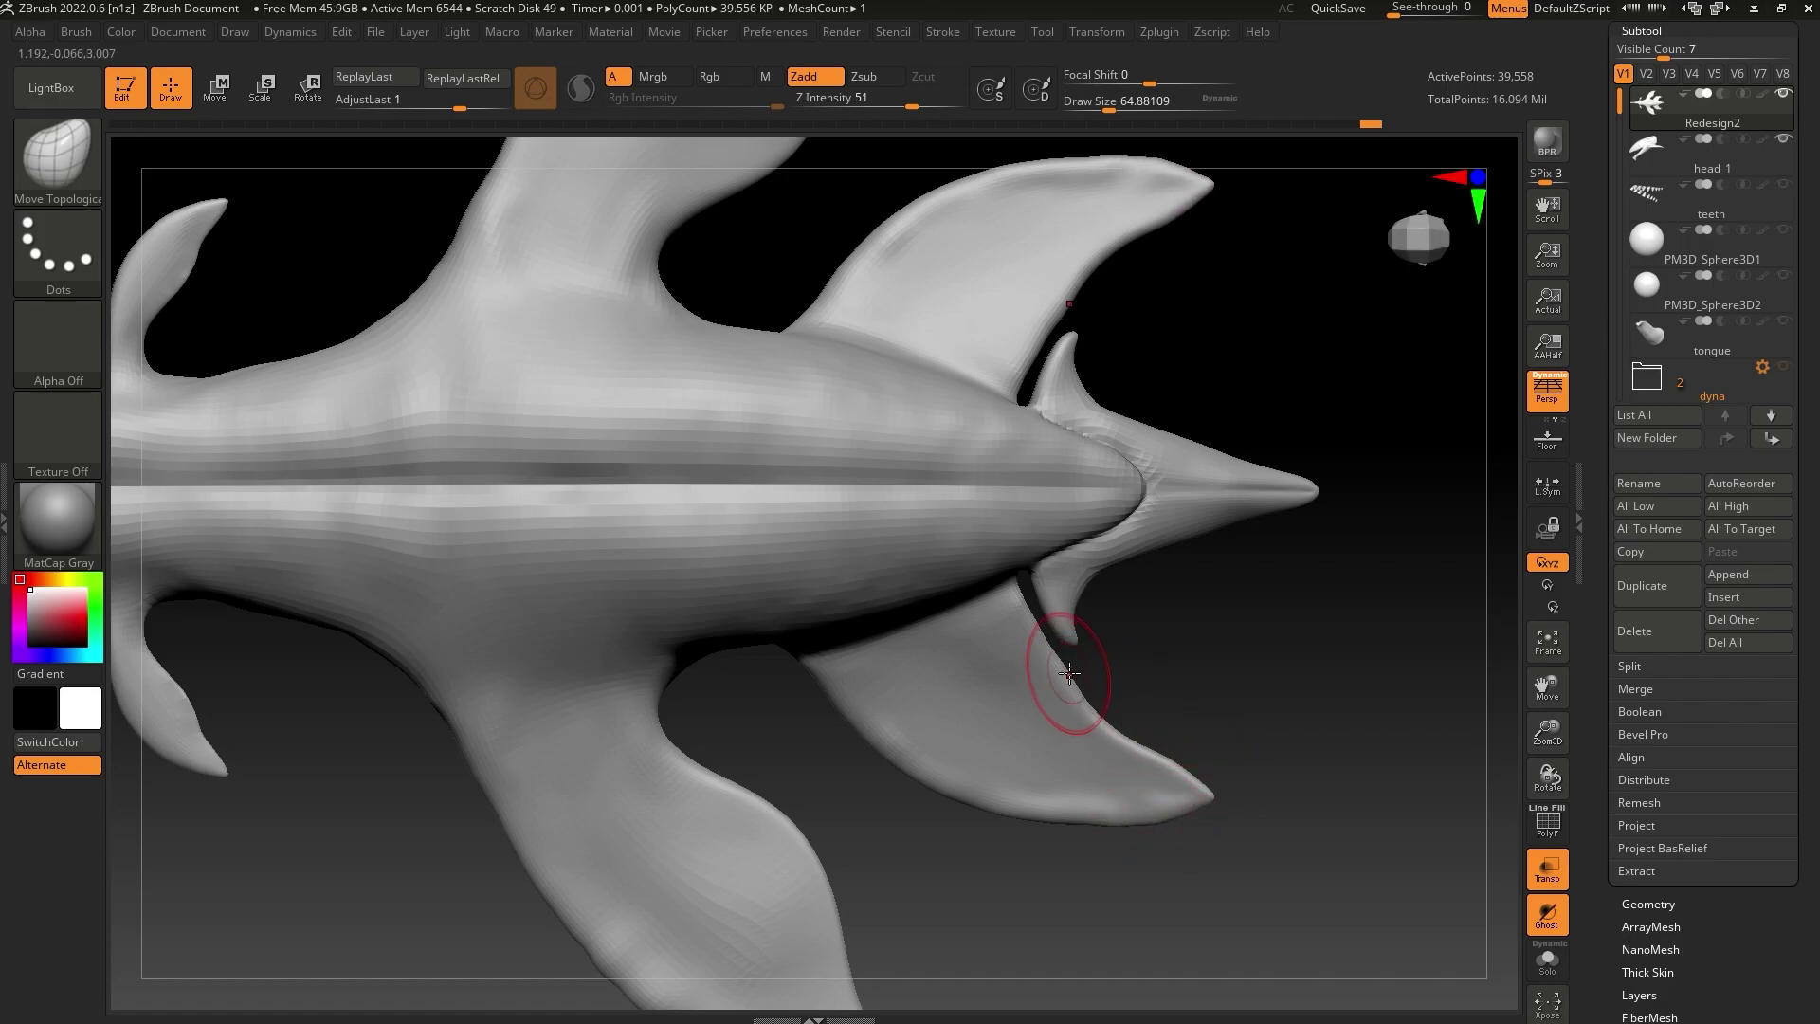
drag(1021, 609, 1029, 626)
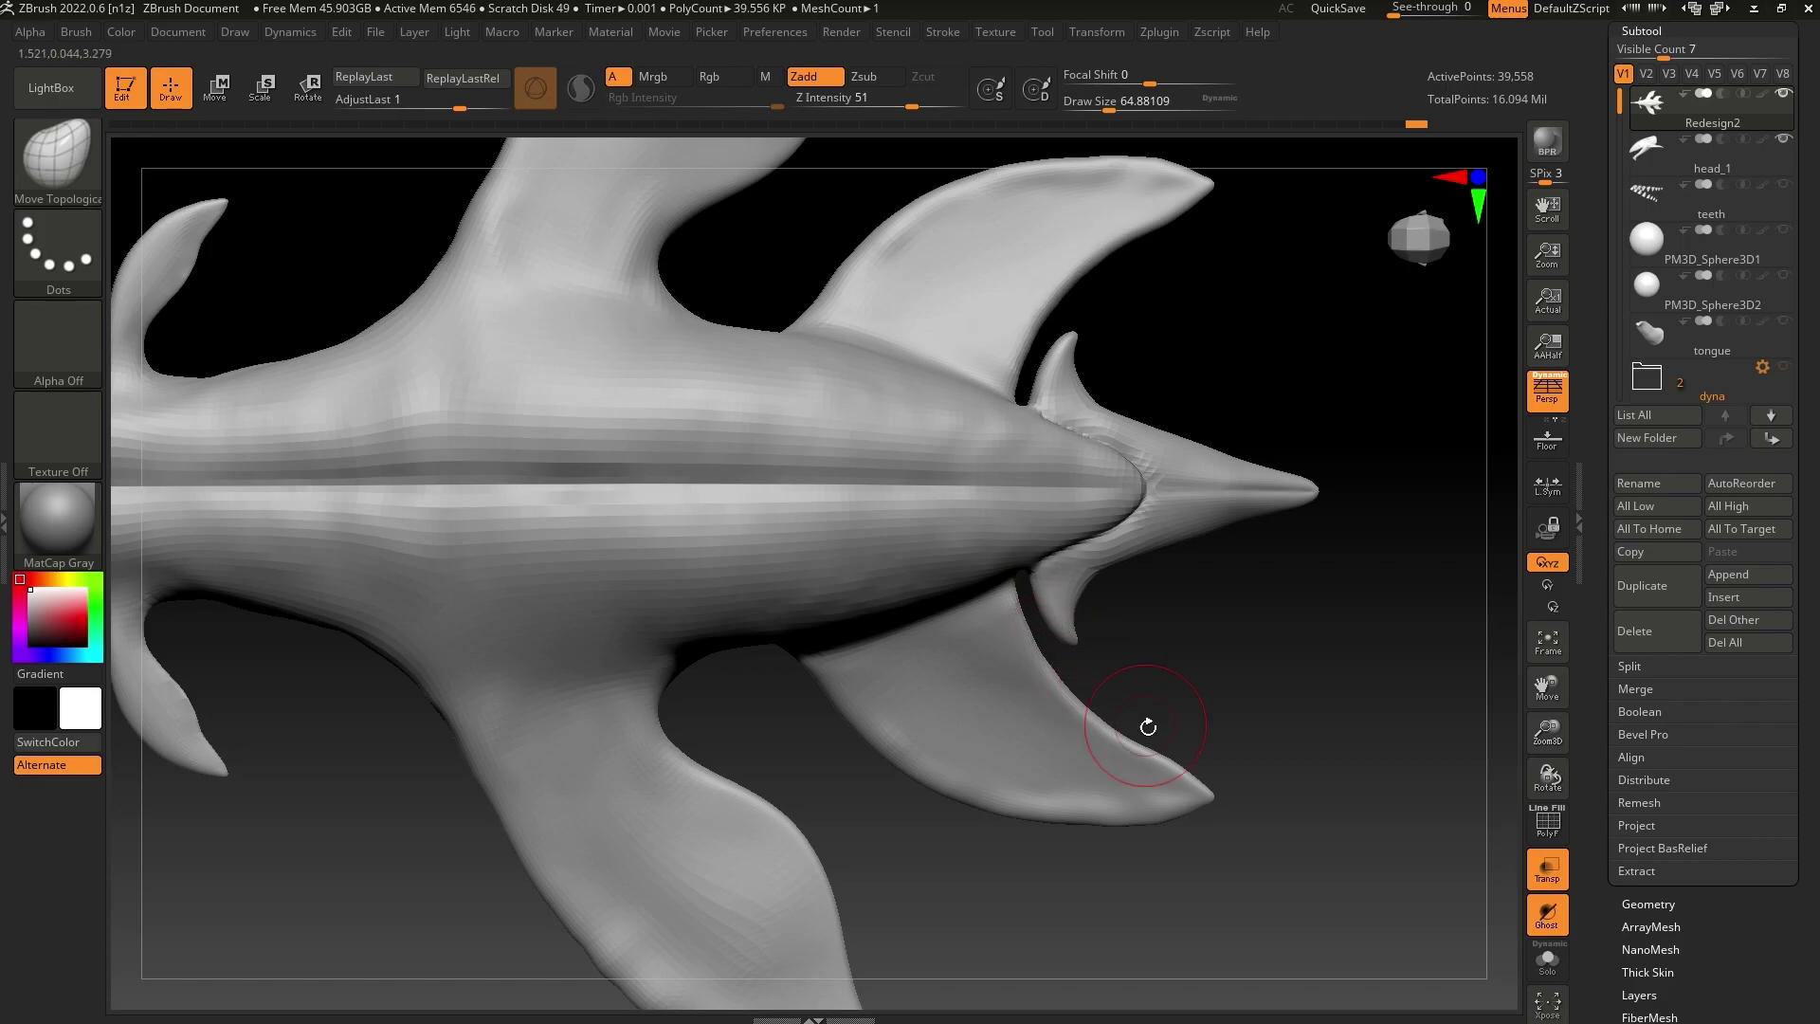
Switch to Inflat at a draw size of about 65 and thicken the hind fin's thin edge toward its tip
right_drag(1147, 726, 1257, 720)
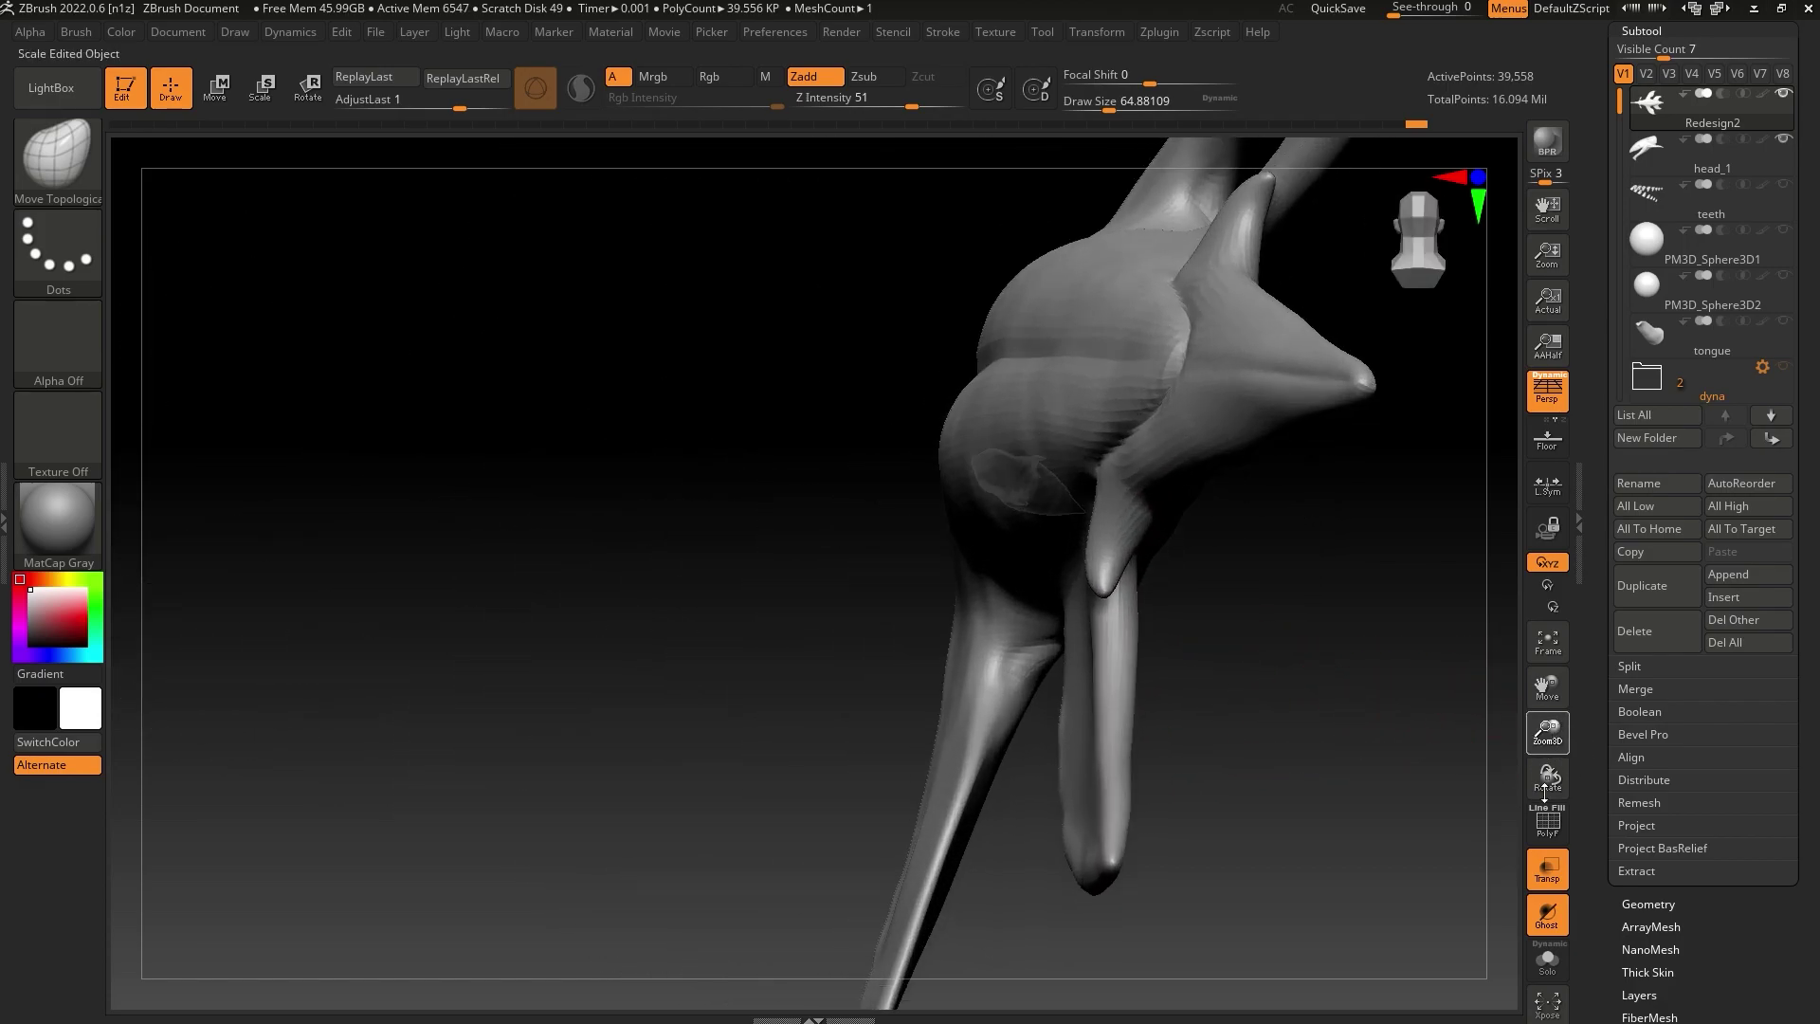
drag(1545, 795, 1544, 811)
mouse_move(1366, 740)
right_down()
mouse_move(1236, 793)
mouse_move(1204, 778)
right_up()
click(57, 161)
click(387, 184)
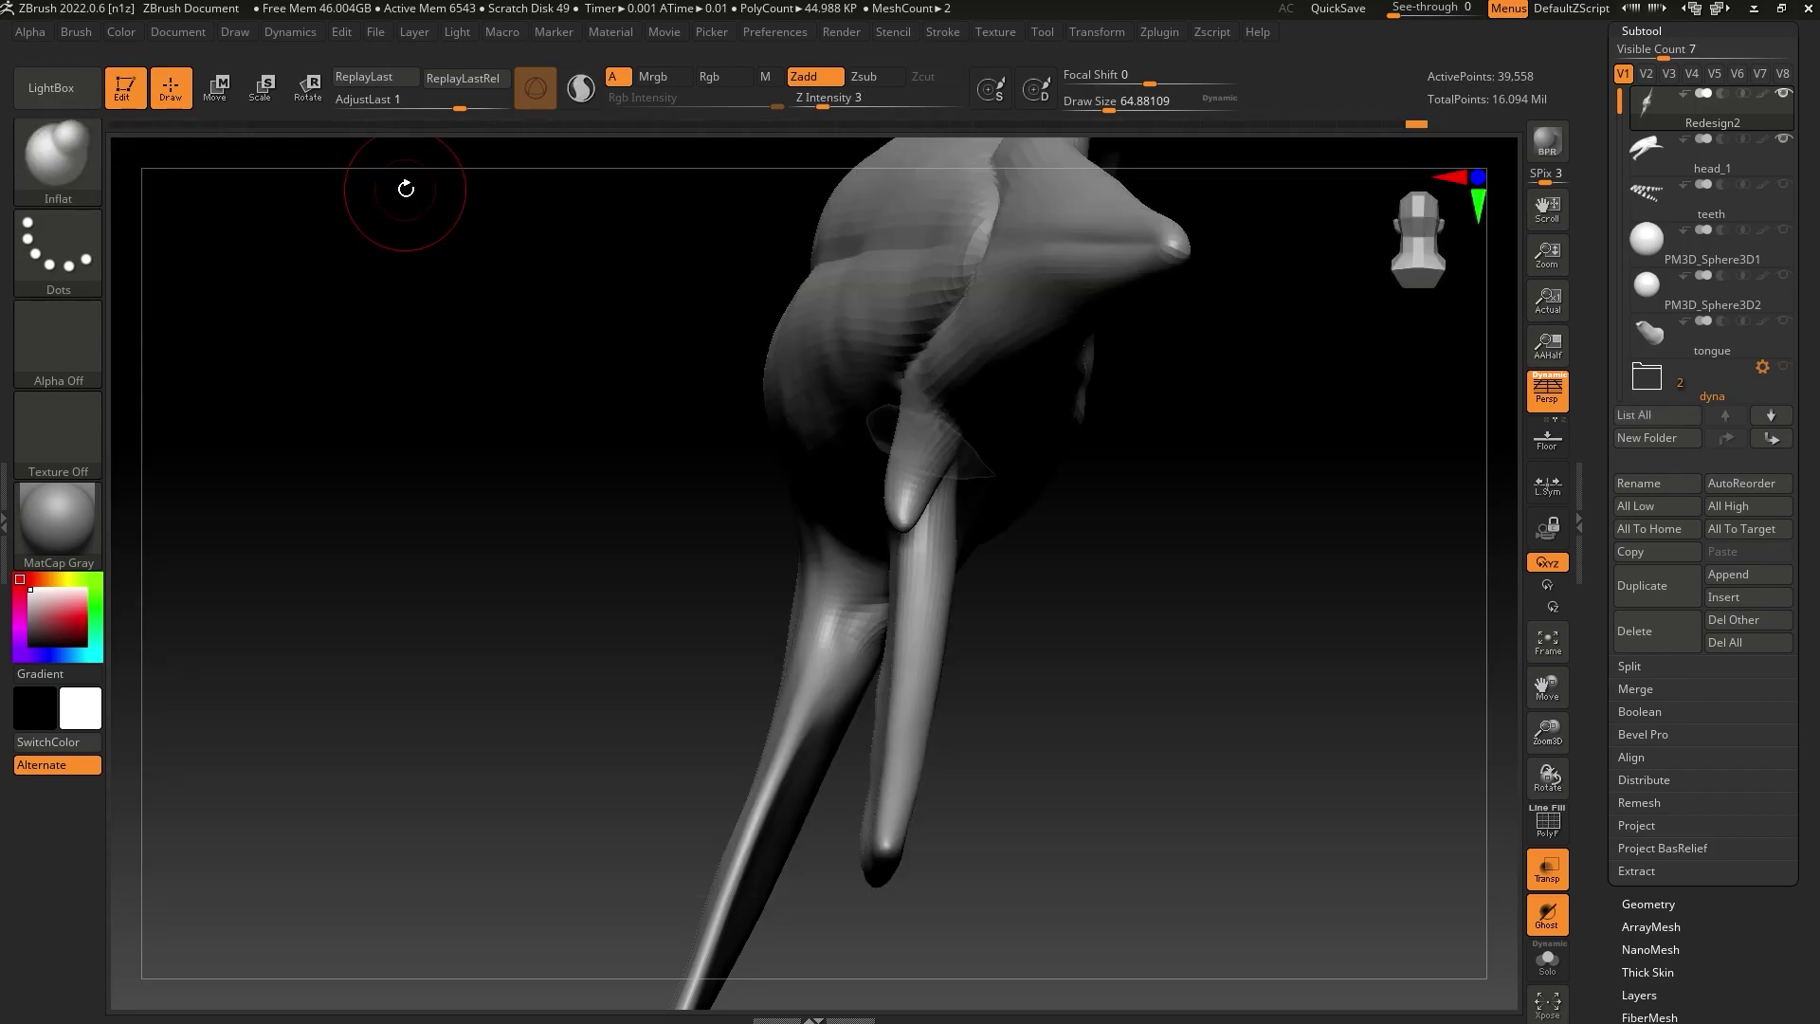
right_drag(989, 611, 1233, 645)
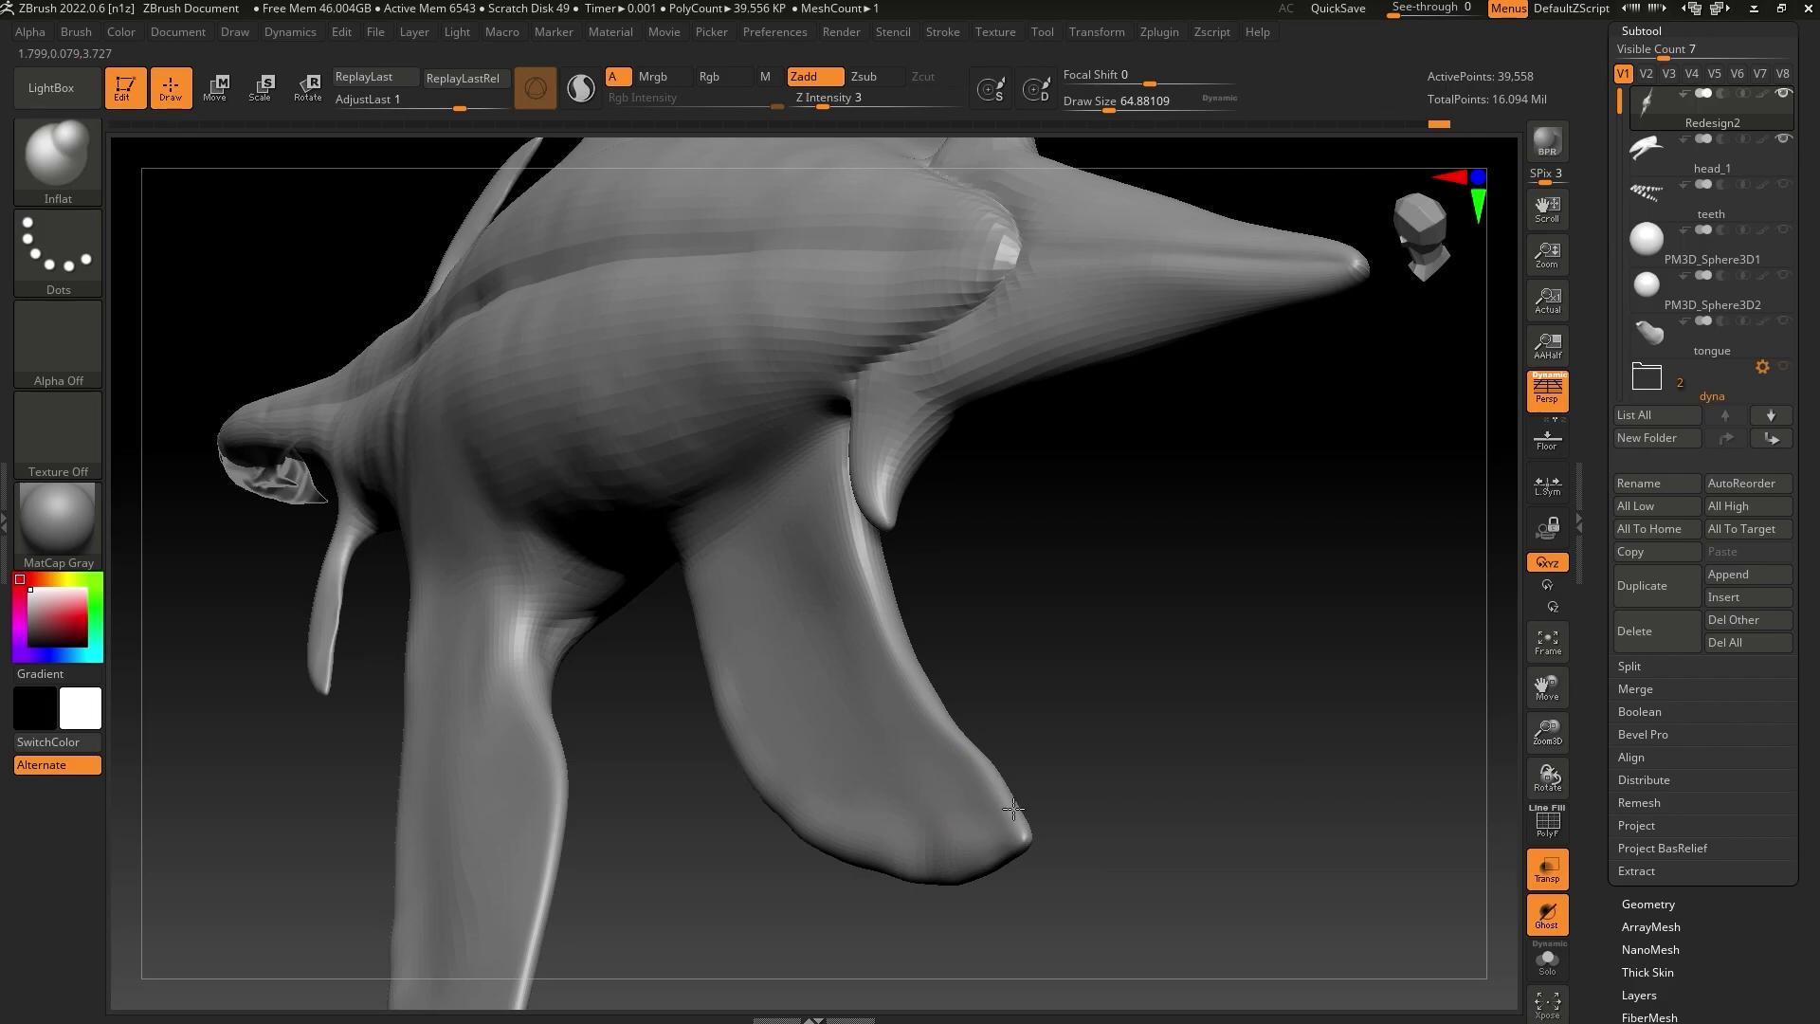
right_drag(952, 560, 1021, 528)
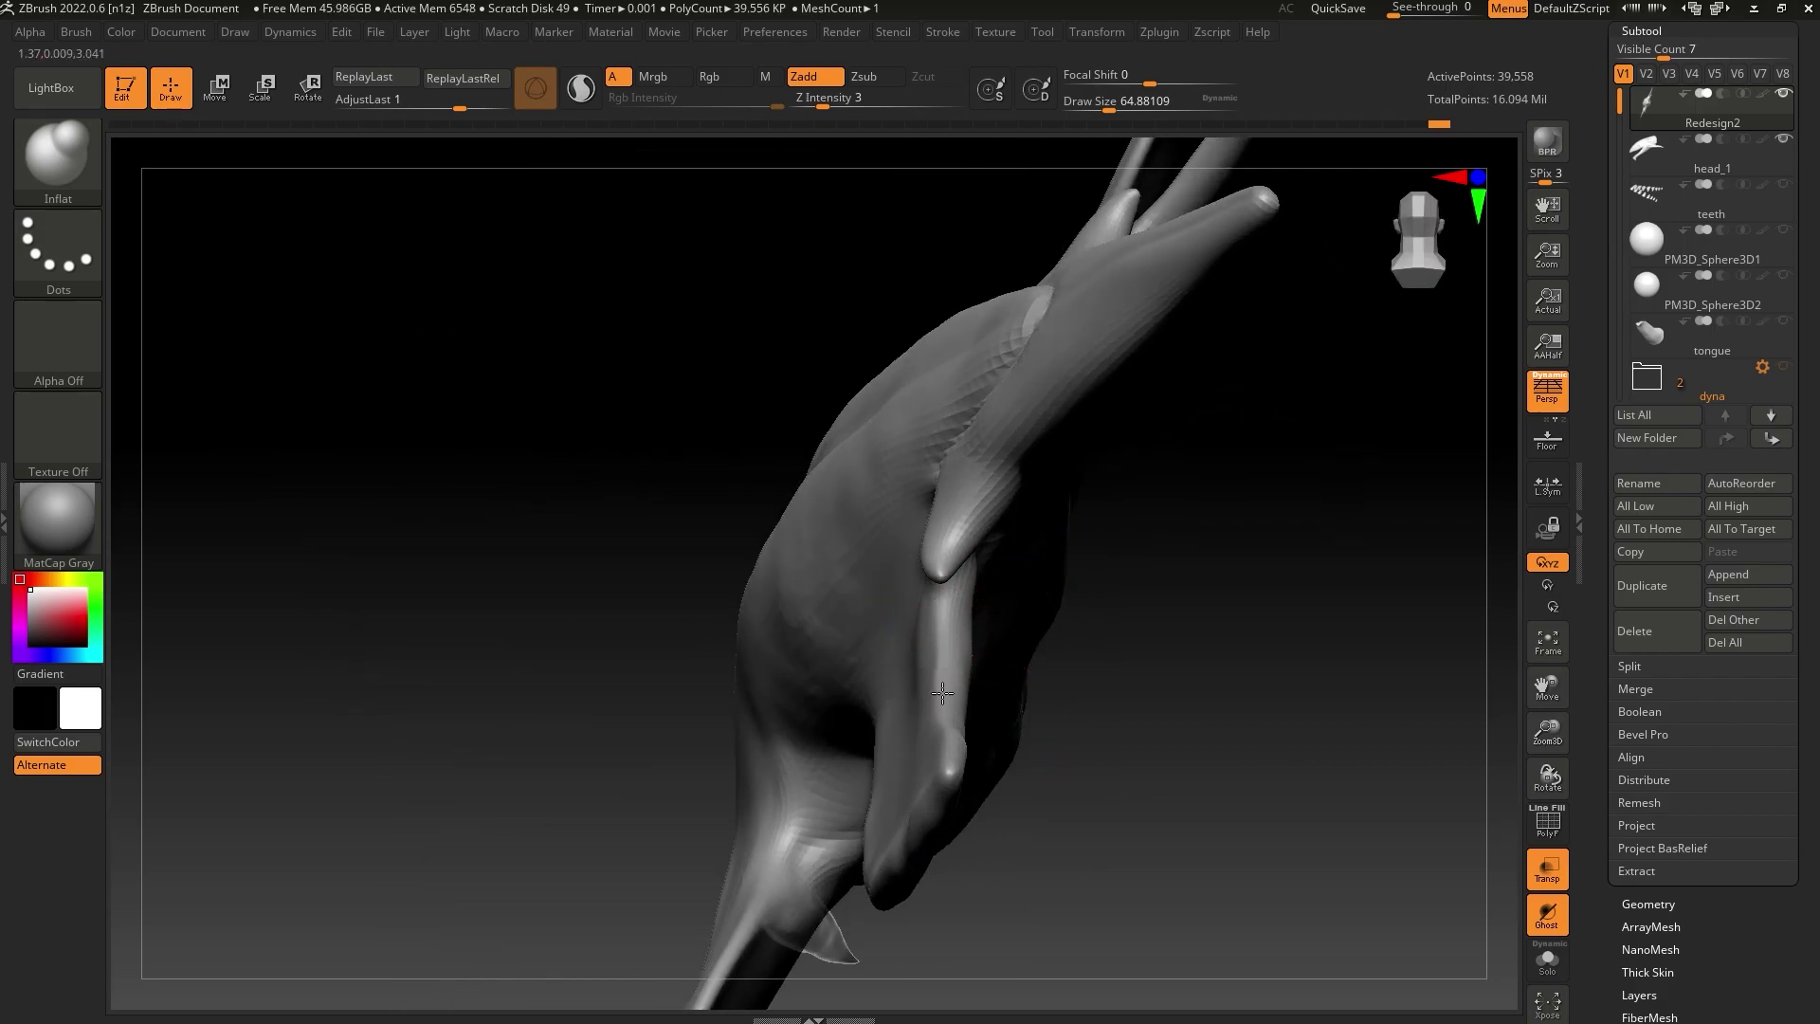
mouse_move(943, 694)
right_down()
mouse_move(1280, 617)
mouse_move(882, 668)
mouse_move(1198, 658)
mouse_move(1140, 618)
right_up()
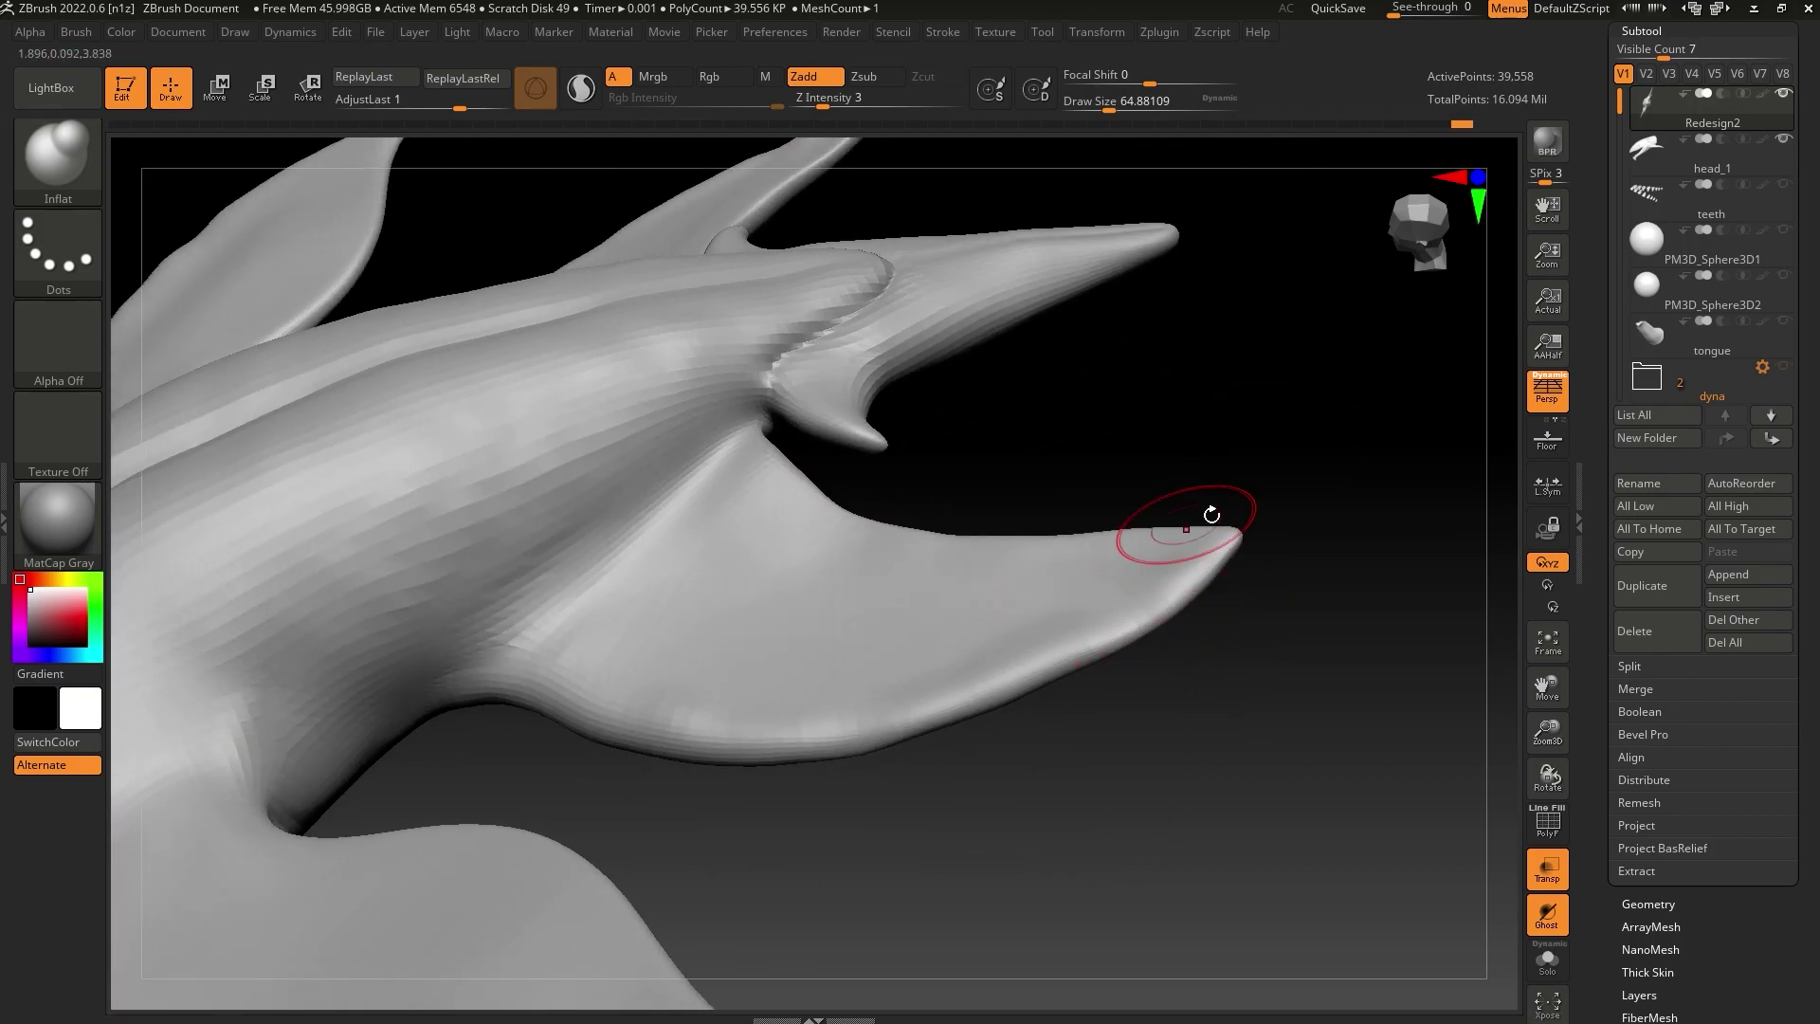
mouse_move(1207, 516)
right_down()
mouse_move(1276, 585)
mouse_move(1260, 731)
mouse_move(1062, 575)
mouse_move(1153, 256)
right_up()
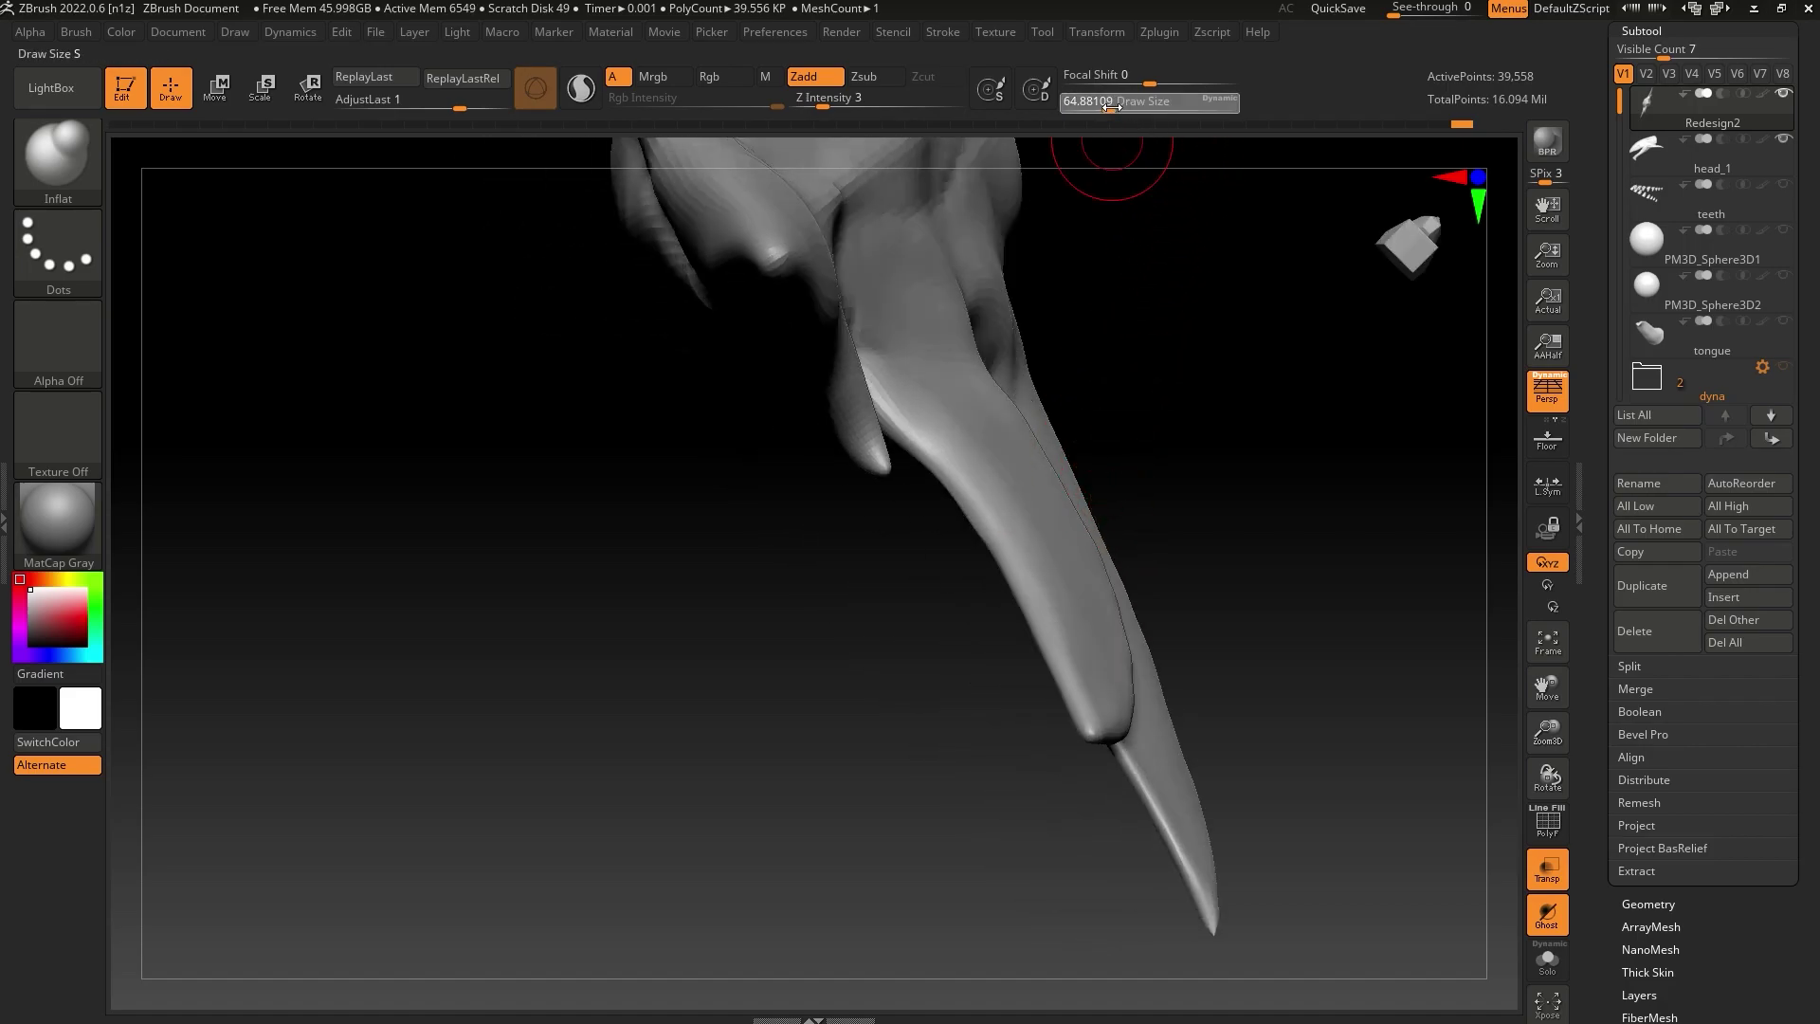
Inflate along the hind fin's trailing edge at a draw size of about 97 and smooth it
drag(1111, 103, 1119, 103)
drag(884, 391, 965, 480)
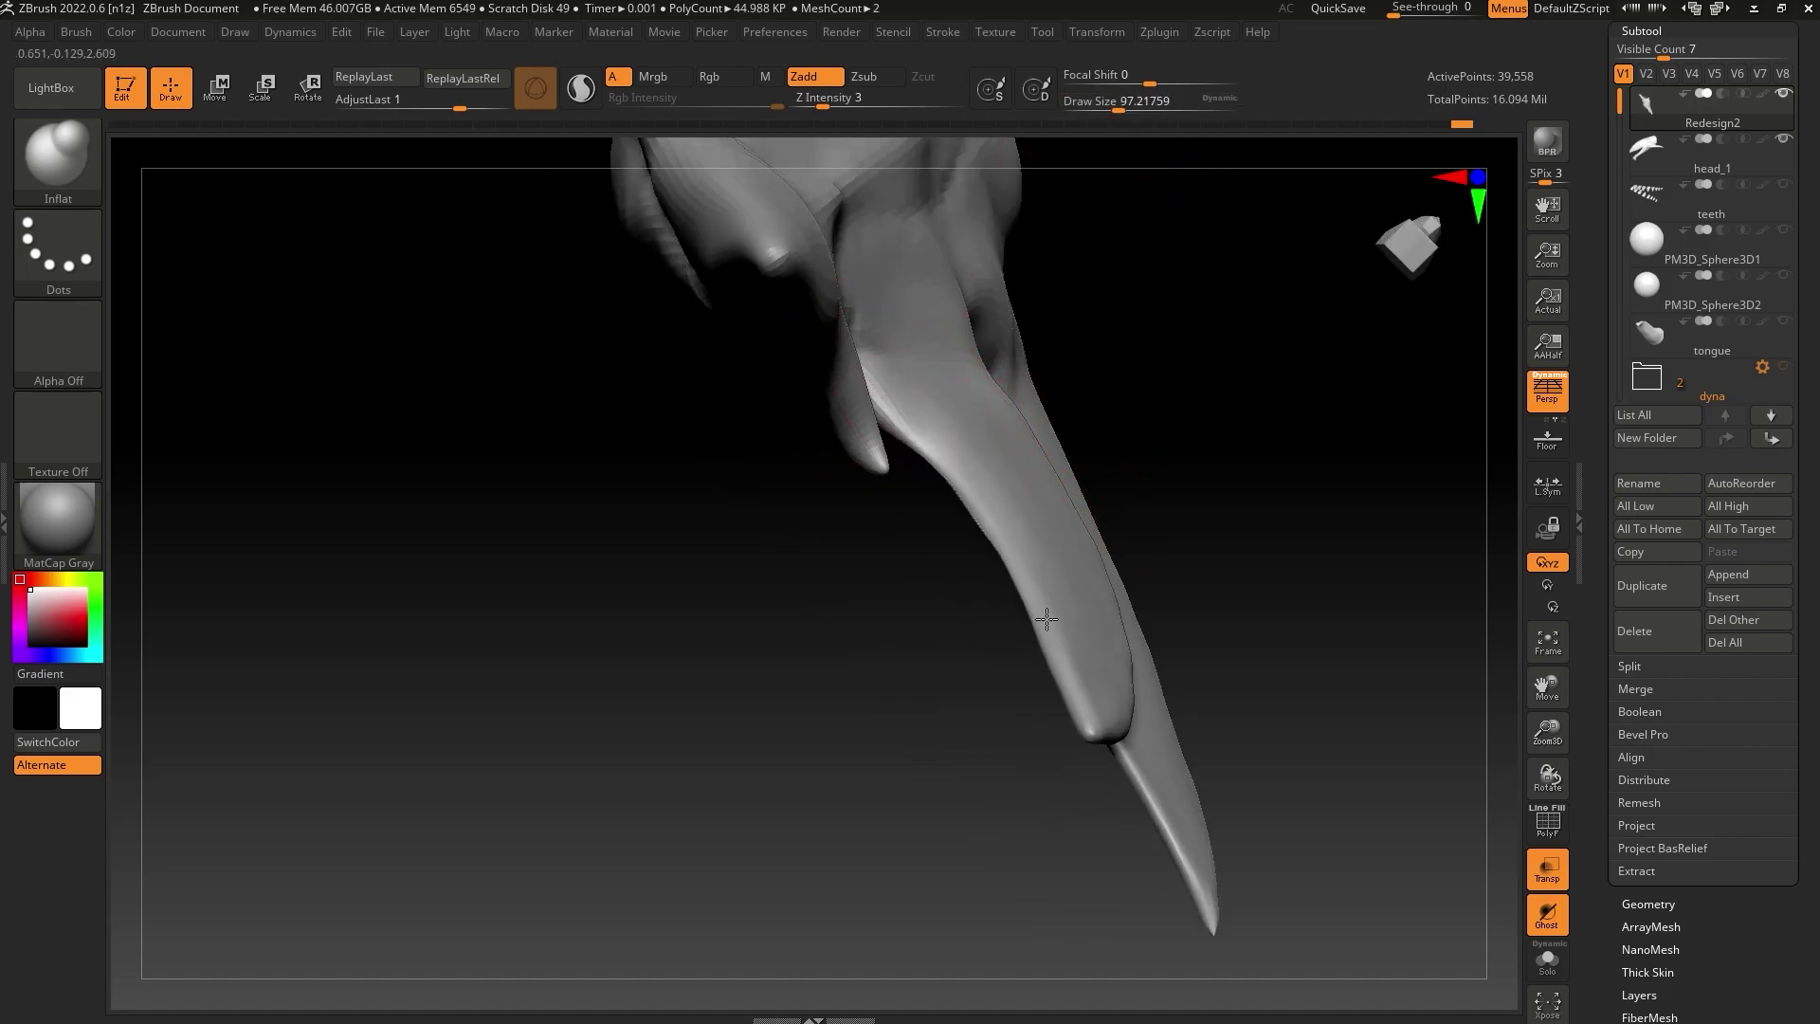
right_drag(1108, 607, 1146, 528)
key(shift)
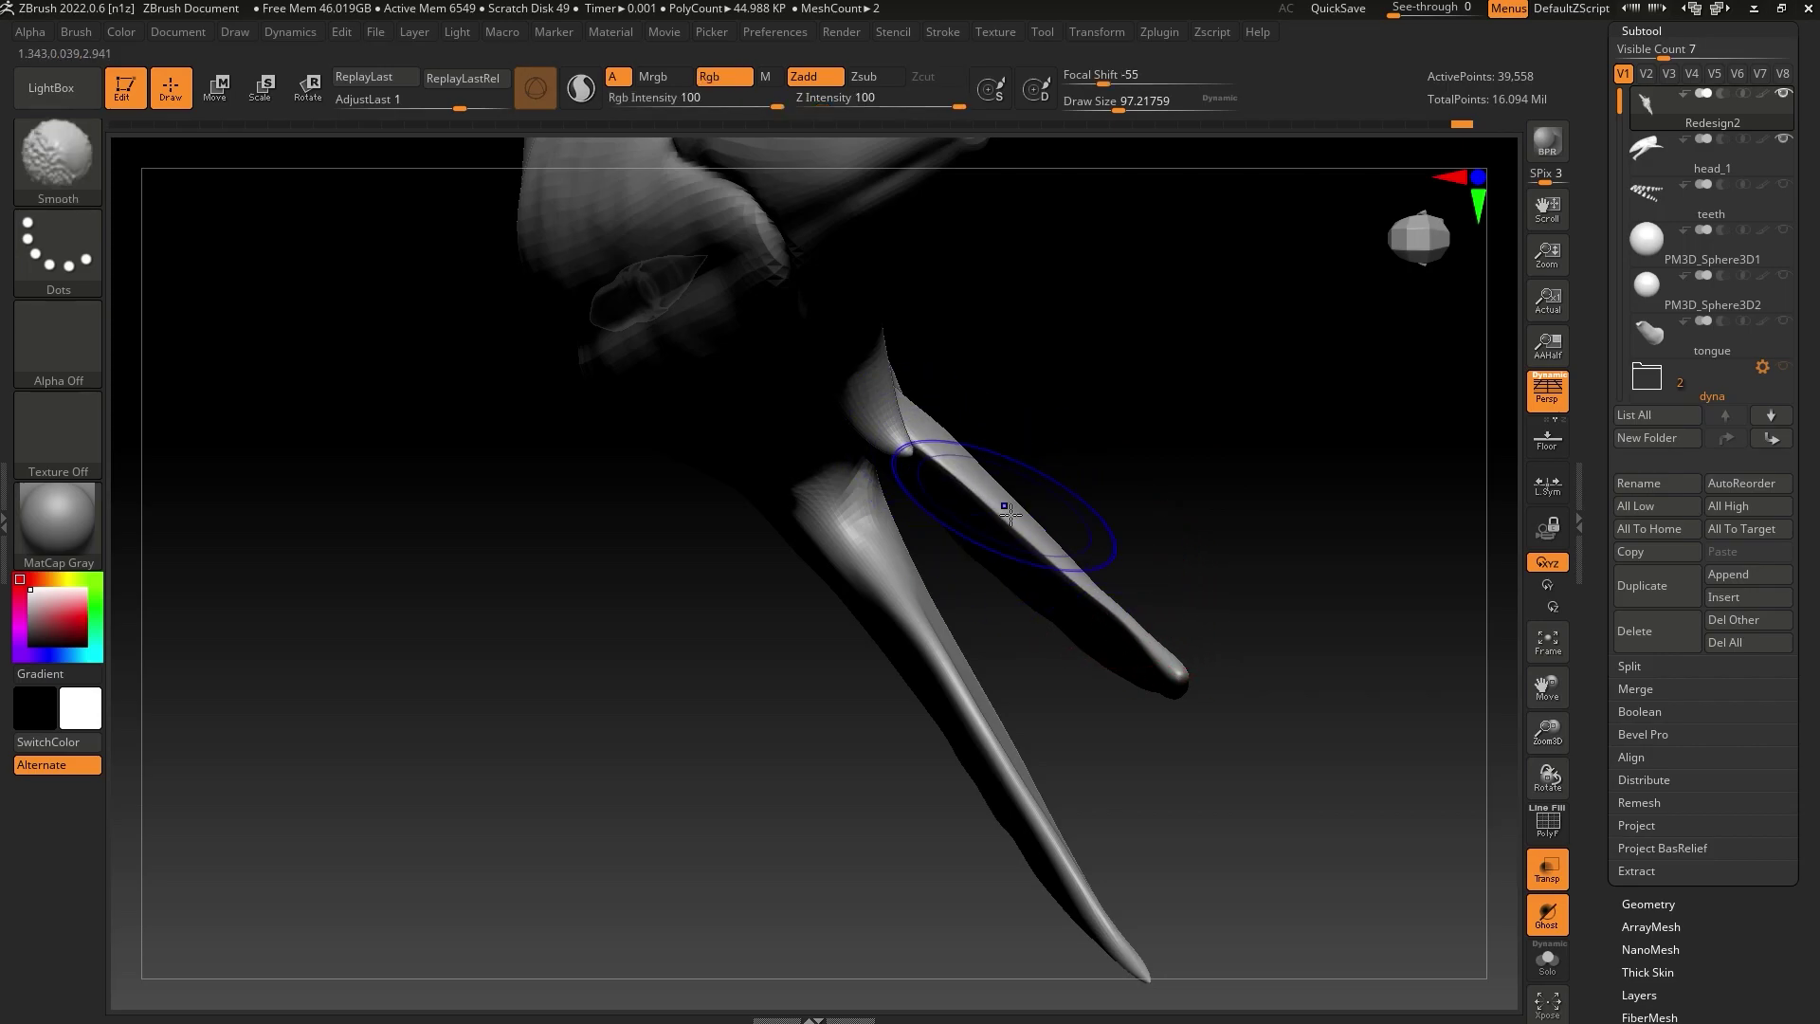
Even out the thickness of the hind fin's edge and tip with Inflat at a draw size of about 62
click(1109, 108)
right_drag(1111, 228, 1061, 569)
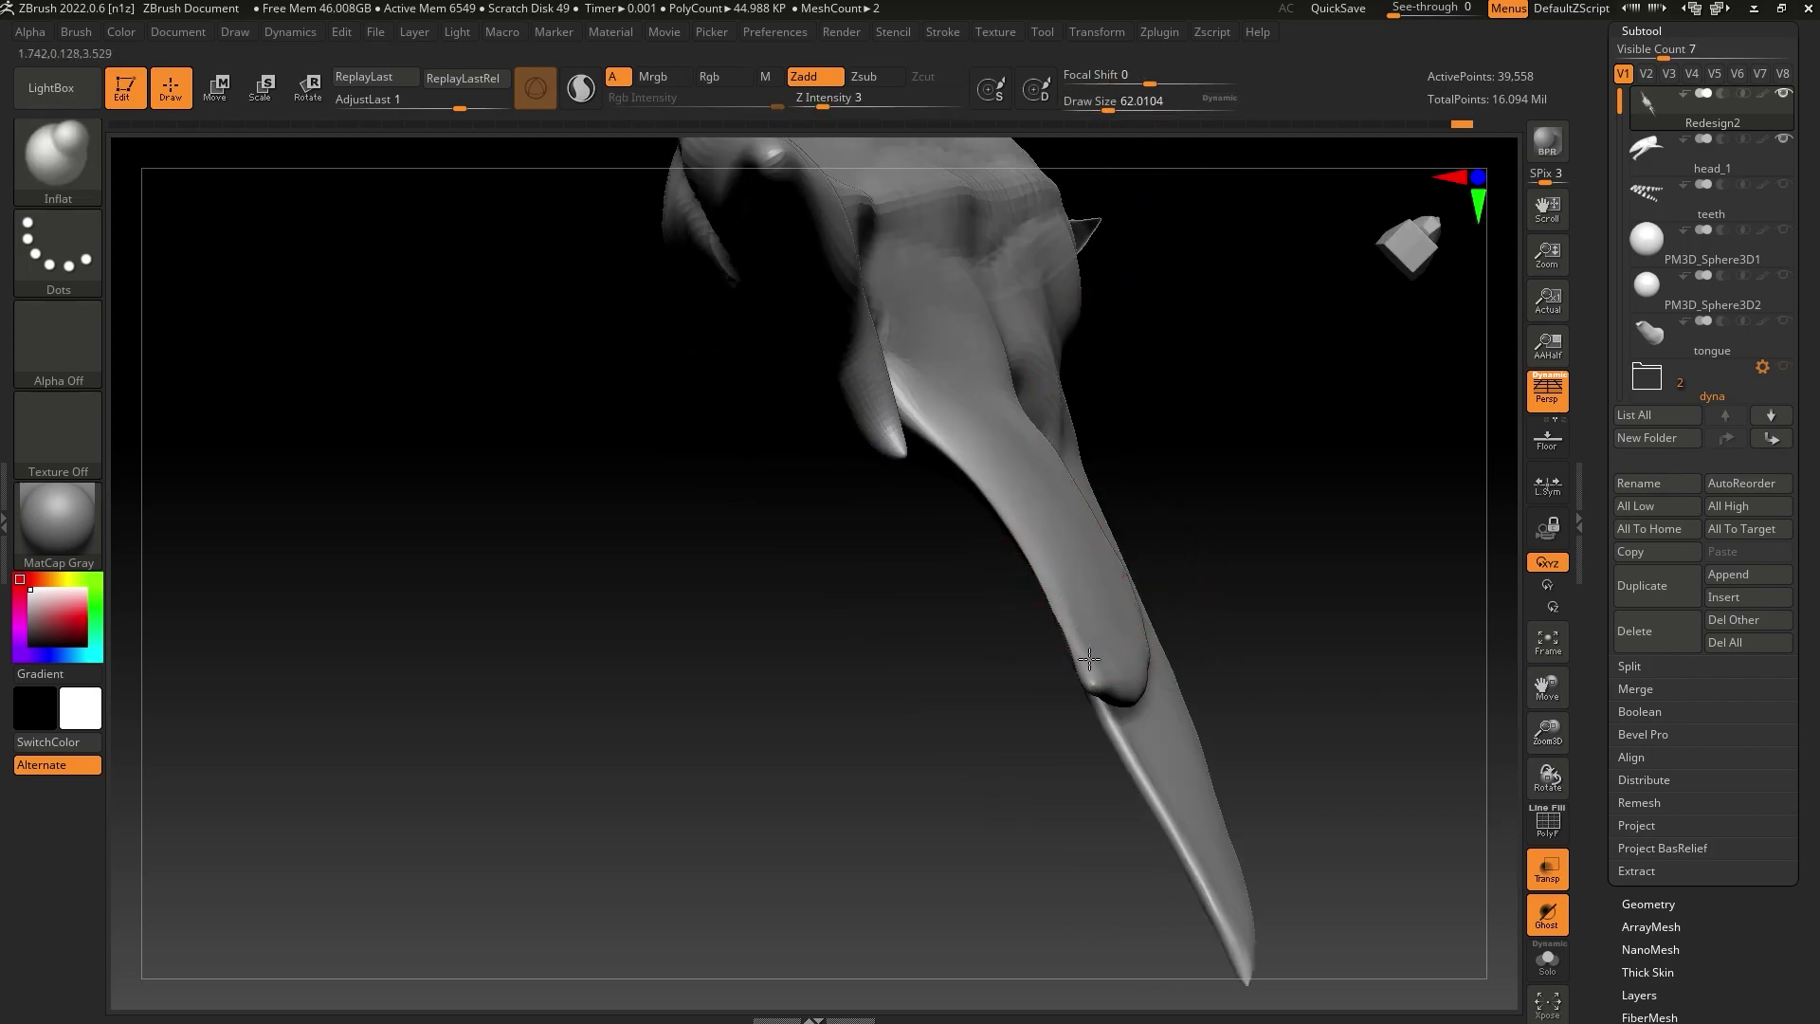
key(shift)
mouse_move(916, 405)
right_down()
mouse_move(947, 504)
mouse_move(1191, 736)
mouse_move(1061, 672)
right_up()
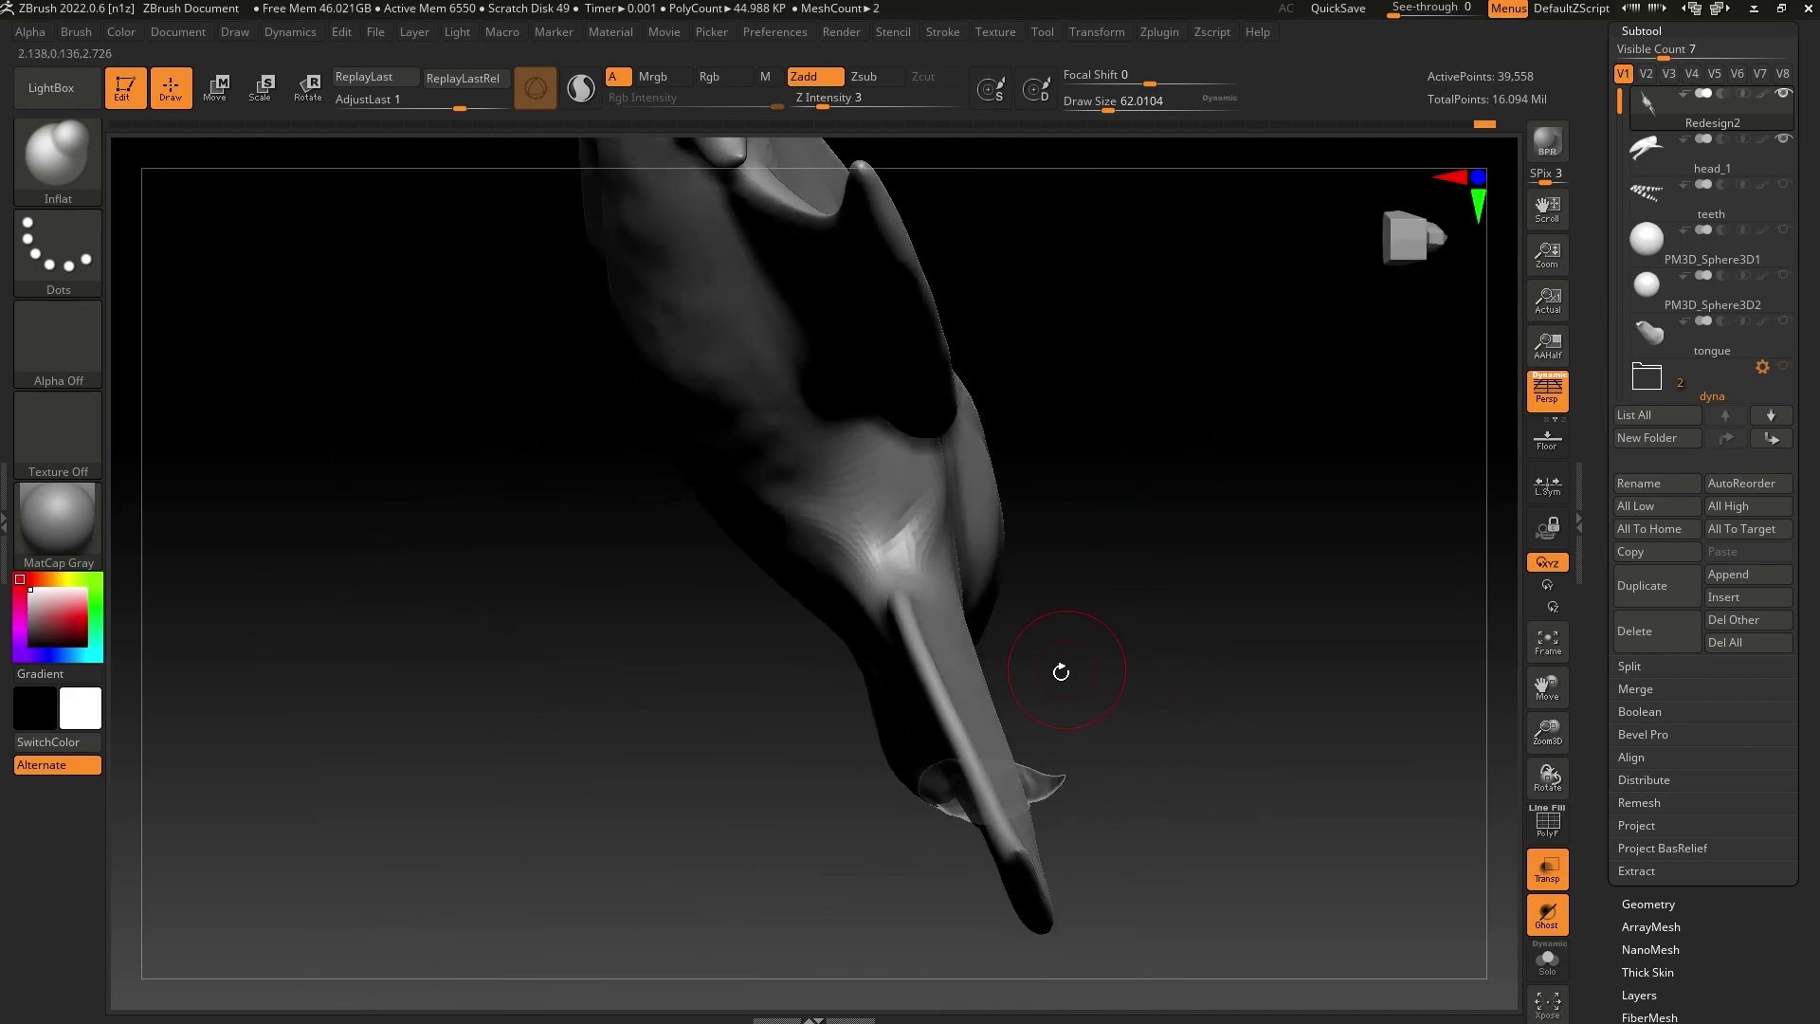
Inflate and smooth the front fin's edge at a draw size of about 128, lowering it to about 104
mouse_move(1010, 839)
right_down()
mouse_move(1113, 682)
mouse_move(1023, 851)
right_up()
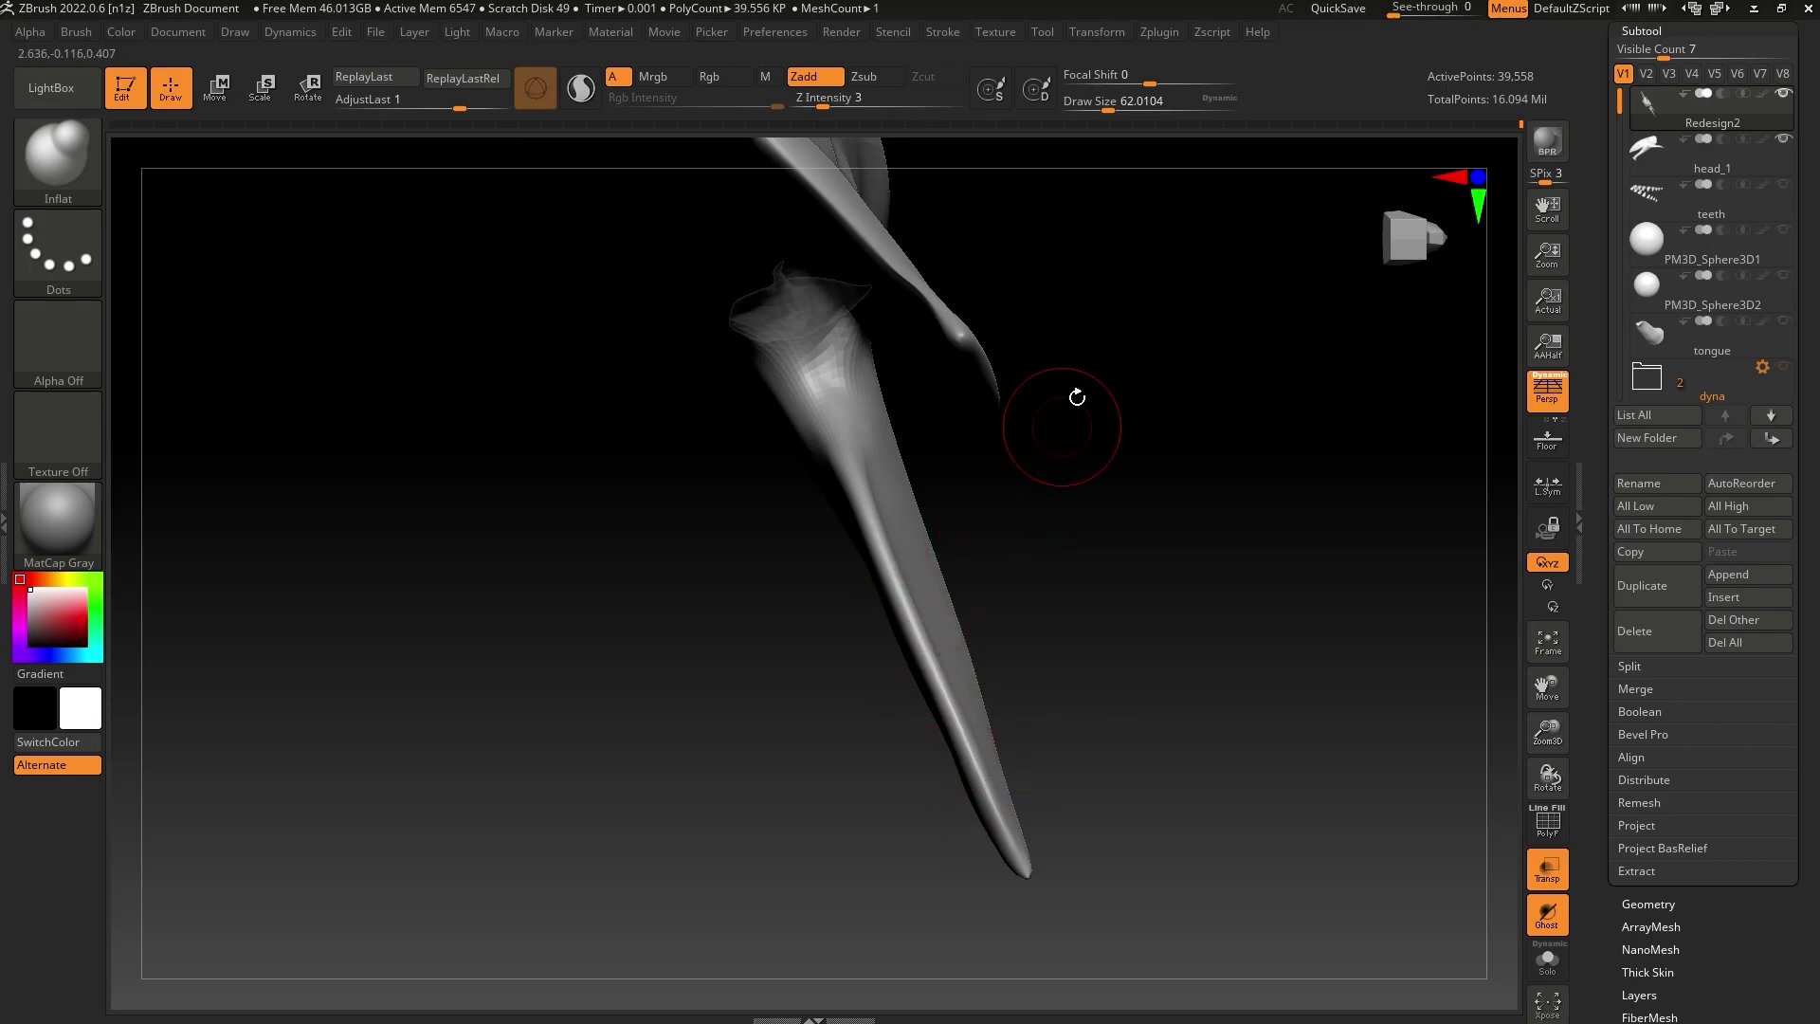
click(1125, 104)
drag(868, 500, 976, 768)
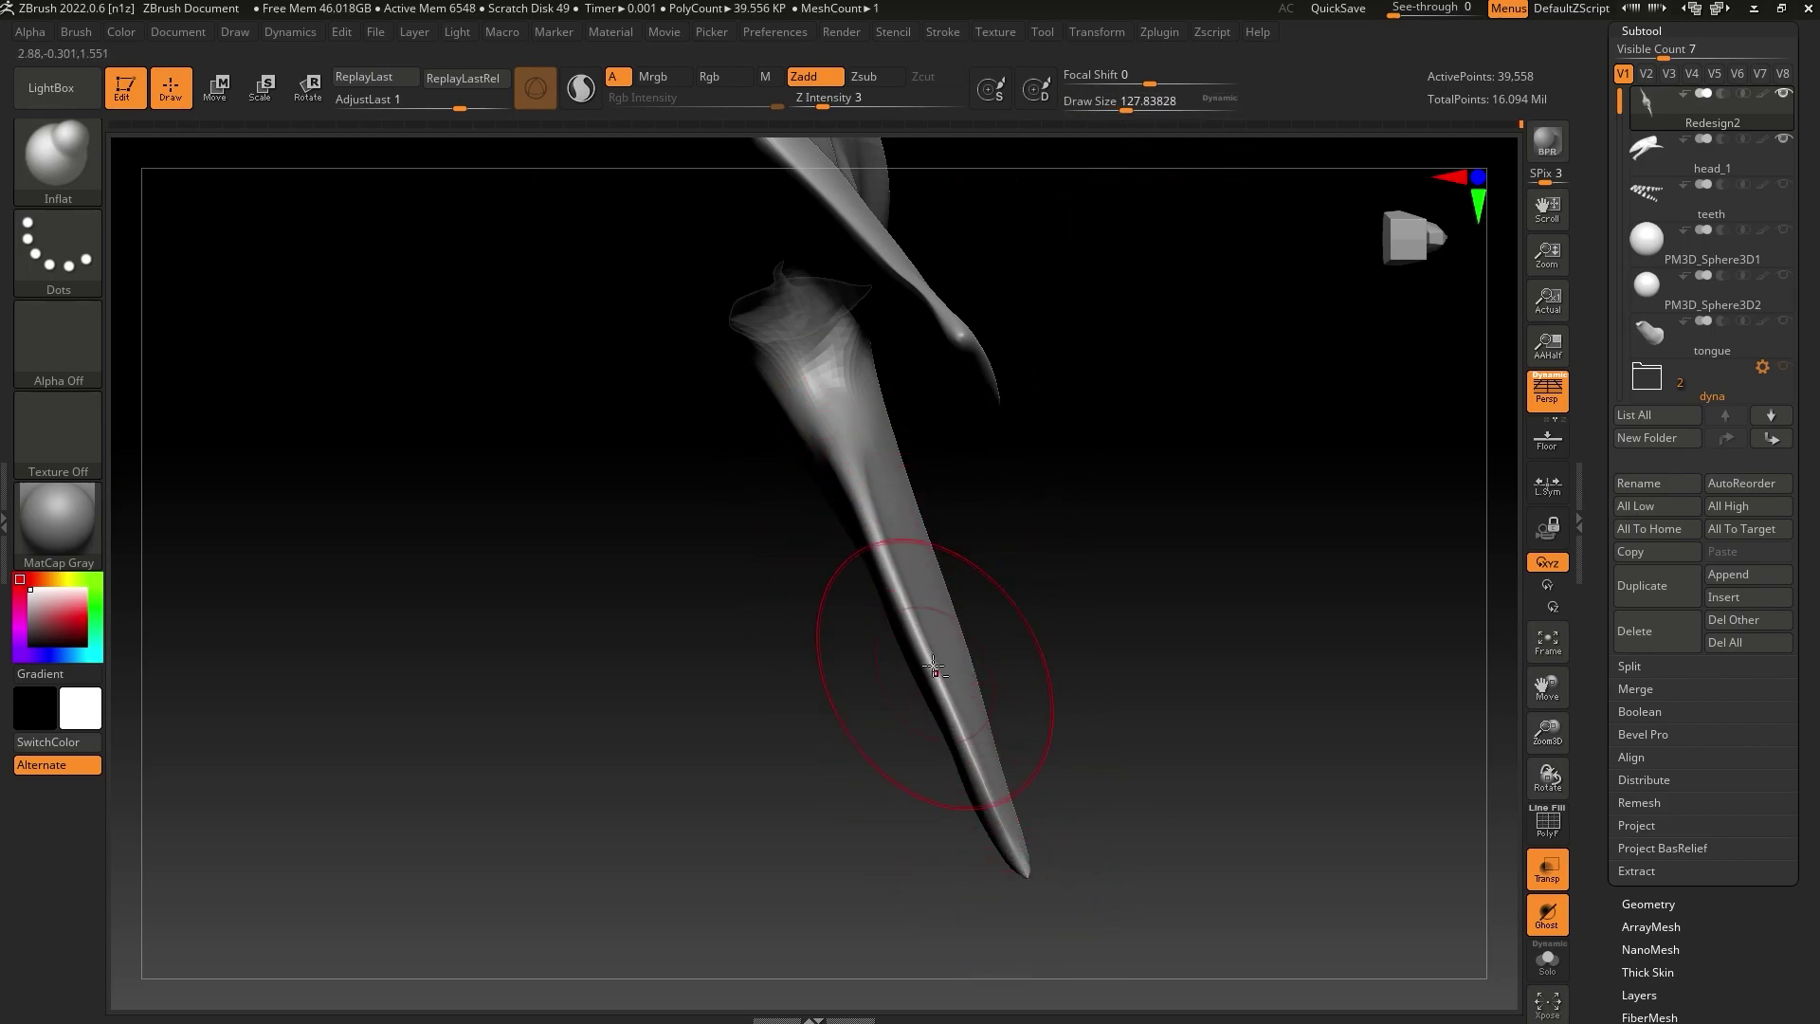
mouse_move(907, 621)
shift+mouse_down()
mouse_move(844, 446)
mouse_move(857, 485)
shift+mouse_up()
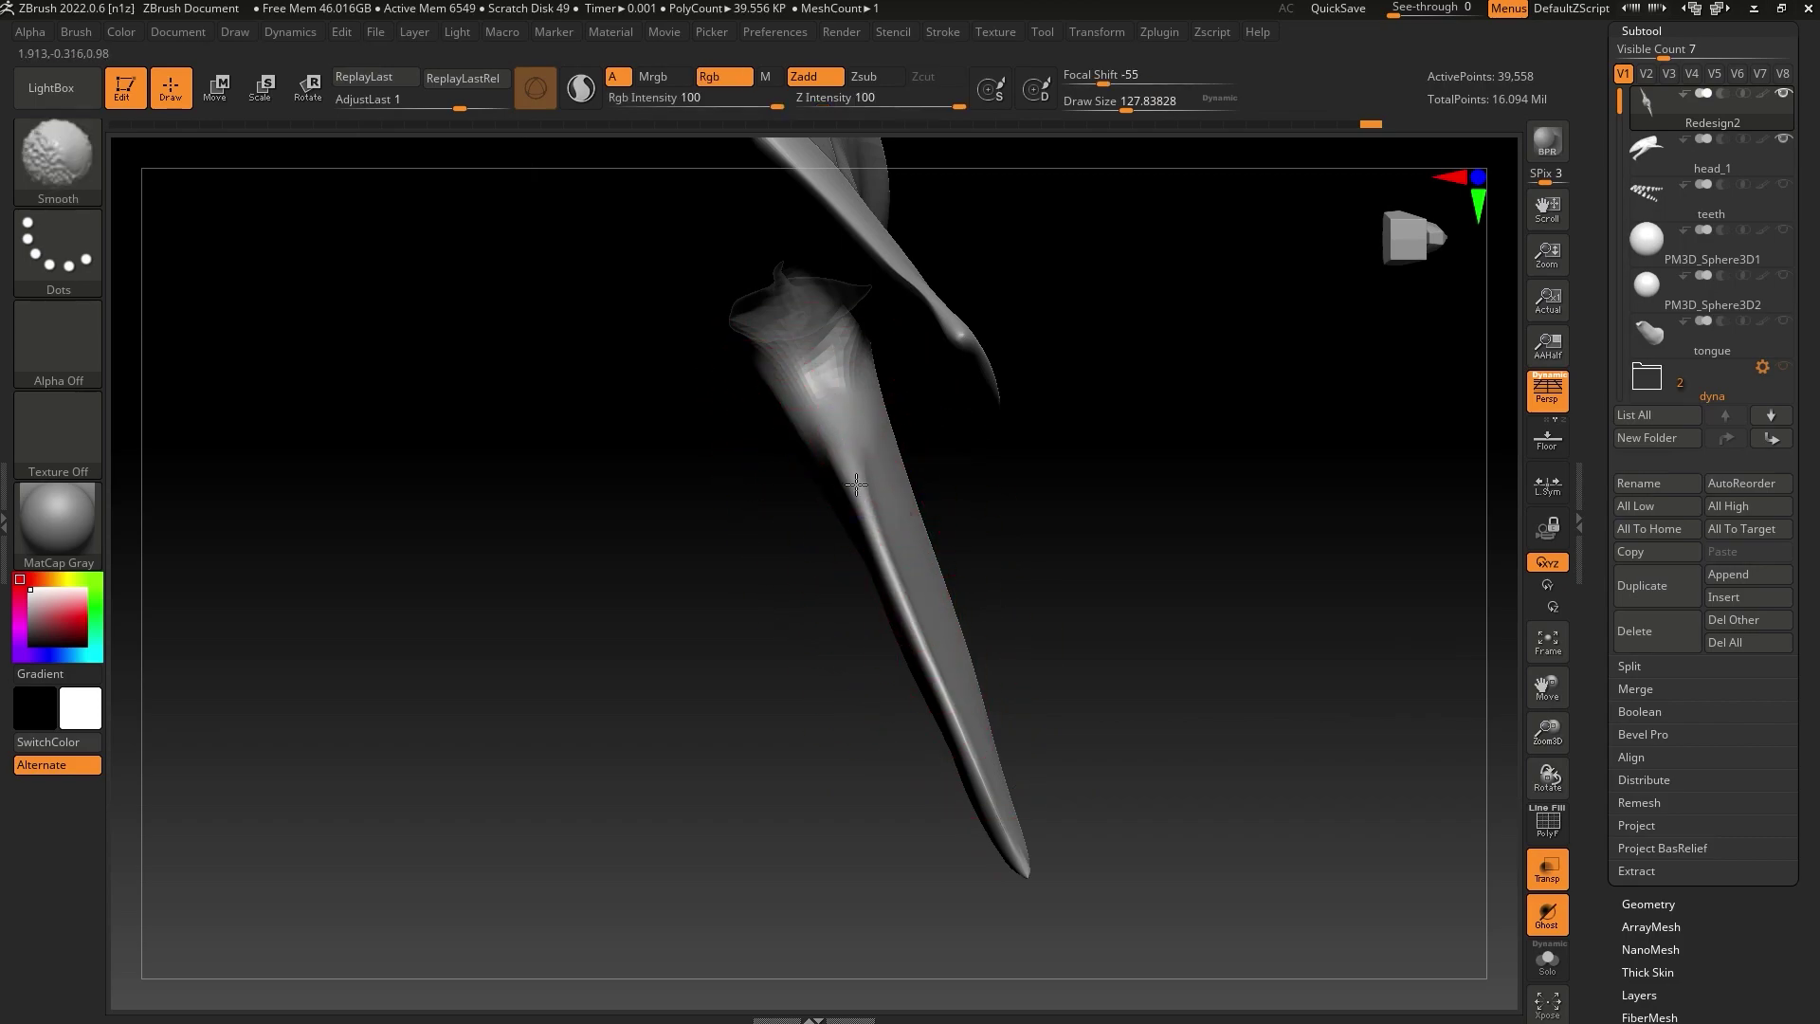
mouse_move(960, 727)
mouse_down()
mouse_move(1129, 658)
mouse_move(1207, 544)
mouse_move(1312, 695)
mouse_move(1280, 473)
mouse_up()
drag(1129, 103, 1122, 103)
drag(1186, 459, 1143, 465)
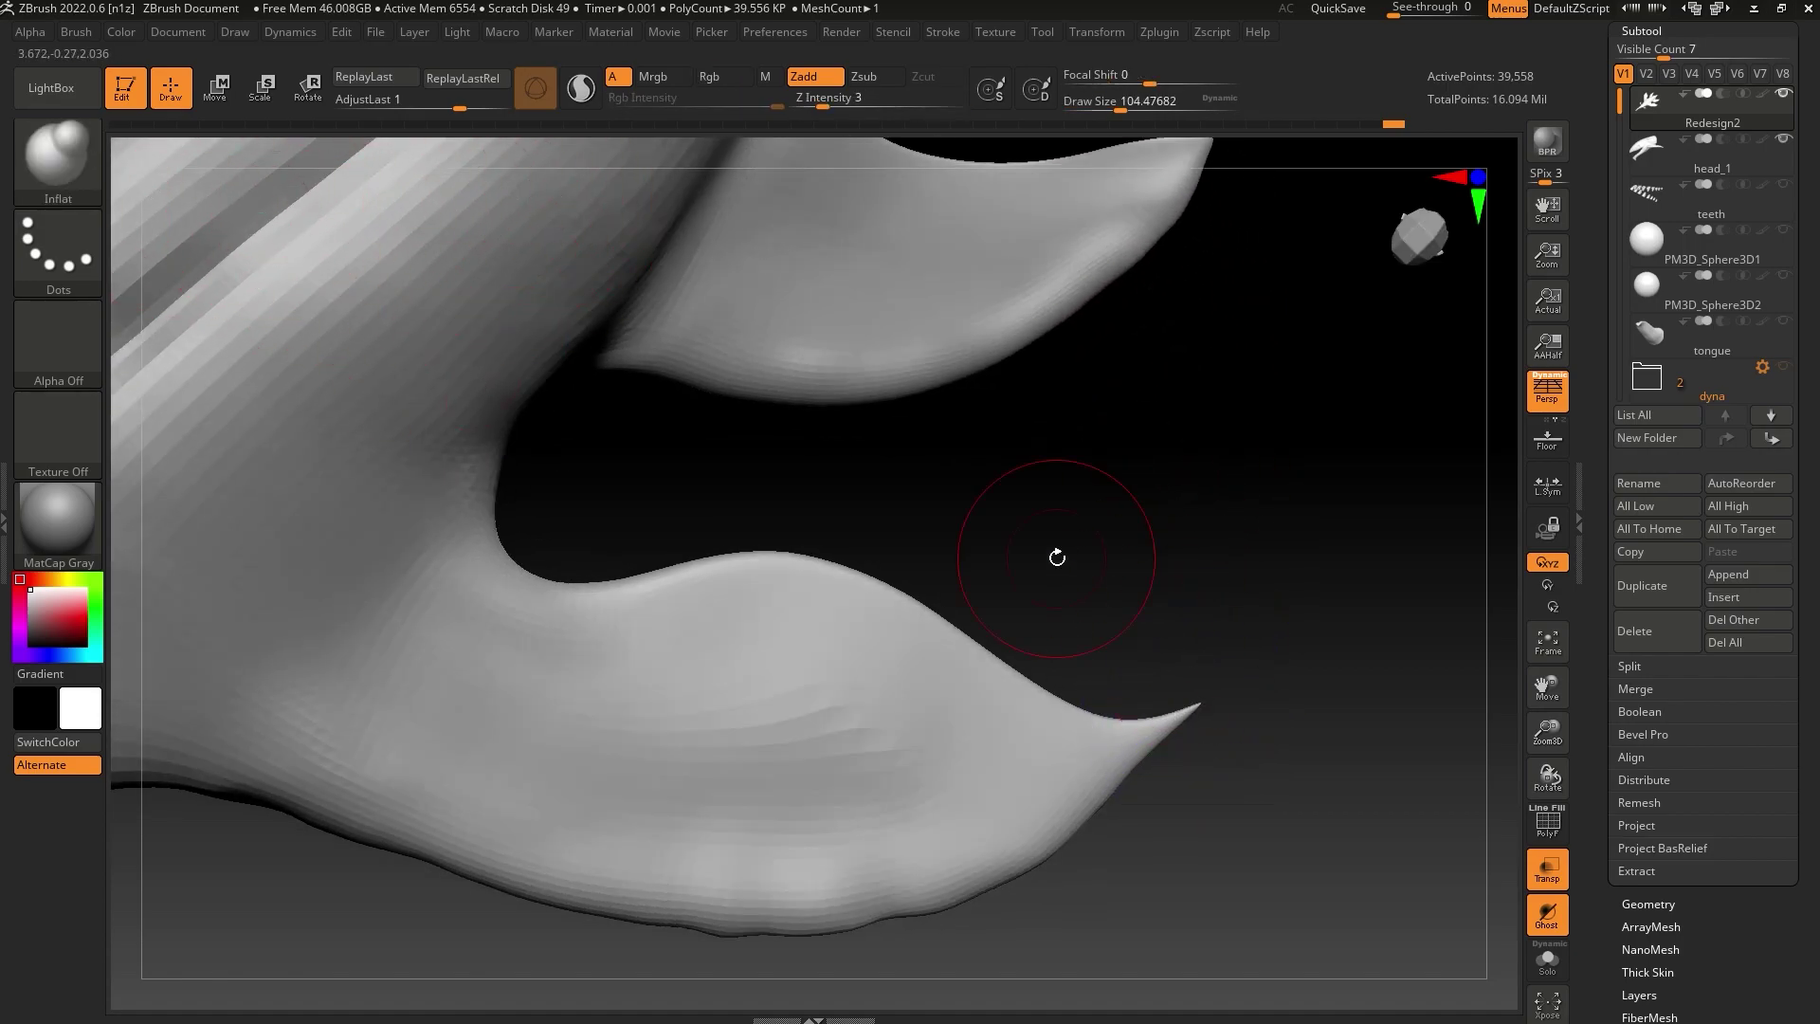
Reshape the front fin's pointed tip with Move Topological at a draw size of about 83
click(93, 178)
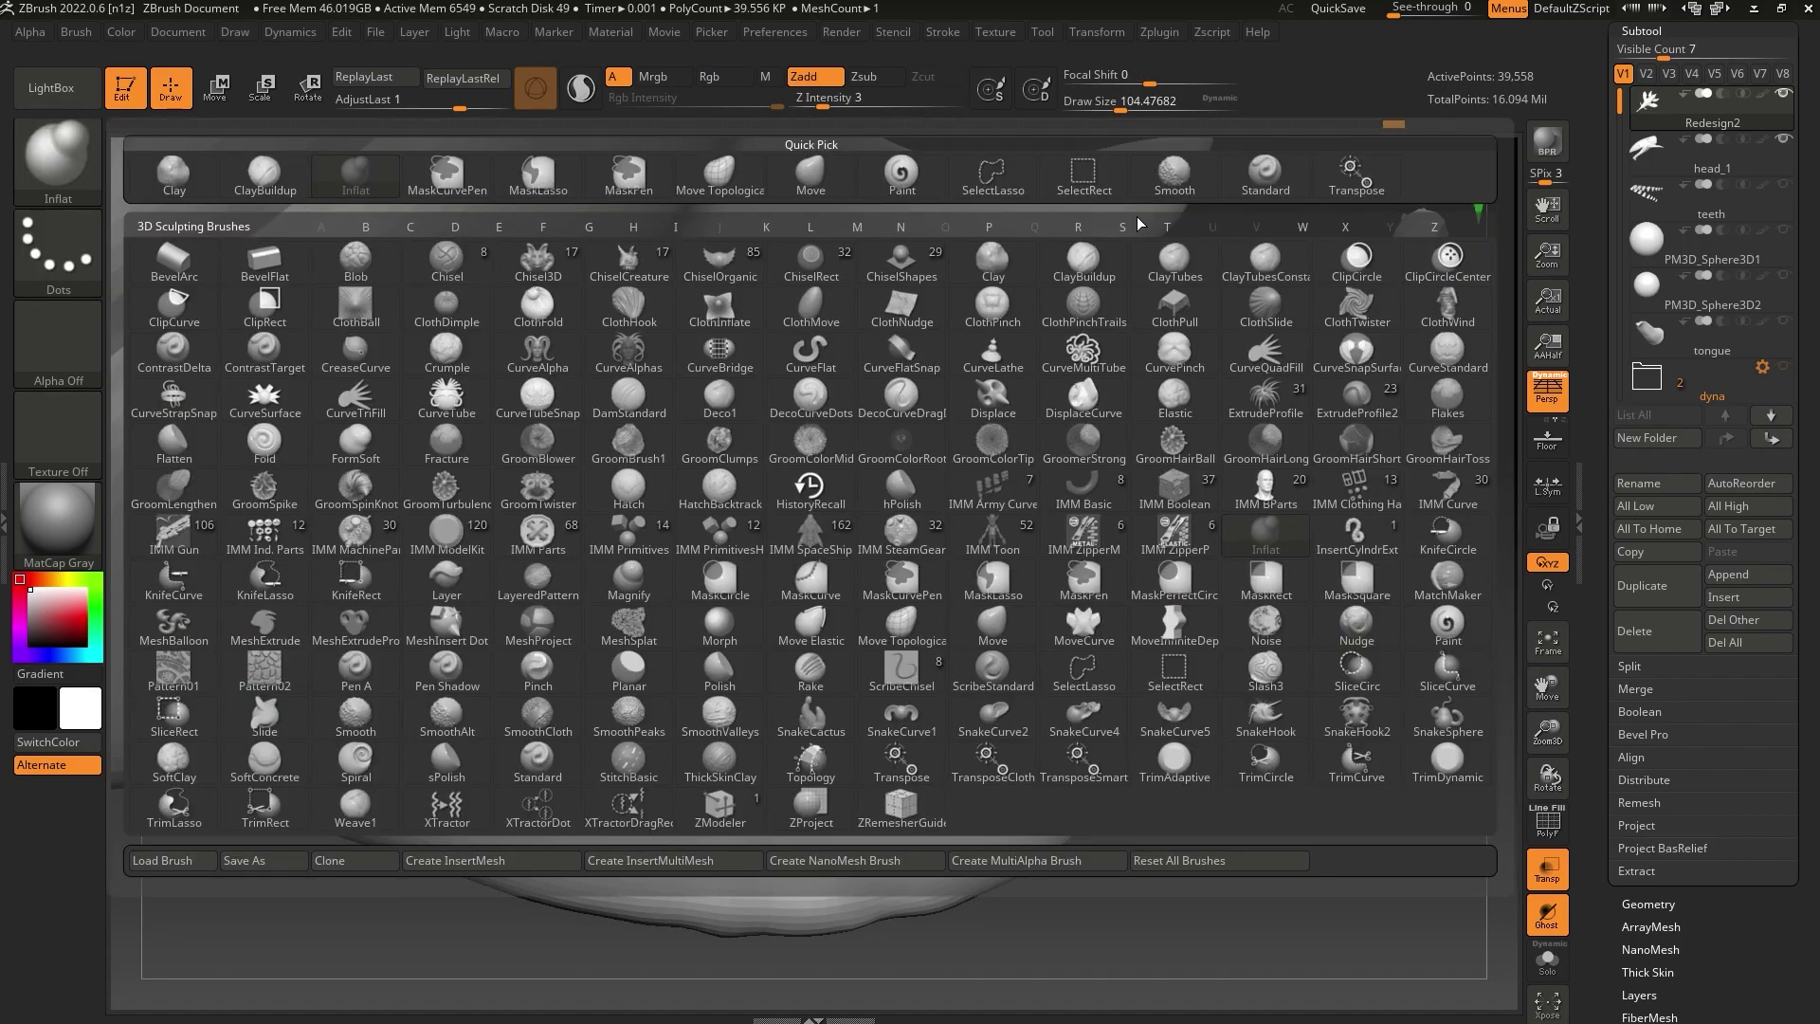
click(749, 184)
click(1115, 106)
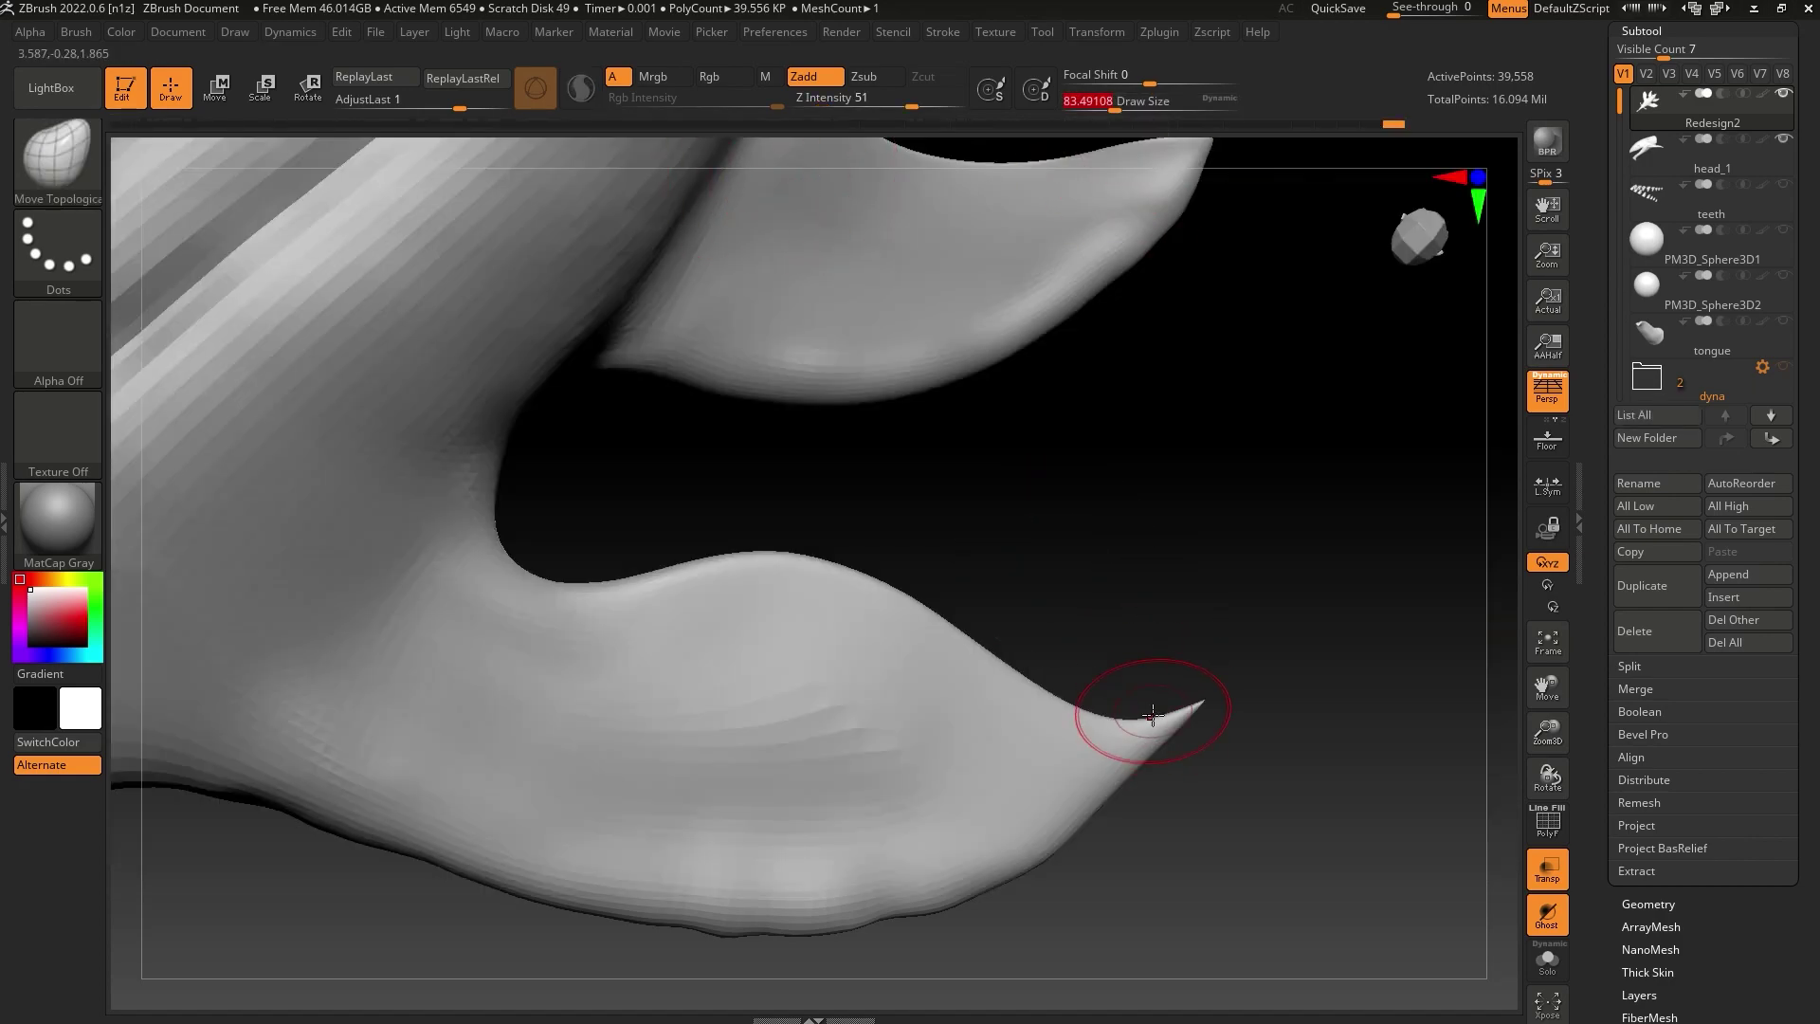
key(ctrl)
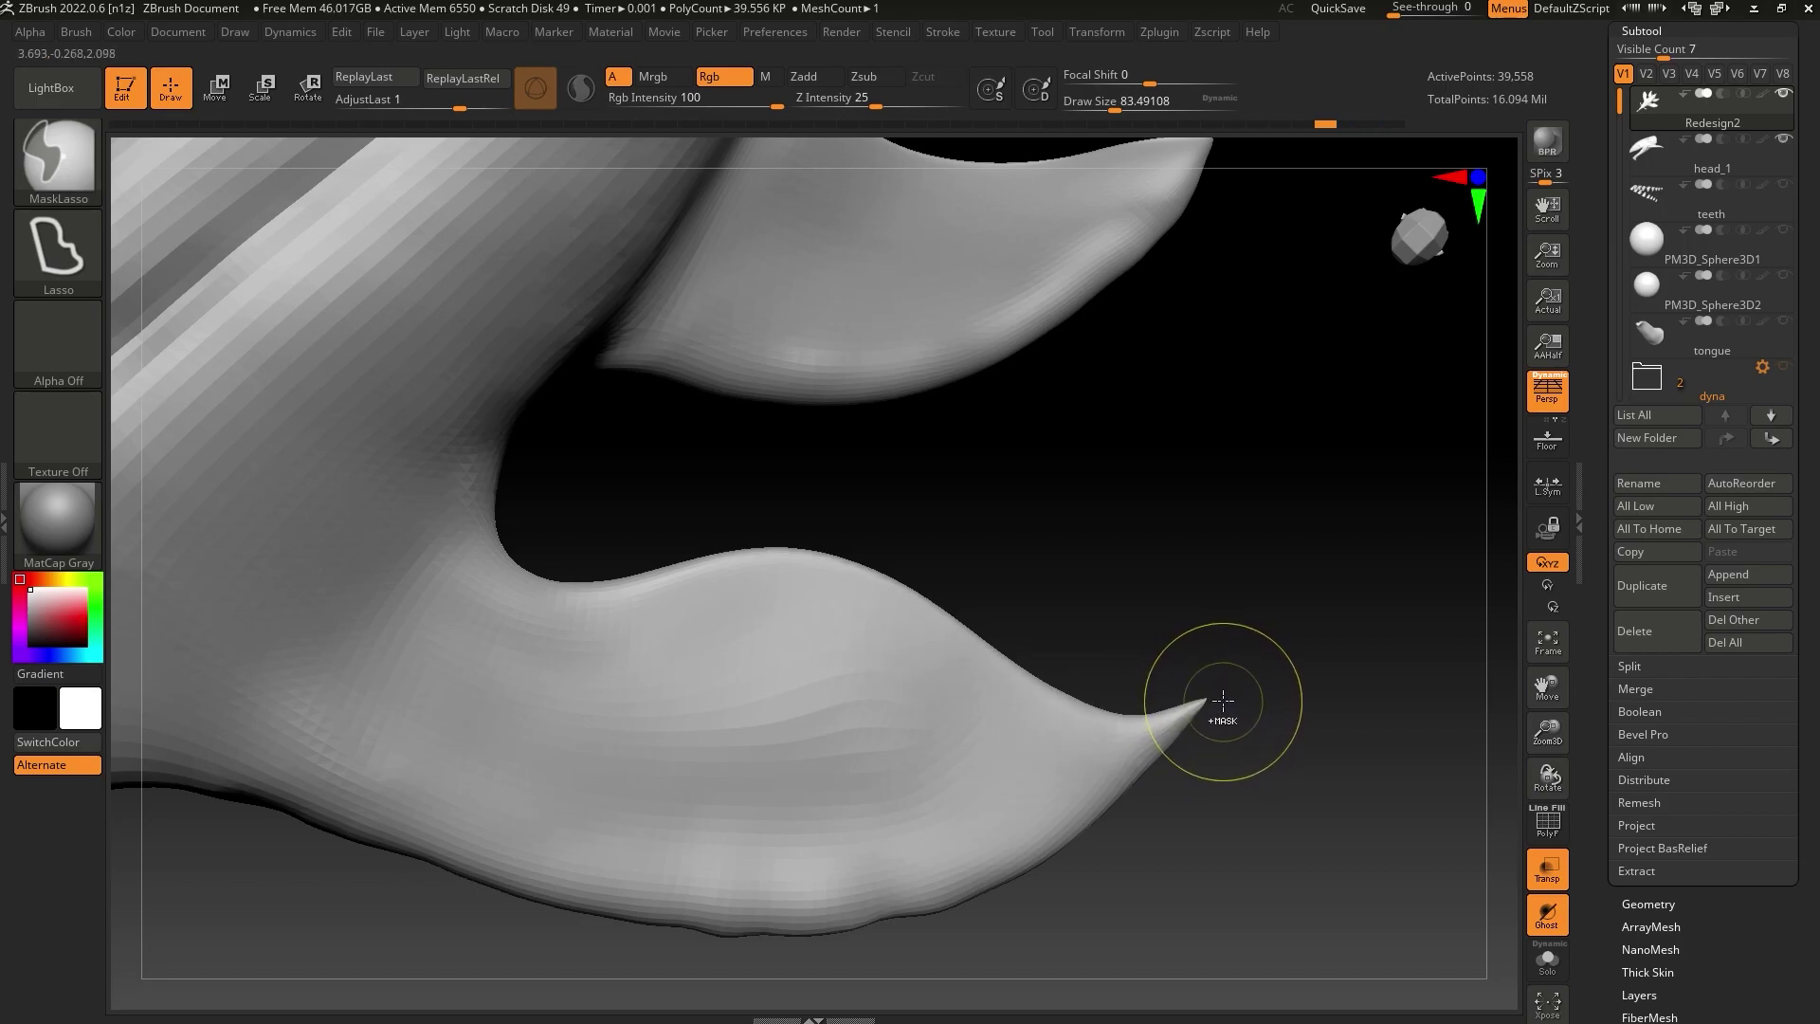
mouse_move(1214, 701)
mouse_down()
mouse_move(1276, 735)
mouse_move(1214, 708)
mouse_move(1289, 669)
mouse_up()
key(ctrl)
key(ctrl)
key(ctrl)
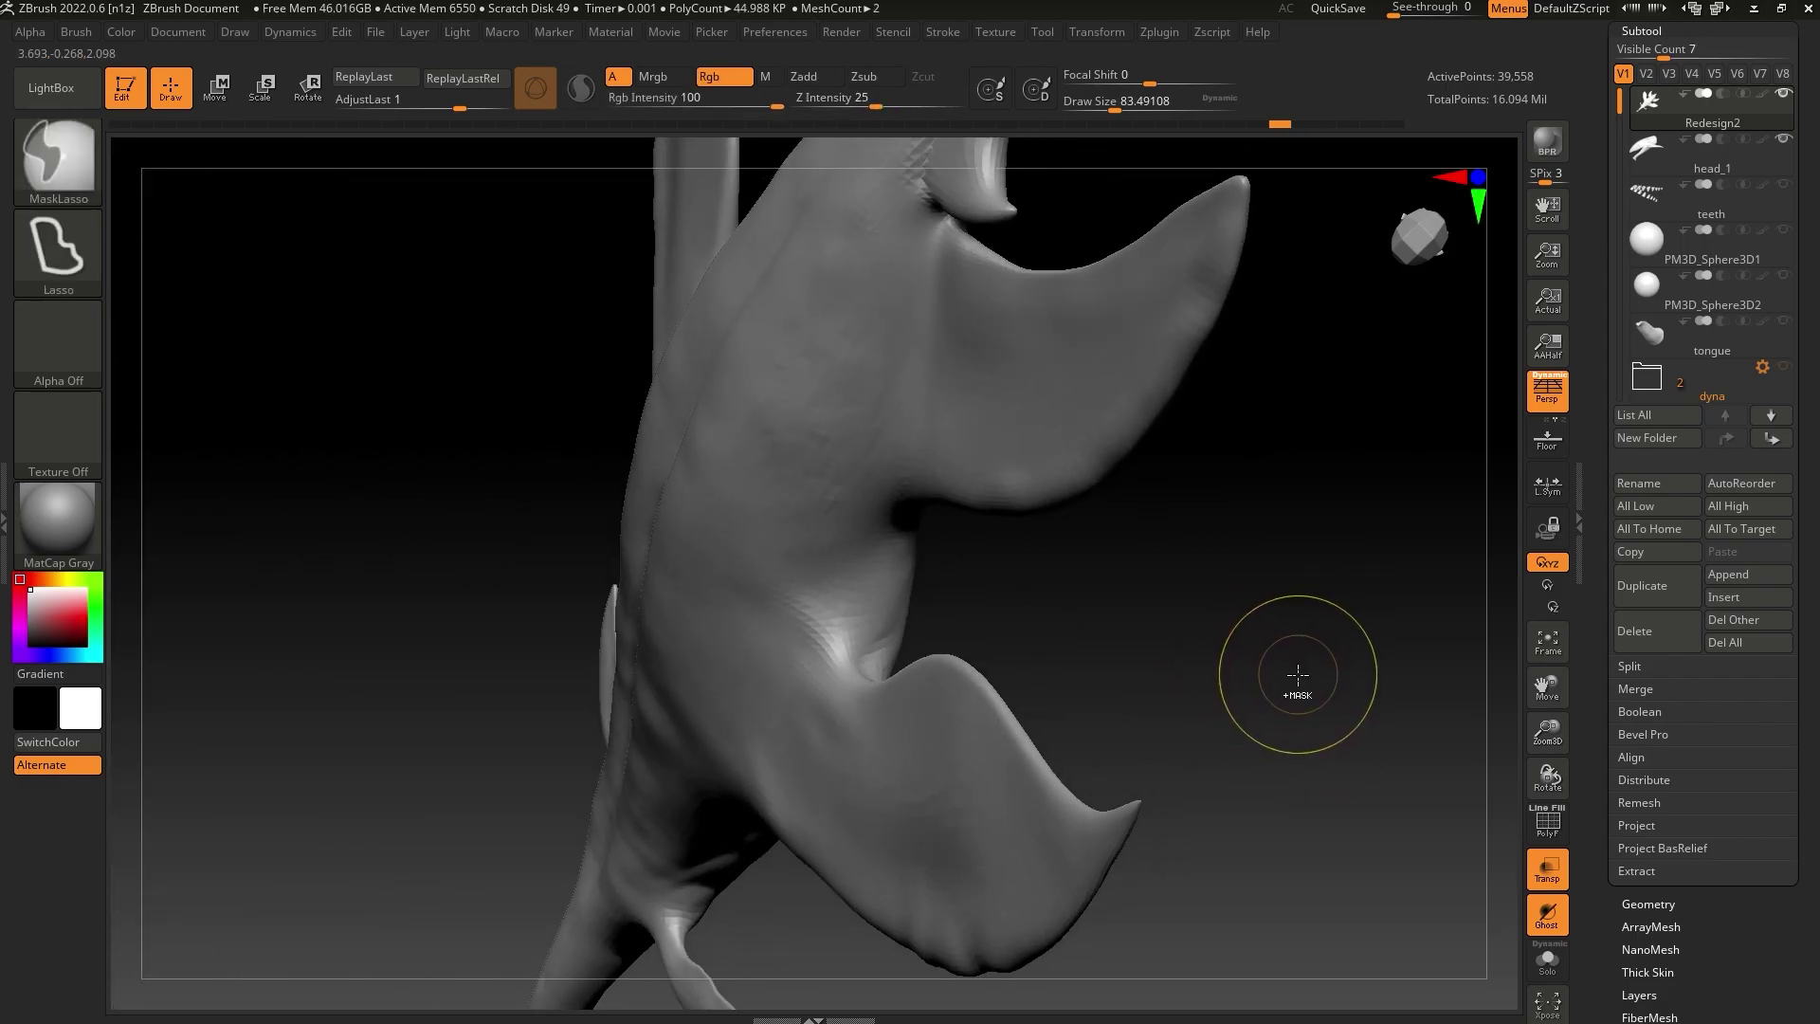
key(ctrl+shift)
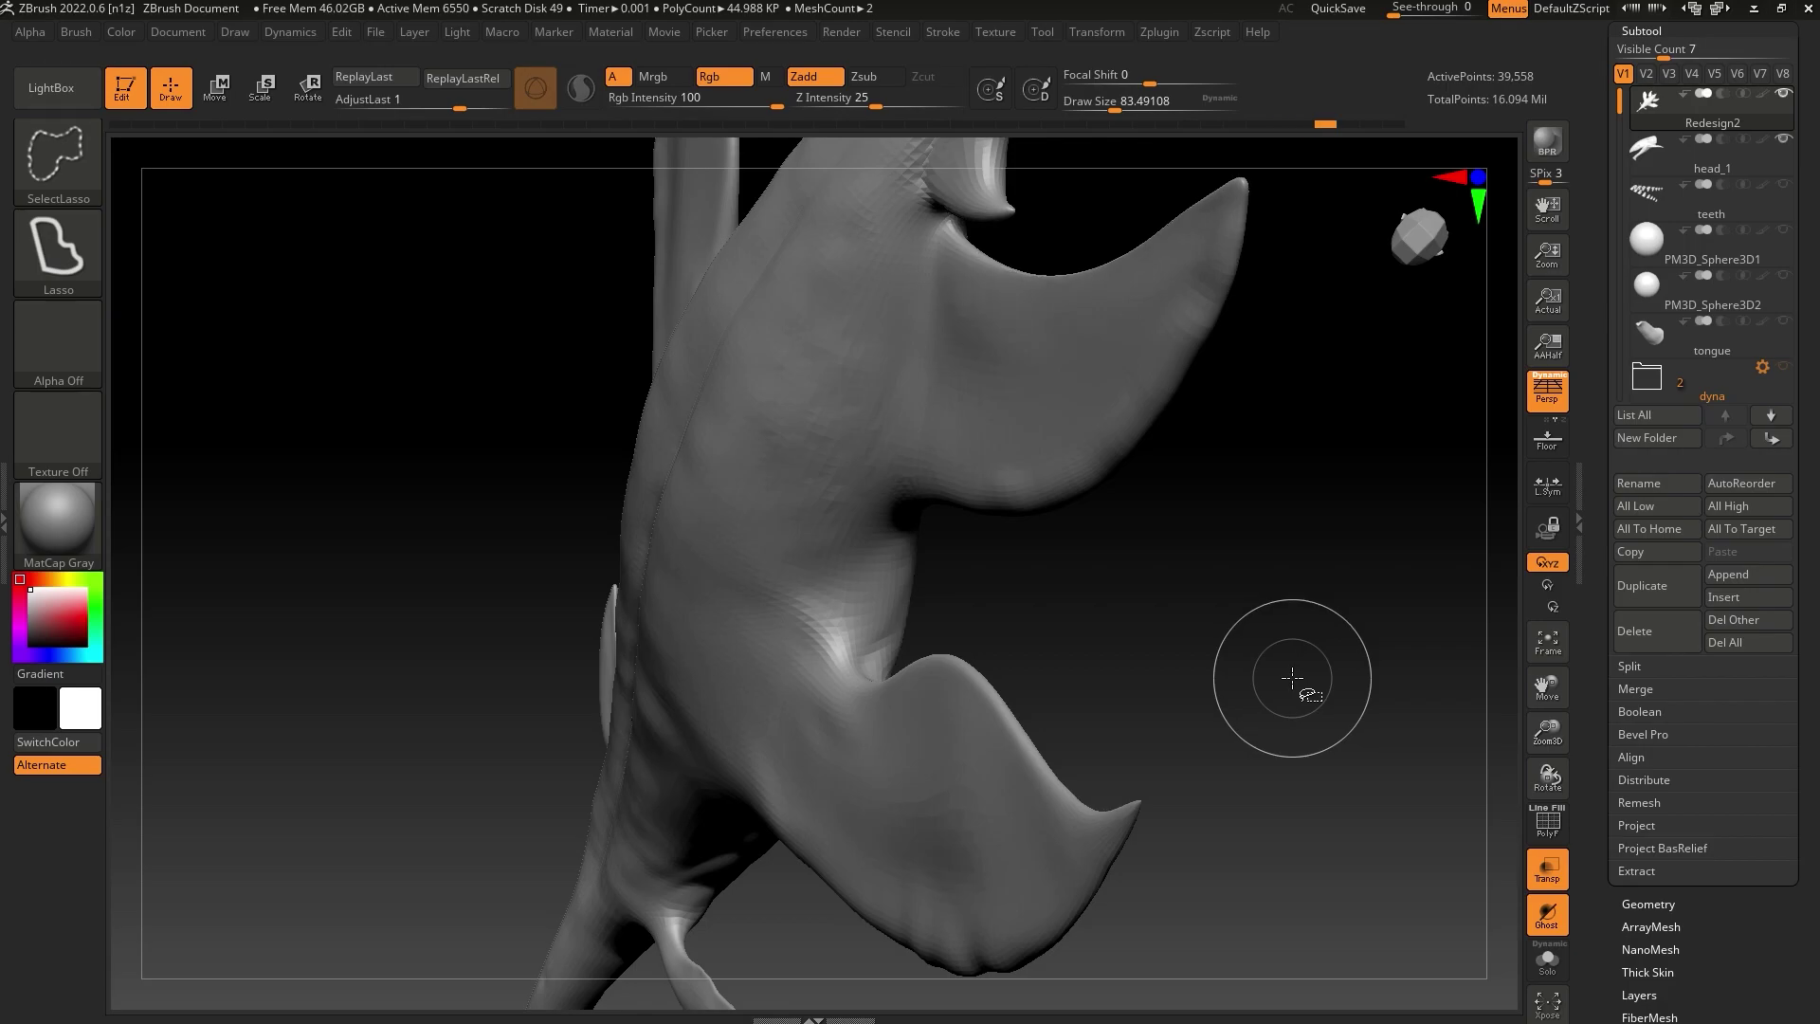
drag(1203, 735, 1212, 768)
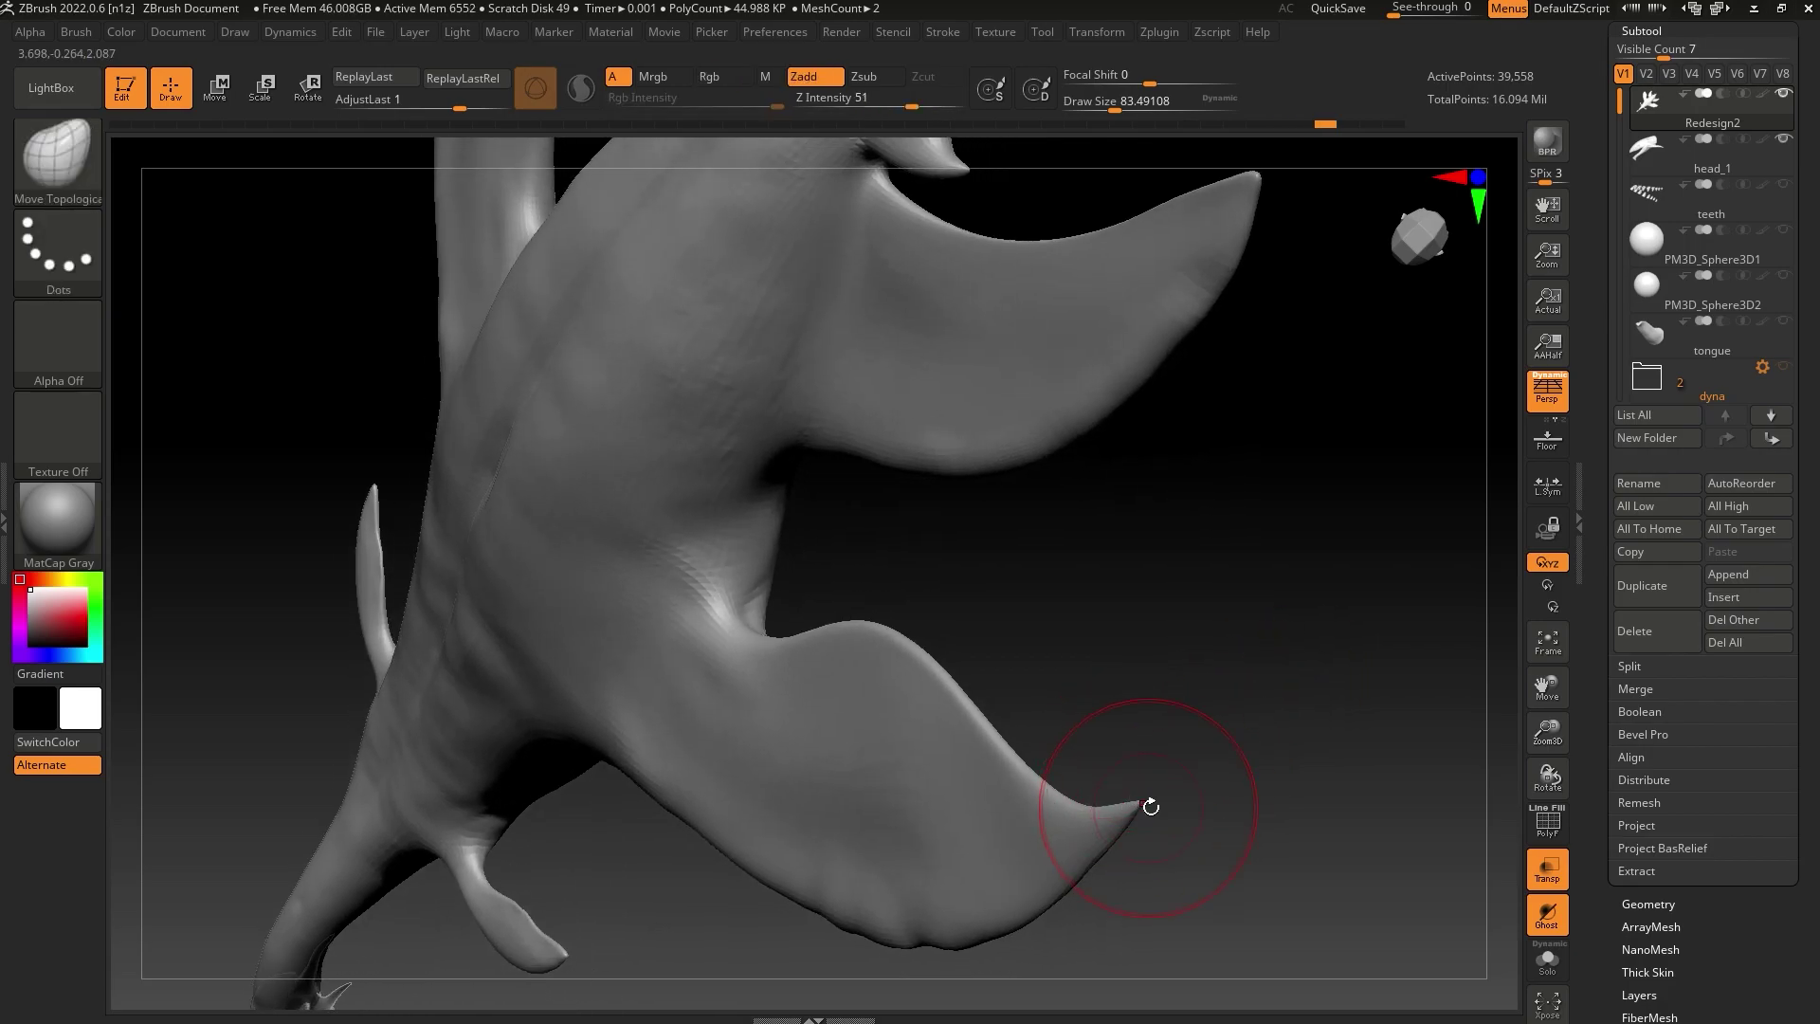
Refine the curve leading into the front fin's tip with Move Topological at a draw size of about 59
click(1106, 104)
shift+drag(1128, 578, 1134, 646)
drag(1140, 829, 1115, 834)
click(1126, 902)
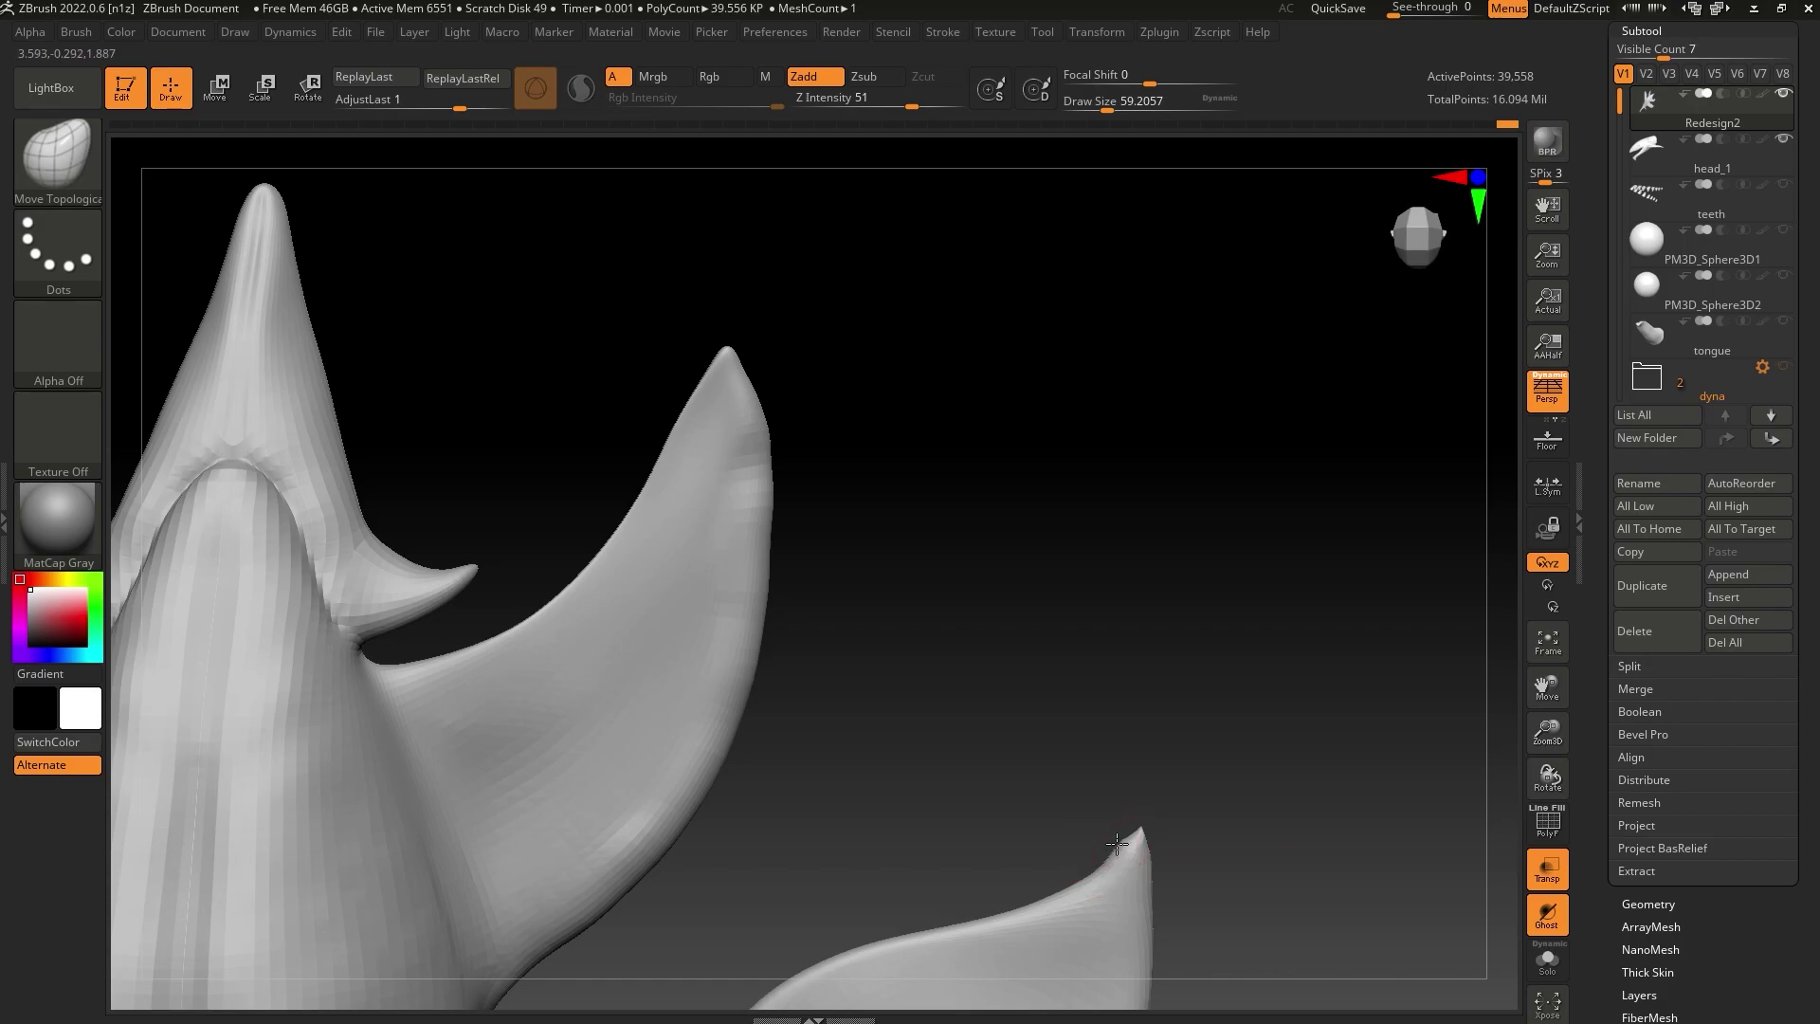
Fine-tune the front fin's tip with Move Topological at a draw size of about 33 and smooth it
drag(1109, 105, 1097, 104)
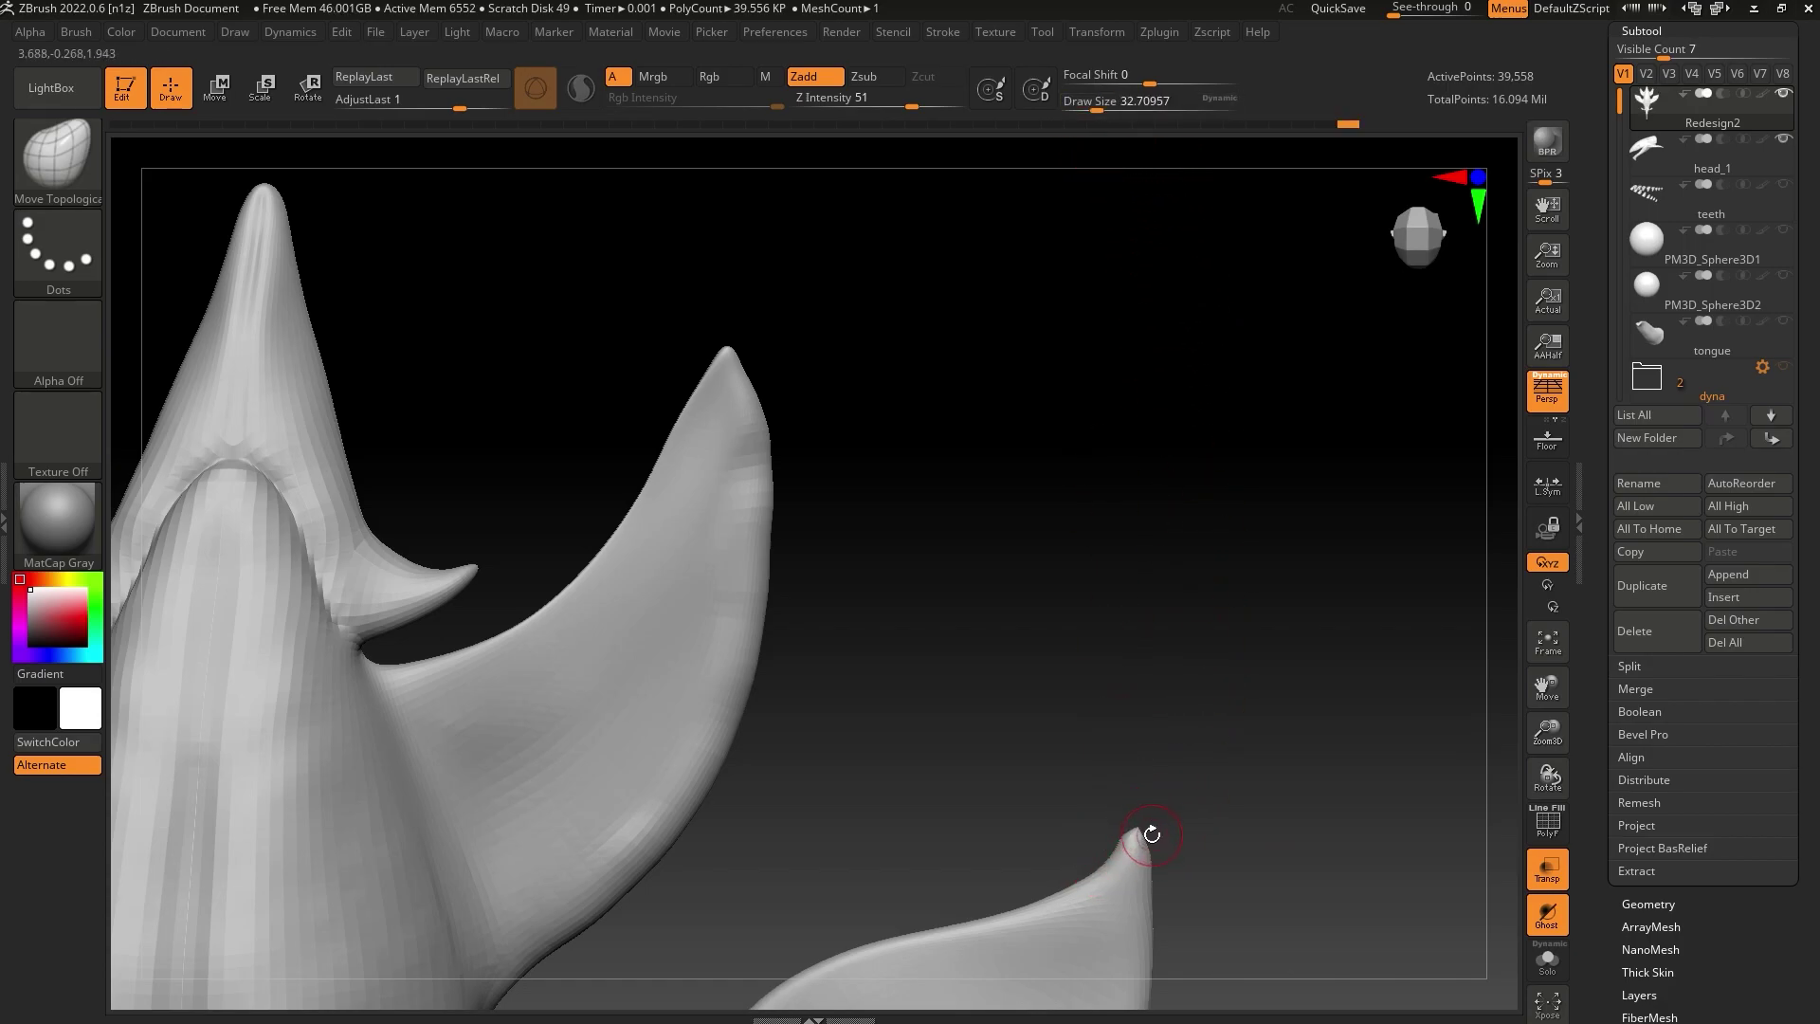
drag(1182, 825, 1074, 725)
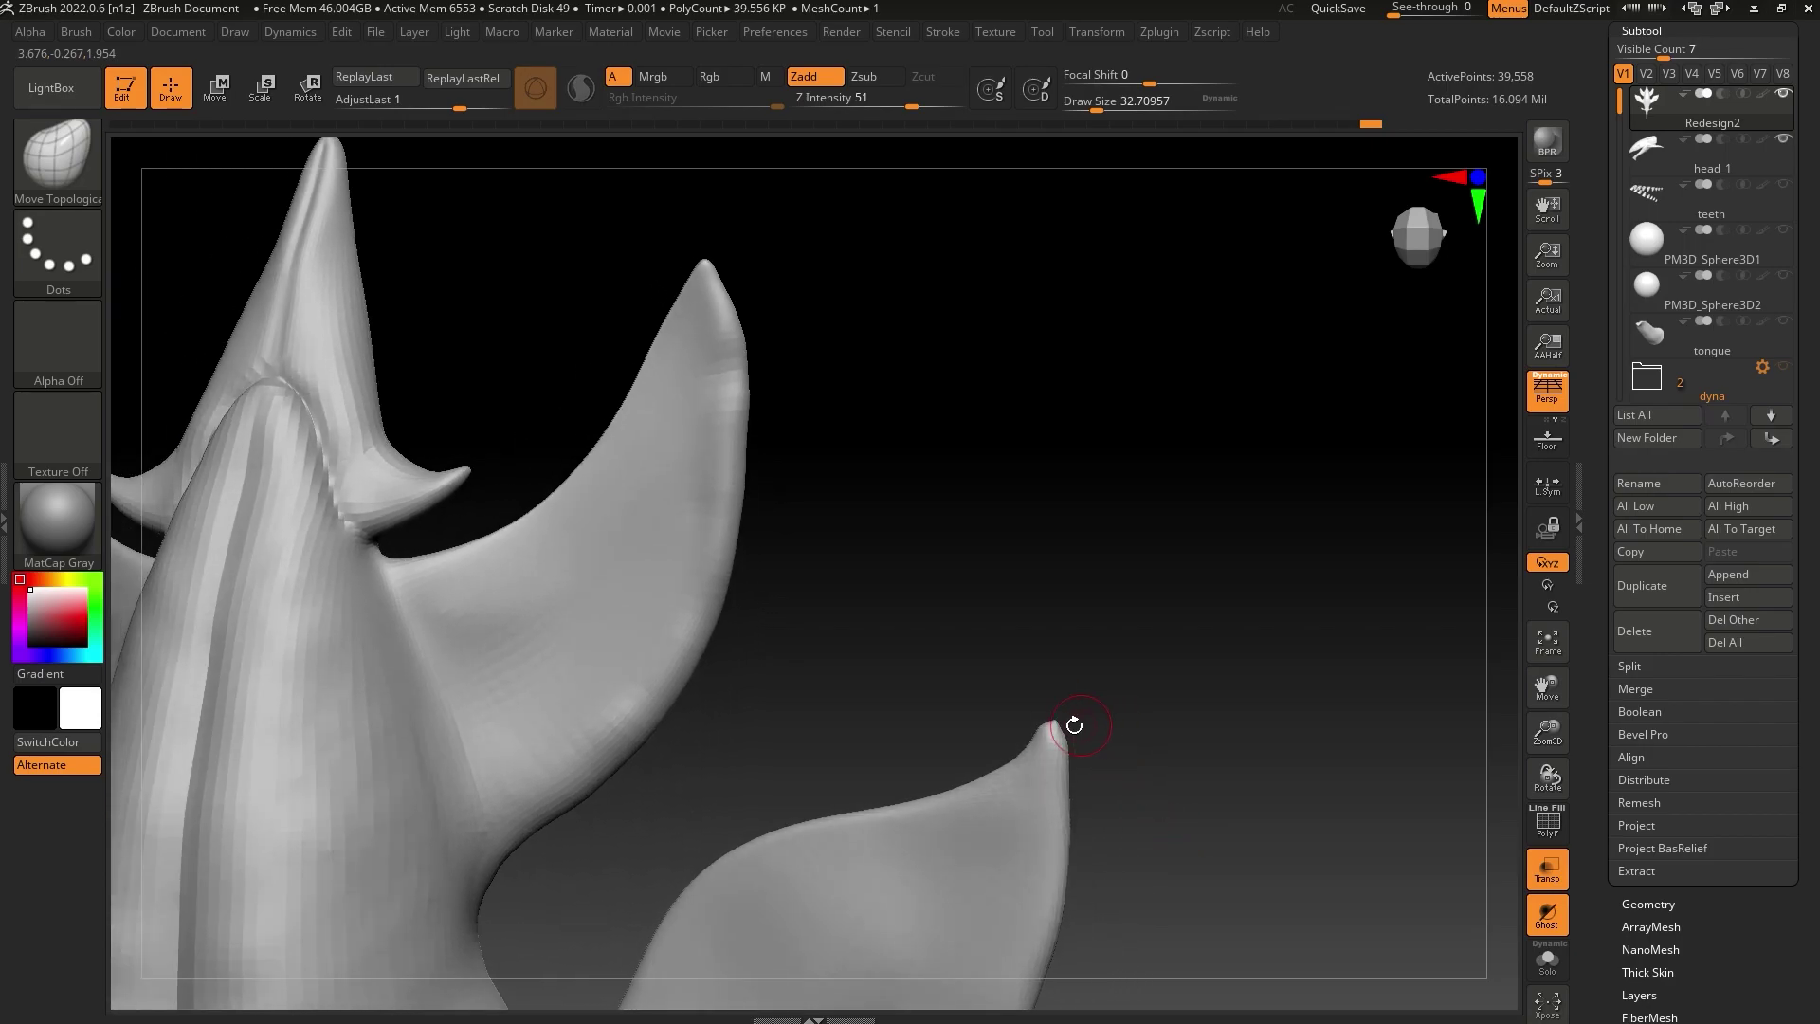
key(shift)
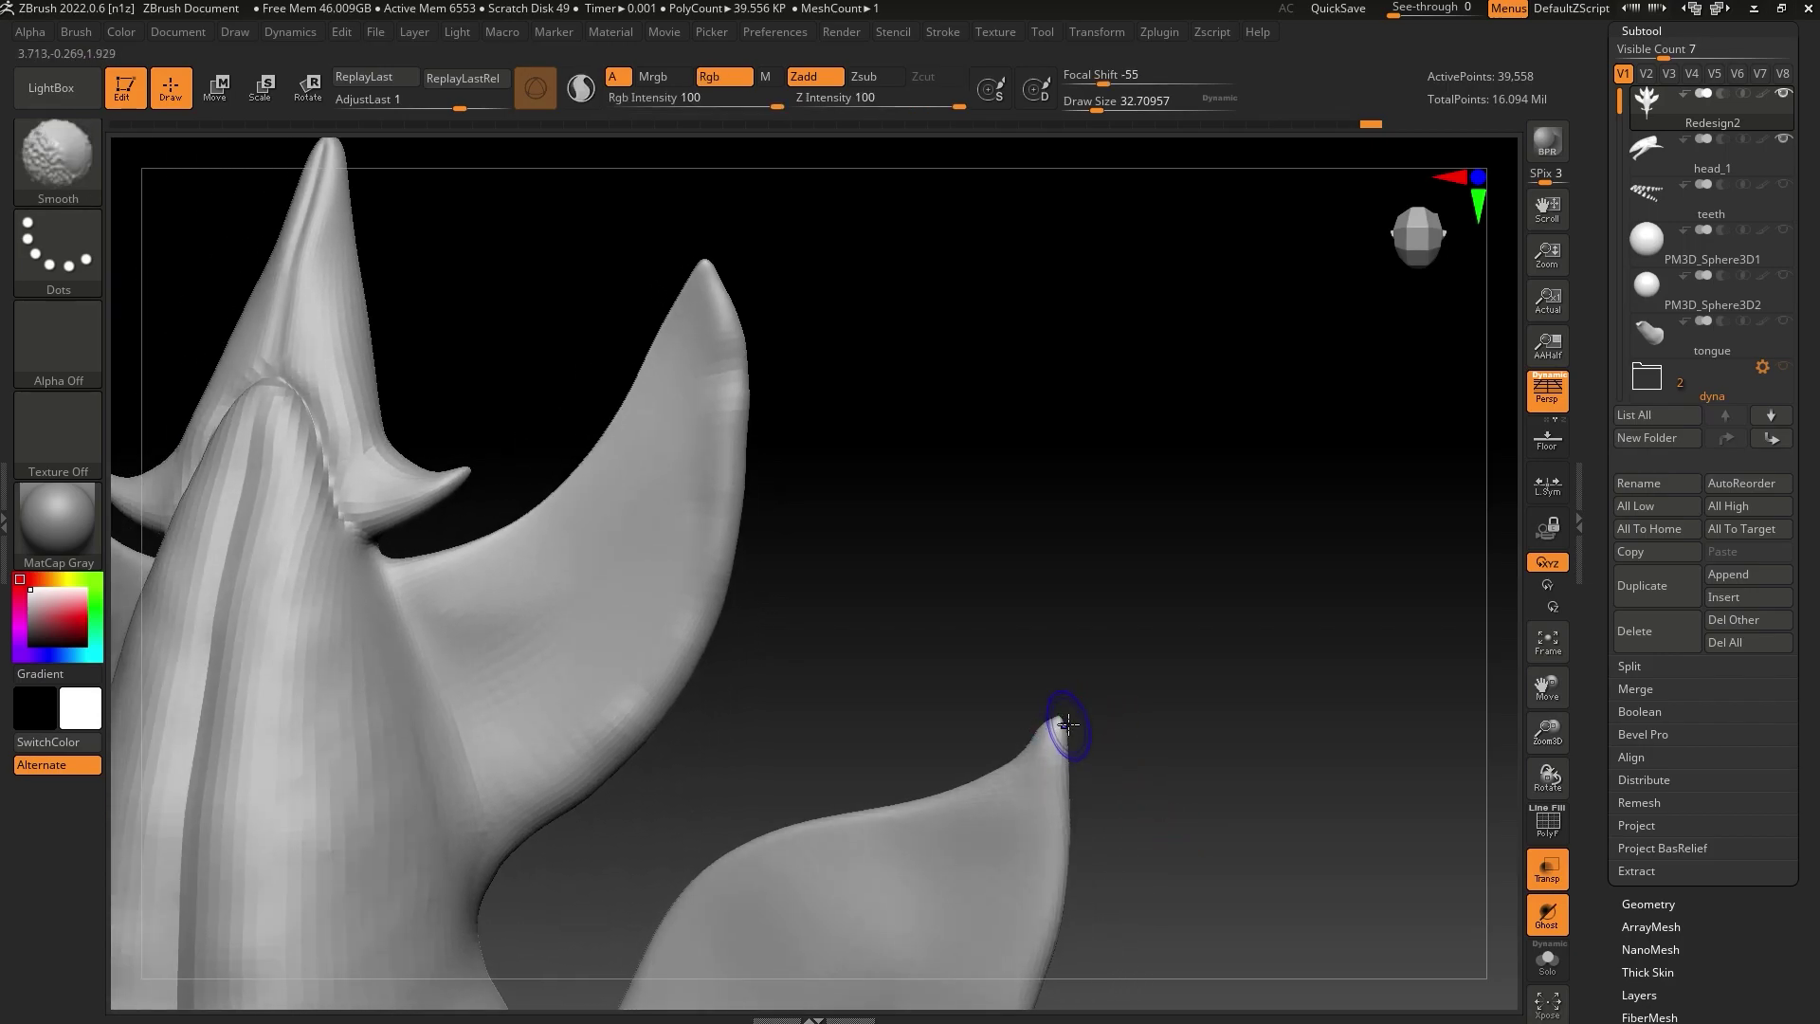
mouse_move(1089, 719)
mouse_down()
mouse_move(1126, 719)
mouse_move(1129, 634)
mouse_move(1046, 390)
mouse_up()
Switch to the Inflat brush in Zsub mode with a draw size of about 74 for the front fin's trailing edge
drag(1097, 106, 1103, 106)
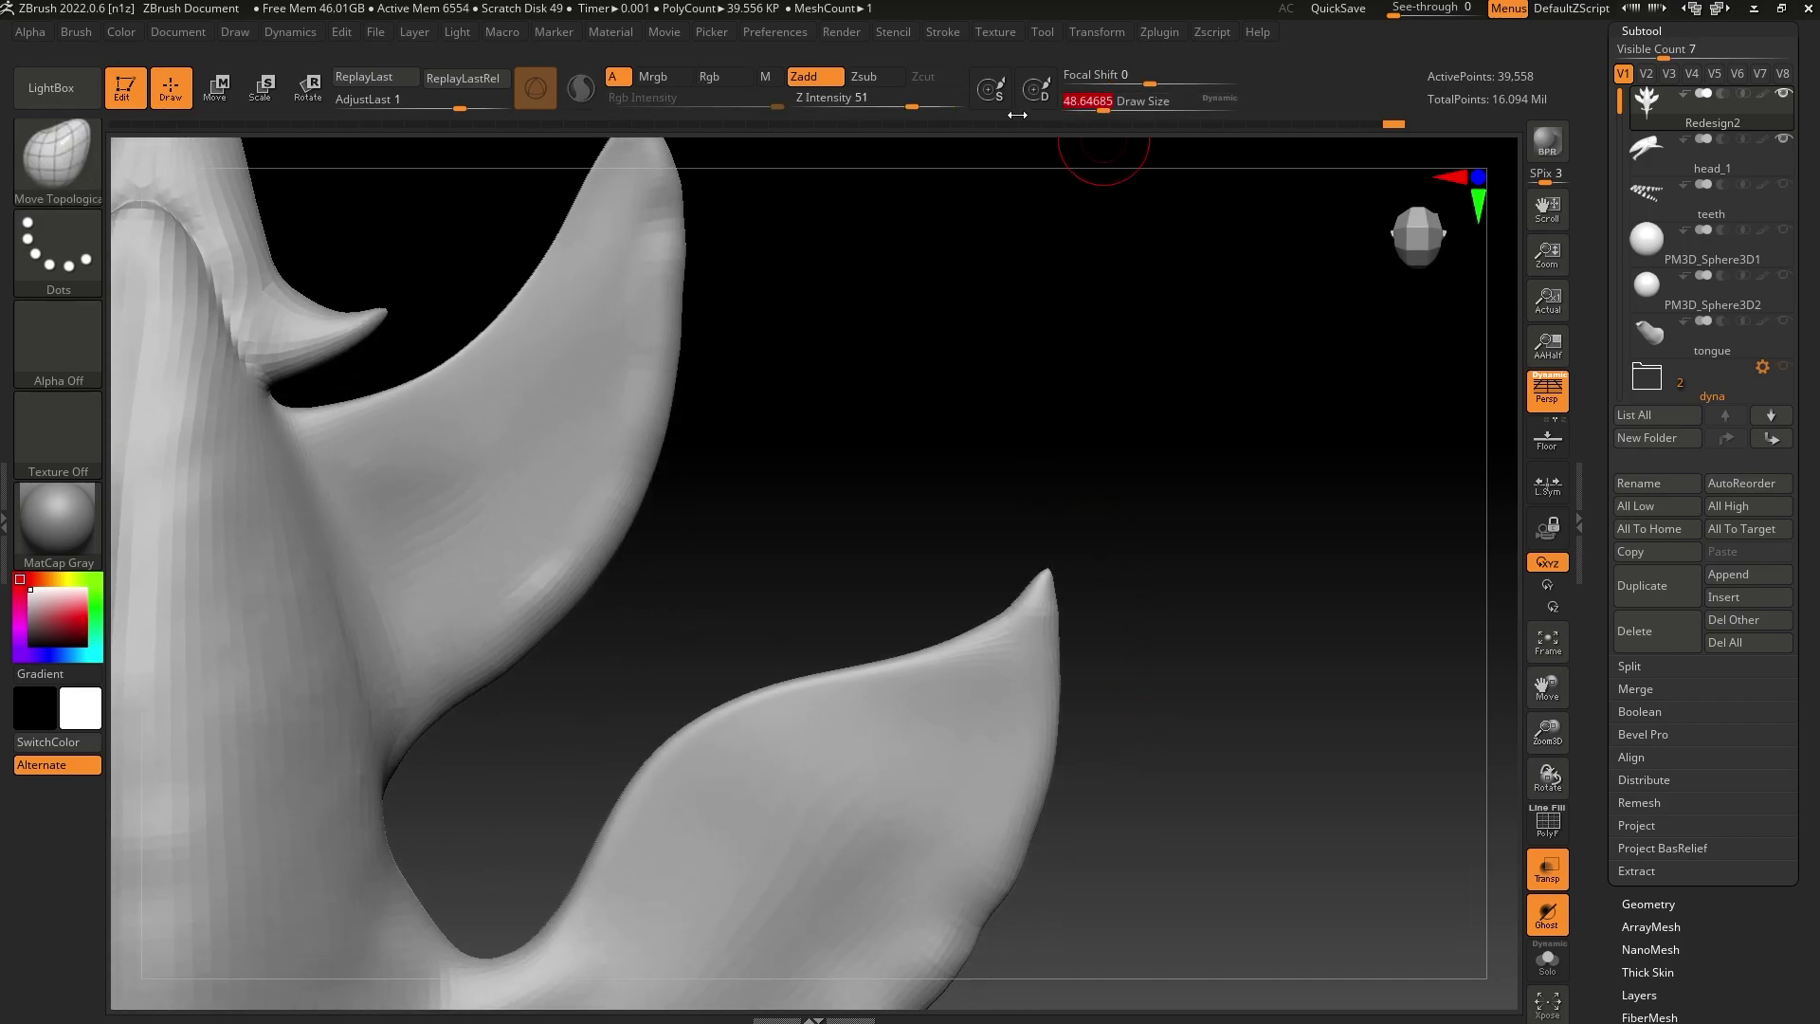
click(57, 156)
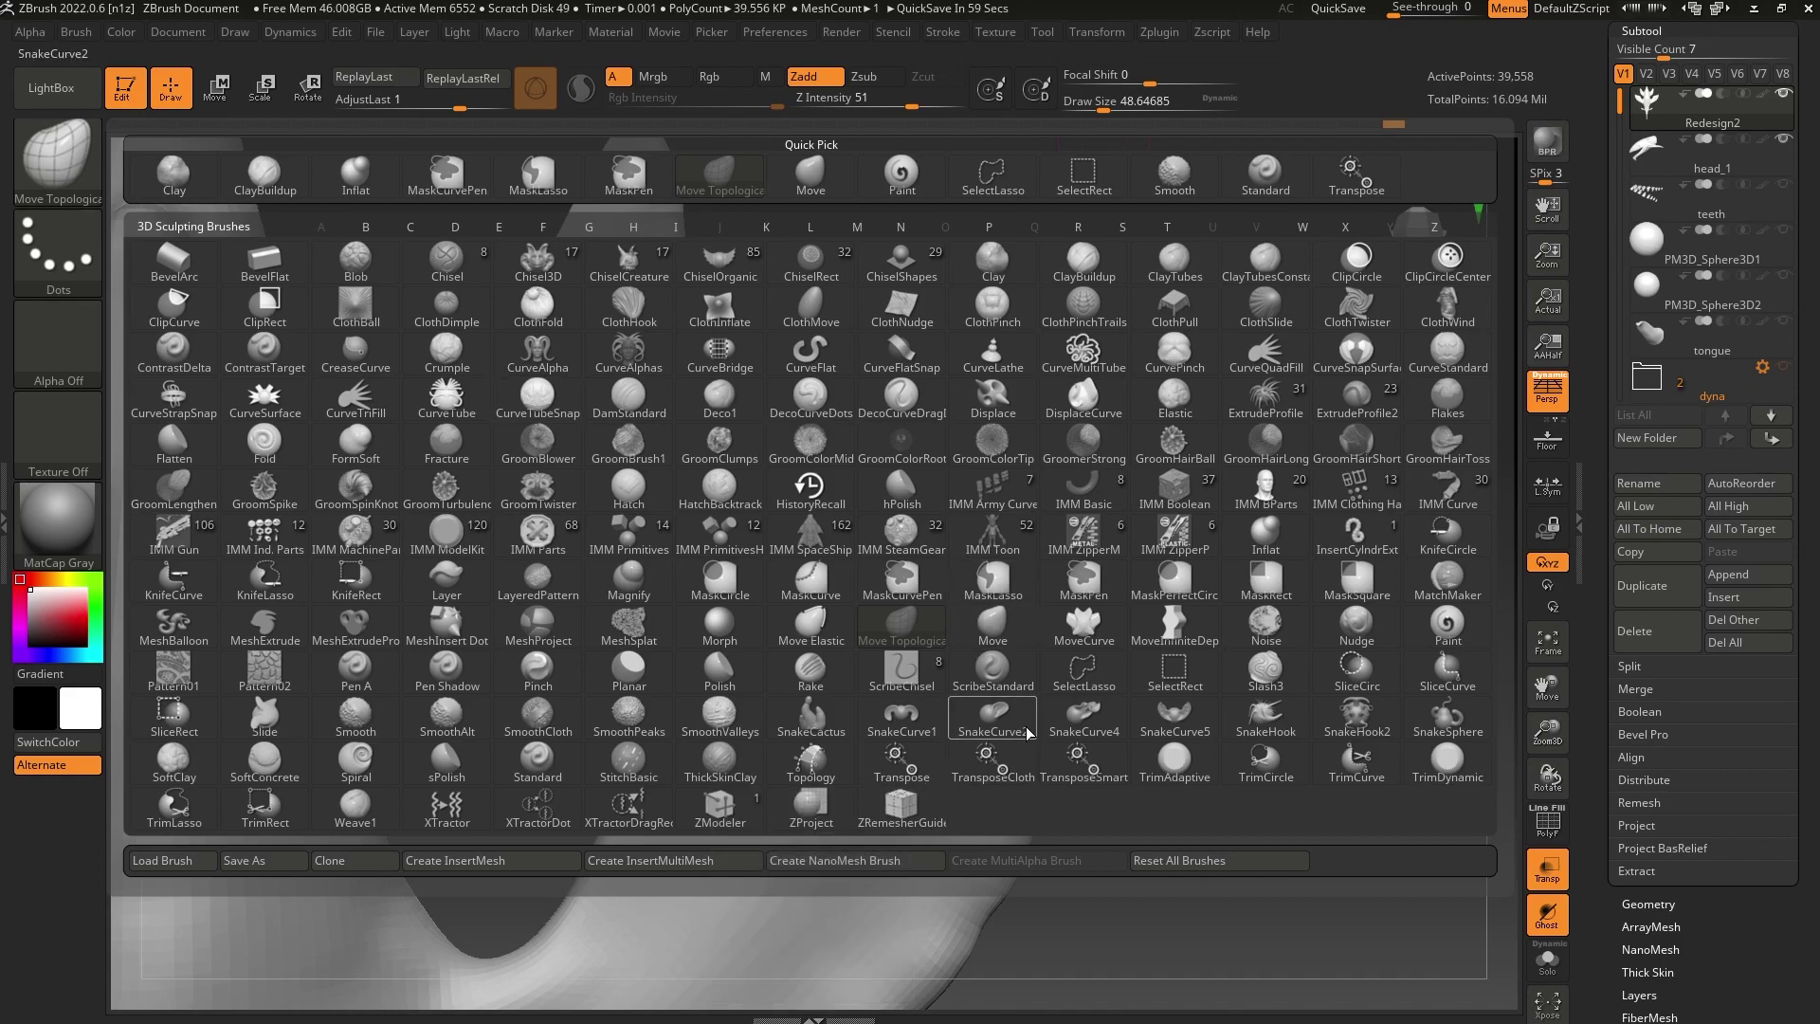
click(356, 185)
click(873, 78)
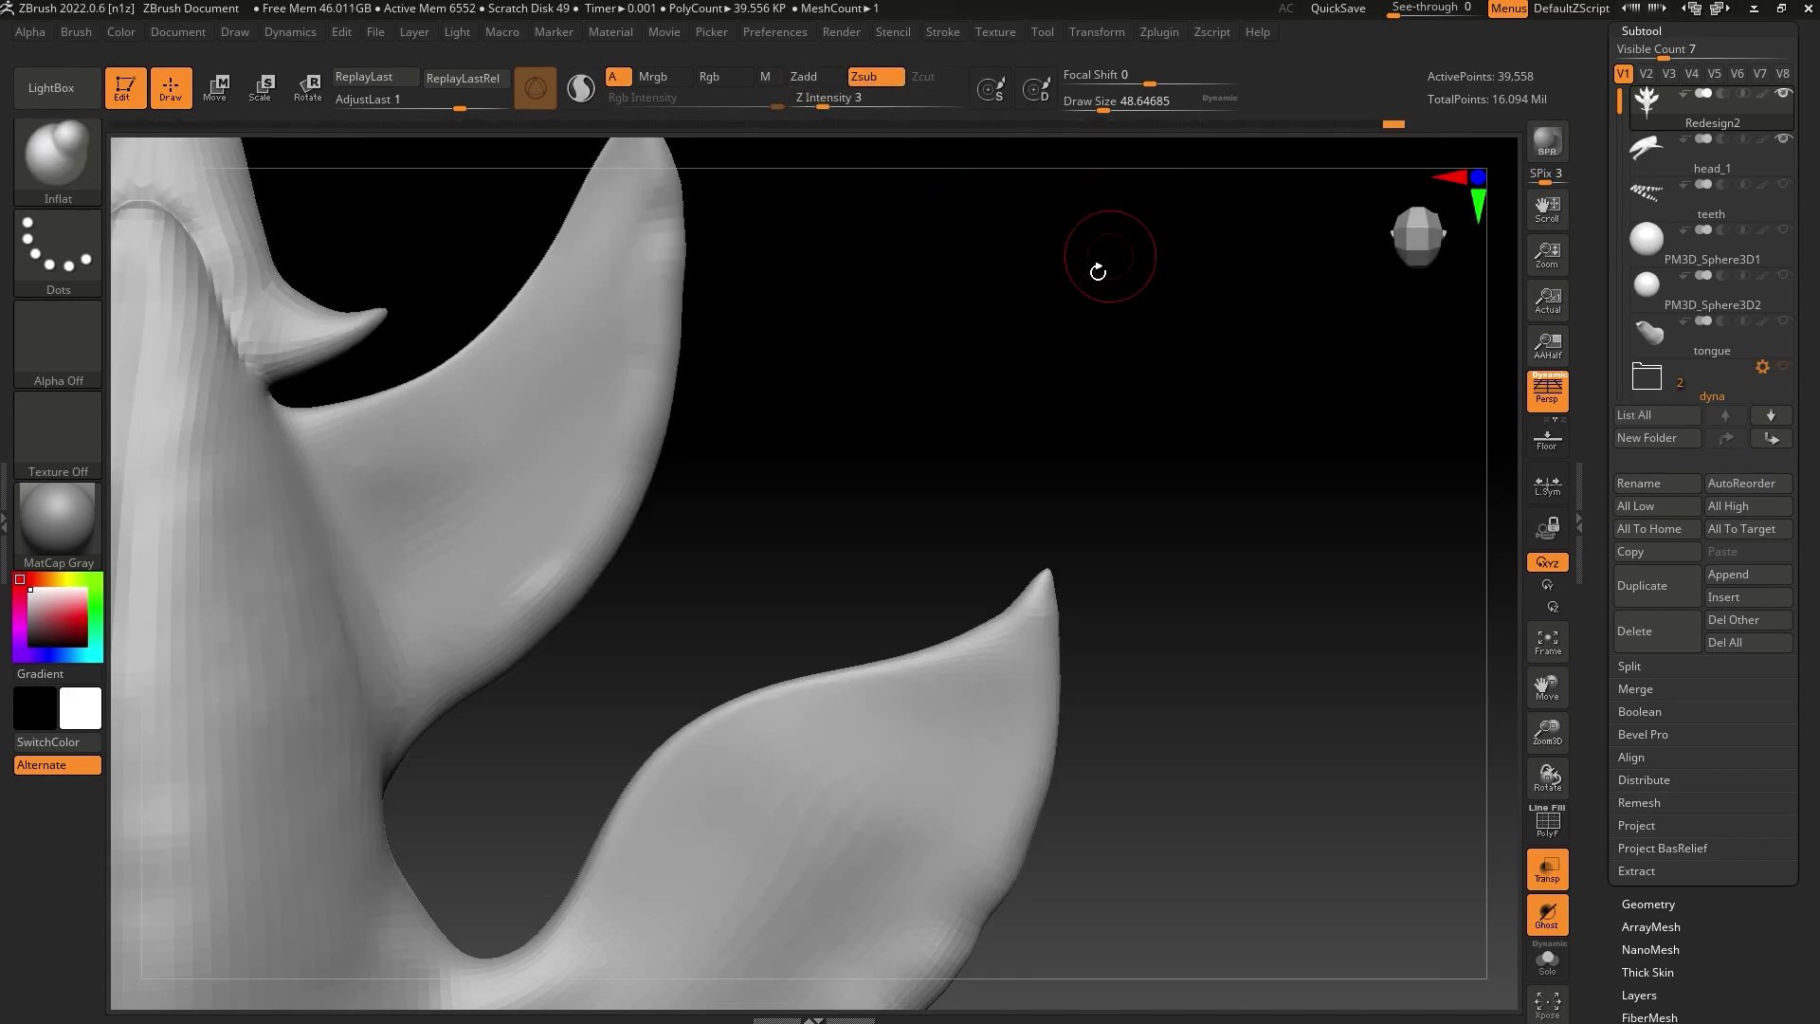
click(1112, 104)
drag(1115, 371, 1121, 441)
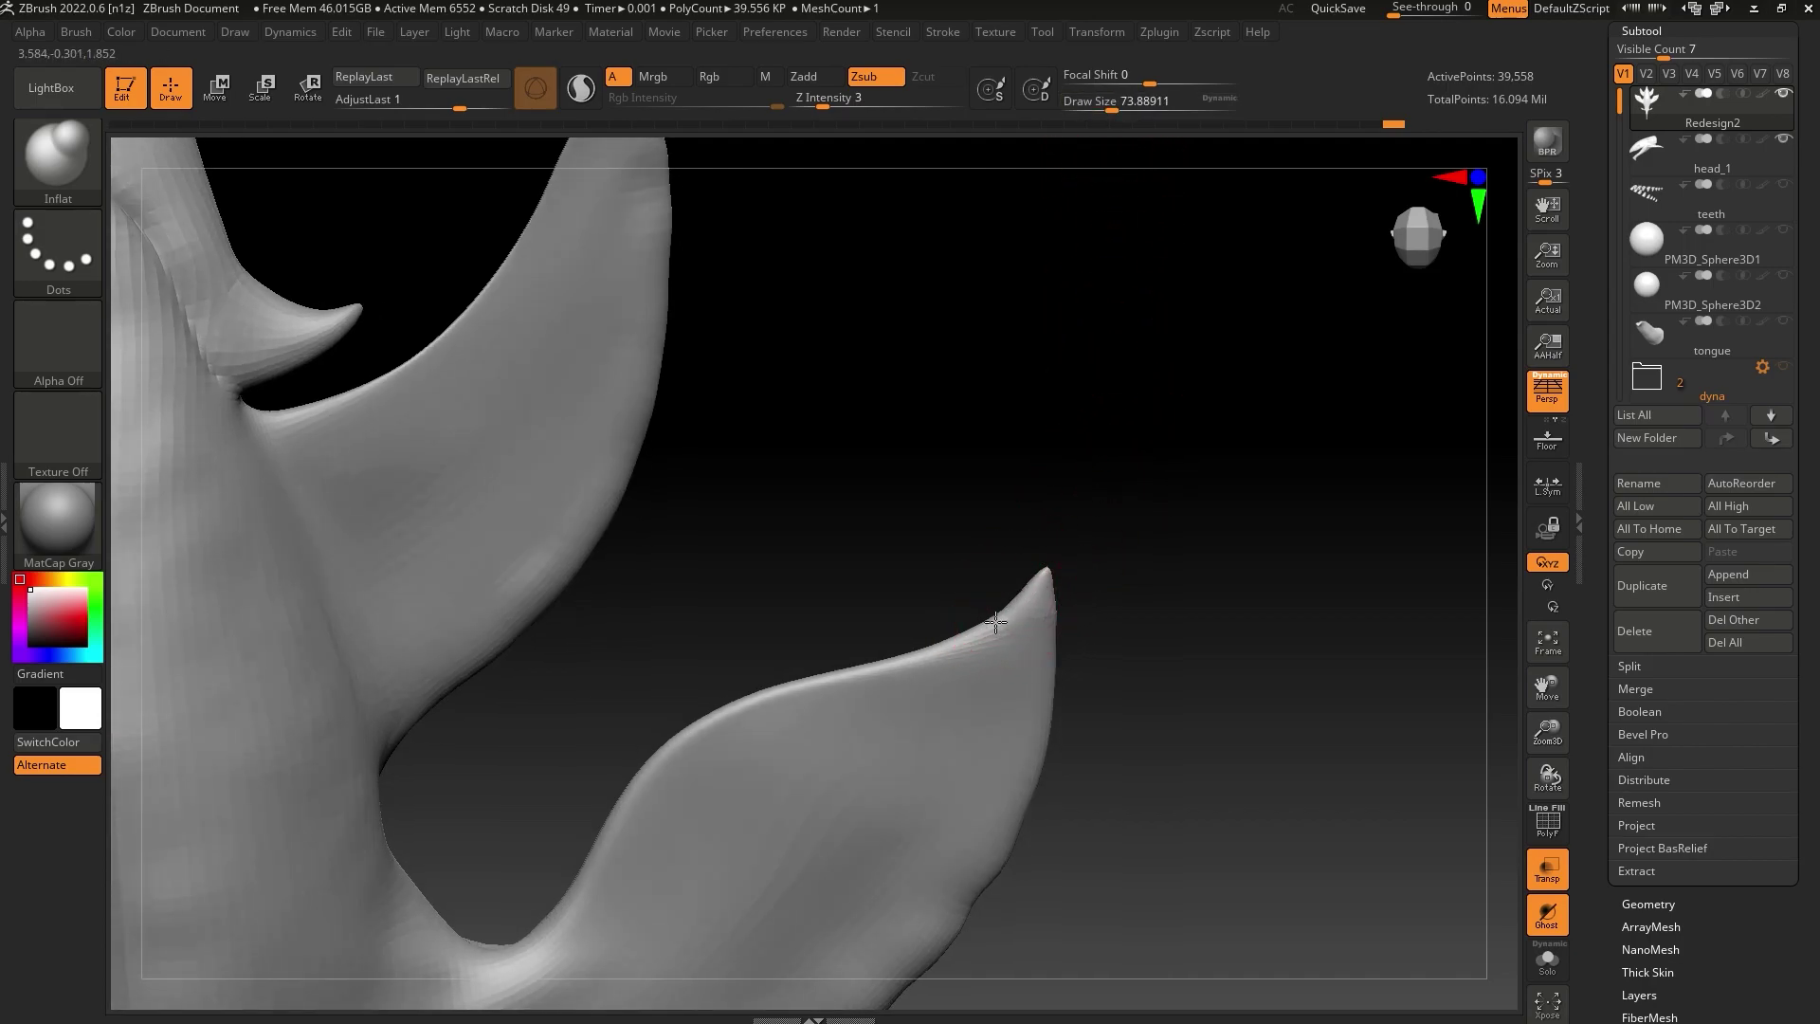
drag(995, 622, 976, 625)
key(ctrl+z)
key(ctrl+z)
Thin the front fin's trailing edge from tip to root with subtractive Inflat at a draw size of about 128, reducing it to about 59
mouse_move(1109, 565)
mouse_down()
mouse_move(1126, 619)
mouse_move(1013, 607)
mouse_up()
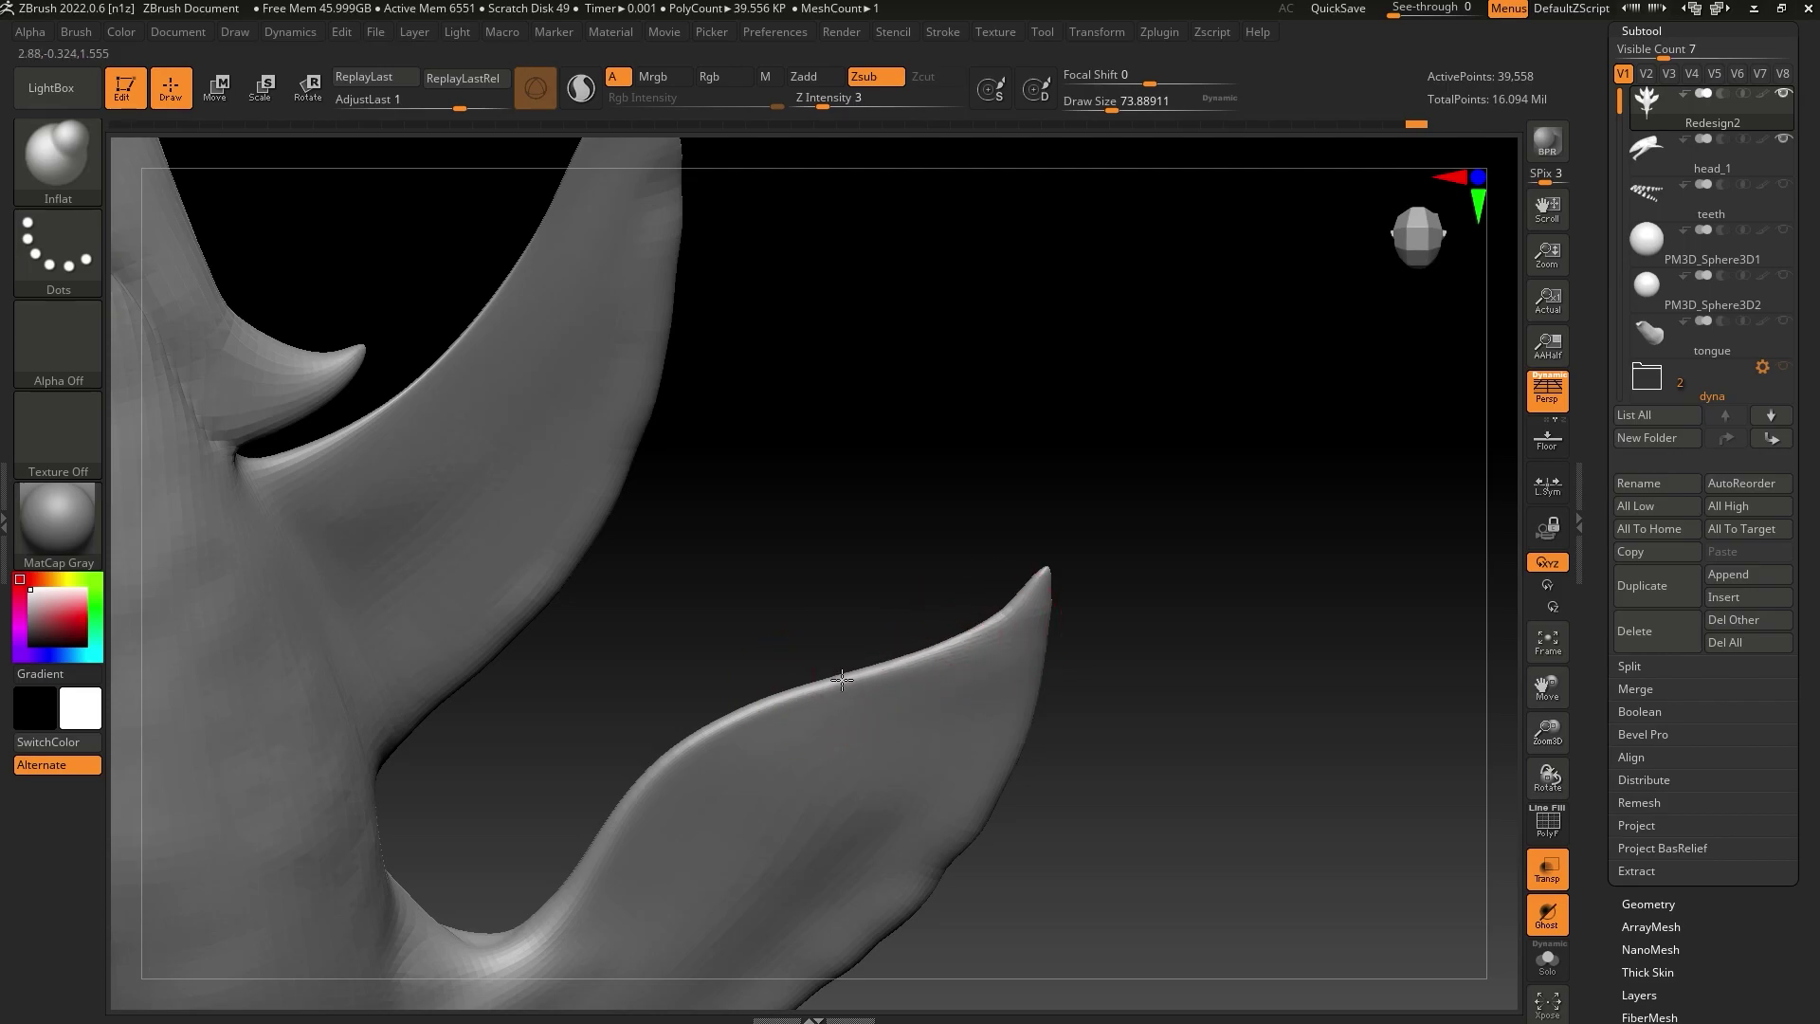
drag(1112, 106, 1127, 106)
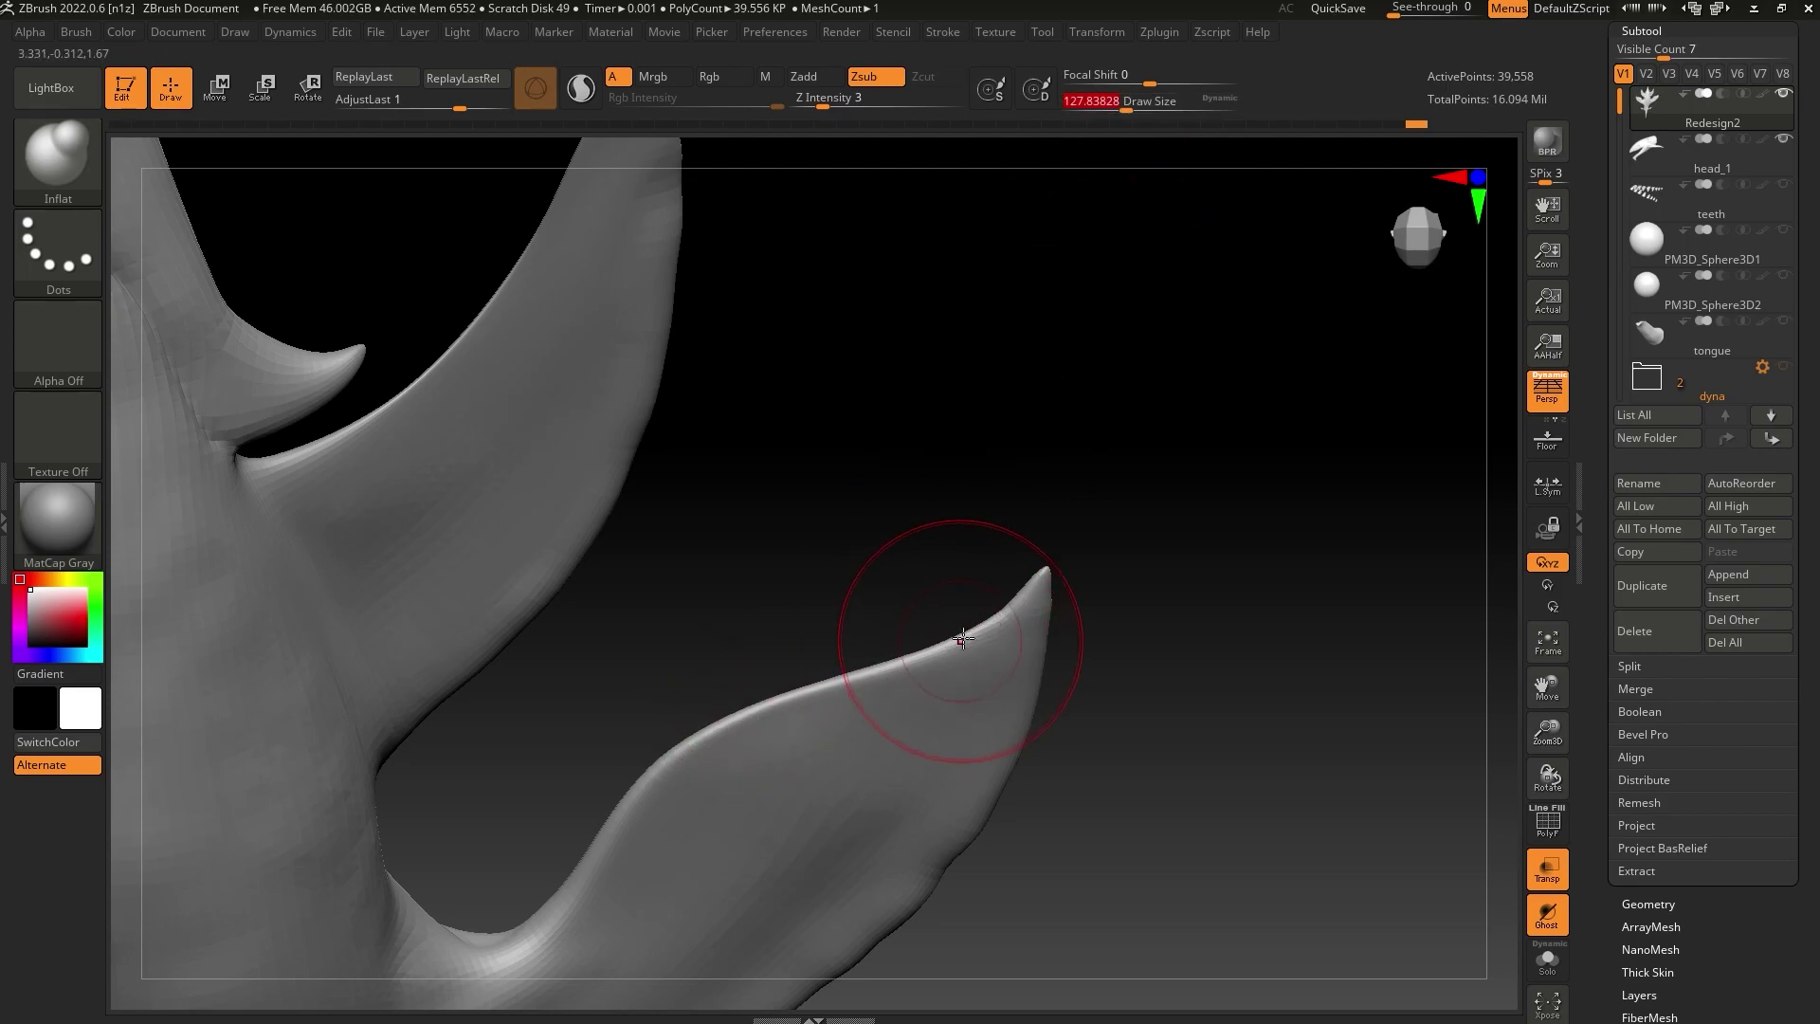
drag(960, 638, 822, 695)
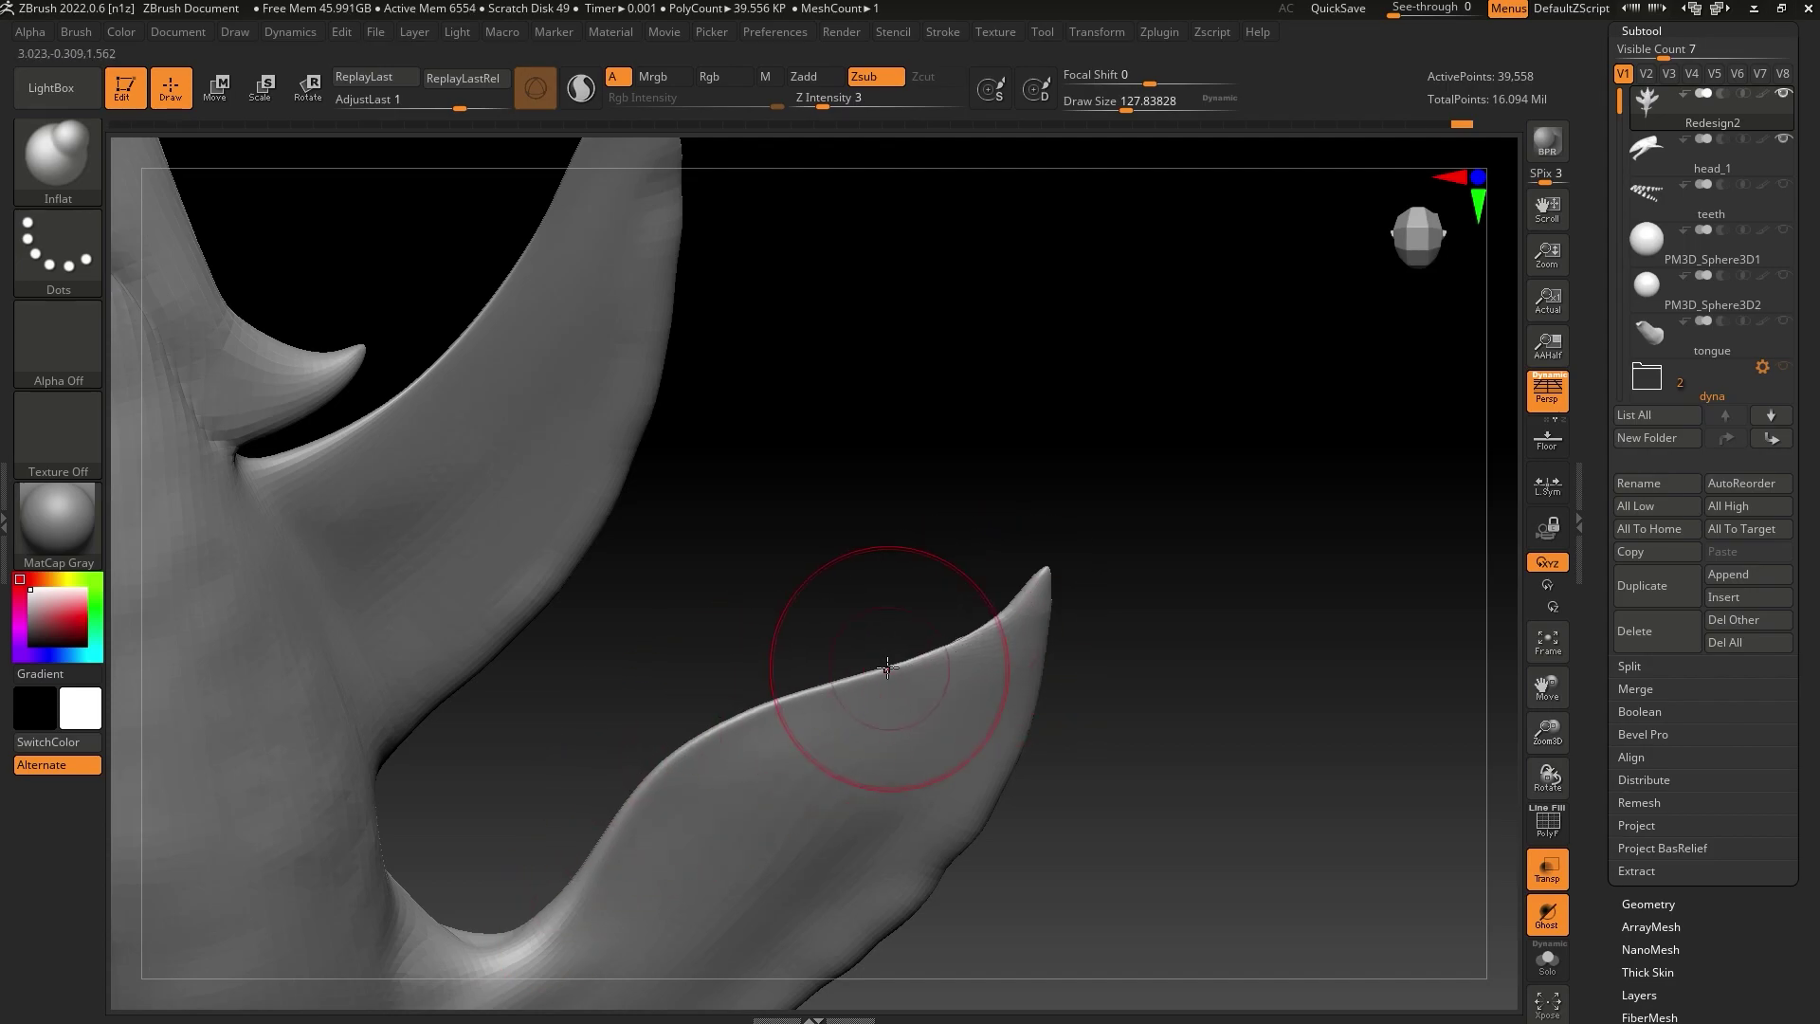
mouse_move(708, 753)
mouse_down()
mouse_move(911, 664)
mouse_move(942, 720)
mouse_move(639, 868)
mouse_up()
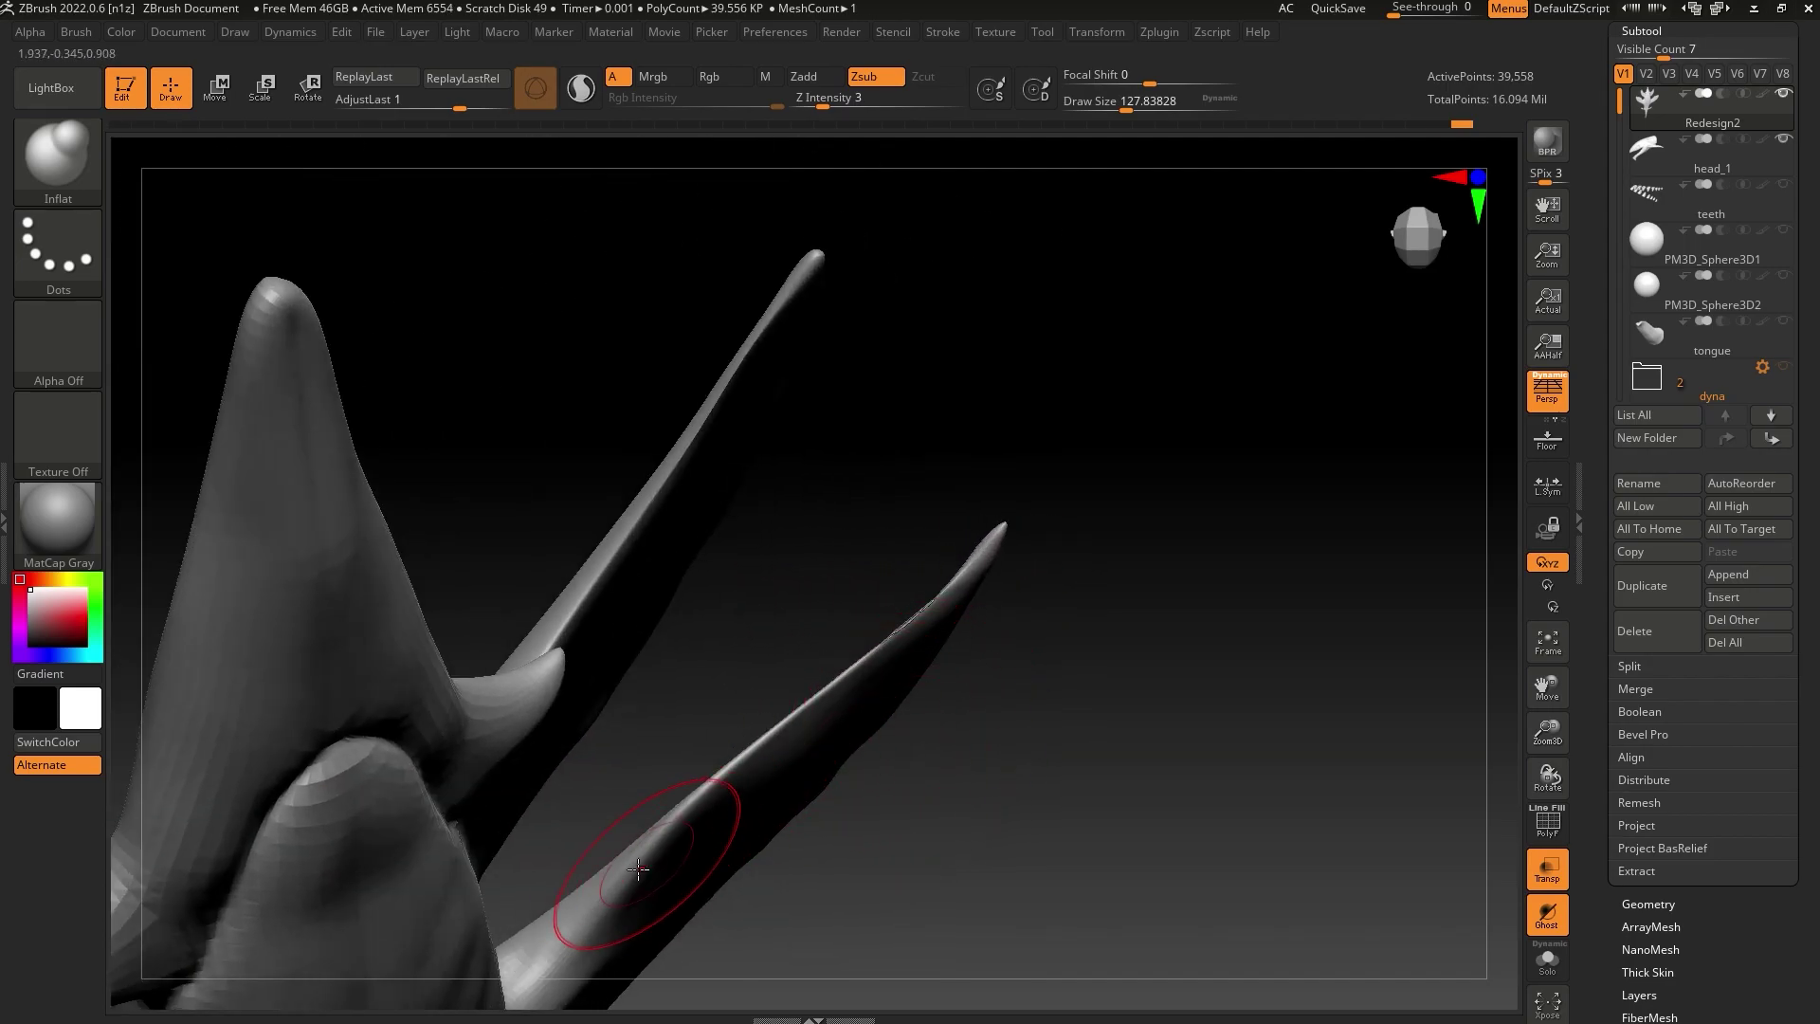
drag(1126, 106, 1107, 106)
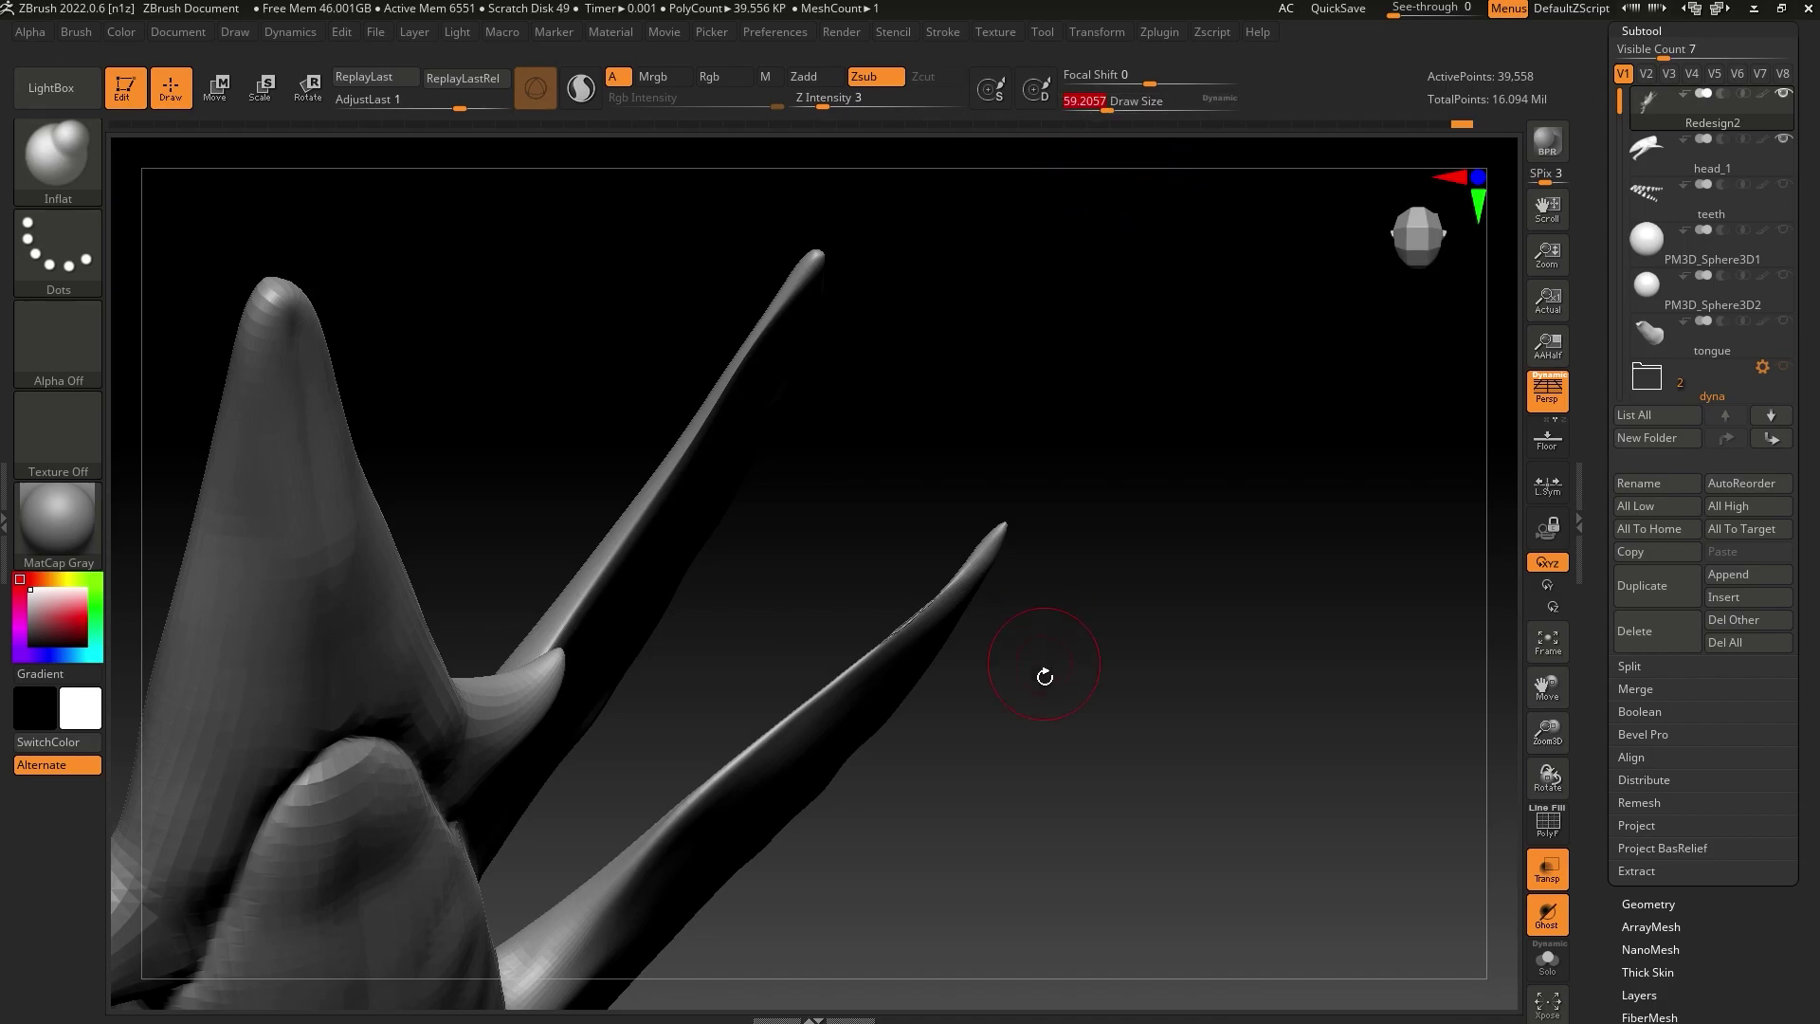
Smooth the rear fin's surface and edges from root to tip at a draw size of about 59
drag(1044, 674, 1005, 521)
mouse_move(970, 319)
mouse_down()
mouse_move(779, 254)
mouse_move(792, 398)
mouse_up()
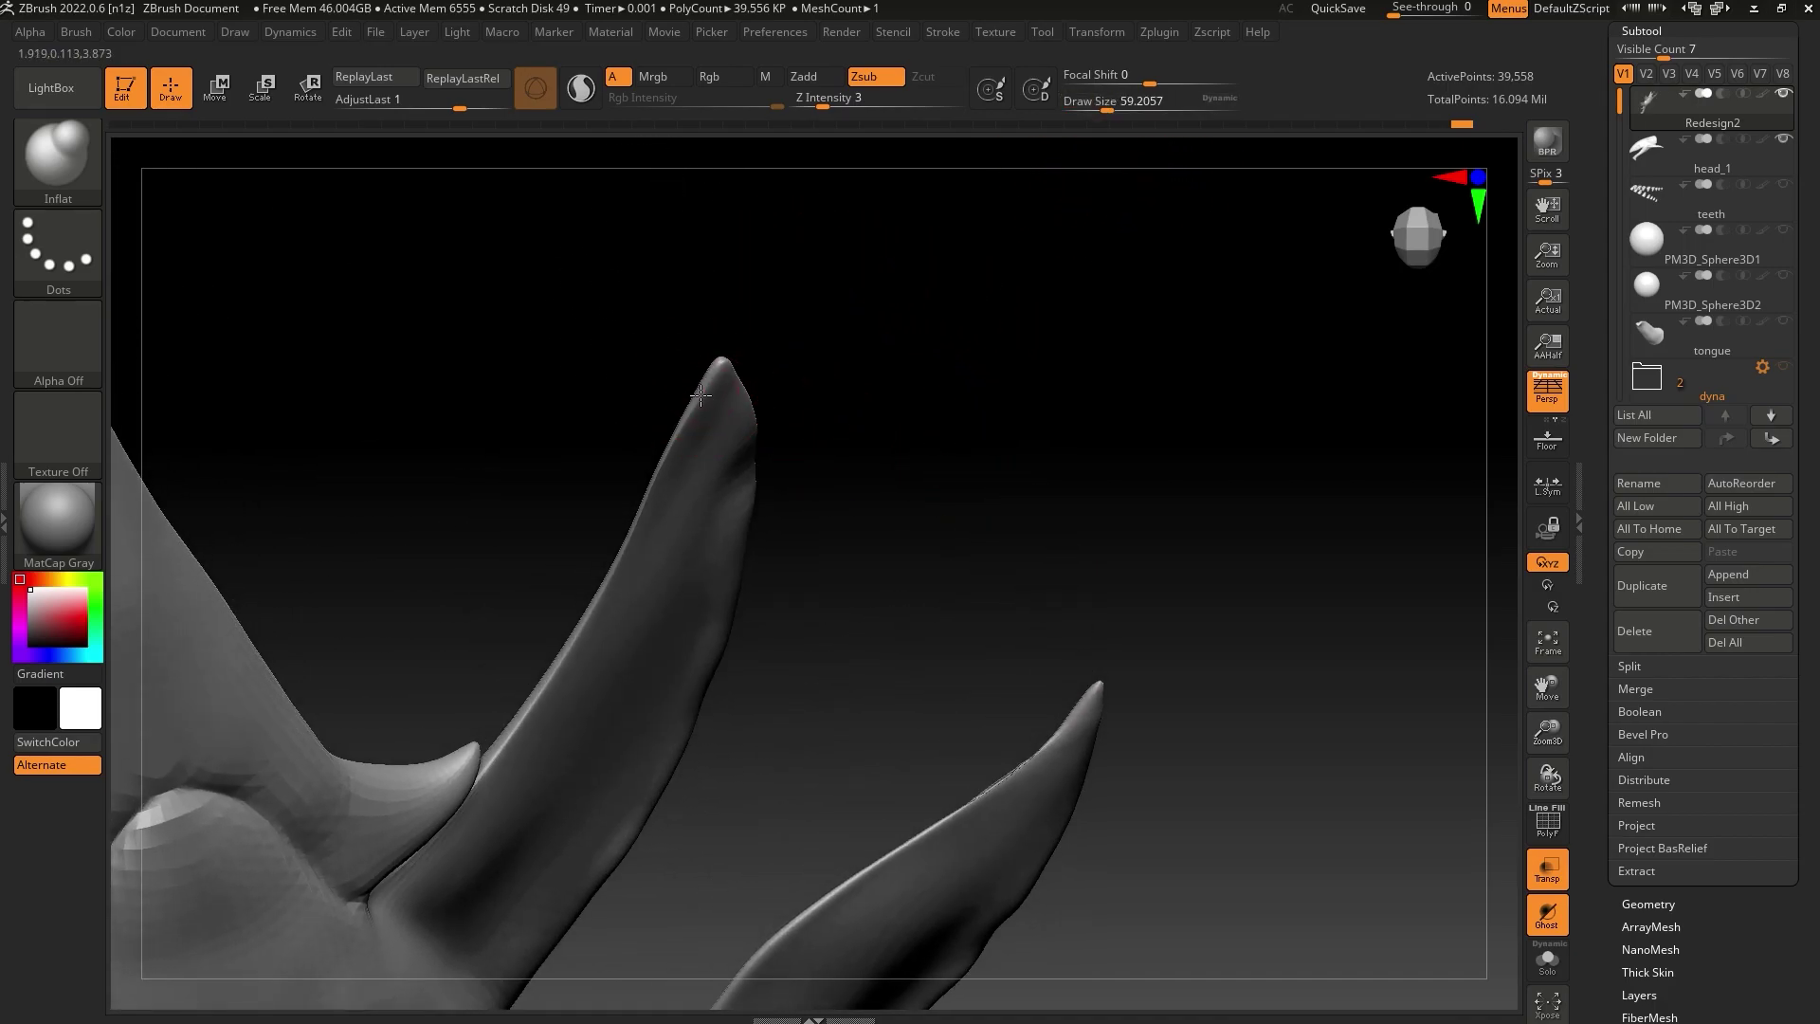
drag(901, 635, 813, 463)
shift+drag(763, 389, 731, 461)
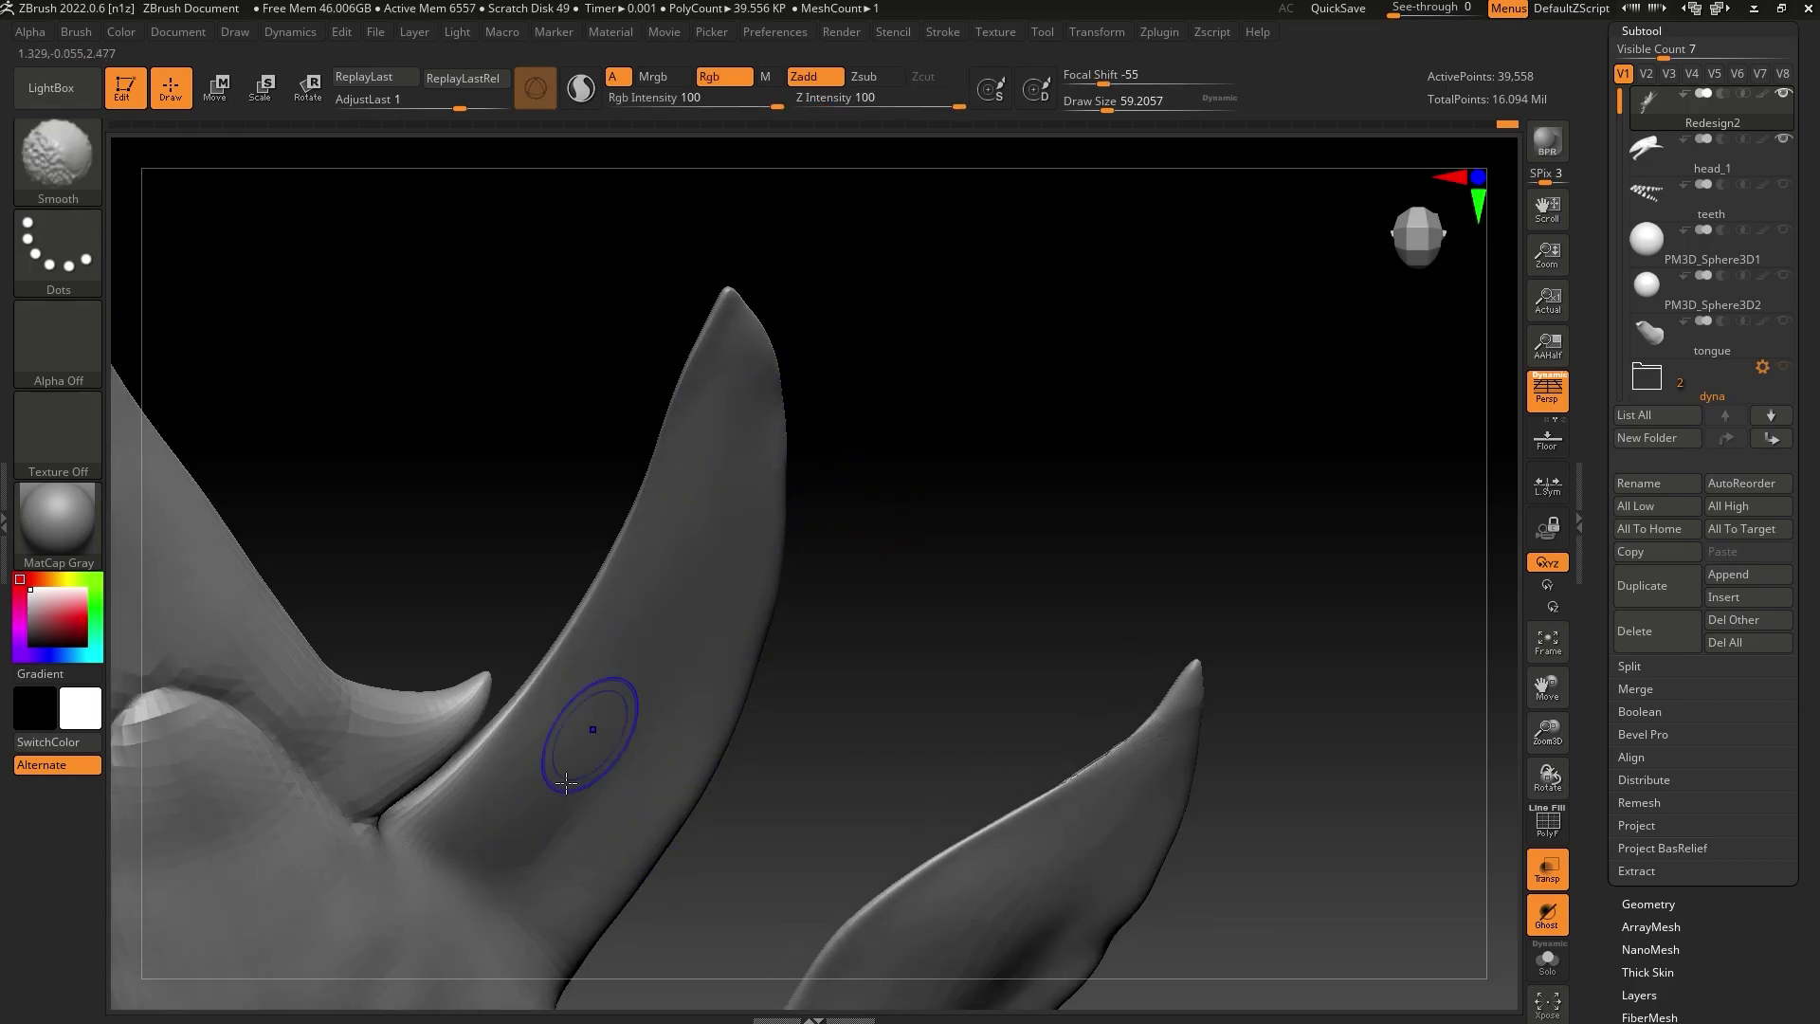
mouse_move(820, 564)
mouse_down()
mouse_move(869, 560)
mouse_move(918, 643)
mouse_up()
key(shift)
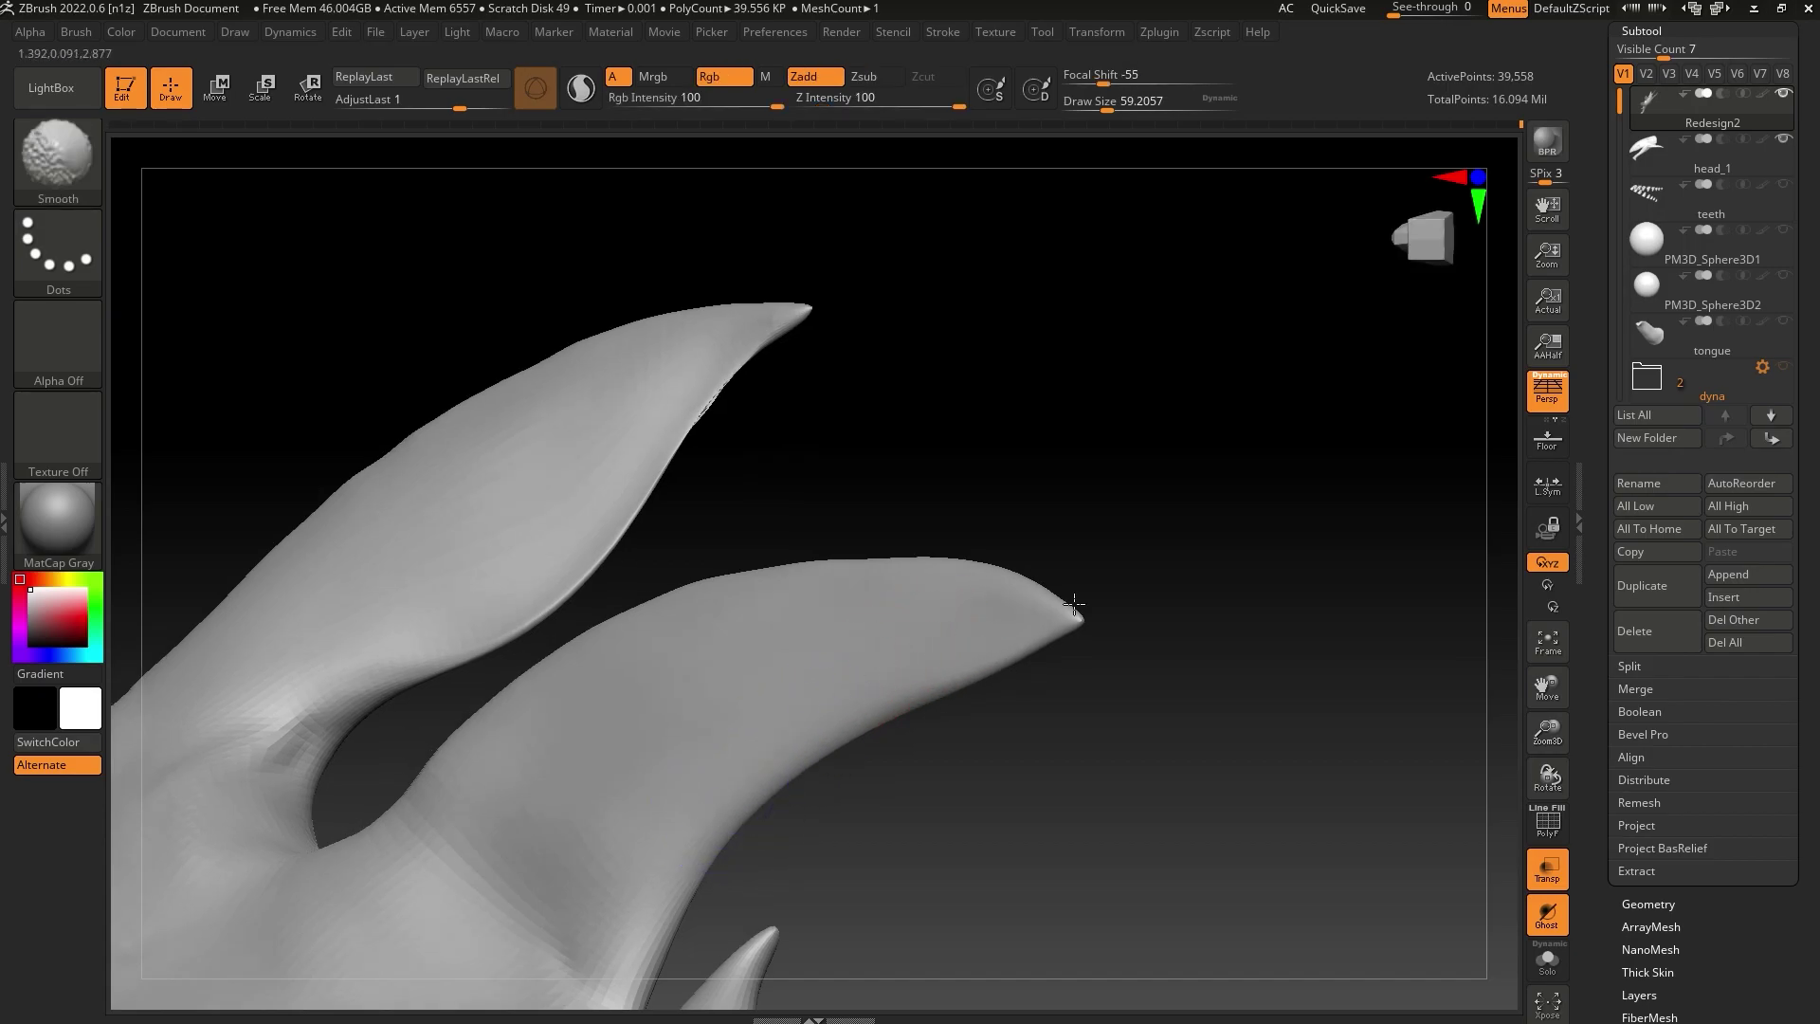
drag(1061, 553, 1085, 605)
shift+drag(957, 574, 721, 519)
shift+drag(942, 555, 1011, 572)
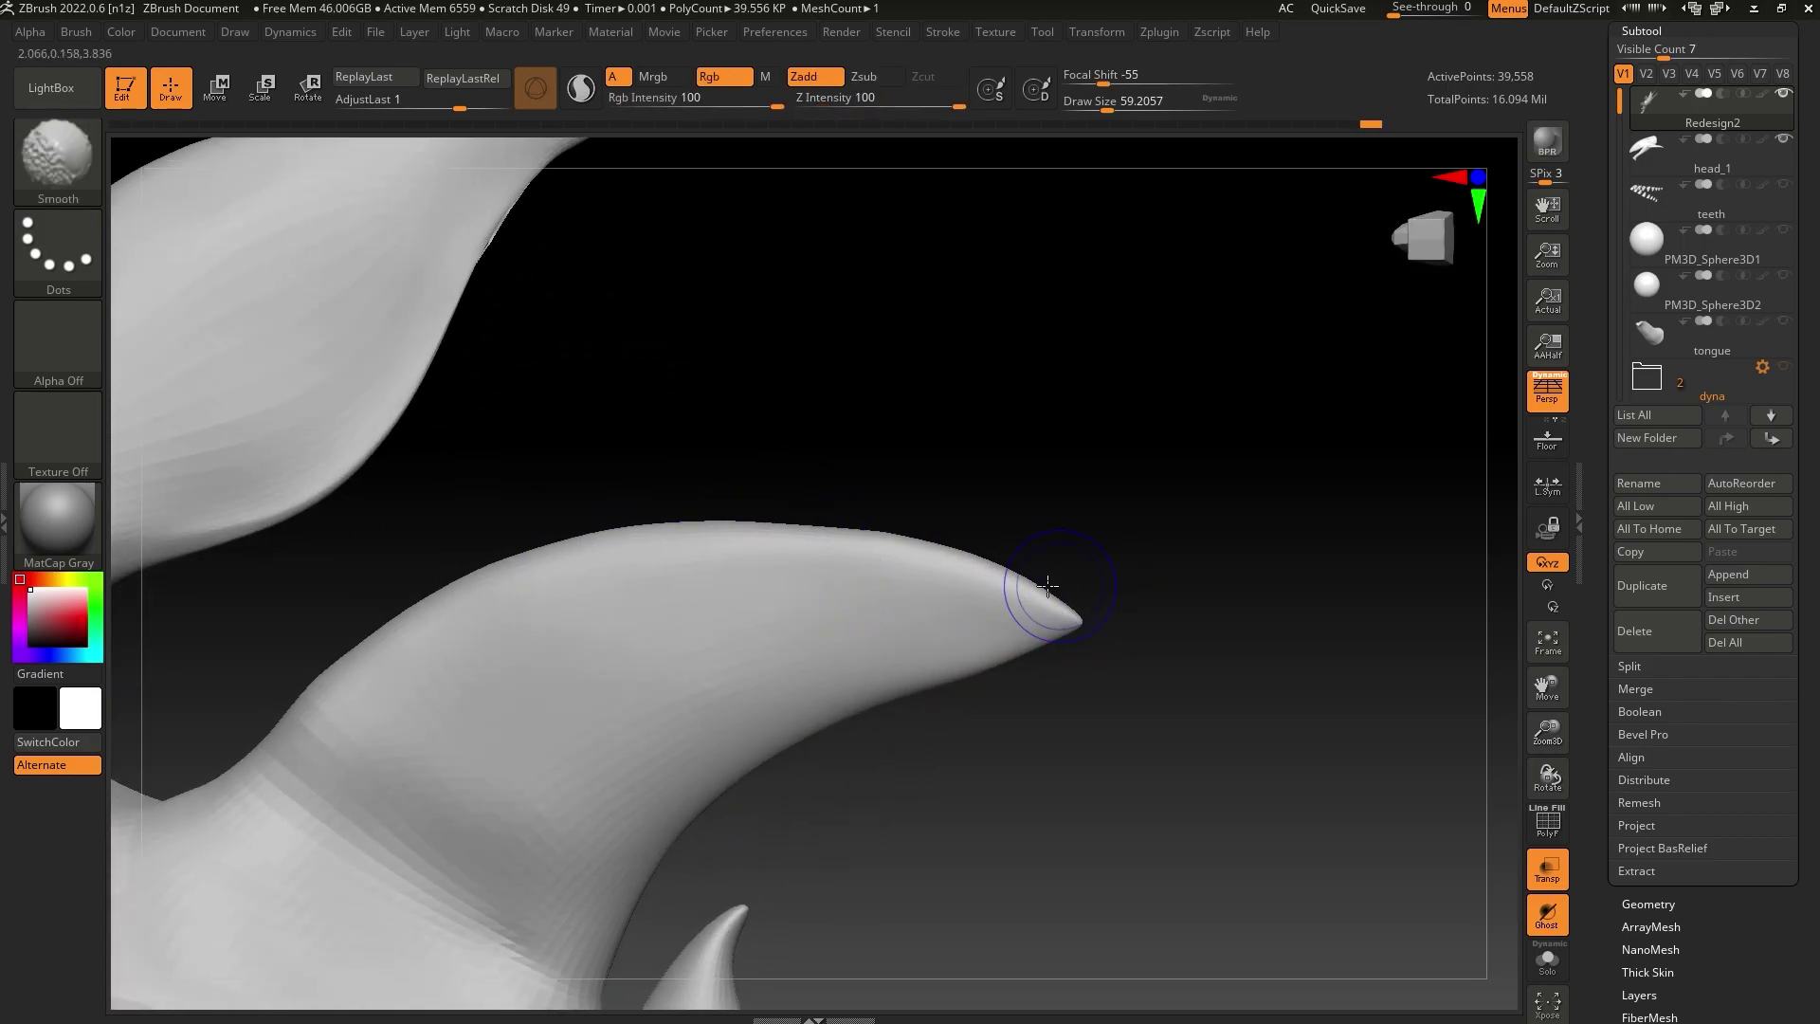
Smooth the large front fin's outer edge at a draw size of about 59
mouse_move(873, 446)
mouse_down()
mouse_move(942, 679)
mouse_move(876, 633)
mouse_move(800, 660)
mouse_up()
drag(1527, 741, 1540, 585)
mouse_move(1423, 663)
mouse_down()
mouse_move(1262, 742)
mouse_move(1239, 829)
mouse_move(1206, 832)
mouse_move(1226, 780)
mouse_move(1239, 838)
mouse_move(1267, 775)
mouse_move(1190, 727)
mouse_move(1065, 711)
mouse_up()
key(shift)
shift+drag(885, 510, 906, 505)
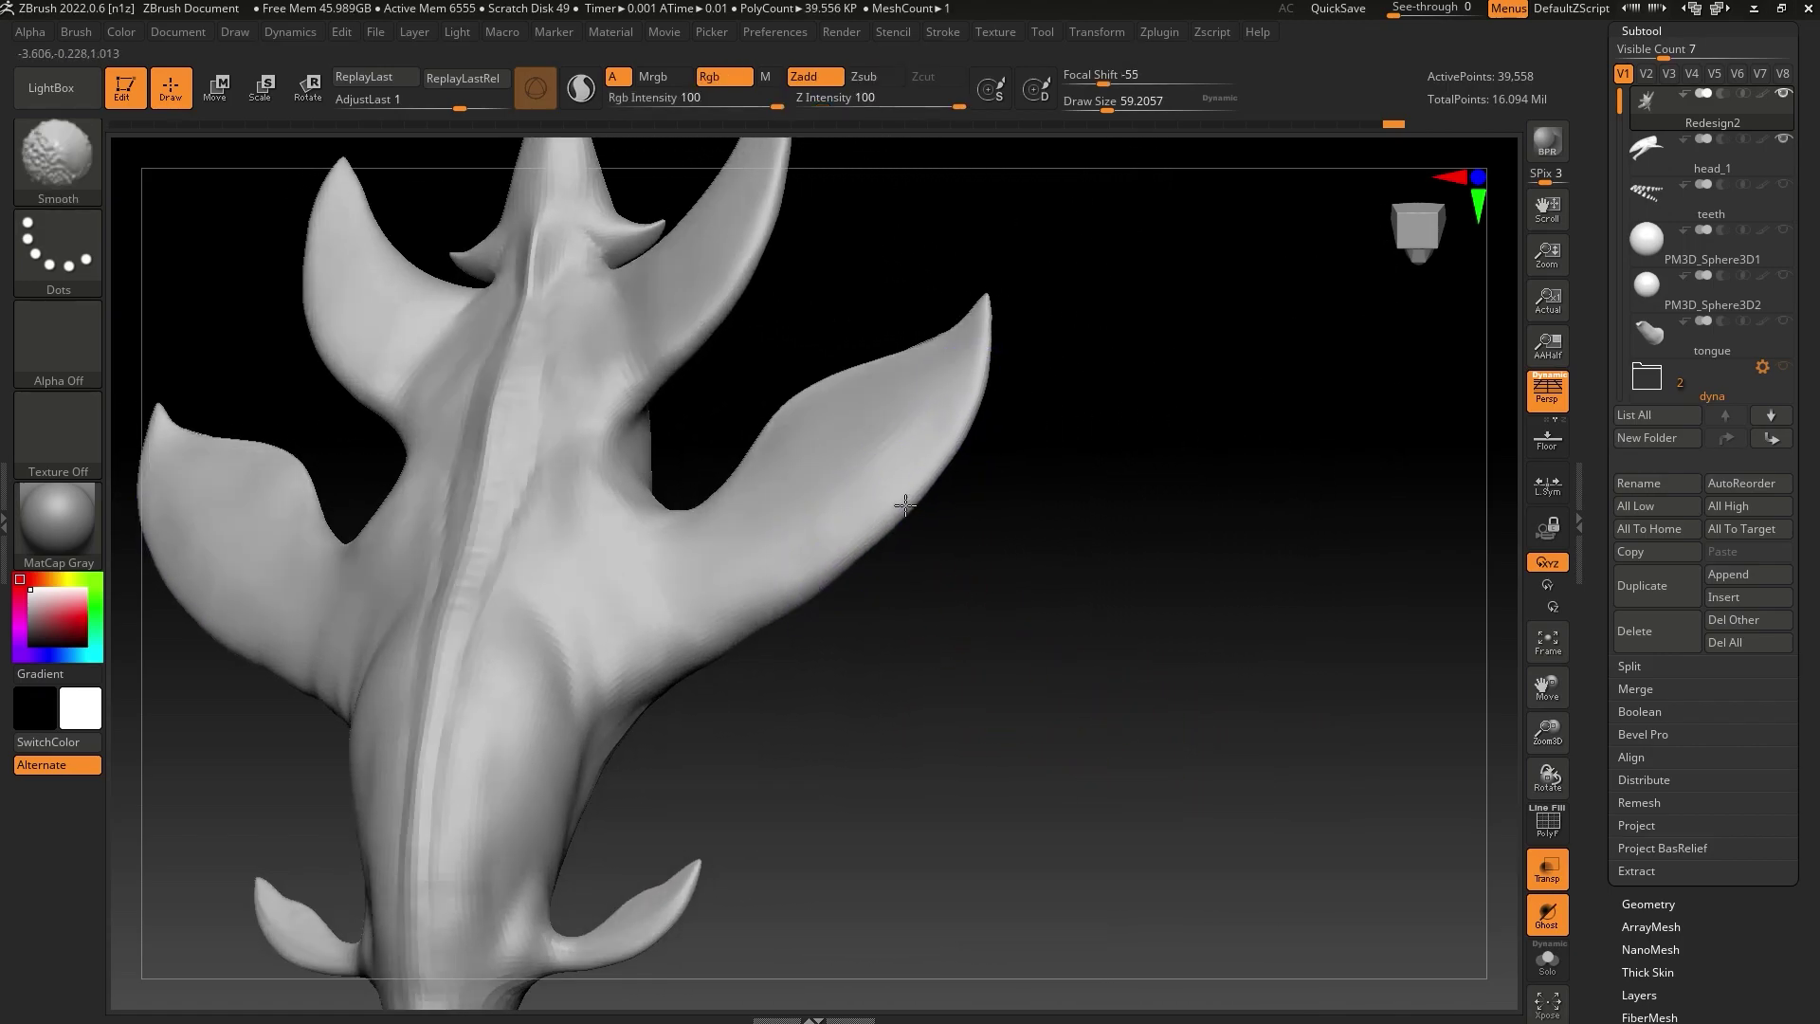
mouse_move(857, 704)
mouse_down()
mouse_move(914, 736)
mouse_move(1125, 674)
mouse_up()
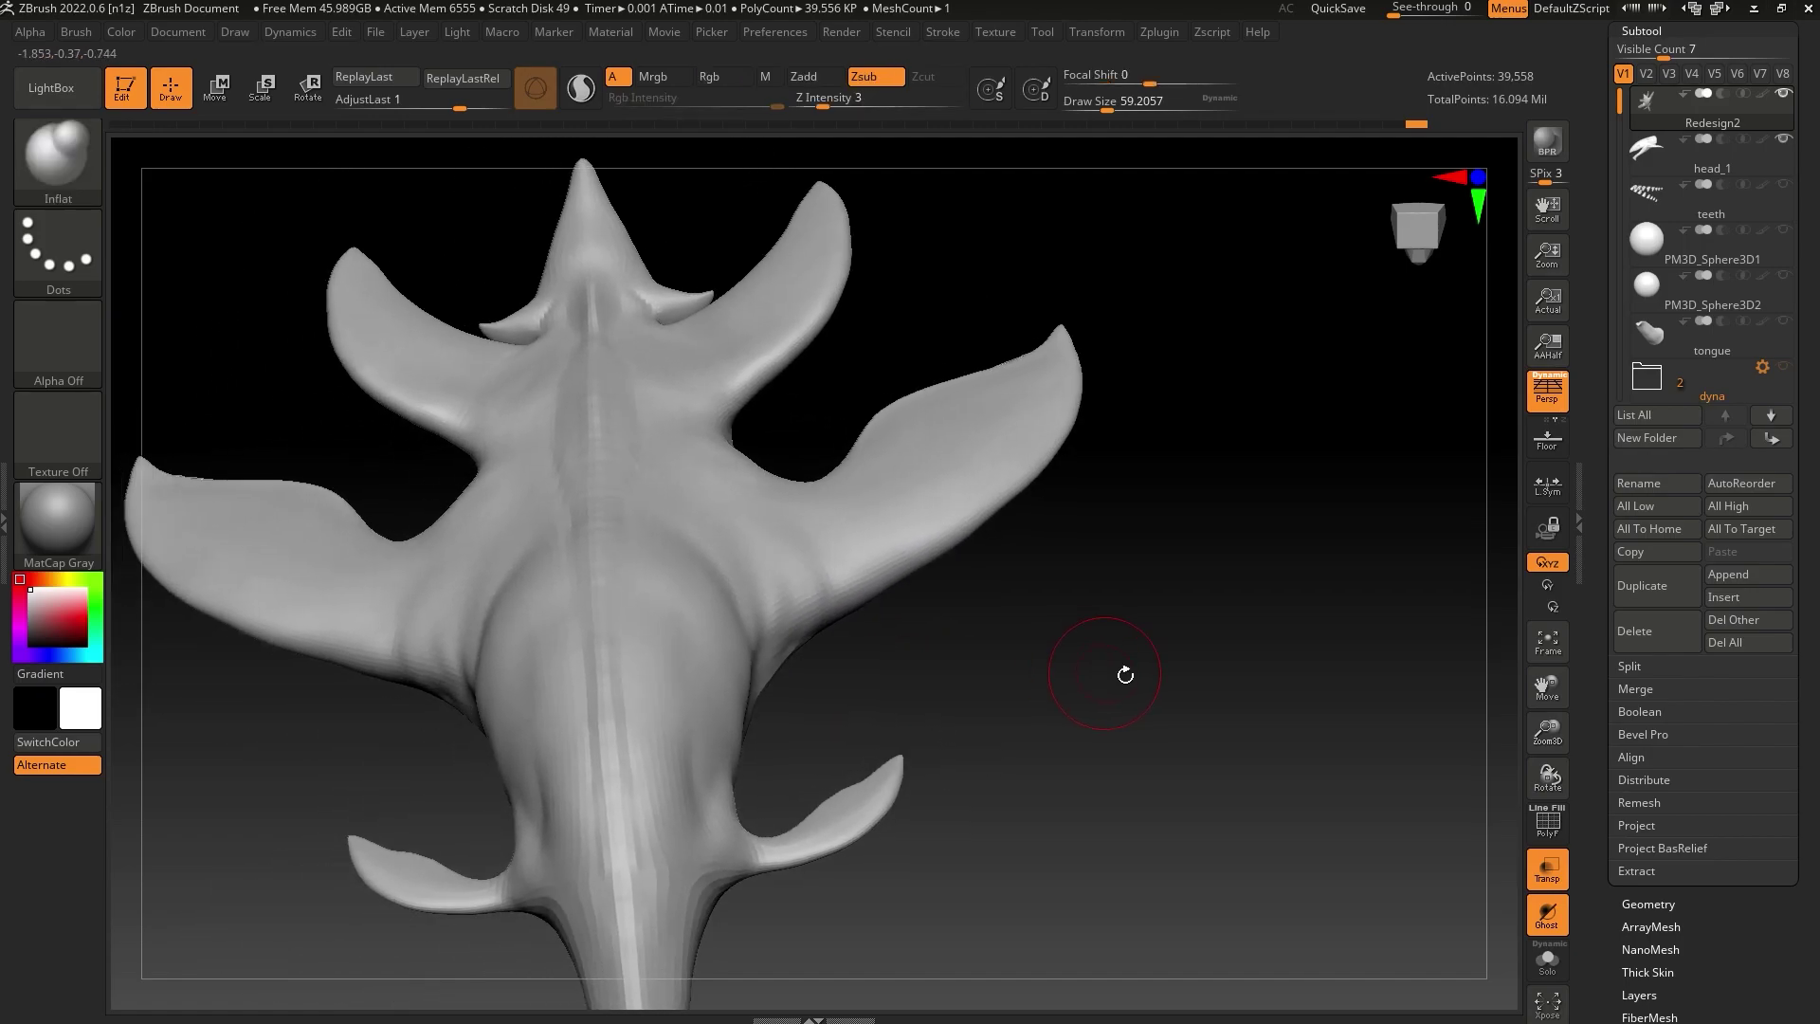
Switch to the Move brush with a draw size of about 149 for reshaping the creature in side view
drag(1548, 740, 1064, 778)
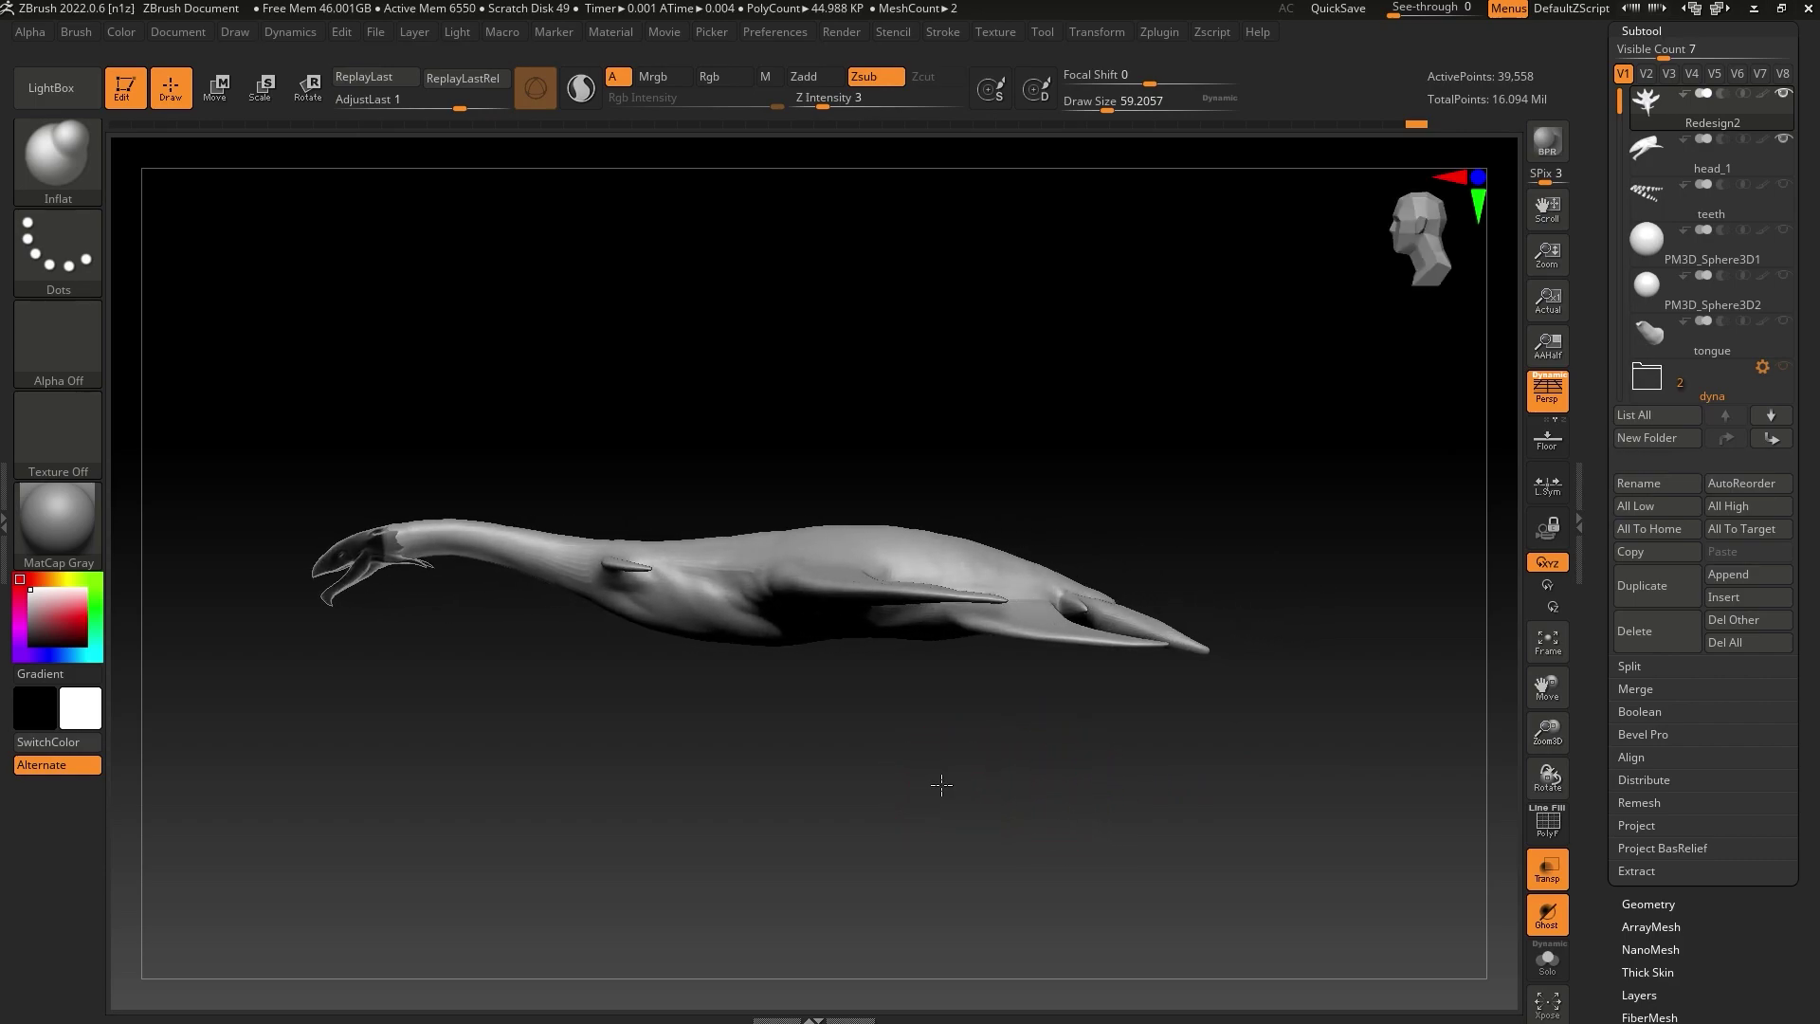
mouse_move(942, 785)
mouse_down()
mouse_move(984, 792)
mouse_move(966, 800)
mouse_up()
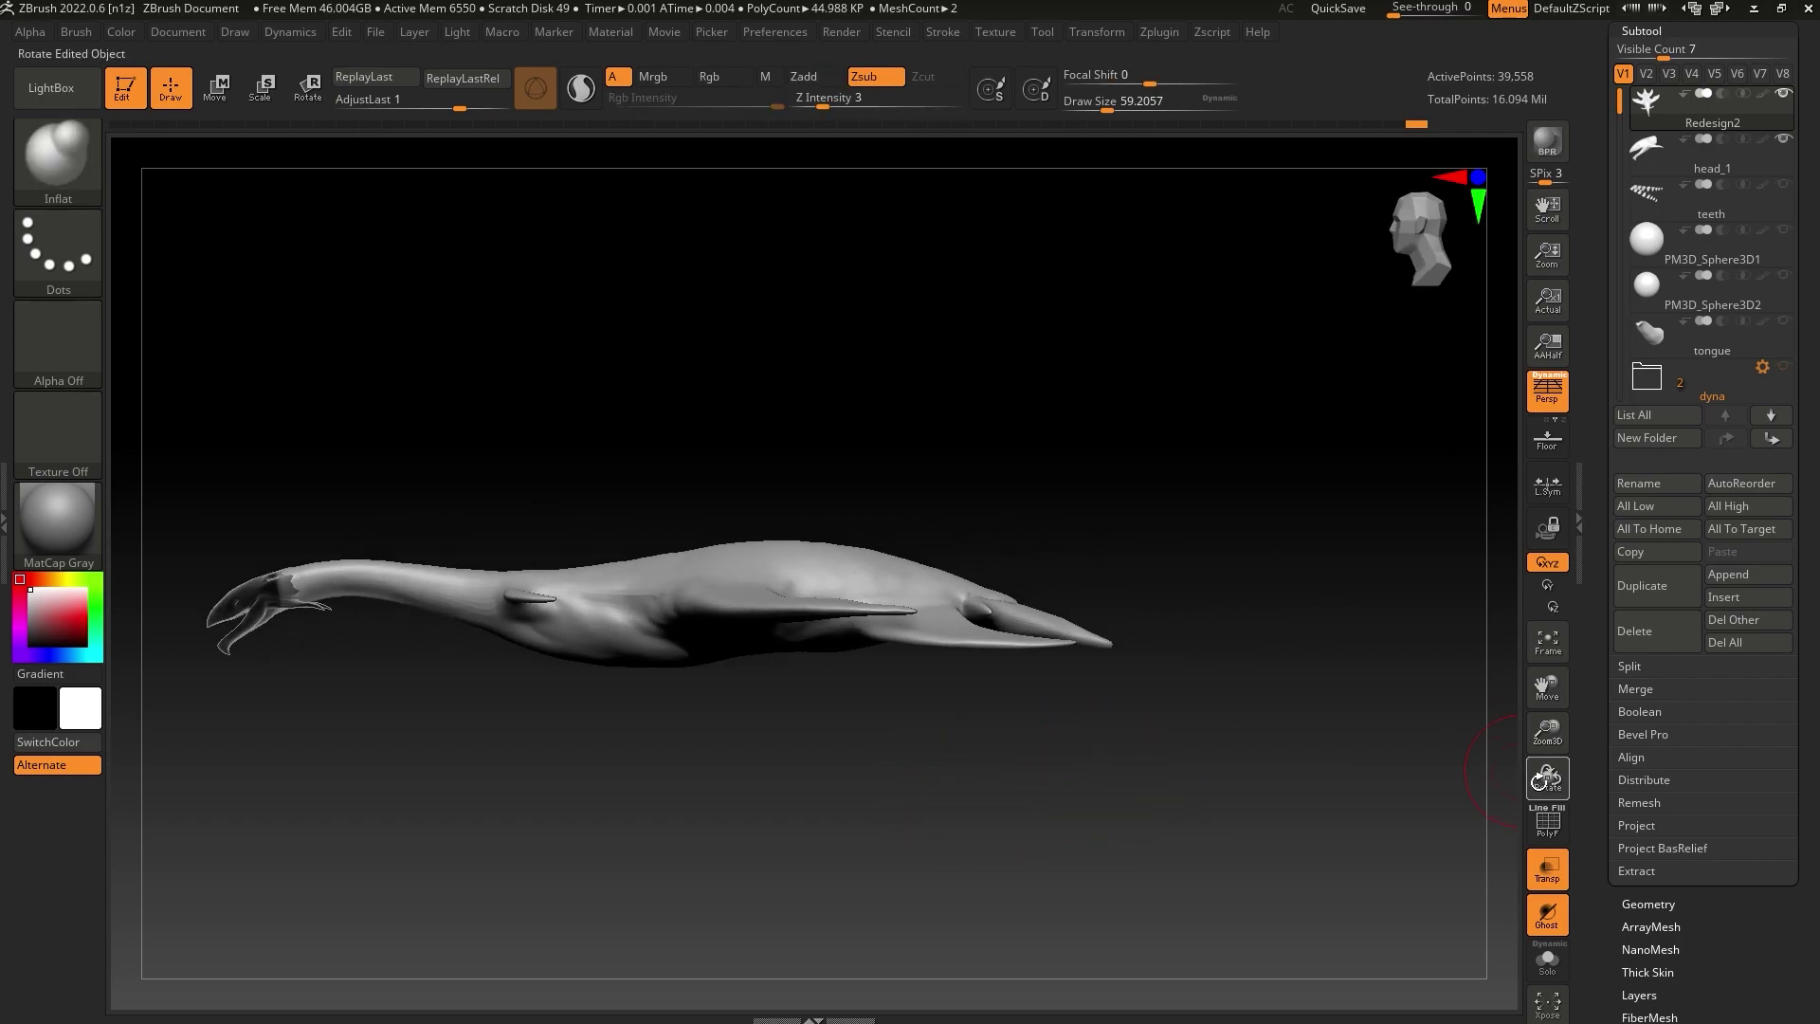
drag(1547, 732, 1507, 867)
alt+drag(1224, 840, 1111, 787)
mouse_move(1512, 716)
alt+mouse_down()
mouse_move(1312, 720)
mouse_move(1309, 780)
mouse_move(1268, 702)
alt+mouse_up()
key(b)
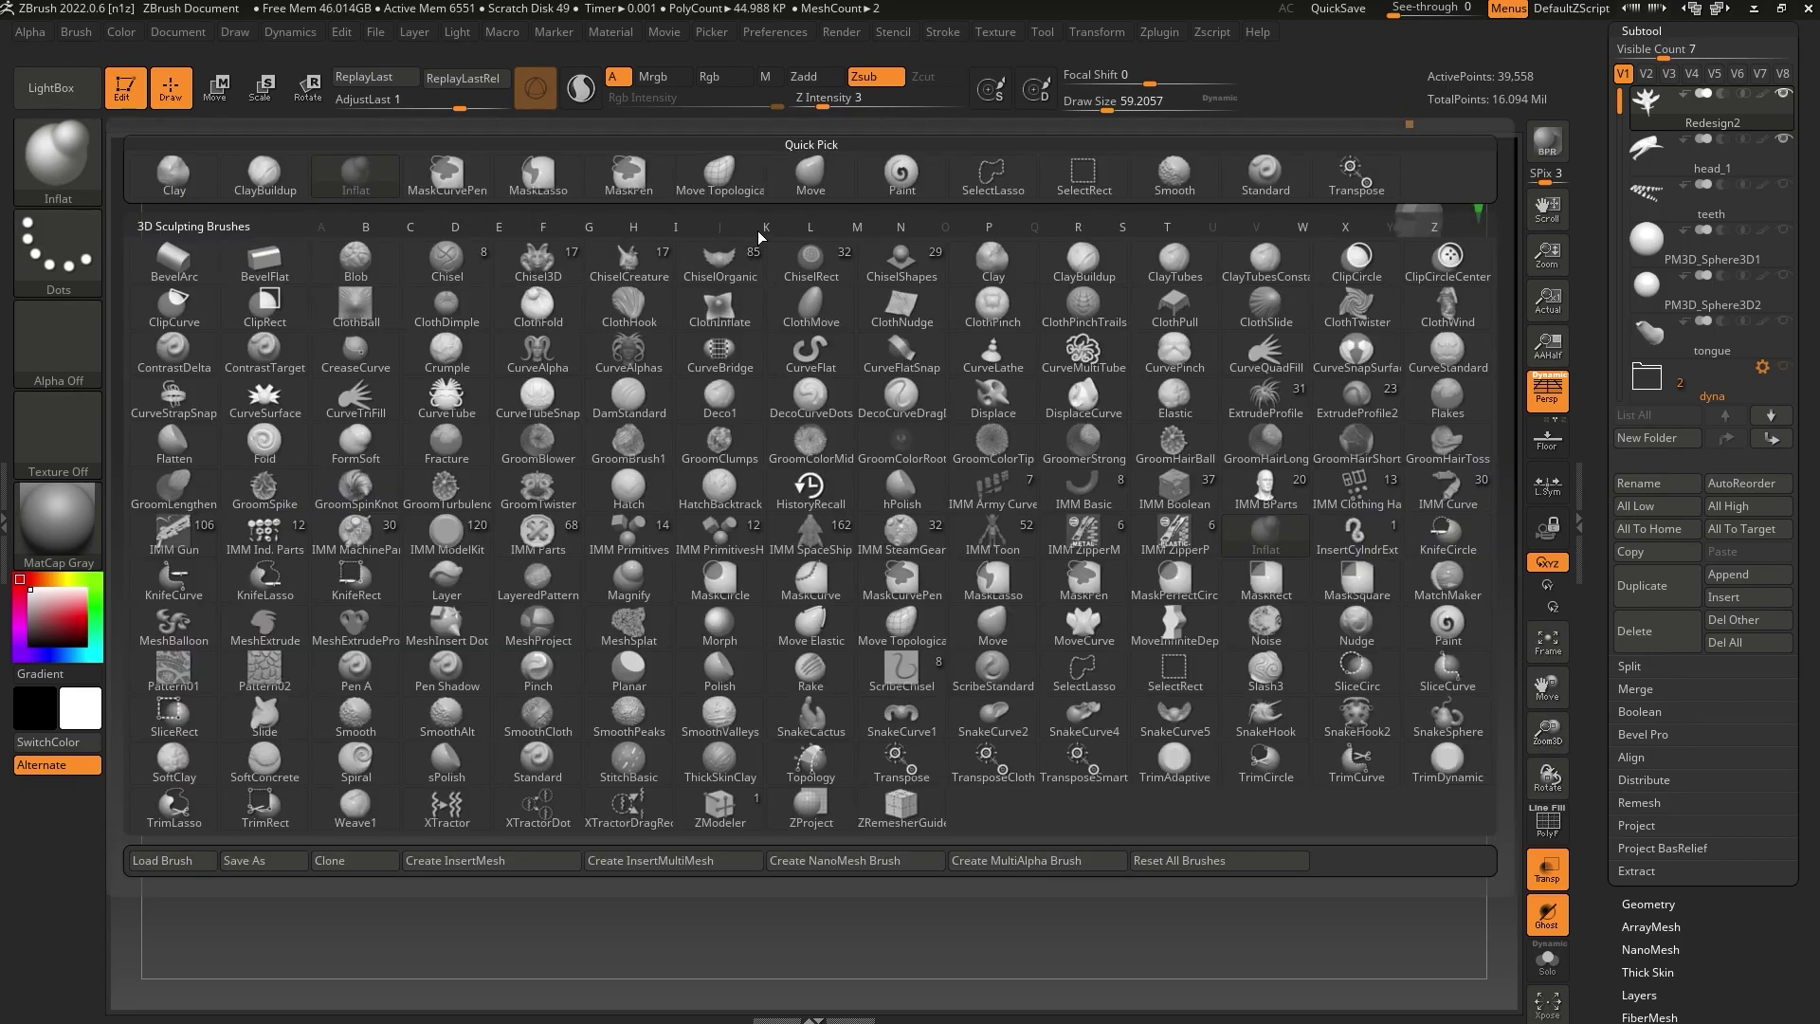
key(m)
key(v)
key(s)
drag(1130, 104, 1134, 103)
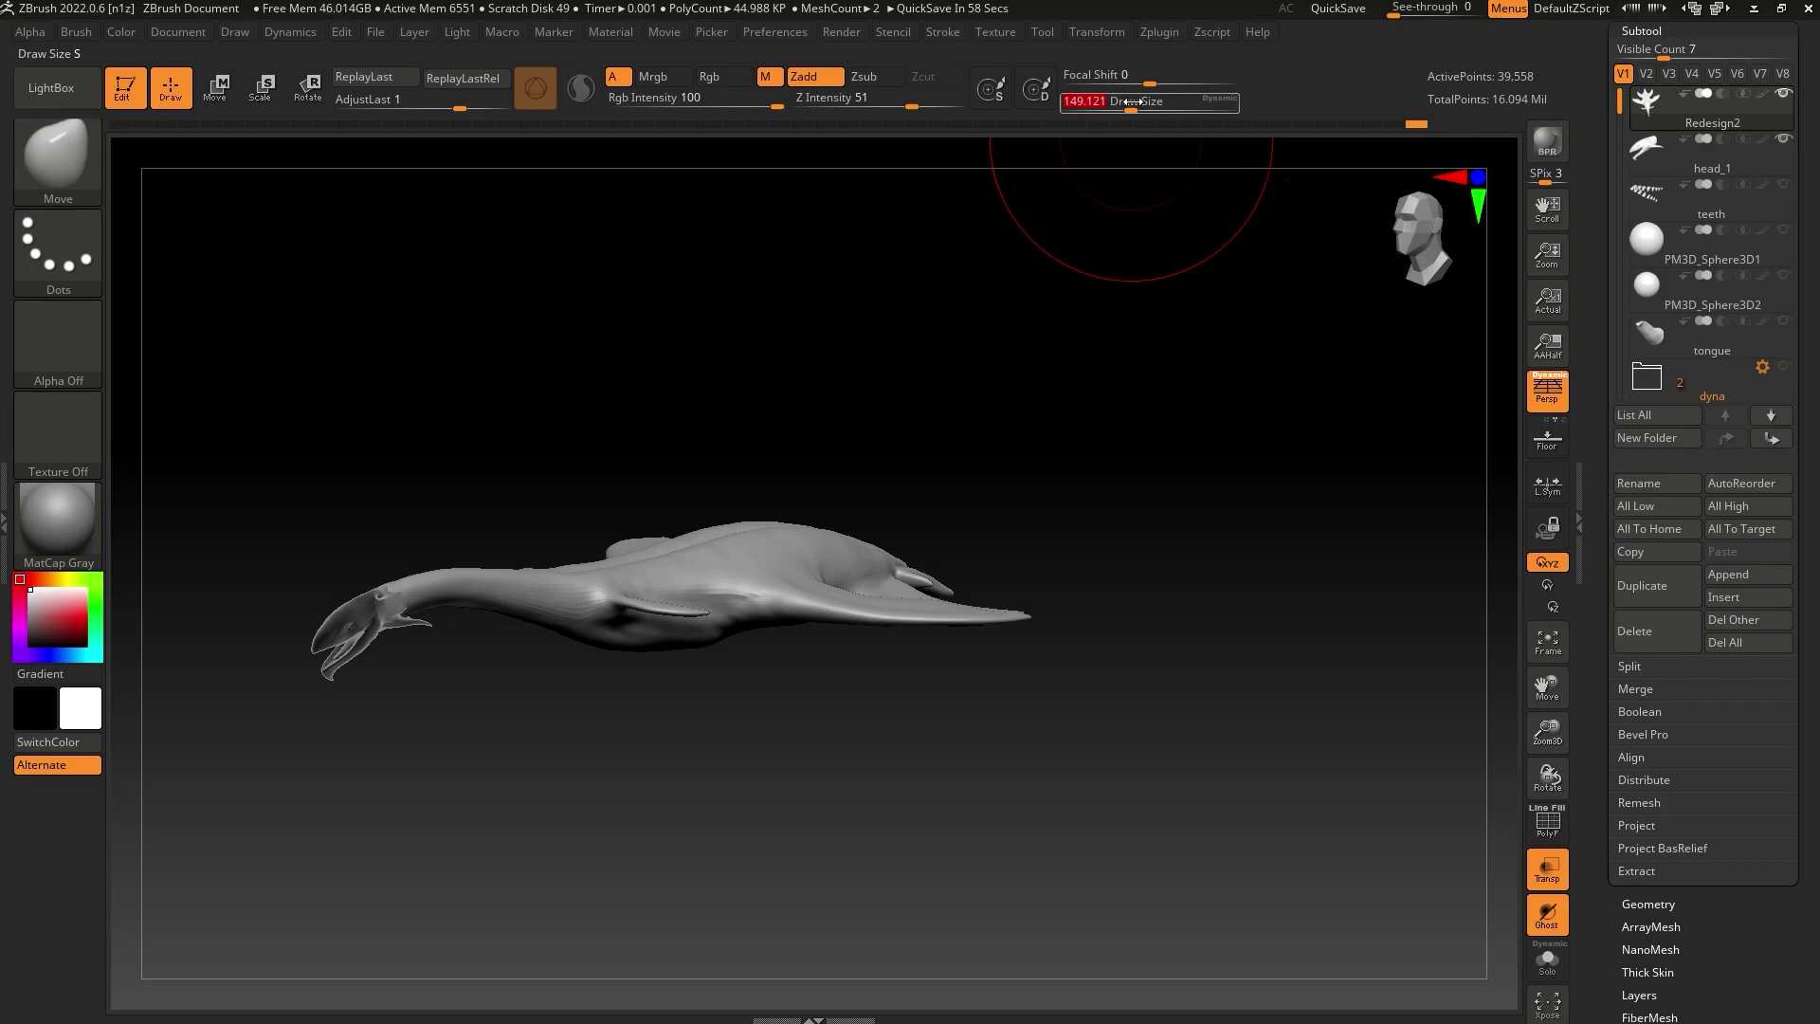
Adjust the front fin's tip with the Move brush at a draw size of about 74
drag(1545, 729, 1527, 835)
mouse_move(1299, 808)
mouse_down()
mouse_move(1151, 788)
mouse_move(1049, 833)
mouse_up()
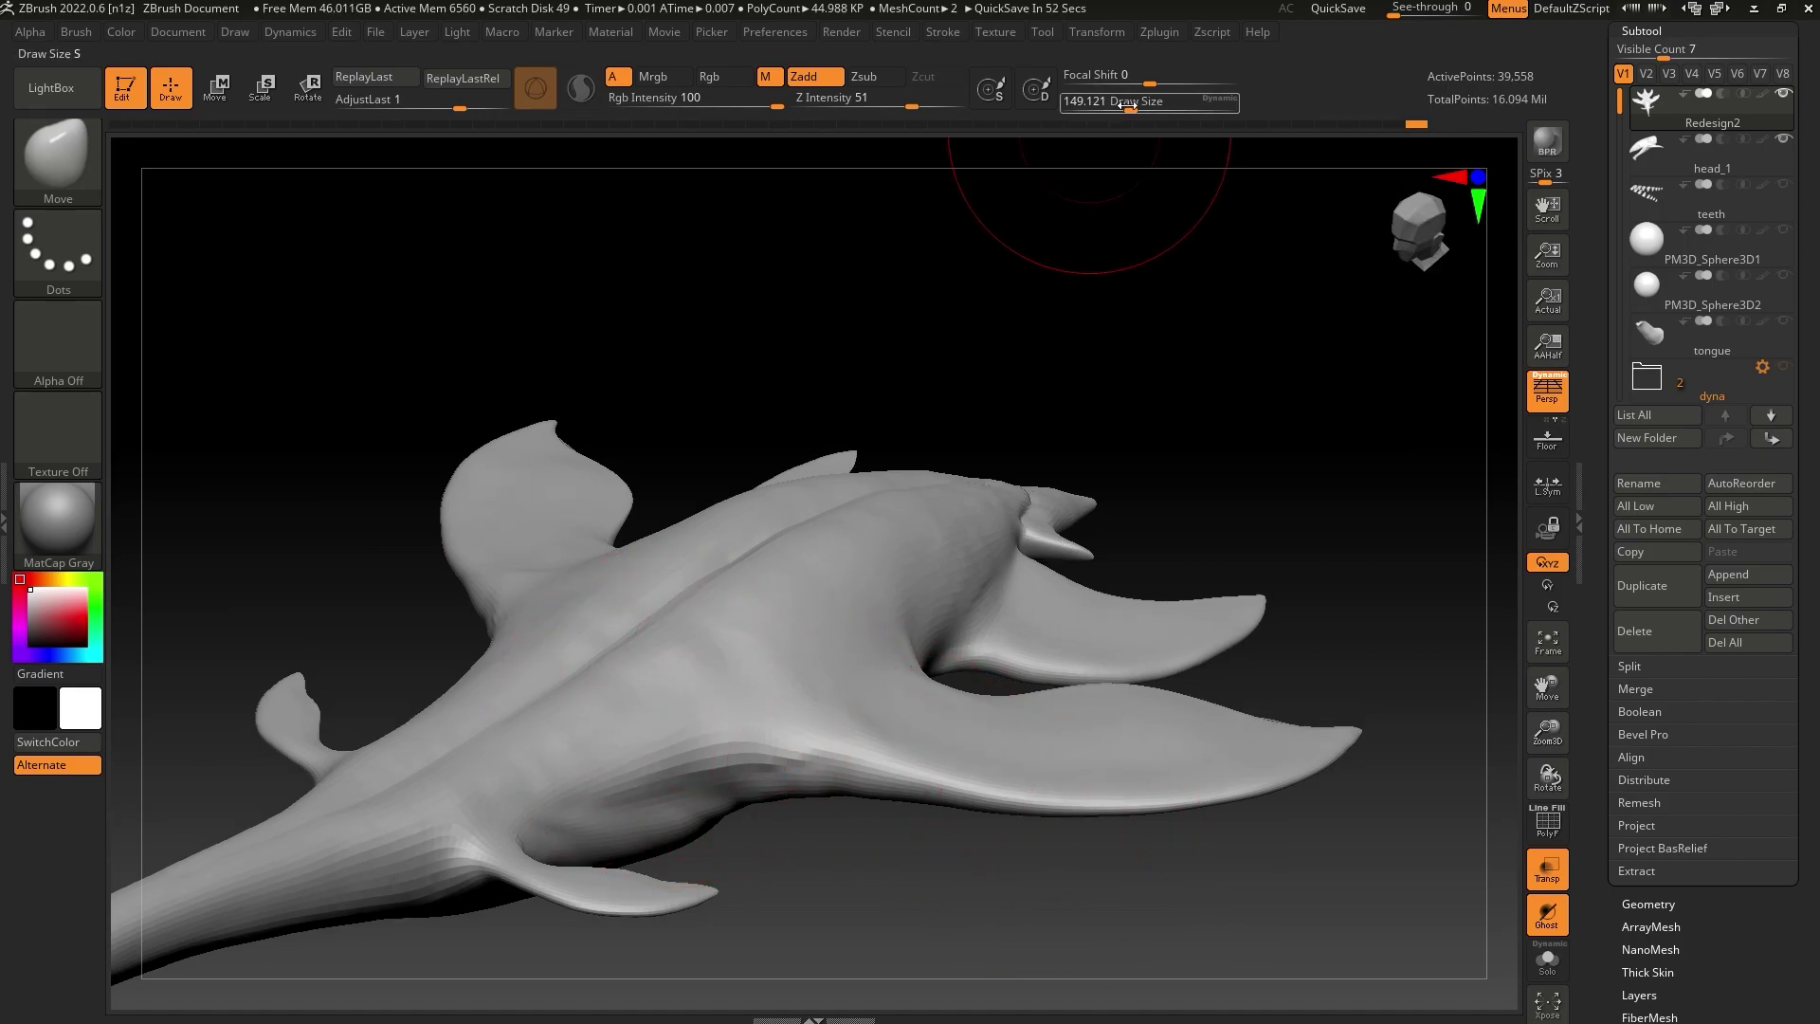
drag(1130, 111, 1110, 114)
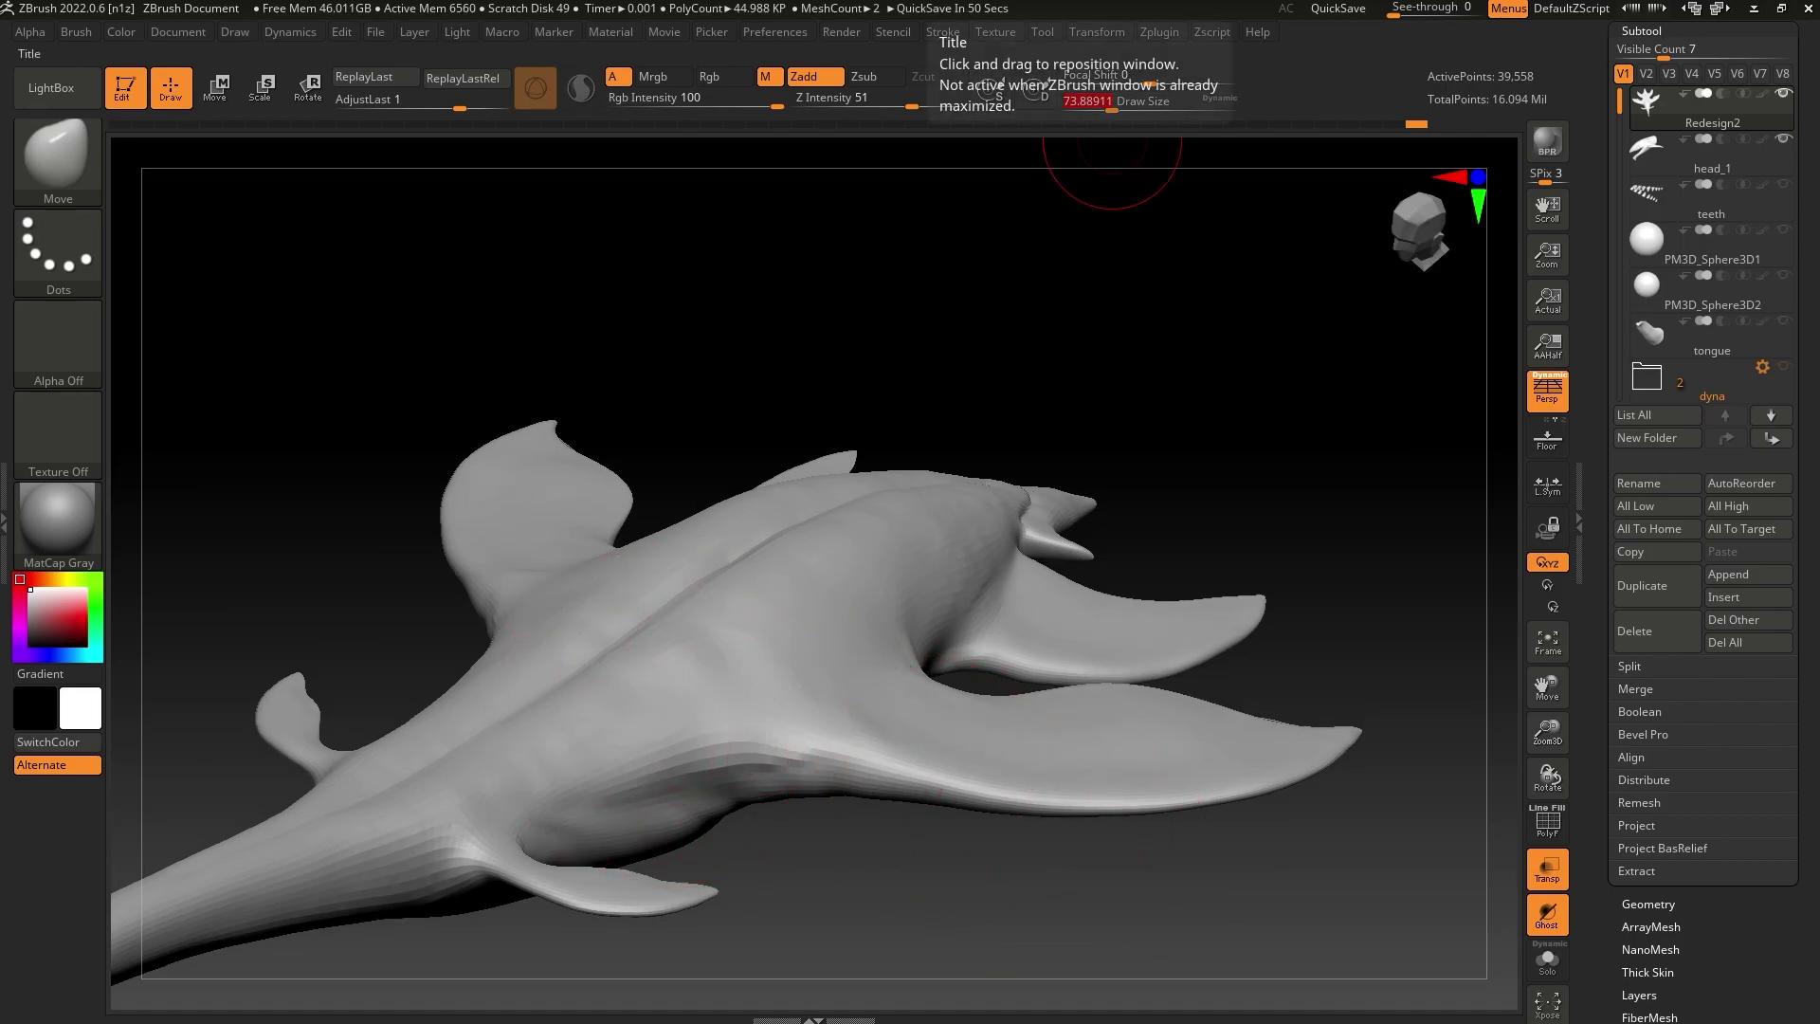
drag(865, 835, 887, 896)
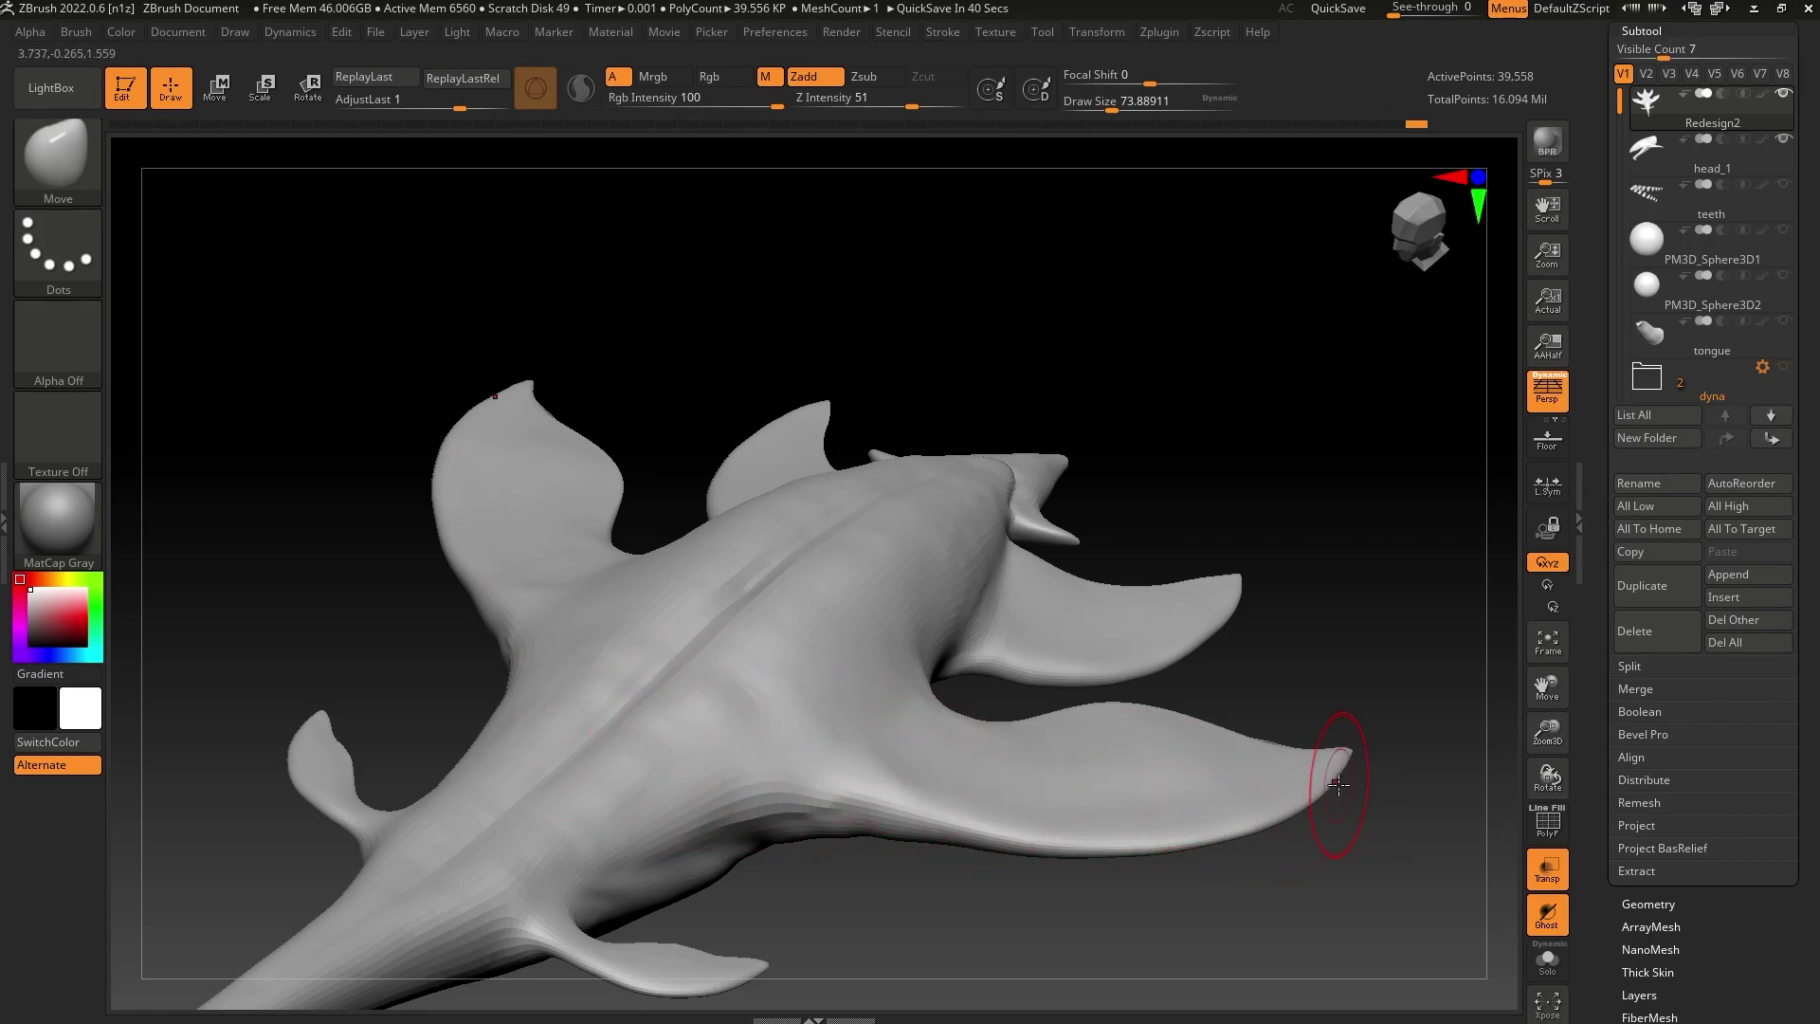
Reshape the front fin's side profile from root to mid-length with Move at a draw size of about 140
drag(1124, 102, 1138, 101)
mouse_move(1199, 209)
mouse_down()
mouse_move(1211, 317)
mouse_move(1178, 447)
mouse_move(975, 561)
mouse_up()
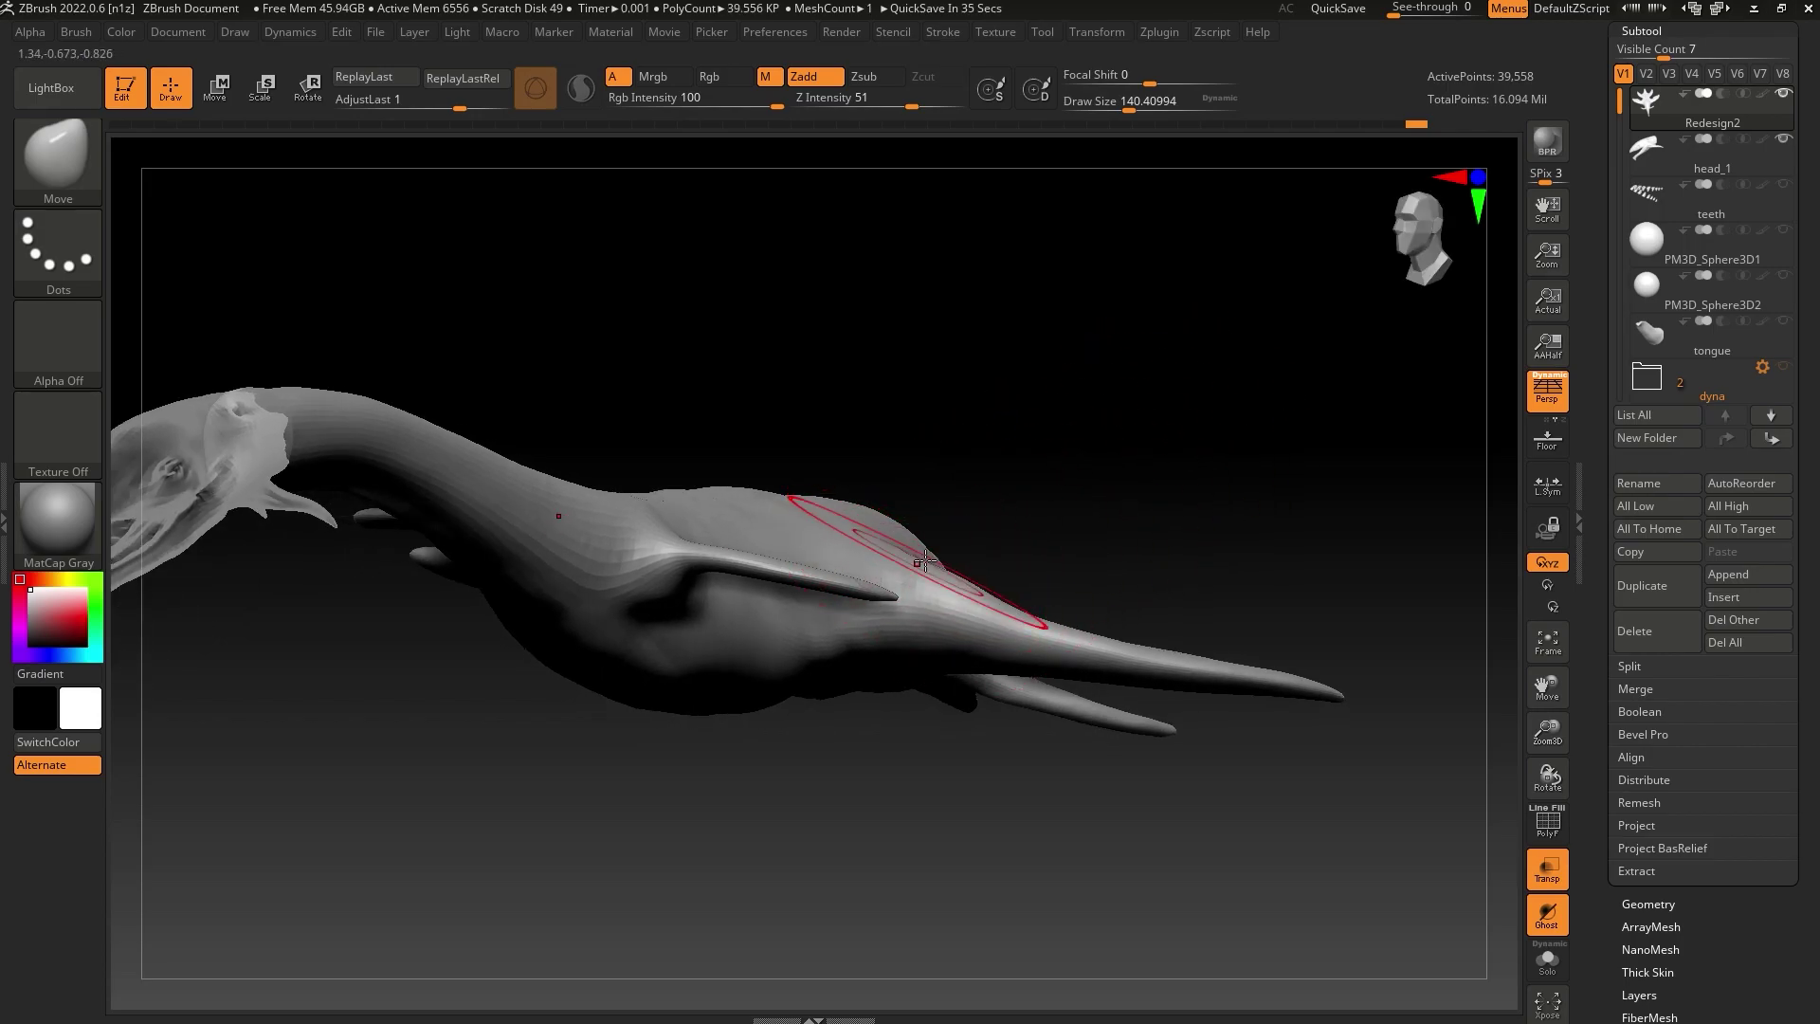
drag(1043, 600, 1069, 609)
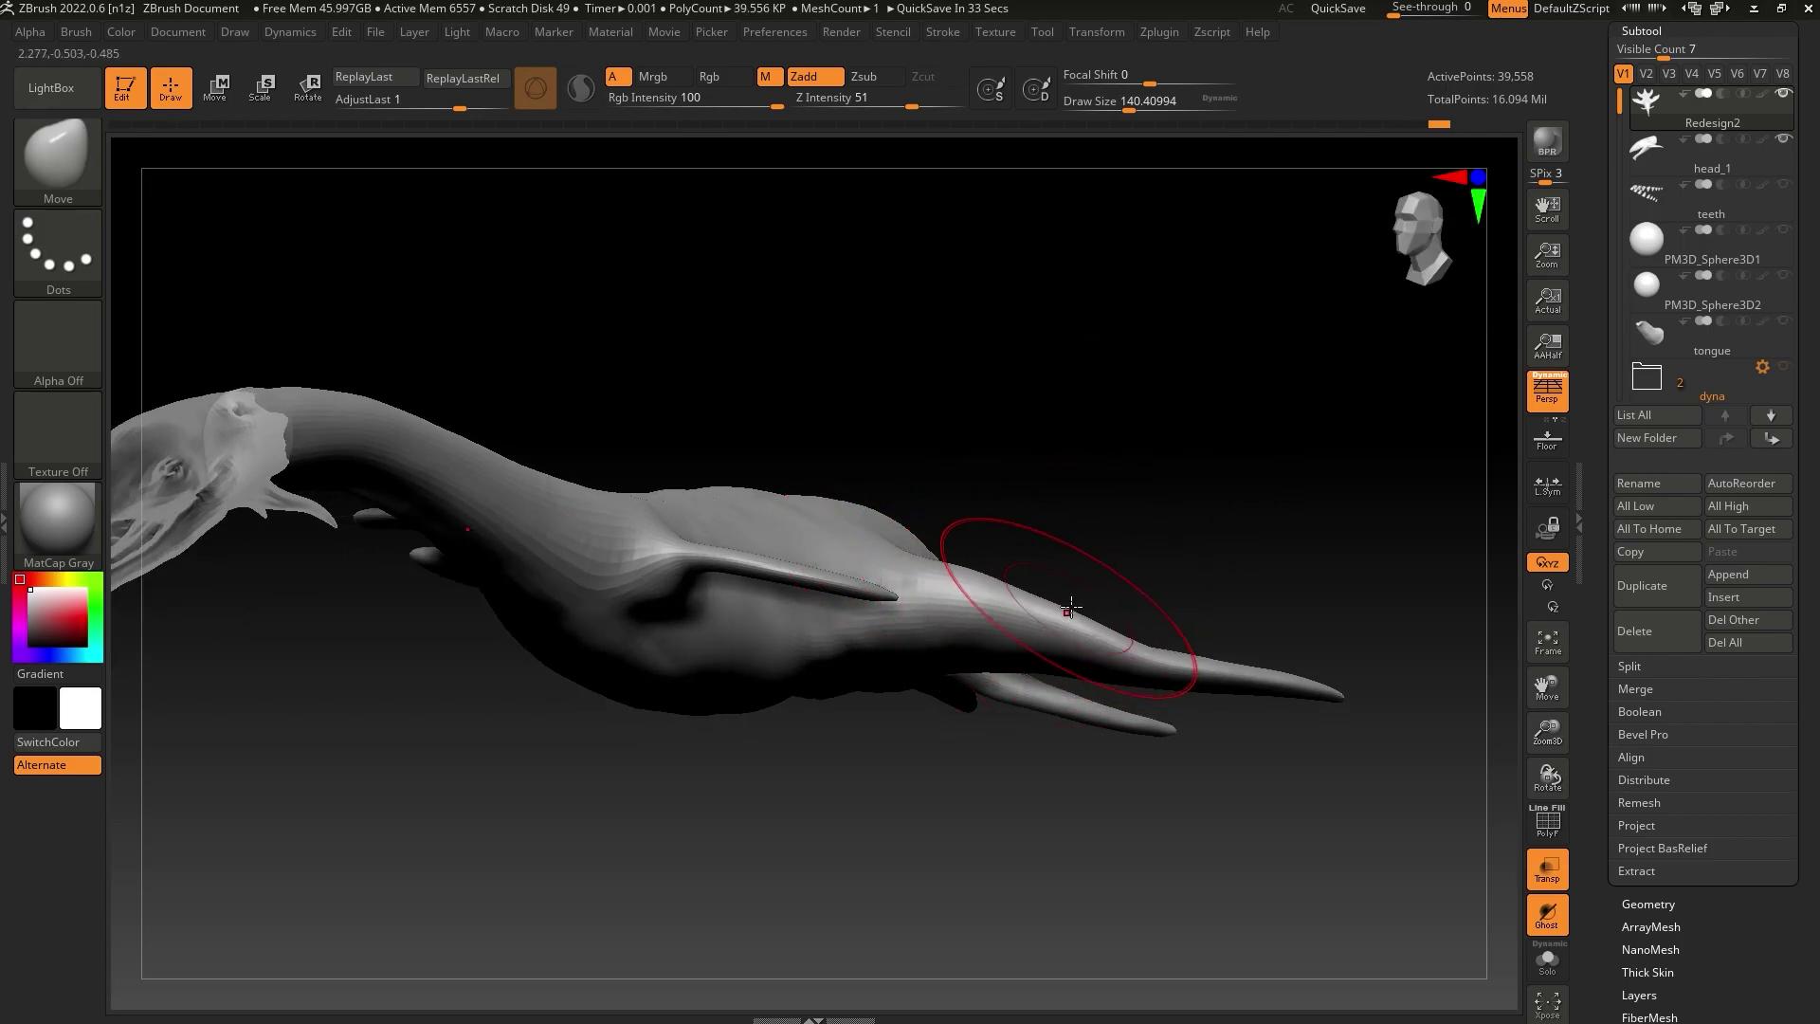
drag(1182, 577, 1138, 593)
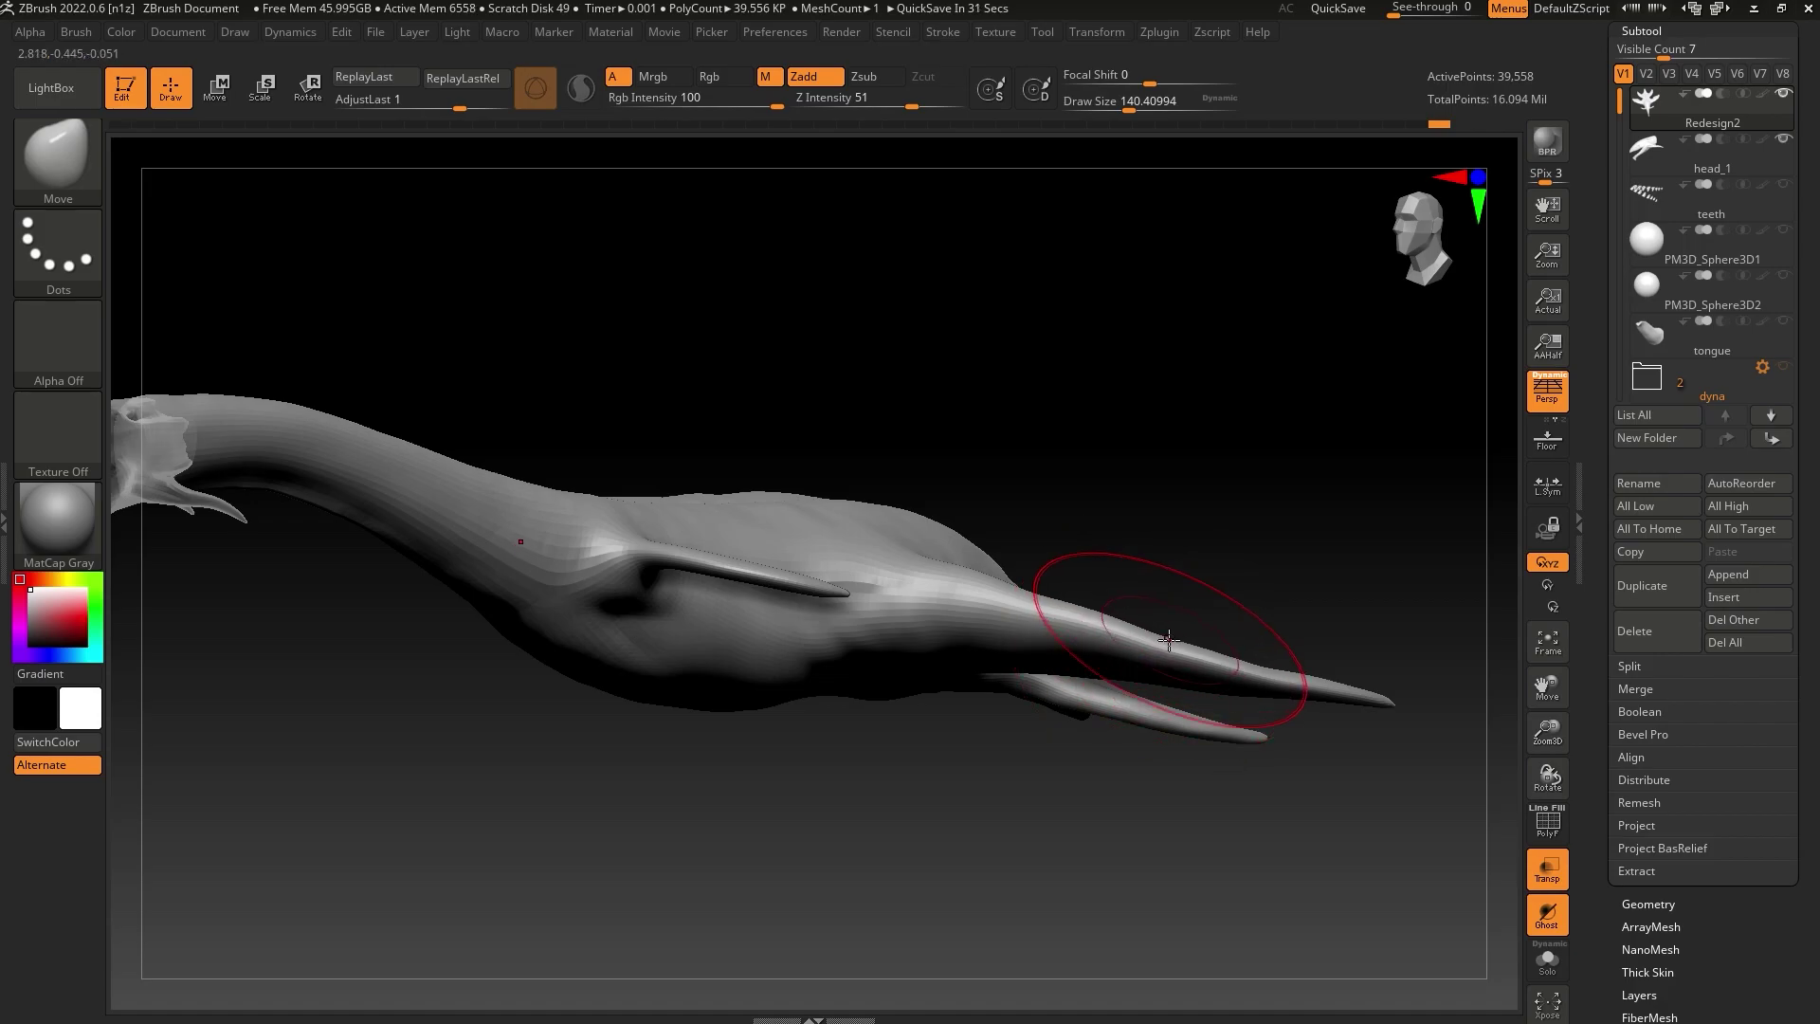
Refine the front fin's upper surface and edges with Move at a draw size of about 87
click(1115, 104)
drag(1113, 273, 1096, 323)
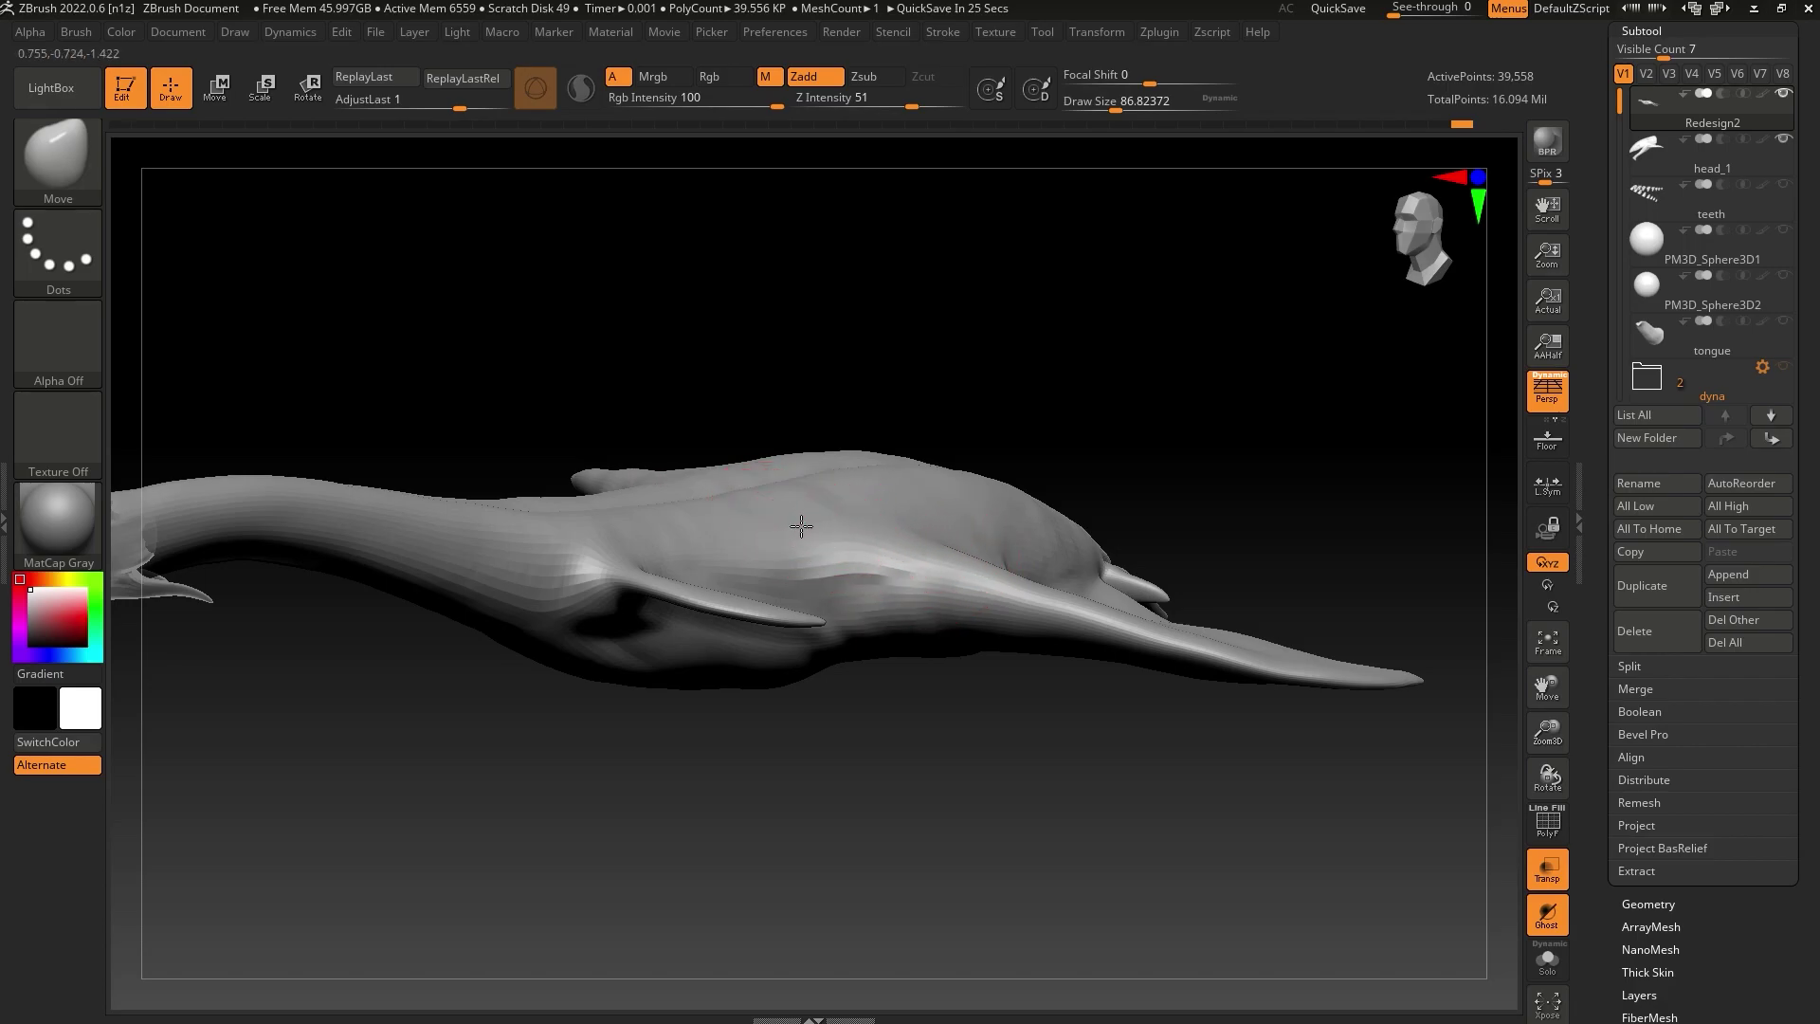
mouse_move(1109, 508)
mouse_down()
mouse_move(1031, 593)
mouse_move(1245, 528)
mouse_up()
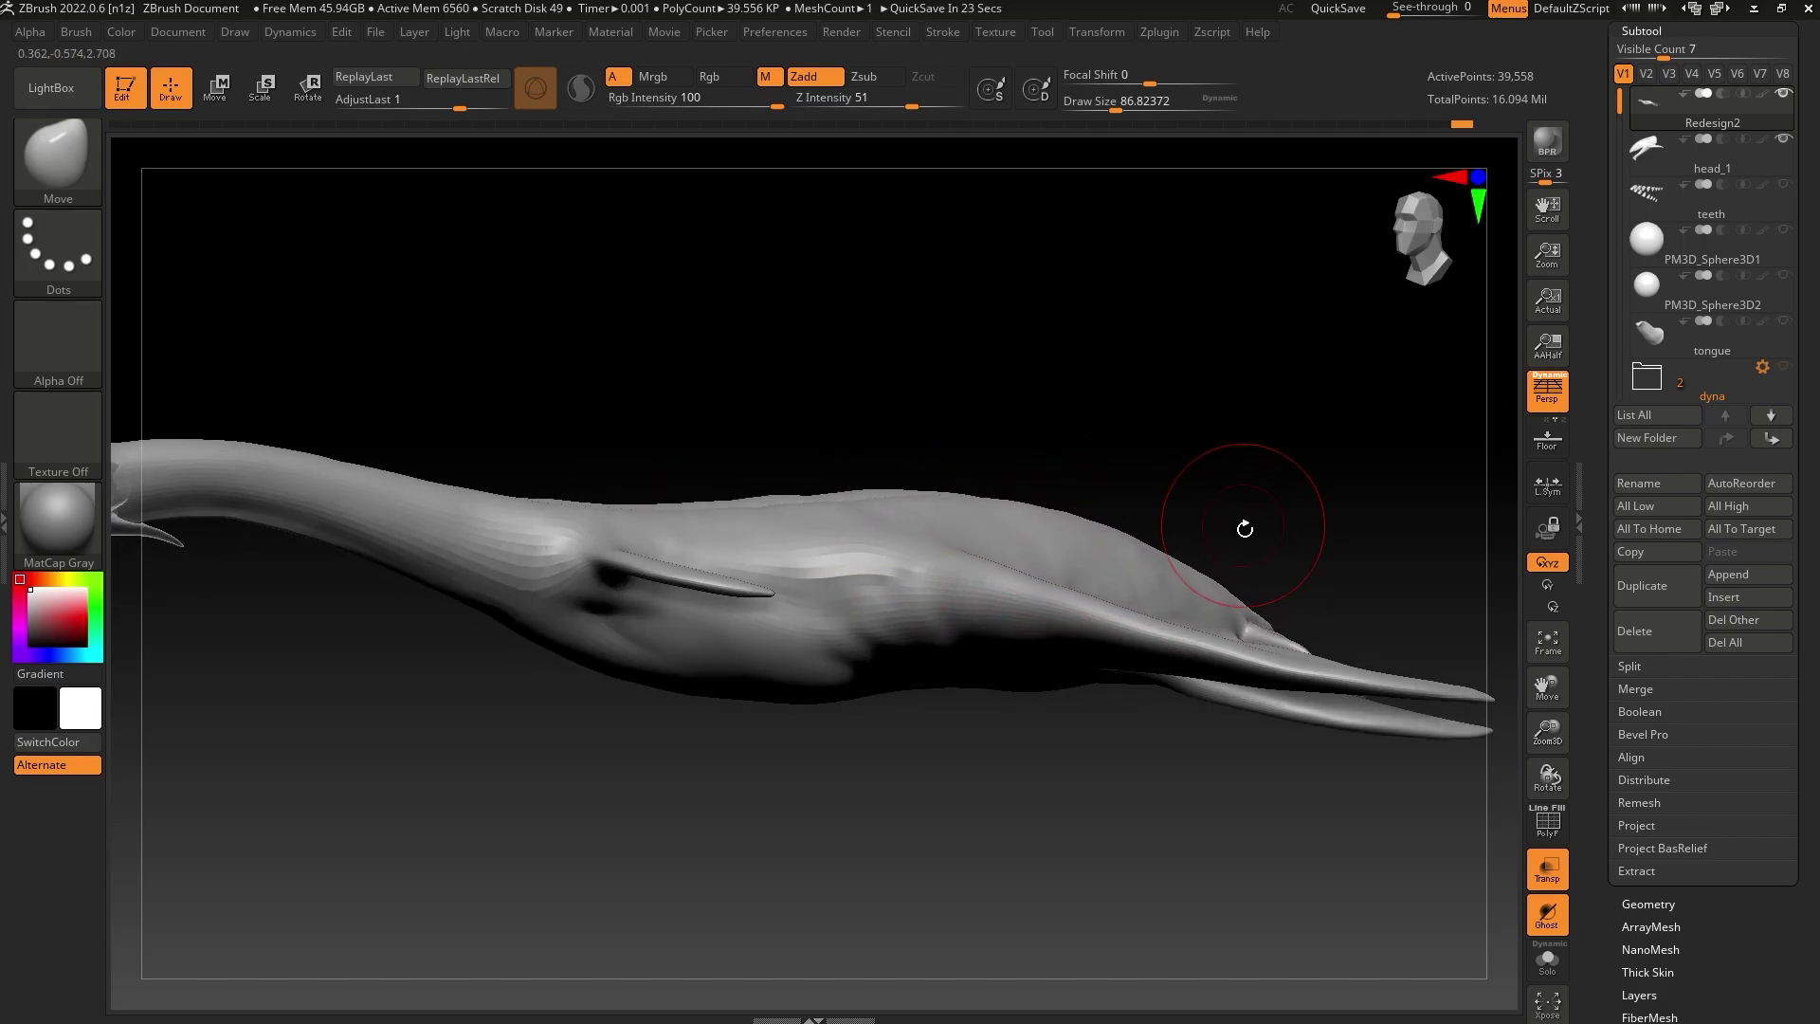
drag(1326, 637, 1071, 777)
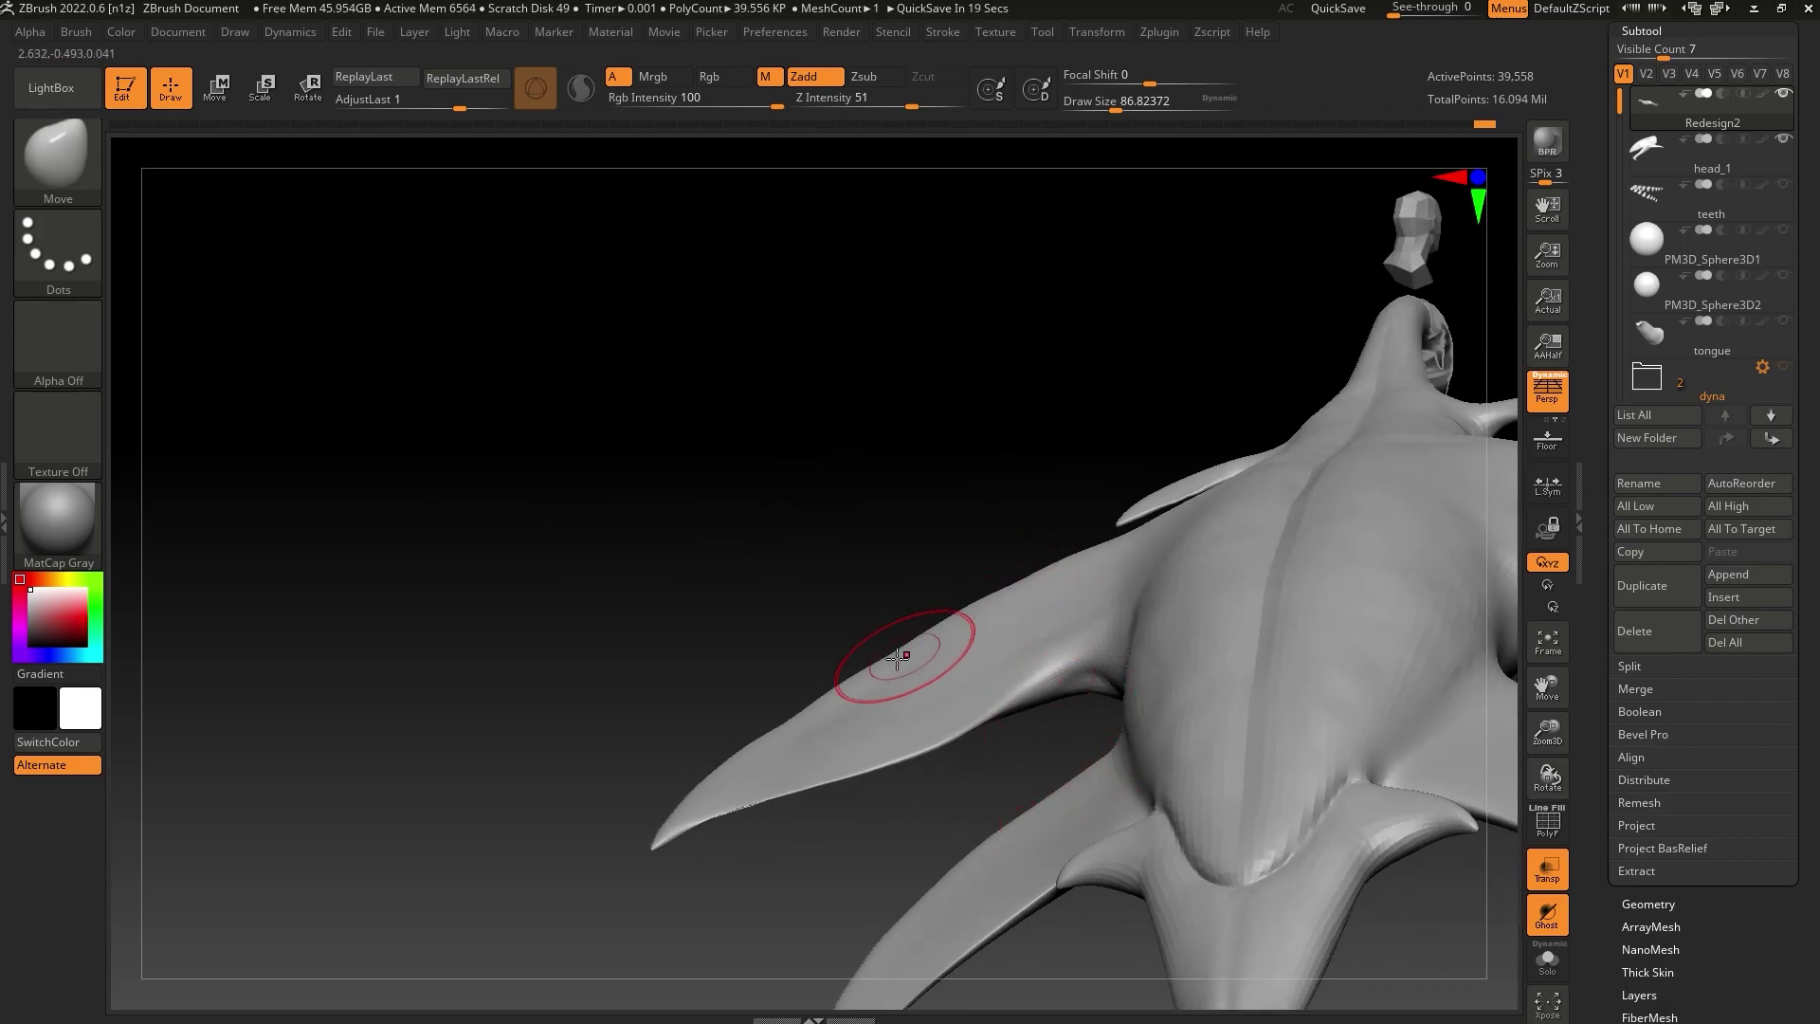
mouse_move(833, 664)
mouse_down()
mouse_move(1027, 601)
mouse_move(1142, 597)
mouse_up()
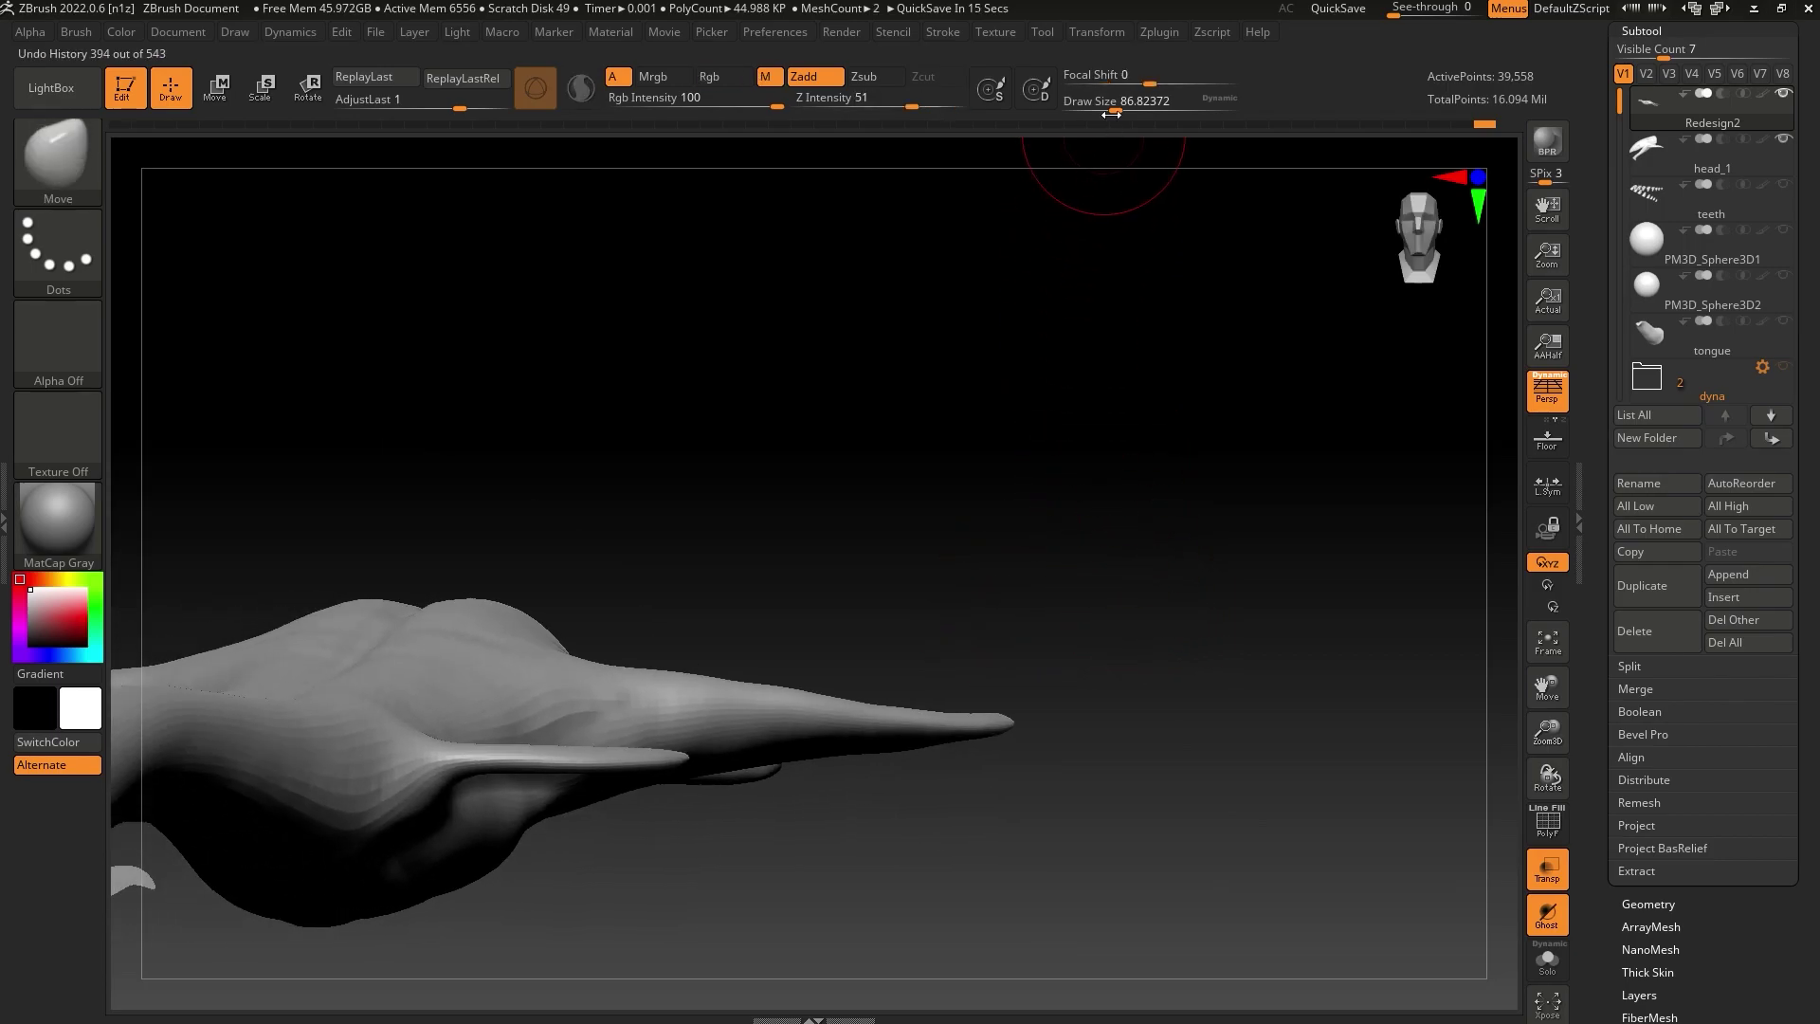
Reshape the front fin's slope from shoulder to tip with a larger Move brush, then reduce its draw size to about 97
drag(1111, 113, 1128, 114)
drag(1052, 446, 1006, 523)
mouse_move(855, 715)
mouse_down()
mouse_move(1037, 700)
mouse_move(930, 655)
mouse_up()
mouse_move(683, 612)
mouse_down()
mouse_move(770, 541)
mouse_move(1065, 536)
mouse_move(1081, 516)
mouse_up()
drag(1130, 108, 1119, 108)
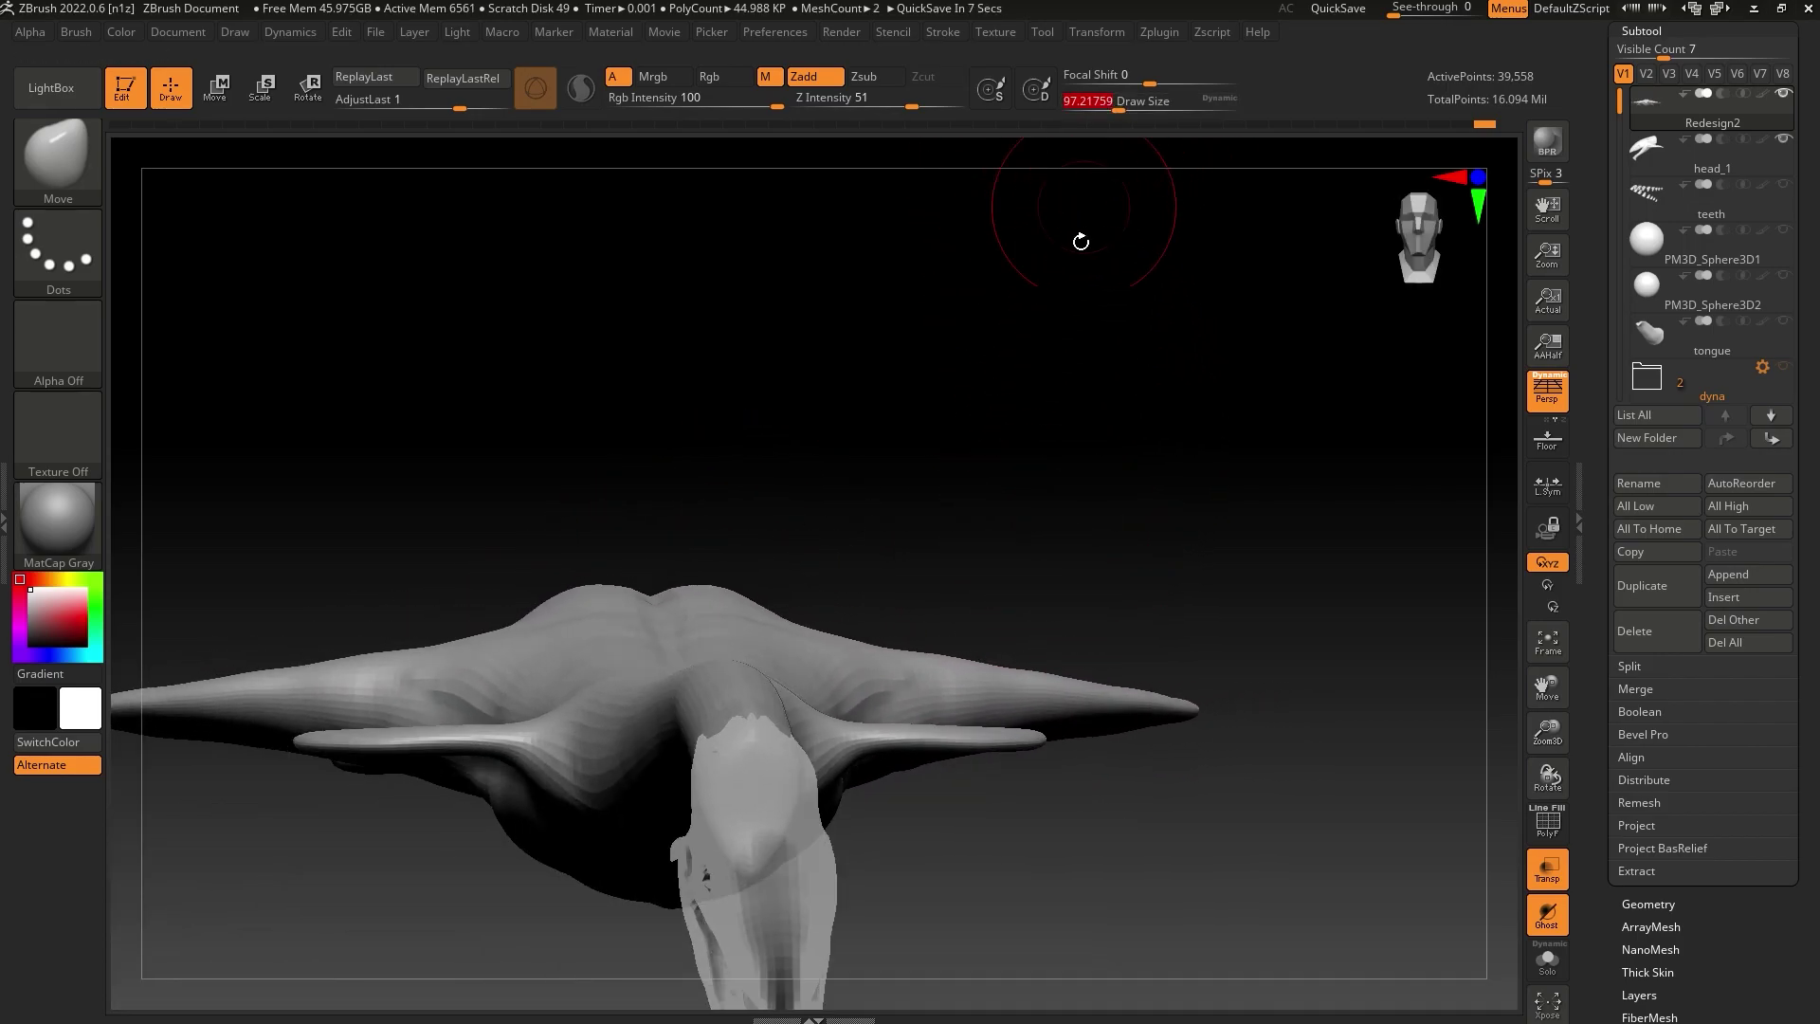
drag(1081, 242, 1119, 578)
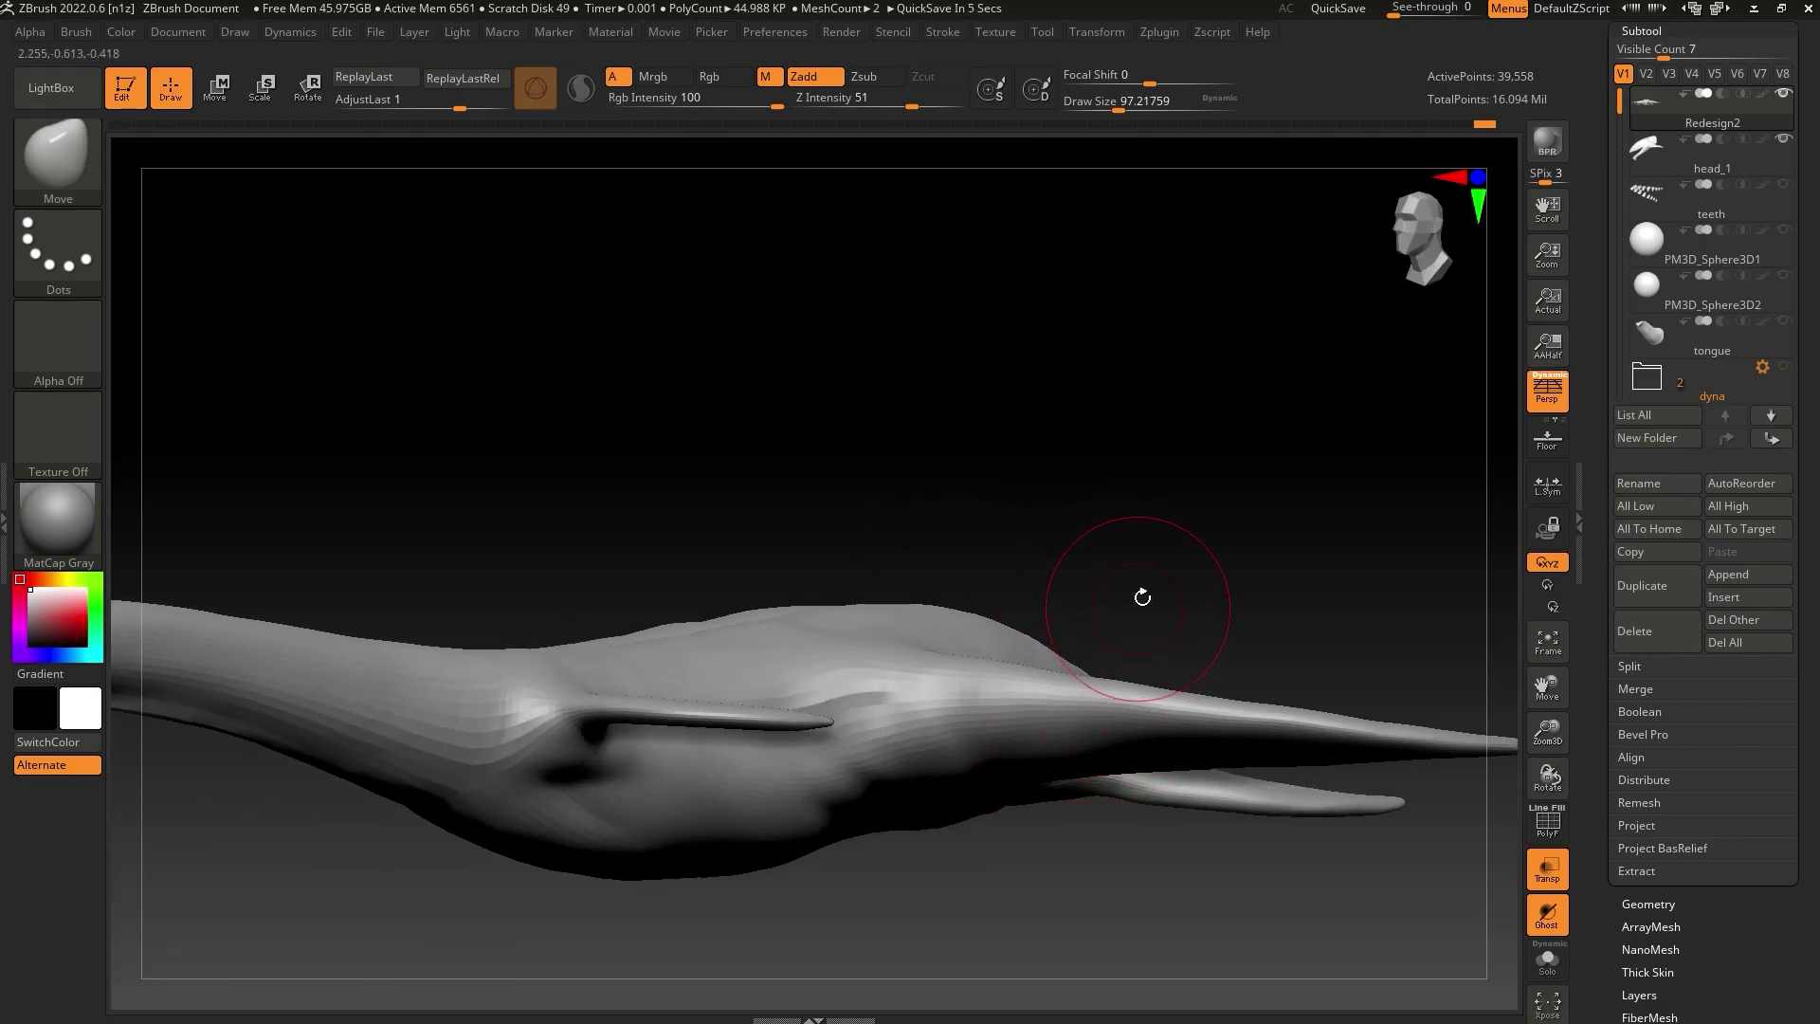
Refine the front fin's root and underside with Move at draw sizes of about 108 and 83
drag(1119, 105, 1122, 105)
drag(1097, 353, 1114, 486)
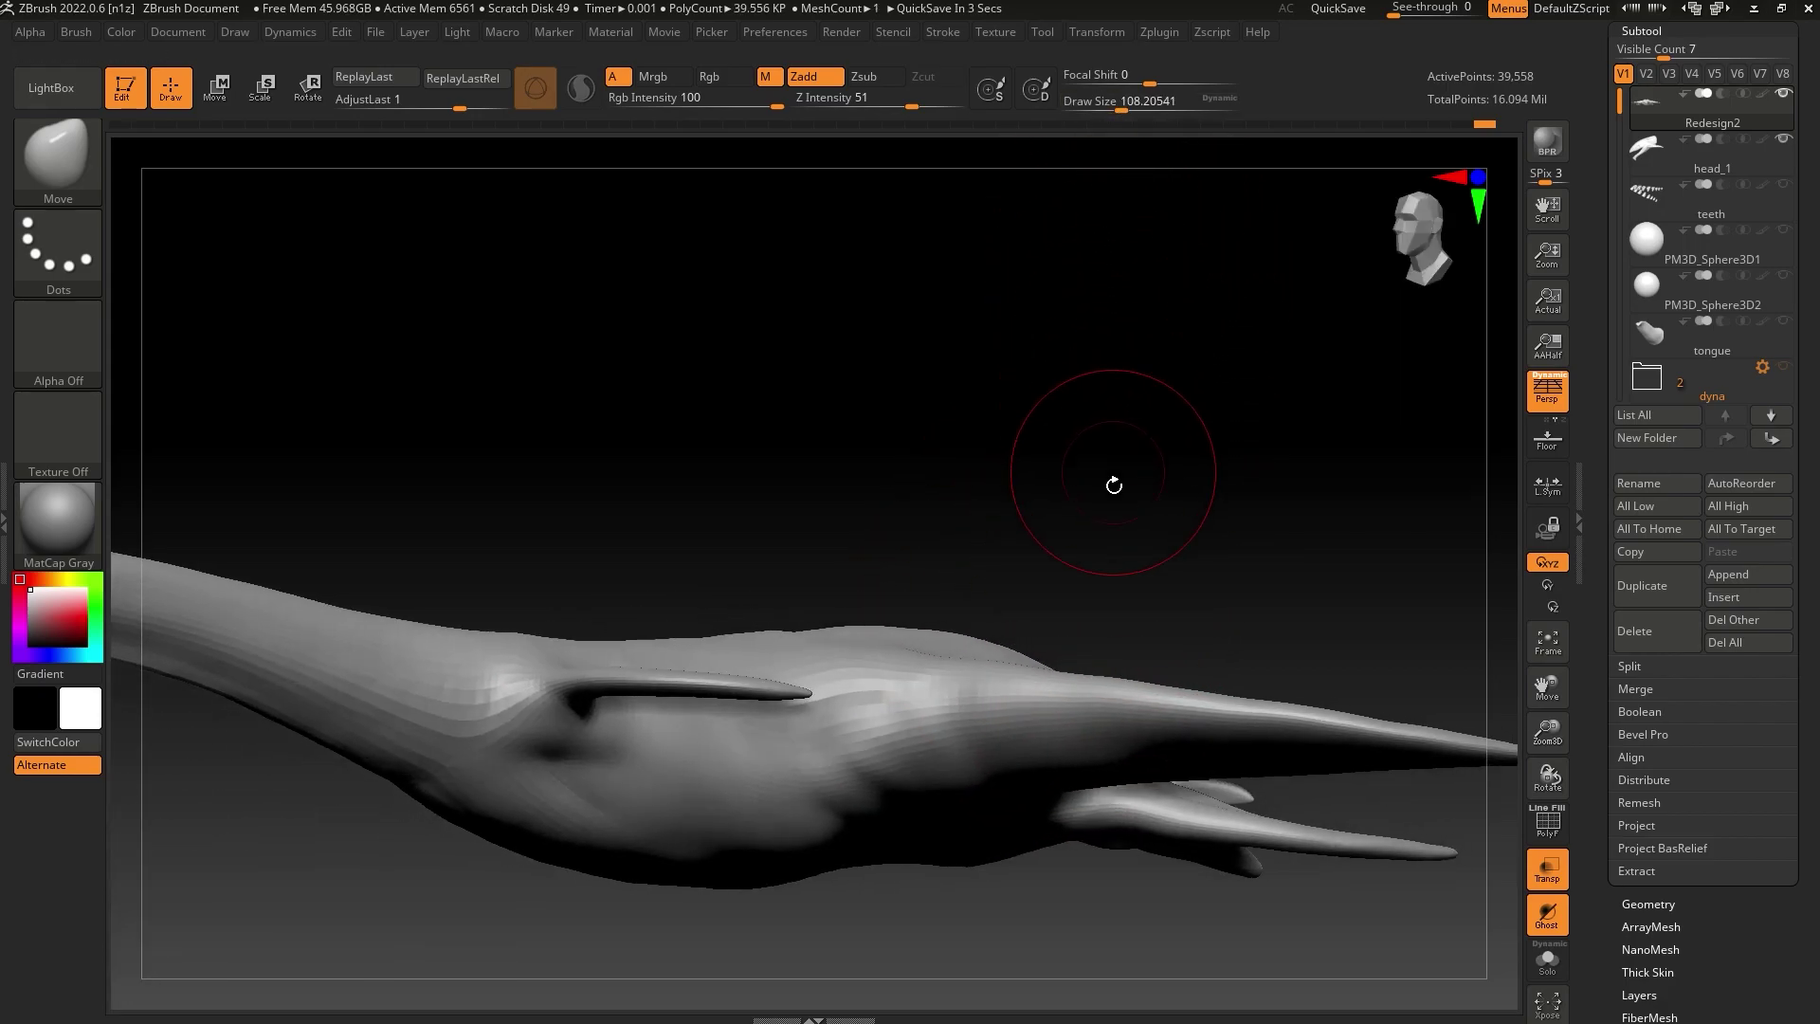
drag(1123, 111, 1115, 111)
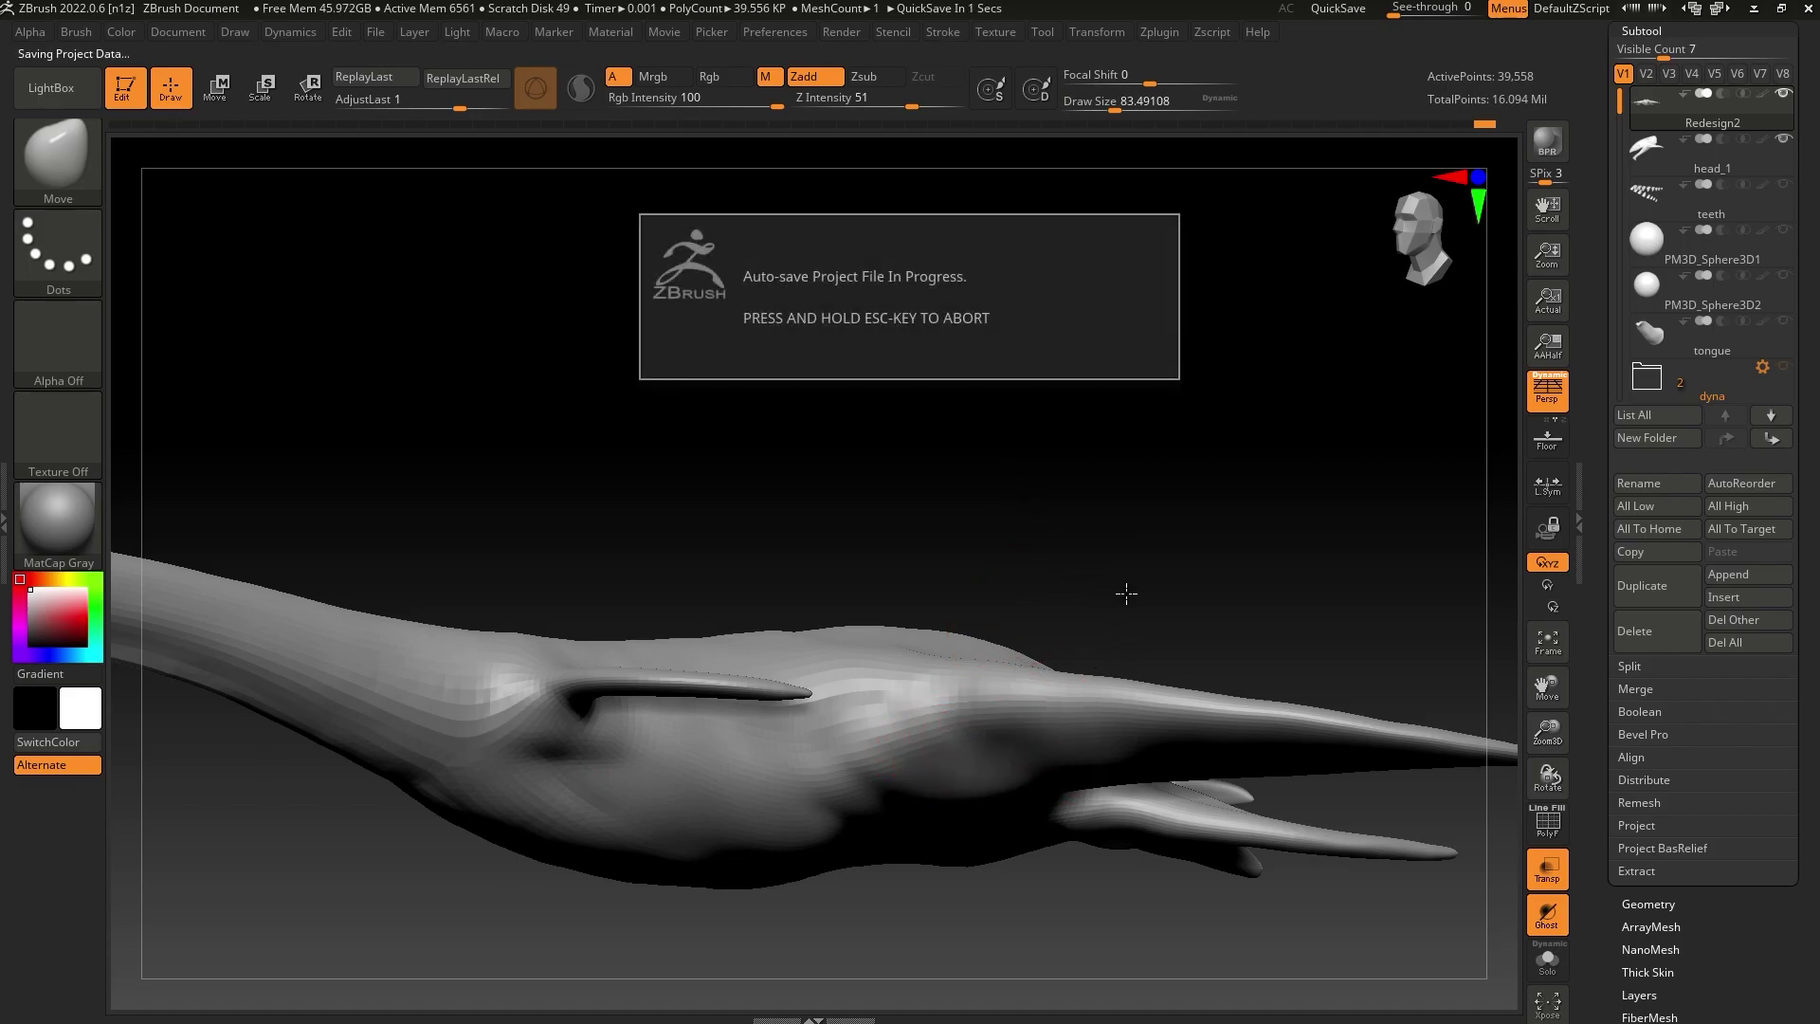
mouse_move(1174, 622)
mouse_down()
mouse_move(1024, 797)
mouse_move(987, 800)
mouse_move(953, 773)
mouse_up()
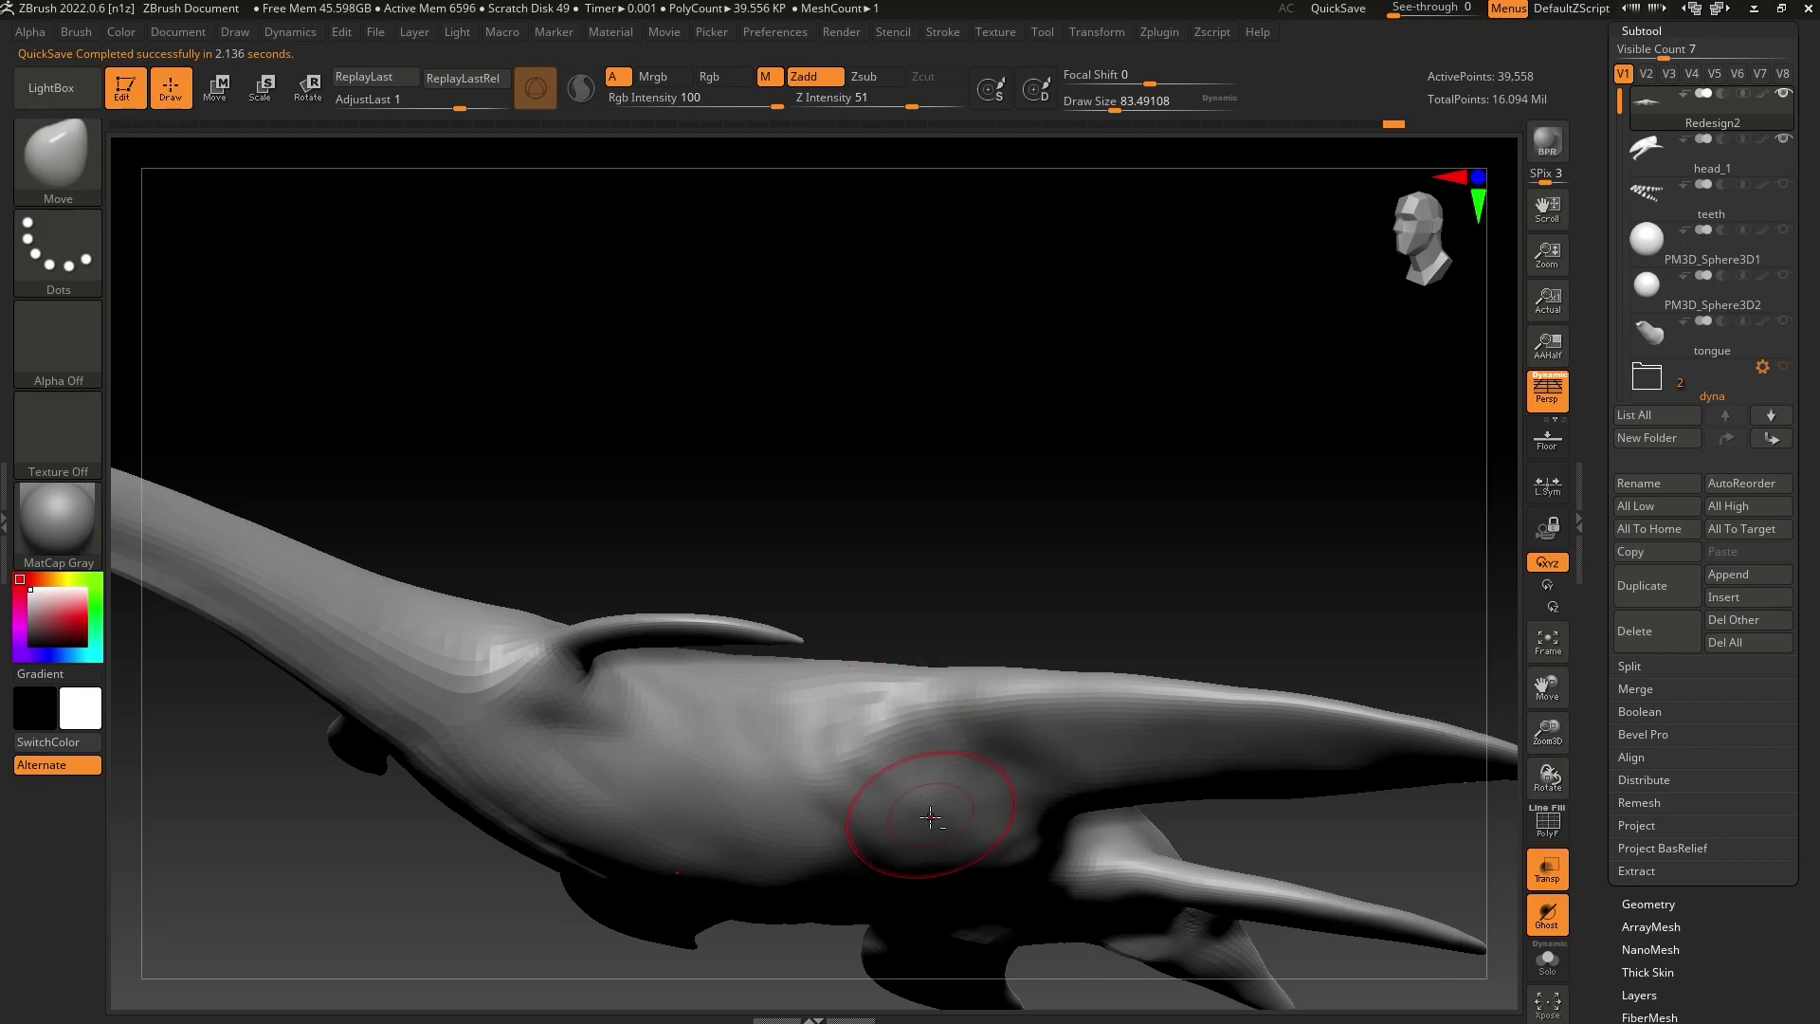
Build up volume on the front fin's underside and its junction with the body using ClayBuildup at a draw size of about 83
key(b)
click(290, 183)
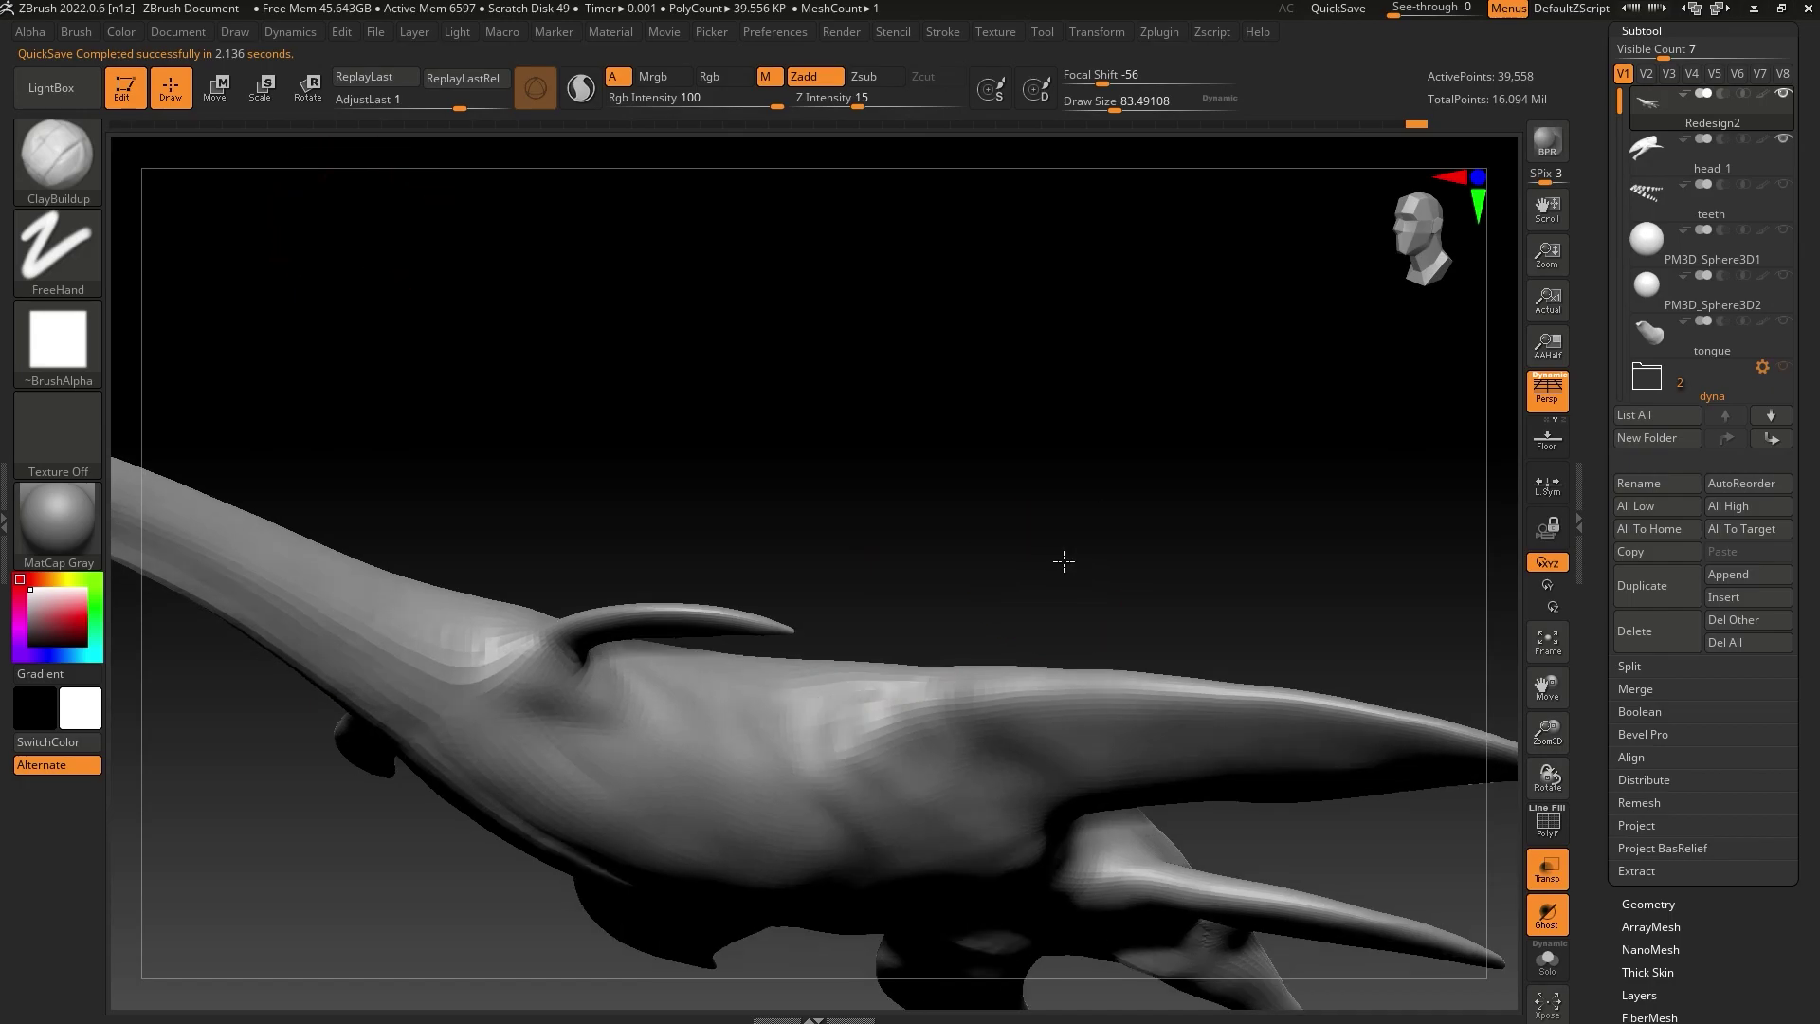
mouse_move(1064, 763)
mouse_down()
mouse_move(987, 711)
mouse_move(1187, 776)
mouse_up()
mouse_move(1028, 753)
mouse_down()
mouse_move(959, 732)
mouse_move(862, 747)
mouse_move(907, 780)
mouse_move(816, 755)
mouse_move(910, 895)
mouse_move(821, 781)
mouse_up()
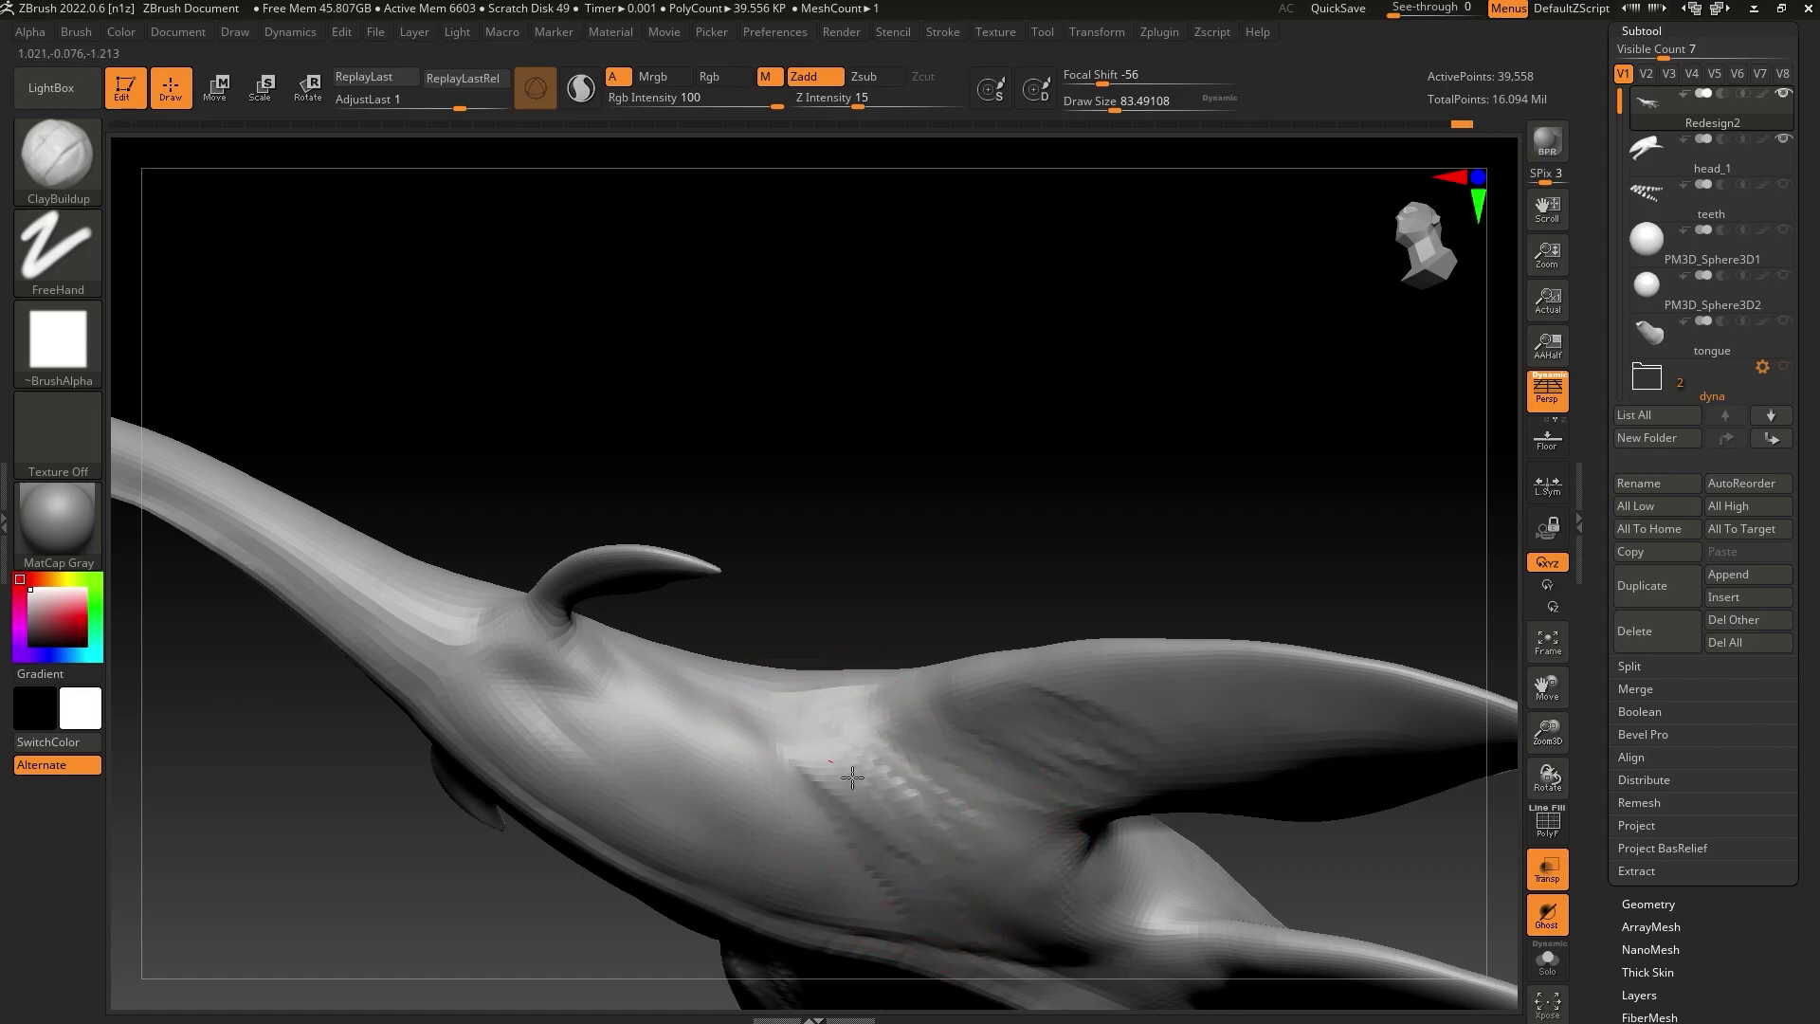
drag(1043, 571, 1133, 601)
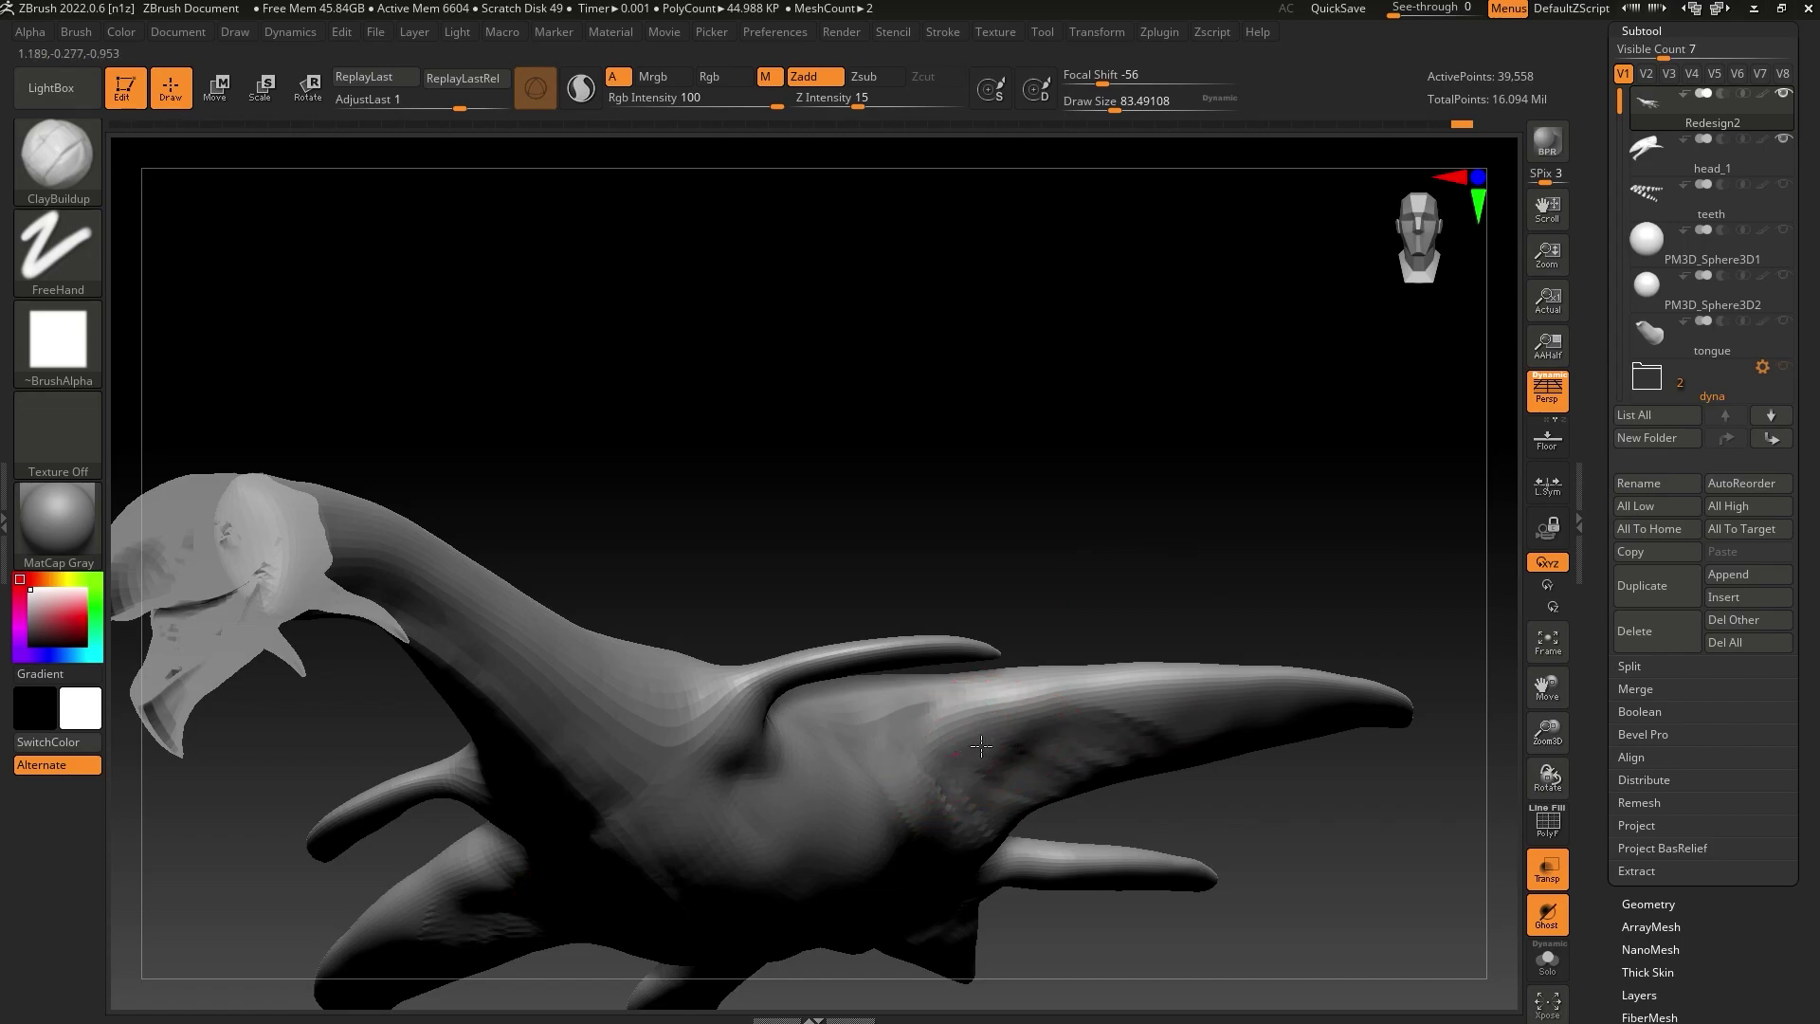
drag(906, 740, 1221, 721)
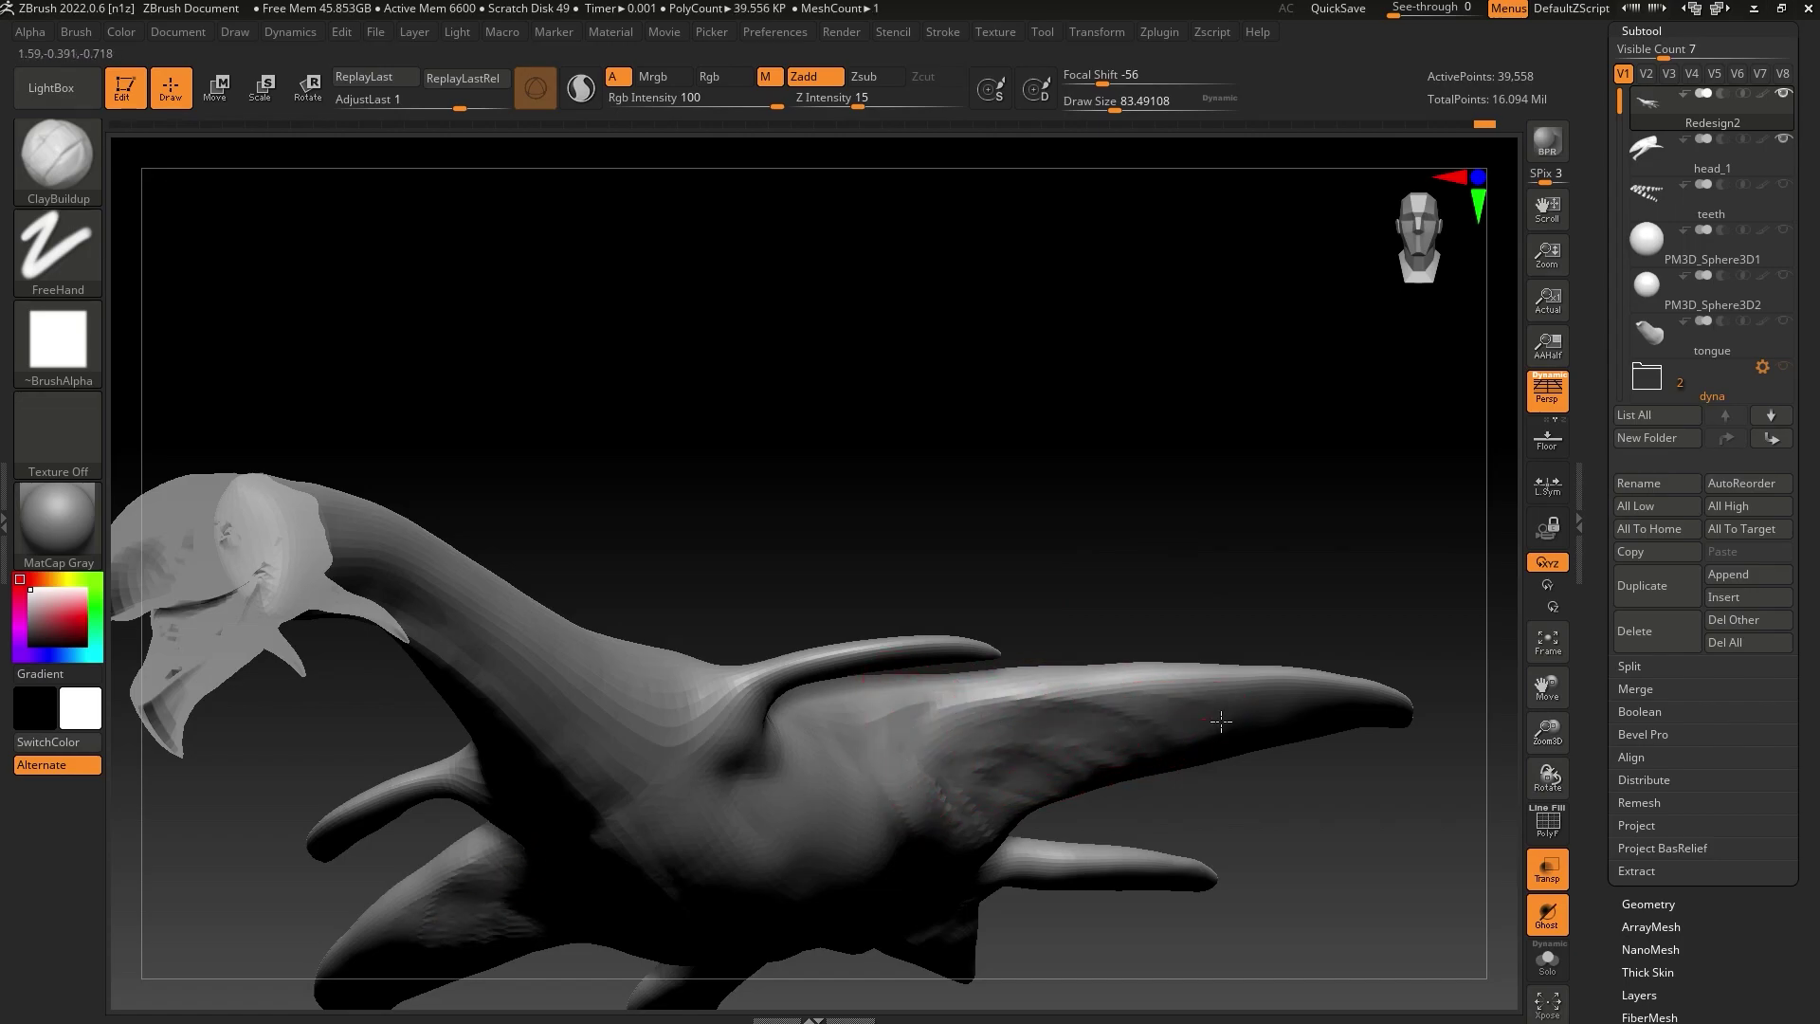
mouse_move(1073, 743)
mouse_down()
mouse_move(1182, 757)
mouse_move(1212, 784)
mouse_up()
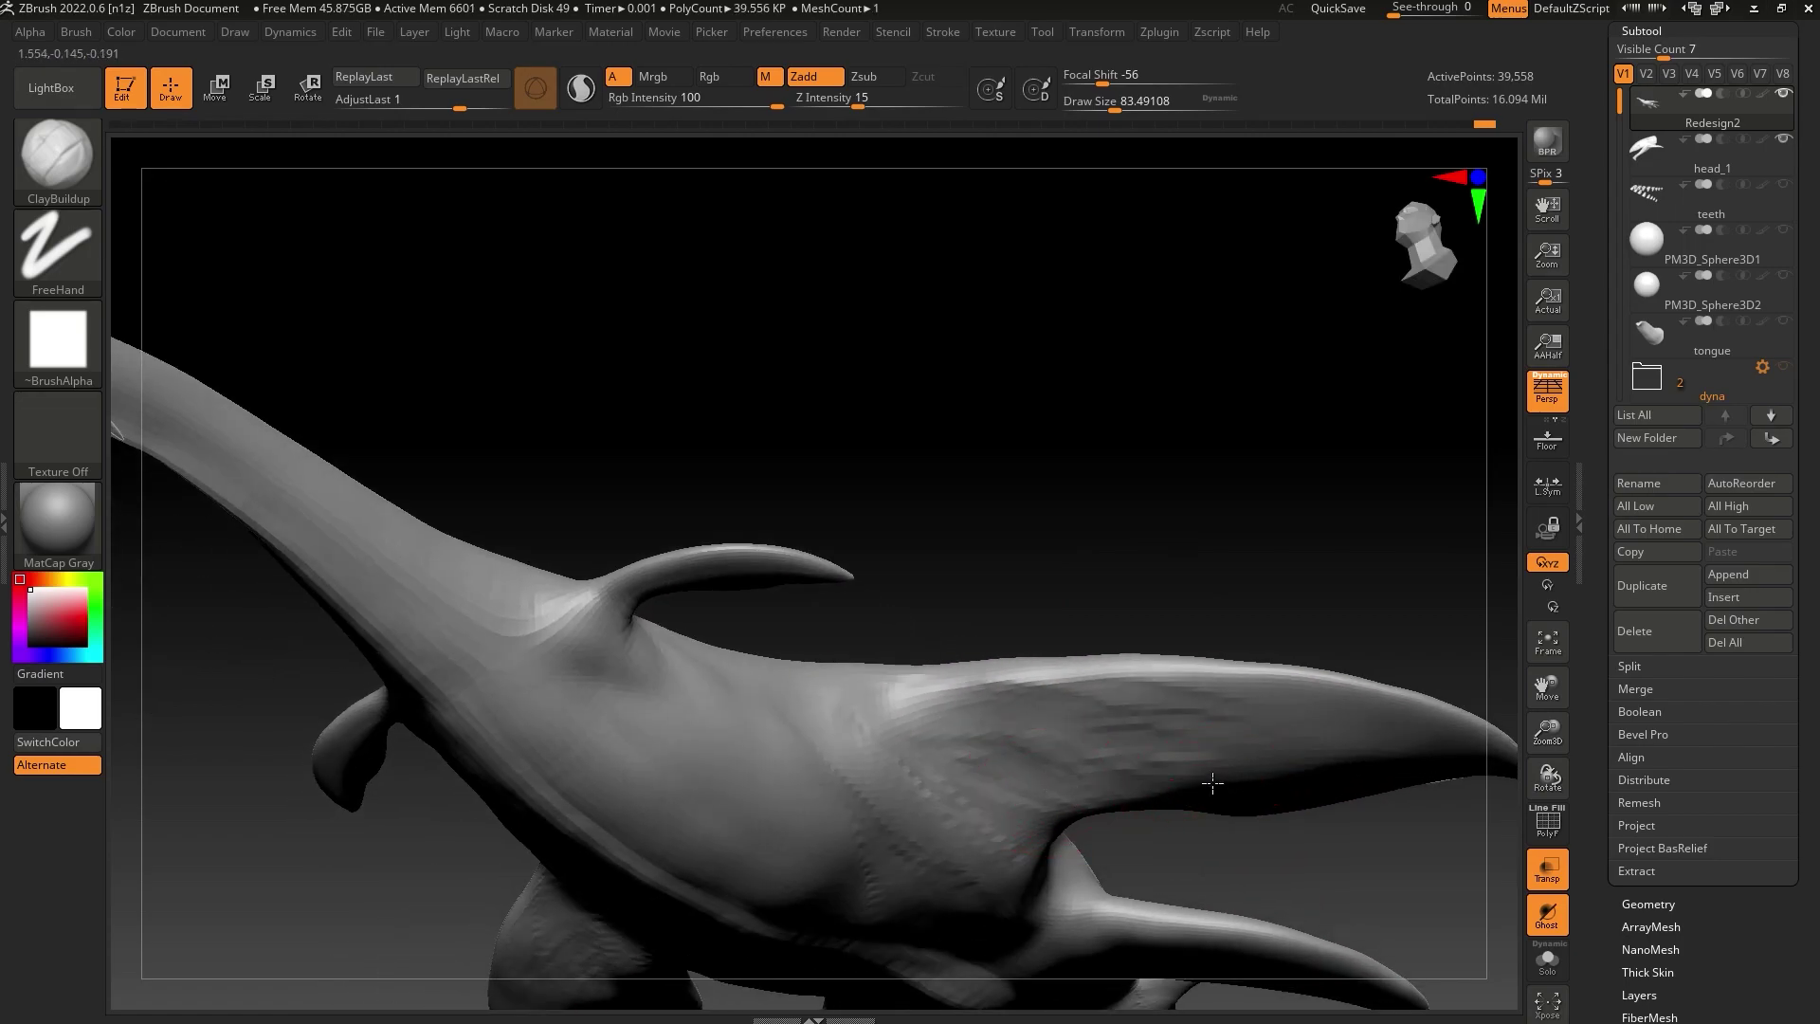
Smooth the clay strokes on the front fin's underside and adjoining flank at a draw size of about 83
key(shift)
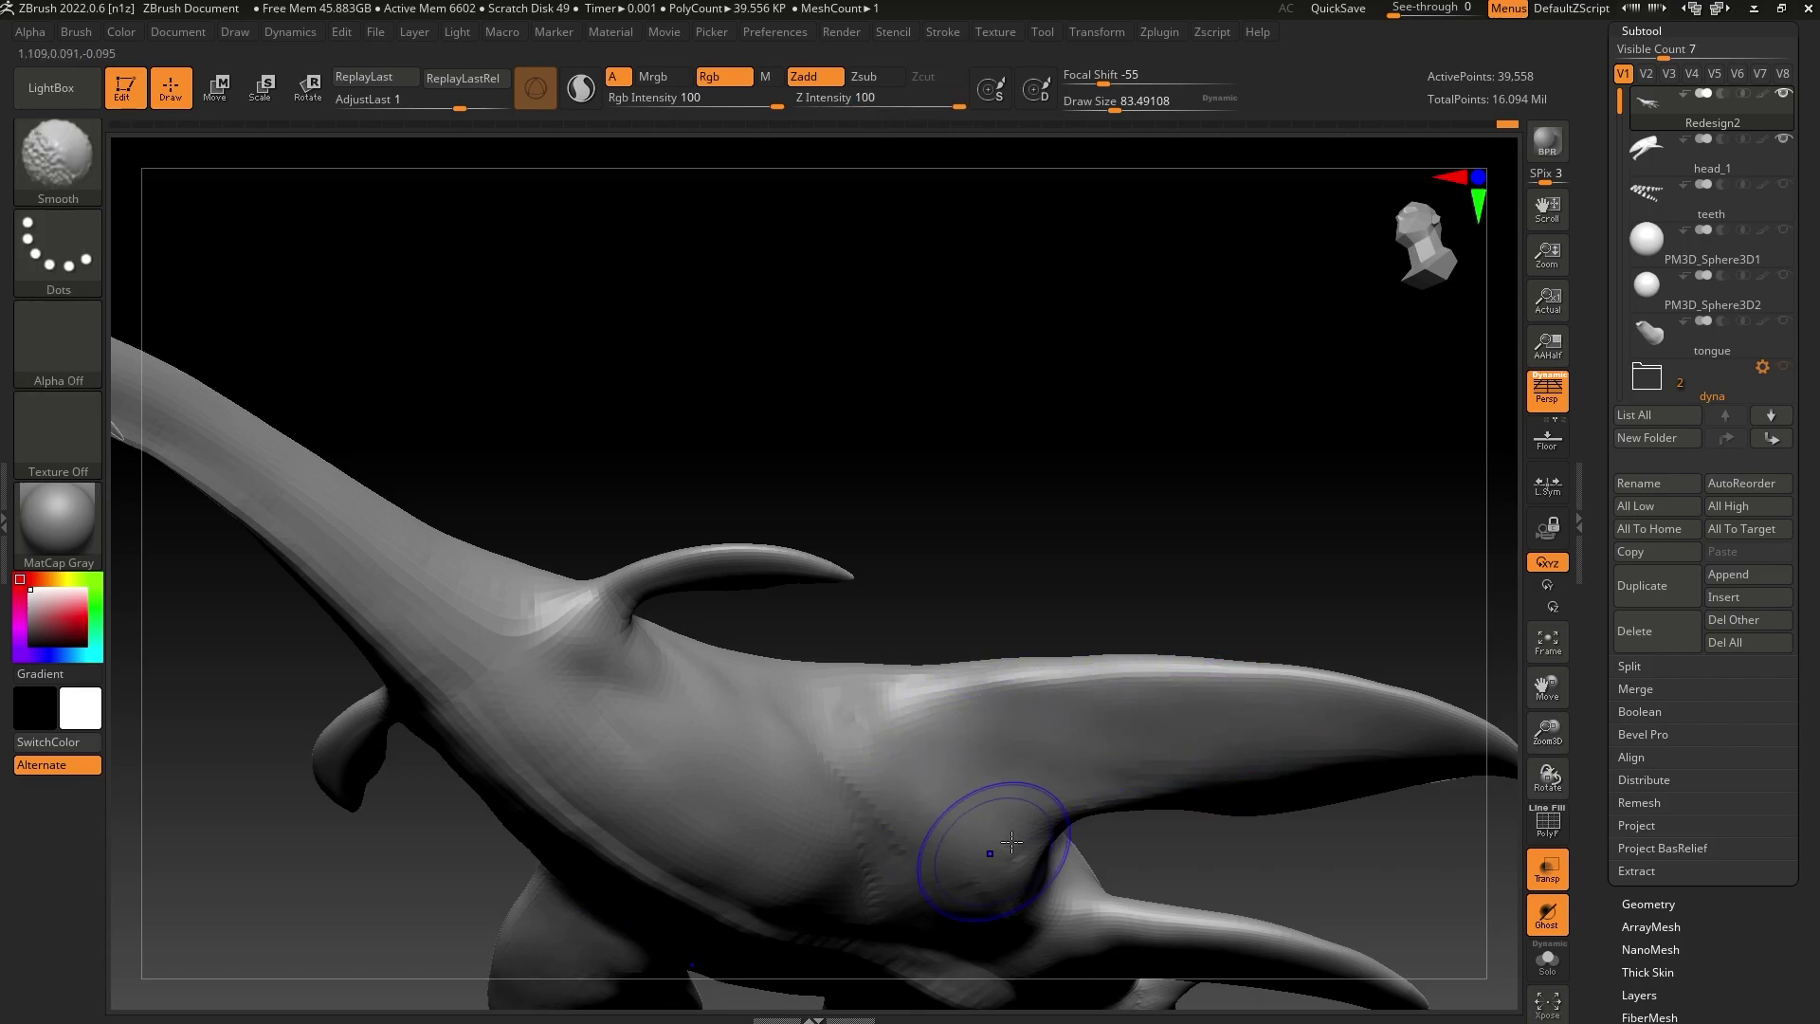
shift+drag(846, 793, 1040, 780)
mouse_move(1547, 779)
mouse_down()
mouse_move(1548, 749)
mouse_move(1532, 829)
mouse_move(1554, 756)
mouse_move(1547, 664)
mouse_up()
drag(1381, 646, 1271, 697)
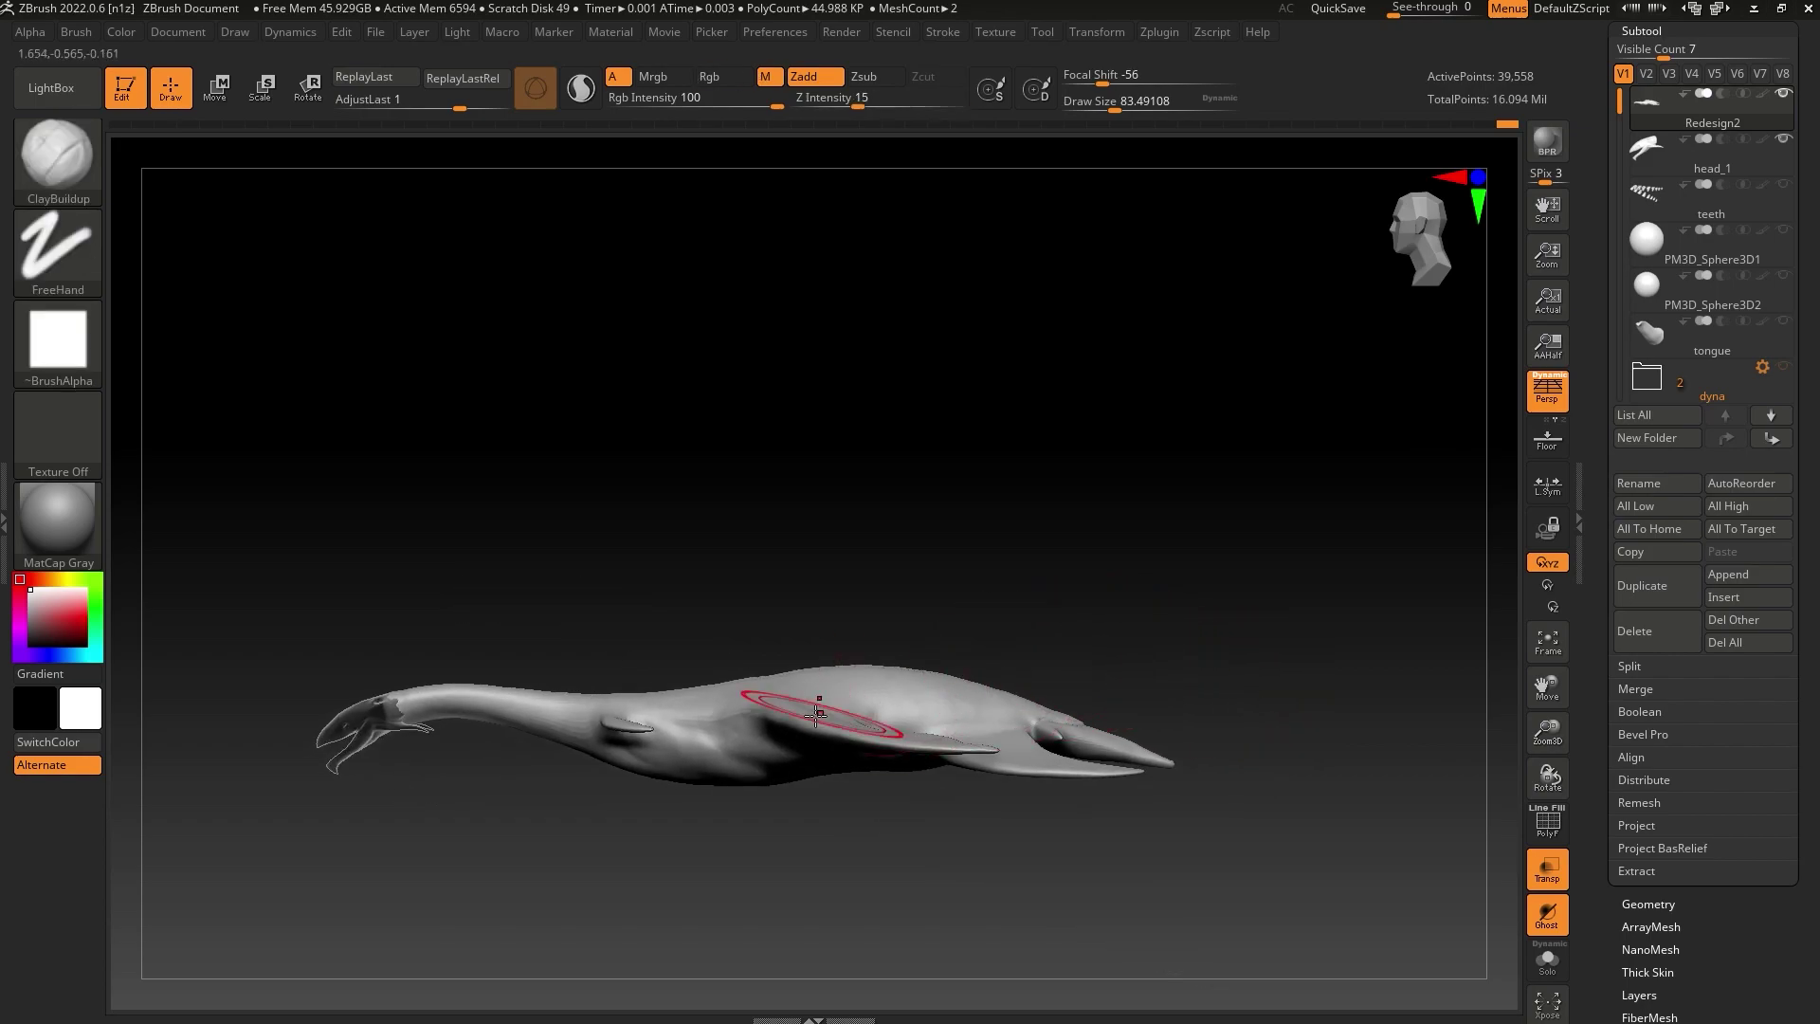
Smooth the rear end of the body where it overlaps the base of the tail, at a draw size of about 39
drag(1541, 744, 1340, 720)
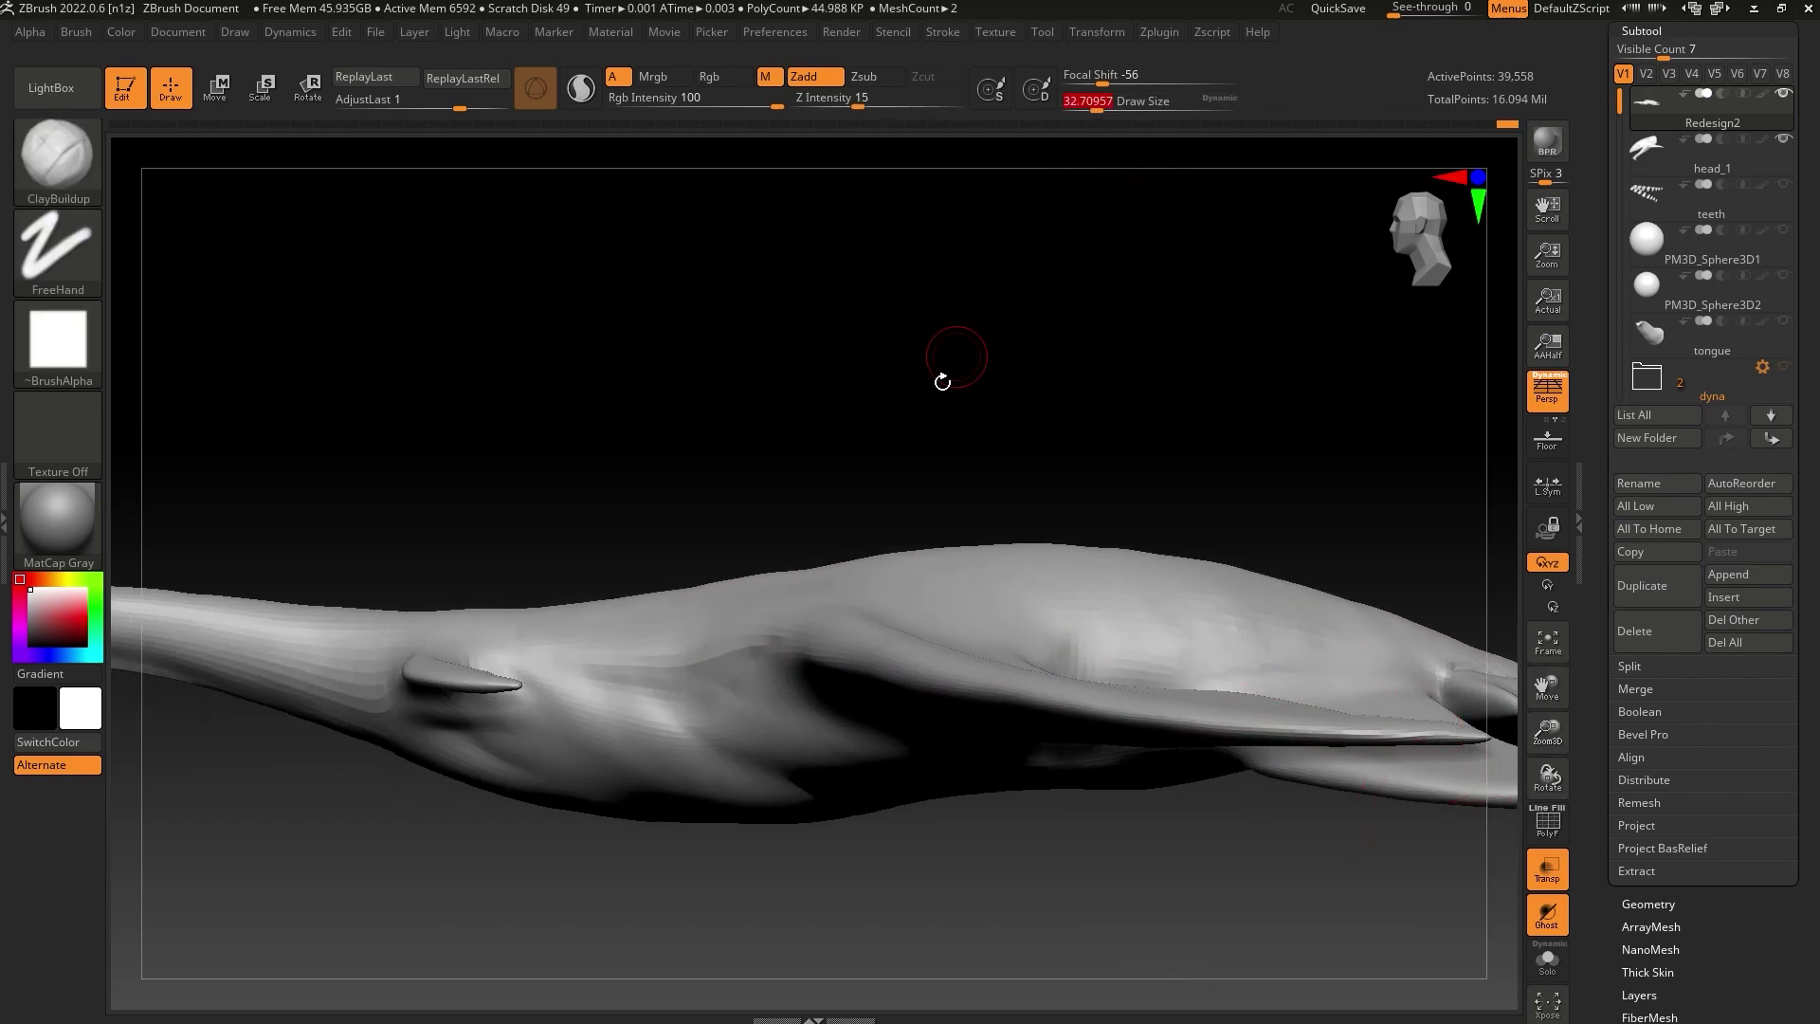
mouse_move(1185, 474)
mouse_down()
mouse_move(1219, 435)
mouse_move(1118, 418)
mouse_move(1170, 503)
mouse_move(1242, 556)
mouse_move(1285, 561)
mouse_move(1232, 524)
mouse_move(1198, 430)
mouse_move(1170, 566)
mouse_move(1194, 506)
mouse_move(1226, 630)
mouse_move(1271, 642)
mouse_move(1195, 601)
mouse_move(1134, 603)
mouse_move(1178, 619)
mouse_up()
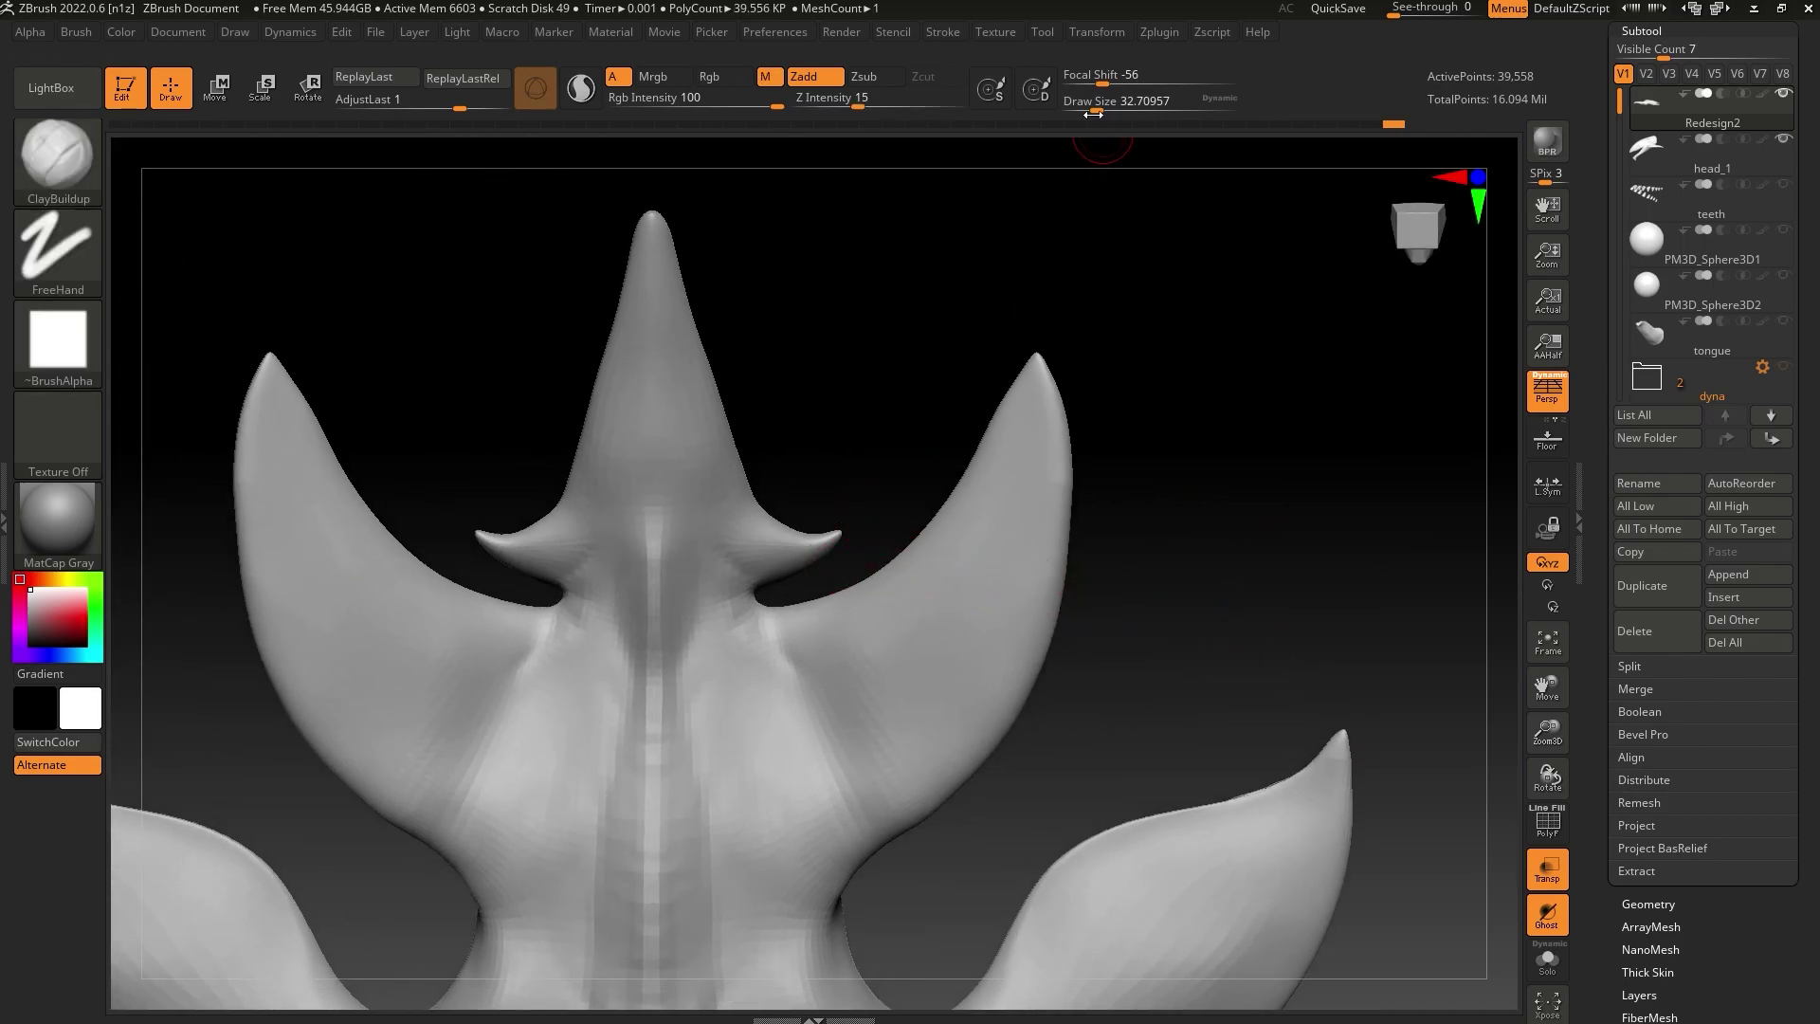
drag(1094, 114, 1101, 112)
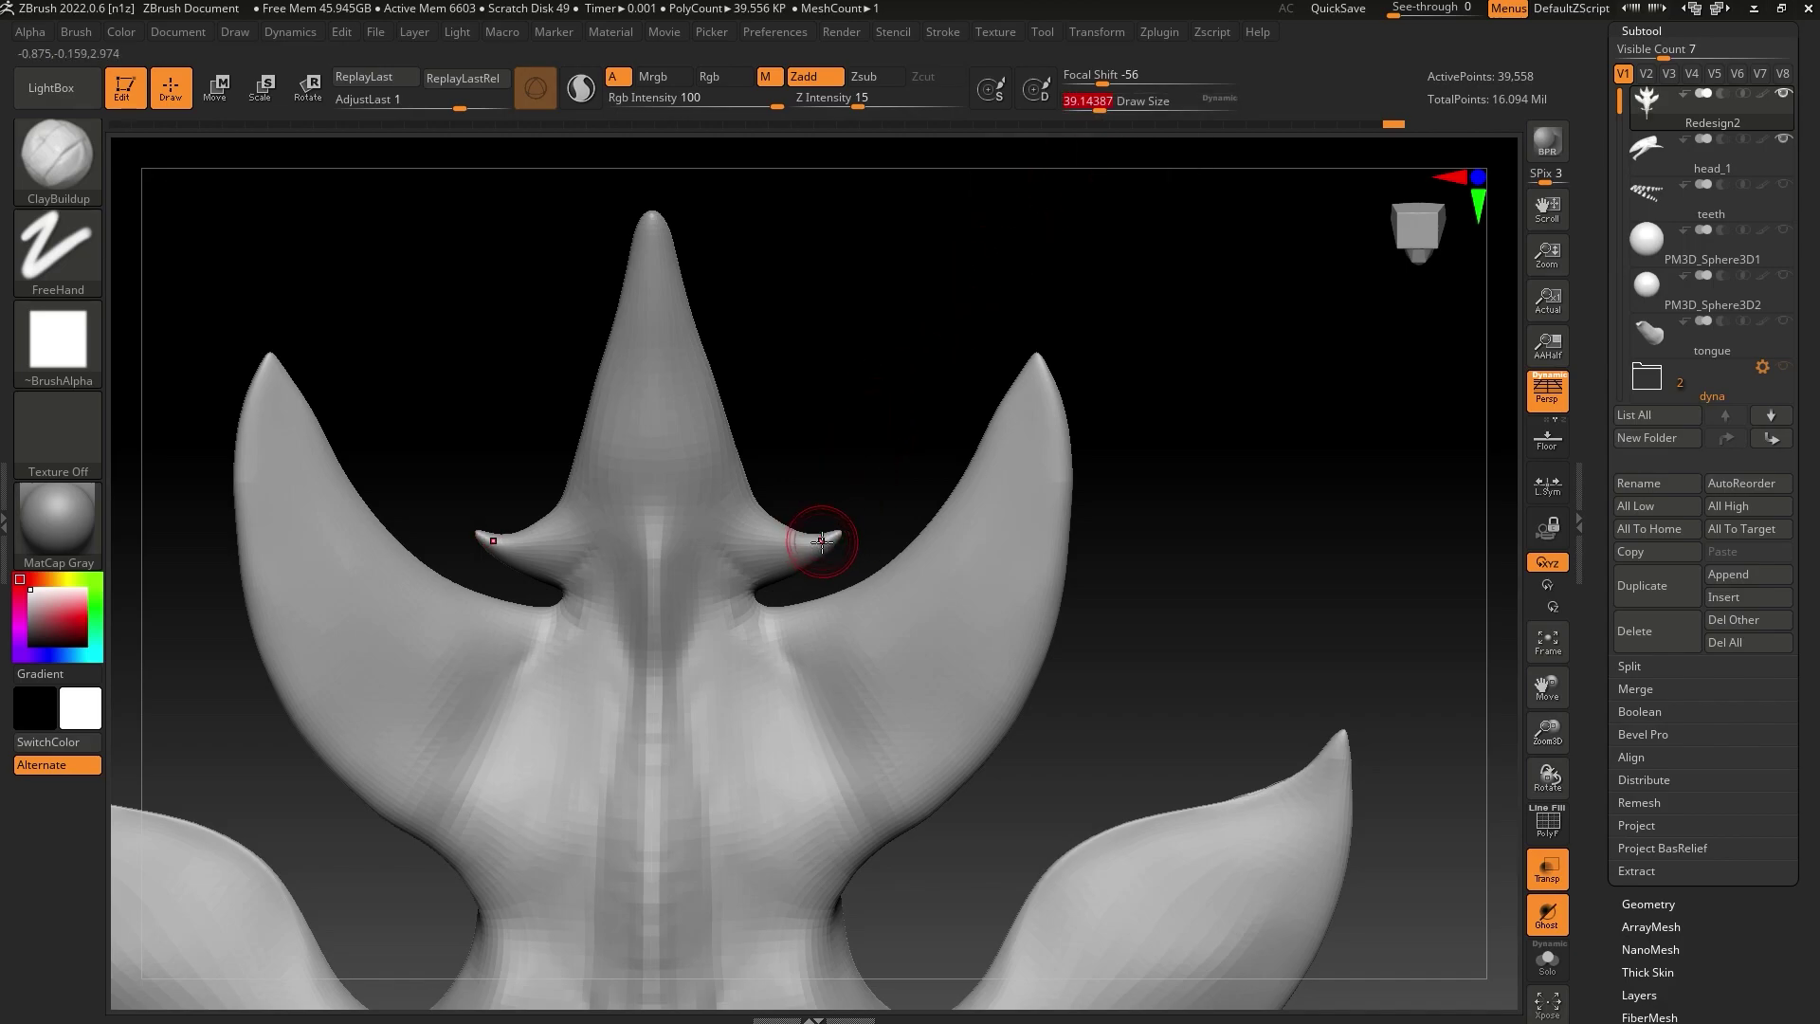
drag(864, 458, 878, 630)
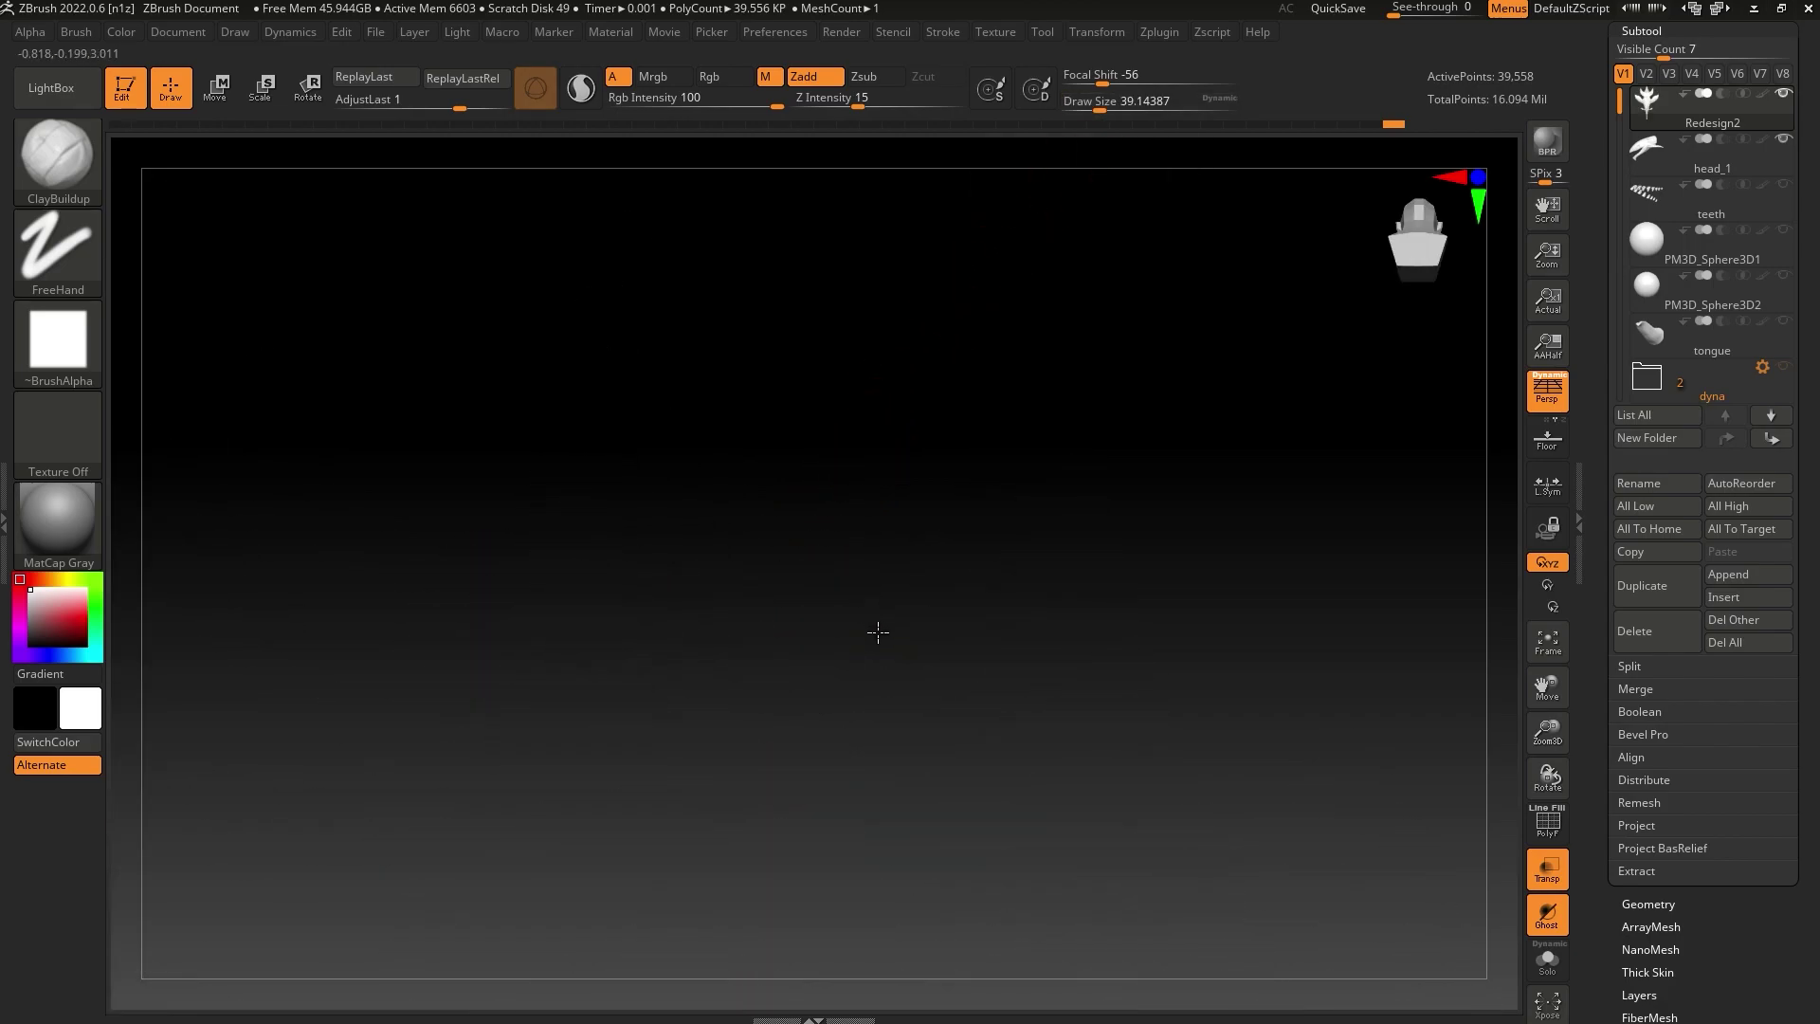
drag(1542, 729, 1540, 604)
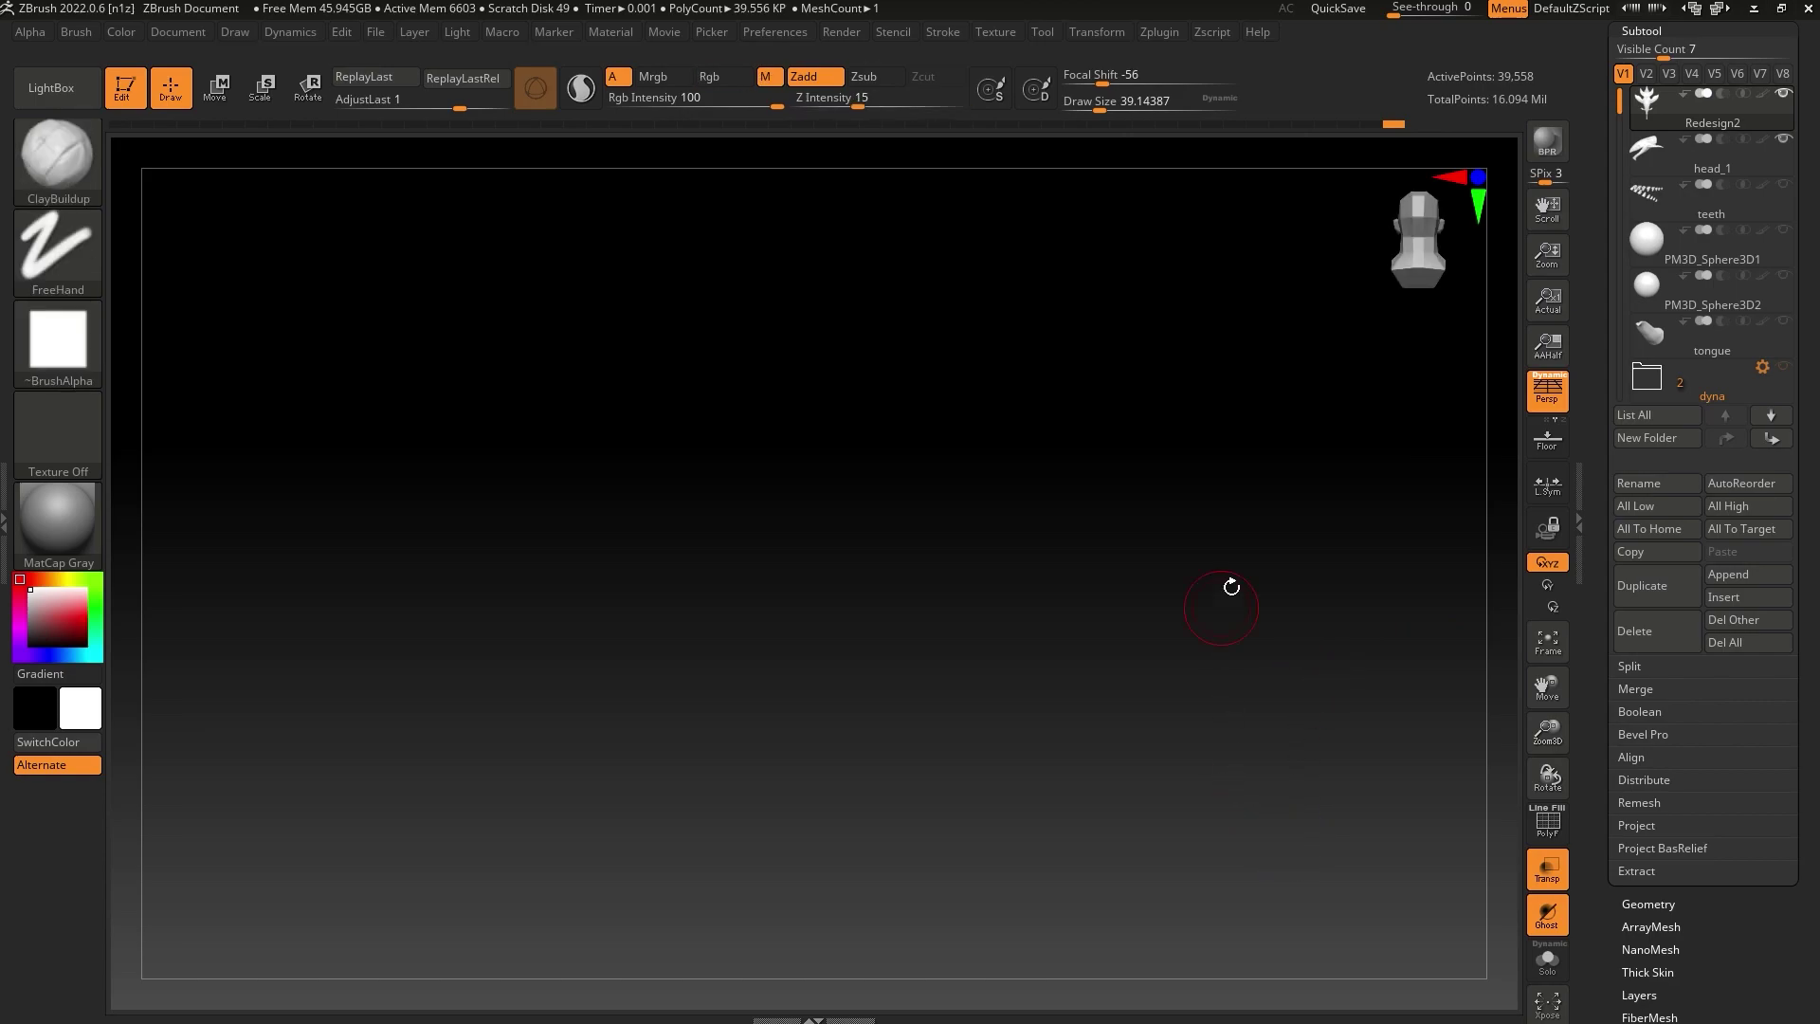
click(1542, 643)
drag(1150, 767, 1268, 252)
alt+drag(1259, 753, 933, 718)
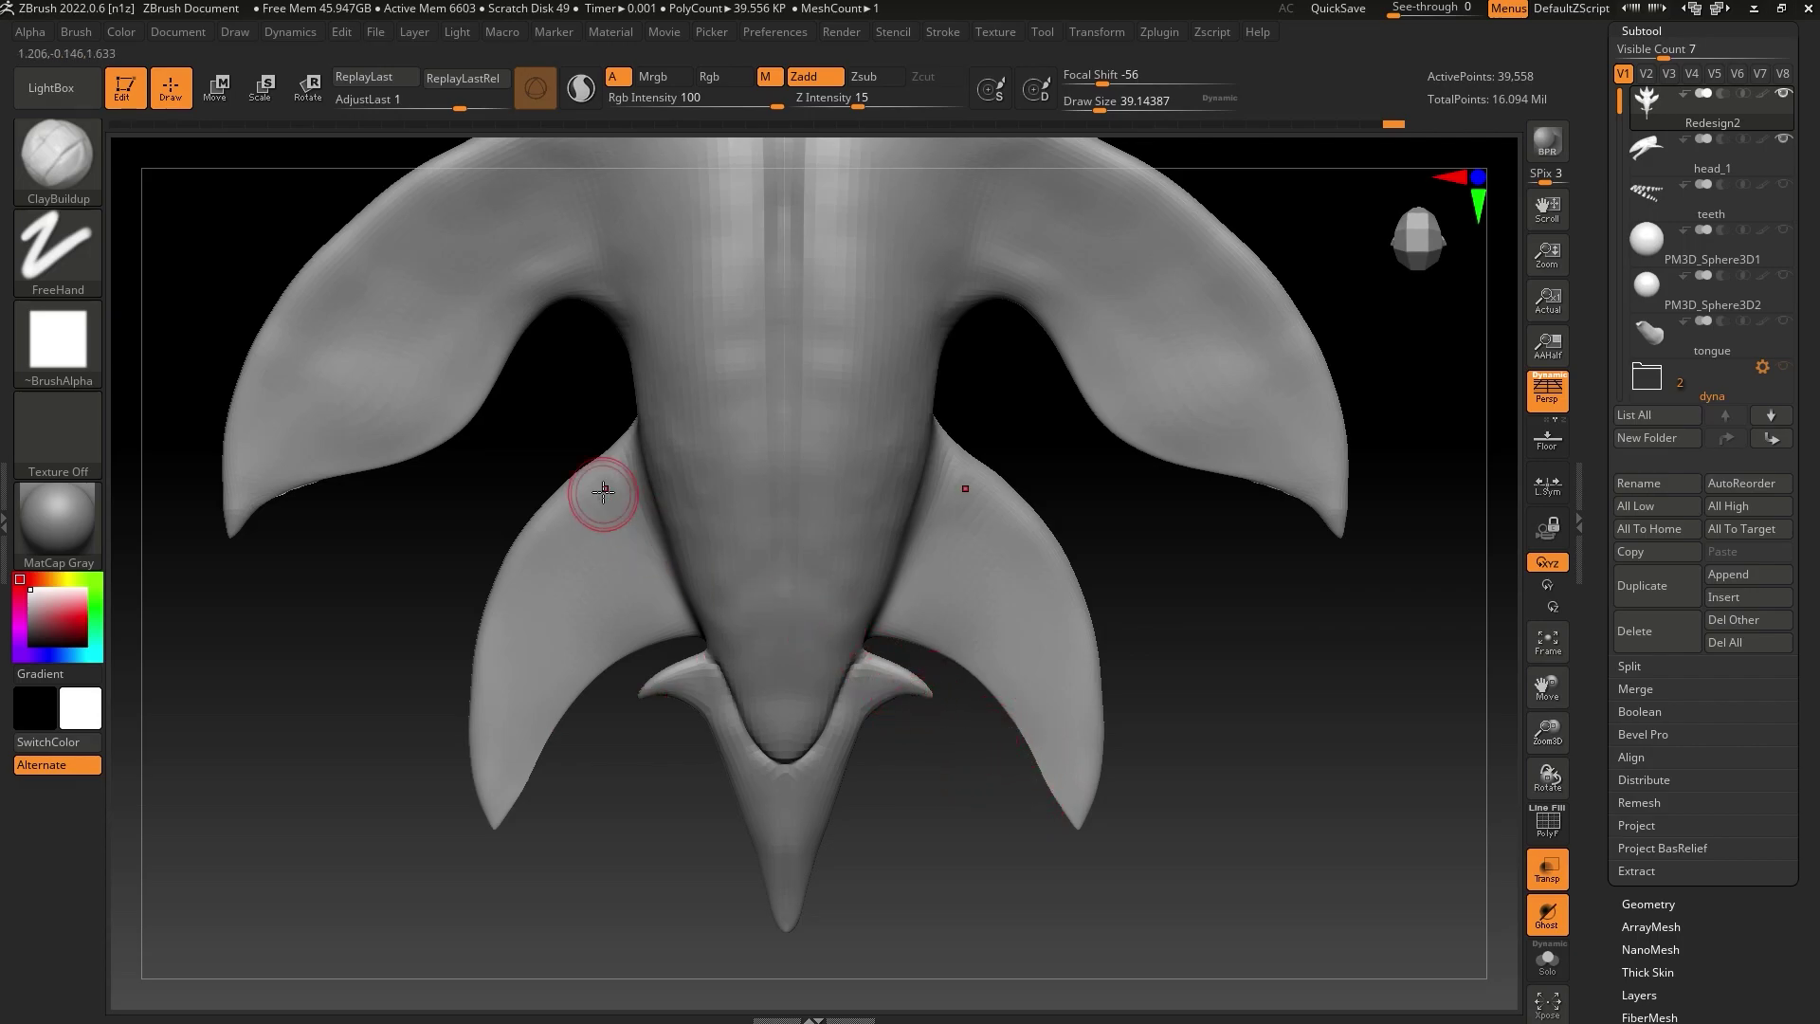
drag(602, 492, 948, 680)
mouse_move(883, 607)
shift+mouse_down()
mouse_move(838, 670)
mouse_move(813, 663)
mouse_move(796, 550)
shift+mouse_up()
drag(1014, 799, 1062, 738)
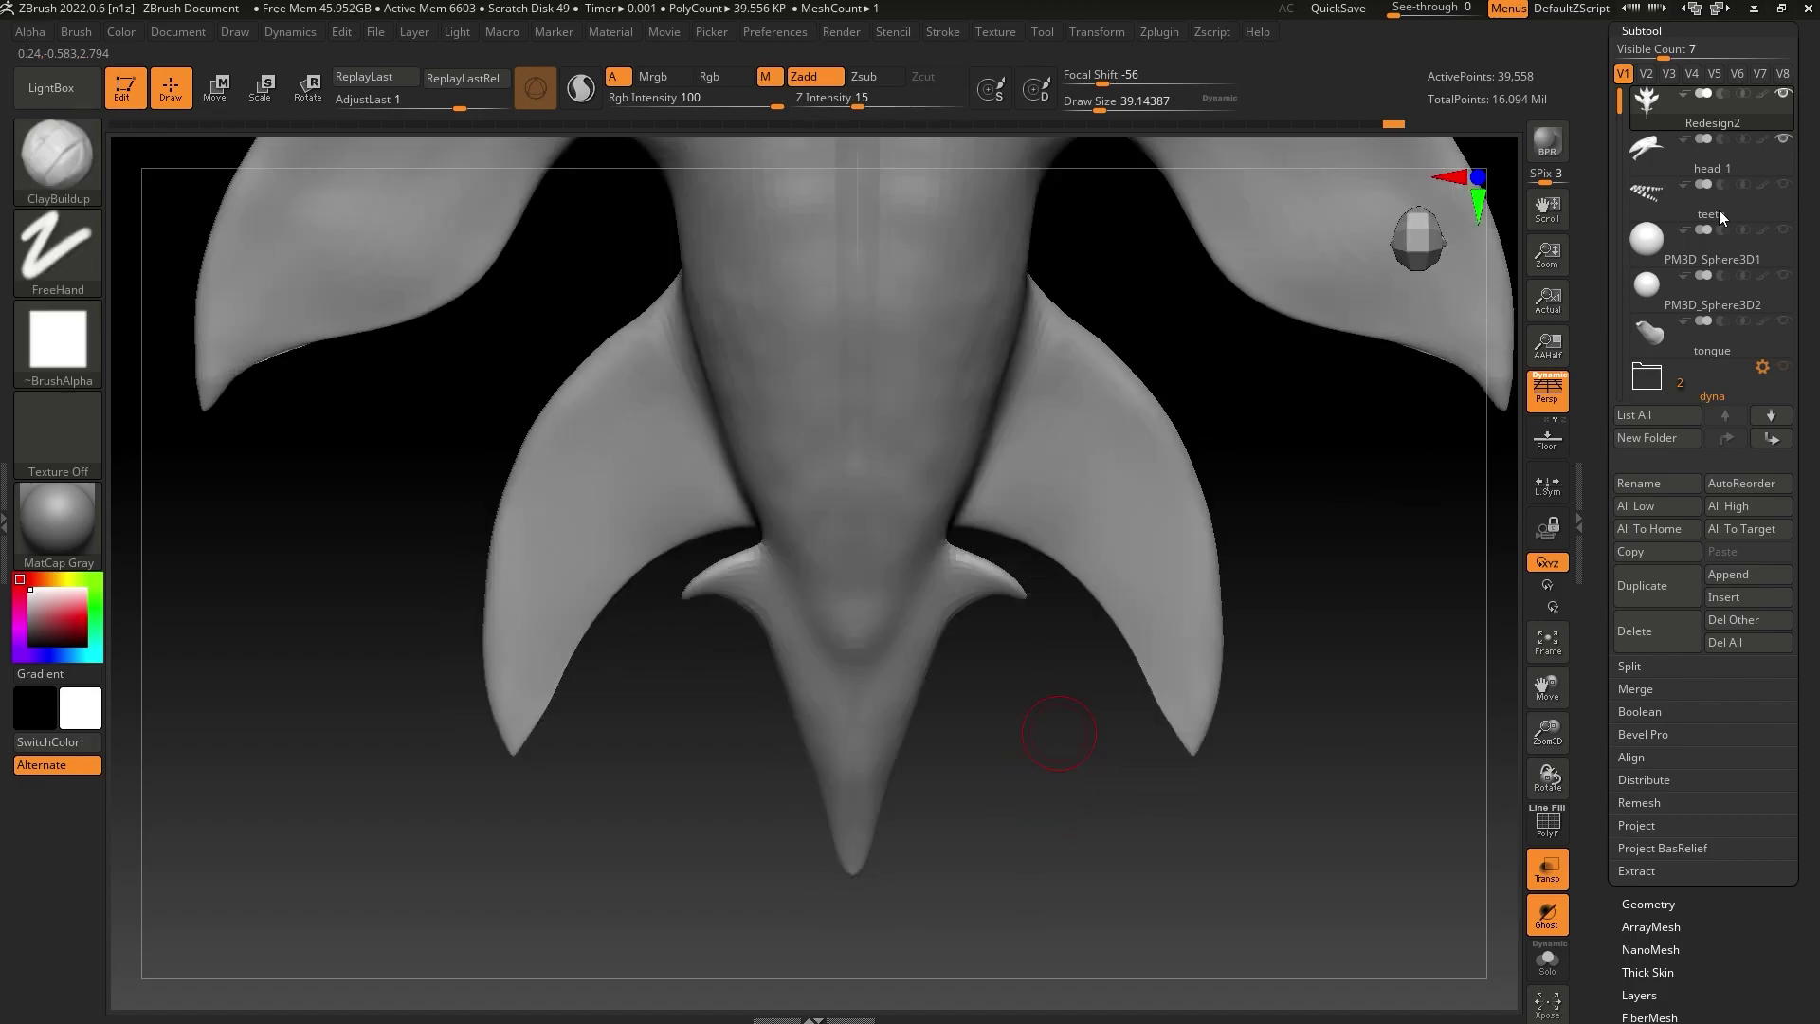
Save the tool over the existing Redesign2.ztl file
scroll(1720, 209, up, 5)
click(1751, 59)
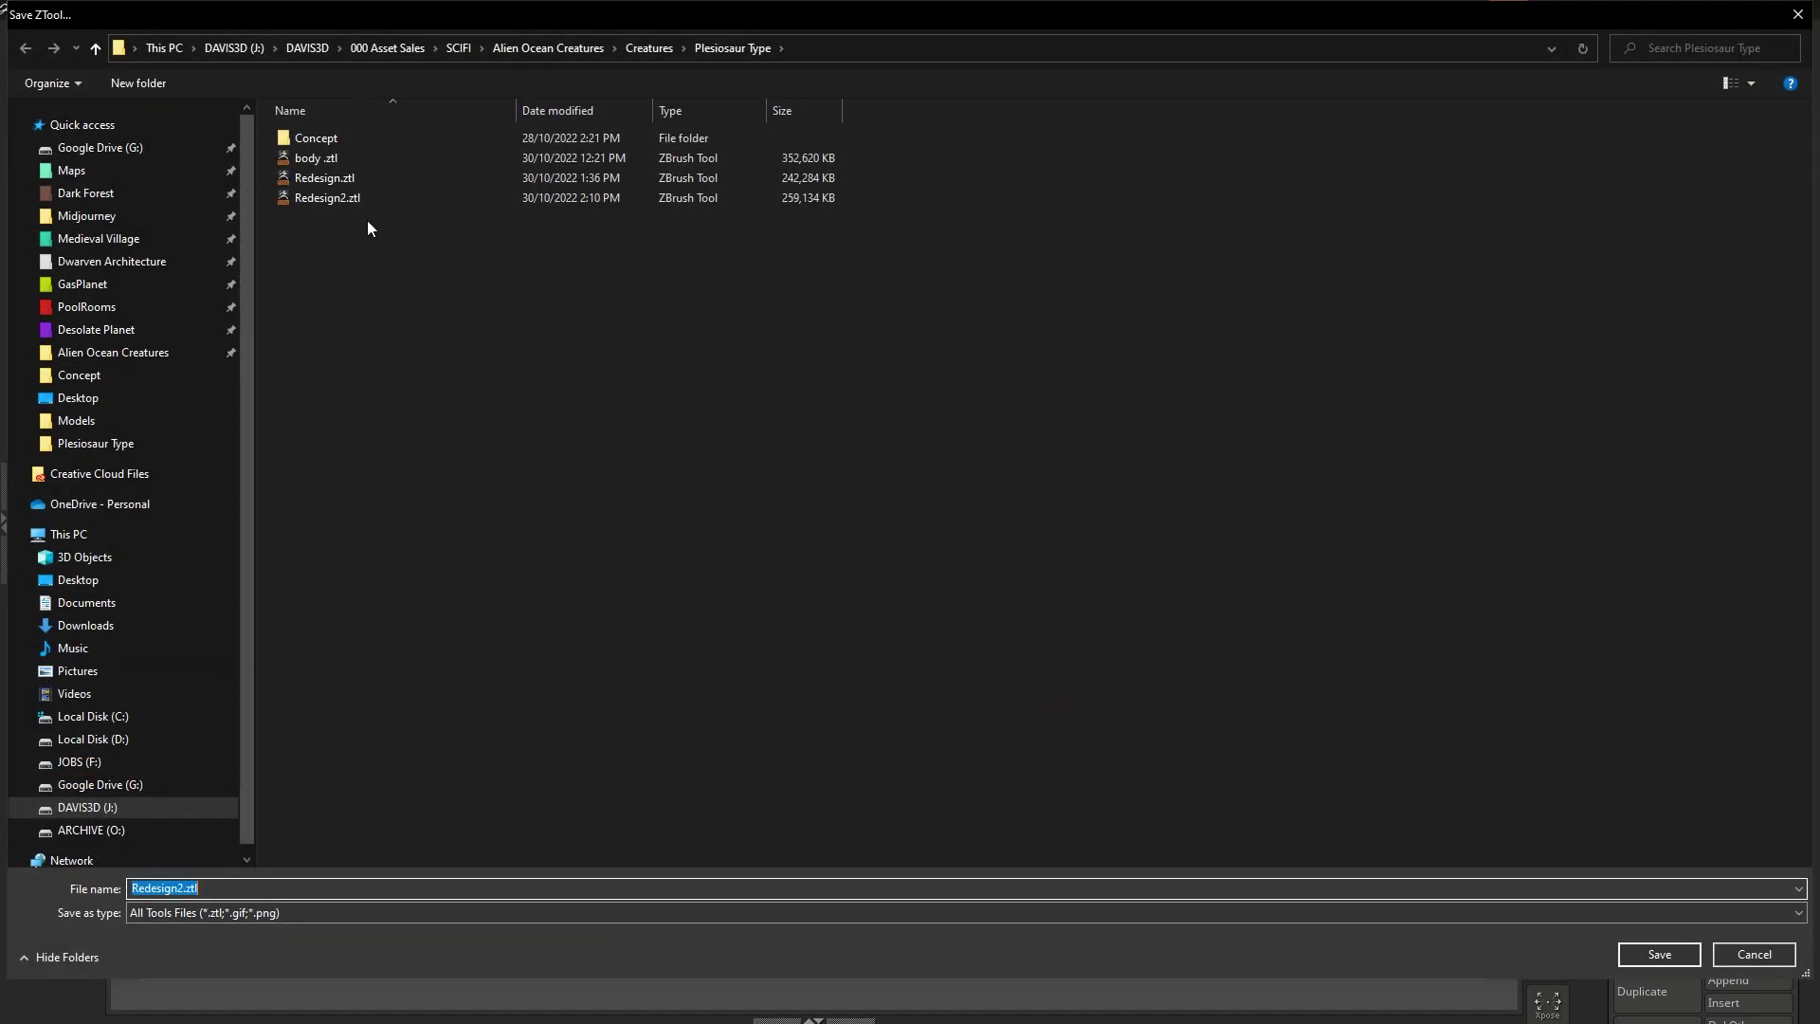
double_click(394, 201)
click(959, 499)
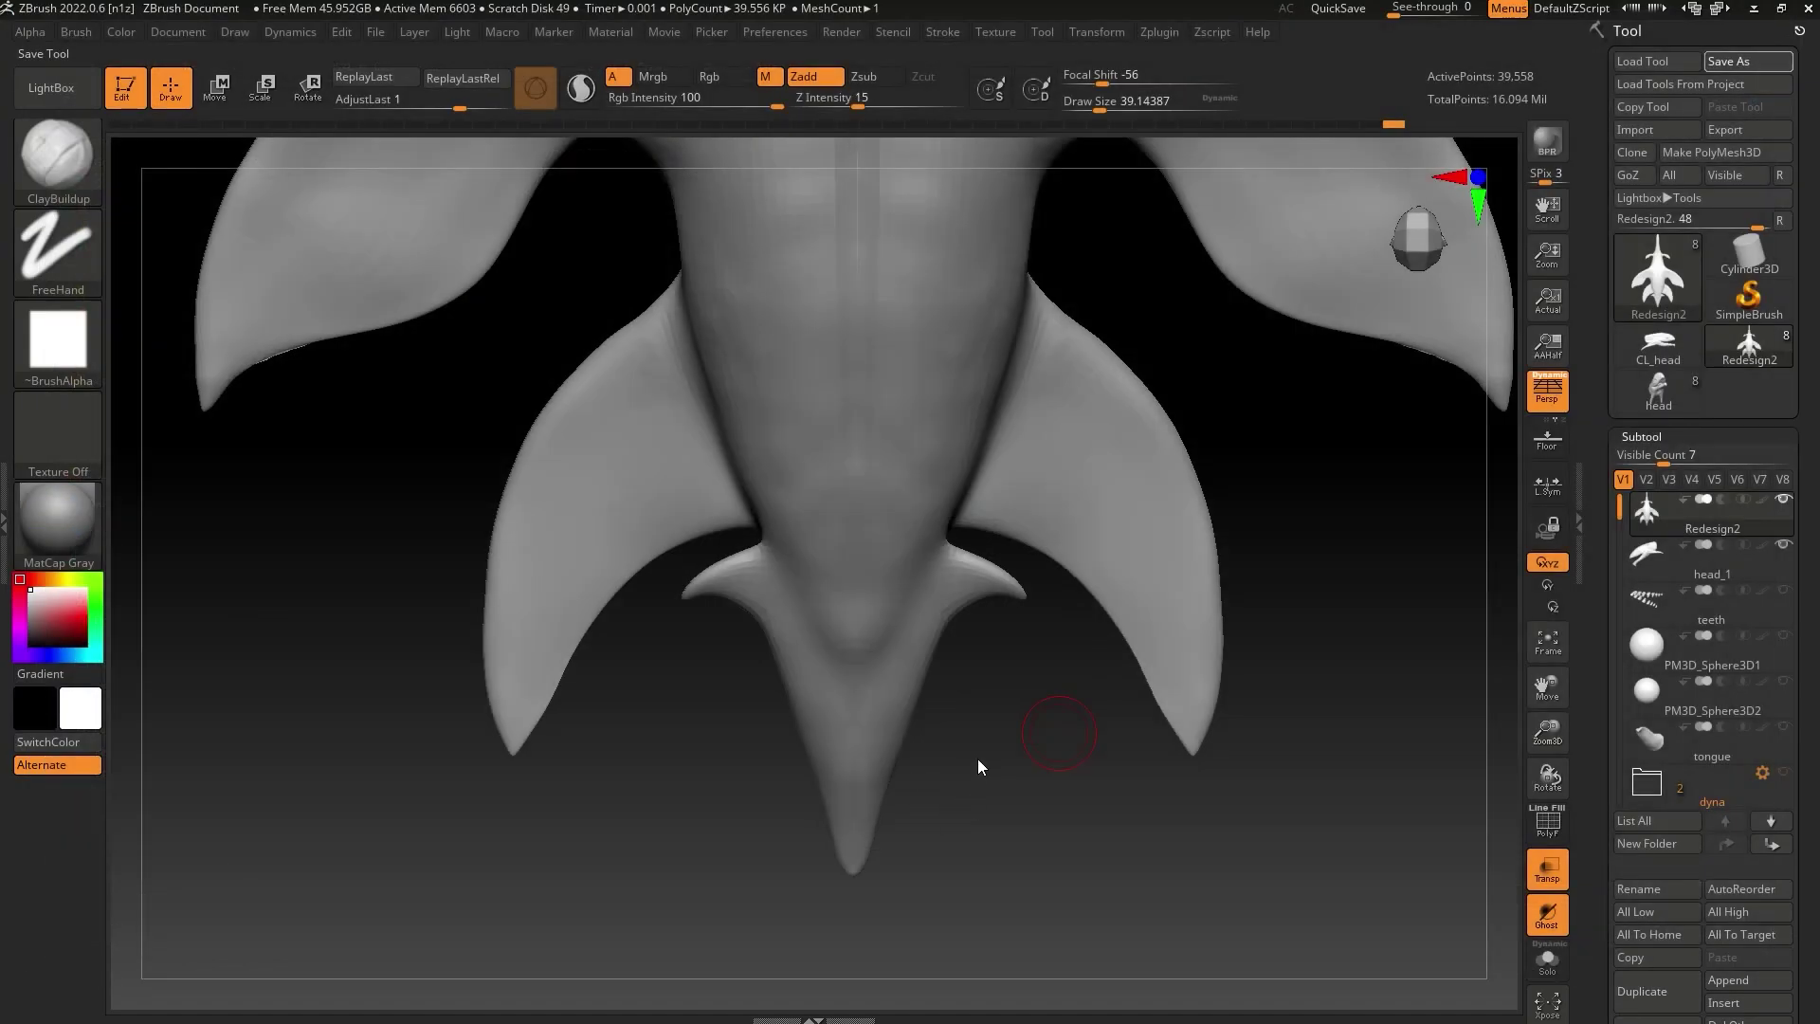
Mask the whole body except the pair of small fins at the base of the tail
drag(979, 766, 689, 590)
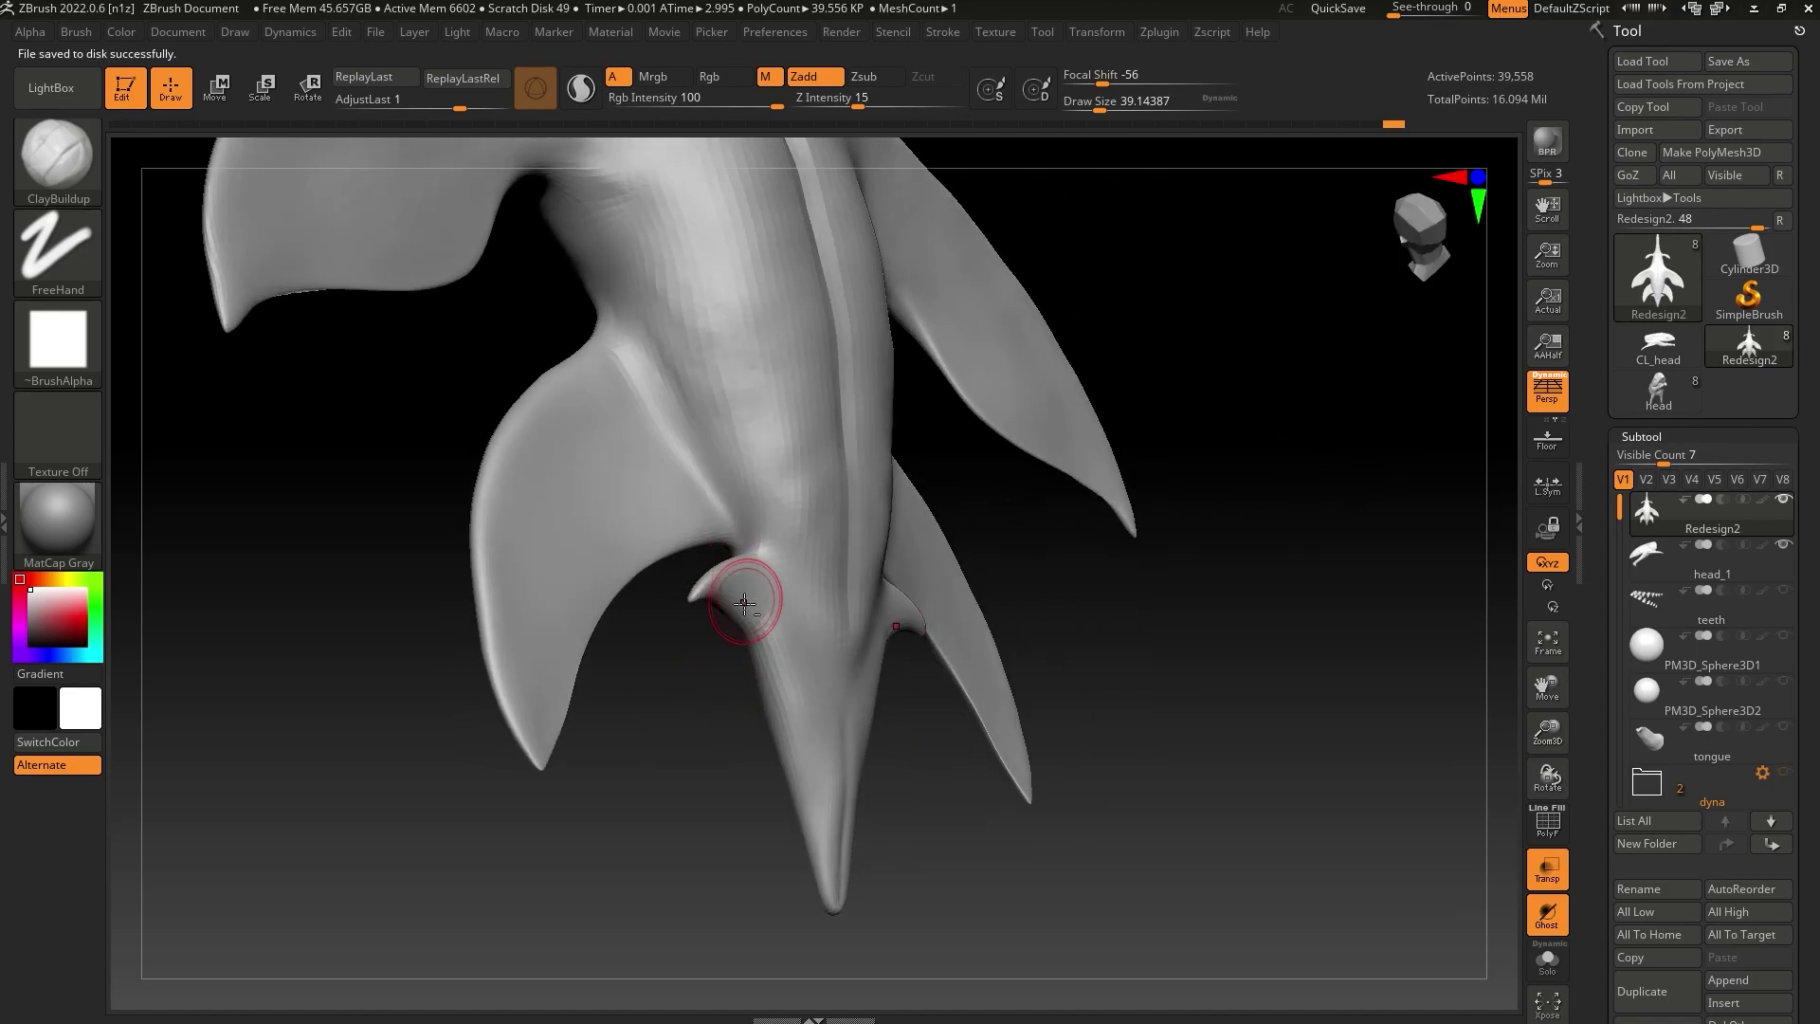
mouse_move(722, 669)
shift+mouse_down()
mouse_move(687, 714)
mouse_move(686, 612)
mouse_move(755, 593)
mouse_move(742, 543)
mouse_move(771, 723)
shift+mouse_up()
ctrl+shift+click(736, 635)
ctrl+click(772, 724)
Try to scale down the unmasked small tail fins with the gizmo placed at their root
click(316, 99)
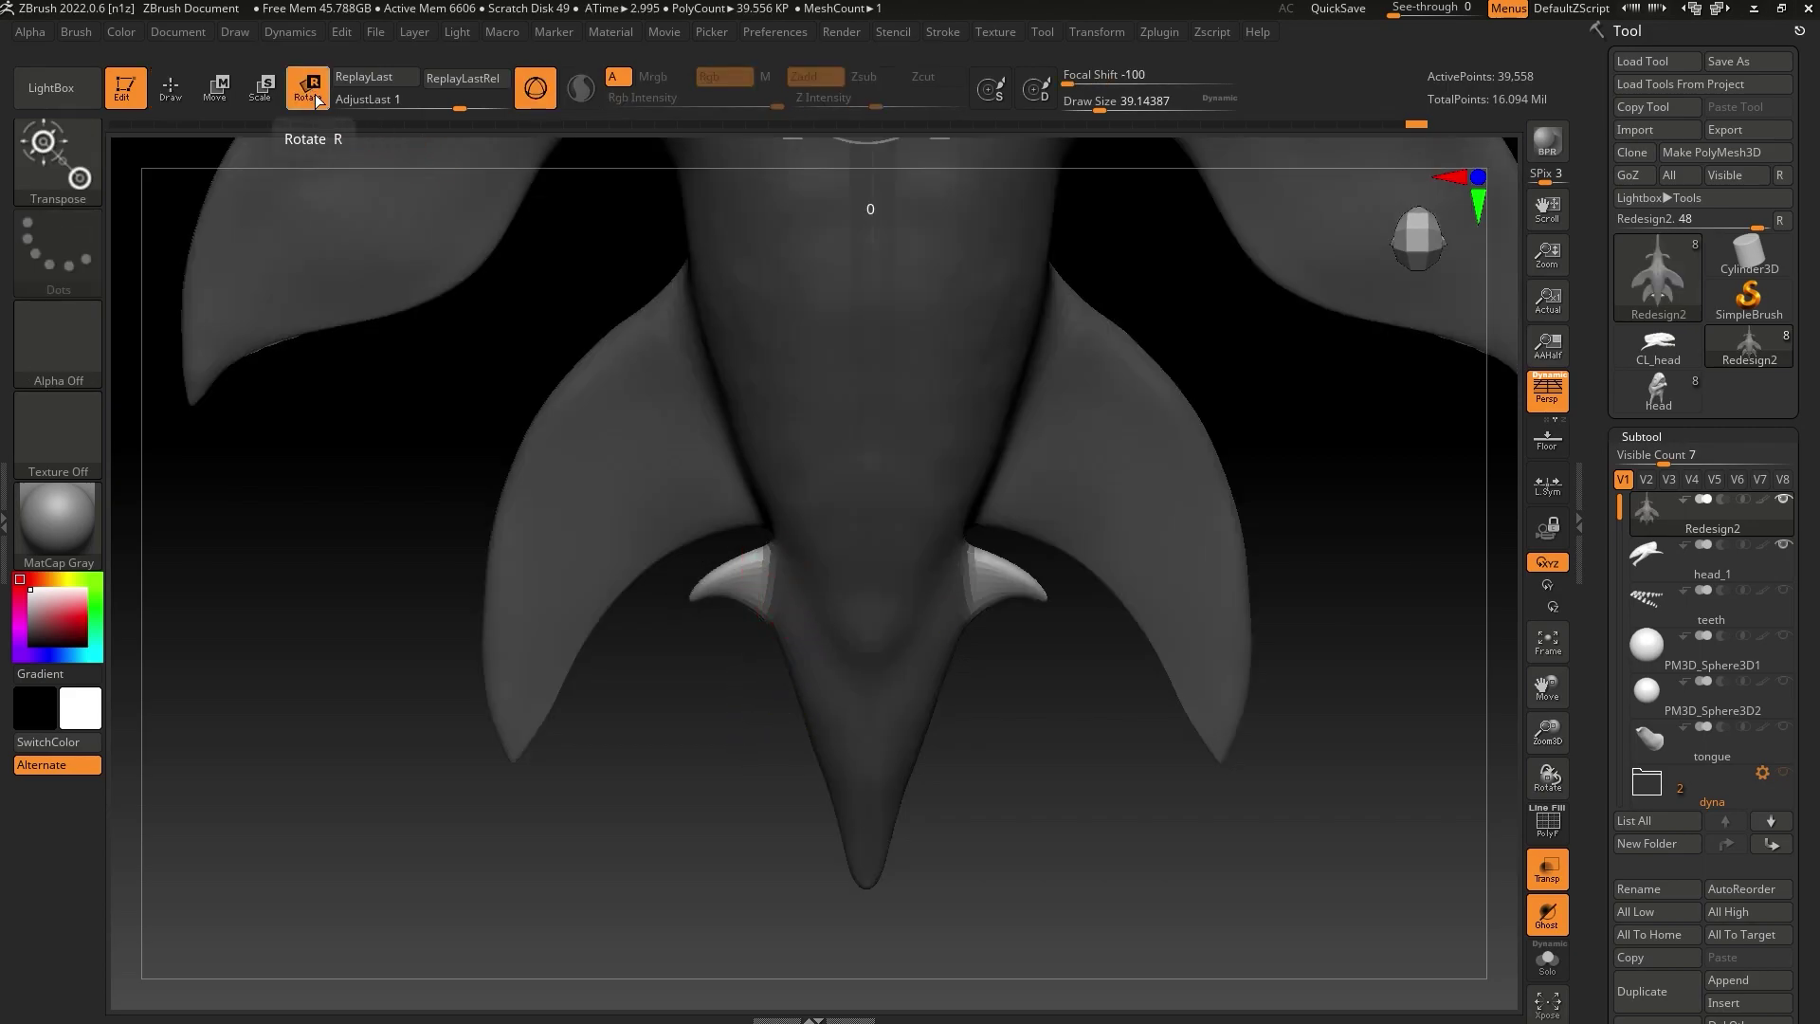
click(287, 98)
click(768, 575)
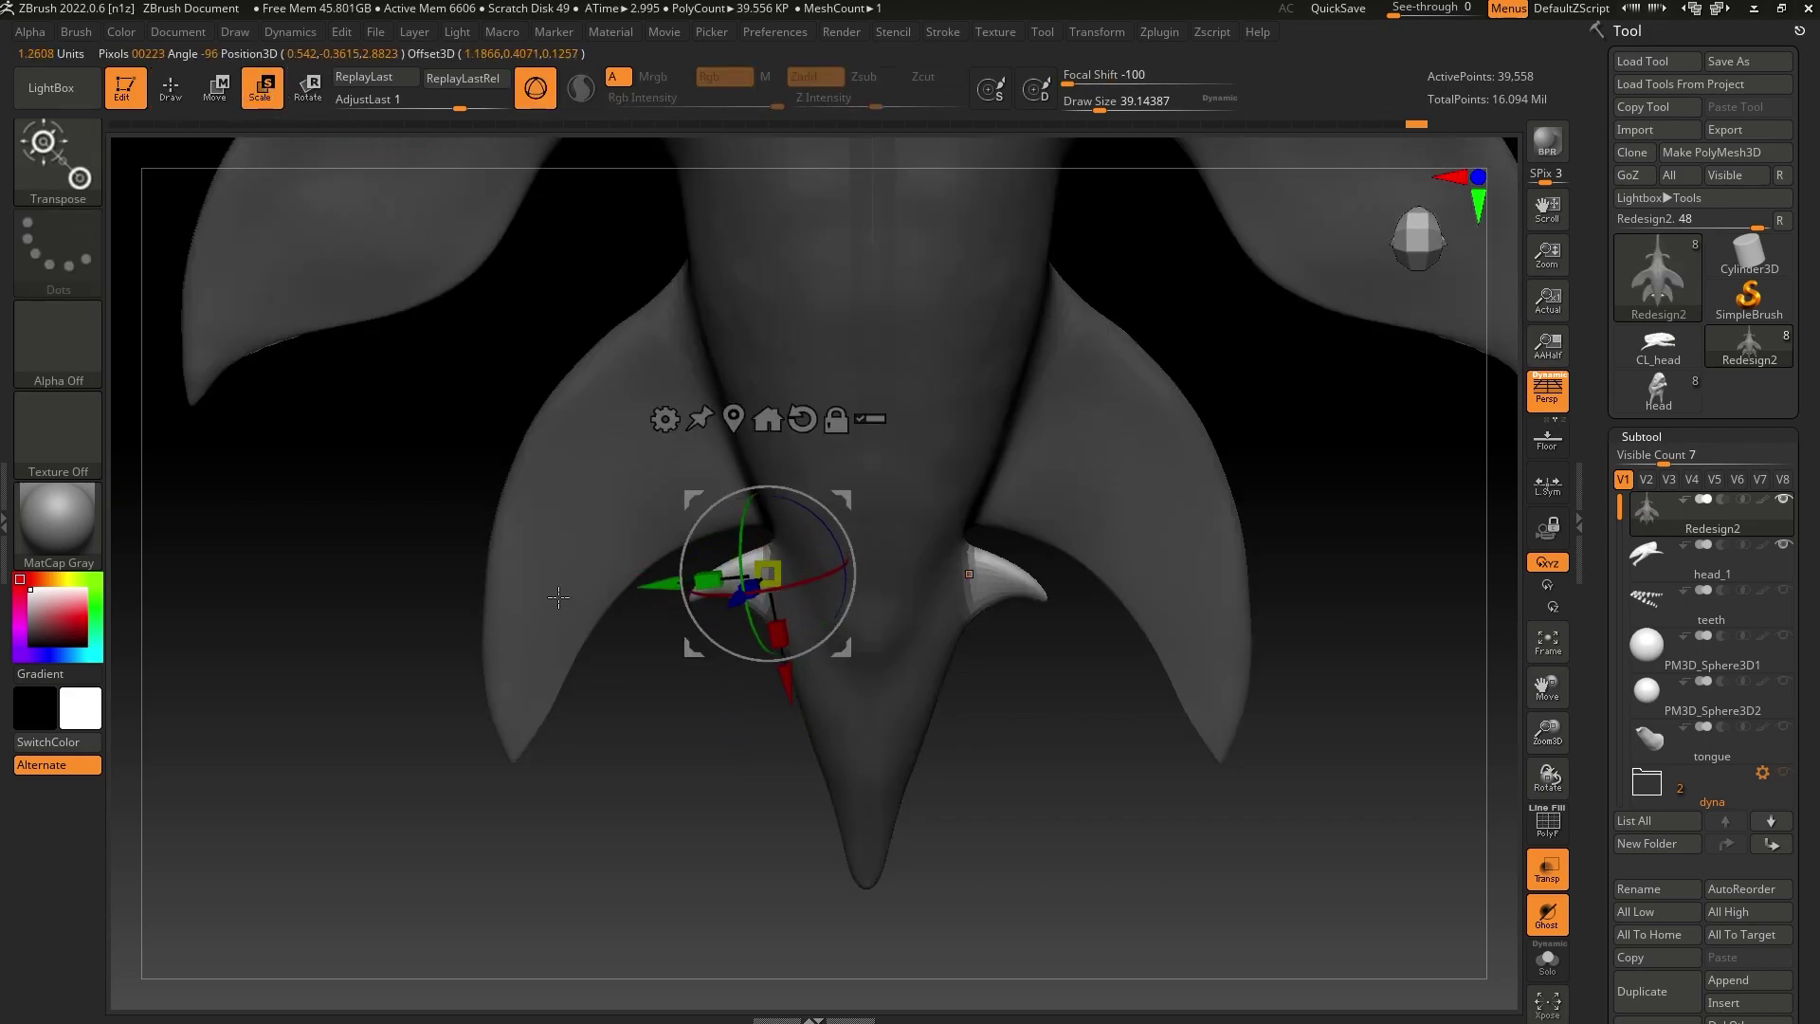
drag(768, 574, 738, 587)
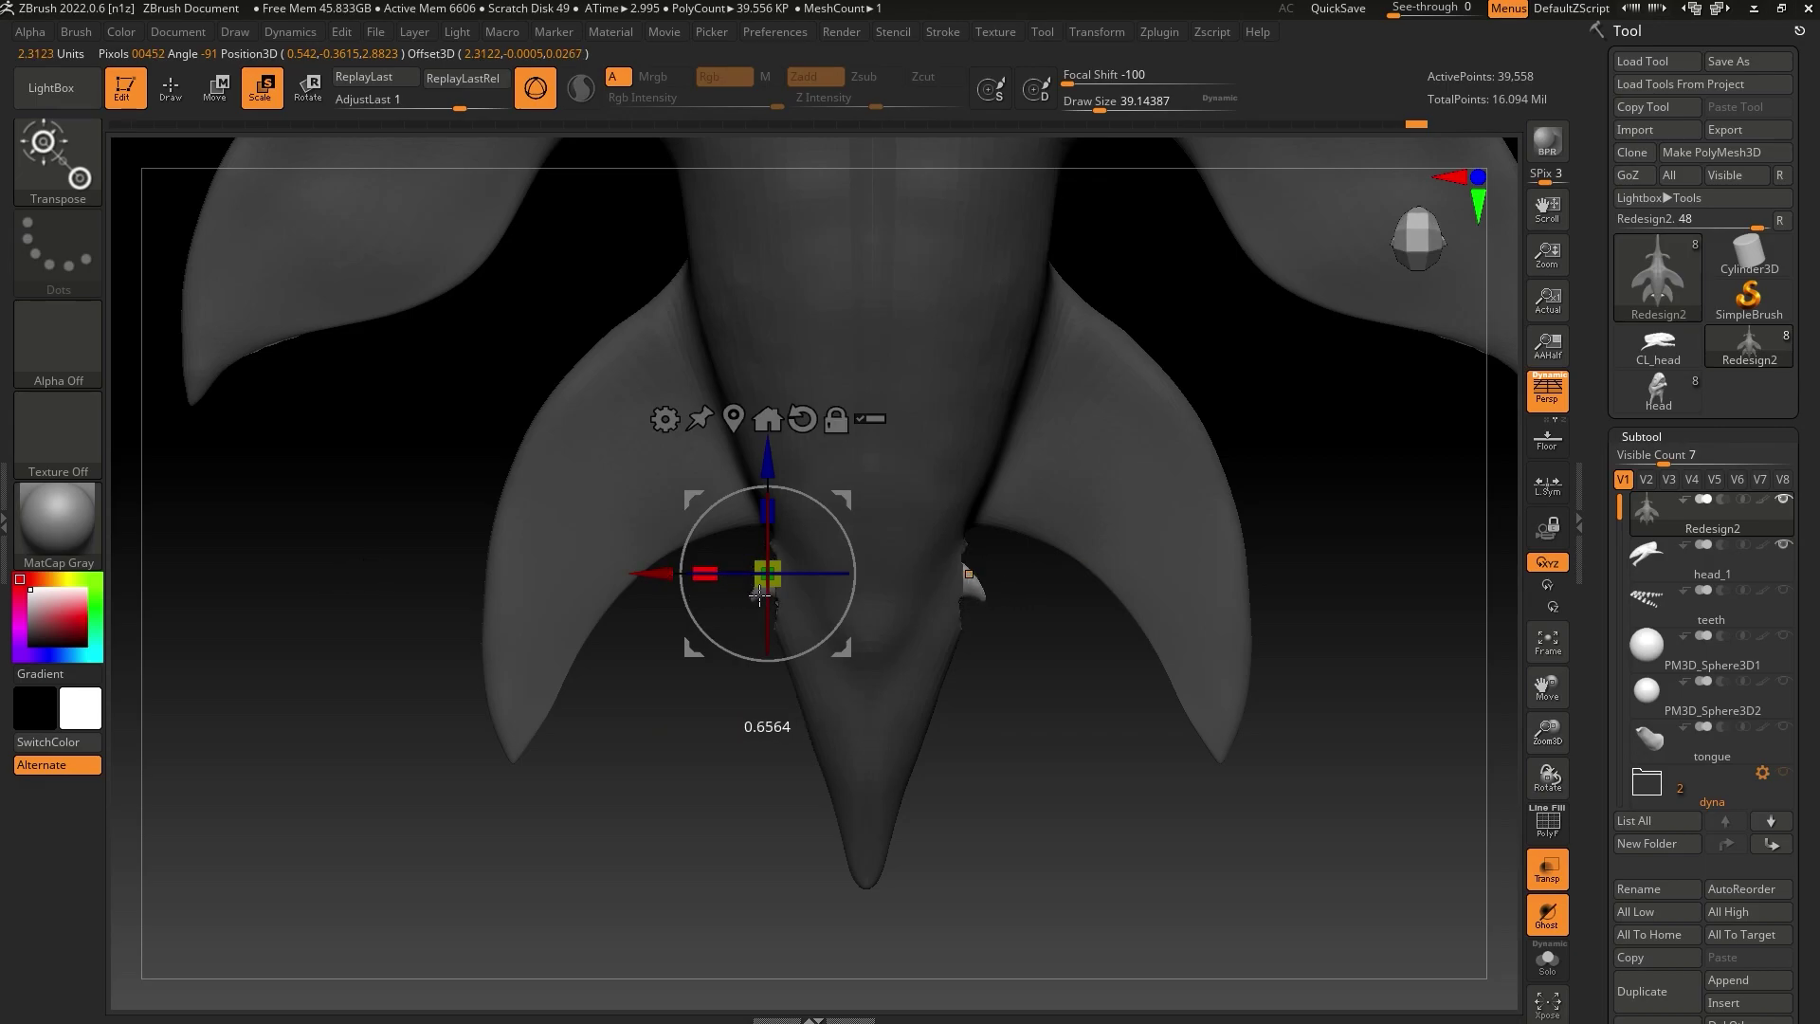
key(ctrl+z)
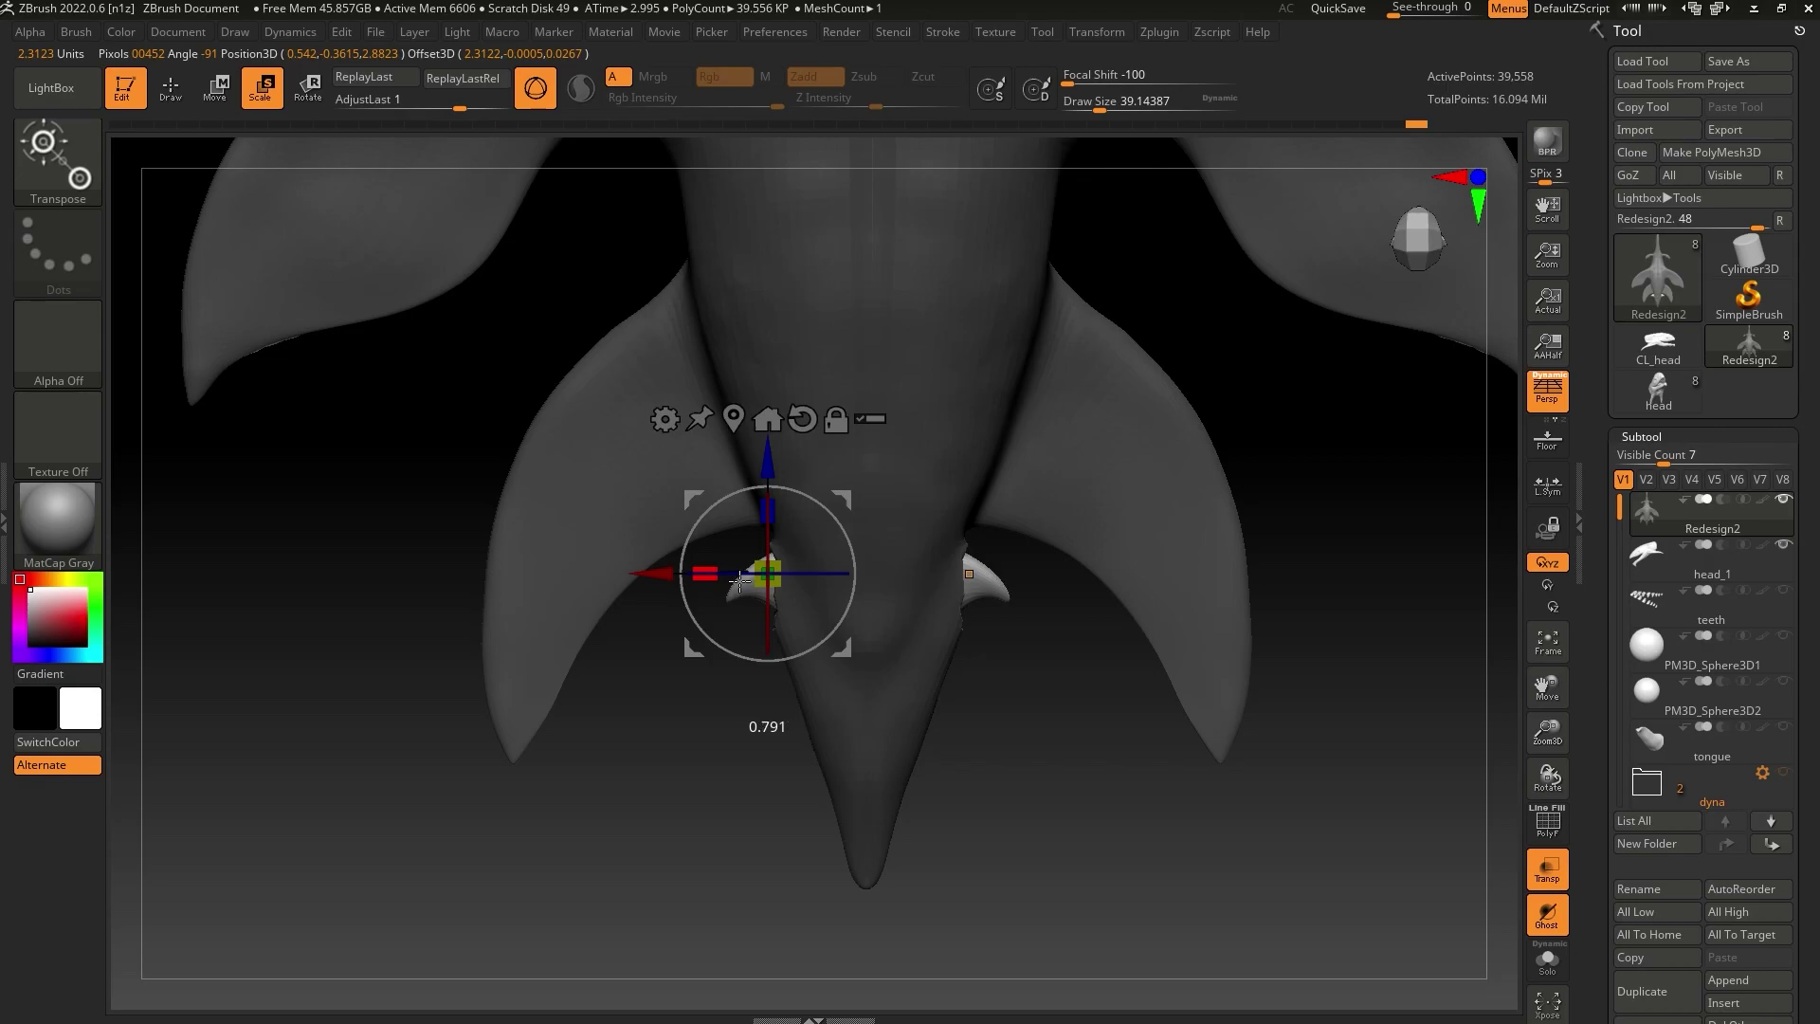
key(ctrl+z)
Move the unmasked small tail fins inward against the tail base and return to drawing mode
click(216, 90)
mouse_move(705, 589)
mouse_down()
mouse_move(758, 575)
mouse_move(579, 577)
mouse_move(730, 603)
mouse_move(593, 590)
mouse_move(608, 592)
mouse_up()
key(q)
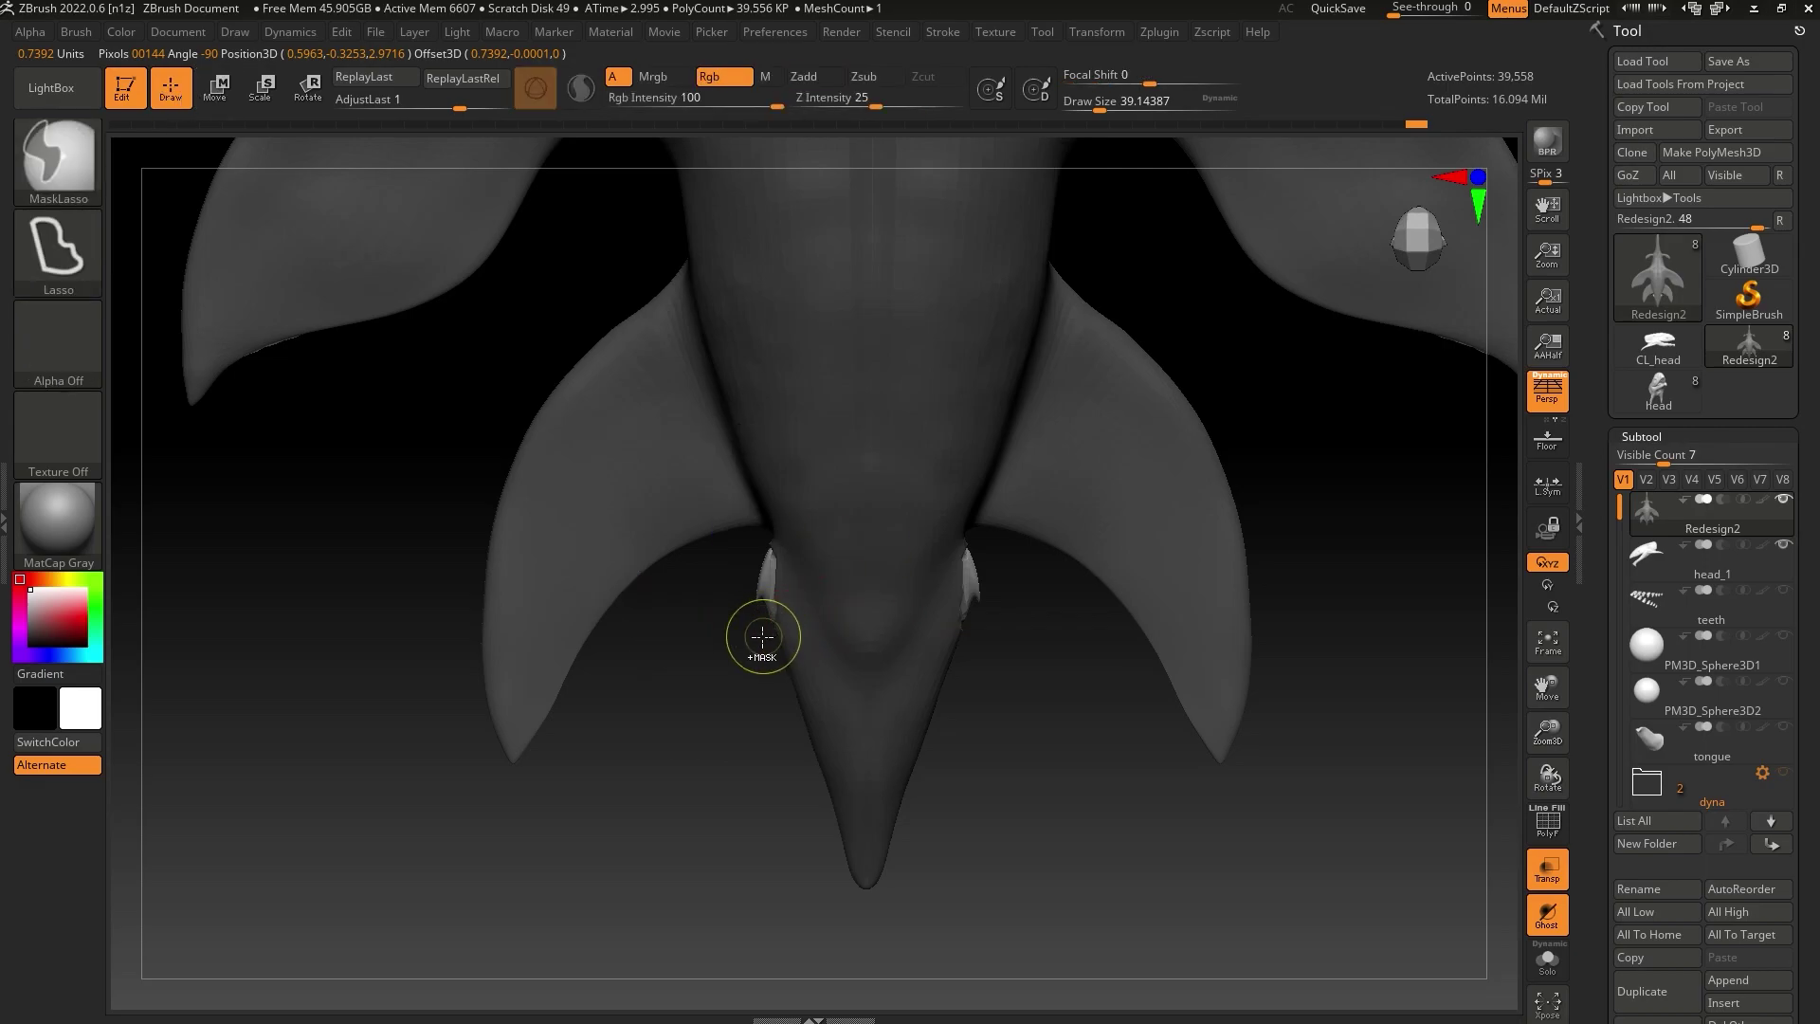
Clear the mask and smooth the tail's edge just behind the shortened small fins
ctrl+click(771, 656)
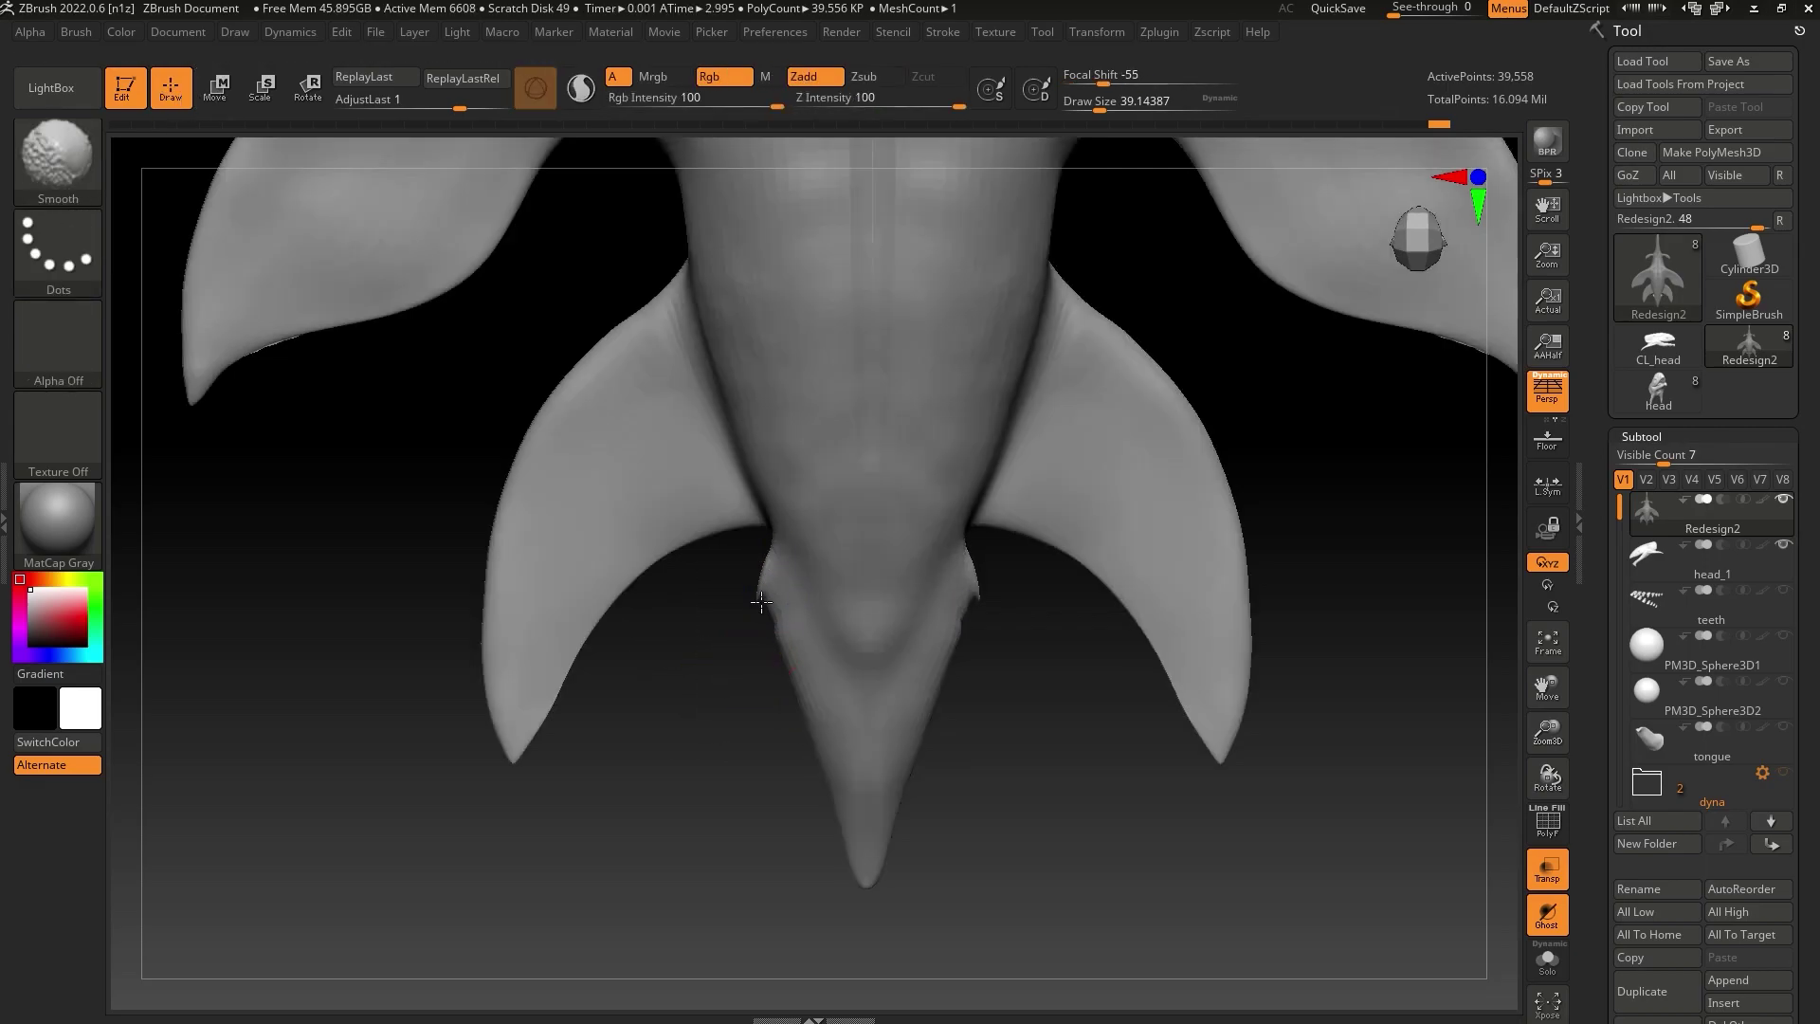
shift+drag(770, 615, 774, 619)
key(ctrl+z)
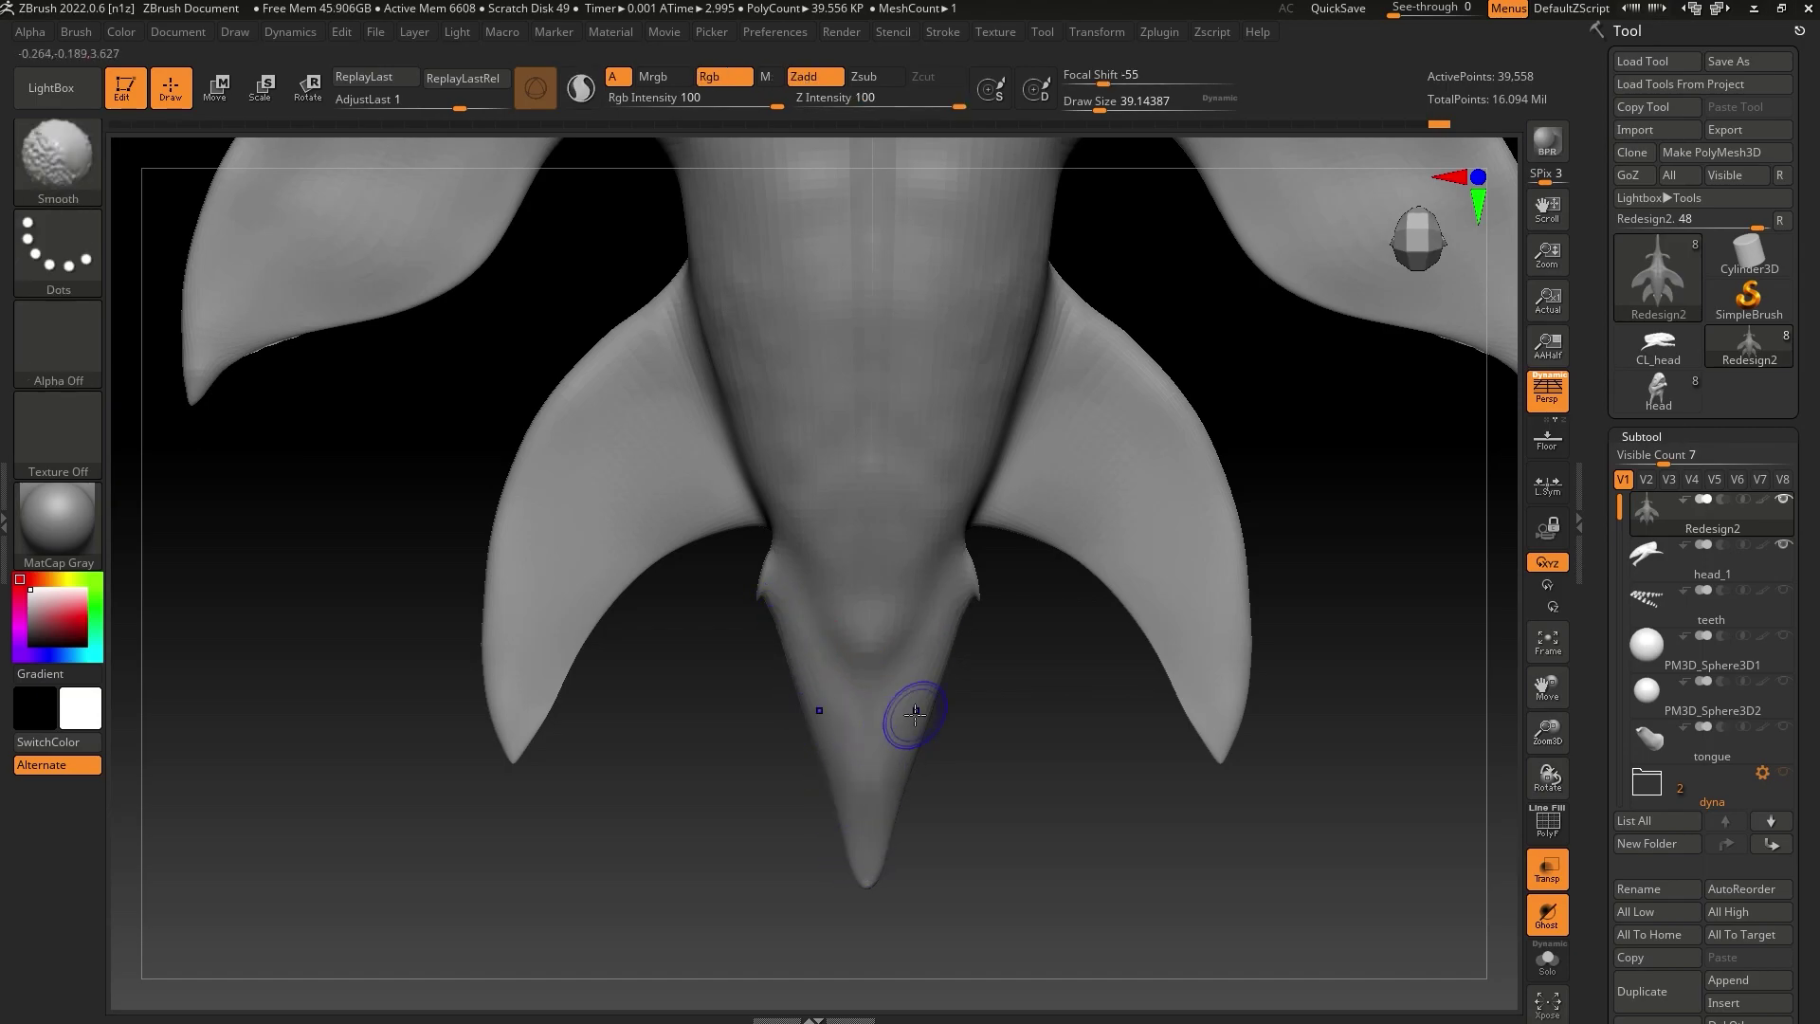
Compare the full creature with its earlier undo-history states from different angles, then return to the latest version with shortened tail fins
key(f)
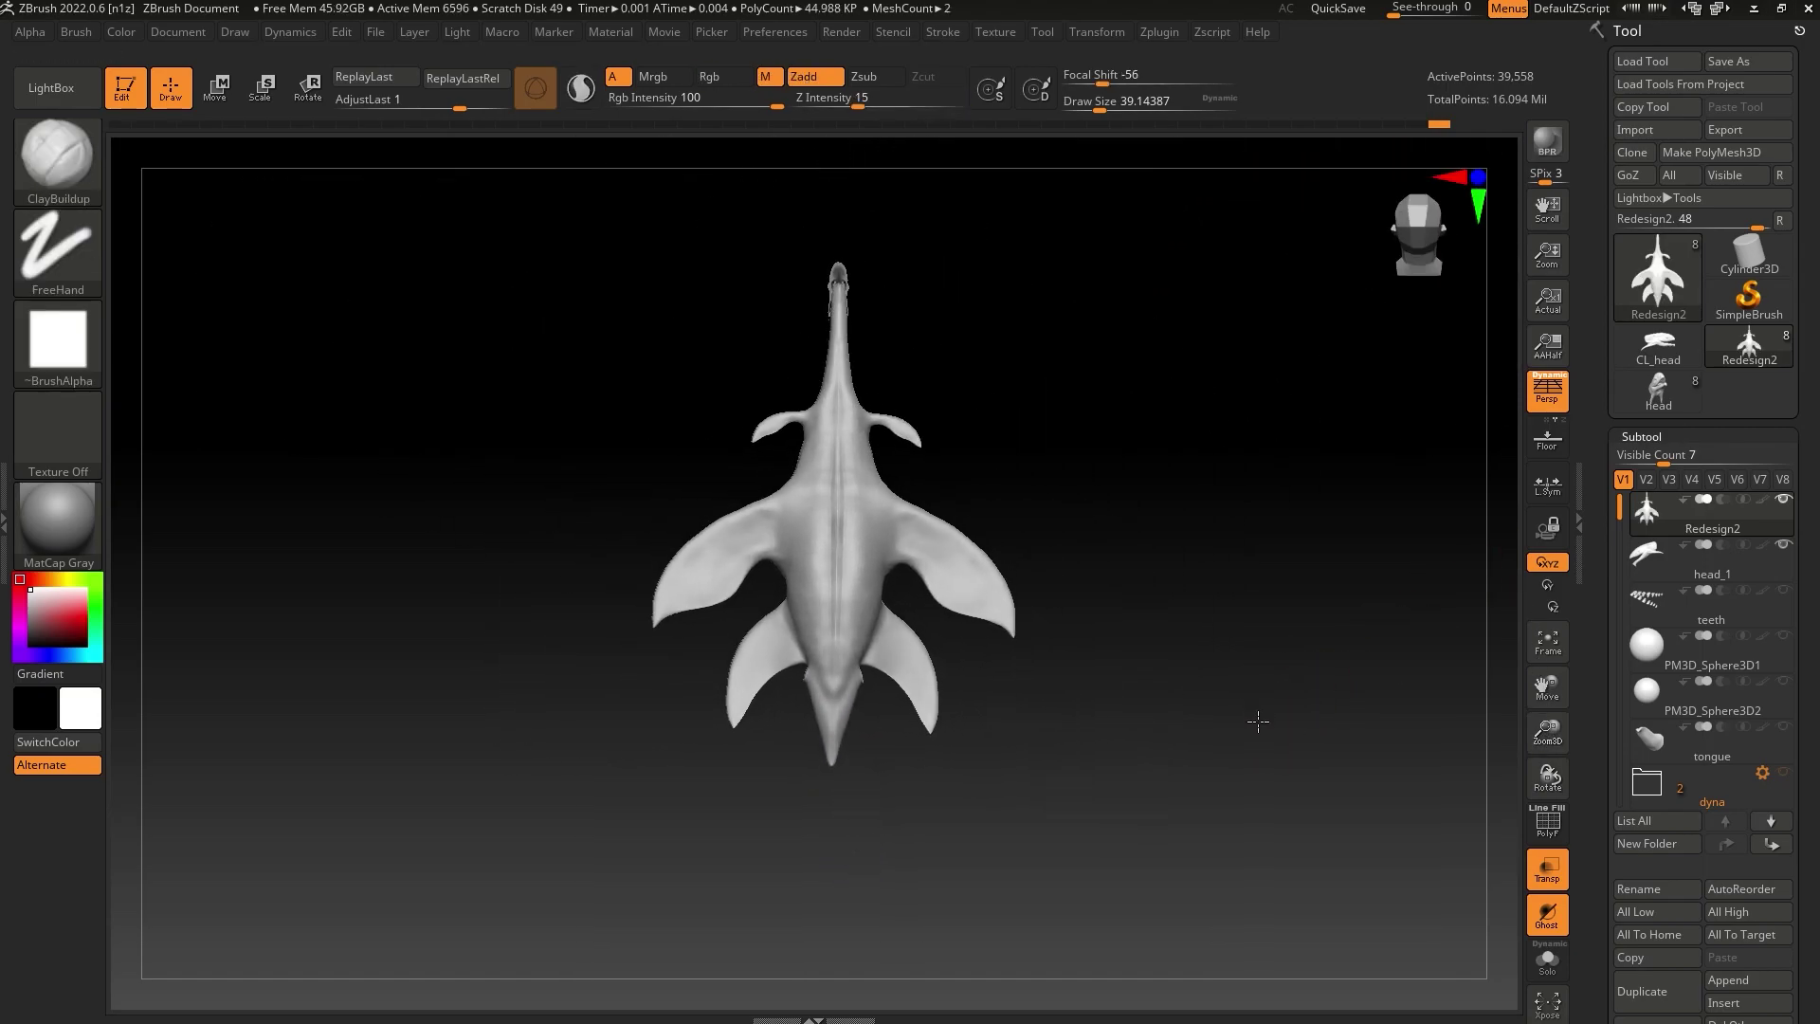
drag(1258, 721, 1258, 708)
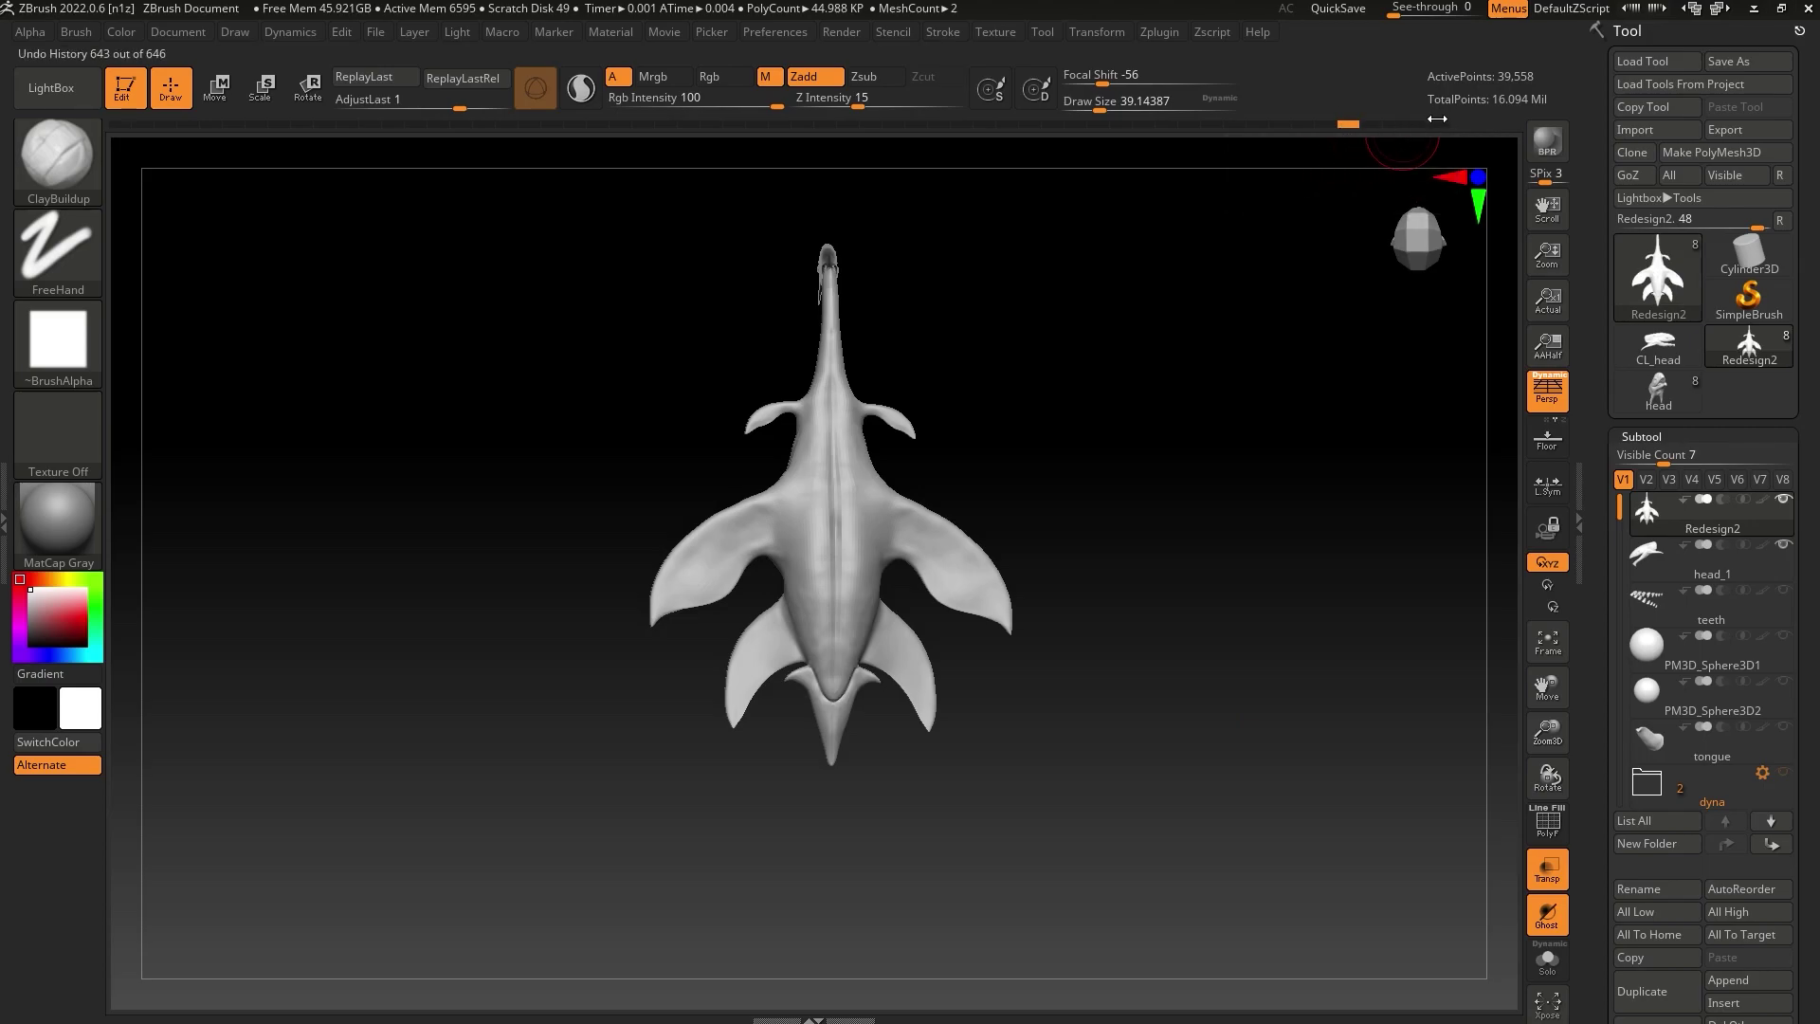
mouse_move(1267, 331)
mouse_down()
mouse_move(1178, 475)
mouse_move(1182, 508)
mouse_move(1153, 496)
mouse_move(1151, 530)
mouse_move(1190, 447)
mouse_up()
click(1327, 124)
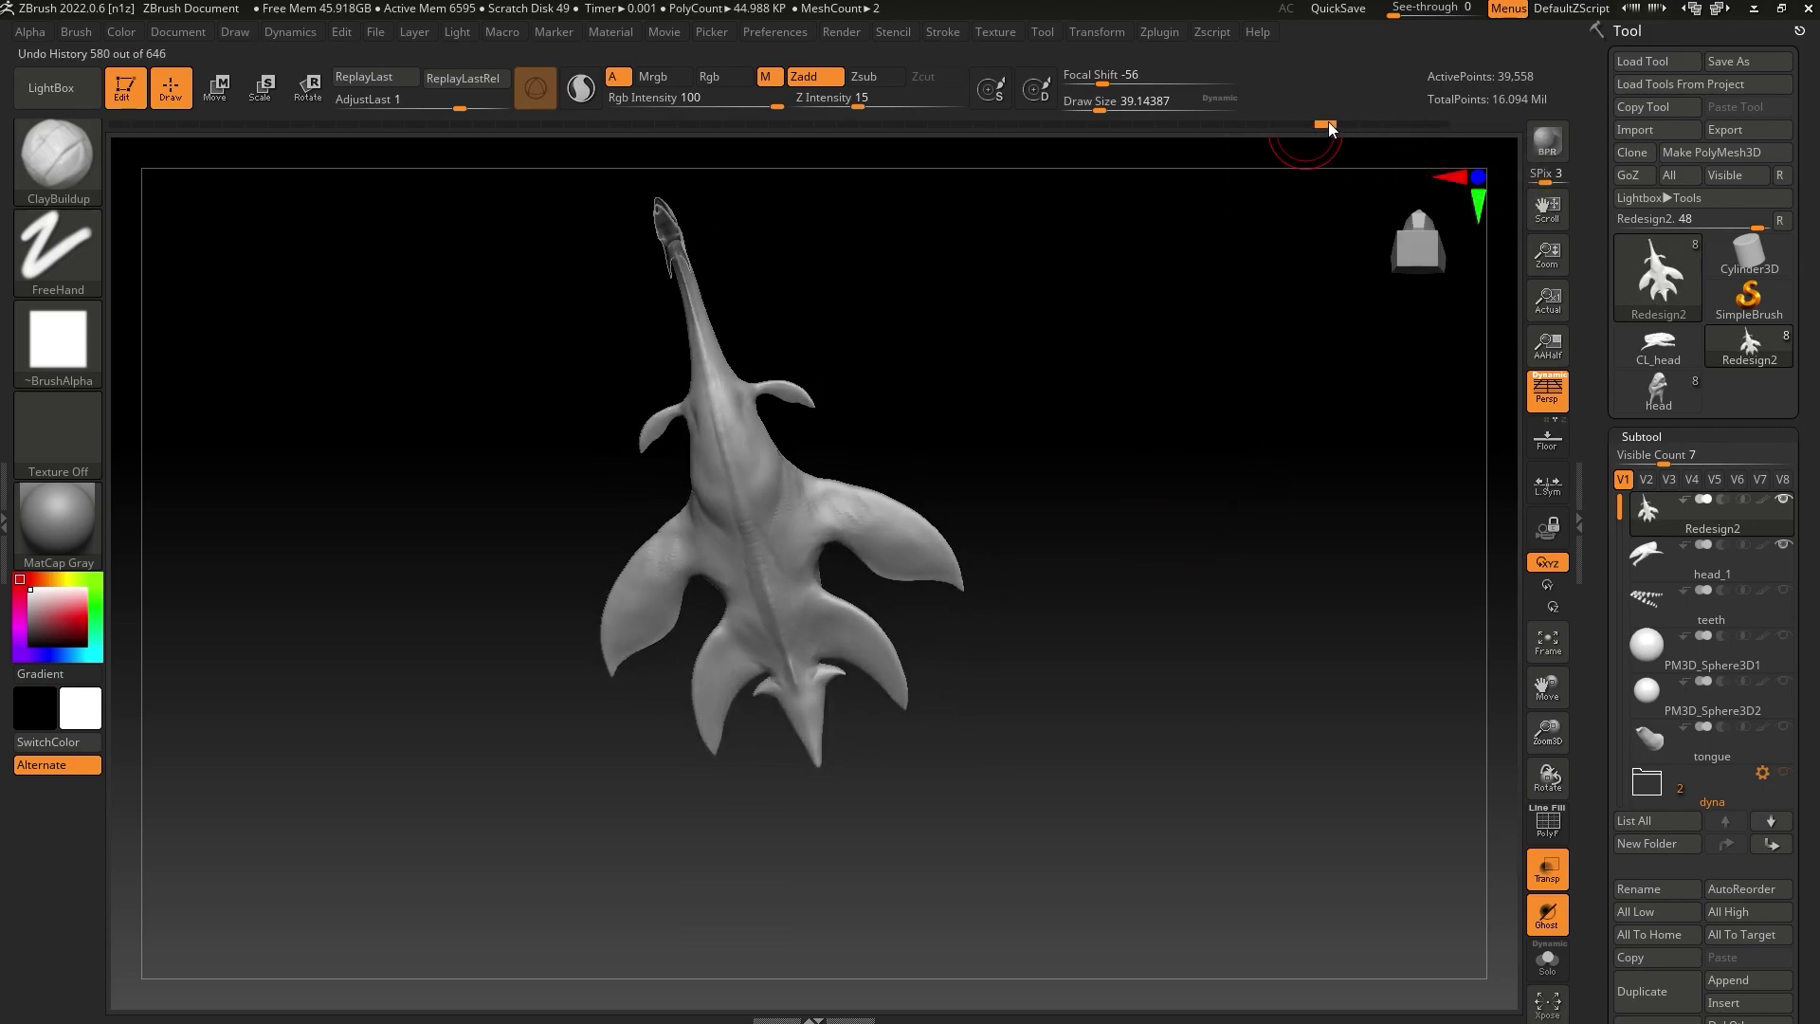
click(1438, 123)
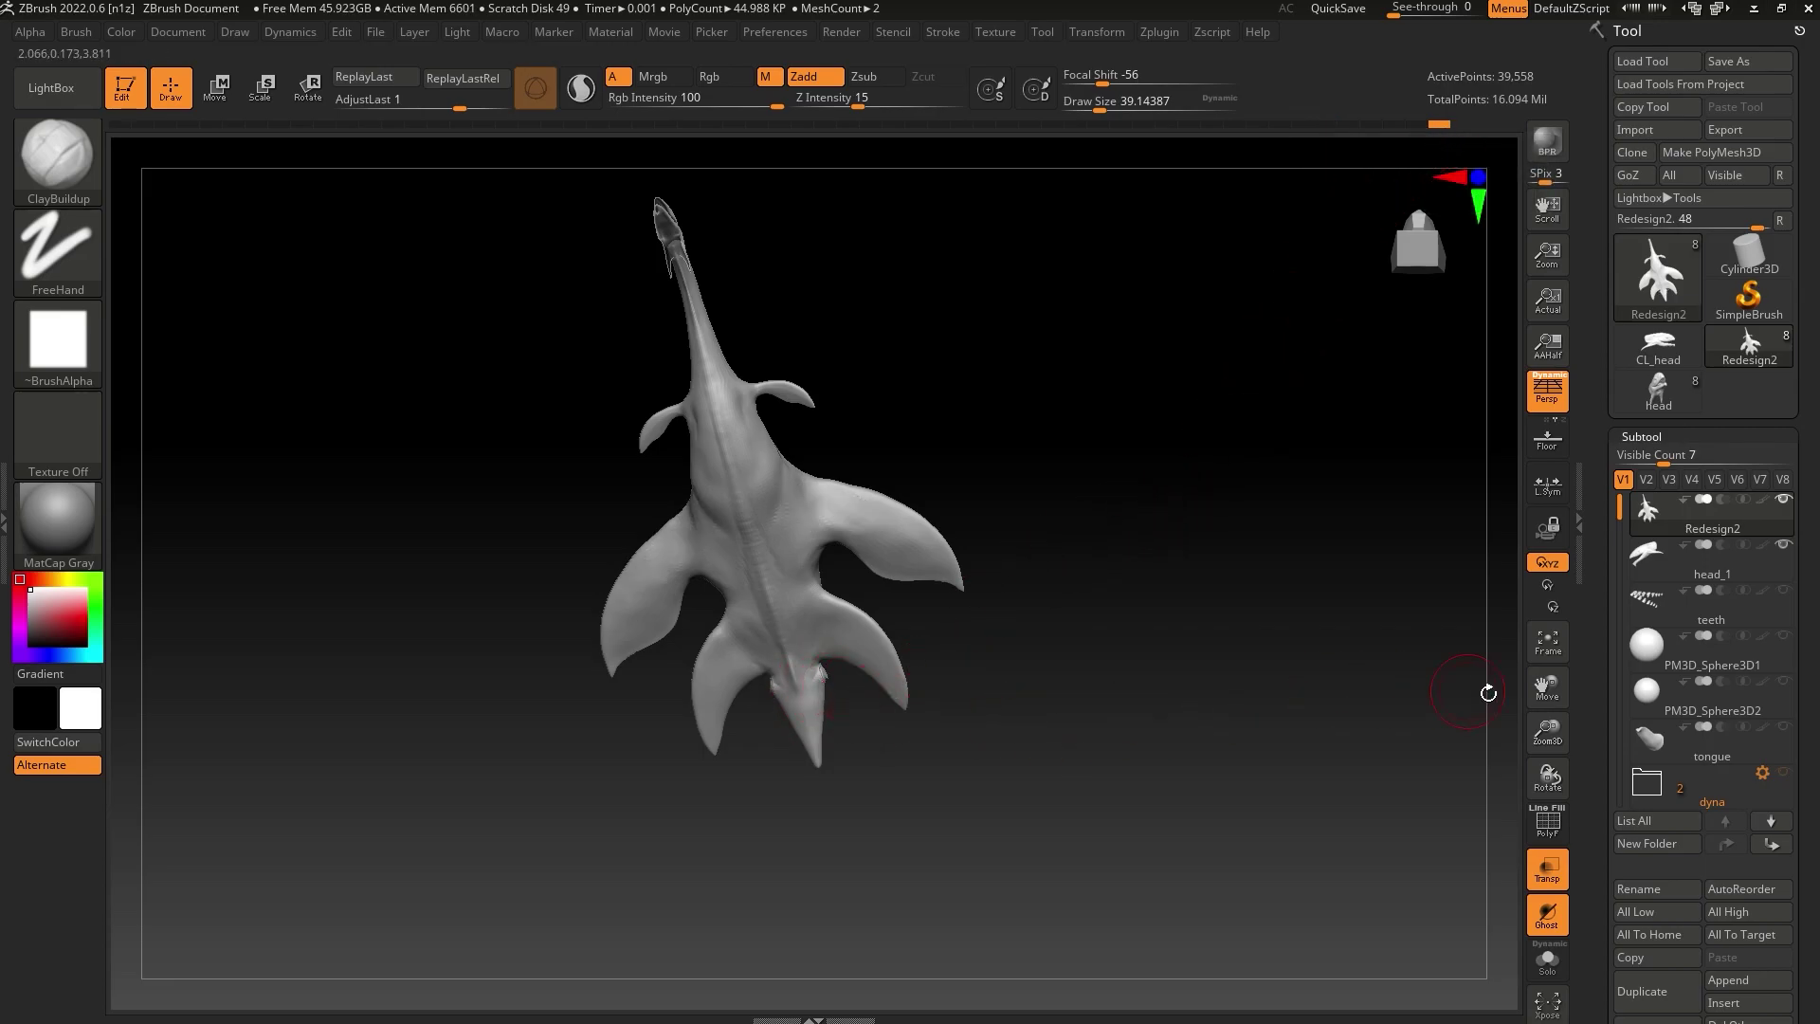
Inspect the shortened tail fins at close and full view against the longer version in the undo history
drag(1547, 732, 1479, 988)
drag(1105, 106, 1103, 117)
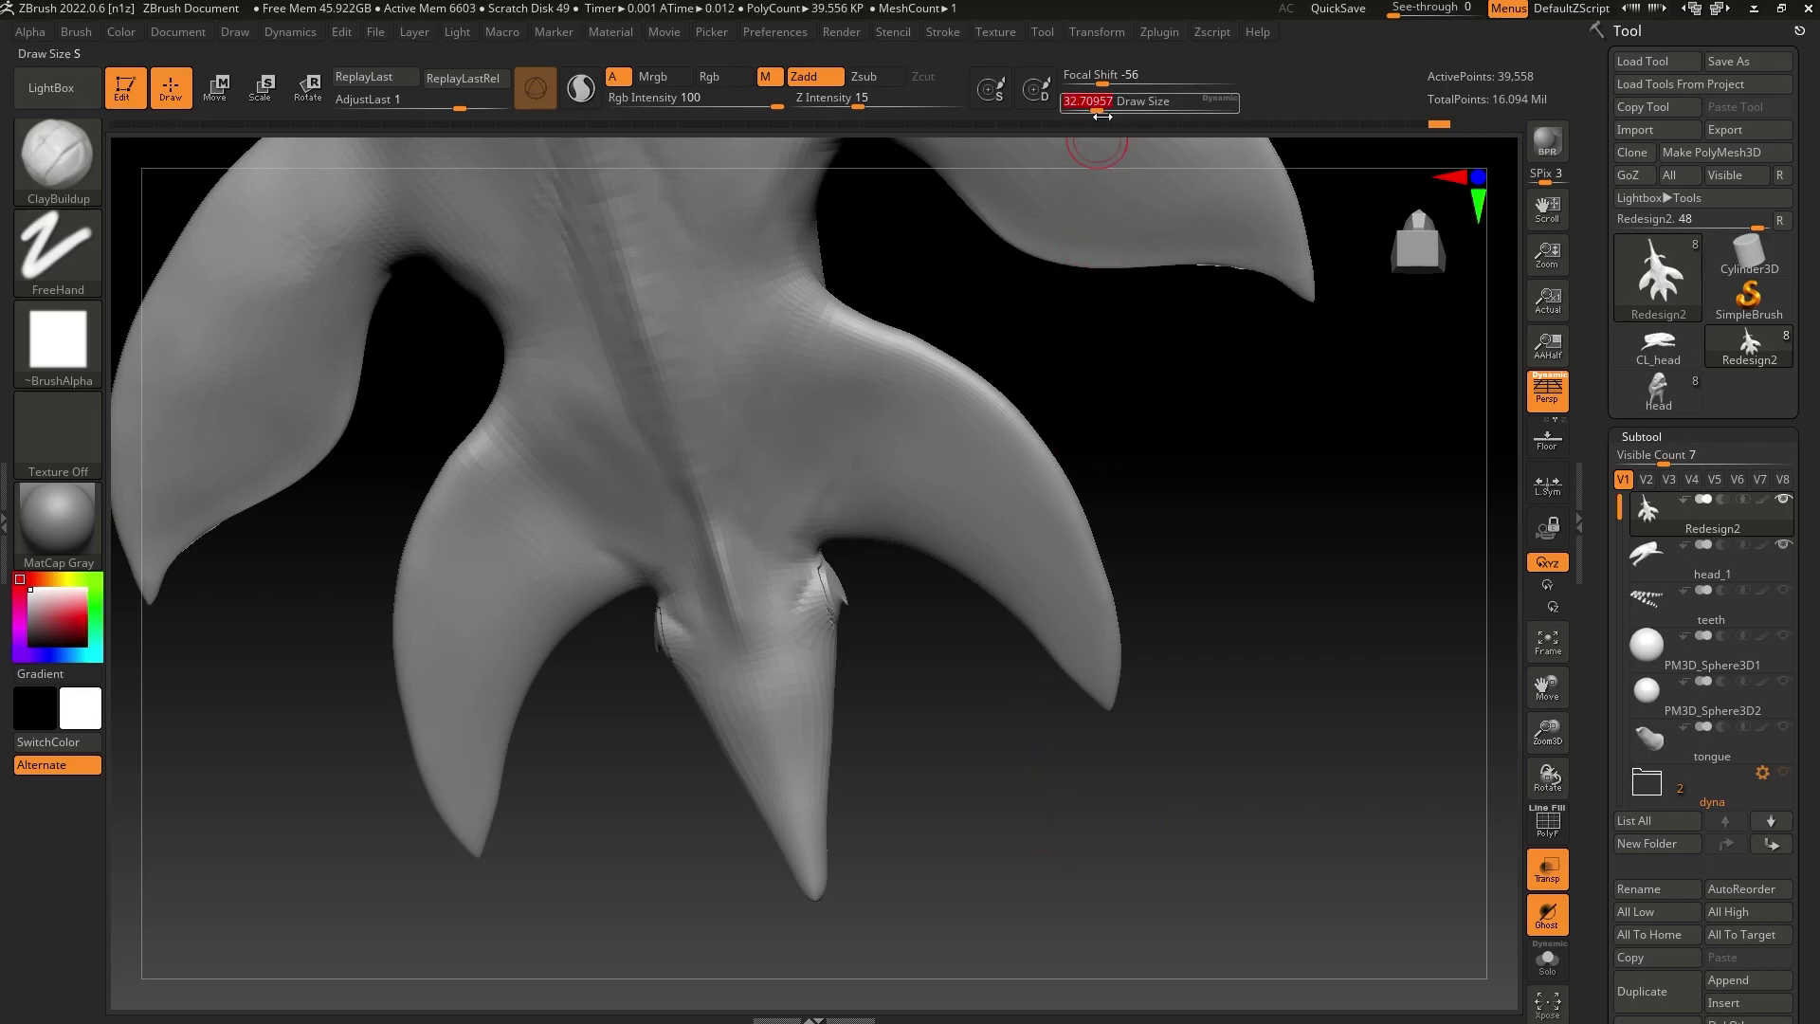
drag(1162, 398, 1209, 458)
drag(1548, 733, 1549, 634)
drag(1354, 698, 1306, 721)
drag(1546, 731, 1534, 702)
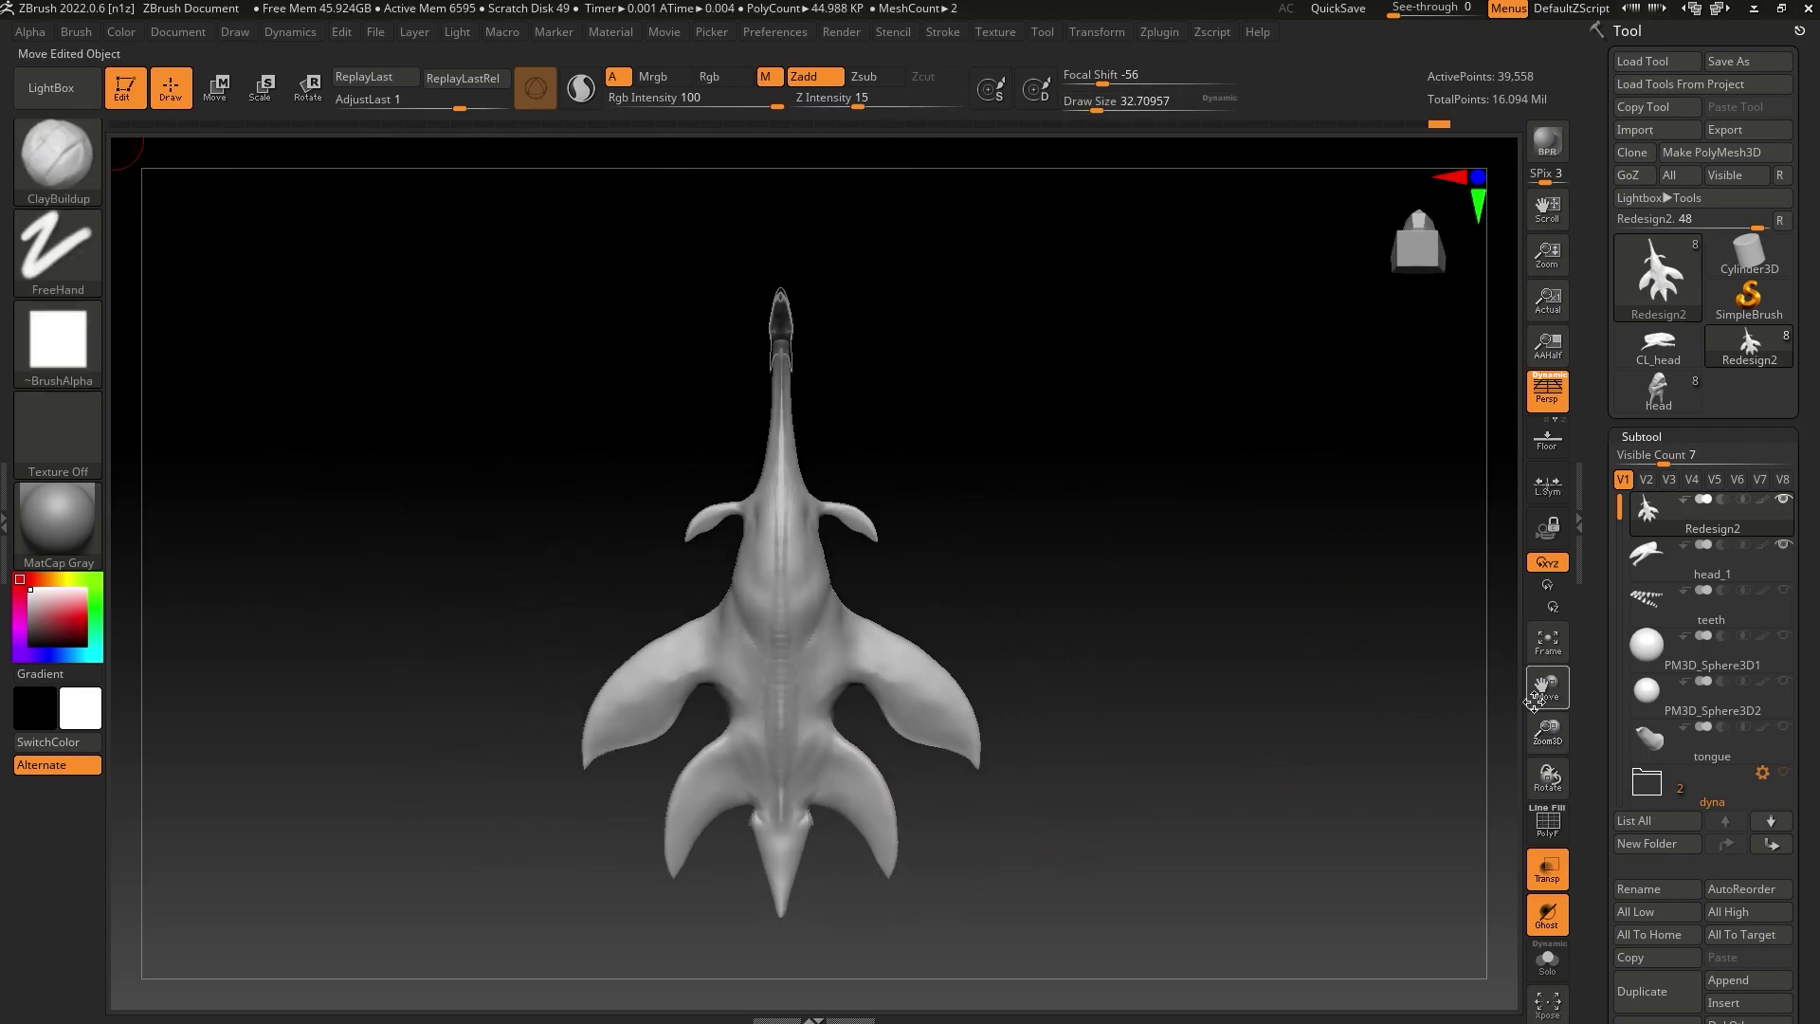
click(1349, 123)
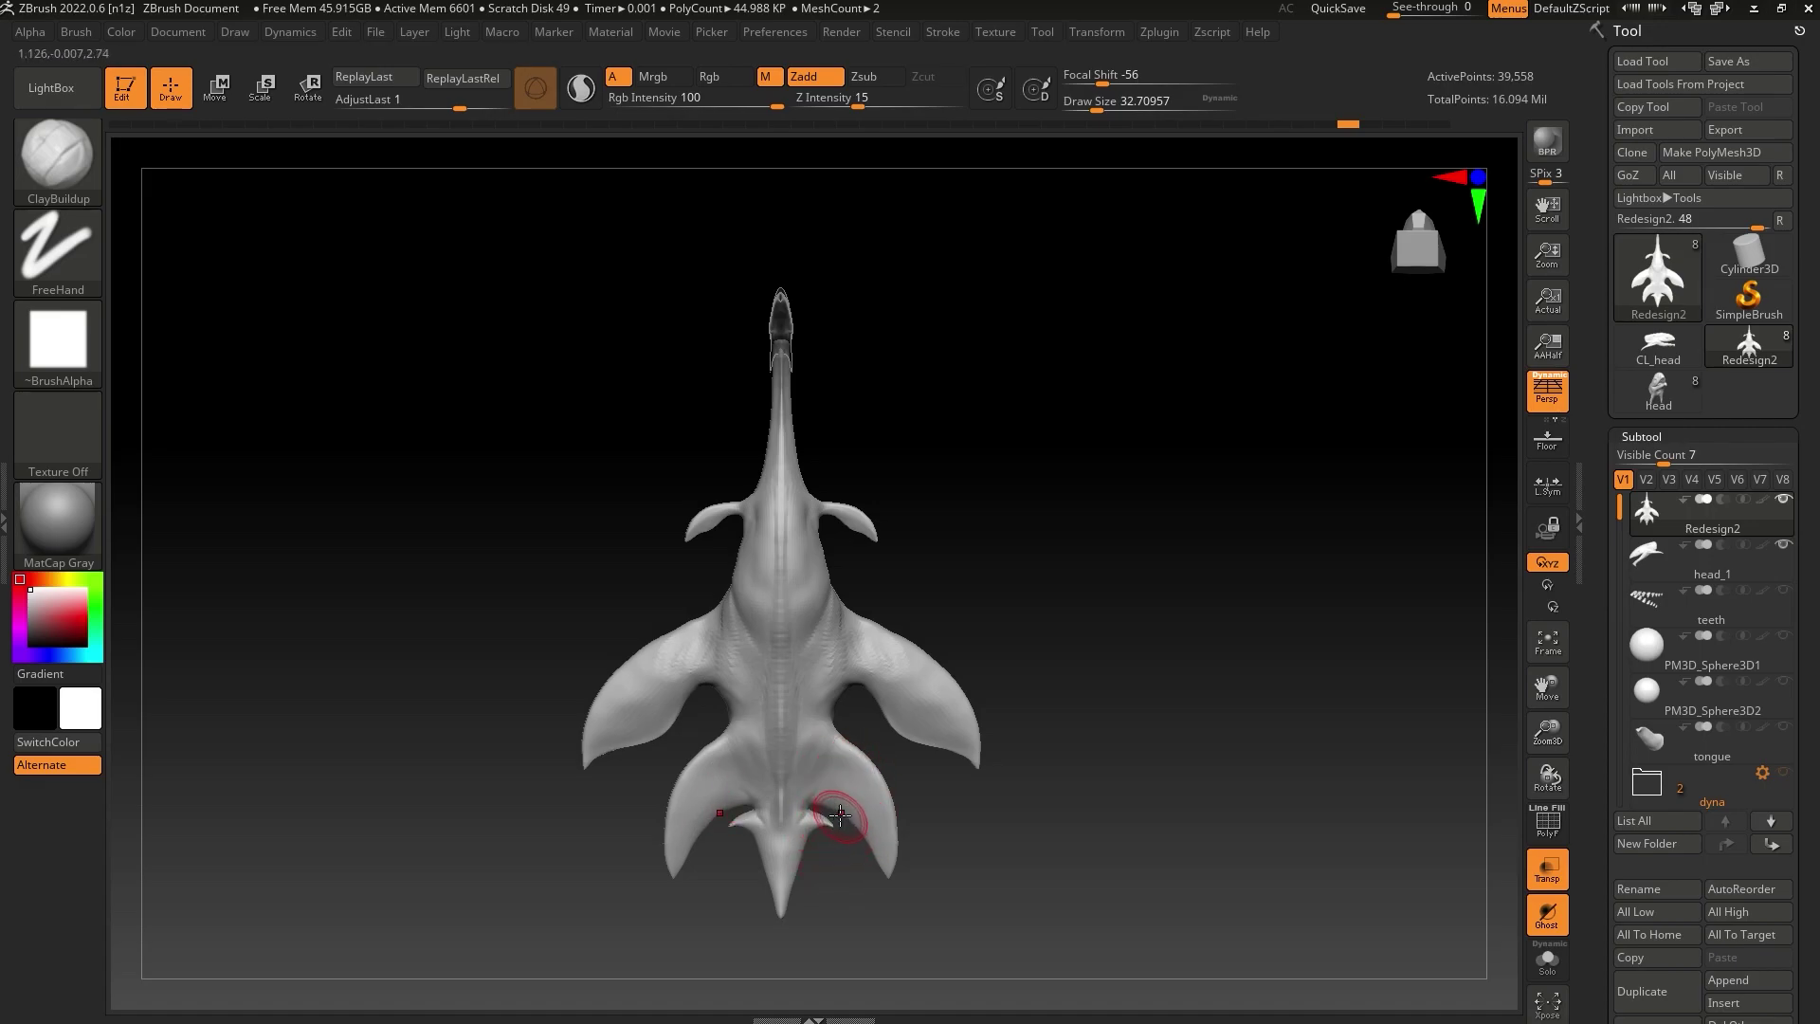
drag(1546, 729, 1551, 787)
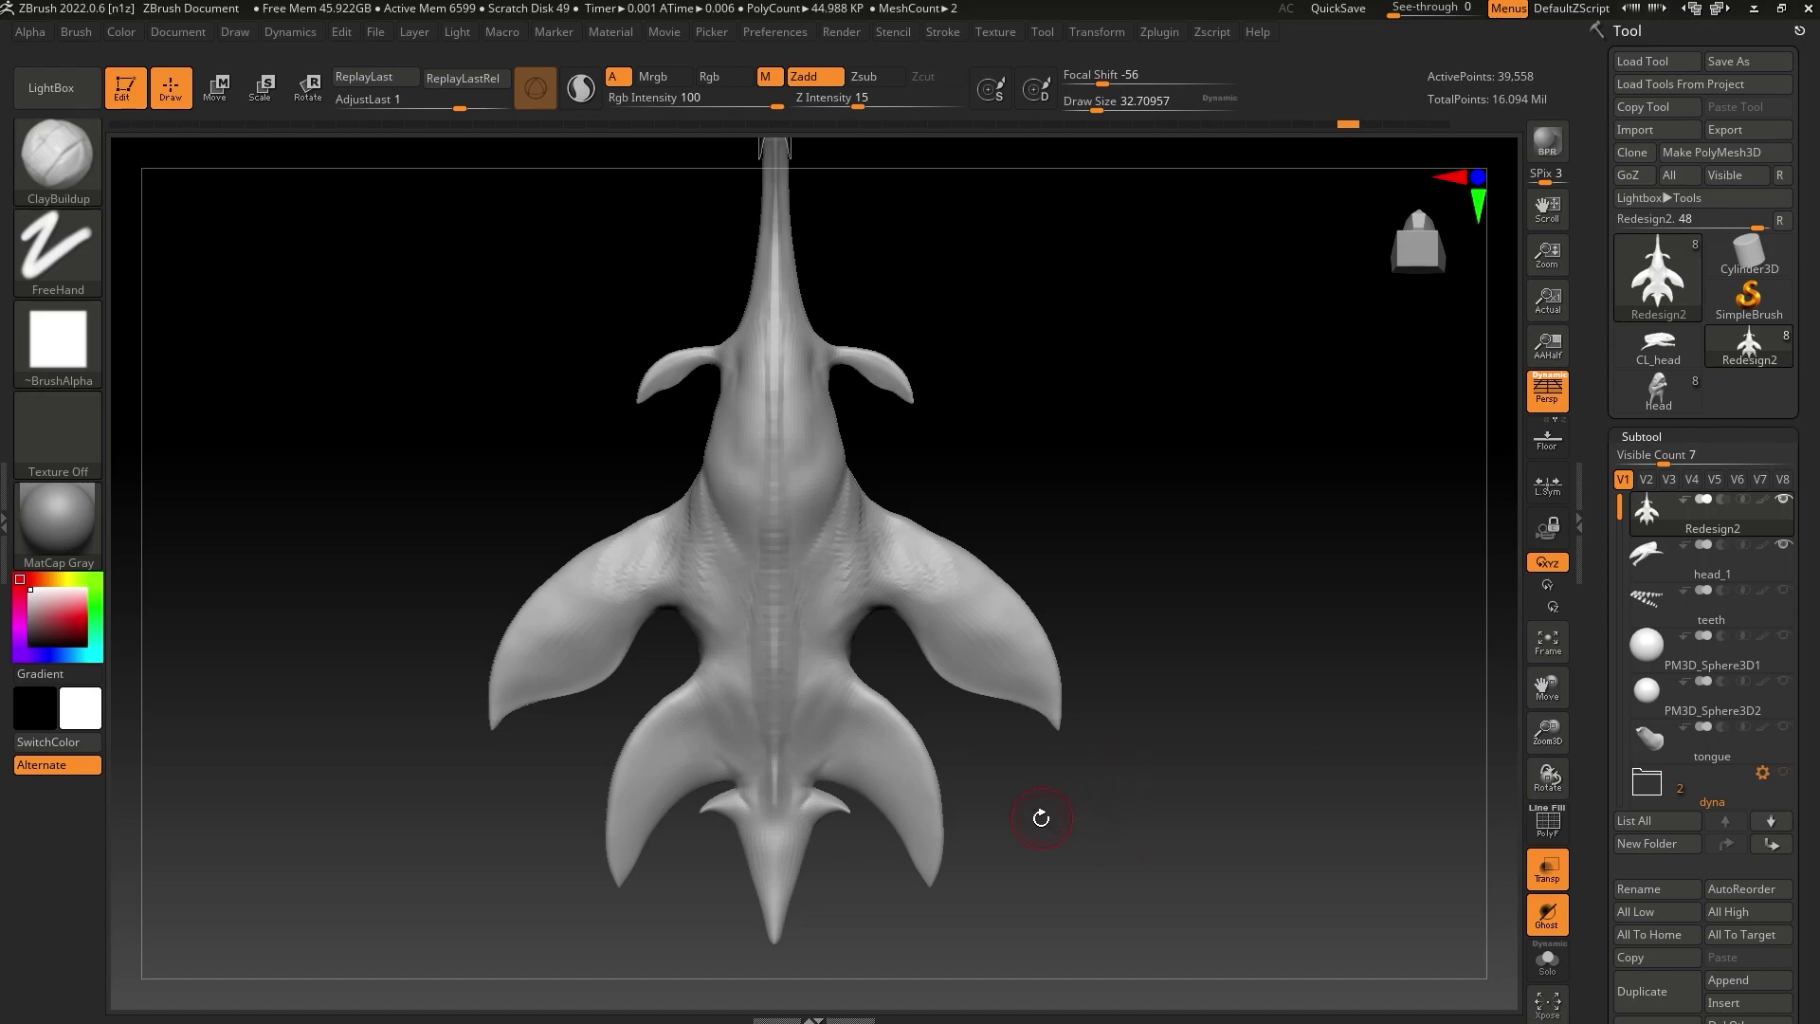
scroll(795, 849, up, 8)
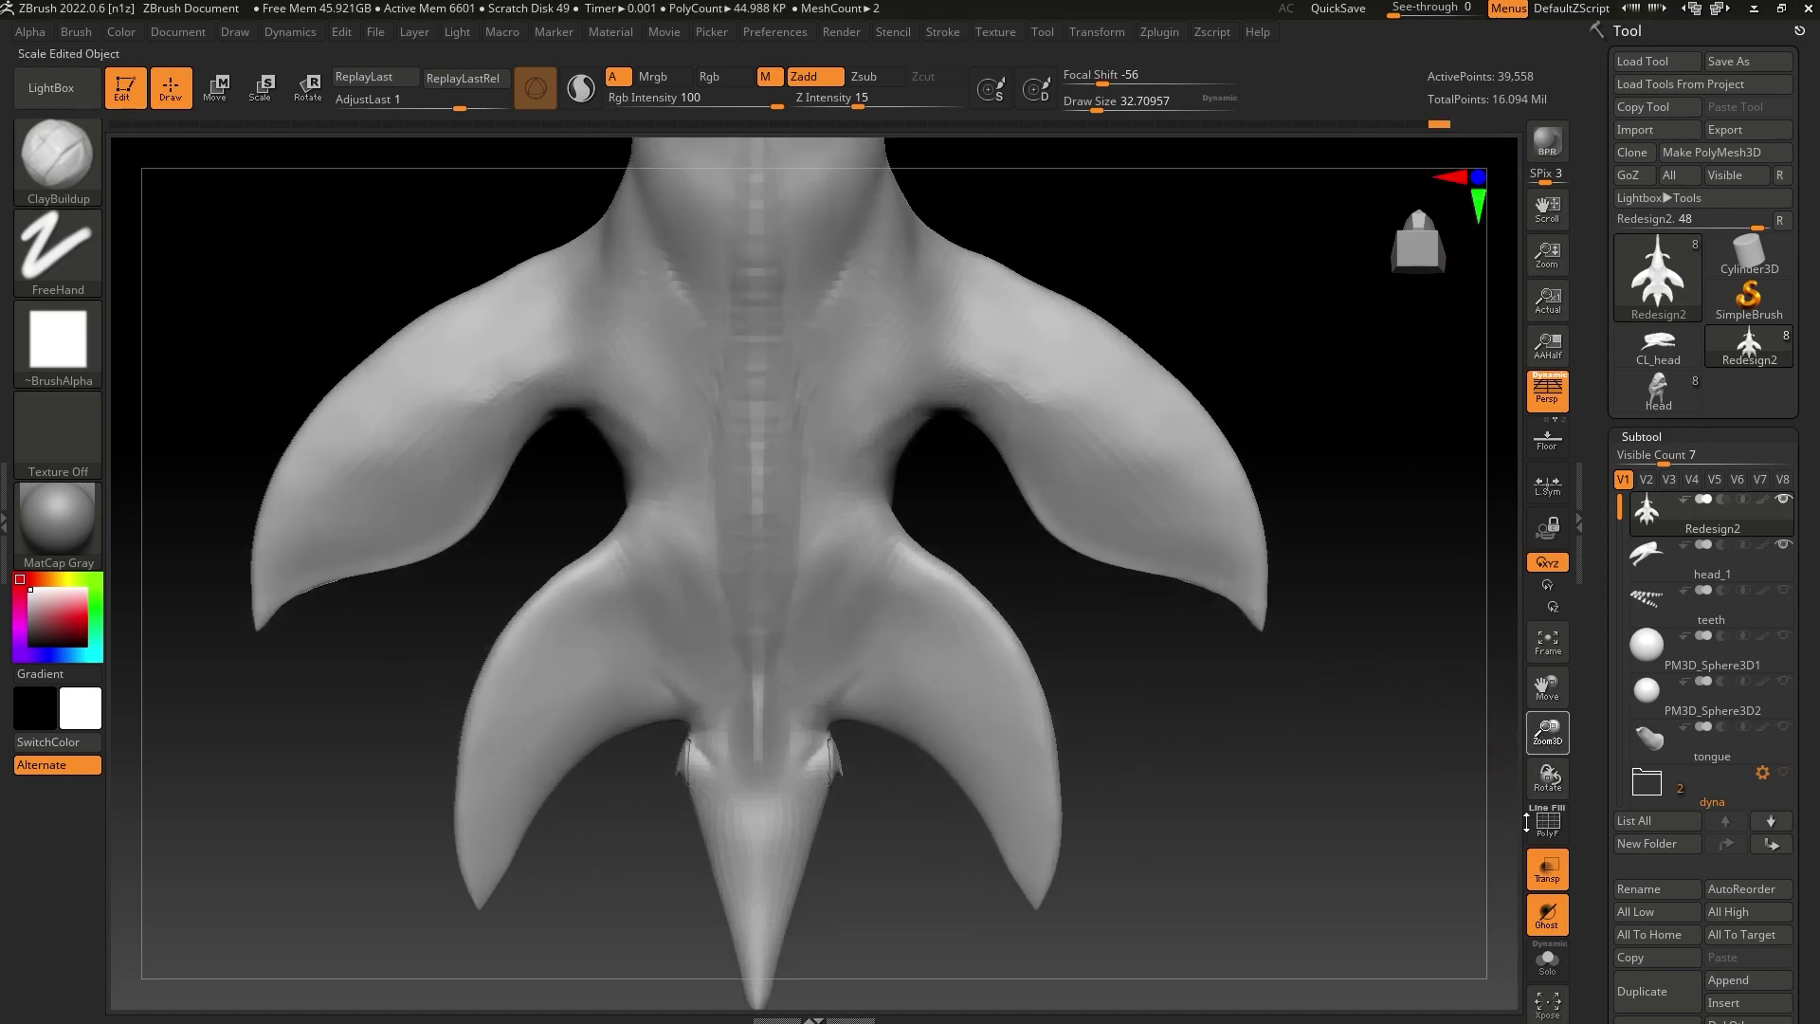
Smooth the small tail-fin stubs at a draw size of about 31
click(1104, 110)
shift+drag(854, 711, 848, 738)
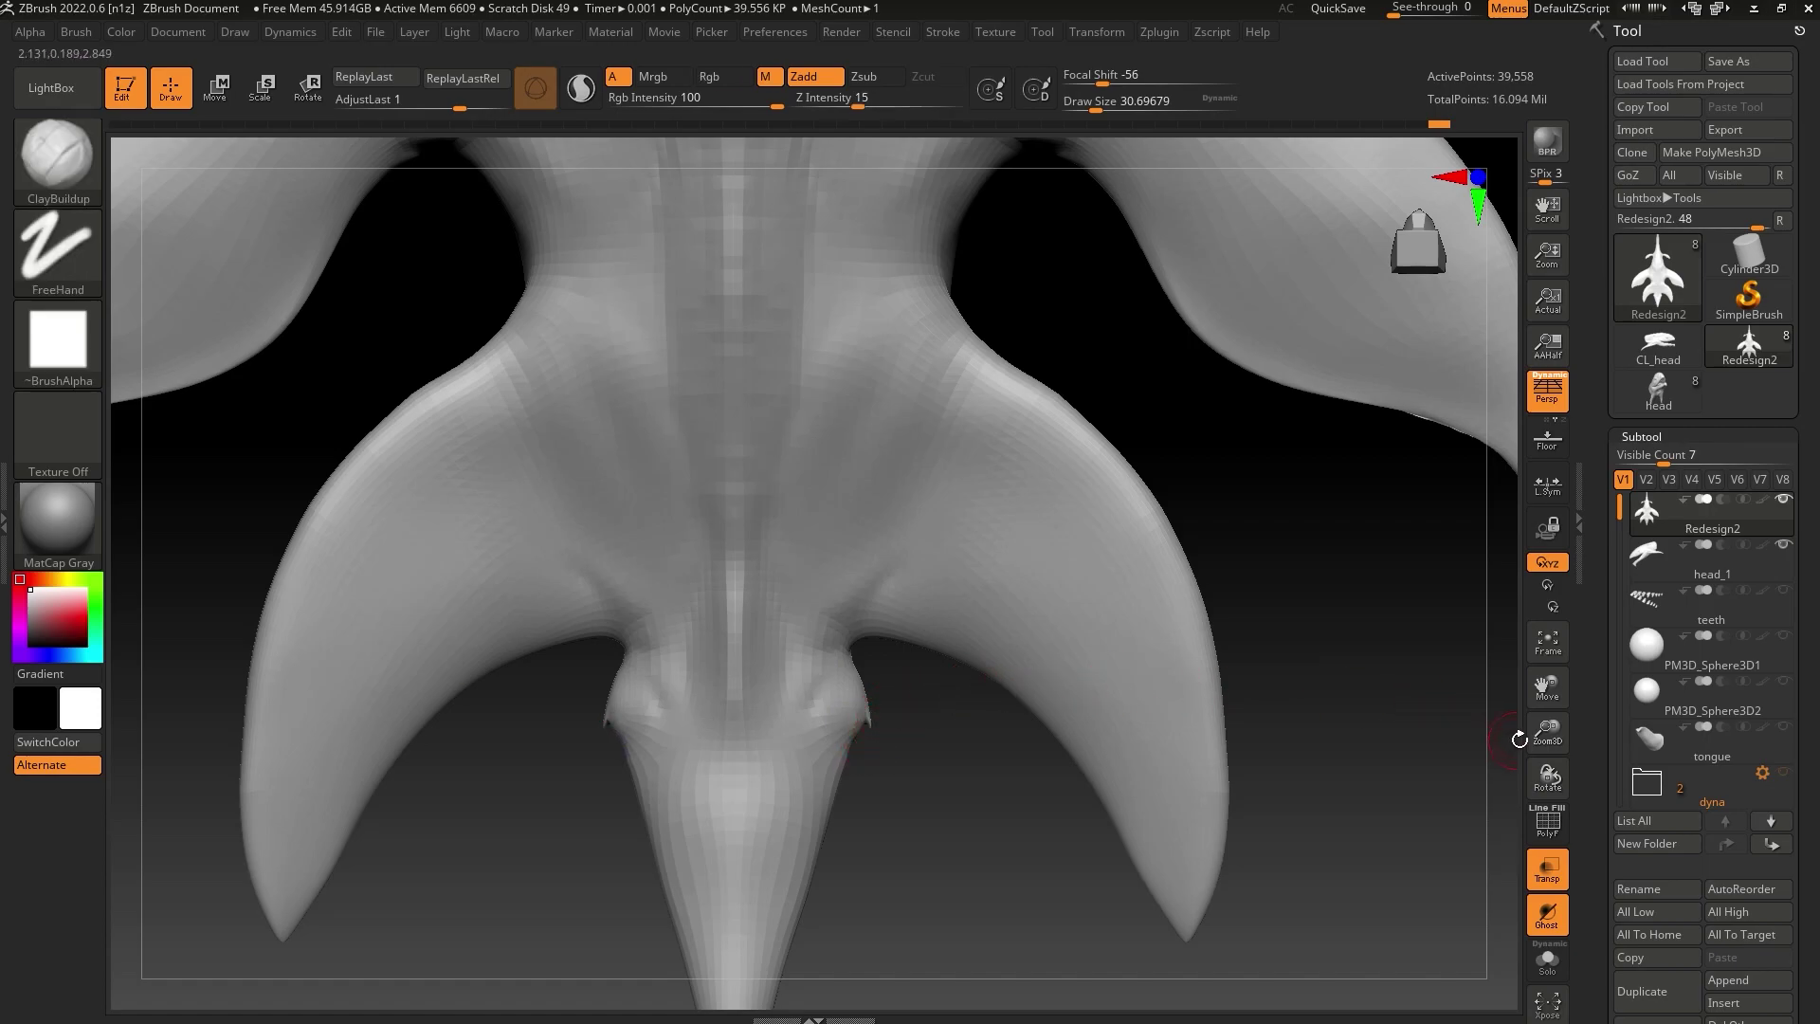
ctrl+right_drag(1520, 739, 1479, 977)
Reshape the tip and front edge of the small tail-fin stub with Move Topological at draw sizes of about 56, 97 and 192
click(76, 180)
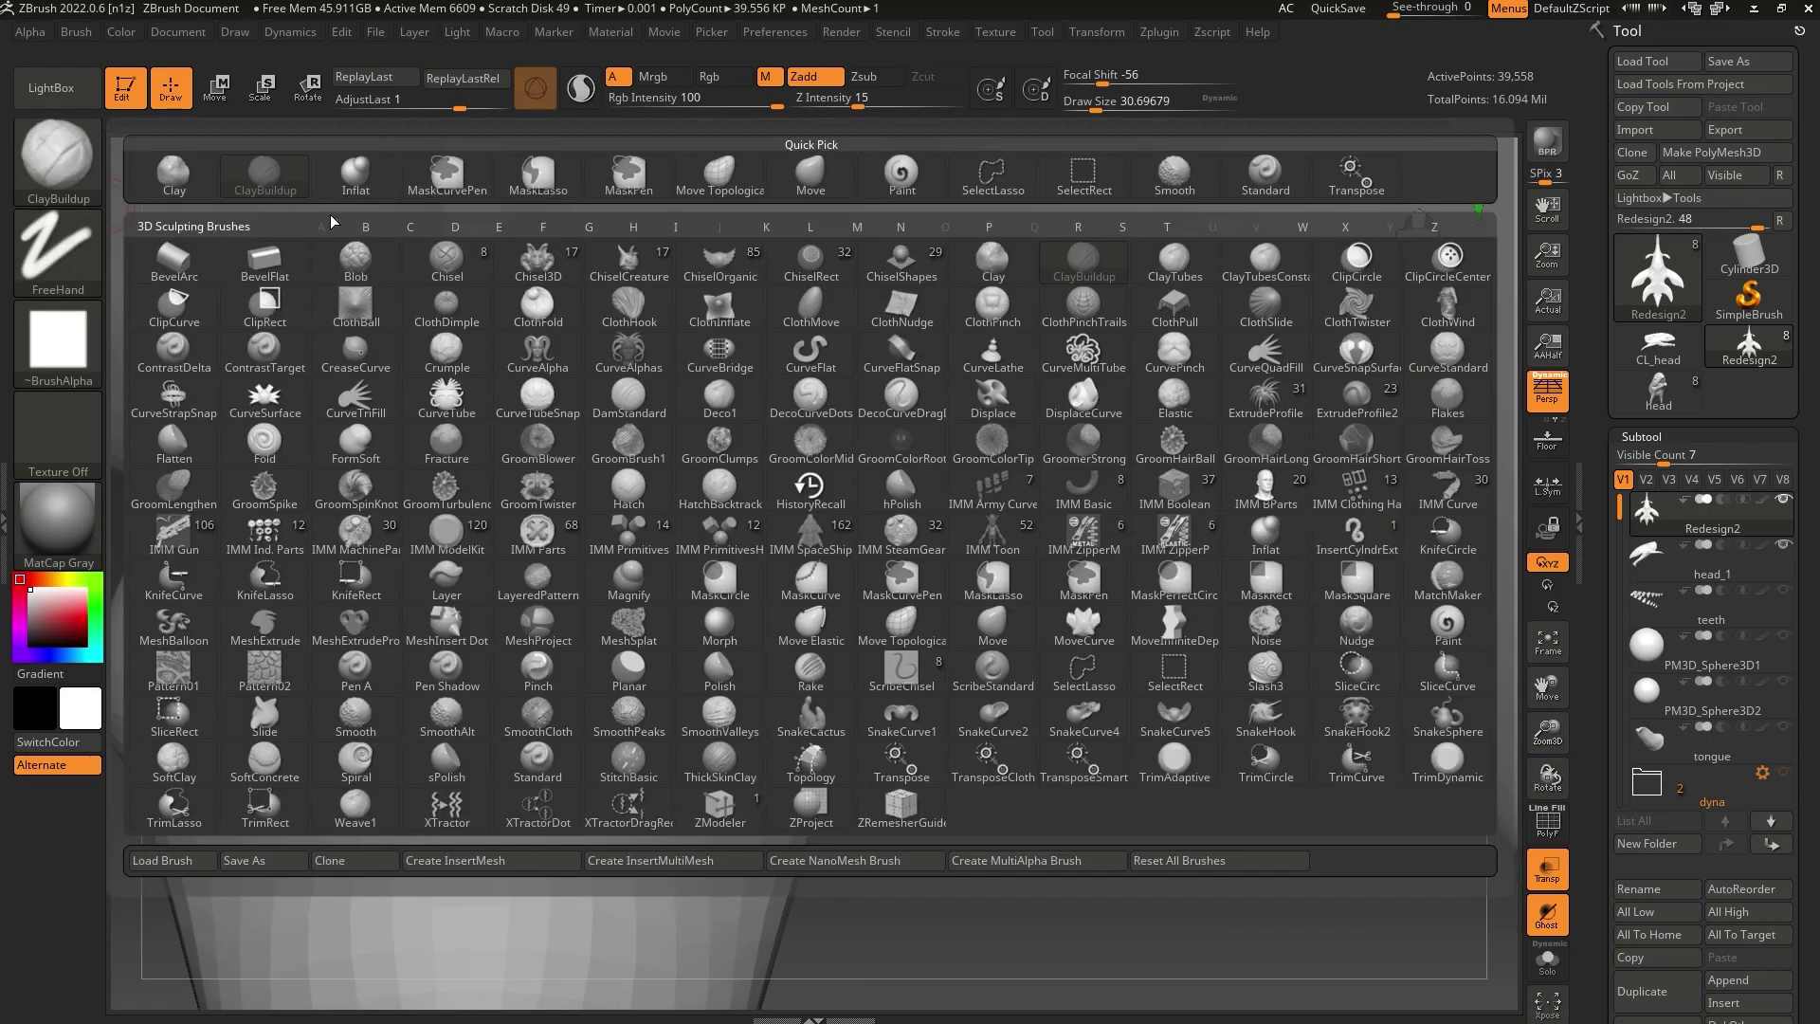
key(m)
key(t)
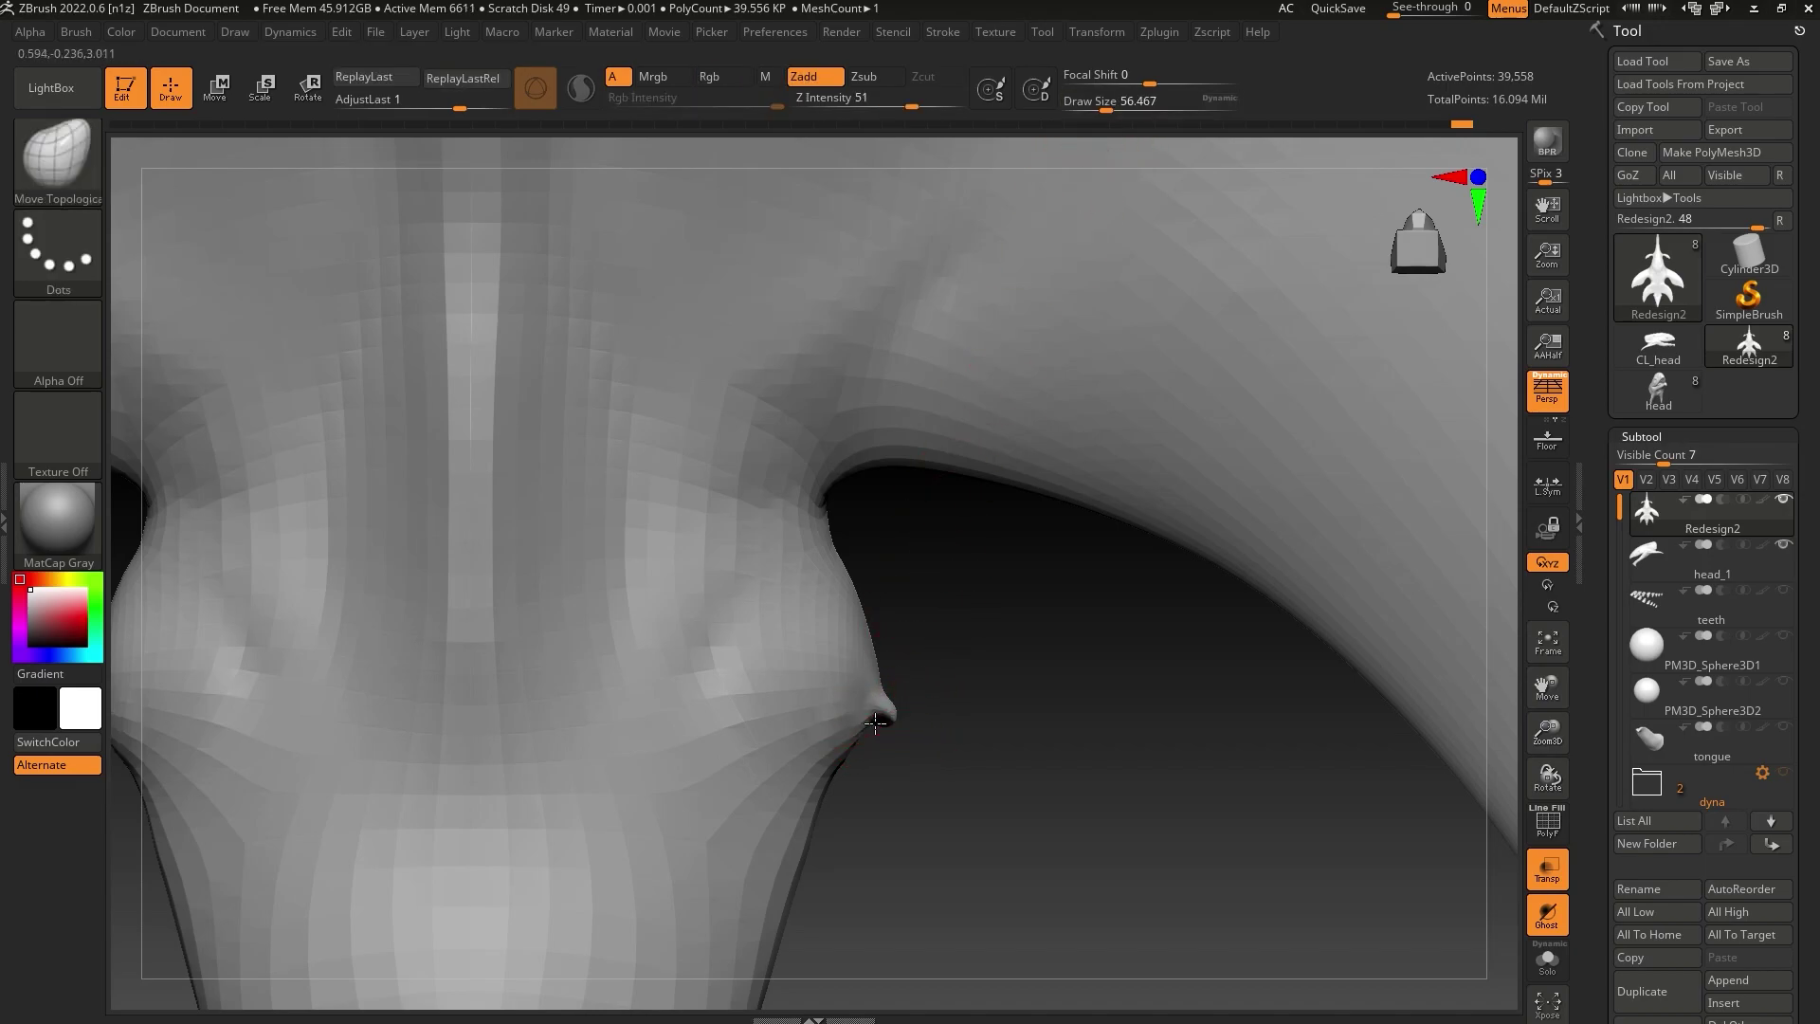
key(shift)
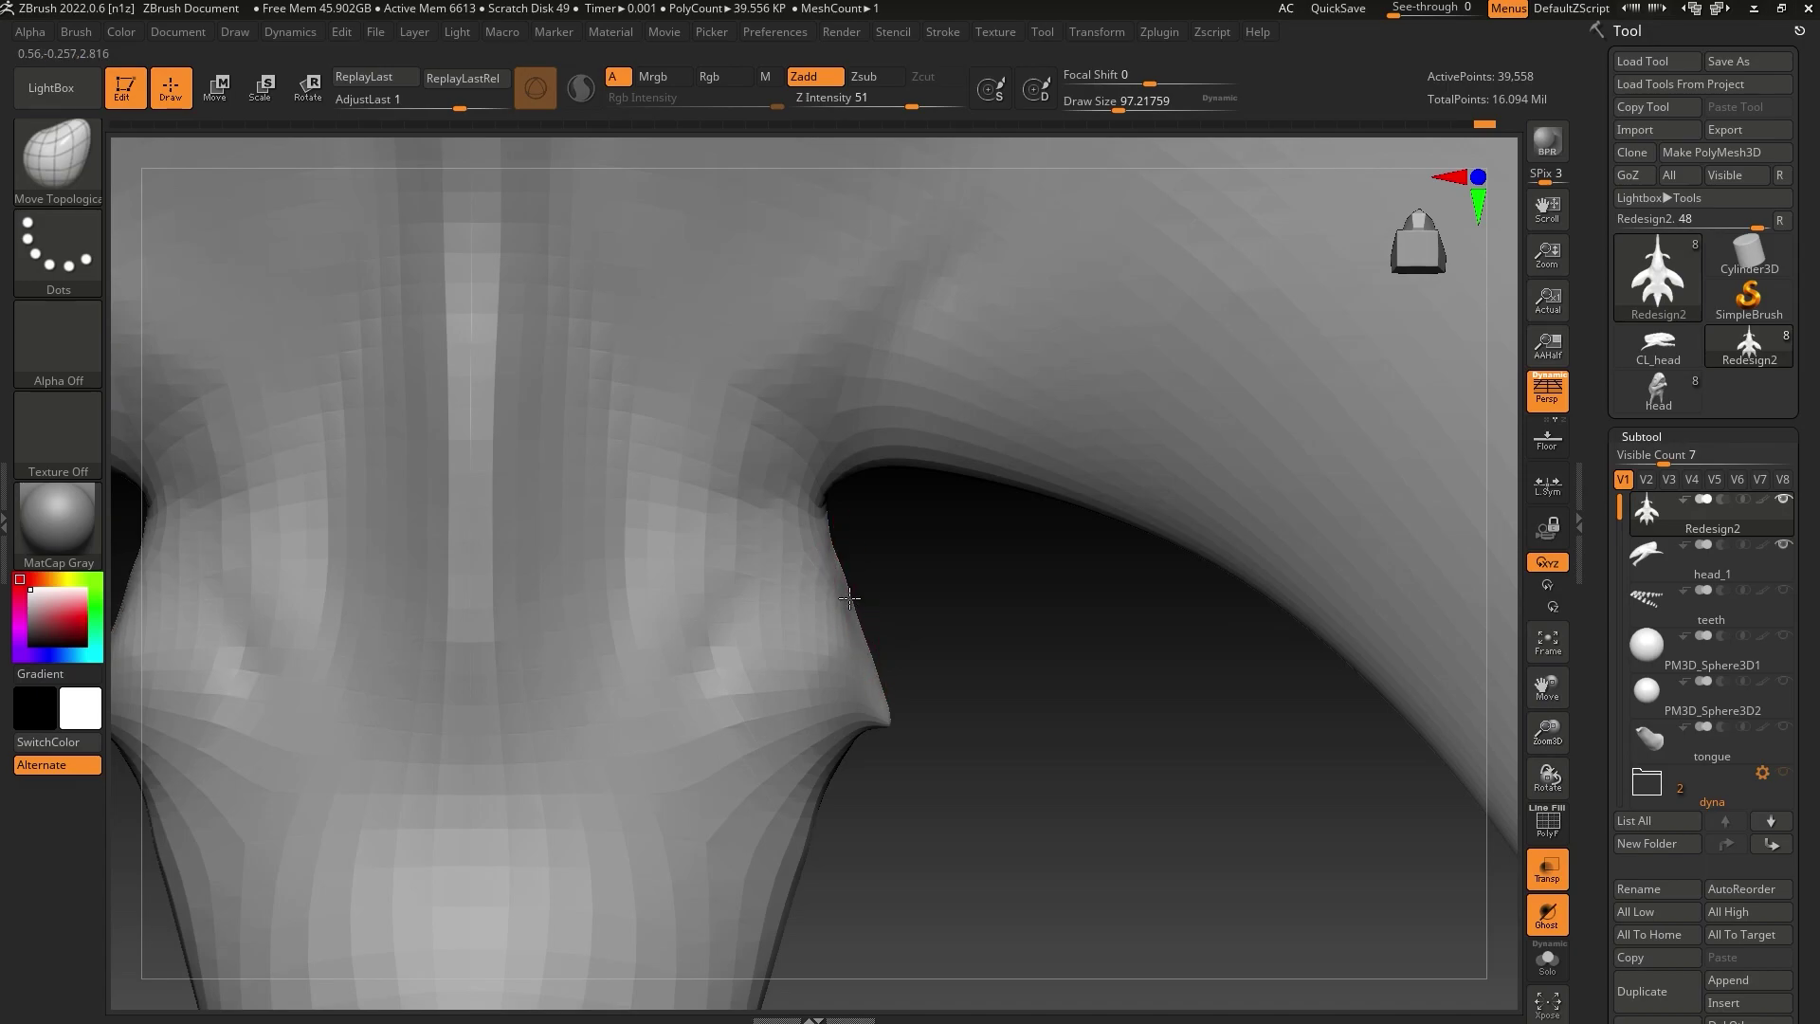
drag(1119, 110, 1139, 110)
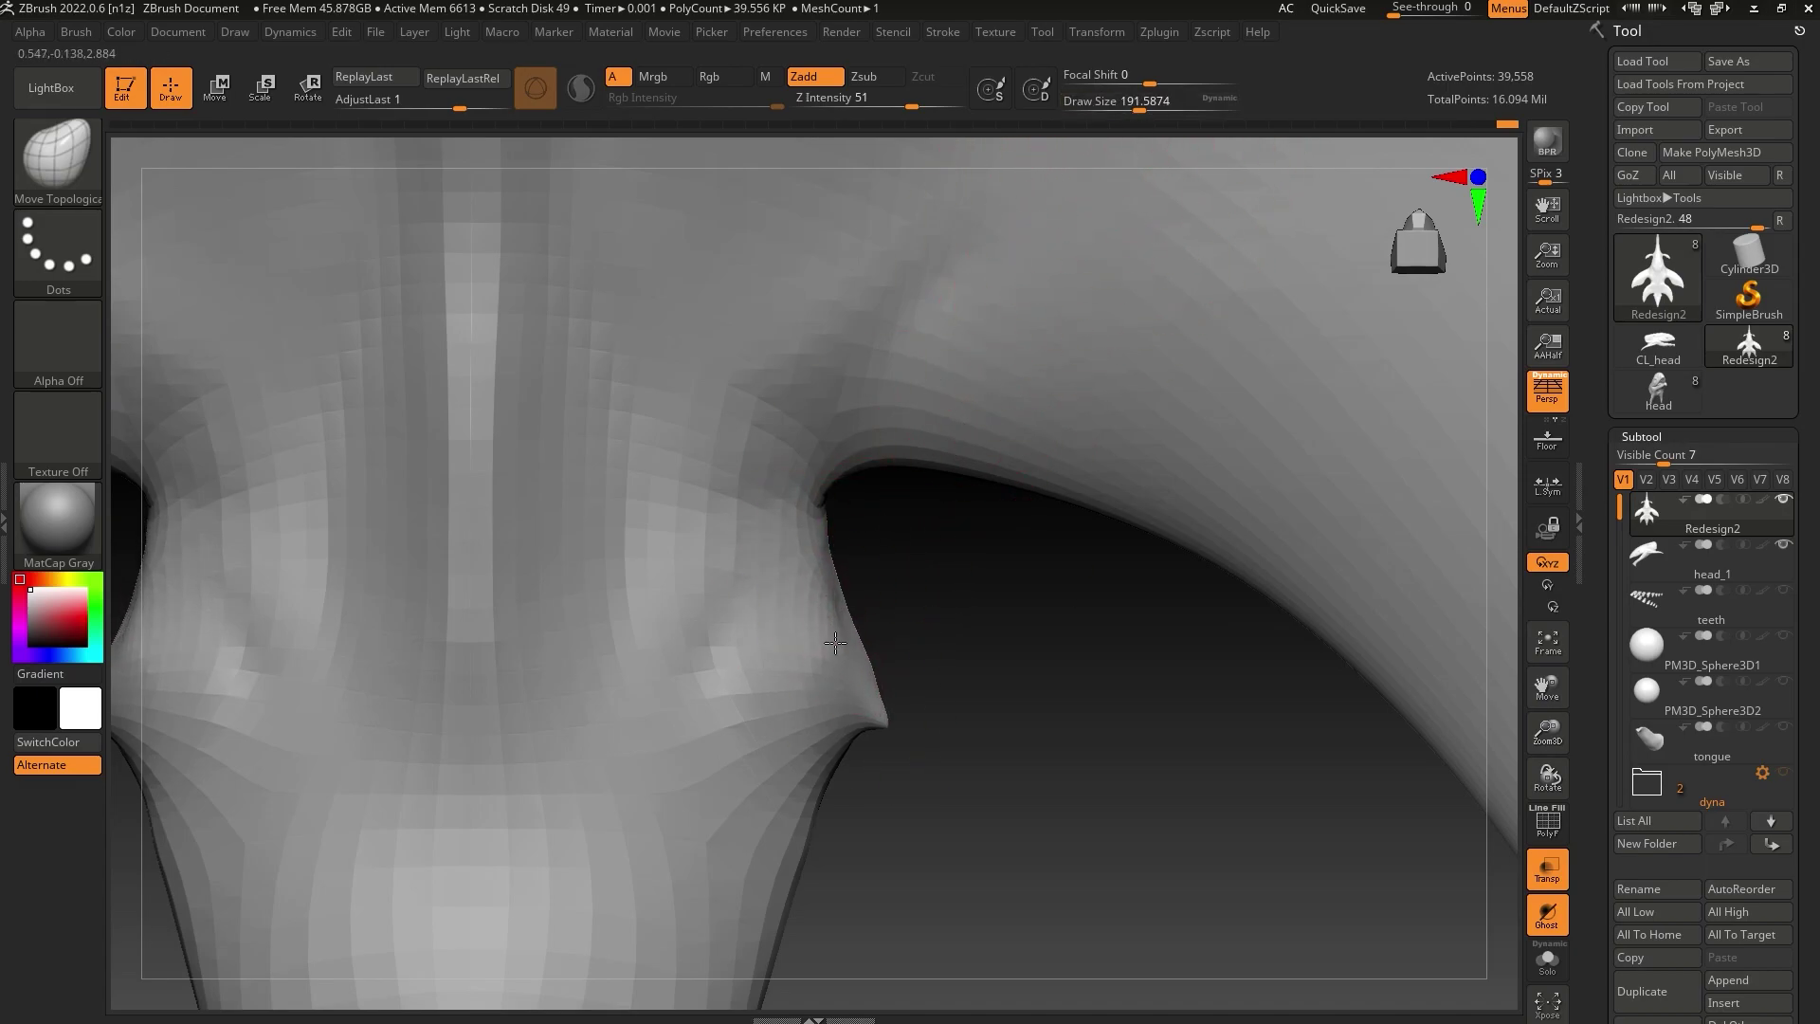
mouse_move(953, 664)
mouse_down()
mouse_move(971, 667)
mouse_move(853, 645)
mouse_move(907, 724)
mouse_up()
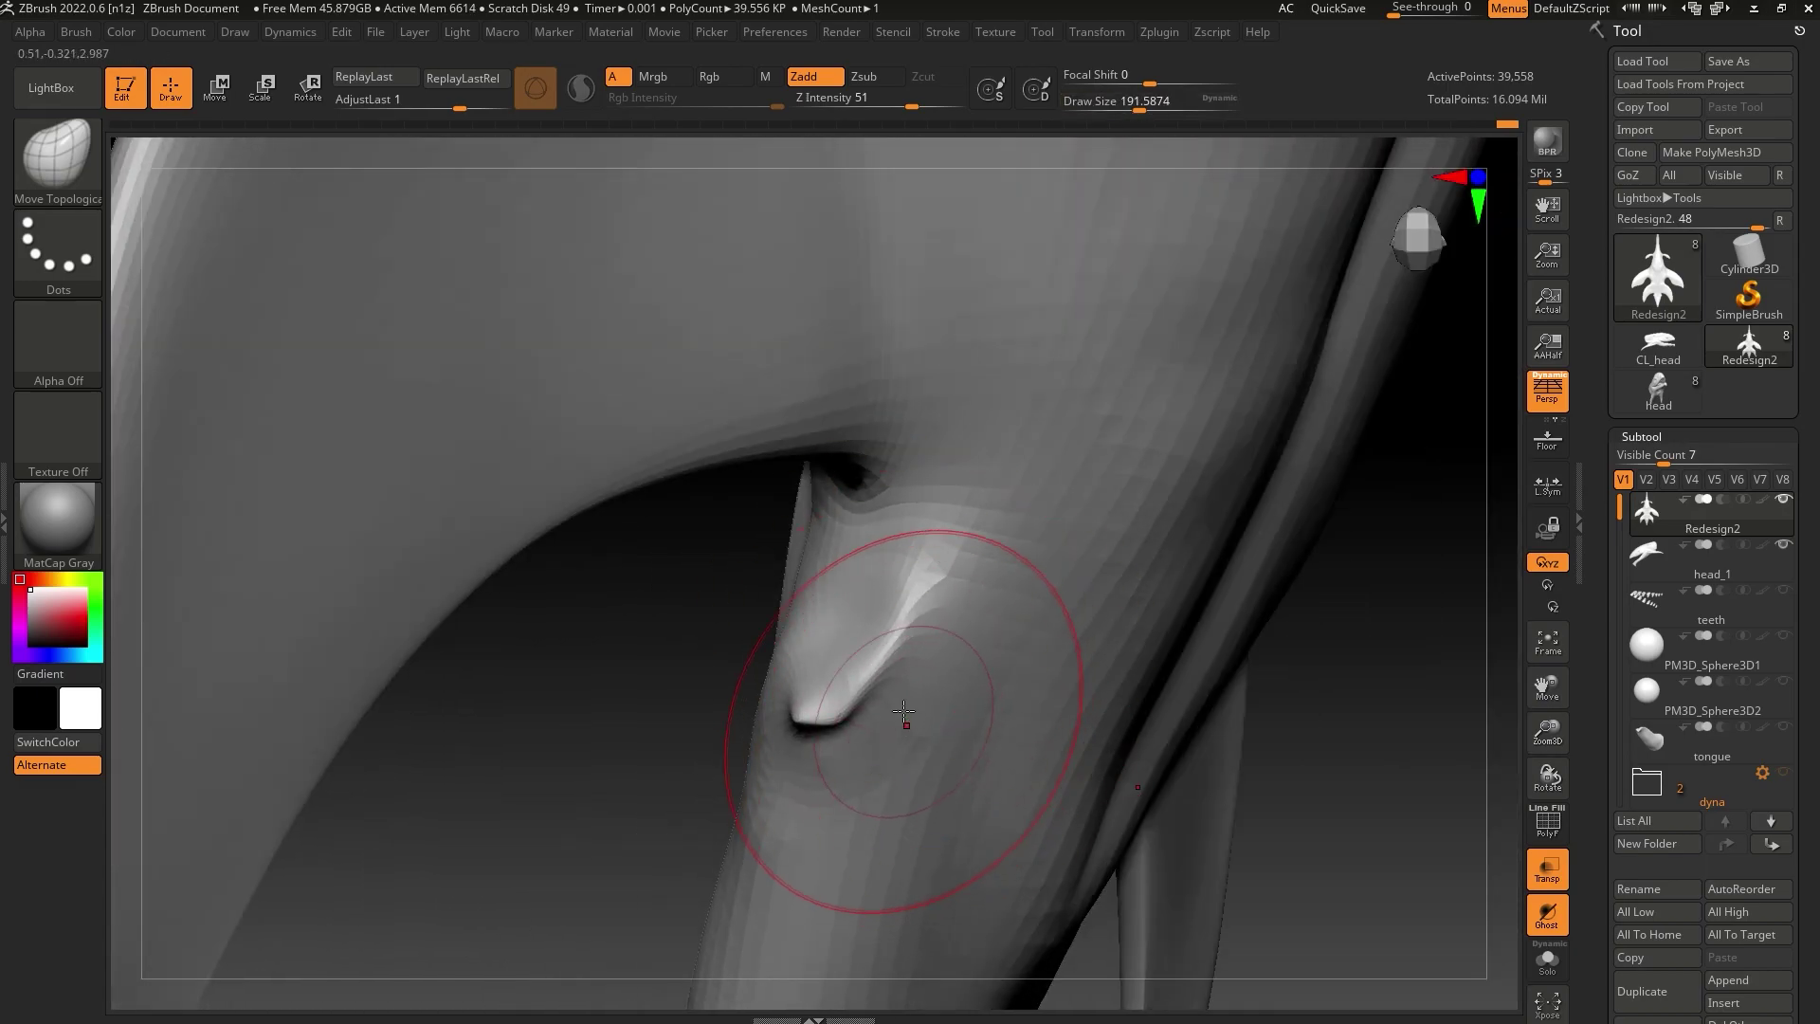
Refine the stub's profile with Move Topological, reducing the draw size to about 128, 74 and 59, and smooth it into the tail
drag(1140, 110, 1126, 110)
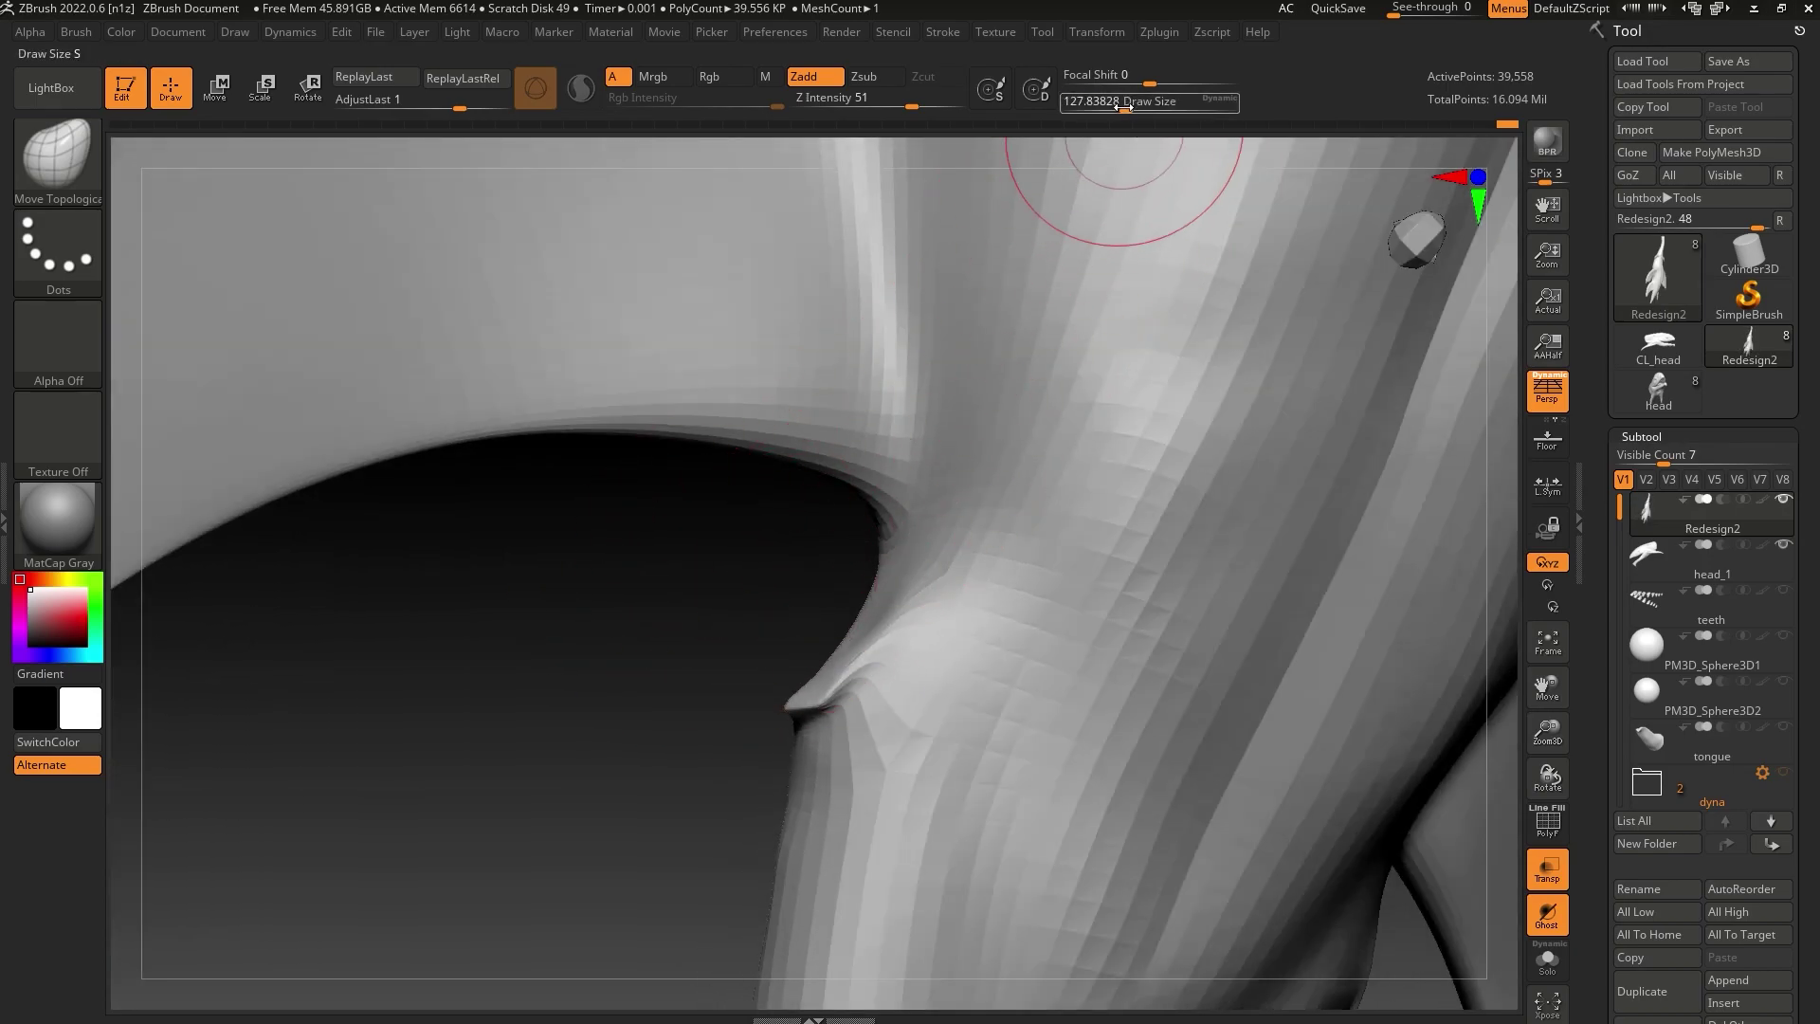
drag(1125, 105, 1112, 104)
drag(827, 707, 827, 662)
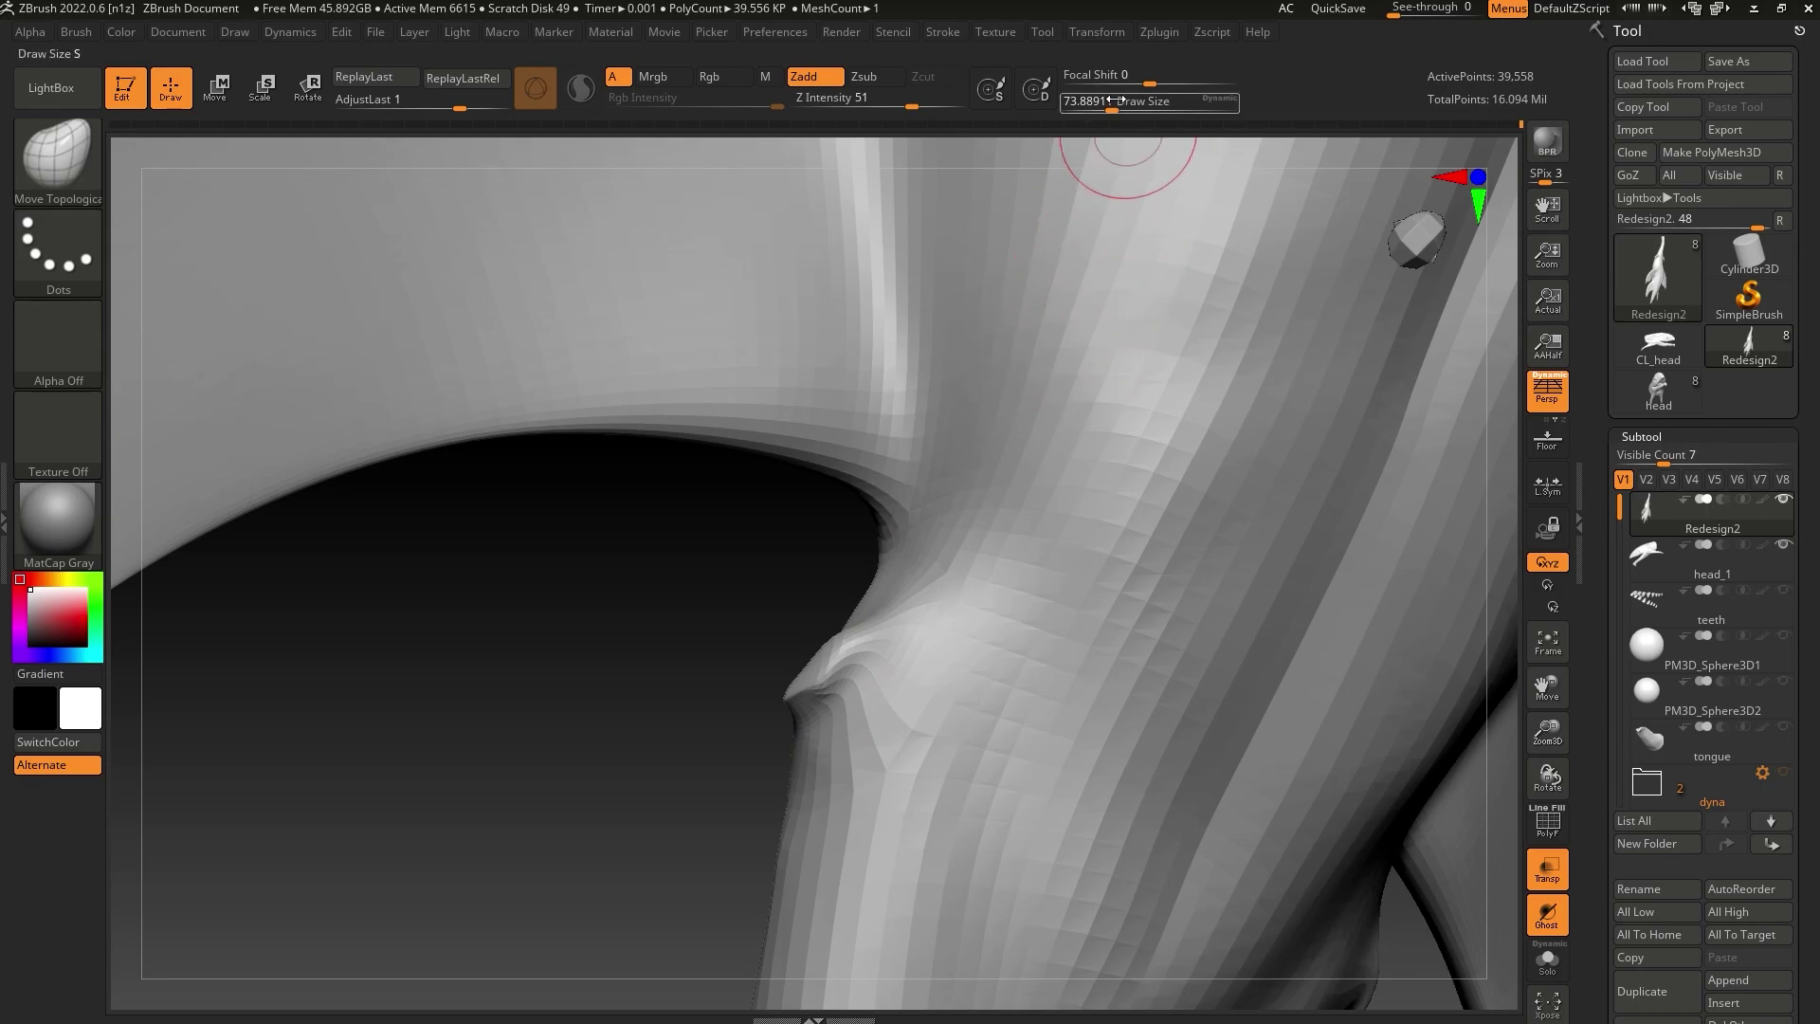
drag(1111, 110, 1108, 106)
mouse_move(869, 633)
shift+mouse_down()
mouse_move(834, 691)
mouse_move(849, 641)
mouse_move(834, 654)
mouse_move(805, 748)
mouse_move(829, 785)
mouse_move(787, 774)
shift+mouse_up()
mouse_move(531, 777)
mouse_down()
mouse_move(796, 812)
mouse_move(987, 740)
mouse_up()
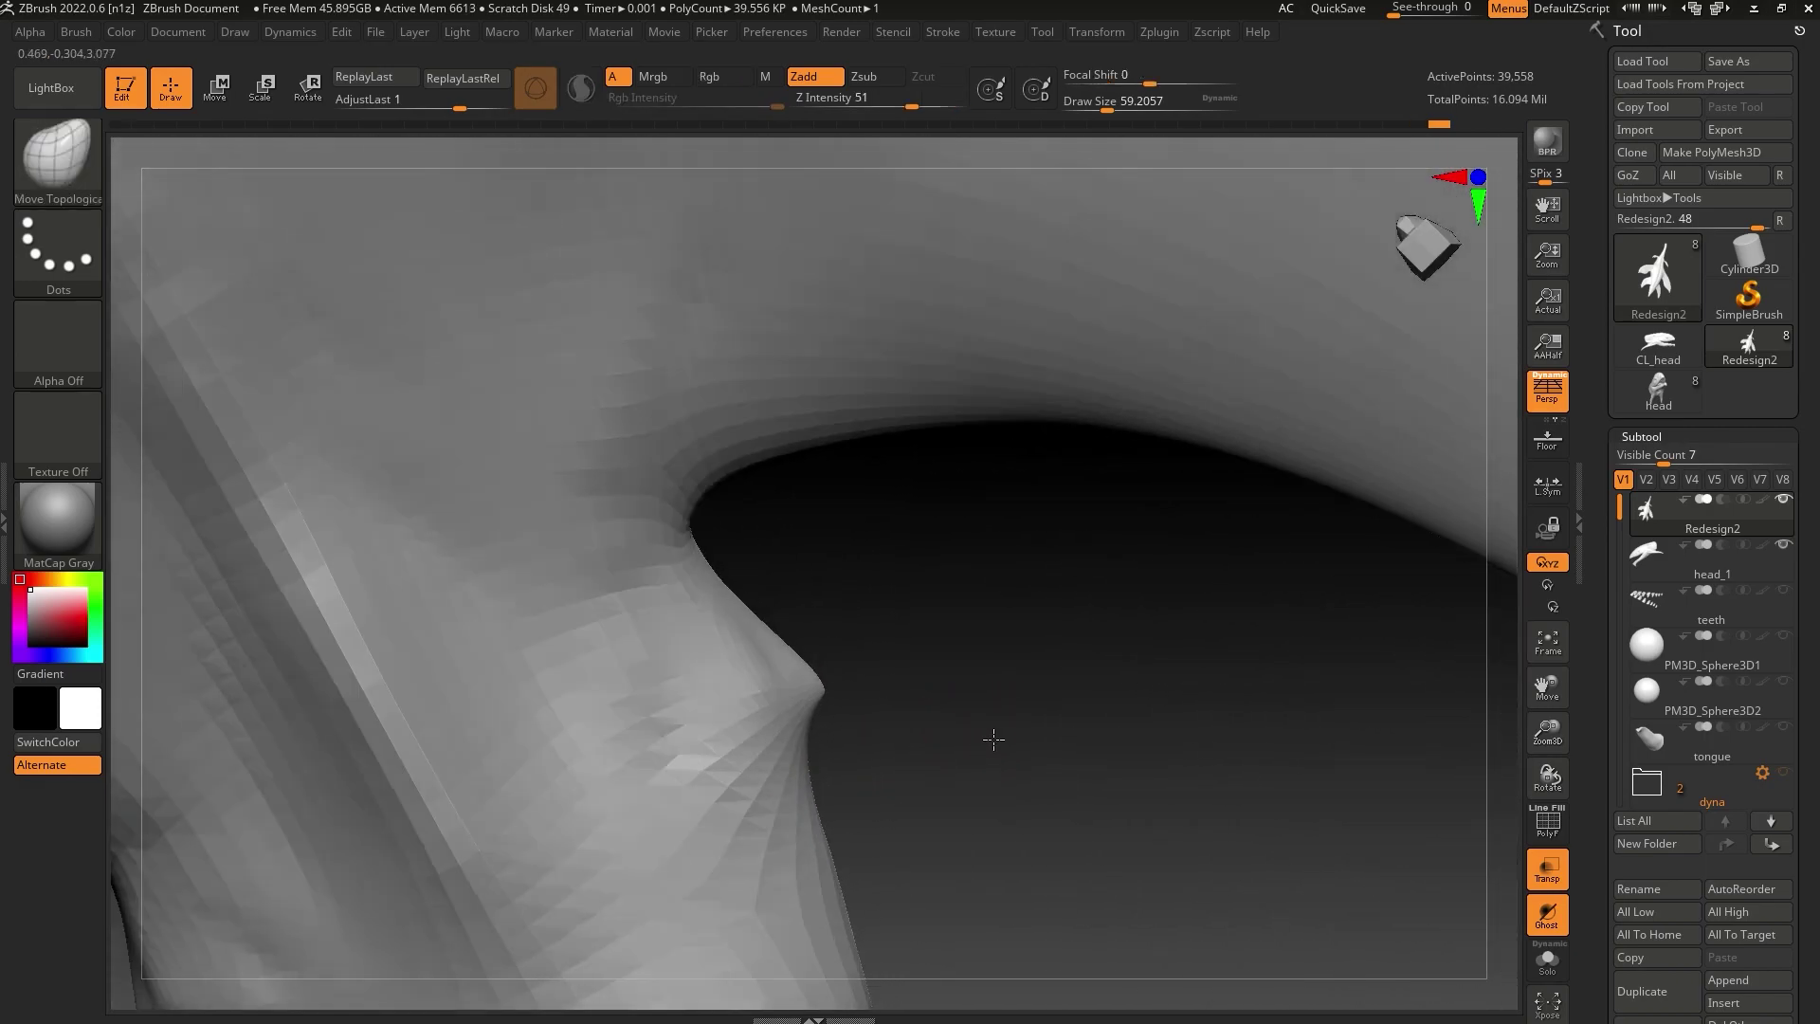
Smooth the small tail-fin stub and the surrounding tail surface at a draw size of about 59
key(shift)
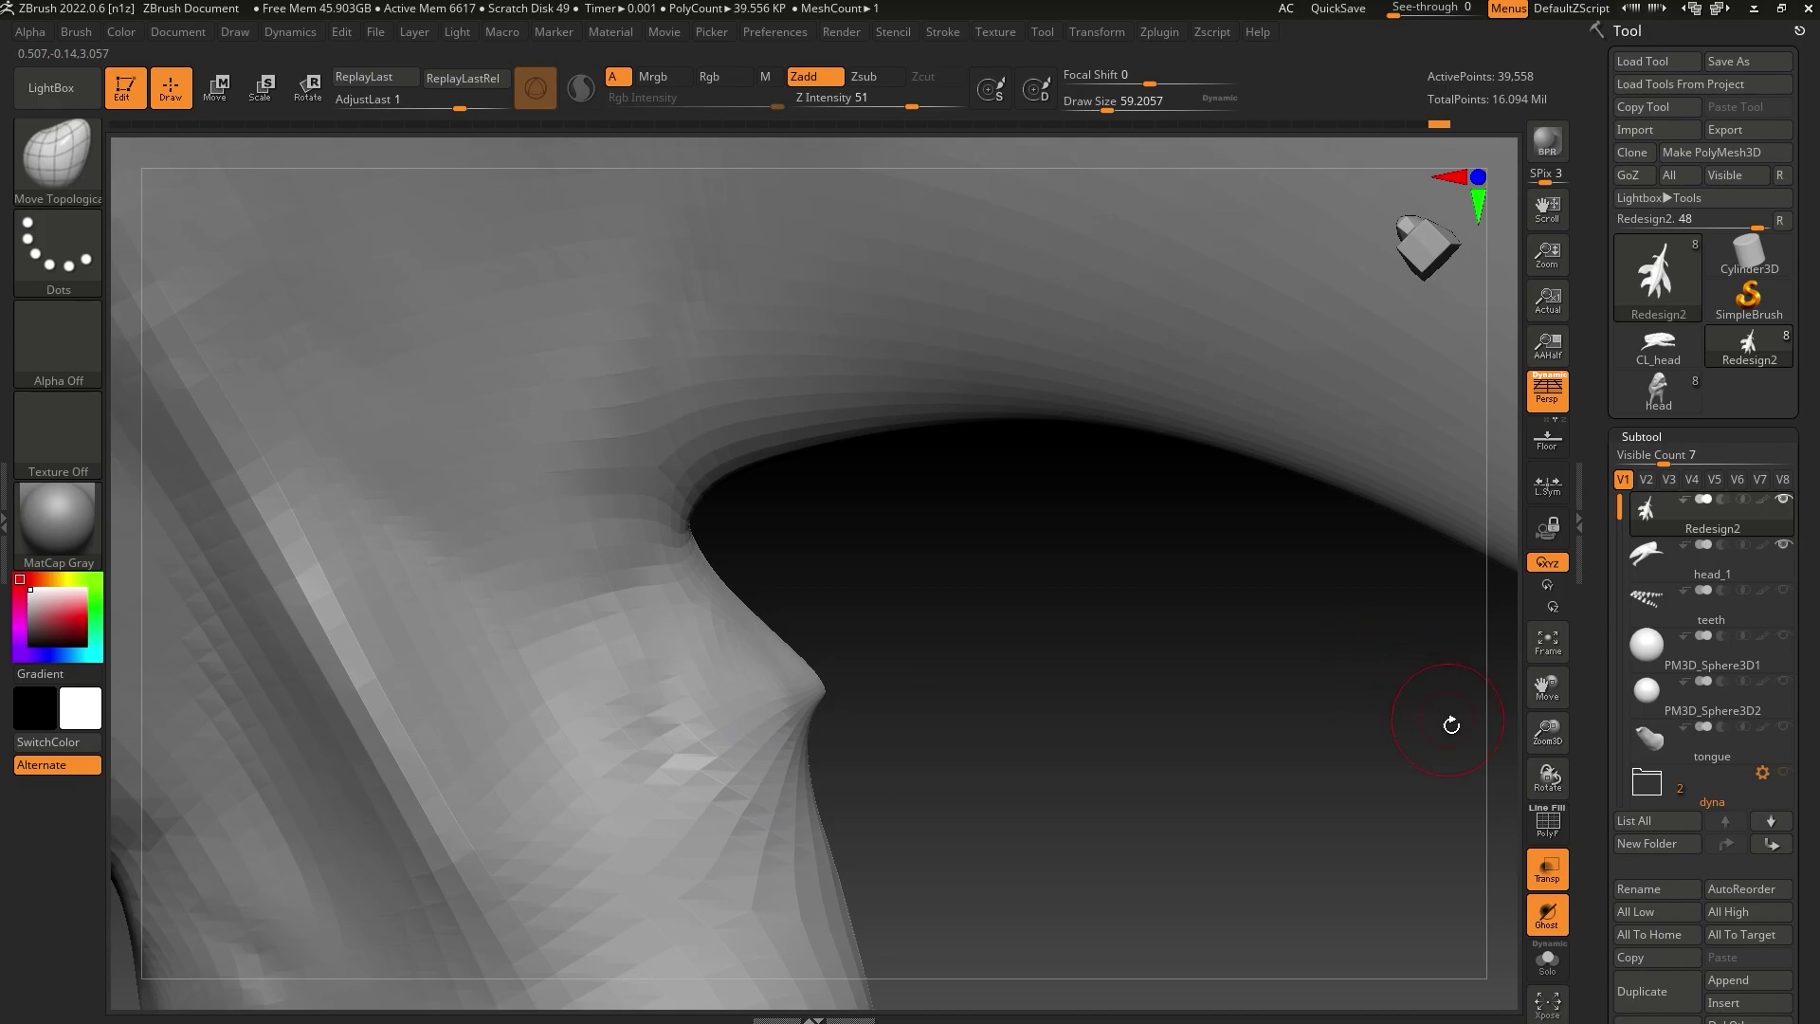
drag(1548, 731, 1494, 504)
key(shift)
shift+drag(766, 682, 760, 751)
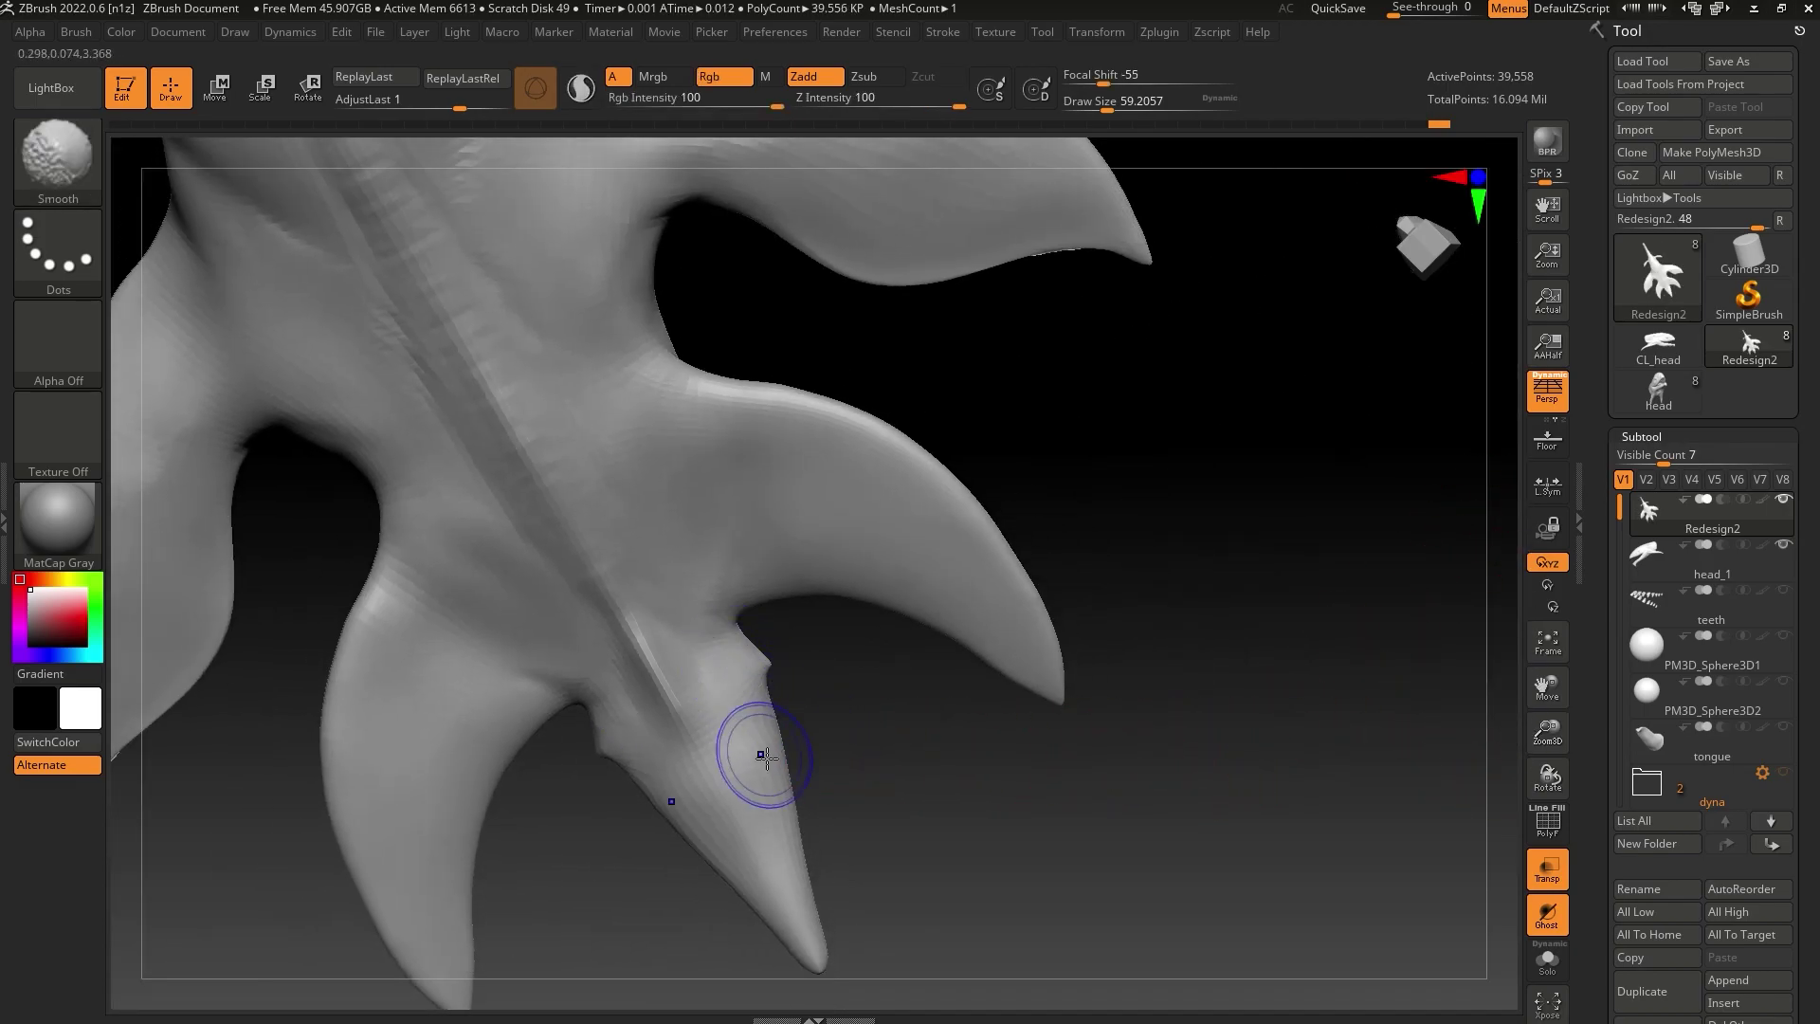
drag(869, 825, 954, 835)
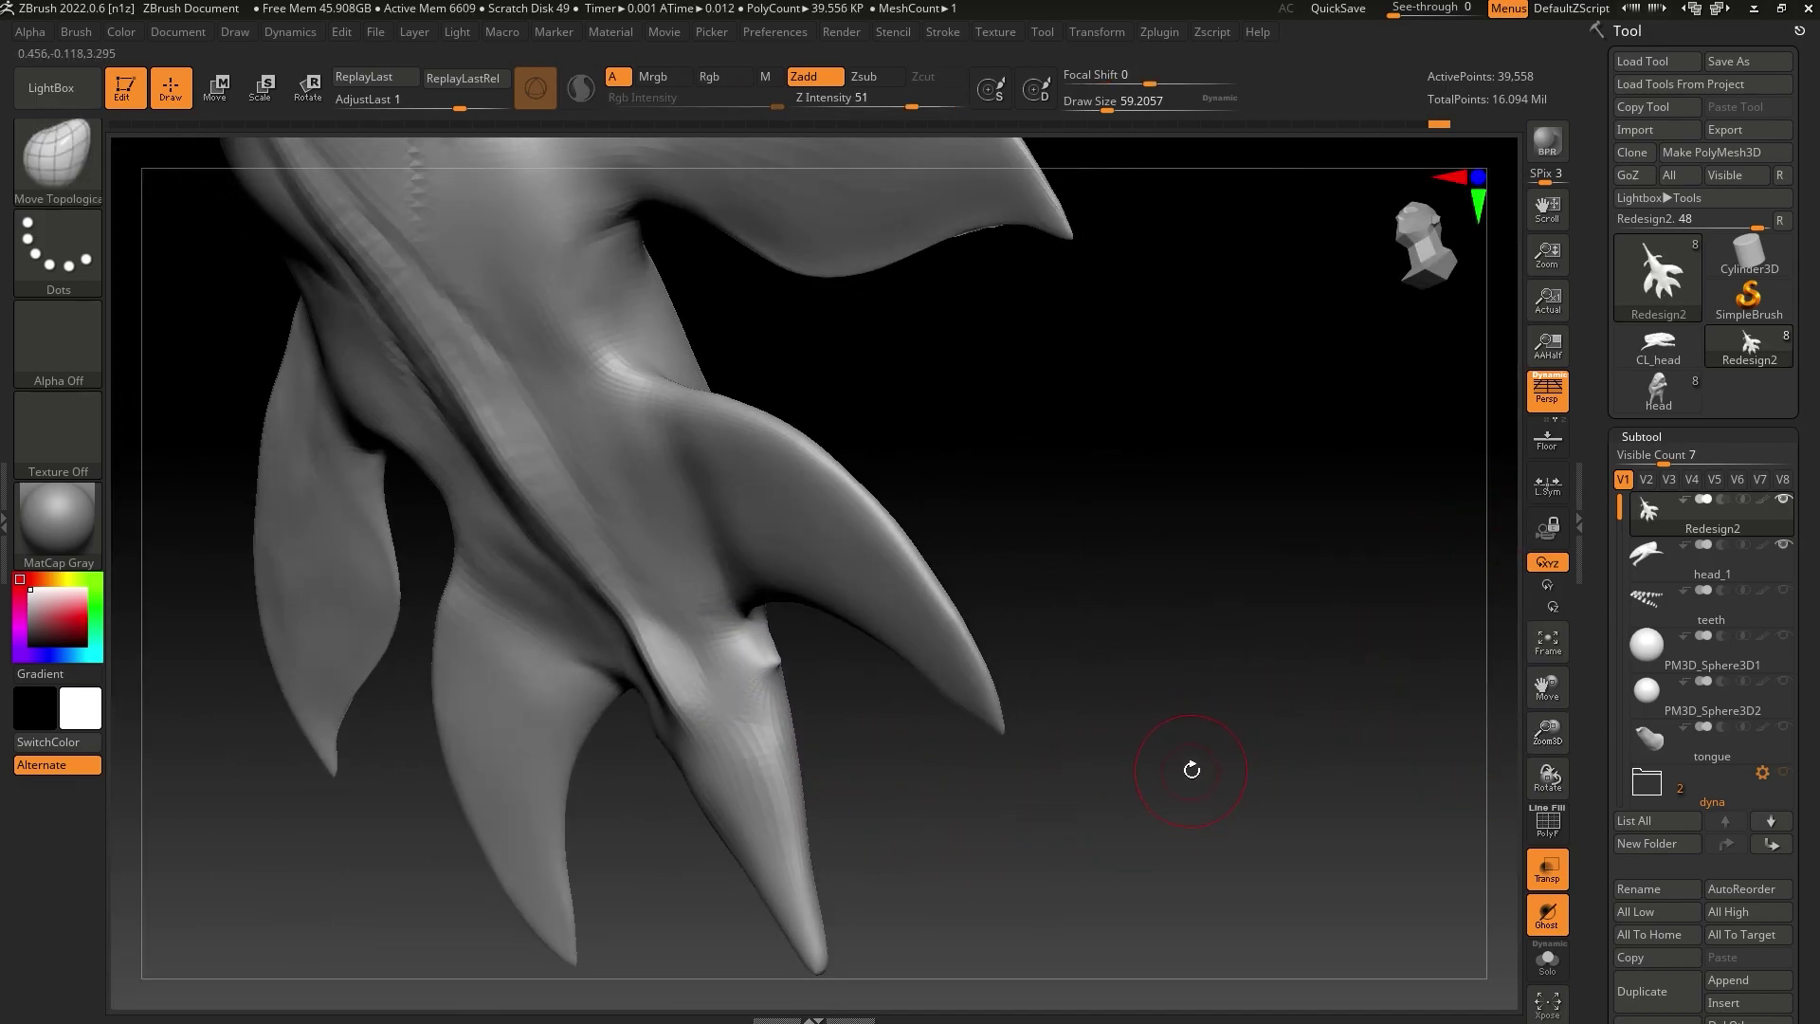
mouse_move(1517, 702)
mouse_down()
mouse_move(1328, 801)
mouse_move(1219, 919)
mouse_move(1251, 760)
mouse_move(1186, 748)
mouse_up()
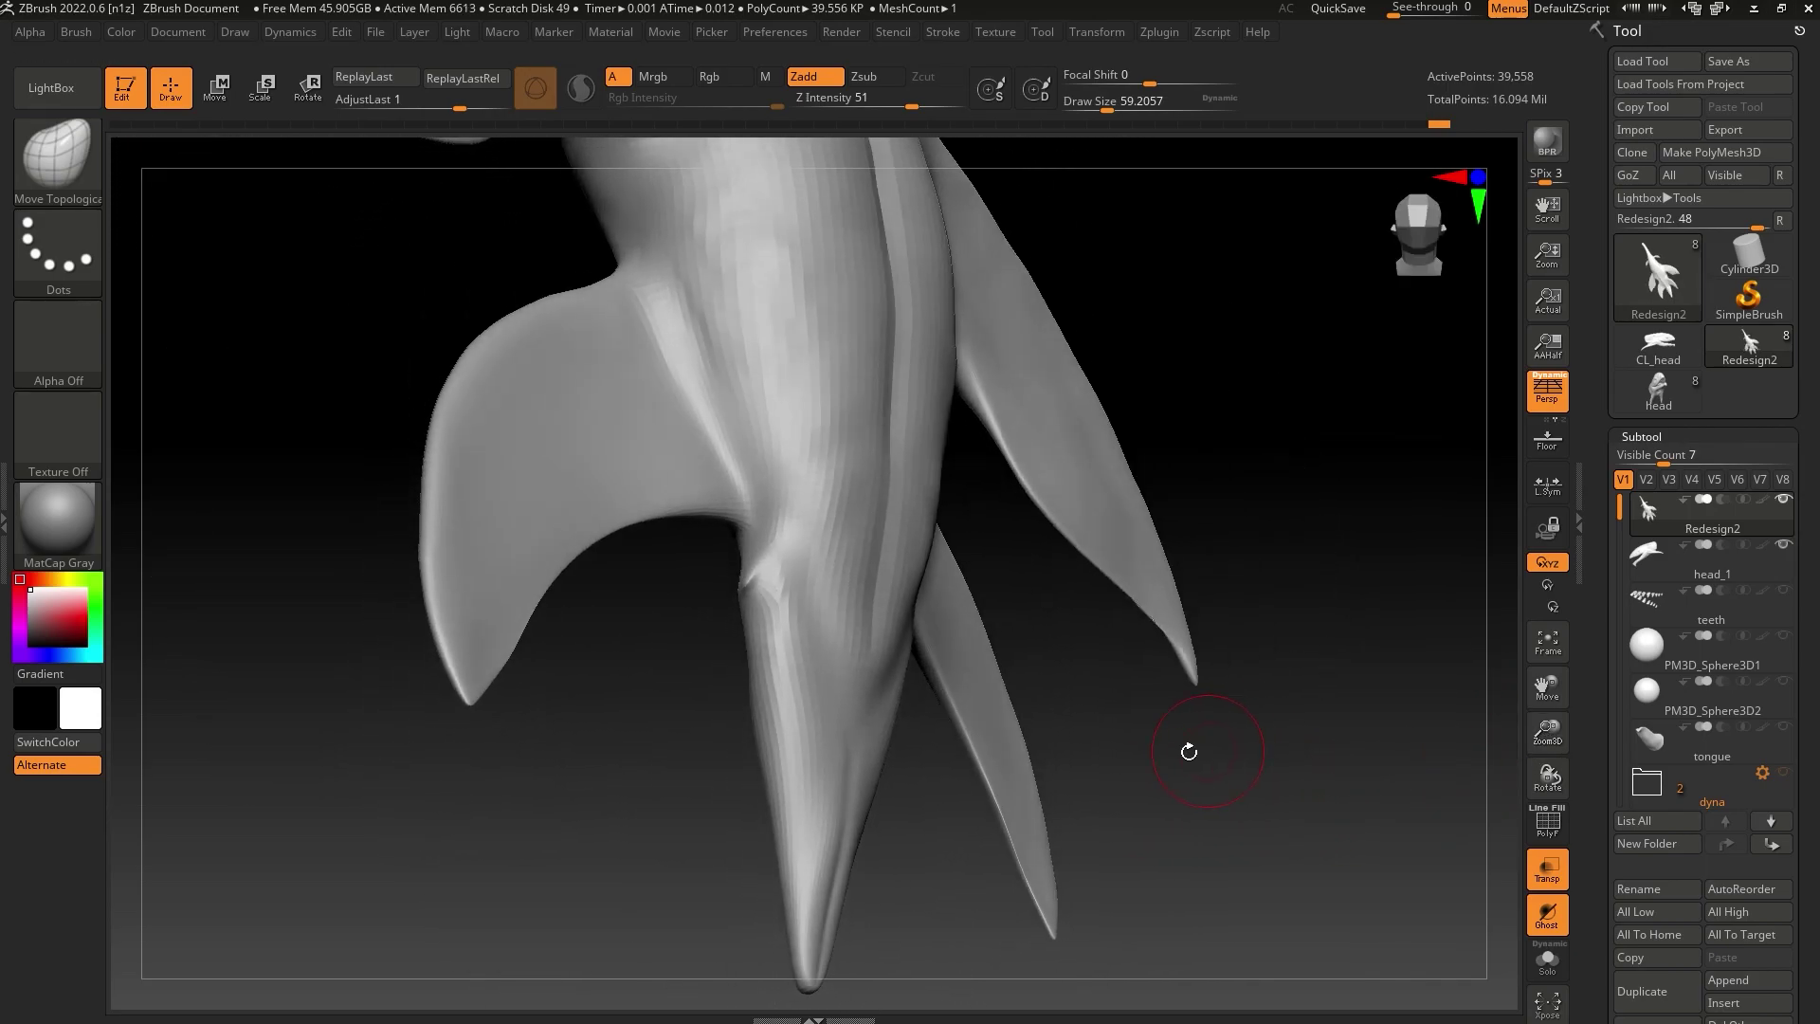
mouse_move(834, 866)
shift+mouse_down()
mouse_move(816, 893)
mouse_move(859, 691)
mouse_move(853, 546)
shift+mouse_up()
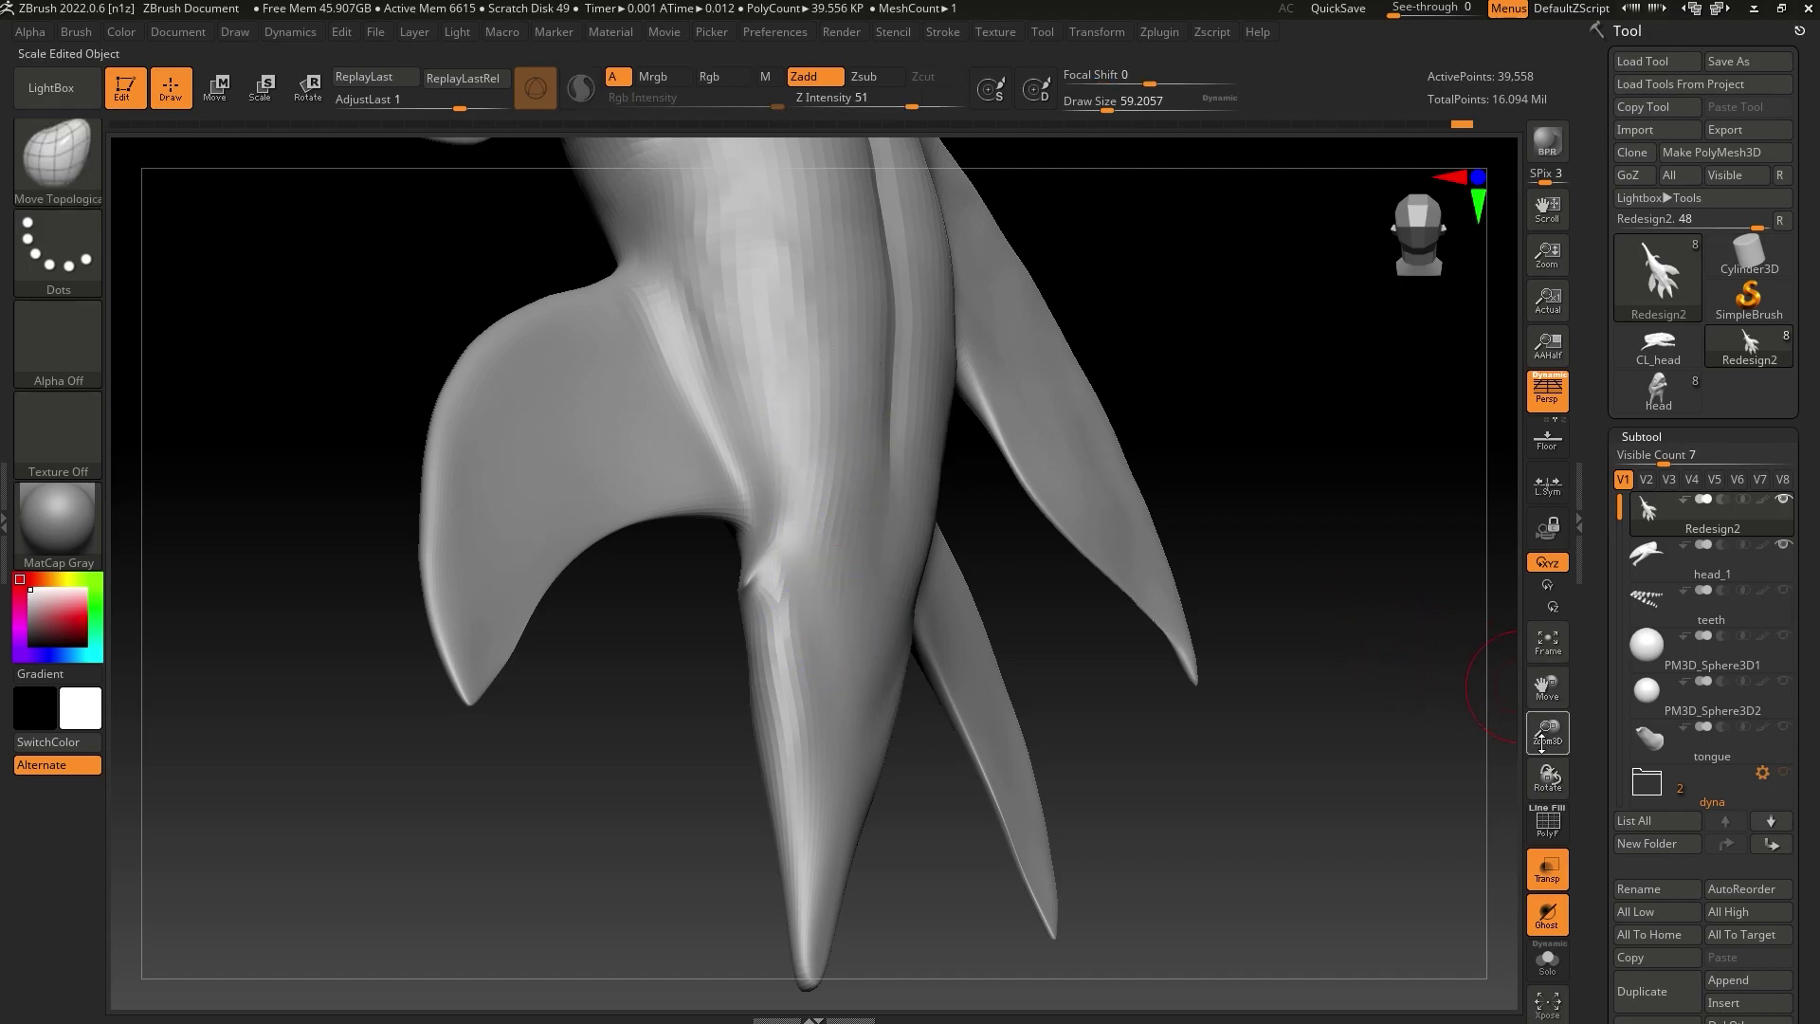
Compare the creature's back and tail base at subdivision levels 5, 2 and 6
mouse_move(1414, 657)
mouse_down()
mouse_move(1321, 723)
mouse_move(1268, 588)
mouse_up()
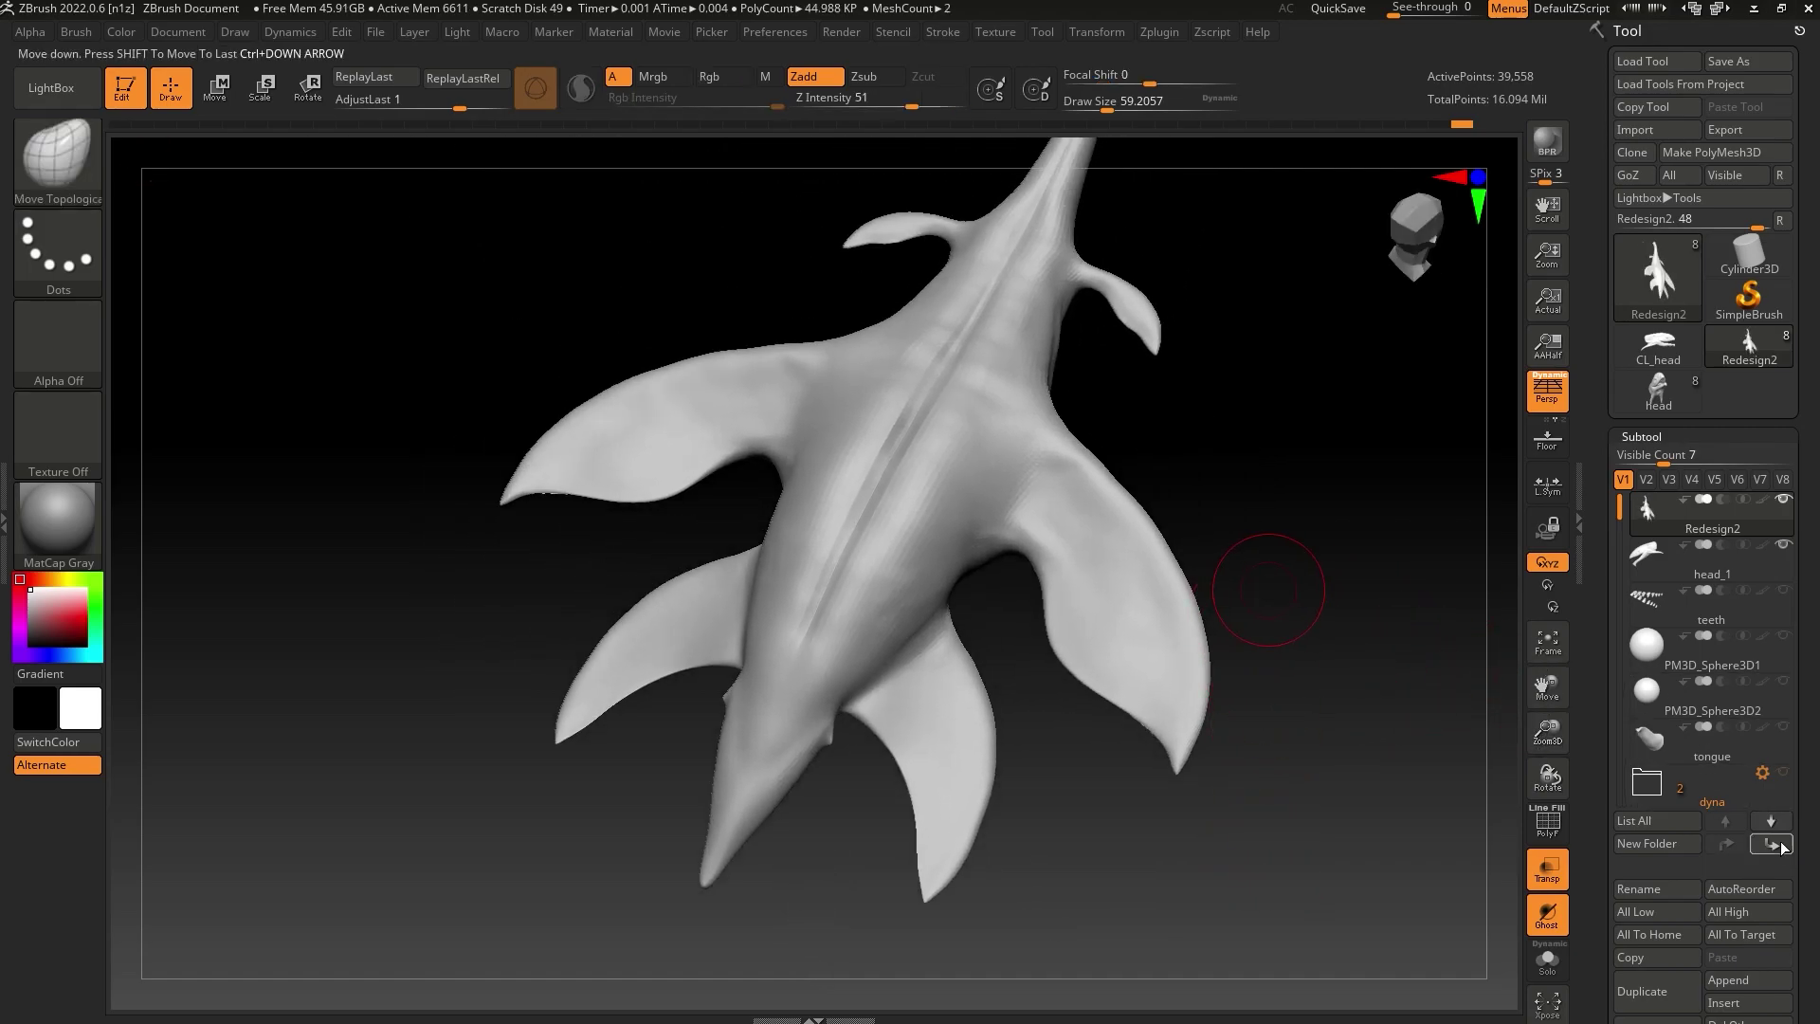
scroll(1817, 697, down, 3)
scroll(1817, 696, down, 2)
click(1666, 896)
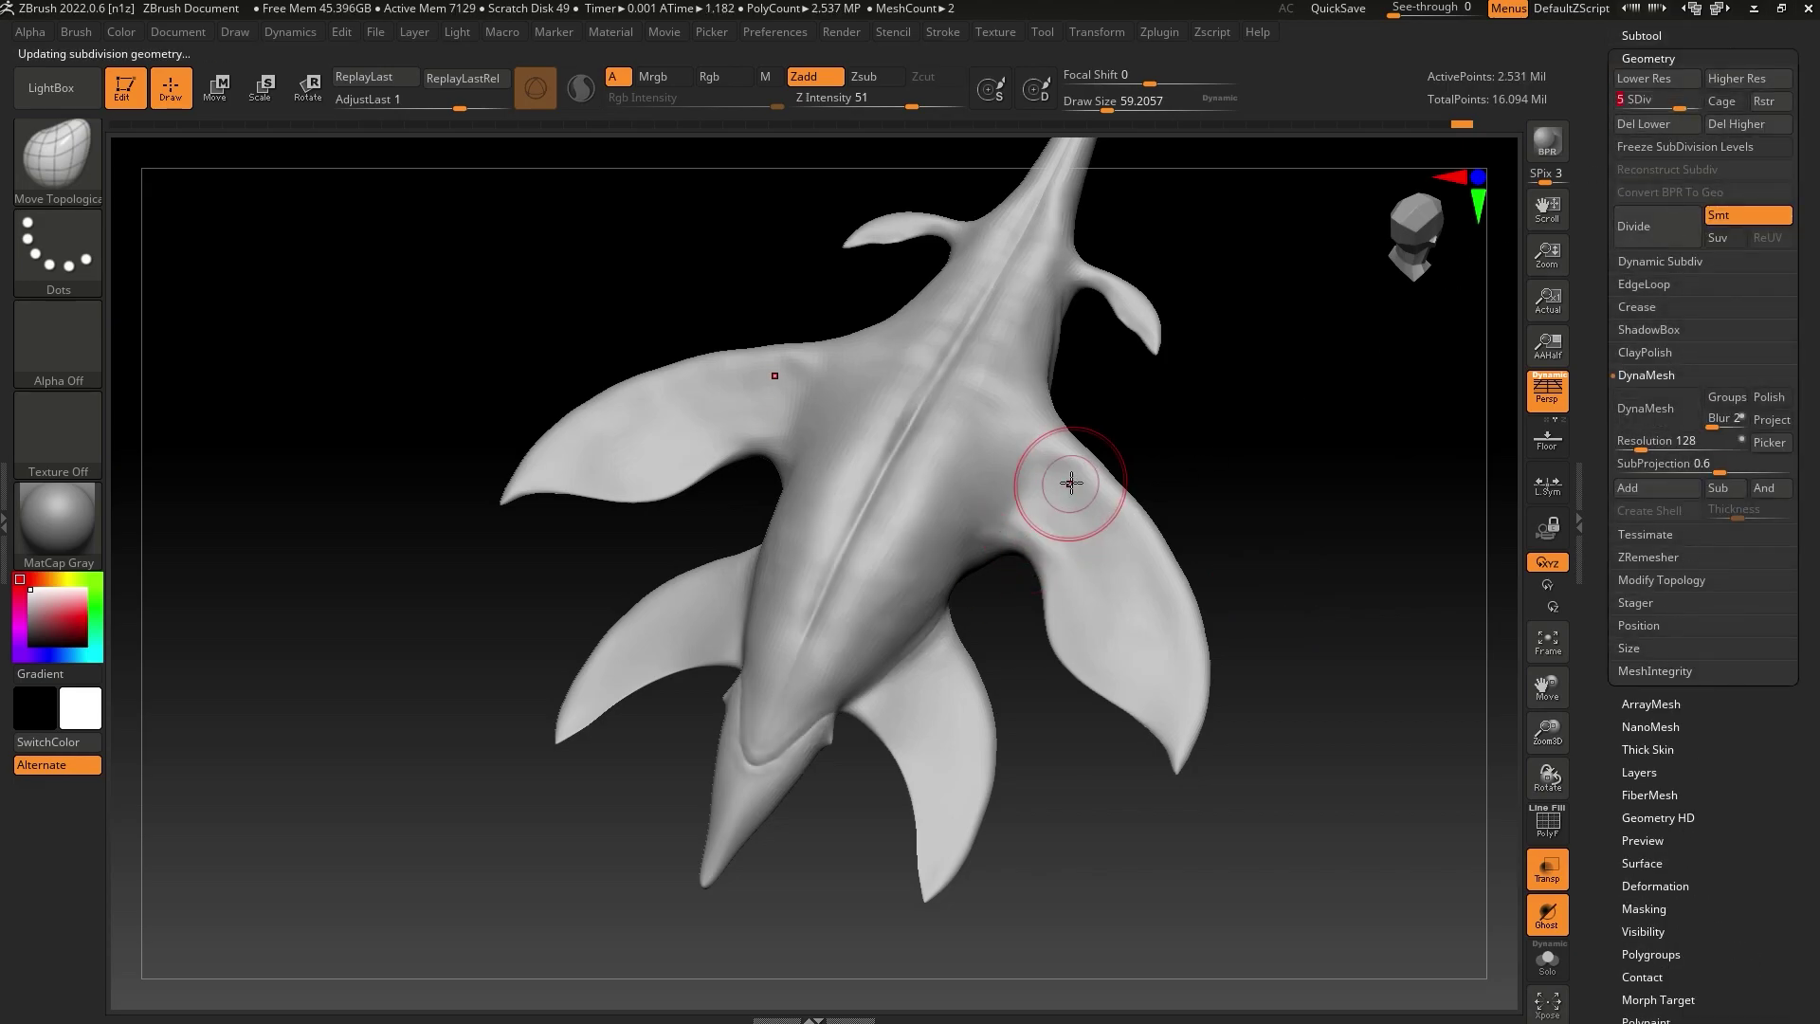
drag(1178, 439, 831, 730)
key(shift+d)
key(shift+d)
key(shift+d)
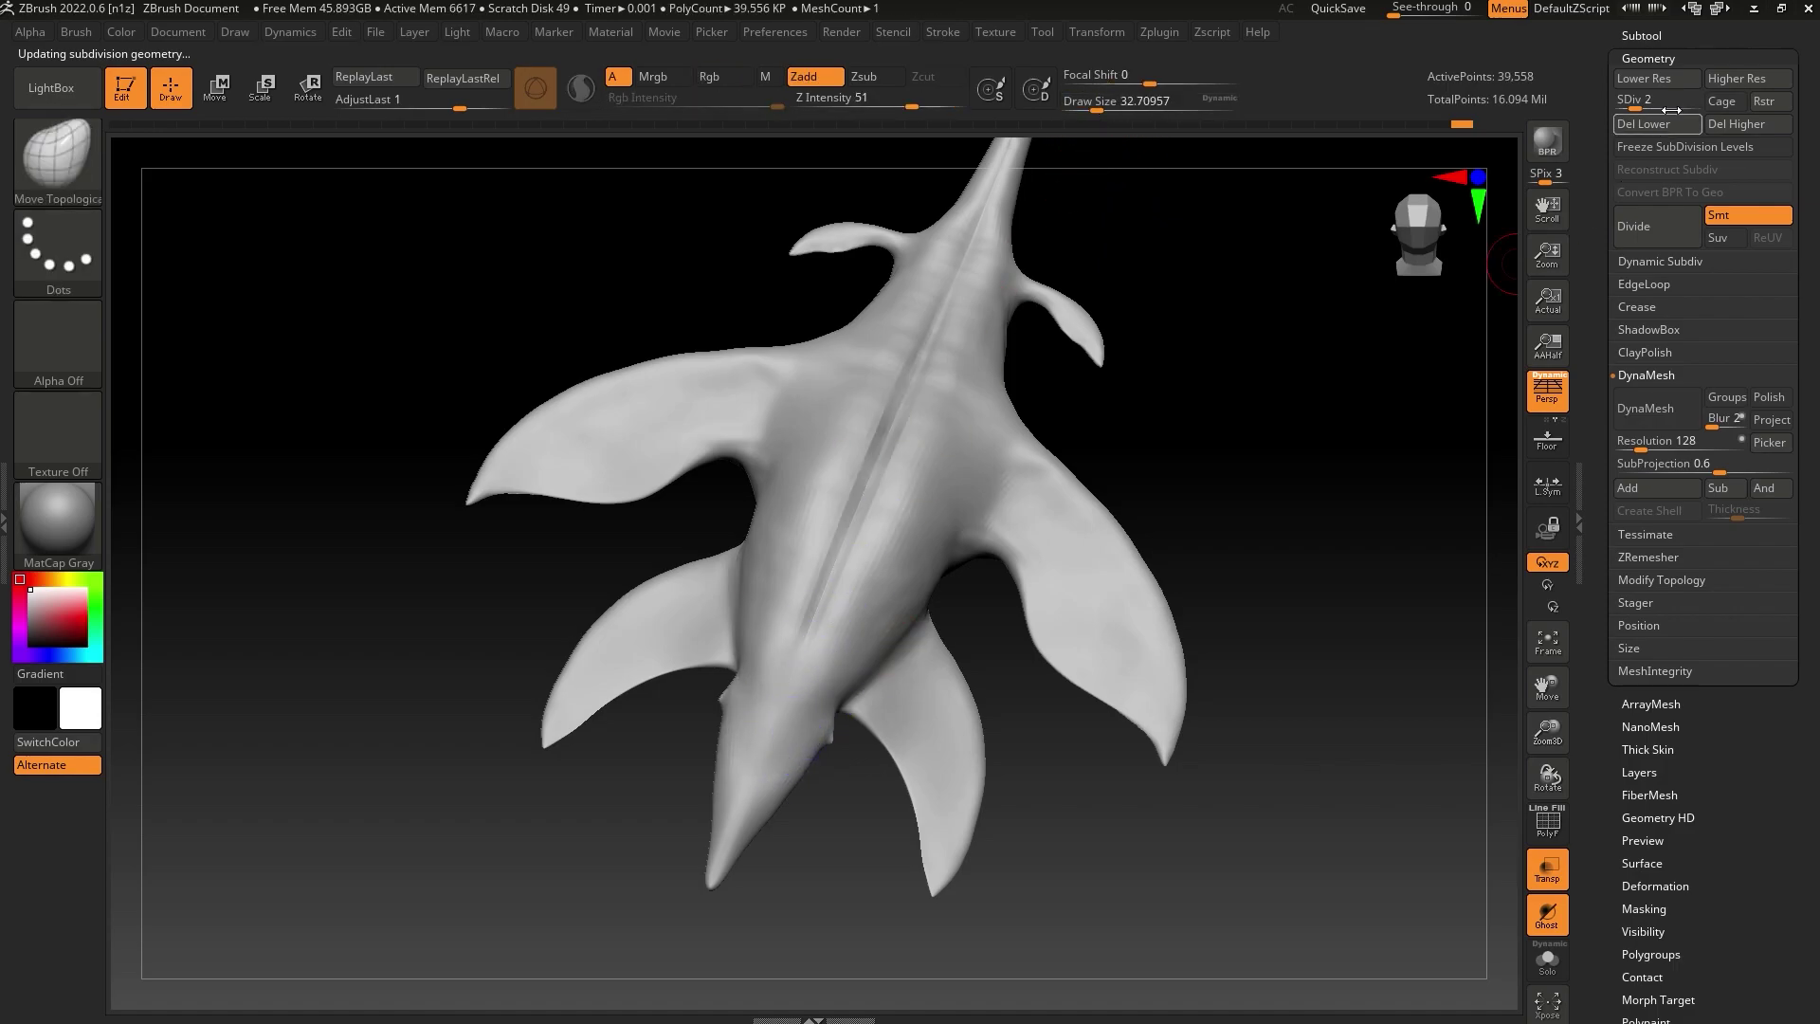
drag(1654, 101, 1707, 100)
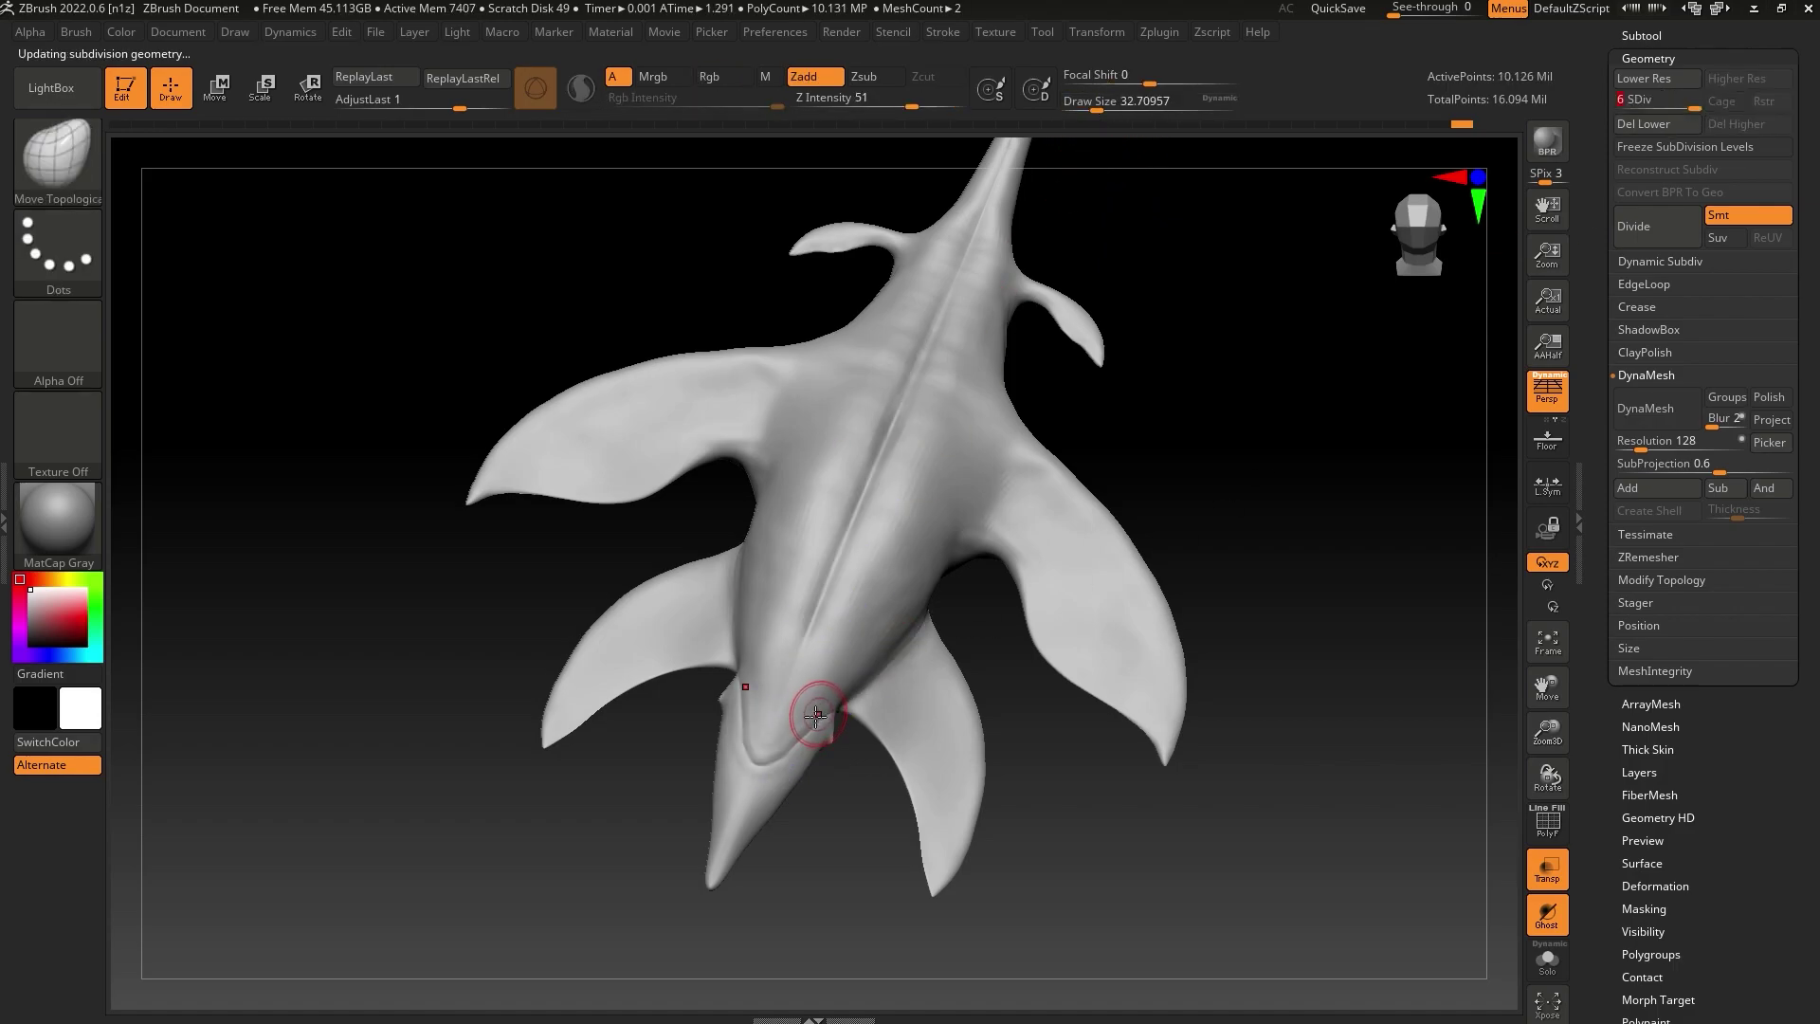
Switch the body to subdivision level 5 and smooth the crease across the tail base at a draw size of about 29
key(shift)
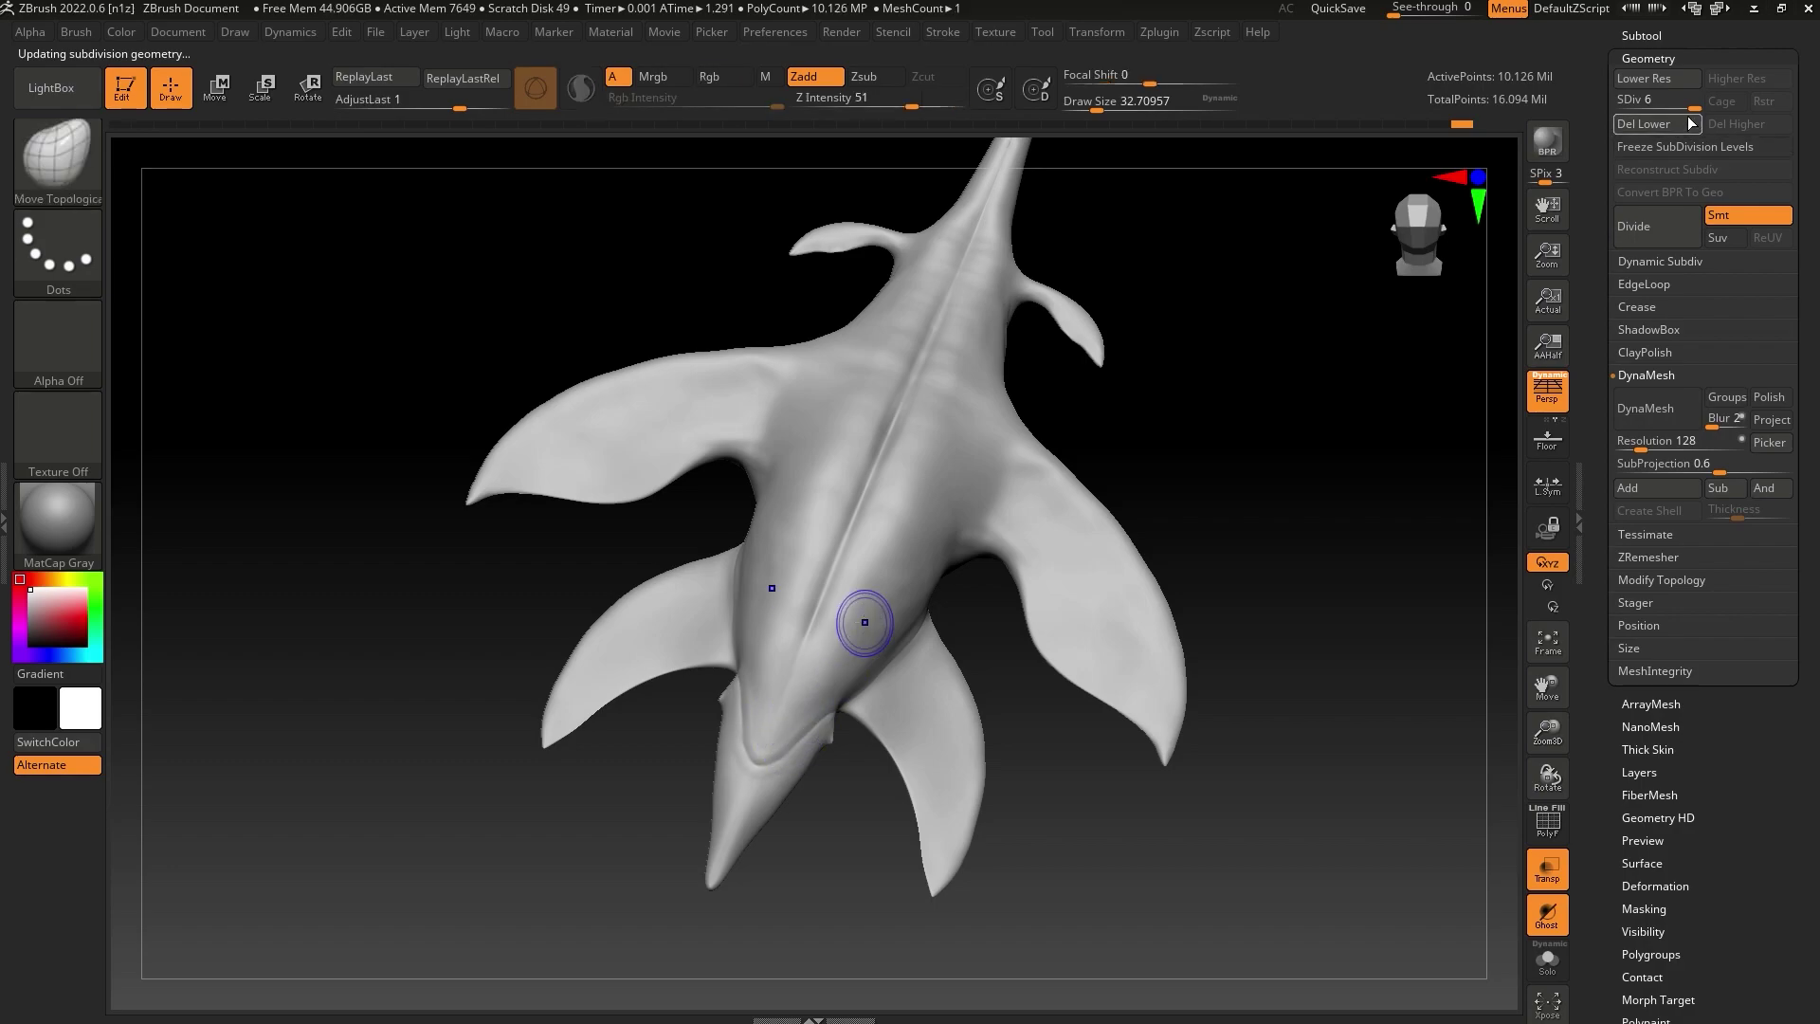
key(shift+d)
key(shift)
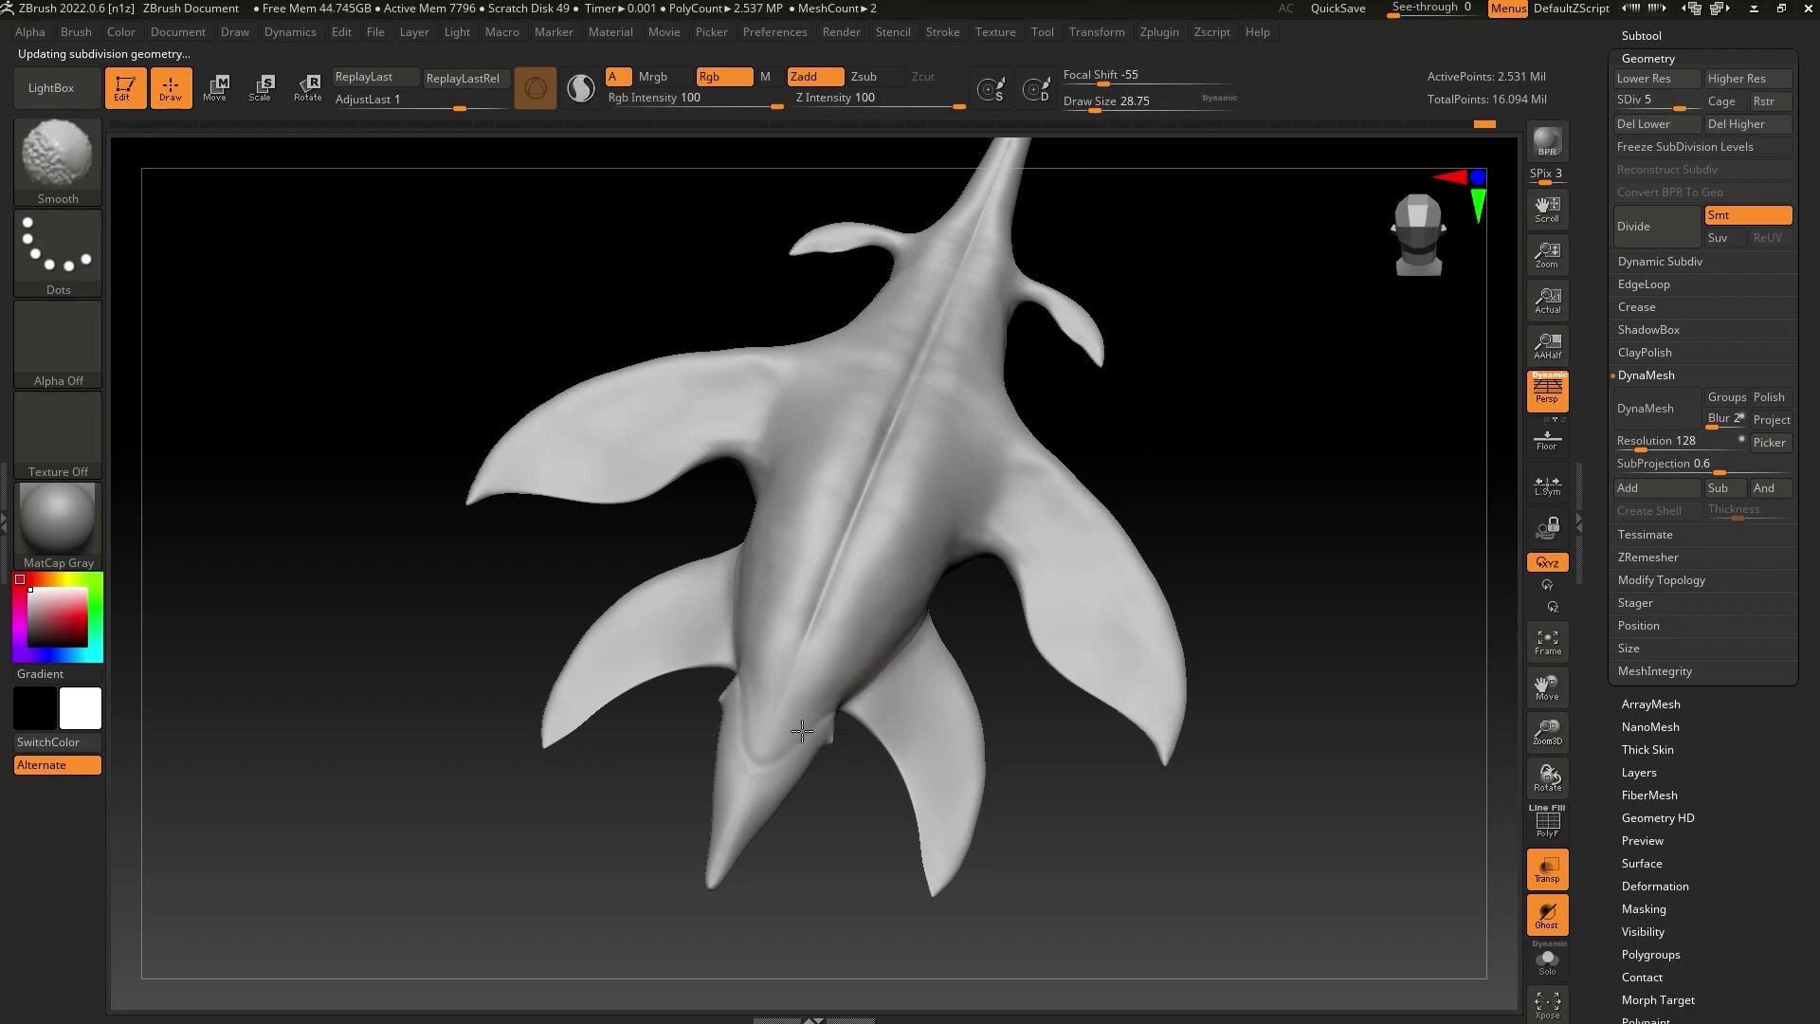
shift+drag(817, 714, 793, 755)
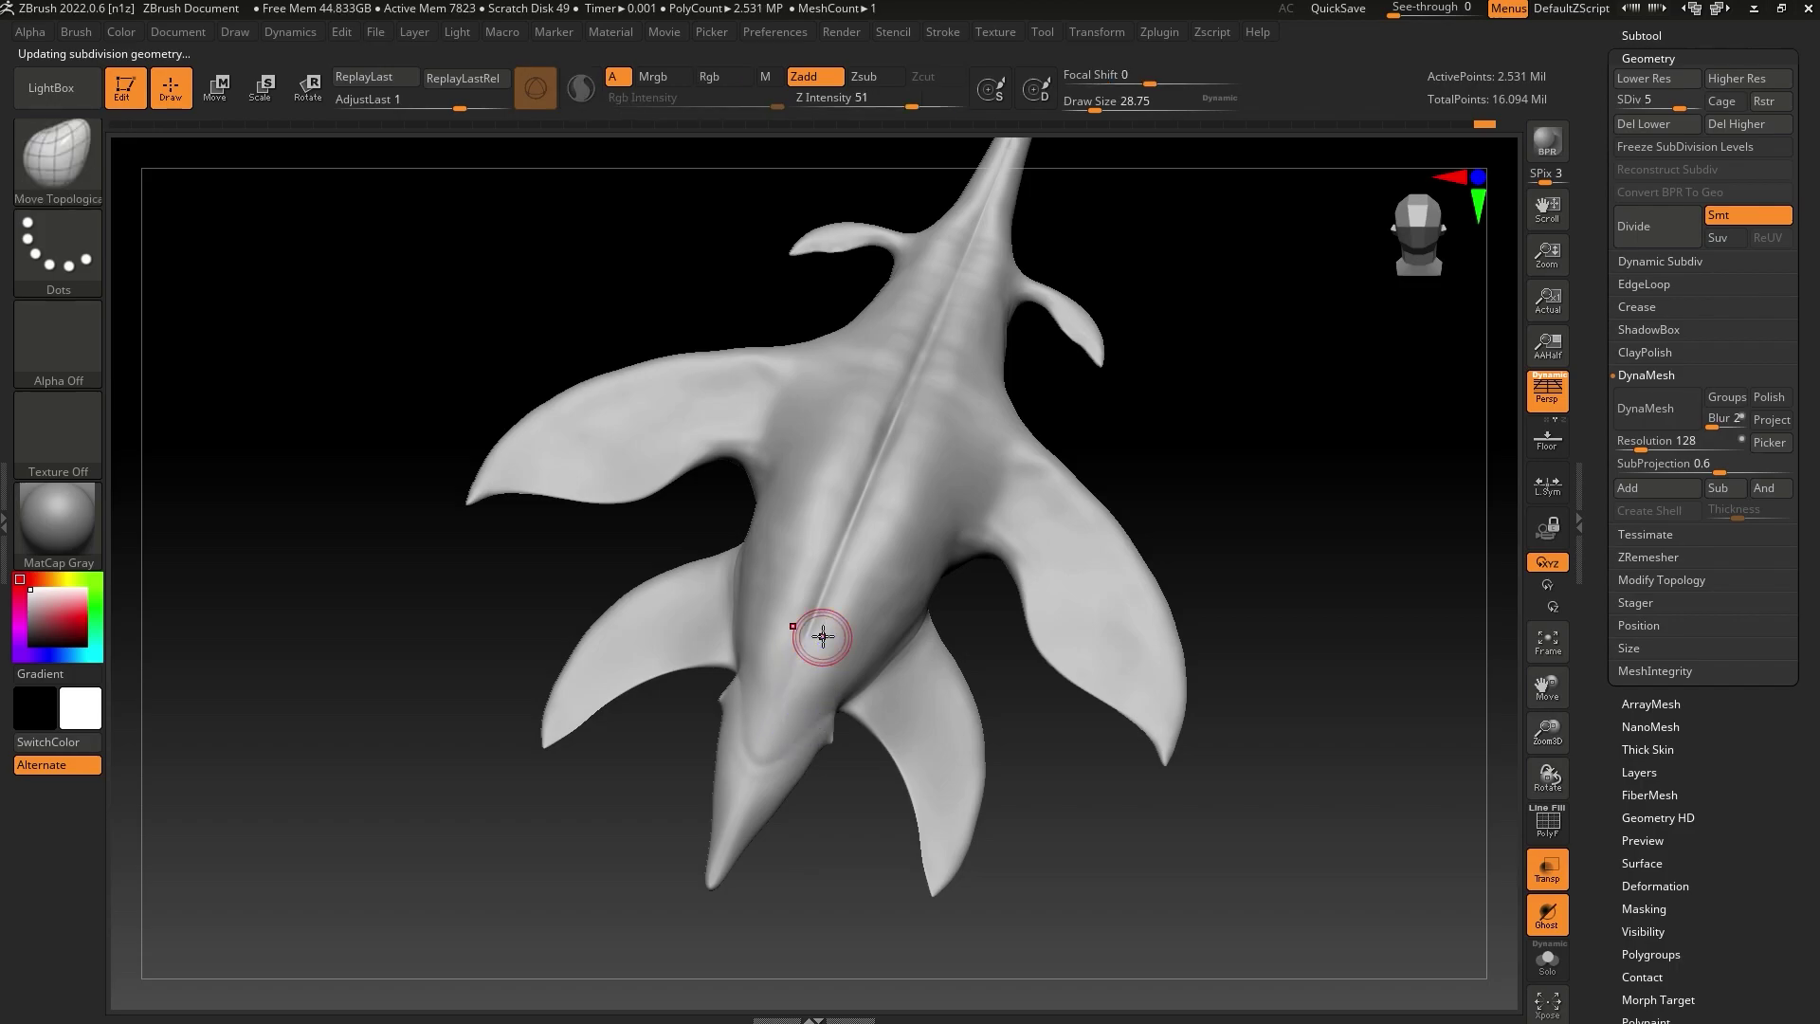
Extend the central back ridge across the tail-base crease with ClayBuildup at a draw size of about 27
key(b)
click(276, 192)
mouse_move(333, 212)
alt+mouse_down()
mouse_move(1418, 825)
mouse_move(1424, 772)
alt+mouse_up()
drag(1094, 107, 1093, 107)
drag(792, 584, 731, 744)
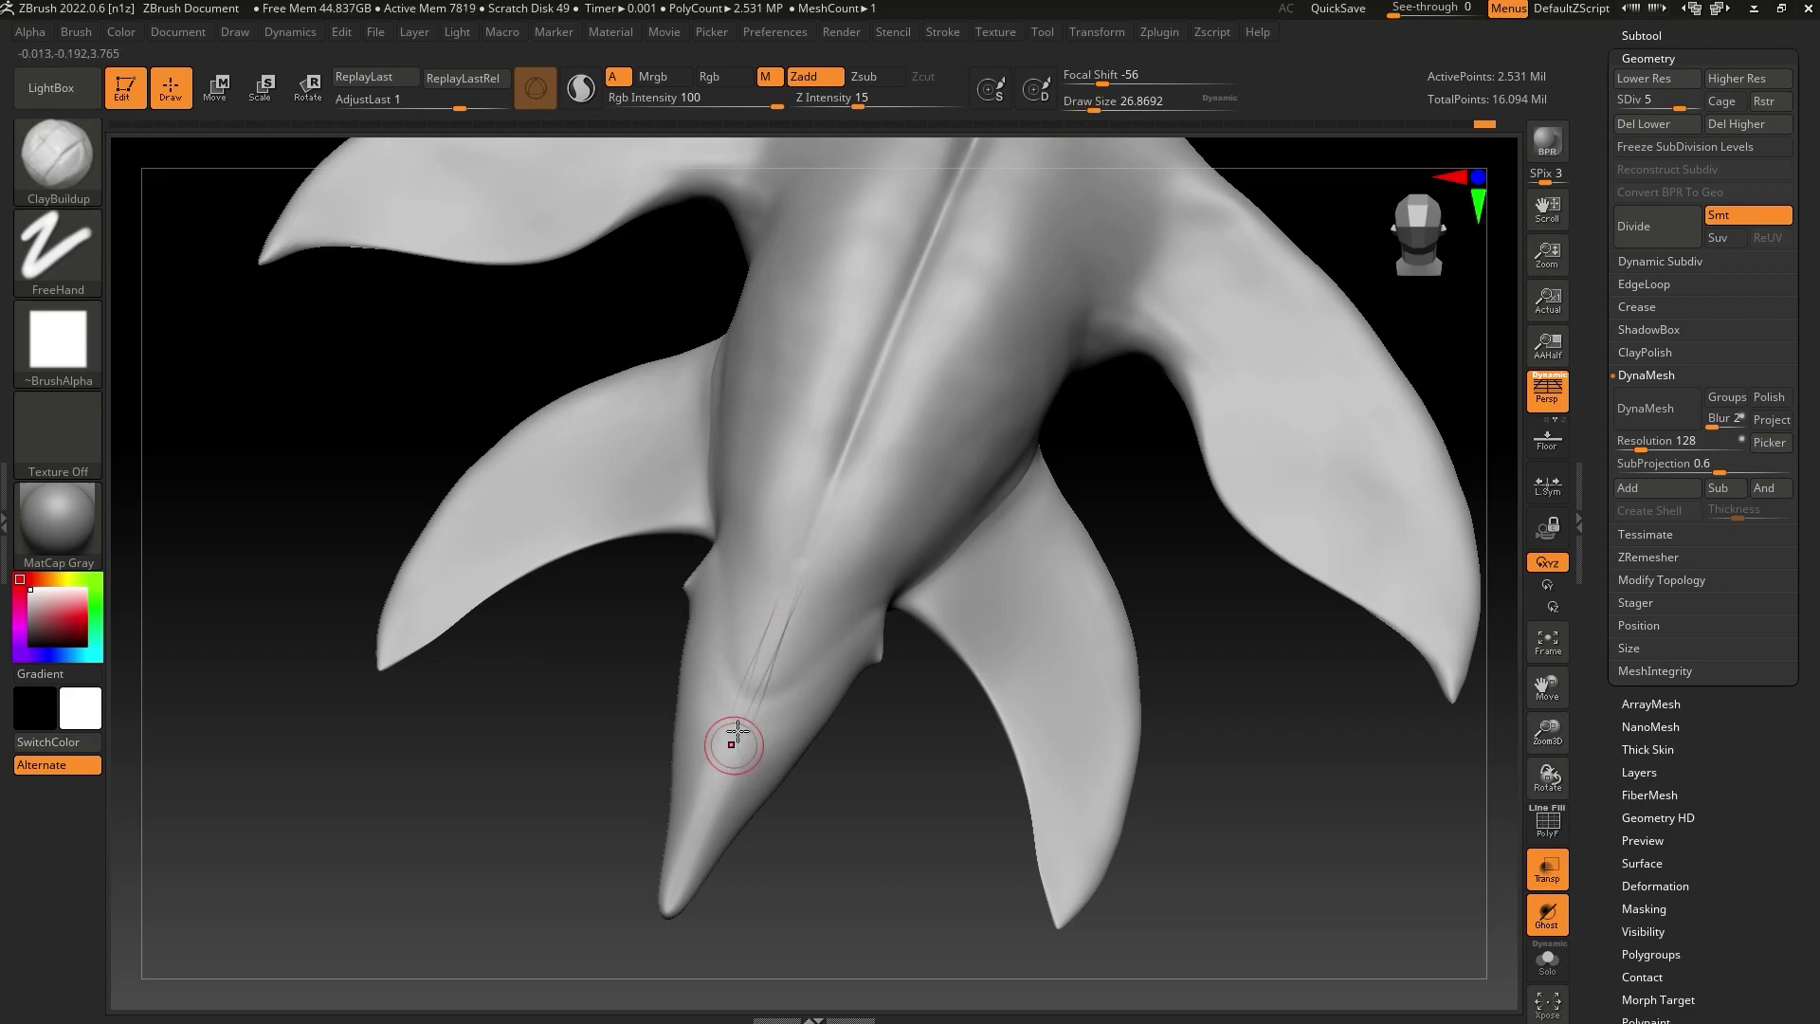
Lower the mesh to subdivision level 3 and build up clay strokes along the tail's centre ridge towards the tip
drag(780, 625, 726, 778)
key(ctrl)
ctrl+shift+drag(830, 603, 717, 780)
key(shift+d)
key(shift+d)
drag(760, 670, 705, 807)
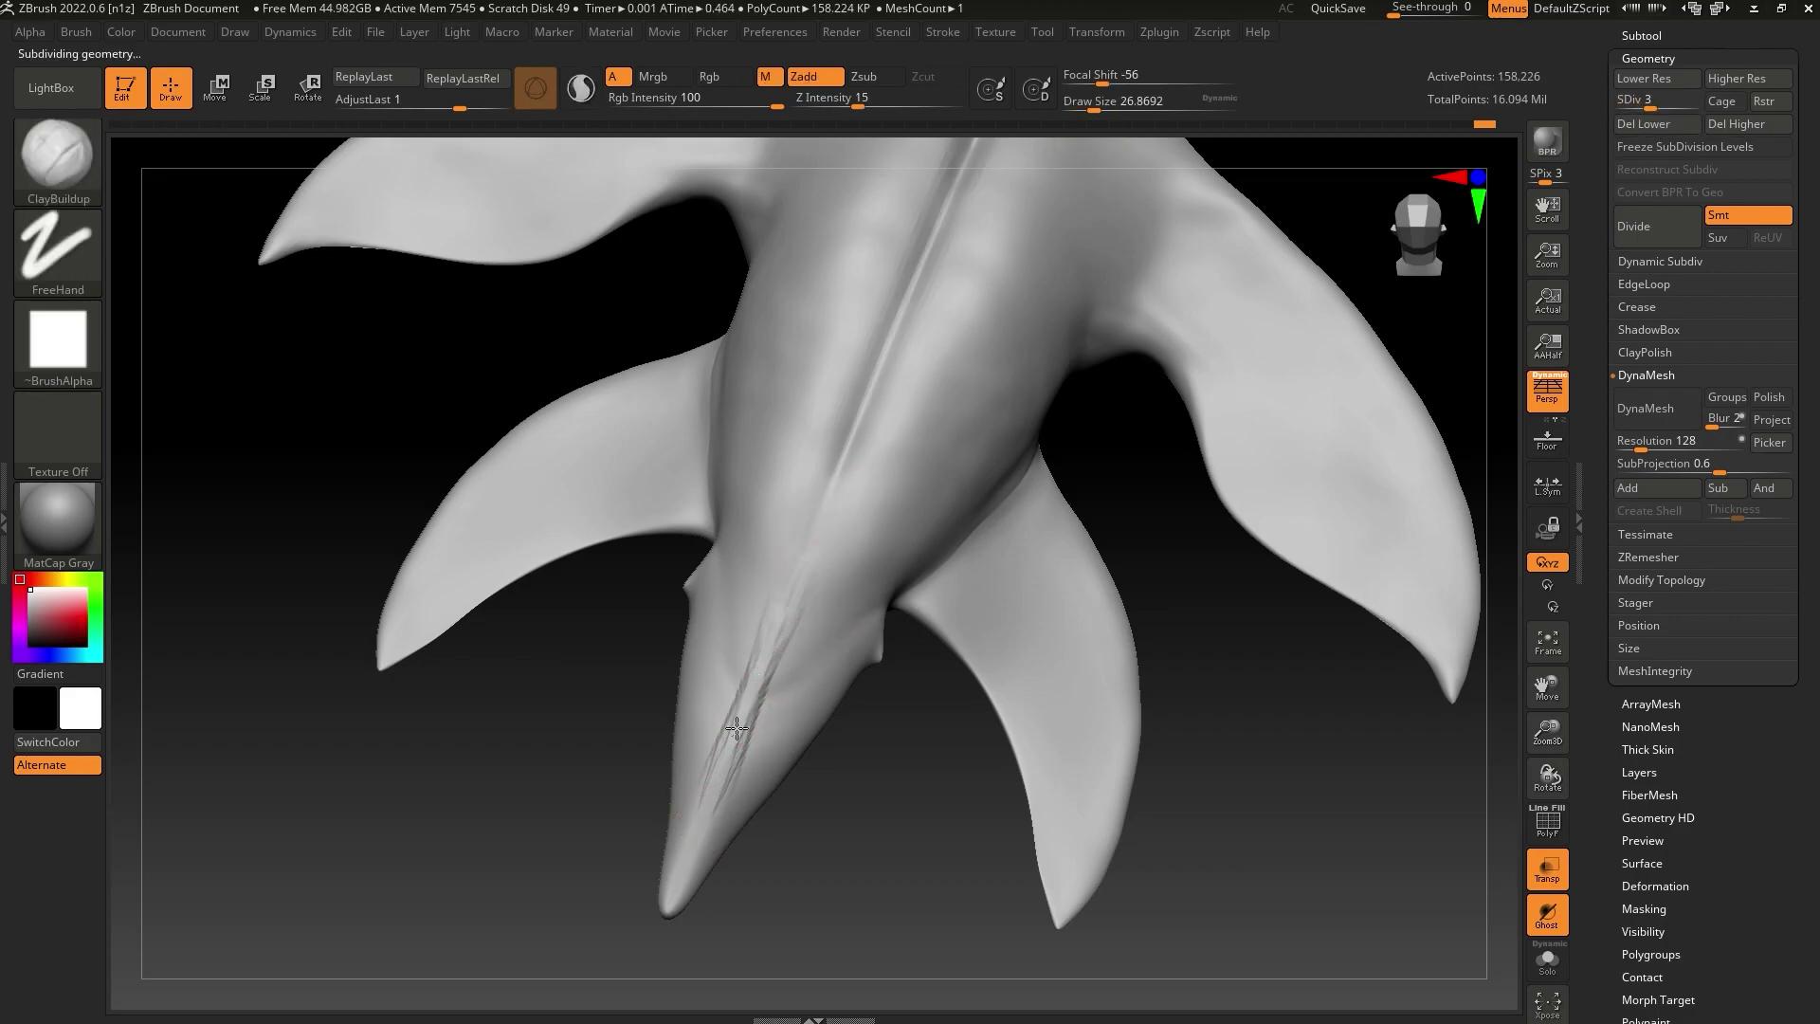
drag(736, 724, 695, 836)
Extend the ClayBuildup strokes up the body's centre ridge and outwards towards the nubs at the tail's base
drag(749, 693, 816, 509)
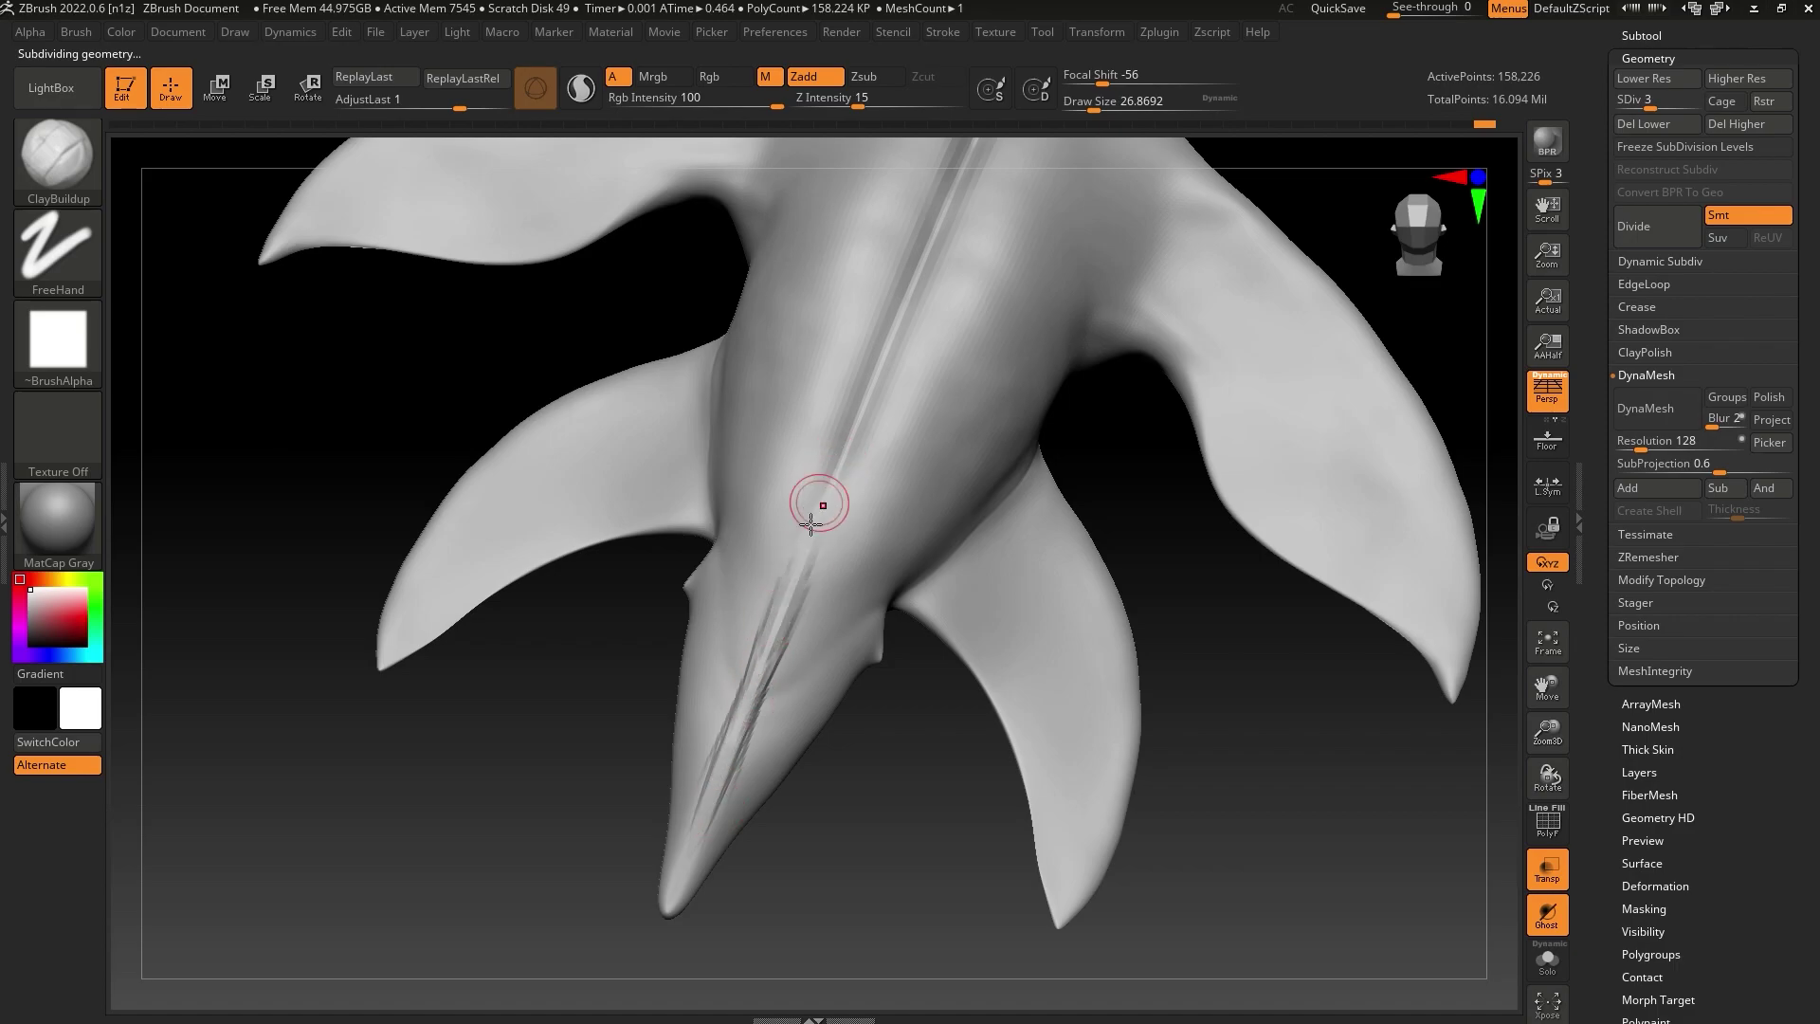
drag(759, 731, 796, 614)
mouse_move(743, 762)
mouse_down()
mouse_move(724, 765)
mouse_move(772, 679)
mouse_move(806, 640)
mouse_move(790, 717)
mouse_move(861, 605)
mouse_up()
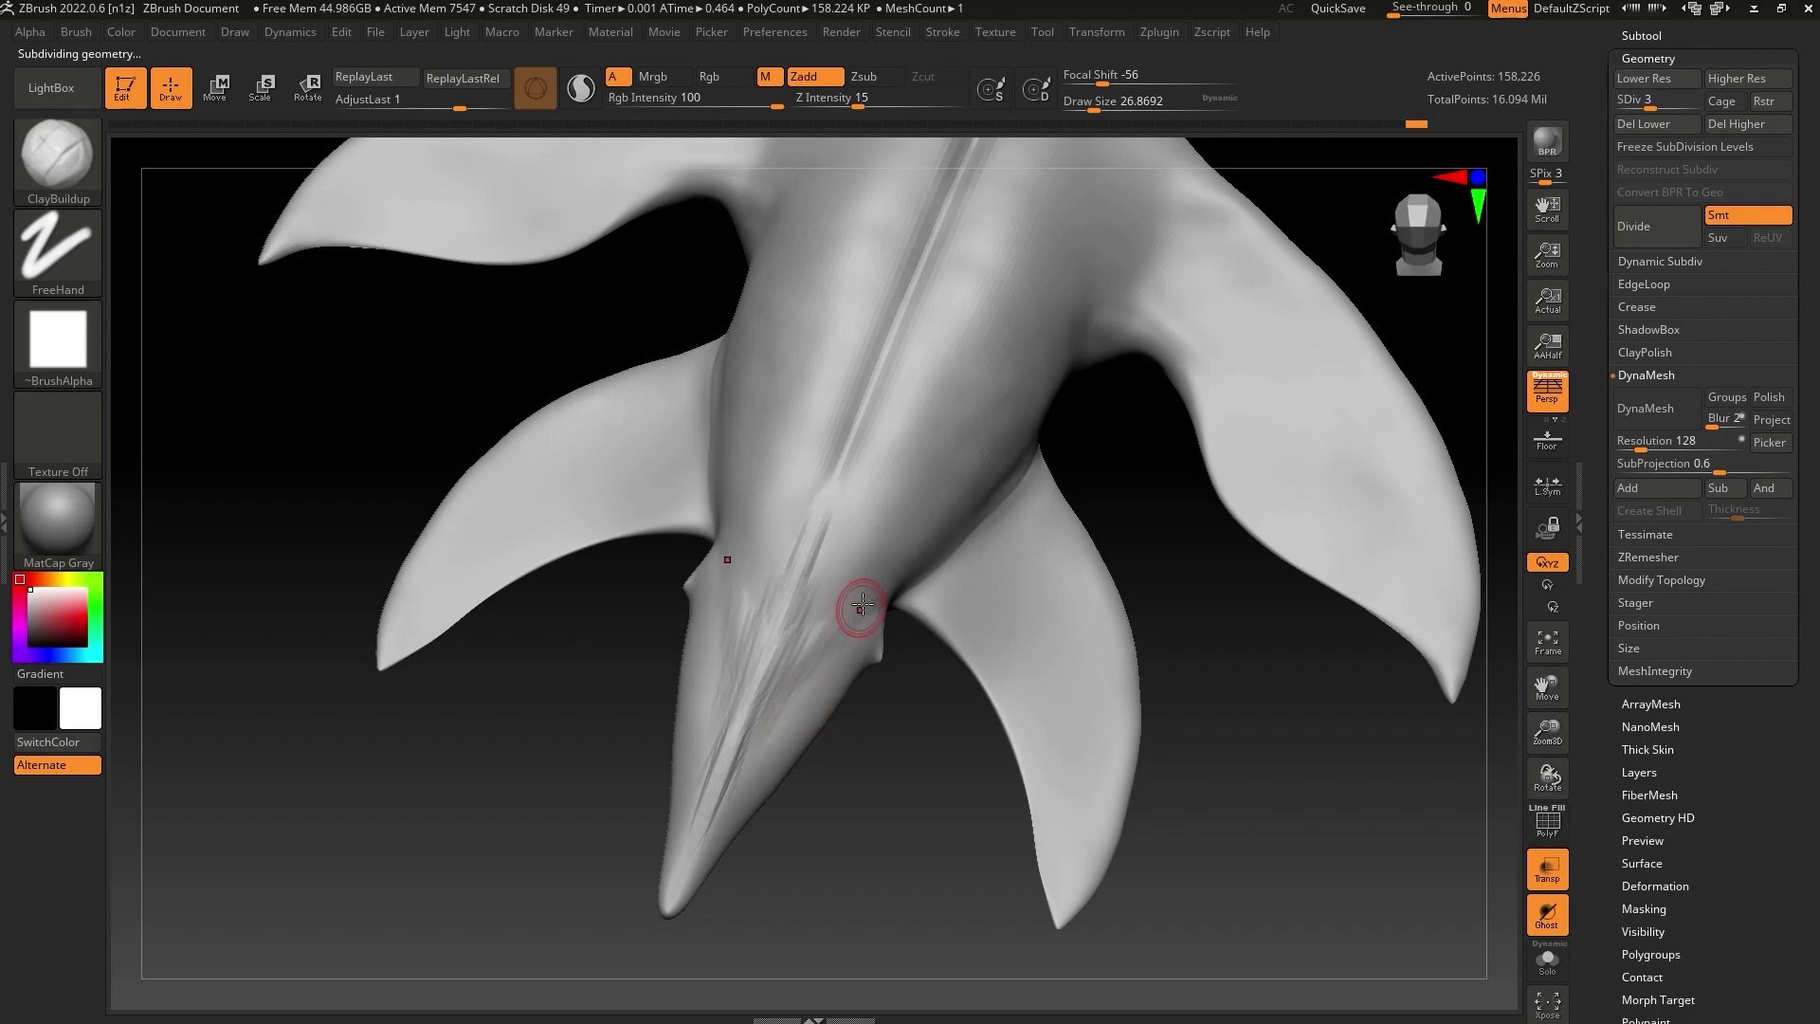
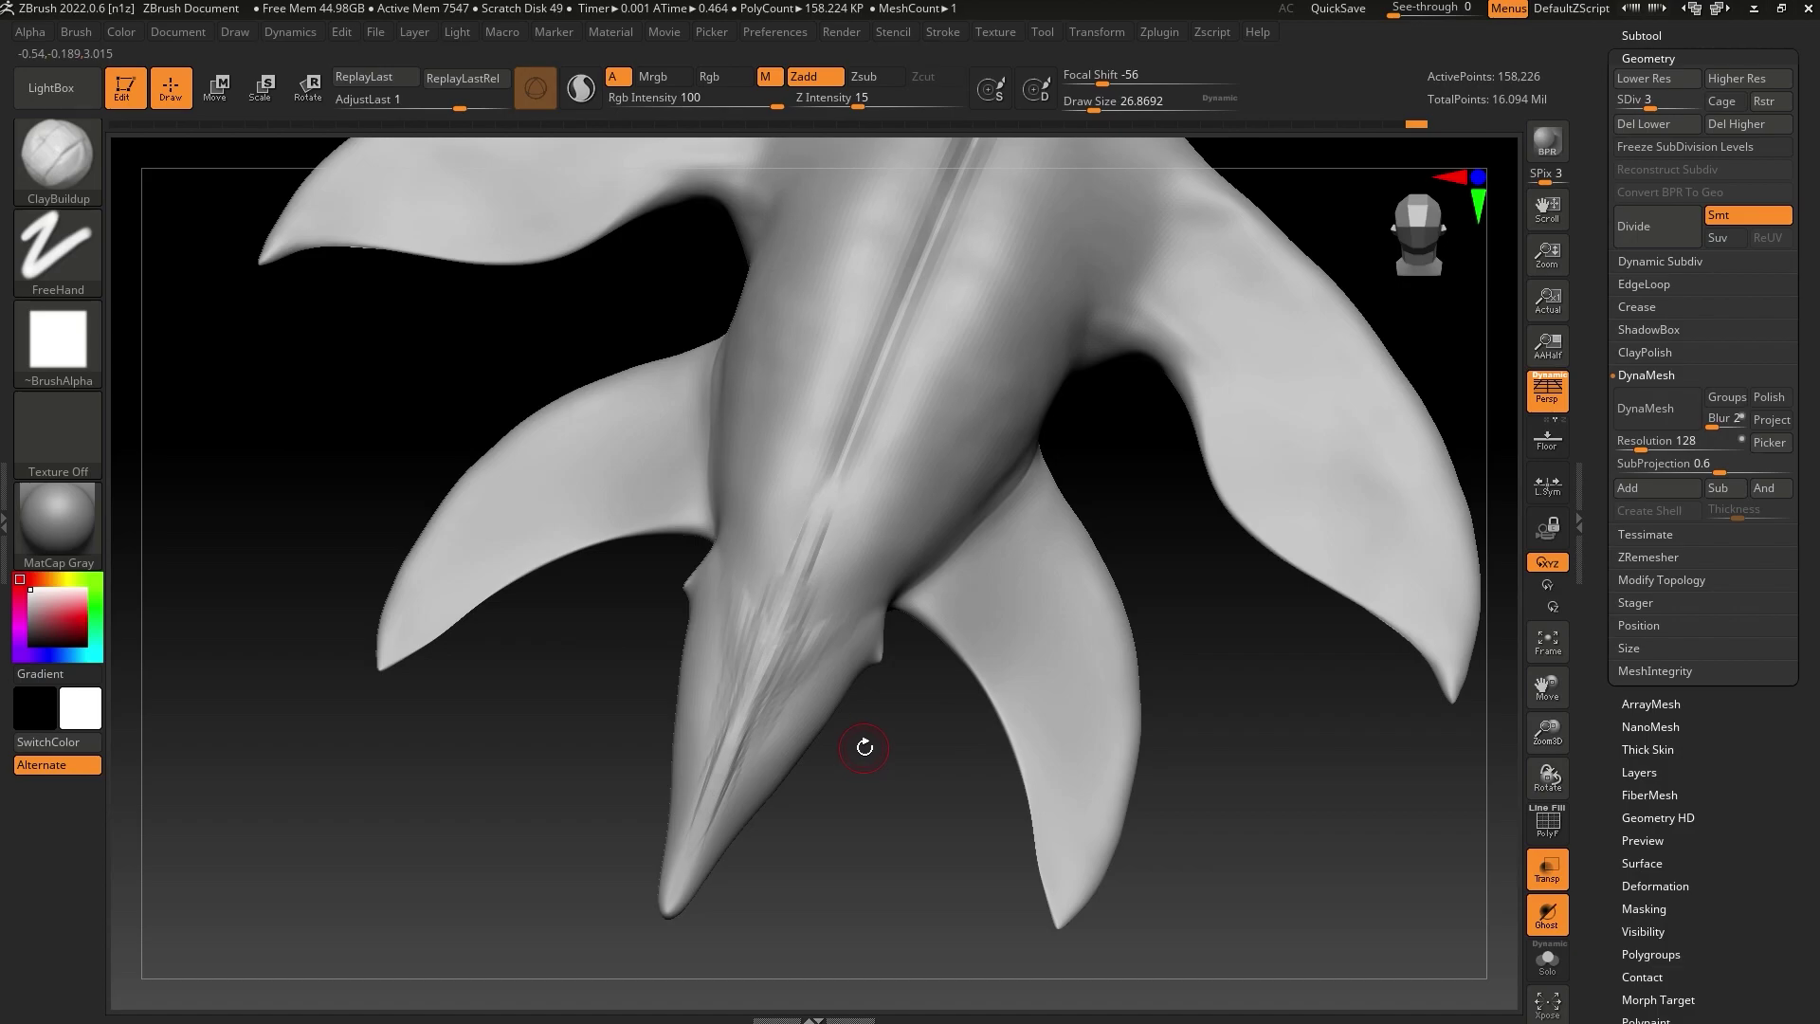
Compare the sculpted tail and body with the creature's reference image in the browser
mouse_move(869, 768)
mouse_down()
mouse_move(877, 806)
mouse_move(894, 793)
mouse_move(813, 520)
mouse_move(721, 832)
mouse_move(808, 580)
mouse_up()
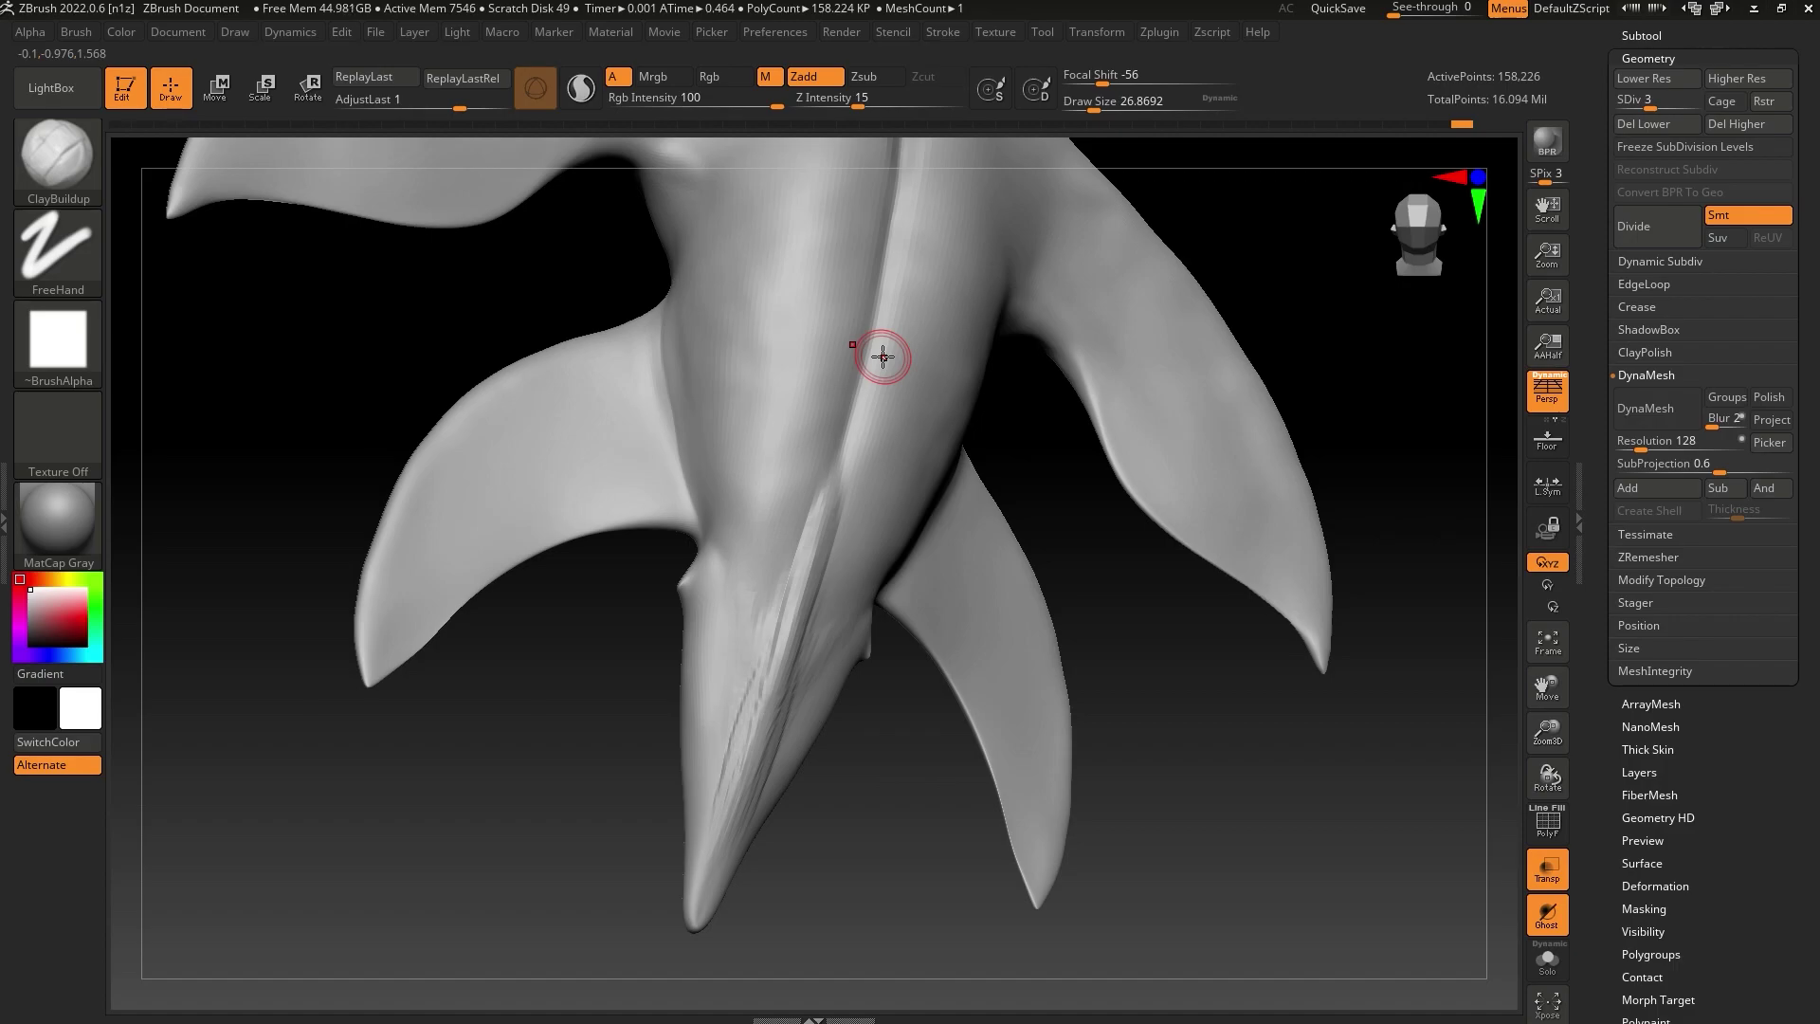
drag(1185, 2, 835, 0)
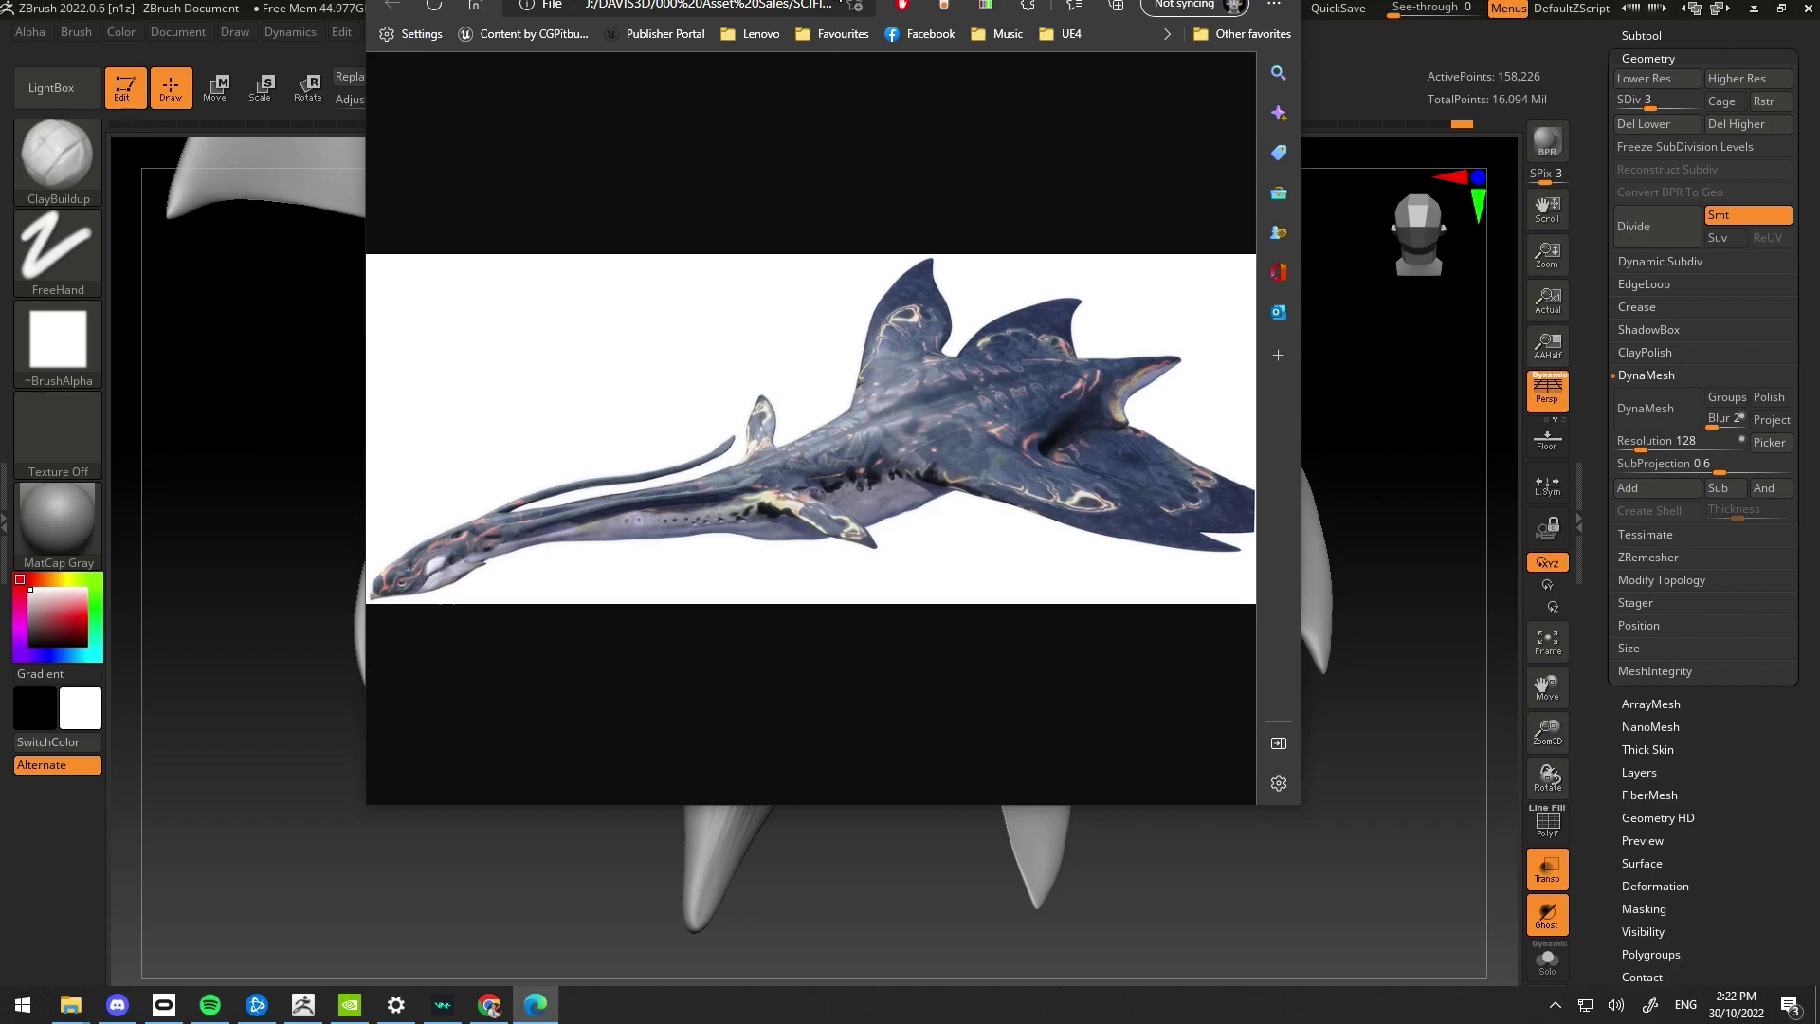
drag(838, 2, 1062, 0)
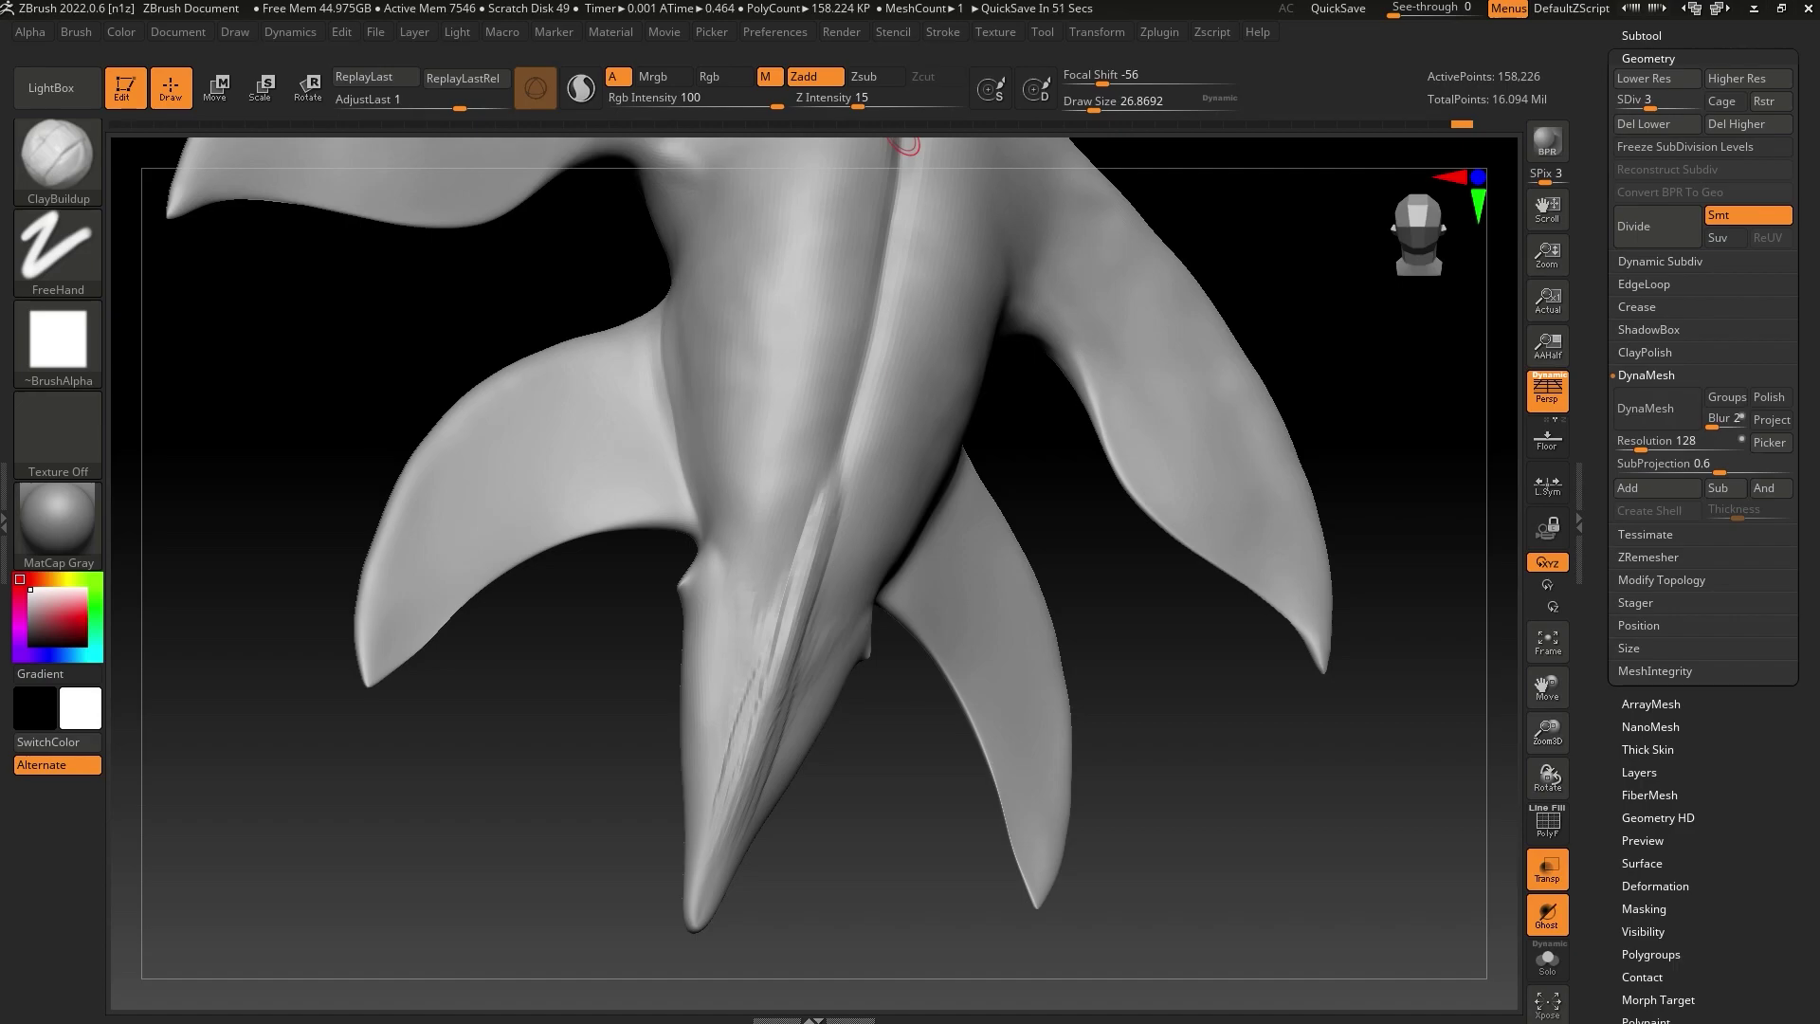
Add clay volume along the tail towards its tip and smooth the strokes into the surrounding surface
drag(1178, 704, 1150, 650)
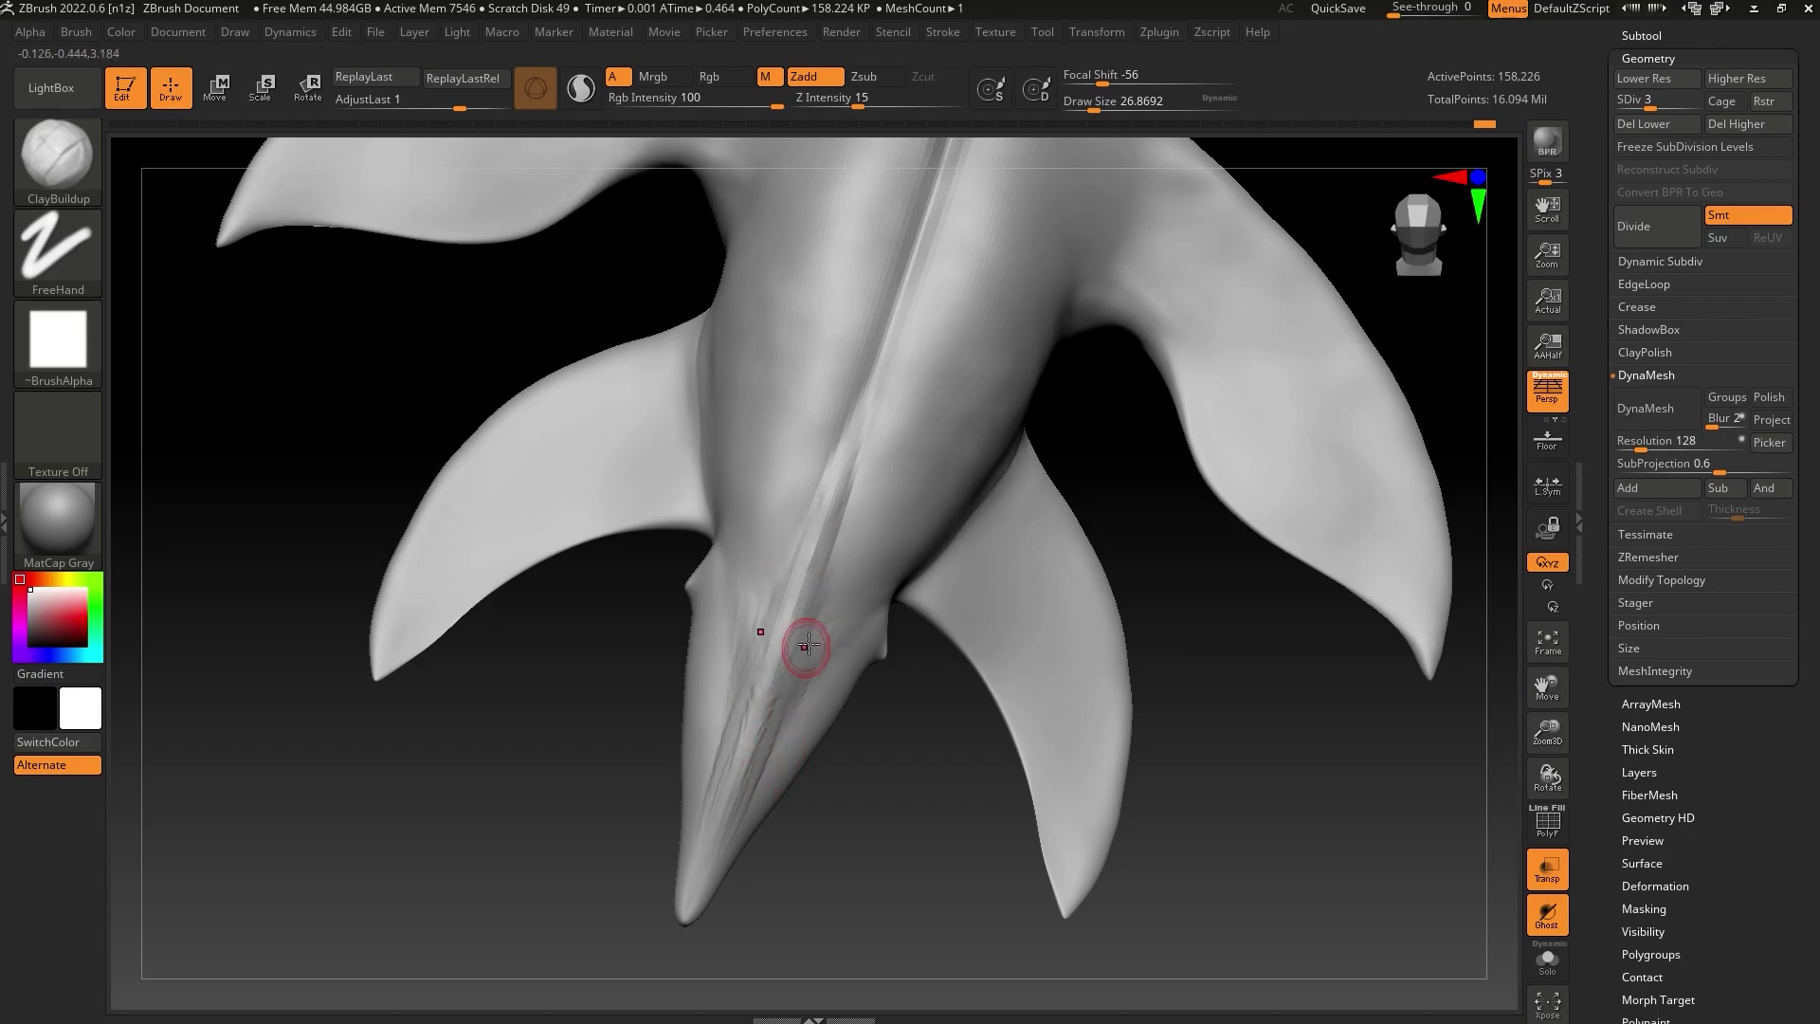
mouse_move(845, 862)
mouse_down()
mouse_move(878, 857)
mouse_move(862, 760)
mouse_up()
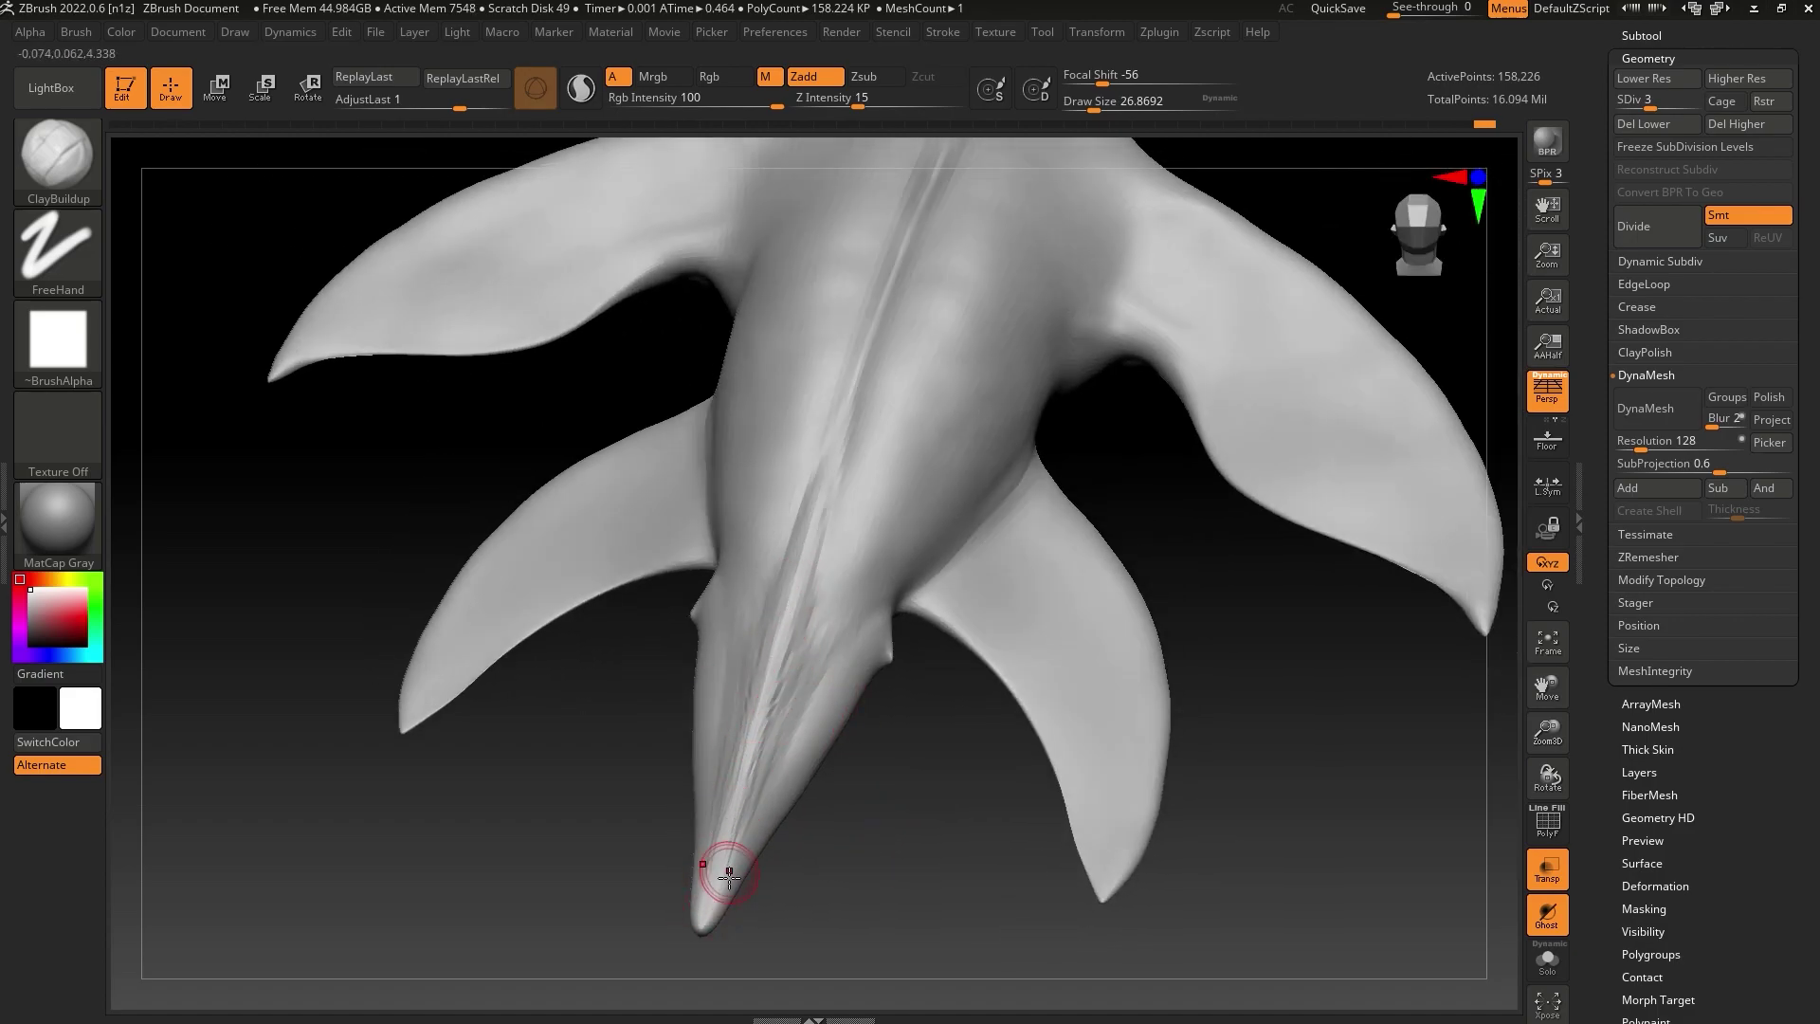
key(shift)
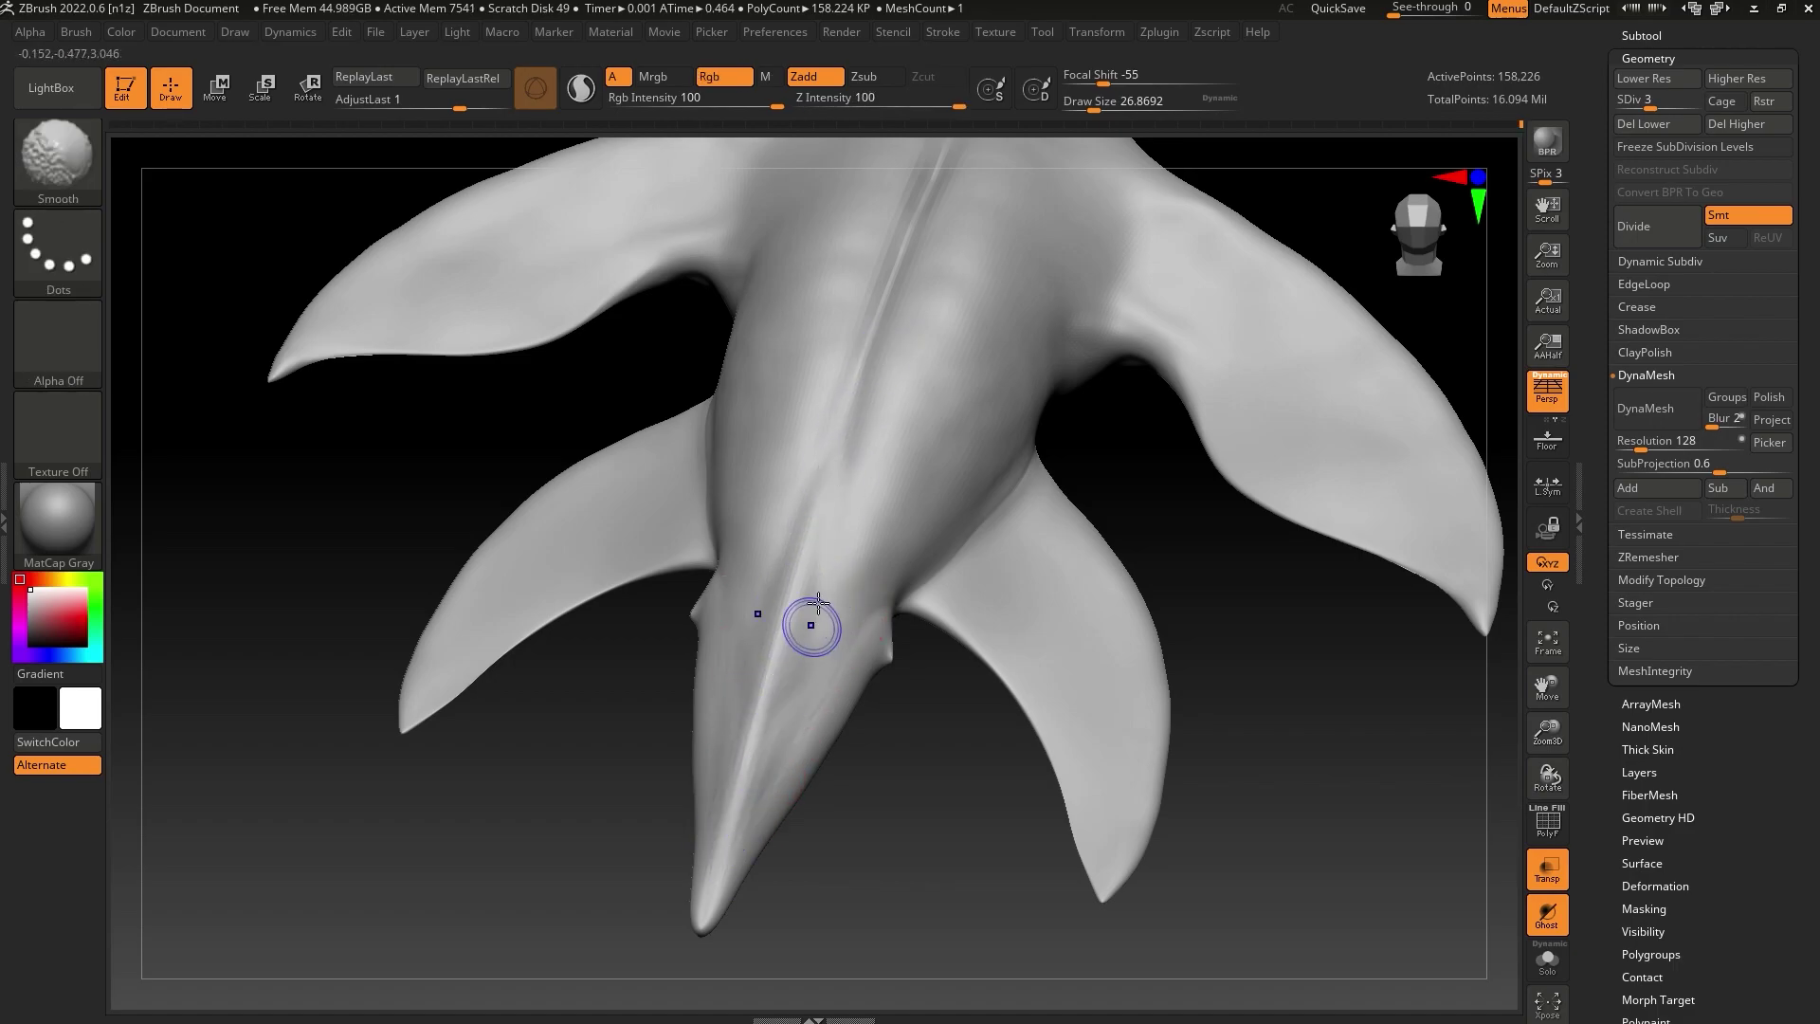
Build up the flanks of the tail with ClayBuildup strokes between the tip and the side nubs
drag(825, 702, 848, 759)
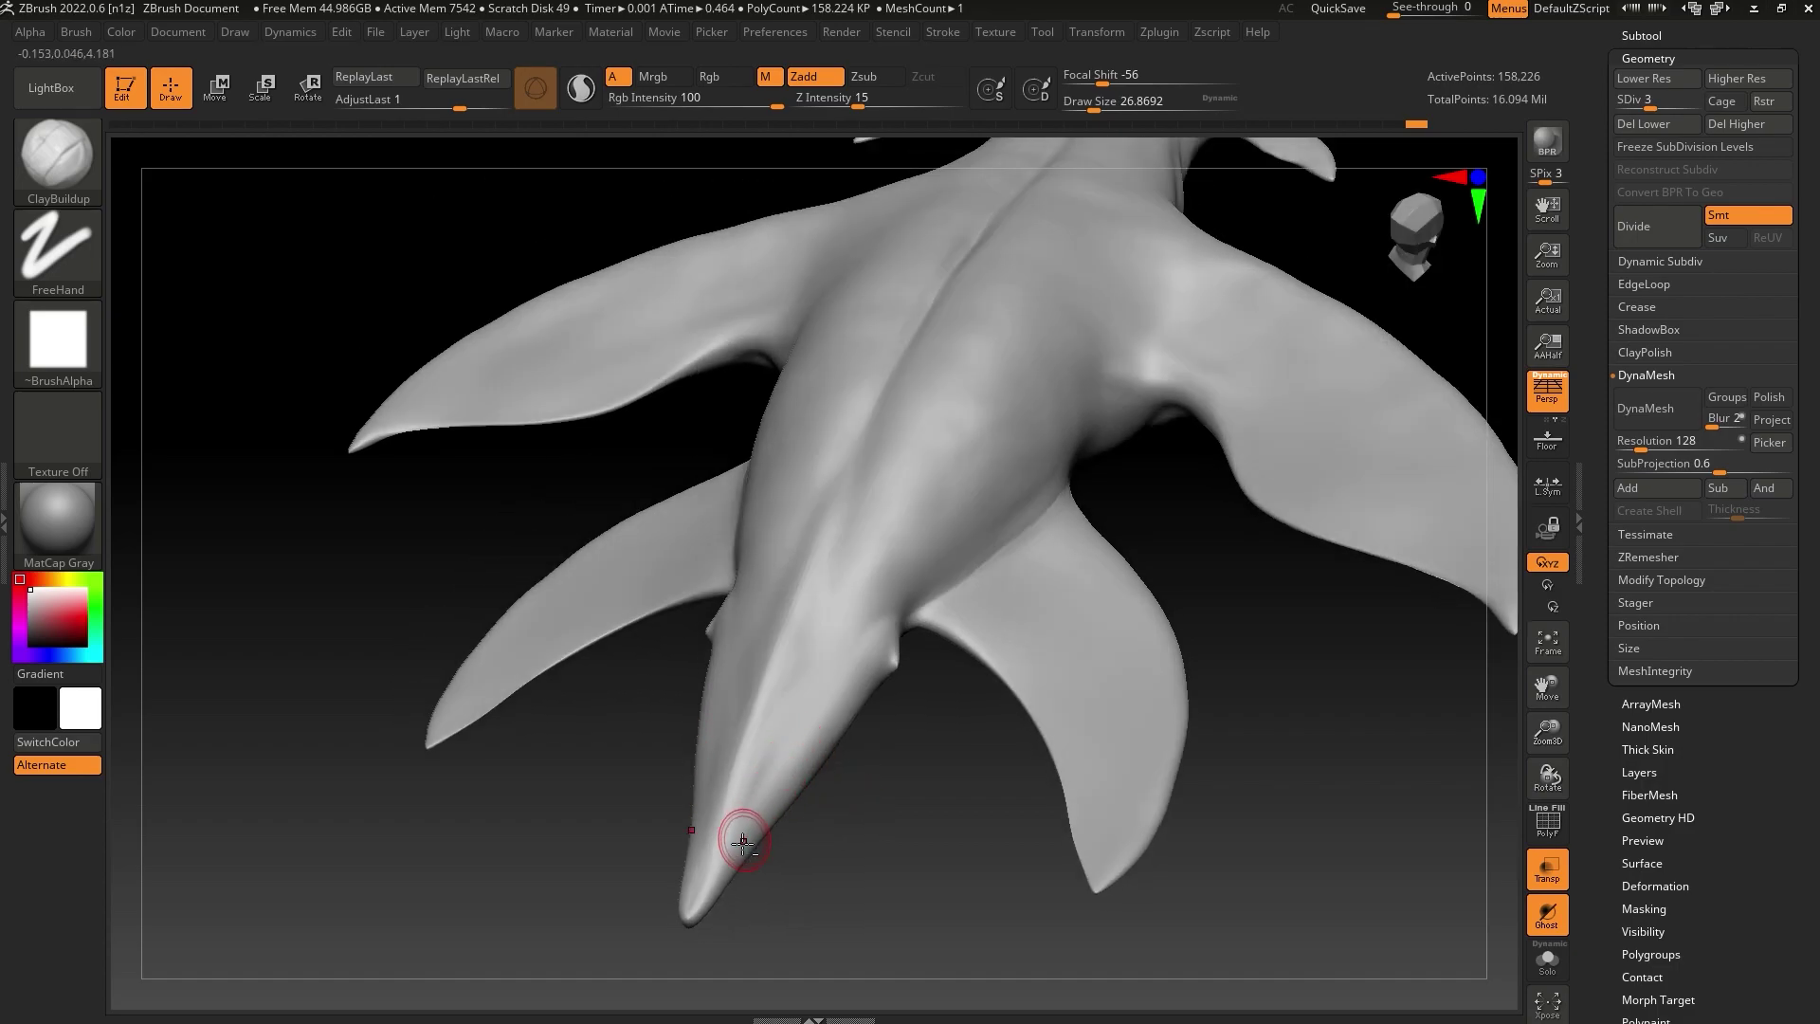
mouse_move(743, 842)
mouse_down()
mouse_move(833, 699)
mouse_move(748, 821)
mouse_move(810, 753)
mouse_up()
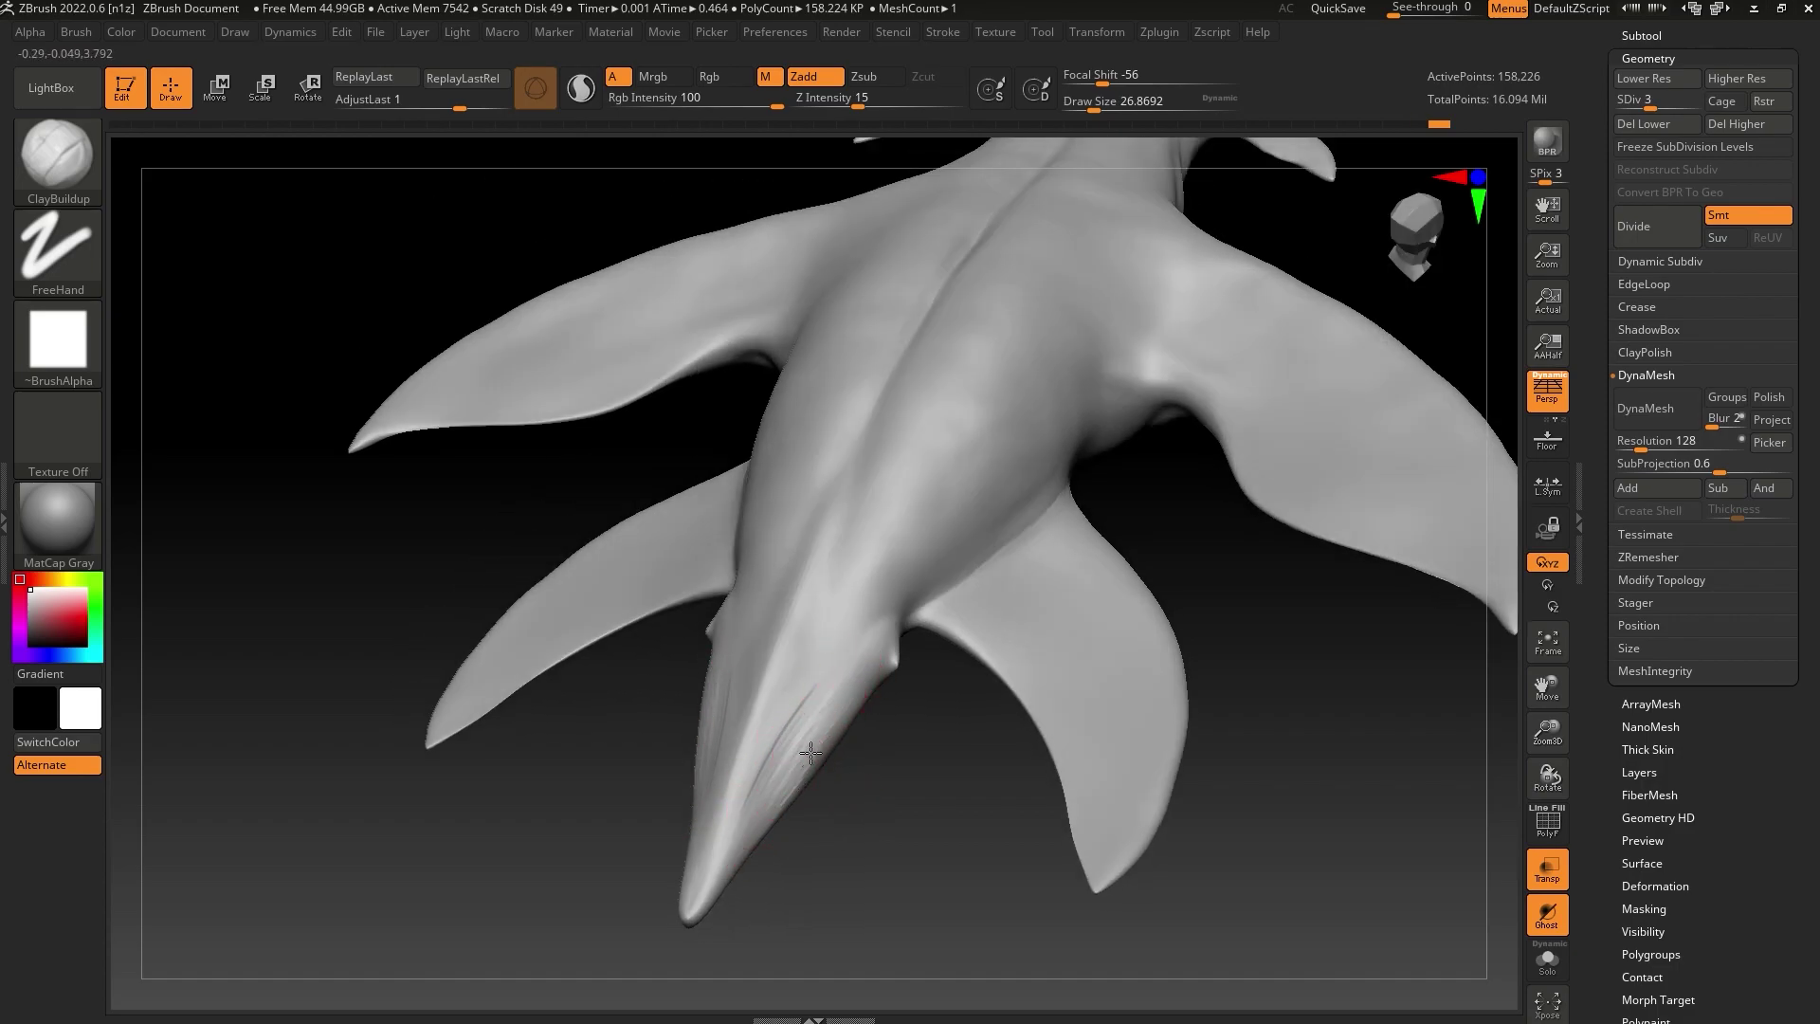
mouse_move(858, 821)
mouse_down()
mouse_move(832, 765)
mouse_move(876, 738)
mouse_up()
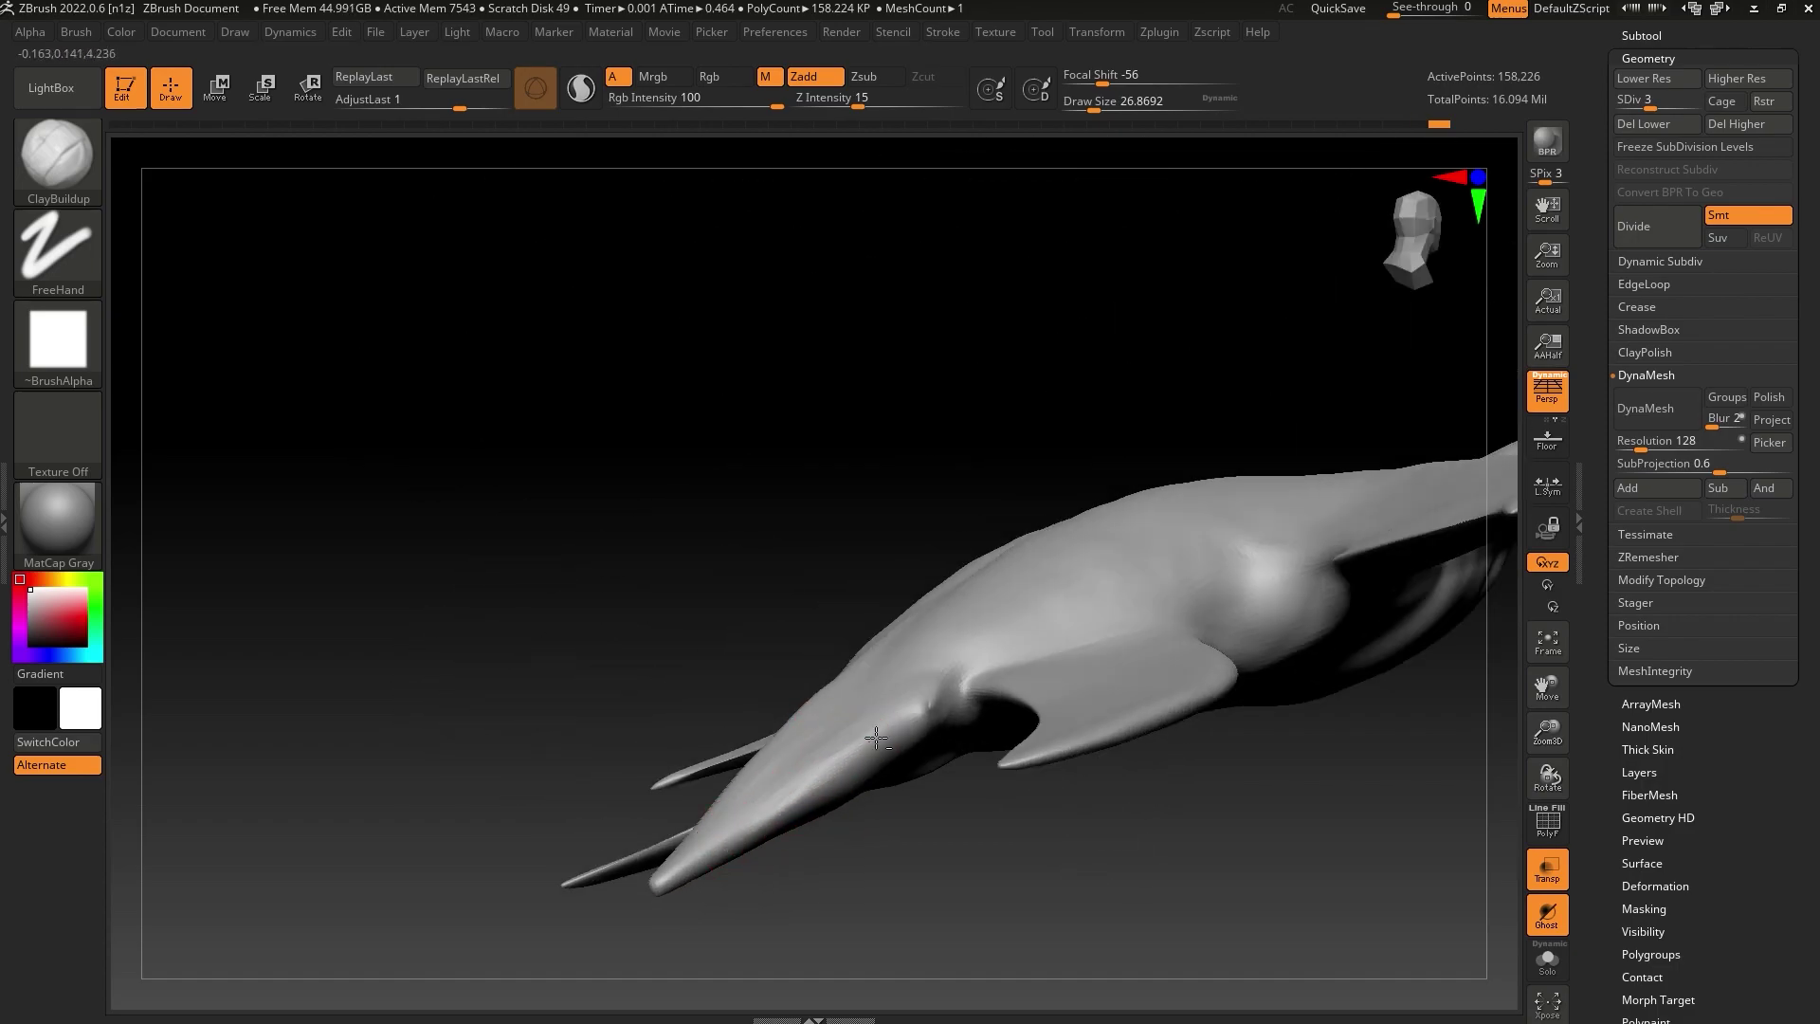
mouse_move(859, 864)
mouse_down()
mouse_move(866, 799)
mouse_move(931, 752)
mouse_up()
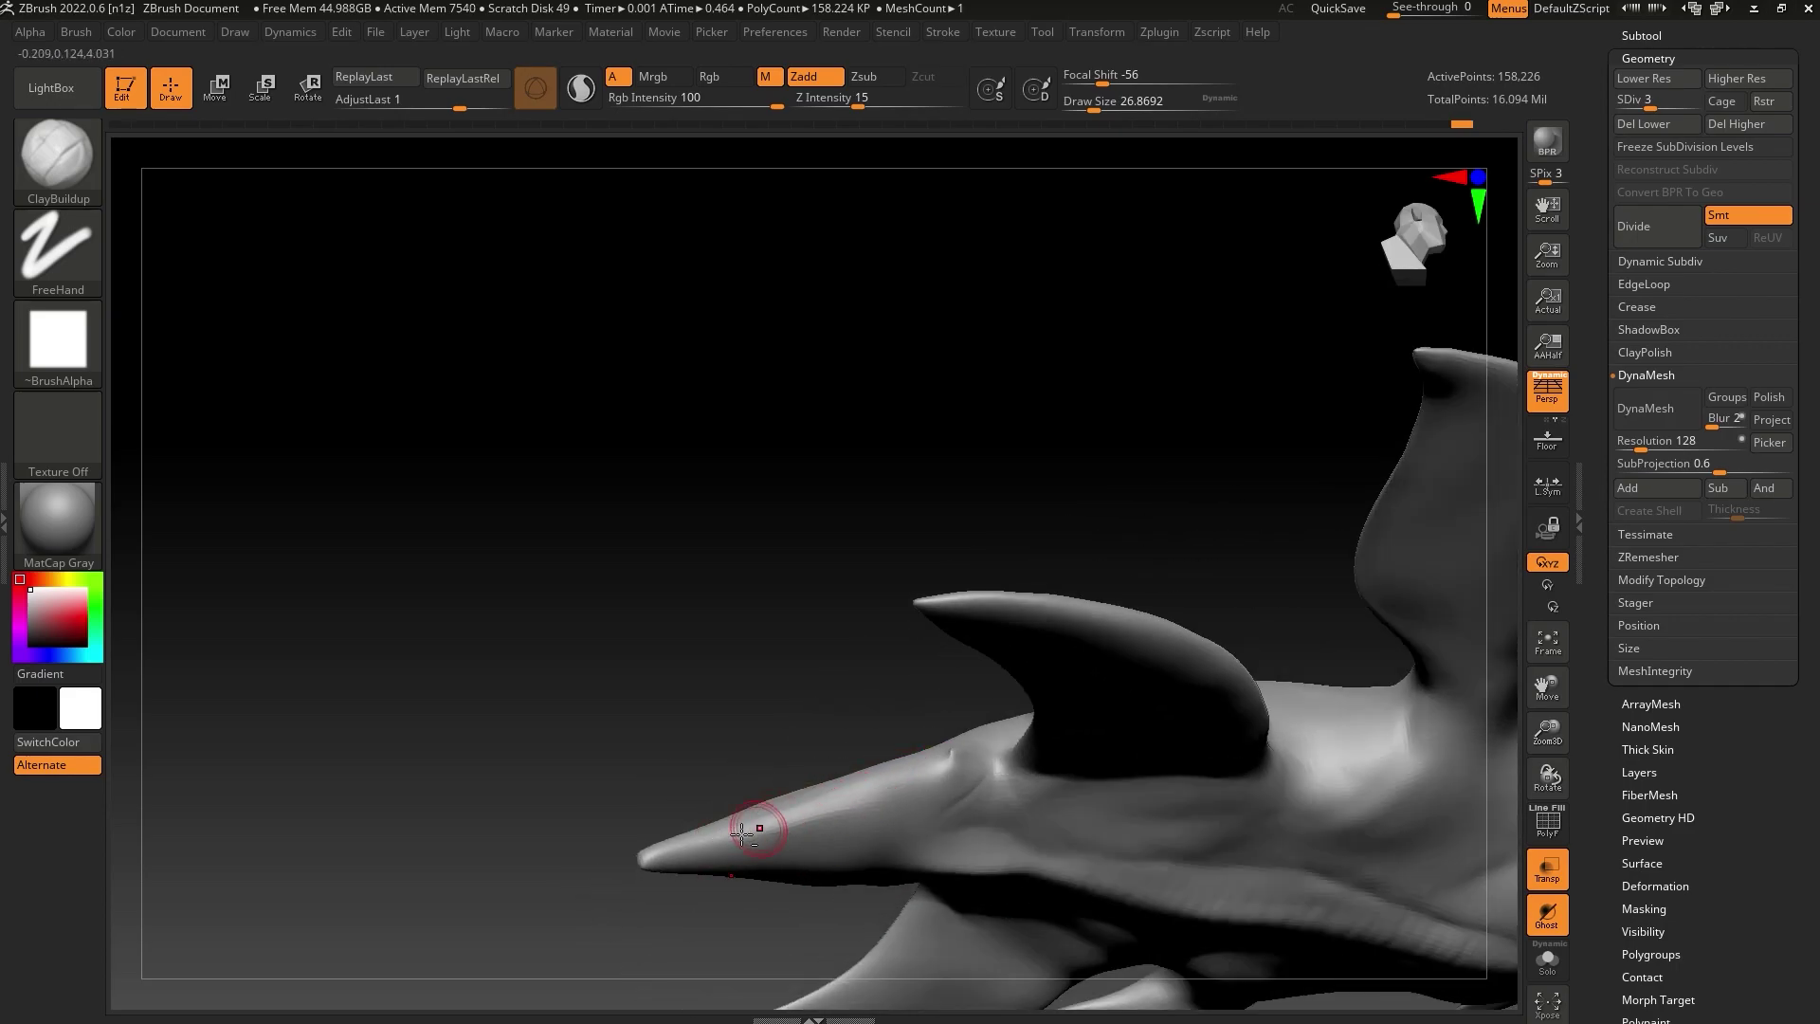
Carve into the underside of the tail and smooth the reworked surface
alt+drag(741, 834, 891, 799)
mouse_move(860, 725)
mouse_down()
mouse_move(849, 687)
mouse_move(858, 787)
mouse_up()
mouse_move(787, 778)
shift+mouse_down()
mouse_move(816, 711)
mouse_move(676, 599)
shift+mouse_up()
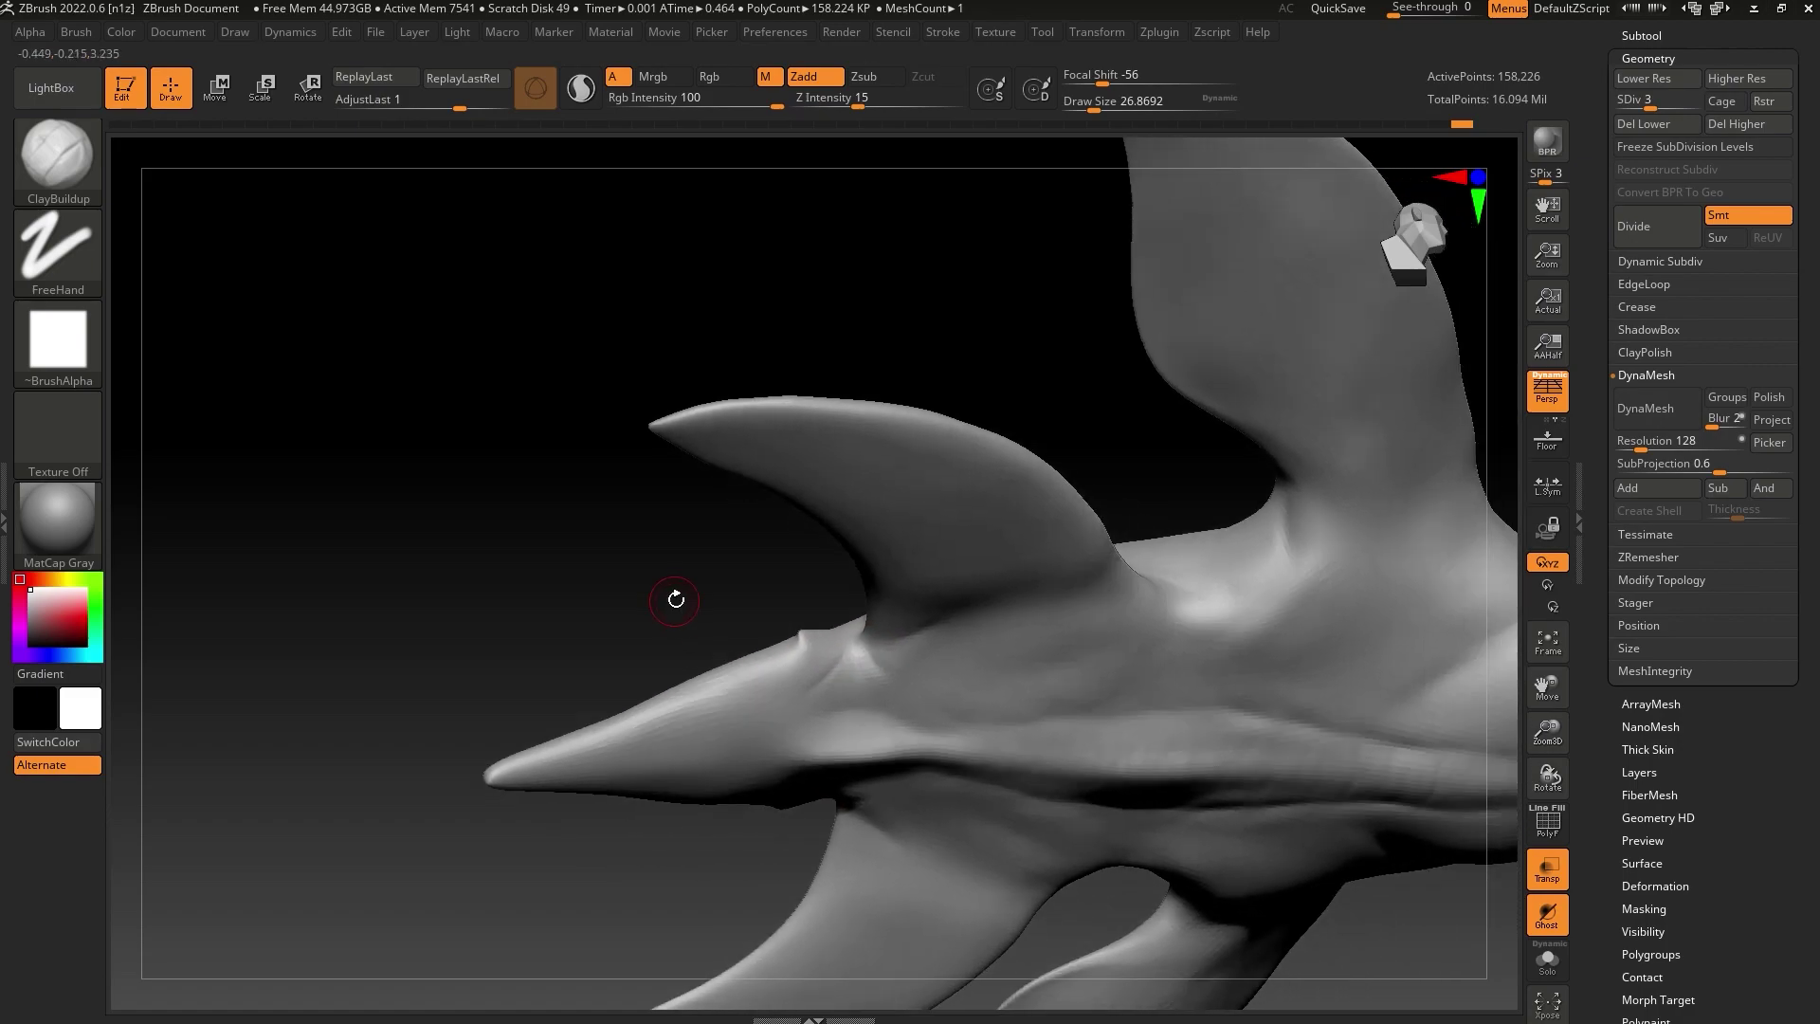
Set the draw size to 56.467, rework the underside along the body's centre line, and undo the last two changes
mouse_move(1547, 732)
mouse_down()
mouse_move(1548, 753)
mouse_move(1552, 711)
mouse_up()
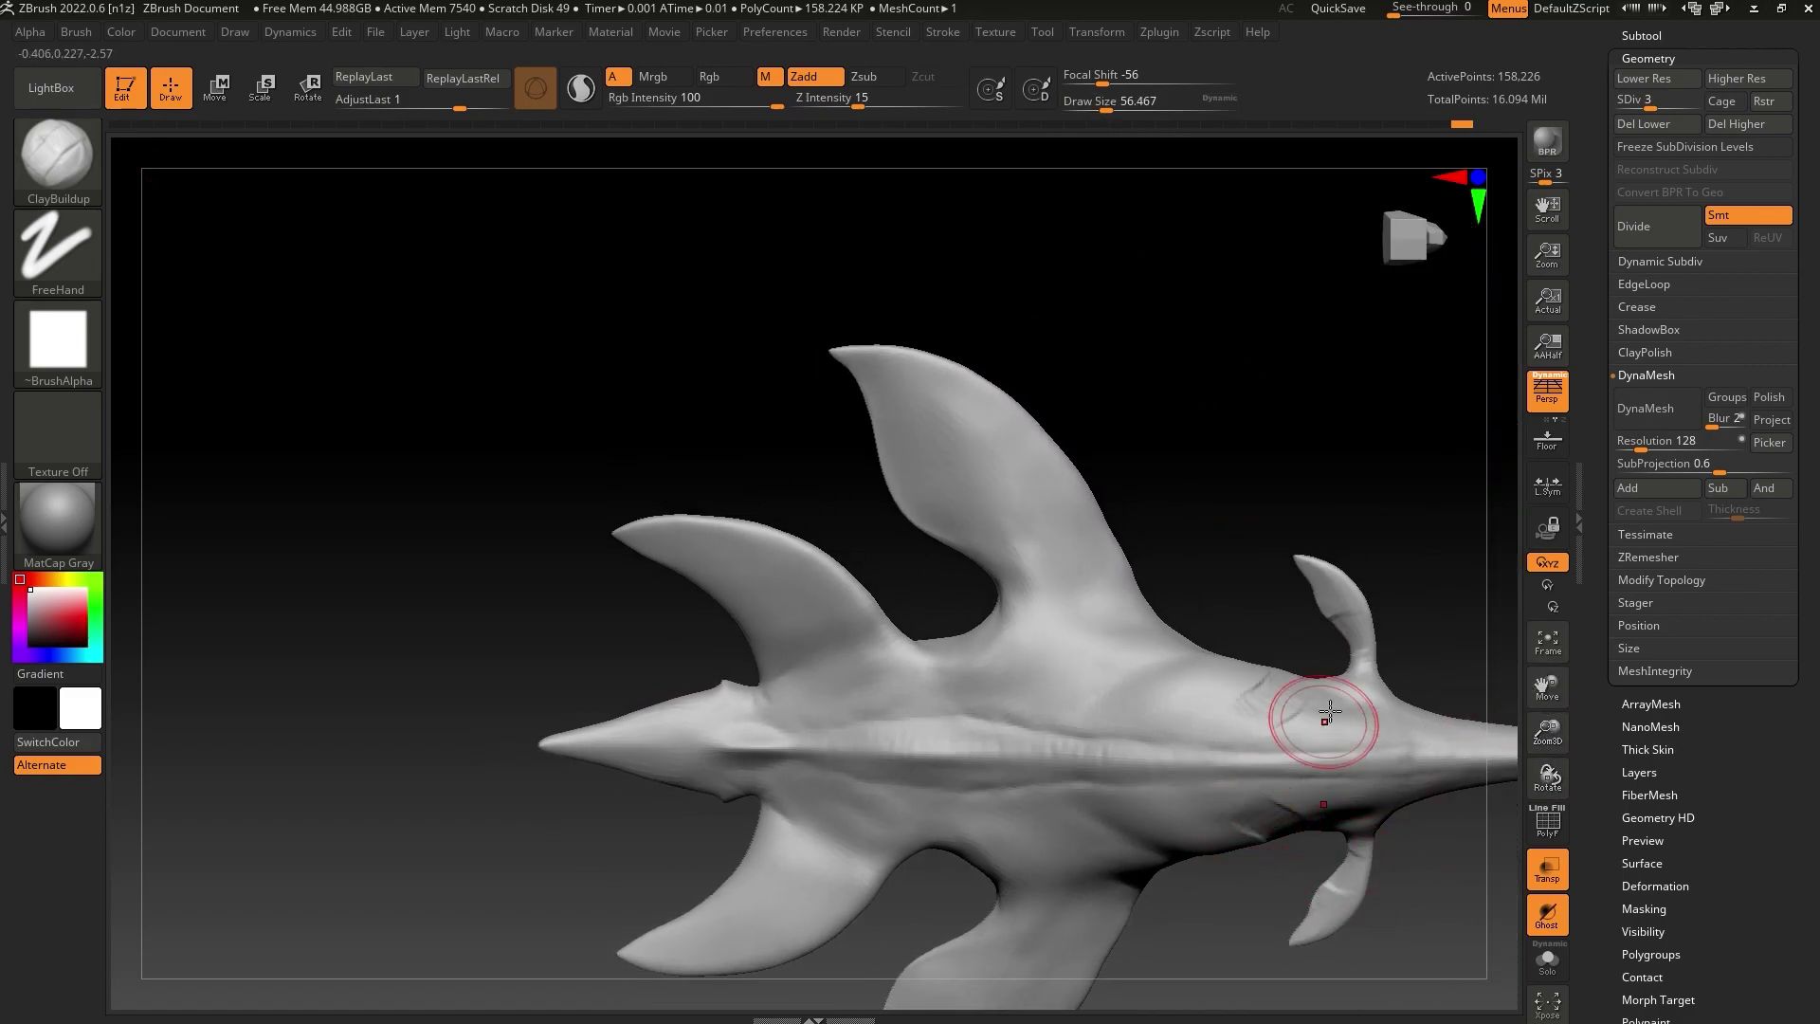
mouse_move(1279, 613)
mouse_down()
mouse_move(1226, 577)
mouse_move(1182, 617)
mouse_up()
mouse_move(925, 744)
alt+mouse_down()
mouse_move(1110, 738)
mouse_move(1352, 764)
alt+mouse_up()
key(ctrl+z)
key(ctrl+z)
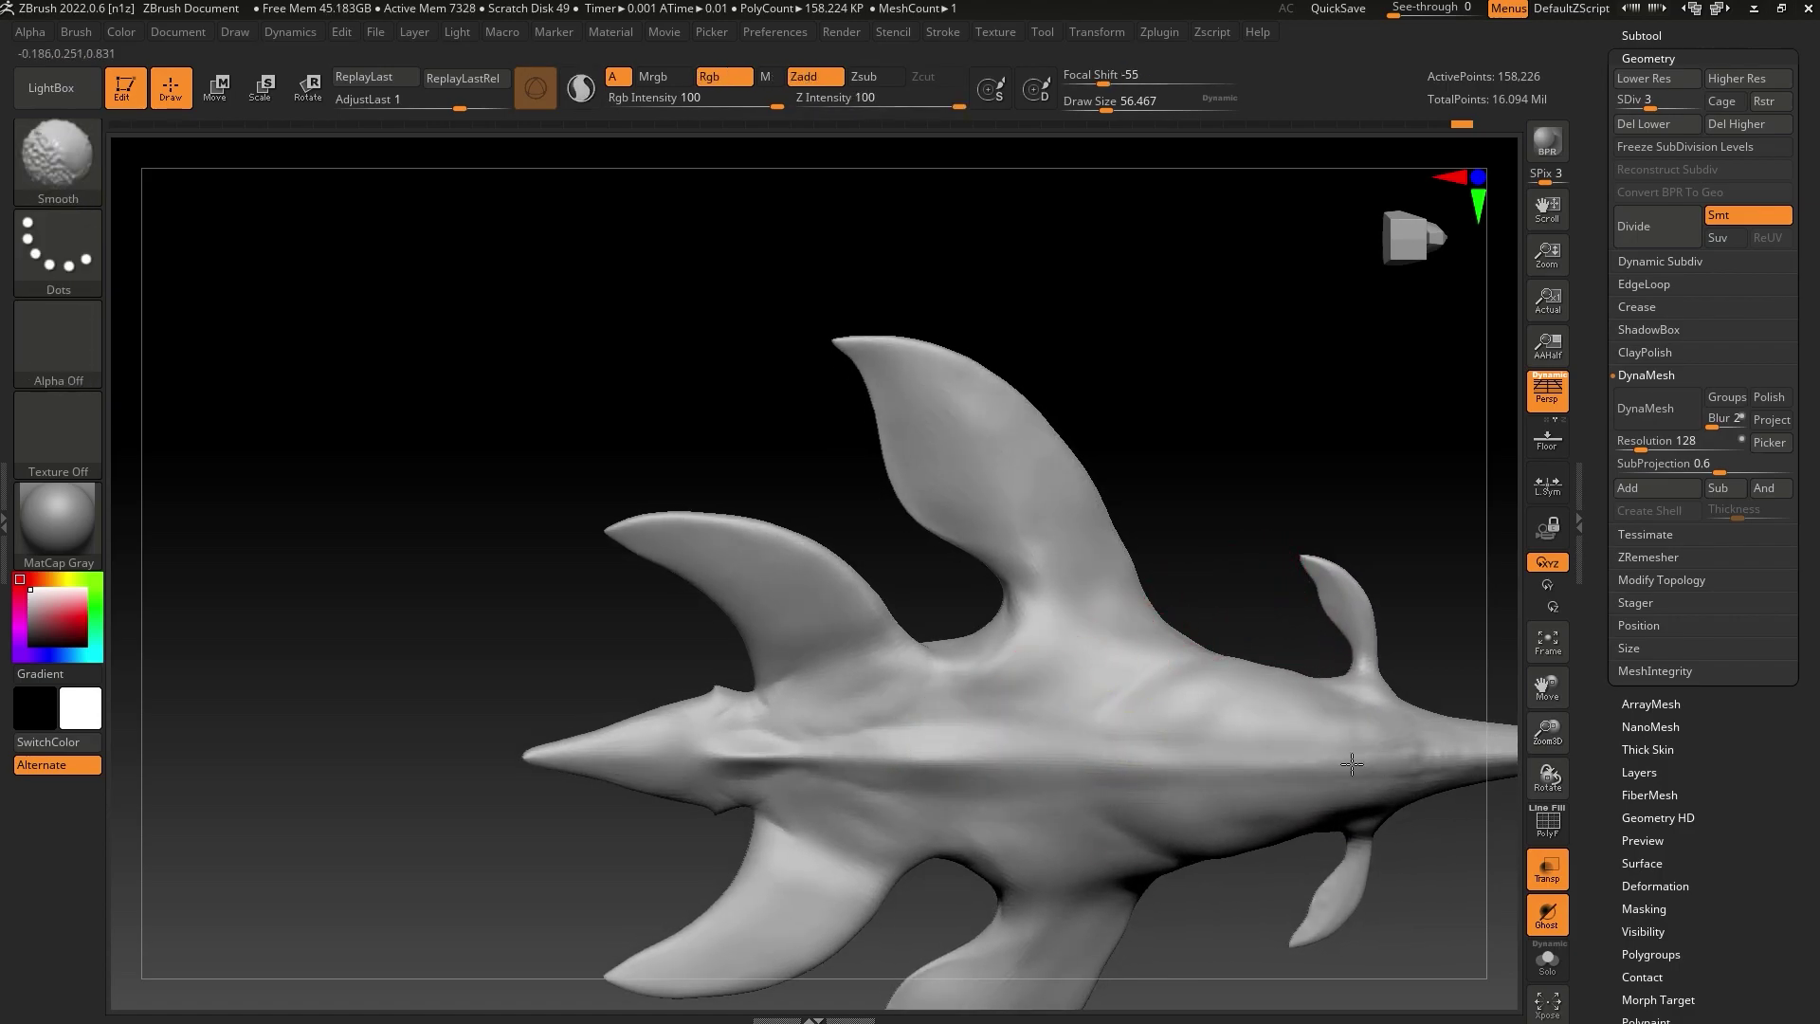
Smooth the centre ridge at the base of the tail's underside and reduce the draw size to 36.93311
shift+drag(827, 757, 731, 757)
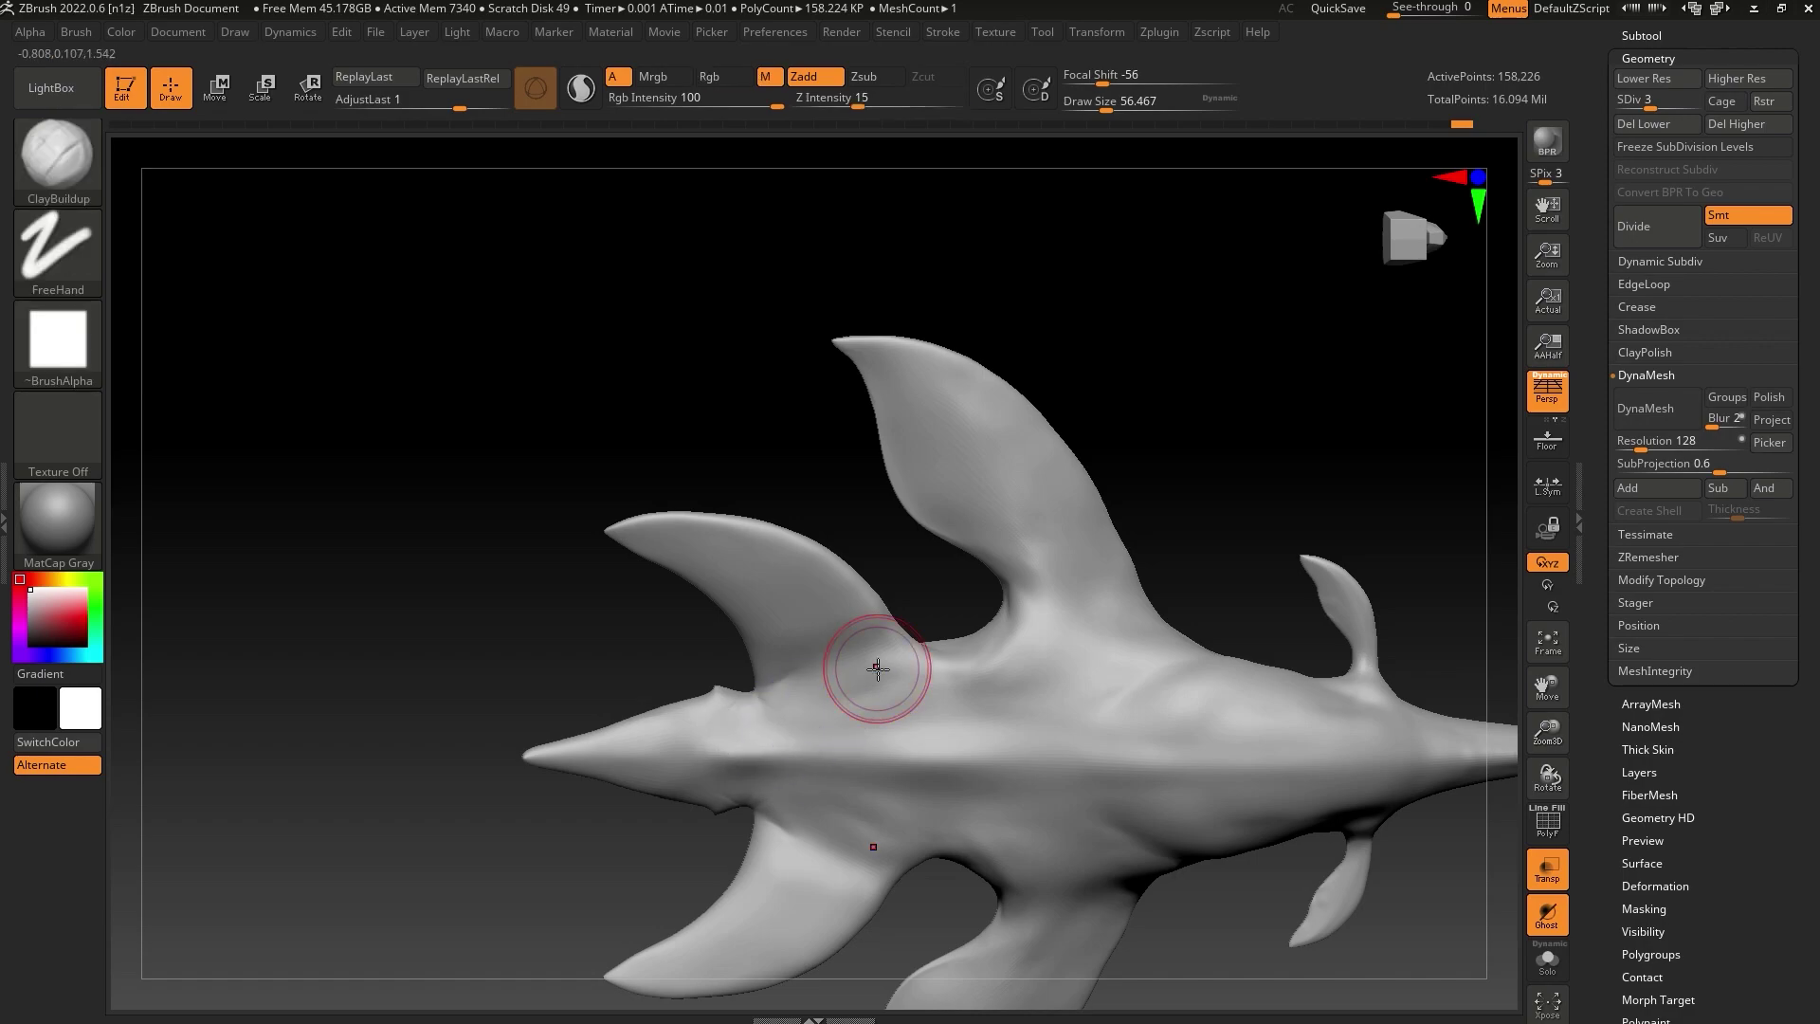
drag(1105, 103, 1099, 102)
shift+drag(720, 755, 739, 752)
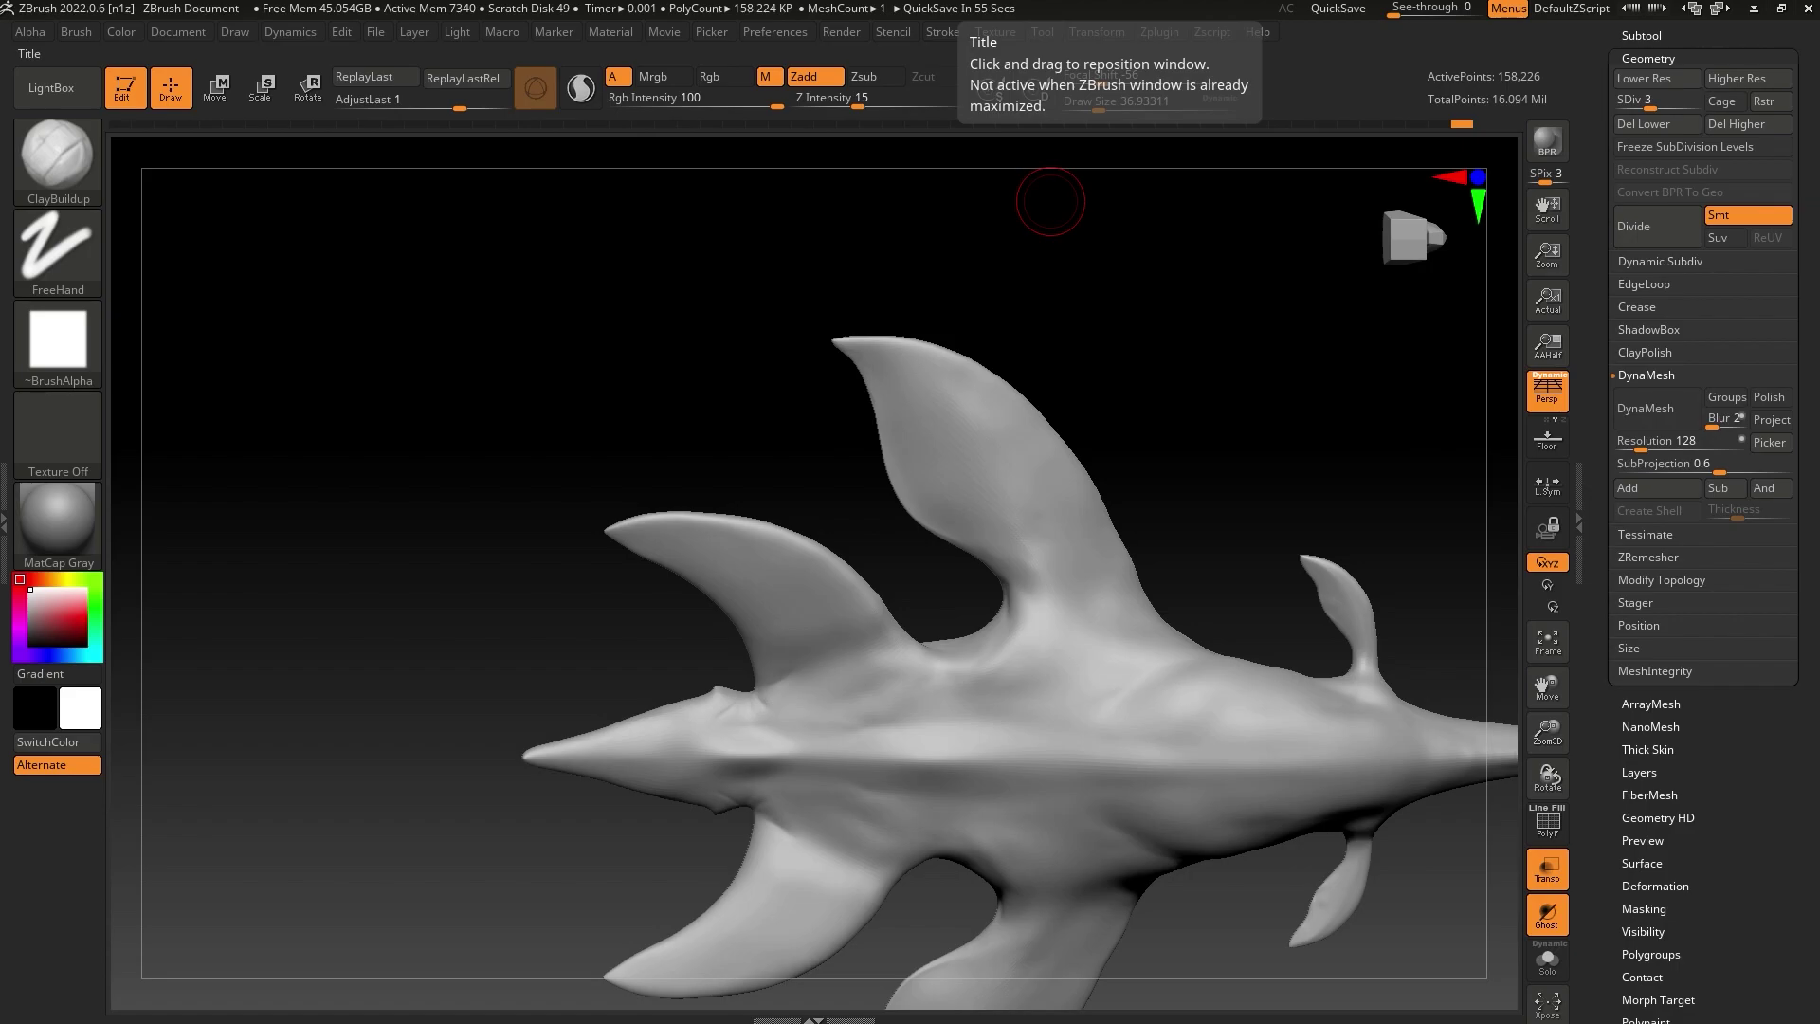
Switch to the browser, maximize it, and open the Orcinus orca muscle study from the orca anatomy images
drag(880, 0, 1027, 211)
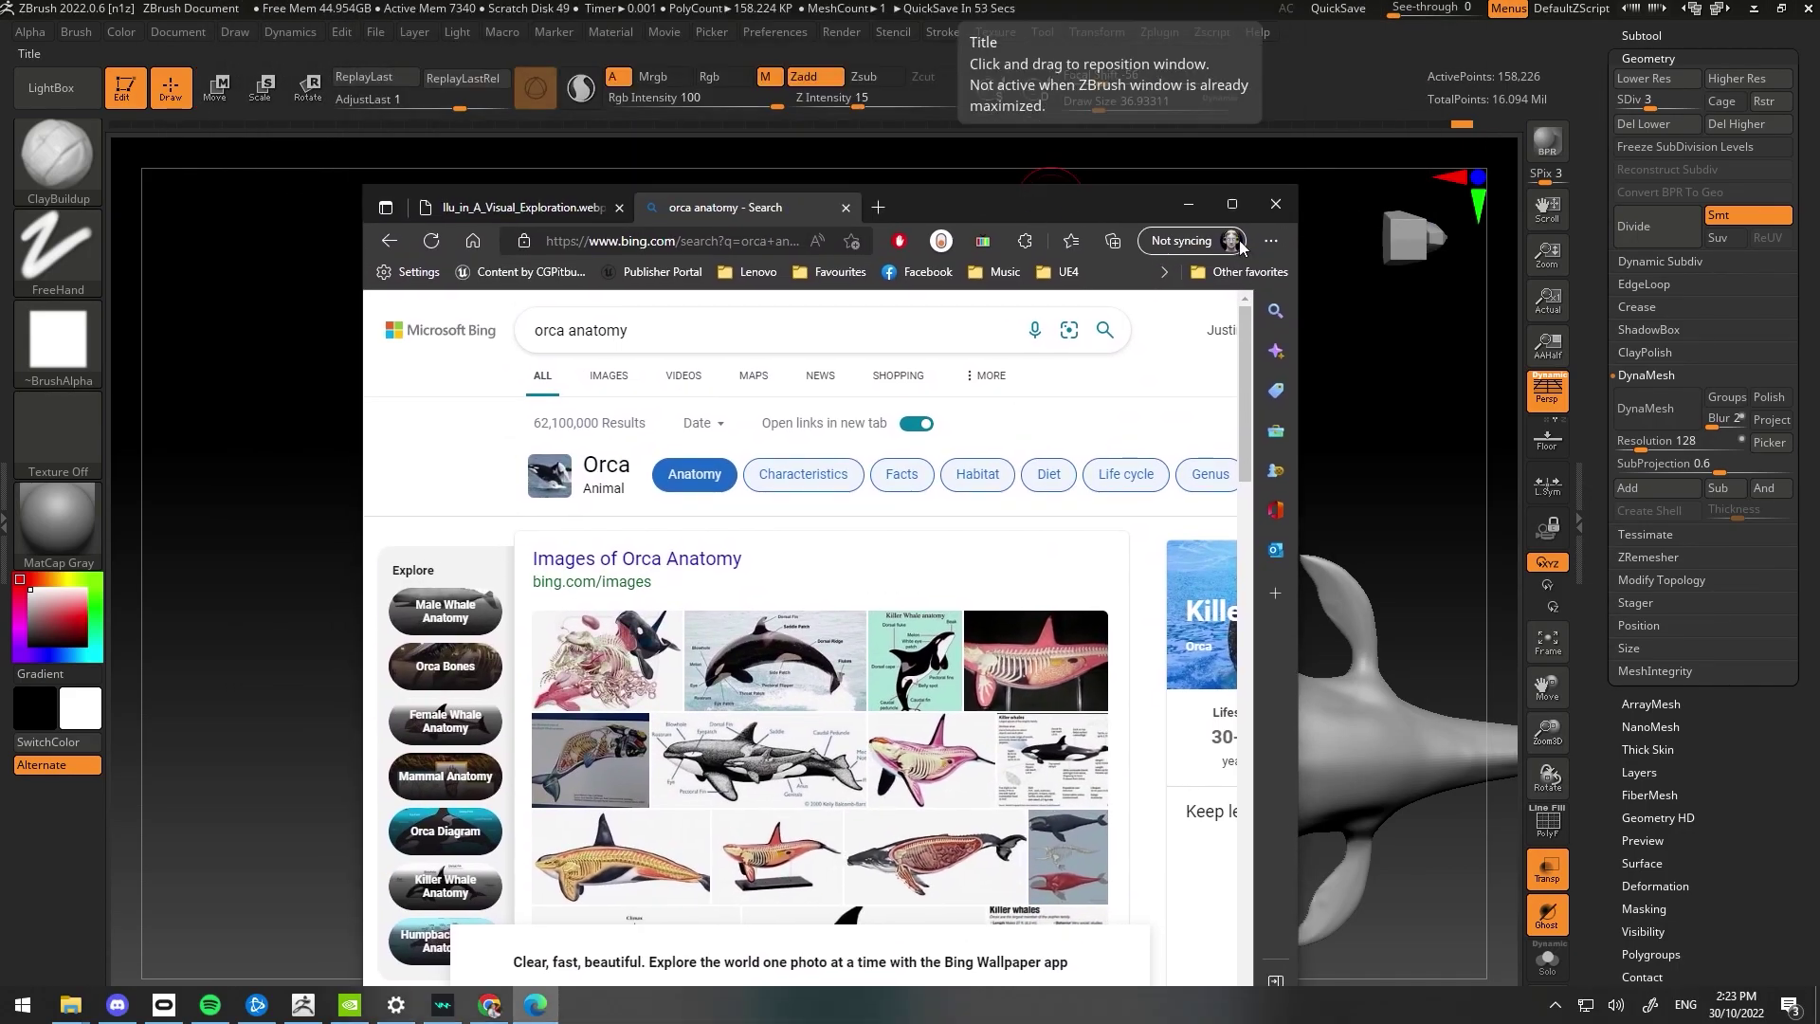
click(1232, 202)
click(258, 189)
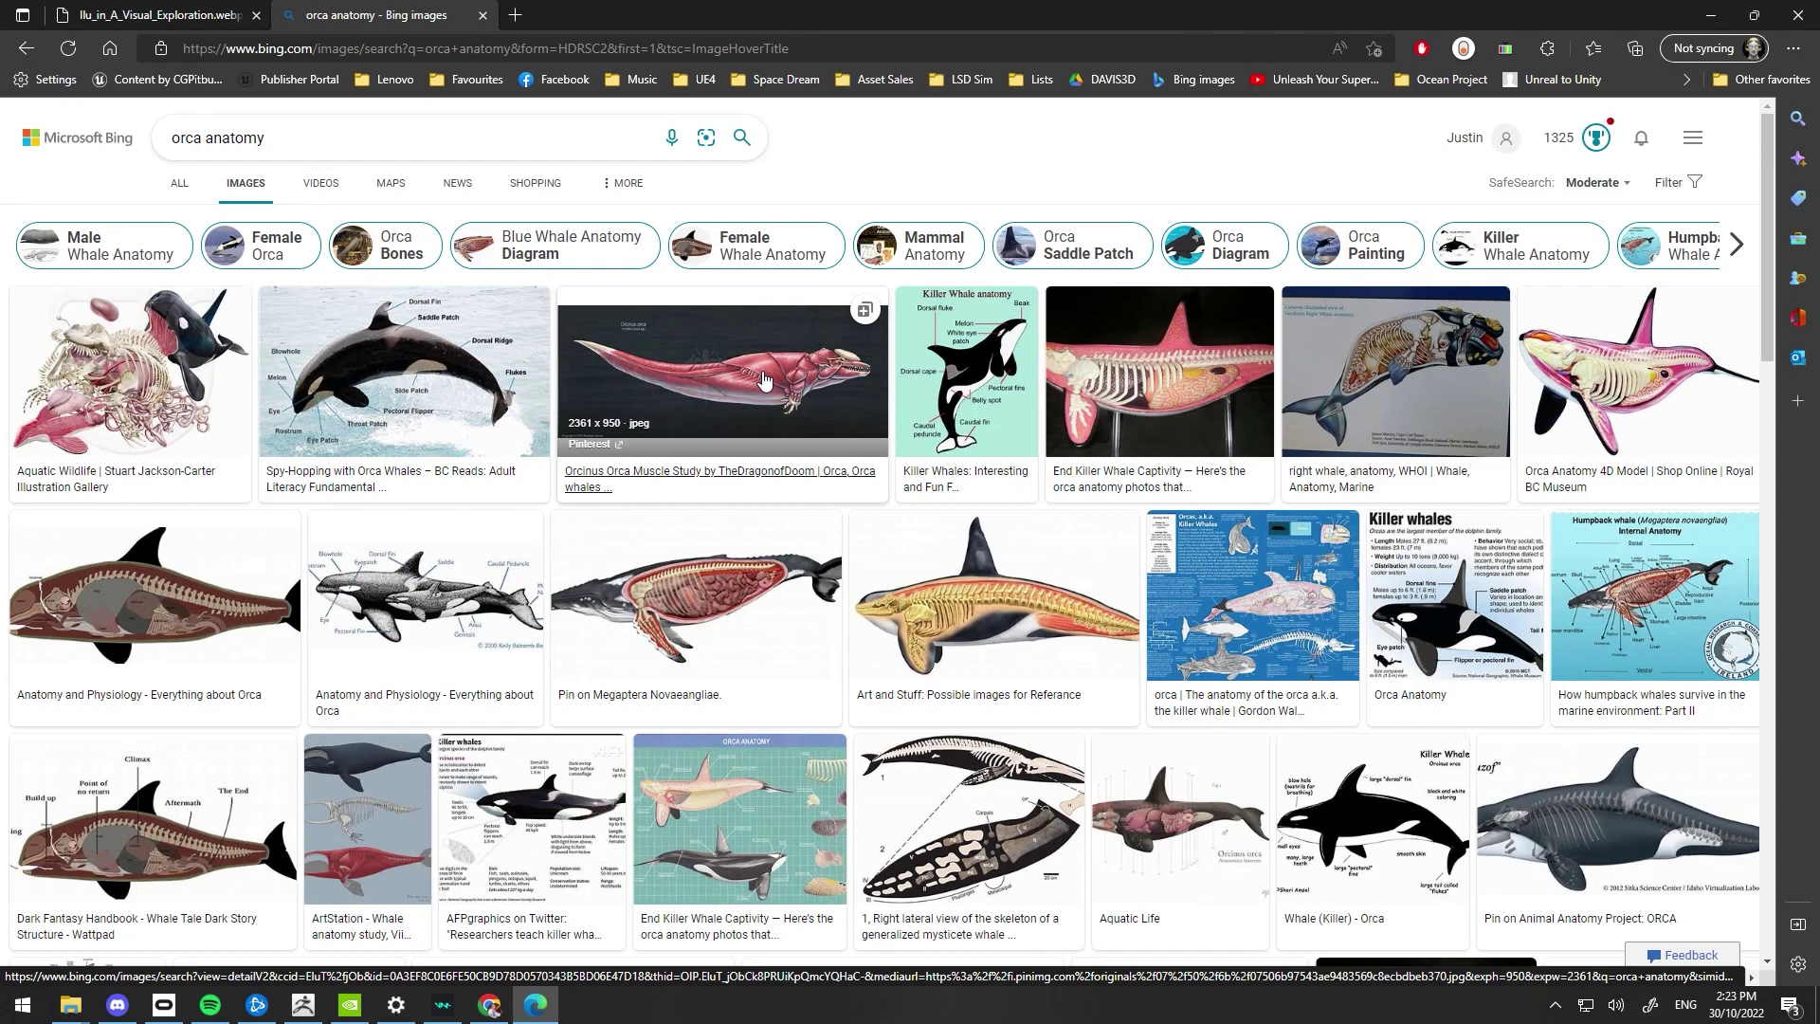
click(764, 380)
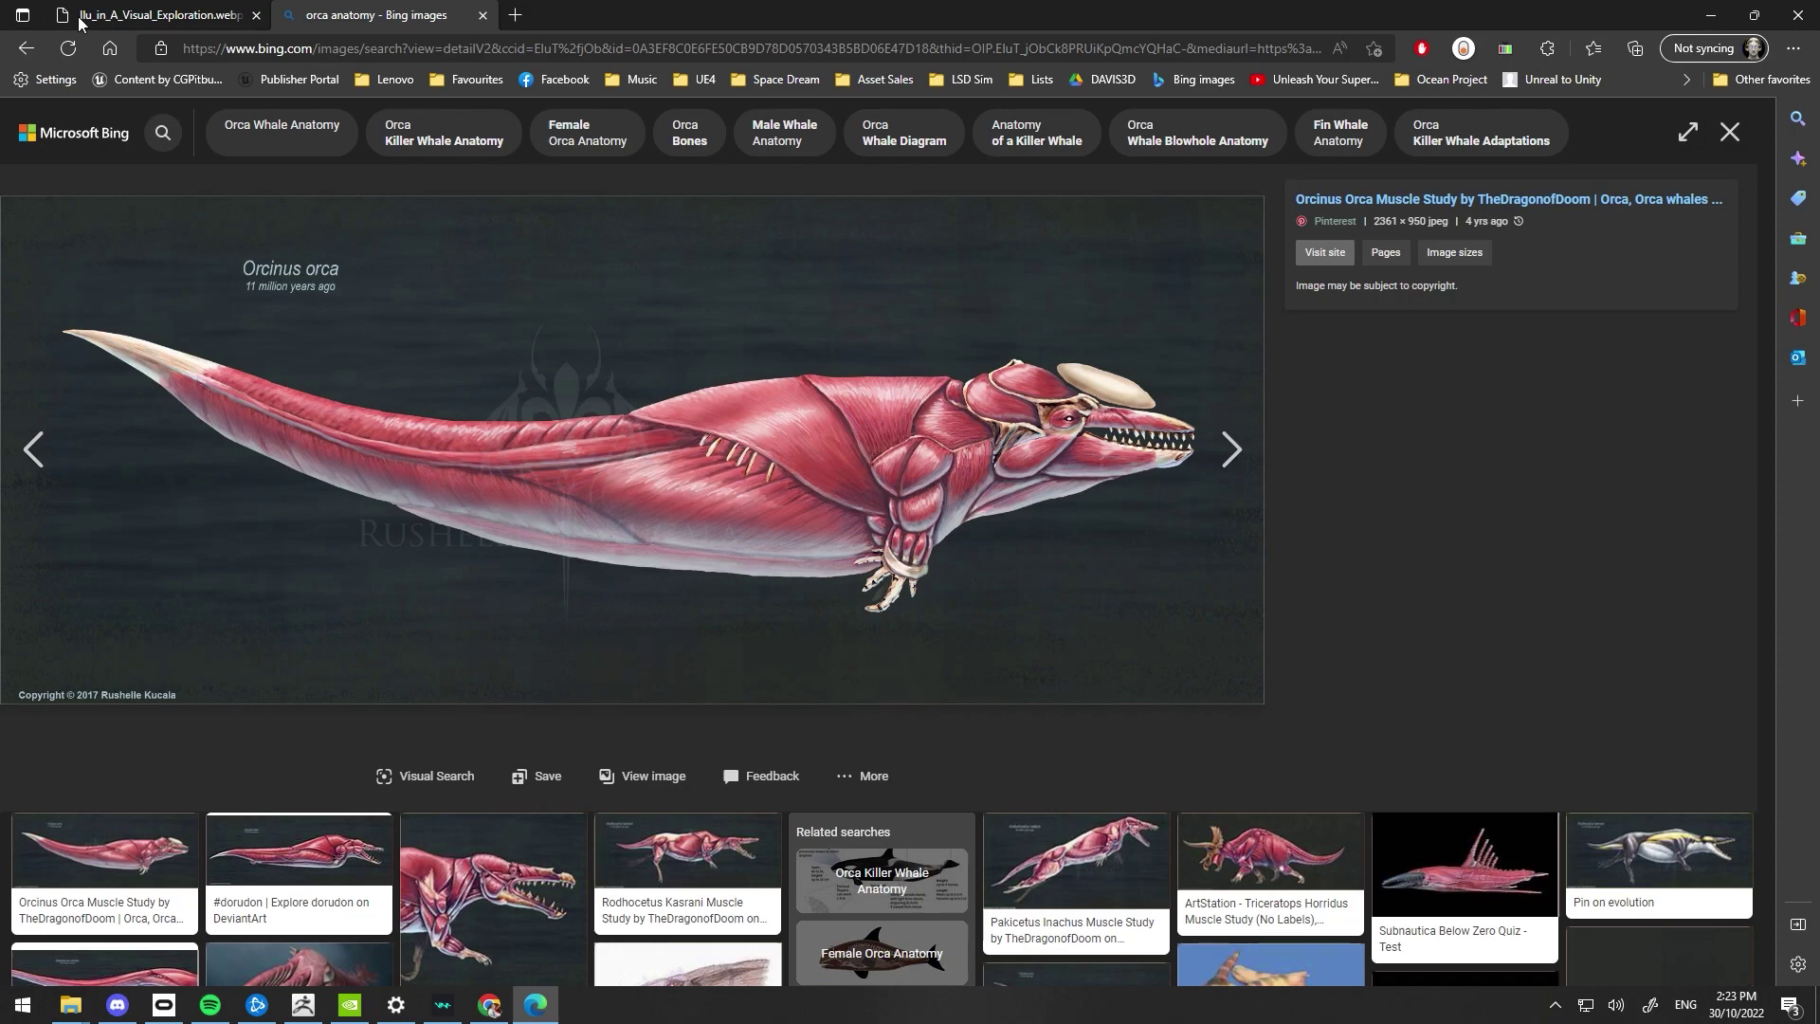
Return to the image results, browse them, and search for "orca muscle anatomy" instead
click(26, 49)
scroll(522, 601, down, 10)
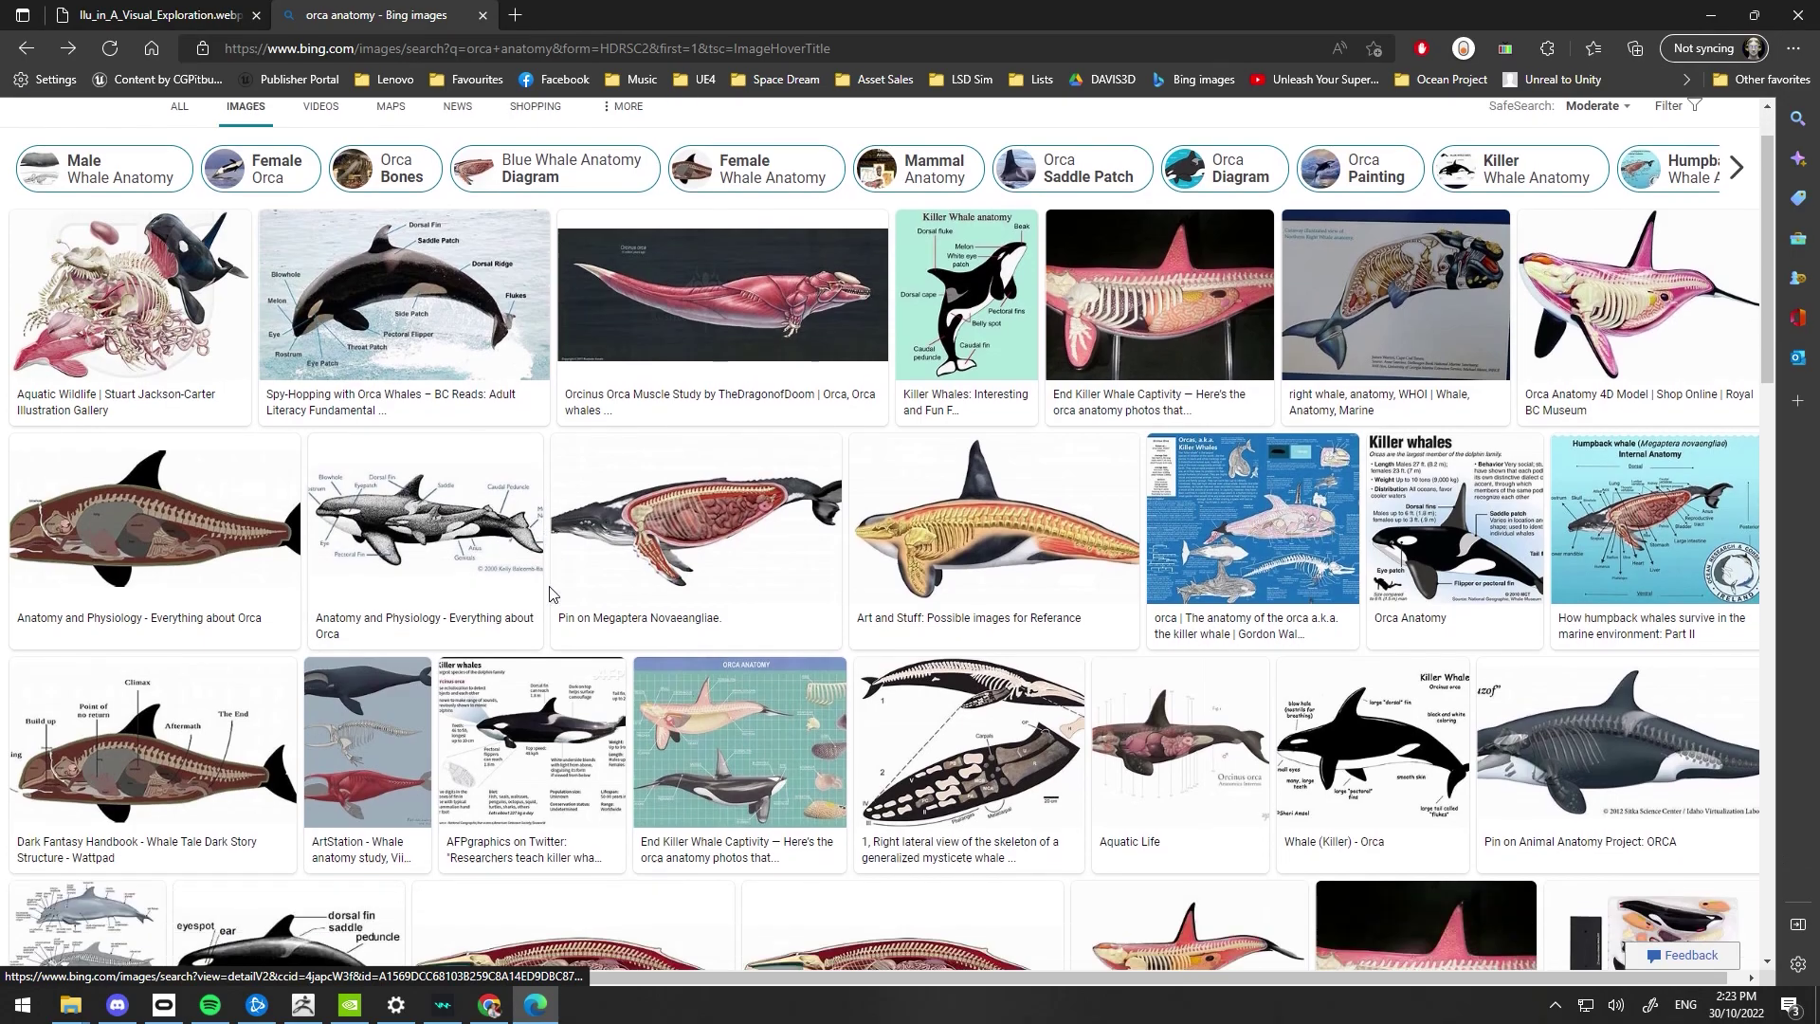
scroll(522, 601, down, 2)
scroll(517, 602, up, 10)
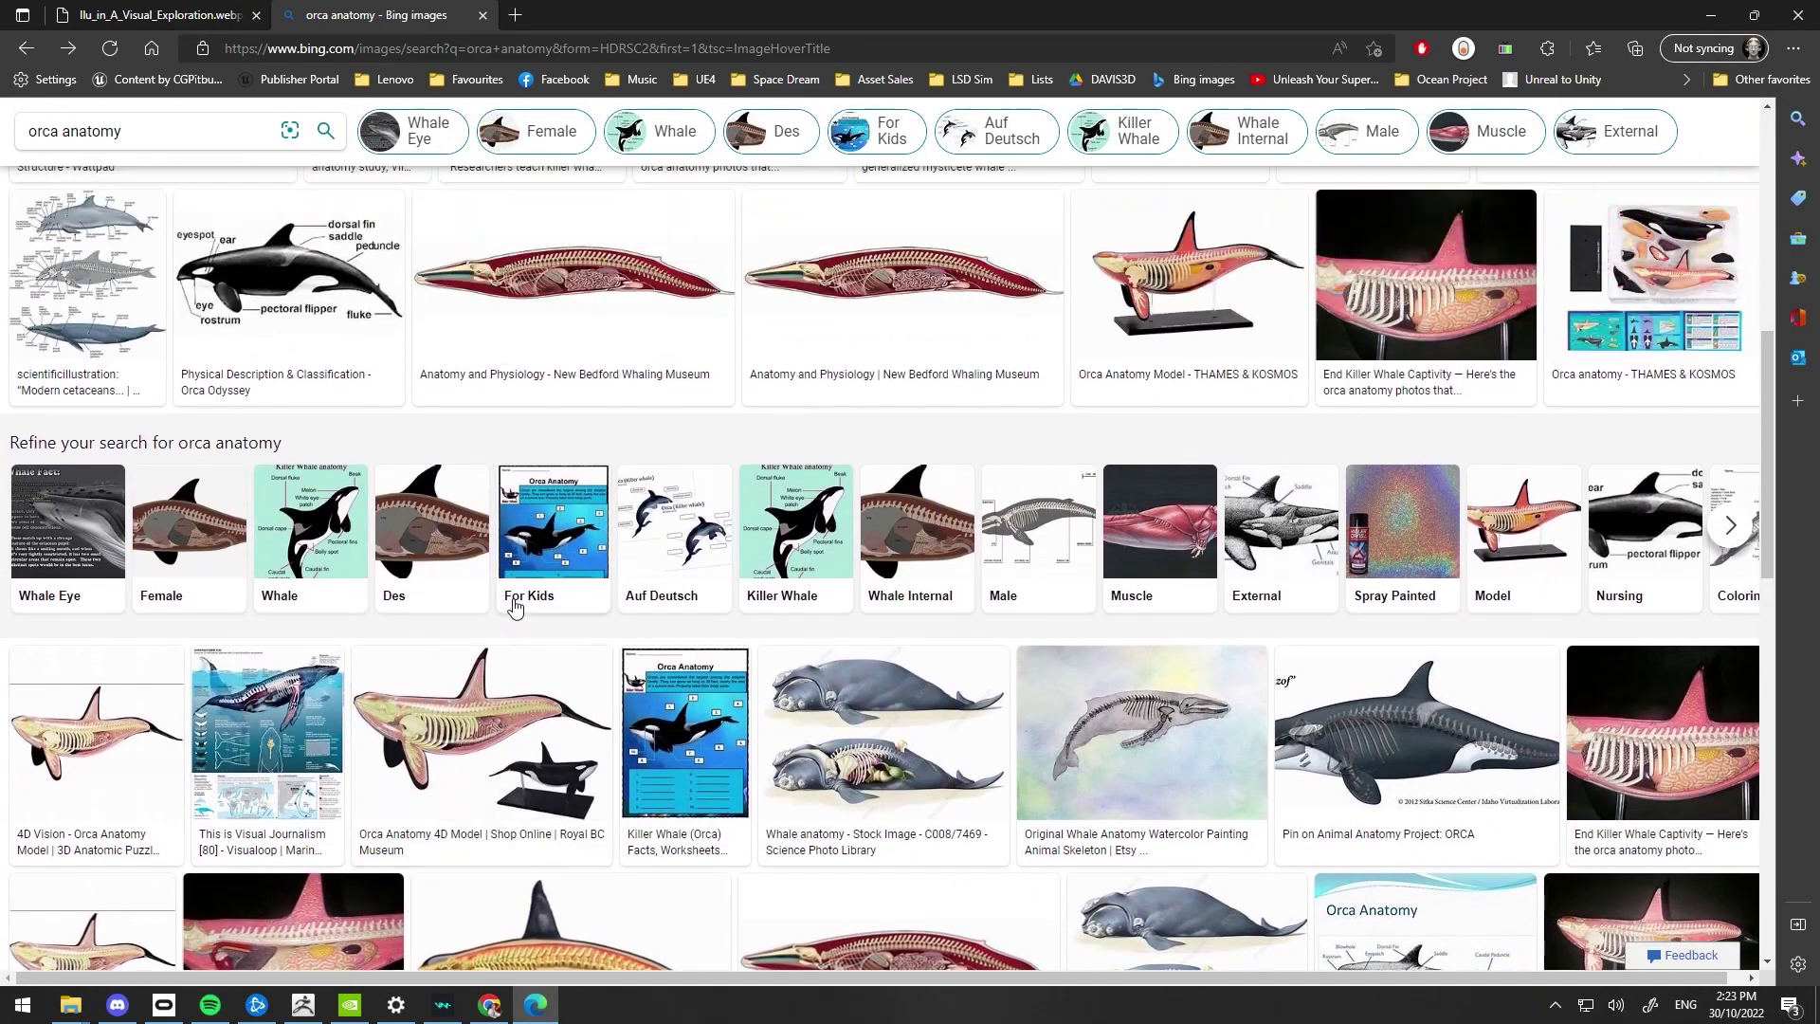
click(202, 143)
text(muscle)
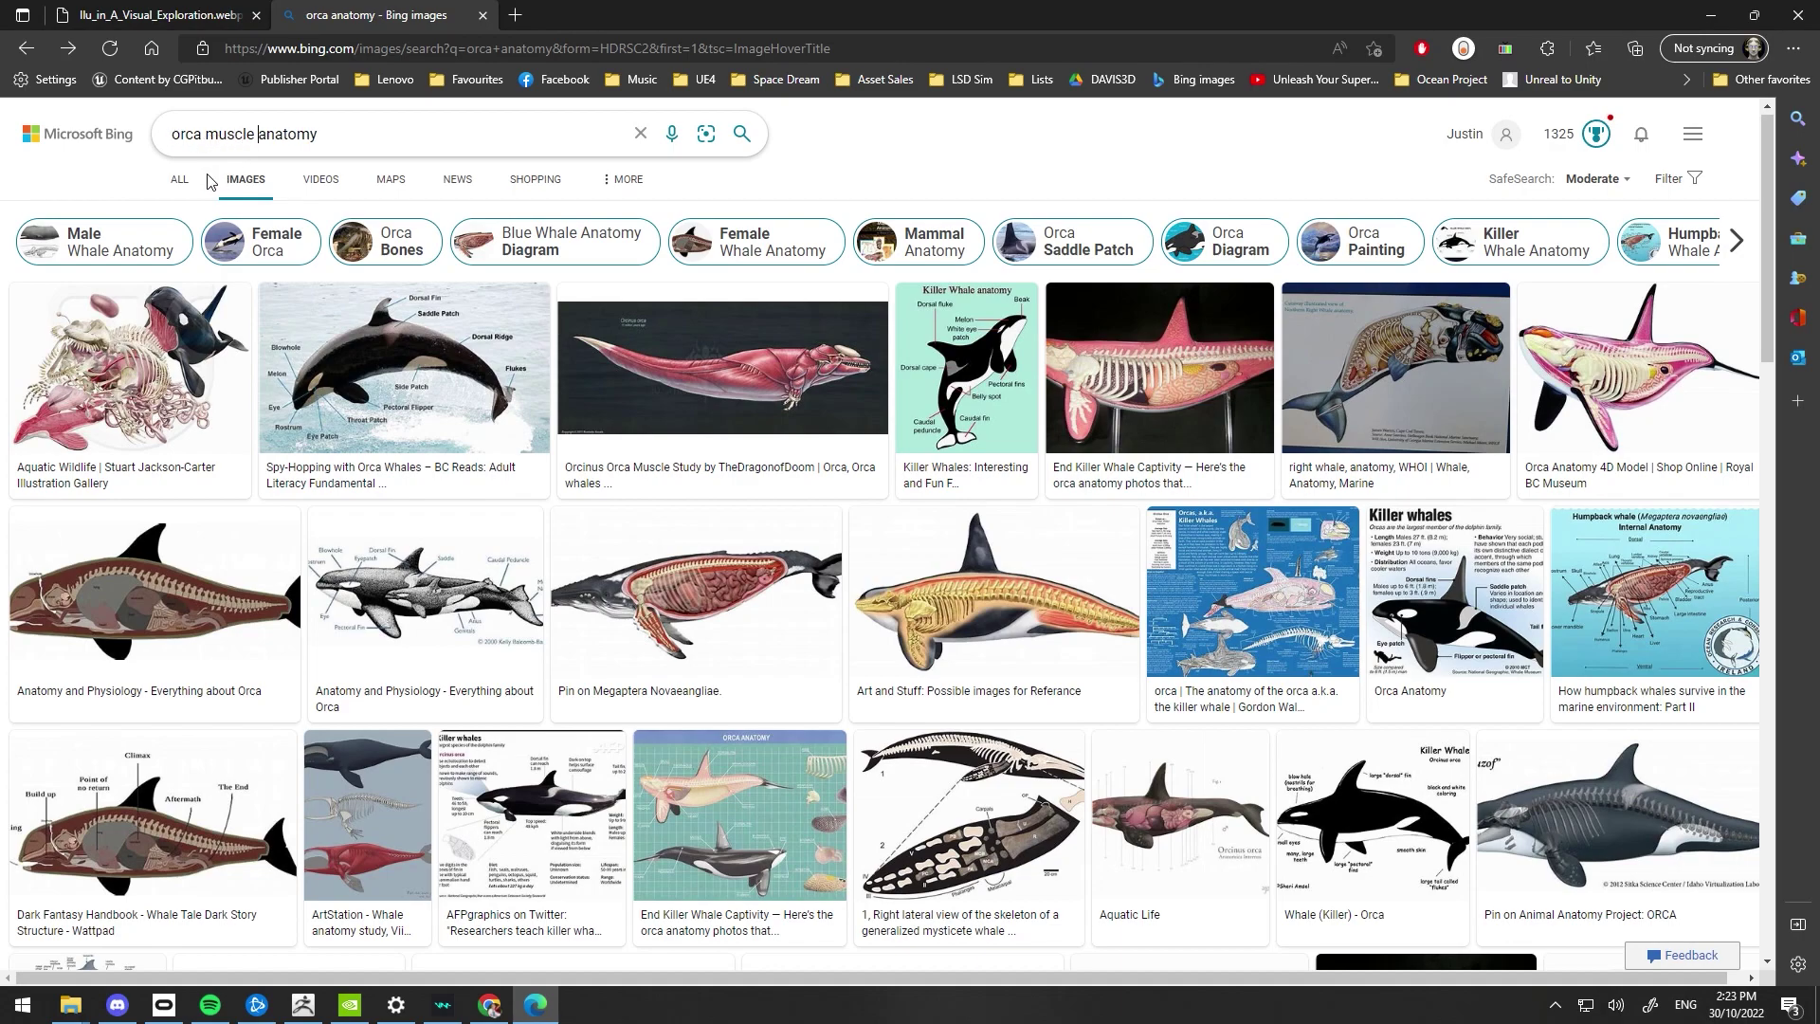
key(Return)
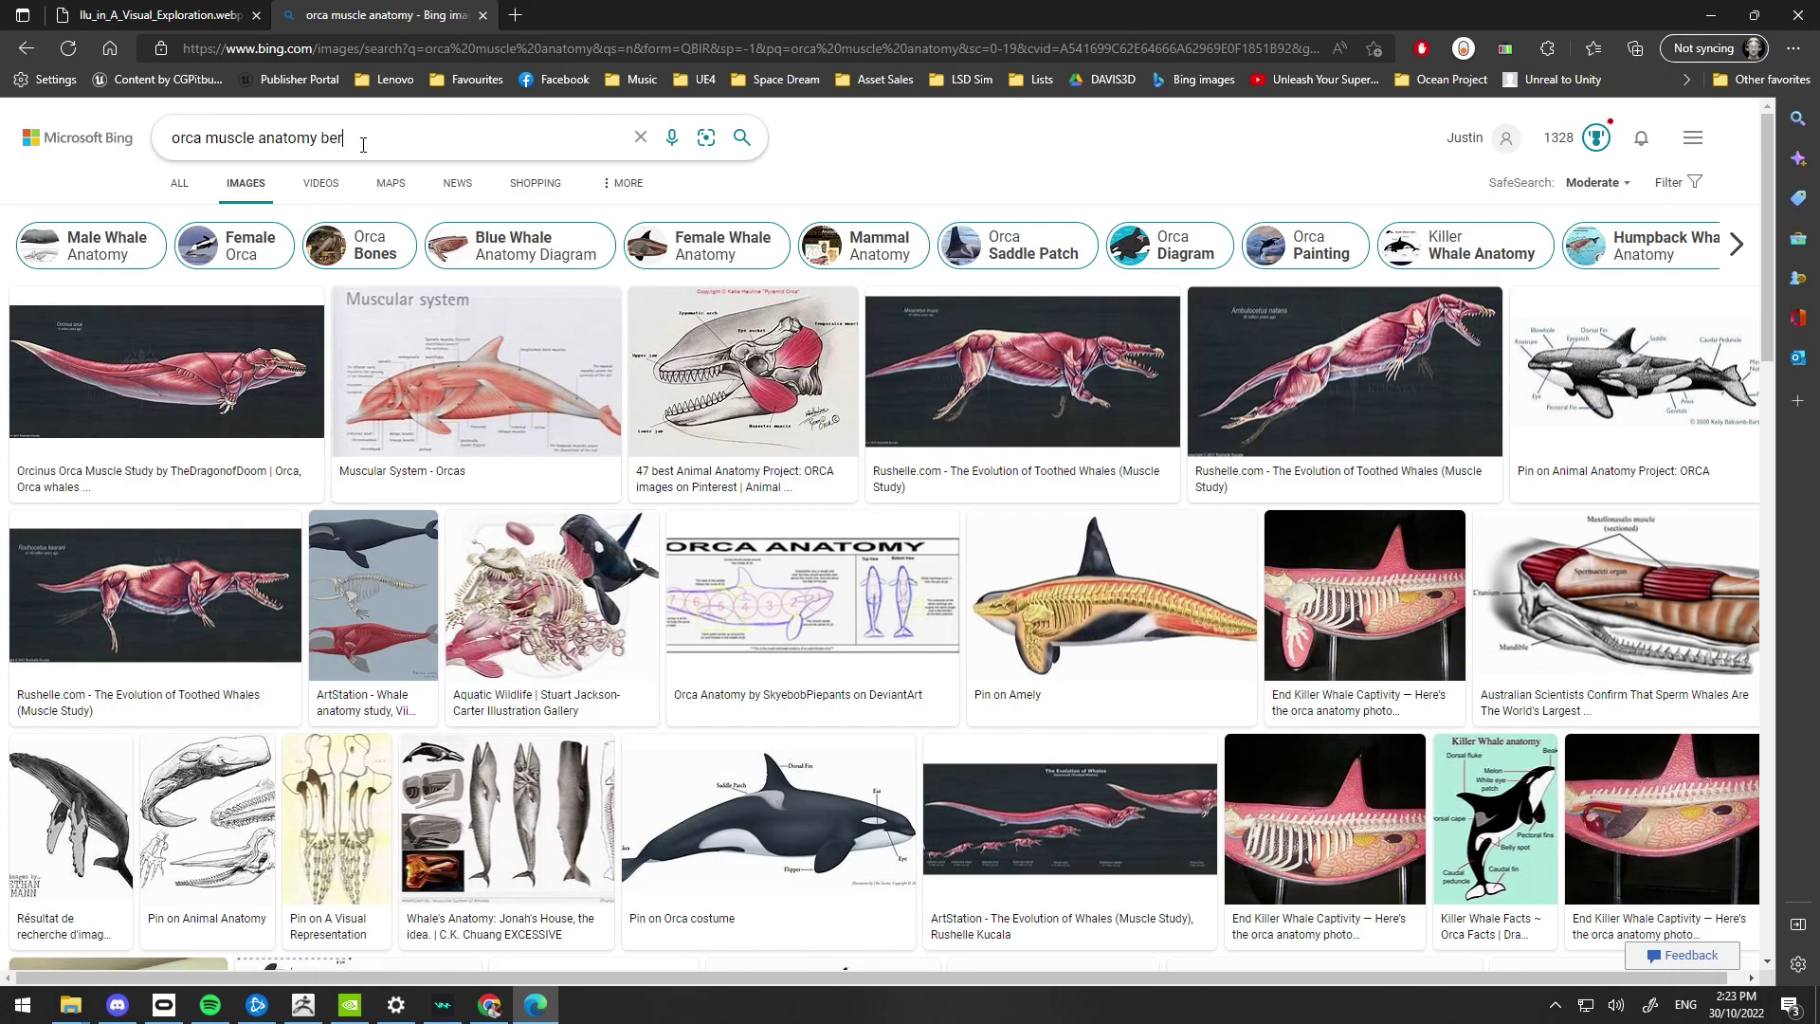
Search for images of "orca muscle anatomy belly" and look through the results for underside muscle references
text(y)
key(Return)
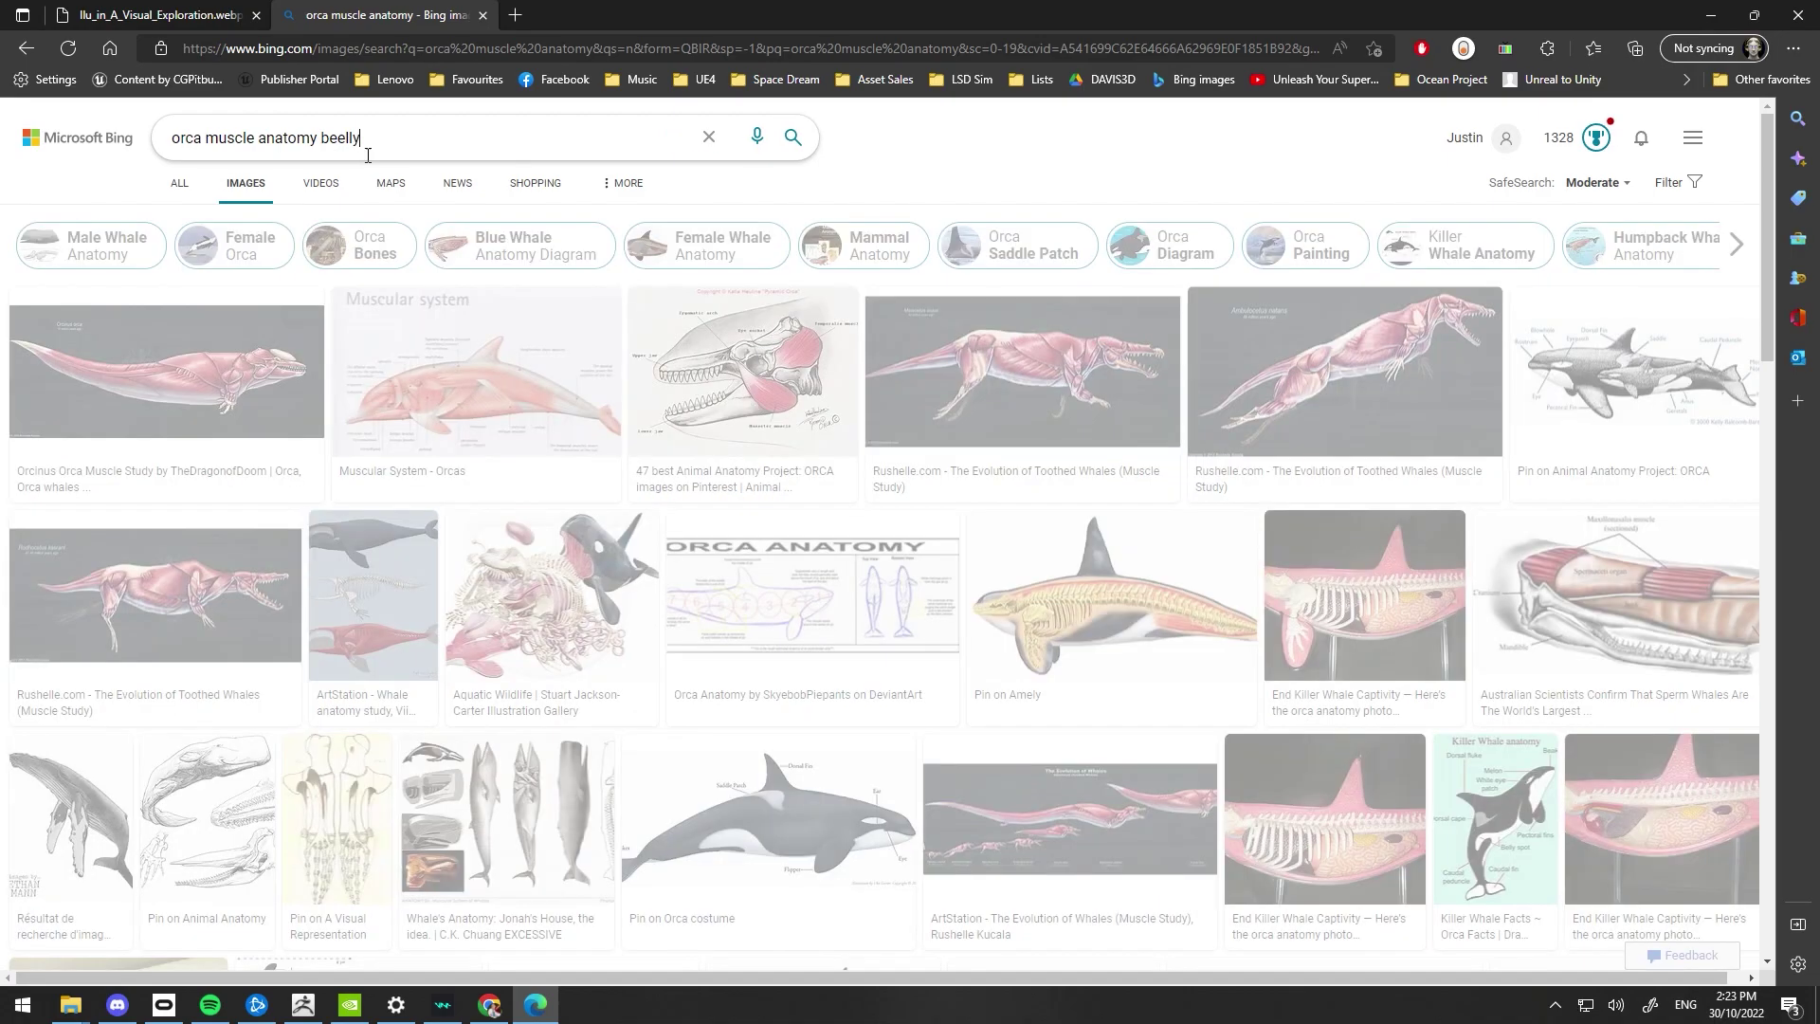
key(Return)
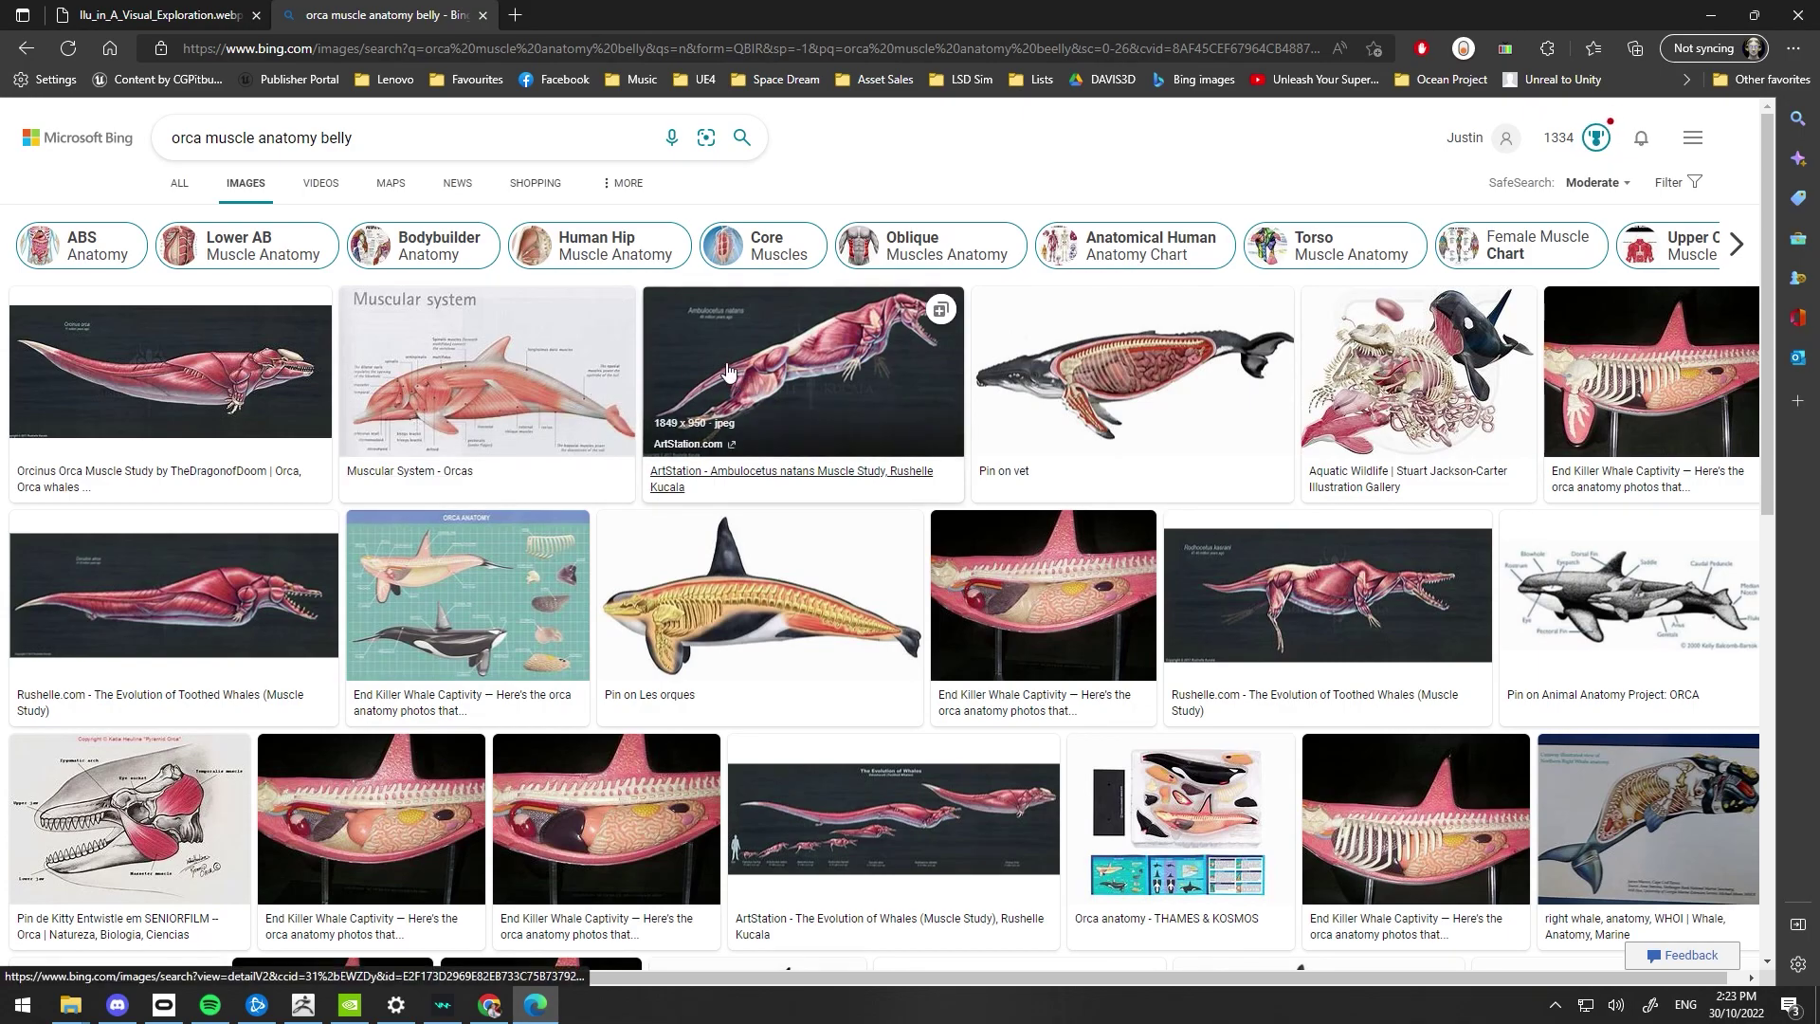
scroll(825, 489, down, 1)
scroll(825, 490, down, 5)
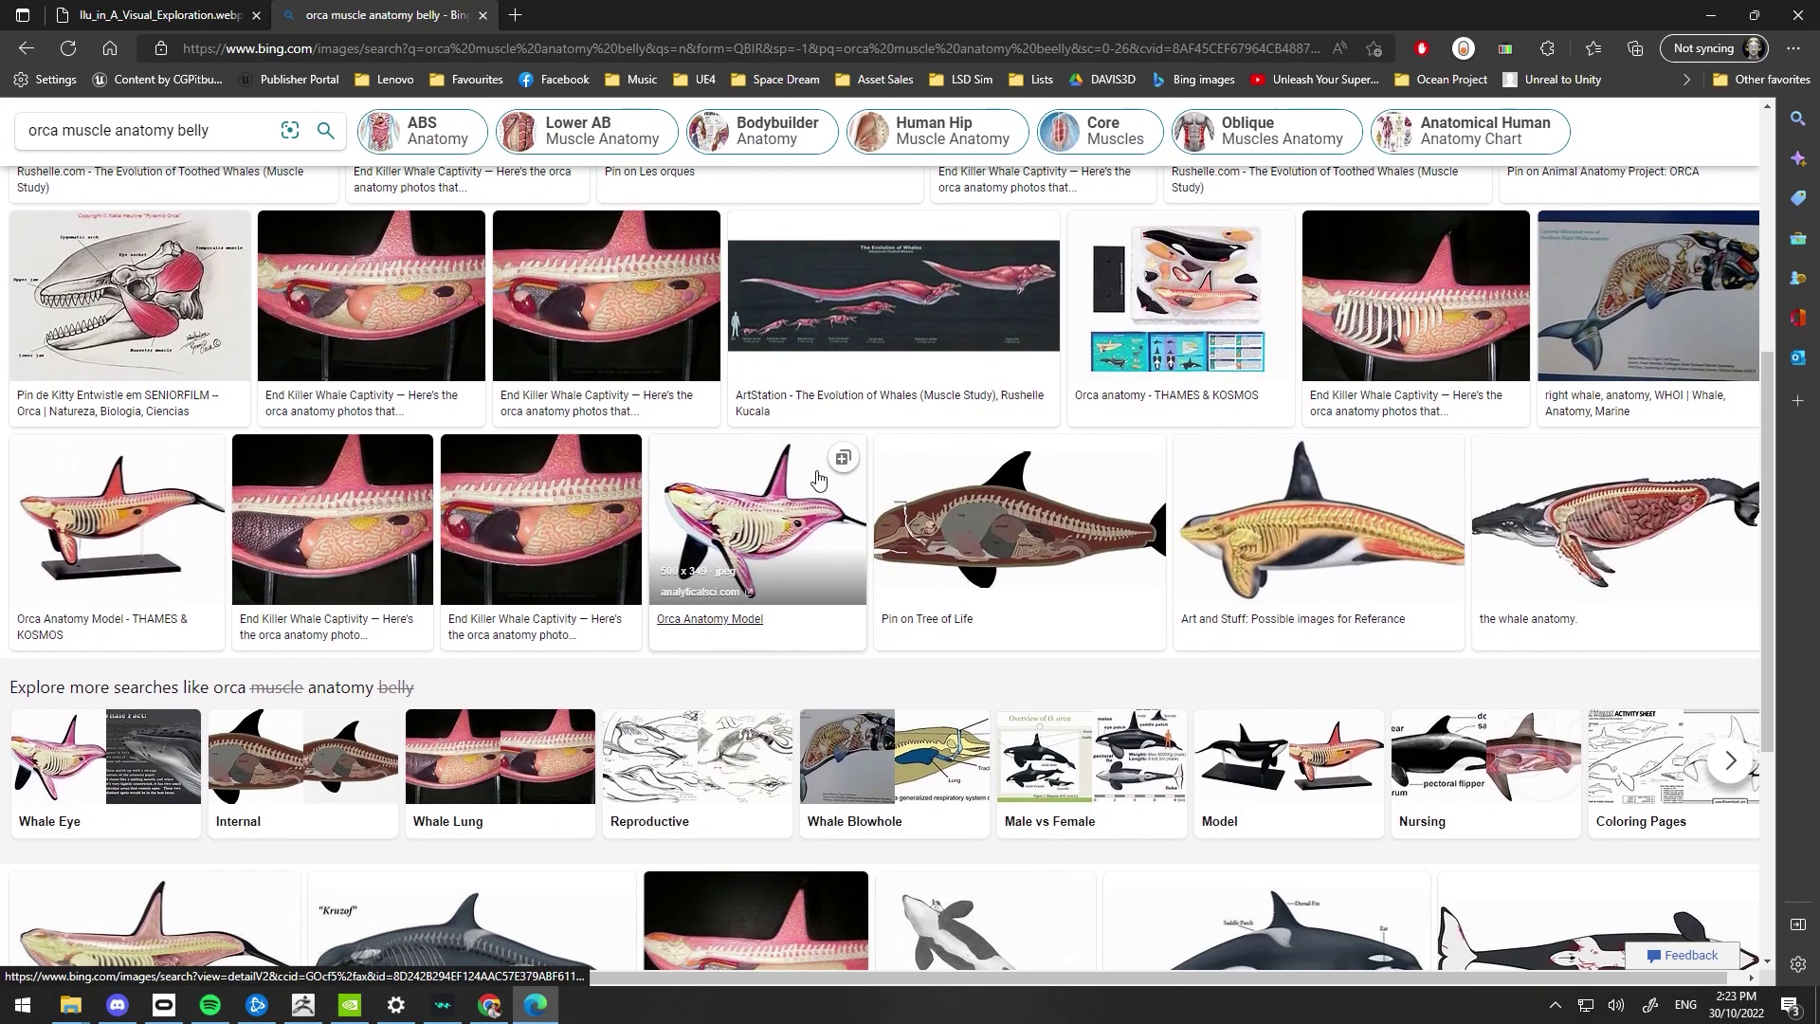
scroll(813, 488, down, 6)
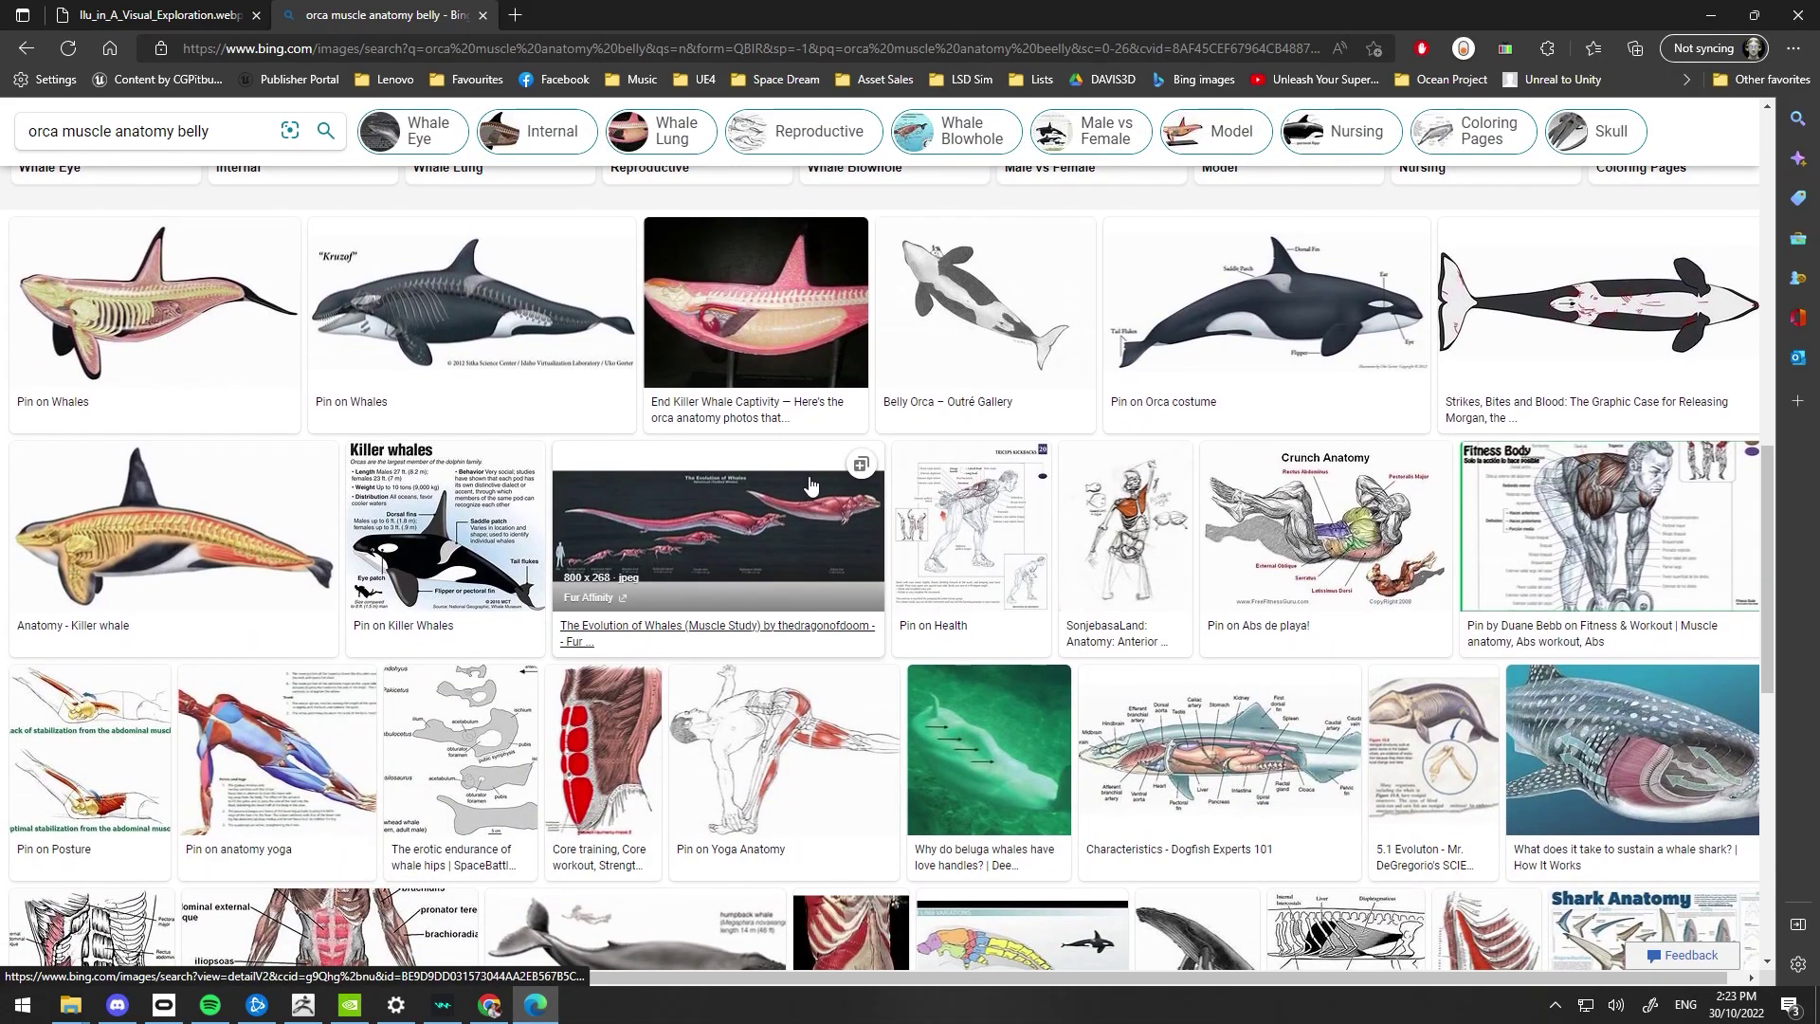
scroll(813, 489, down, 10)
scroll(690, 455, up, 2)
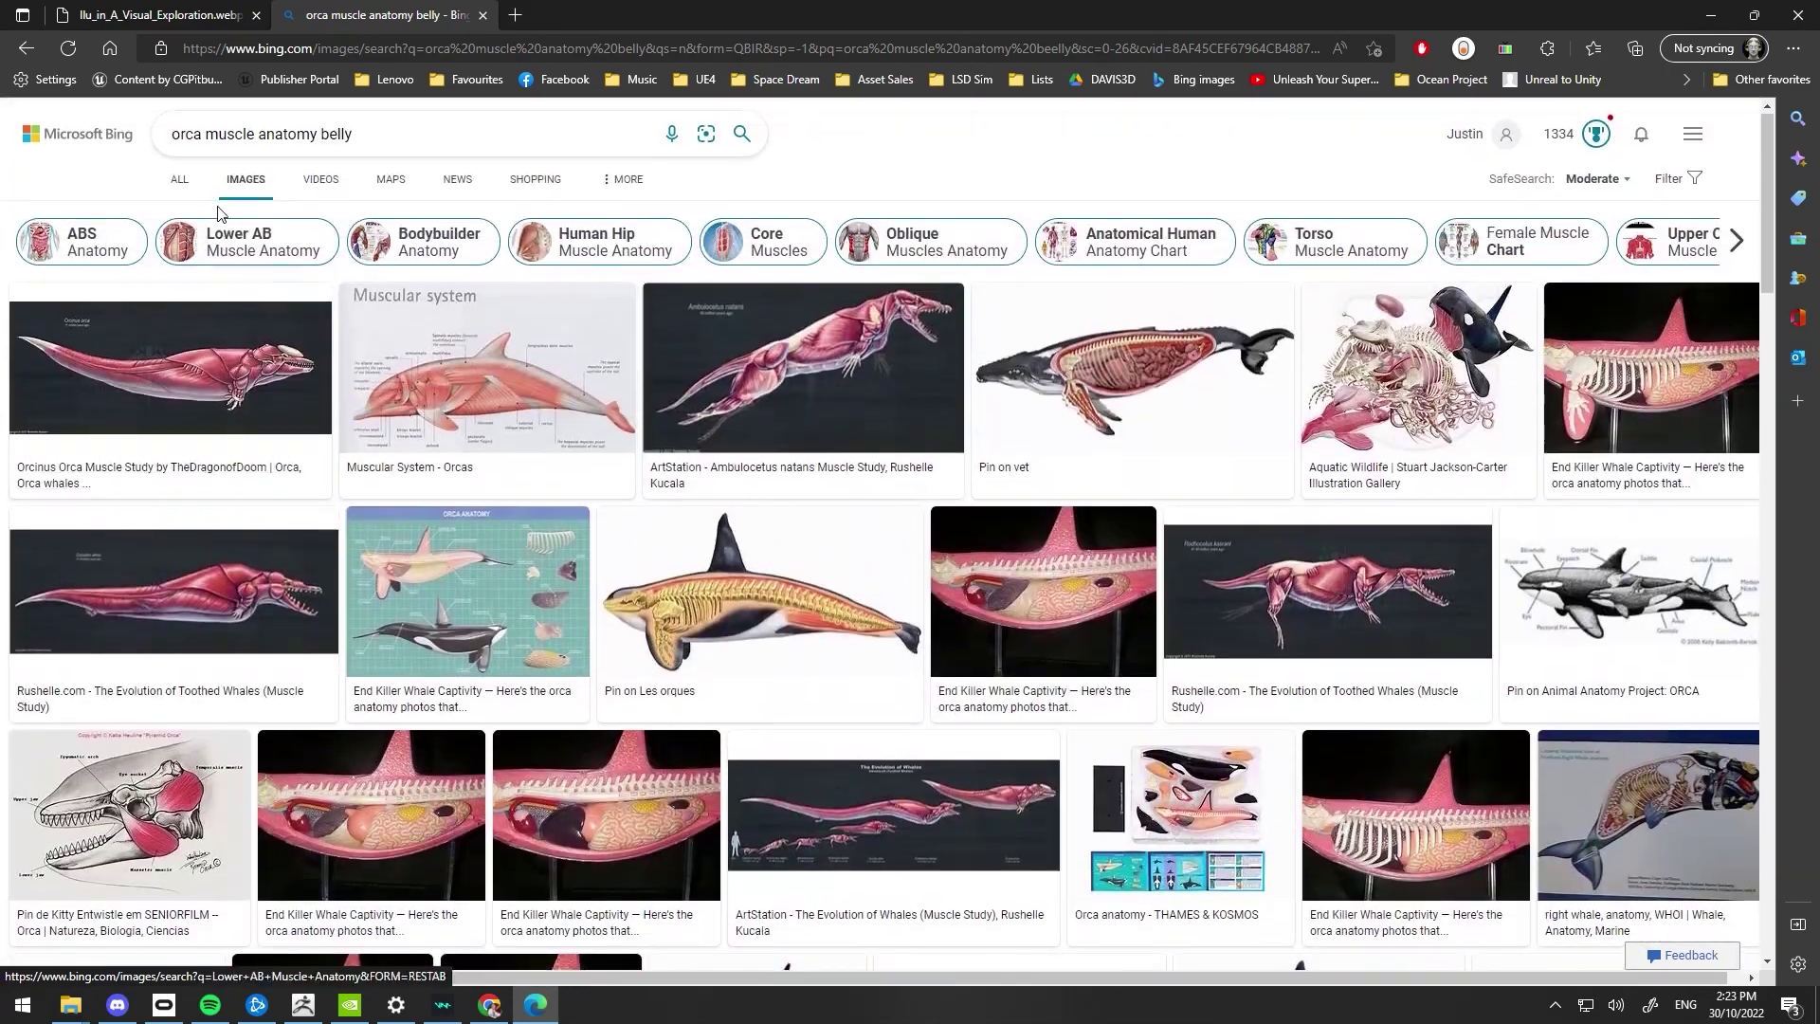
Run a web search for "3d orca anatomy muscle" in a new browser tab
click(435, 140)
click(515, 15)
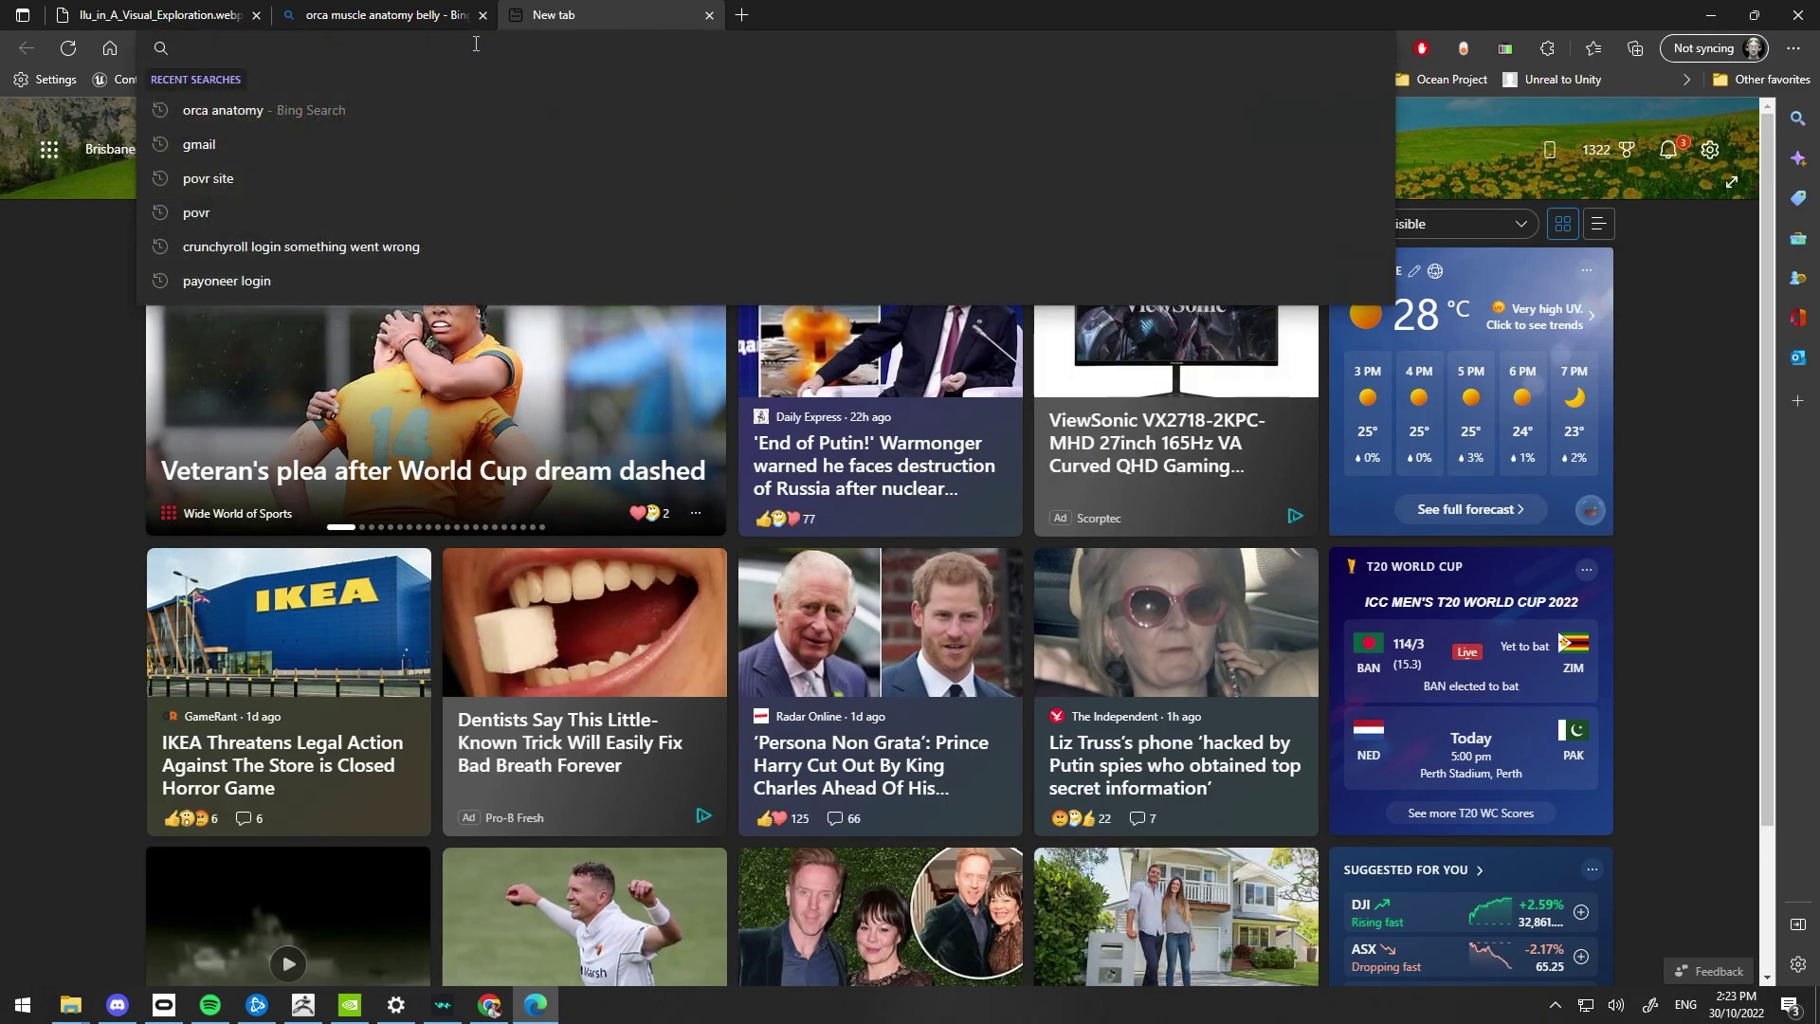
text(3d orca a)
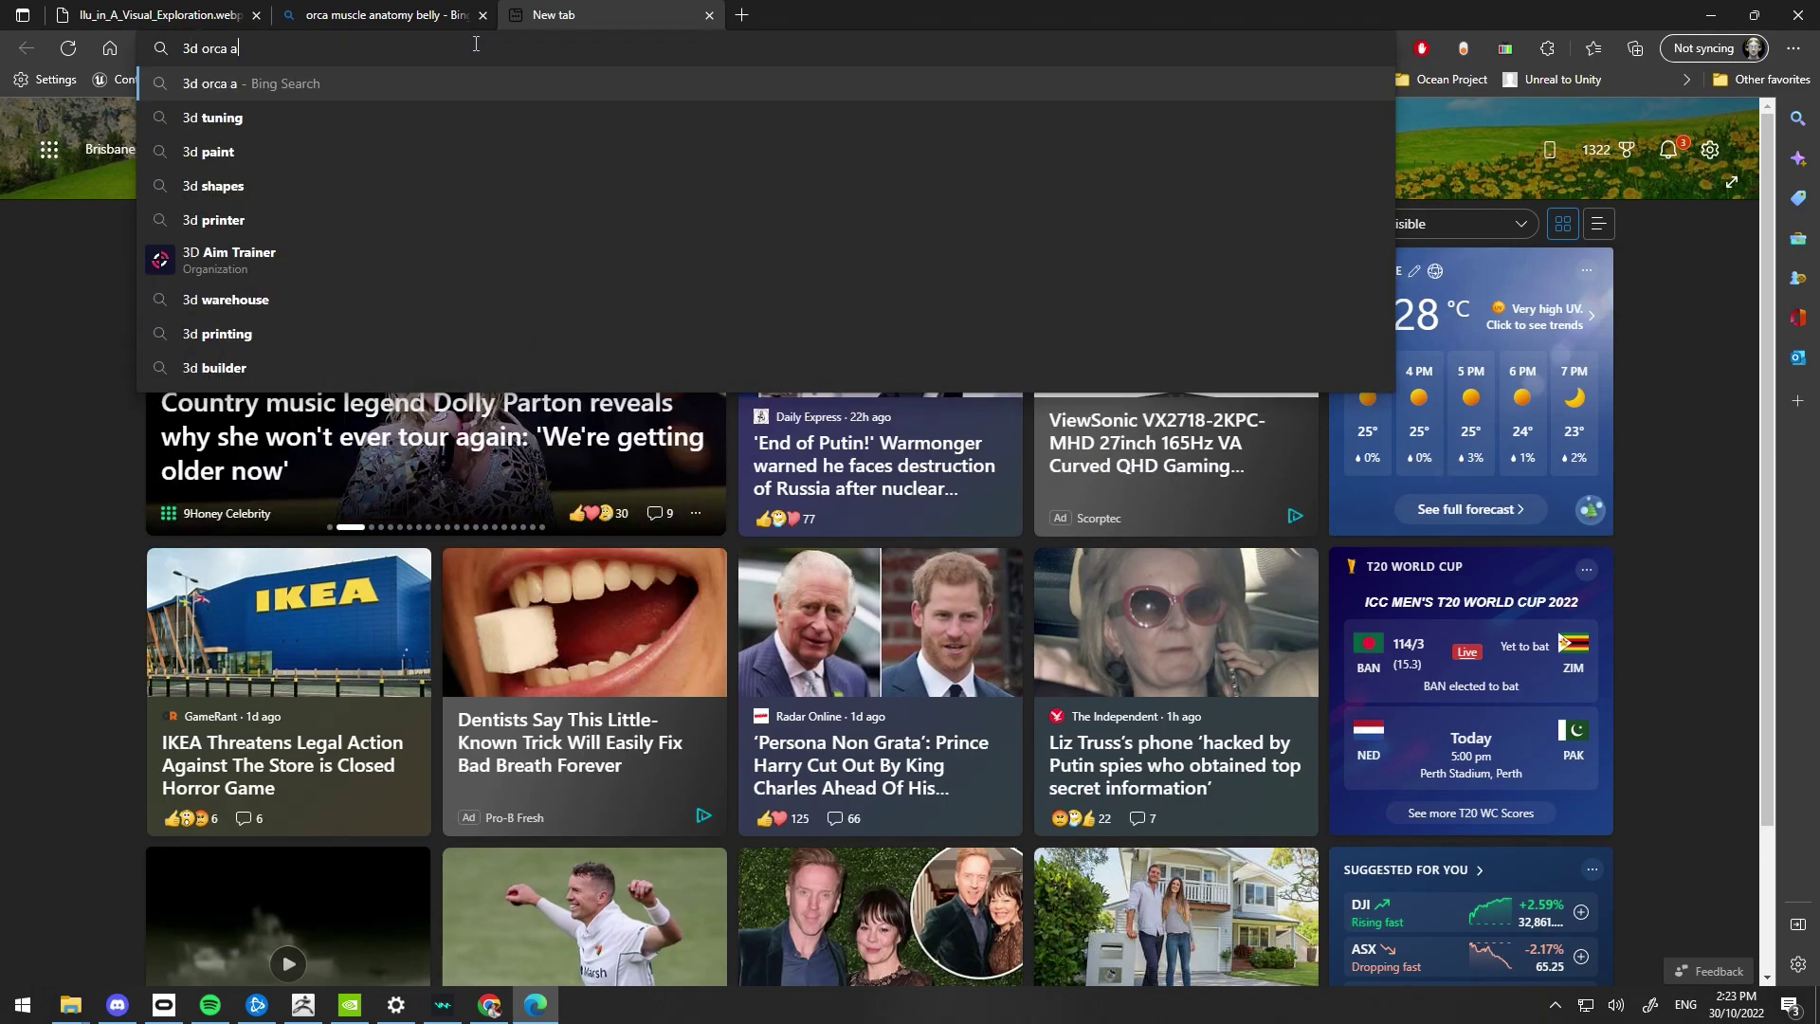
text(natomy muscle)
key(Return)
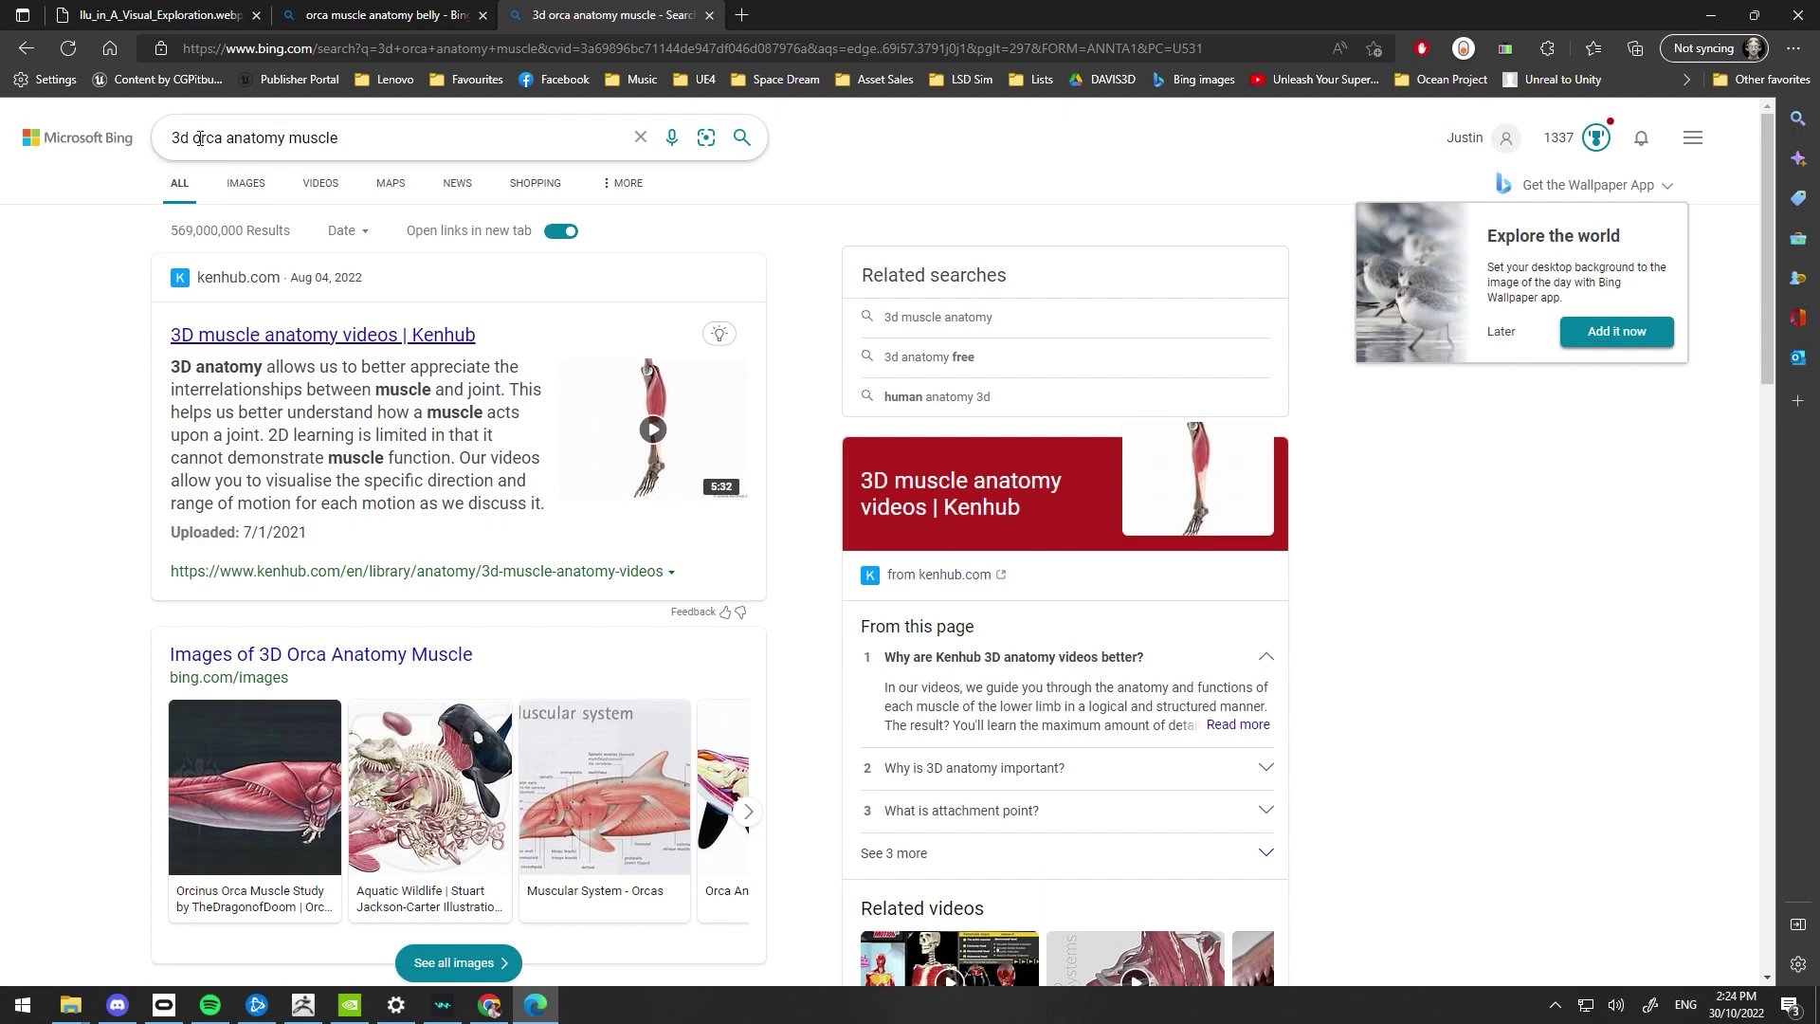
Change the web search to "3d whale muscle anatomy"
drag(195, 138, 590, 125)
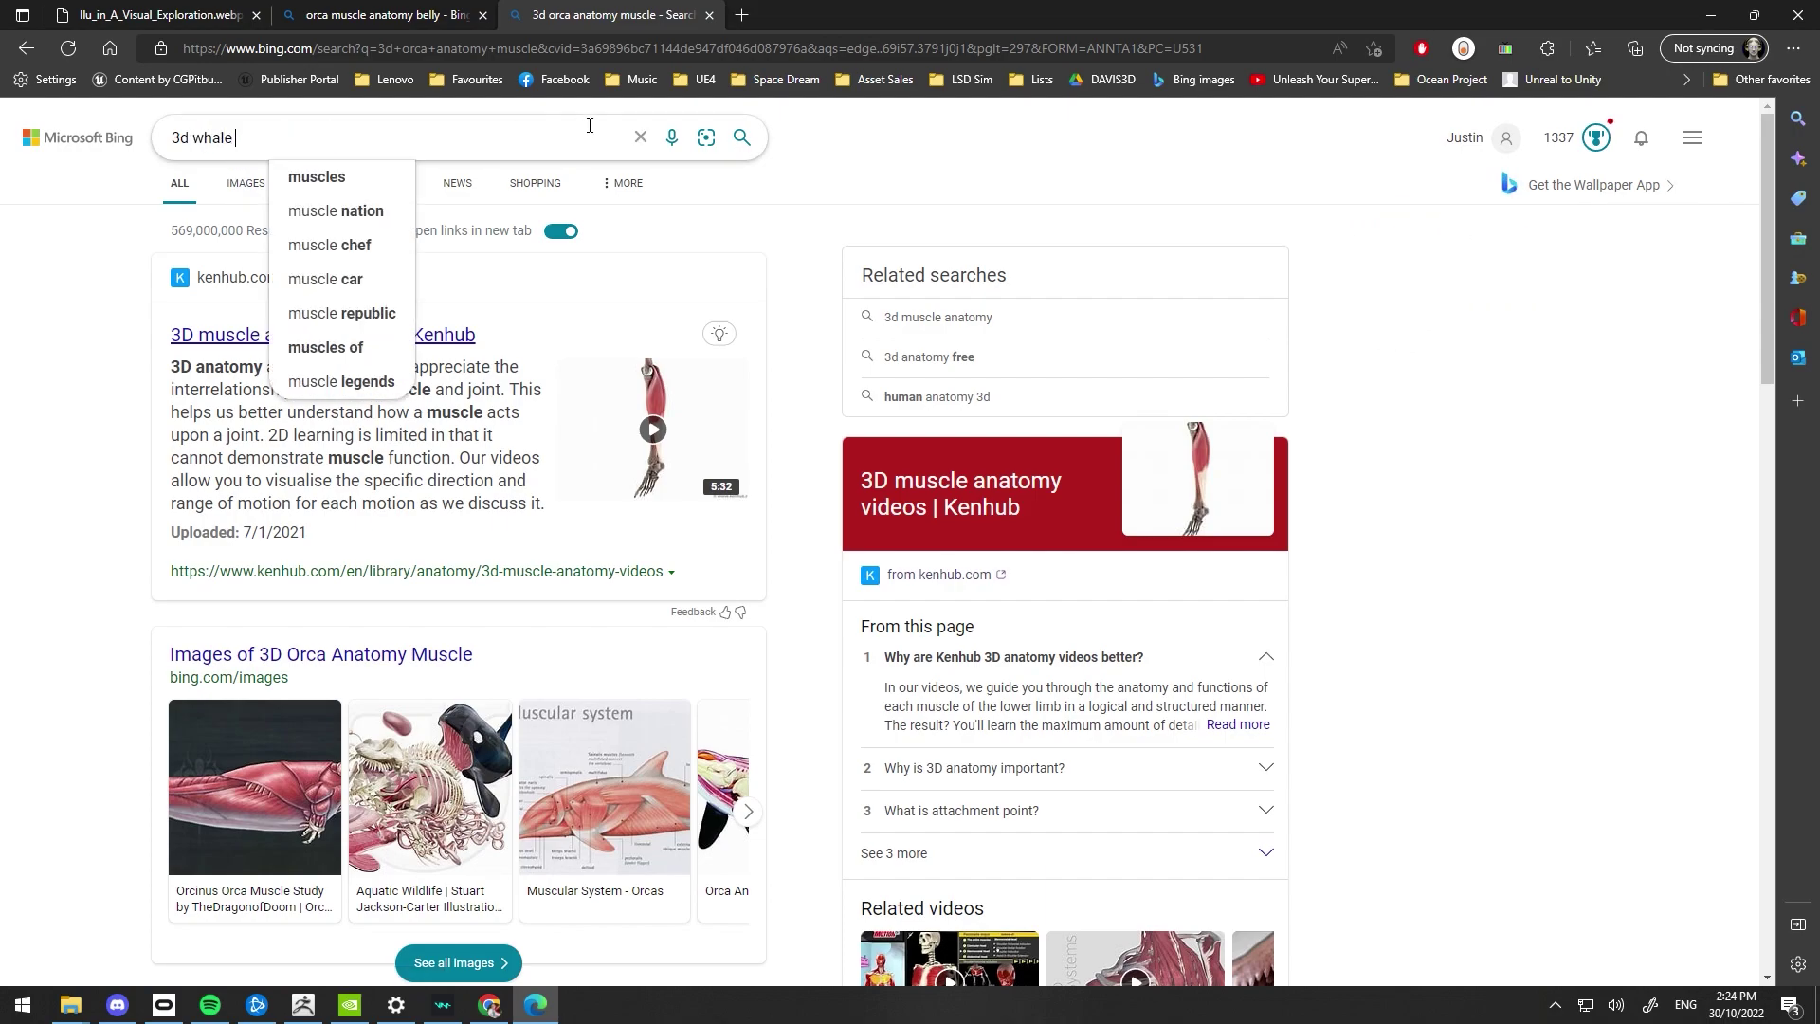
text(omy)
key(Return)
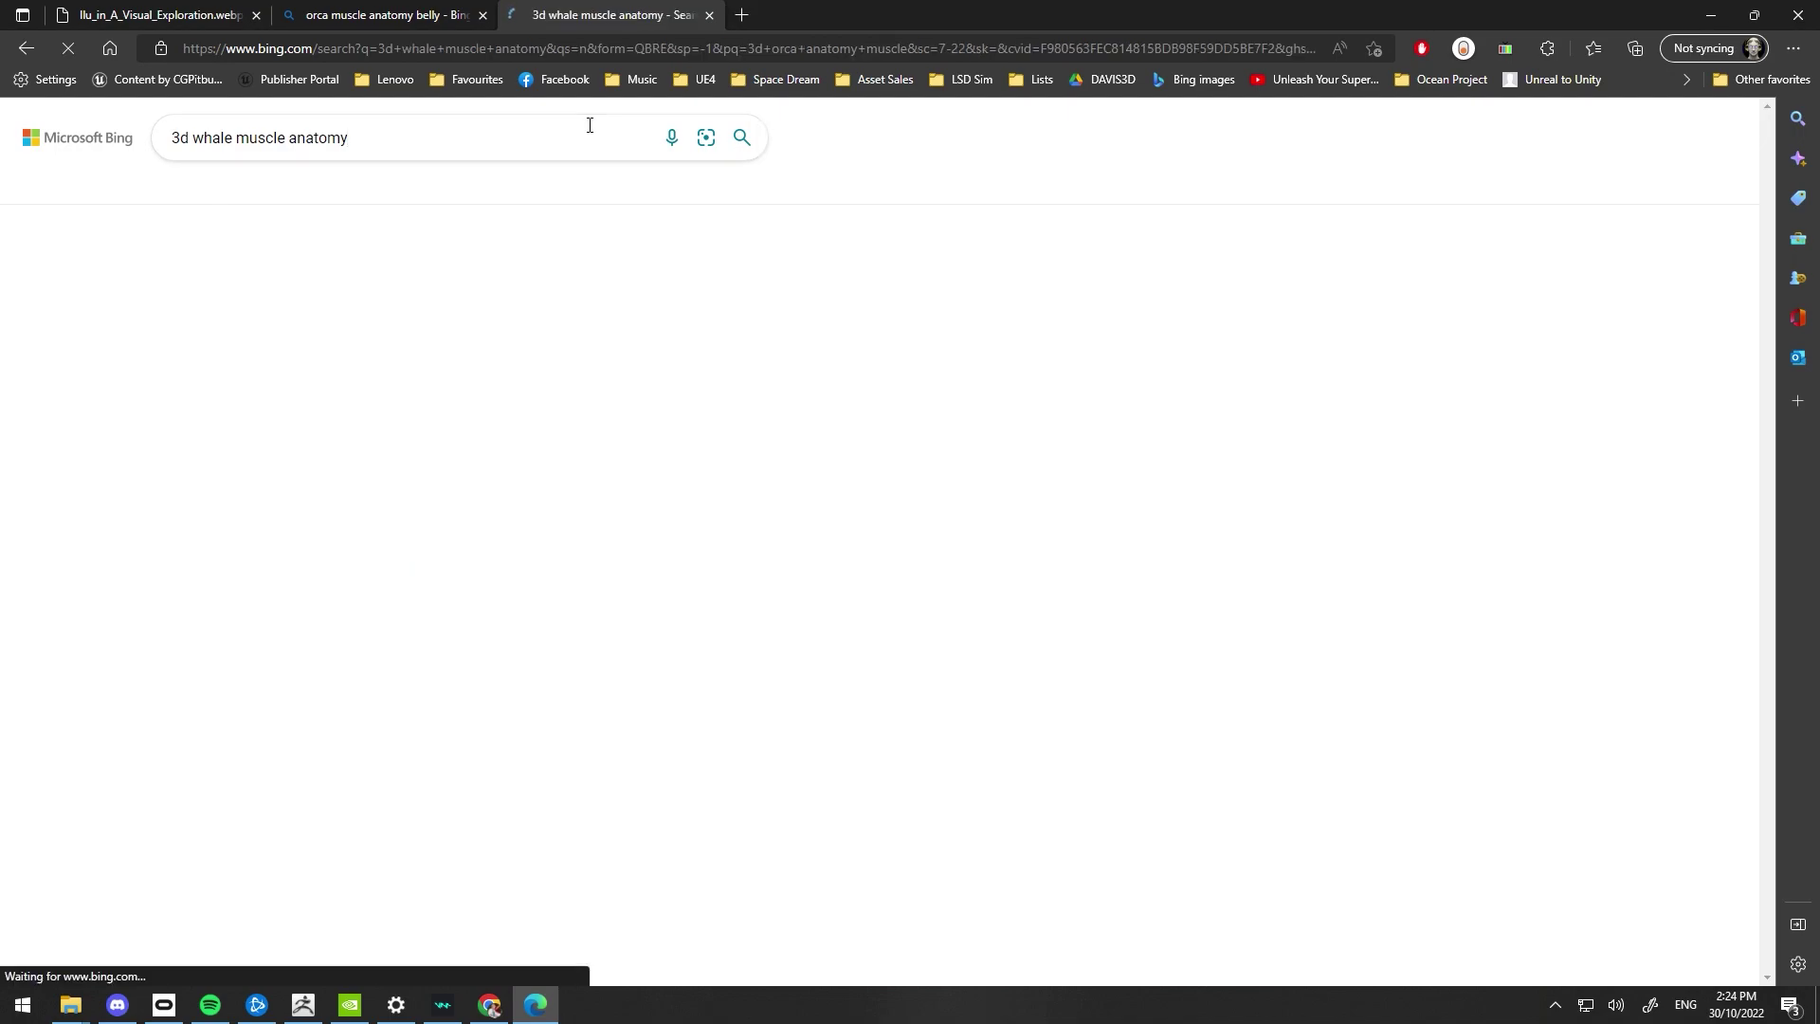
Refine the search to "3d model whale muscle anatomy" and look through the results for usable whale muscle references
click(186, 138)
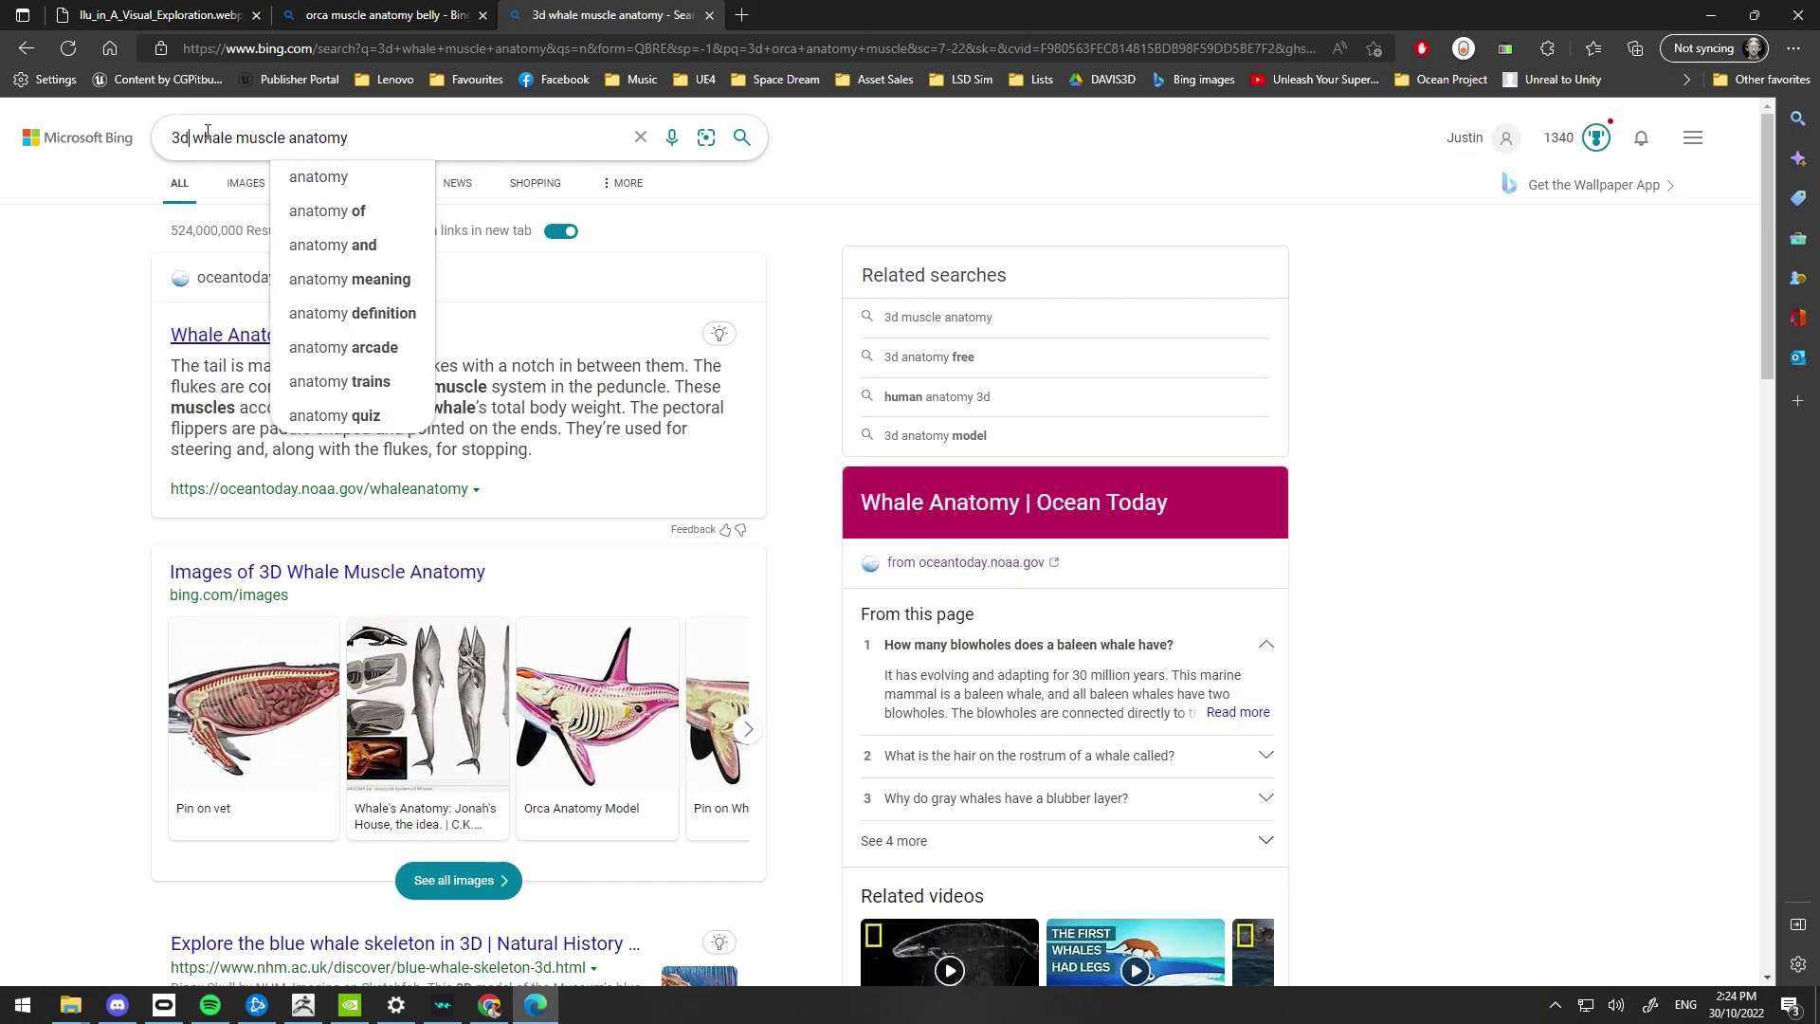
text(model)
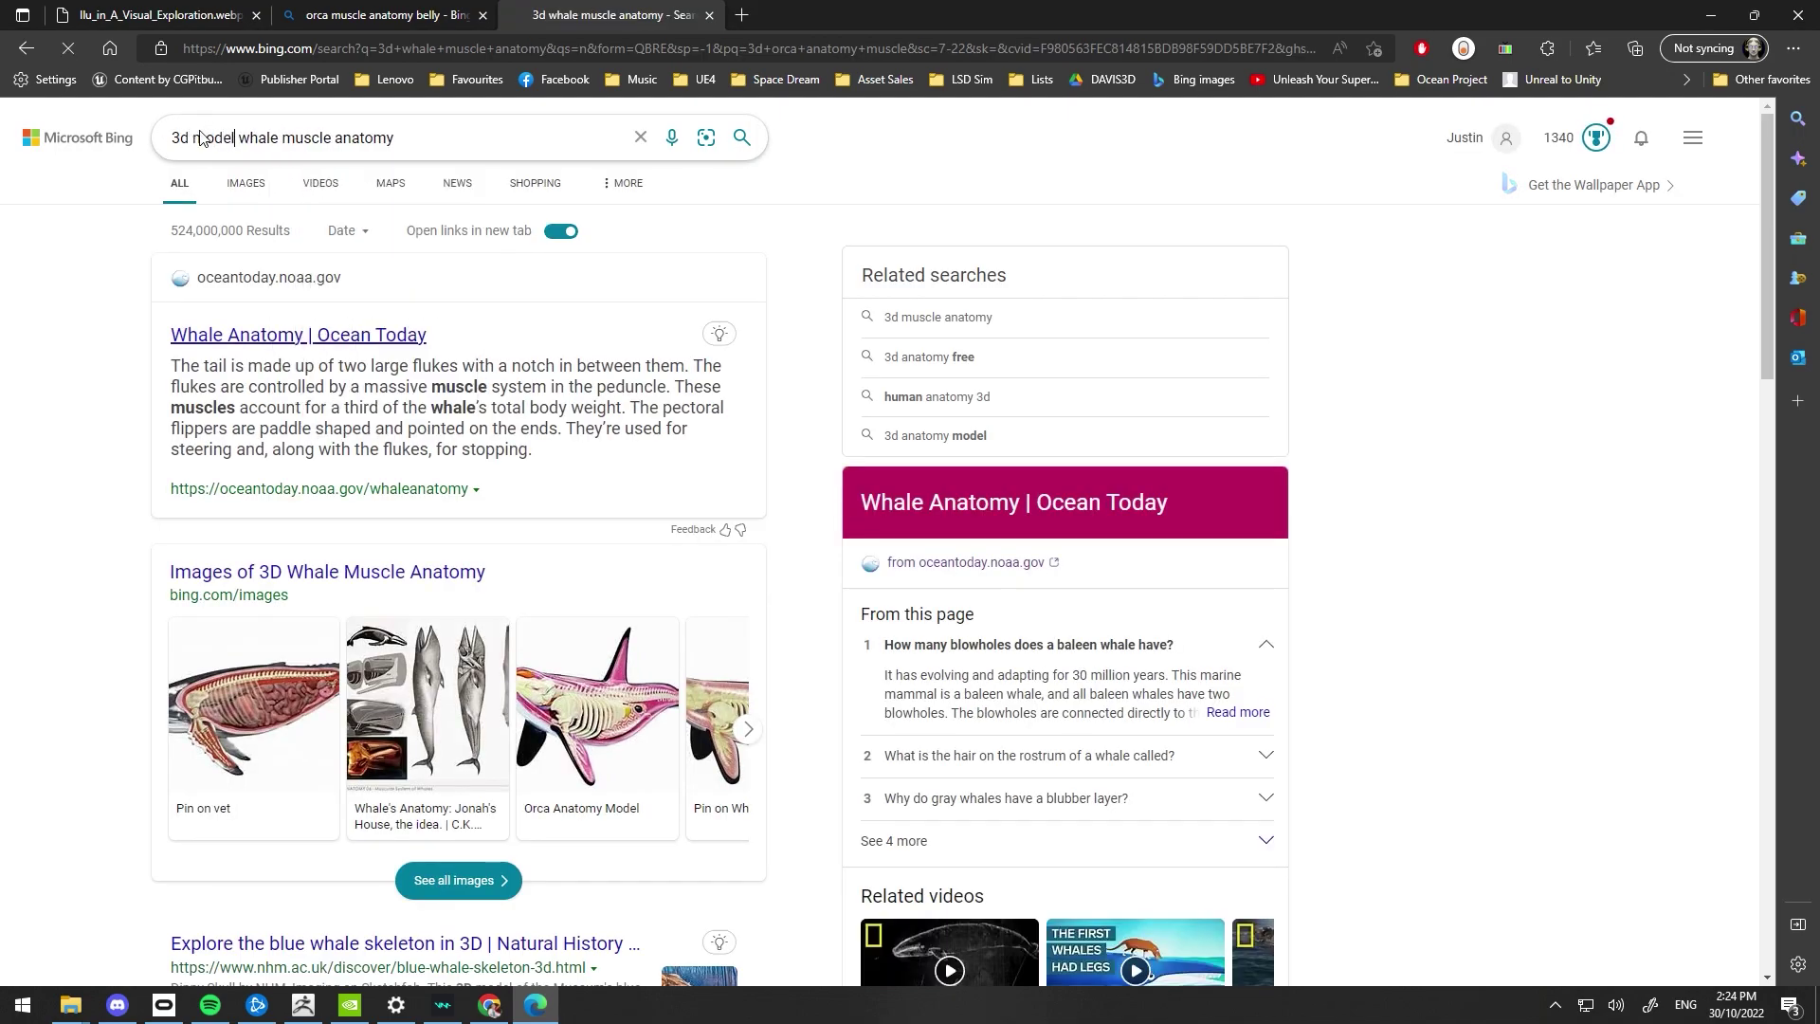
key(Return)
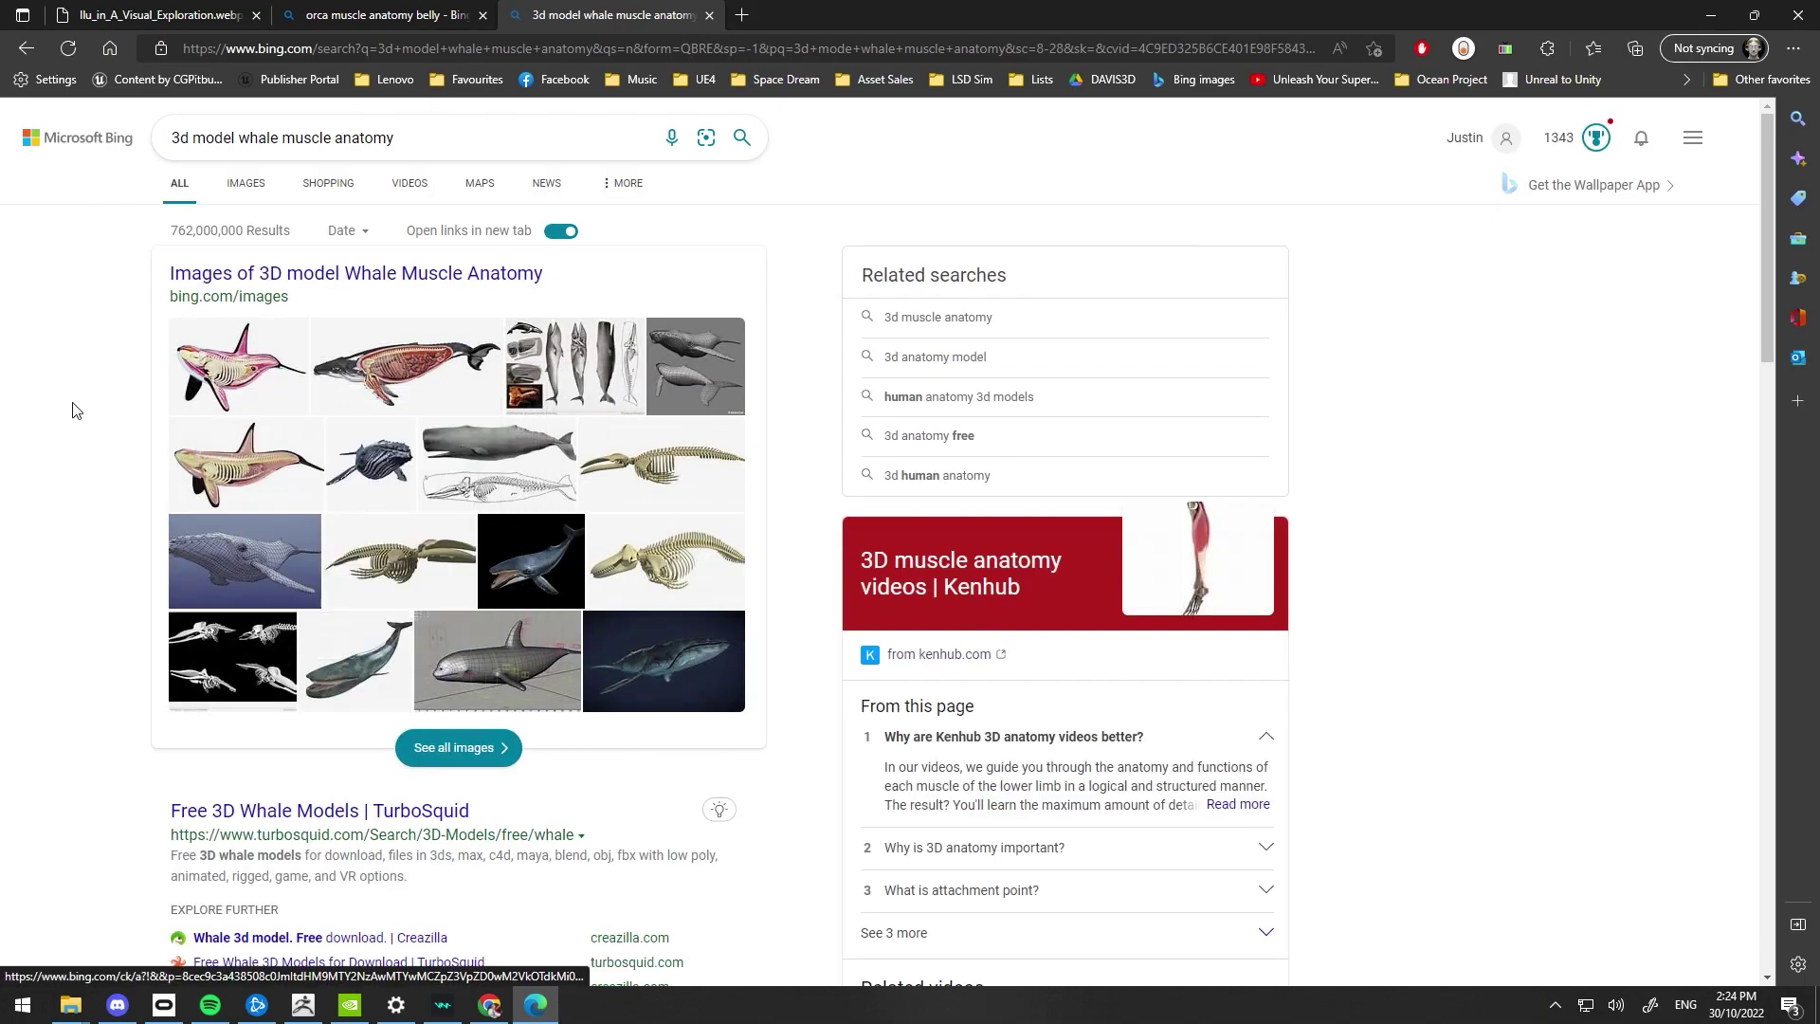
scroll(76, 409, down, 9)
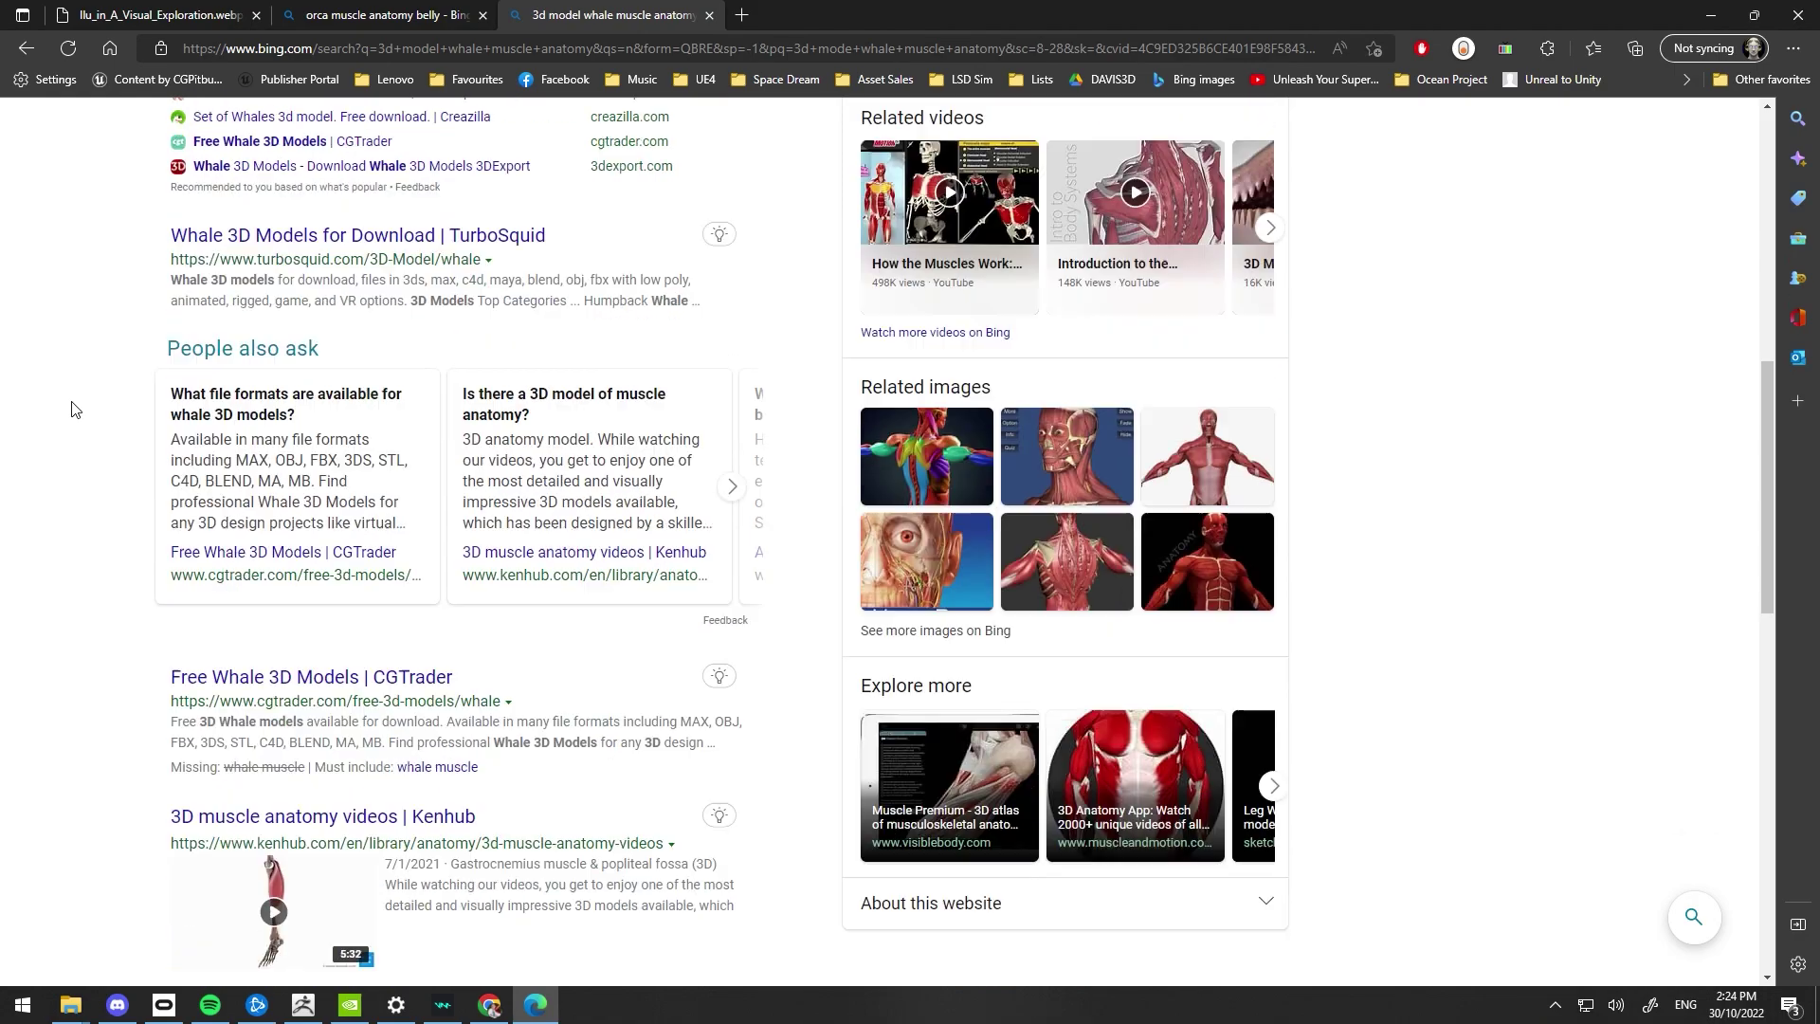
scroll(76, 410, down, 2)
scroll(72, 407, down, 11)
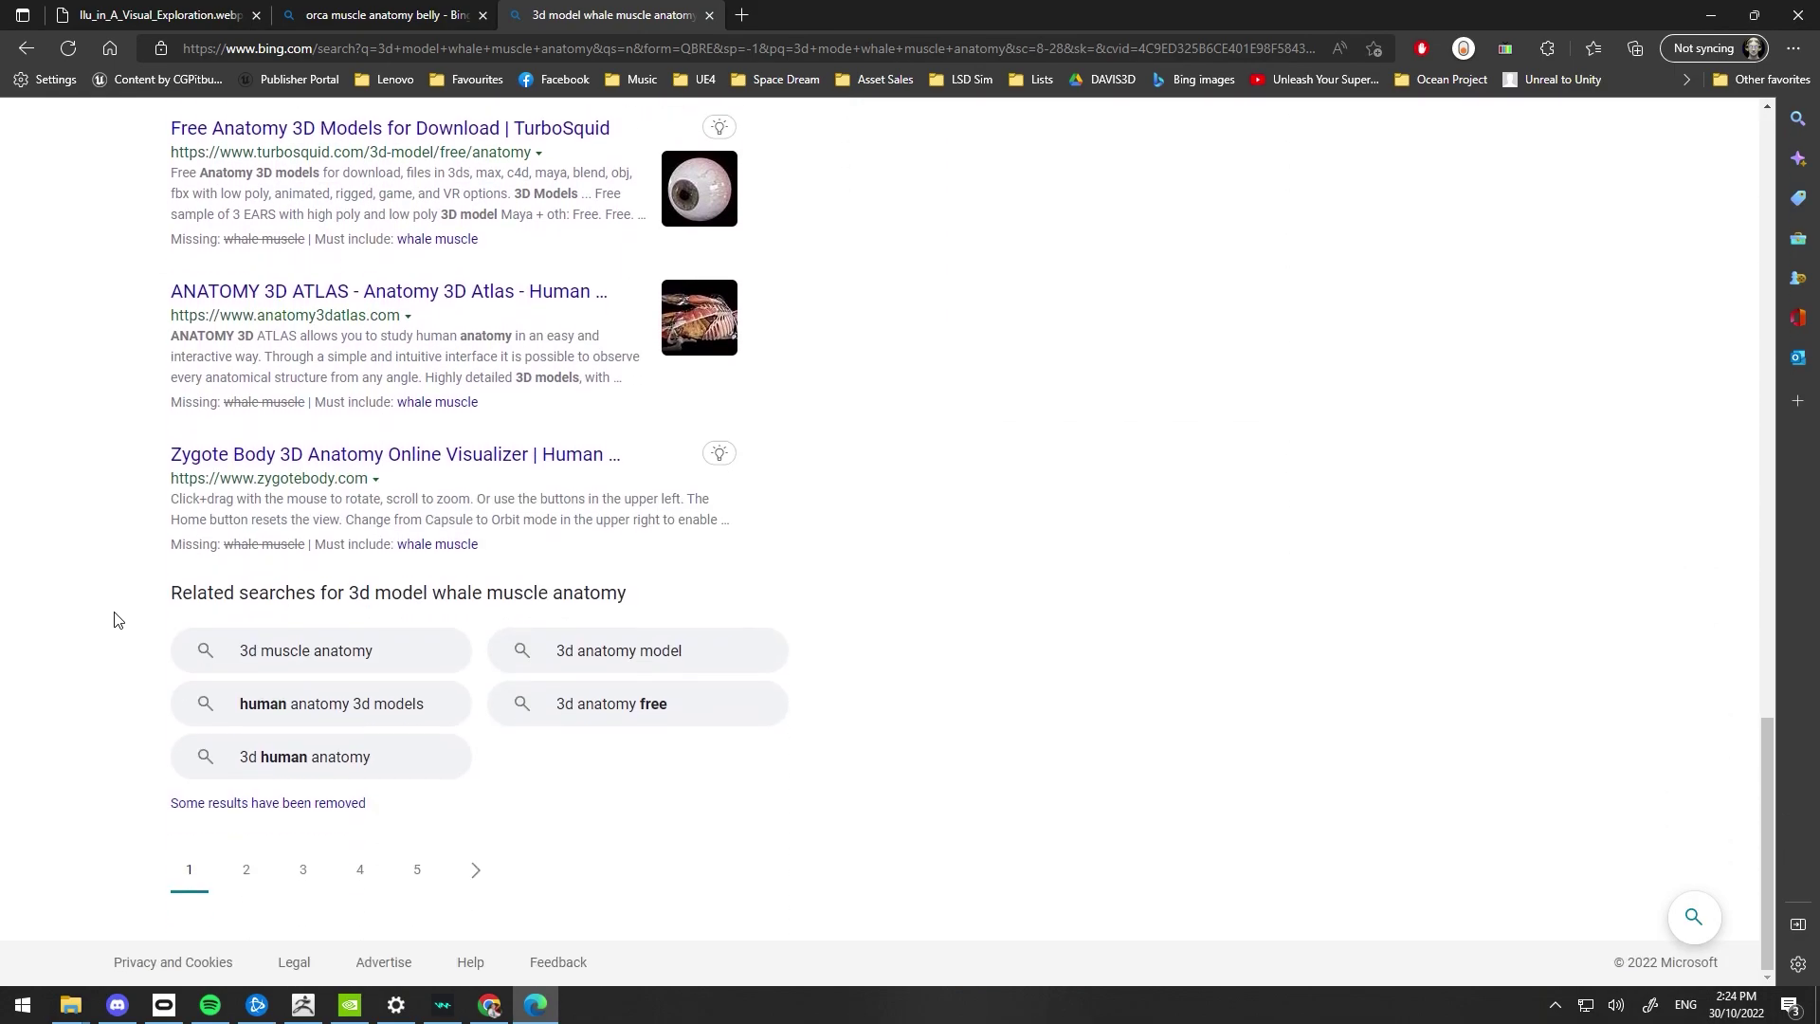
middle_drag(111, 618, 89, 199)
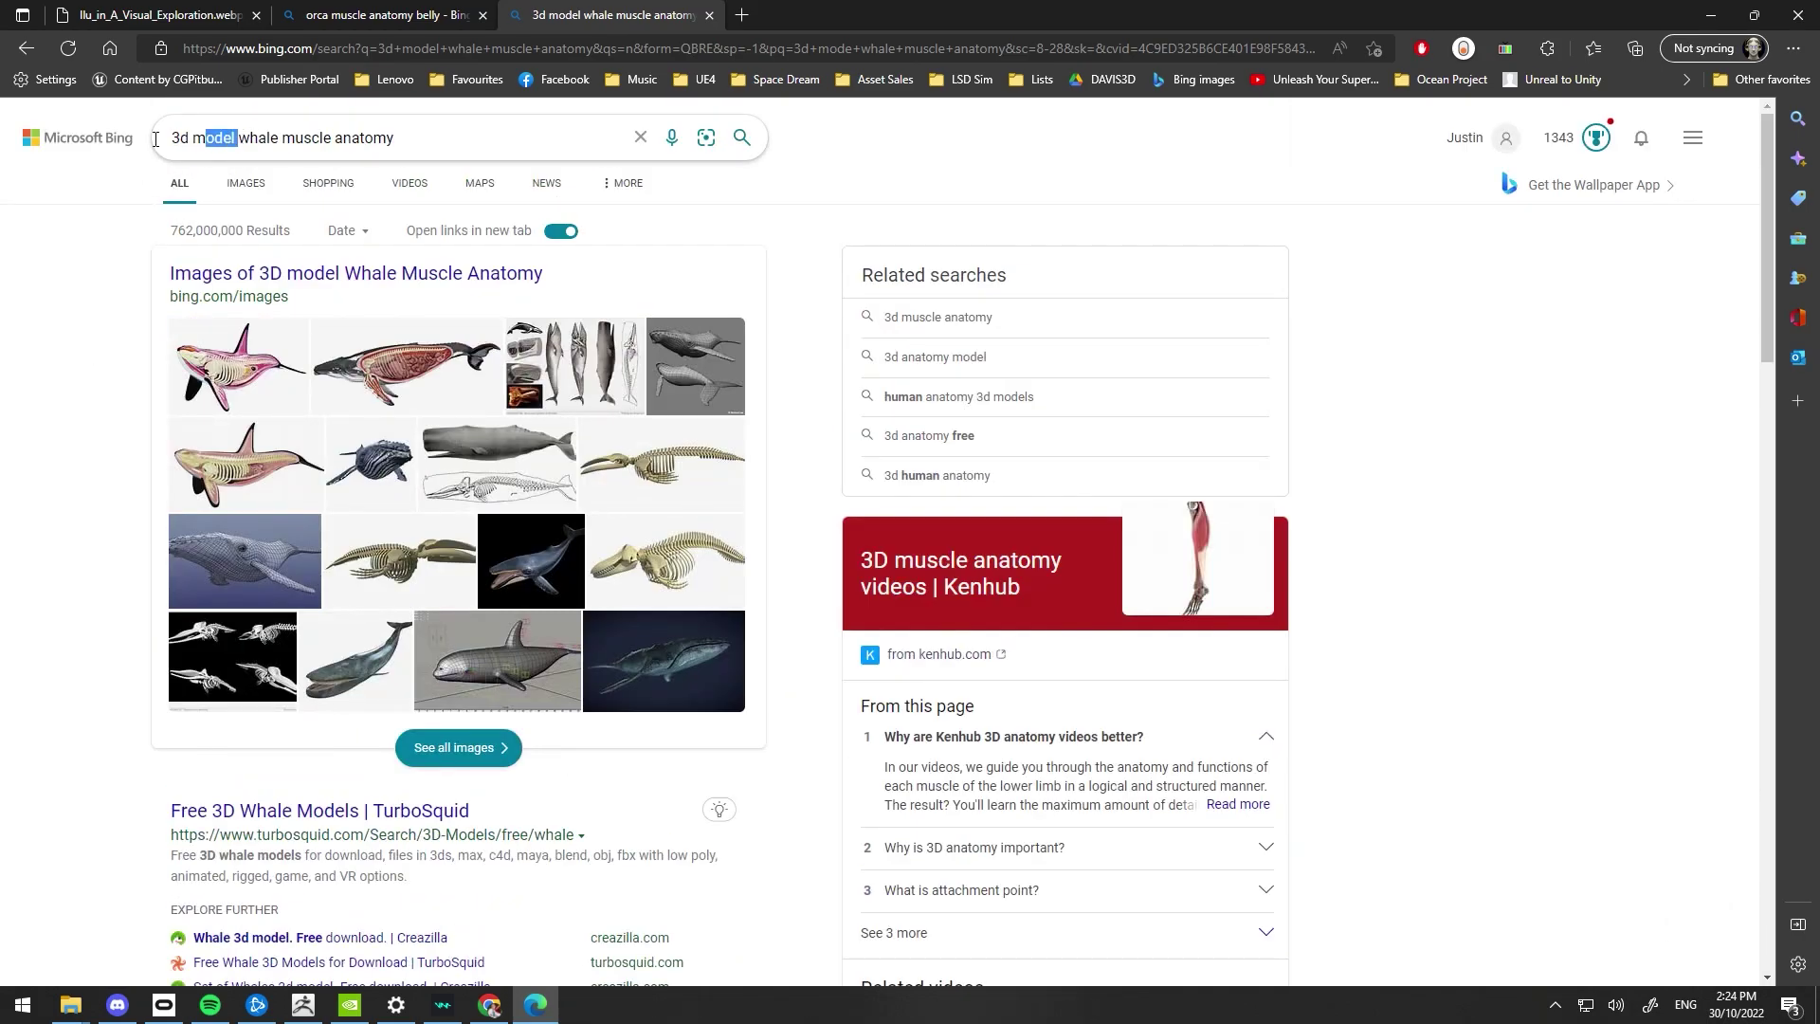
drag(154, 139, 140, 141)
Search for "cgtrader" from the orca belly results tab and open the CGTrader website
click(321, 19)
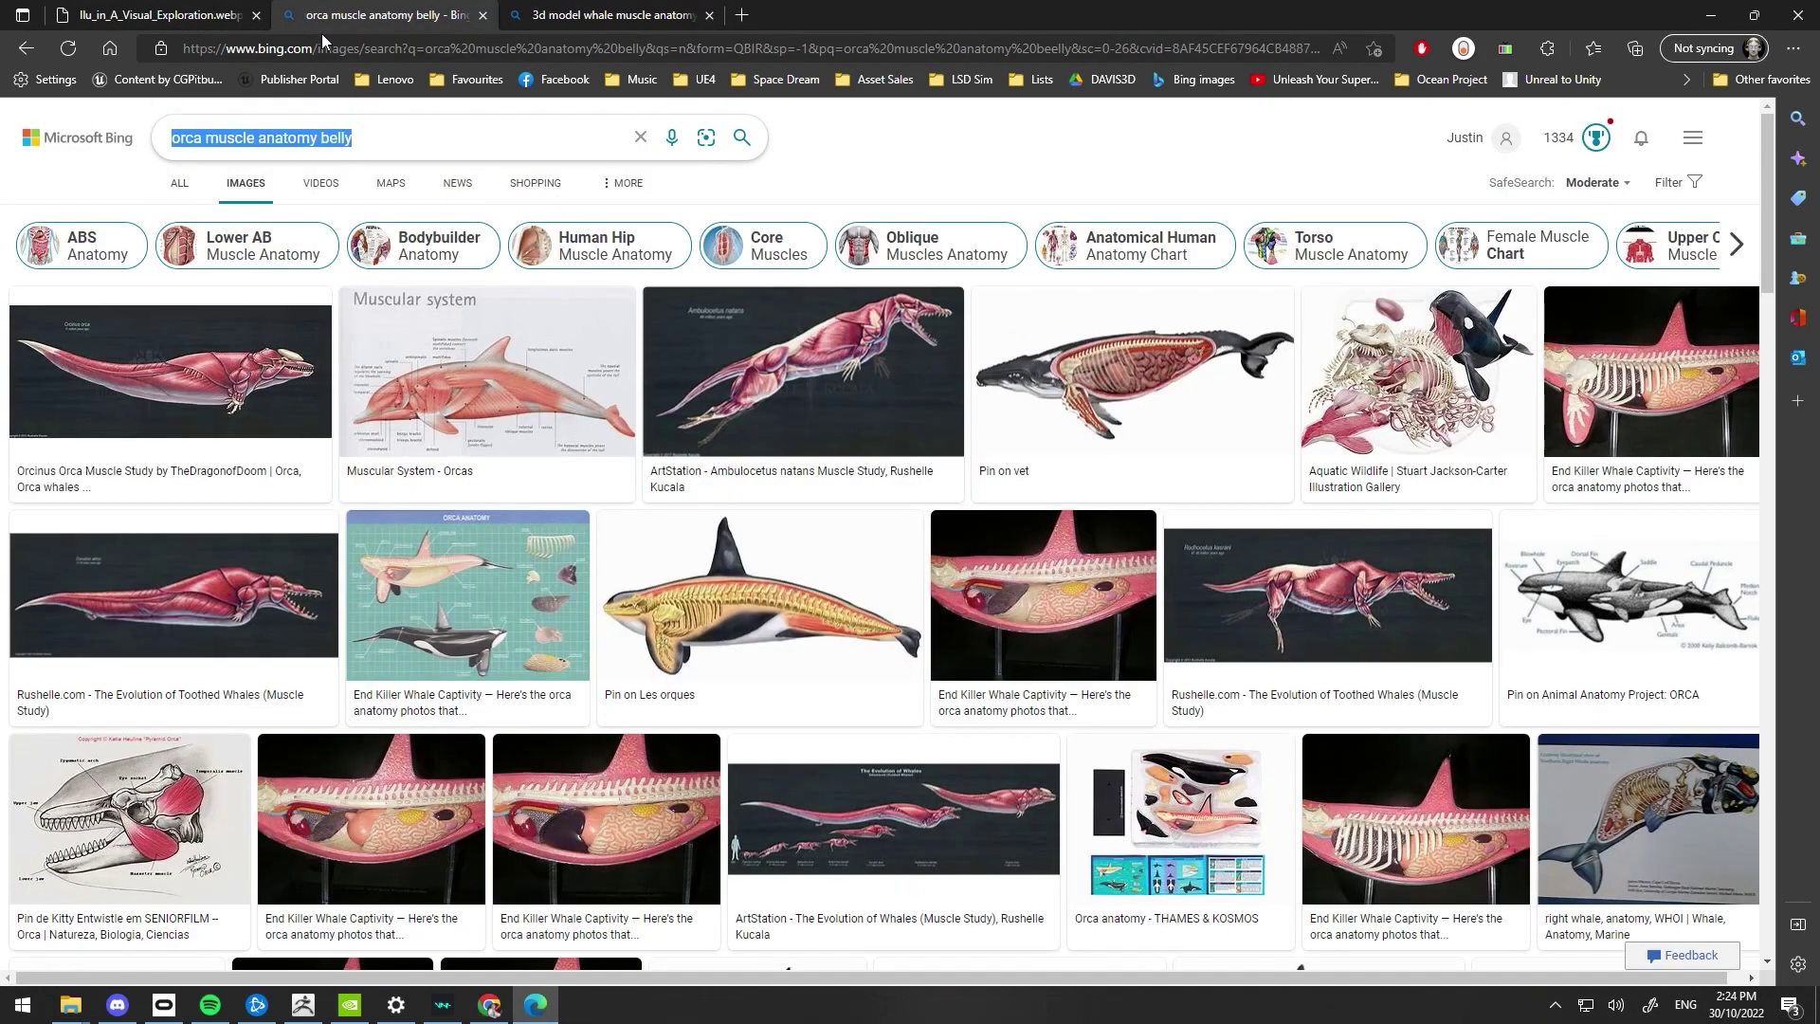
click(317, 50)
text(cgtr)
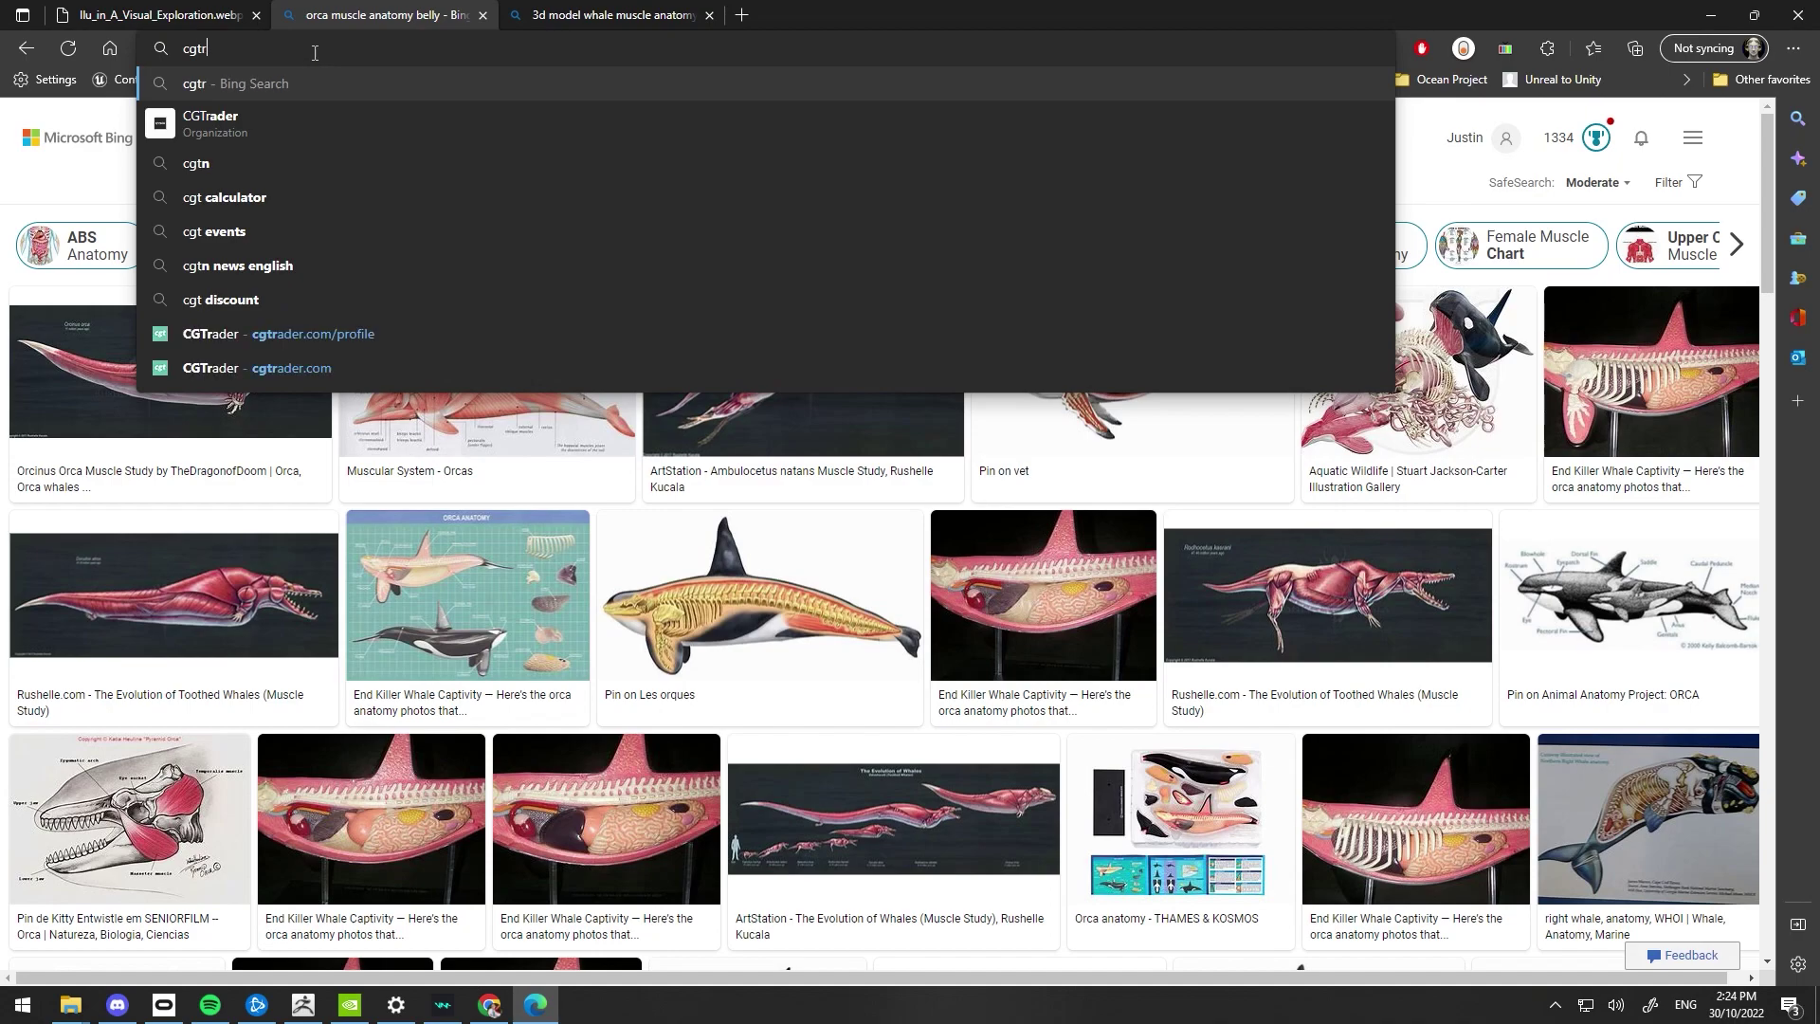
text(ader)
key(Return)
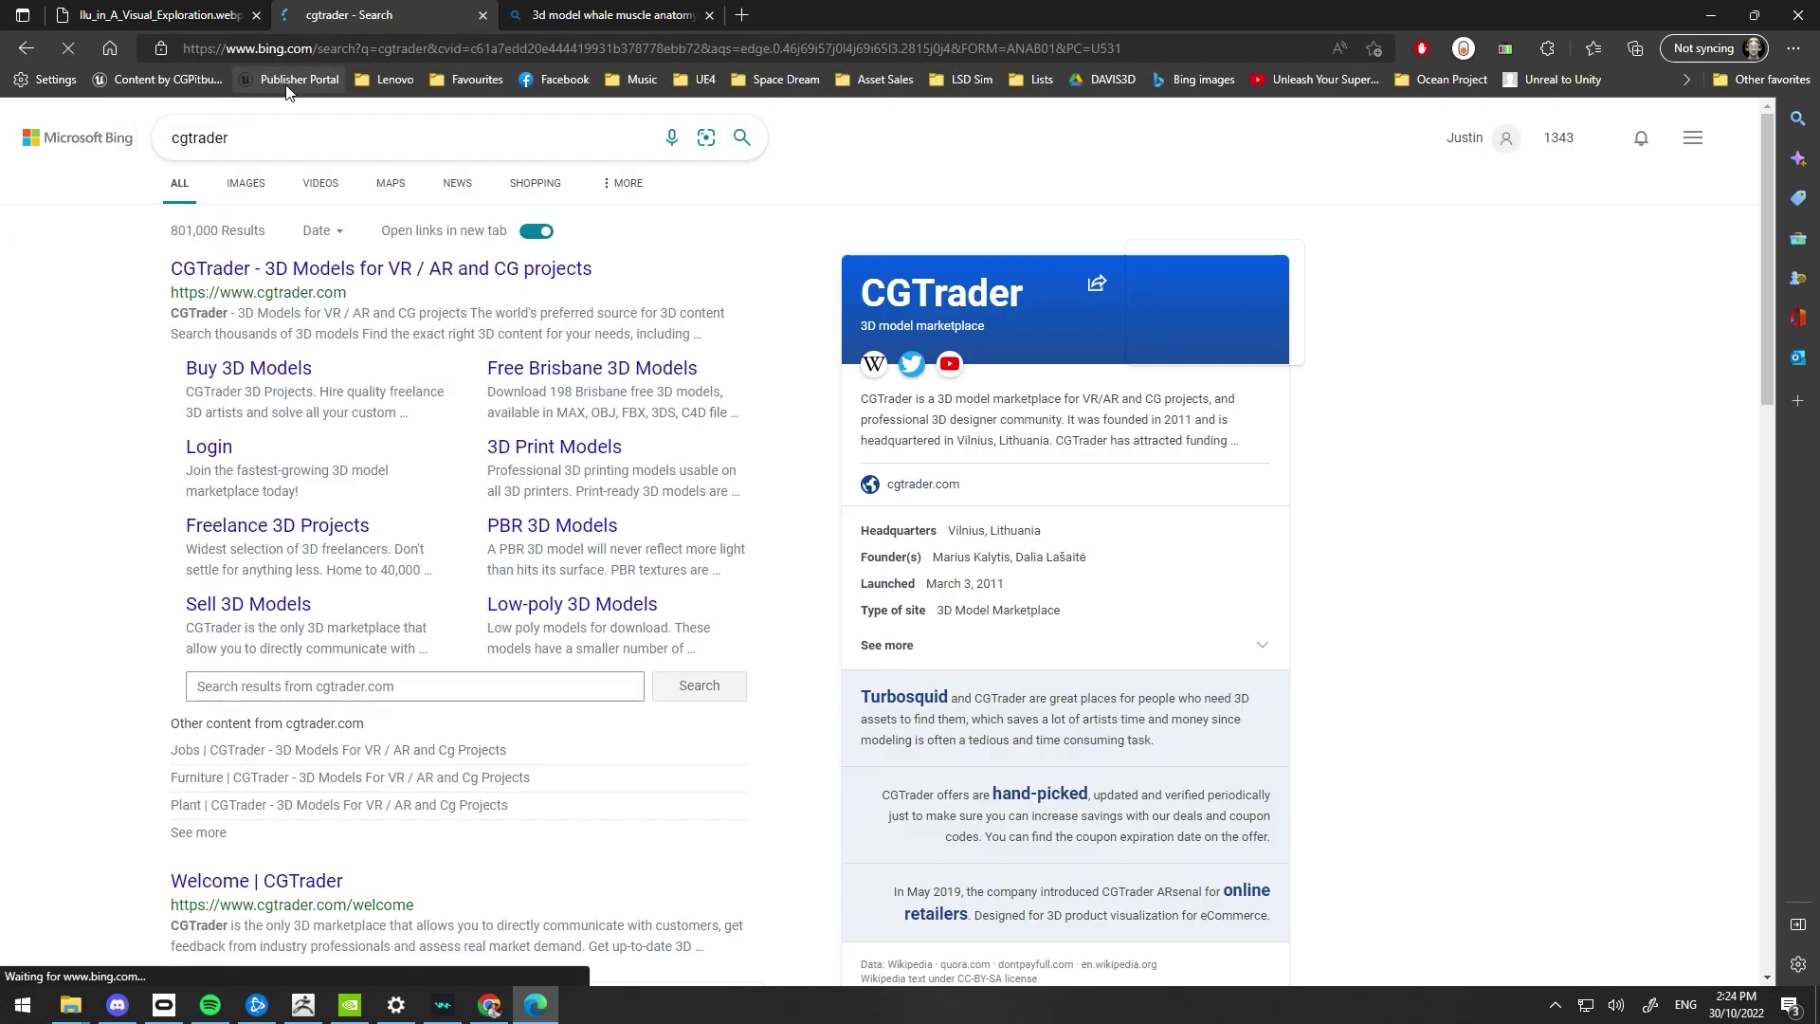
click(320, 267)
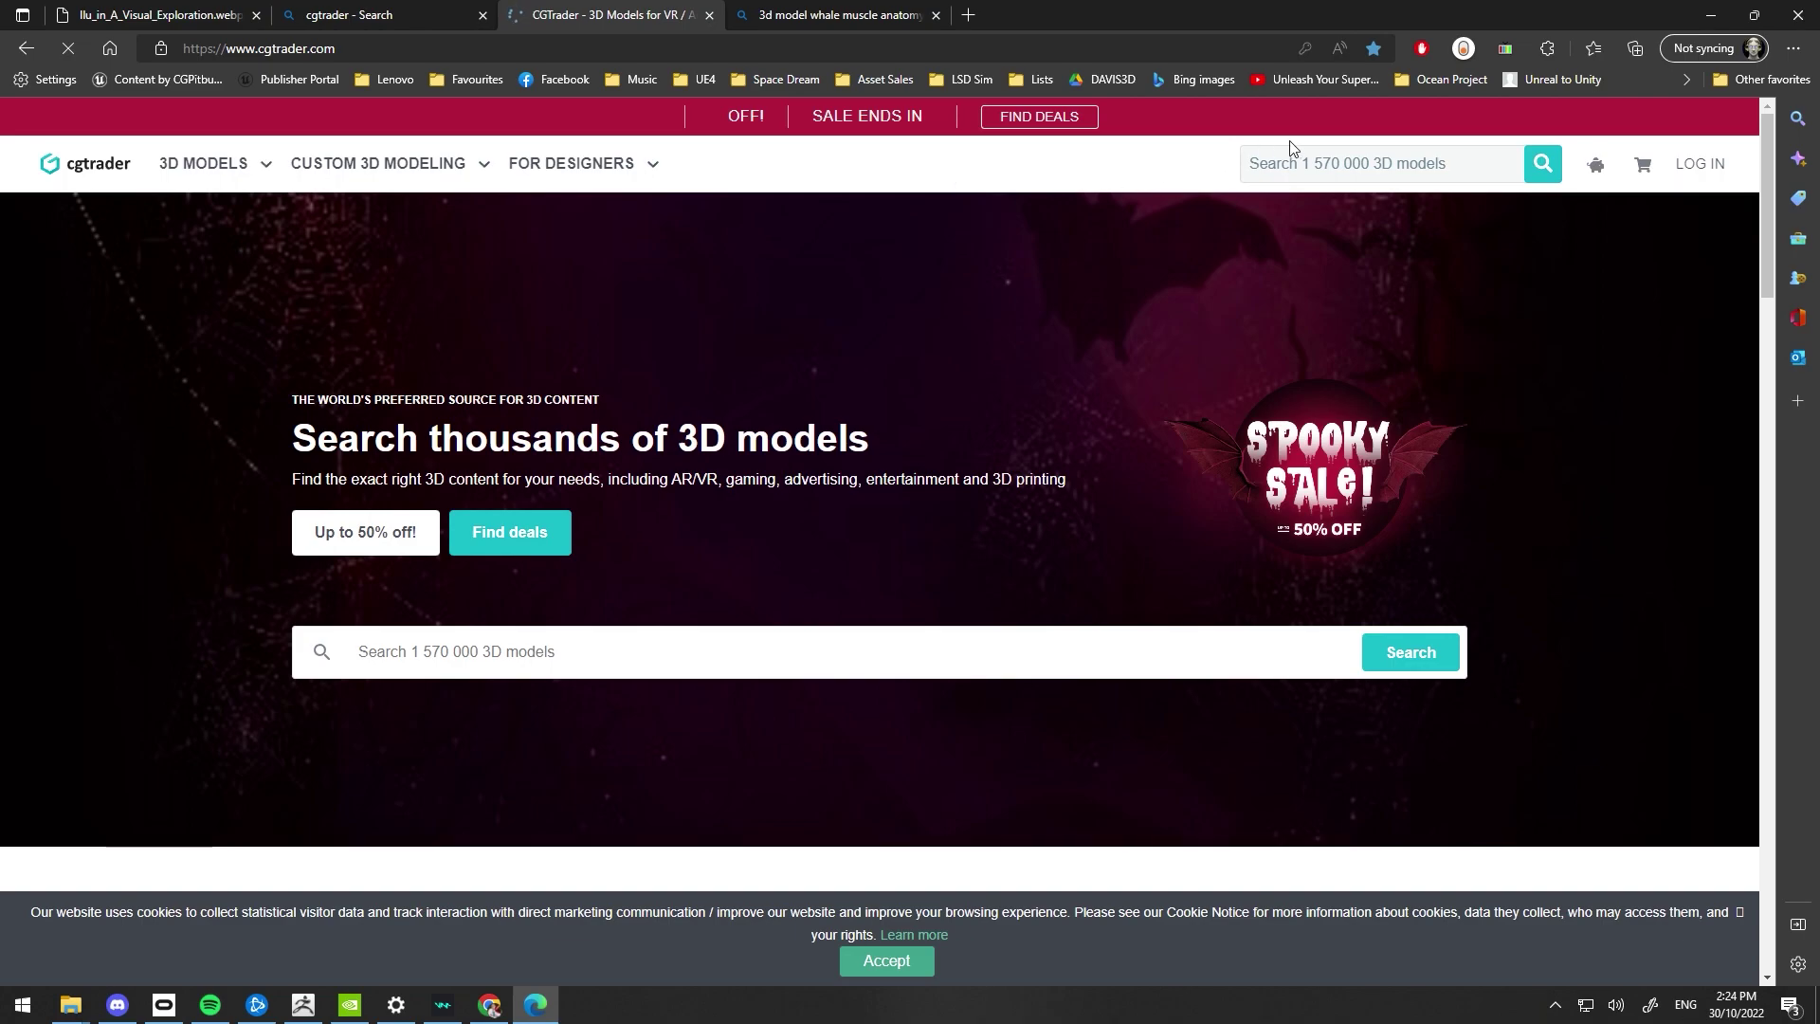
Search CGTrader for "whale anatomy" and look through the listed 3D models for muscle references
click(1280, 153)
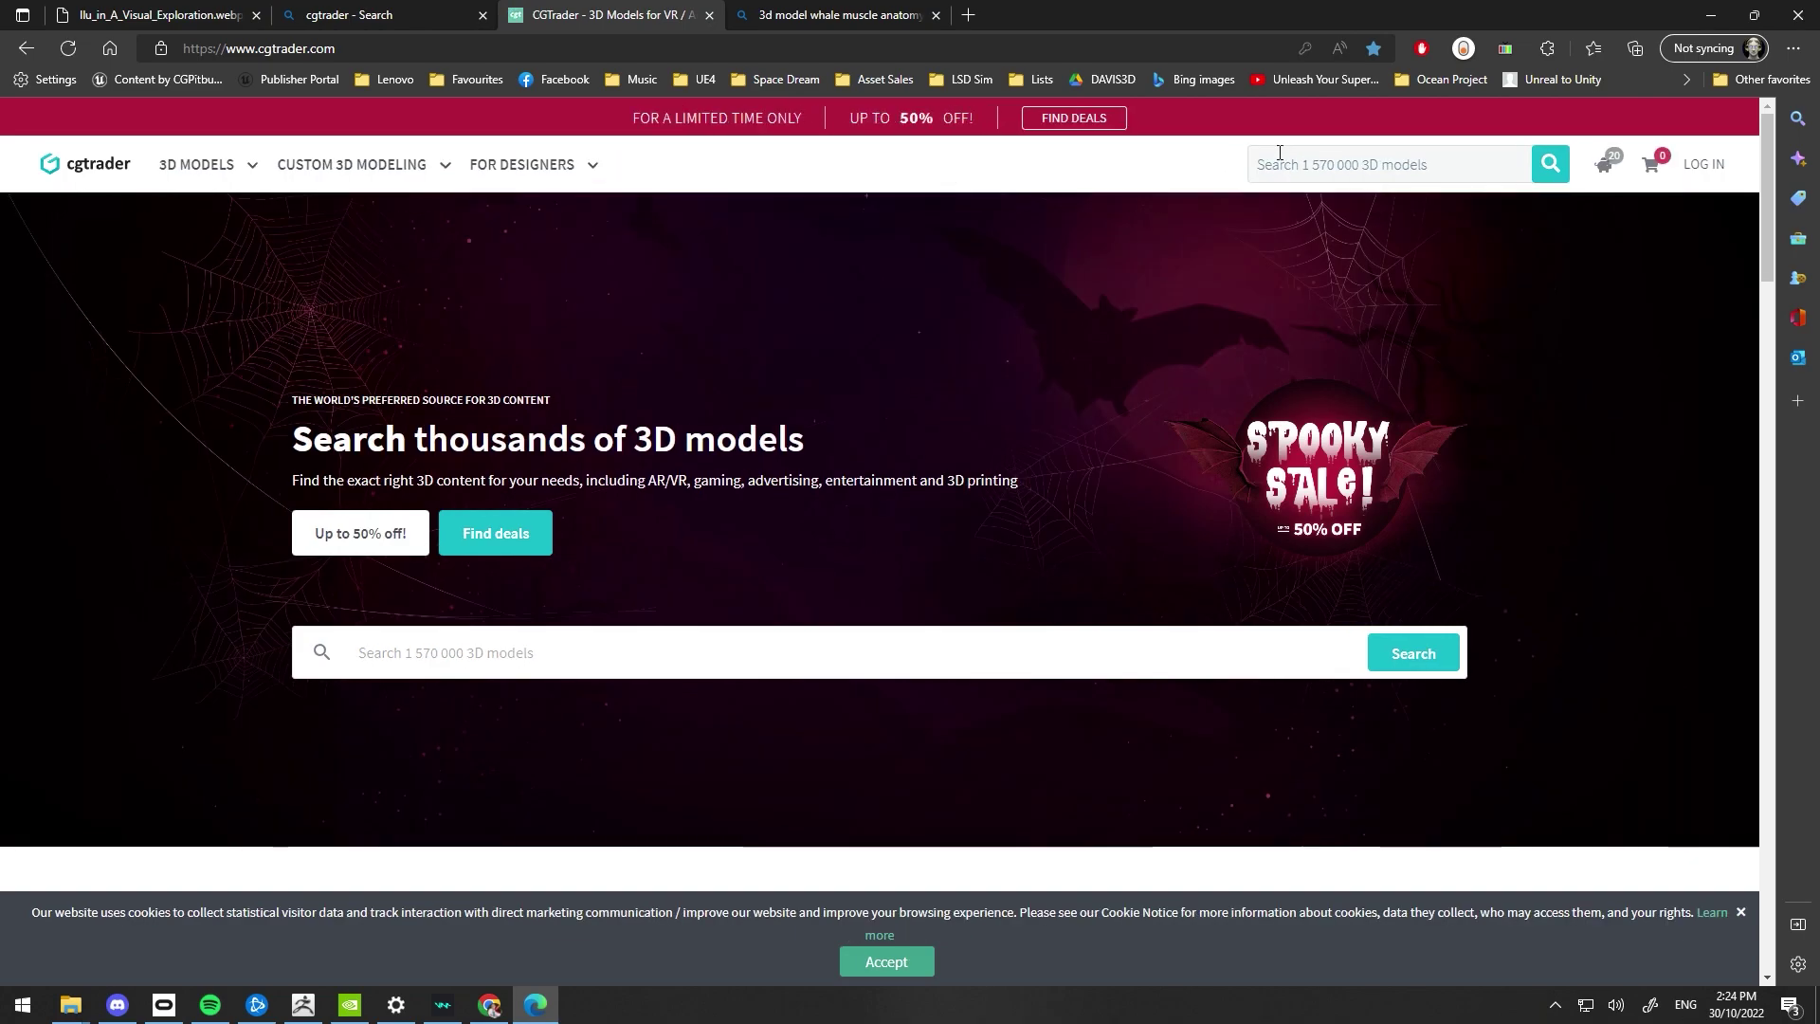
text(whale anatomy)
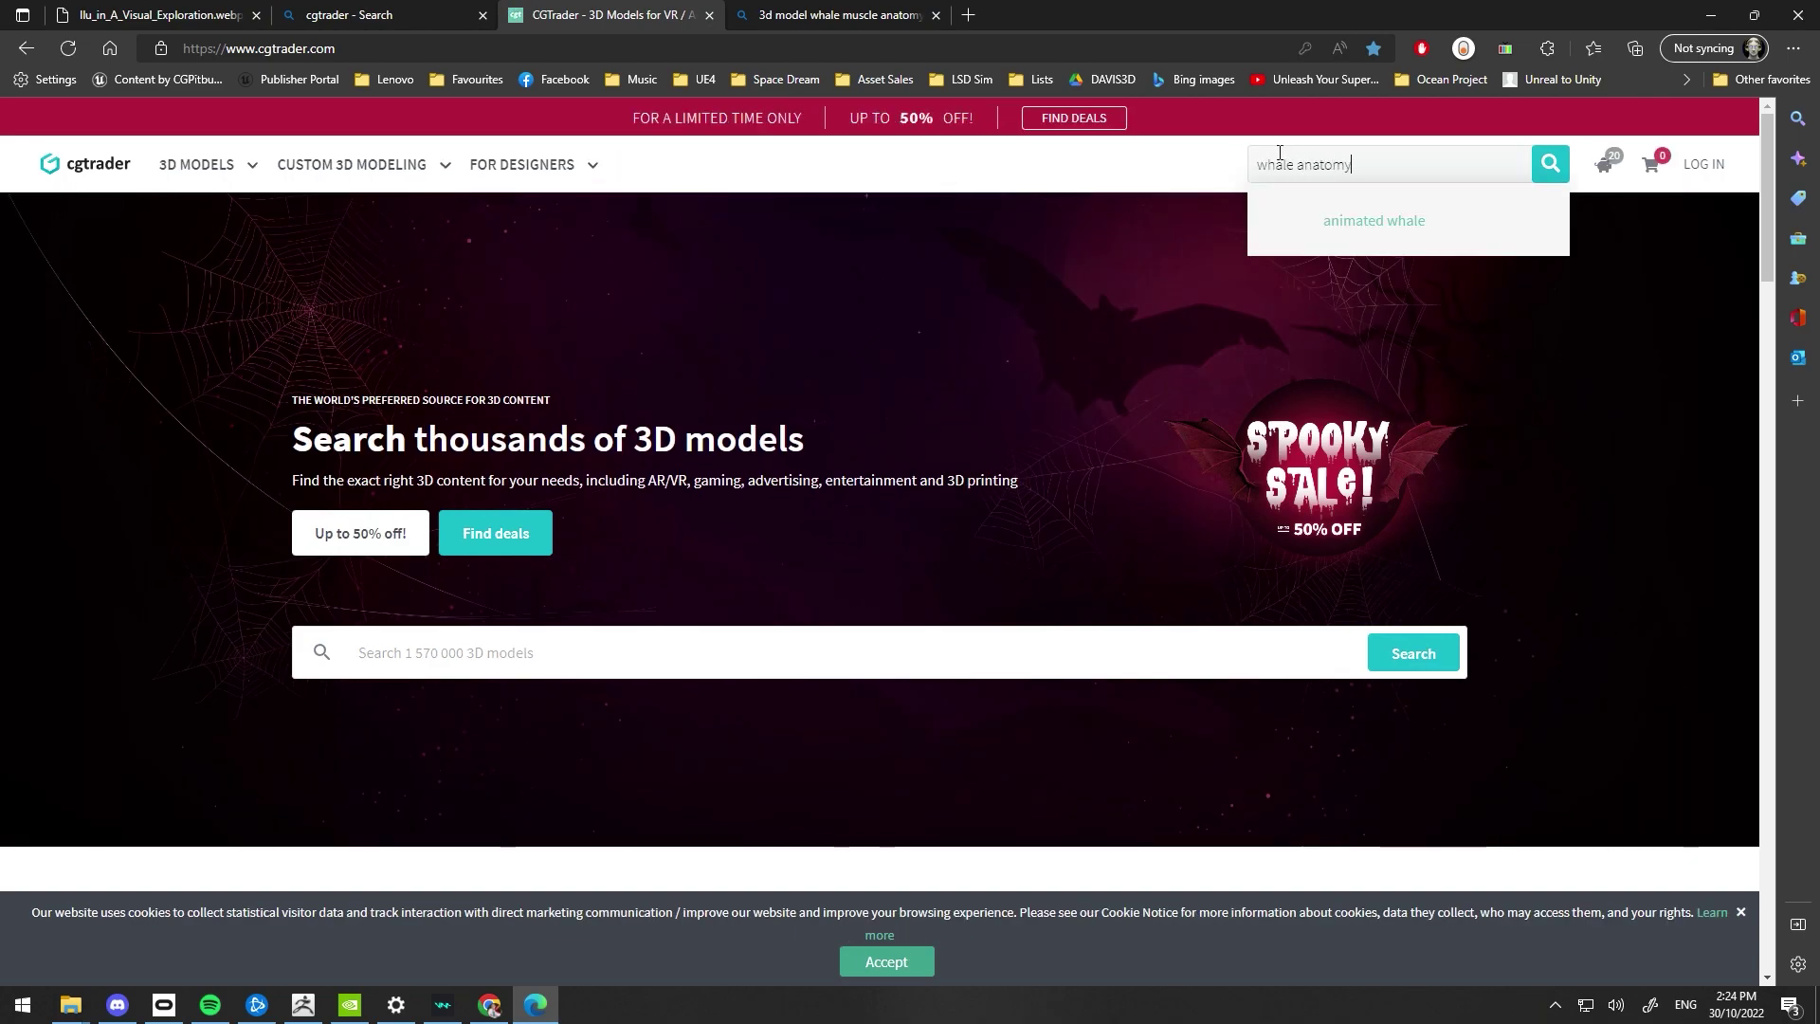
key(Return)
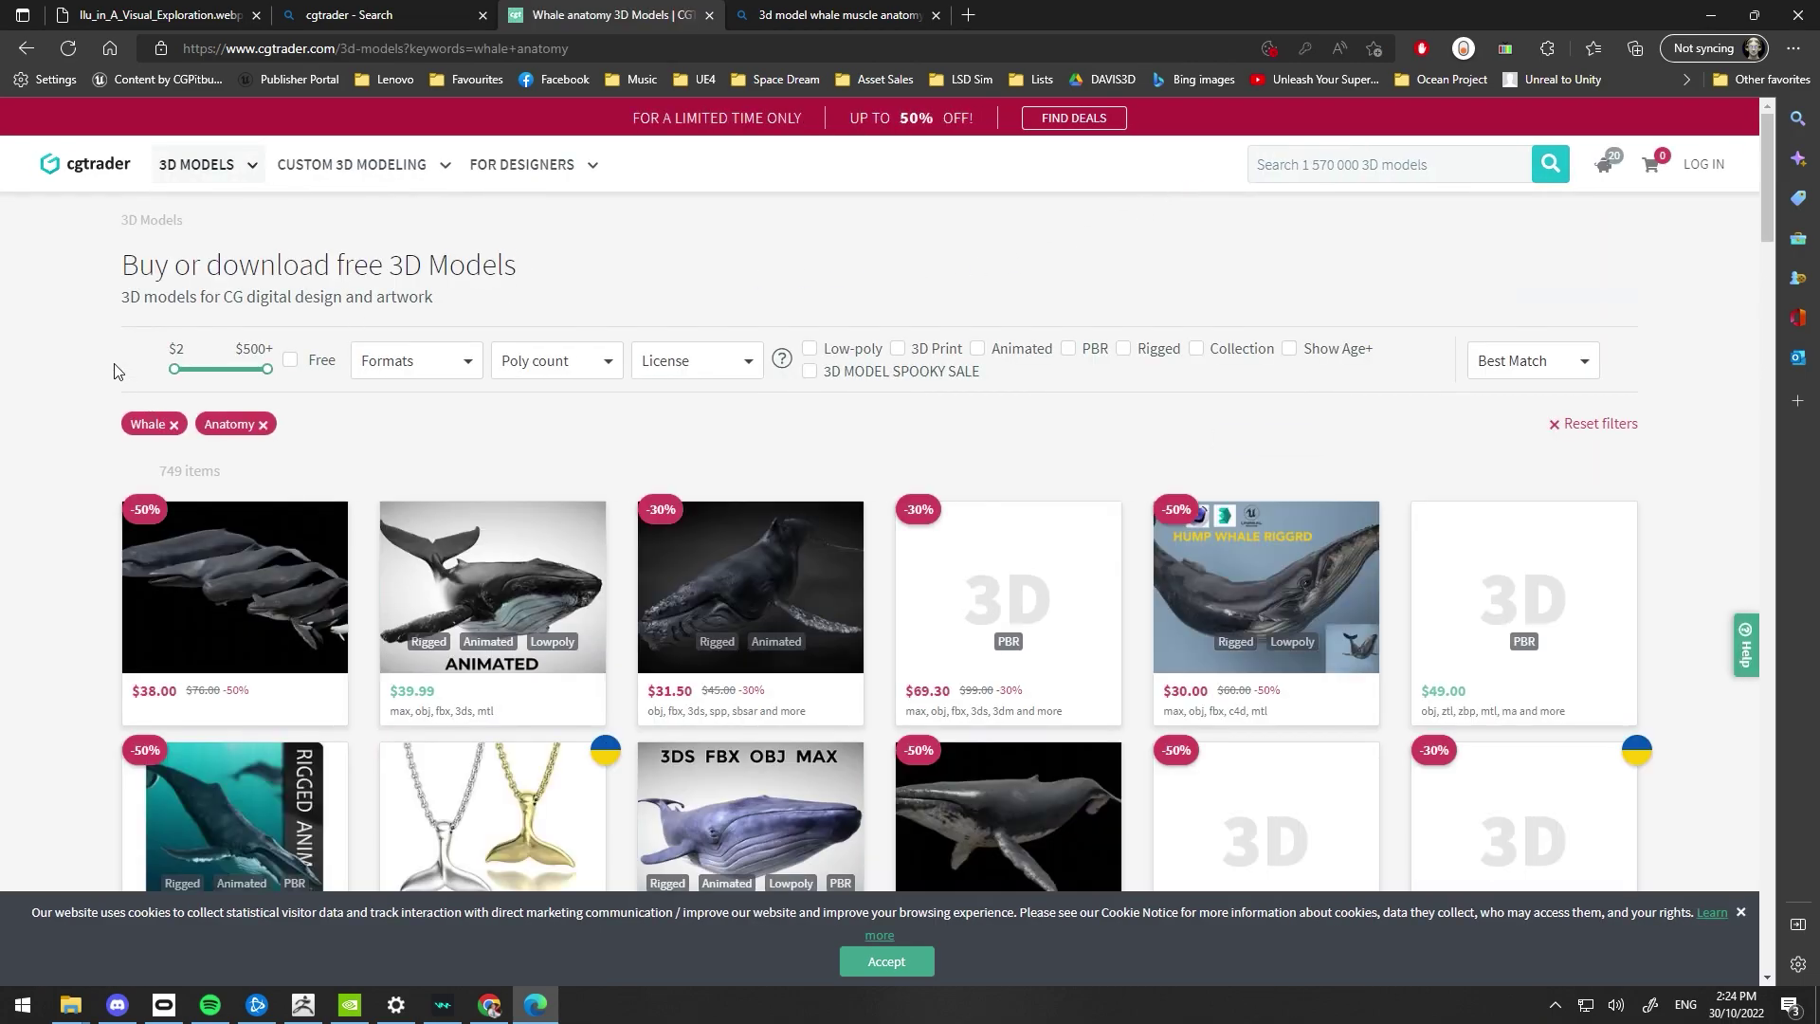
scroll(119, 339, down, 10)
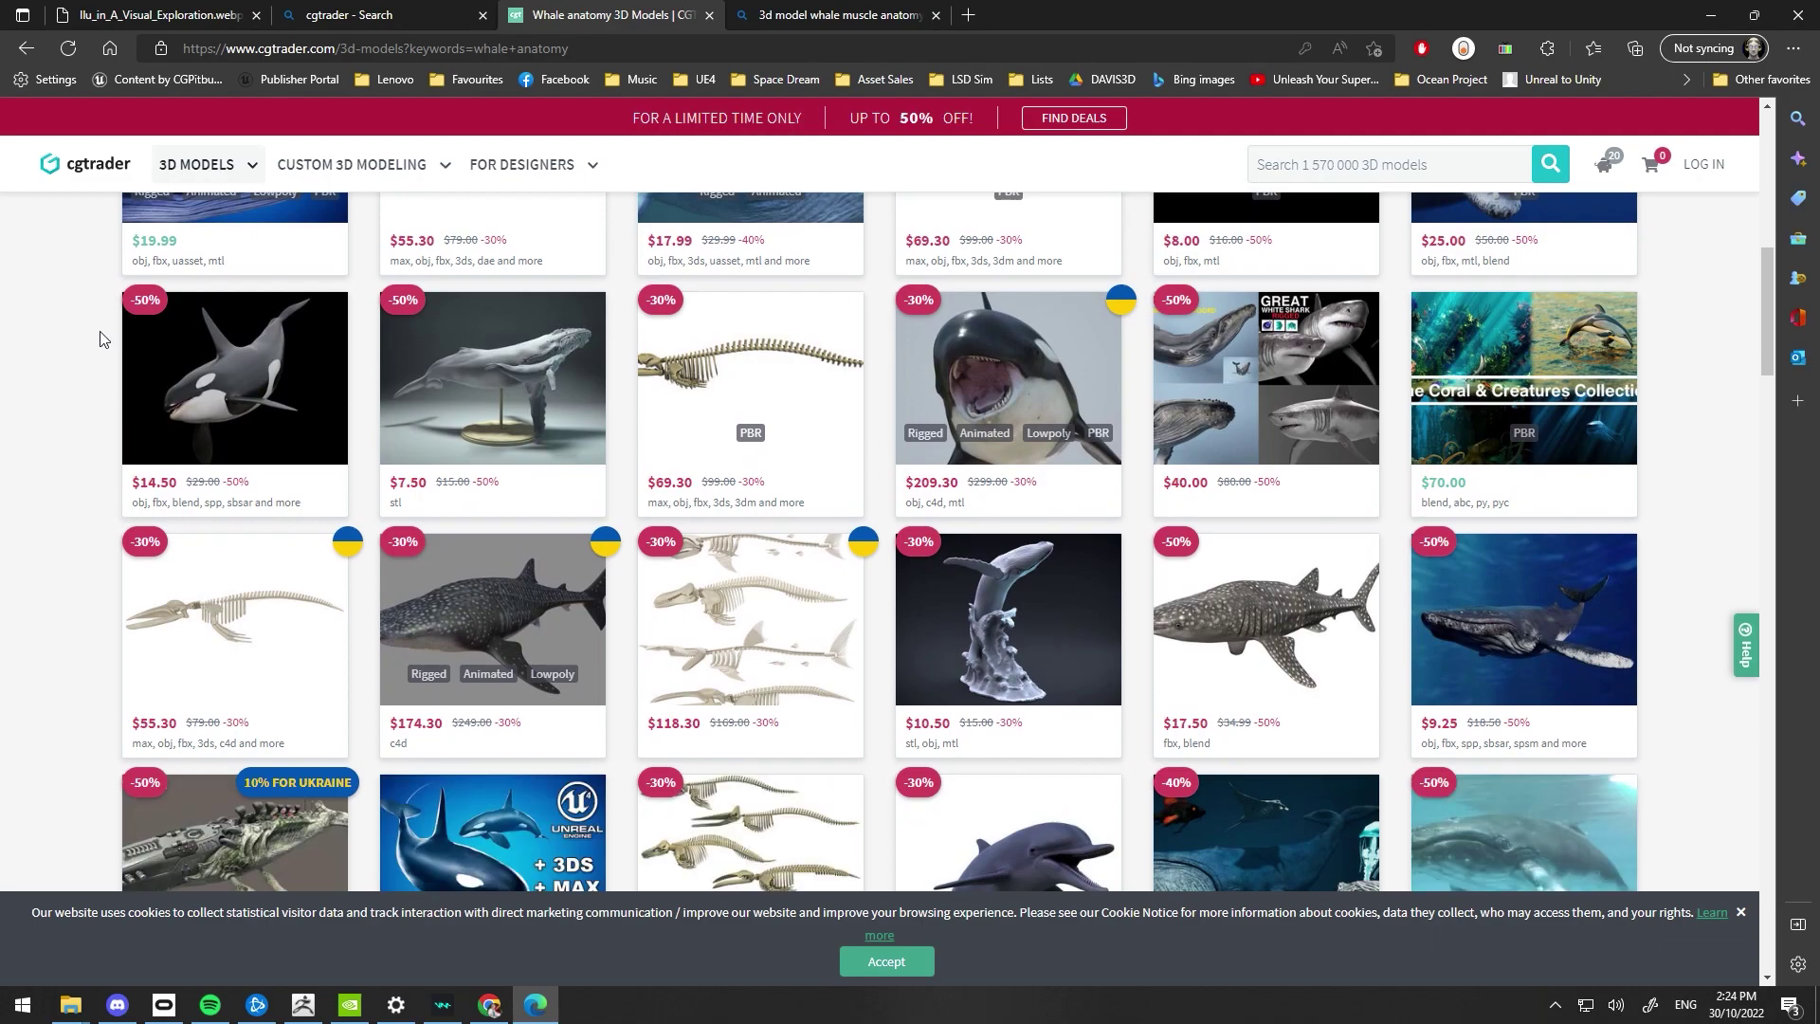
scroll(101, 339, down, 5)
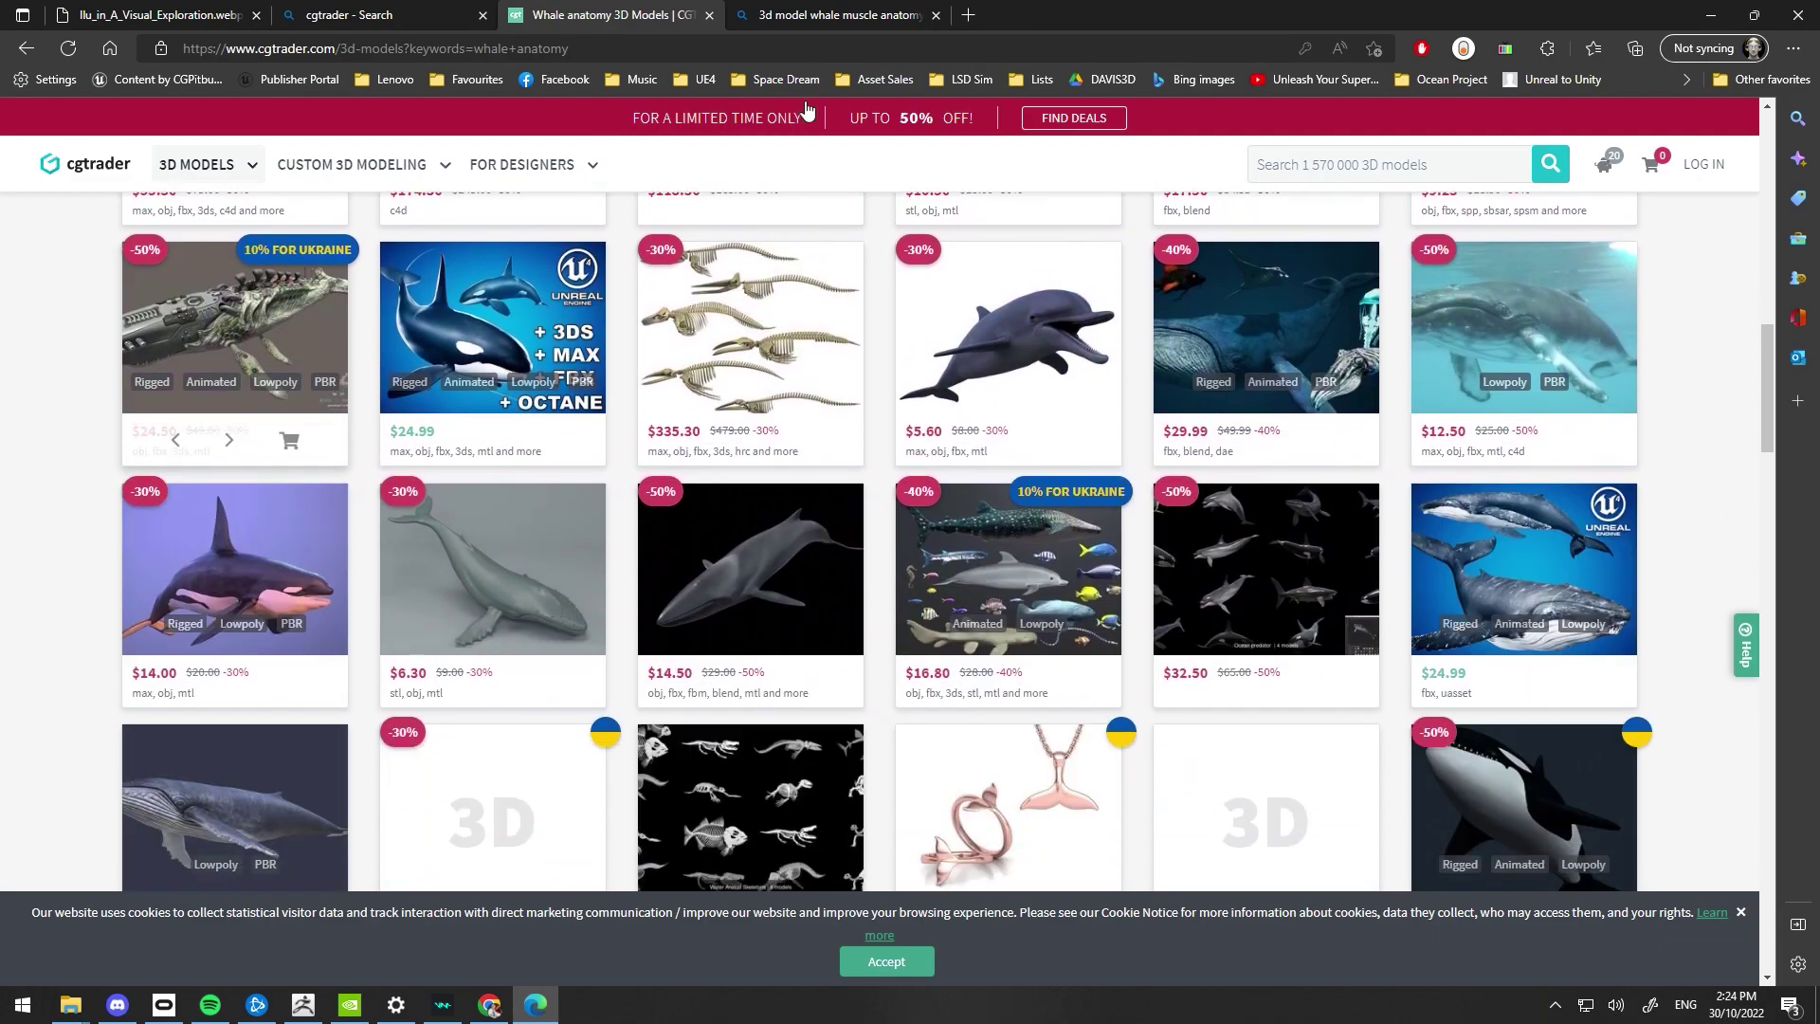
Revisit the creature concept image and the other open pages, ending back on the "orca muscle anatomy belly" image results
click(400, 19)
click(159, 25)
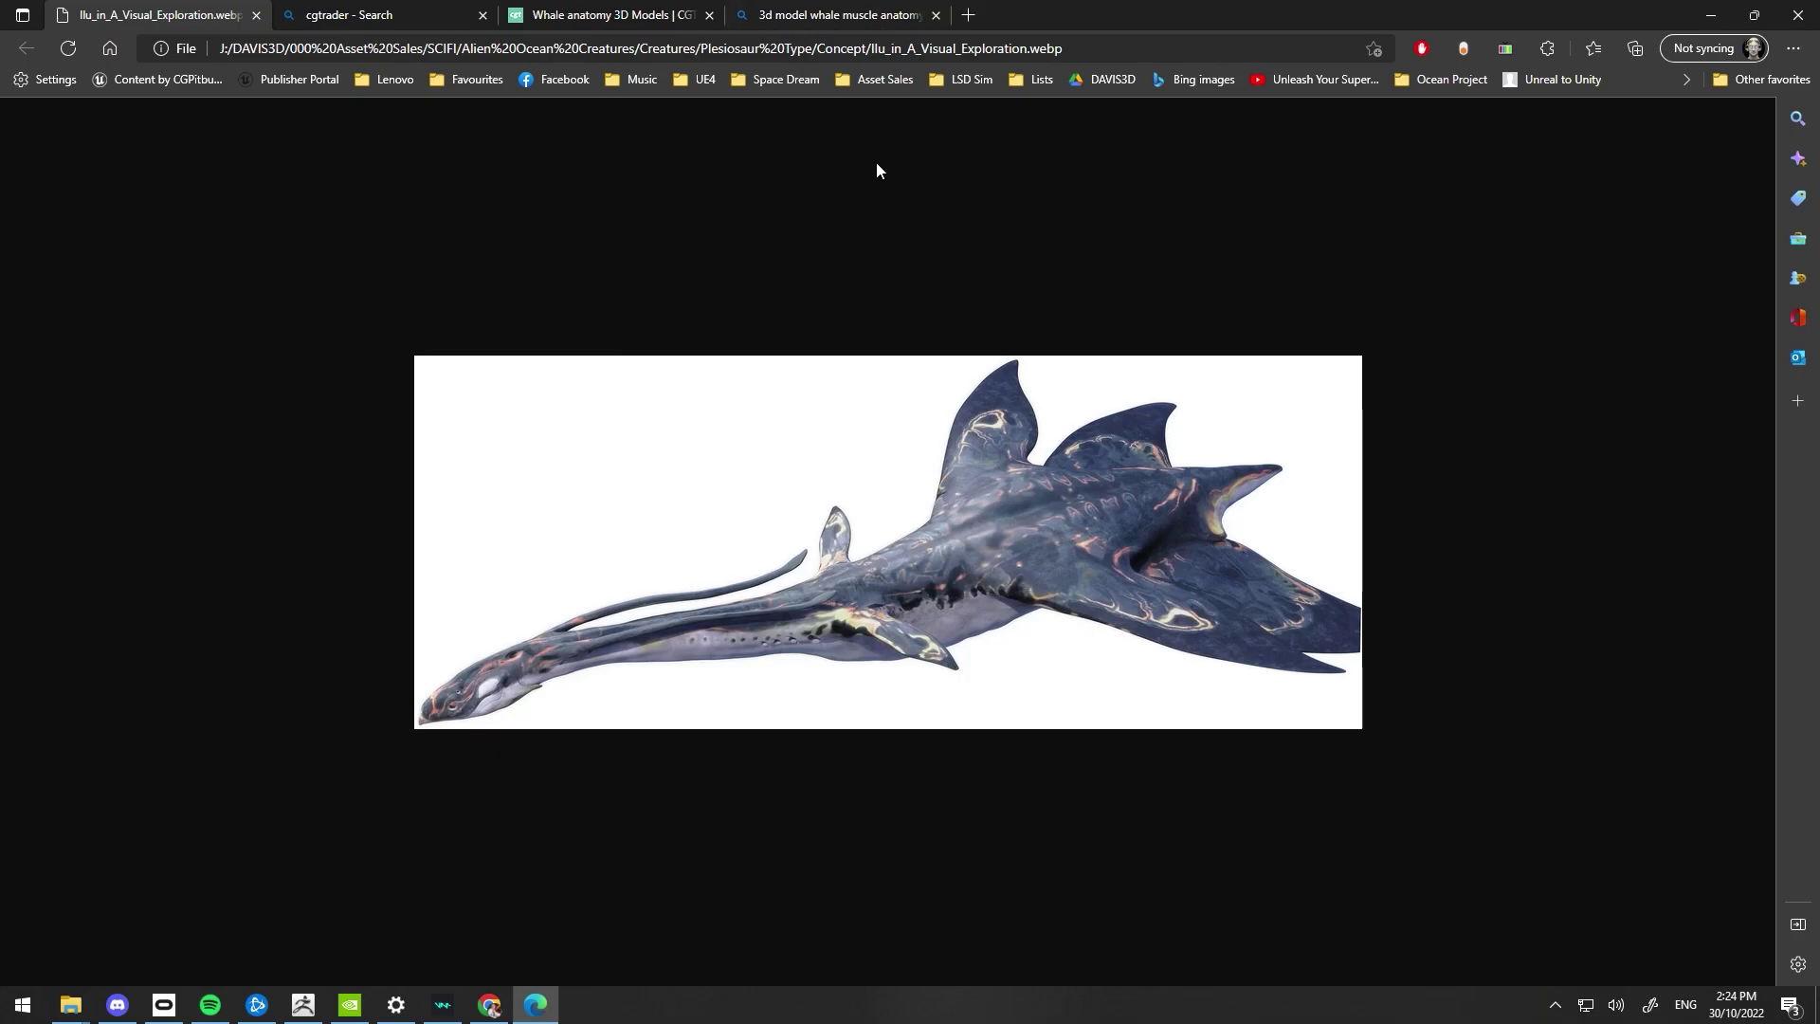
click(790, 28)
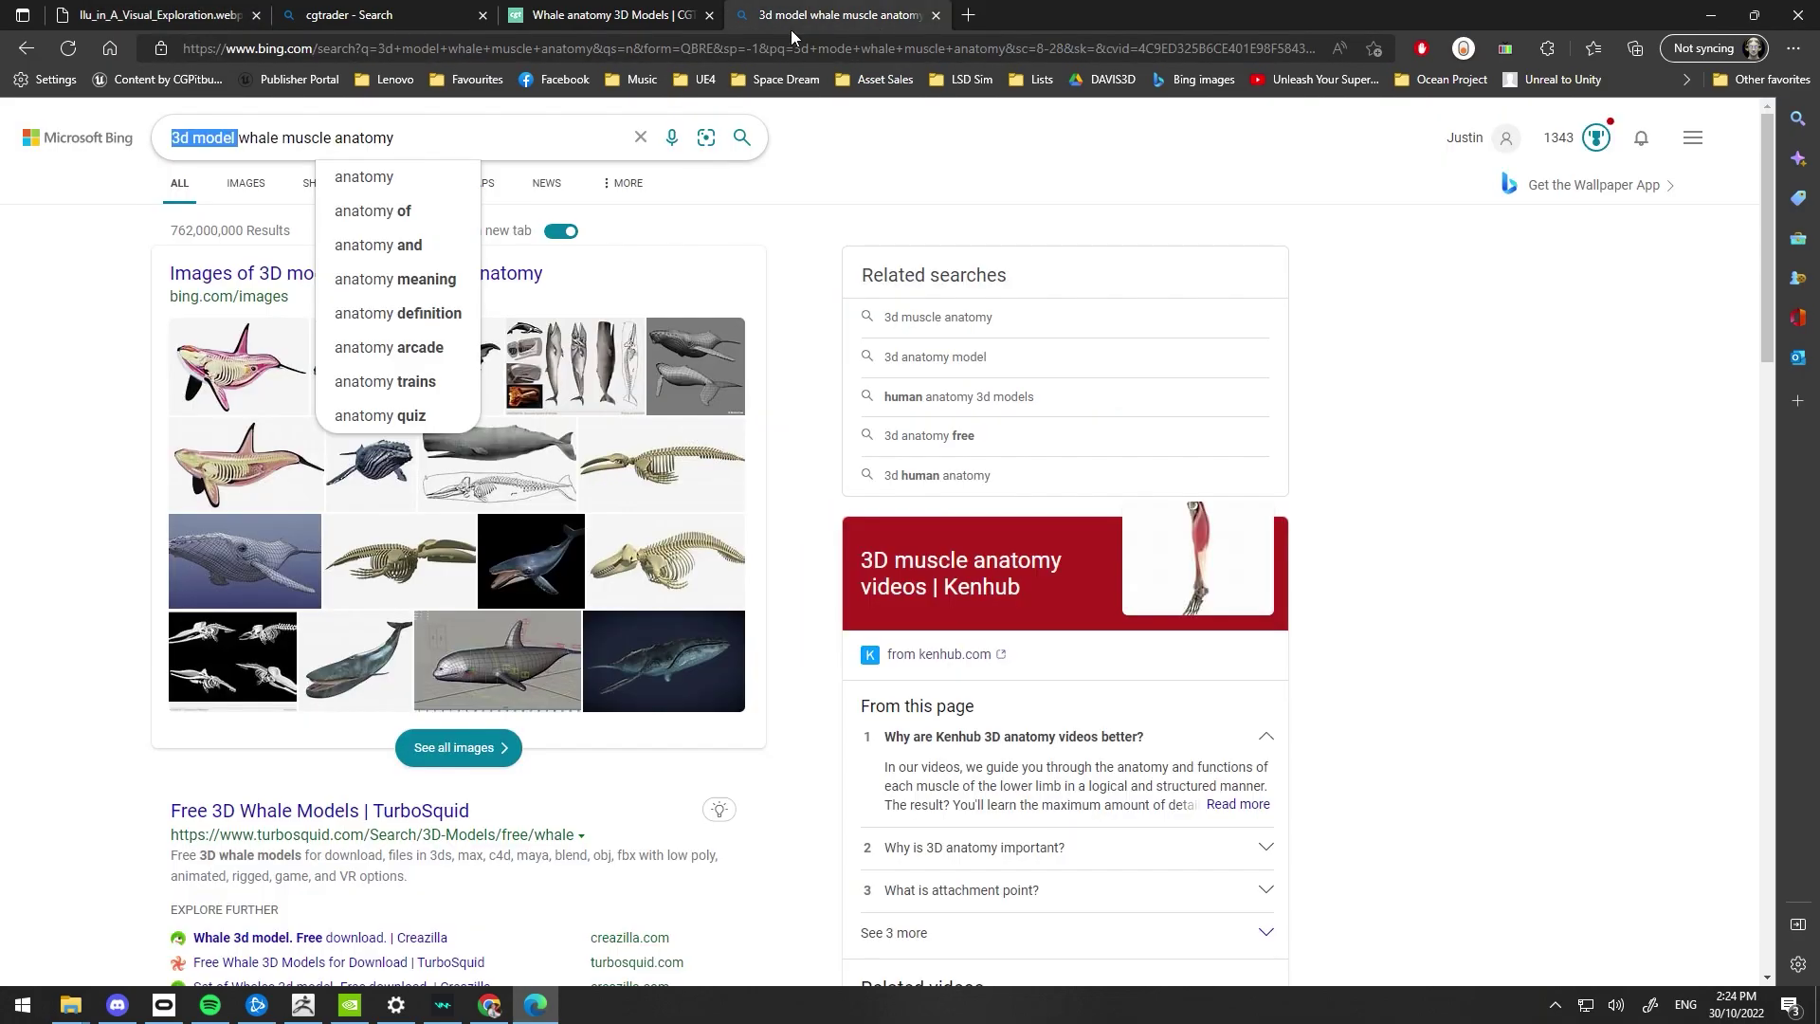
click(33, 392)
click(554, 25)
click(368, 26)
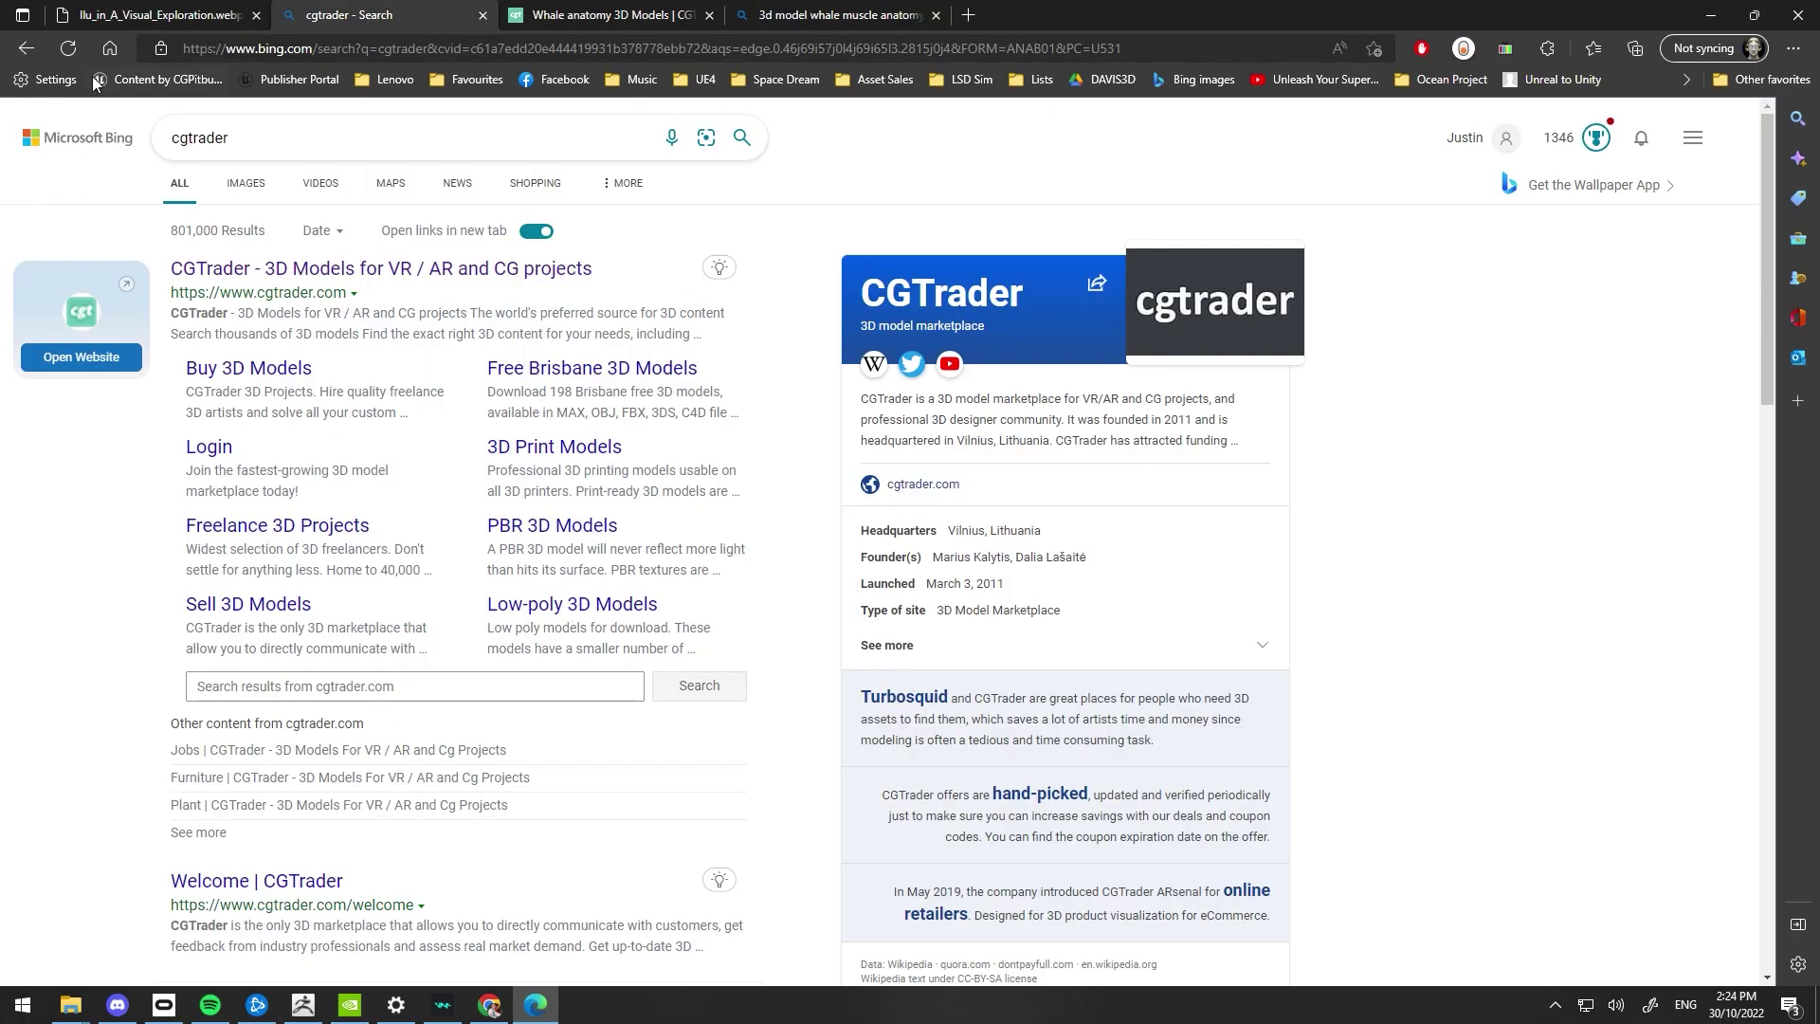
click(34, 53)
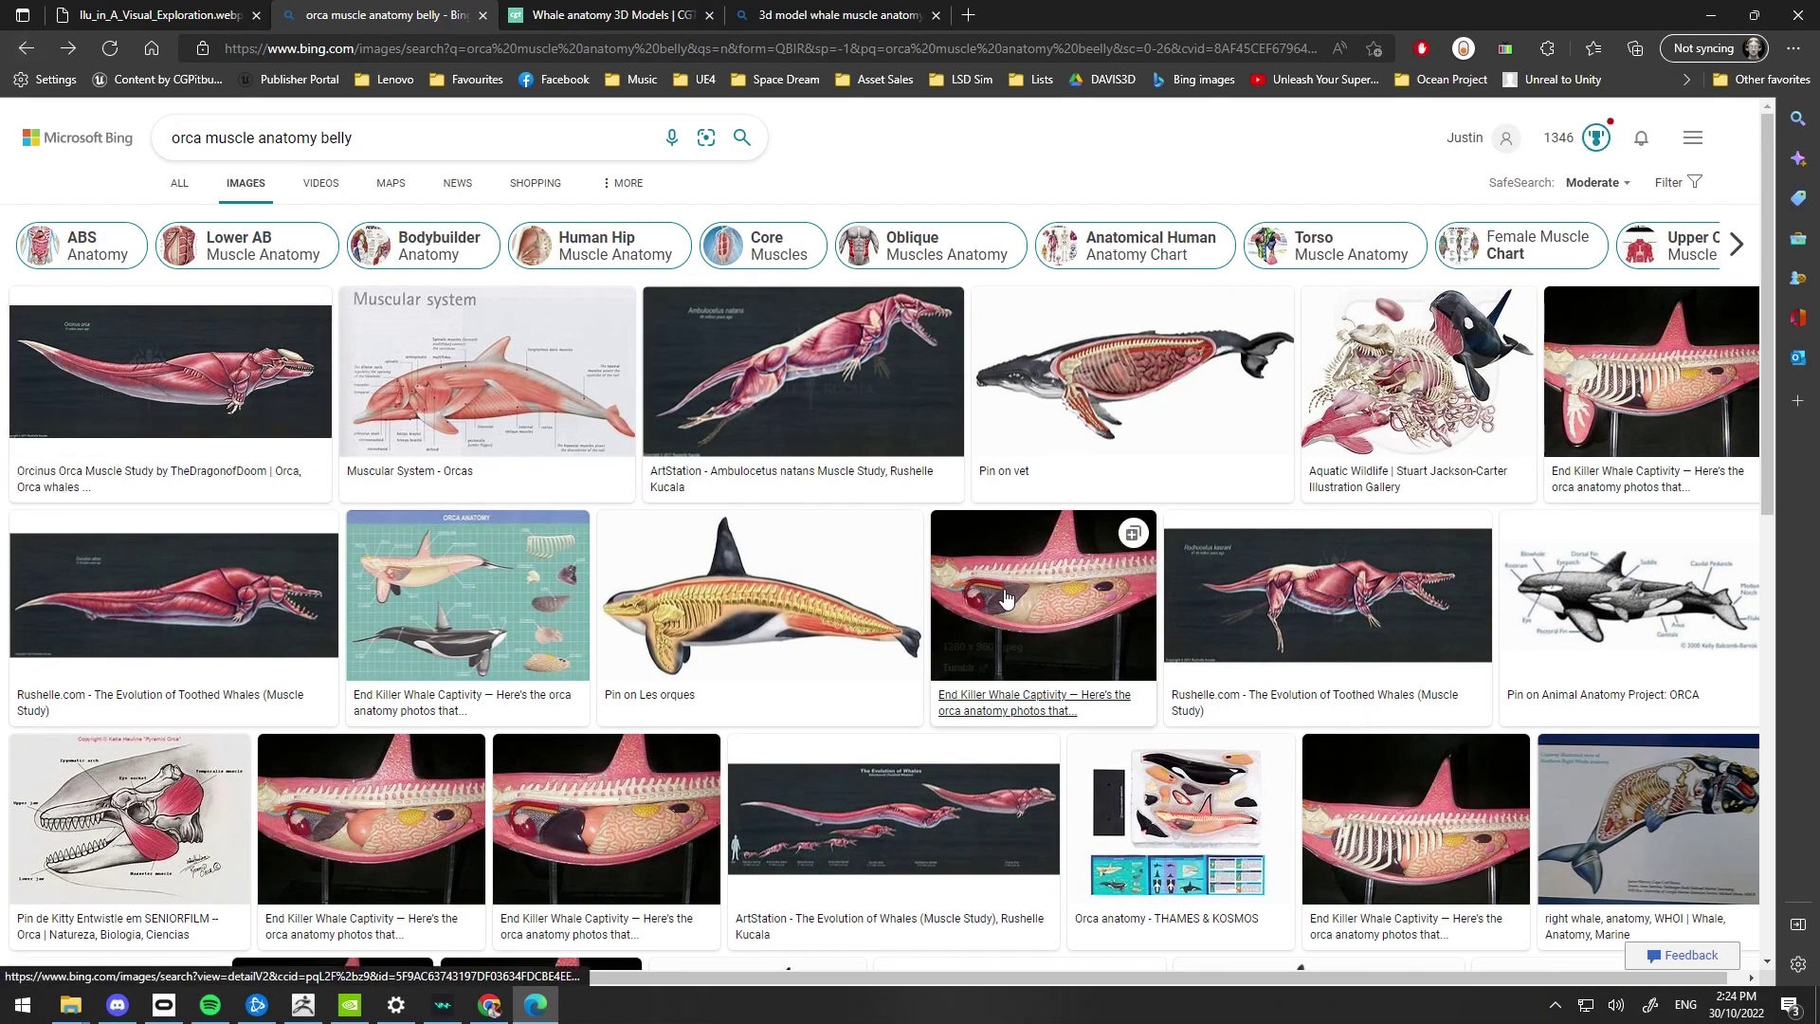
Look through the orca belly image results and open the Orcinus orca muscle study
scroll(959, 563, down, 15)
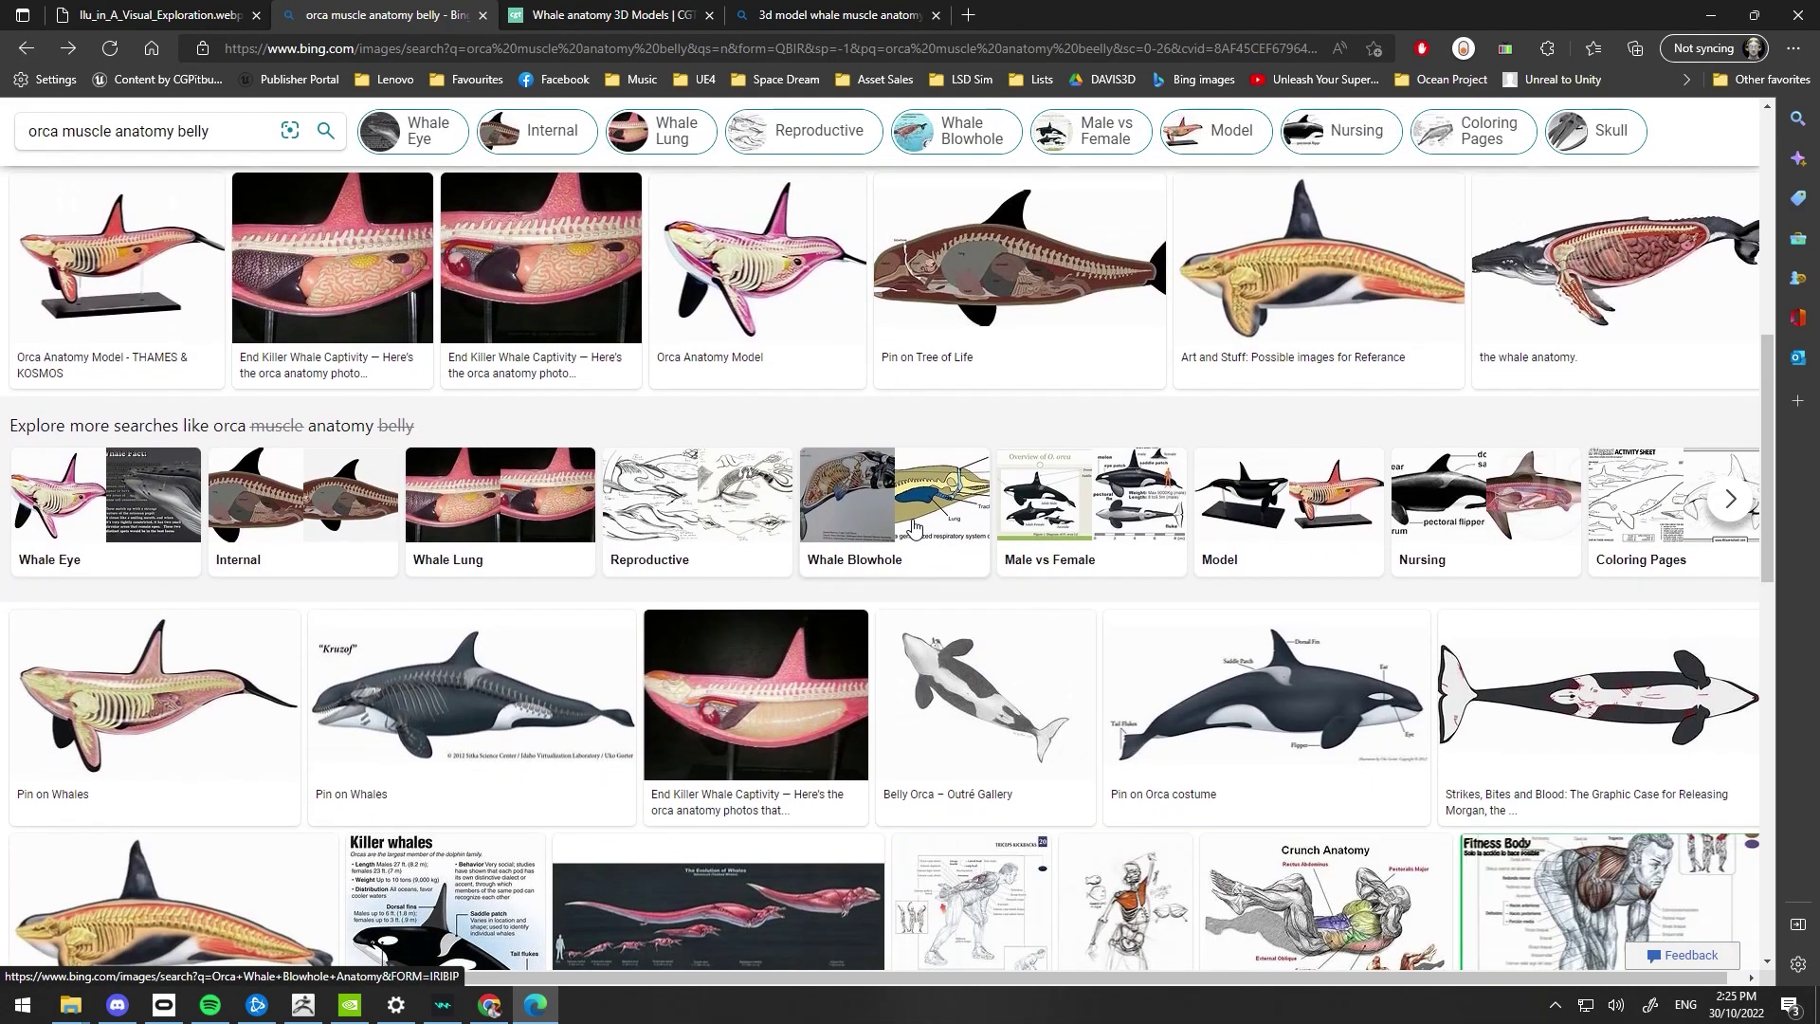
scroll(912, 520, down, 3)
scroll(898, 521, up, 16)
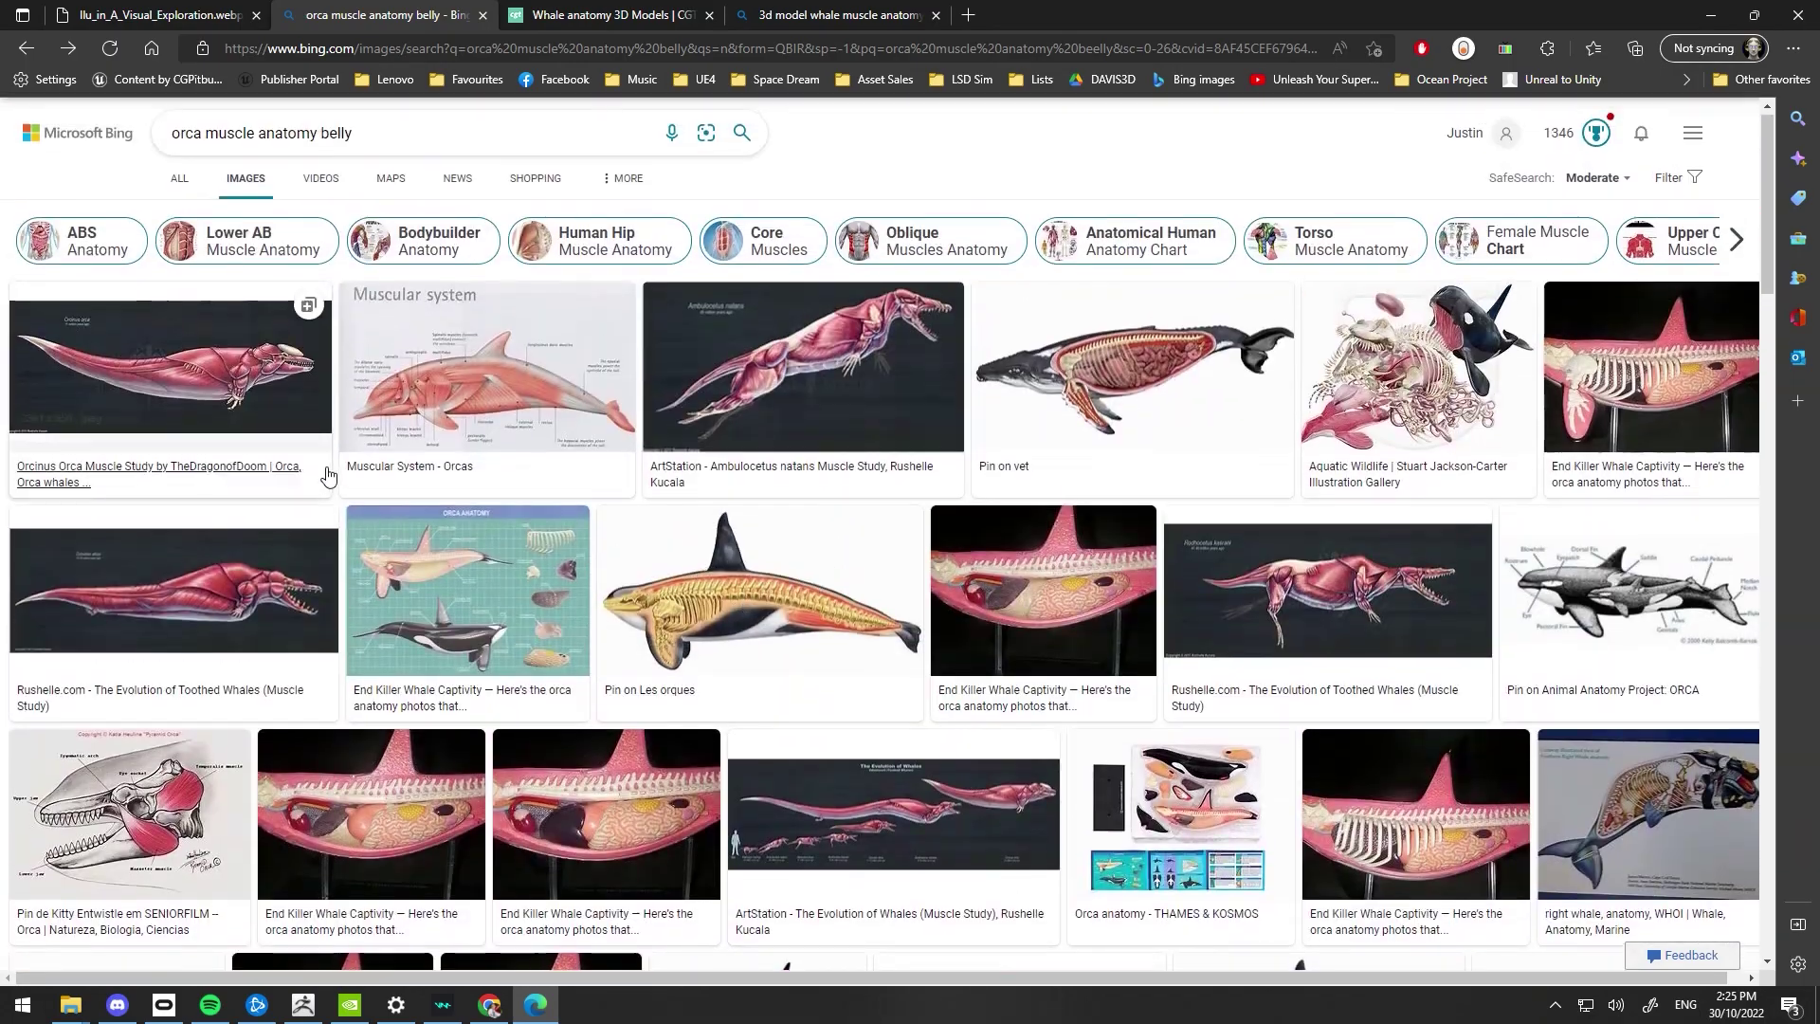
click(243, 374)
Switch to ZBrush and reshape the small front flippers with the Move Topological brush at a draw size of about 90
drag(1190, 10, 986, 0)
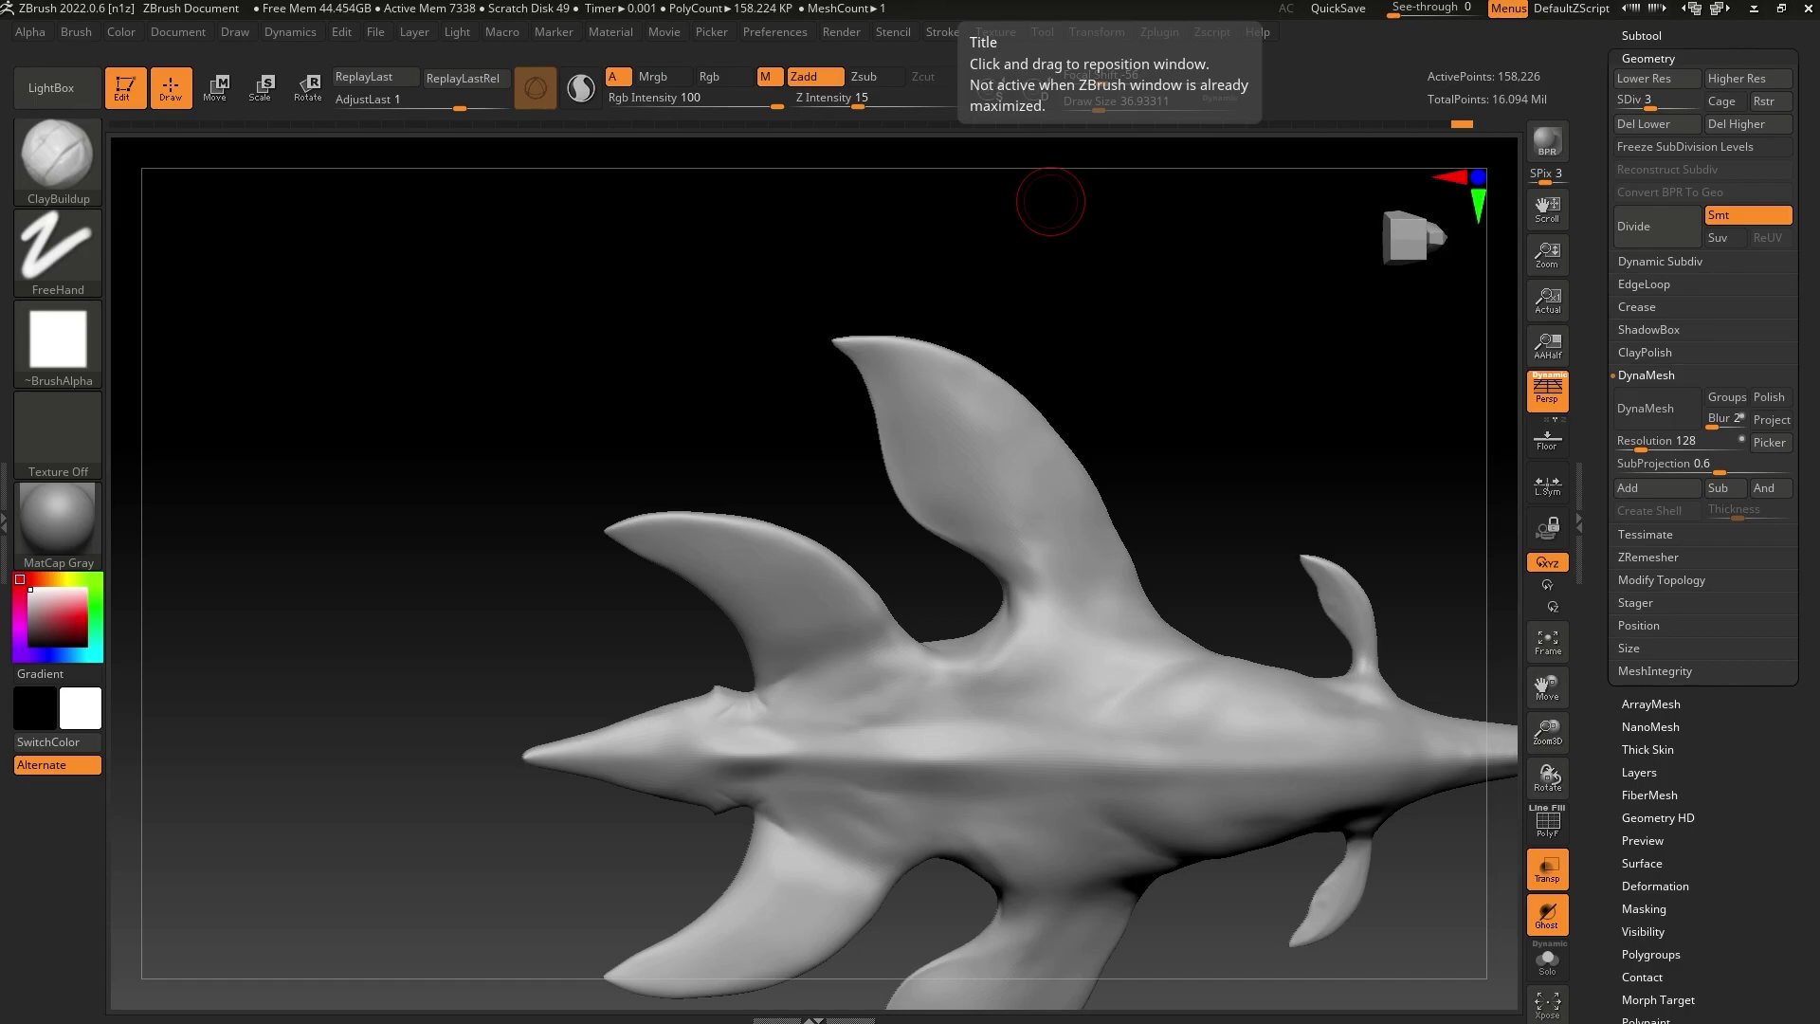
drag(1267, 528, 1152, 562)
drag(1272, 557, 1244, 561)
shift+drag(1230, 623, 1233, 579)
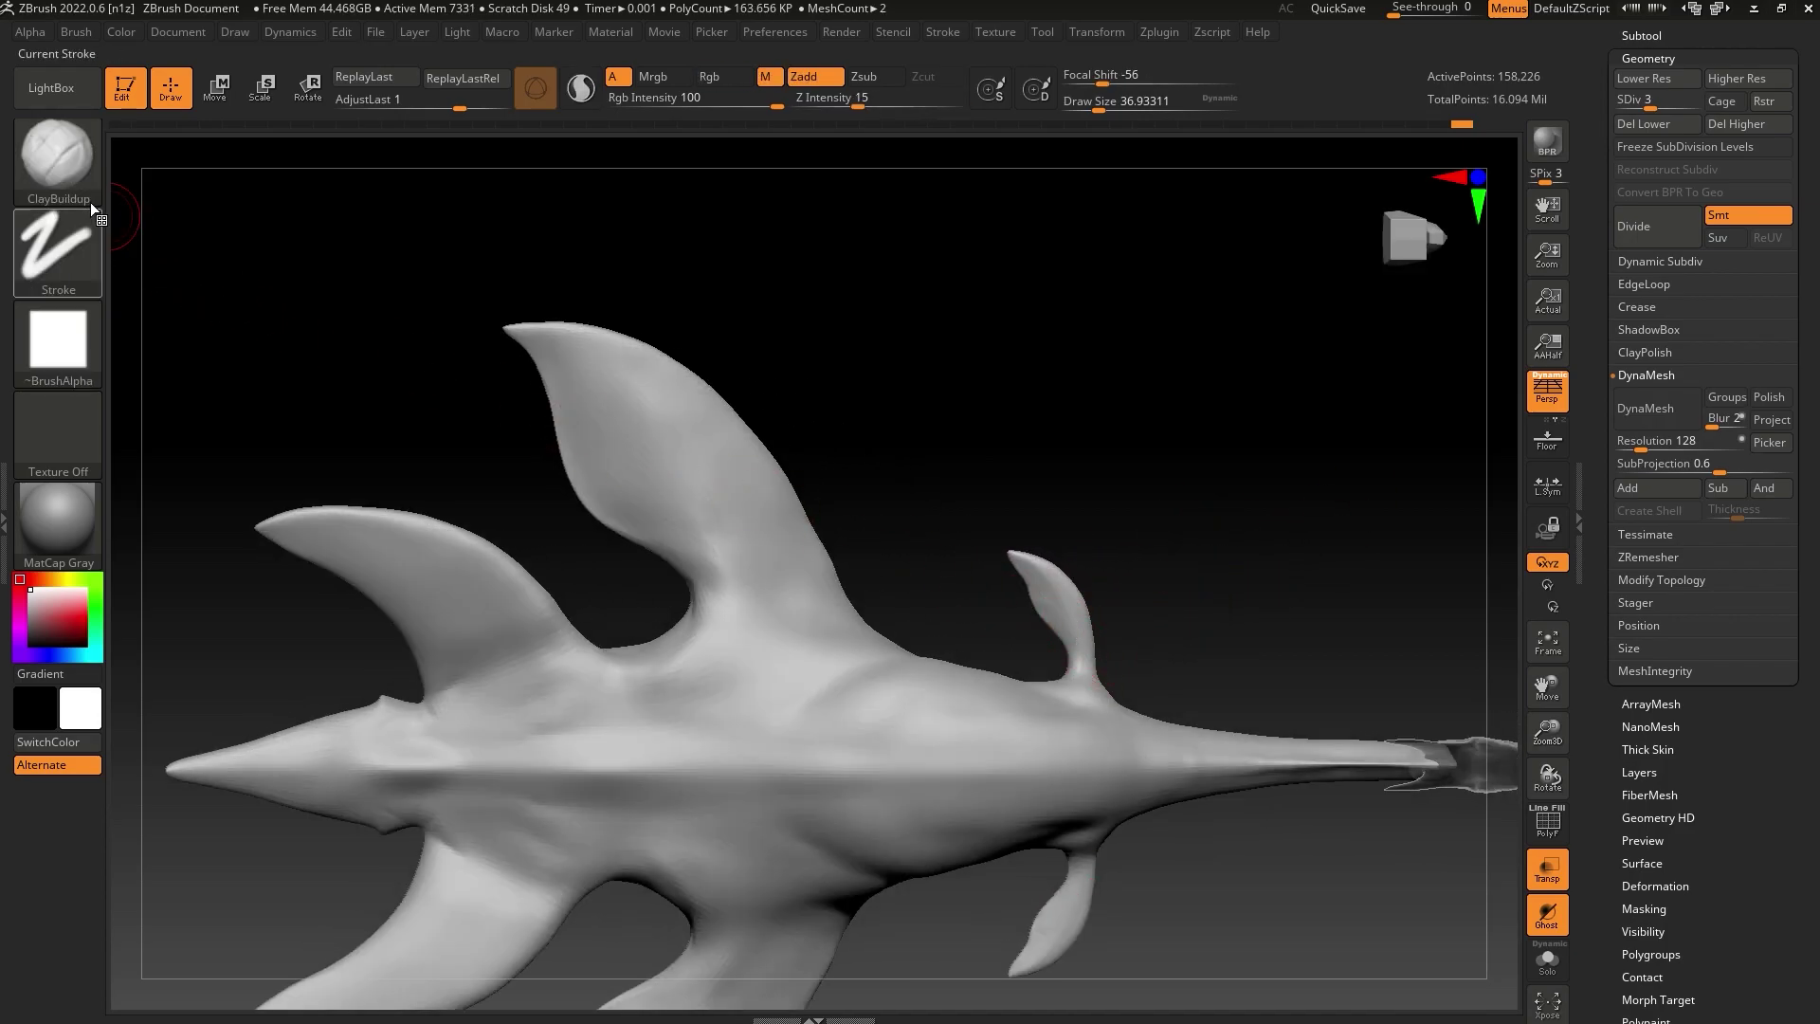
key(b)
key(m)
key(t)
drag(1115, 112, 1118, 112)
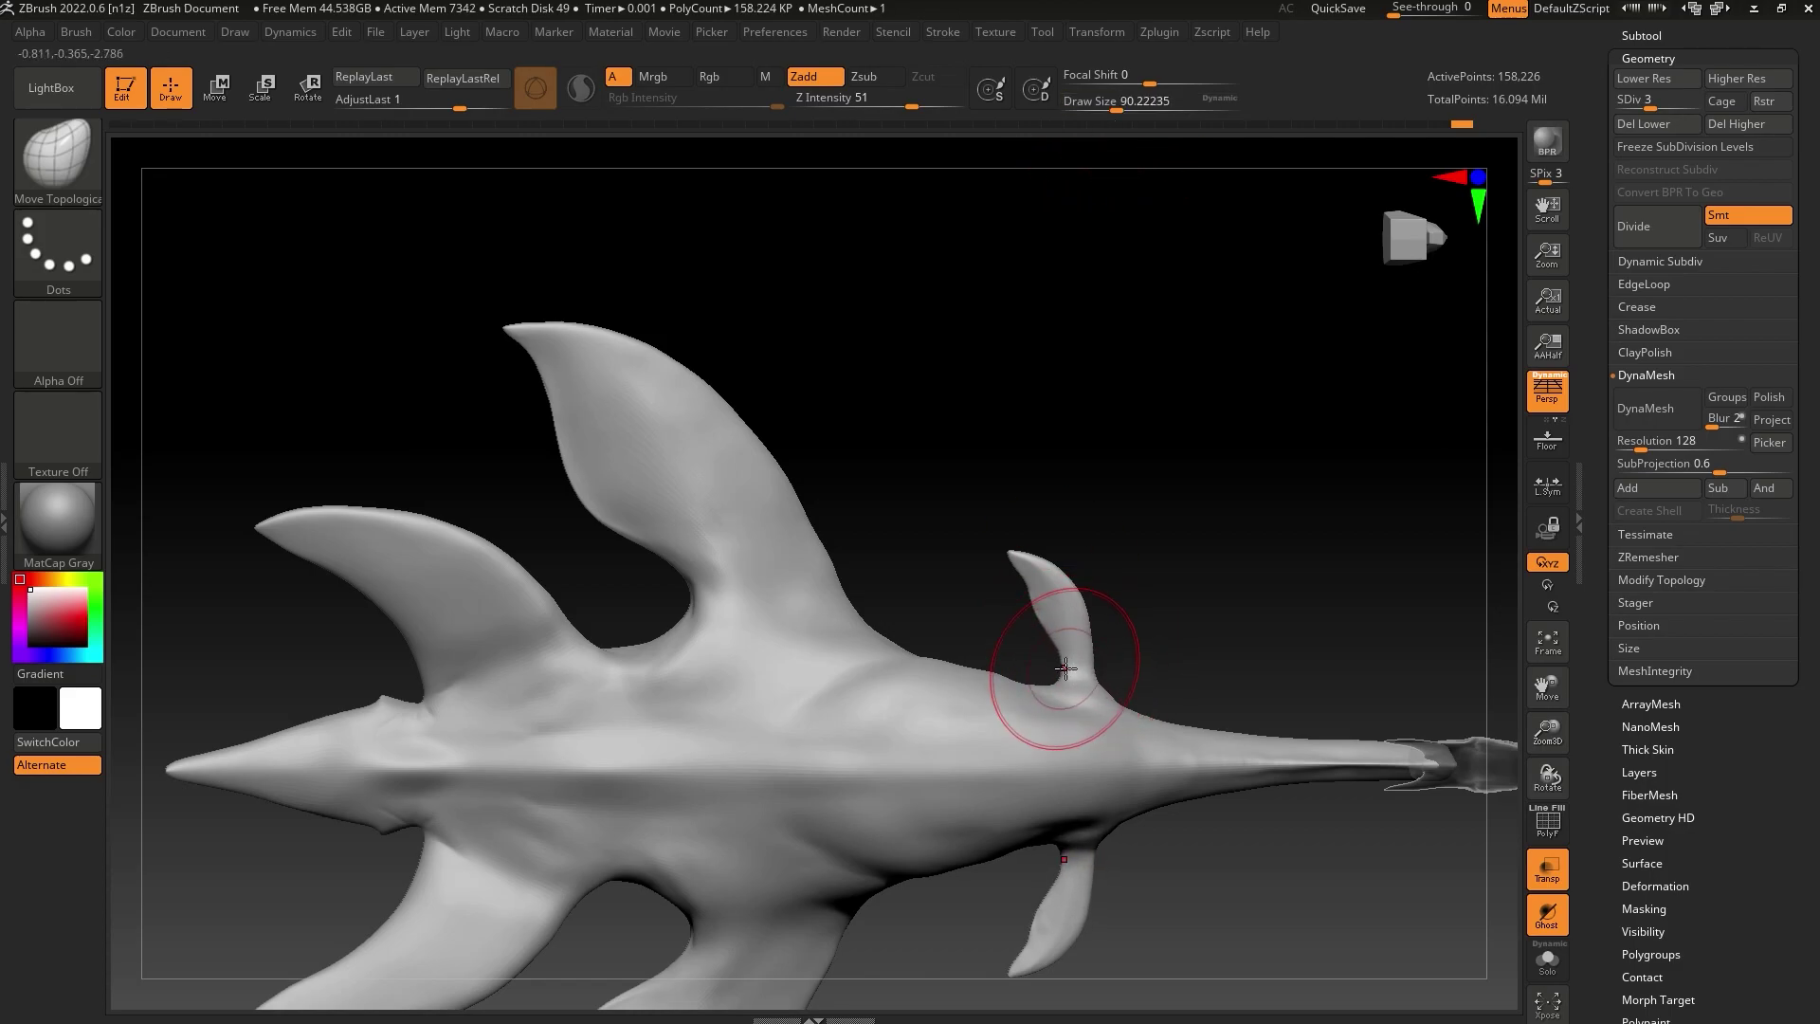
drag(1067, 663, 1100, 654)
mouse_move(1043, 598)
mouse_down()
mouse_move(1008, 589)
mouse_move(1016, 549)
mouse_move(1015, 597)
mouse_up()
drag(1116, 110, 1108, 110)
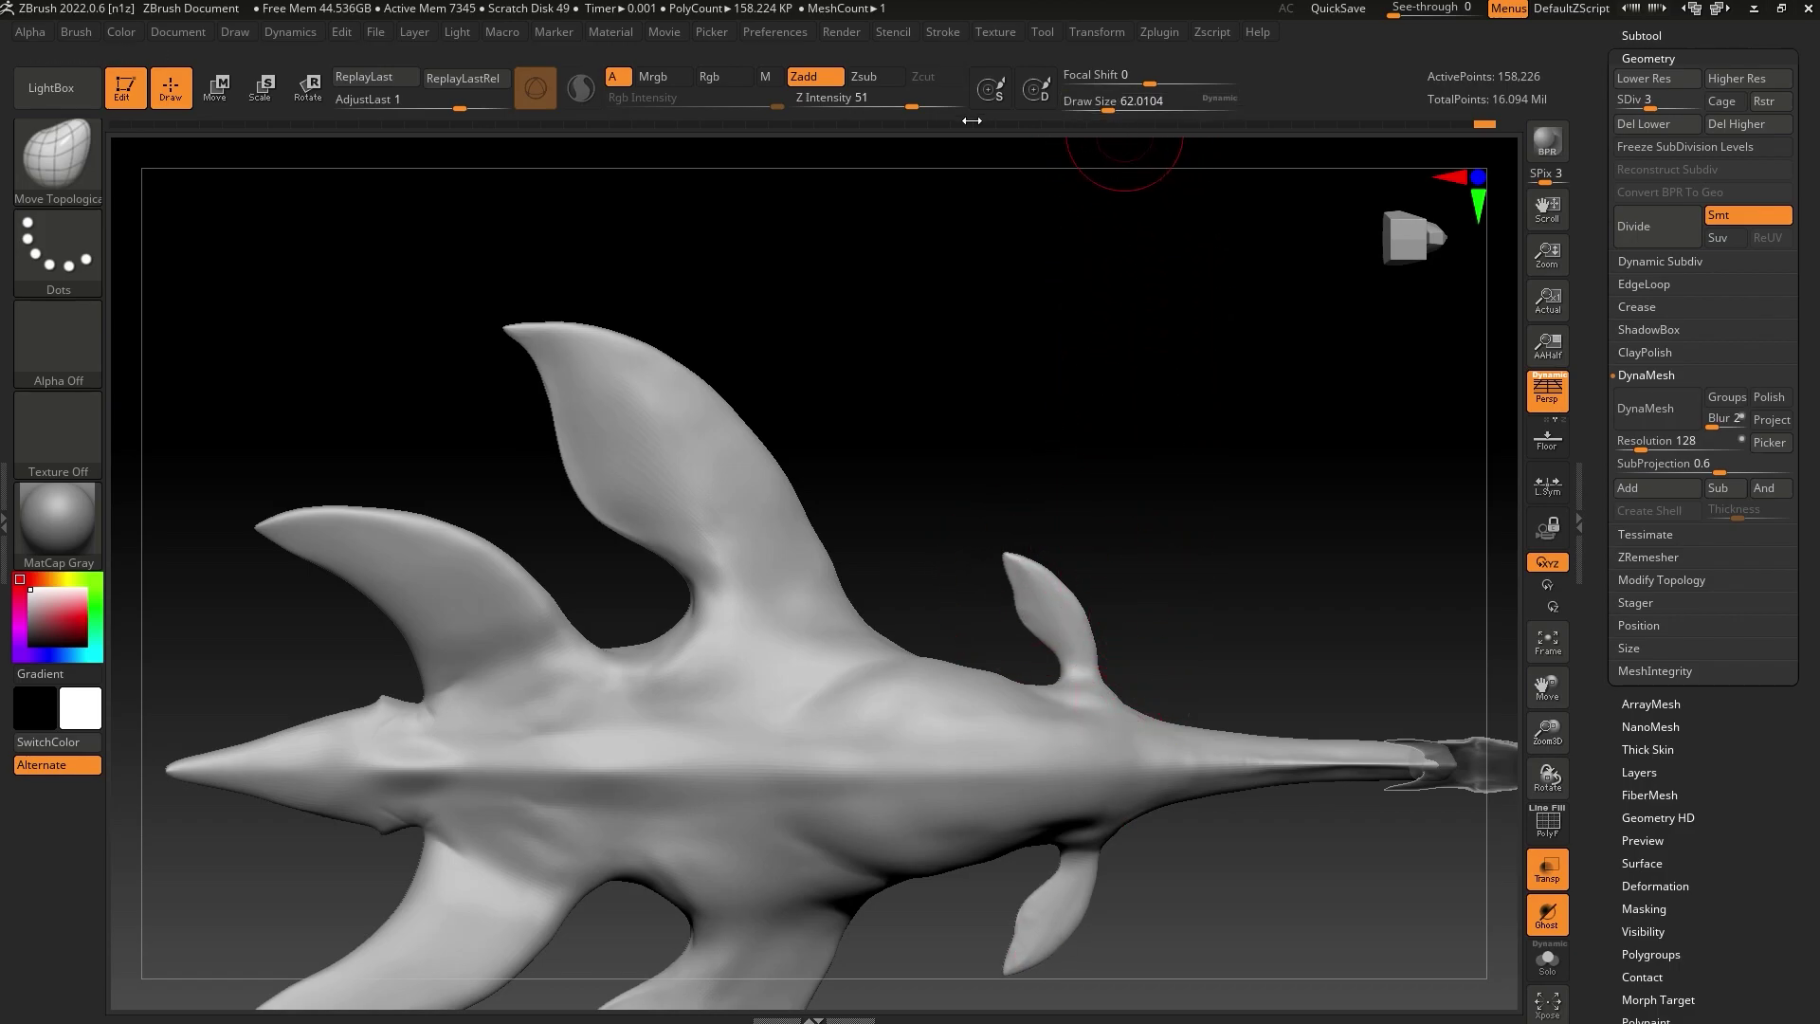
Build up diagonal muscle strands on the body behind the small front flippers using ClayBuildup at a draw size of about 33
click(58, 157)
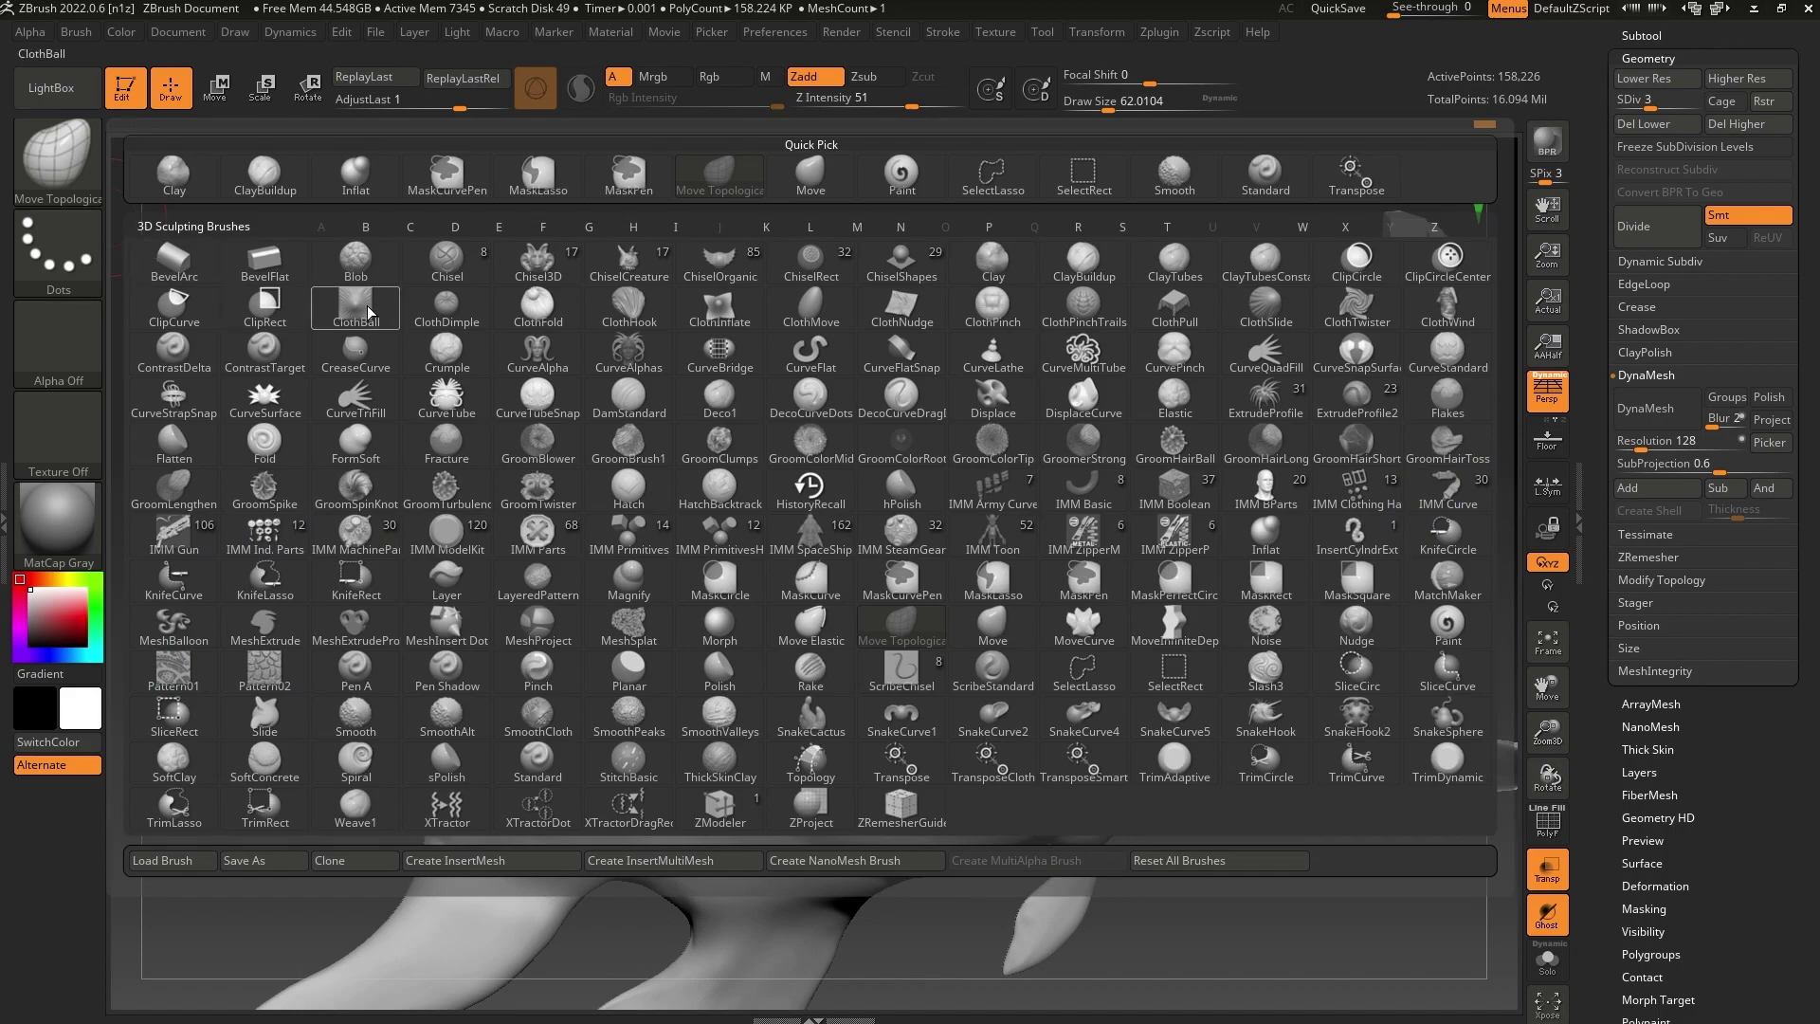
click(264, 176)
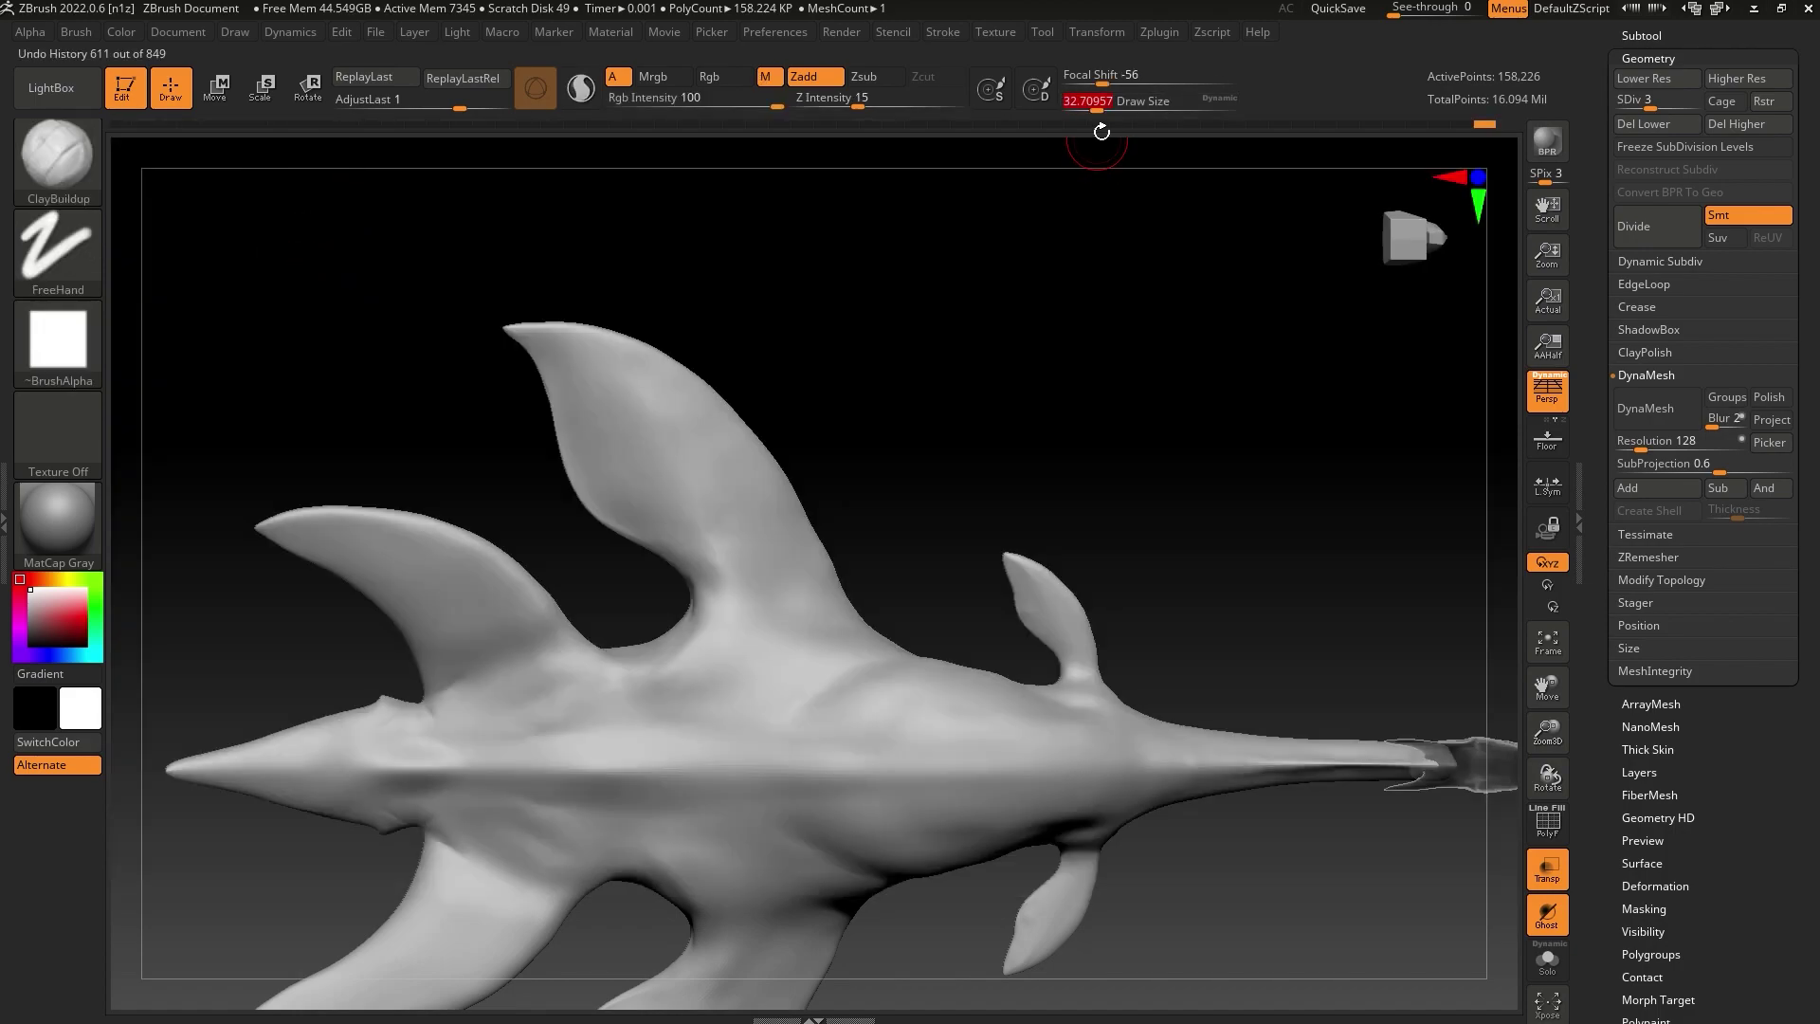
drag(980, 519, 969, 587)
mouse_move(901, 685)
mouse_down()
mouse_move(759, 758)
mouse_move(802, 762)
mouse_up()
drag(901, 716, 812, 769)
mouse_move(934, 719)
mouse_down()
mouse_move(841, 764)
mouse_move(891, 744)
mouse_up()
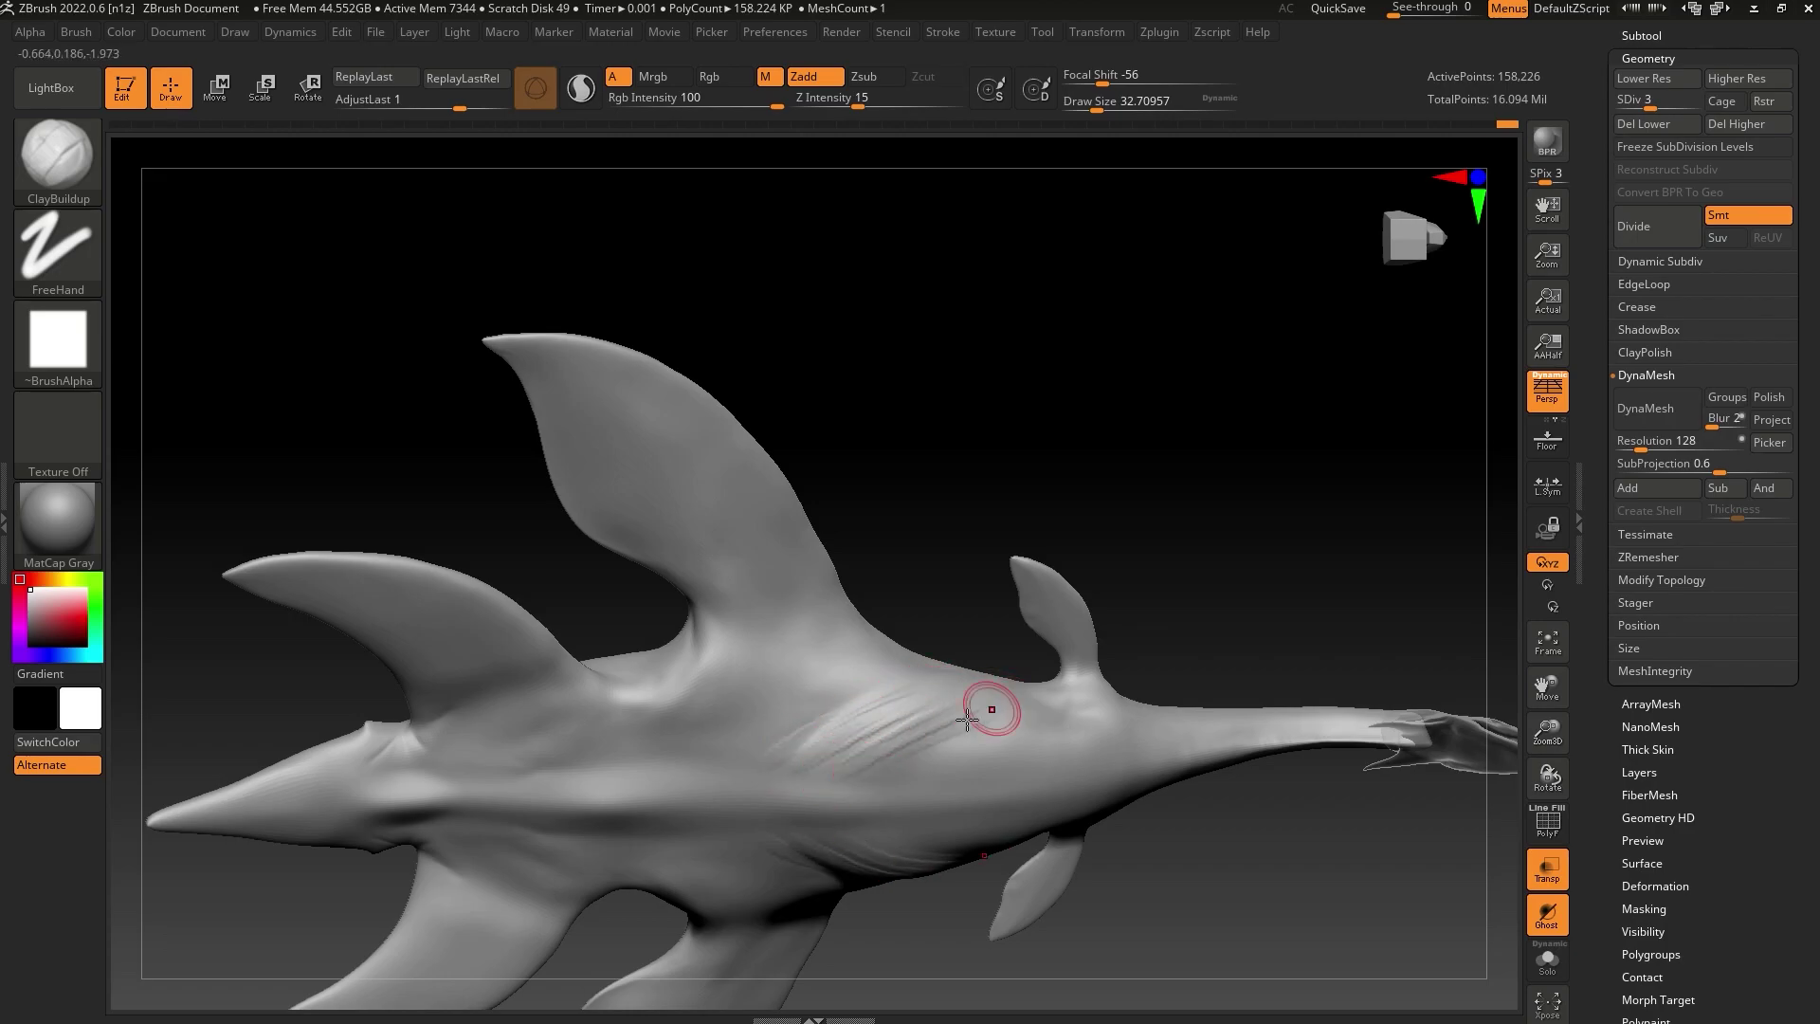
Extend the ClayBuildup muscle strands along the side of the body, from the rear fins forward past the large fin's base
mouse_move(1198, 602)
mouse_down()
mouse_move(1192, 625)
mouse_move(1179, 610)
mouse_move(1179, 692)
mouse_move(906, 701)
mouse_up()
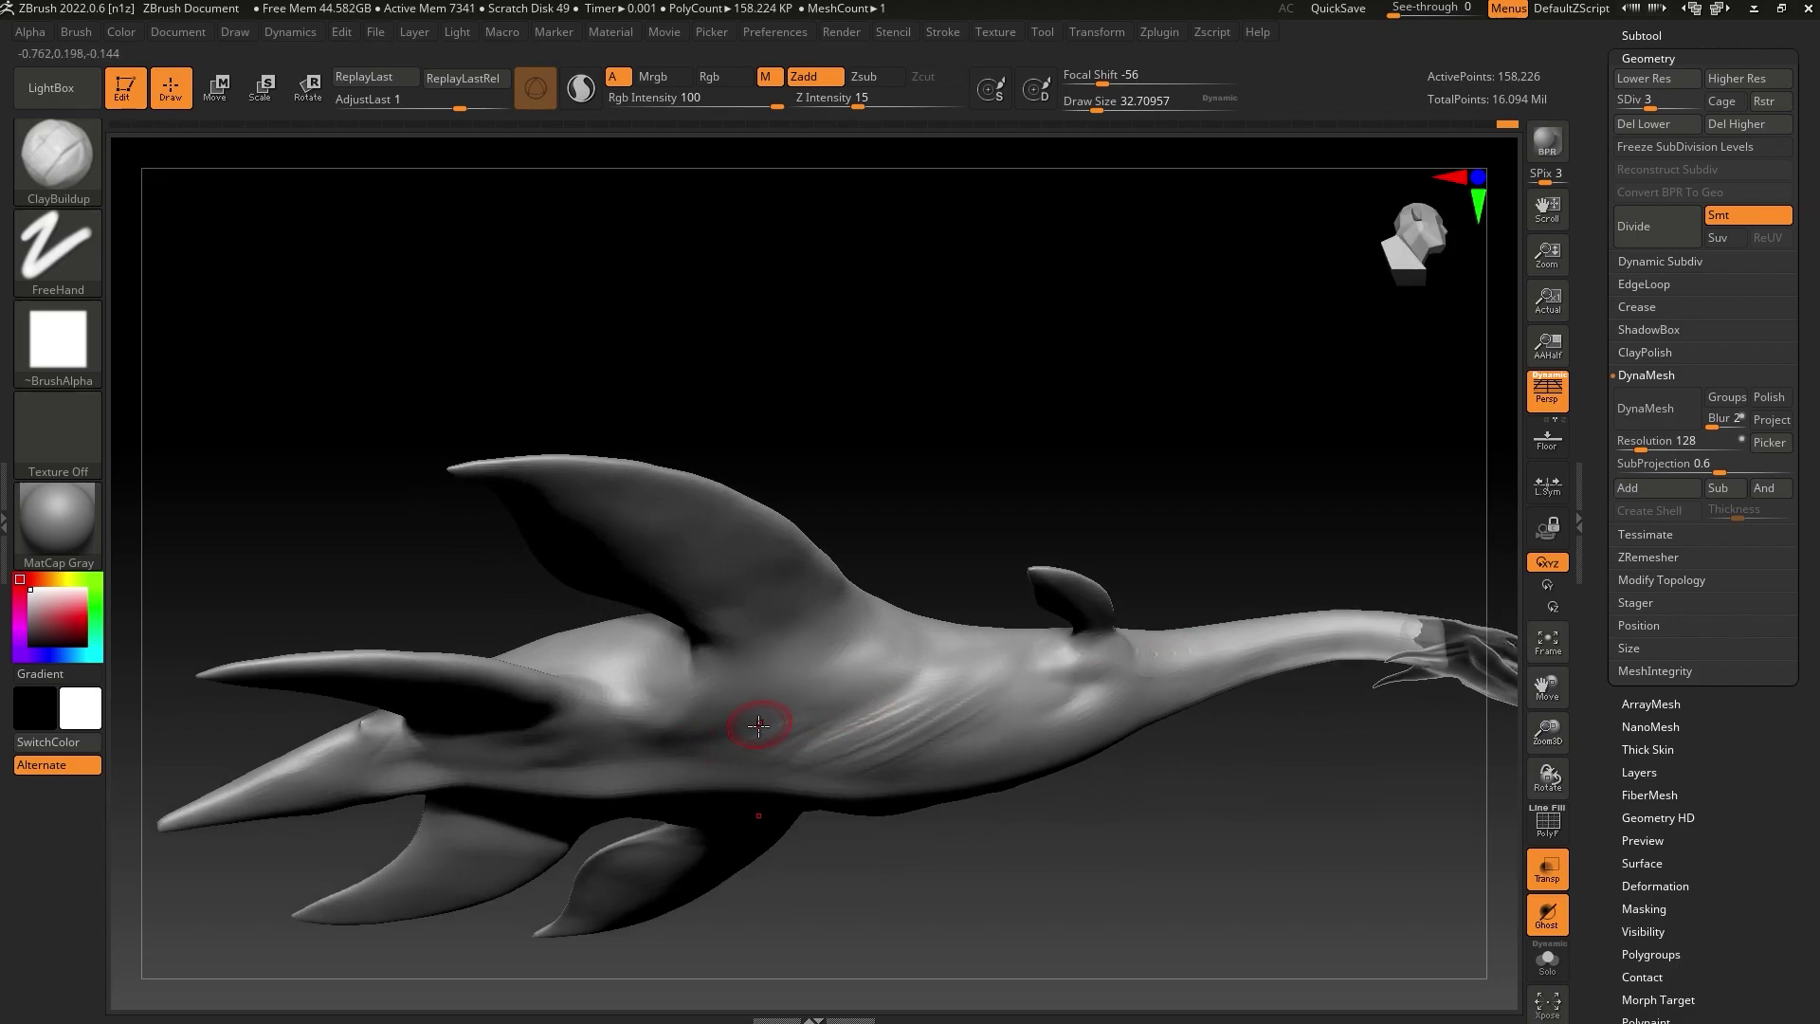
drag(906, 522, 687, 767)
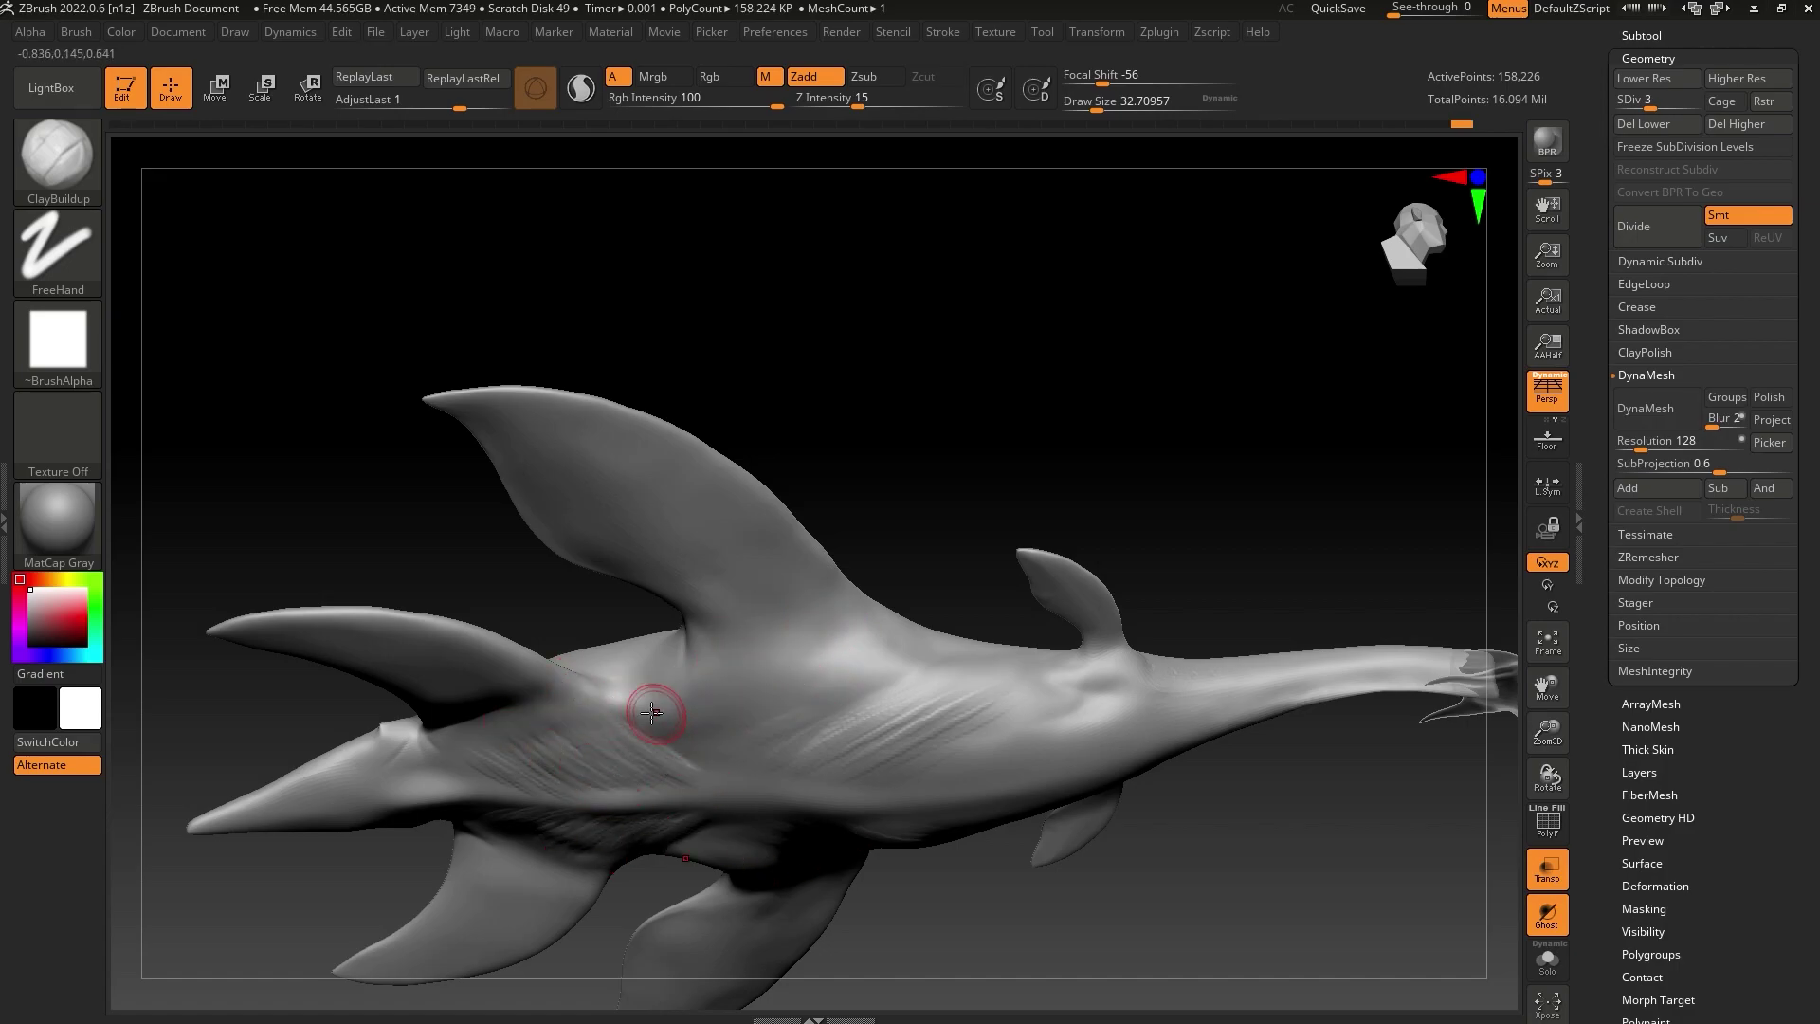
drag(661, 721, 834, 674)
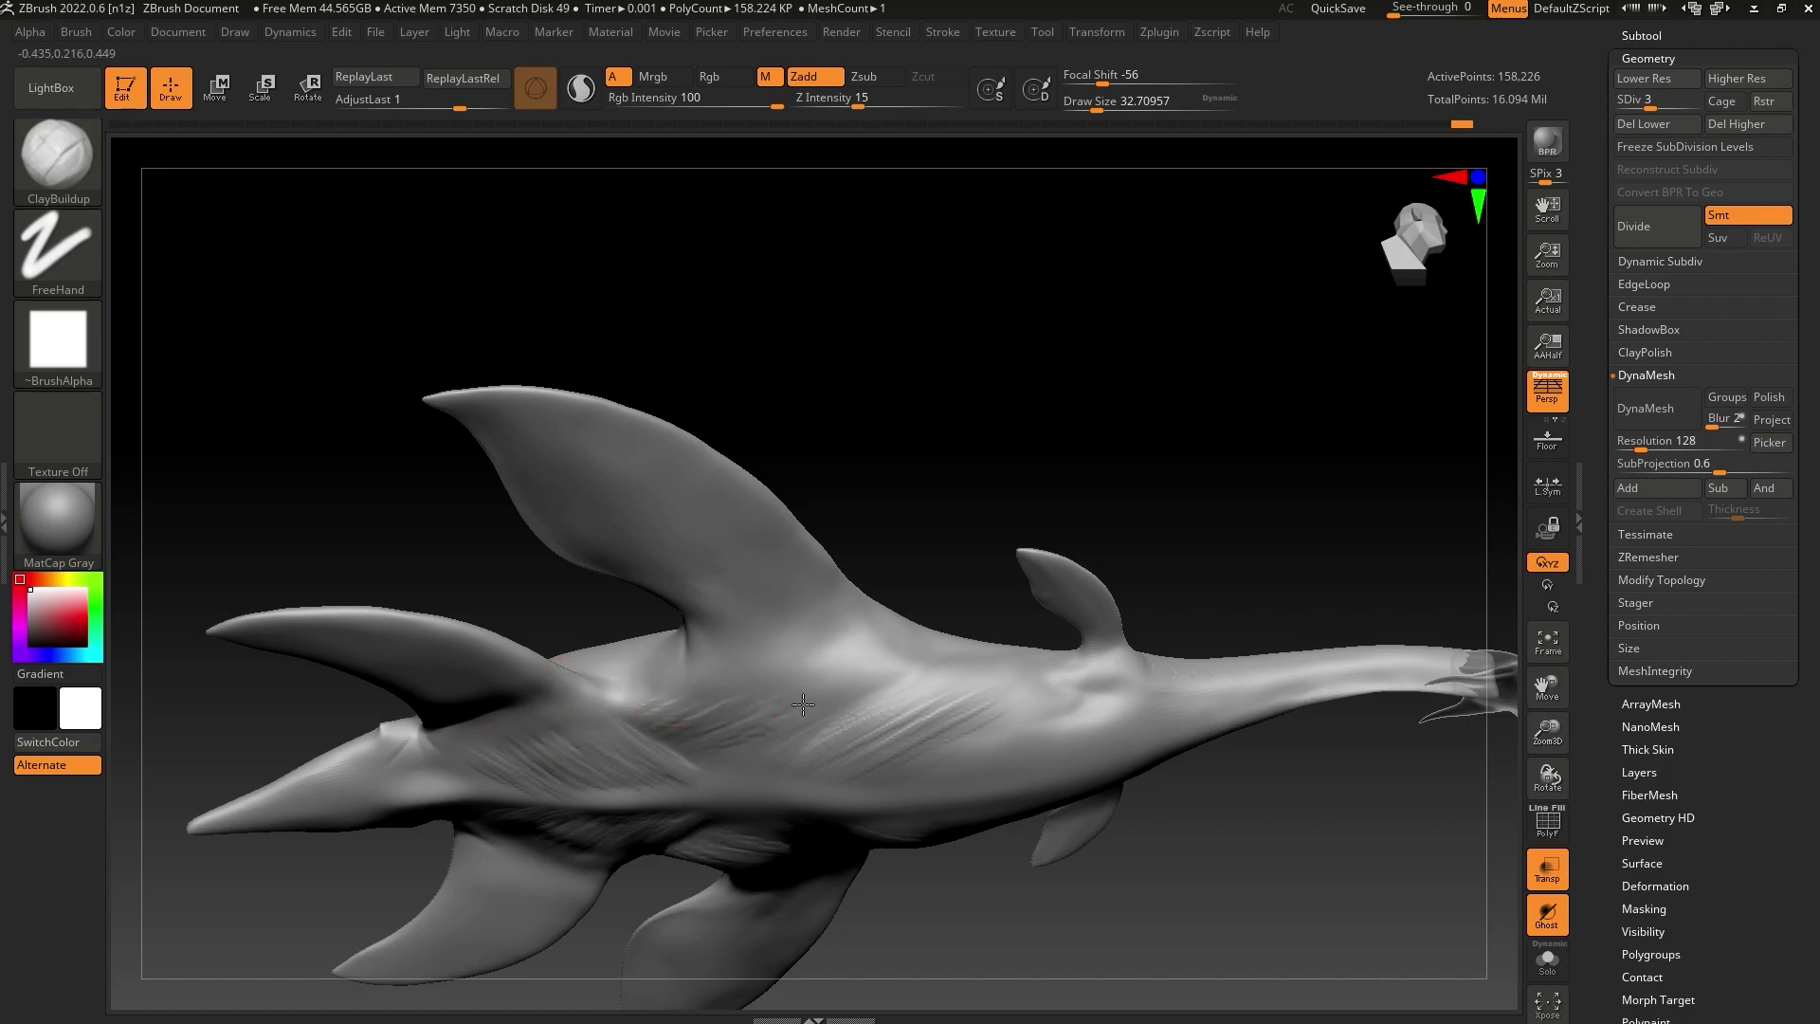
drag(723, 758, 924, 673)
mouse_move(804, 748)
mouse_down()
mouse_move(902, 691)
mouse_move(846, 761)
mouse_move(875, 776)
mouse_up()
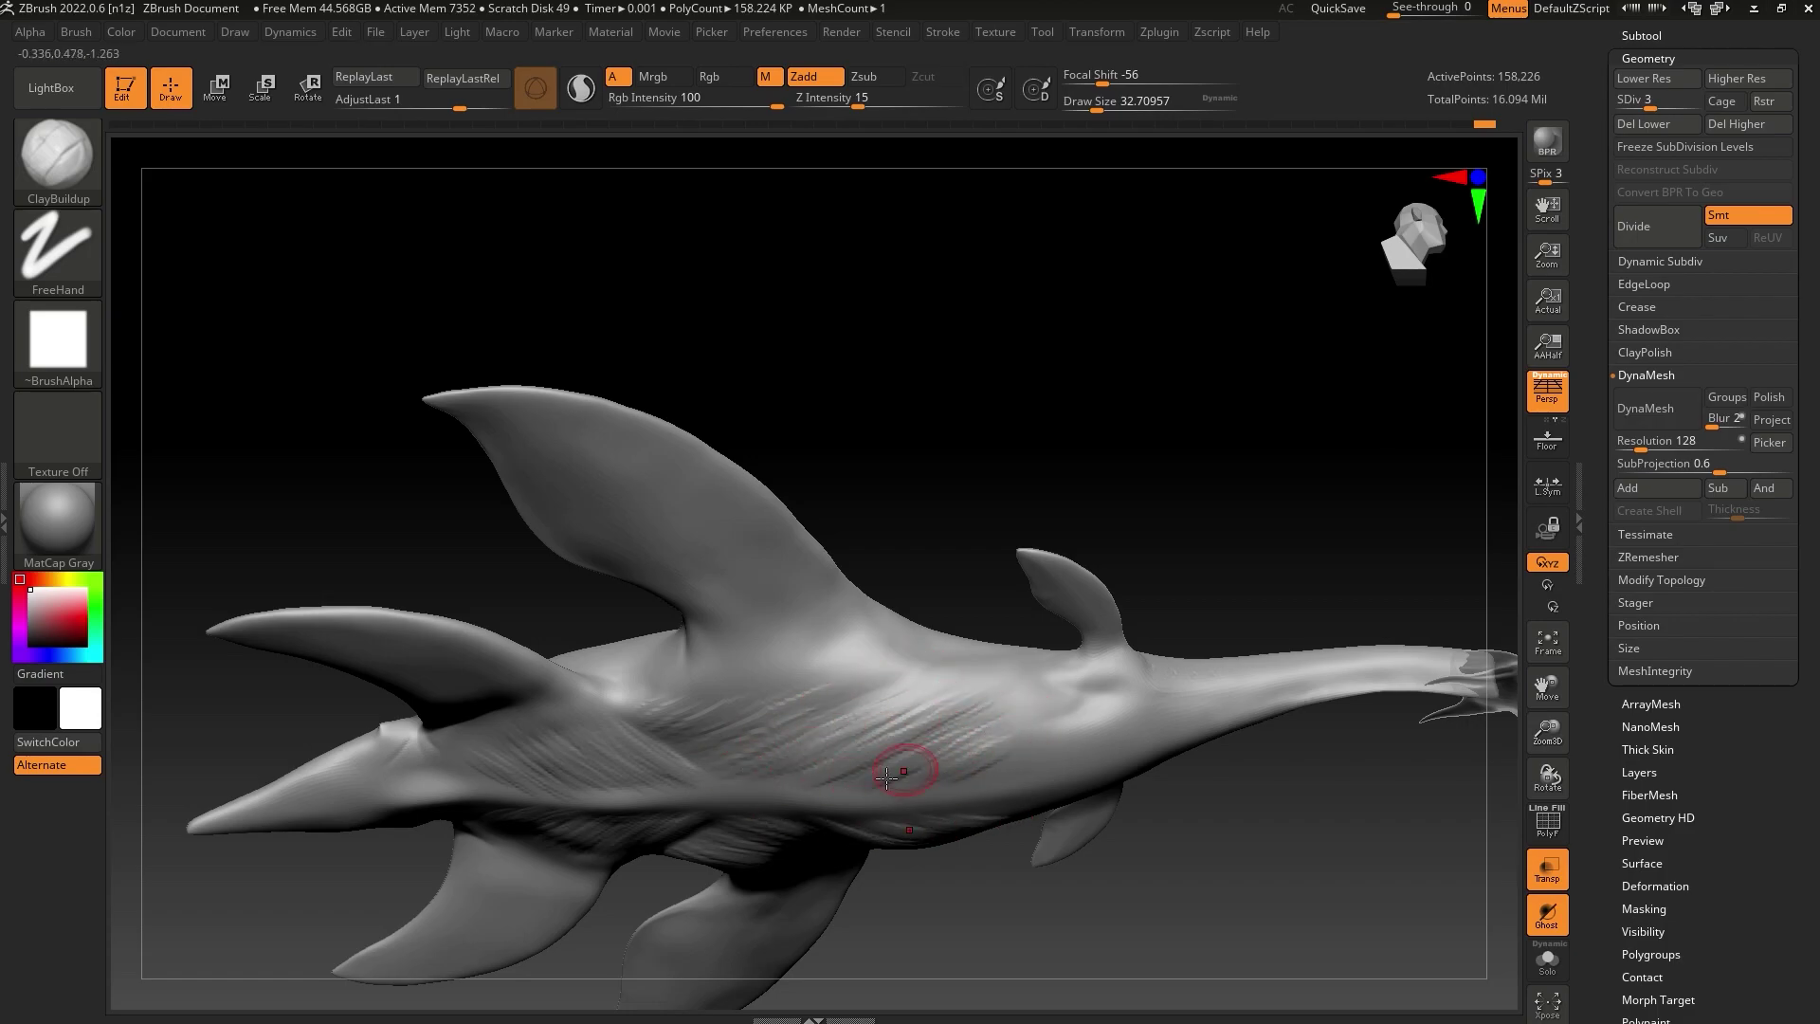
drag(755, 763, 882, 699)
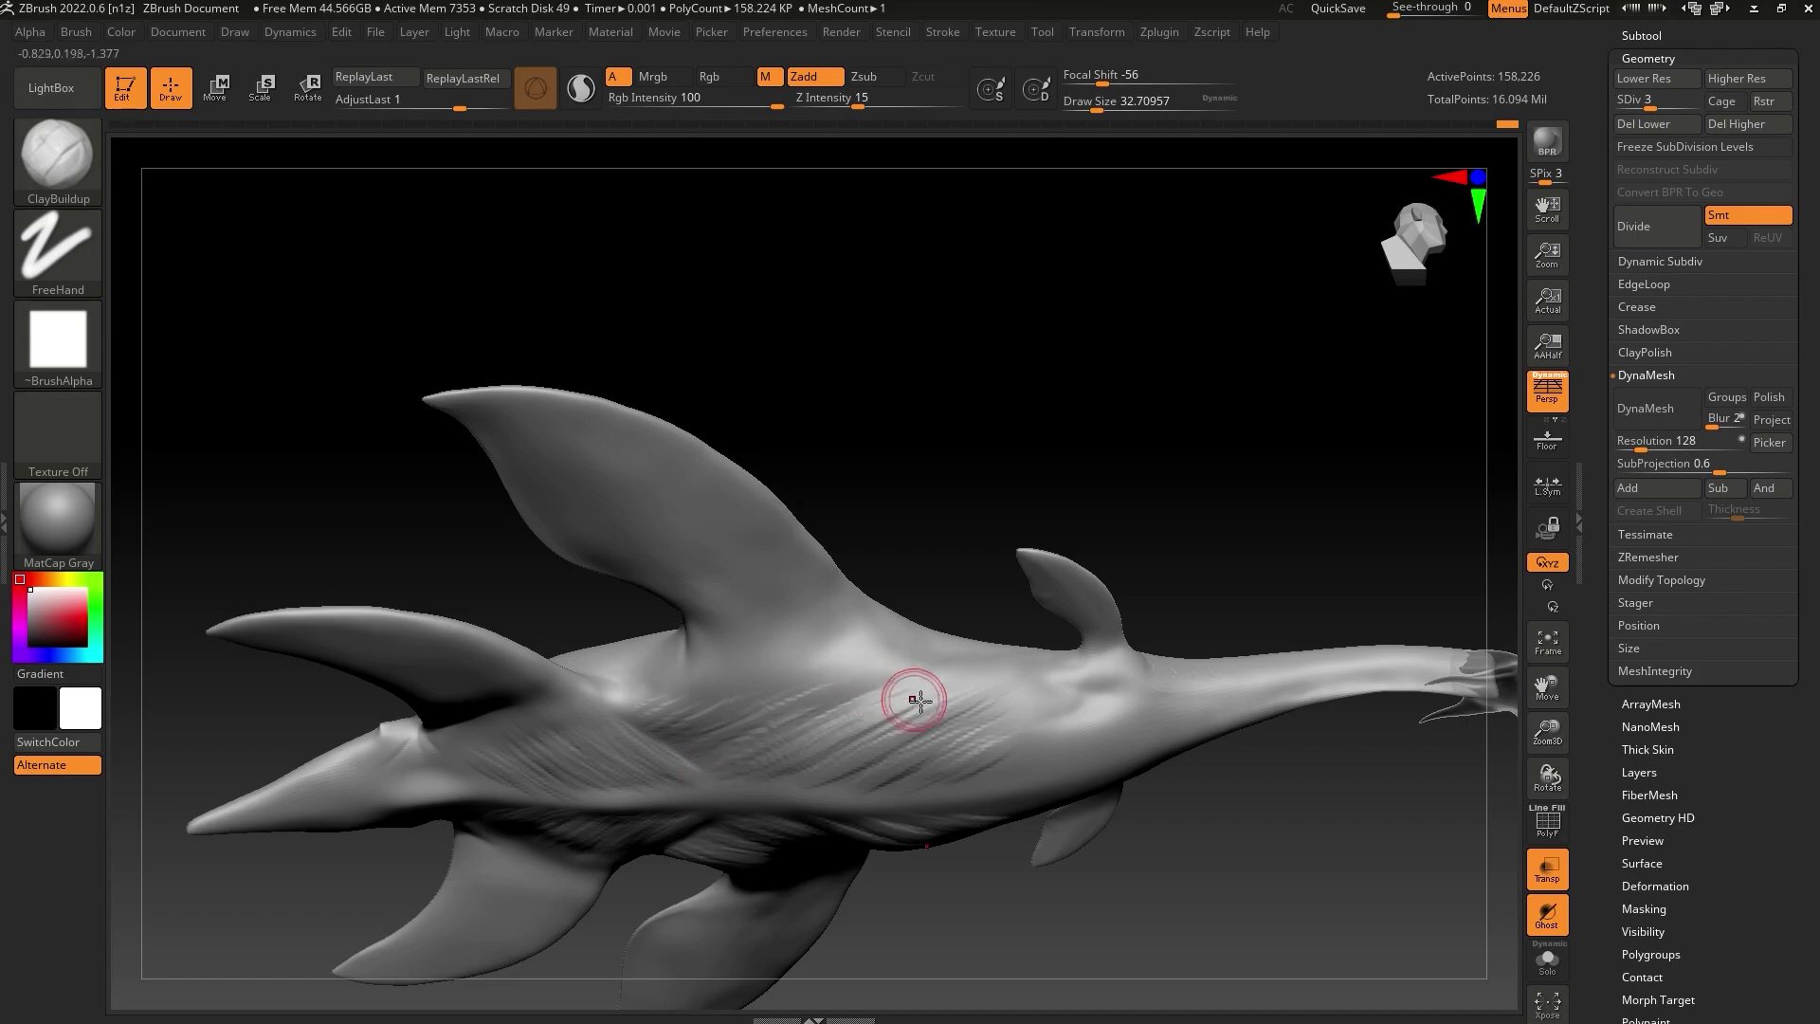
Build up ClayBuildup muscle strands along the belly's midline and outward across the underside, at a draw size of about 33
shift+right_drag(916, 699, 971, 512)
mouse_move(847, 781)
mouse_down()
mouse_move(783, 798)
mouse_move(916, 803)
mouse_up()
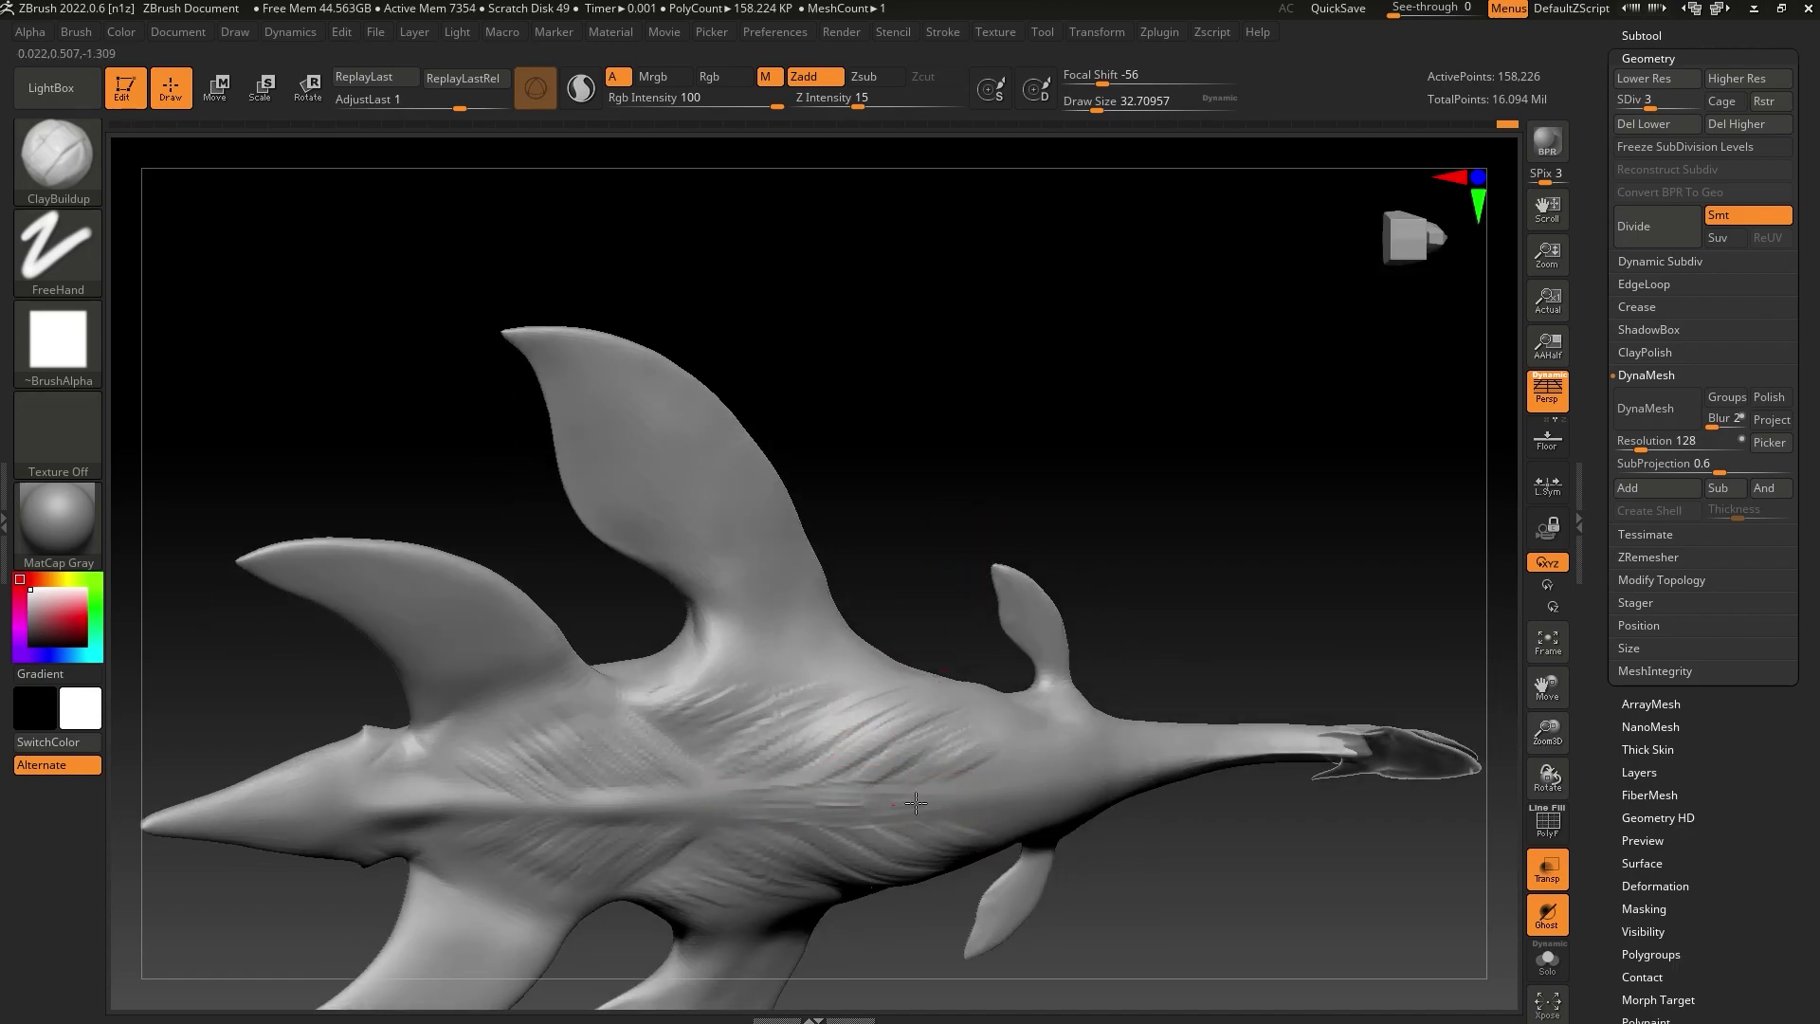
mouse_move(732, 797)
mouse_down()
mouse_move(493, 797)
mouse_move(764, 797)
mouse_up()
mouse_move(607, 806)
mouse_down()
mouse_move(999, 797)
mouse_move(977, 749)
mouse_up()
mouse_move(867, 780)
mouse_down()
mouse_move(894, 730)
mouse_move(743, 772)
mouse_move(718, 760)
mouse_move(750, 693)
mouse_up()
mouse_move(719, 793)
mouse_down()
mouse_move(857, 715)
mouse_move(894, 718)
mouse_move(901, 747)
mouse_up()
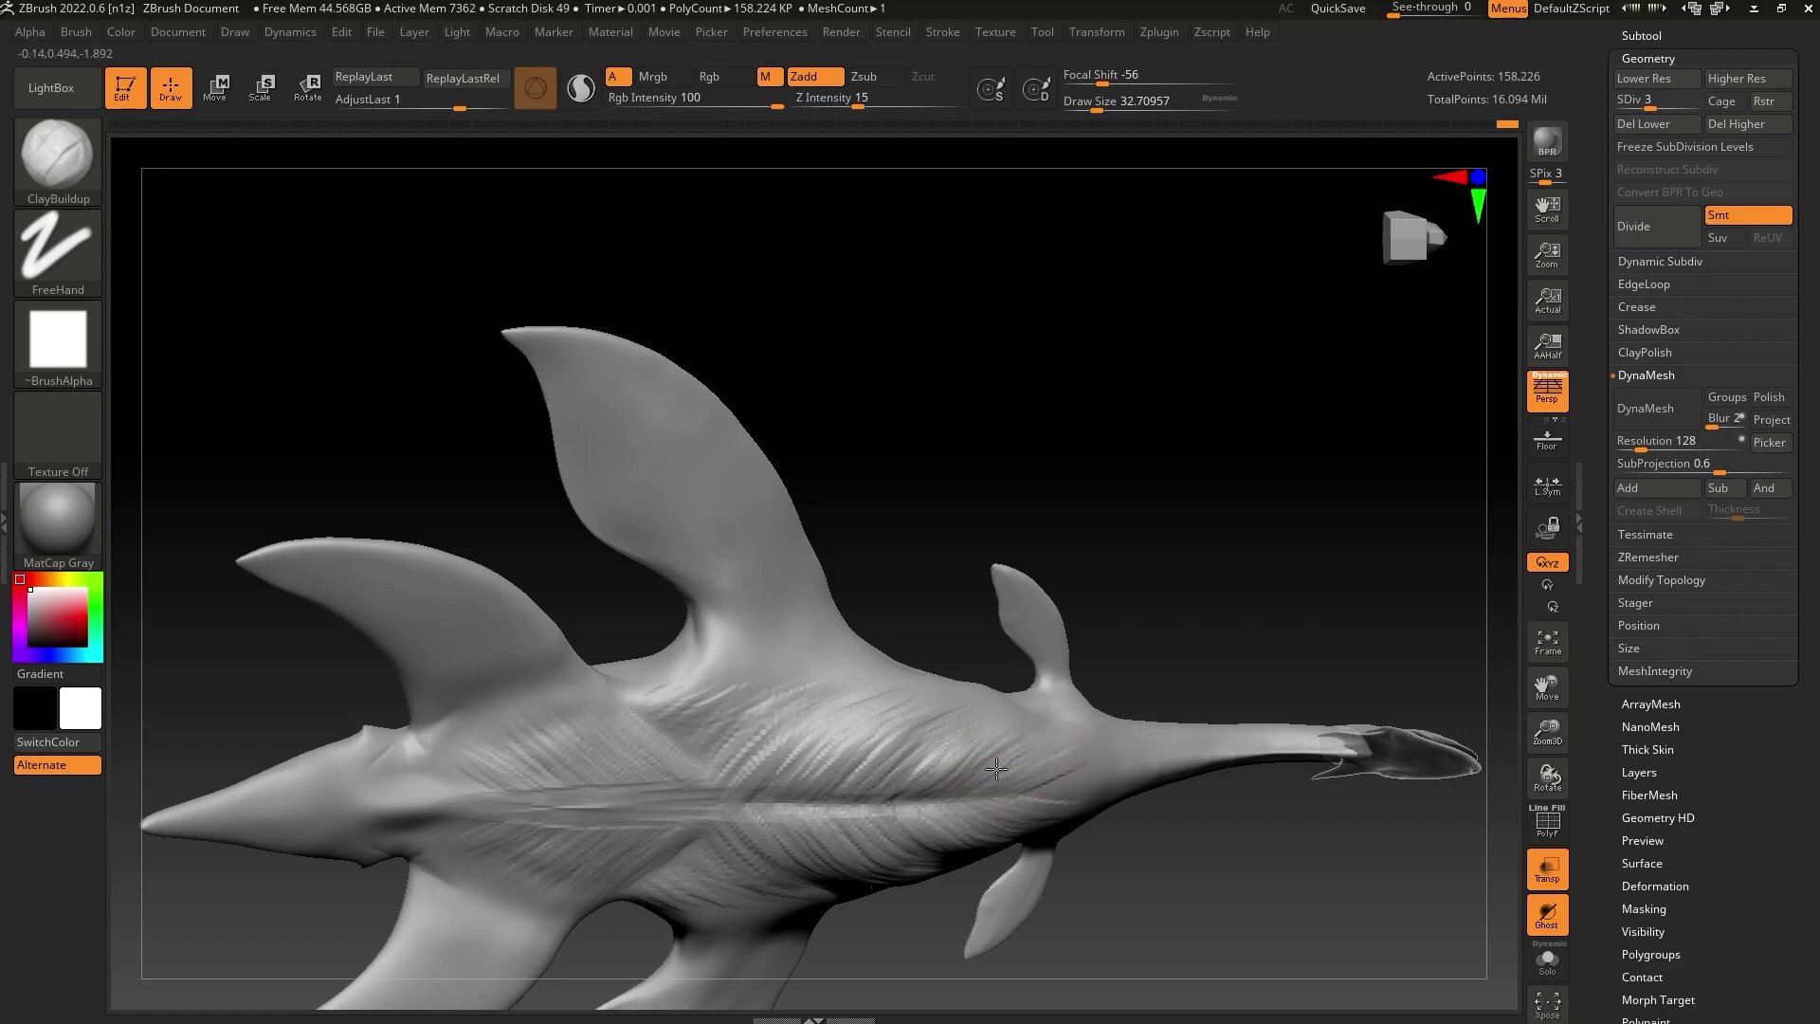
mouse_move(711, 805)
mouse_down()
mouse_move(650, 736)
mouse_move(634, 792)
mouse_move(485, 735)
mouse_move(455, 756)
mouse_move(478, 805)
mouse_up()
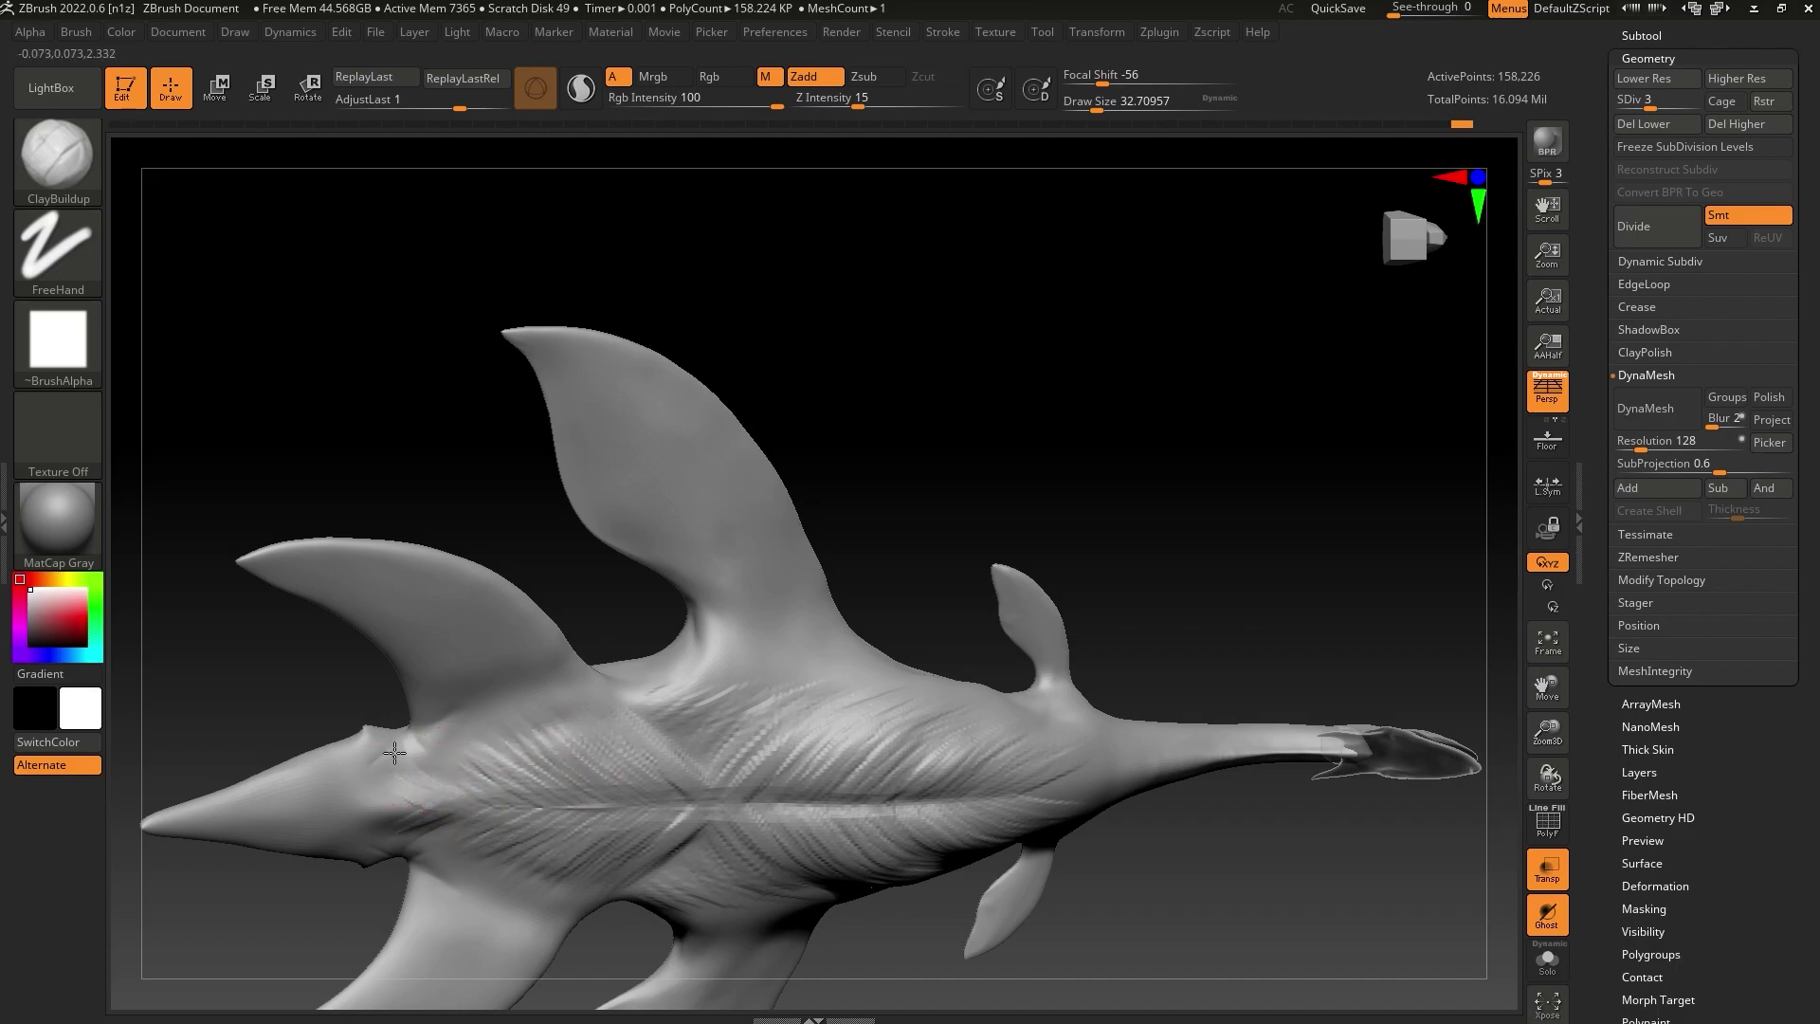
Add diagonal ClayBuildup strands on the underside between the rear fins, running forward to the large fins' bases
mouse_move(395, 752)
mouse_down()
mouse_move(418, 771)
mouse_move(381, 789)
mouse_move(474, 787)
mouse_move(516, 755)
mouse_move(602, 802)
mouse_move(631, 795)
mouse_up()
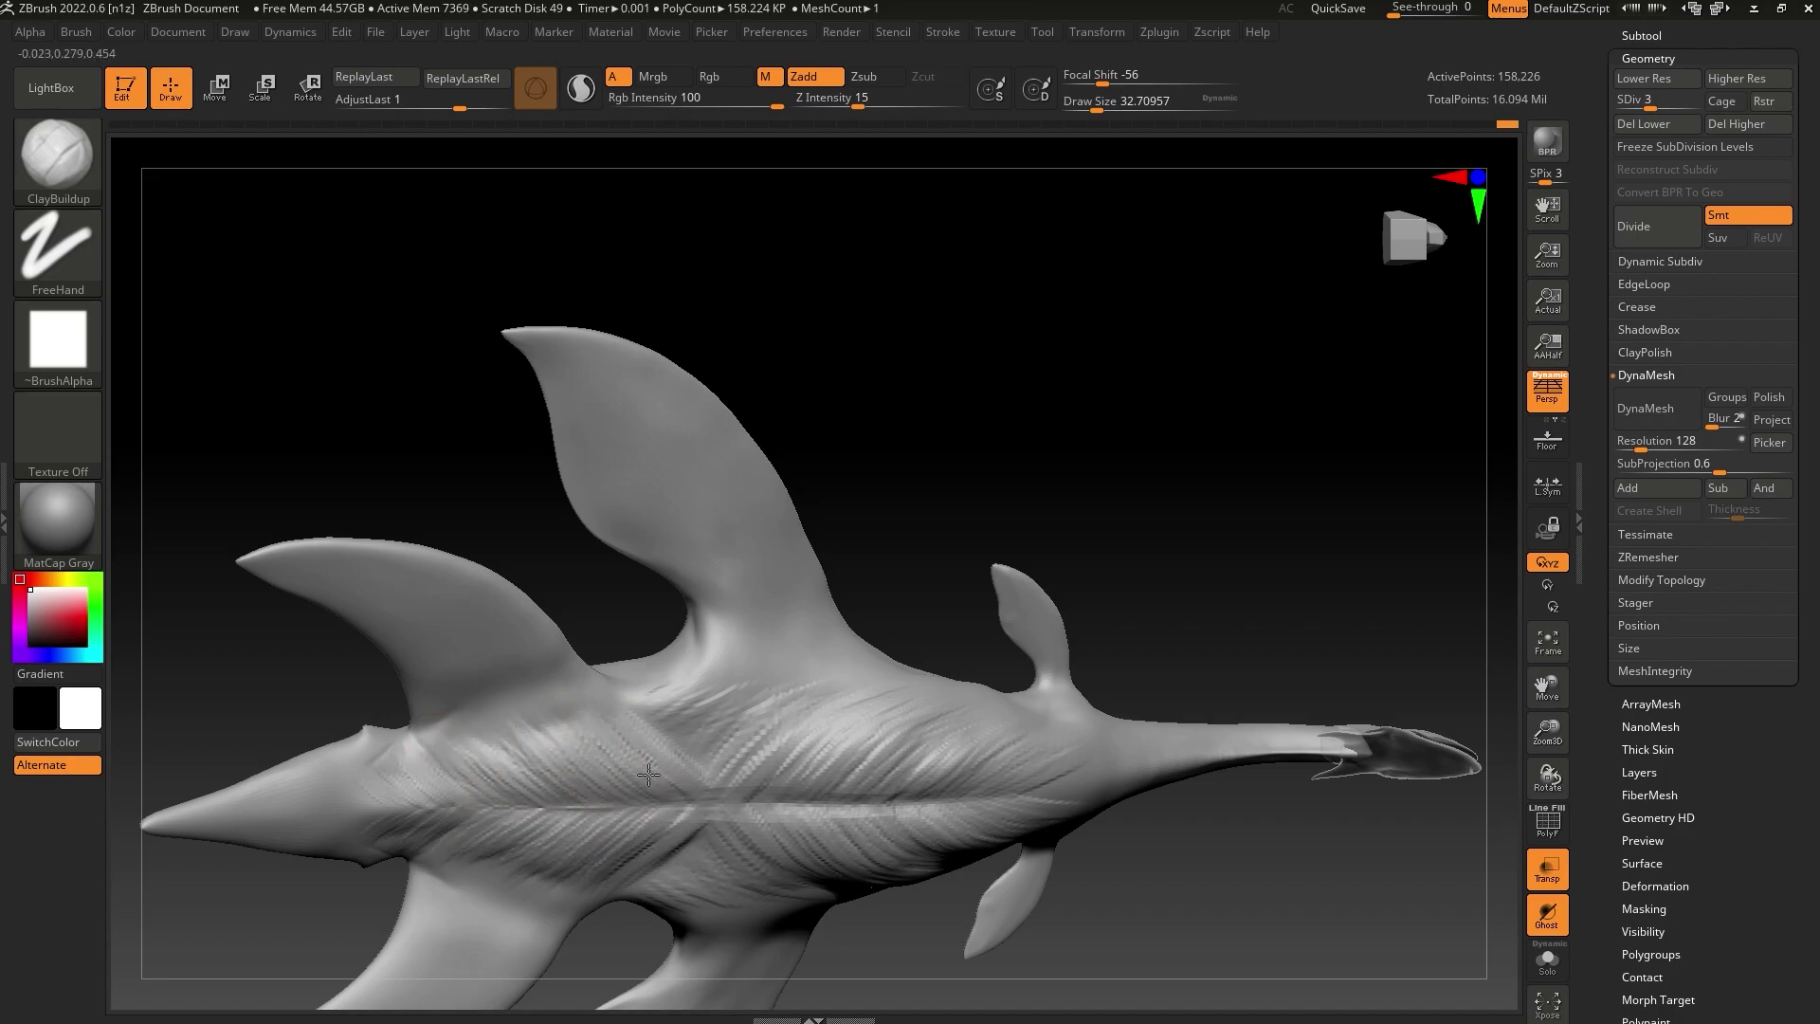
mouse_move(630, 733)
mouse_down()
mouse_move(711, 793)
mouse_move(699, 735)
mouse_move(728, 791)
mouse_move(742, 692)
mouse_move(724, 743)
mouse_move(760, 720)
mouse_move(749, 702)
mouse_move(710, 724)
mouse_move(652, 699)
mouse_move(737, 749)
mouse_move(709, 749)
mouse_move(766, 797)
mouse_up()
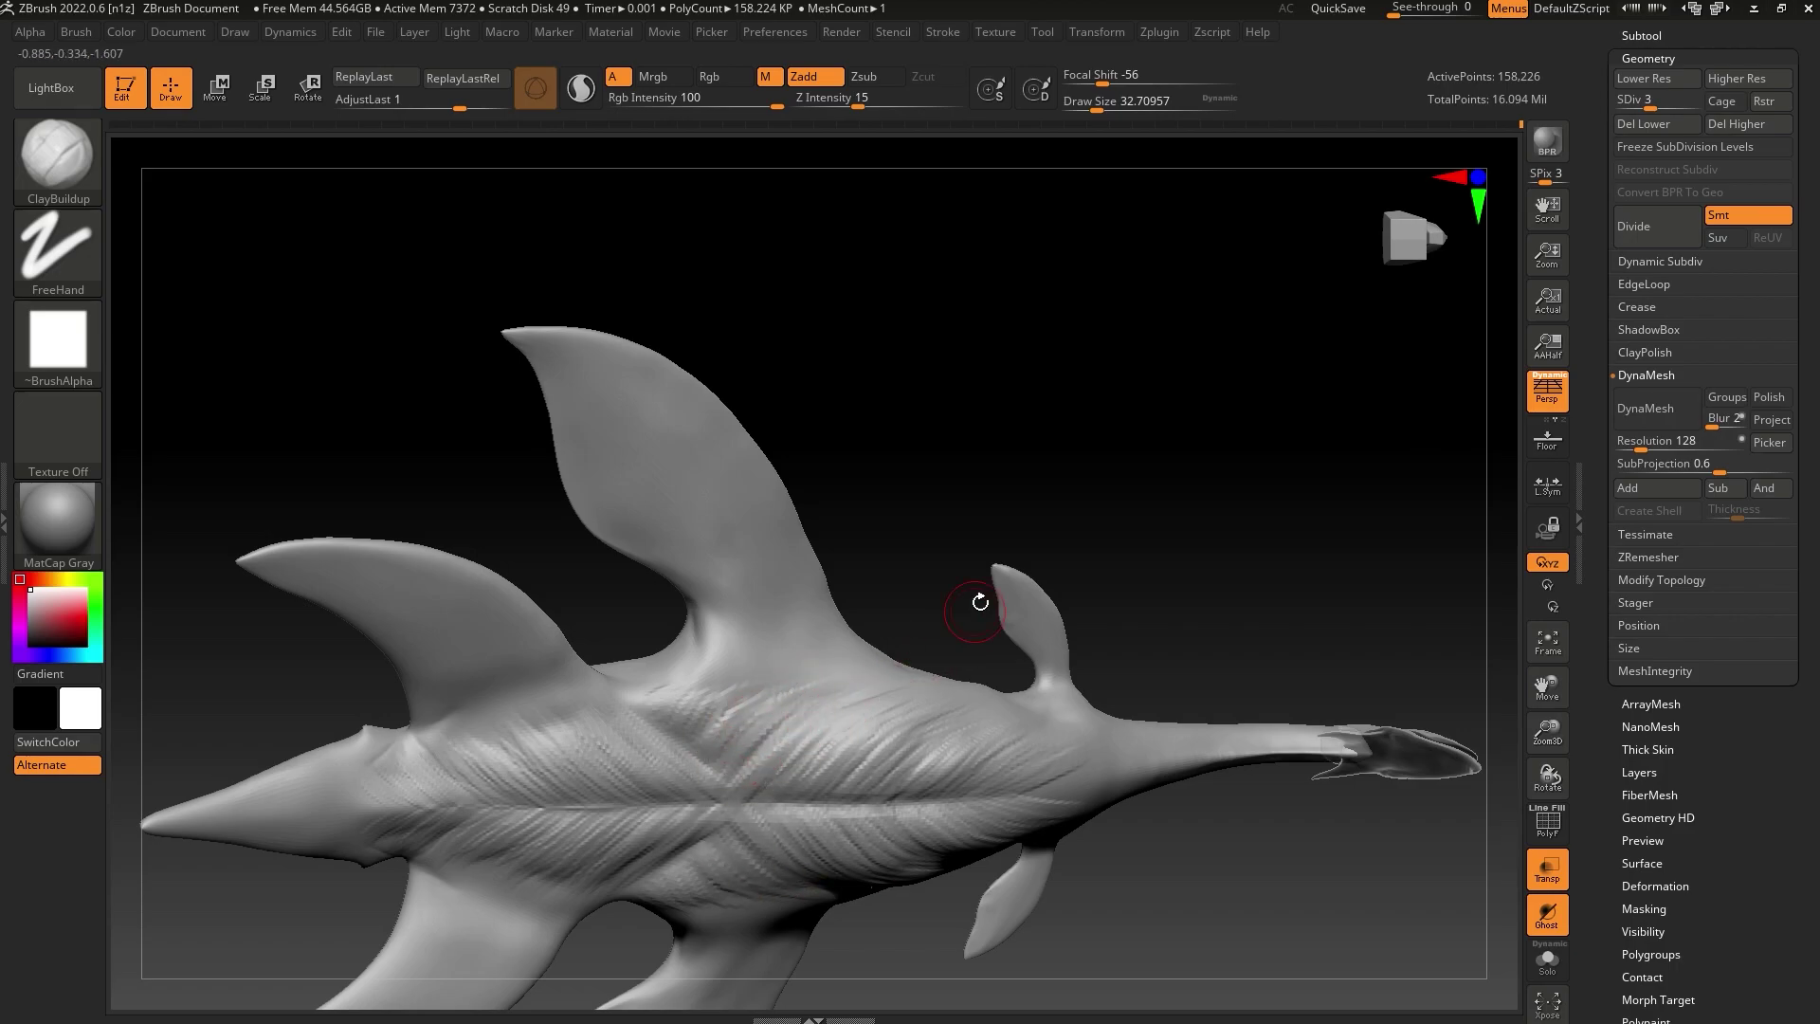
drag(955, 549, 960, 738)
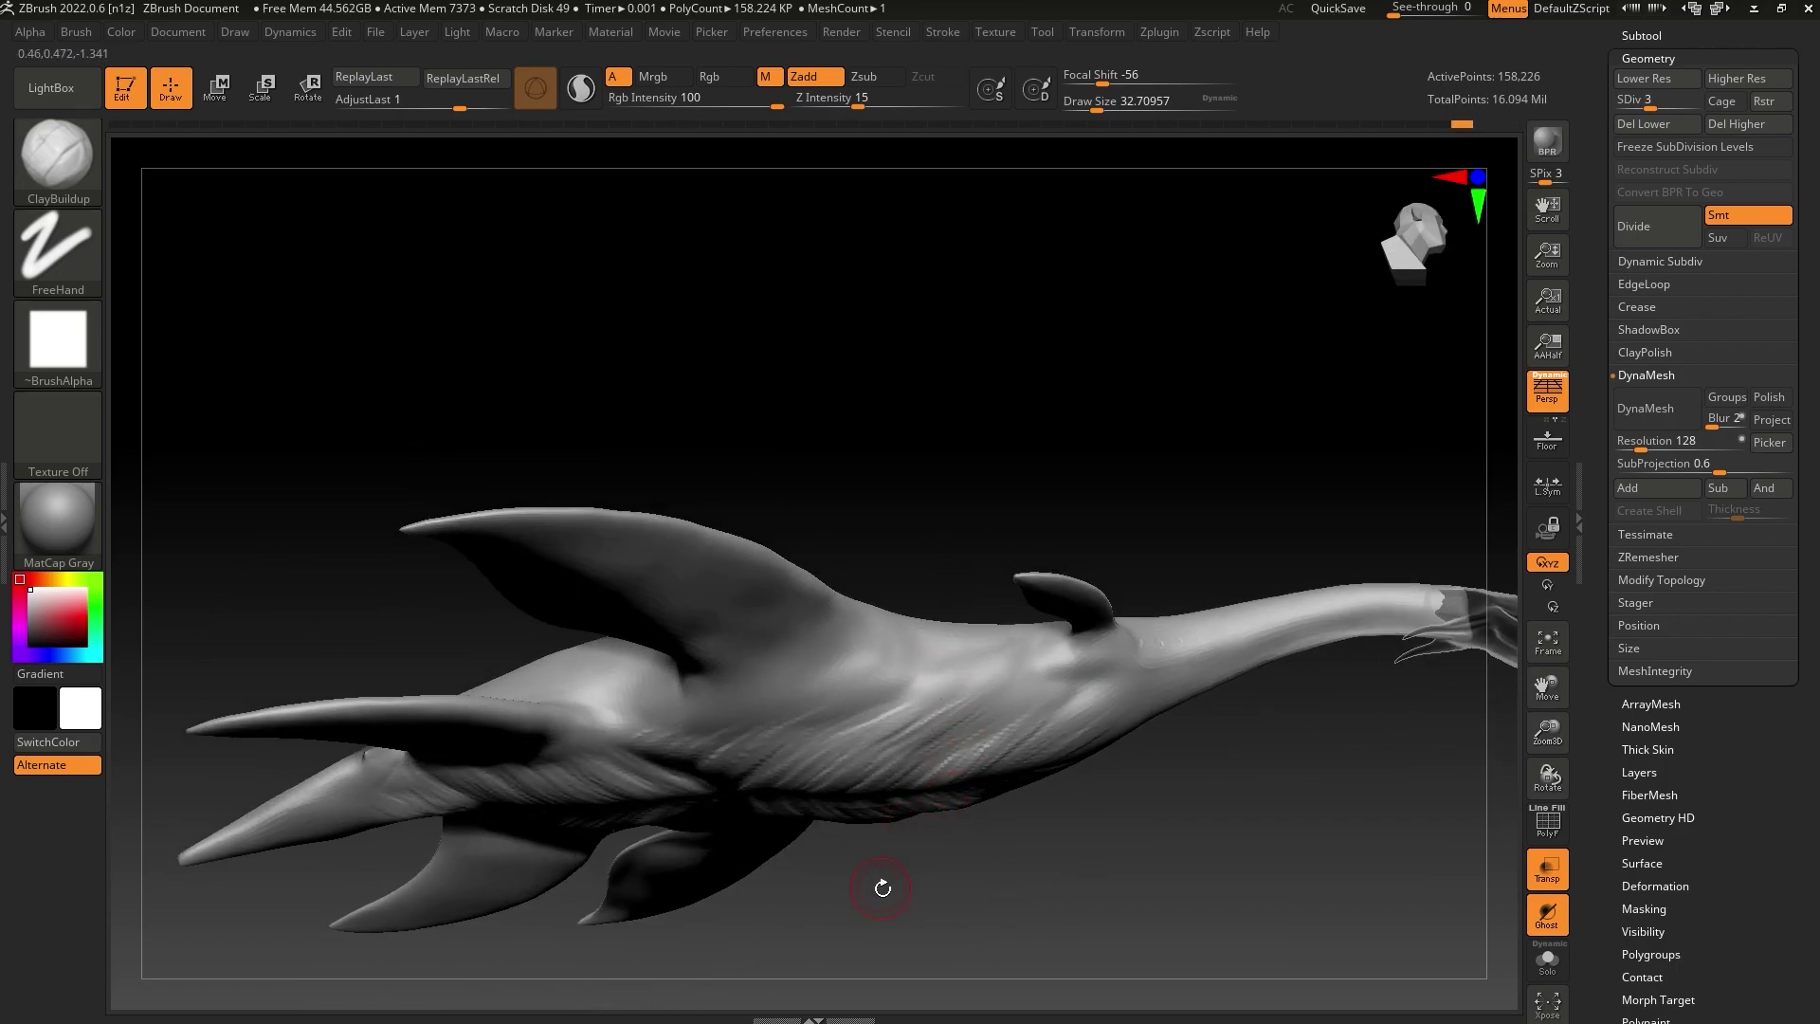
mouse_move(815, 863)
mouse_down()
mouse_move(751, 766)
mouse_move(708, 741)
mouse_up()
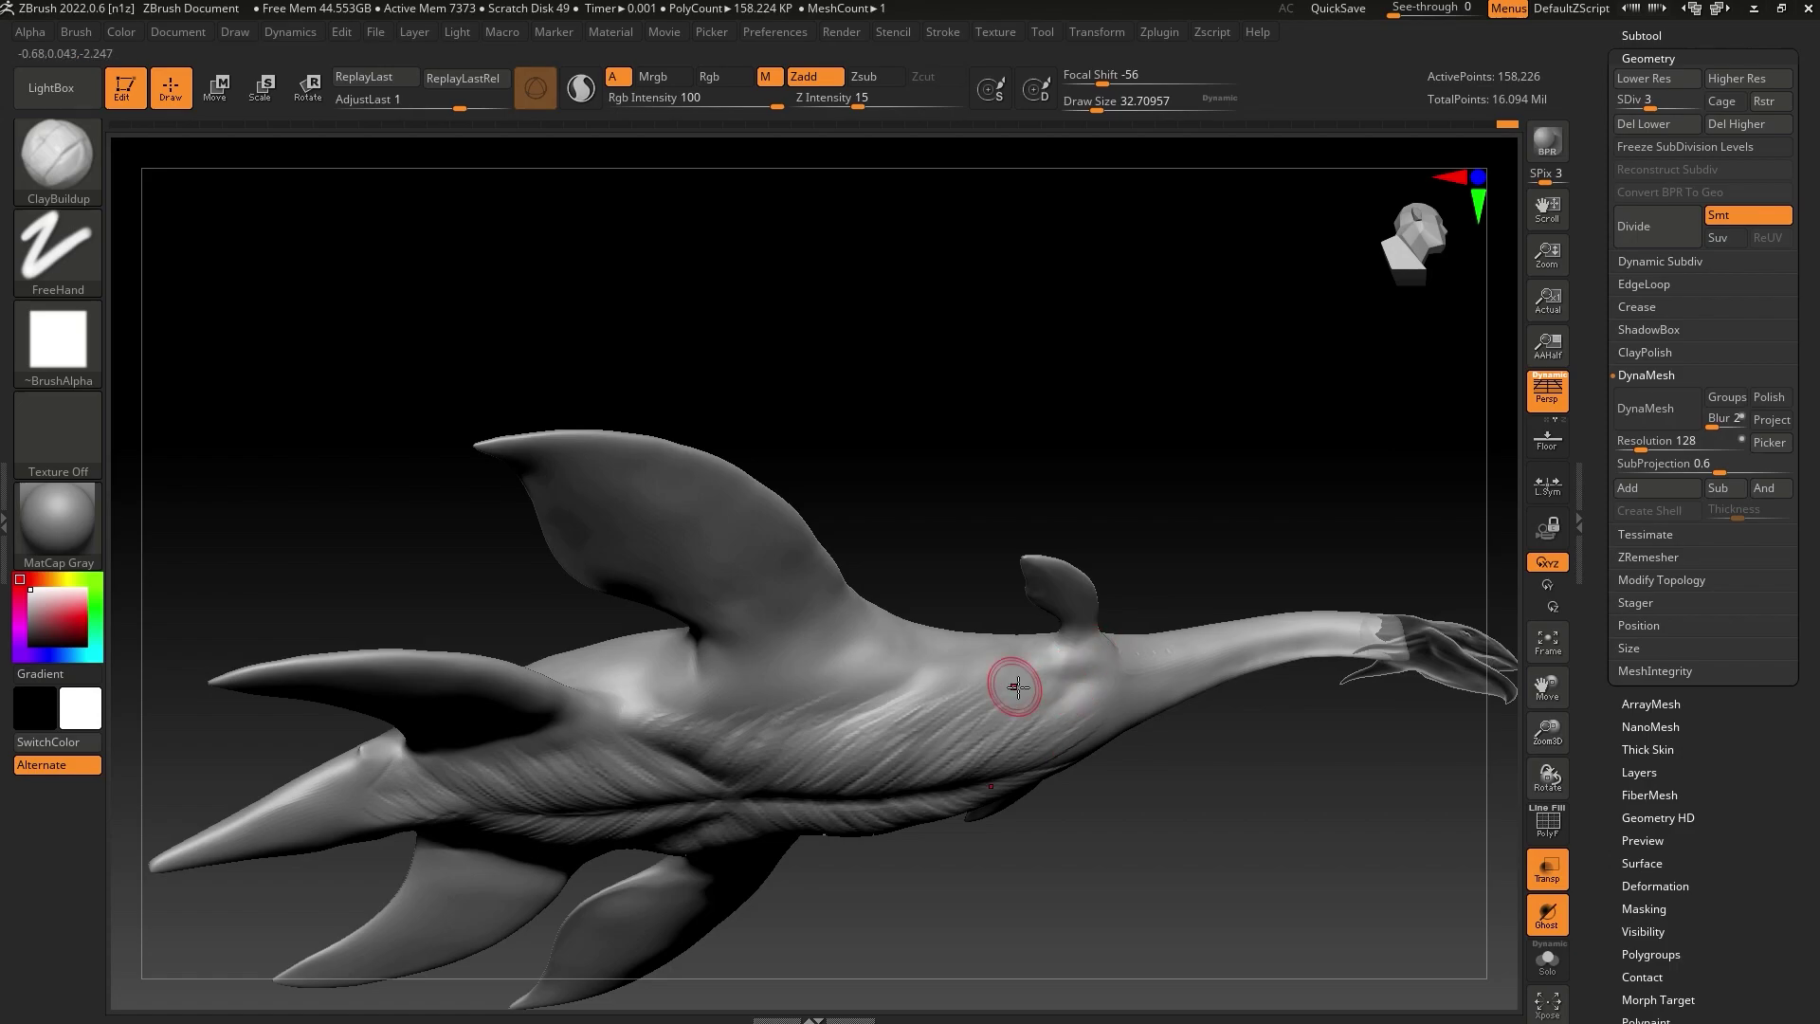
Soften the belly muscle strands with the Smooth brush at intensity 9 and a draw size of about 46
right_drag(1016, 683, 1138, 526)
click(1103, 104)
key(shift)
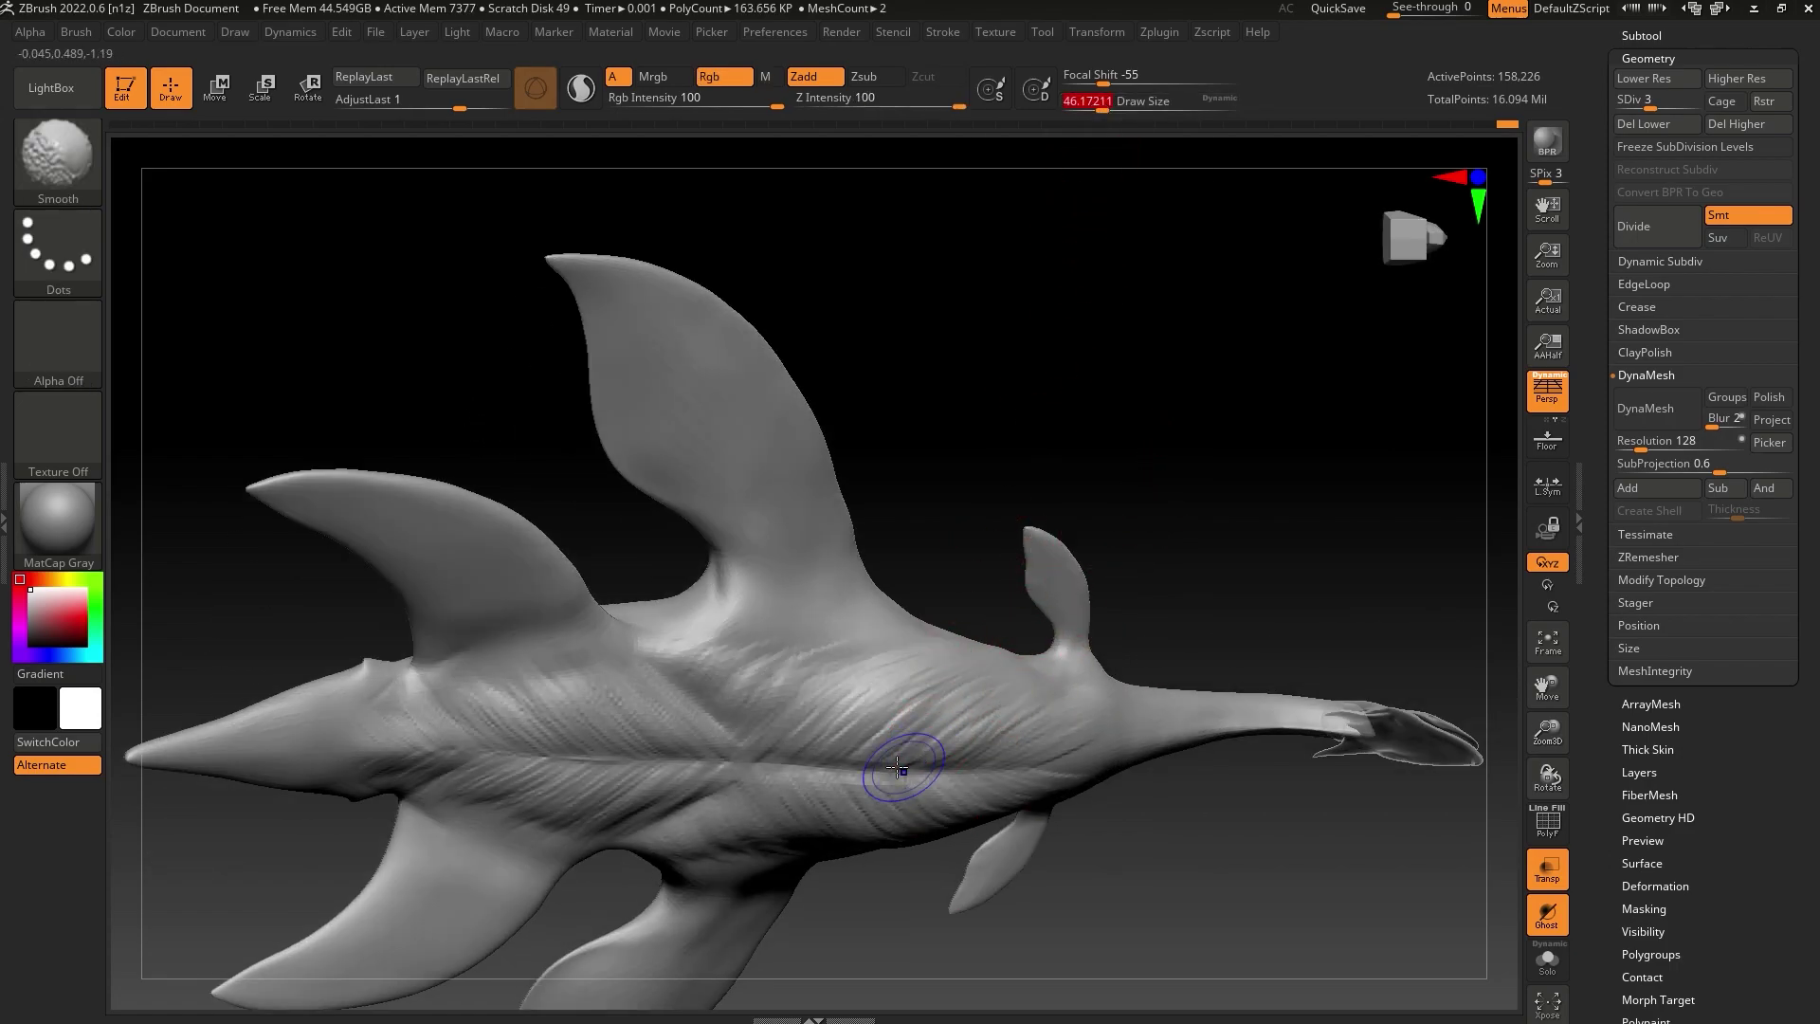
key(shift)
click(844, 105)
text(9)
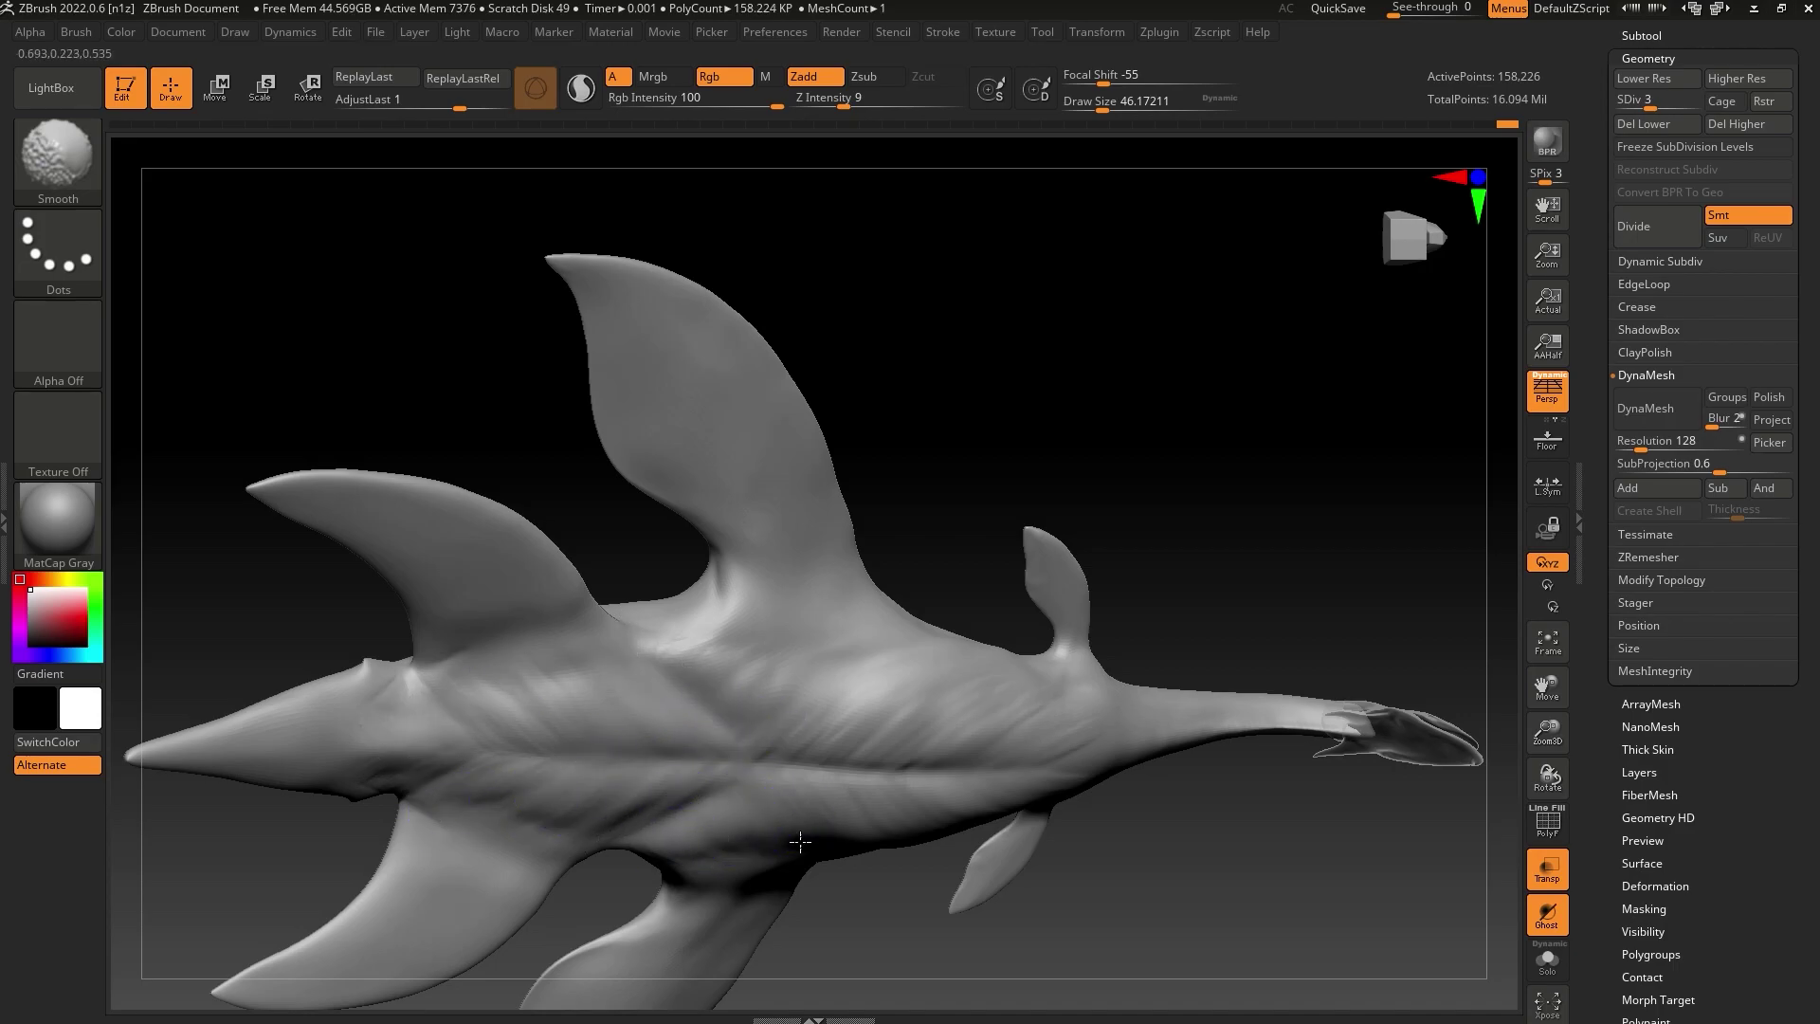
mouse_move(1152, 587)
mouse_down()
mouse_move(1170, 610)
mouse_move(1115, 746)
mouse_up()
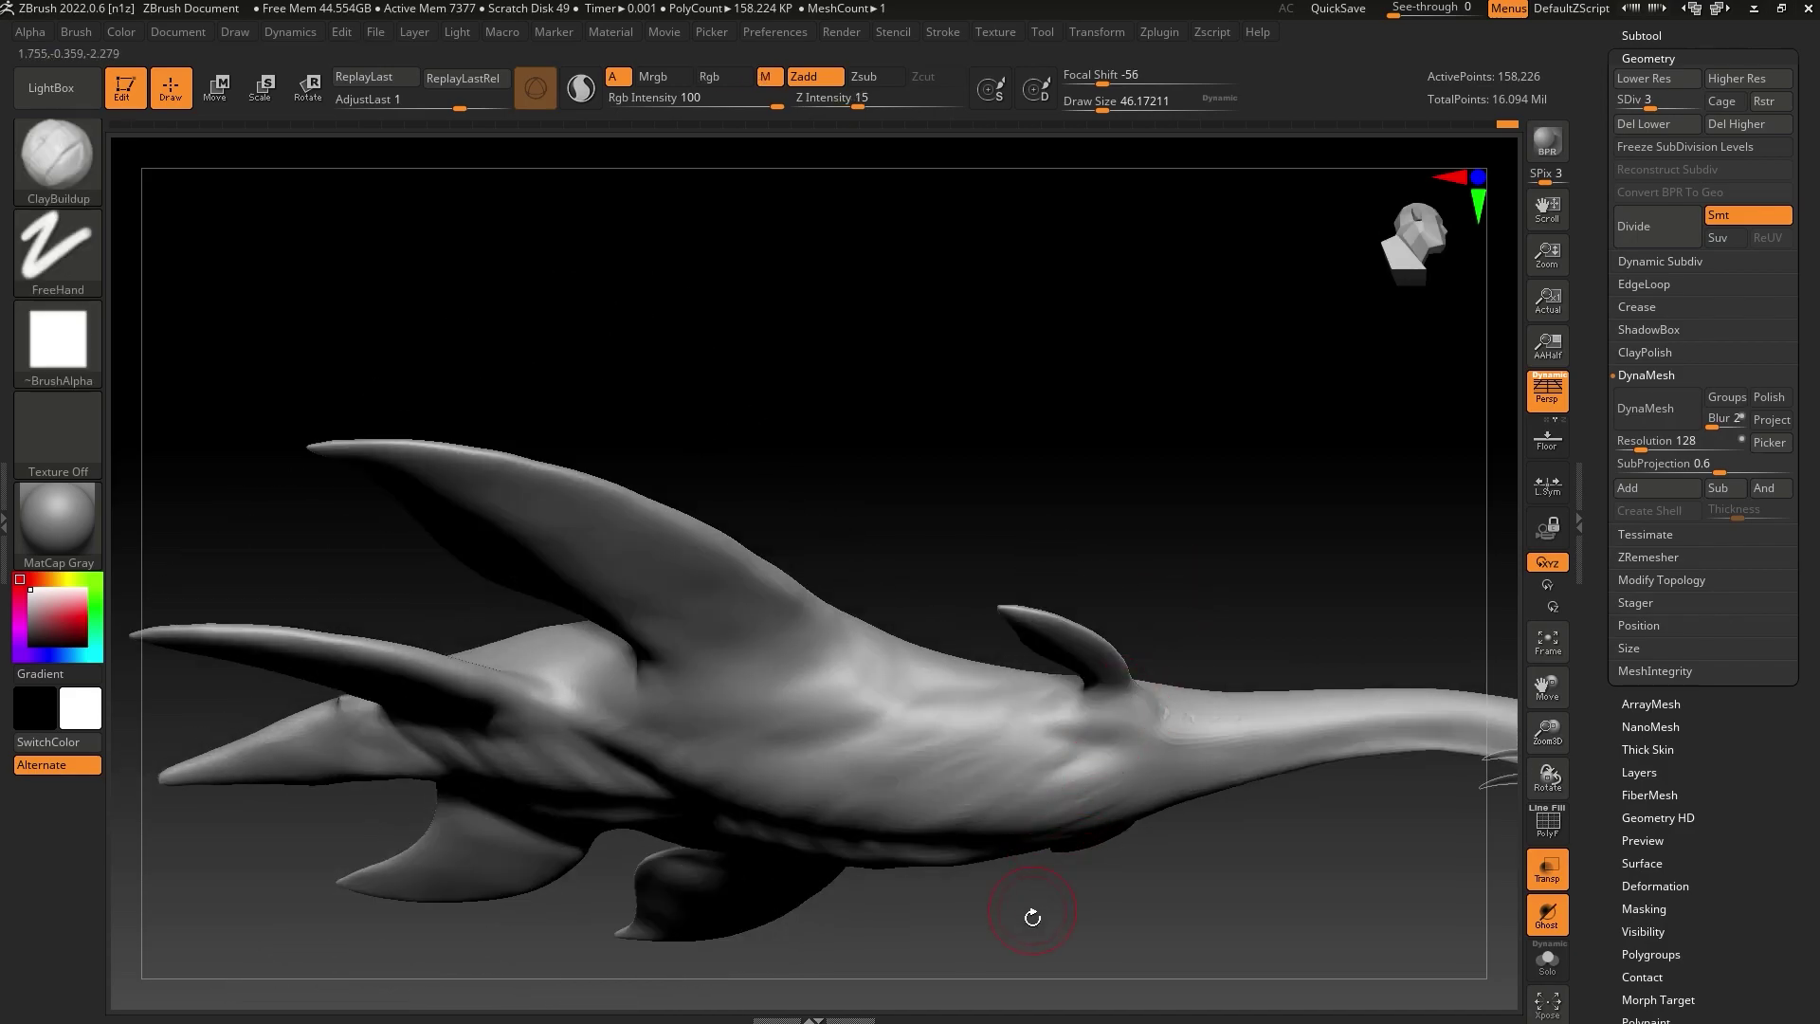
Raise the subdivision level to 4 and set the Smooth brush's intensity to 16 for softening the belly strands
drag(1033, 914, 1053, 835)
drag(1548, 777, 1553, 725)
mouse_move(1227, 663)
right_down()
mouse_move(1163, 638)
mouse_move(1223, 630)
mouse_move(1055, 680)
right_up()
shift+drag(735, 787, 638, 686)
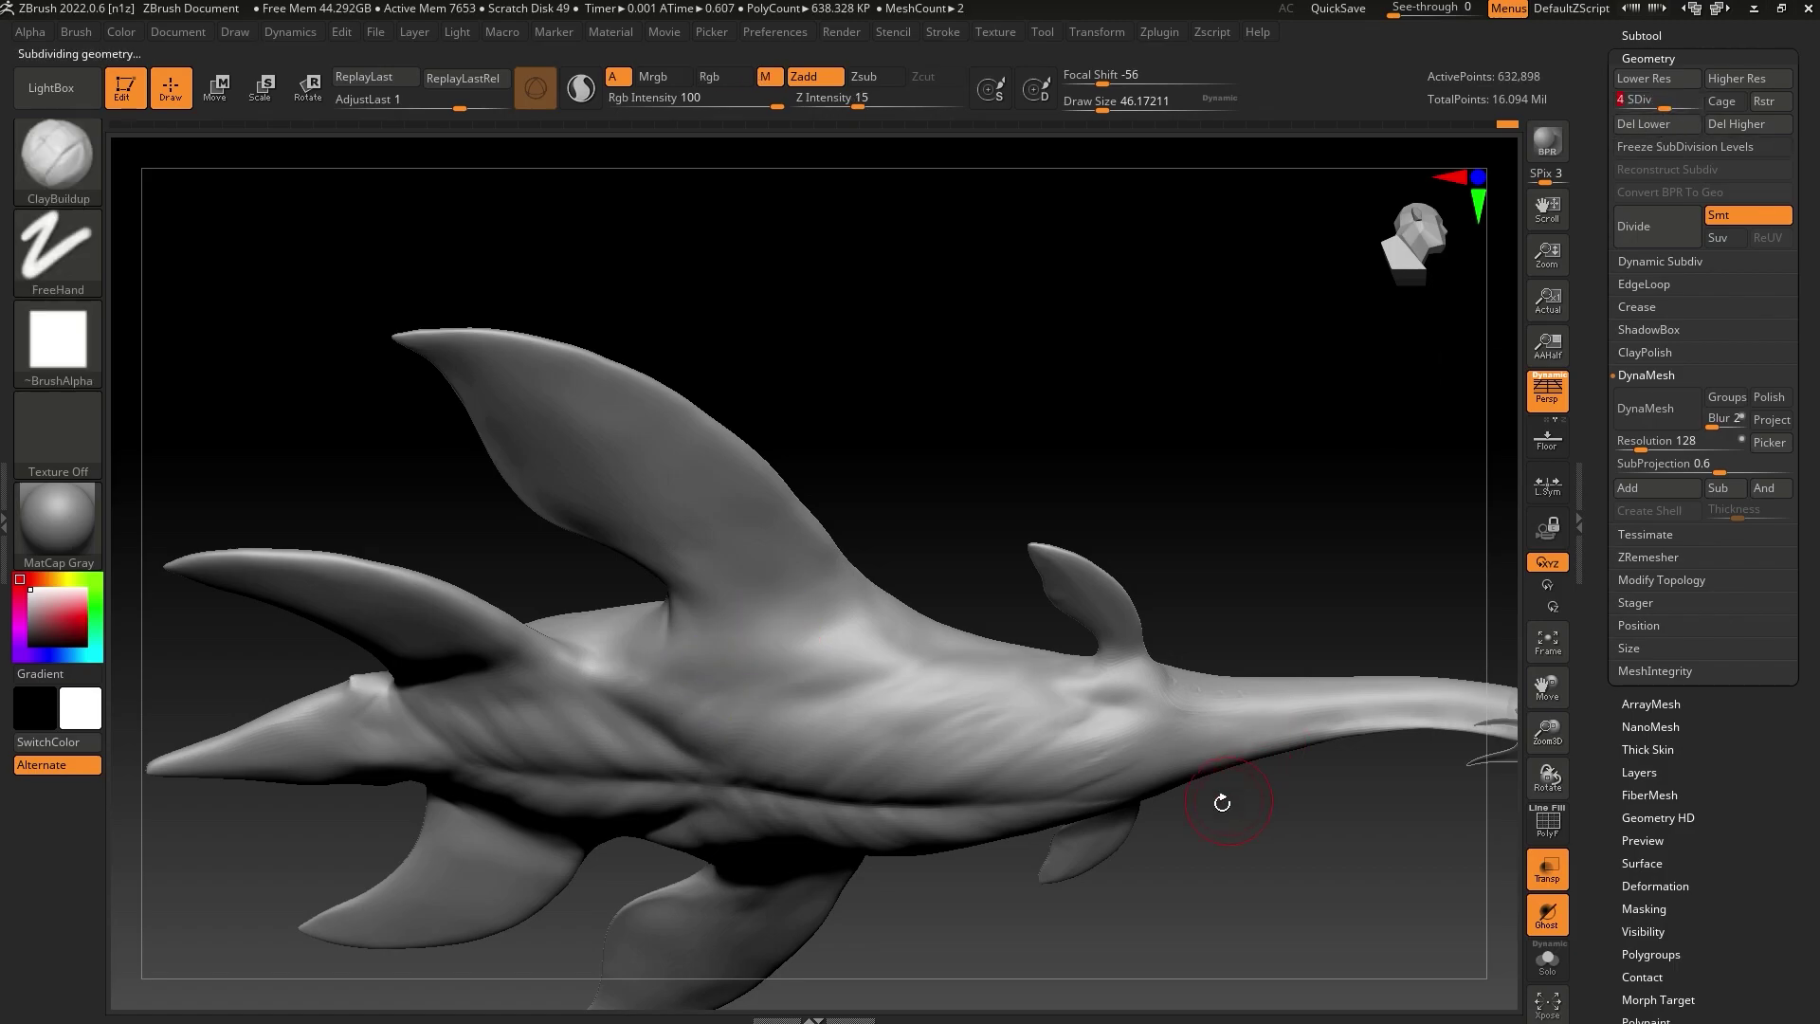
key(shift)
shift+click(860, 100)
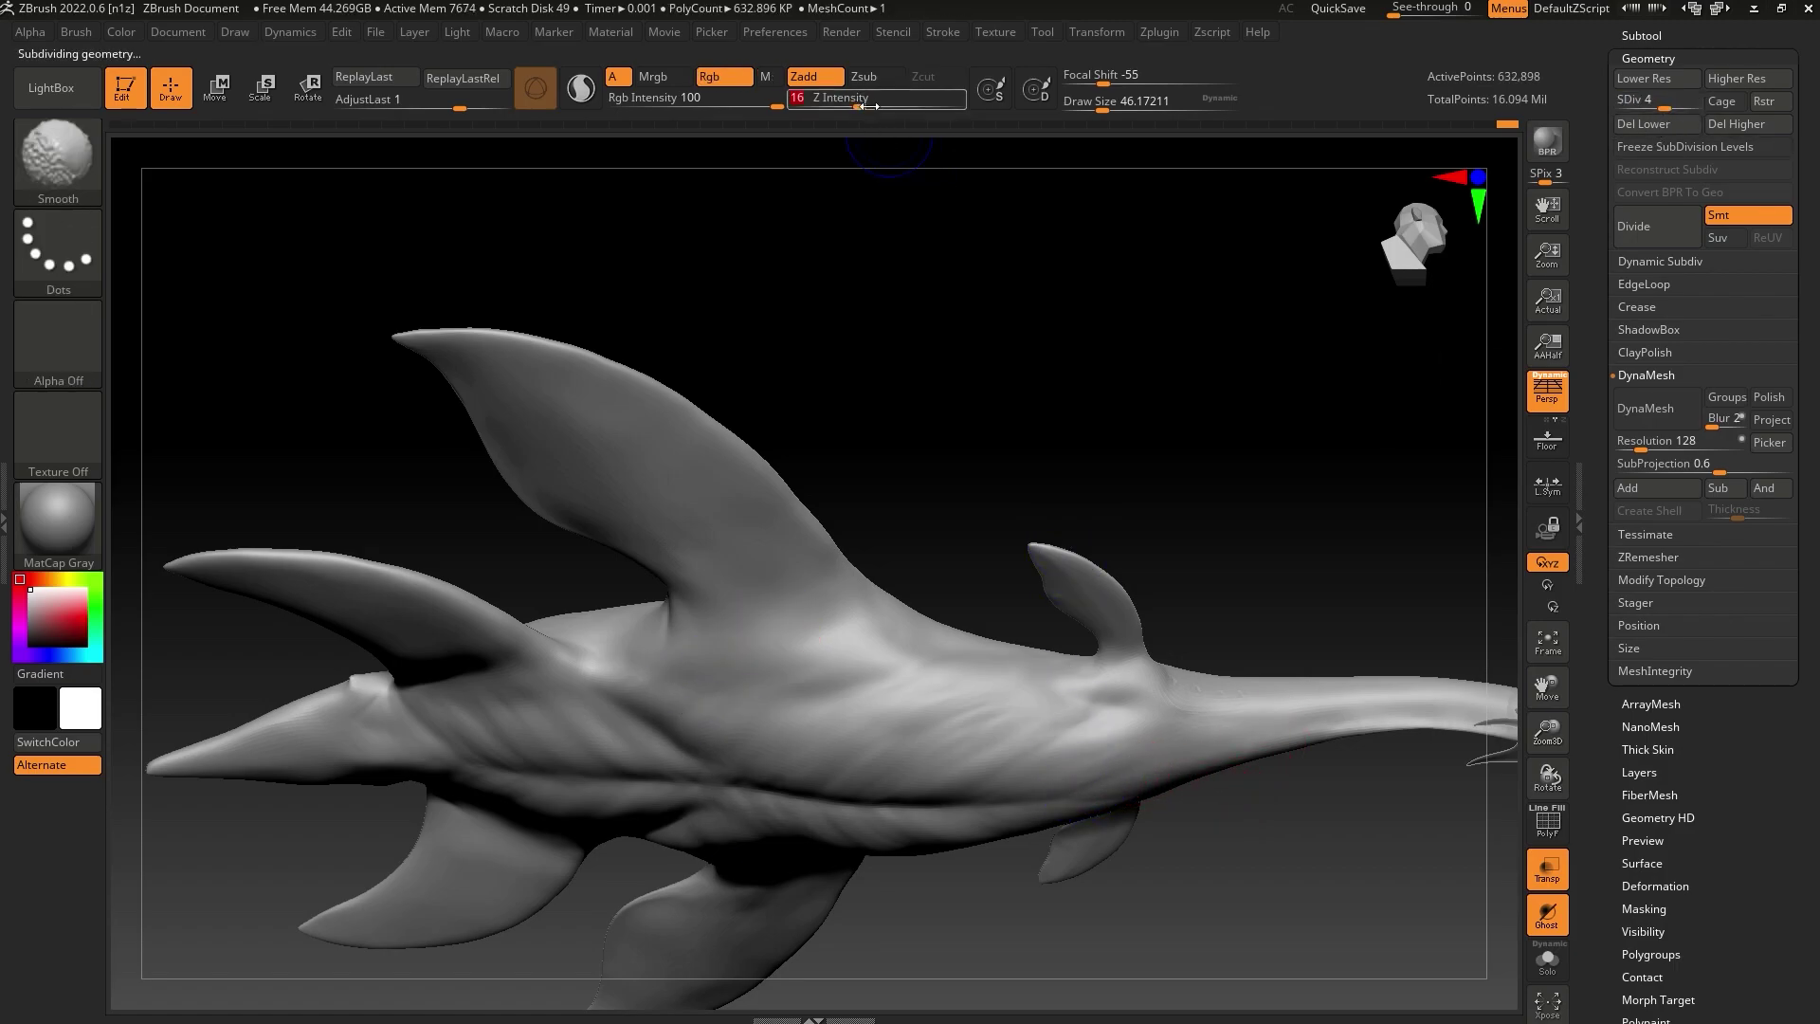
drag(971, 579, 967, 417)
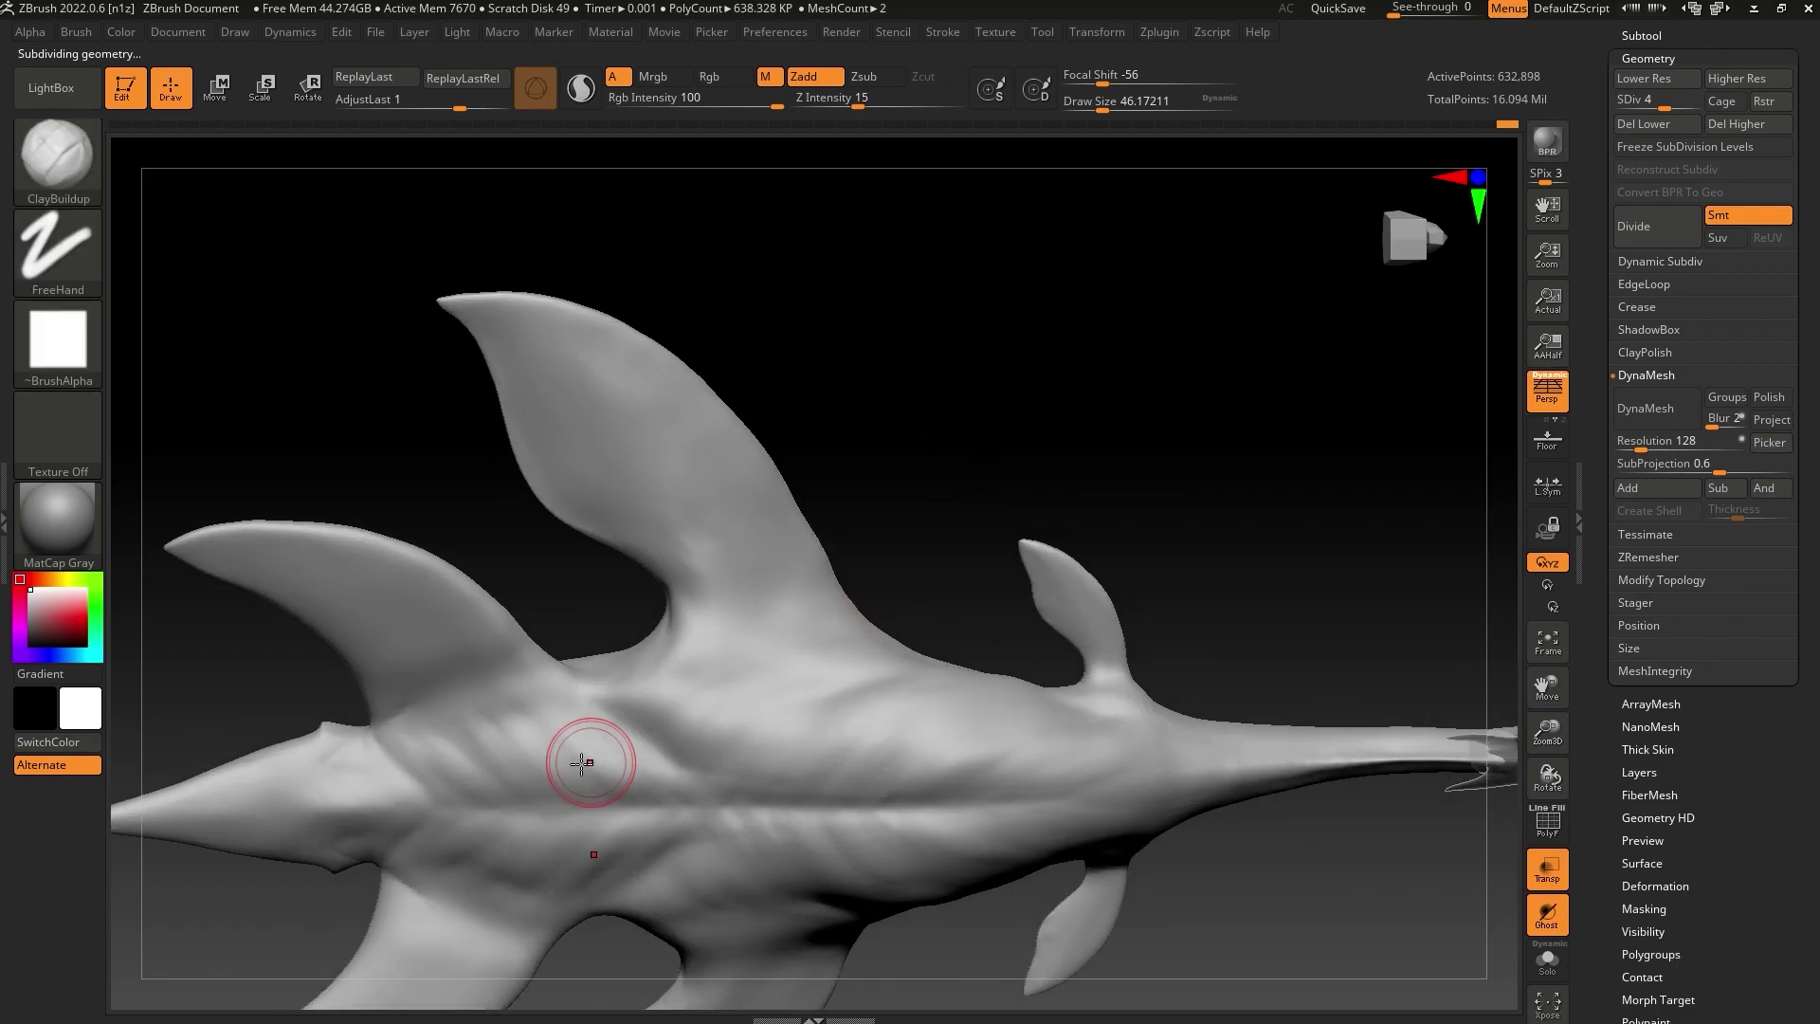
key(shift)
Sculpt broad ClayBuildup strands along the side of the tail at subdivision level 3 and a draw size of about 41
drag(1544, 727, 1544, 663)
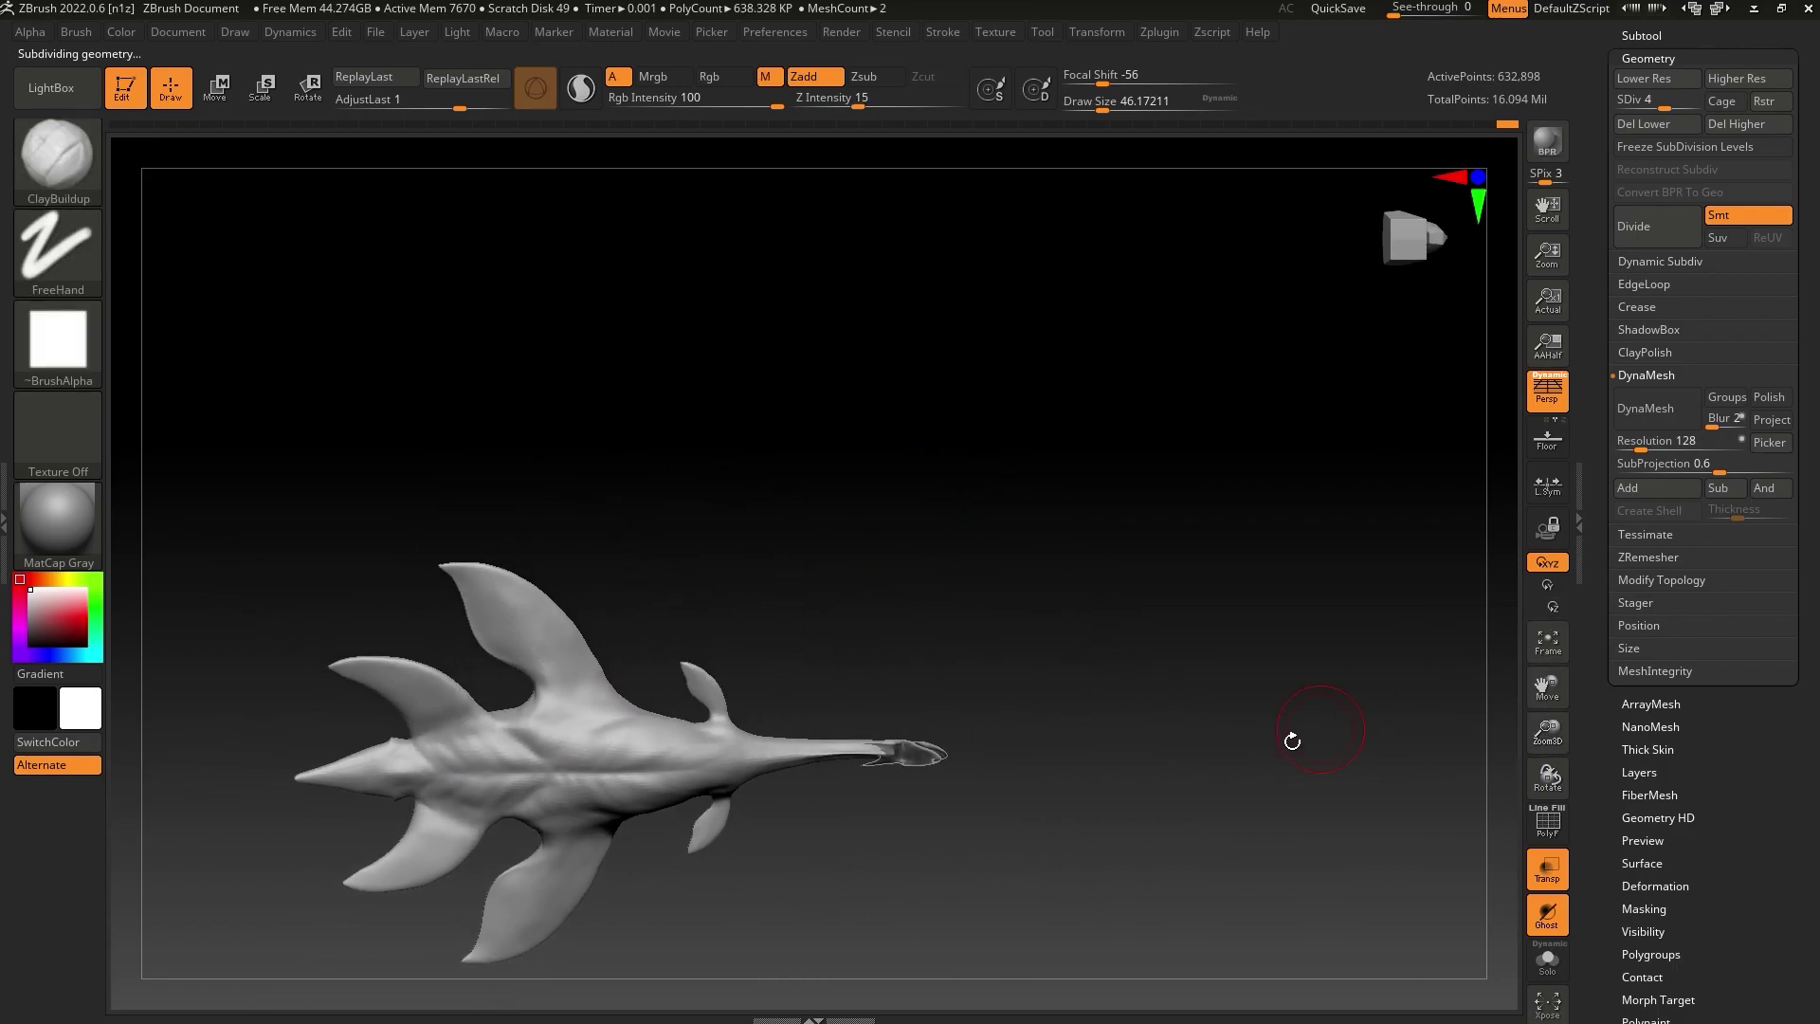
drag(1293, 742, 1149, 753)
right_drag(1149, 752, 1030, 813)
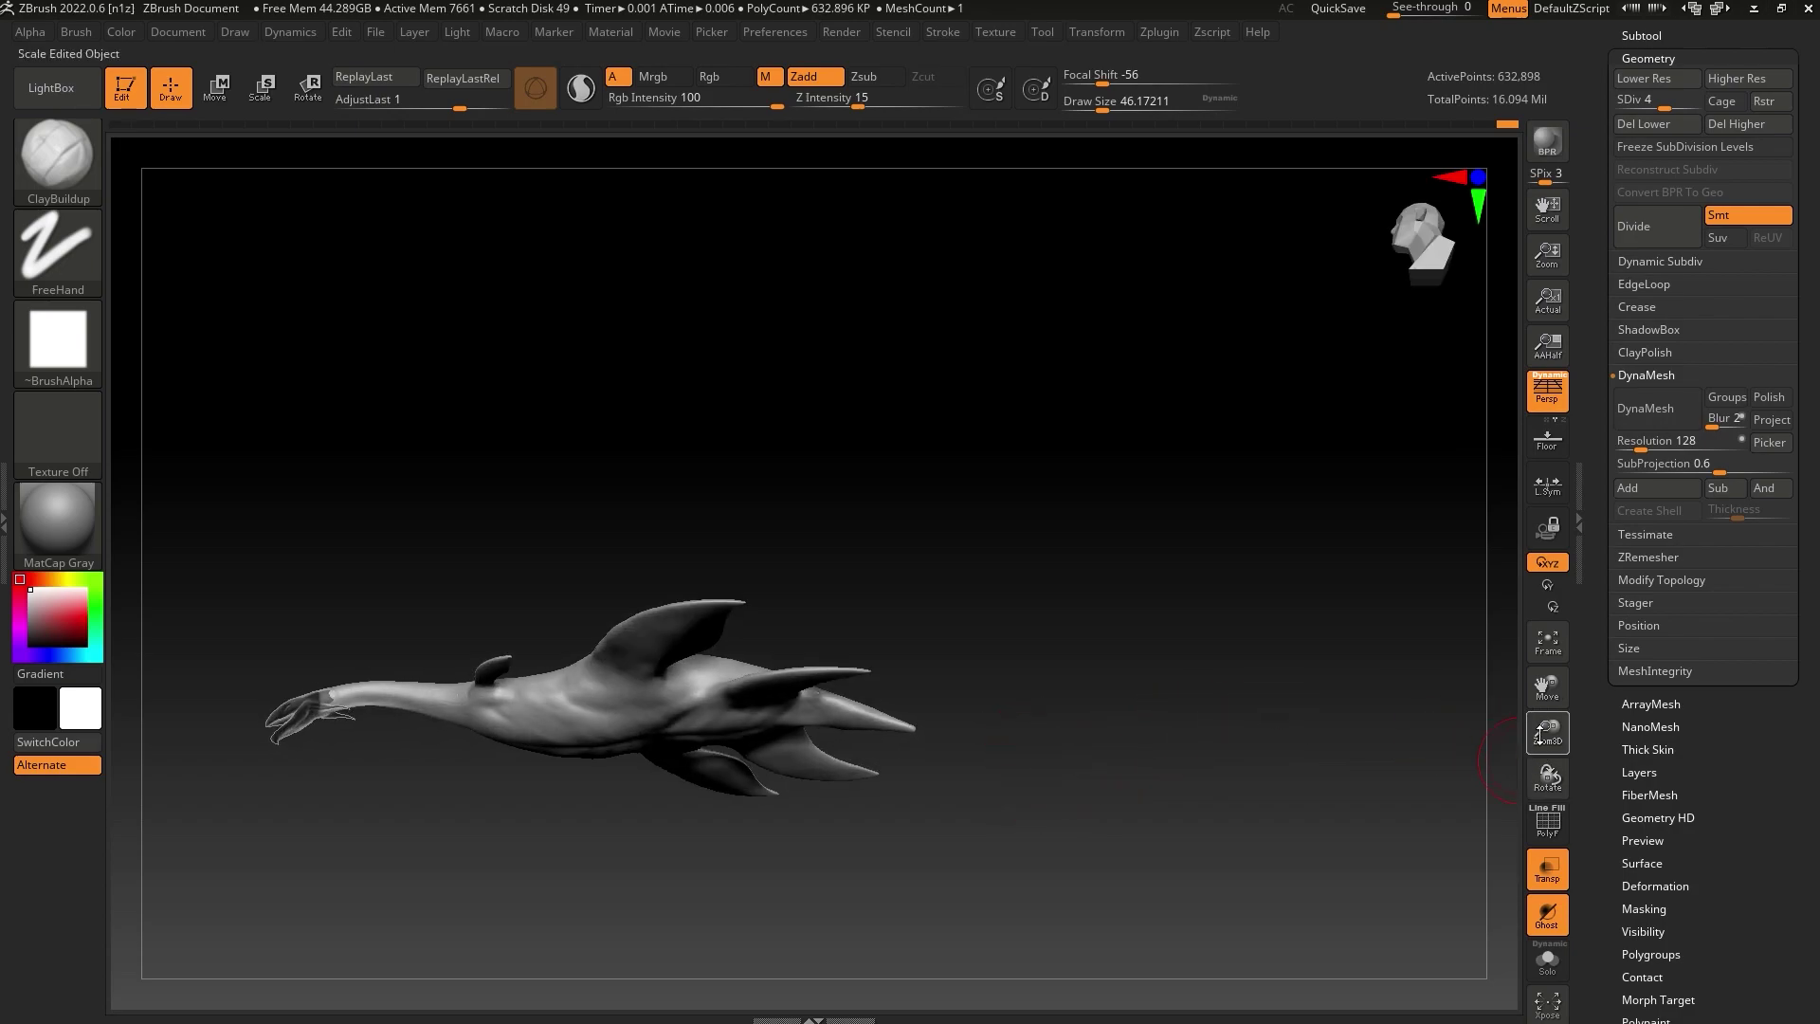
drag(1541, 735, 1341, 825)
mouse_move(1271, 649)
mouse_down()
mouse_move(1233, 587)
mouse_move(1143, 542)
mouse_up()
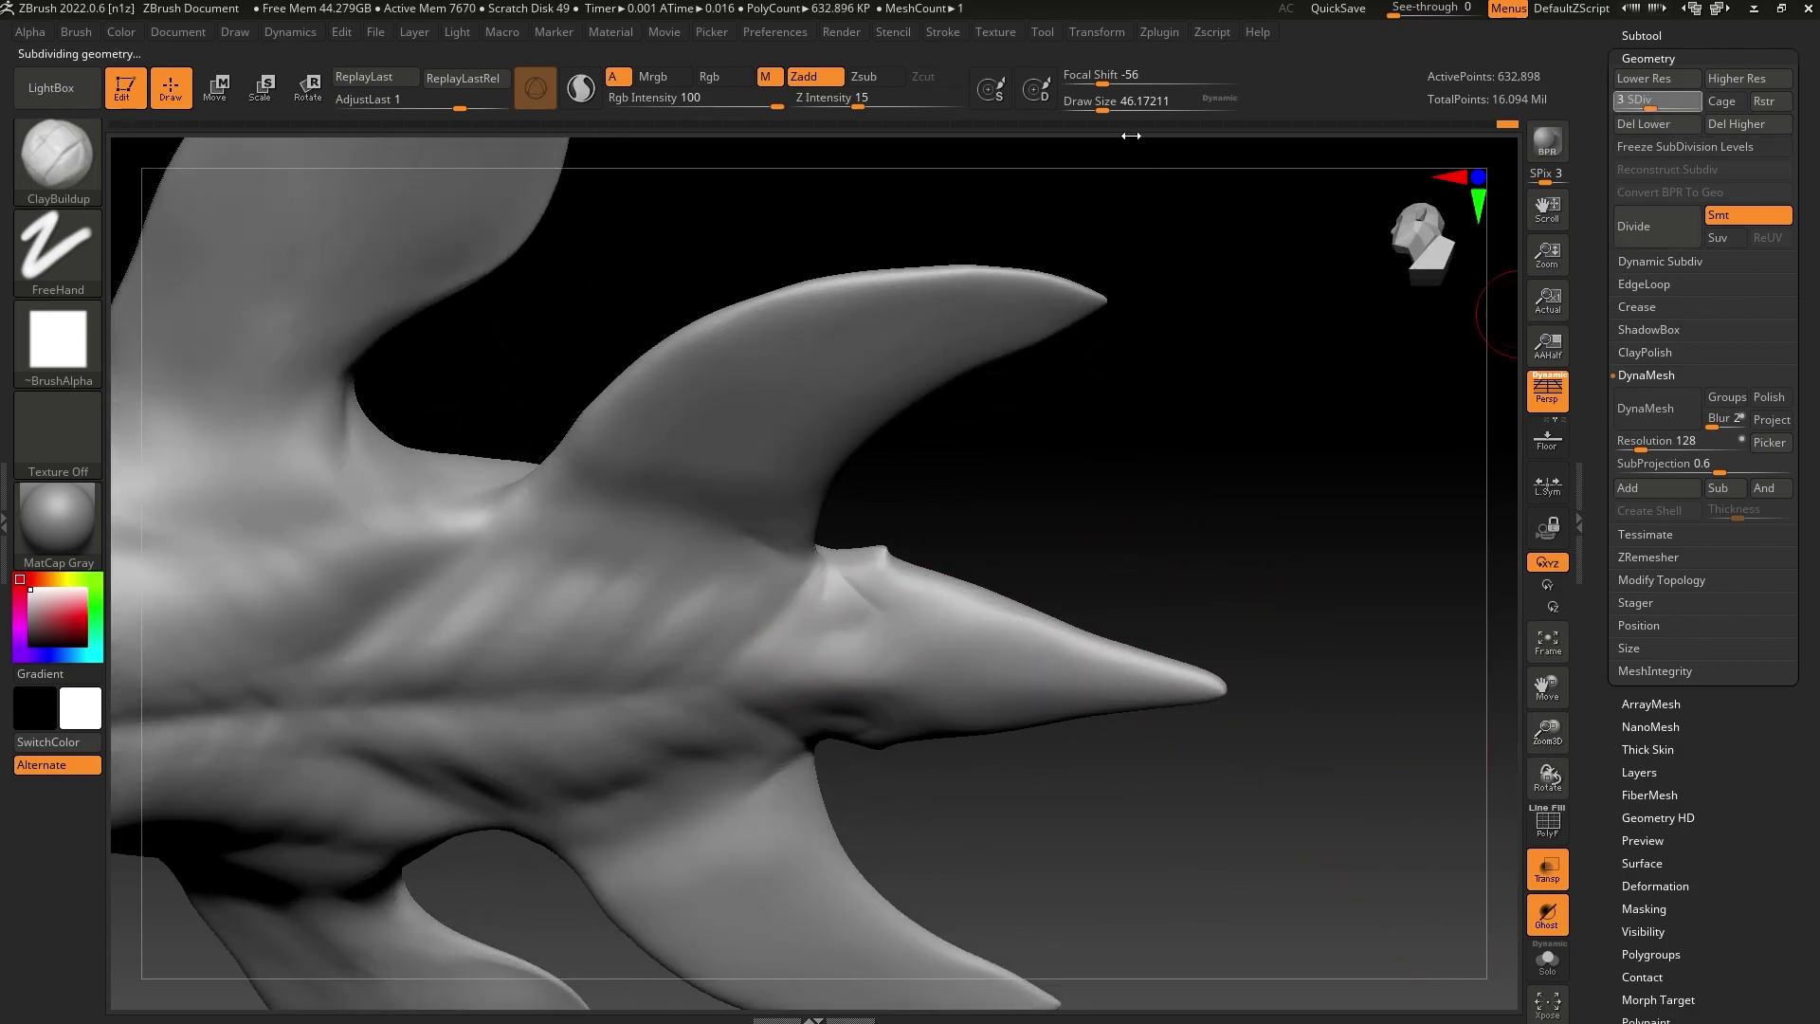
key([)
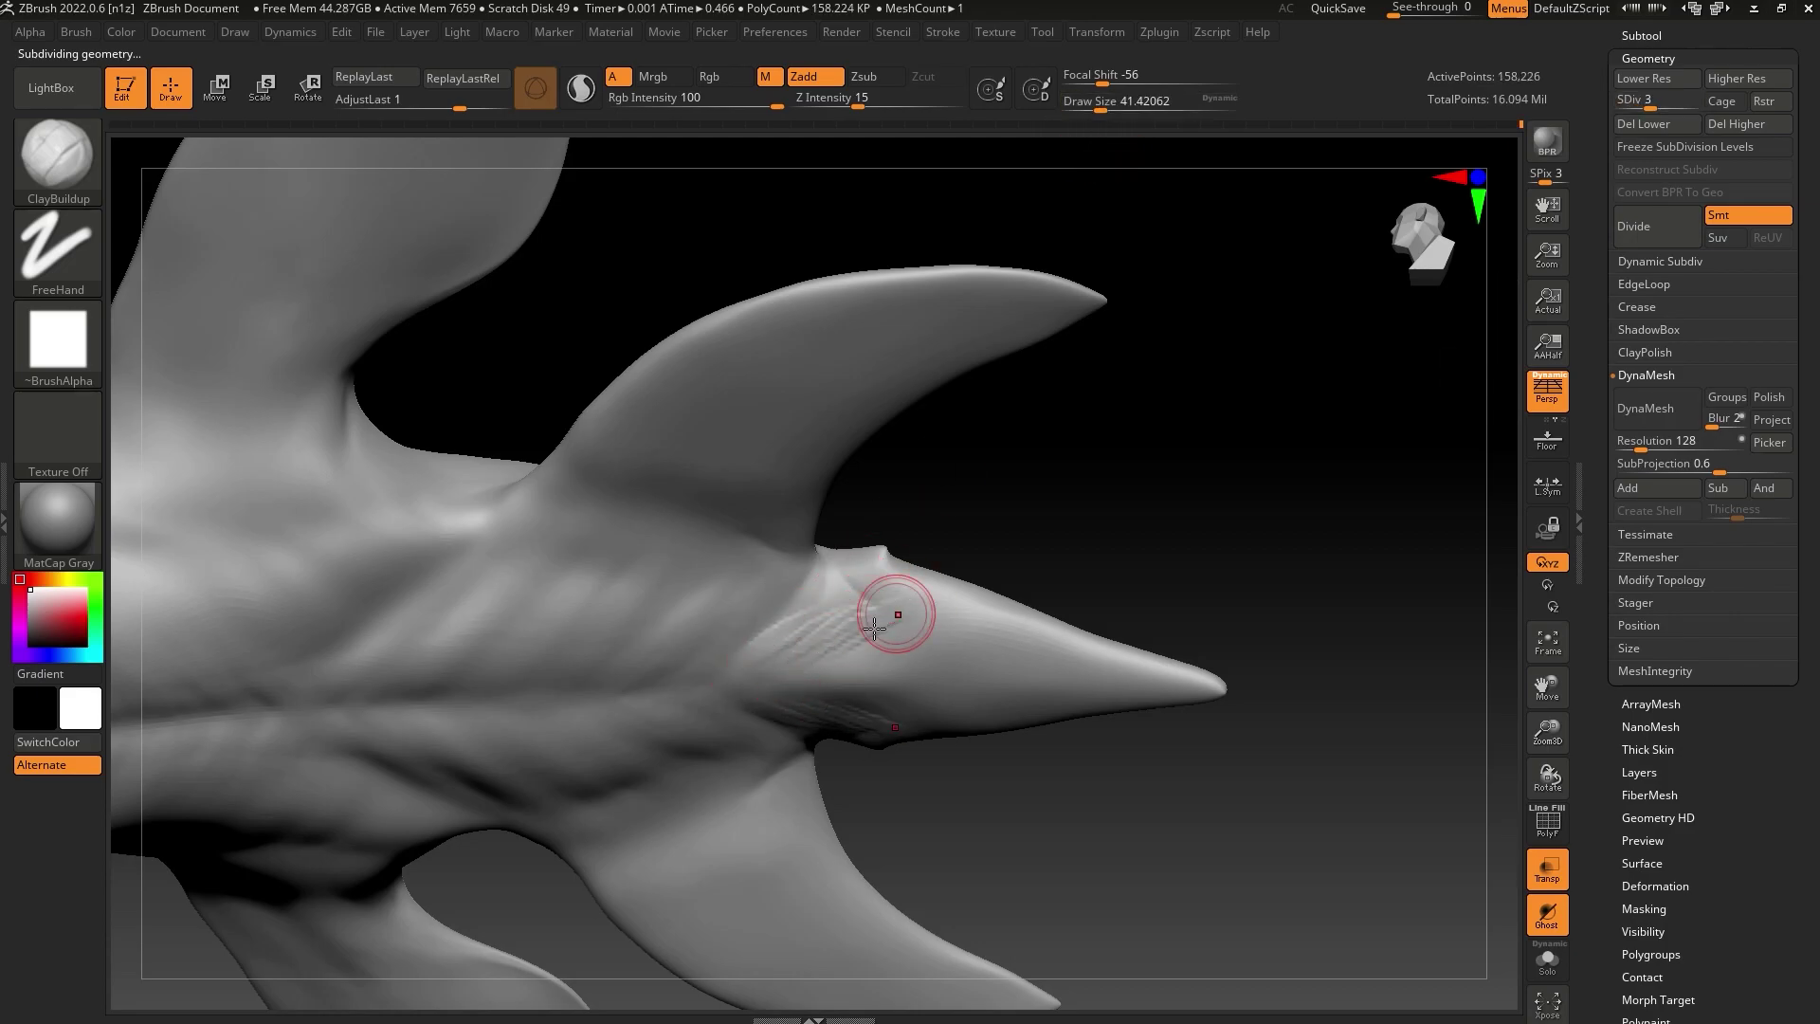
drag(874, 627, 912, 644)
drag(1145, 556, 1159, 622)
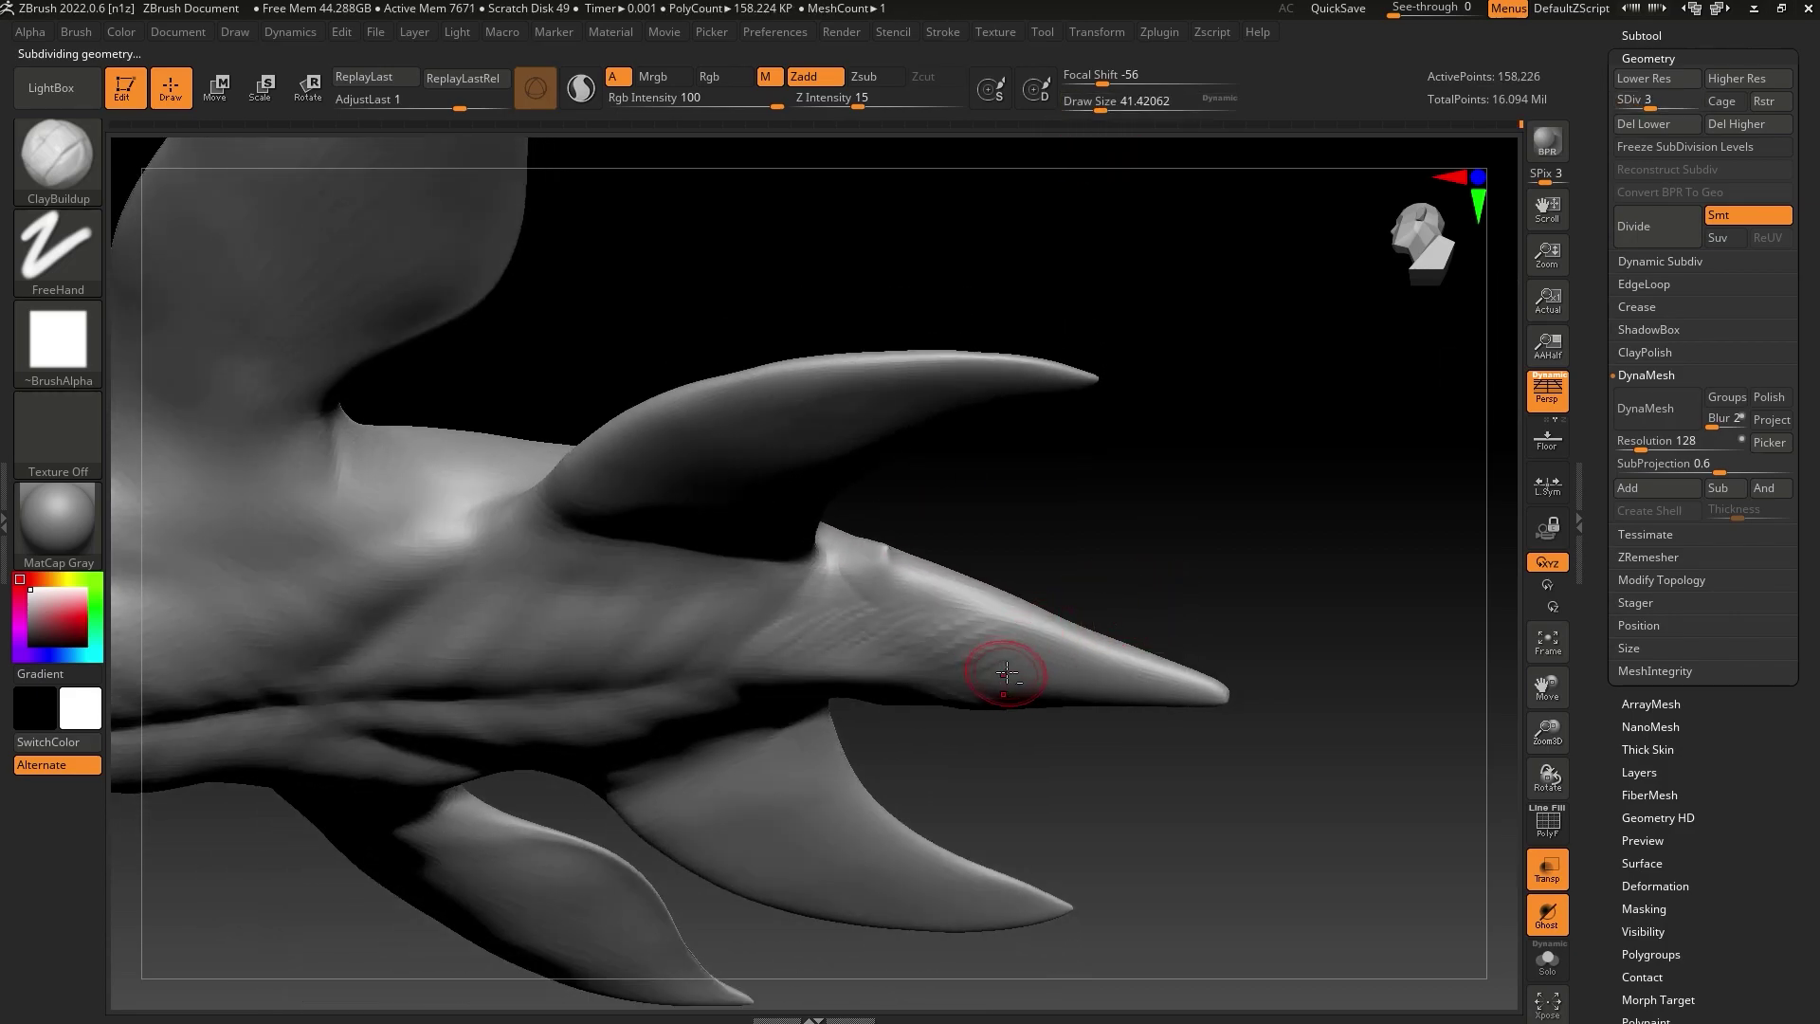
alt+drag(891, 609, 1127, 664)
mouse_move(956, 640)
alt+mouse_down()
mouse_move(1153, 692)
mouse_move(1059, 668)
alt+mouse_up()
alt+drag(901, 611, 1020, 654)
Add finer ClayBuildup strands along the tail's side at subdivision level 4 and a draw size of about 27
click(1666, 100)
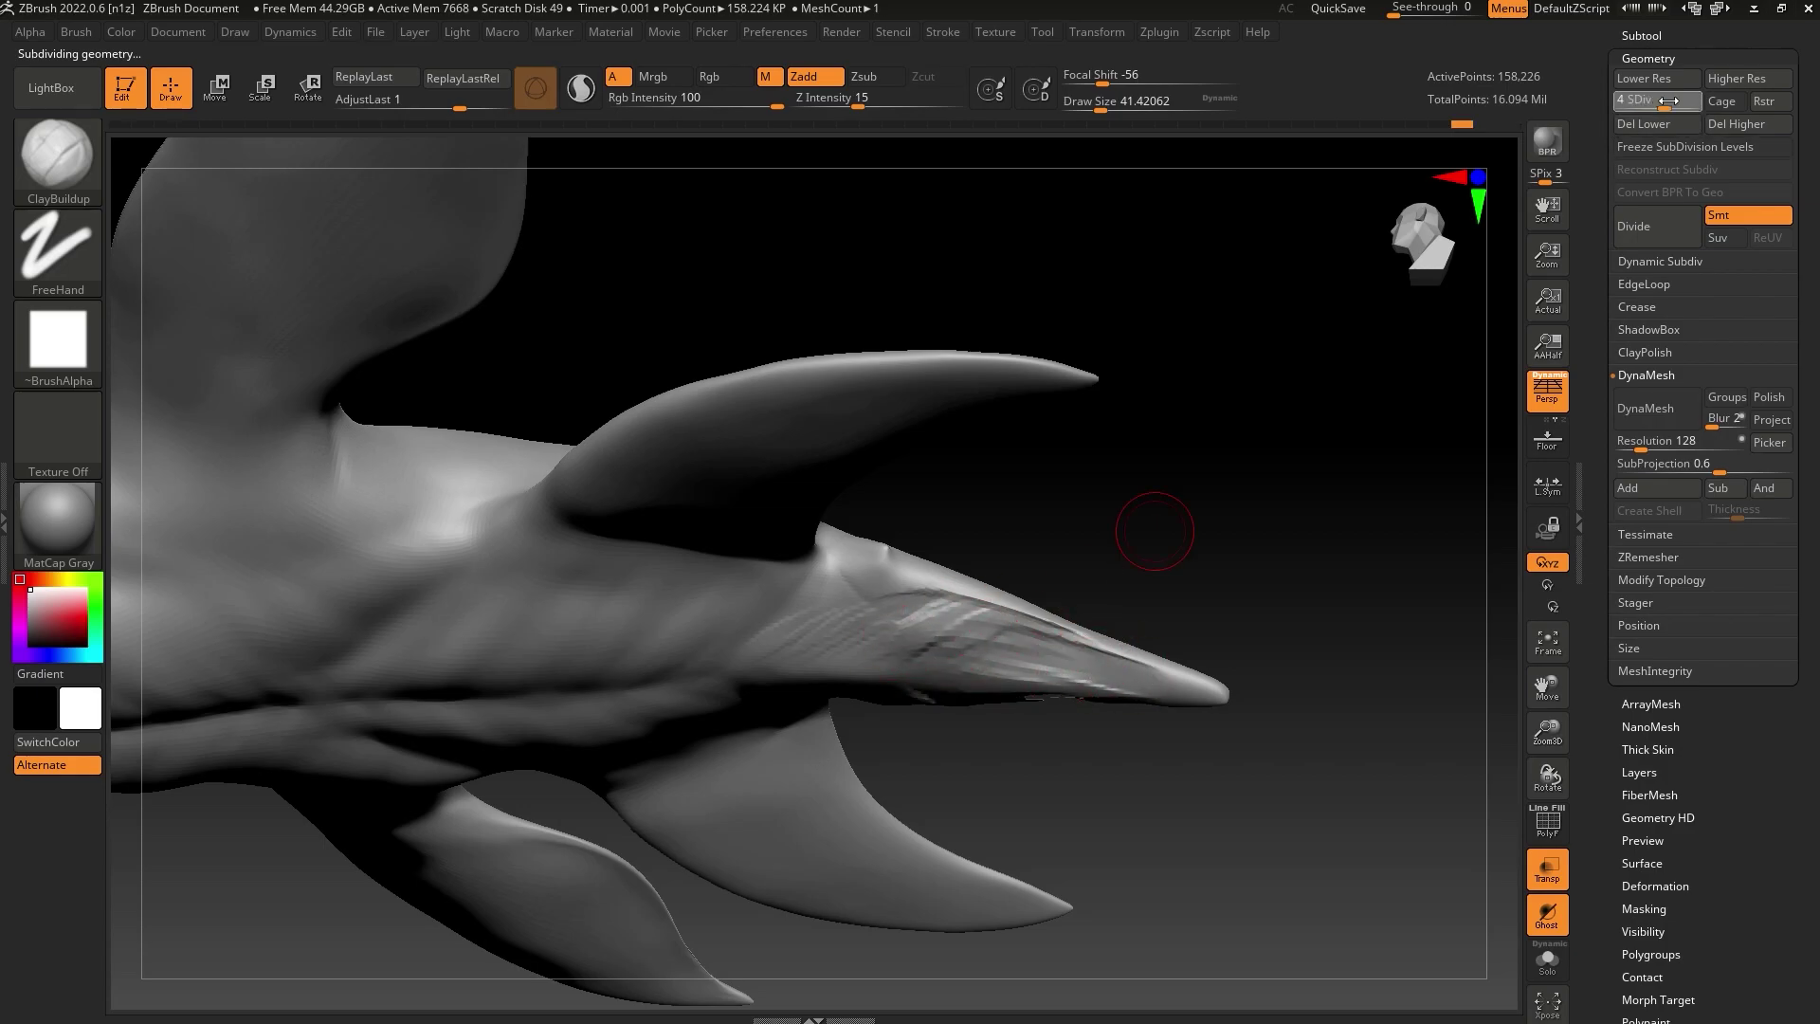
click(1097, 101)
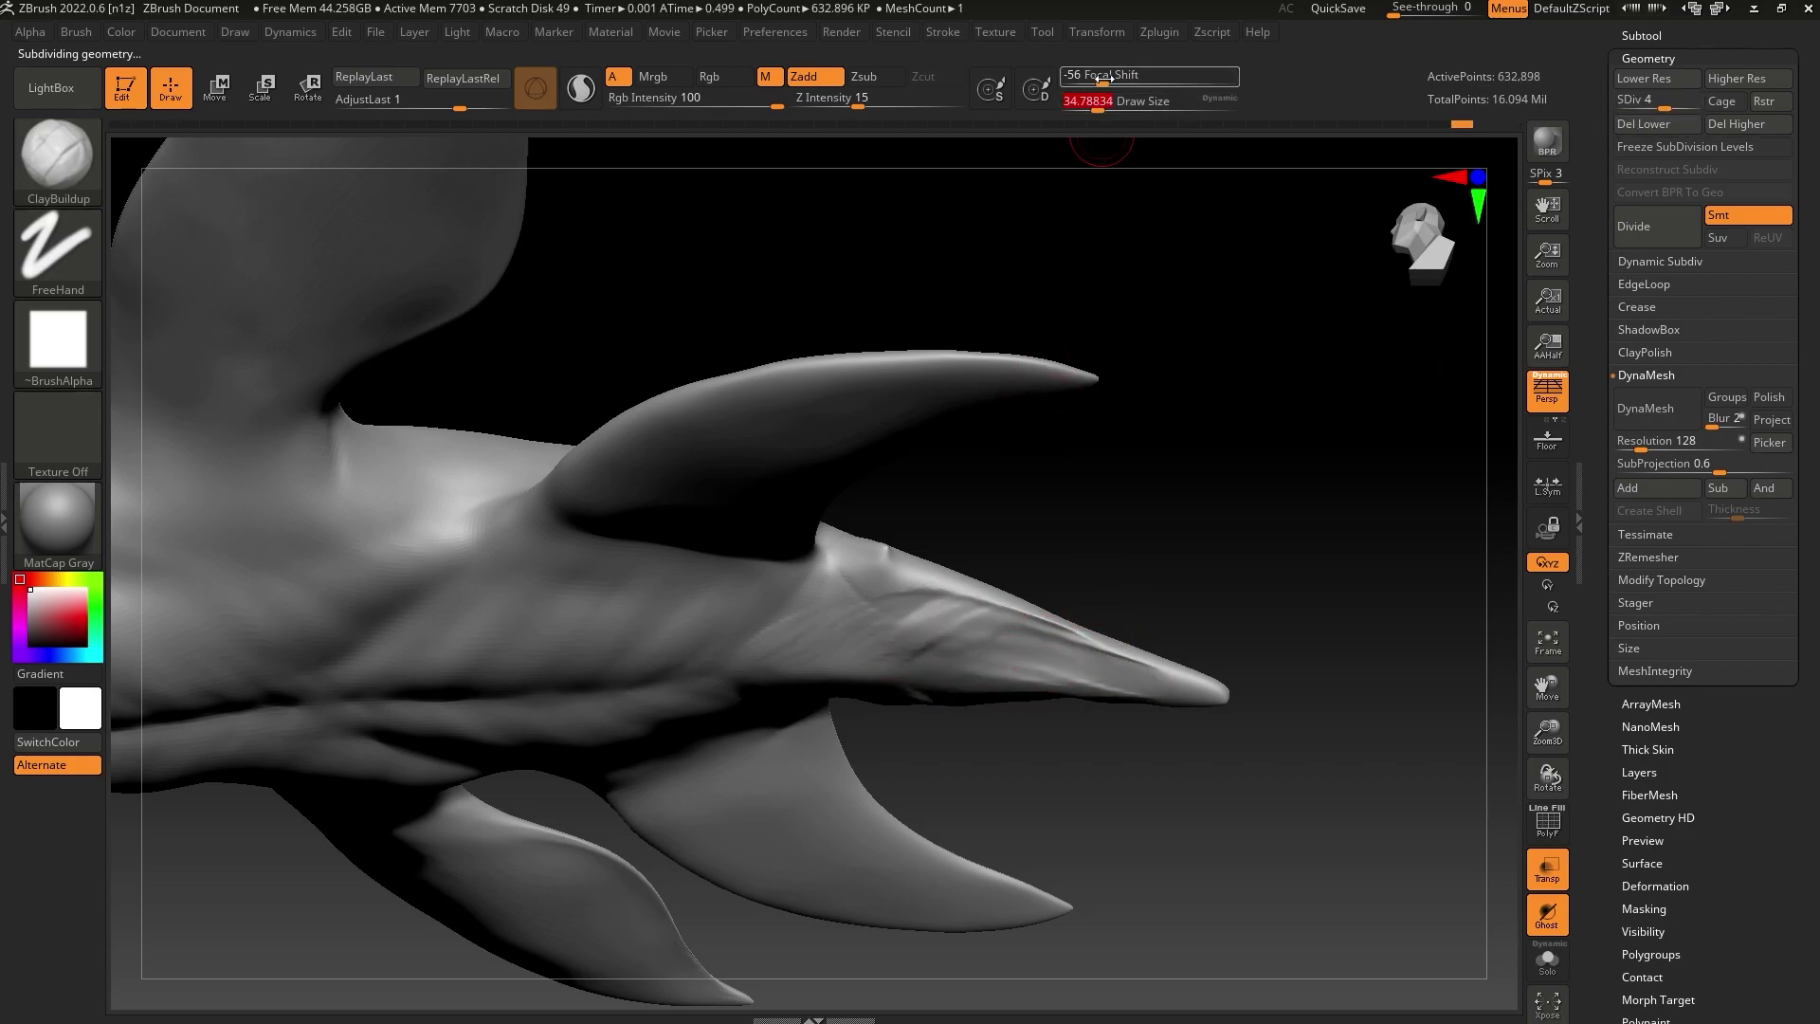
drag(1097, 101, 1095, 100)
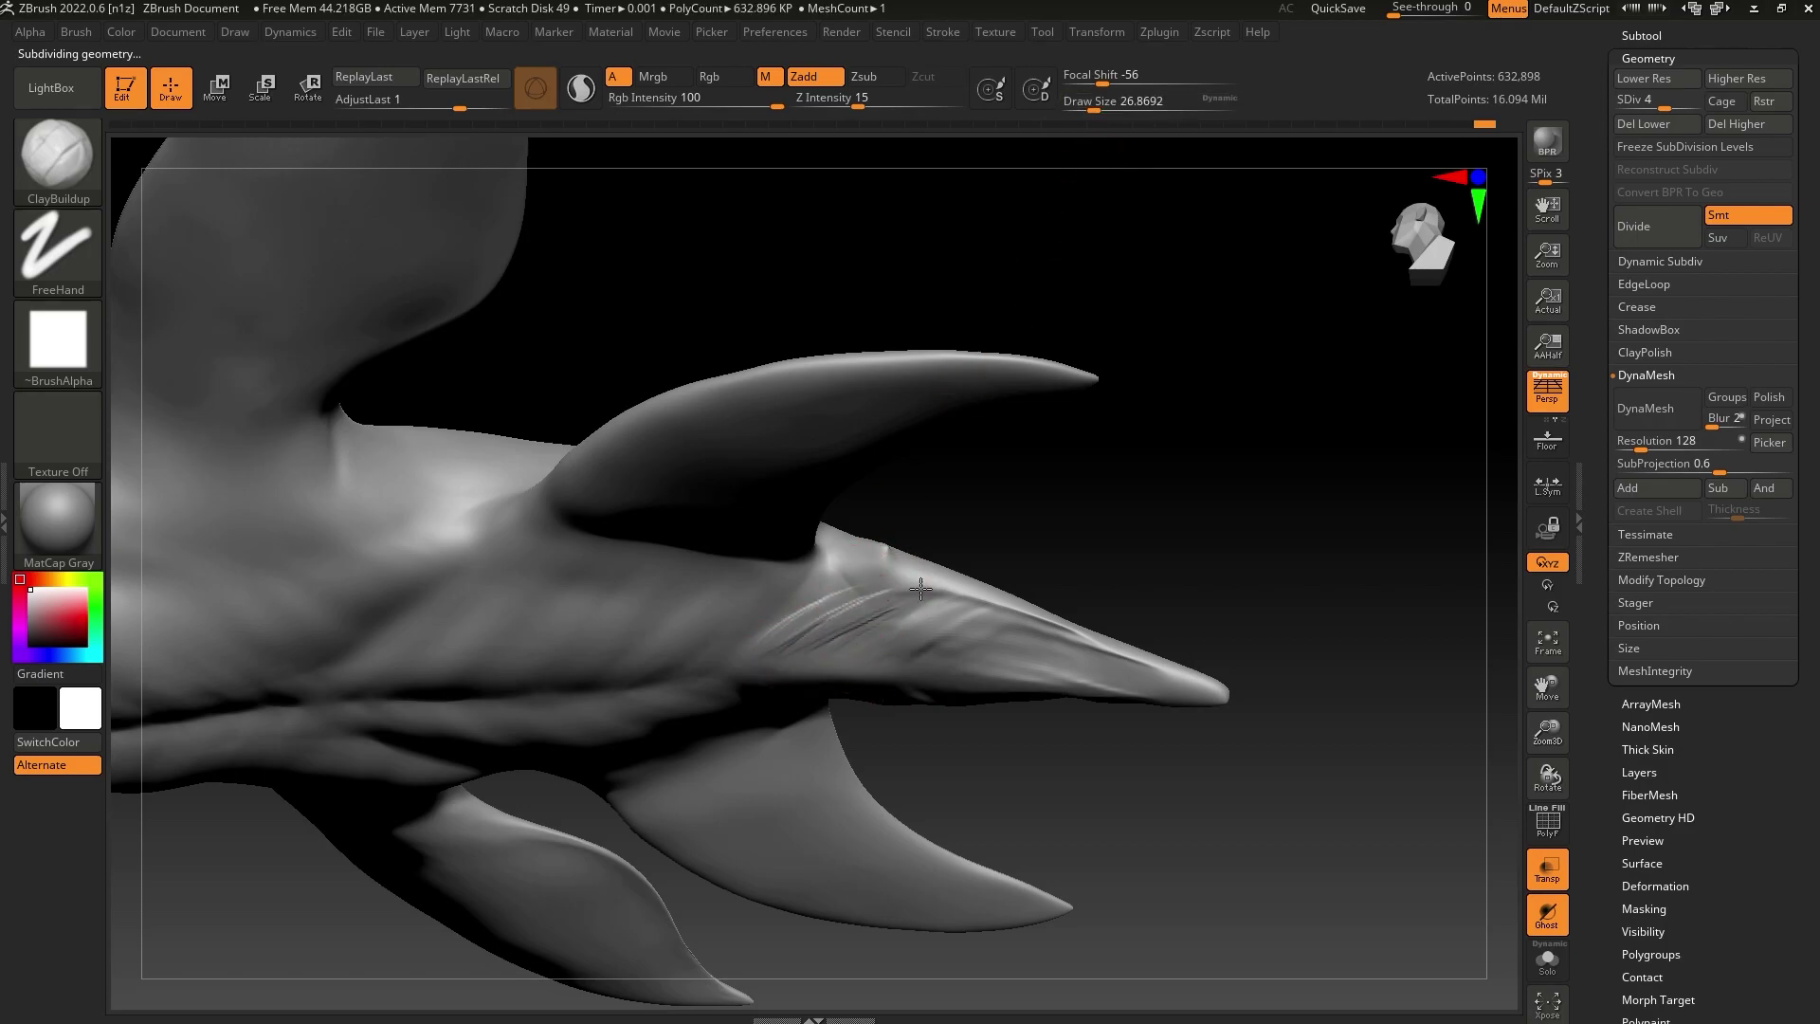
drag(966, 600, 1029, 614)
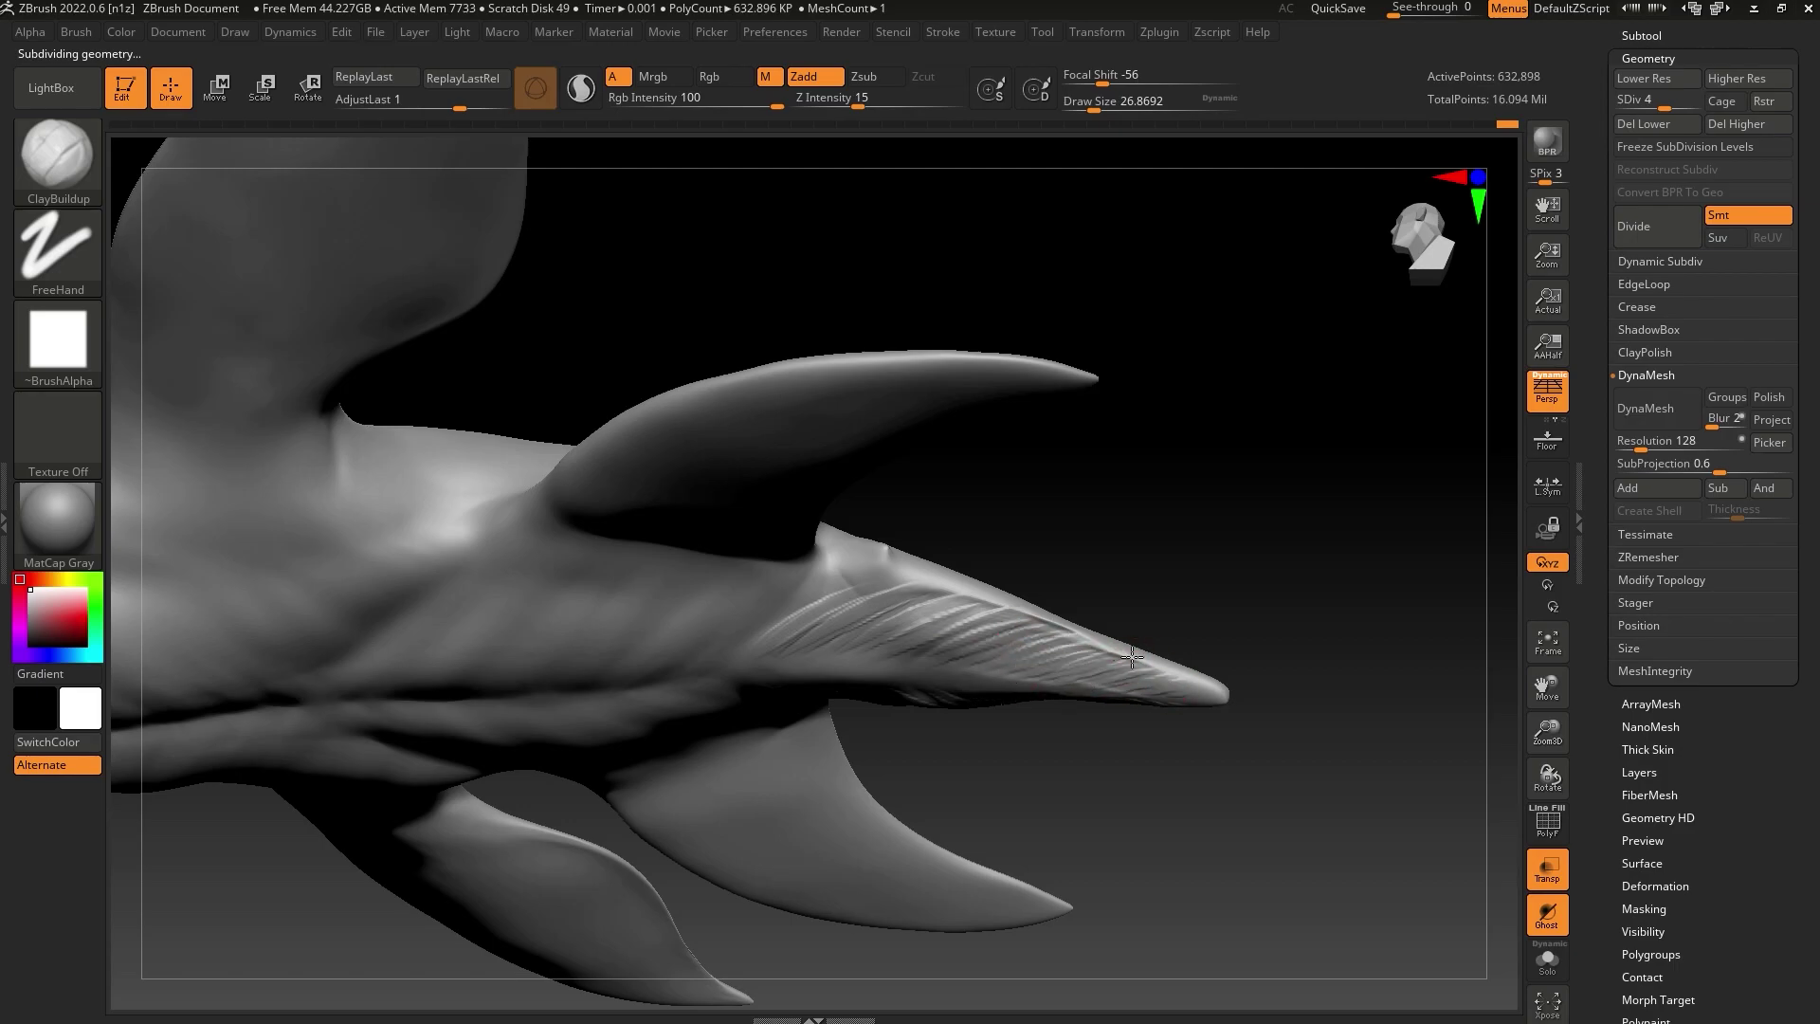
drag(1129, 602, 1169, 580)
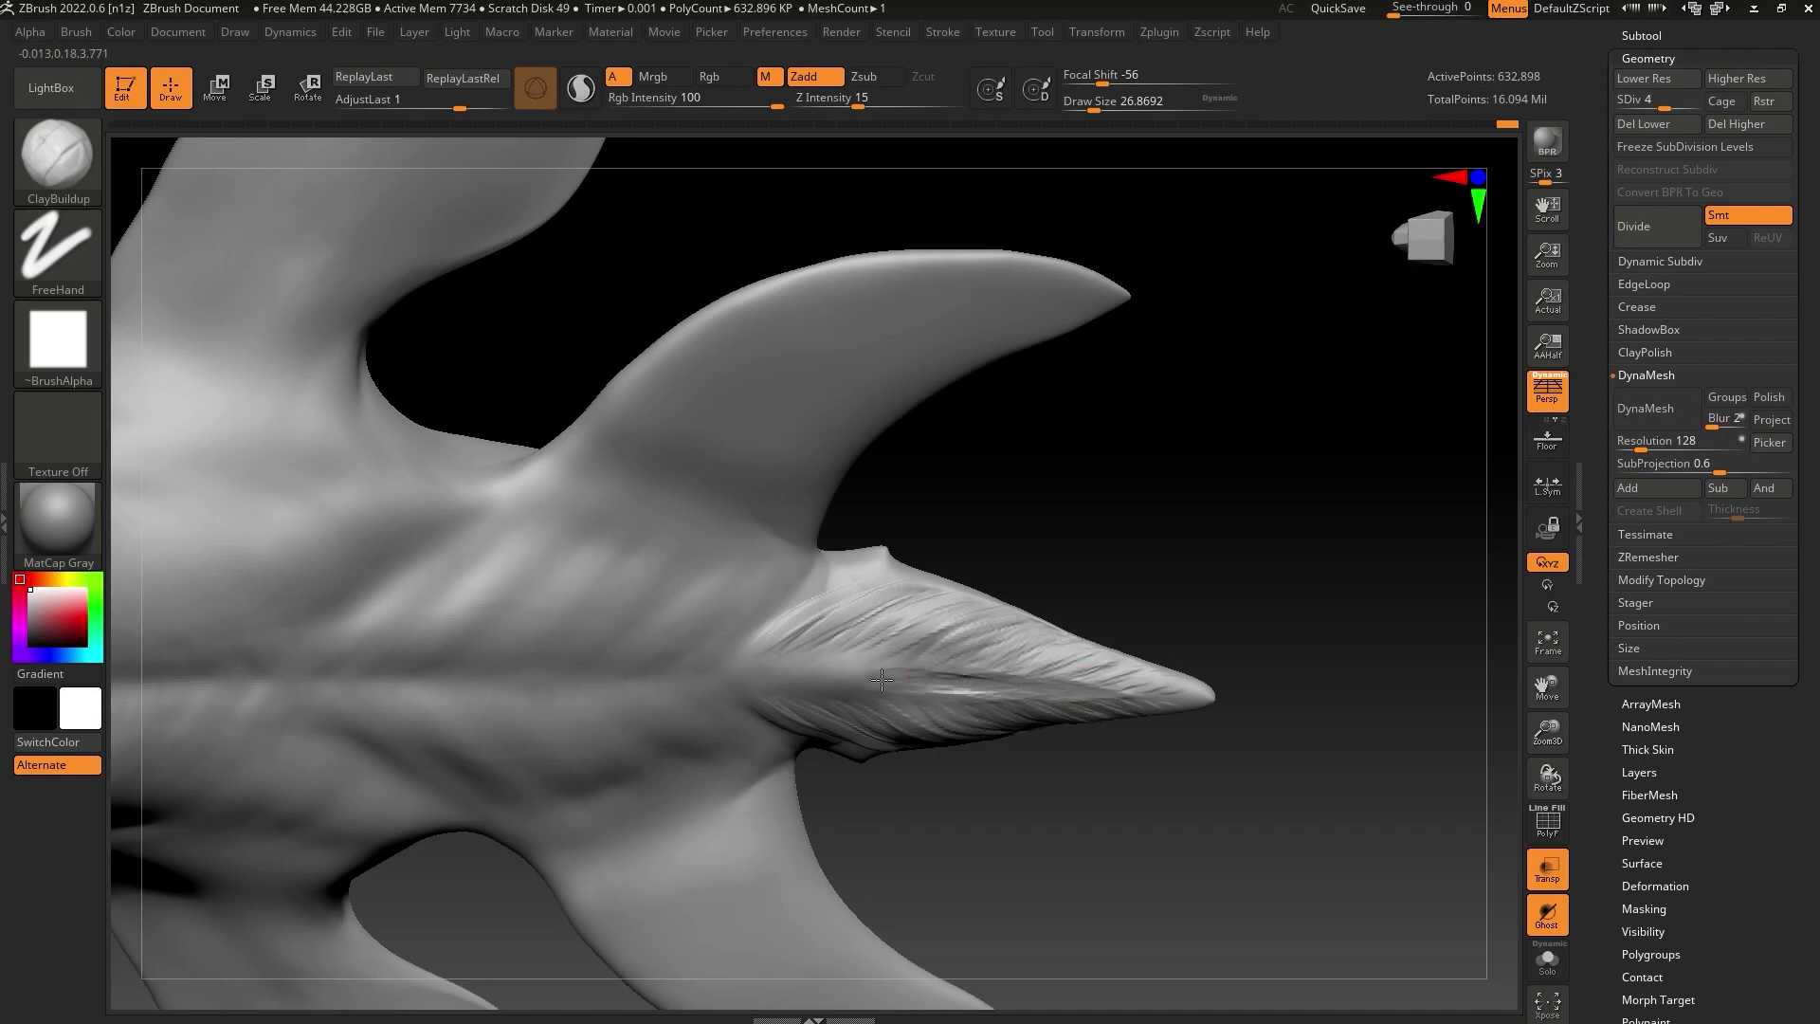
Build up fine strands along the tail's underside midline and where the tail meets the rear fin's base
drag(882, 680, 719, 676)
mouse_move(945, 676)
mouse_down()
mouse_move(775, 675)
mouse_move(1062, 683)
mouse_up()
mouse_move(749, 668)
mouse_down()
mouse_move(873, 634)
mouse_move(872, 670)
mouse_move(1048, 679)
mouse_up()
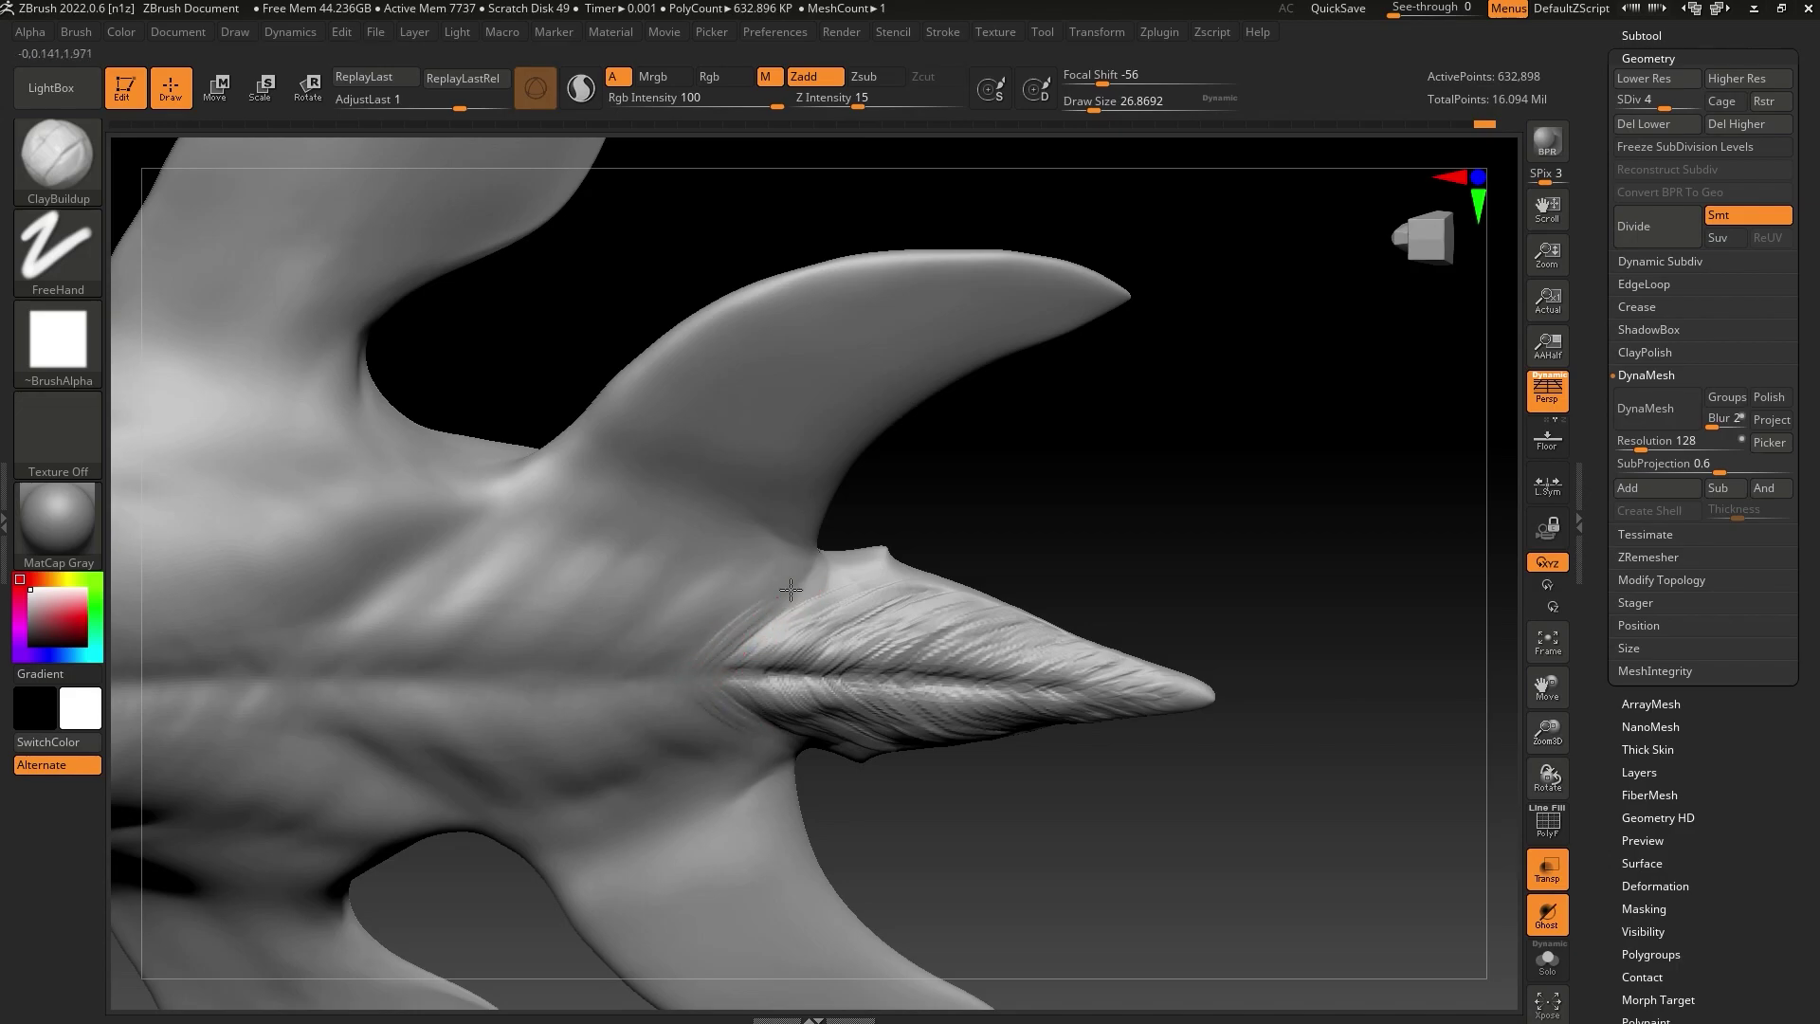
drag(820, 566, 790, 605)
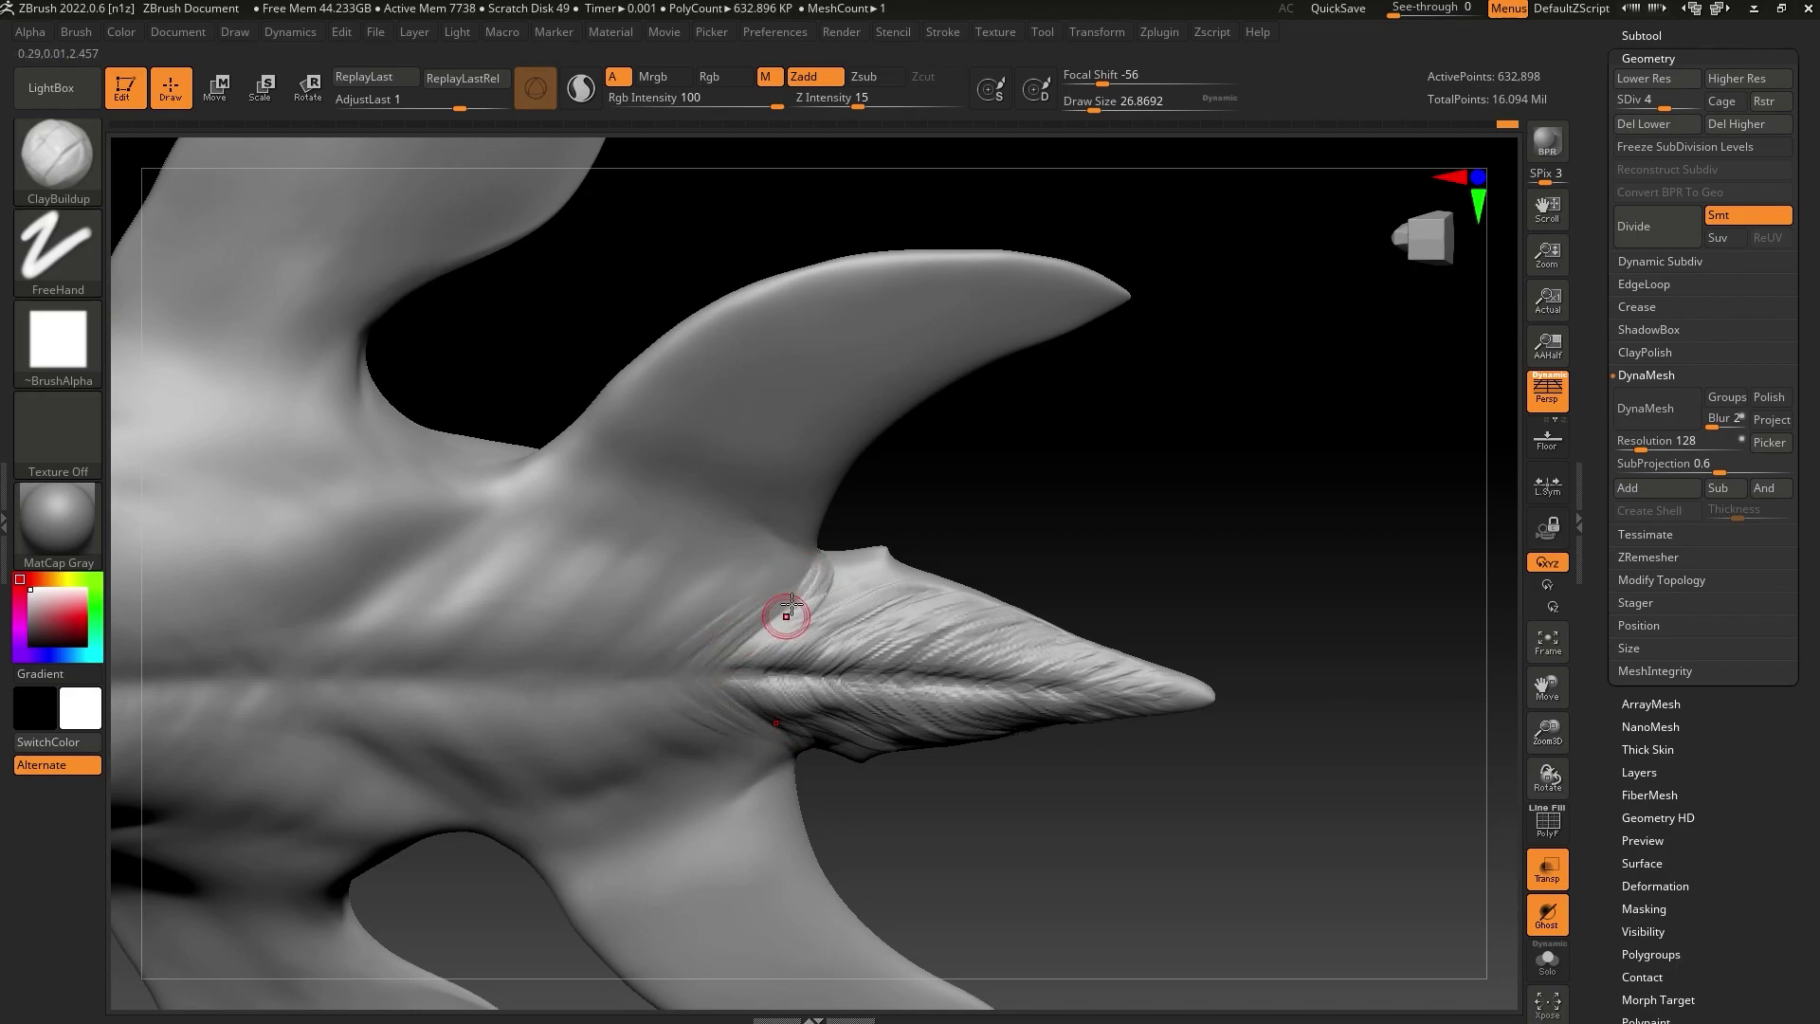
mouse_move(915, 510)
mouse_down()
mouse_move(839, 542)
mouse_move(942, 462)
mouse_move(972, 504)
mouse_move(959, 755)
mouse_move(904, 688)
mouse_up()
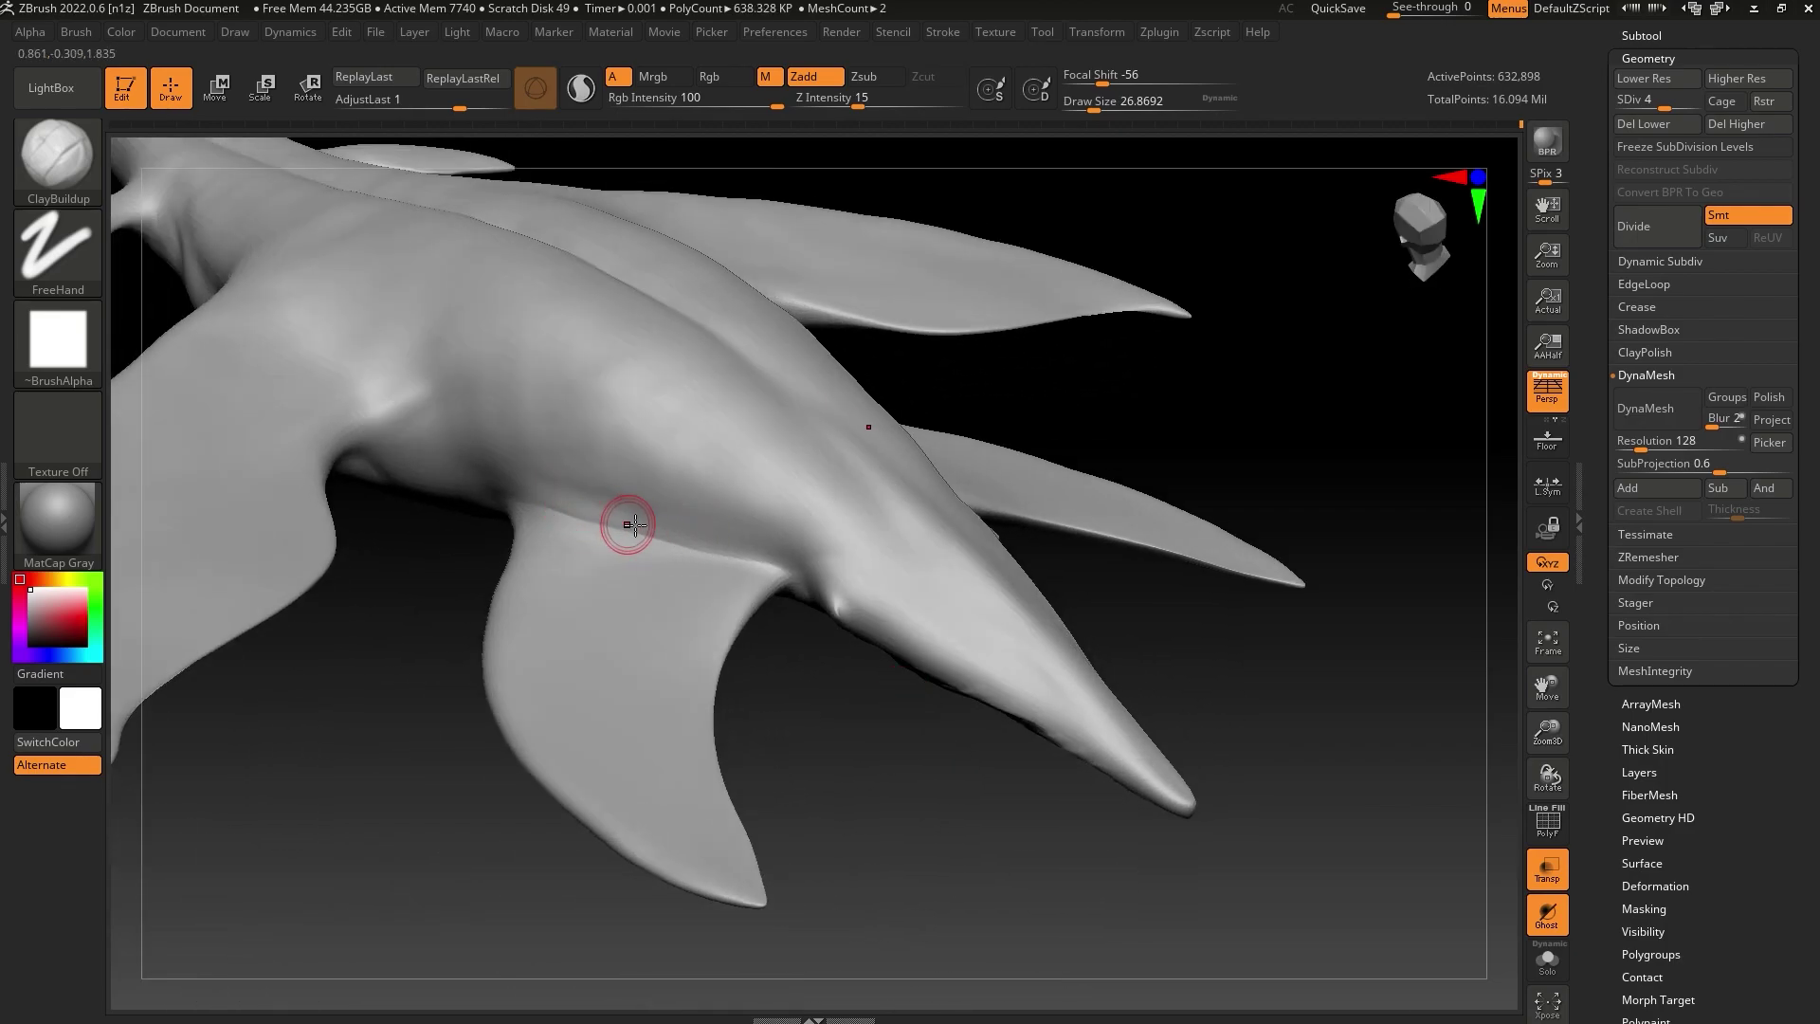
Build ClayBuildup strands across the rear fin's base and blend them with the Smooth brush at intensity 100
drag(532, 501, 714, 551)
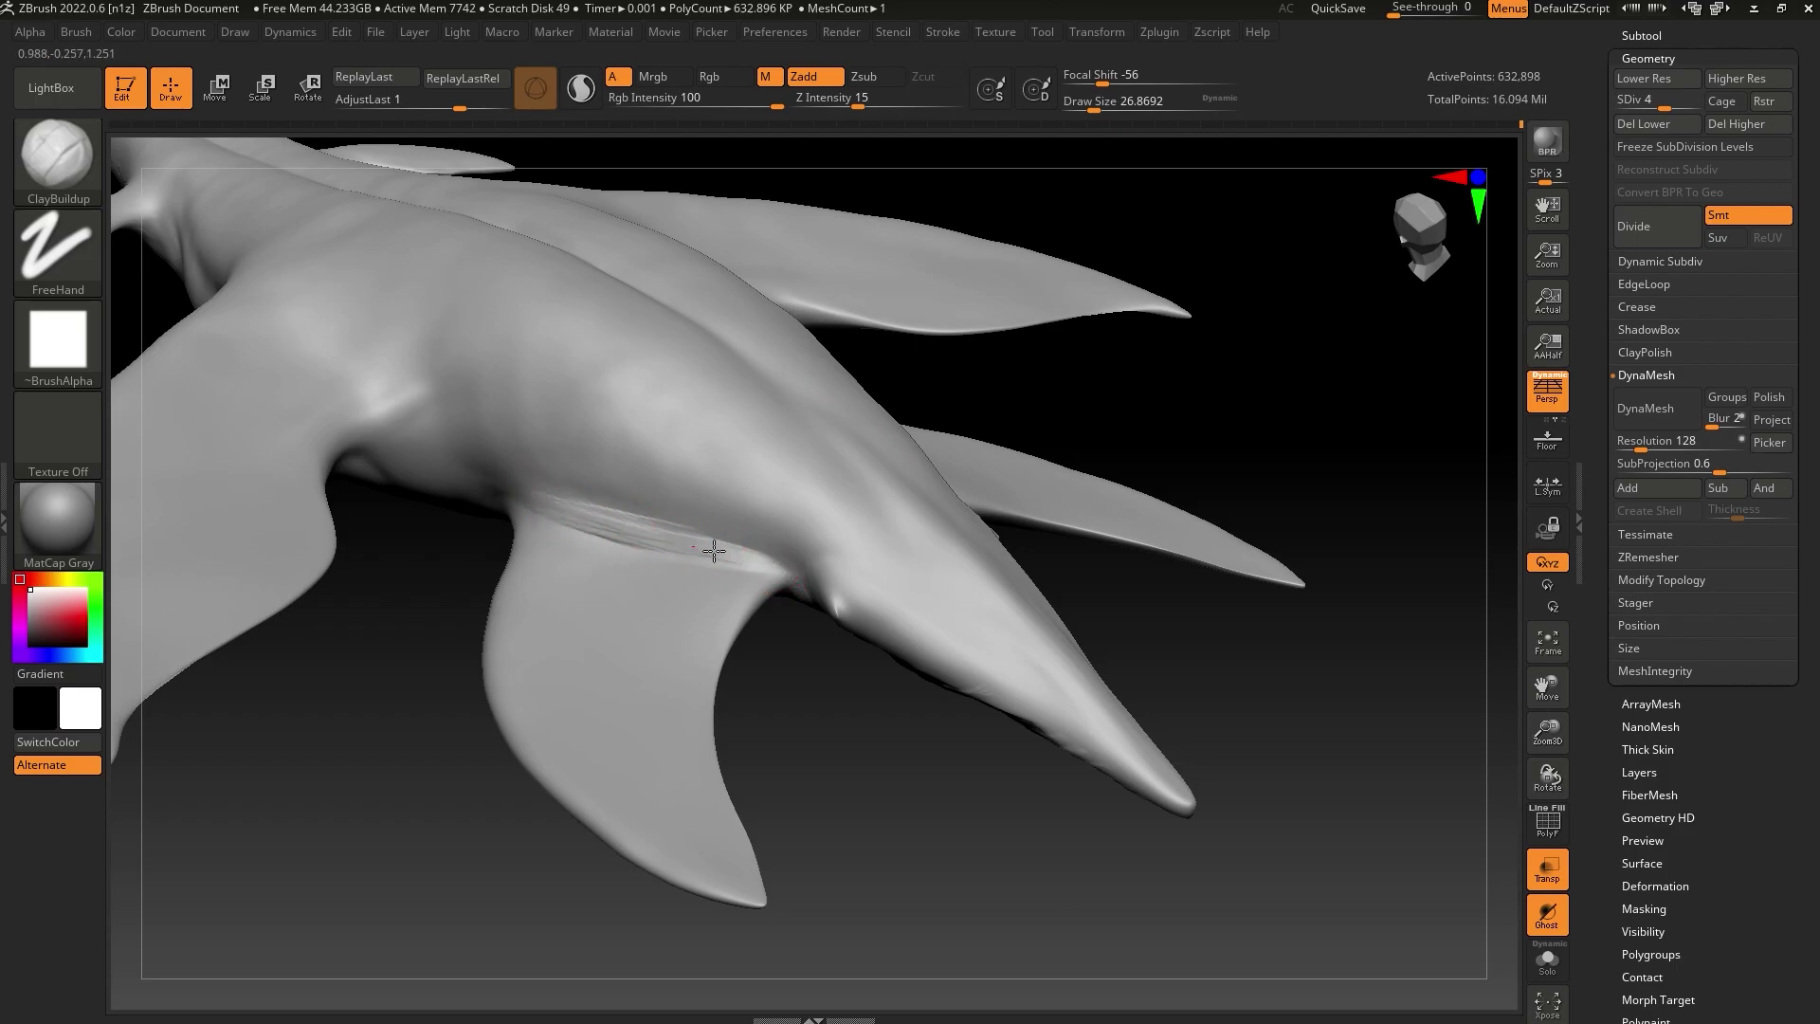
drag(527, 502, 725, 579)
key(shift)
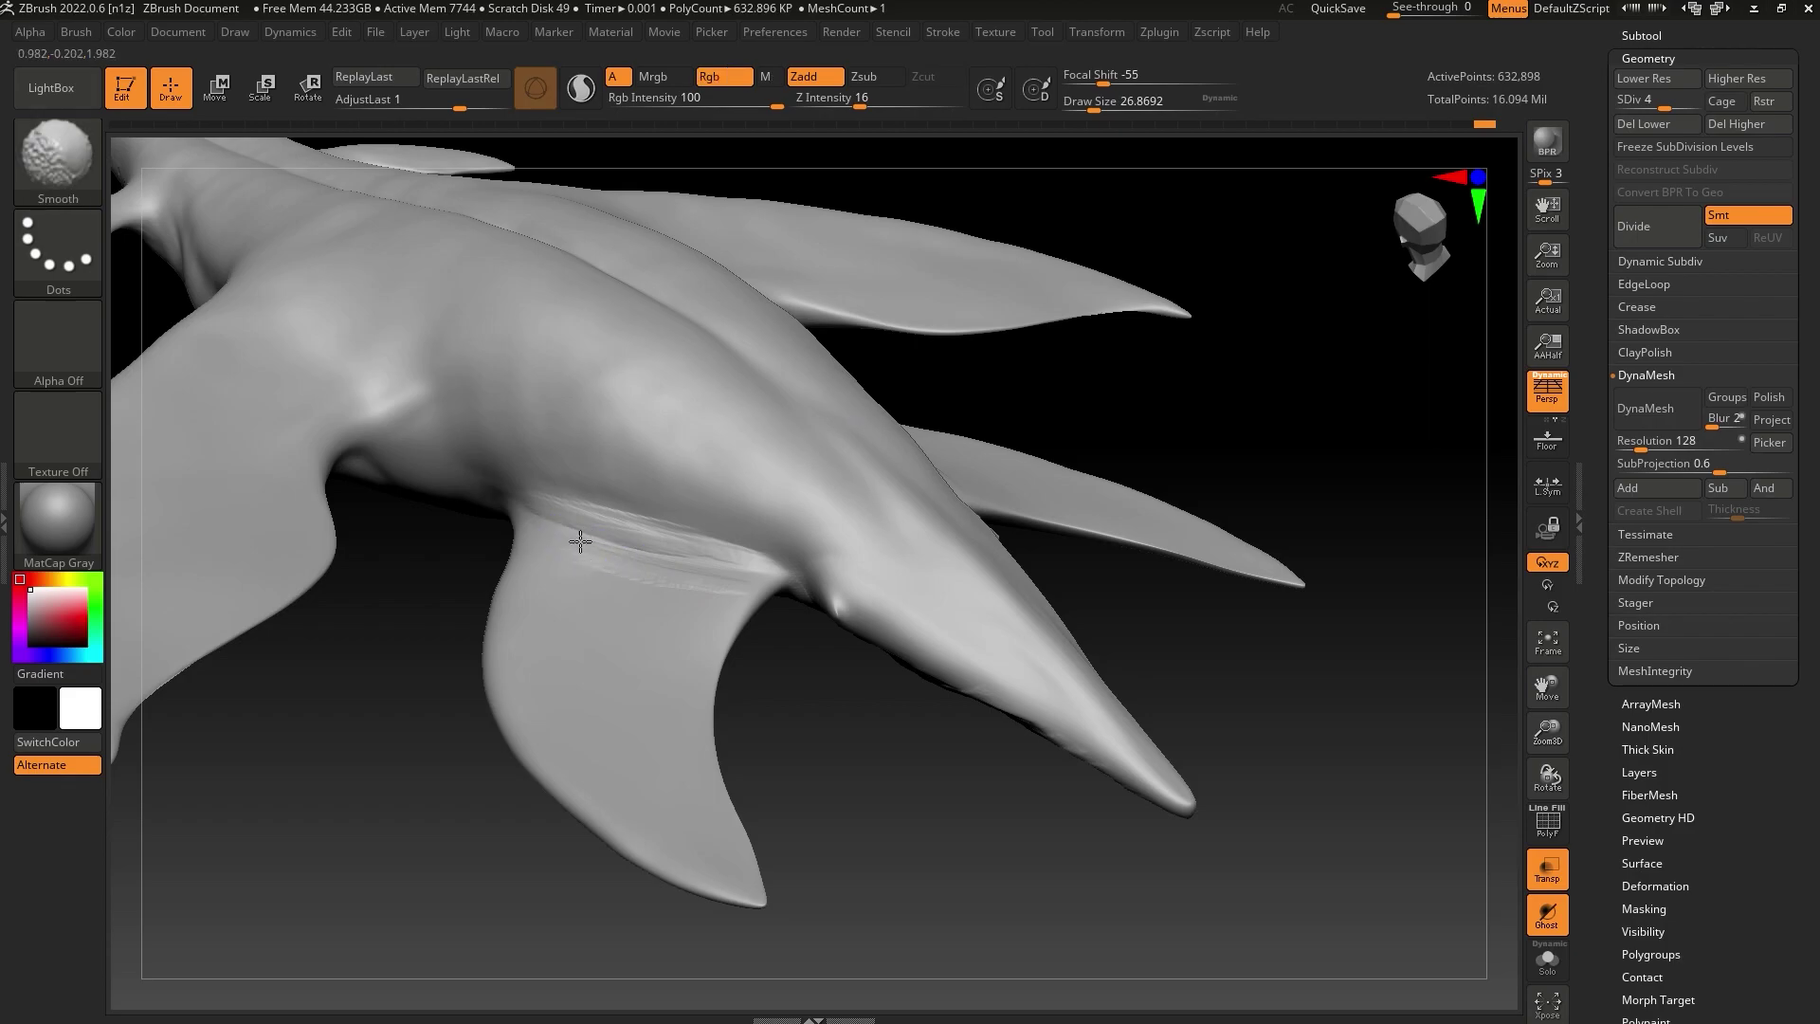
shift+drag(878, 103, 967, 139)
right_drag(569, 483, 786, 617)
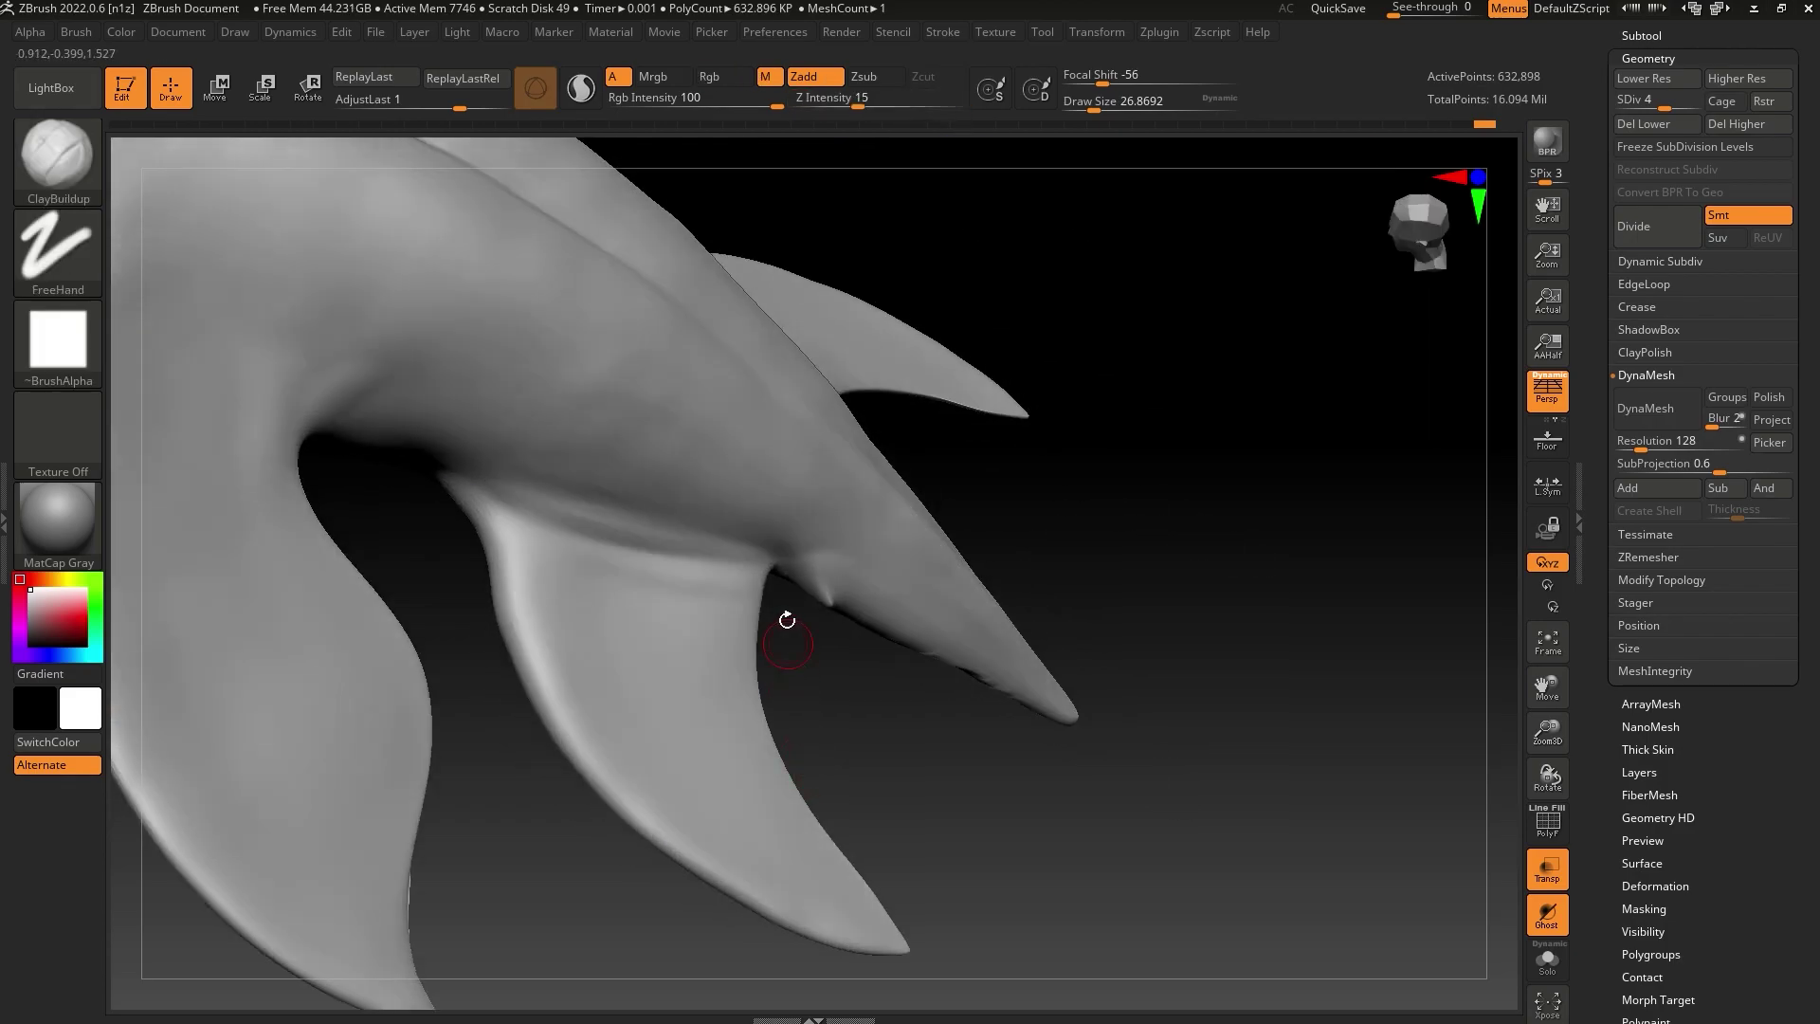
Smooth out the rough strands on the tail's underside with the Smooth brush at a draw size of about 56
key(shift)
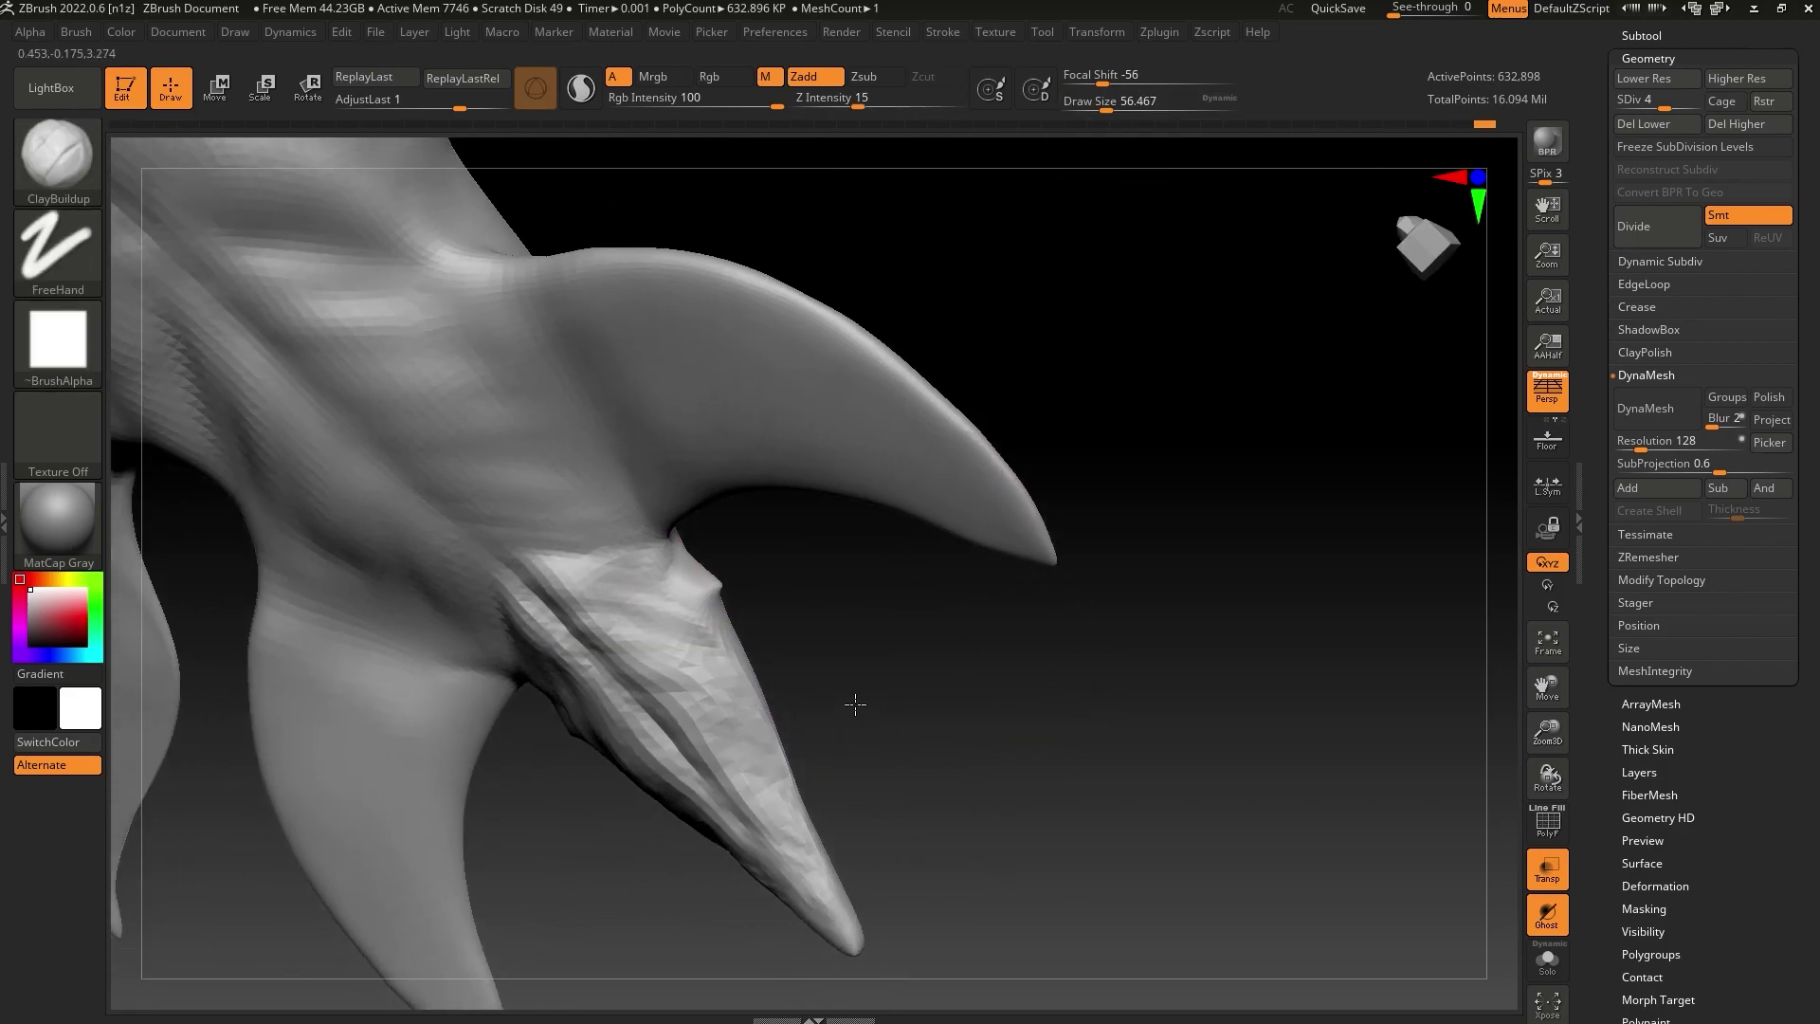
key(shift)
mouse_move(749, 816)
shift+mouse_down()
mouse_move(541, 588)
mouse_move(597, 582)
shift+mouse_up()
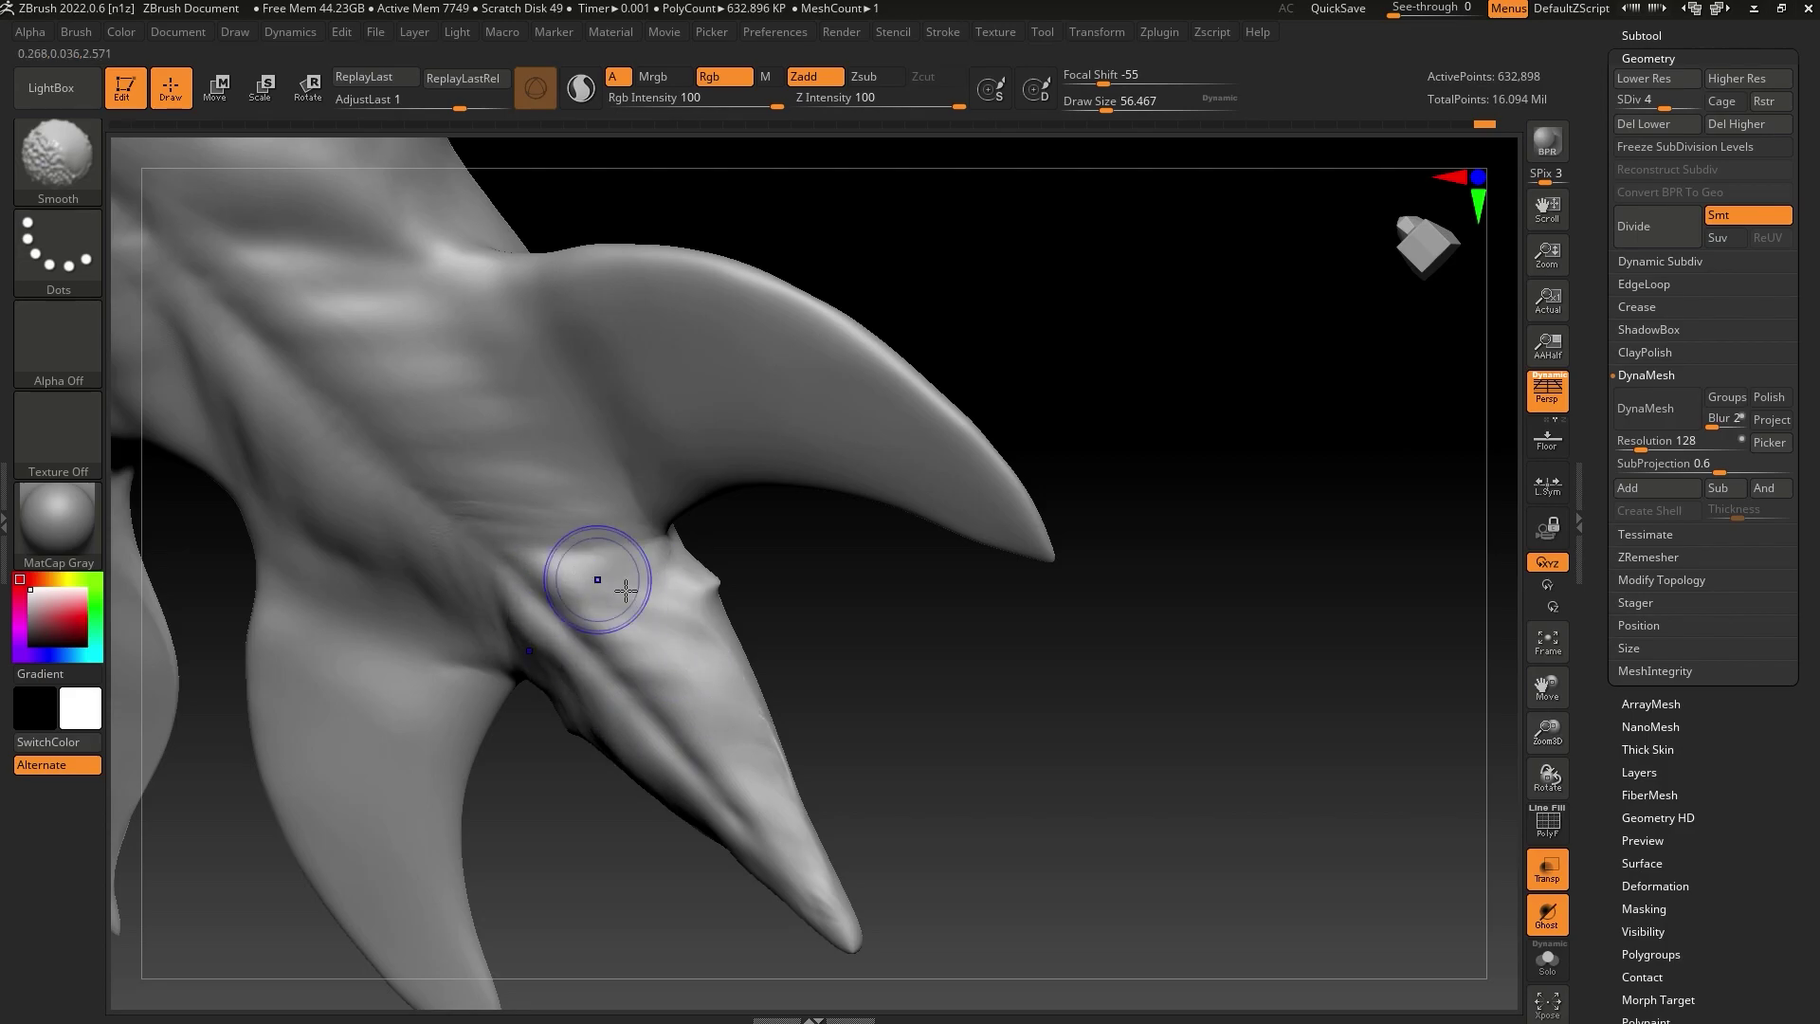
mouse_move(854, 645)
mouse_down()
mouse_move(922, 692)
mouse_move(971, 800)
mouse_move(947, 825)
mouse_move(976, 800)
mouse_move(915, 720)
mouse_up()
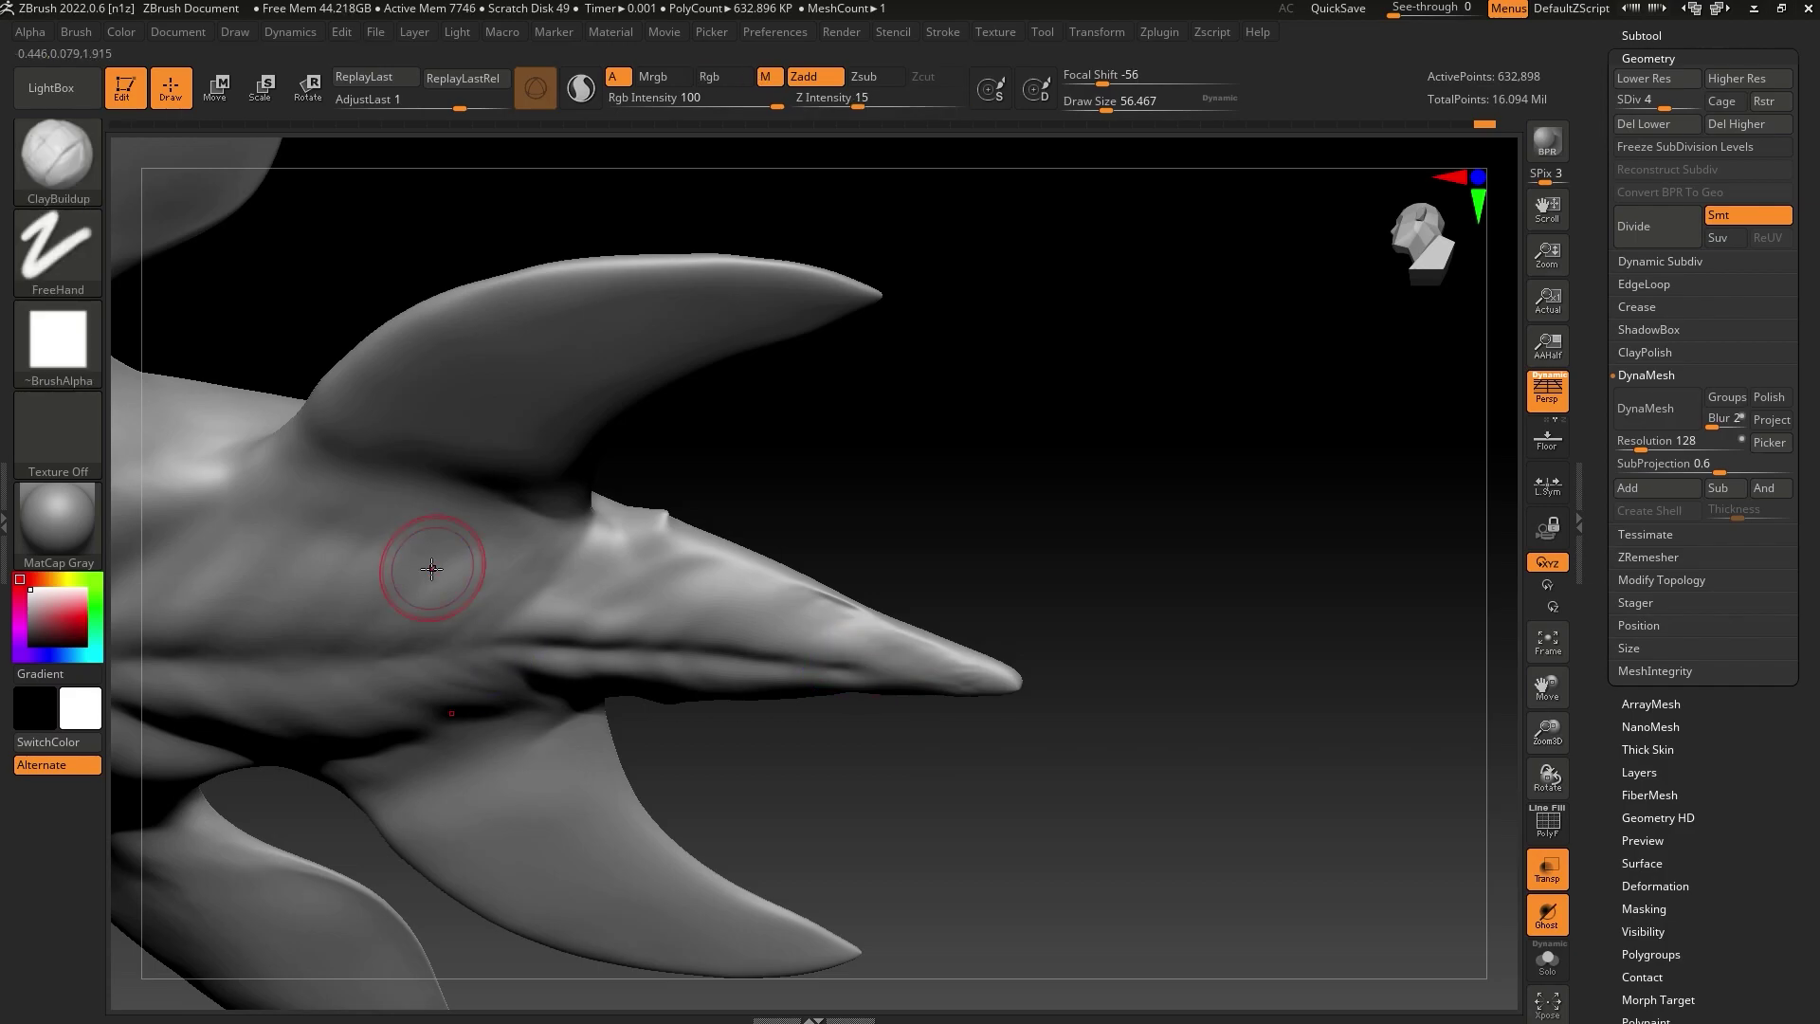
Switch to the Move brush at subdivision level 1 and hide the rear fins to isolate the tail
key(b)
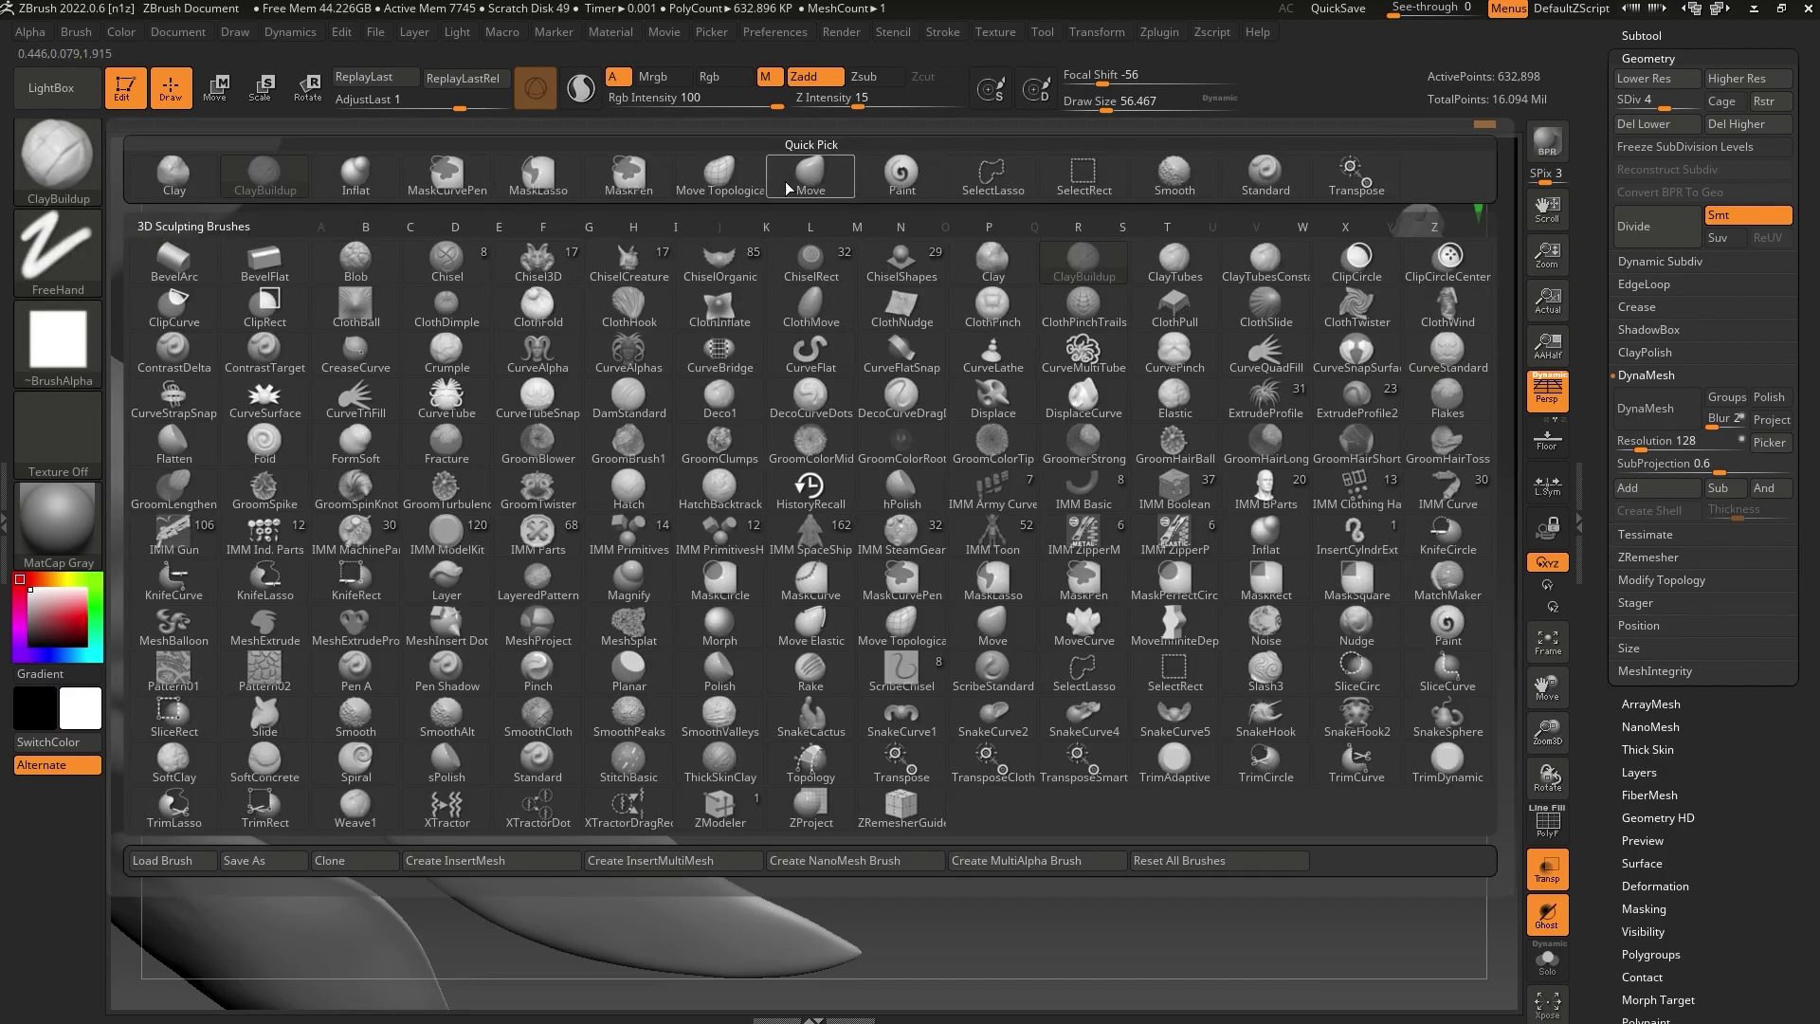
click(817, 173)
key(shift+d)
key(shift+d)
key(shift+d)
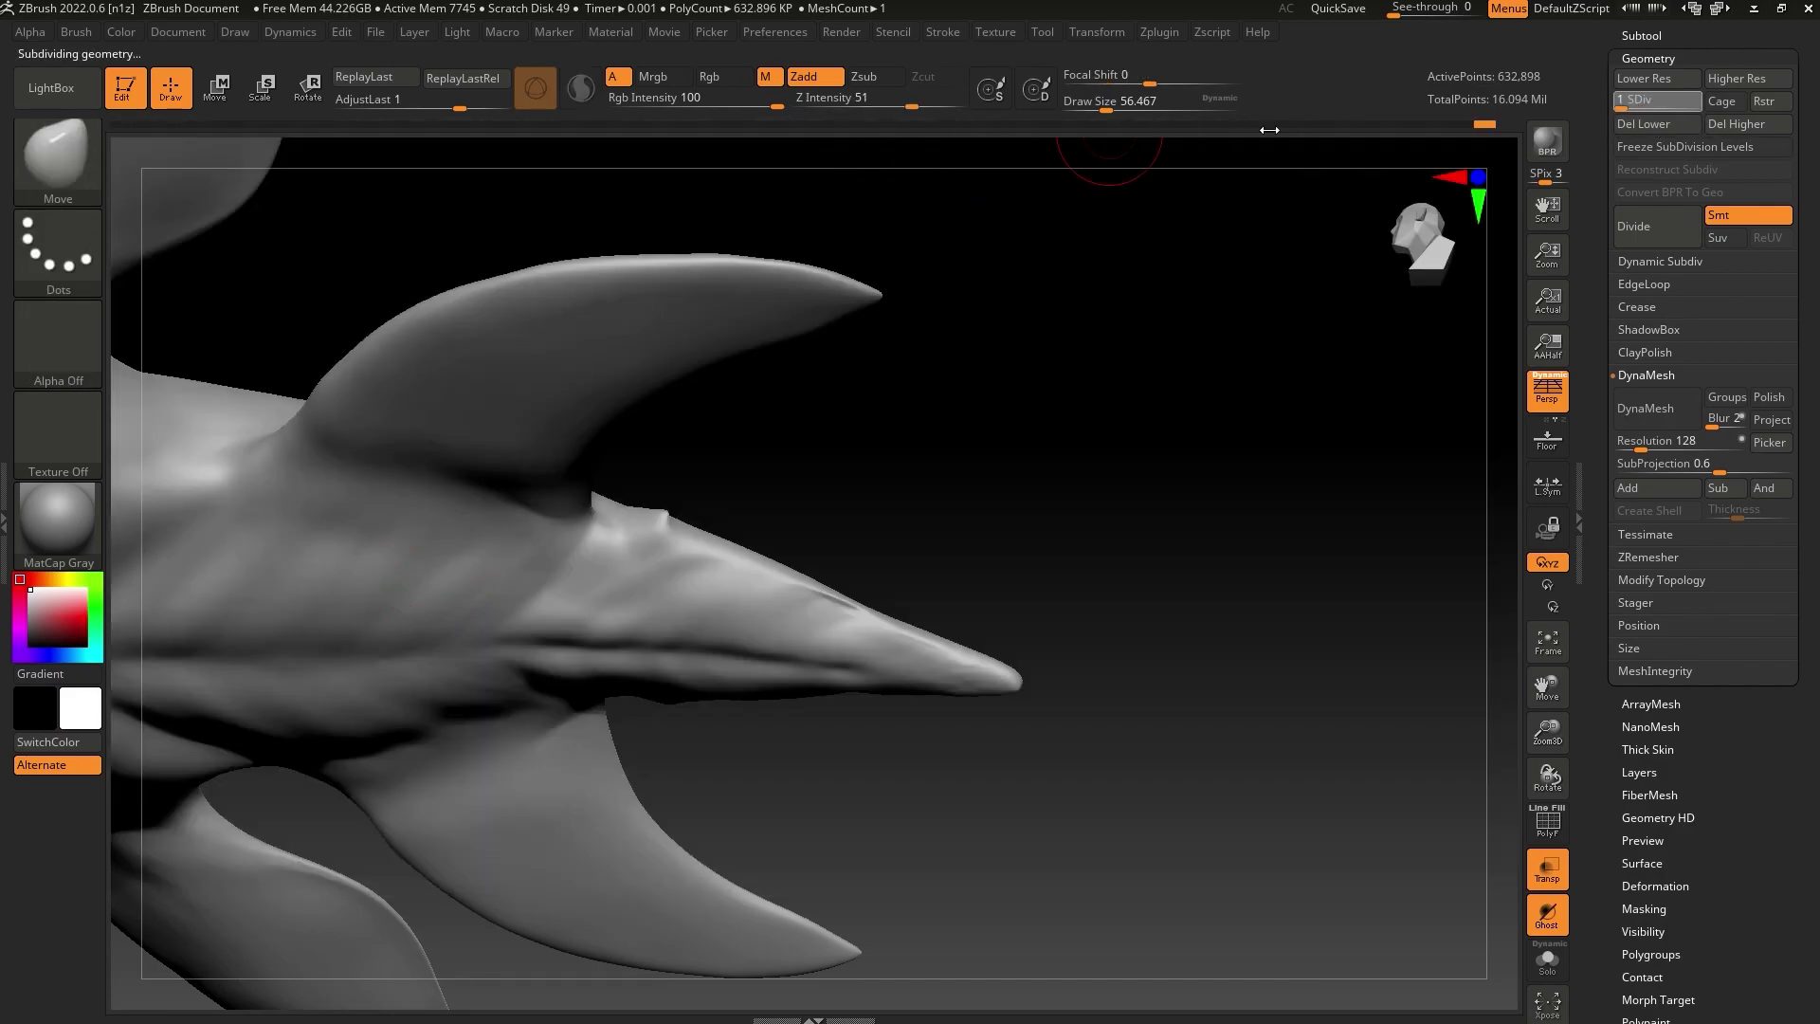
drag(1108, 102, 1126, 102)
mouse_move(1105, 199)
mouse_down()
mouse_move(1032, 447)
mouse_move(922, 443)
mouse_up()
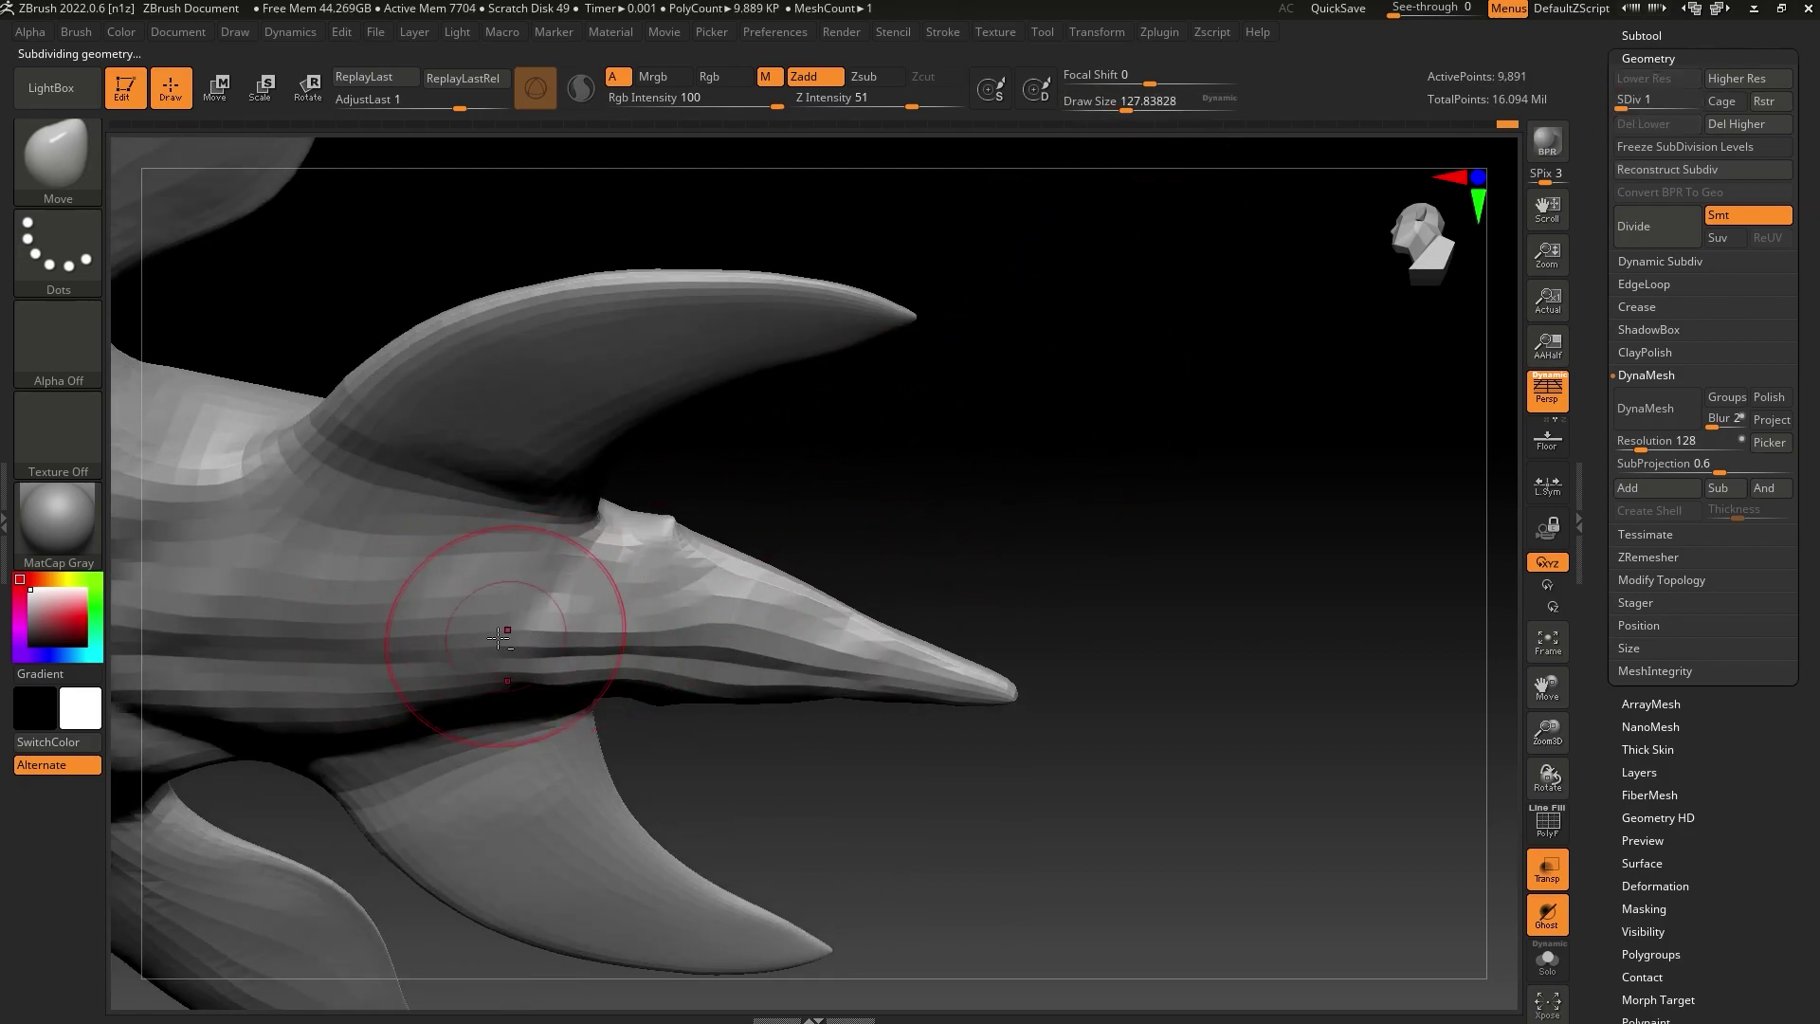
drag(1126, 103, 1110, 104)
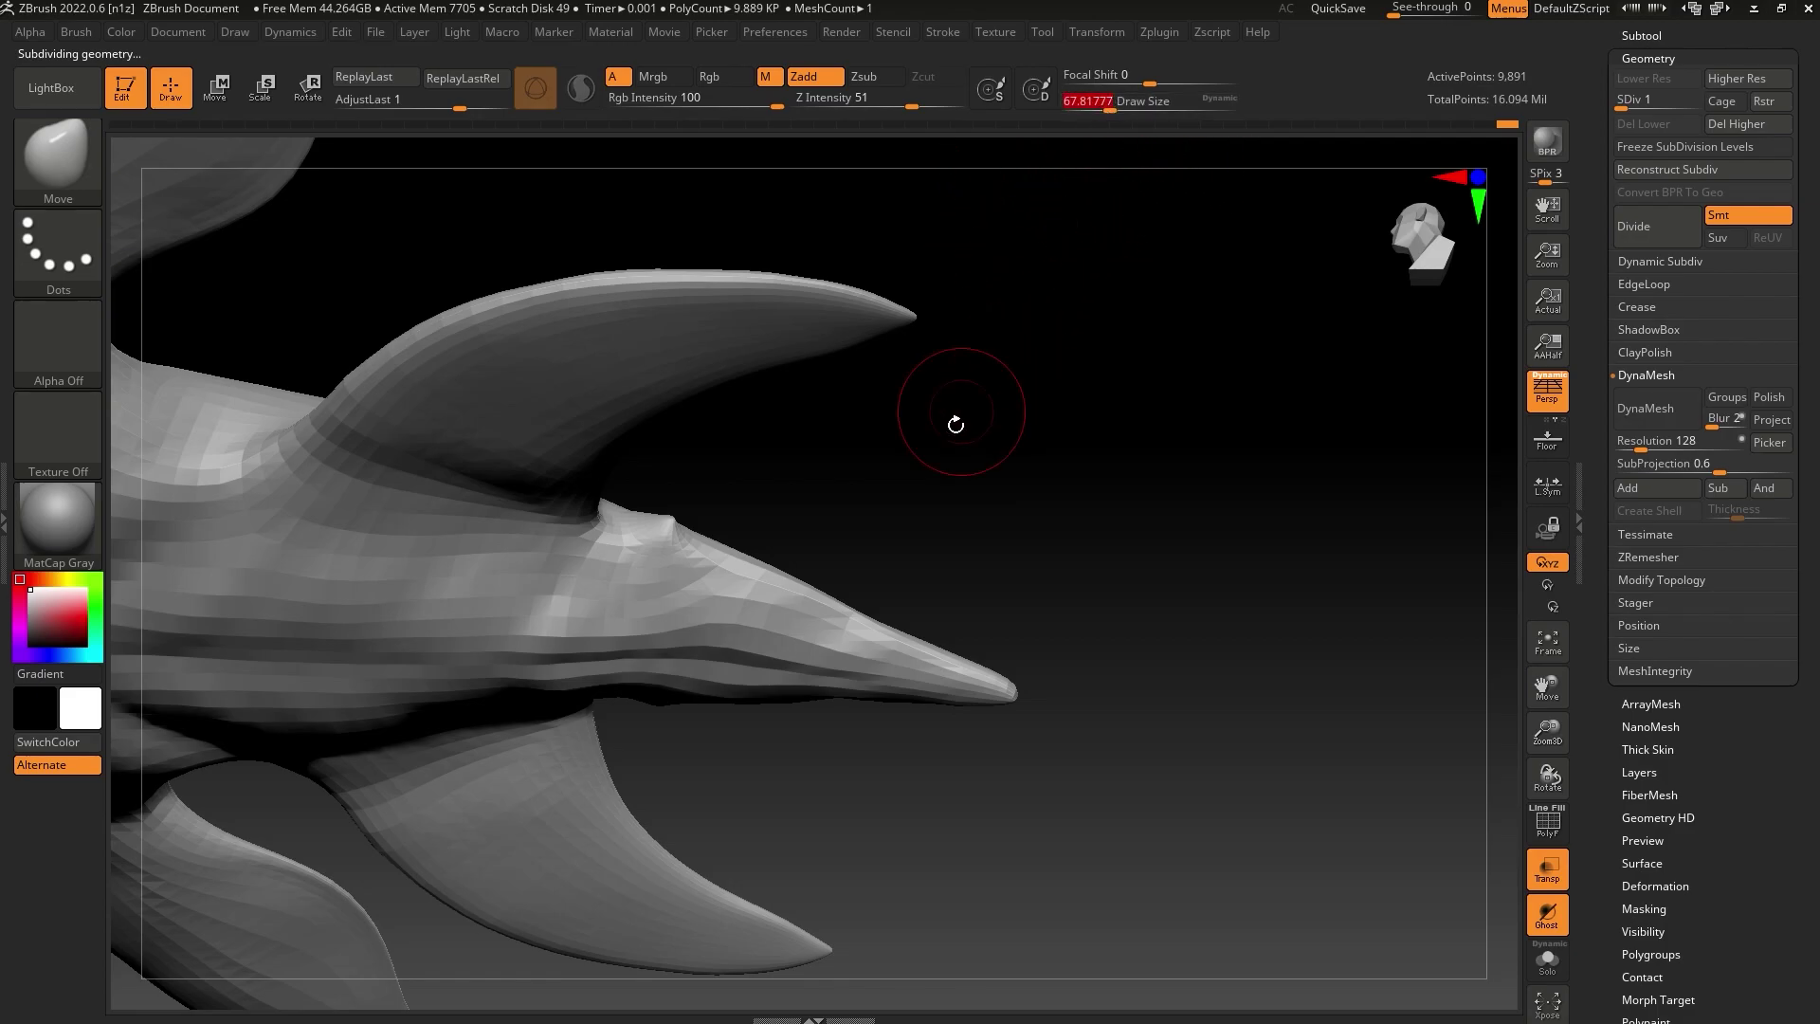
drag(956, 422, 933, 507)
mouse_move(740, 711)
mouse_down()
mouse_move(898, 839)
mouse_move(861, 896)
mouse_move(987, 760)
mouse_move(759, 925)
mouse_move(260, 689)
mouse_move(607, 531)
mouse_up()
mouse_move(914, 597)
mouse_down()
mouse_move(930, 504)
mouse_move(922, 686)
mouse_move(953, 602)
mouse_up()
Adjust the tail's side profile with the Move brush at draw sizes between about 136 and 177
drag(1111, 104, 1134, 104)
drag(1001, 608, 1015, 584)
drag(880, 549, 906, 538)
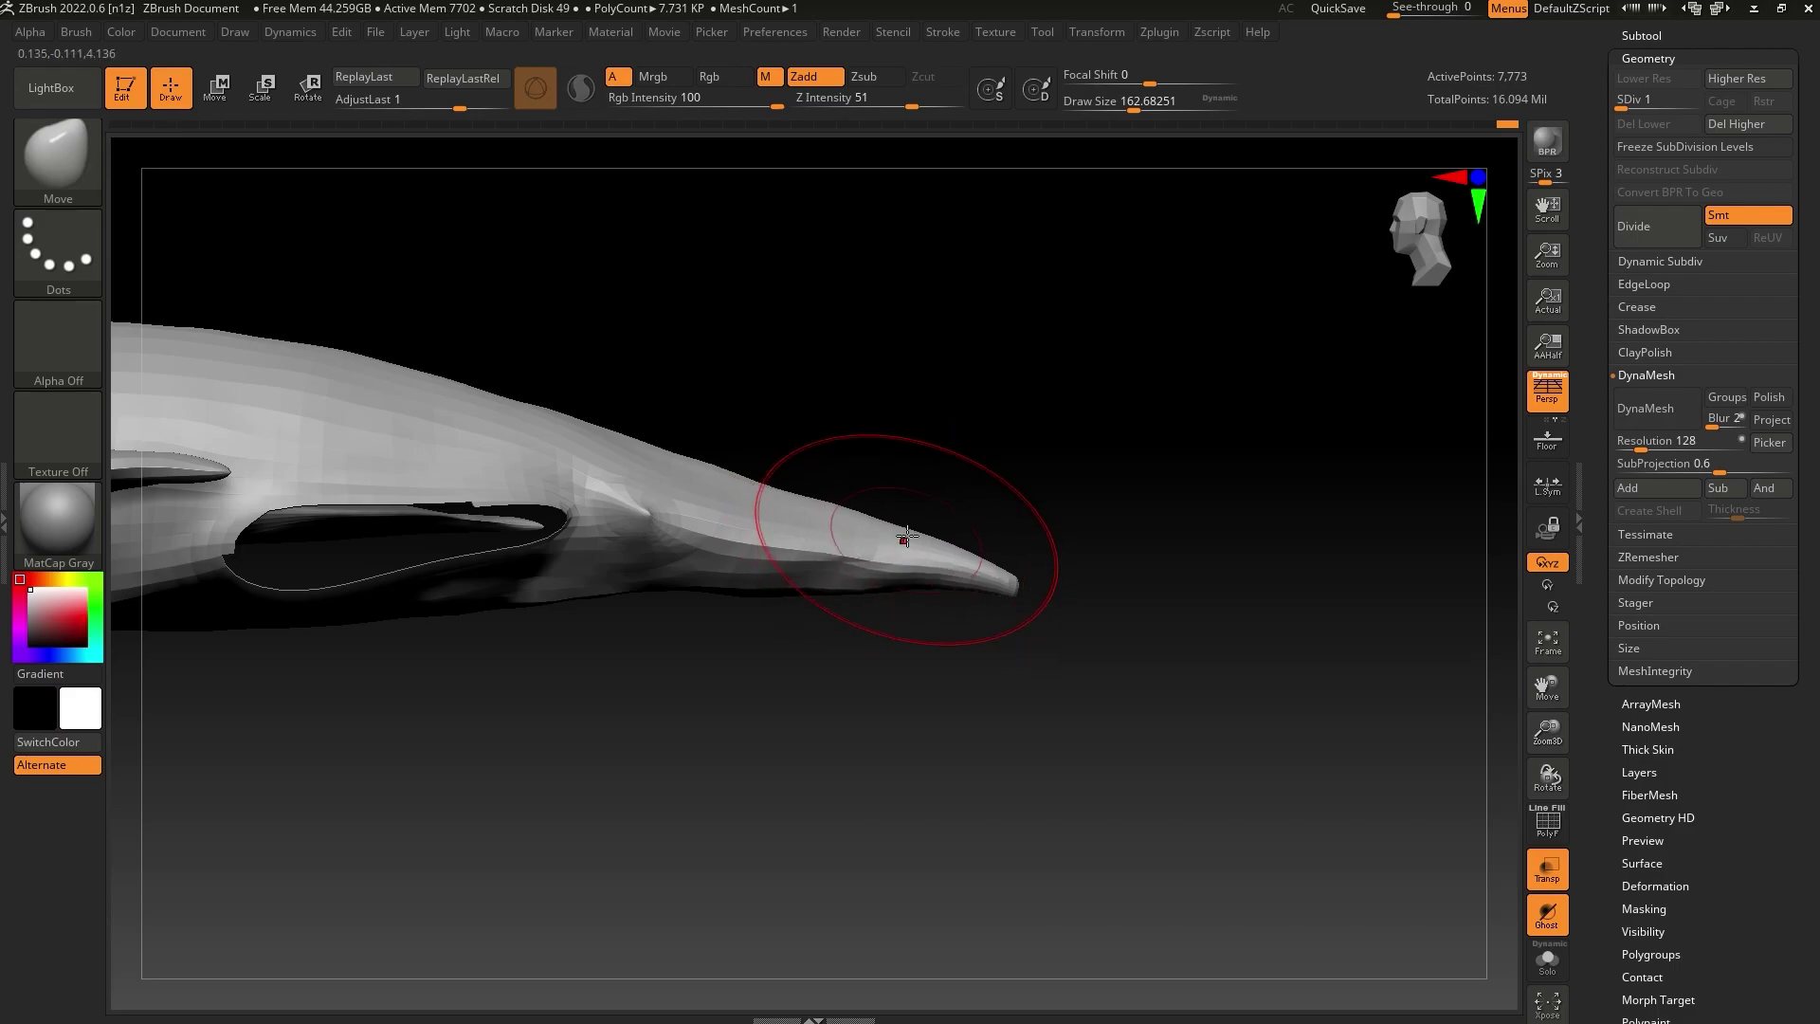
key(bracketright)
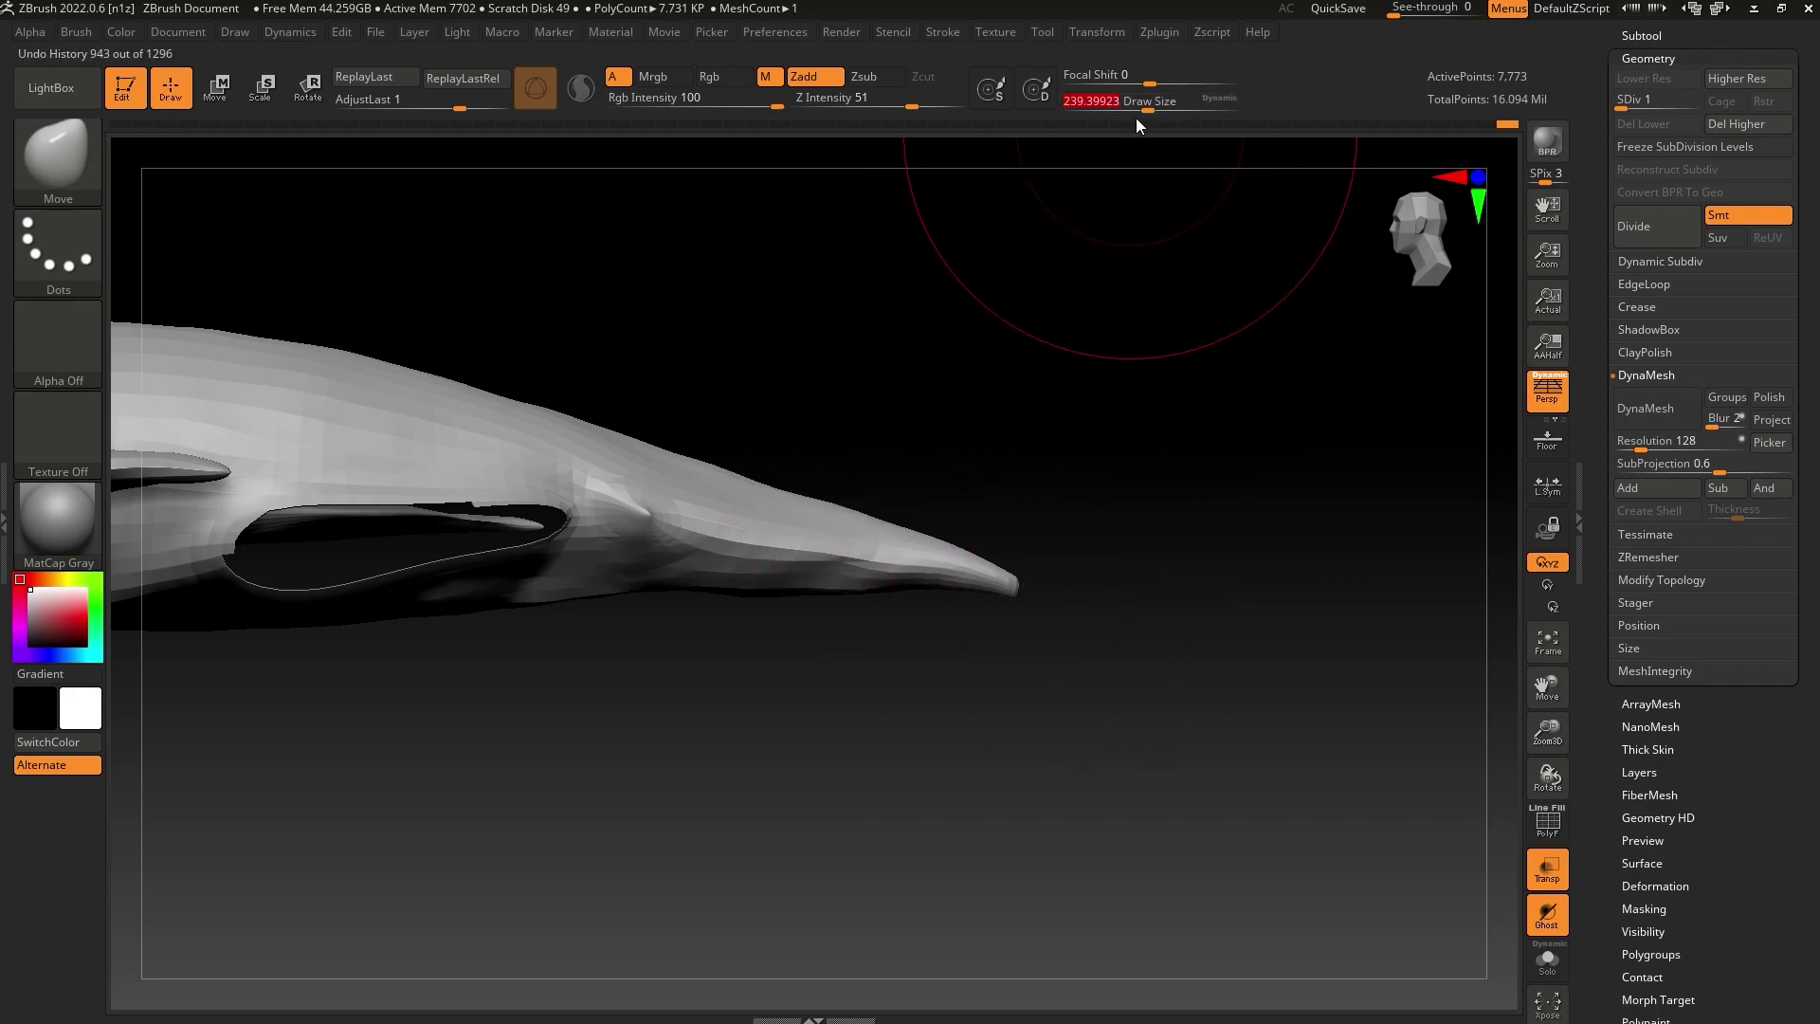
alt+drag(1026, 450, 1155, 517)
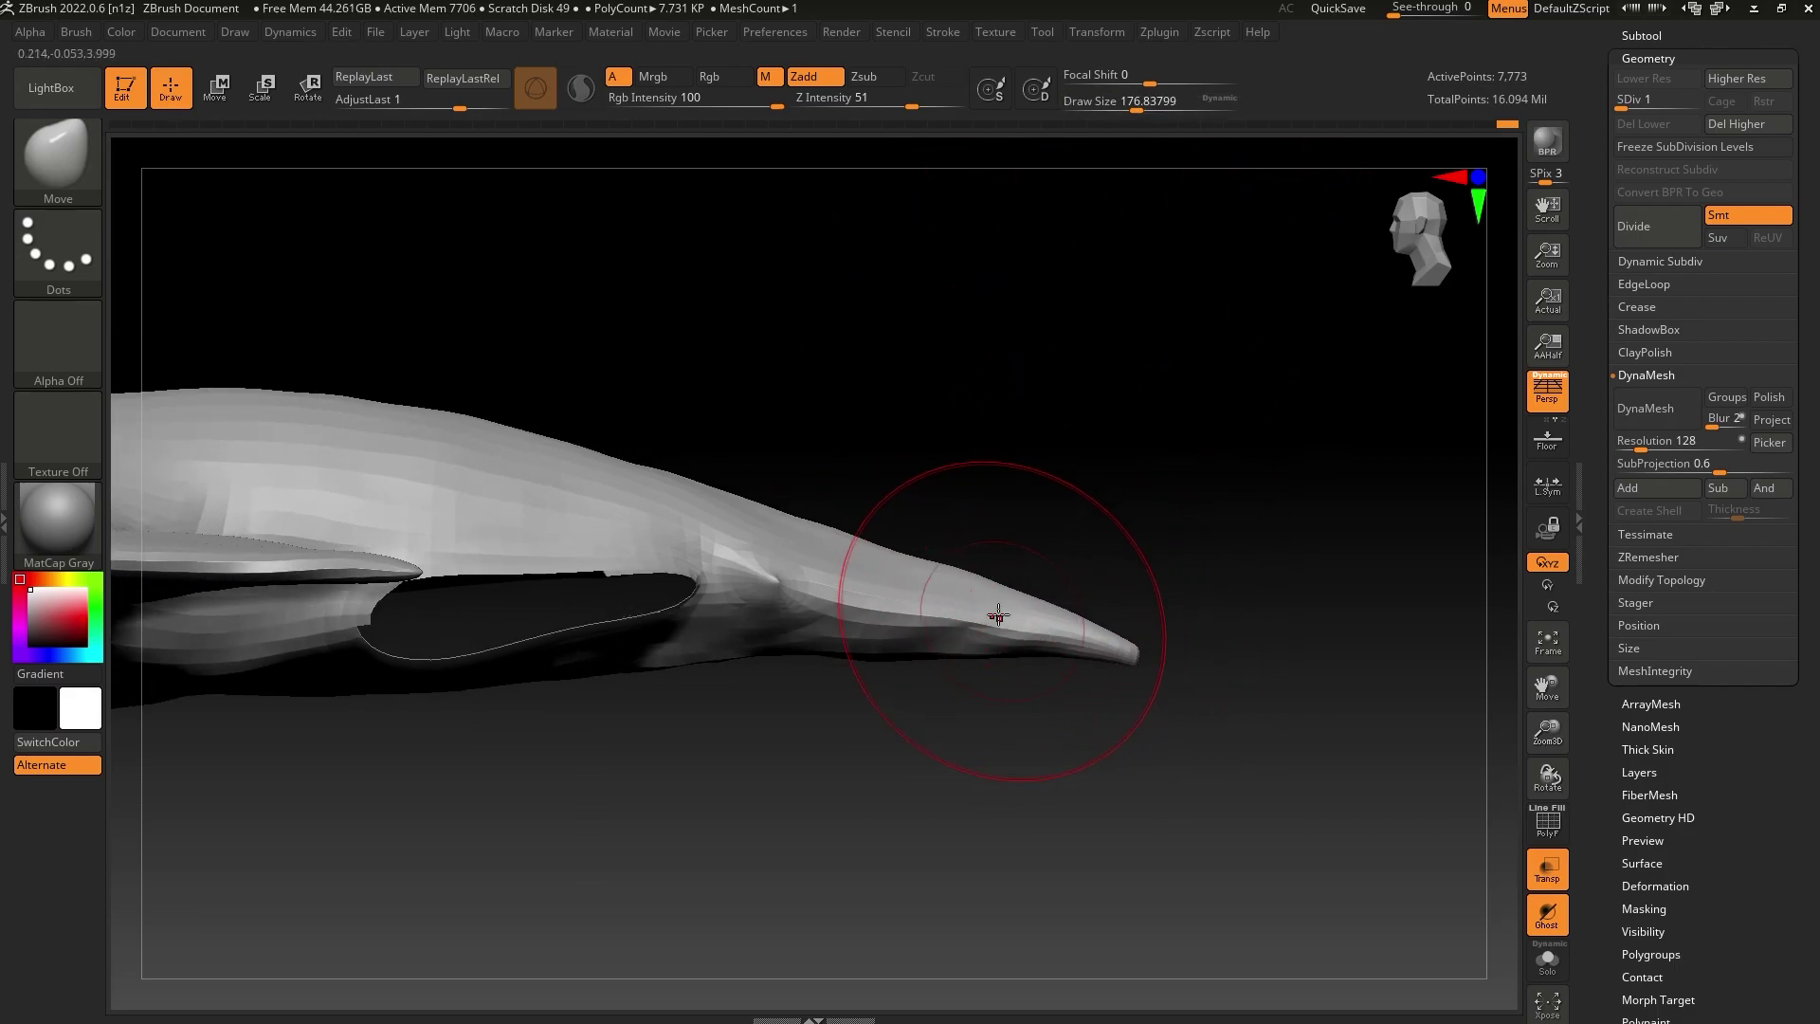
drag(1136, 100, 1128, 100)
drag(1056, 379, 1044, 296)
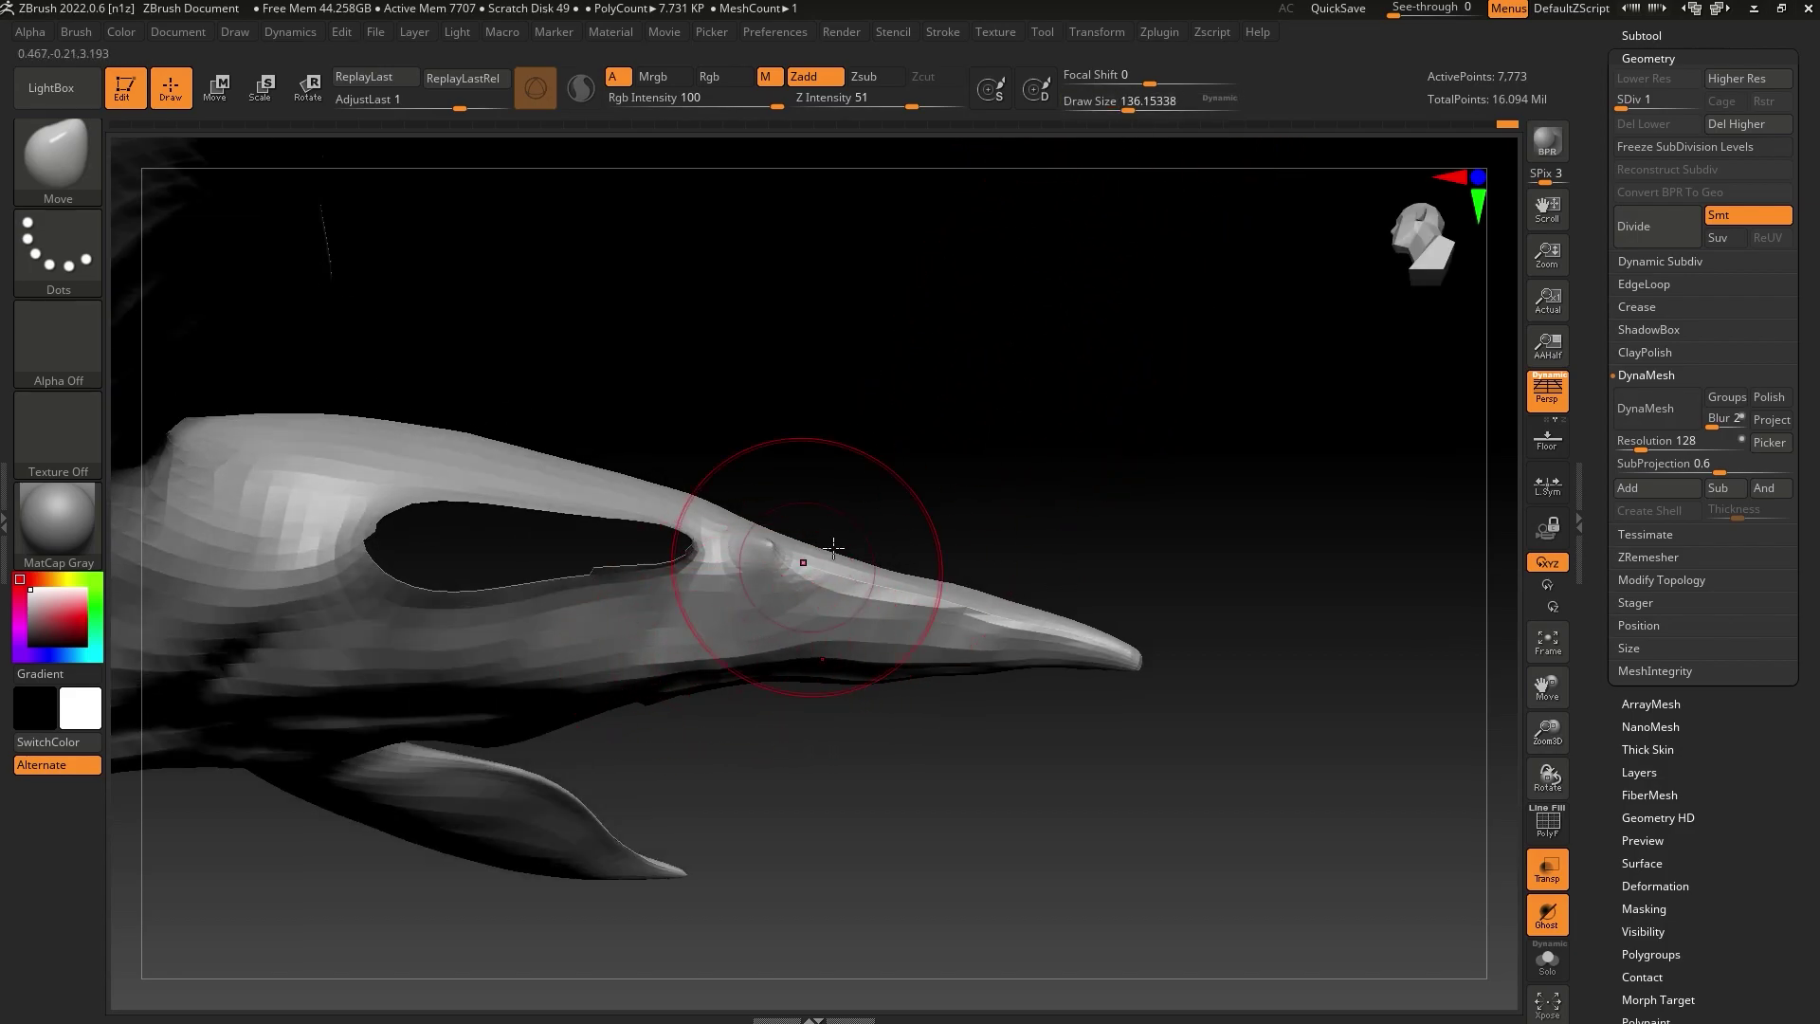
drag(884, 493, 881, 414)
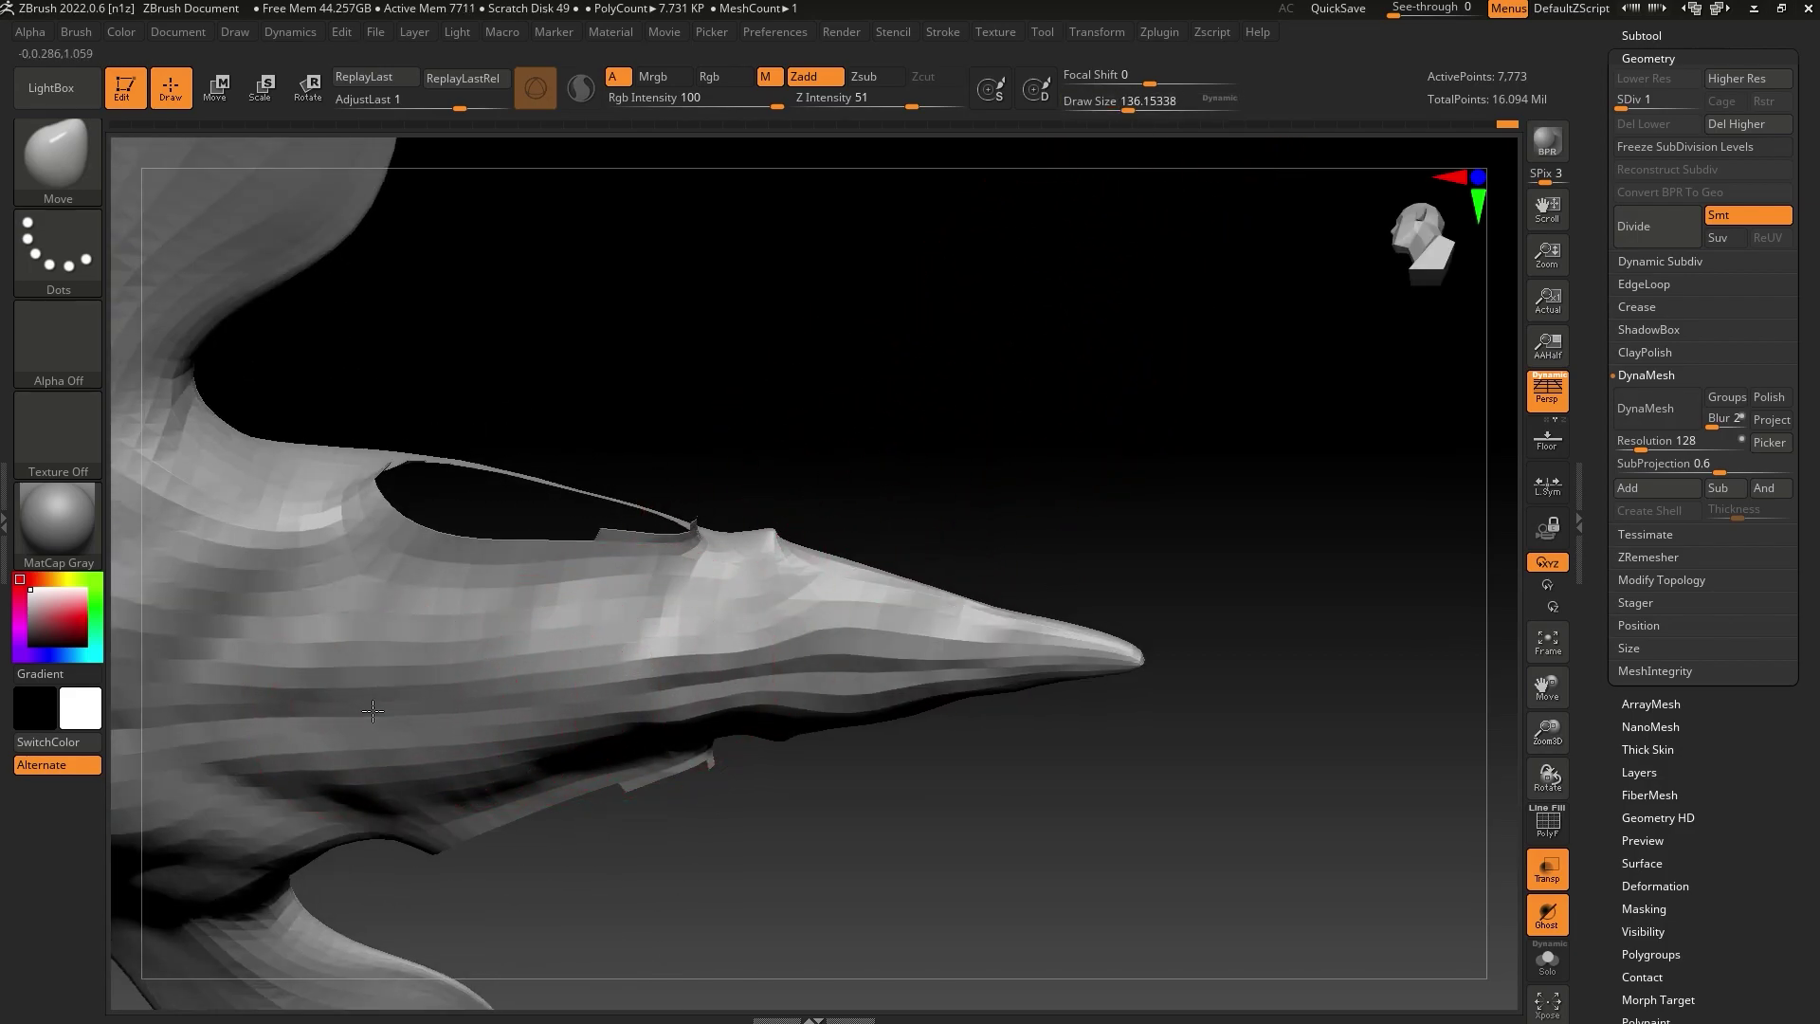
Refine the form of the tail's underside with the Move brush at a draw size of about 65
key(bracketleft)
key(bracketleft)
key(bracketleft)
key(bracketleft)
key(bracketleft)
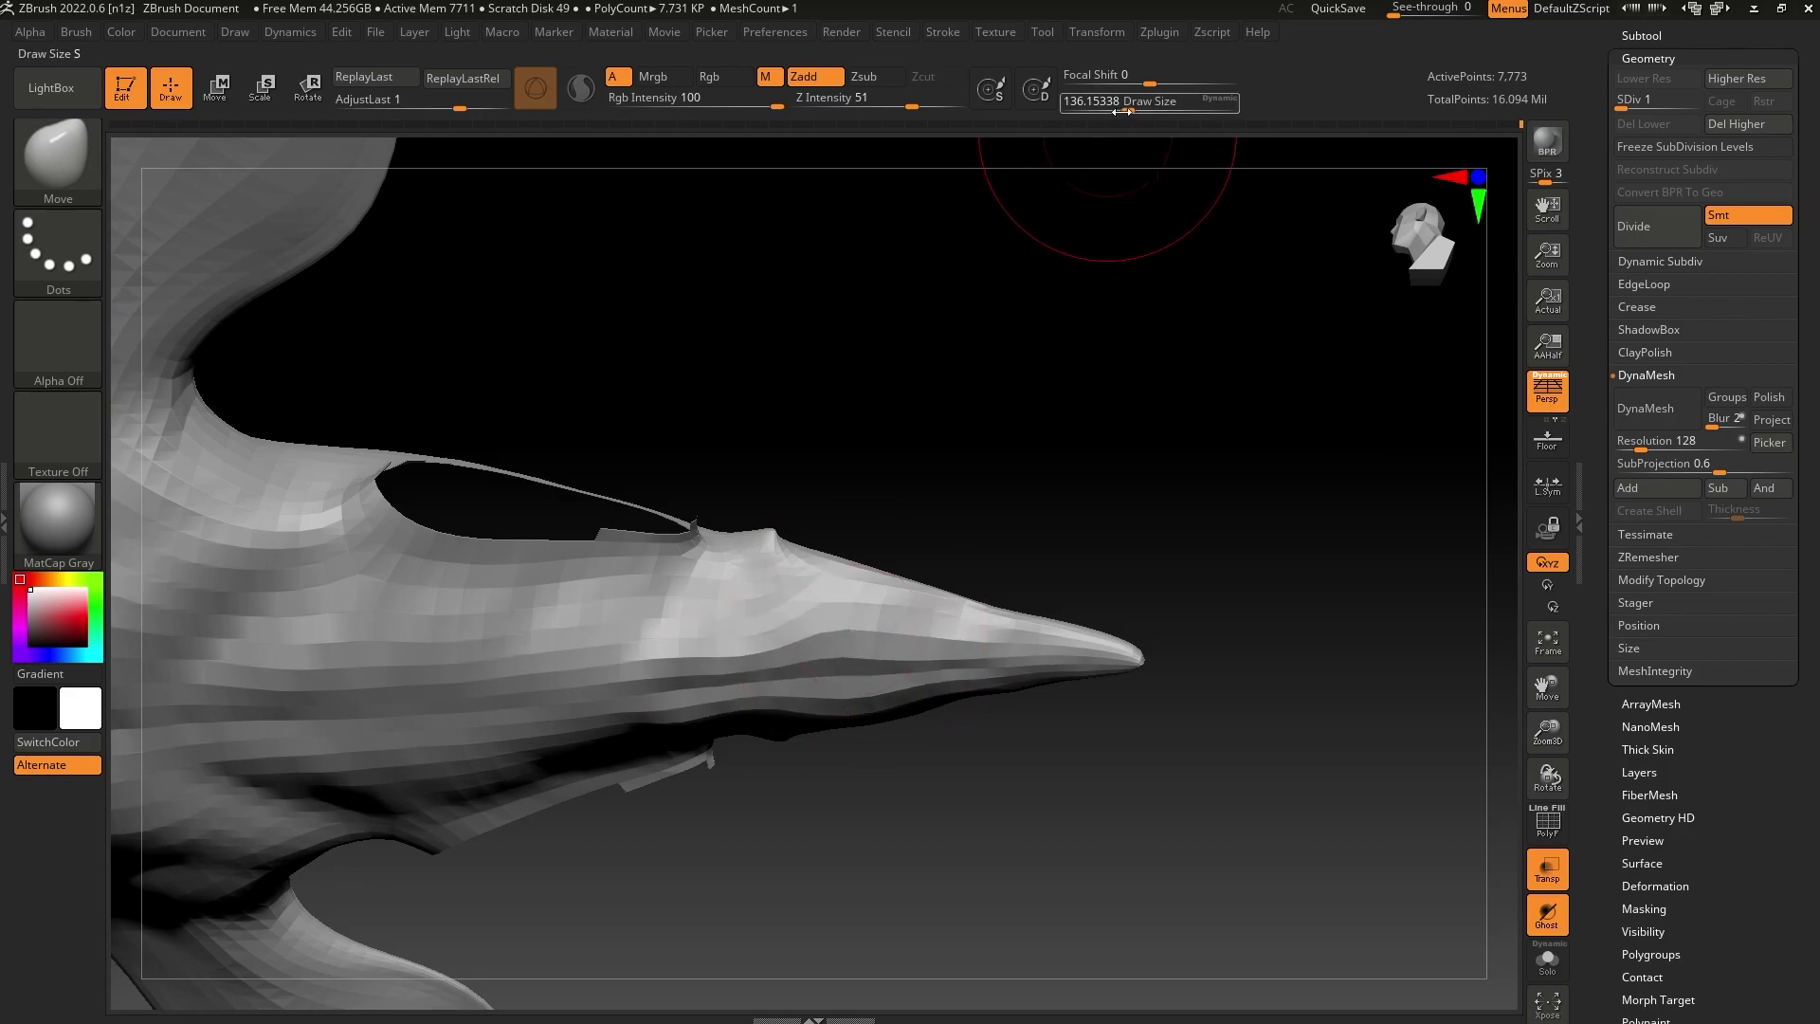
shift+drag(1005, 492, 987, 496)
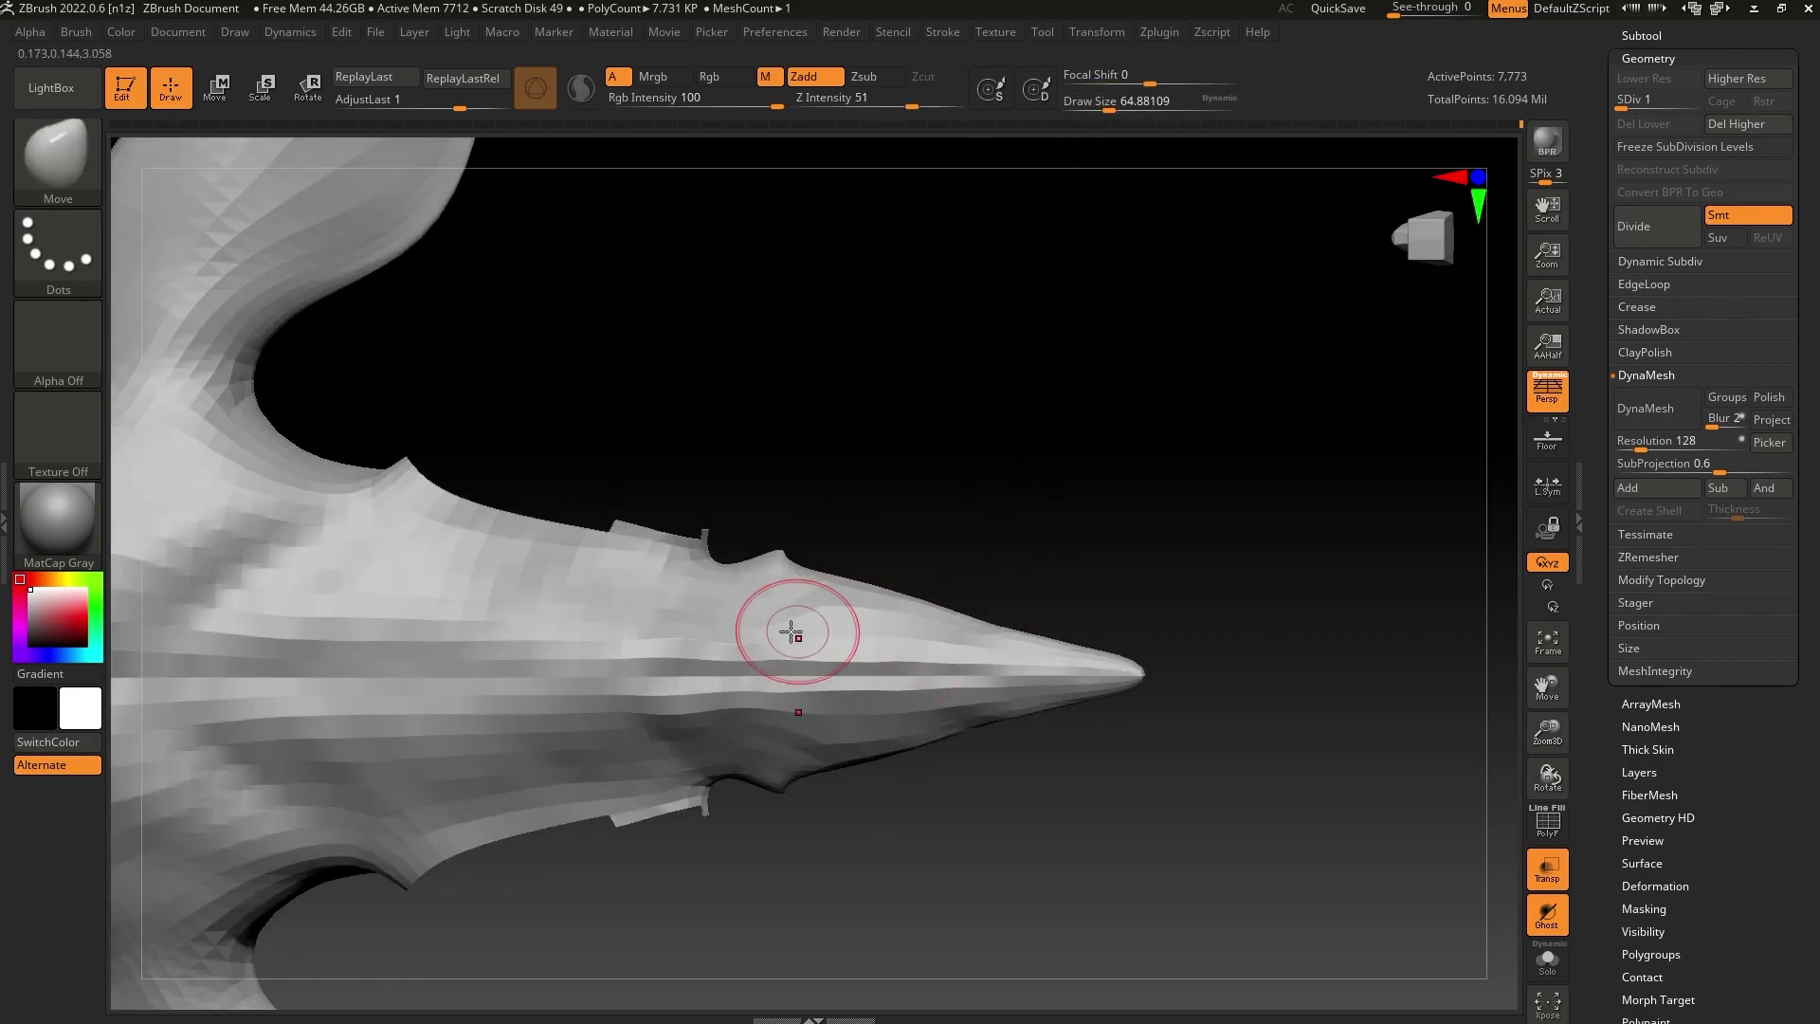
mouse_move(986, 721)
mouse_down()
mouse_move(1036, 764)
mouse_move(995, 760)
mouse_move(871, 666)
mouse_up()
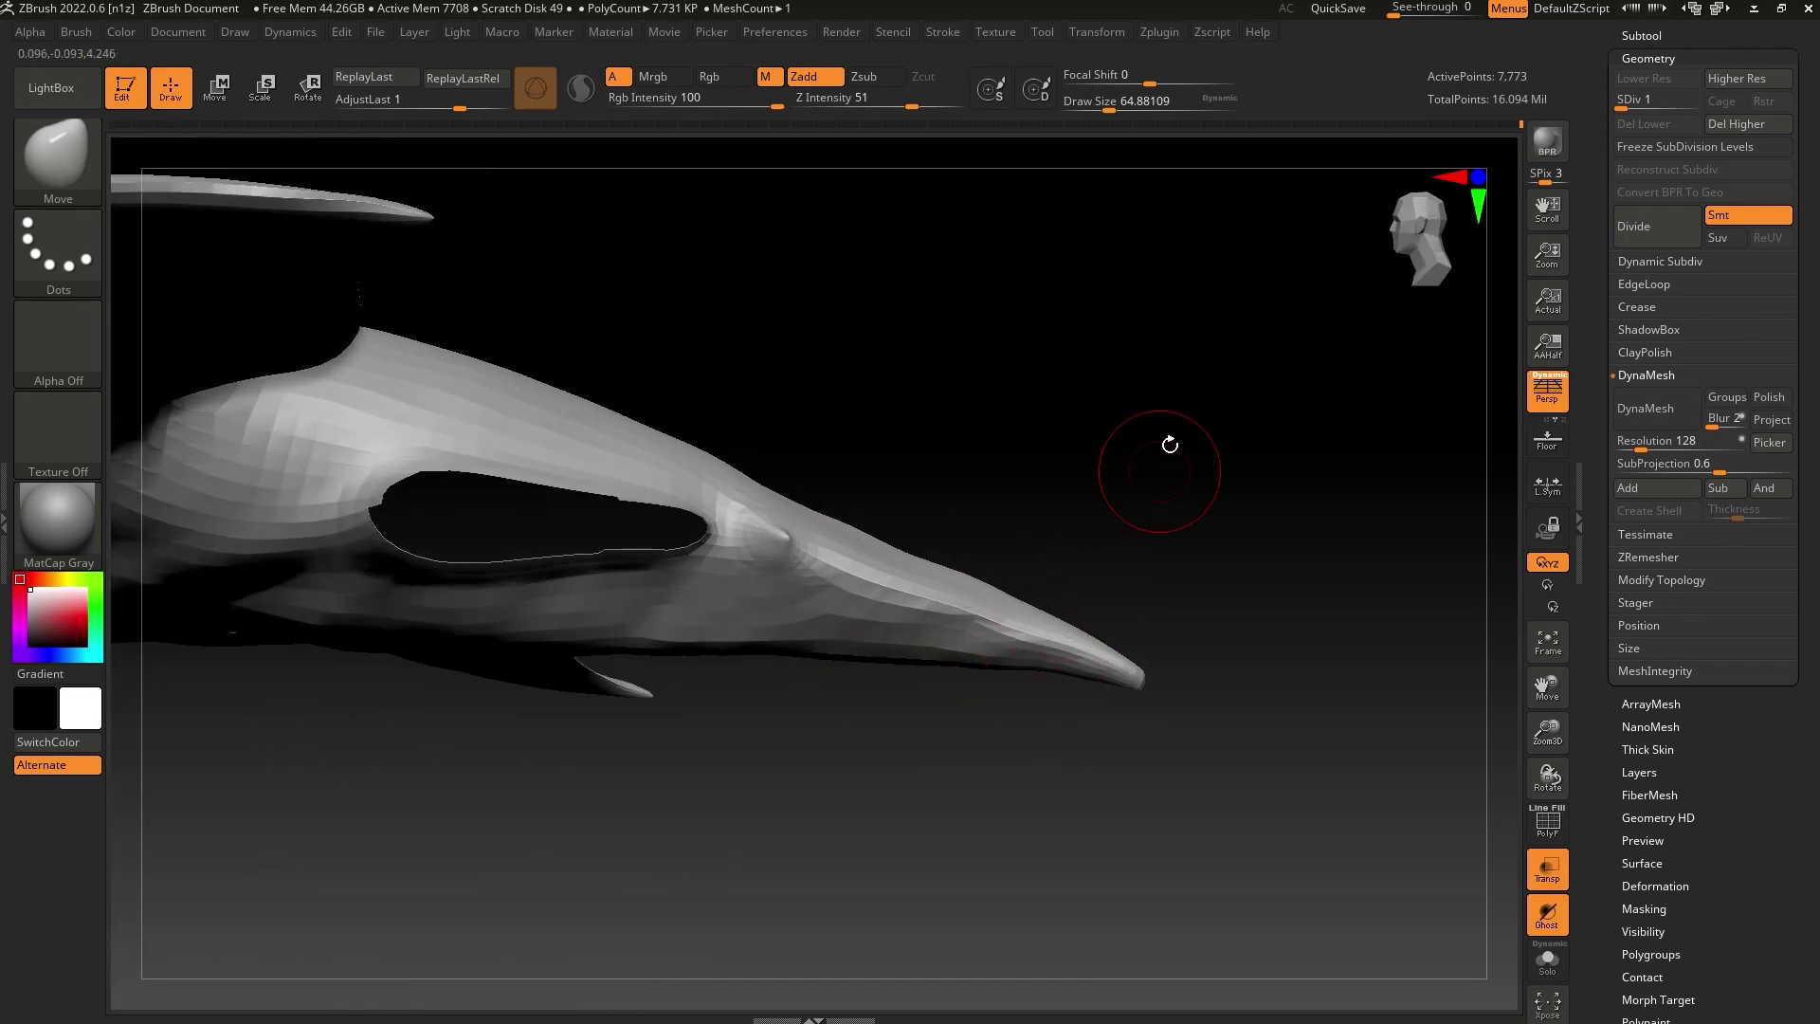
Raise and slim the tail's tip with the Move brush, reducing the draw size from about 83 to 23
click(1115, 102)
drag(992, 644, 998, 656)
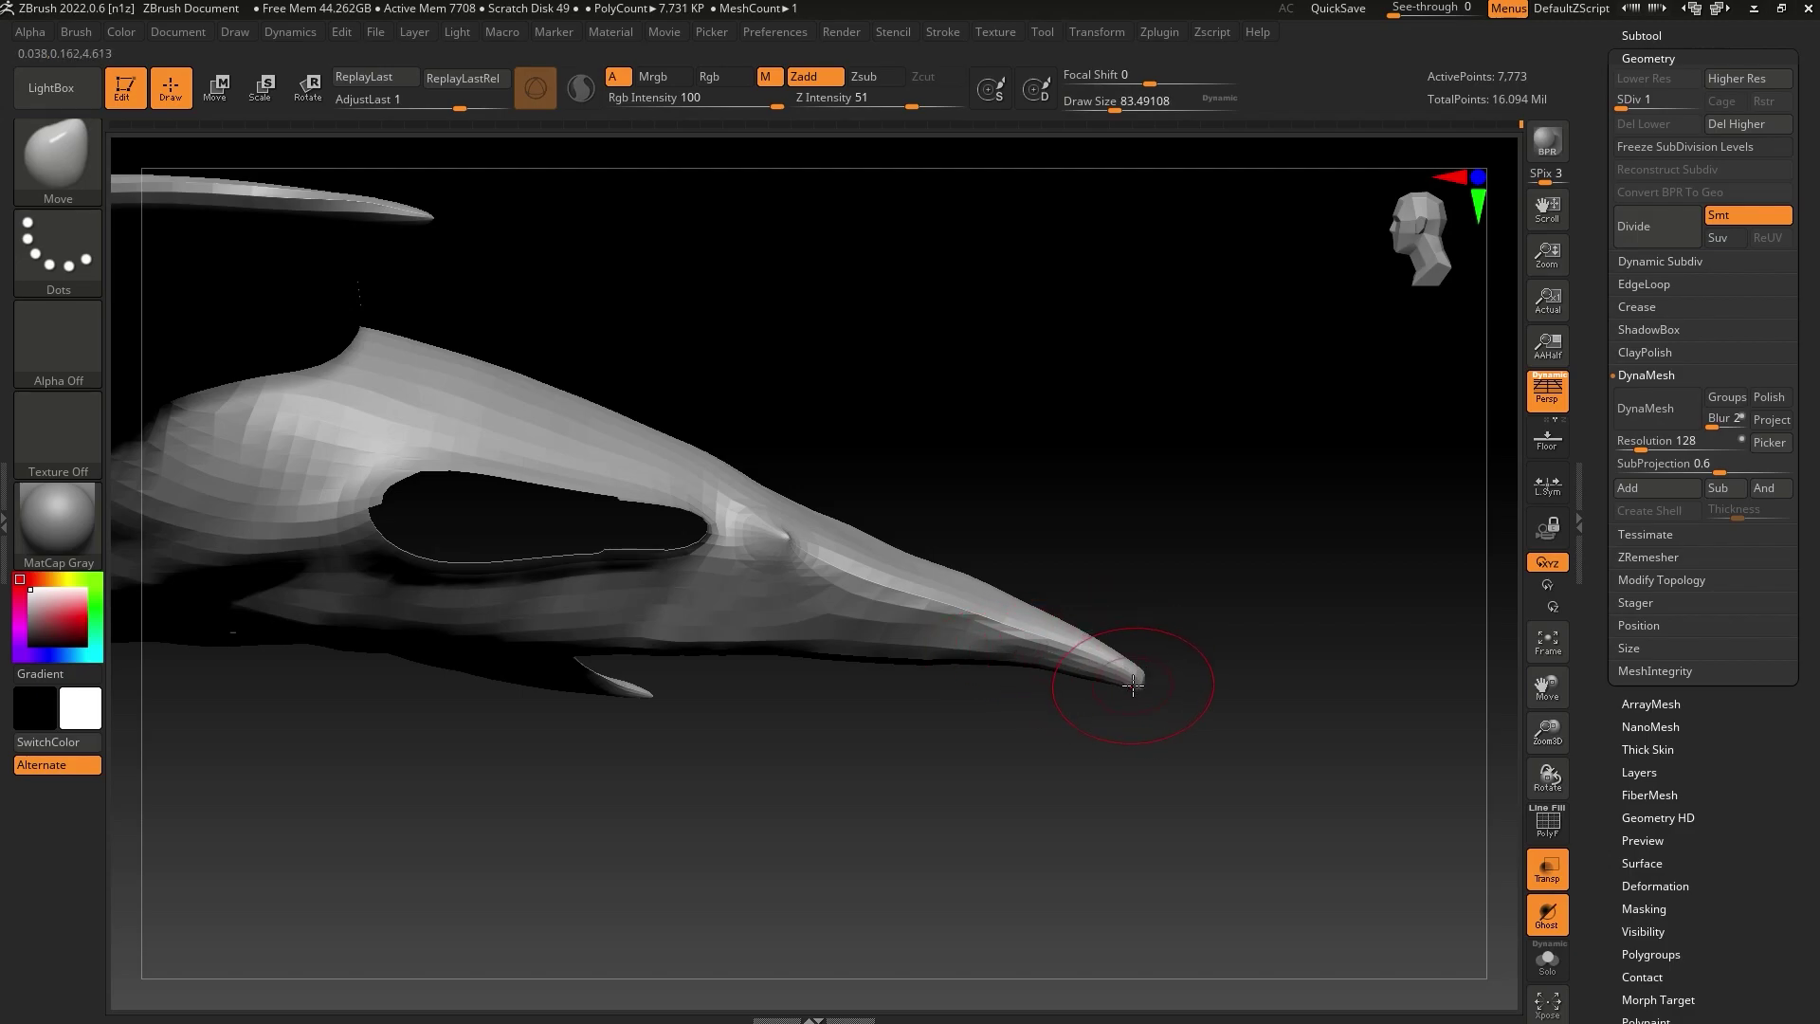
mouse_move(1137, 683)
mouse_down()
mouse_move(1106, 659)
mouse_move(1126, 661)
mouse_up()
key(ctrl+z)
click(1108, 105)
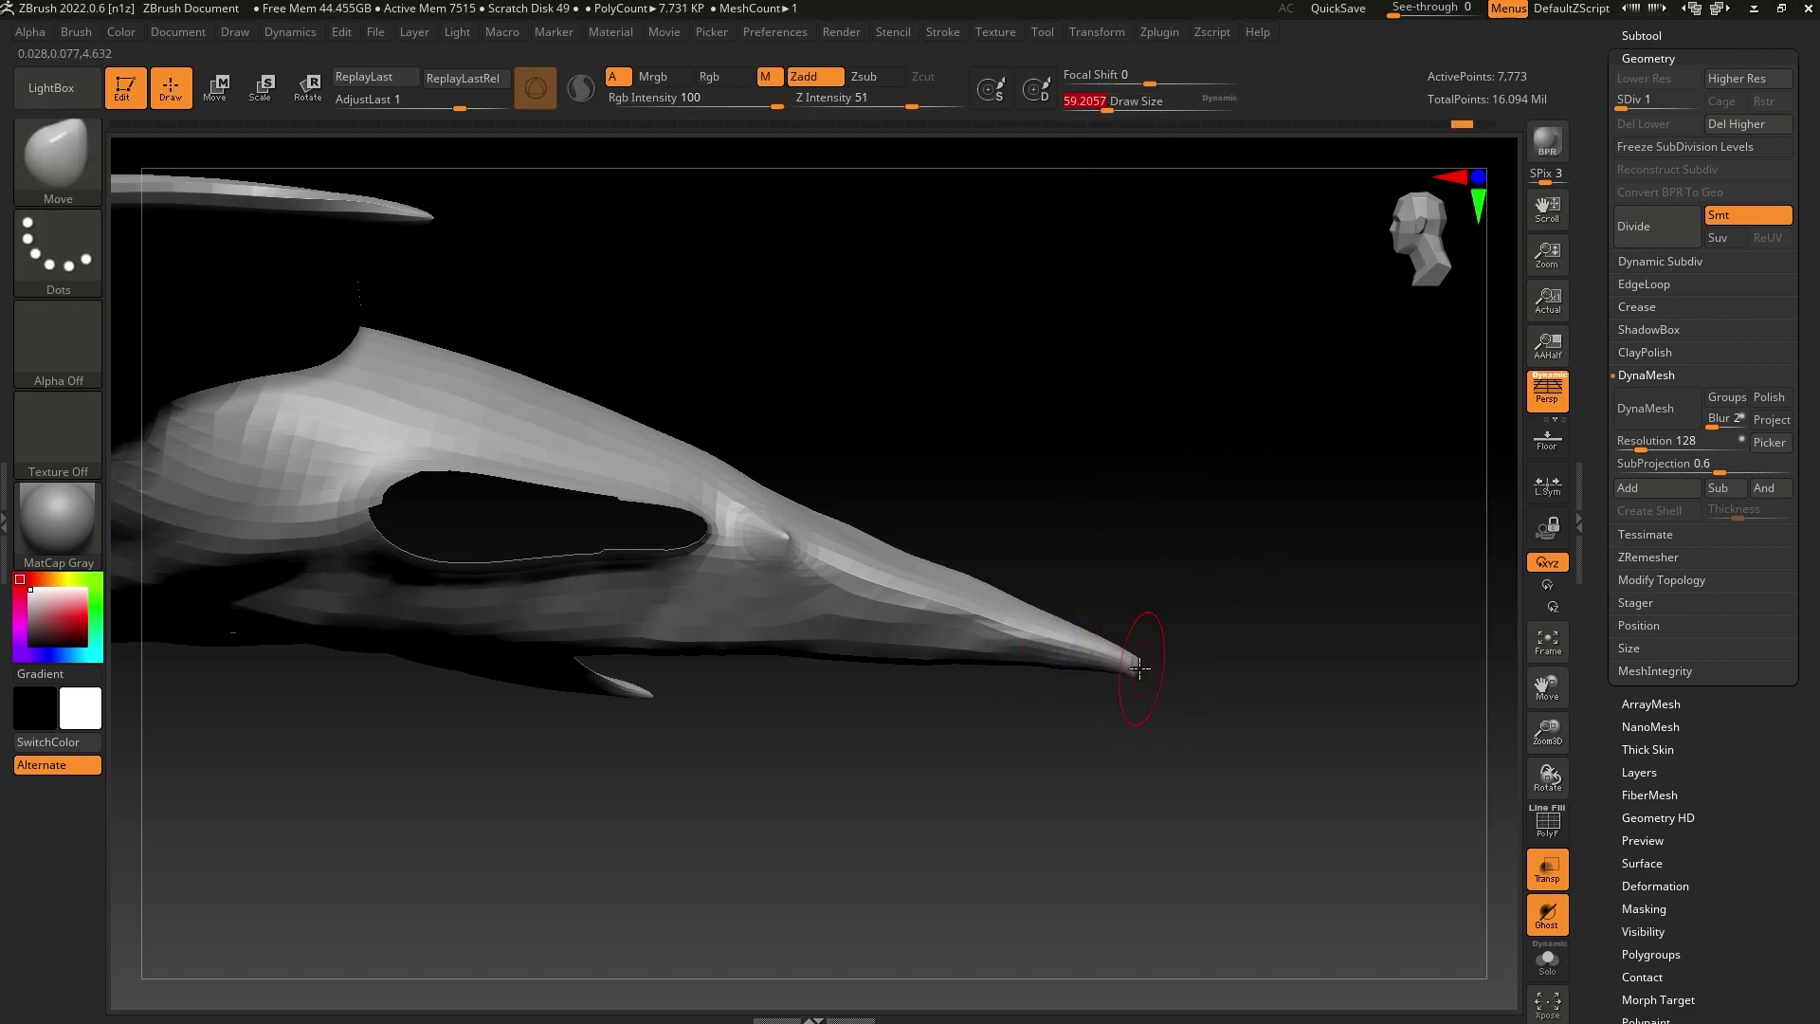
click(1092, 103)
drag(1161, 534, 1154, 559)
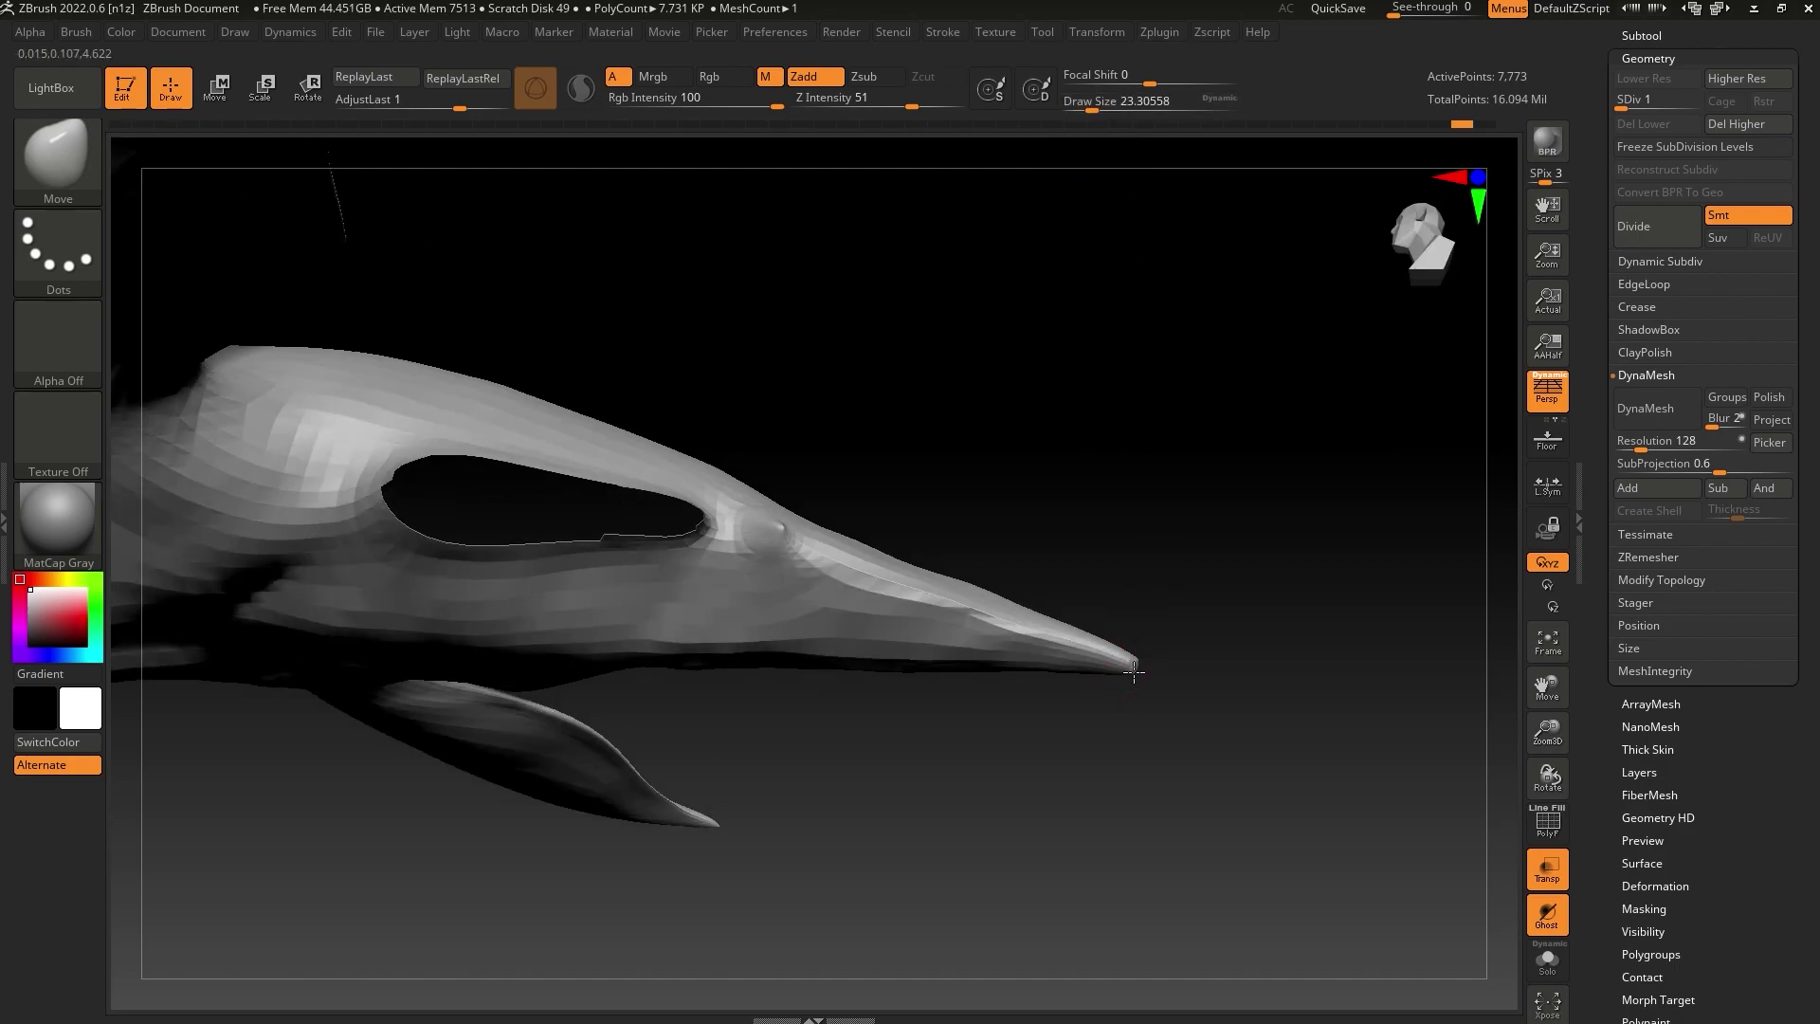
key(shift)
Smooth the tail's underside at subdivision level 4 with a draw size of about 54 and unhide the rear fins
drag(1624, 100, 1663, 110)
drag(1292, 699, 1227, 422)
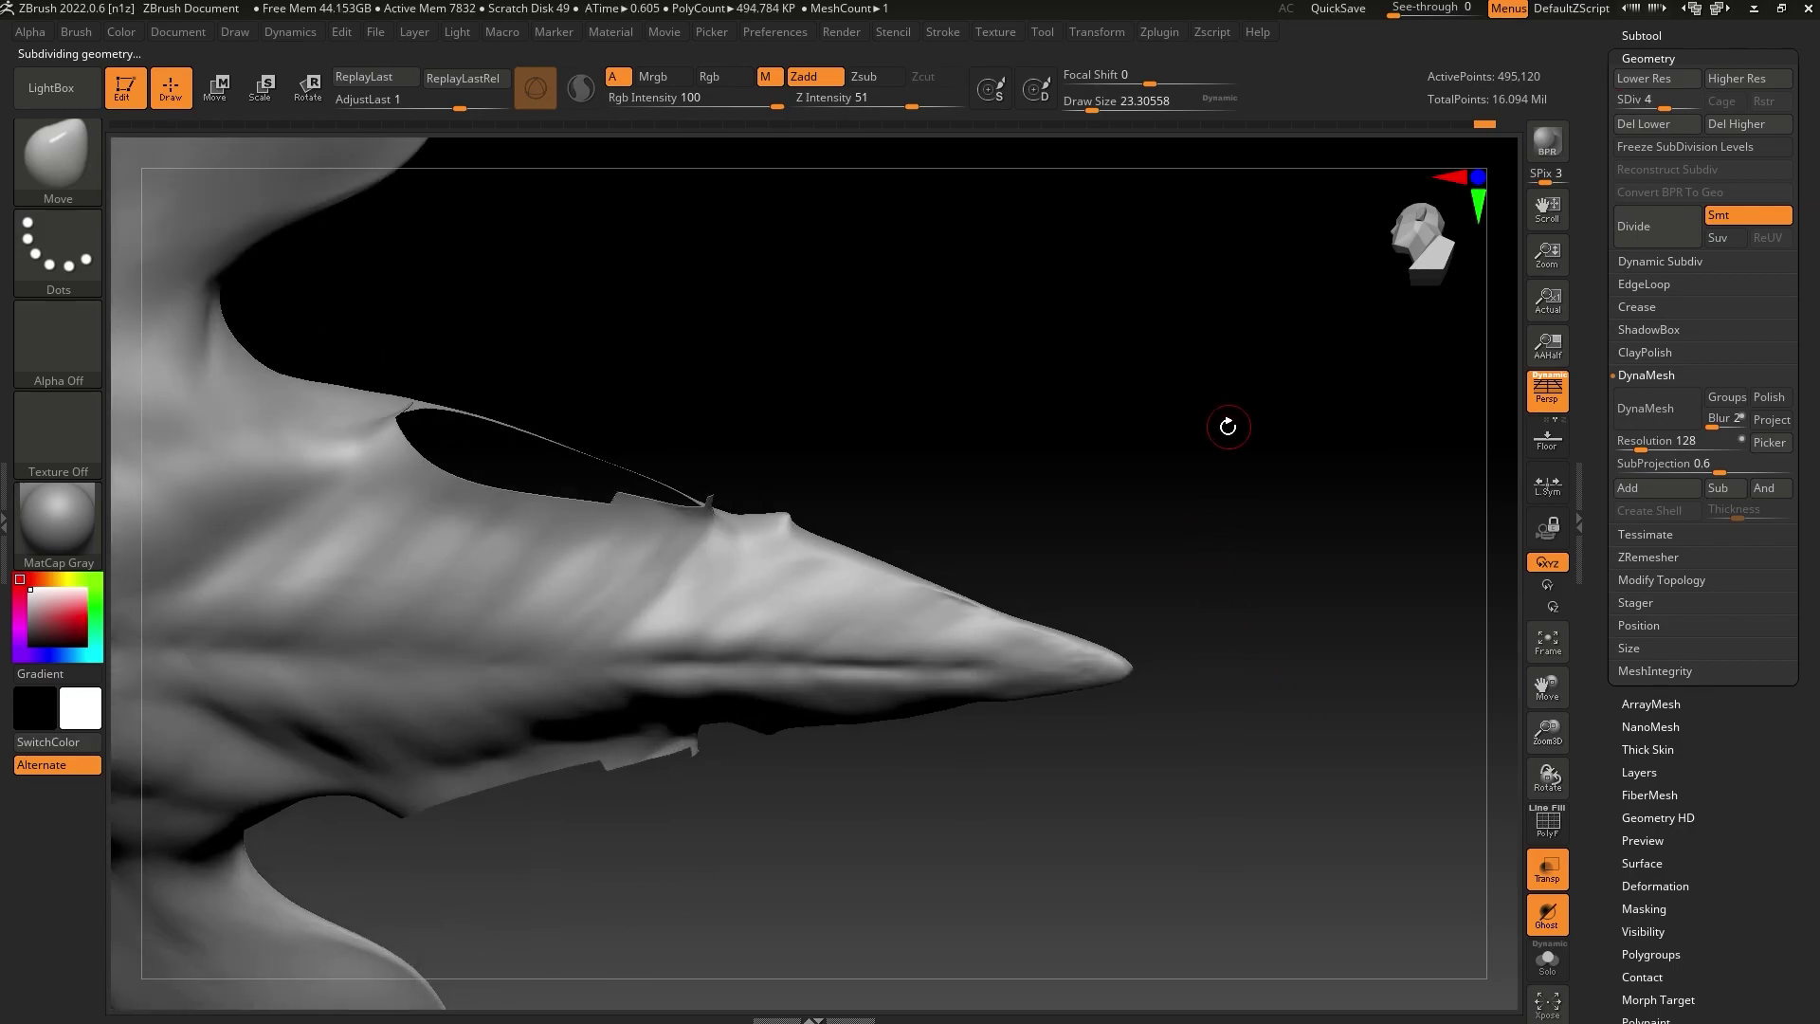
key(shift)
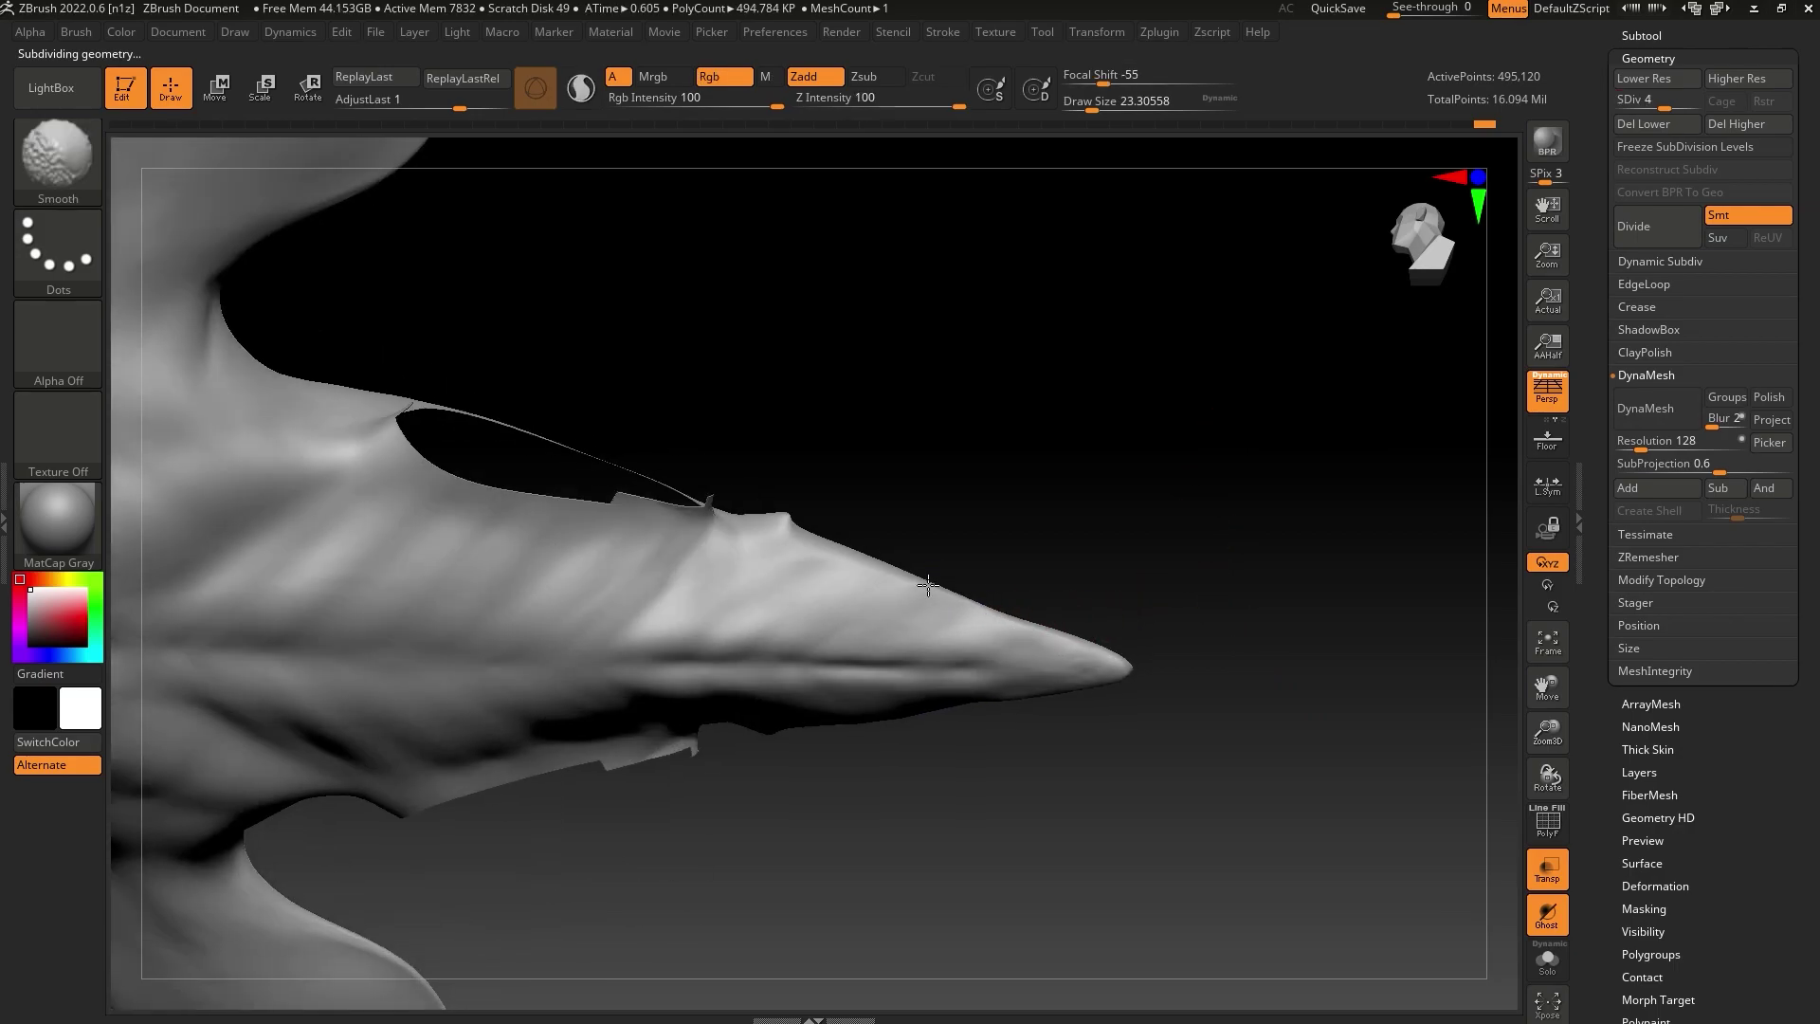
shift+drag(1110, 587, 1150, 541)
key(shift)
click(1106, 106)
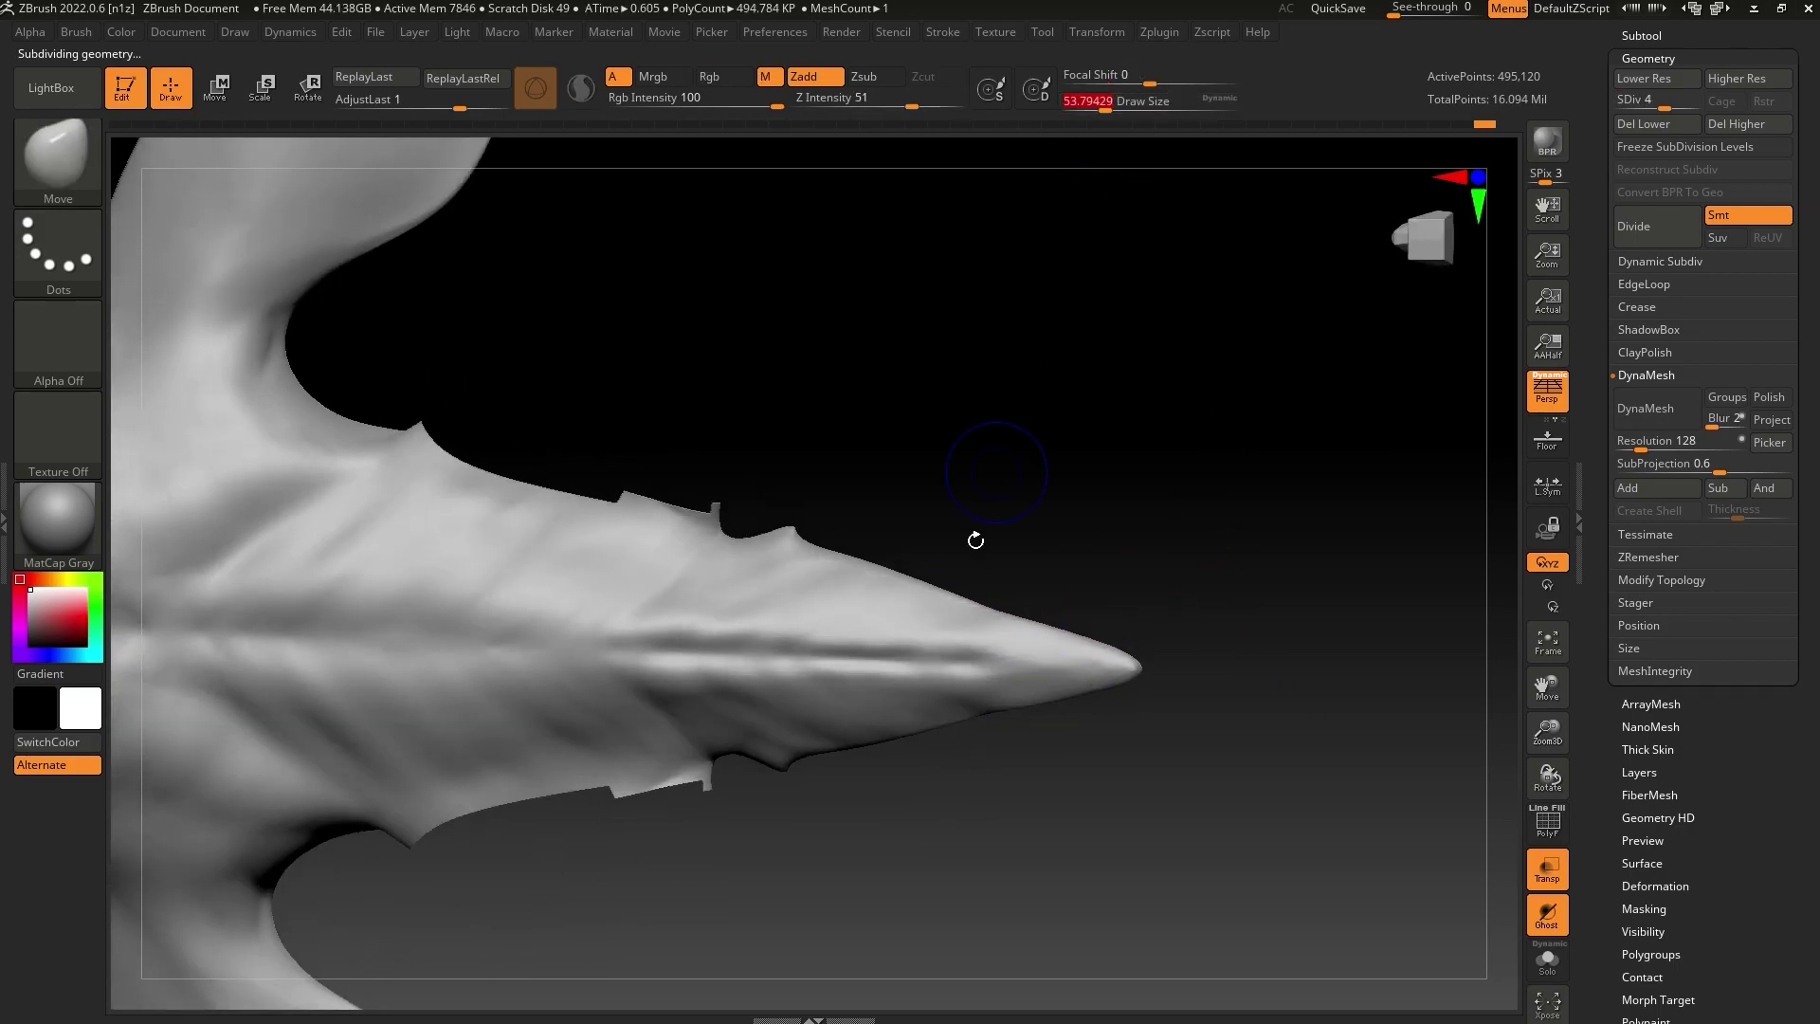
key(shift)
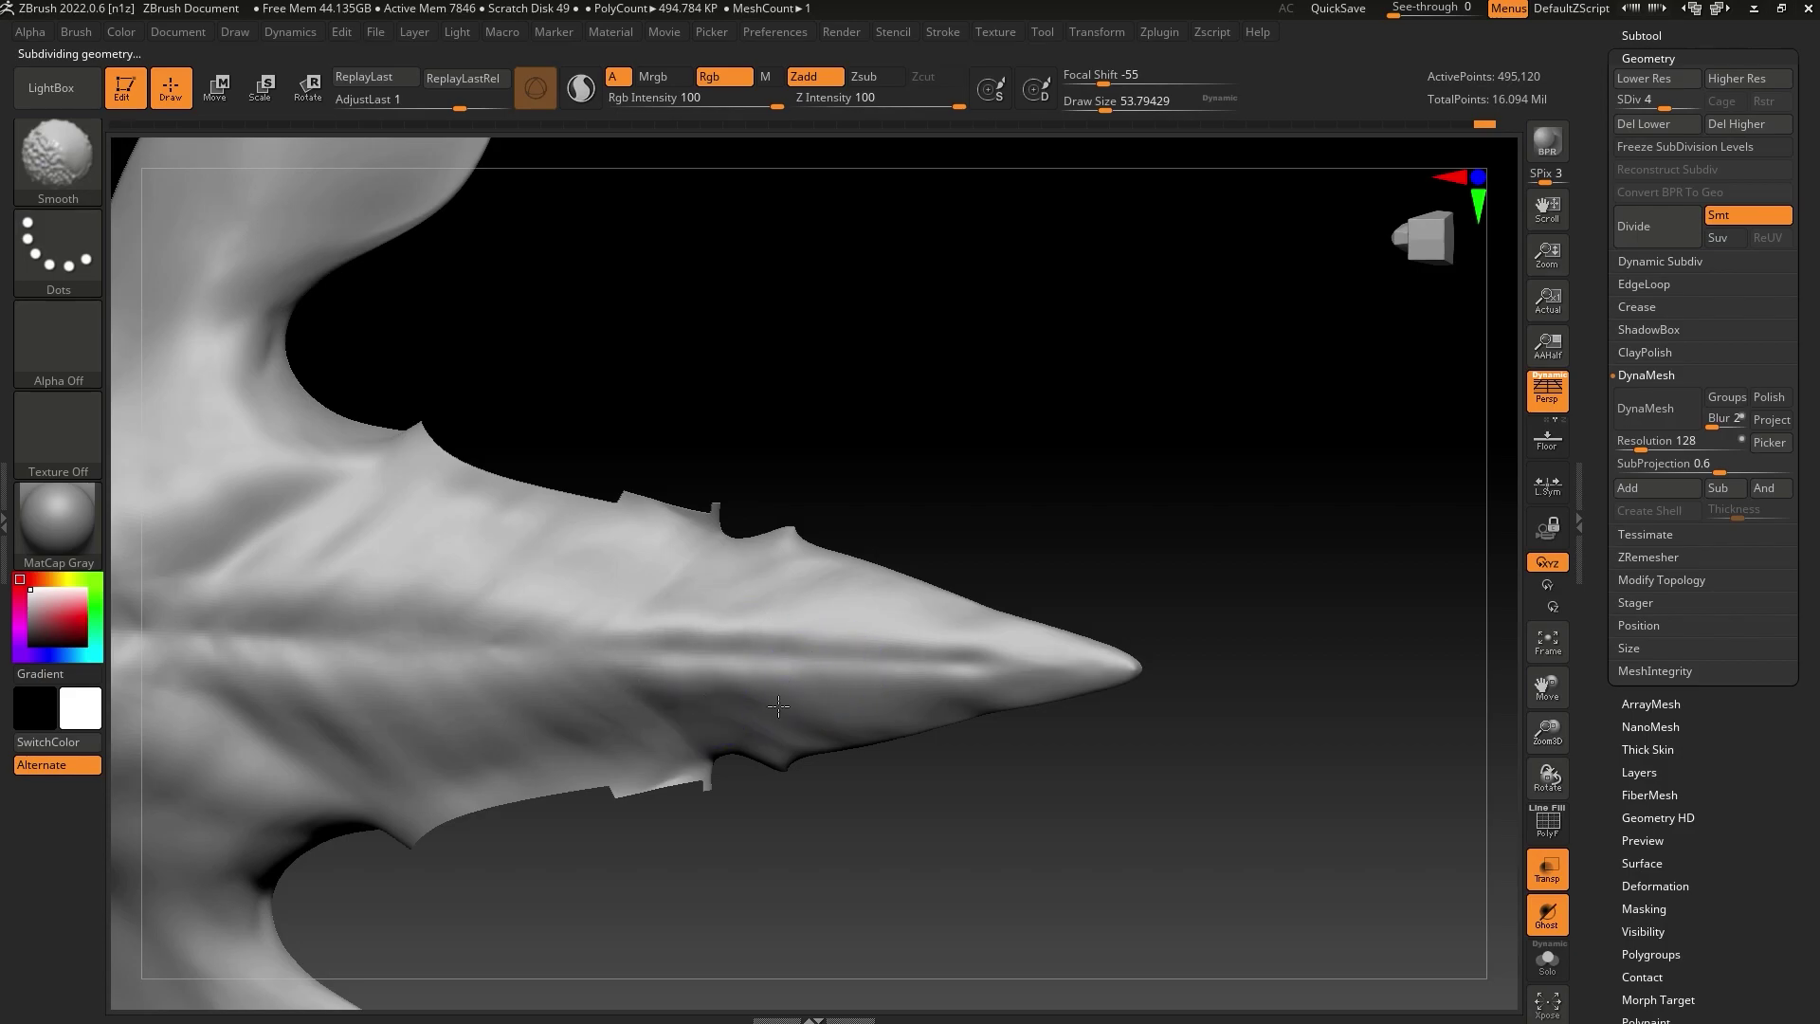
ctrl+shift+click(1227, 560)
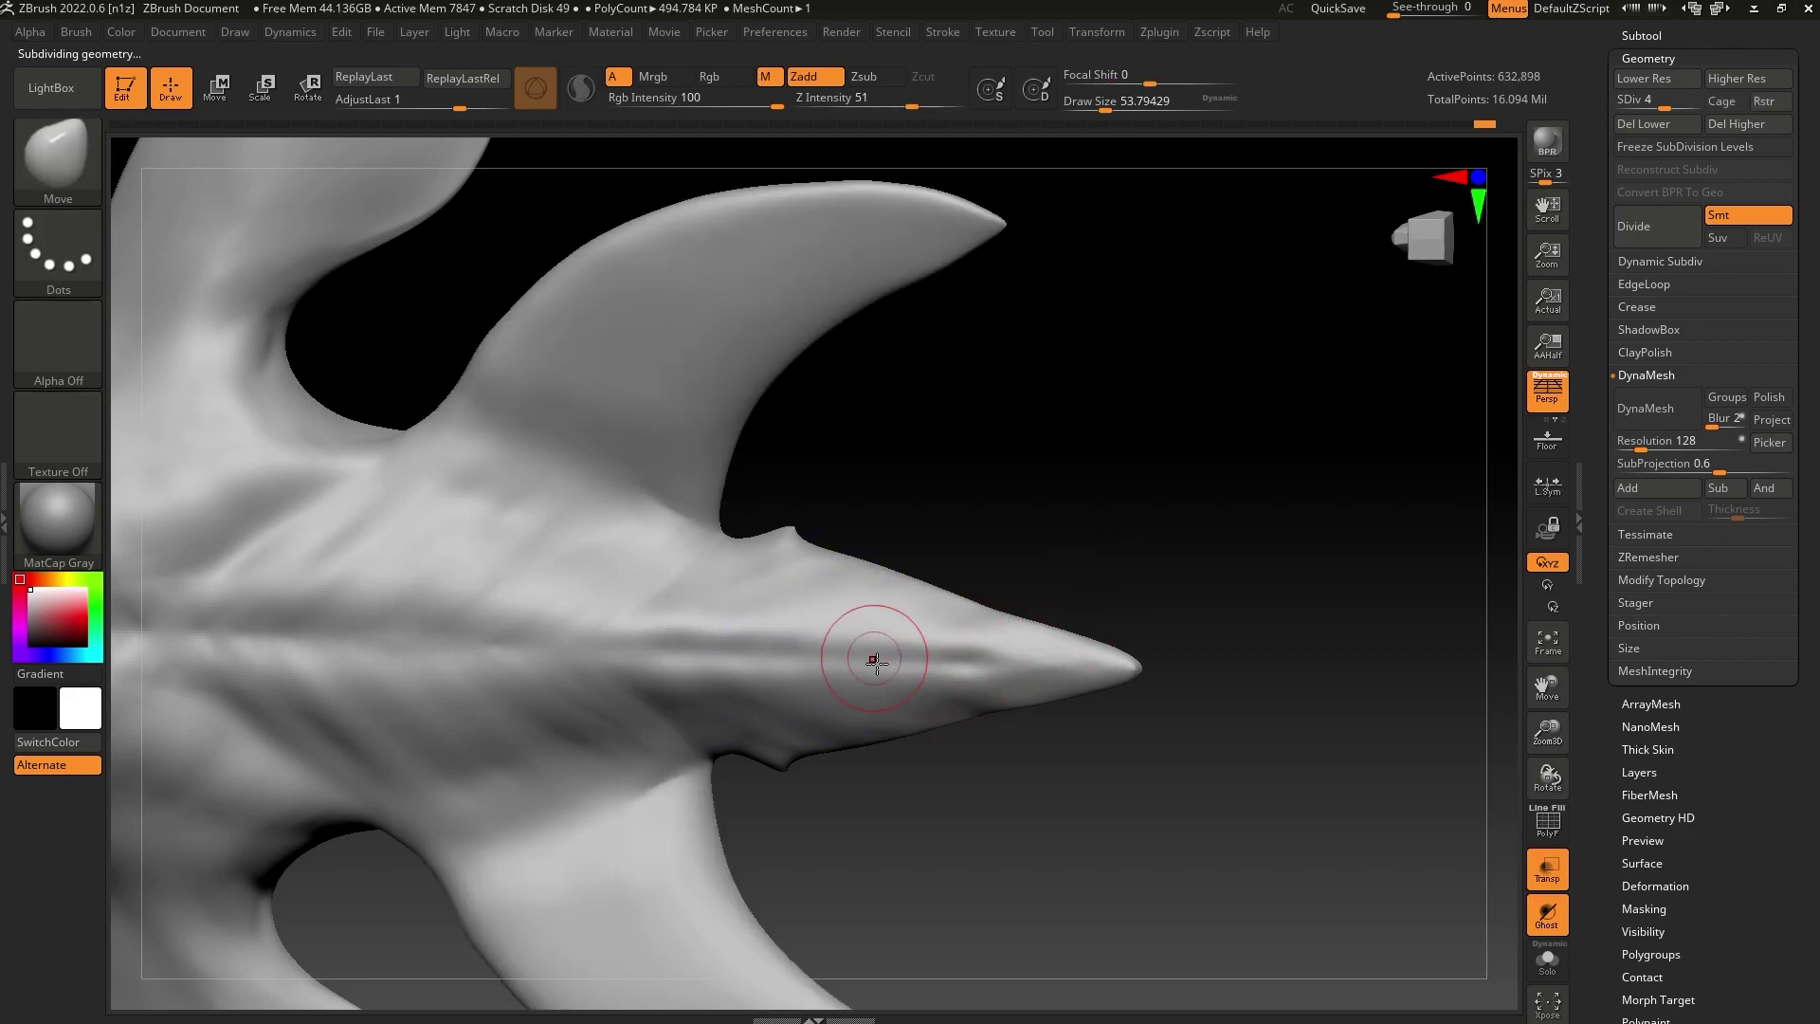
Build ClayBuildup strands across the rear fin's underside base at a draw size of about 31 and smooth them
click(1096, 104)
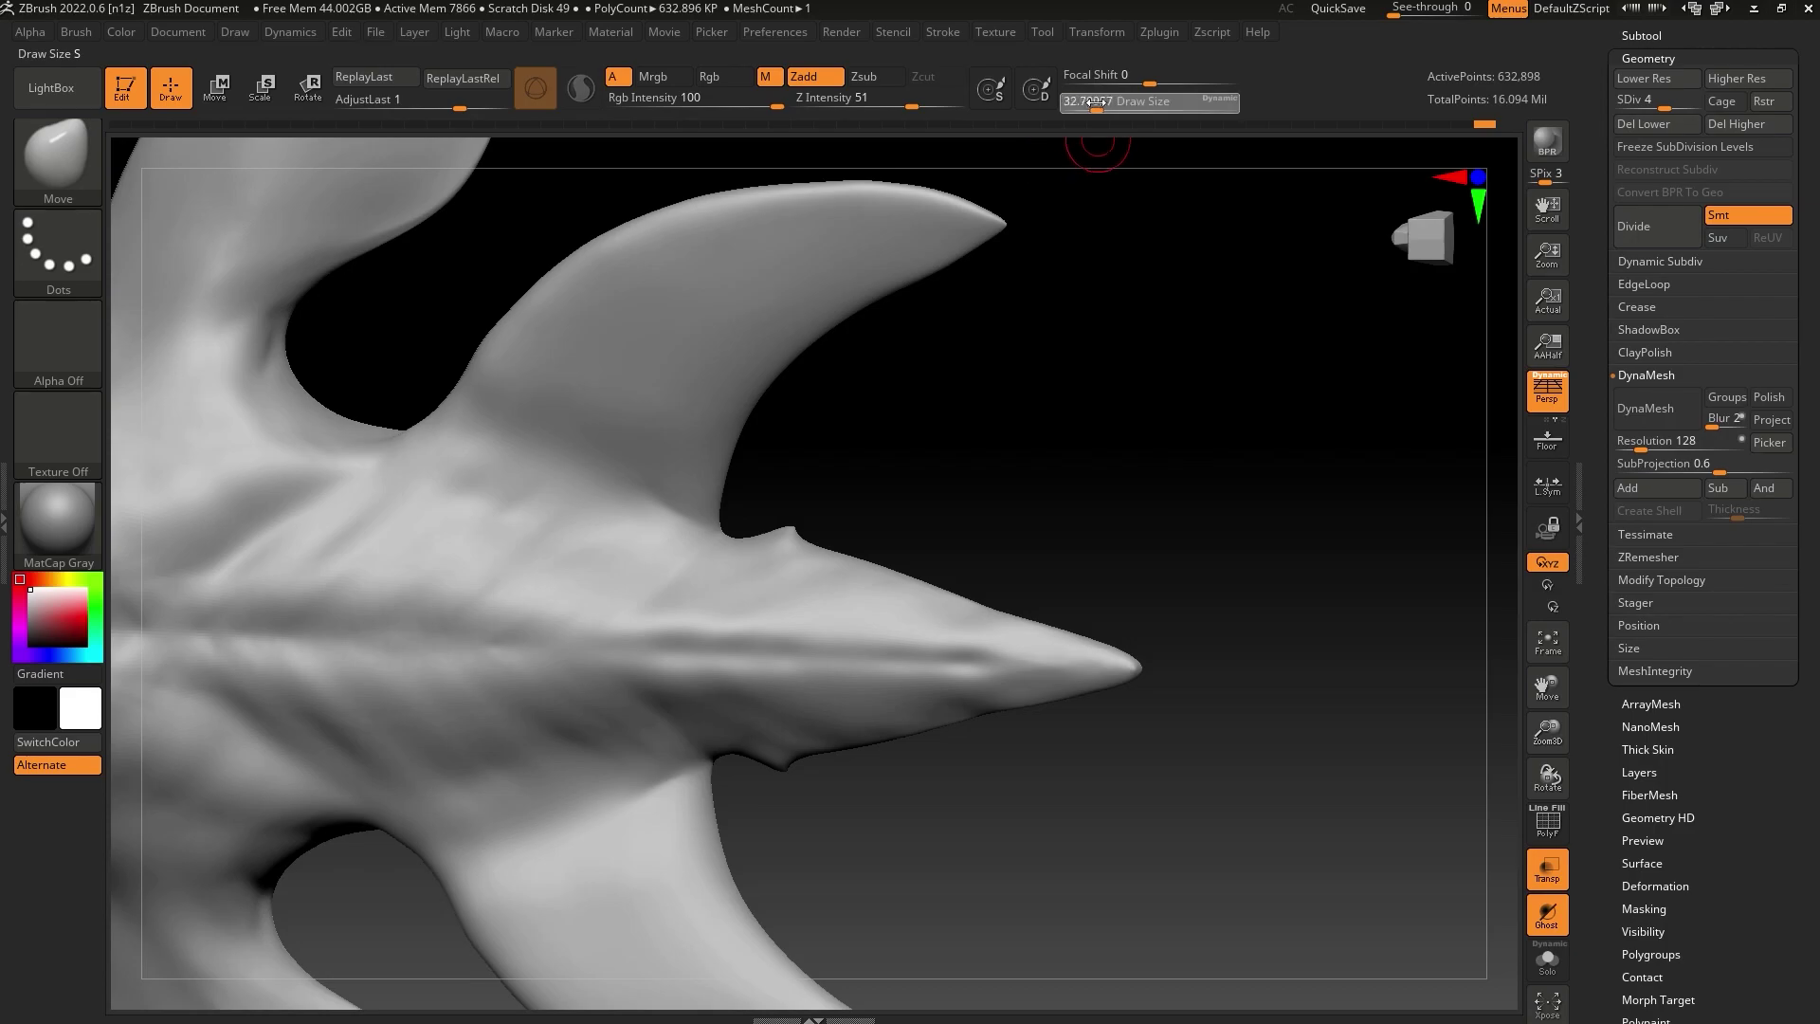
click(75, 168)
click(264, 177)
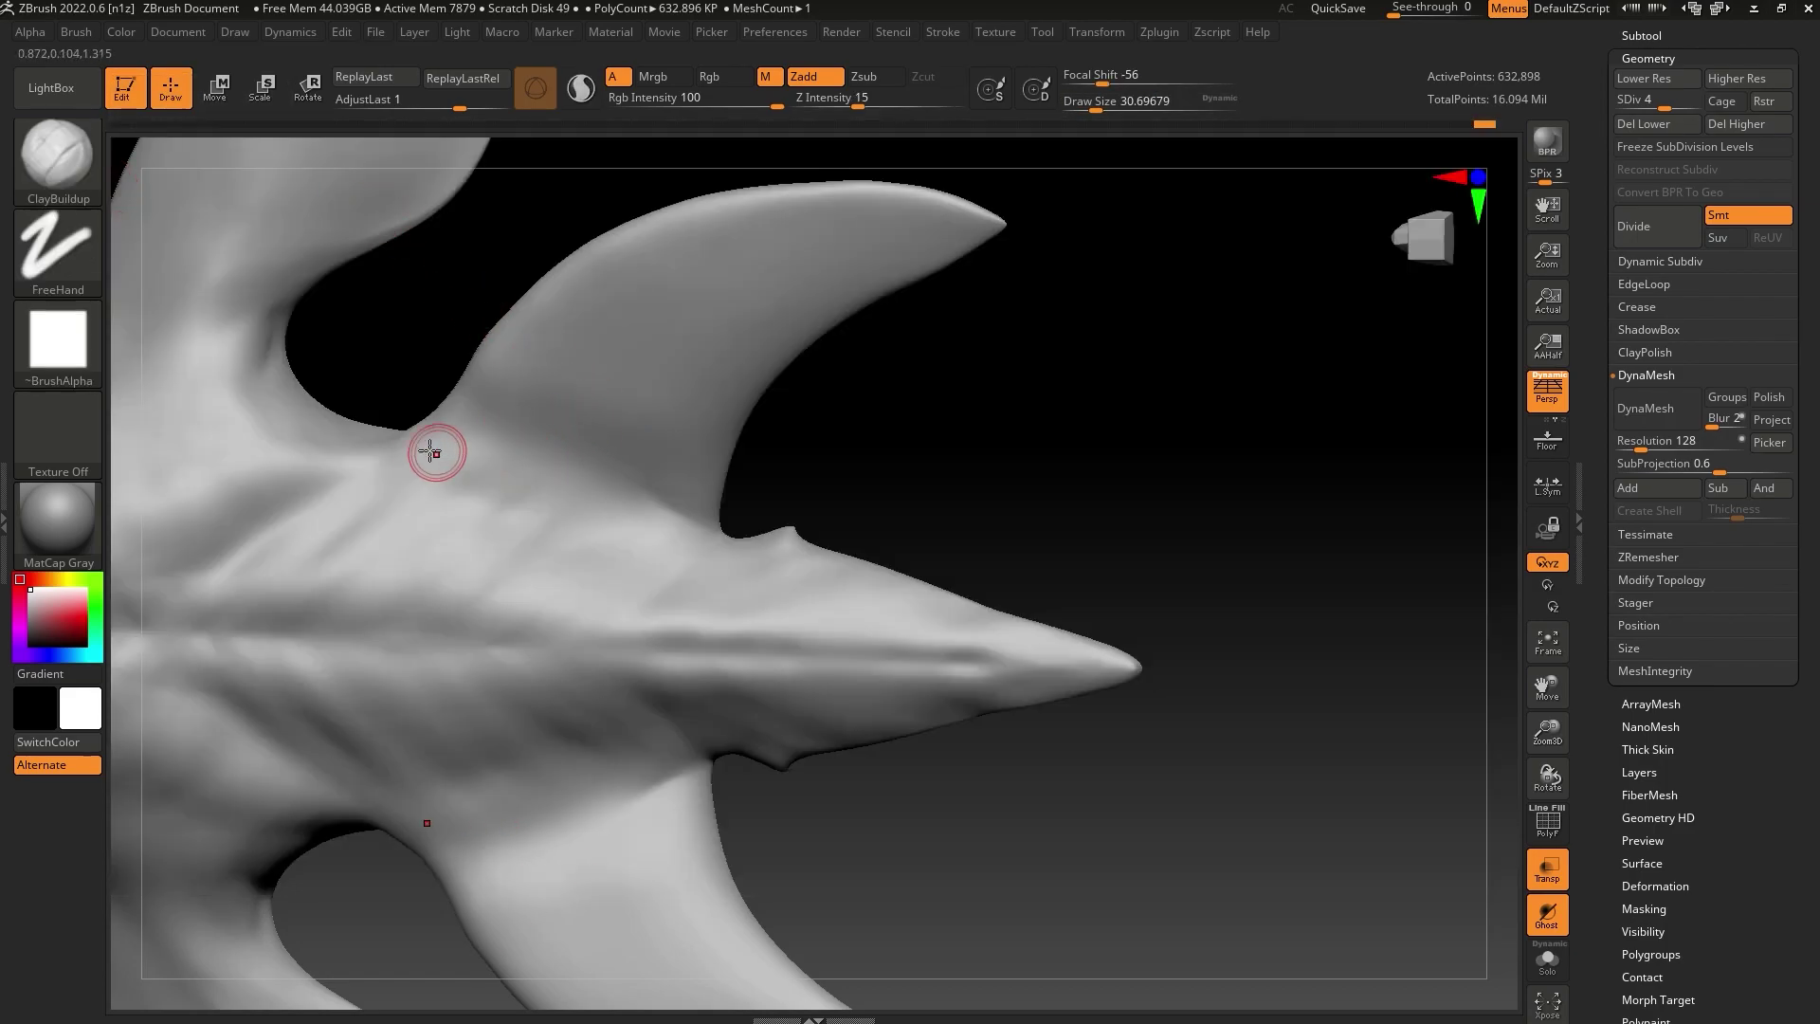
drag(531, 425, 637, 476)
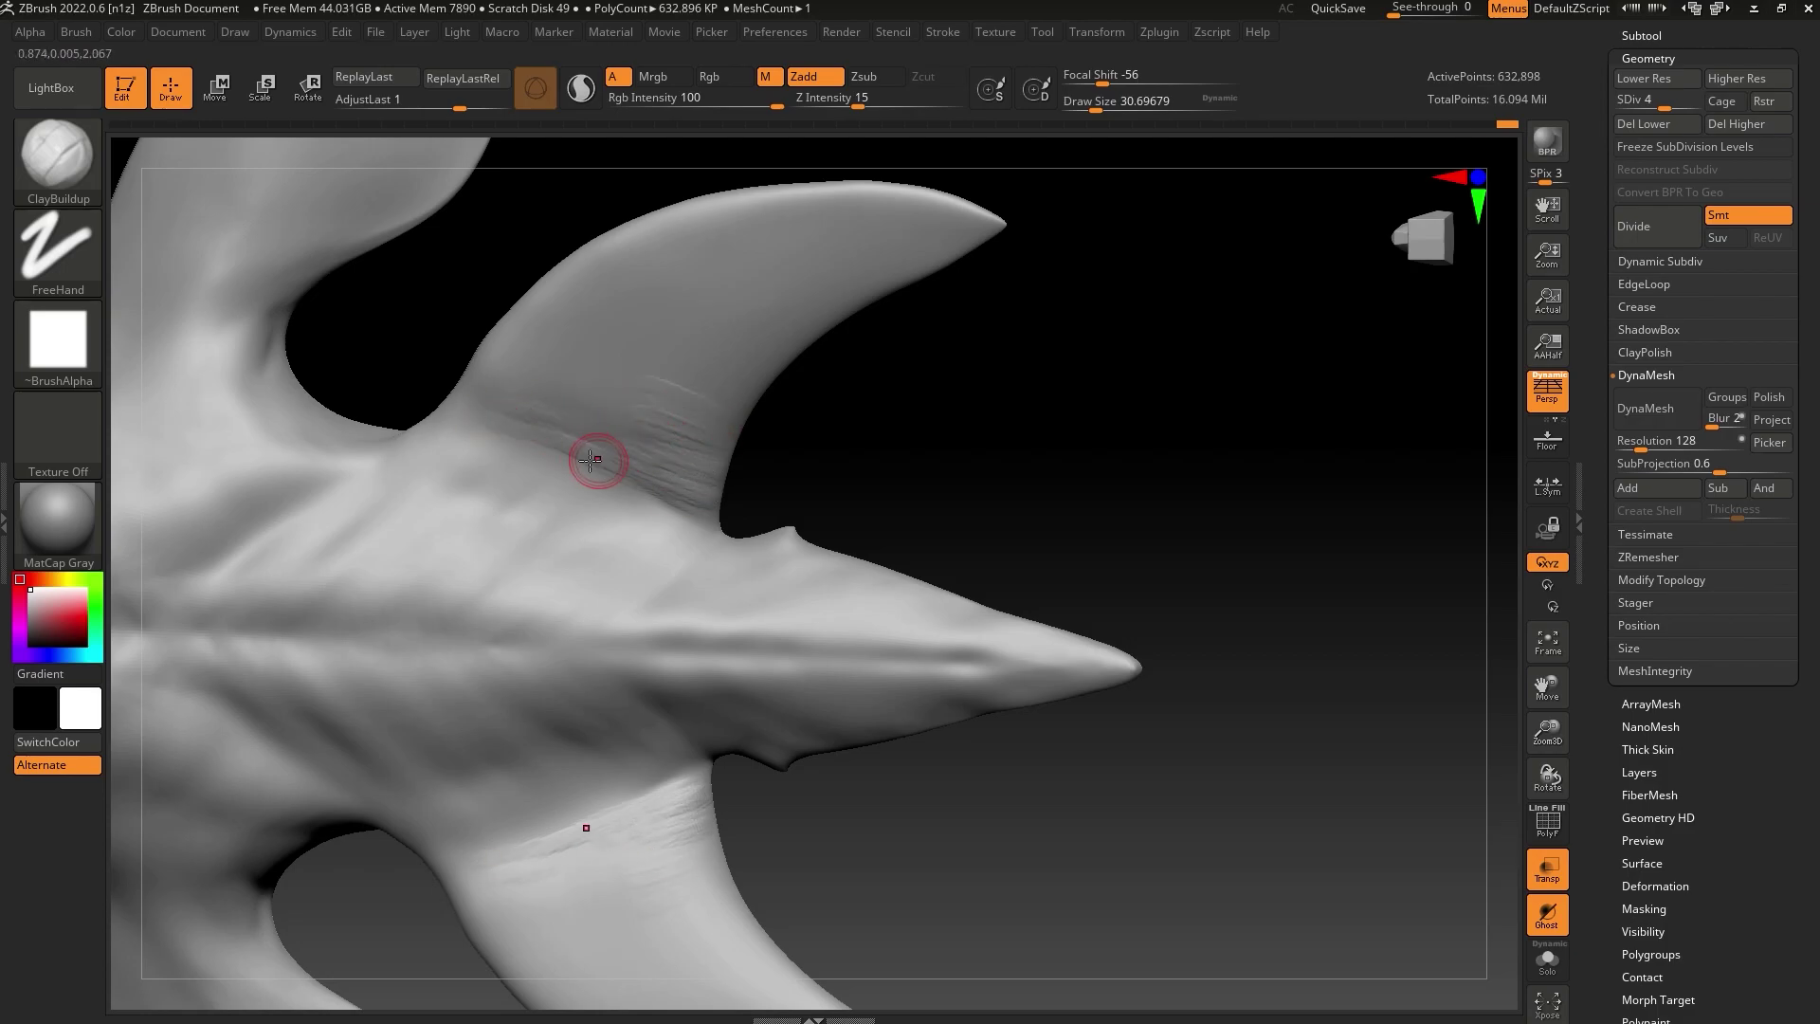
mouse_move(512, 438)
mouse_down()
mouse_move(626, 488)
mouse_move(688, 542)
mouse_up()
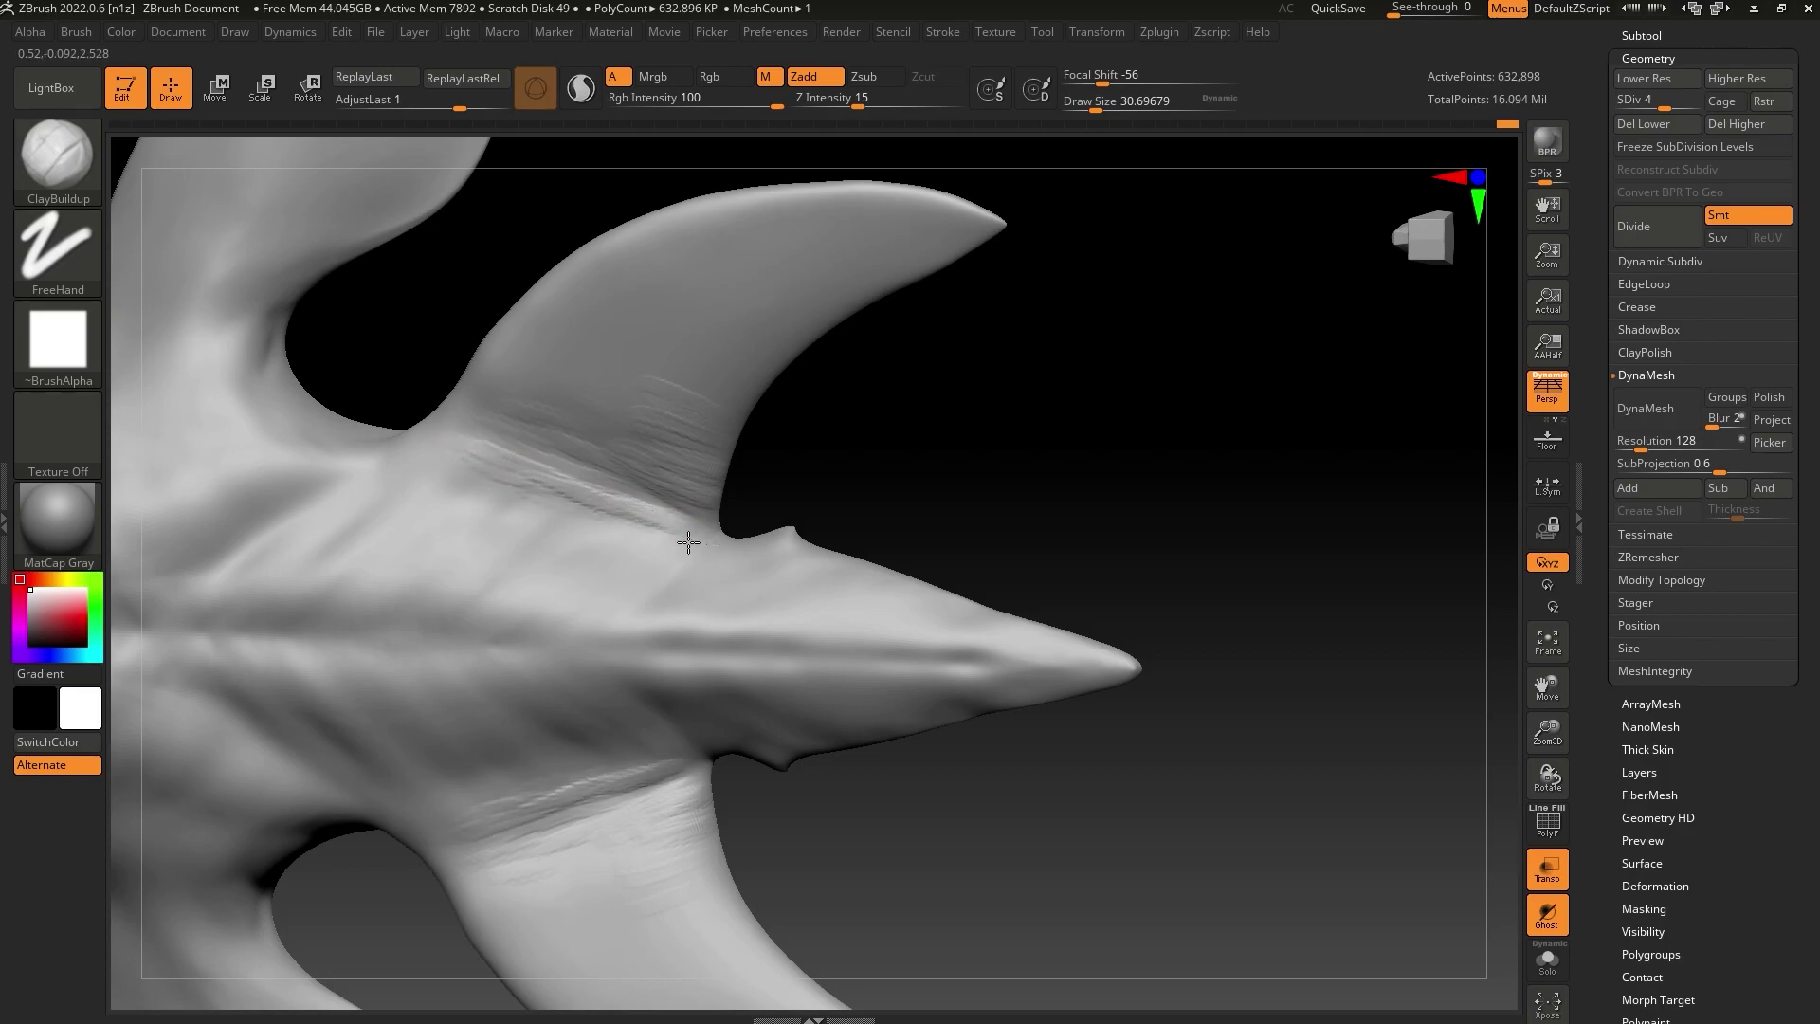
drag(542, 486, 627, 485)
key(shift)
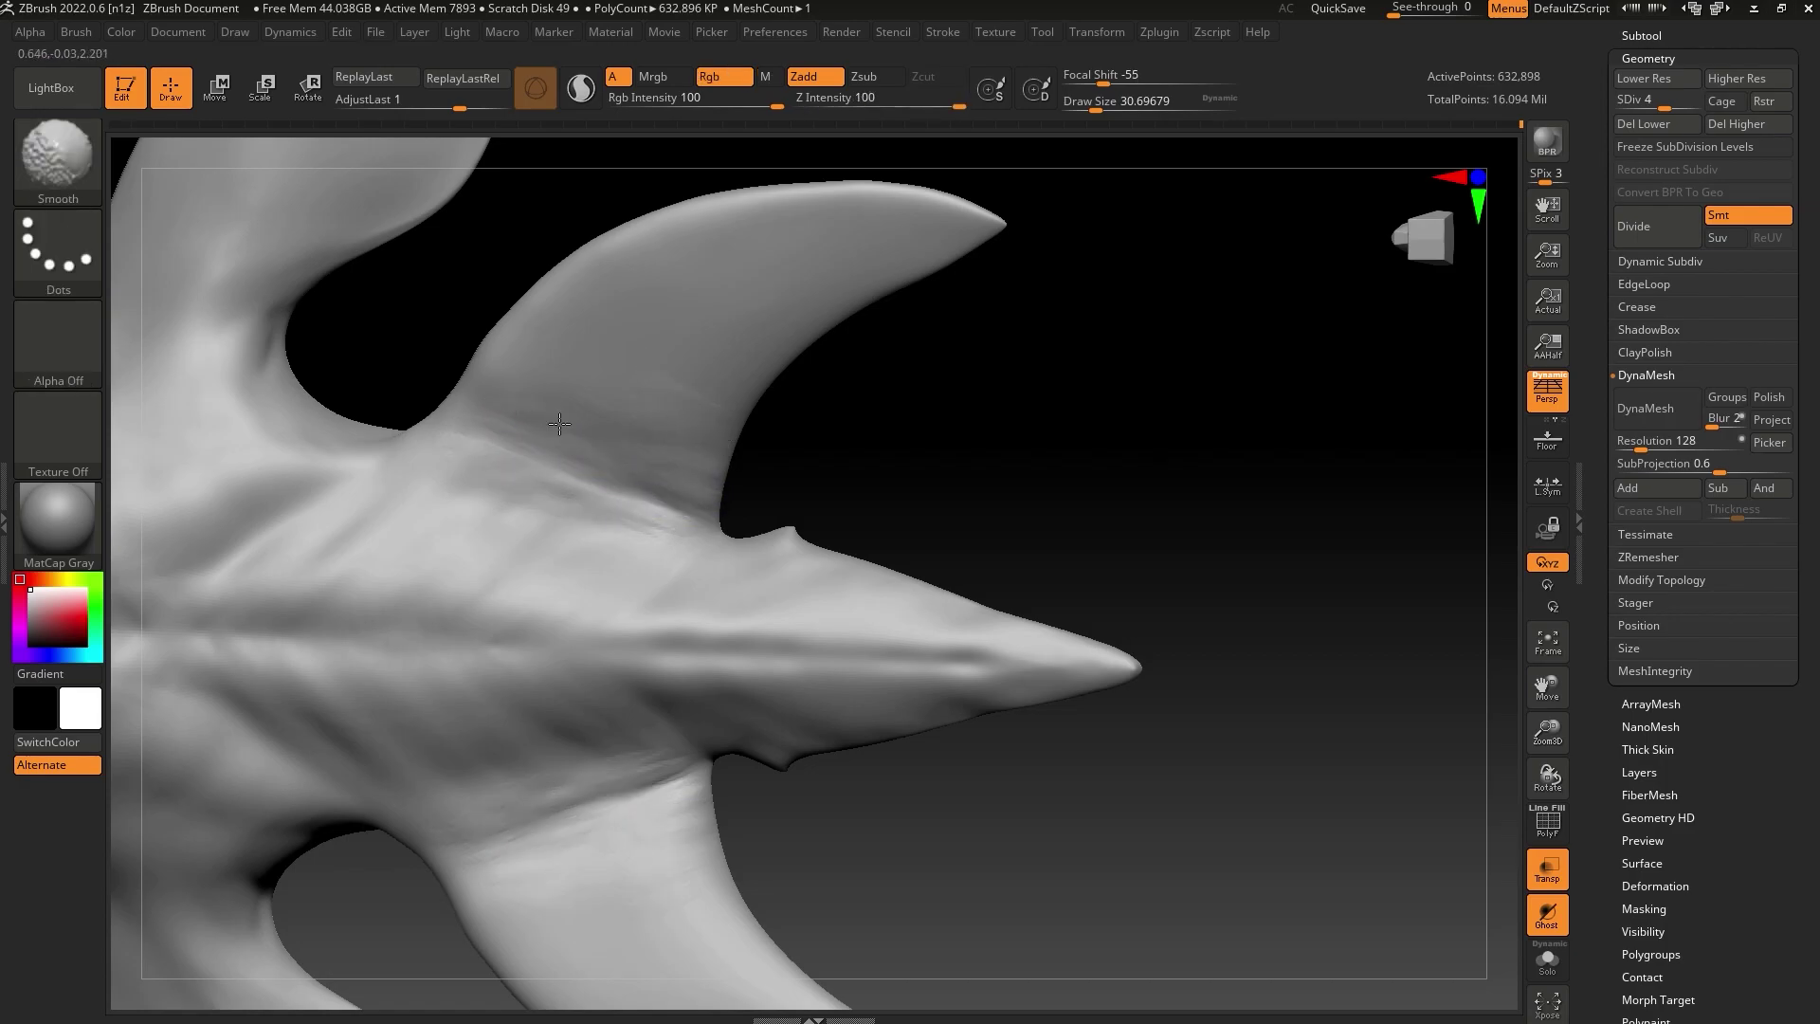
Lay ClayBuildup strands from the back's midline ridge down the flank above the rear fin at a draw size of about 46
mouse_move(1052, 722)
mouse_down()
mouse_move(1118, 711)
mouse_move(1104, 829)
mouse_up()
drag(1199, 744, 1206, 726)
drag(1570, 728, 1333, 723)
drag(1547, 730, 679, 601)
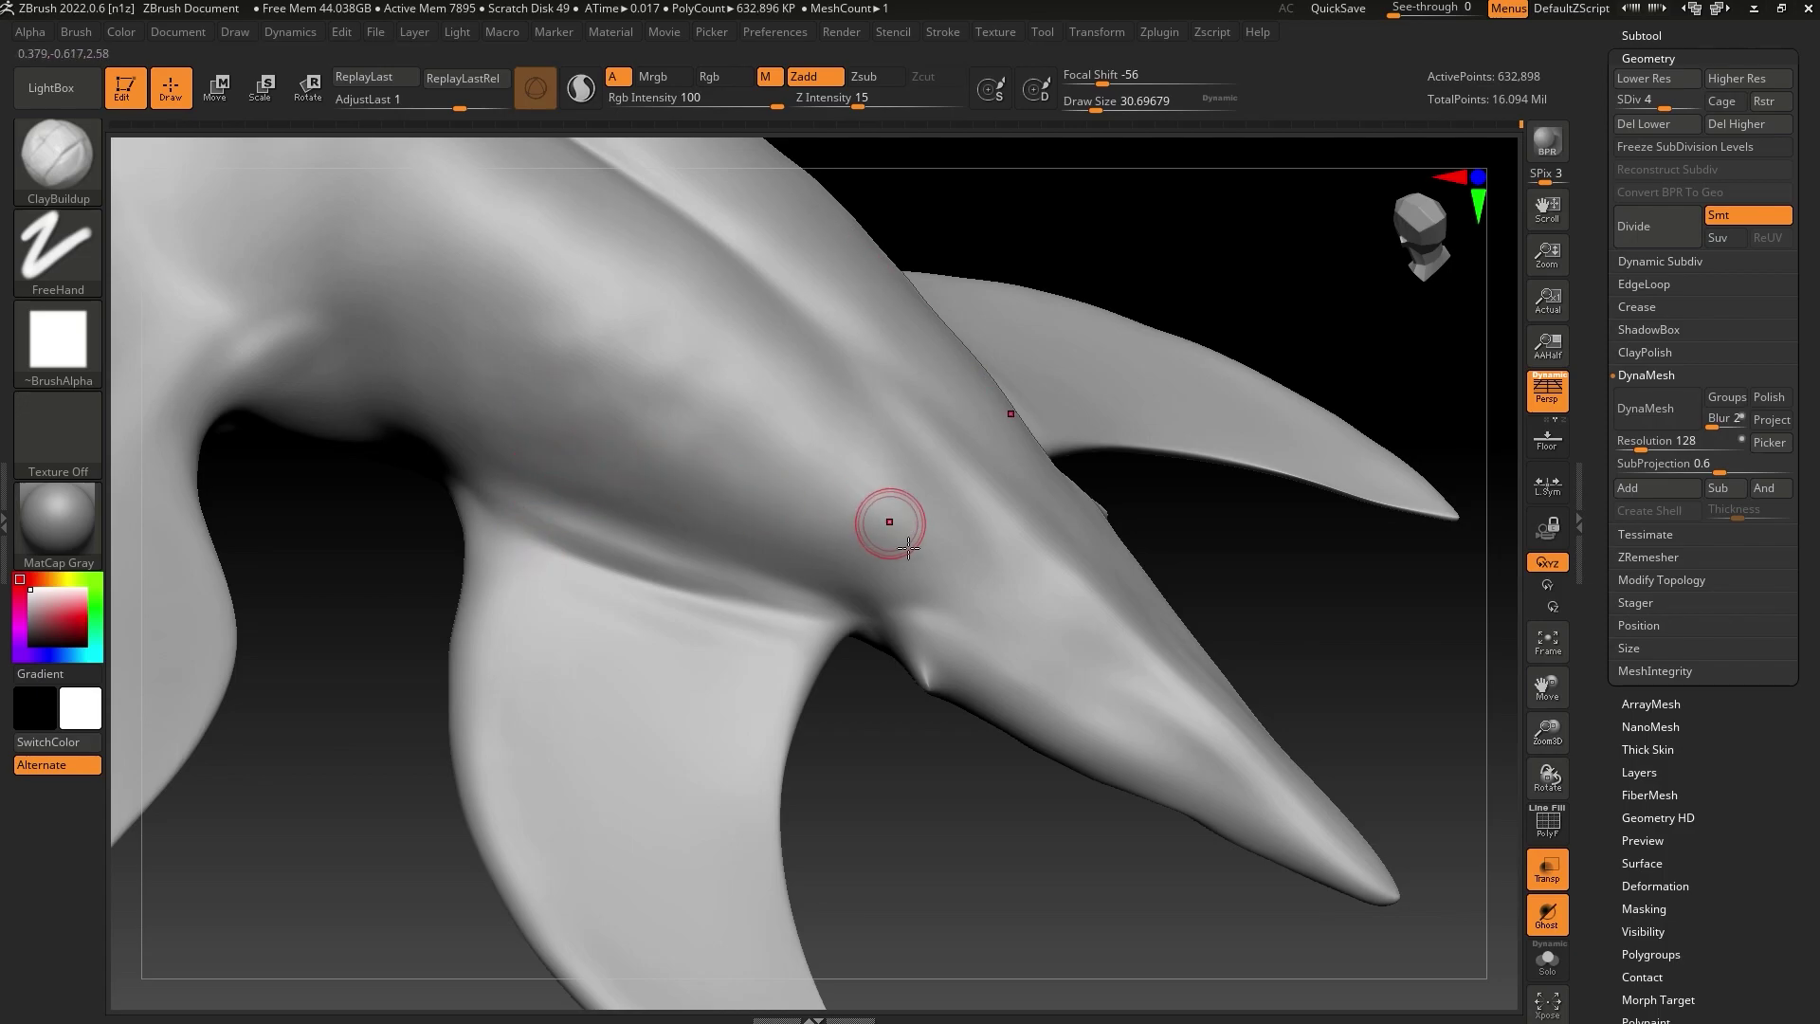
alt+drag(884, 666, 943, 821)
drag(1035, 324, 960, 402)
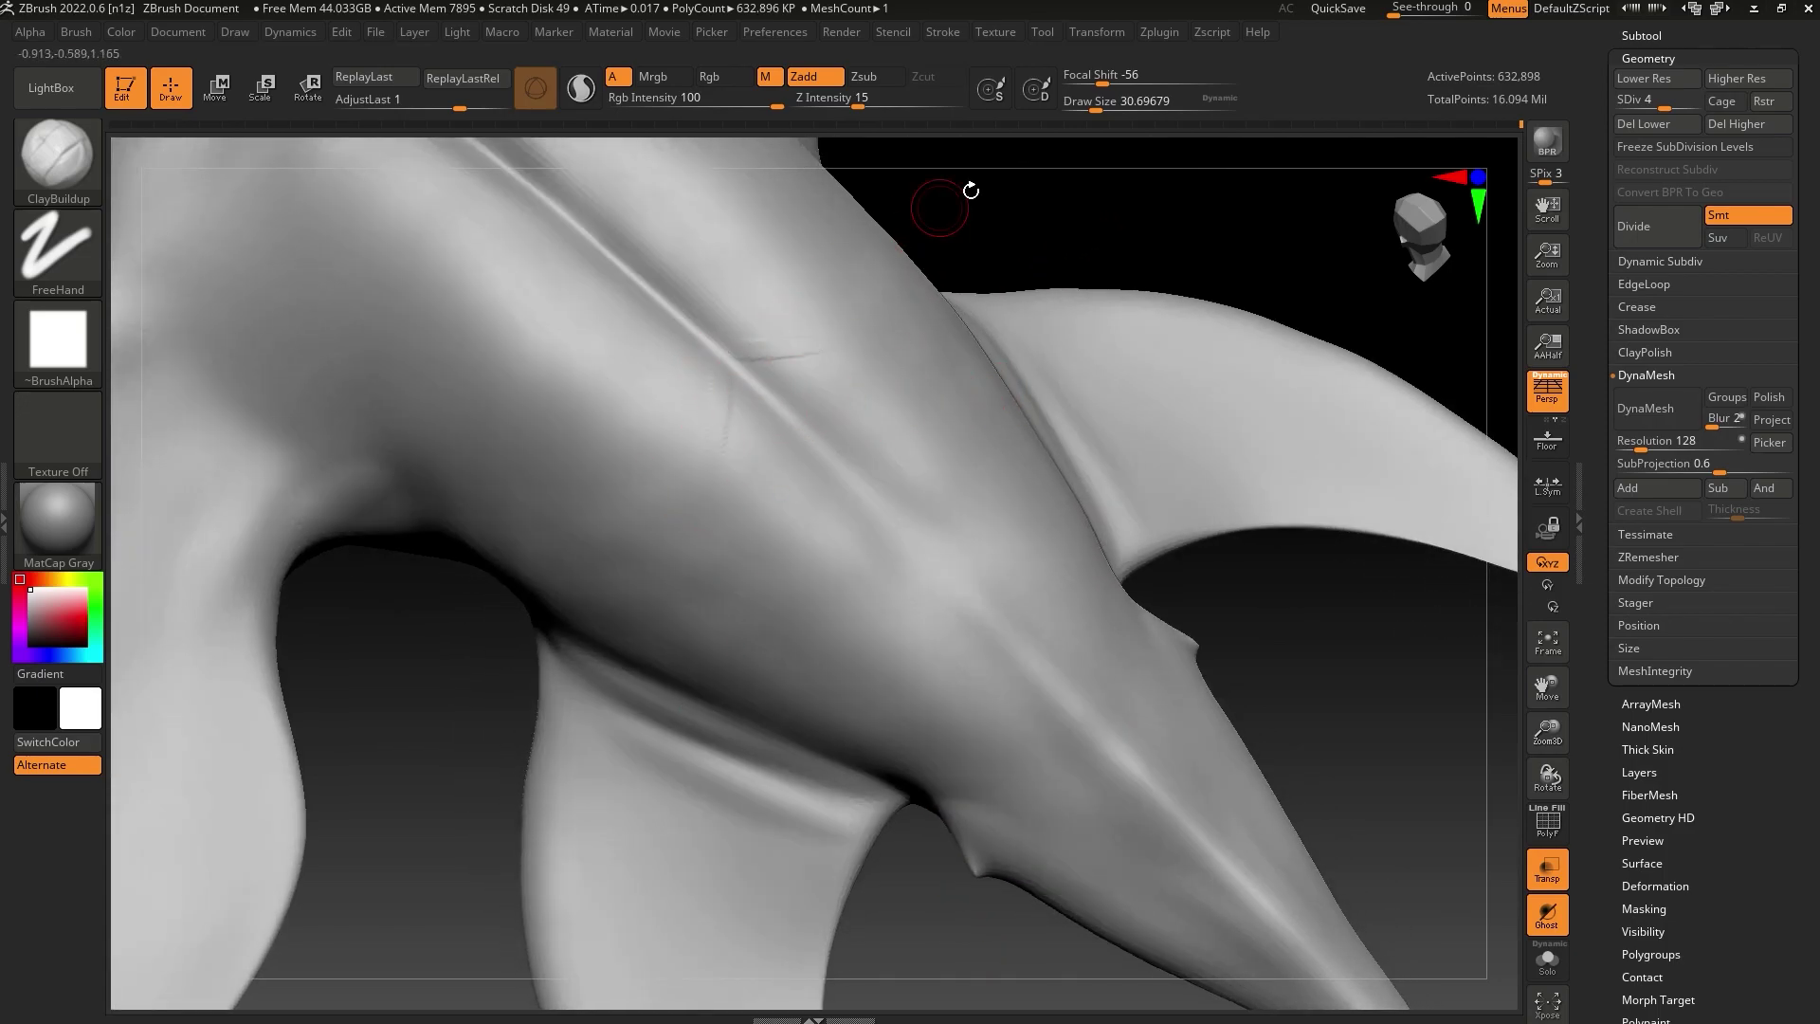
click(1101, 106)
drag(728, 419, 718, 595)
drag(745, 418, 752, 607)
drag(767, 431, 758, 645)
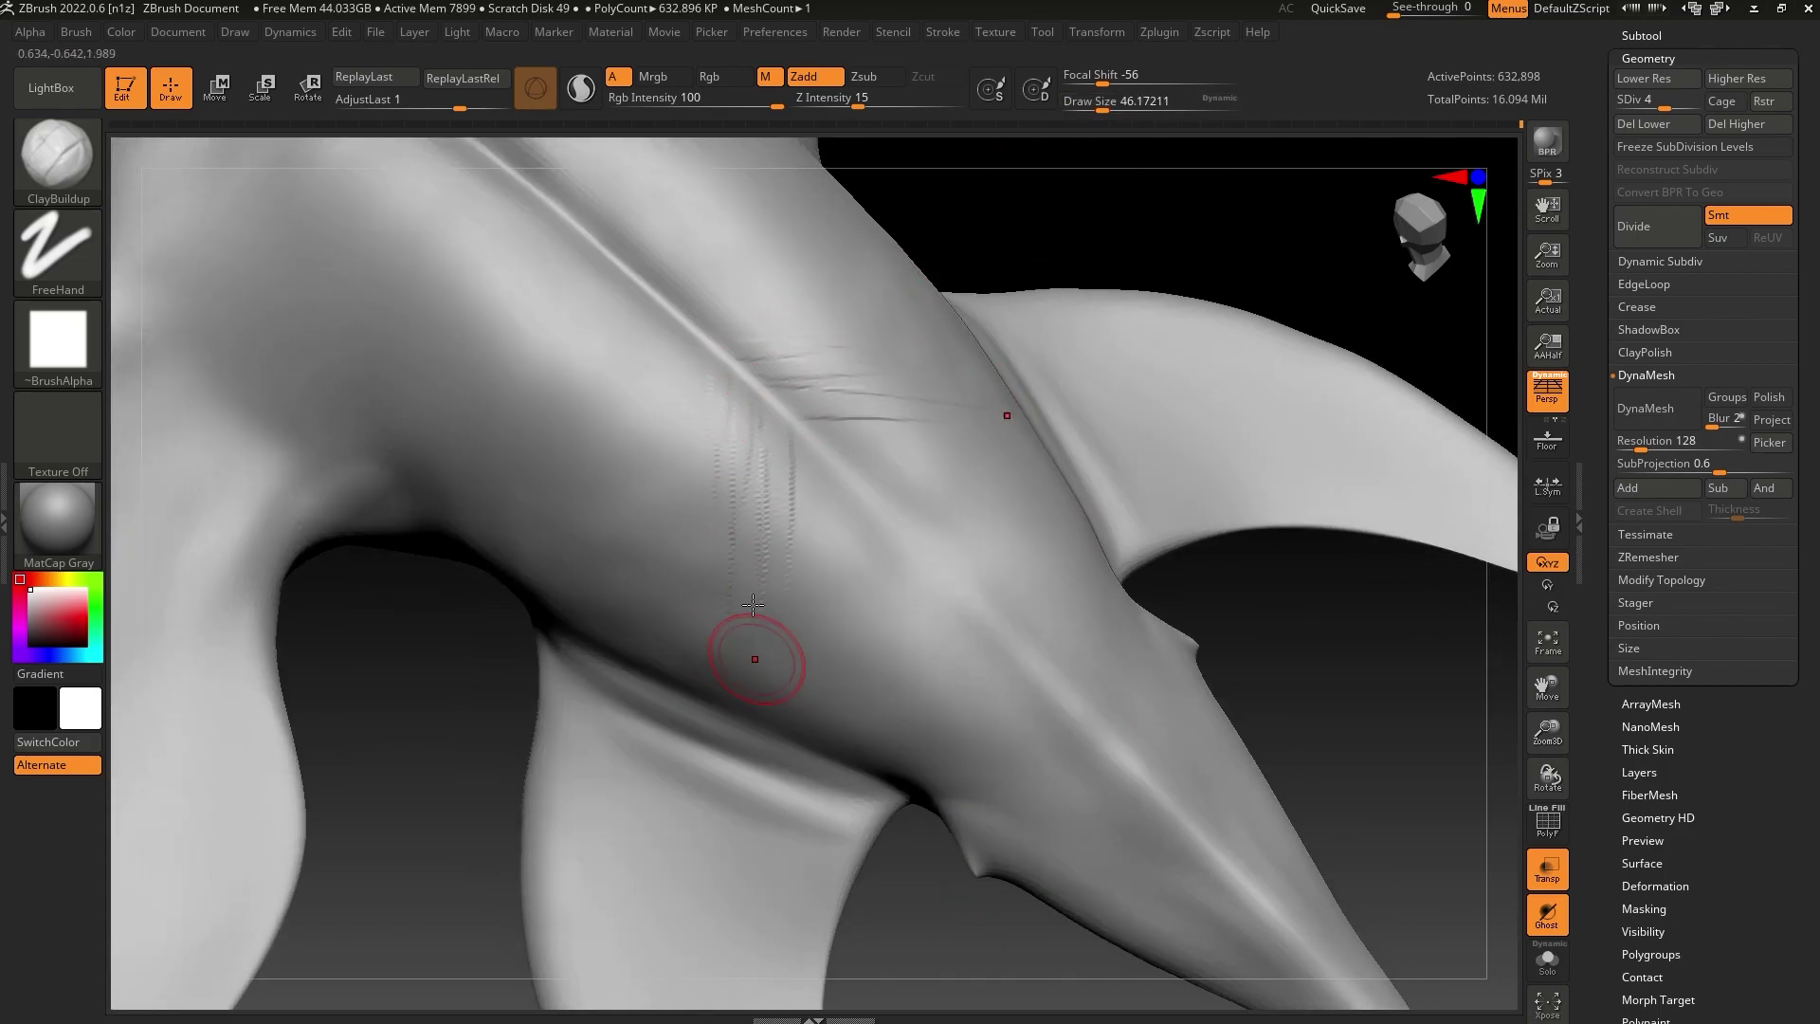
Build long ClayBuildup strands running diagonally from the back ridge to the rear base of the large side fin
mouse_move(1248, 649)
mouse_down()
mouse_move(1317, 601)
mouse_move(1028, 743)
mouse_move(1127, 856)
mouse_move(1135, 306)
mouse_move(1126, 383)
mouse_move(1071, 366)
mouse_move(1036, 406)
mouse_up()
mouse_move(806, 815)
mouse_down()
mouse_move(670, 629)
mouse_move(813, 794)
mouse_move(606, 622)
mouse_move(728, 768)
mouse_move(543, 609)
mouse_move(670, 709)
mouse_up()
drag(669, 709, 519, 579)
mouse_move(592, 475)
mouse_down()
mouse_move(610, 504)
mouse_move(579, 583)
mouse_up()
drag(362, 566, 589, 658)
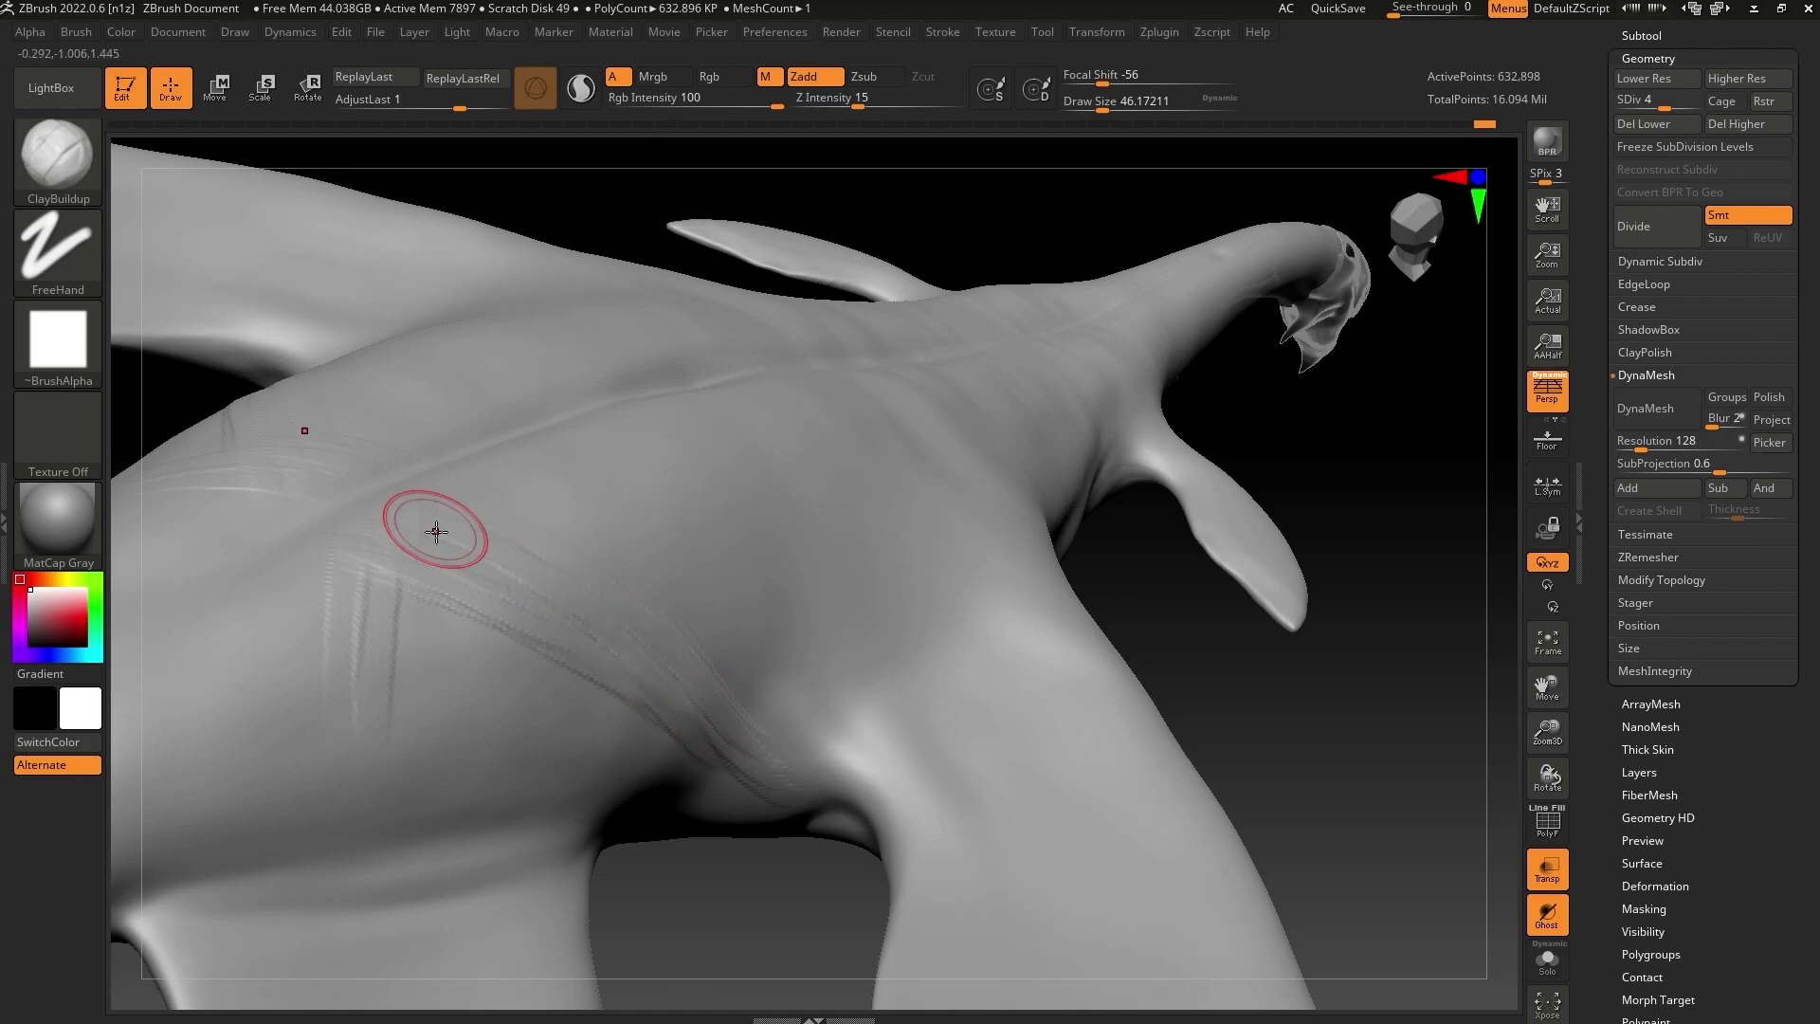
drag(873, 237, 838, 272)
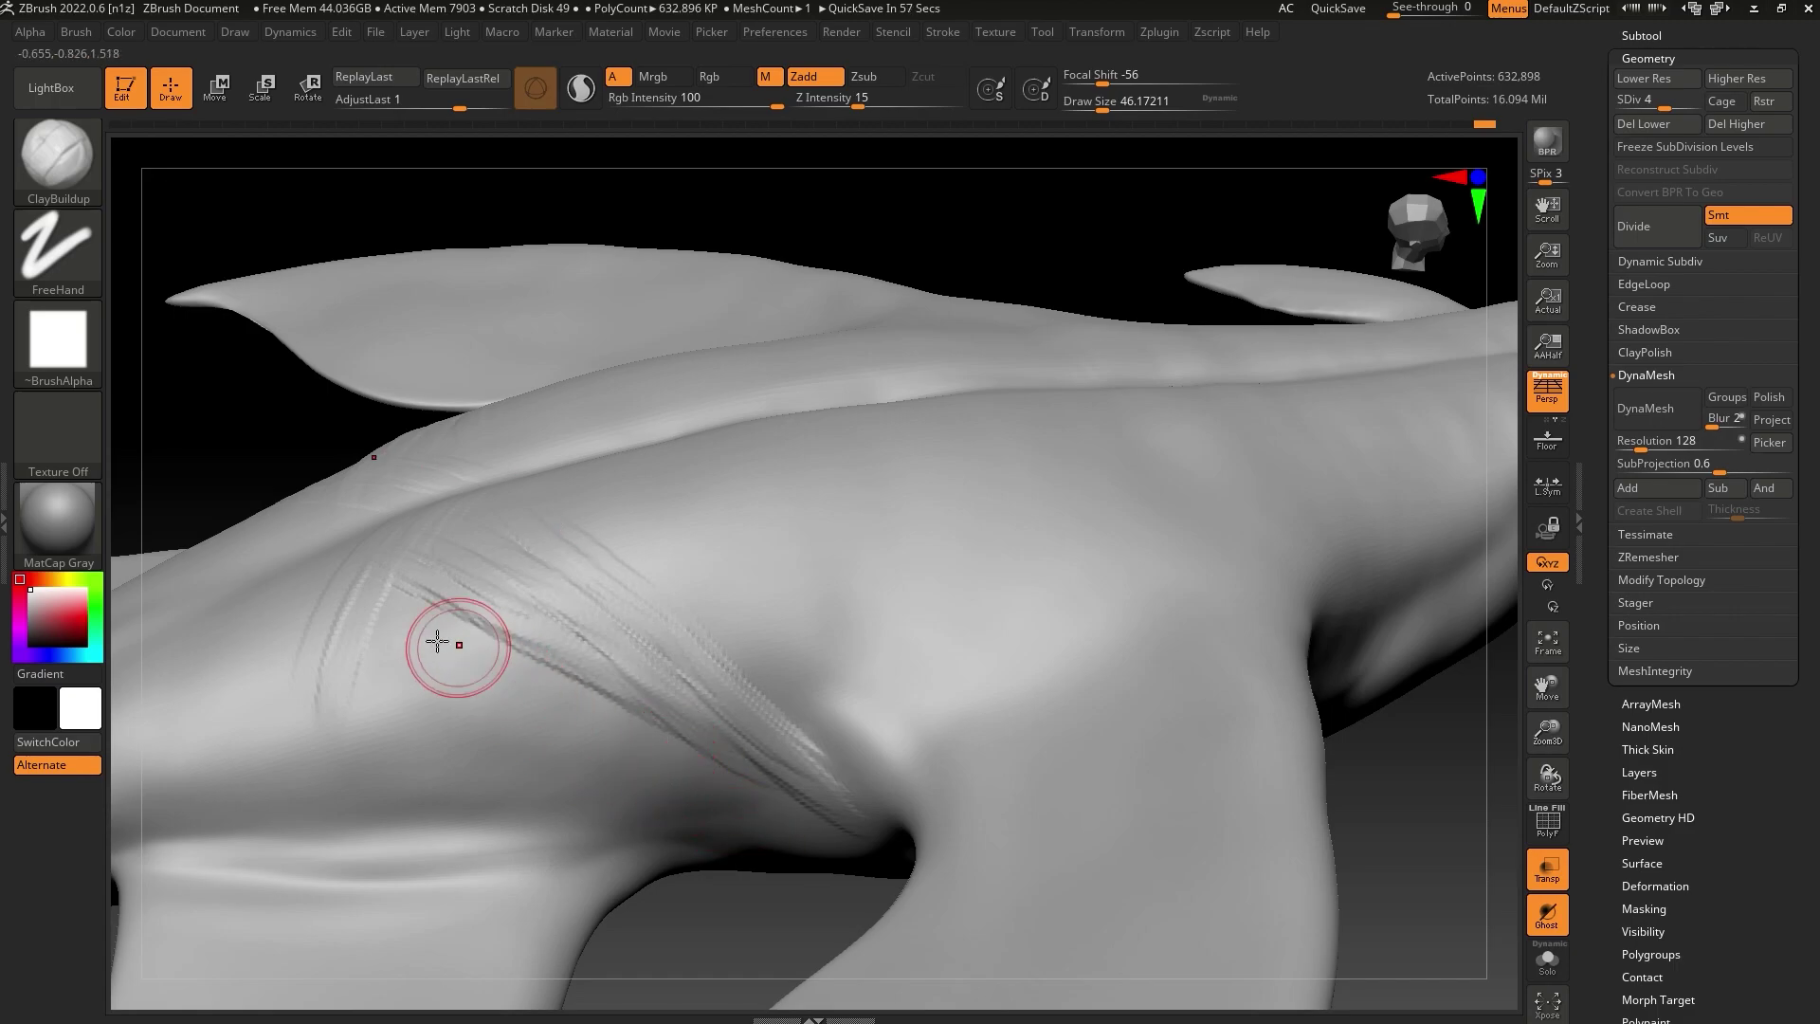
Thicken the muscle fan with extra strands along the lower flank, converging behind the large side fin
mouse_move(271, 611)
mouse_down()
mouse_move(484, 703)
mouse_move(475, 715)
mouse_up()
mouse_move(387, 634)
mouse_down()
mouse_move(533, 718)
mouse_move(701, 858)
mouse_up()
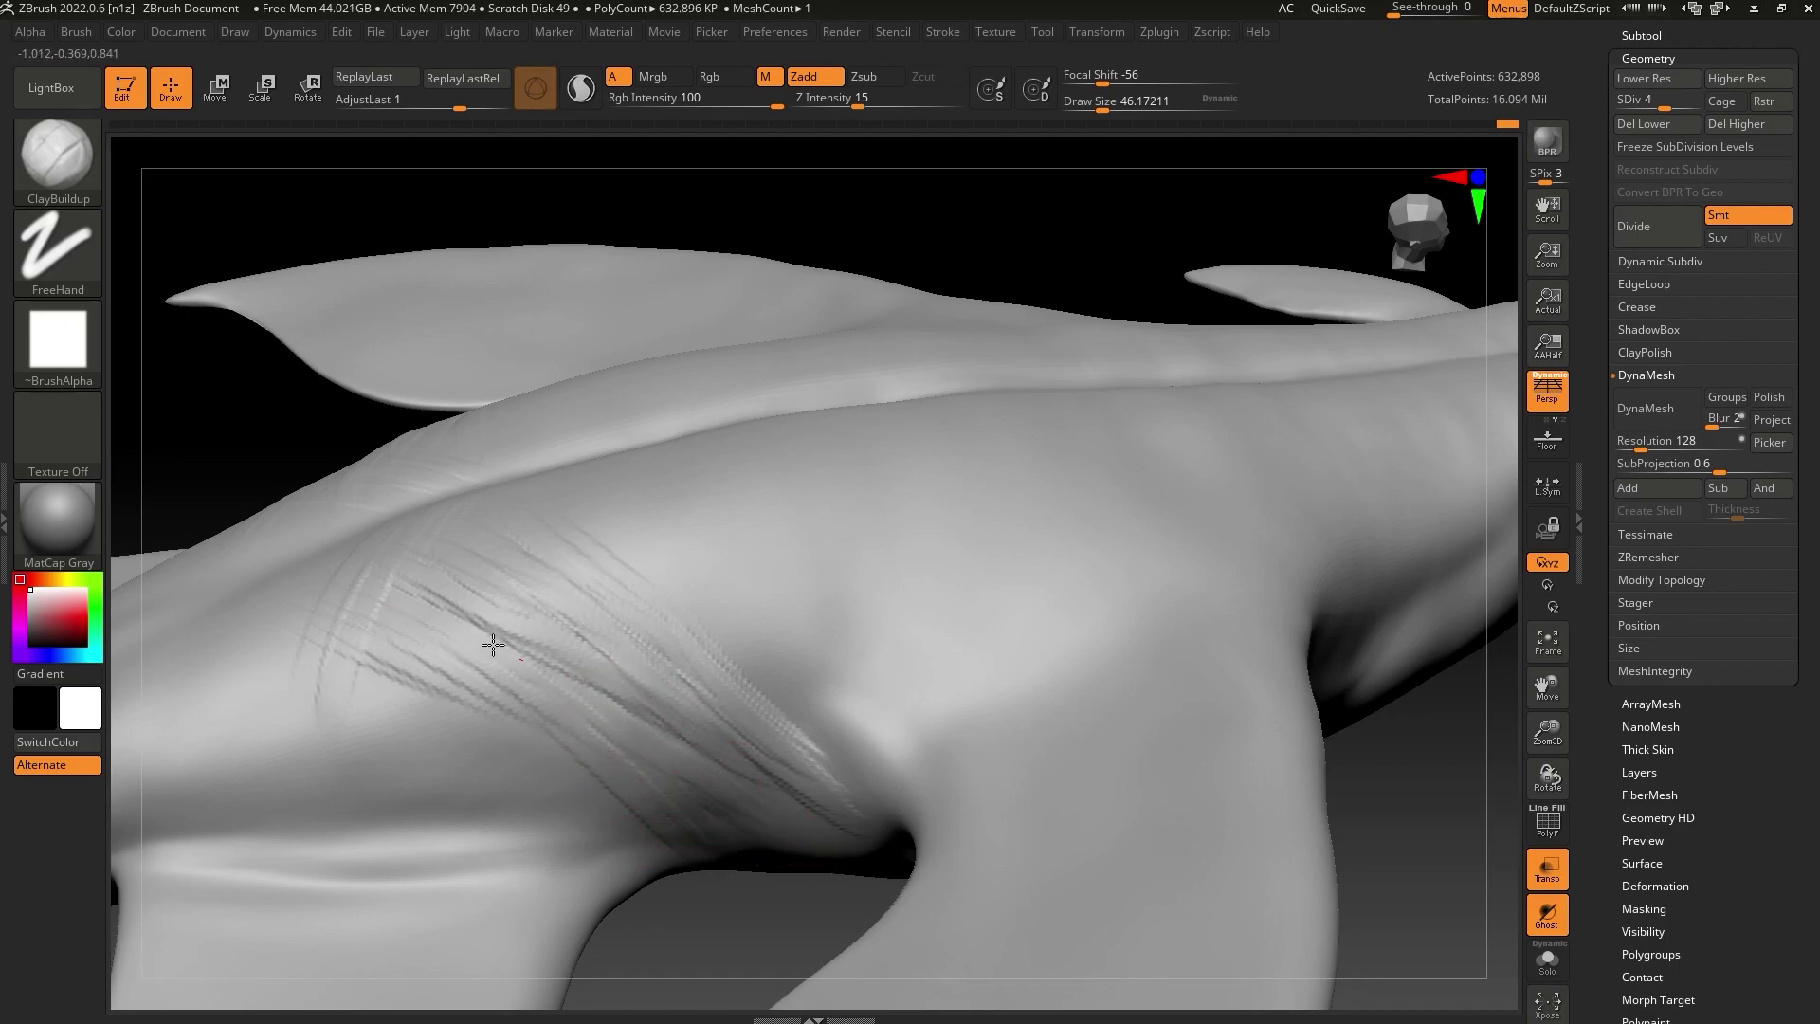
drag(492, 638, 735, 825)
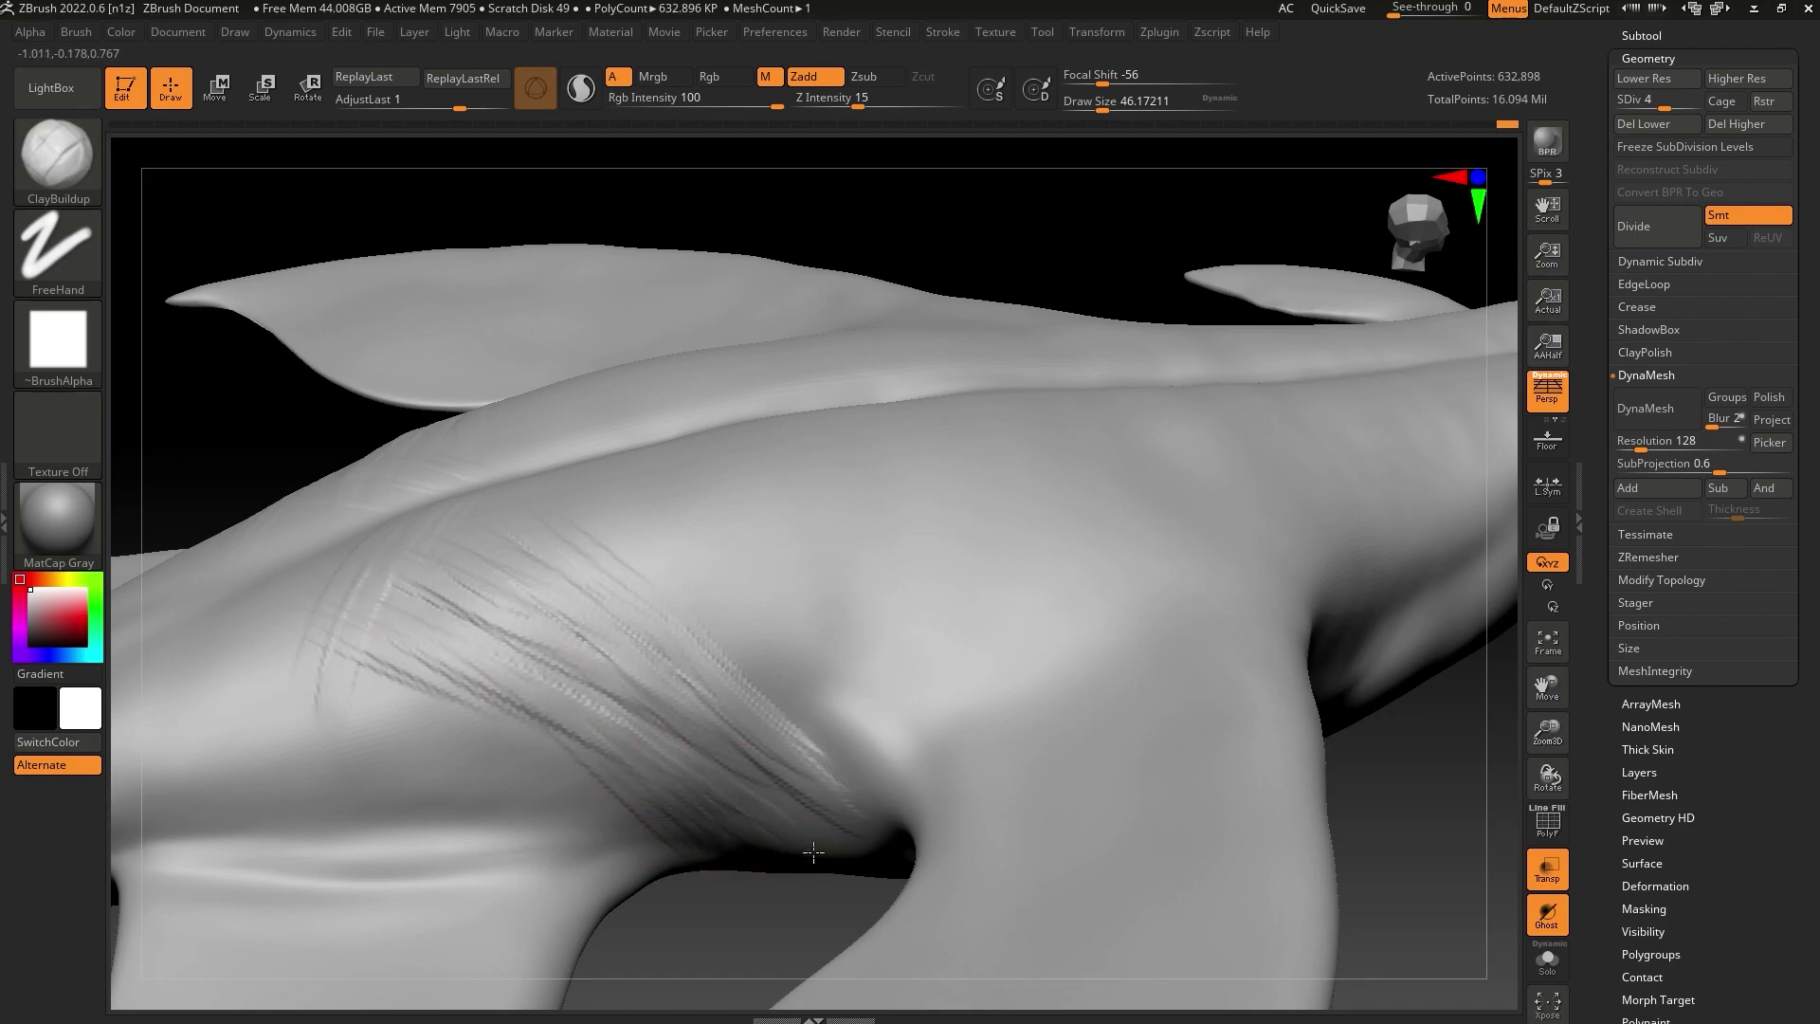
drag(393, 664, 546, 747)
mouse_move(658, 617)
mouse_down()
mouse_move(698, 659)
mouse_move(617, 594)
mouse_up()
Extend the fan's upper strands beside the back's midline ridge with the ClayBuildup brush
drag(353, 416, 431, 502)
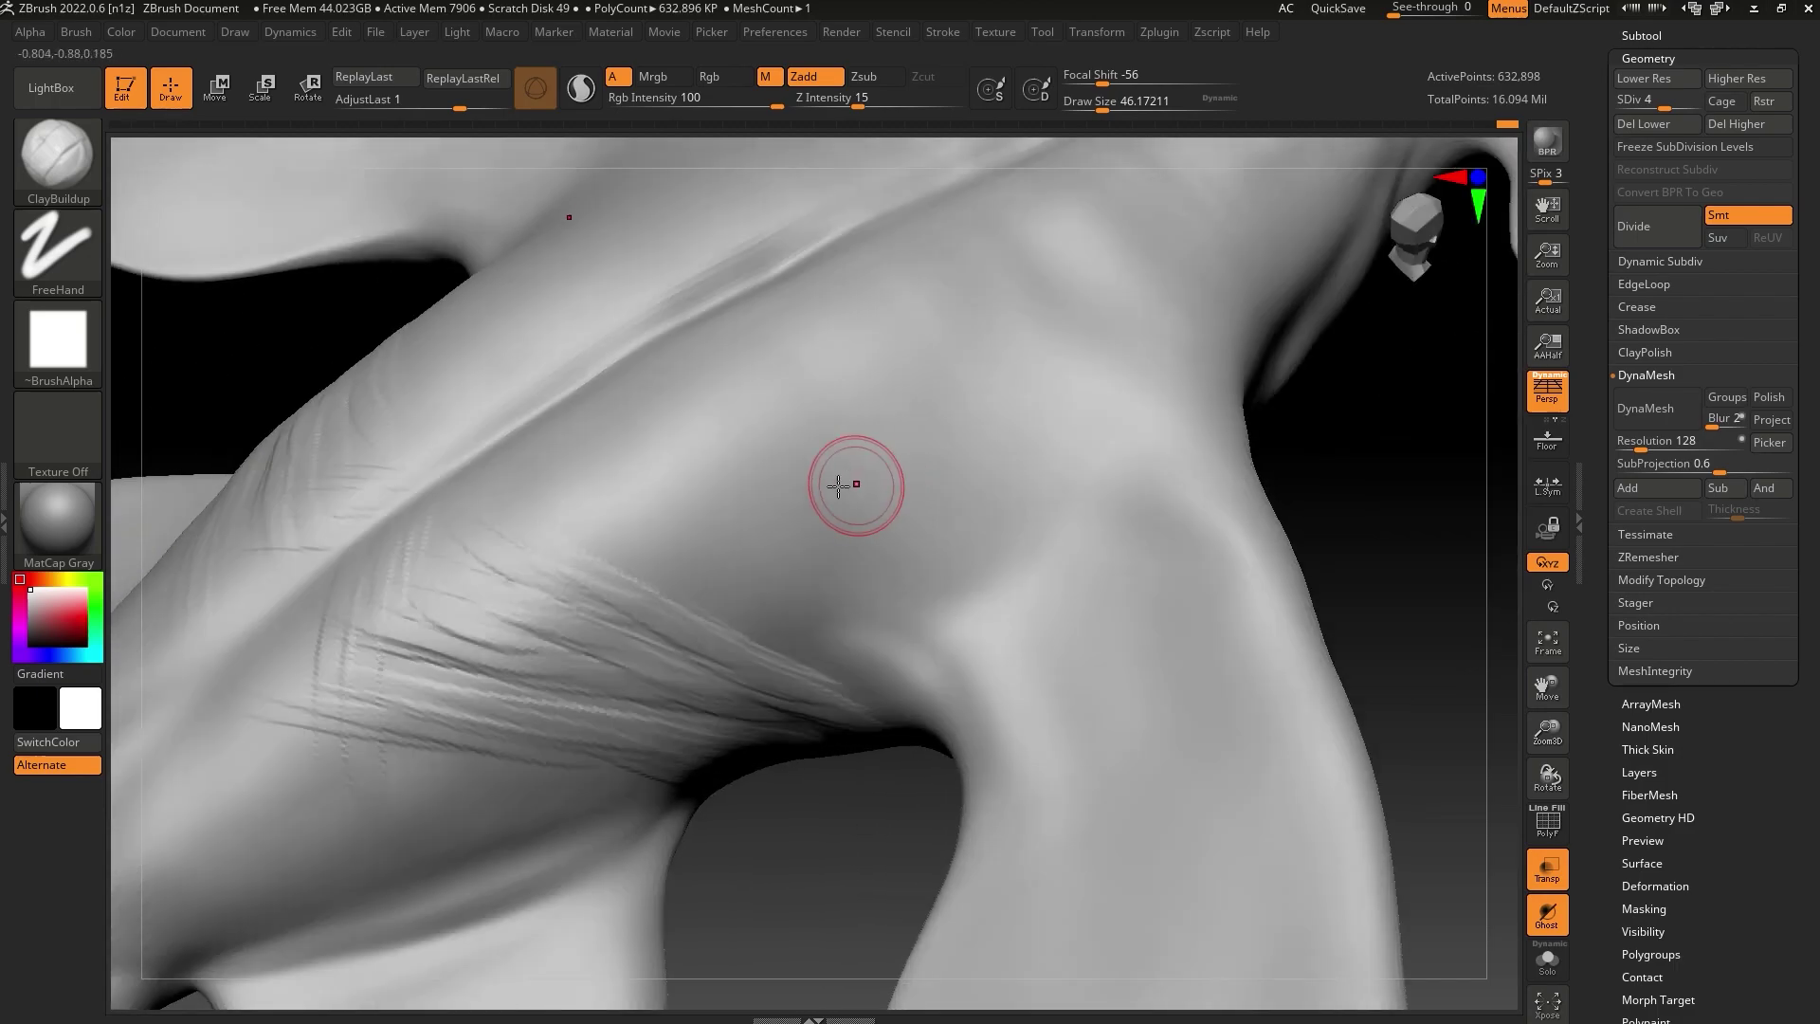
mouse_move(289, 498)
mouse_down()
mouse_move(509, 620)
mouse_move(531, 595)
mouse_up()
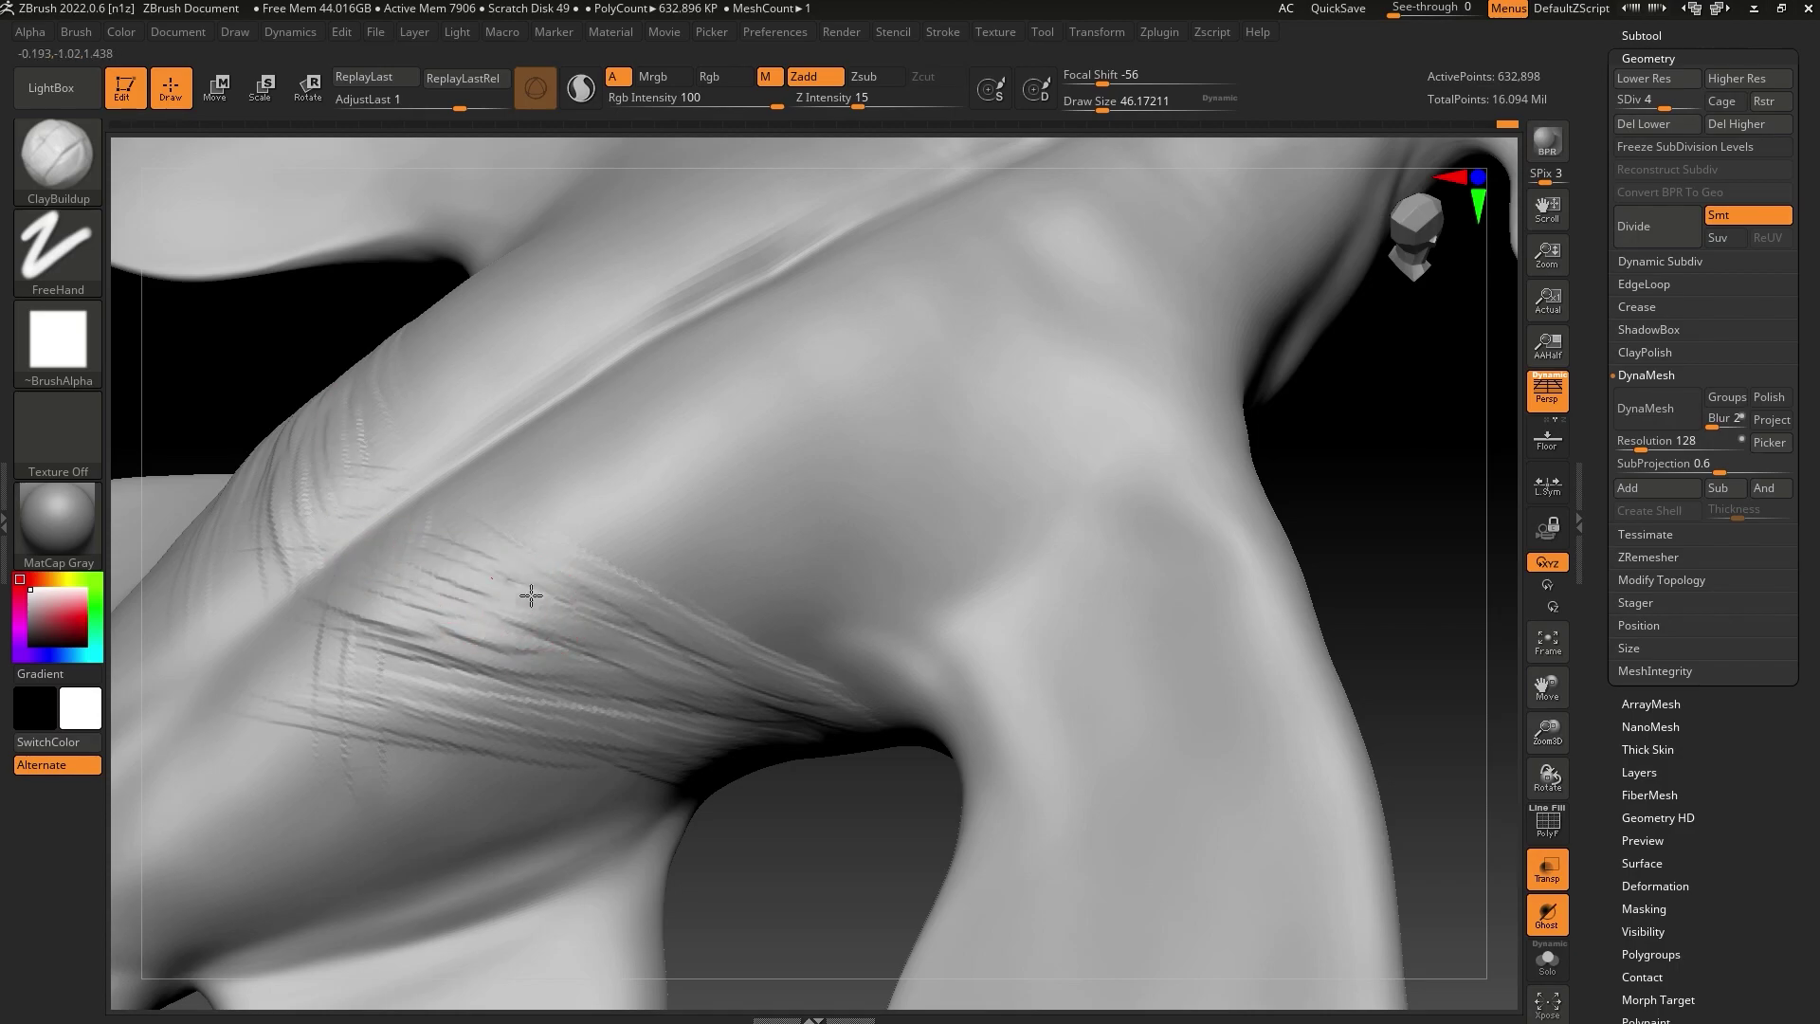
drag(470, 528, 474, 557)
drag(781, 781, 1028, 787)
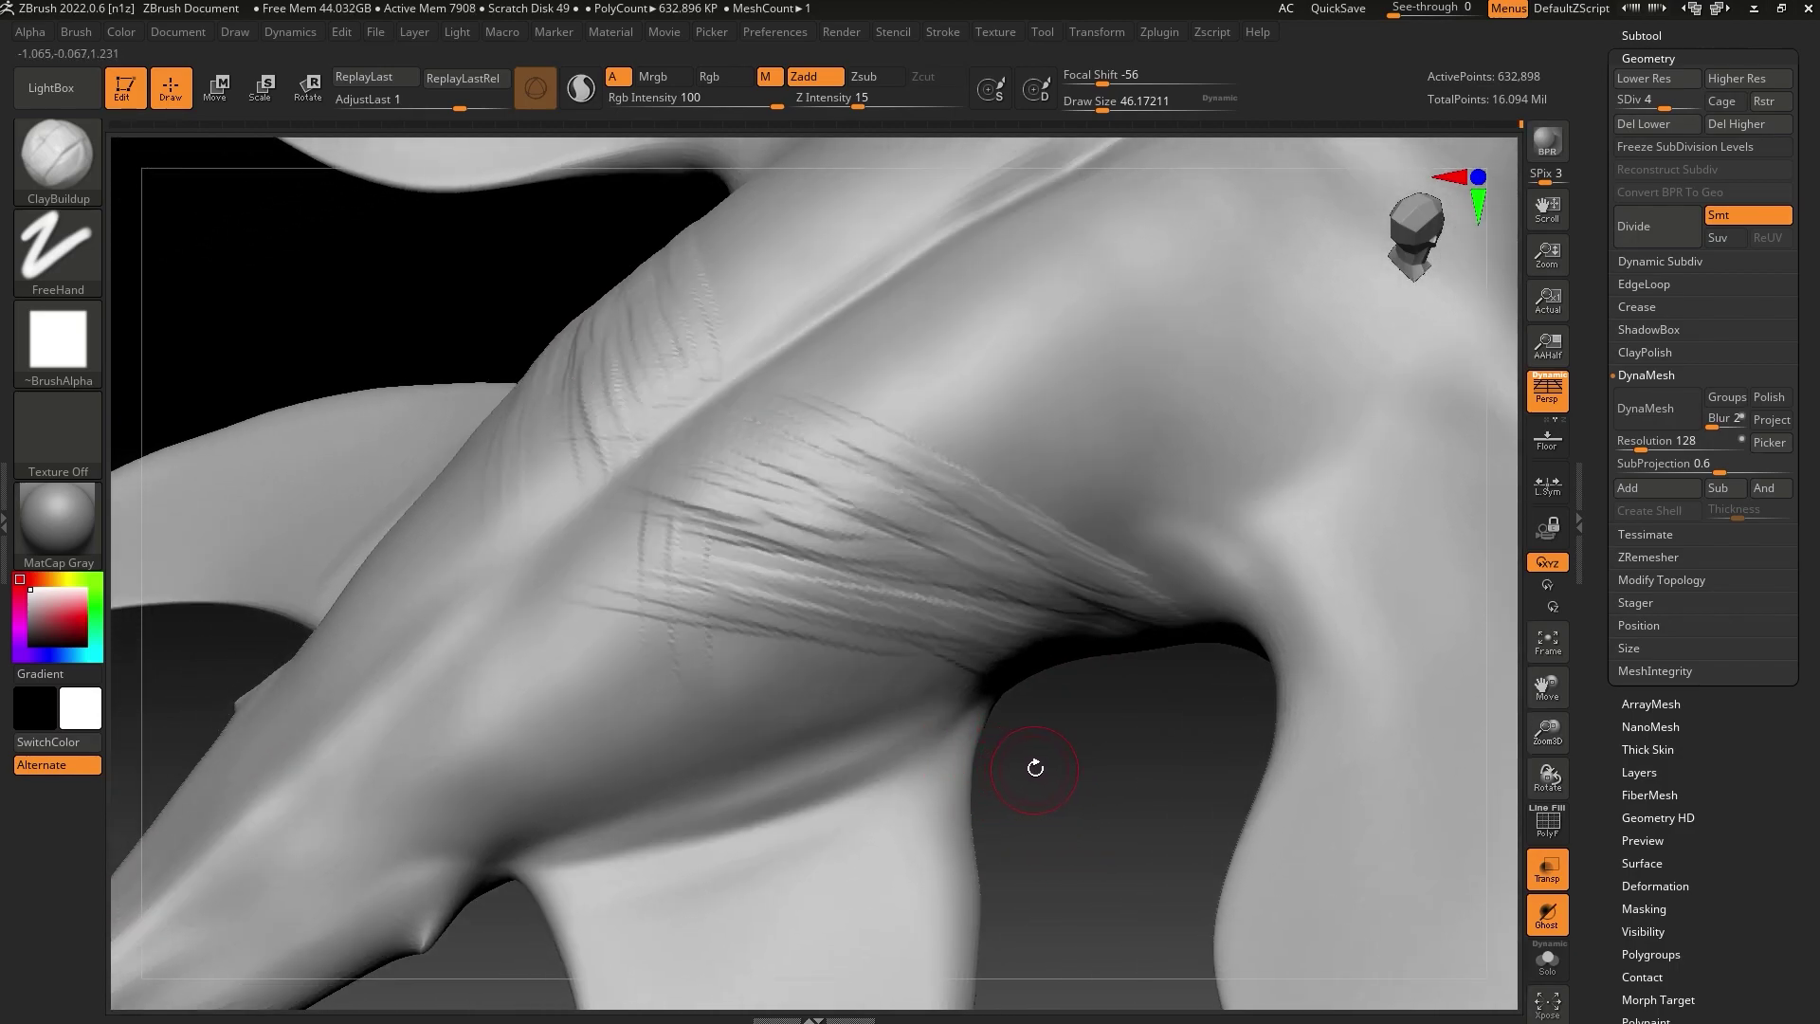
Try adding ClayBuildup strands down the flank above the rear fin, fanning forward toward the existing muscle strands
drag(1045, 779, 1048, 711)
drag(517, 583, 479, 759)
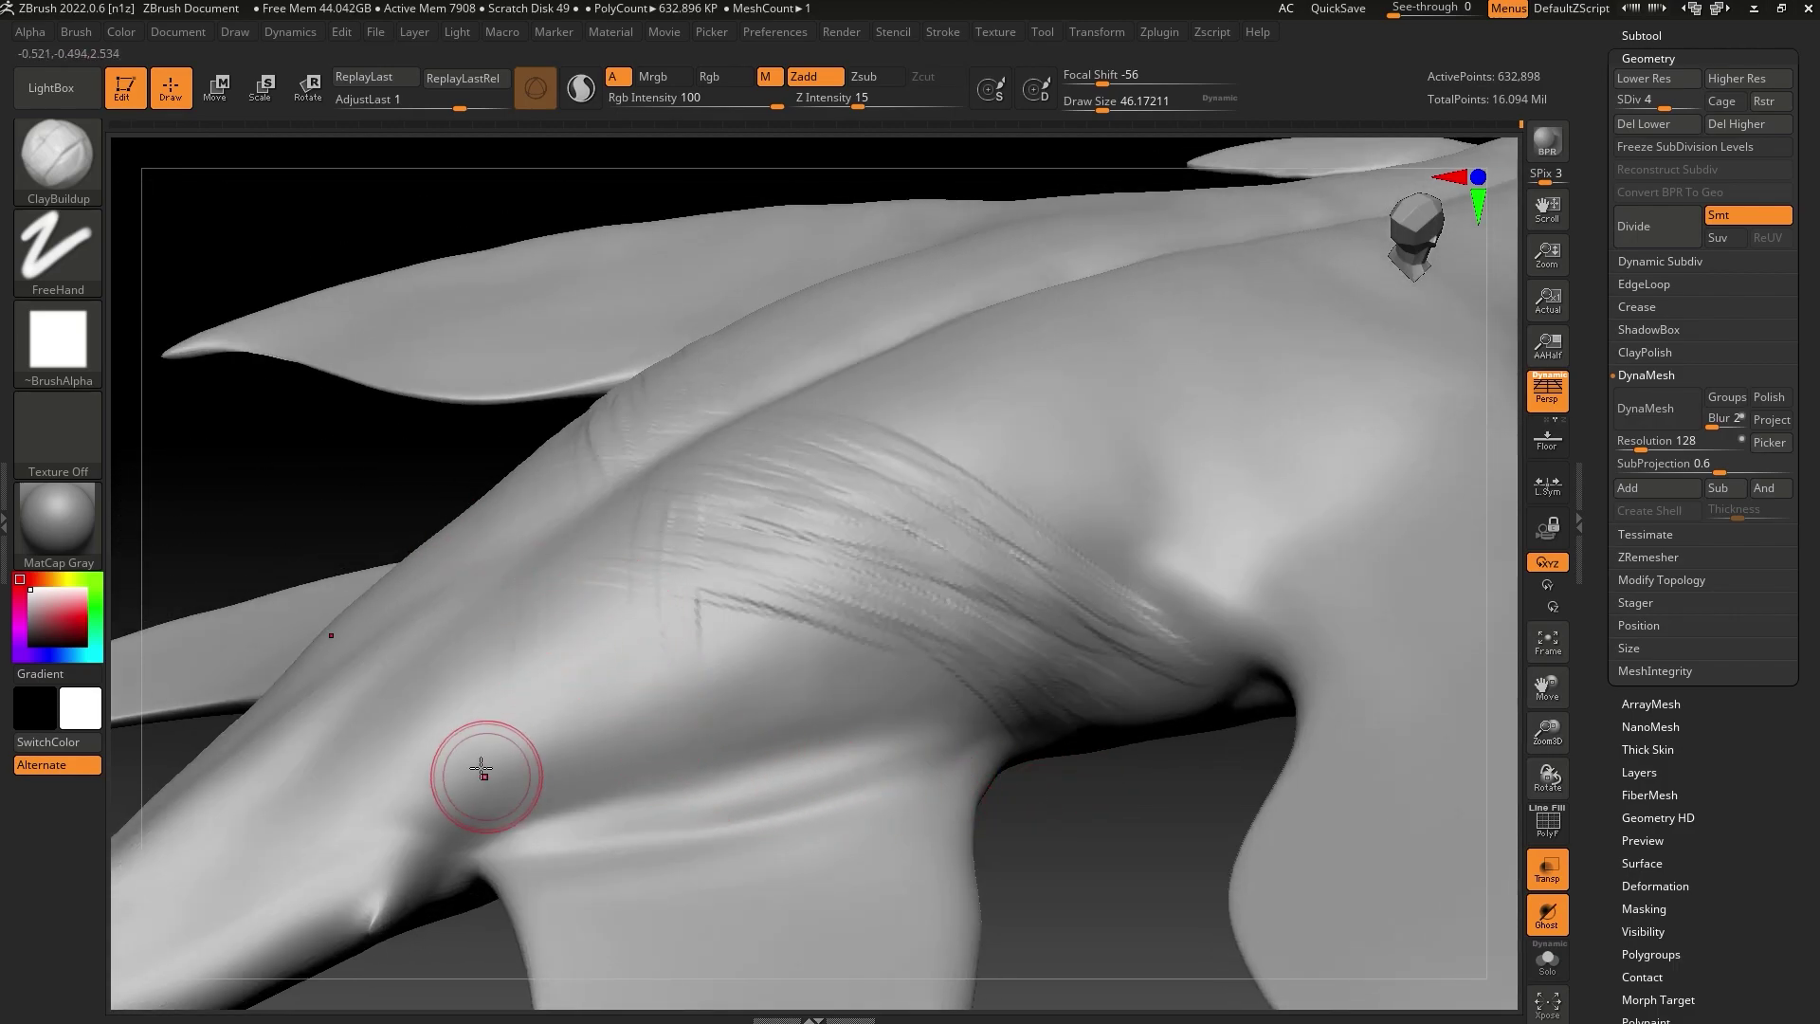
drag(488, 598, 506, 821)
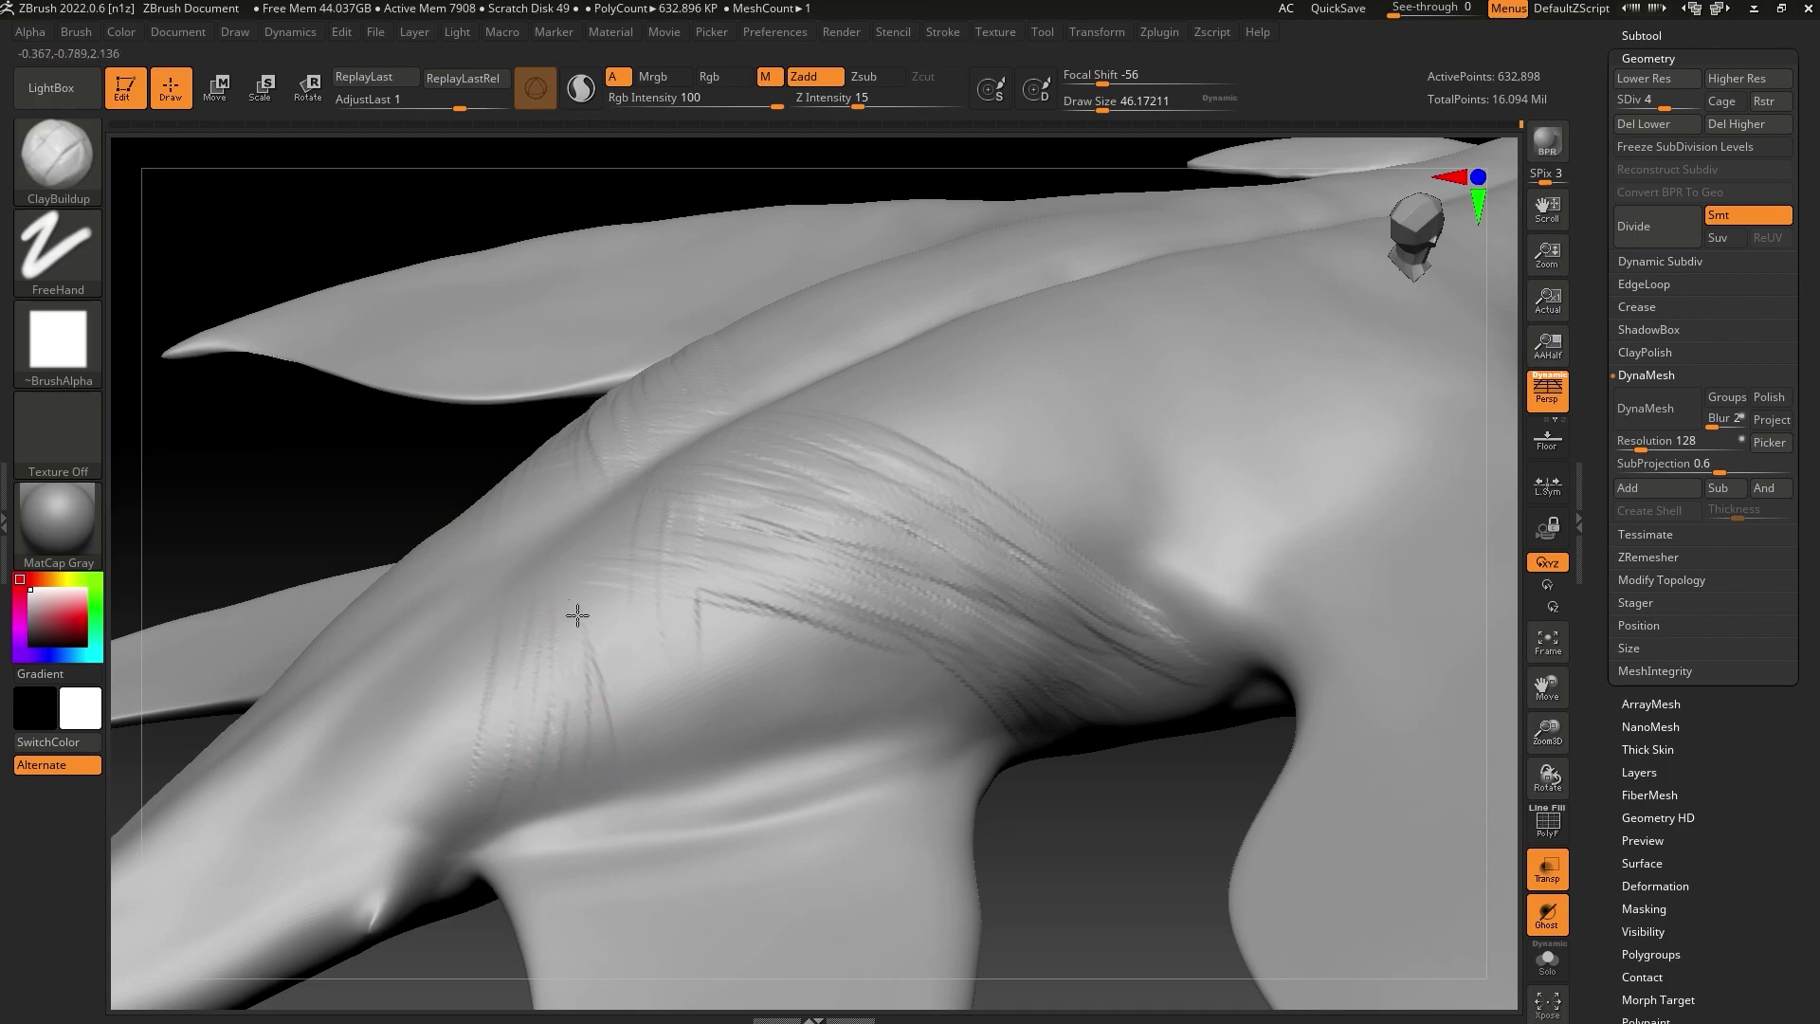
mouse_move(577, 615)
mouse_down()
mouse_move(637, 731)
mouse_move(683, 773)
mouse_up()
drag(597, 609, 780, 738)
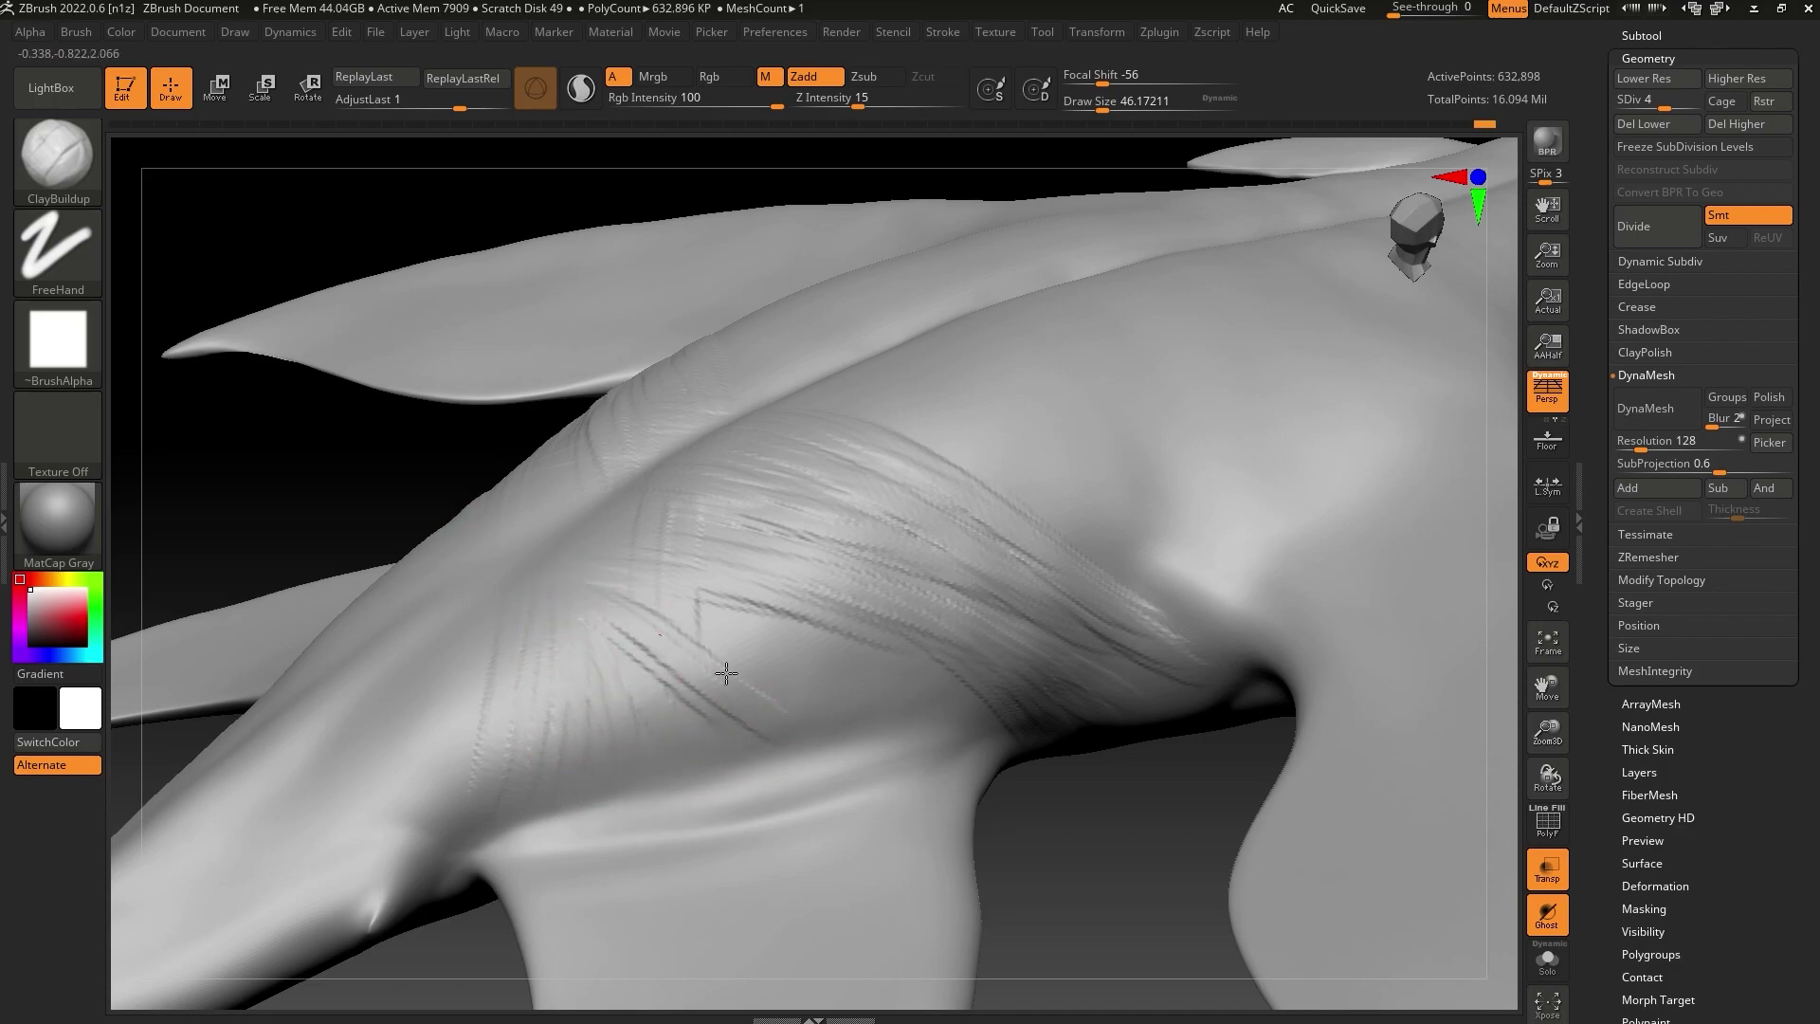
drag(727, 673, 783, 713)
drag(639, 623, 878, 744)
drag(1049, 806, 1045, 901)
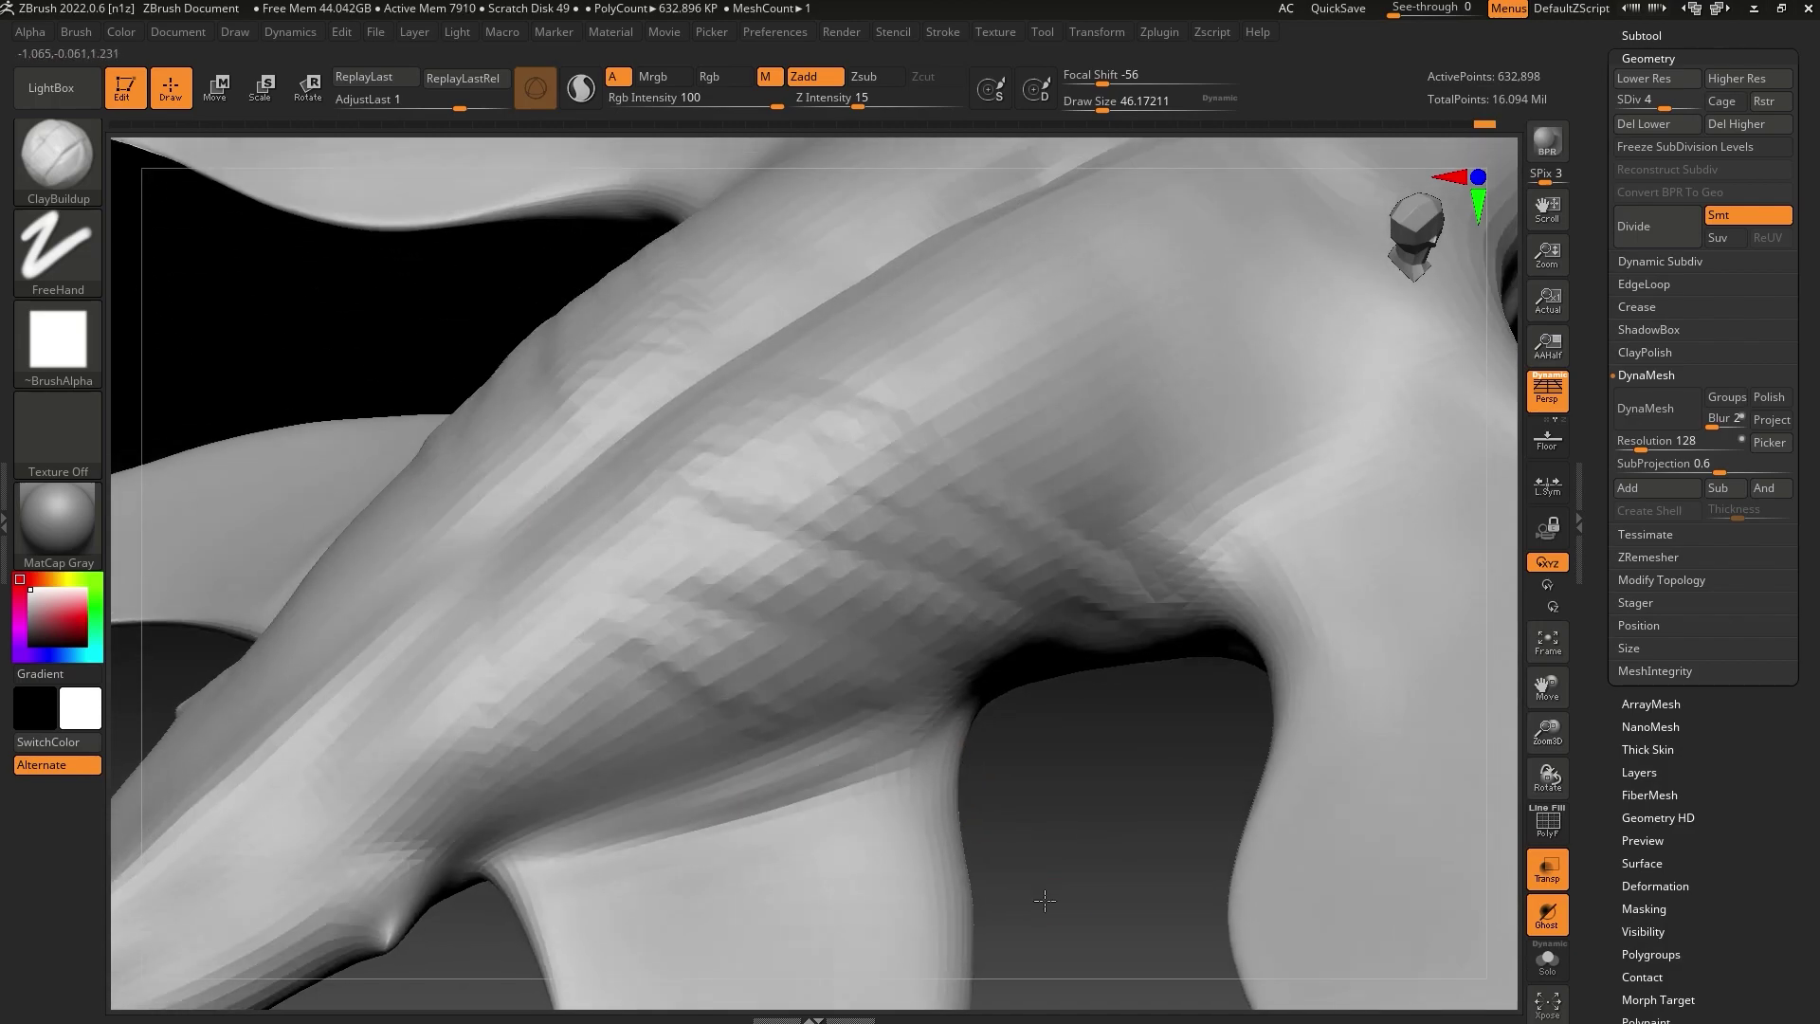
key(ctrl)
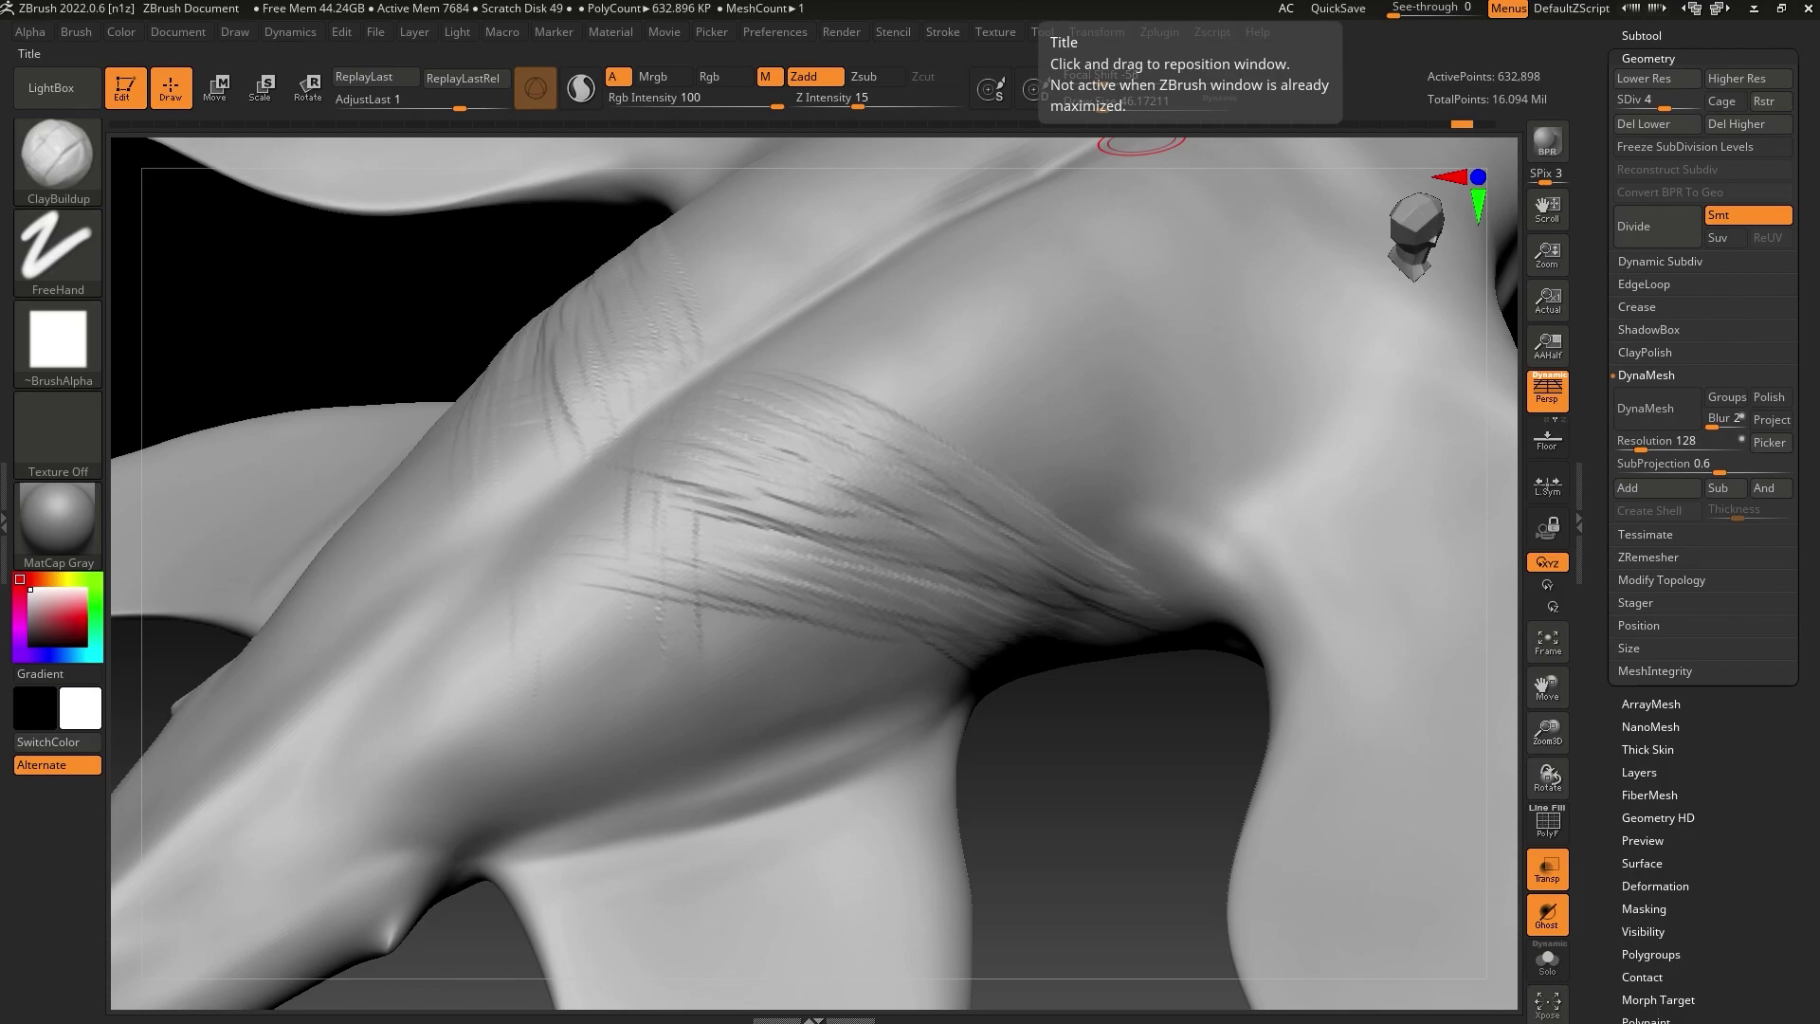
Switch to the browser and search Bing images for "plesiosaur muscle anatomy belly" instead of the orca references
key(alt+Tab)
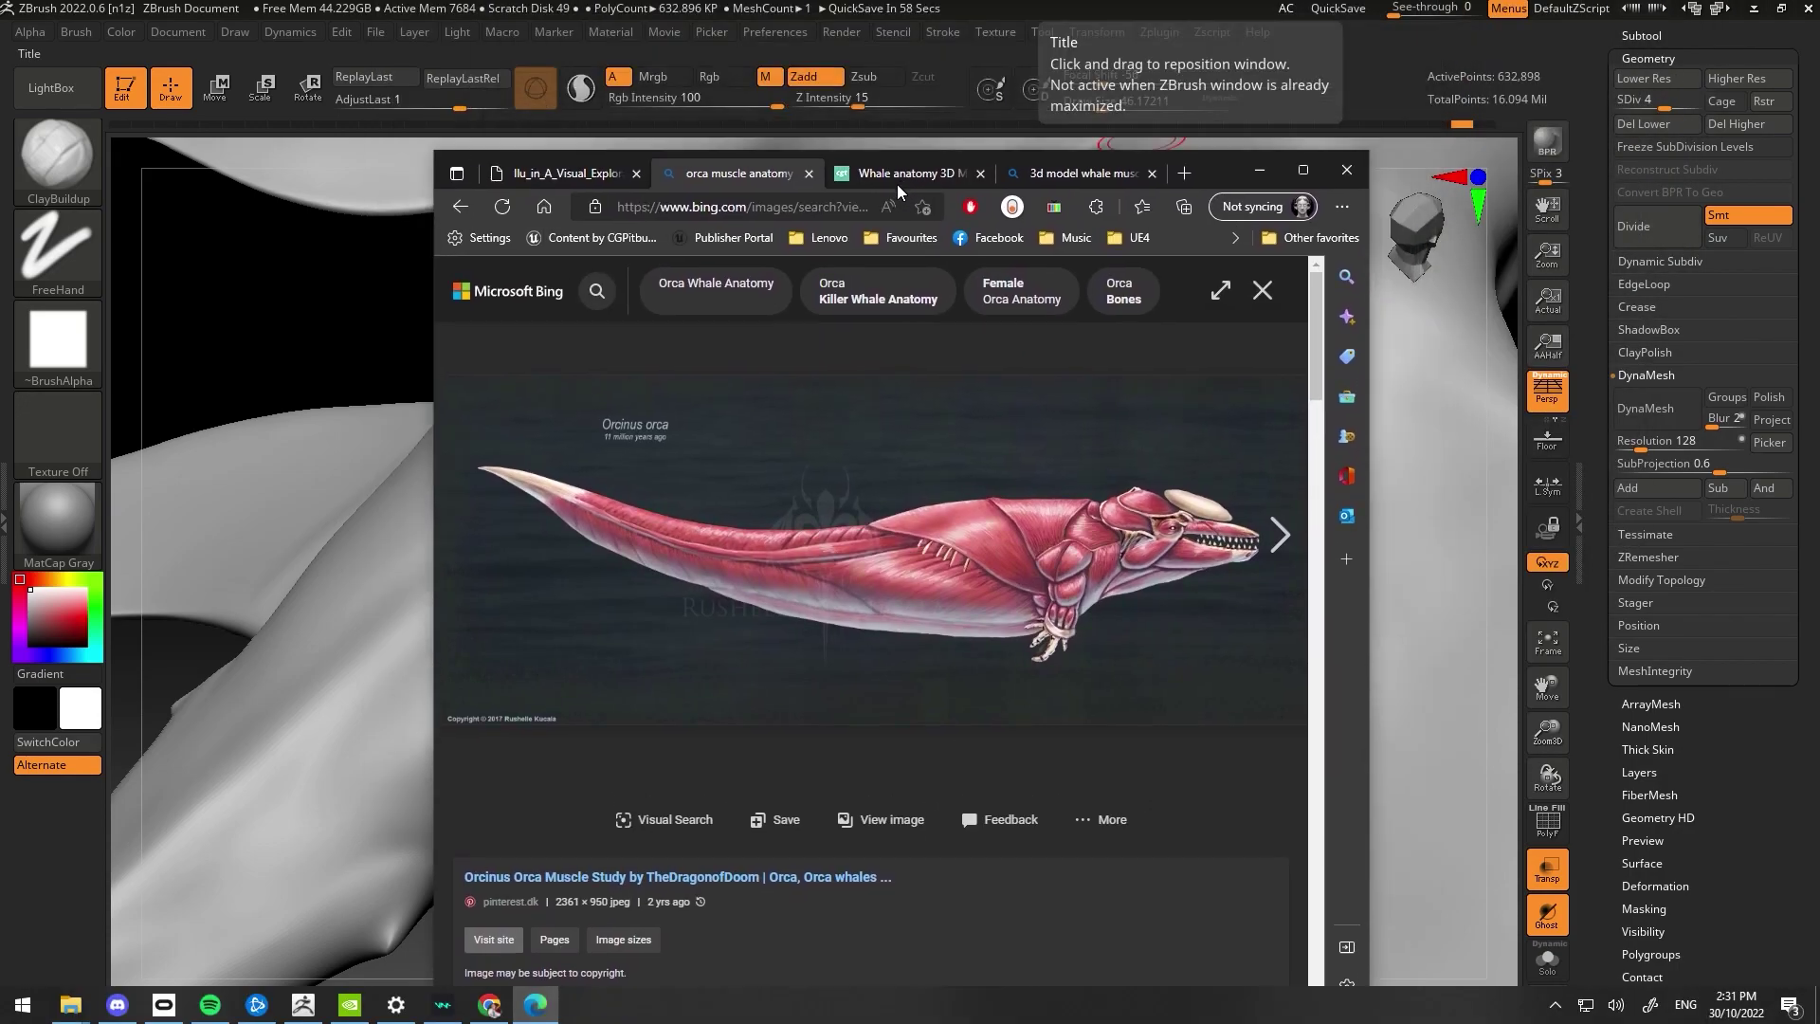
drag(1223, 169, 1160, 191)
double_click(1166, 189)
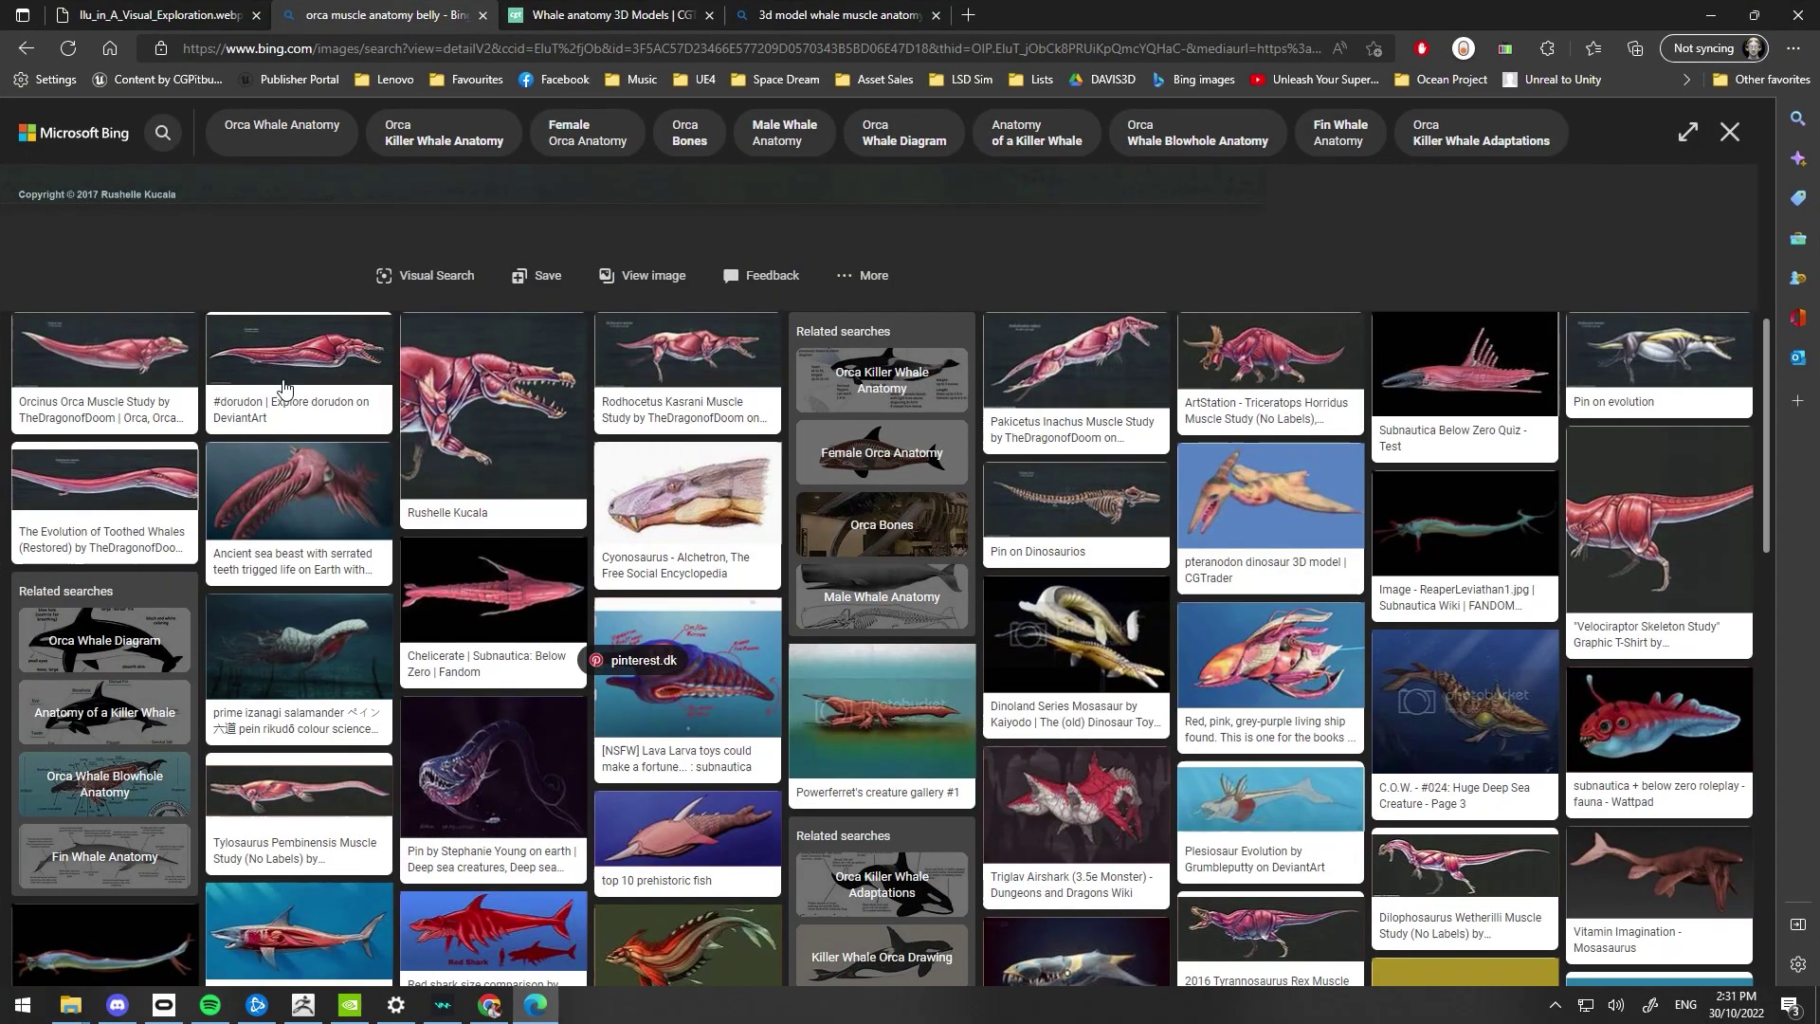
scroll(304, 234, up, 2)
scroll(304, 233, up, 4)
click(27, 50)
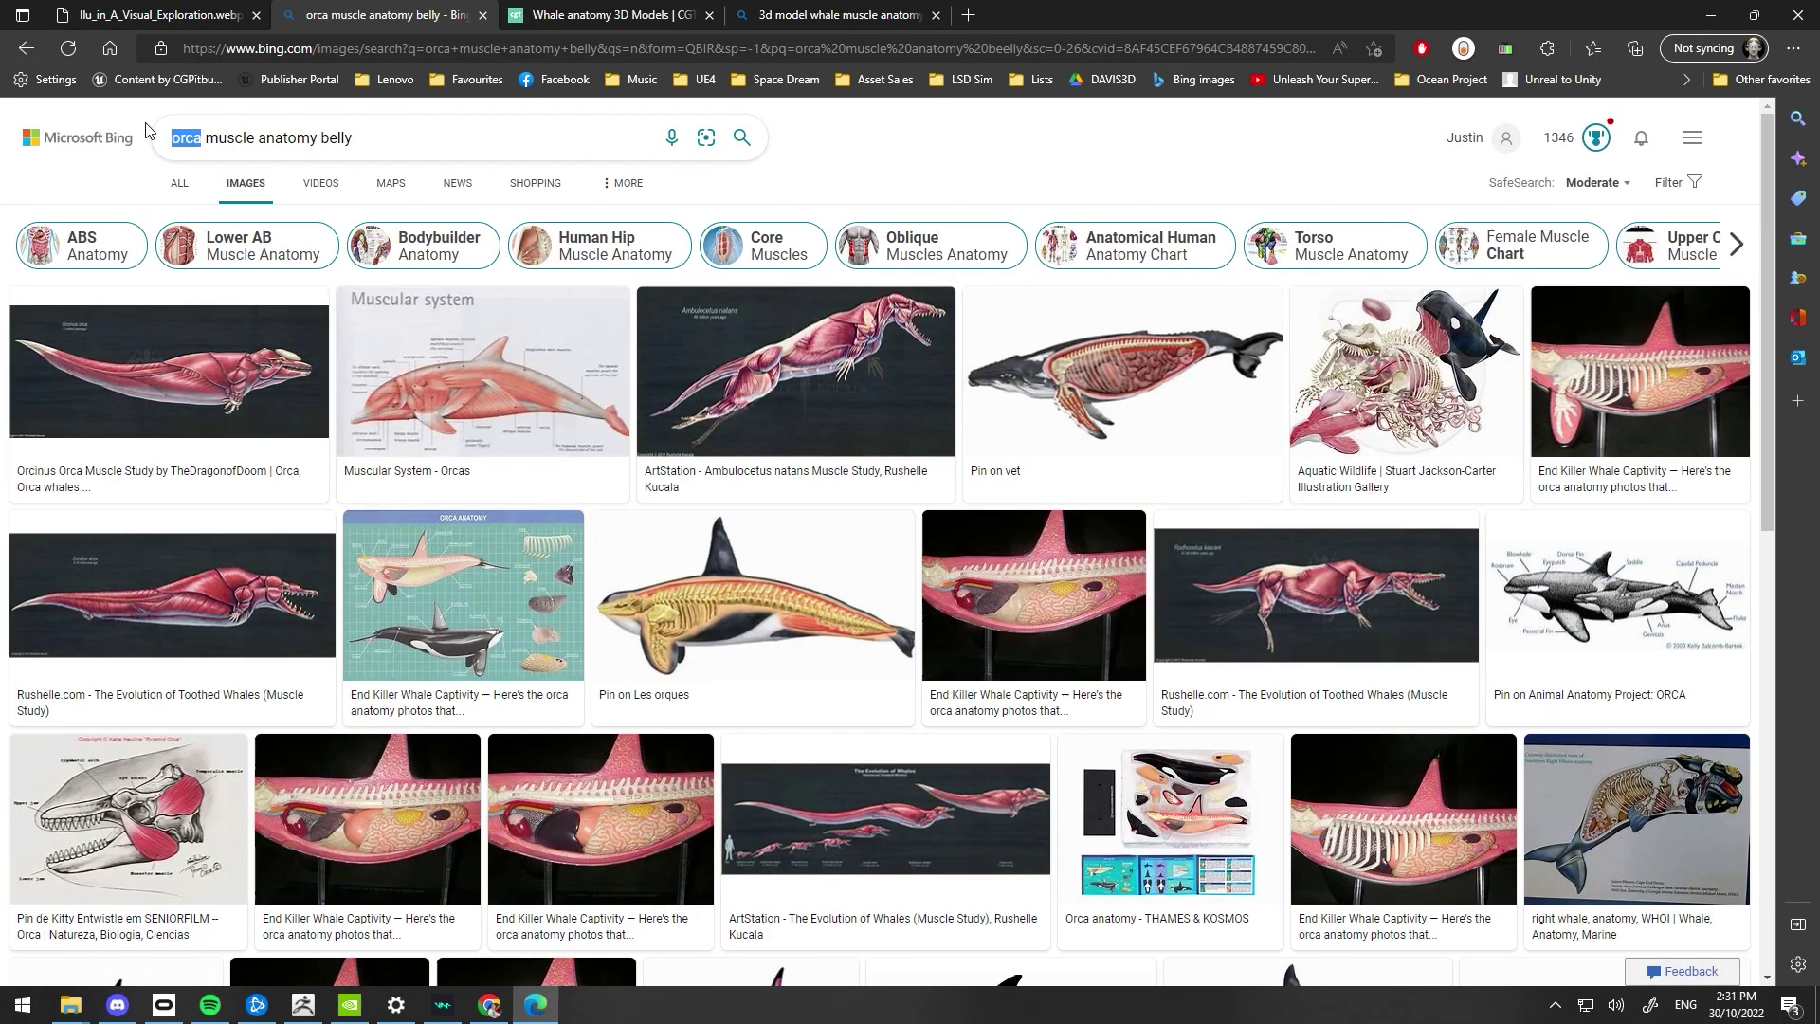
text(plesiosu)
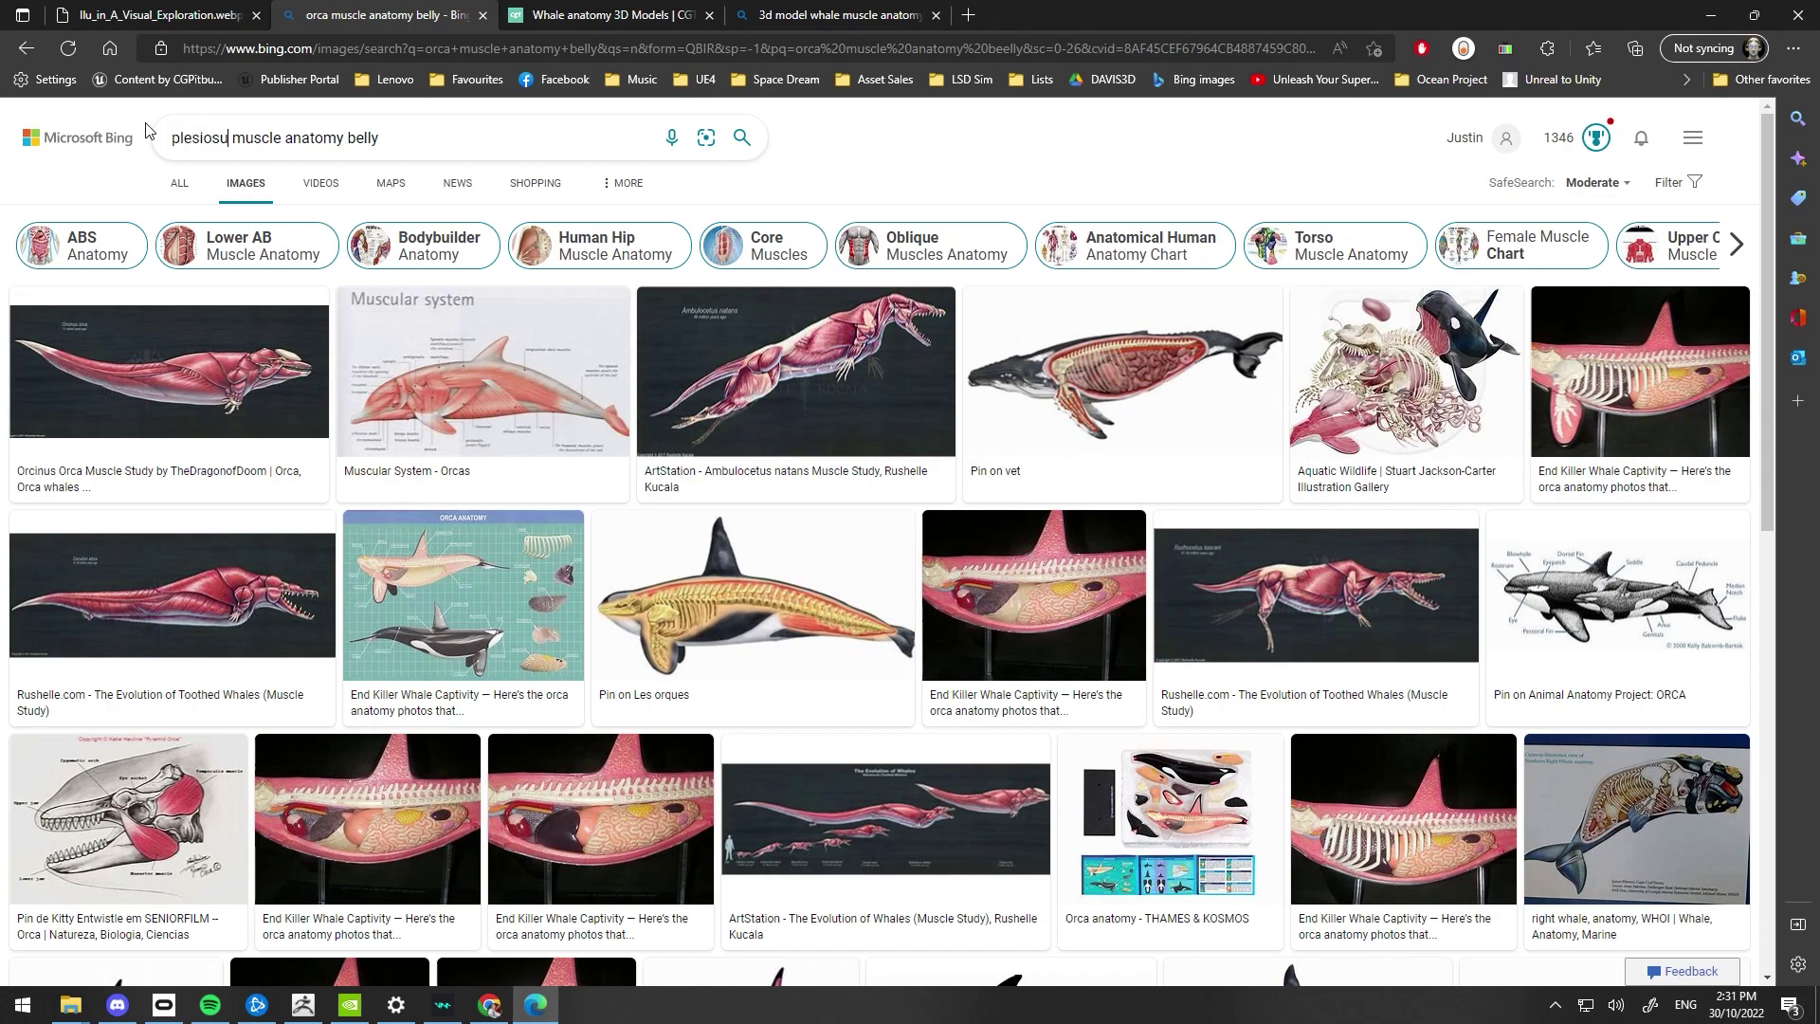
text(ar)
key(Return)
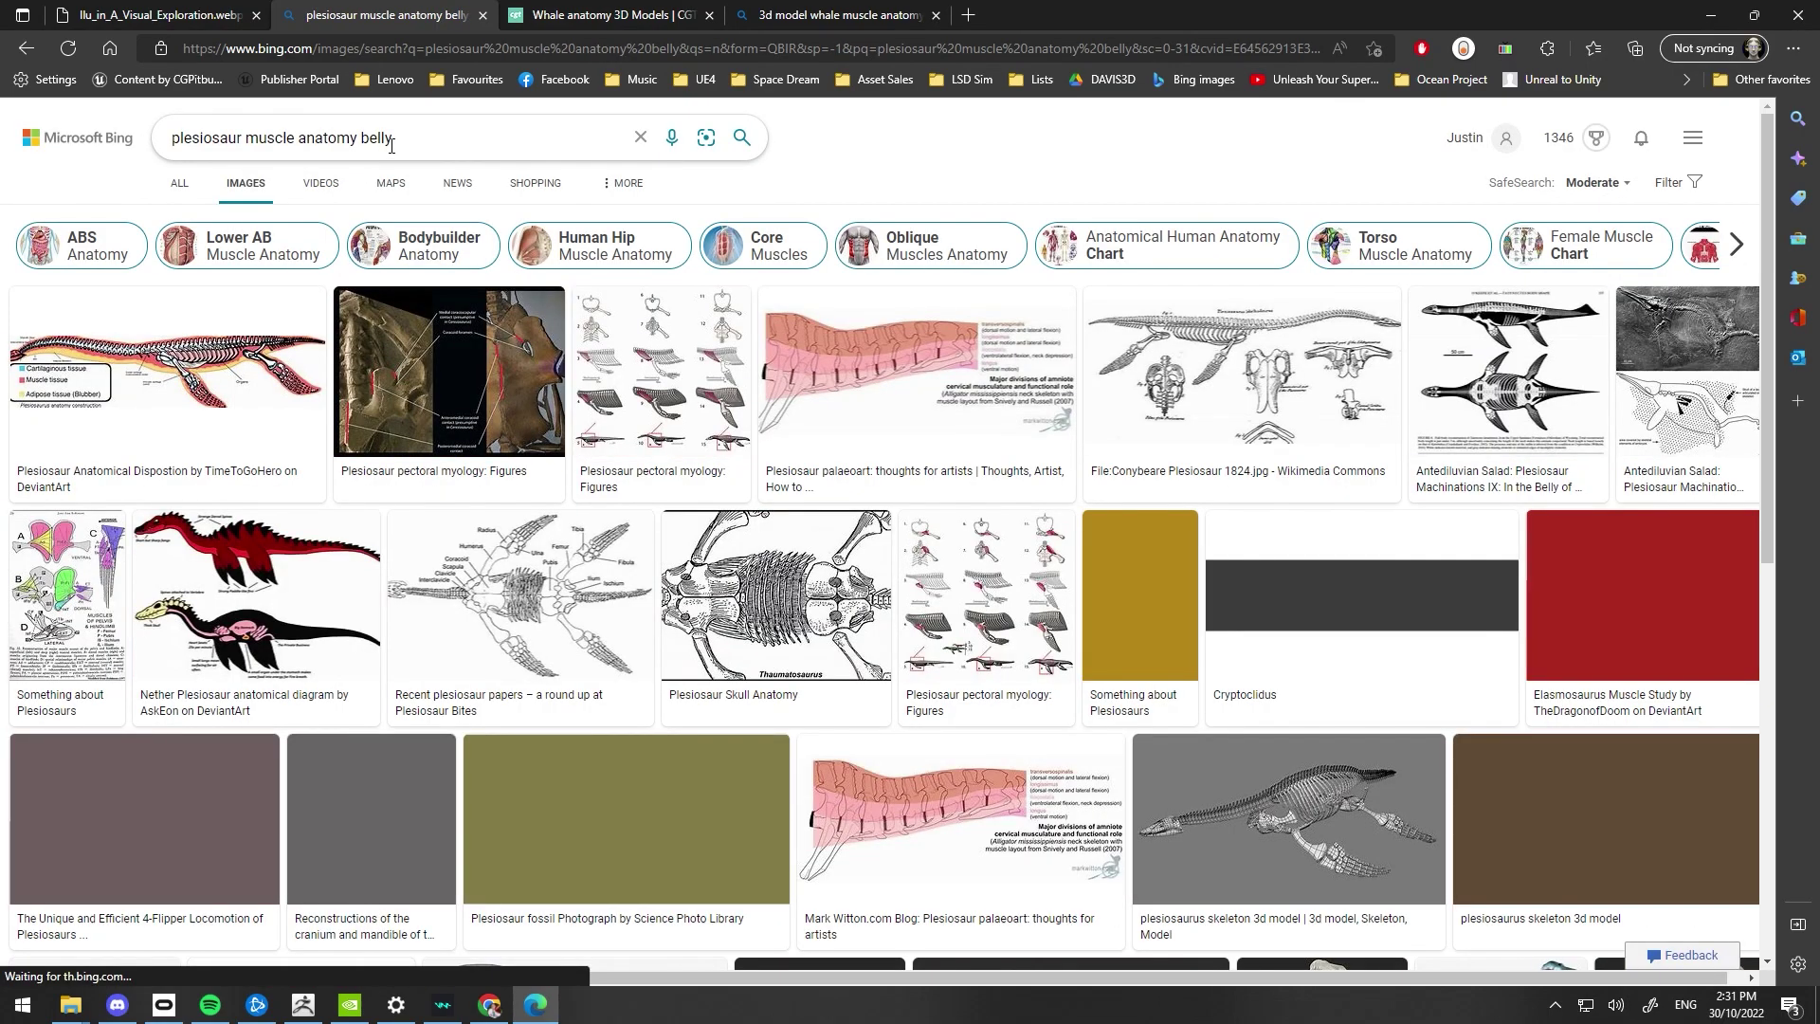
Shorten the image search to "plesiosaur muscle anatomy" and examine how muscles attach around the flippers in the Elasmosaurus muscle study
double_click(436, 138)
key(BackSpace)
key(BackSpace)
key(Return)
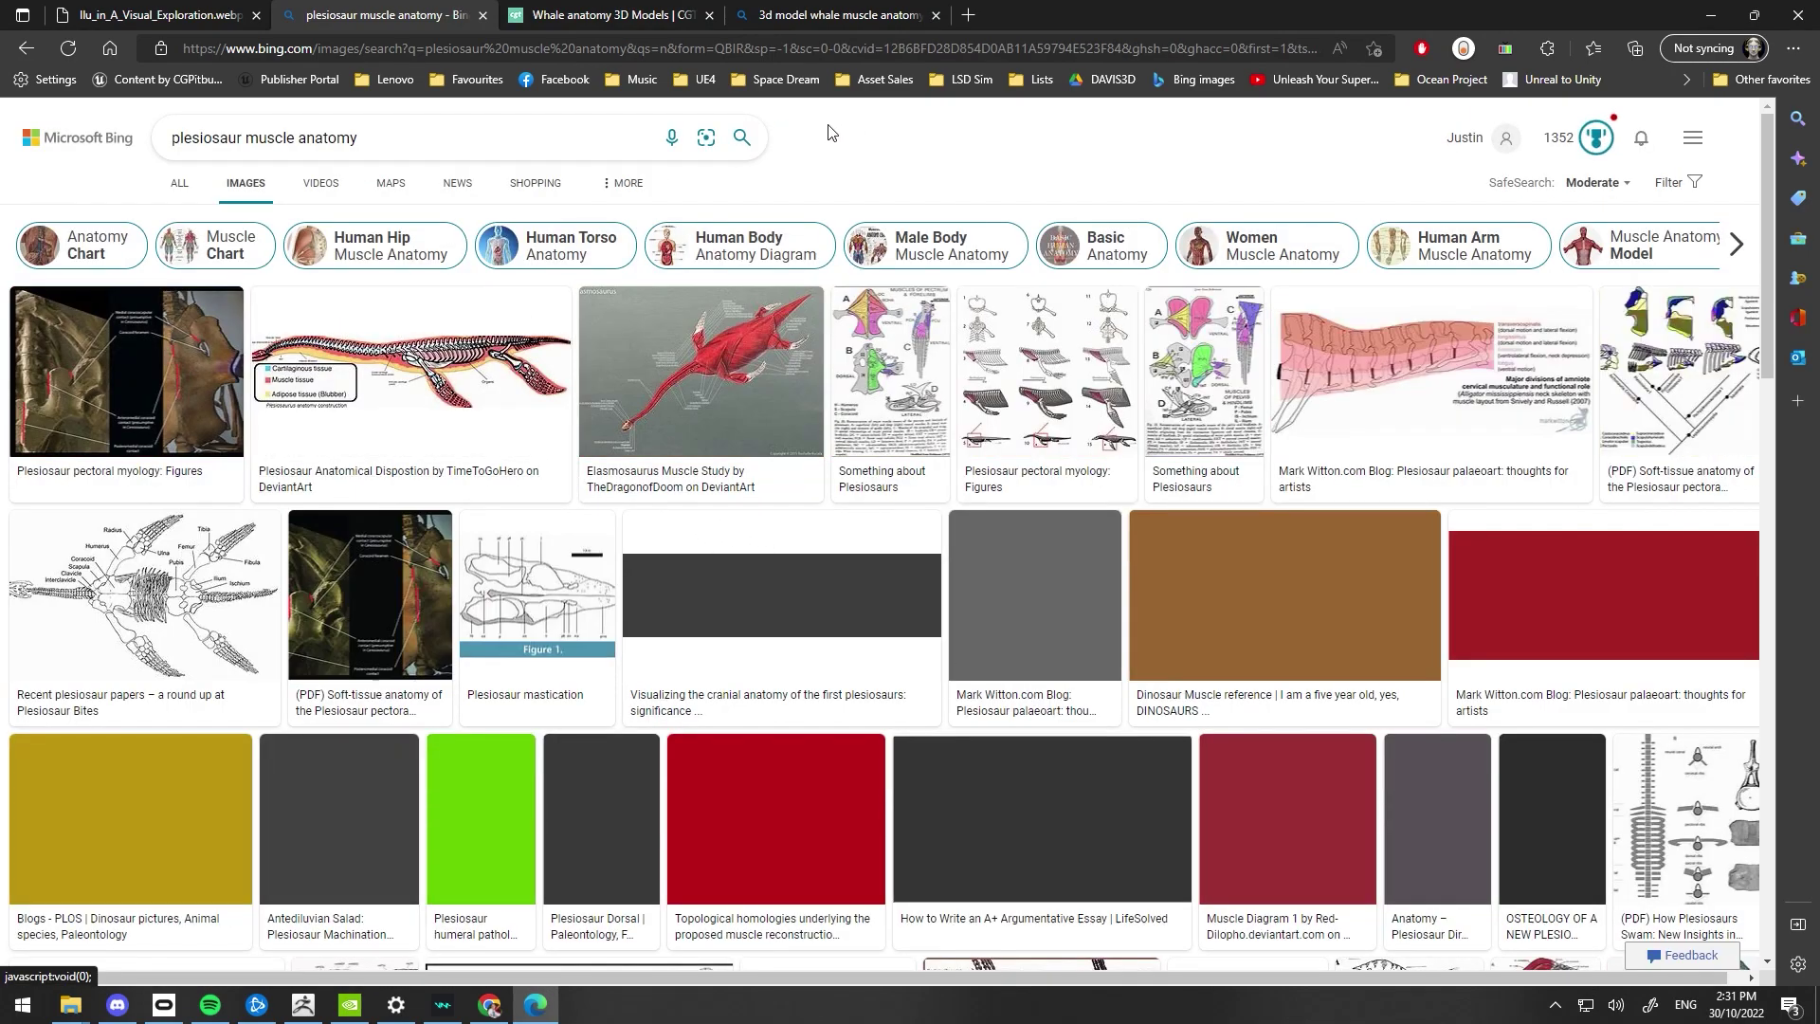
click(815, 341)
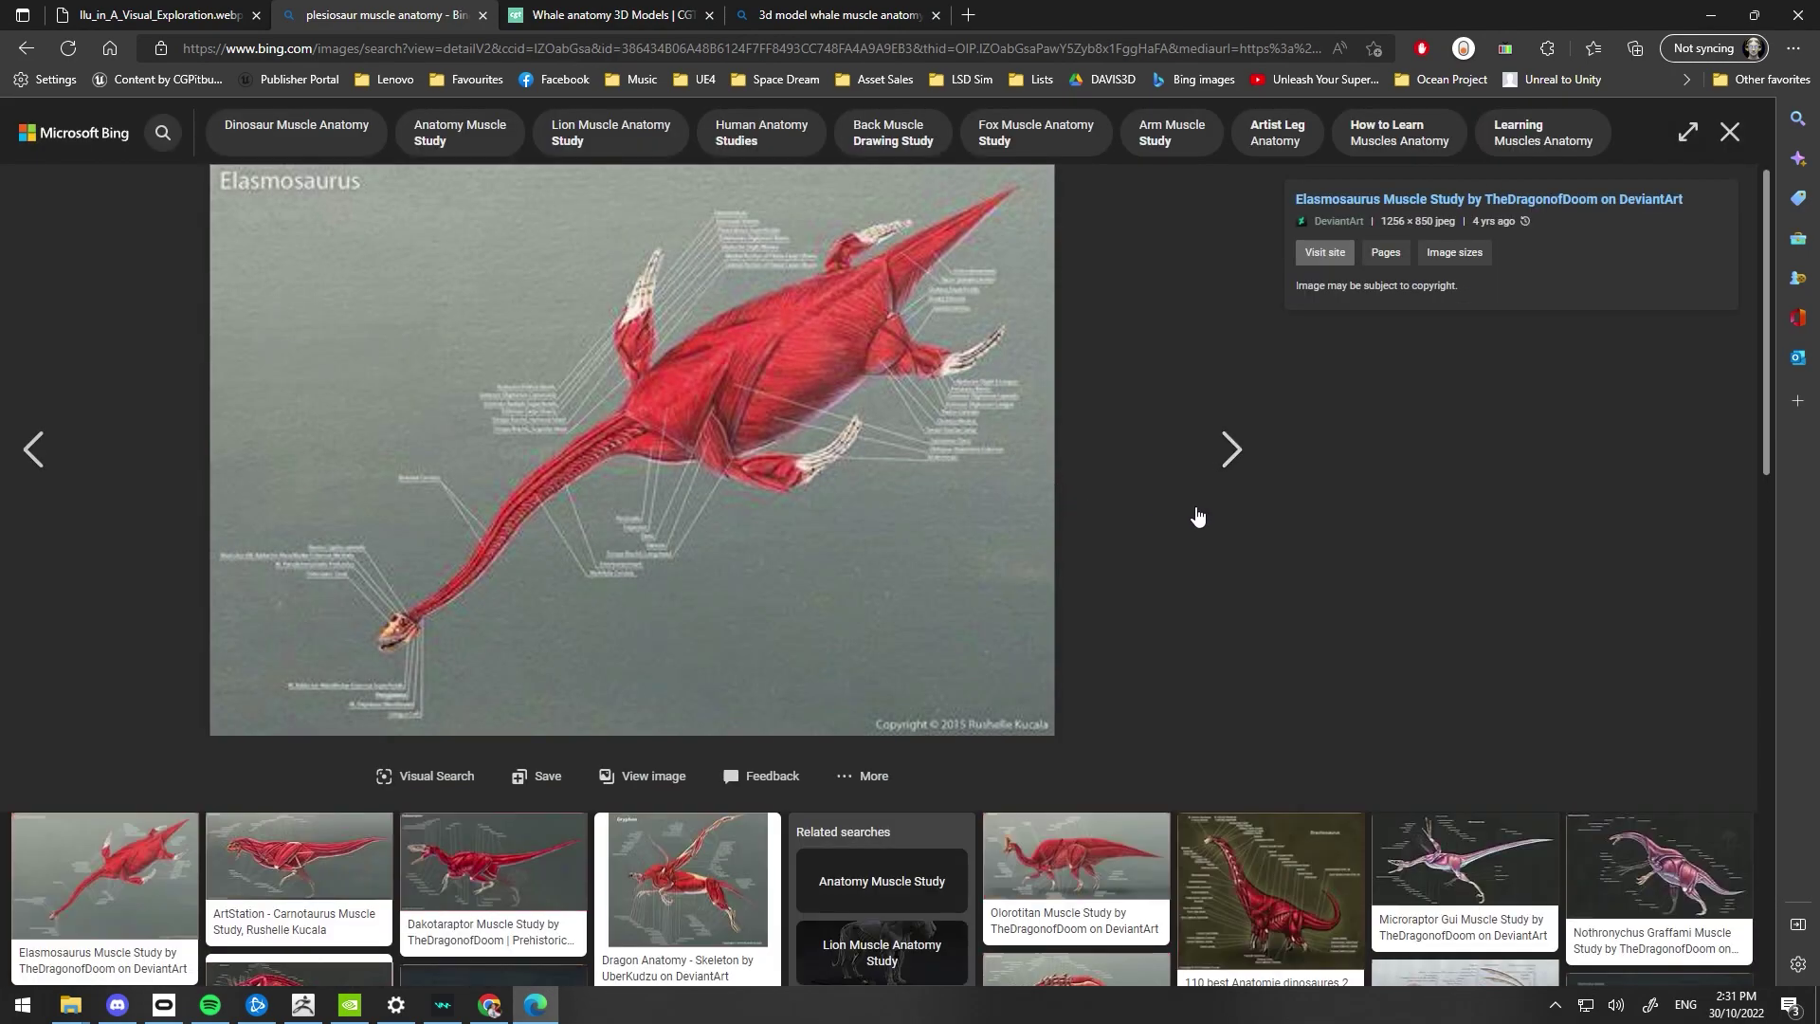
scroll(1062, 479, down, 3)
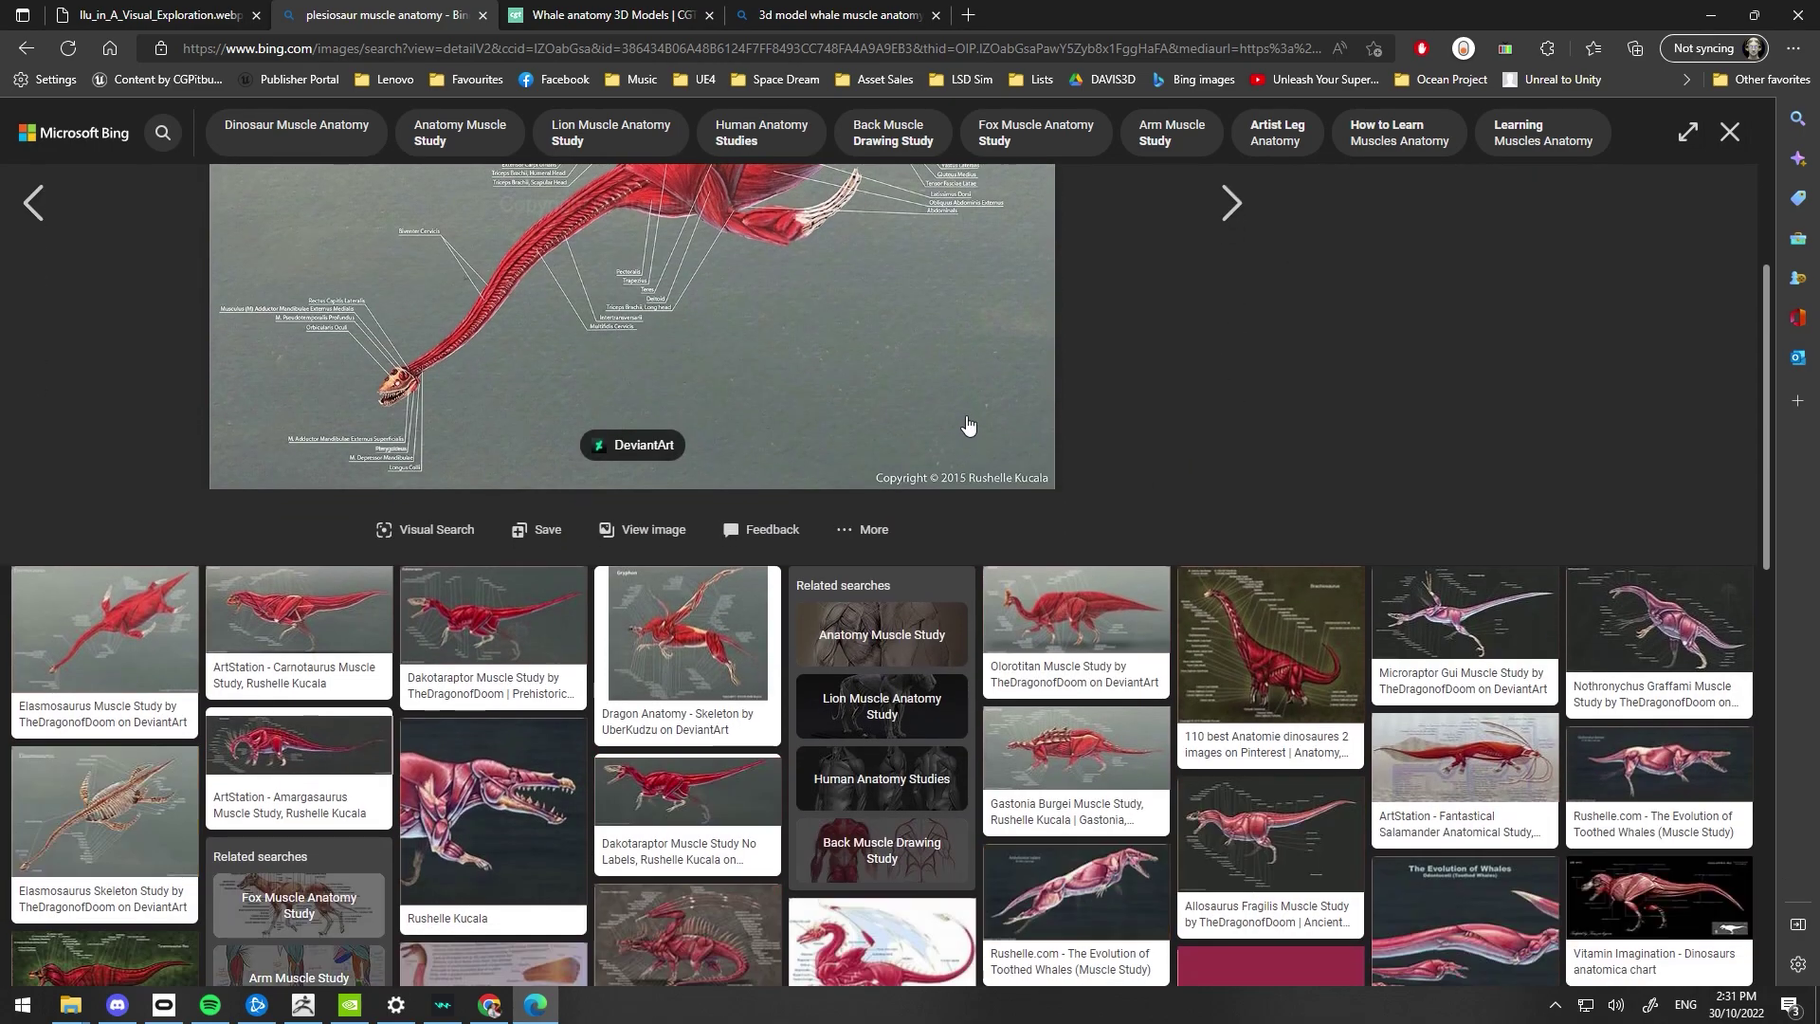
scroll(967, 425, up, 3)
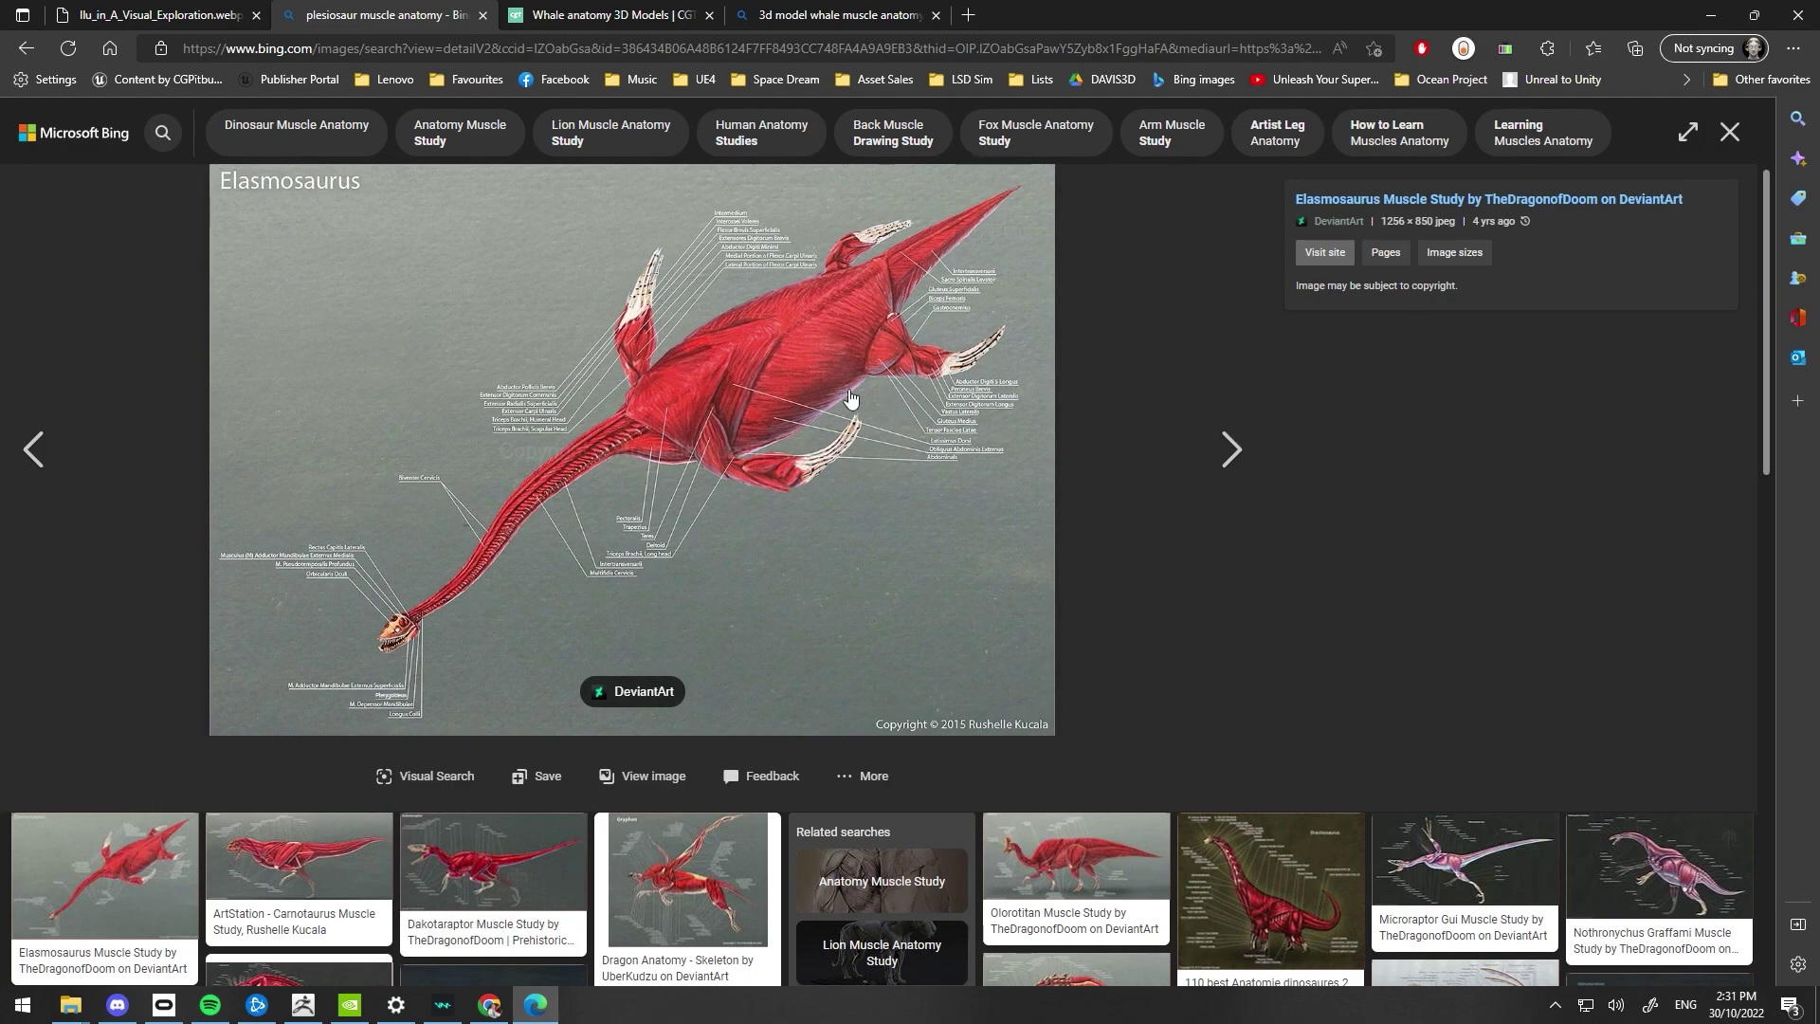
Browse the plesiosaur image results for other muscle references, reopen the Elasmosaurus muscle study, and move the browser off the sculpting screen
key(Escape)
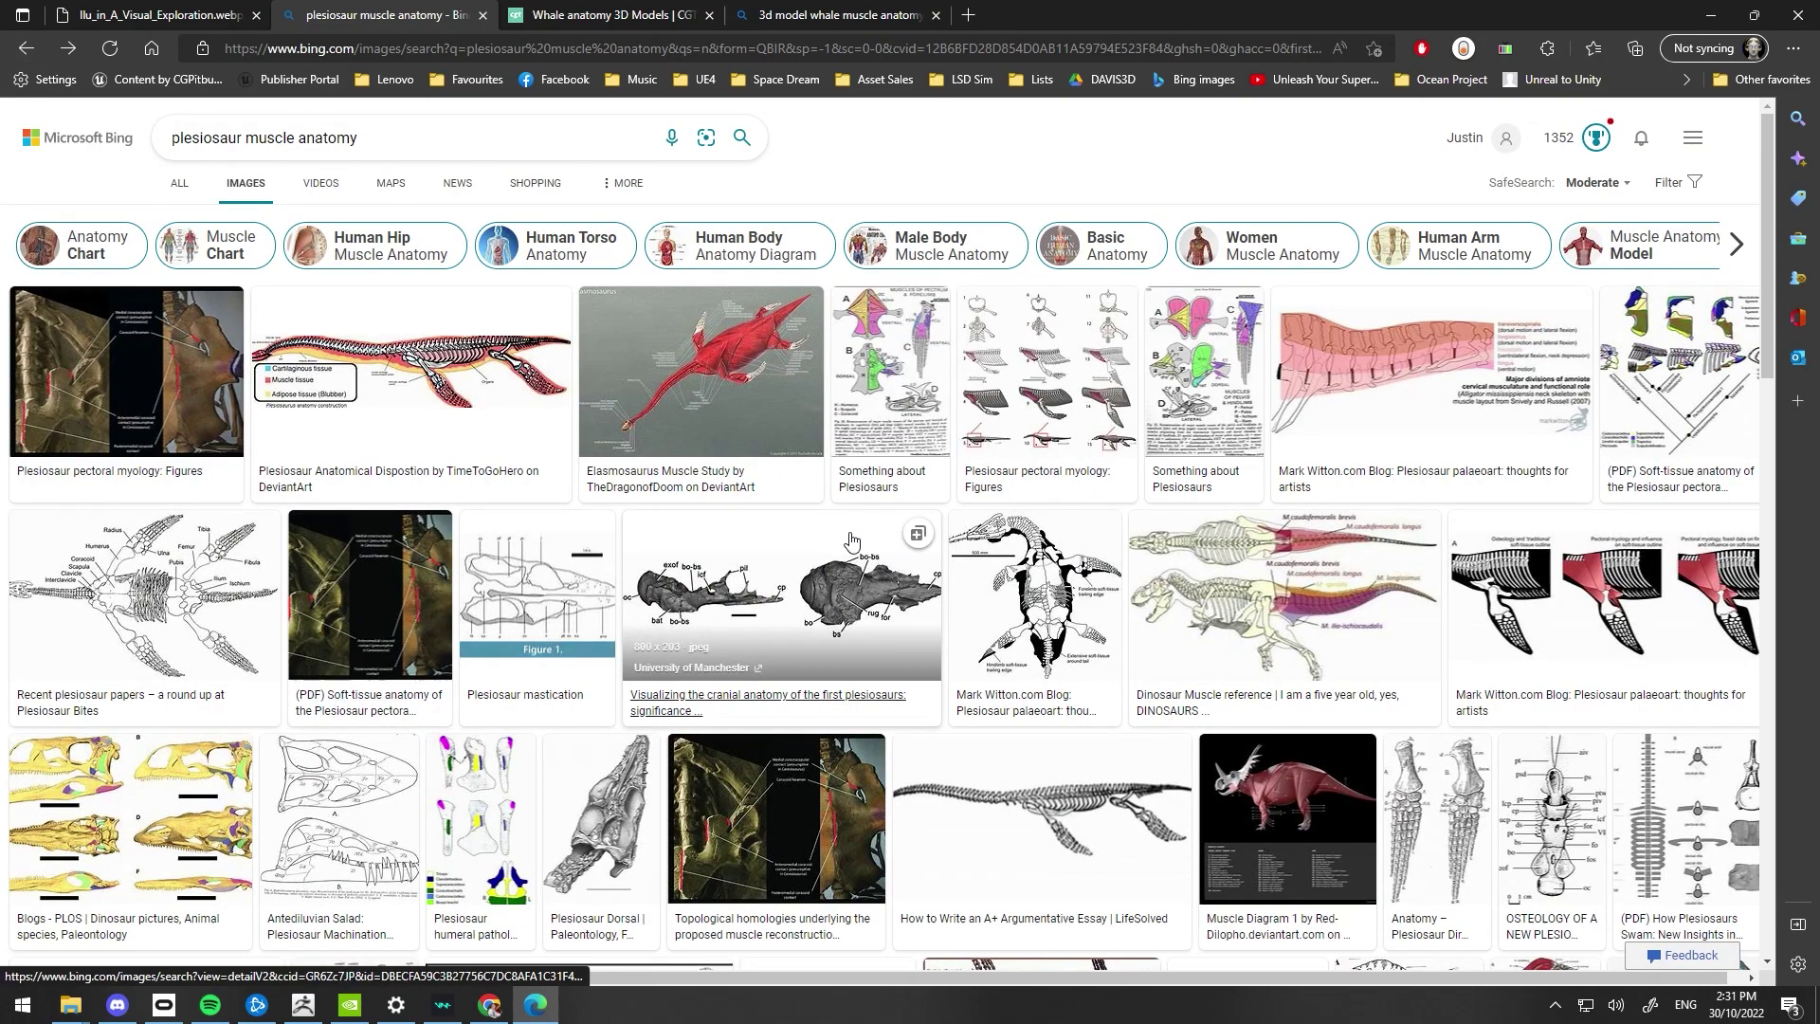
scroll(820, 531, down, 7)
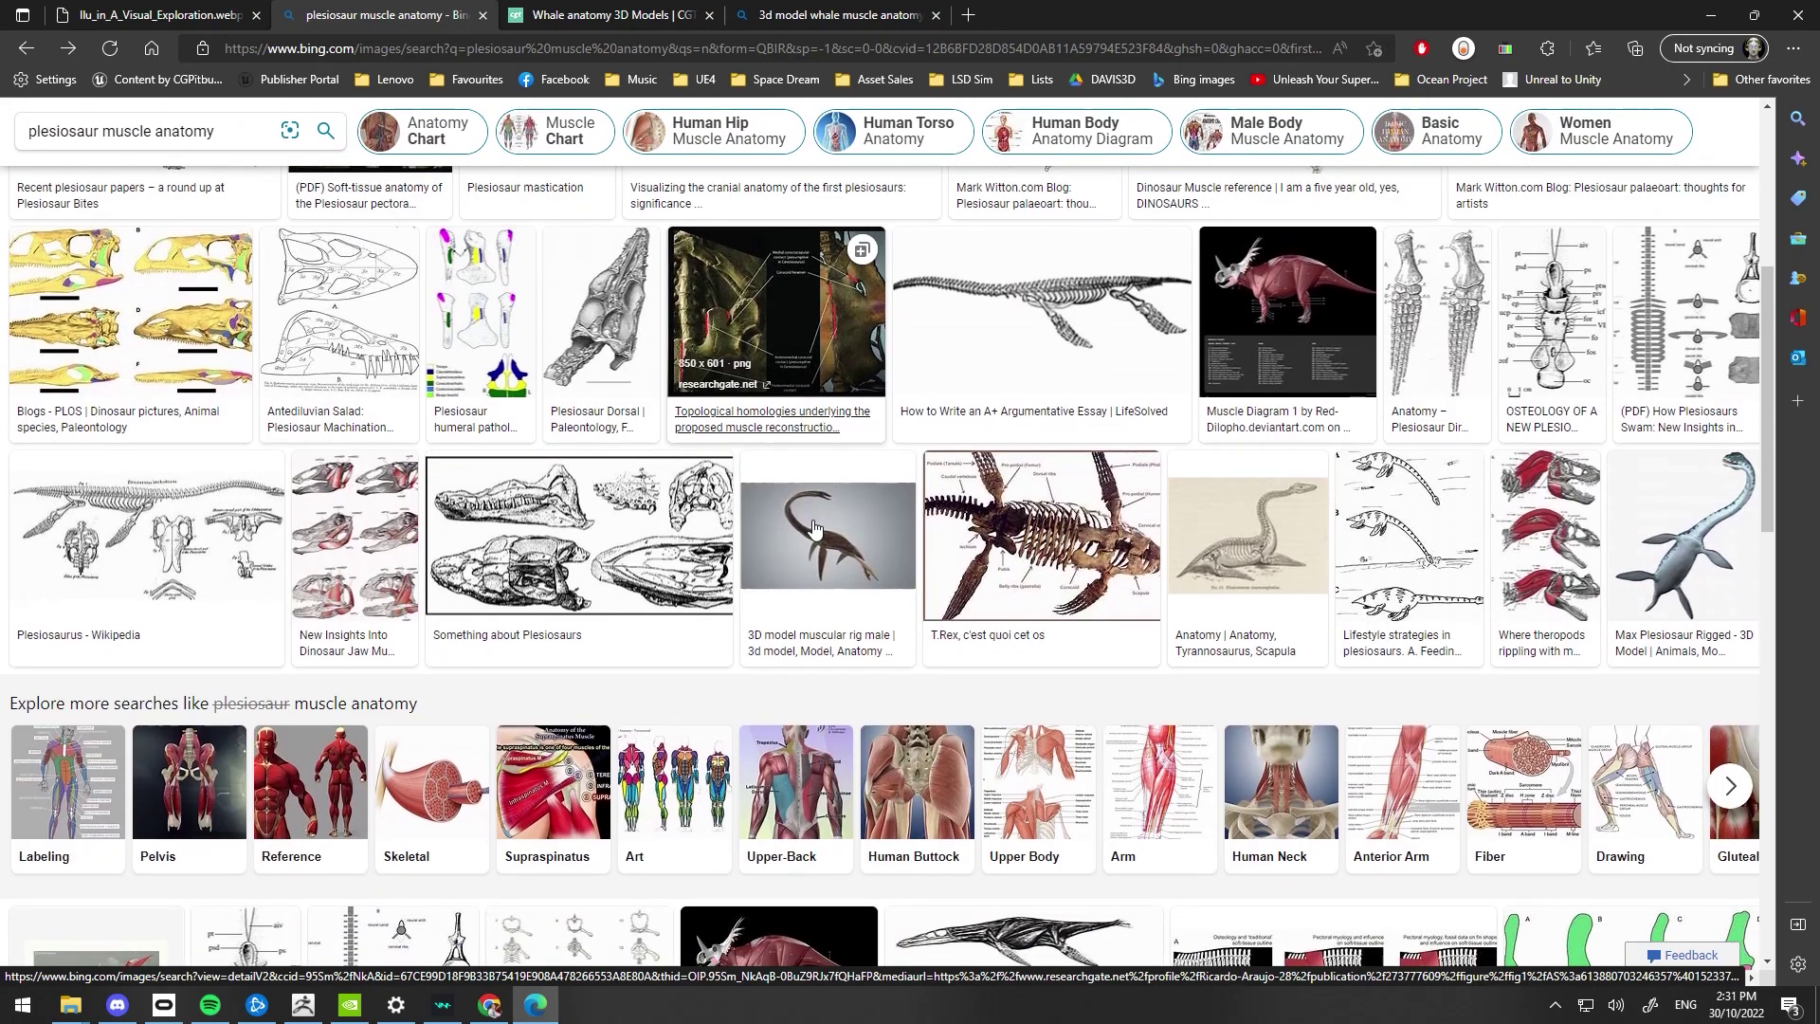
scroll(813, 528, down, 6)
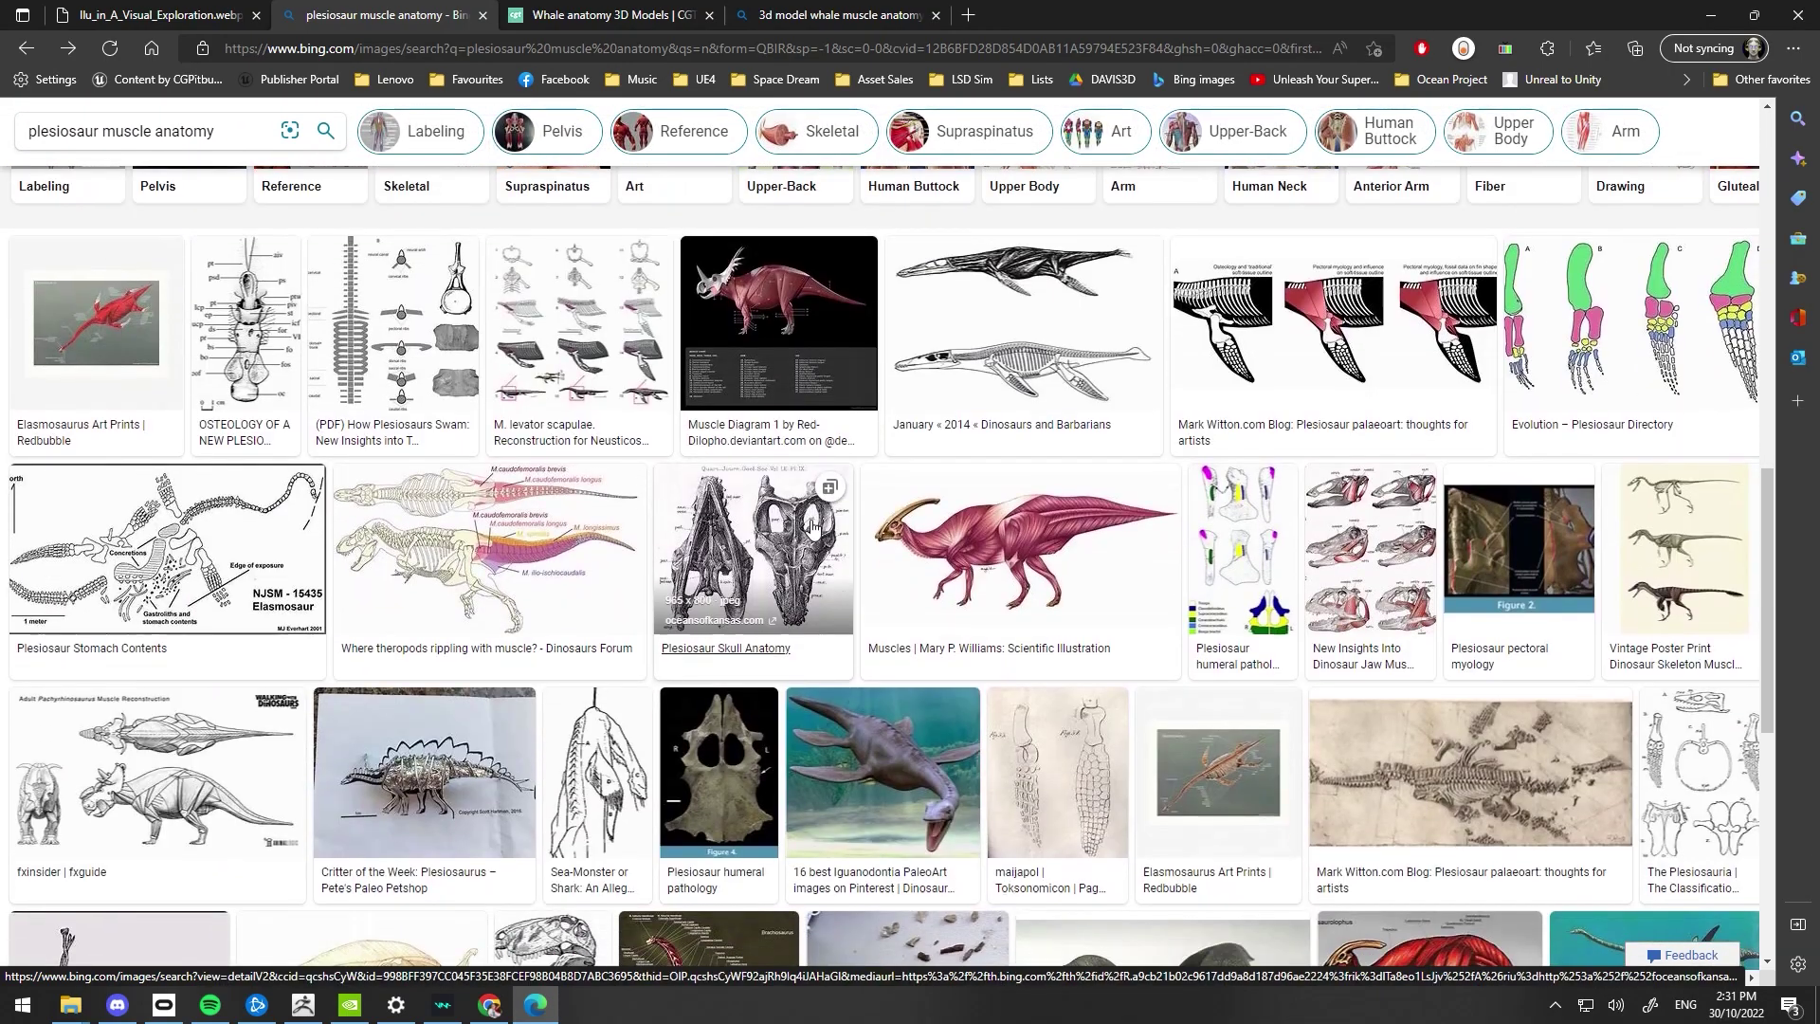
scroll(811, 527, down, 6)
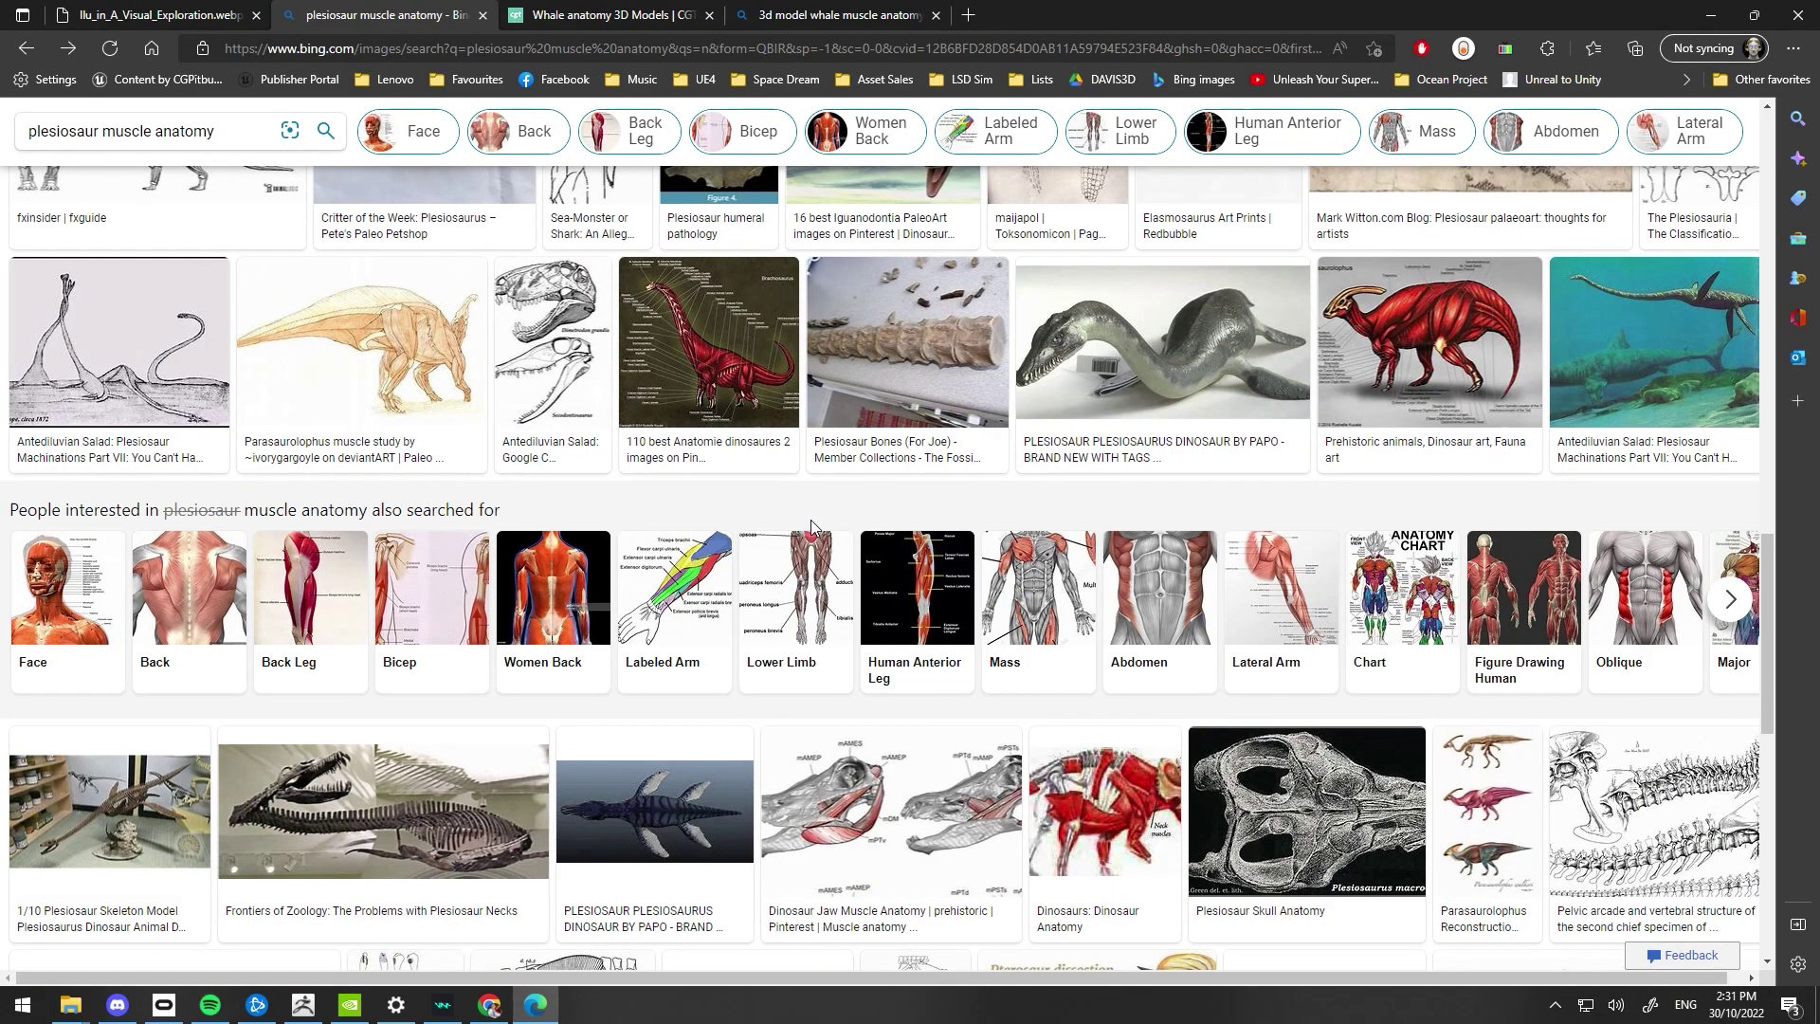
scroll(810, 519, up, 20)
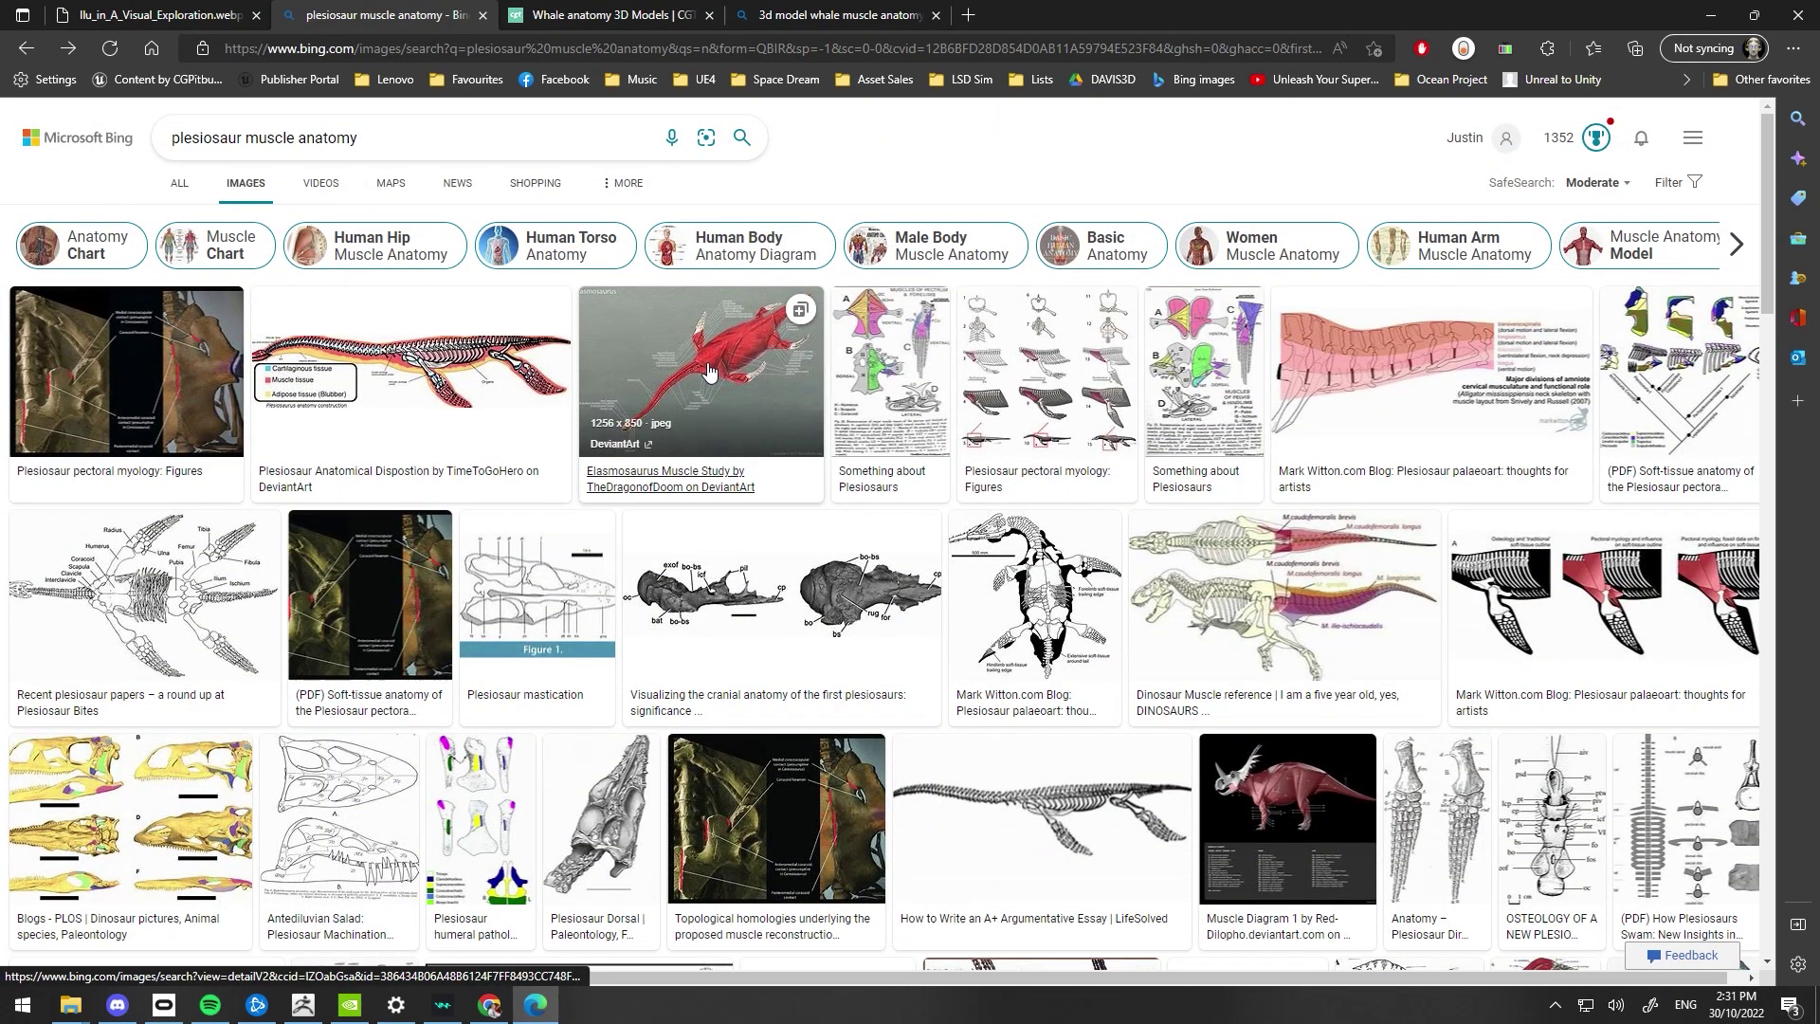
click(709, 370)
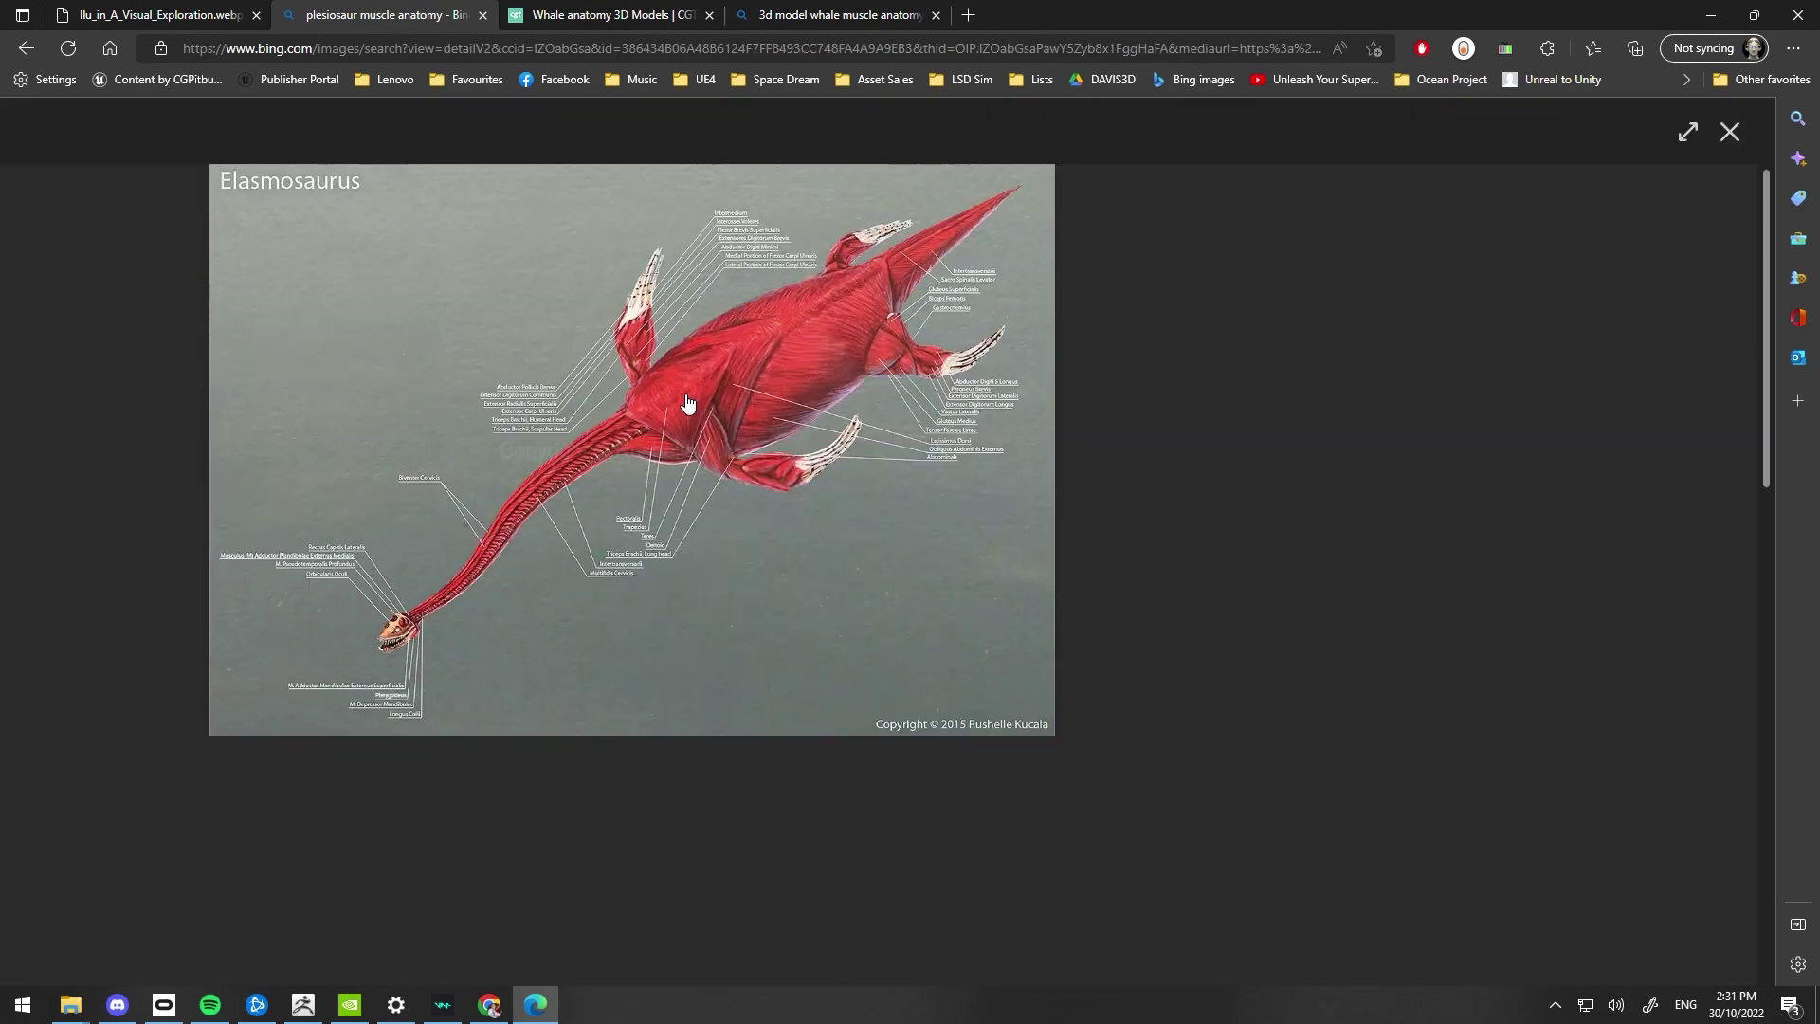
double_click(1054, 21)
drag(1050, 39, 911, 0)
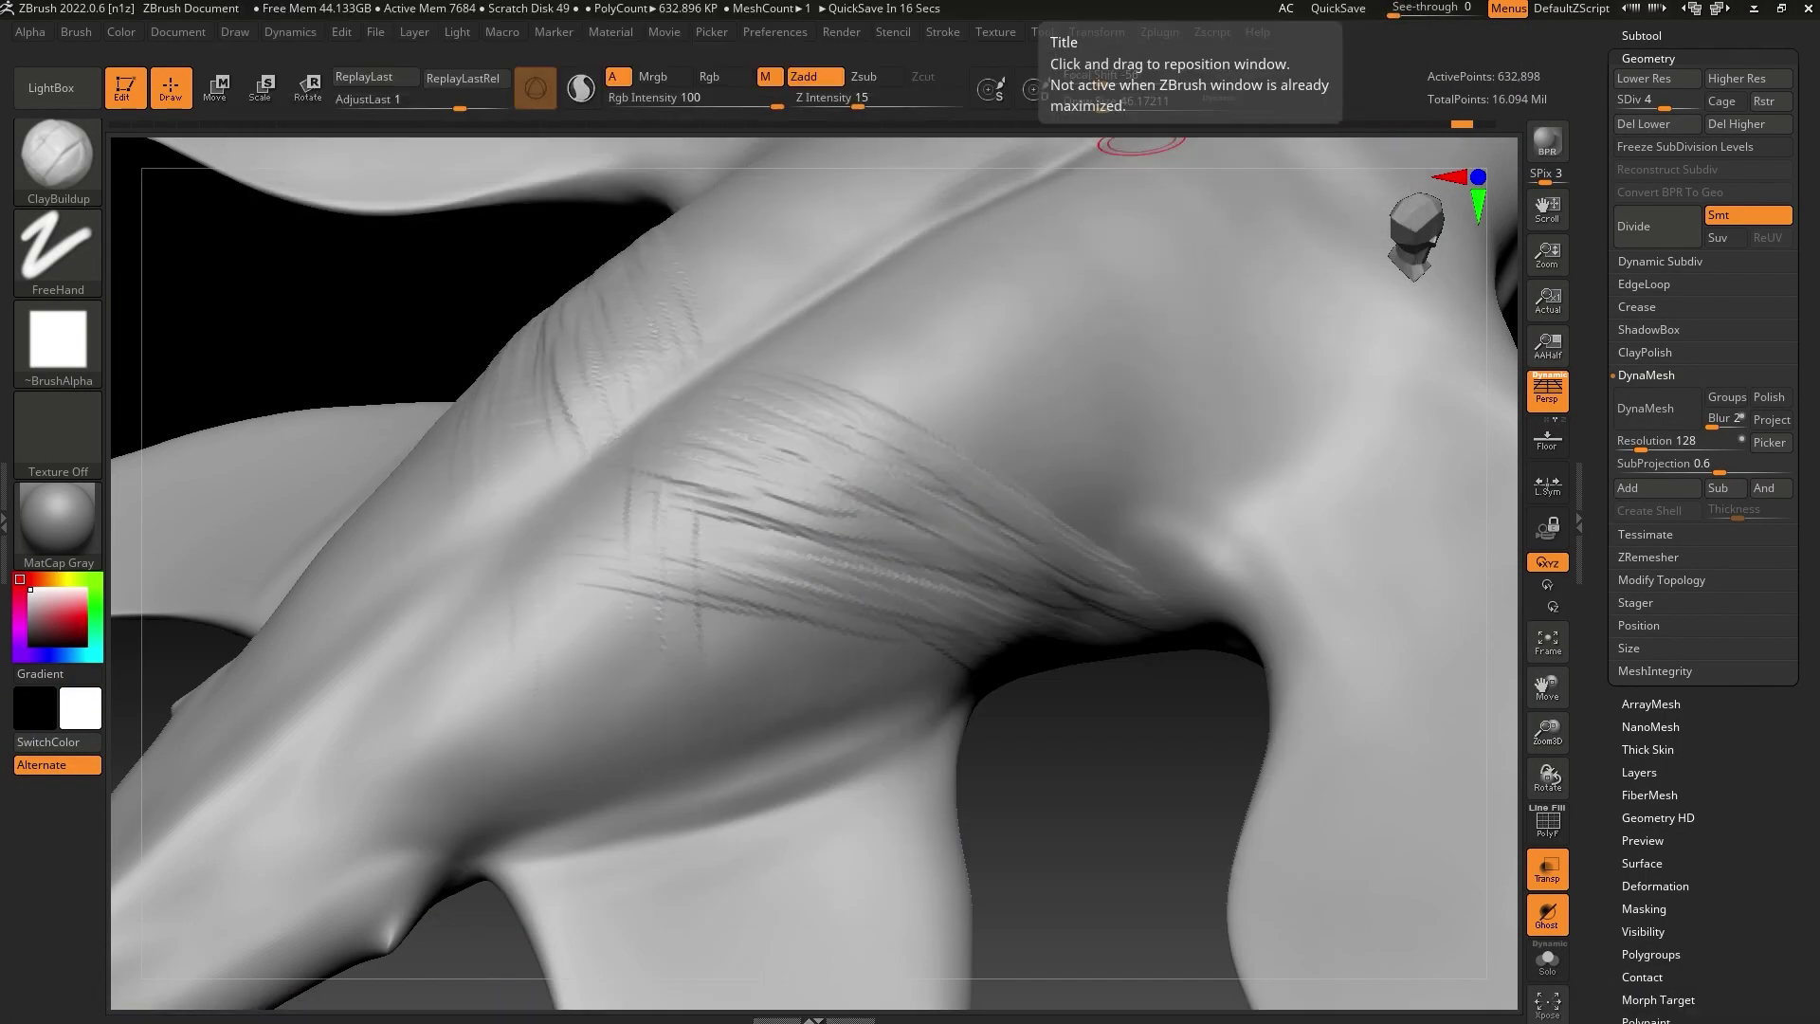
Lay ClayBuildup strands from the back's midline ridge toward the front base of the large side fin at a draw size of about 46
drag(1113, 780, 1093, 807)
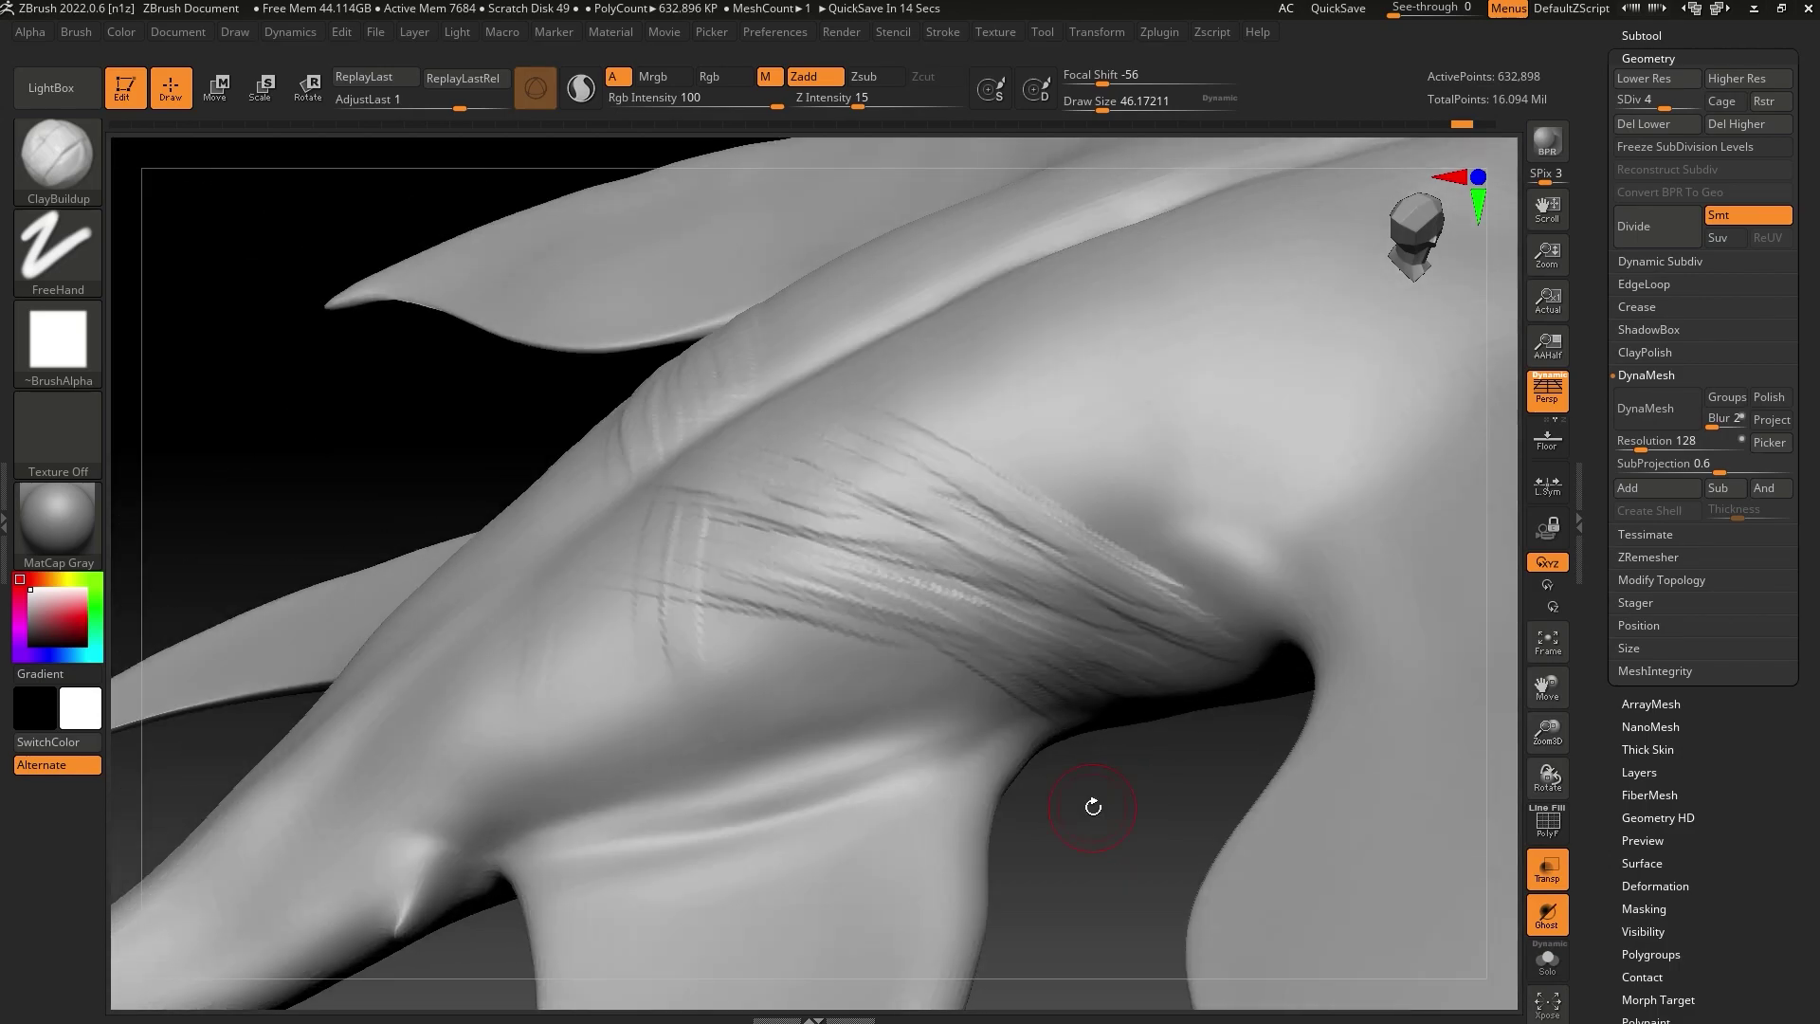
drag(1541, 739, 1547, 731)
mouse_move(1422, 716)
mouse_down()
mouse_move(1296, 666)
mouse_move(1280, 736)
mouse_move(1313, 673)
mouse_move(1251, 700)
mouse_move(1233, 689)
mouse_up()
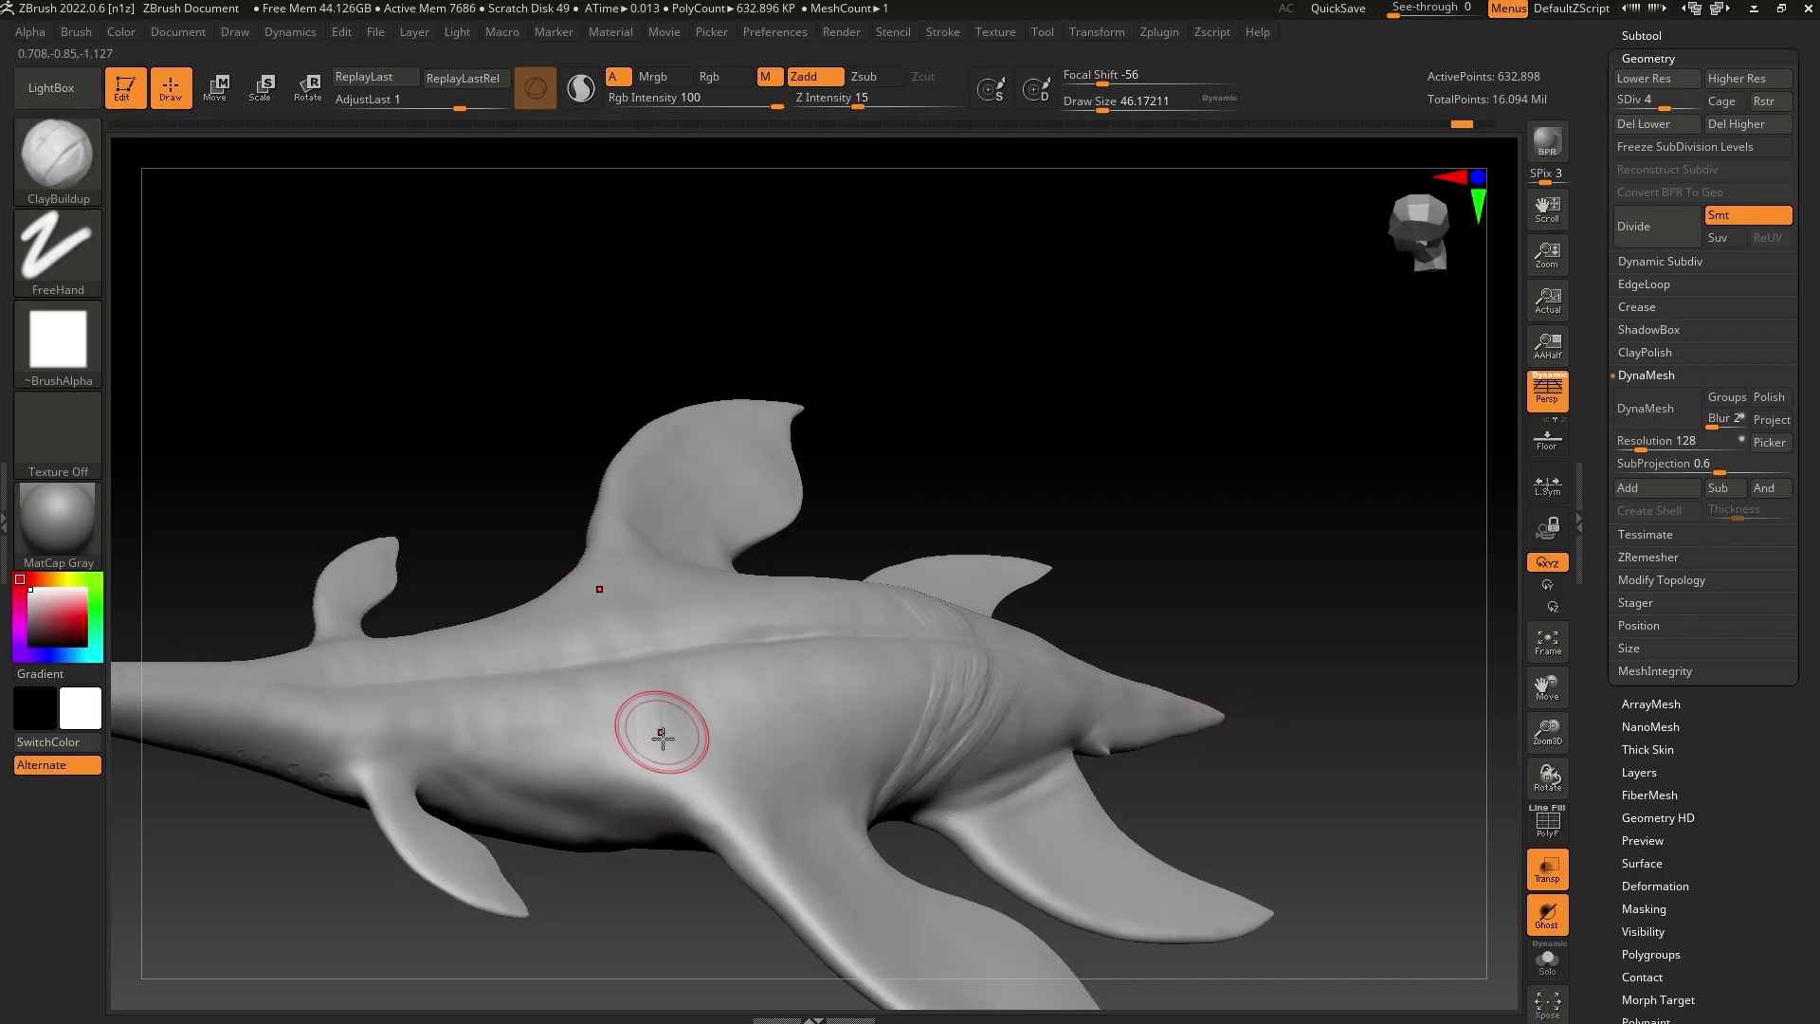
drag(662, 738, 634, 688)
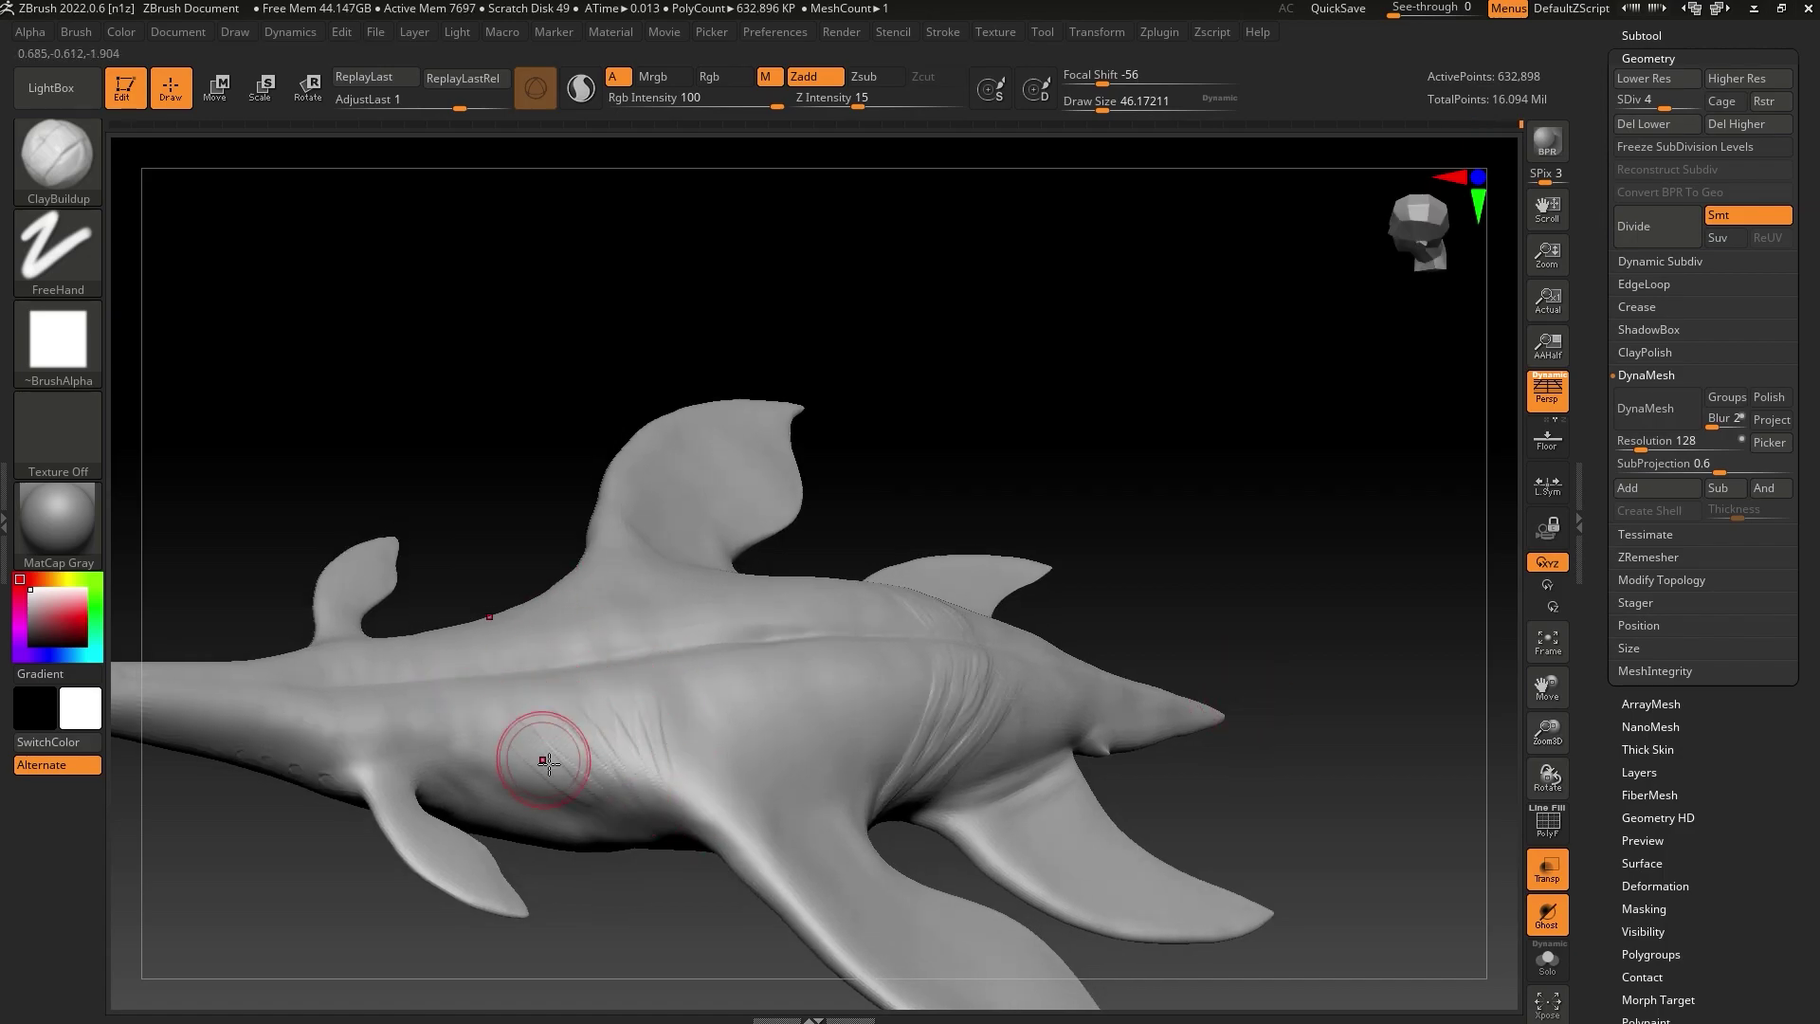
right_drag(455, 669, 500, 617)
drag(491, 735, 506, 686)
drag(622, 744, 593, 664)
mouse_move(509, 715)
mouse_down()
mouse_move(503, 743)
mouse_move(588, 758)
mouse_up()
mouse_move(563, 670)
mouse_down()
mouse_move(622, 721)
mouse_move(590, 667)
mouse_up()
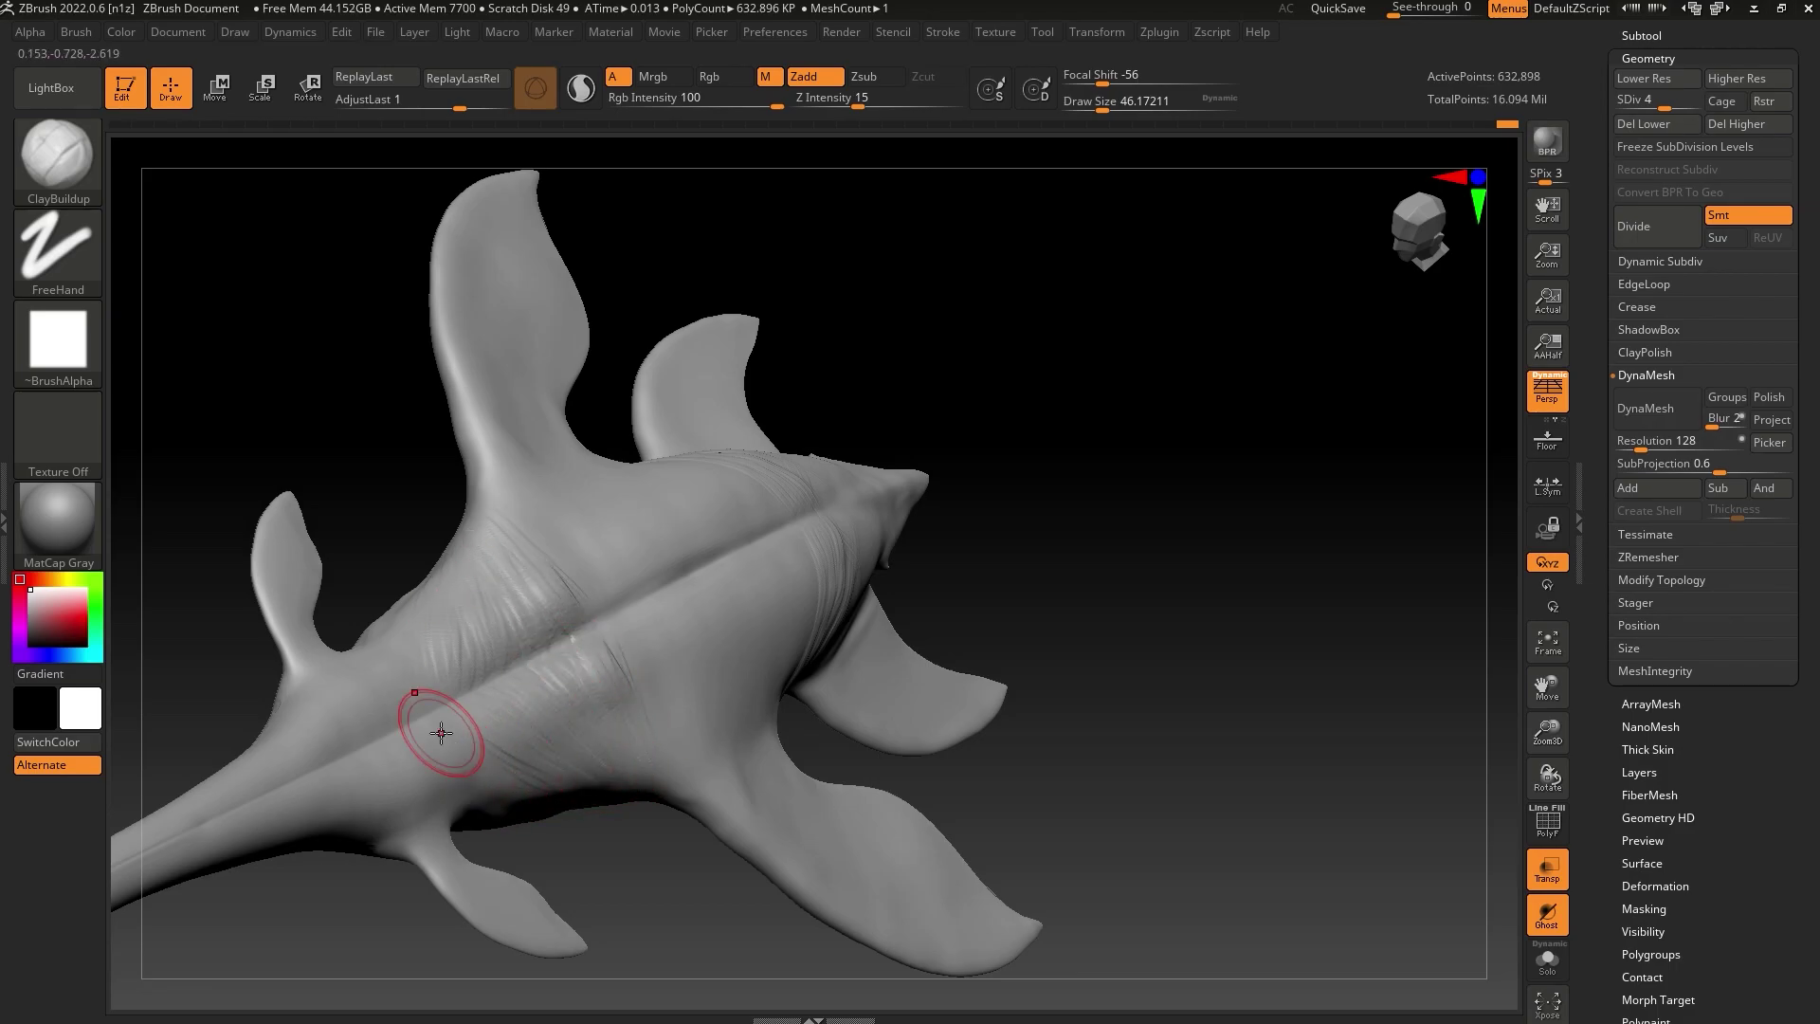
Reduce the draw size to about 16 and add finer ClayBuildup strands running from the back into the large side fin's front base
right_drag(541, 796, 1132, 550)
mouse_move(1269, 567)
alt+mouse_down()
mouse_move(1219, 581)
mouse_move(1210, 612)
mouse_move(1194, 580)
alt+mouse_up()
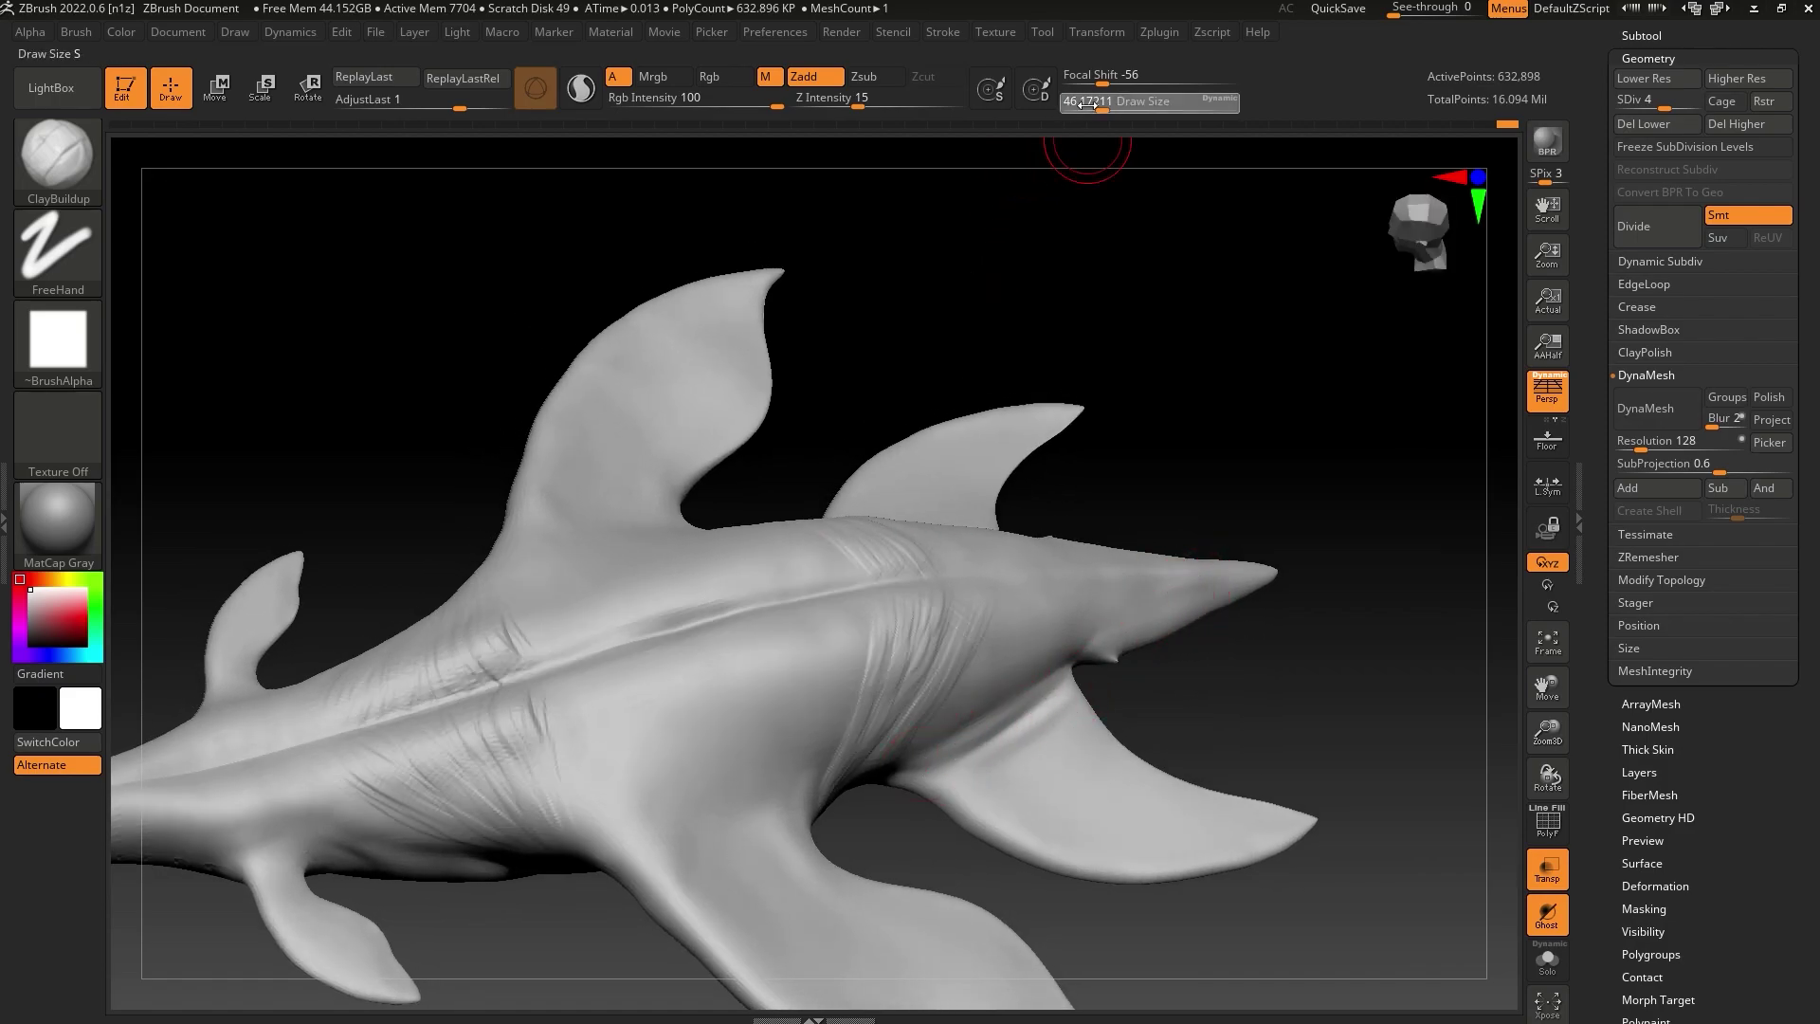
drag(1090, 107, 1087, 107)
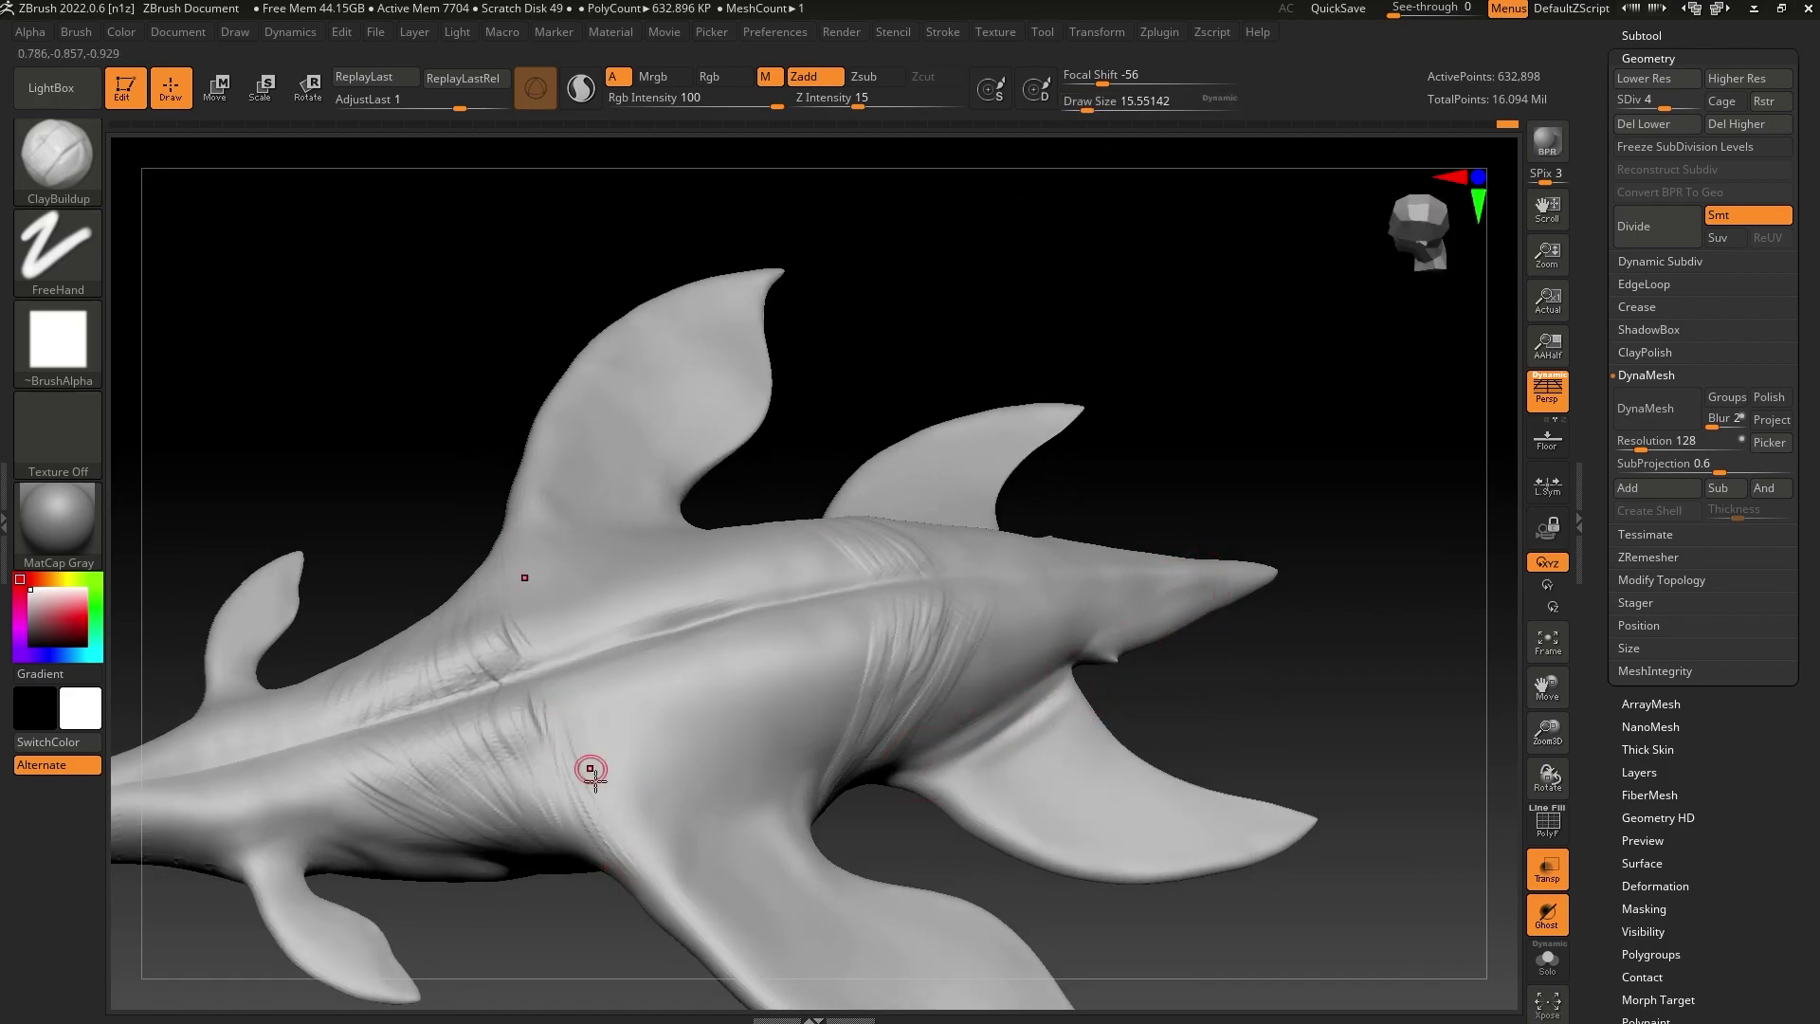
drag(630, 830, 621, 764)
drag(640, 844, 638, 779)
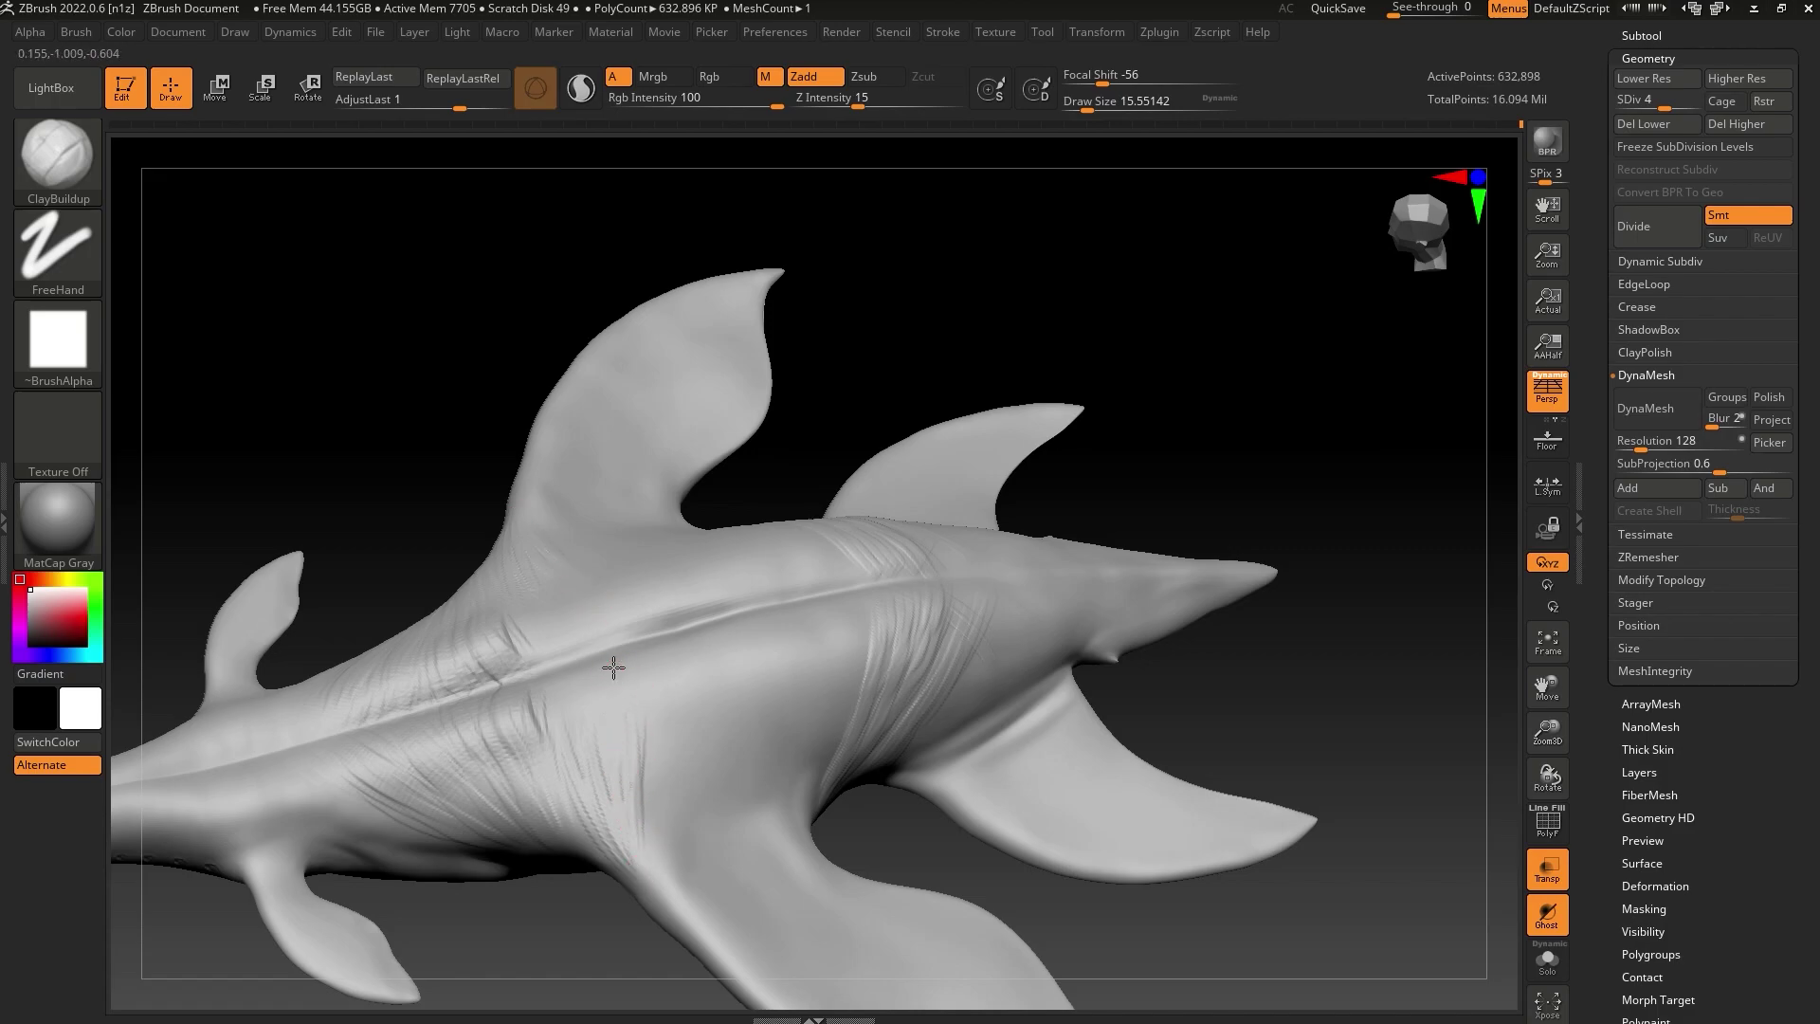
drag(718, 493, 742, 553)
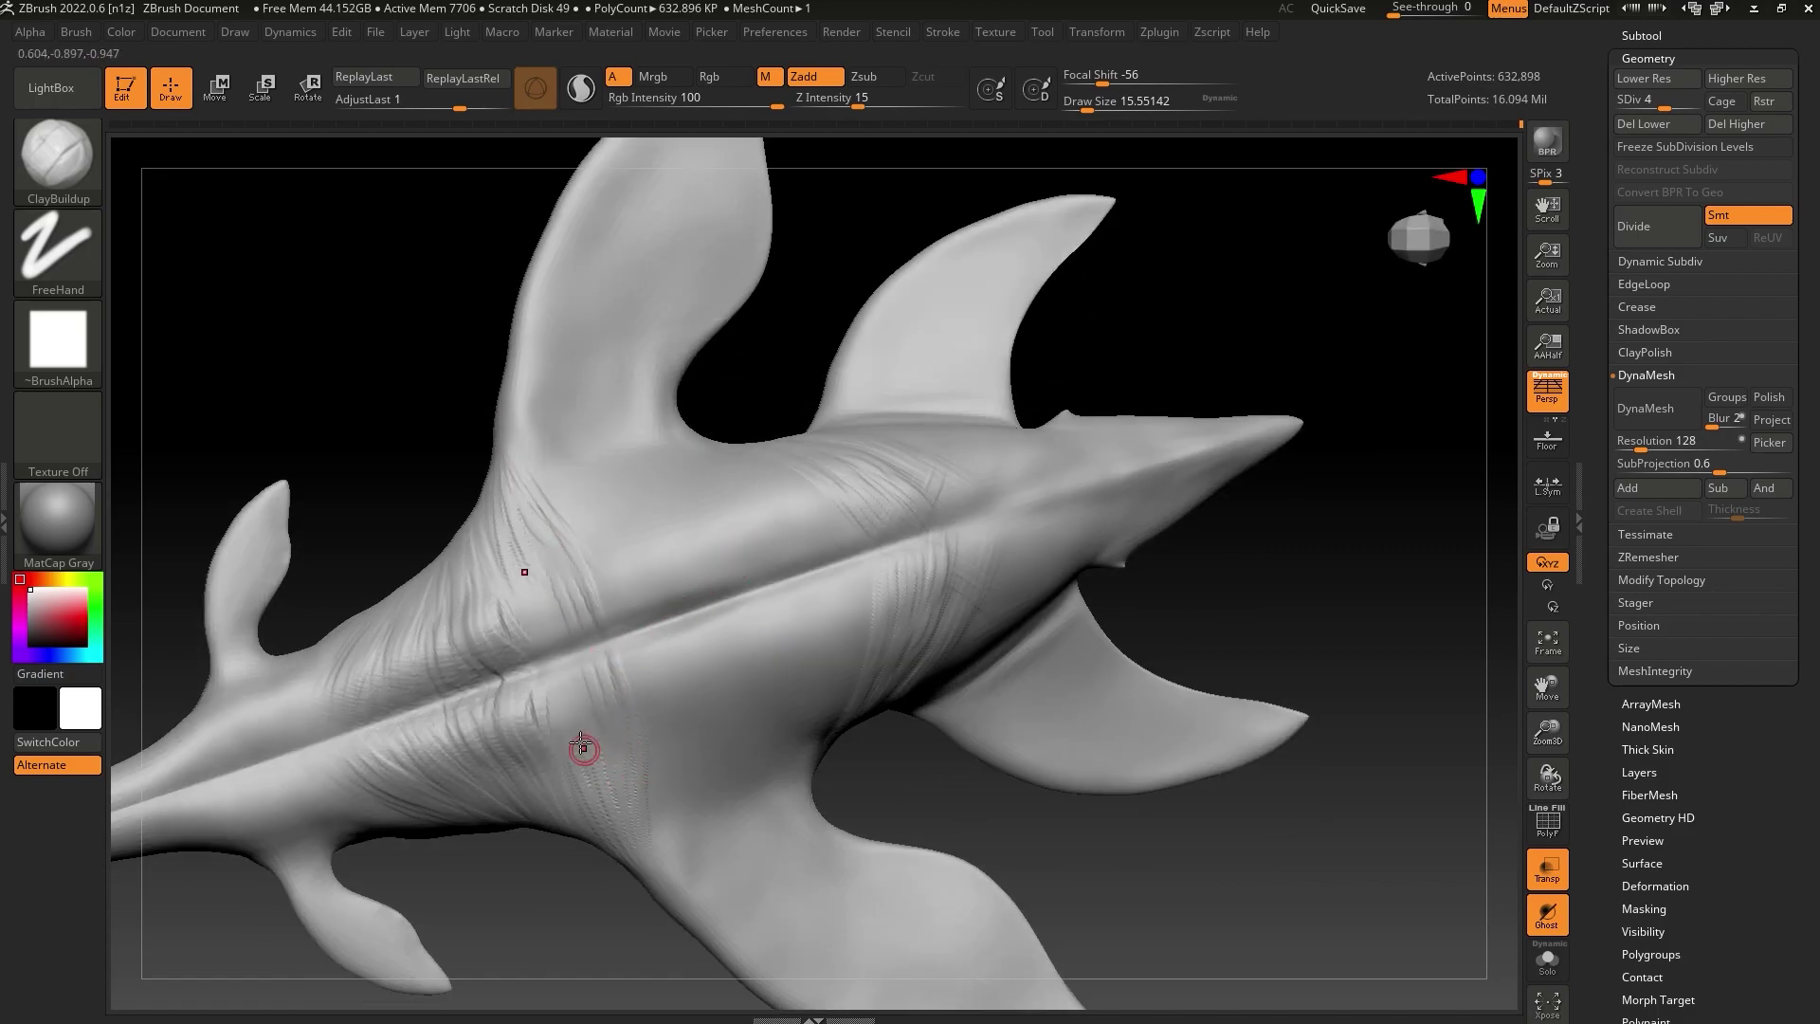
Raise the draw size to about 23 and lay ClayBuildup strands from the back's midline ridge toward the large side fin's rear base
drag(1076, 102, 1083, 101)
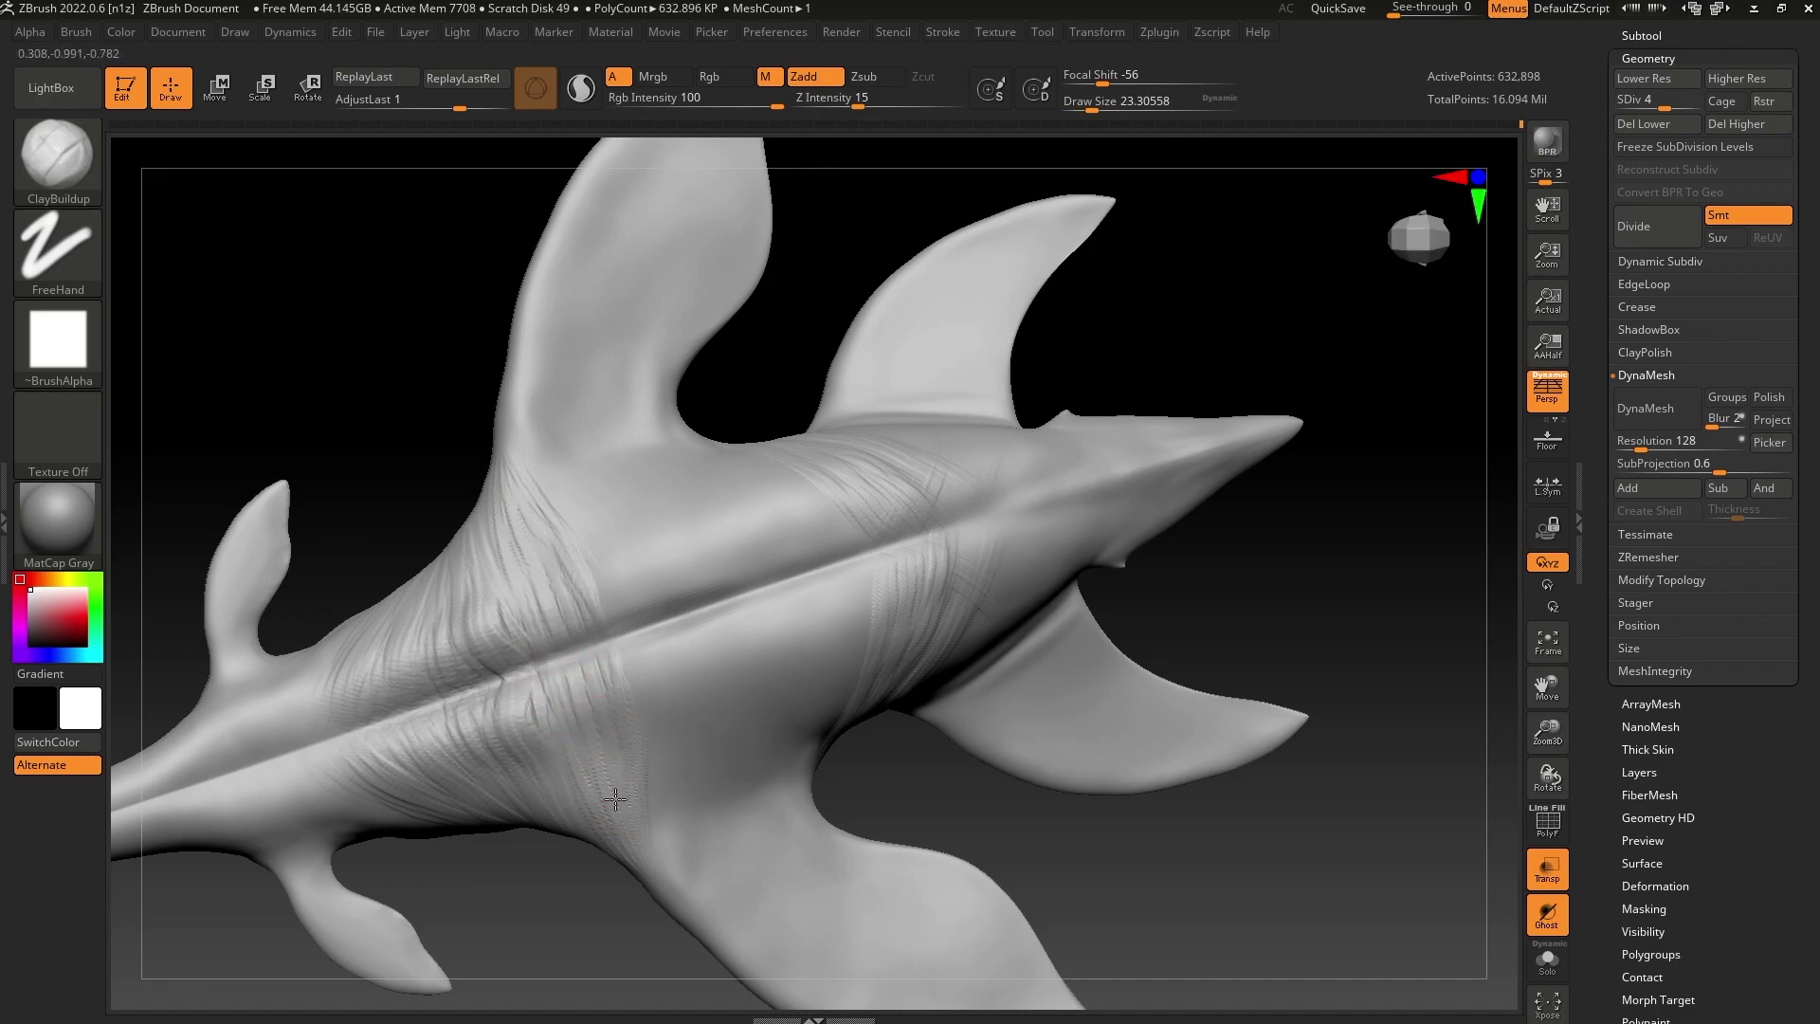
mouse_move(589, 797)
right_down()
mouse_move(524, 913)
mouse_move(853, 833)
mouse_move(764, 841)
right_up()
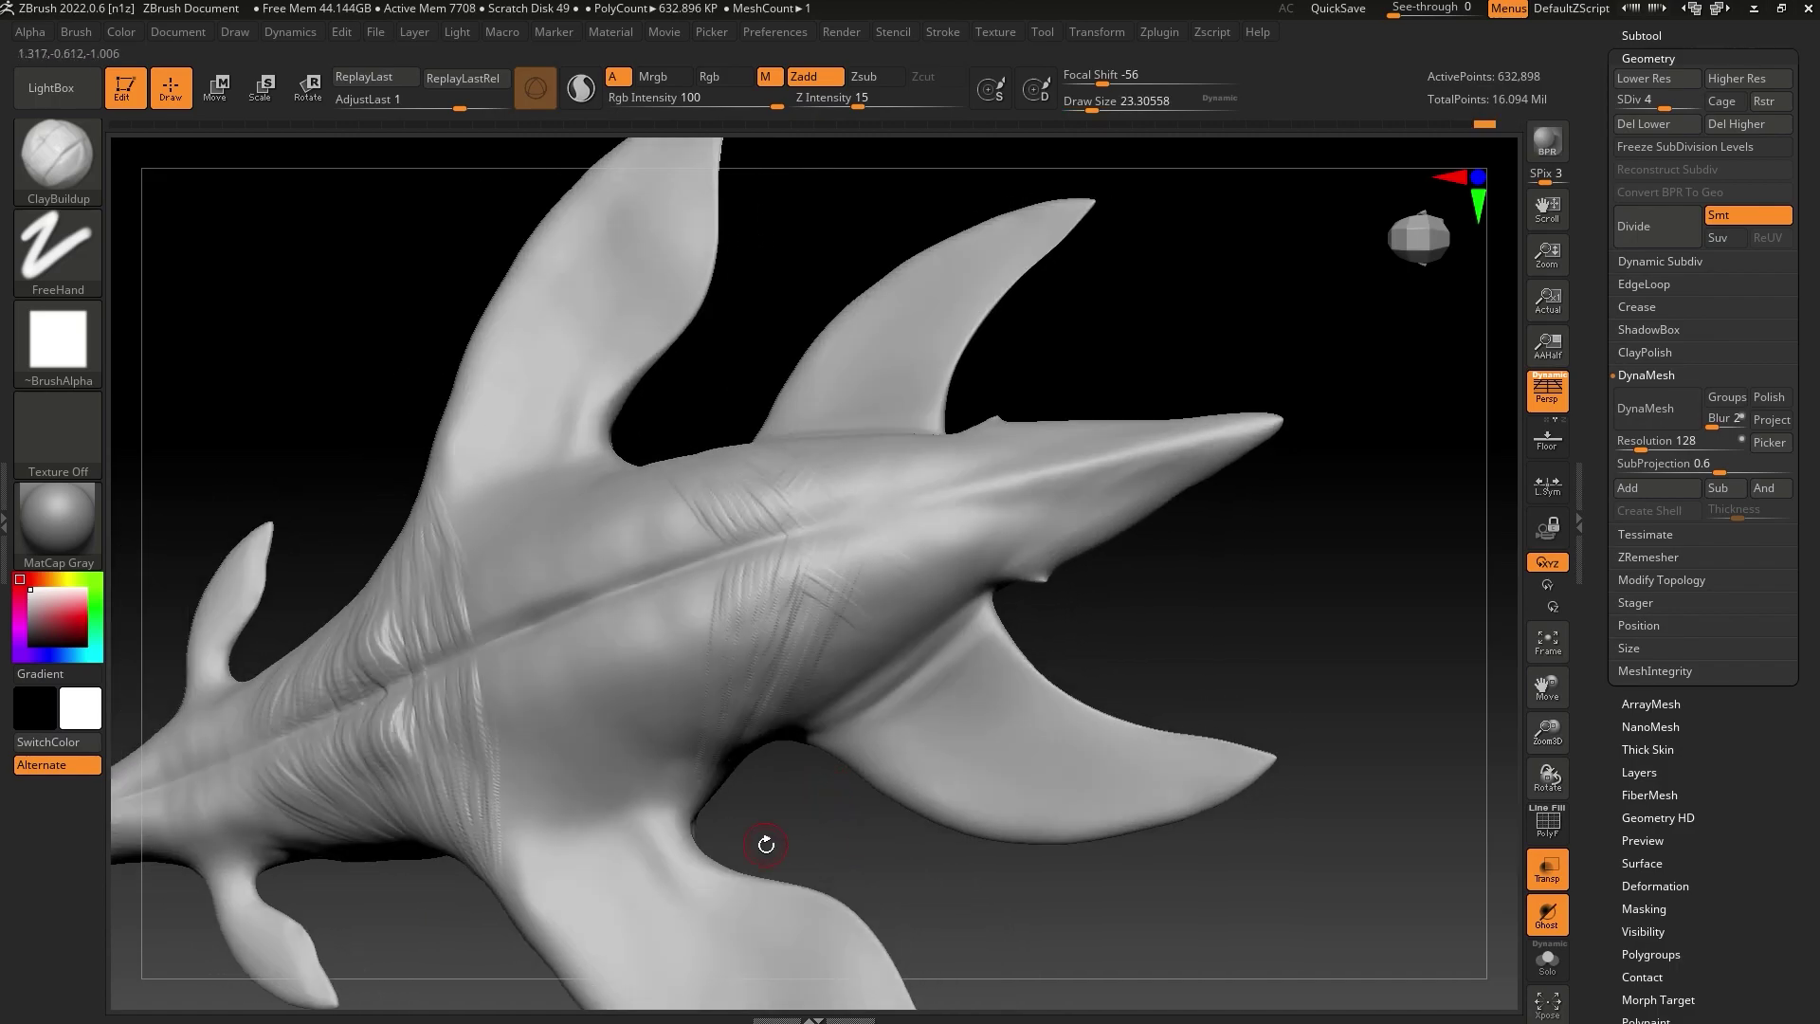
mouse_move(661, 726)
mouse_down()
mouse_move(565, 642)
mouse_move(650, 715)
mouse_move(628, 664)
mouse_move(622, 695)
mouse_move(617, 651)
mouse_up()
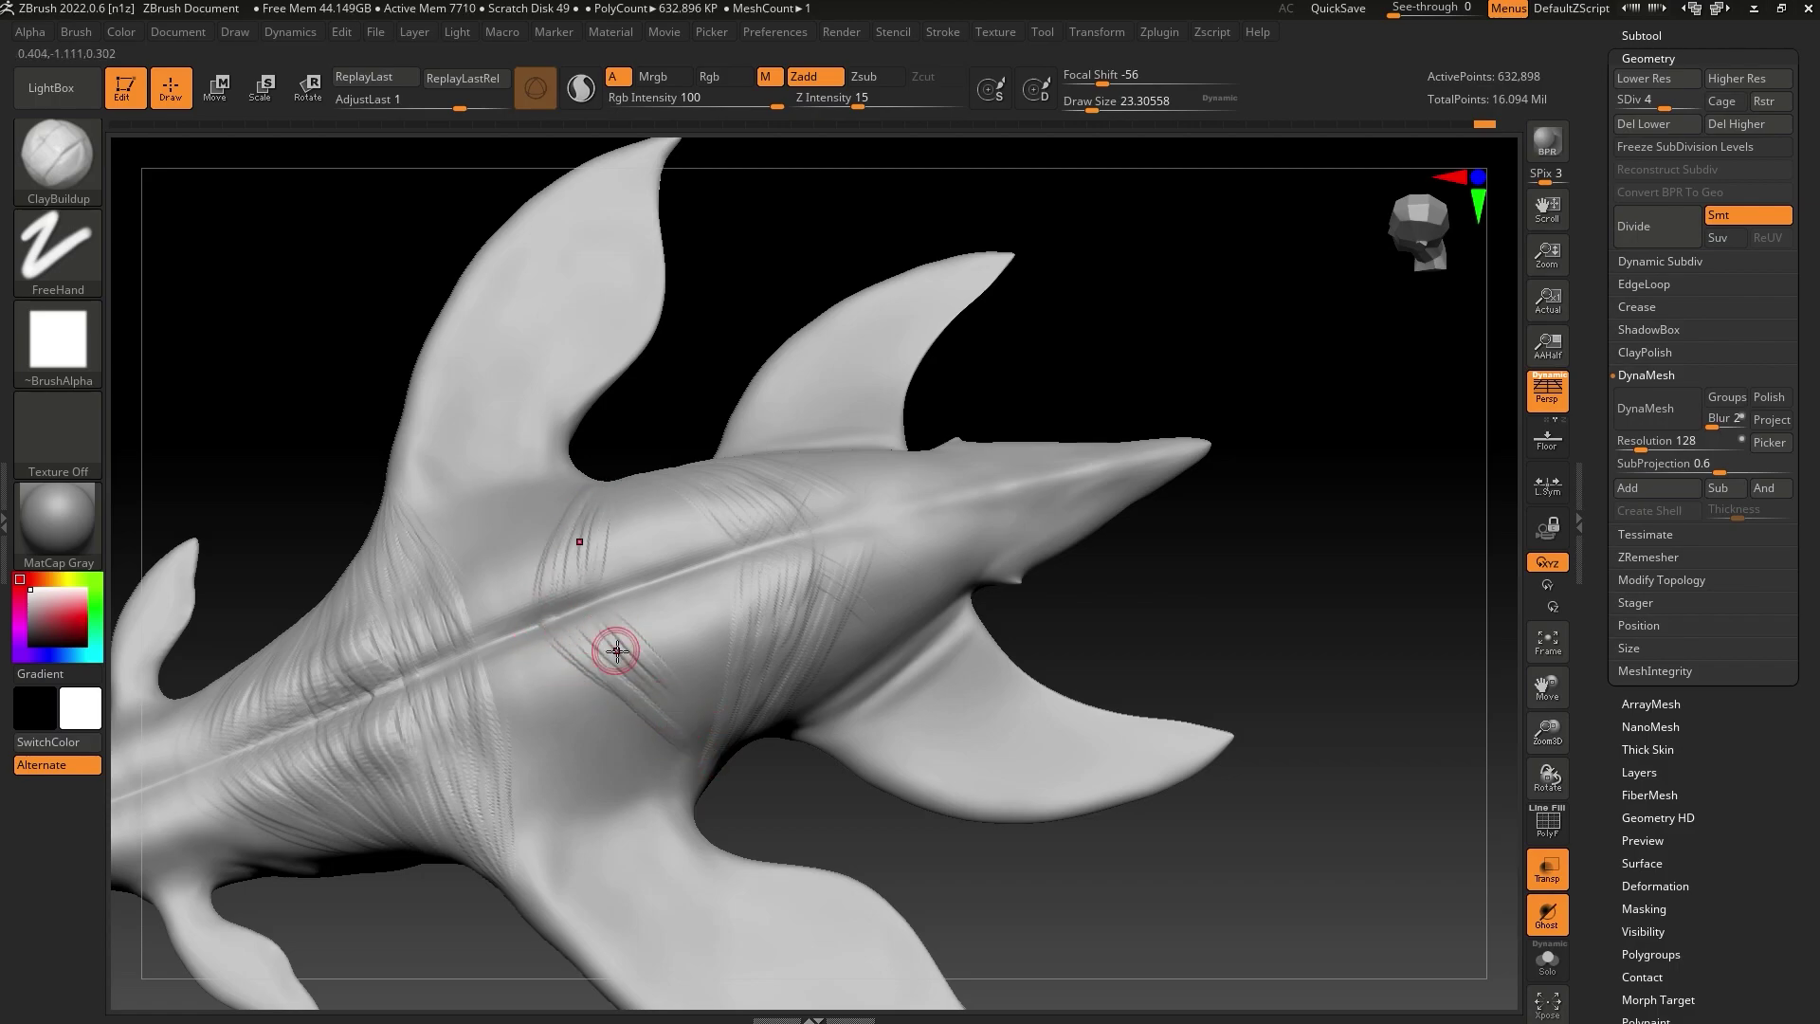
mouse_move(672, 440)
mouse_down()
mouse_move(643, 598)
mouse_move(738, 611)
mouse_up()
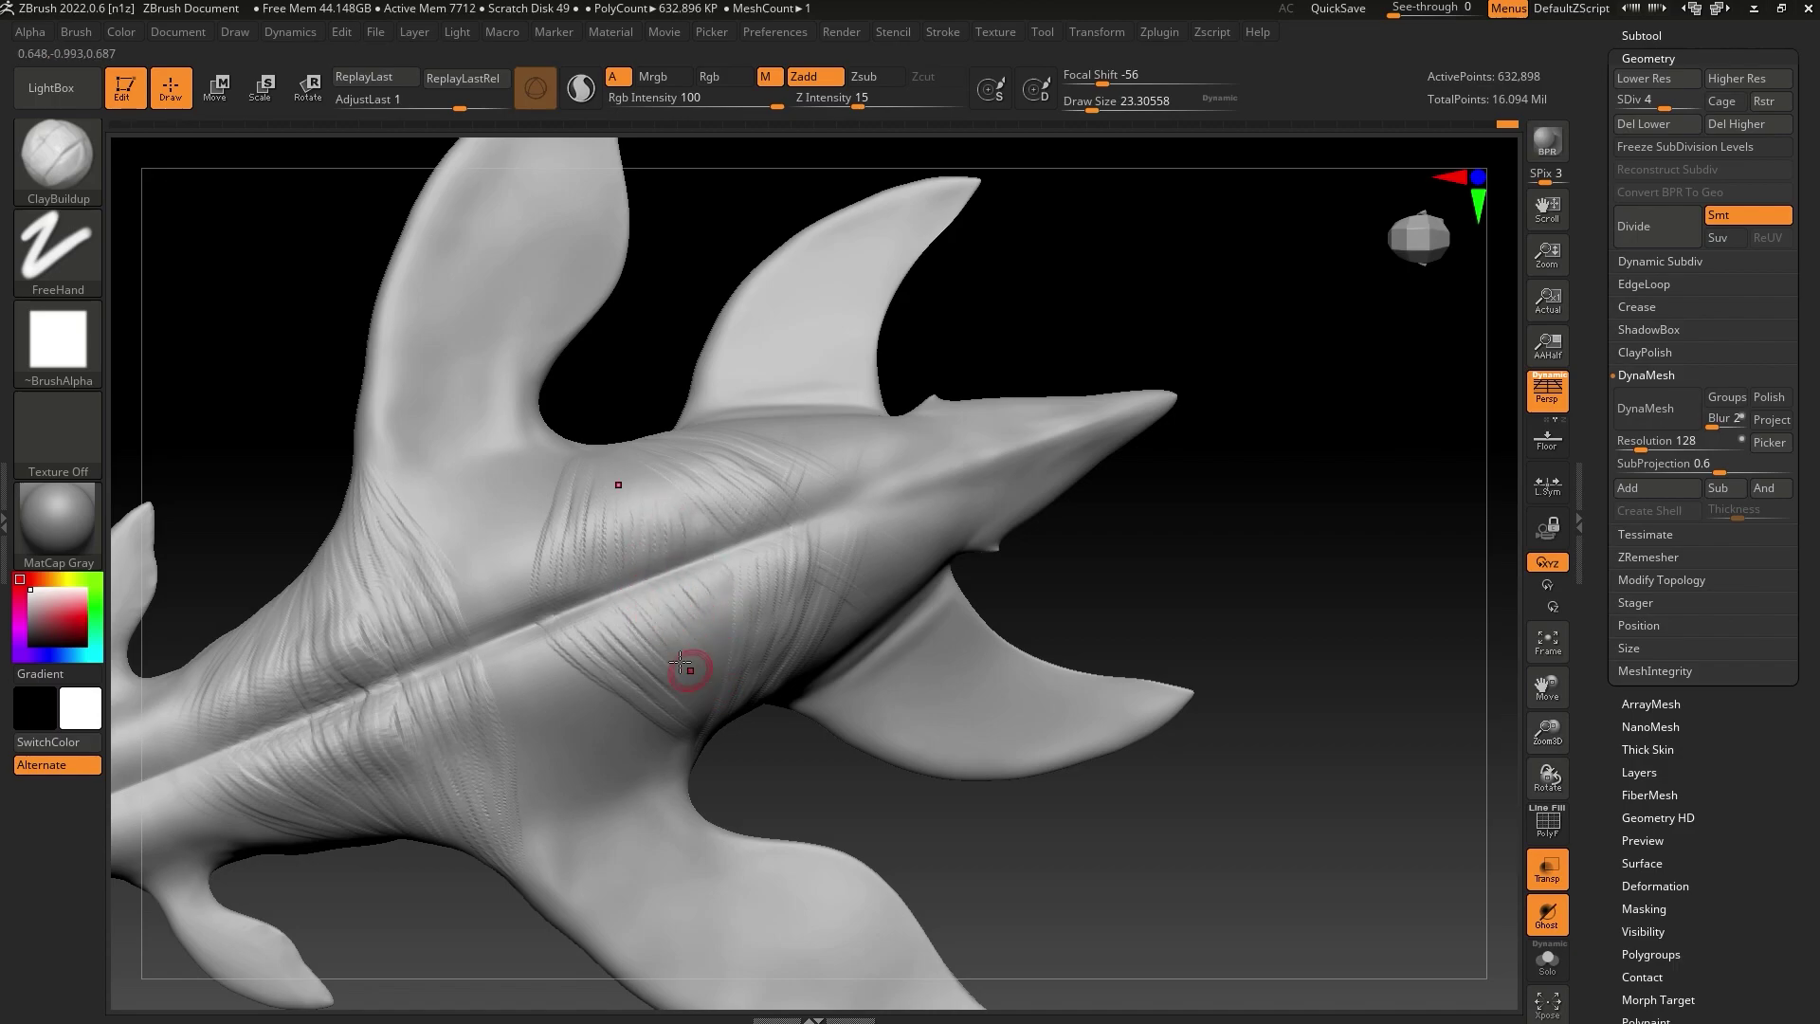
mouse_move(575, 625)
mouse_down()
mouse_move(605, 664)
mouse_move(655, 652)
mouse_up()
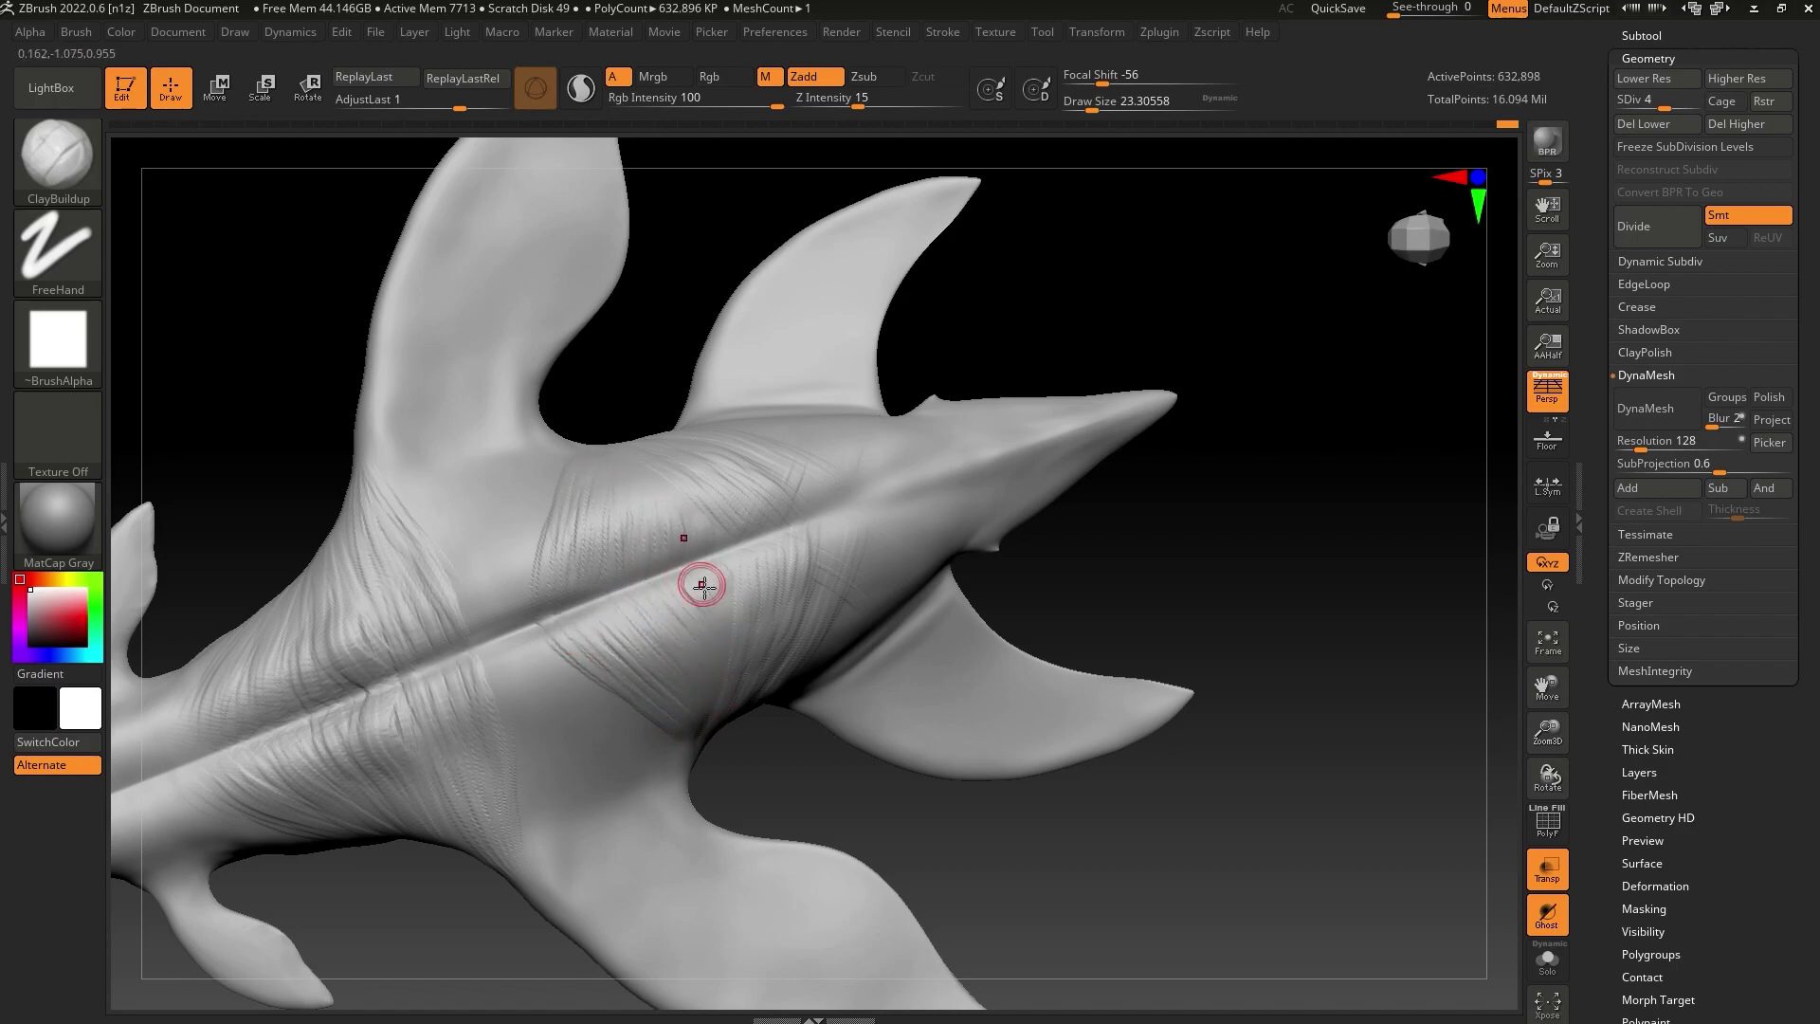
drag(736, 797, 740, 713)
drag(793, 814, 718, 803)
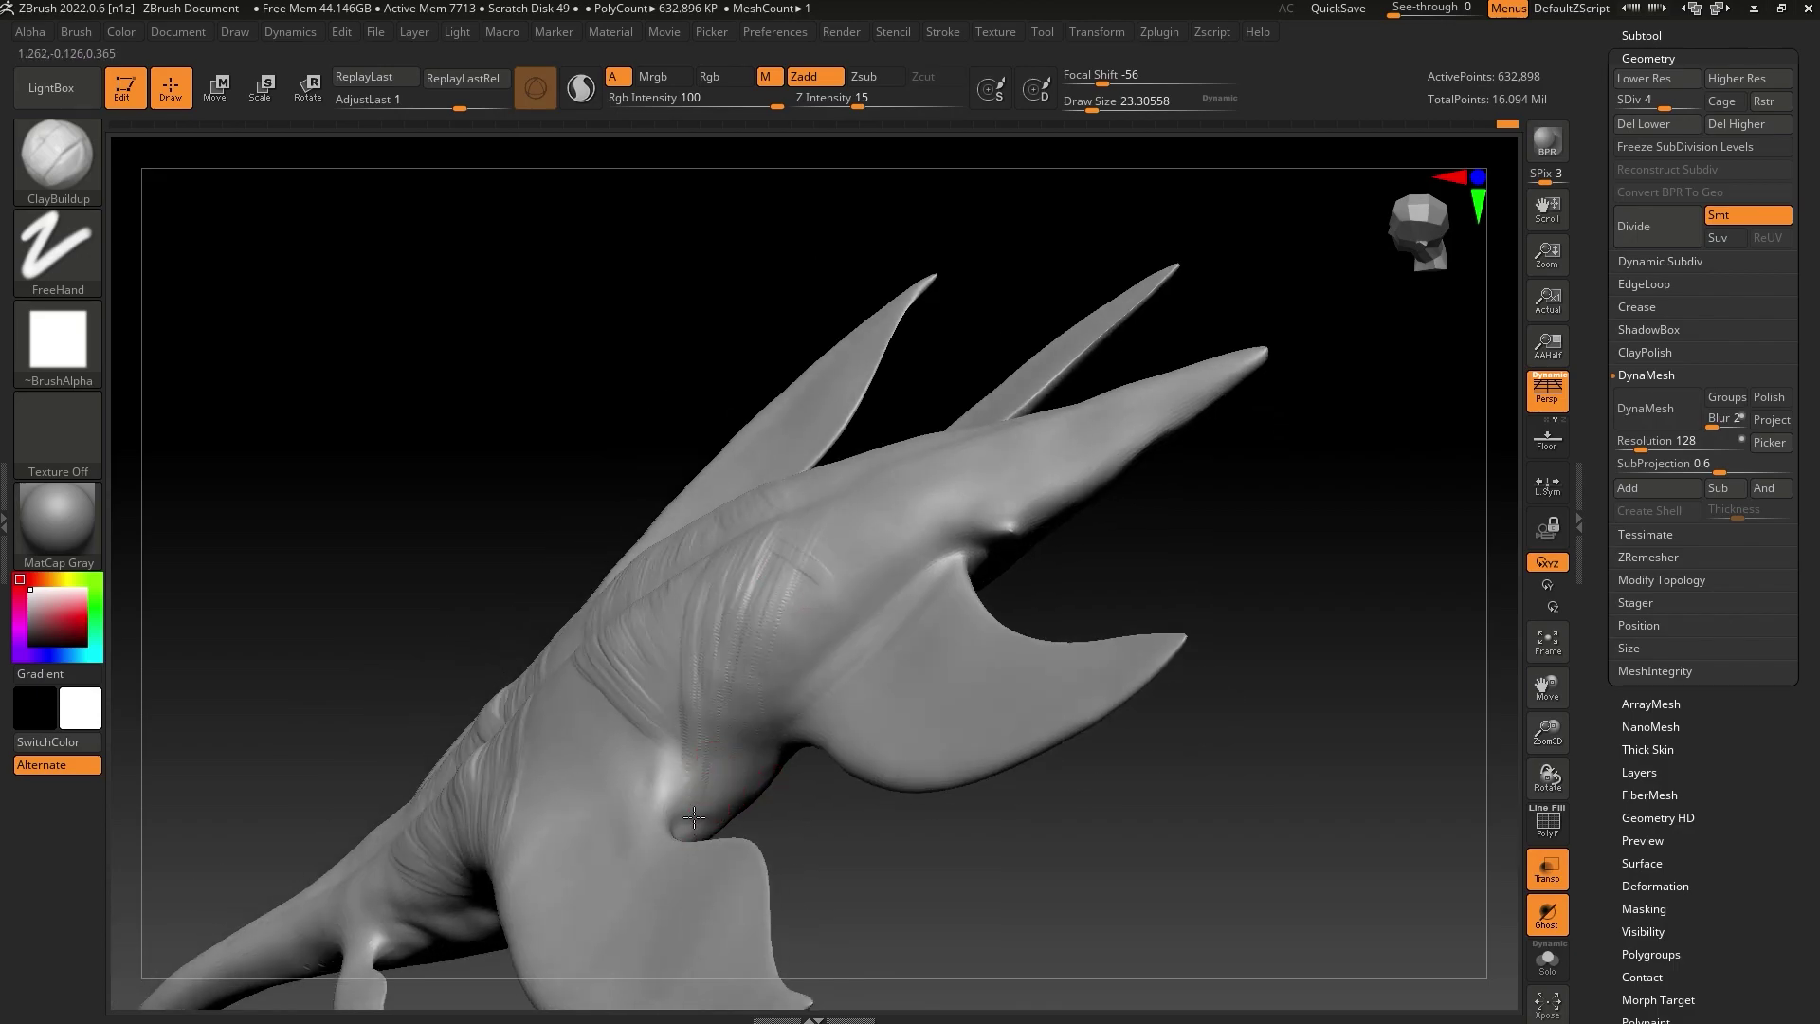
Add ClayBuildup strands on the belly flanks just behind the large side fins
mouse_move(713, 708)
right_down()
mouse_move(801, 778)
mouse_move(1114, 739)
right_up()
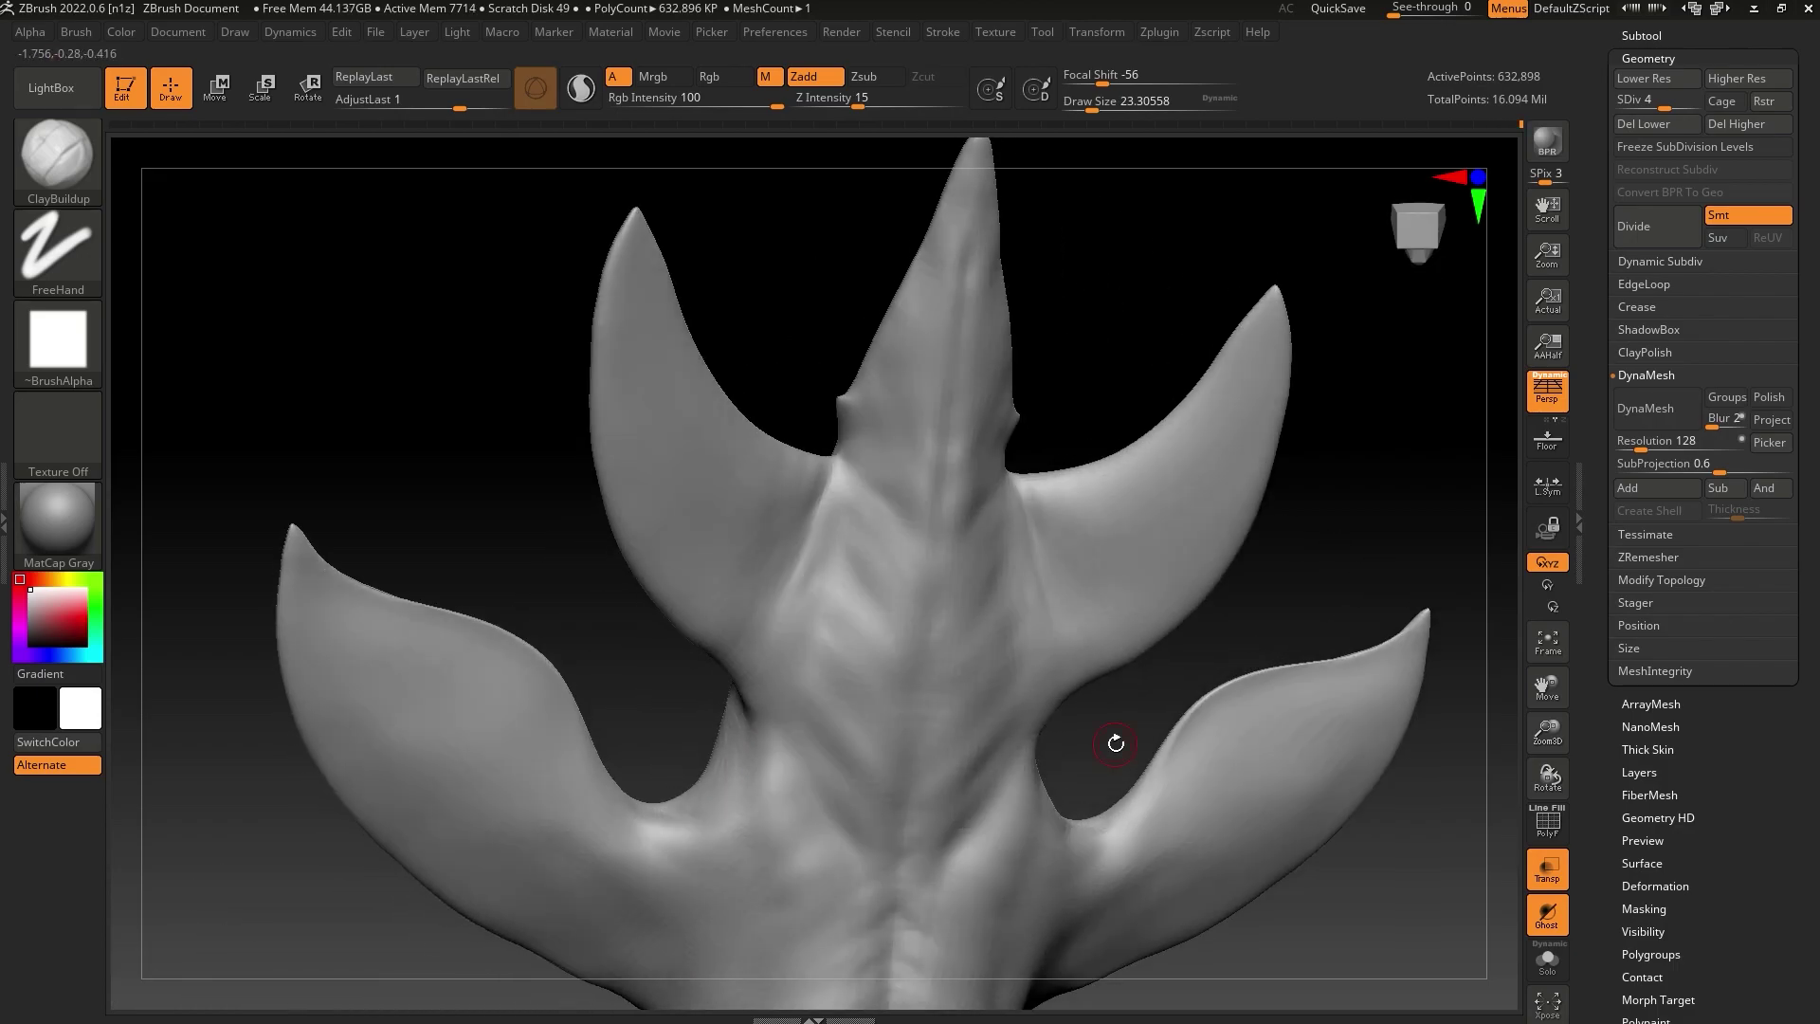
mouse_move(655, 698)
mouse_down()
mouse_move(673, 650)
mouse_move(627, 581)
mouse_up()
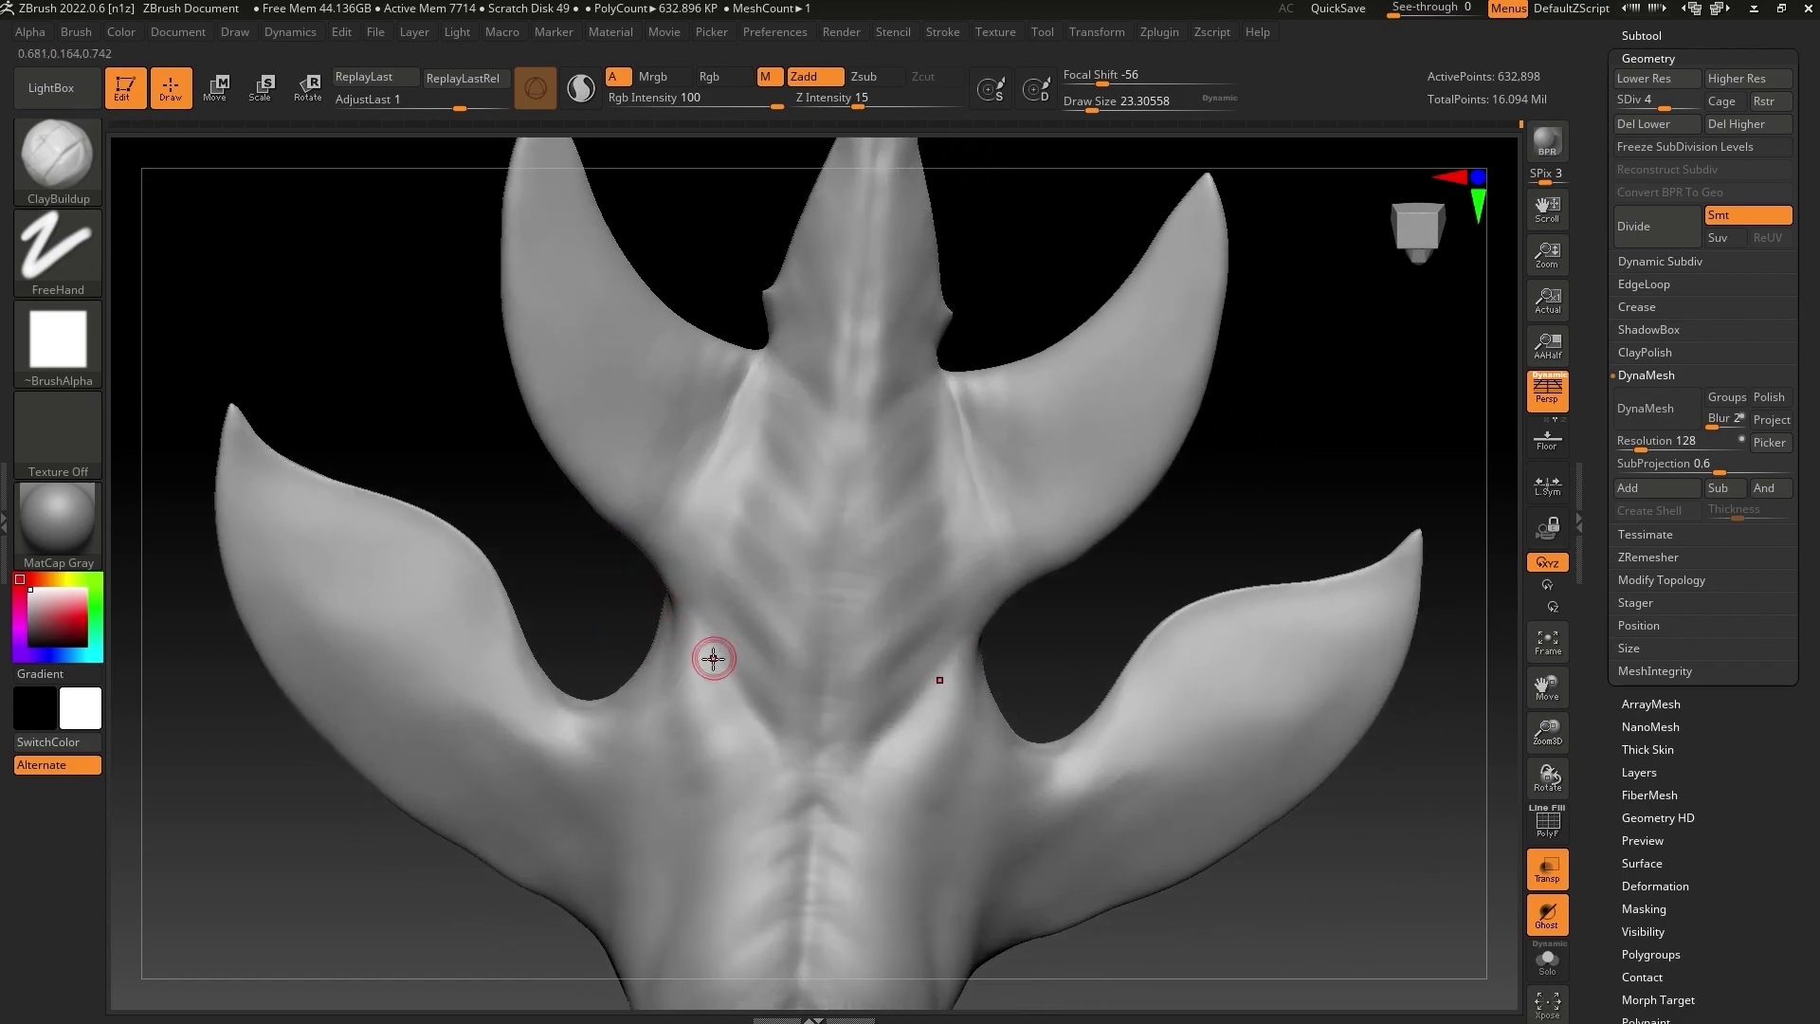
mouse_move(725, 716)
mouse_down()
mouse_move(711, 748)
mouse_move(658, 702)
mouse_move(670, 686)
mouse_move(689, 706)
mouse_up()
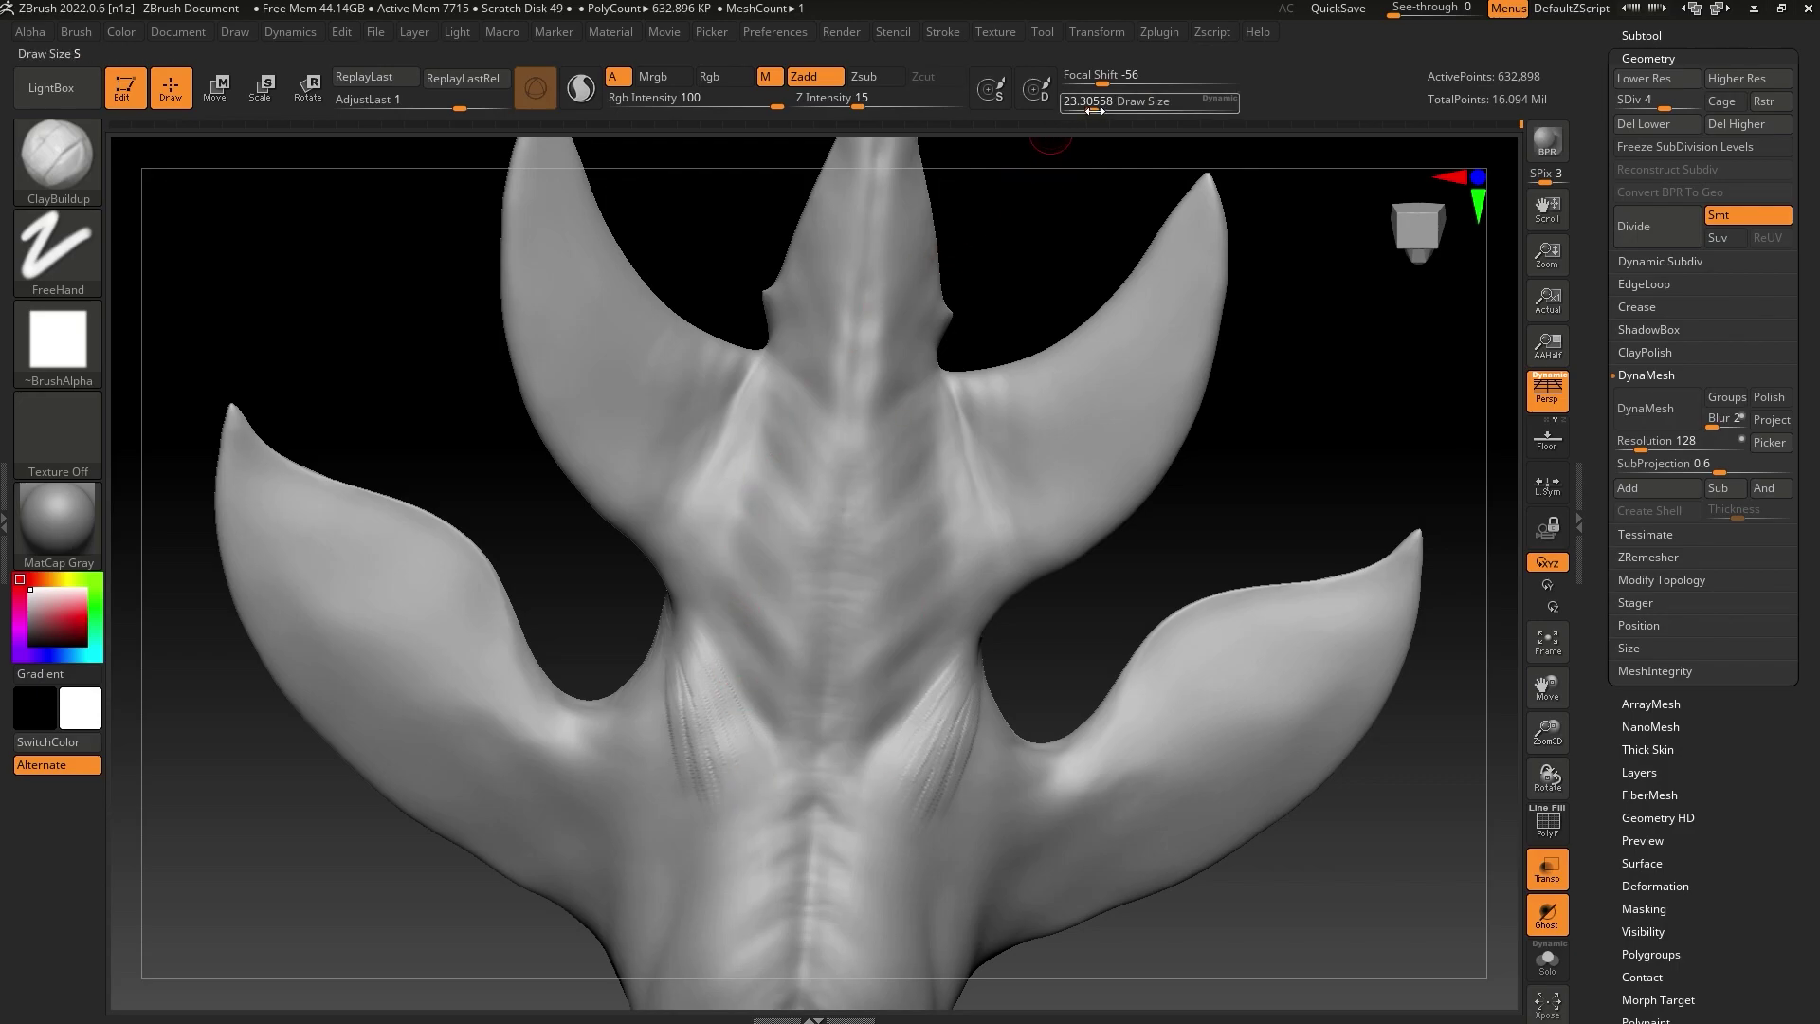
Raise the draw size to about 41 and smooth the new strands on the belly and the rear half of the back
drag(1094, 111, 1102, 111)
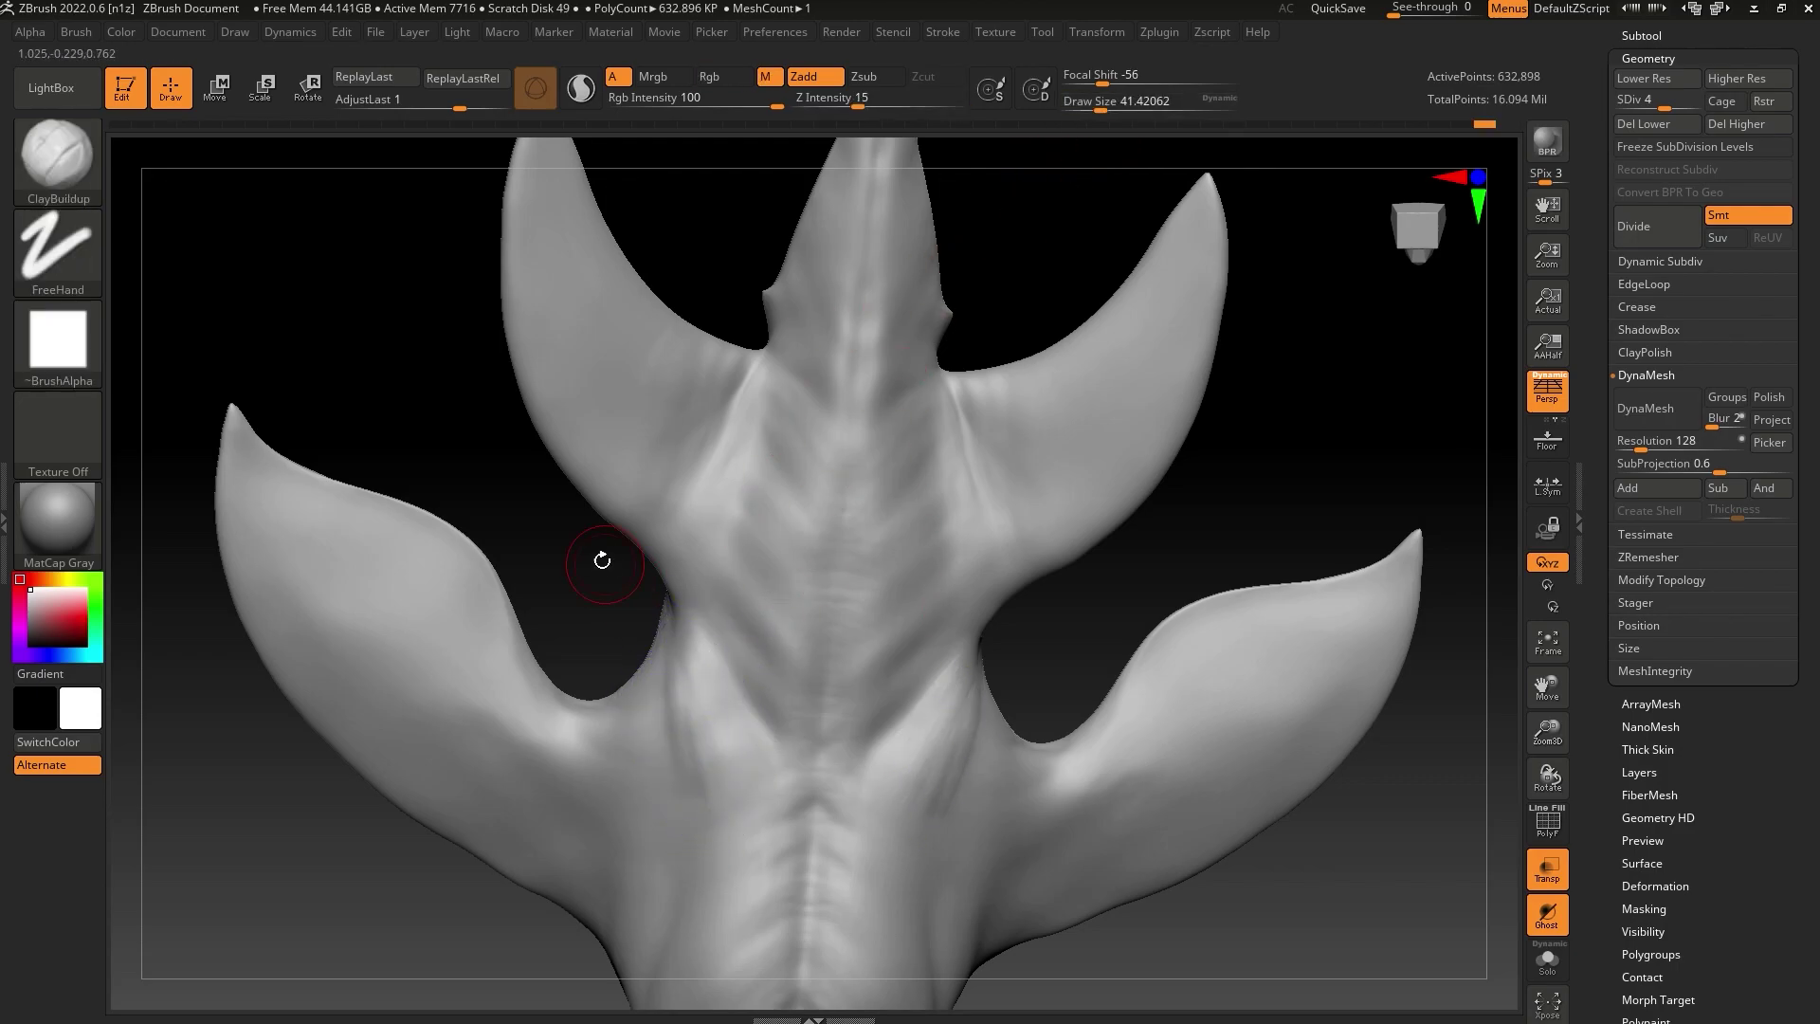
mouse_move(602, 561)
mouse_down()
mouse_move(711, 698)
mouse_move(858, 703)
mouse_up()
key(shift)
key(shift)
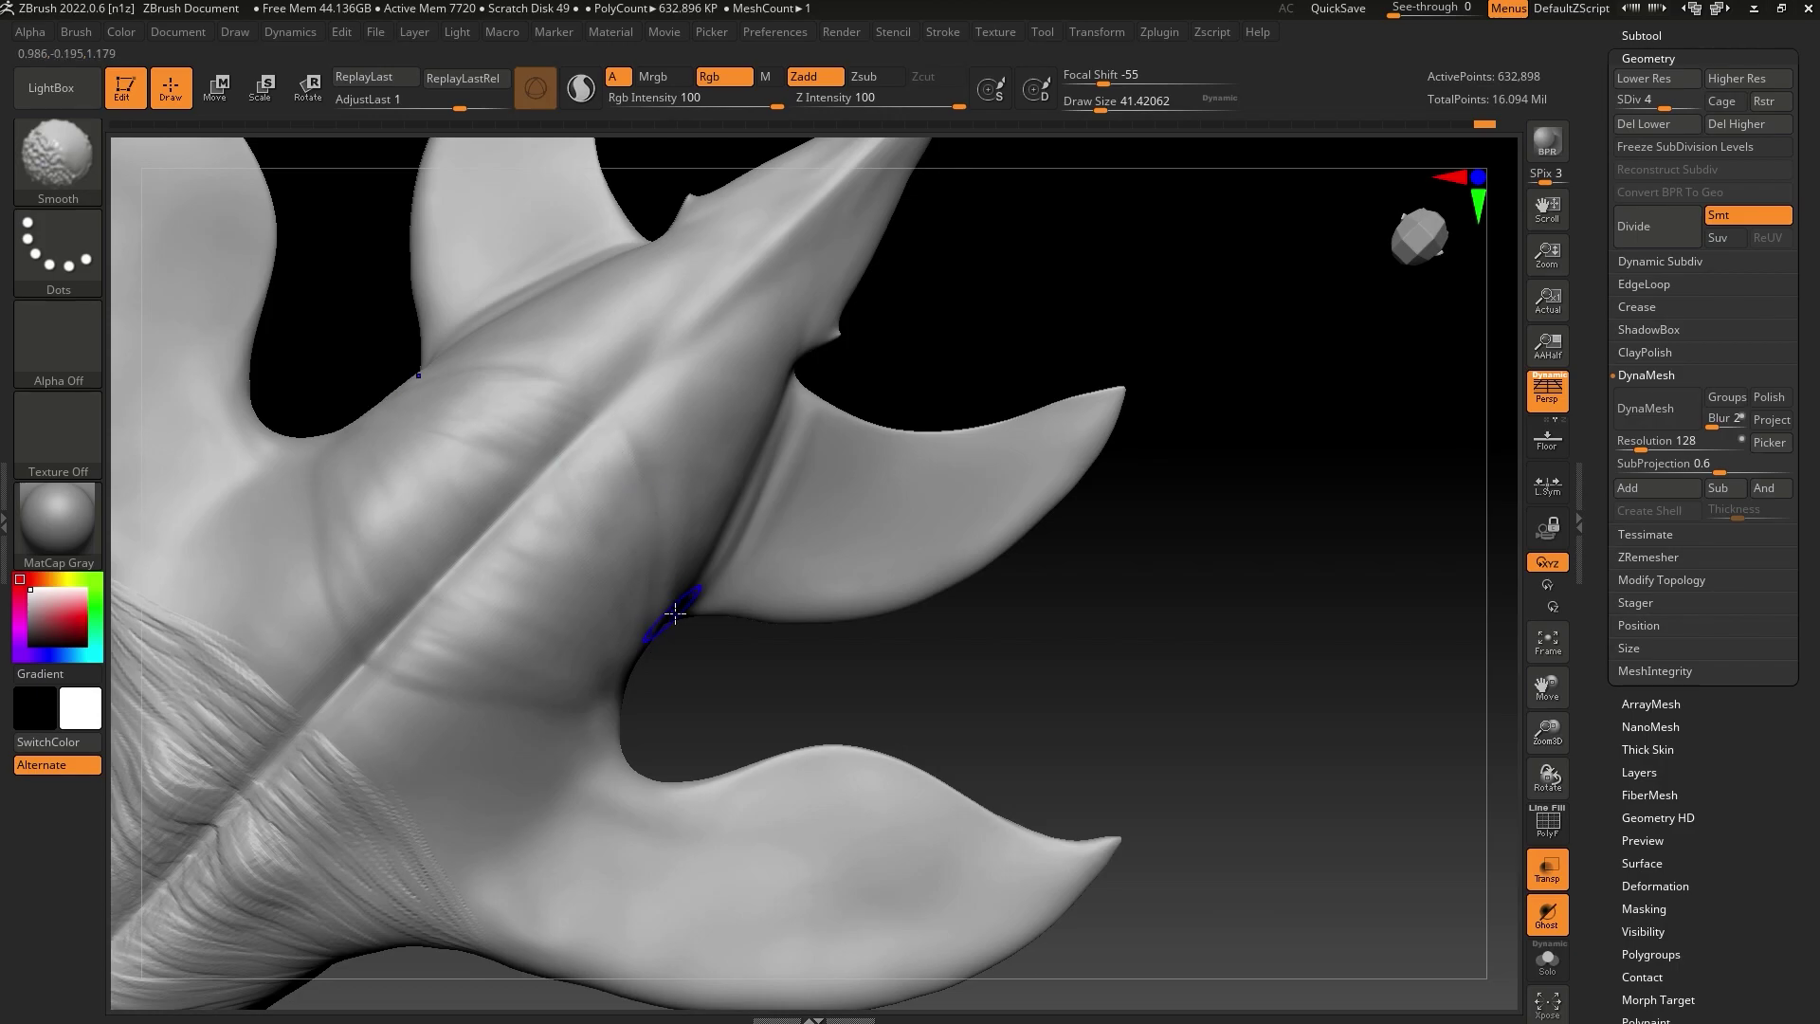
right_drag(675, 613, 853, 532)
key(shift)
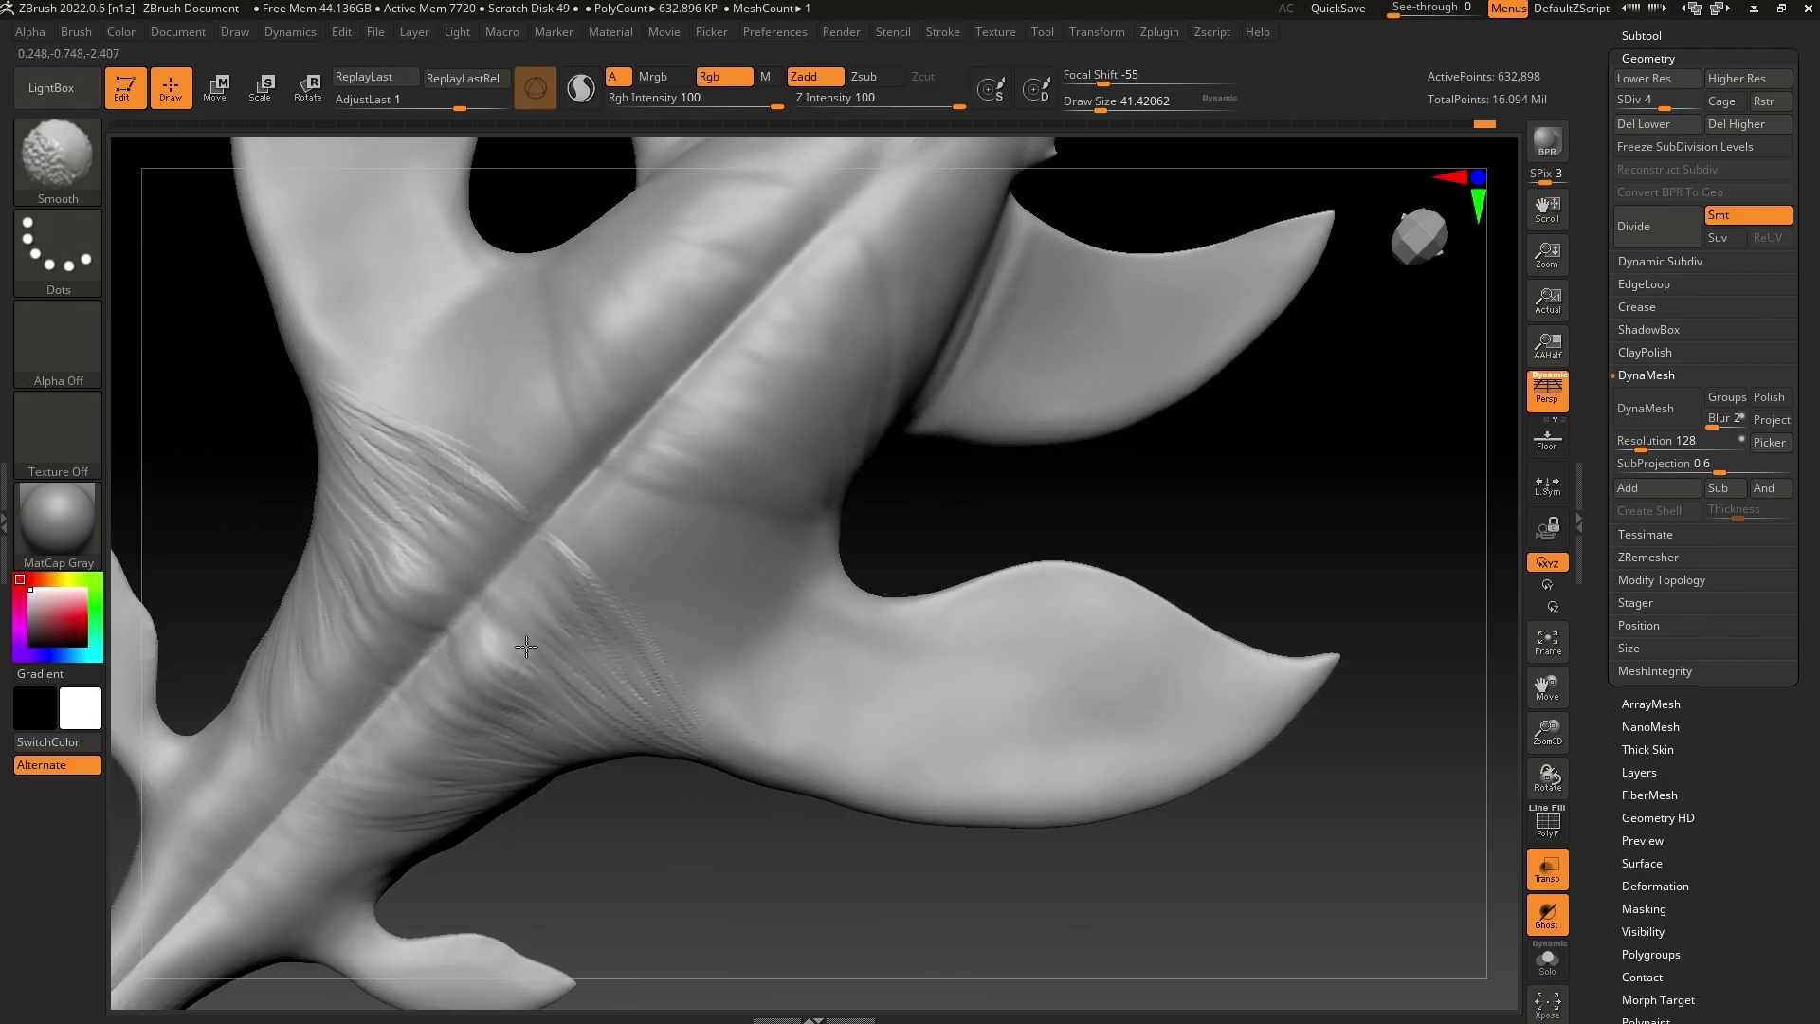
Smooth the muscle strands on the back around the front base of the large side fin
right_drag(634, 637, 662, 719)
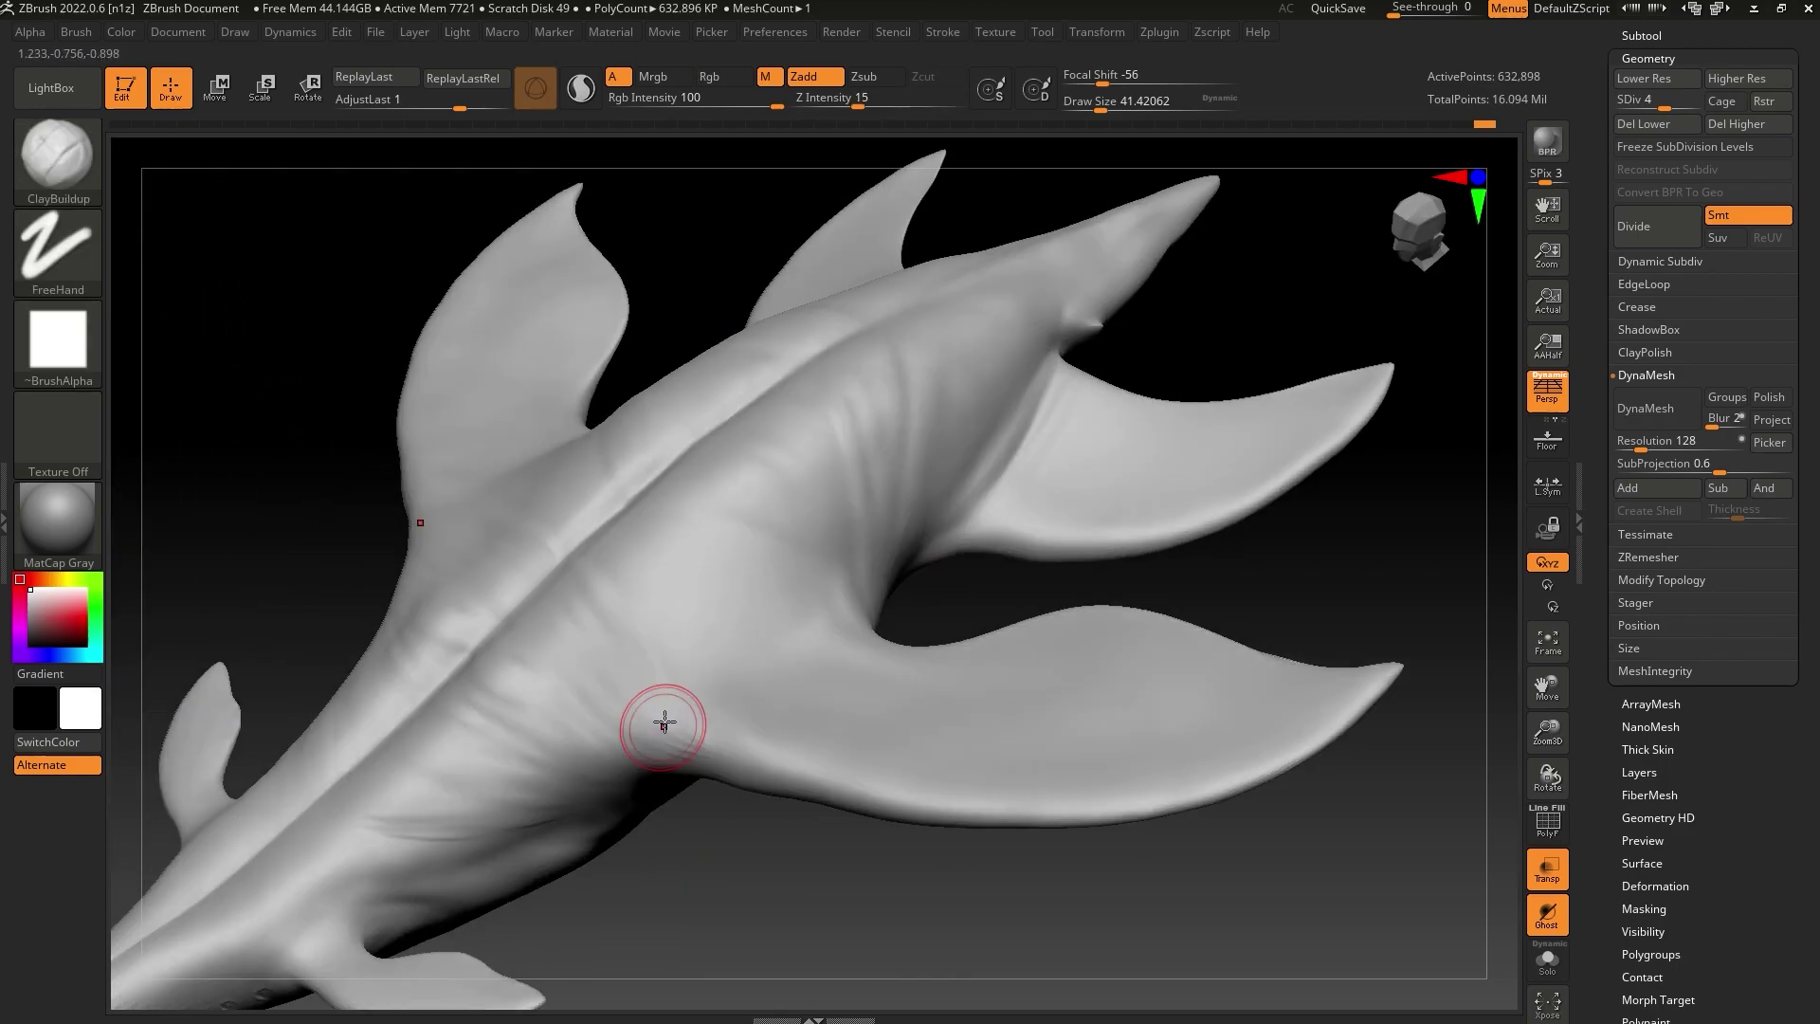
shift+drag(595, 594, 581, 570)
right_drag(663, 771, 504, 777)
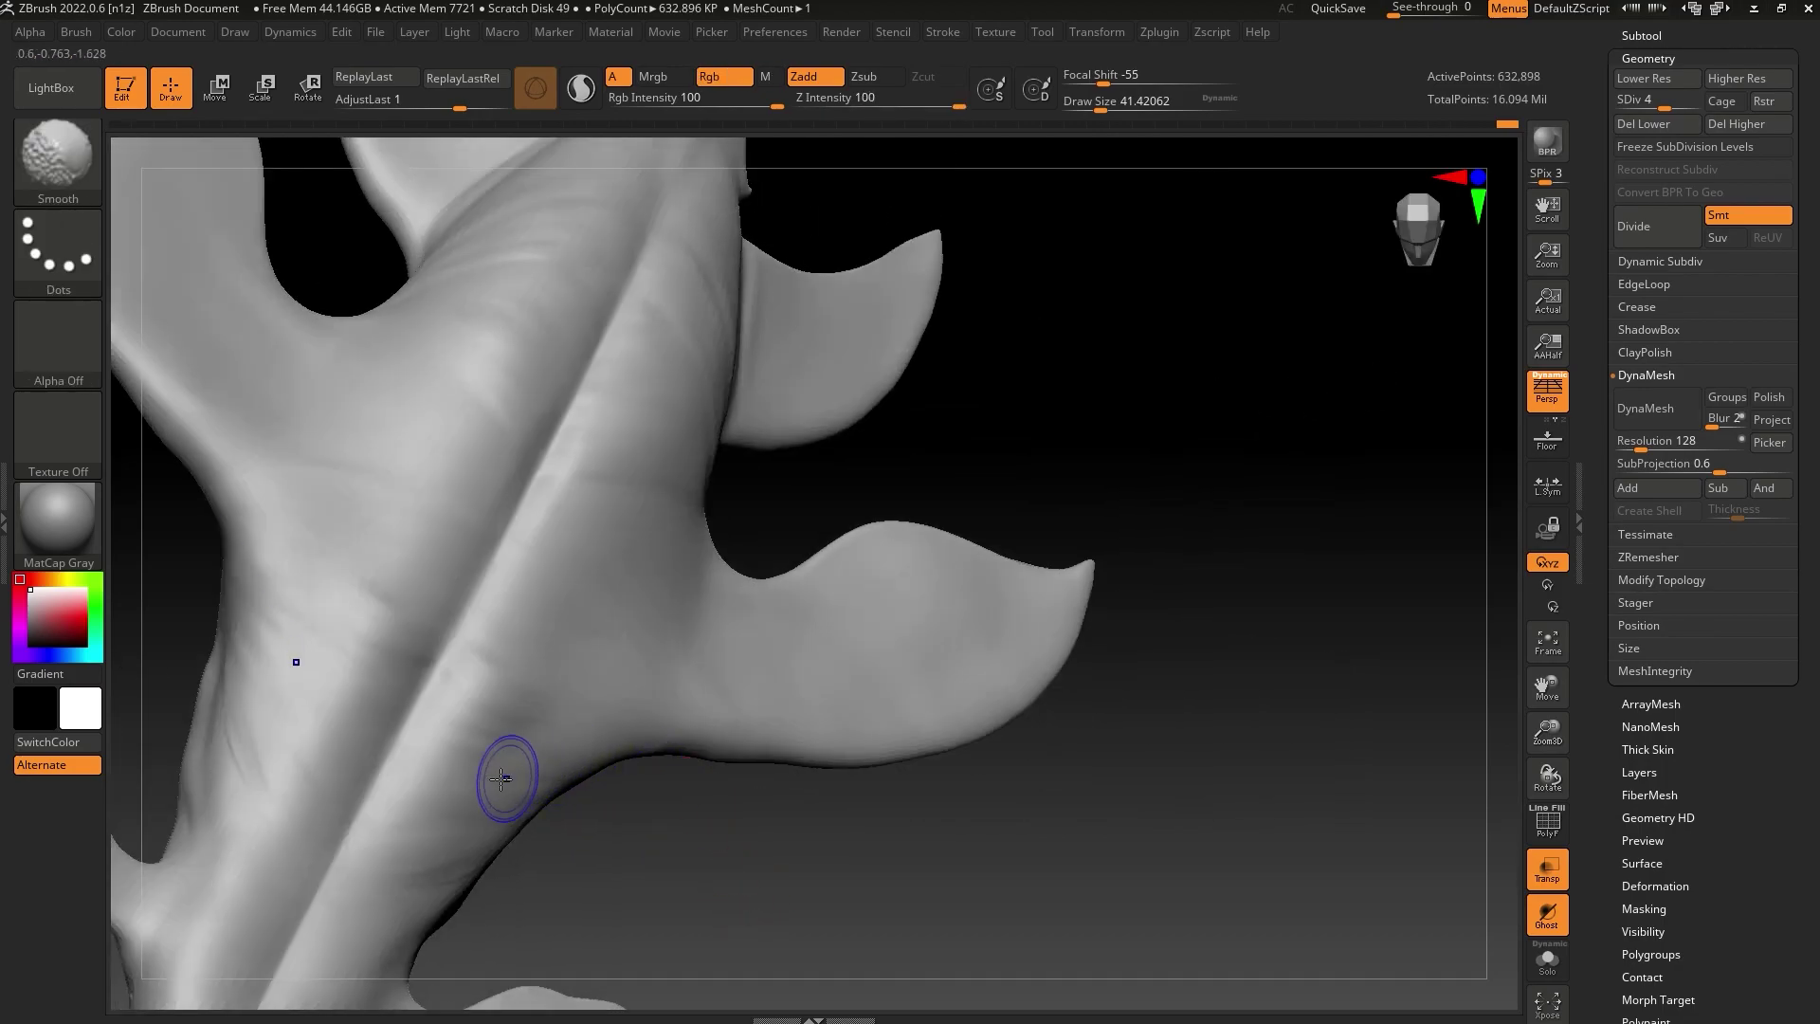
shift+drag(503, 779, 478, 845)
right_drag(622, 876, 481, 868)
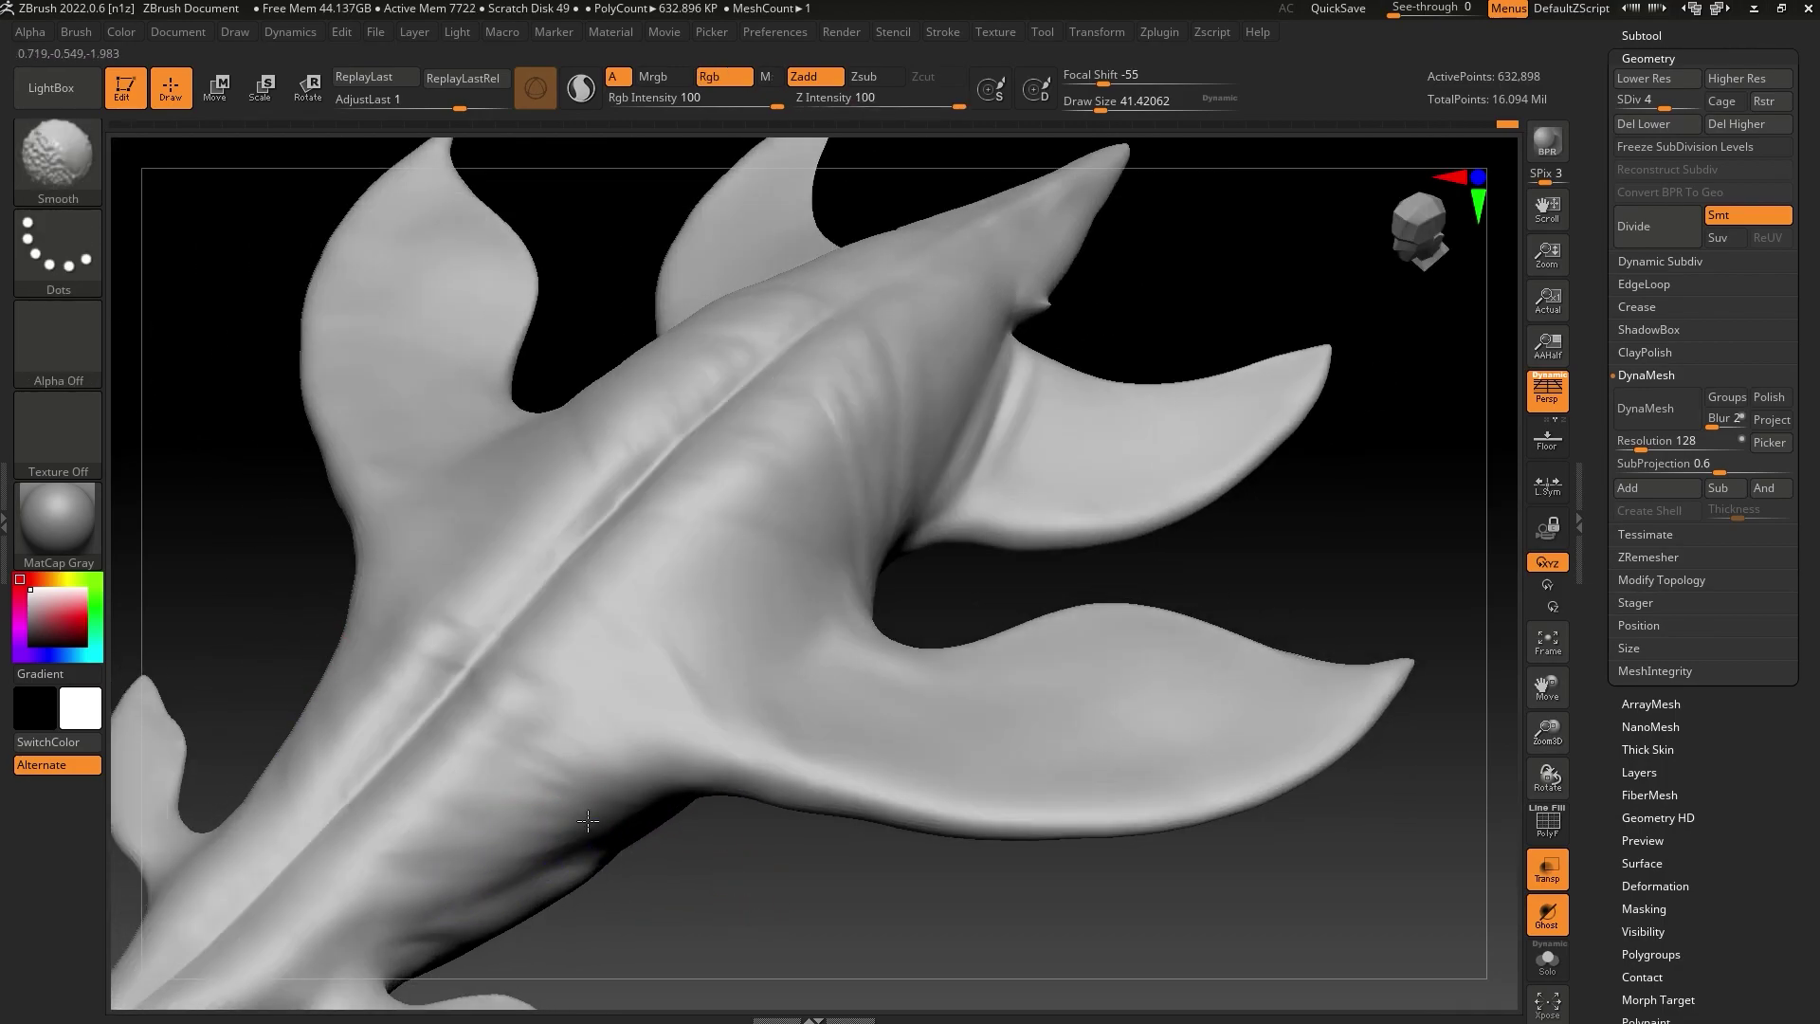
mouse_move(674, 800)
right_down()
mouse_move(739, 865)
mouse_move(825, 868)
right_up()
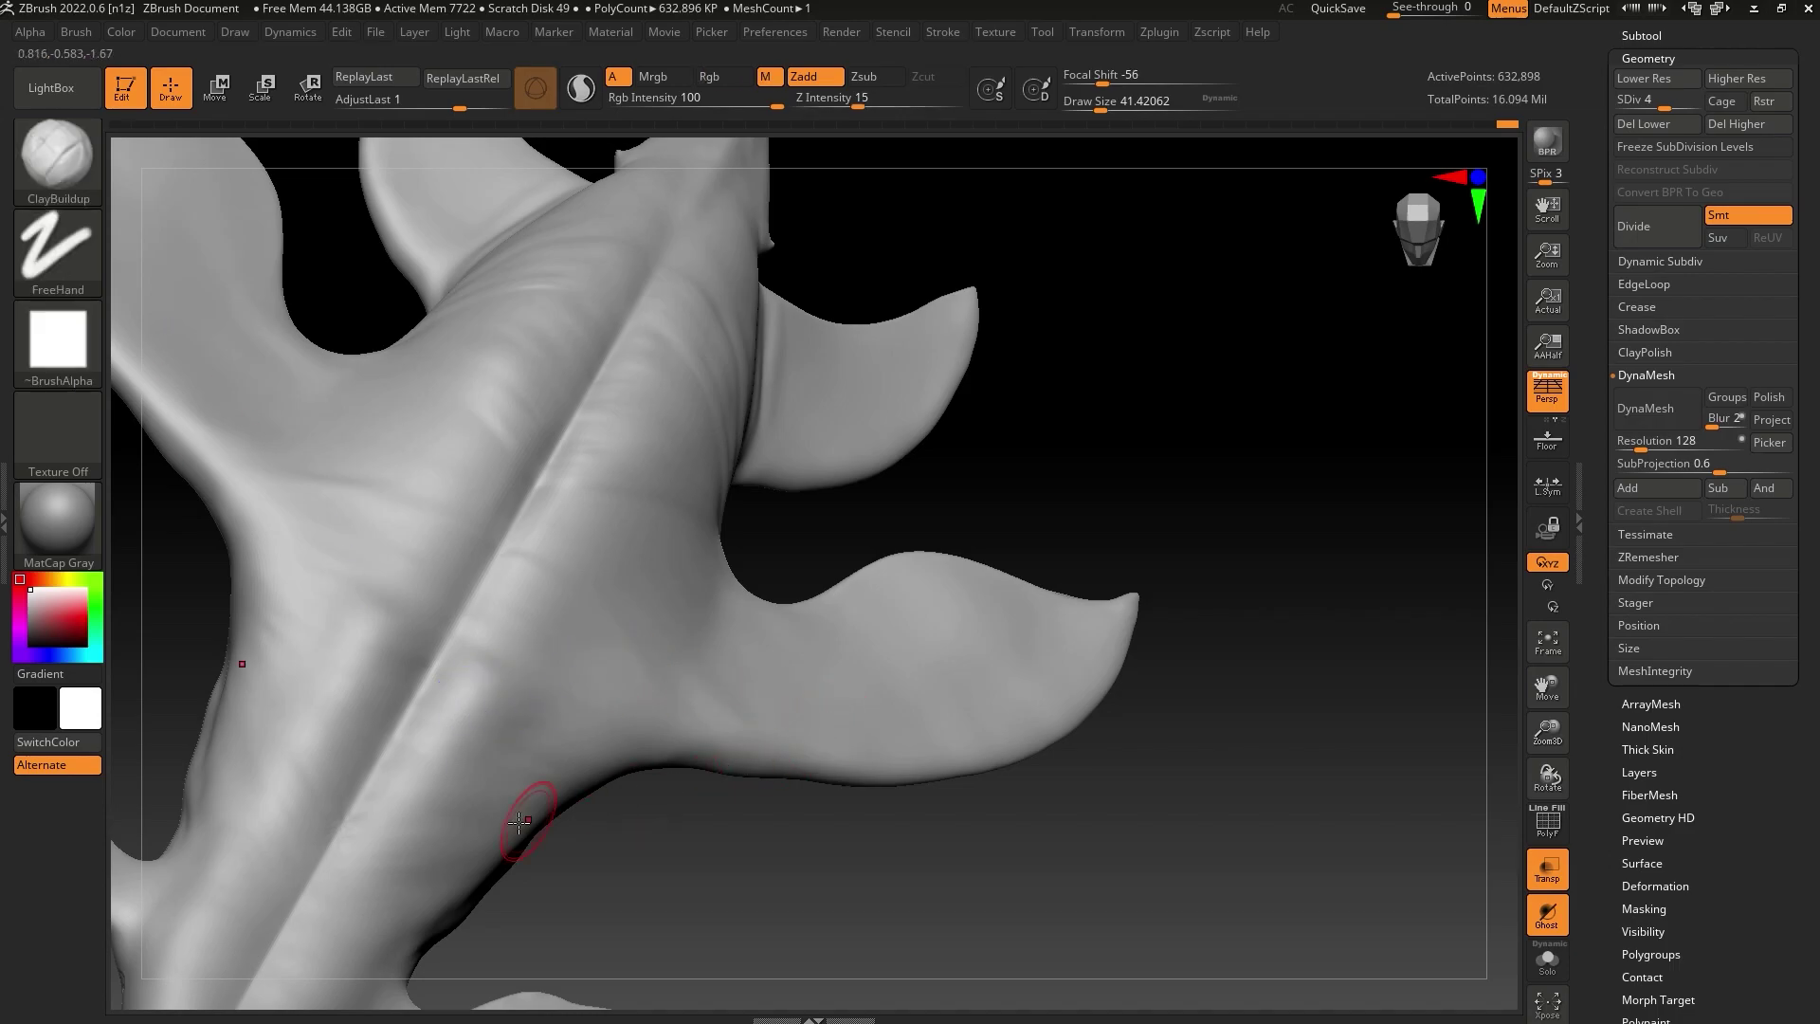
key(shift)
Reduce the draw size to about 20, add ClayBuildup strands on the back ahead of the large side fin, and smooth them
right_drag(1513, 690, 805, 692)
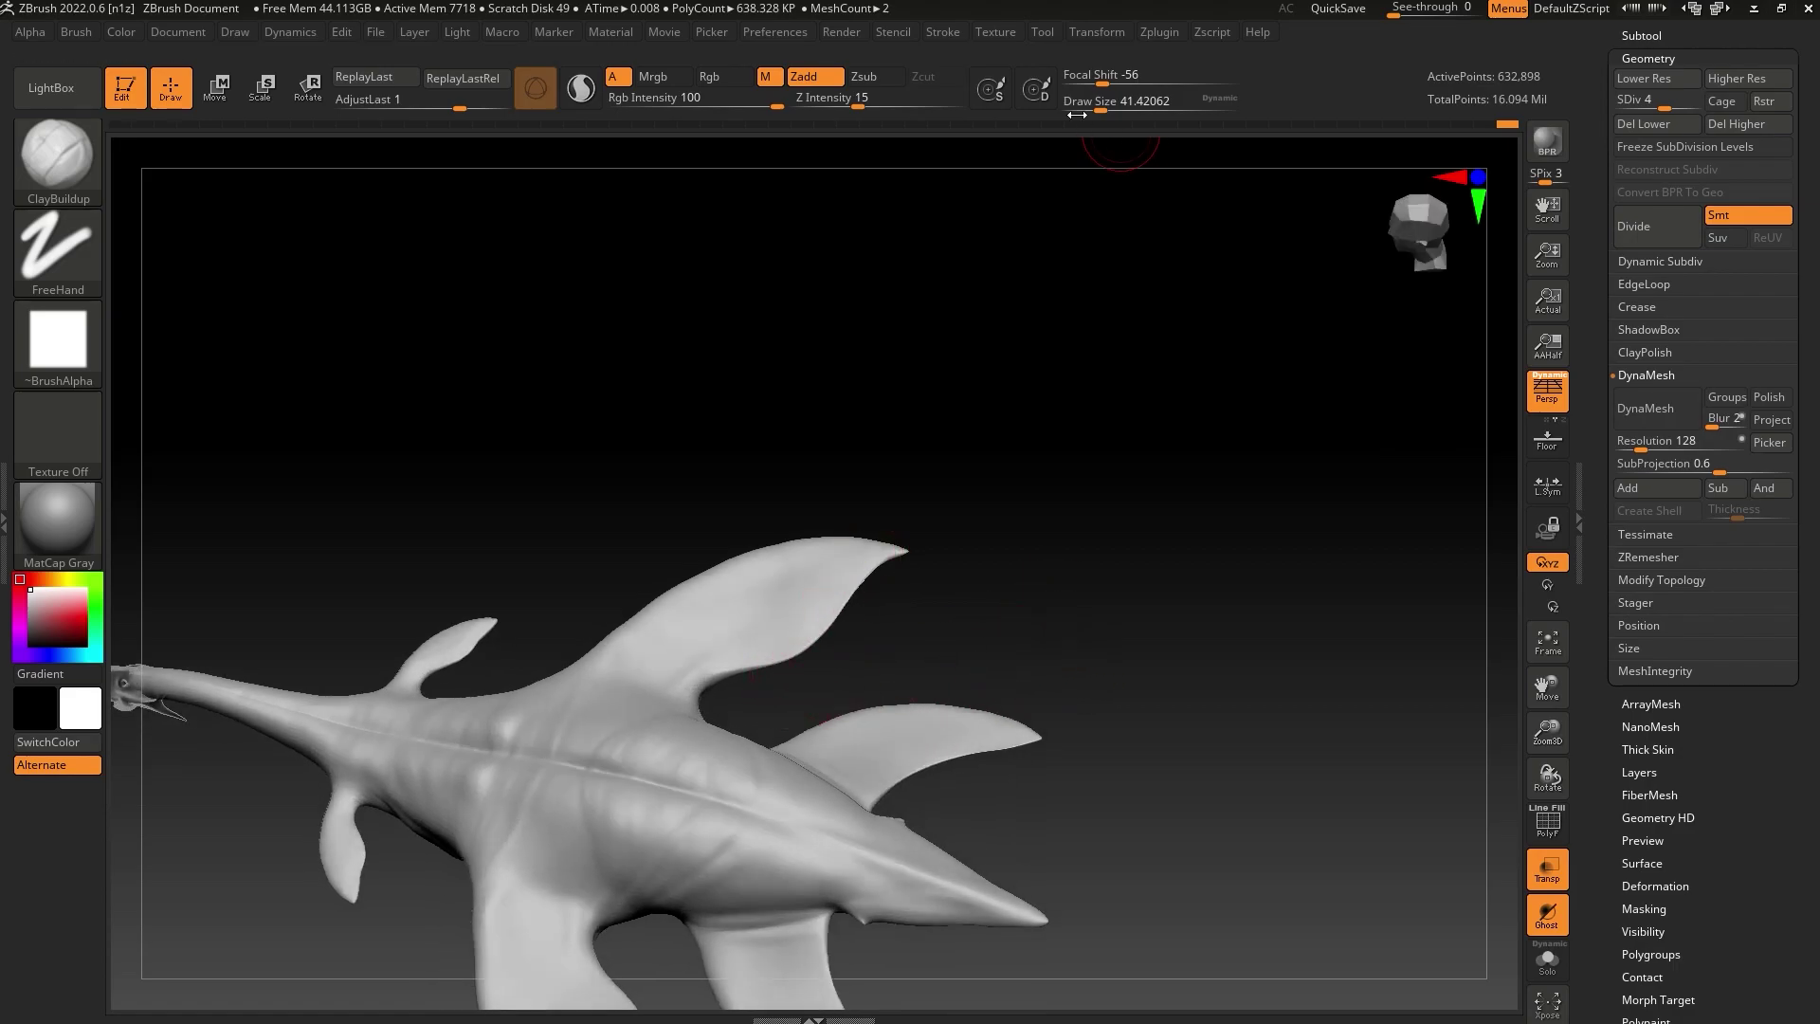
mouse_move(1077, 114)
mouse_down()
mouse_move(1089, 146)
mouse_move(1042, 153)
mouse_up()
drag(467, 801, 468, 765)
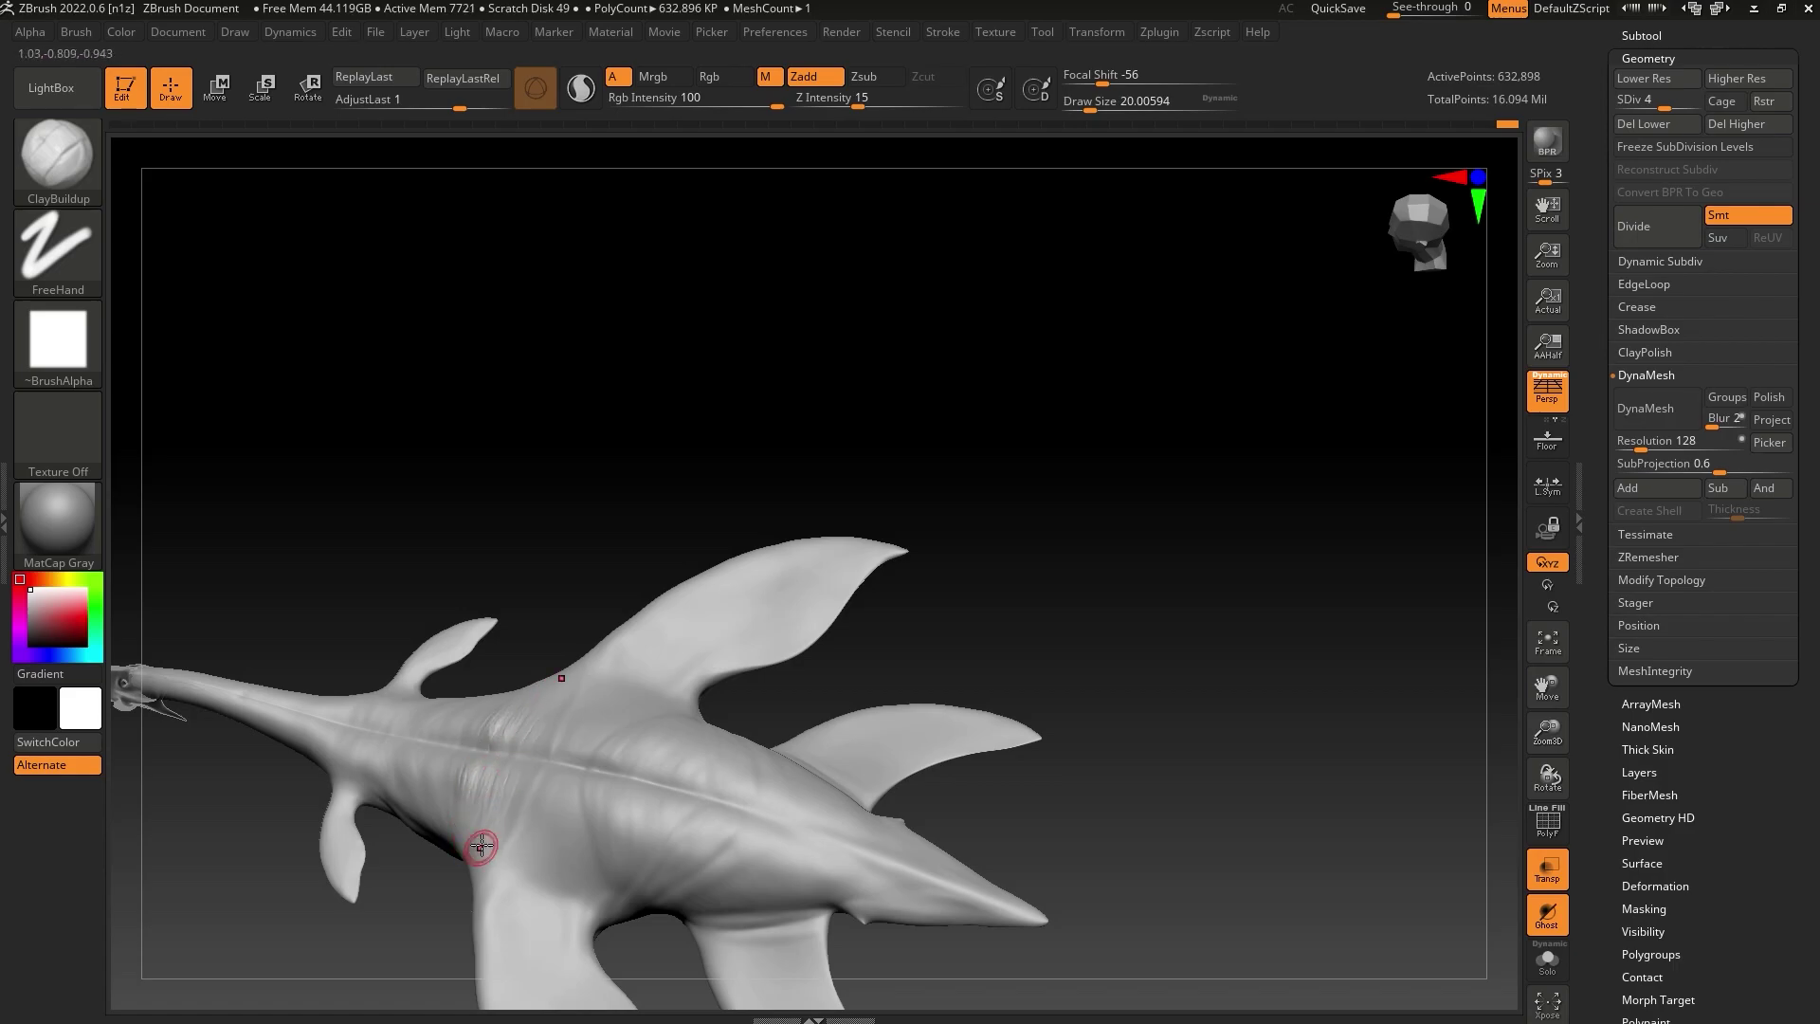
key(shift)
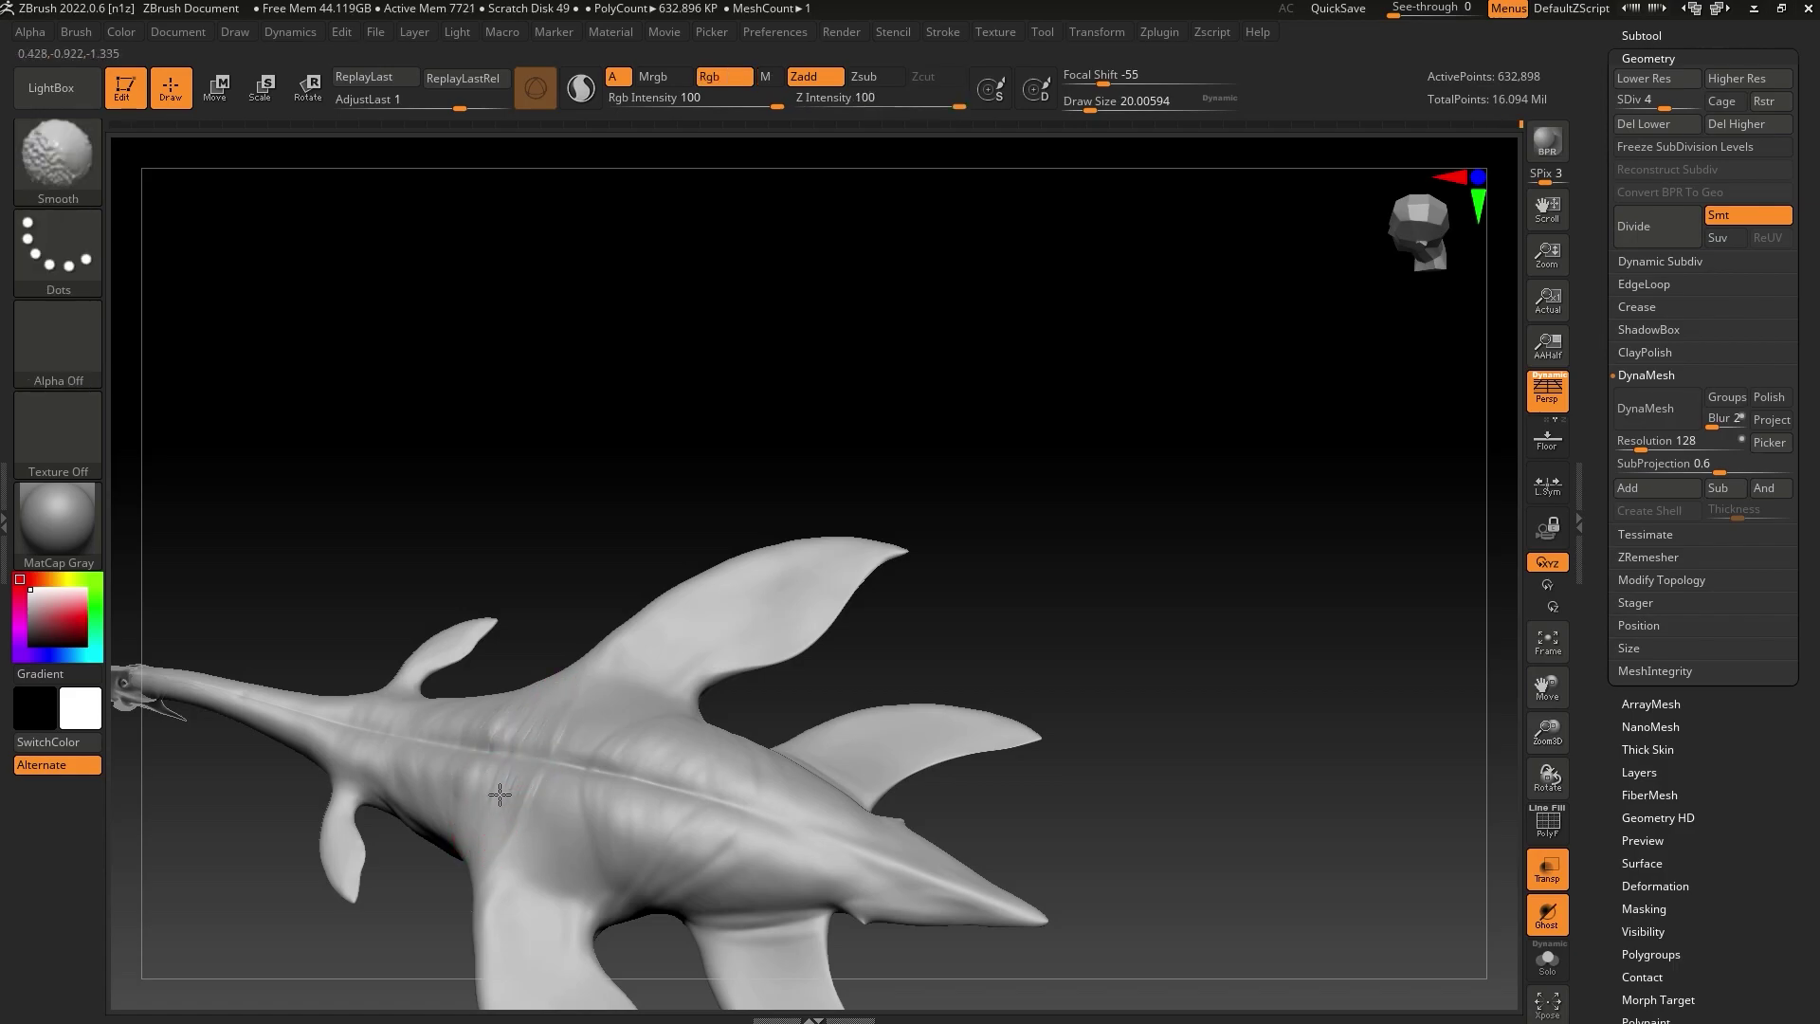
drag(466, 764, 449, 798)
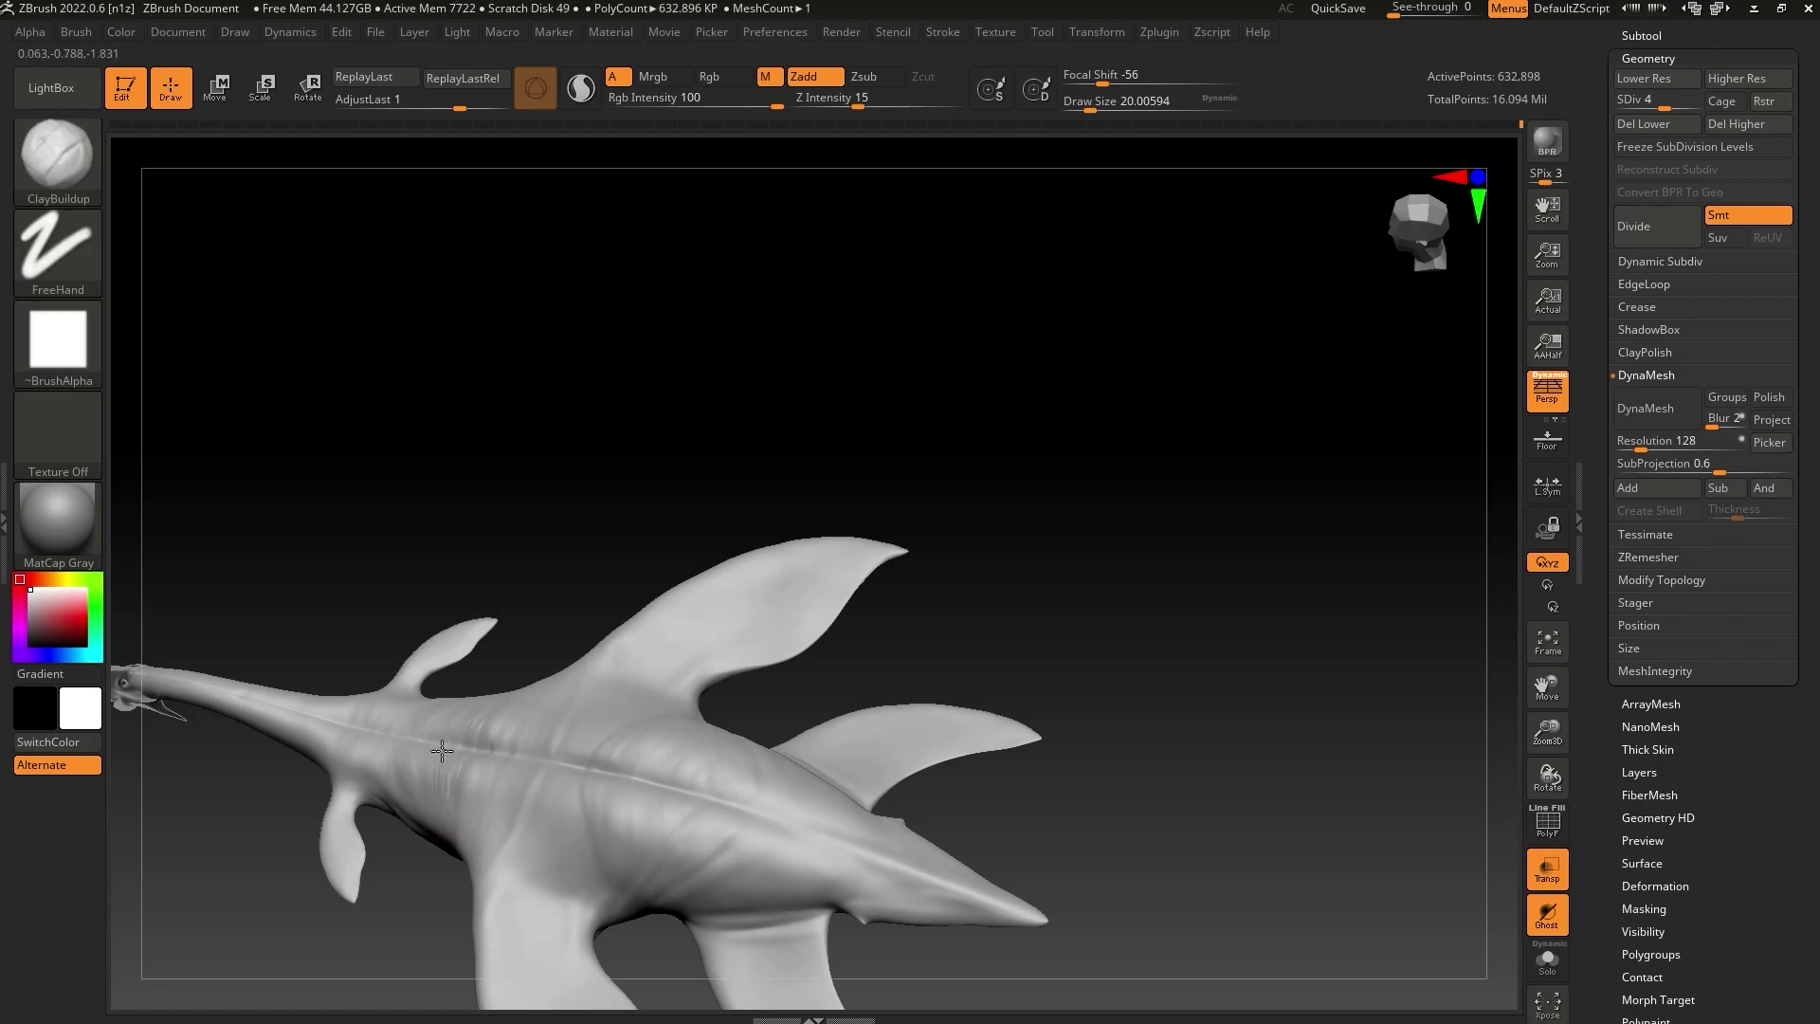
key(shift)
Raise the draw size to about 35 and build up clay beside the midline ridge between the large side fins
drag(1091, 111, 1098, 111)
drag(958, 464, 800, 675)
mouse_move(958, 531)
mouse_down()
mouse_move(914, 598)
mouse_move(788, 703)
mouse_up()
drag(593, 806, 578, 788)
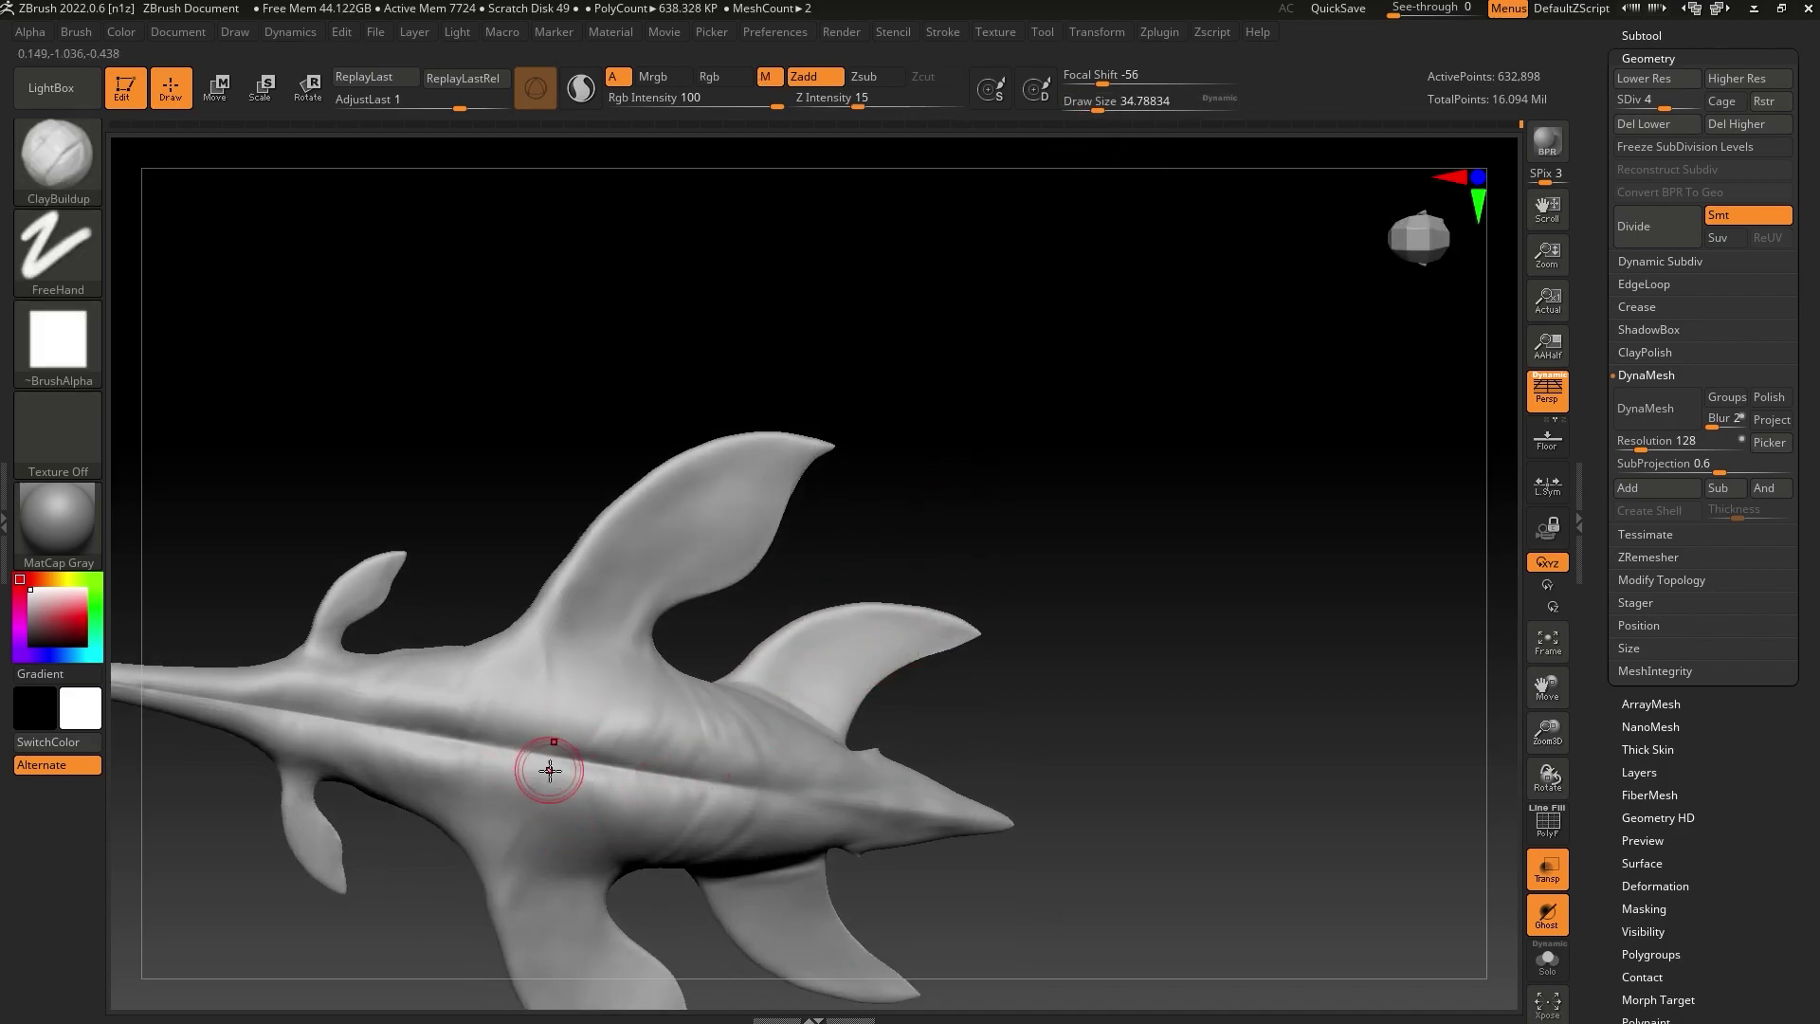
Add fine ClayBuildup strands into the large side fin's base at draw size about 16, and smooth them at about 29
drag(1097, 109, 1086, 107)
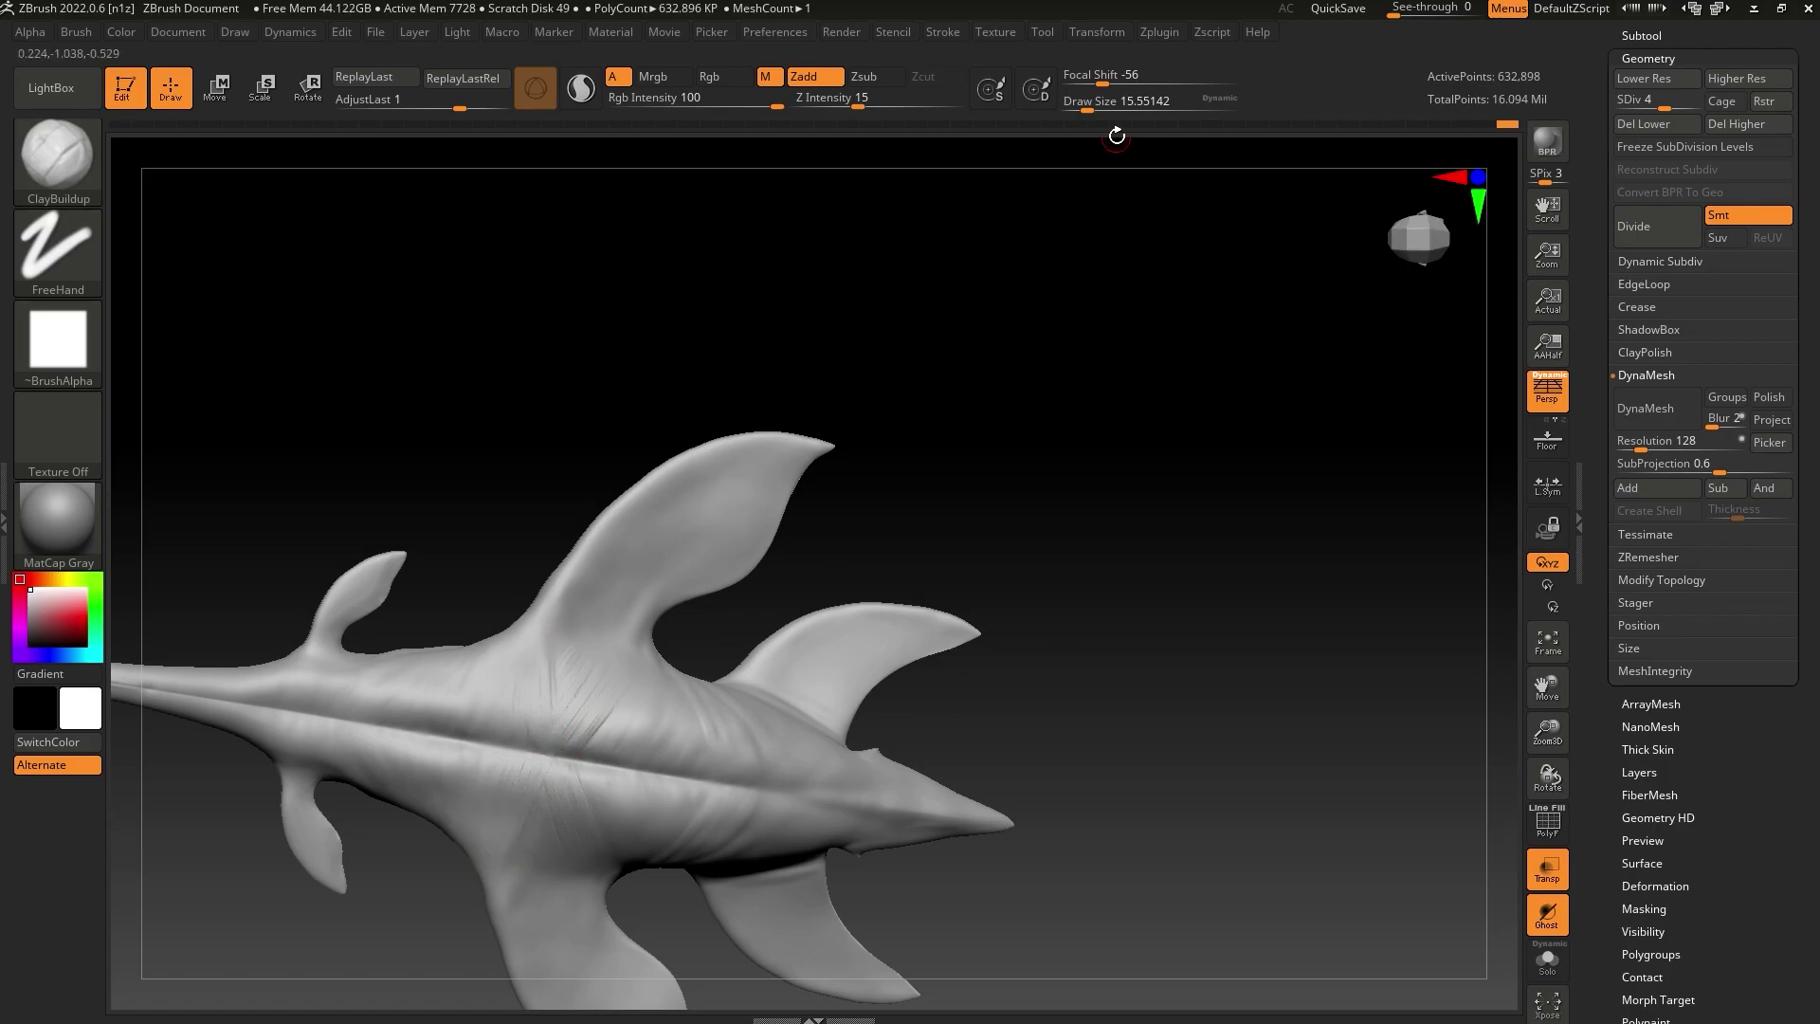
click(1095, 107)
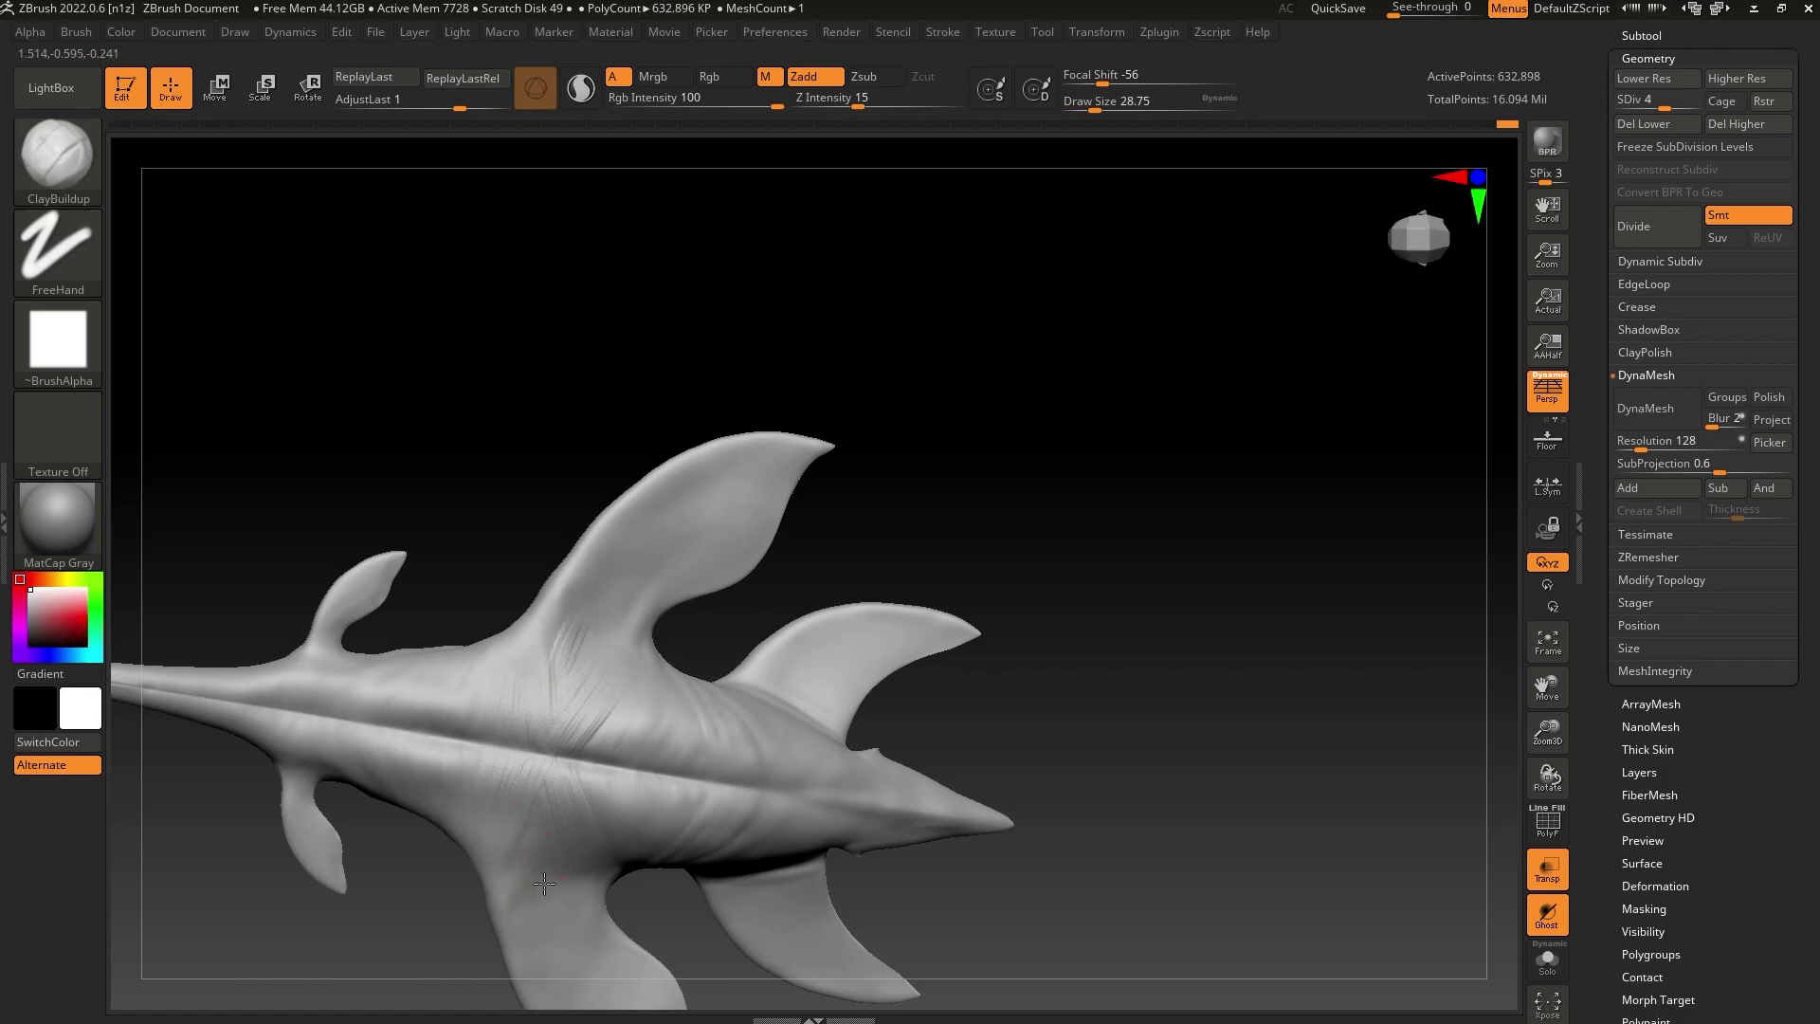
key(shift)
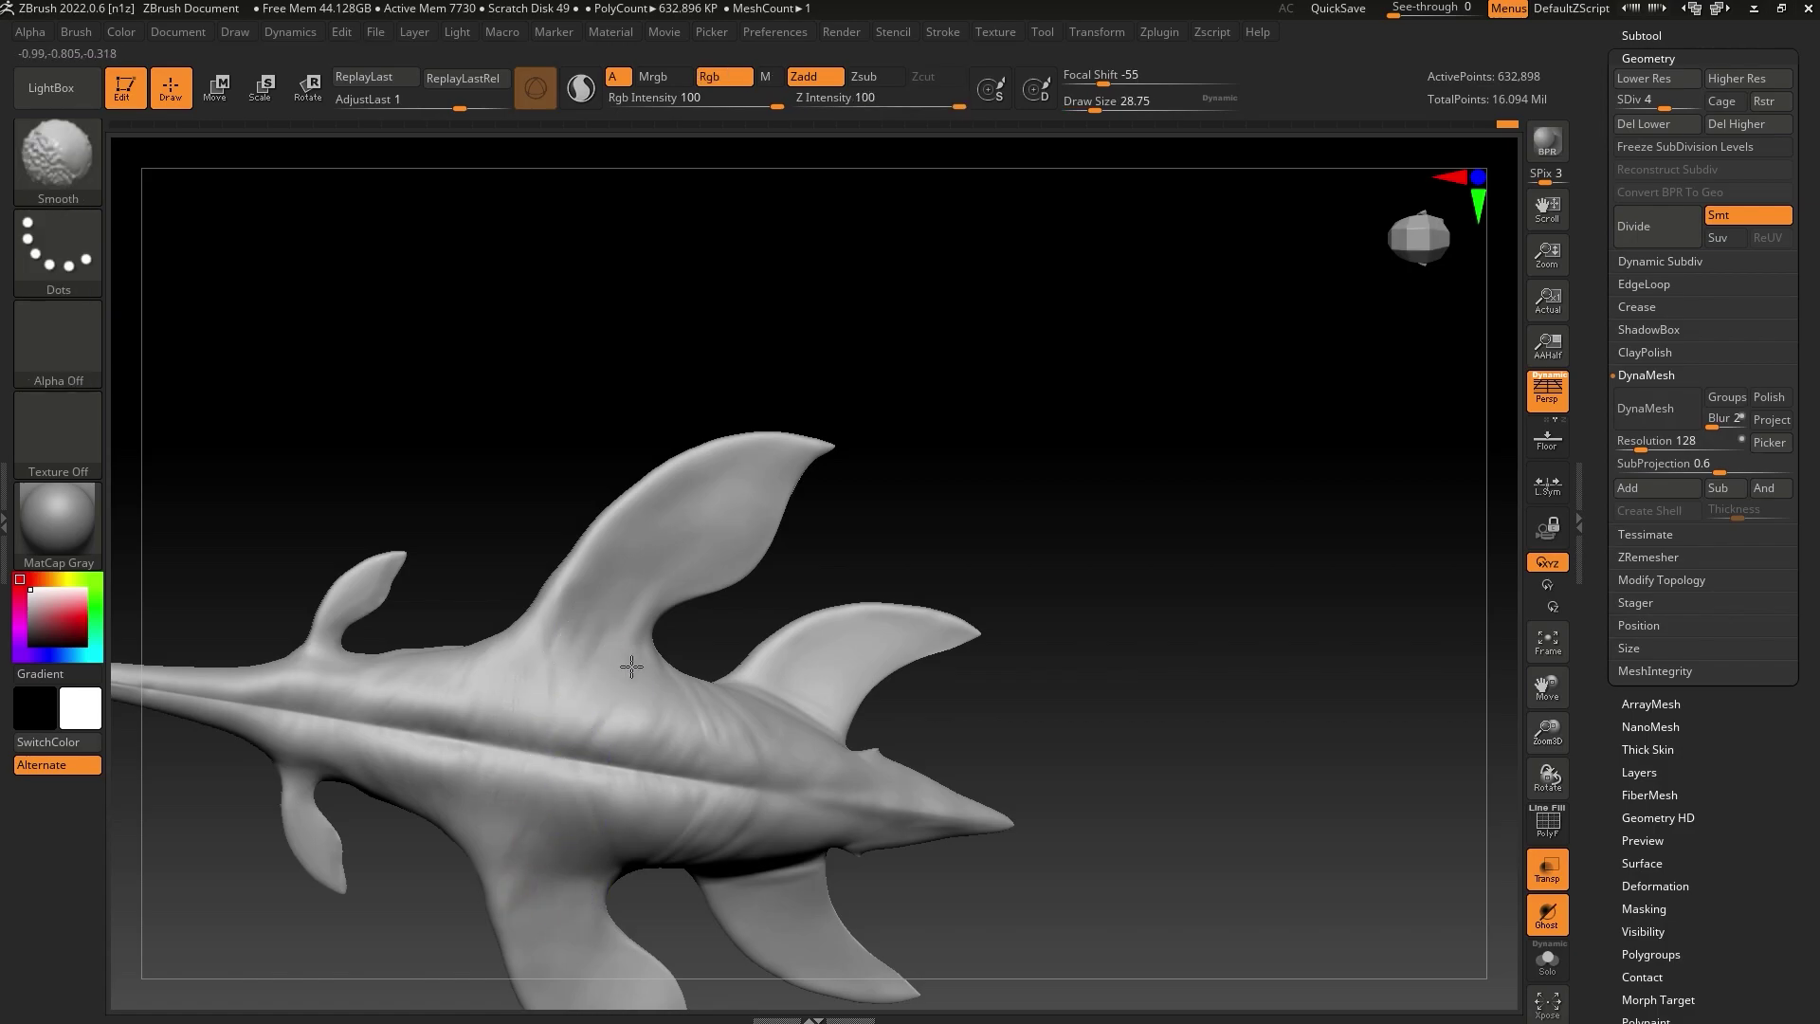
key(ctrl)
right_drag(926, 617, 955, 610)
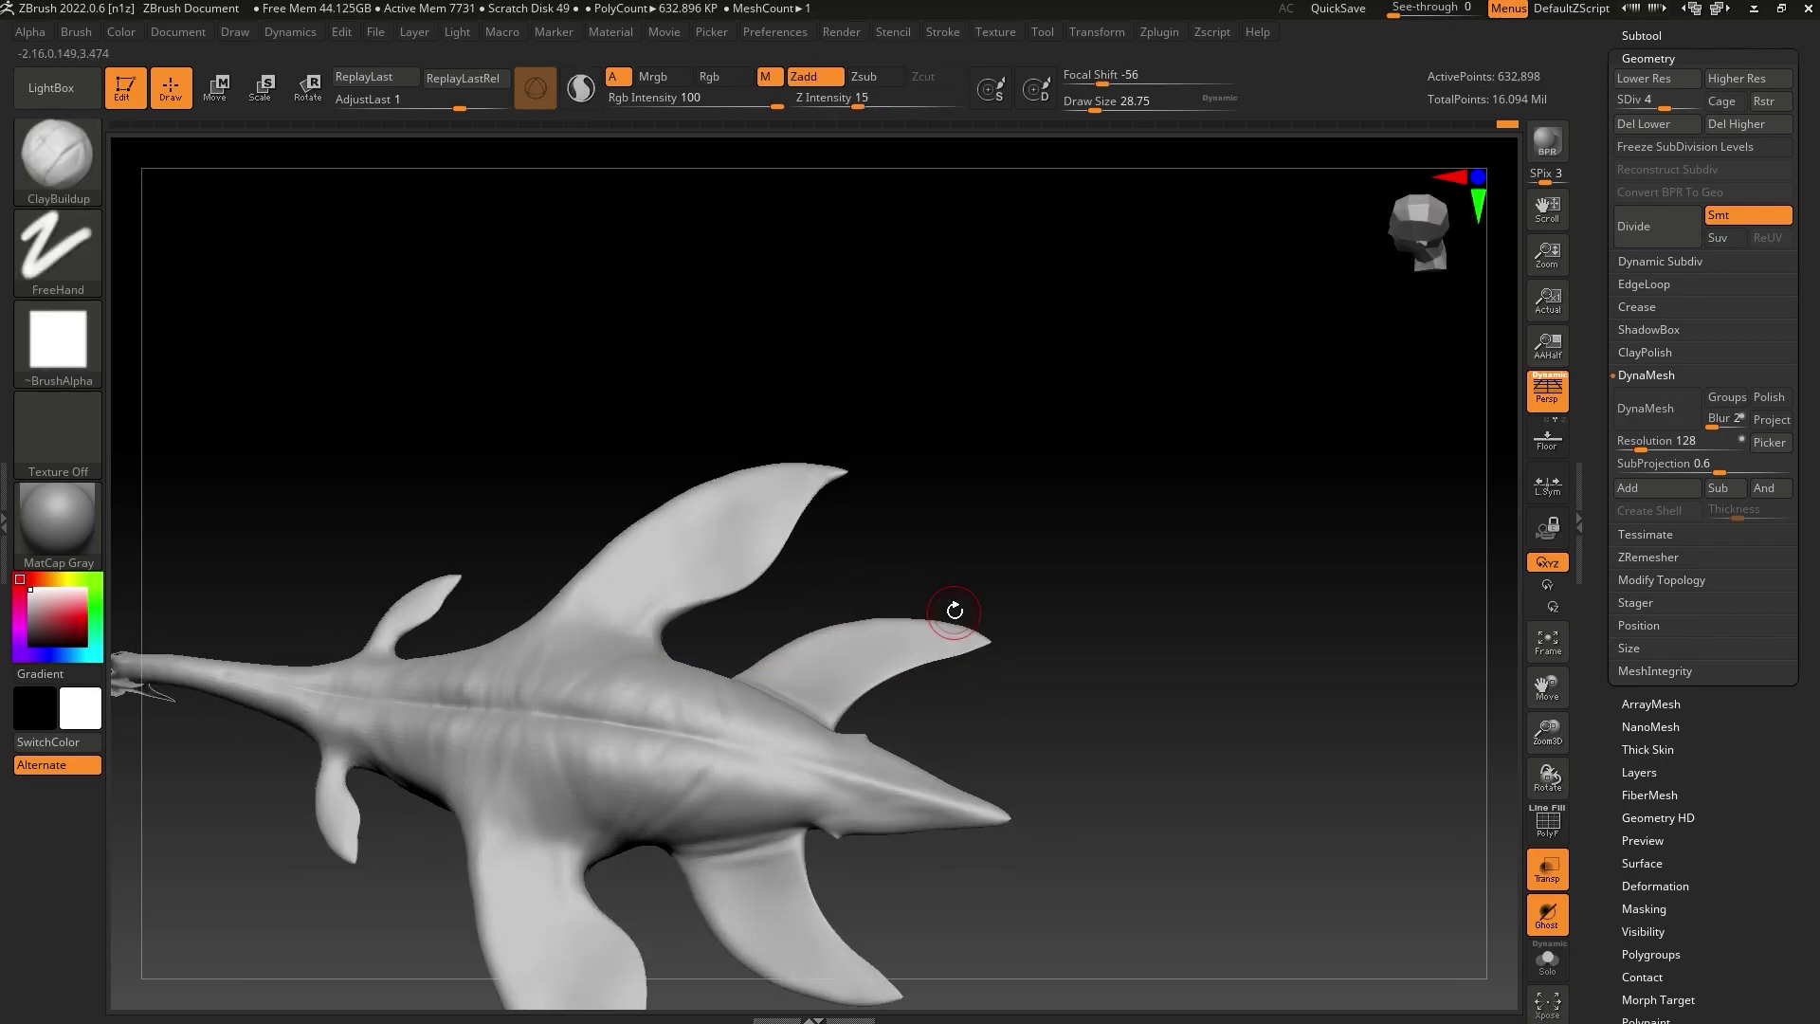
key(shift)
drag(927, 549, 967, 556)
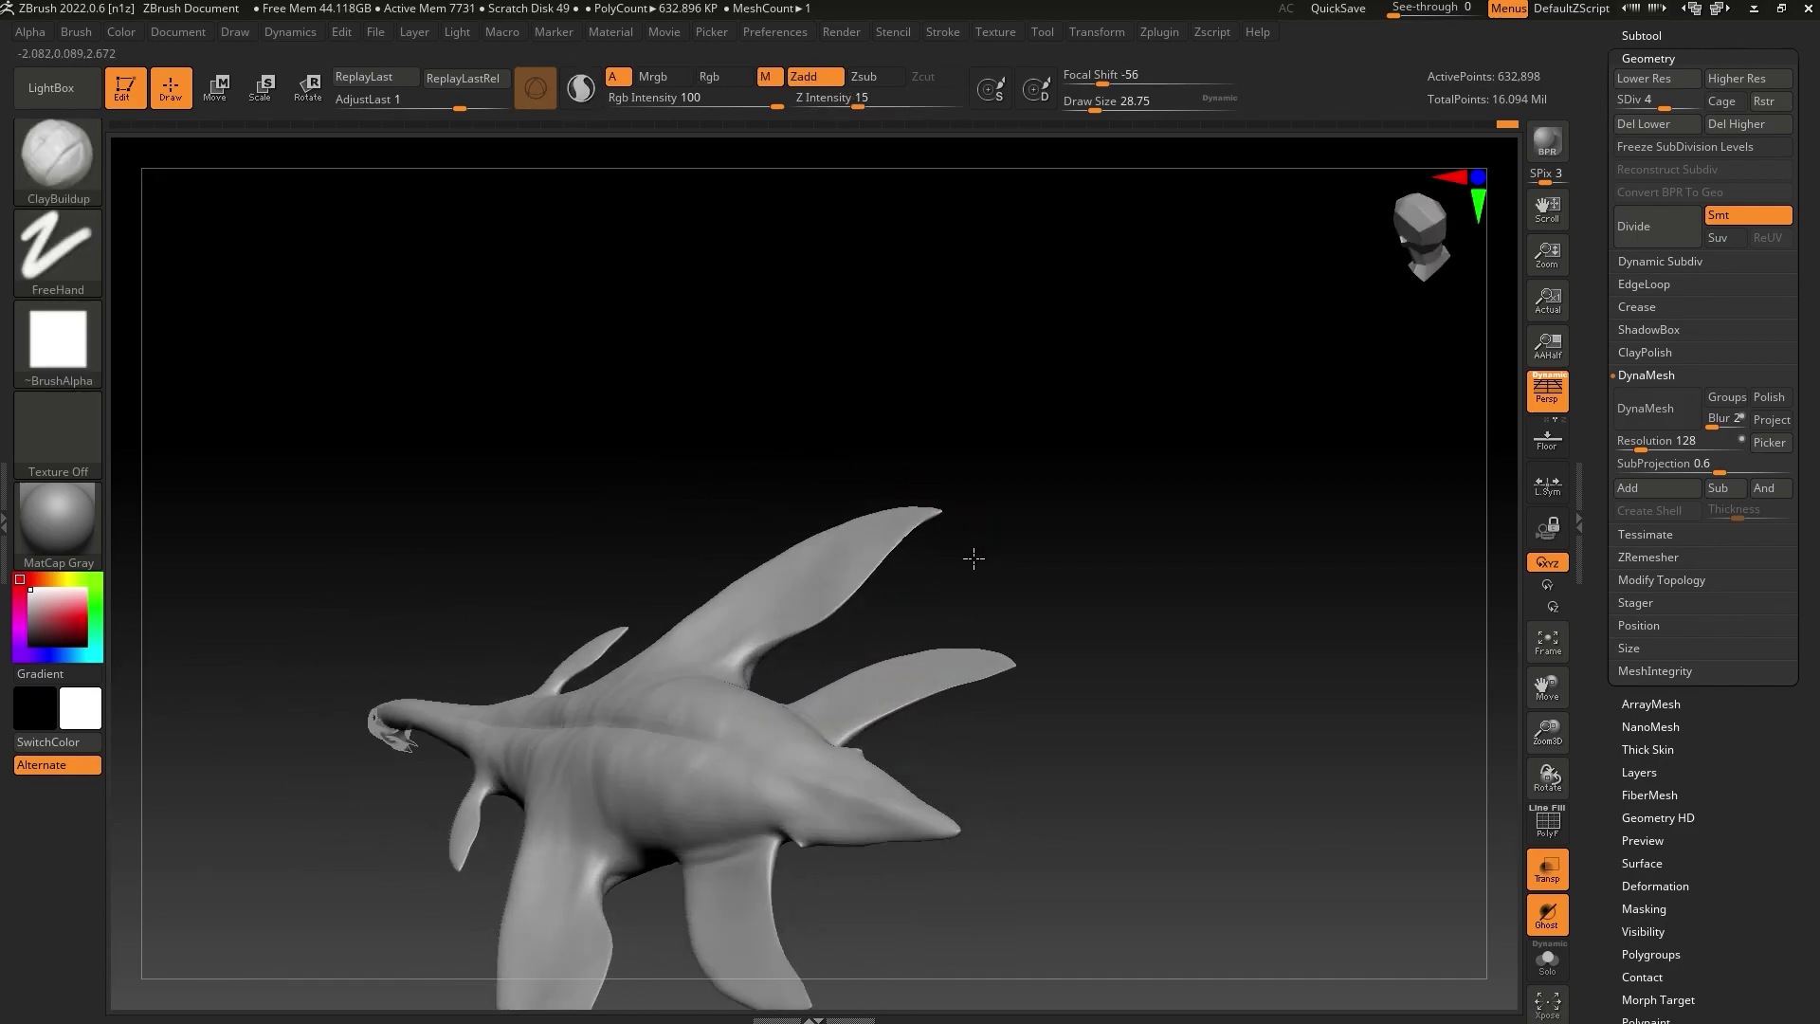
Raise the draw size to about 56 and smooth the muscle forms along the back and large side fin bases
drag(1150, 106, 1107, 111)
drag(1034, 284, 951, 361)
shift+drag(637, 652, 667, 711)
drag(692, 455, 666, 603)
shift+drag(655, 676, 819, 736)
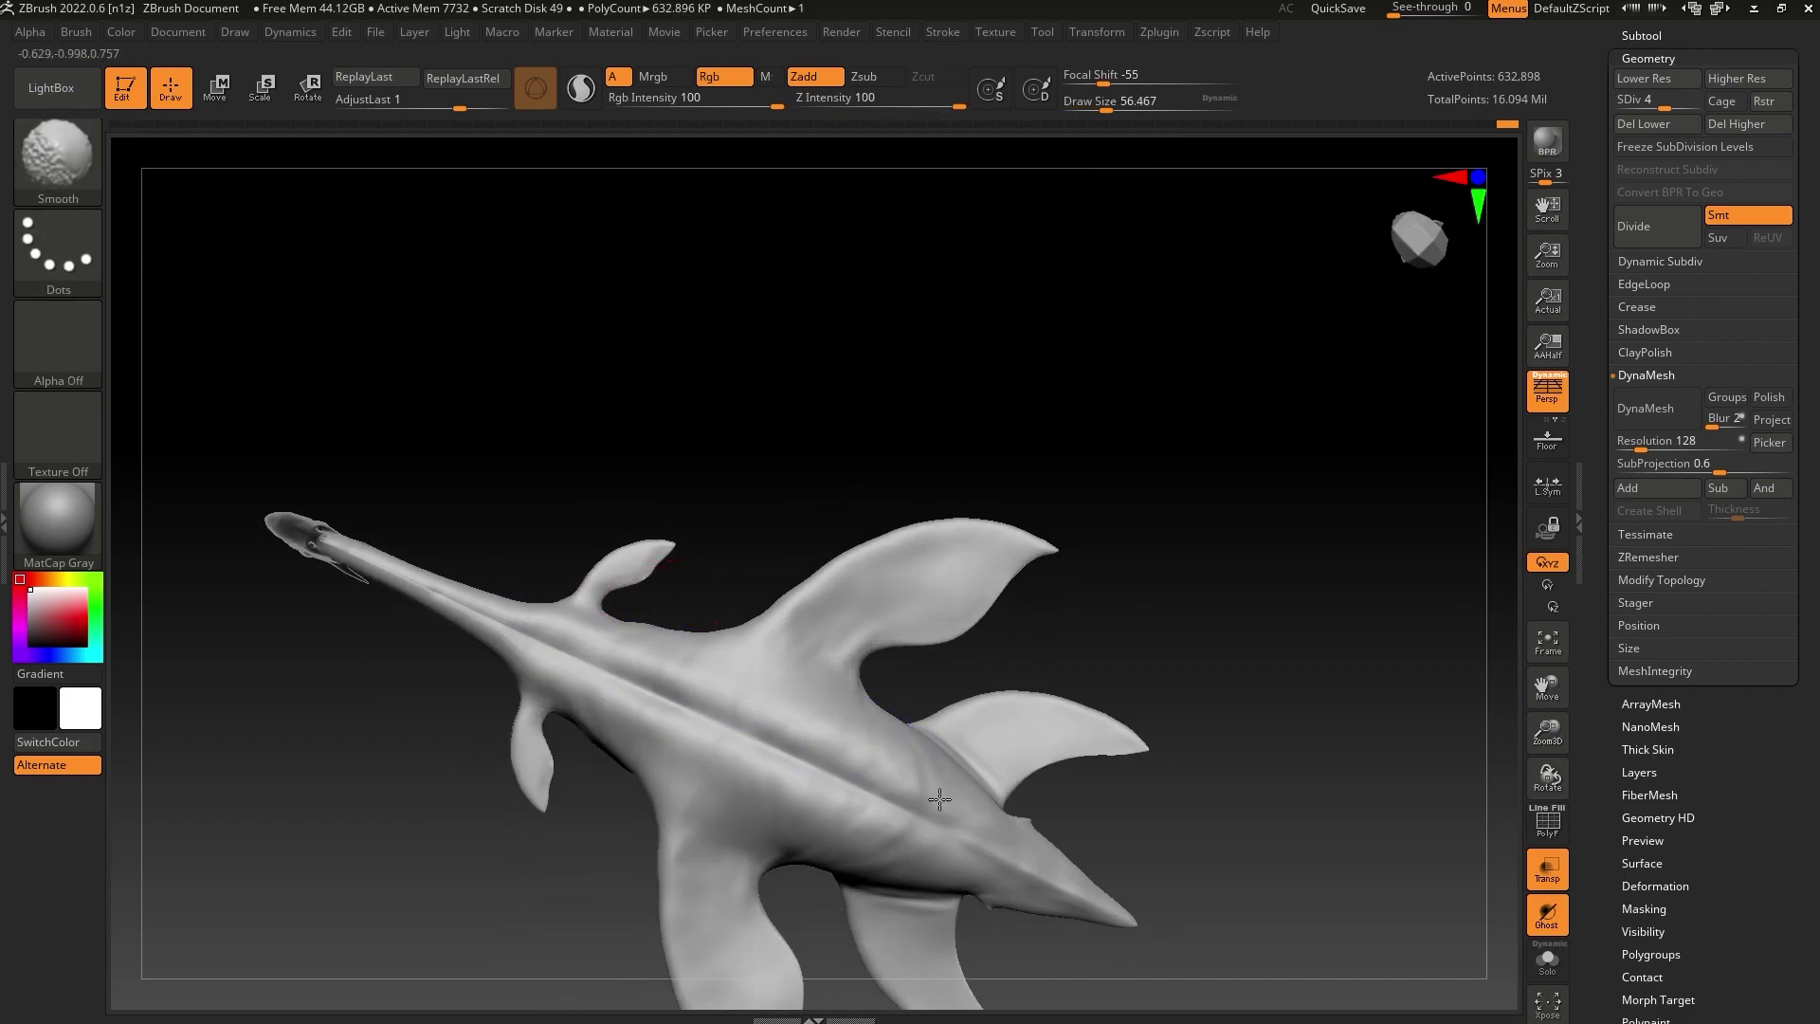
Lower the draw size to about 27 and smooth the belly beside the base of the large side fin
mouse_move(1118, 785)
mouse_down()
mouse_move(1220, 744)
mouse_move(1219, 642)
mouse_move(1251, 543)
mouse_move(1248, 597)
mouse_move(1284, 545)
mouse_up()
drag(1219, 487, 1194, 259)
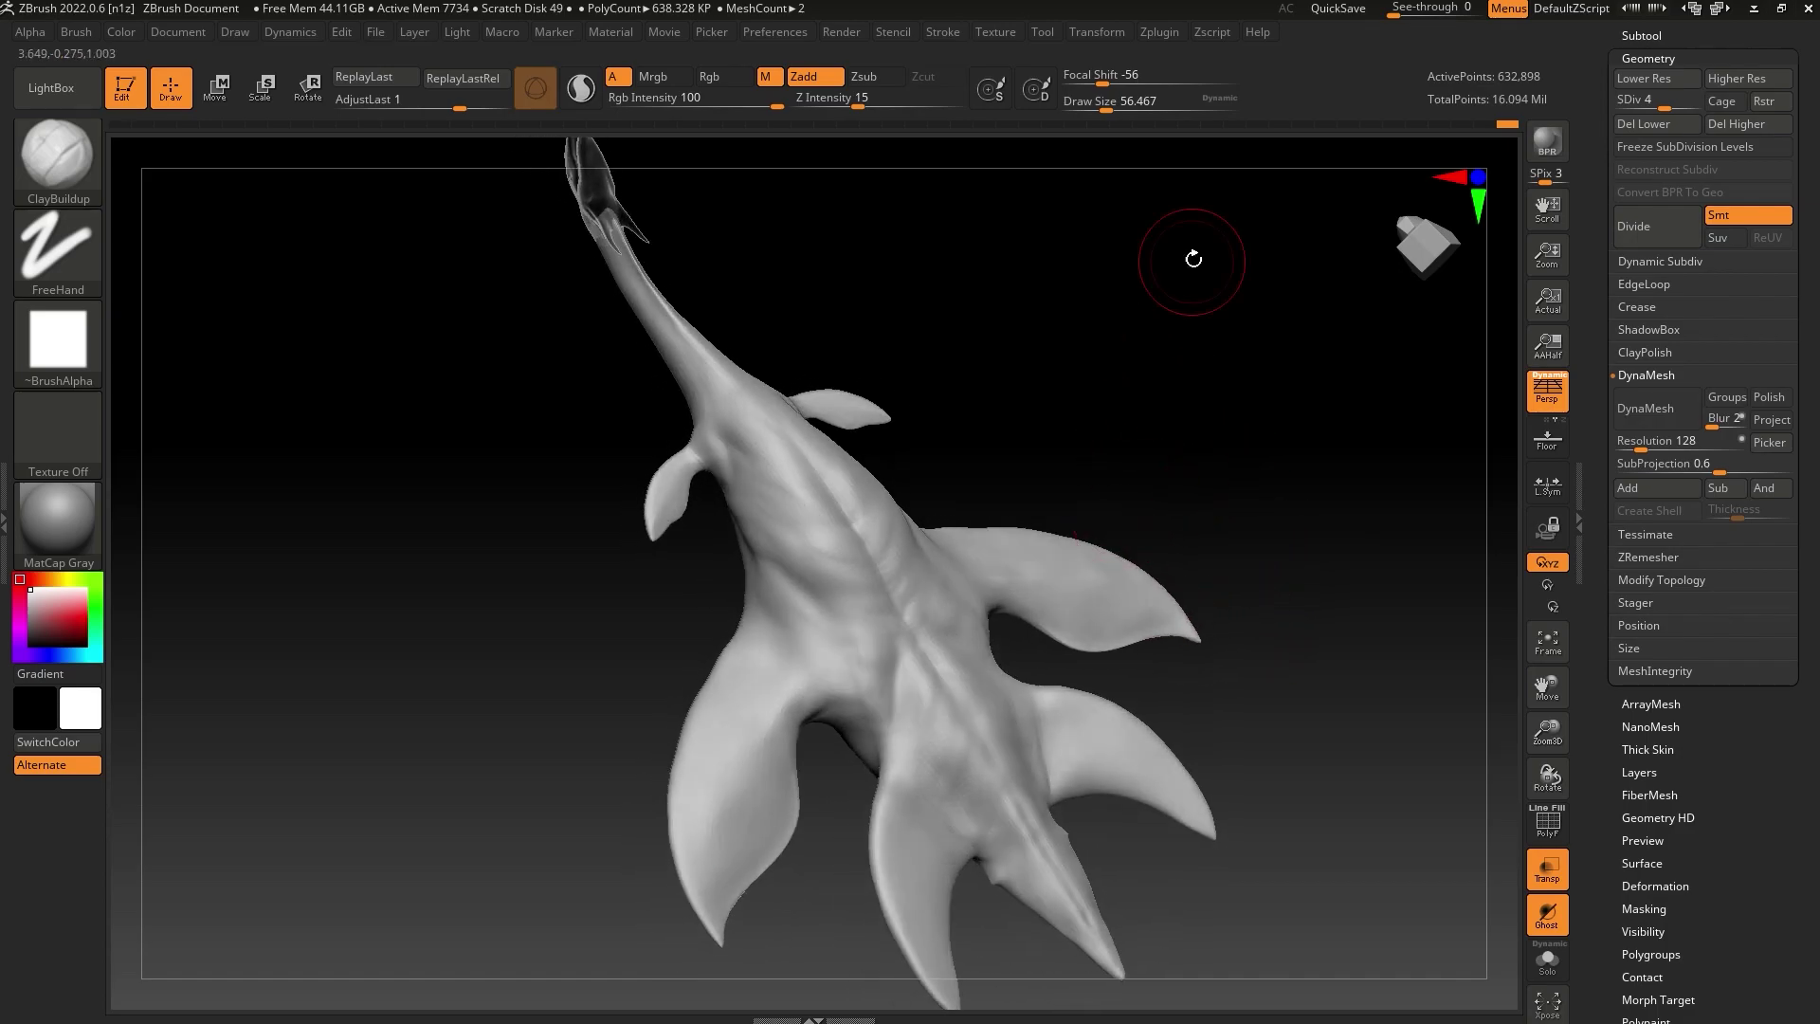
key(shift)
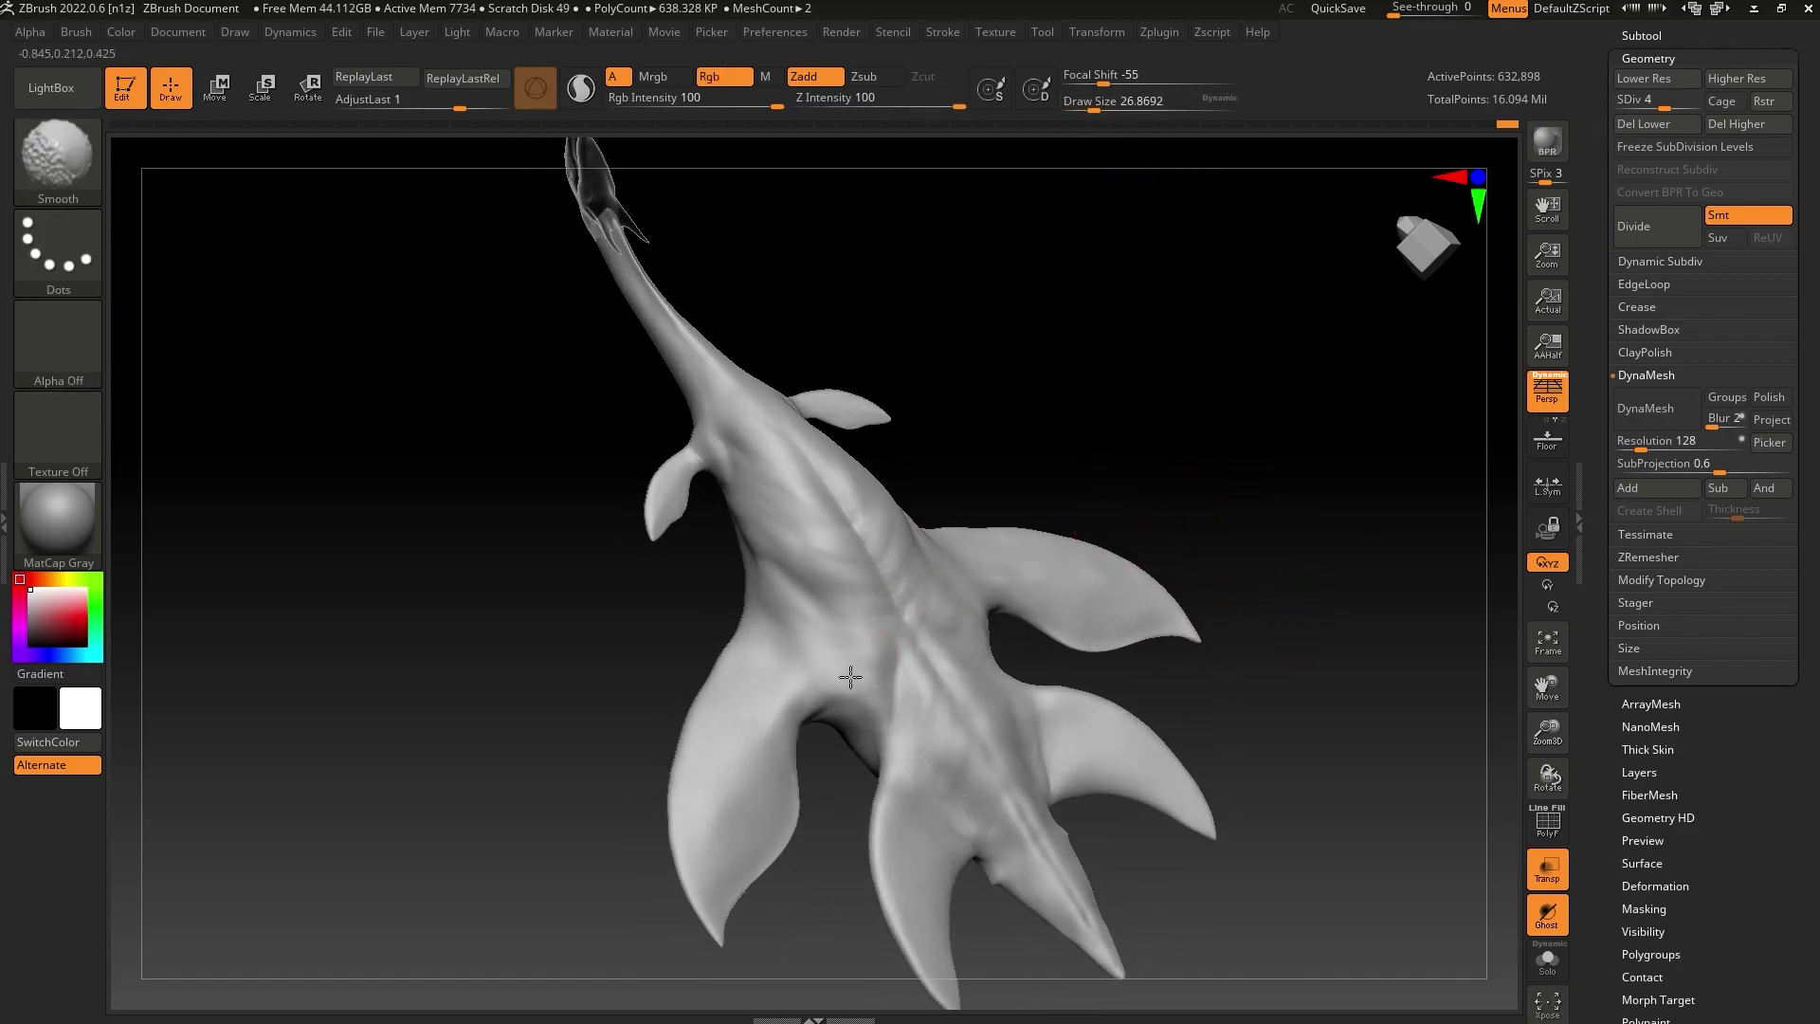
mouse_move(1221, 469)
mouse_down()
mouse_move(1166, 594)
mouse_move(1215, 667)
mouse_move(1210, 816)
mouse_move(1280, 759)
mouse_move(1283, 728)
mouse_move(1214, 736)
mouse_move(1207, 642)
mouse_move(1150, 541)
mouse_move(1268, 520)
mouse_up()
Turn off transparency, view the creature from the side, and set the head_1 subtool to subdivision level 6
click(1542, 867)
mouse_move(1403, 720)
mouse_down()
mouse_move(1454, 581)
mouse_move(1375, 787)
mouse_move(1290, 896)
mouse_move(1317, 764)
mouse_move(1307, 794)
mouse_move(1248, 711)
mouse_move(1286, 613)
mouse_up()
mouse_move(1547, 732)
mouse_down()
mouse_move(1521, 889)
mouse_move(1543, 715)
mouse_move(1517, 625)
mouse_up()
drag(1231, 775, 1250, 761)
scroll(1793, 259, up, 5)
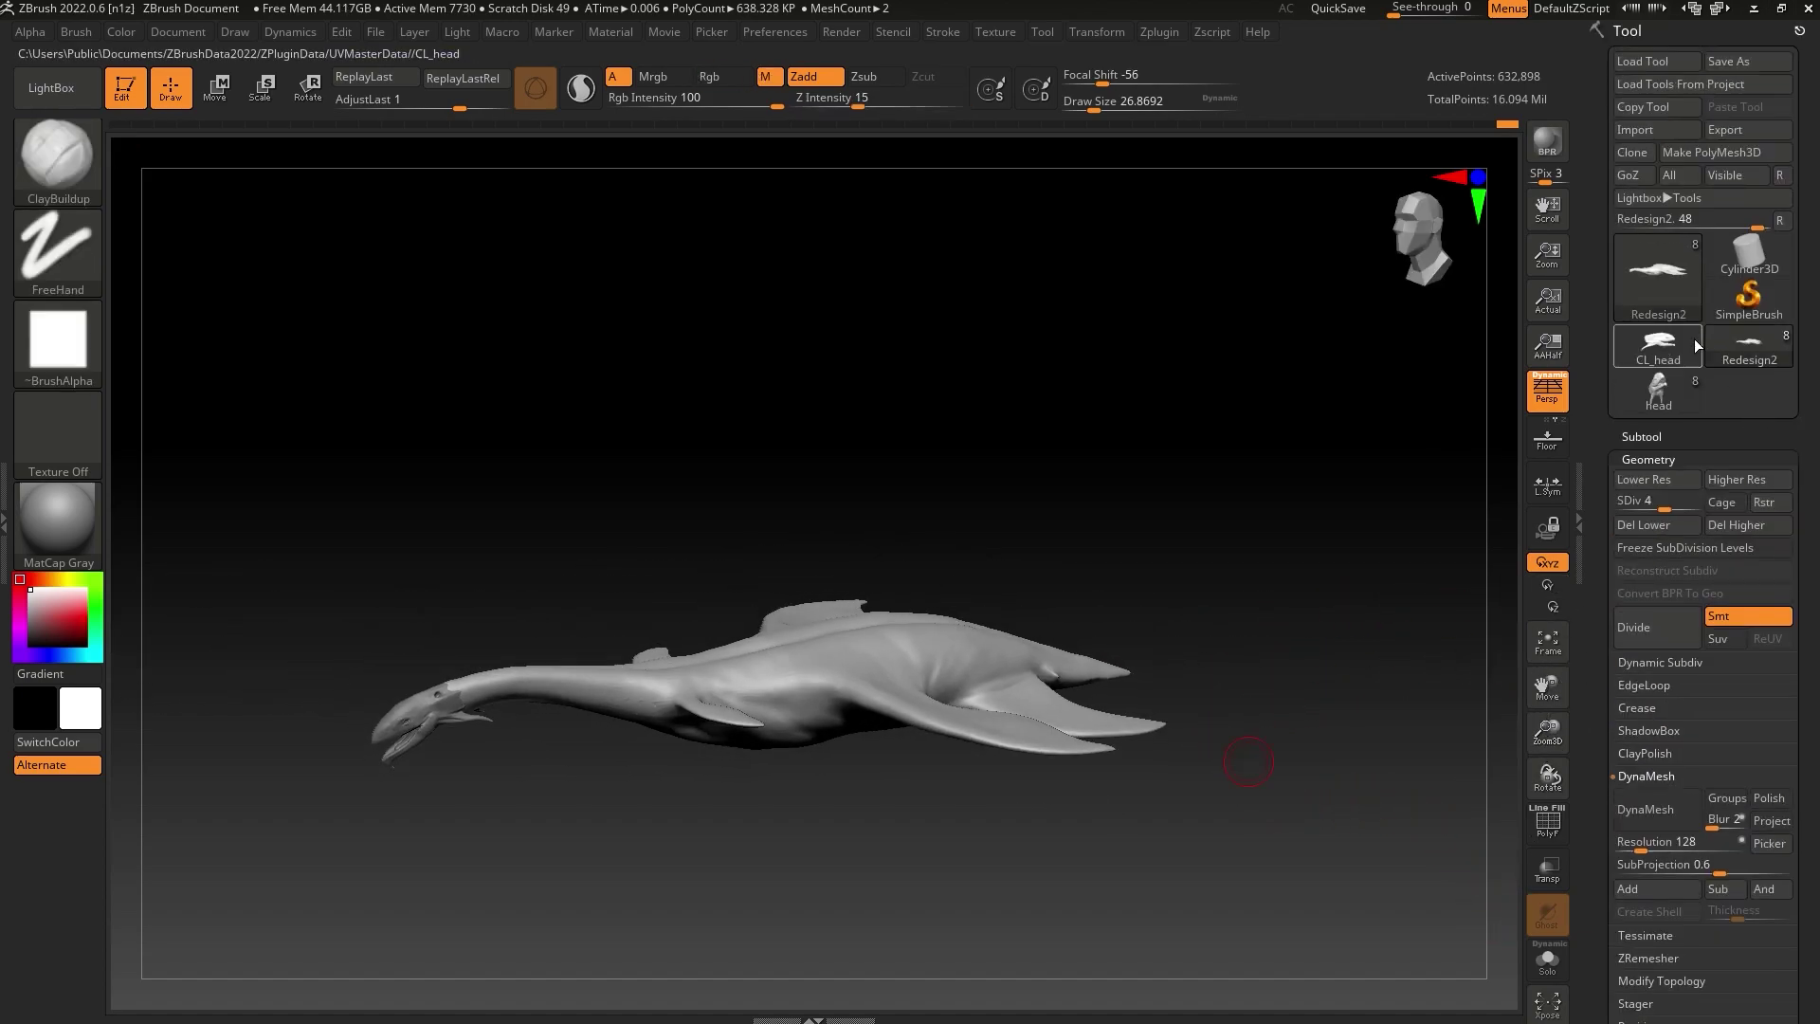
drag(1687, 501, 1616, 513)
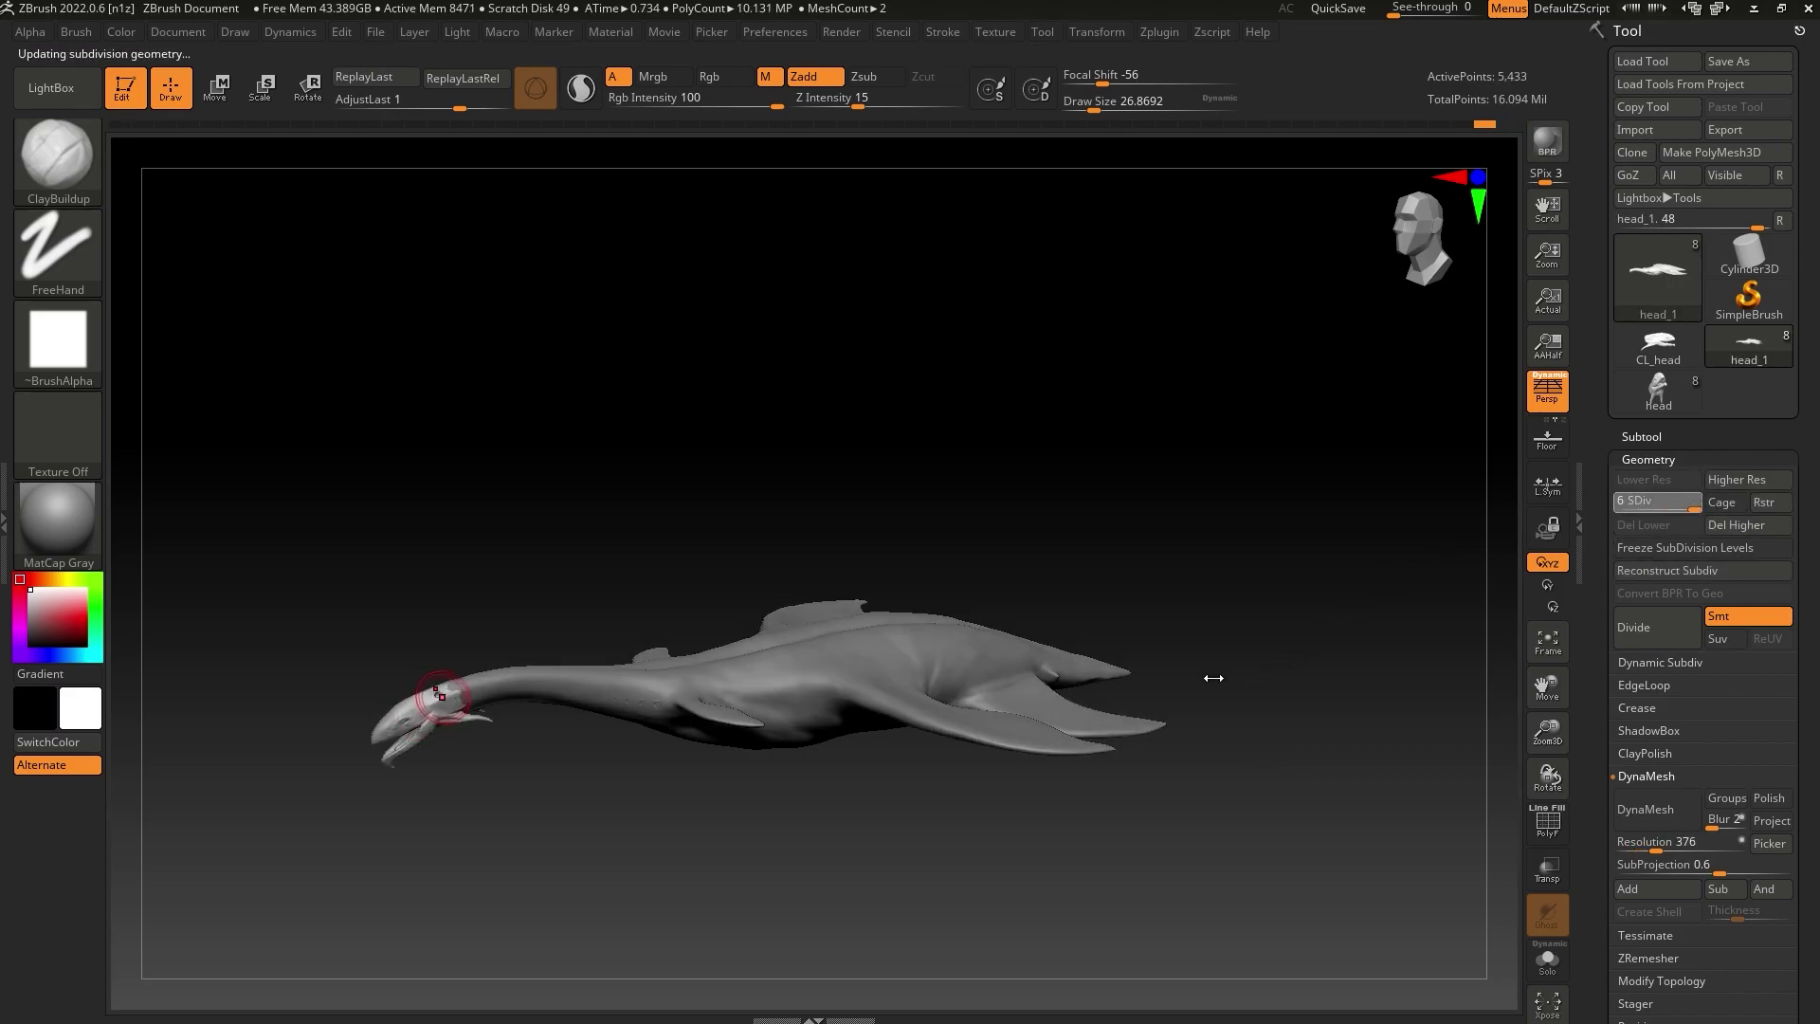
Select the Redesign2 subtool and save the tool over the existing Redesign2.ztl file
click(1741, 62)
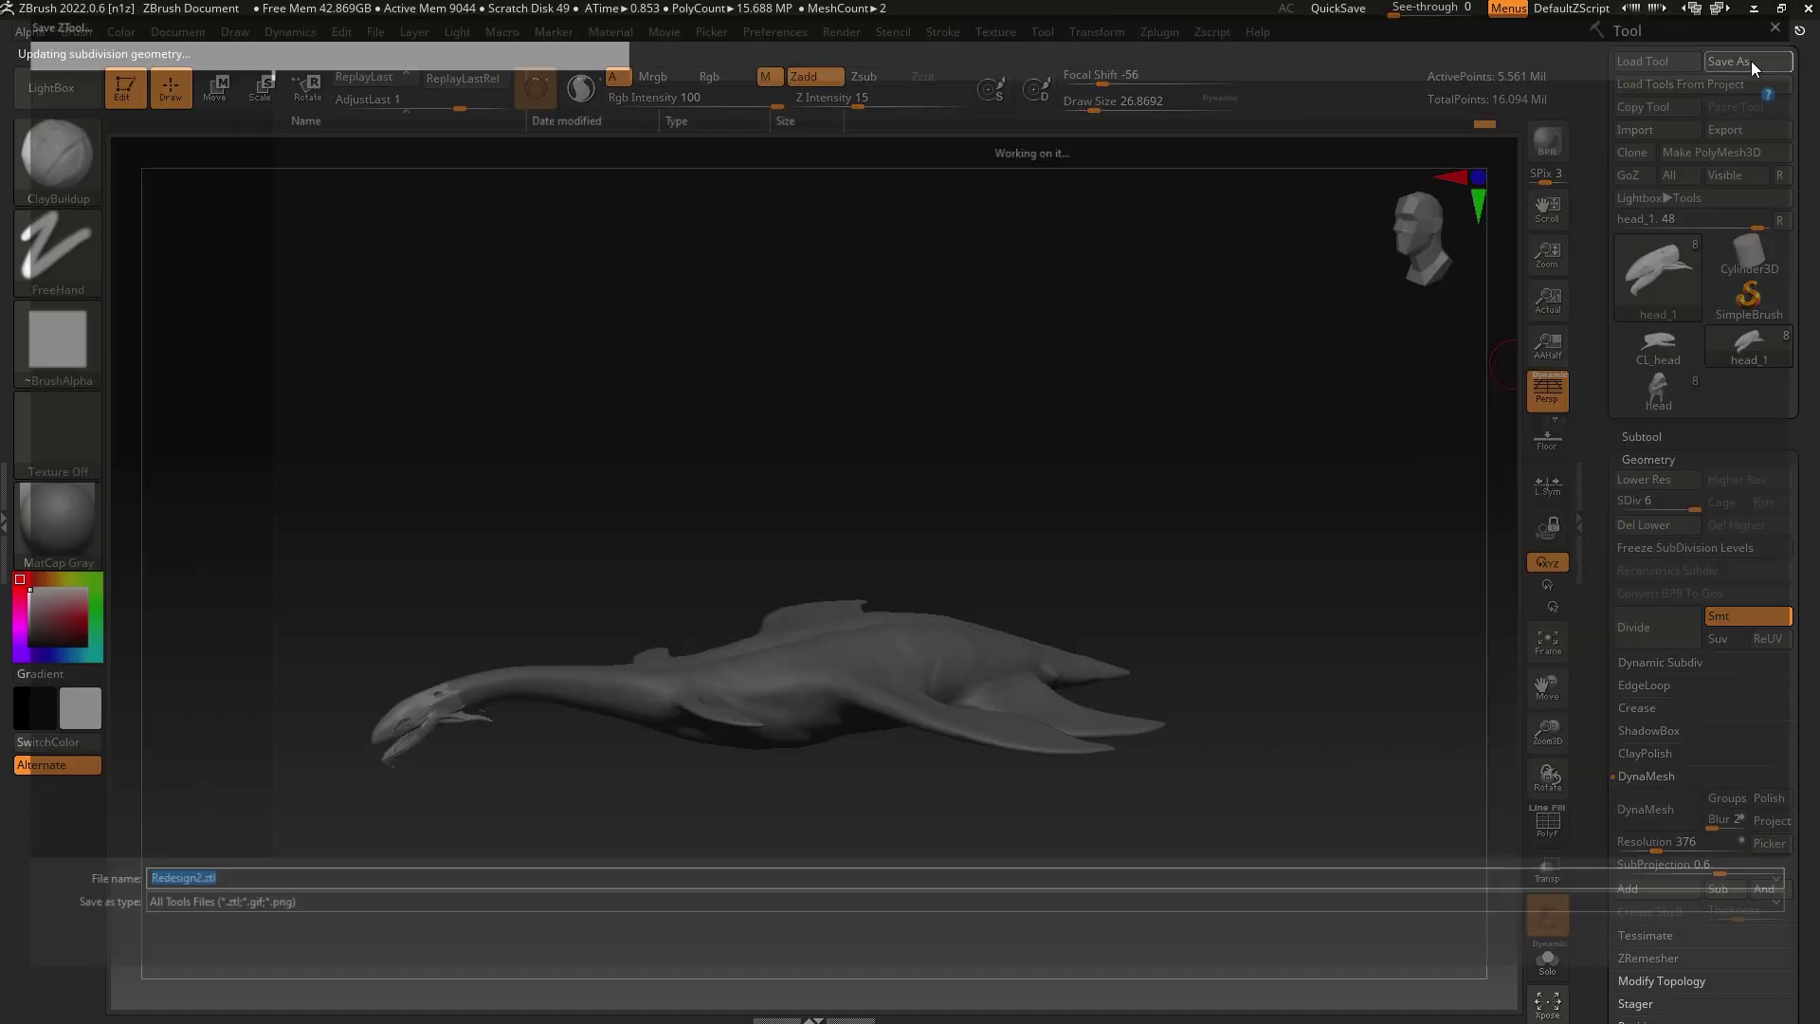
click(1754, 956)
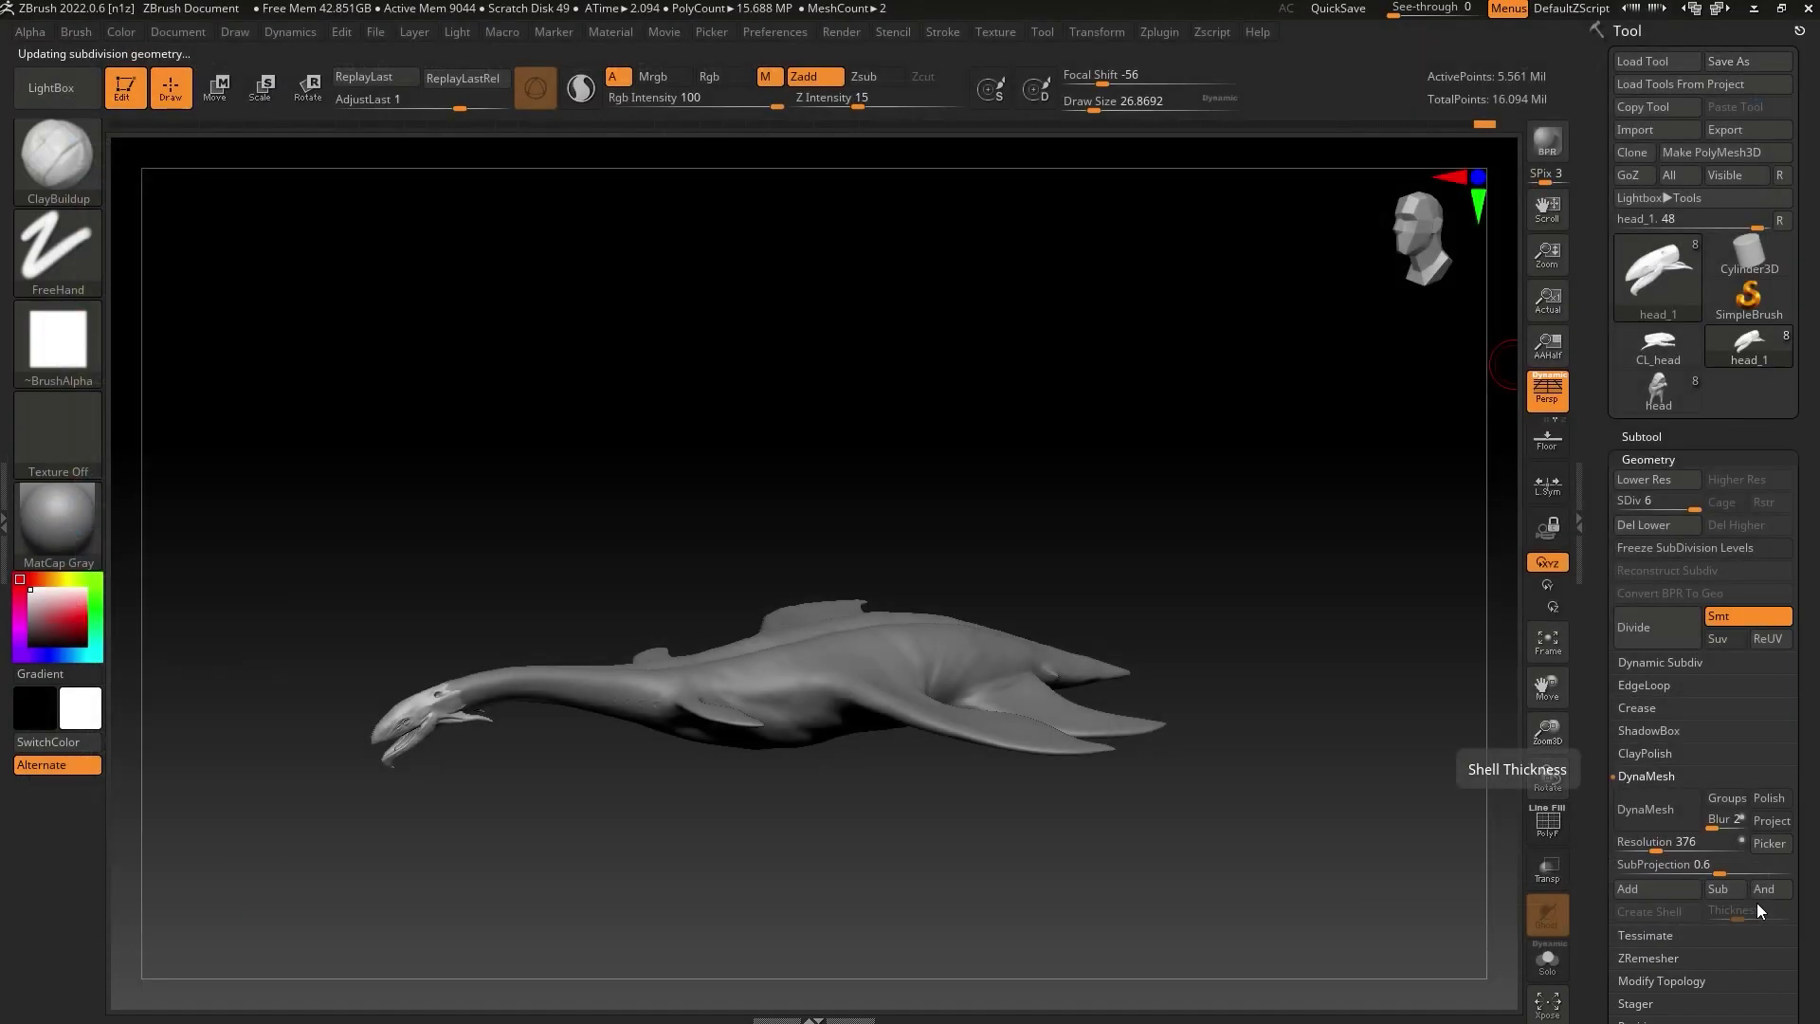
click(1682, 275)
click(1650, 239)
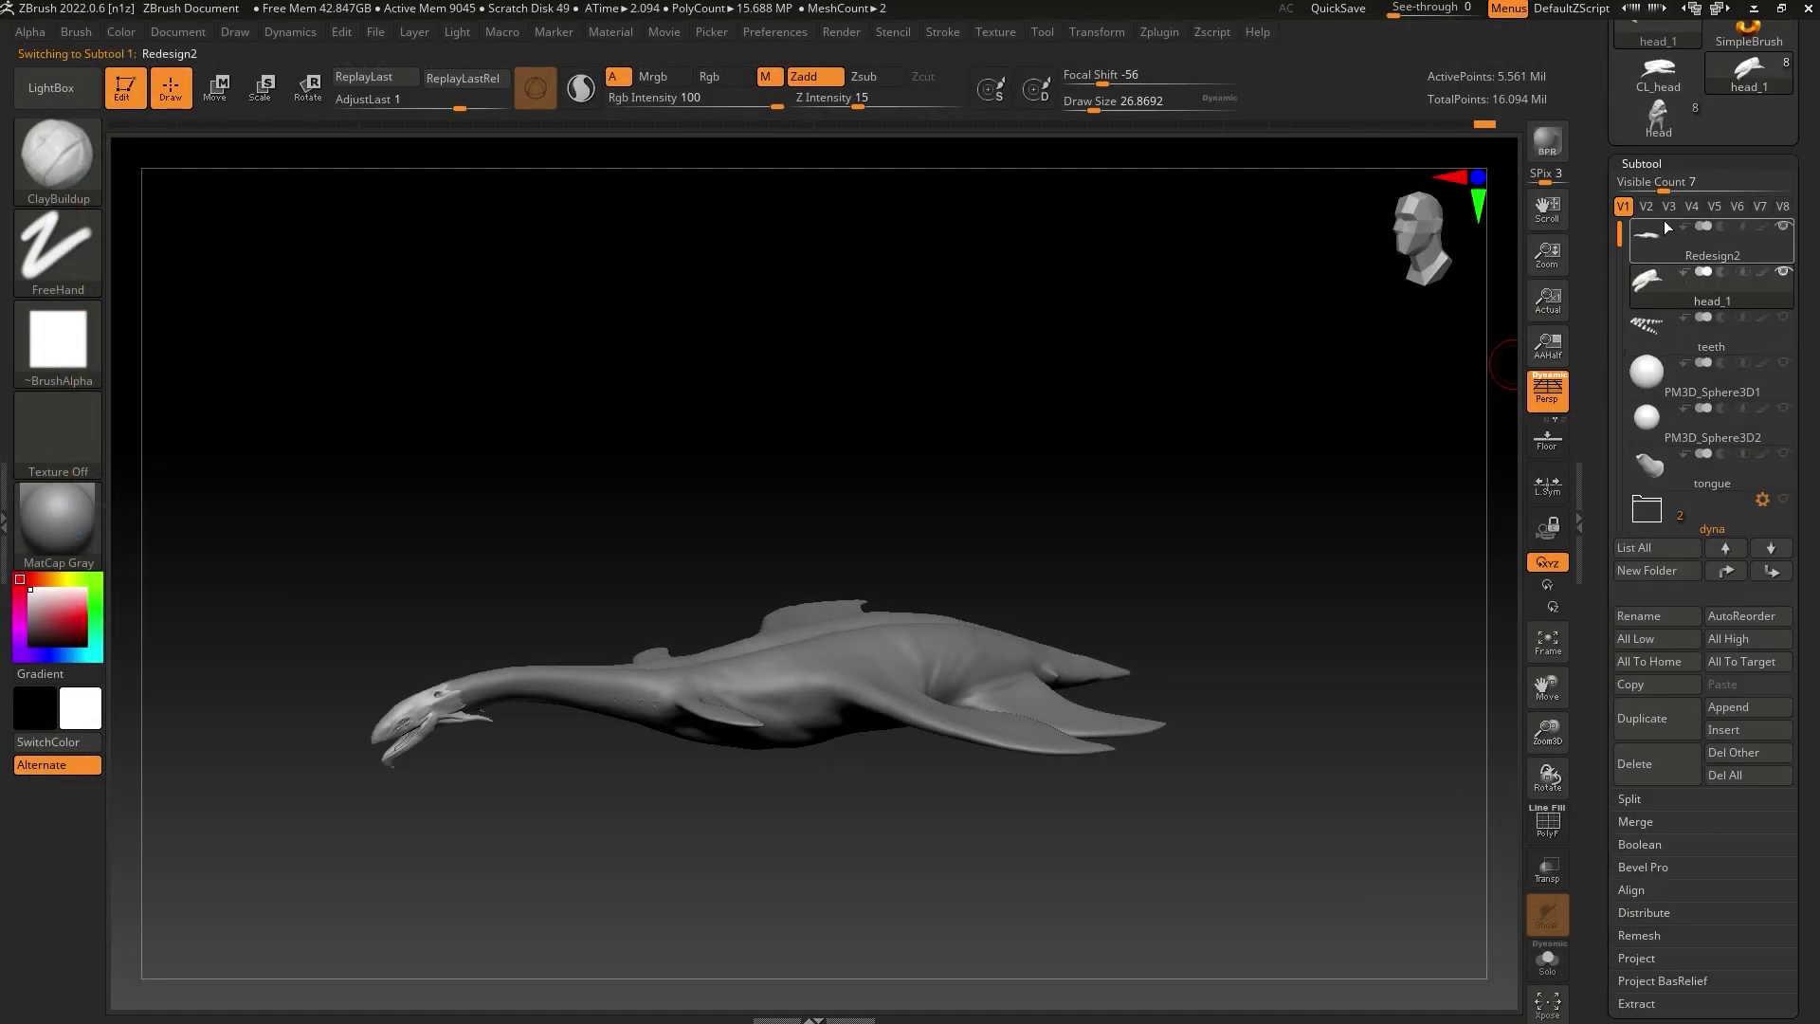
scroll(1668, 209, up, 5)
click(1750, 61)
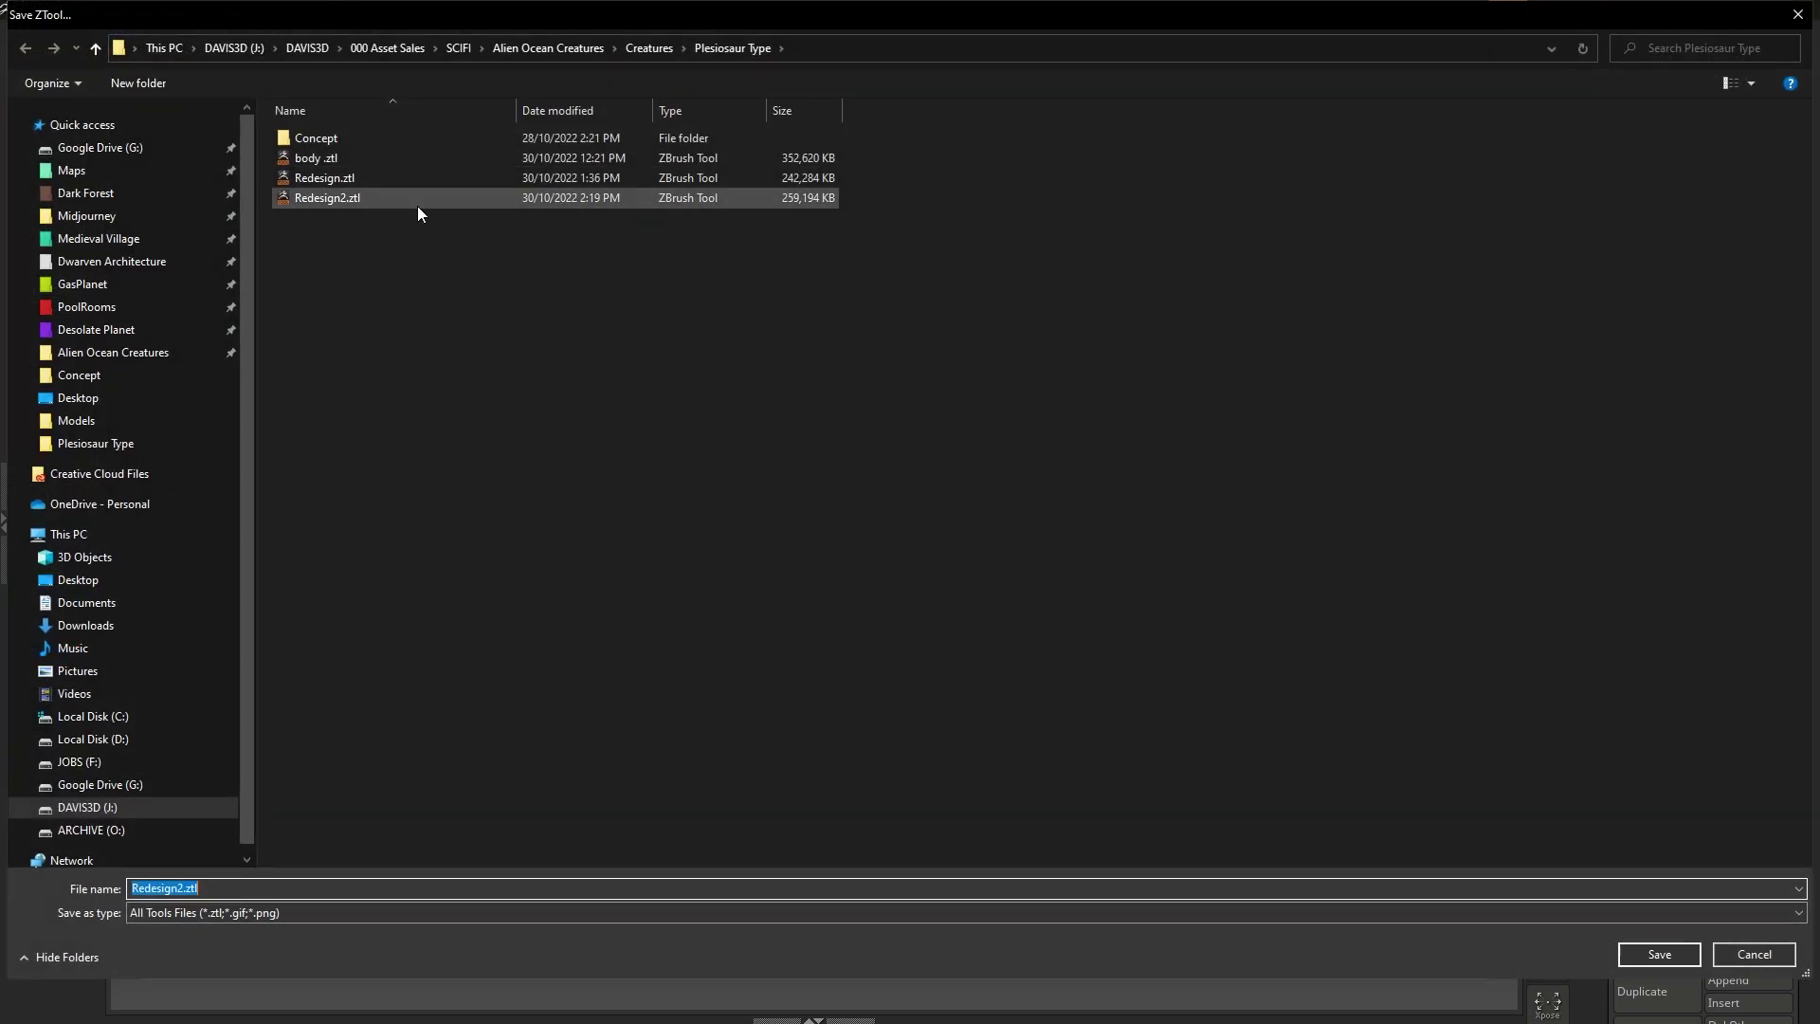
double_click(423, 203)
click(974, 504)
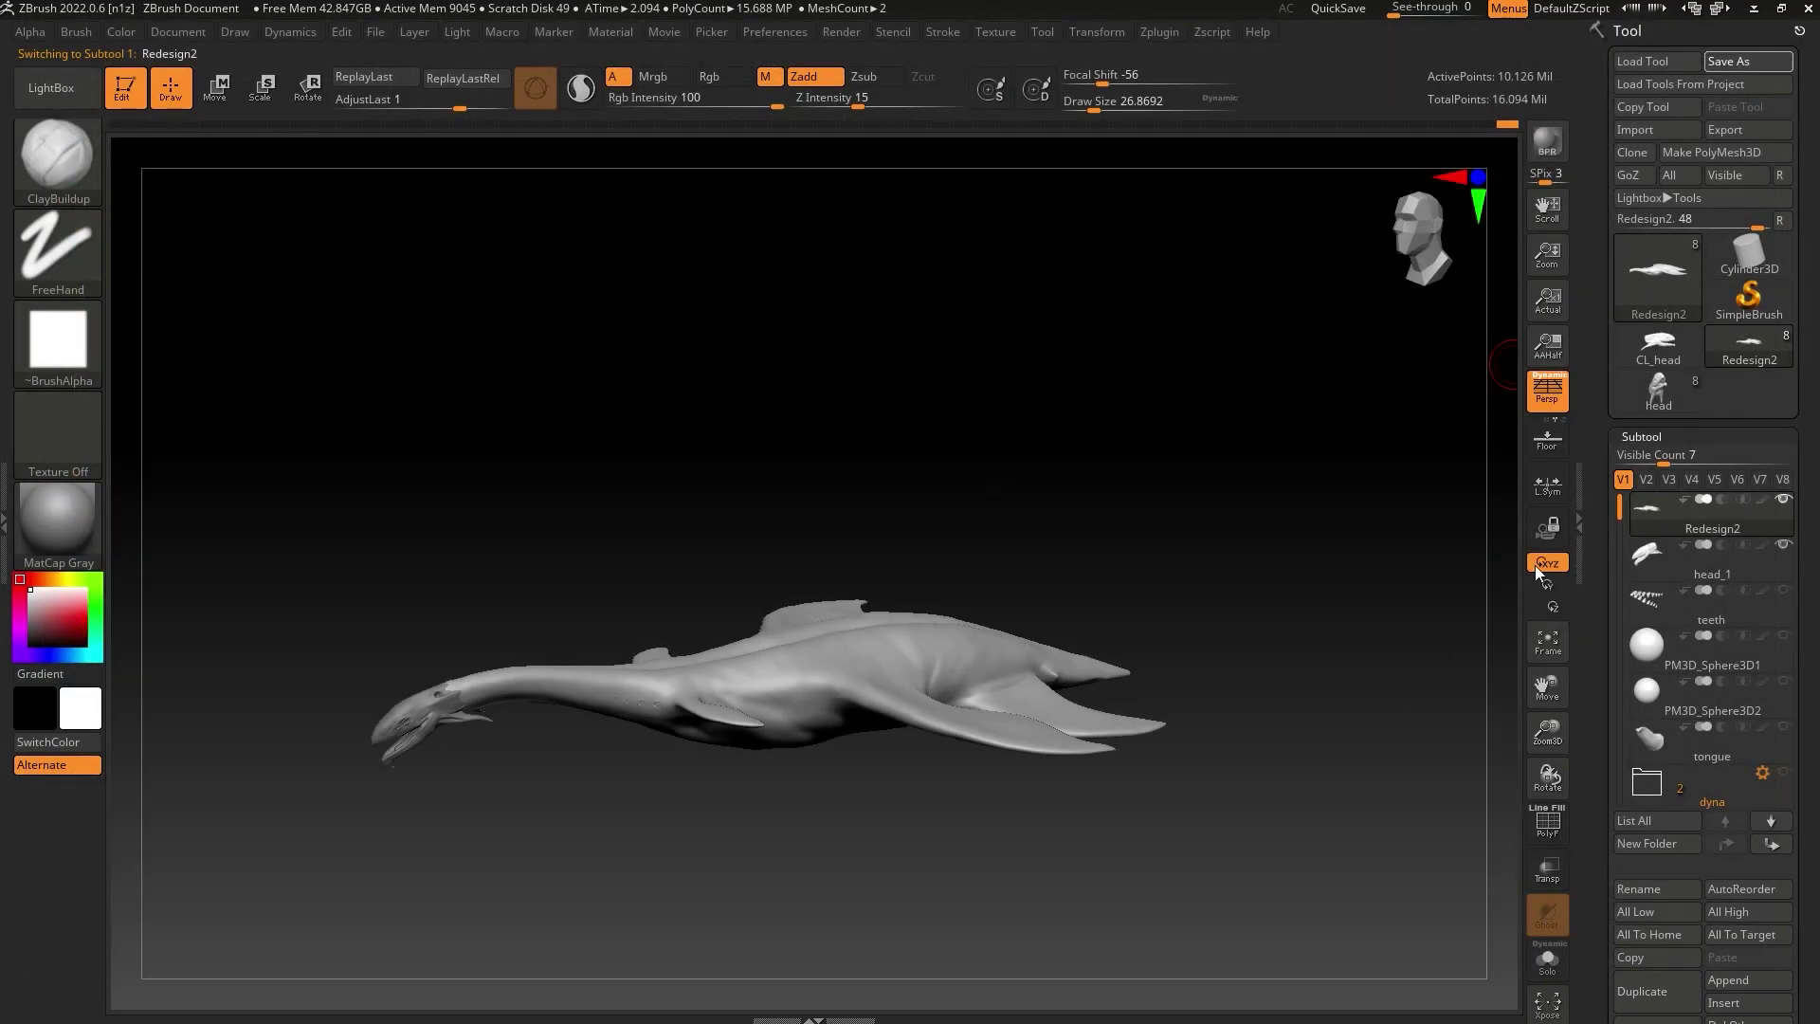
Compare the older head tool's creature with Redesign2, and inspect Redesign2 from several angles down to the gill rings on the neck
click(1655, 402)
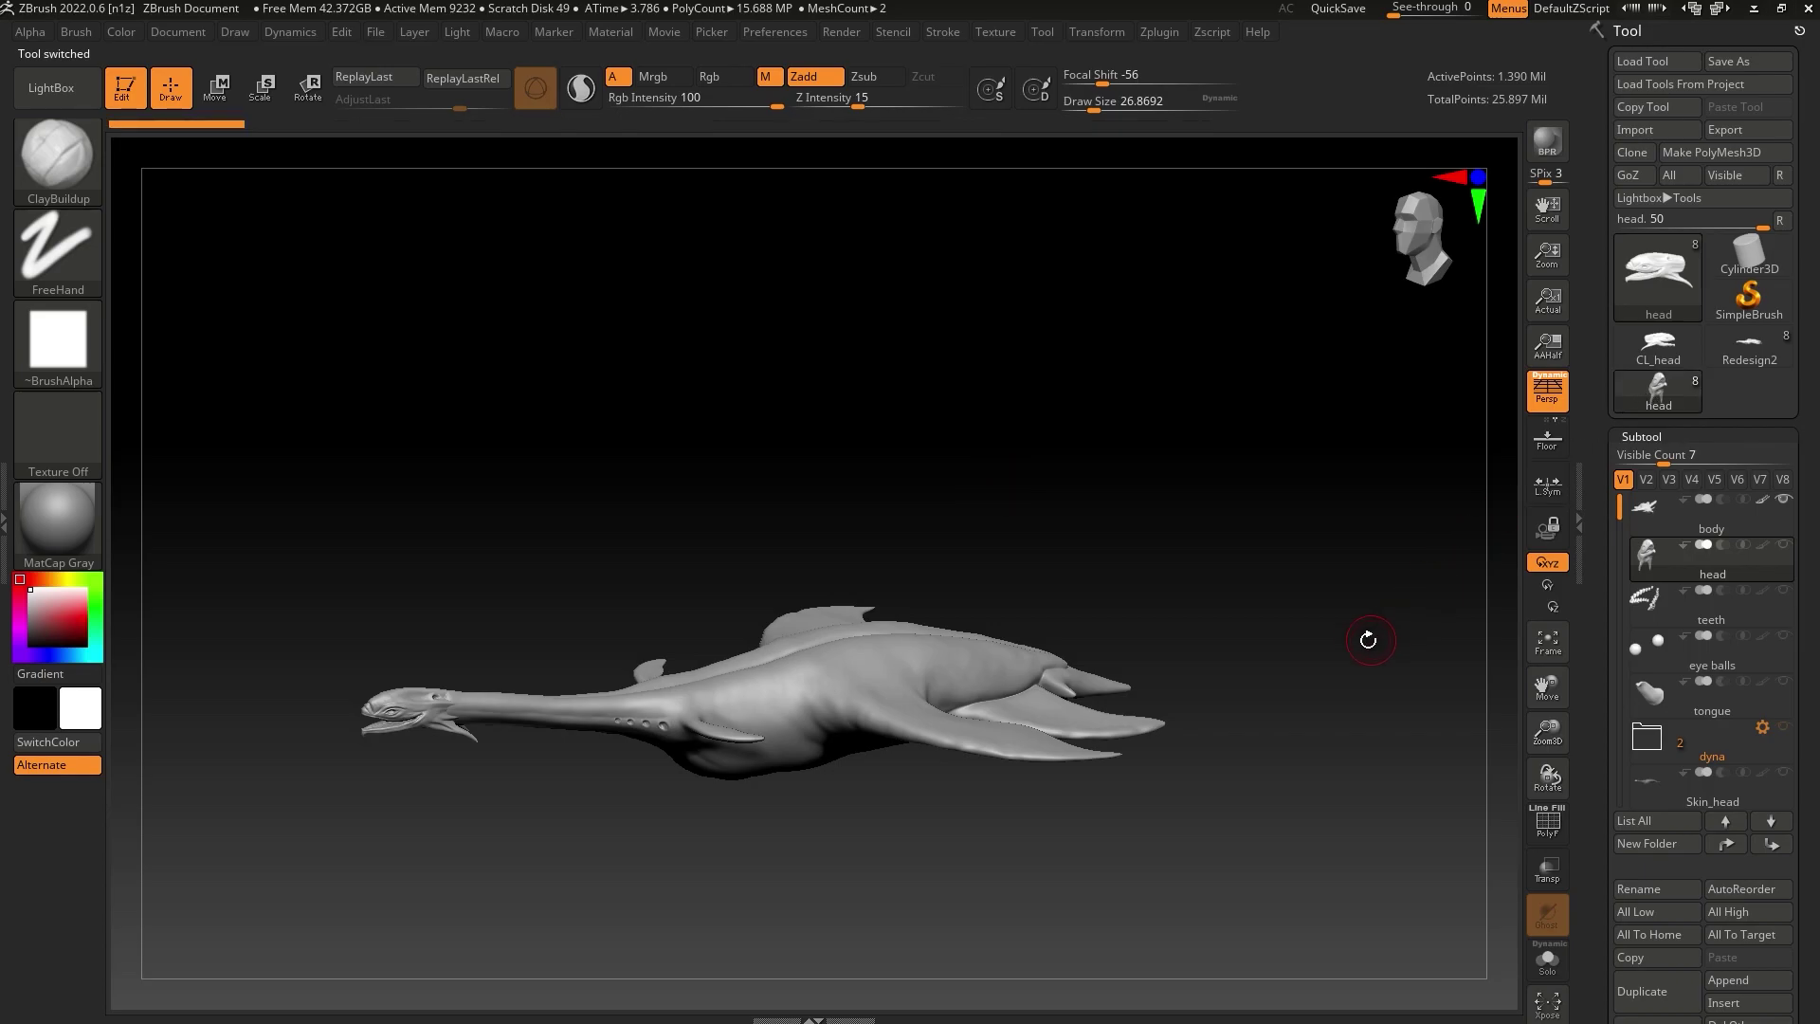
drag(1340, 550, 1269, 682)
click(1746, 353)
drag(1175, 786, 1312, 698)
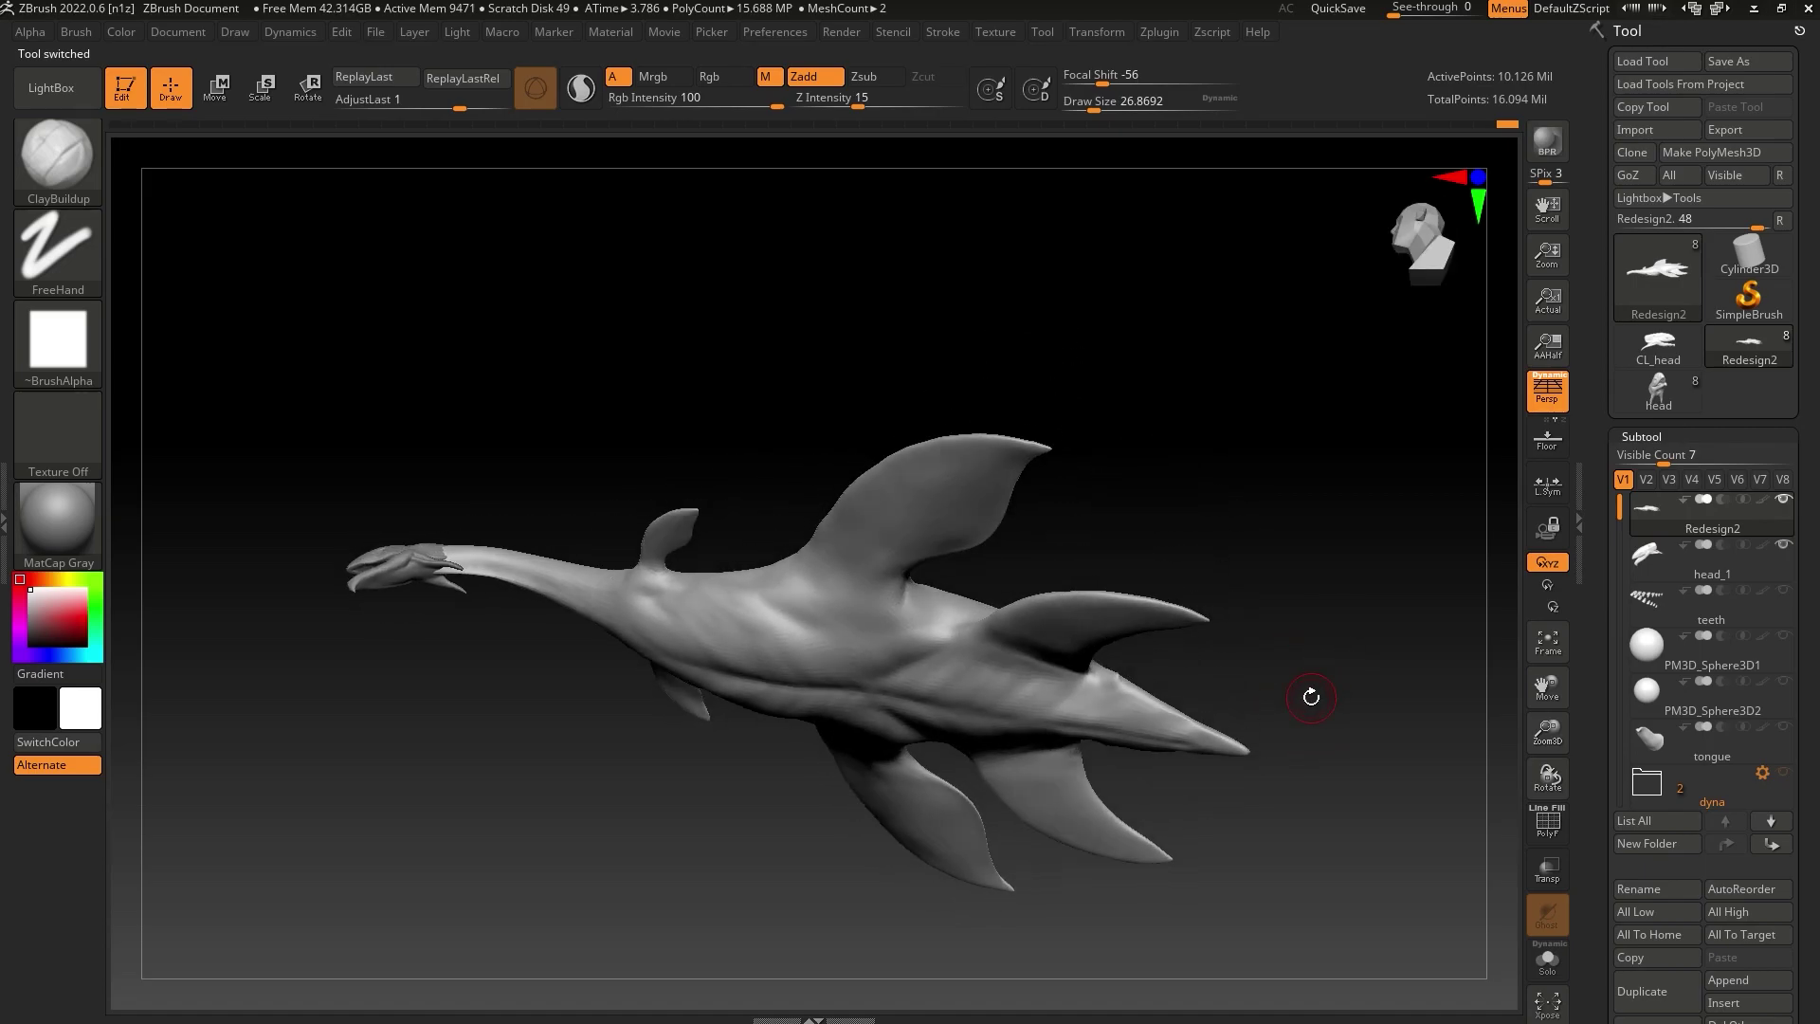
drag(1304, 564, 1266, 583)
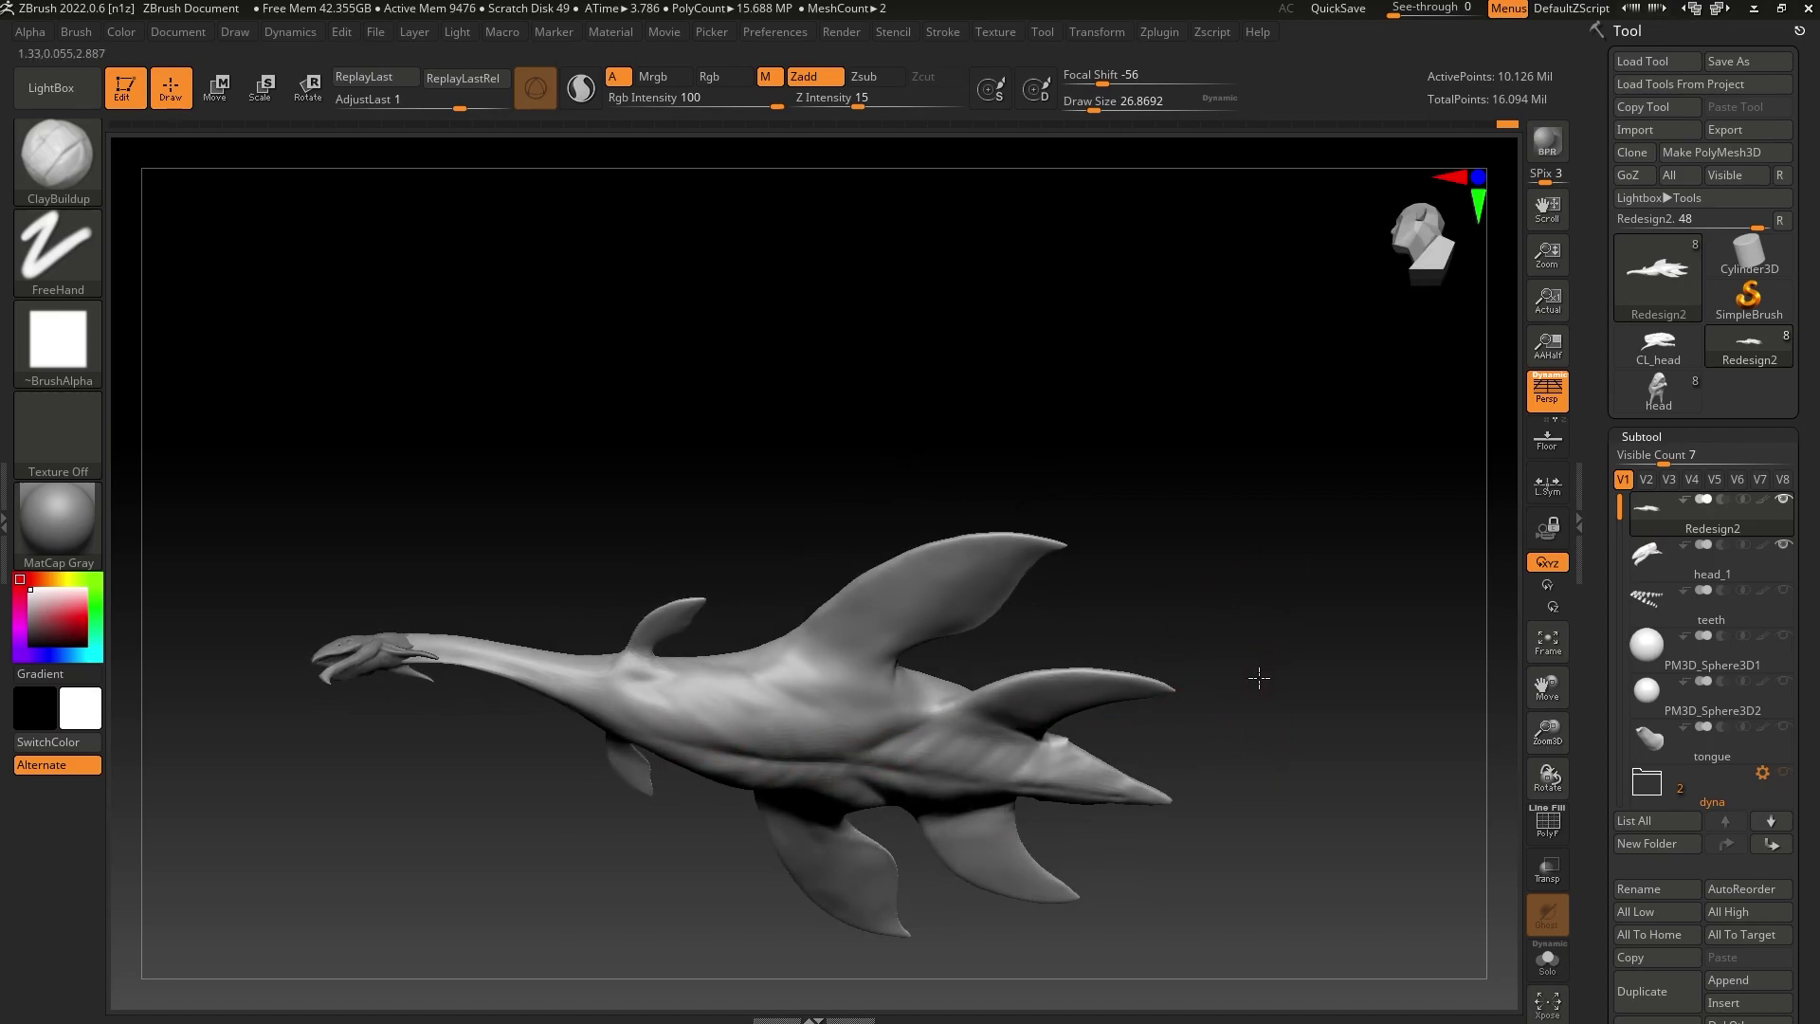
drag(1259, 683, 1257, 731)
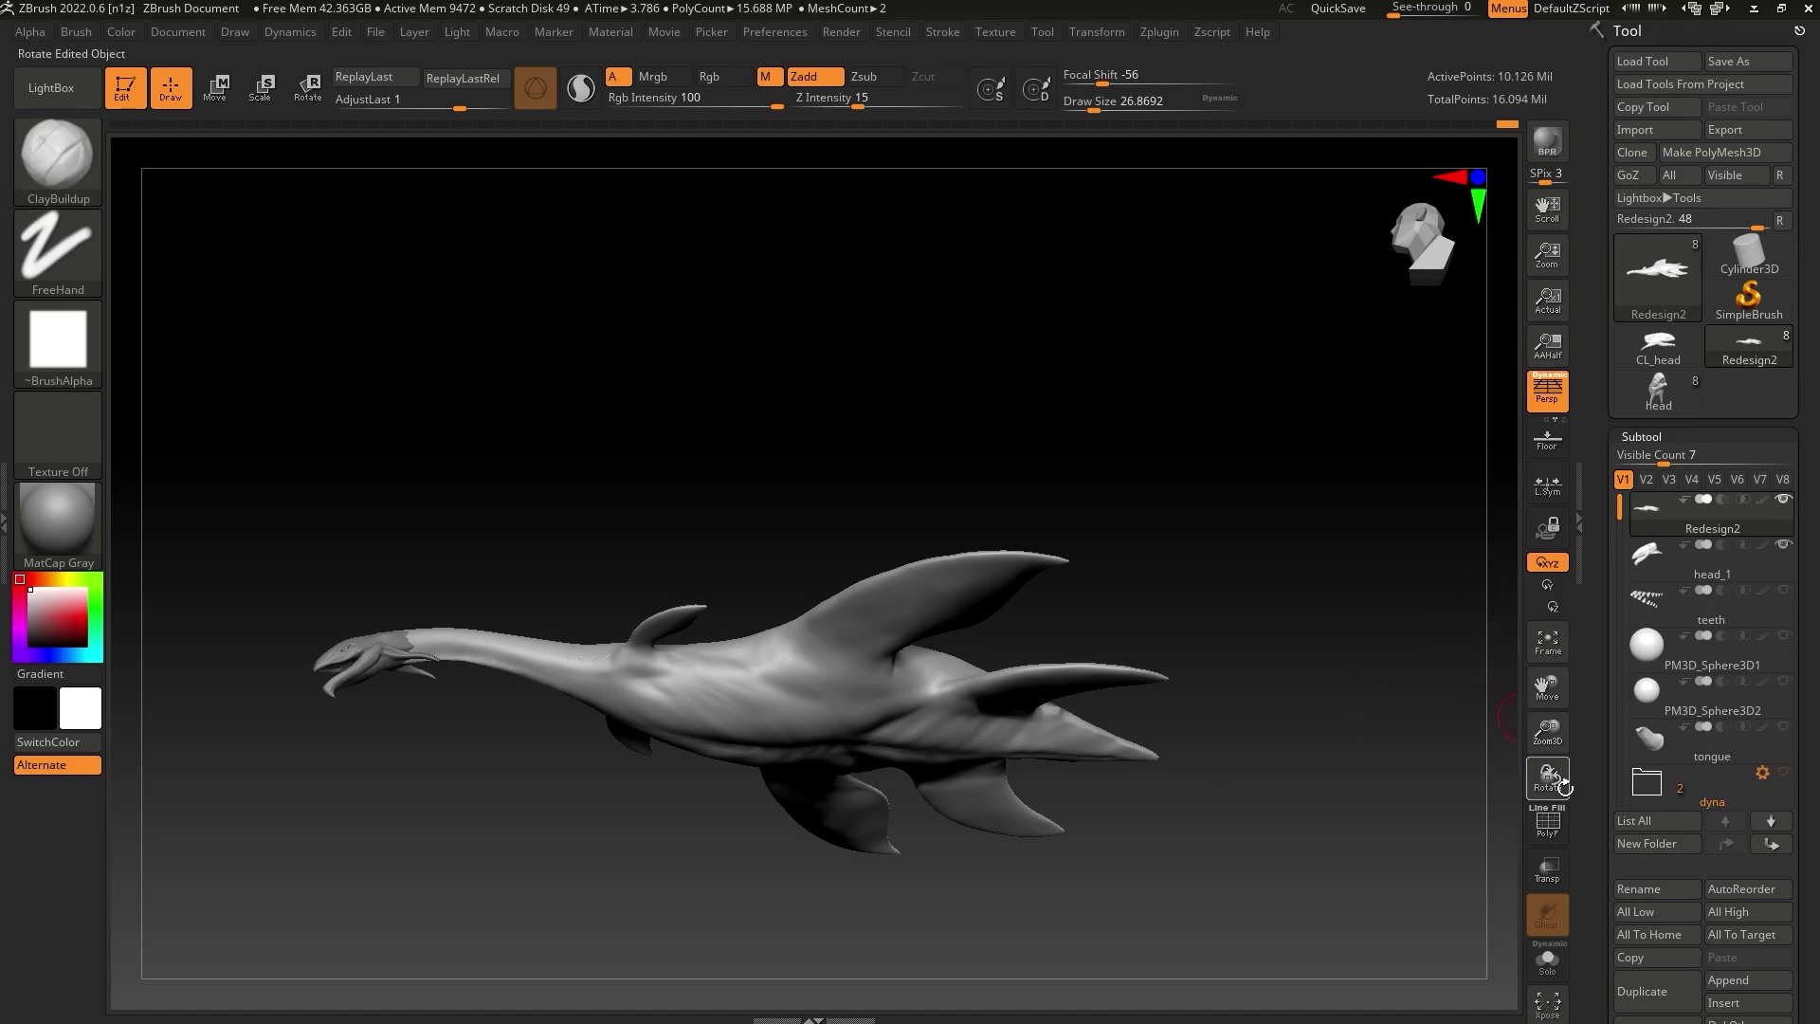
drag(1550, 735, 1507, 837)
drag(881, 917, 854, 815)
drag(1547, 732, 1496, 924)
mouse_move(957, 777)
mouse_down()
mouse_move(971, 862)
mouse_move(1115, 917)
mouse_move(1105, 825)
mouse_up()
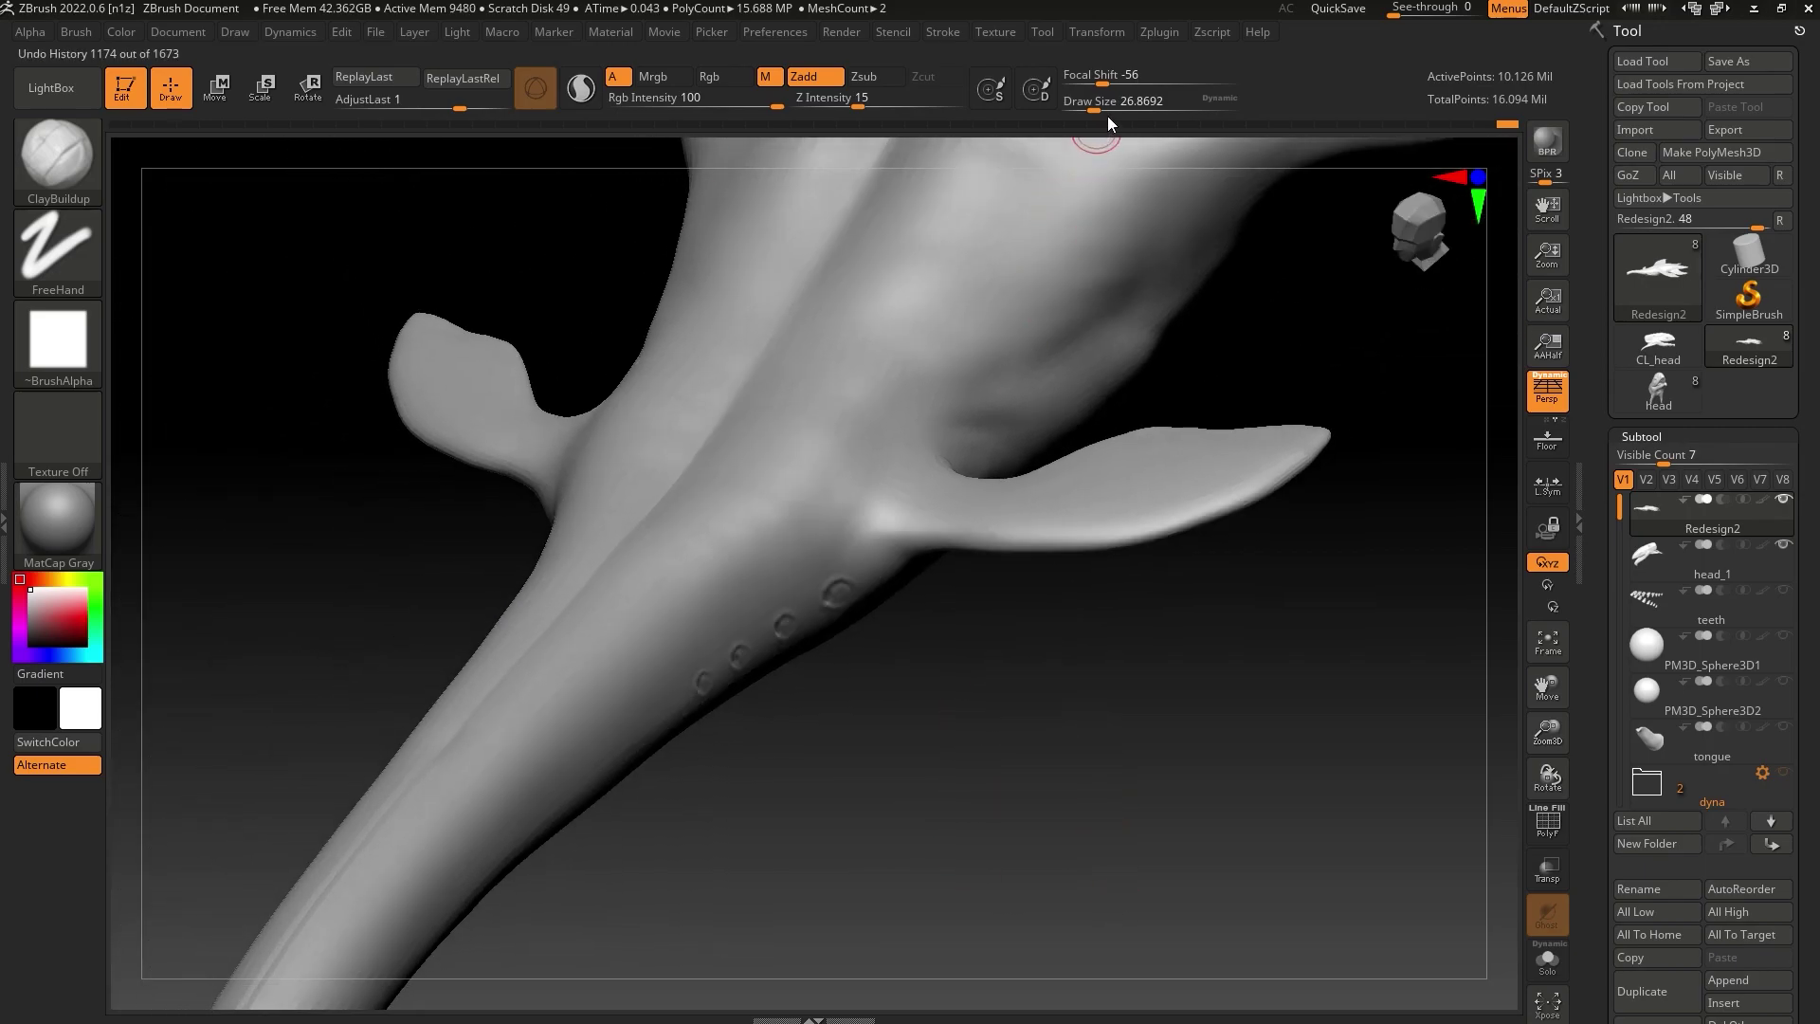
Lower the ClayBuildup draw size to about 13 and carve into the gill ring closest to the head
drag(1100, 107, 1083, 106)
drag(969, 797, 1071, 701)
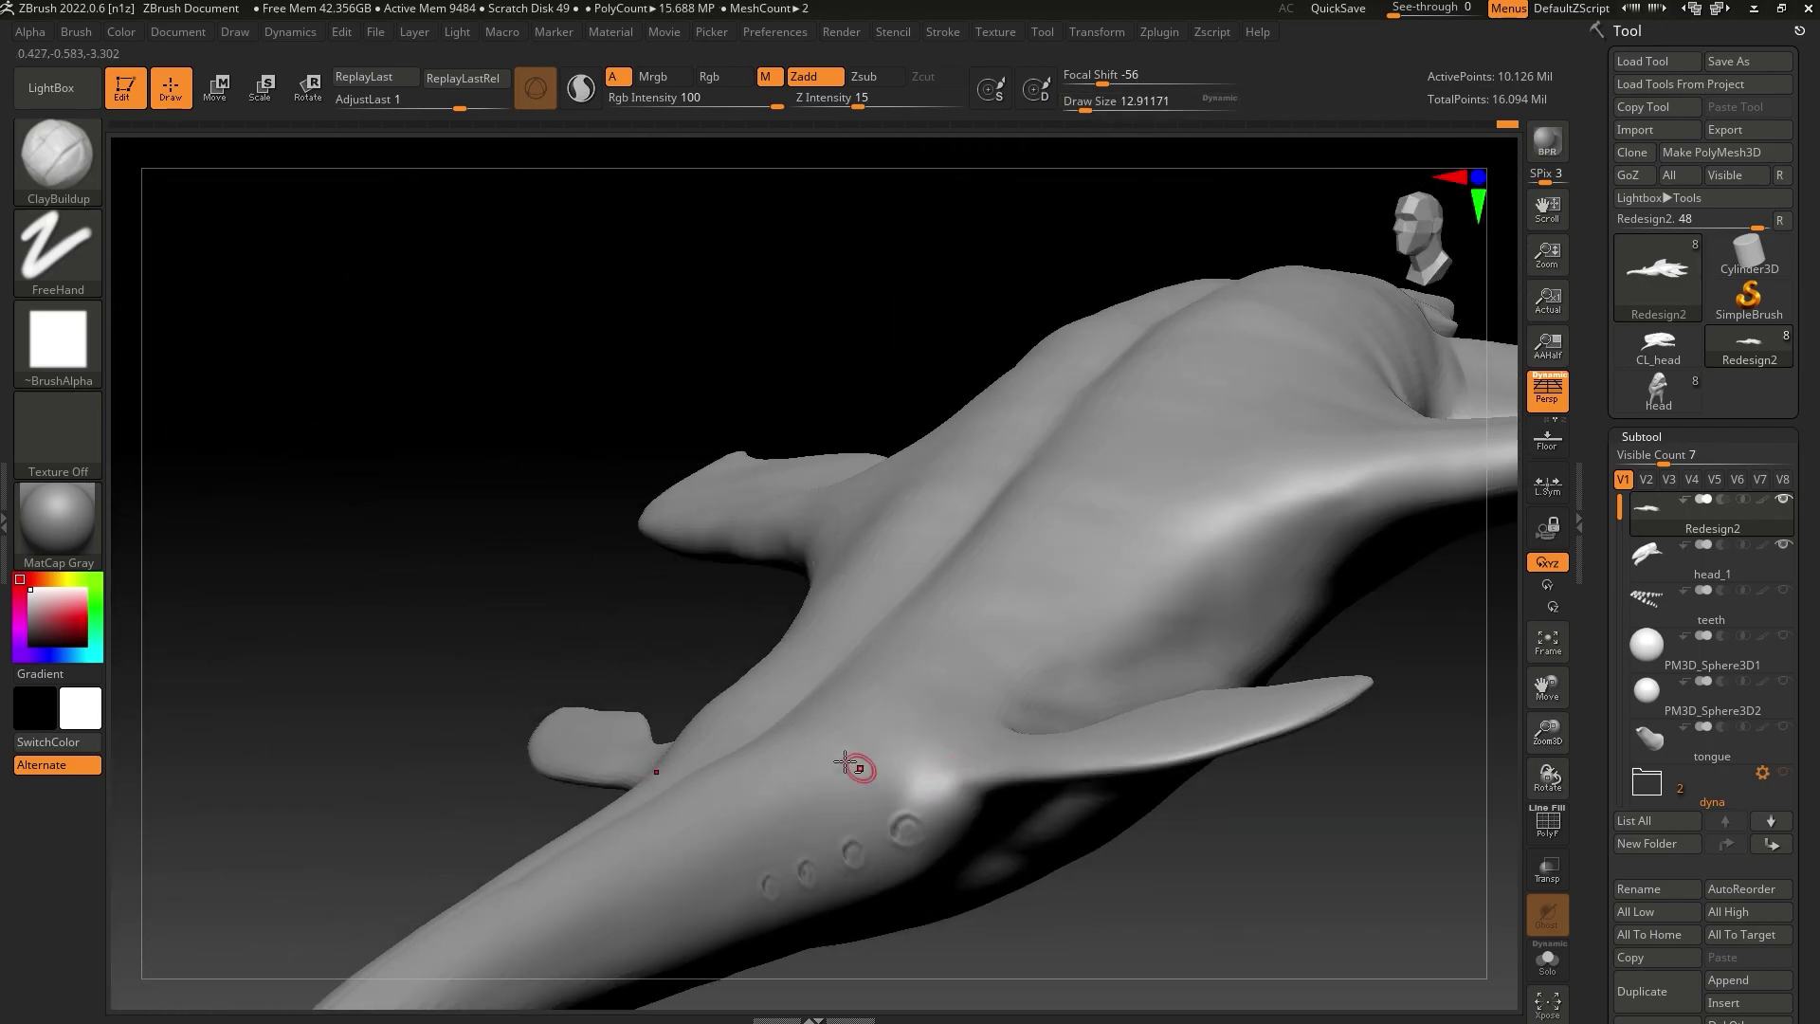
drag(872, 934, 585, 410)
drag(793, 680, 944, 749)
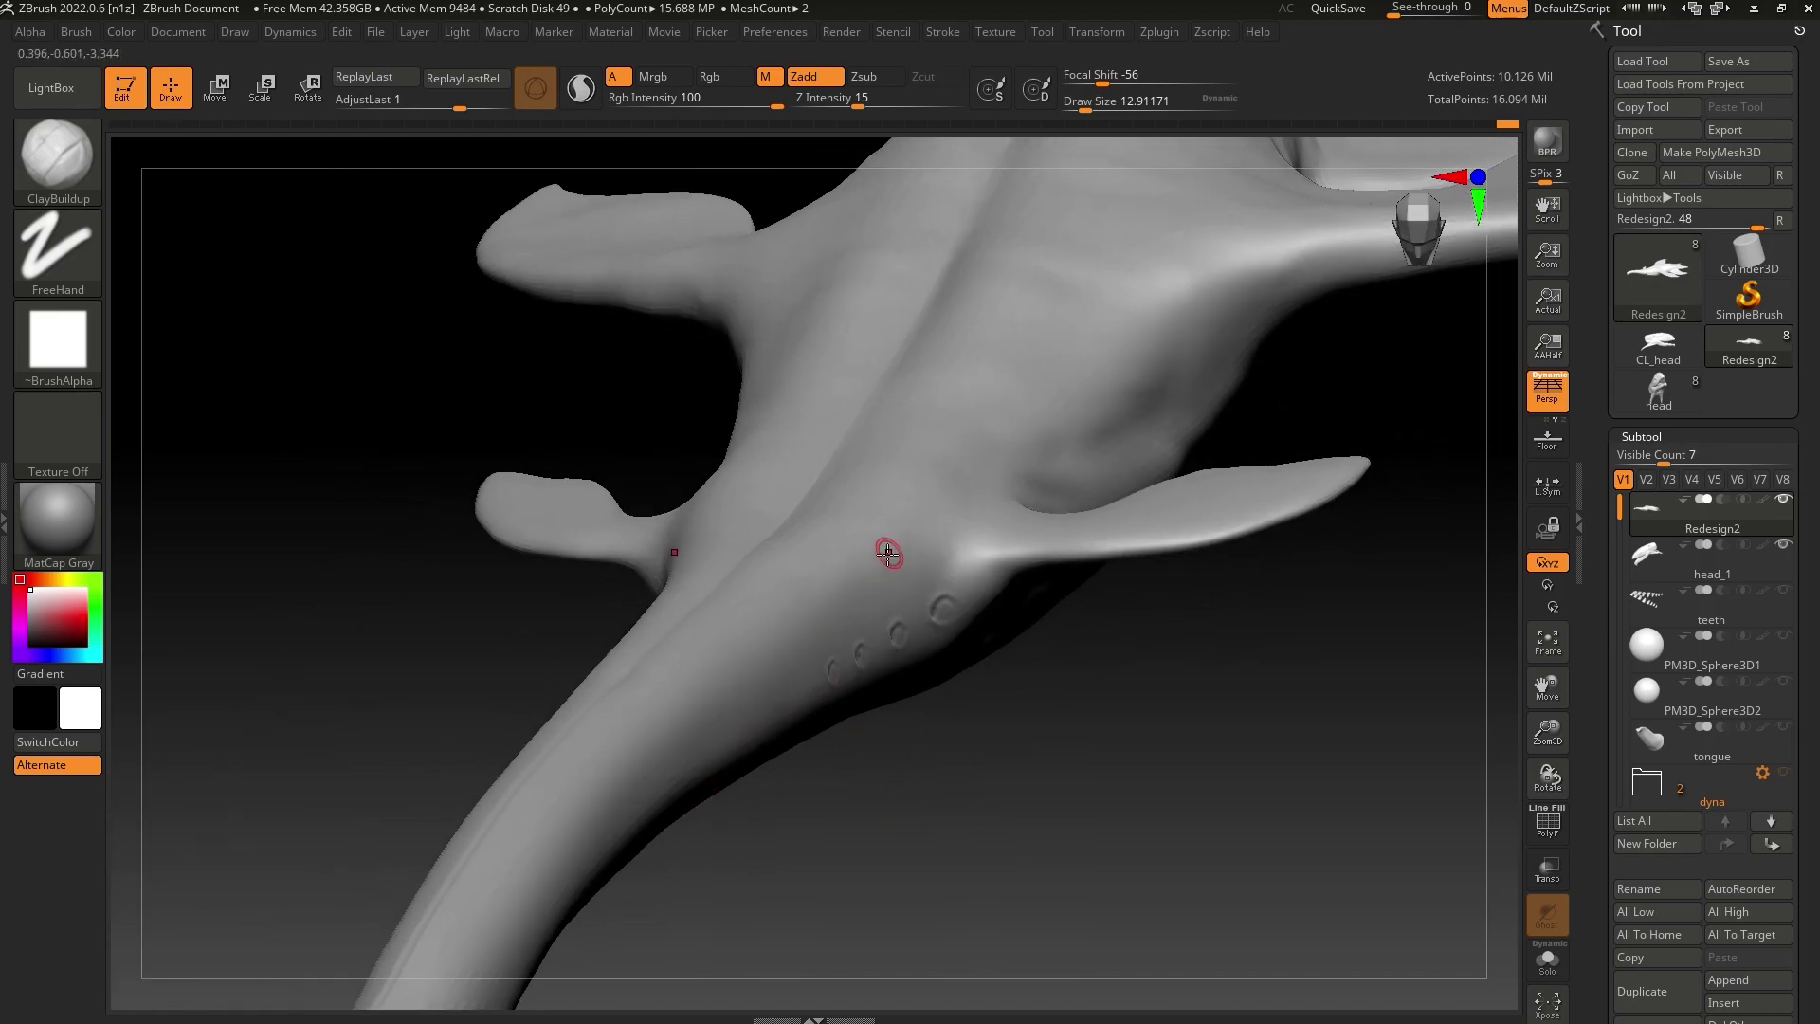
drag(749, 722, 912, 531)
key(ctrl+z)
drag(1537, 744, 1538, 806)
alt+drag(1325, 828, 1218, 848)
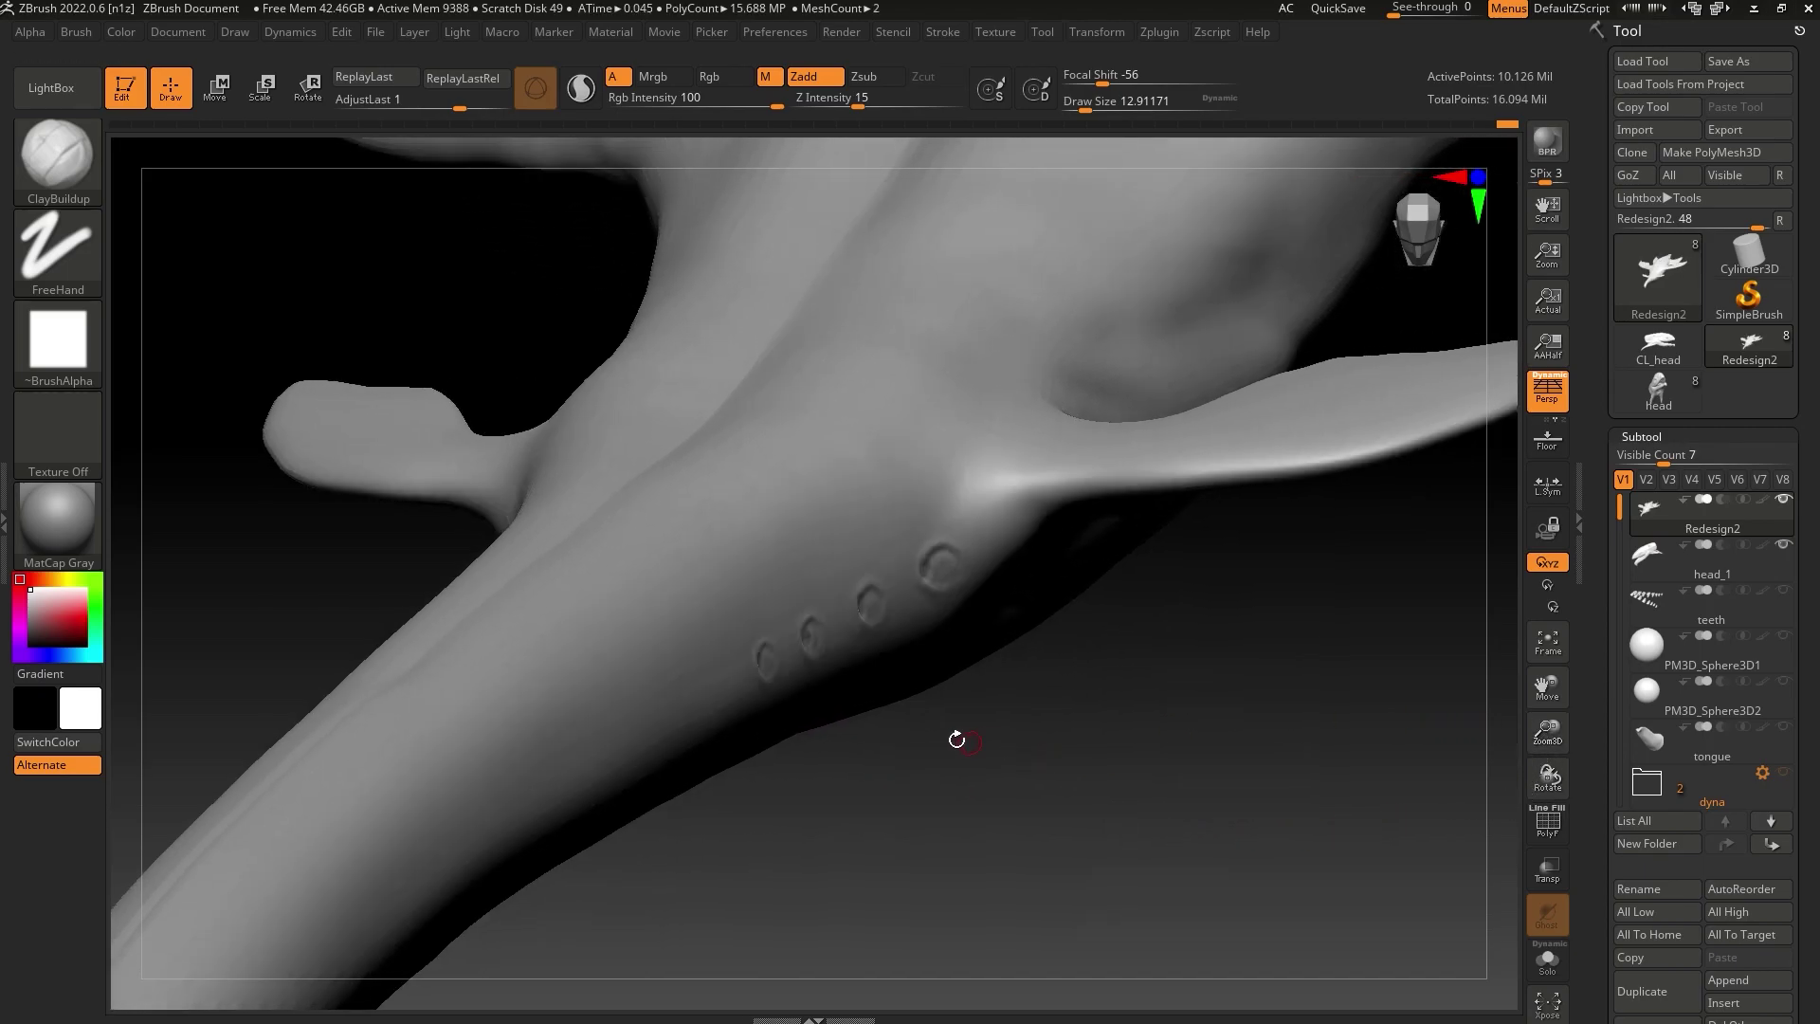
alt+drag(762, 657, 768, 654)
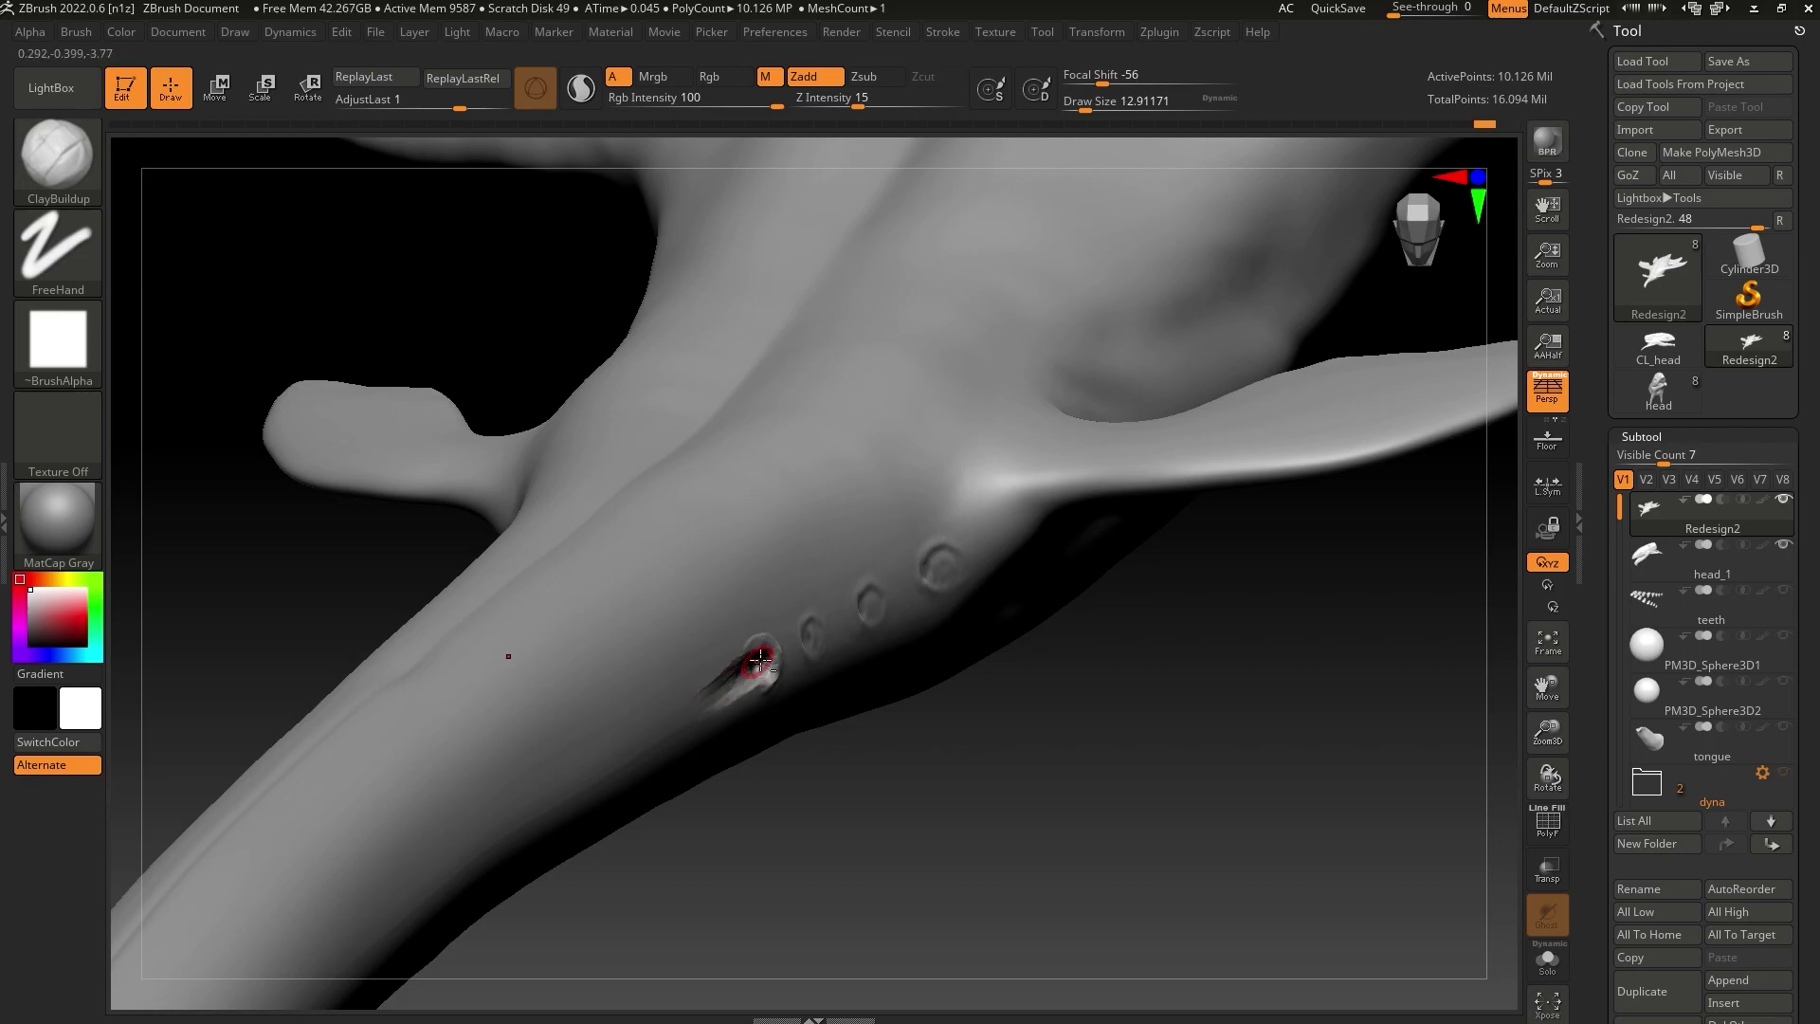
drag(829, 794, 917, 755)
drag(699, 902, 574, 765)
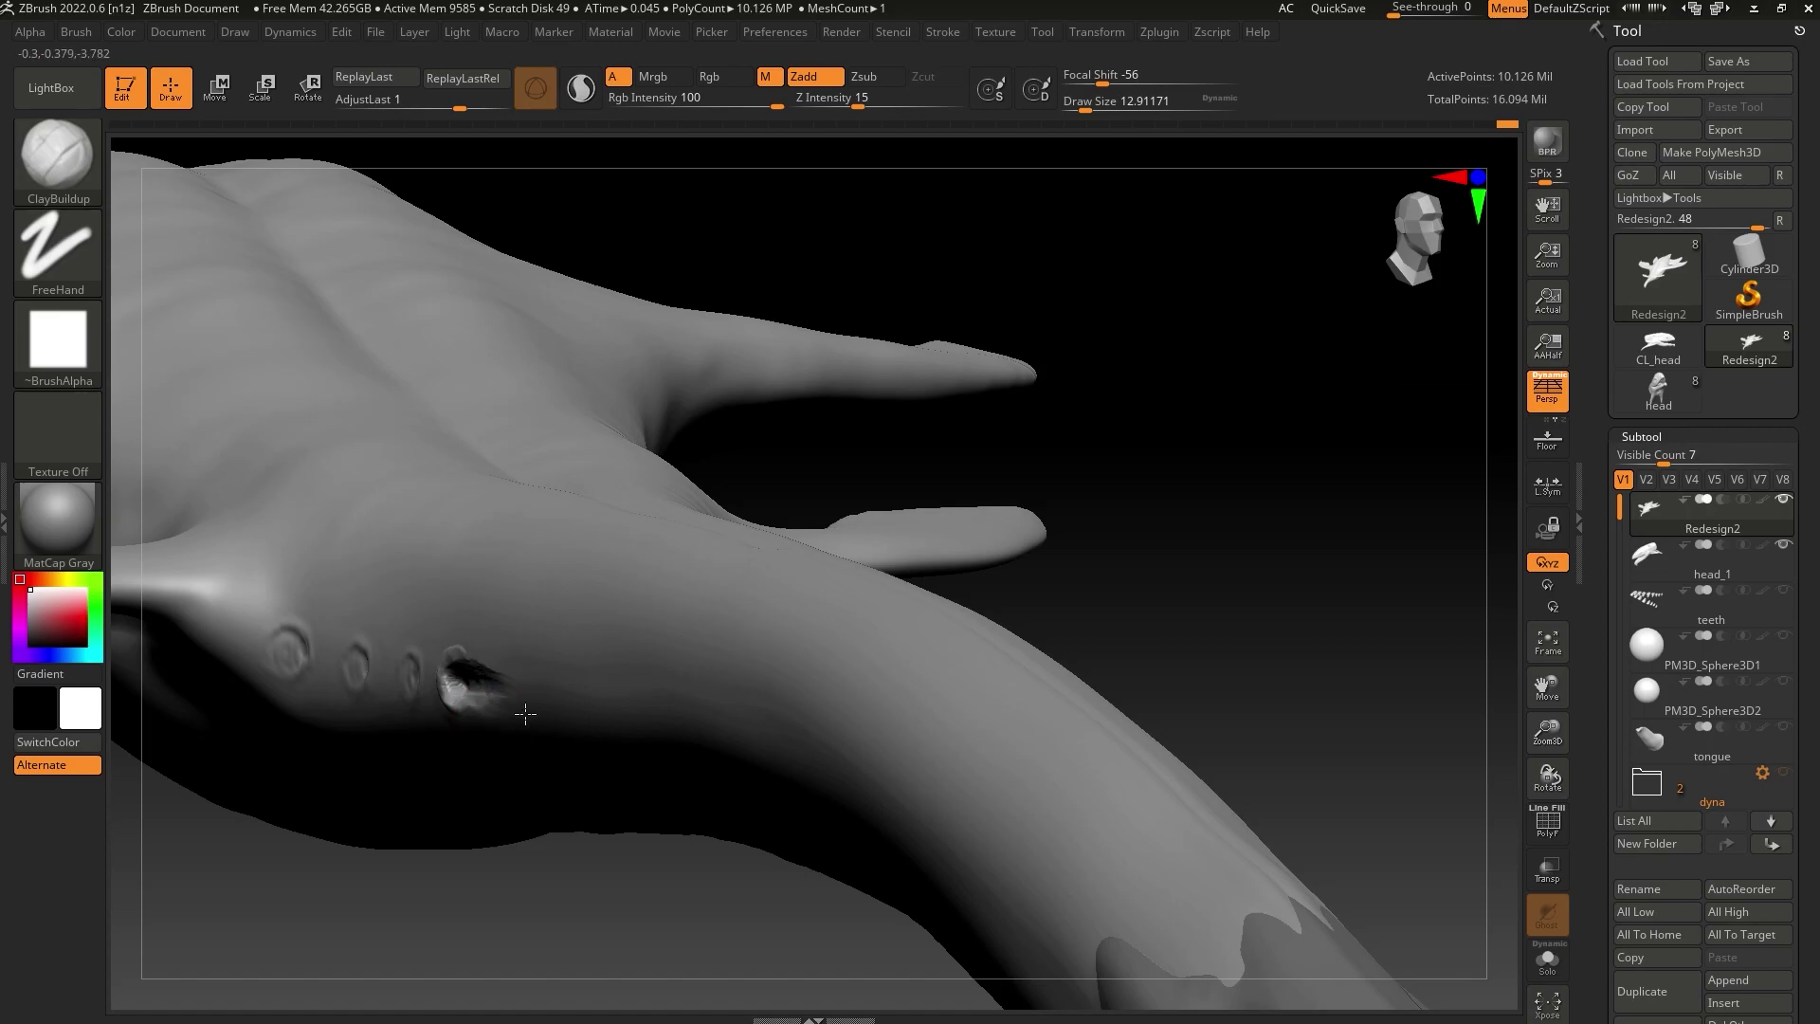
Extend the carved groove from the front gill along the neck towards the head, and smooth it
drag(1136, 586, 1066, 597)
drag(716, 888, 869, 764)
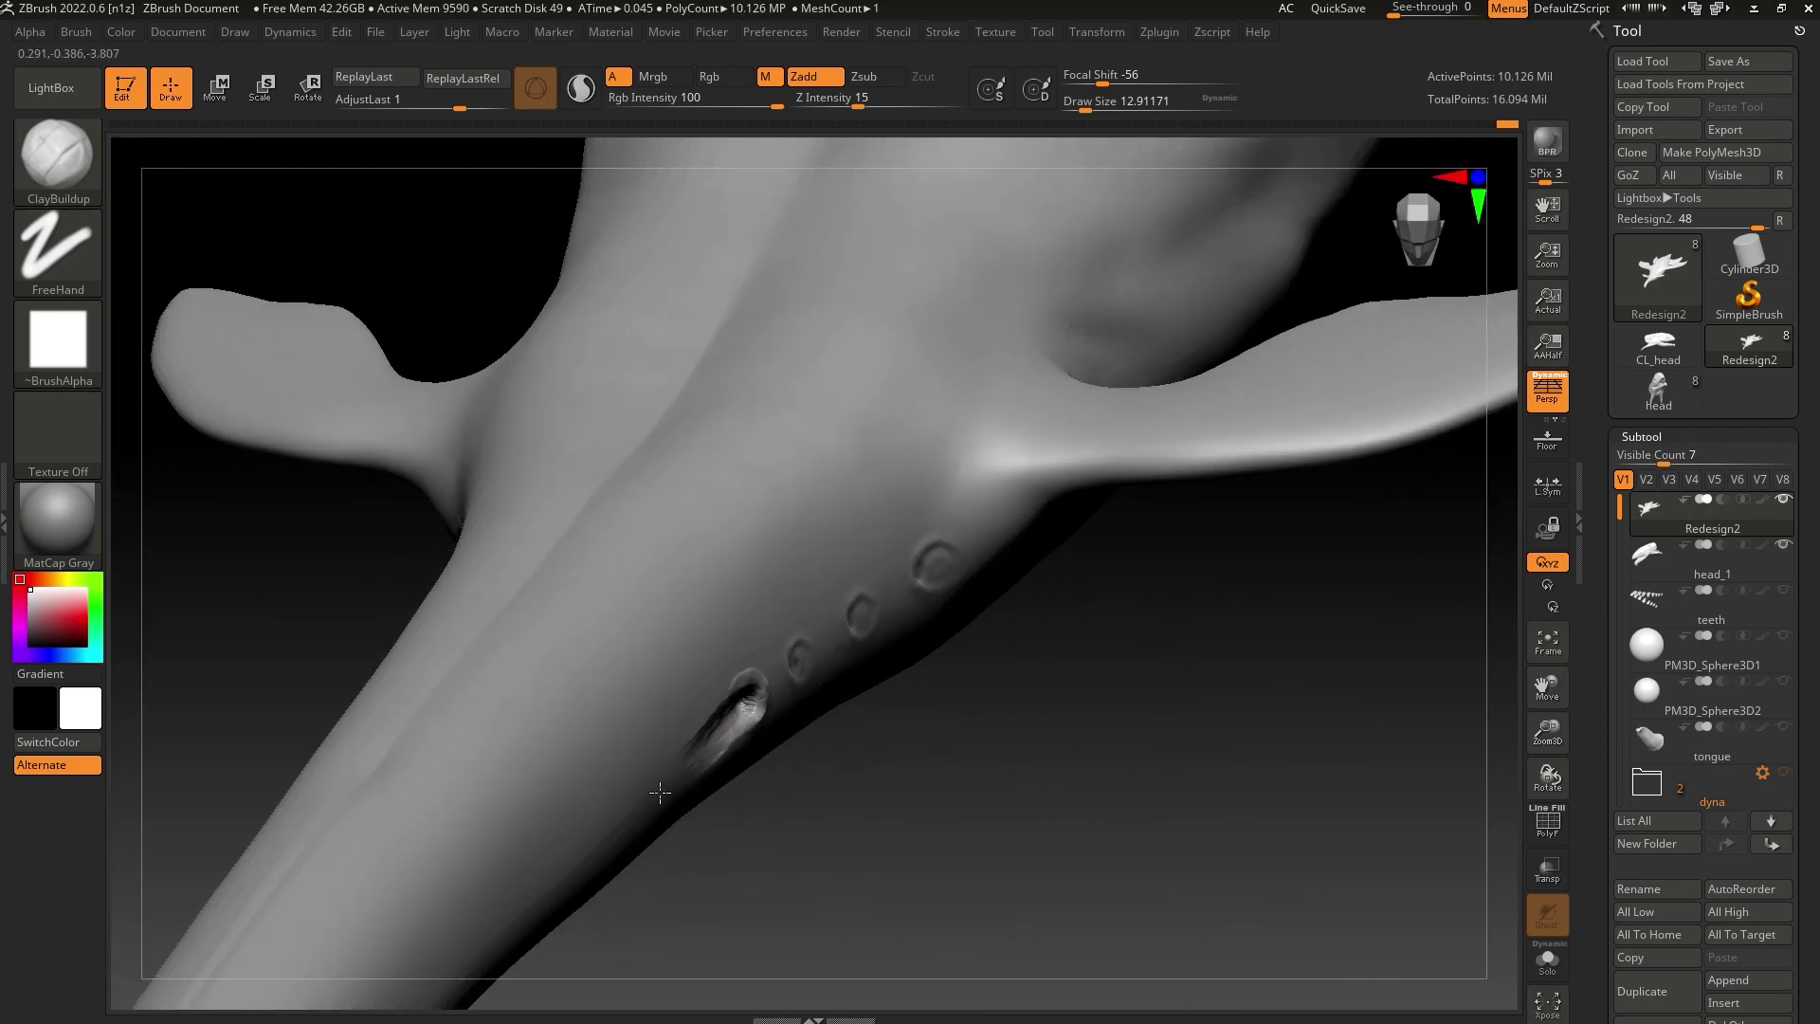
alt+drag(713, 733, 668, 796)
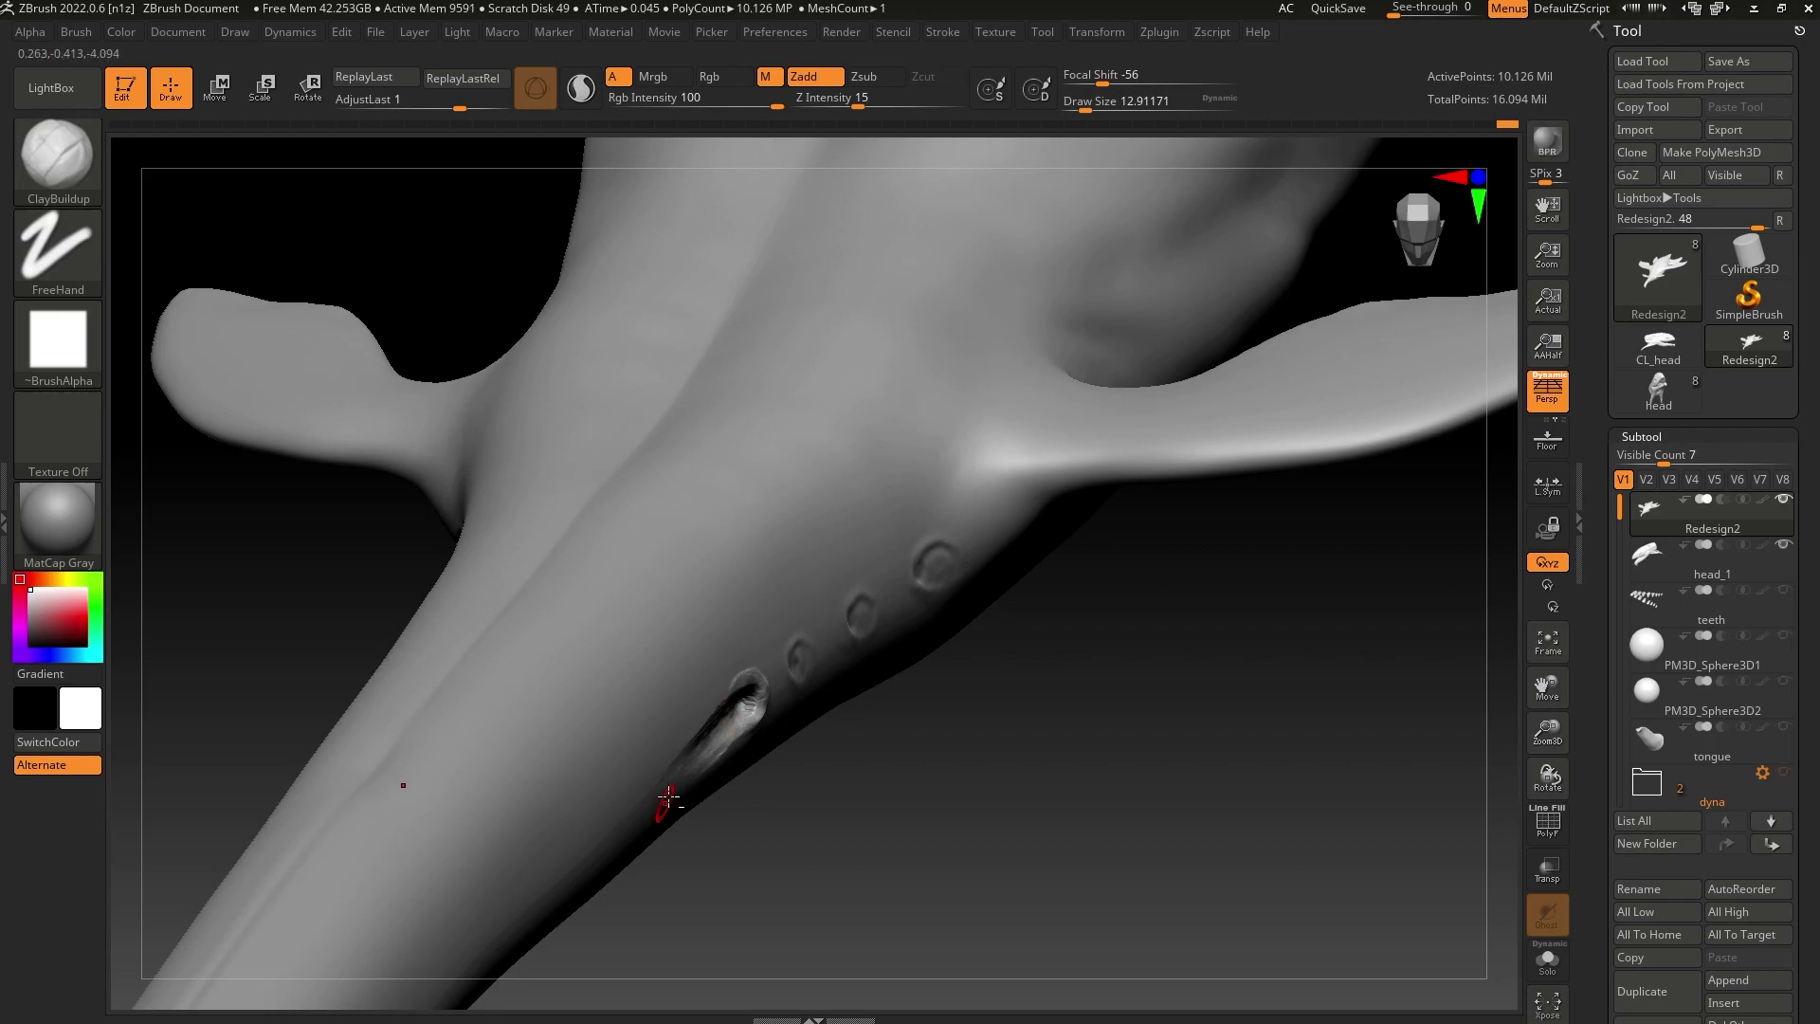
key(shift)
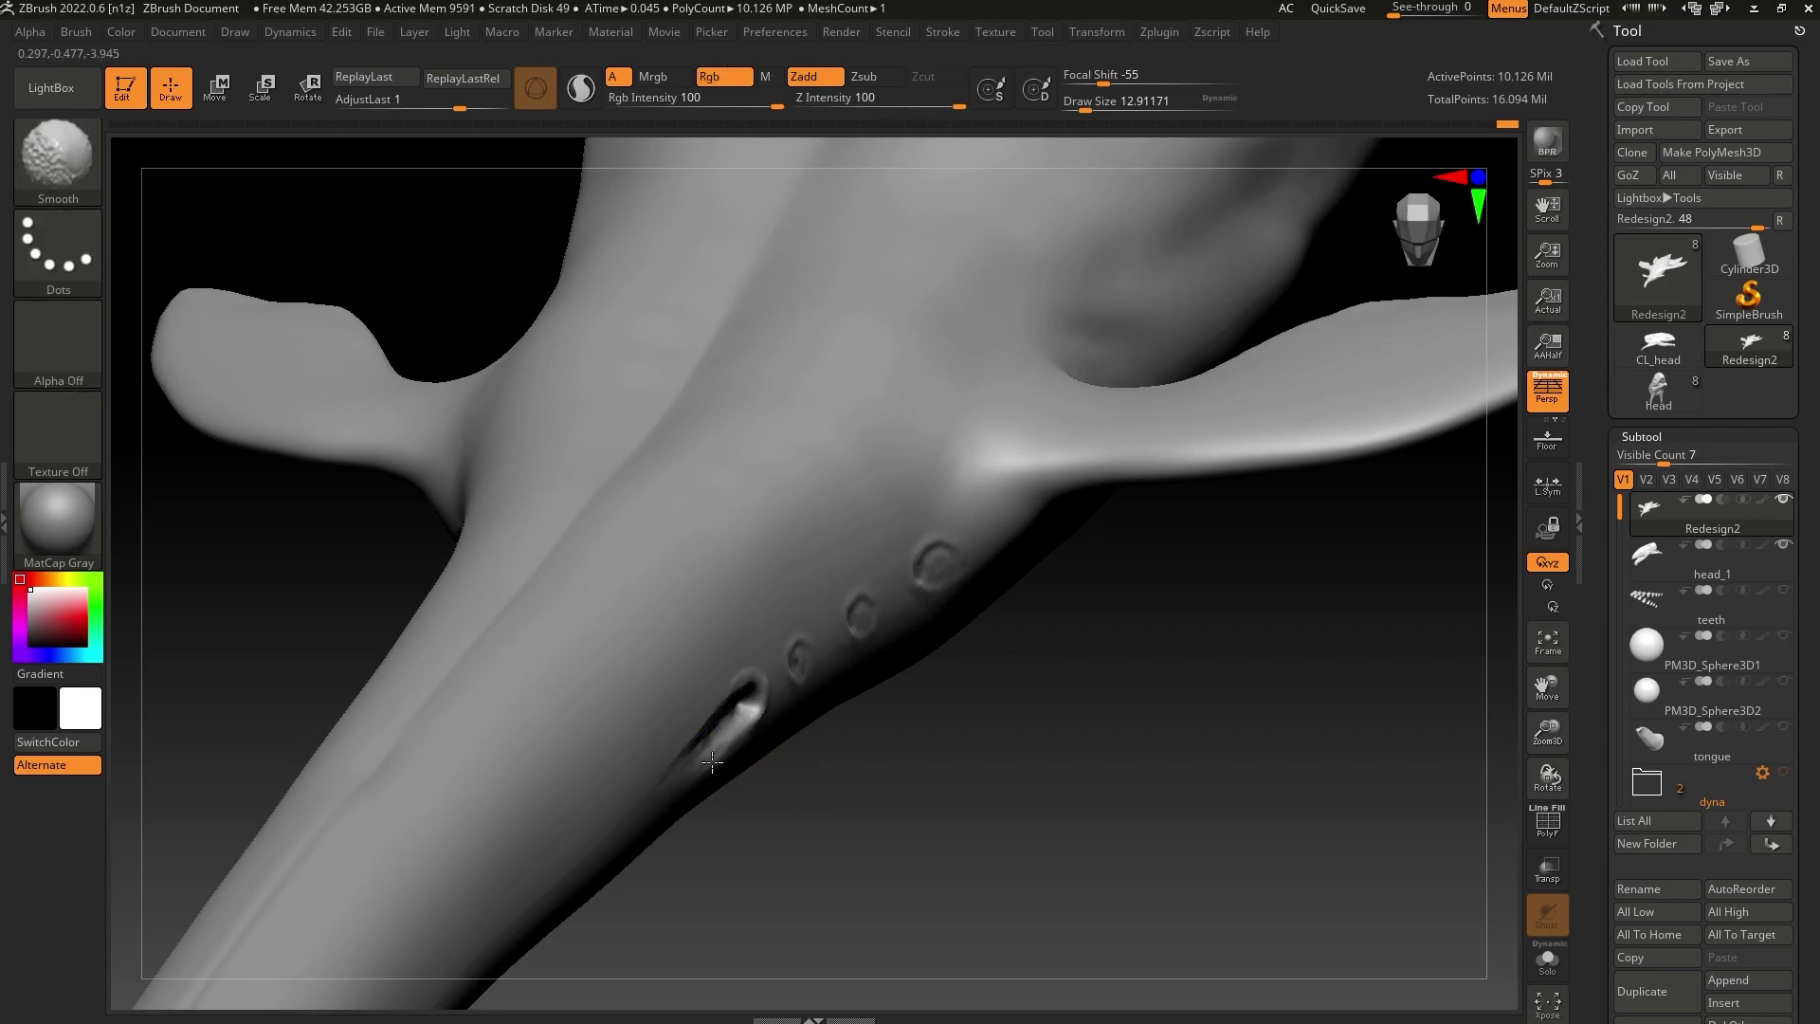
shift+drag(719, 731, 677, 796)
Deepen the rear end of the front gill's hollow and soften its edges
drag(866, 845, 828, 758)
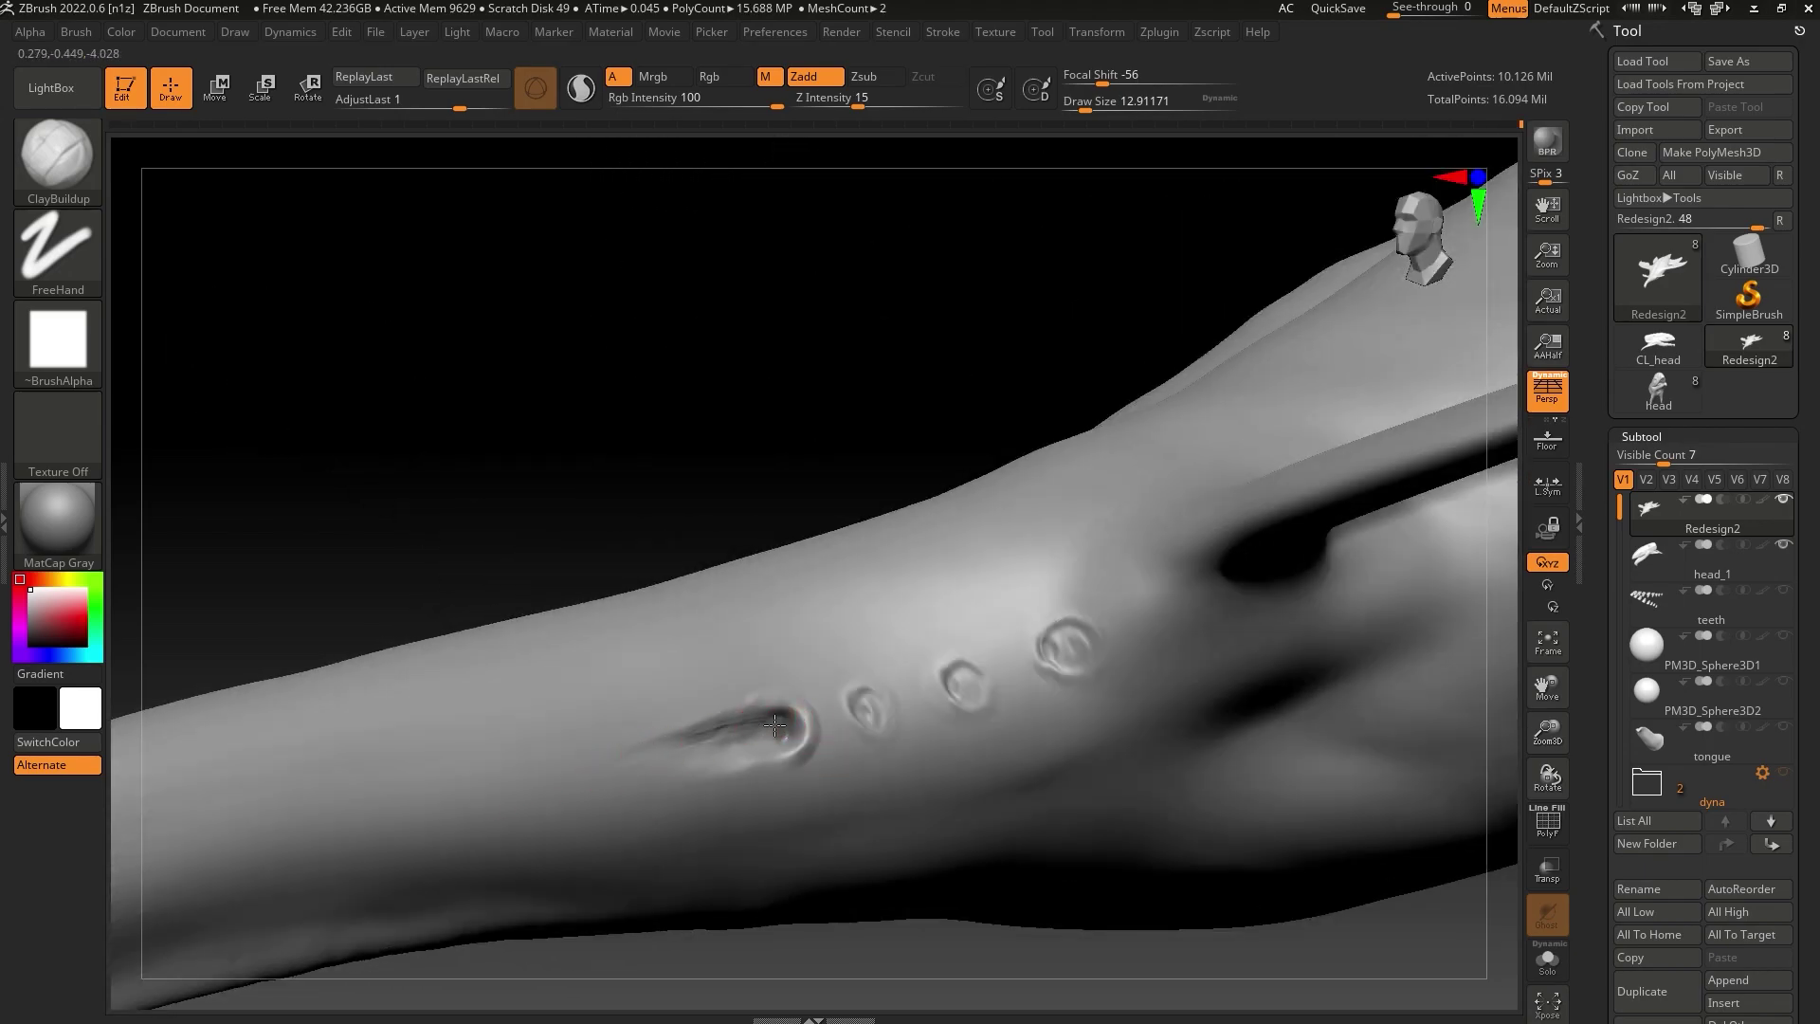
drag(763, 541, 773, 565)
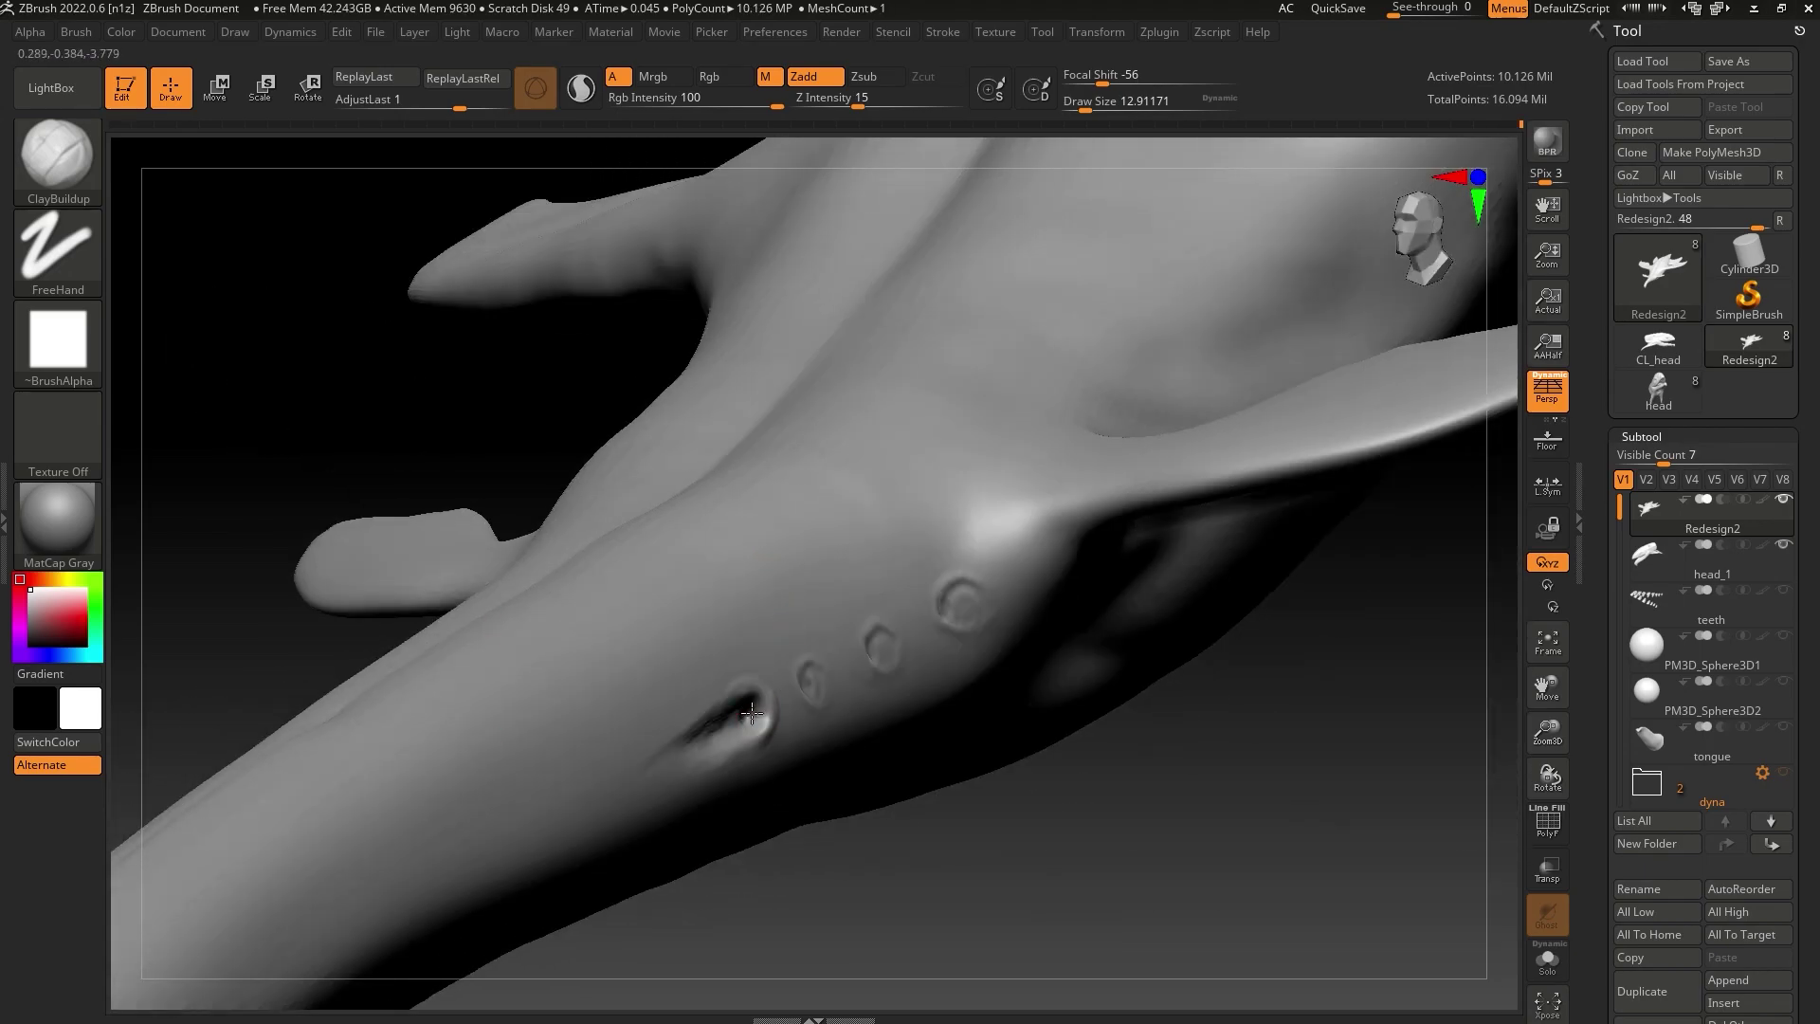
key(shift)
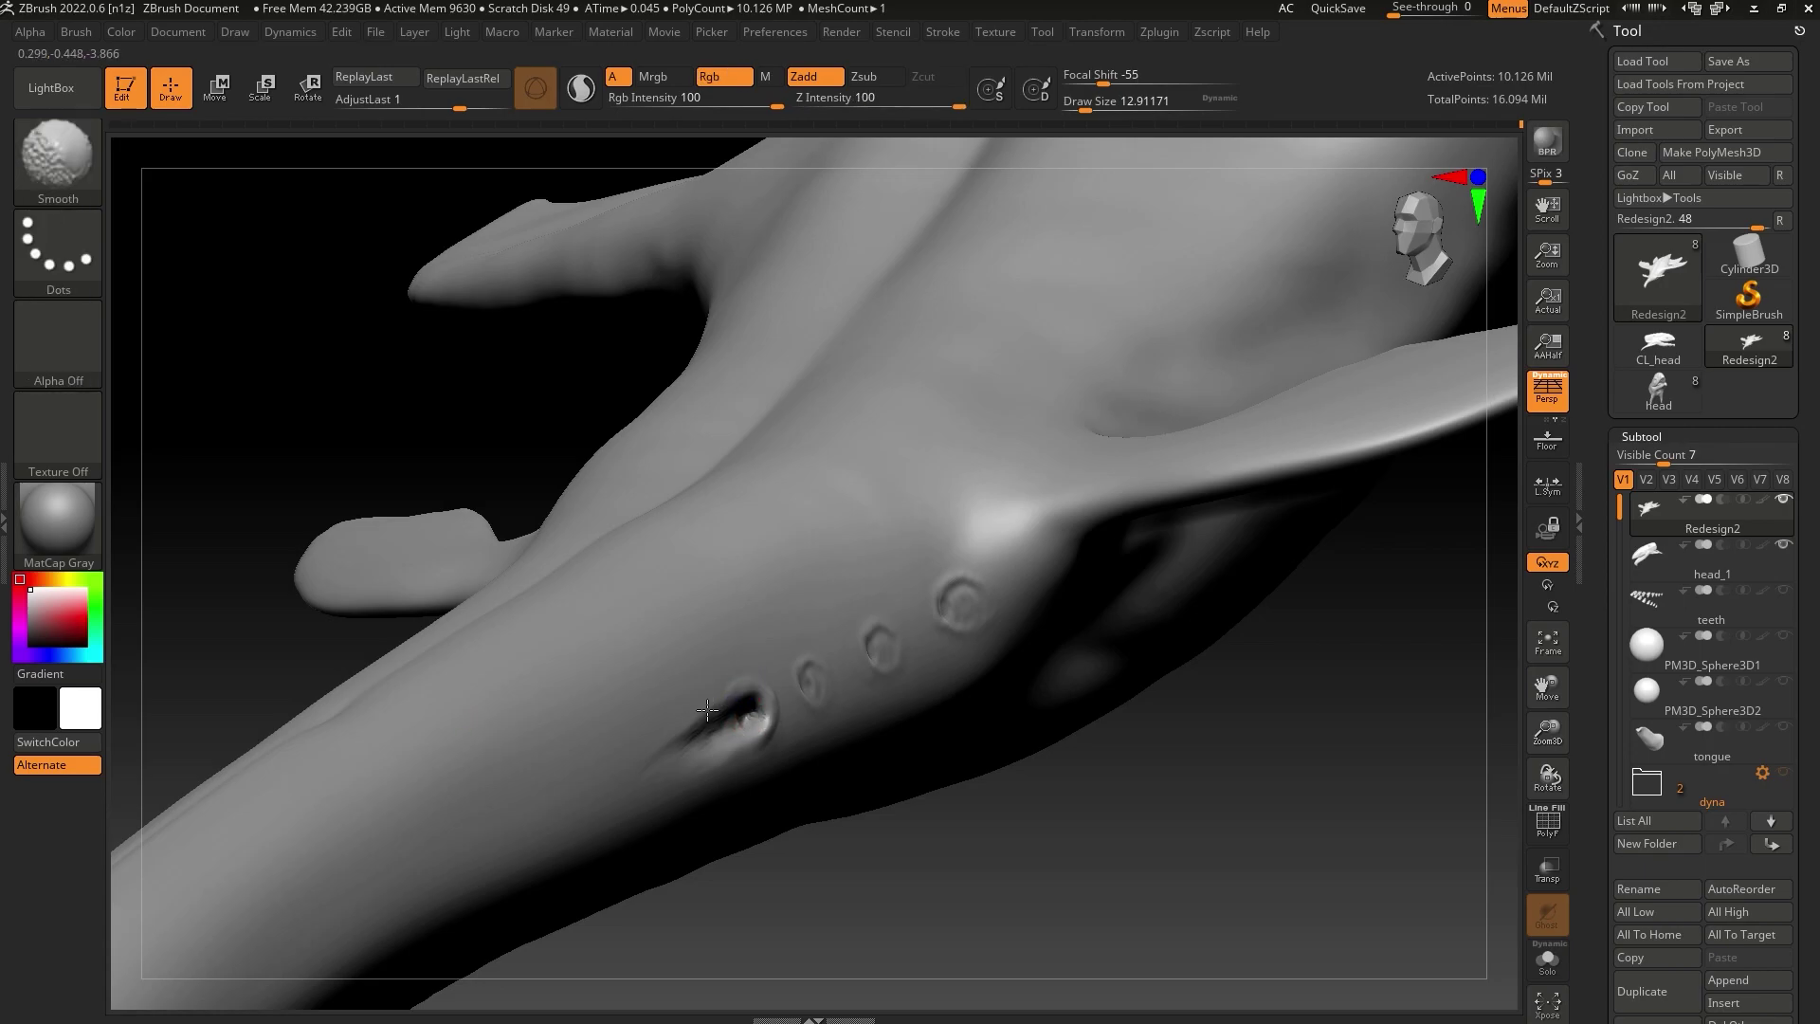
right_drag(698, 736, 788, 738)
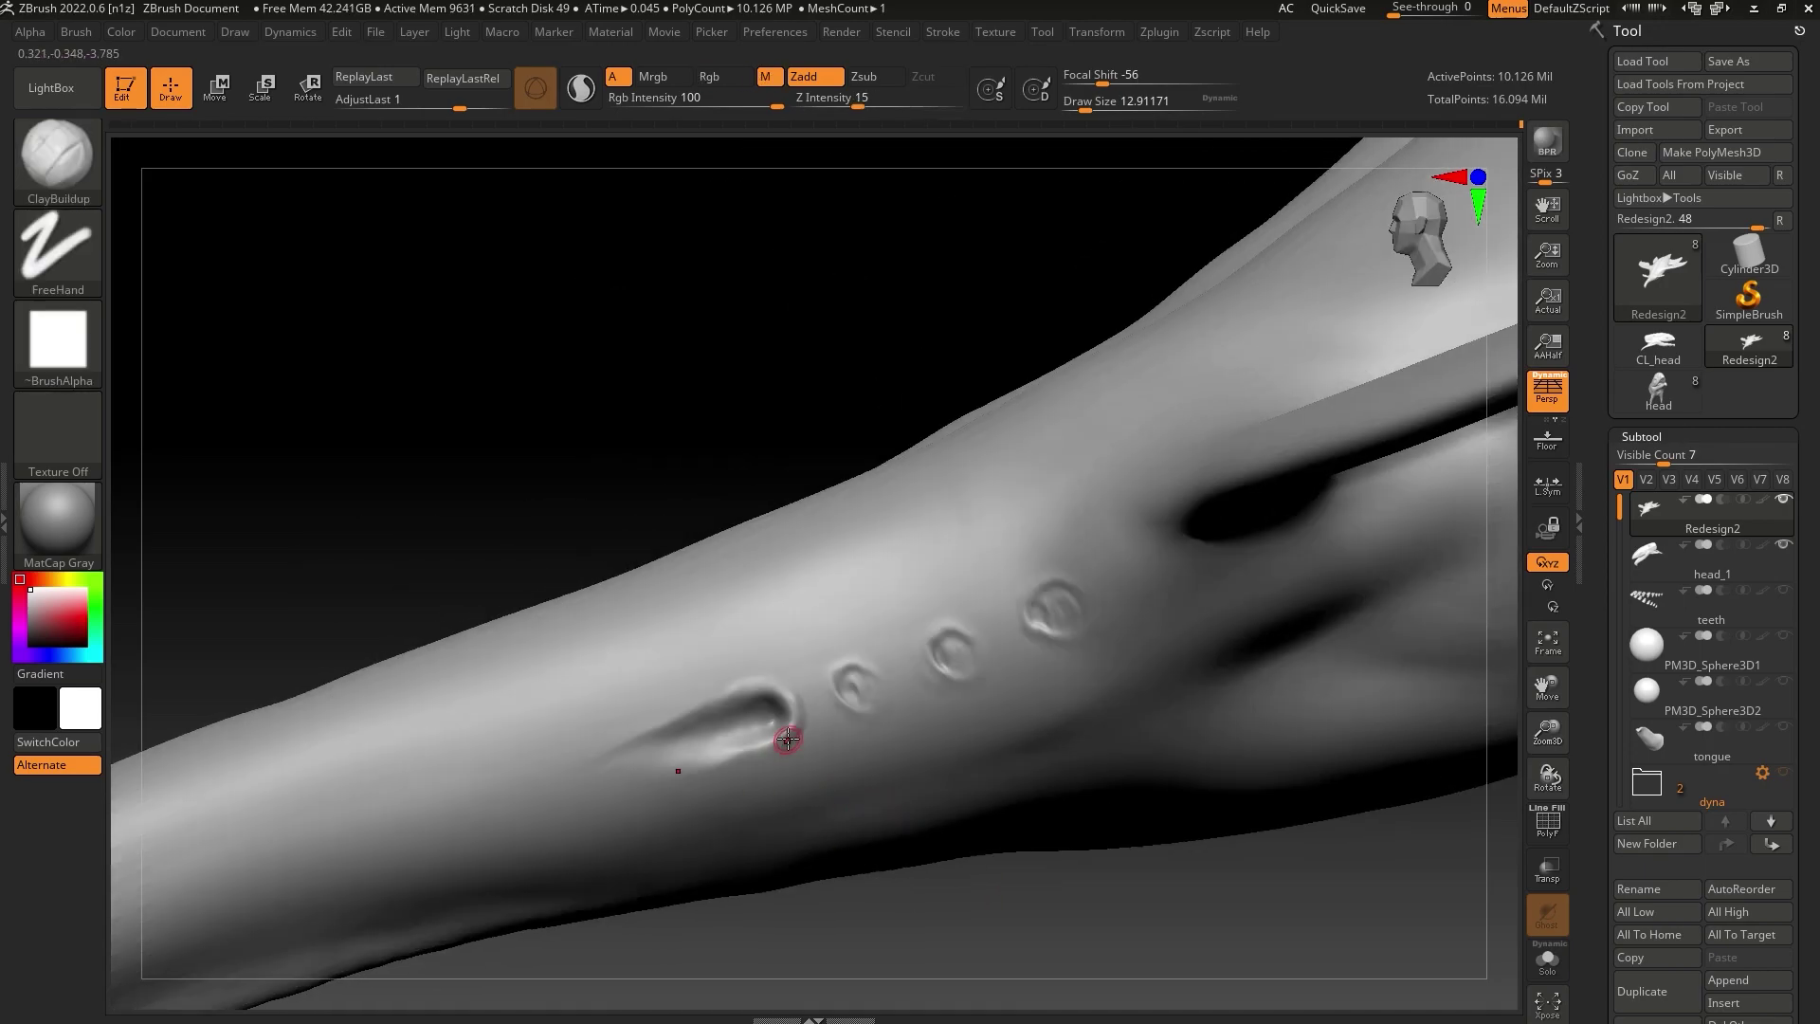
Raise the draw size to 28.75, undo the trial strokes in the front gill, and smooth its groove
click(1095, 105)
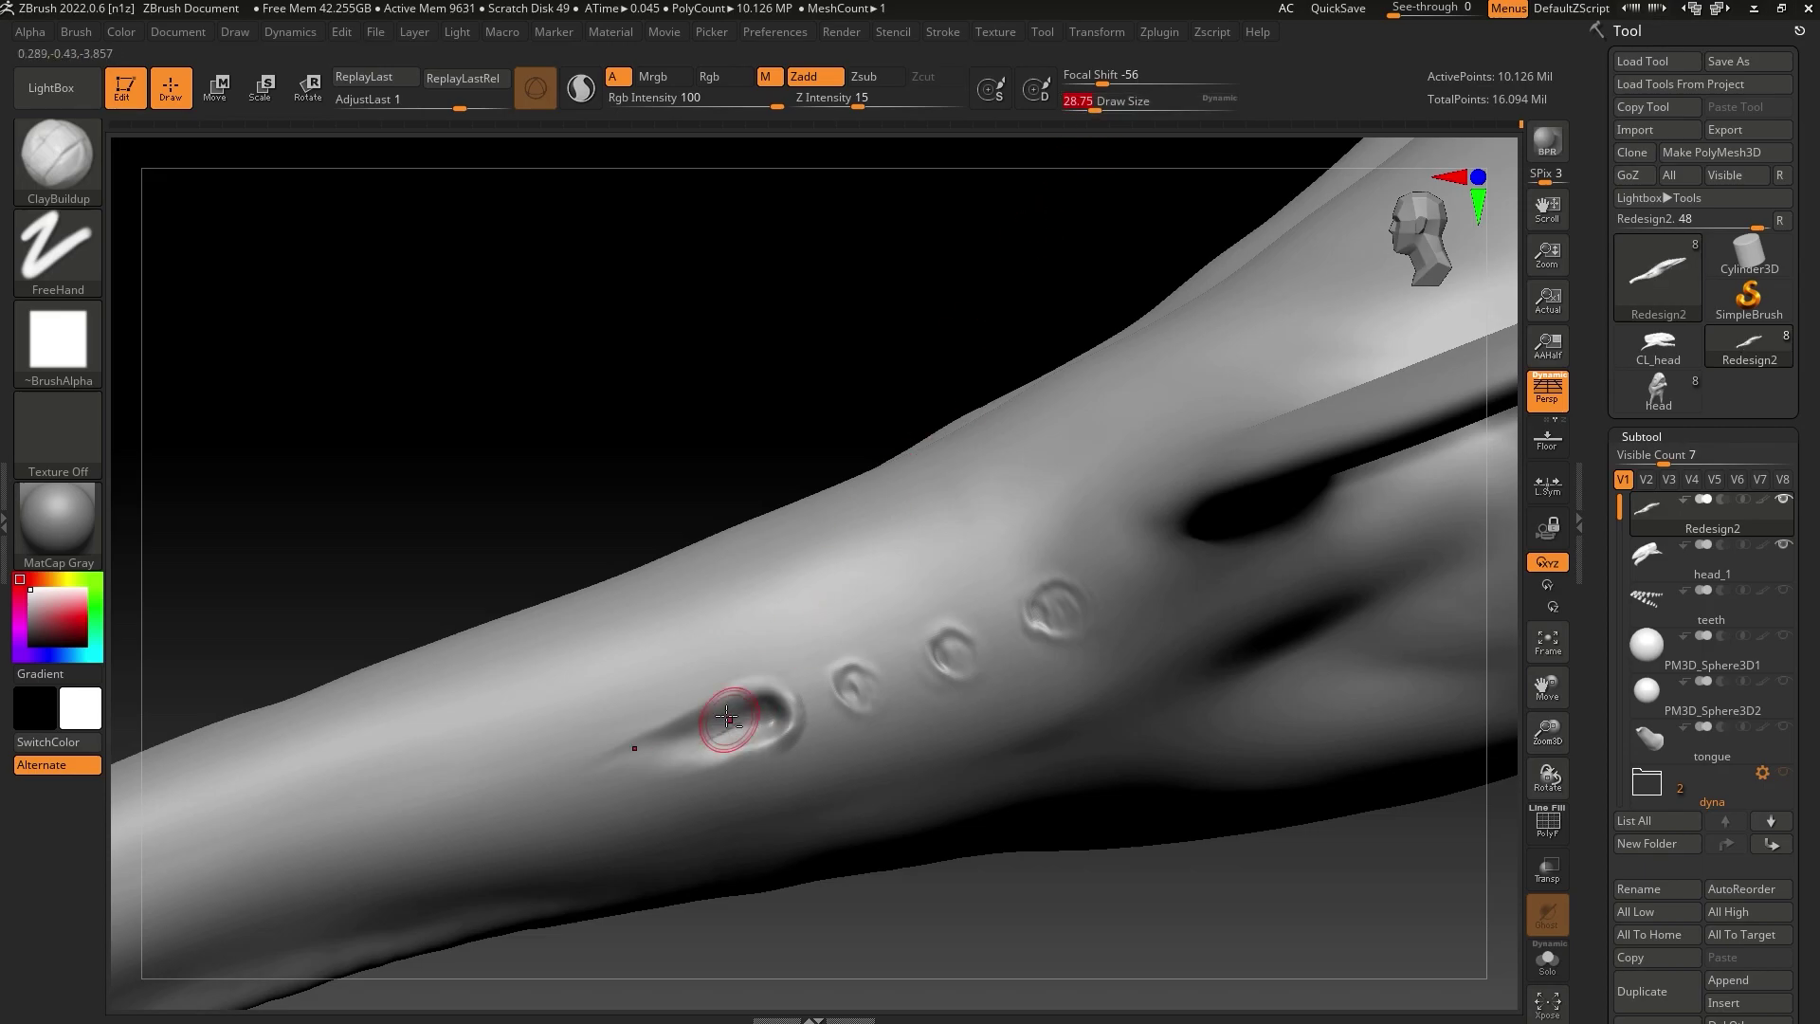
mouse_move(728, 704)
mouse_down()
mouse_move(755, 757)
mouse_move(780, 715)
mouse_up()
key(ctrl+z)
key(ctrl+z)
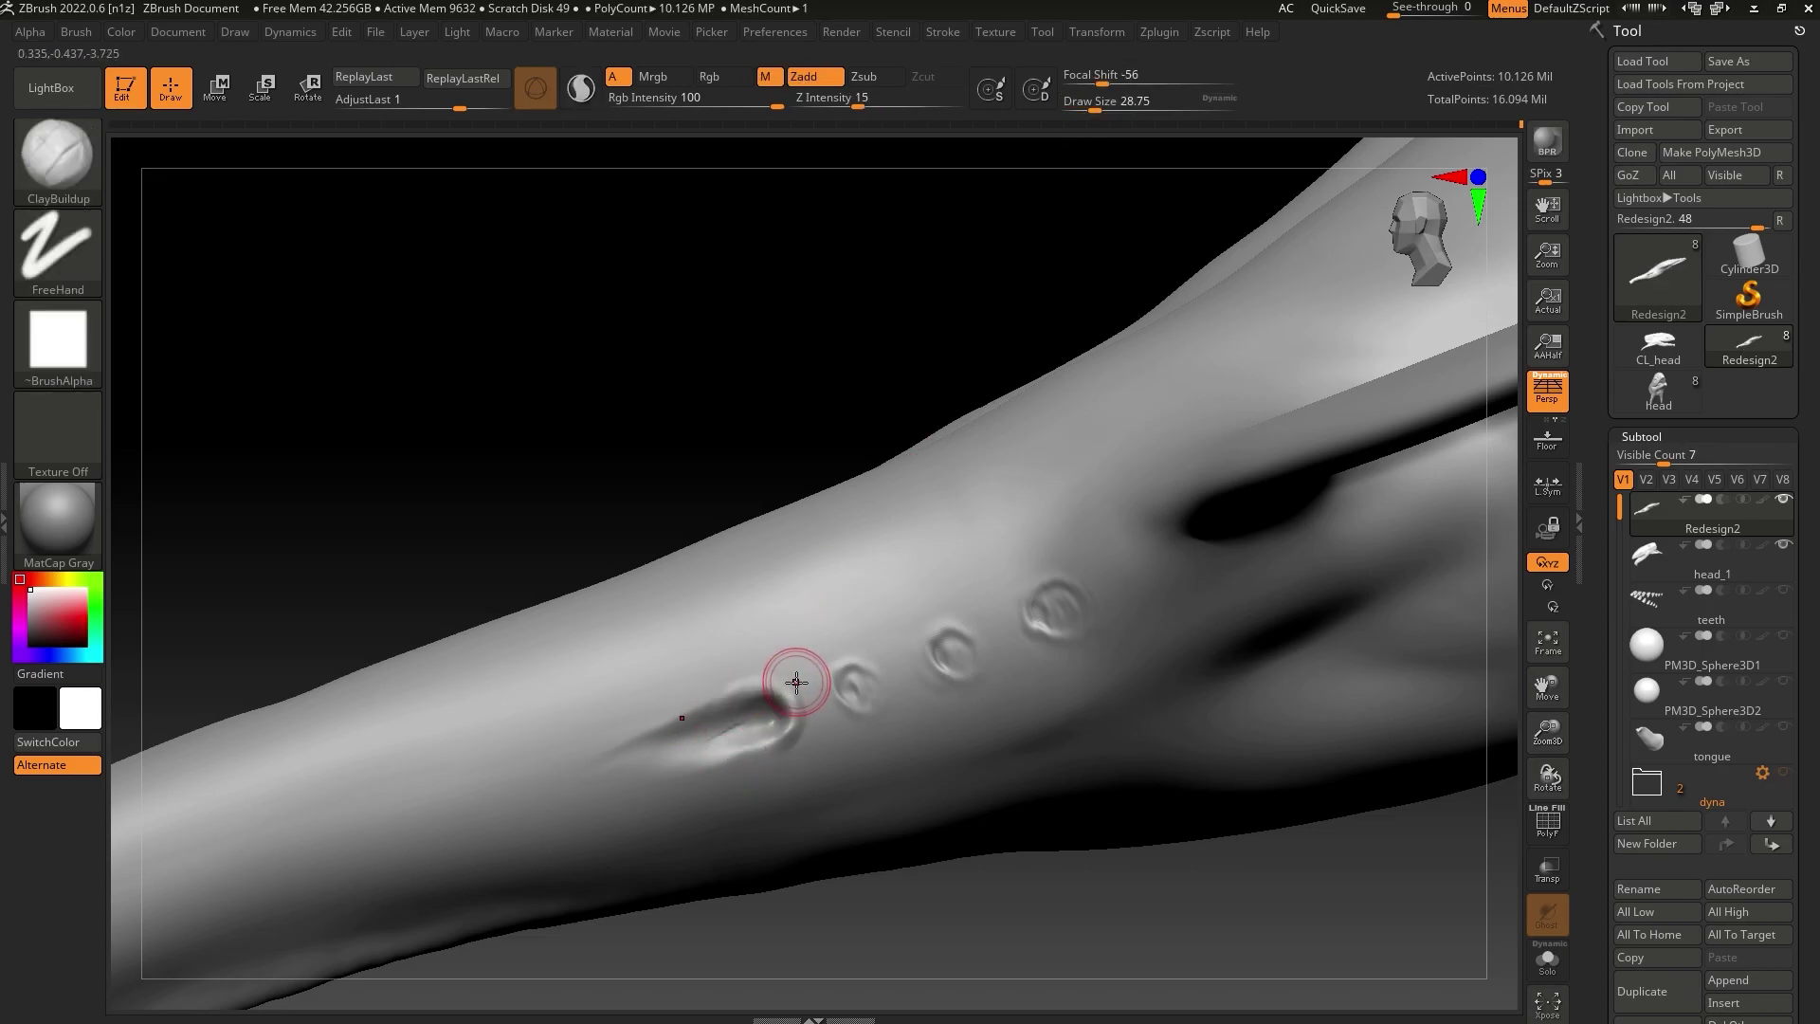
key(shift)
Carve a hollow into the second gill ring at draw size about 12, and smooth it at about 17
click(1085, 105)
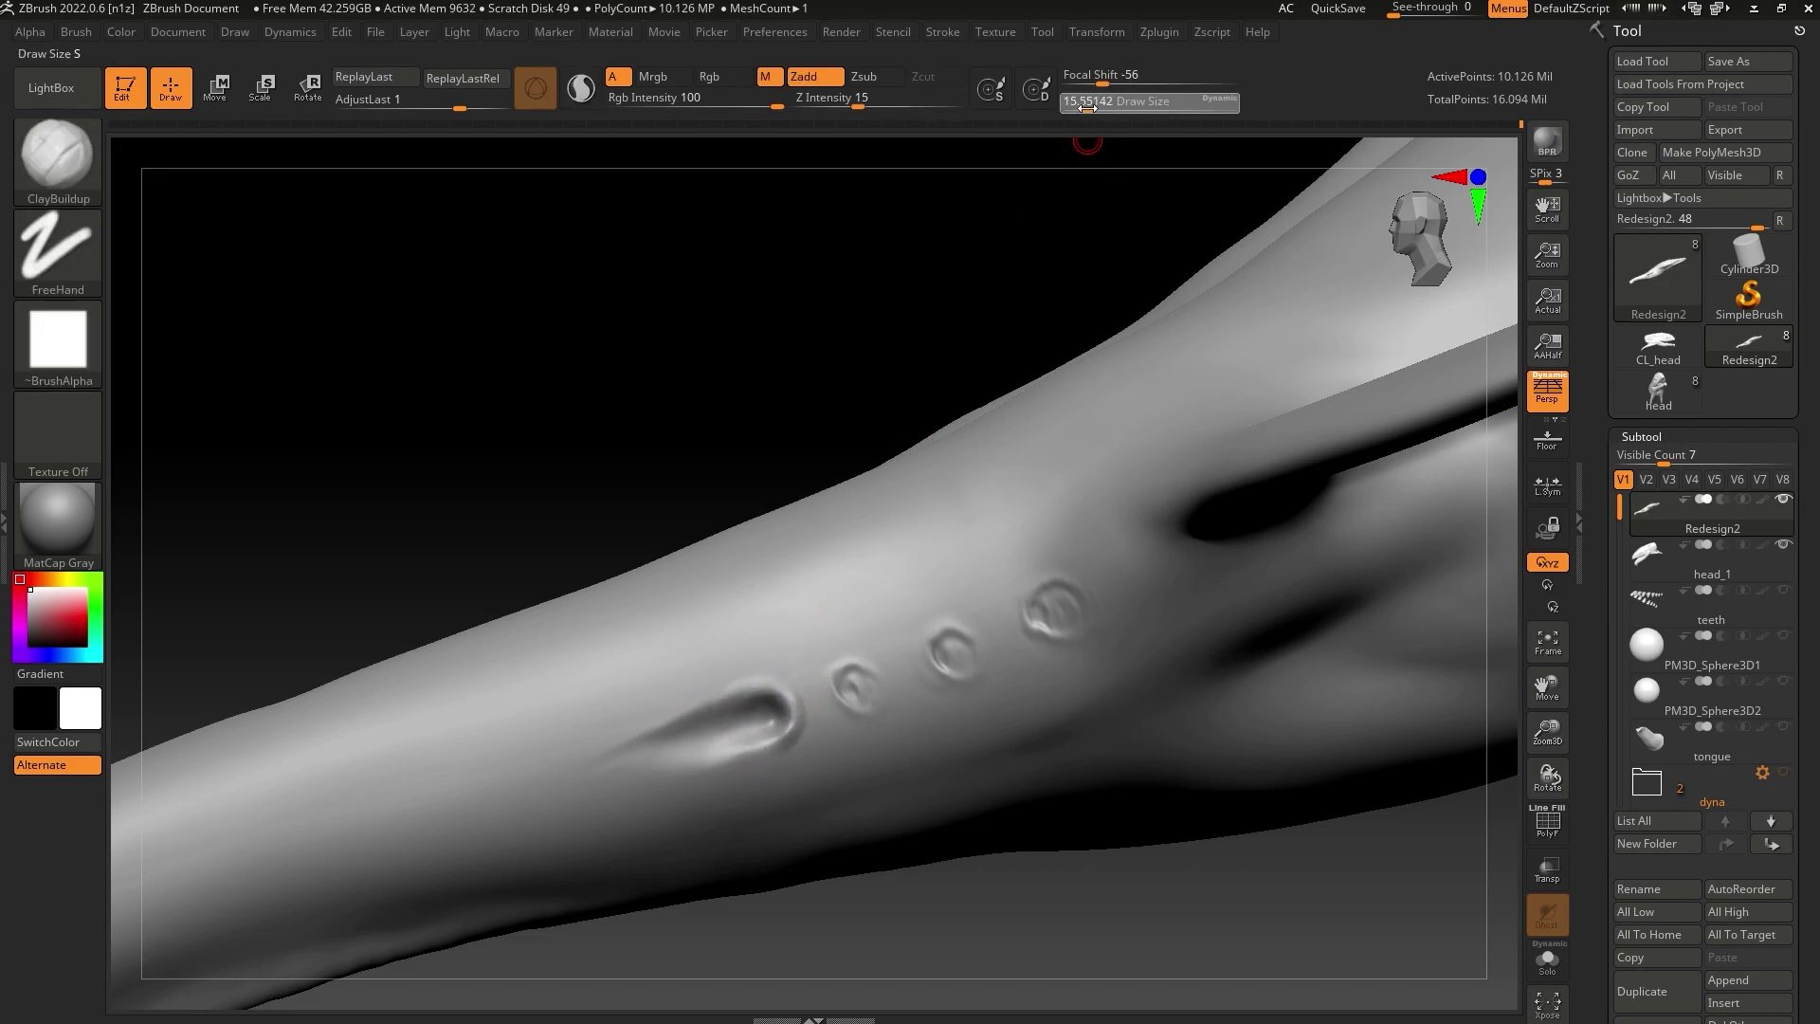
drag(848, 677, 860, 697)
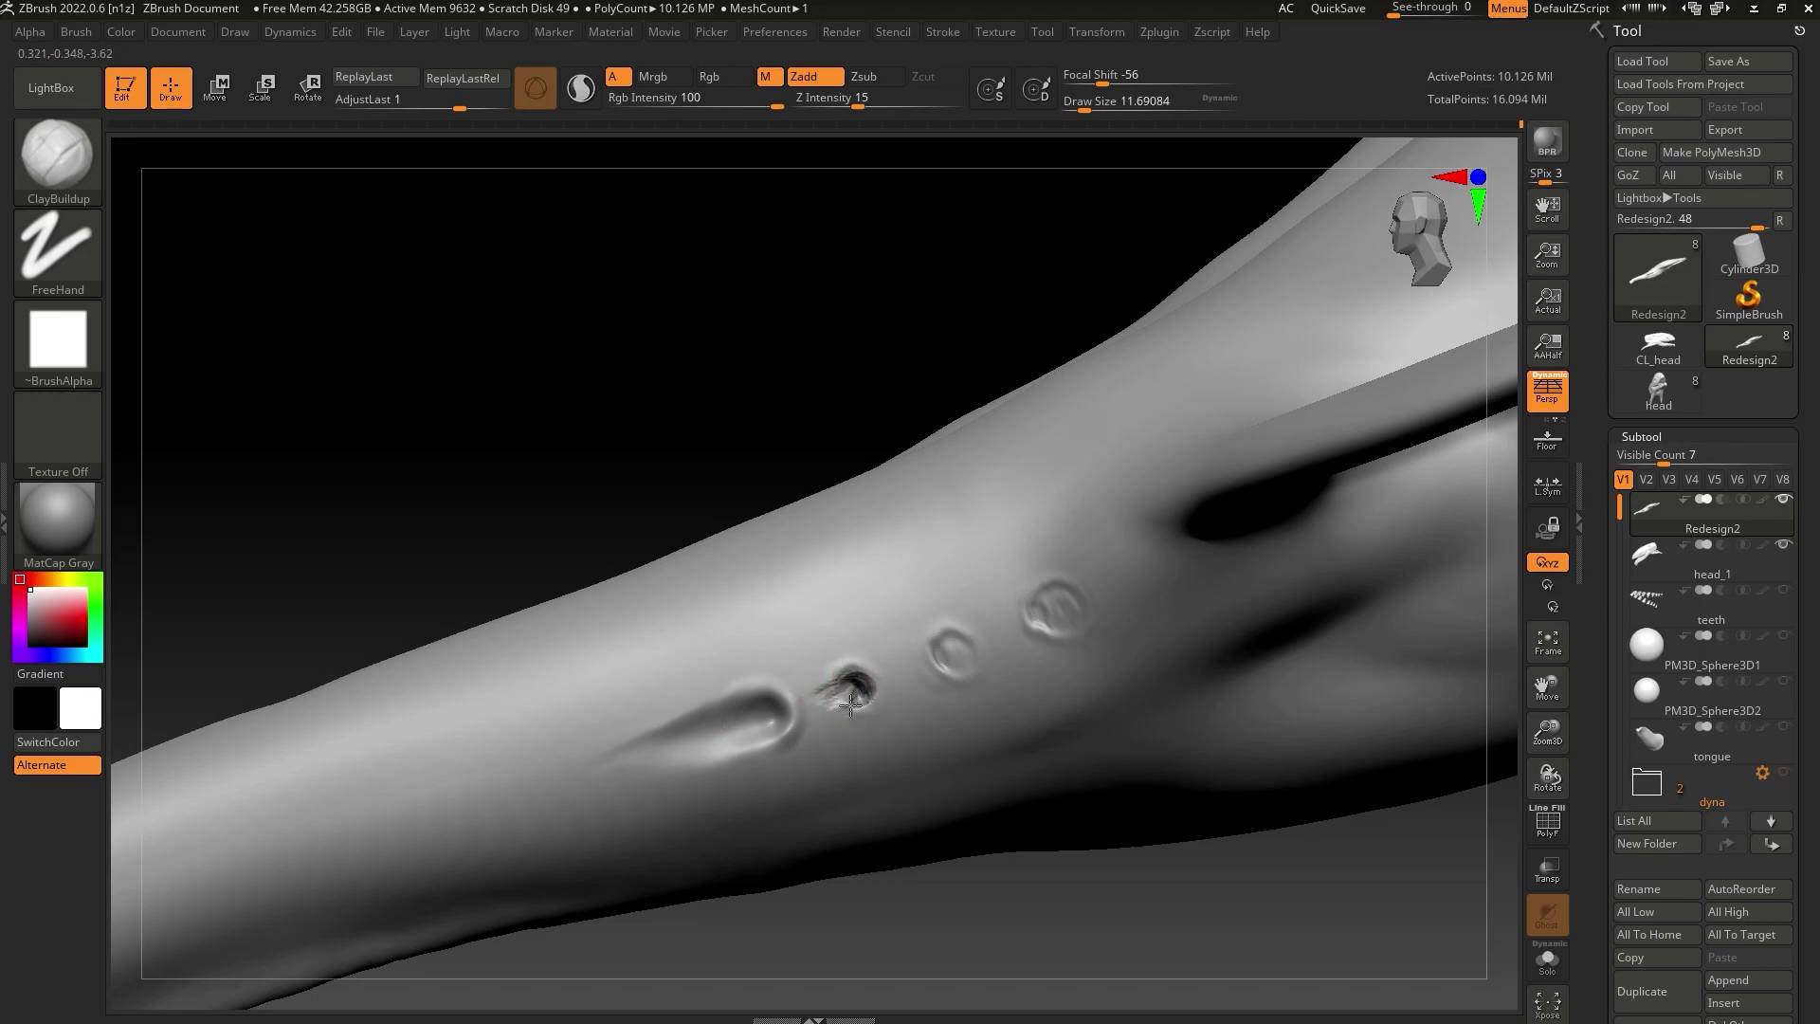
mouse_move(850, 703)
mouse_down()
mouse_move(883, 666)
mouse_move(835, 686)
mouse_up()
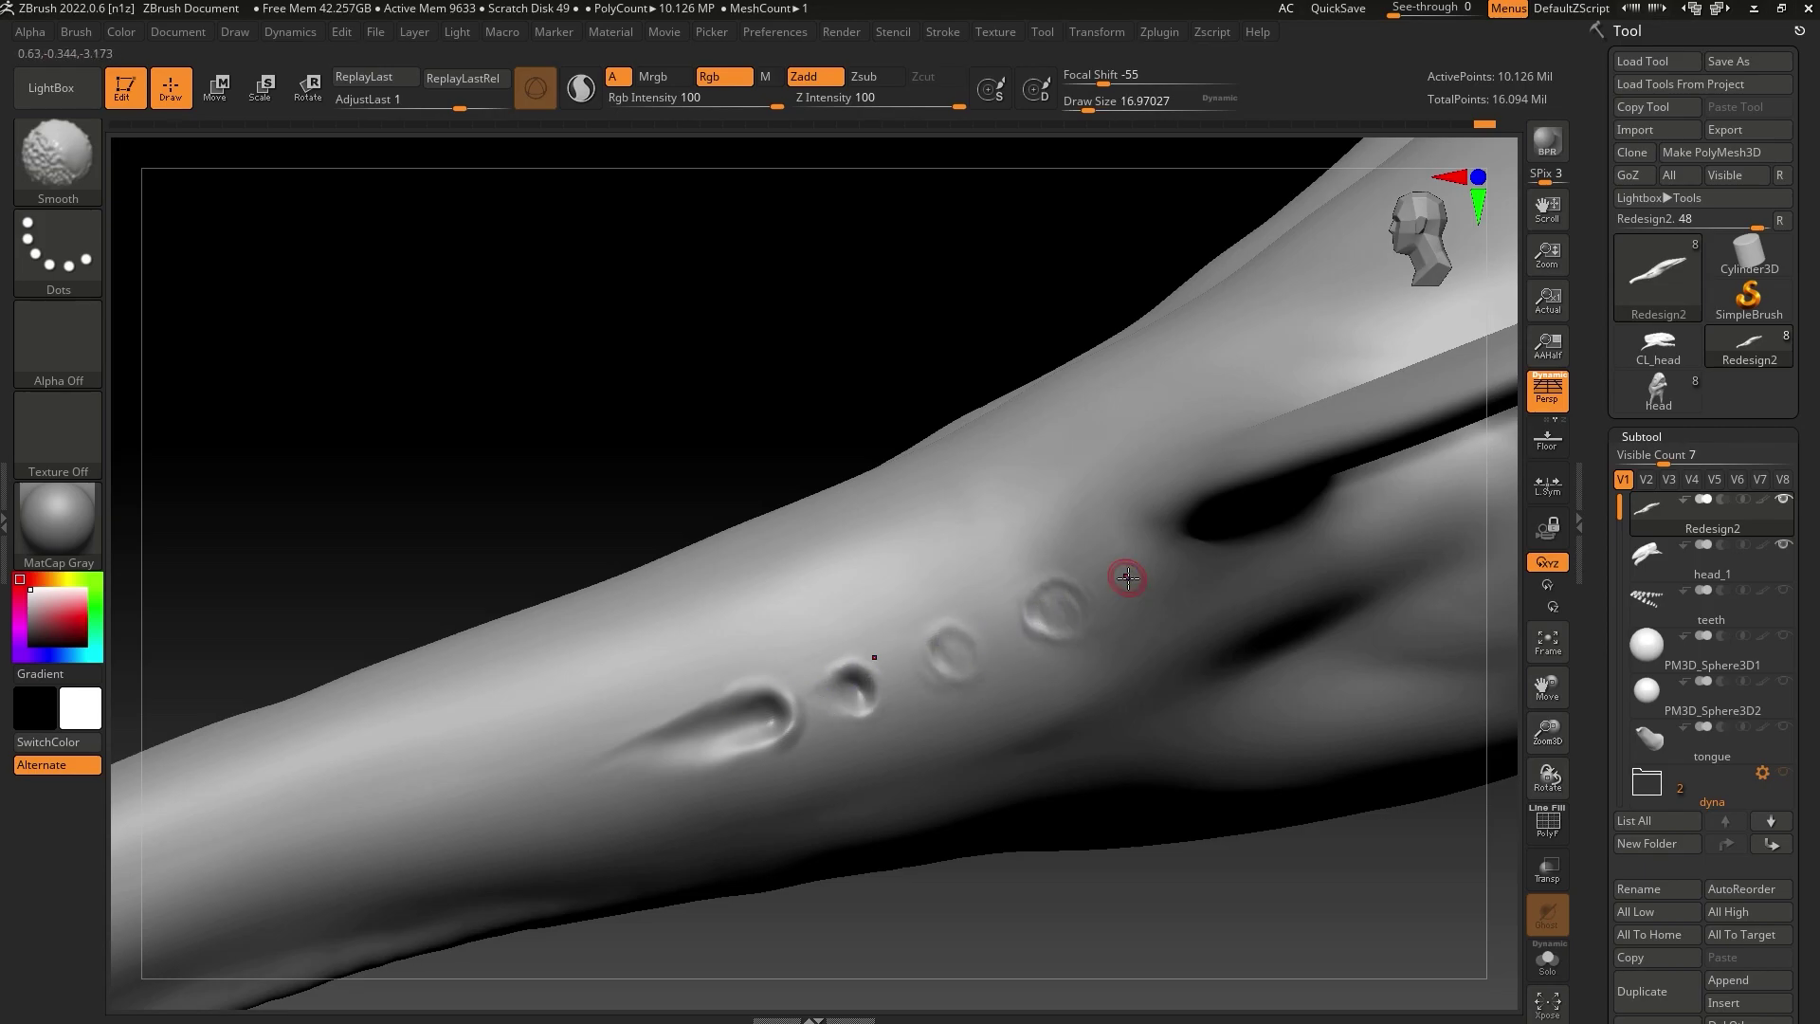
Lower the body to subdivision level 5 and carve out the second, third and rearmost gills at draw size about 17
drag(1816, 728, 1817, 580)
click(1650, 944)
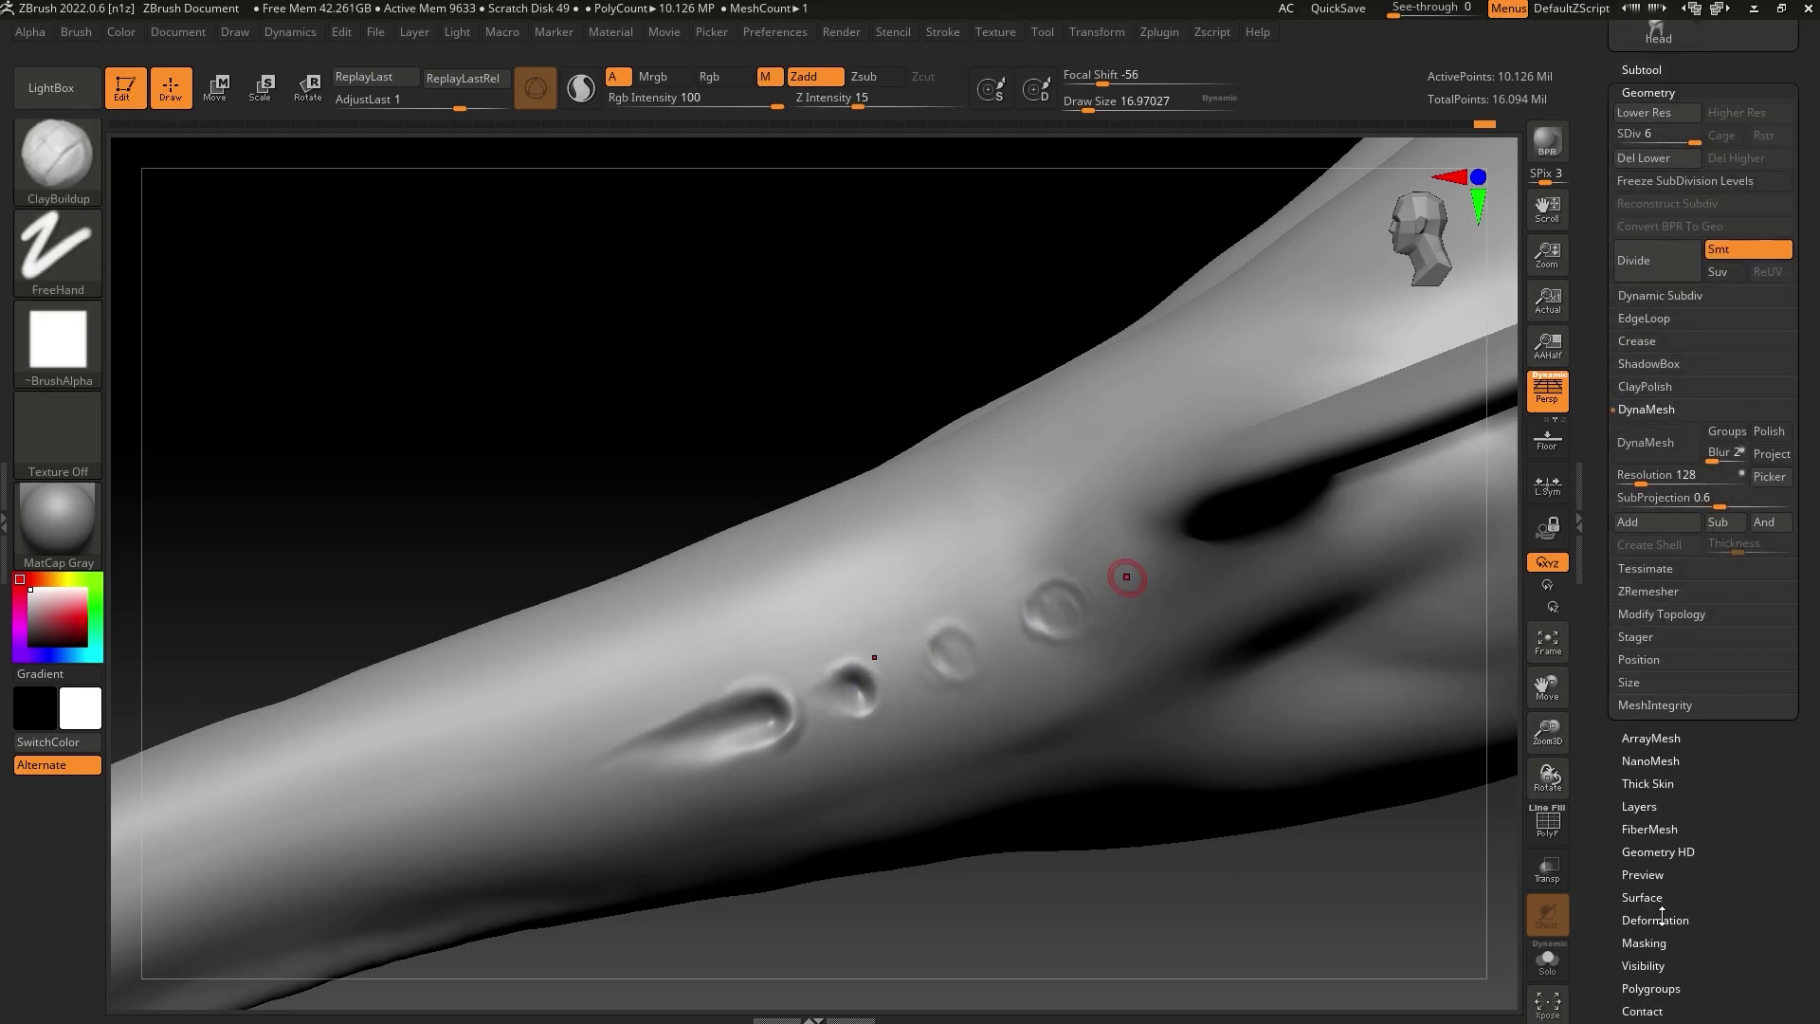
click(1676, 138)
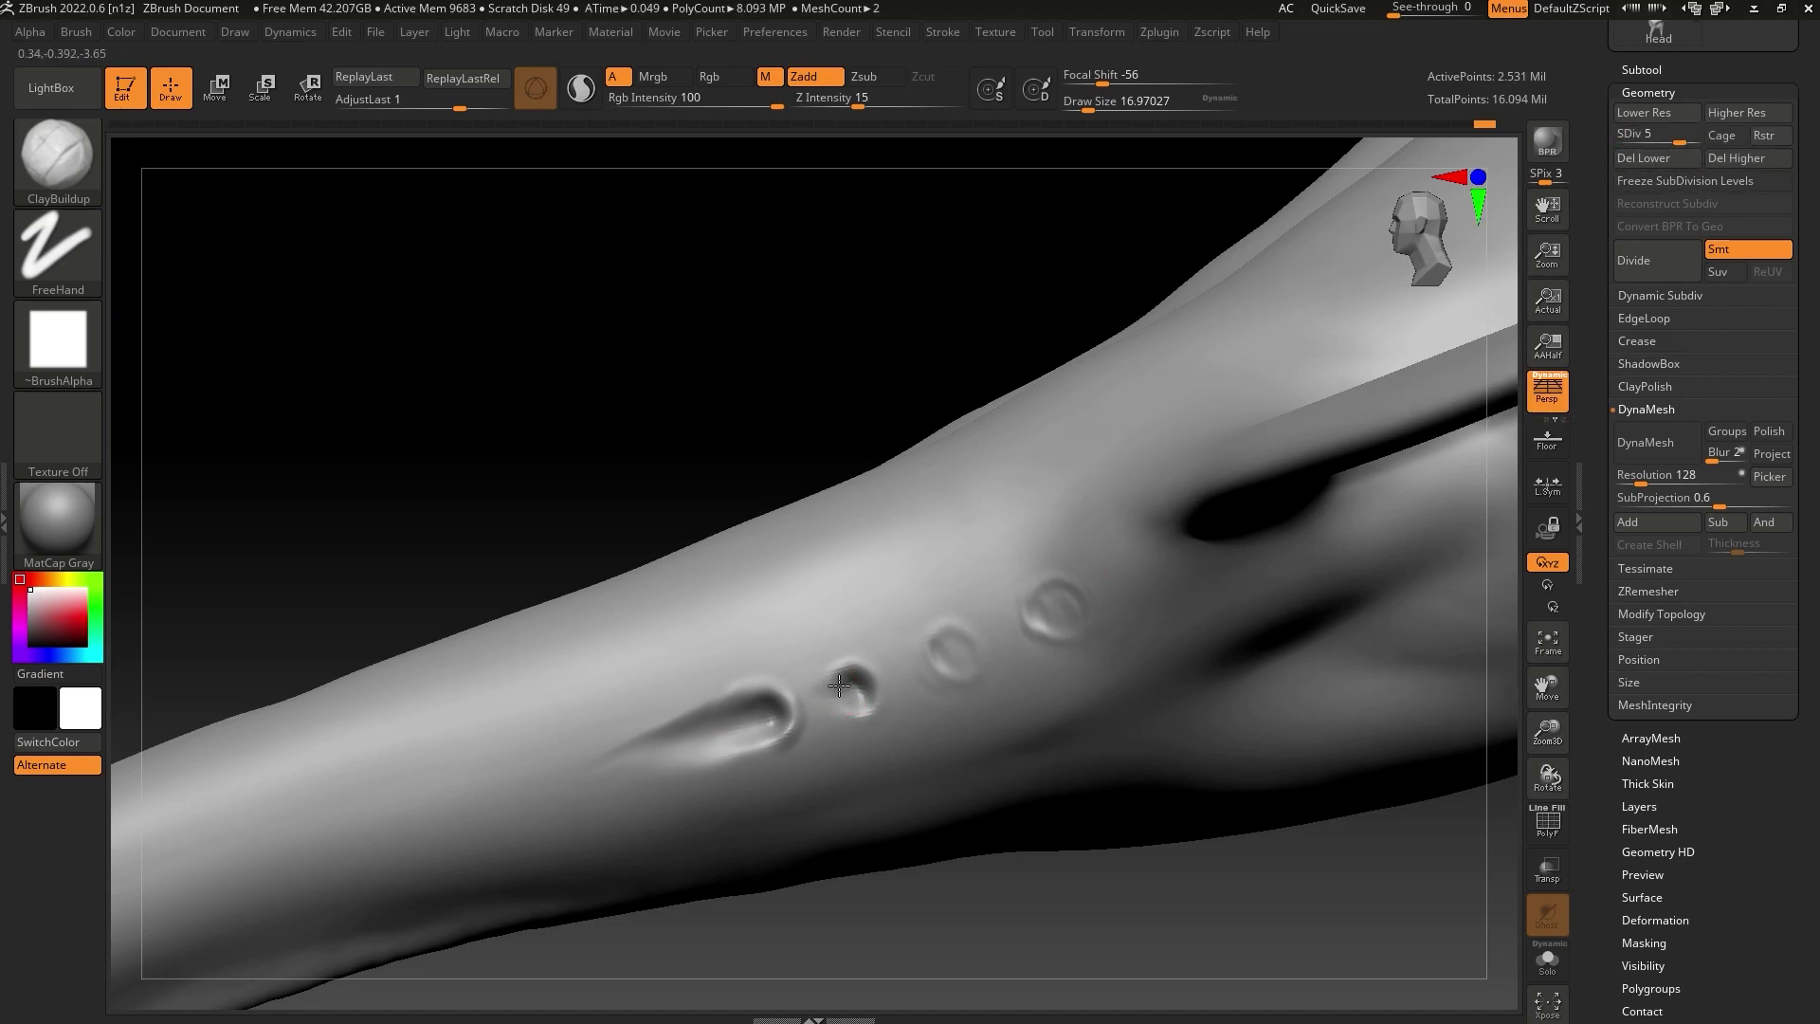
alt+drag(828, 707, 815, 707)
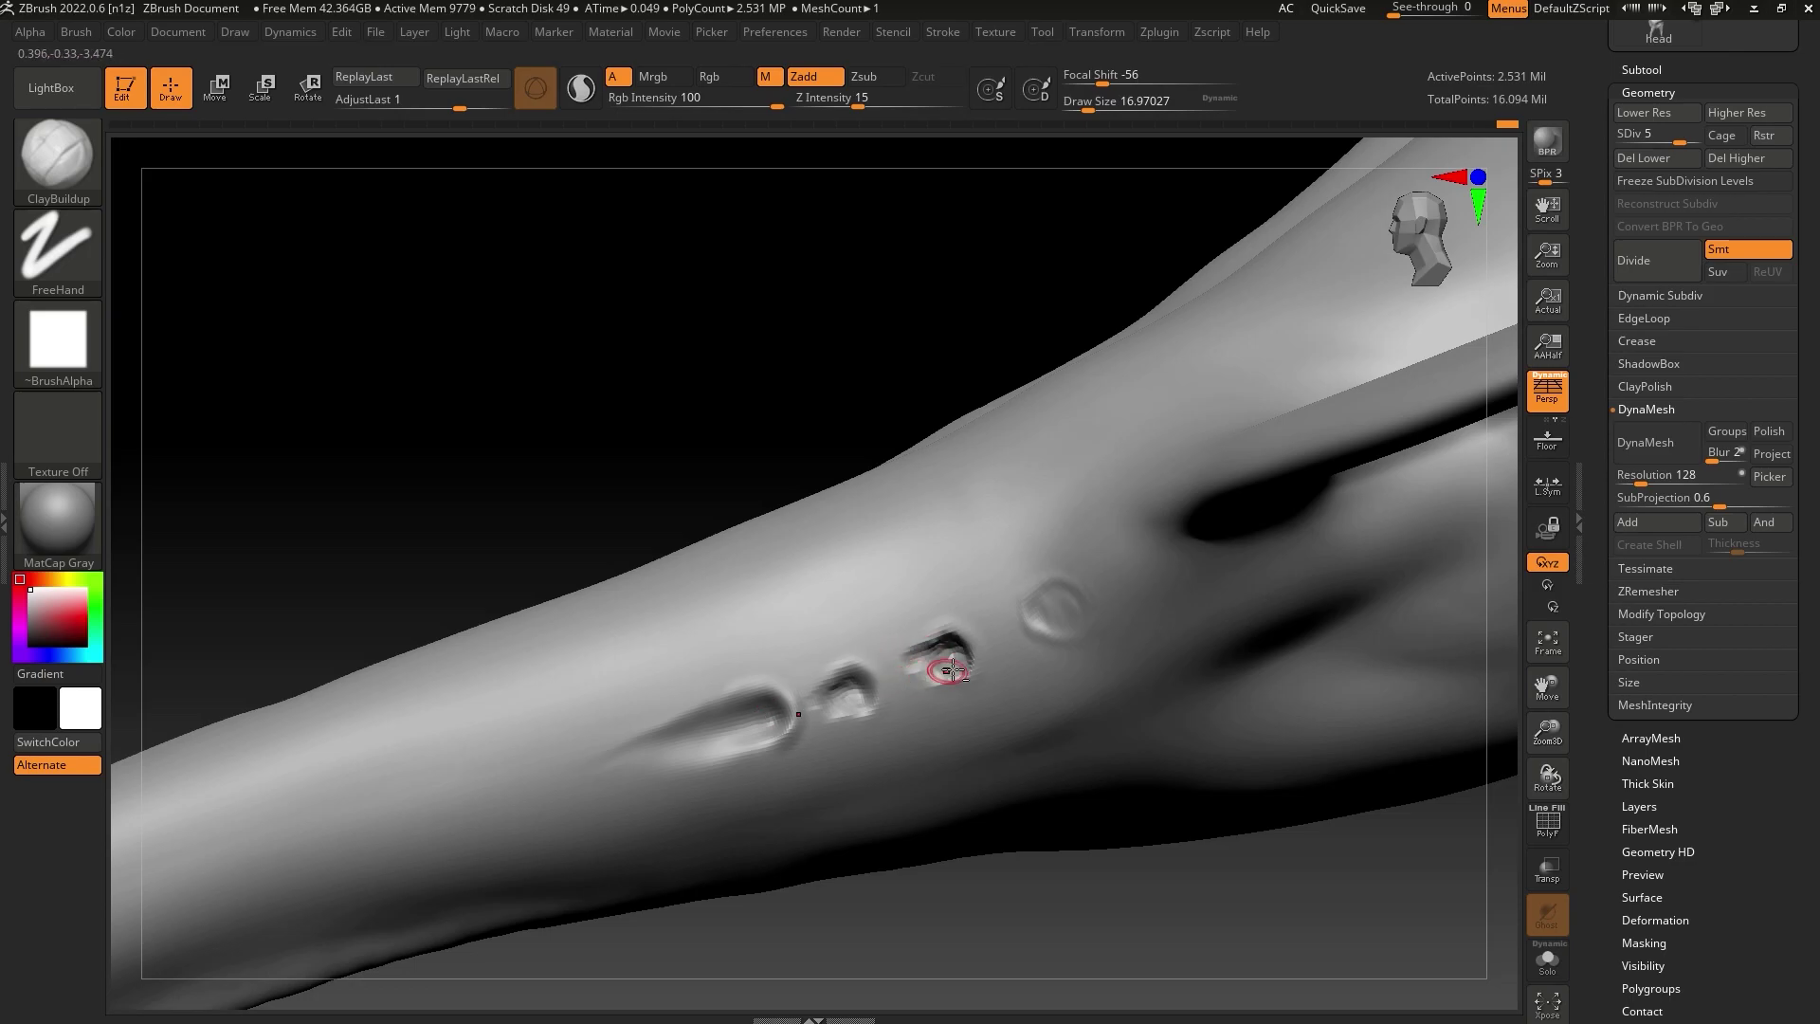
drag(839, 414, 870, 471)
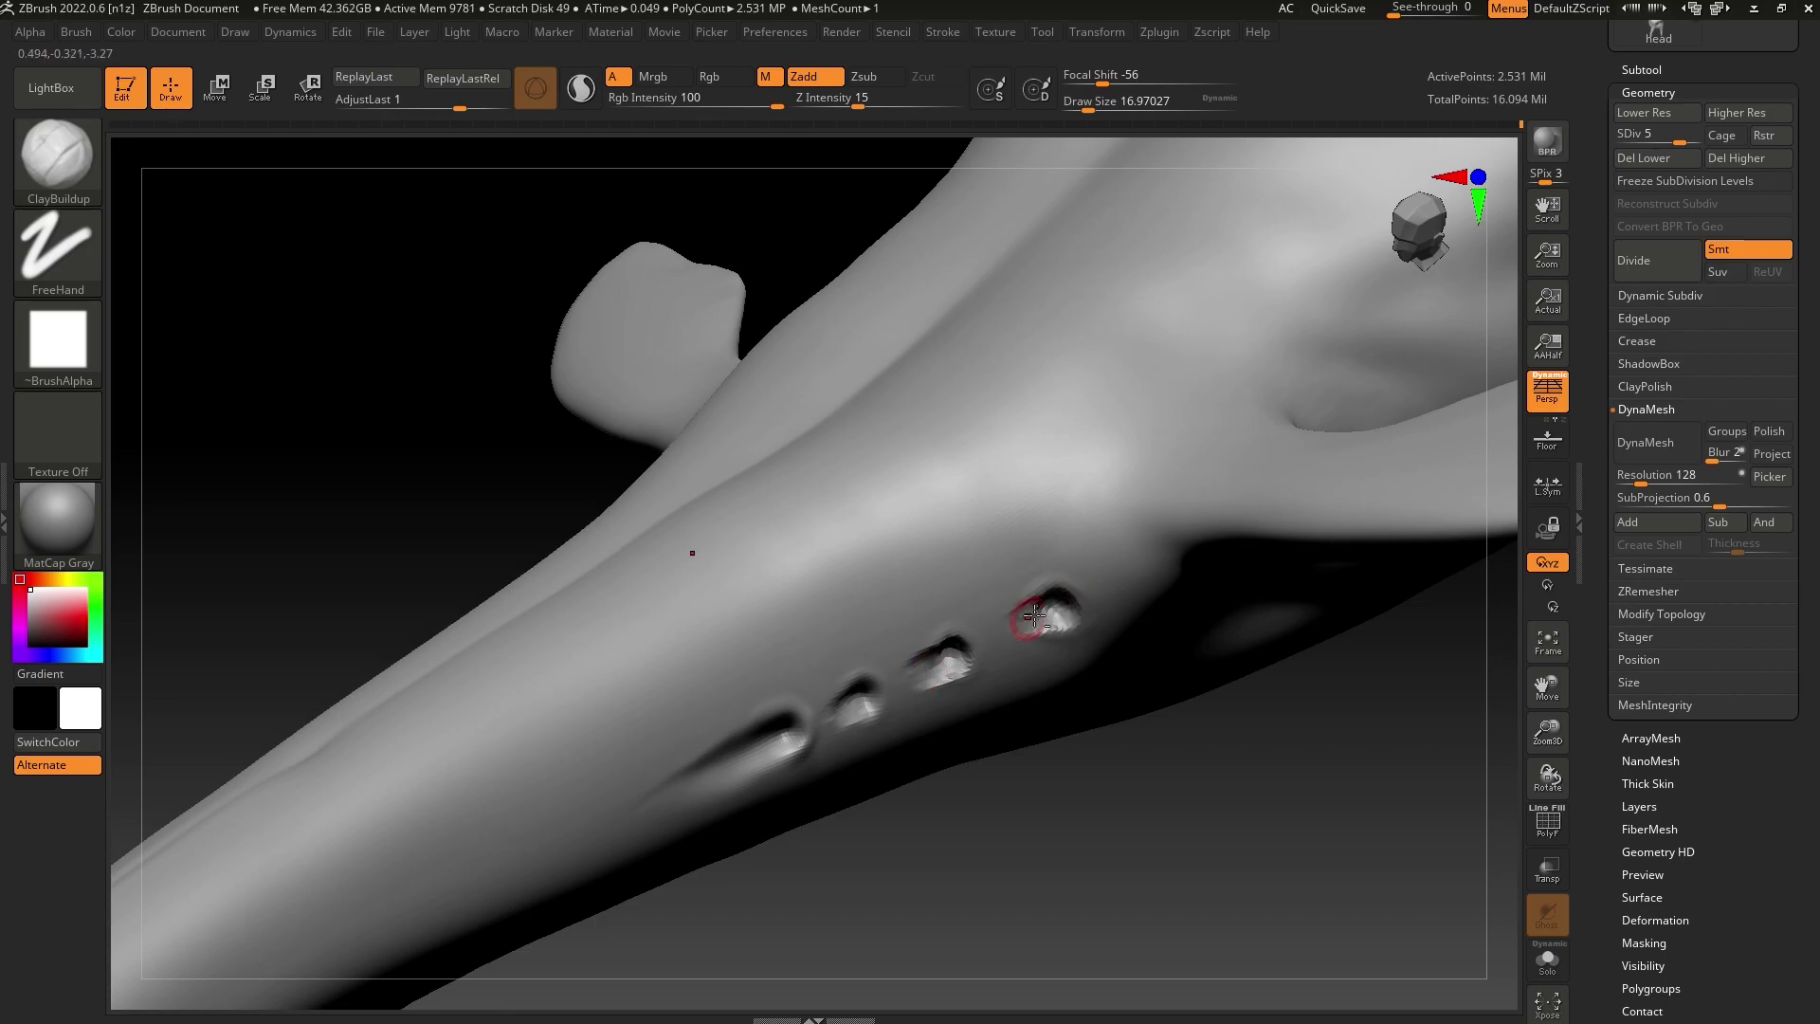
alt+drag(1035, 615, 997, 643)
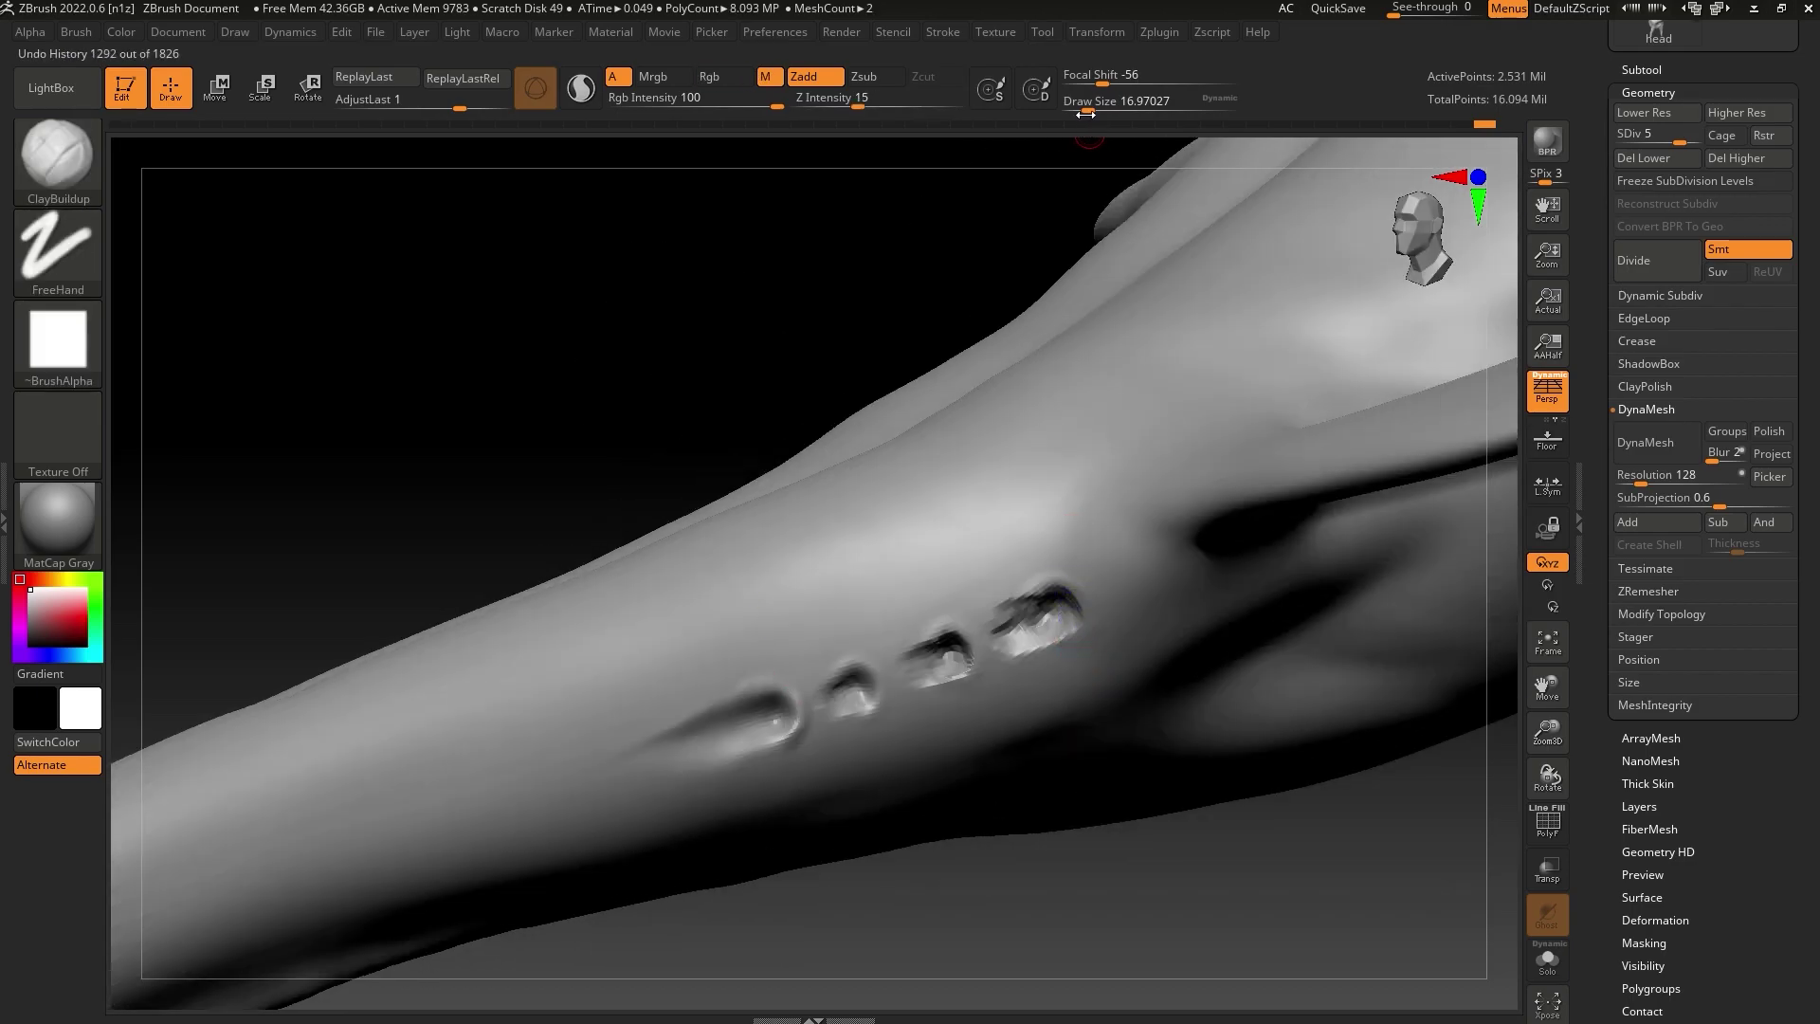
Raise the draw size to about 23 and smooth the three rear gill hollows on the neck
key(shift)
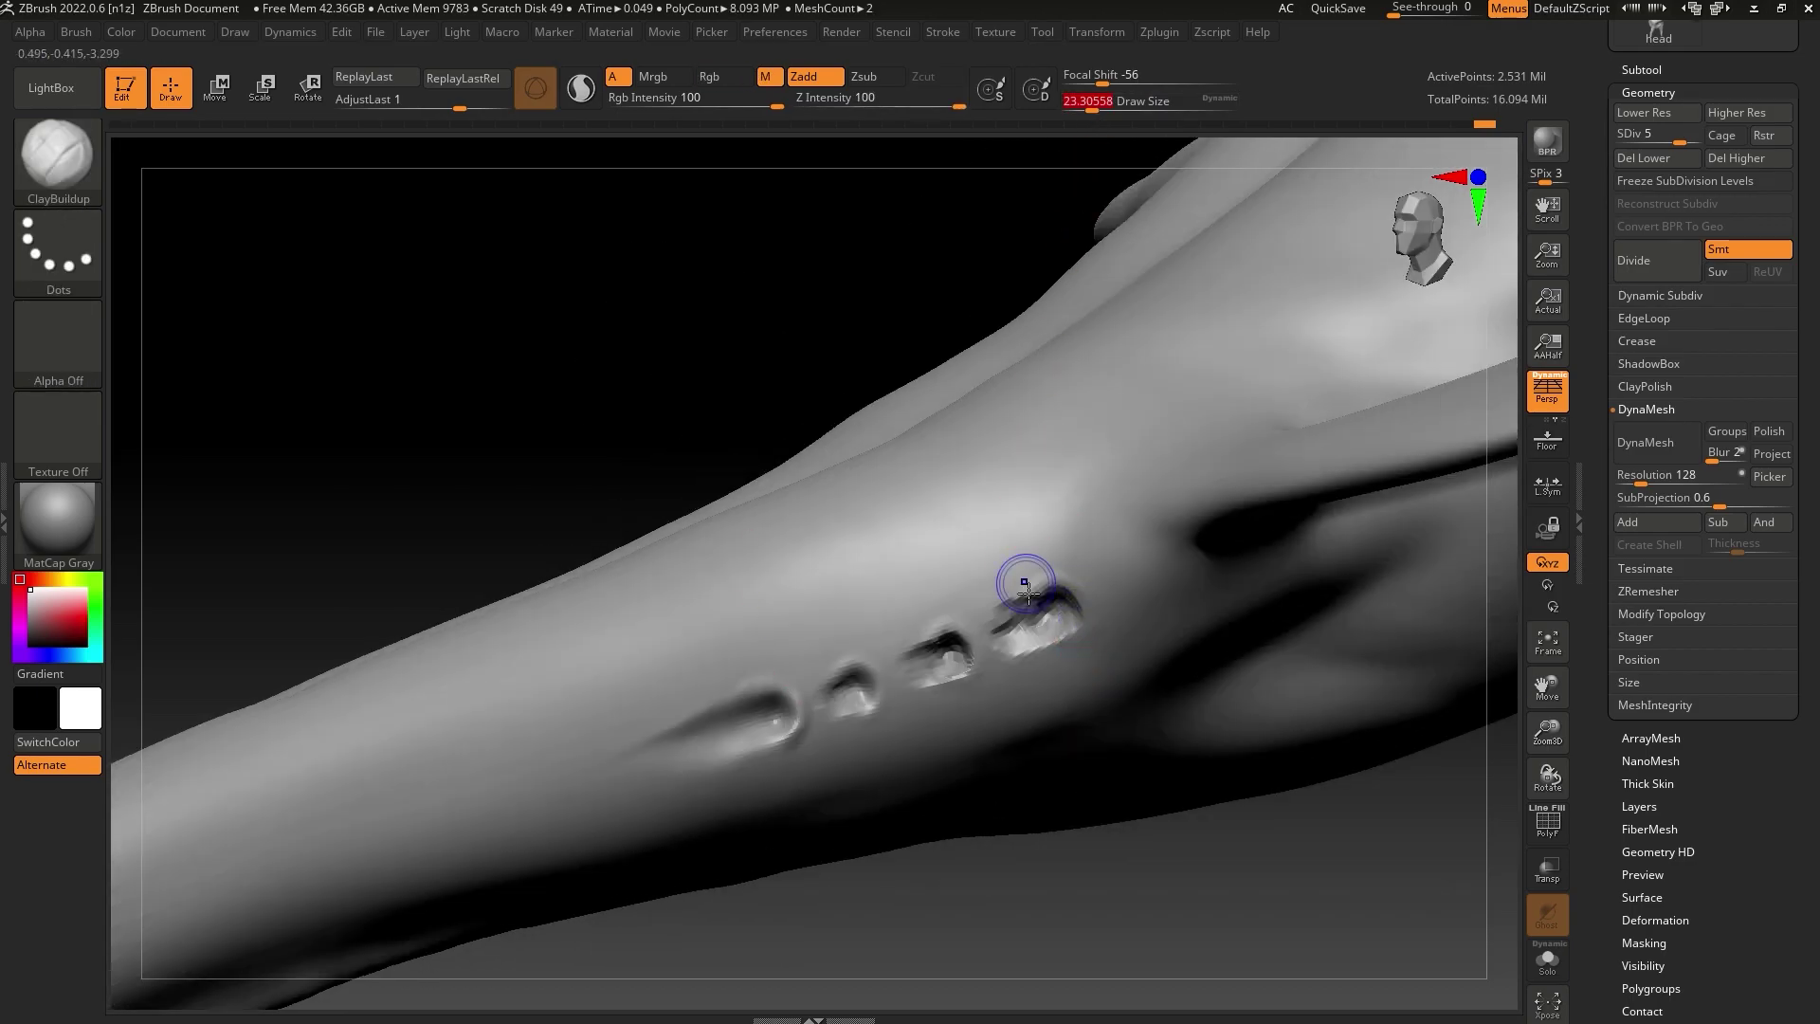
mouse_move(1010, 646)
shift+mouse_down()
mouse_move(1033, 606)
mouse_move(1065, 609)
shift+mouse_up()
shift+drag(955, 666, 936, 653)
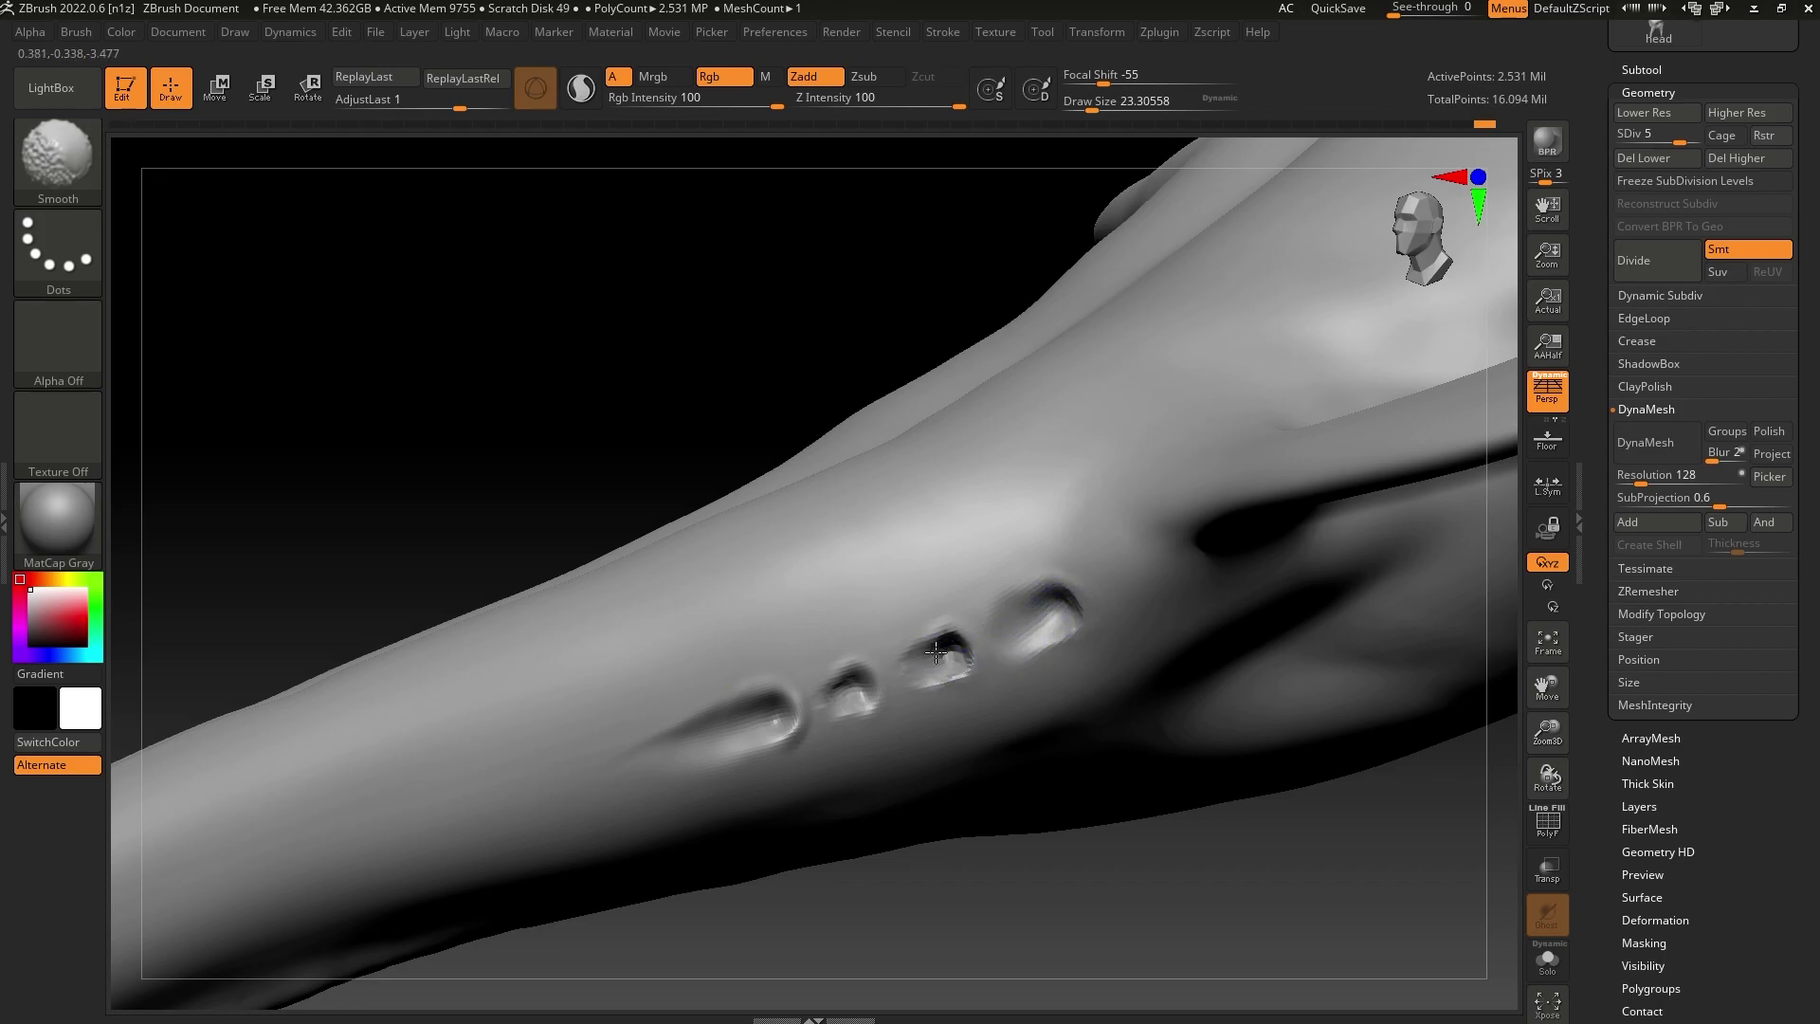
shift+drag(816, 699, 823, 718)
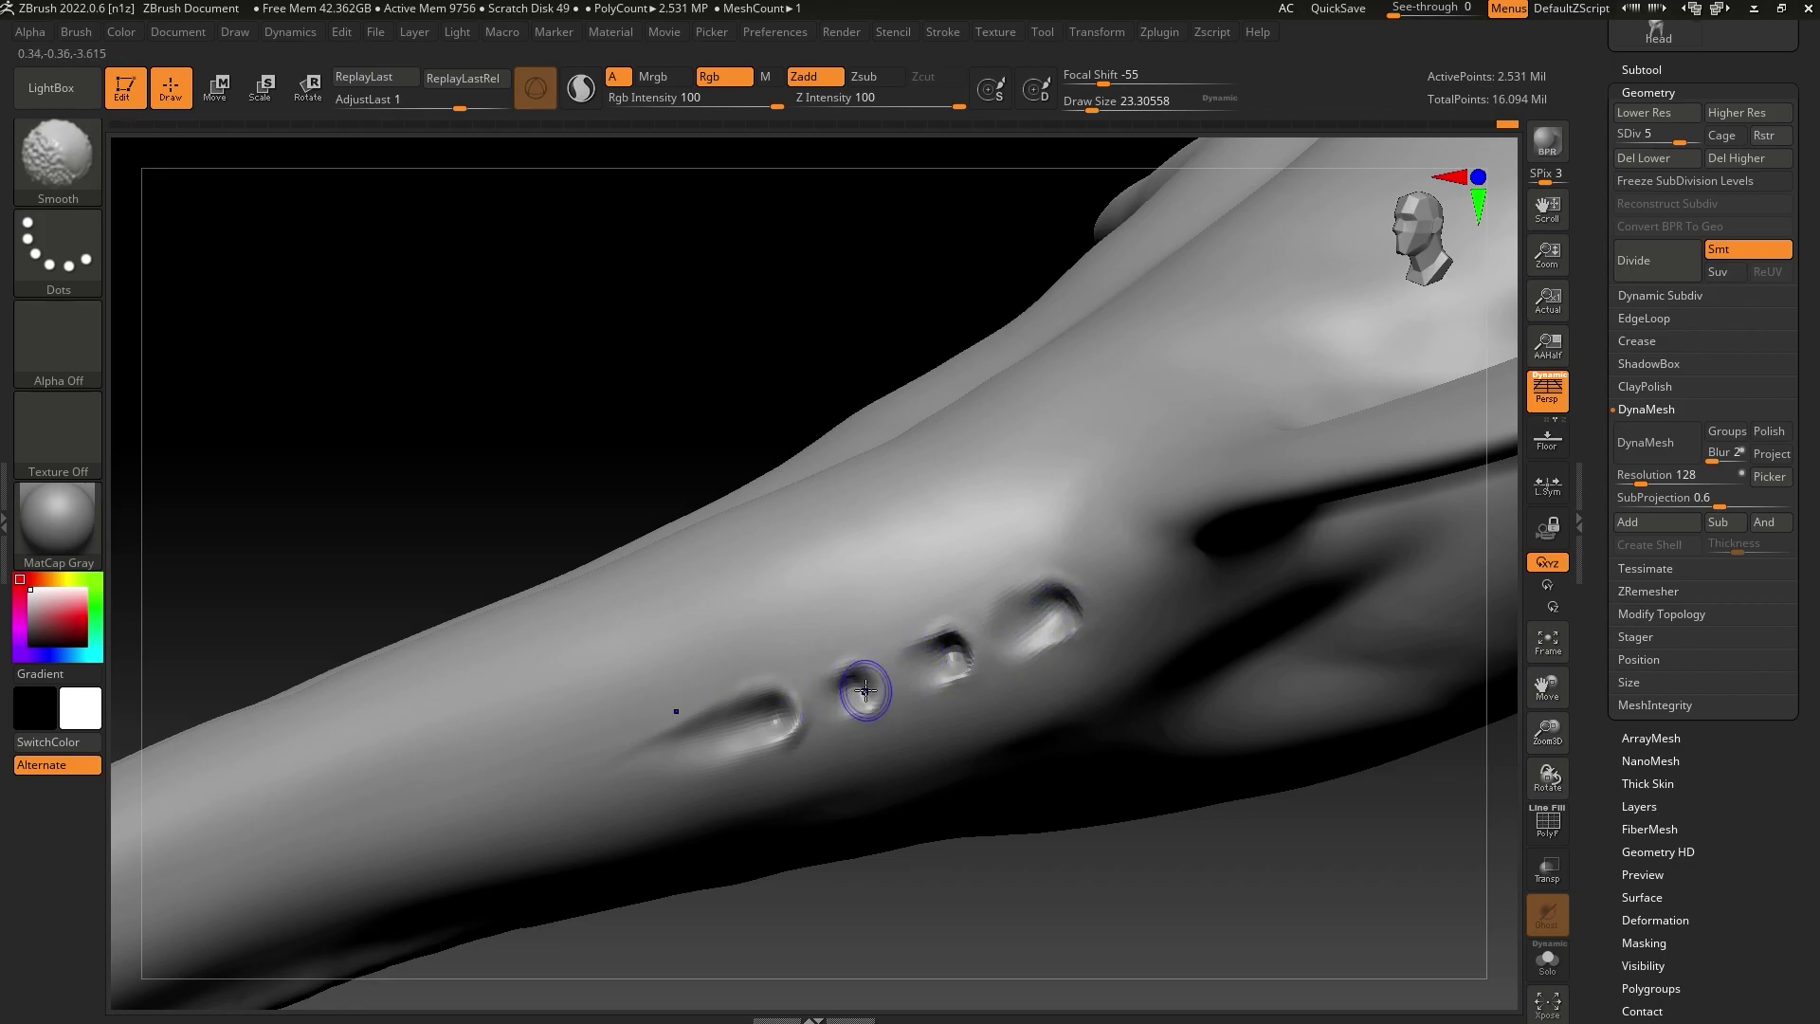
Return the body to subdivision level 6 and build up raised rims around the three rear gills at draw size about 14
click(1692, 137)
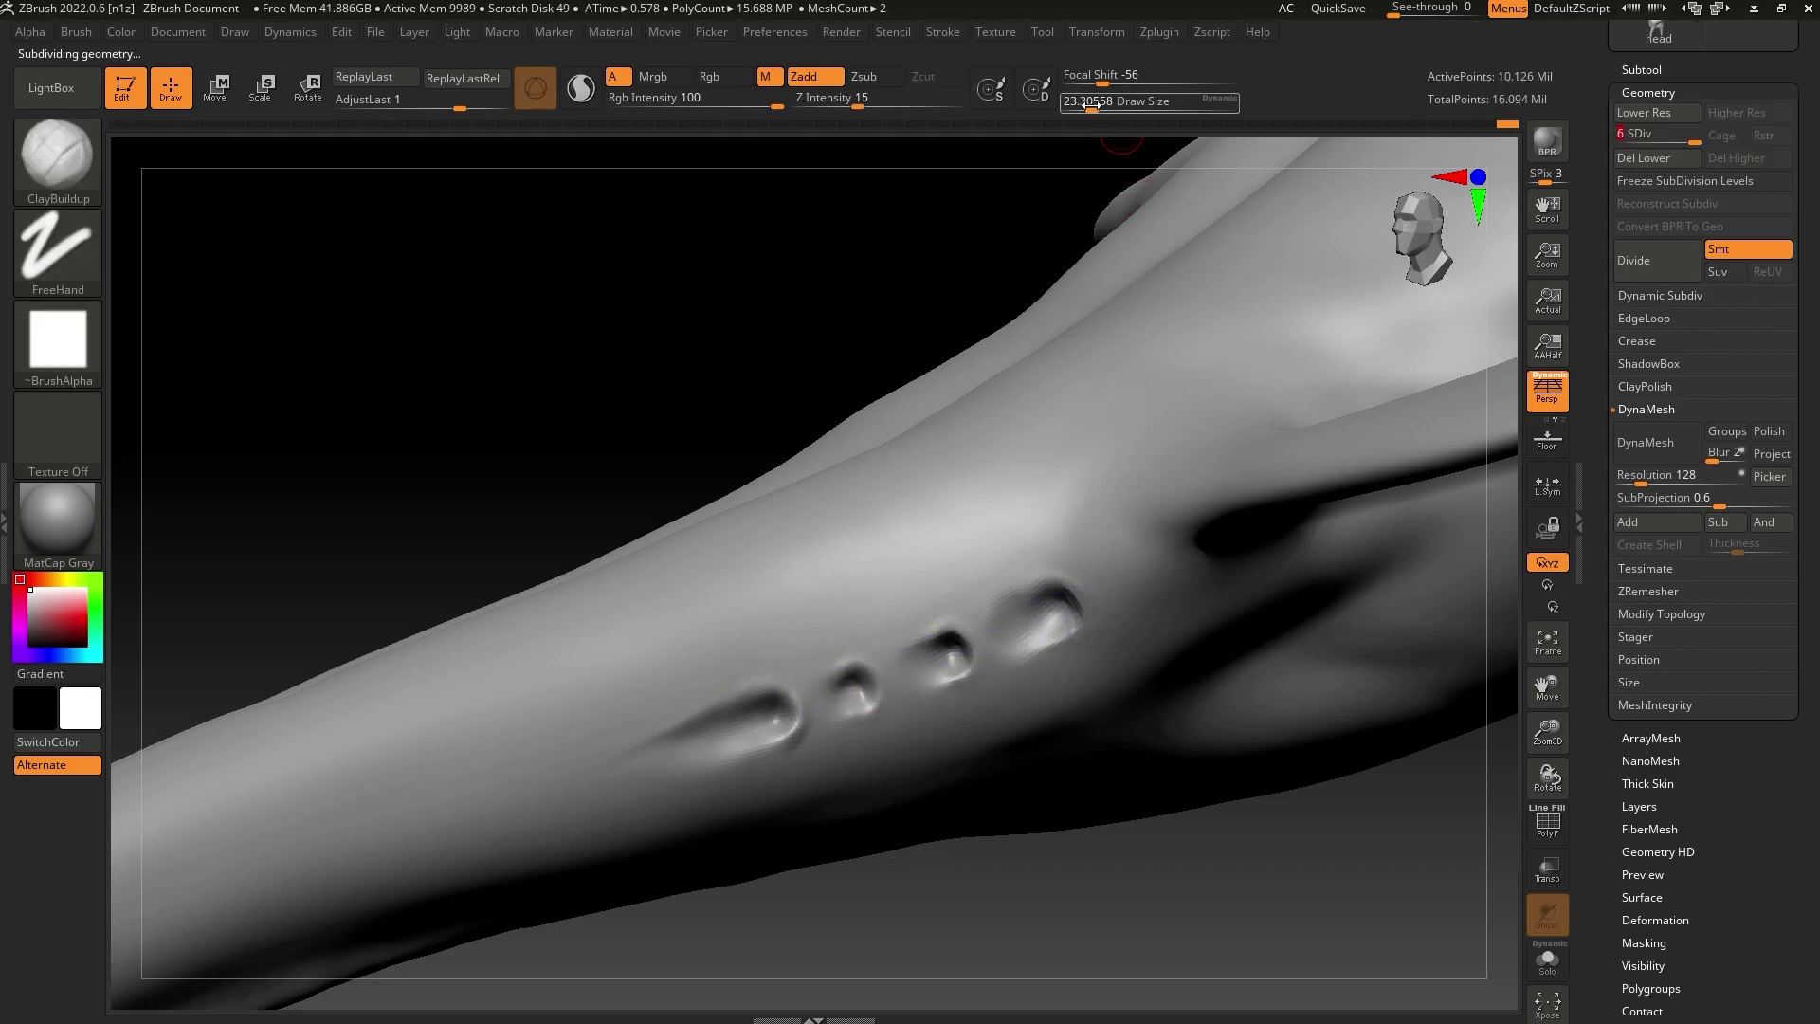
drag(1093, 104, 1085, 104)
mouse_move(922, 637)
mouse_down()
mouse_move(978, 656)
mouse_move(957, 681)
mouse_up()
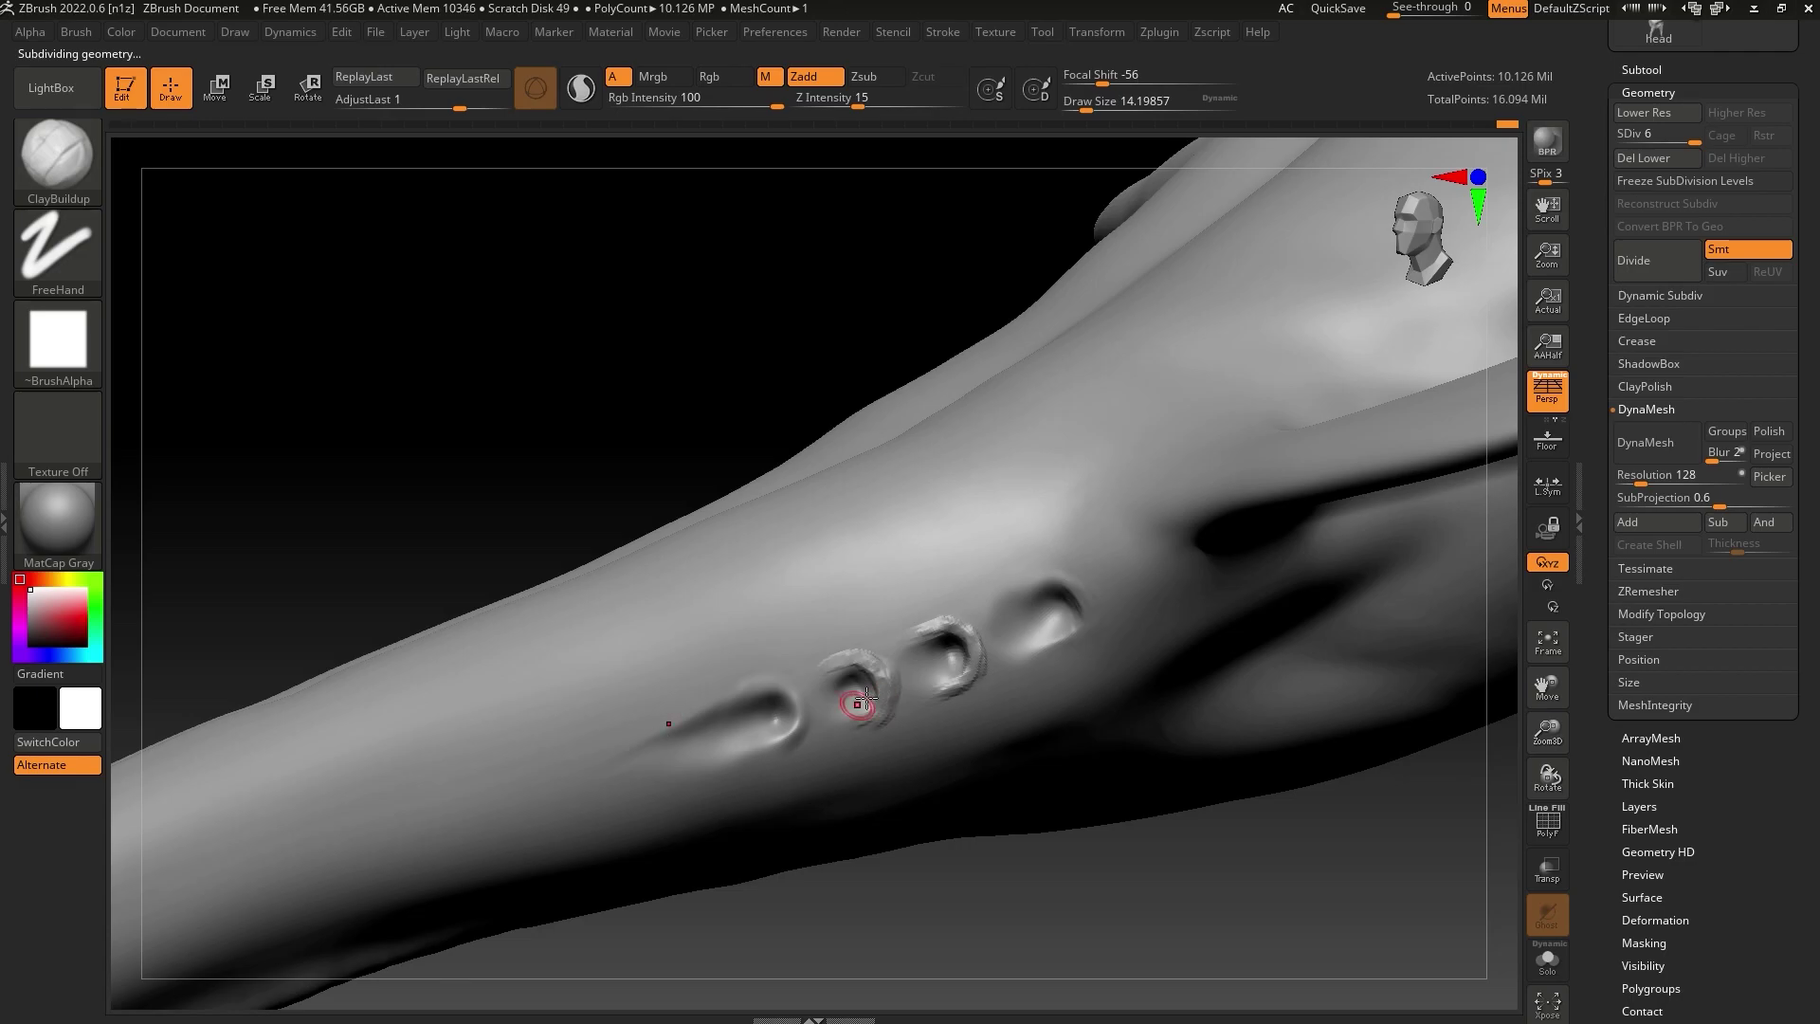
drag(1028, 573, 1089, 585)
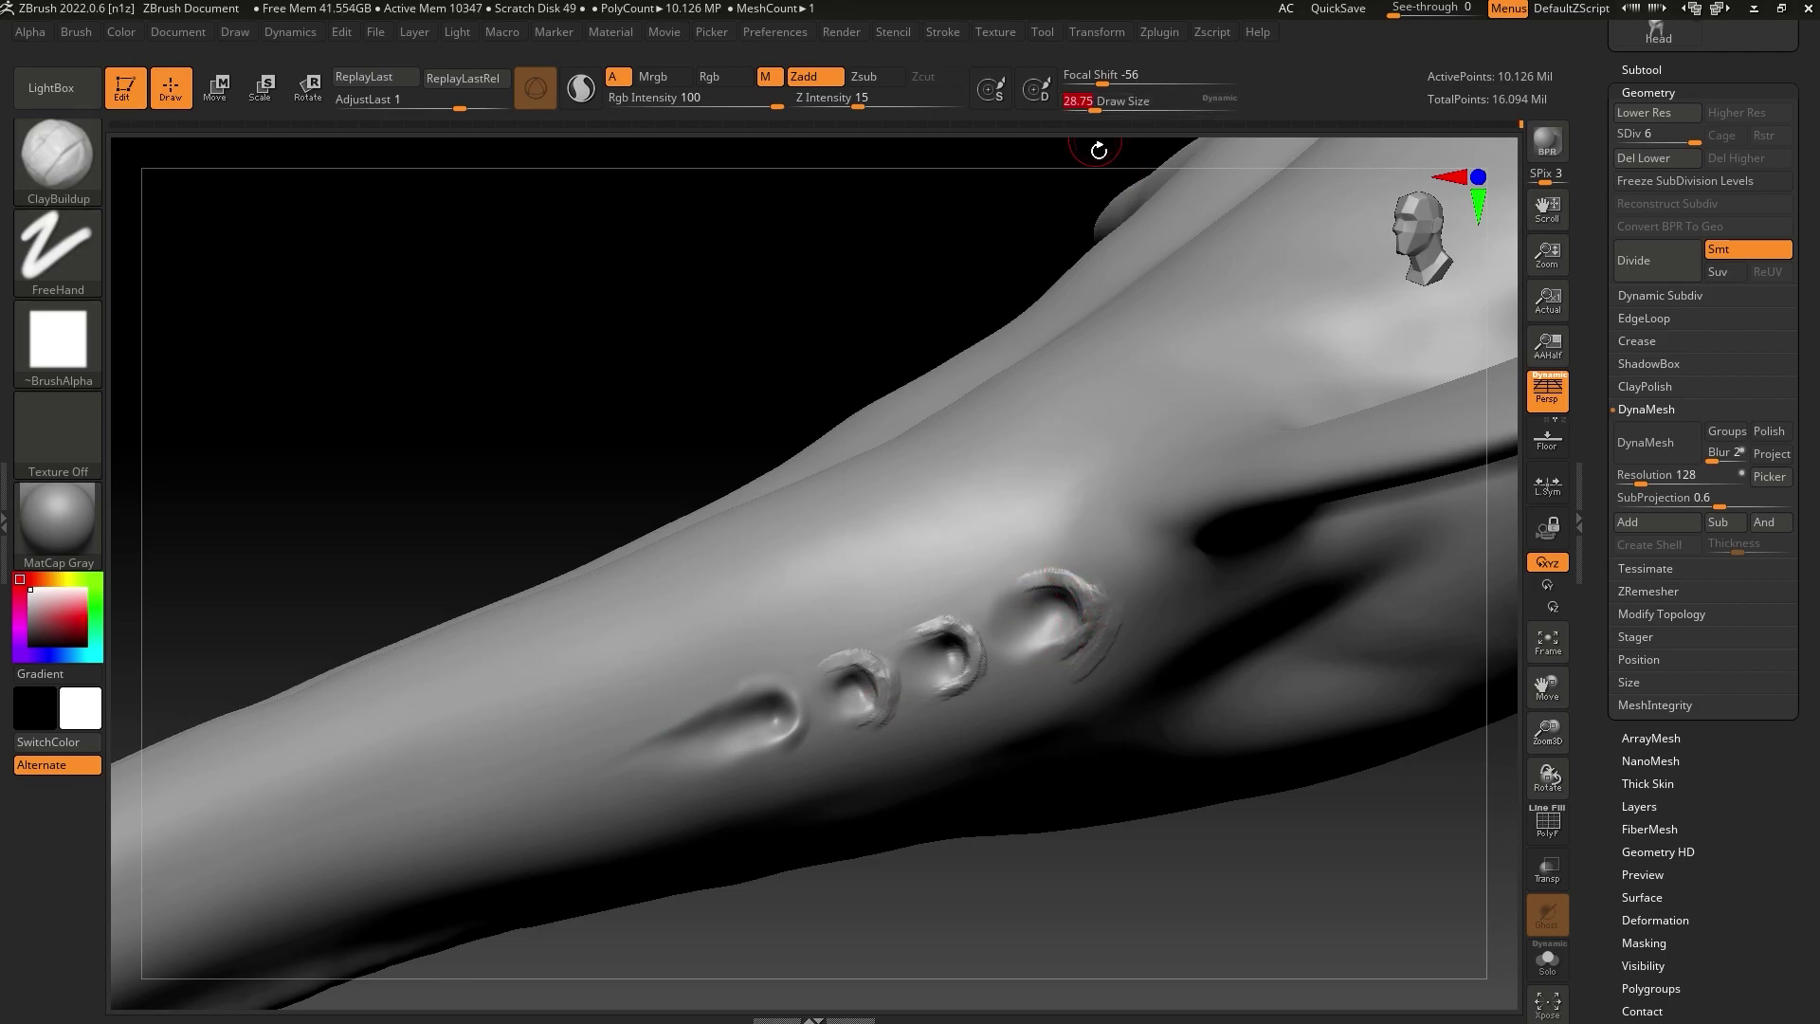
Set the draw size to 28.75 and smooth the raised gill rims on the neck
key(shift)
shift+drag(1082, 607, 1083, 627)
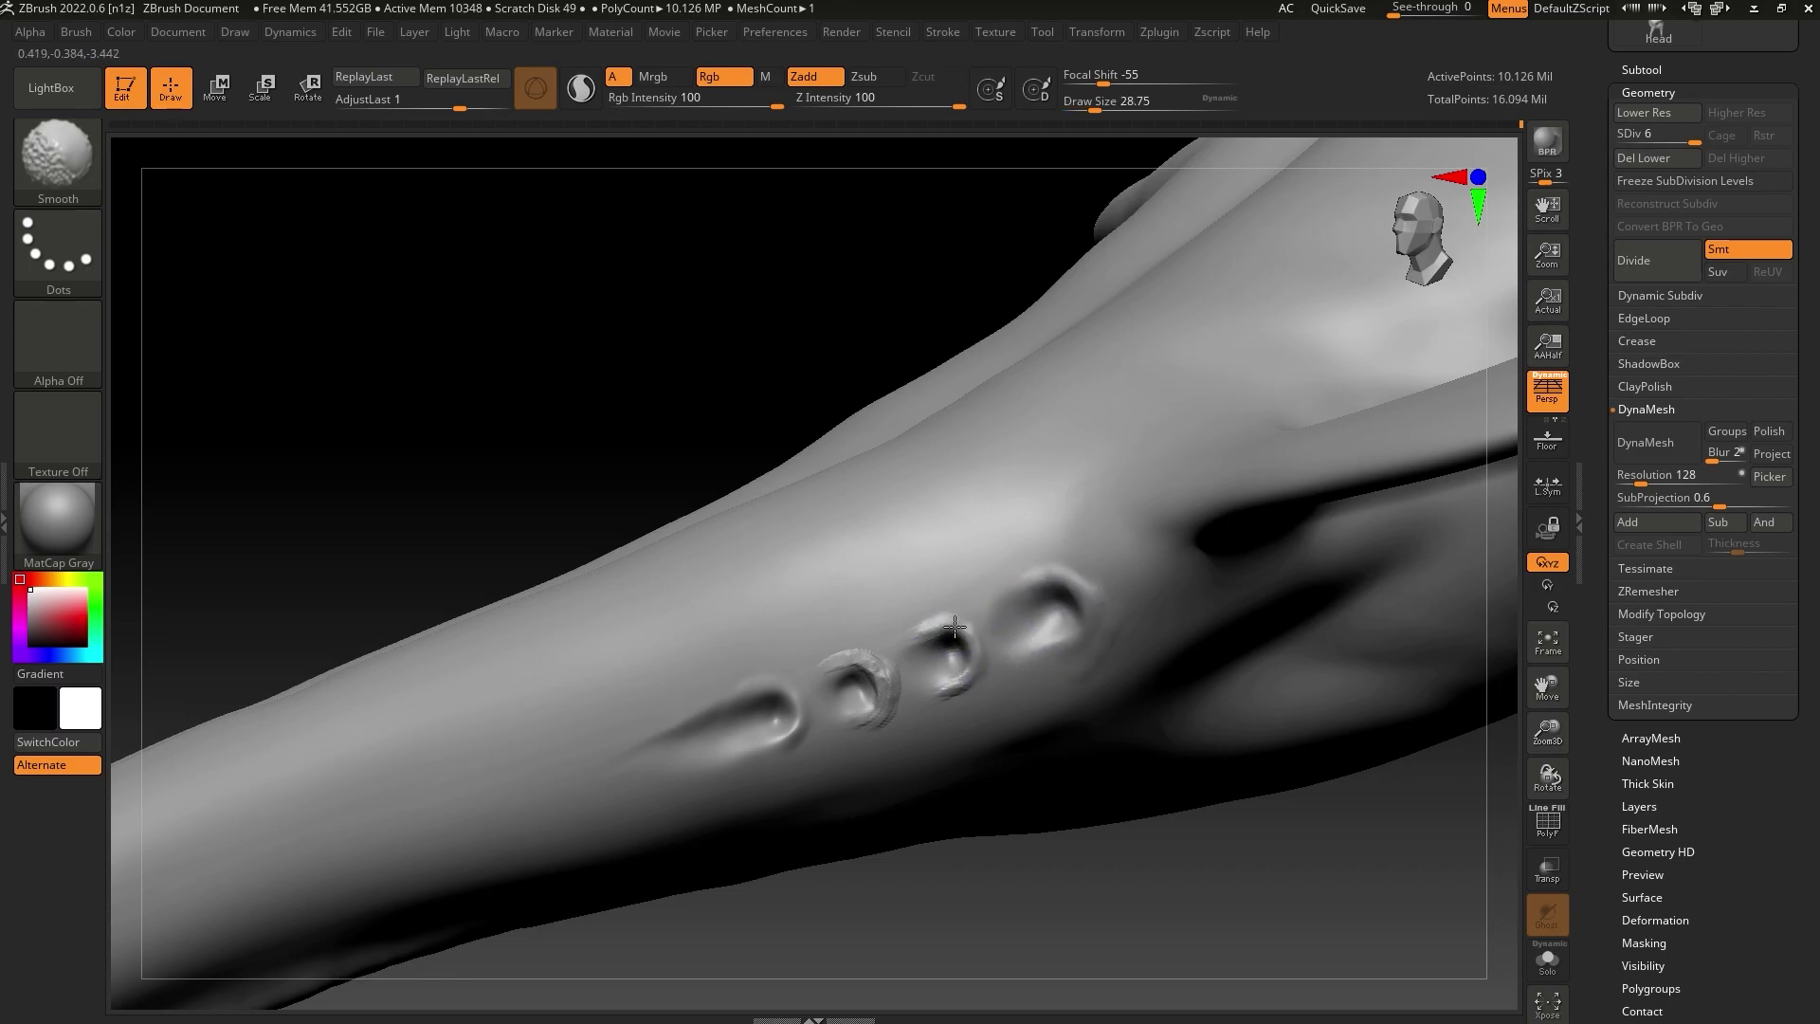
shift+drag(919, 630, 883, 679)
mouse_move(1504, 713)
mouse_down()
mouse_move(1467, 402)
mouse_move(1160, 757)
mouse_move(1179, 723)
mouse_move(1564, 808)
mouse_up()
shift+drag(882, 730, 864, 725)
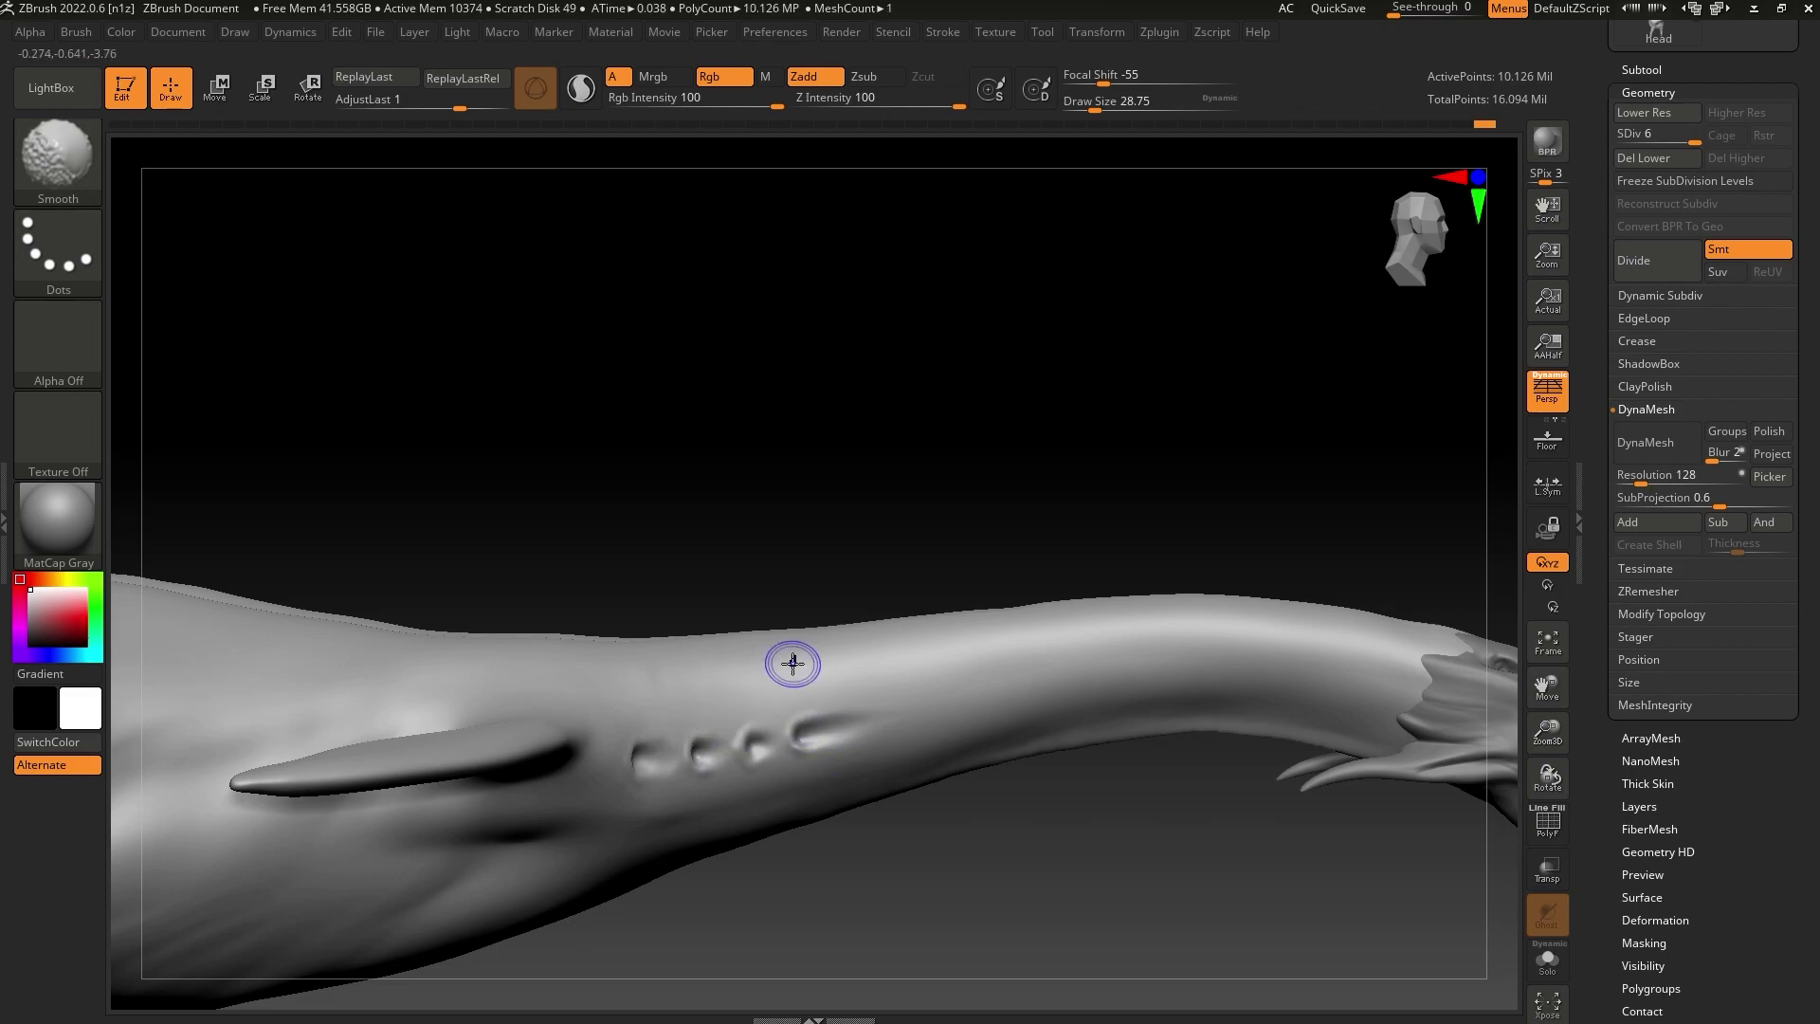
Lower the body to subdivision level 3, mask the gill strip with MaskPen at draw size about 14, and invert the mask
drag(1097, 109, 1085, 109)
drag(1077, 174, 1002, 446)
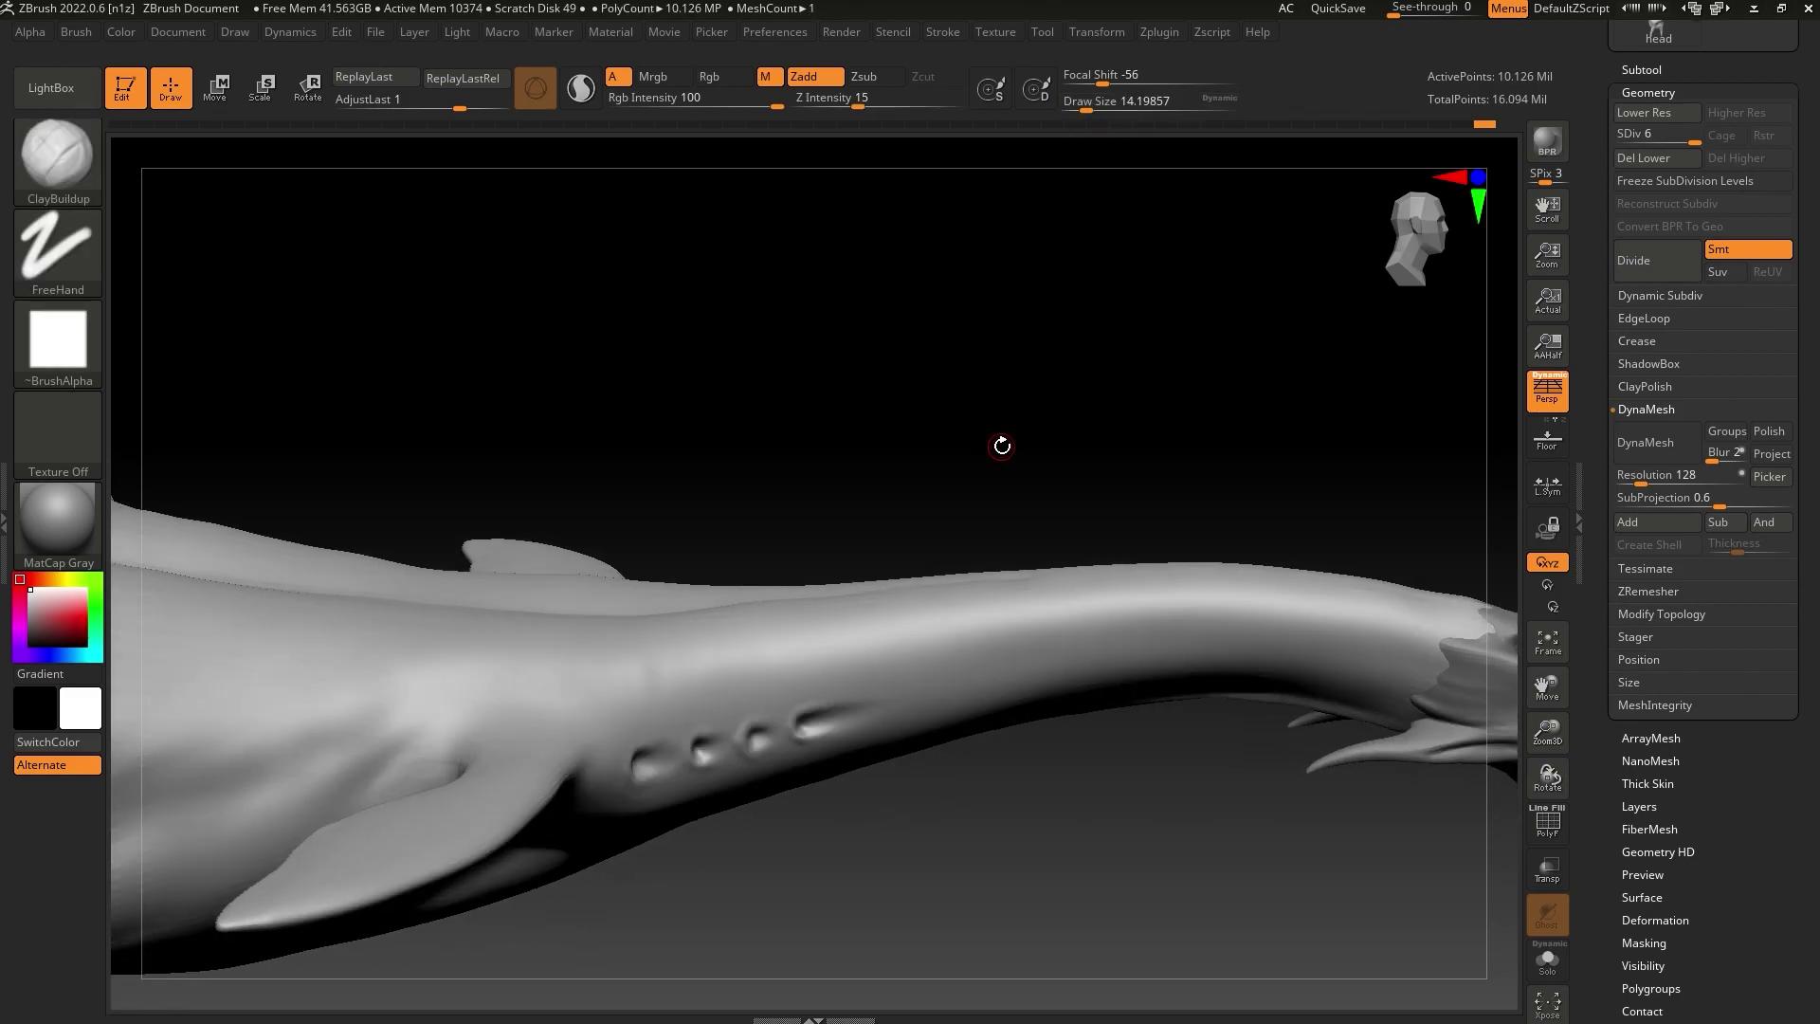
click(1650, 135)
key(ctrl+shift)
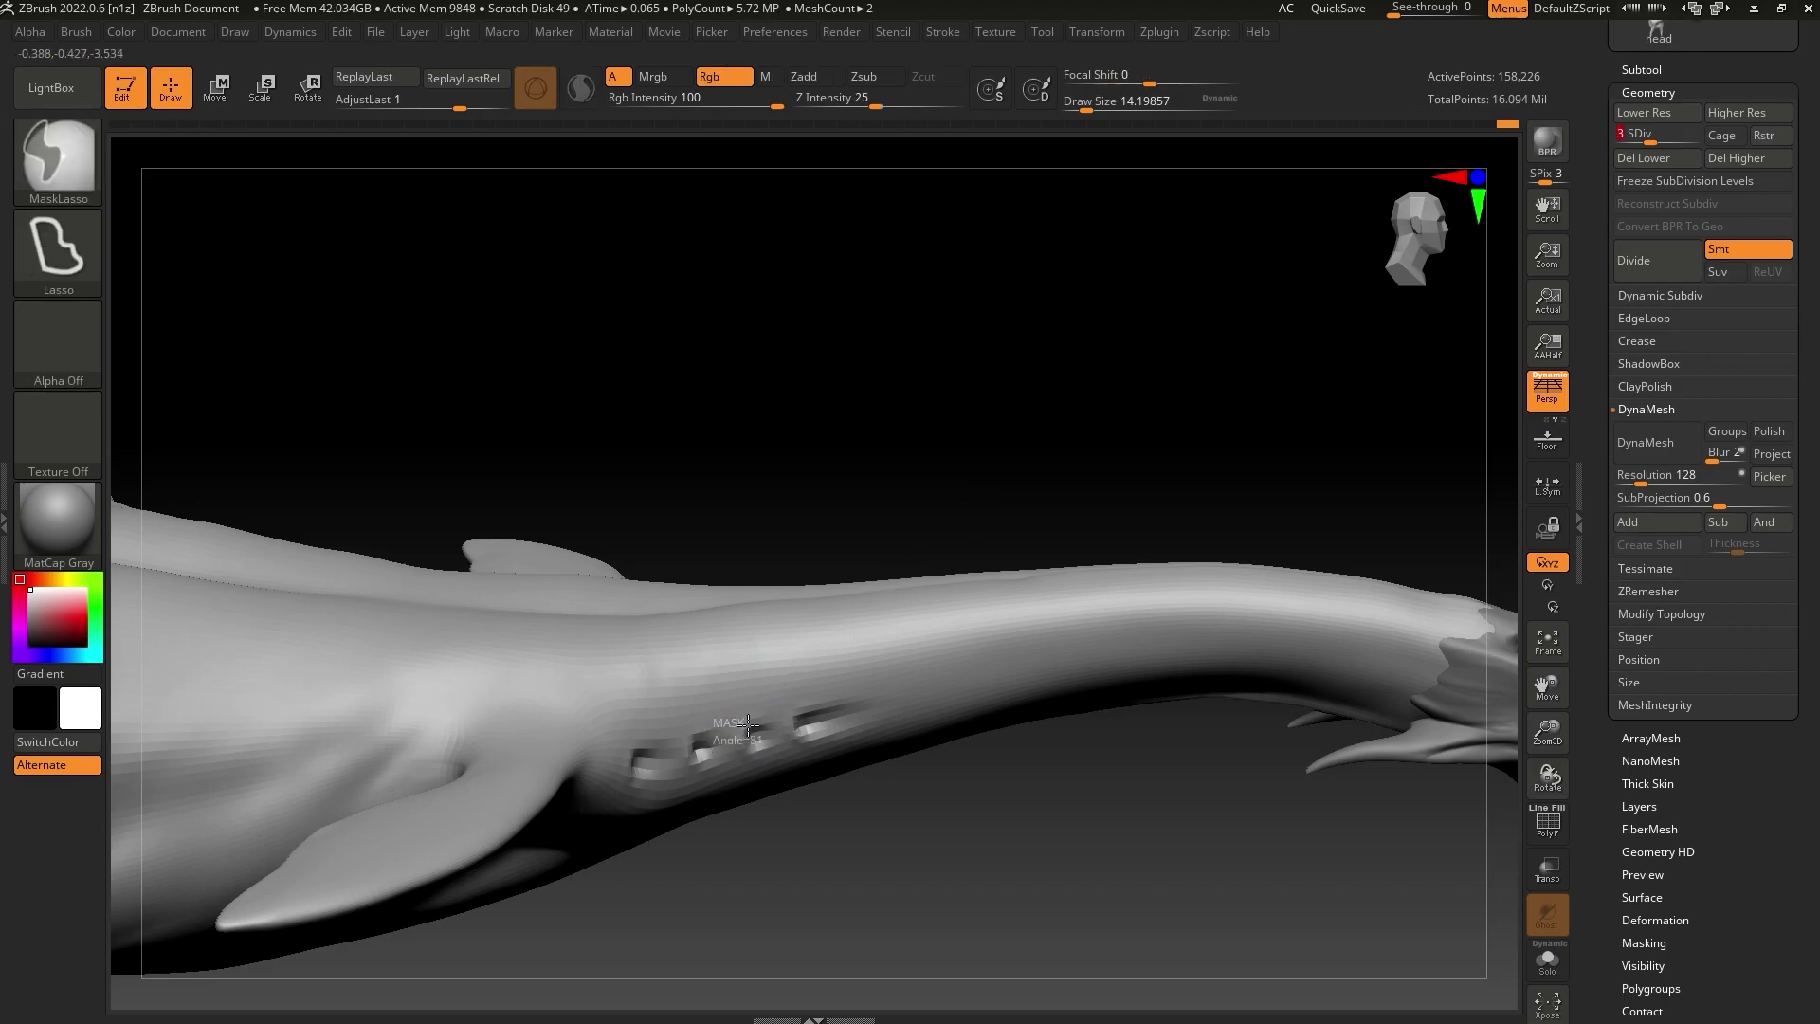
key(b)
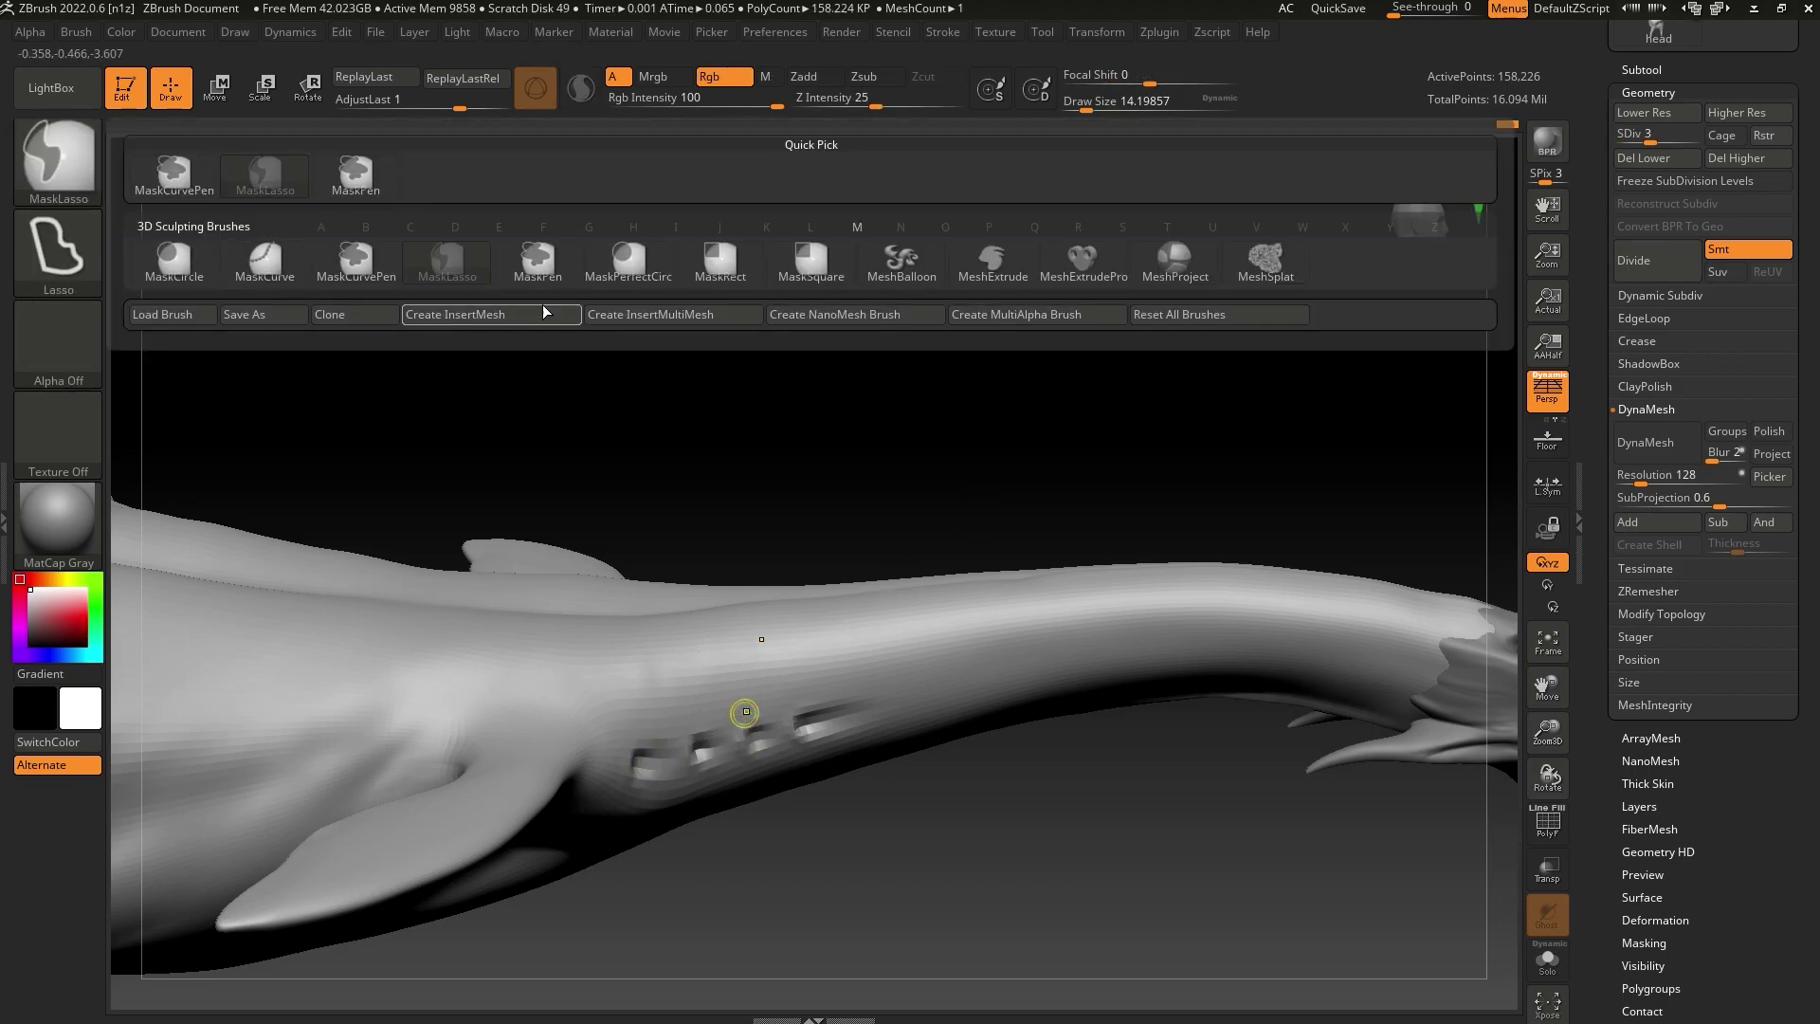
ctrl+click(365, 188)
mouse_move(707, 759)
ctrl+mouse_down()
mouse_move(637, 766)
mouse_move(733, 737)
mouse_move(617, 782)
ctrl+mouse_up()
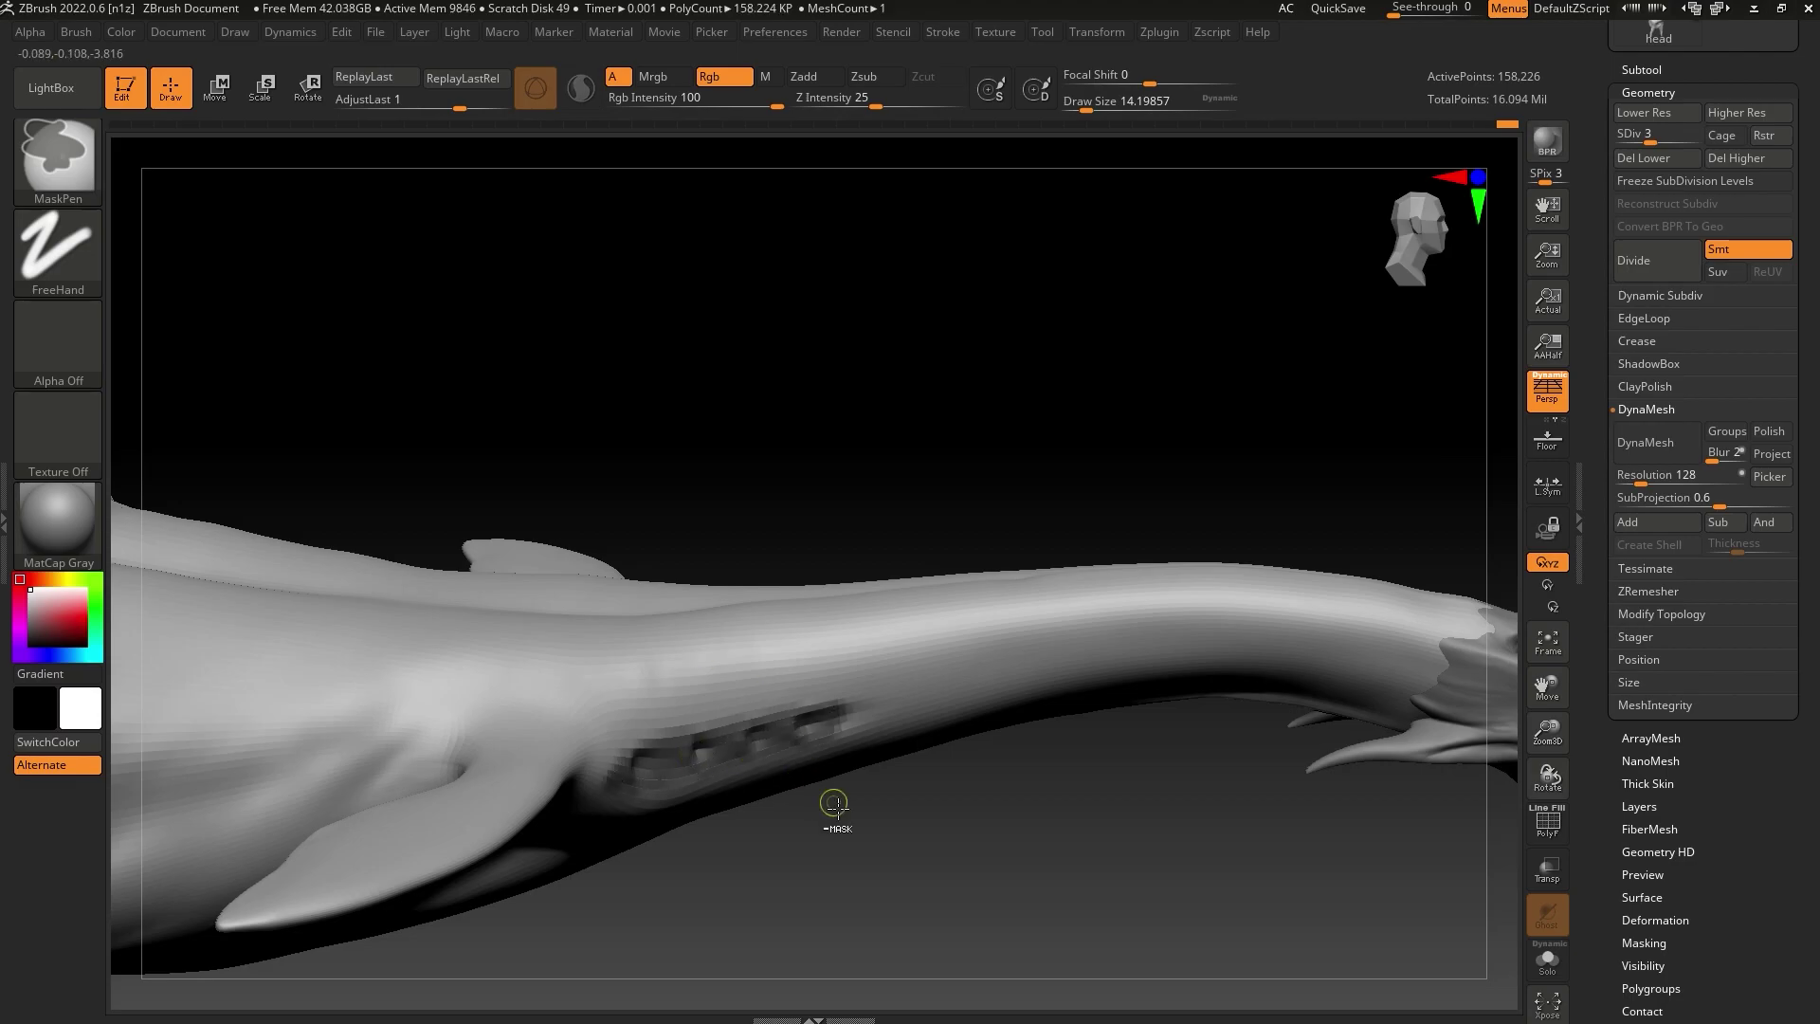
ctrl+click(833, 801)
Try moving the unmasked gill strip outward from the neck along X, undo it, and reorient the gizmo
key(w)
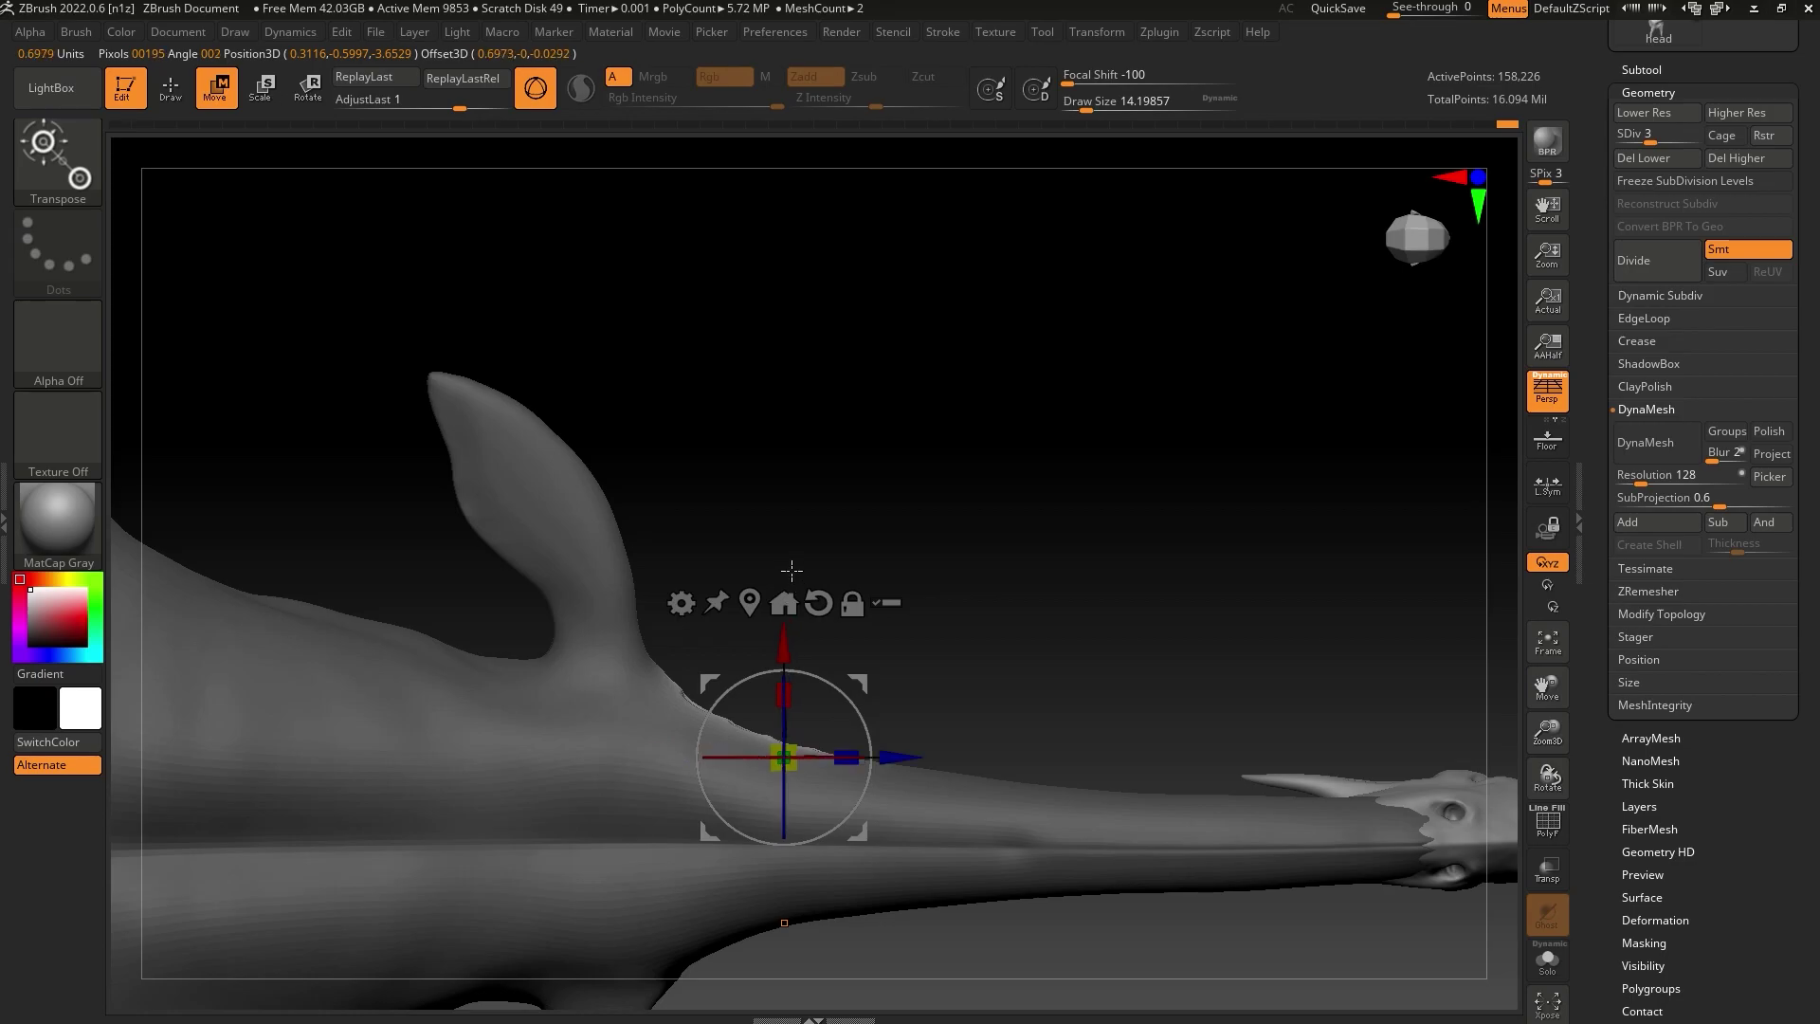
drag(785, 650, 785, 637)
key(ctrl+z)
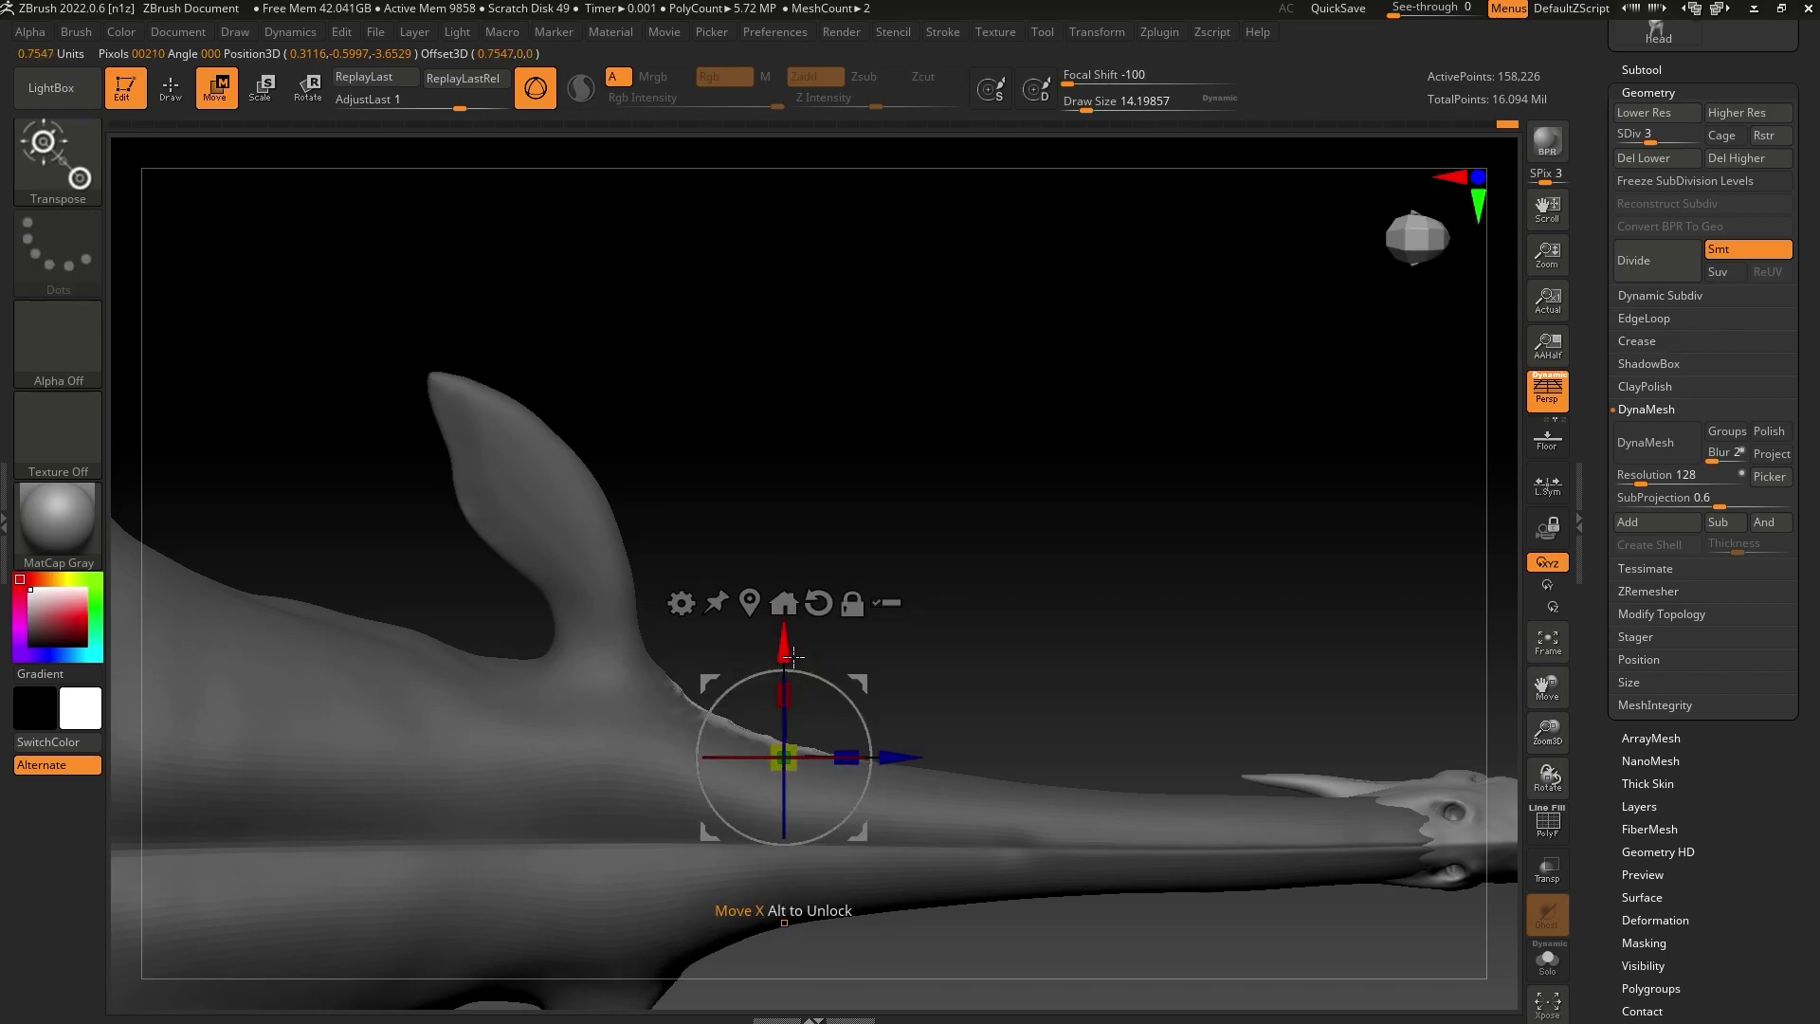
drag(742, 754, 804, 646)
key(q)
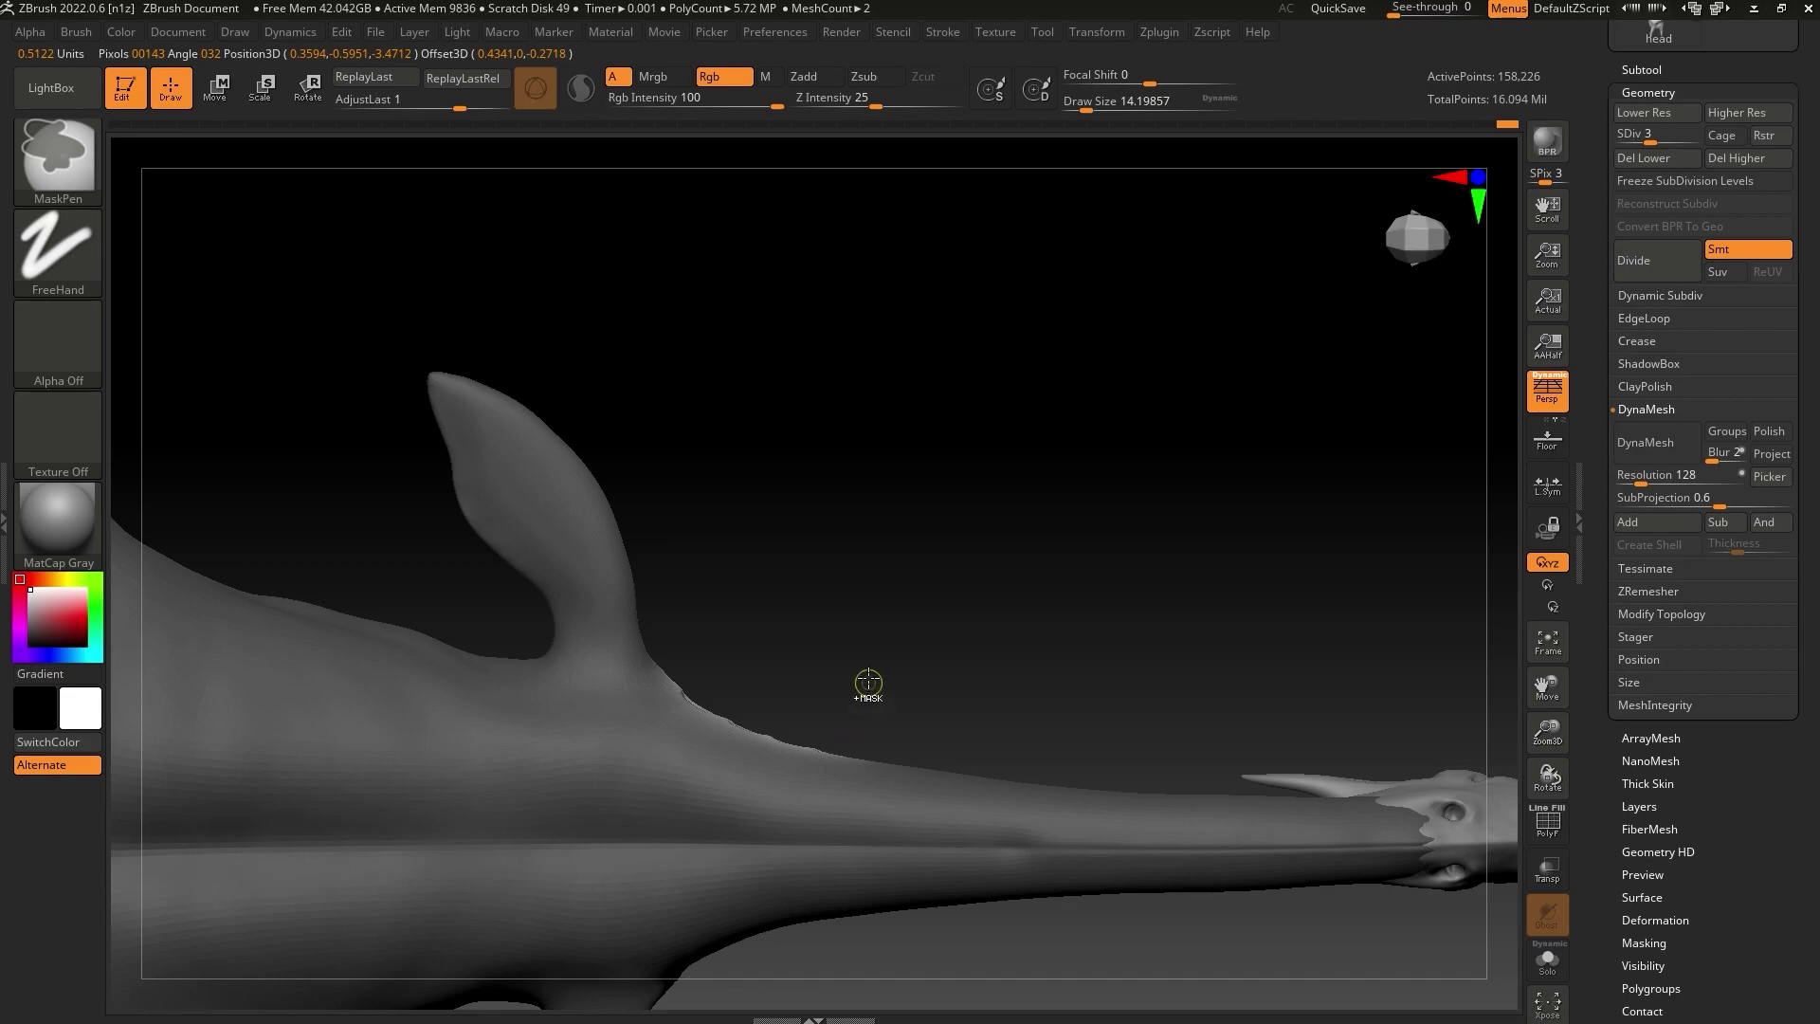
Move the unmasked gill strip slightly outward from the neck along the angled gizmo axes
click(215, 87)
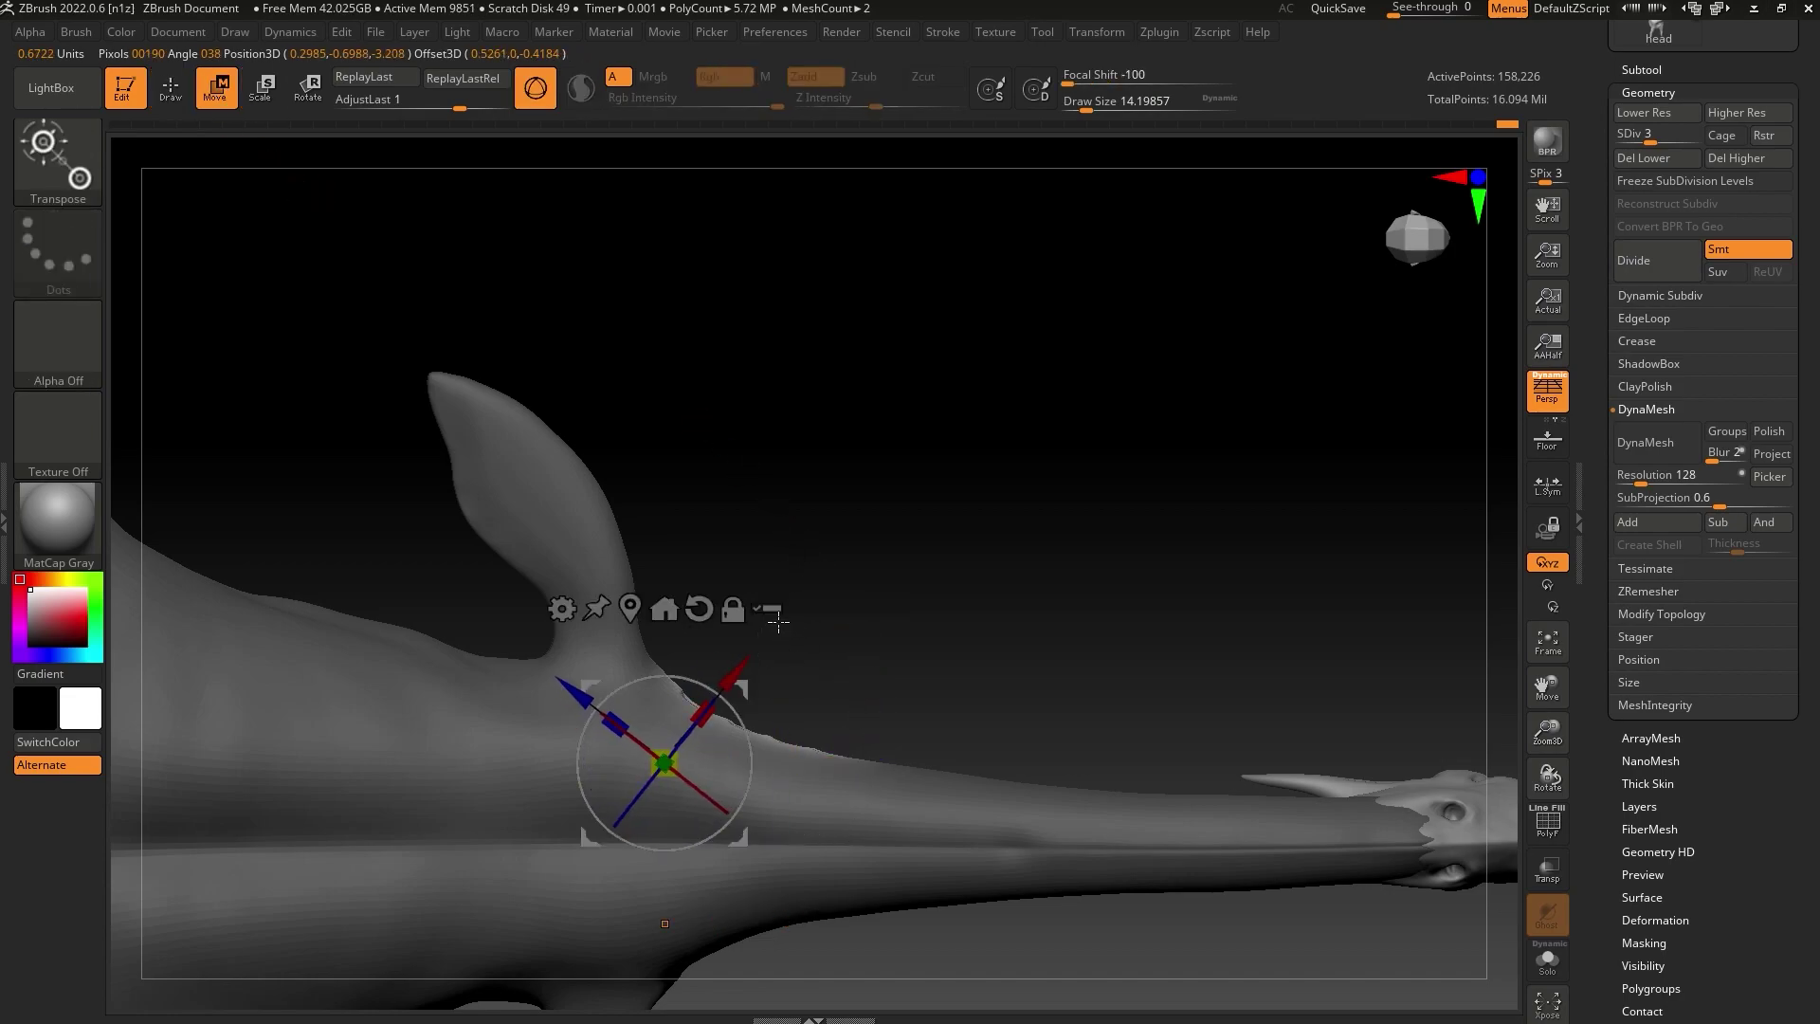
drag(740, 671, 746, 664)
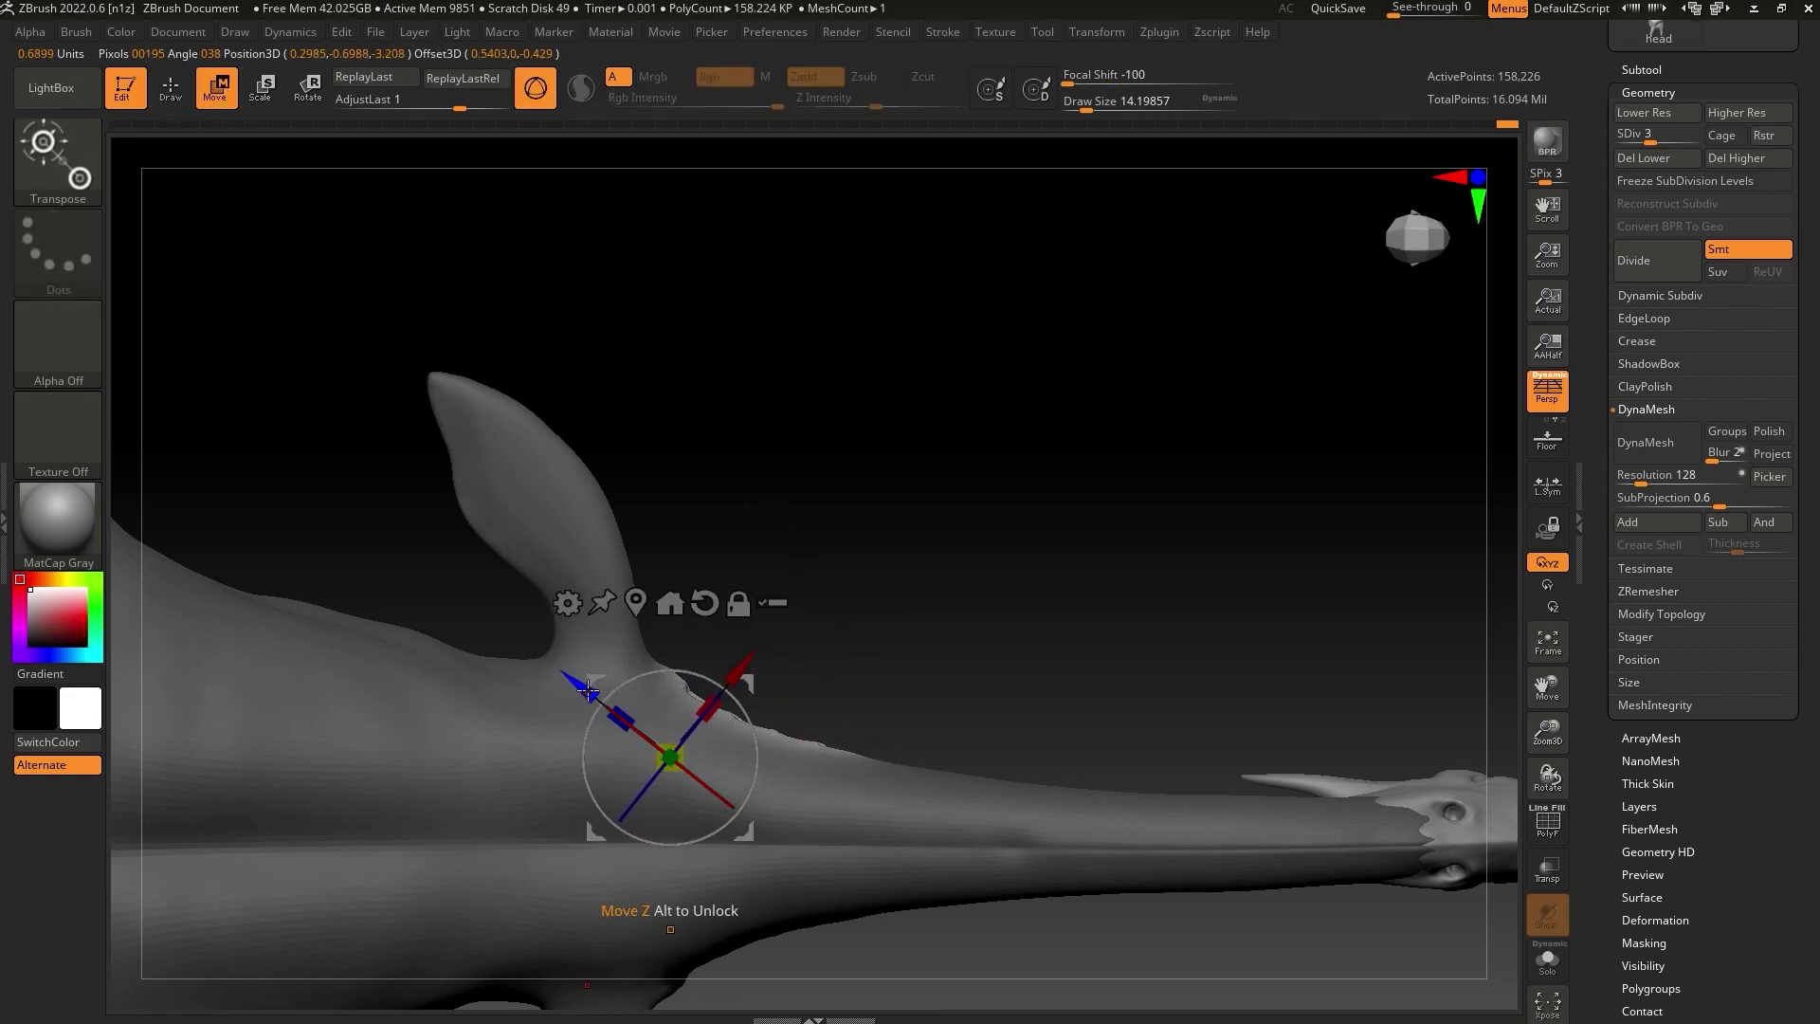
drag(585, 691, 592, 696)
drag(744, 675, 746, 673)
Return to drawing mode, clear the mask from the body, and raise it to subdivision level 6
click(173, 90)
drag(851, 472, 915, 572)
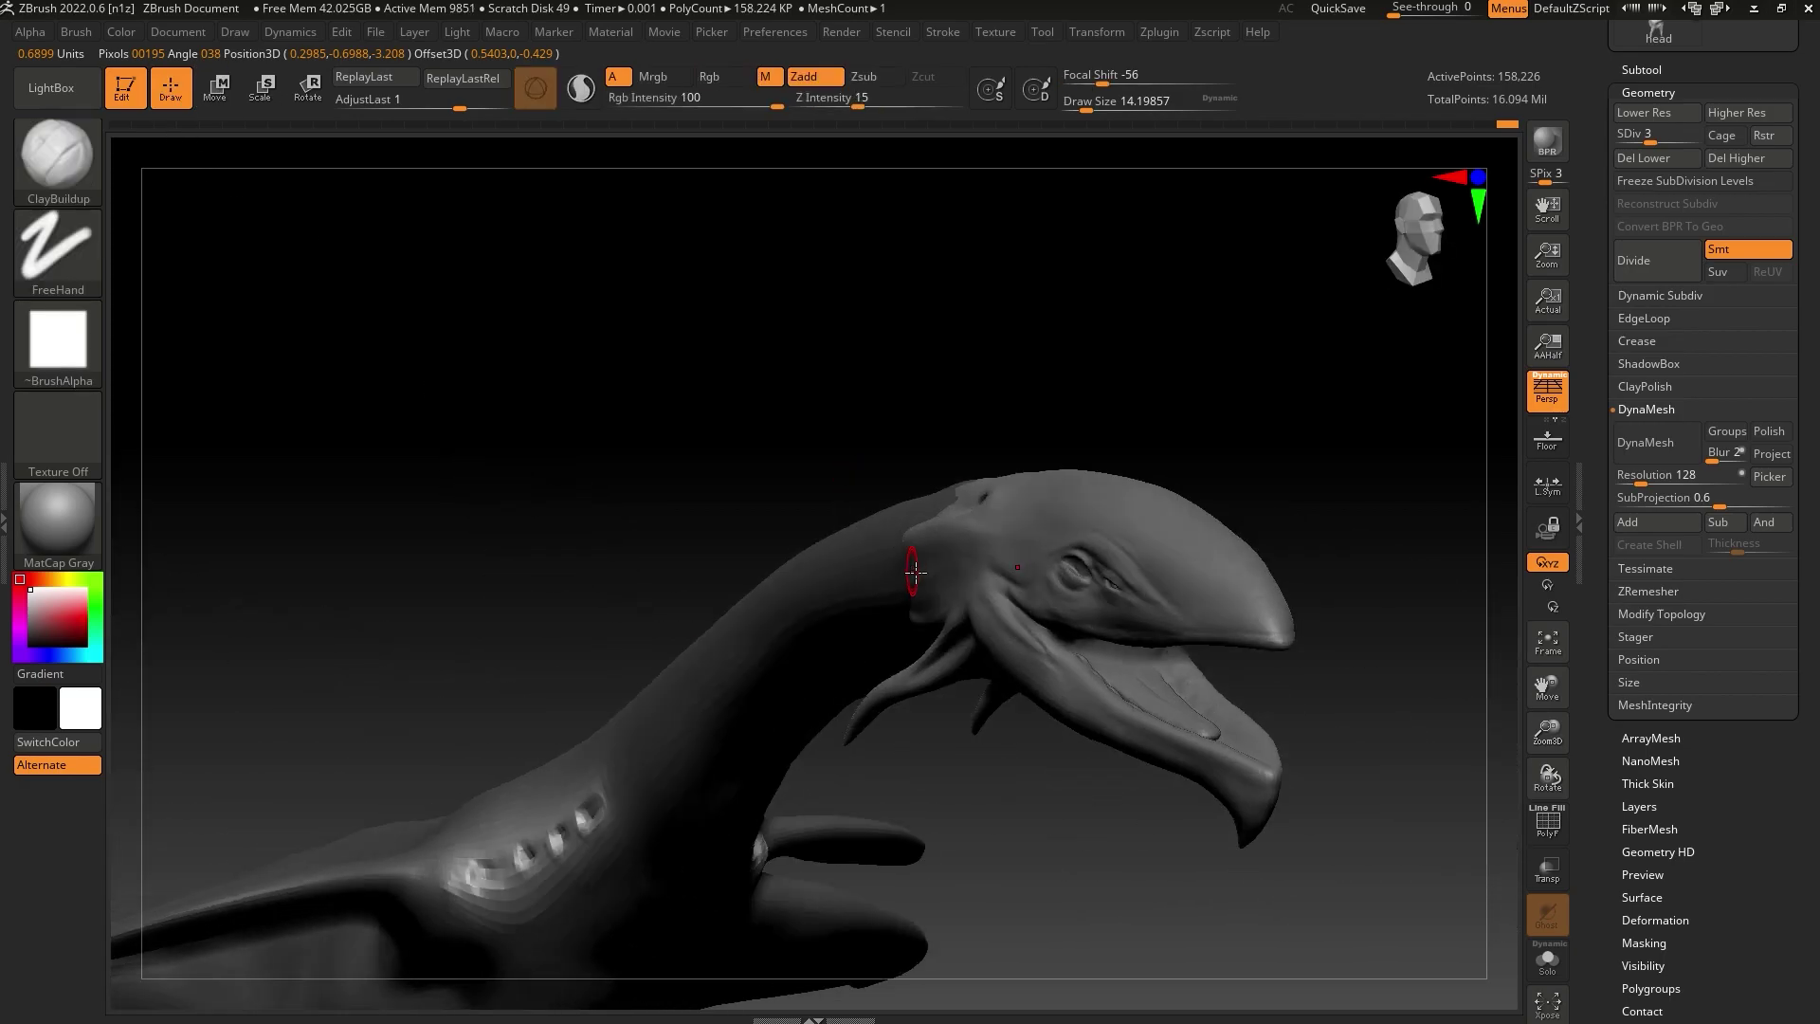
drag(966, 780, 620, 617)
ctrl+click(812, 631)
ctrl+click(986, 607)
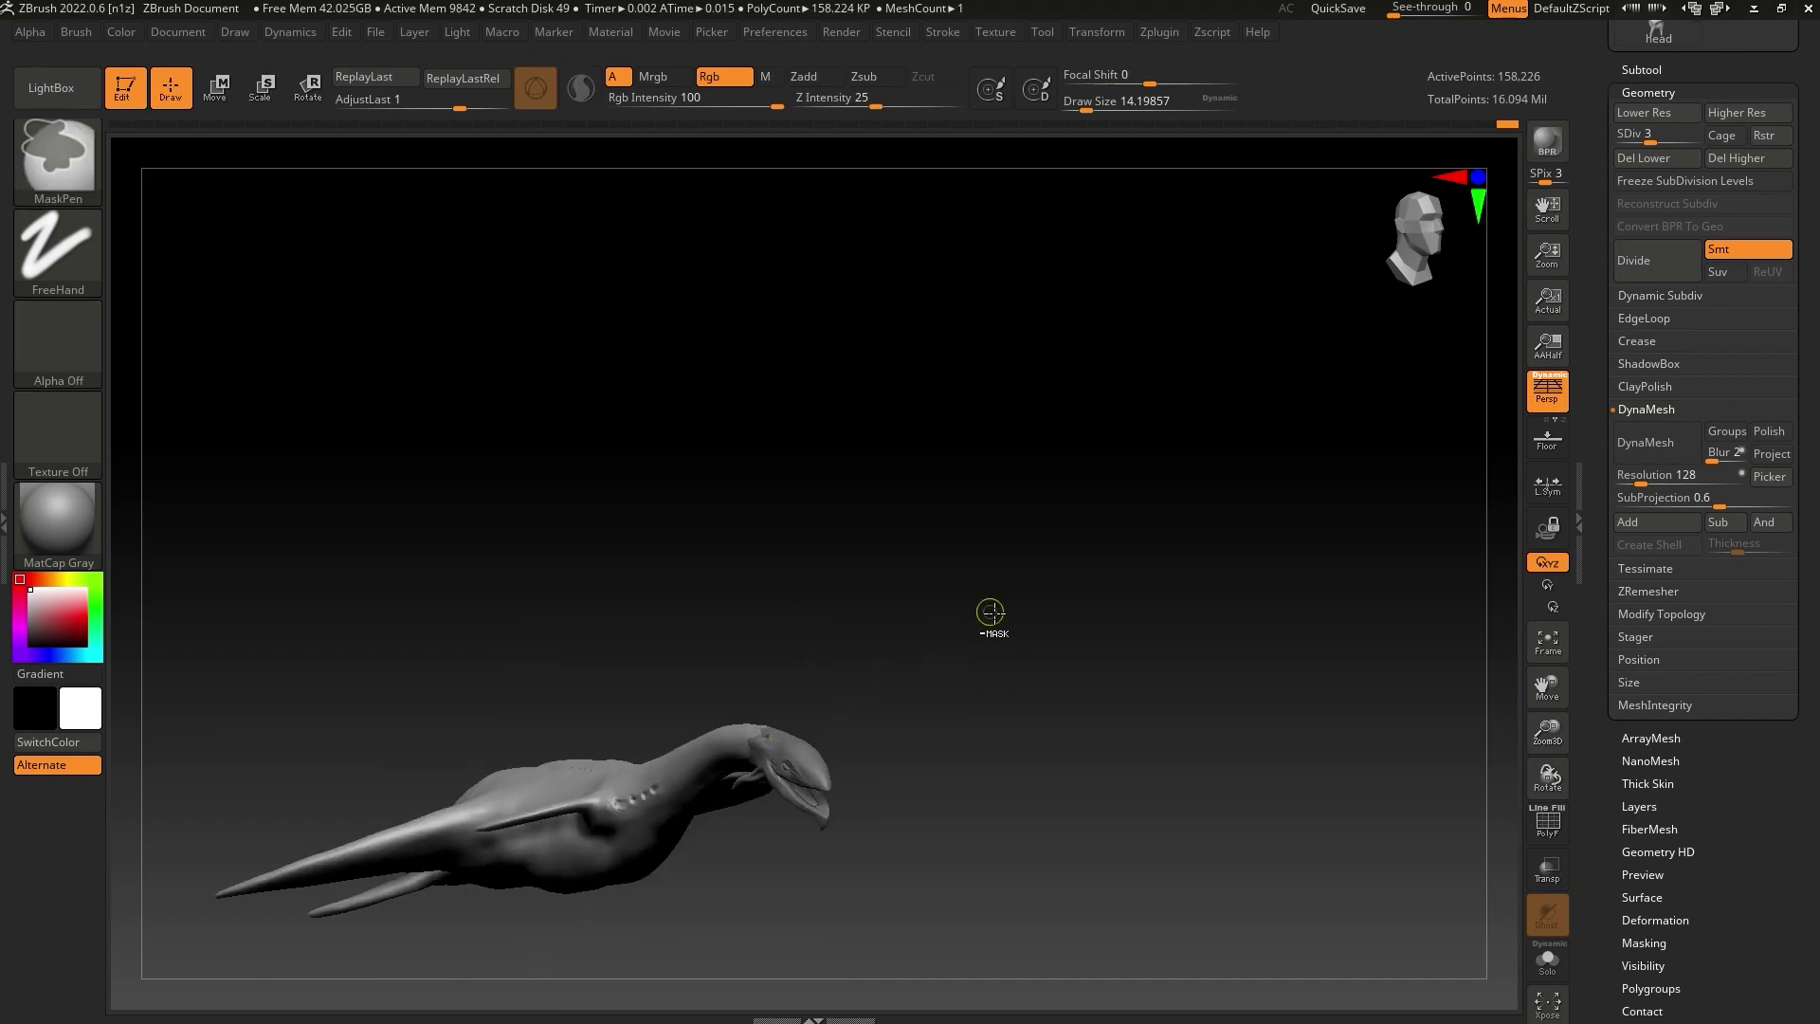
mouse_move(987, 609)
mouse_down()
mouse_move(974, 727)
mouse_move(1062, 620)
mouse_up()
key(ctrl+d)
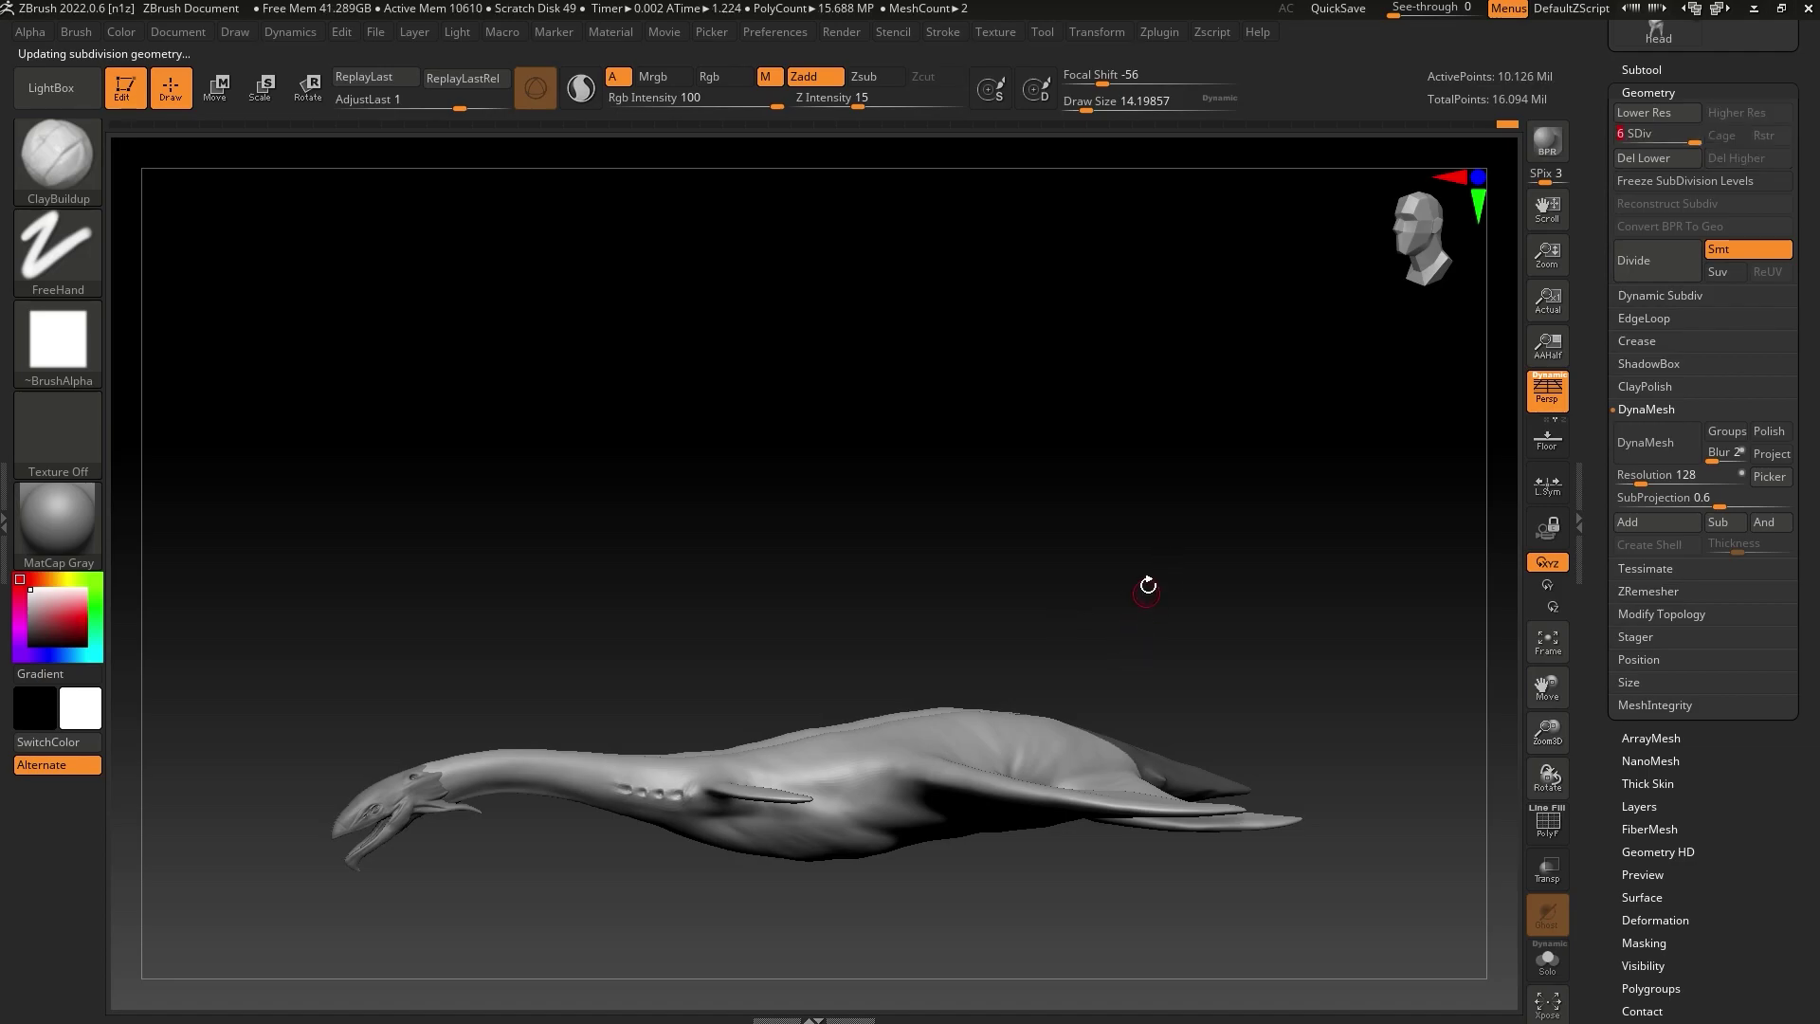
drag(1145, 595, 1179, 645)
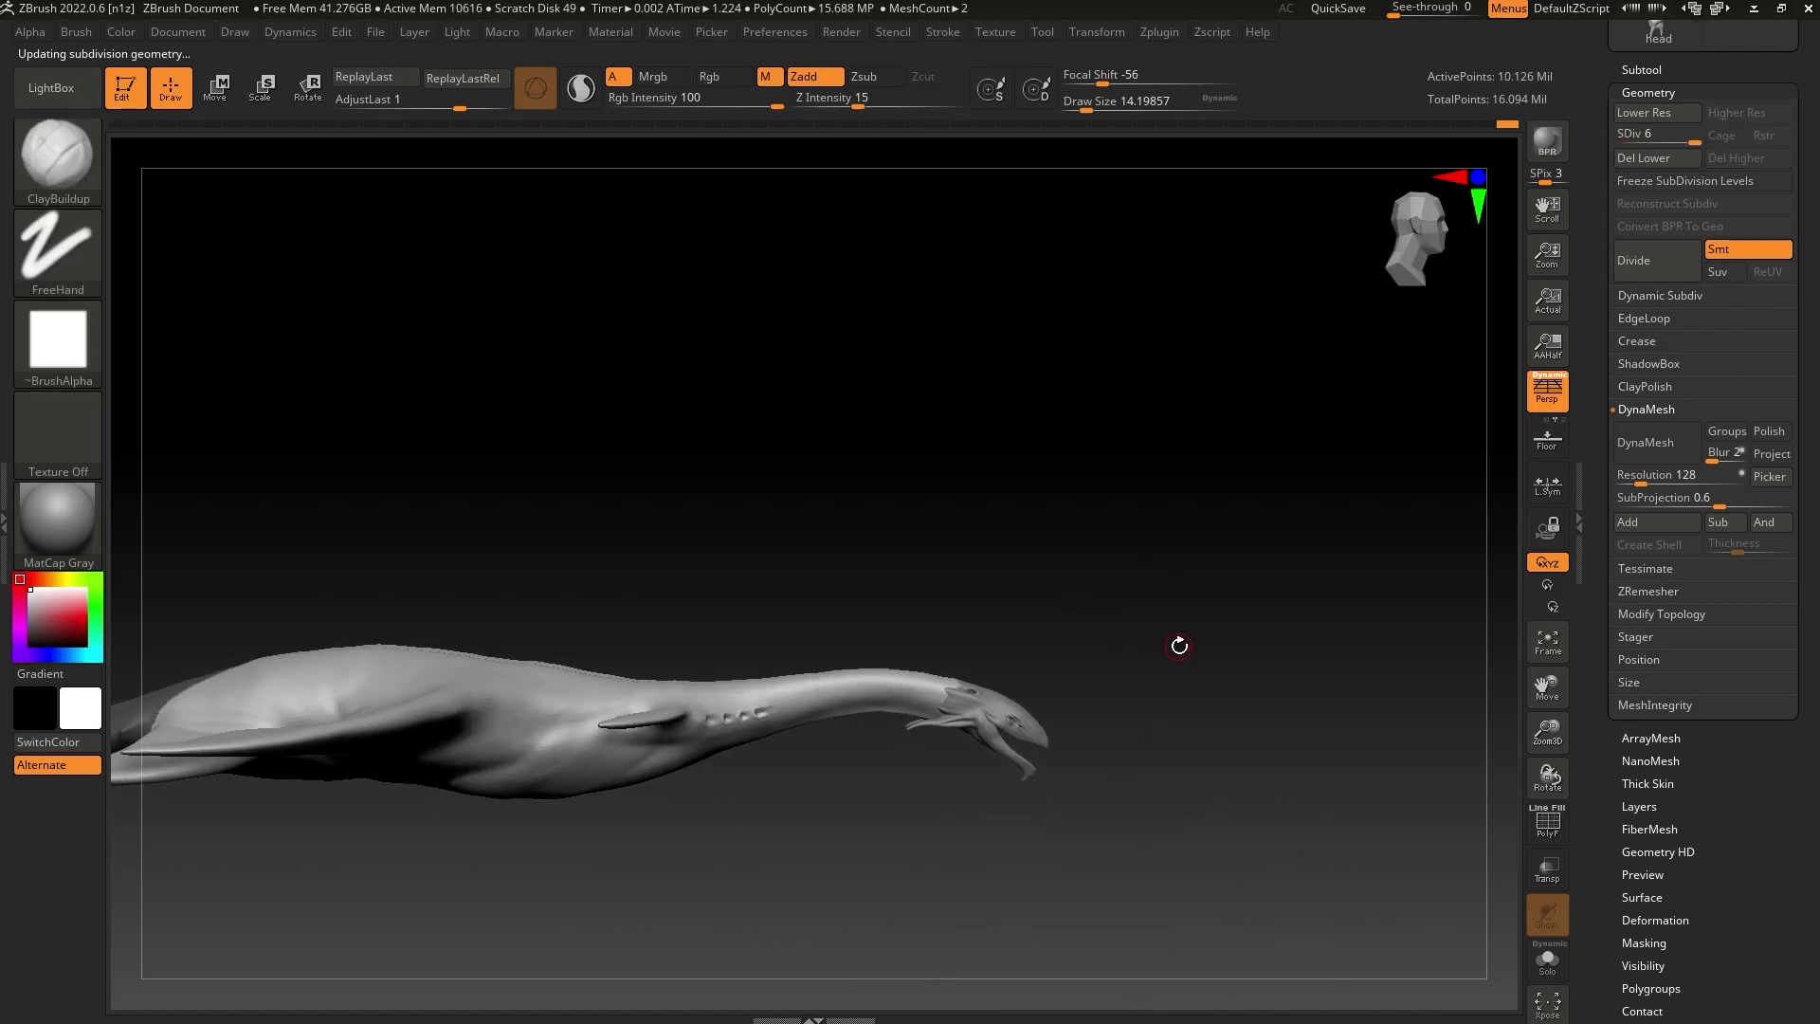
drag(1547, 730, 1451, 806)
alt+drag(947, 891, 946, 834)
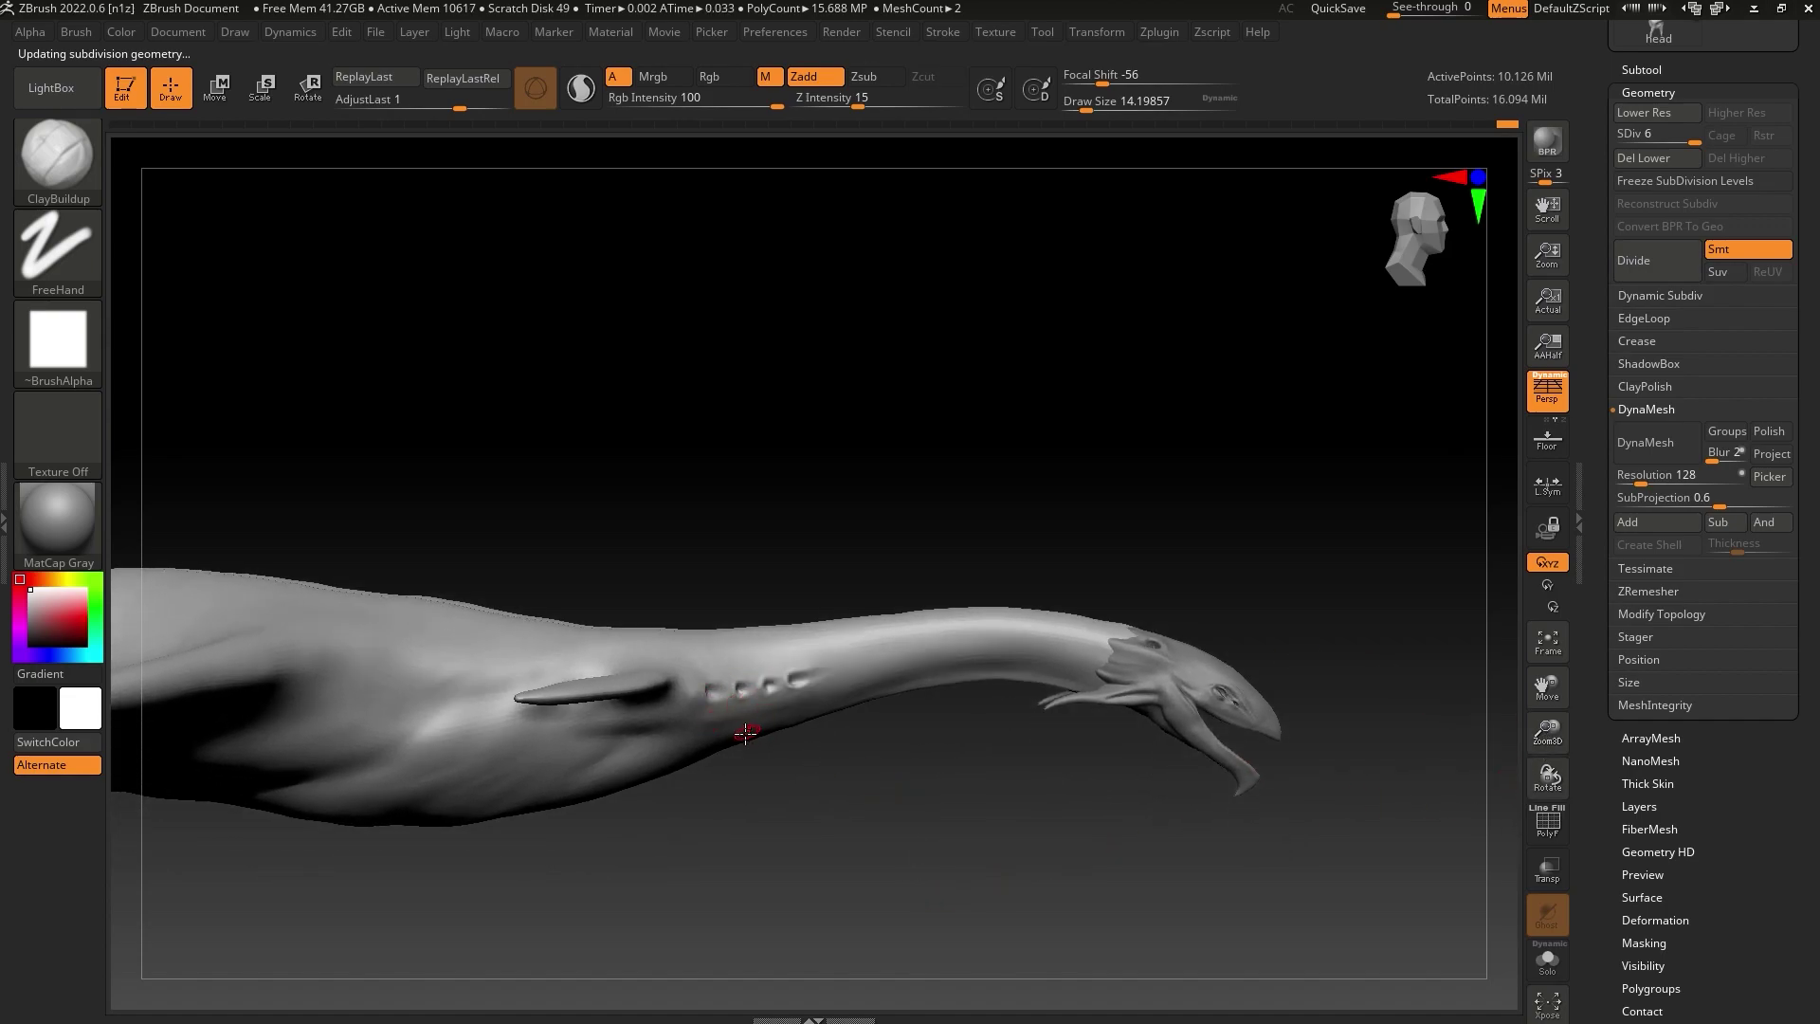
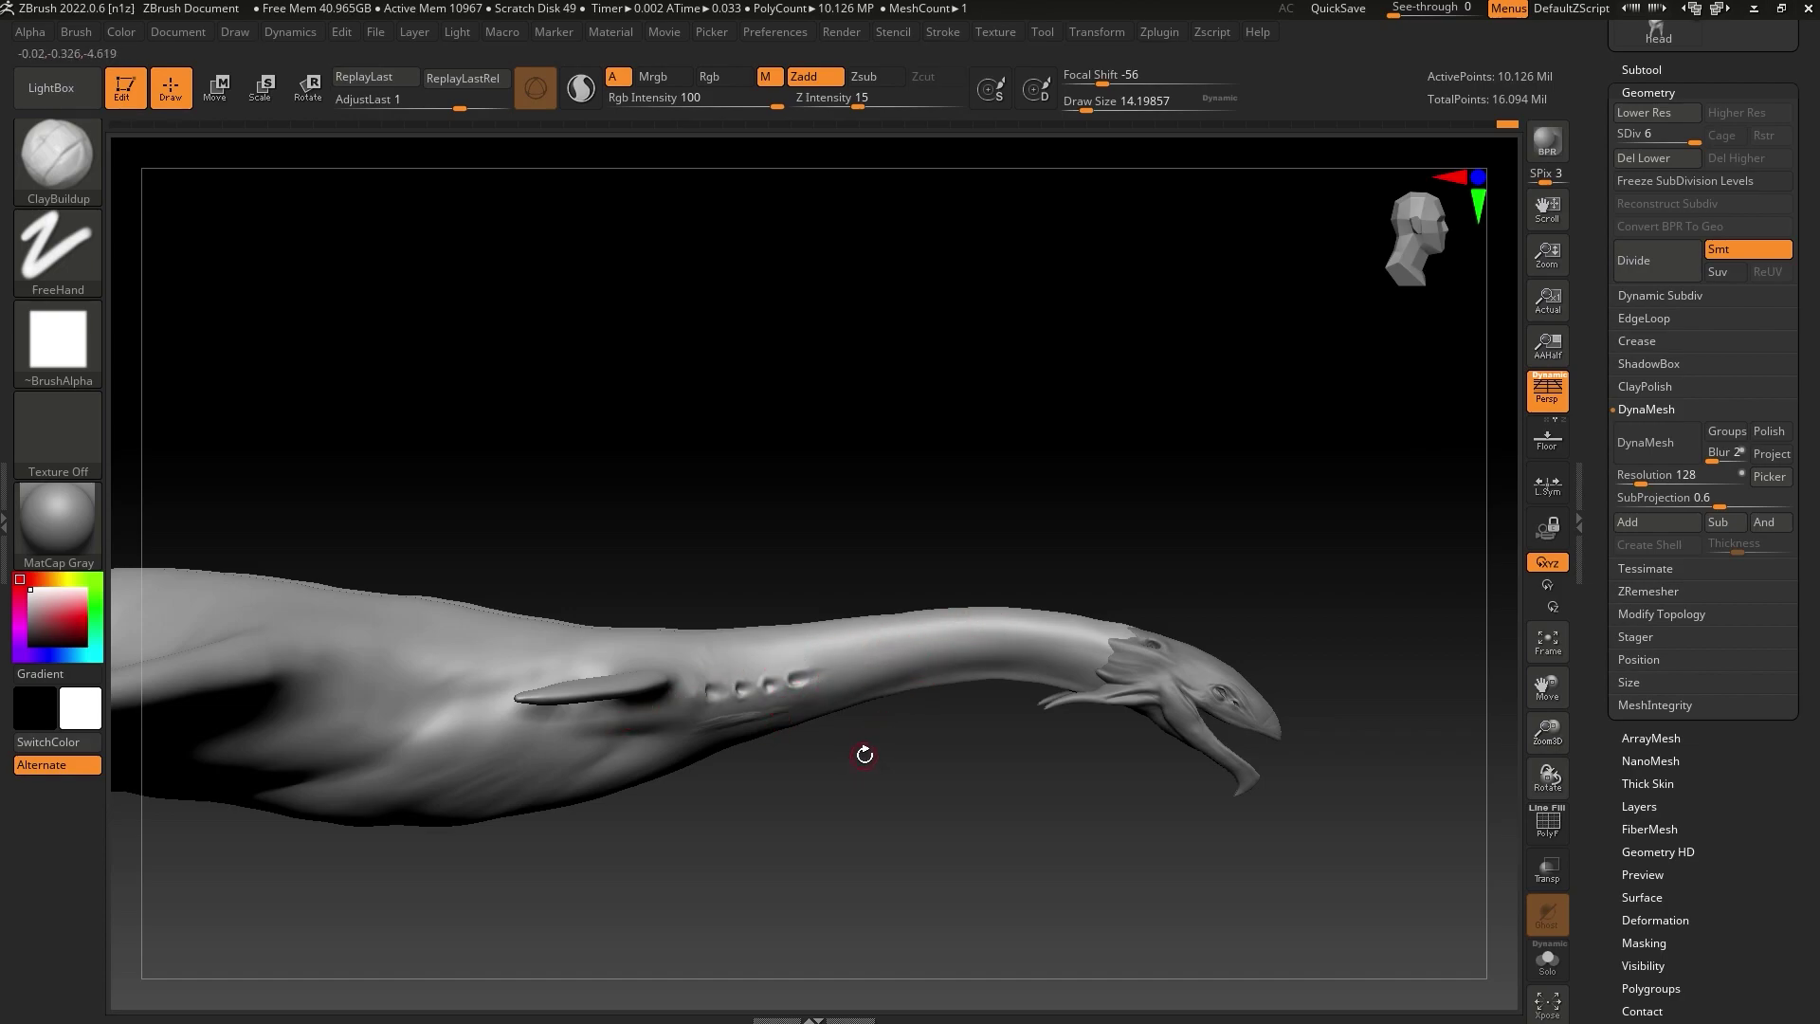
drag(858, 750, 813, 748)
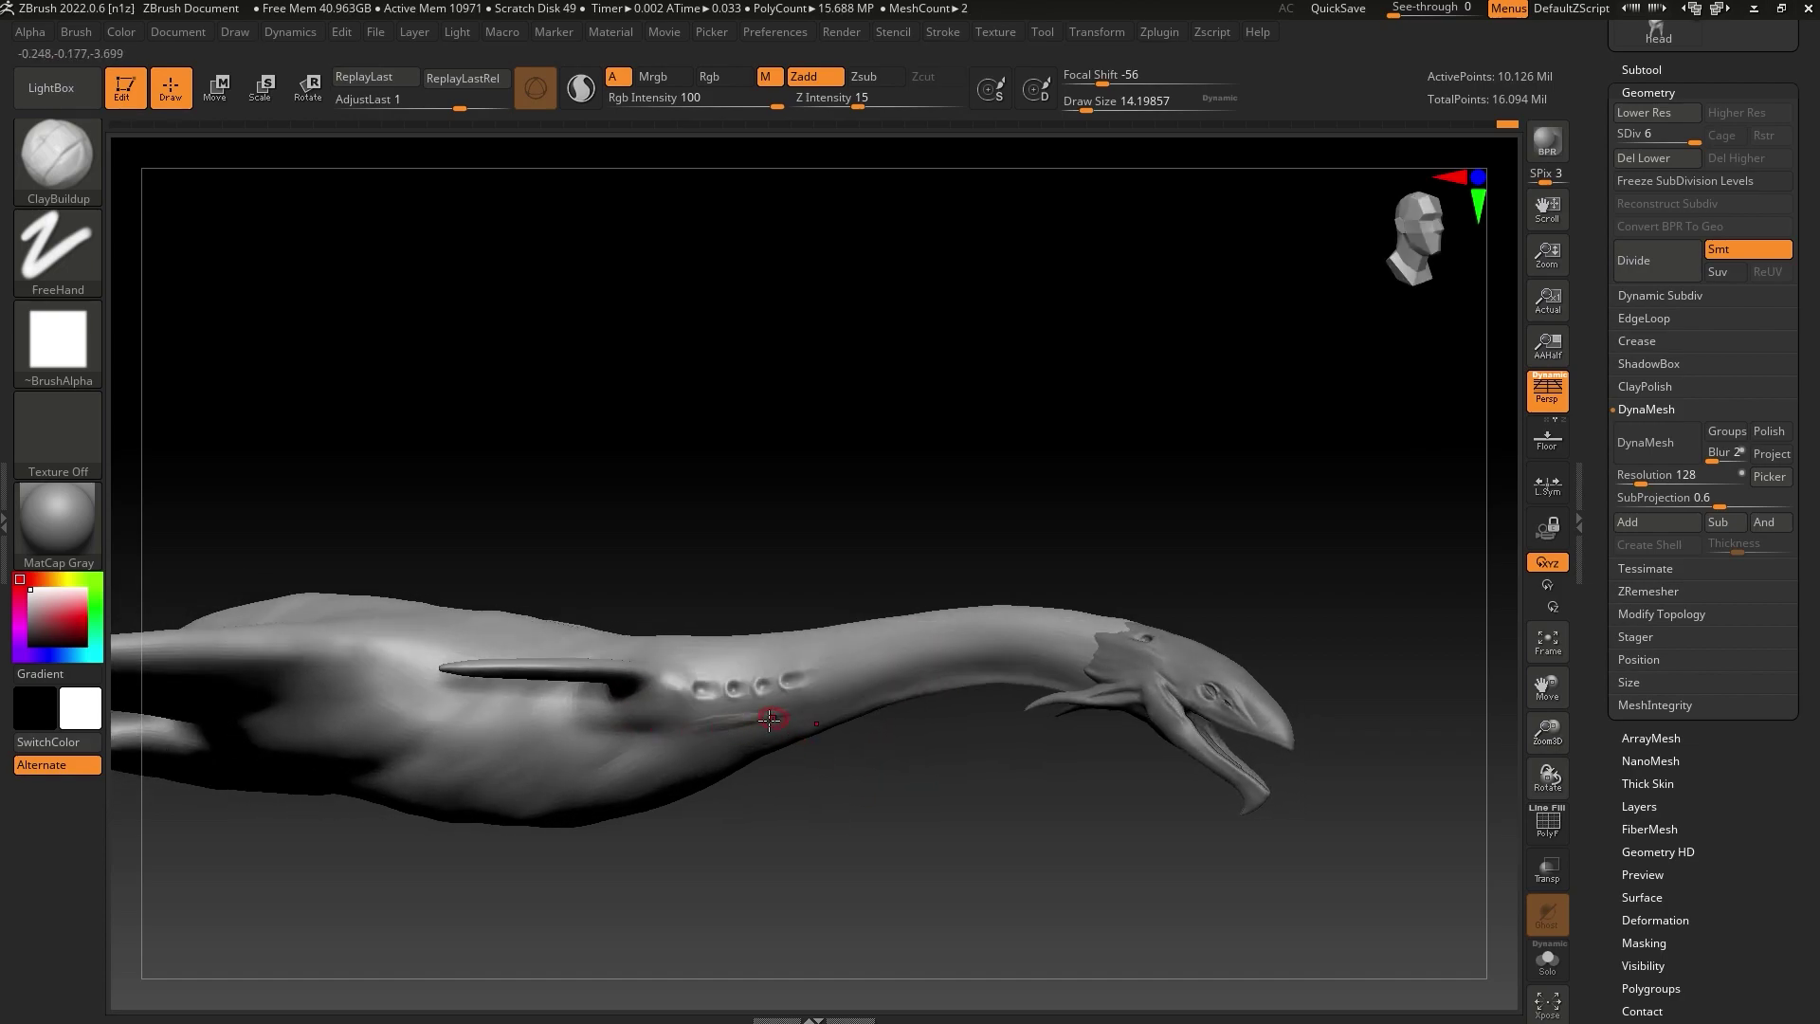
Lower the body to subdivision level 3 and set the draw size to about 17
key(shift+d)
key(shift+d)
key(shift+d)
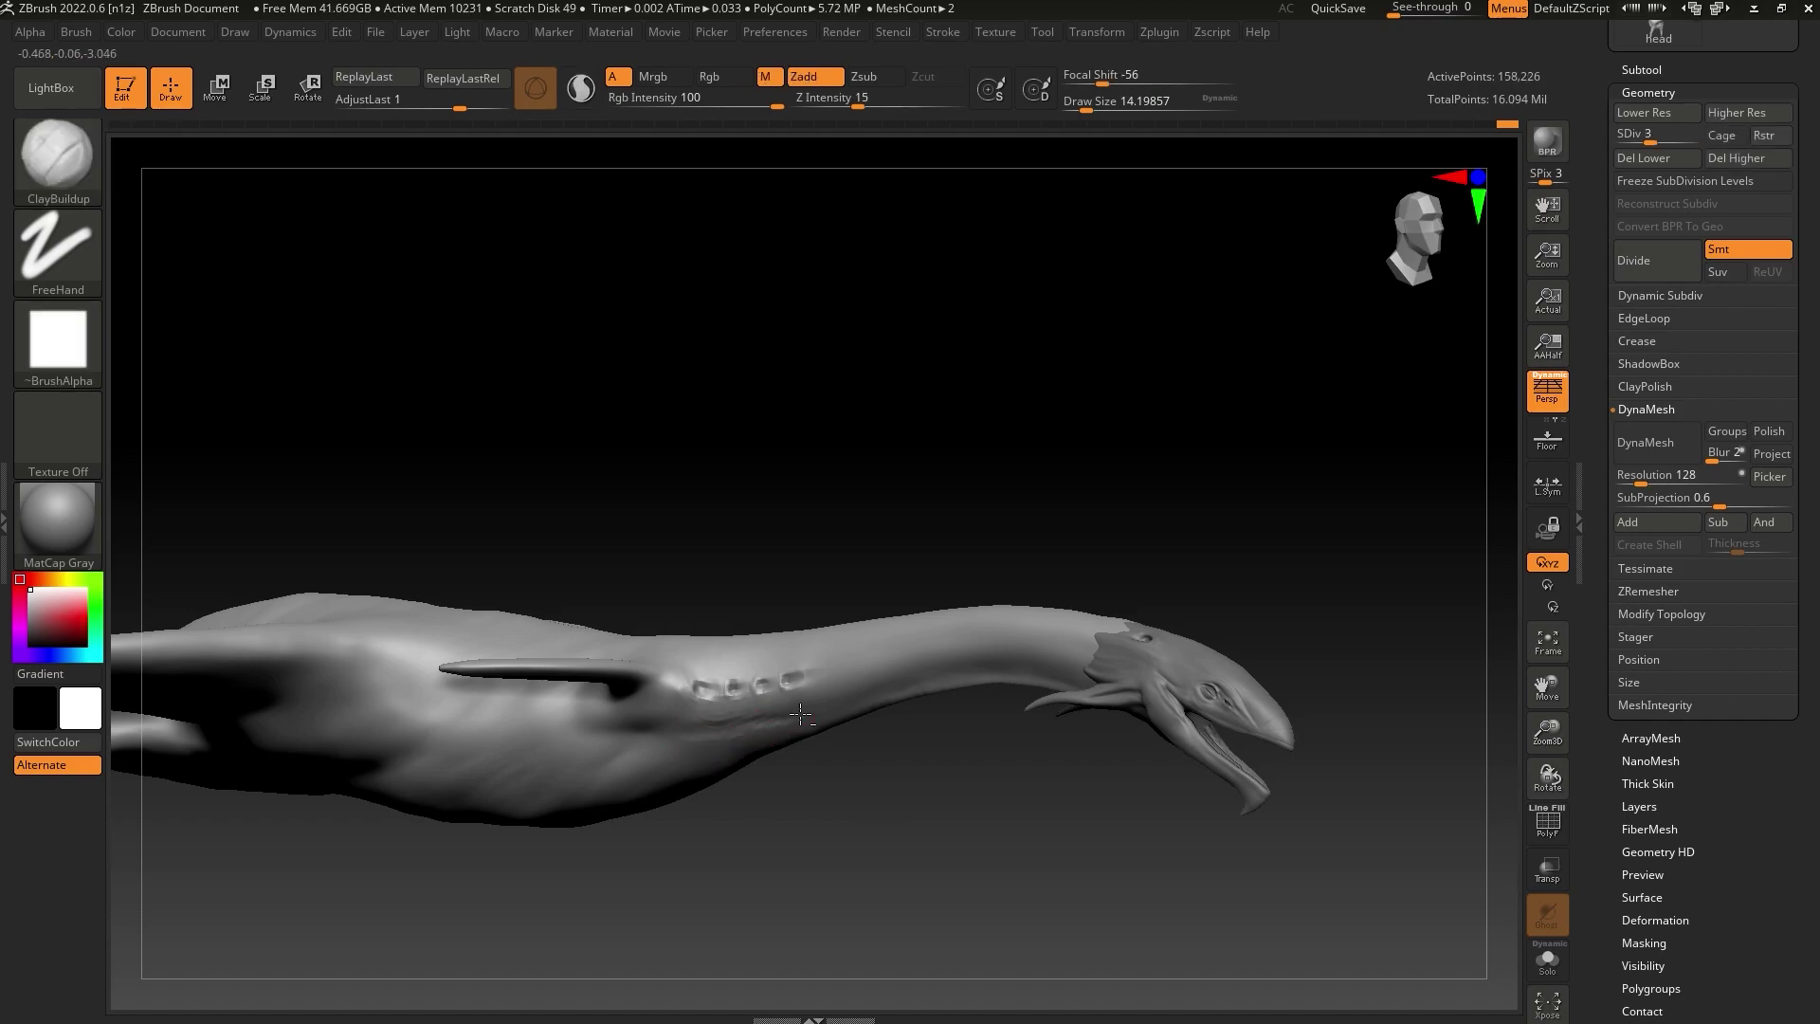
drag(898, 821, 812, 817)
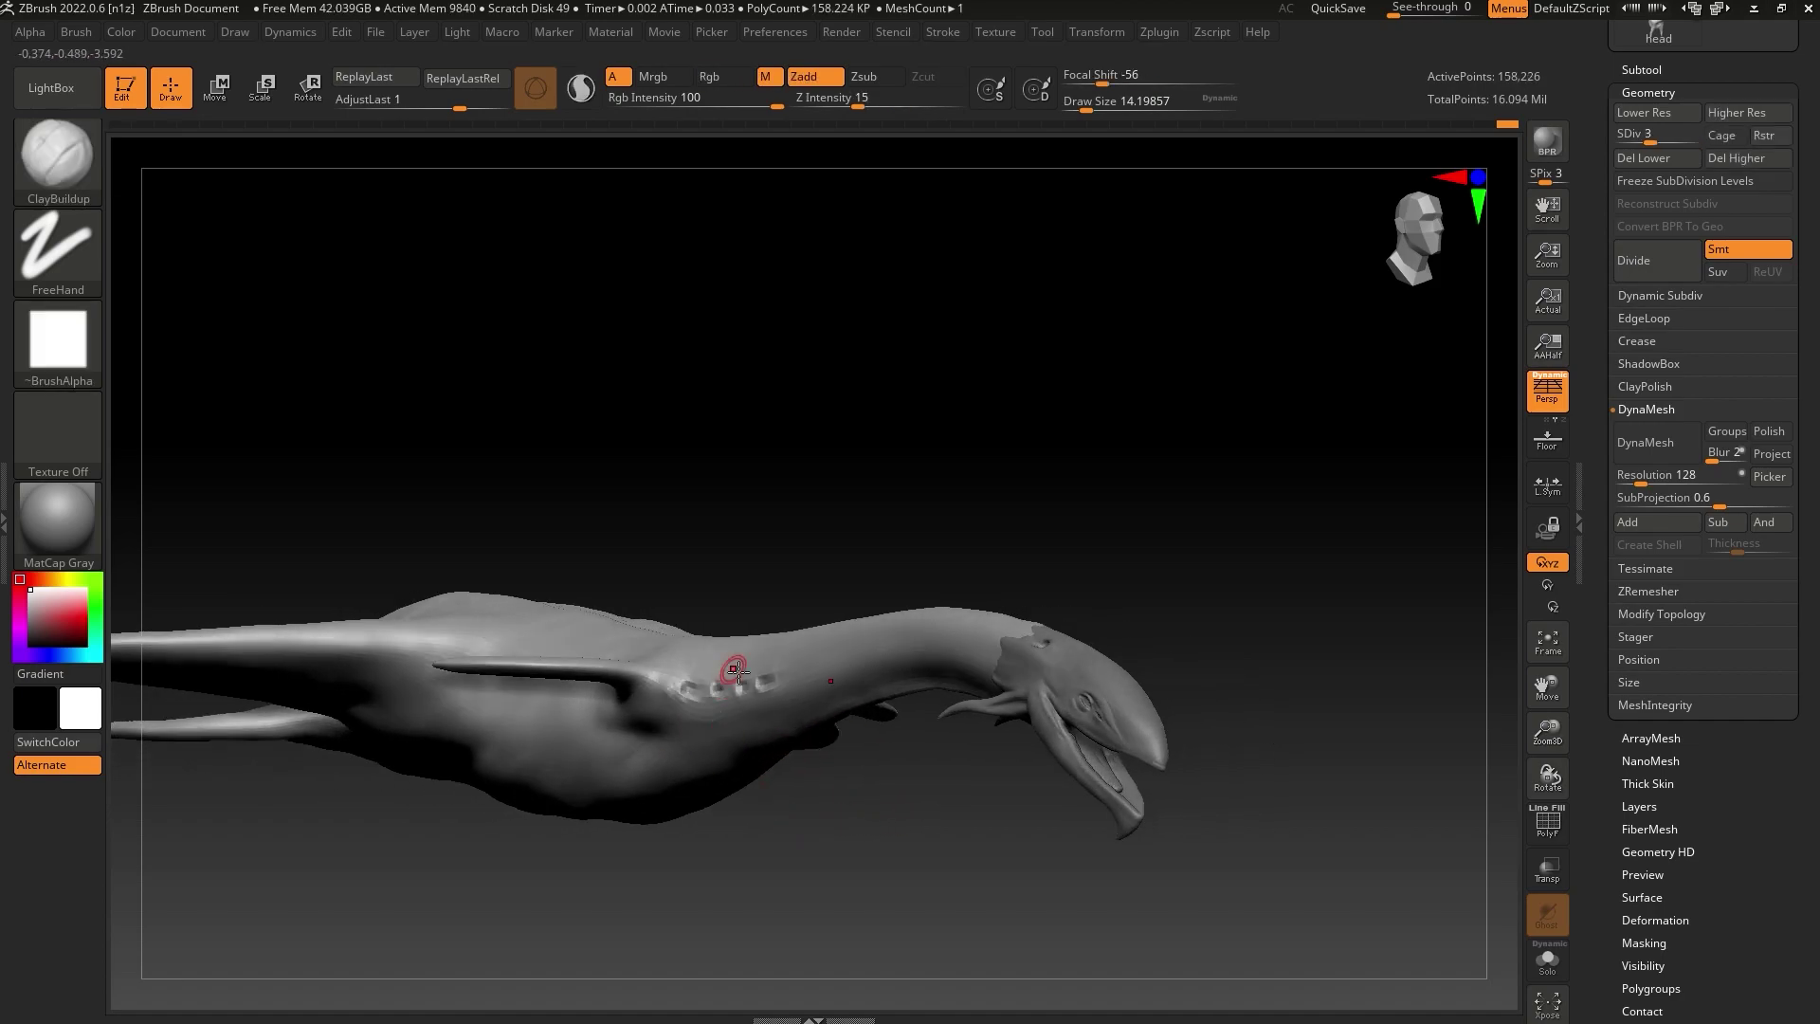
drag(738, 671, 748, 702)
mouse_move(834, 787)
mouse_down()
mouse_move(829, 843)
mouse_move(862, 854)
mouse_move(752, 683)
mouse_up()
drag(1084, 102, 1088, 110)
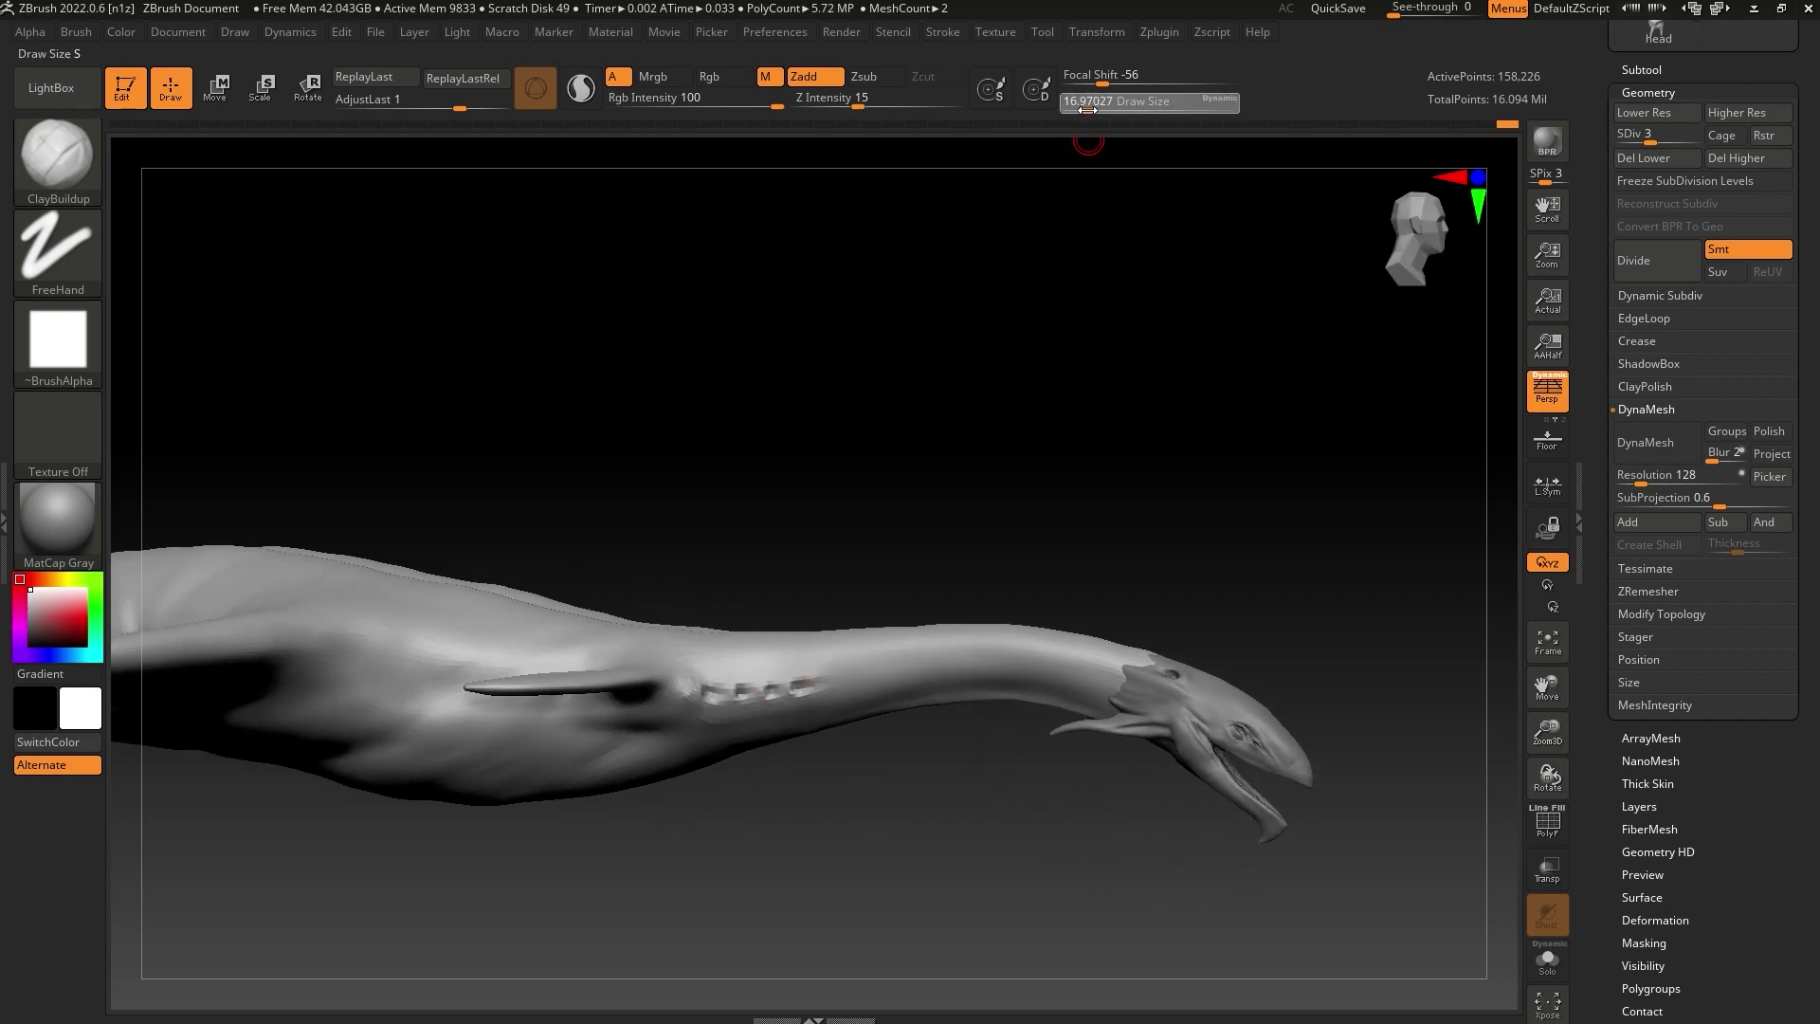
Step the body's undo history back to the stage with only the gill rings, before the hollows were carved
drag(1651, 135, 1684, 172)
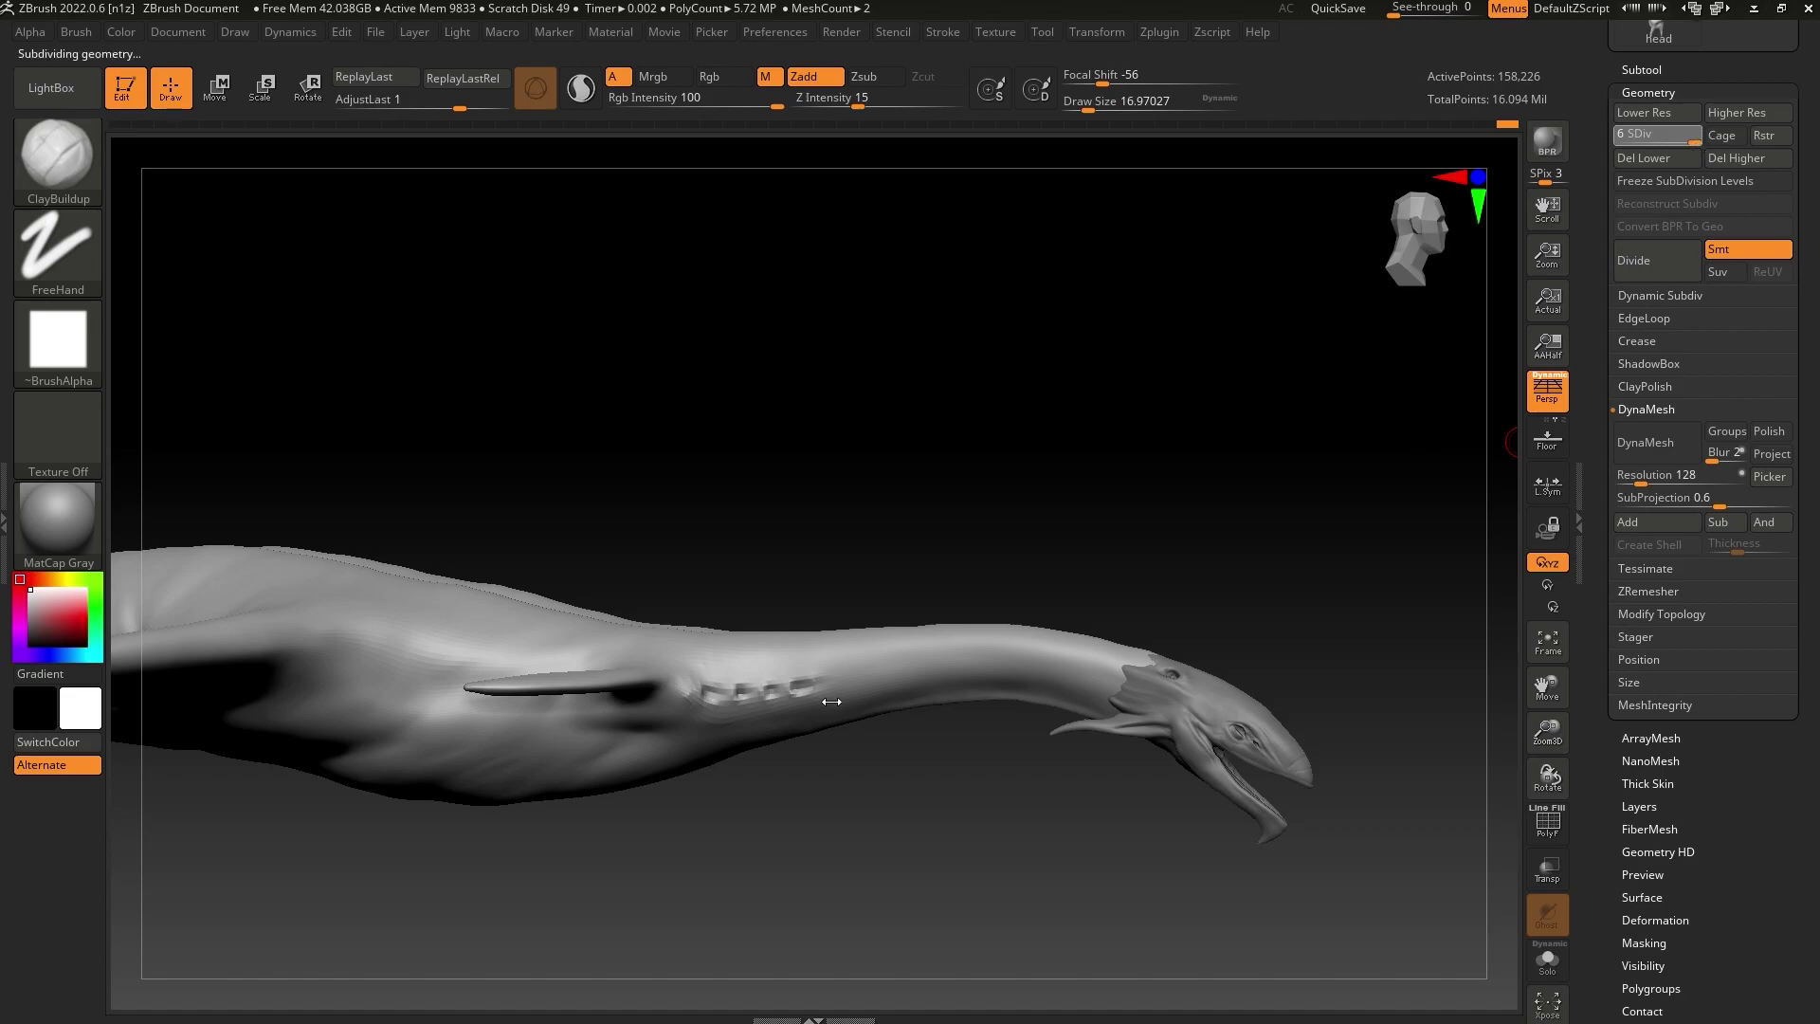
key(shift)
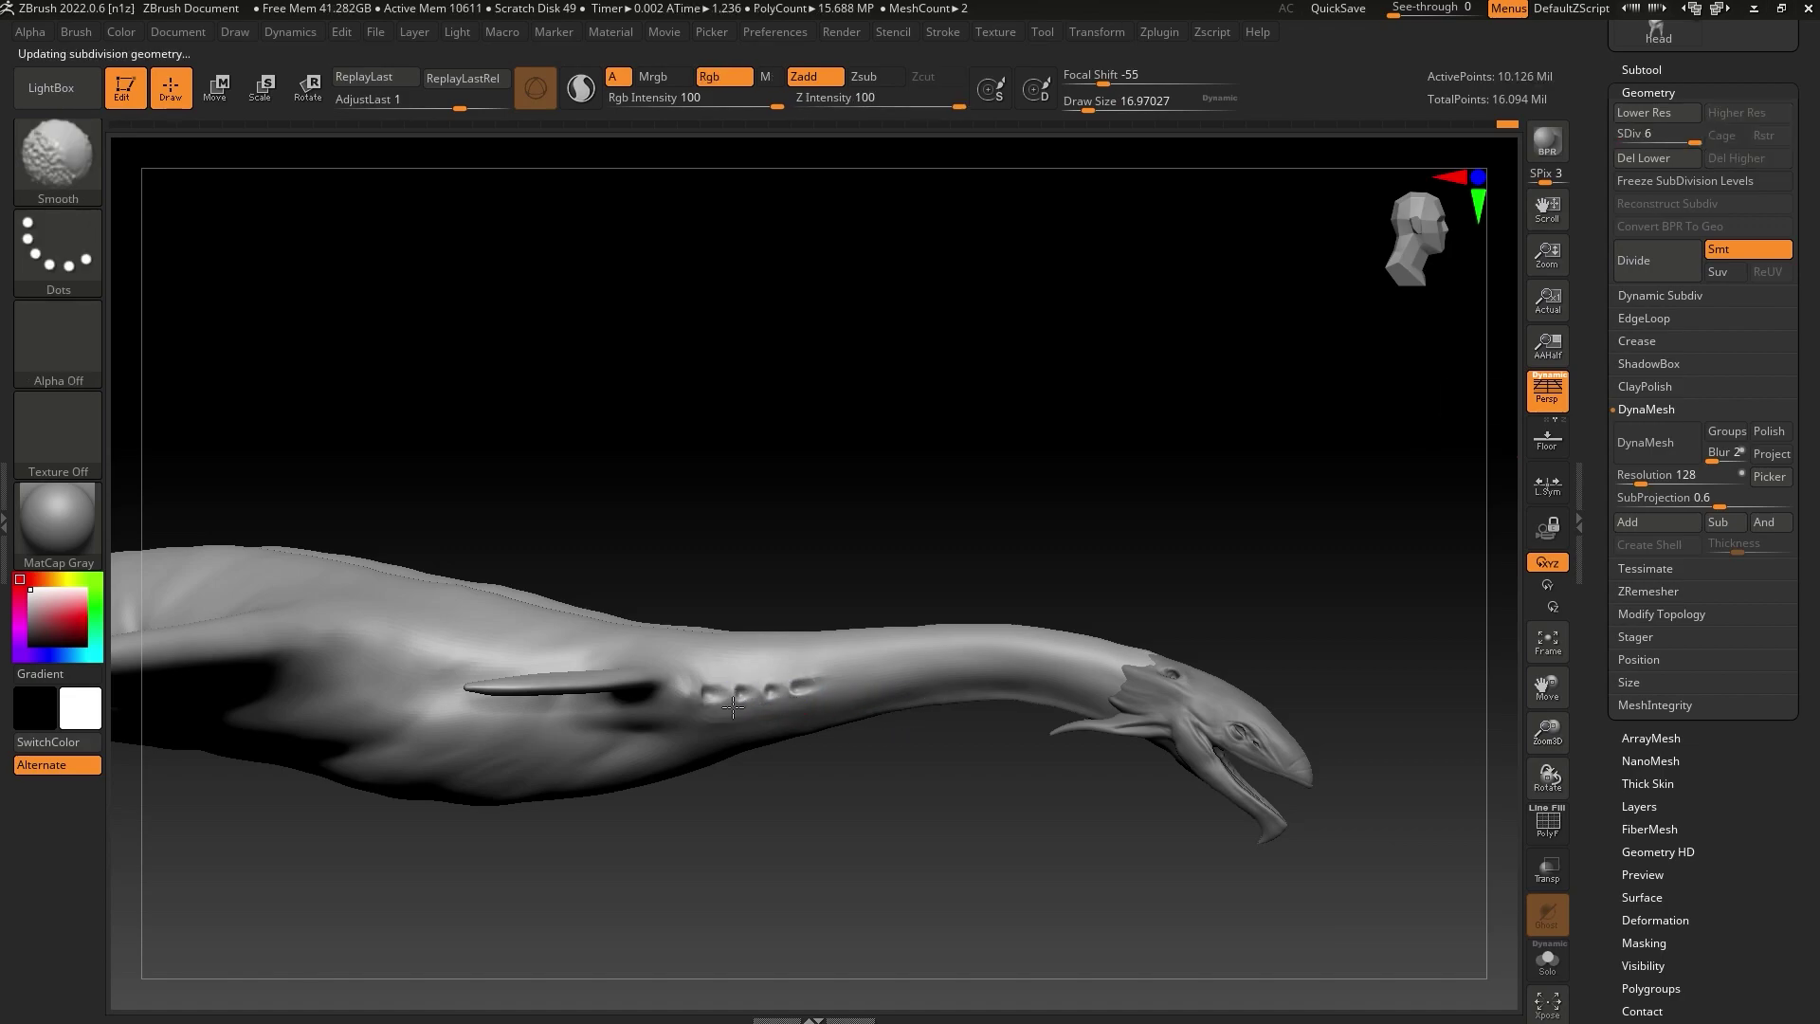
click(1666, 137)
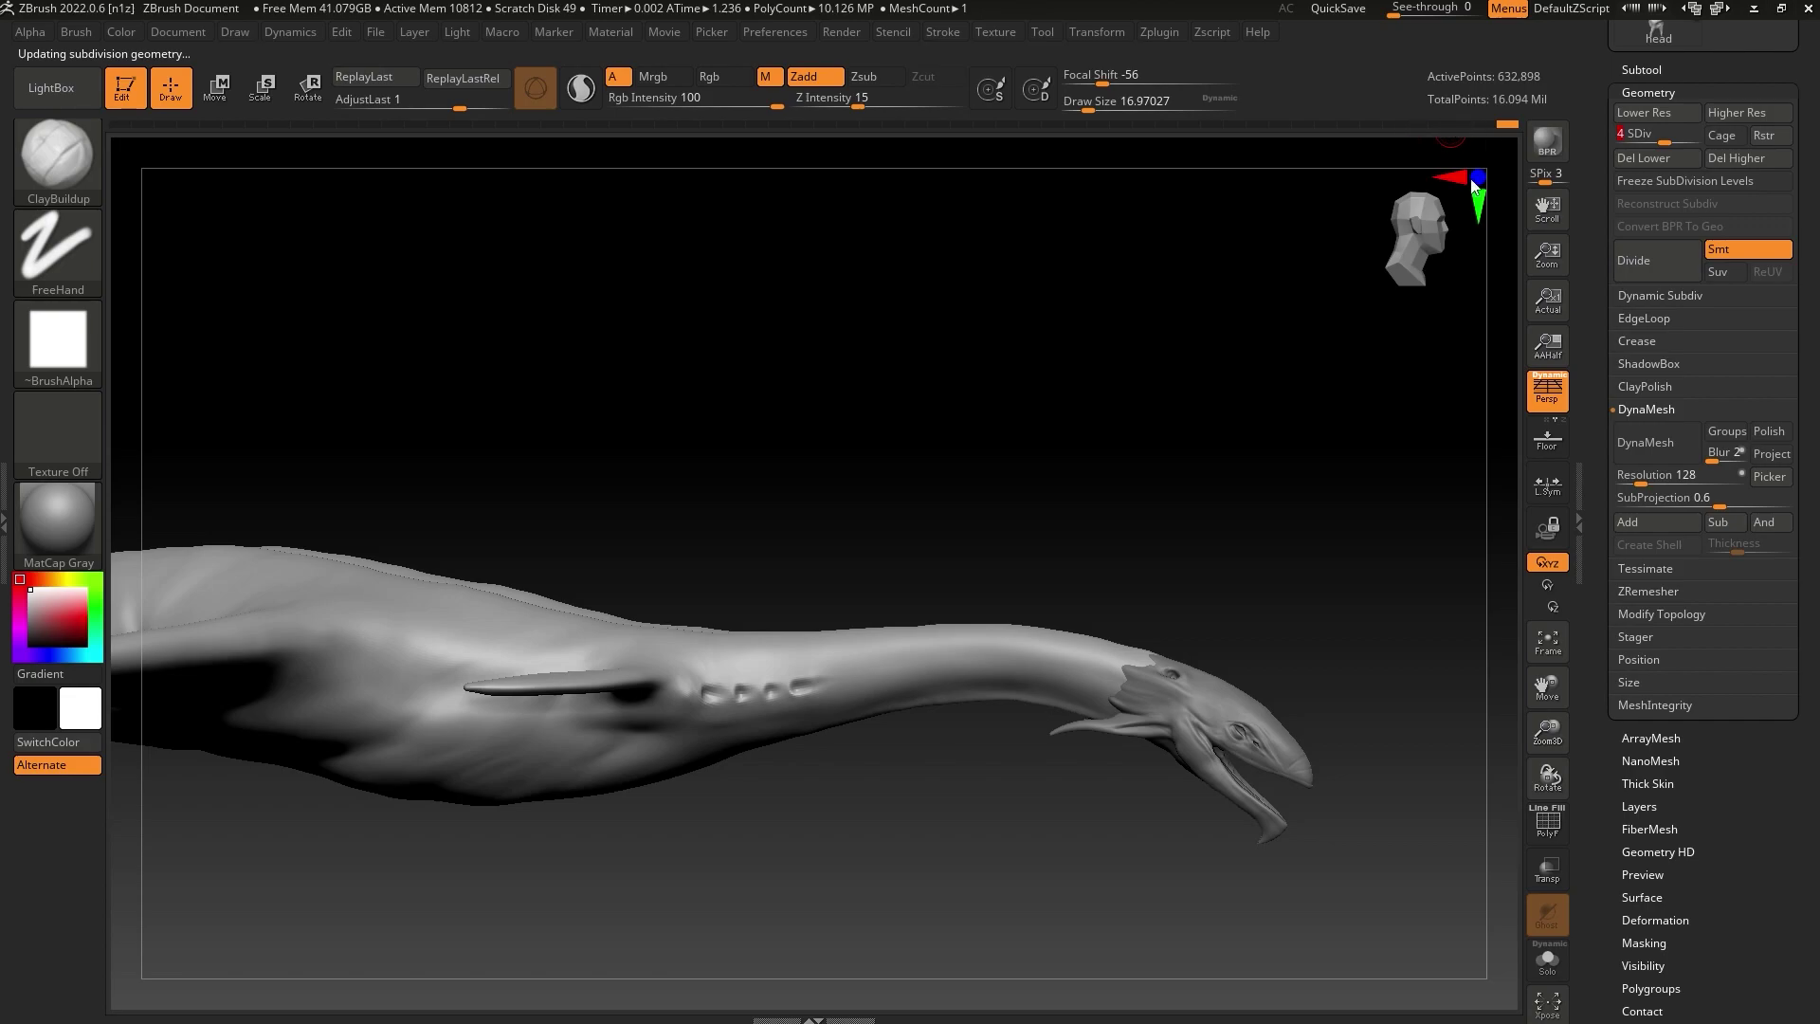
key(d)
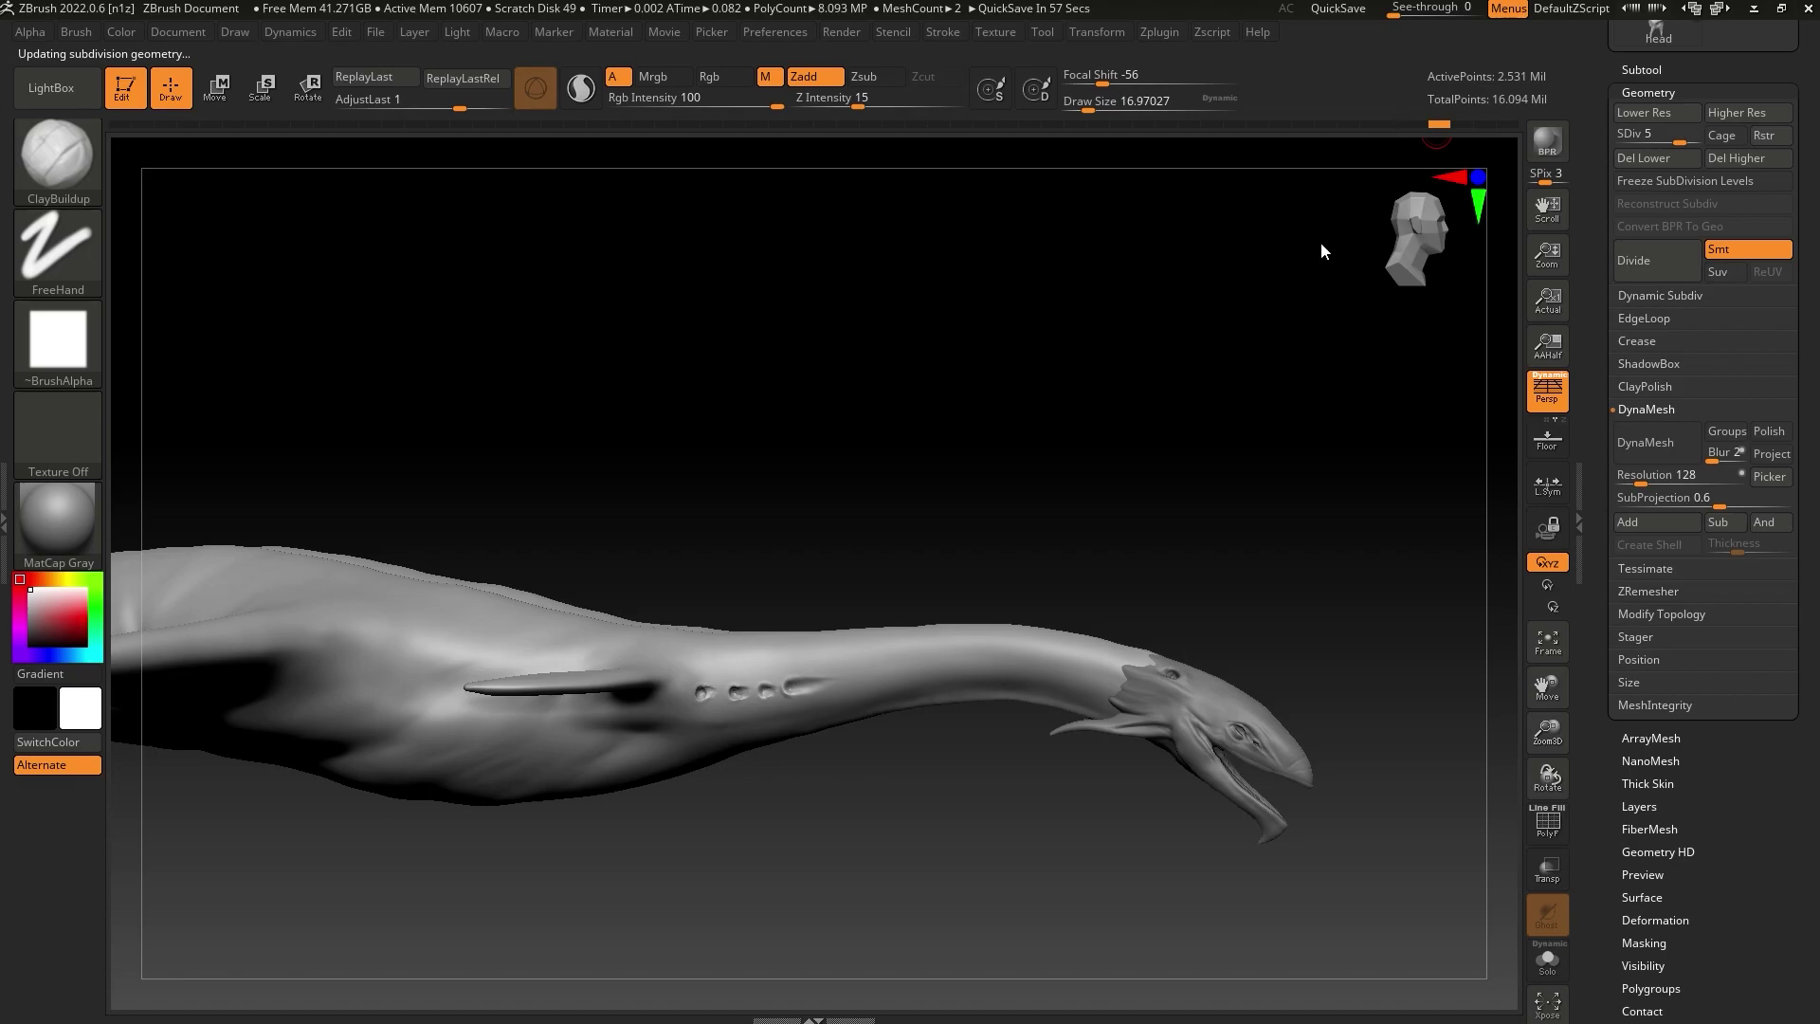
click(1349, 123)
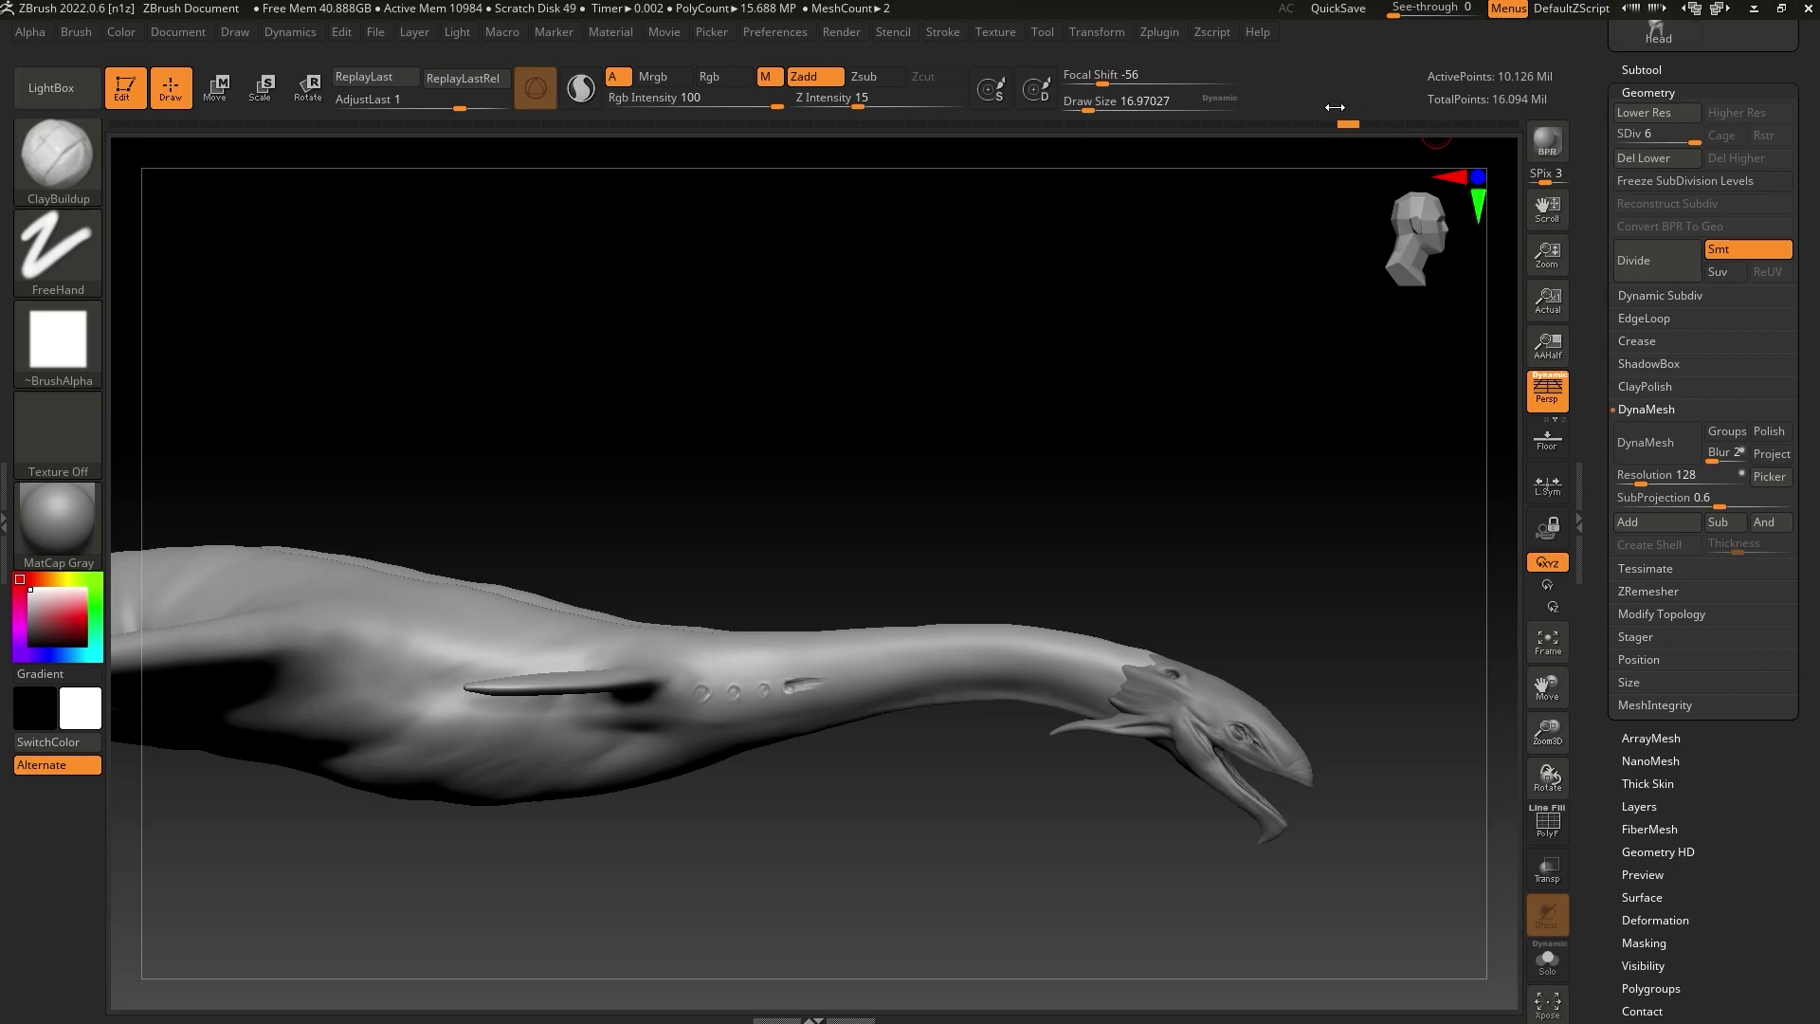
click(1323, 124)
Lower the body to subdivision level 4 and smooth away the remaining gill rings, accepting the removal of newer undo entries
key(shift+d)
key(shift+d)
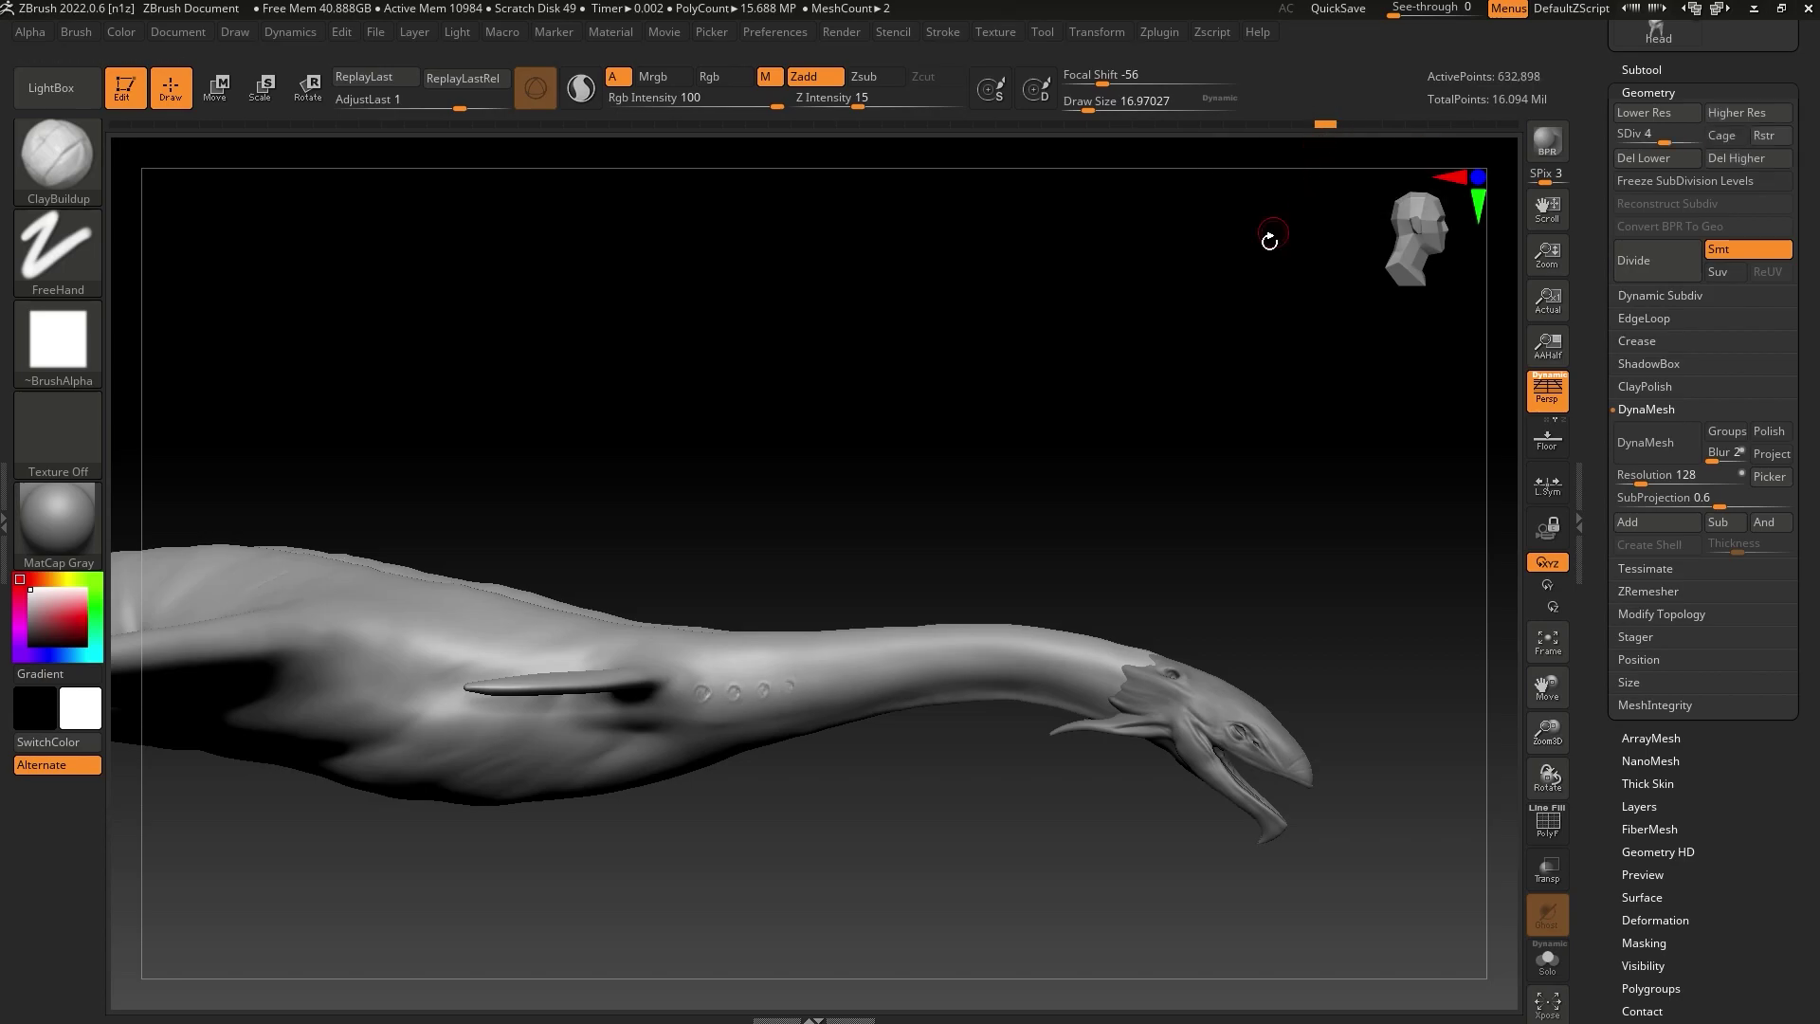
shift+drag(740, 693, 698, 701)
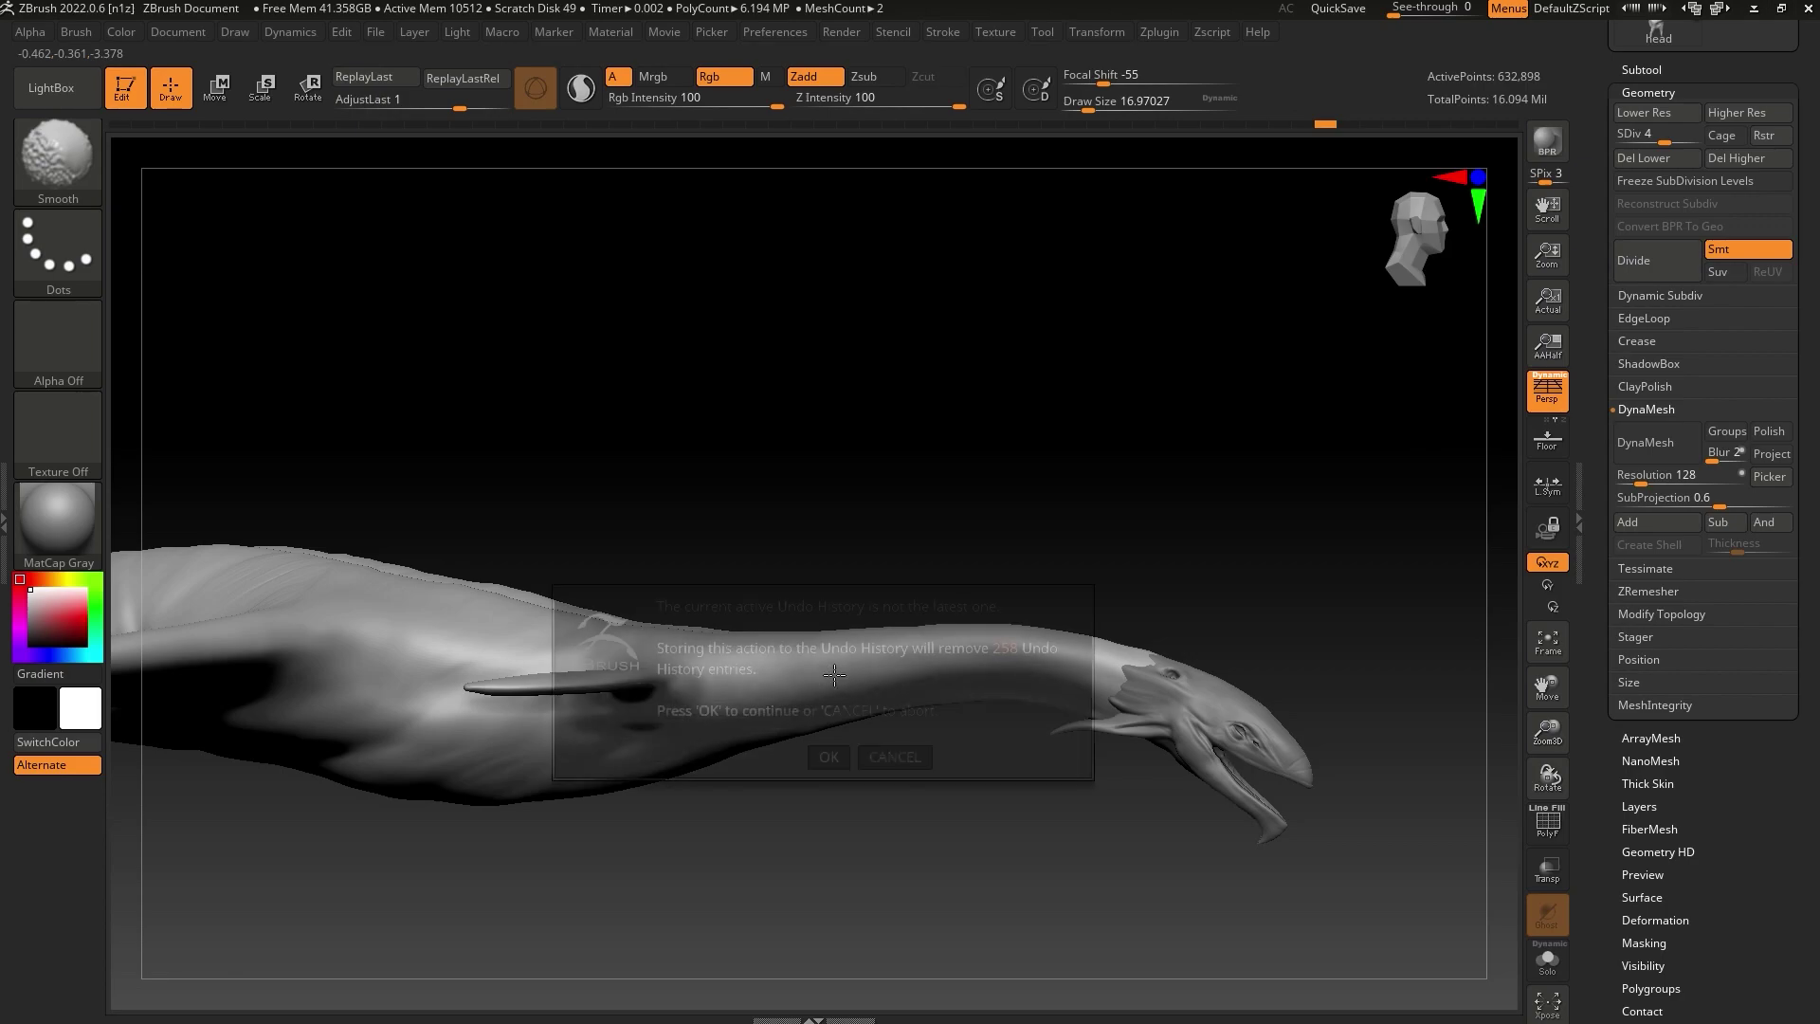
click(830, 753)
Build up and smooth the neck surface ahead of the front fin's base, and return the body to subdivision level 6
drag(875, 842, 911, 851)
mouse_move(1078, 809)
mouse_down()
mouse_move(1085, 751)
mouse_move(707, 731)
mouse_move(808, 691)
mouse_move(695, 764)
mouse_up()
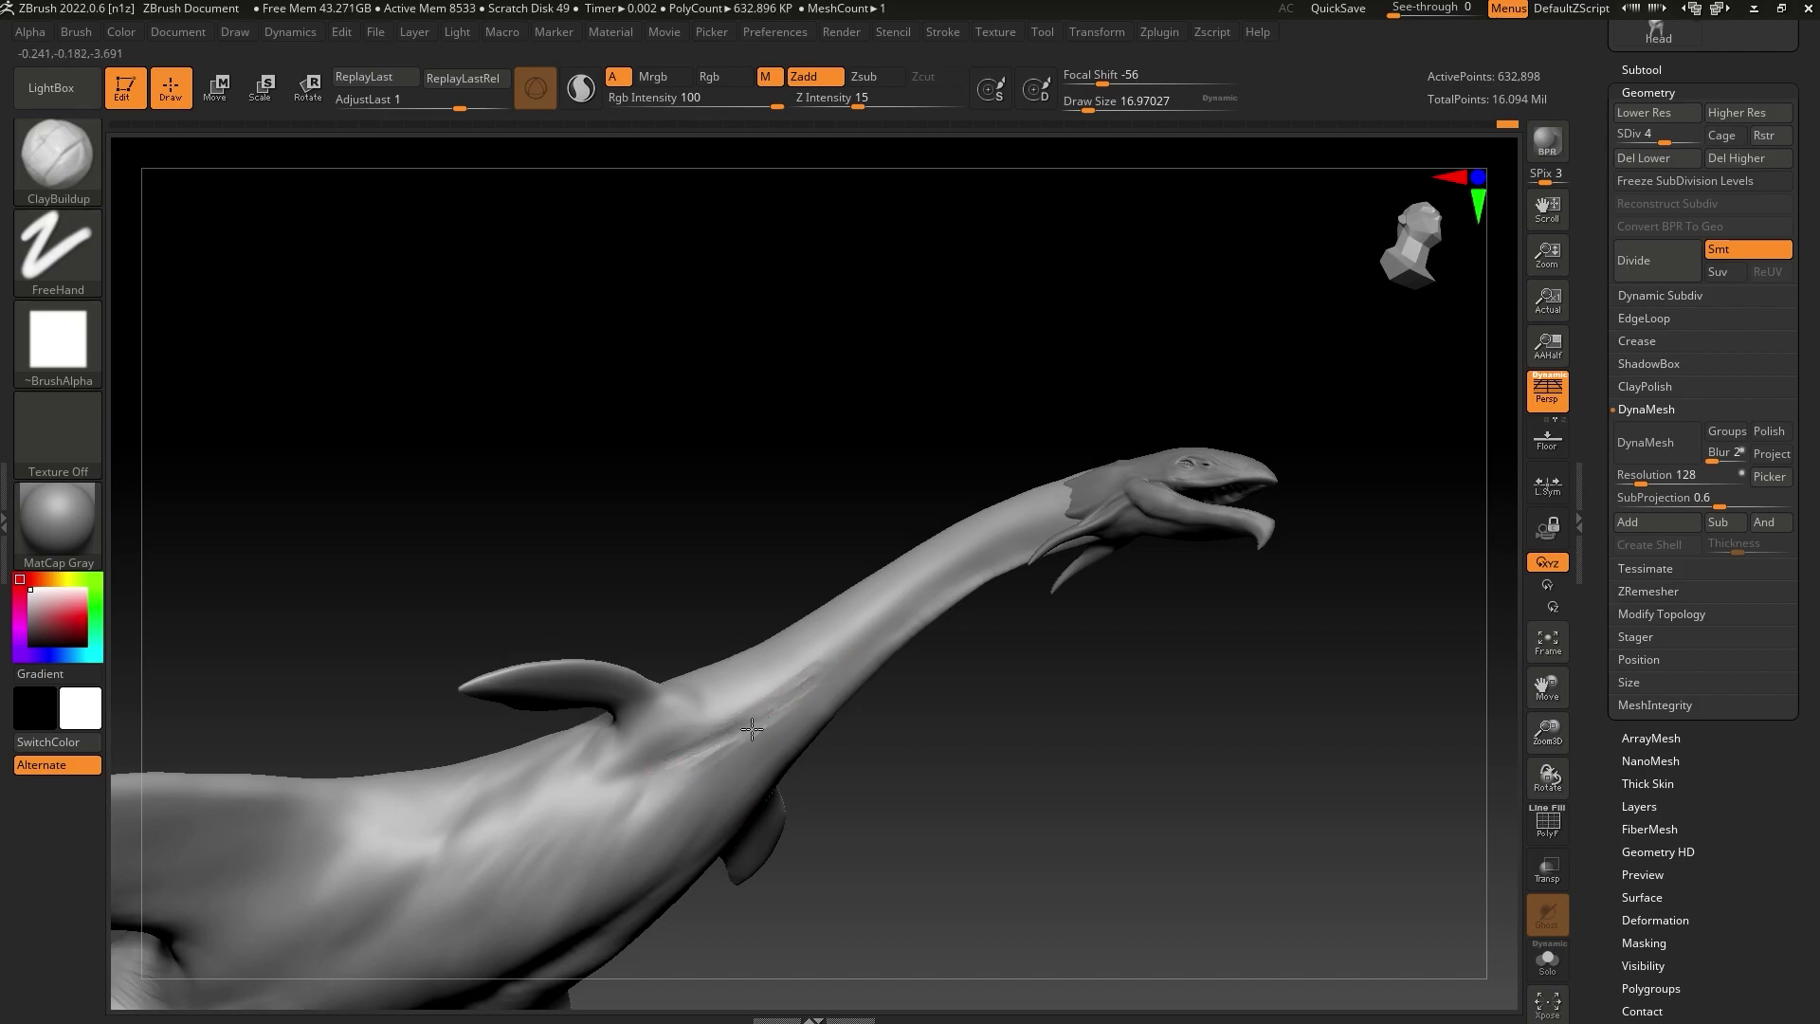
key(shift)
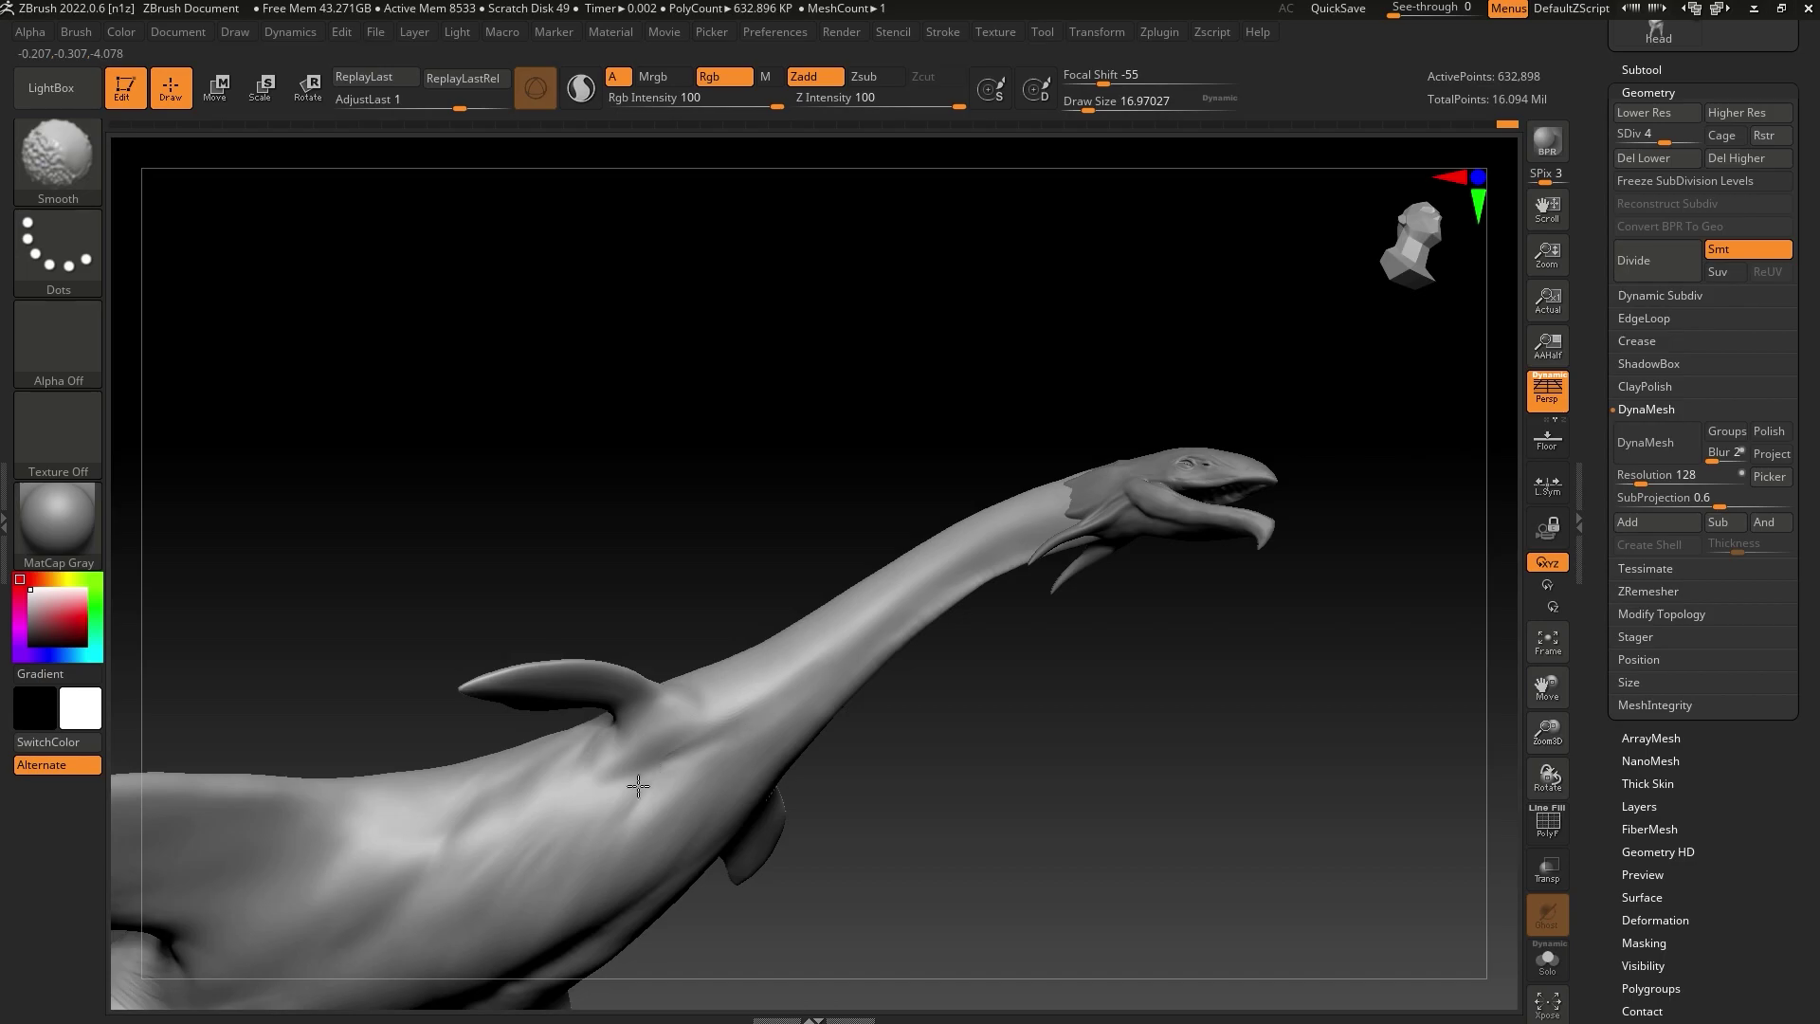
key(ctrl+d)
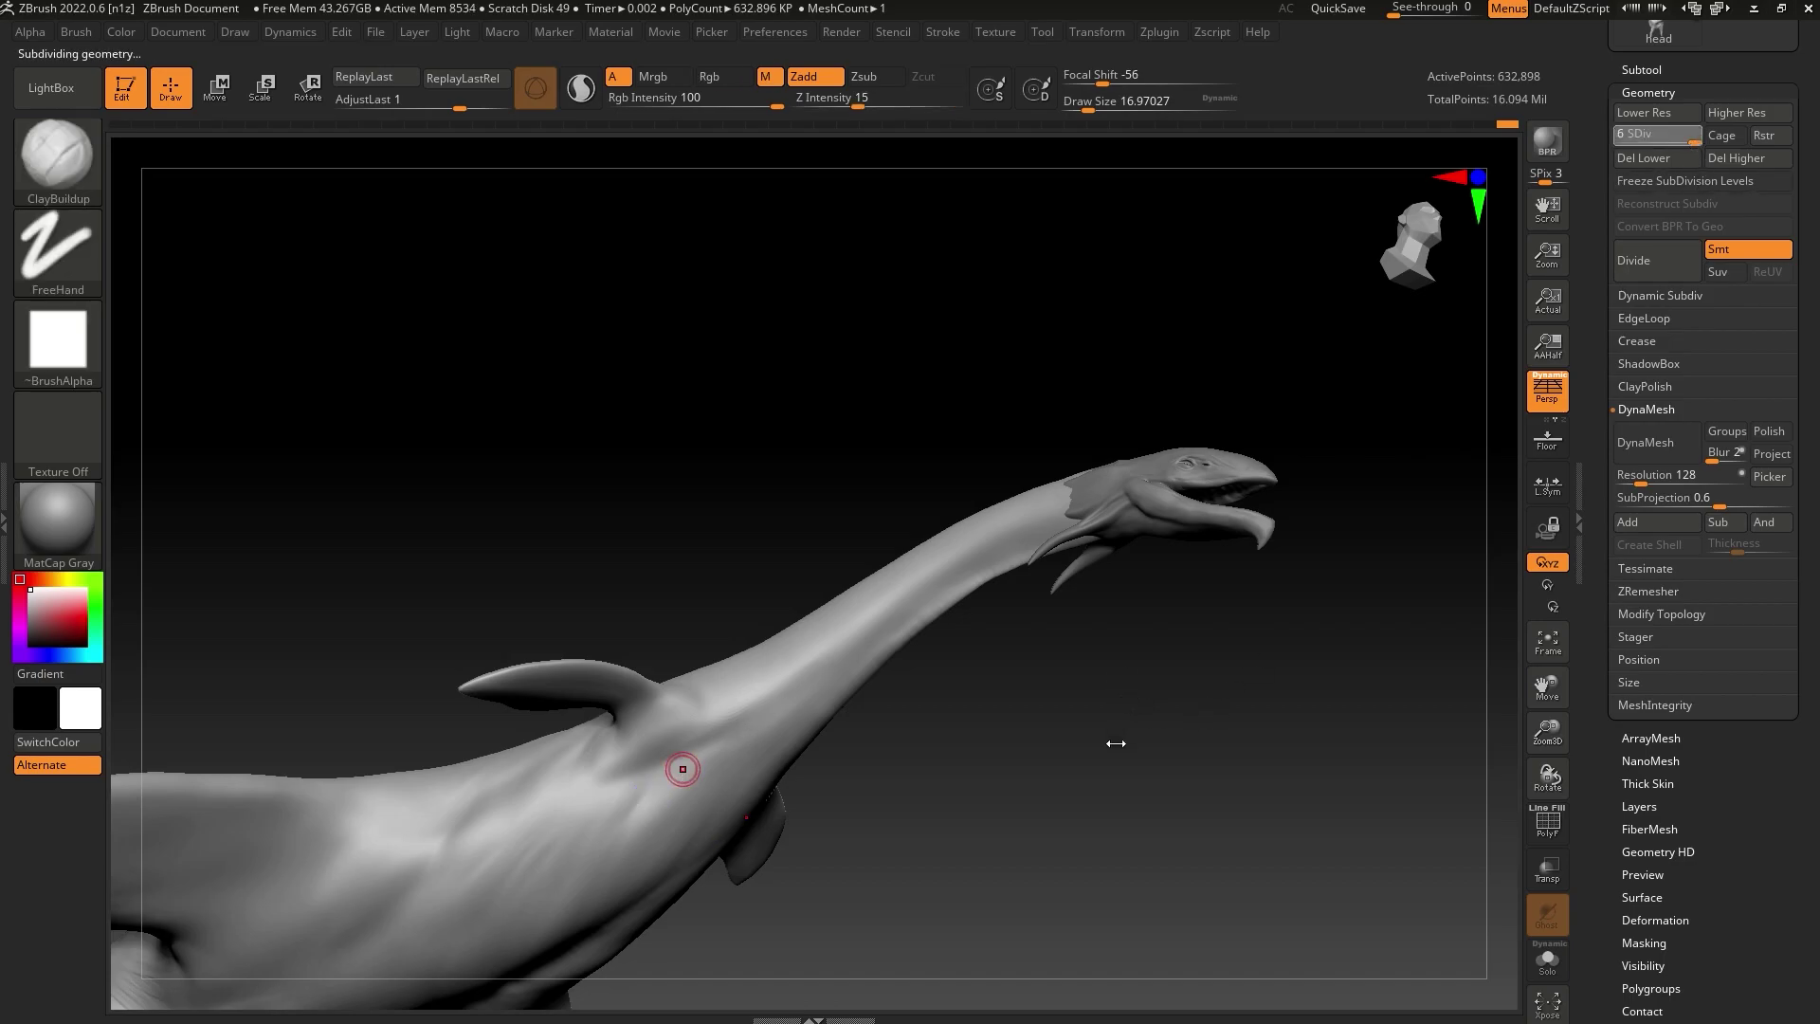
drag(1146, 764, 1088, 831)
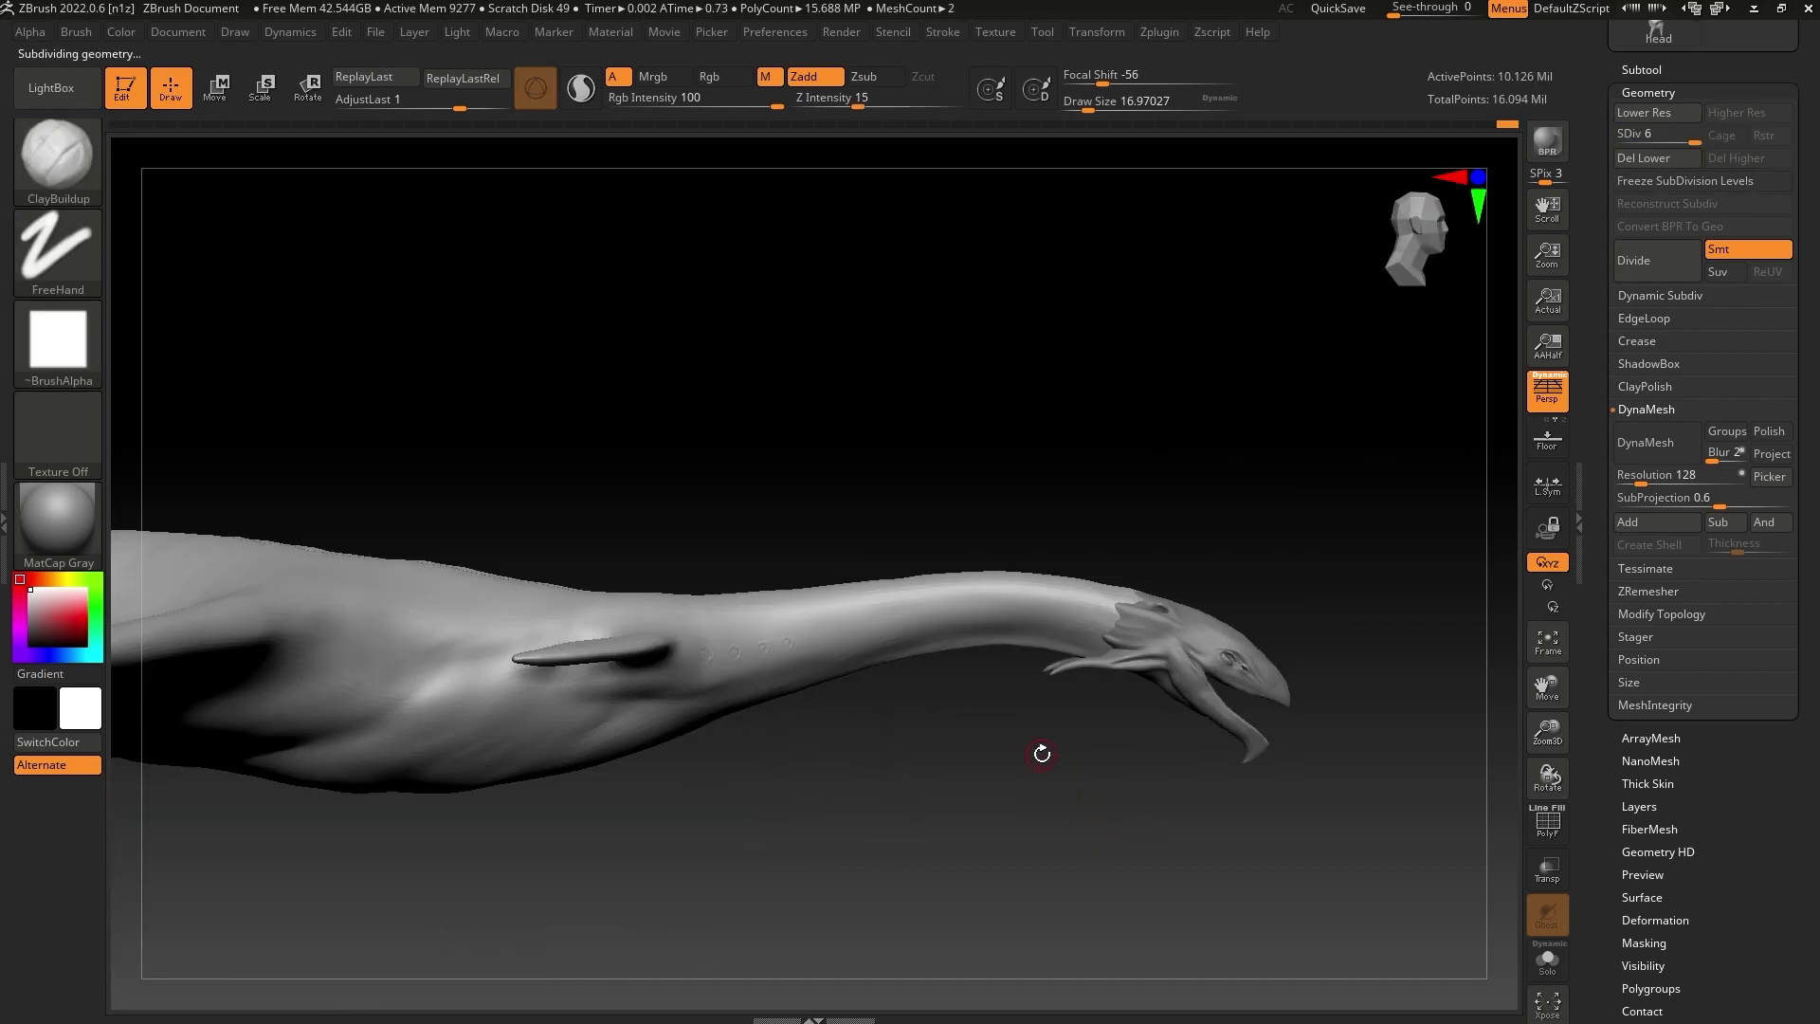
Choose the Inflat brush and smooth the neck surface ahead of the front fin's base
click(76, 167)
click(414, 198)
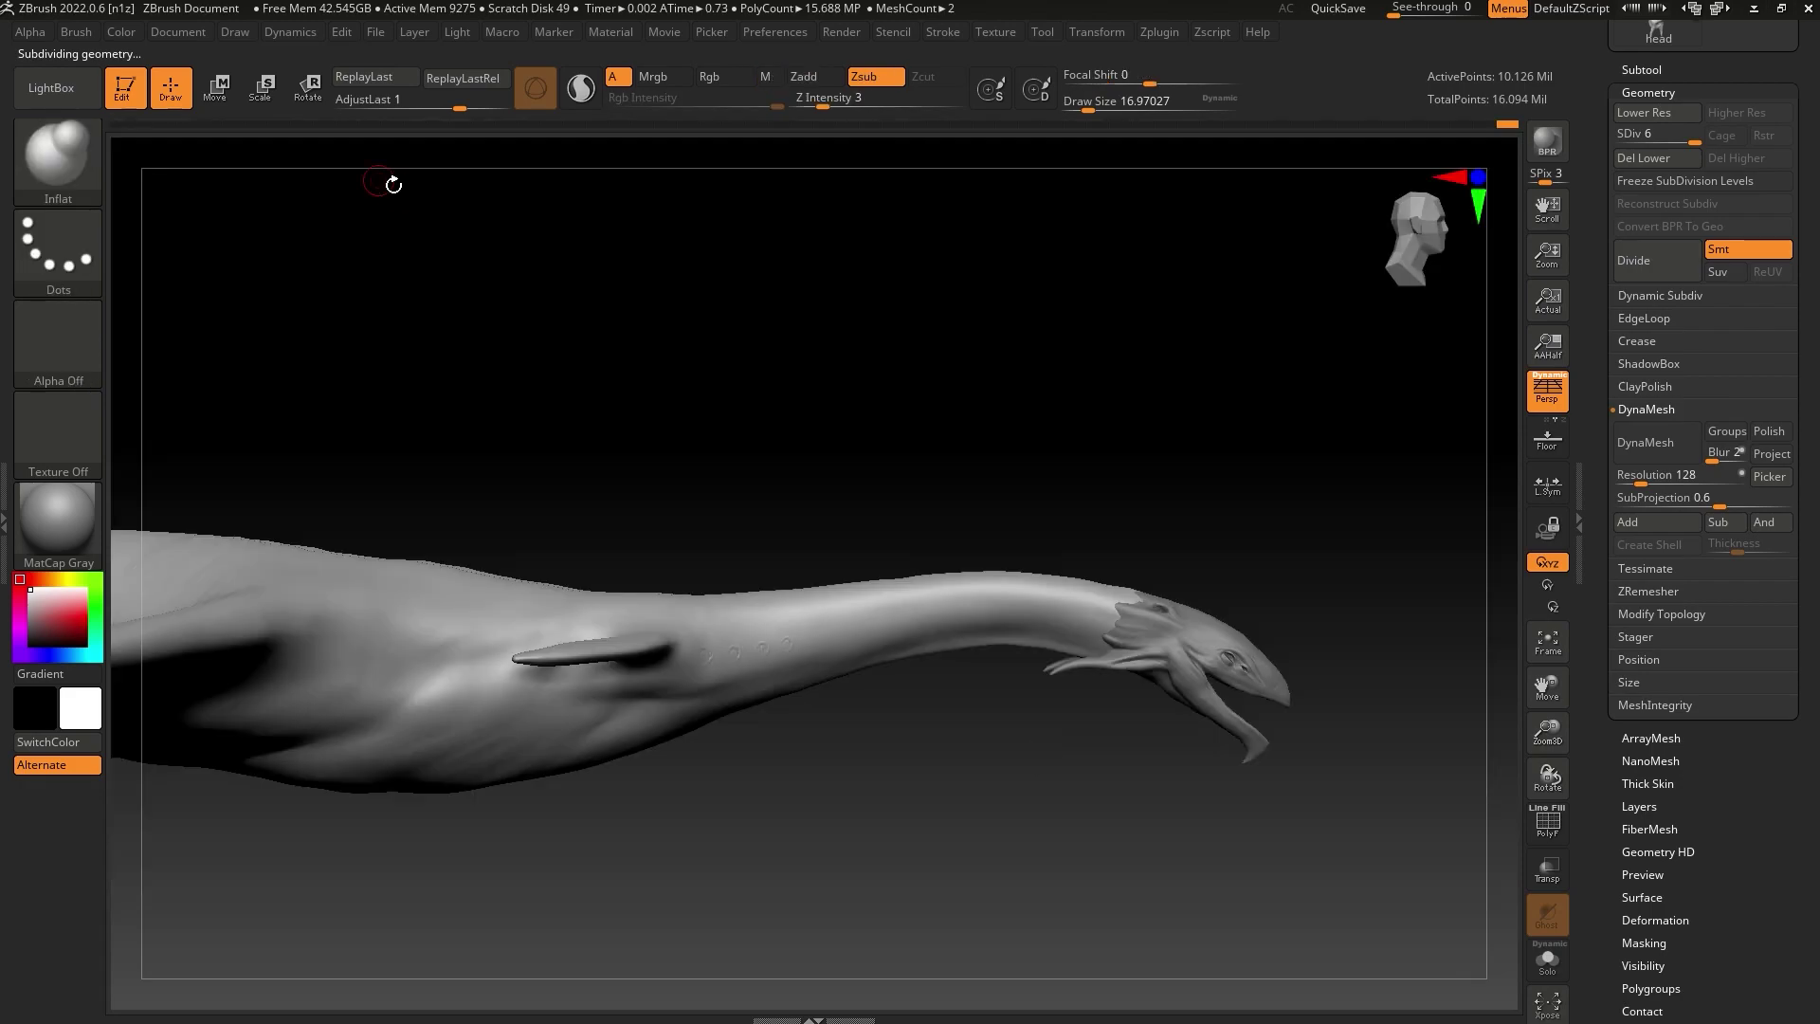
key(shift)
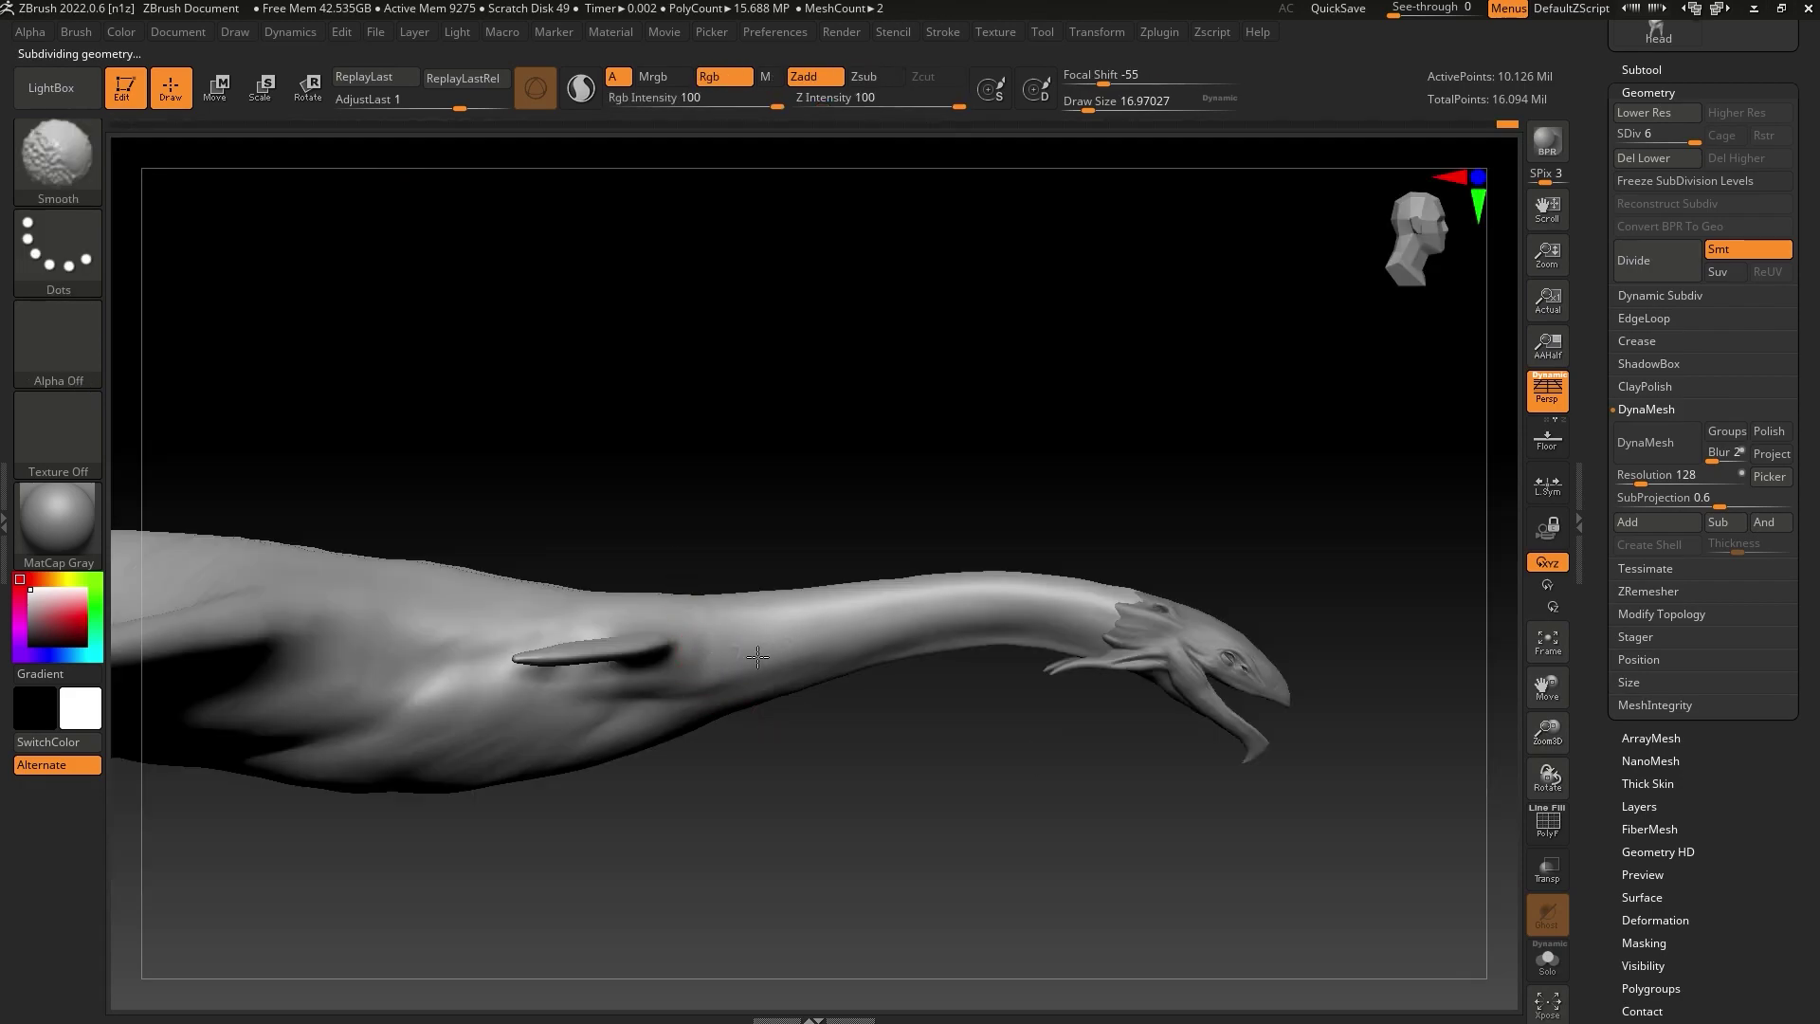
shift+drag(758, 657, 736, 675)
drag(801, 756, 731, 712)
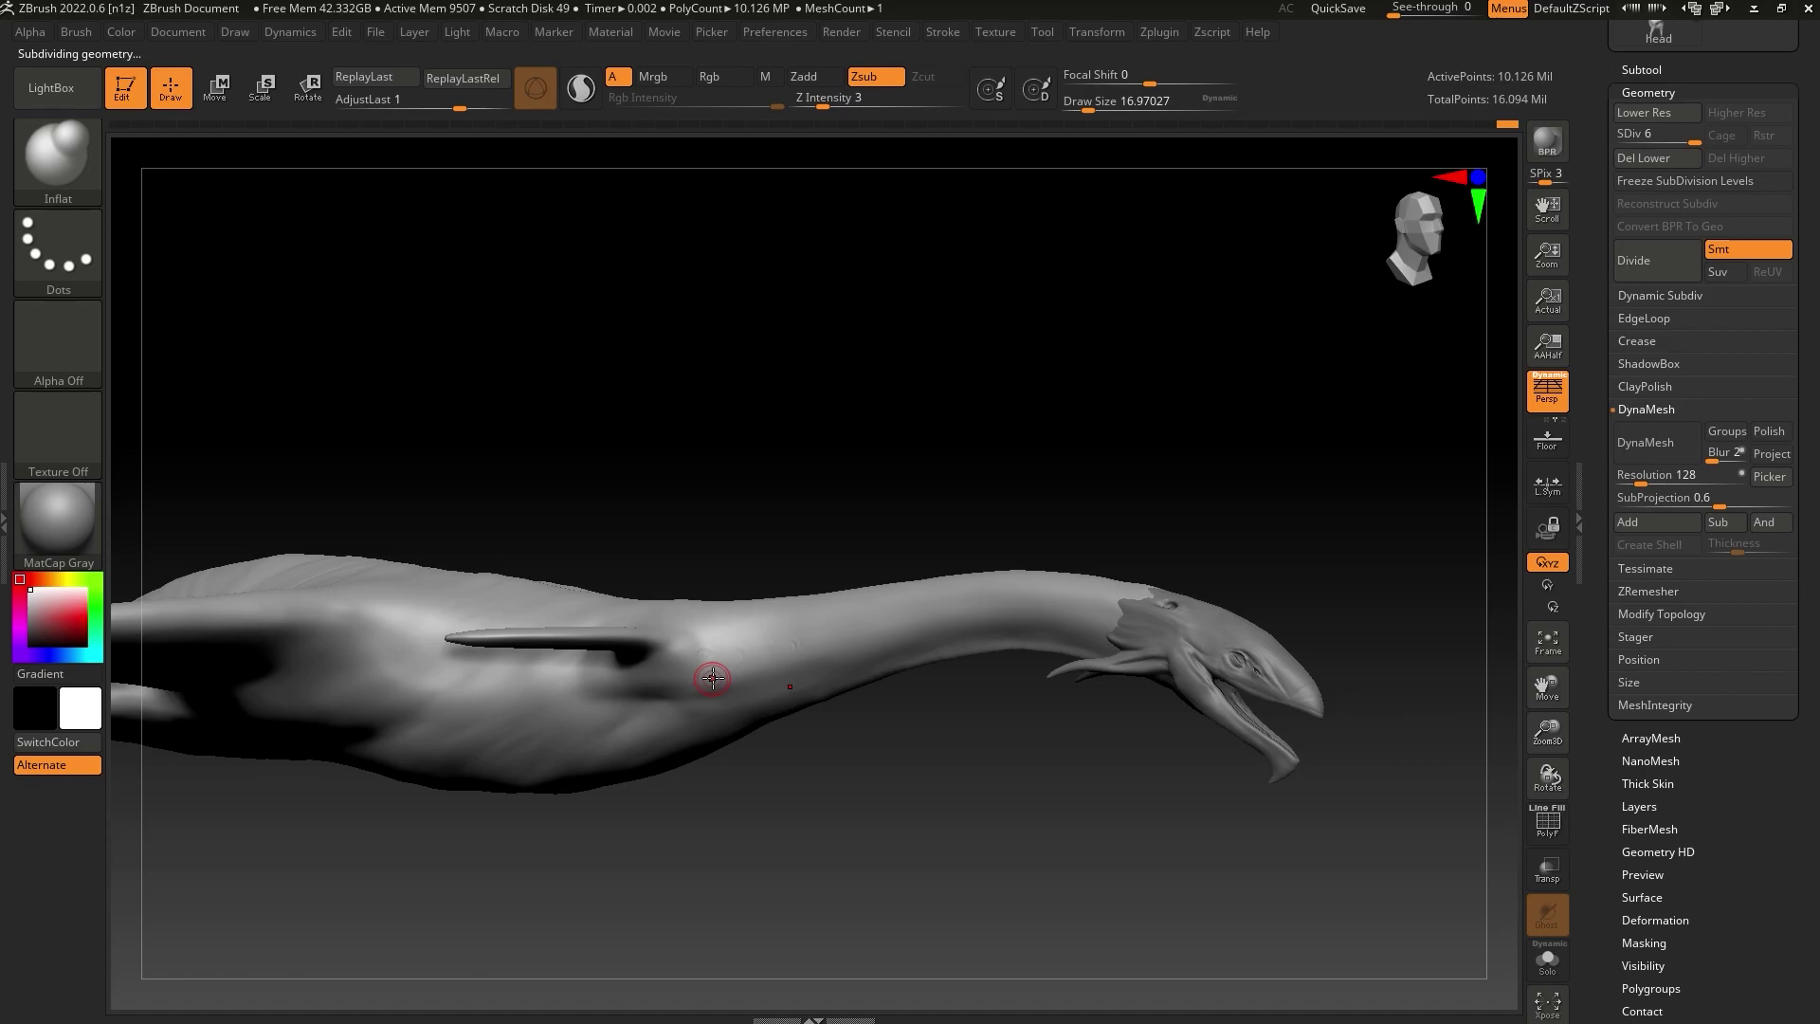
key(shift)
Set the Inflat brush to add with Z Intensity 14 and draw size about 9.4
click(812, 77)
click(842, 100)
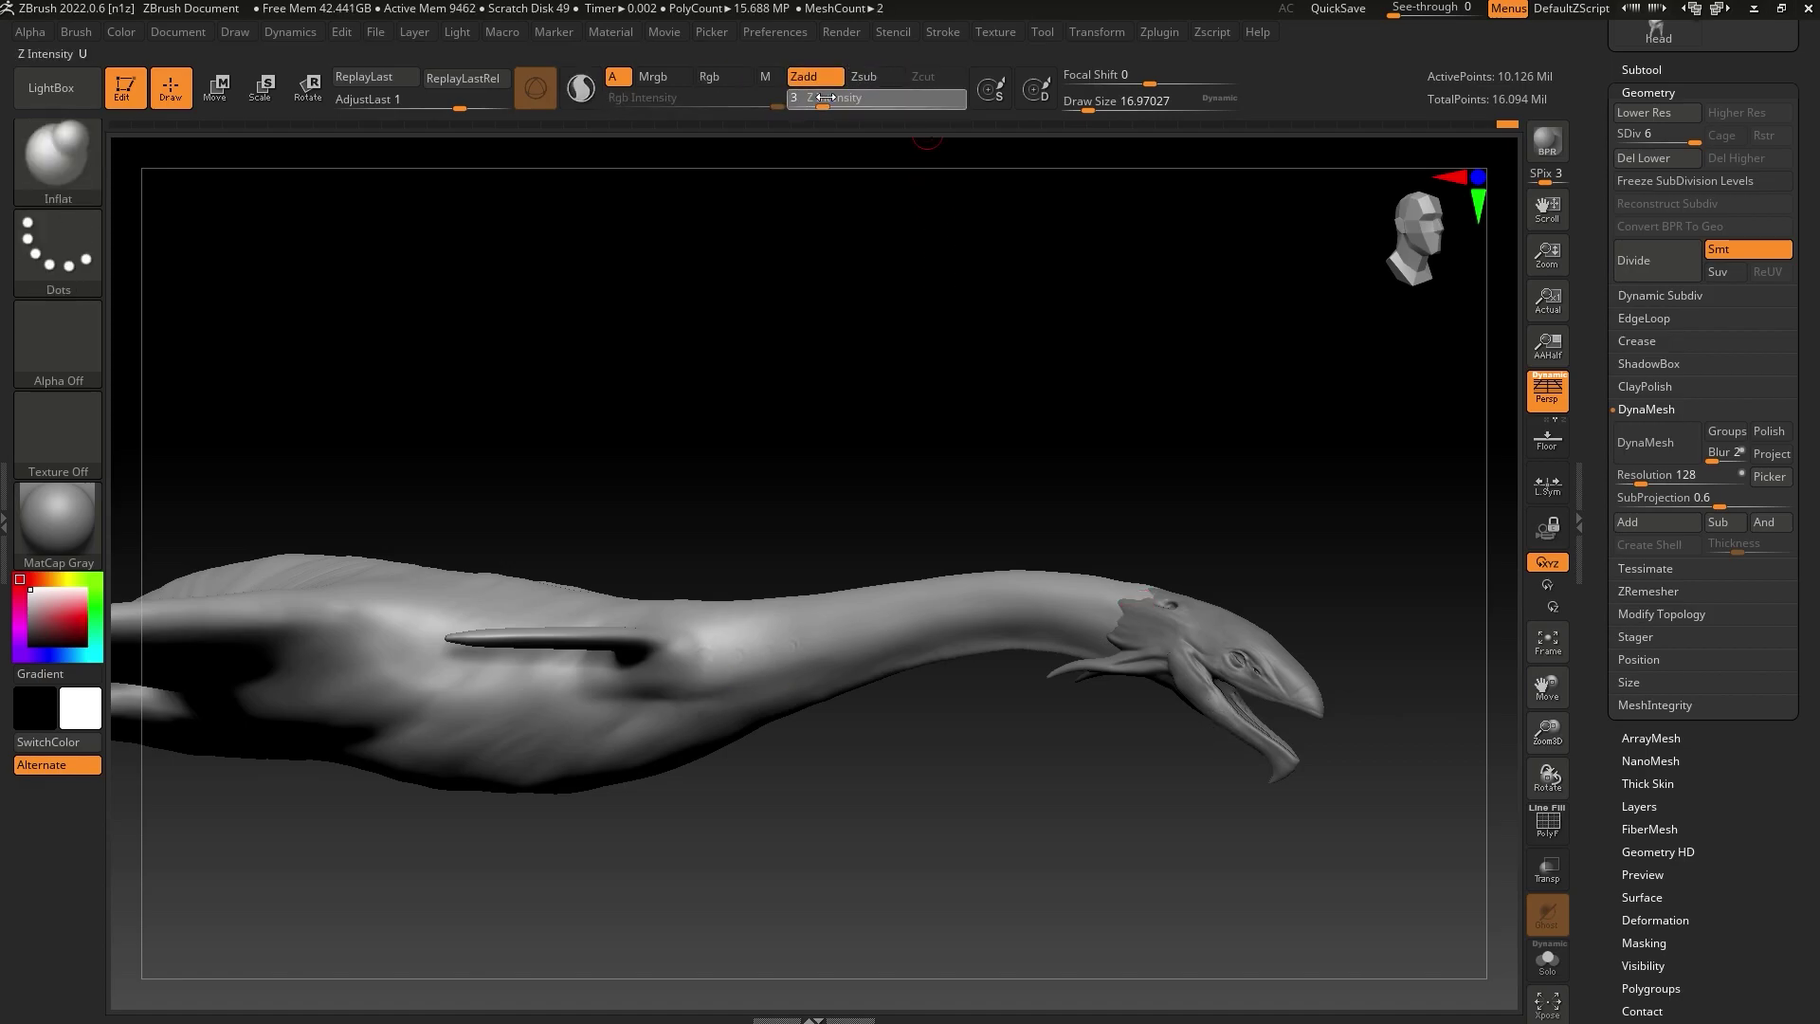
click(1082, 105)
click(855, 102)
drag(1547, 740, 1278, 796)
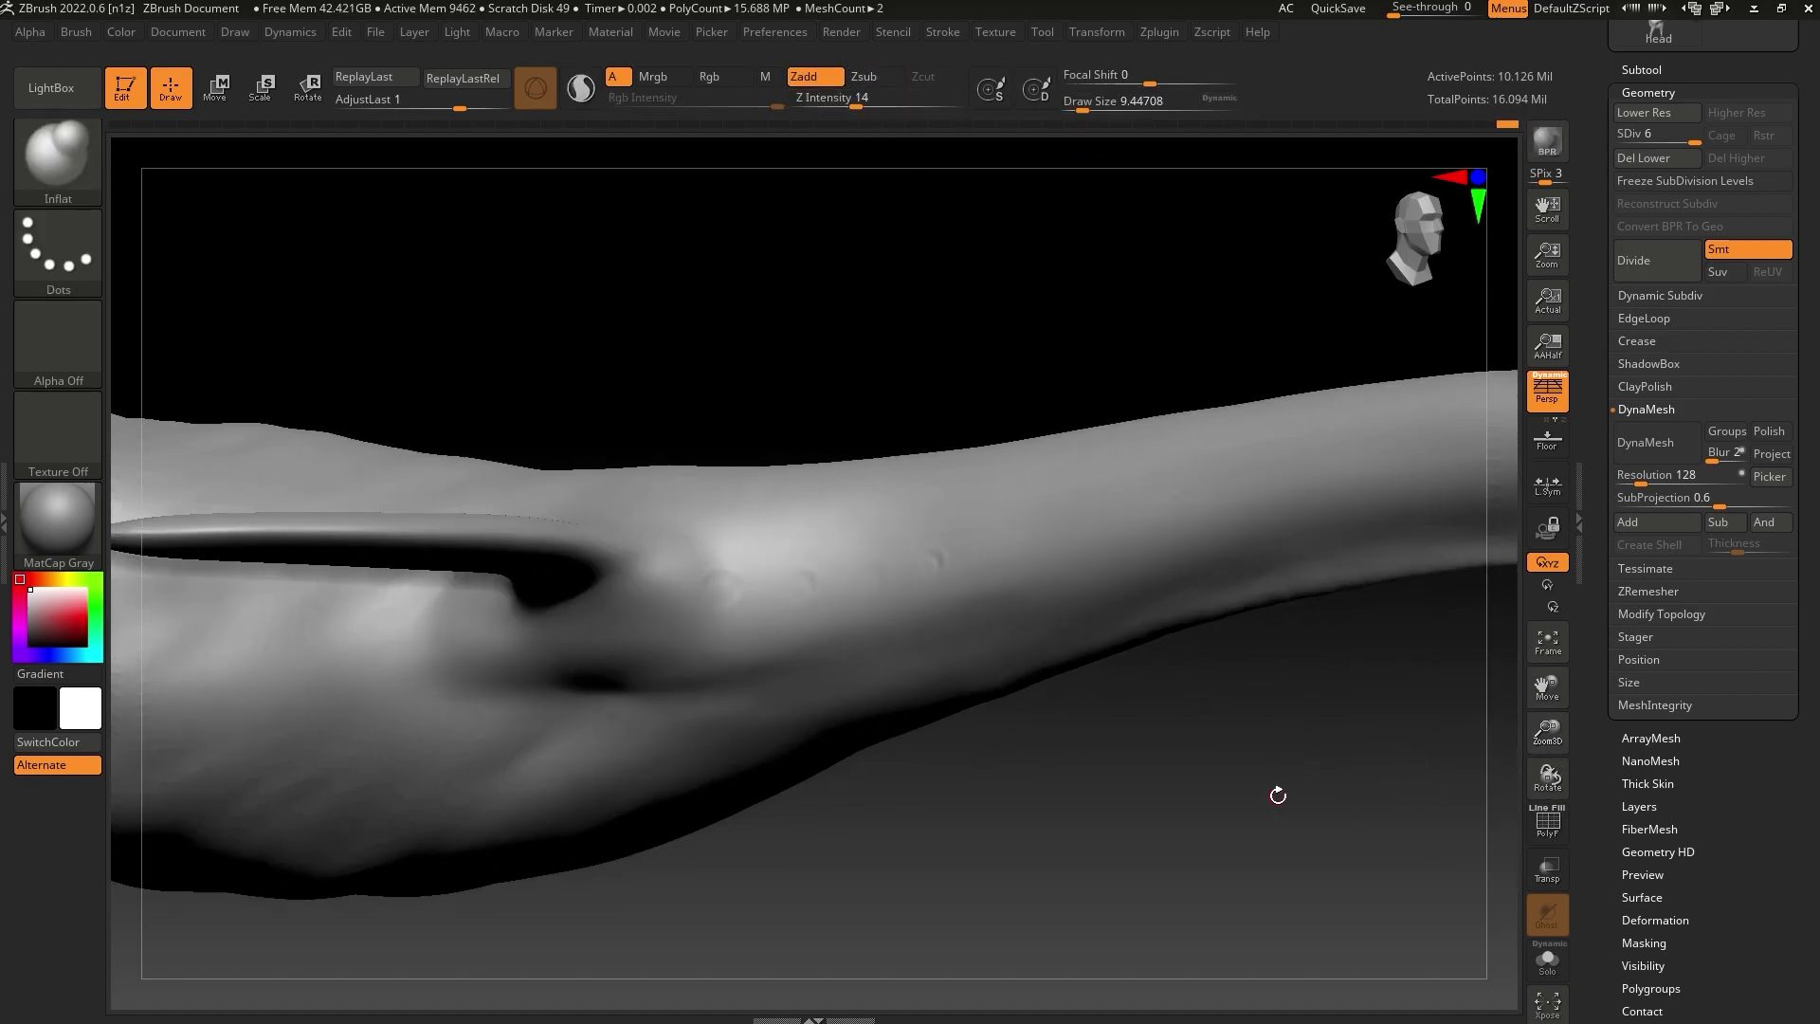
Mask four oval spots in a row on the lower neck by the front fin, invert the mask, and lower the body to subdivision level 5
key(ctrl)
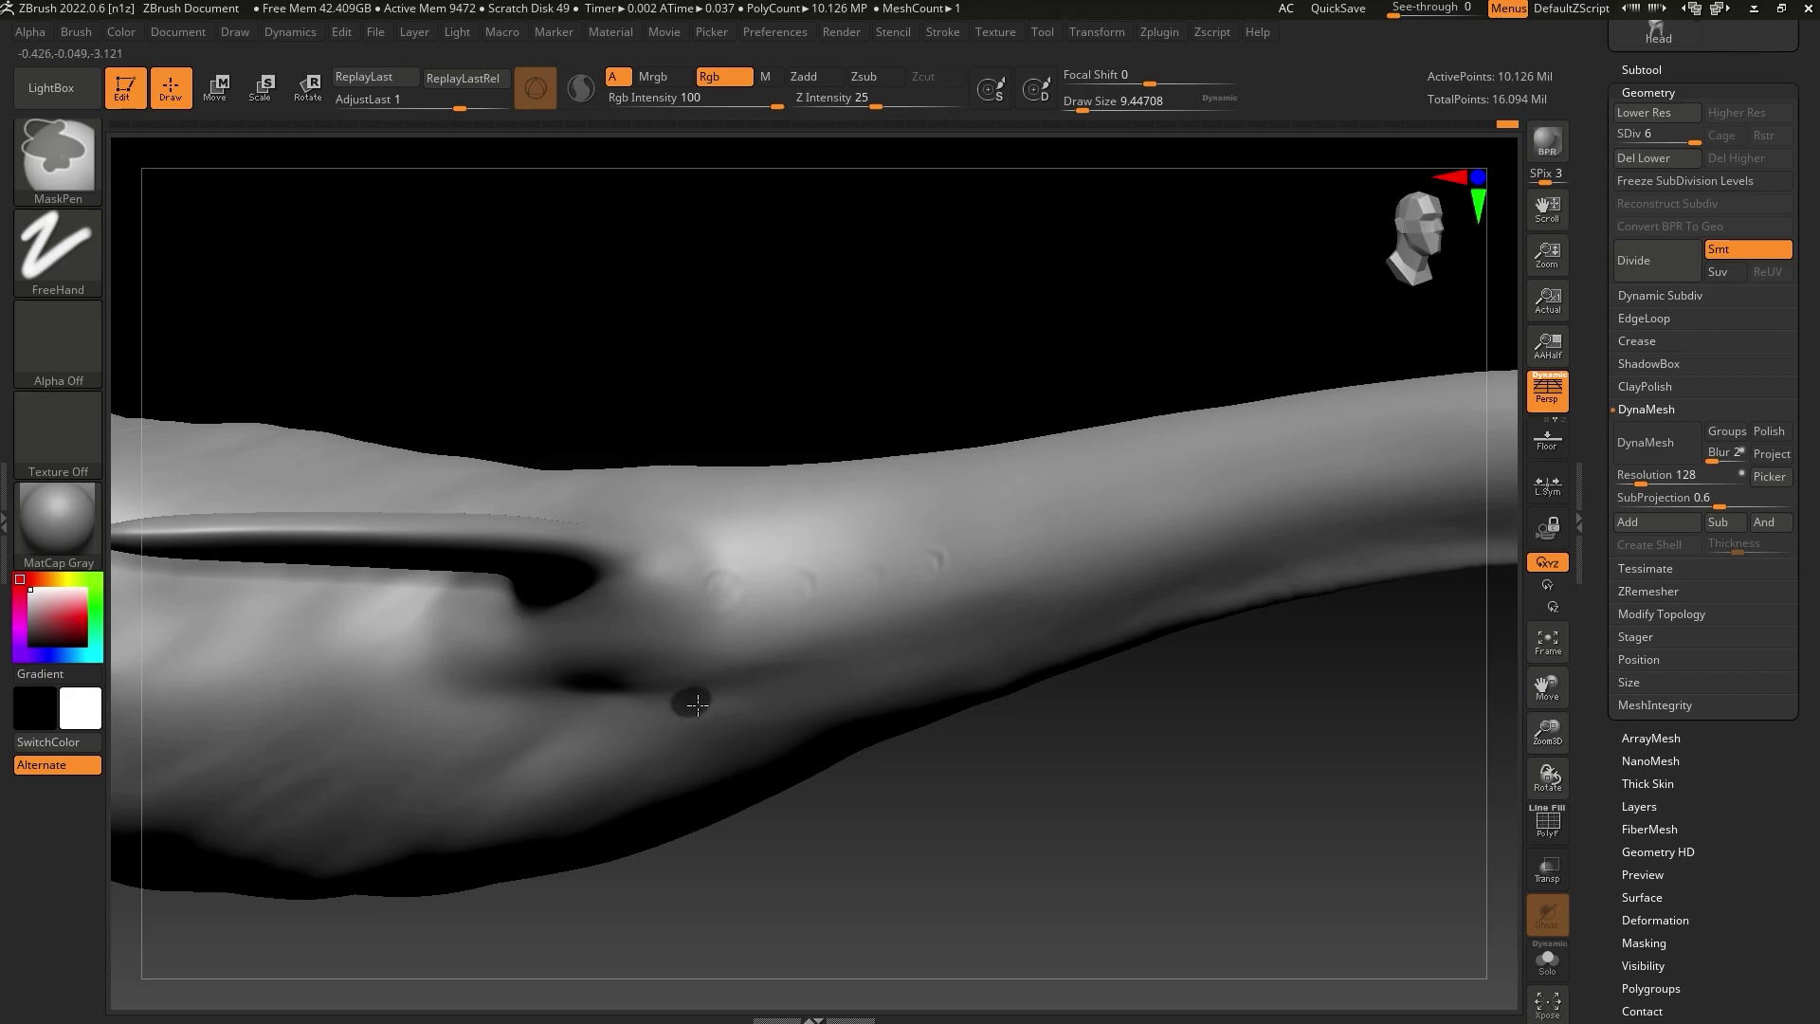
ctrl+click(762, 690)
ctrl+drag(881, 658, 893, 654)
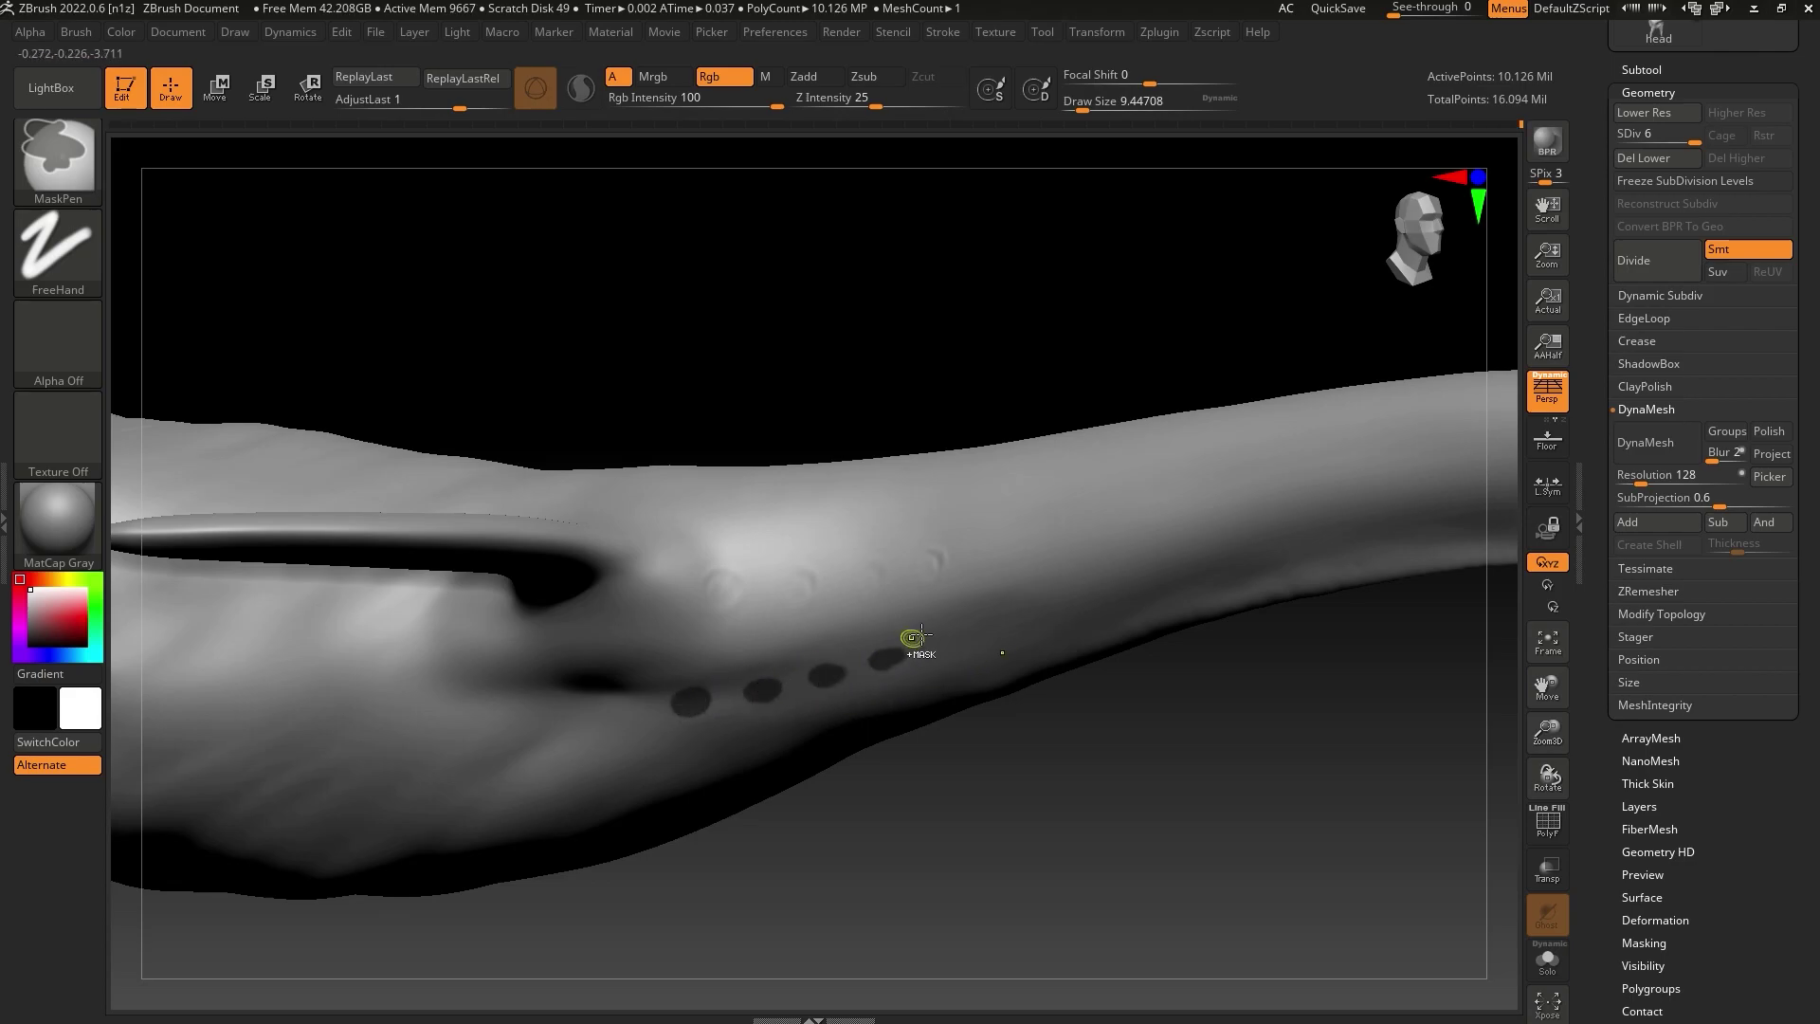
ctrl+click(977, 778)
drag(999, 763, 1022, 711)
key(ctrl)
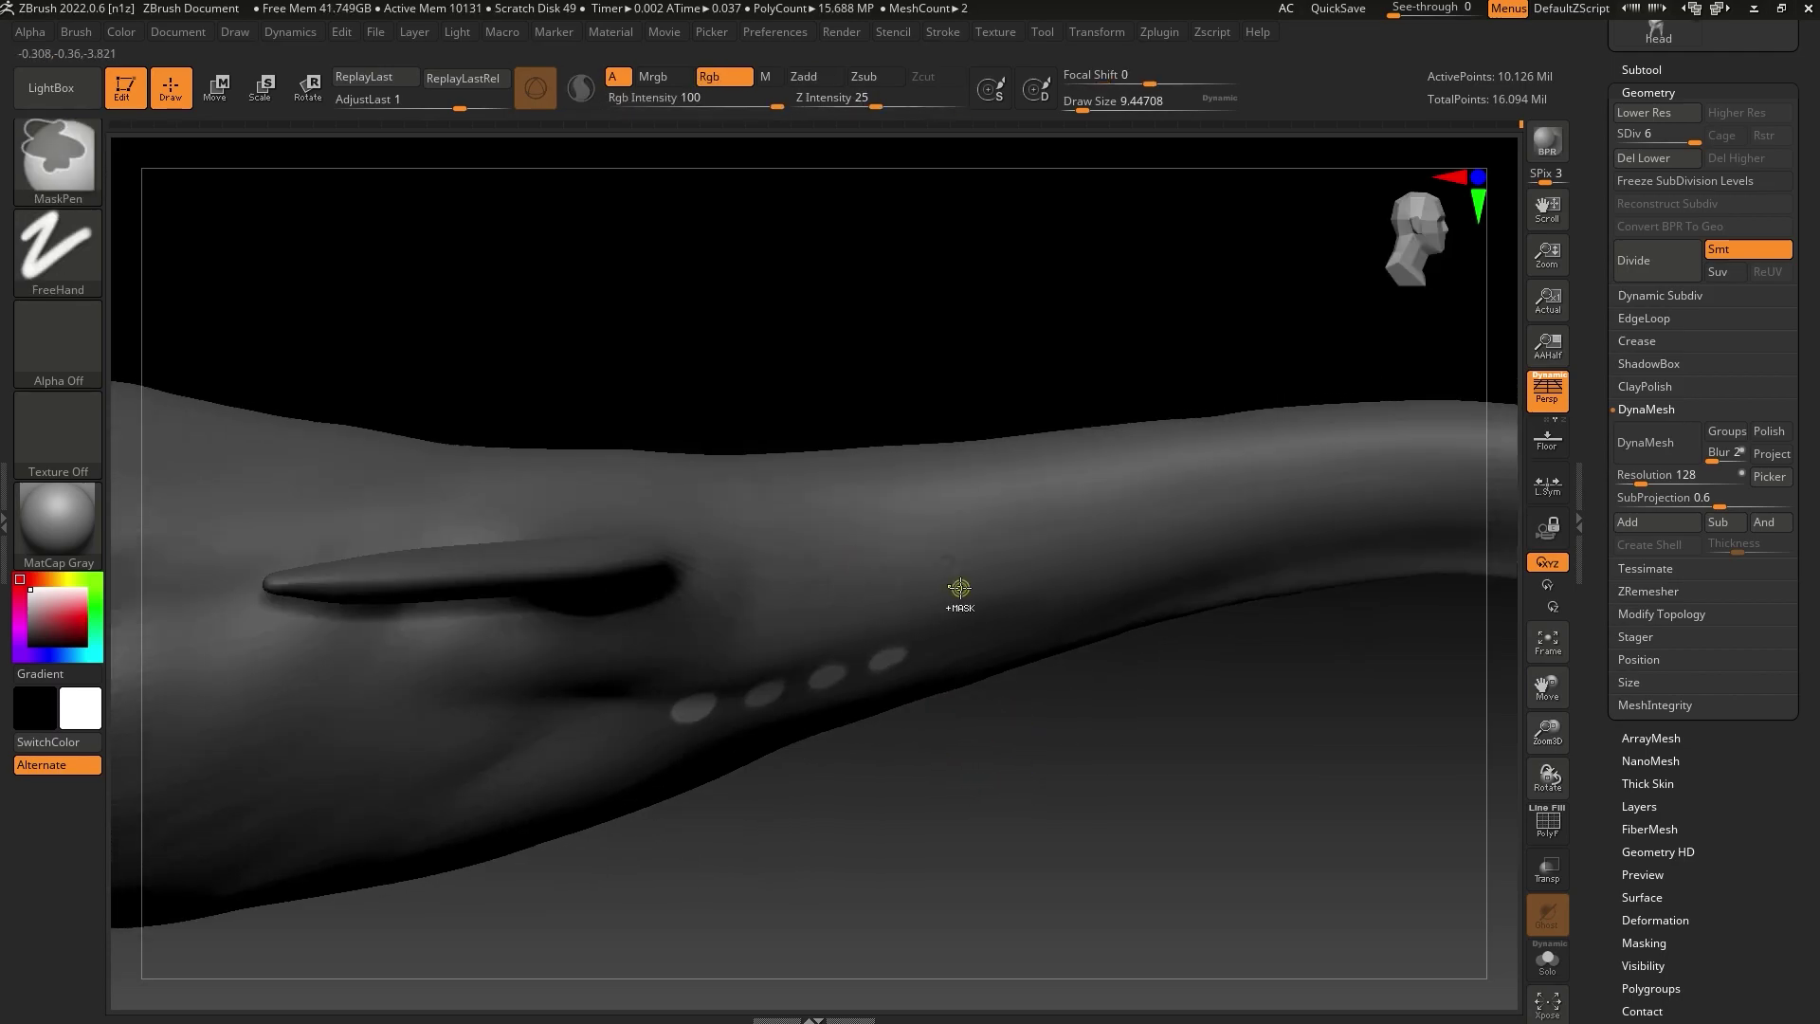
key(shift+d)
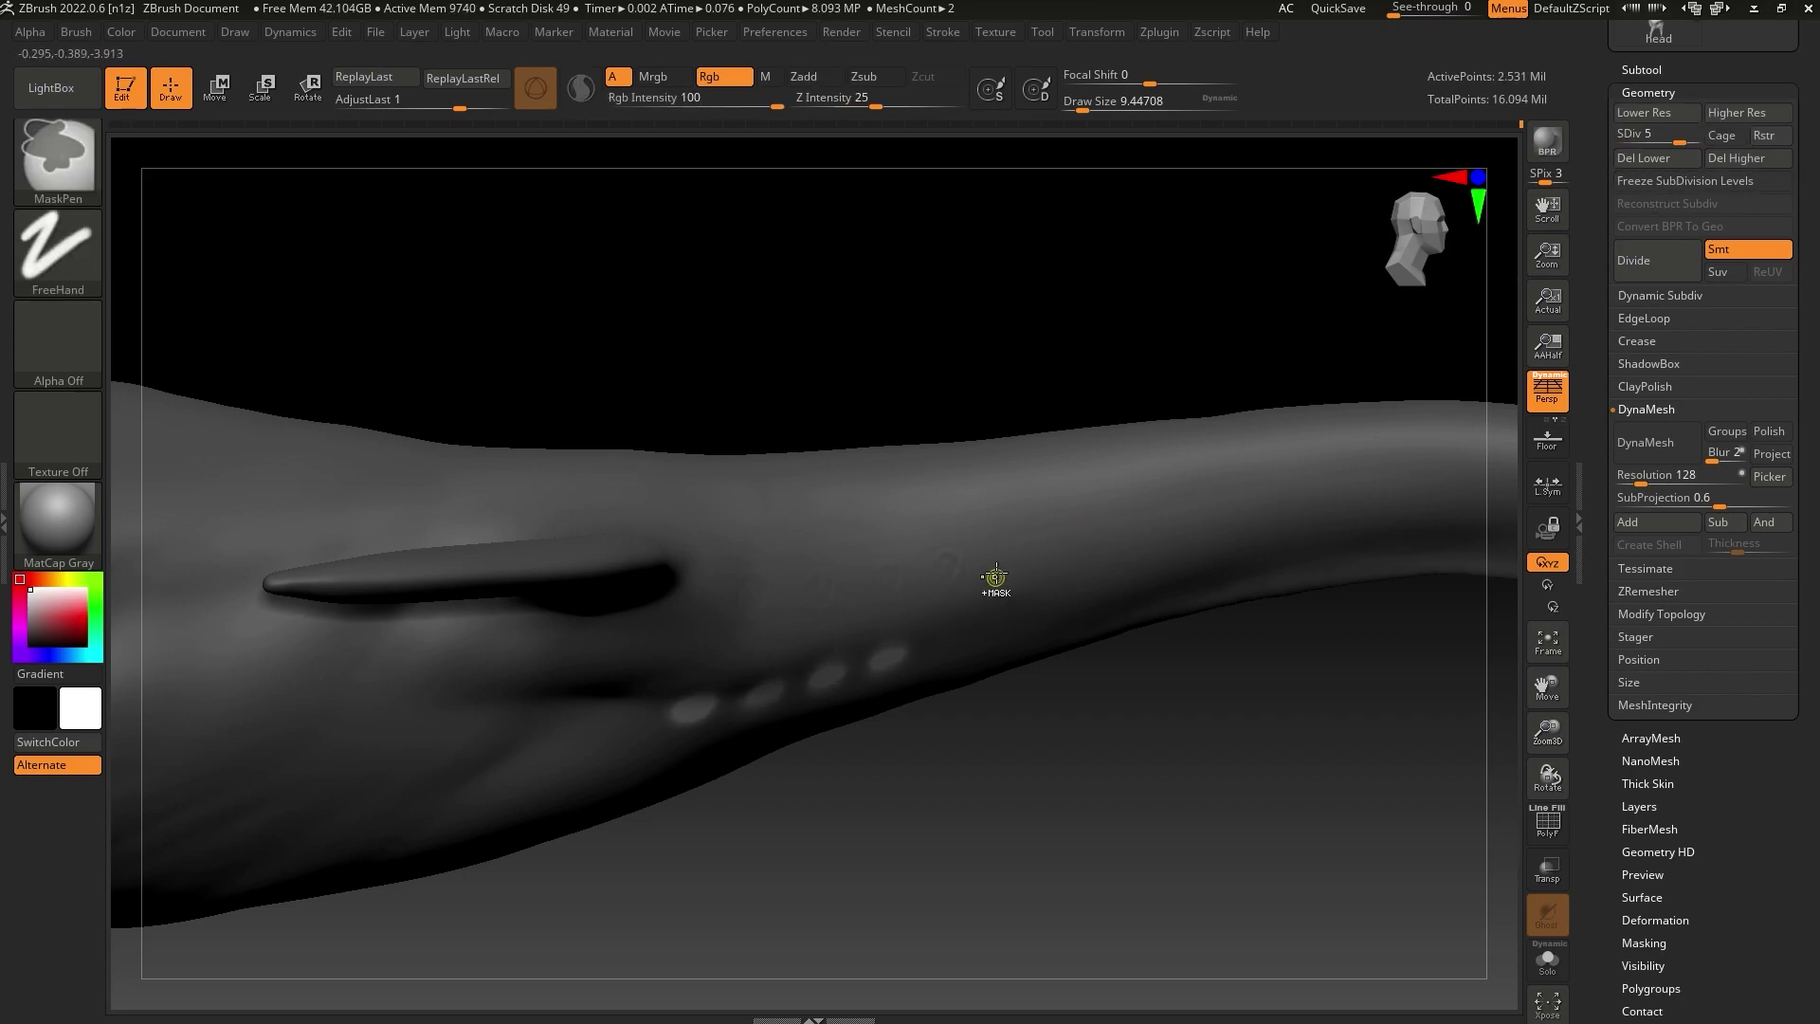
Try moving the four unmasked spots toward the tail to form gill pockets, and clear the mask
key(w)
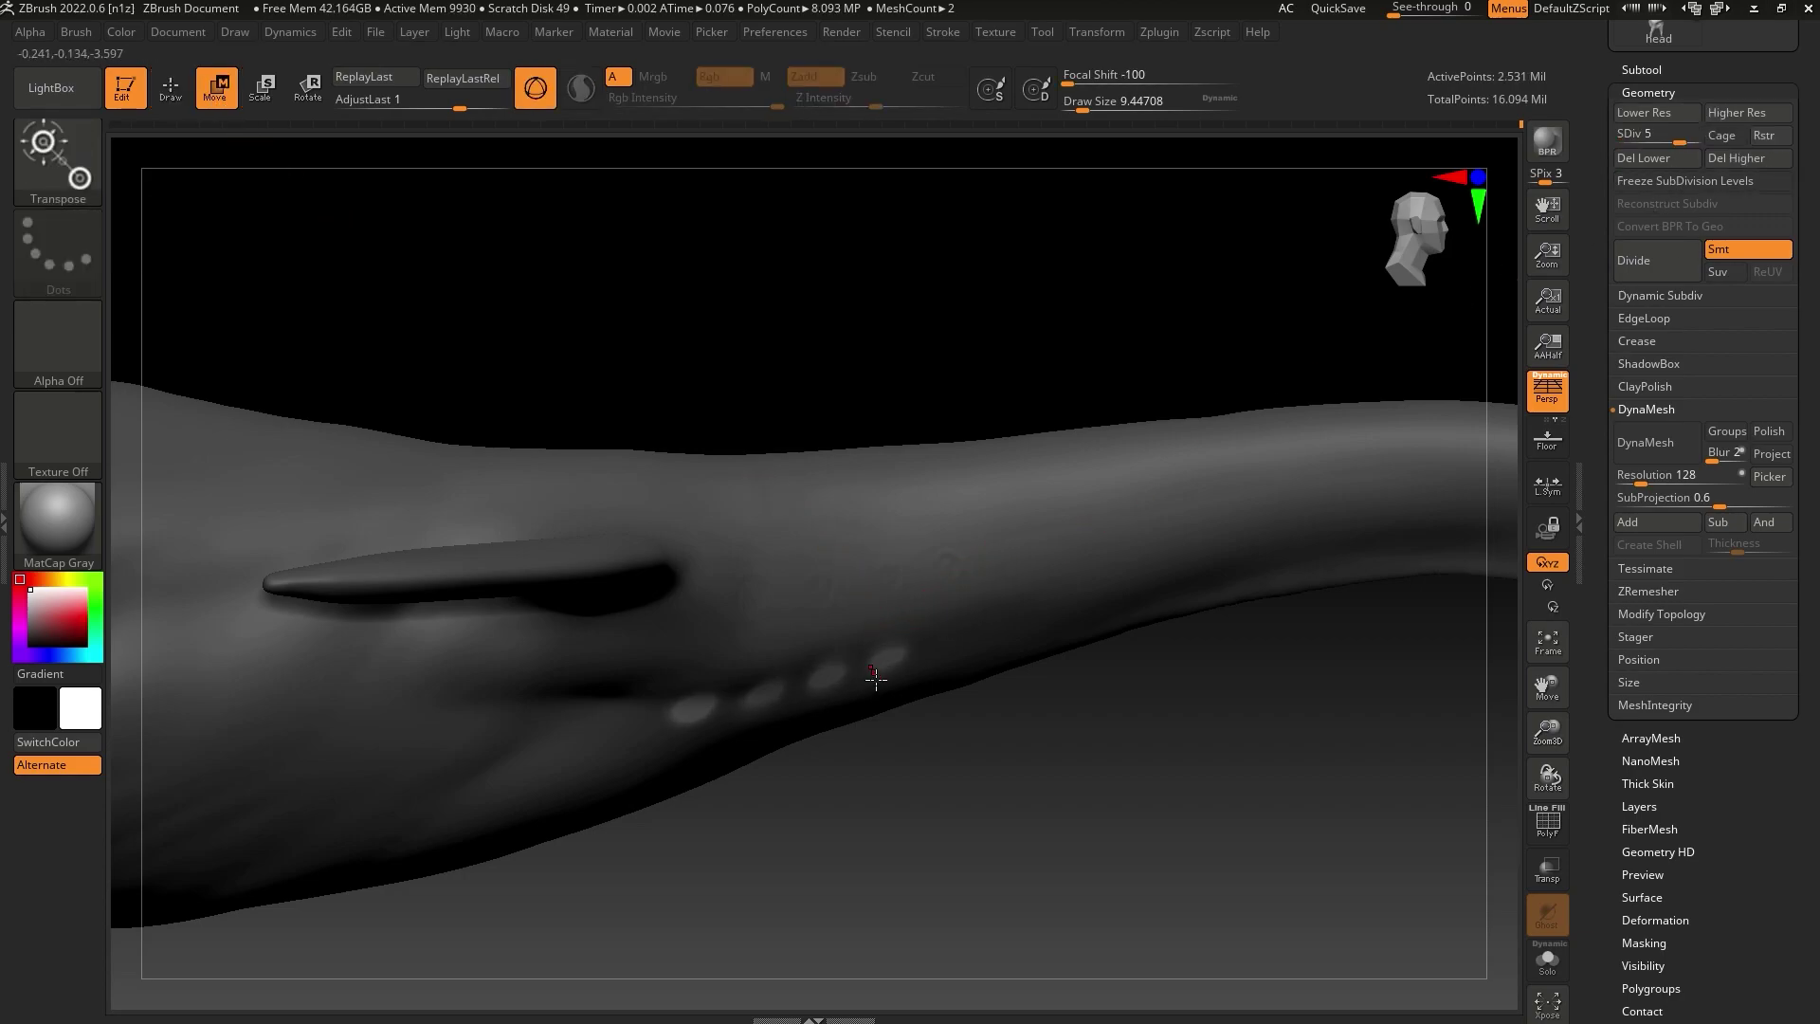
click(831, 673)
drag(943, 673, 896, 672)
drag(1209, 725, 993, 730)
click(172, 91)
ctrl+drag(1142, 716, 553, 598)
ctrl+drag(517, 296, 1085, 918)
ctrl+drag(1121, 825, 1077, 825)
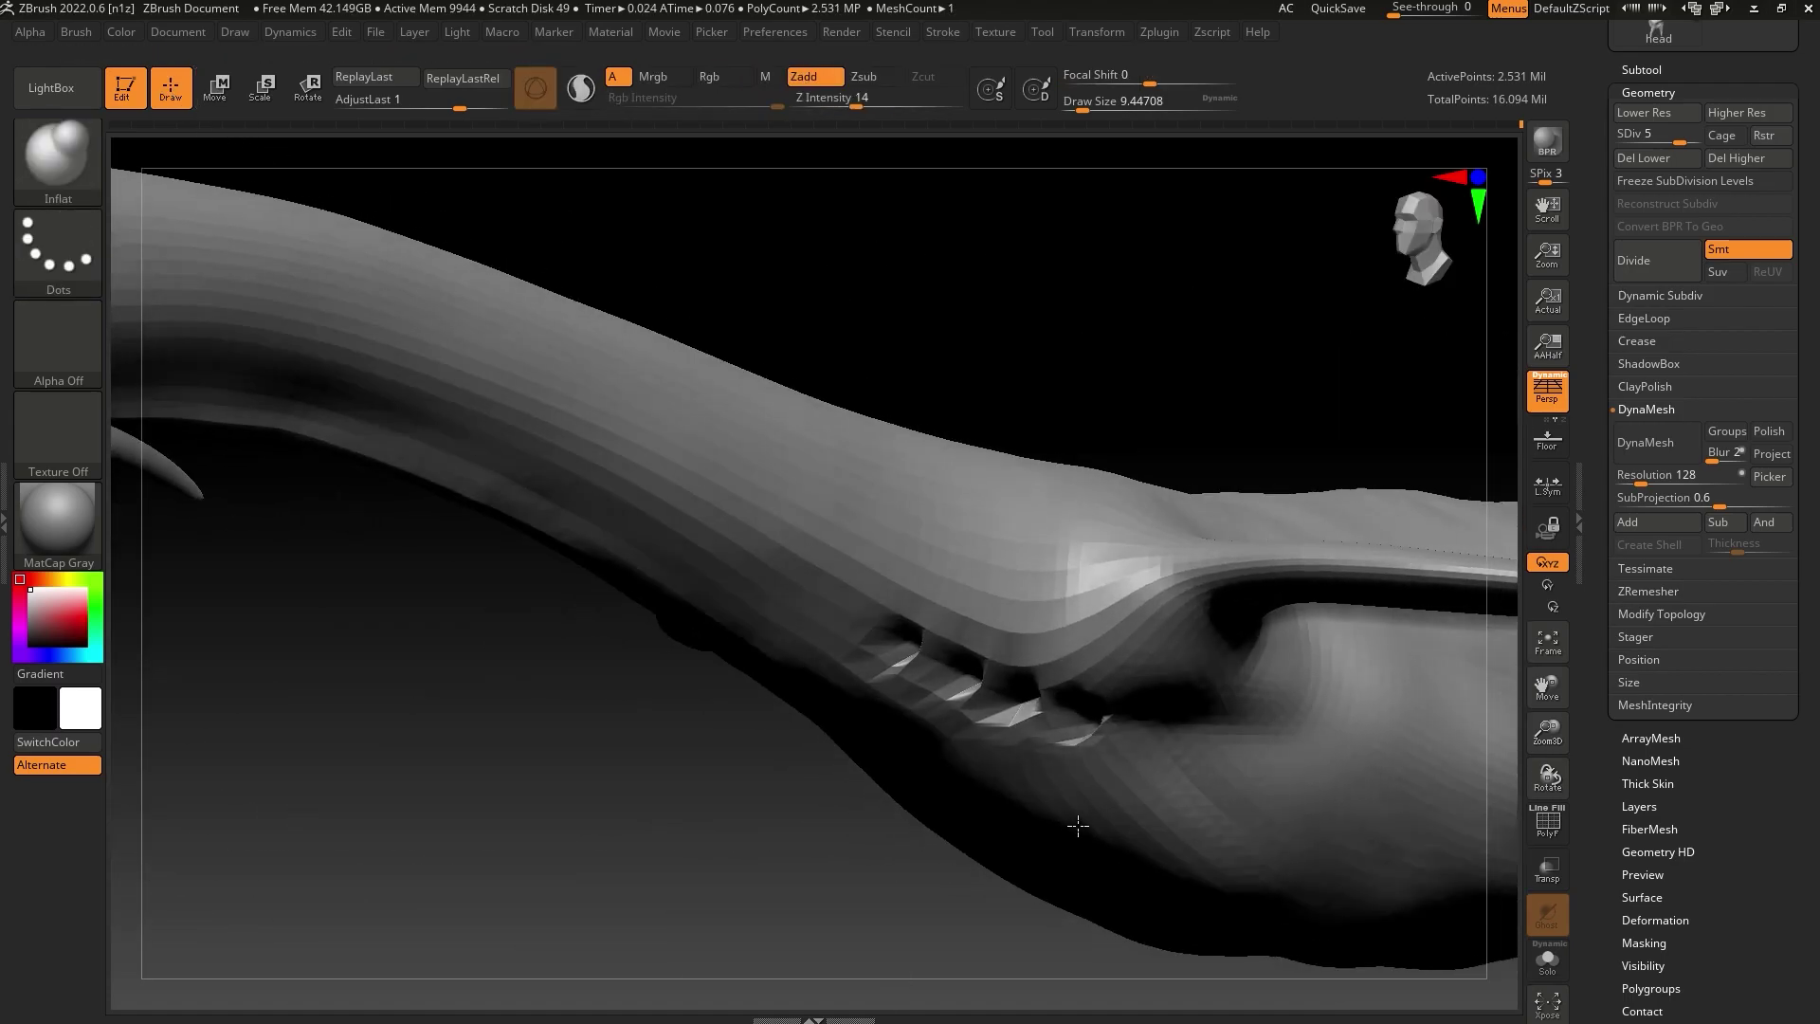
Undo the gill pocket move back to the inverted four-spot mask, and set the draw size to about 7.5
drag(1547, 730, 1543, 655)
drag(1130, 869, 1041, 761)
drag(1547, 726, 1461, 995)
drag(1138, 787, 1138, 796)
drag(1545, 728, 1547, 787)
drag(1233, 787, 1276, 878)
key(ctrl+z)
key(ctrl+z)
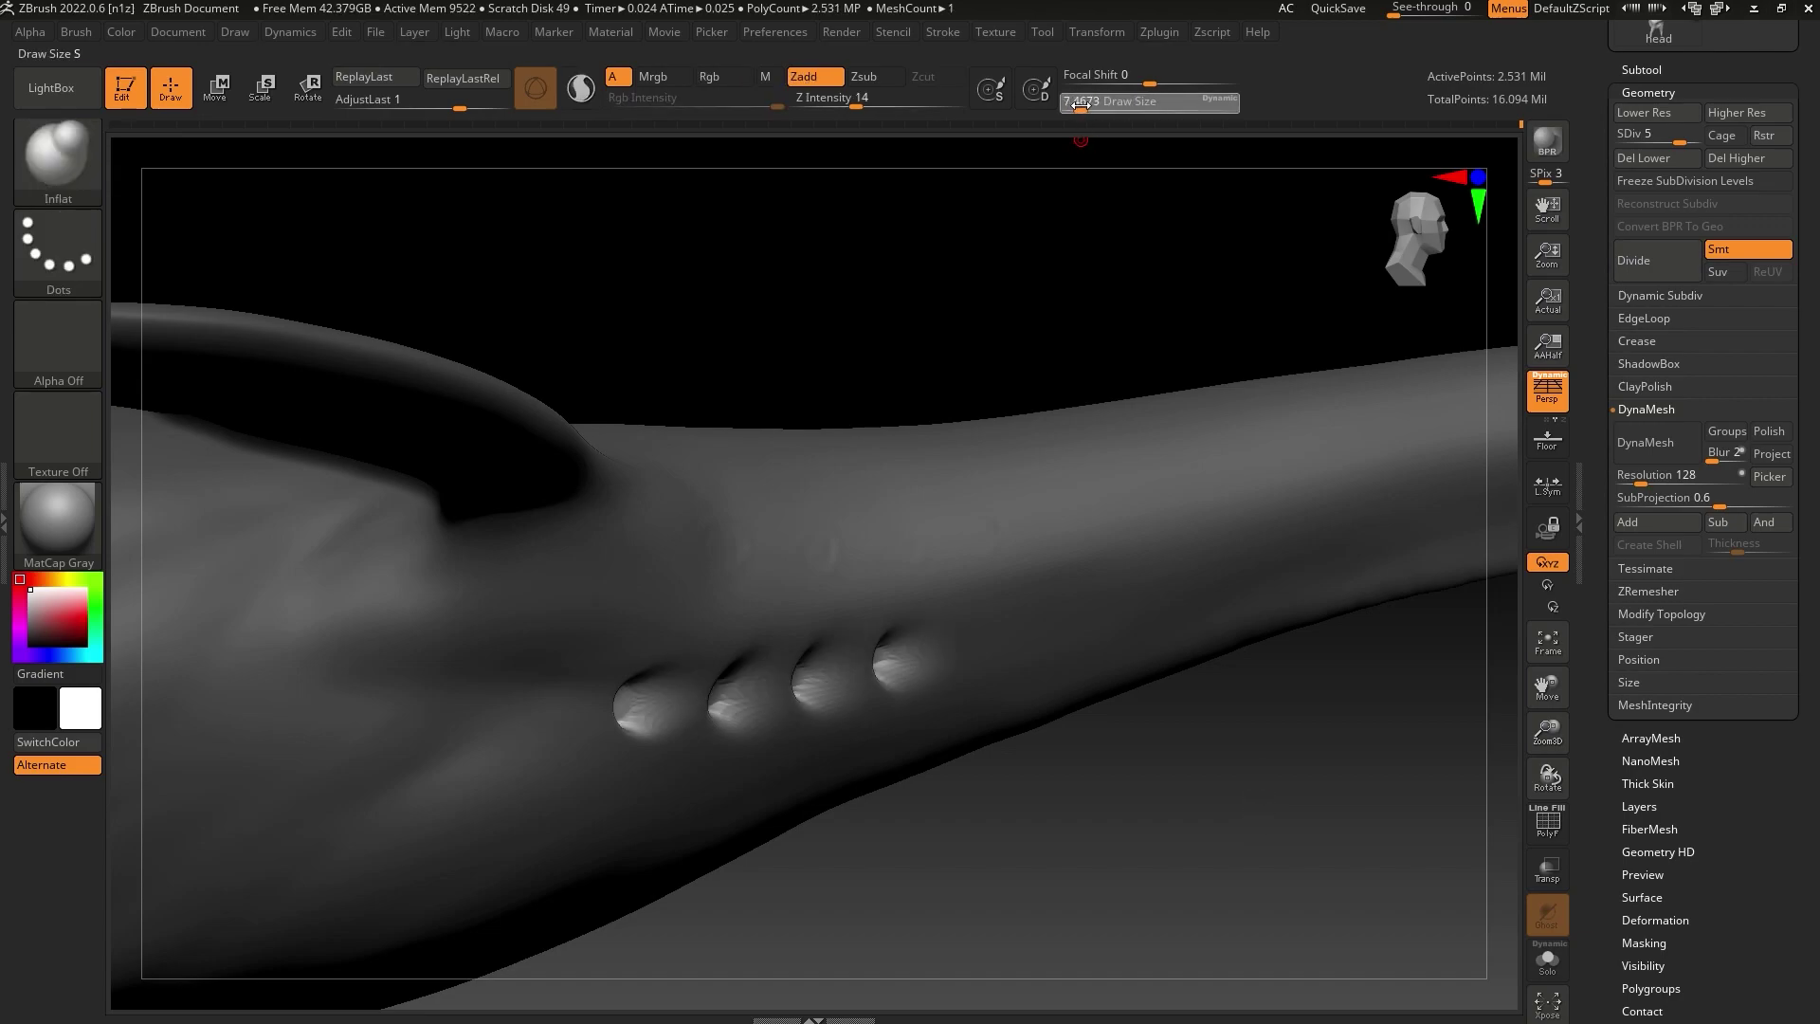
key(ctrl+z)
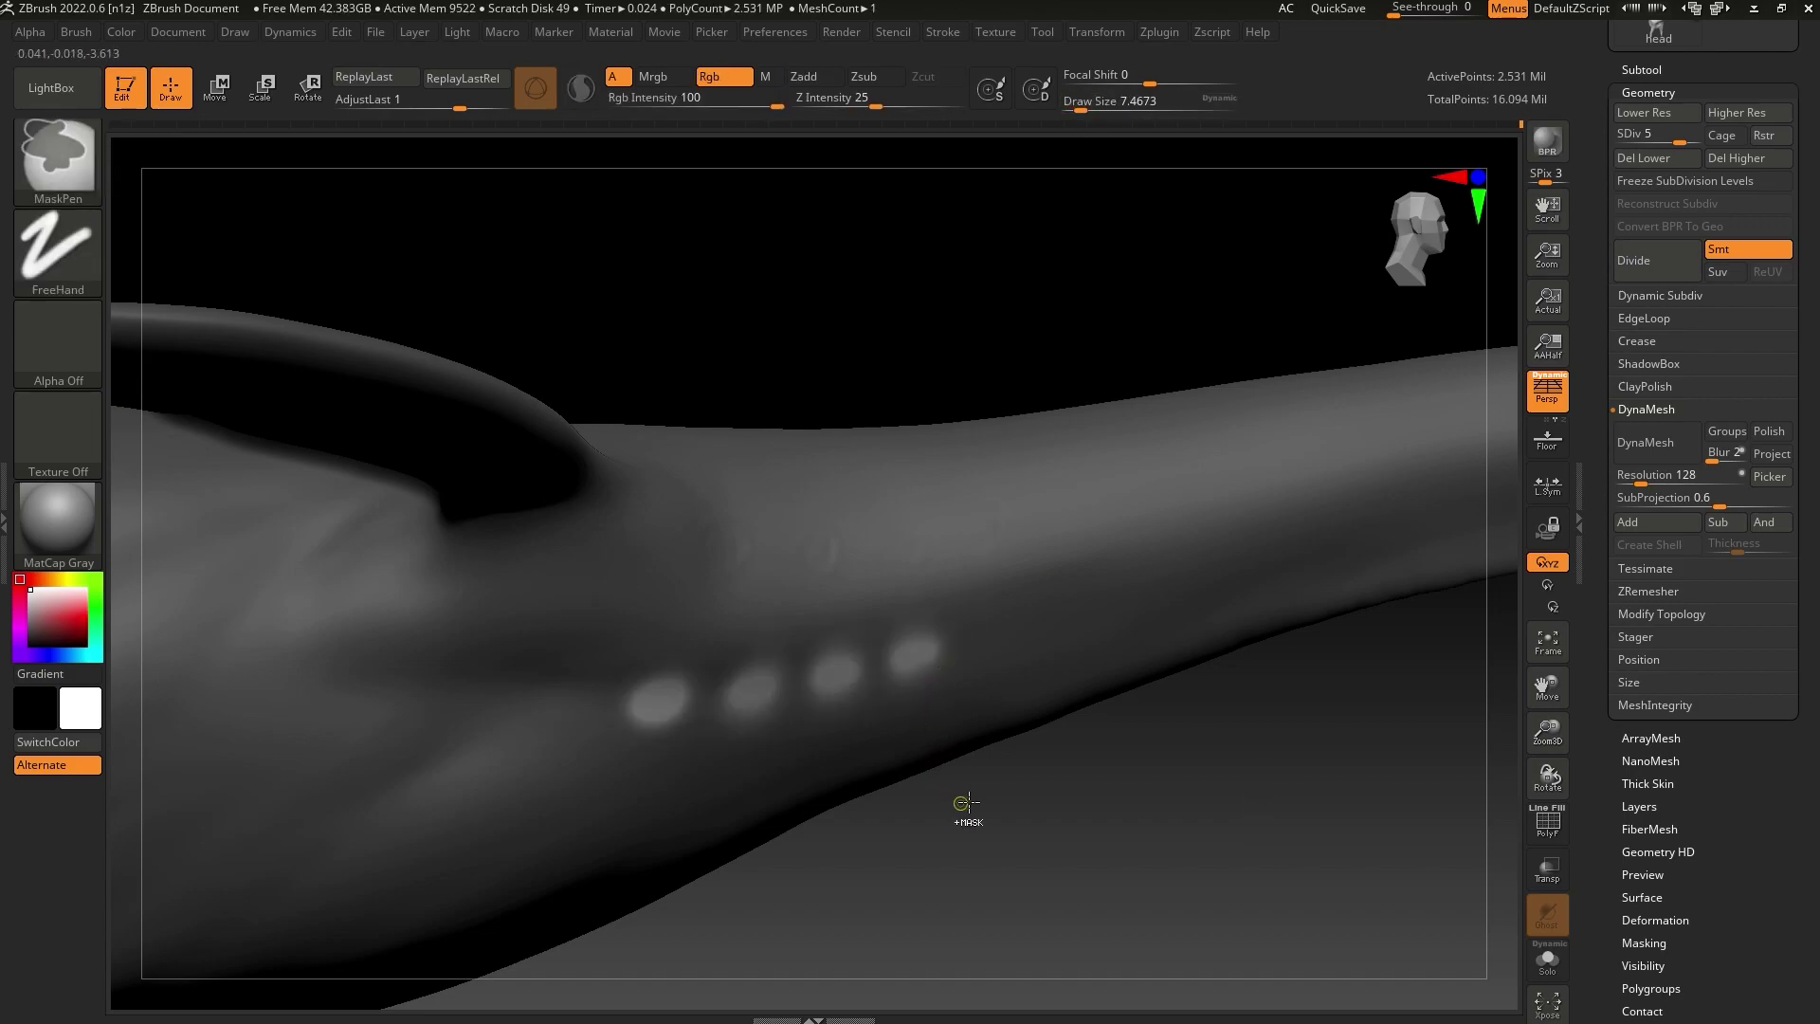
Replace the old mask with four smaller oval spots along the lower neck and invert it
ctrl+drag(1119, 805, 408, 804)
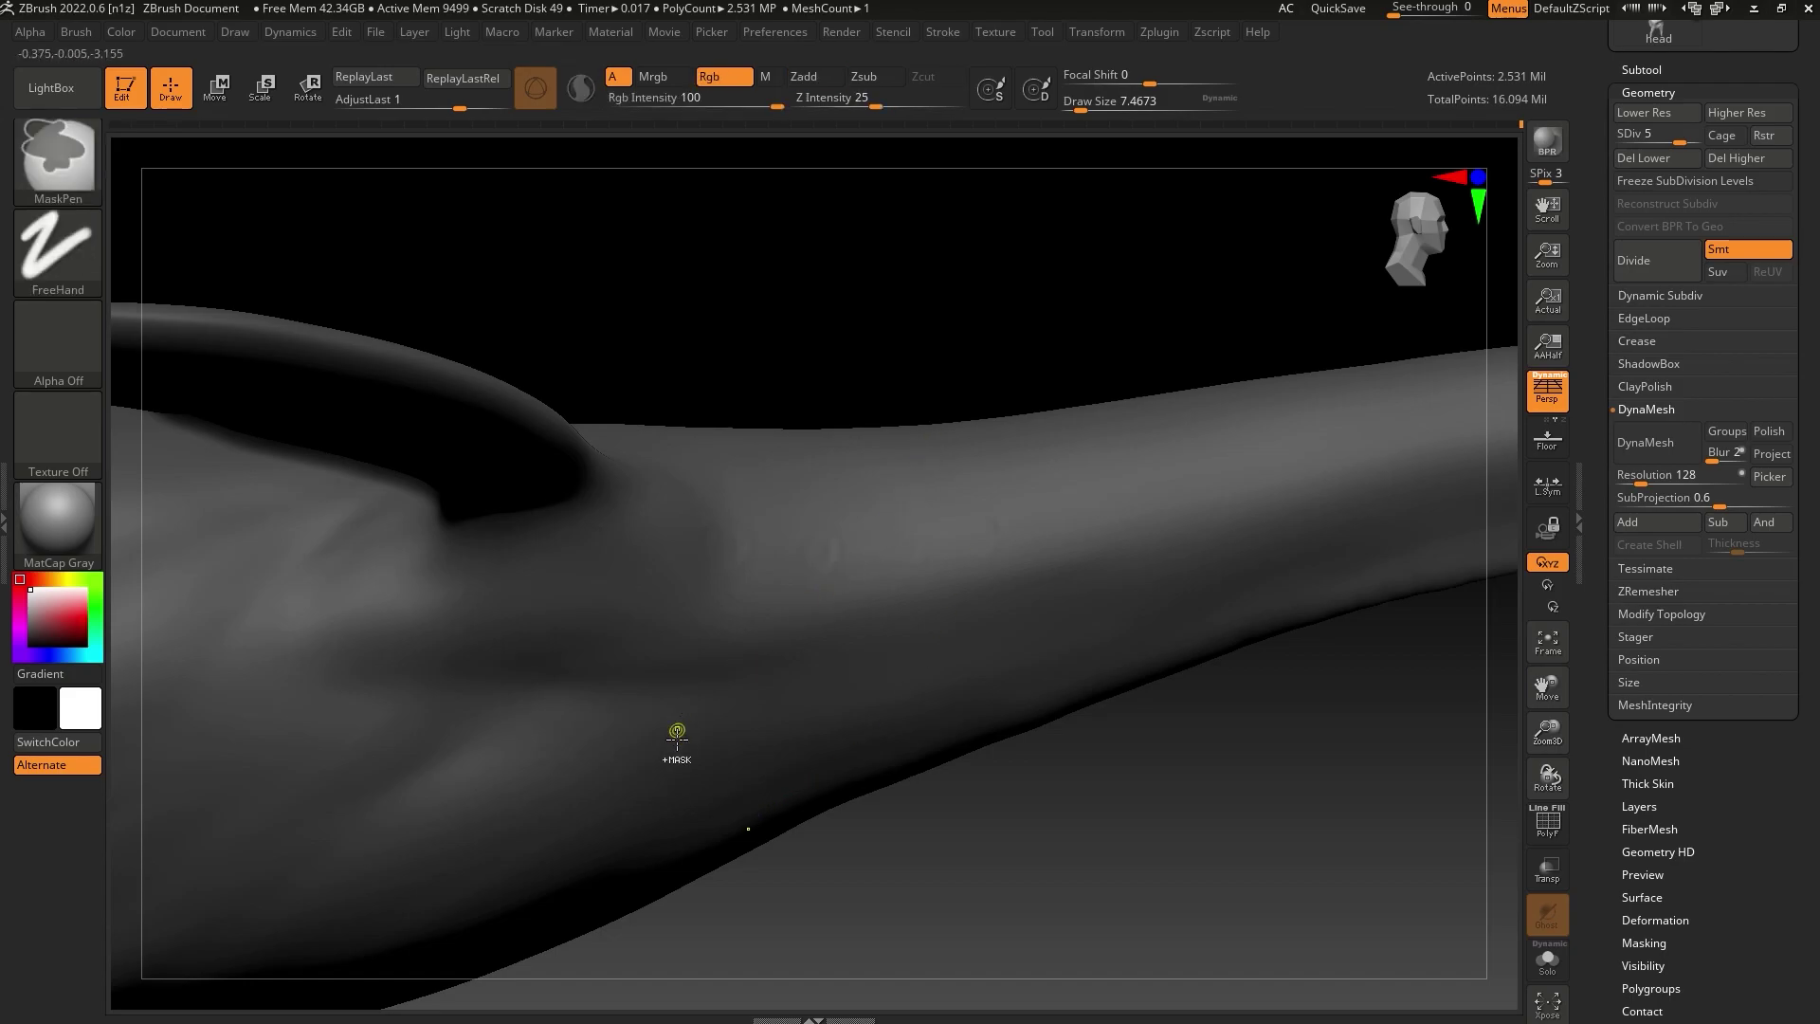
ctrl+click(858, 813)
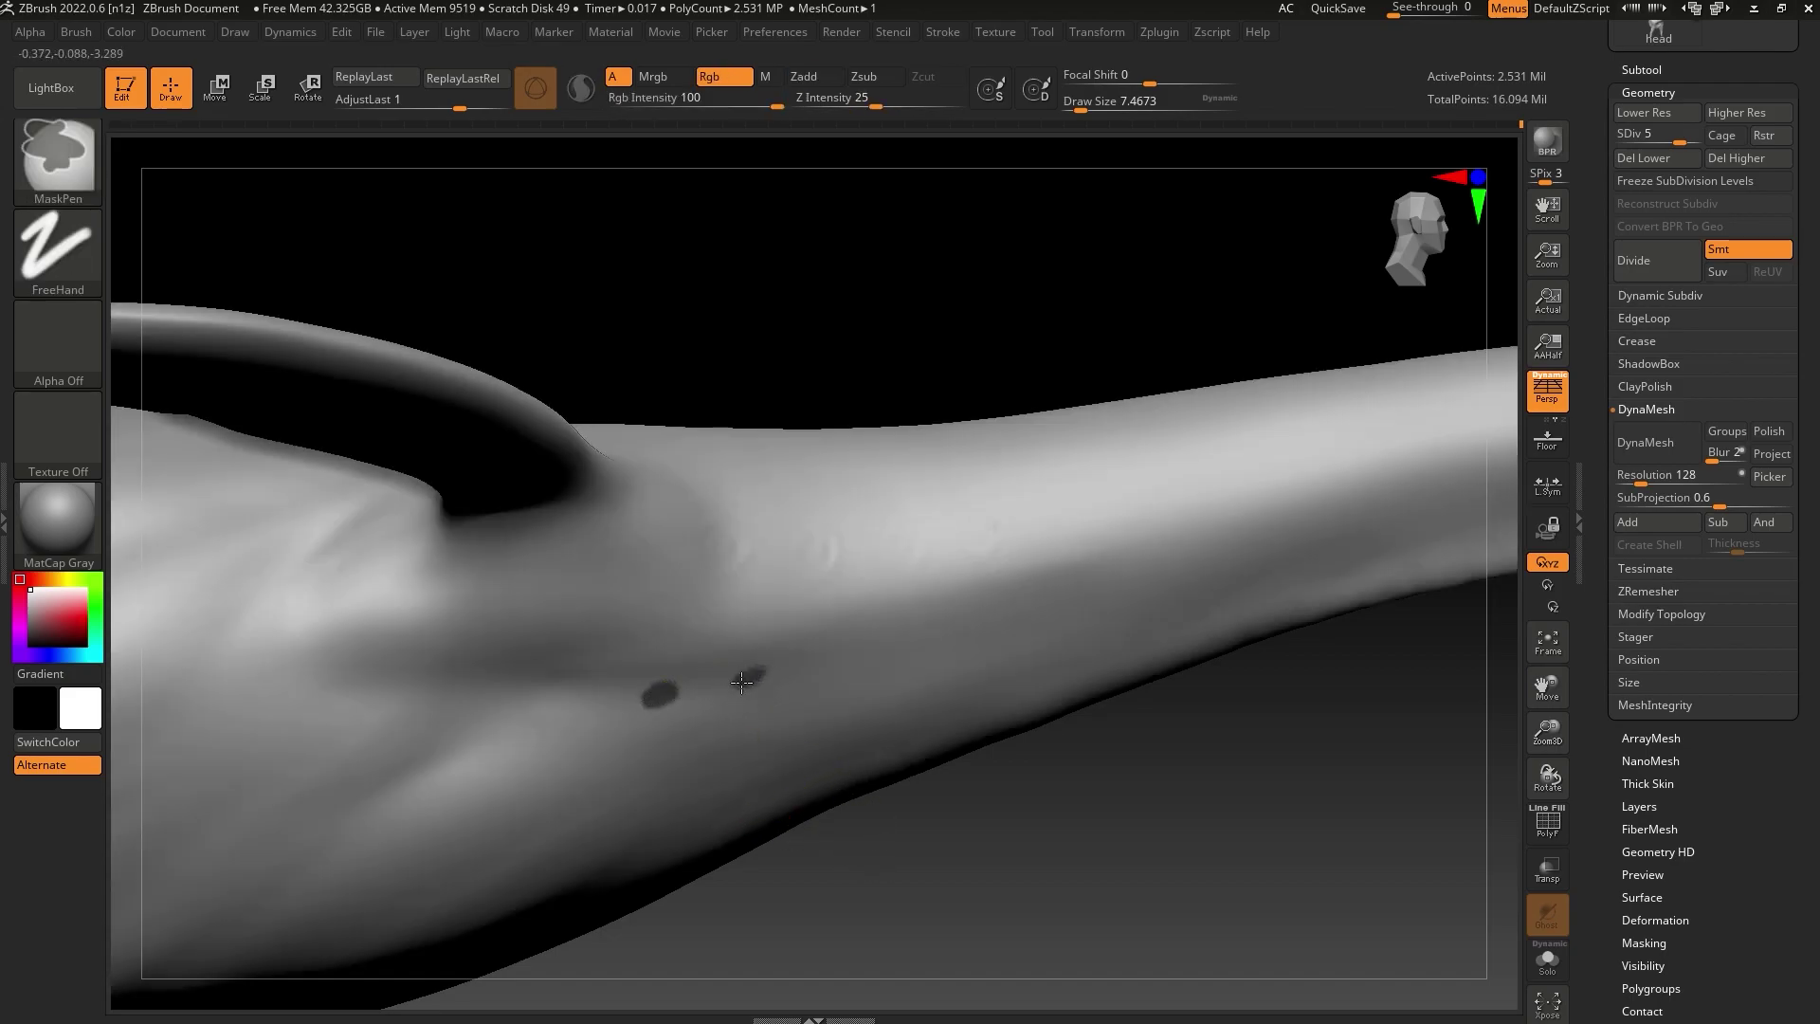
ctrl+click(761, 674)
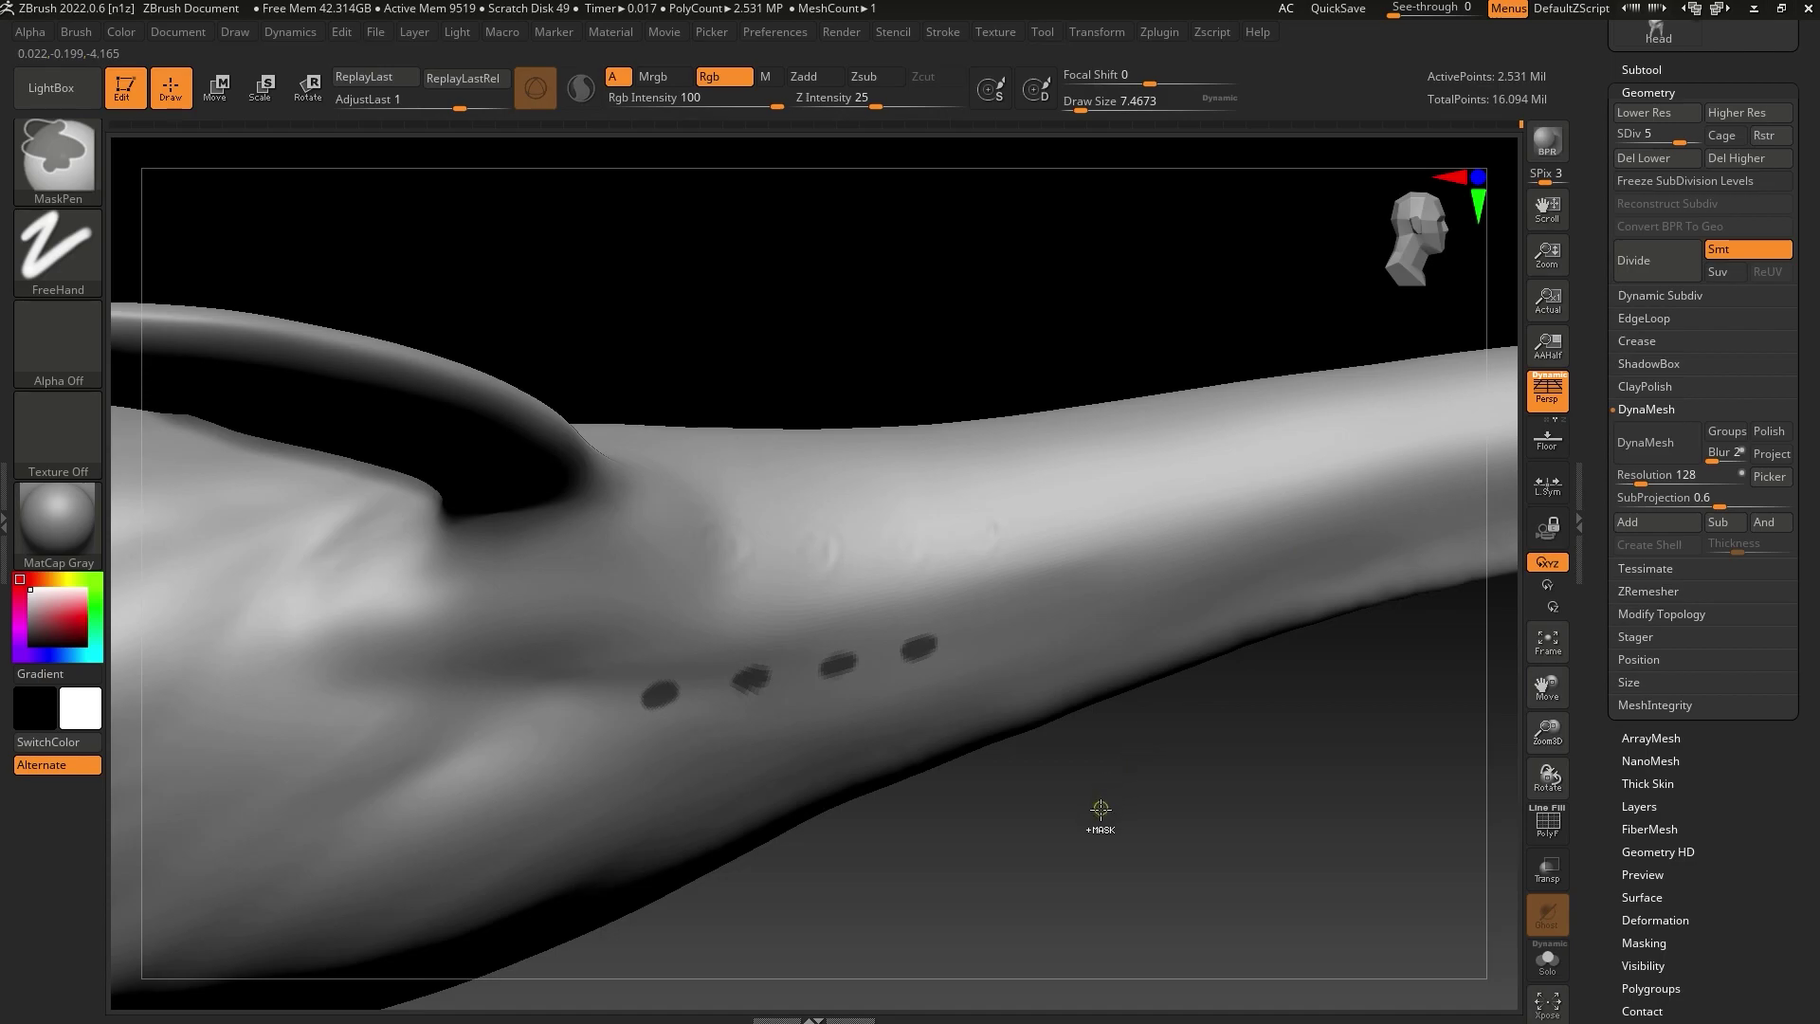
ctrl+click(1094, 764)
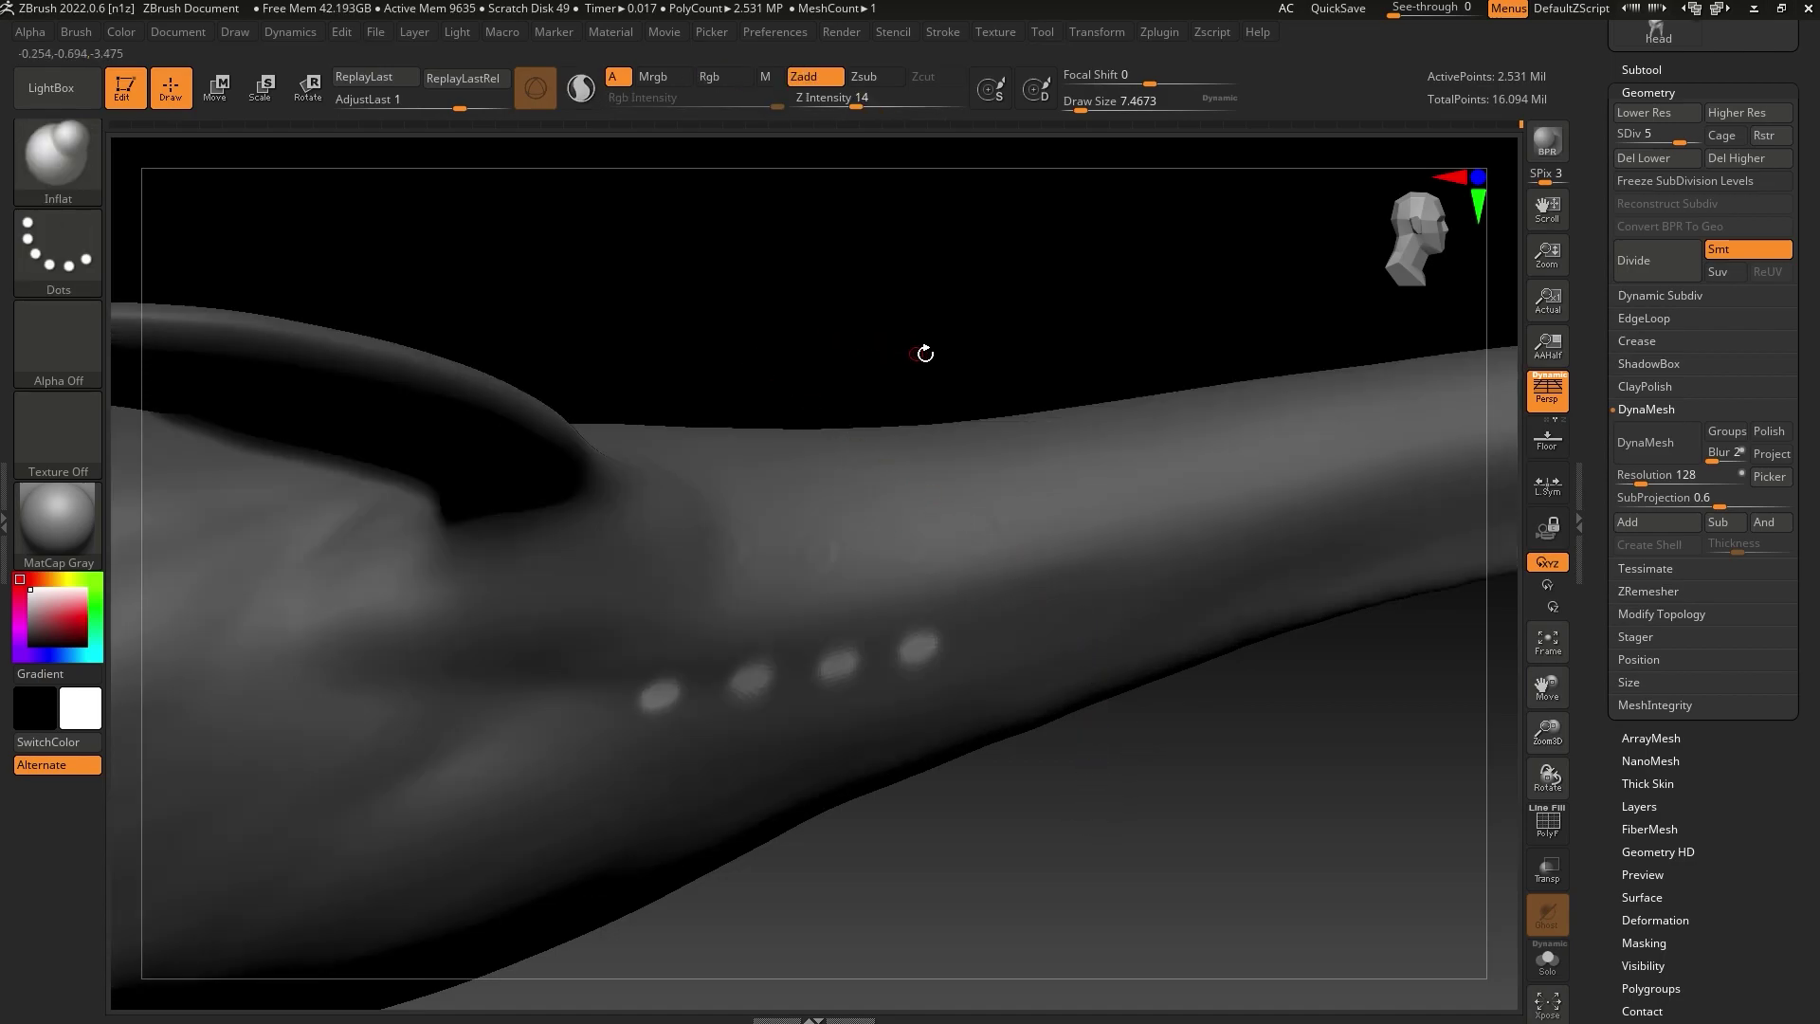
Move the four unmasked spots about 0.07 units toward the tail and slightly inward to form gill pockets
click(228, 98)
mouse_move(918, 378)
alt+mouse_down()
mouse_move(1050, 715)
mouse_move(914, 394)
alt+mouse_up()
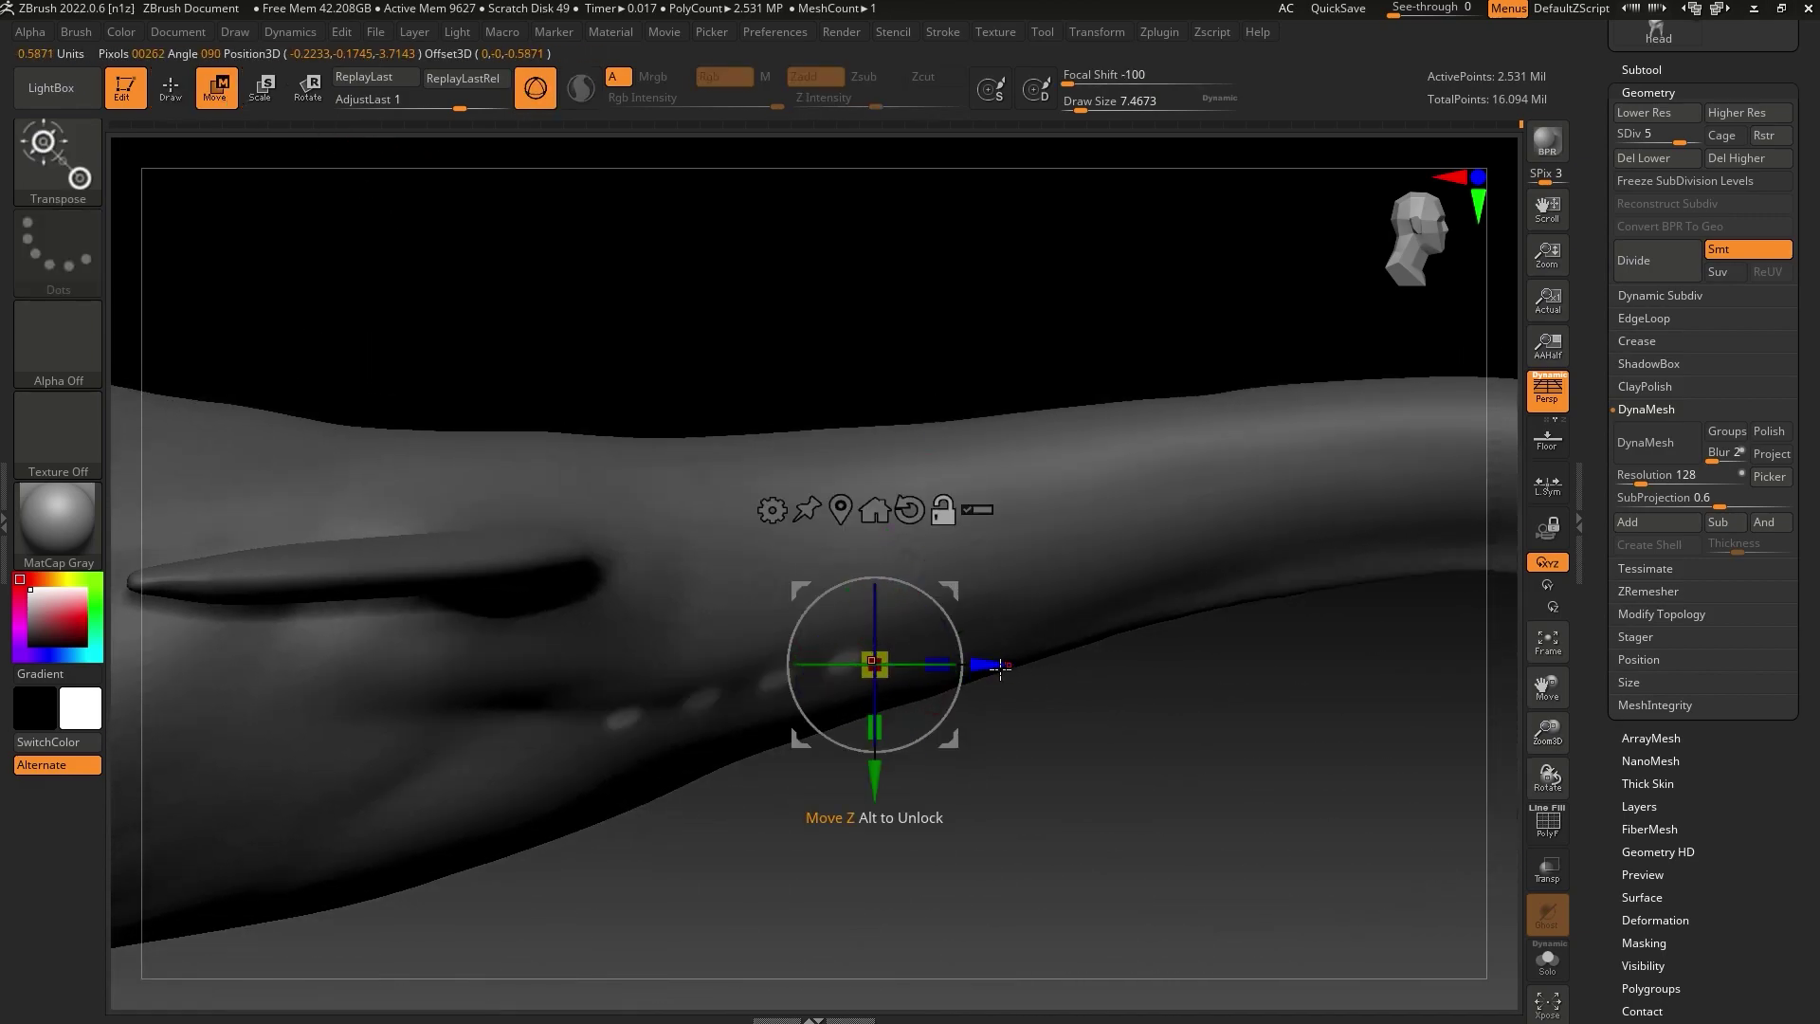
ctrl+drag(1000, 668, 960, 668)
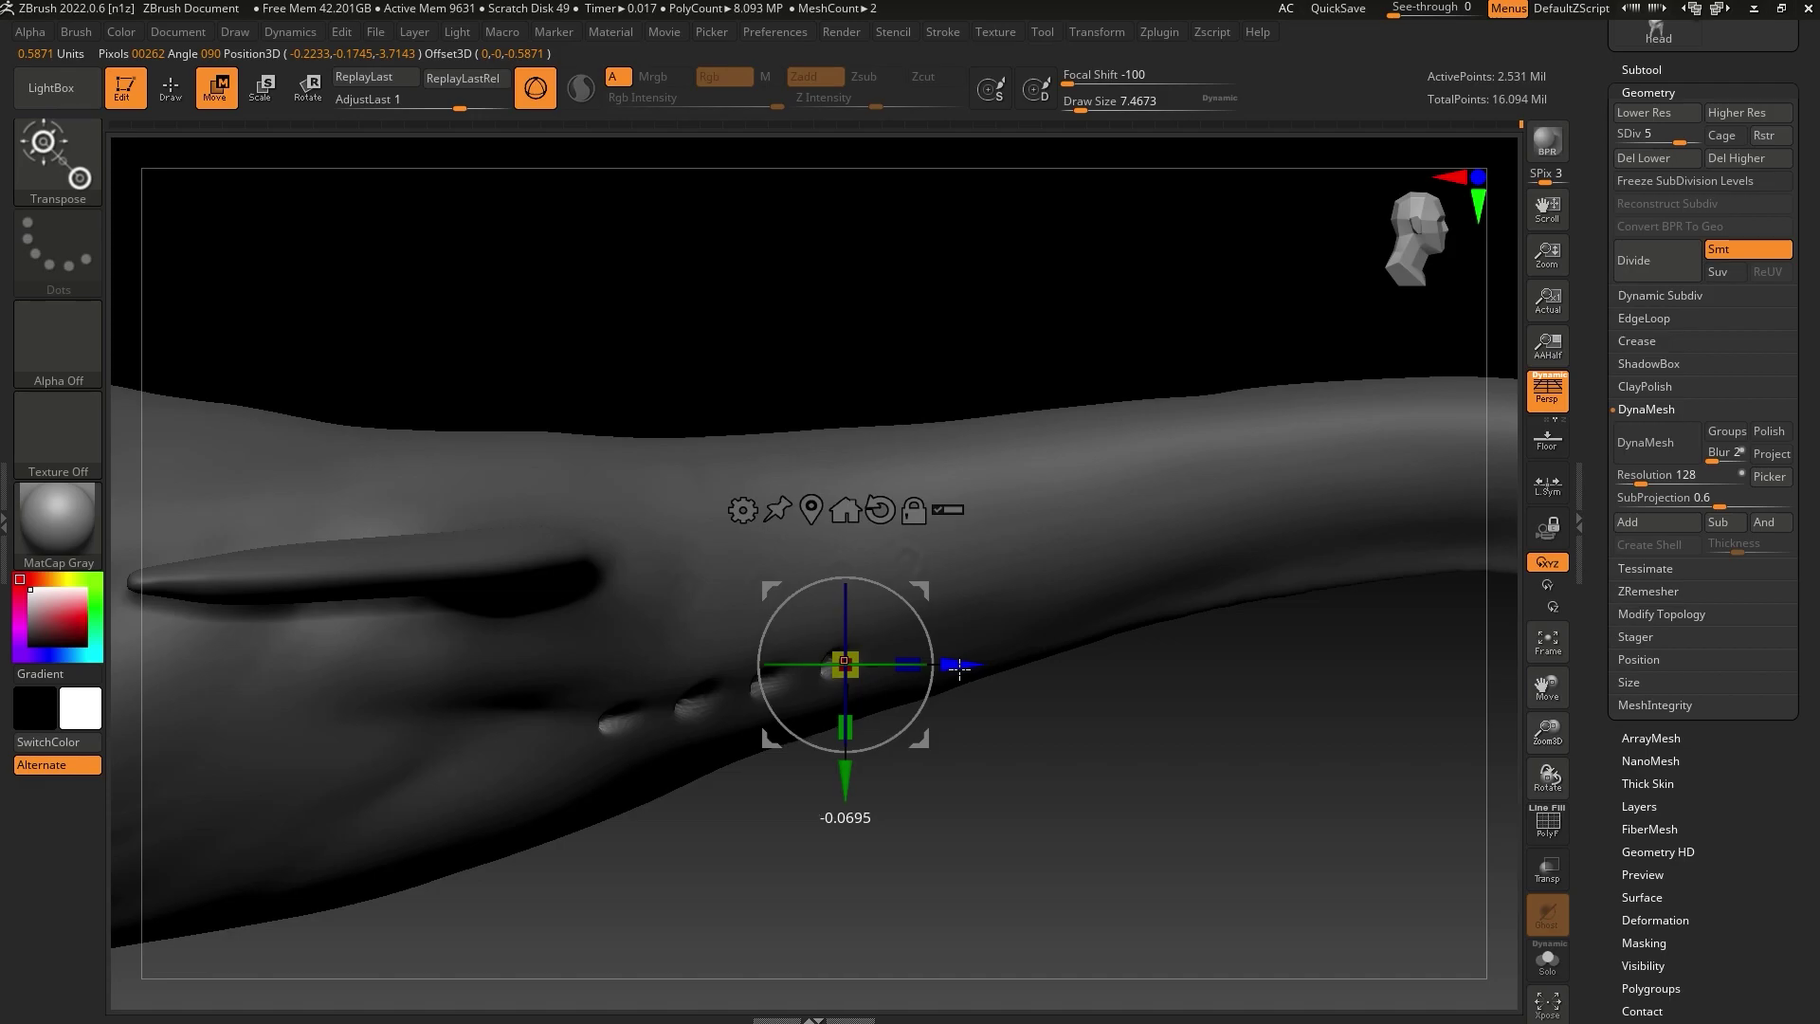
right_drag(960, 668, 990, 603)
right_drag(845, 825, 971, 660)
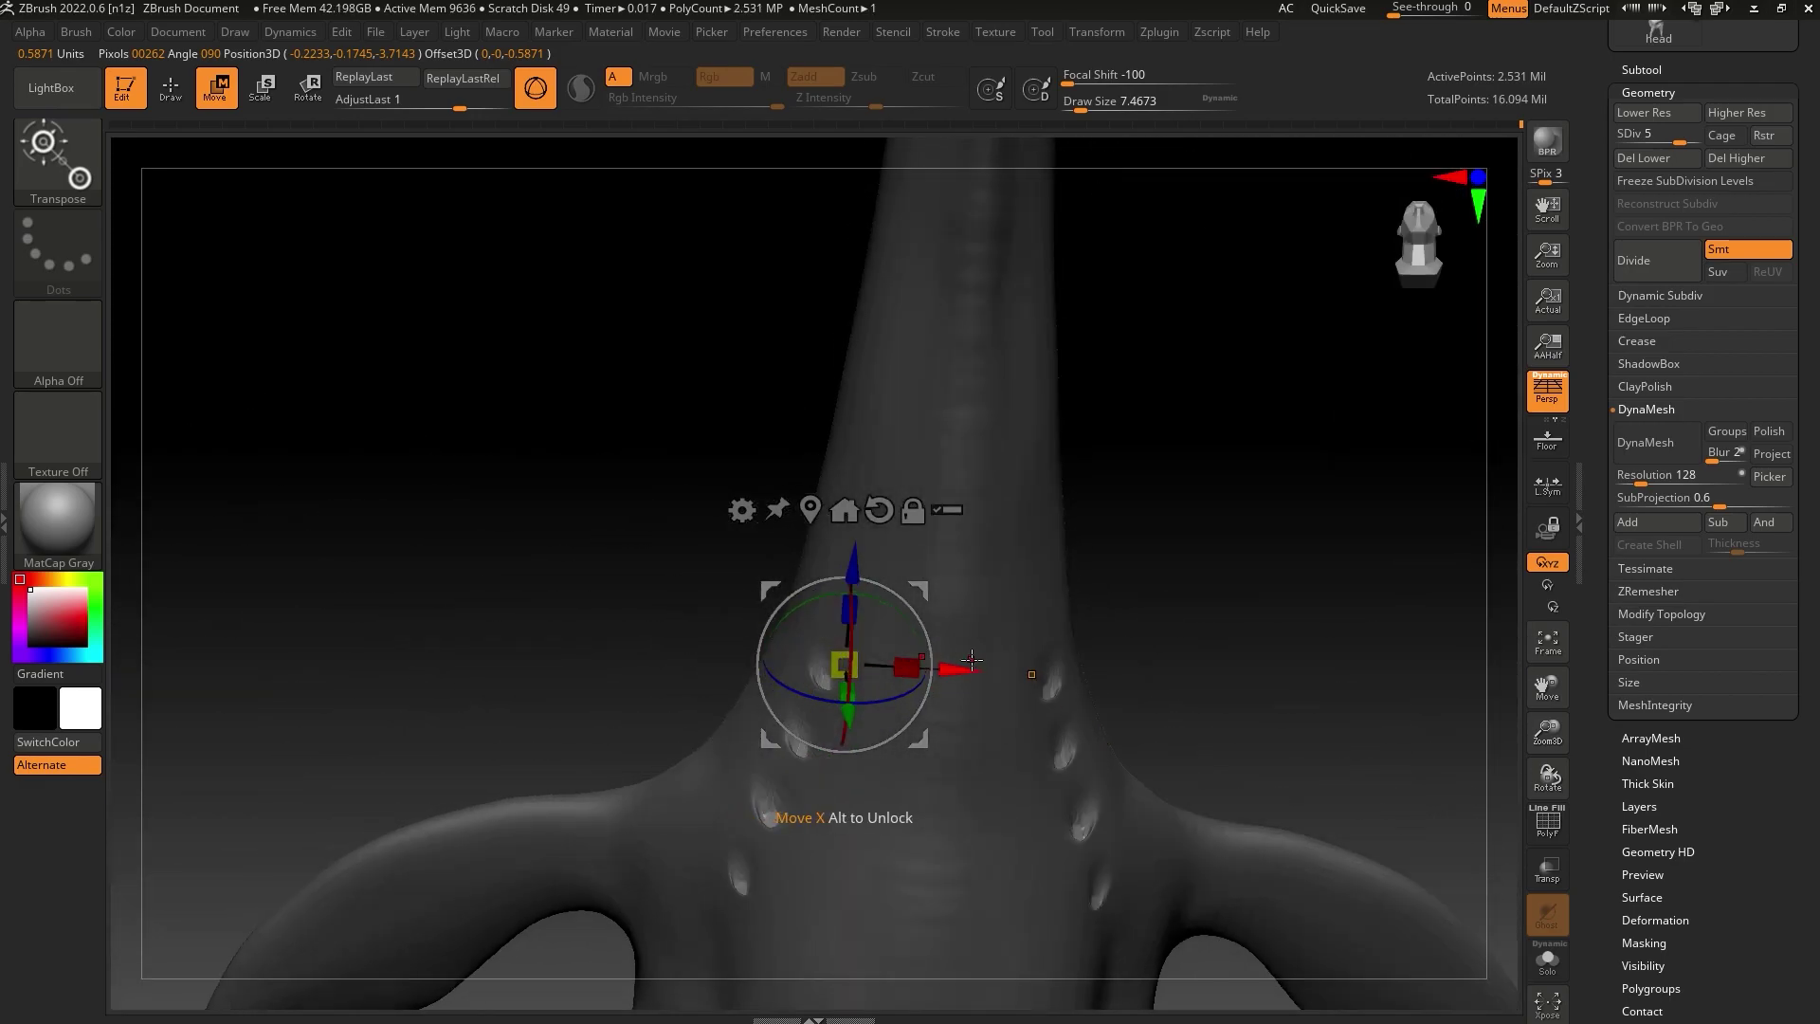
drag(972, 659, 975, 671)
Return to drawing with the Inflat brush and clear the mask from the body
key(q)
key(b)
key(i)
key(n)
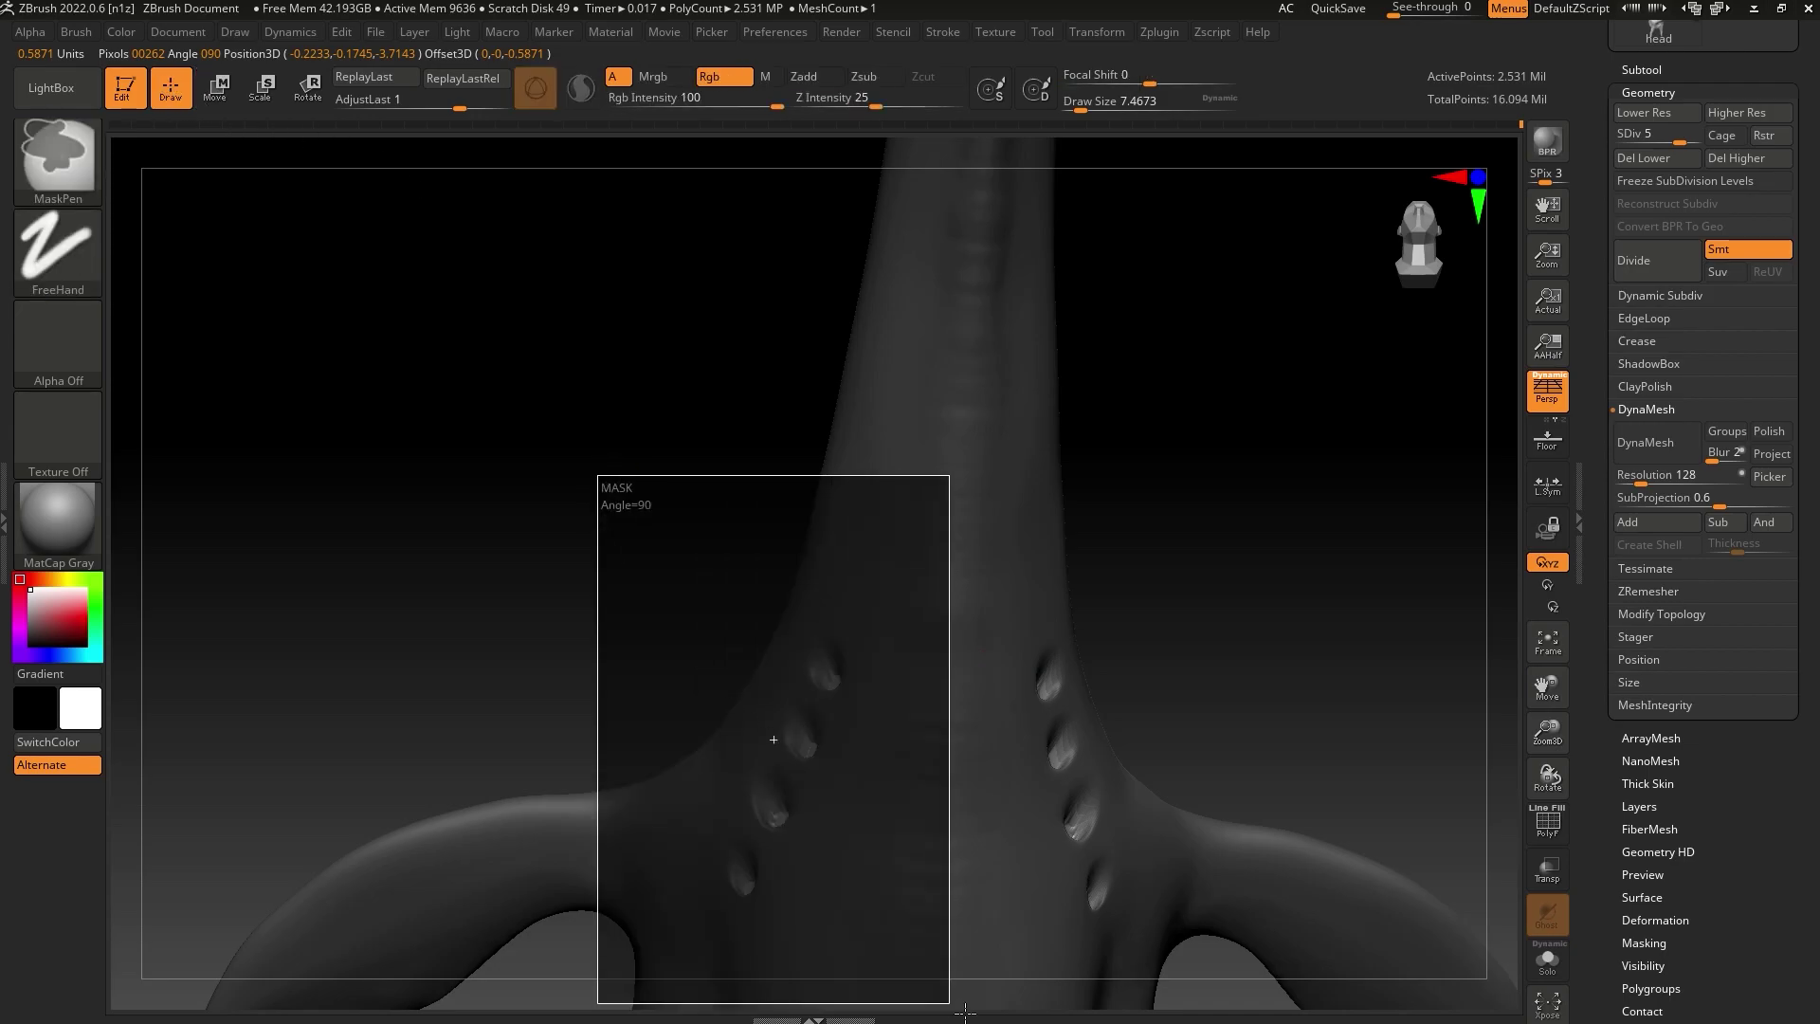
drag(1548, 733, 1507, 881)
drag(1546, 779, 1519, 824)
drag(1347, 775, 1308, 663)
drag(1547, 733, 1536, 873)
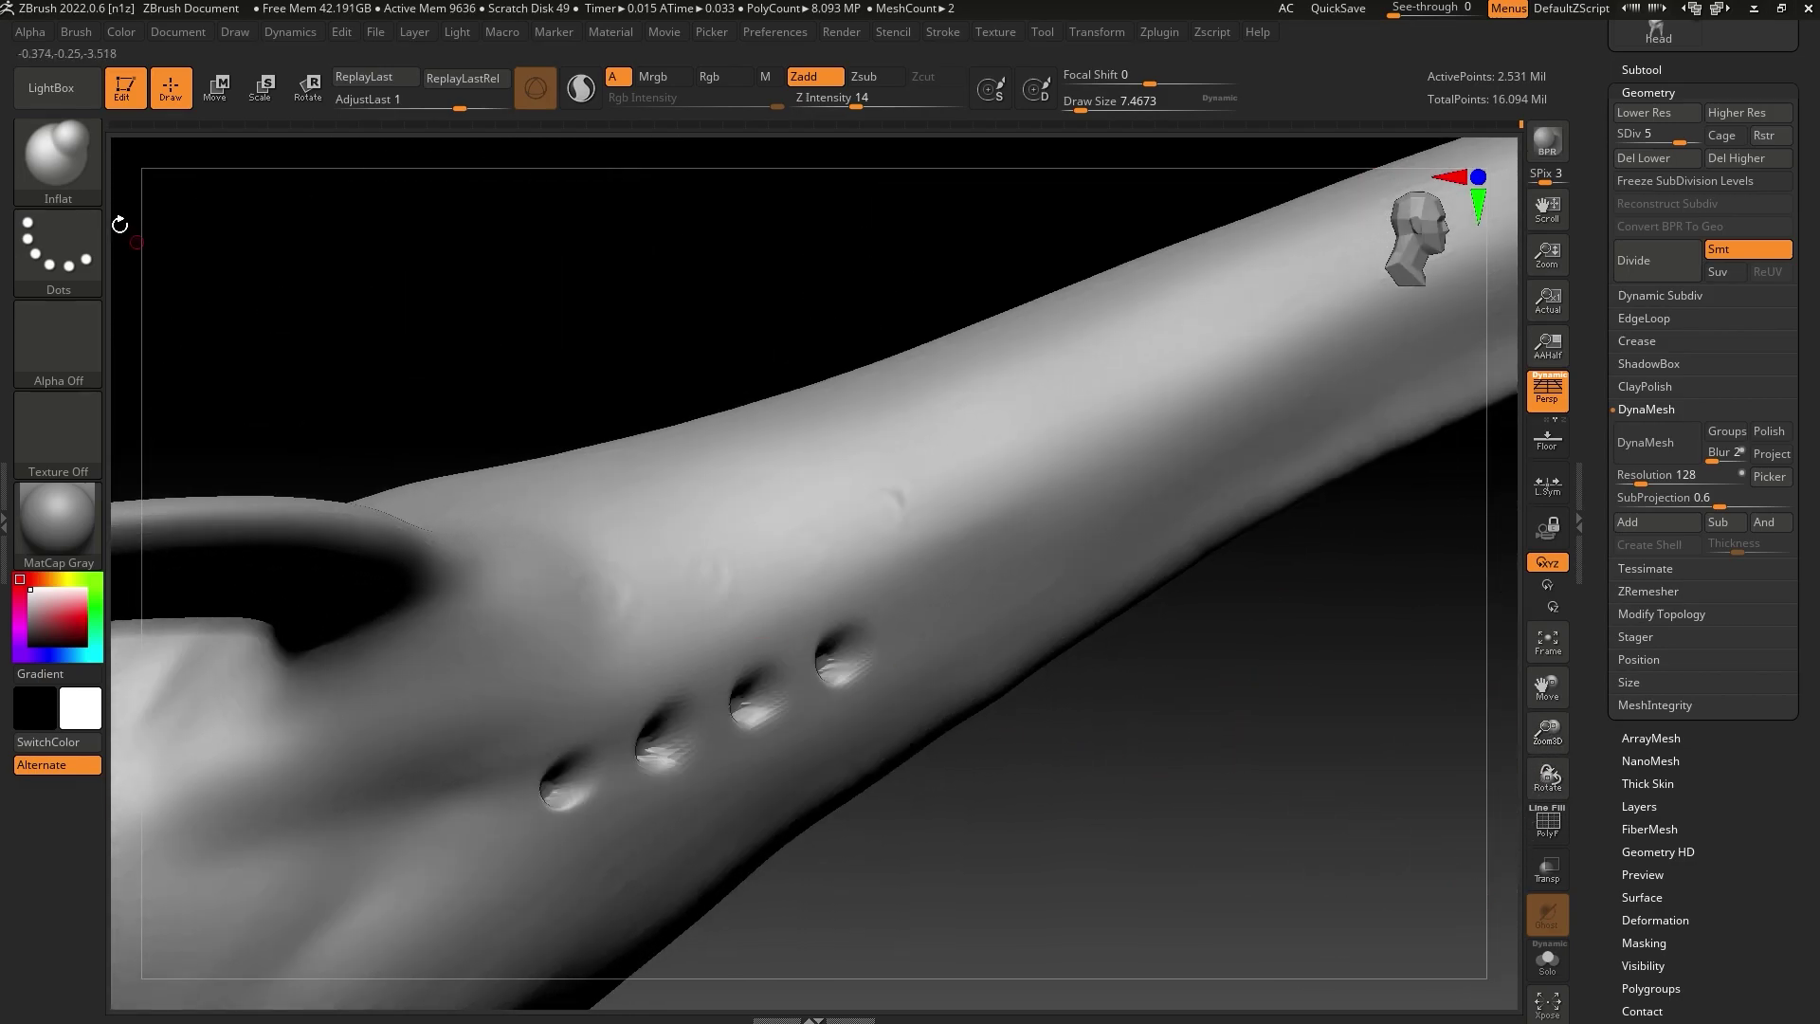
Raise the body to subdivision level 6 and build up a rim around the second gill from the rear with ClayBuildup at draw size about 17
key(b)
key(c)
key(b)
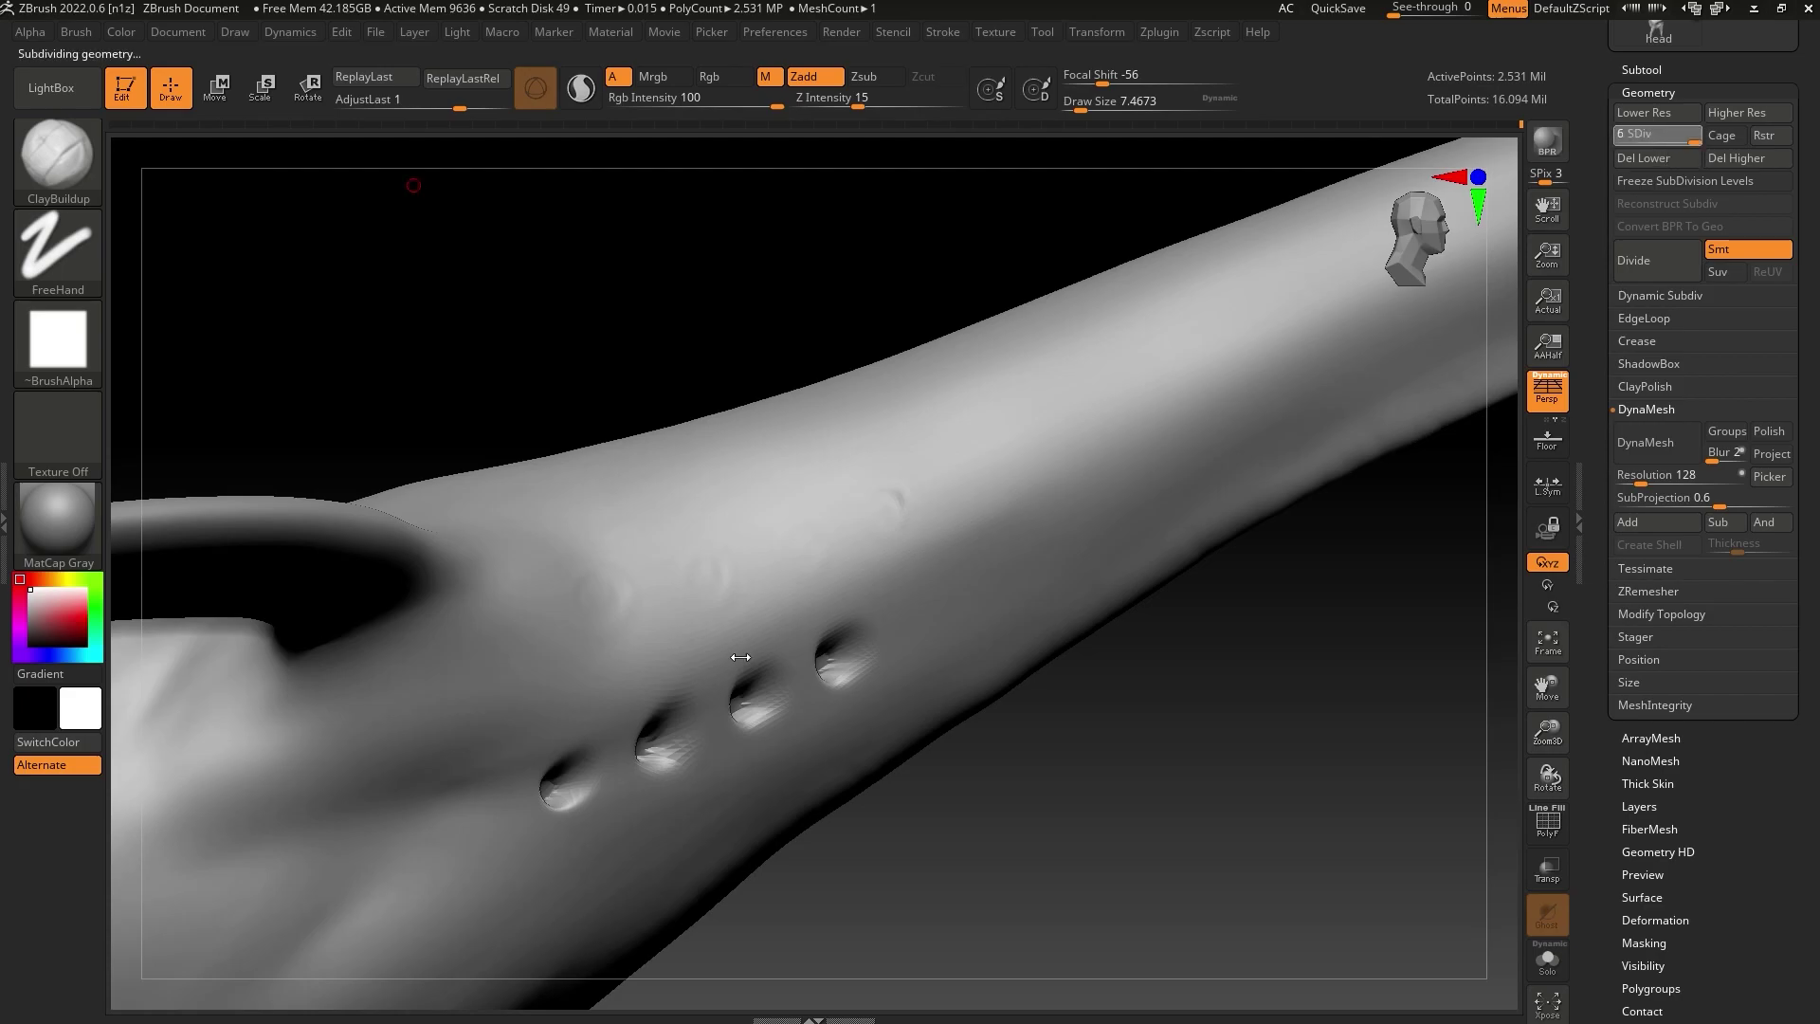
key(d)
drag(1082, 102, 1094, 102)
drag(654, 695, 652, 739)
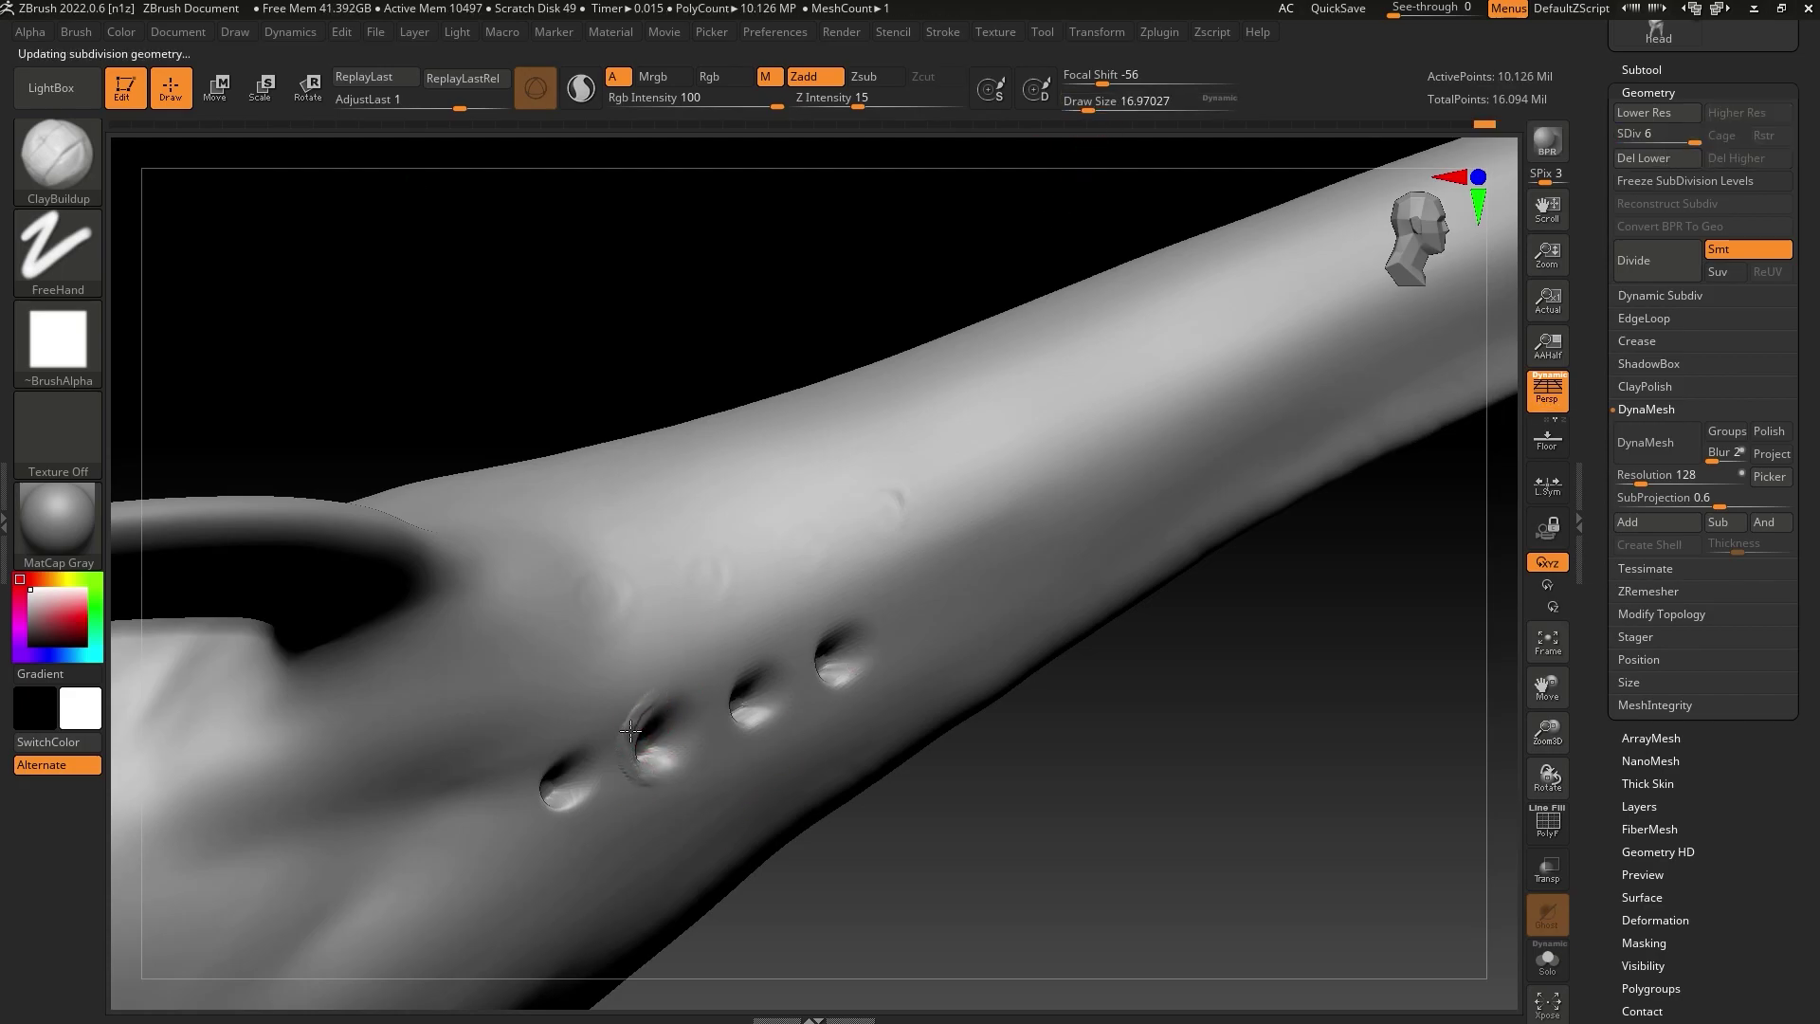
Enlarge the draw size to about 25 and build up a raised rim around the rearmost gill
key(bracketright)
key(bracketright)
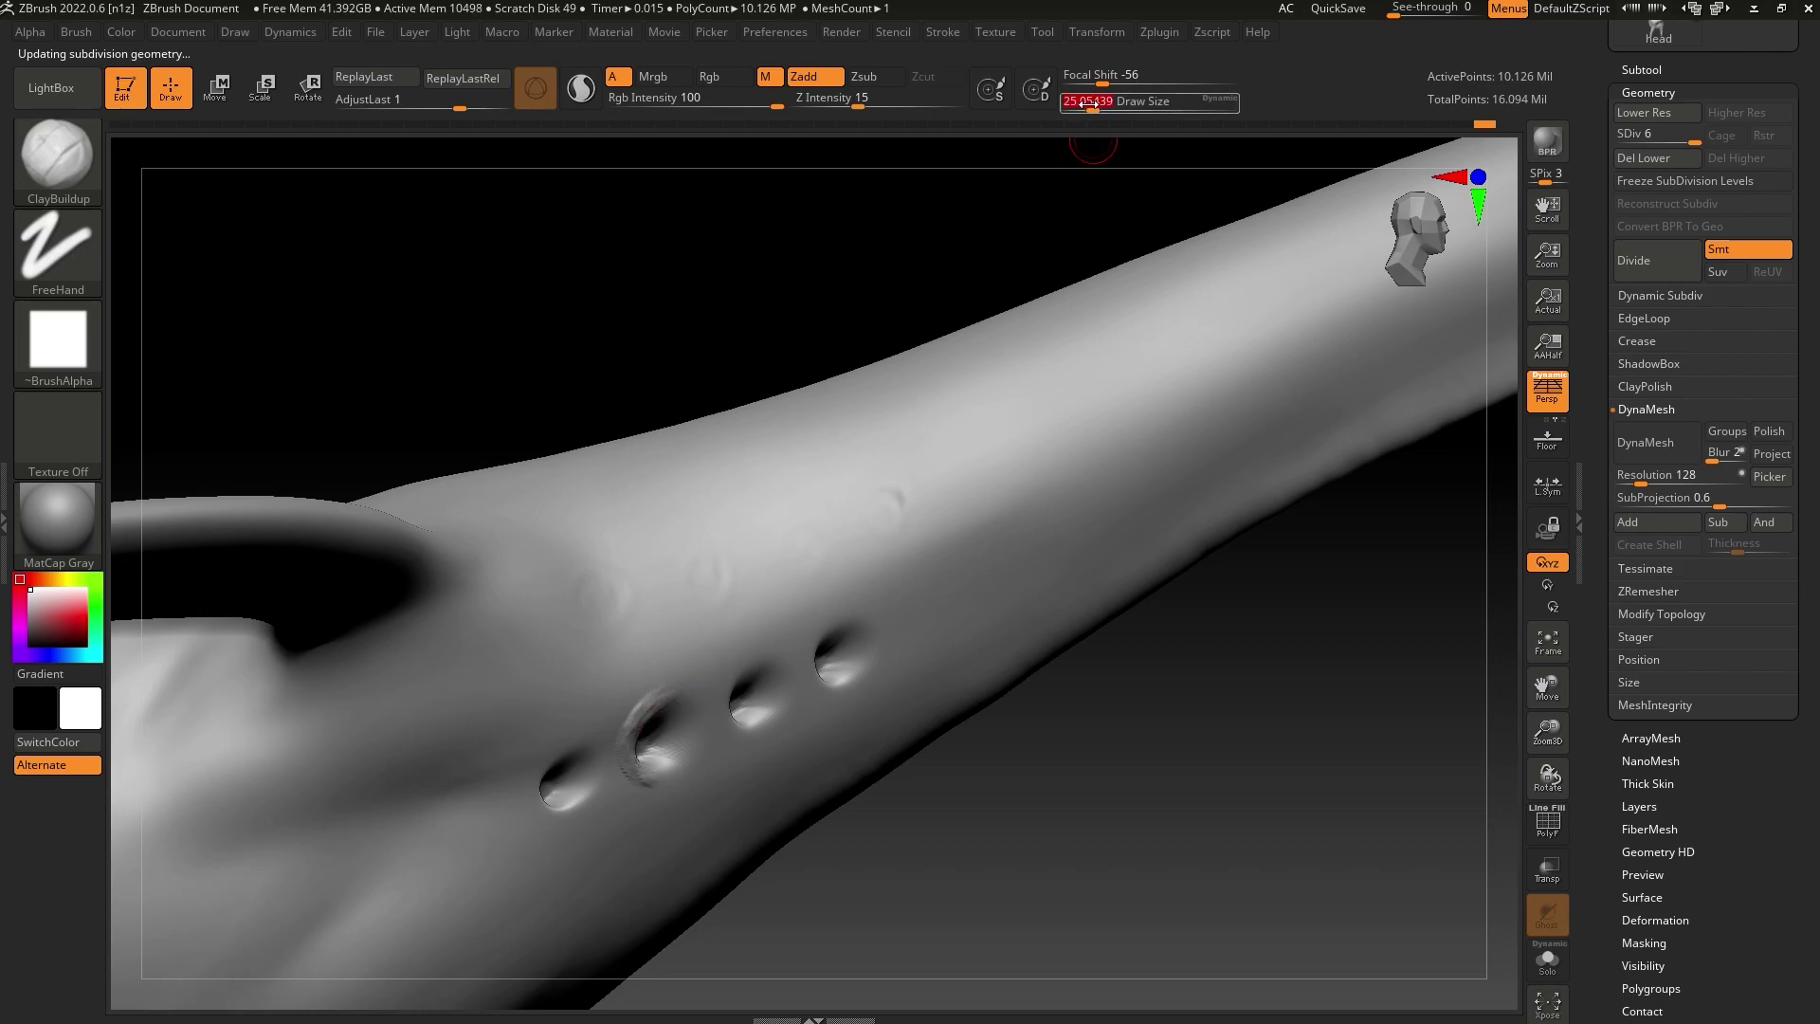
drag(538, 770, 566, 828)
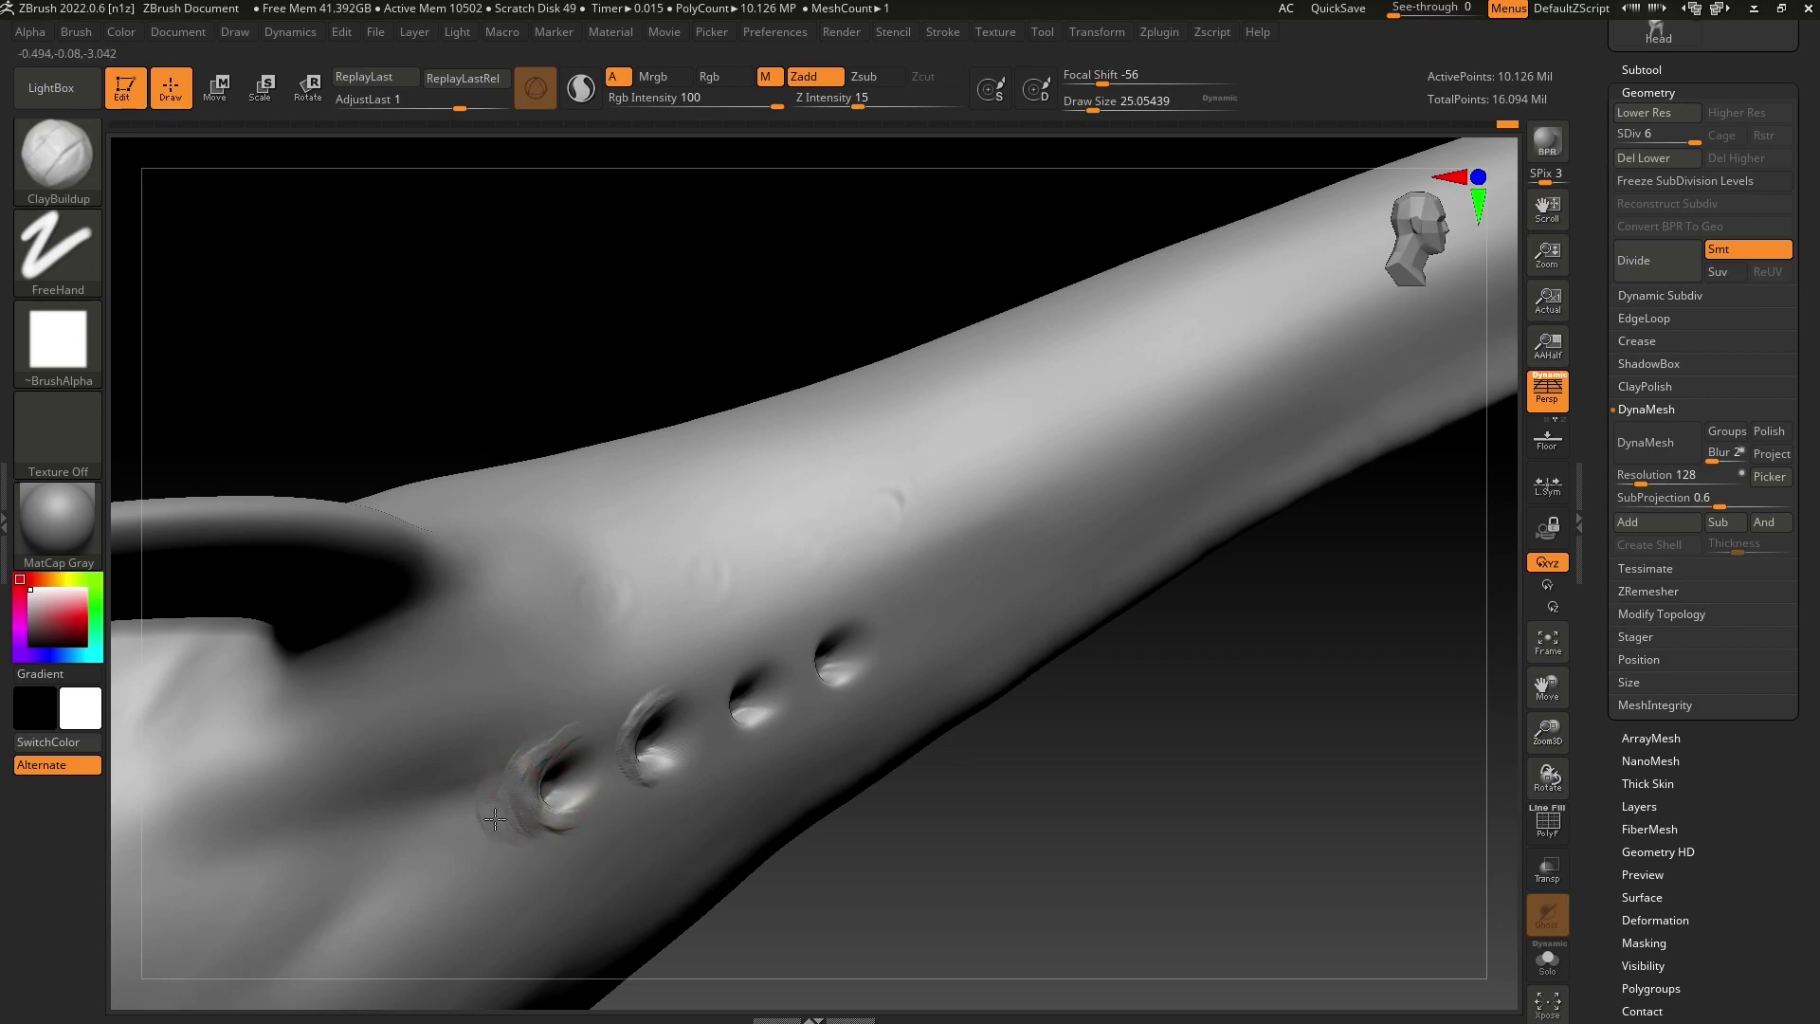
drag(495, 819, 502, 826)
Smooth the raised rims around the two rear gills
drag(812, 838, 844, 883)
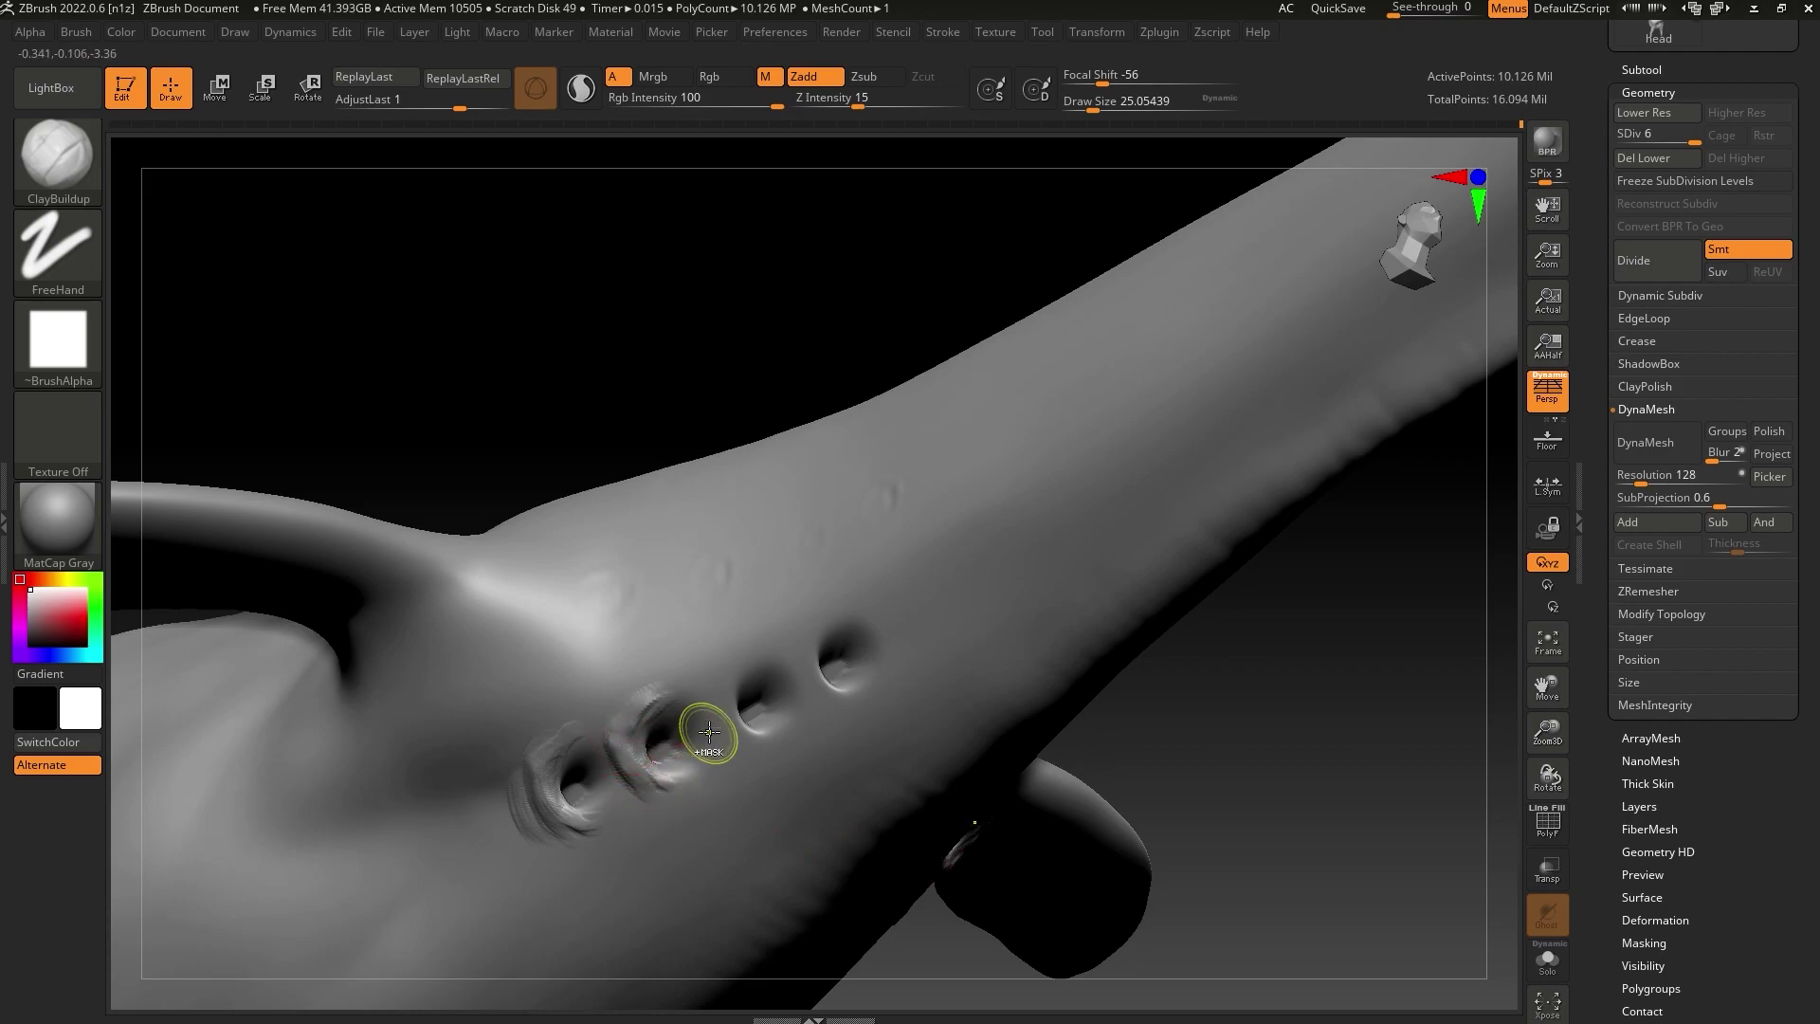
key(shift)
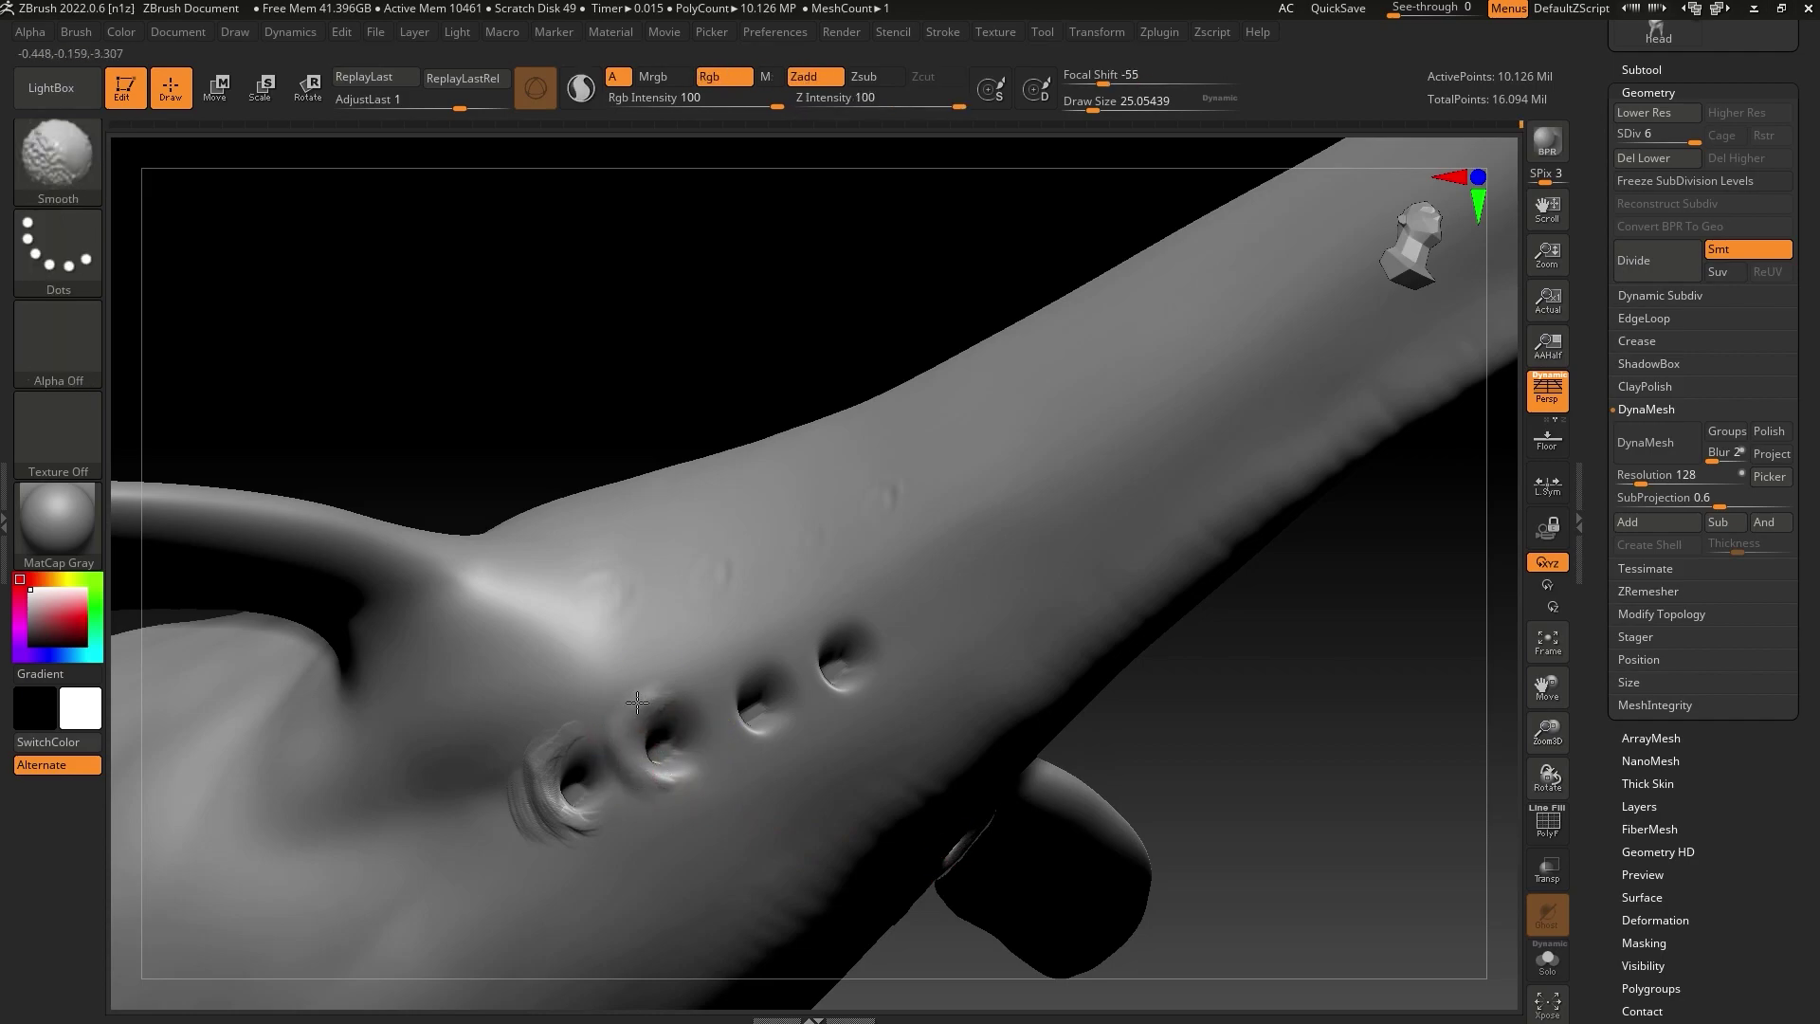
mouse_move(638, 702)
shift+mouse_down()
mouse_move(528, 752)
mouse_move(579, 854)
shift+mouse_up()
click(1084, 106)
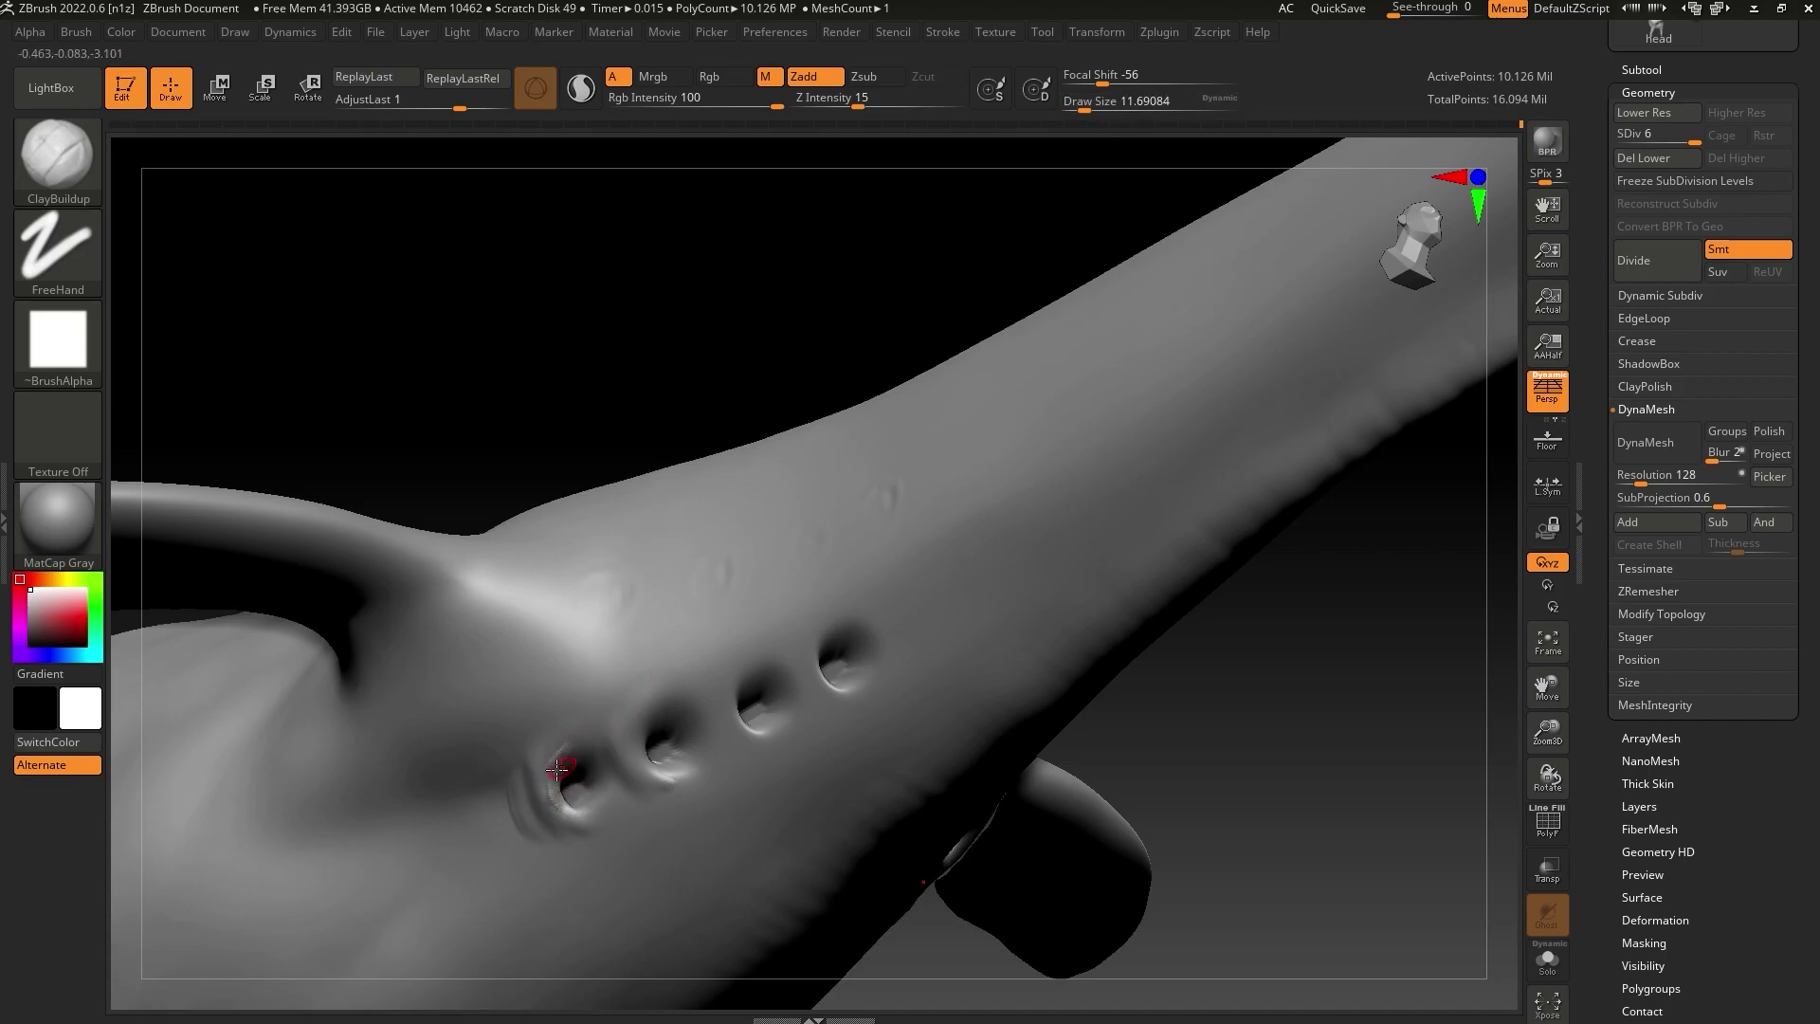
key(shift)
key(ctrl+z)
Build up rims around the two front gills at draw size about 13, and smooth them at about 22
click(1088, 106)
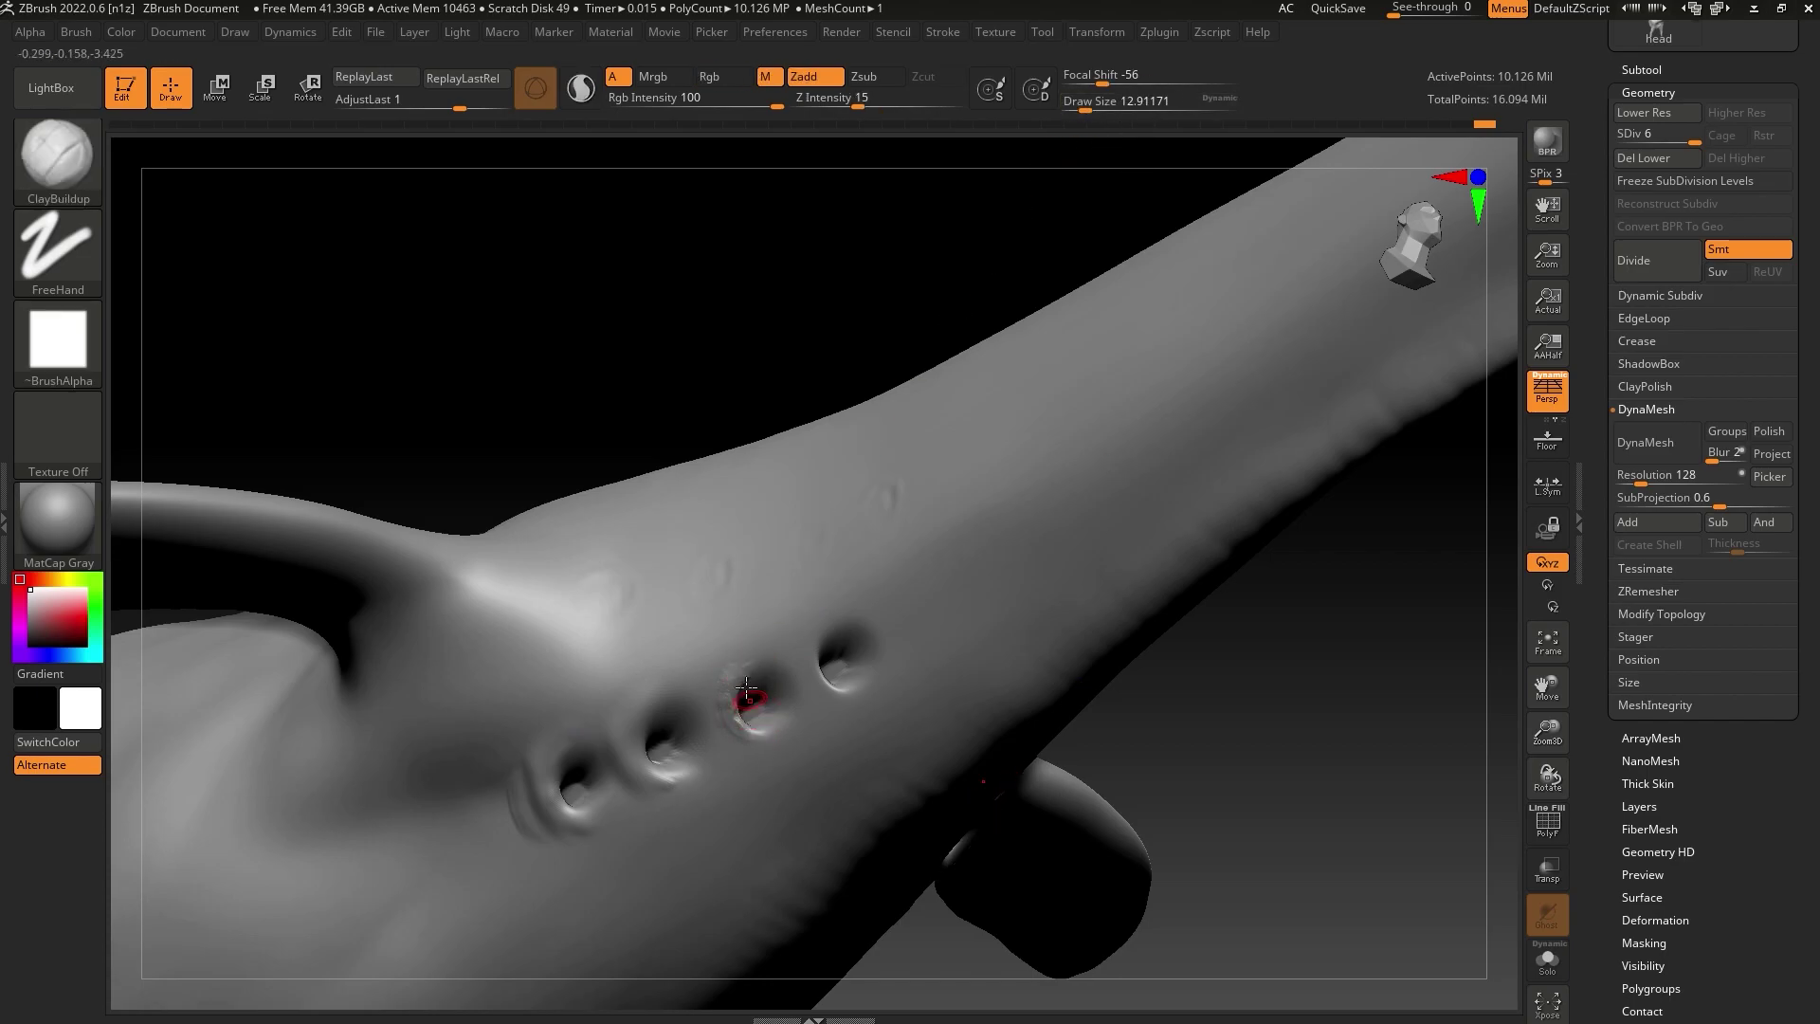
drag(743, 739, 731, 744)
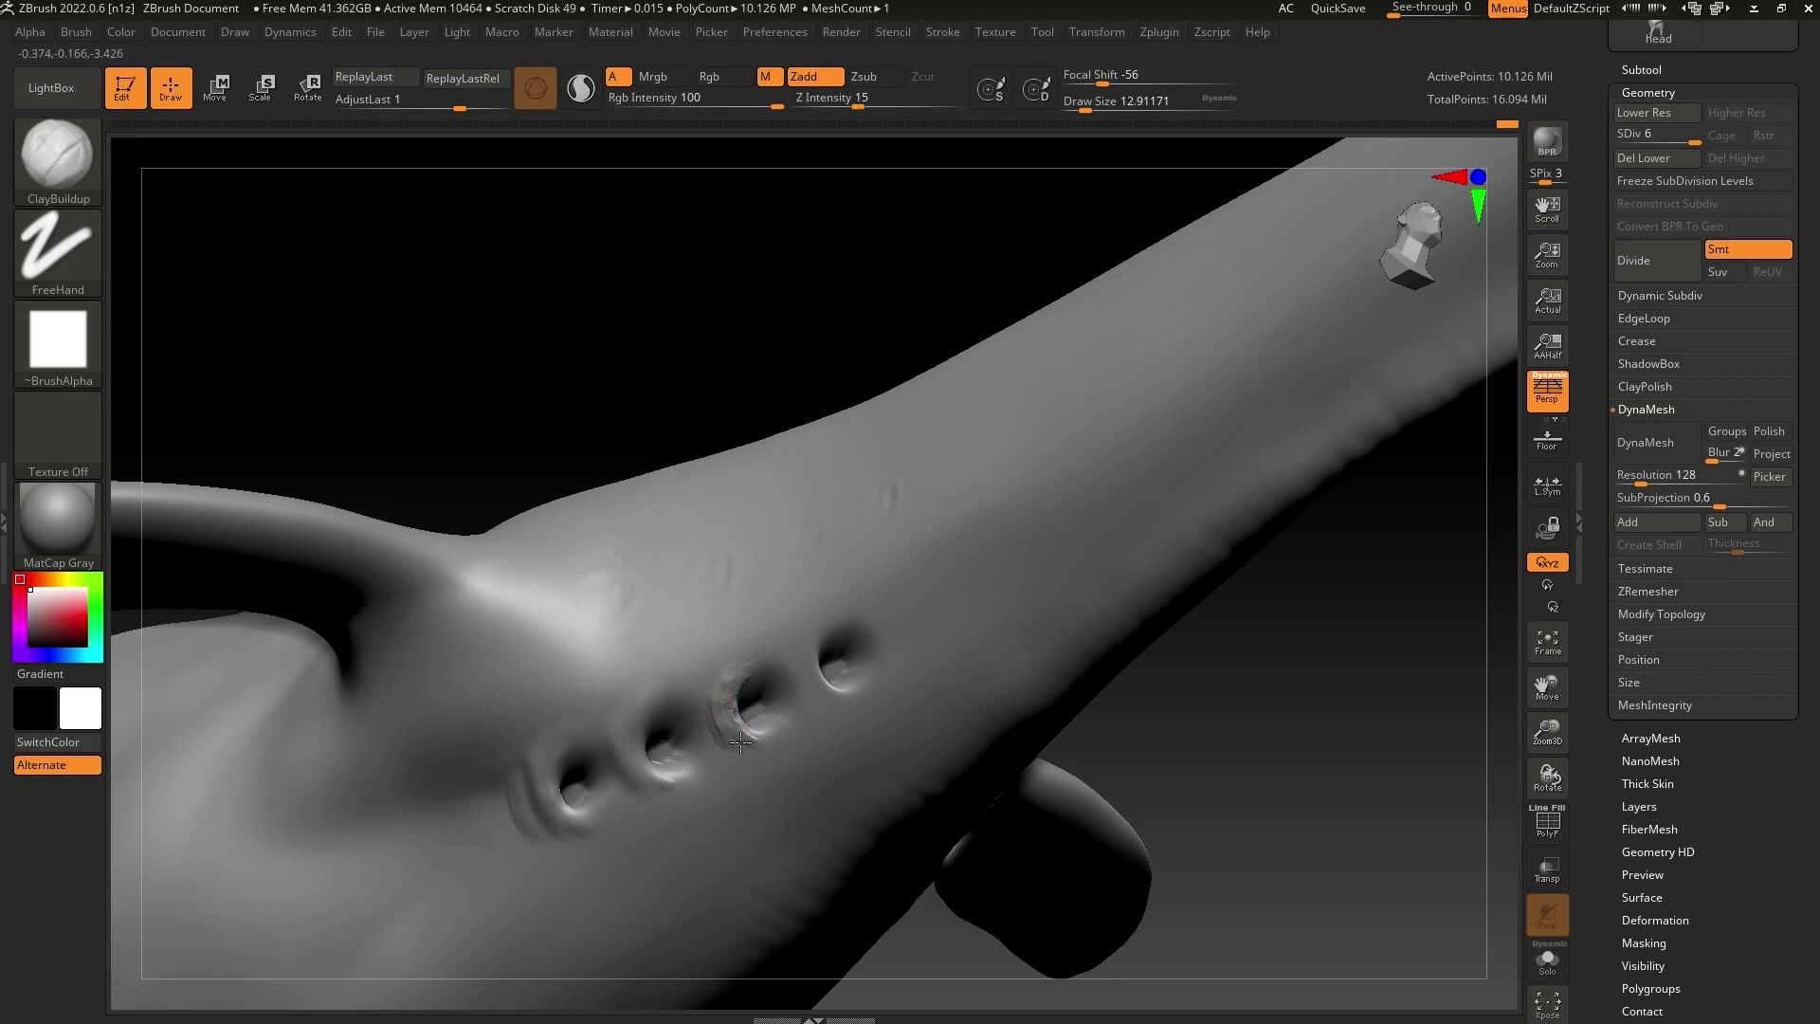
mouse_move(819, 626)
mouse_down()
mouse_move(820, 689)
mouse_move(871, 680)
mouse_up()
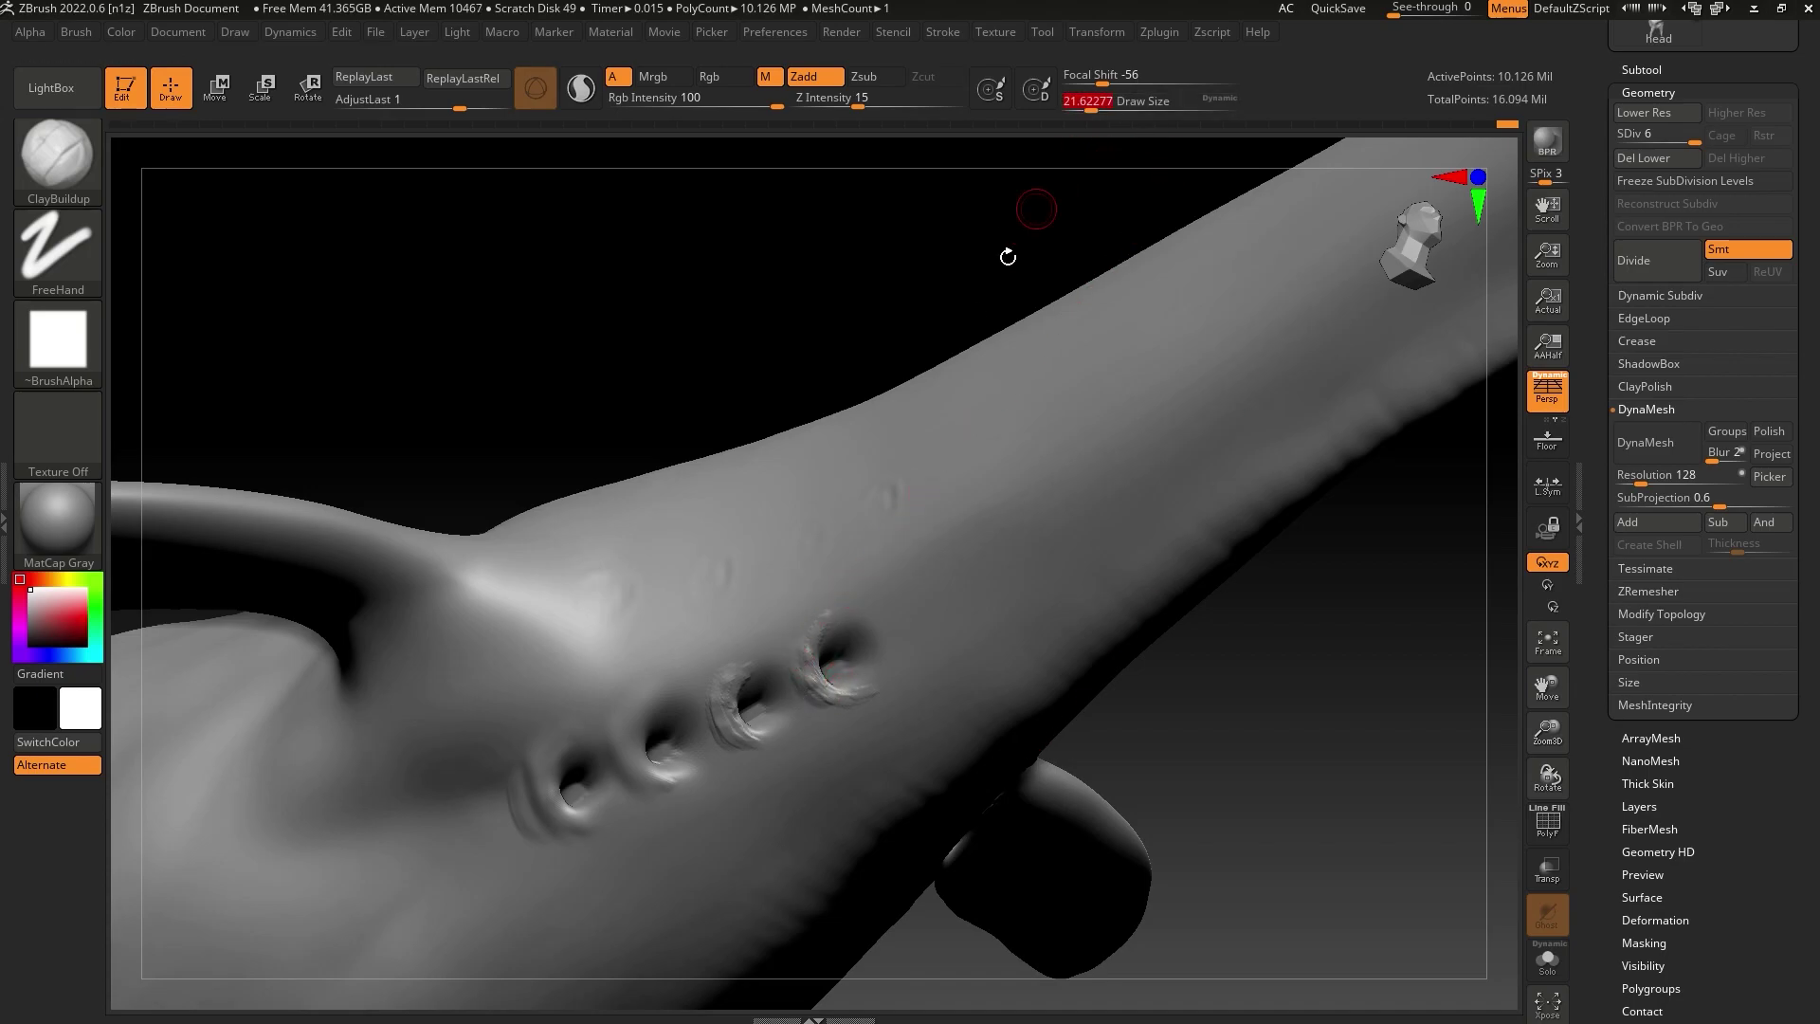
key(shift)
shift+drag(855, 693, 839, 666)
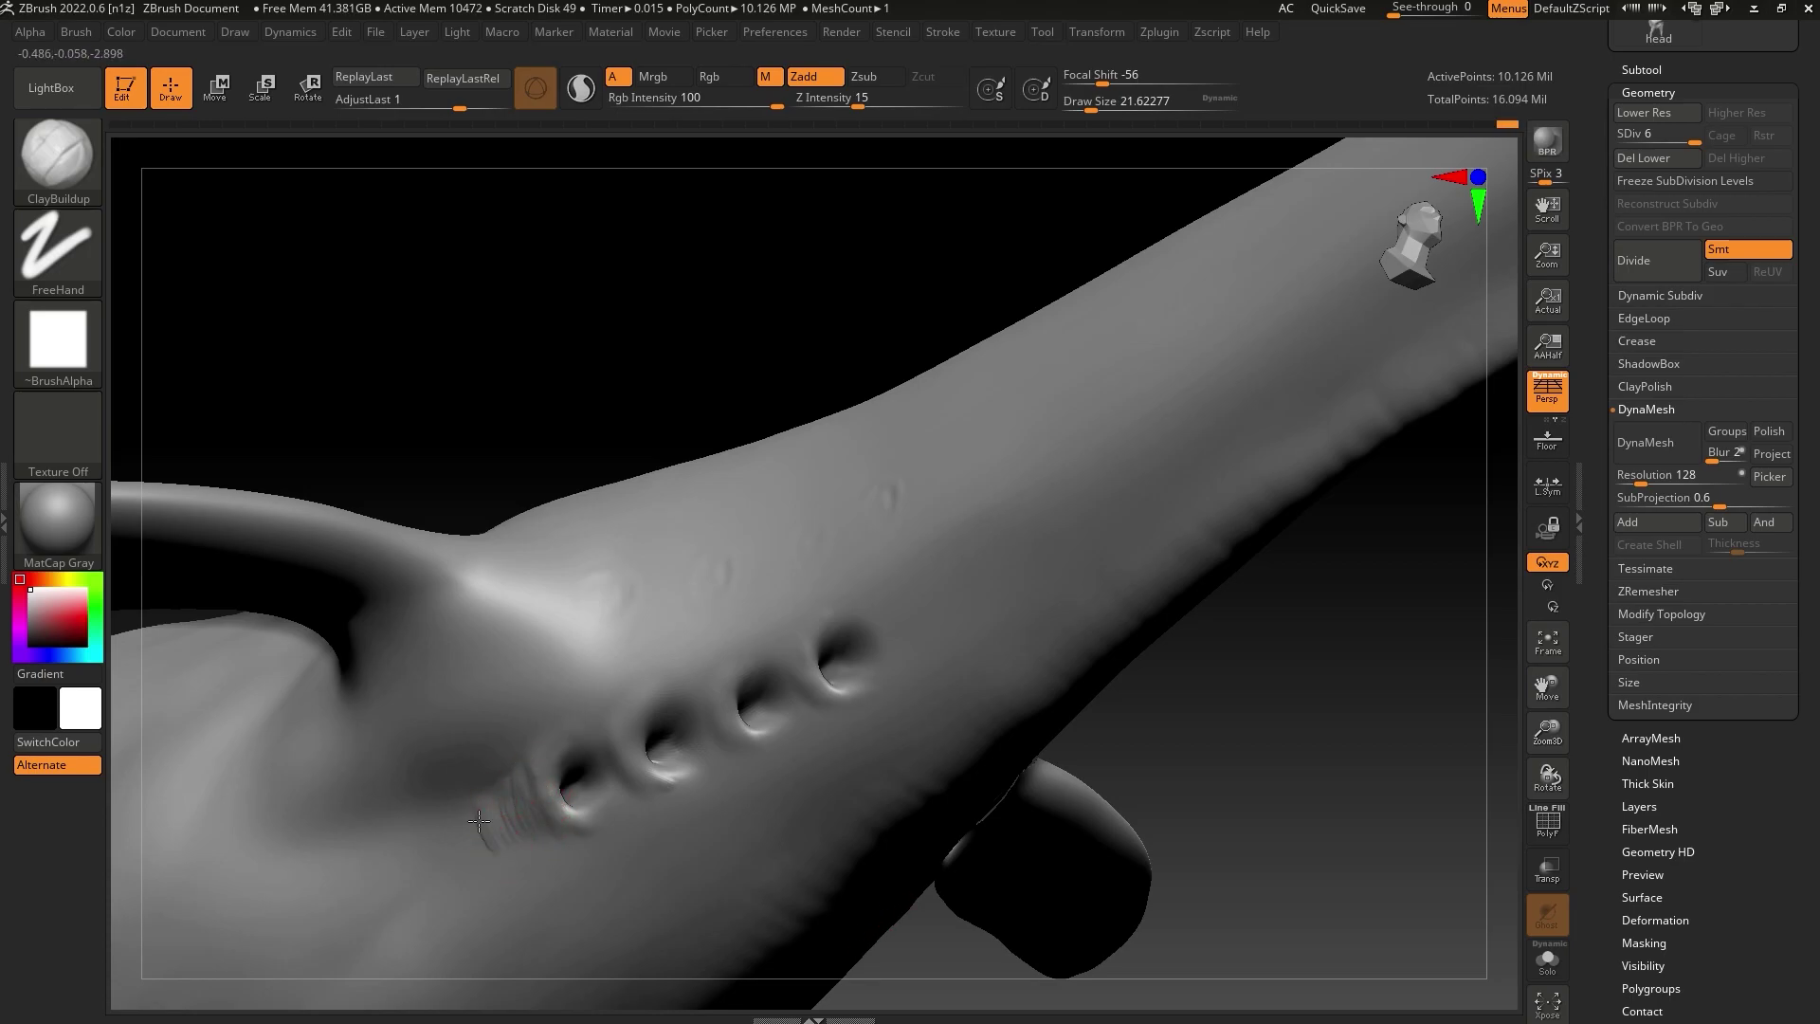
Smooth the clay built up behind the rearmost gill into the surrounding neck surface
key(shift)
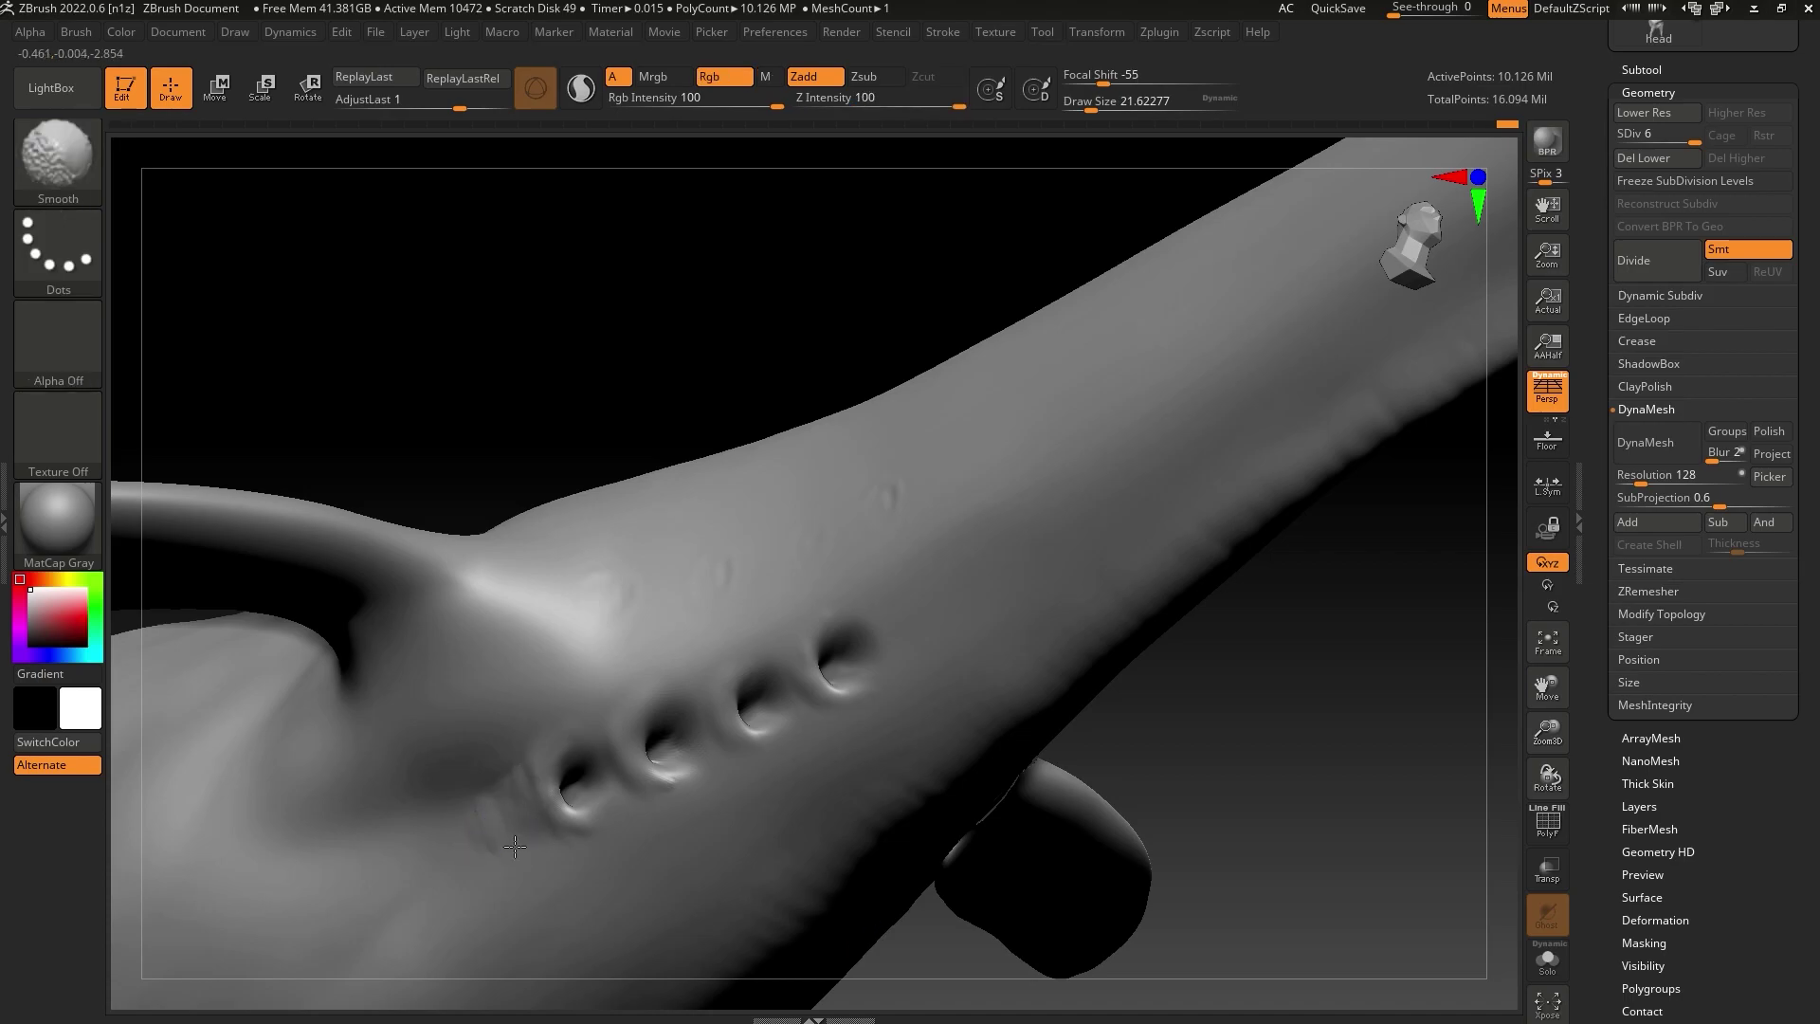
mouse_move(1548, 731)
mouse_down()
mouse_move(1248, 777)
mouse_move(1198, 743)
mouse_move(1057, 747)
mouse_up()
key(shift)
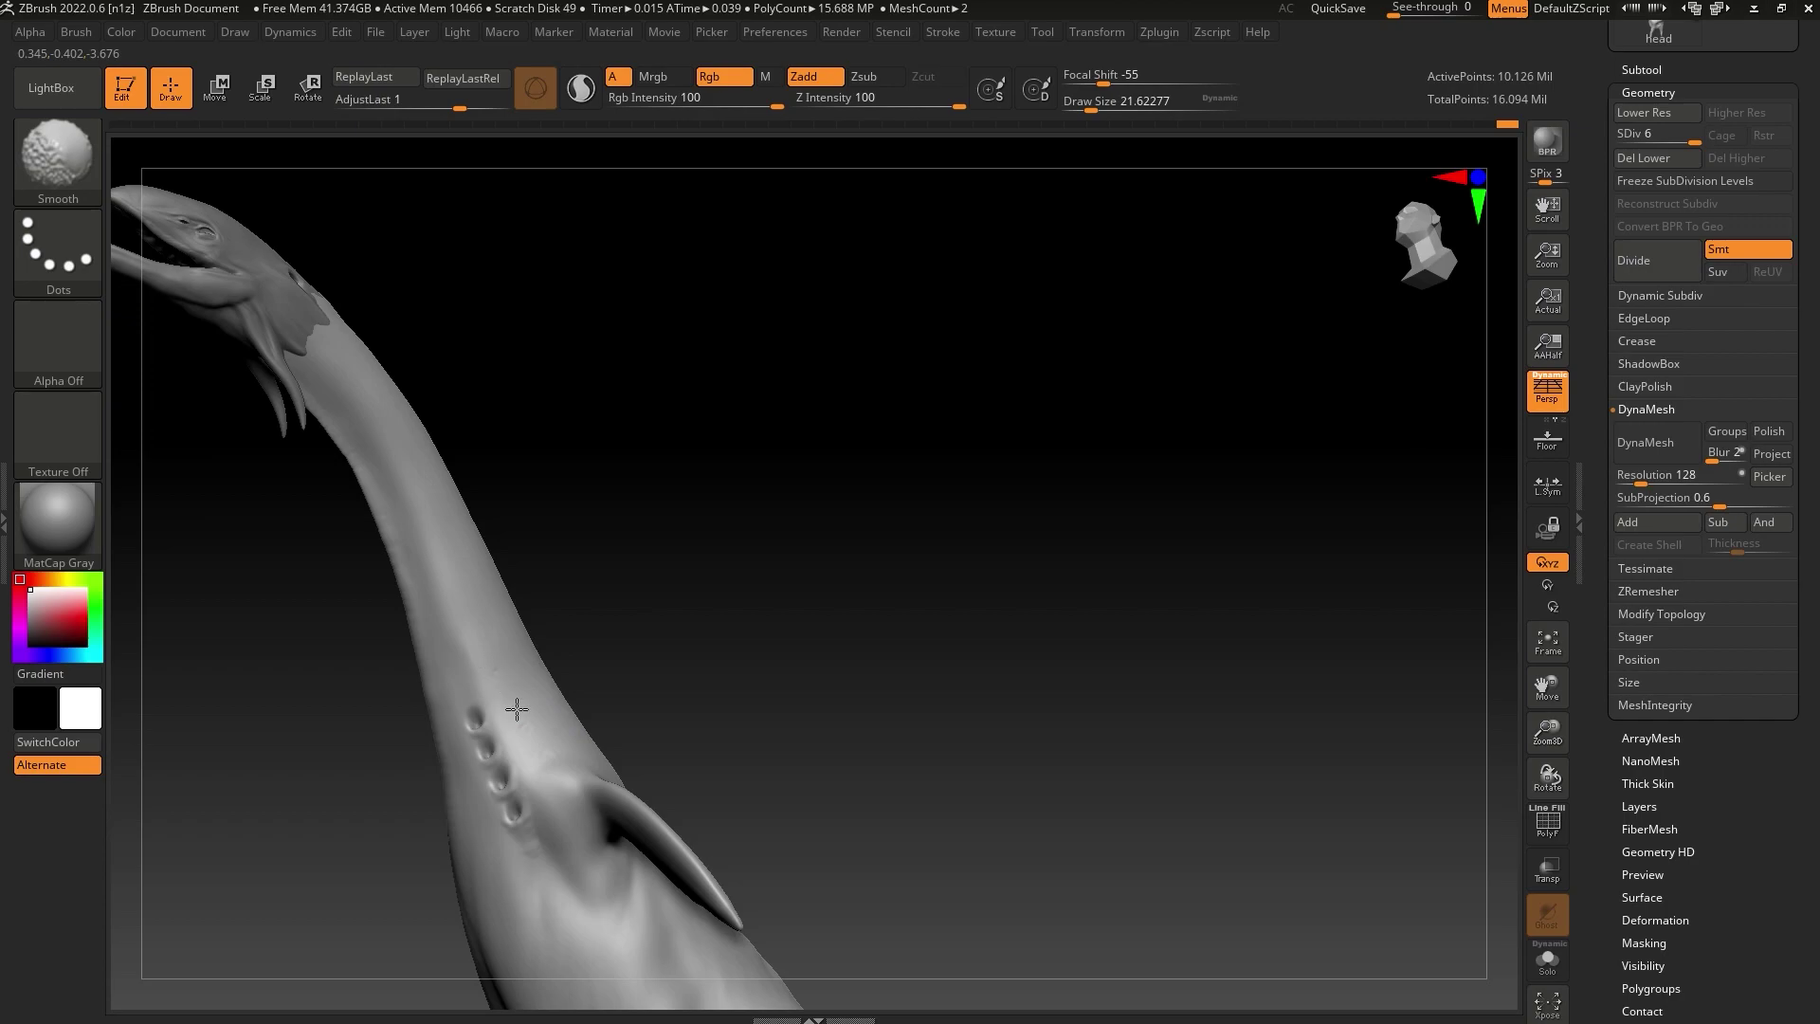
Lower the body to subdivision level 3, mask a strip over the gills and along the neck ahead of them, and invert the mask
mouse_move(630, 664)
mouse_down()
mouse_move(740, 662)
mouse_move(910, 752)
mouse_move(906, 811)
mouse_up()
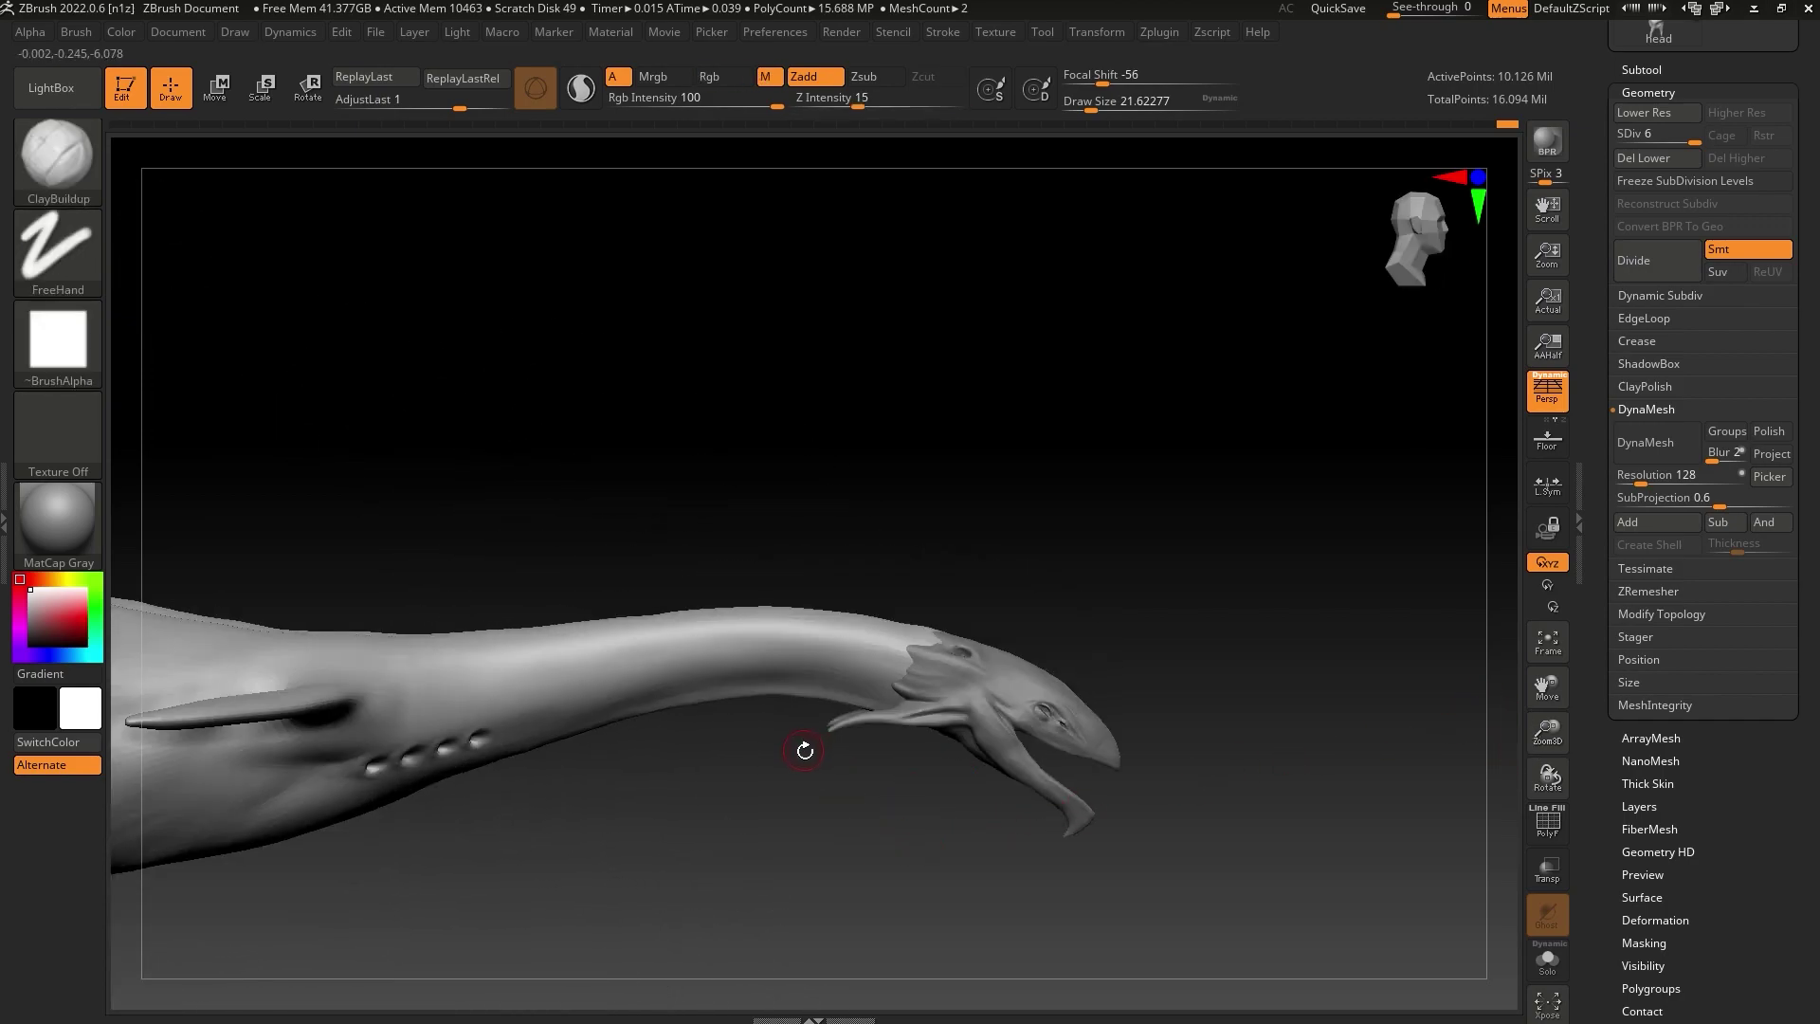
drag(1547, 731, 1471, 800)
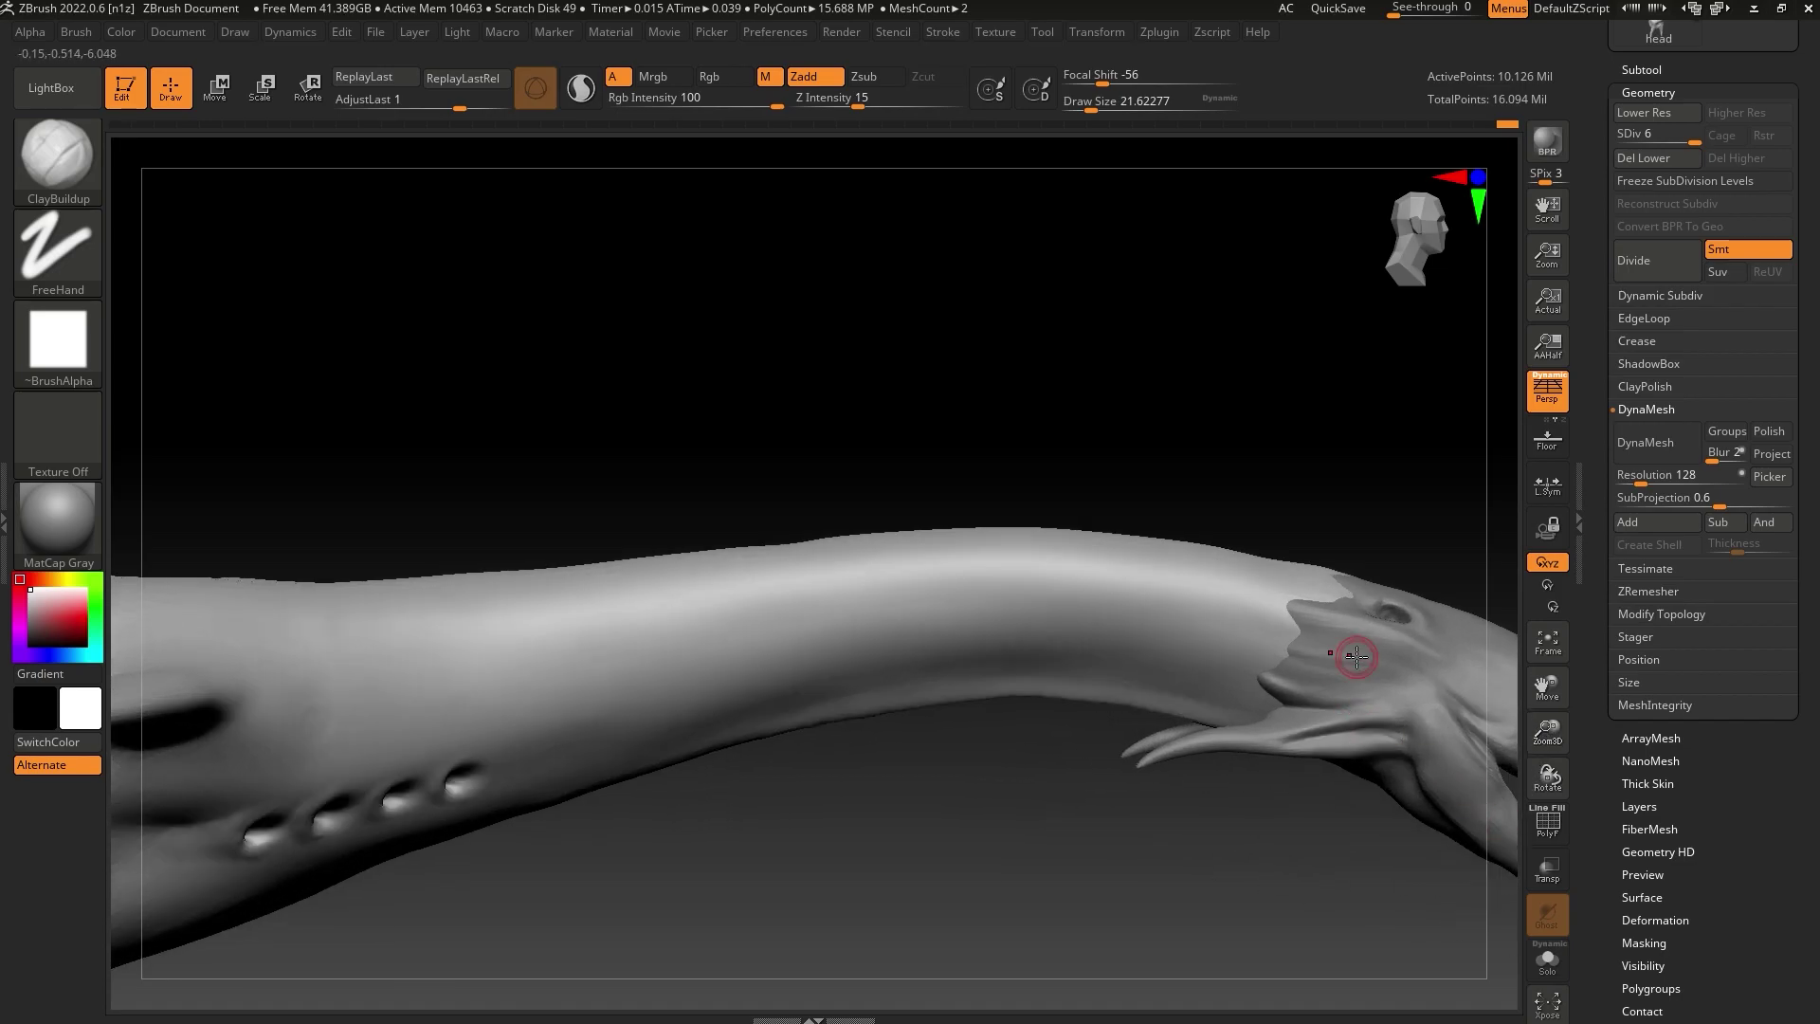
mouse_move(747, 841)
mouse_down()
mouse_move(817, 797)
mouse_move(876, 711)
mouse_up()
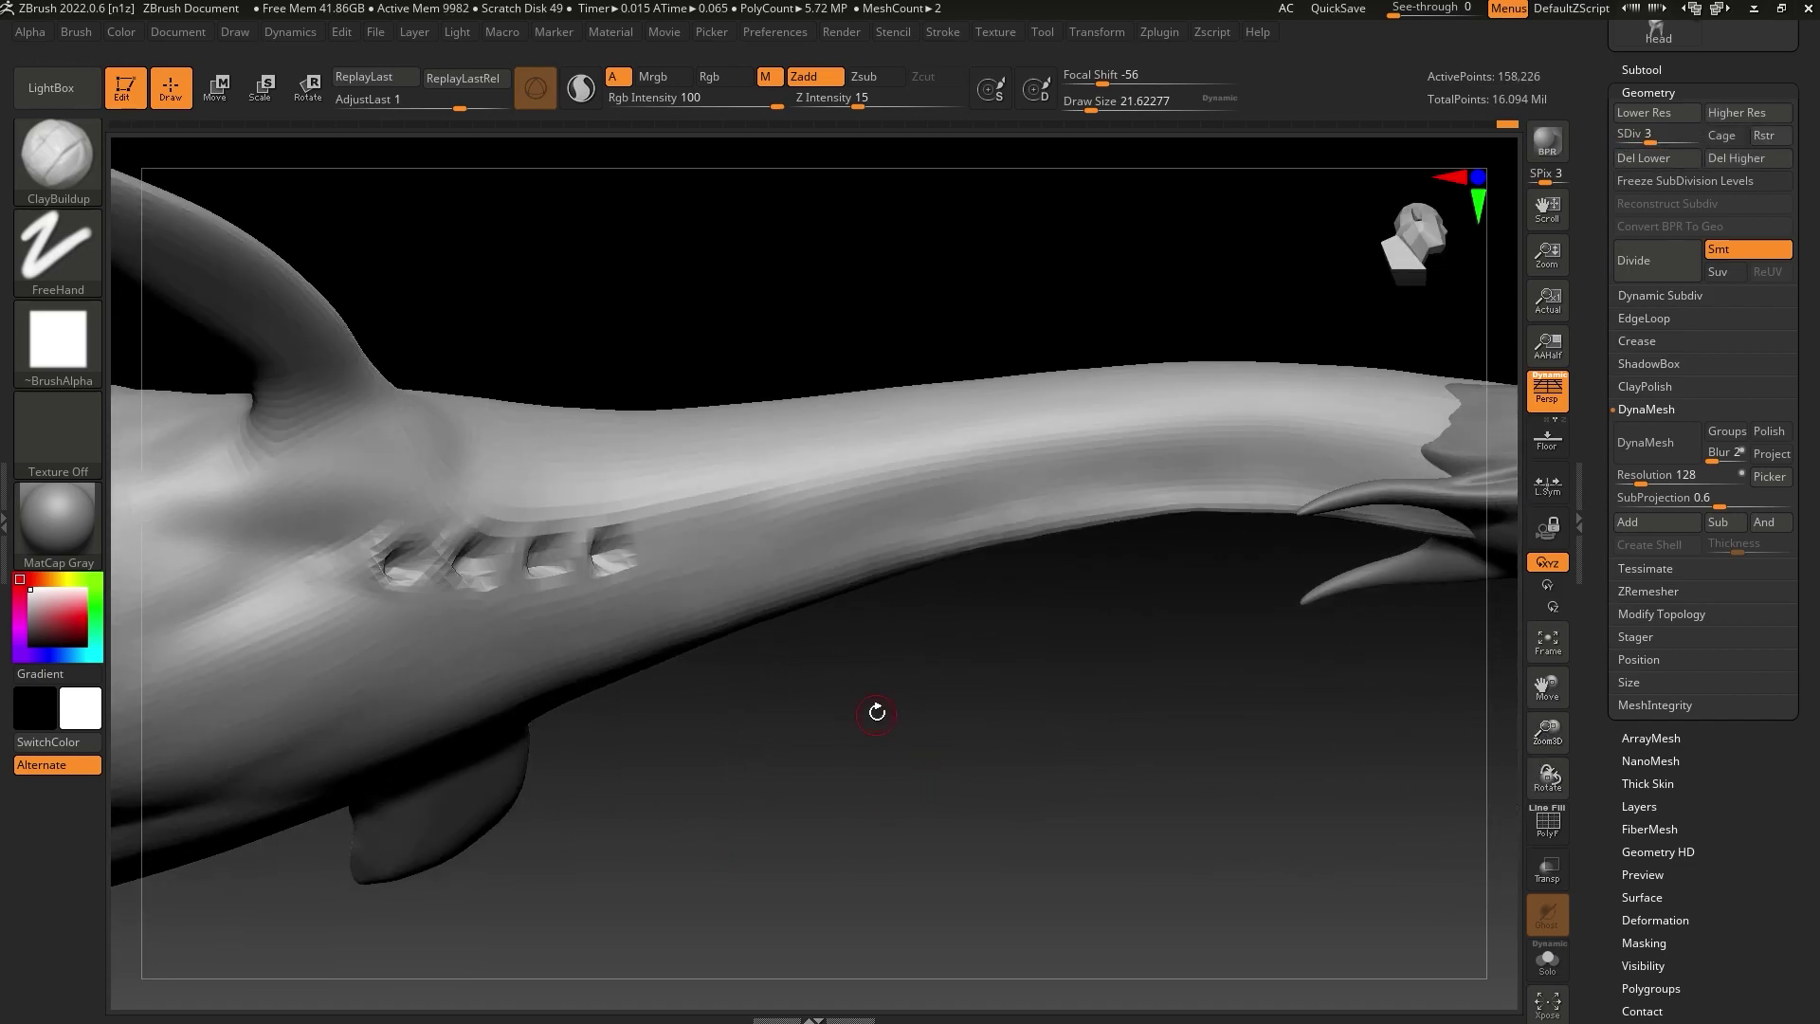
ctrl+drag(697, 542, 352, 576)
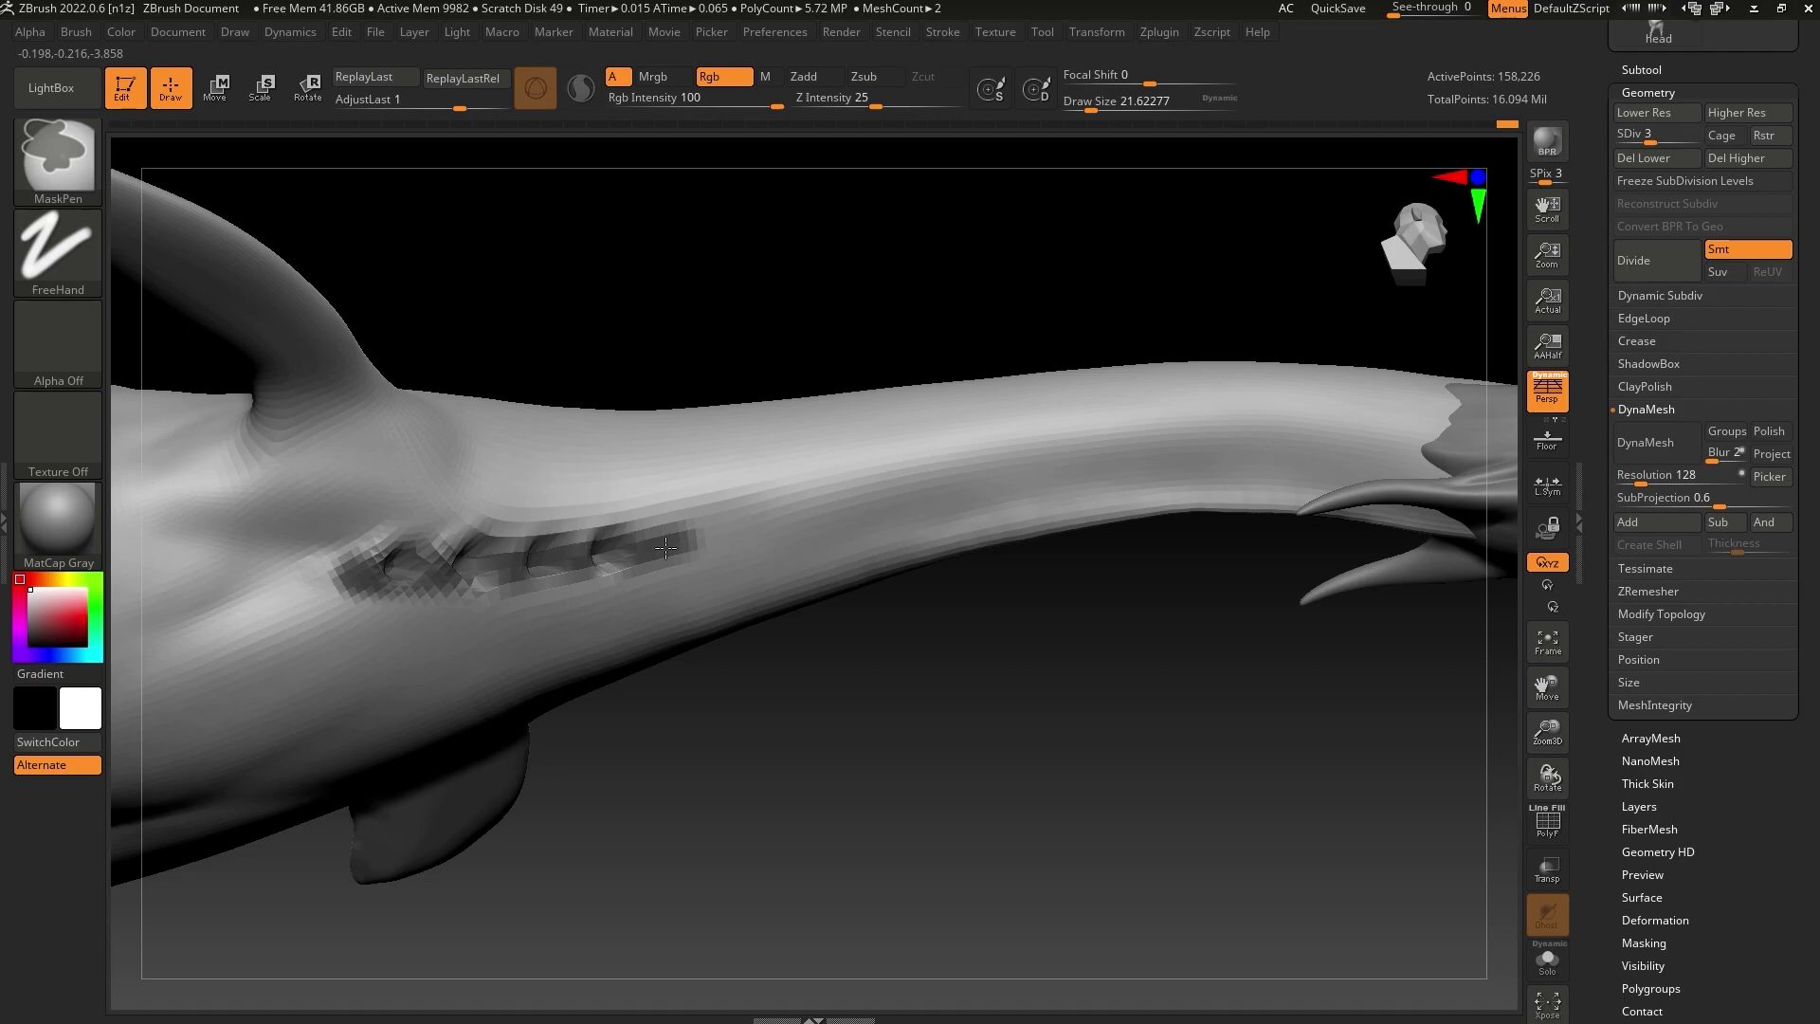
ctrl+drag(665, 548, 770, 522)
ctrl+click(789, 645)
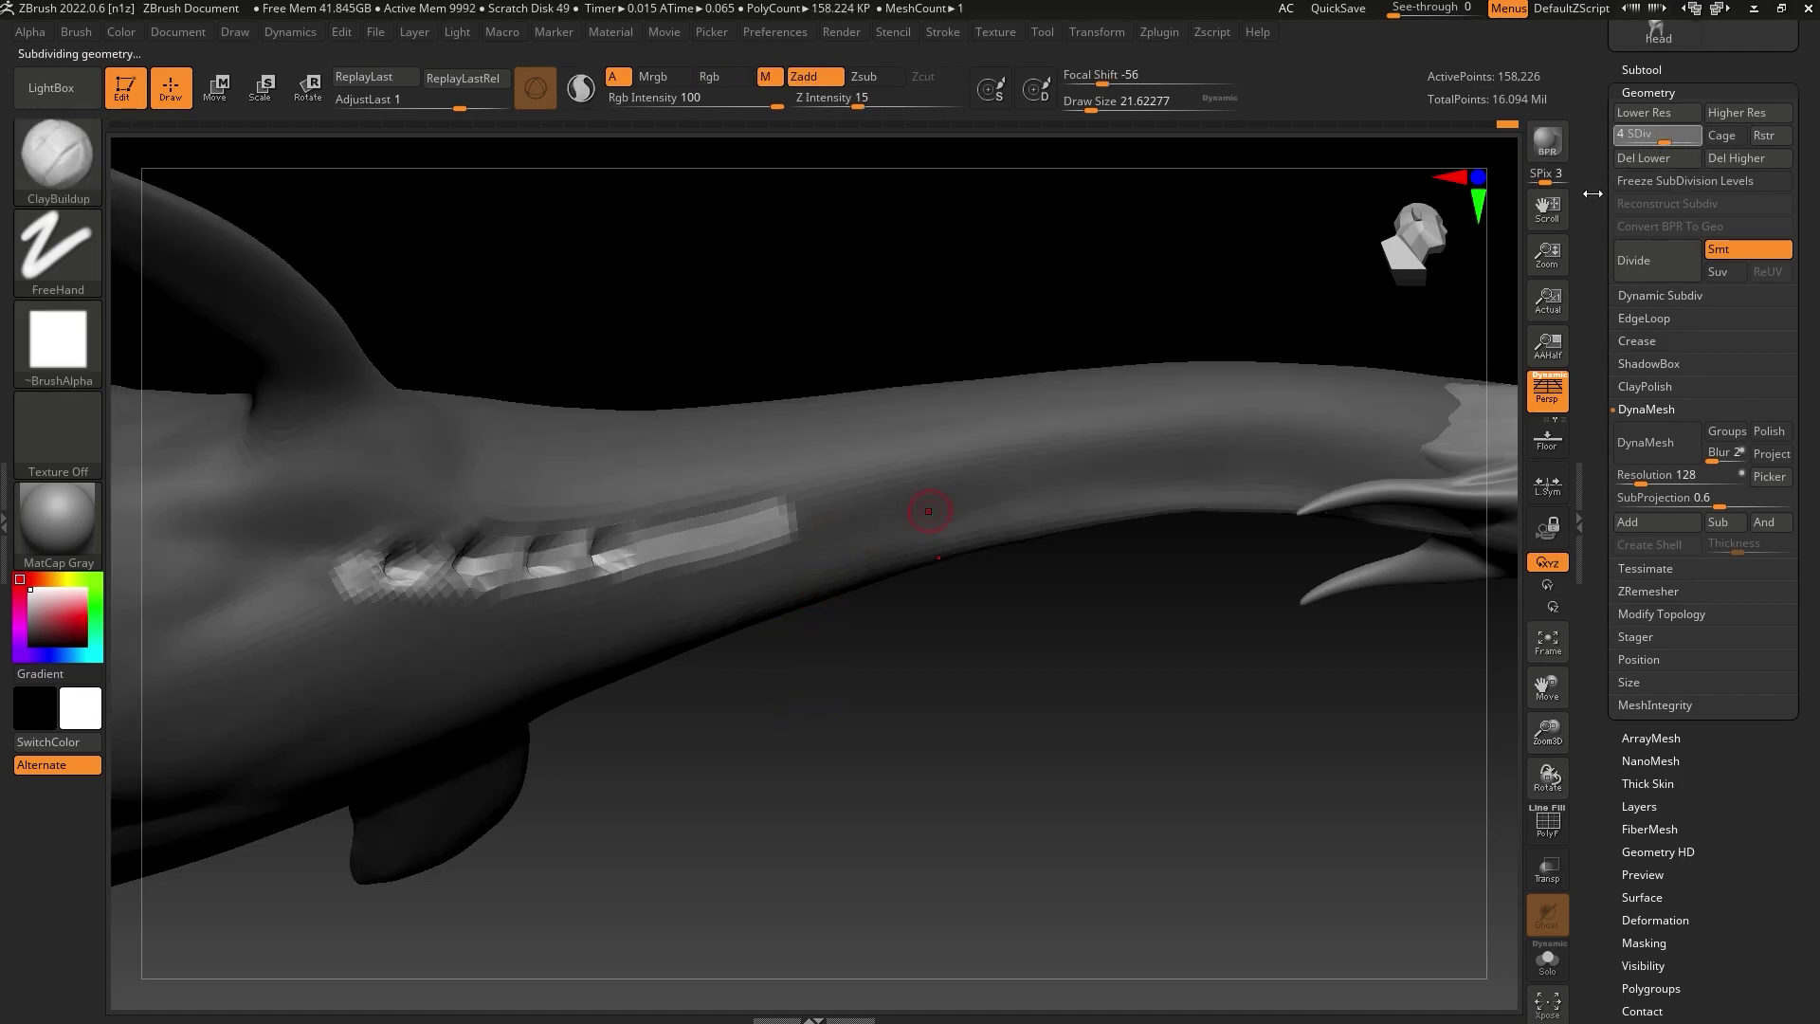
At subdivision level 4, taper the front end of the unmasked gill strip, extend its rear end, and soften the mask edges
key(ctrl)
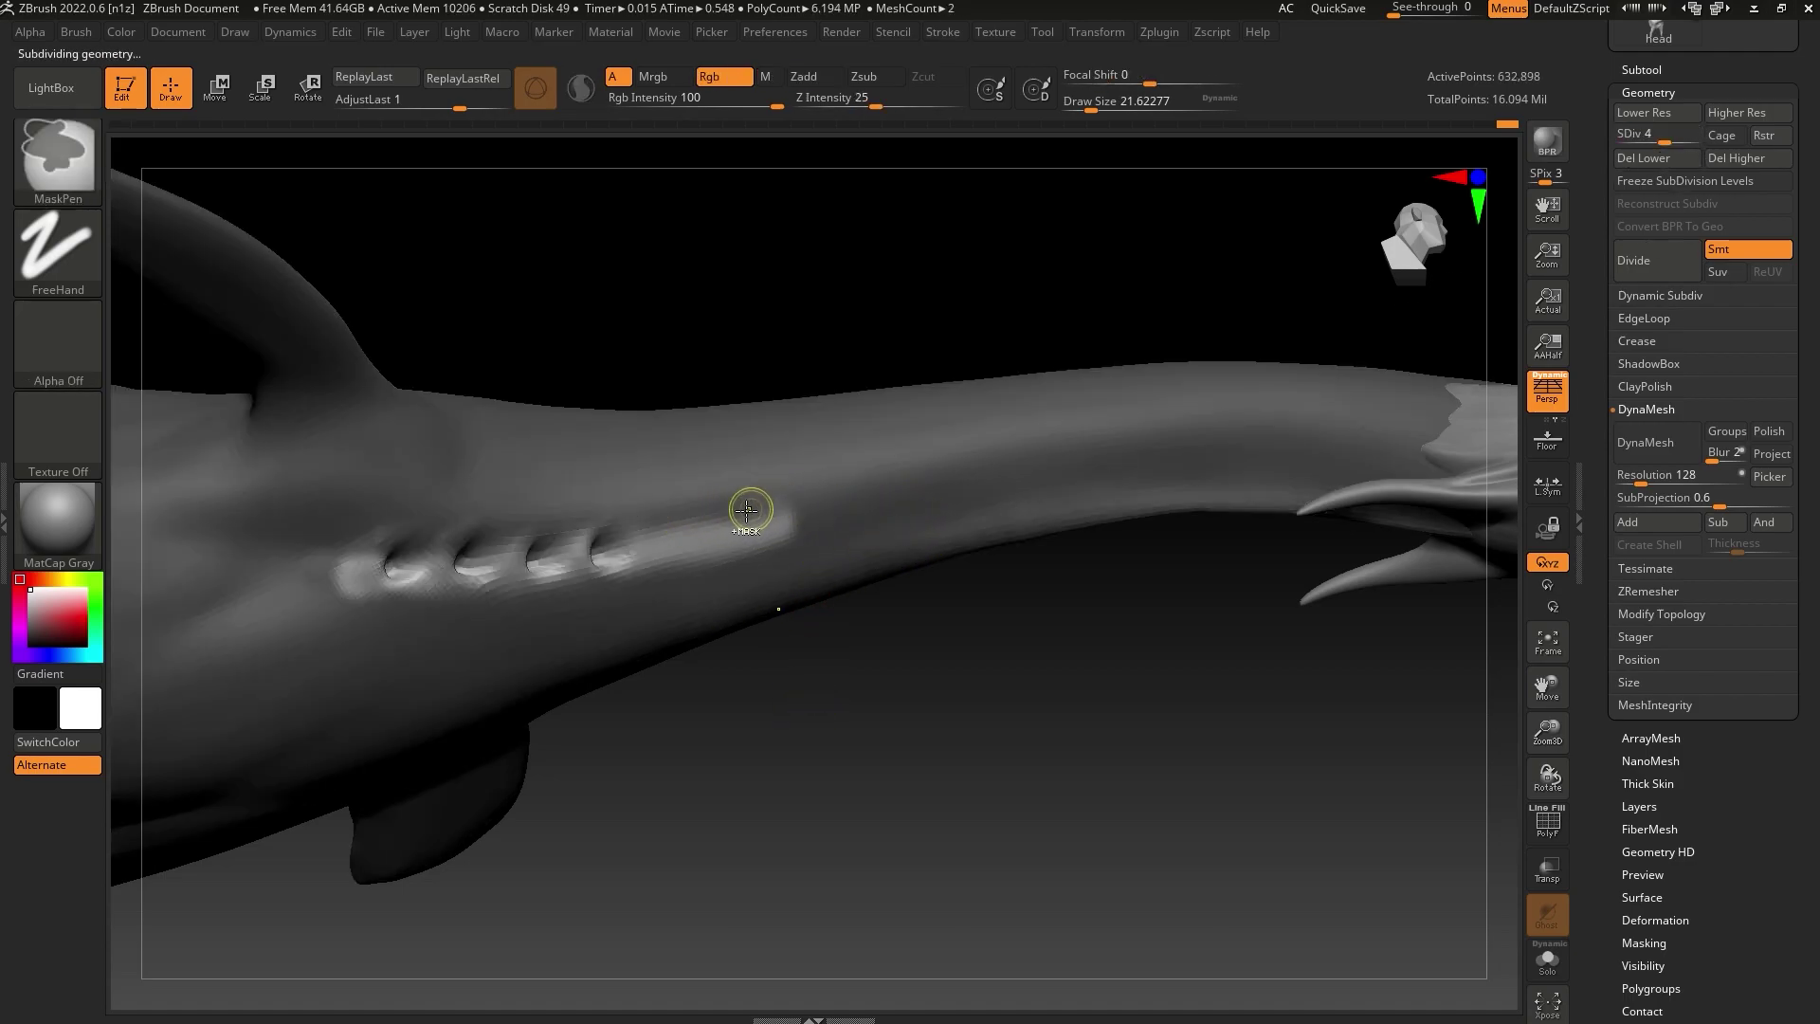
ctrl+drag(747, 511, 724, 506)
ctrl+drag(841, 509, 669, 561)
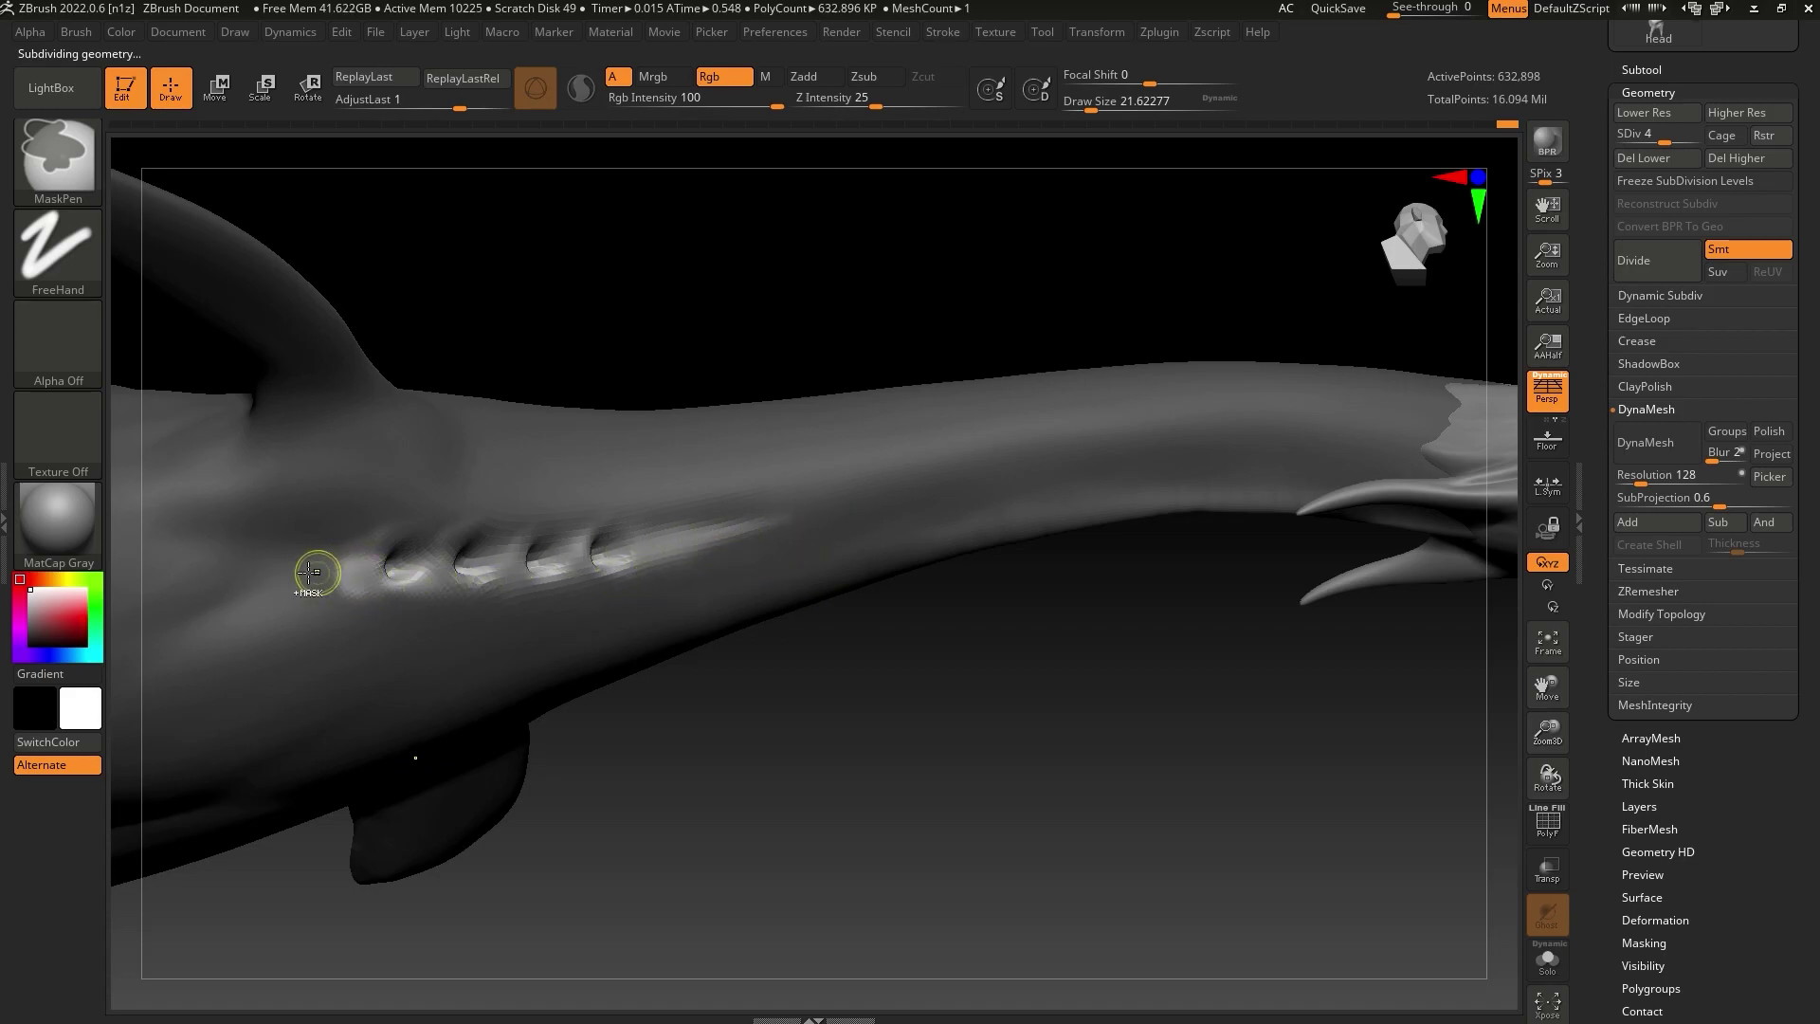
ctrl+alt+drag(339, 566, 367, 568)
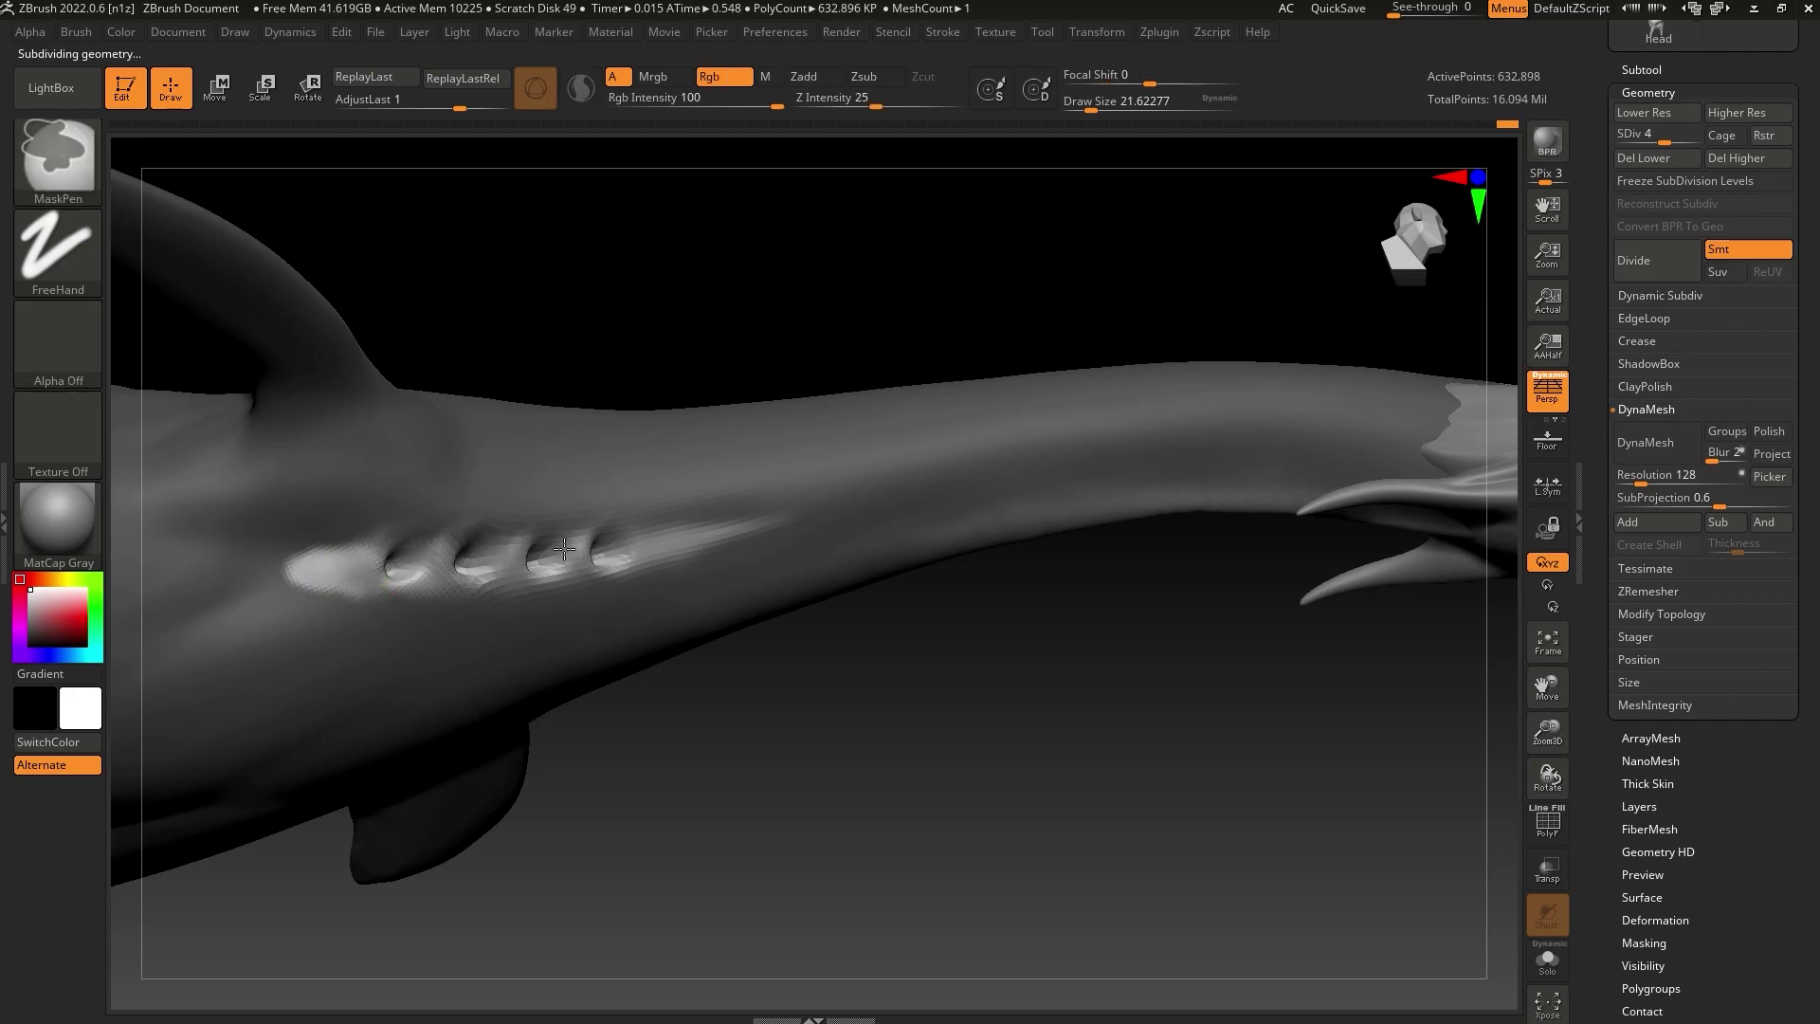
mouse_move(564, 549)
ctrl+alt+mouse_down()
mouse_move(553, 537)
mouse_move(635, 537)
ctrl+alt+mouse_up()
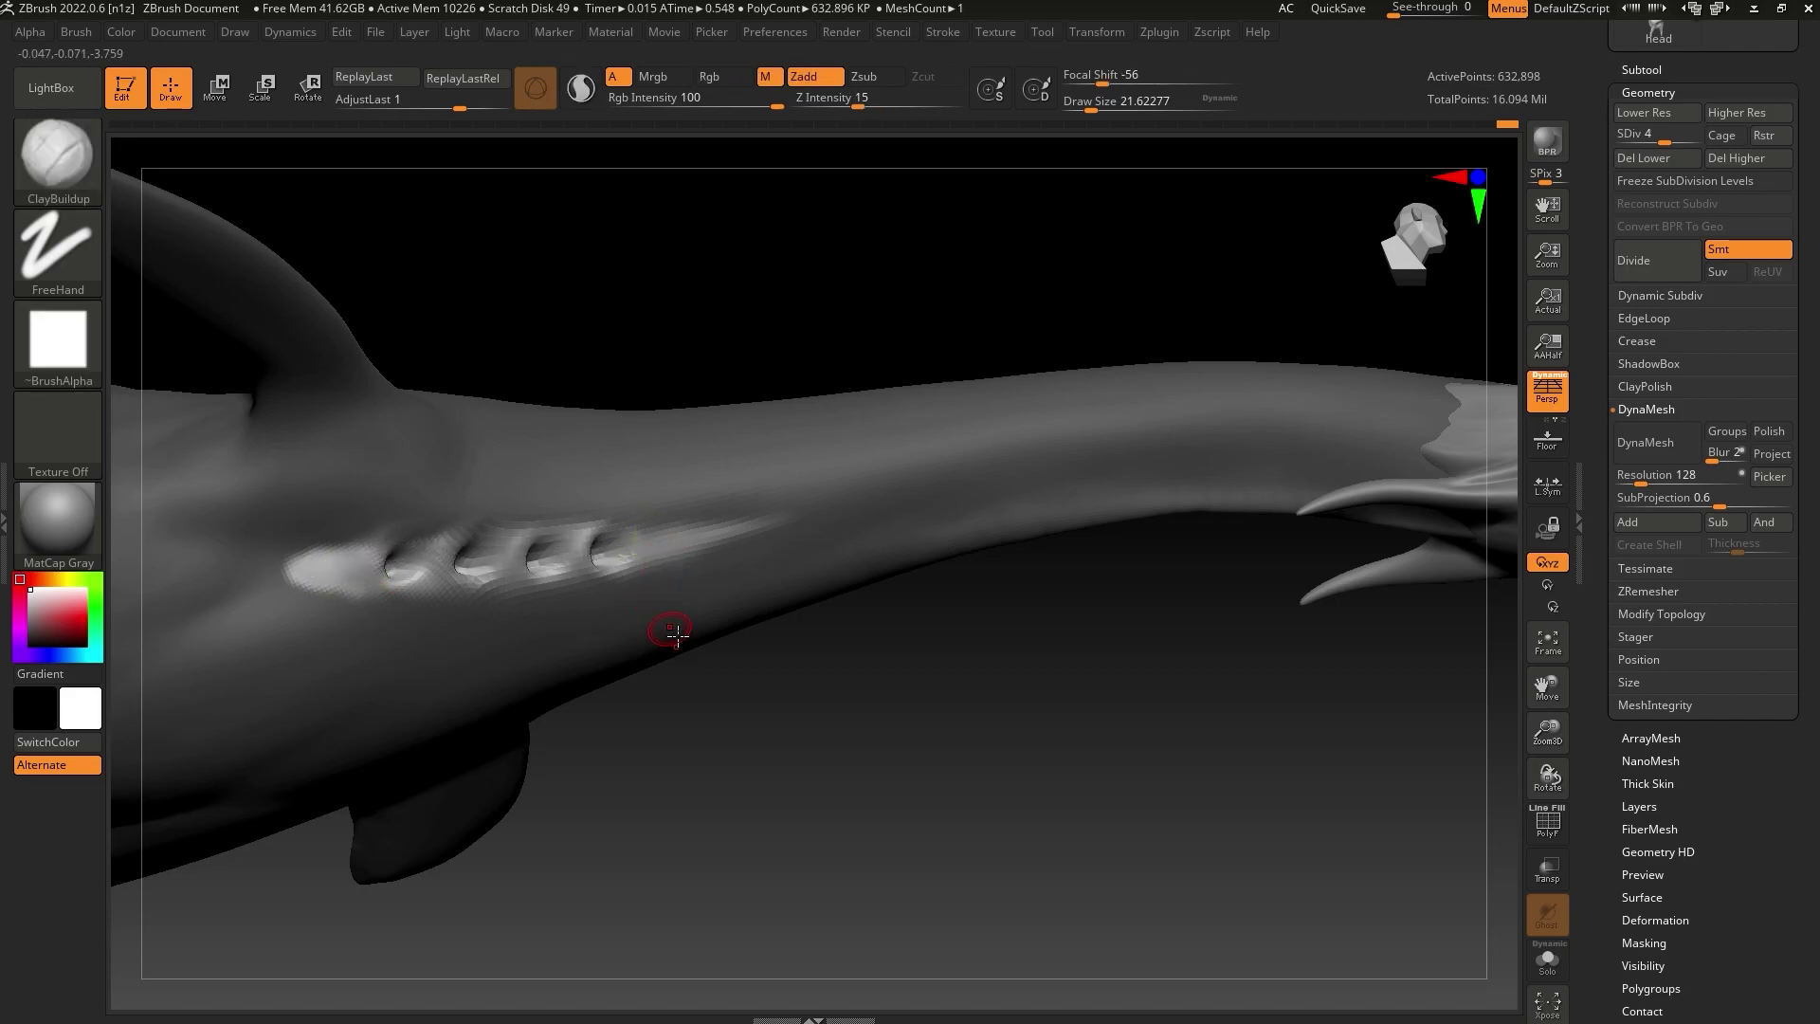
ctrl+click(874, 509)
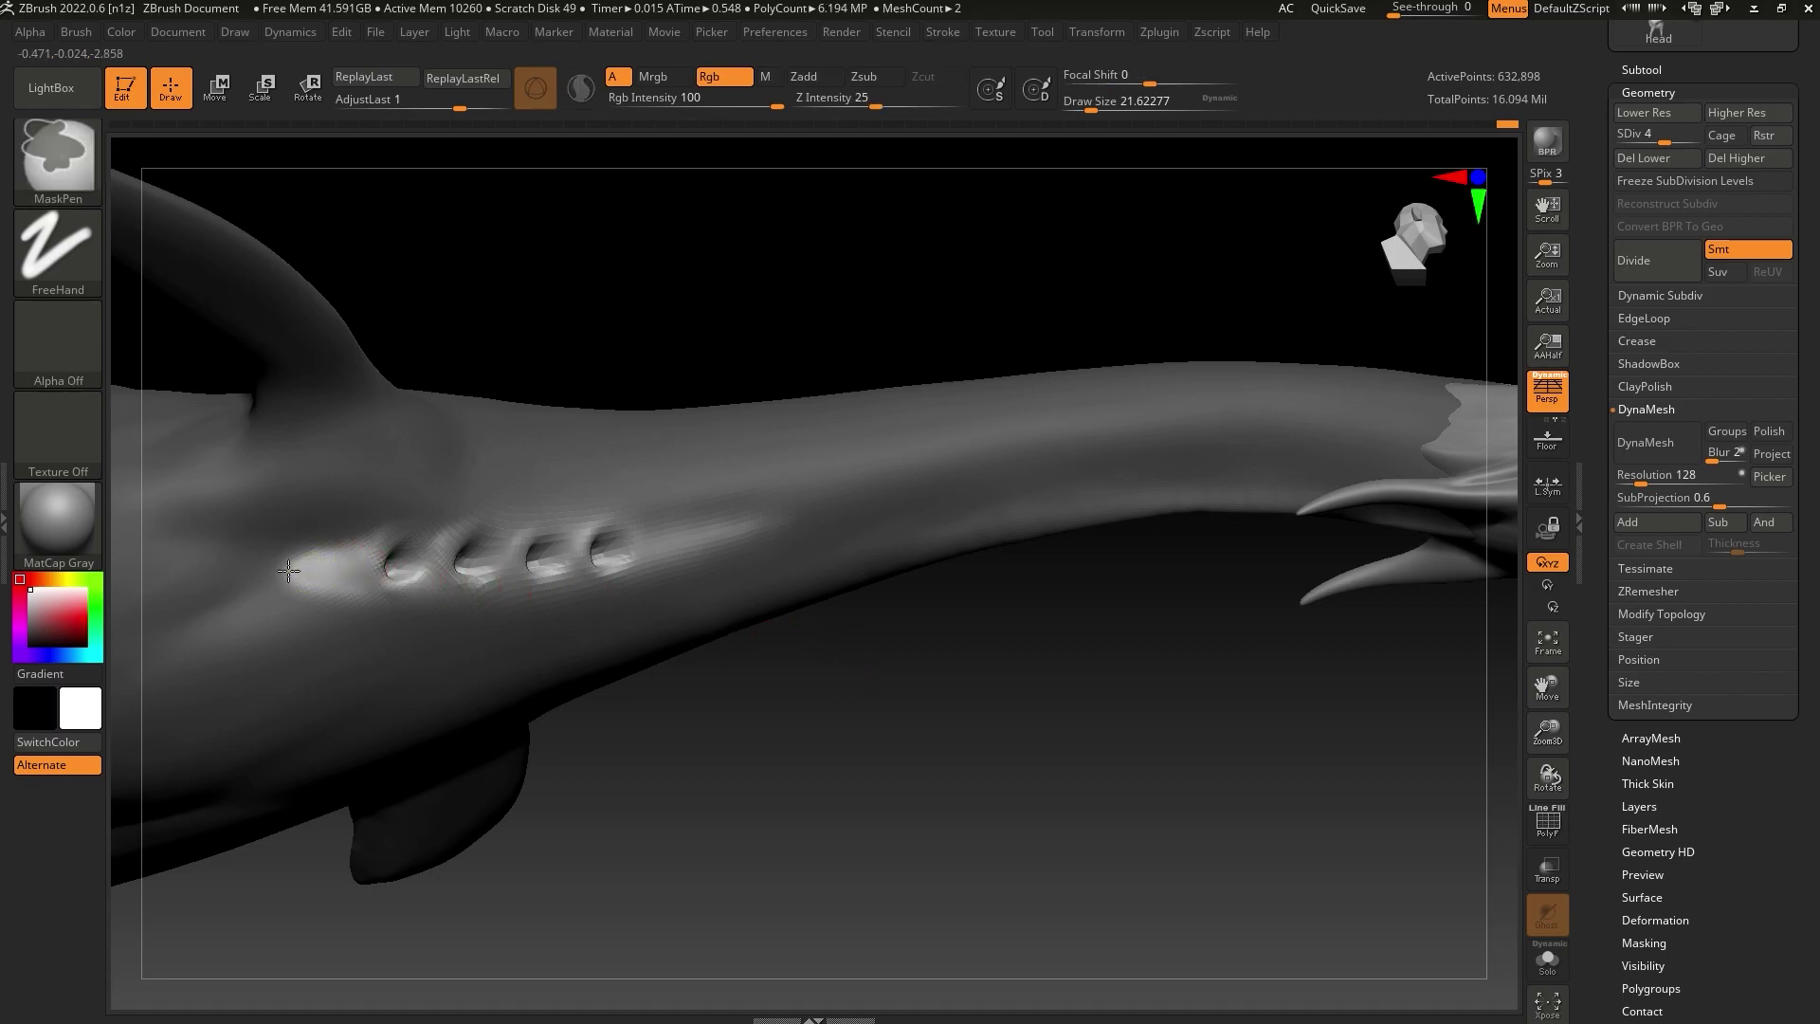
Reshape the unmasked area behind the rearmost gill into tapering points and soften the mask, keeping everything outside the strip masked
mouse_move(311, 570)
ctrl+alt+mouse_down()
mouse_move(269, 579)
mouse_move(289, 560)
ctrl+alt+mouse_up()
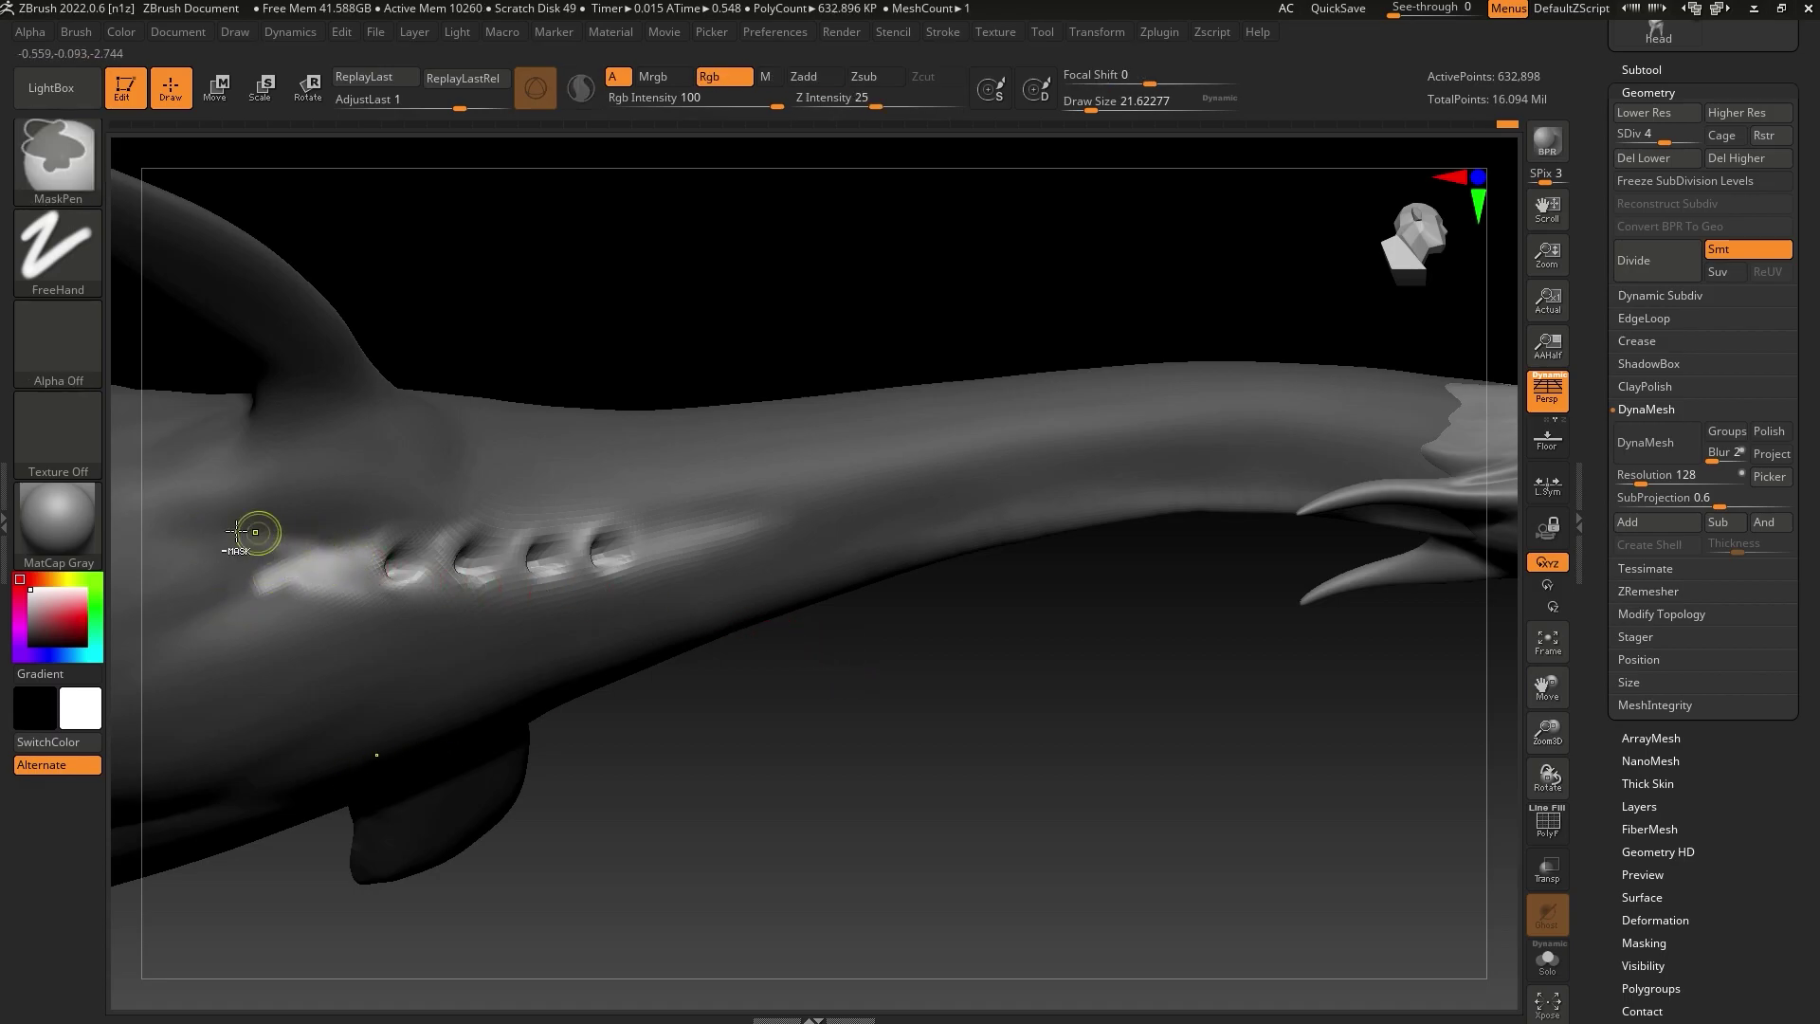
ctrl+drag(190, 612, 215, 589)
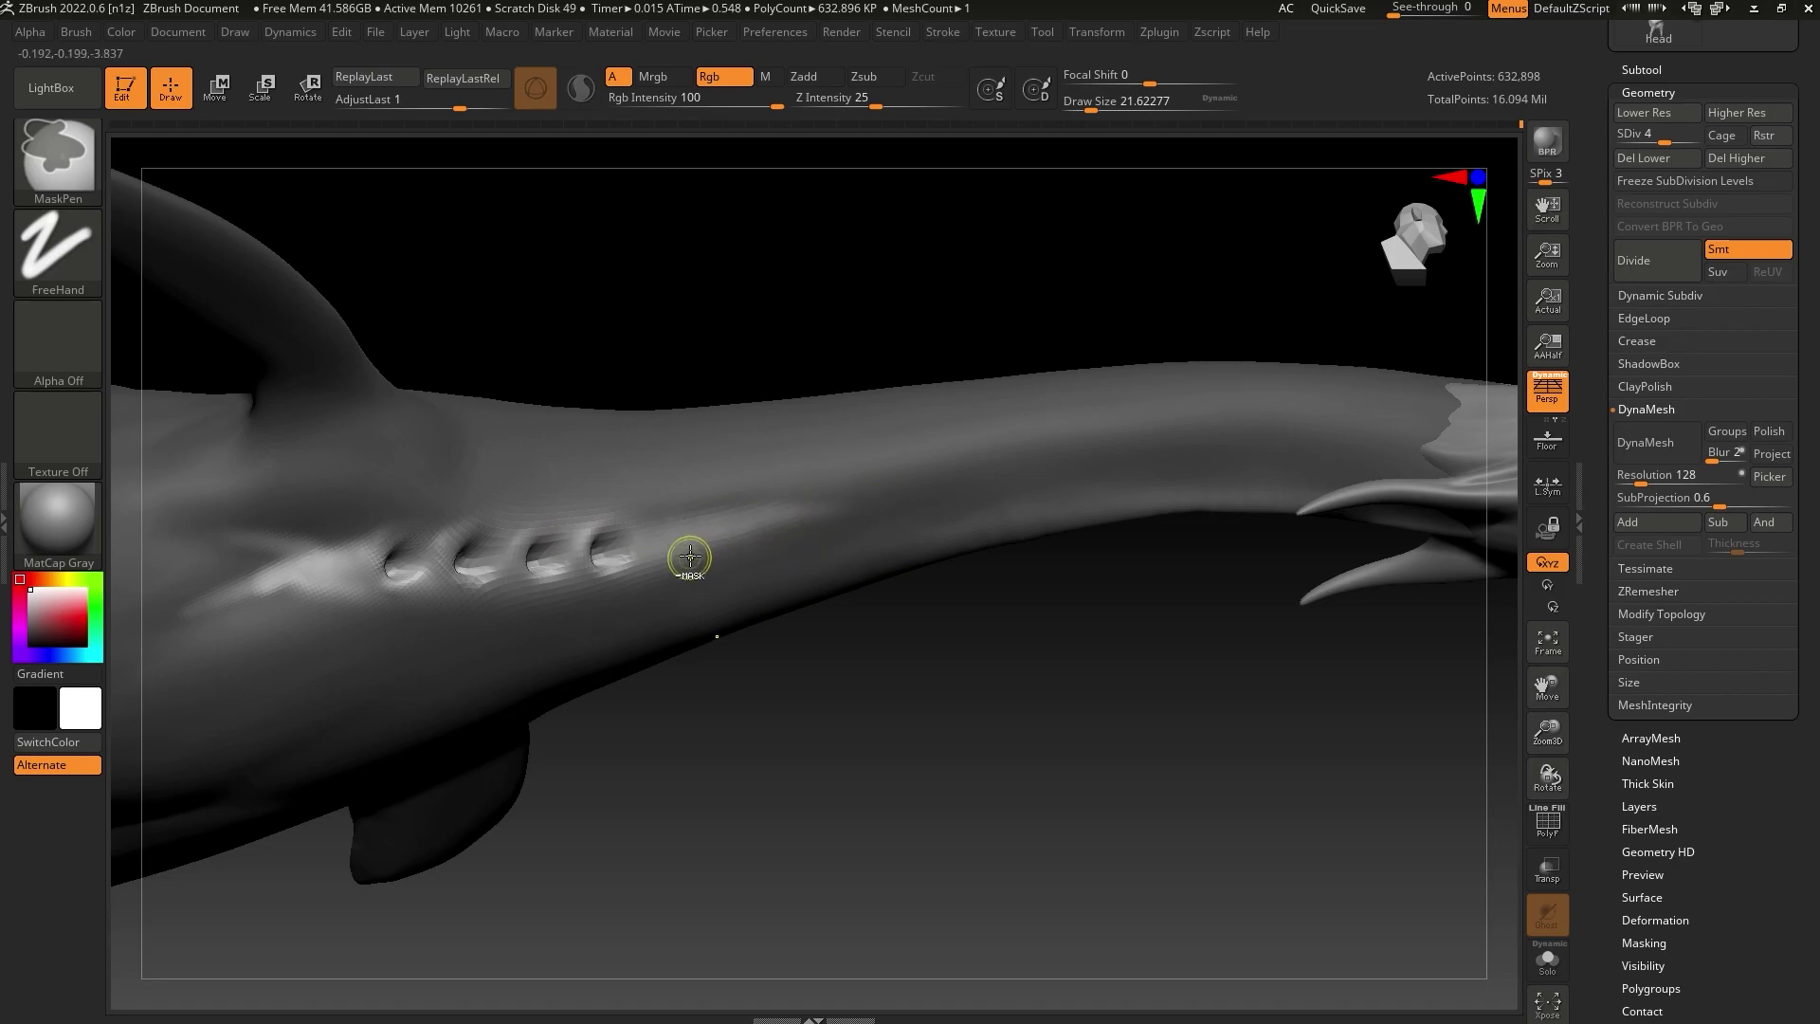
ctrl+click(955, 675)
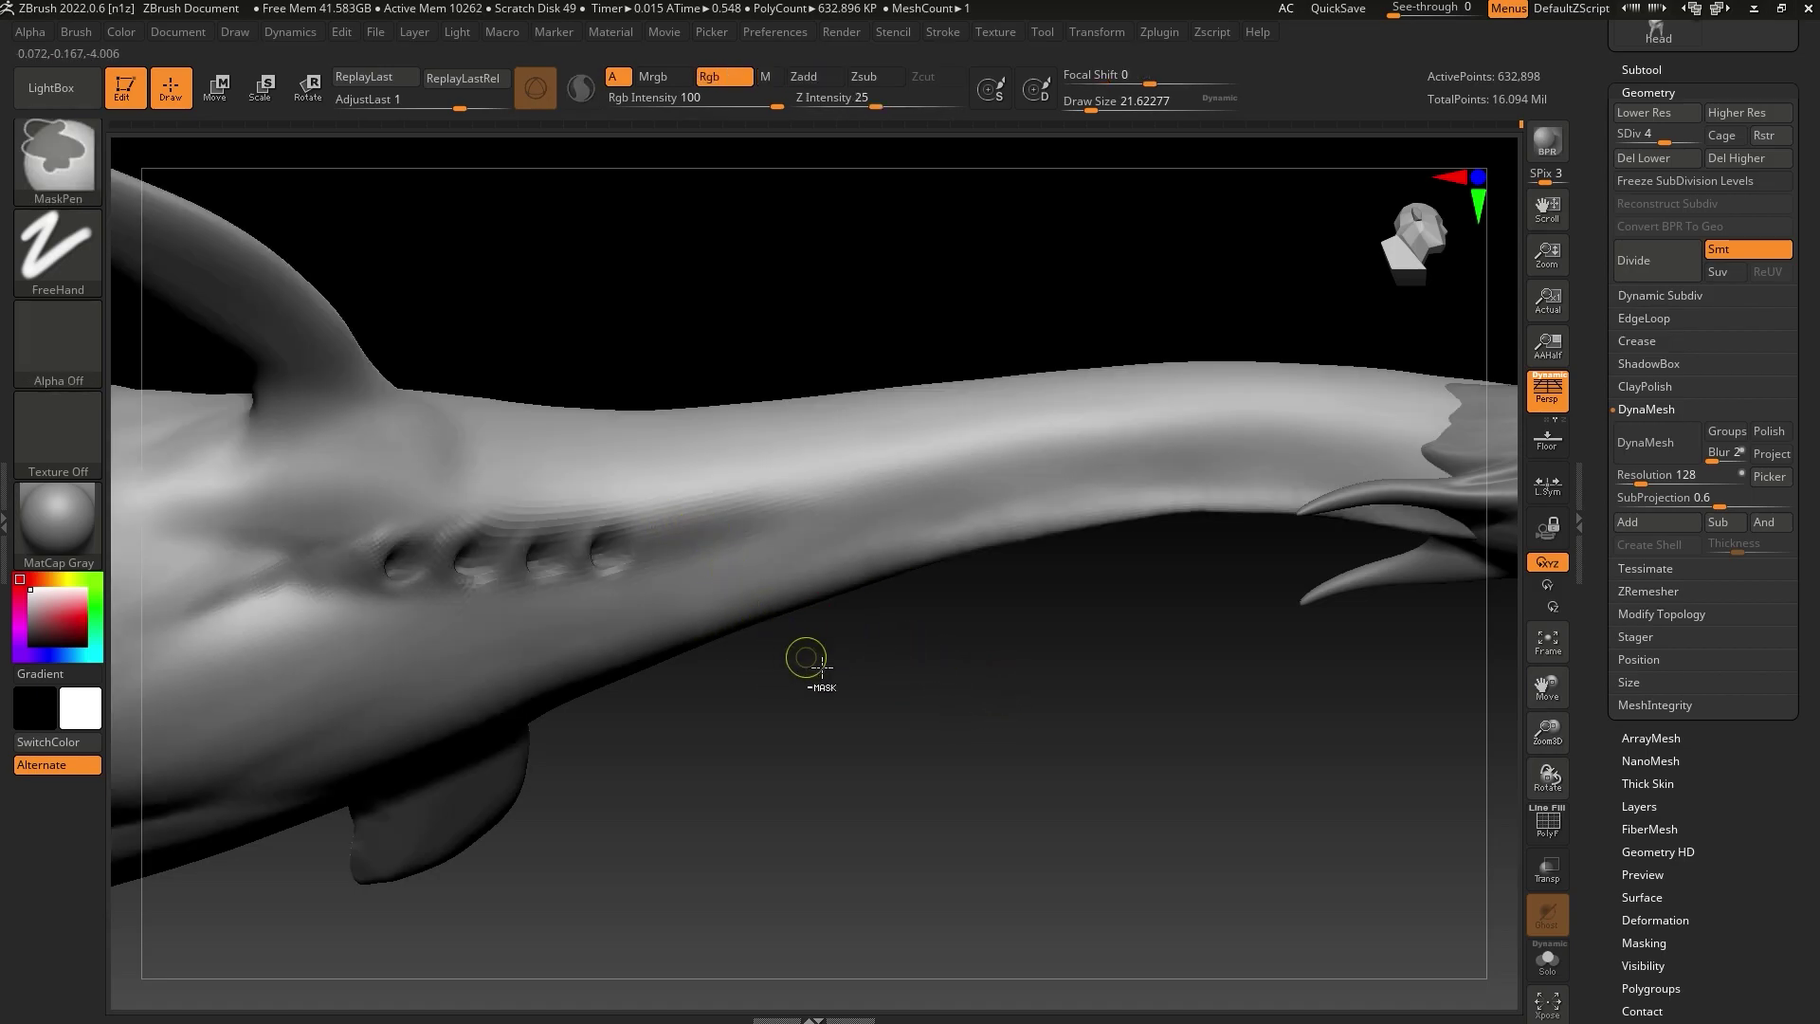
ctrl+click(804, 656)
key(d)
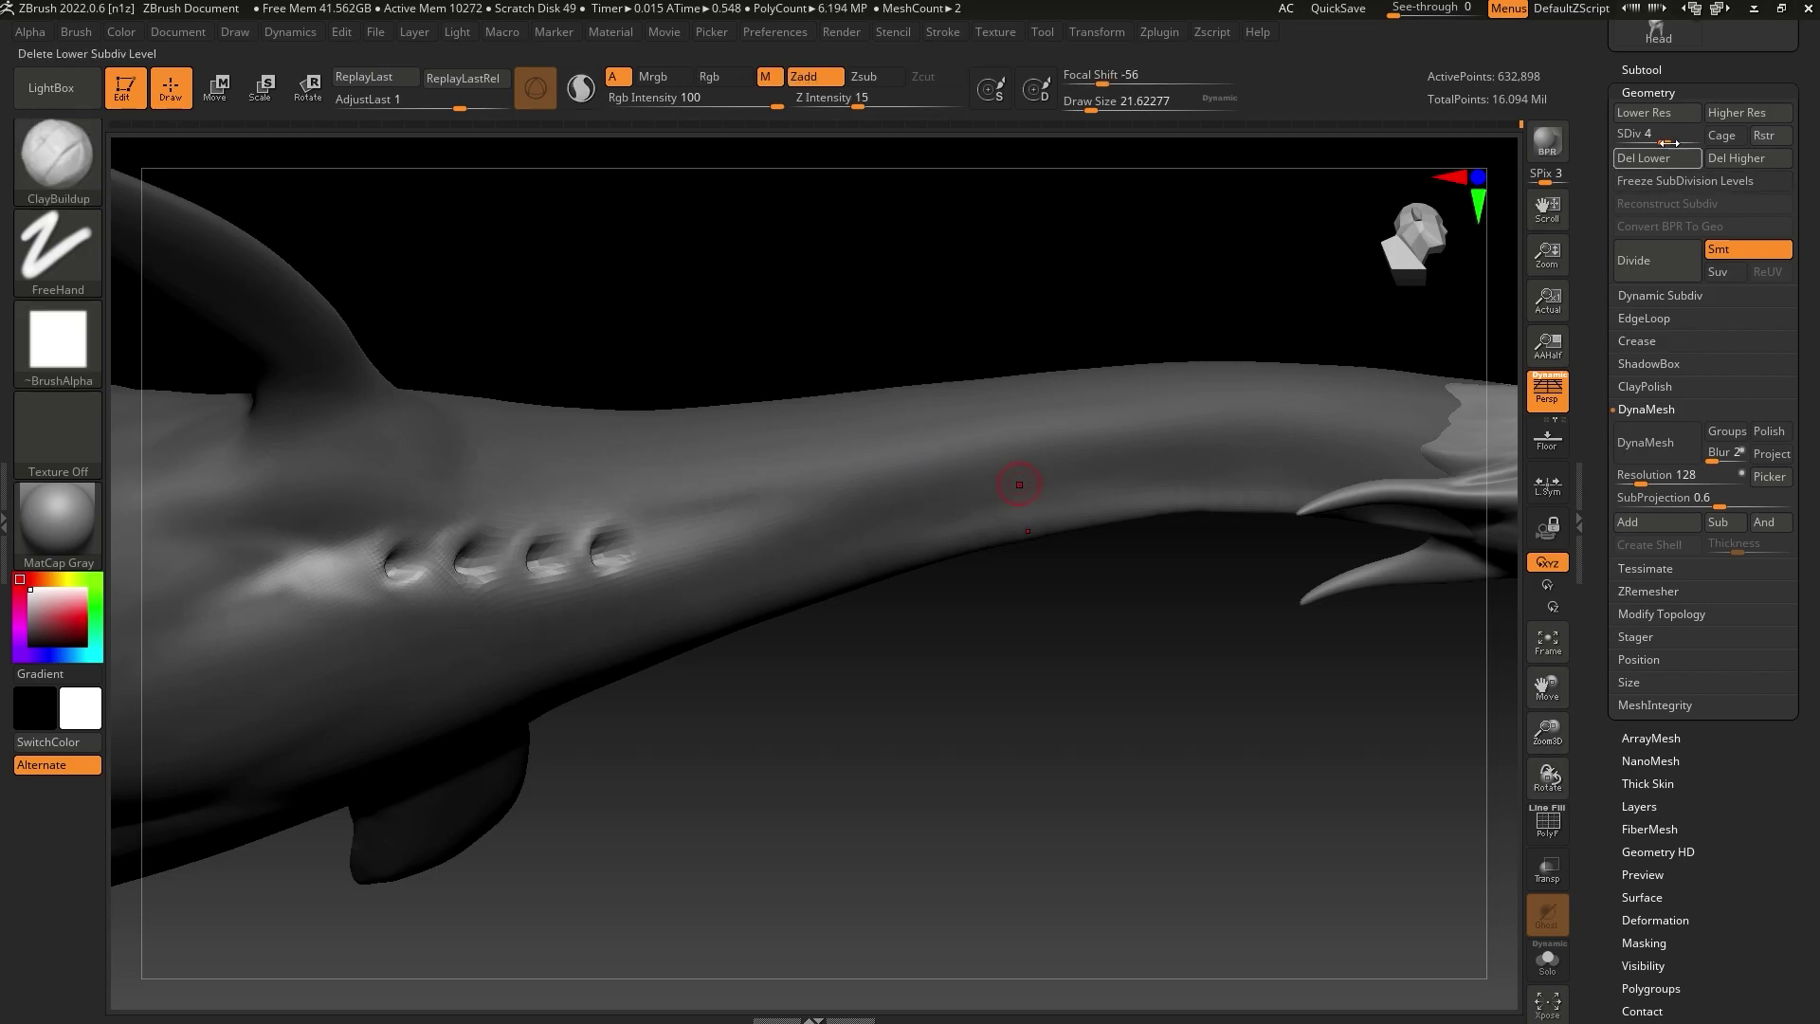
Place the transform gizmo on one gill row and move the unmasked strip slightly outward along the X axis
key(w)
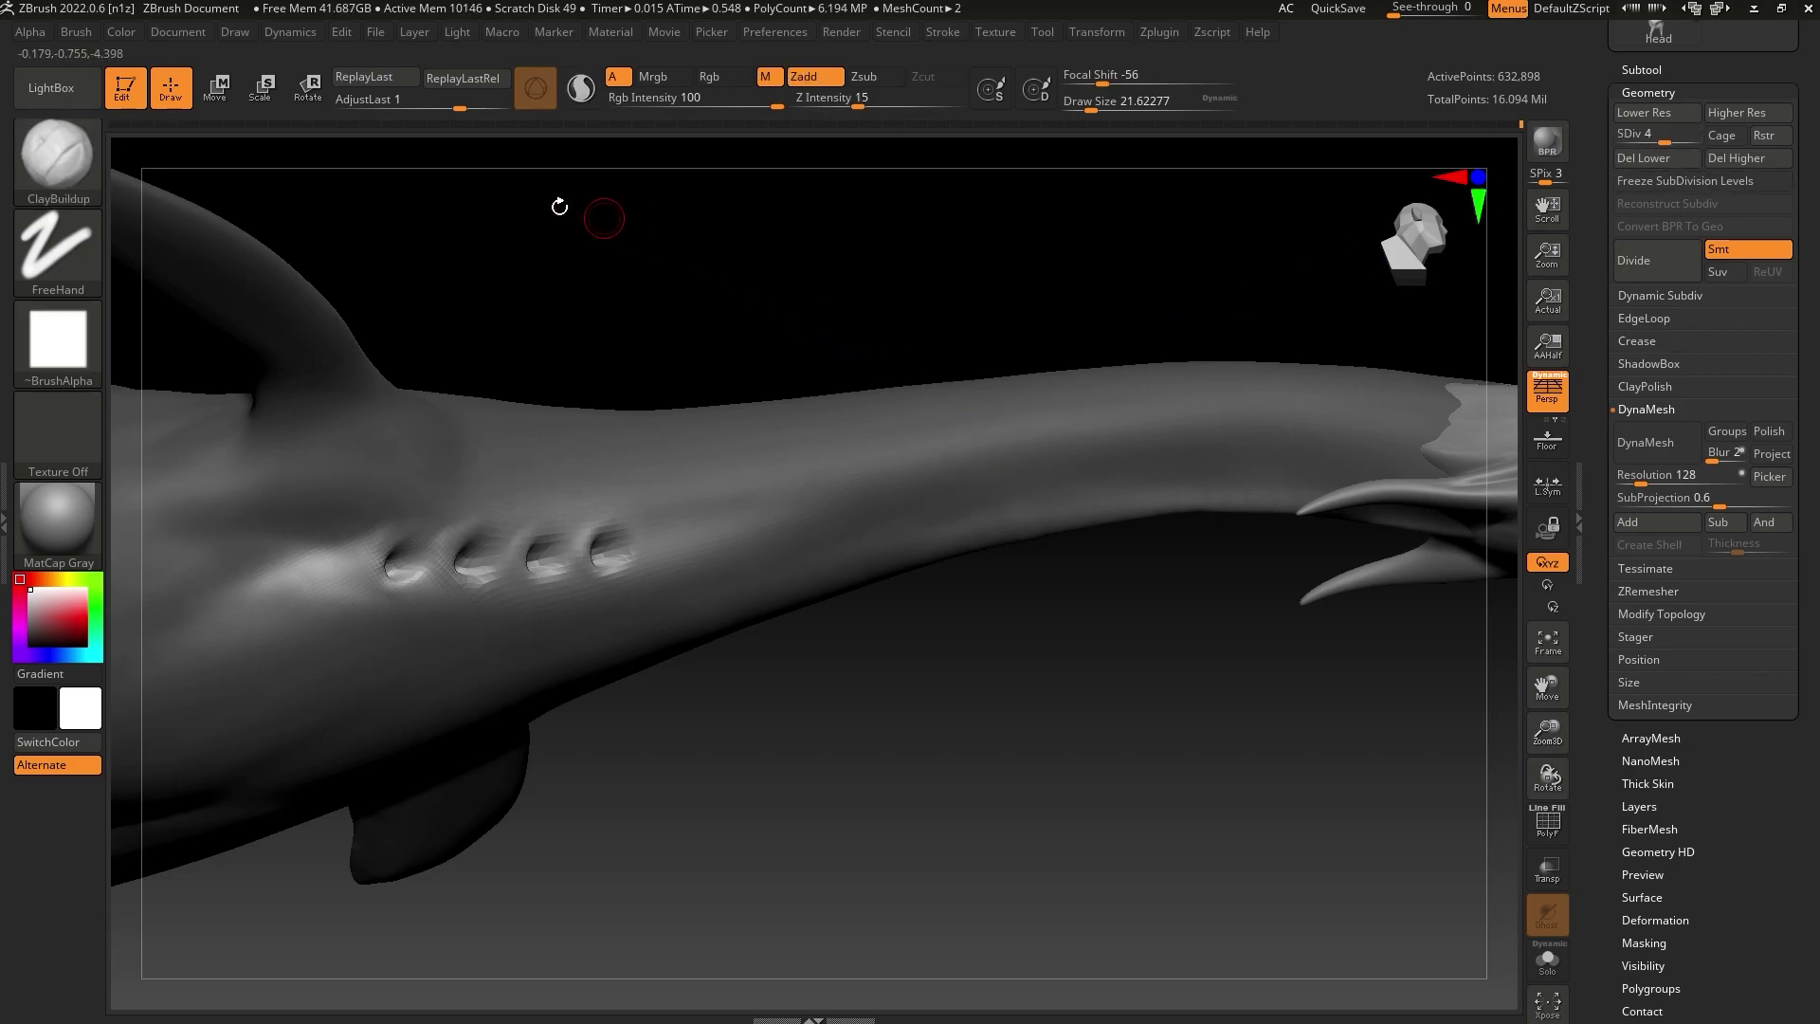
mouse_move(373, 155)
mouse_down()
mouse_move(708, 273)
mouse_move(720, 304)
mouse_up()
drag(617, 680, 617, 690)
drag(716, 586, 900, 629)
key(ctrl+z)
shift+drag(751, 696, 837, 674)
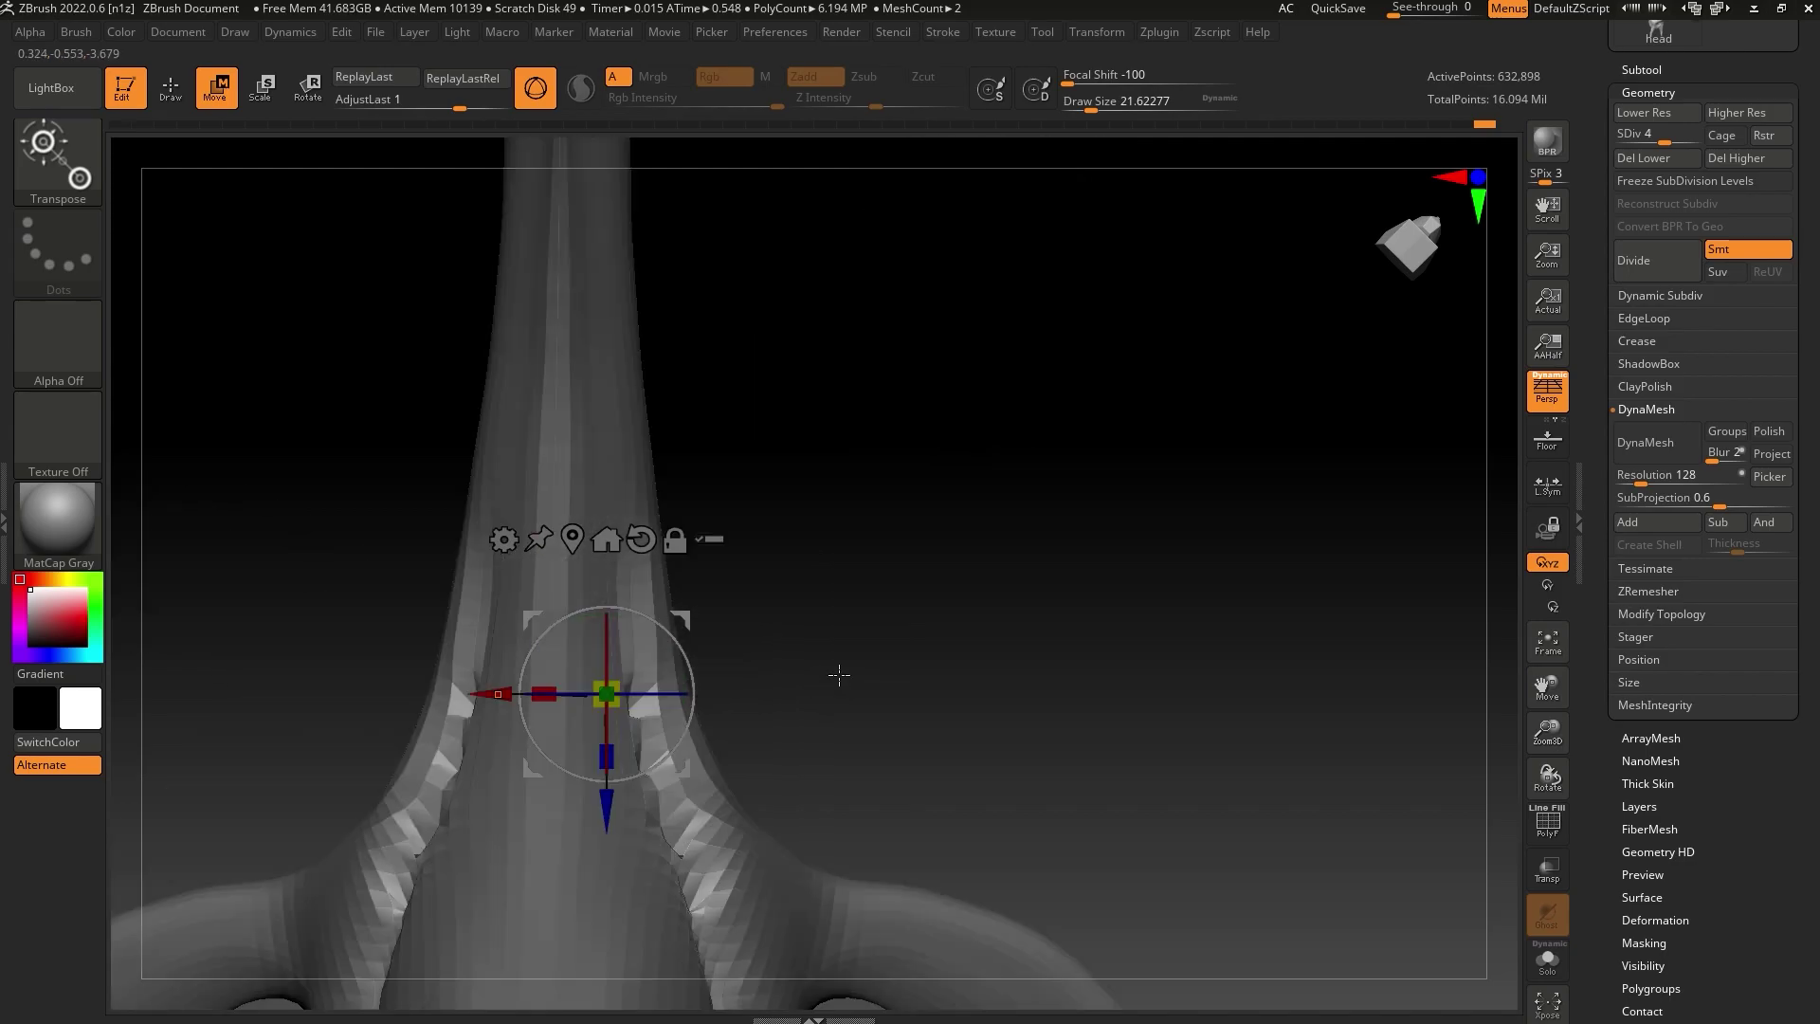
click(494, 694)
click(606, 694)
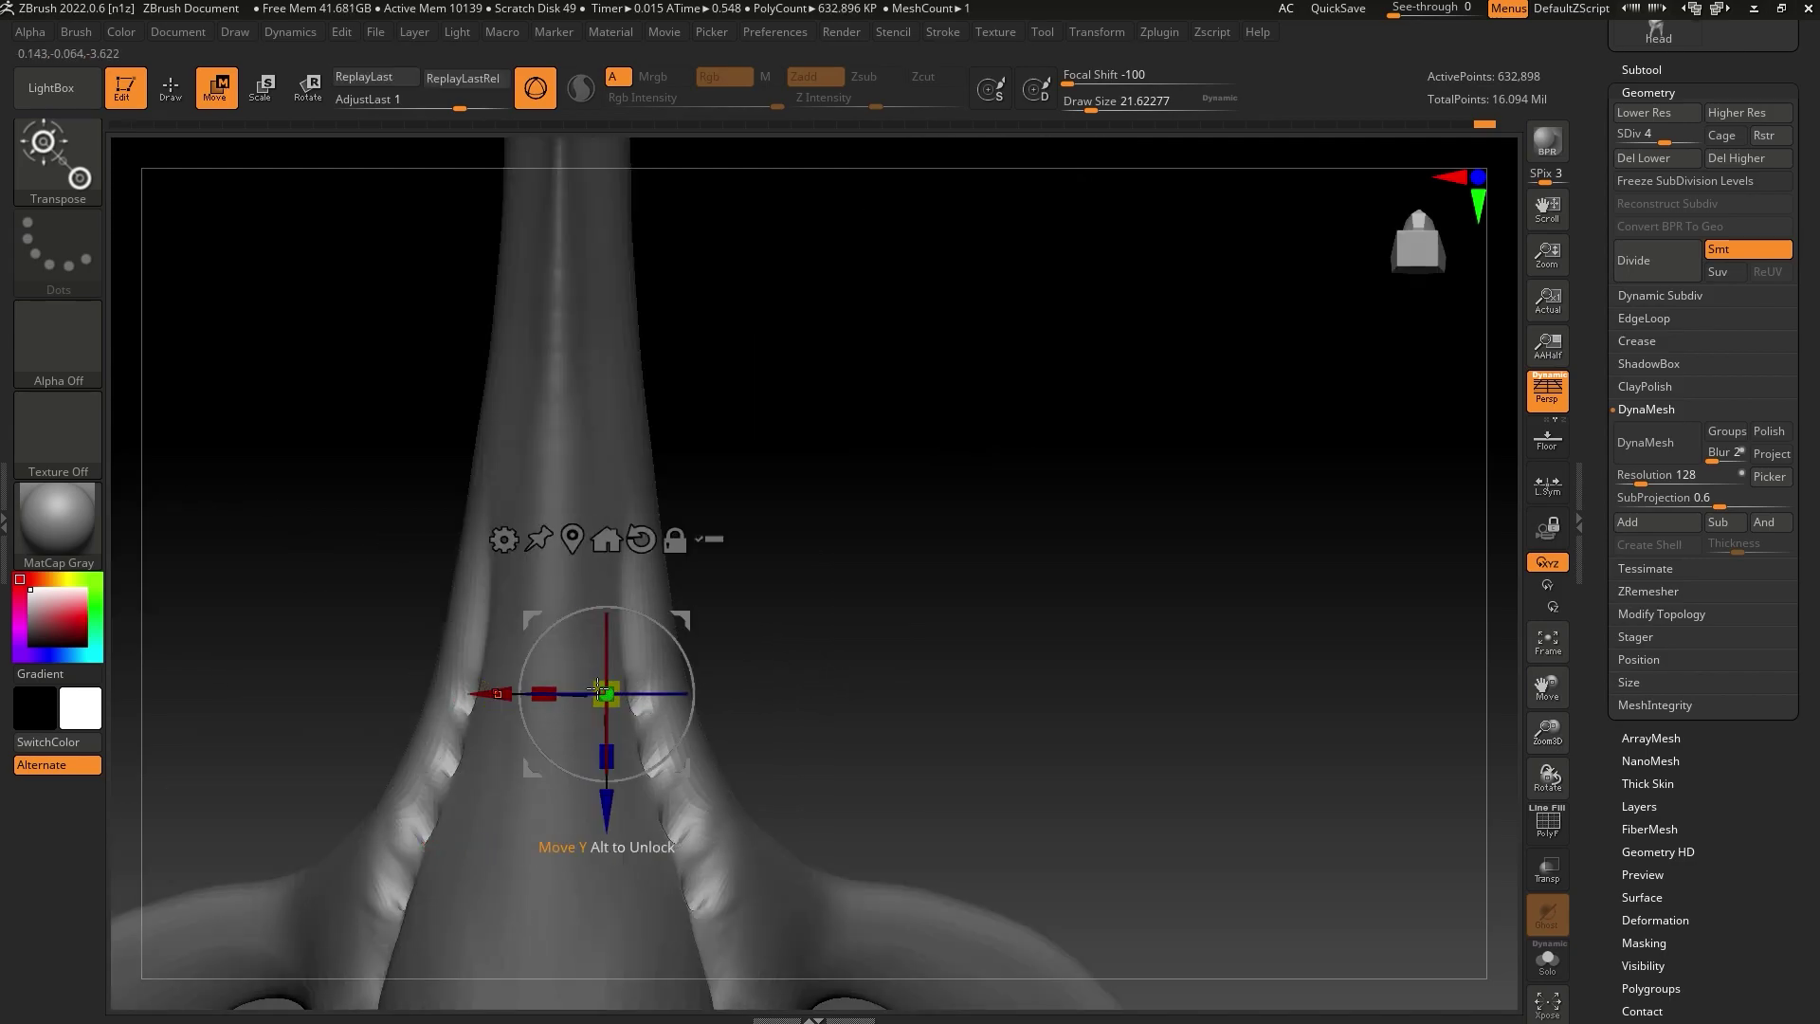
alt+drag(599, 687, 387, 844)
drag(498, 843, 495, 842)
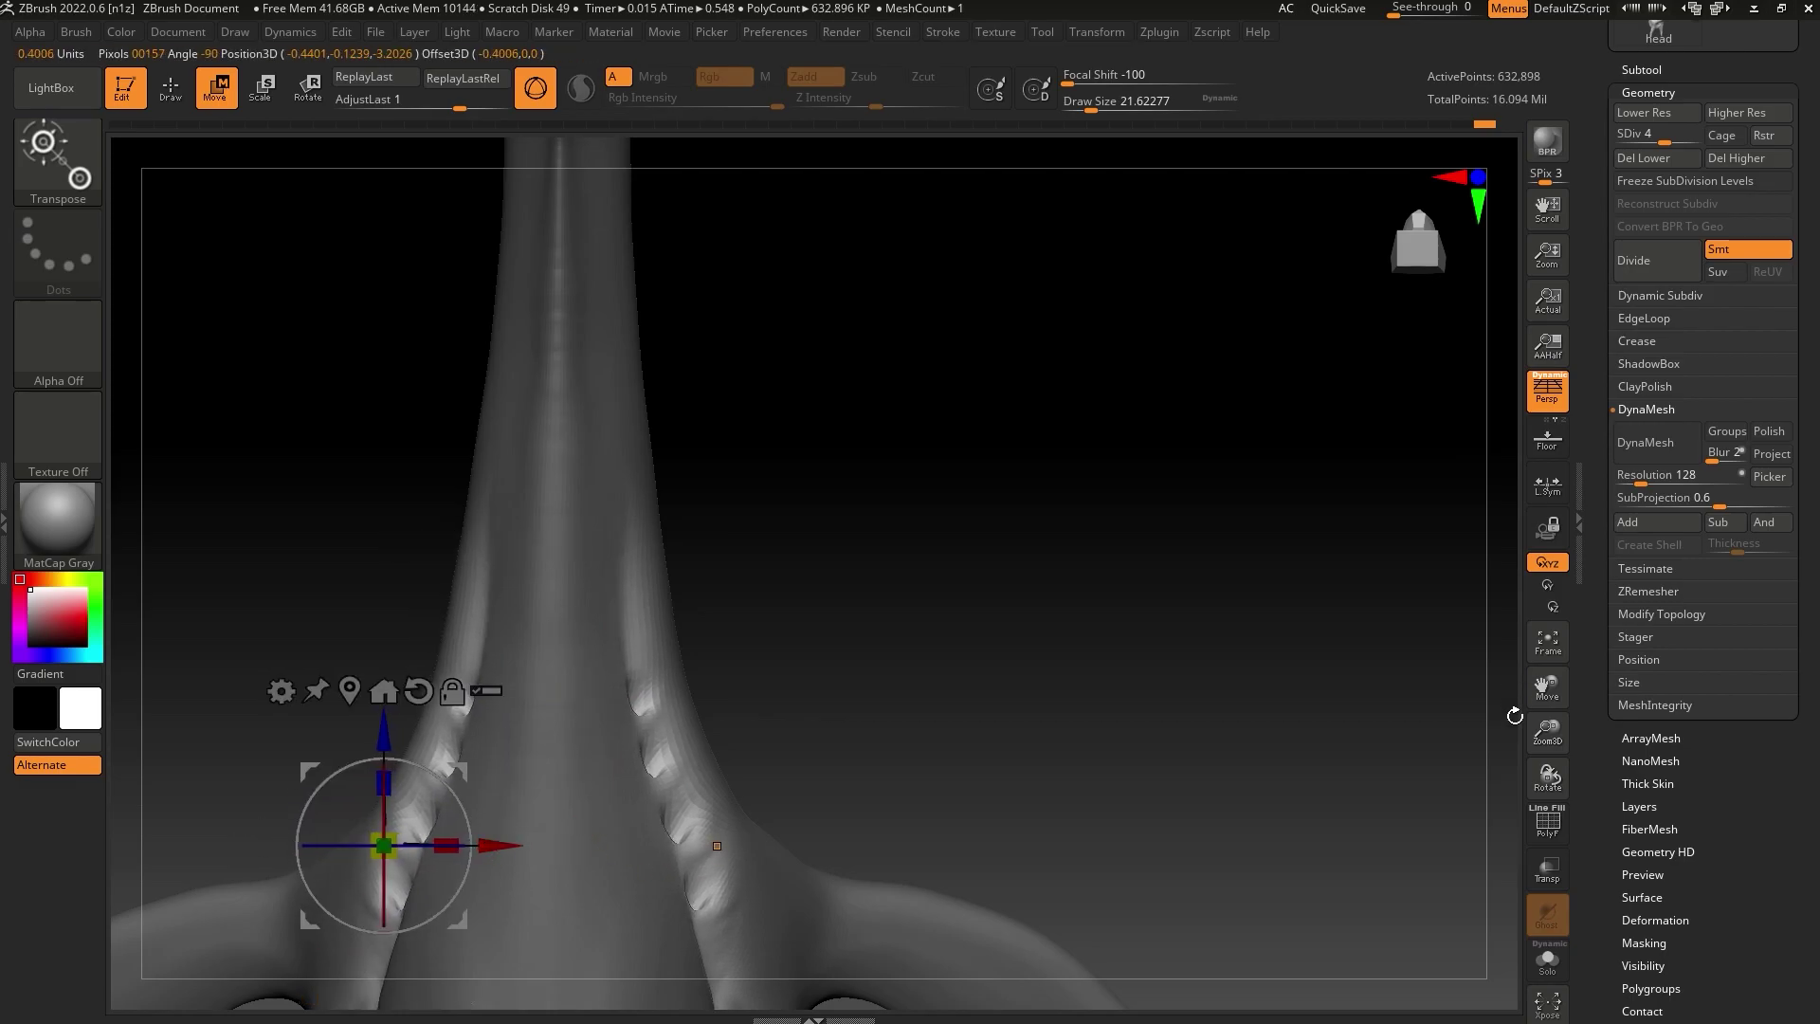
Return to draw mode with the ClayBuildup brush and clear the mask from the body
mouse_move(1511, 715)
alt+mouse_down()
mouse_move(1475, 569)
mouse_move(1044, 751)
mouse_move(1005, 798)
mouse_move(951, 765)
alt+mouse_up()
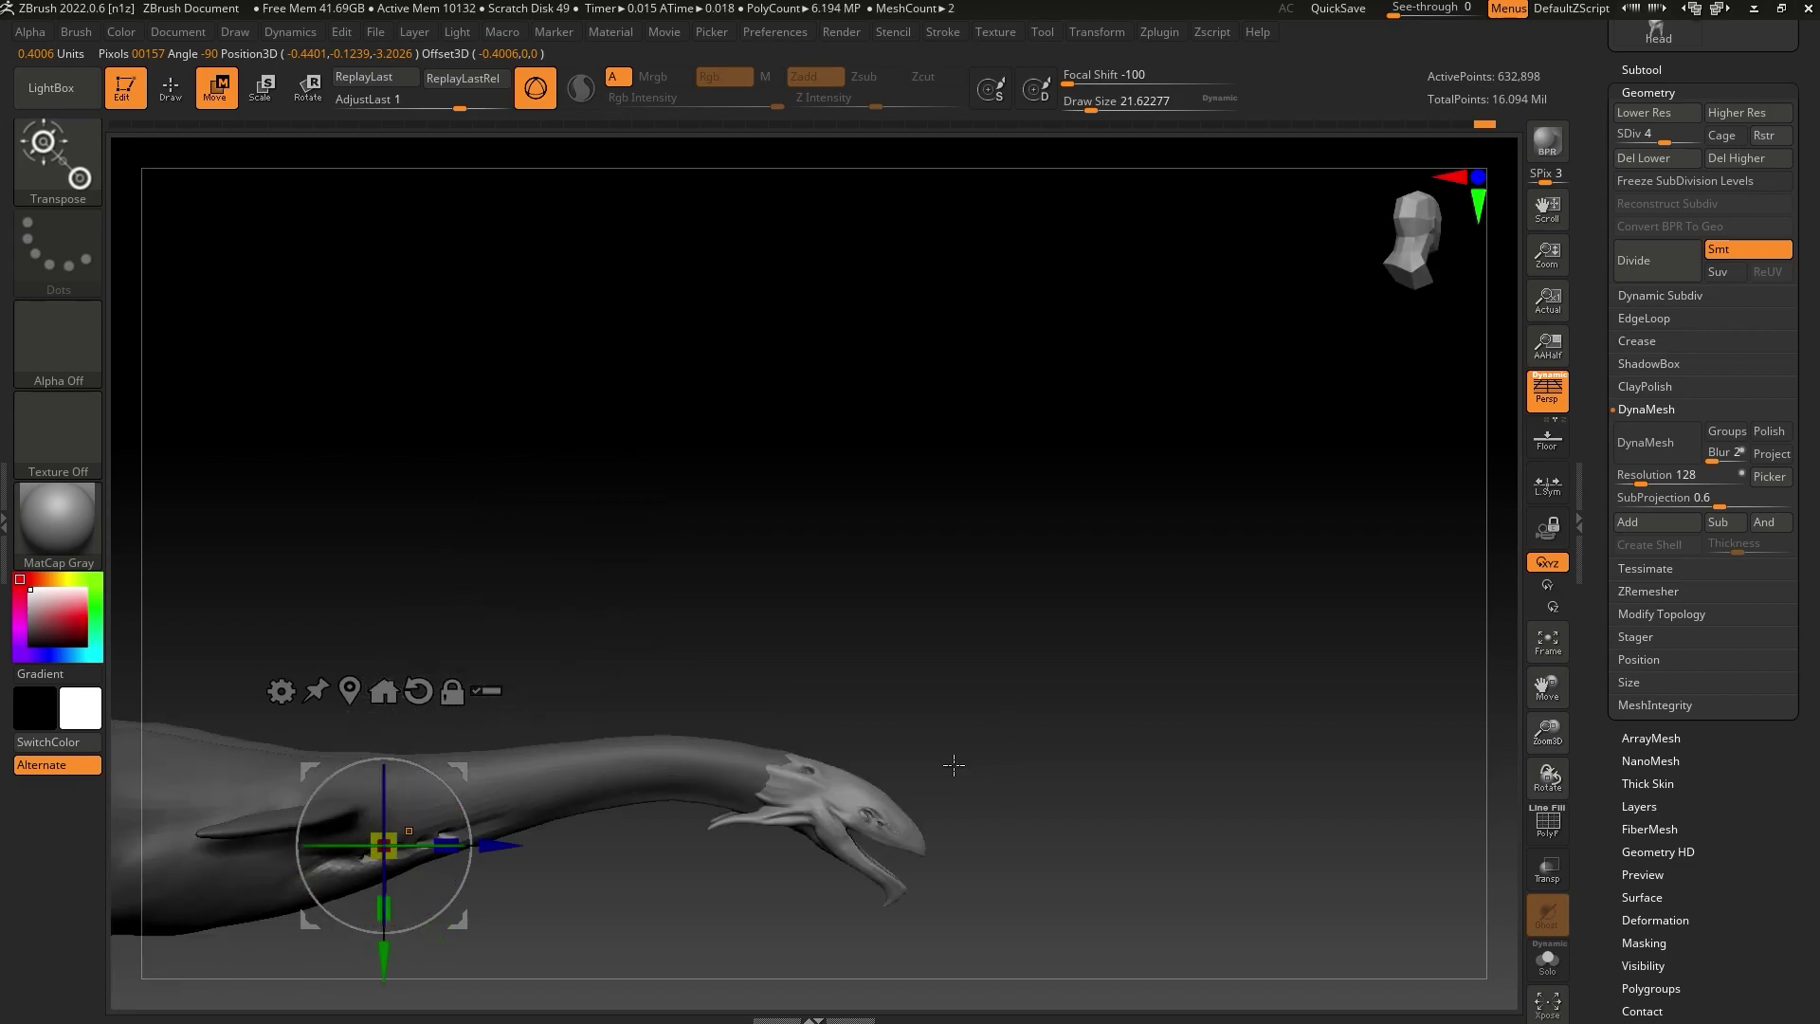
alt+drag(557, 554, 711, 449)
key(q)
mouse_move(924, 518)
ctrl+mouse_down()
mouse_move(415, 861)
mouse_move(271, 913)
ctrl+mouse_up()
ctrl+click(695, 865)
Compare the Redesign2 sculpt with the earlier head tool by switching between the two in side view
mouse_move(721, 858)
mouse_down()
mouse_move(781, 834)
mouse_move(777, 852)
mouse_up()
drag(965, 848, 1032, 772)
scroll(1642, 446, up, 4)
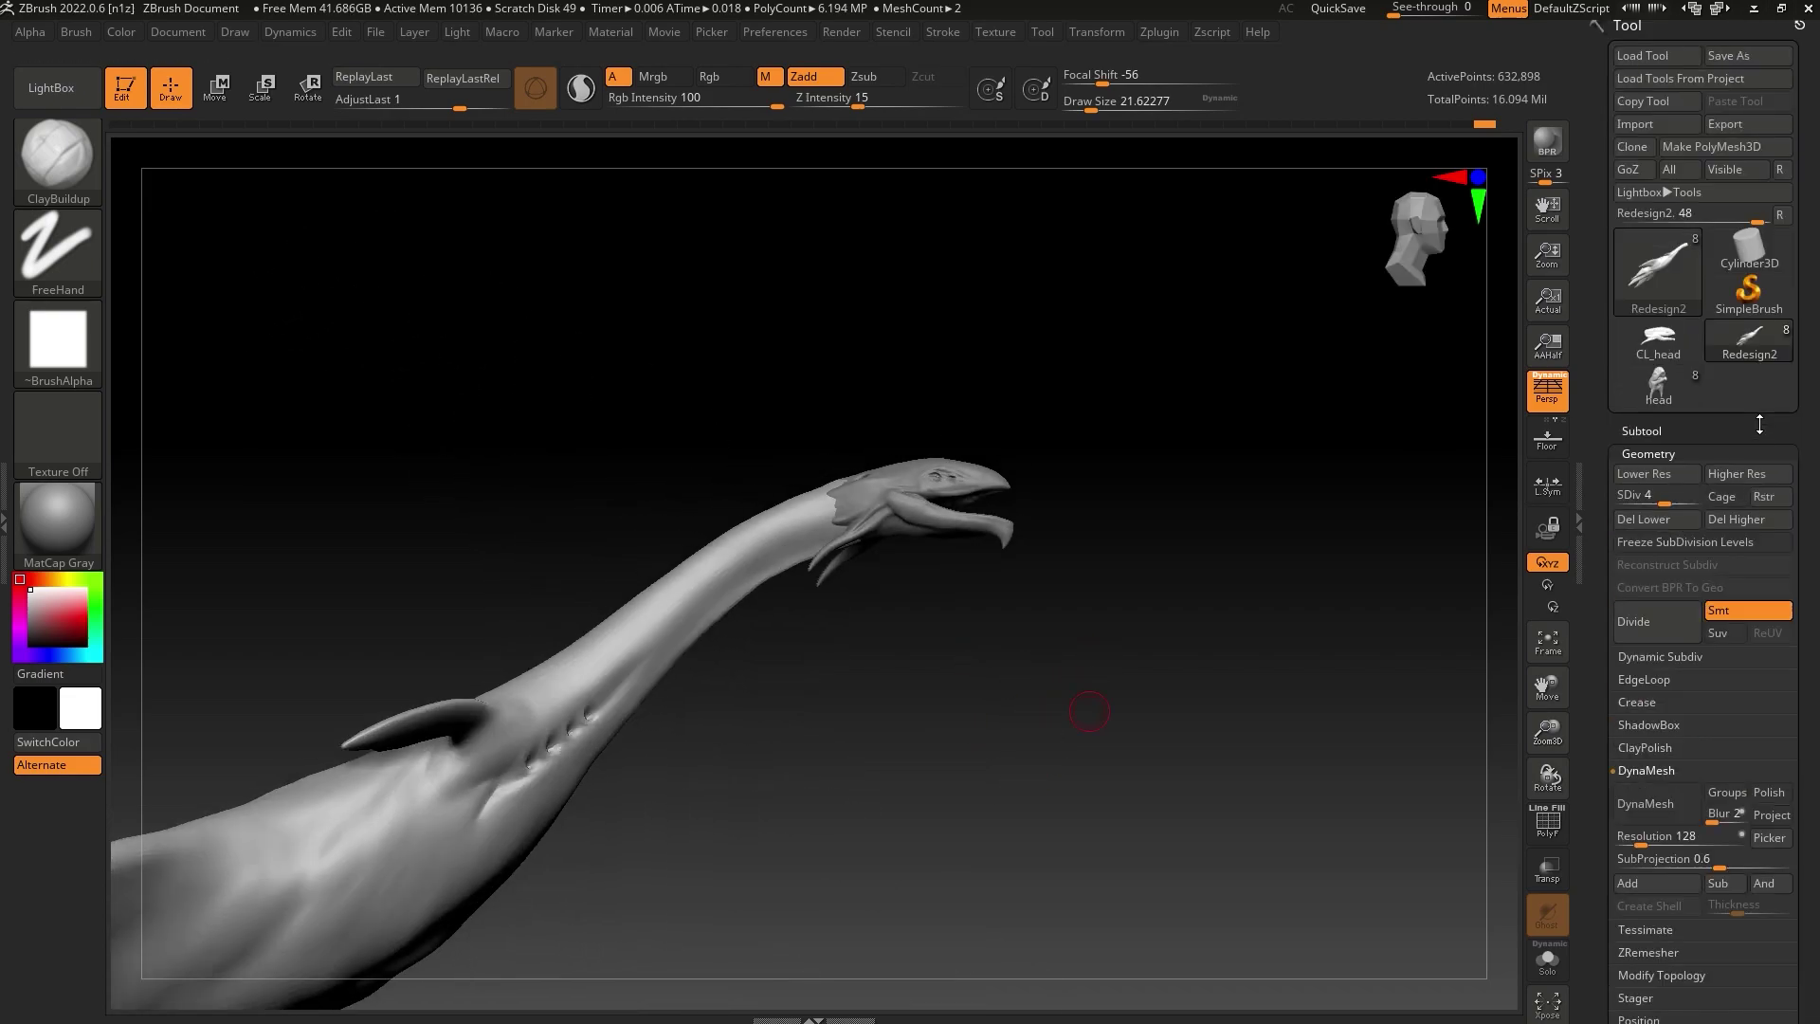
click(1648, 400)
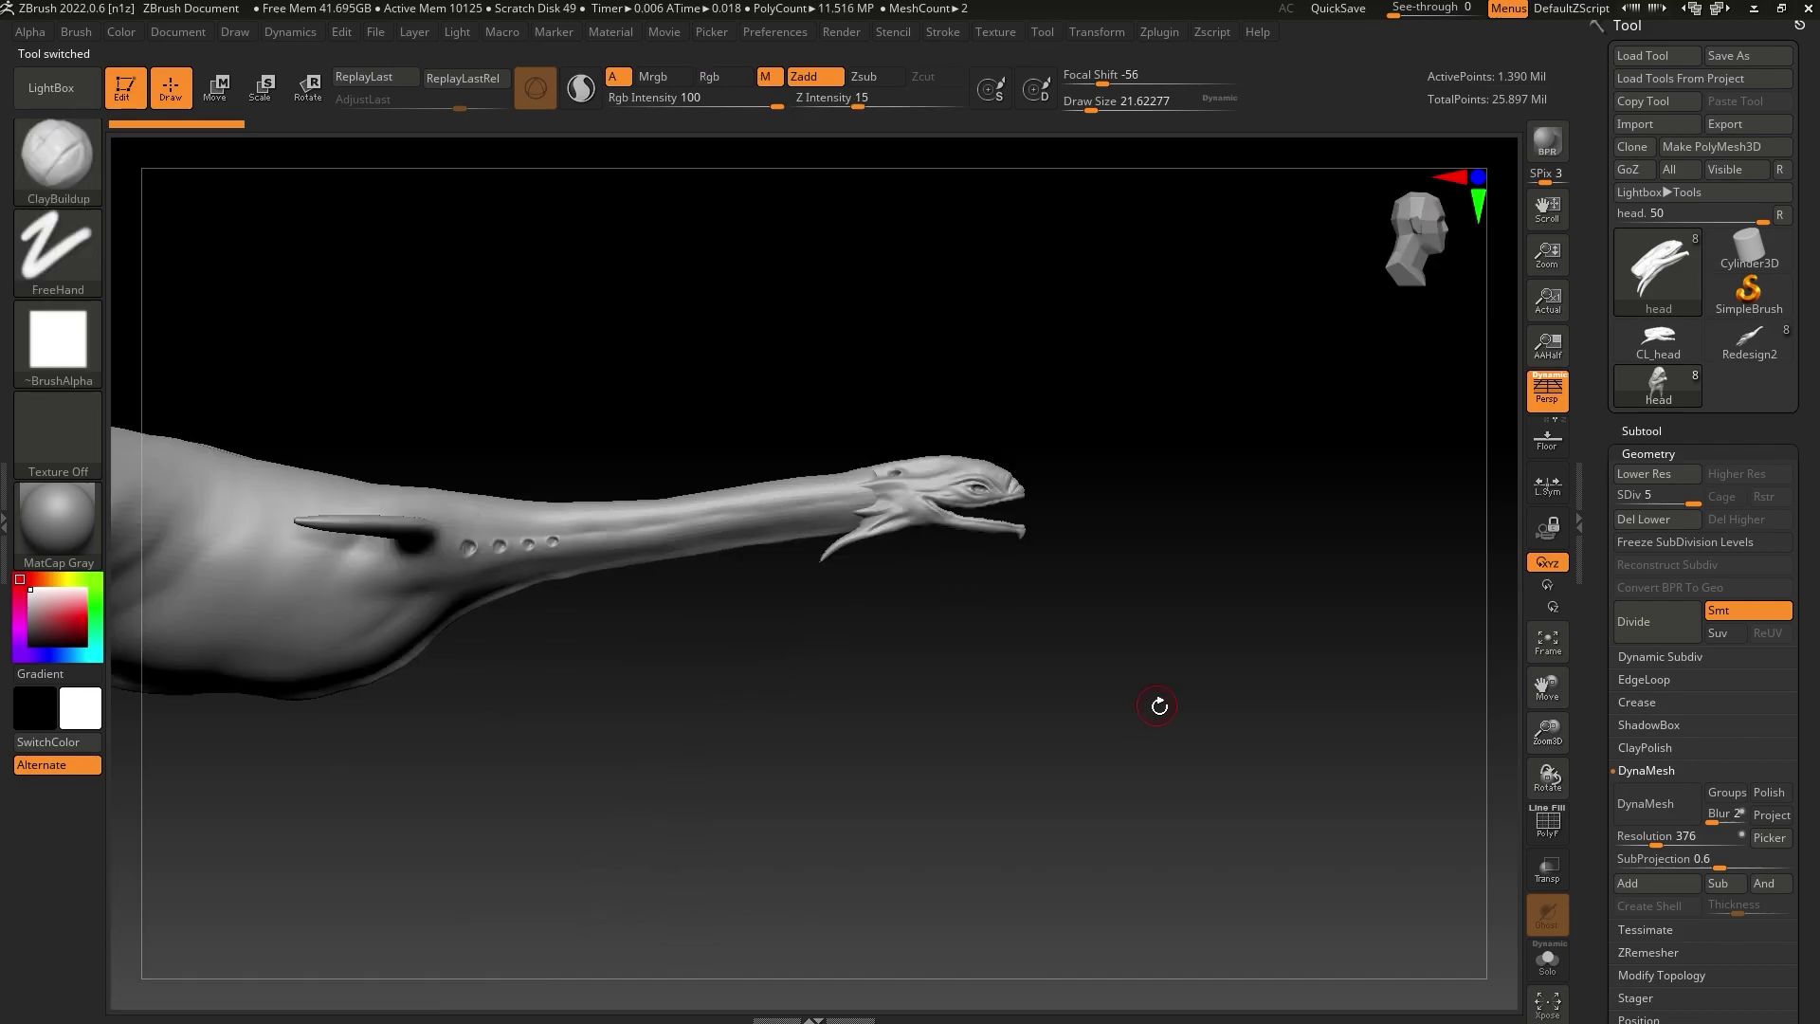
click(1729, 358)
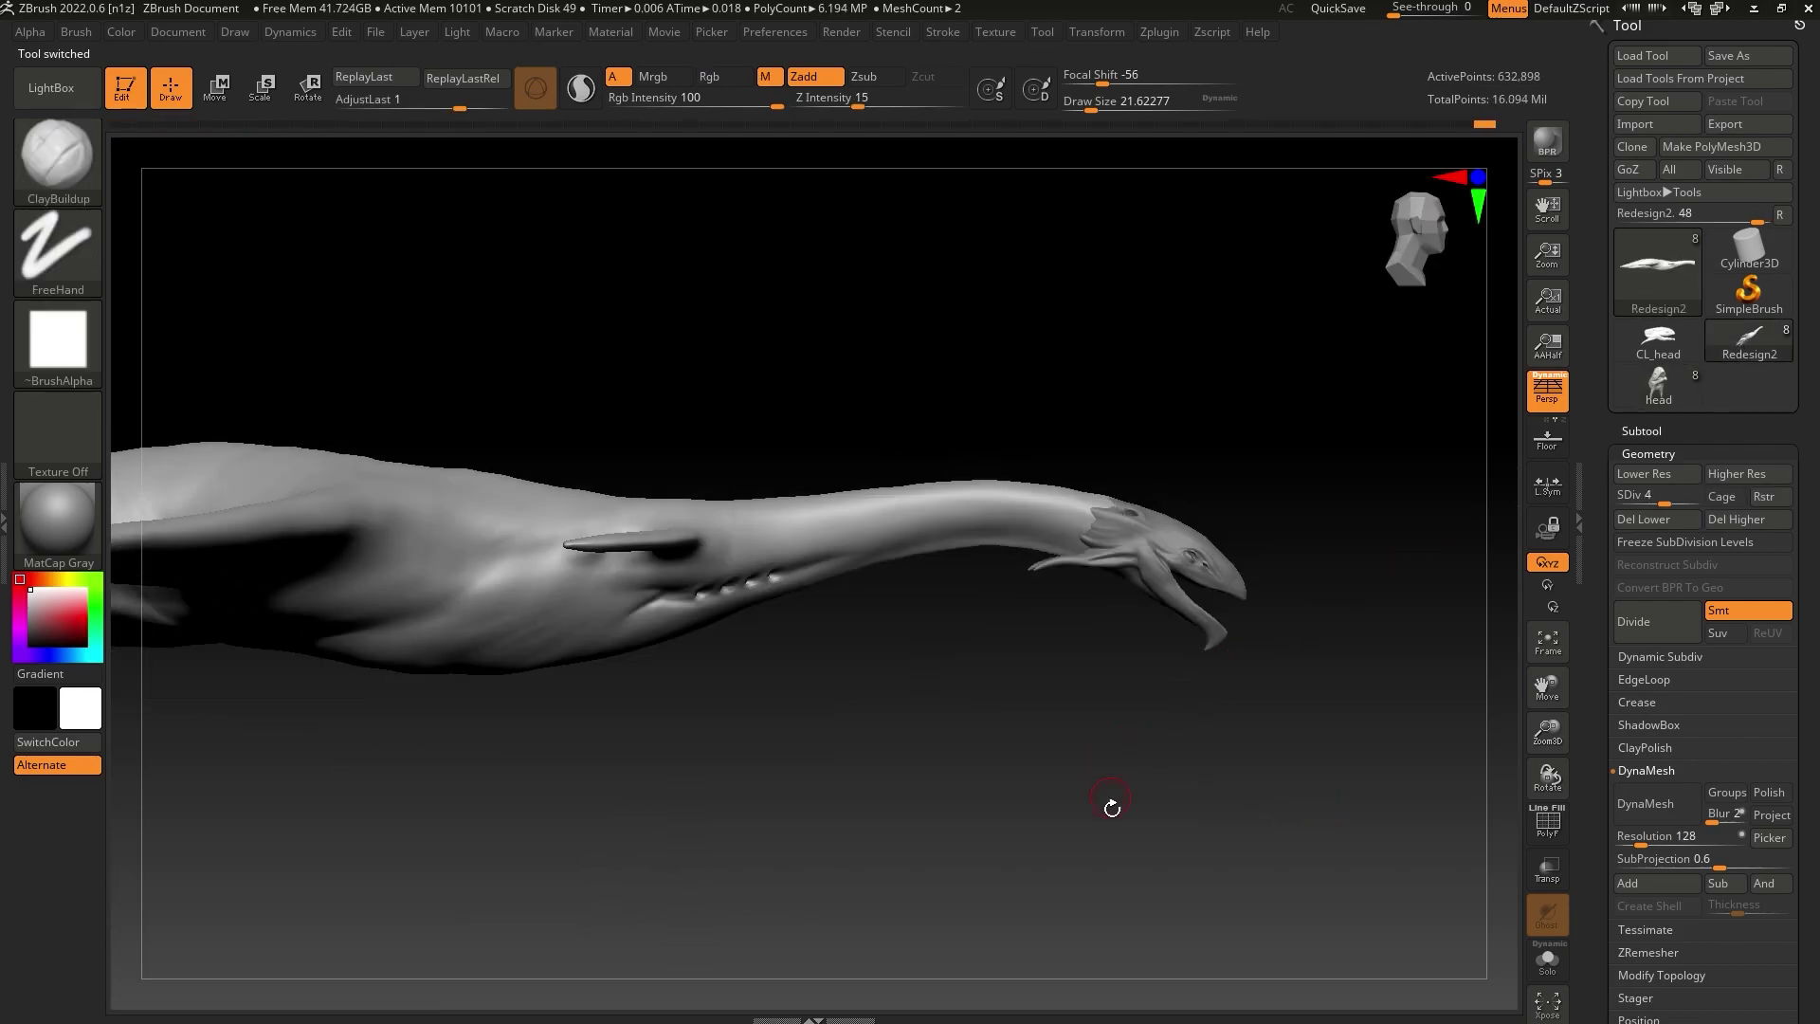
click(1655, 387)
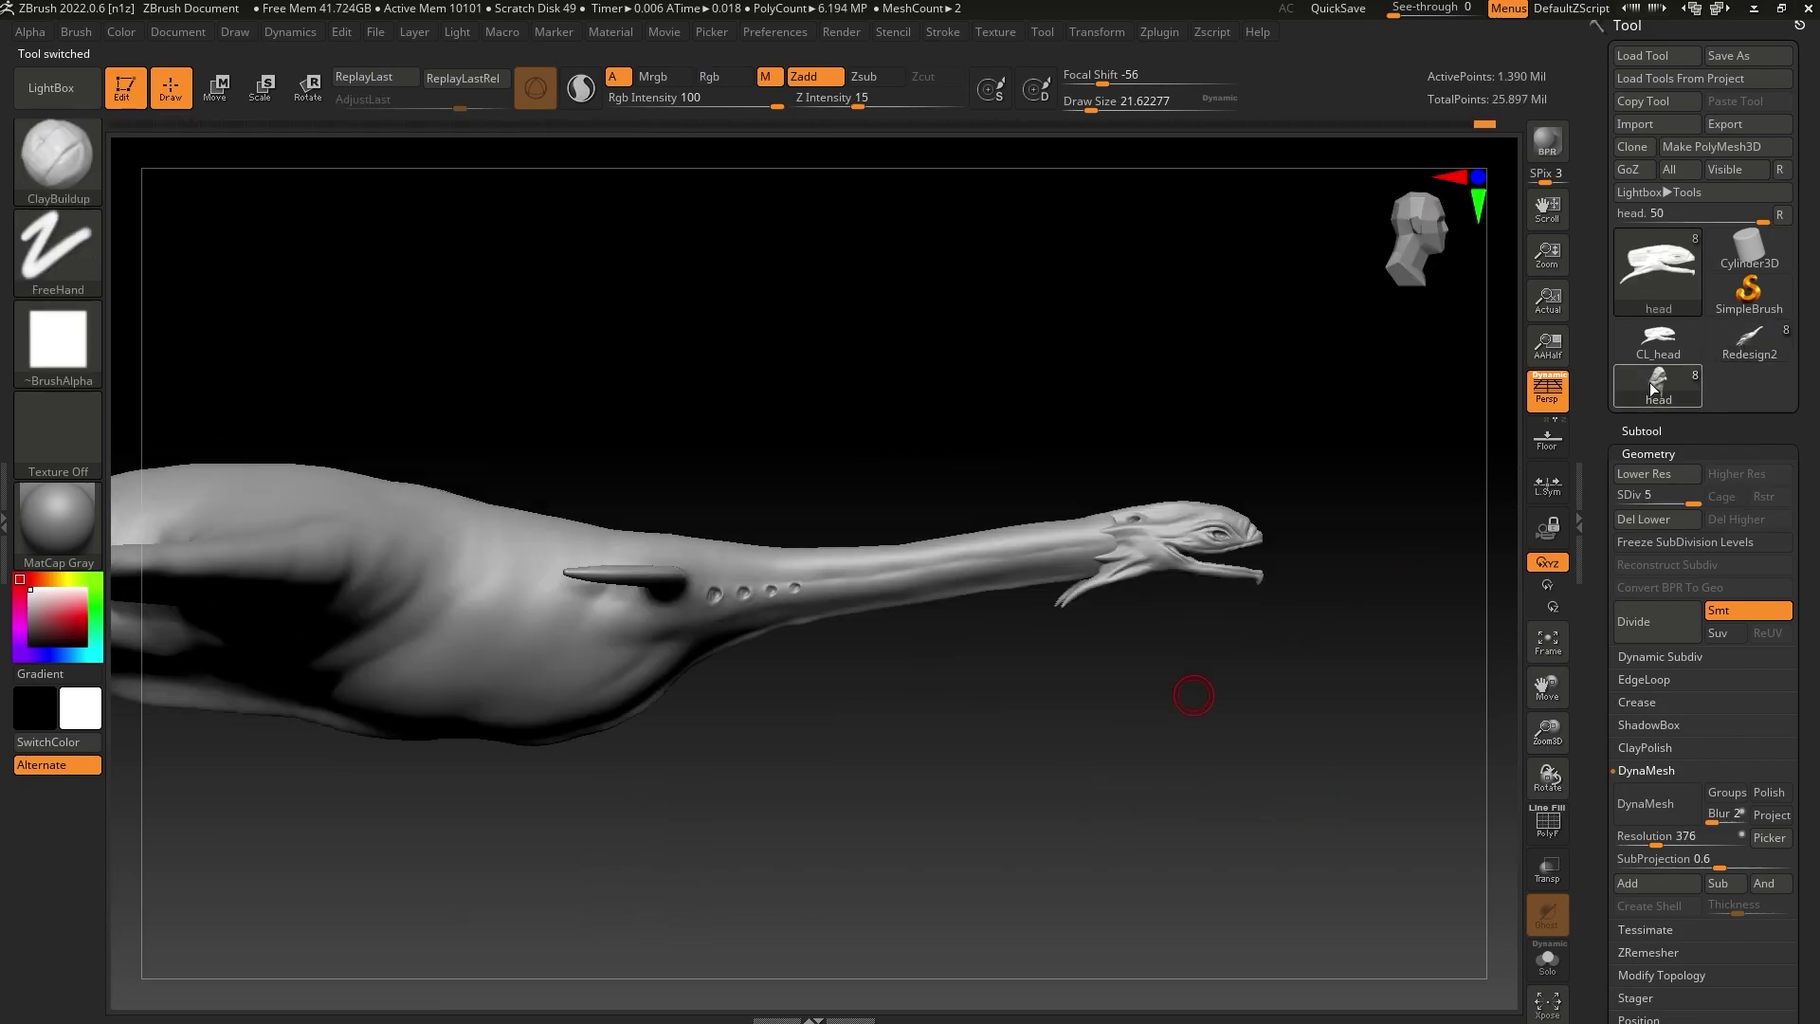
click(1750, 341)
Build up long clay strands along the side of the neck, running from the frontmost gill toward the head
drag(1048, 776, 1045, 714)
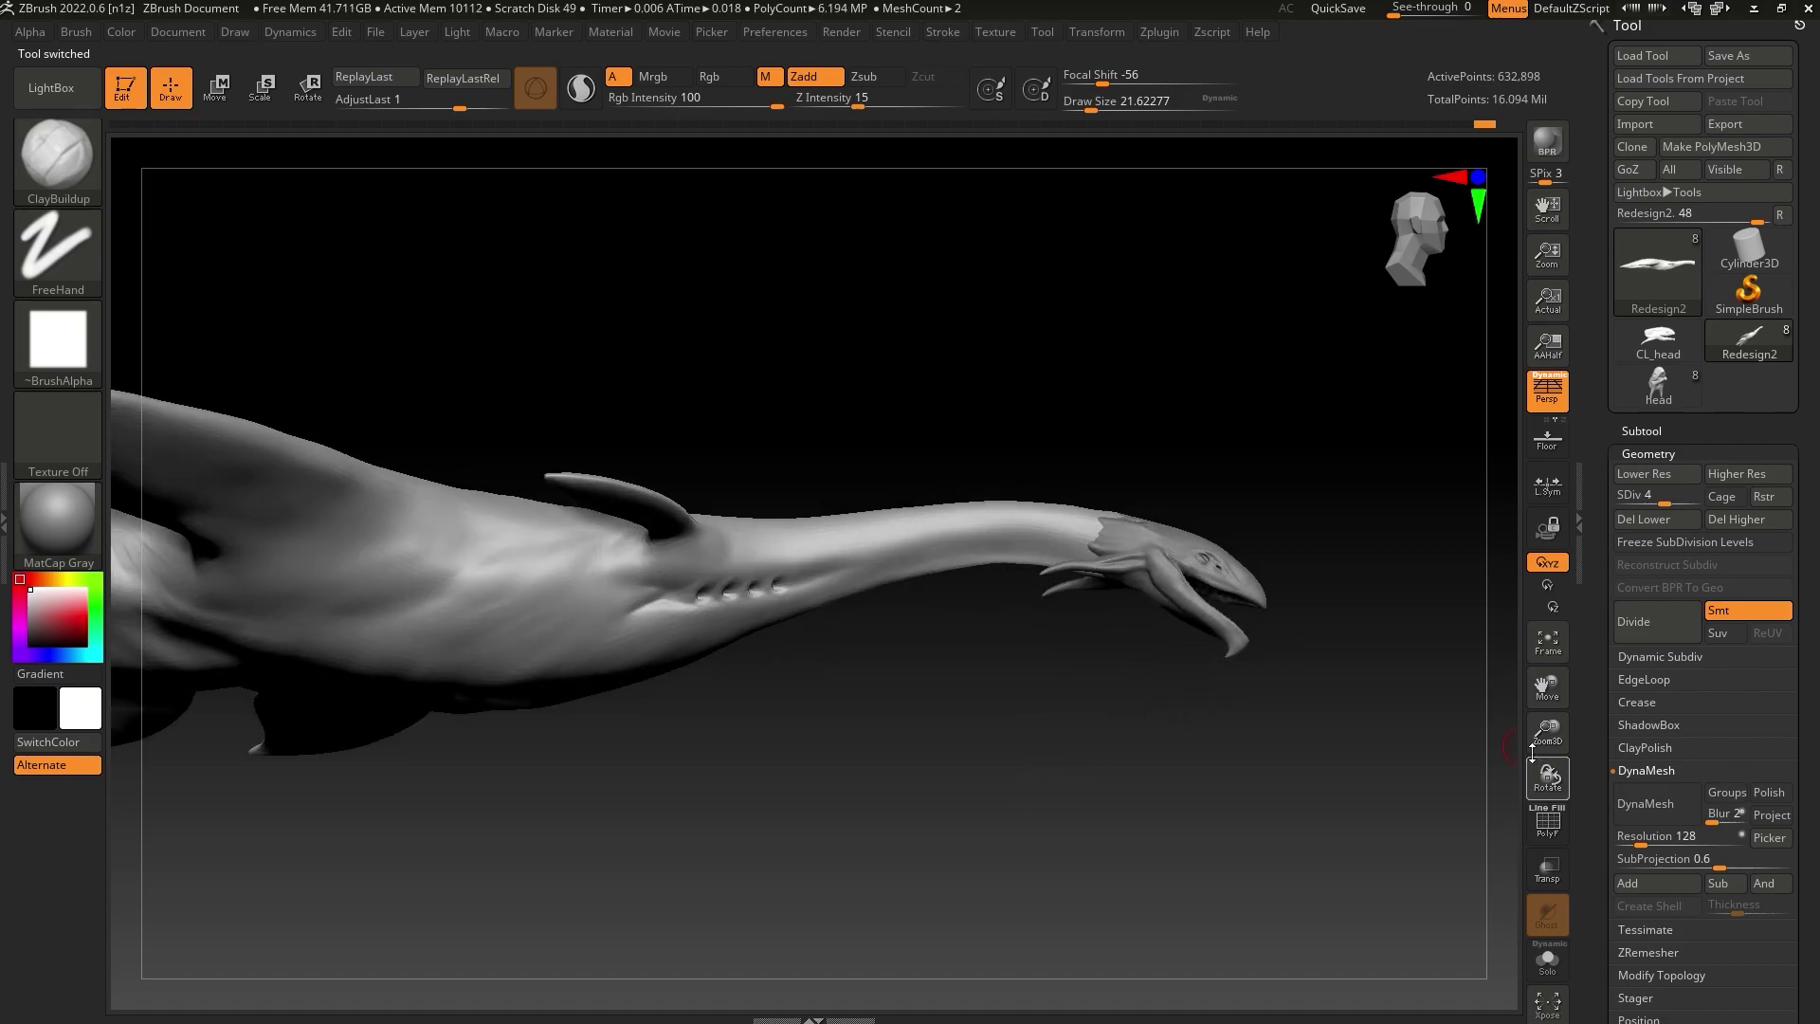
drag(1541, 744, 1538, 818)
alt+drag(1210, 618, 950, 655)
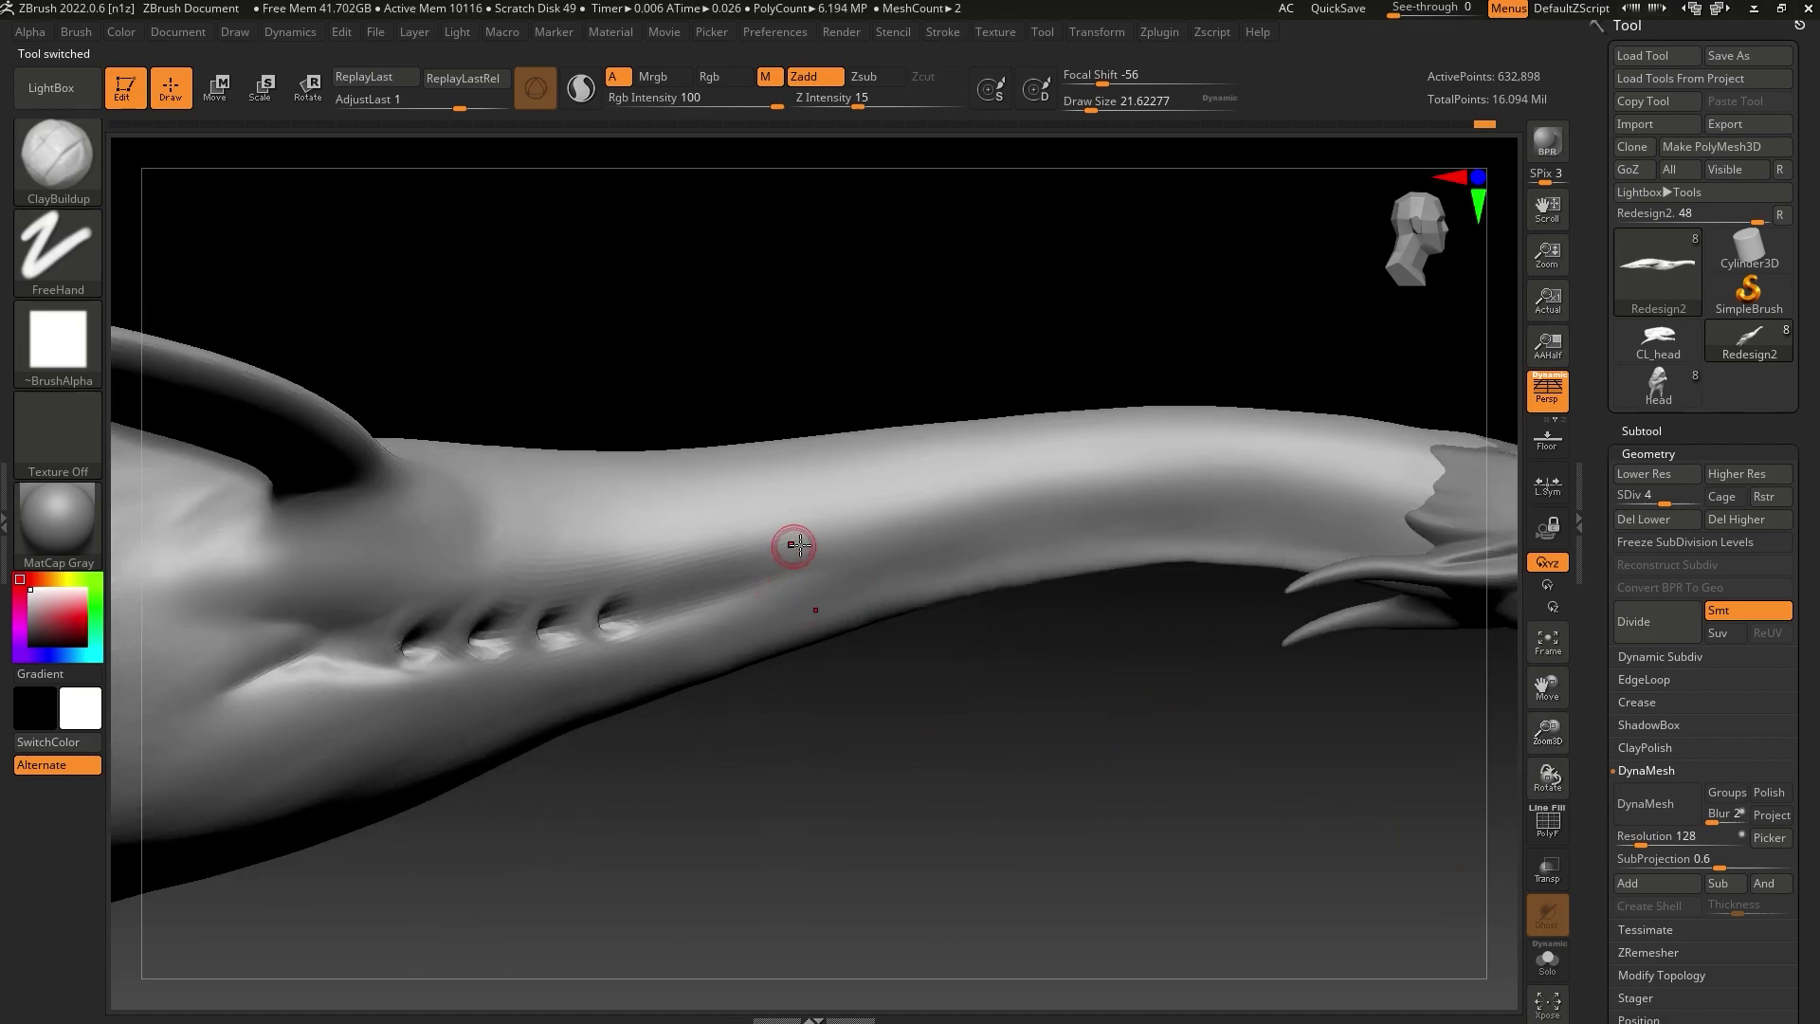
drag(799, 545, 883, 558)
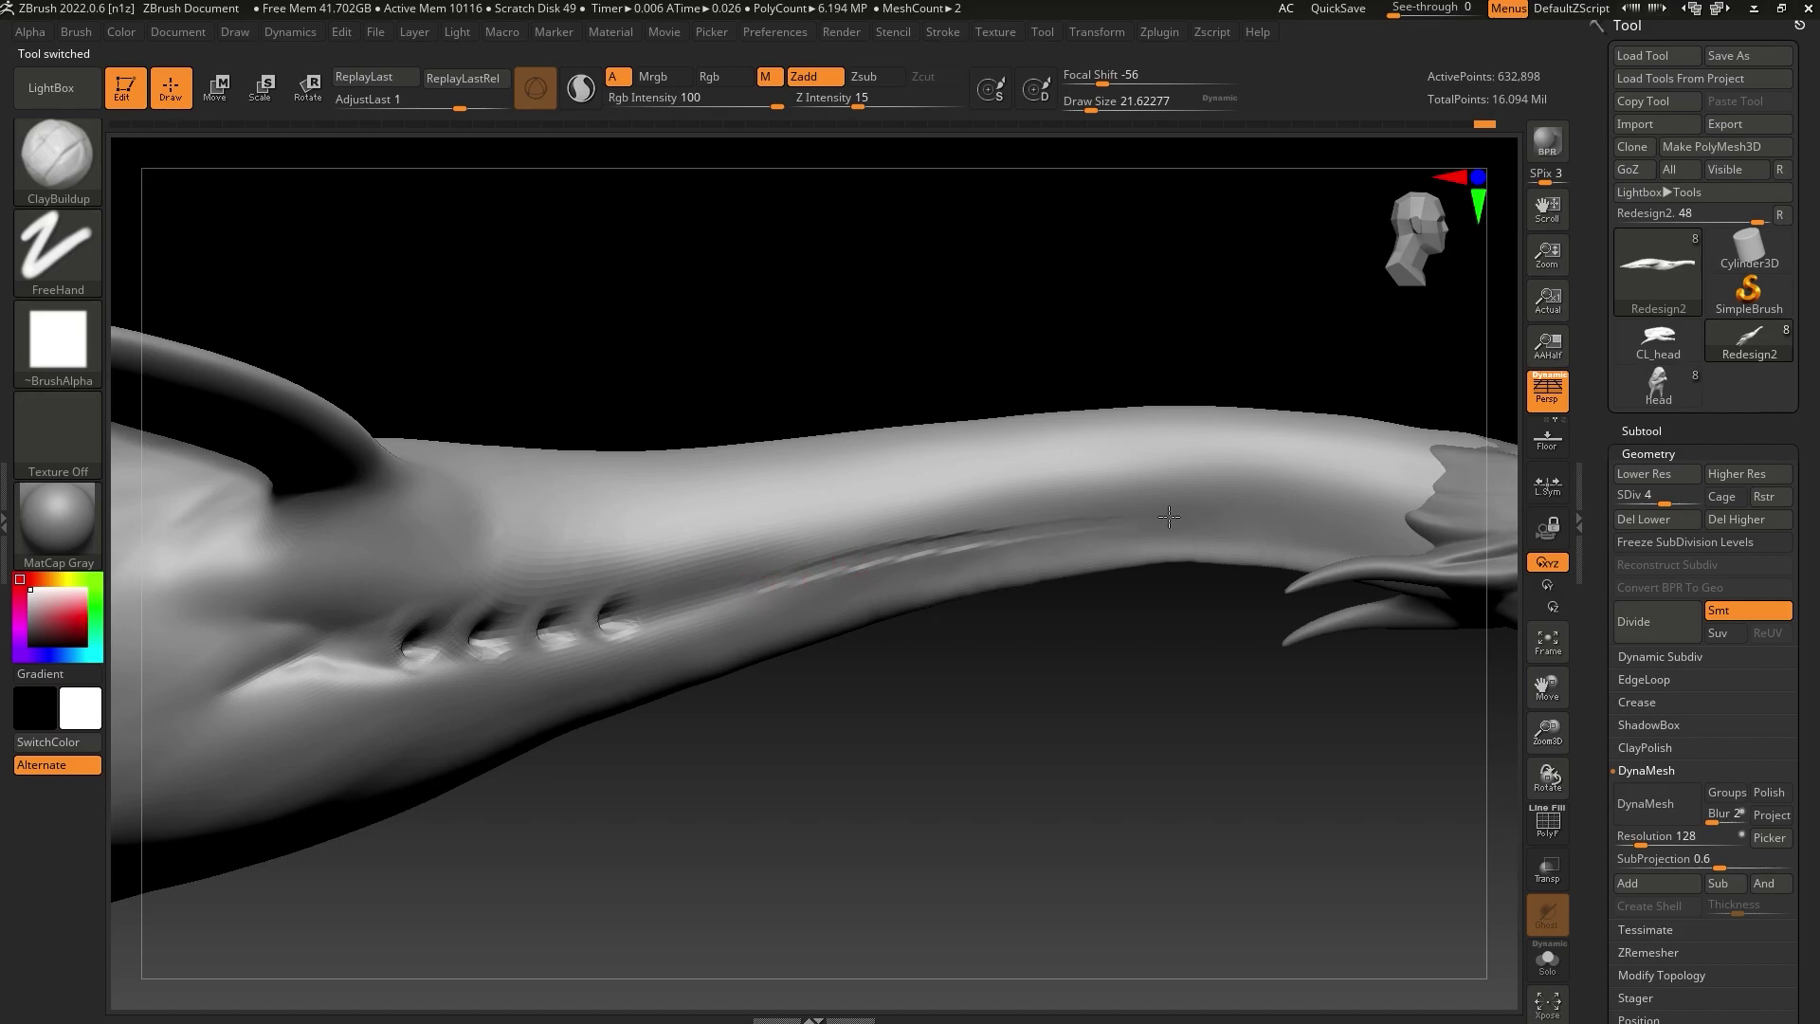
drag(949, 534, 1033, 509)
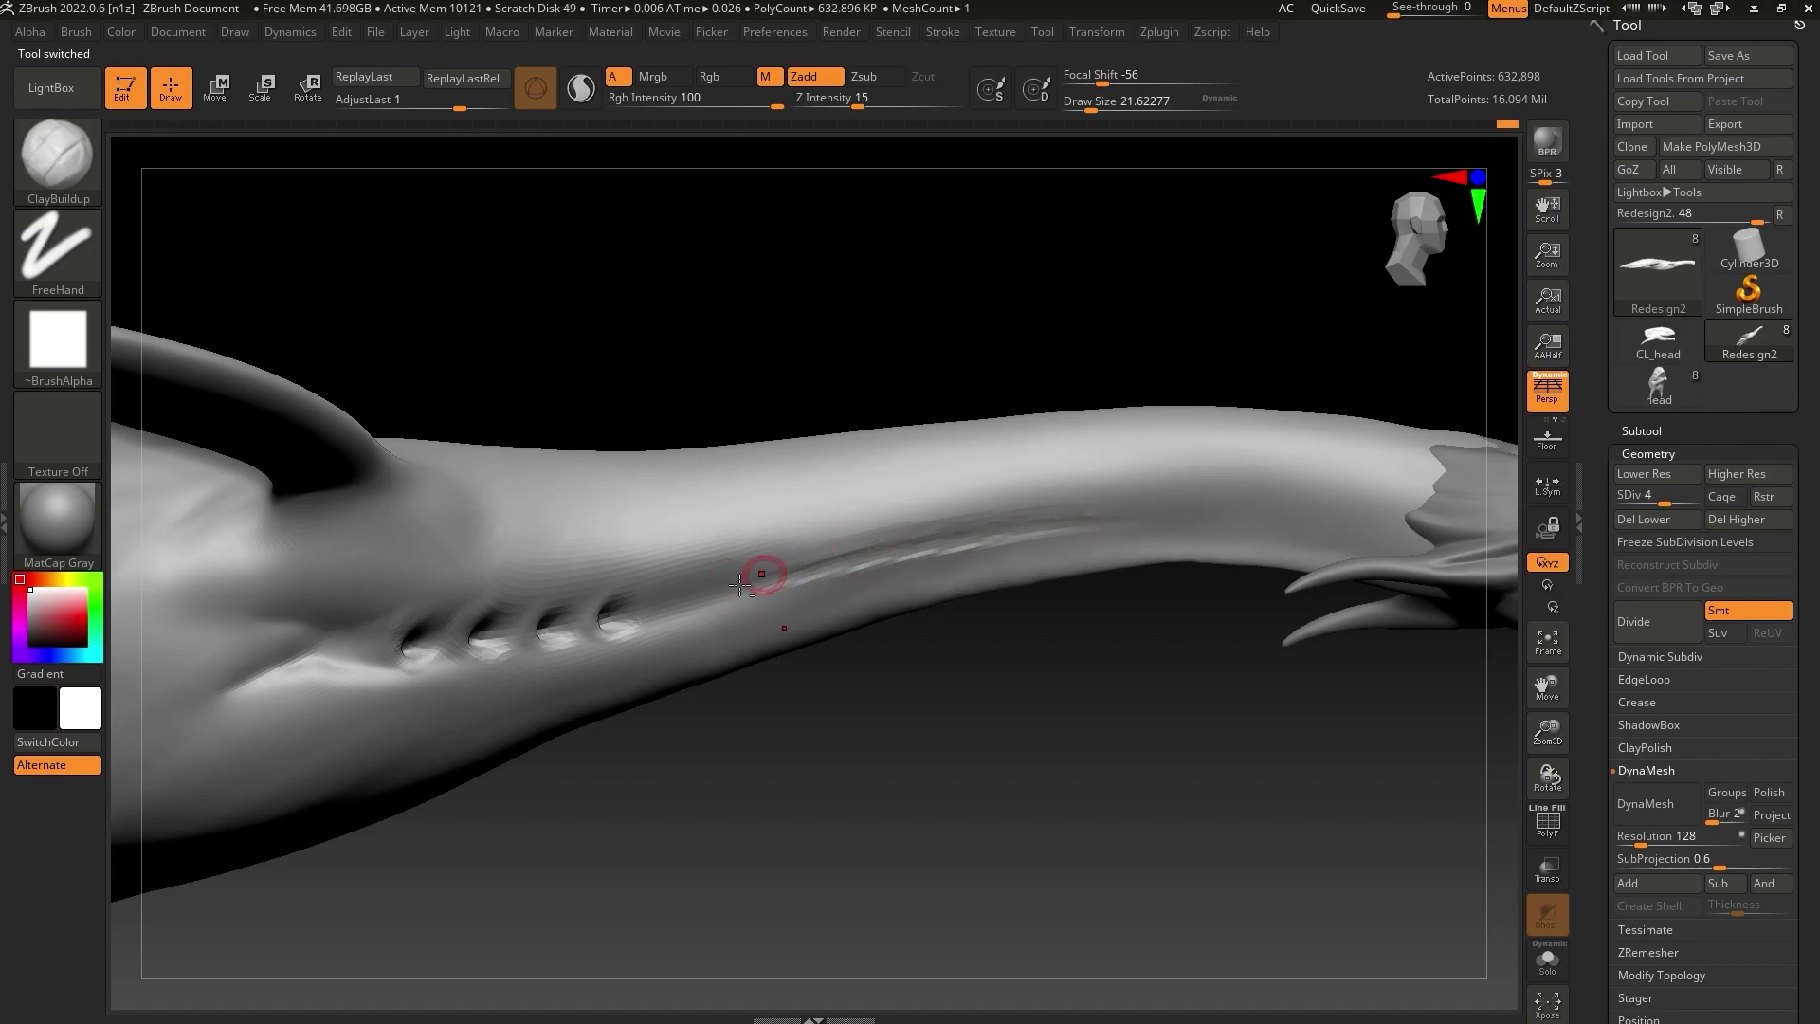
Reduce the draw size to about 13 and build thin muscle strands along the top of the neck behind the head
mouse_move(1261, 692)
mouse_down()
mouse_move(1081, 708)
mouse_move(1043, 732)
mouse_up()
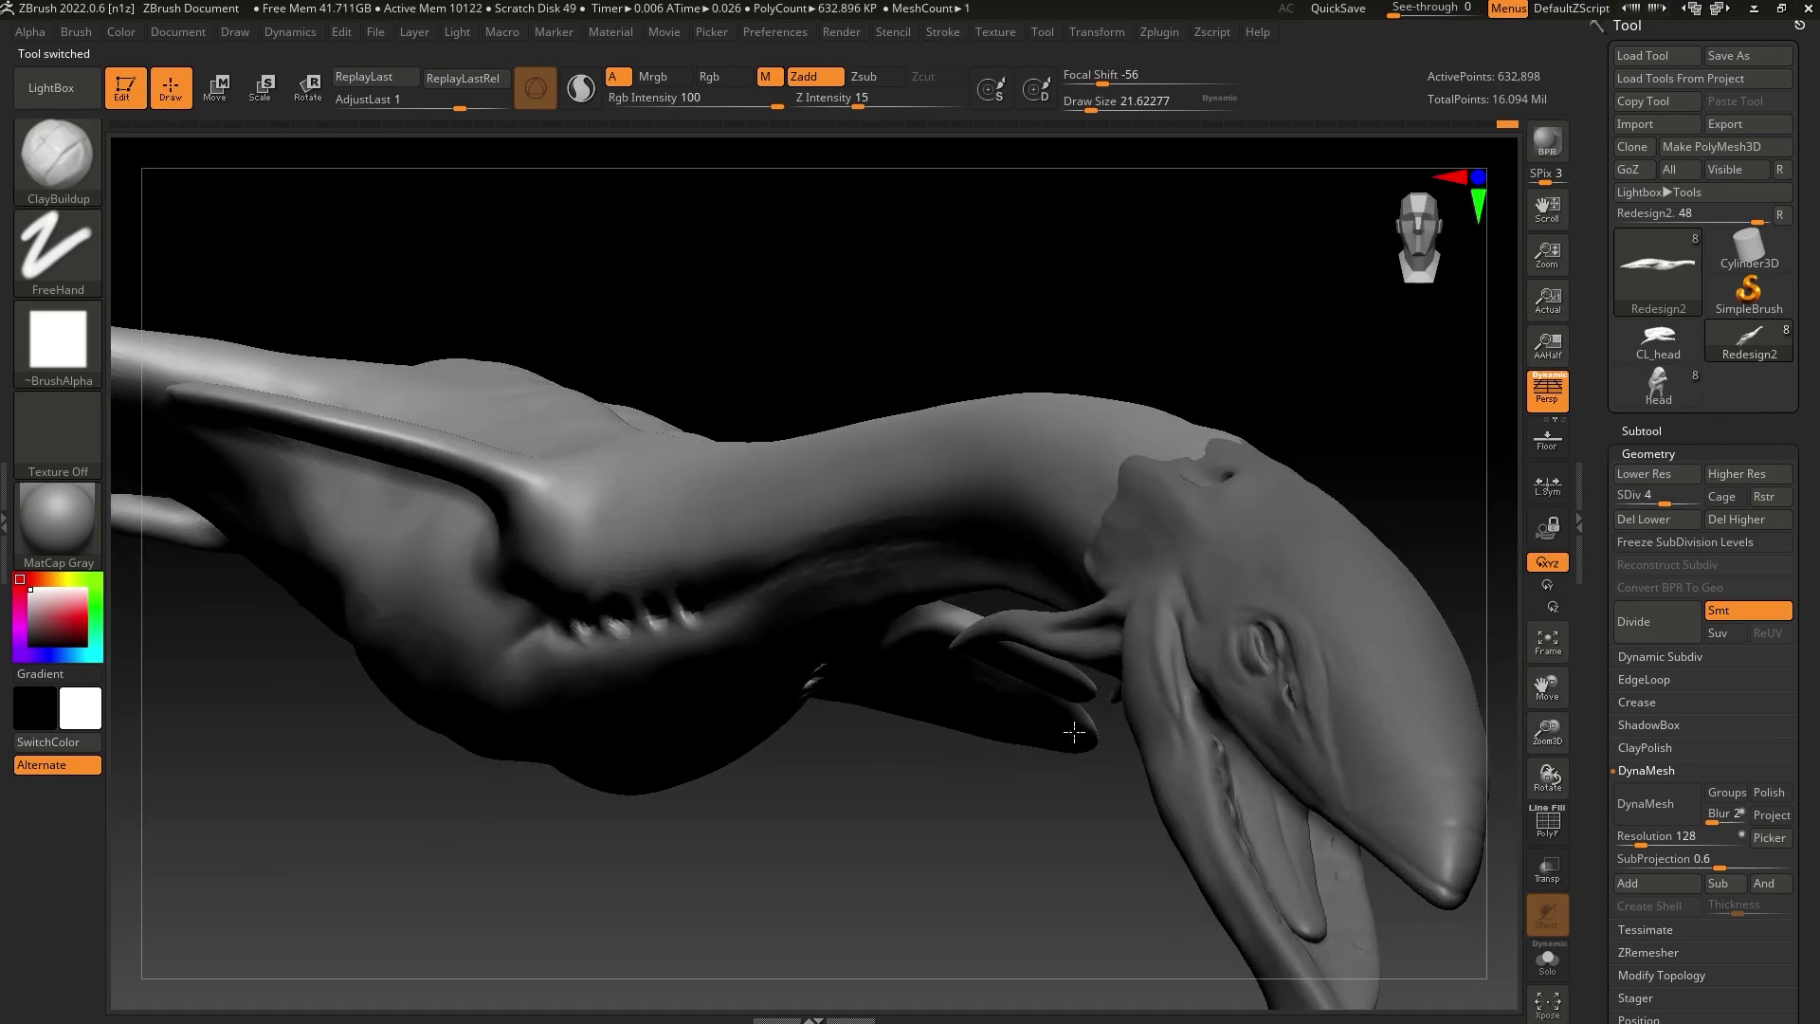
drag(1007, 821, 1149, 591)
mouse_move(1547, 728)
mouse_down()
mouse_move(1467, 756)
mouse_move(1060, 749)
mouse_move(1198, 747)
mouse_up()
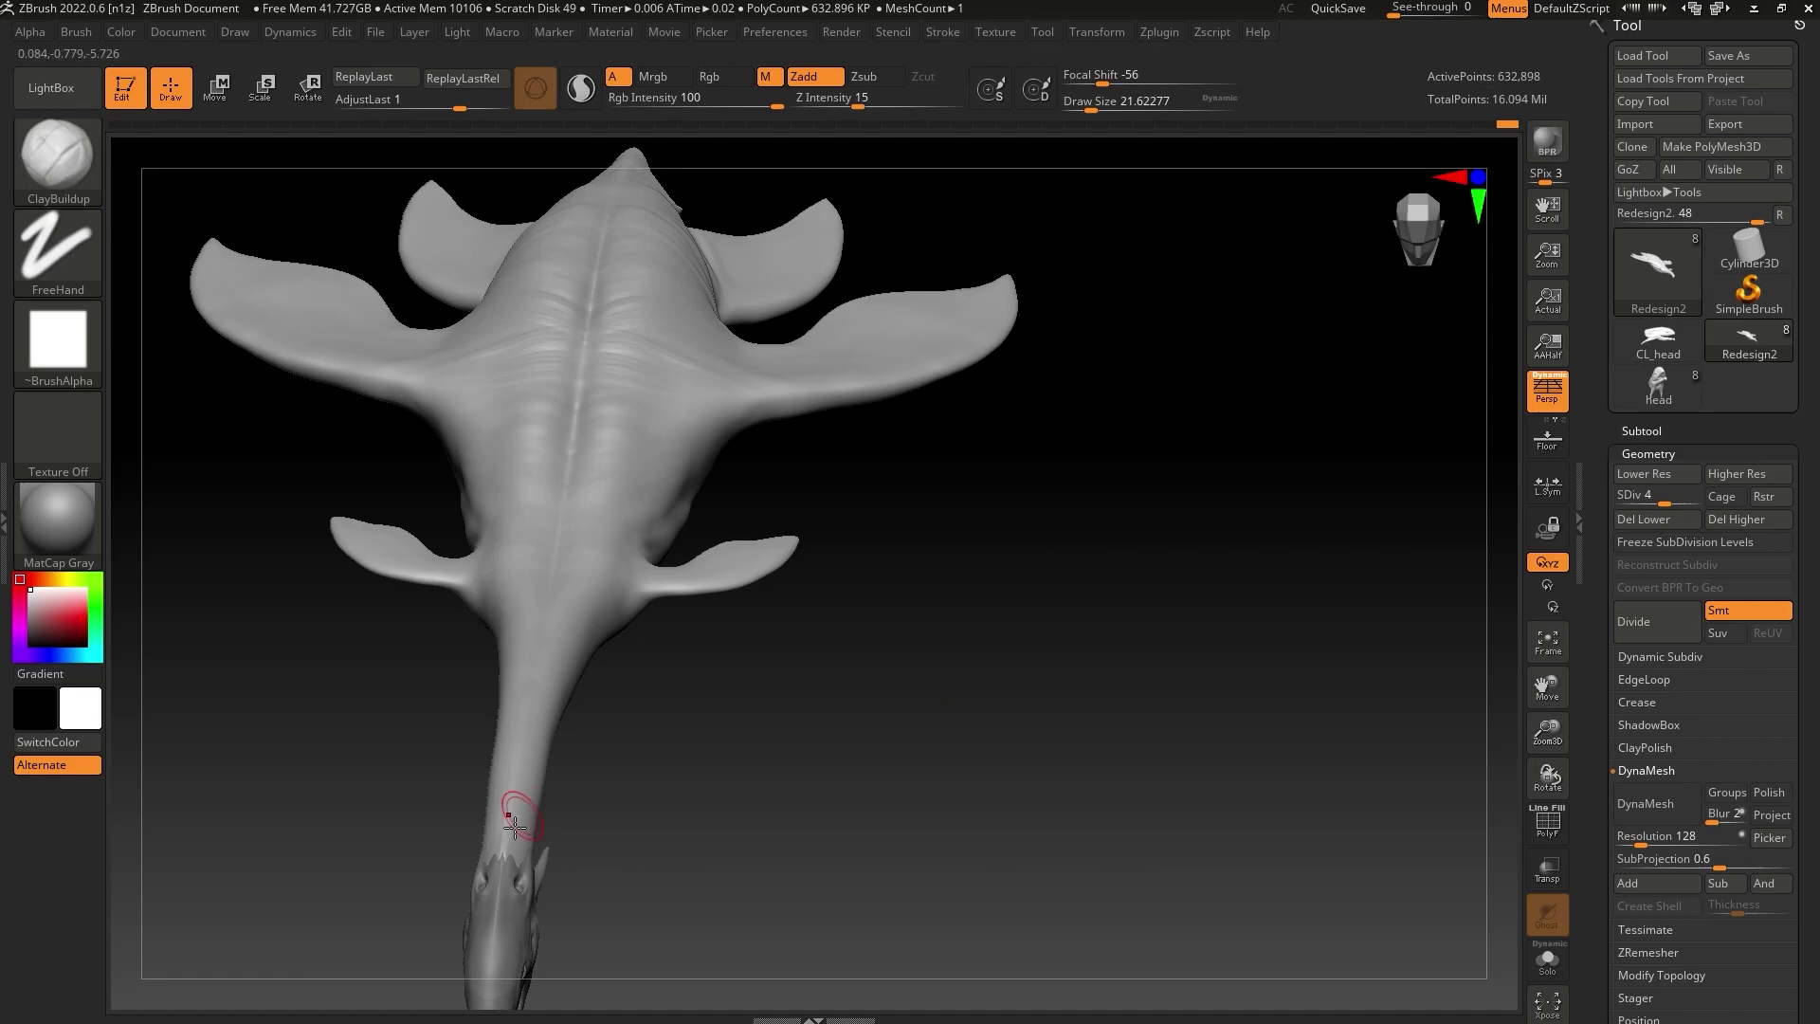
drag(1103, 107, 1086, 102)
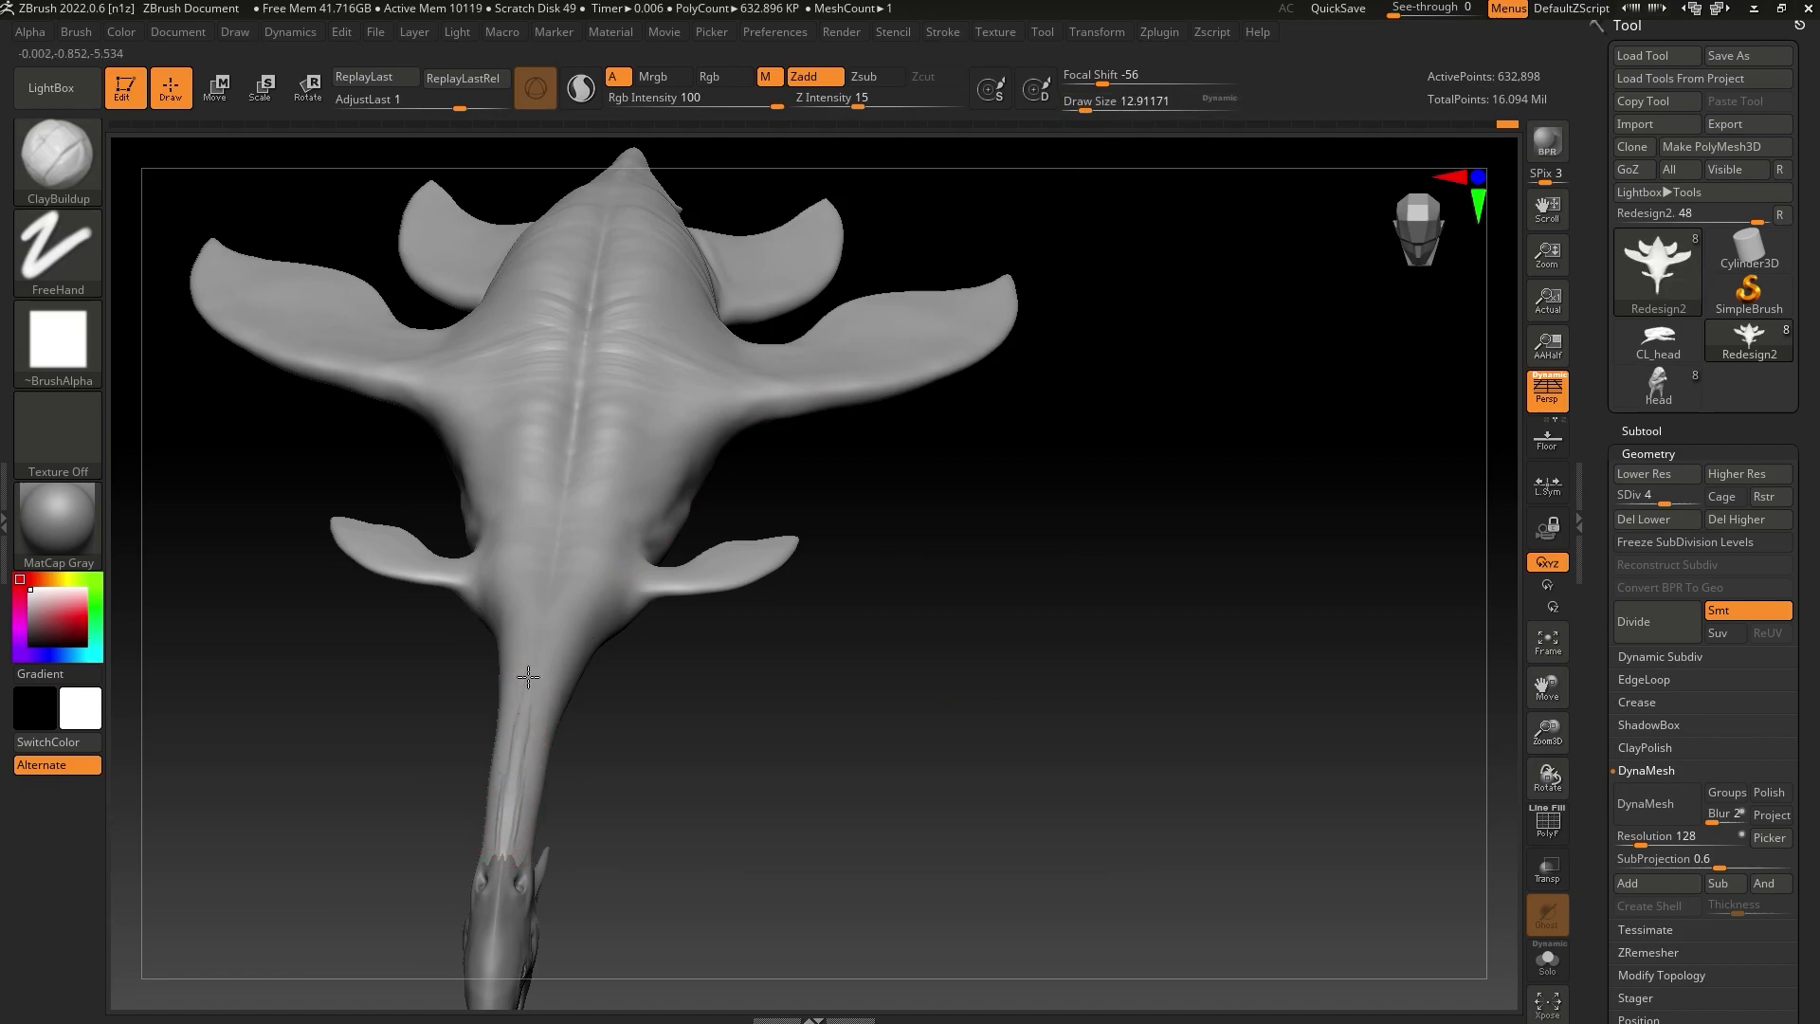
drag(563, 740, 644, 719)
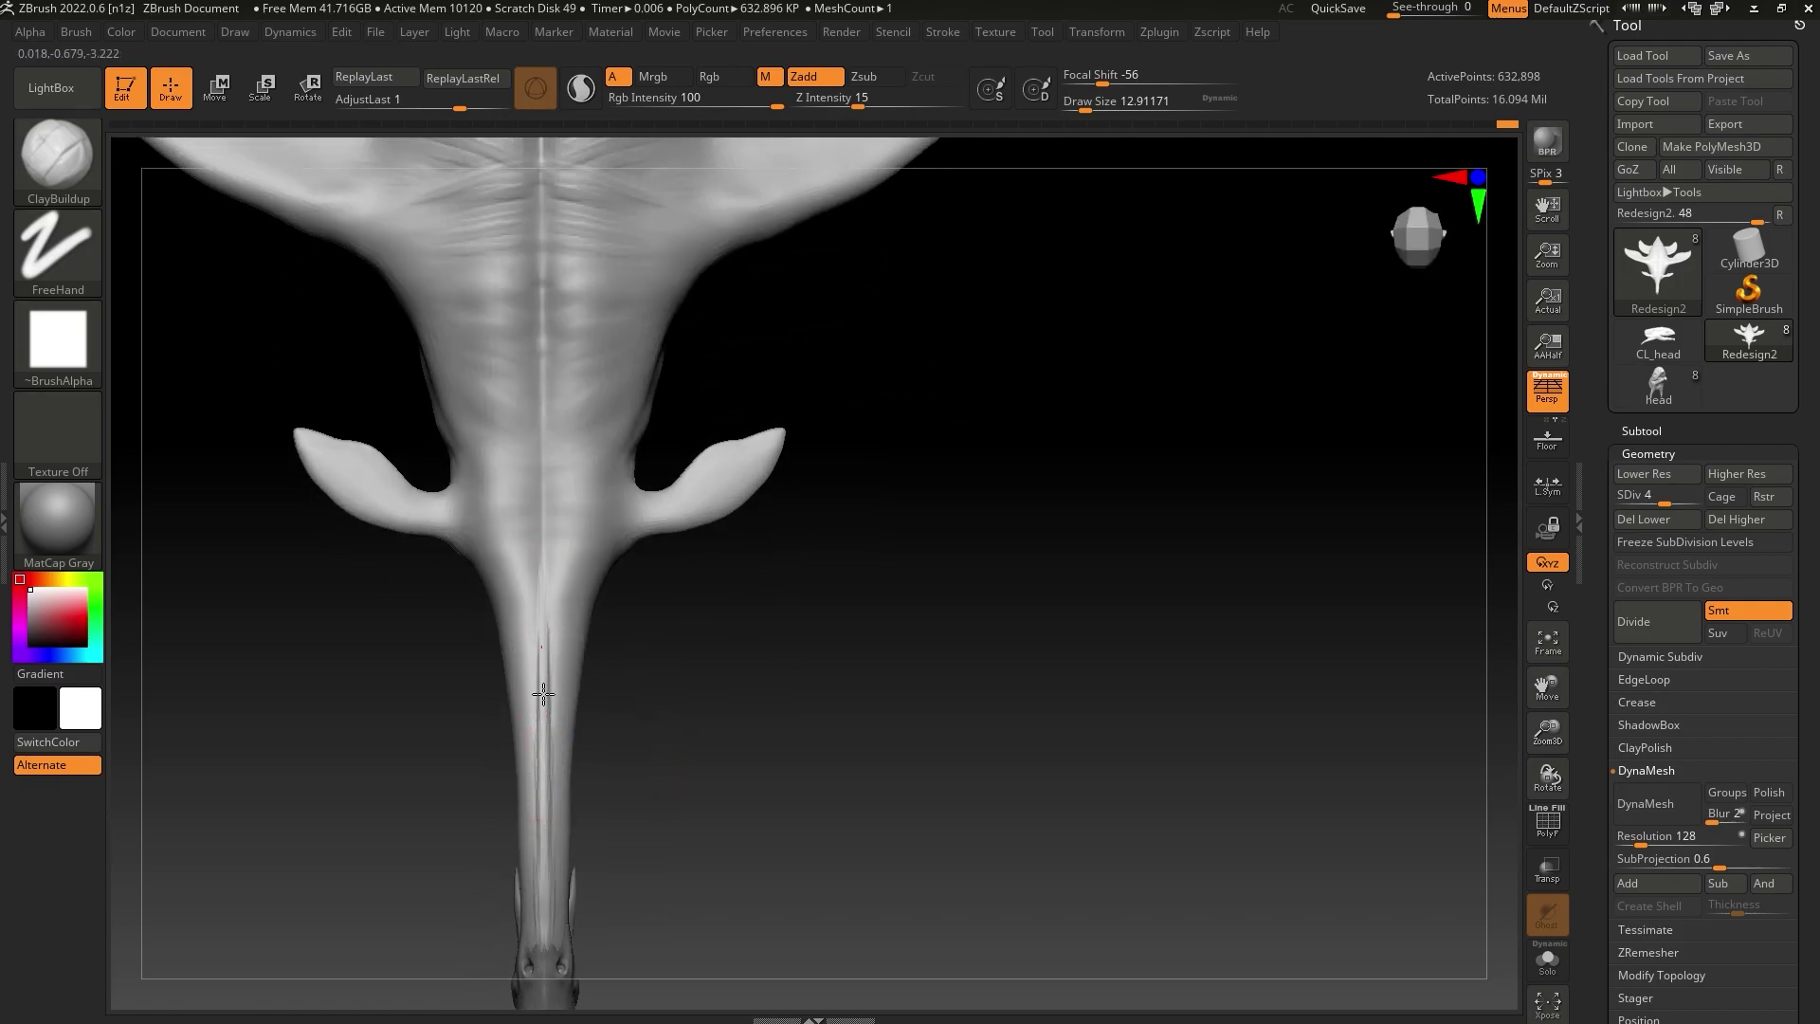
Build up a narrow ridge and parallel strands along the neck's upper midline, from the small front fins to the head
drag(548, 681, 554, 646)
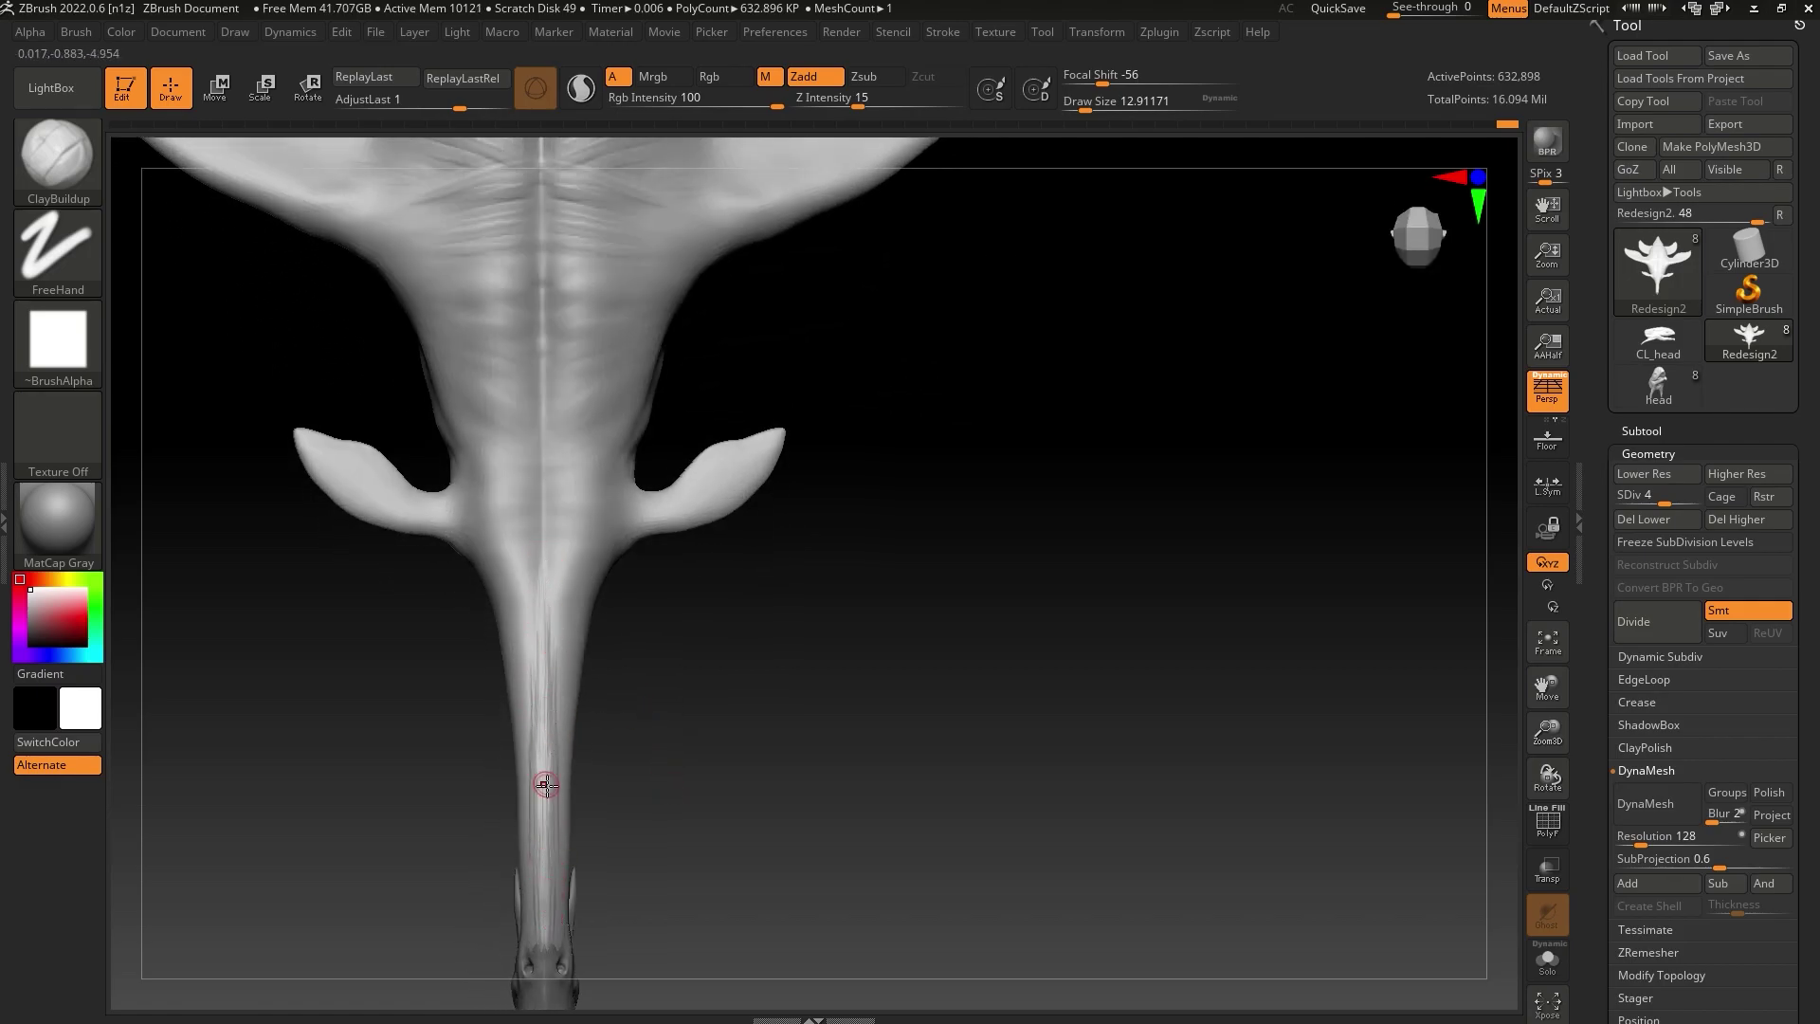
mouse_move(542, 694)
right_down()
mouse_move(745, 743)
mouse_move(745, 817)
mouse_move(538, 851)
right_up()
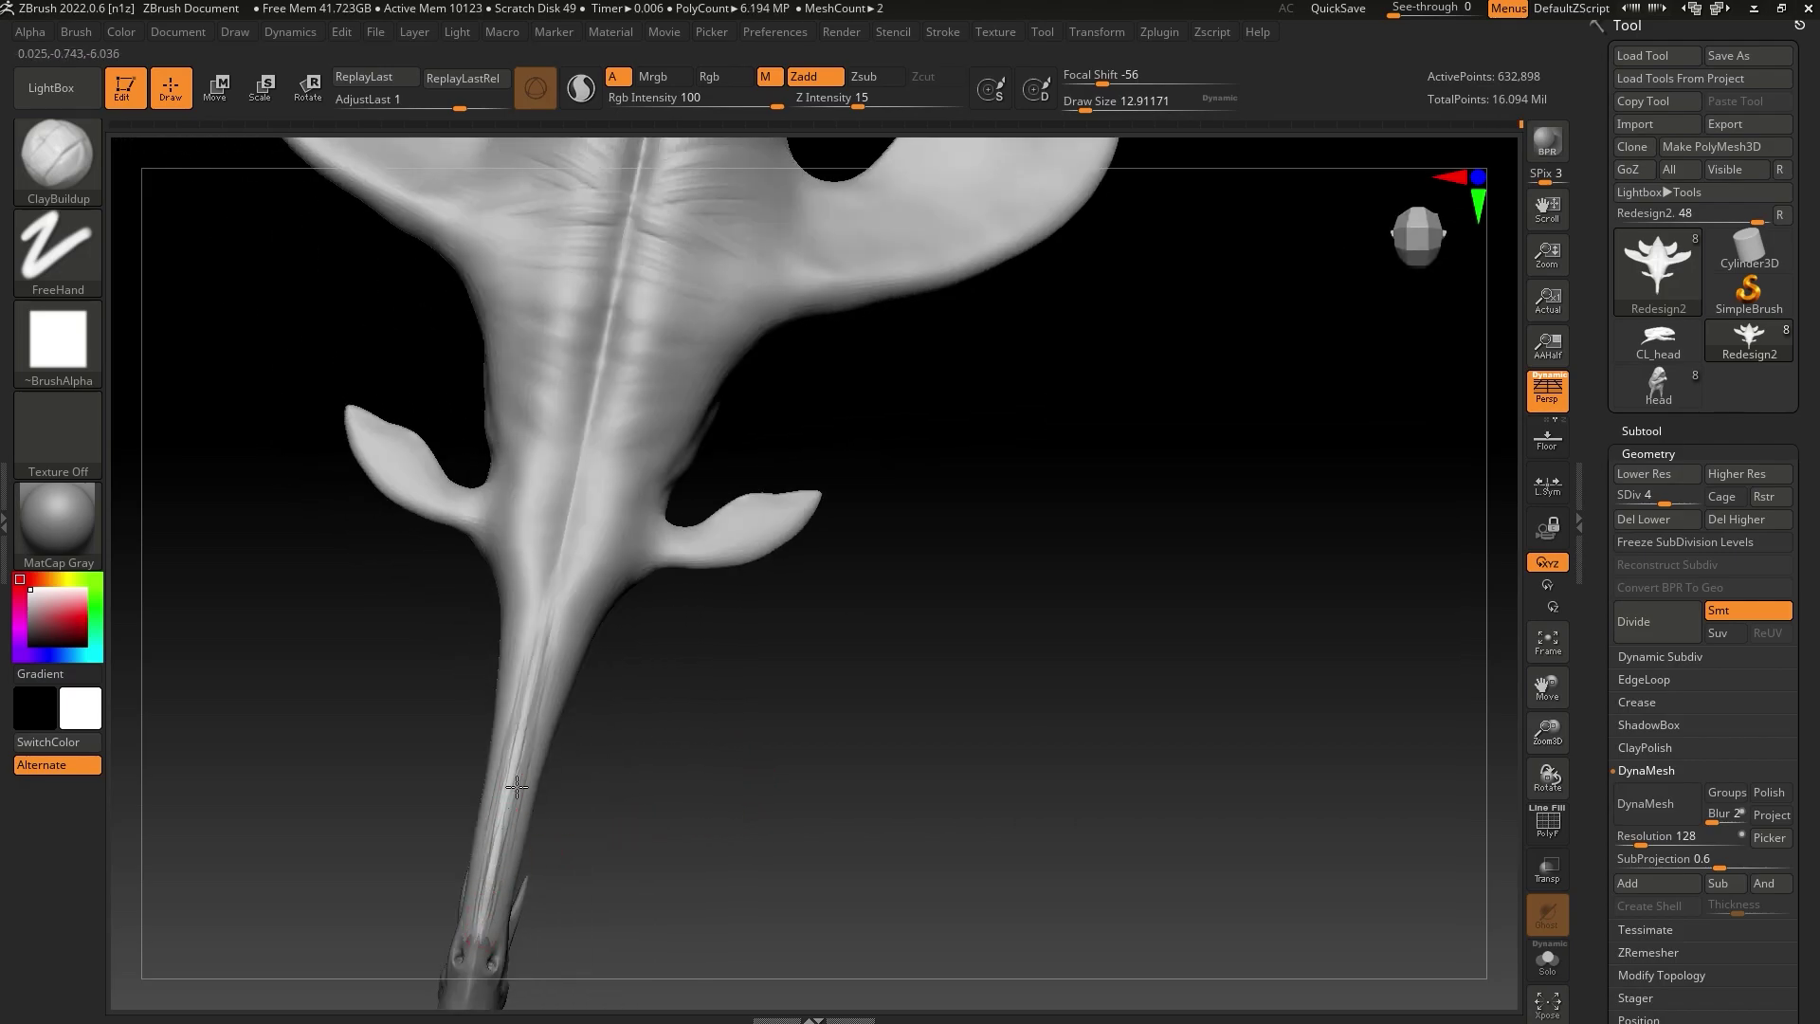
drag(500, 838, 504, 802)
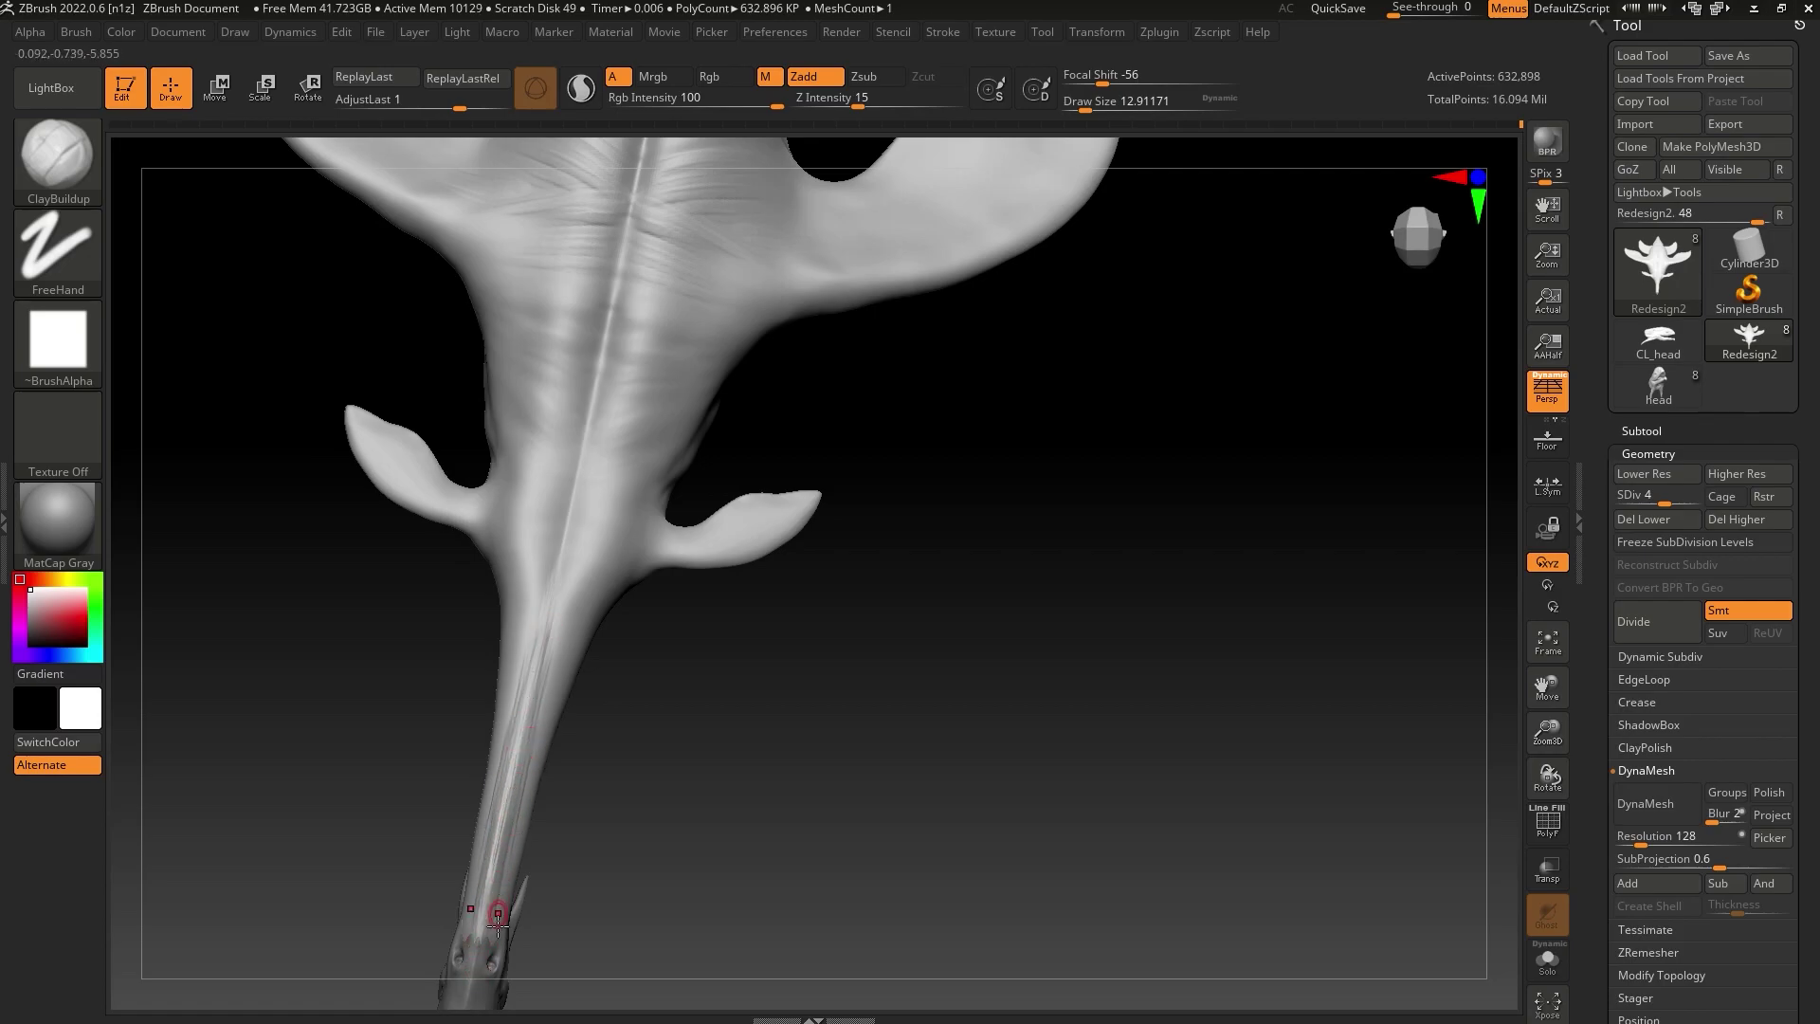
right_drag(537, 731, 730, 763)
right_drag(585, 792, 747, 762)
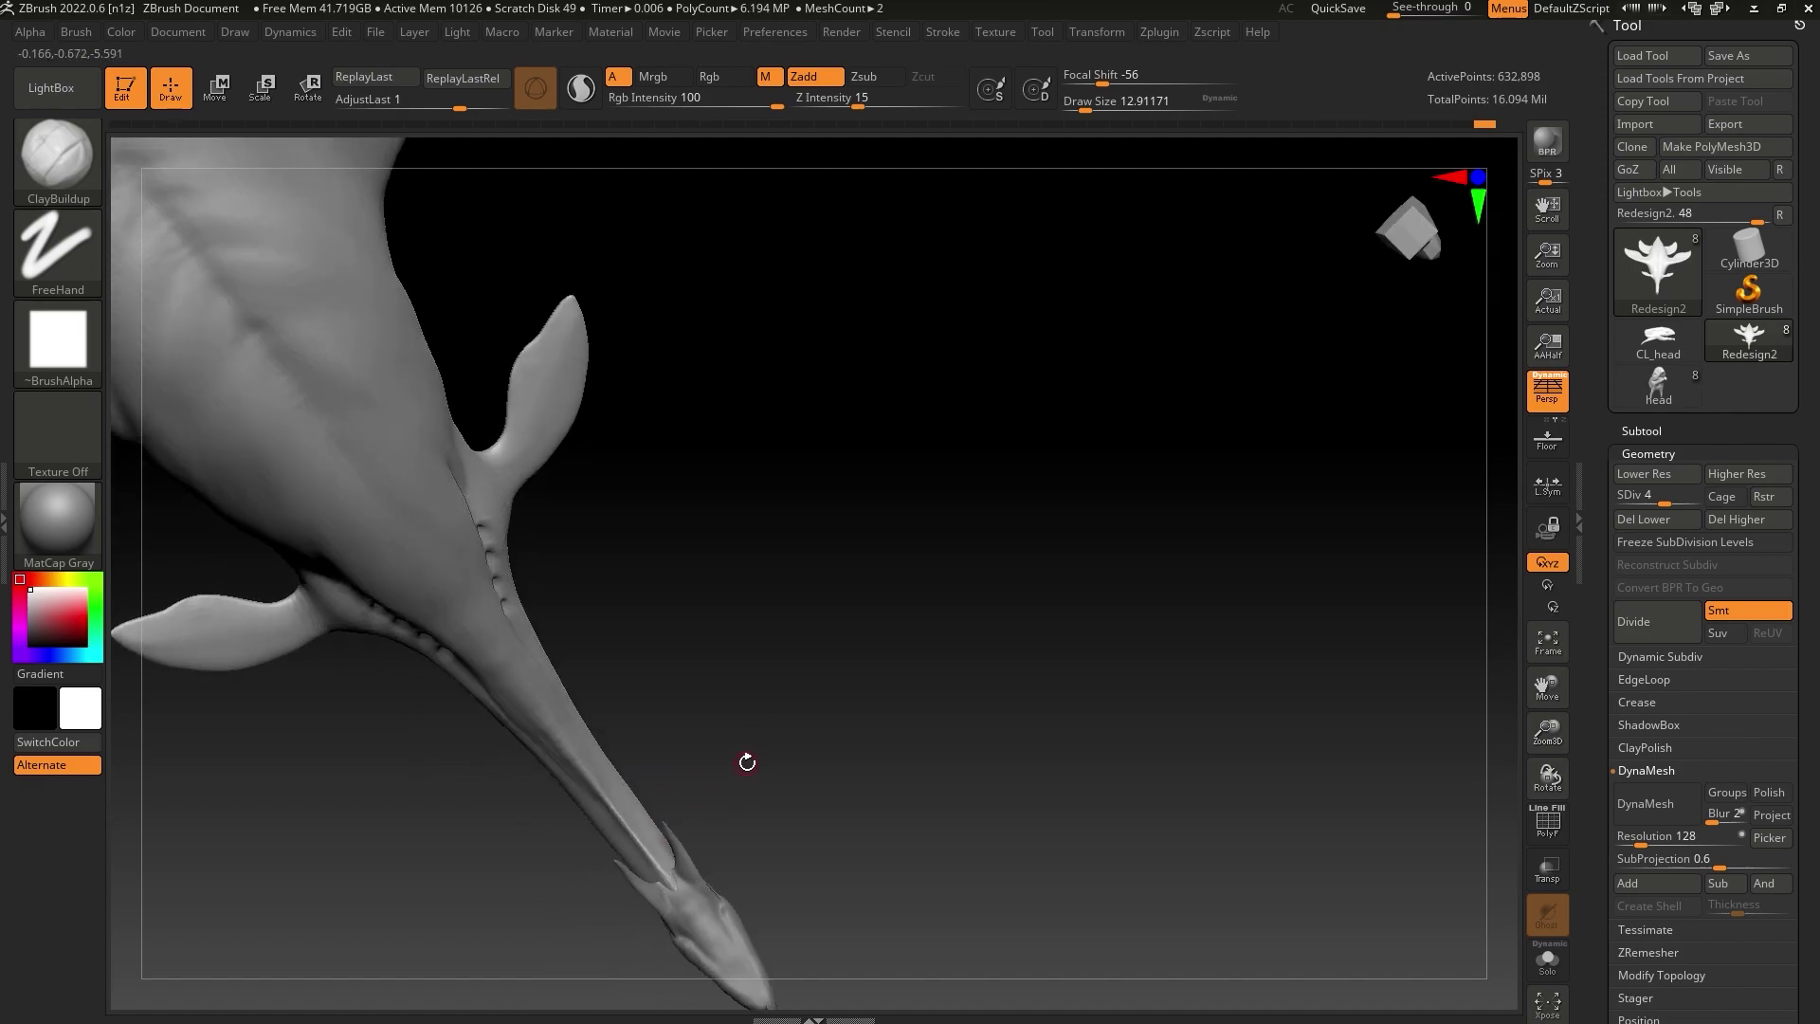
Smooth the muscle strands along the top of the neck behind the head, using a draw size of about 22
drag(1541, 739, 640, 759)
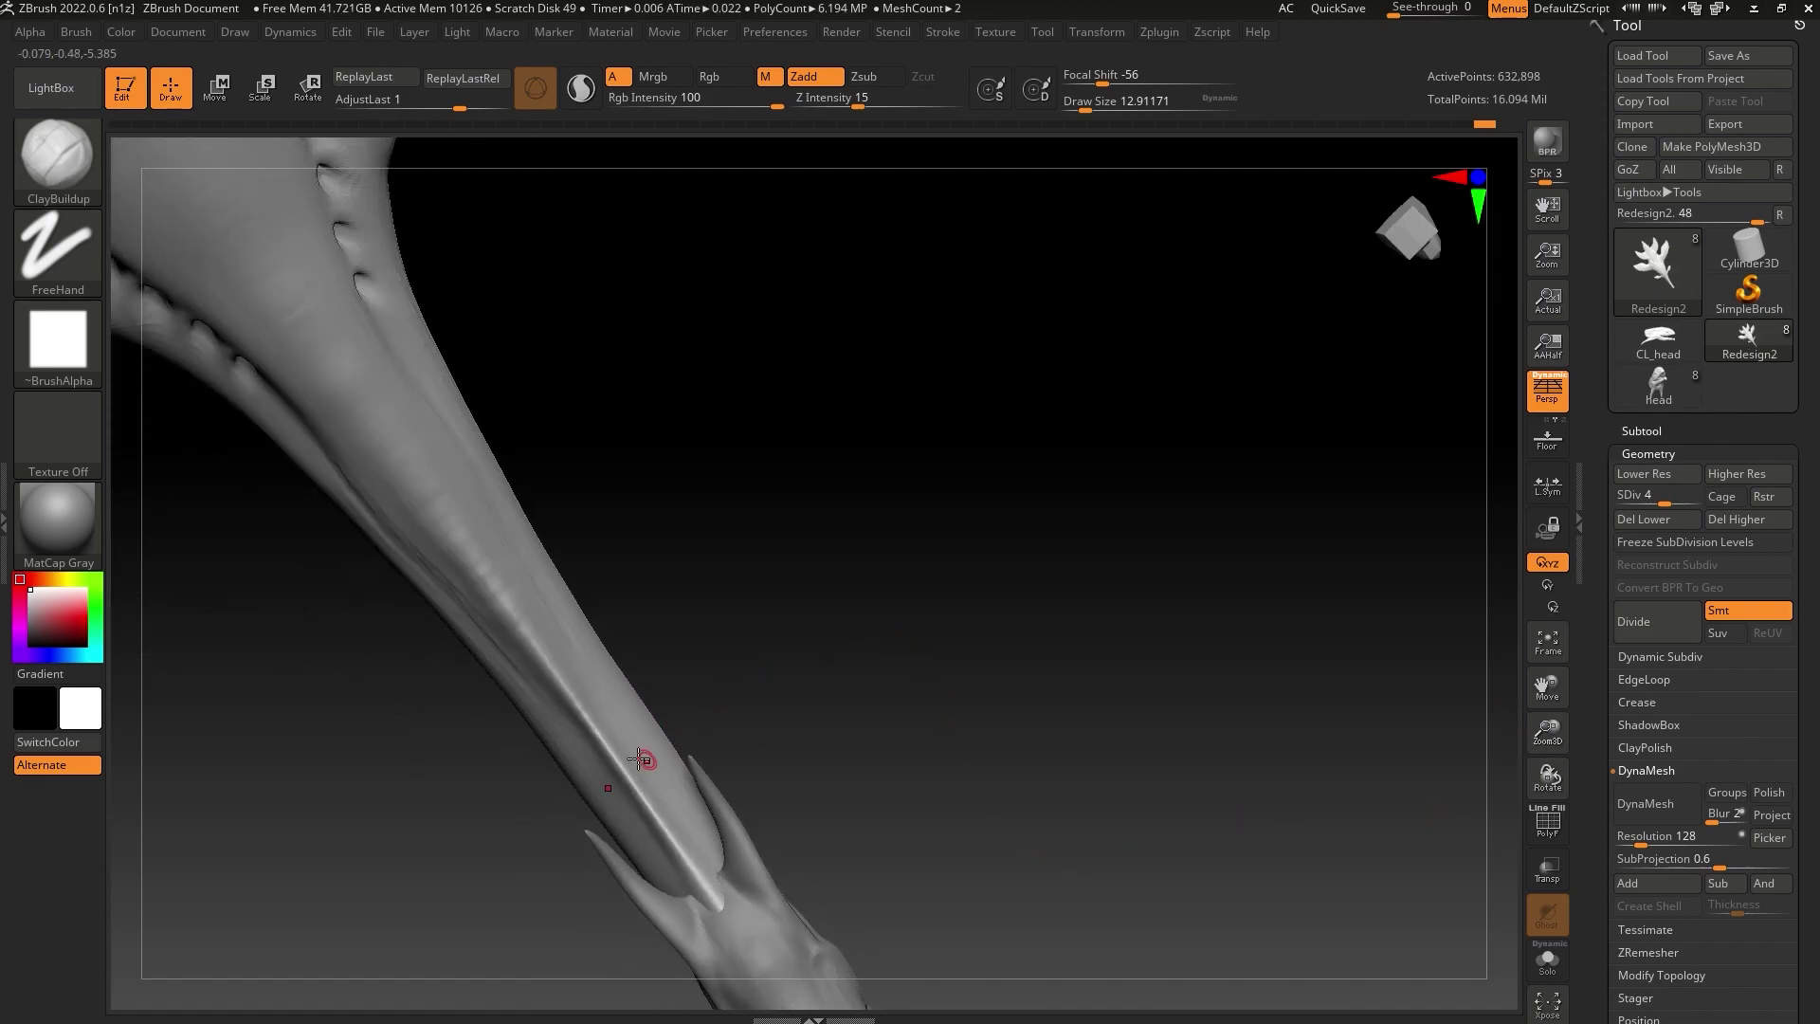
mouse_move(705, 688)
right_down()
mouse_move(821, 638)
mouse_move(837, 695)
mouse_move(902, 650)
mouse_move(618, 718)
right_up()
right_drag(820, 799, 717, 711)
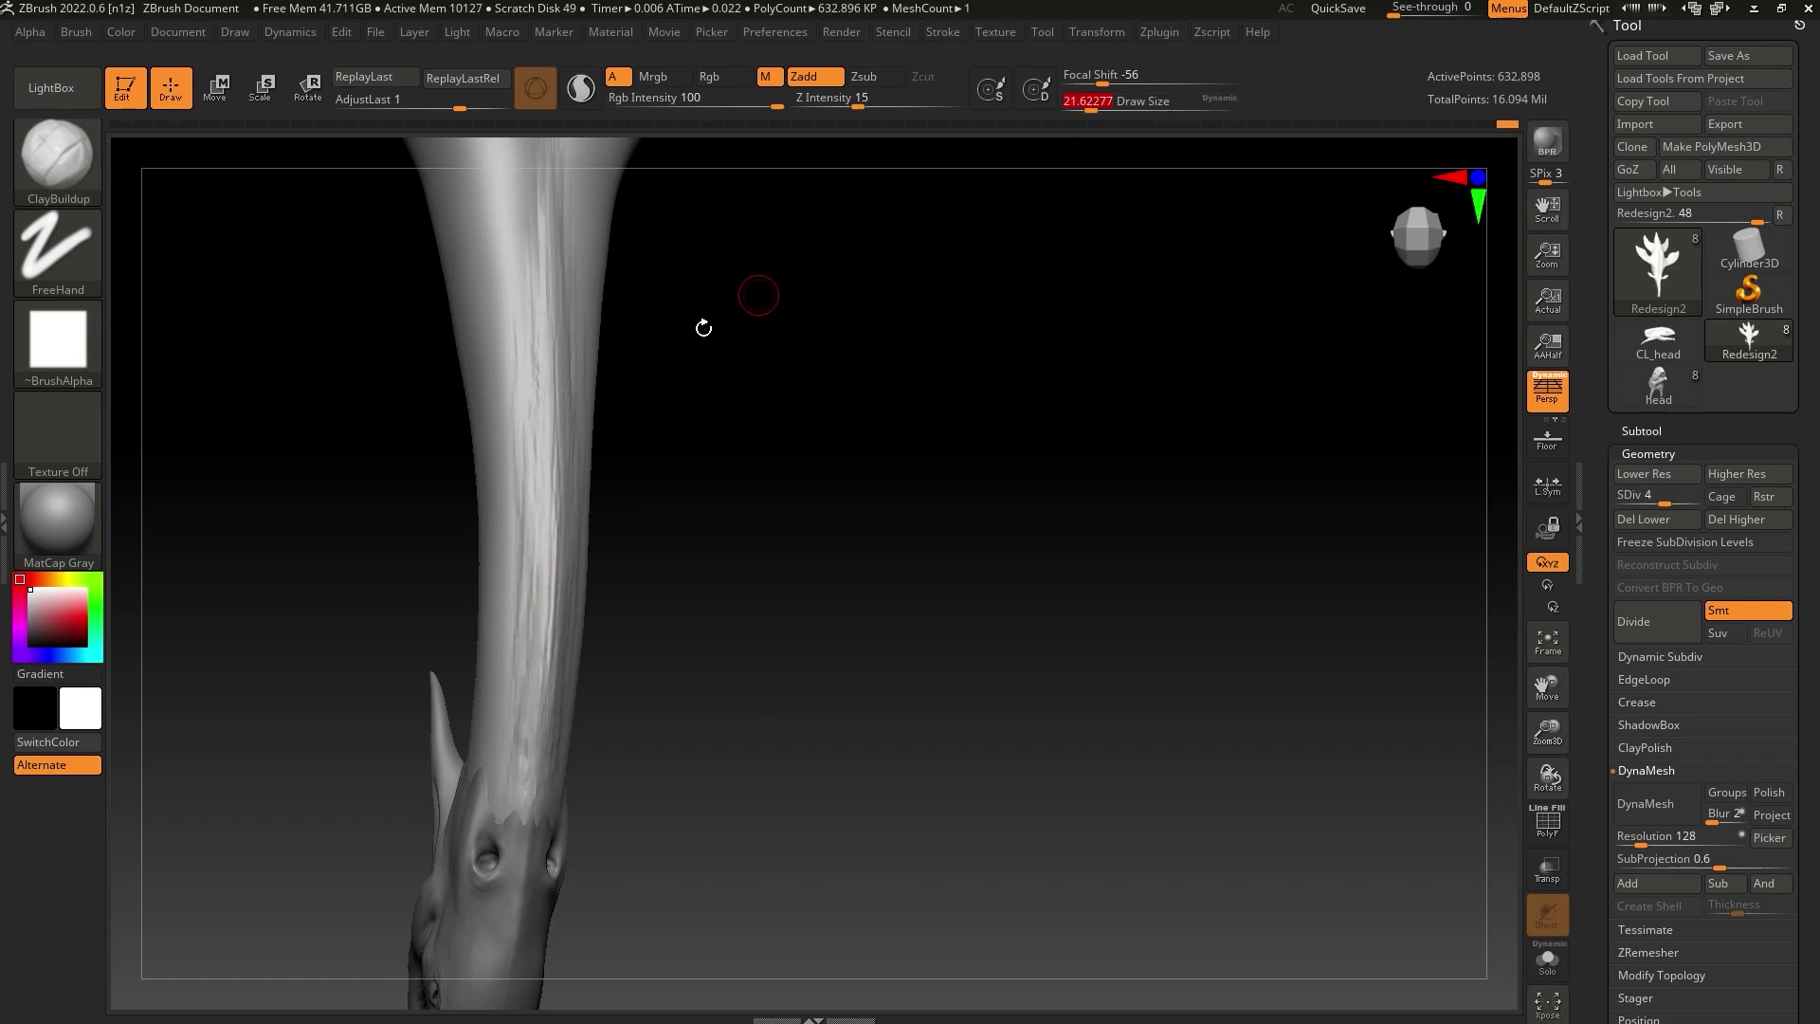
key(shift)
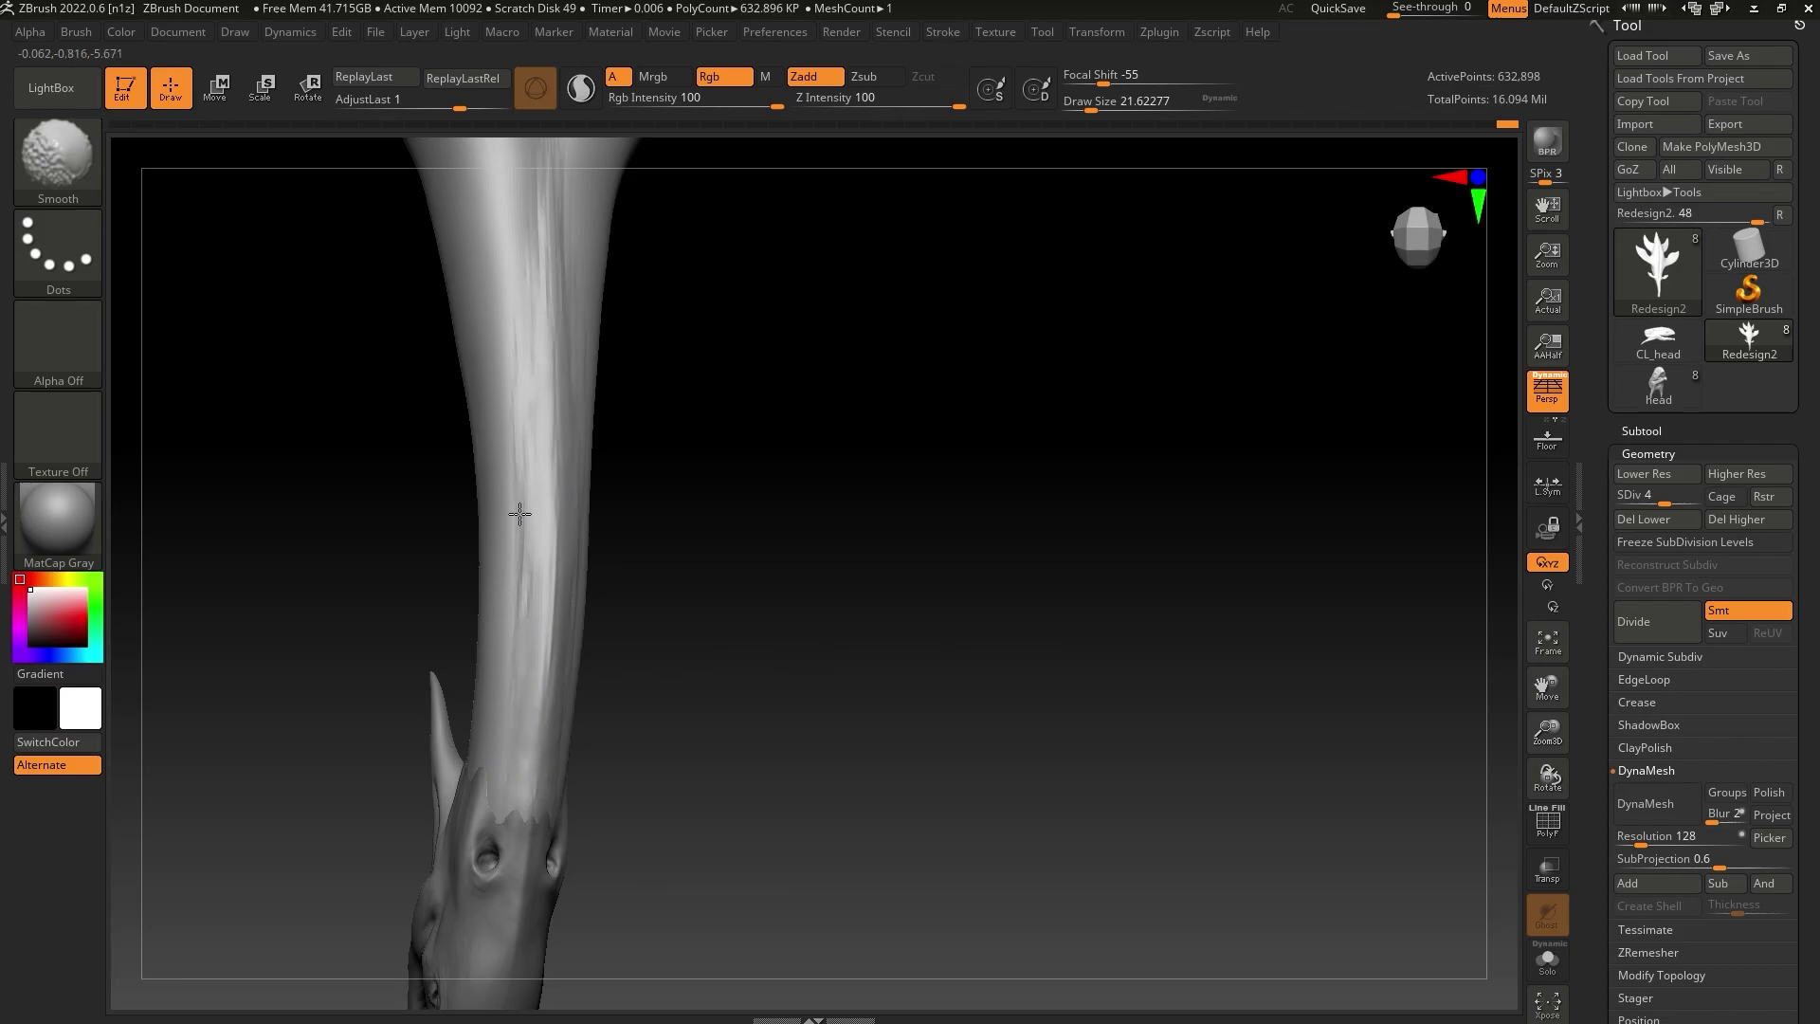
shift+drag(510, 771, 515, 641)
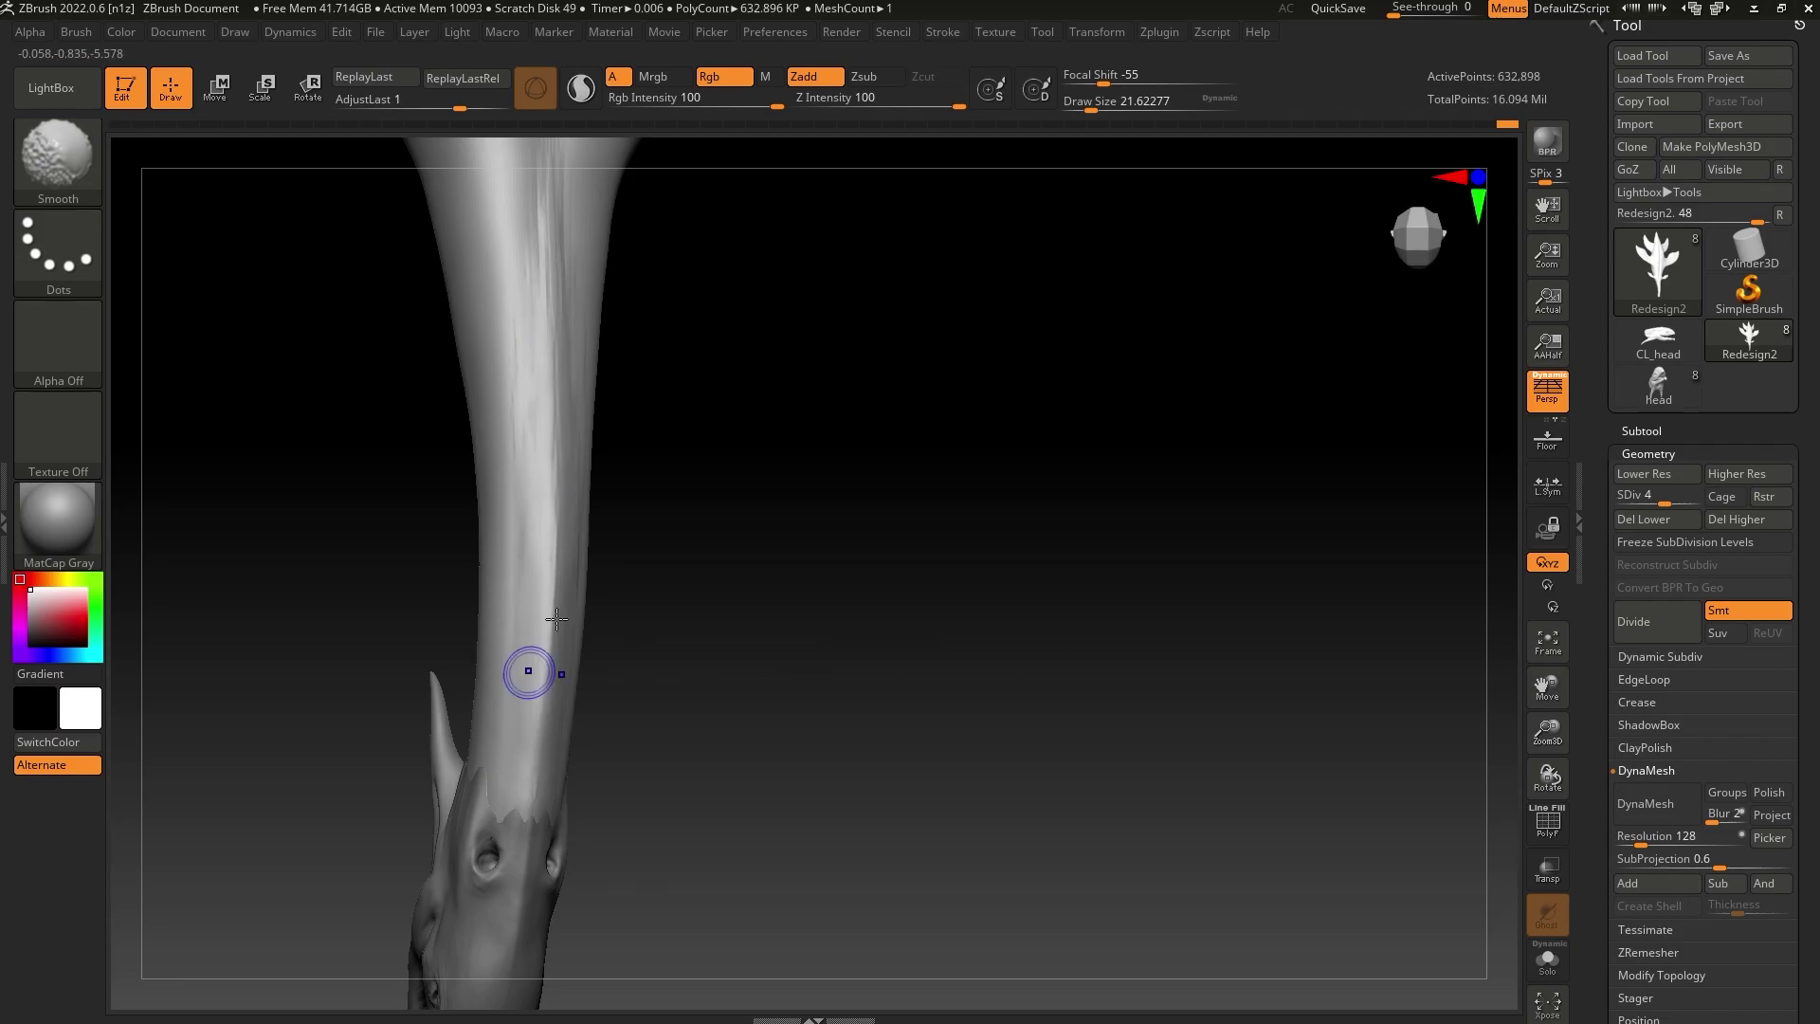
mouse_move(611, 360)
alt+mouse_down()
mouse_move(630, 740)
mouse_move(578, 668)
alt+mouse_up()
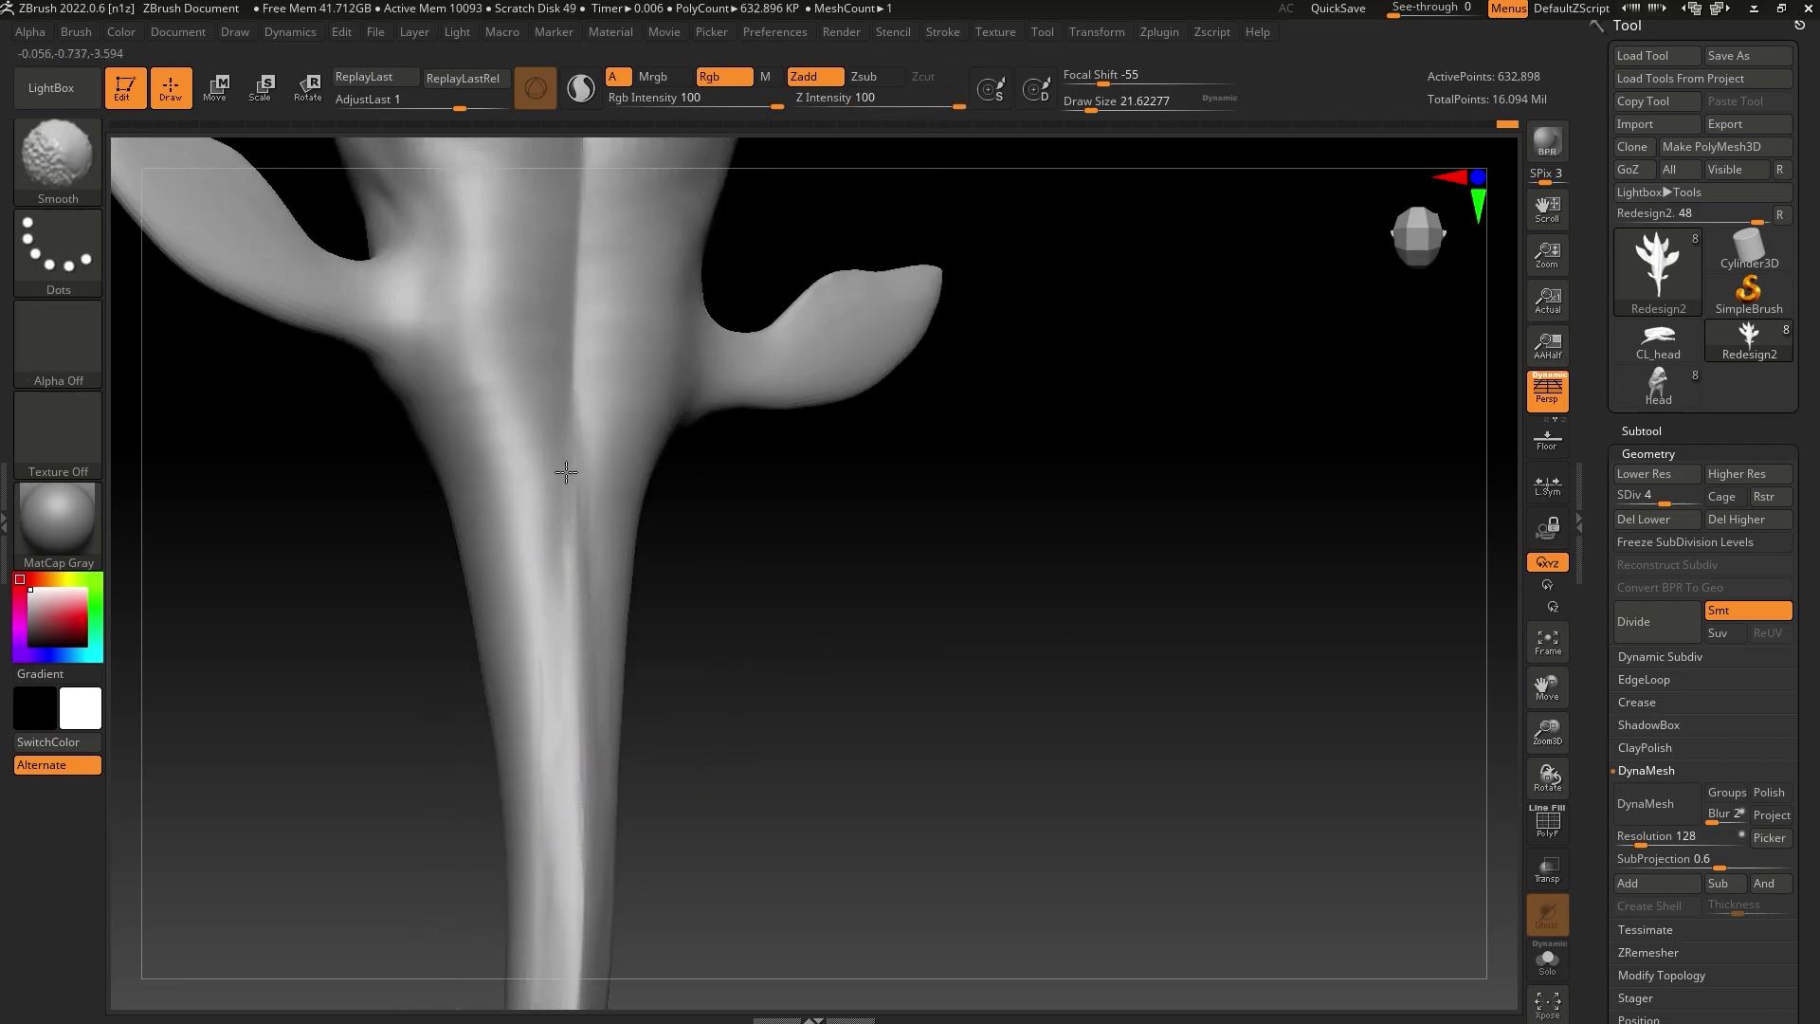
Smooth the creases where one large front fin joins the body
drag(1547, 744, 1546, 528)
mouse_move(1040, 773)
mouse_down()
mouse_move(1034, 793)
mouse_move(1052, 711)
mouse_move(1021, 695)
mouse_move(1016, 834)
mouse_up()
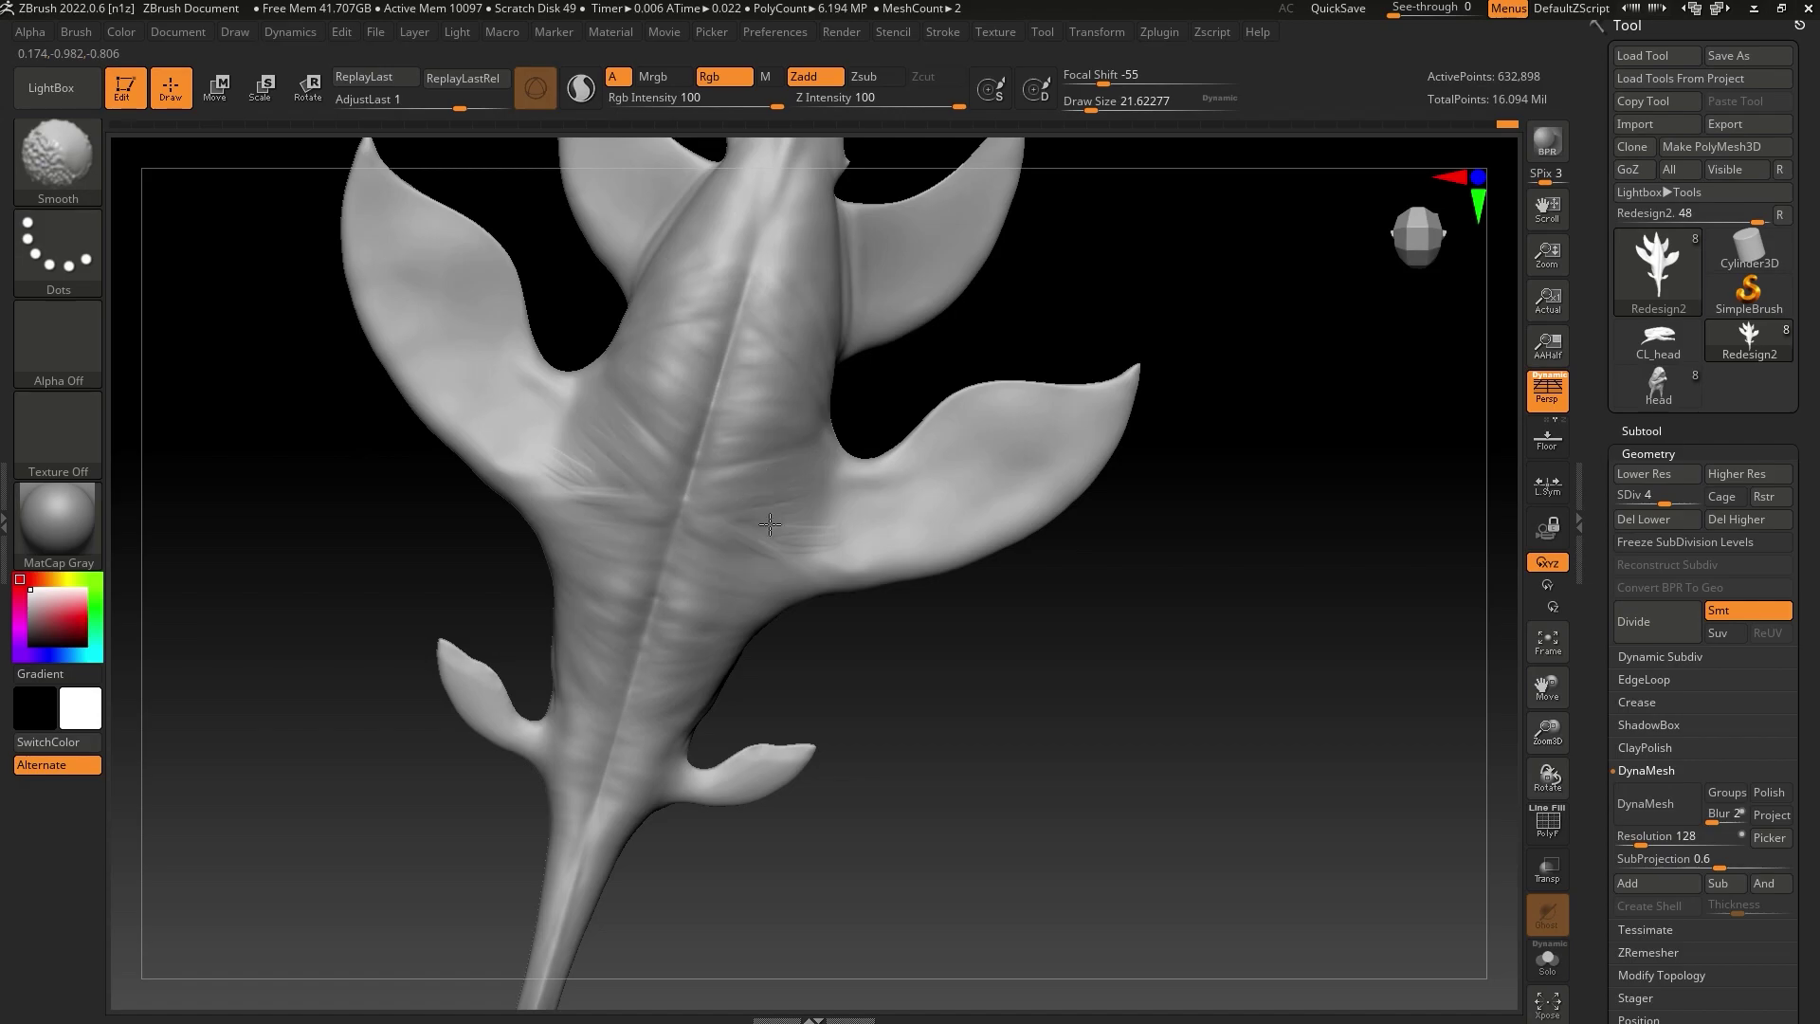
shift+drag(753, 509, 806, 569)
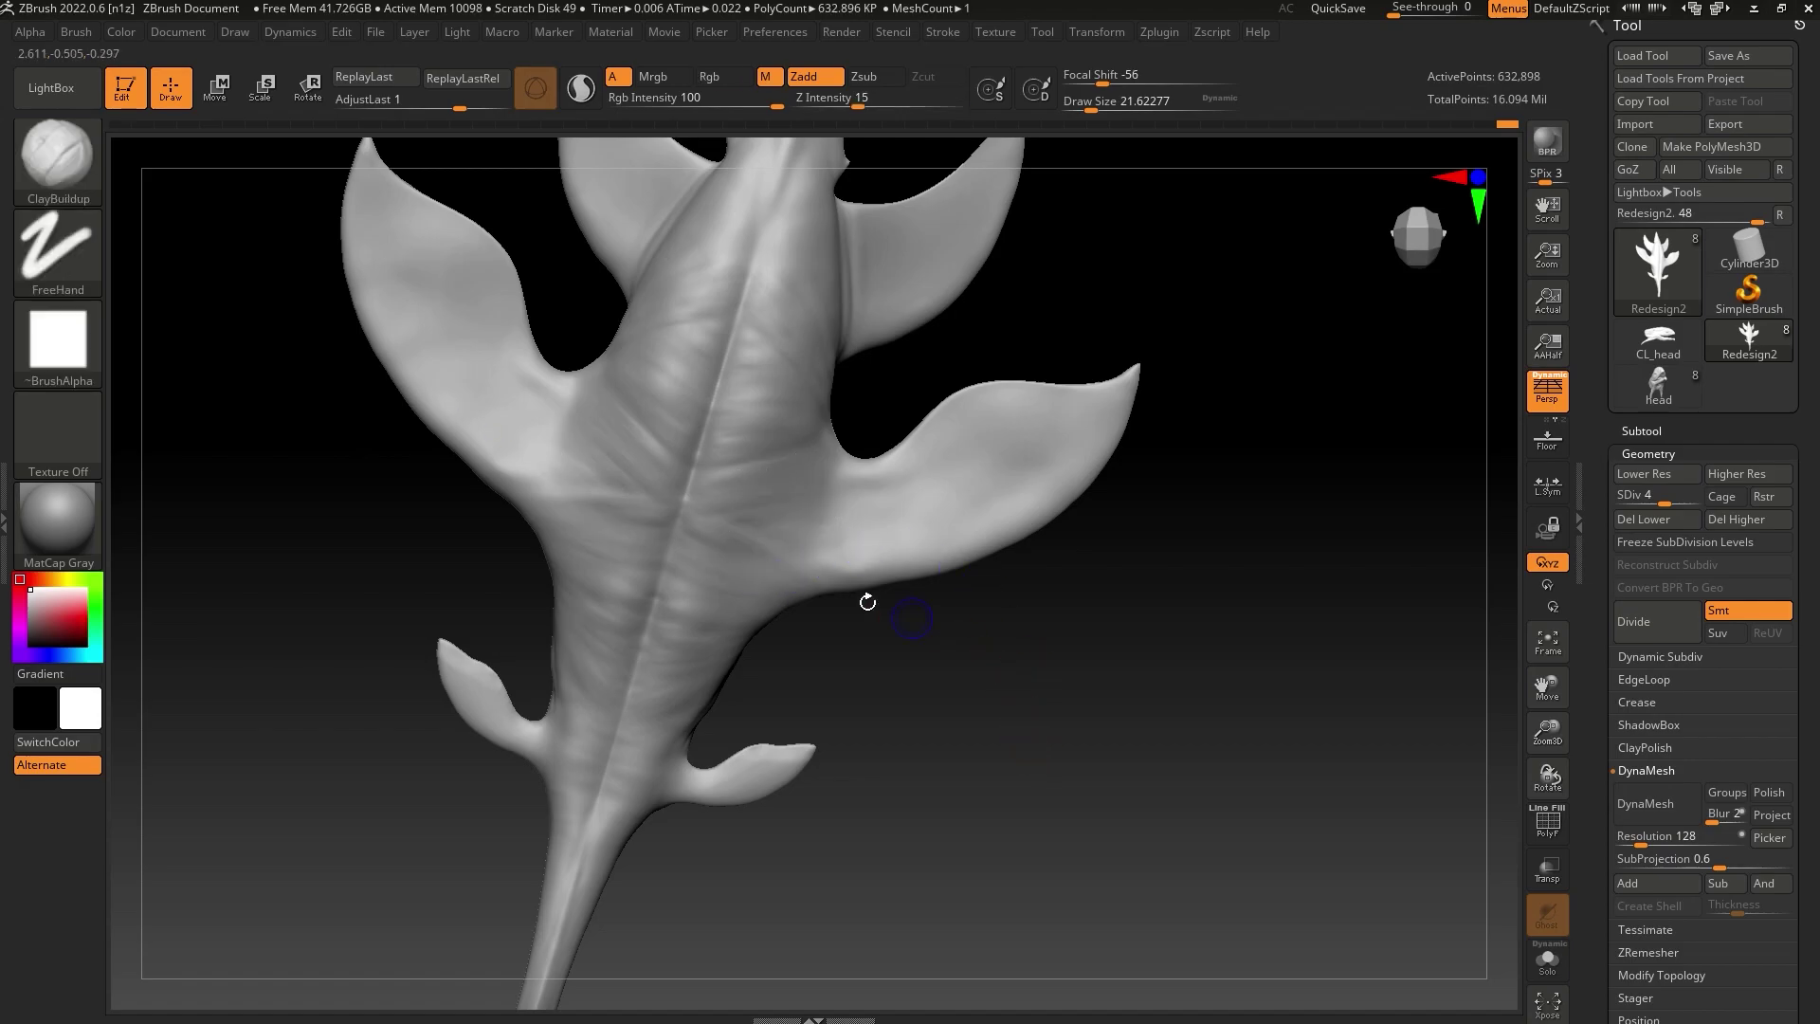
Lower the sculpt to subdivision level 1 and switch to the Move Topological brush
drag(1544, 749, 1544, 569)
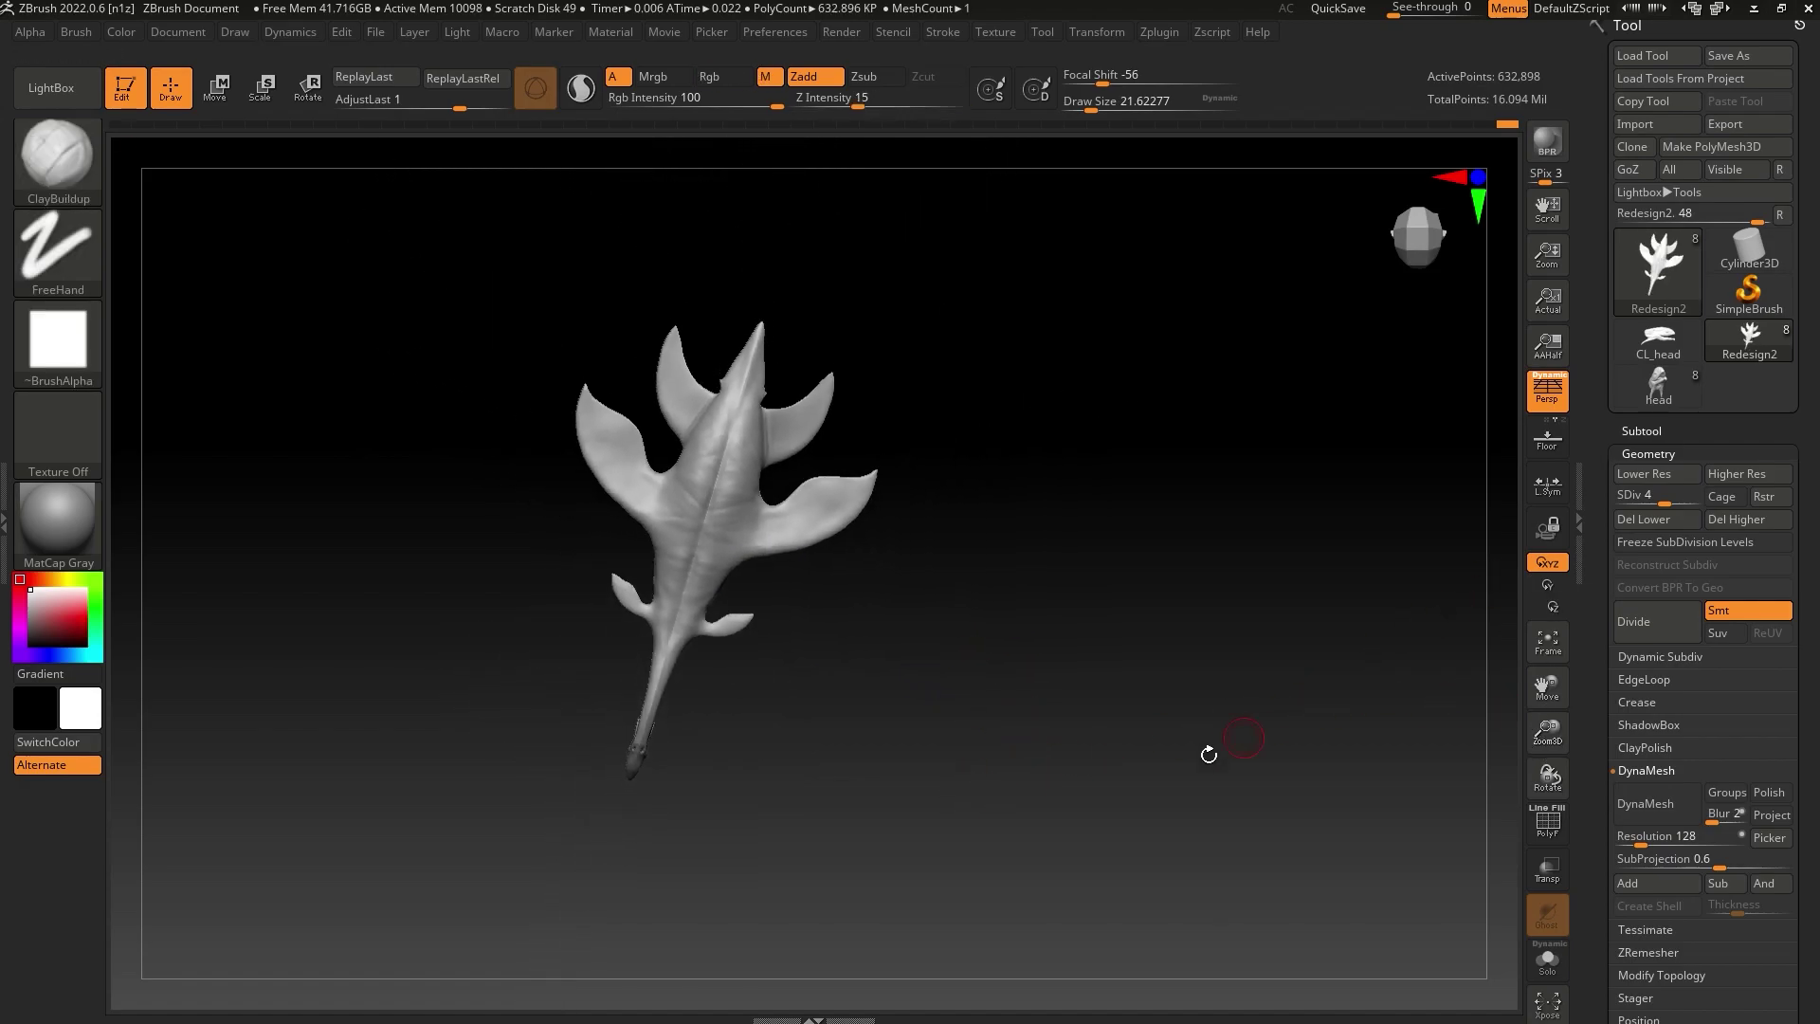
mouse_move(1207, 752)
mouse_down()
mouse_move(1051, 708)
mouse_move(1143, 709)
mouse_up()
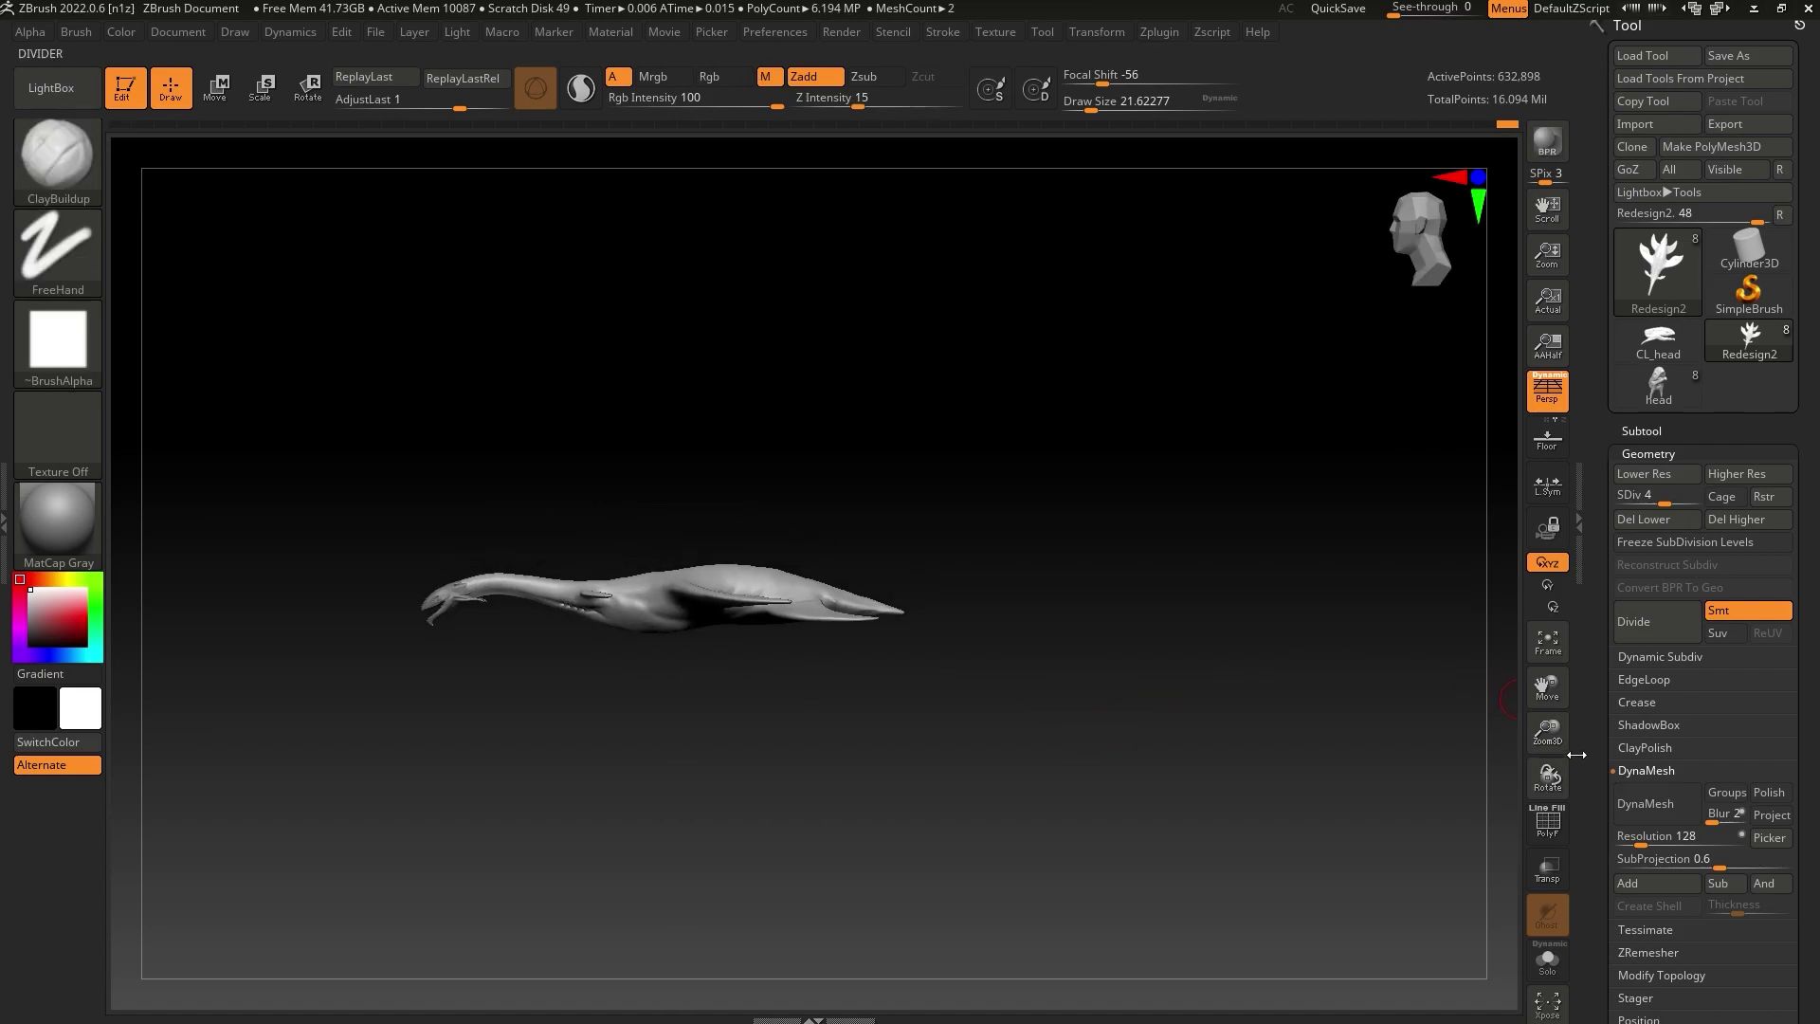
drag(1549, 736, 1489, 891)
alt+drag(1199, 828, 1237, 712)
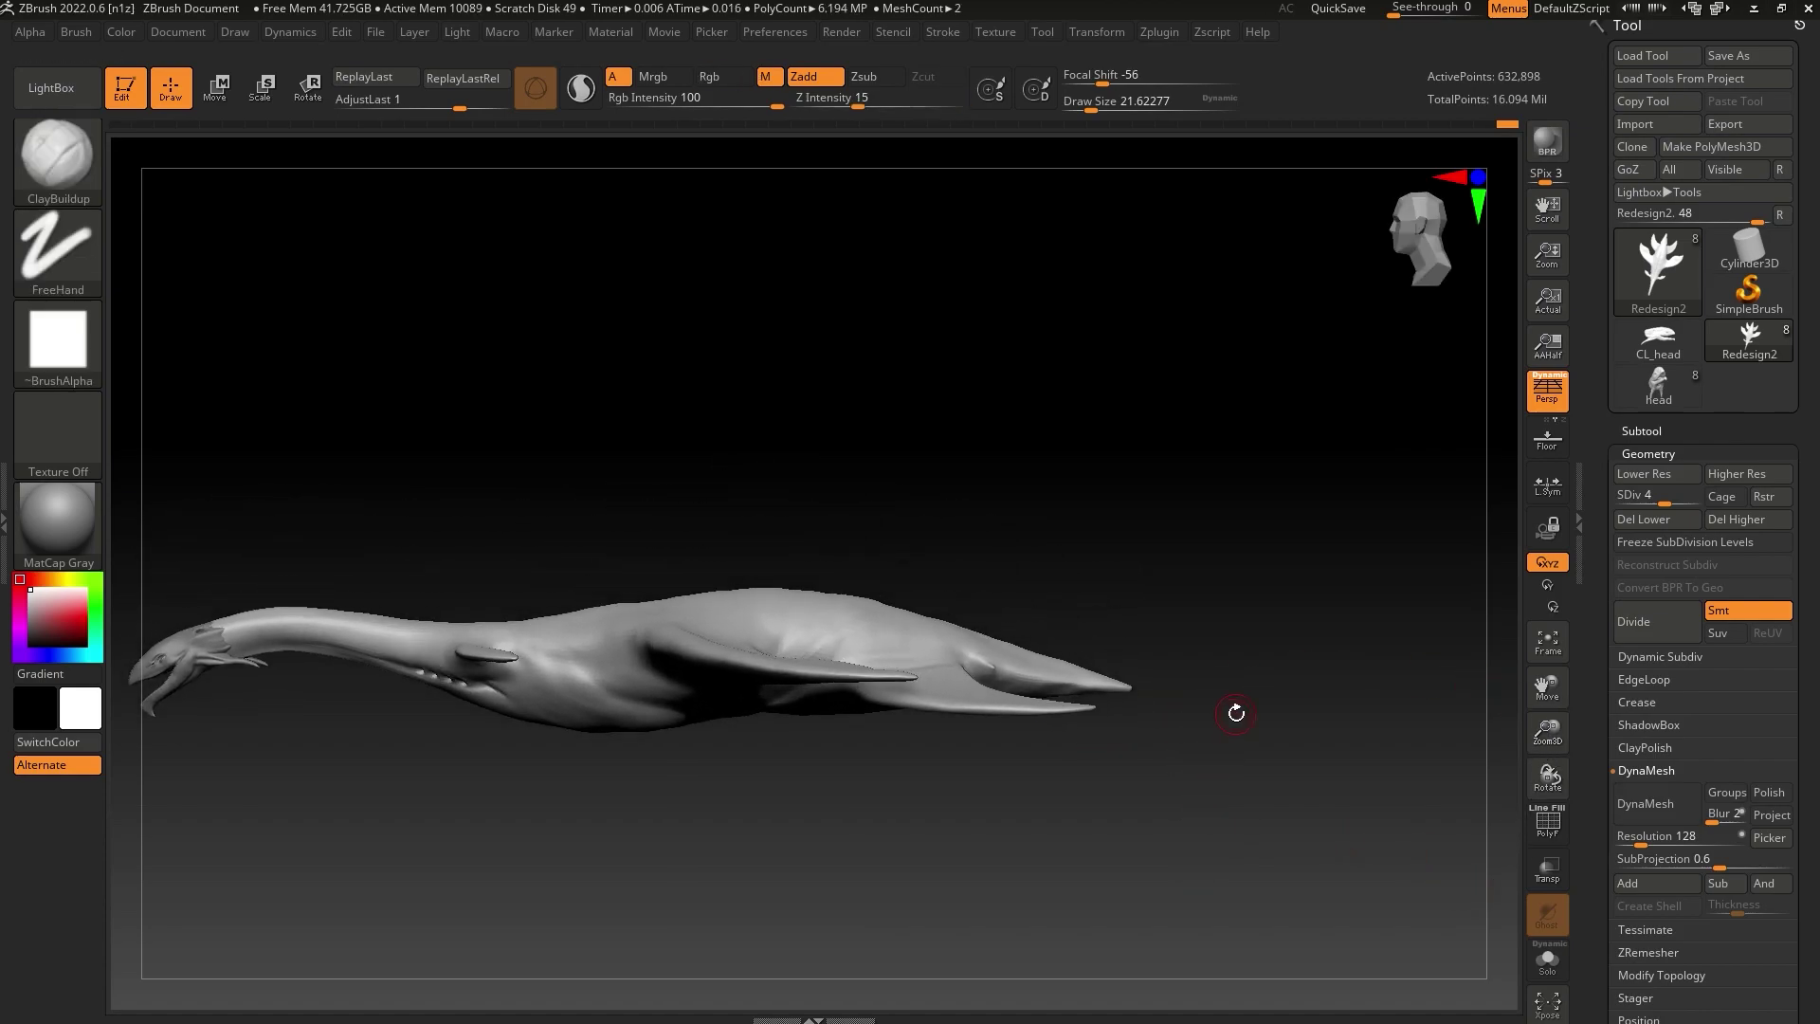
drag(1033, 520, 854, 601)
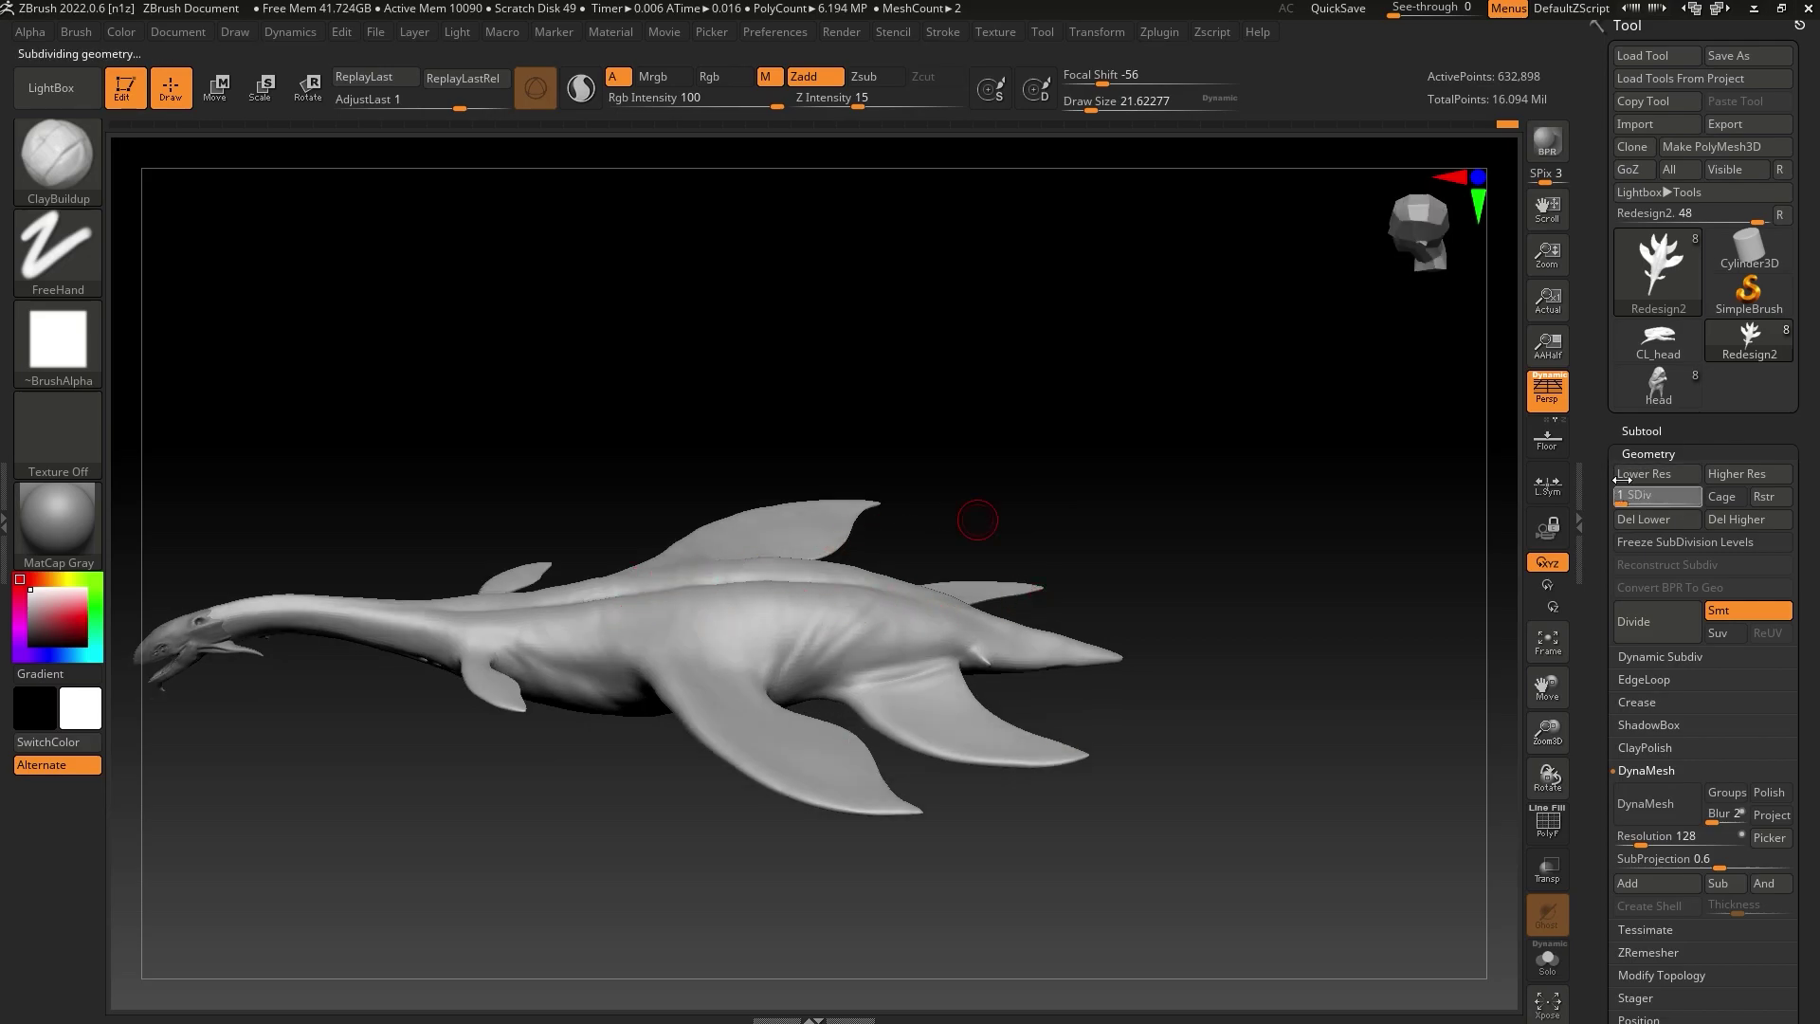
drag(1623, 480, 1617, 480)
click(59, 170)
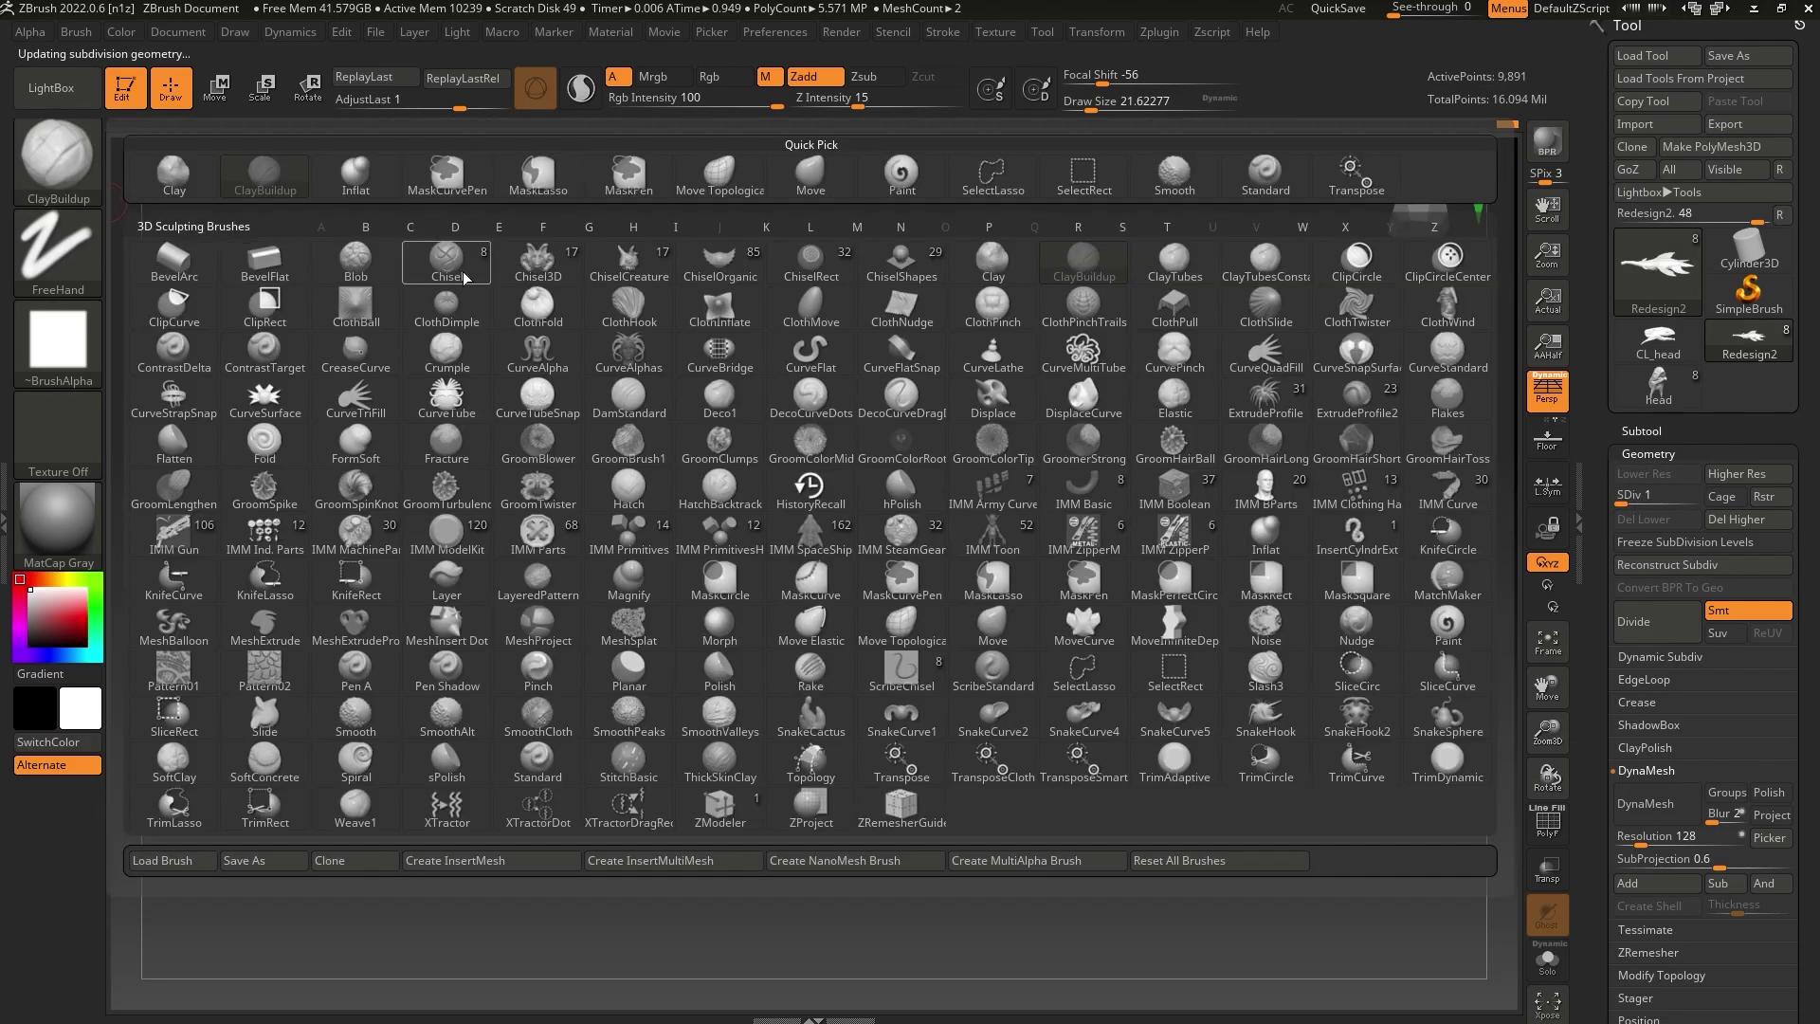
click(729, 185)
Set the draw size to about 94 and nudge the surface of the back near the base of the large front fins
drag(1090, 105, 1126, 107)
drag(1076, 460, 1083, 374)
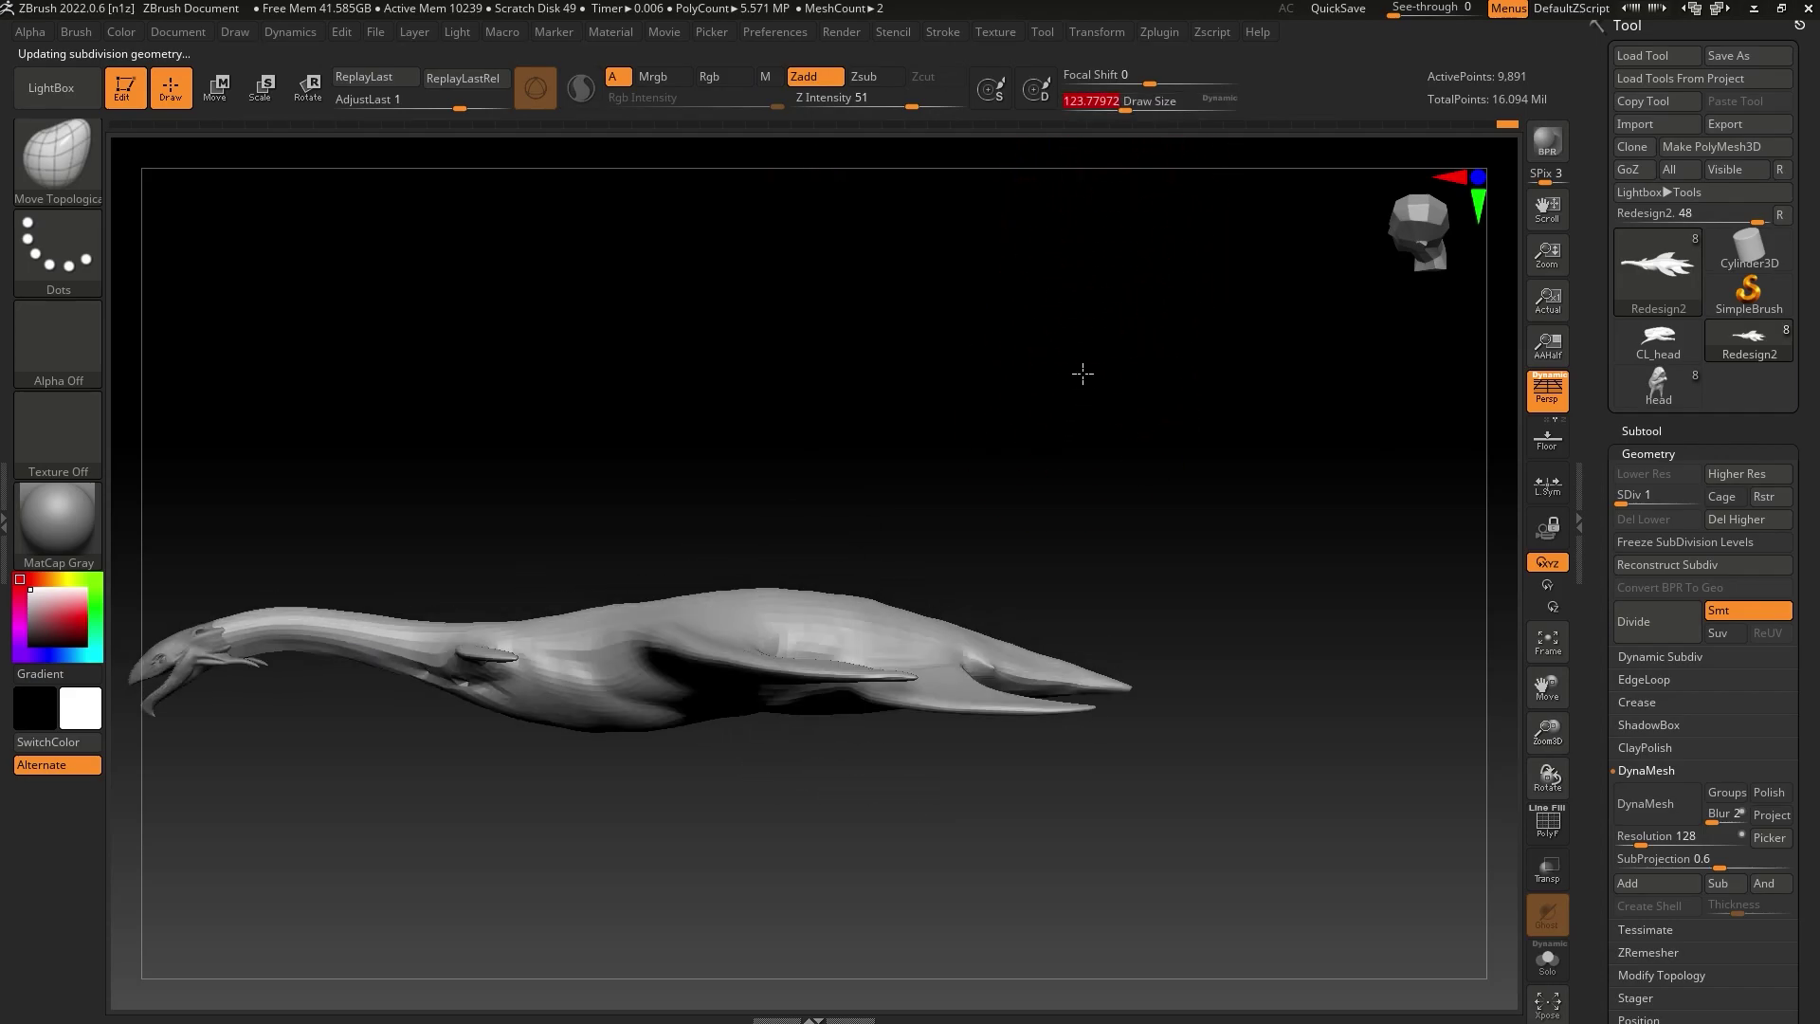
drag(1551, 735, 1552, 758)
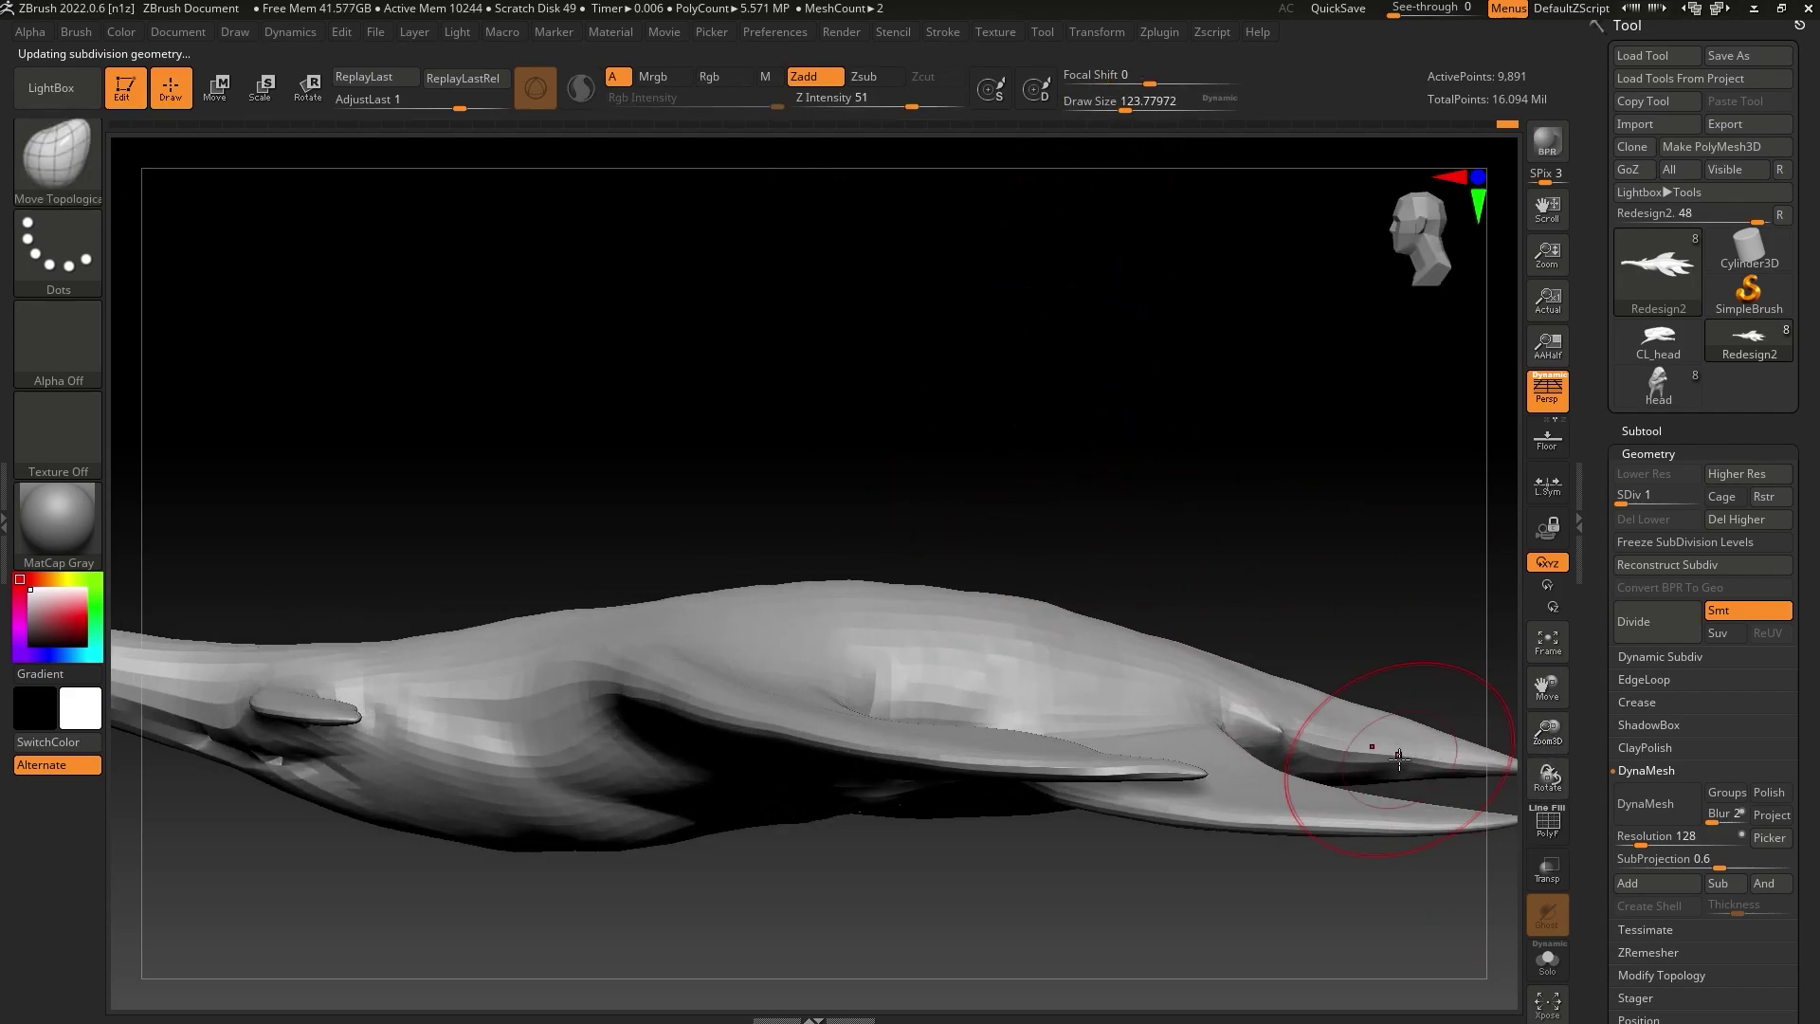
click(1109, 104)
mouse_move(588, 627)
right_down()
mouse_move(670, 573)
mouse_move(635, 610)
right_up()
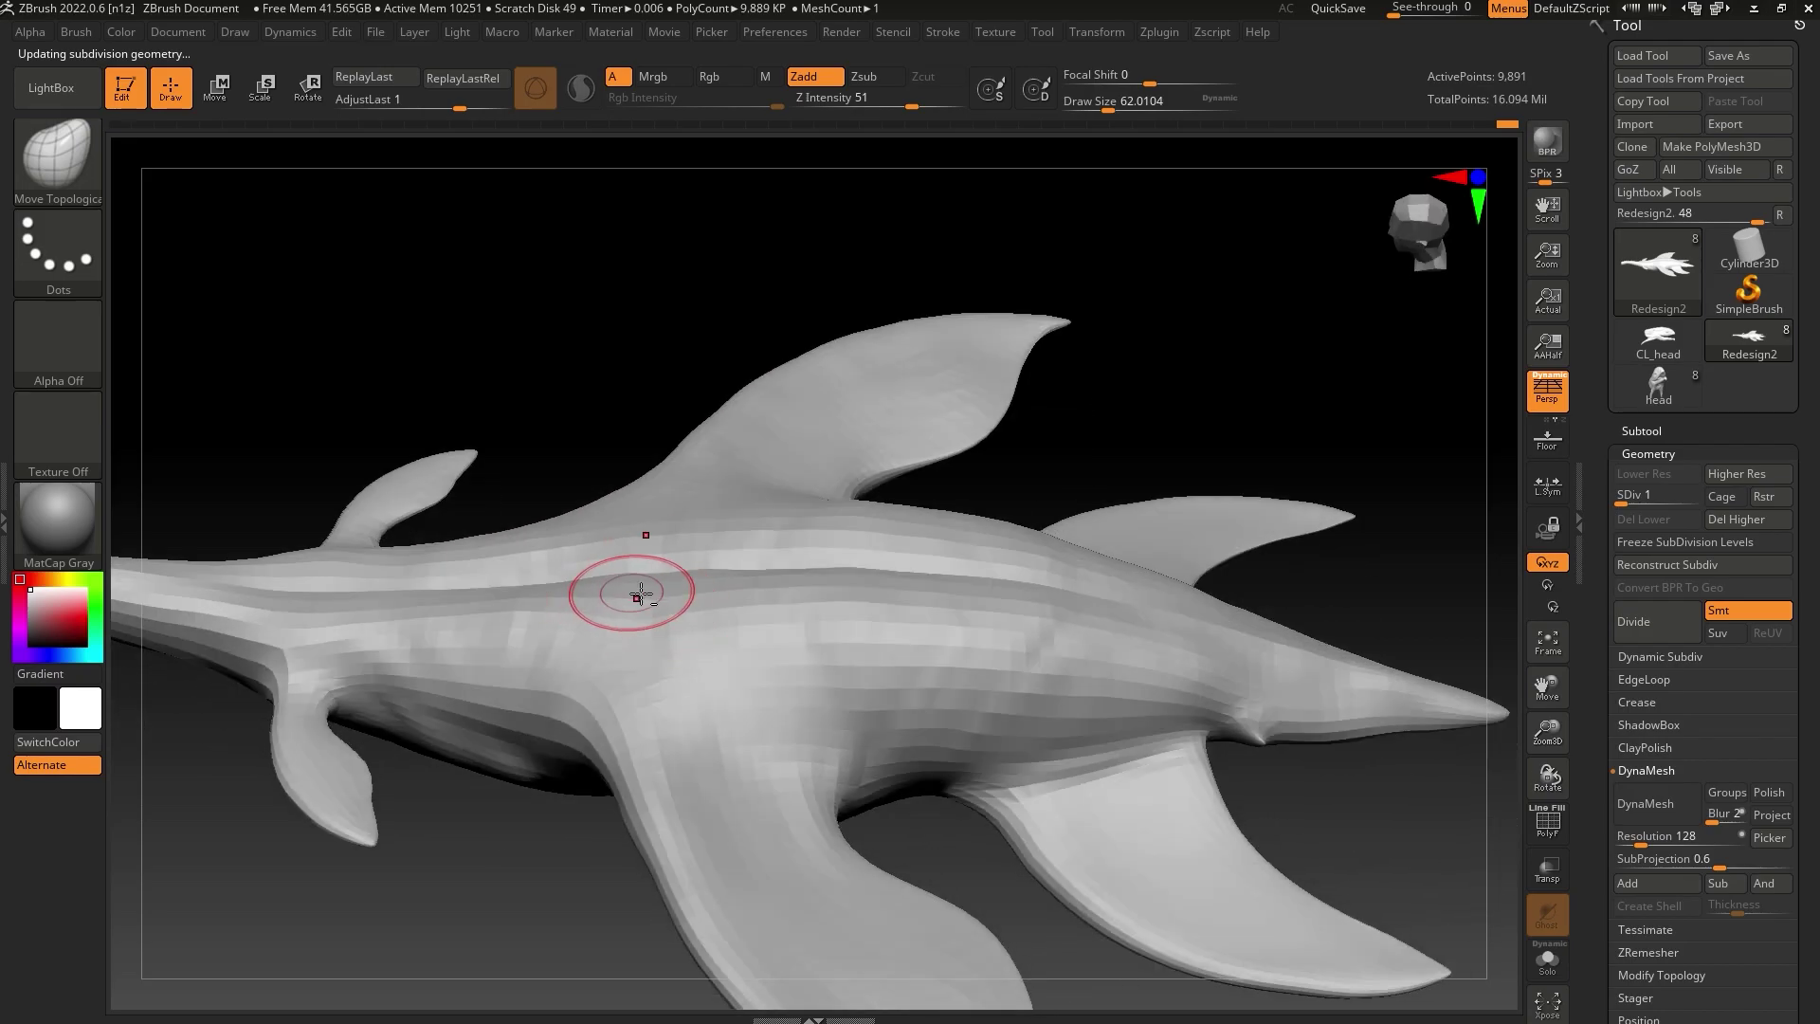
drag(1107, 101, 1117, 101)
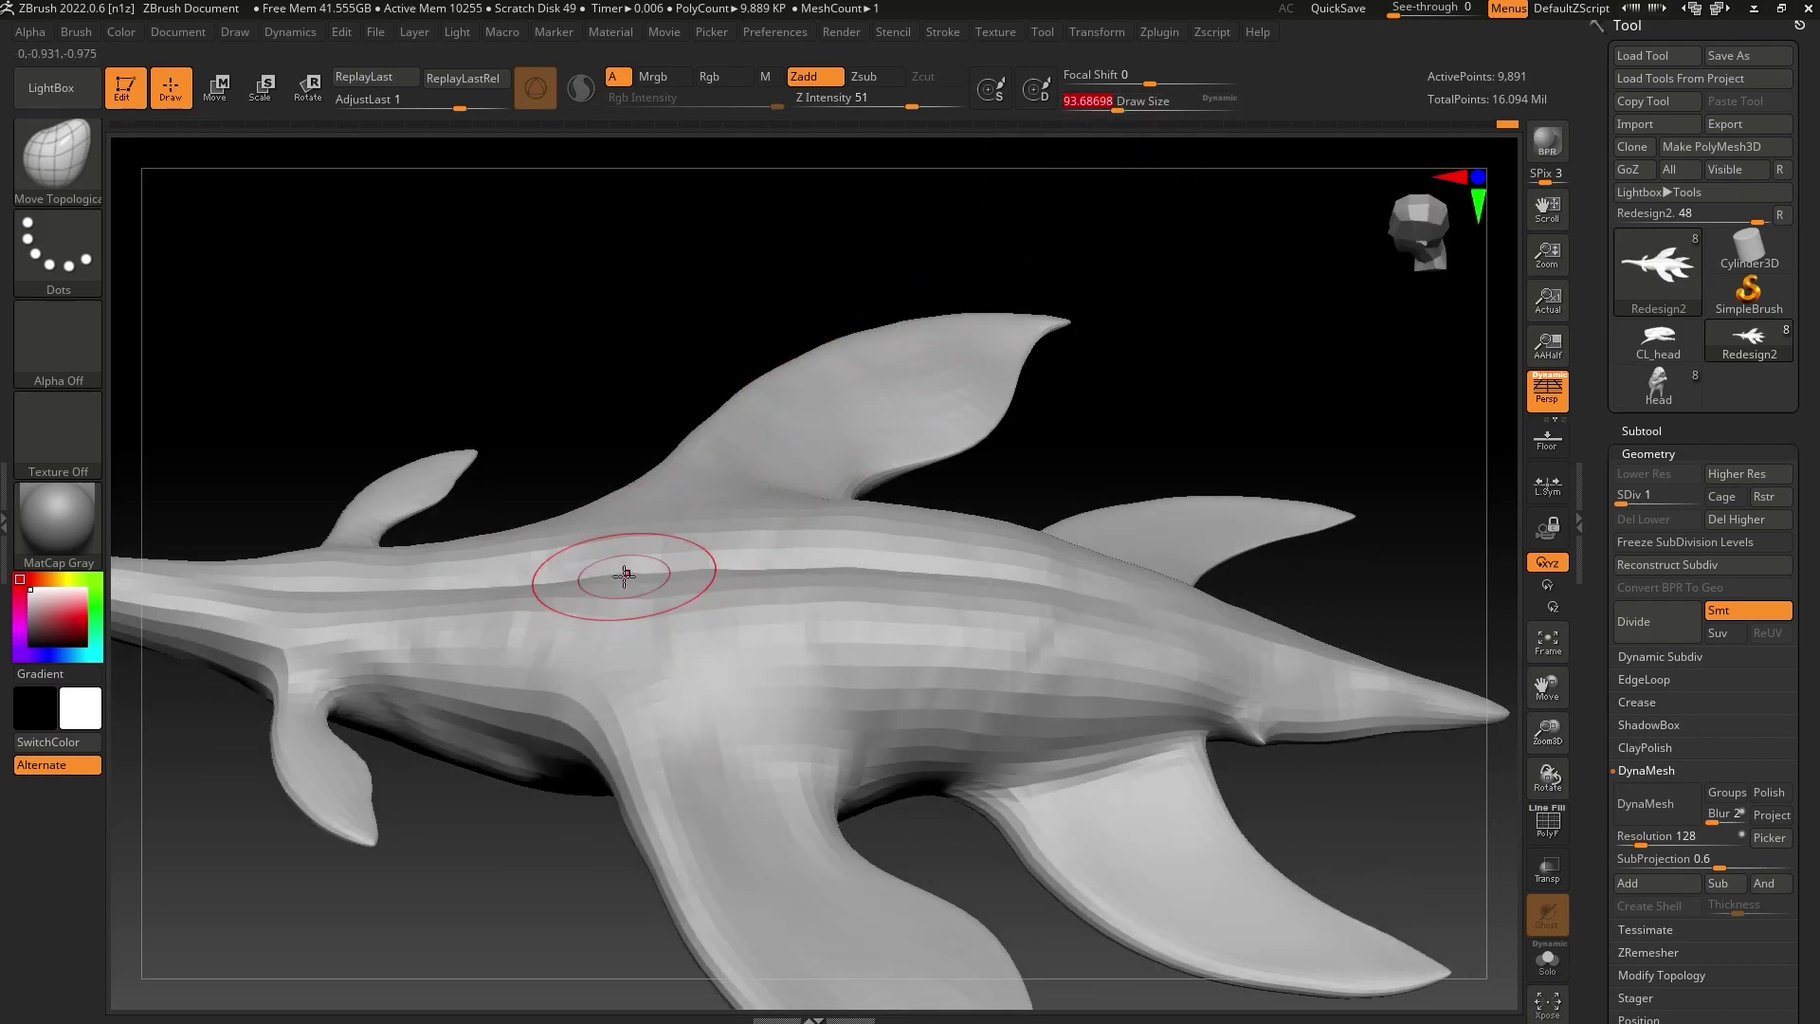
drag(624, 574, 633, 609)
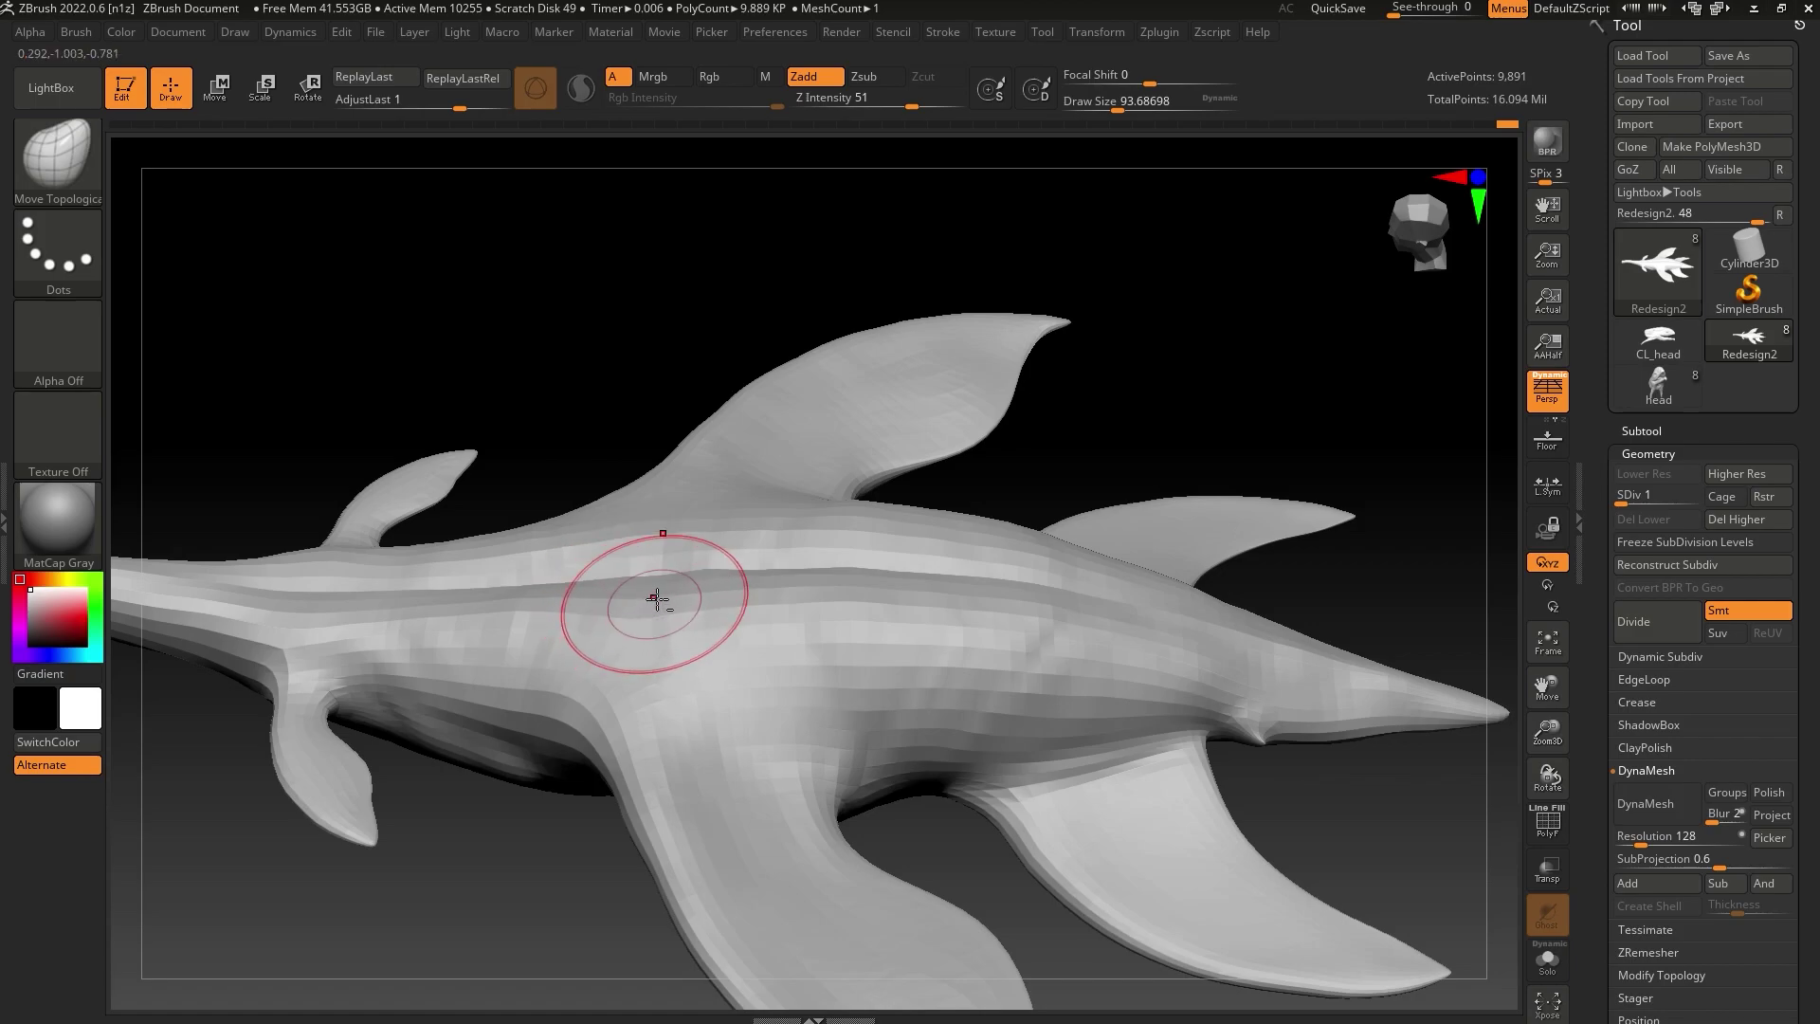
right_drag(658, 597, 614, 342)
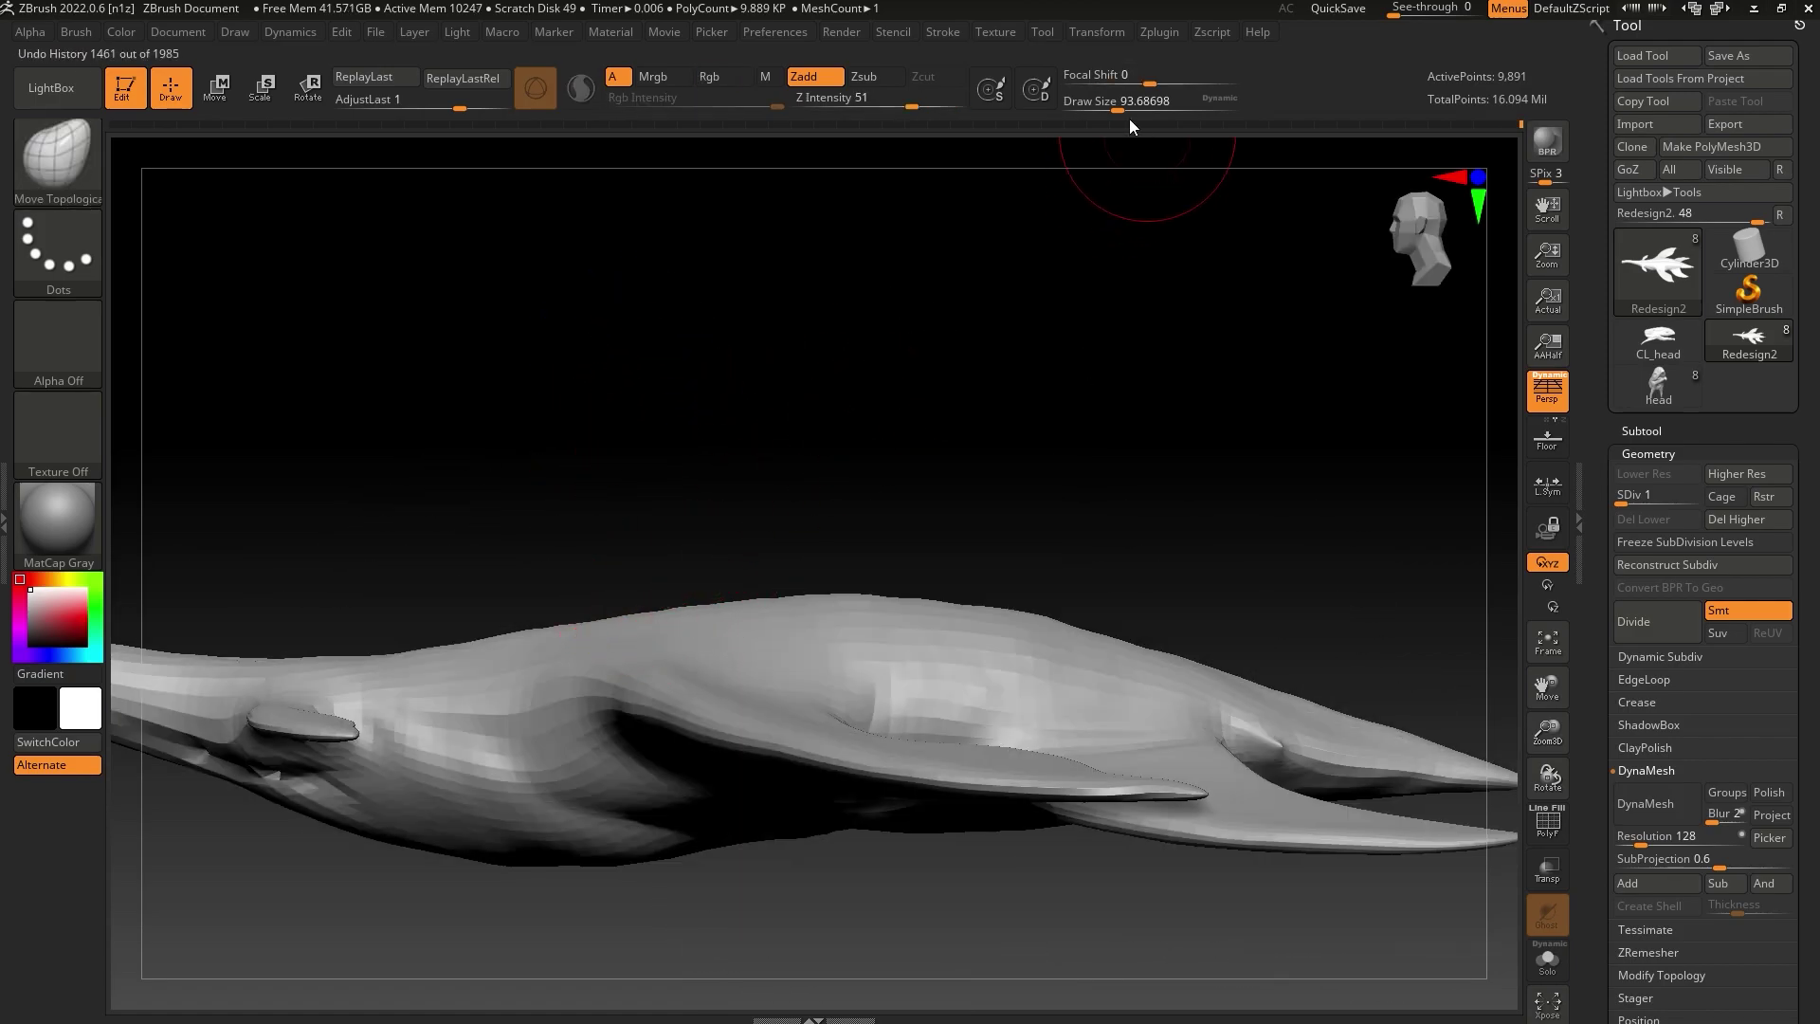
Reshape the back's upper contour in side view with draw sizes of about 202 and 101
drag(1118, 102, 1142, 101)
drag(587, 629, 583, 621)
drag(795, 622, 788, 613)
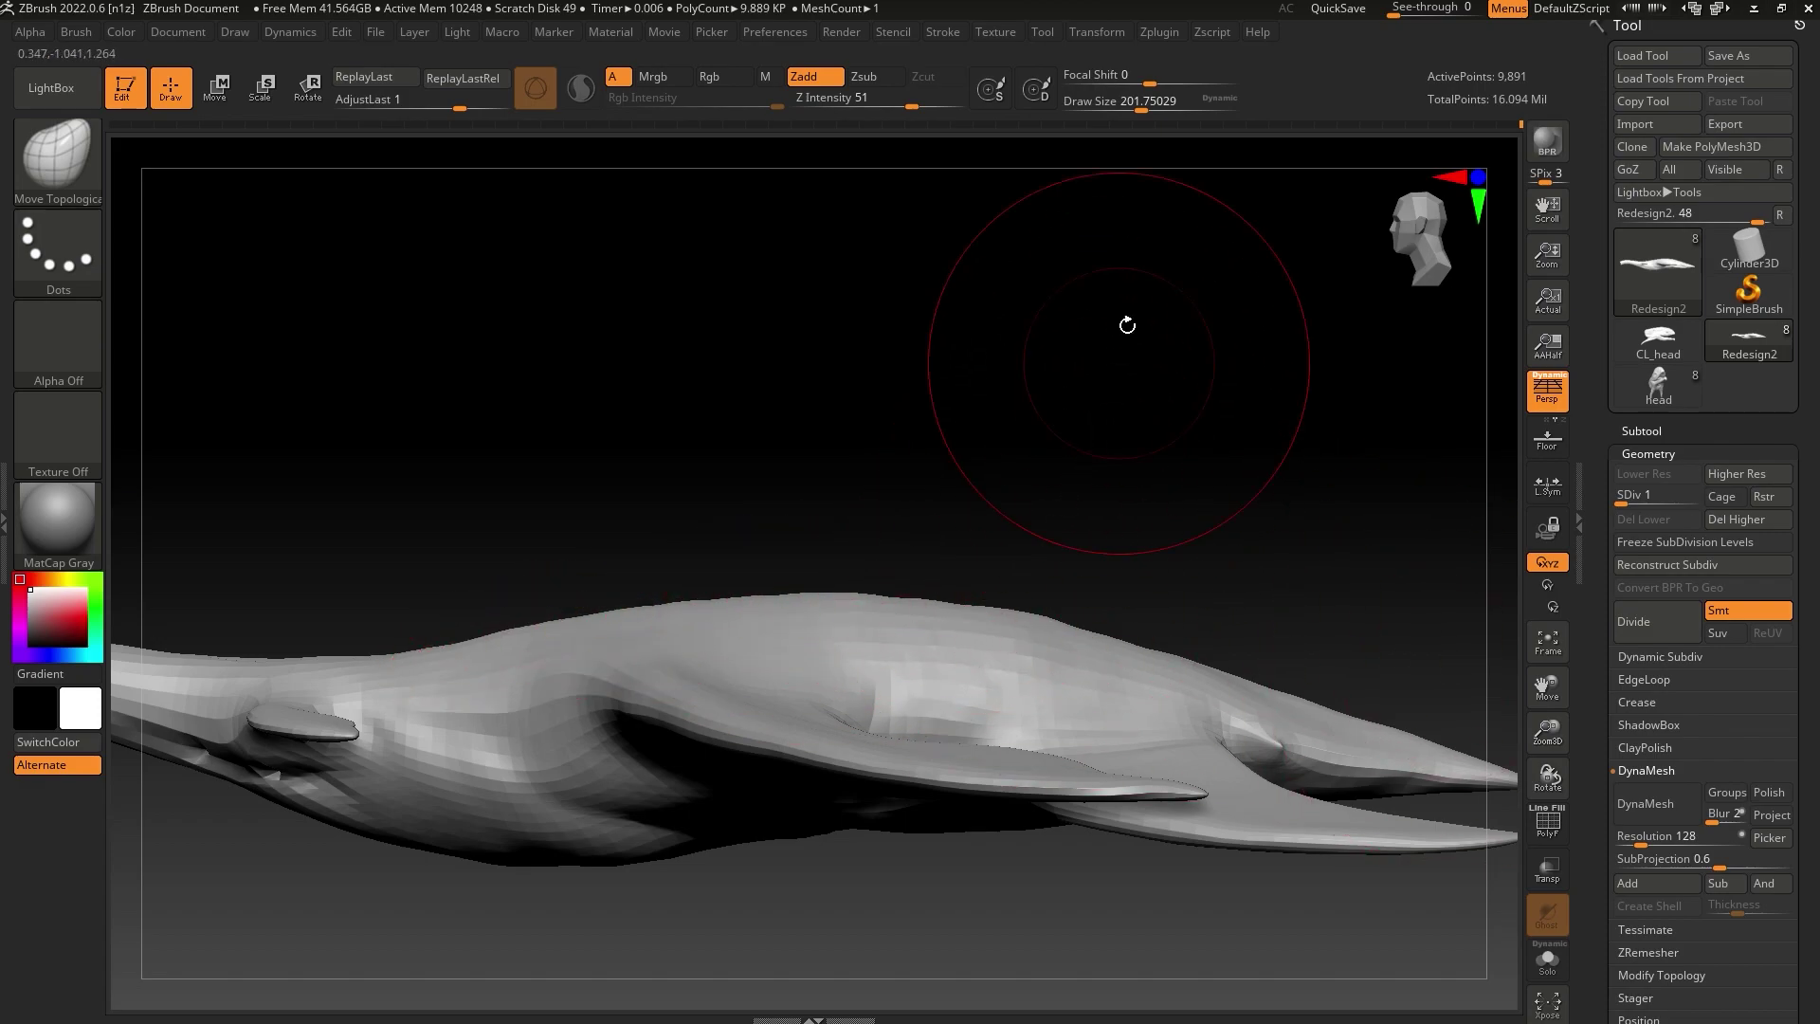
drag(1142, 102, 1119, 101)
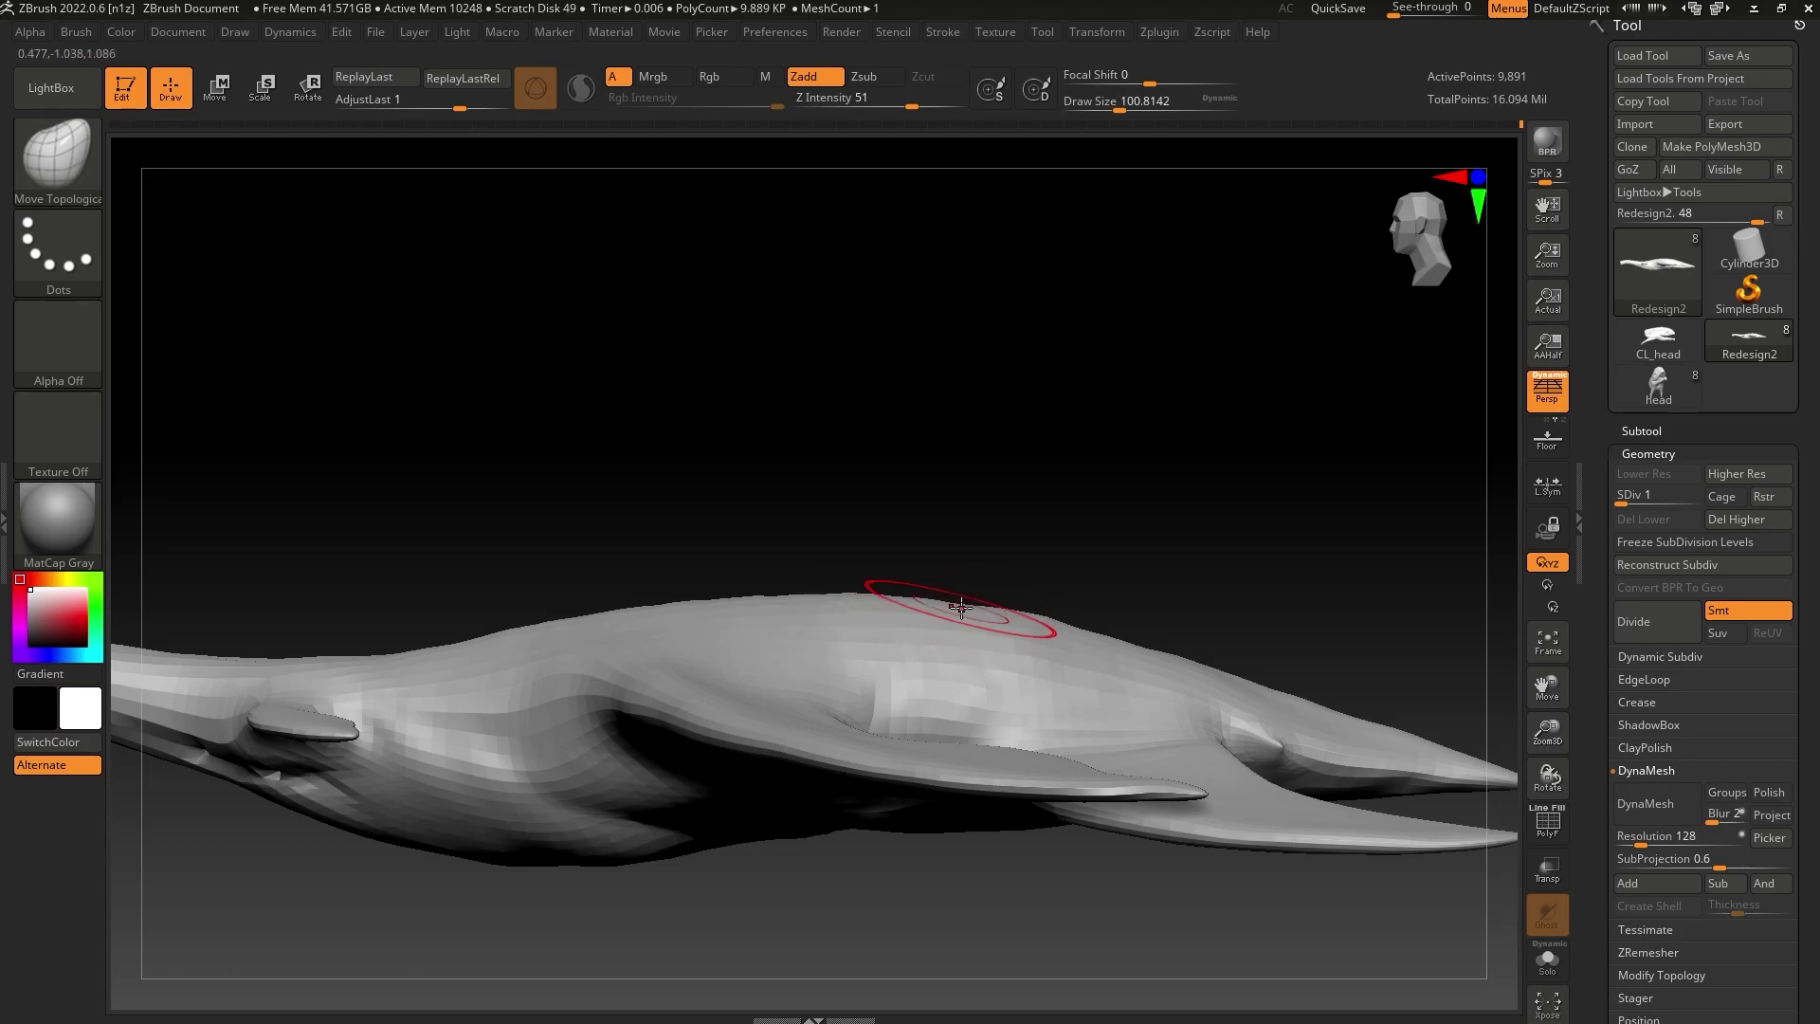
drag(960, 607, 1106, 633)
Reduce the draw size to about 65 and adjust the form where the rear fins meet the body
alt+drag(1297, 629, 1168, 546)
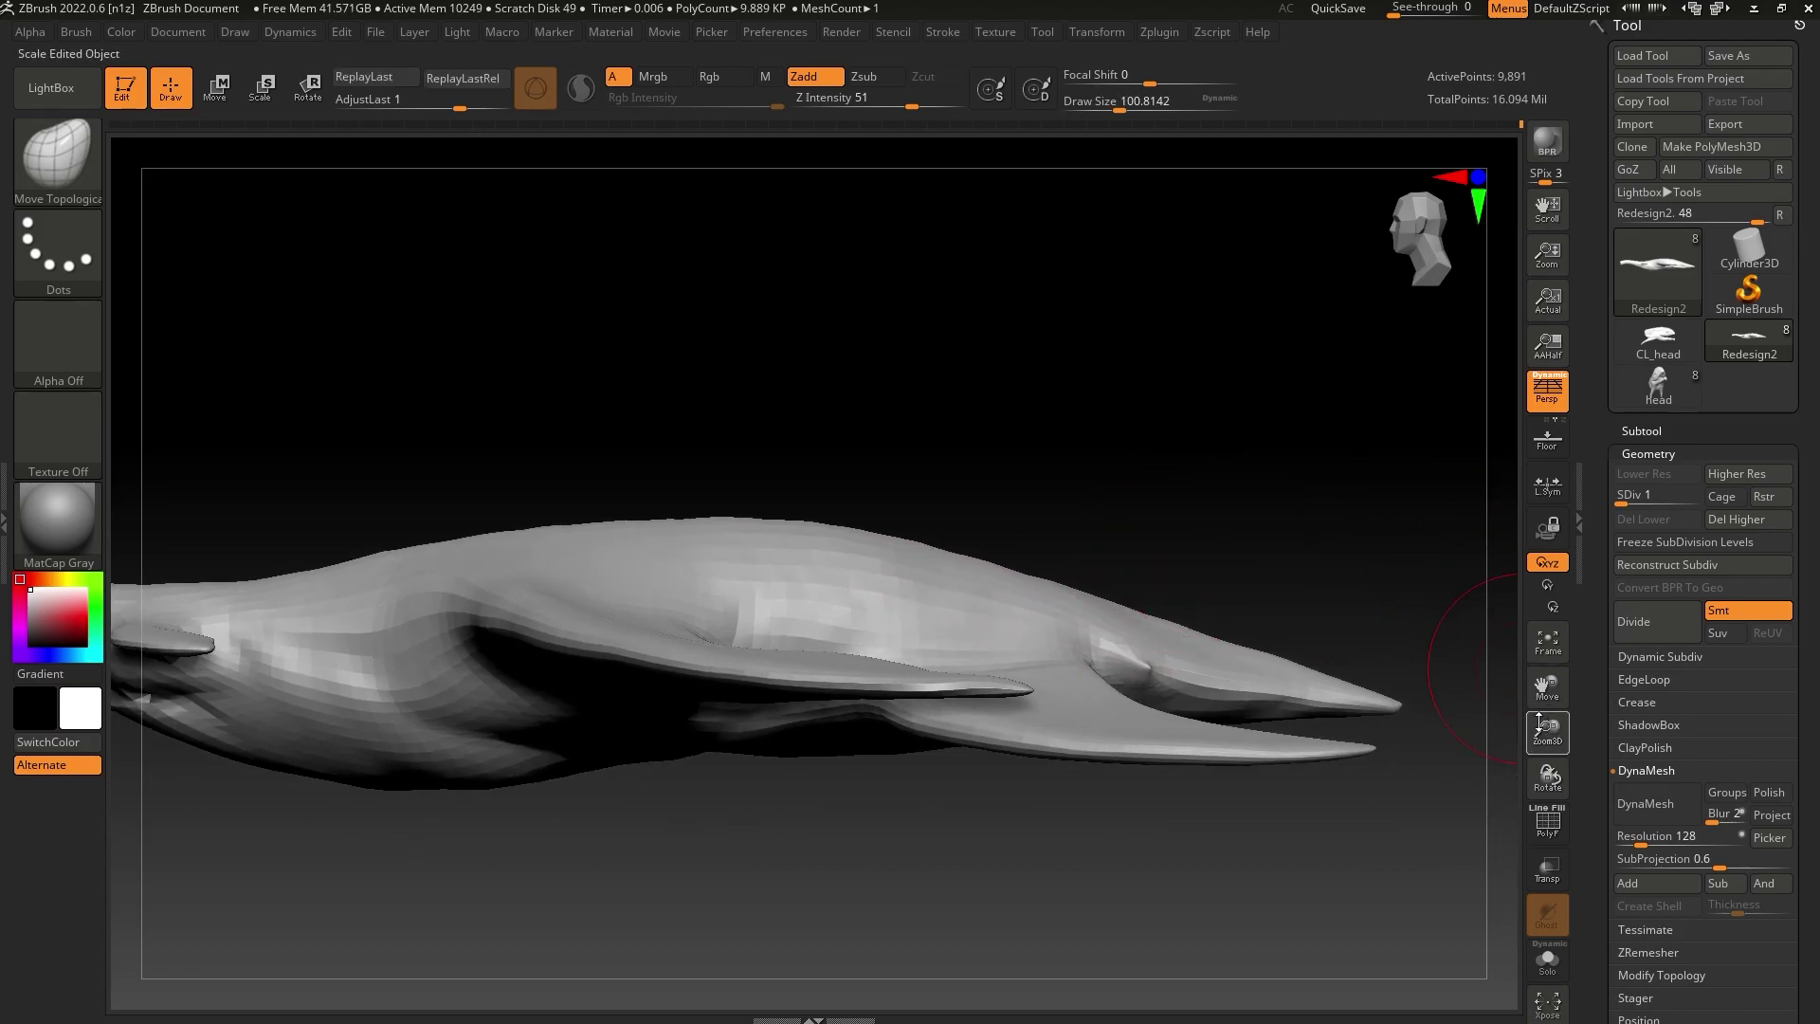
drag(1119, 101, 1109, 101)
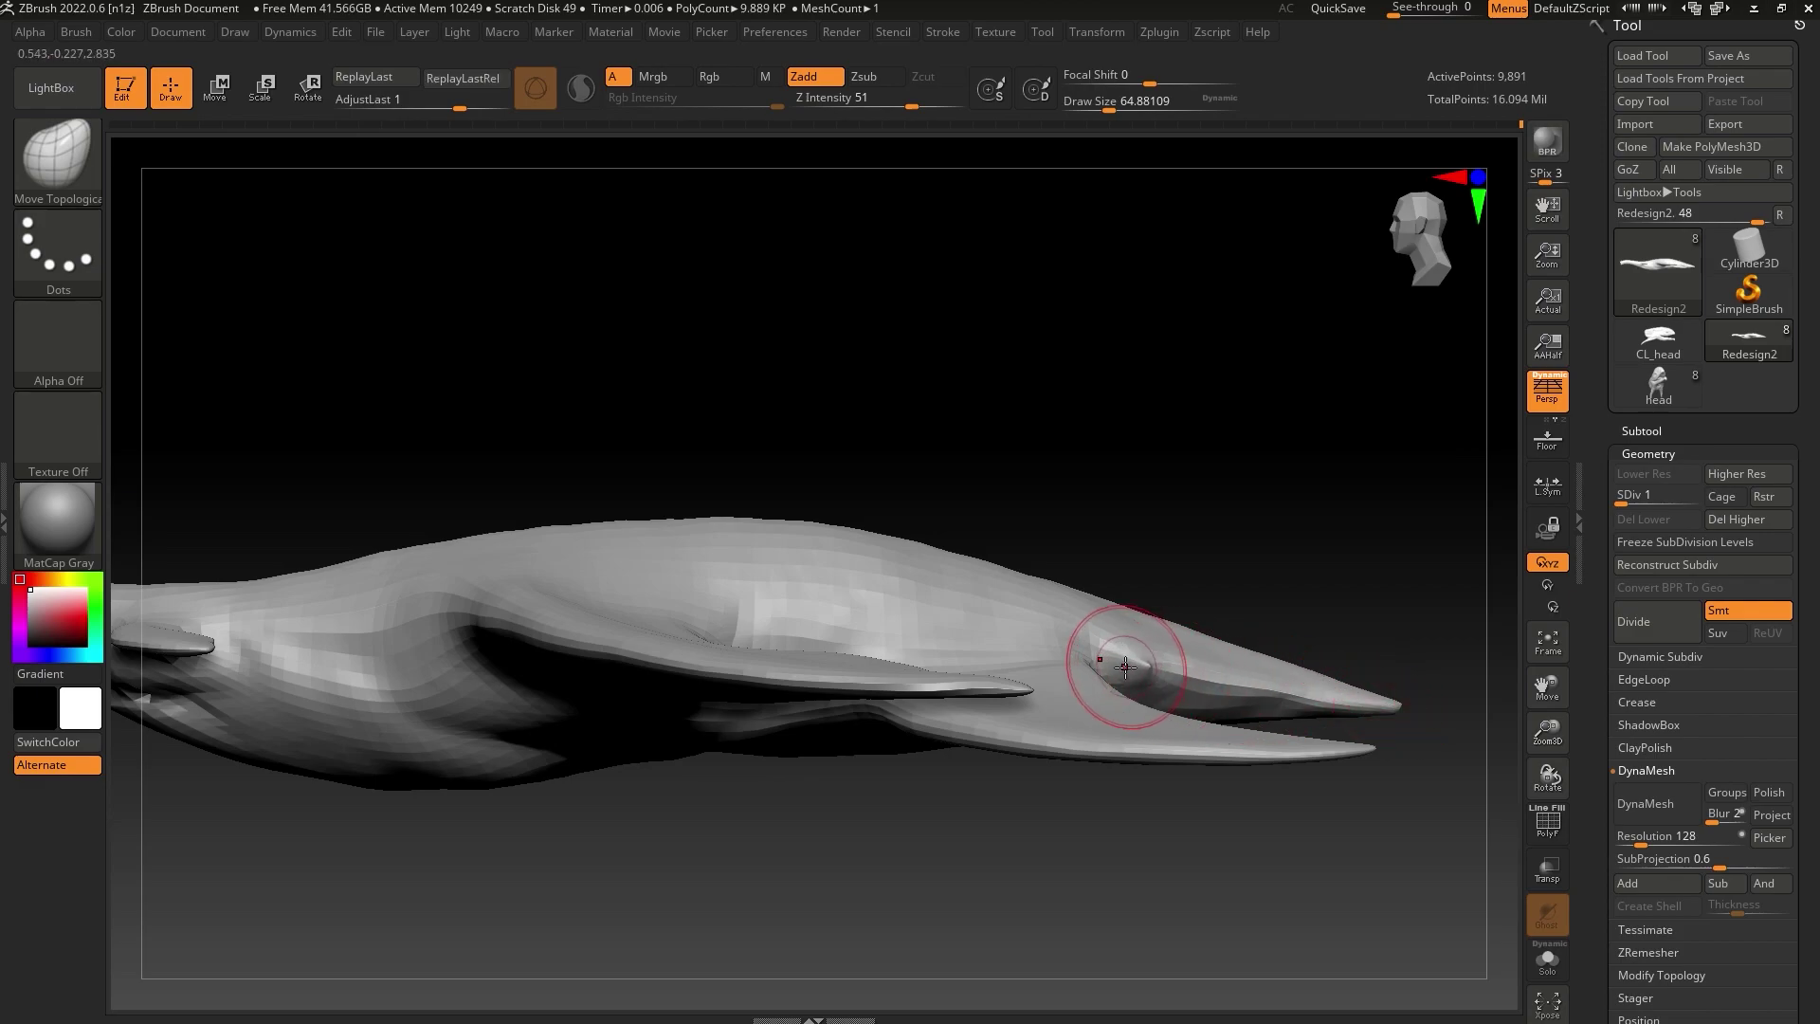
mouse_move(1037, 812)
mouse_down()
mouse_move(983, 819)
mouse_move(982, 702)
mouse_up()
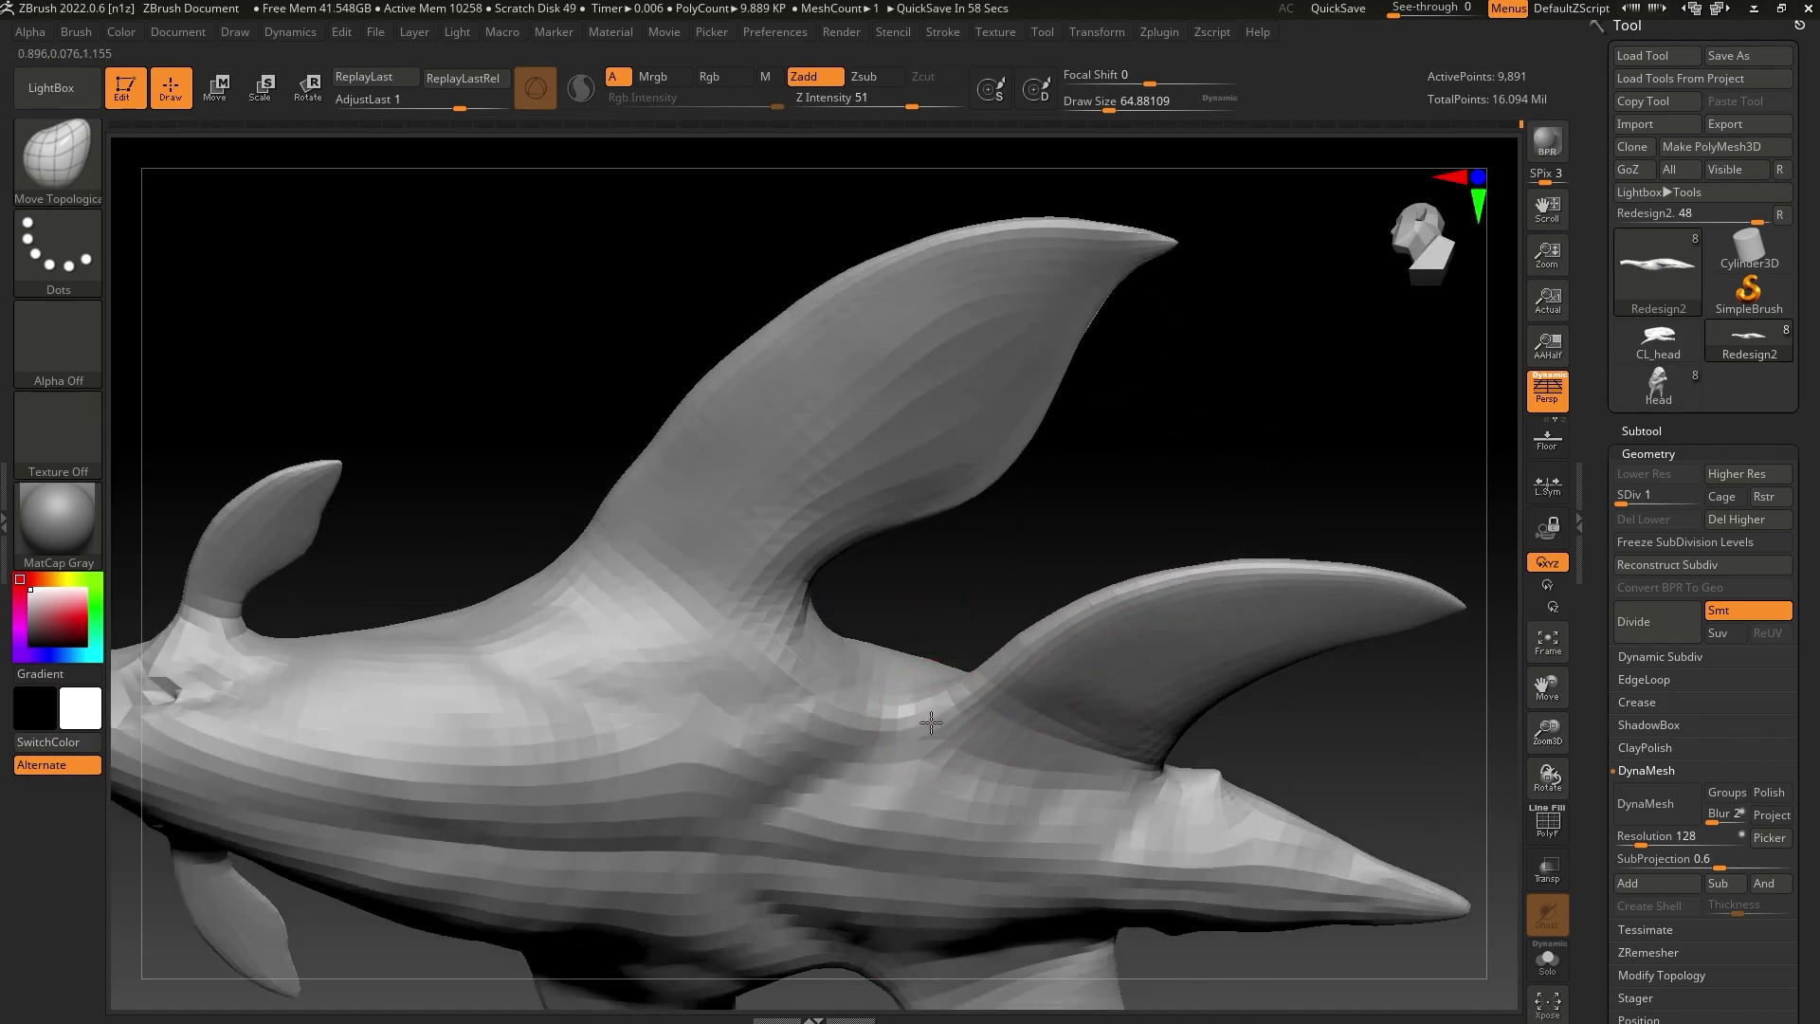
mouse_move(1238, 728)
mouse_down()
mouse_move(1196, 806)
mouse_move(1284, 728)
mouse_move(1261, 730)
mouse_up()
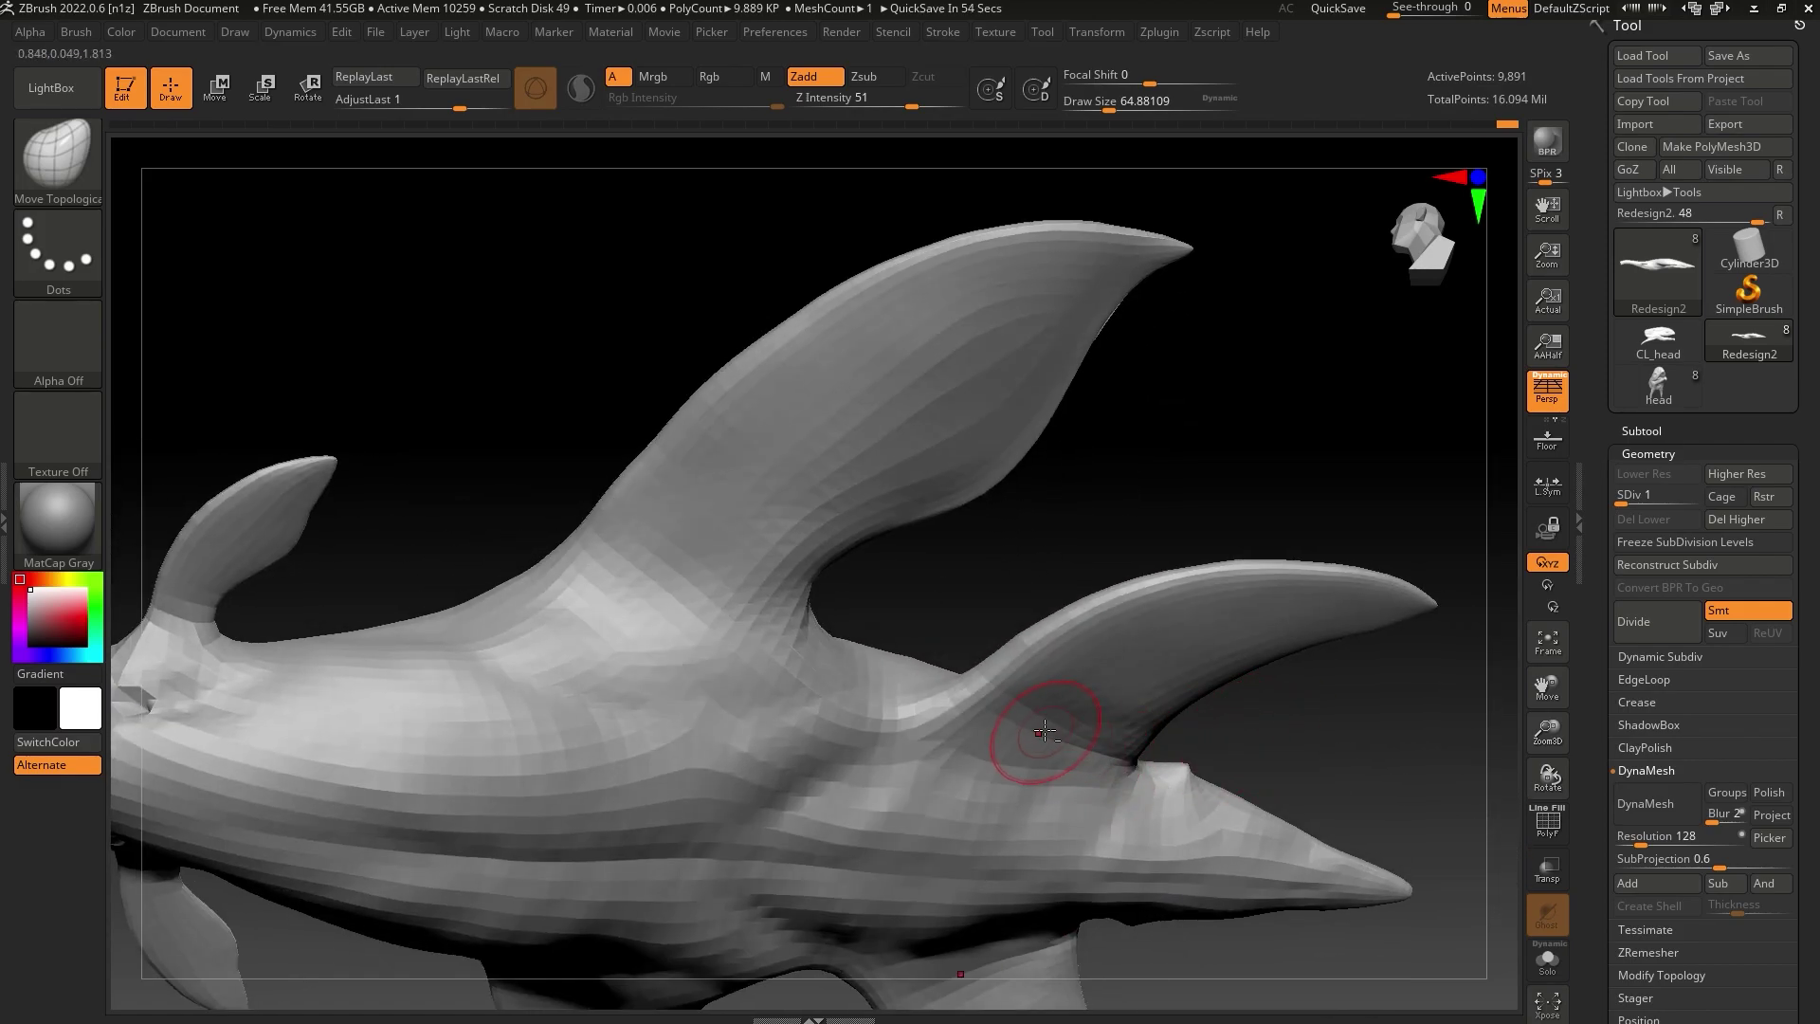
Nudge the underside of the creature's chest using the Move Topological brush at a draw size of about 101
drag(1297, 671, 1276, 828)
drag(1109, 102, 1120, 102)
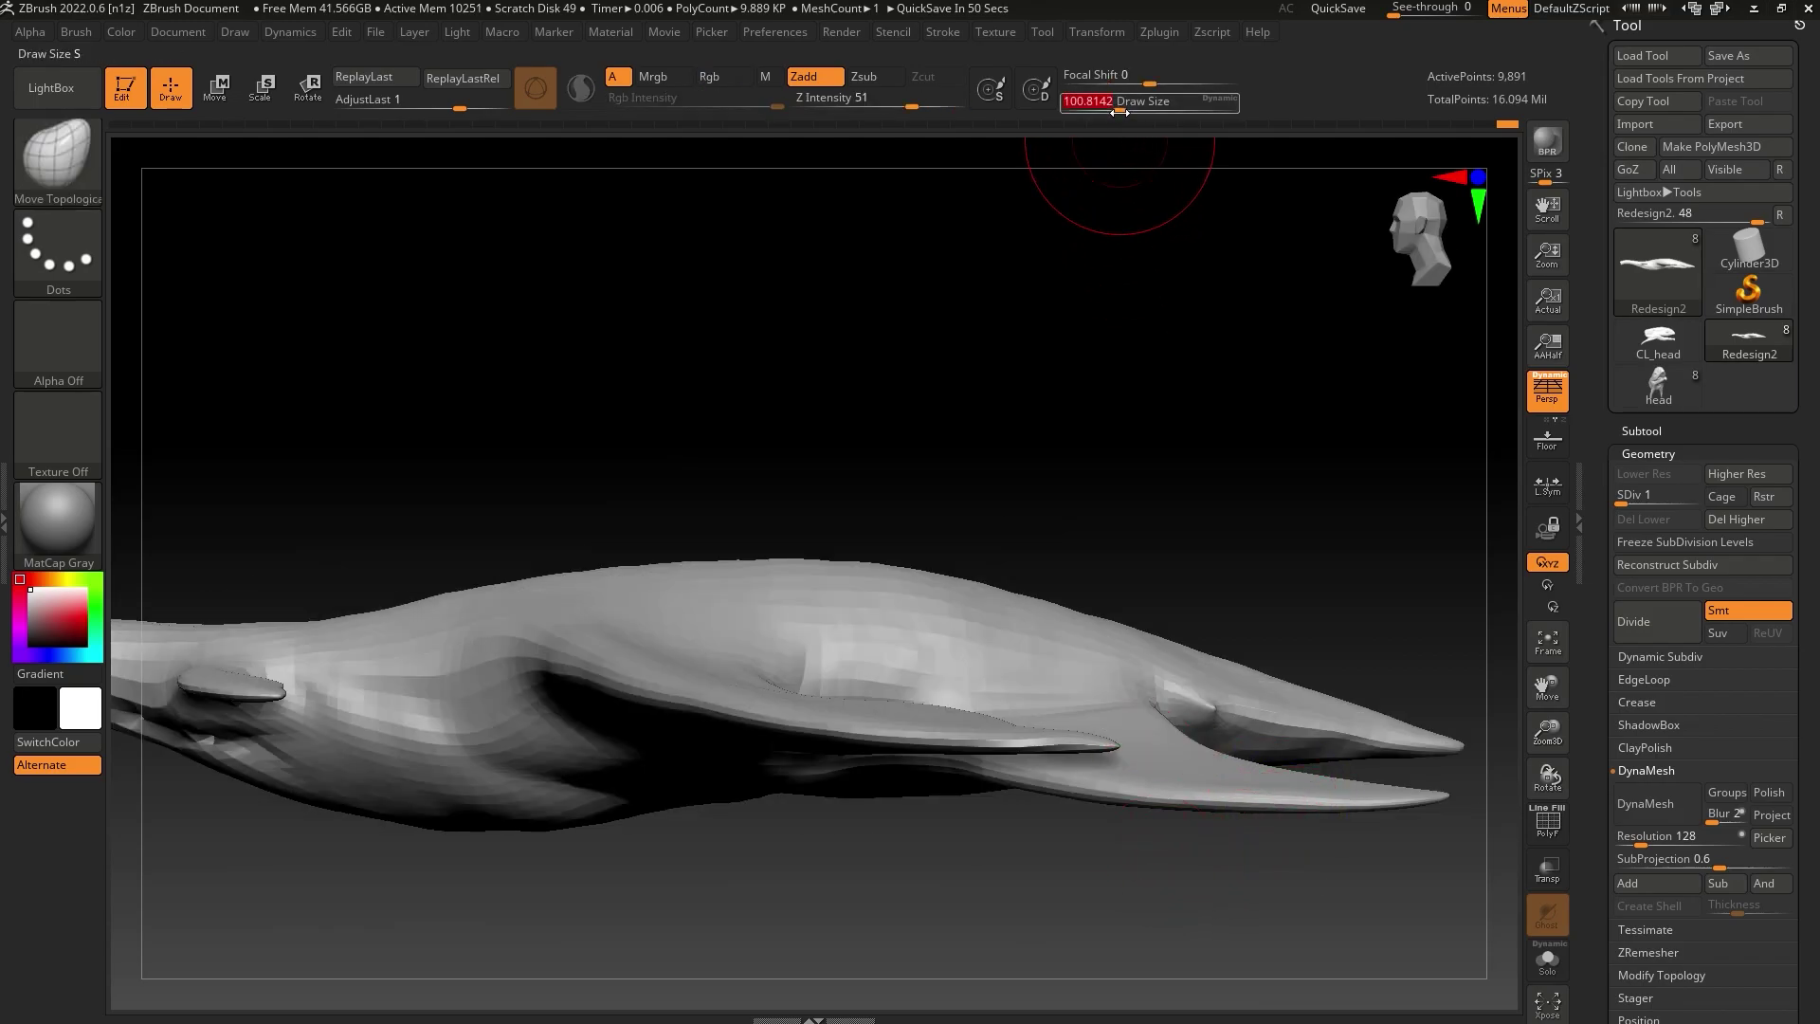
drag(1137, 455, 1113, 544)
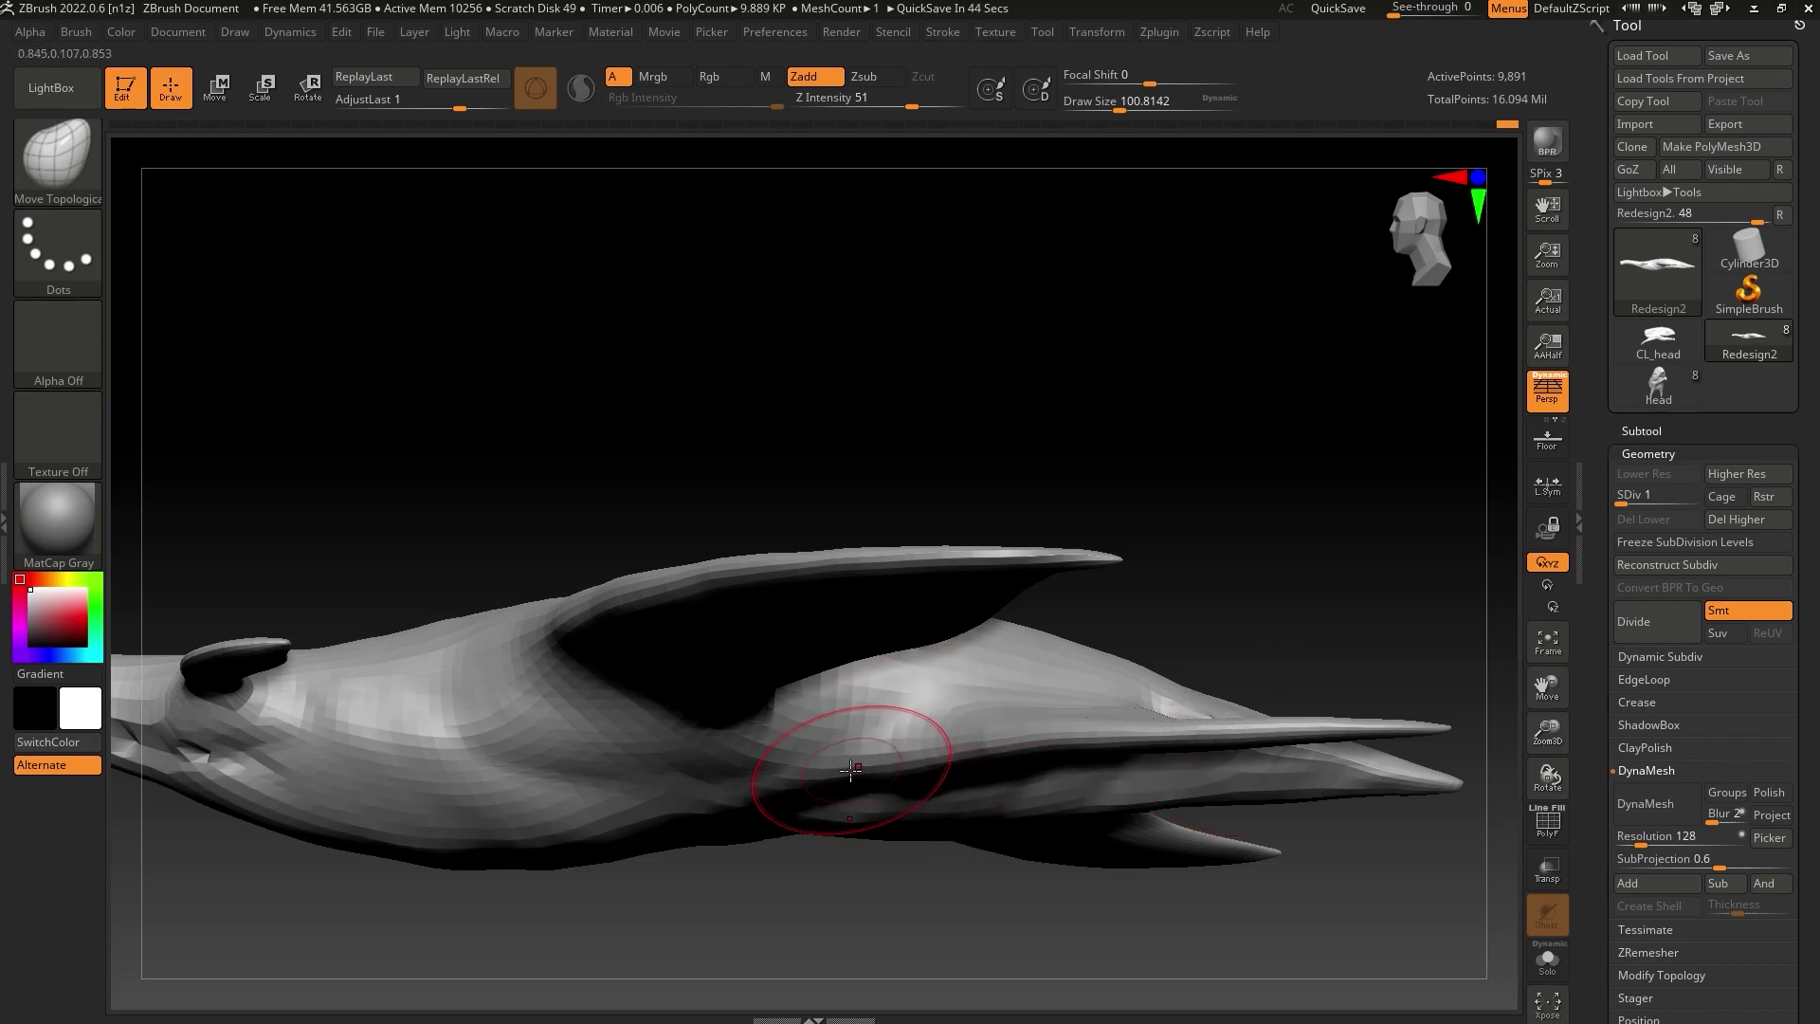
drag(852, 925, 890, 759)
drag(934, 474, 937, 720)
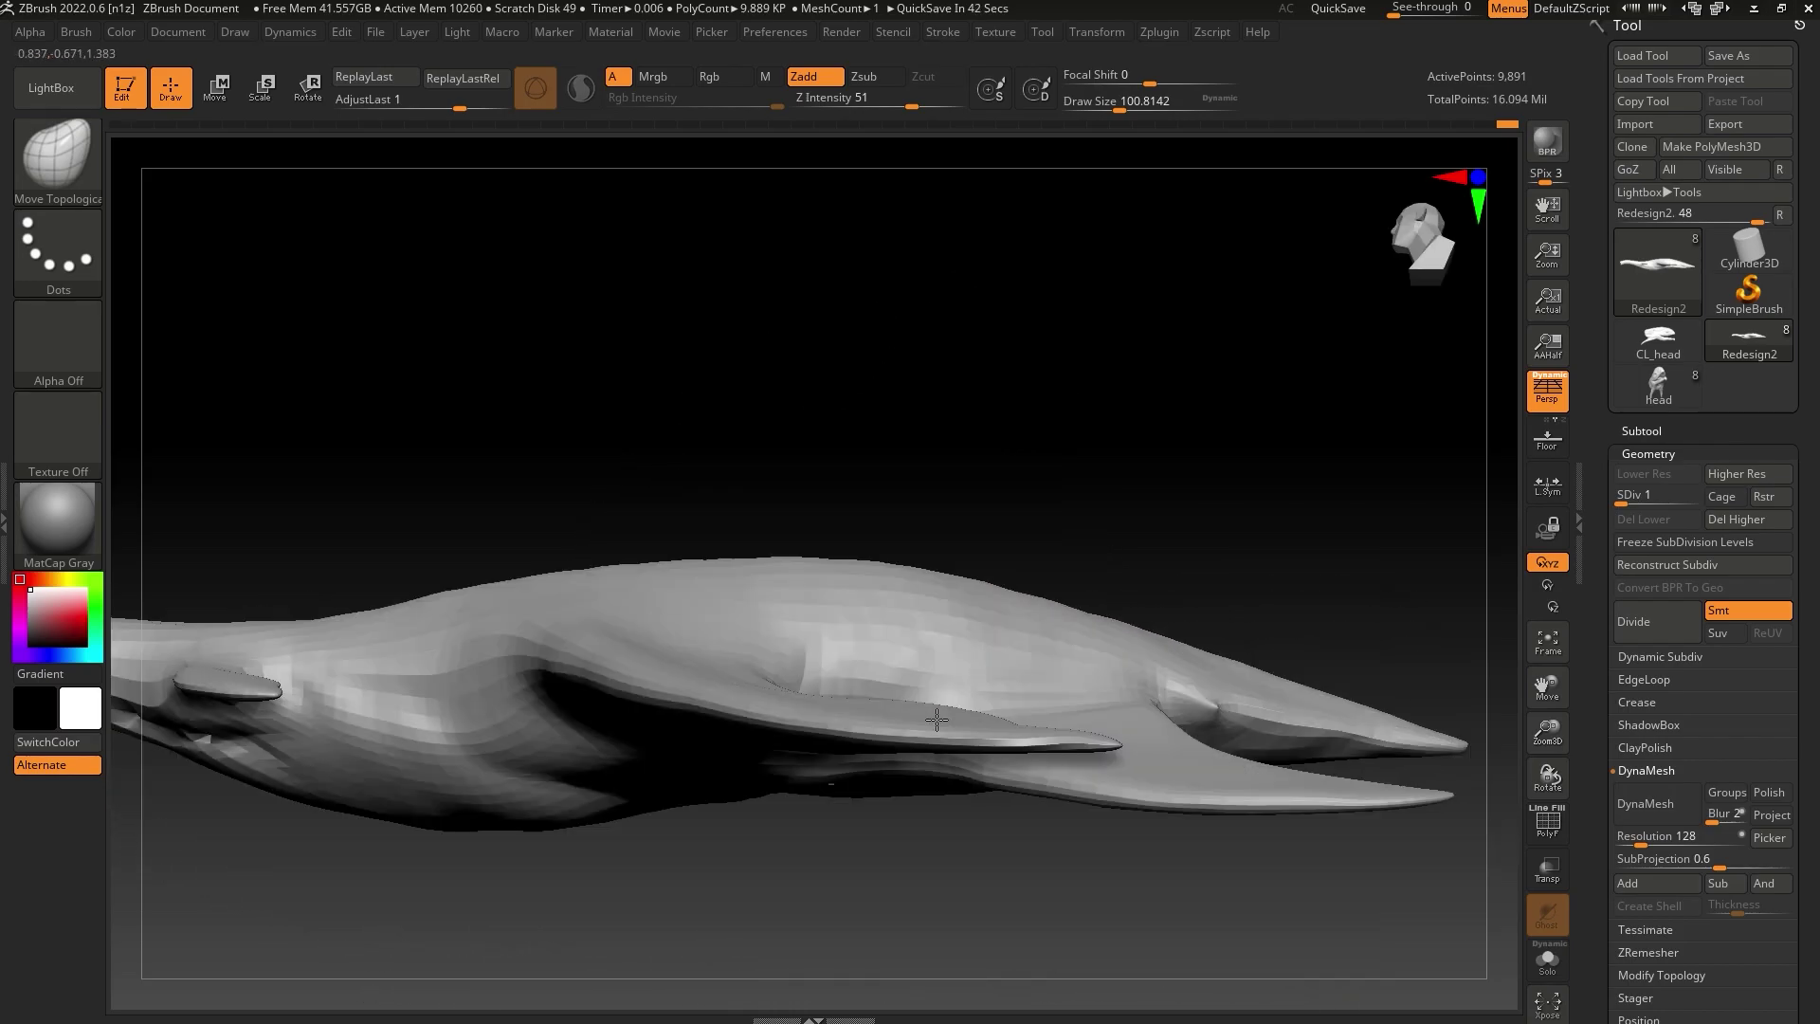
right_drag(937, 721, 896, 878)
mouse_move(761, 862)
right_down()
mouse_move(841, 850)
mouse_move(787, 786)
mouse_move(819, 872)
mouse_move(747, 808)
right_up()
drag(626, 805, 622, 811)
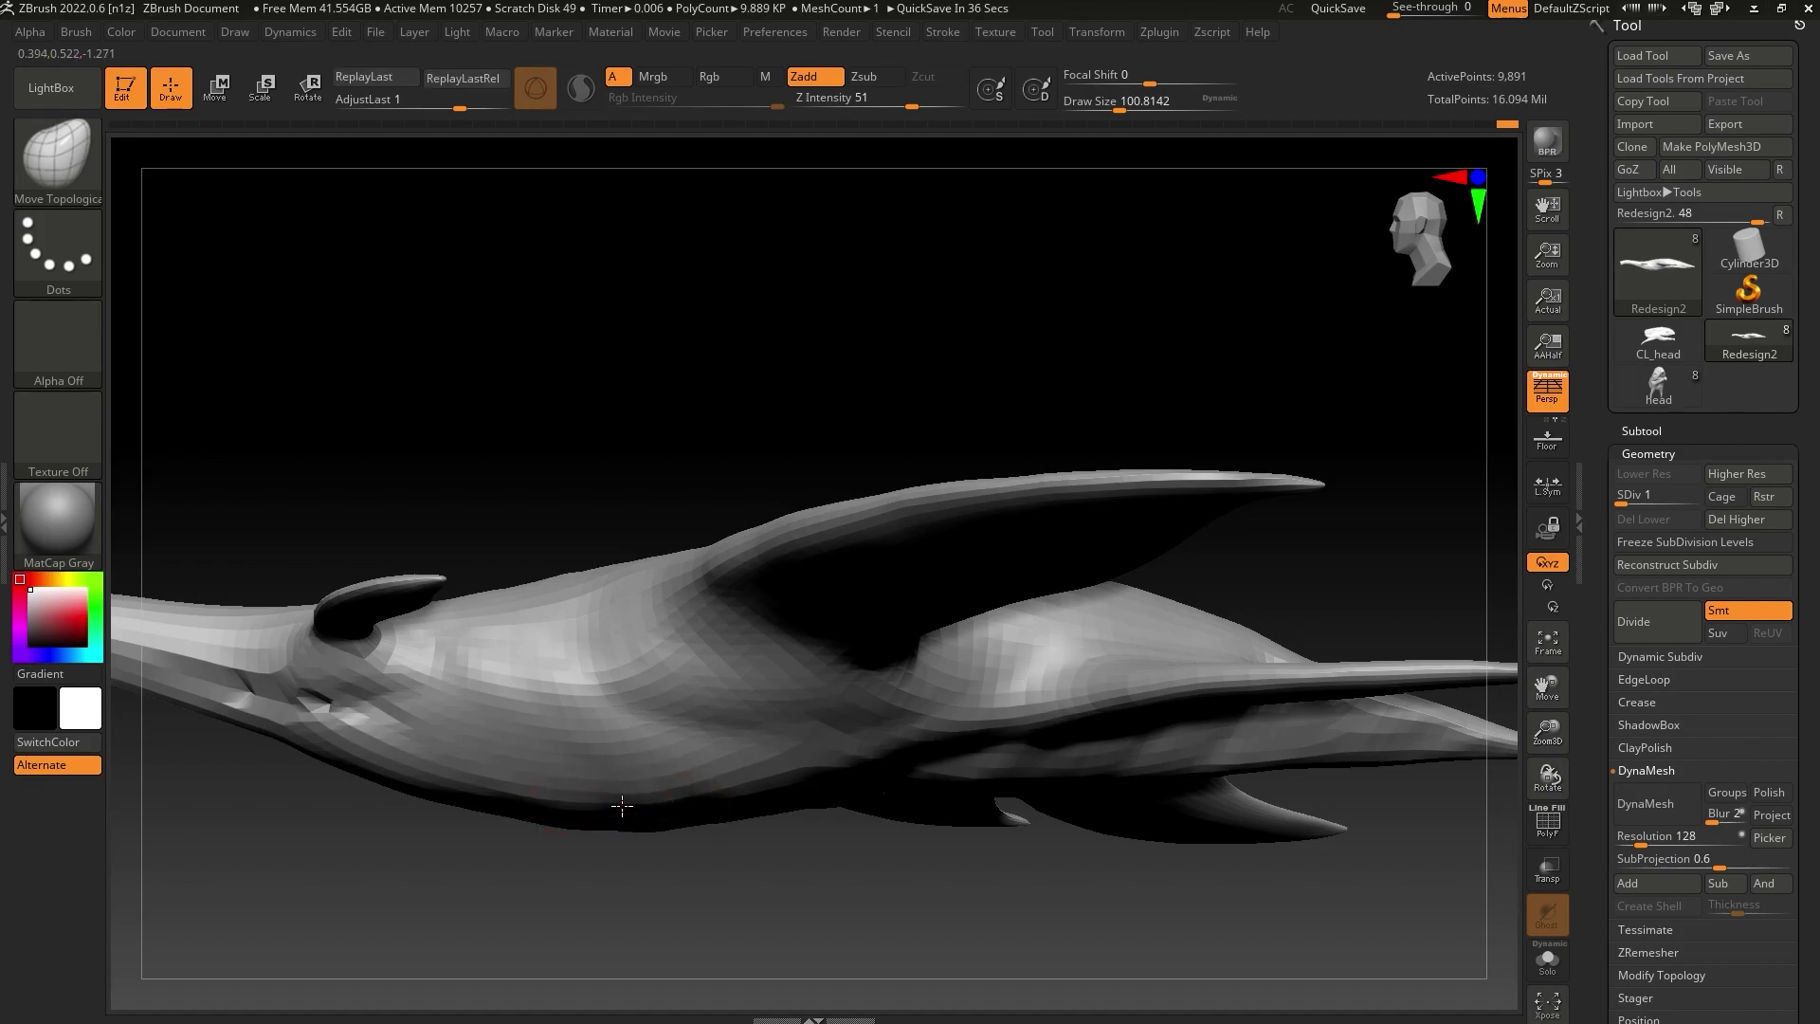
right_drag(680, 880, 698, 920)
mouse_move(731, 859)
right_down()
mouse_move(952, 872)
mouse_move(647, 764)
right_up()
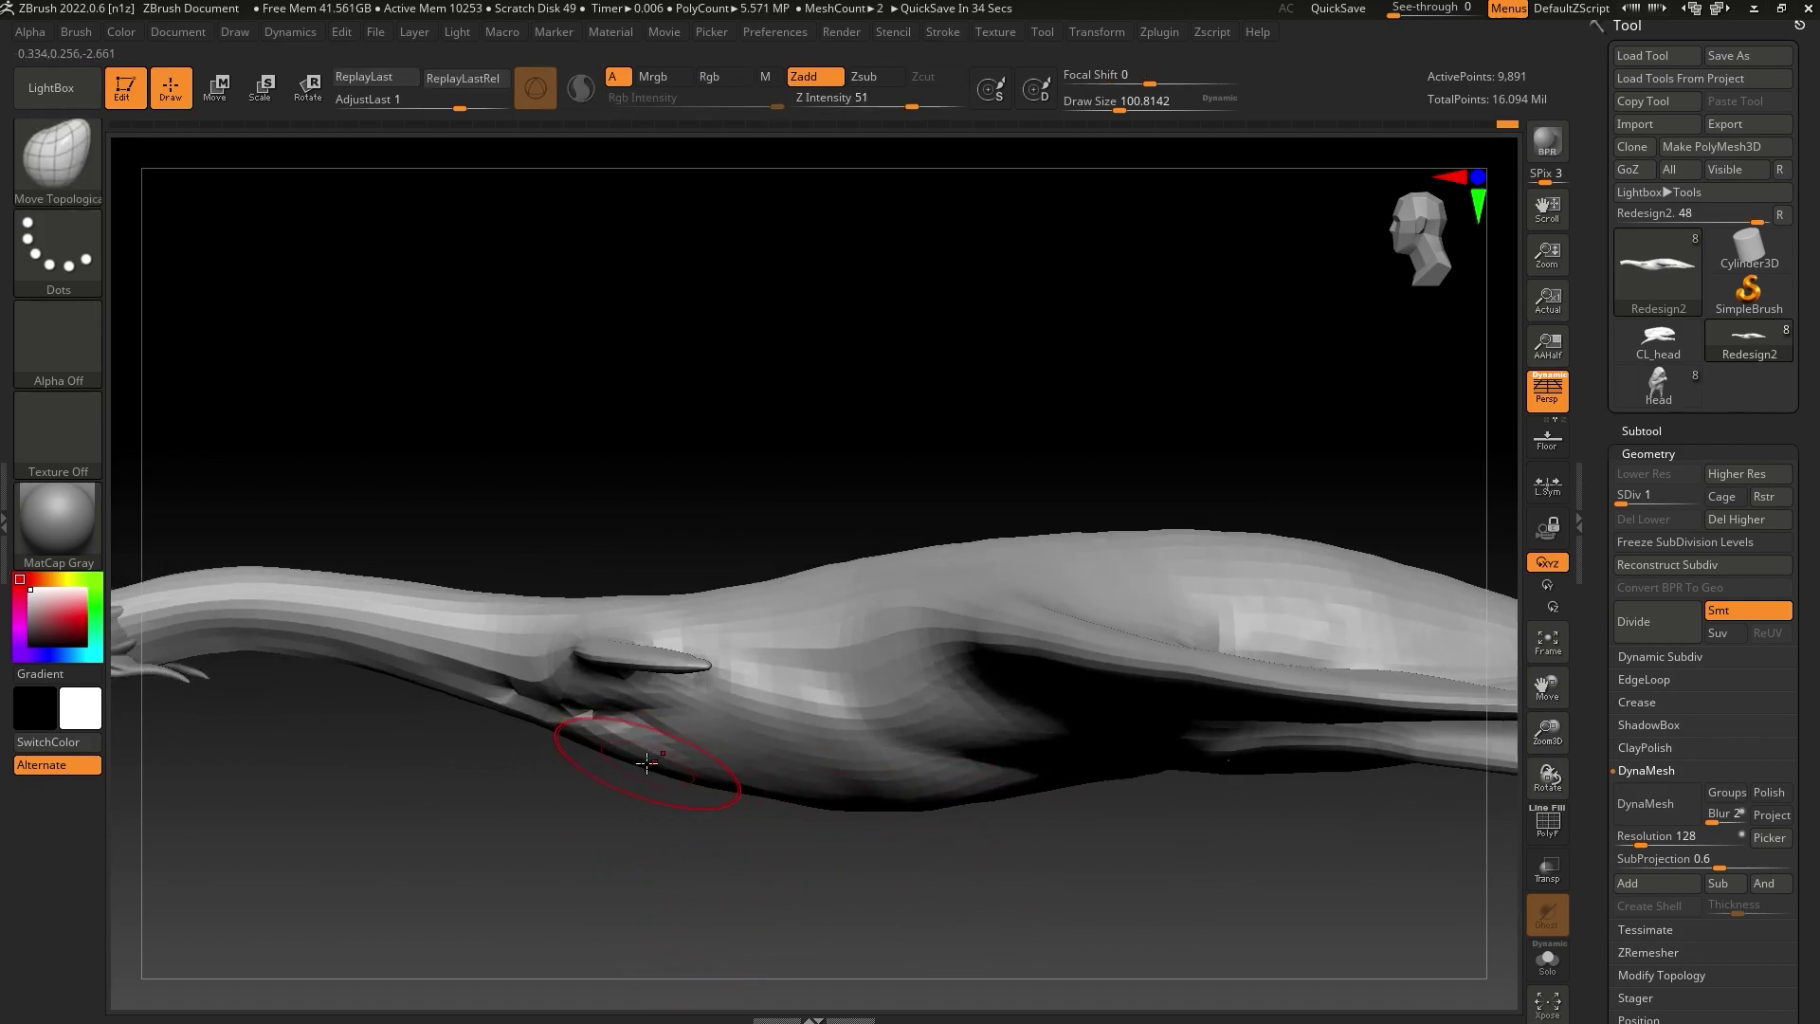
Choose the Inflat brush with a draw size of about 56 and raise the body mesh to subdivision level 3
drag(1548, 735, 1546, 677)
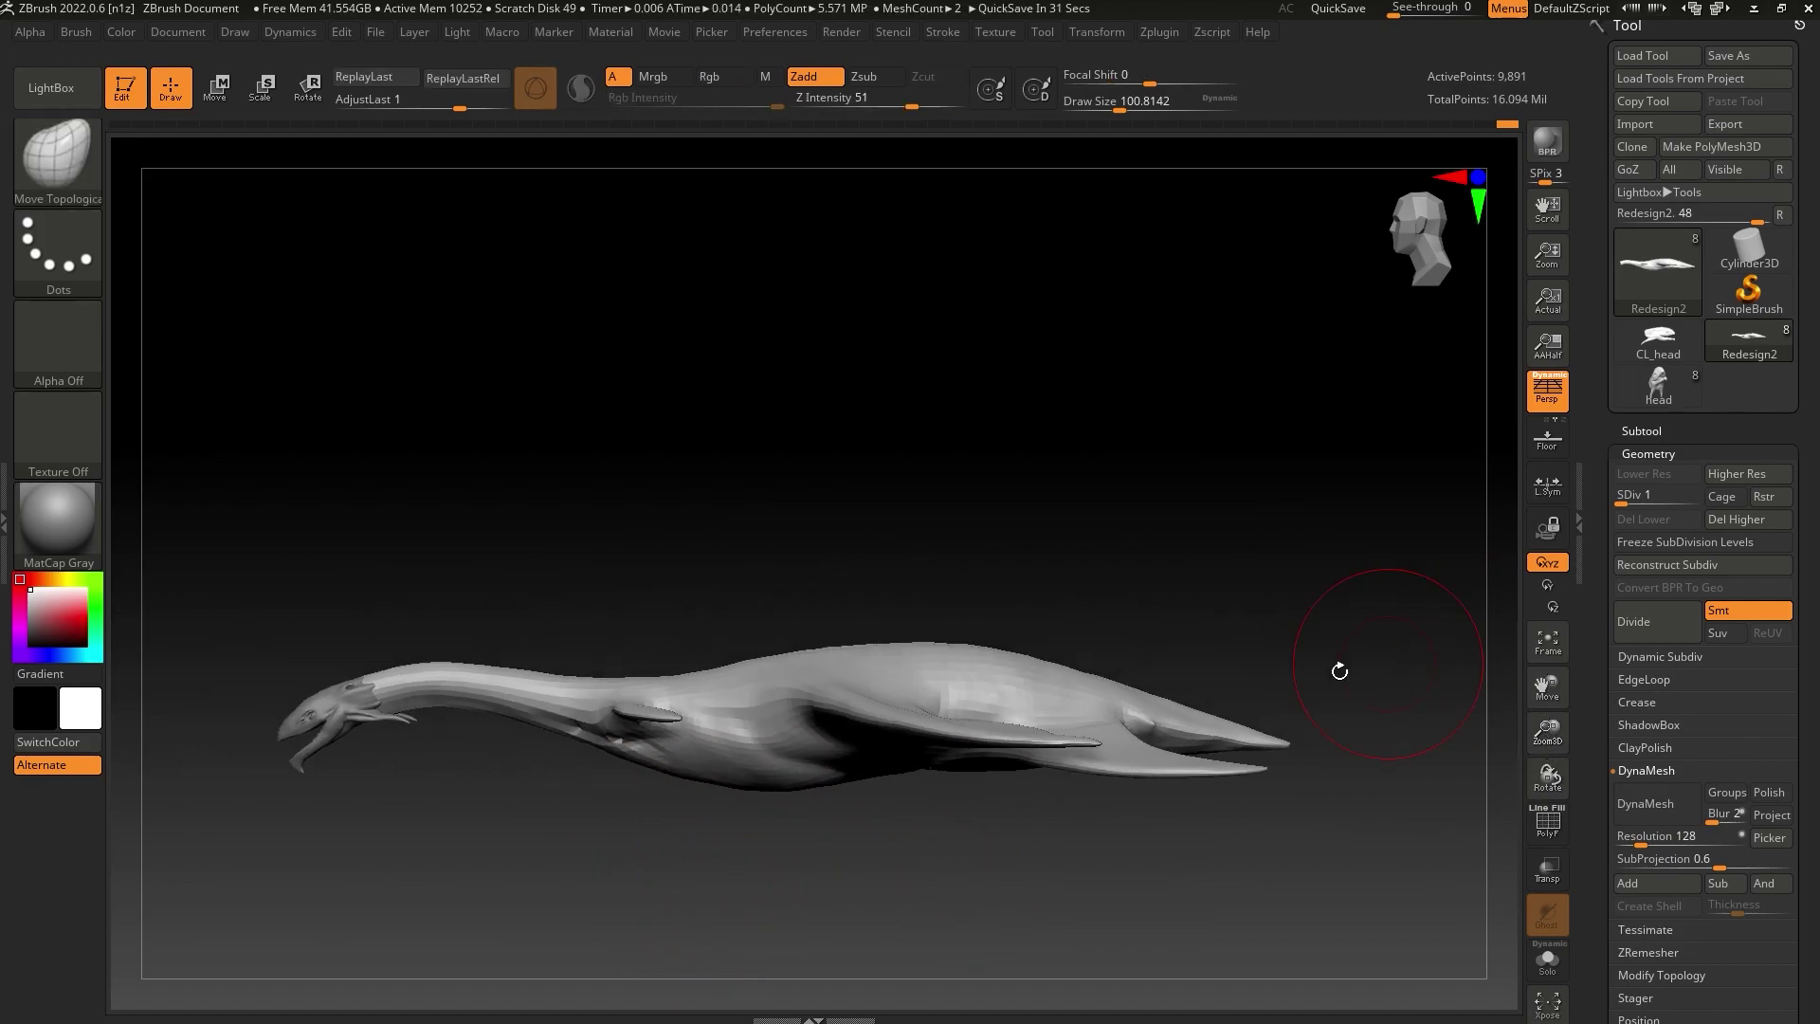
mouse_move(893, 592)
right_down()
mouse_move(902, 560)
mouse_move(840, 709)
mouse_move(1147, 878)
right_up()
alt+right_drag(1092, 958, 1092, 864)
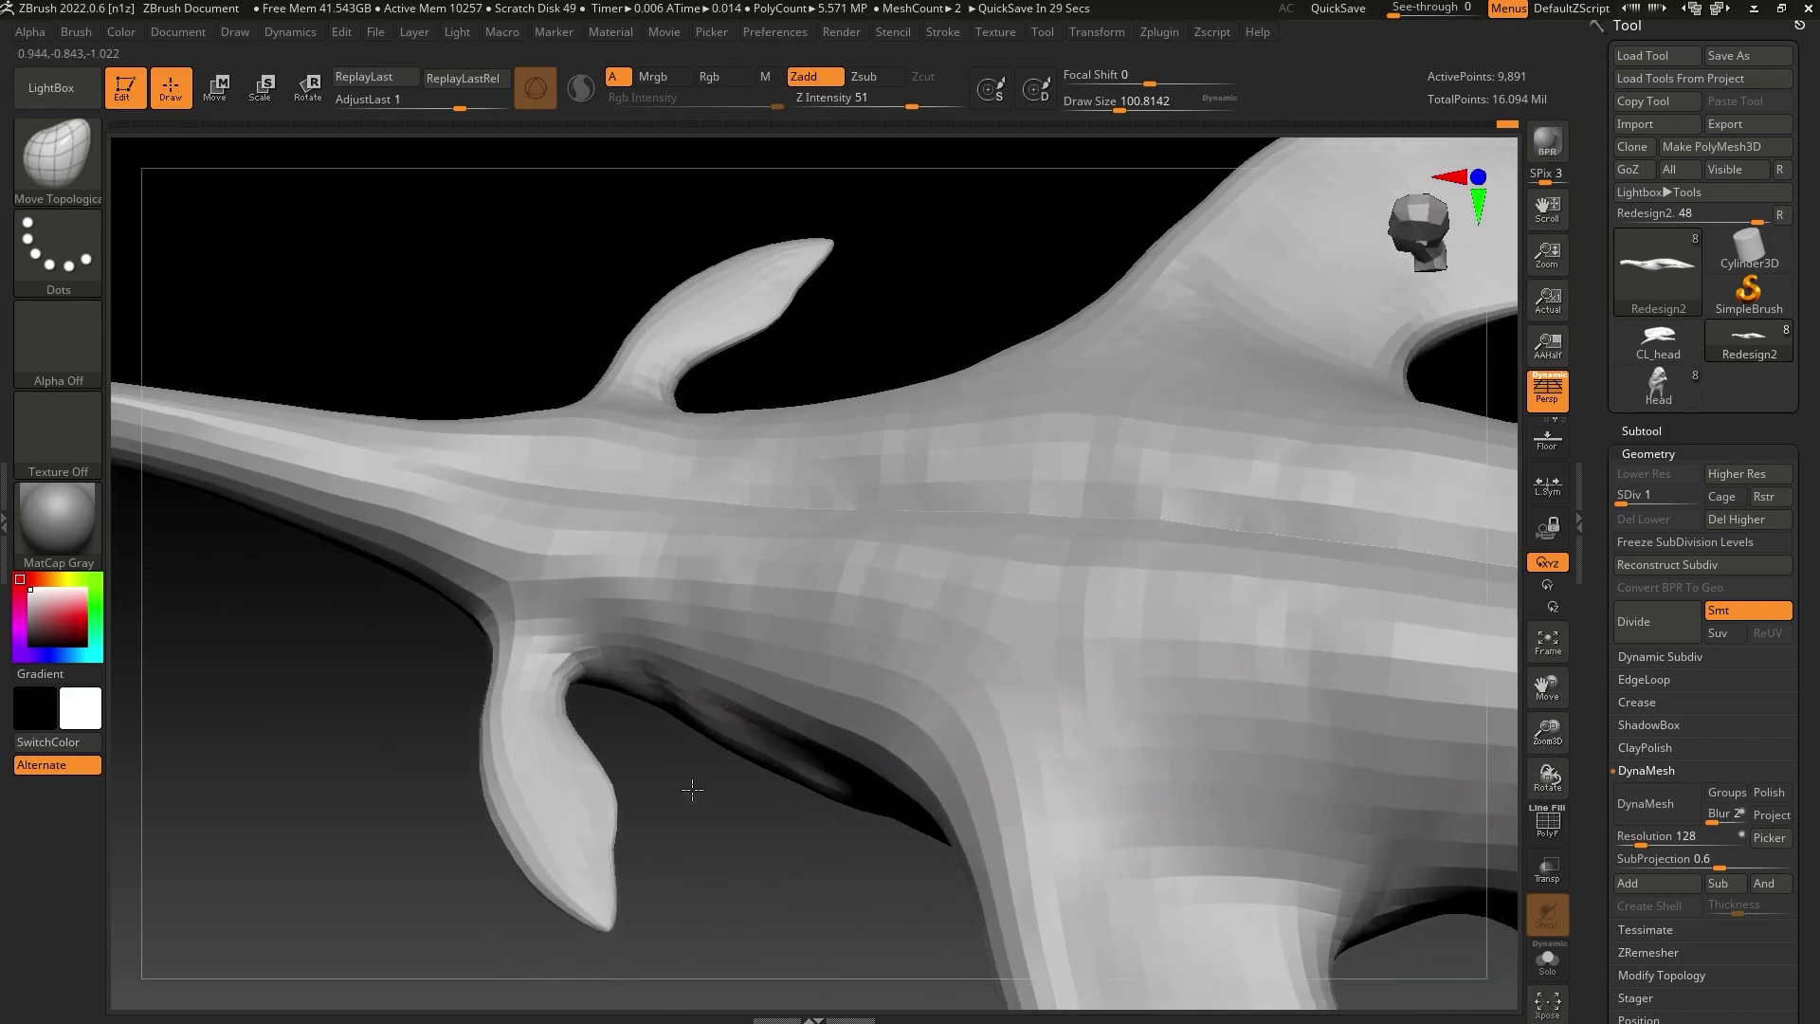
key(b)
key(i)
key(n)
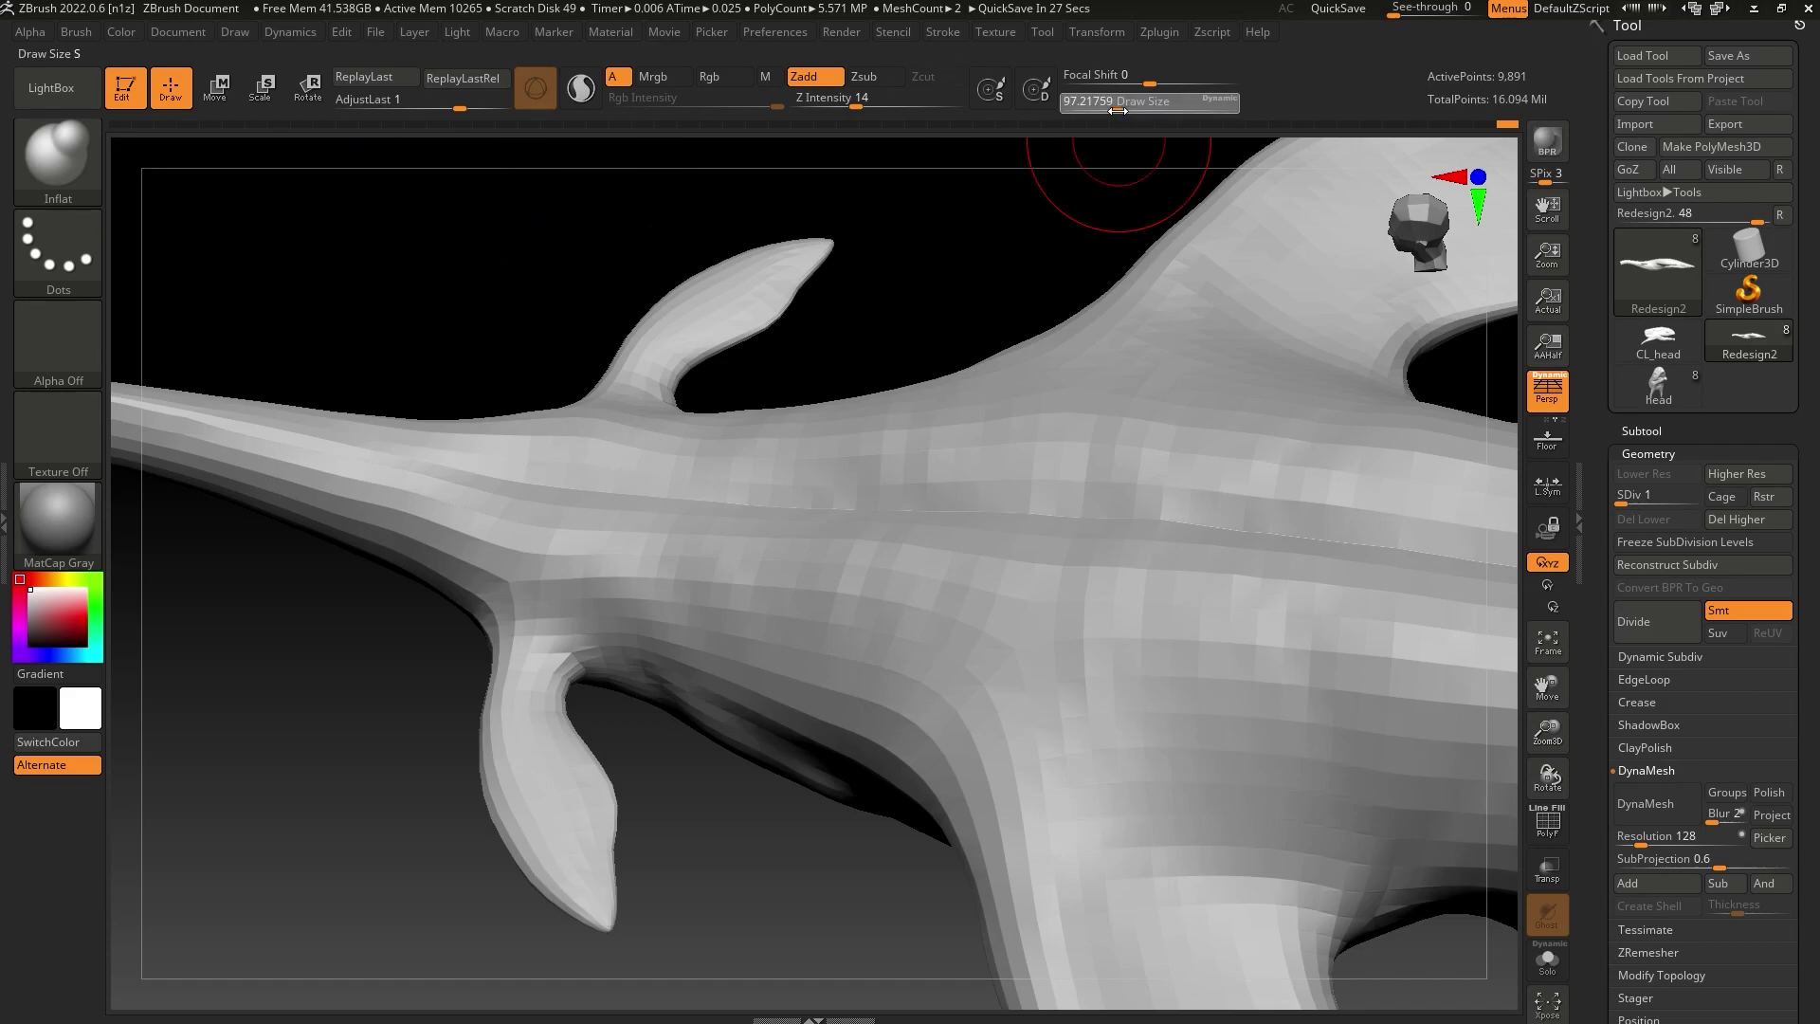
drag(1138, 112, 1120, 112)
key(d)
key(d)
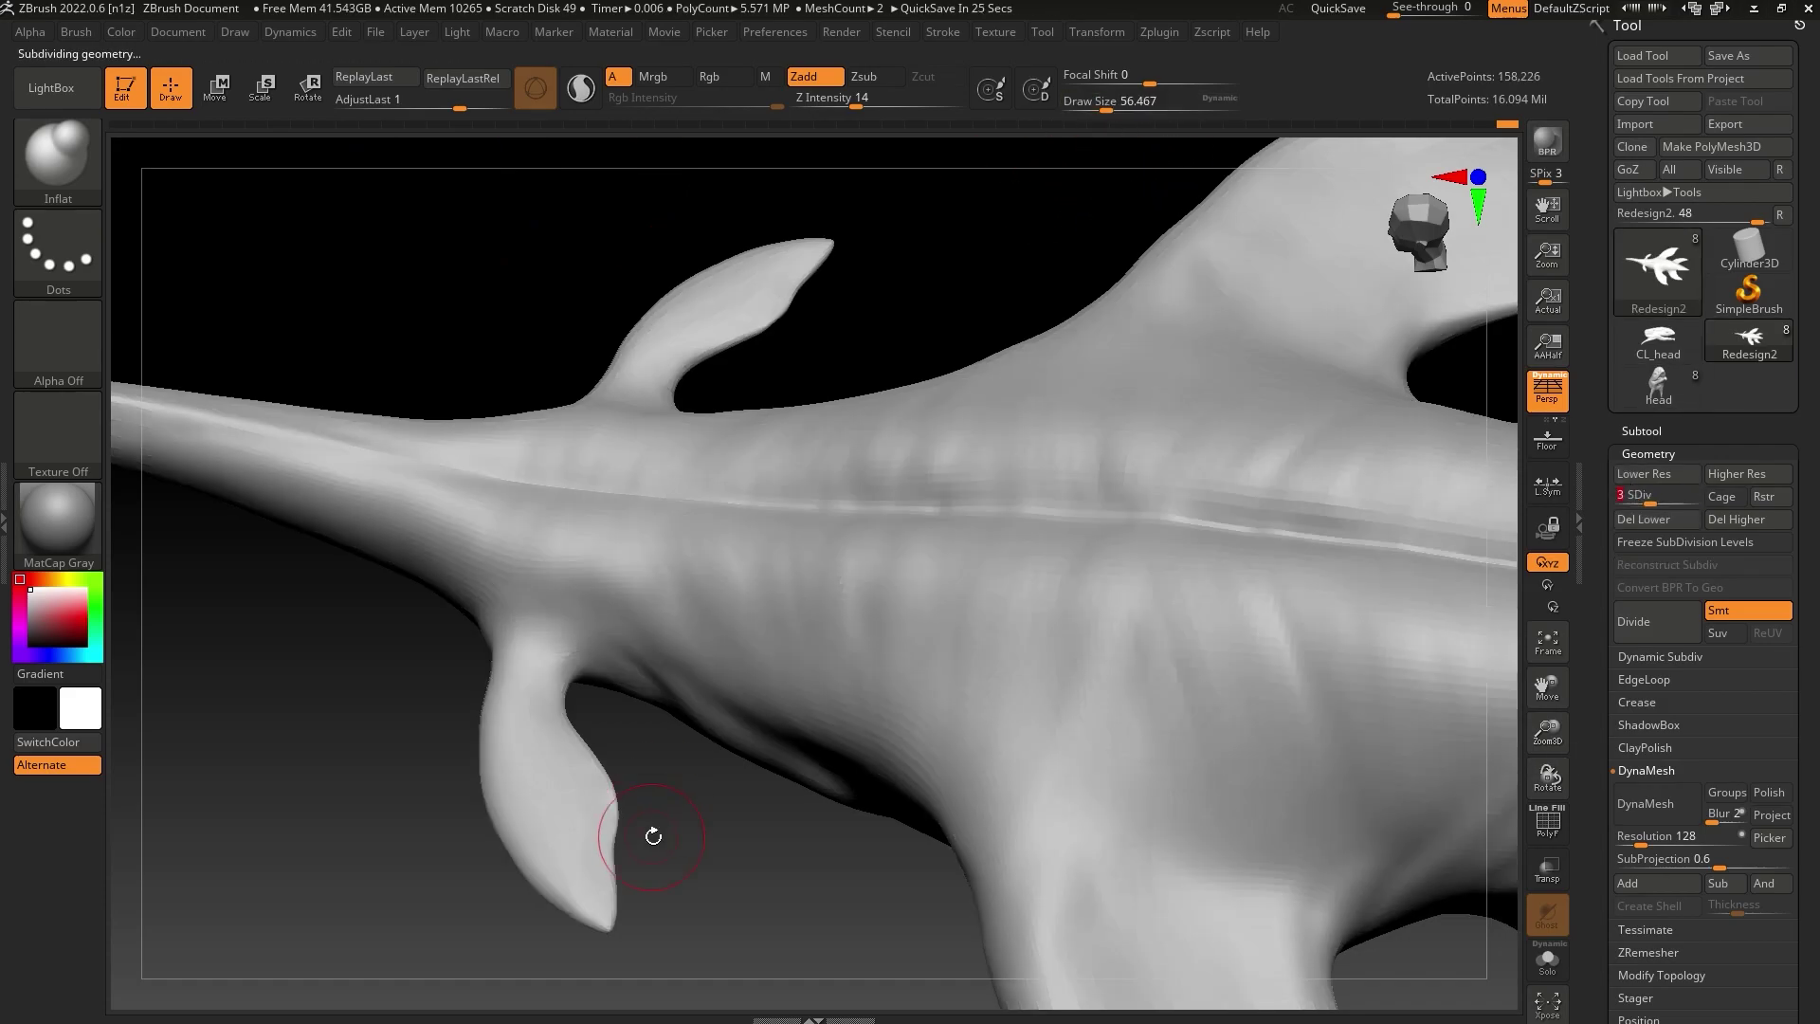
Inflate the blade of the small front fin with a draw size of 112
right_drag(650, 834, 567, 773)
click(1124, 108)
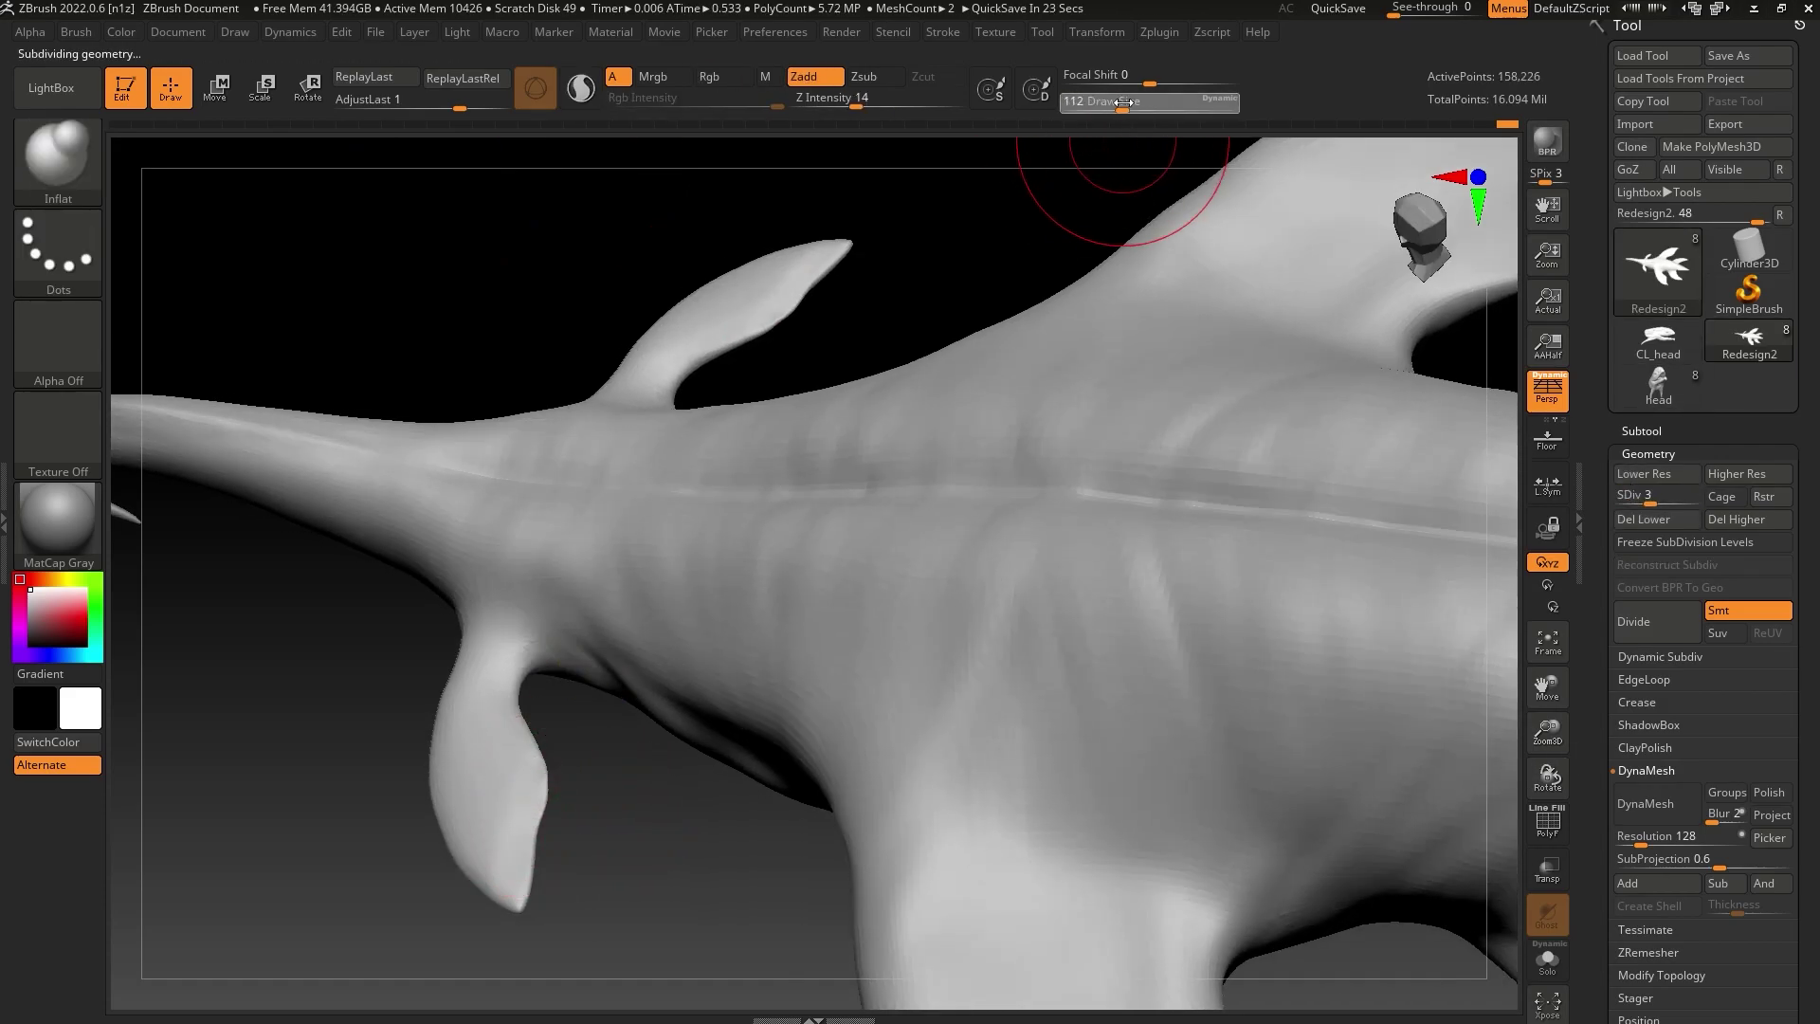
drag(512, 723, 517, 805)
right_drag(569, 805, 629, 873)
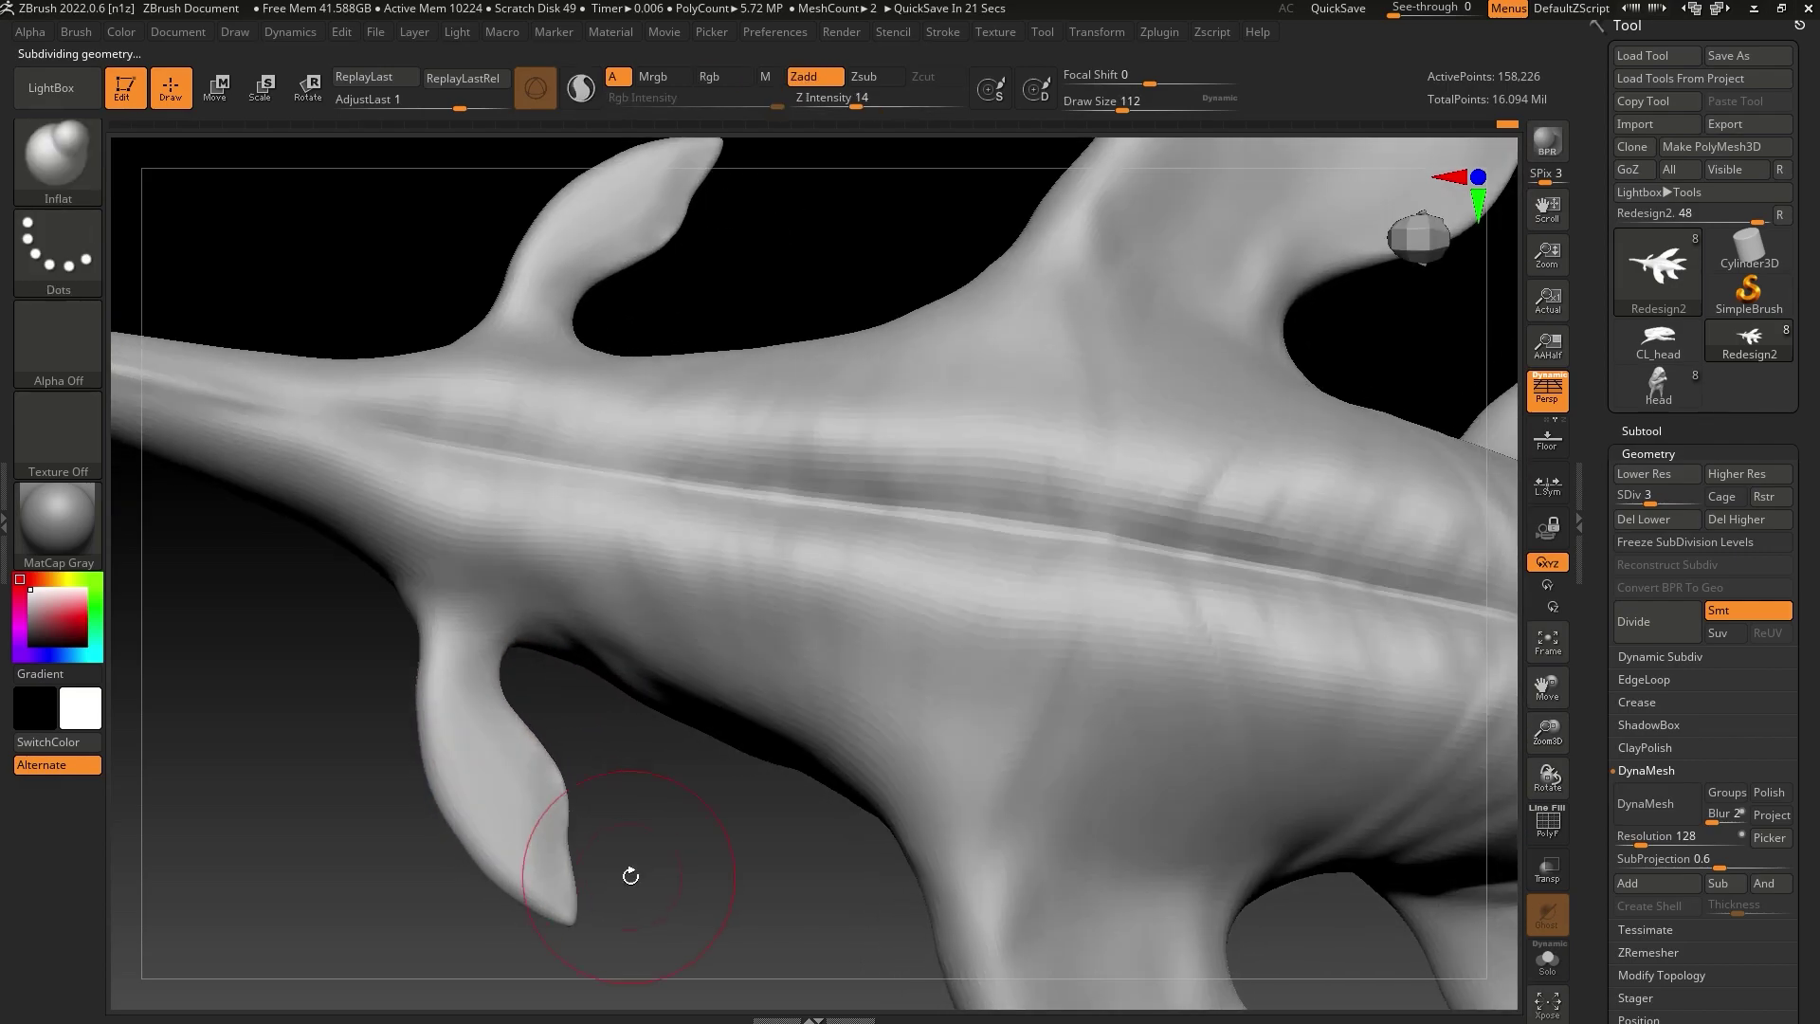
Lower the mesh to subdivision level 2 and thicken the small front fin using Inflat at draw size about 54 and Z Intensity 4
drag(1112, 96, 1095, 98)
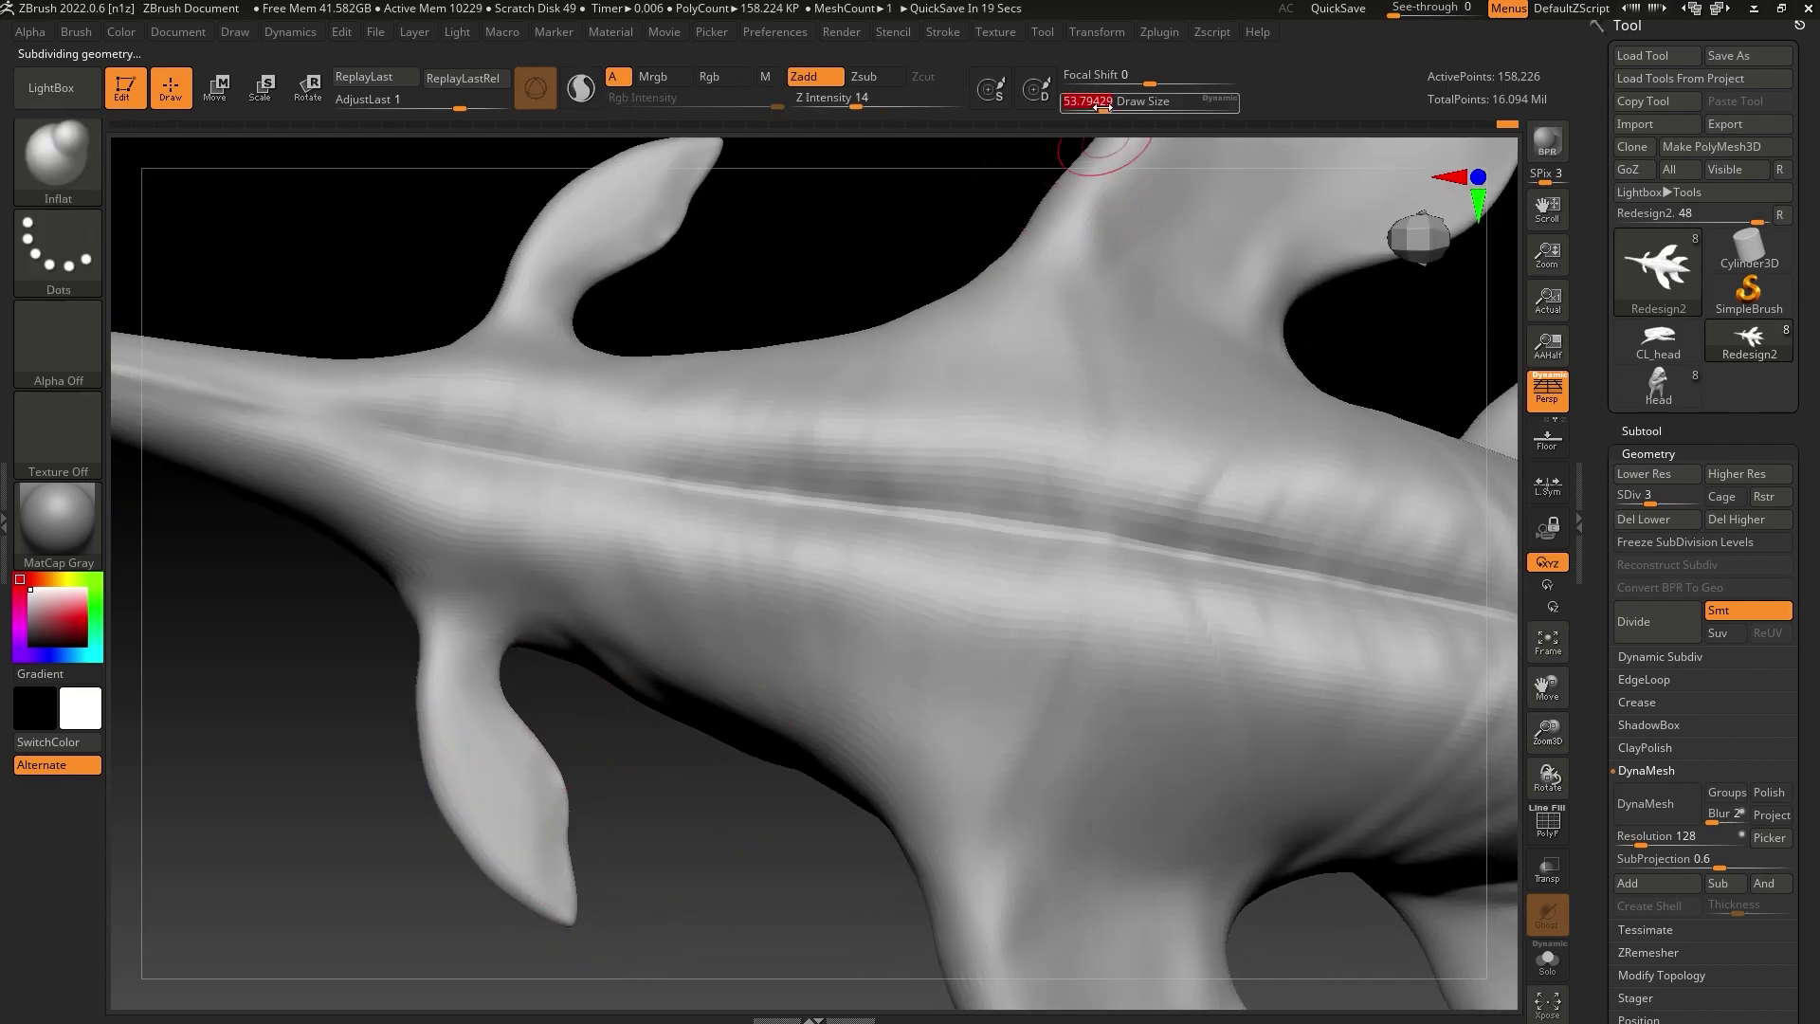
click(1633, 477)
drag(856, 99, 839, 99)
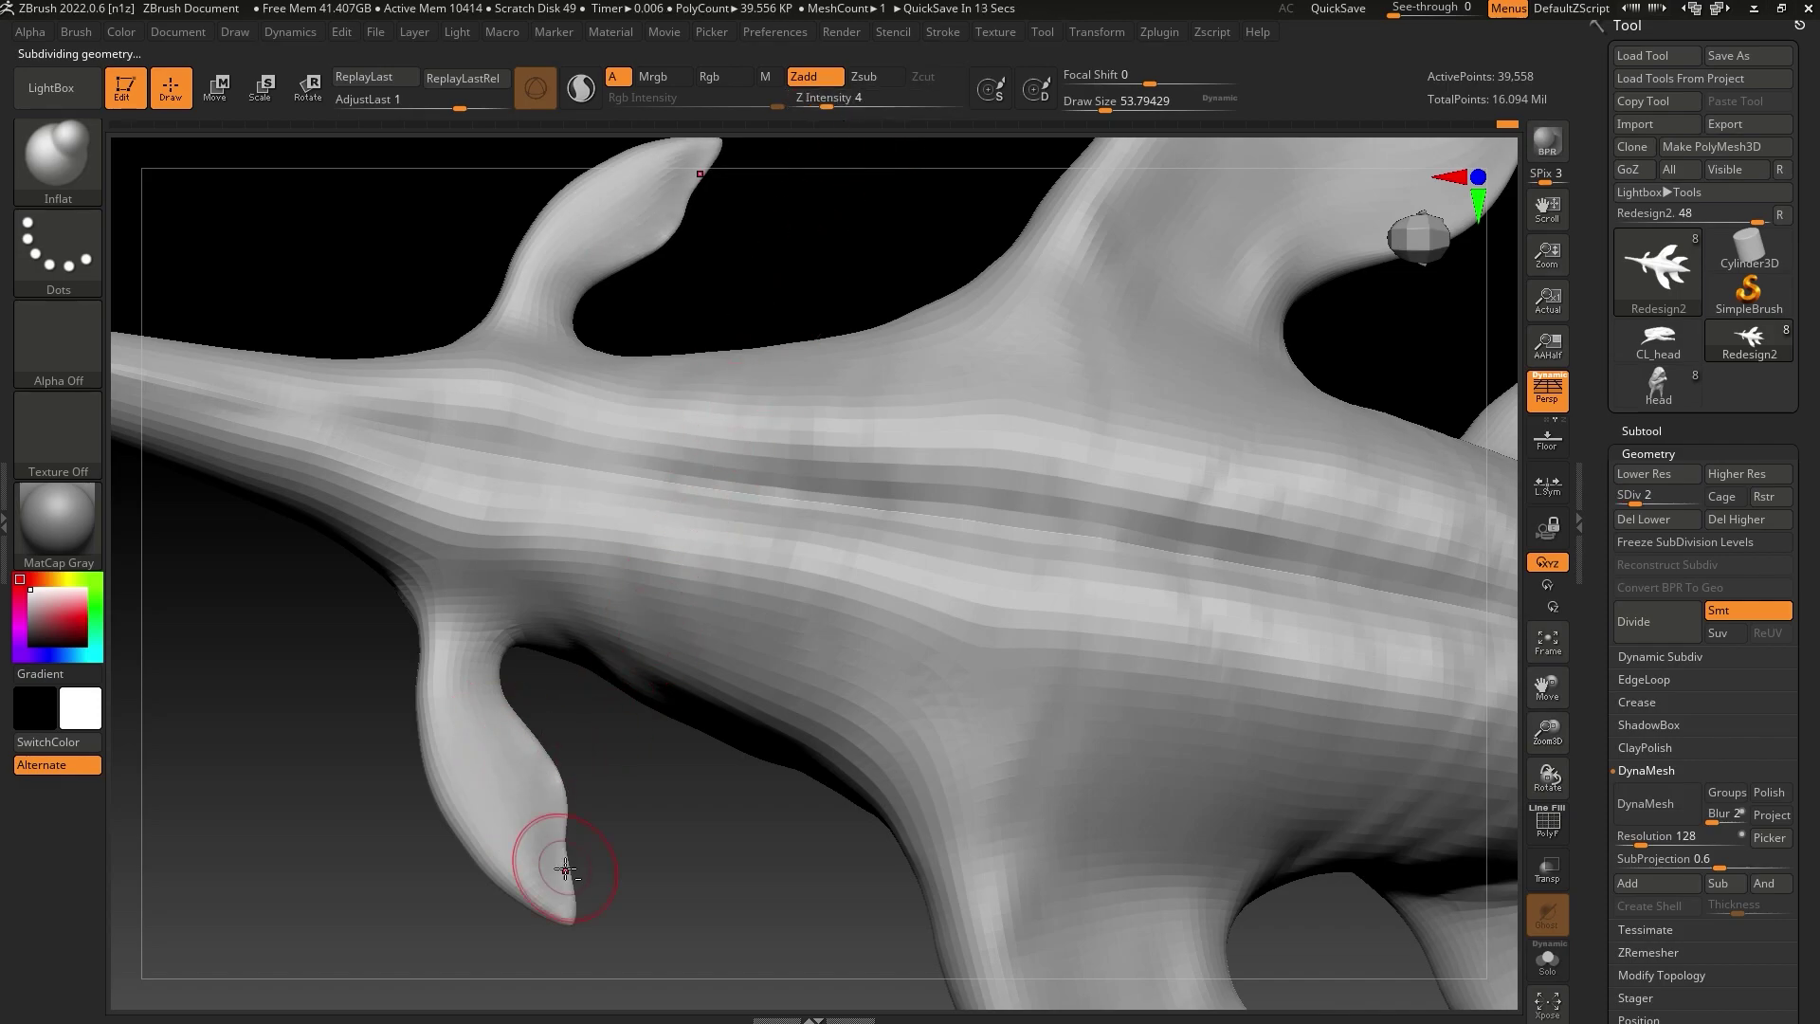
mouse_move(604, 789)
mouse_down()
mouse_move(569, 683)
mouse_move(459, 629)
mouse_move(691, 833)
mouse_up()
key(shift)
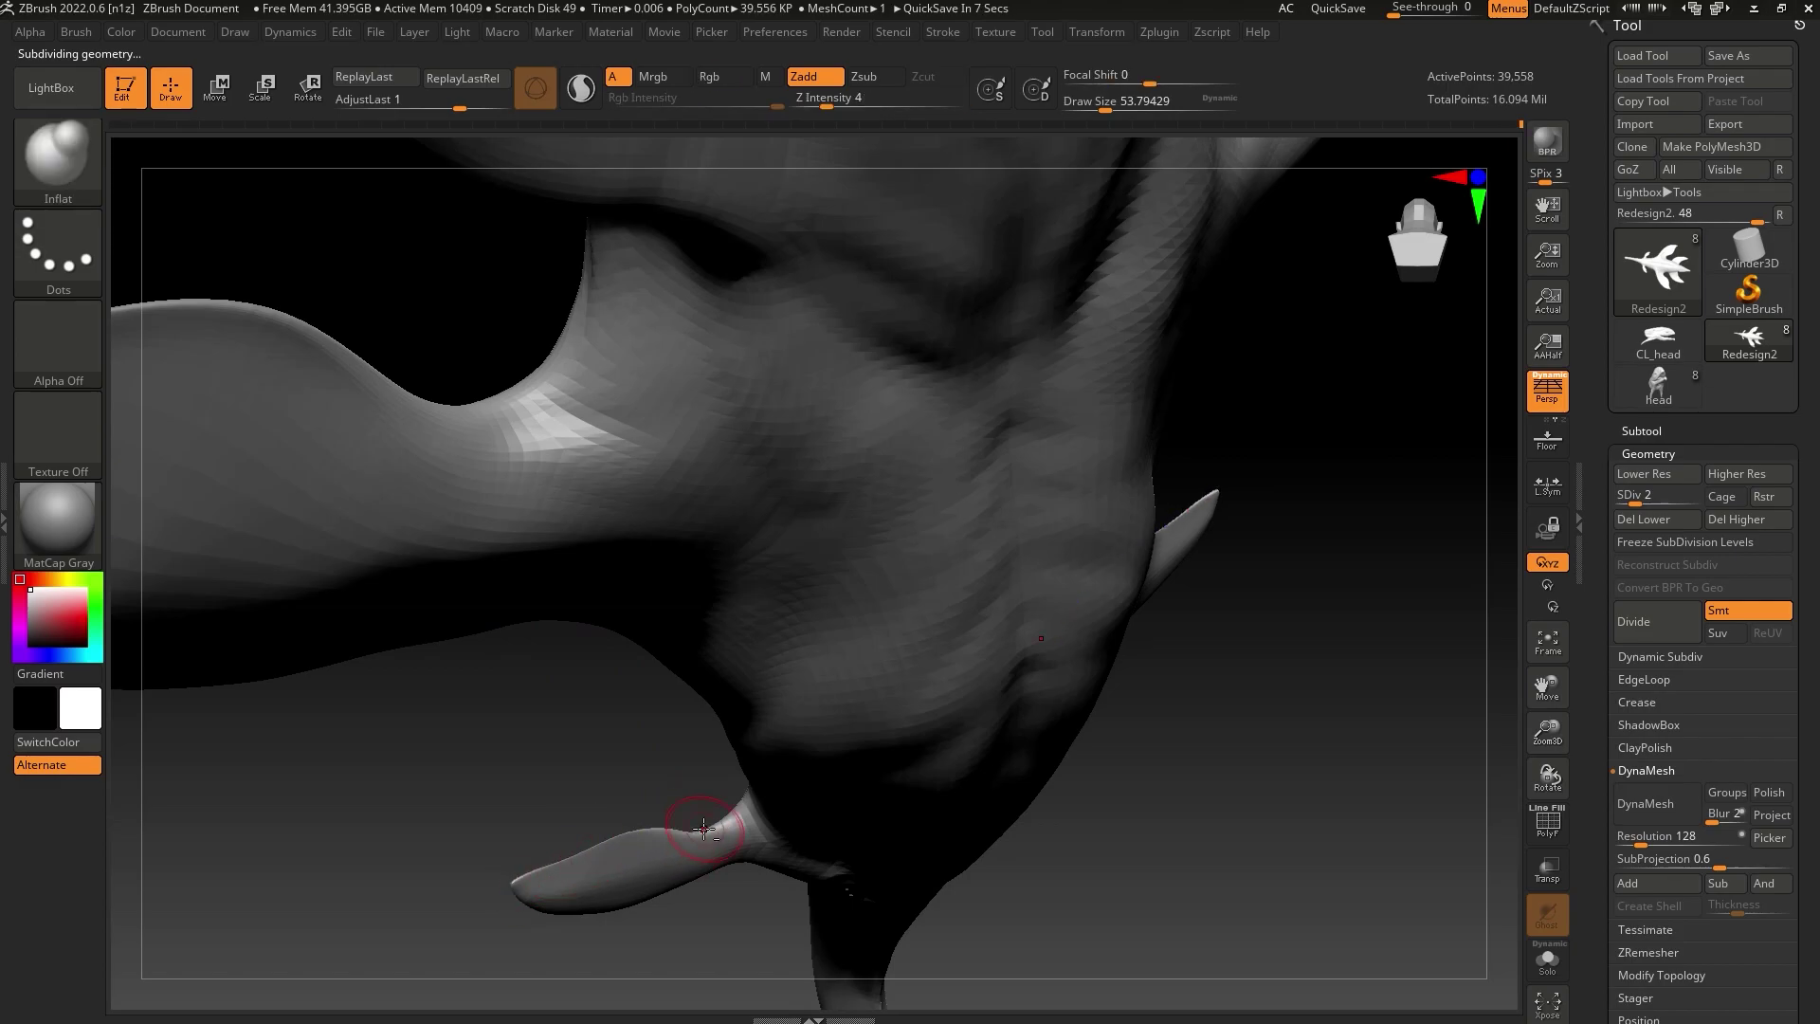
drag(646, 784, 753, 740)
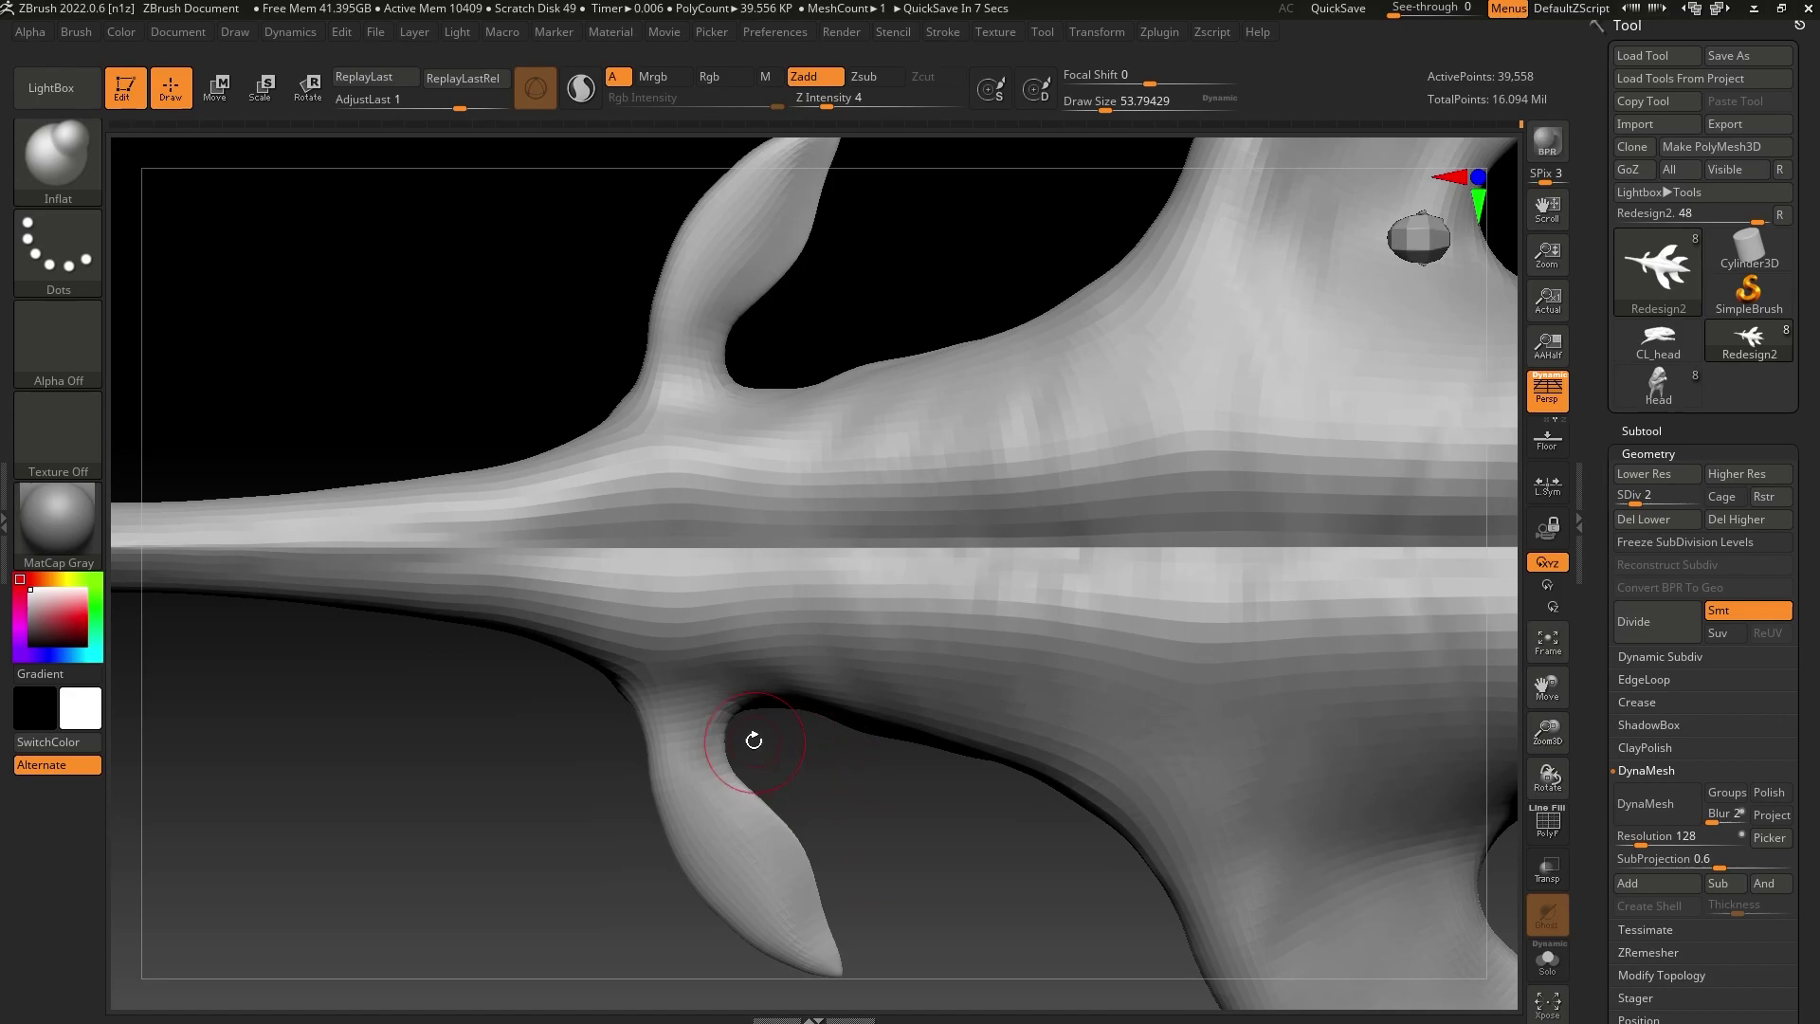
Smooth out the body contour between the small front fin and the large flipper using Move Topological at draw size about 104
key(b)
click(730, 196)
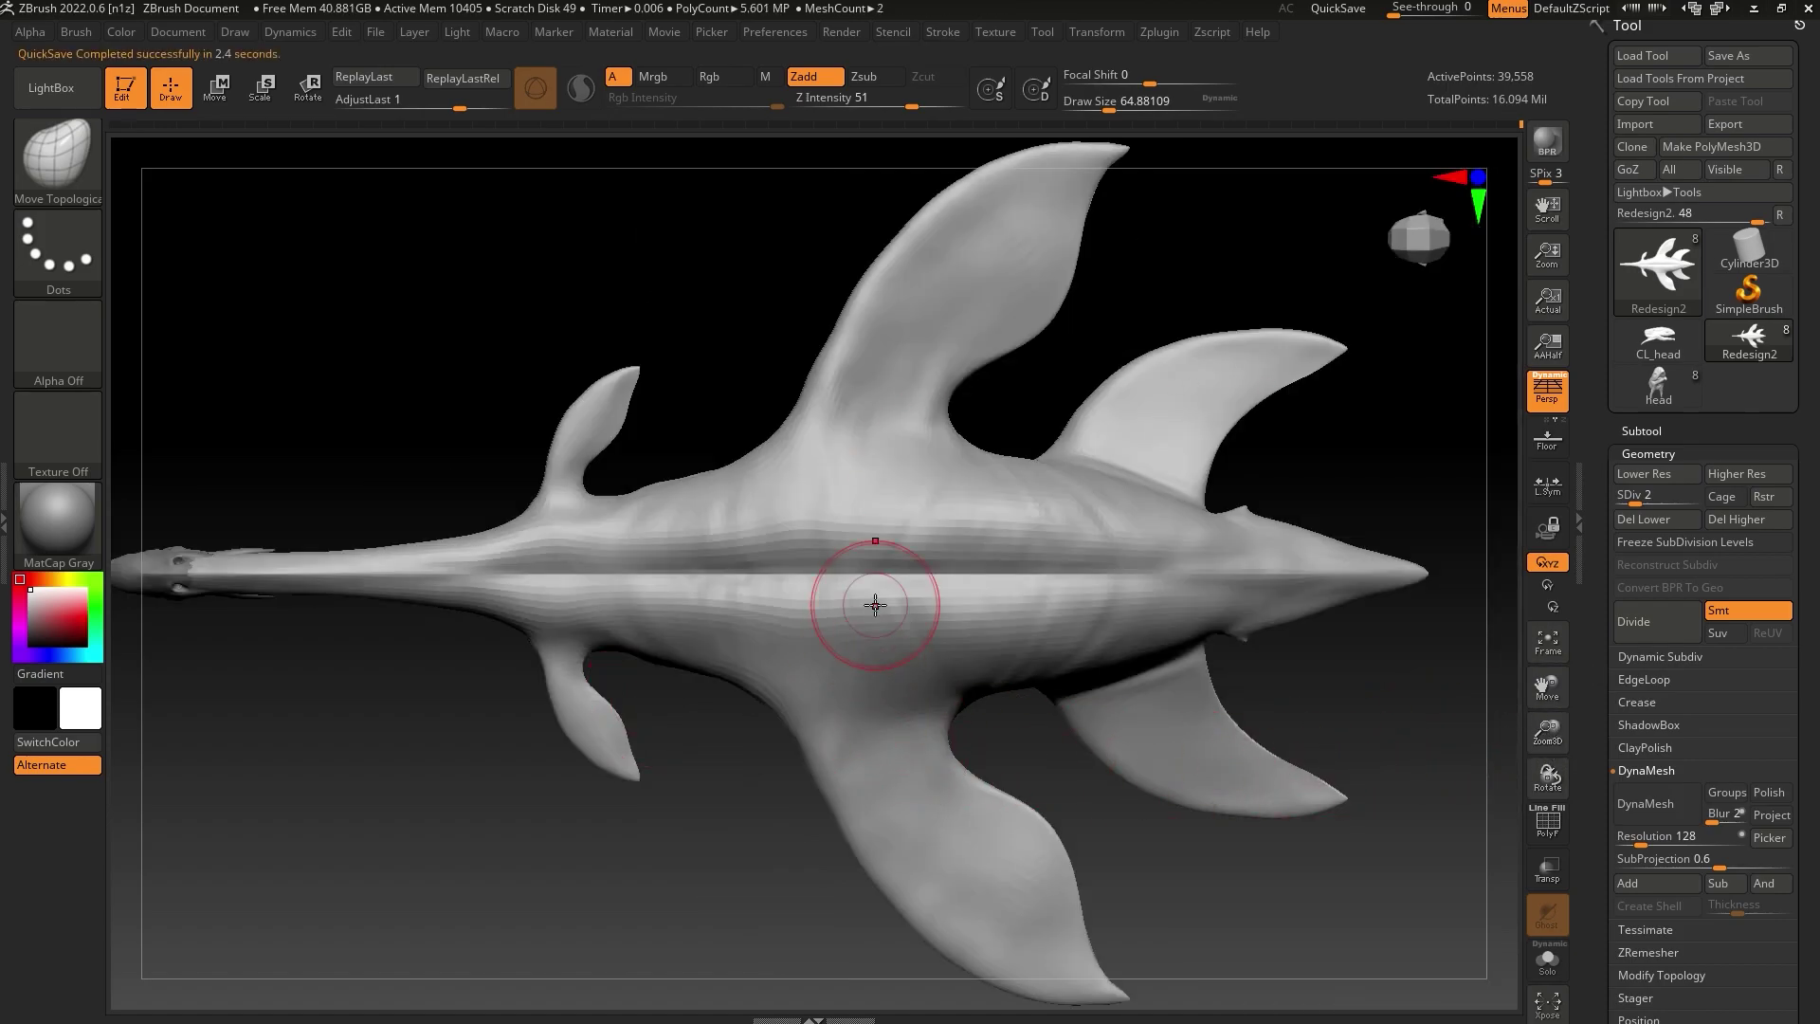
drag(1108, 106, 1105, 108)
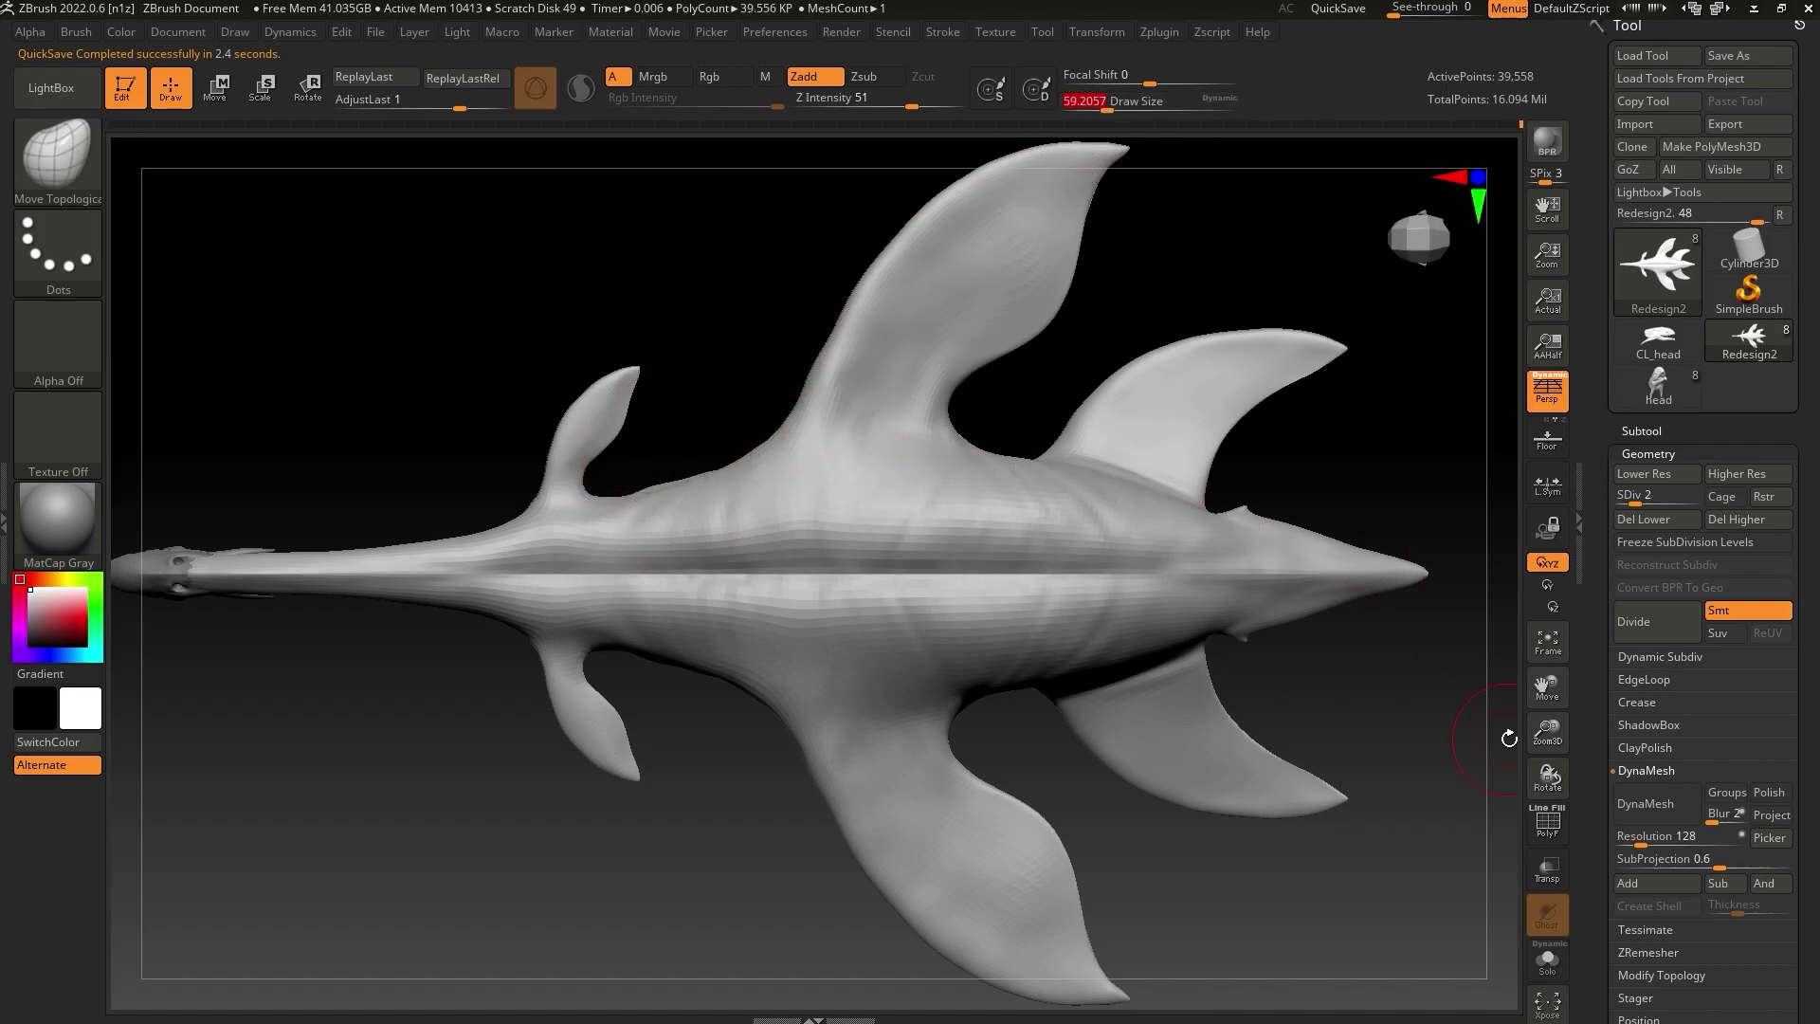
drag(1545, 732, 1456, 754)
mouse_move(755, 368)
mouse_down()
mouse_move(792, 430)
mouse_move(681, 536)
mouse_up()
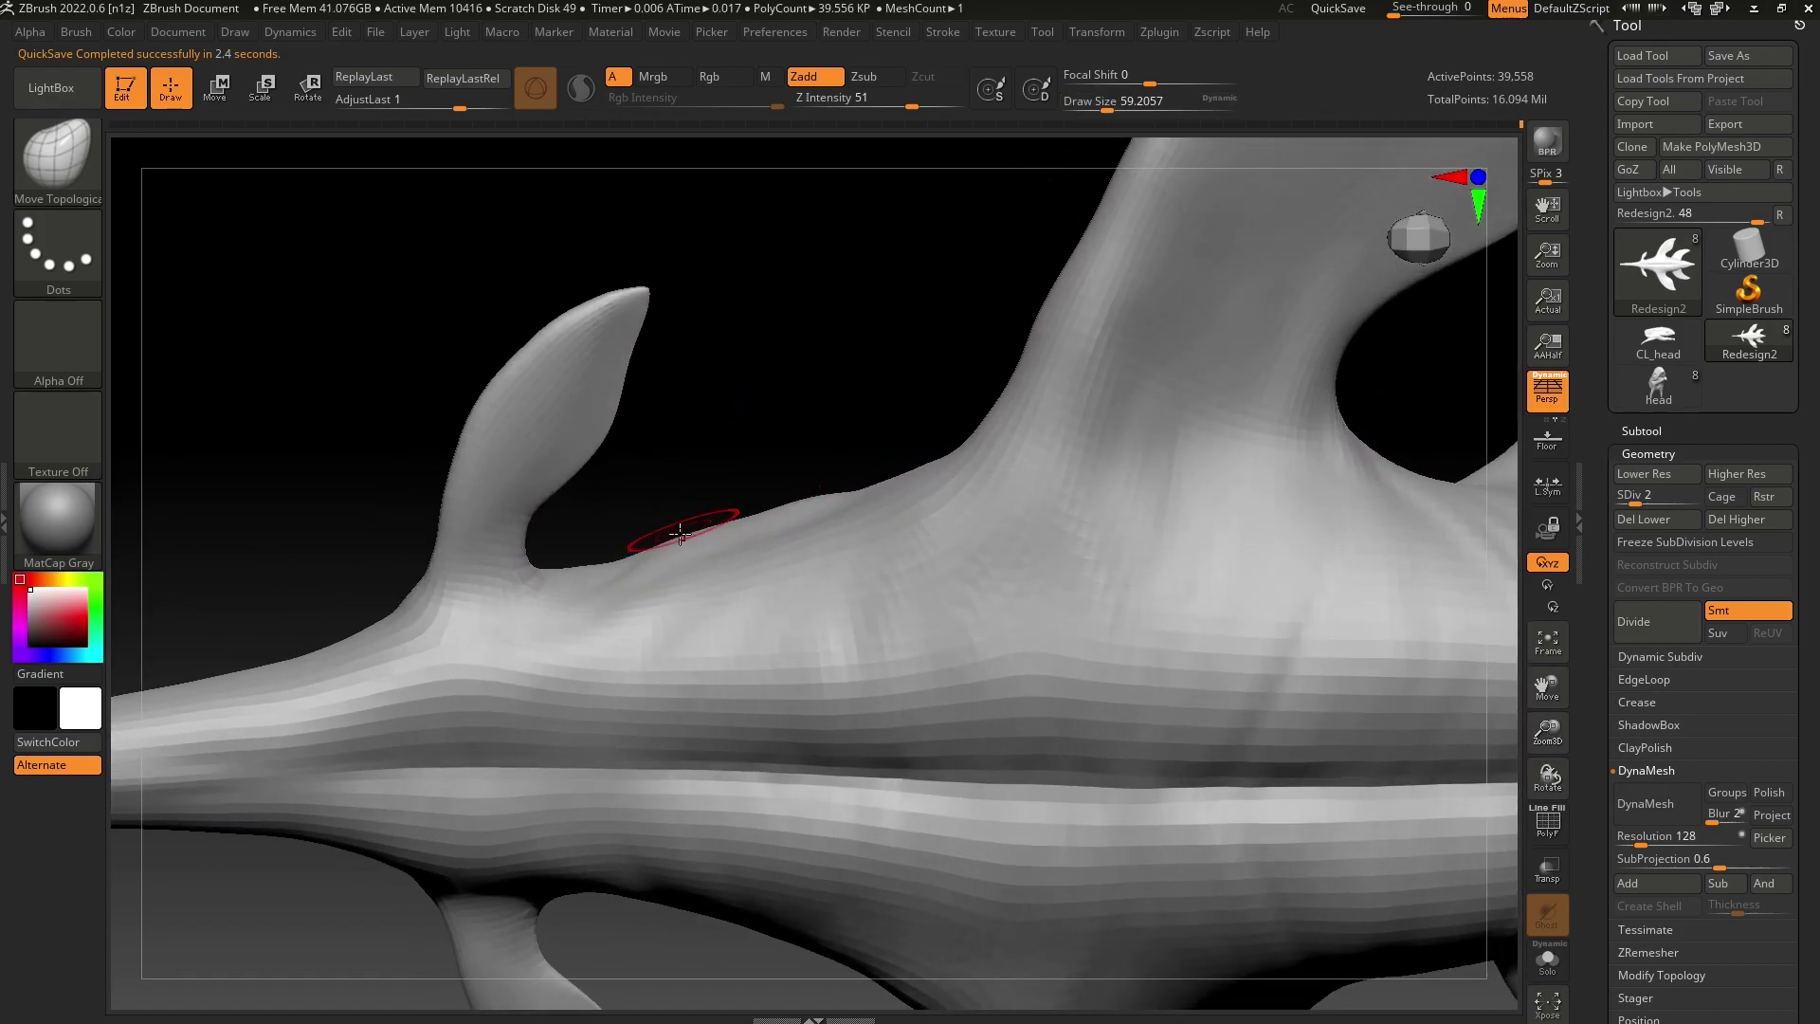
drag(1108, 107, 1121, 107)
mouse_move(922, 309)
mouse_down()
mouse_move(806, 478)
mouse_move(816, 398)
mouse_move(765, 357)
mouse_up()
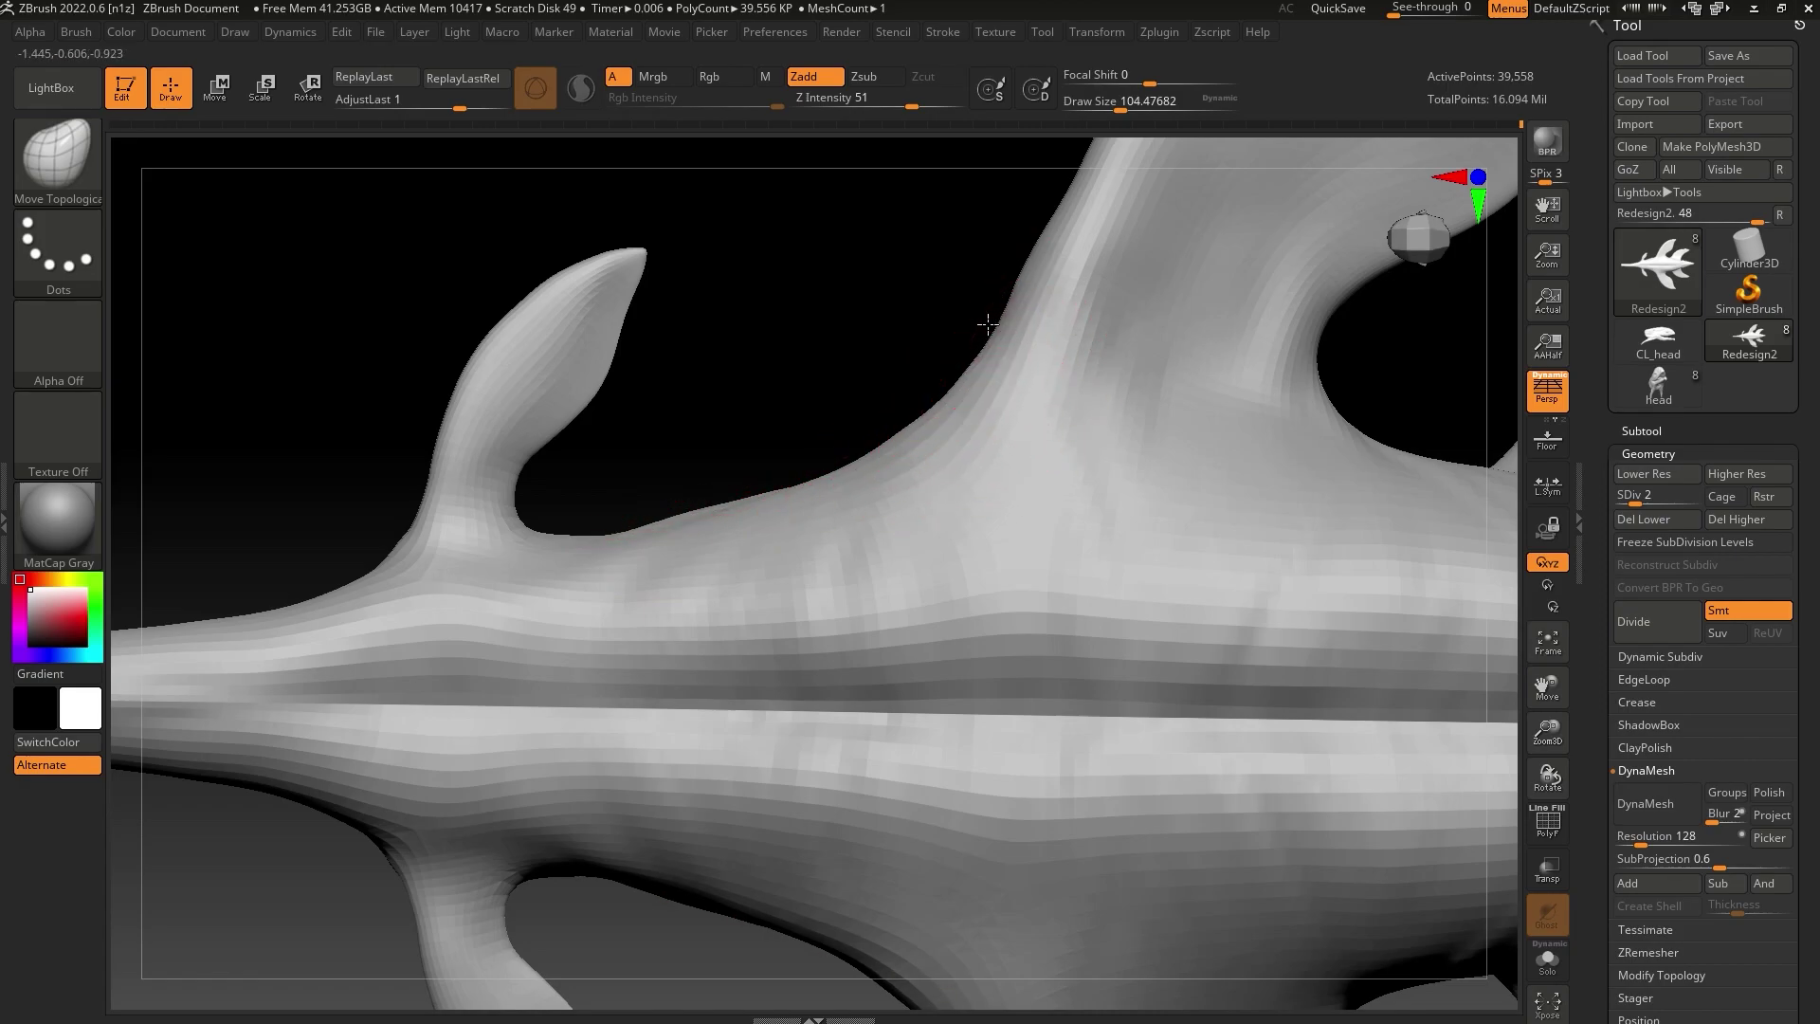
drag(970, 303, 927, 413)
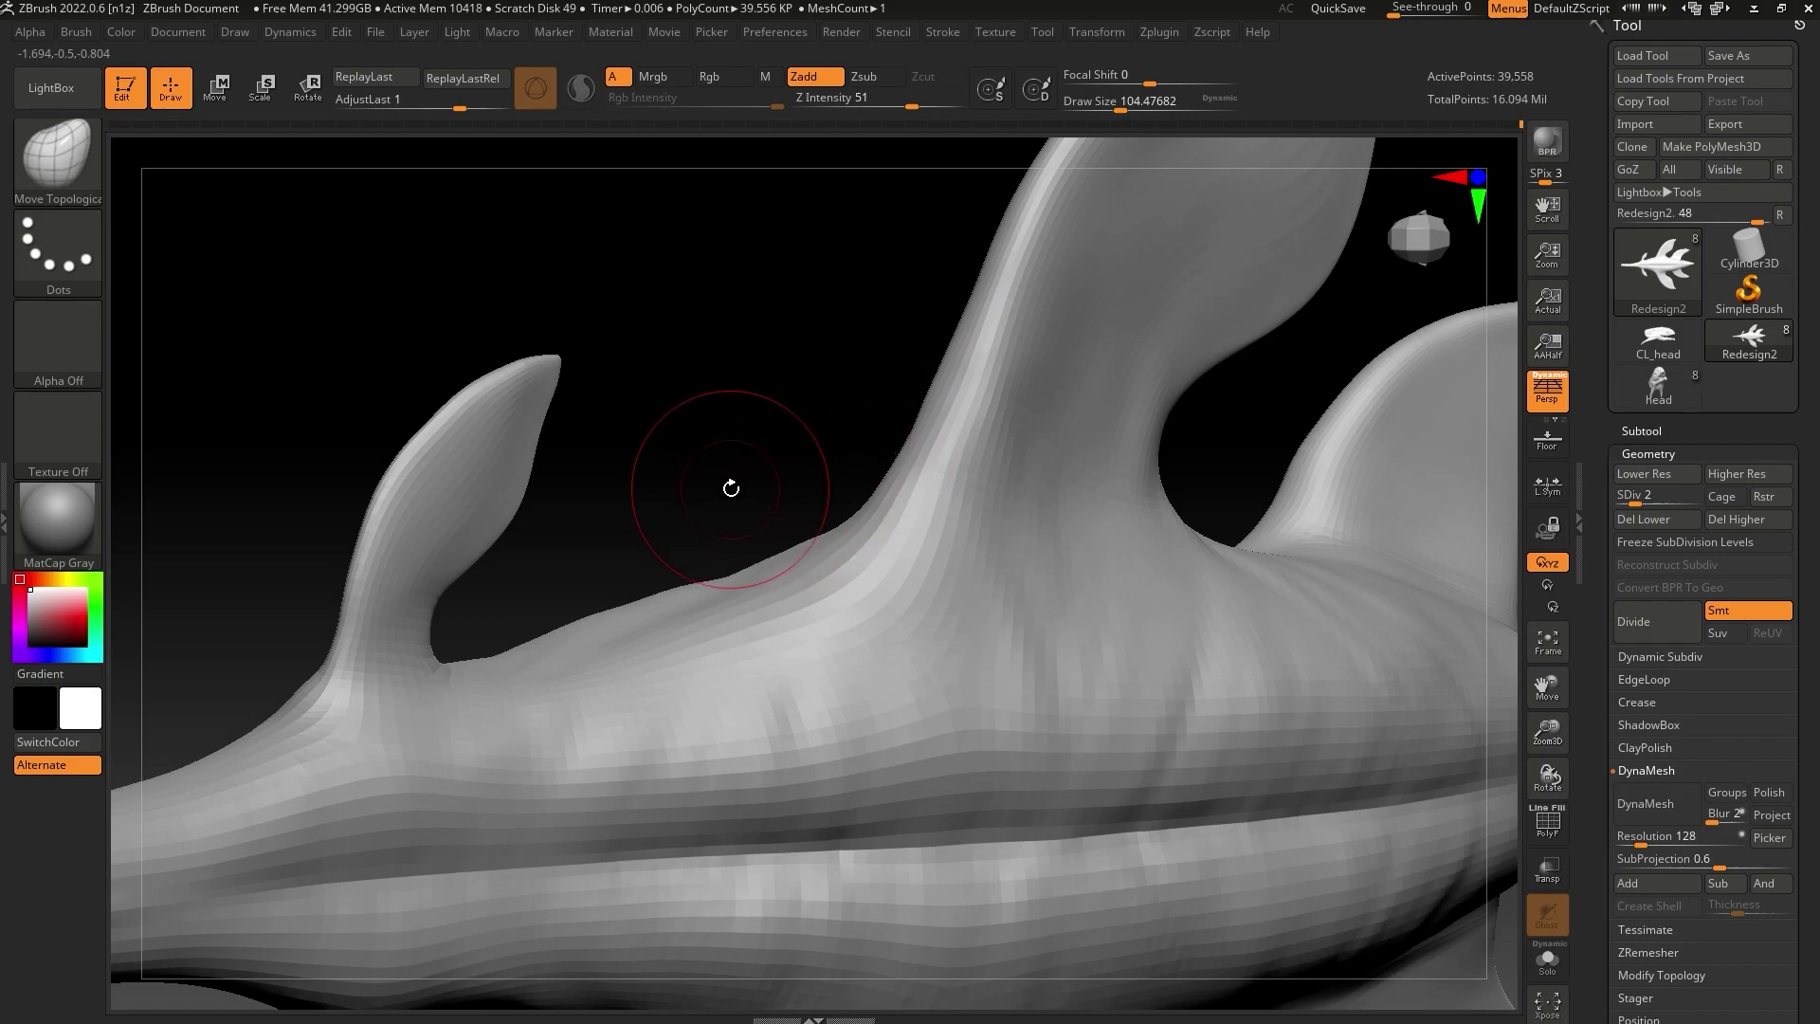
mouse_move(731, 488)
mouse_down()
mouse_move(736, 472)
mouse_move(752, 496)
mouse_move(728, 512)
mouse_up()
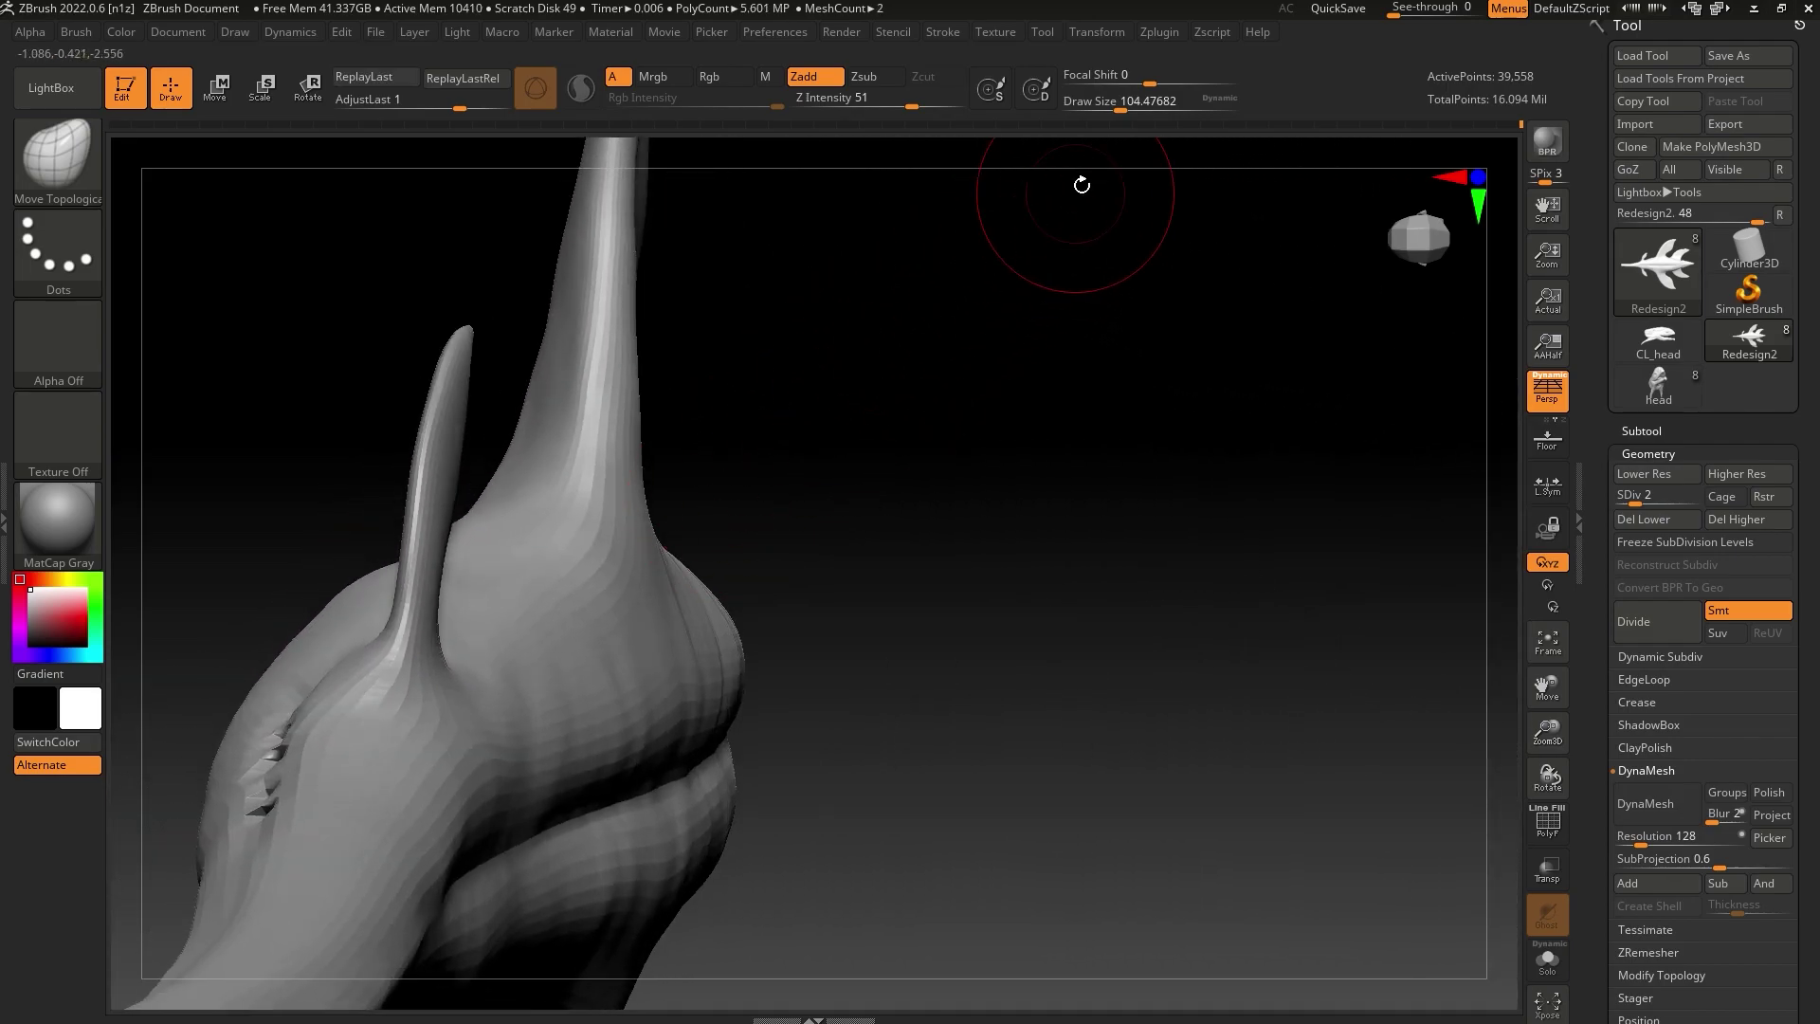
Refine the base of the small front fin with a draw size of about 46, smoothing where it joins the body
click(1103, 104)
mouse_move(933, 390)
mouse_down()
mouse_move(953, 395)
mouse_move(911, 403)
mouse_up()
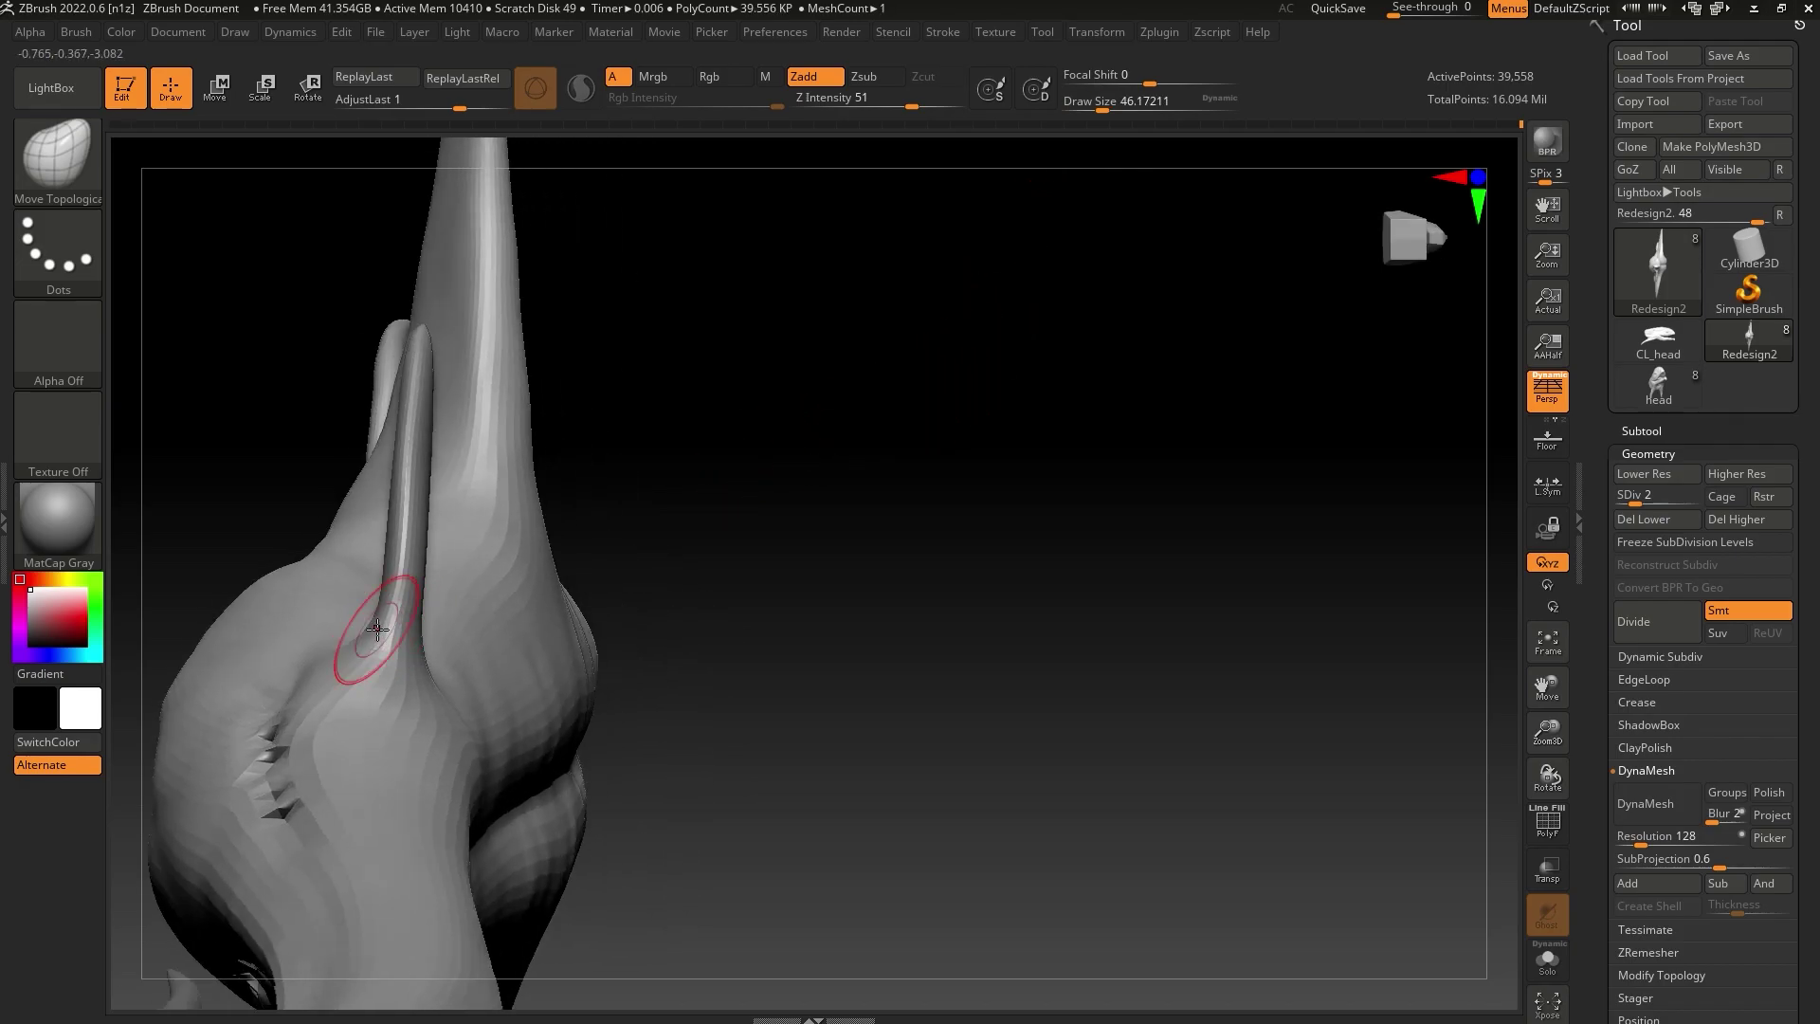
mouse_move(385, 648)
shift+mouse_down()
mouse_move(366, 638)
mouse_move(386, 568)
mouse_move(408, 593)
shift+mouse_up()
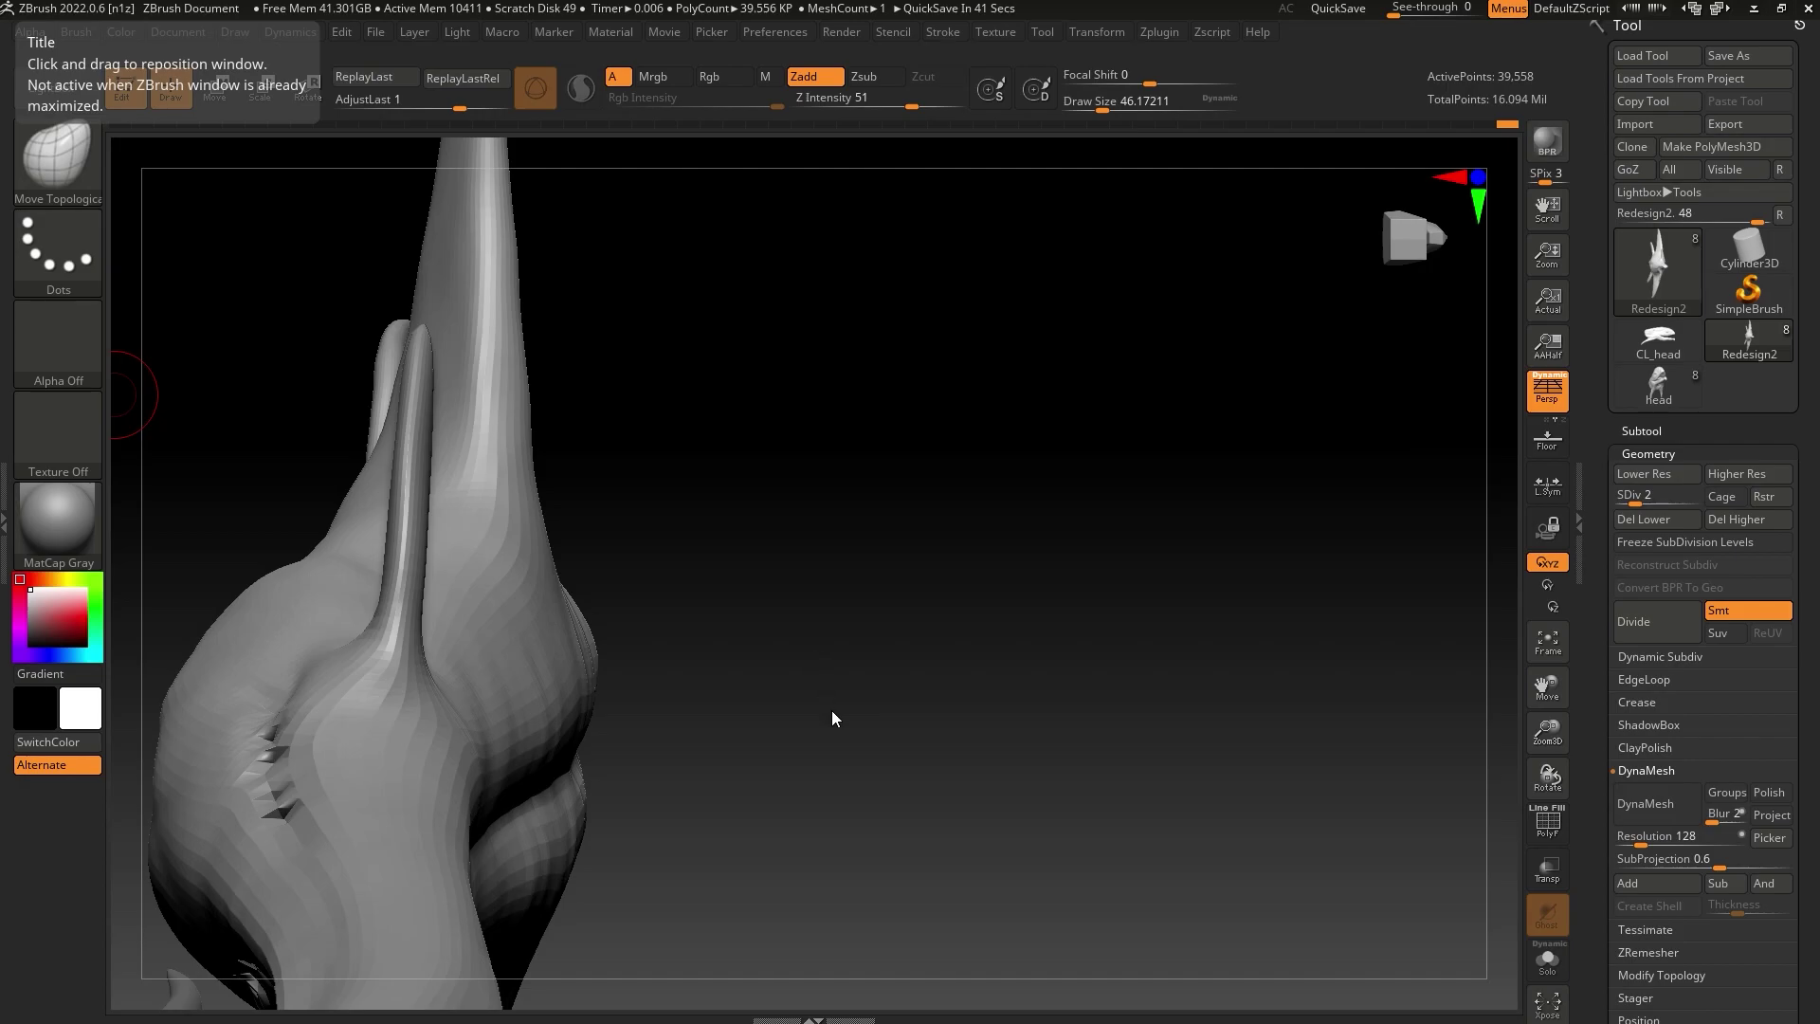
mouse_move(832, 718)
mouse_down()
mouse_move(871, 706)
mouse_move(849, 720)
mouse_move(855, 701)
mouse_up()
Reshape the root of the small front fin using Move Topological at draw size about 77
click(1113, 103)
drag(1062, 379, 880, 418)
drag(438, 638, 435, 604)
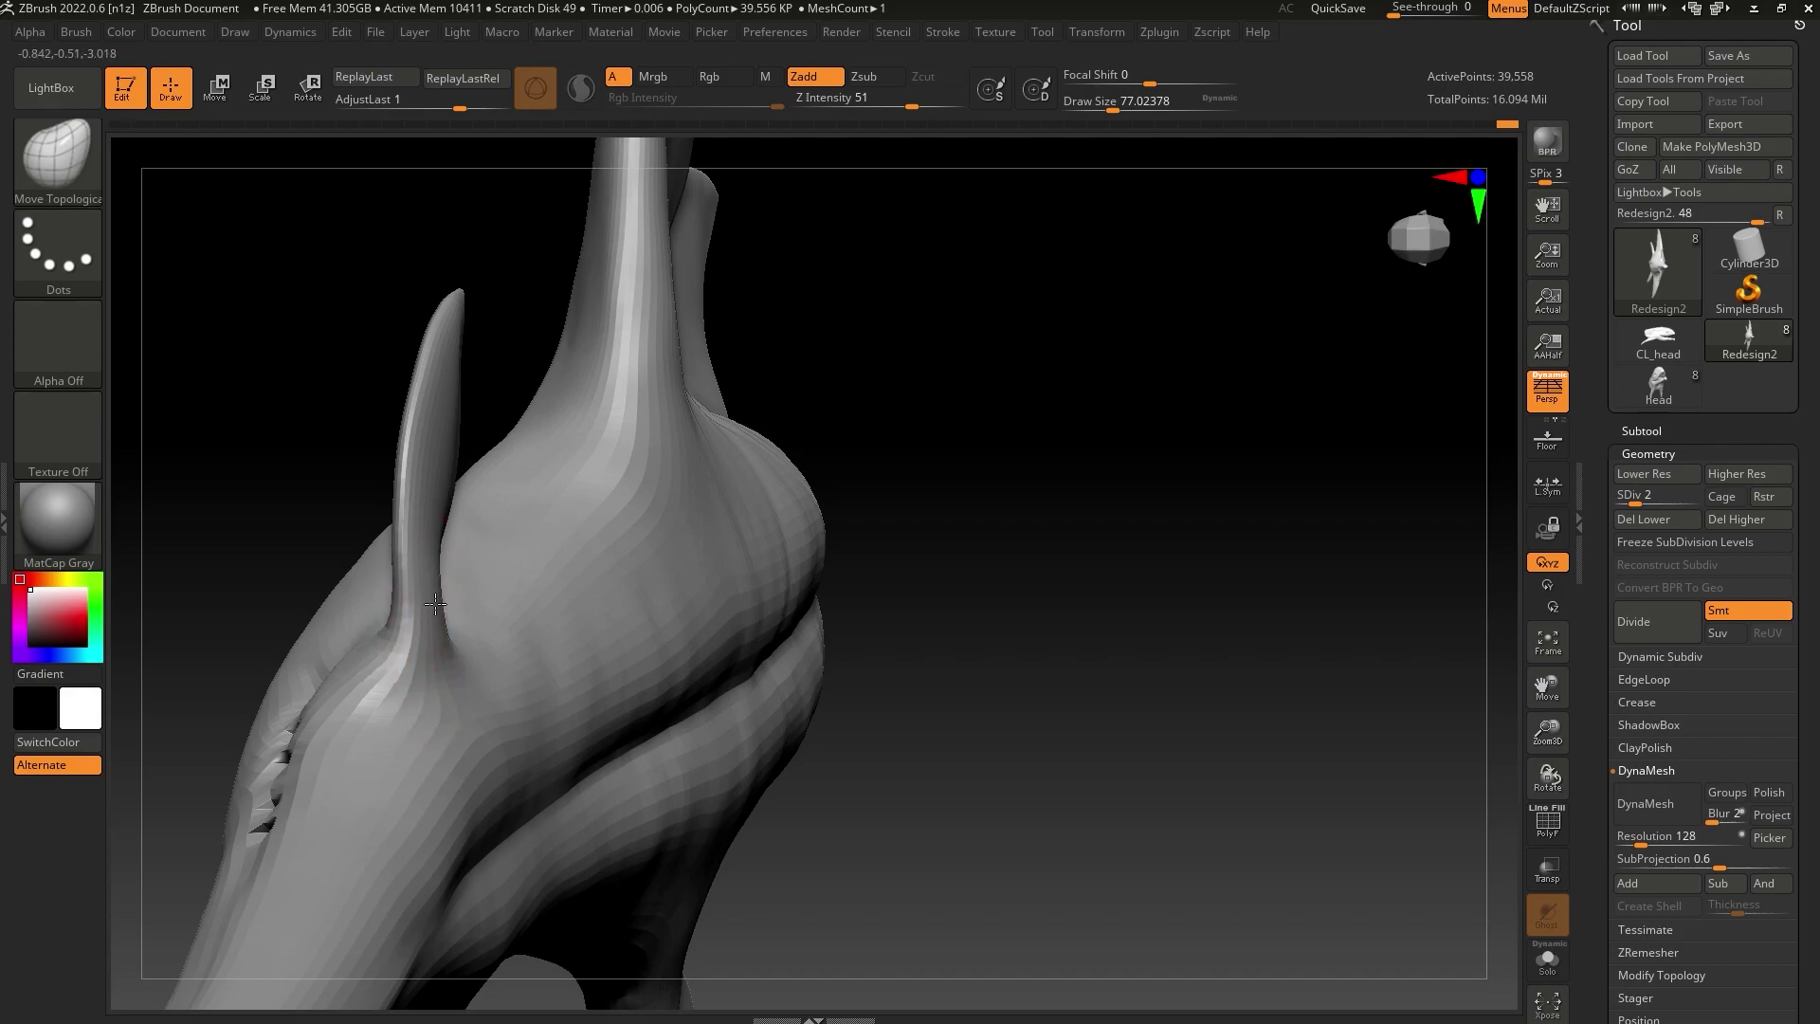
drag(349, 476, 446, 509)
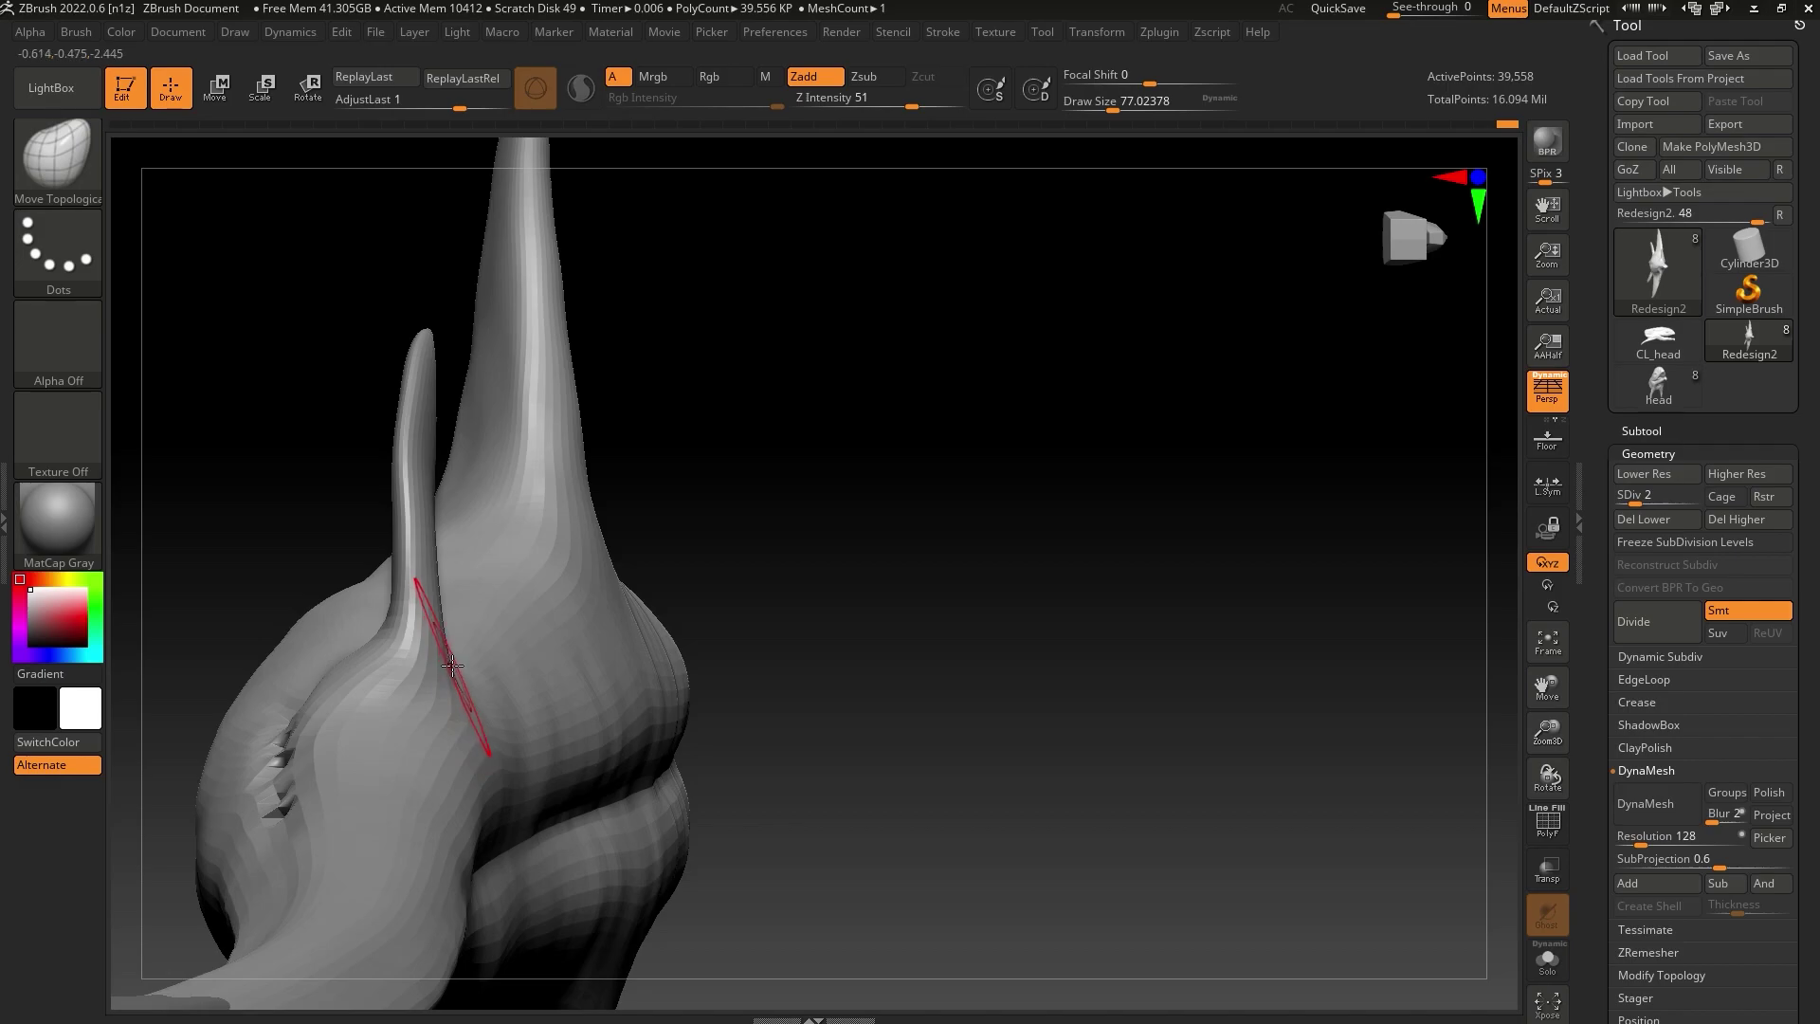
Switch to the ClayBuildup brush and raise the body mesh to subdivision level 4
click(57, 156)
click(282, 189)
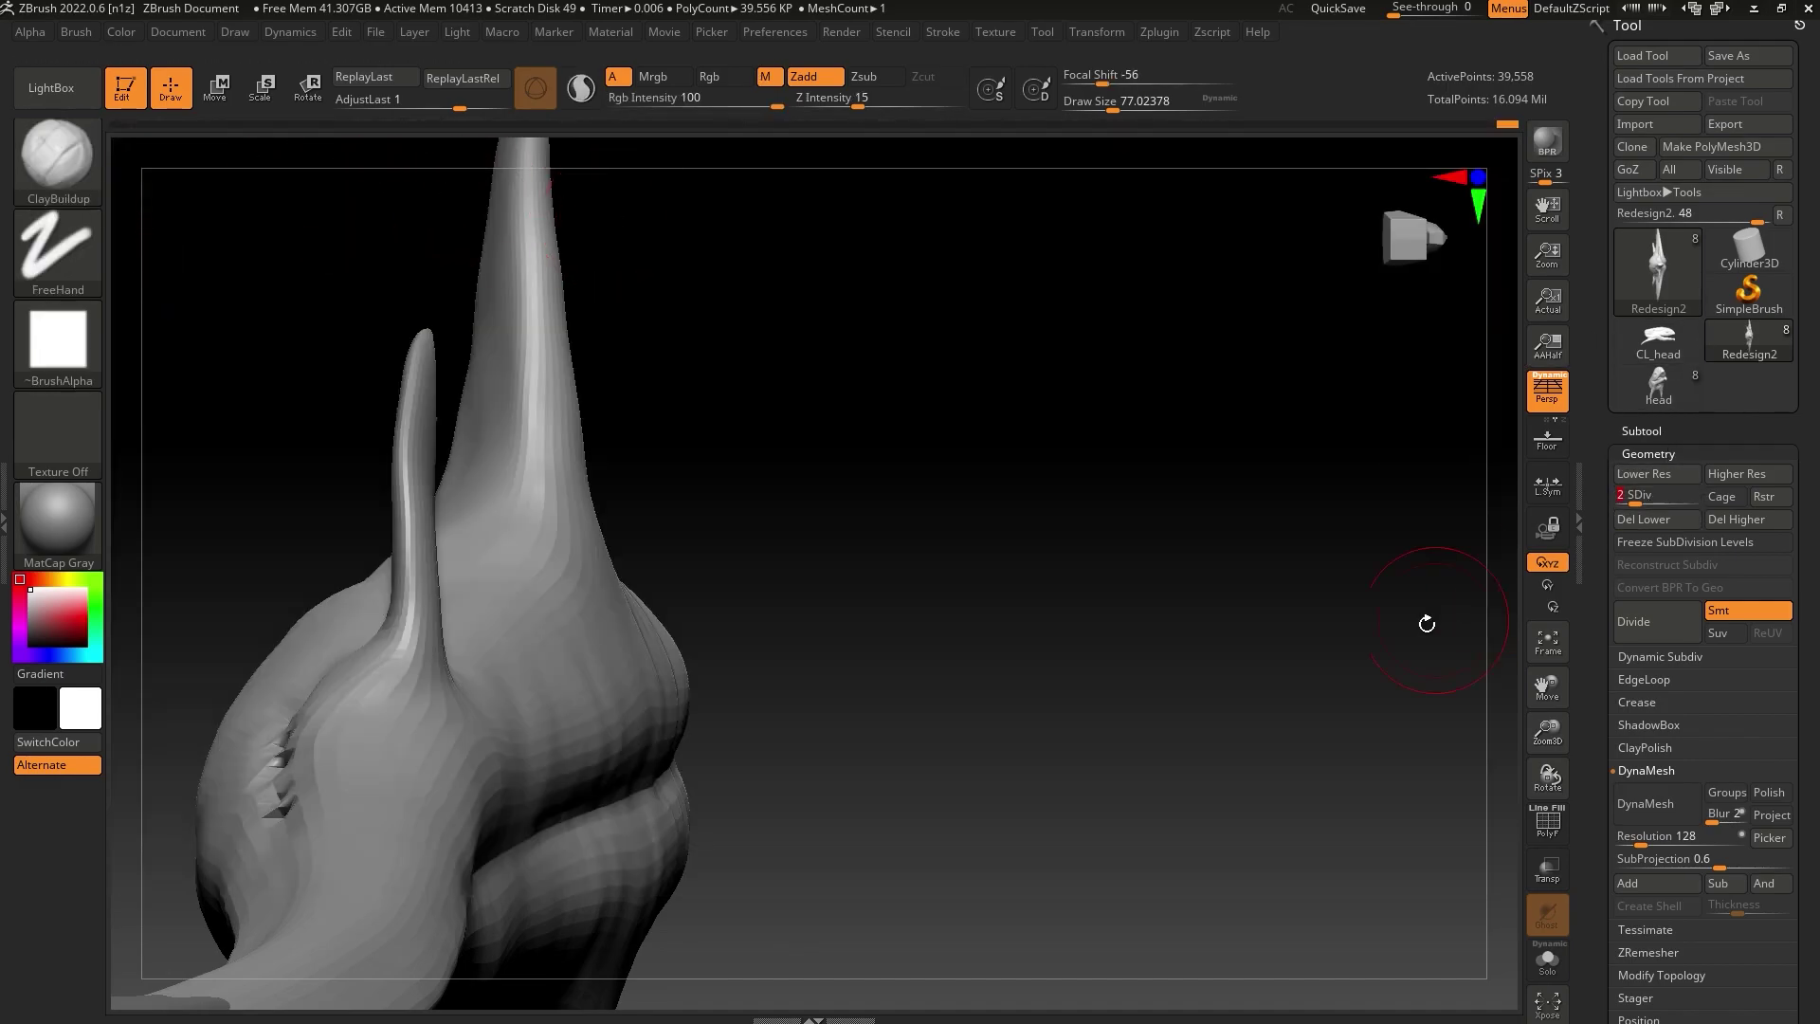
drag(1159, 715, 1143, 646)
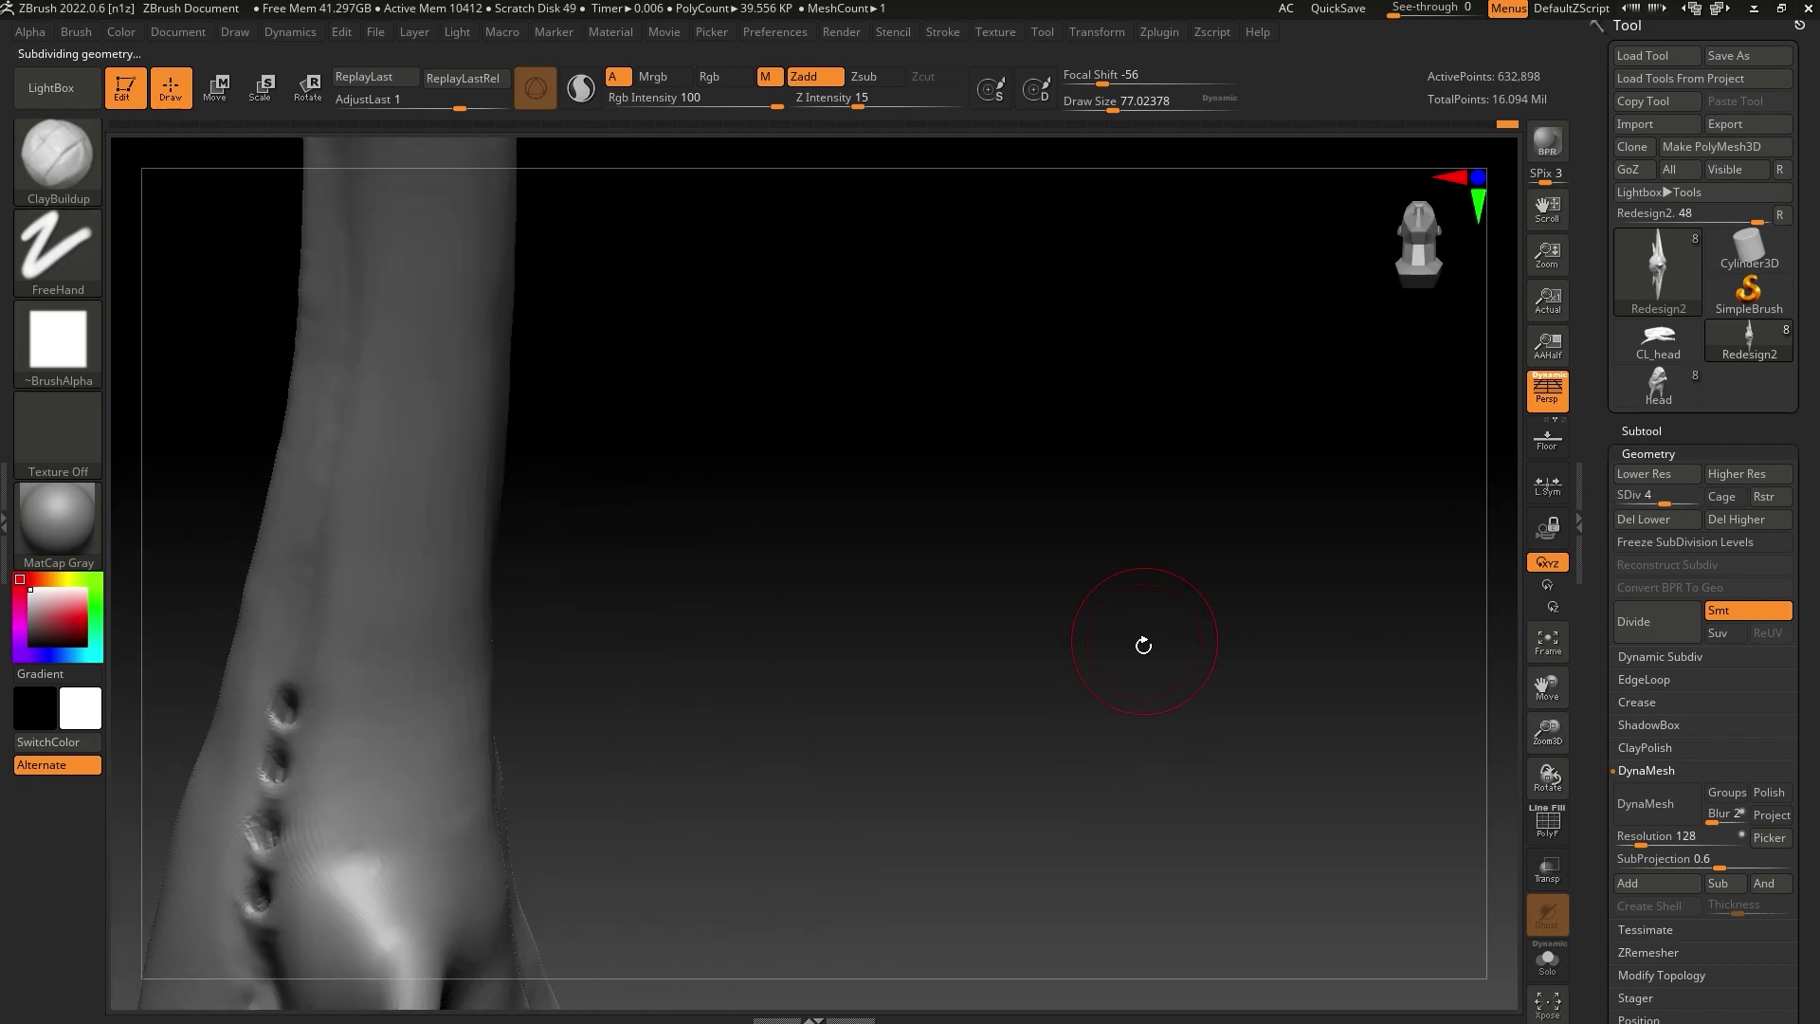
alt+drag(992, 748, 1009, 615)
Build up muscle strands from the small front fin's root toward the neck using ClayBuildup at draw size about 23
drag(1114, 101, 1100, 102)
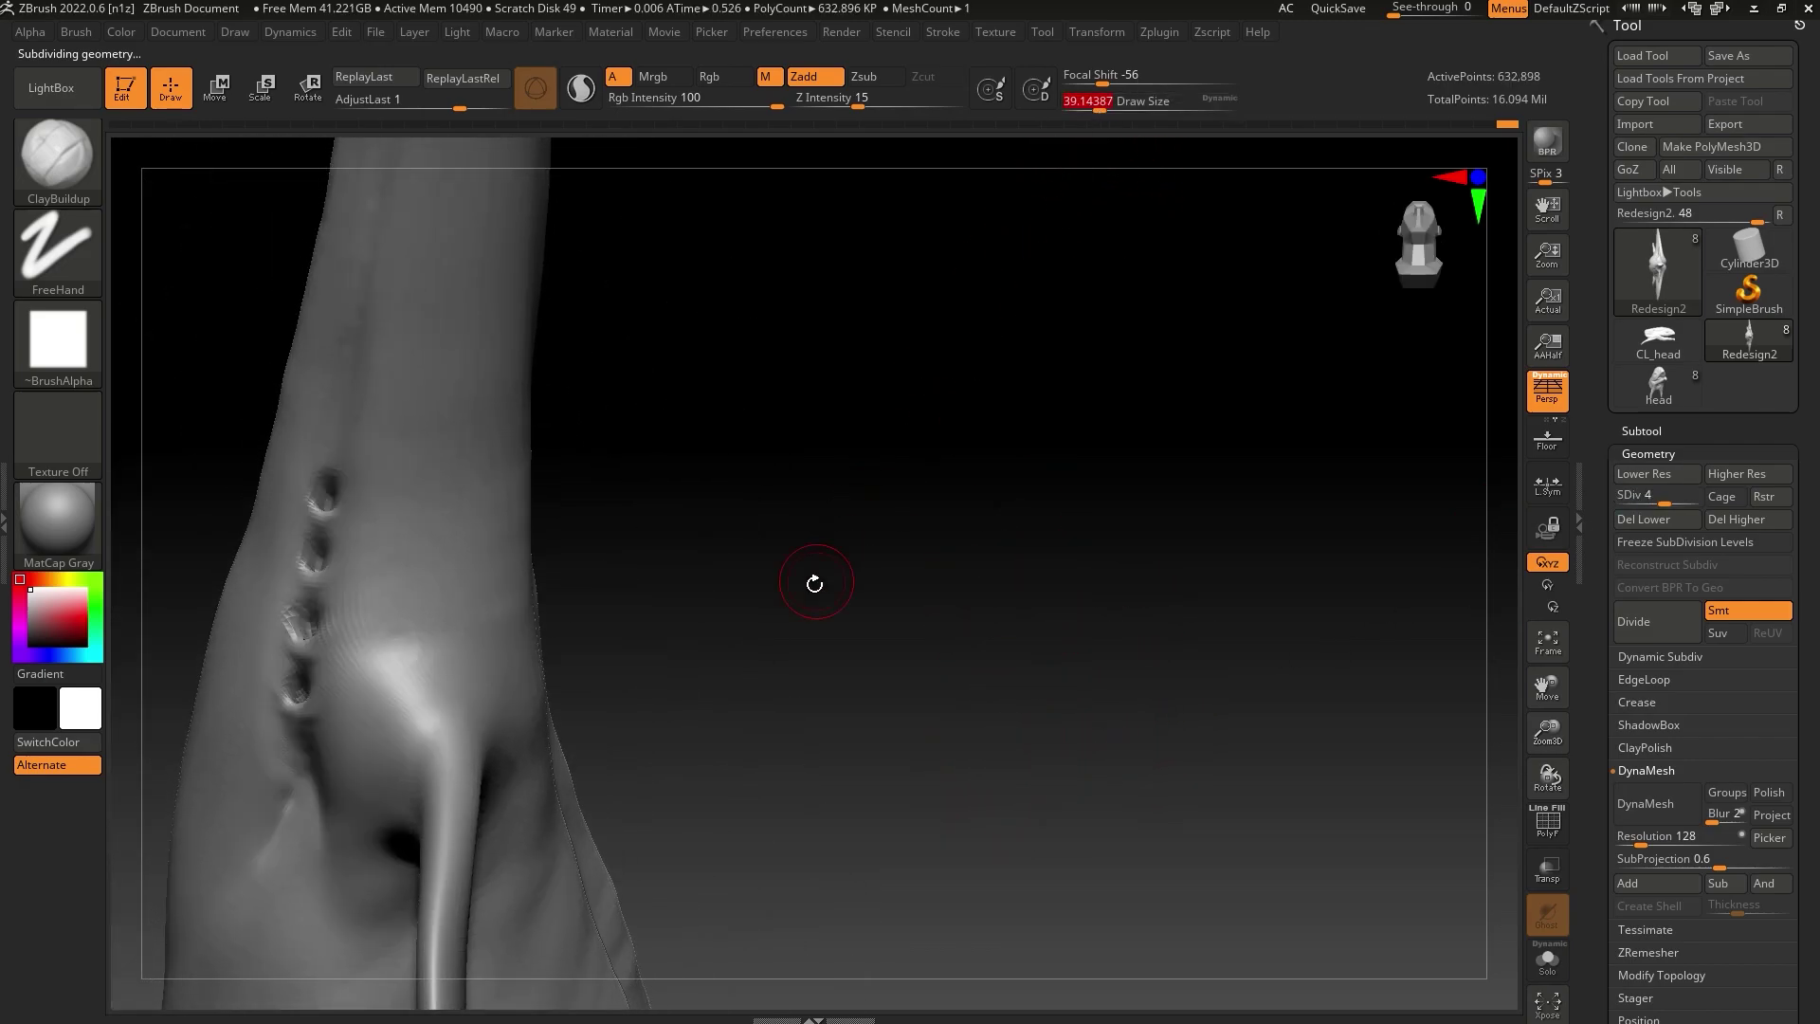
drag(815, 584, 875, 419)
drag(1100, 102, 1092, 102)
drag(891, 322, 854, 474)
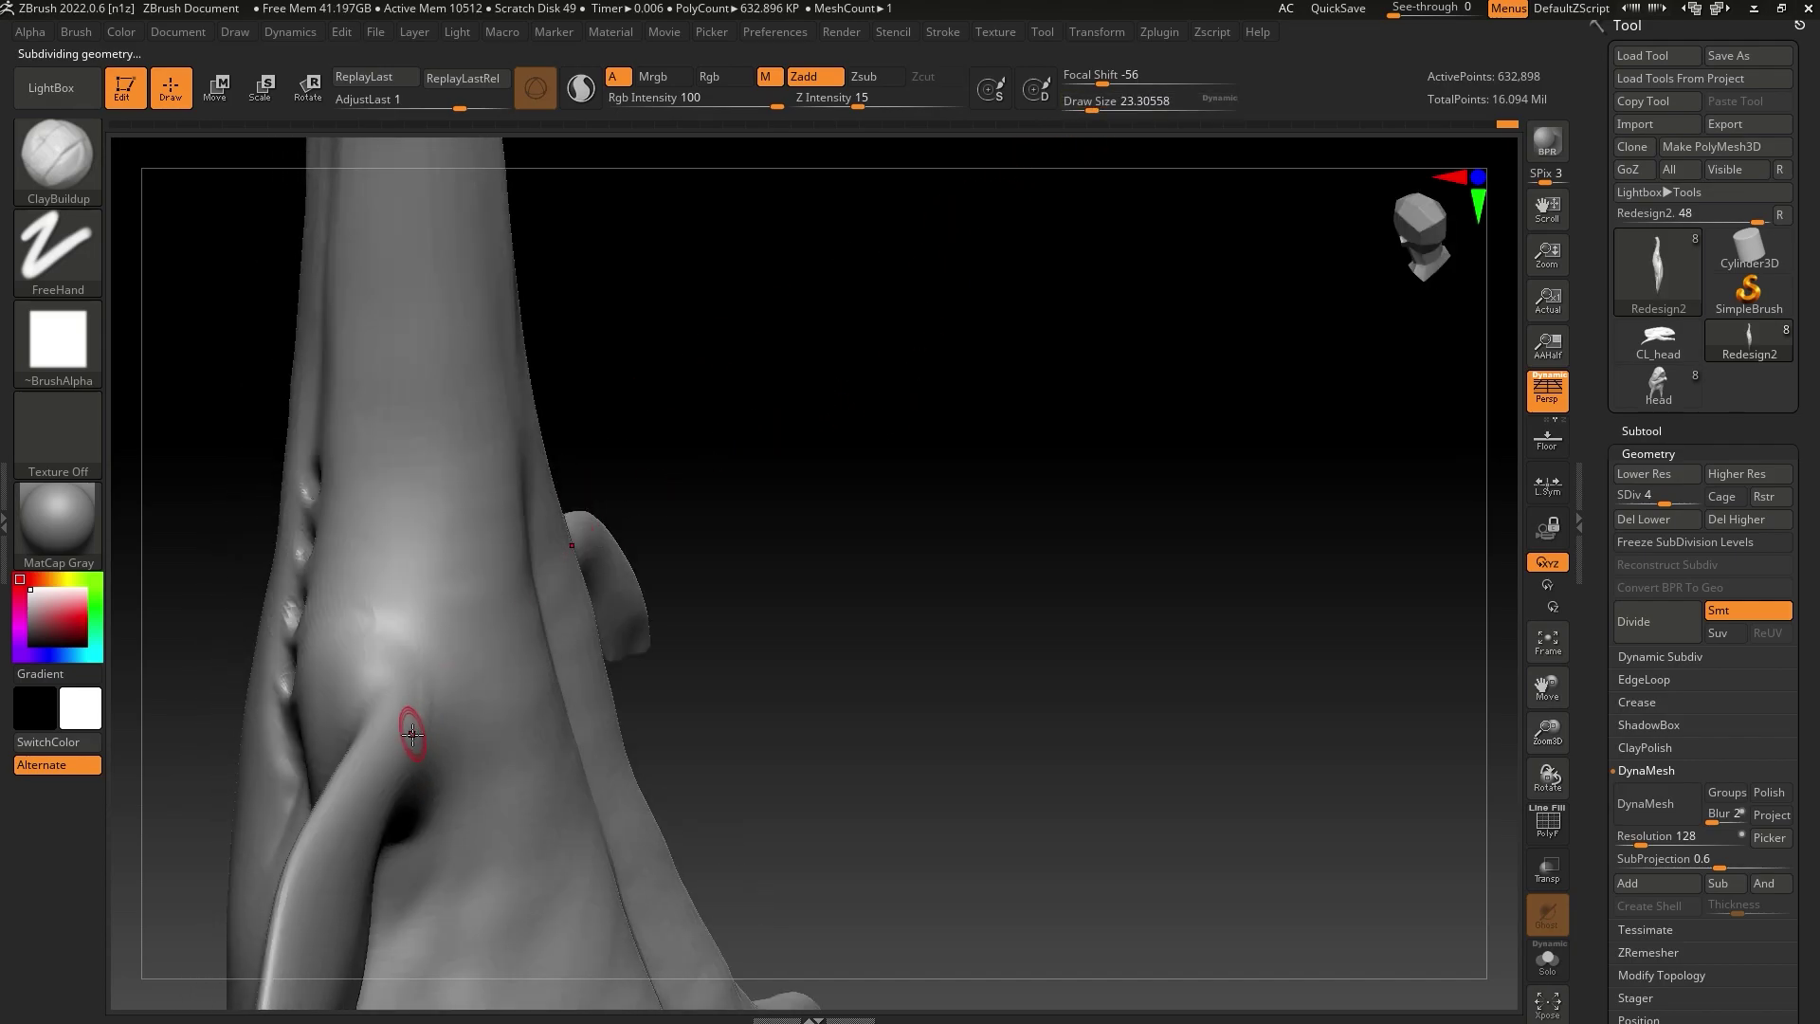
mouse_move(415, 583)
mouse_down()
mouse_move(416, 701)
mouse_move(414, 556)
mouse_move(421, 662)
mouse_up()
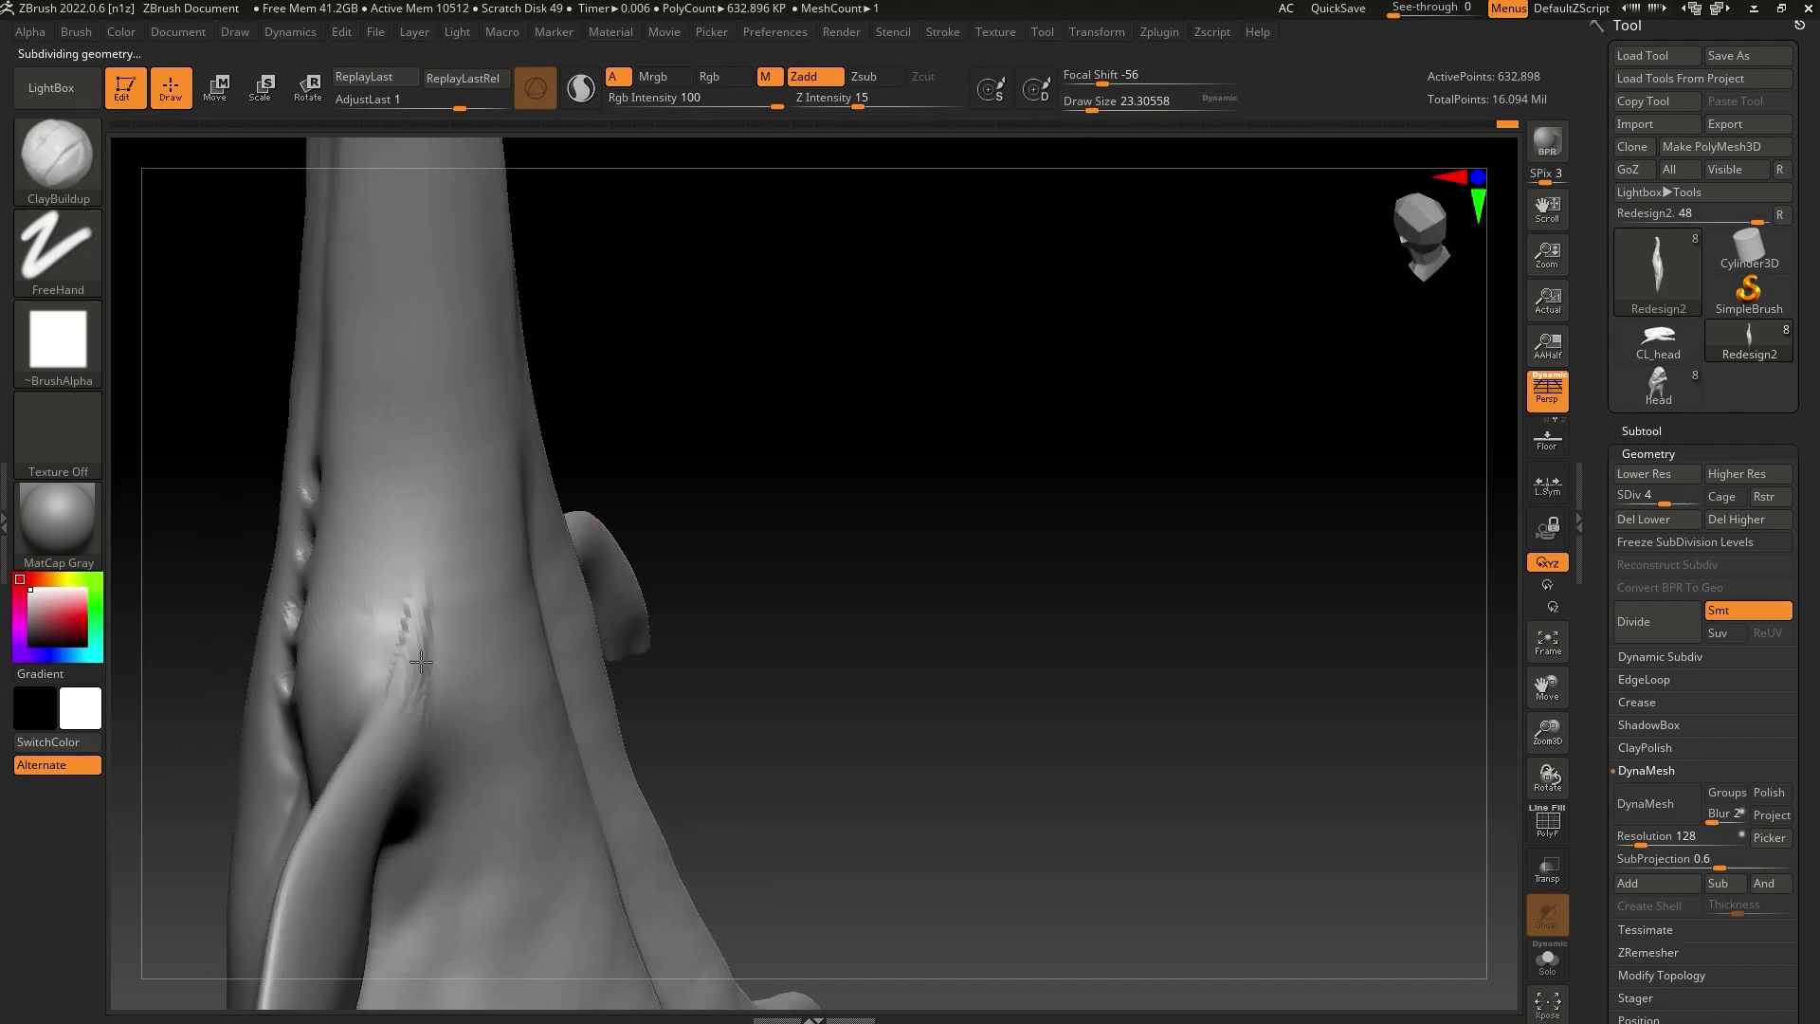
mouse_move(420, 738)
mouse_down()
mouse_move(429, 593)
mouse_move(402, 528)
mouse_move(390, 703)
mouse_move(403, 585)
mouse_up()
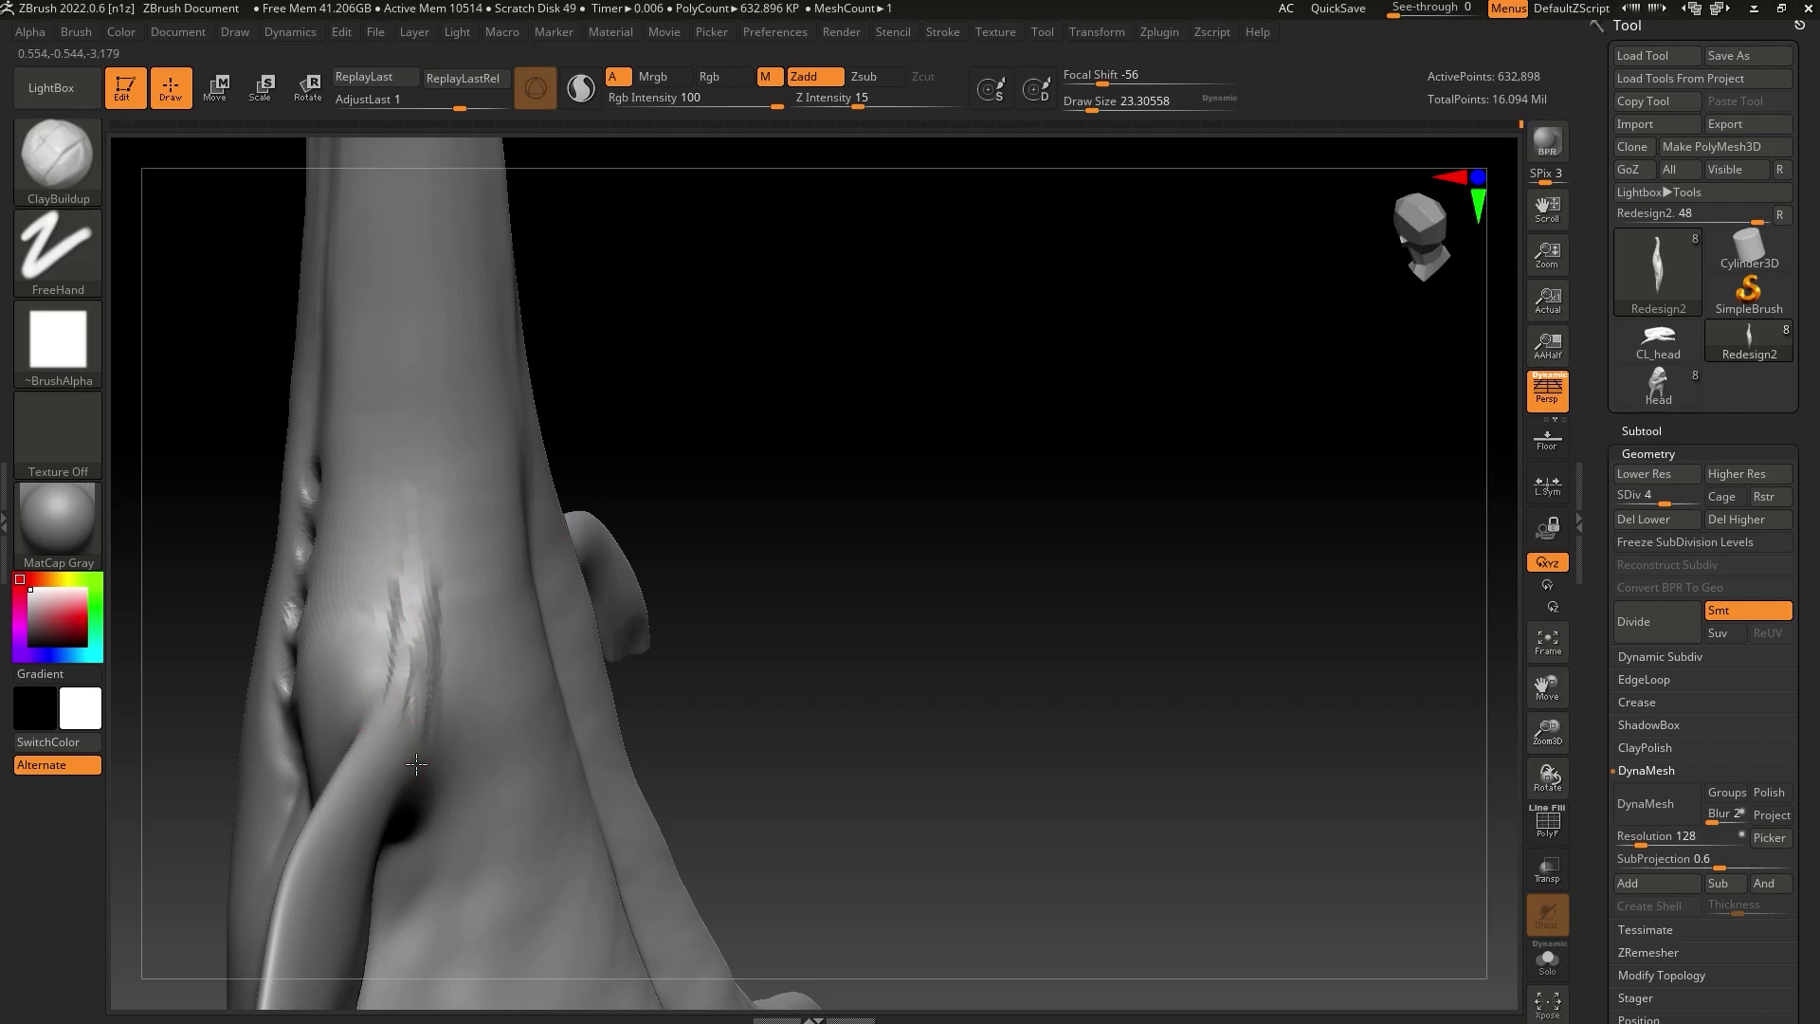
Add further clay strokes between the fin root and the neck at draw size about 31, and smooth them into the surface
drag(733, 601, 715, 508)
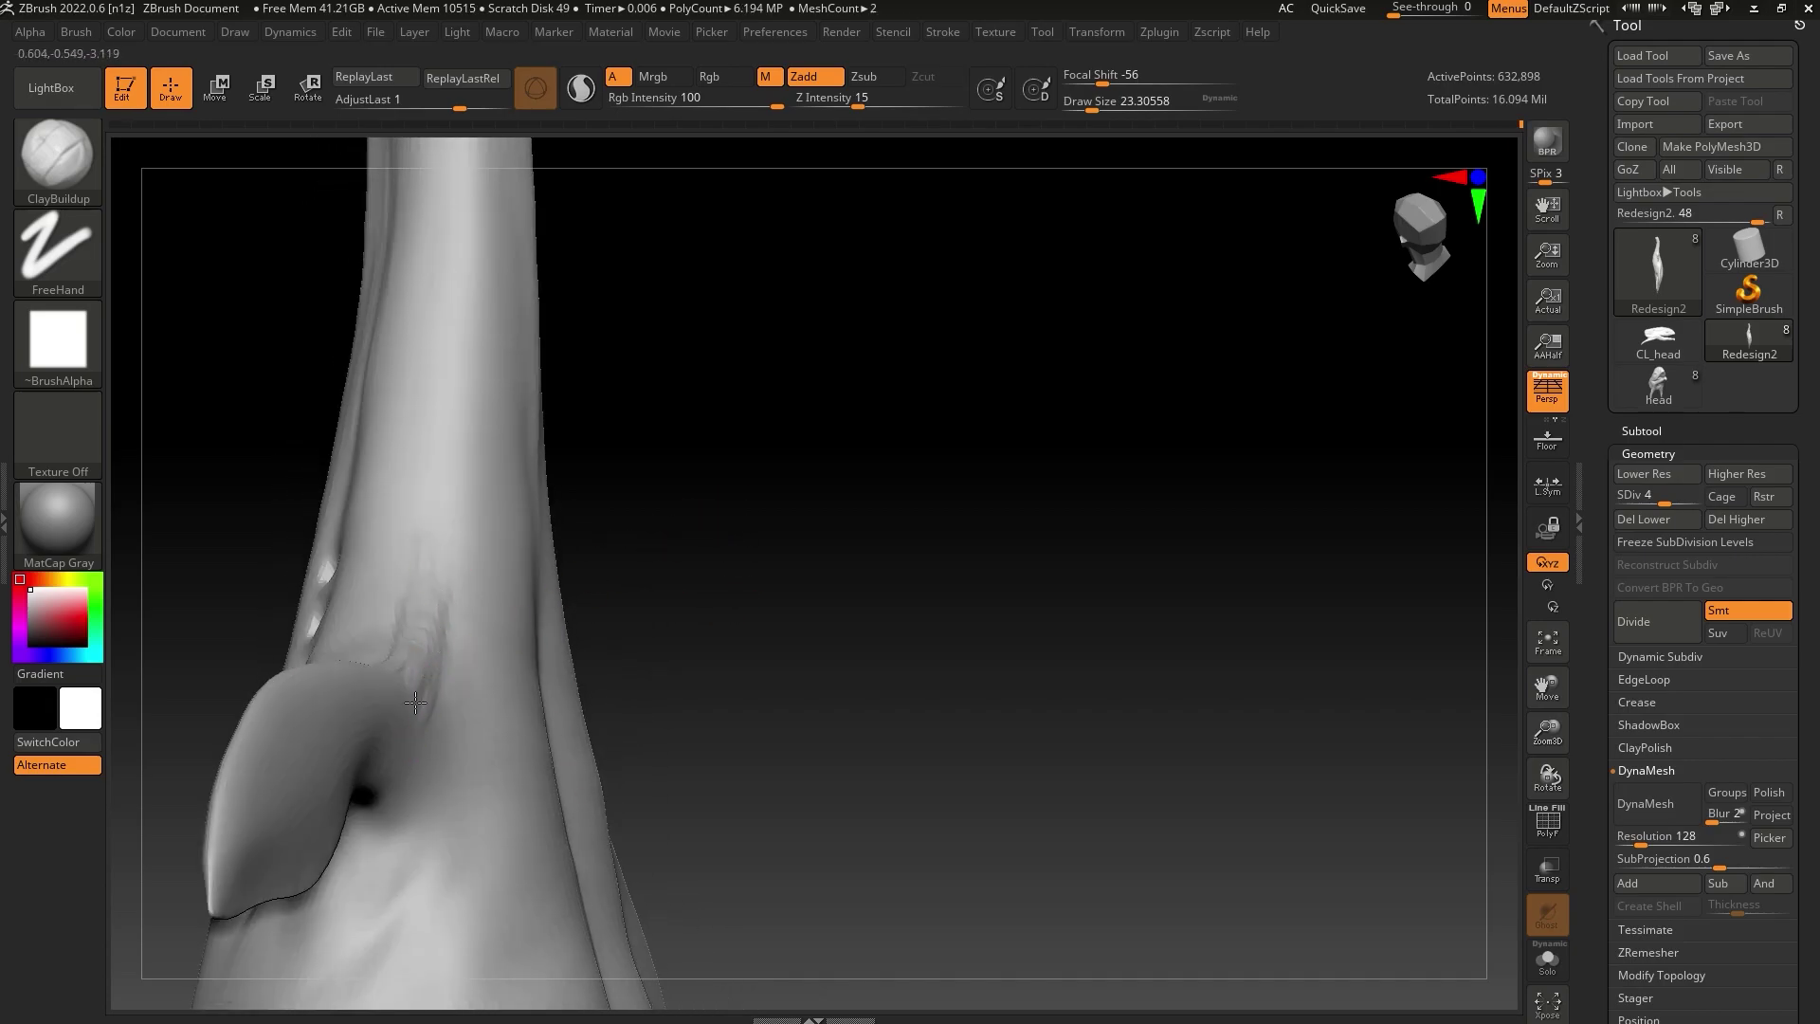
click(1095, 105)
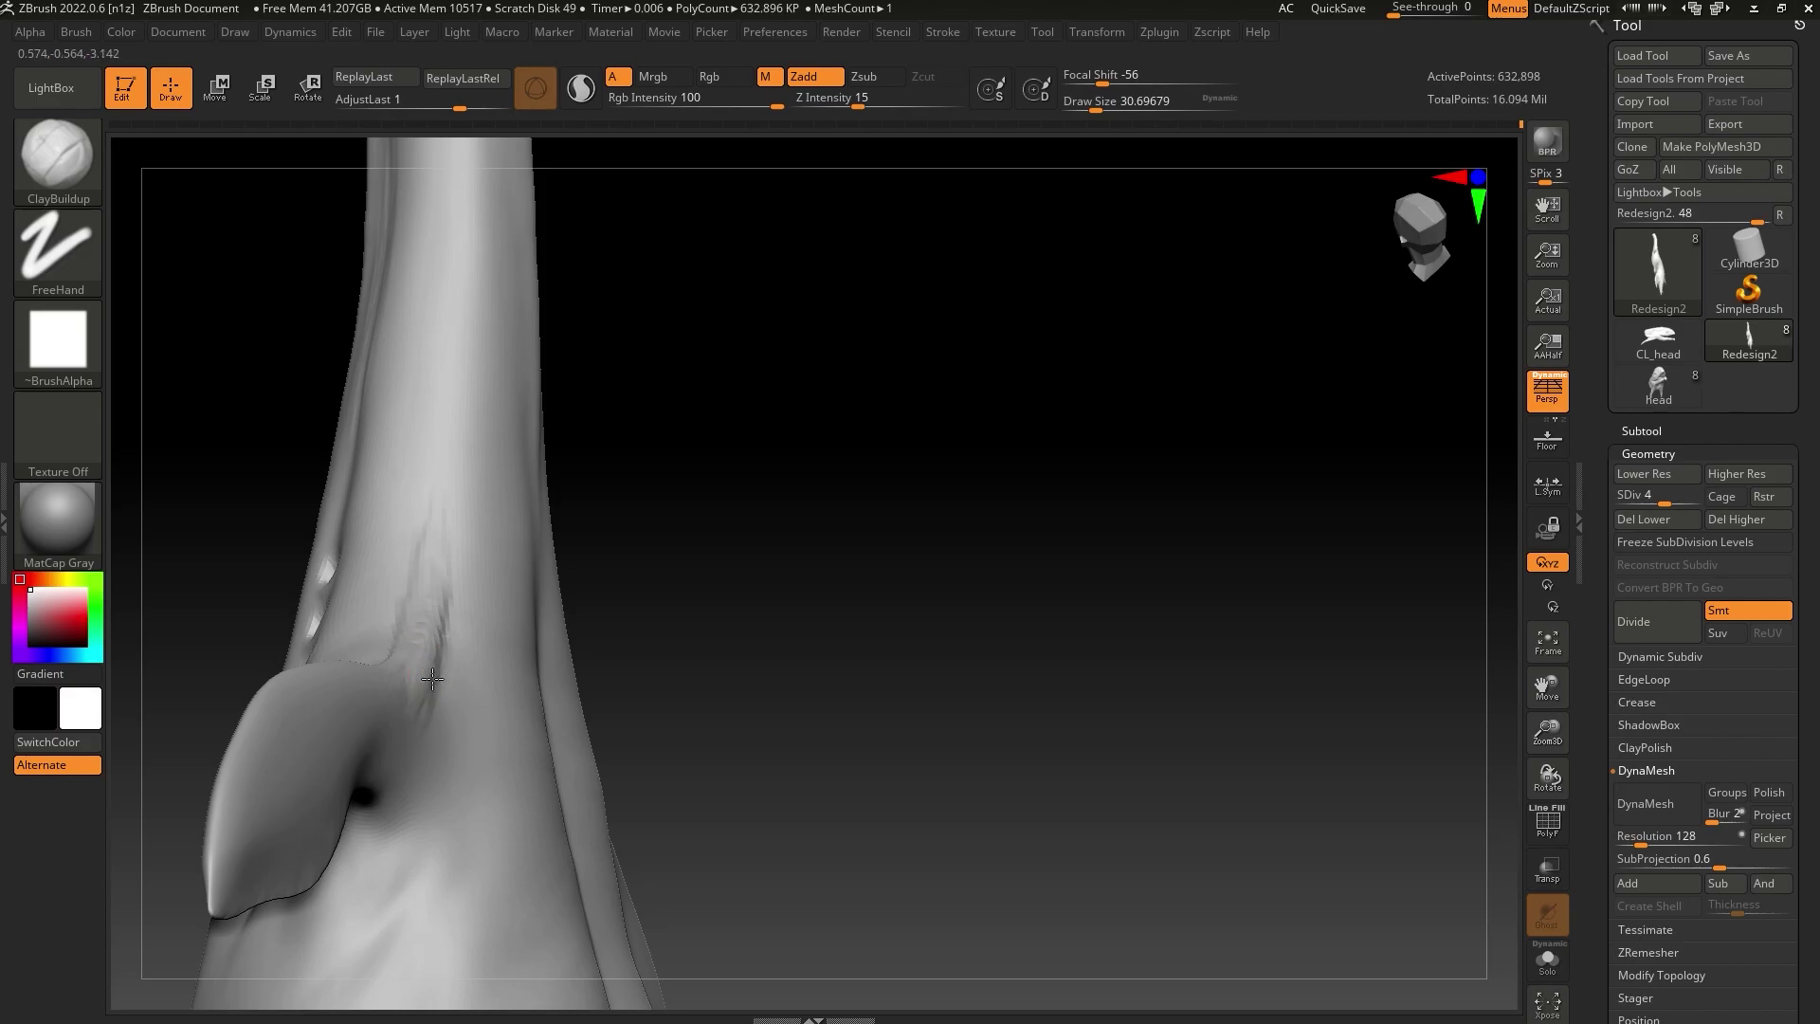
drag(586, 588, 613, 588)
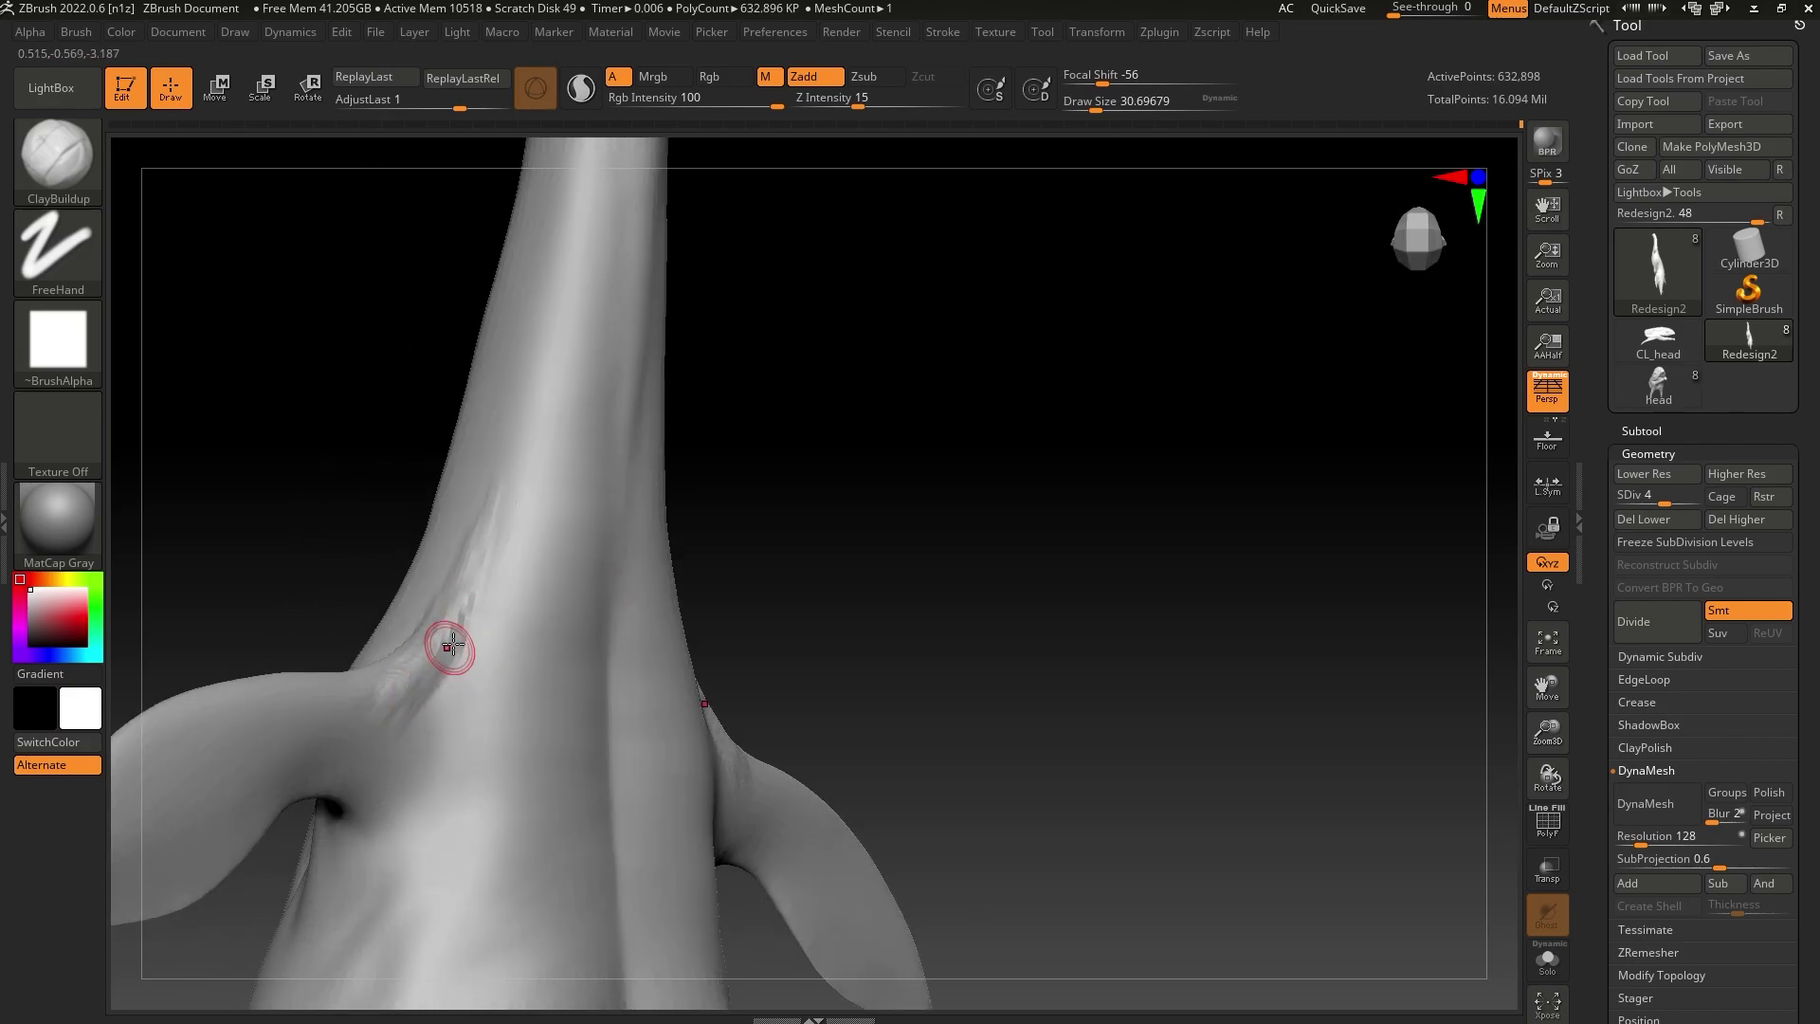
key(shift)
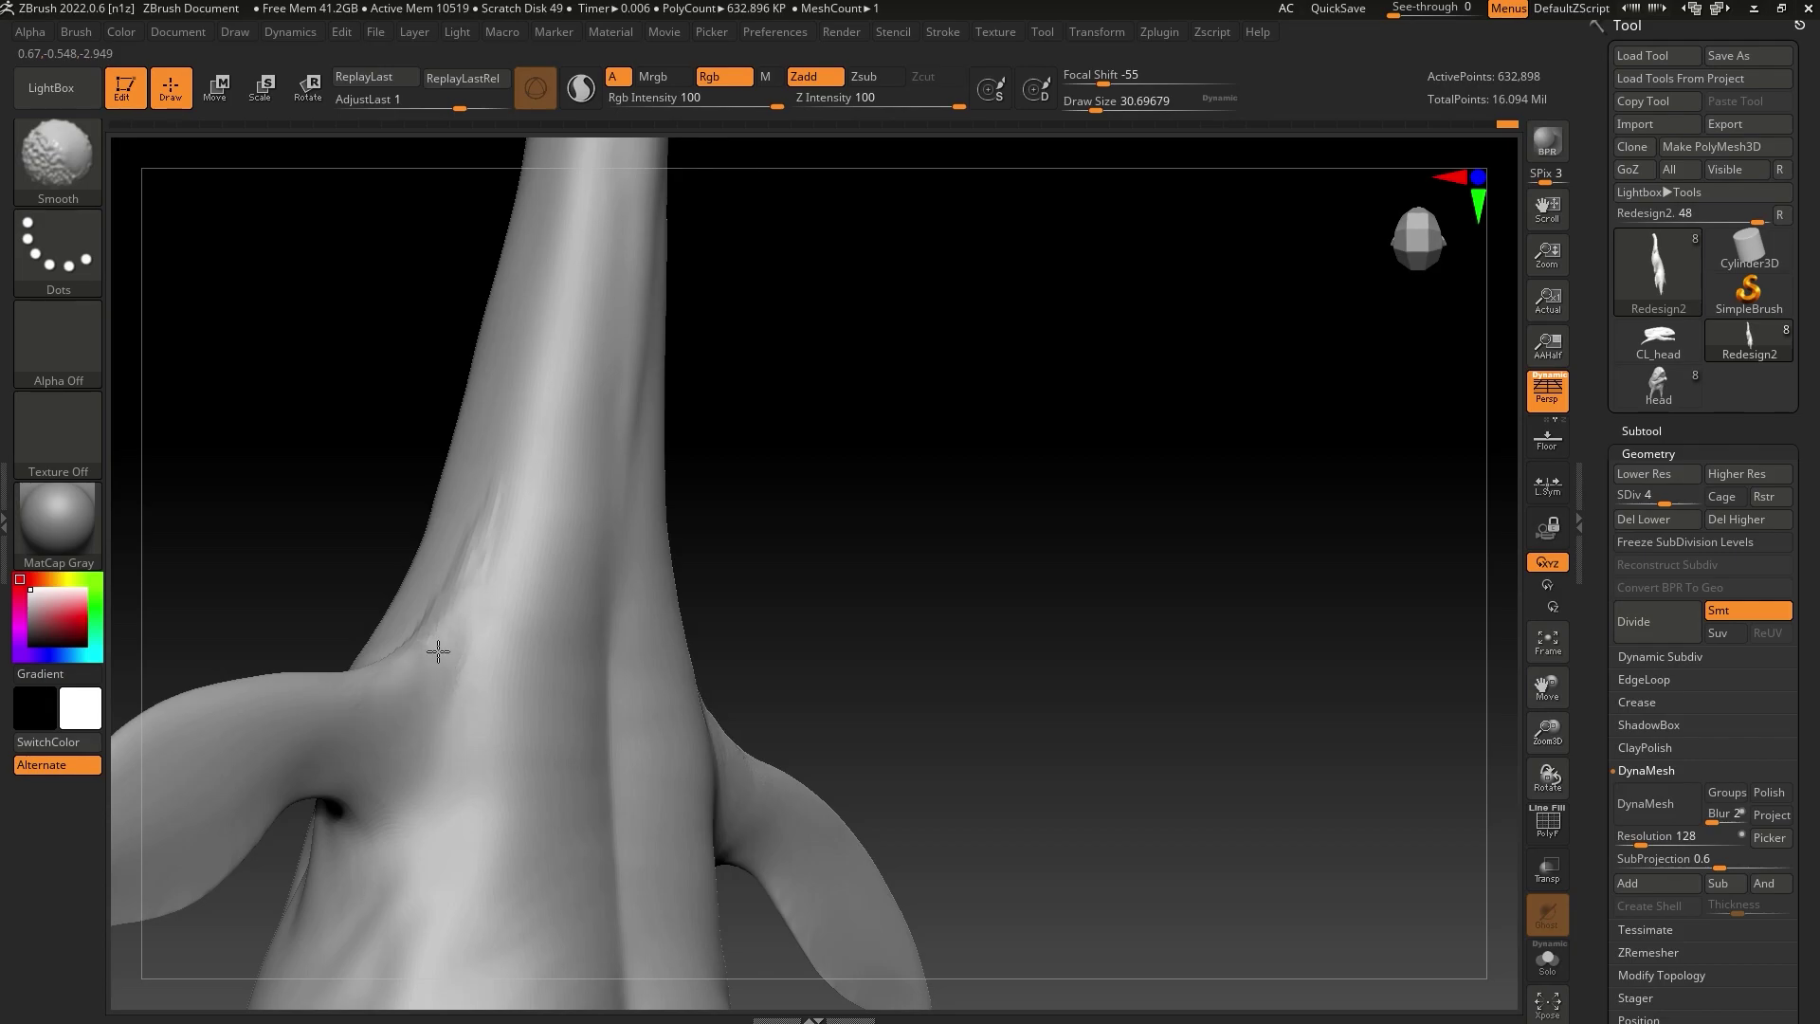
Smooth the muscle strands between the small front fin's root and the neck at draw size about 31
drag(735, 508, 970, 621)
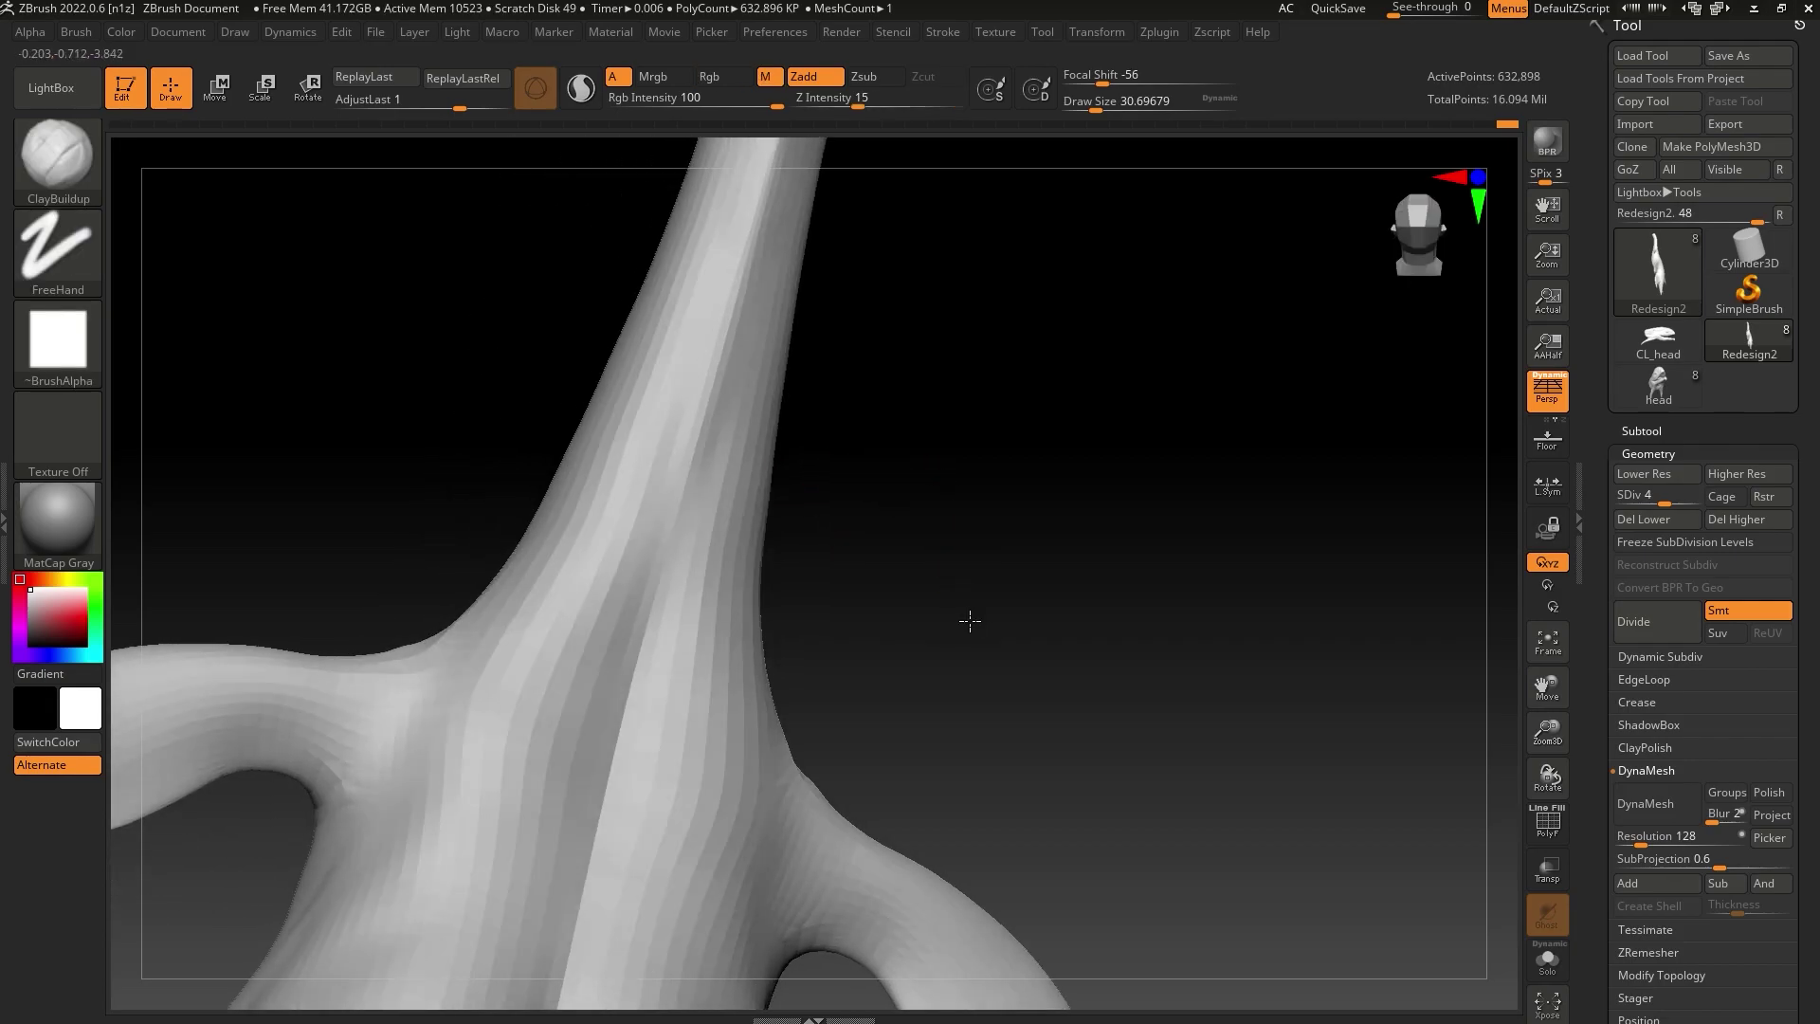
mouse_move(970, 621)
right_down()
mouse_move(935, 724)
mouse_move(808, 743)
right_up()
key(shift)
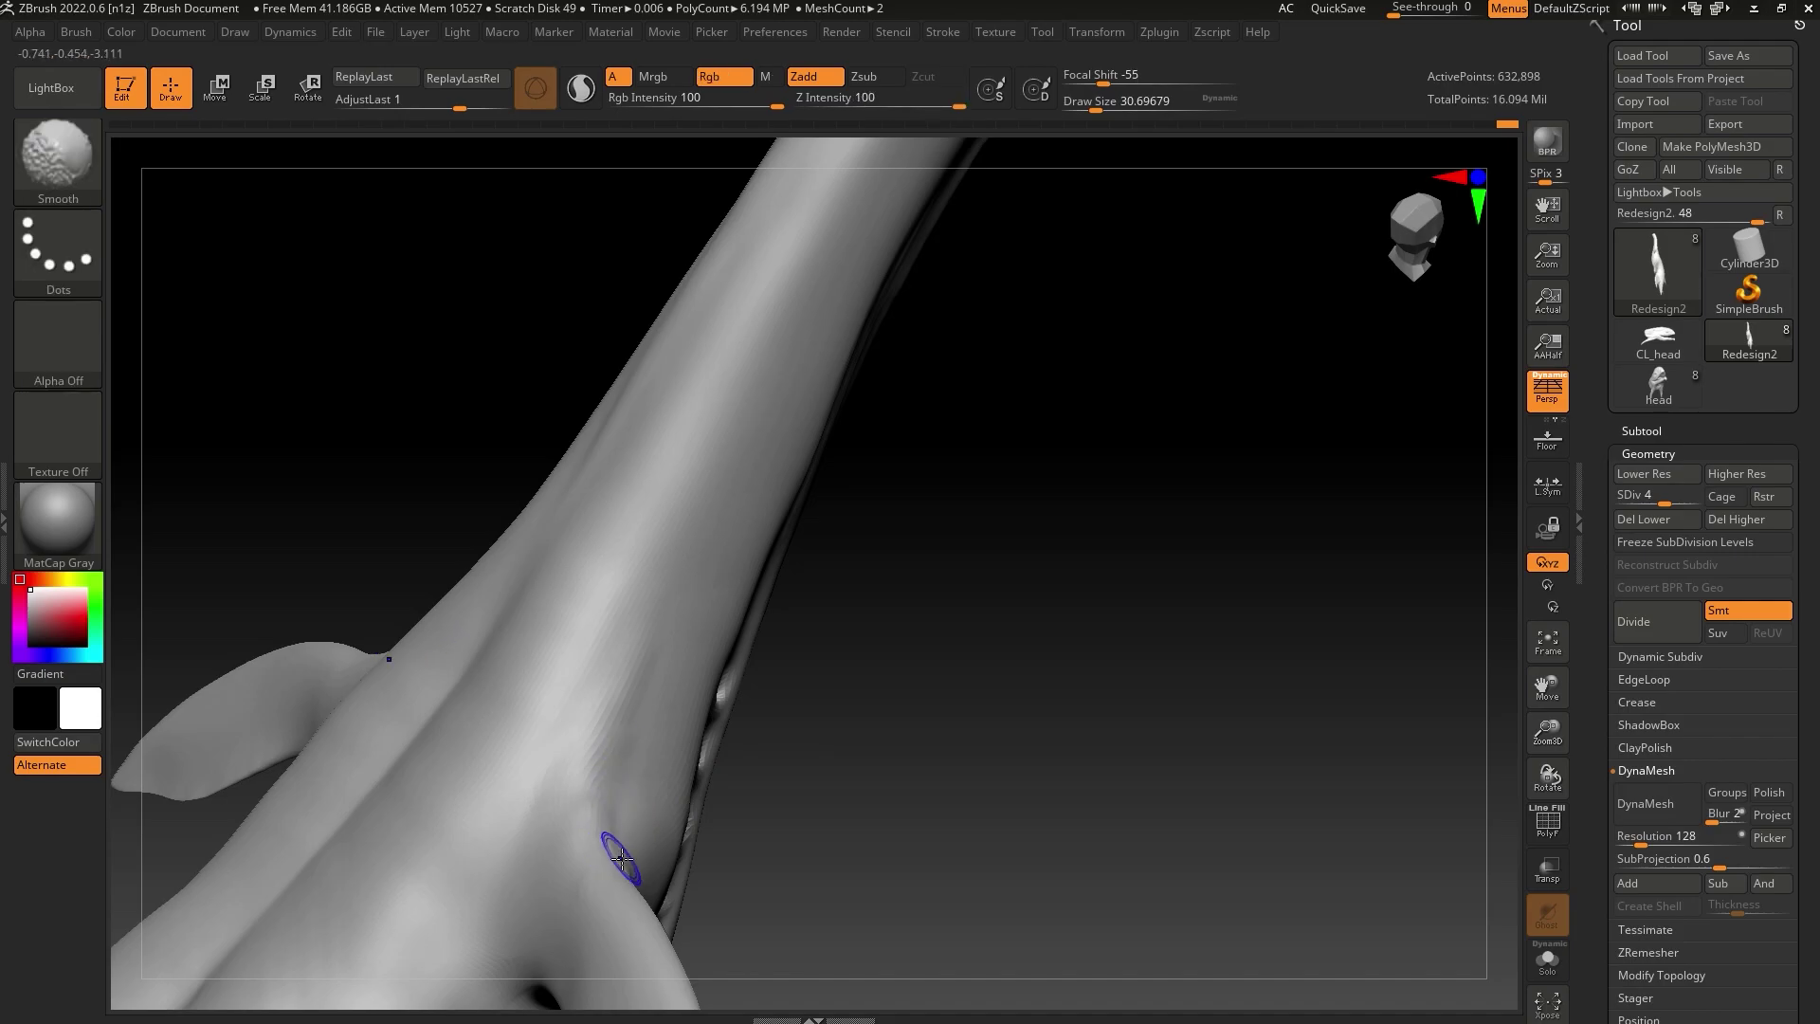
drag(621, 859, 614, 840)
key(shift)
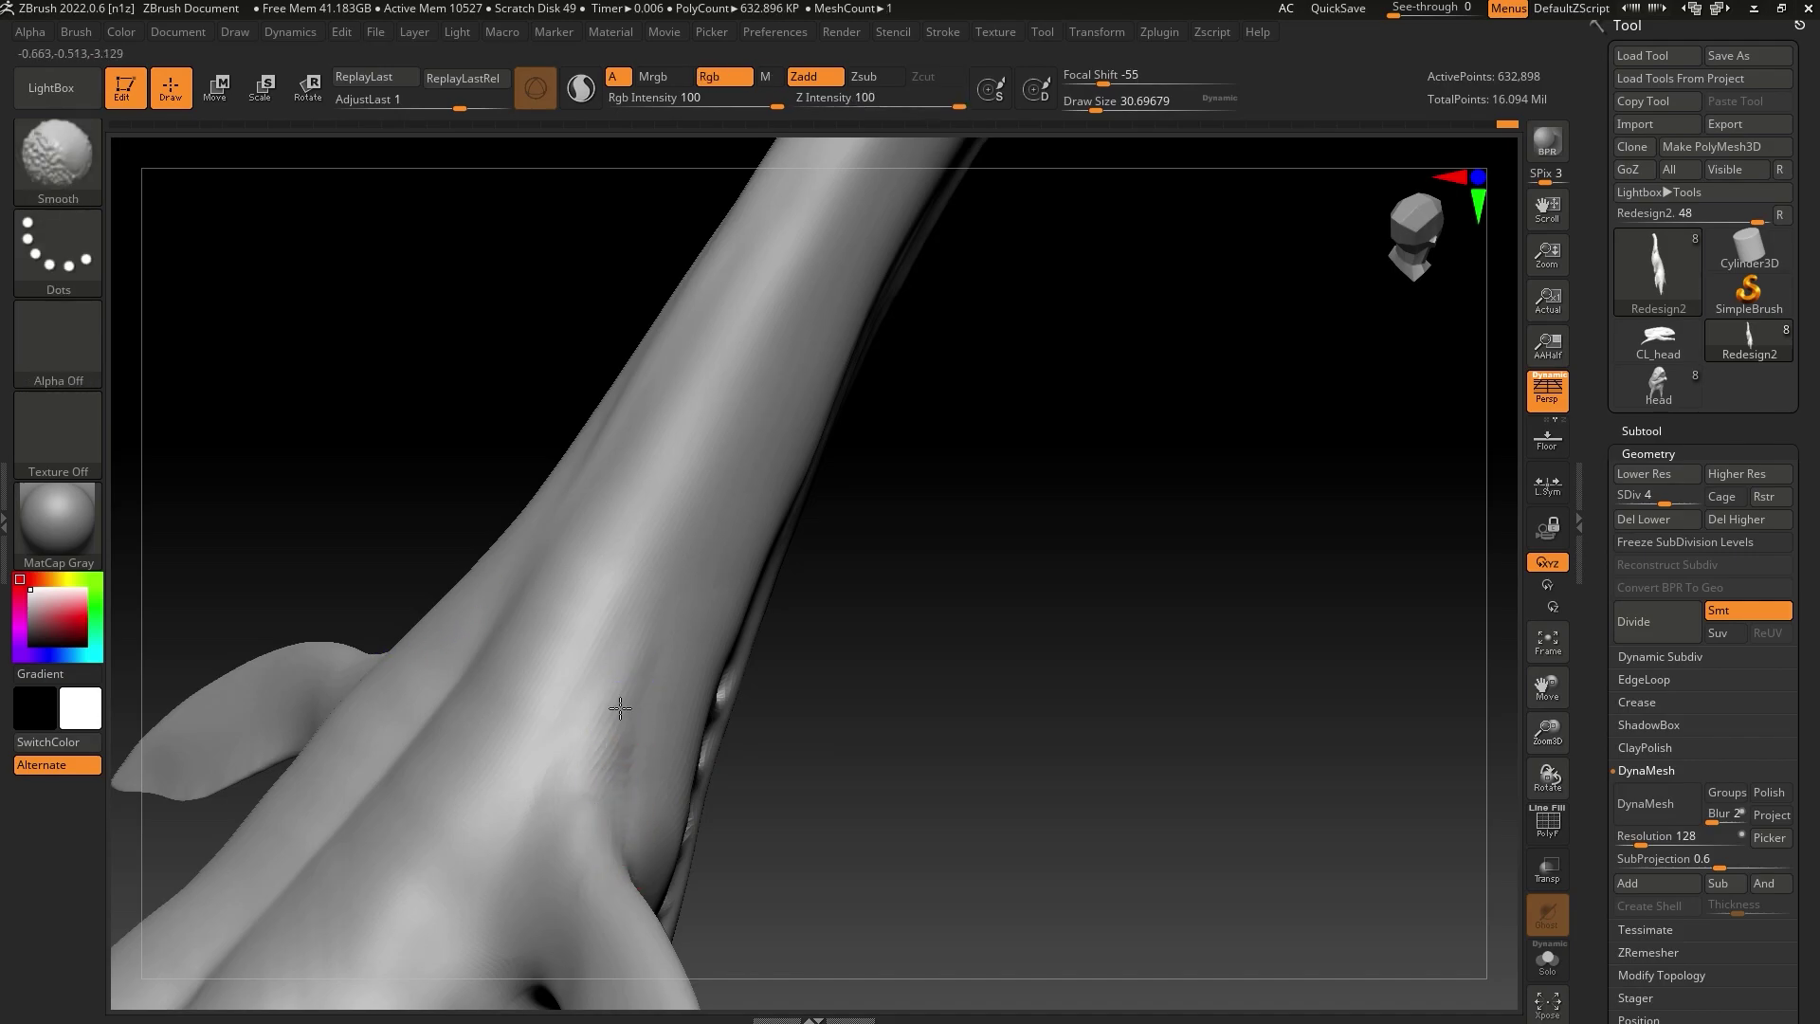
Raise the body mesh to subdivision level 6 and build up a smoothed clay strand below the row of gill openings
click(1700, 495)
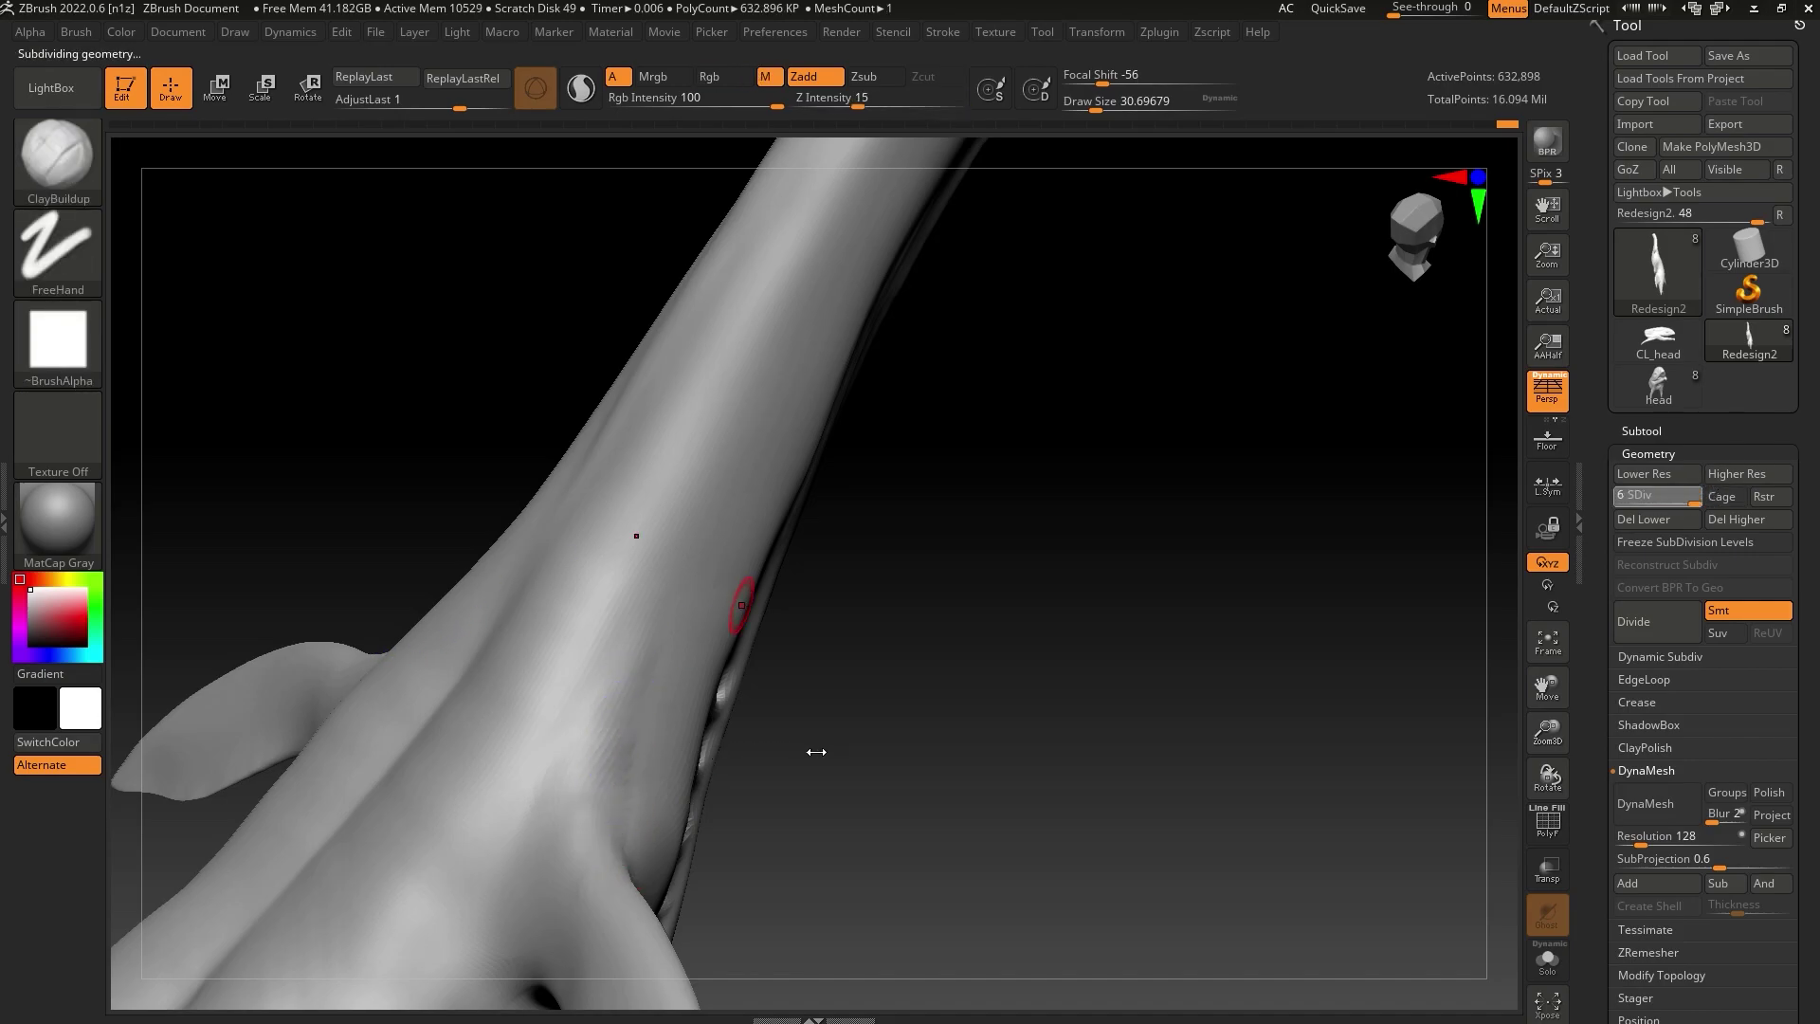
key(shift)
mouse_move(803, 712)
mouse_down()
mouse_move(1052, 808)
mouse_move(1049, 834)
mouse_up()
drag(1348, 772, 1144, 379)
drag(1047, 724, 1138, 731)
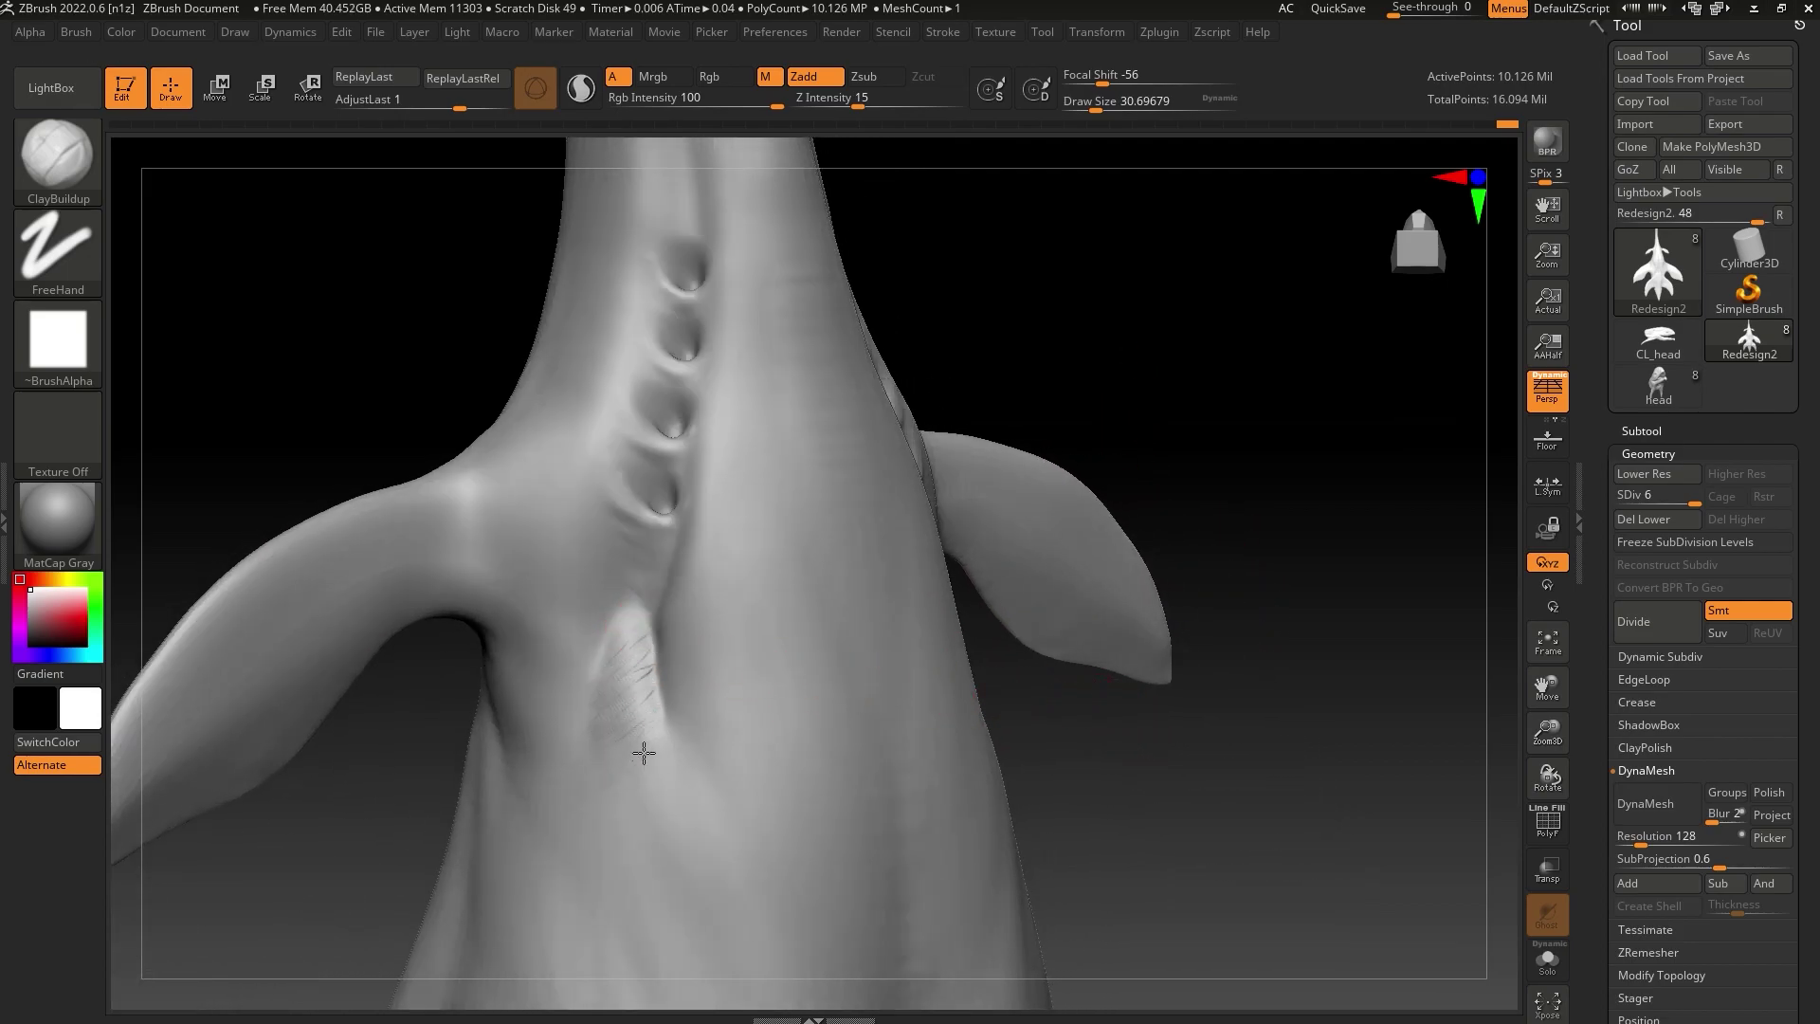
shift+drag(650, 672, 620, 684)
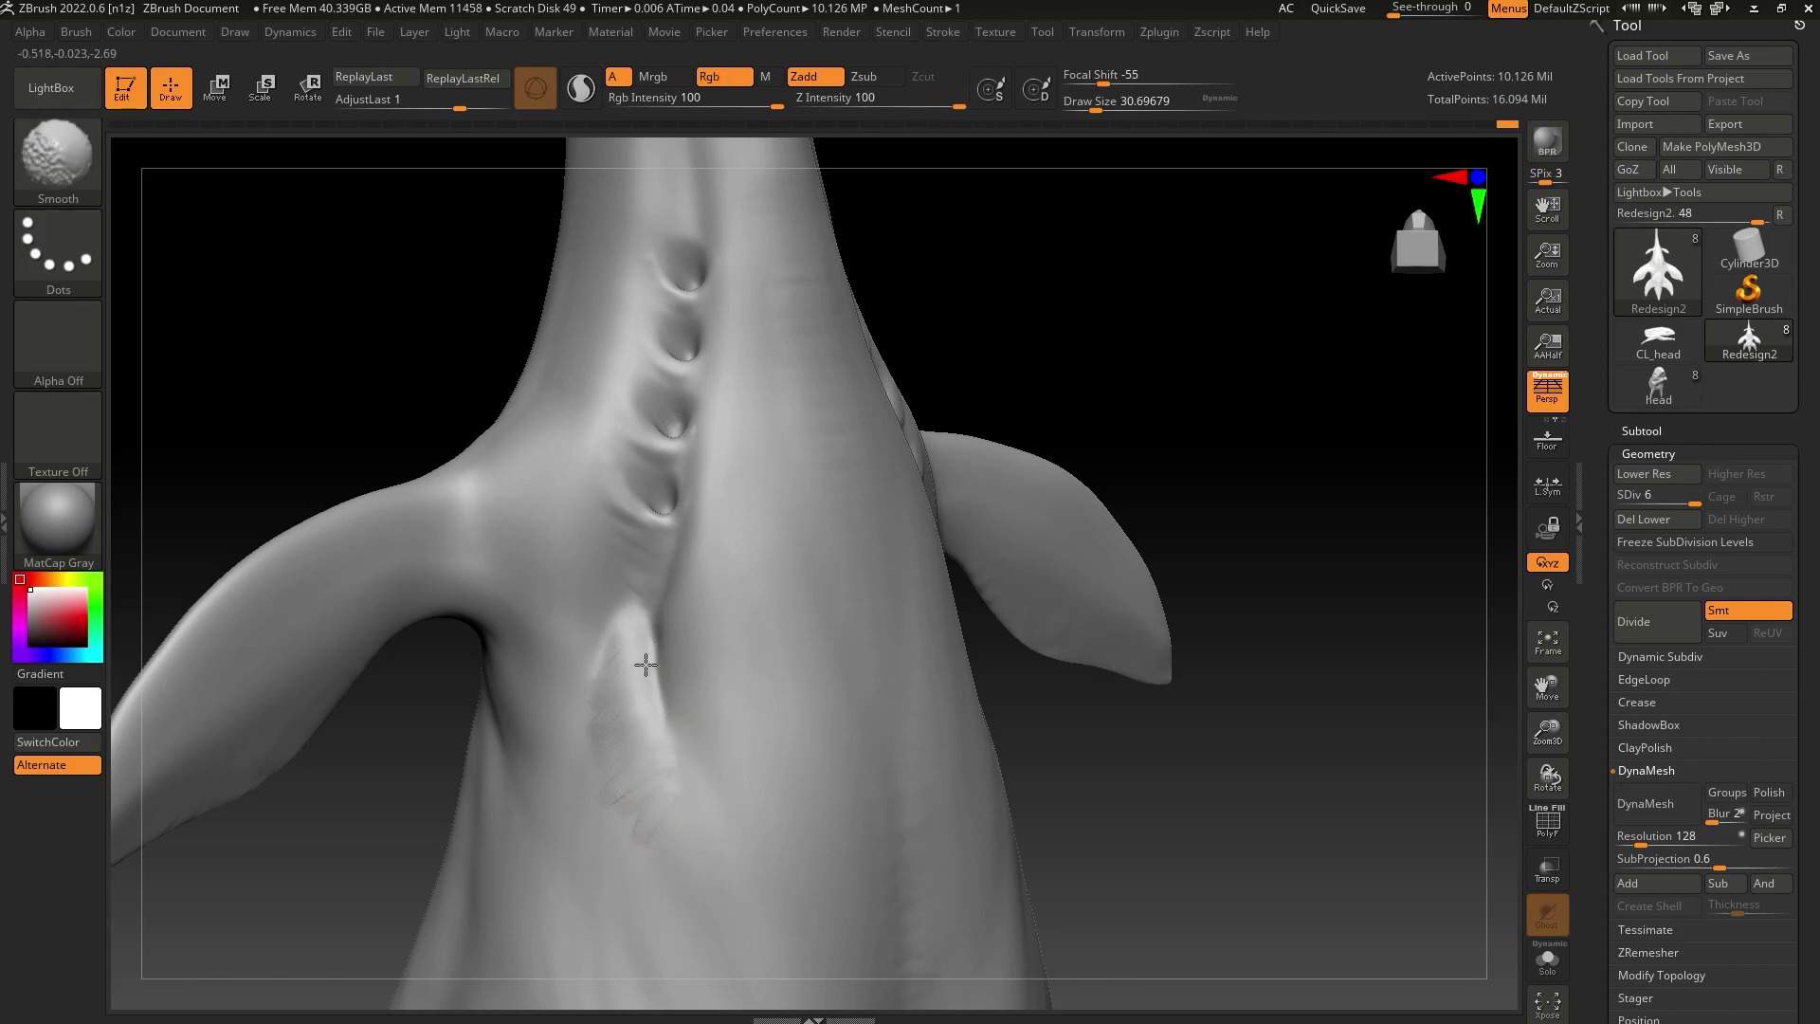
right_drag(725, 780, 995, 752)
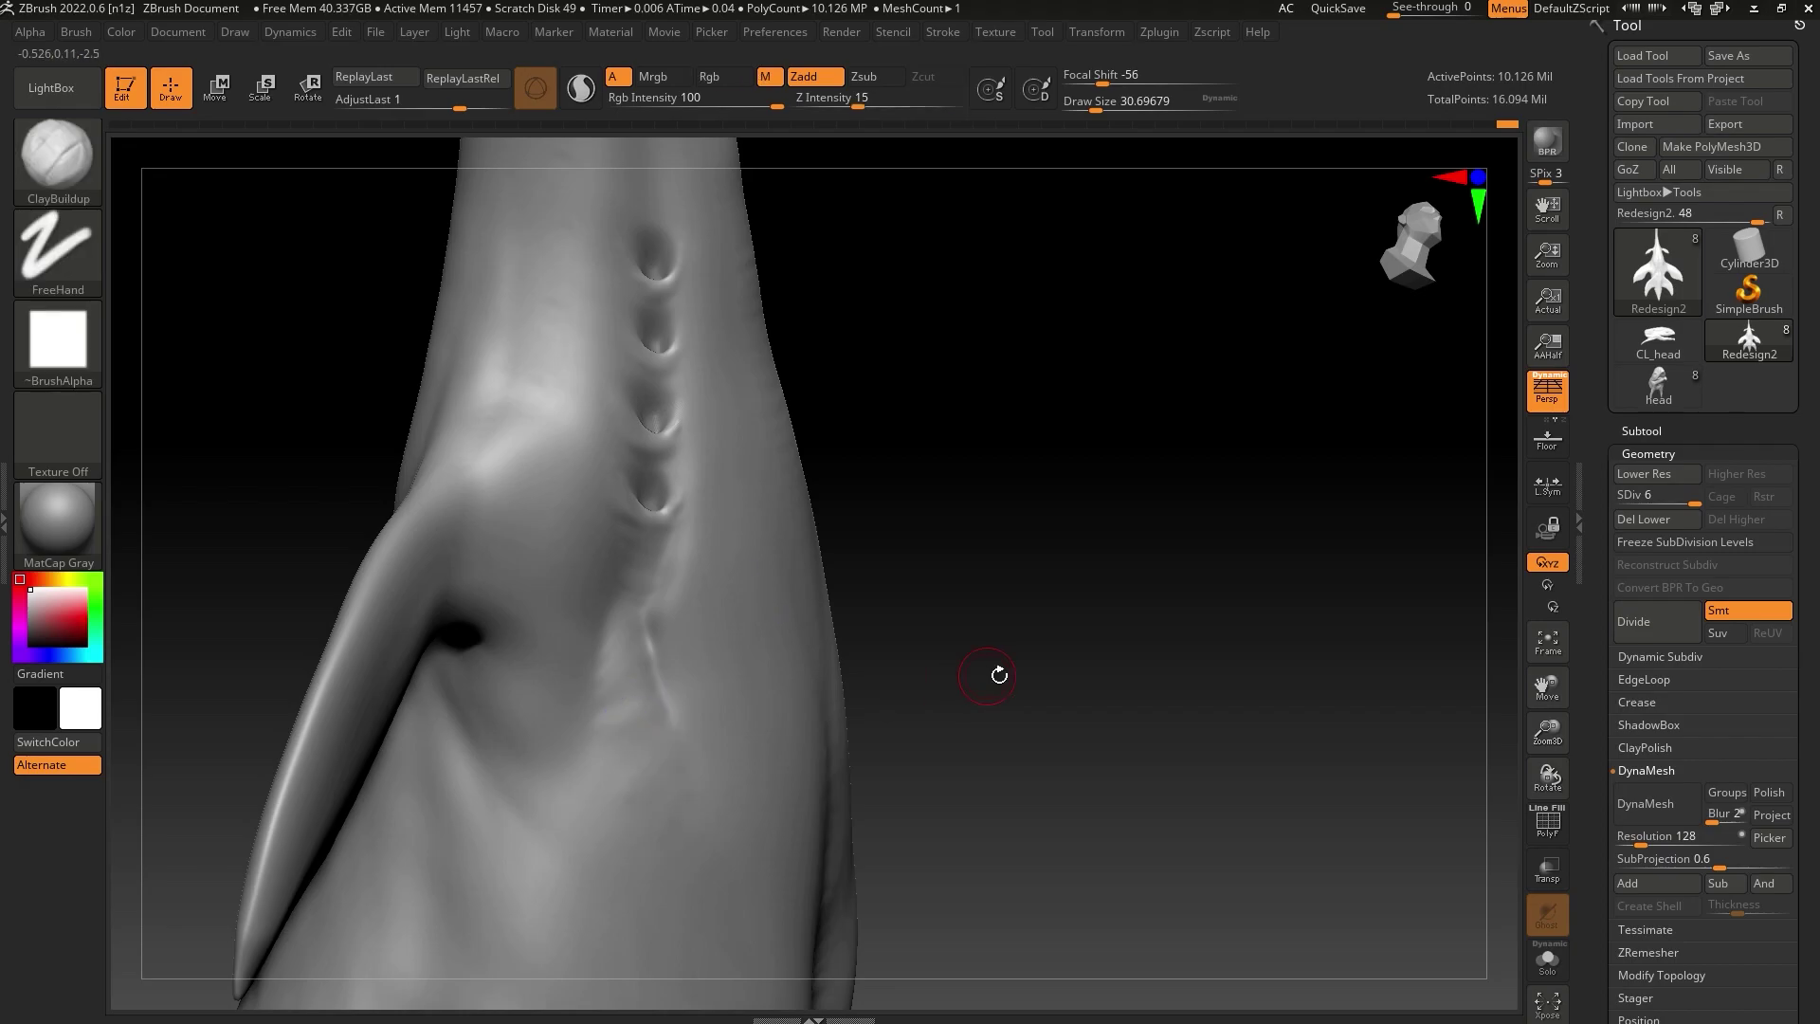
Smooth the body's underside and the area around the rear fin roots at draw size about 31
drag(1543, 729, 1489, 731)
mouse_move(1261, 725)
right_down()
mouse_move(1126, 723)
mouse_move(1061, 654)
mouse_move(1150, 581)
mouse_move(1133, 535)
right_up()
mouse_move(703, 760)
shift+mouse_down()
mouse_move(789, 894)
mouse_move(806, 876)
shift+mouse_up()
alt+right_drag(994, 703, 951, 465)
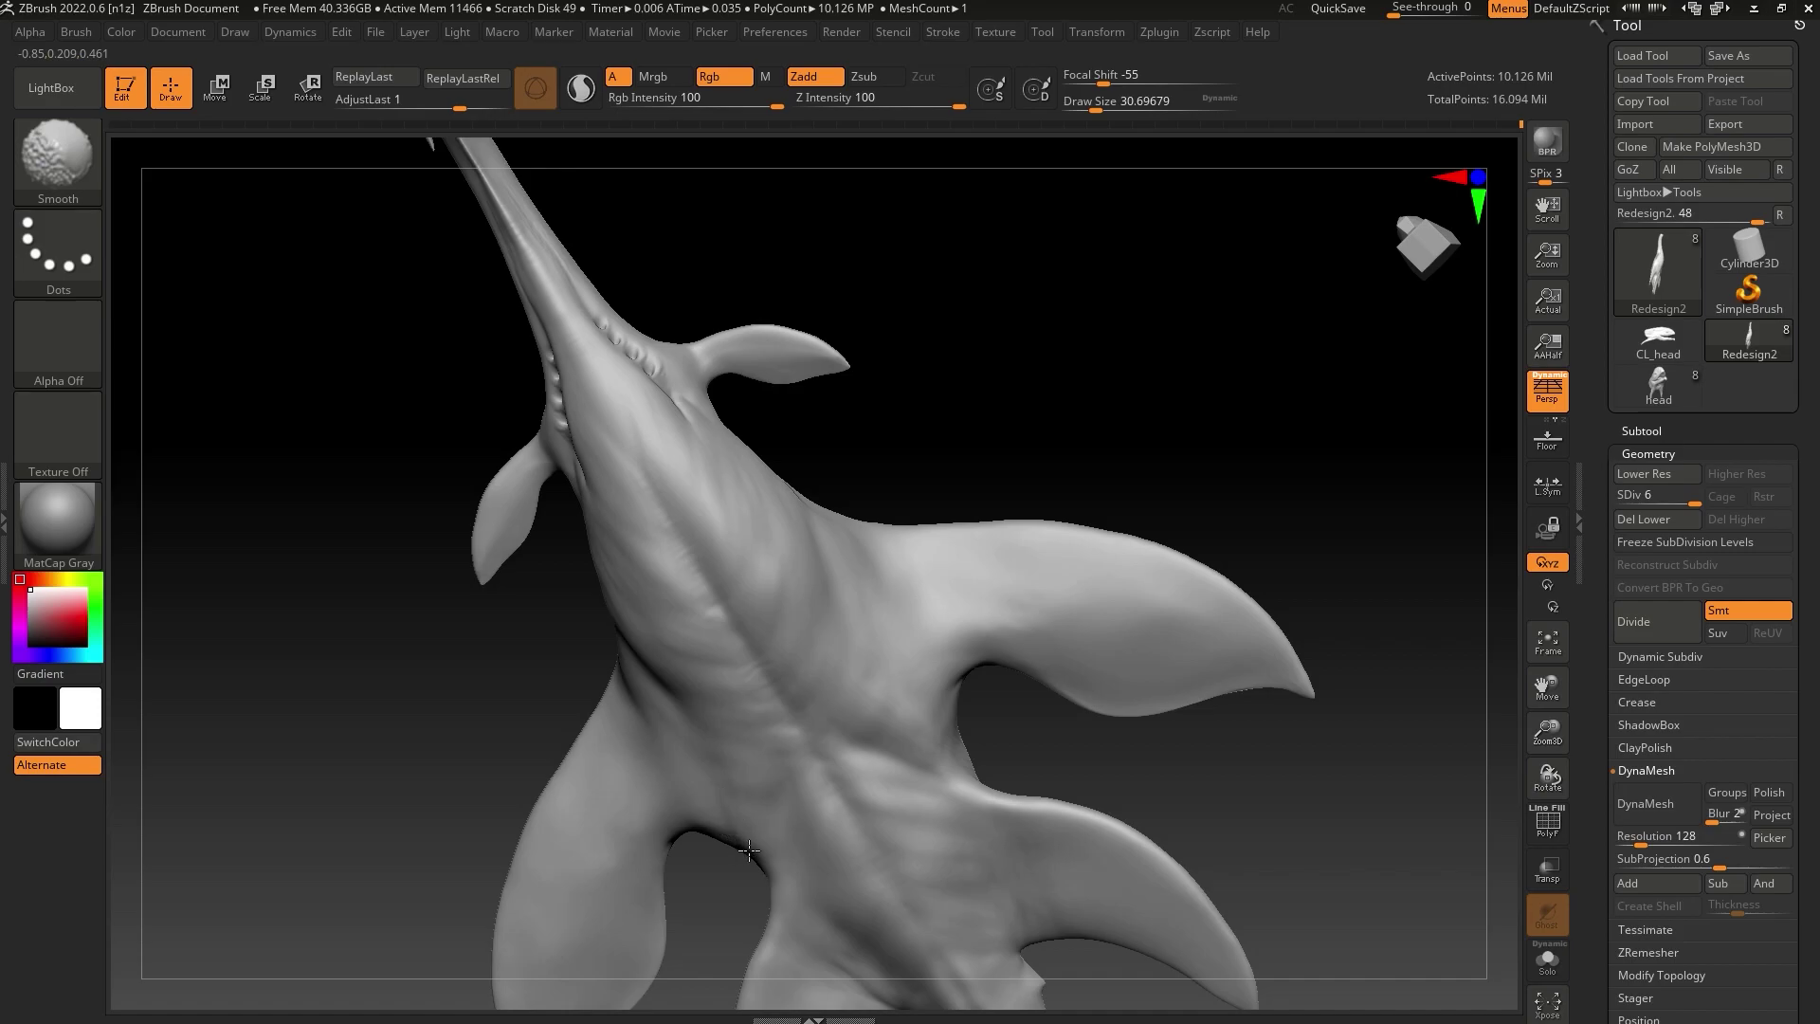
alt+right_drag(1168, 798, 1090, 559)
shift+drag(895, 755, 939, 830)
mouse_move(1181, 601)
right_down()
mouse_move(1198, 709)
mouse_move(1271, 759)
mouse_move(1254, 797)
right_up()
right_drag(1186, 676, 1138, 744)
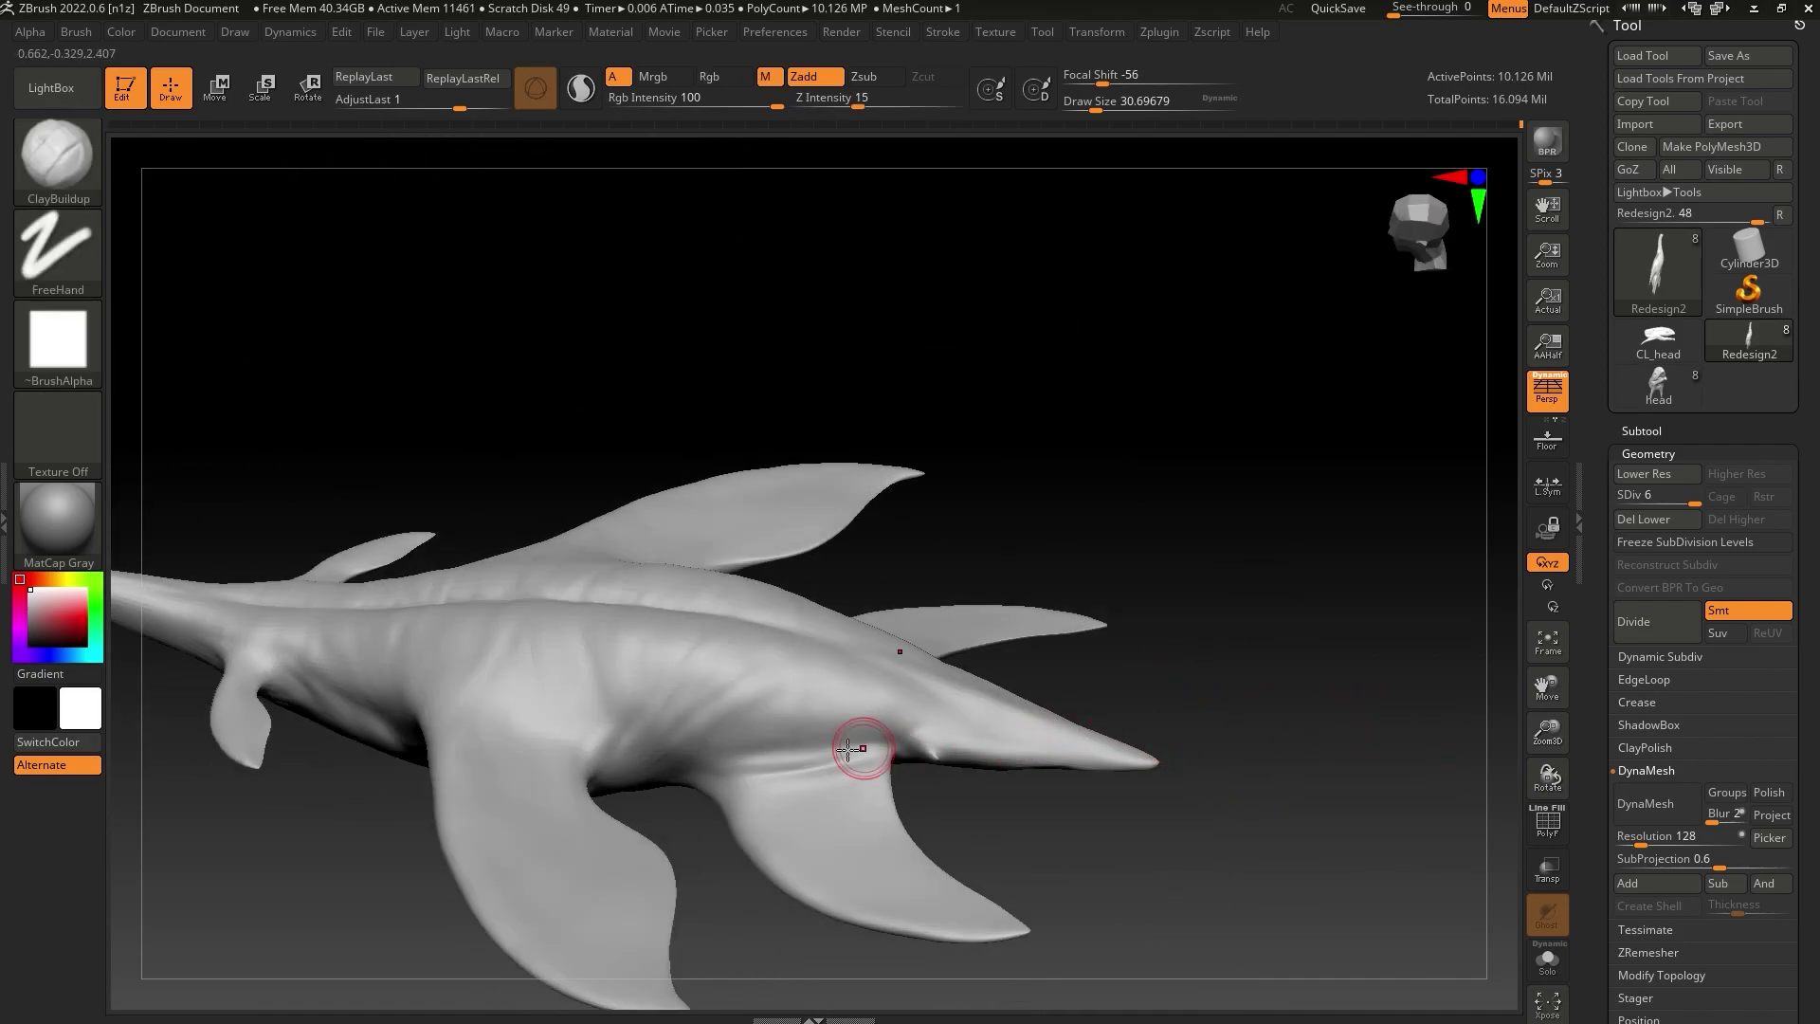
key(shift)
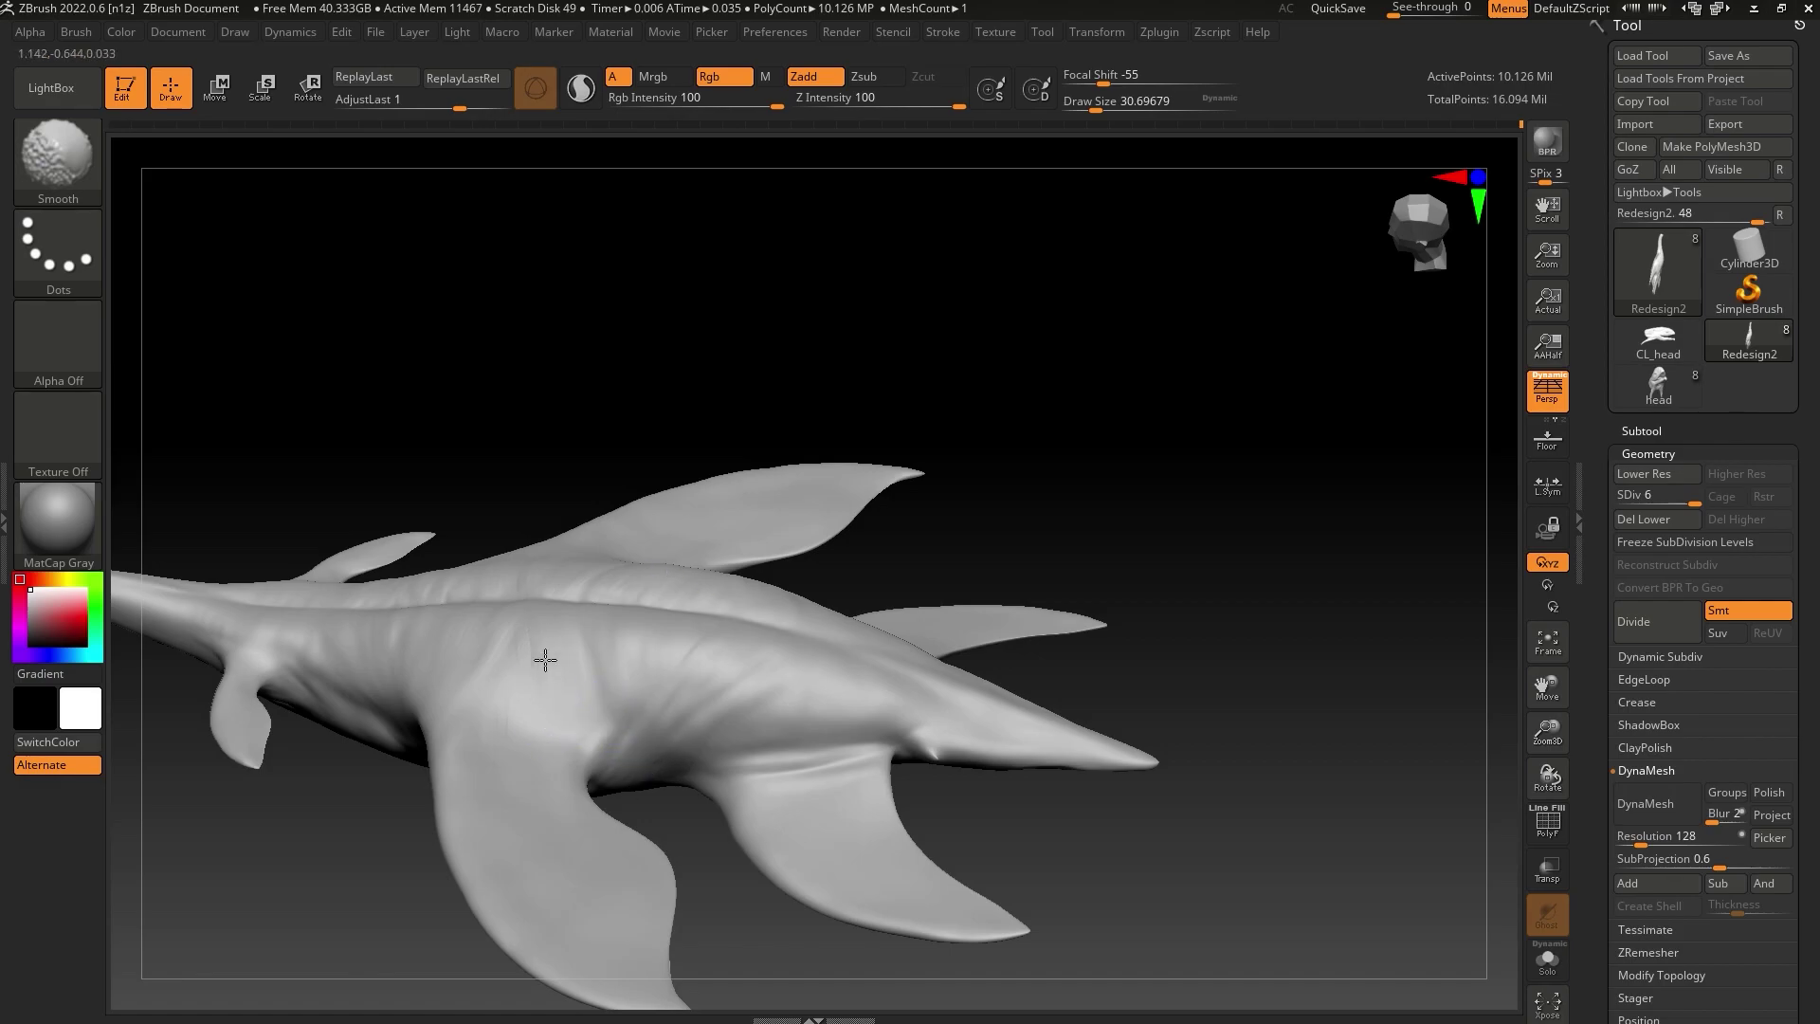
Smooth the surface of the creature's back at draw size about 56
mouse_move(569, 533)
right_down()
mouse_move(626, 549)
mouse_move(1065, 219)
right_up()
click(1106, 106)
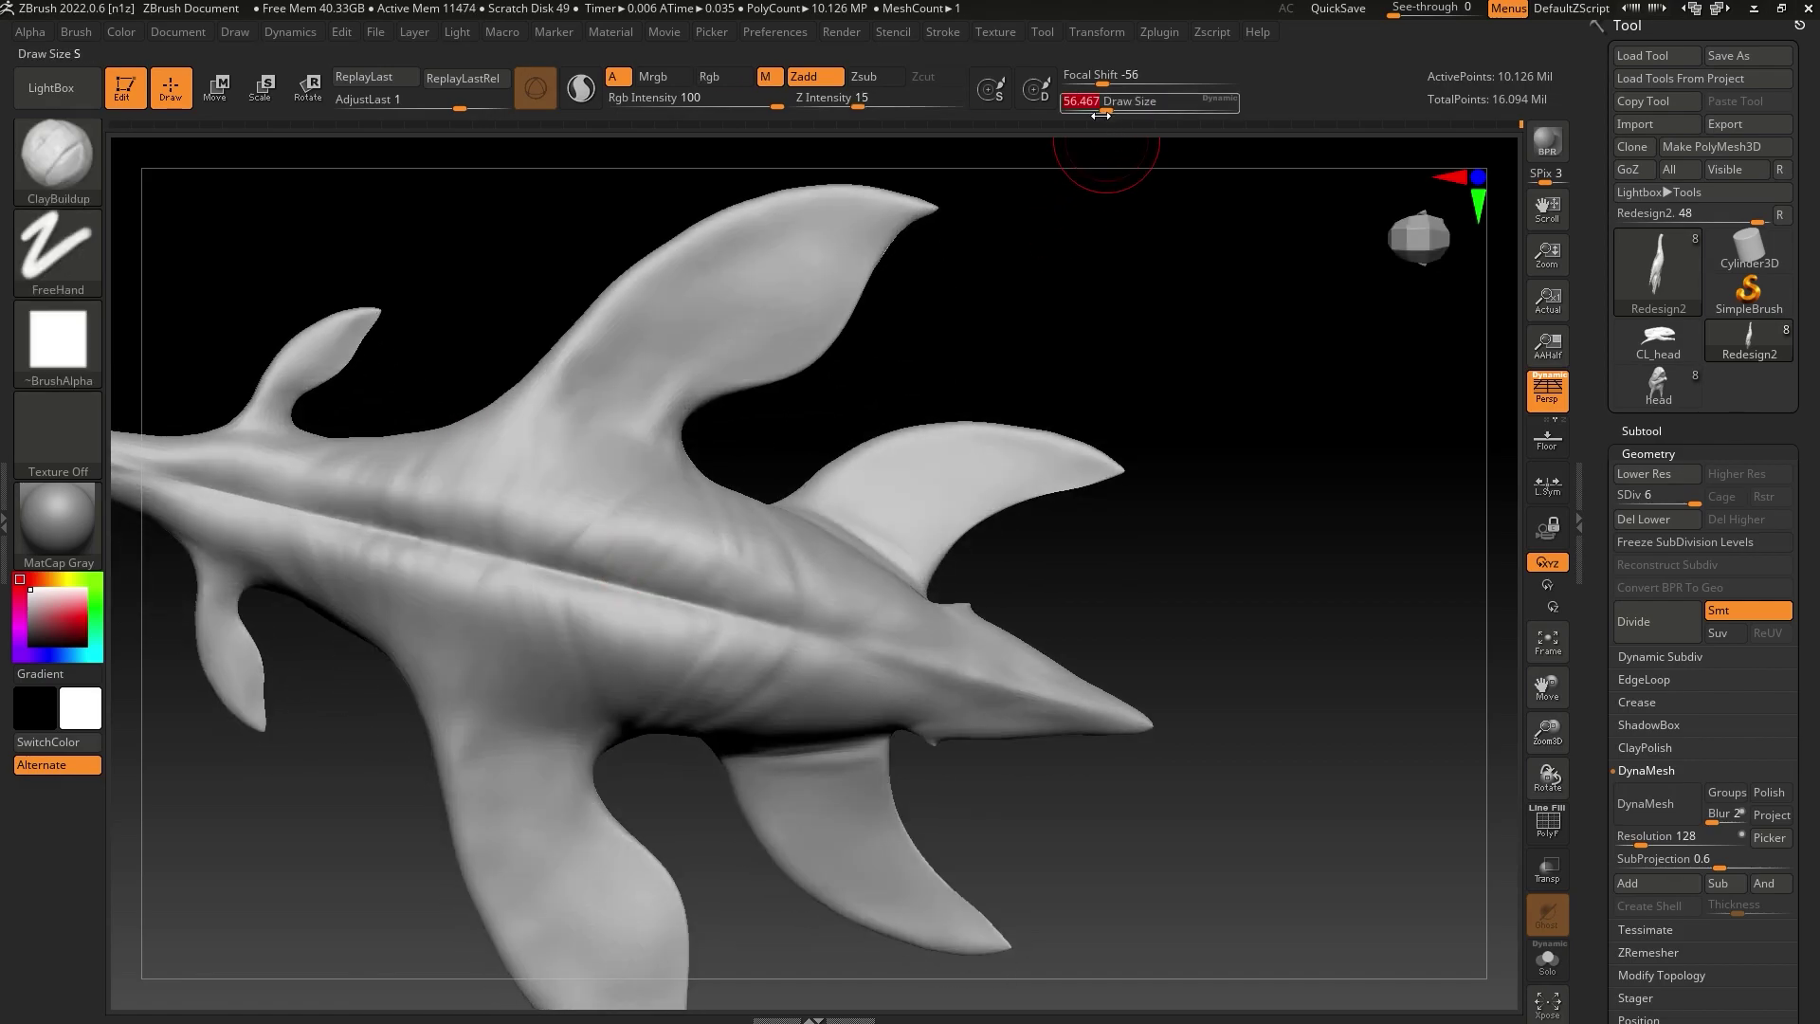
shift+drag(617, 529, 582, 550)
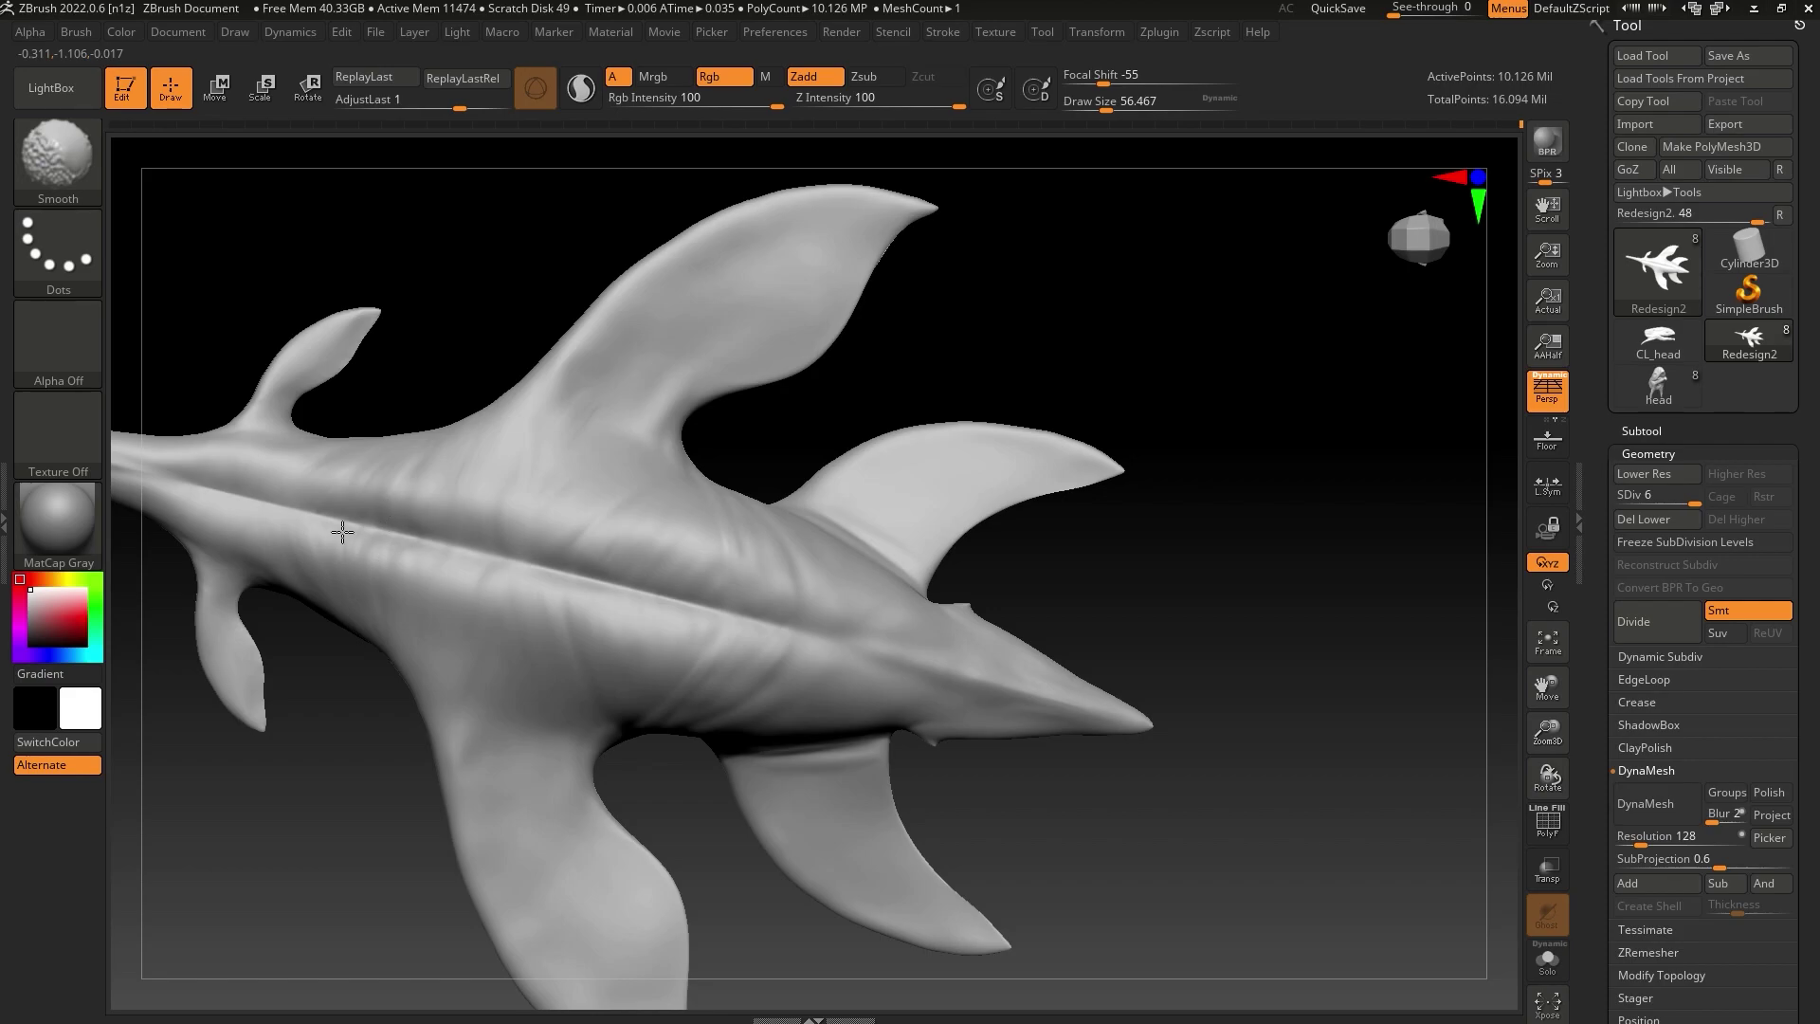
Try the MatCap Satin01 material on the model and examine the body from the side
click(58, 521)
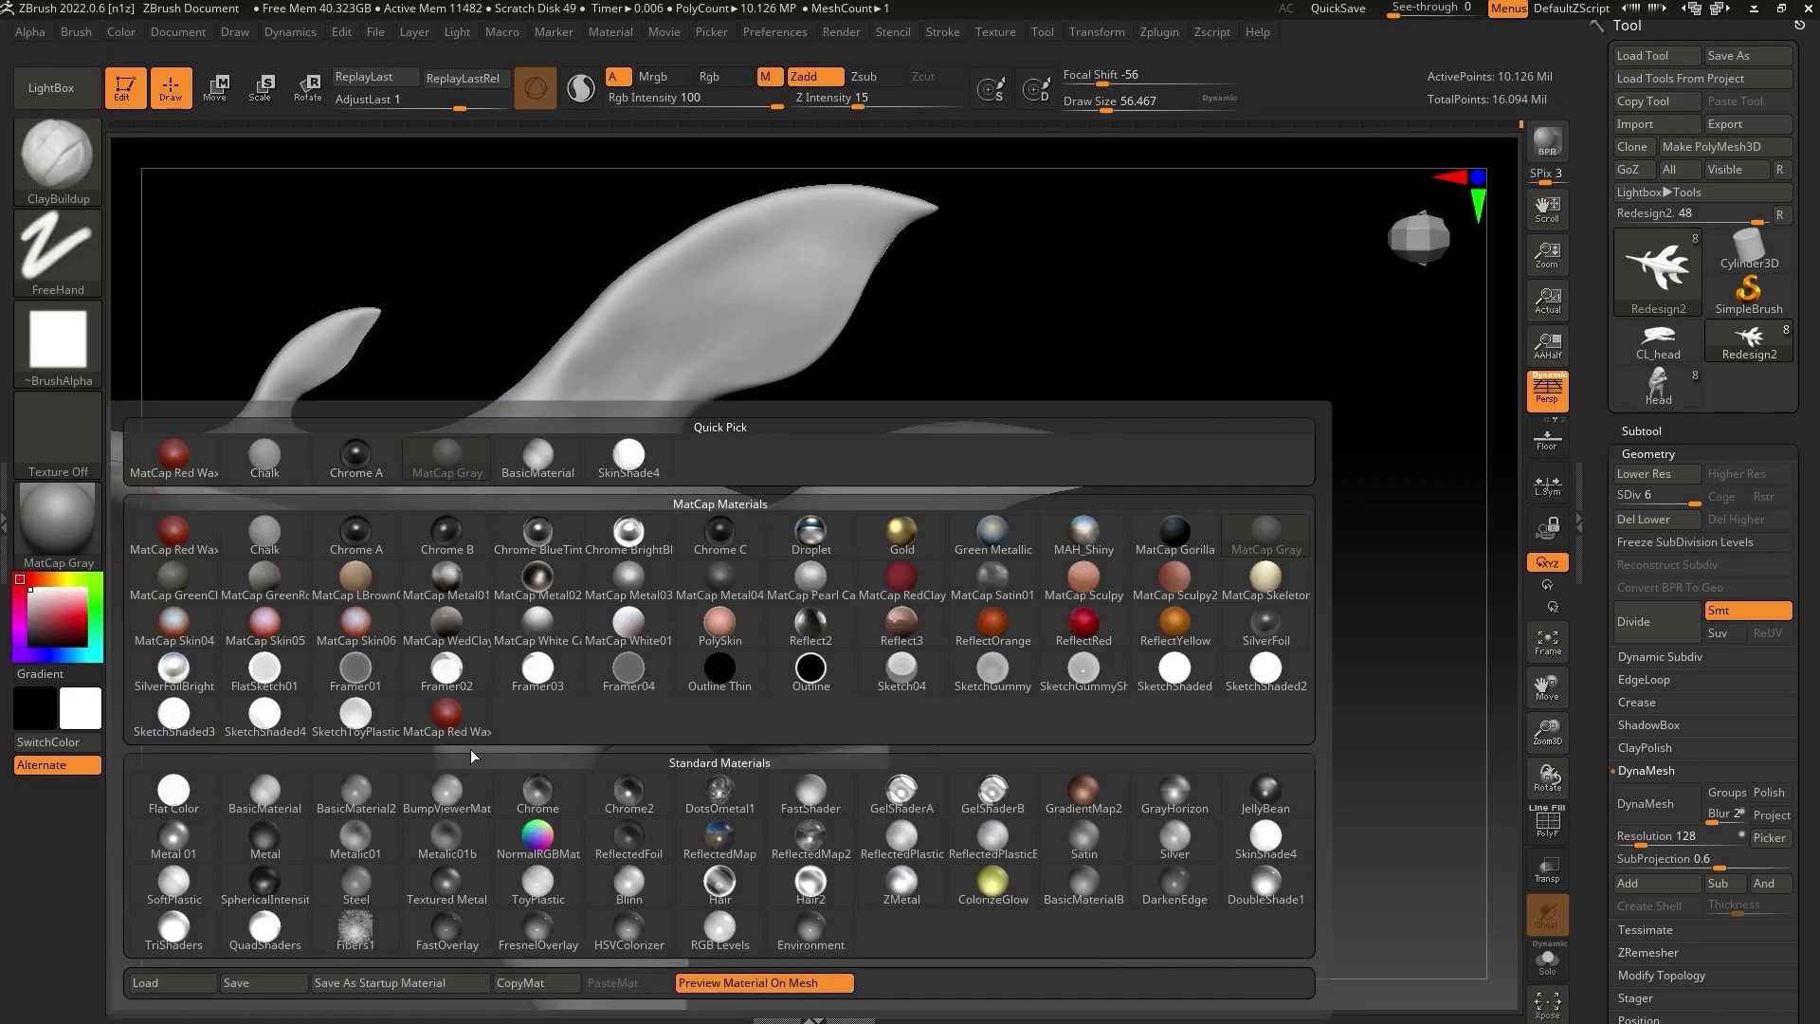
click(993, 579)
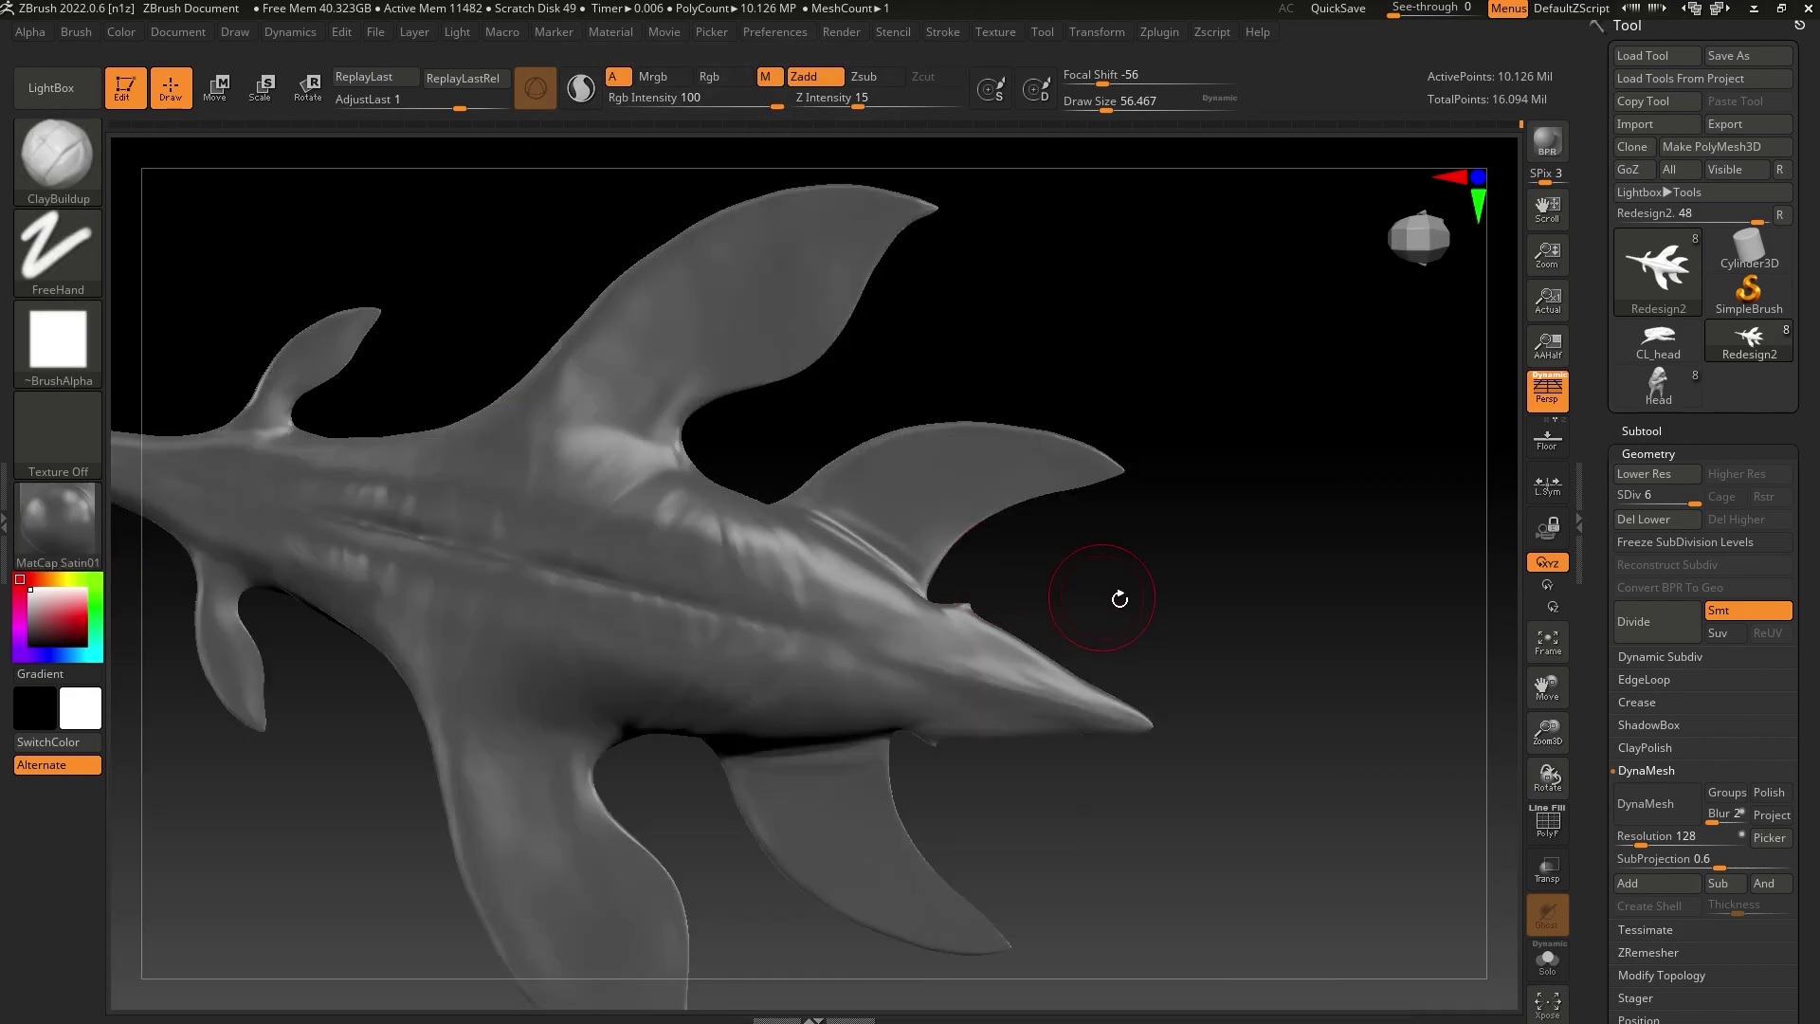
drag(1555, 739, 1548, 720)
drag(1162, 692, 1191, 567)
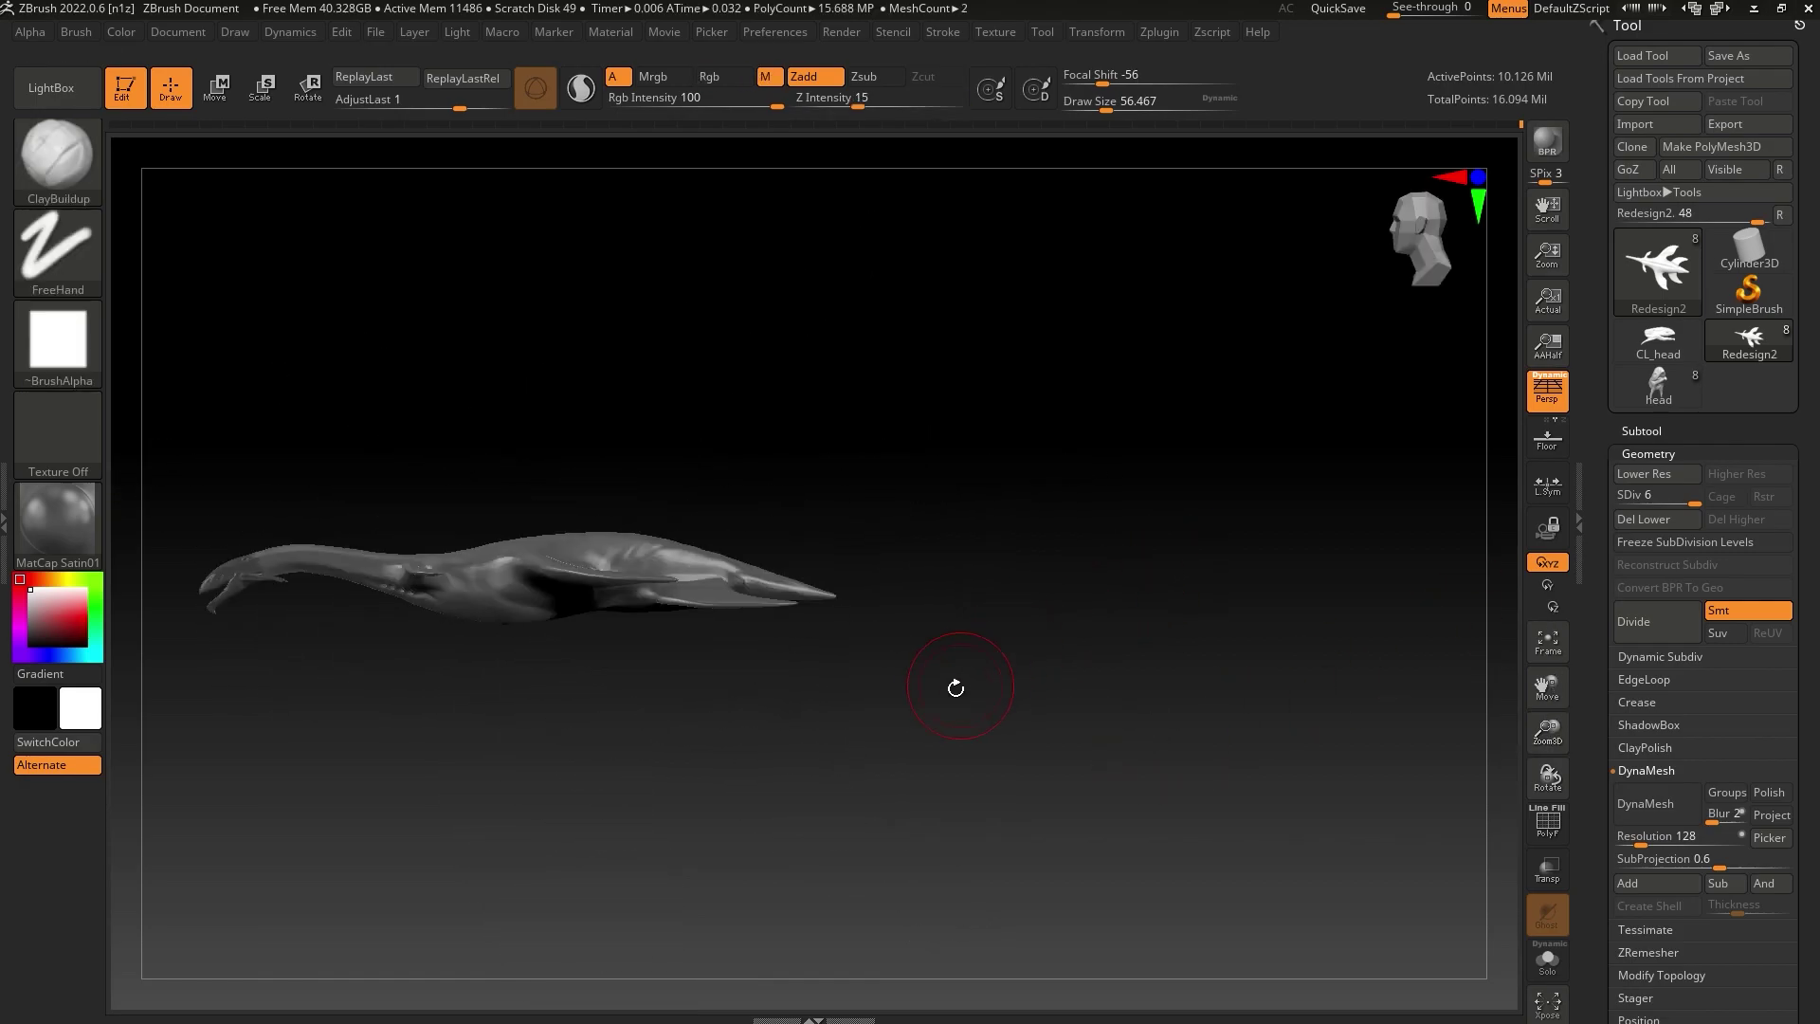
Switch to the head_1 subtool and lower it to subdivision level 3
alt+drag(955, 686, 1115, 778)
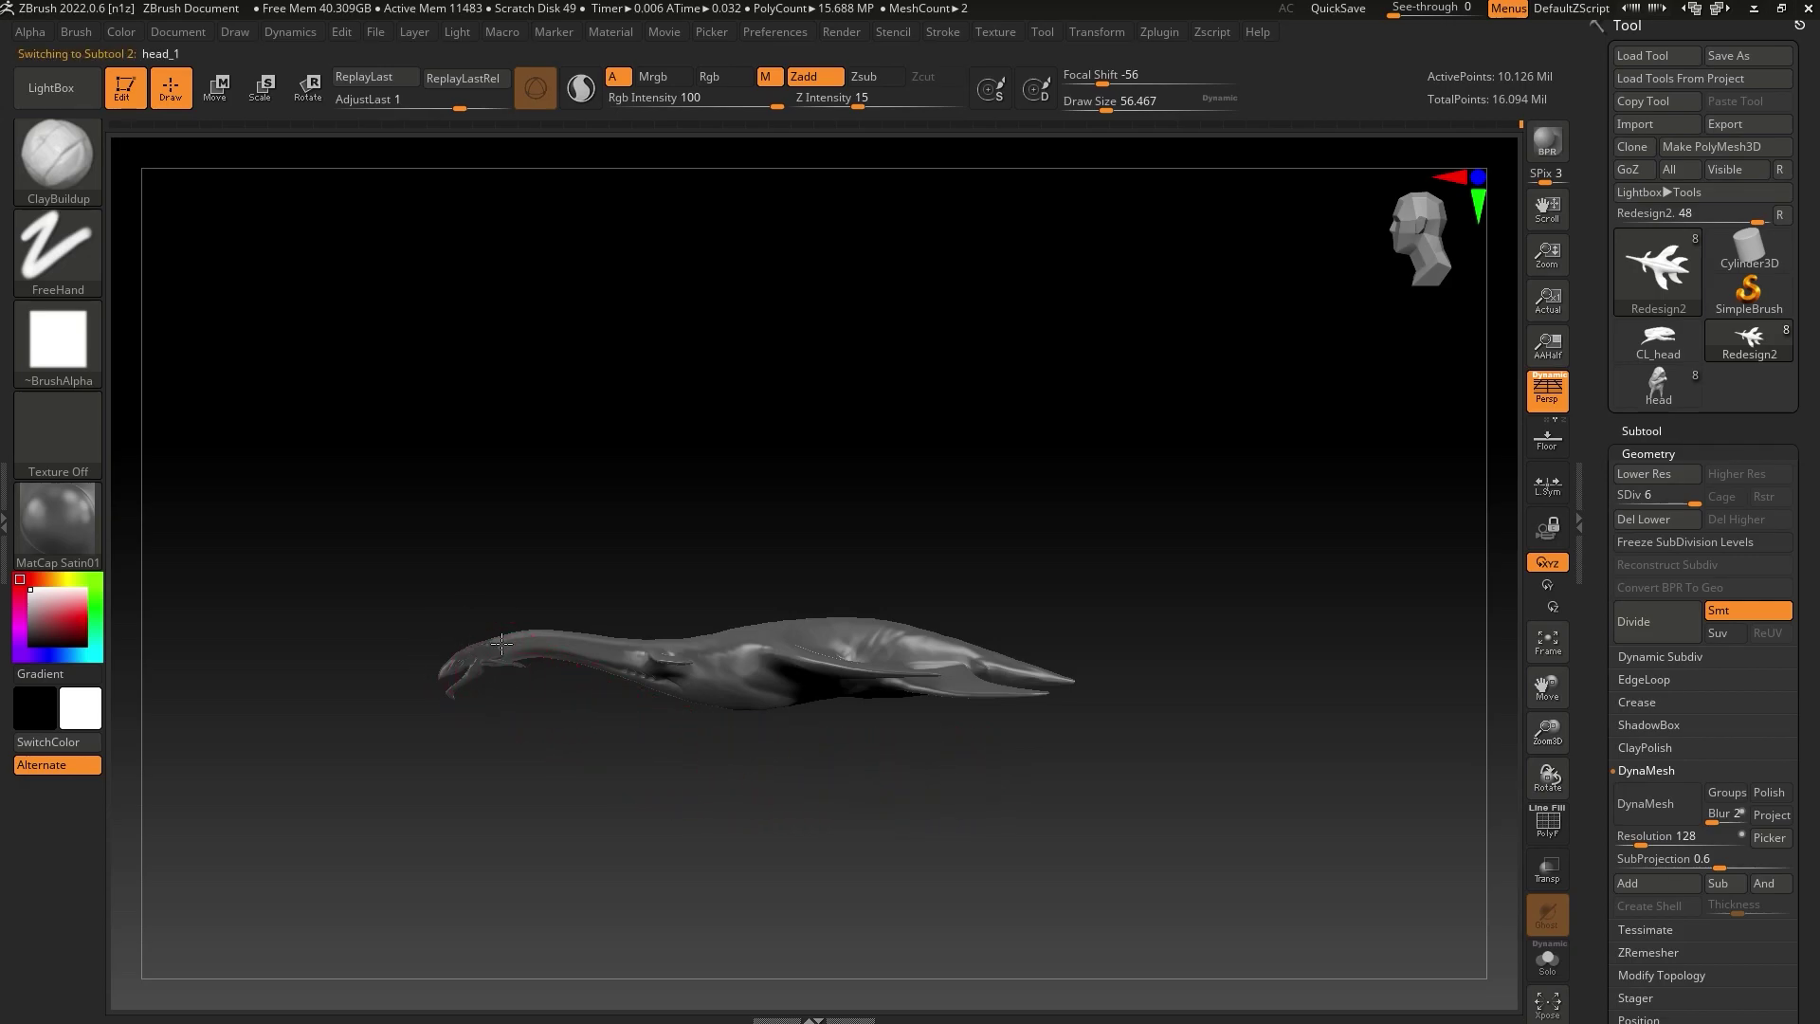
drag(1543, 746, 1546, 822)
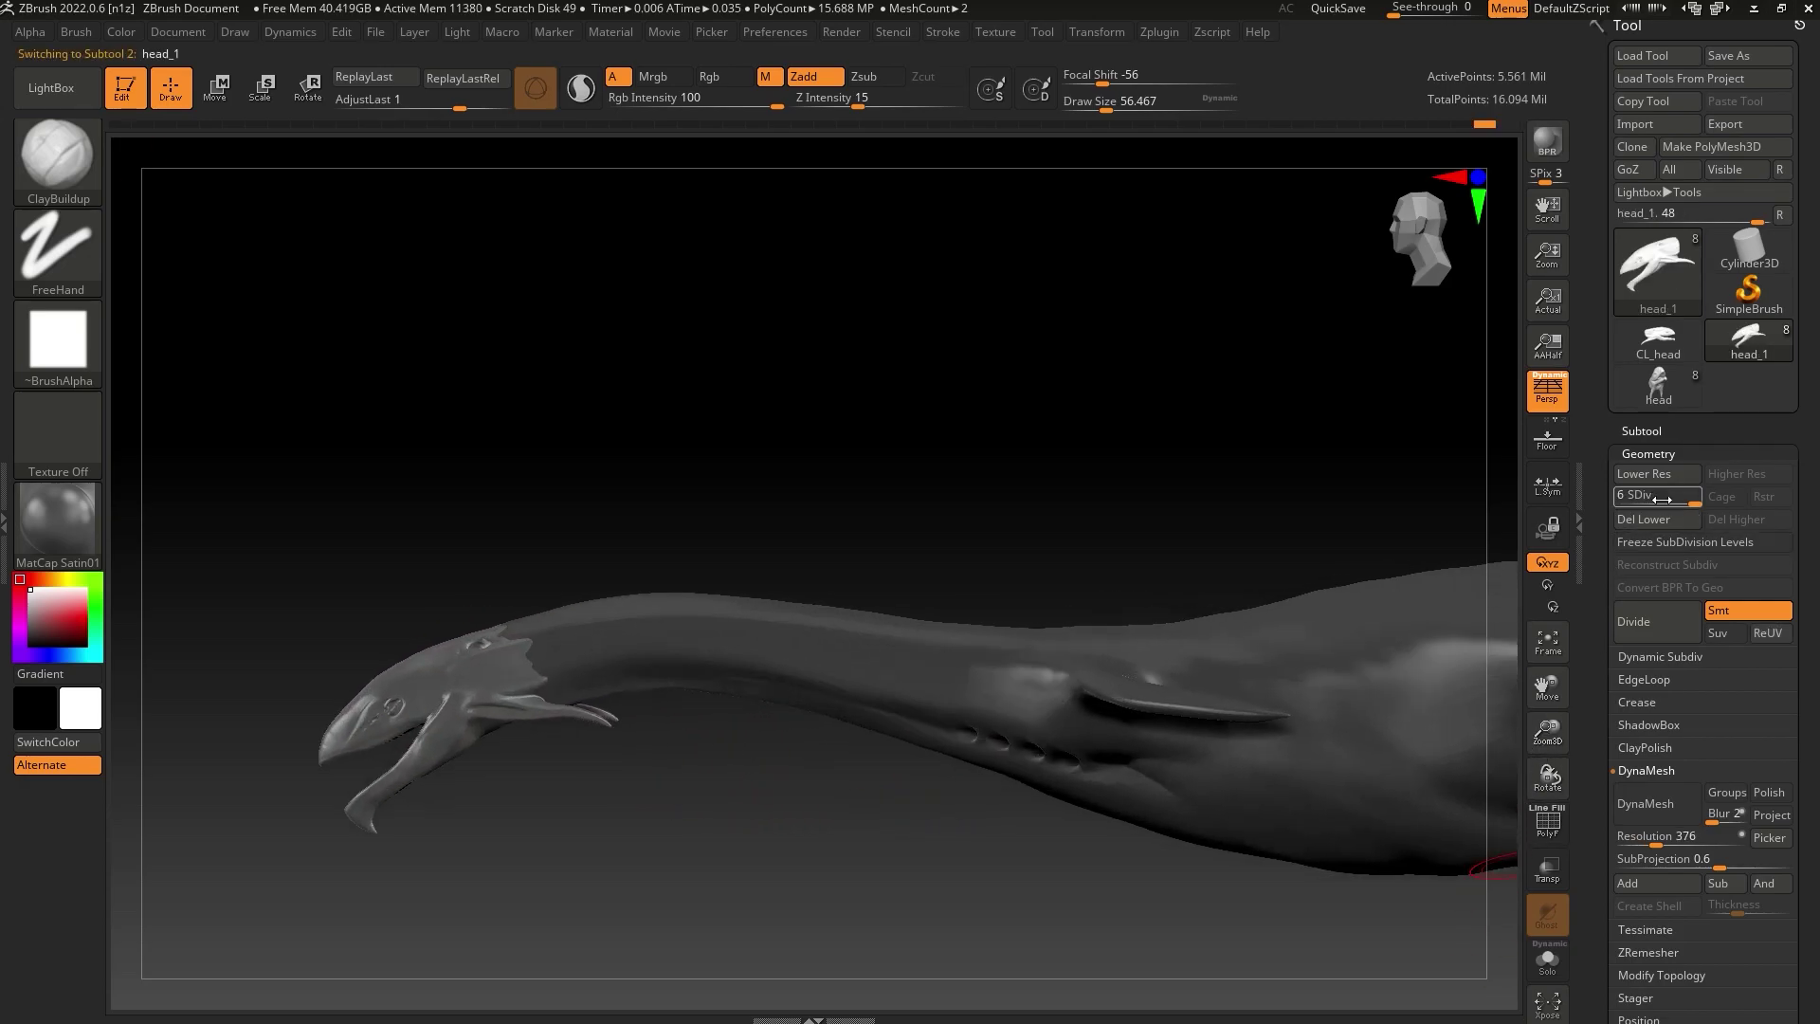
drag(1662, 499, 1650, 500)
right_drag(1083, 787, 954, 756)
Change the material to BasicMaterial and save the tool over an existing file
click(87, 538)
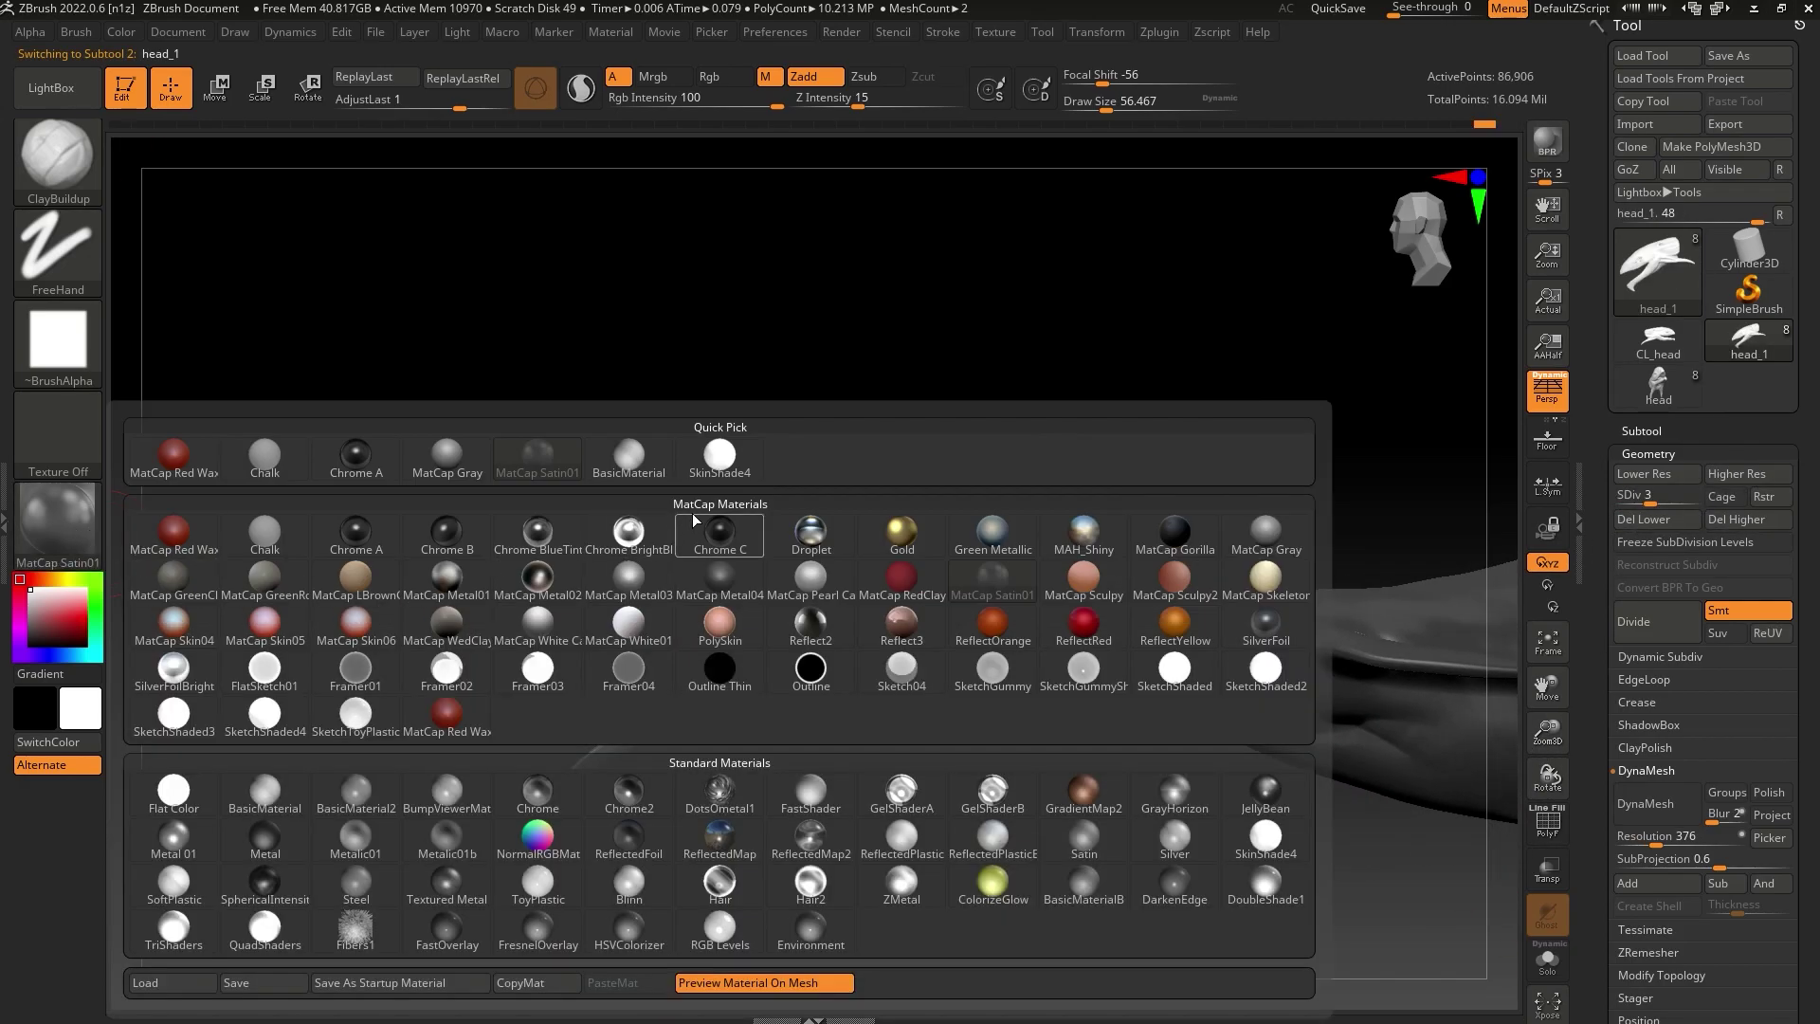
click(629, 455)
click(1736, 68)
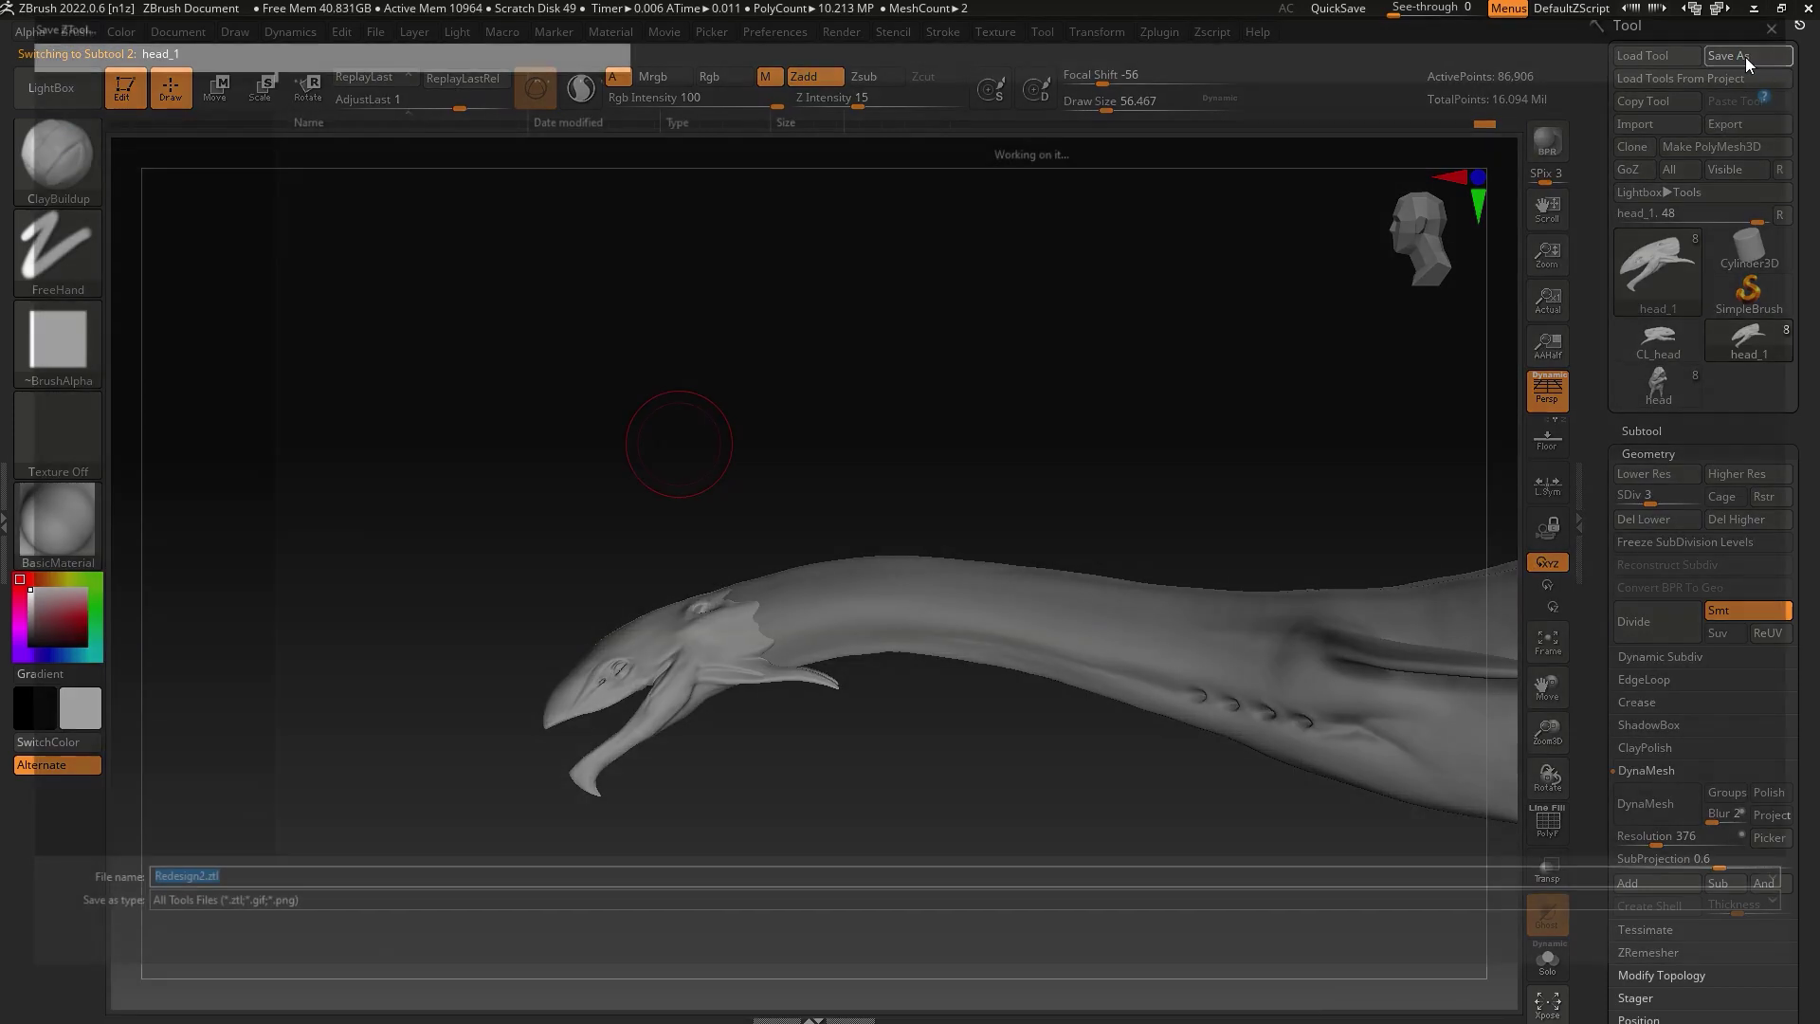
double_click(434, 199)
click(956, 503)
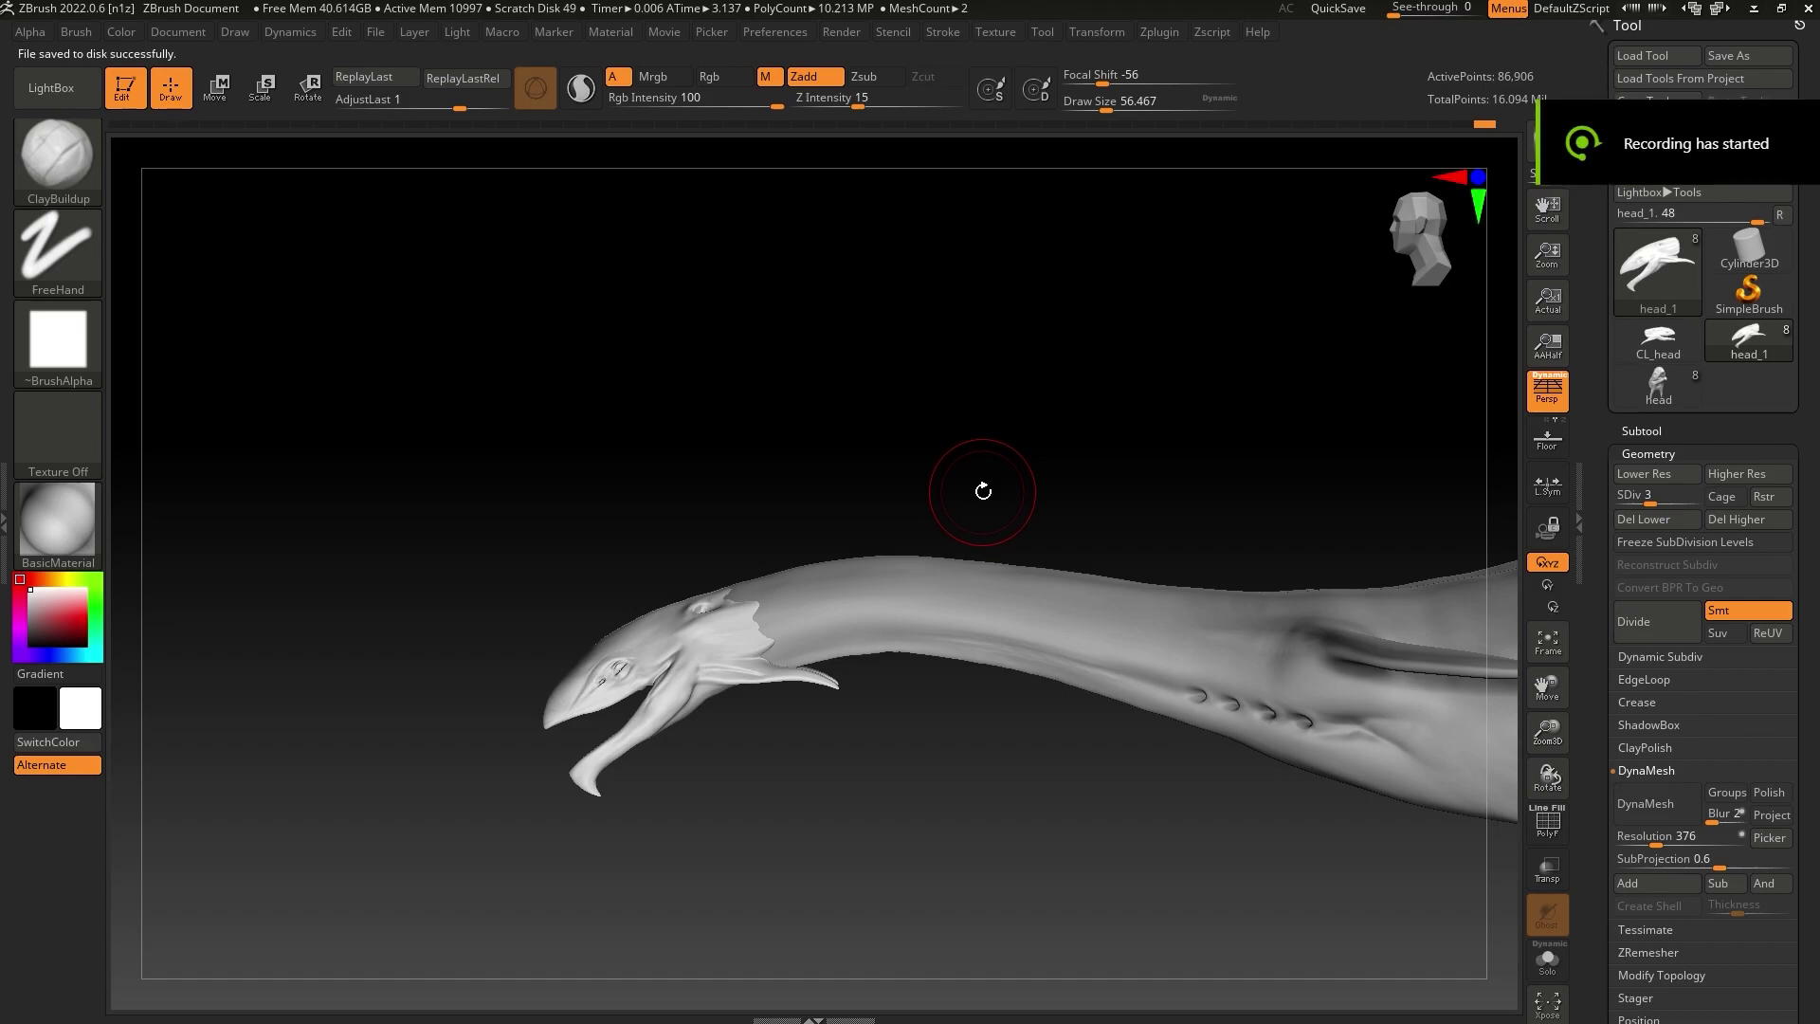
Change the material to MatCap Gray and view the head close up from its opposite side
alt+drag(879, 798, 868, 747)
click(59, 523)
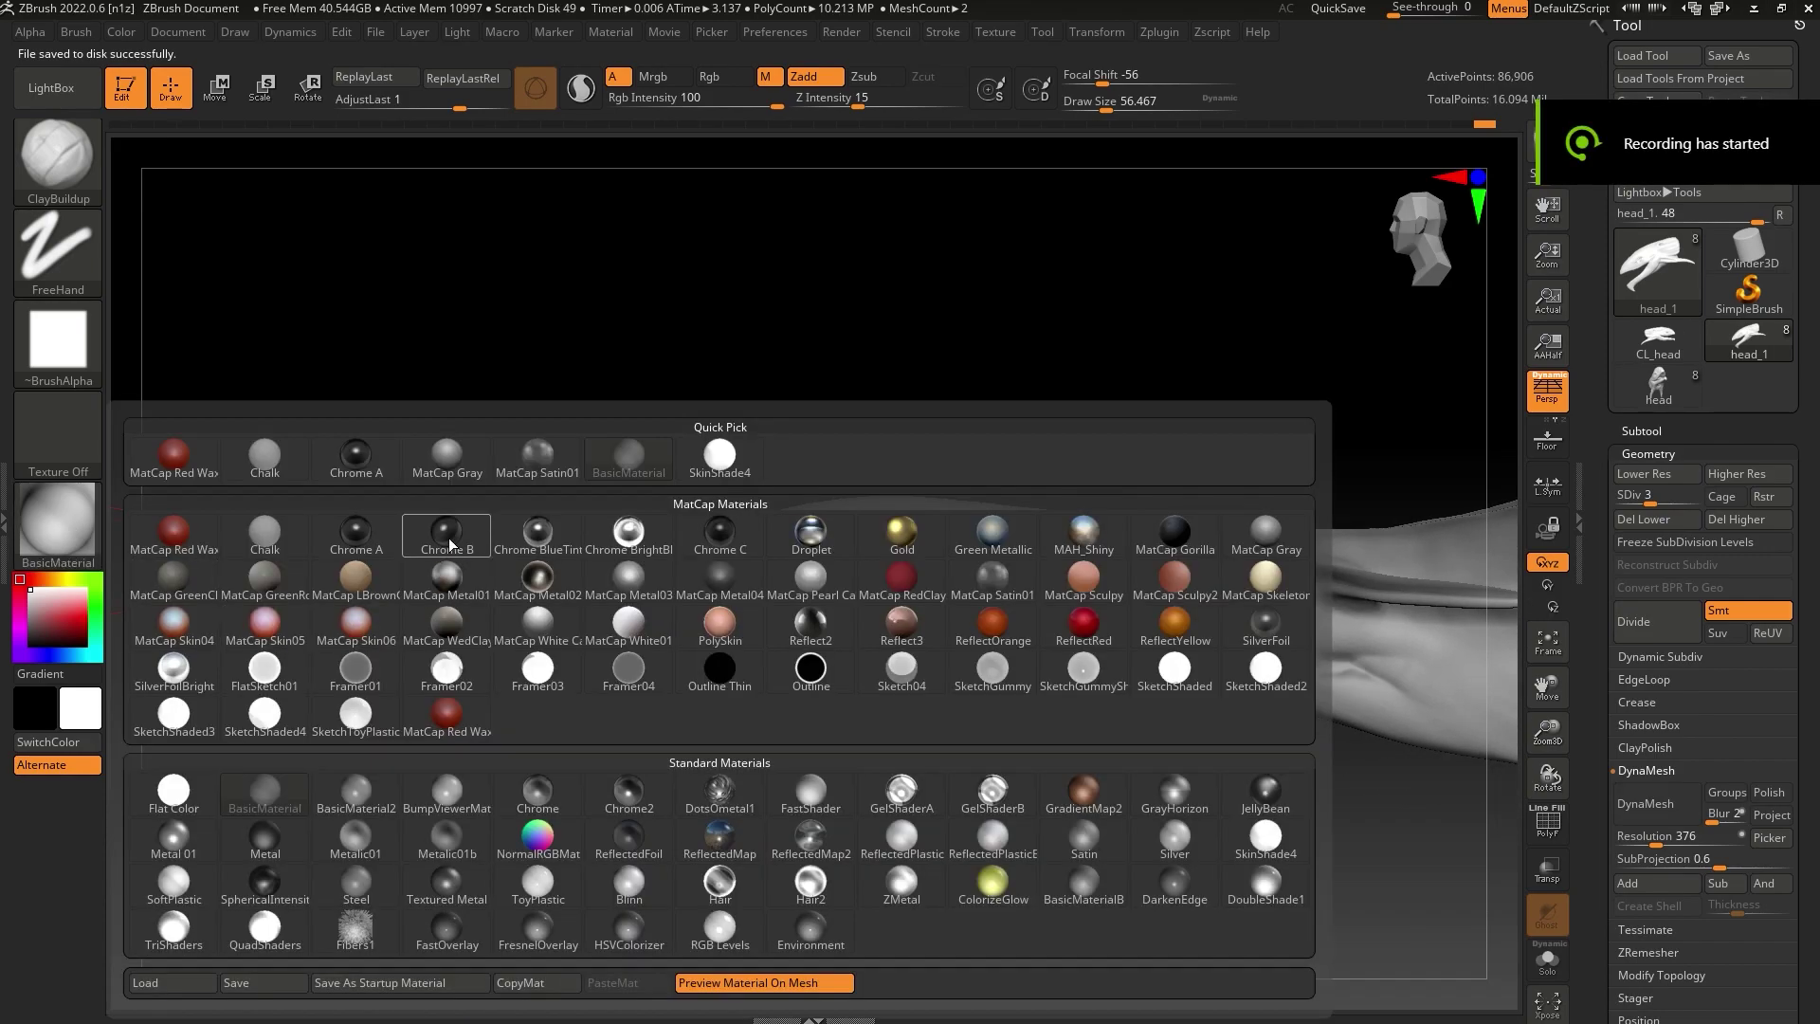
click(447, 459)
drag(1547, 734, 1547, 787)
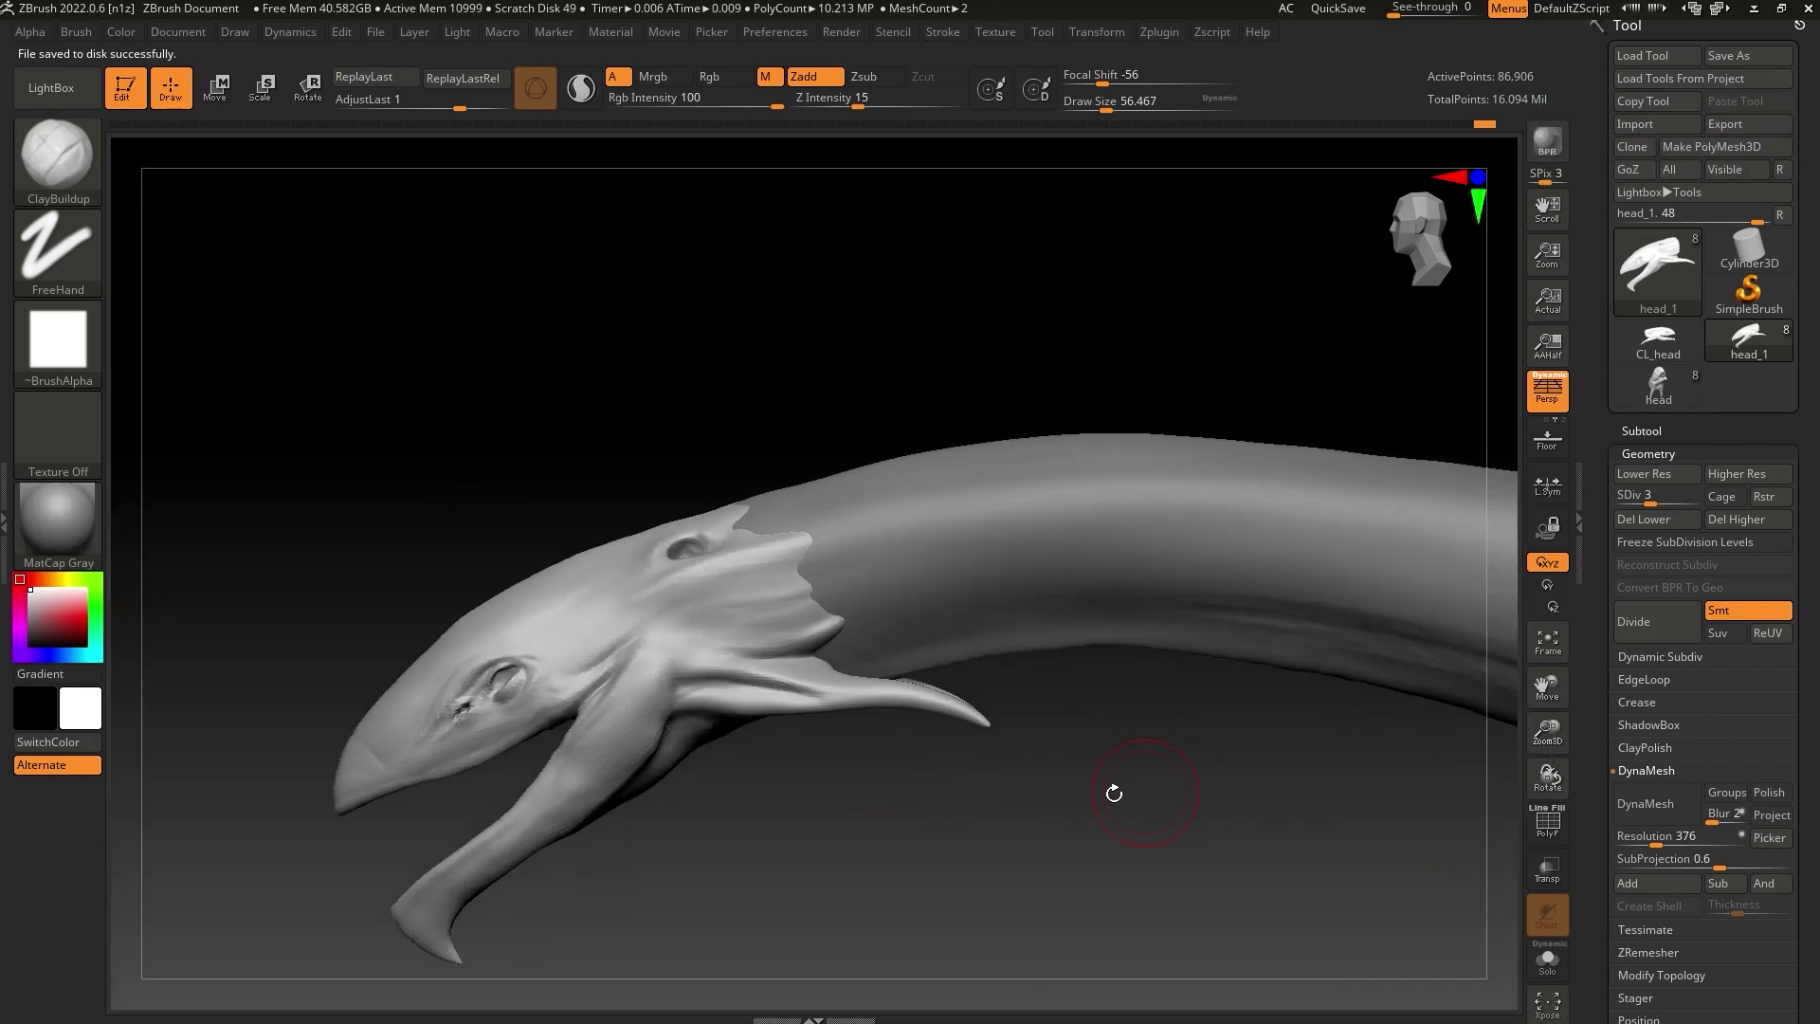
drag(1113, 793, 1235, 763)
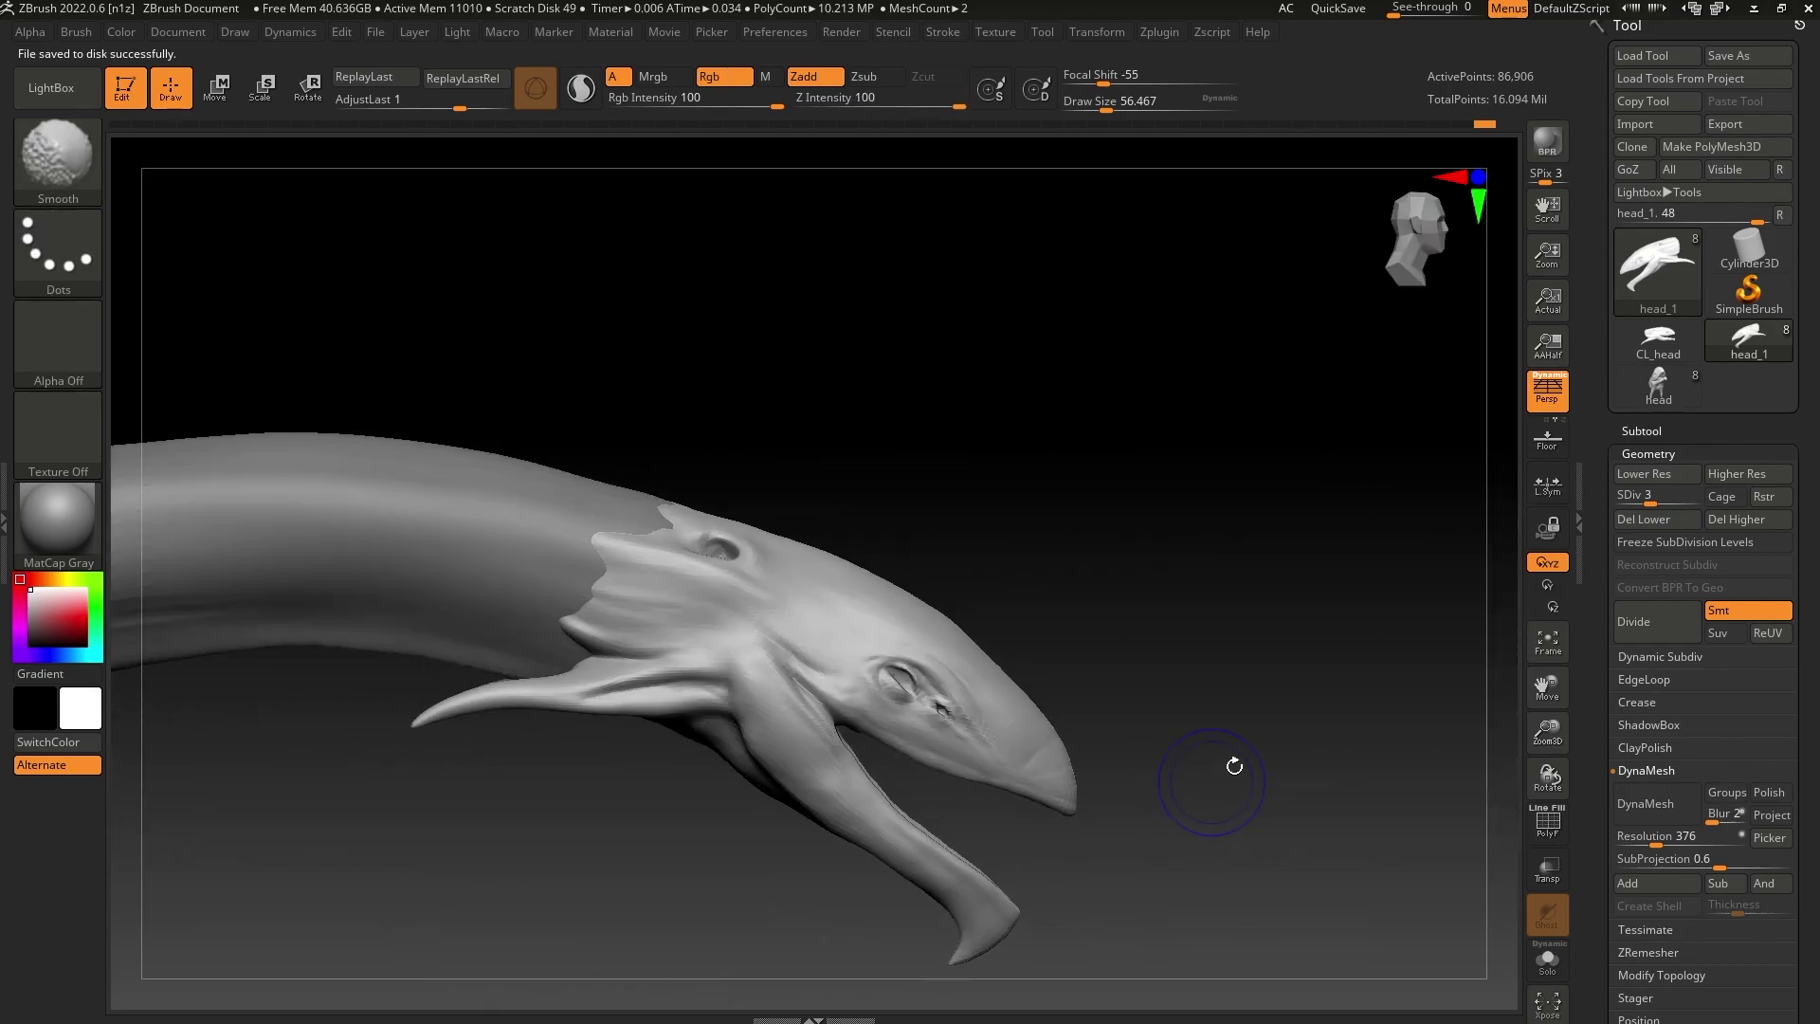
Turn on transparency and move the PM3D_Sphere3D1 subtool down and back to the small opening in front of the eye socket
click(1663, 432)
click(1650, 389)
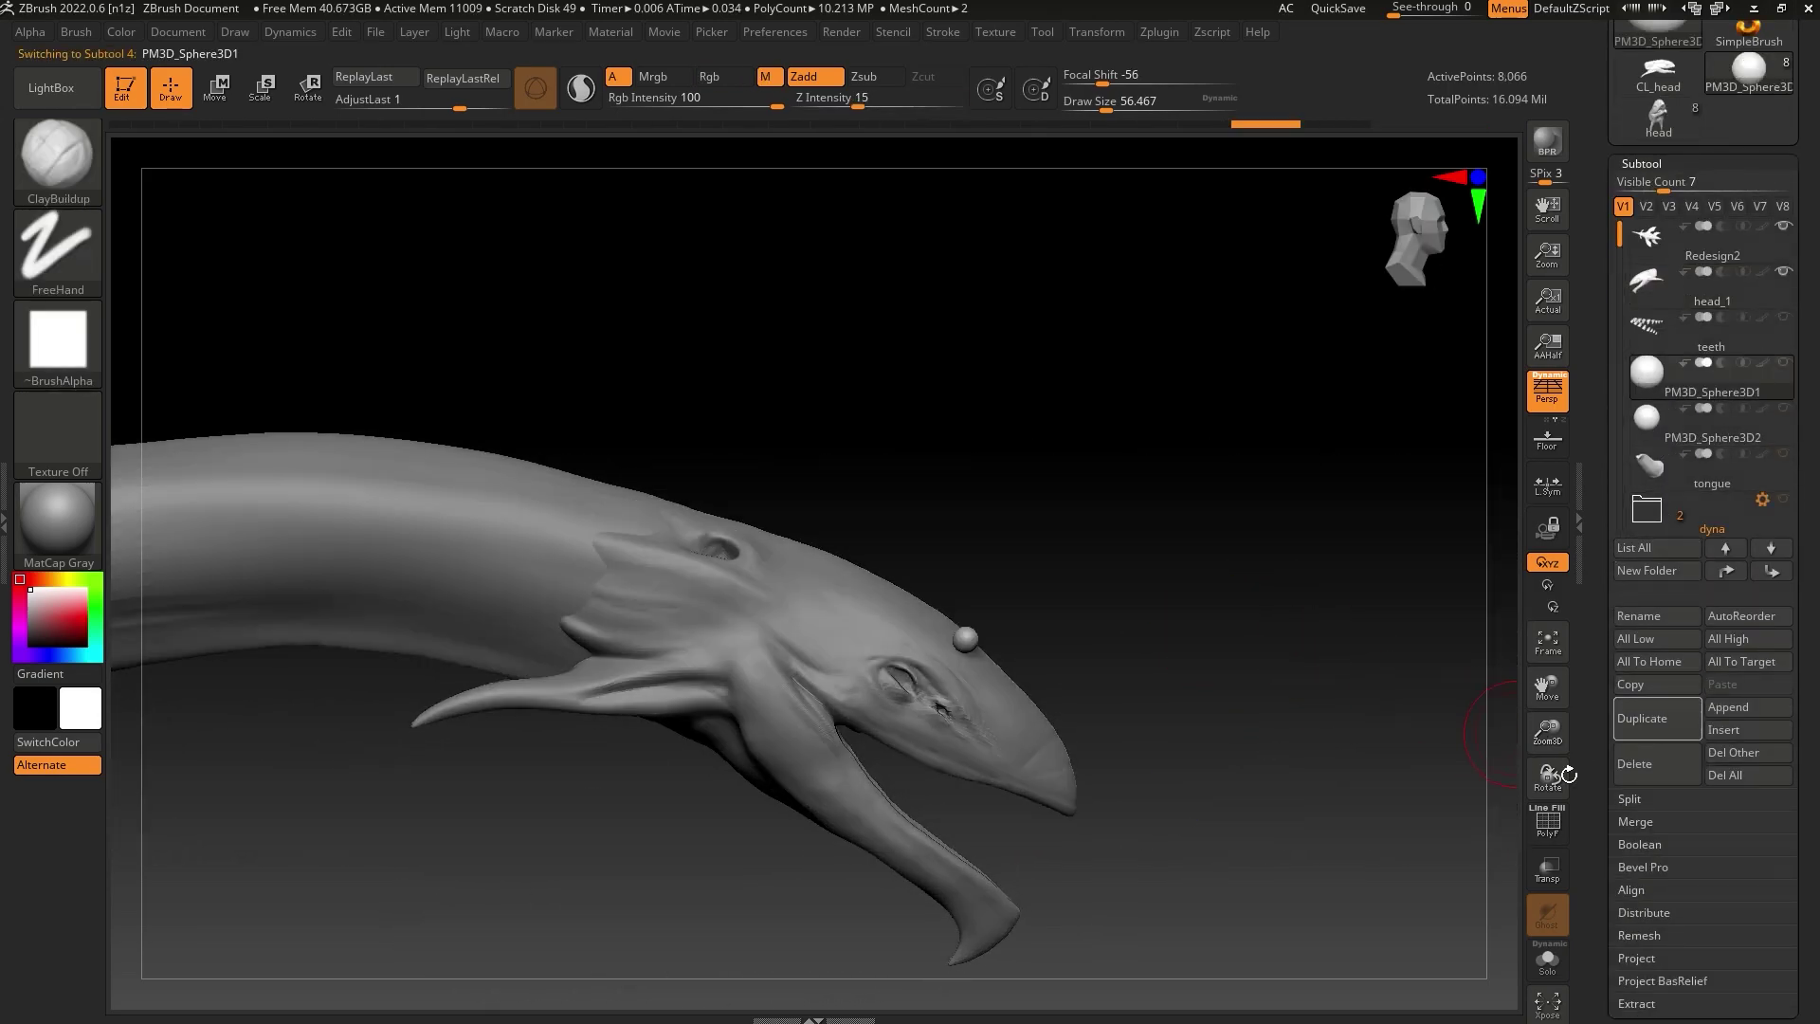
click(1547, 871)
key(w)
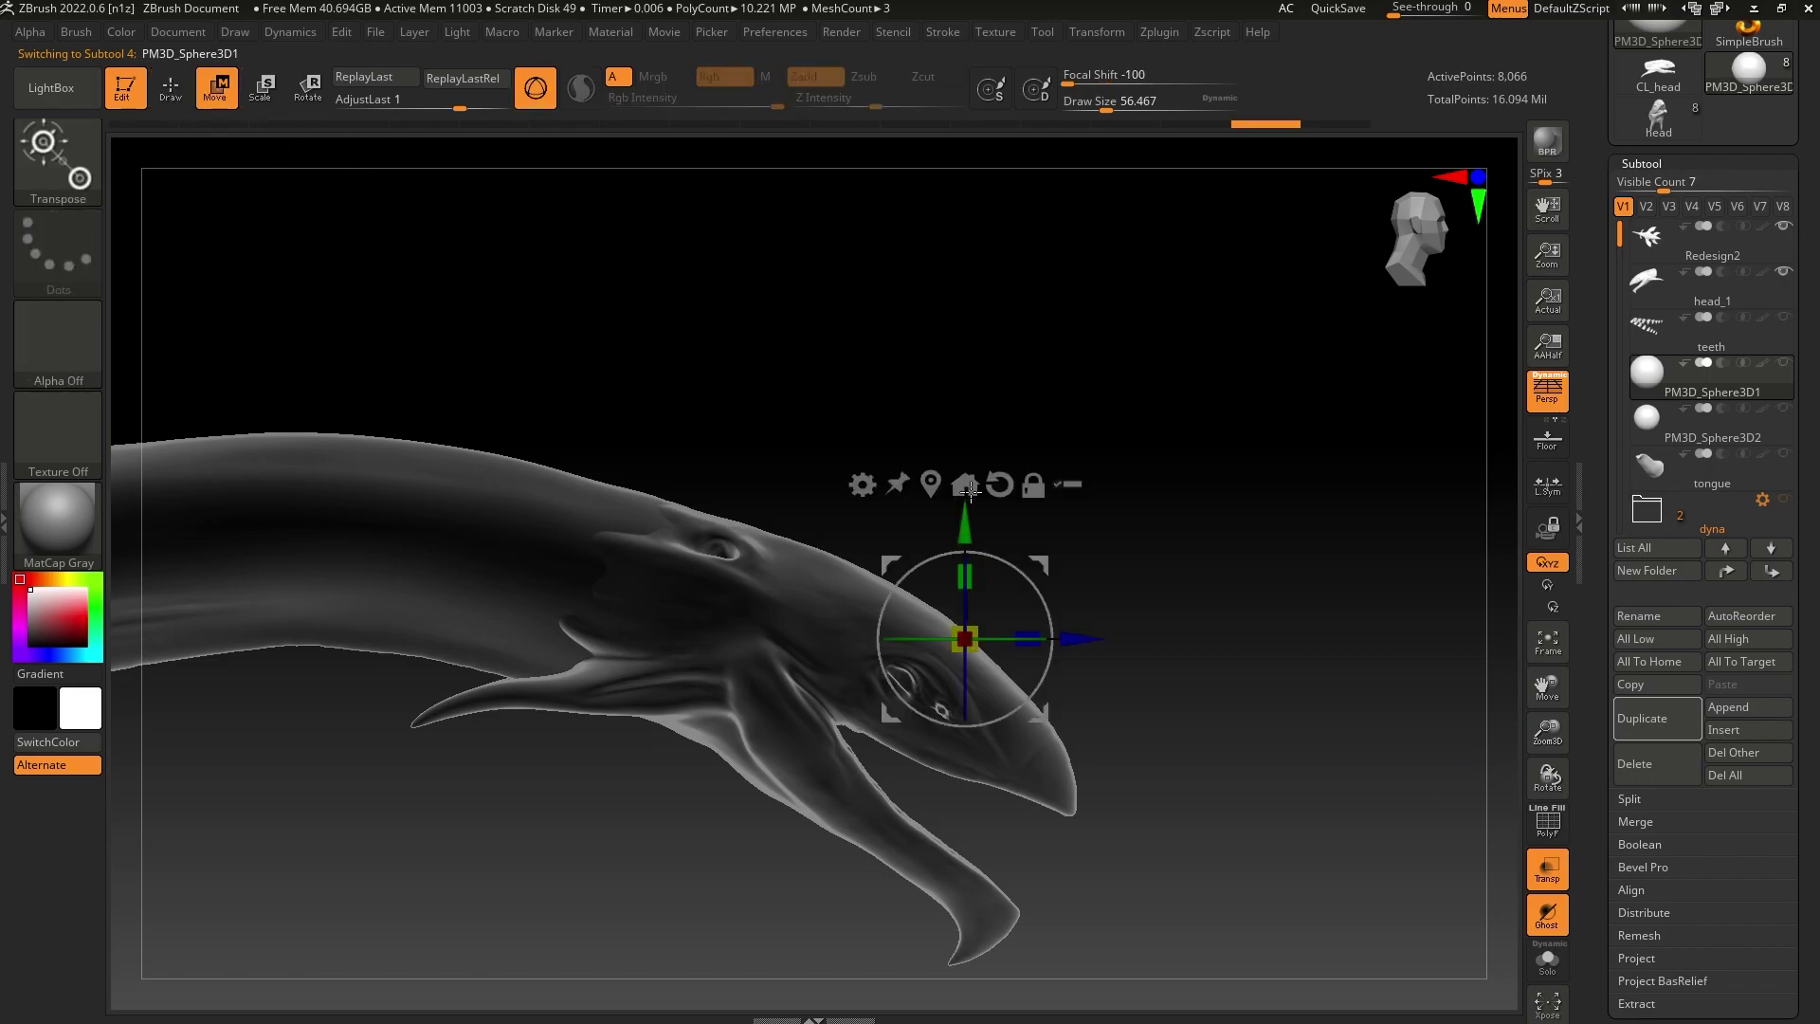
drag(975, 518, 976, 585)
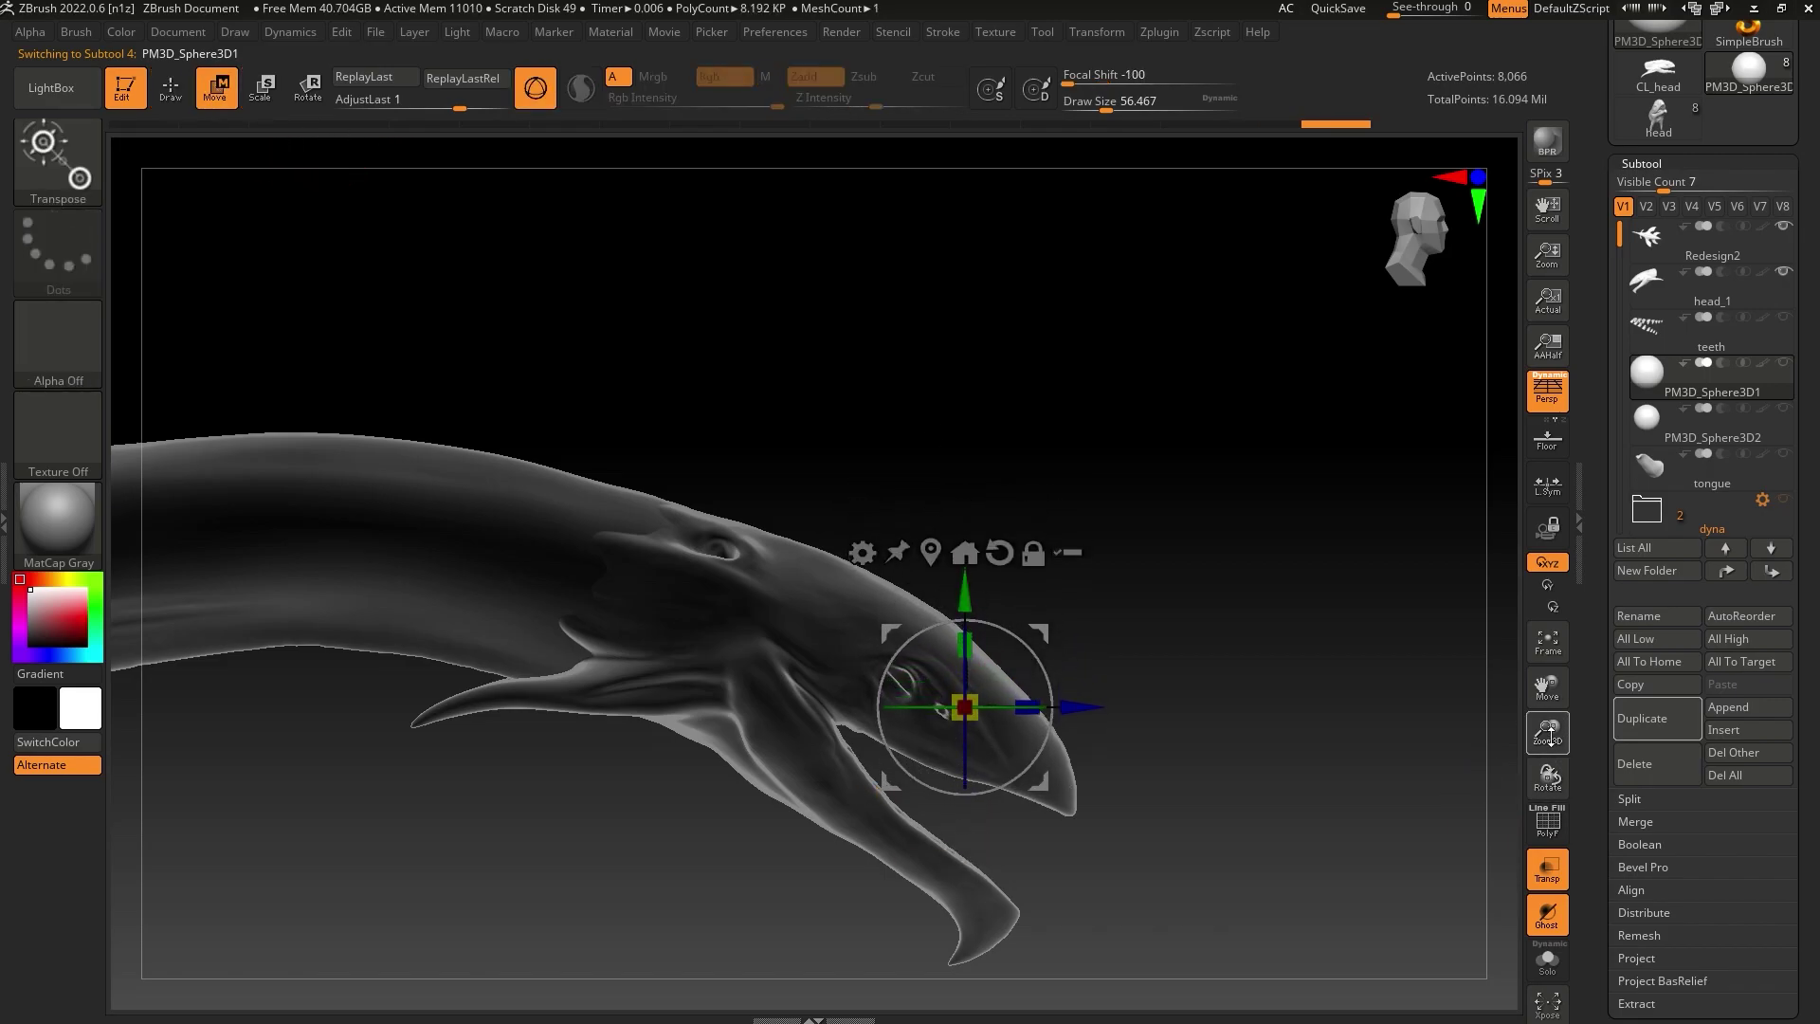
drag(1548, 733, 1548, 805)
drag(1081, 711, 1009, 713)
drag(893, 593, 893, 605)
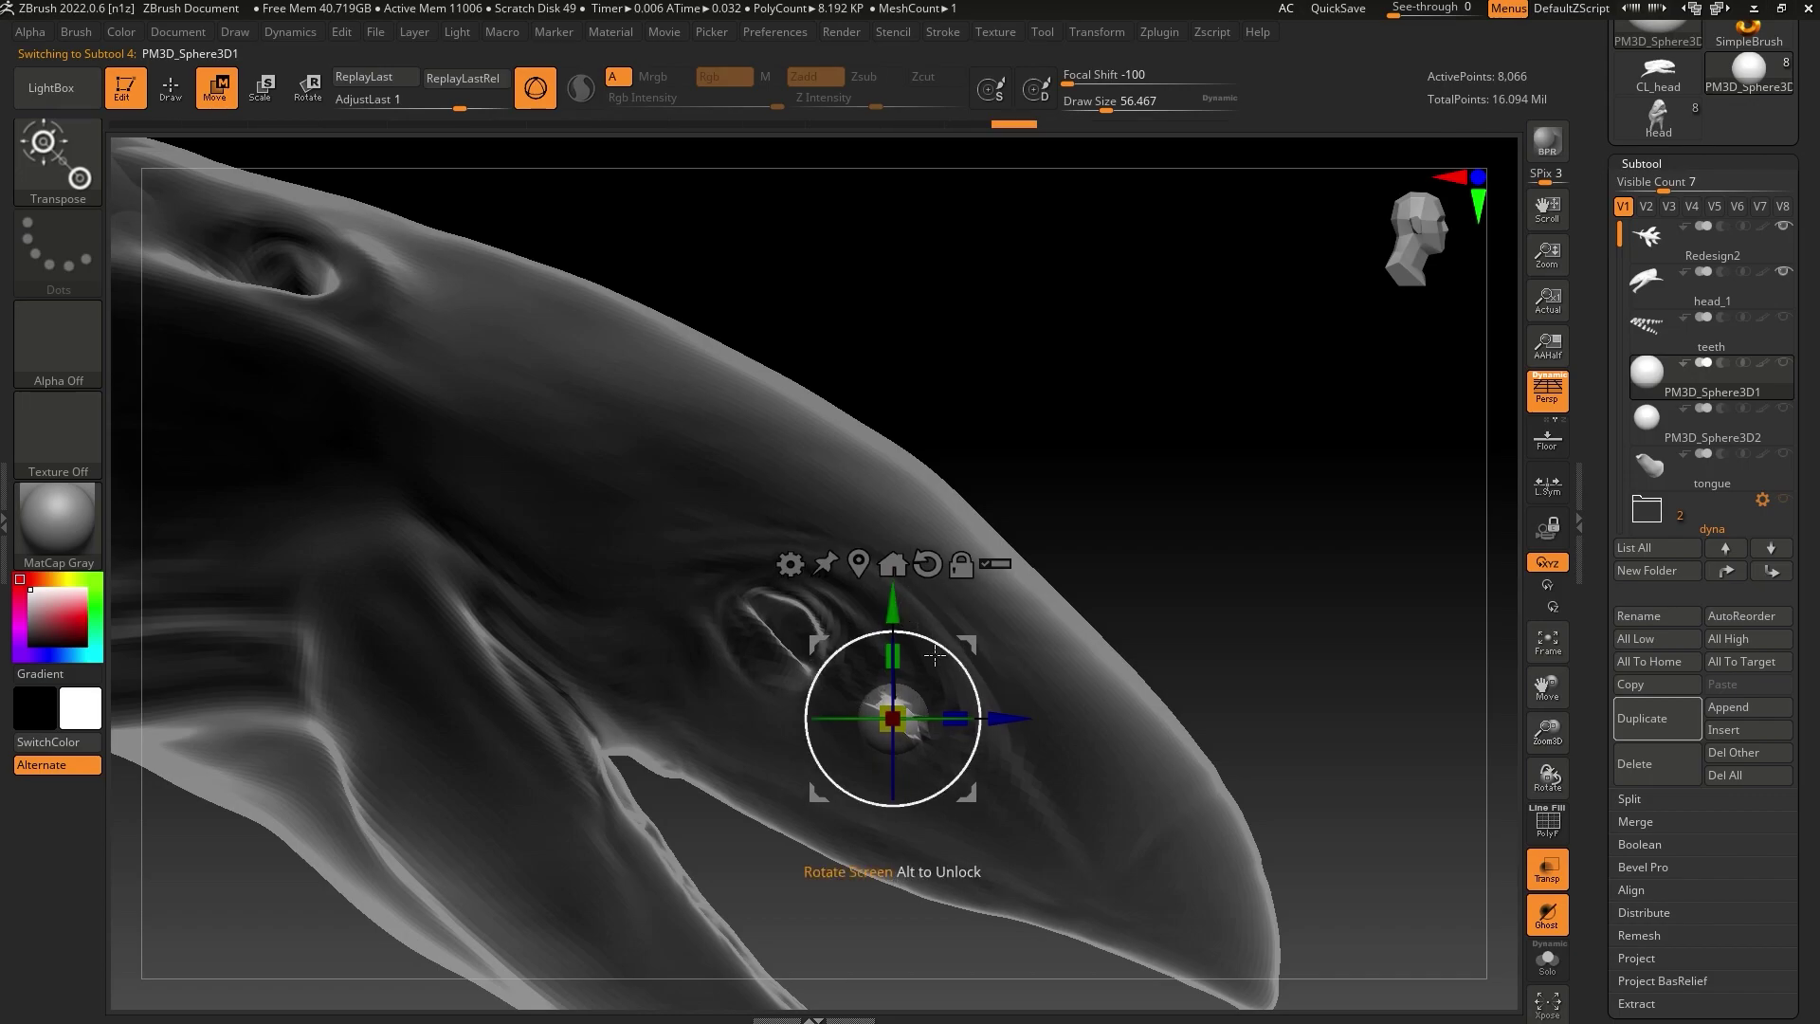
Select the PM3D_Sphere3D2 subtool and move it down and back into the eye socket
click(1649, 421)
drag(818, 363, 815, 521)
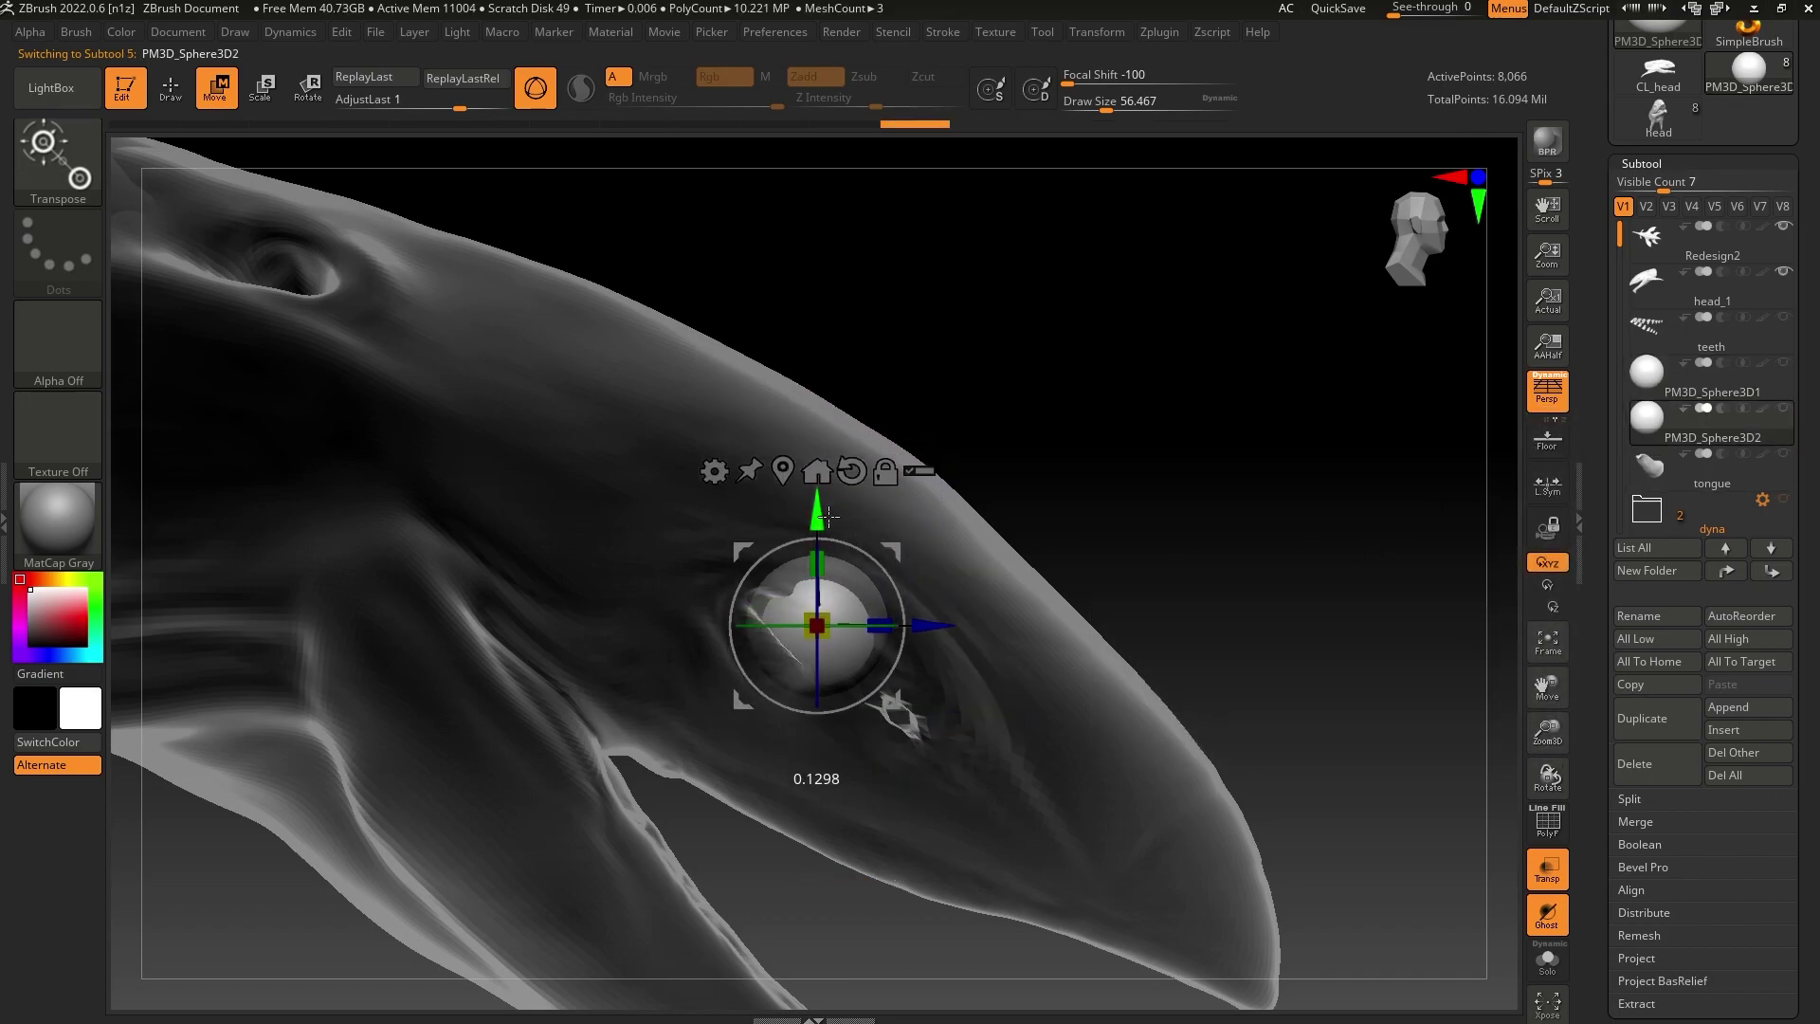
drag(929, 630, 890, 642)
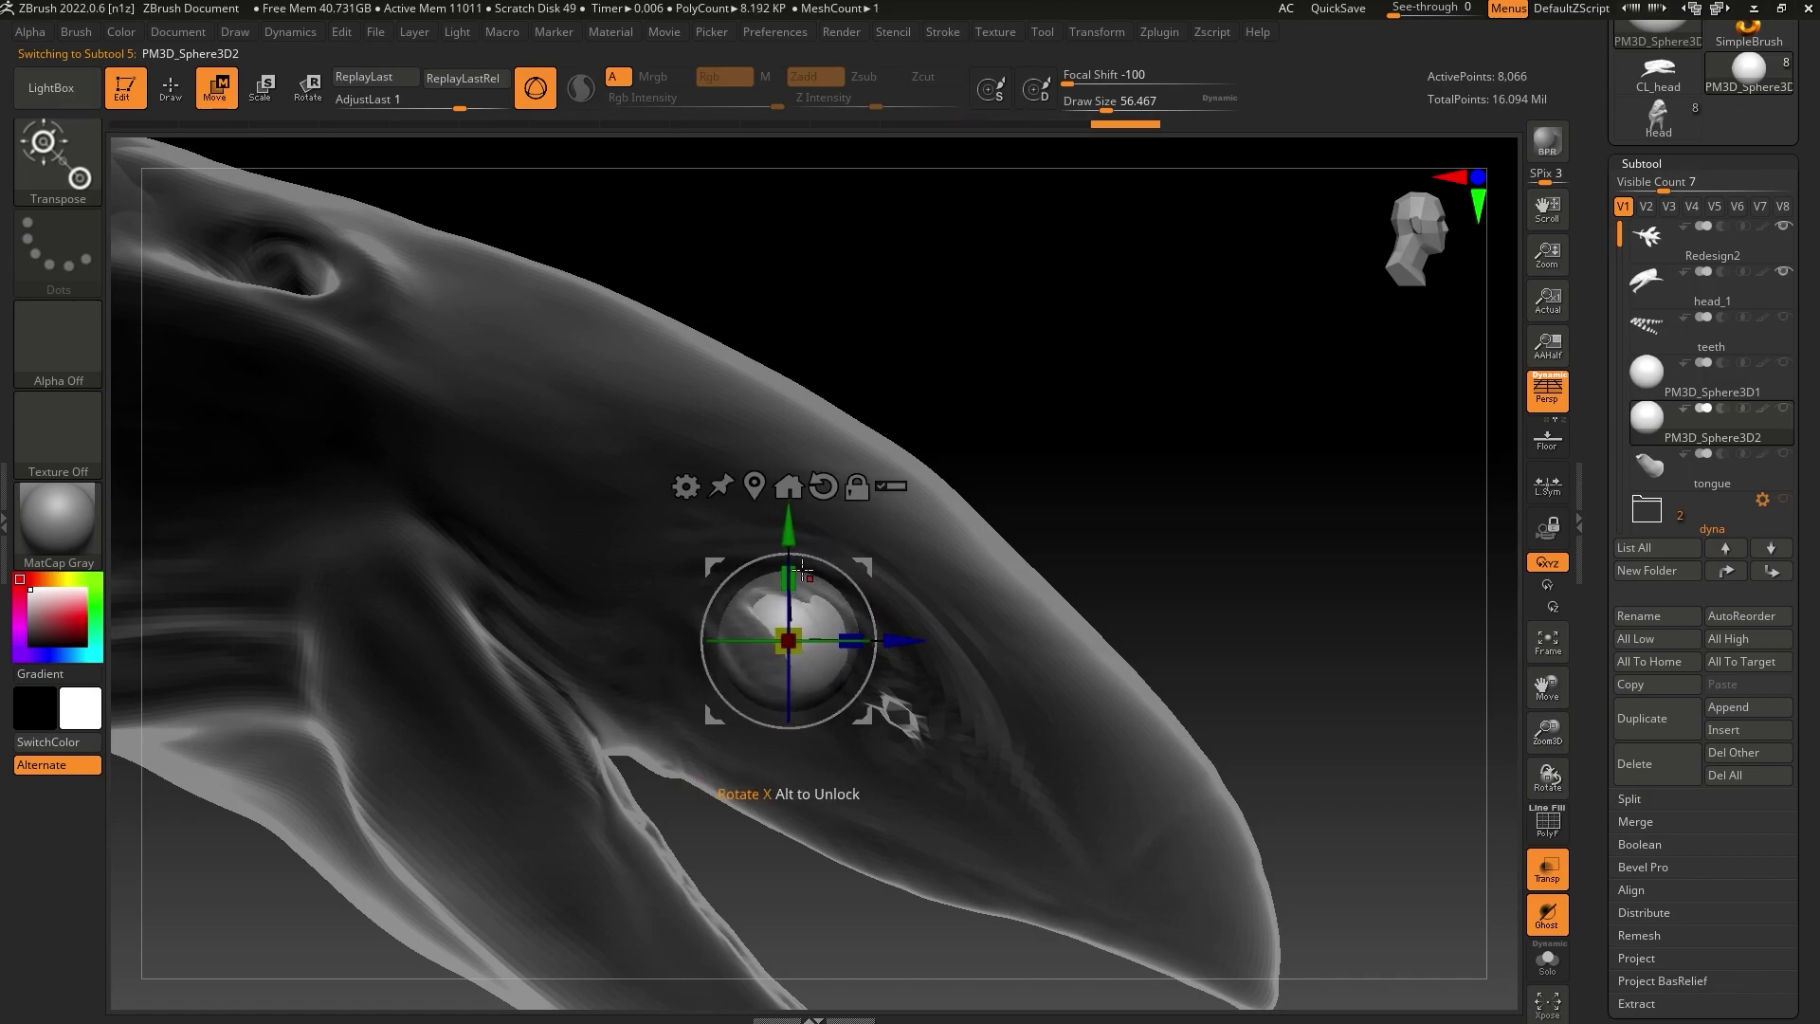
drag(788, 540, 788, 521)
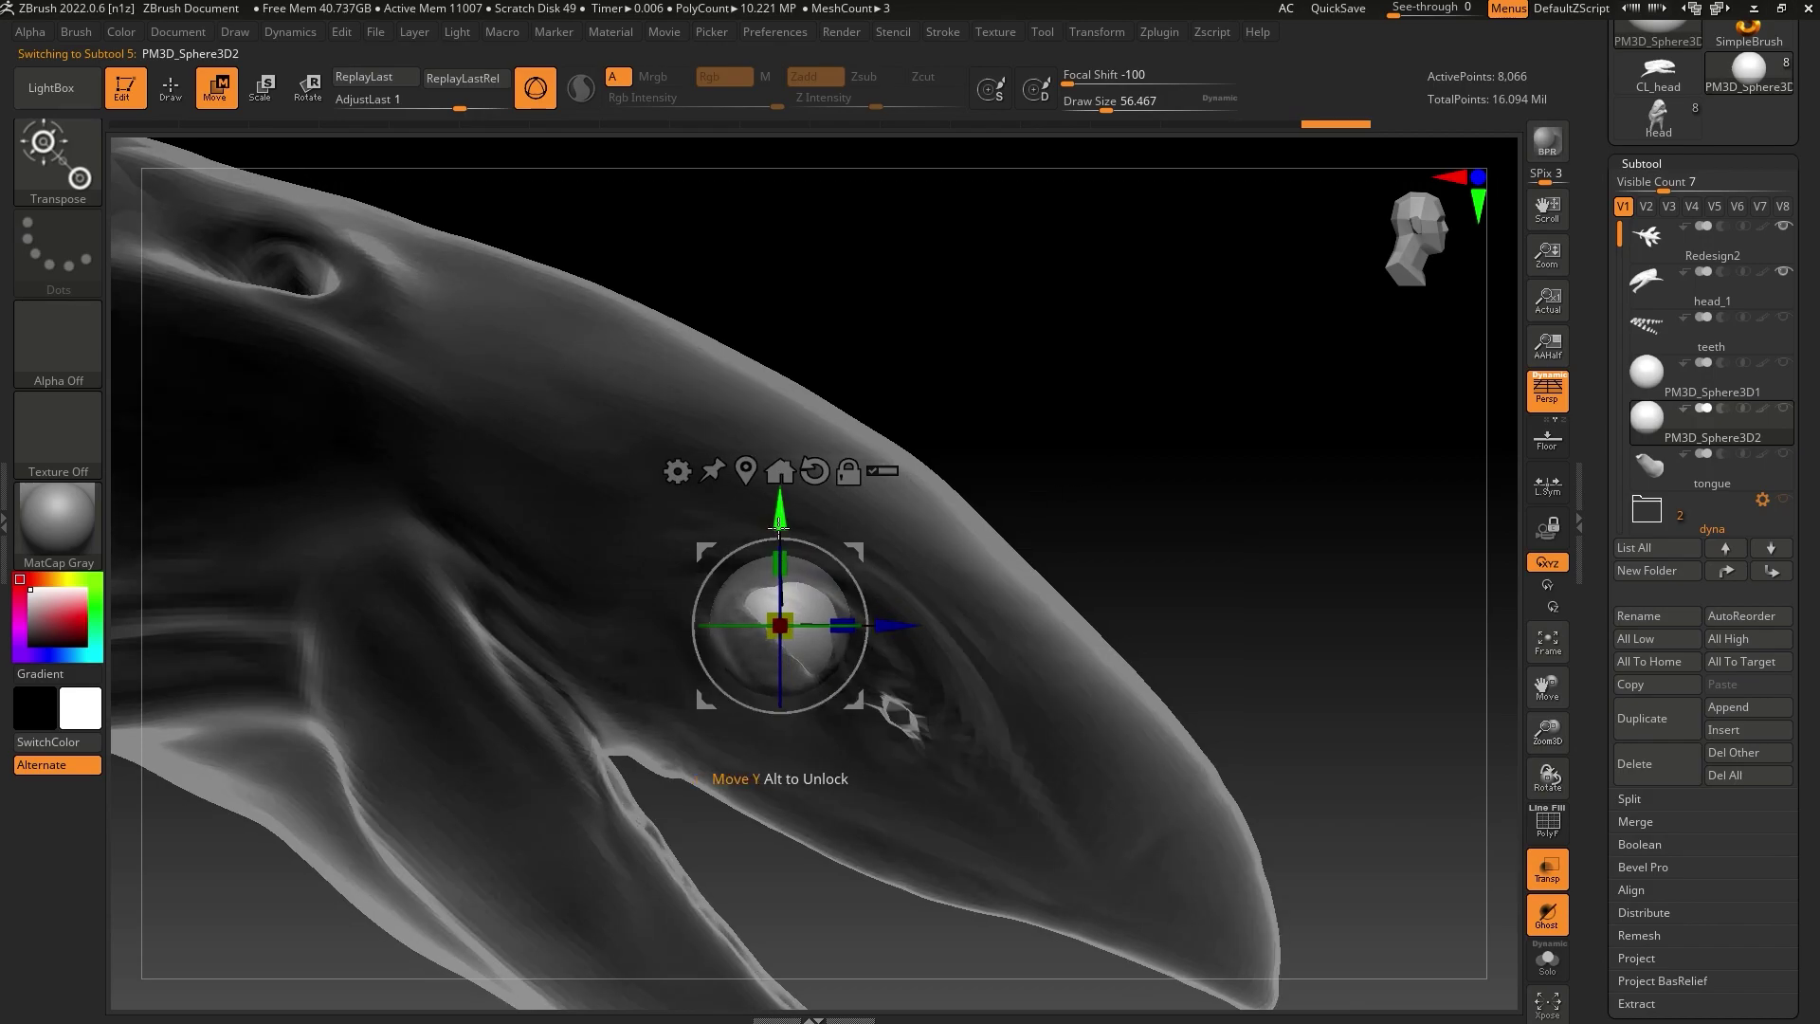
drag(780, 527, 780, 526)
Shift the PM3D_Sphere3D2 subtool sideways and fine-tune its height and depth so it sits in the larger eye socket
shift+drag(1077, 464, 999, 459)
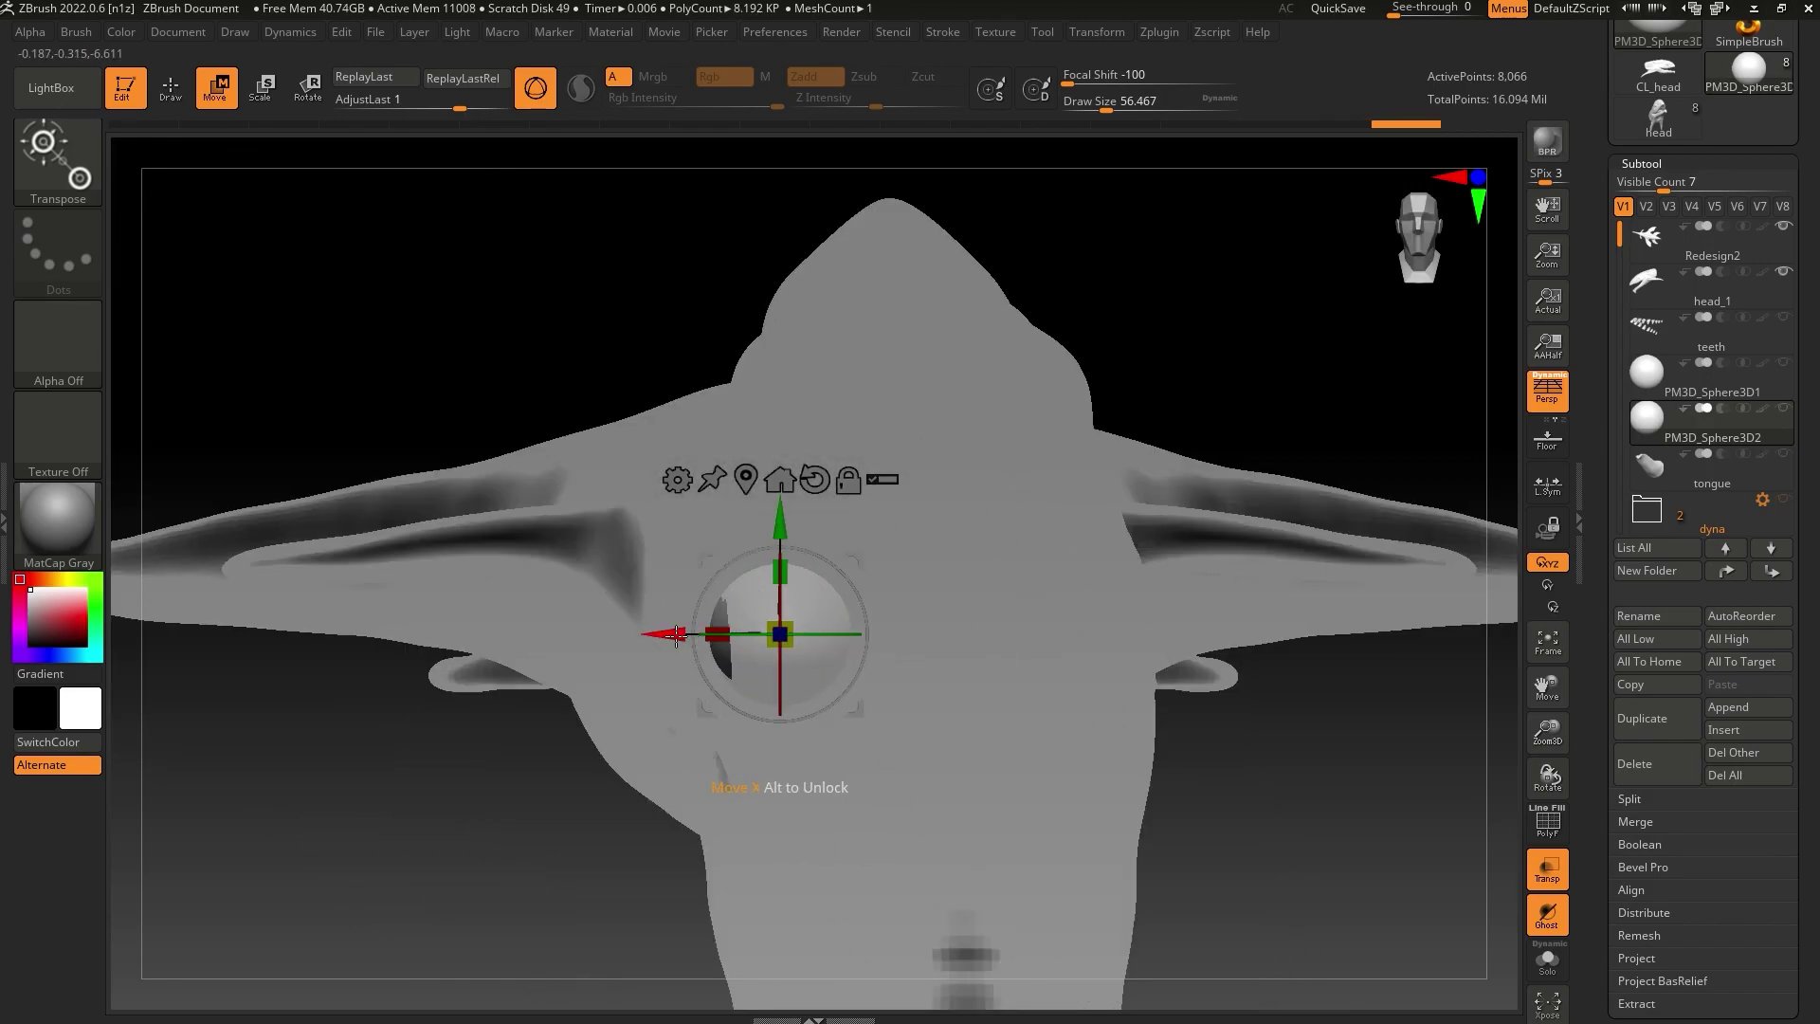
drag(674, 639, 674, 638)
shift+drag(550, 874, 635, 866)
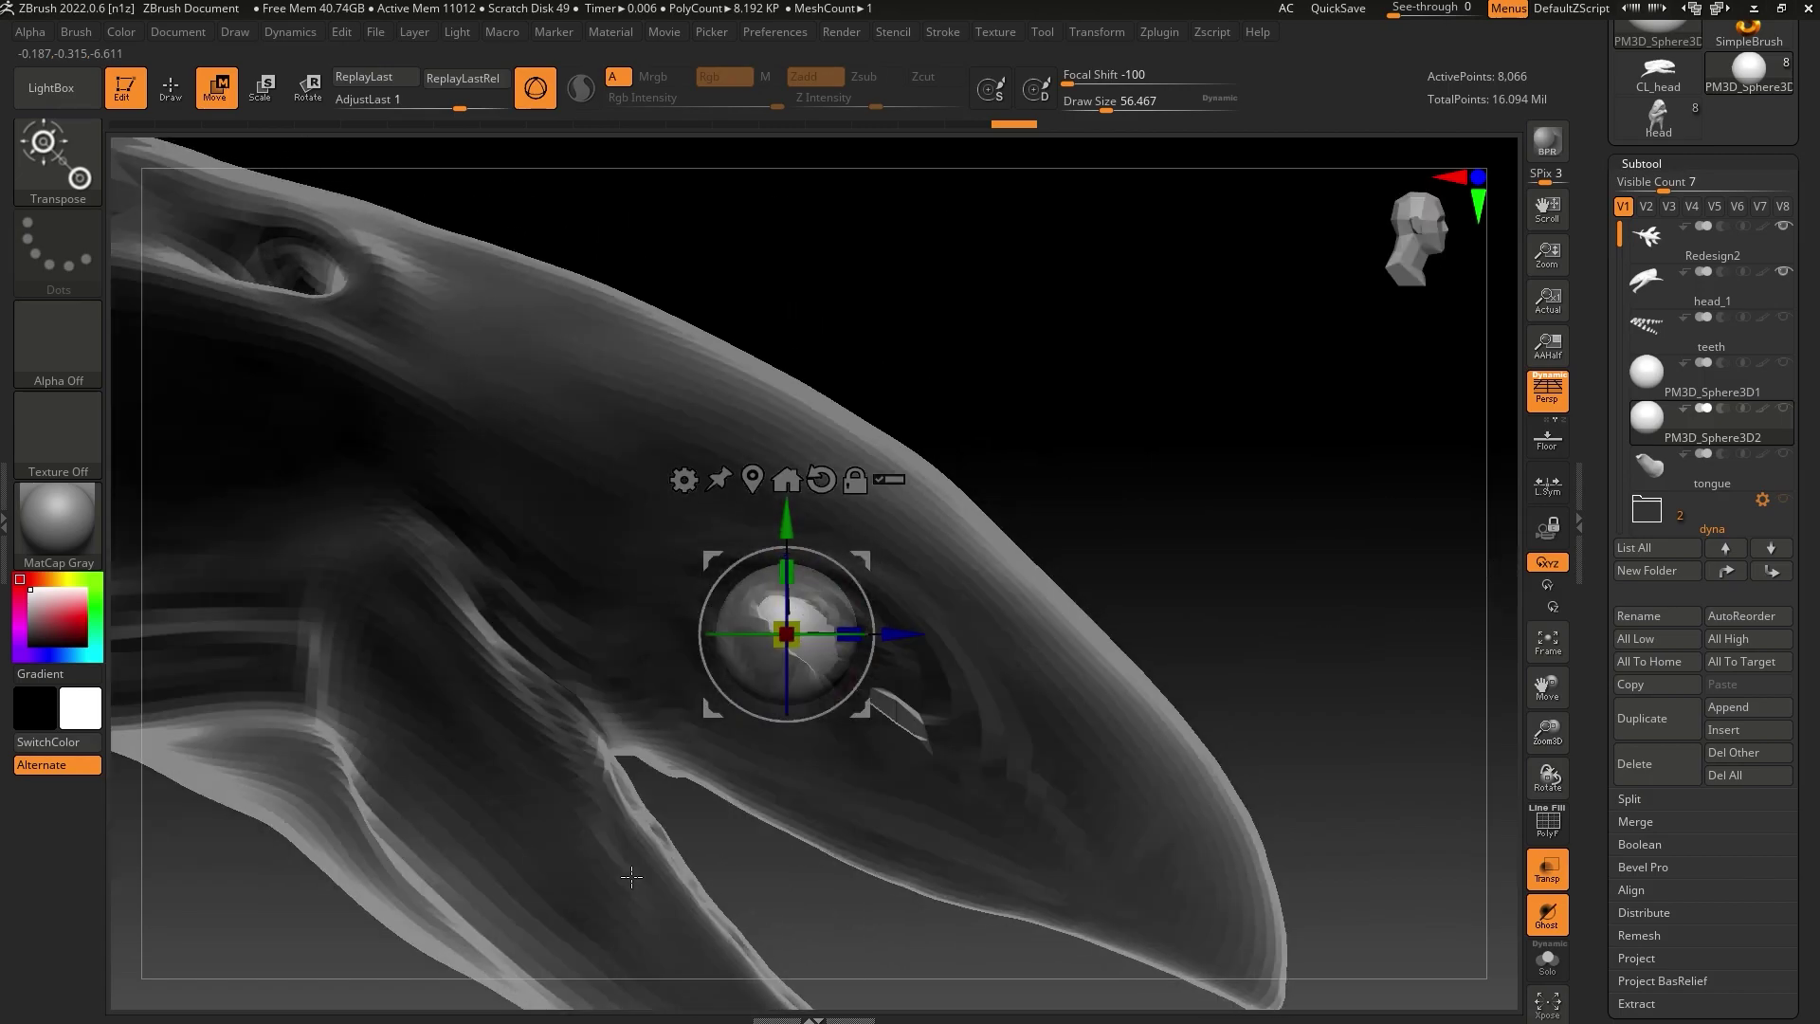
drag(1546, 723, 1528, 777)
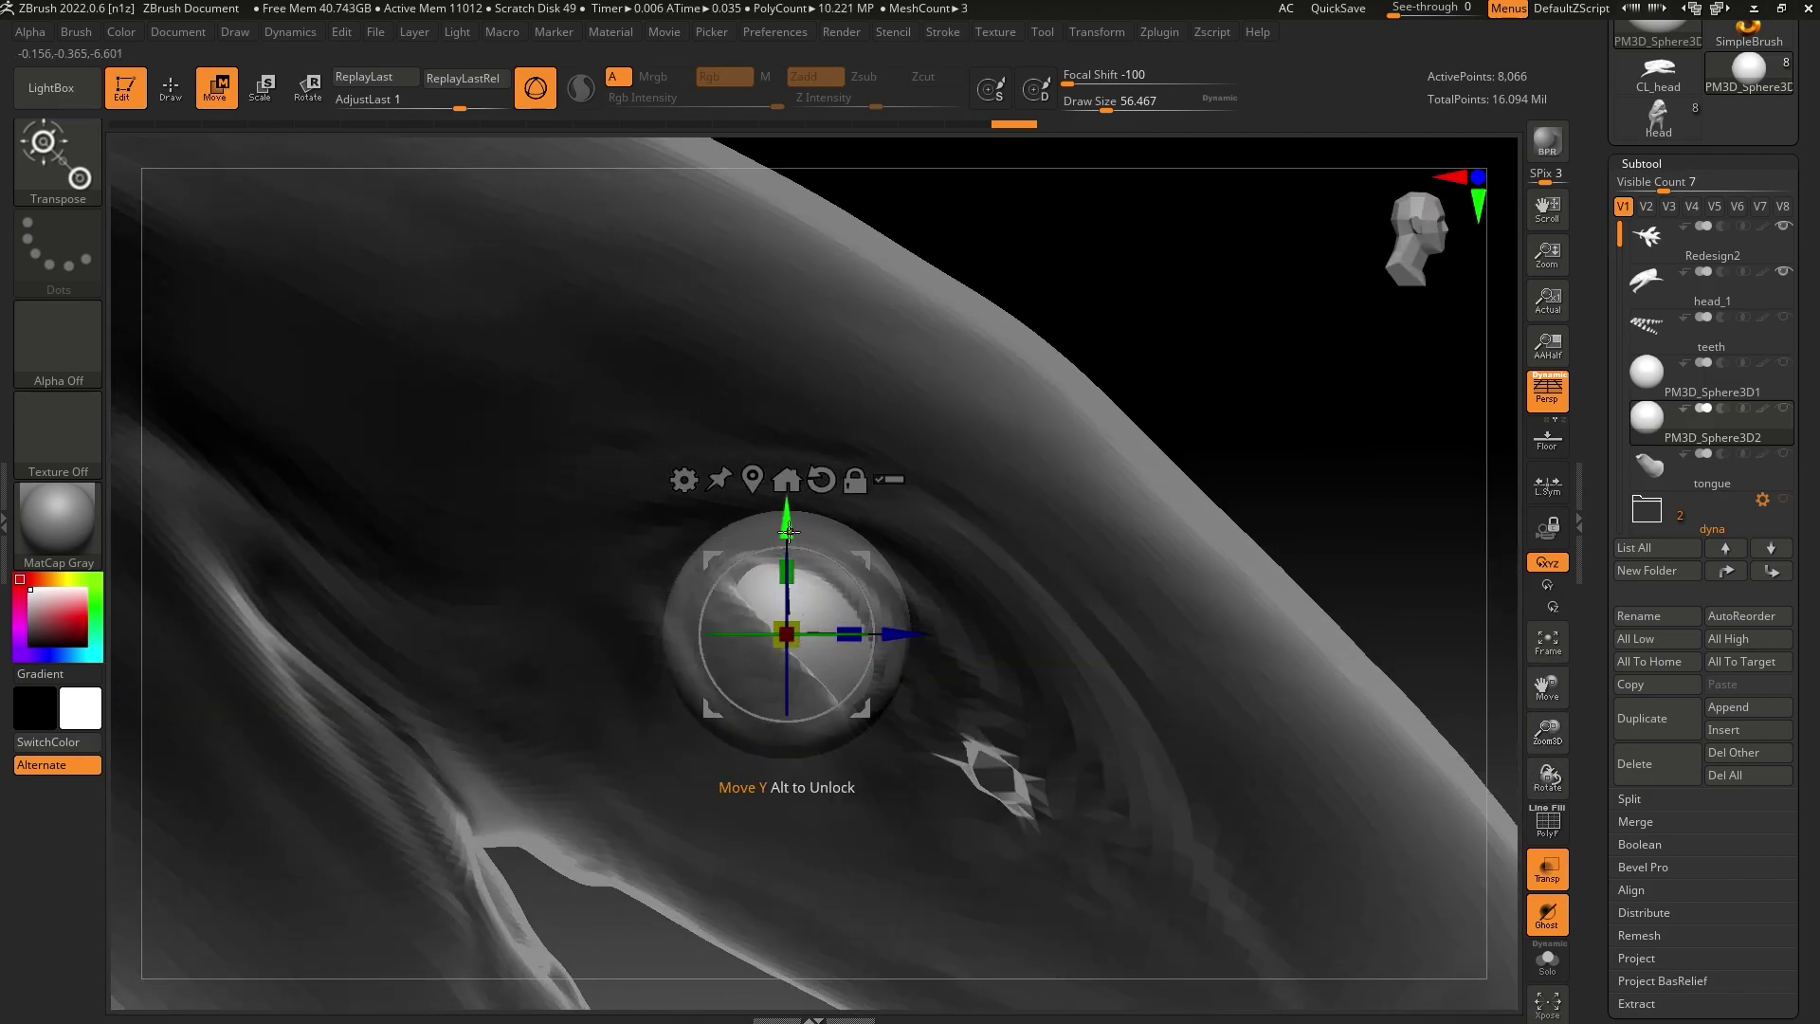
drag(899, 631, 921, 634)
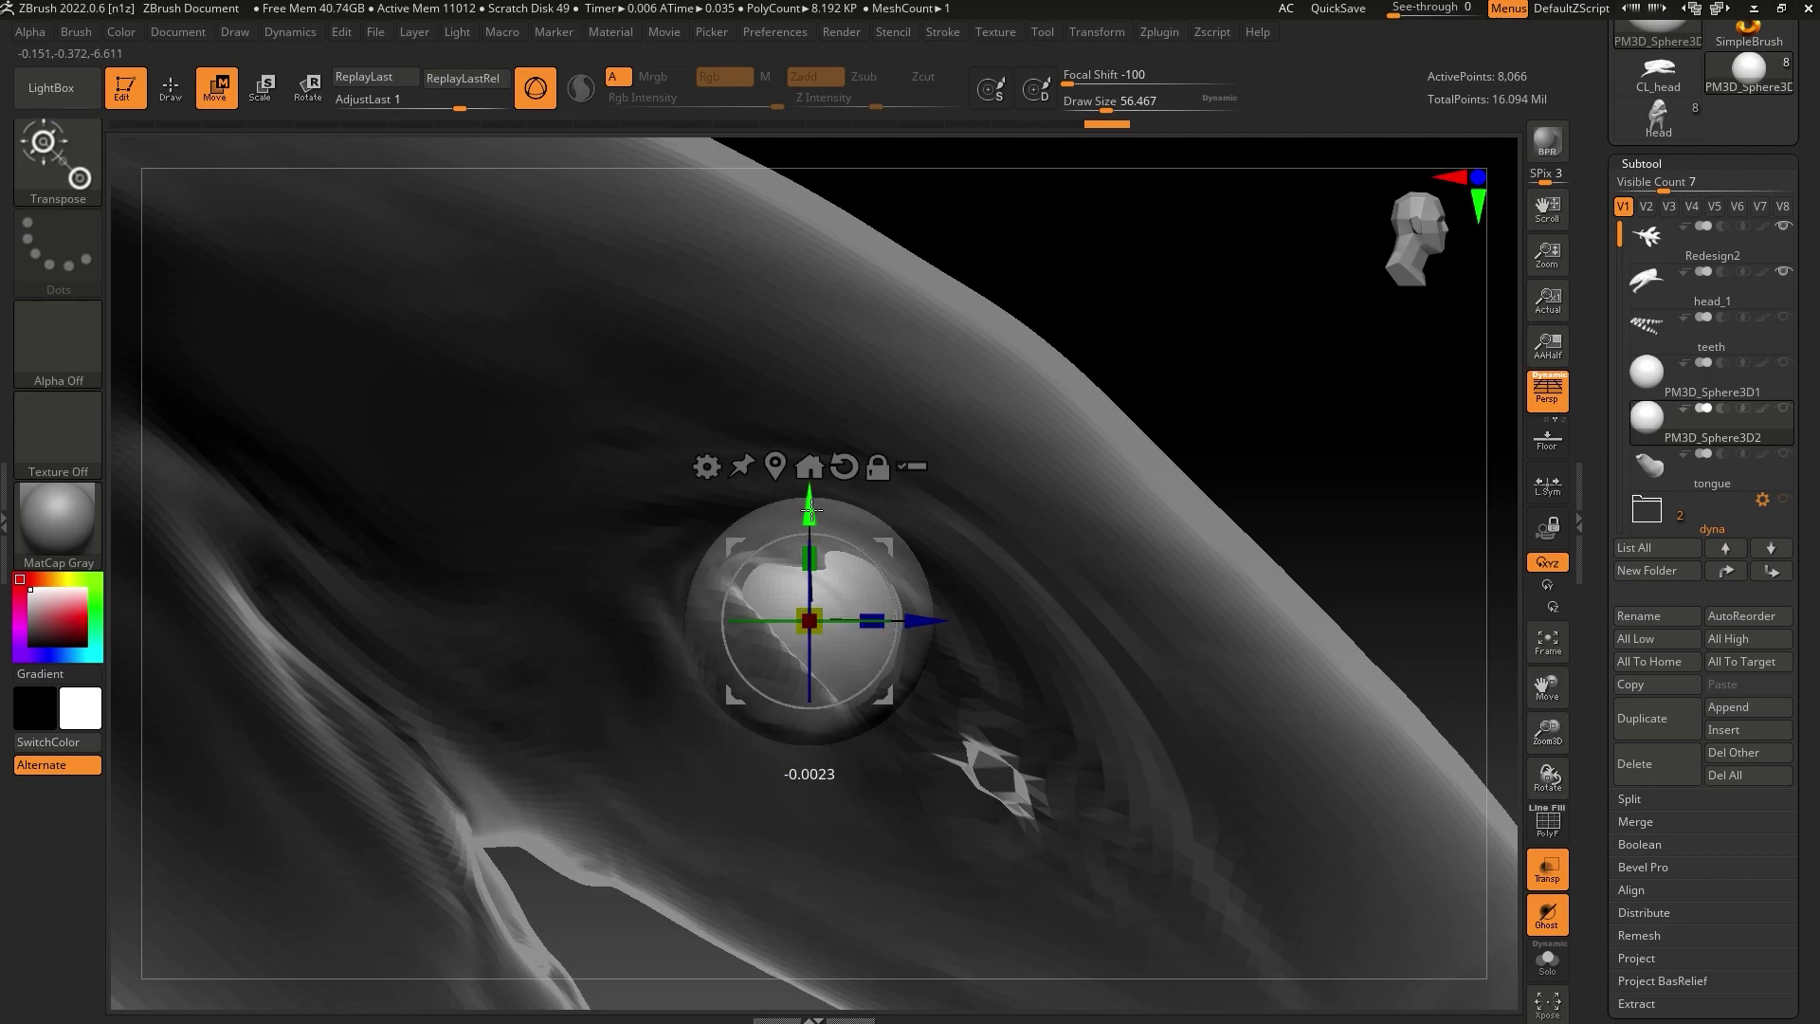
drag(922, 623, 902, 623)
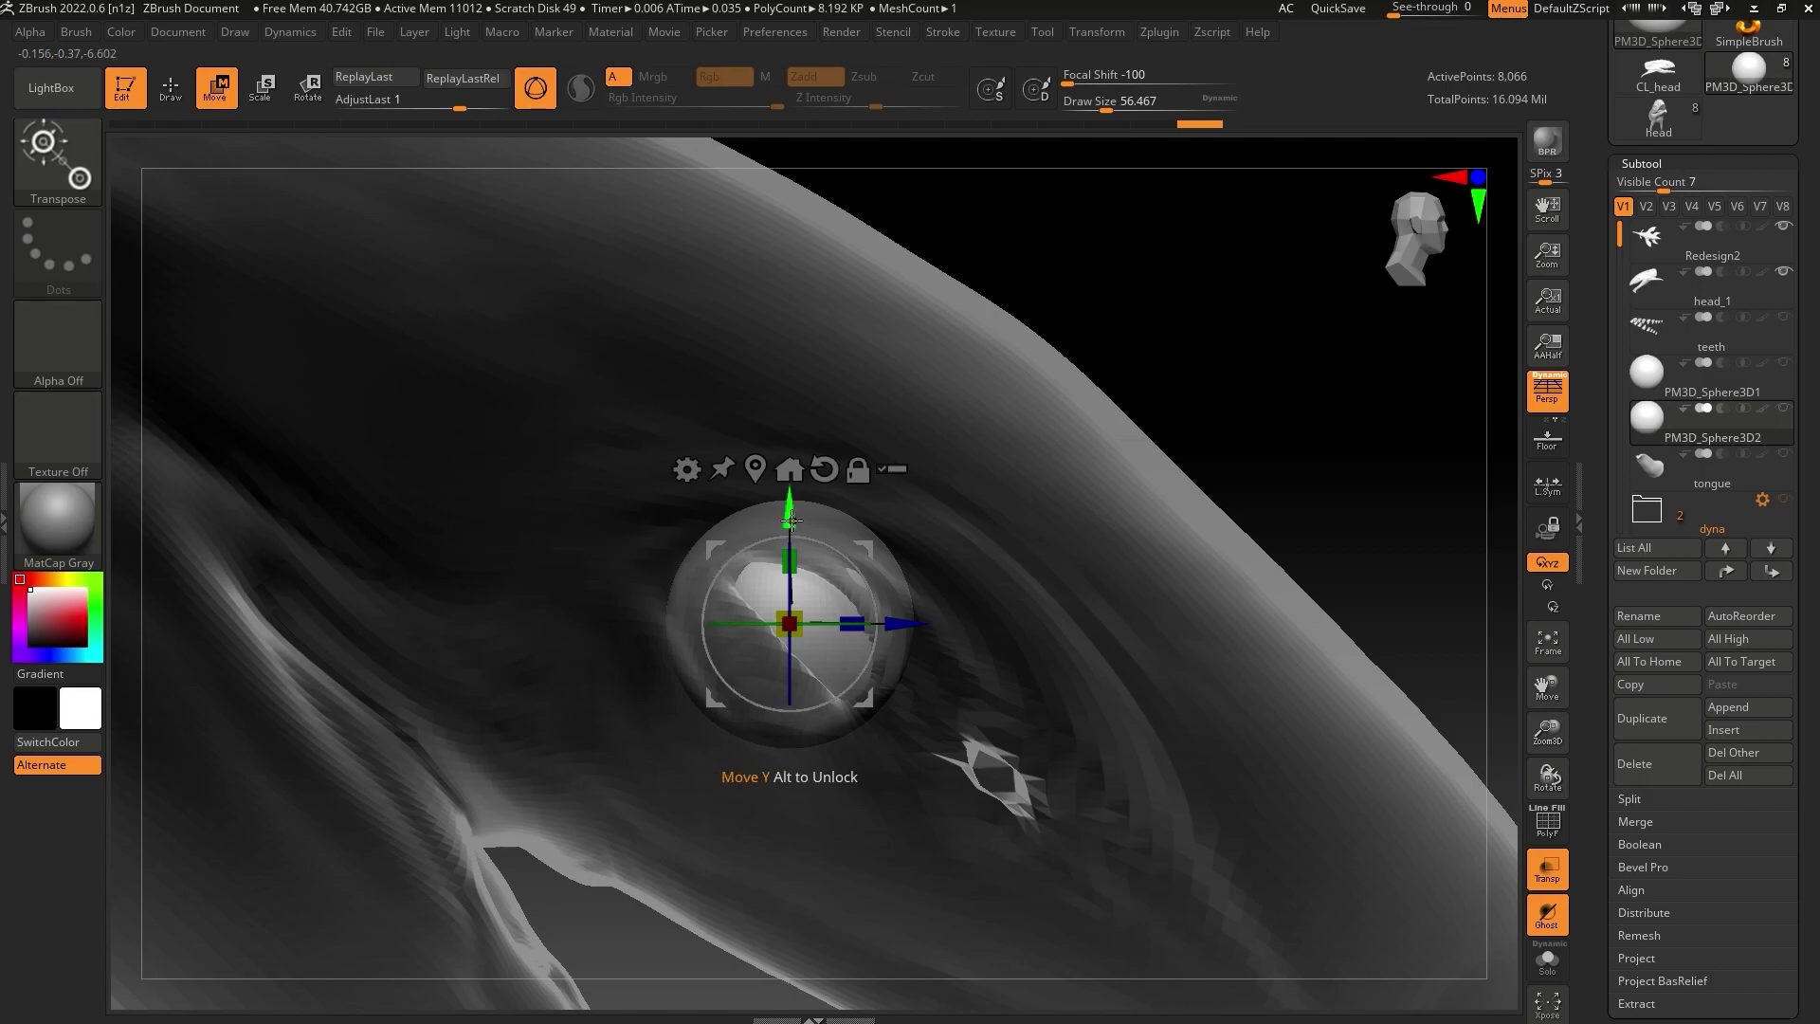
drag(792, 521, 792, 516)
drag(900, 619, 906, 619)
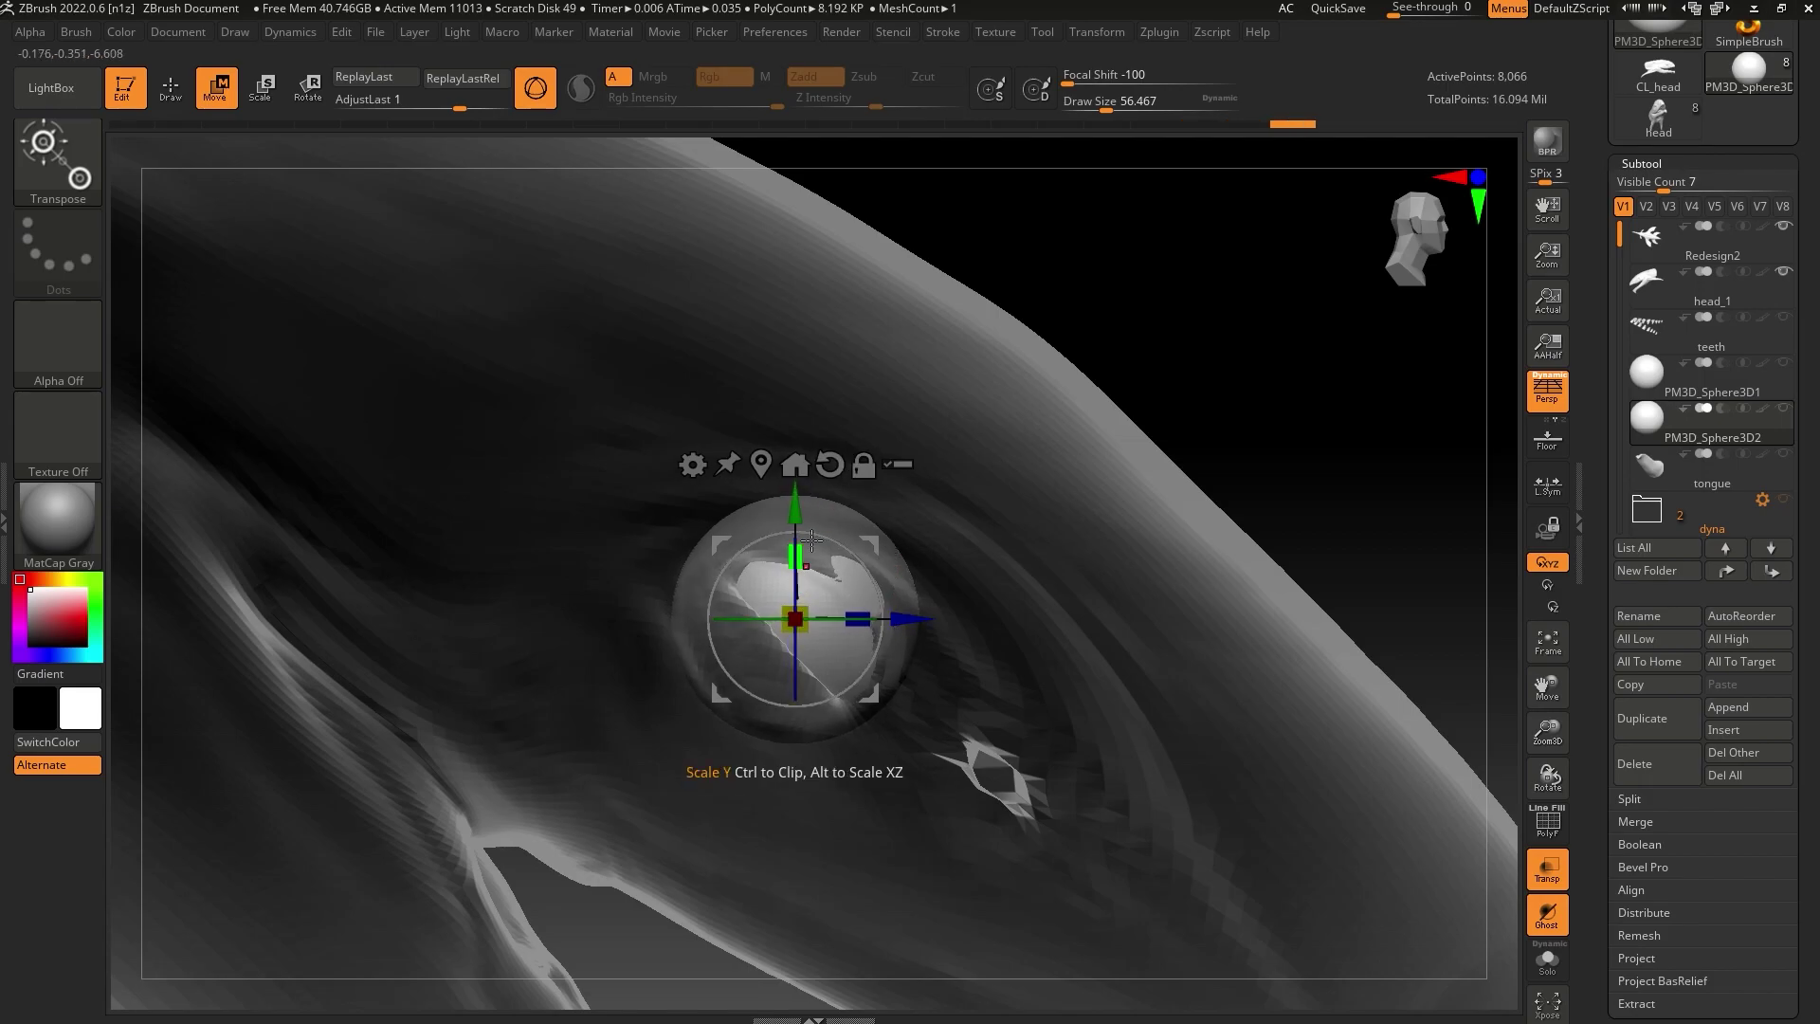
Select the head_1 subtool for sculpting and make PM3D_Sphere3D1 and PM3D_Sphere3D2 visible
key(q)
alt+click(978, 510)
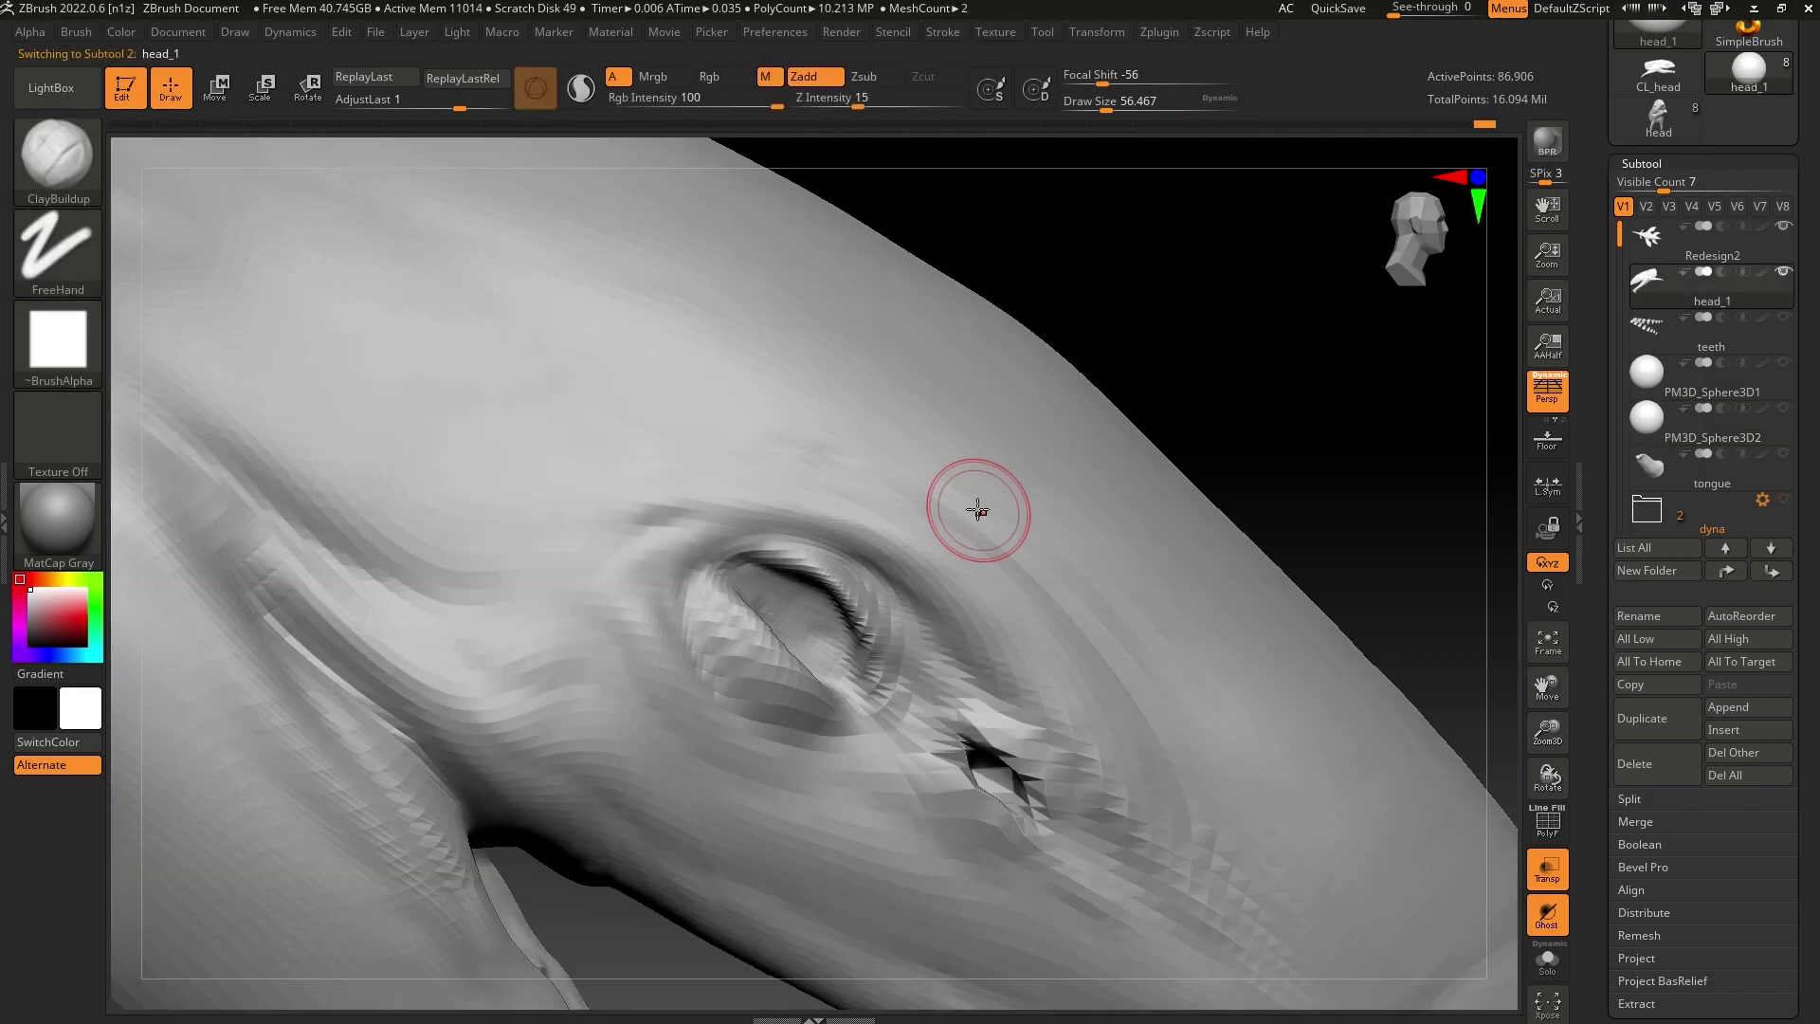
click(1783, 366)
click(1783, 410)
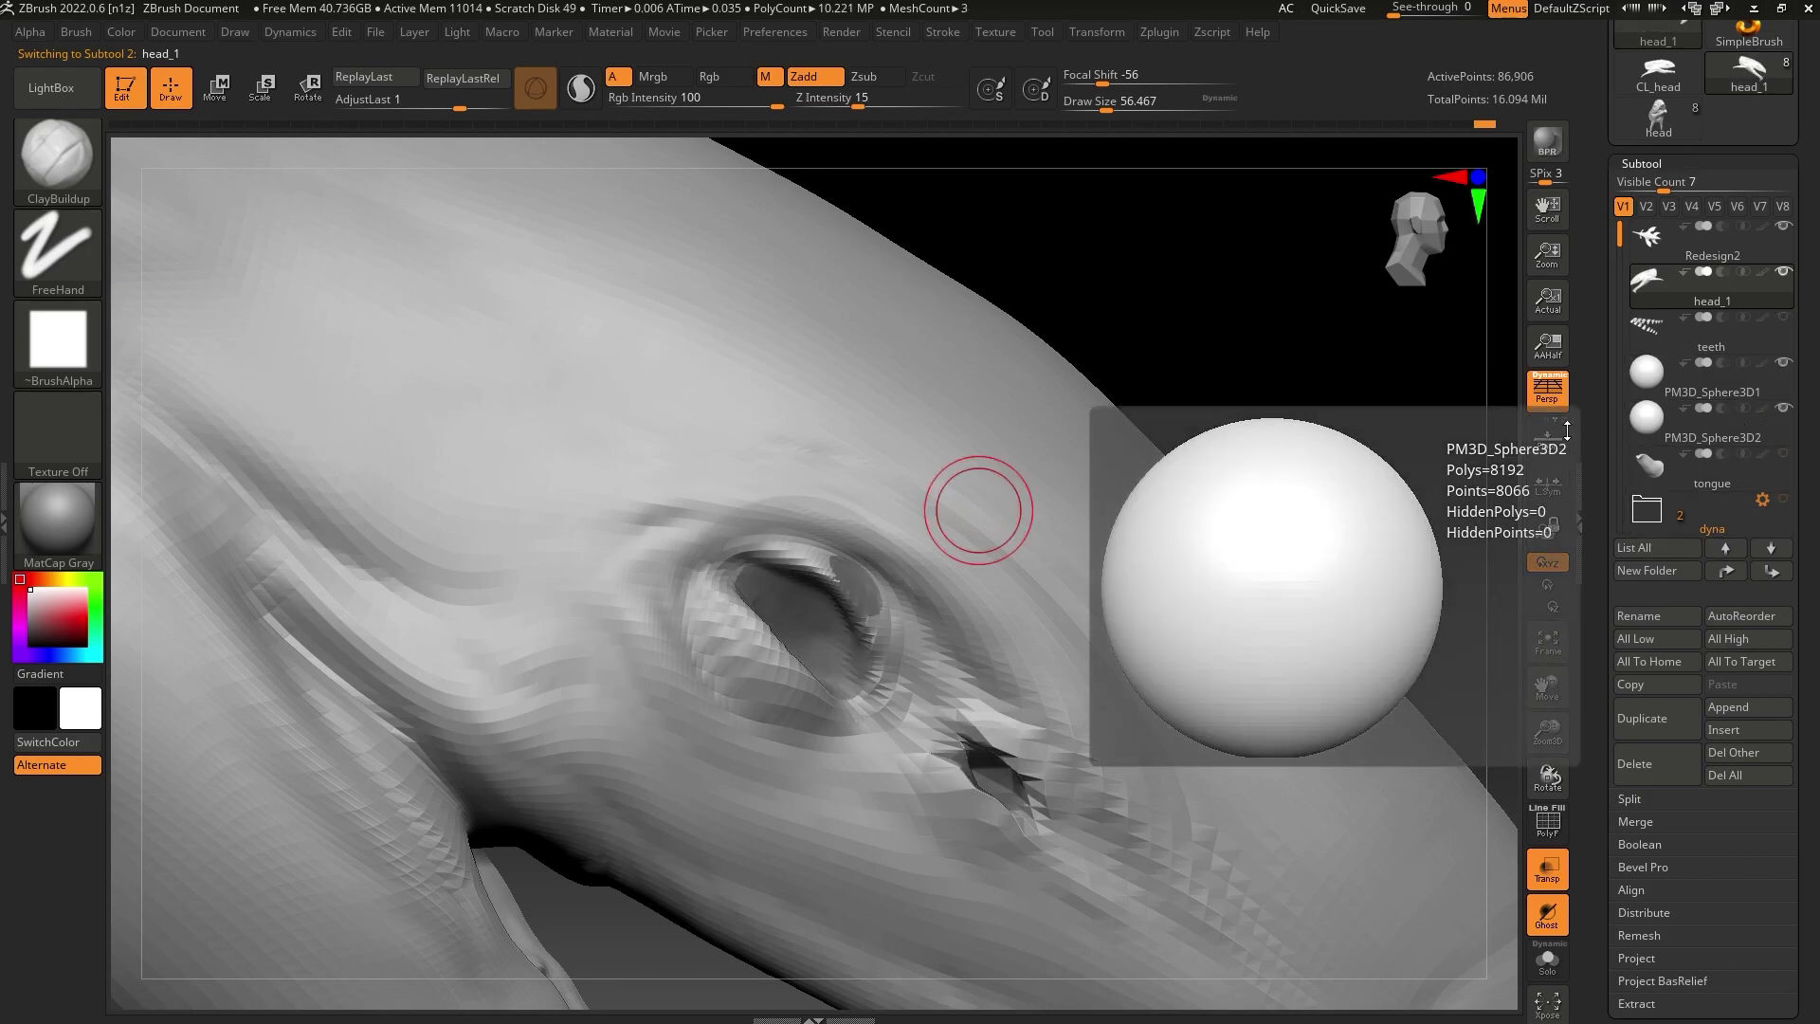
Reshape the edge of the larger eye socket around its sphere using the Move brush at a draw size of about 120
click(59, 163)
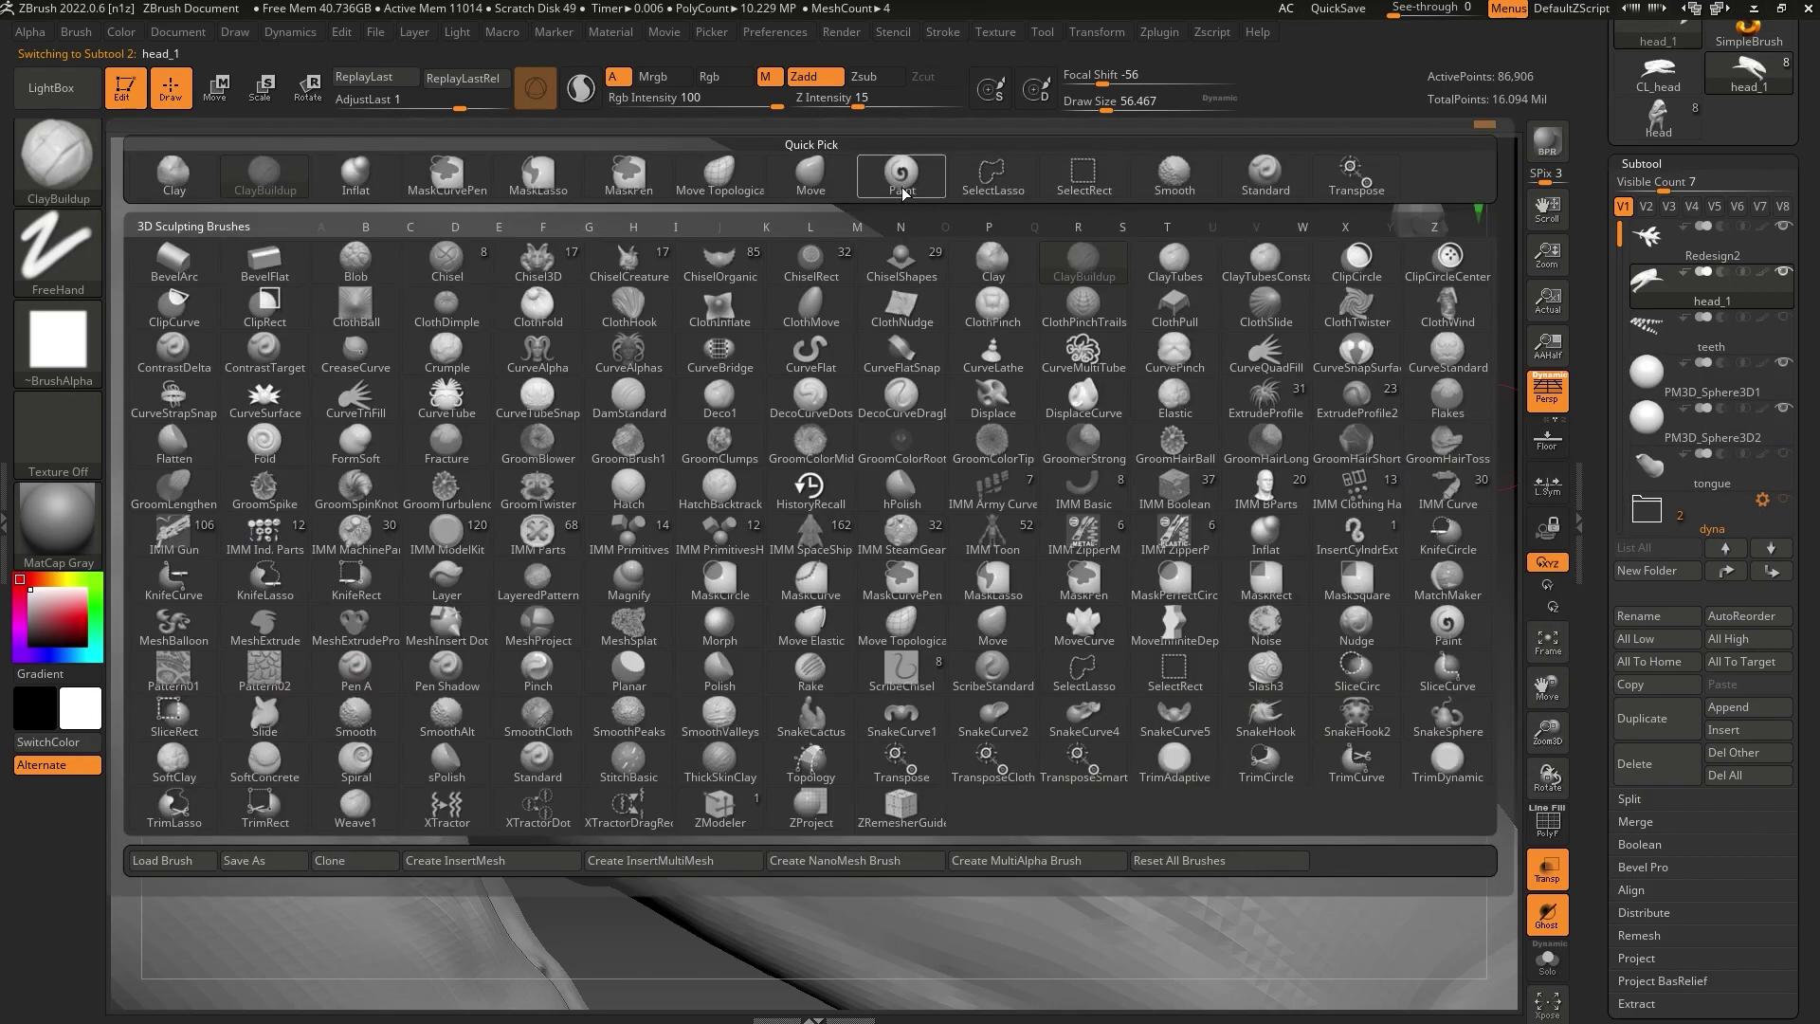
click(811, 183)
drag(1105, 104, 1125, 104)
drag(873, 592, 877, 633)
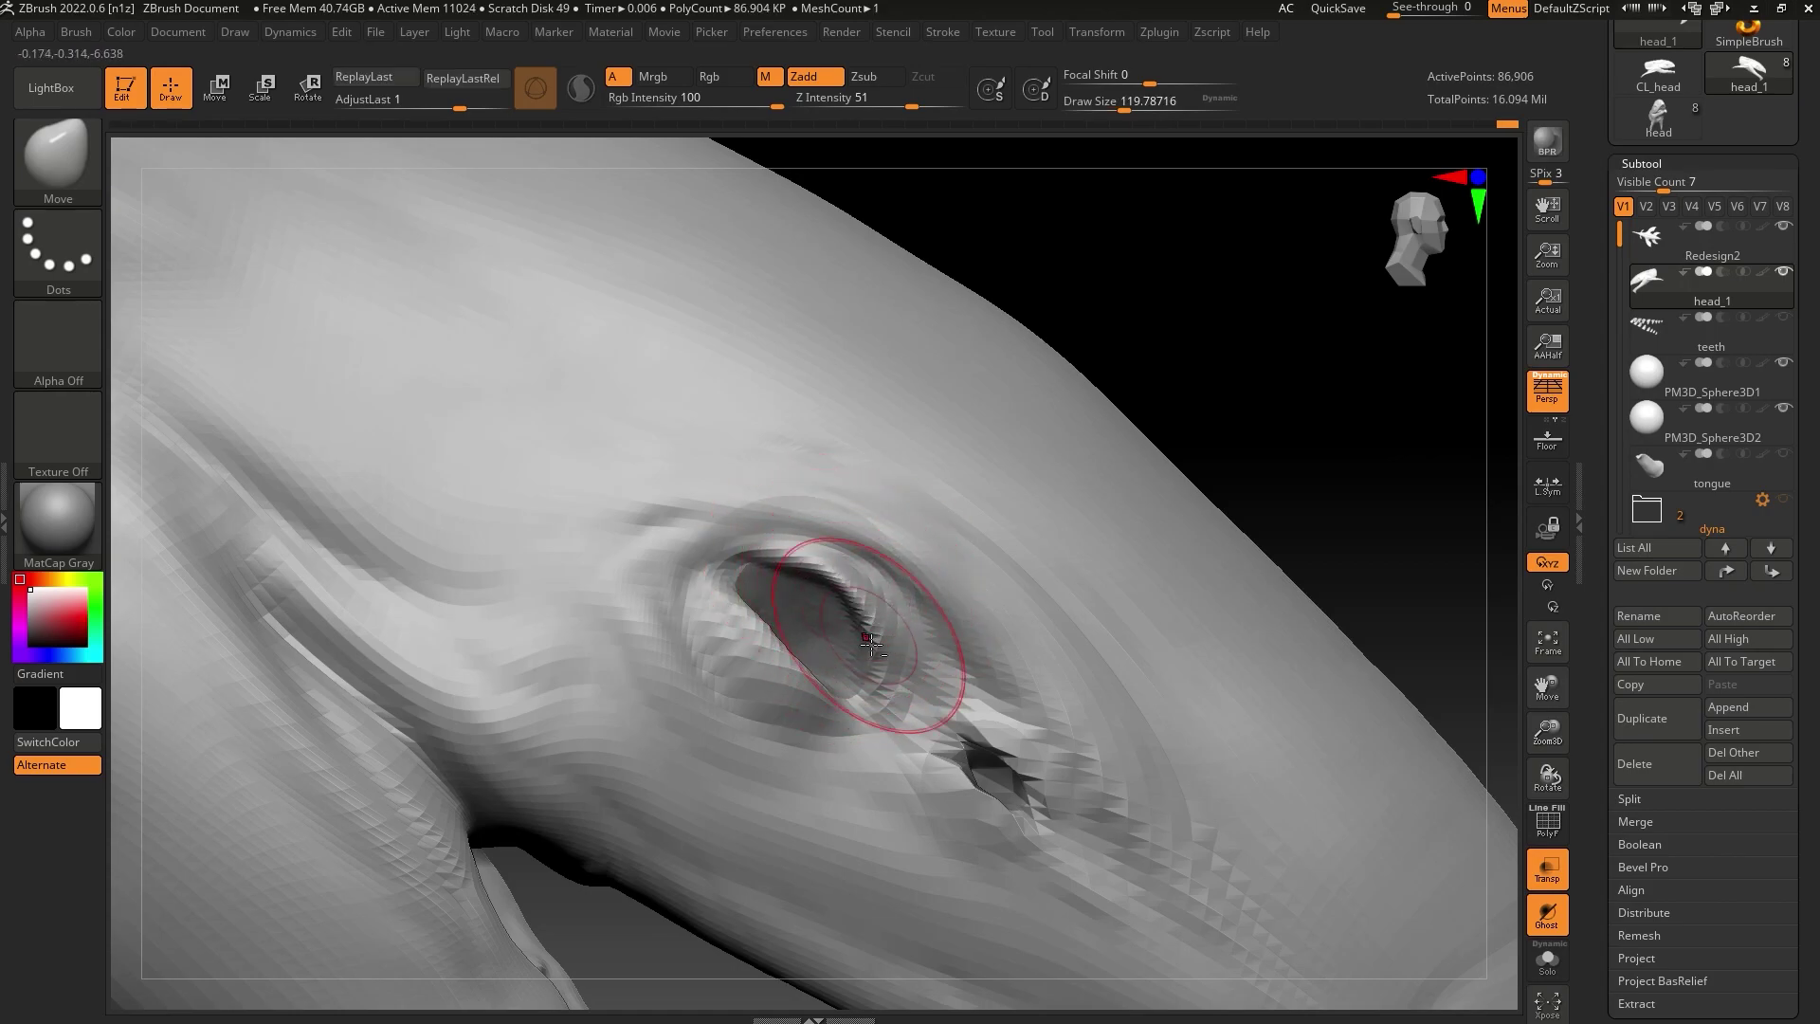
drag(1233, 455, 1157, 407)
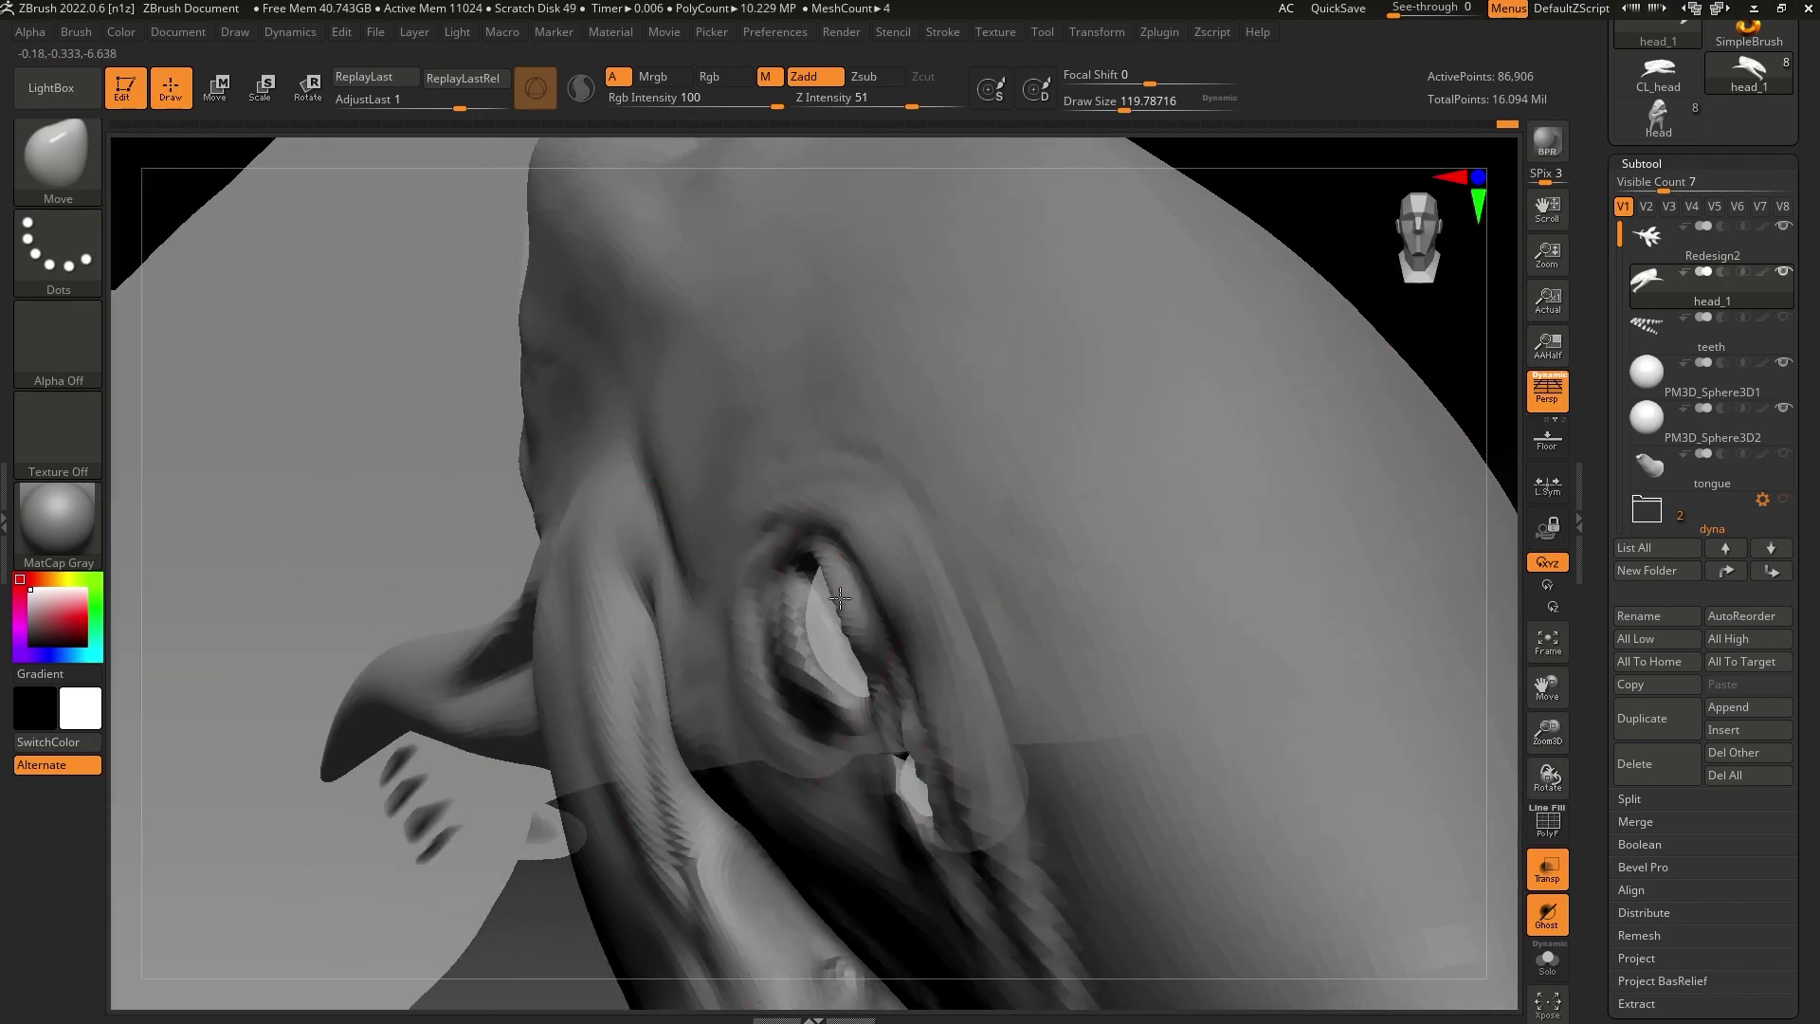
Adjust the skin between the eye socket and the small front opening with Move Topological at a draw size of about 41
drag(1124, 106, 1026, 155)
key(b)
click(737, 194)
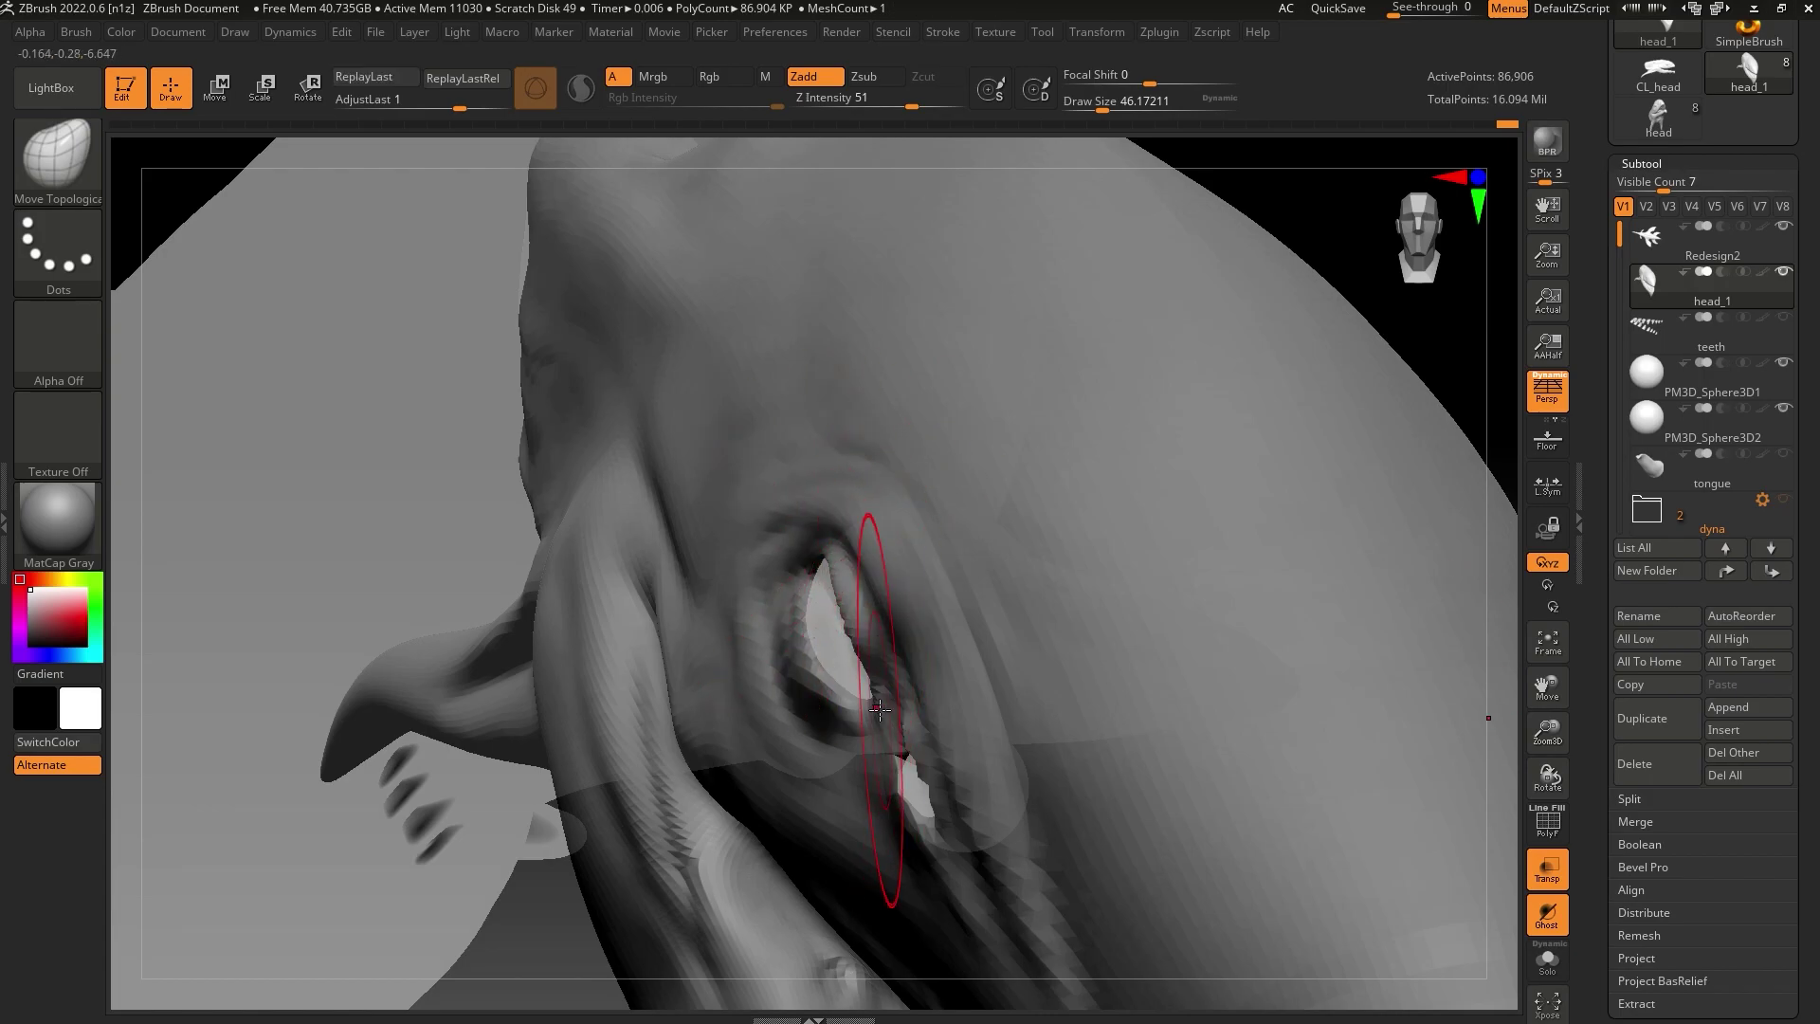
drag(1356, 248, 1362, 219)
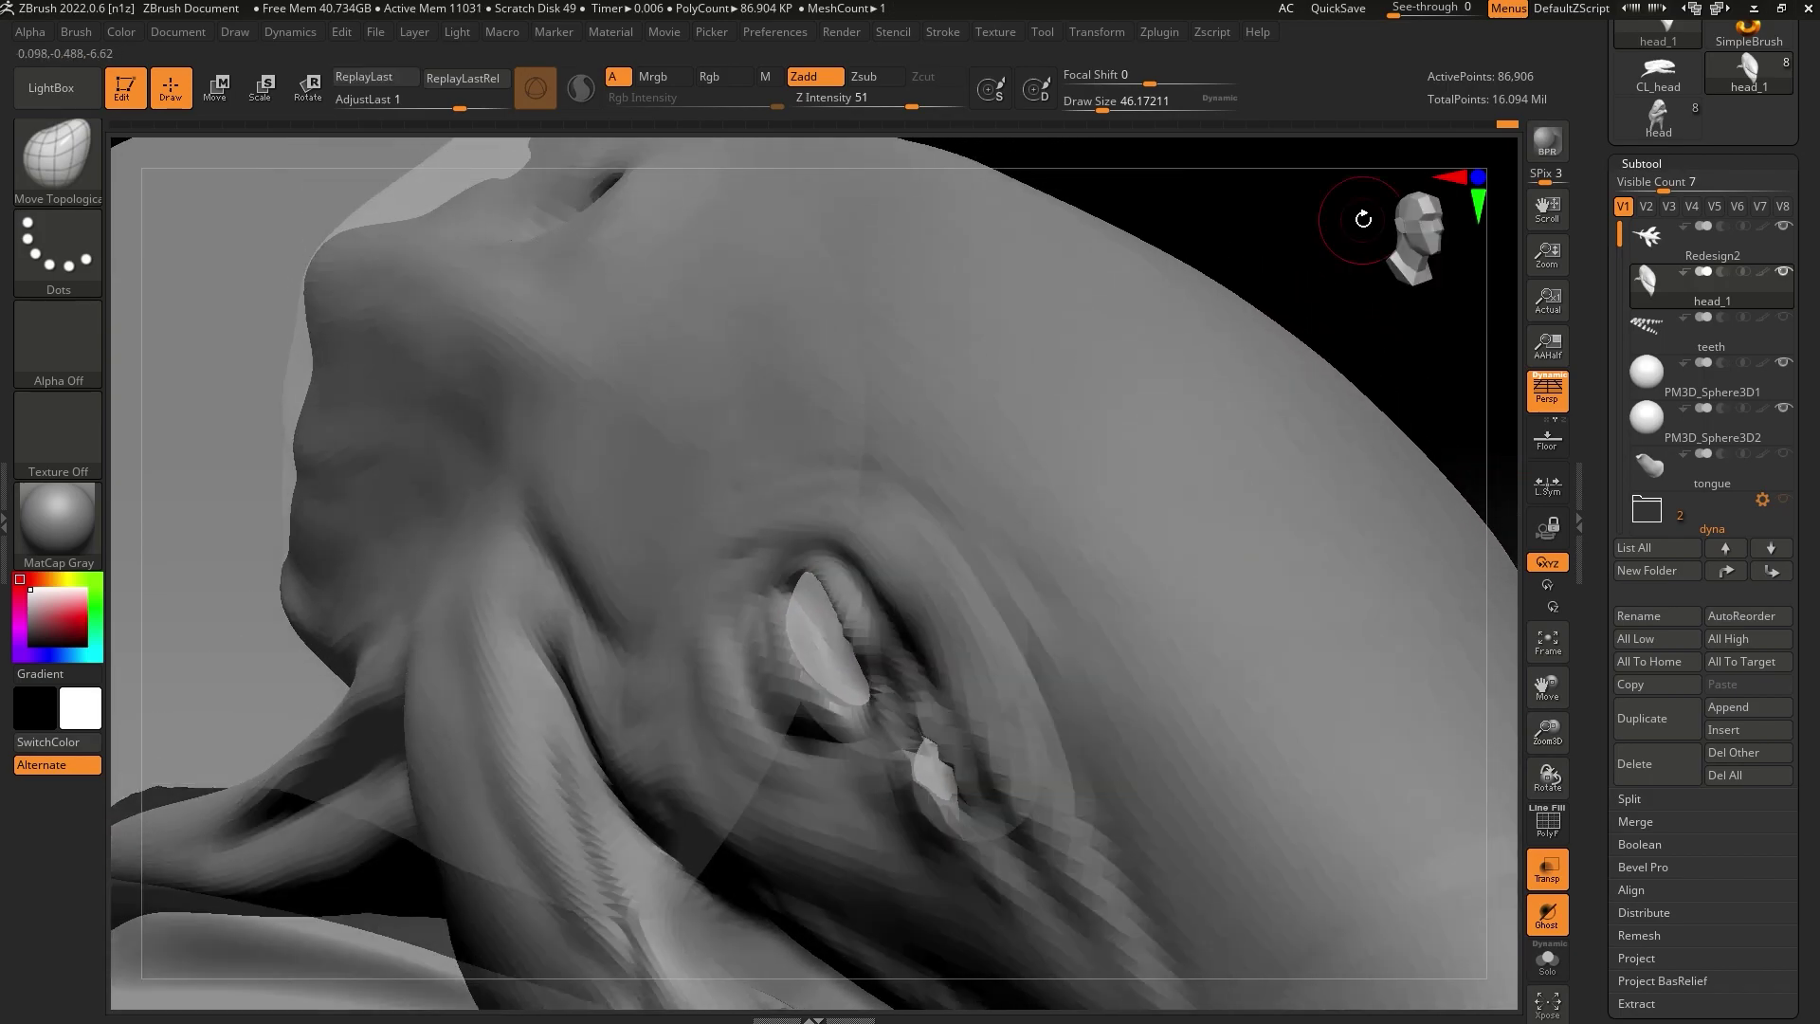
click(1101, 104)
drag(1259, 171, 1244, 268)
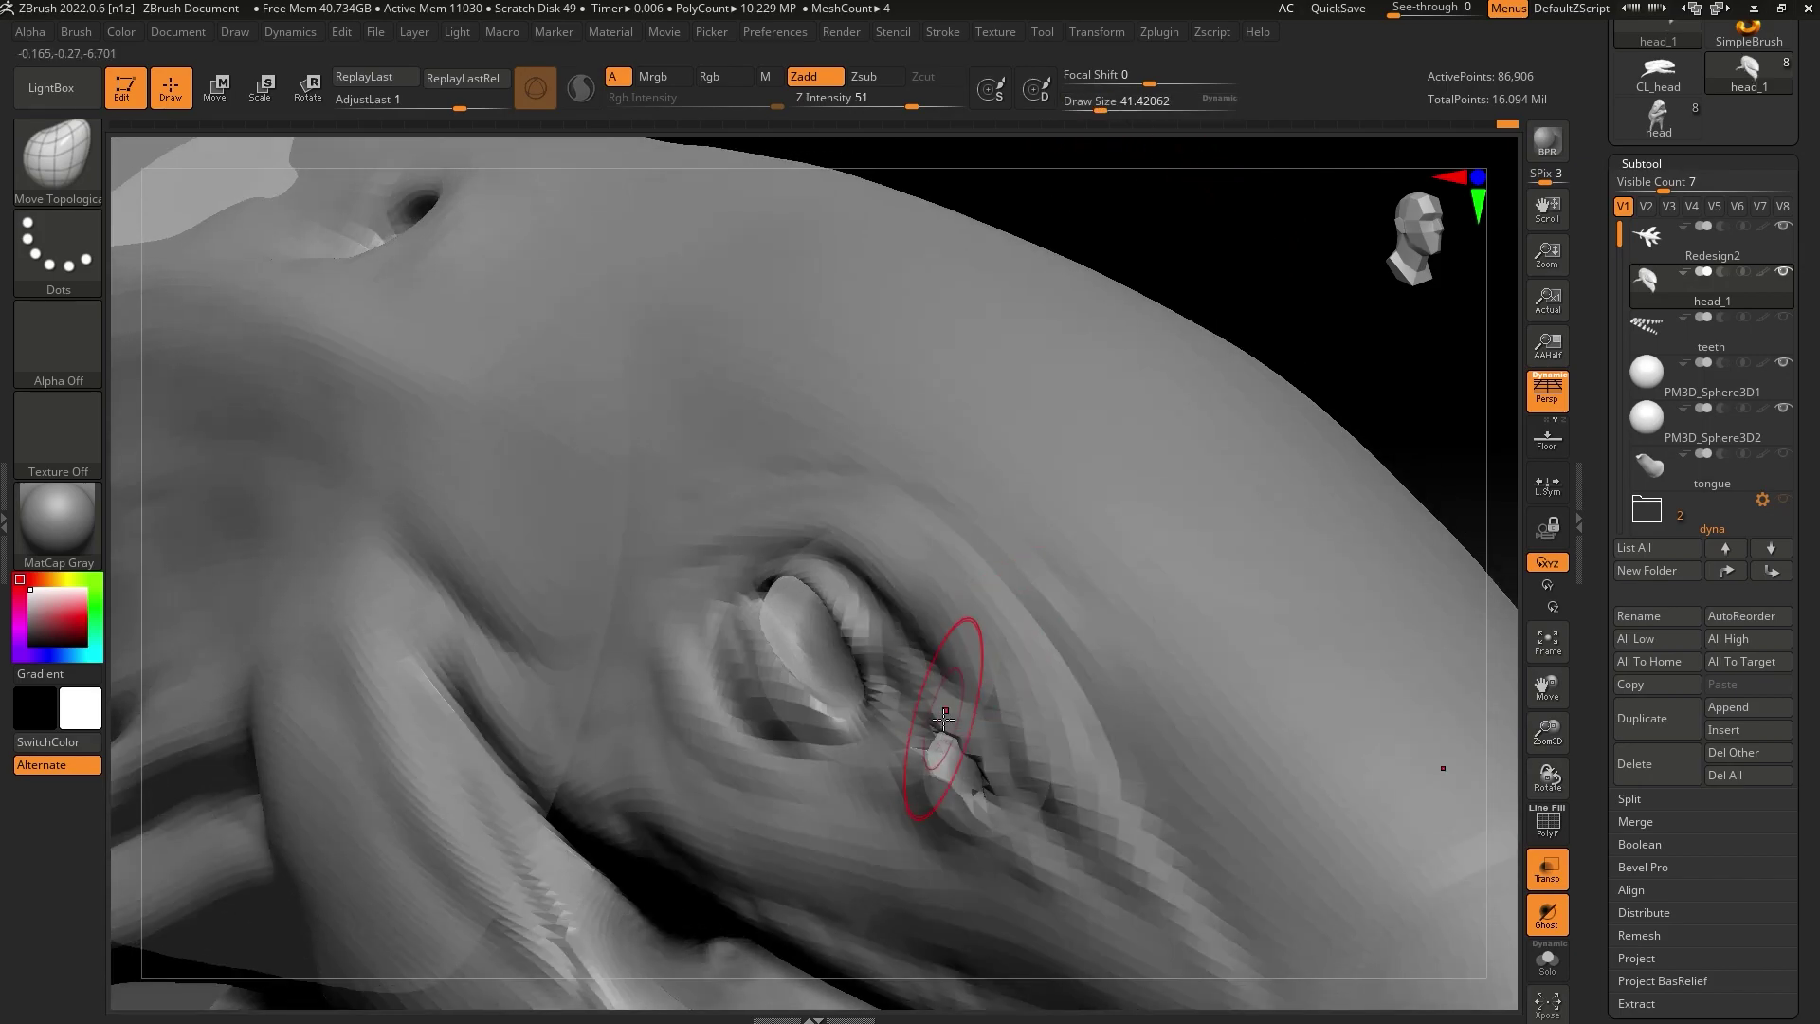
Raise head_1 to subdivision level 5 and check the eye area from the front side
drag(1791, 766, 1801, 651)
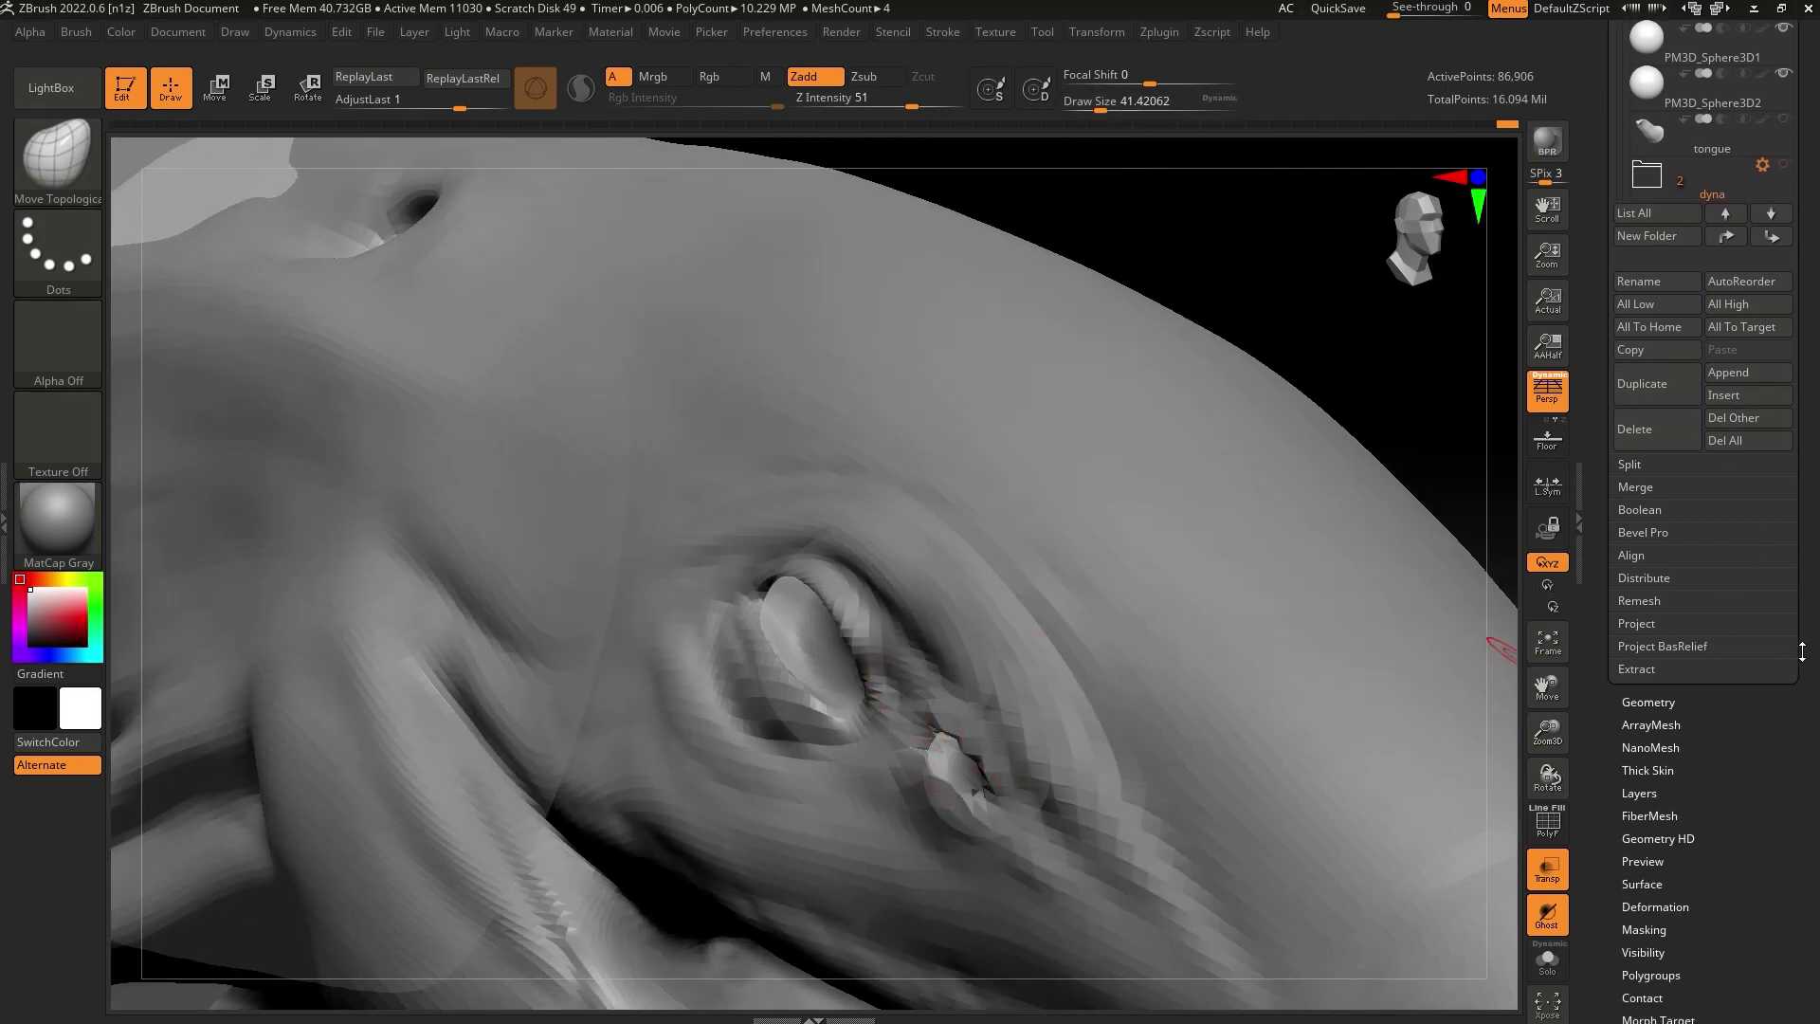
click(1656, 575)
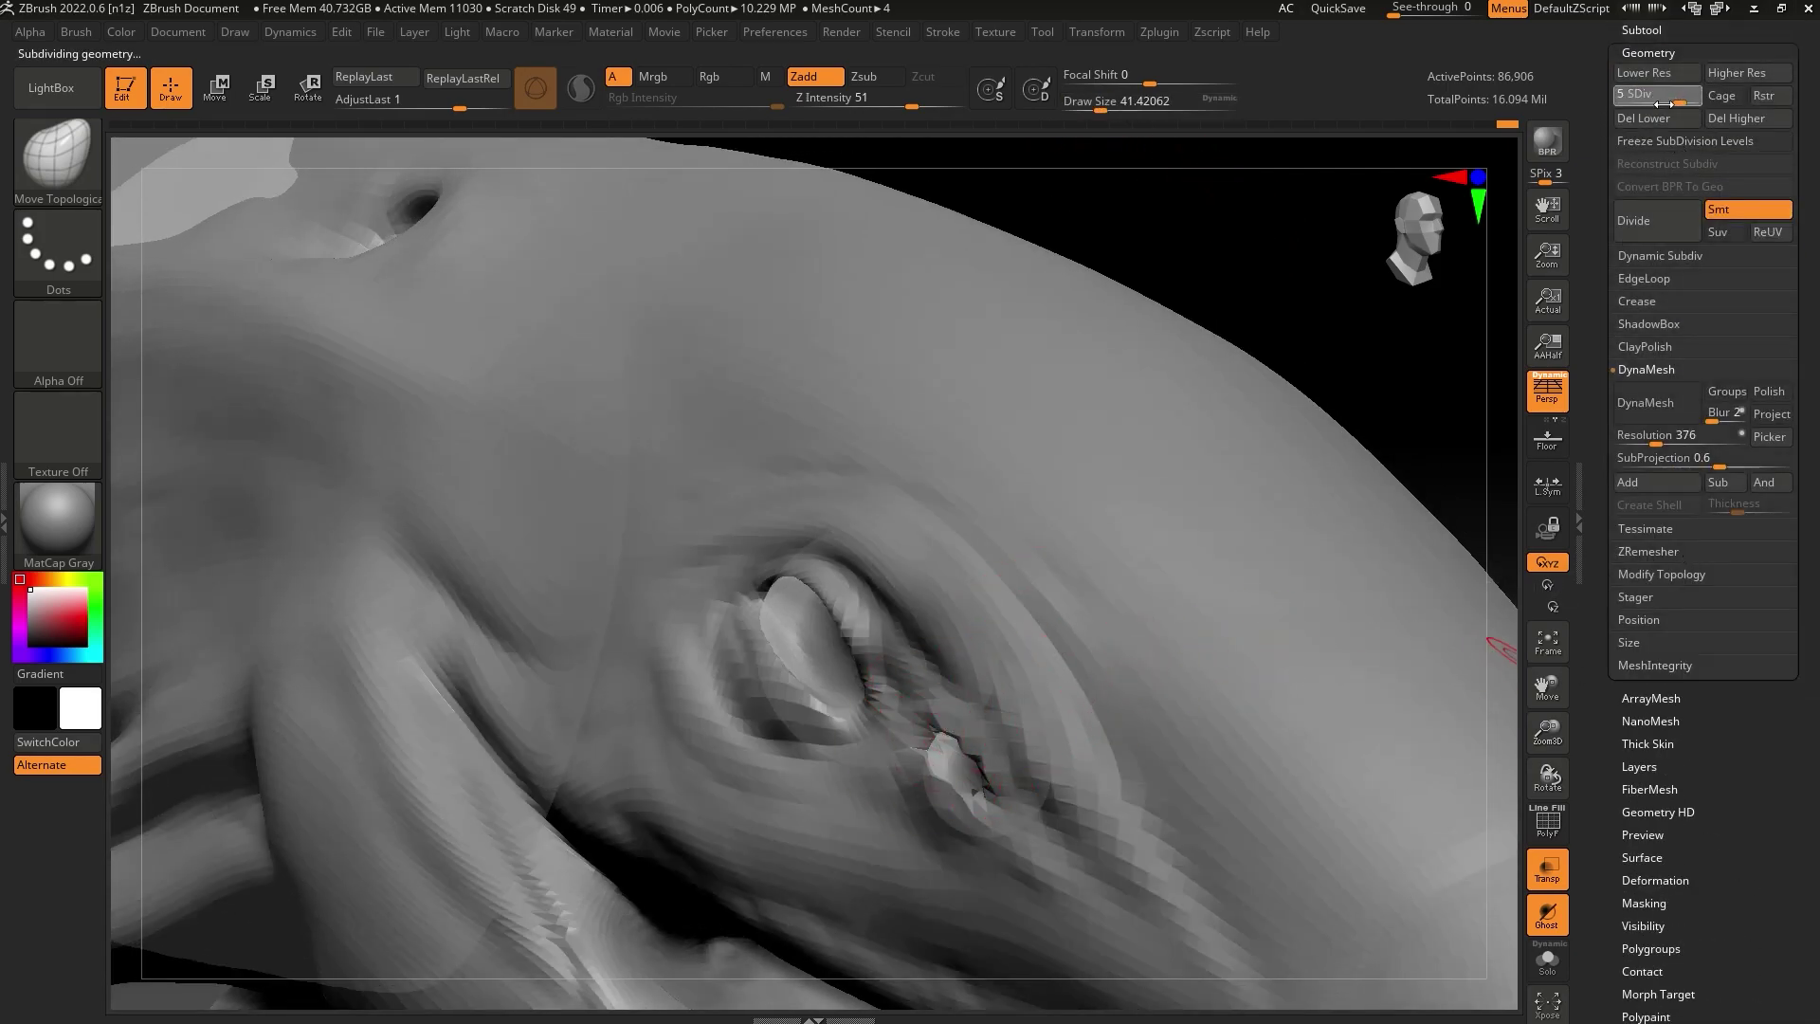
drag(1311, 361, 1348, 309)
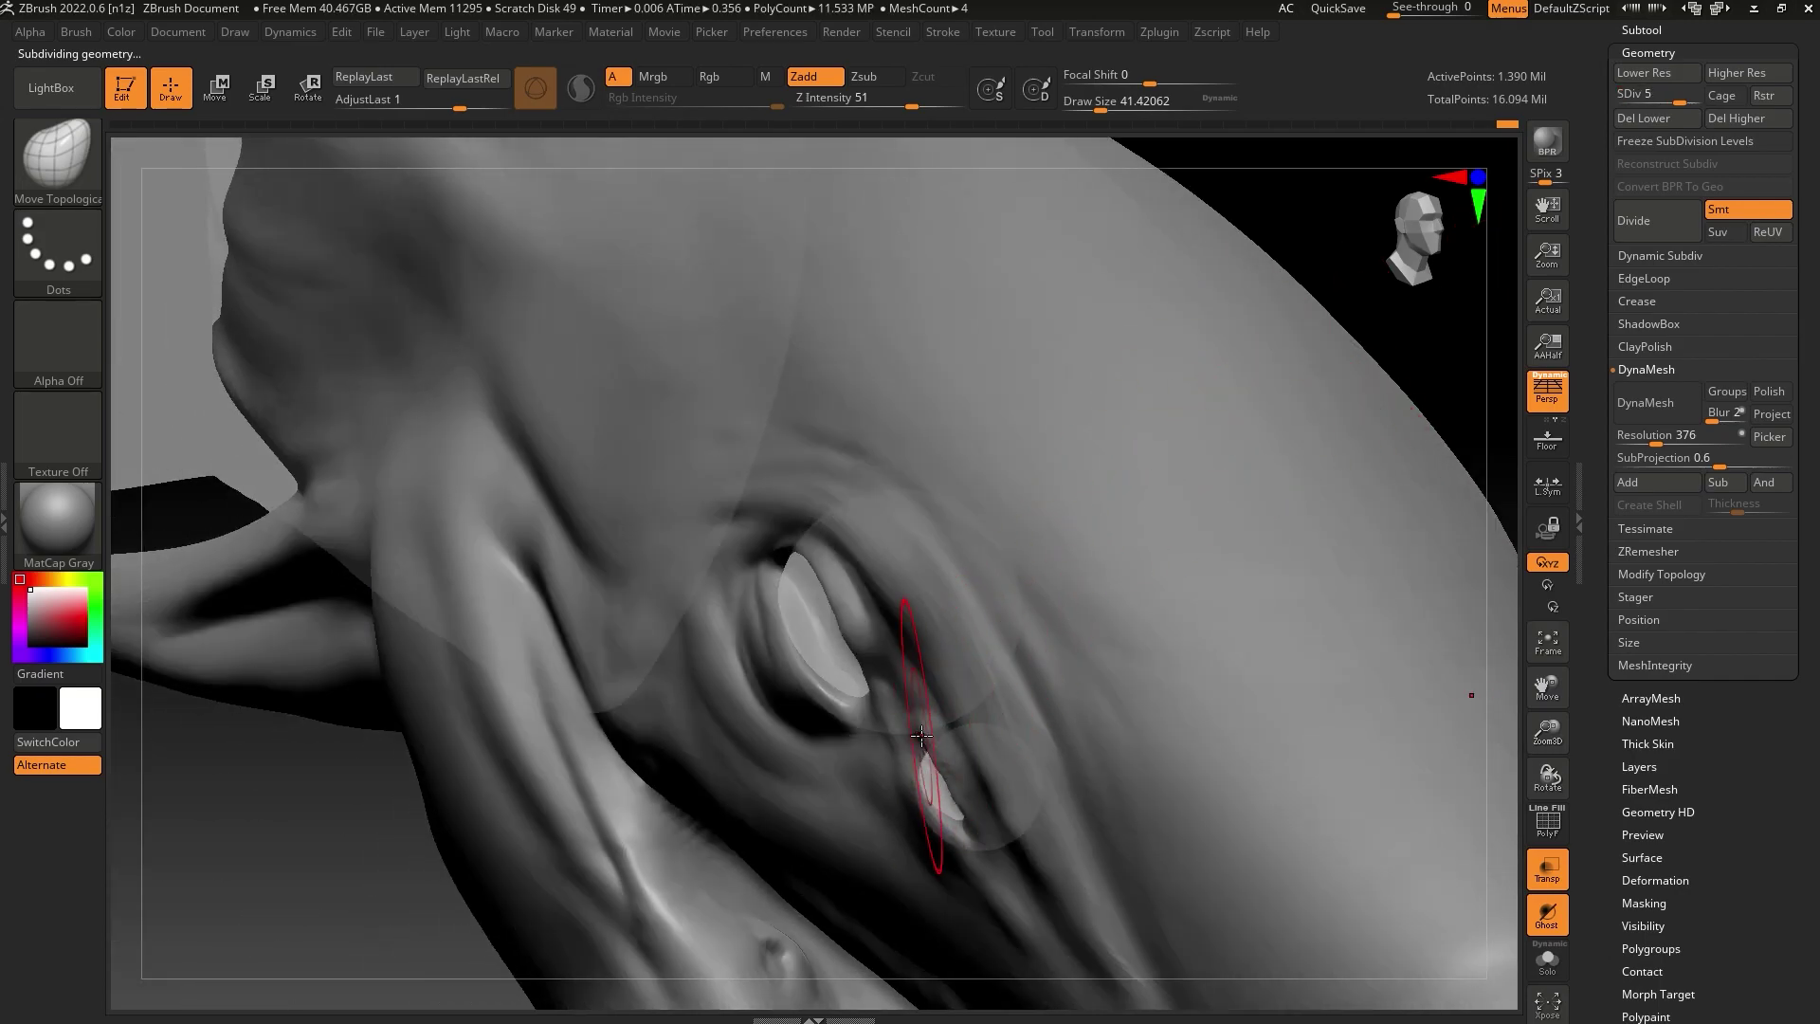
Switch to the Move brush and set its draw size to about 37 for shaping the eyelids
drag(1136, 105, 1093, 105)
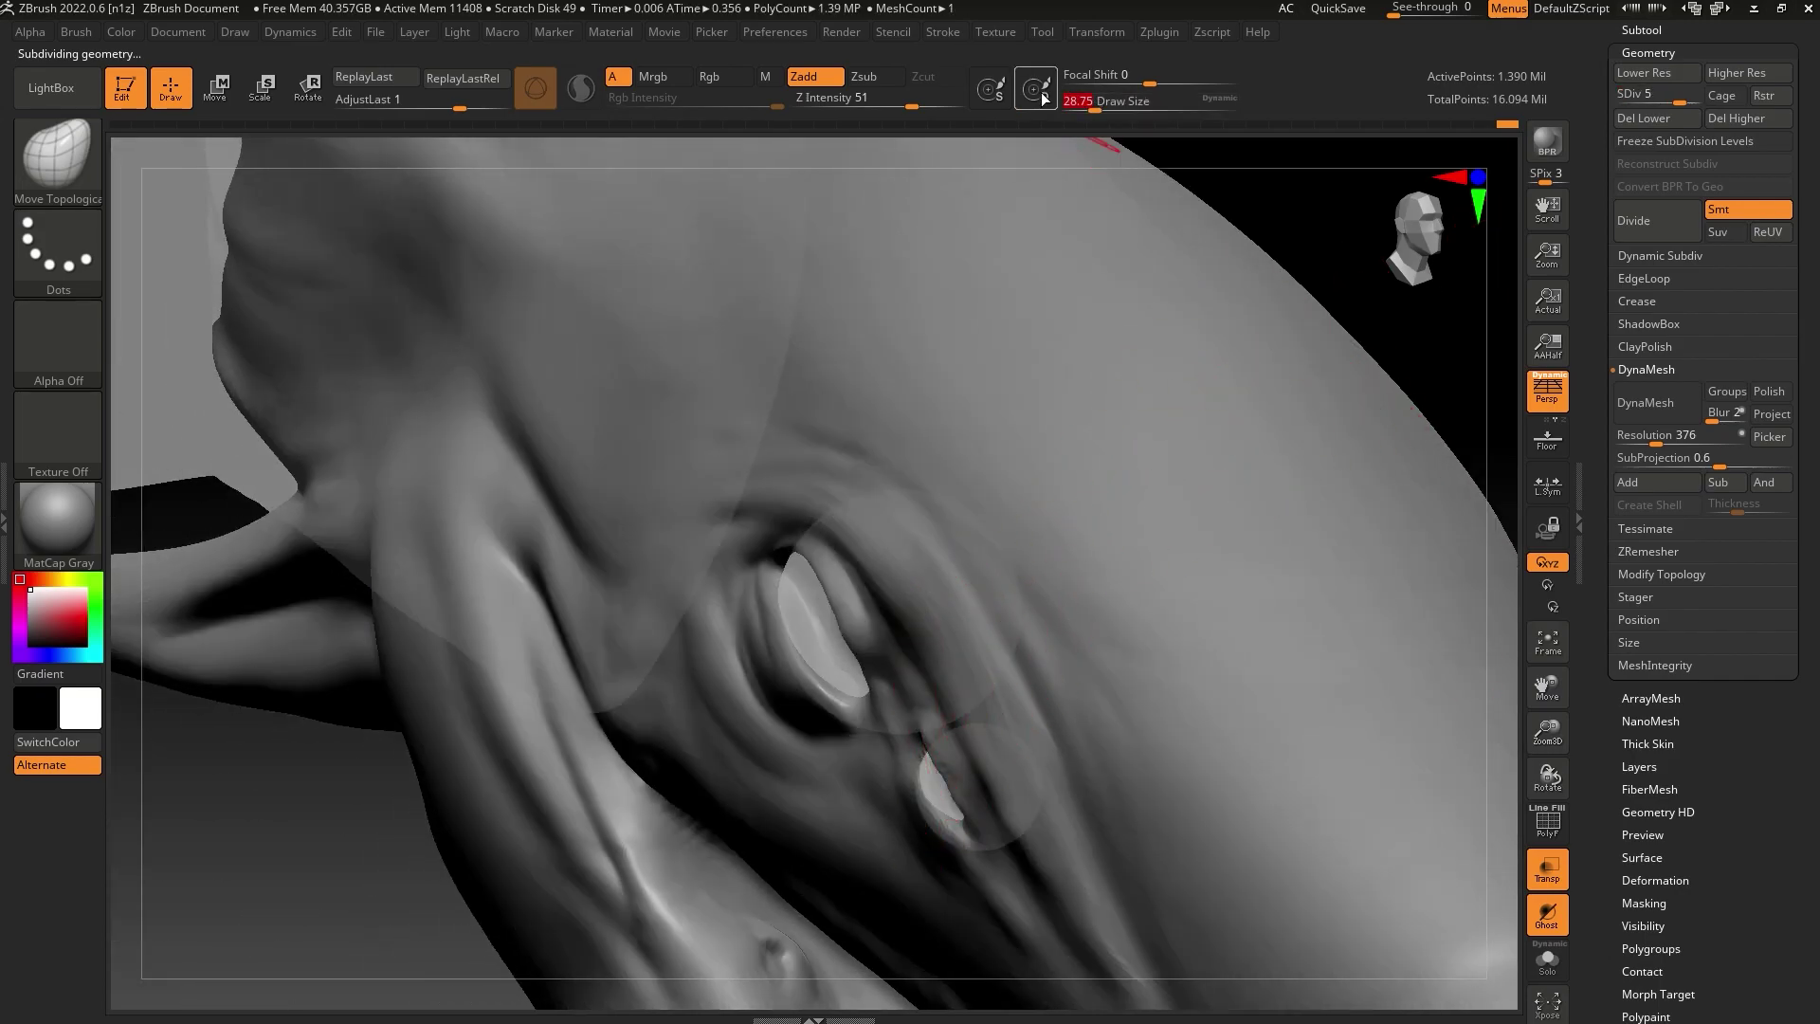
click(57, 157)
click(810, 176)
drag(1326, 237, 1275, 260)
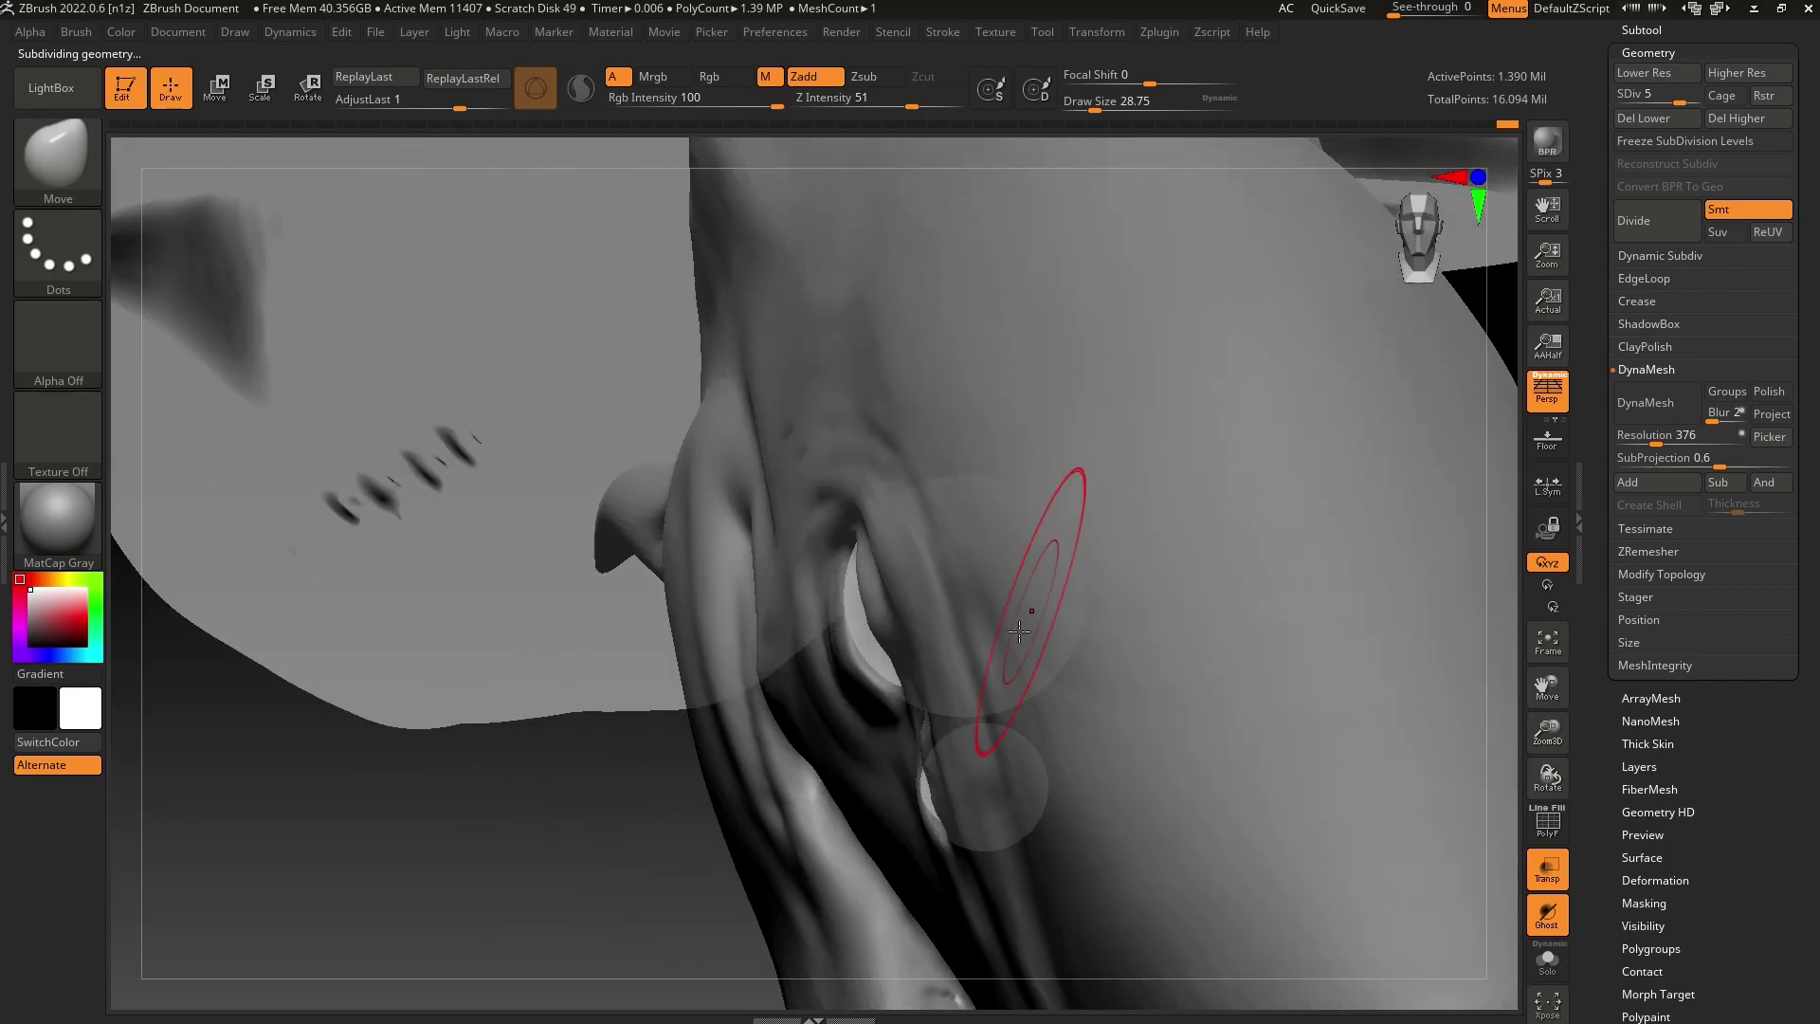
click(1092, 108)
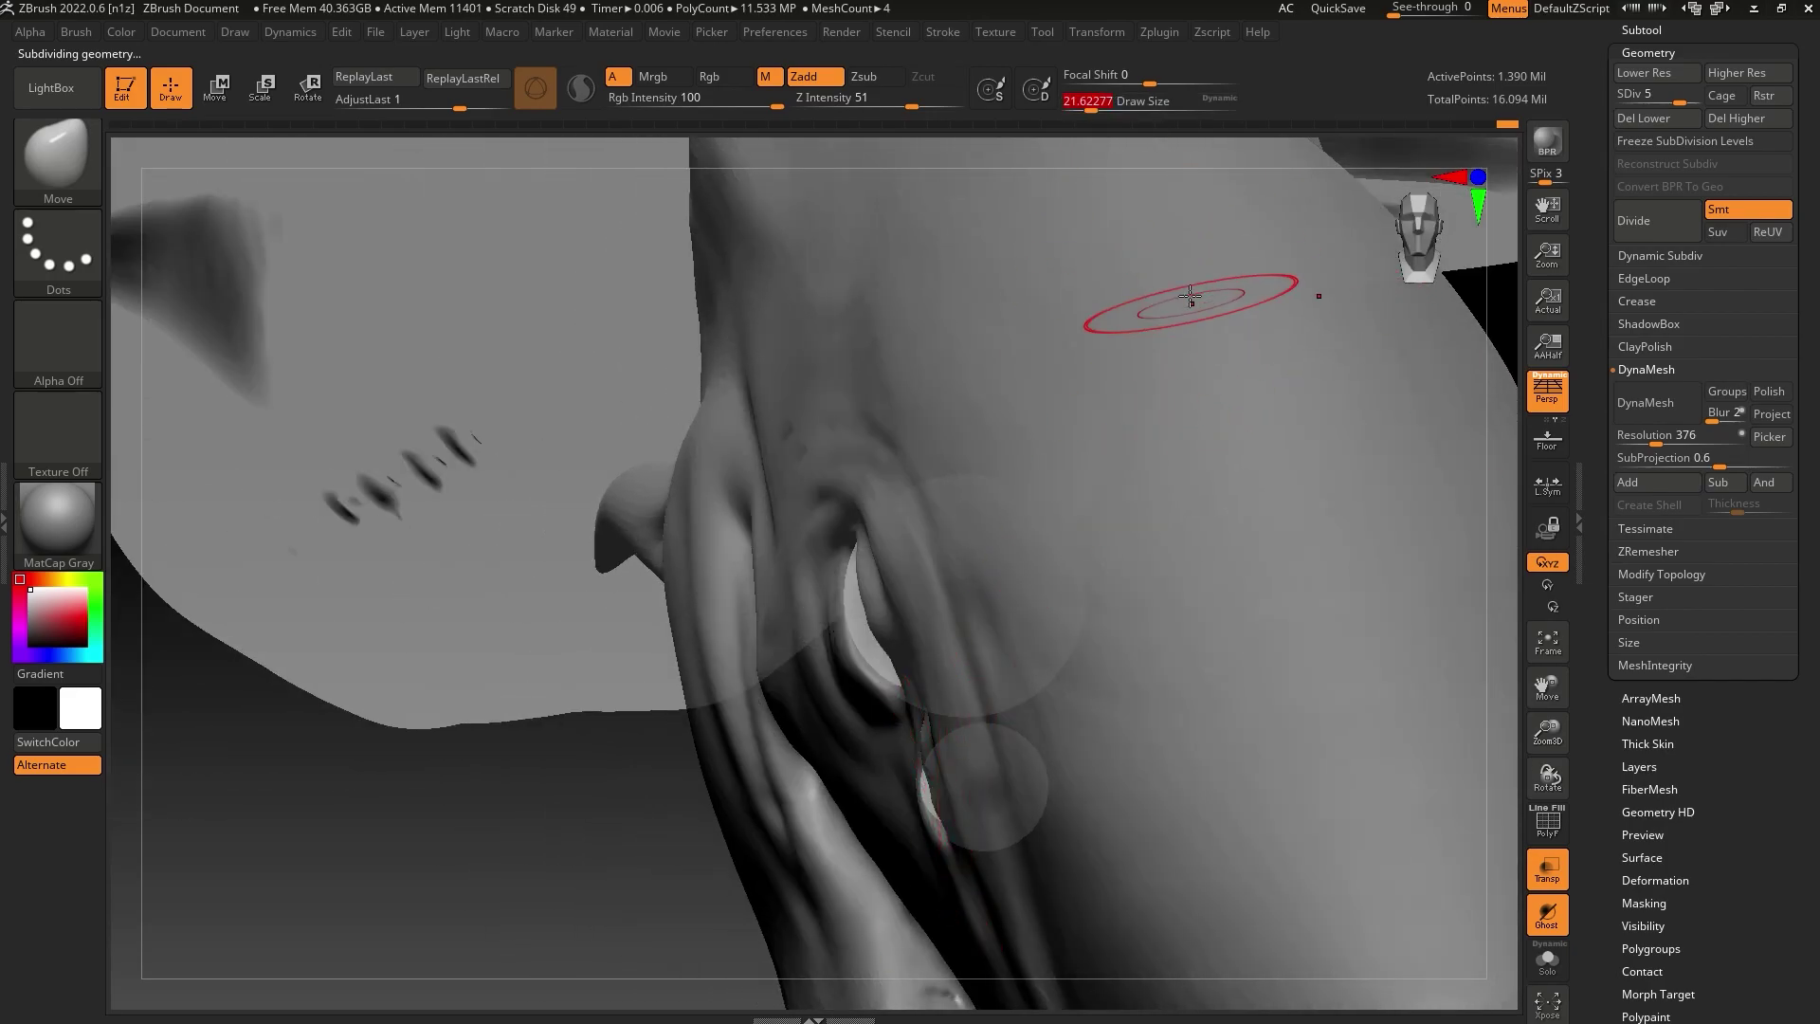
drag(1220, 102, 1113, 154)
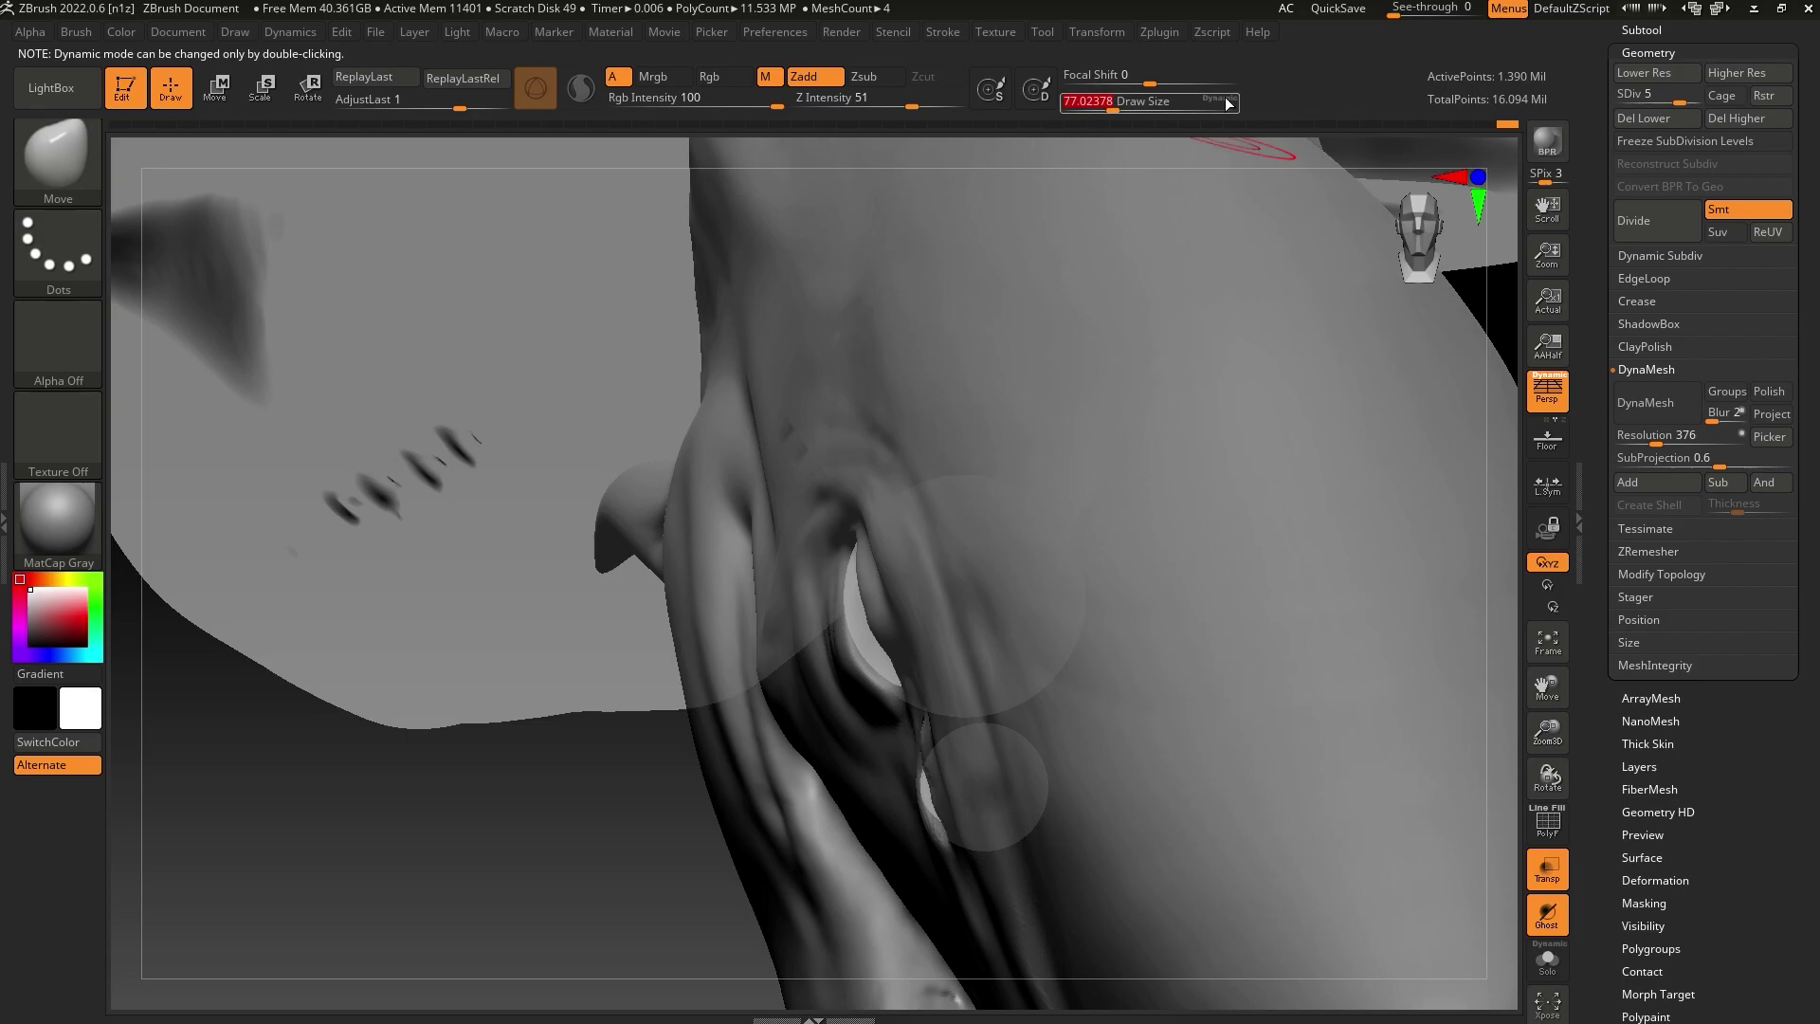
drag(1115, 104, 1100, 103)
Turn off perspective and frame the two eye openings close up
mouse_move(933, 754)
right_down()
mouse_move(663, 898)
mouse_move(703, 894)
right_up()
click(1548, 393)
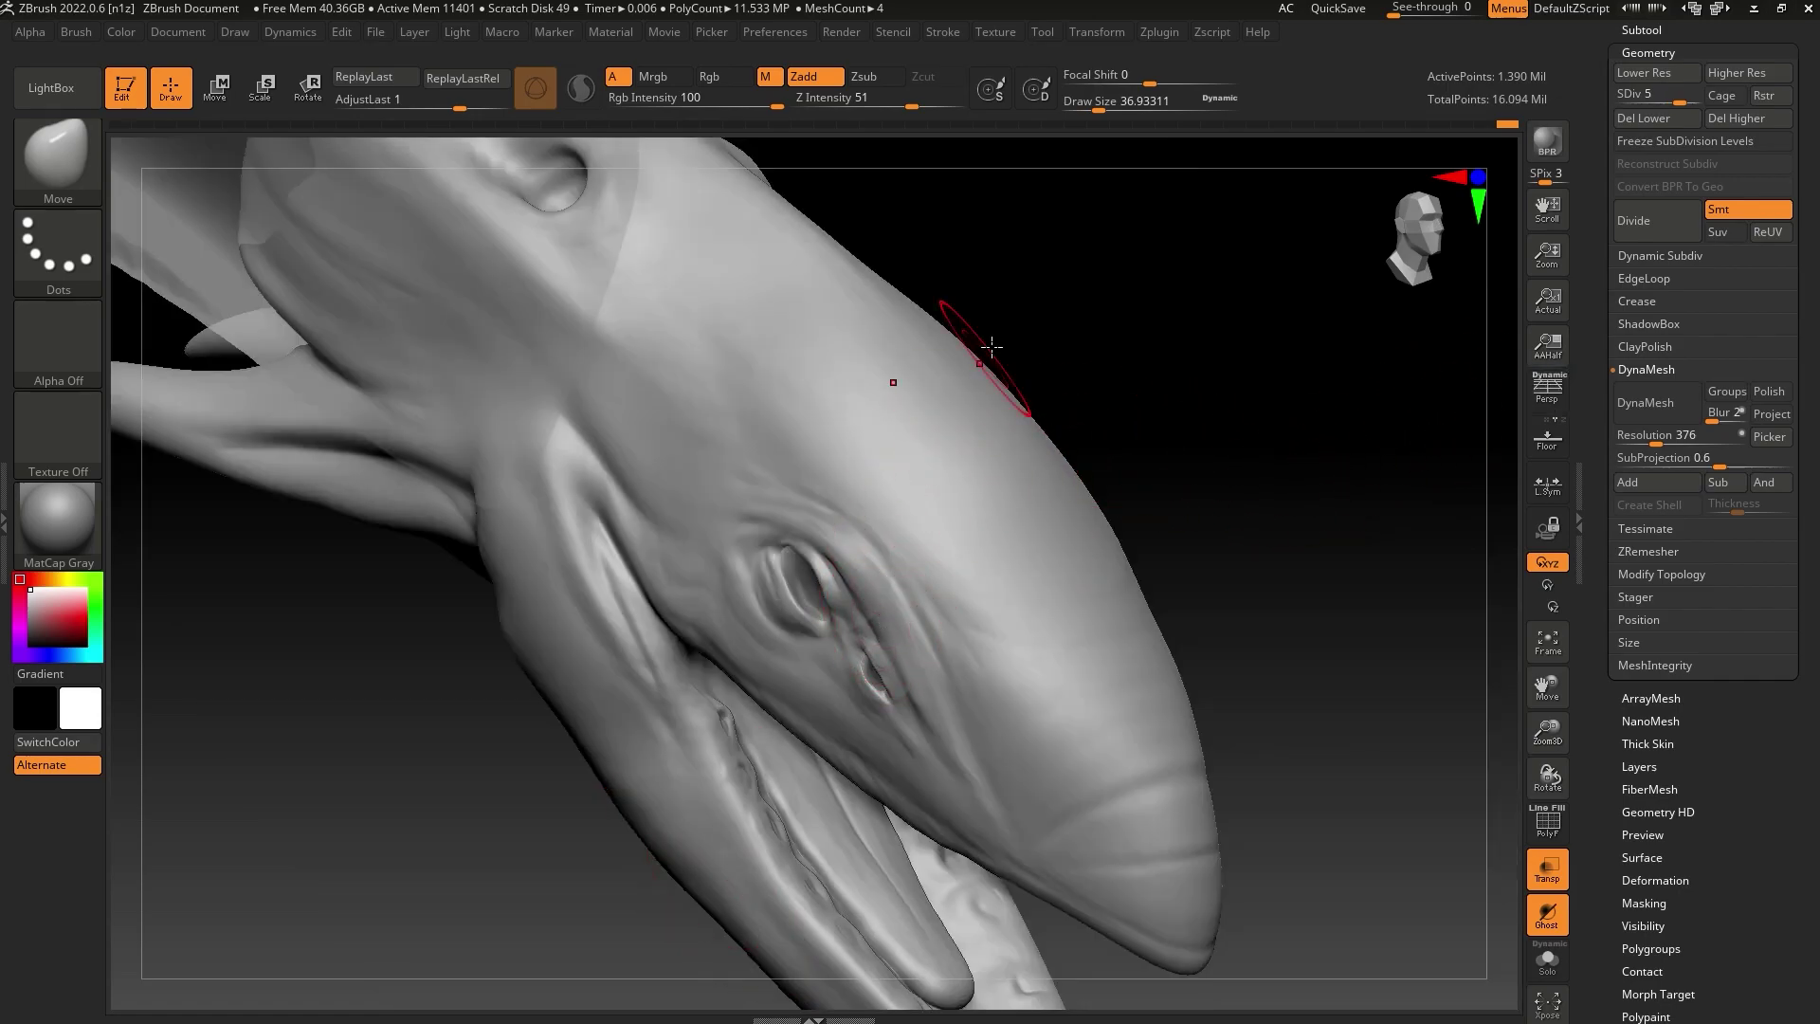
right_drag(1248, 500, 1463, 597)
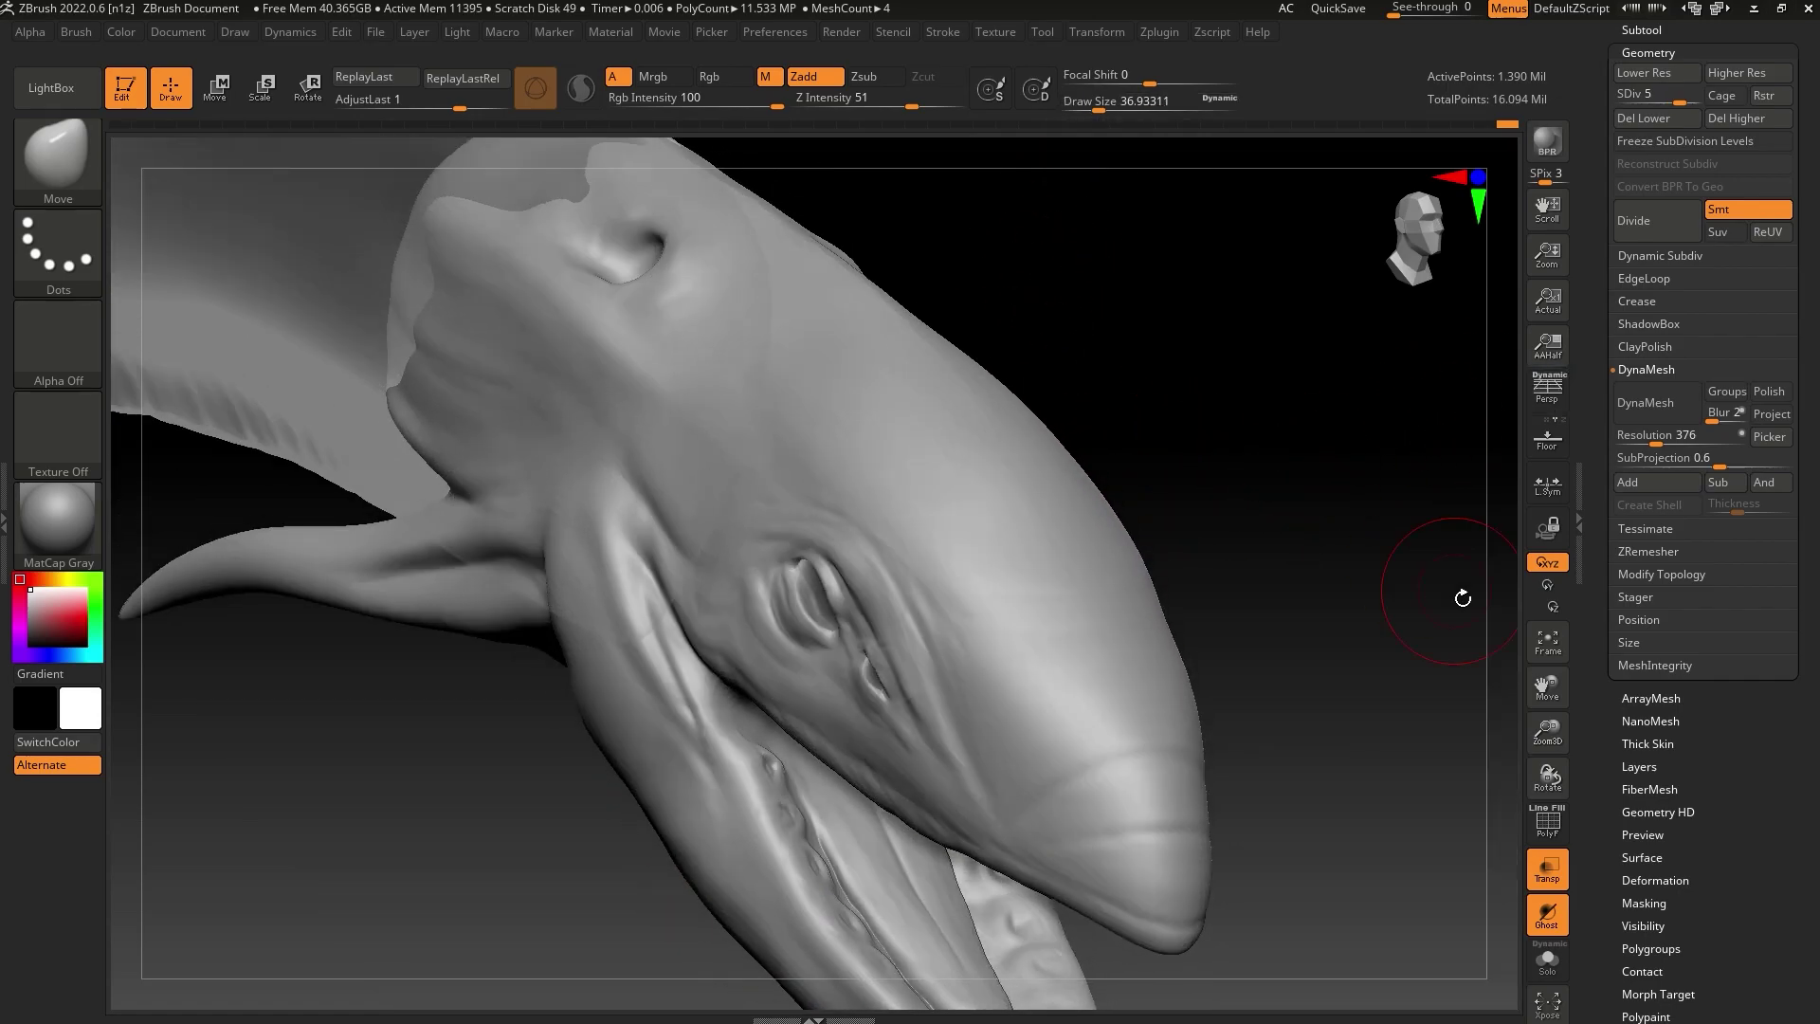
drag(1547, 732, 1507, 854)
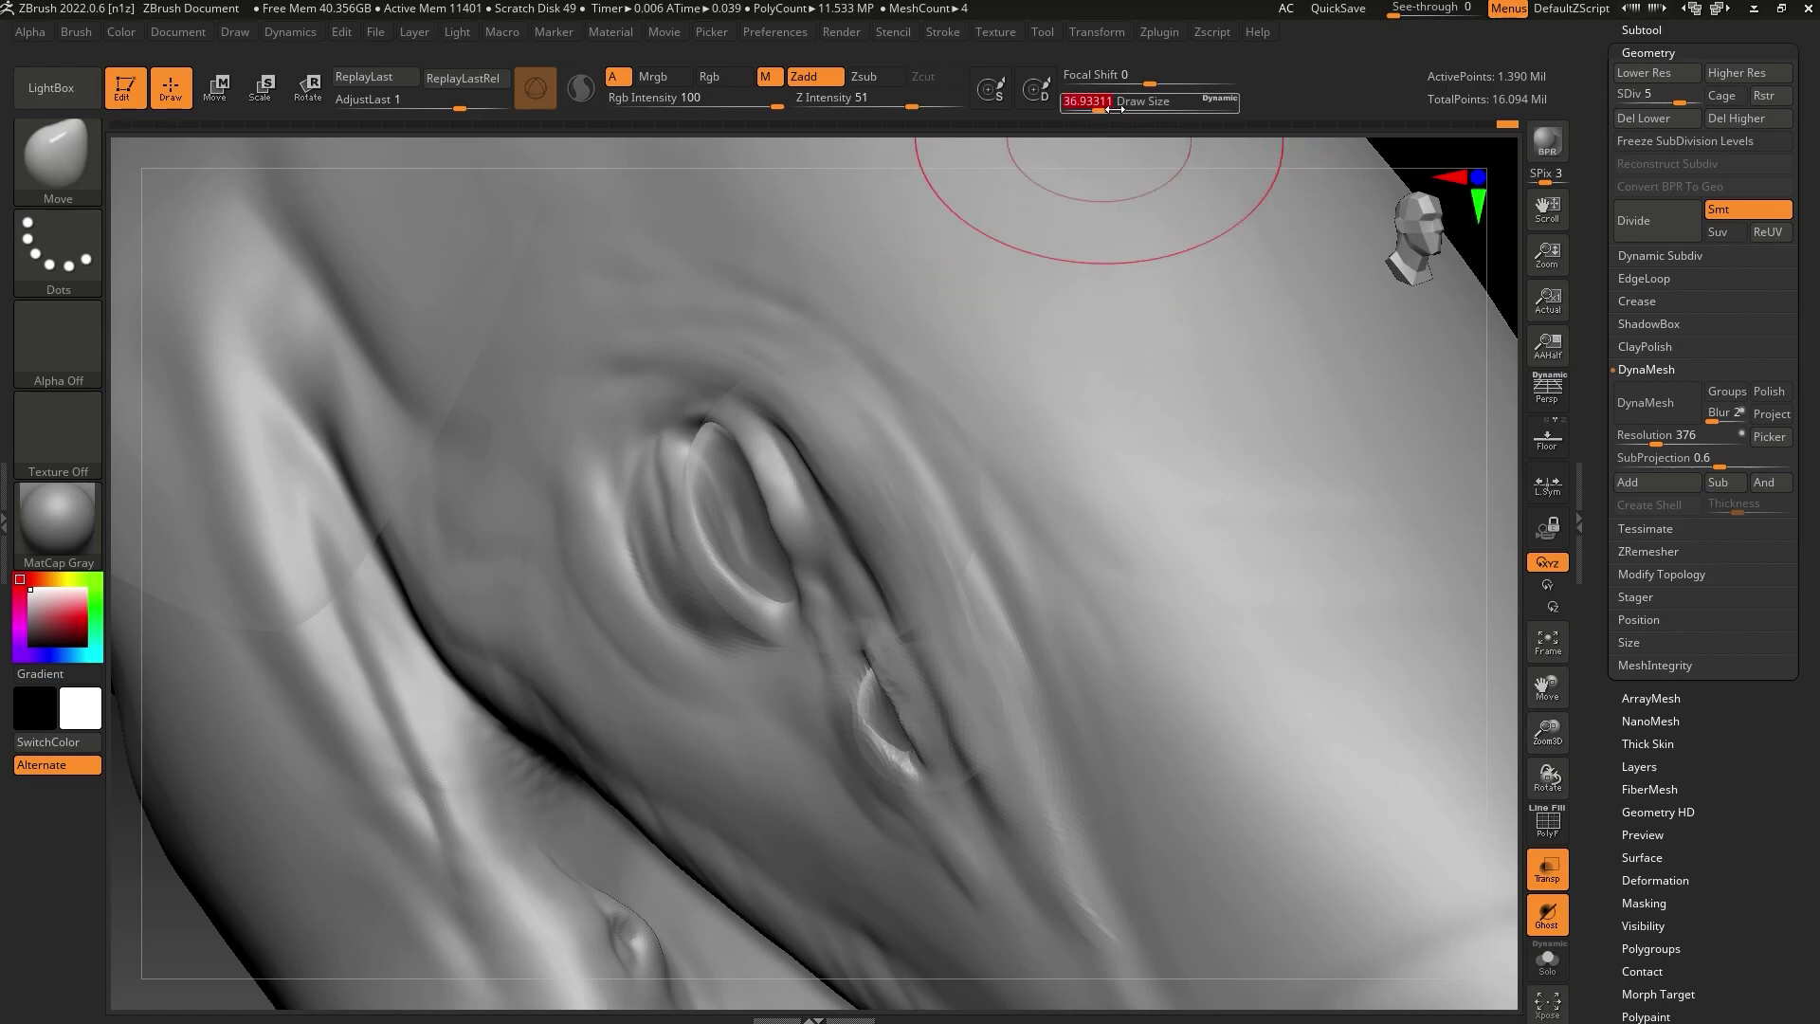
drag(1545, 773, 1546, 720)
Pull the rim of the small front opening around its sphere at a draw size of about 16, and turn off transparency
drag(1099, 110, 1088, 110)
right_drag(1100, 185, 1148, 263)
drag(861, 669, 894, 661)
right_drag(1286, 282, 1308, 242)
drag(1307, 242, 1503, 711)
click(1552, 861)
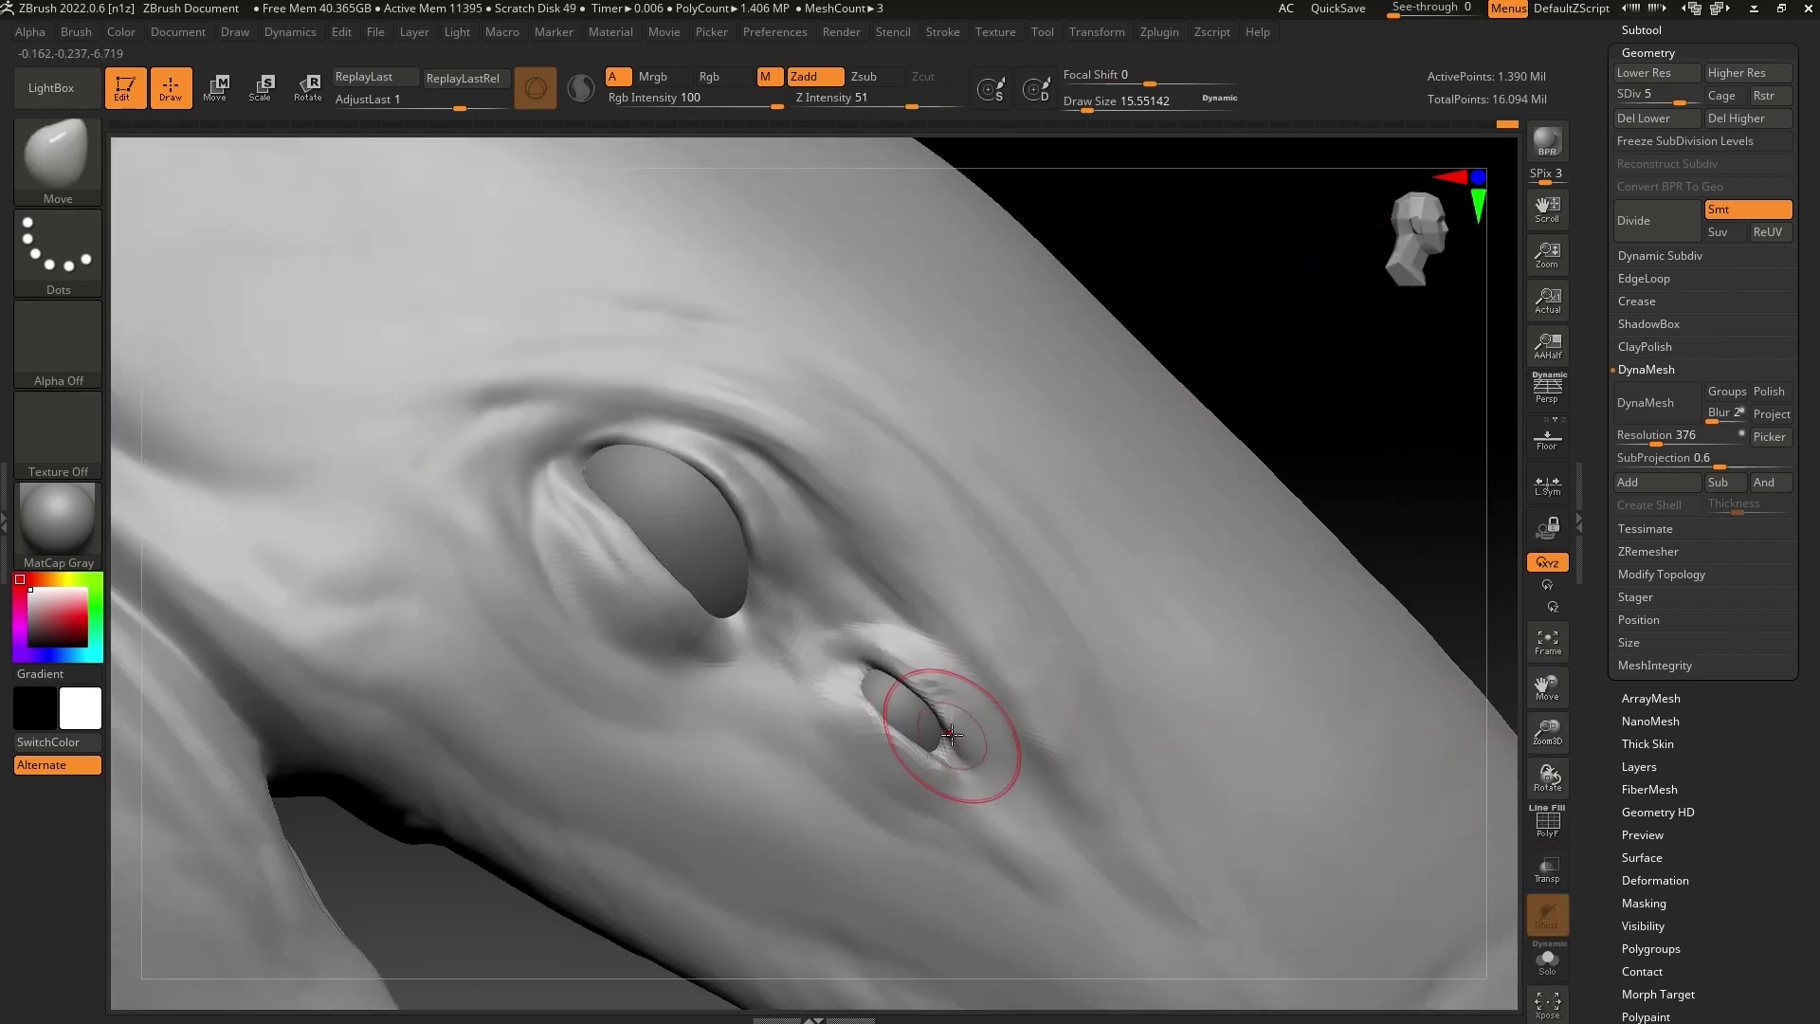
Refine and smooth the rims of both eye openings at a draw size of about 6.6, and check the whole head
drag(1100, 102, 1080, 102)
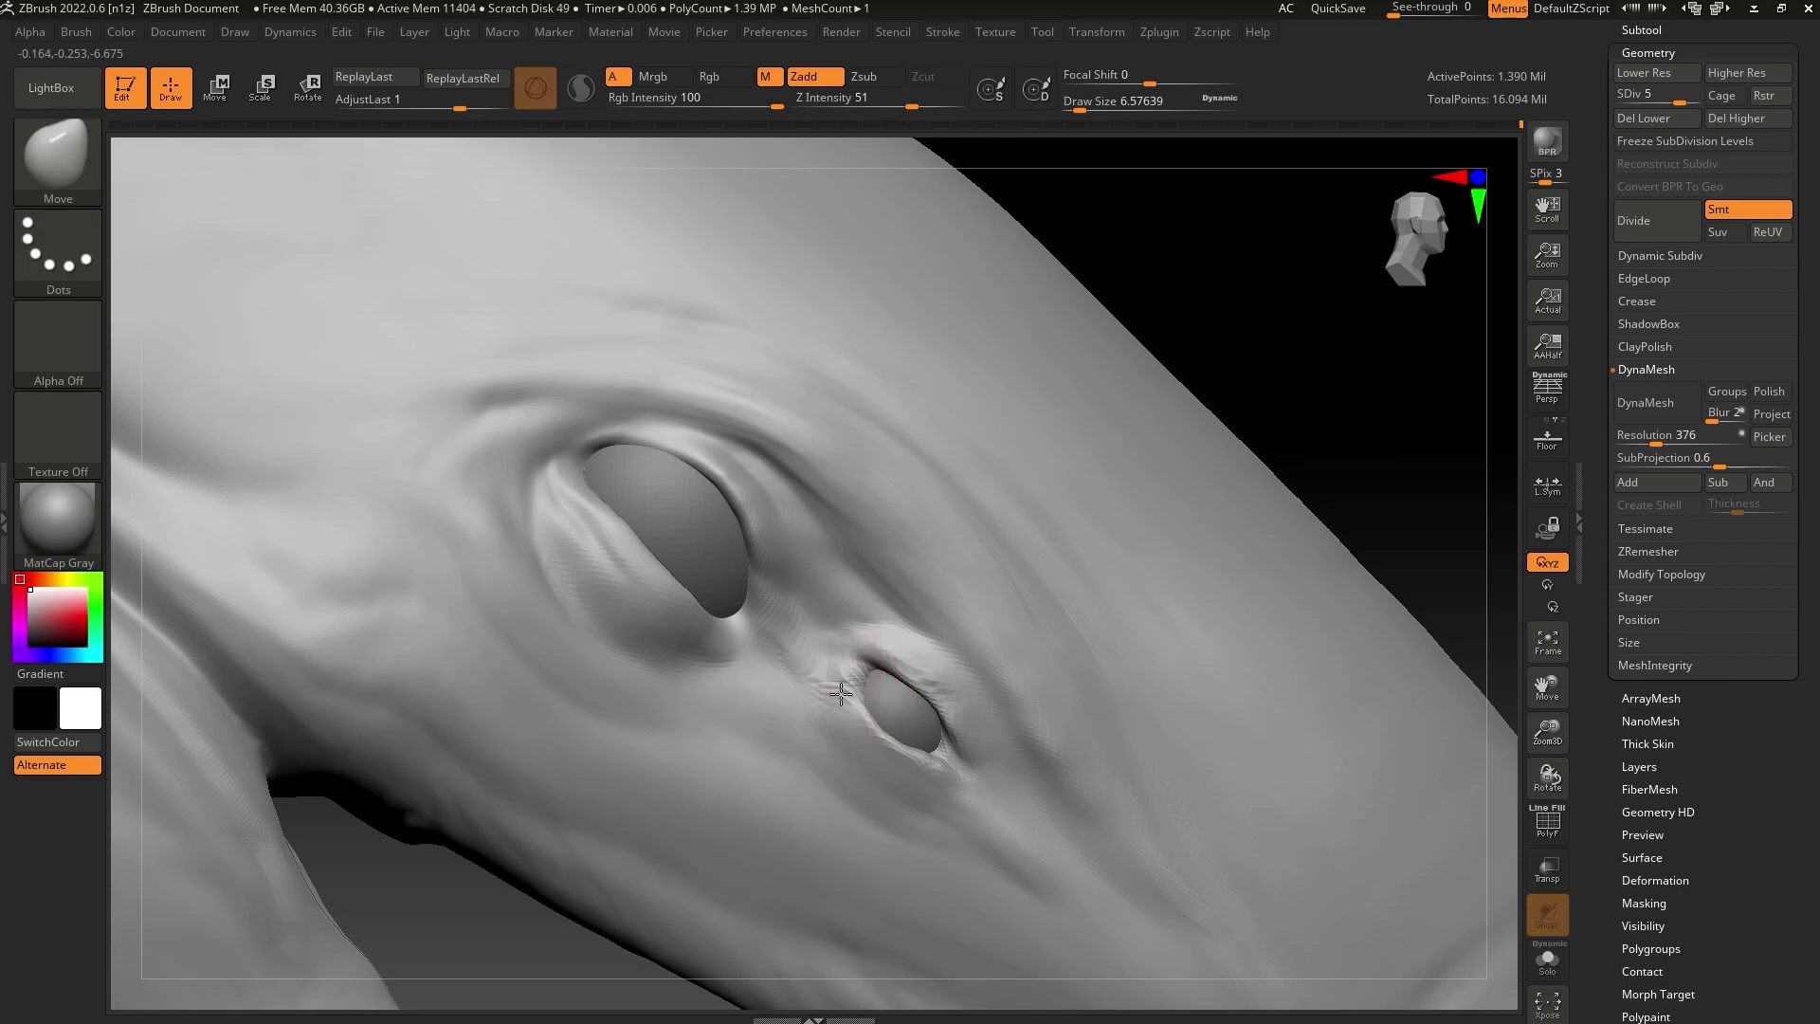
key(shift)
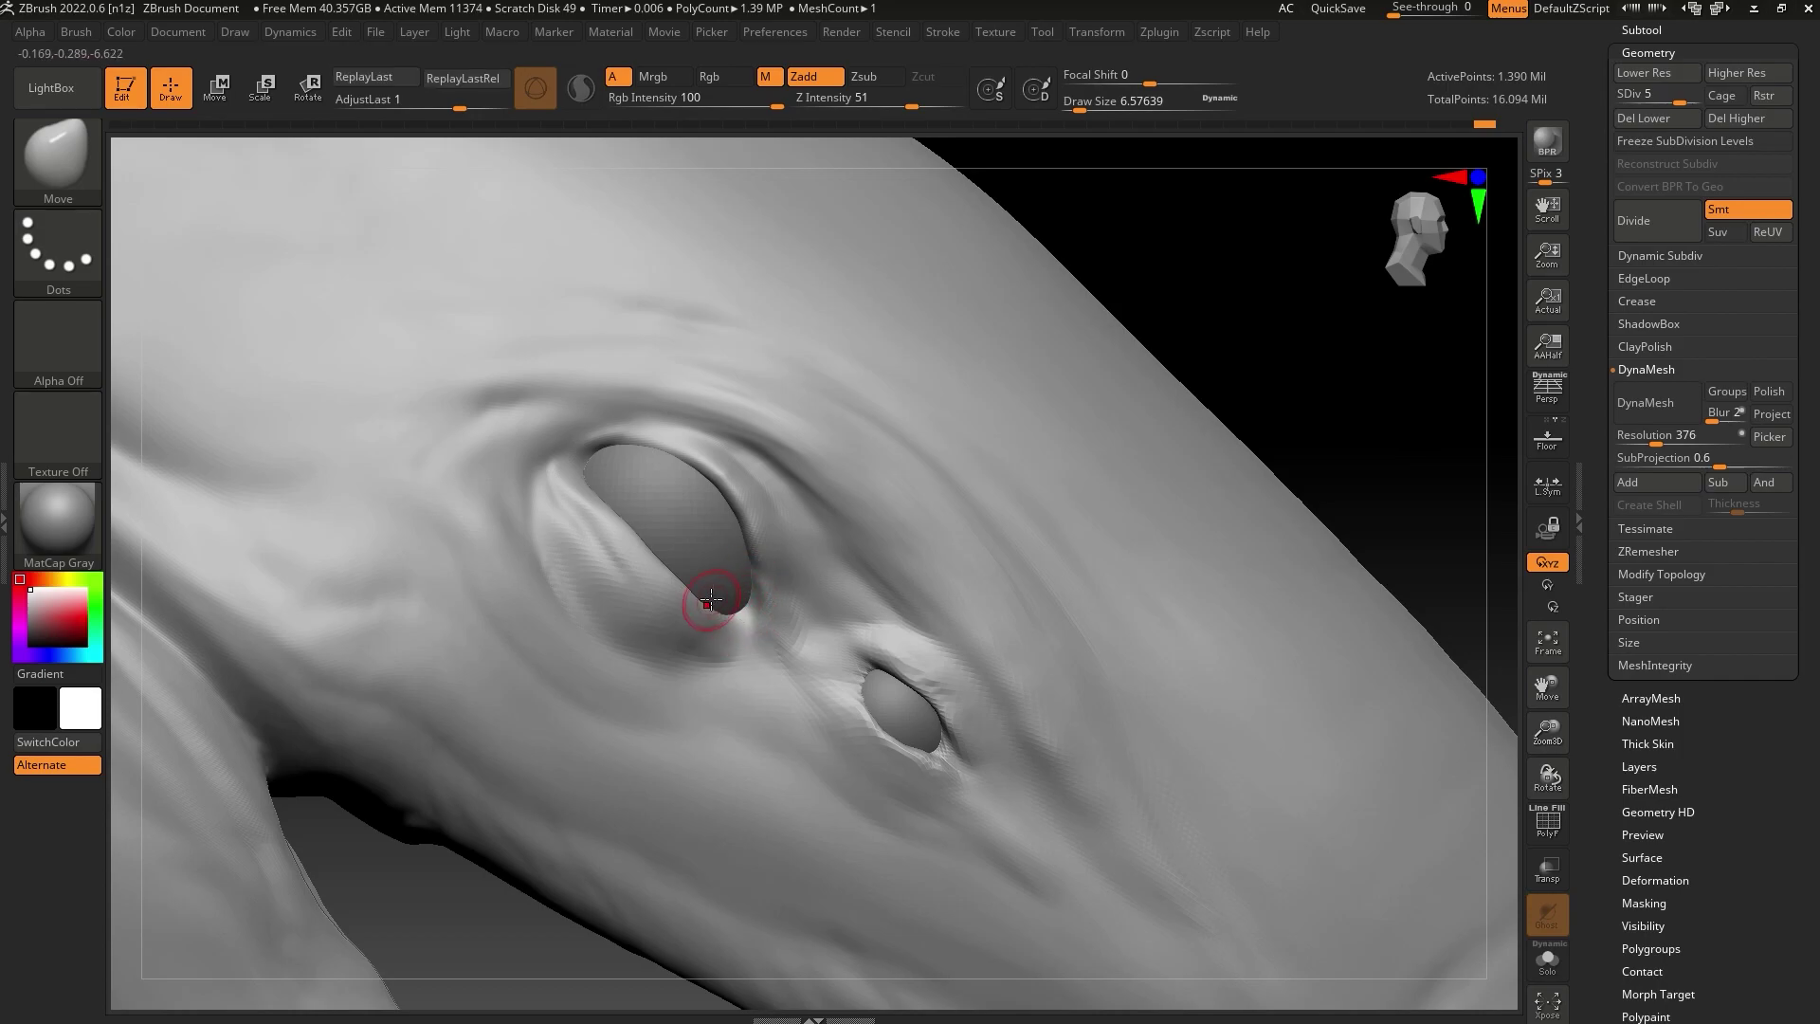
drag(654, 443, 676, 447)
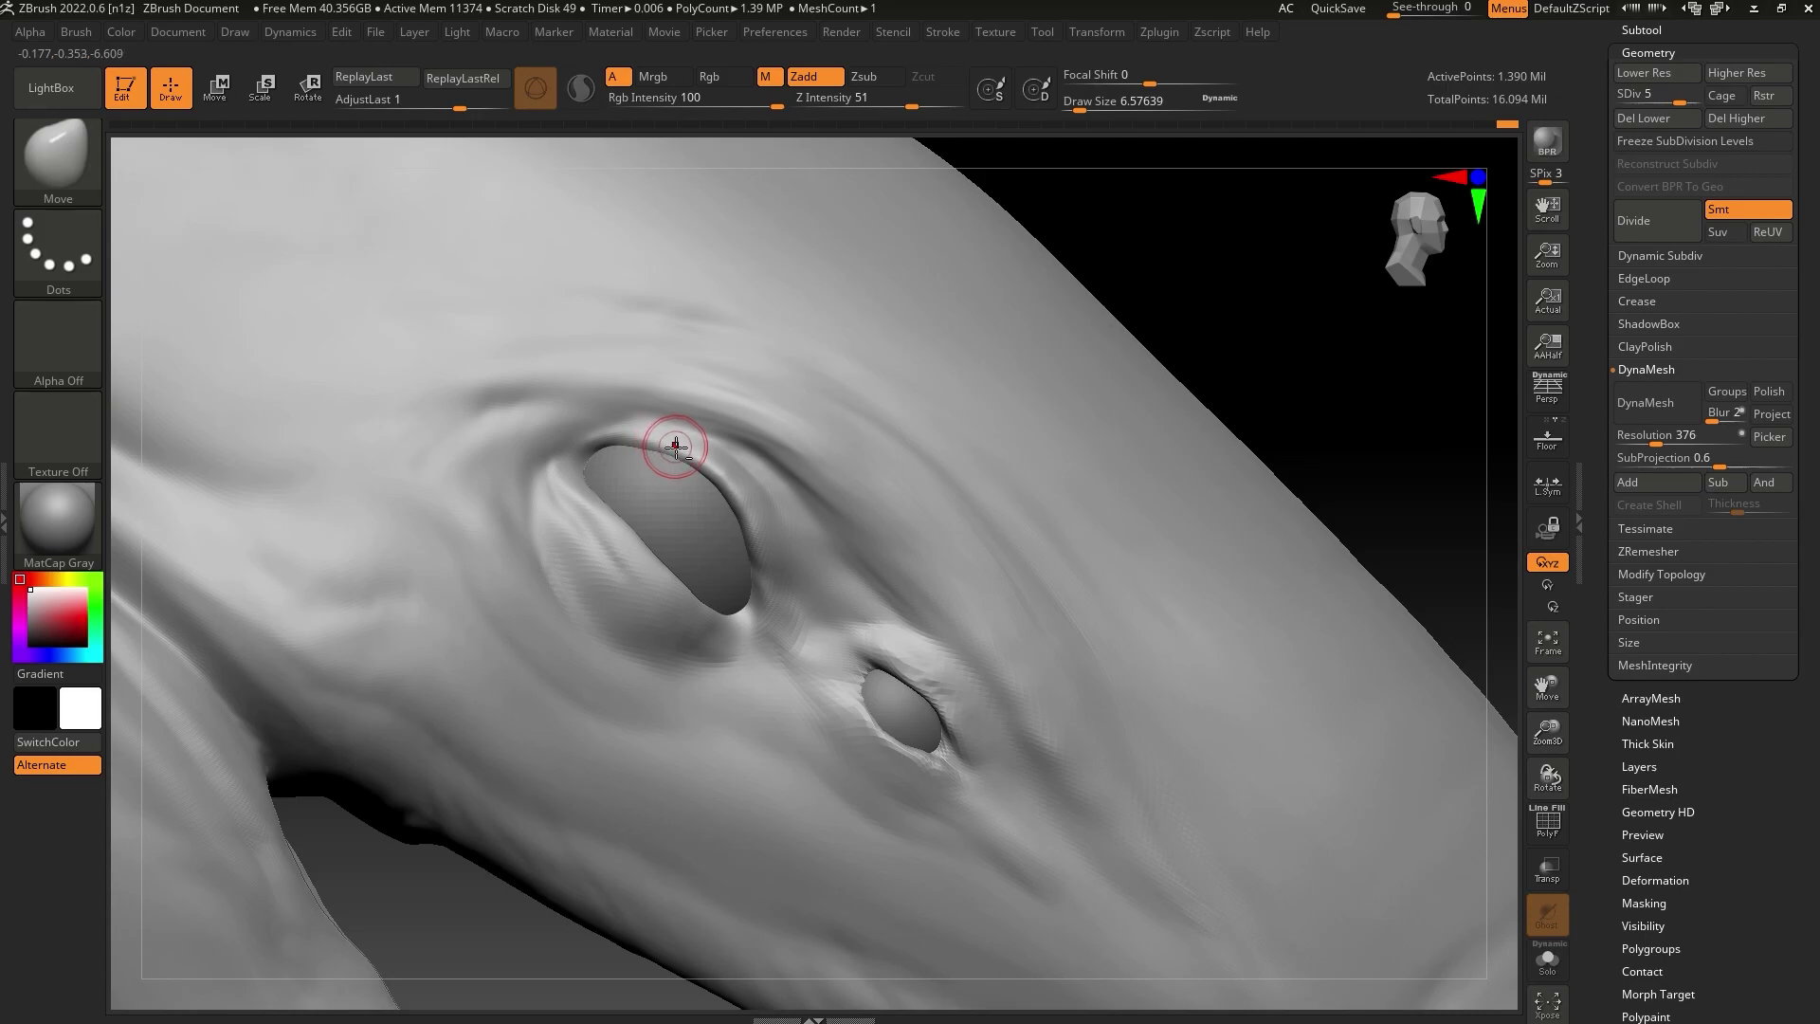
drag(1535, 745, 1398, 622)
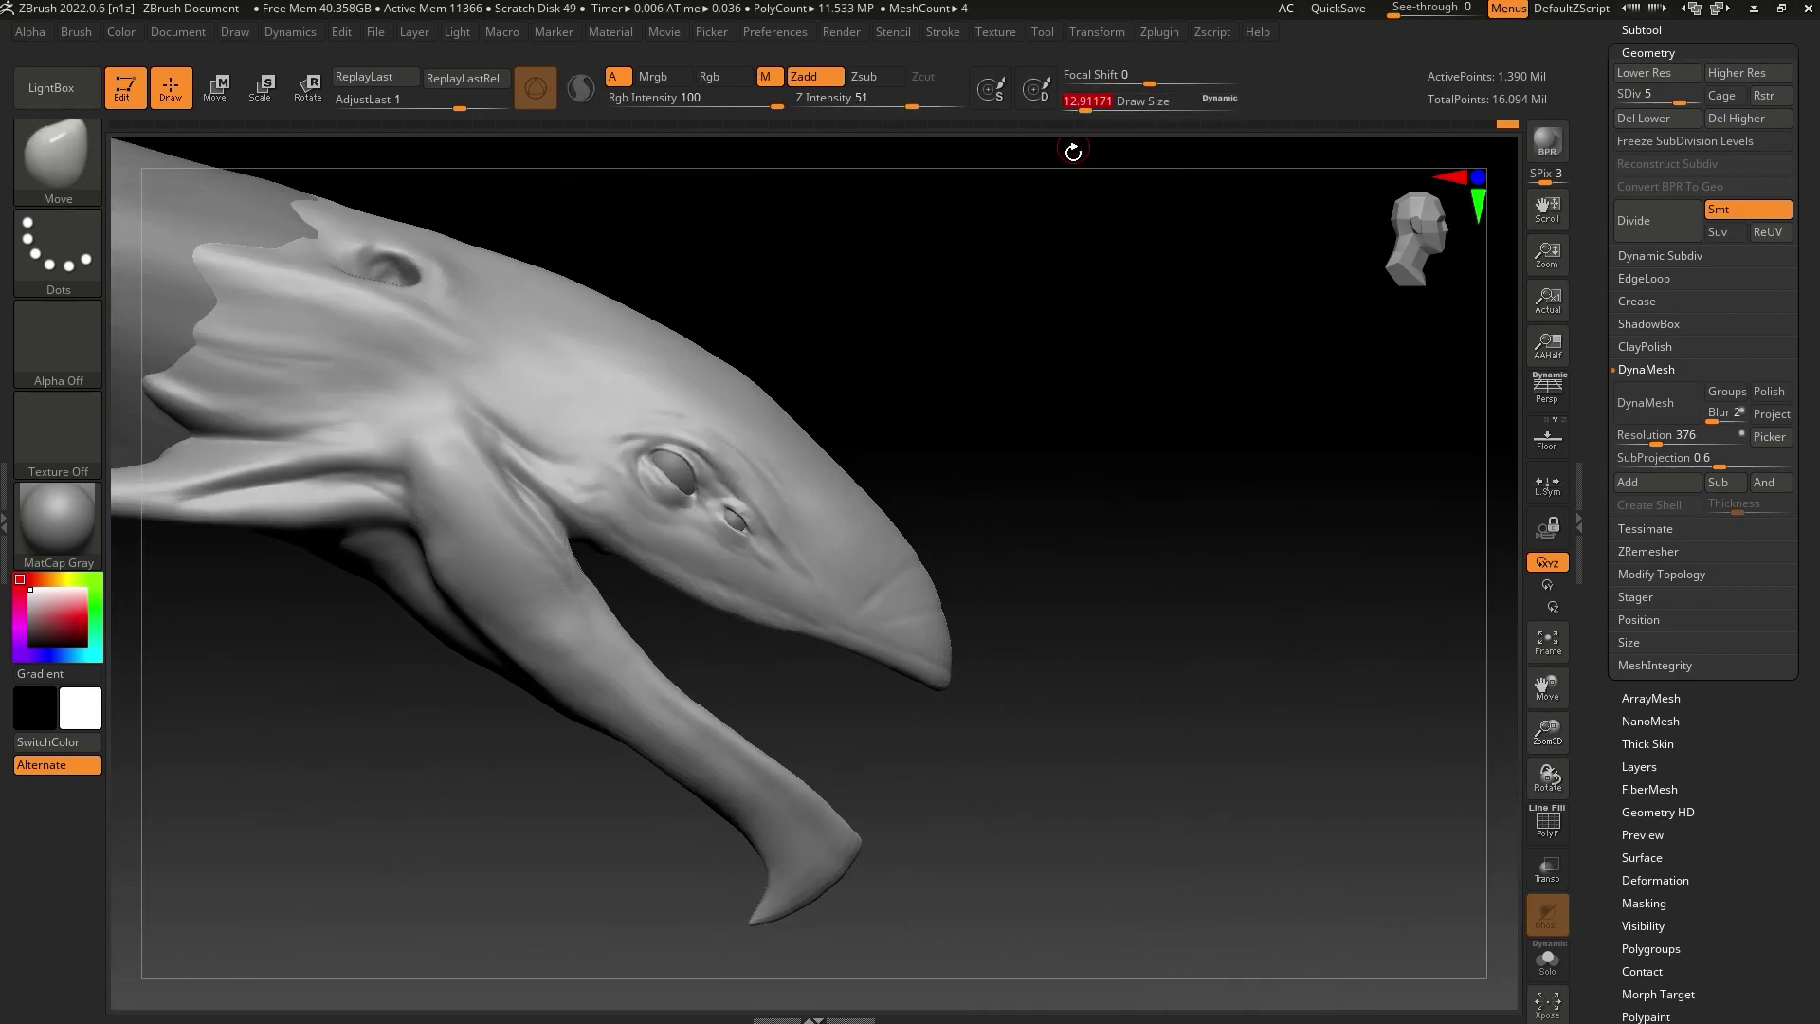
key(shift)
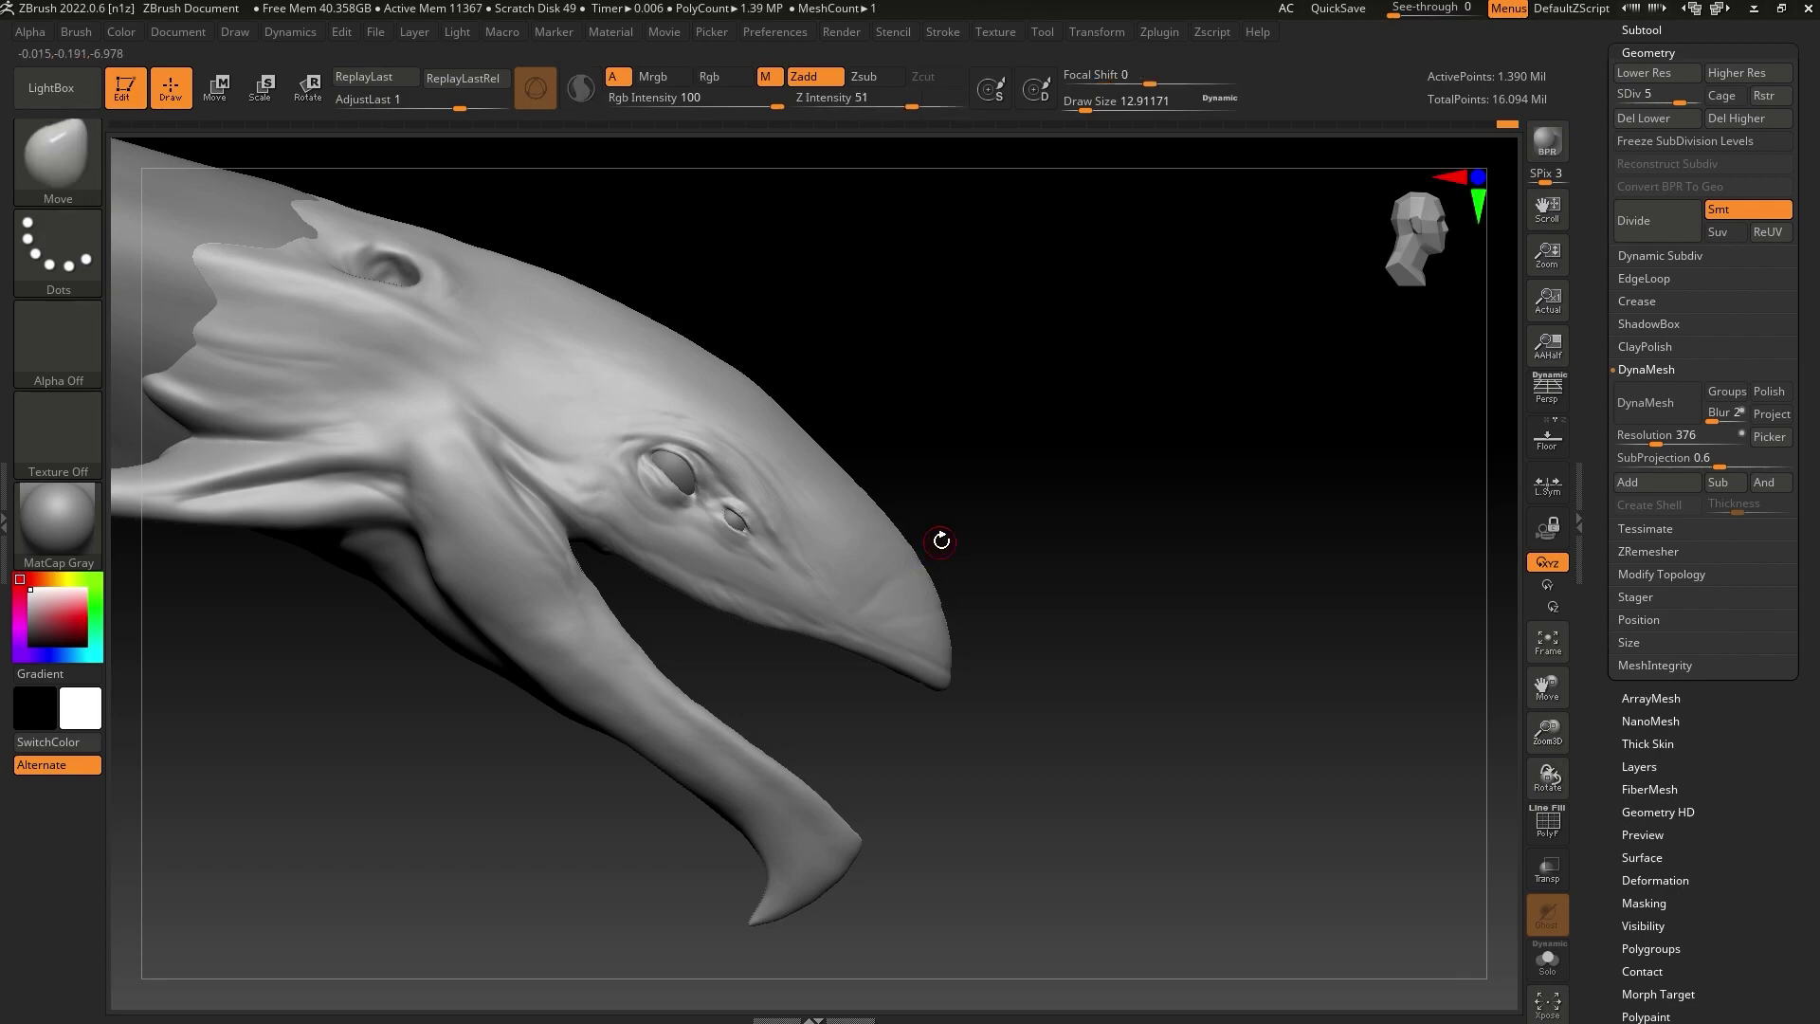
mouse_move(1027, 595)
mouse_down()
mouse_move(1122, 575)
mouse_move(1140, 609)
mouse_up()
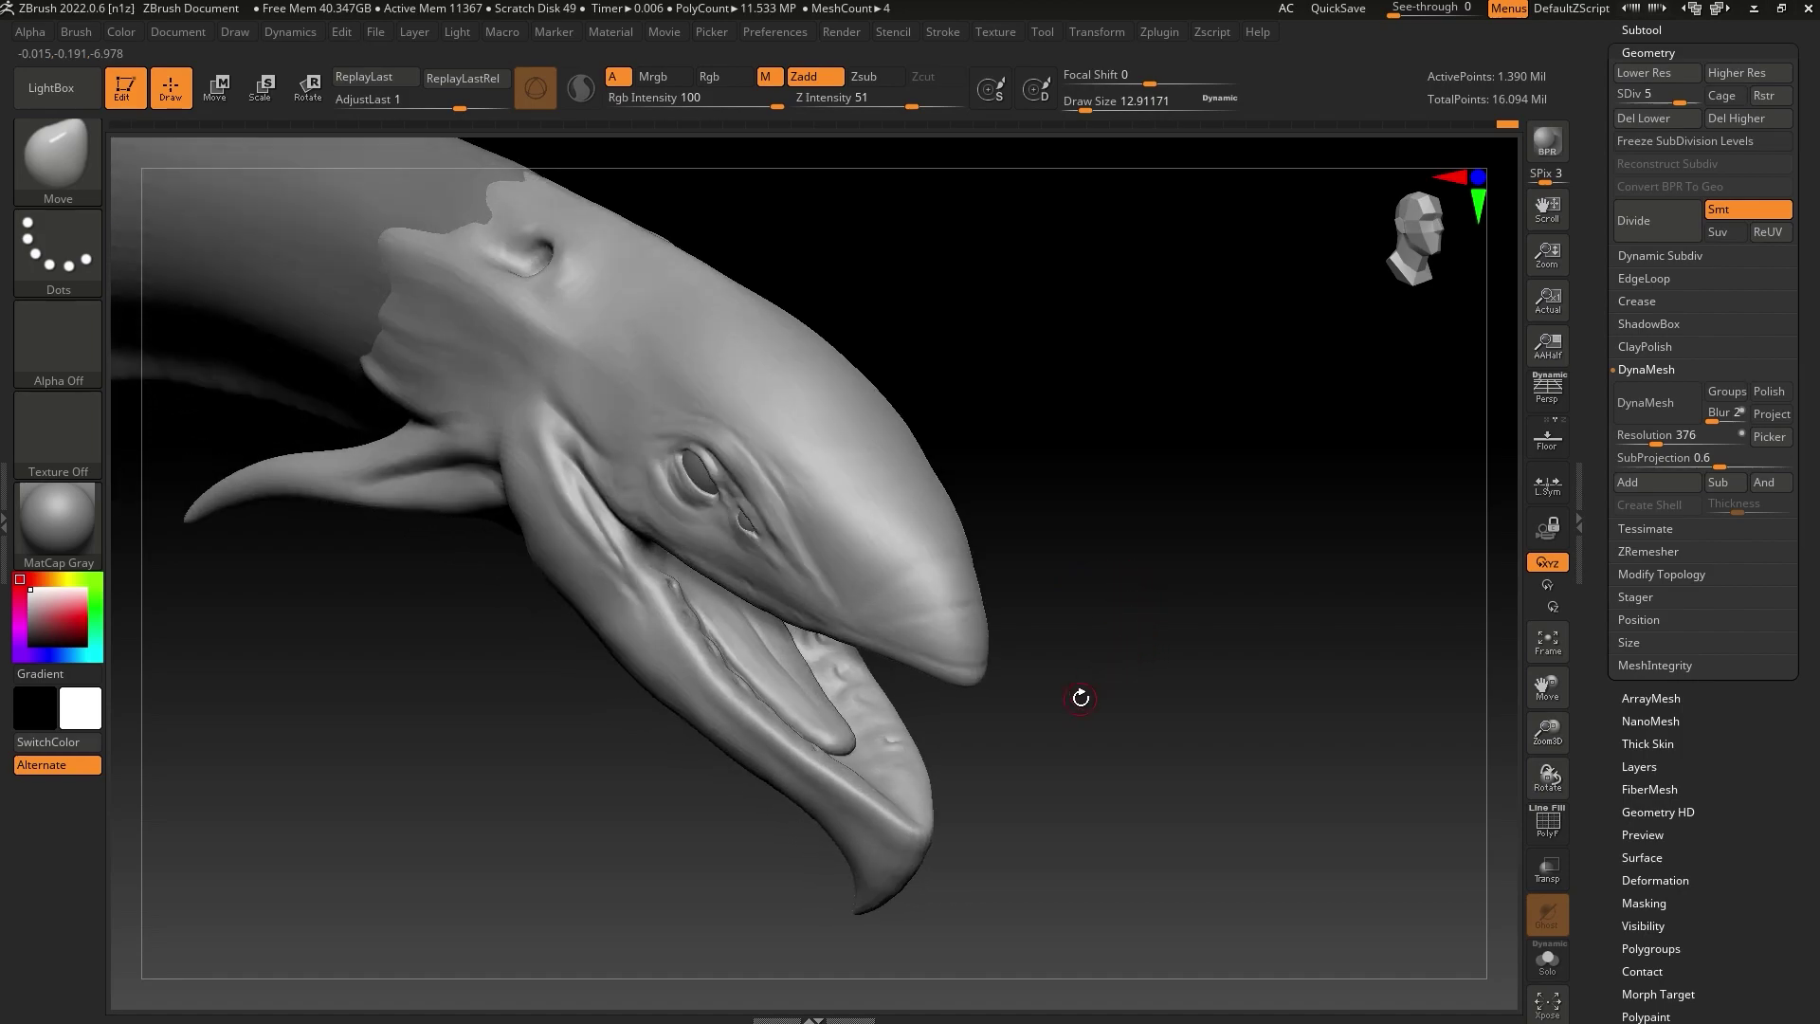
Lower head_1 to subdivision level 3 and switch to the ClayBuildup brush with a draw size of about 35
drag(1664, 94, 1651, 96)
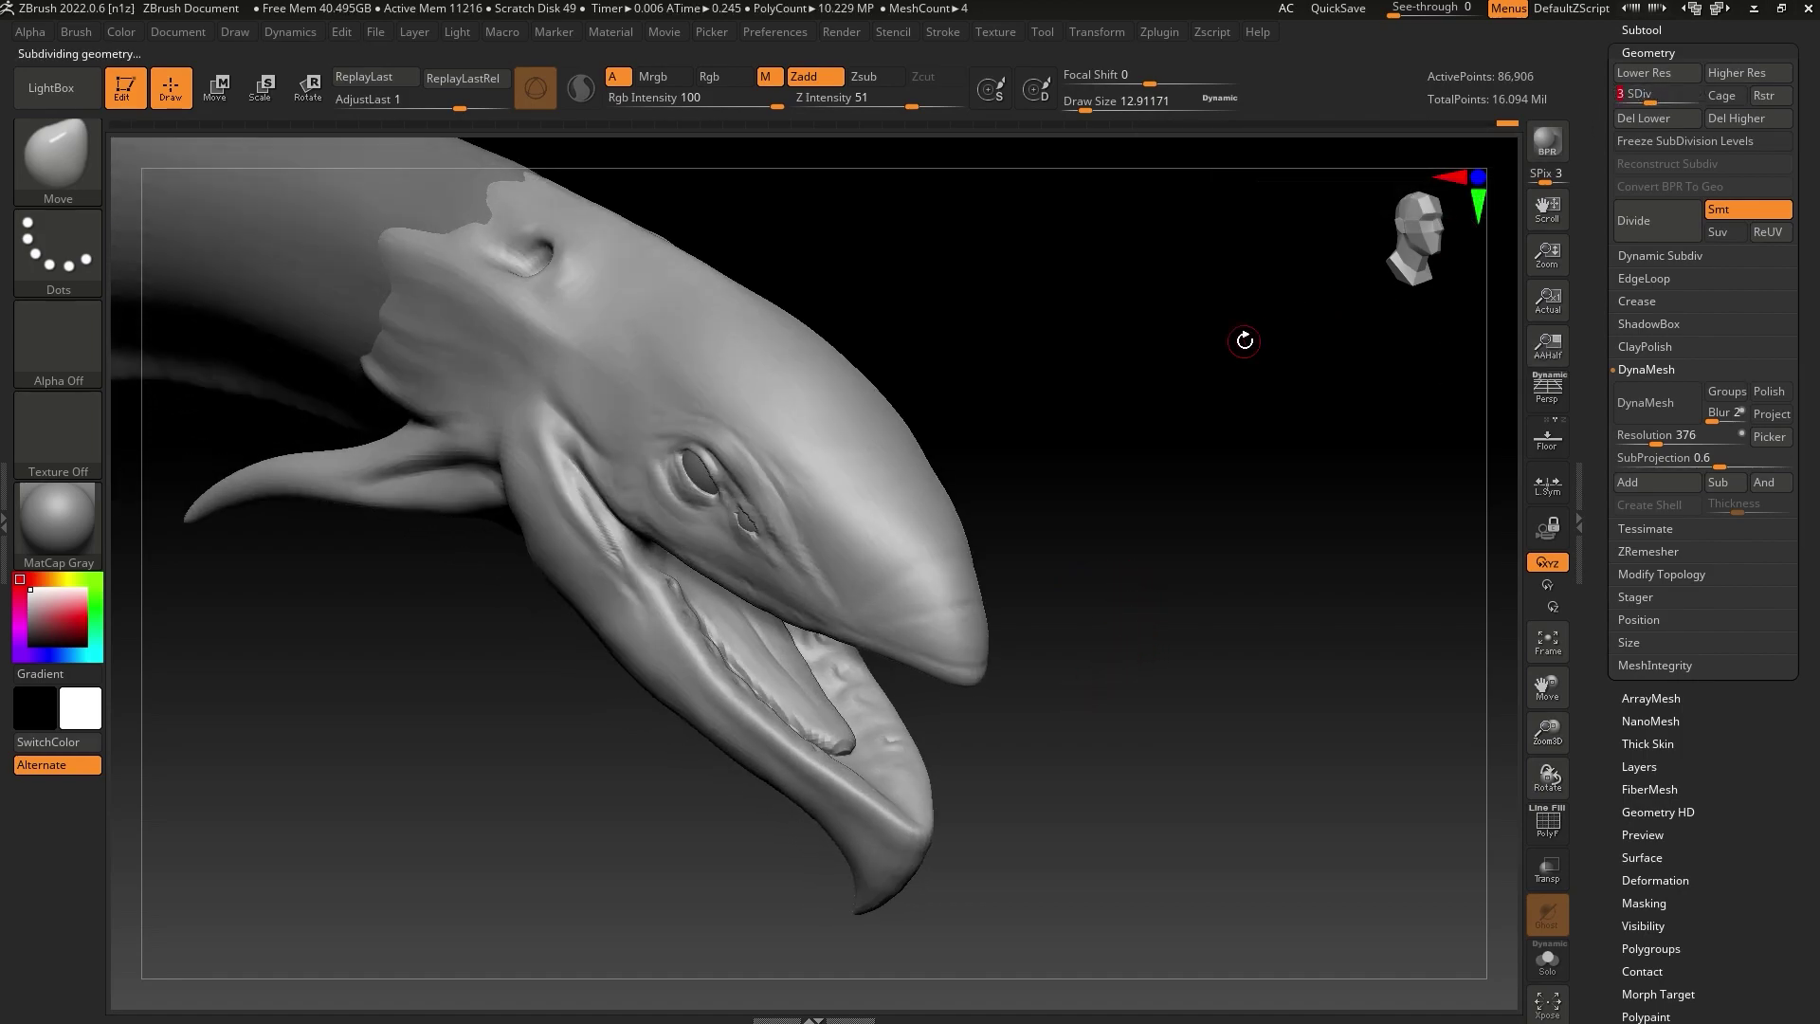
click(58, 154)
click(285, 180)
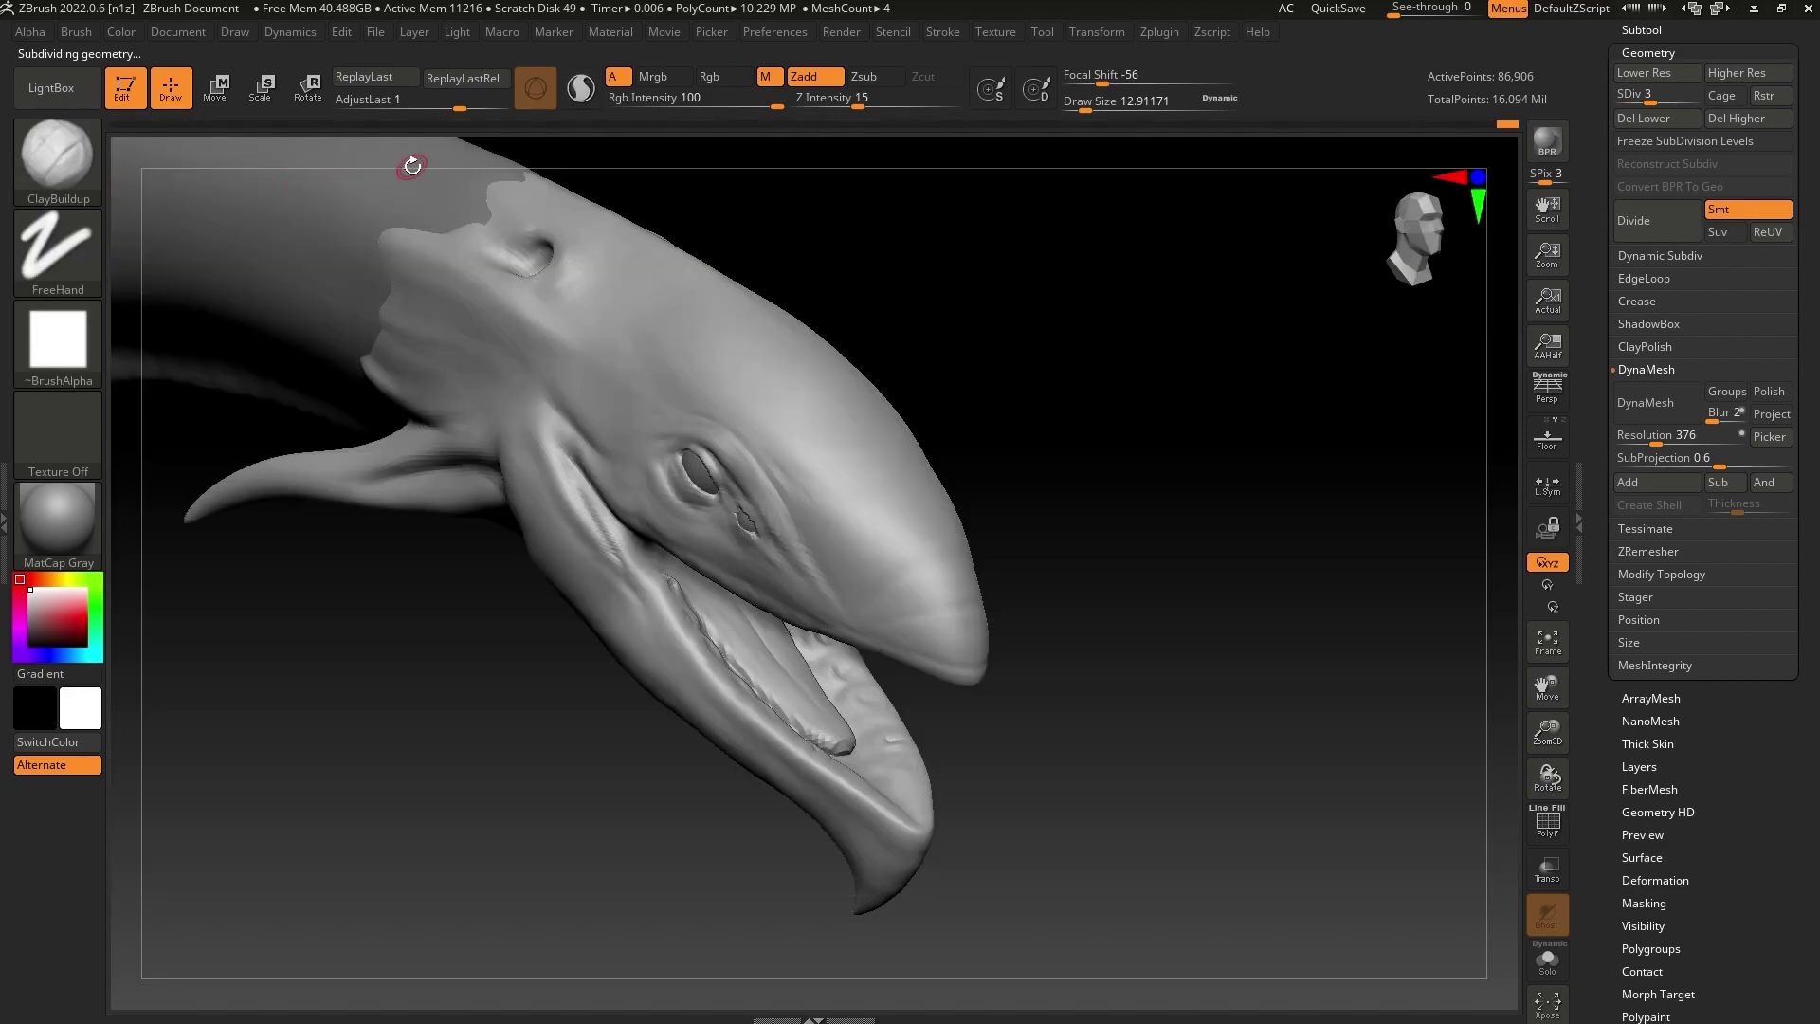
drag(1086, 105, 1094, 105)
mouse_move(1115, 504)
mouse_down()
mouse_move(1097, 528)
mouse_move(1117, 537)
mouse_up()
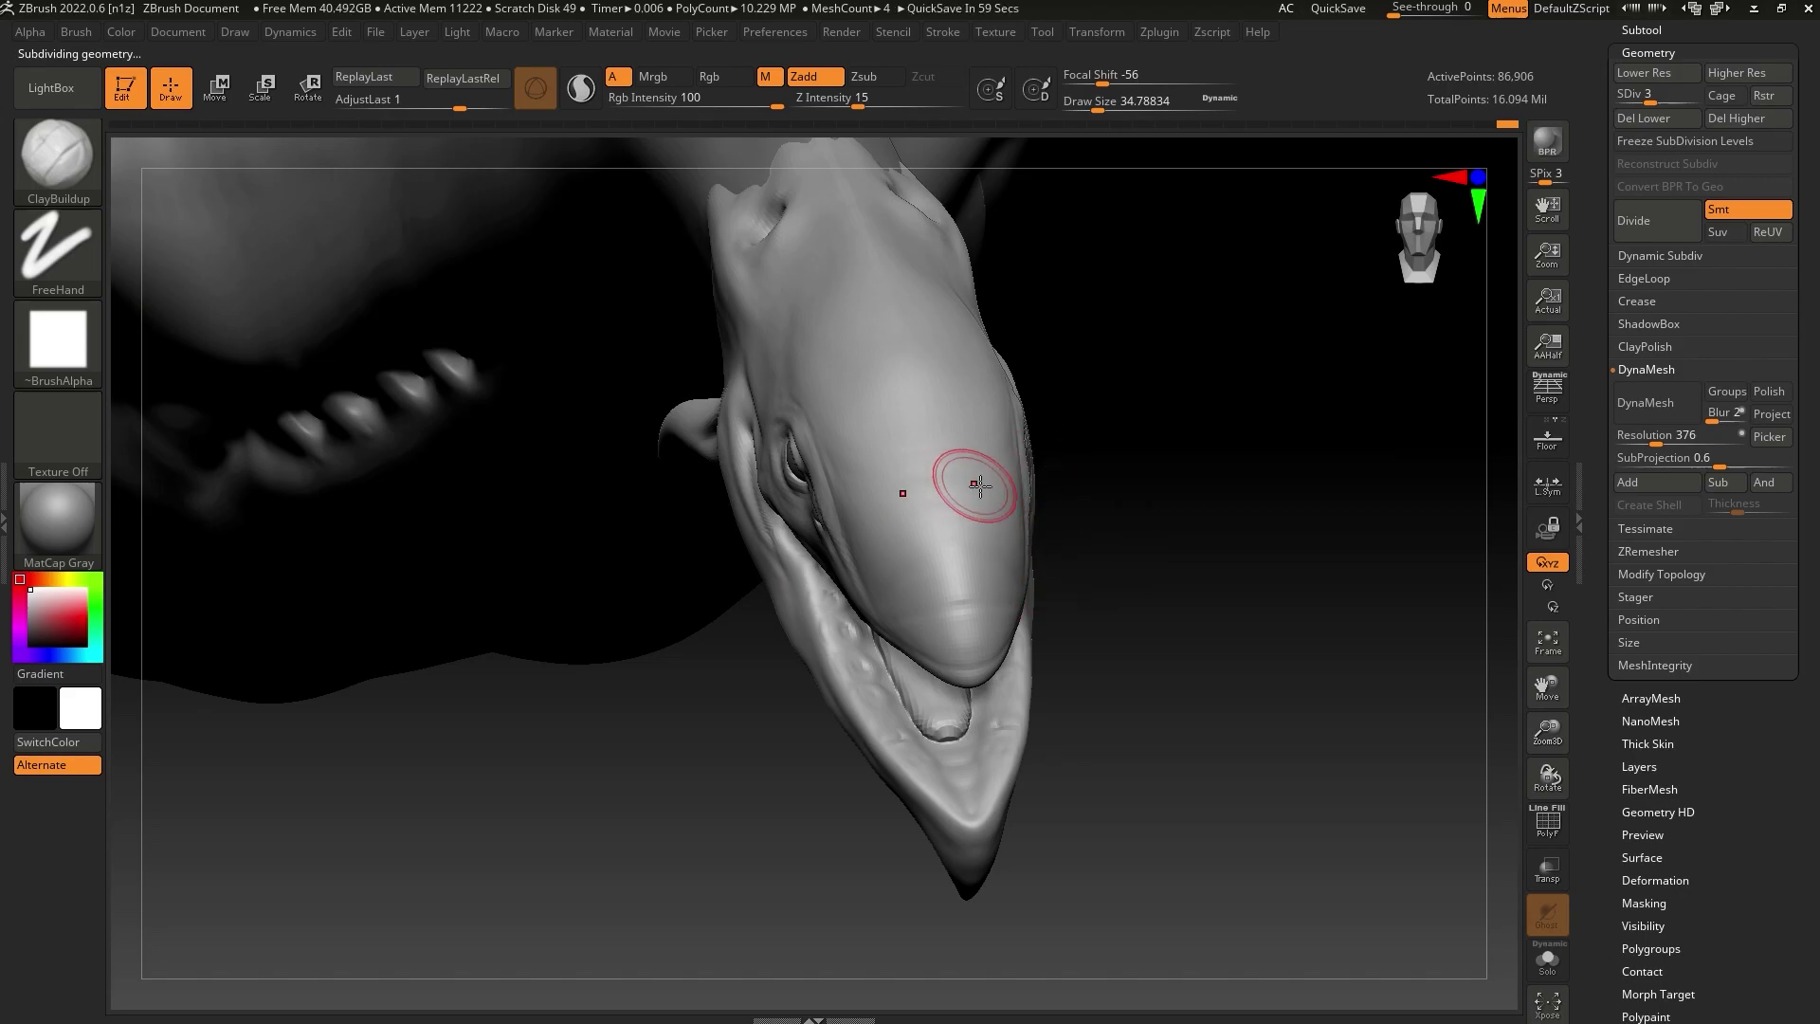
drag(1108, 422, 1130, 414)
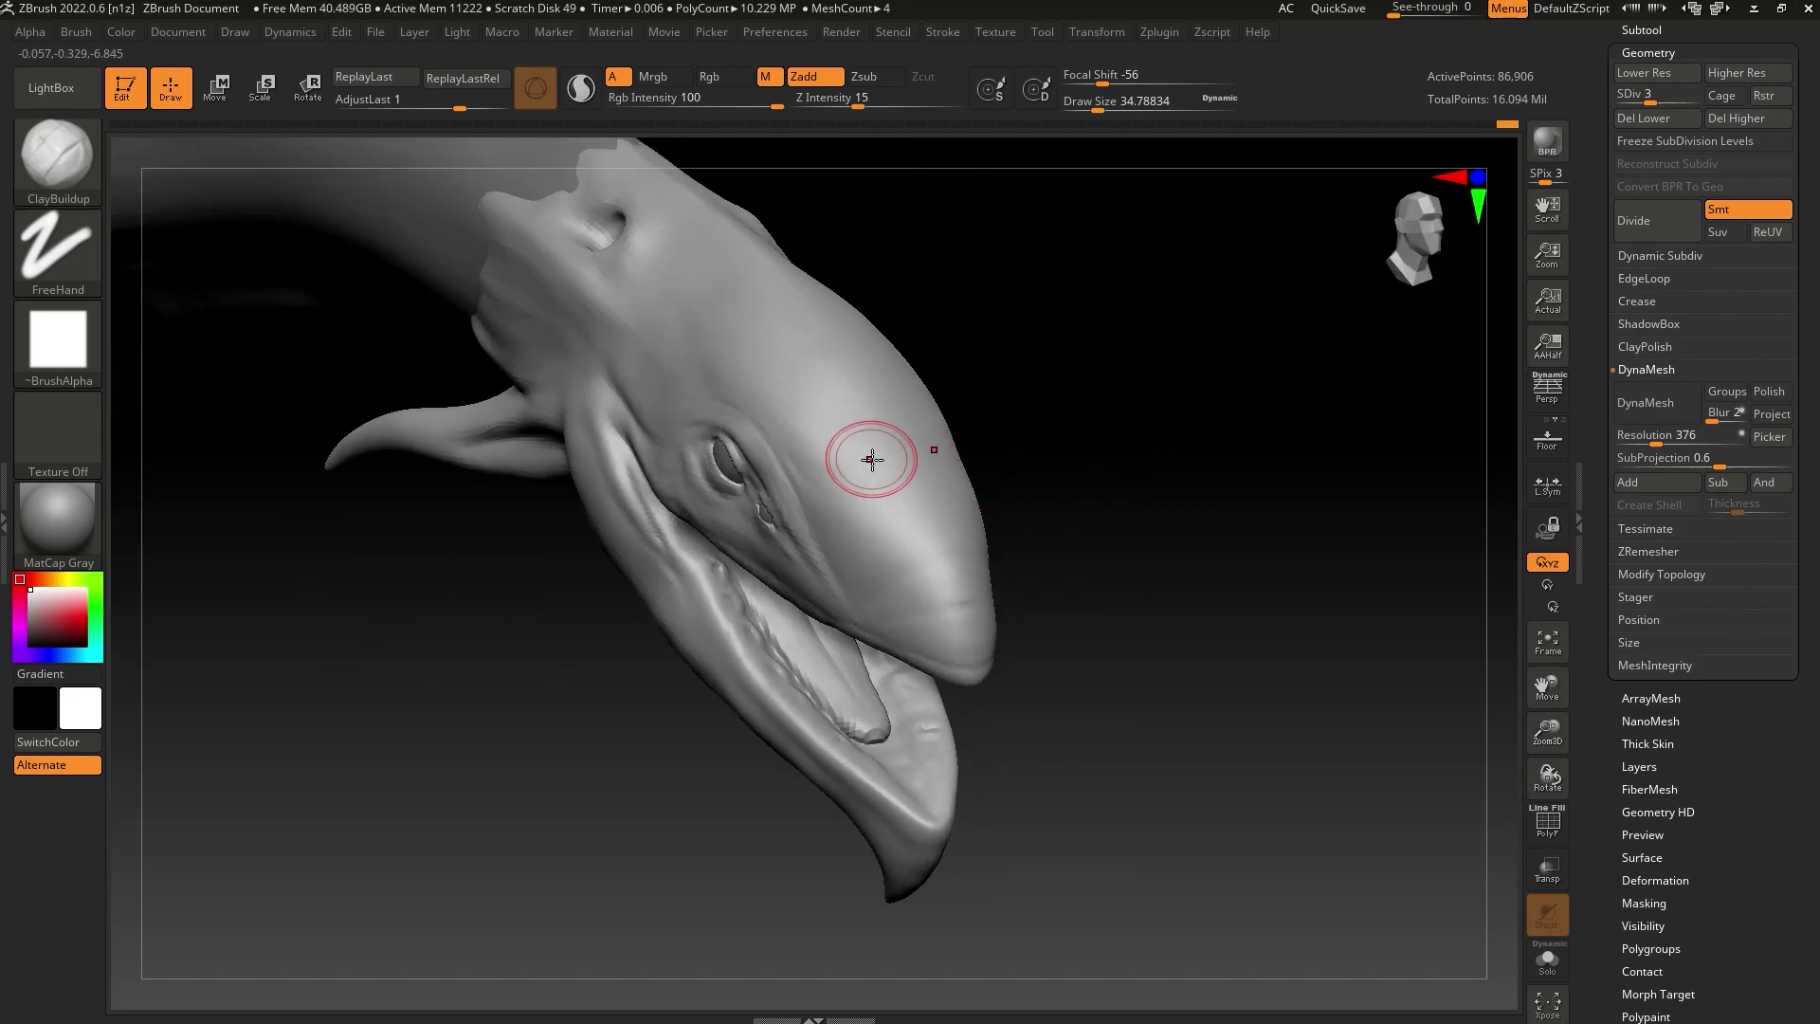
Try a ClayBuildup stroke on the head's upper surface, undo it, and check the creature reference image in the browser
mouse_move(809, 332)
mouse_down()
mouse_move(766, 336)
mouse_move(881, 360)
mouse_move(854, 474)
mouse_move(906, 446)
mouse_move(838, 380)
mouse_move(853, 408)
mouse_move(866, 357)
mouse_up()
key(ctrl+z)
drag(1098, 108, 1102, 108)
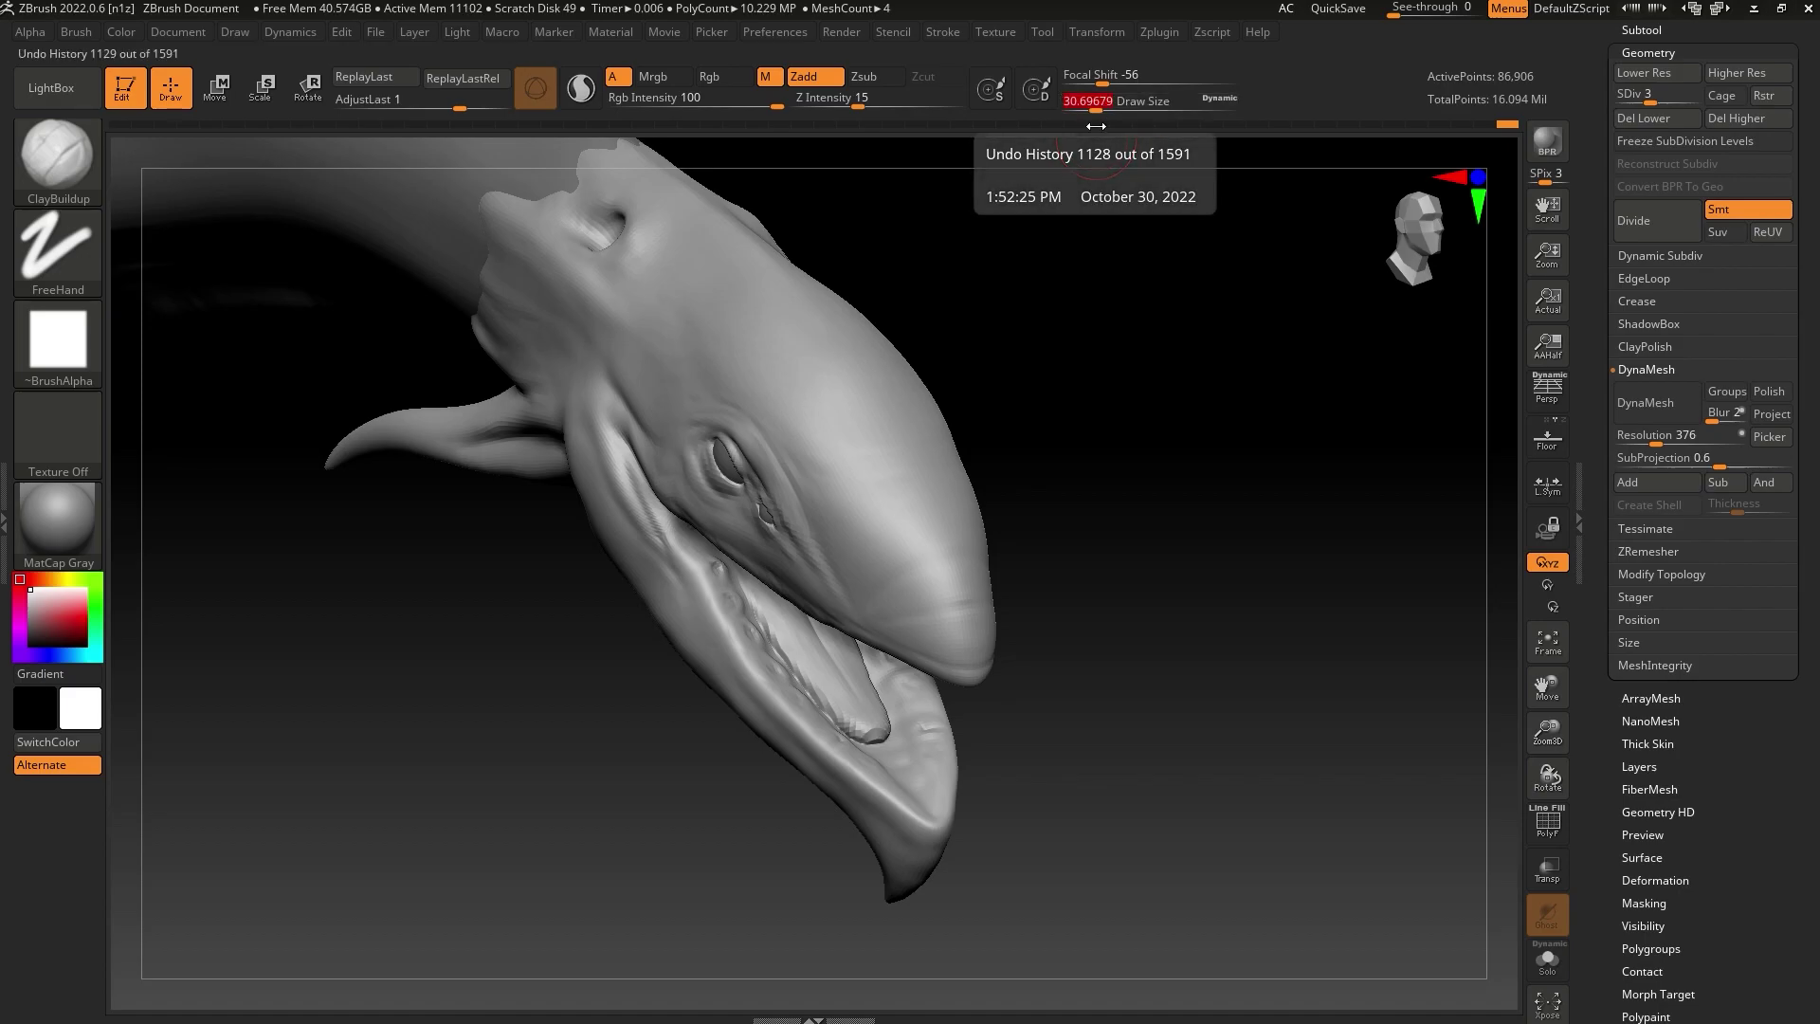
drag(1007, 0, 971, 5)
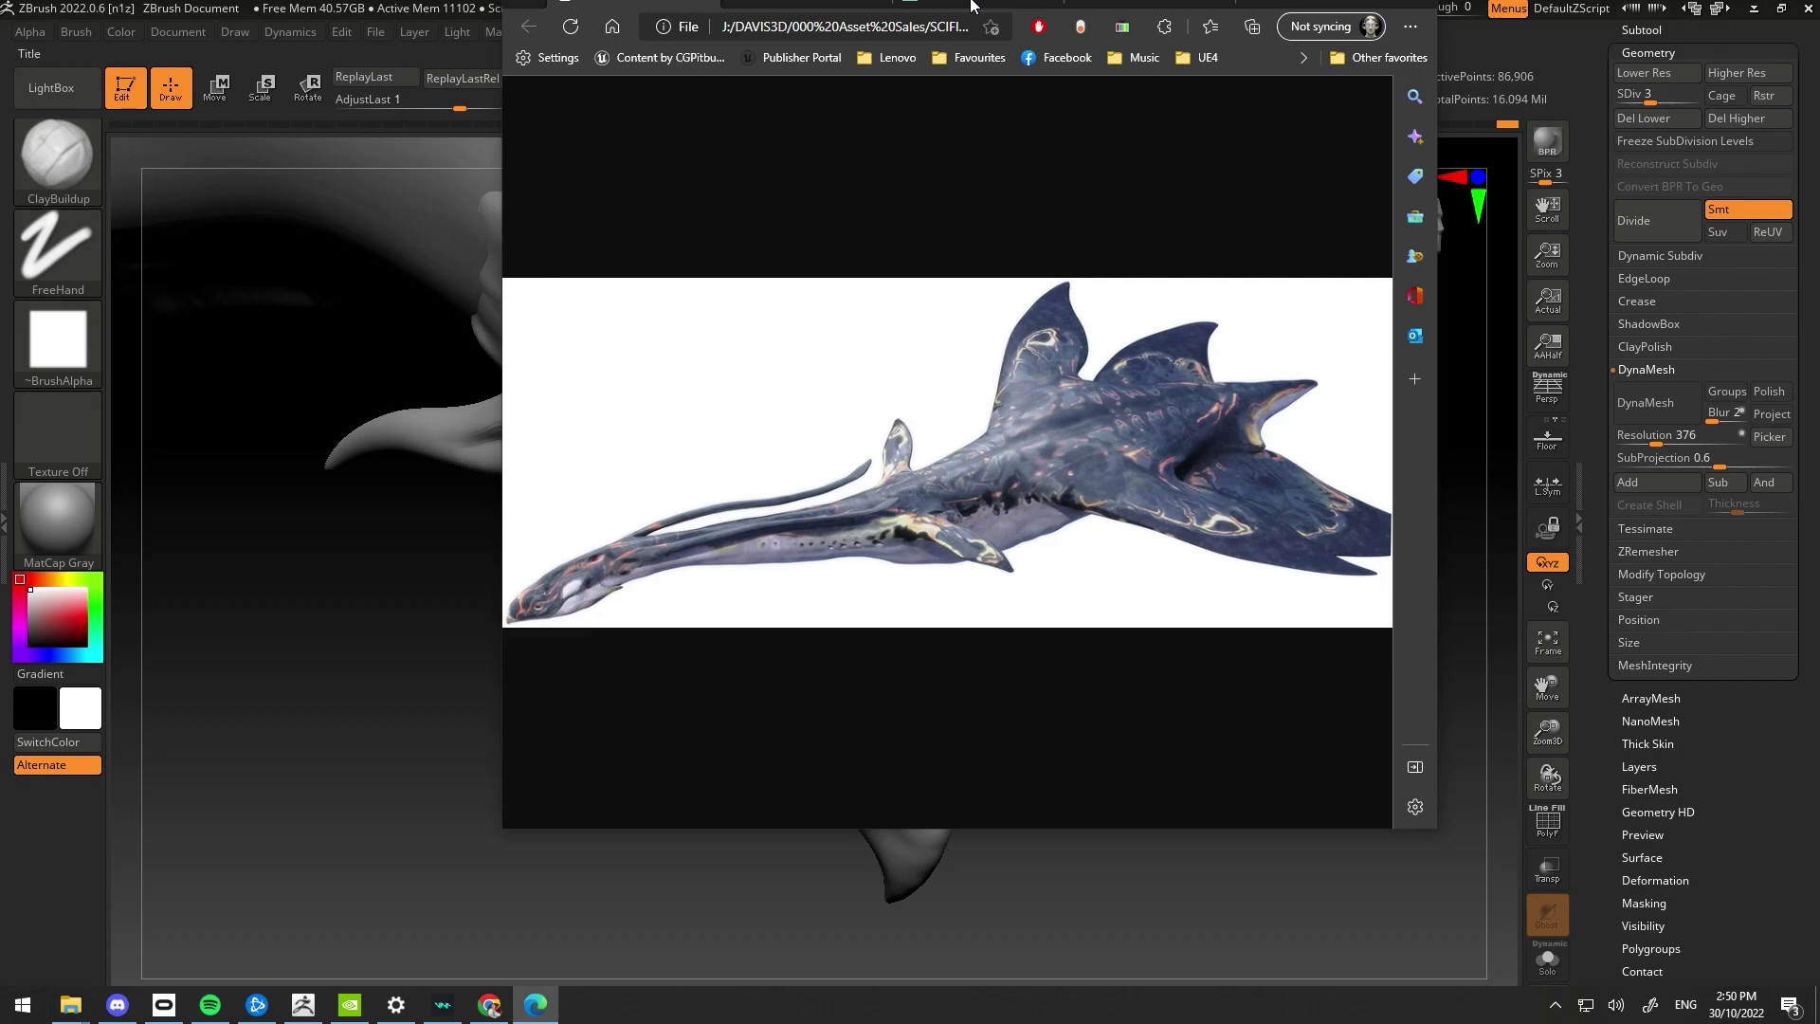
drag(971, 6, 968, 0)
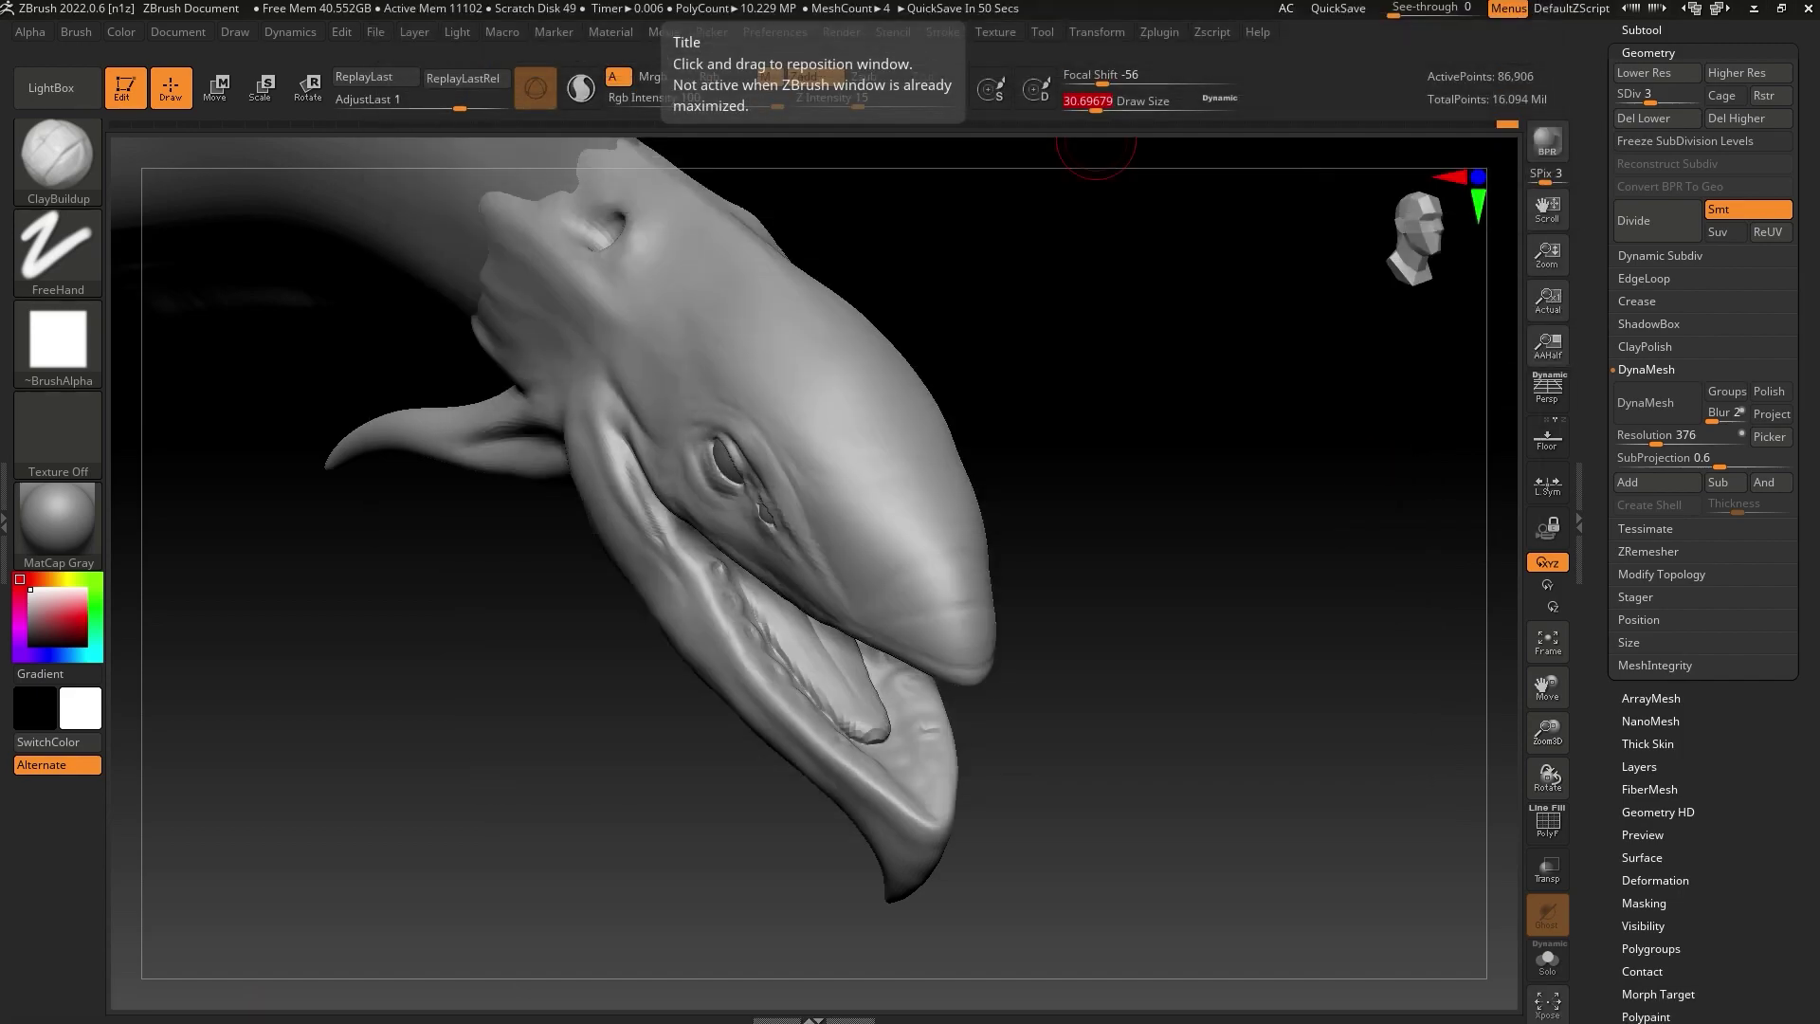
Lower head_1 to subdivision level 1 and switch to the Inflat brush
mouse_move(1118, 679)
mouse_down()
mouse_move(1203, 708)
mouse_move(1214, 648)
mouse_up()
click(57, 157)
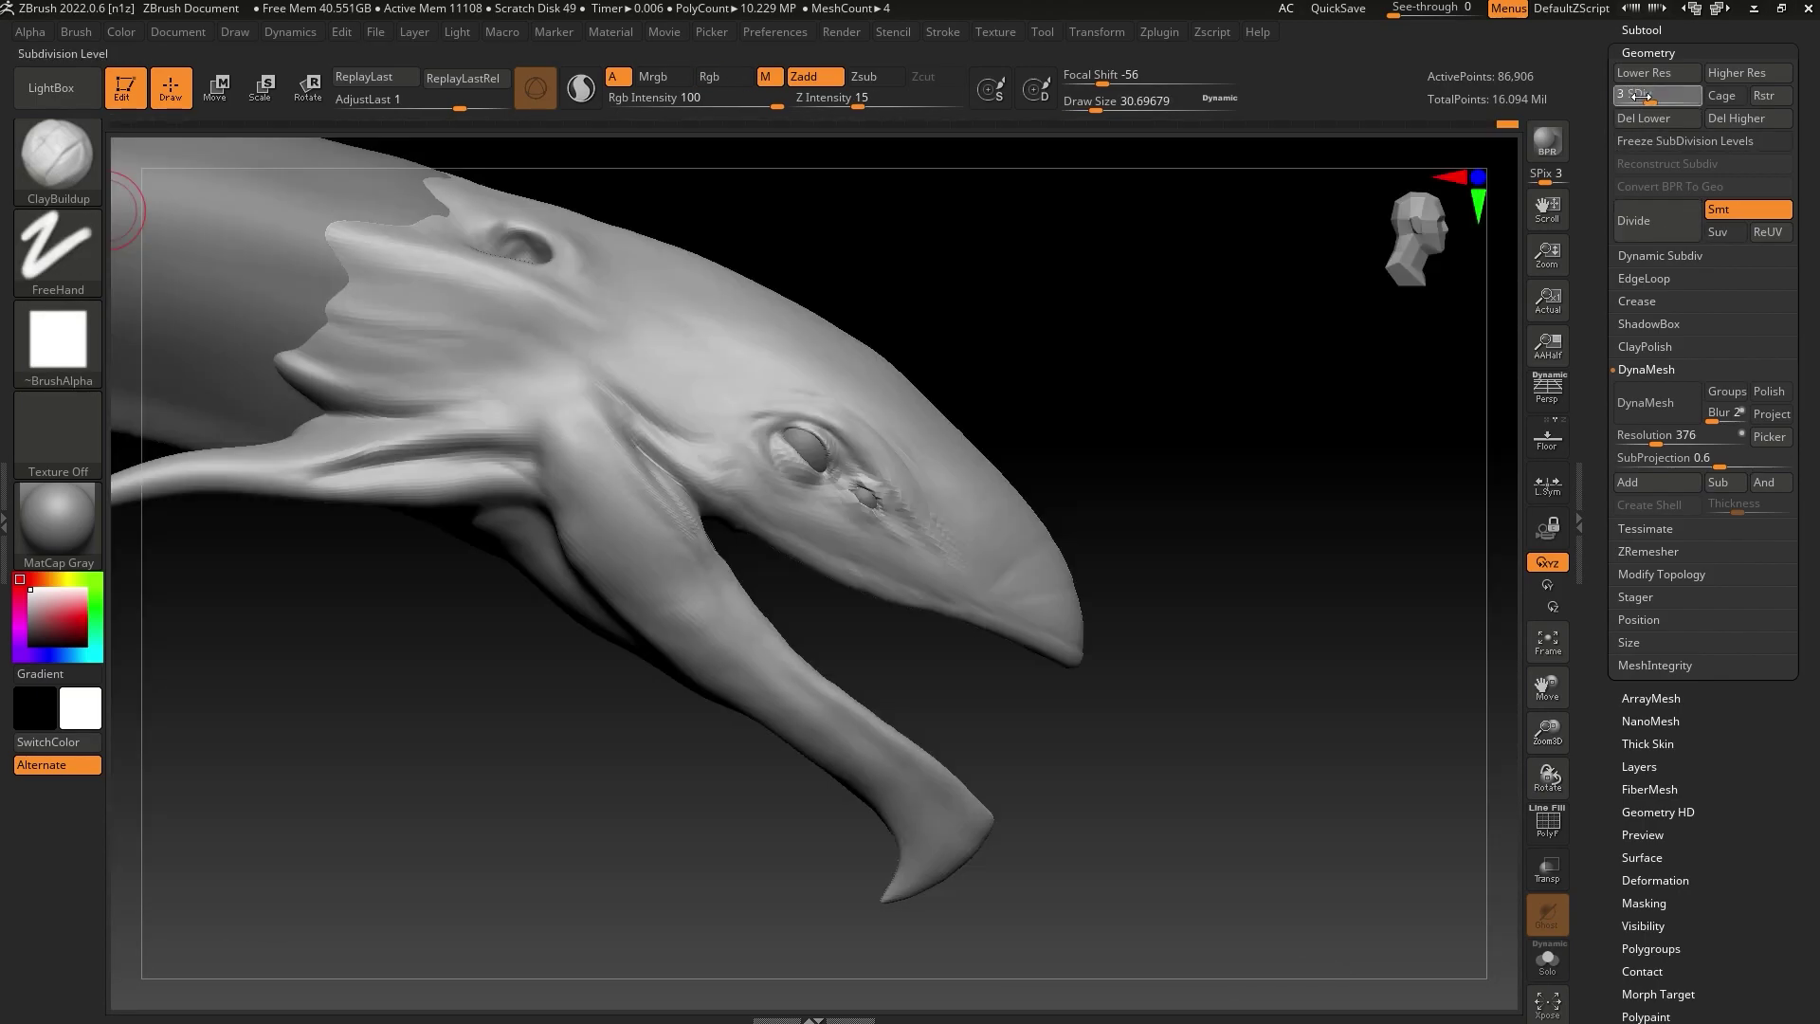
click(1619, 99)
click(57, 156)
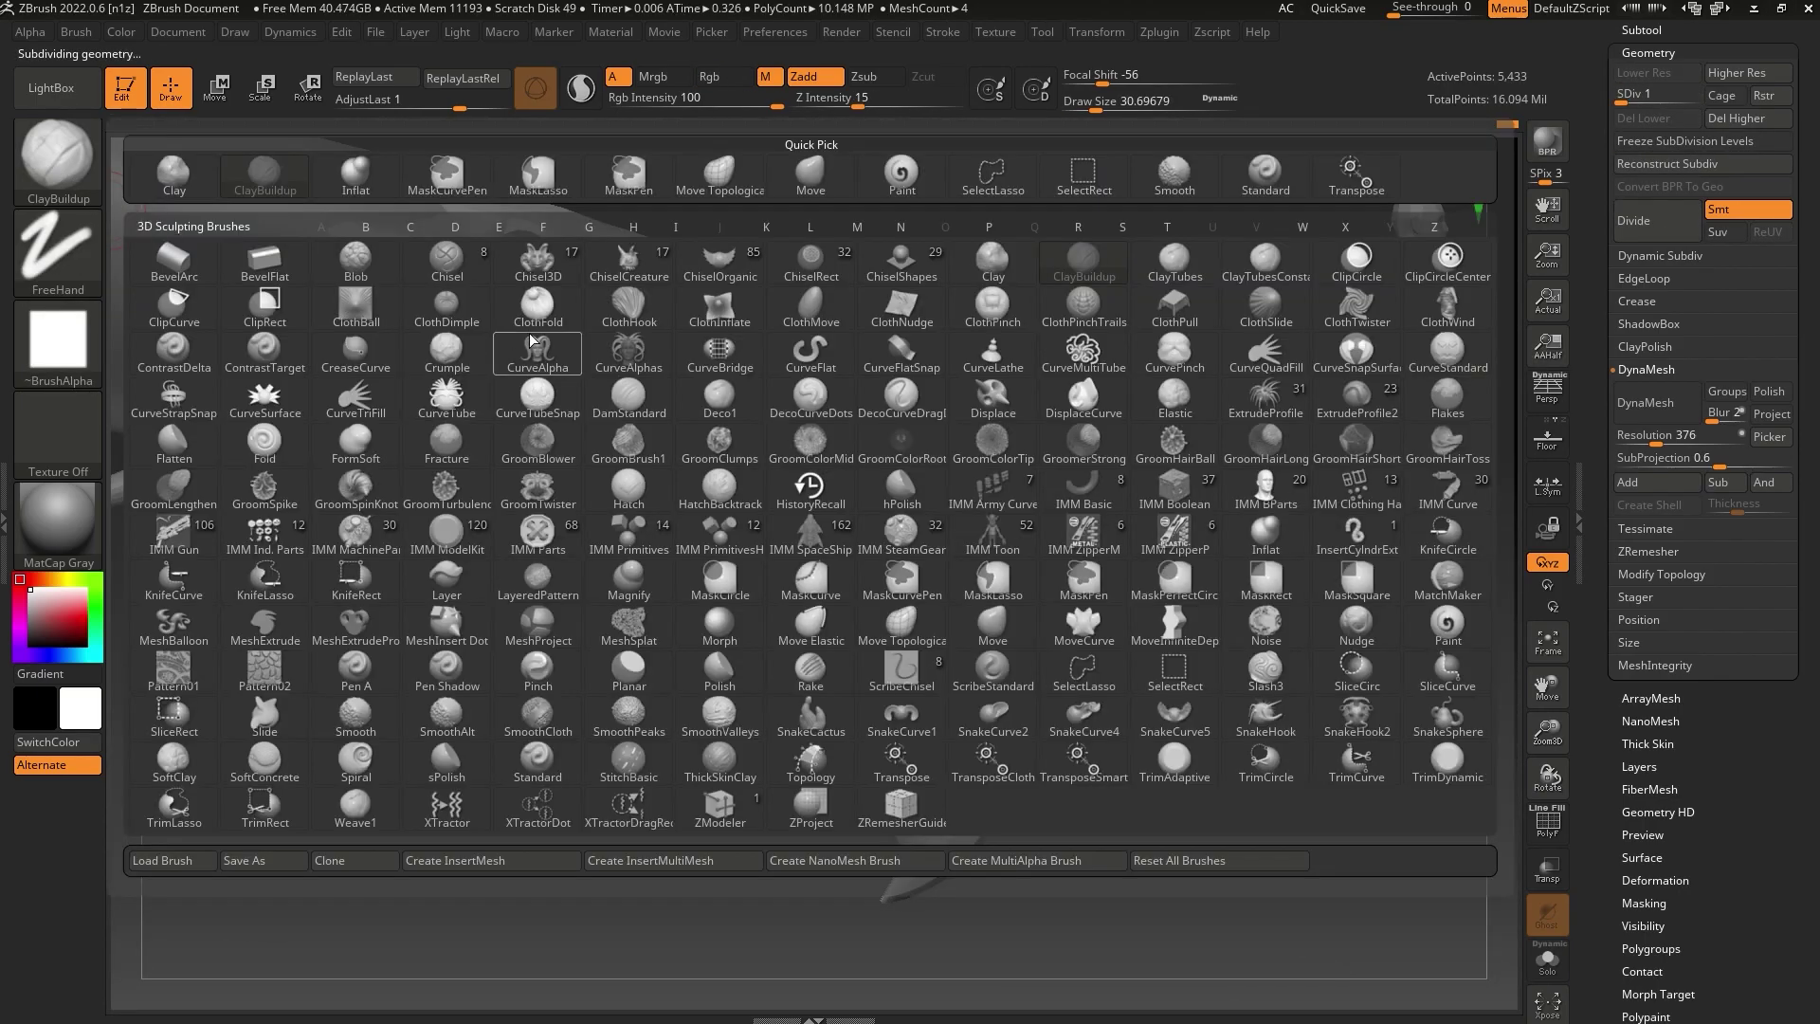
click(355, 174)
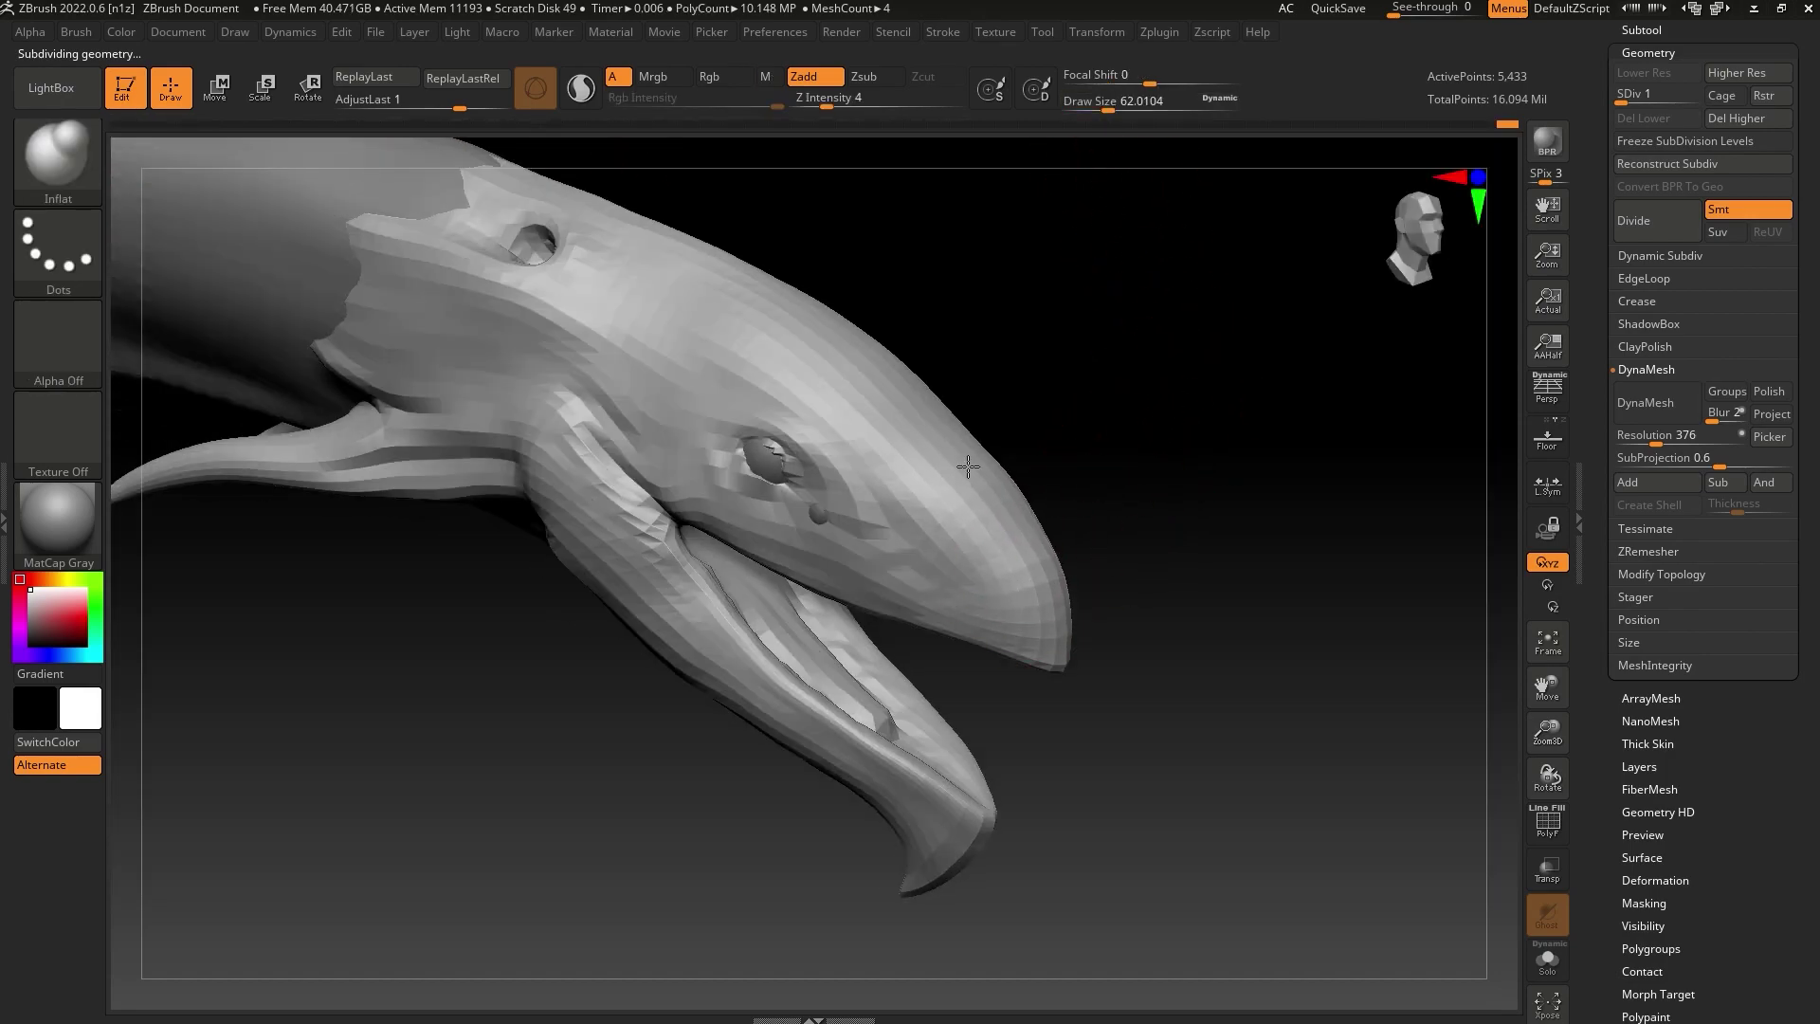
Inflate the upper snout and forehead at a draw size of about 62, checking the head from both sides
drag(968, 467, 1014, 543)
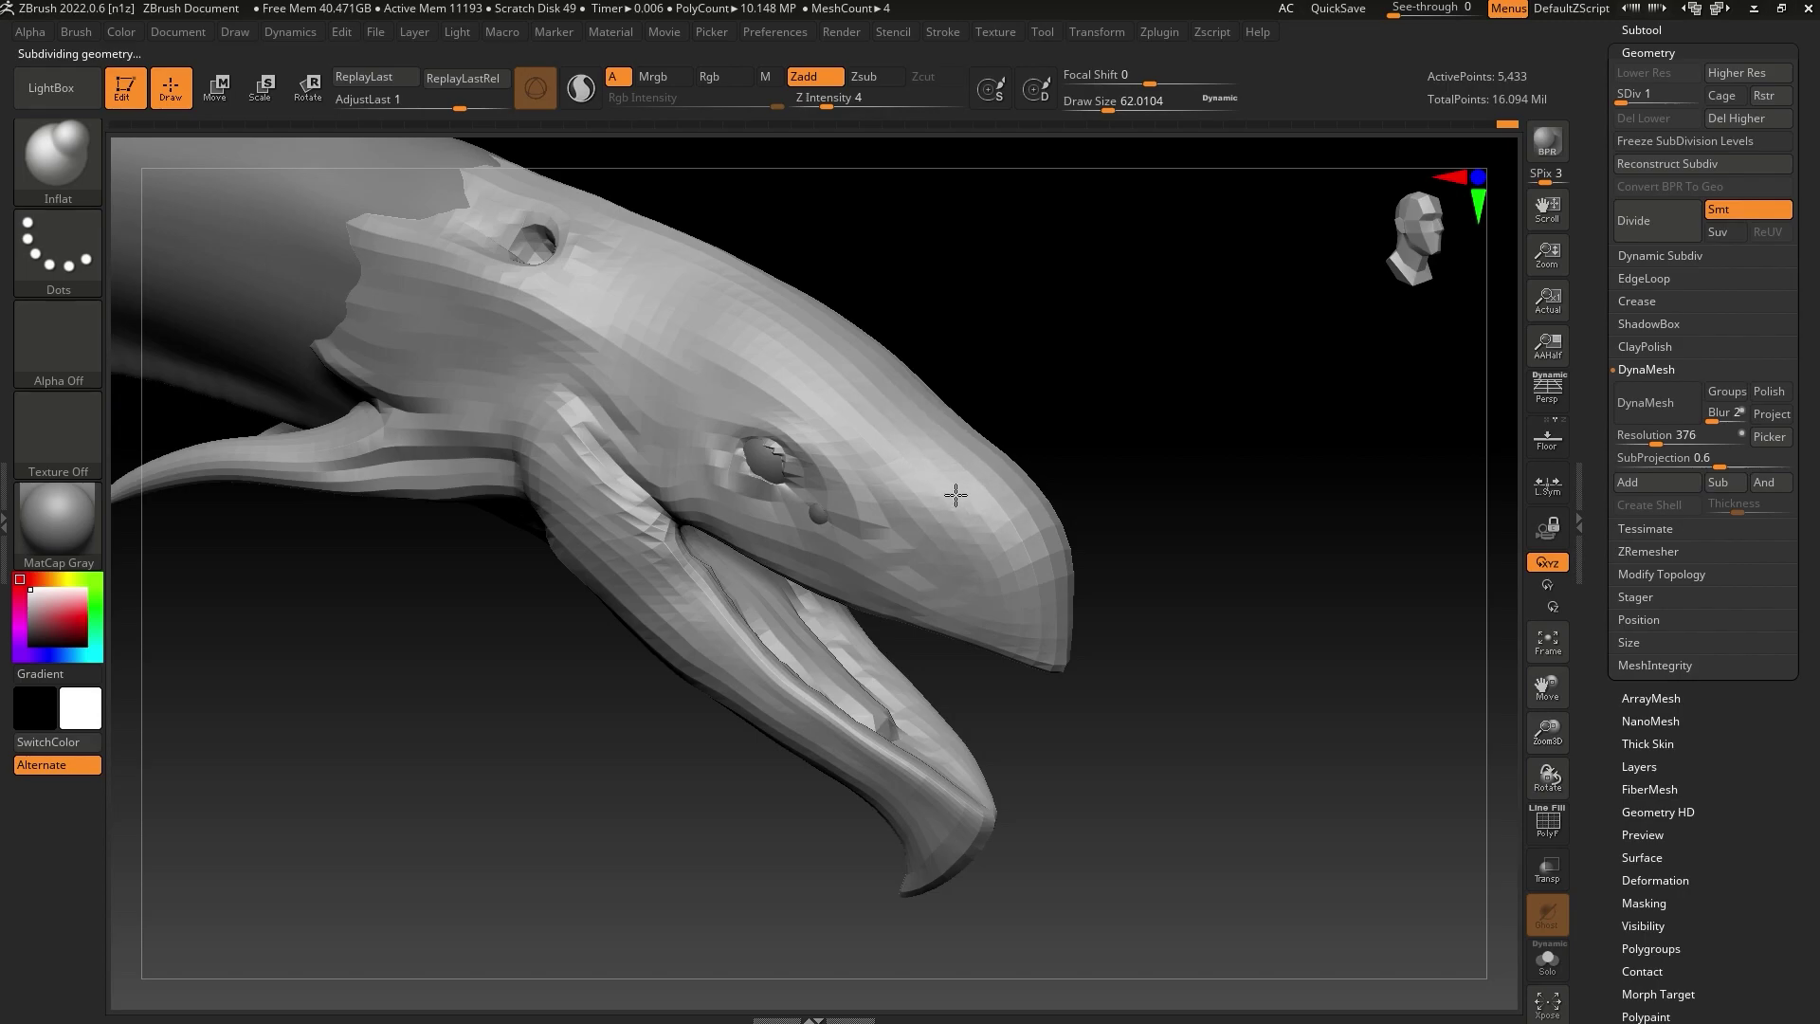
mouse_move(933, 442)
mouse_down()
mouse_move(969, 453)
mouse_move(978, 490)
mouse_up()
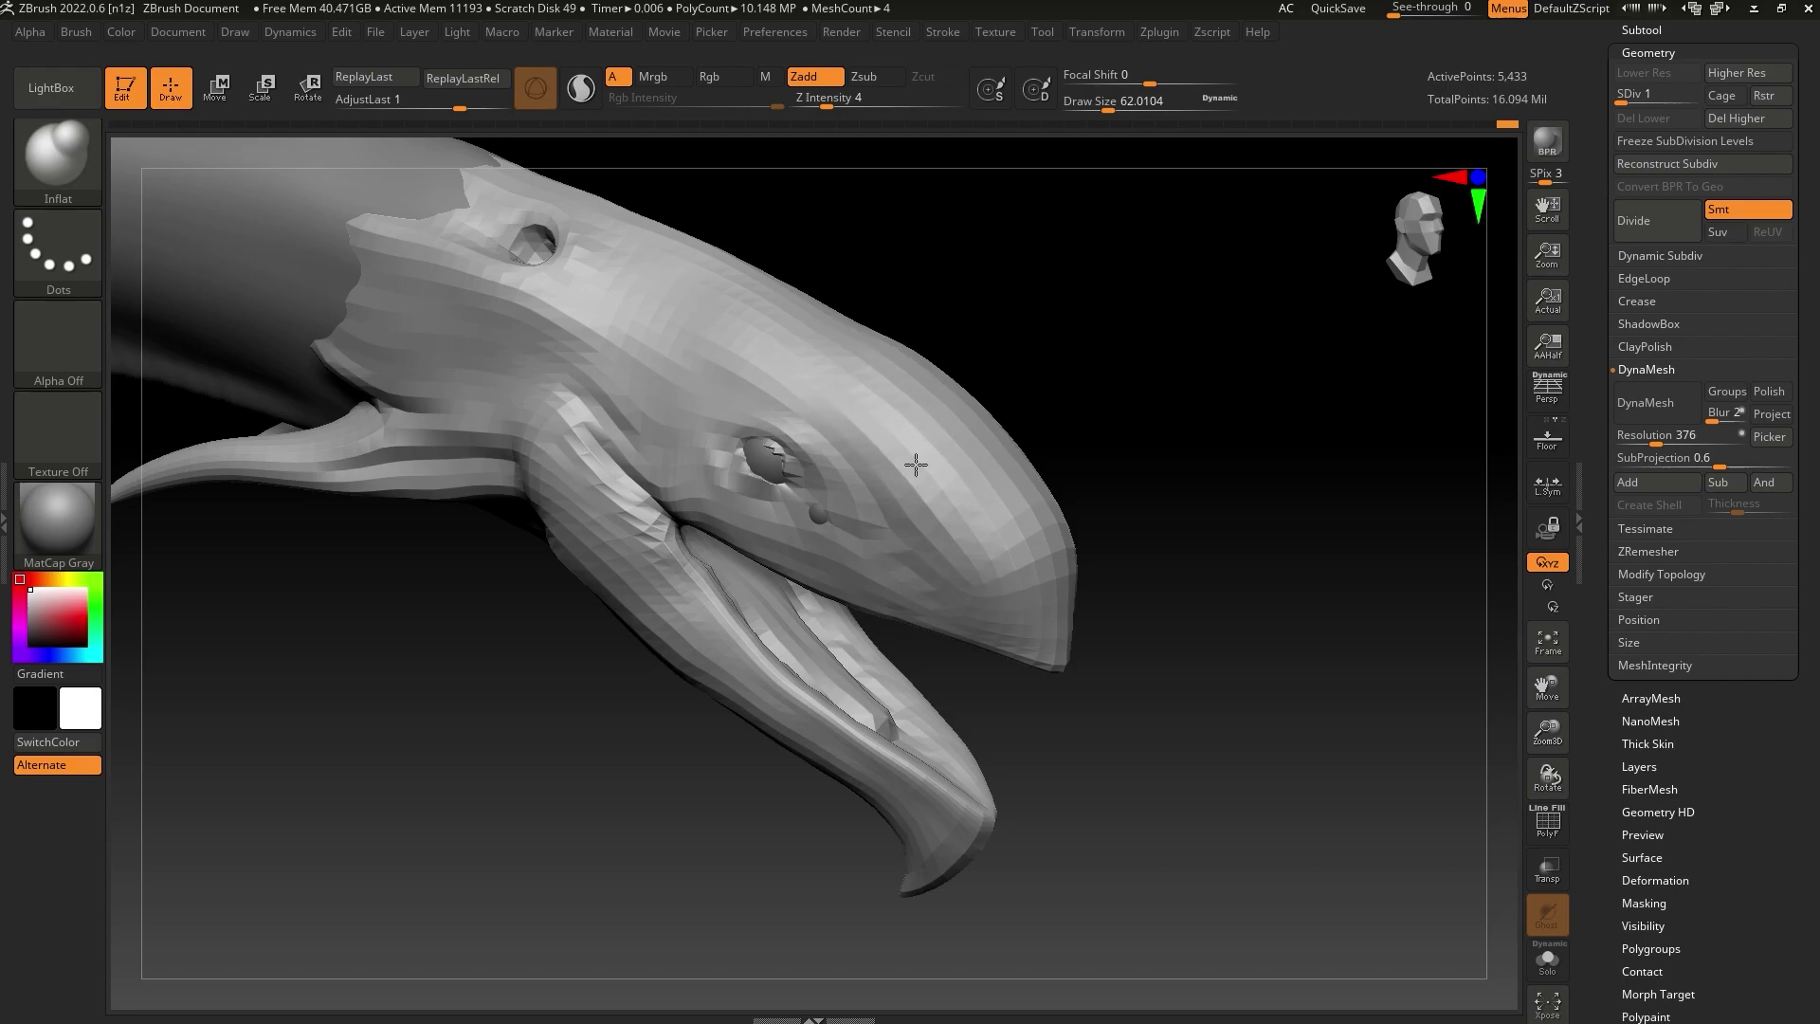
drag(1261, 446, 776, 617)
mouse_move(1379, 808)
right_down()
mouse_move(1374, 793)
mouse_move(1232, 792)
right_up()
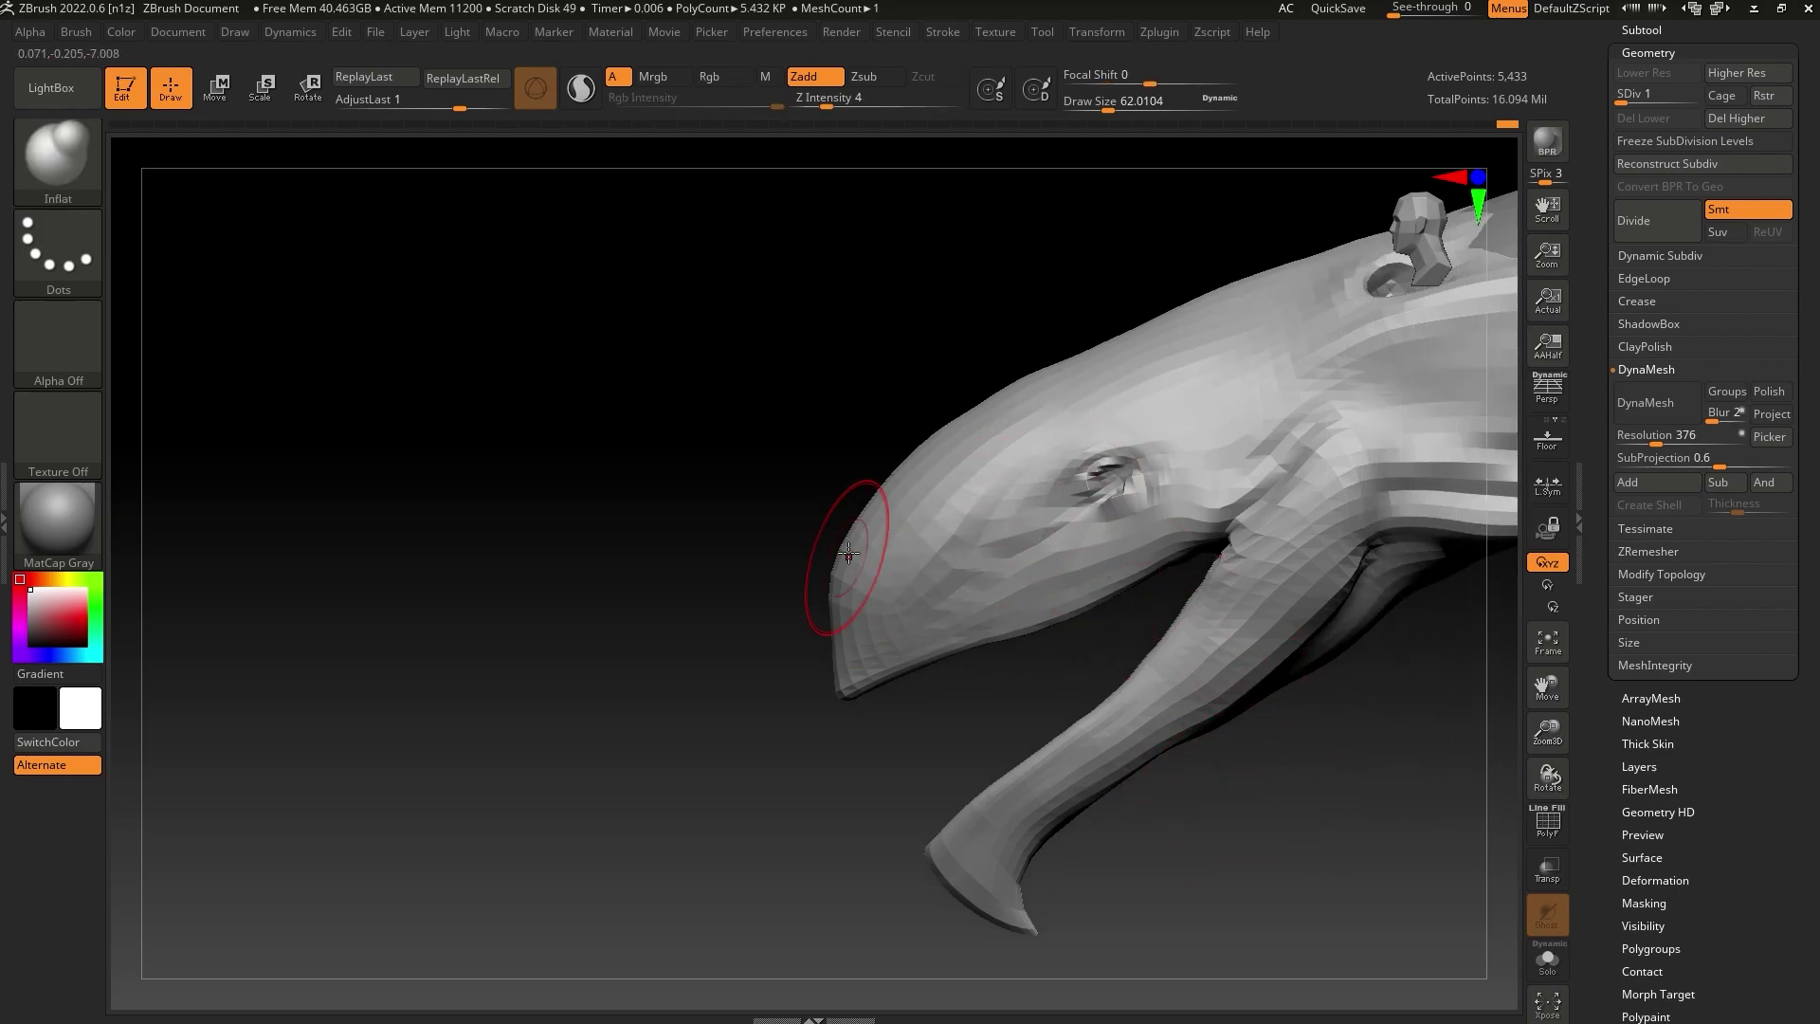
right_drag(785, 558, 824, 617)
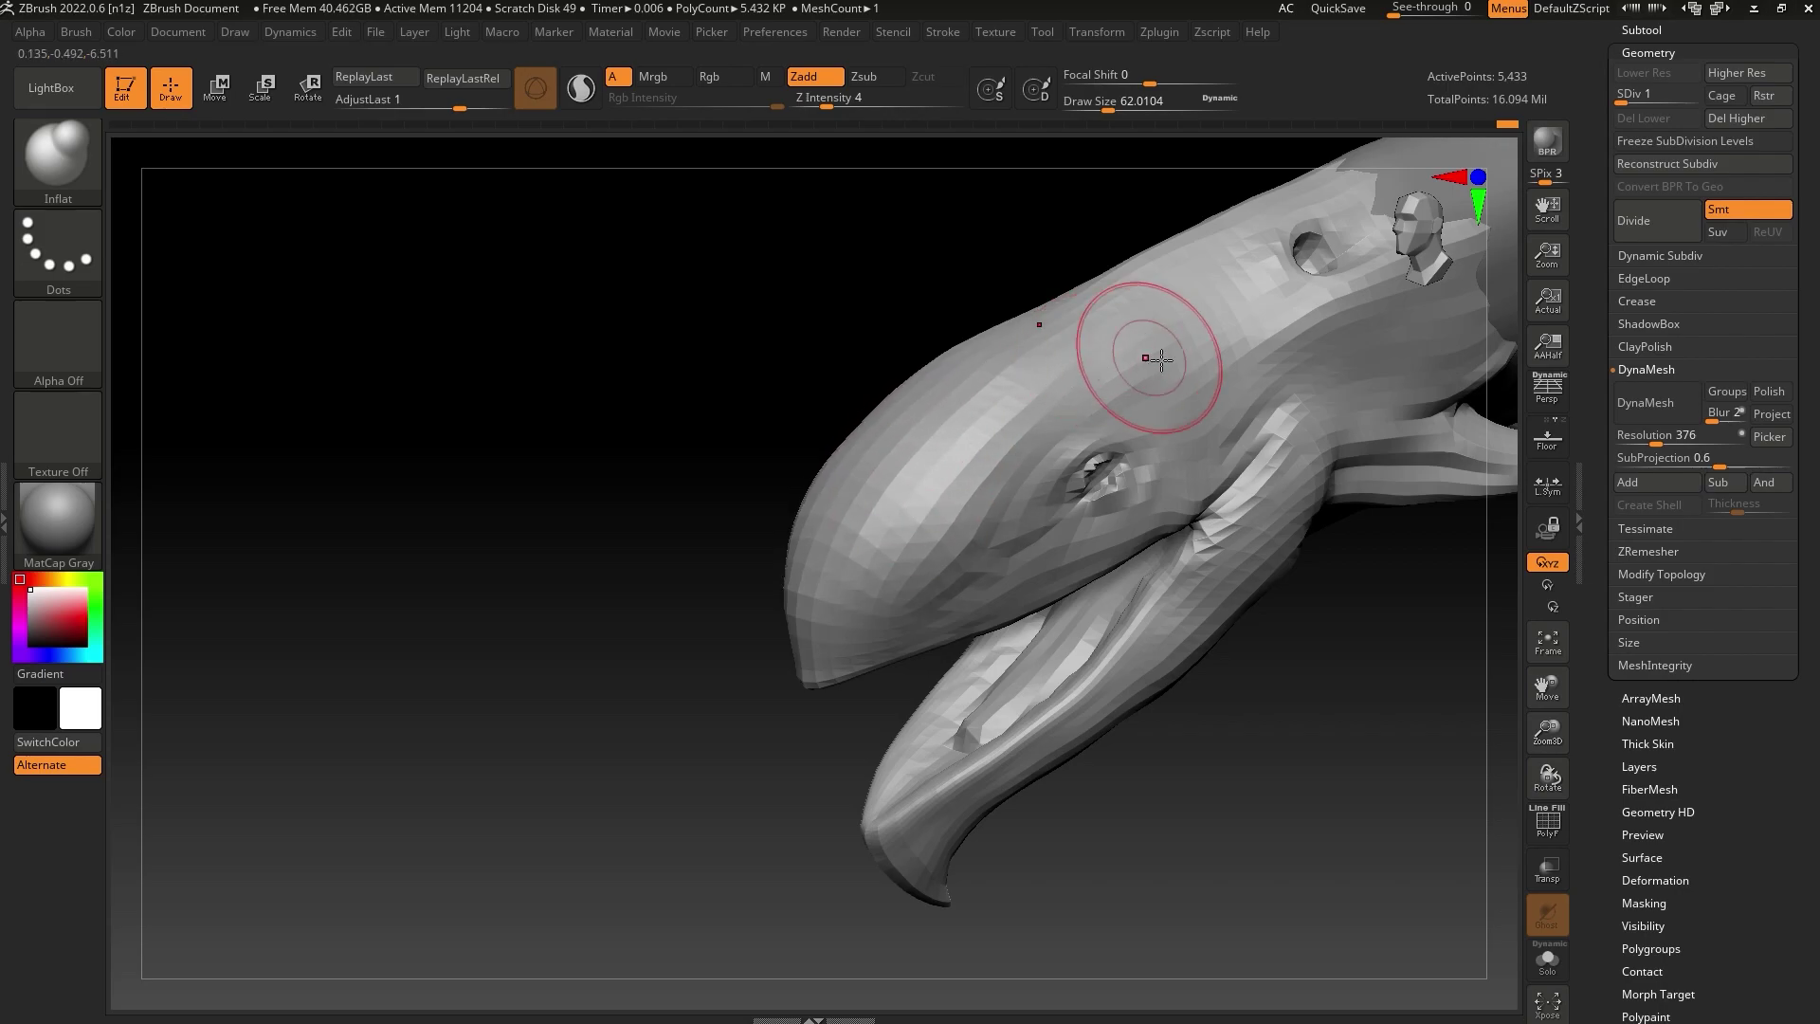
drag(1547, 731, 1243, 656)
right_drag(1243, 656, 1185, 712)
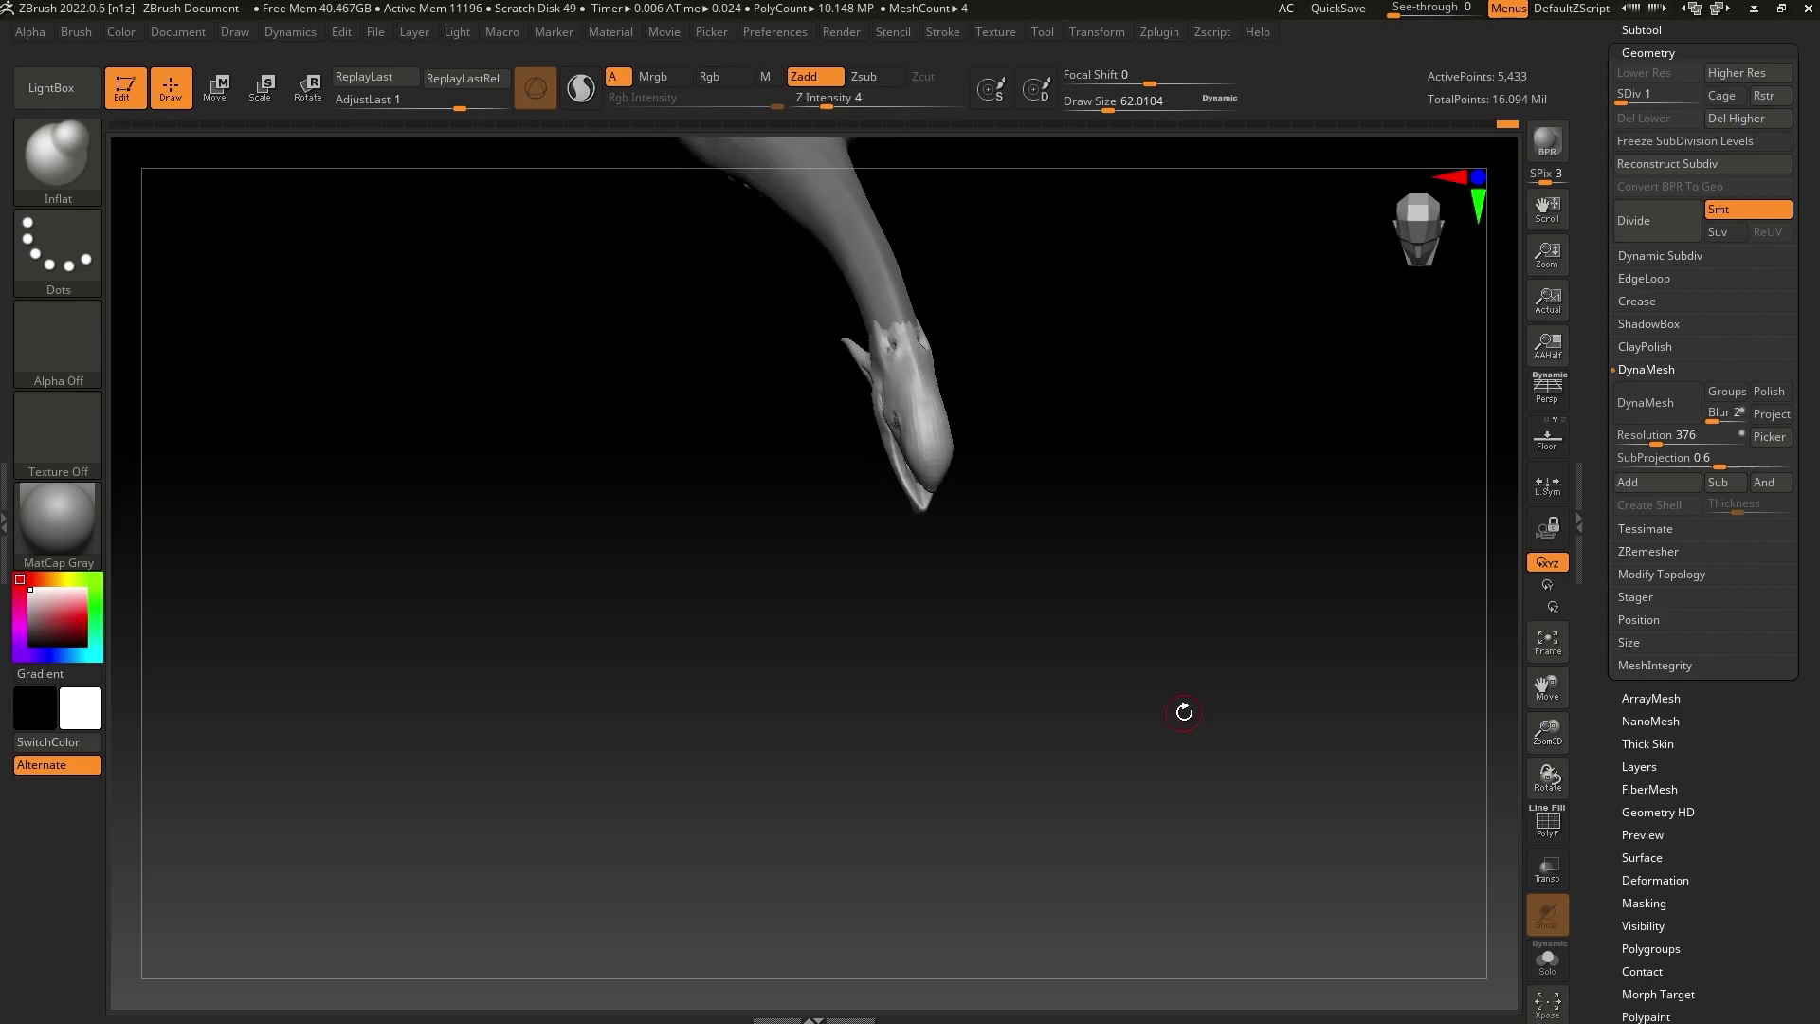
Switch to the Move Topological brush at a draw size of about 80 and check the head from the front and side
click(69, 162)
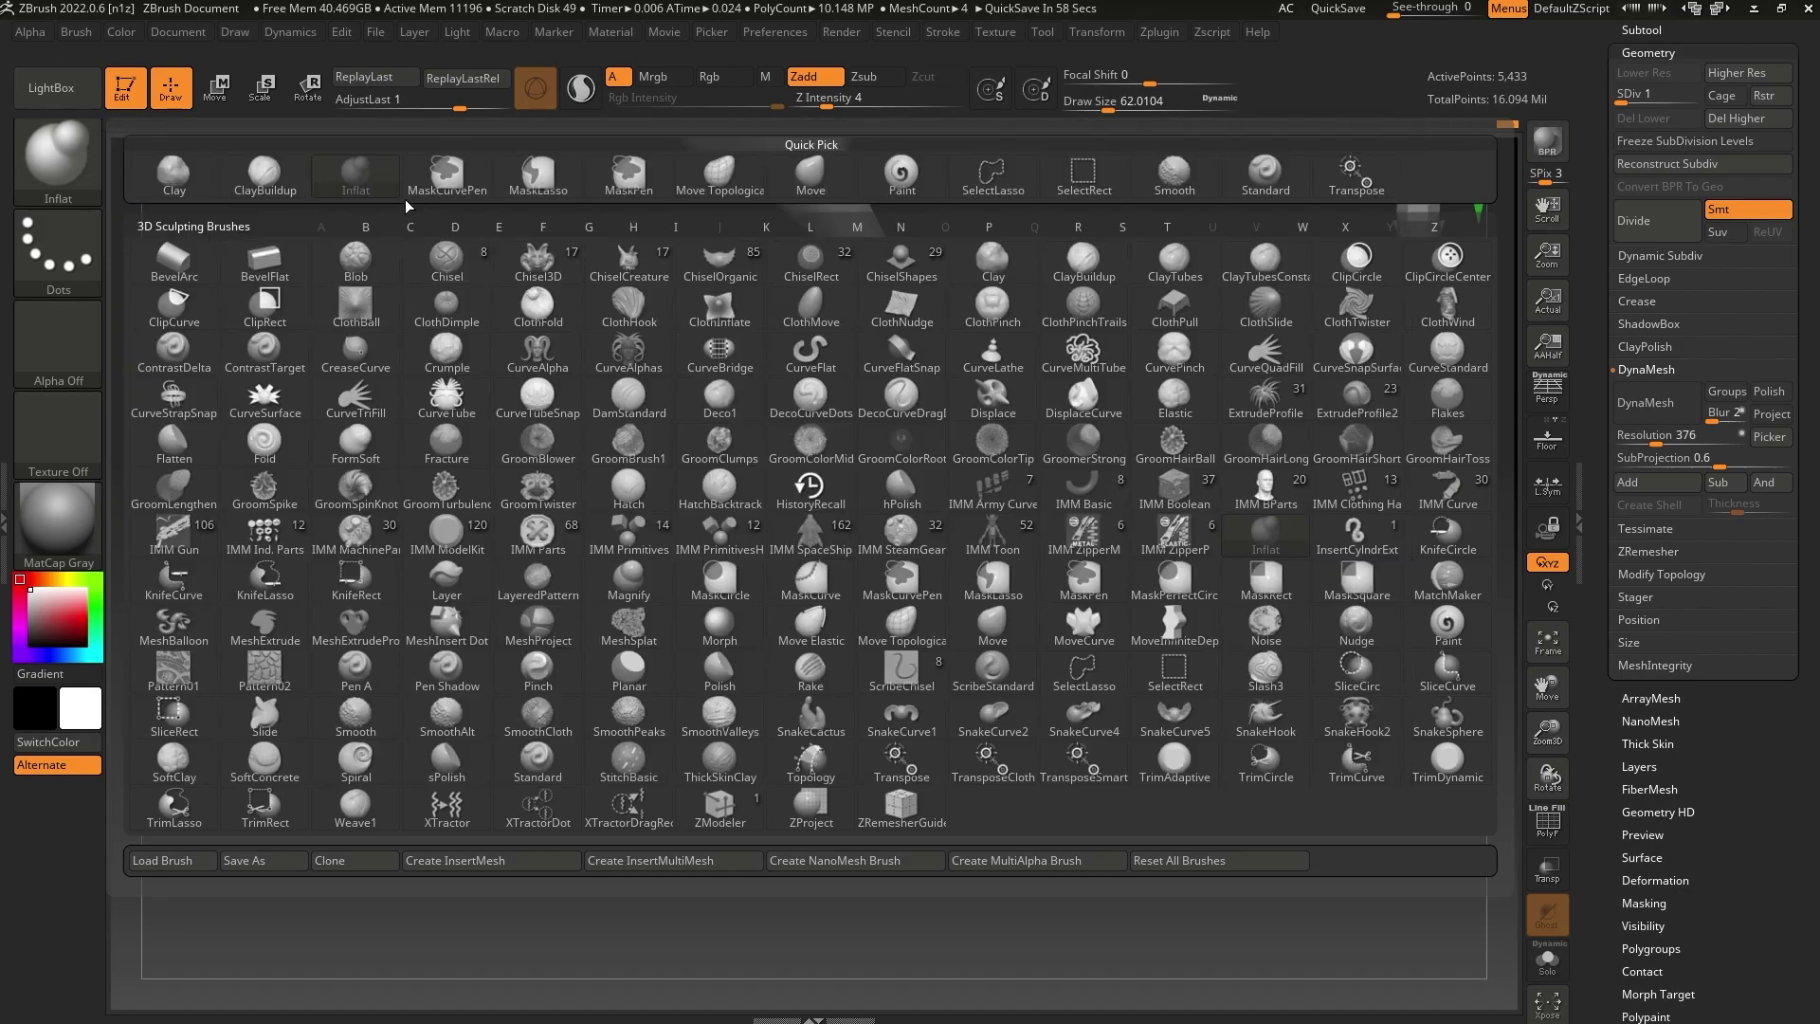
click(731, 186)
drag(1547, 732, 1497, 986)
right_drag(1280, 806, 1254, 558)
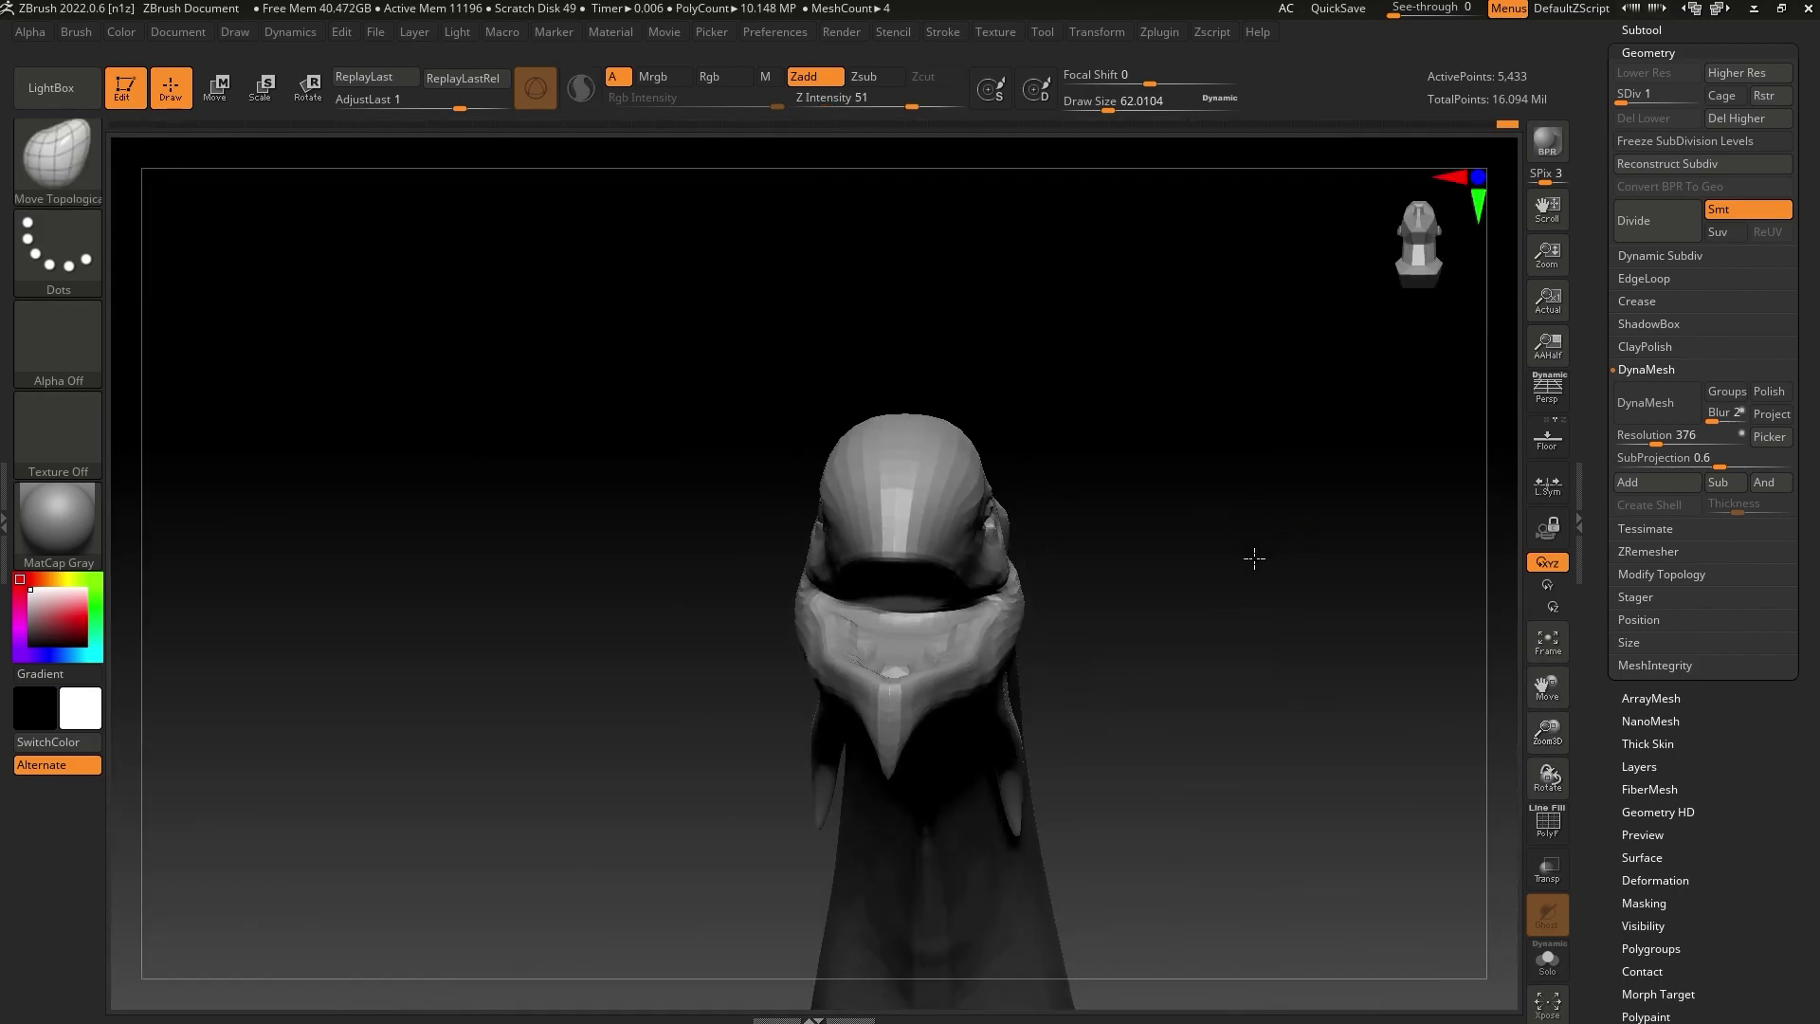
click(1114, 106)
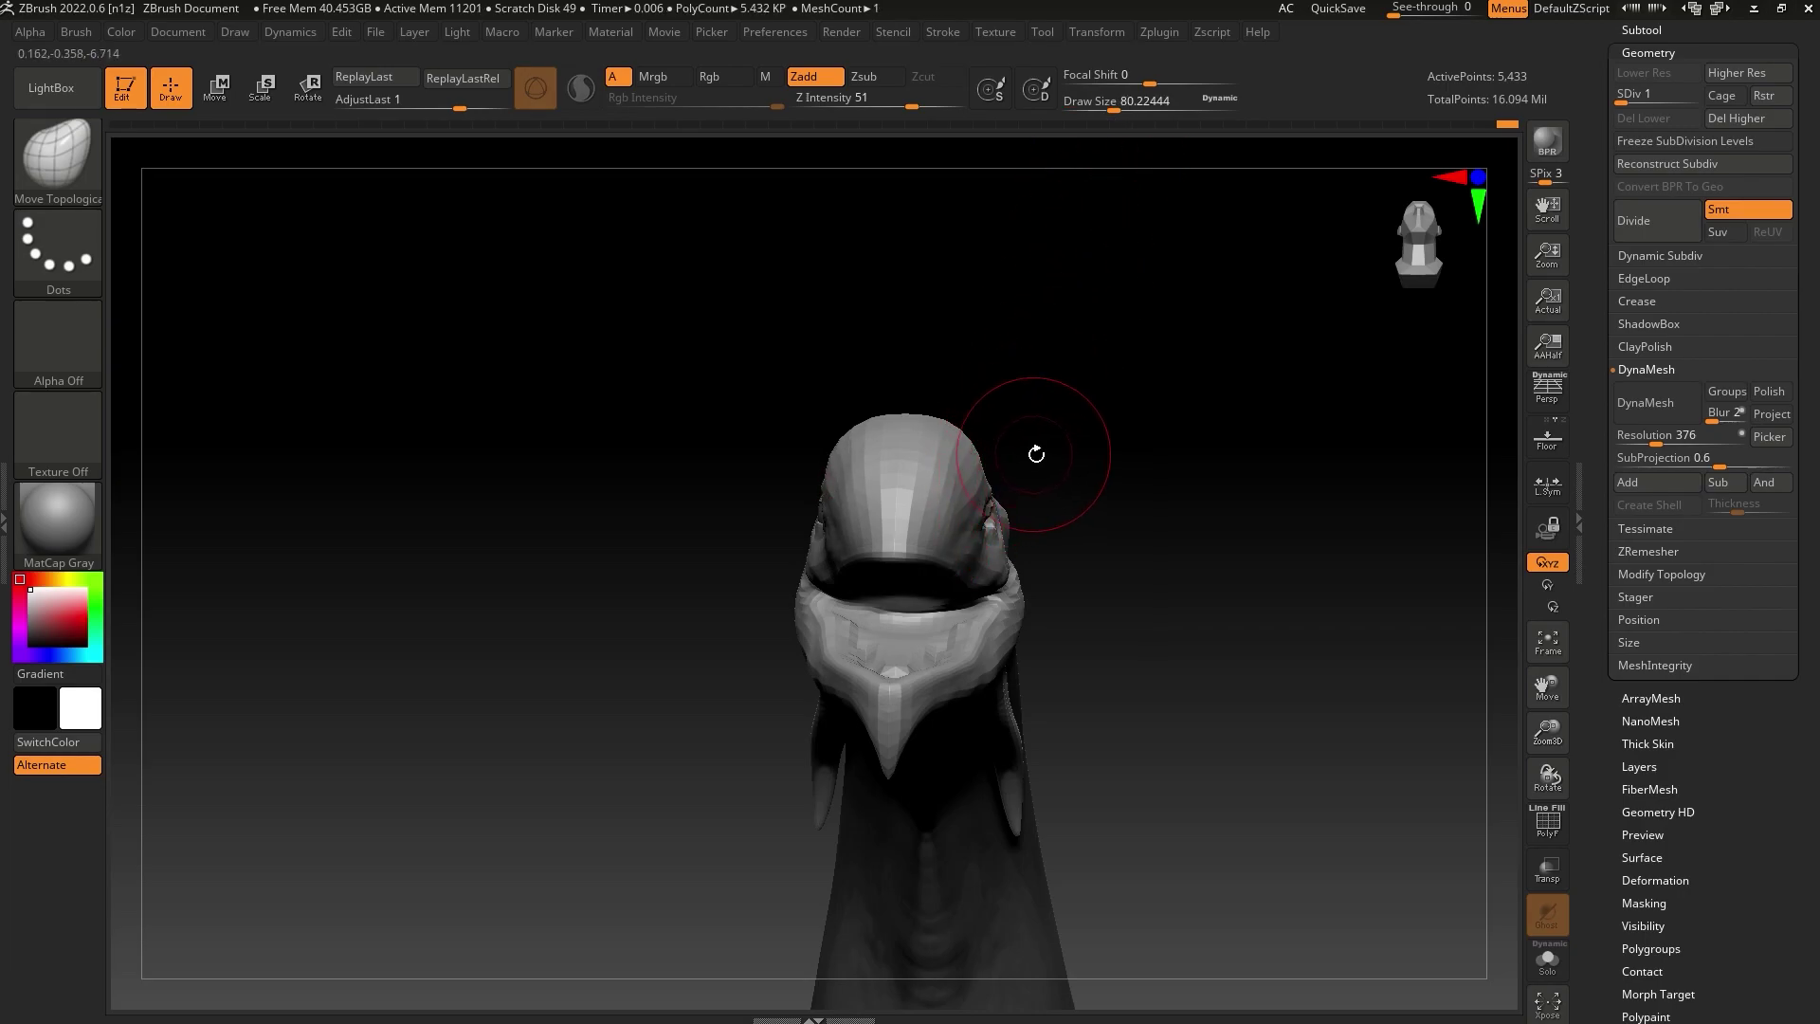
right_drag(1036, 455, 1186, 532)
Mask the lower jaw and the area around the eyes with the MaskLasso brush
ctrl+drag(690, 676, 897, 470)
ctrl+click(58, 161)
ctrl+click(272, 196)
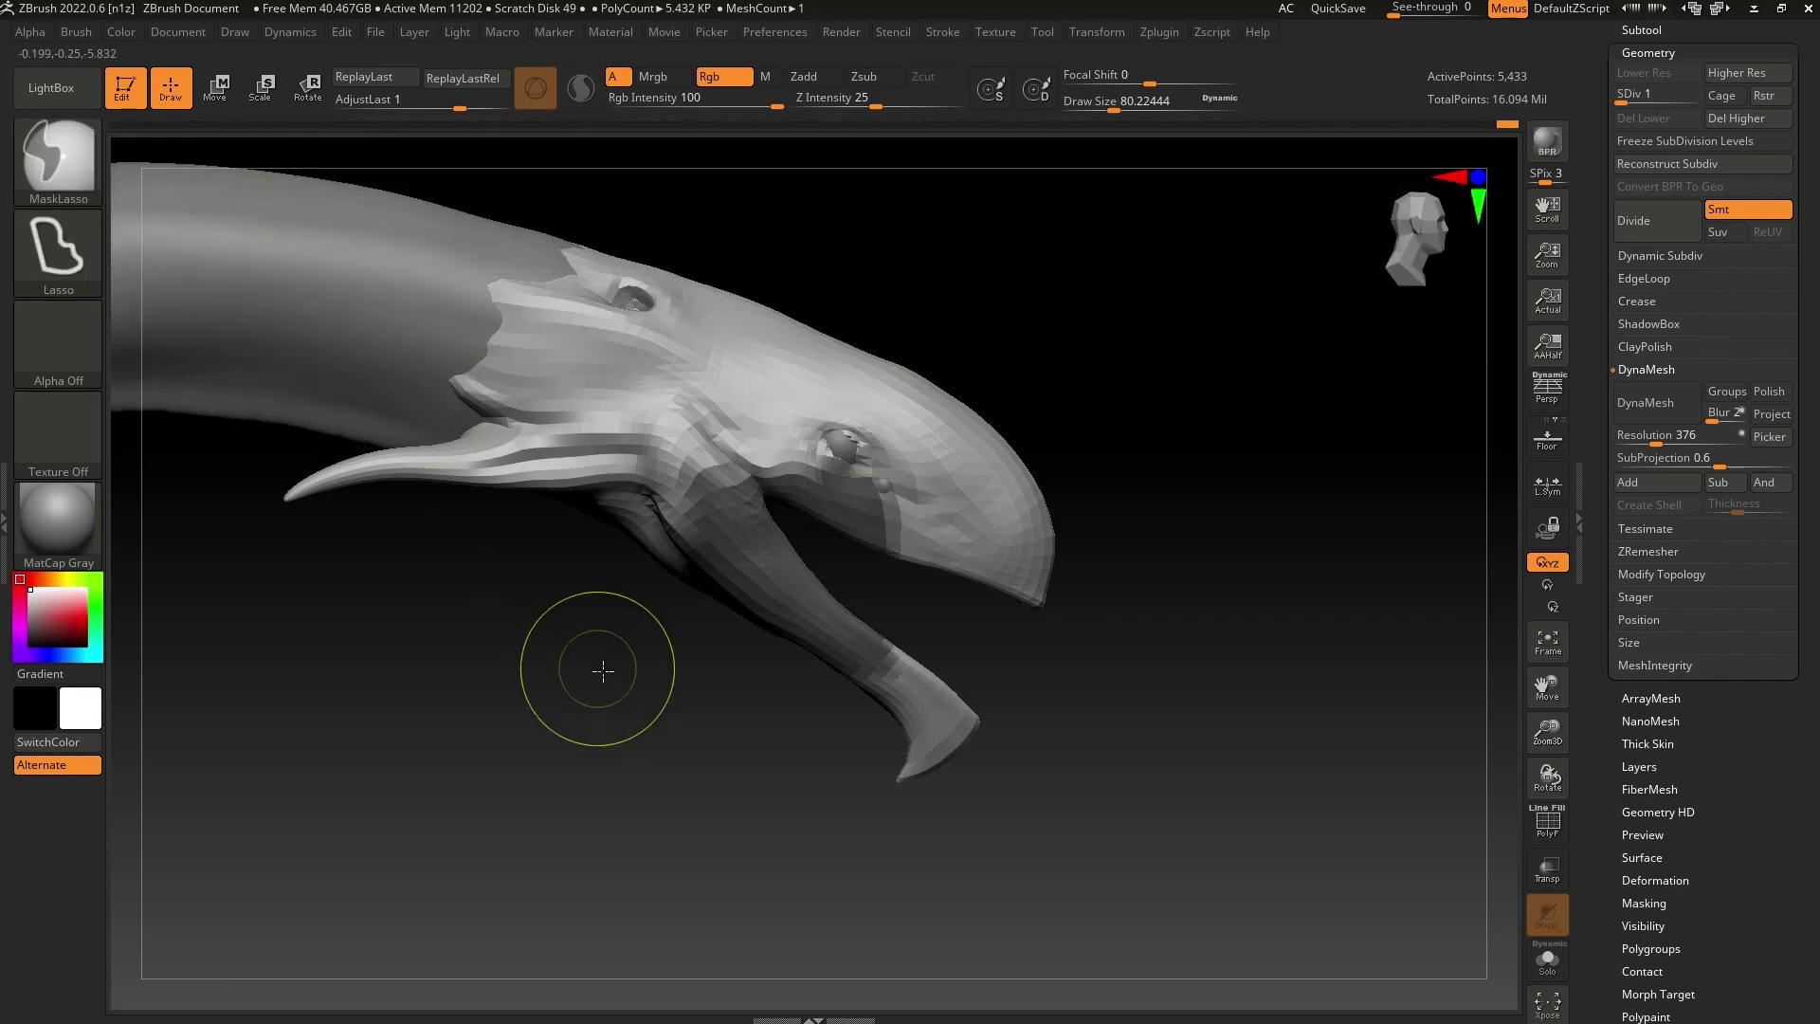
mouse_move(598, 668)
ctrl+mouse_down()
mouse_move(868, 564)
mouse_move(817, 441)
mouse_move(745, 429)
ctrl+mouse_up()
mouse_move(834, 576)
ctrl+mouse_down()
mouse_move(1024, 691)
mouse_move(614, 650)
mouse_move(603, 590)
ctrl+mouse_up()
mouse_move(644, 665)
ctrl+mouse_down()
mouse_move(638, 410)
mouse_move(571, 578)
ctrl+mouse_up()
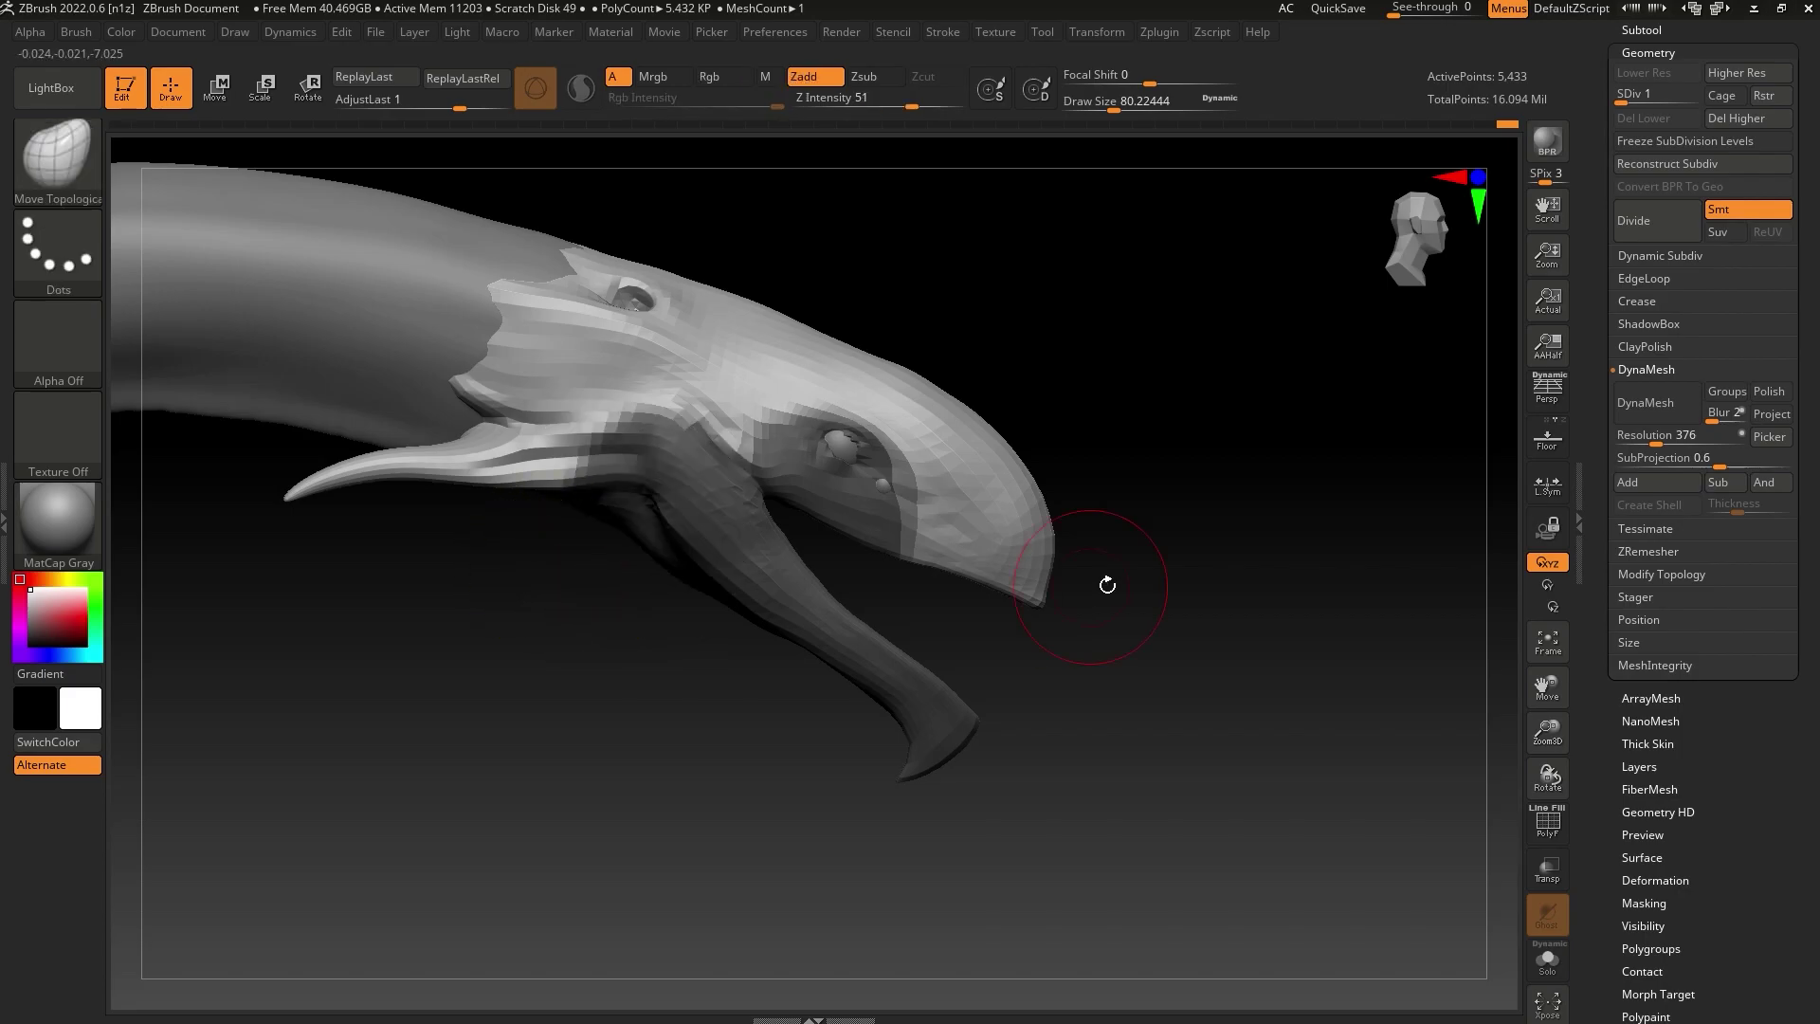
Reshape the sides of the unmasked upper head from the front at a draw size of about 104
mouse_move(1105, 585)
mouse_down()
mouse_move(1122, 572)
mouse_move(1109, 525)
mouse_up()
drag(1197, 886, 1228, 691)
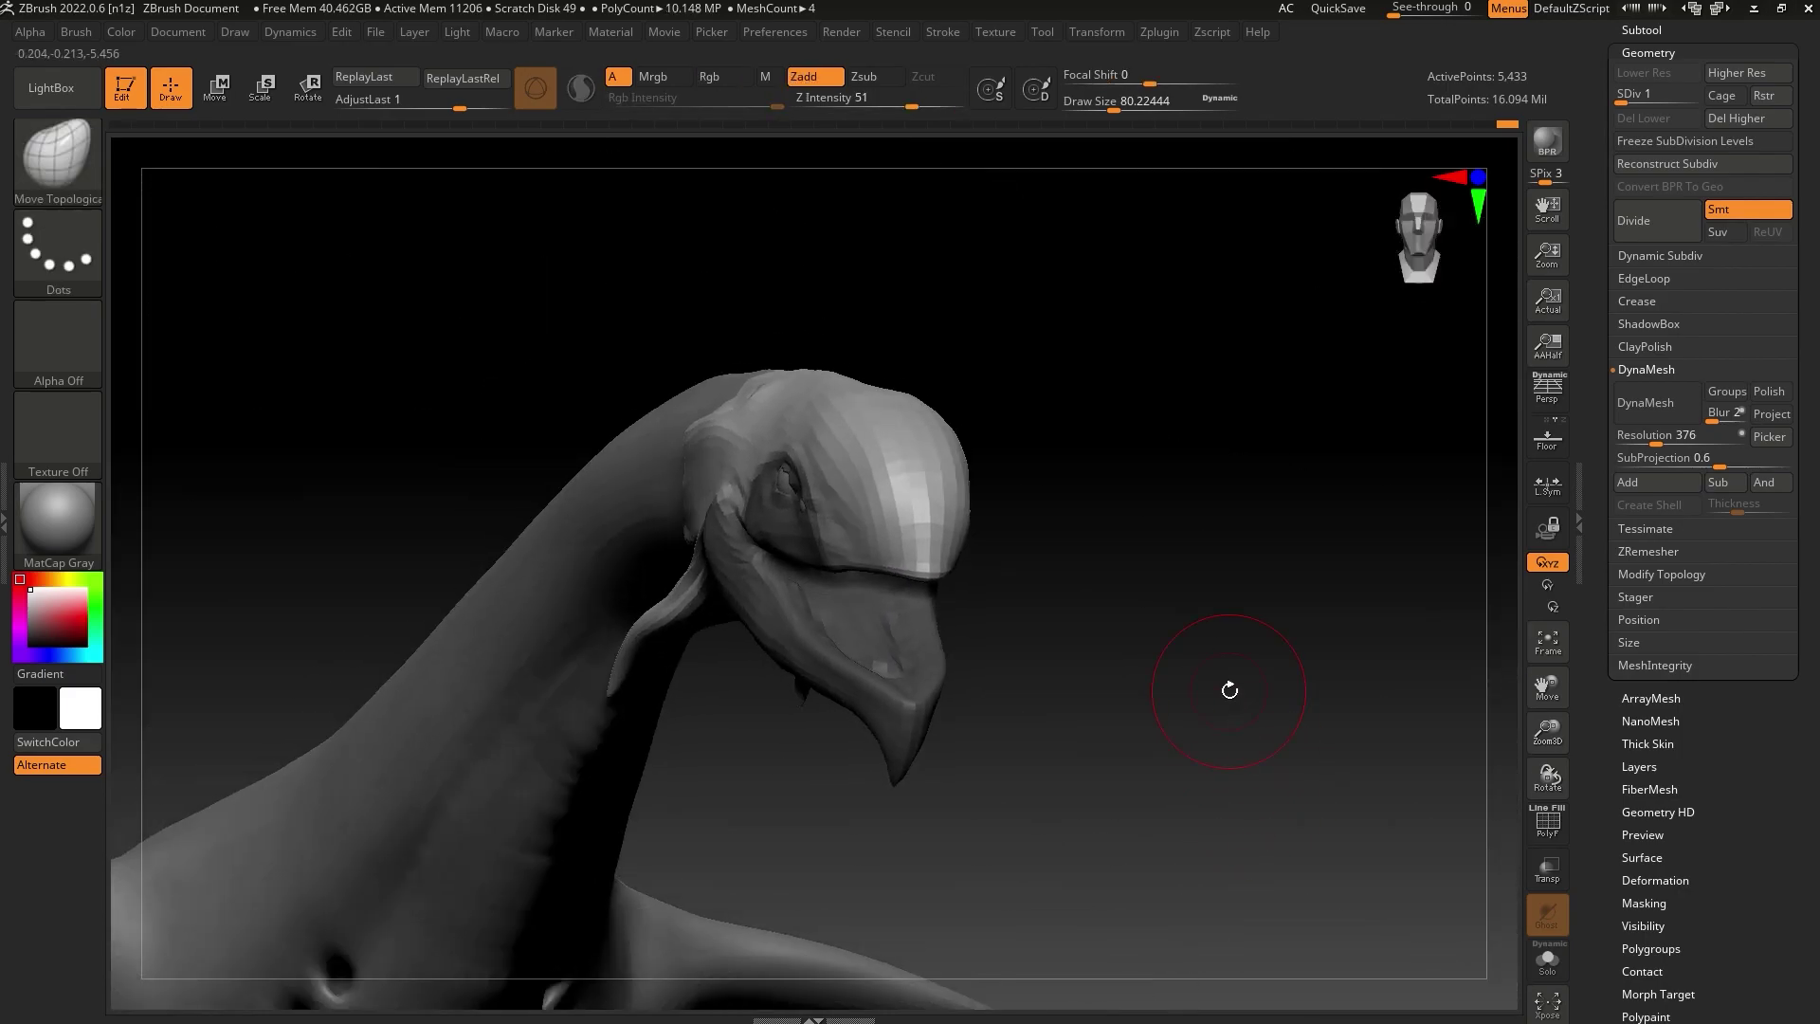
drag(1114, 105, 1120, 104)
mouse_move(1180, 351)
mouse_down()
mouse_move(1111, 346)
mouse_move(1132, 272)
mouse_up()
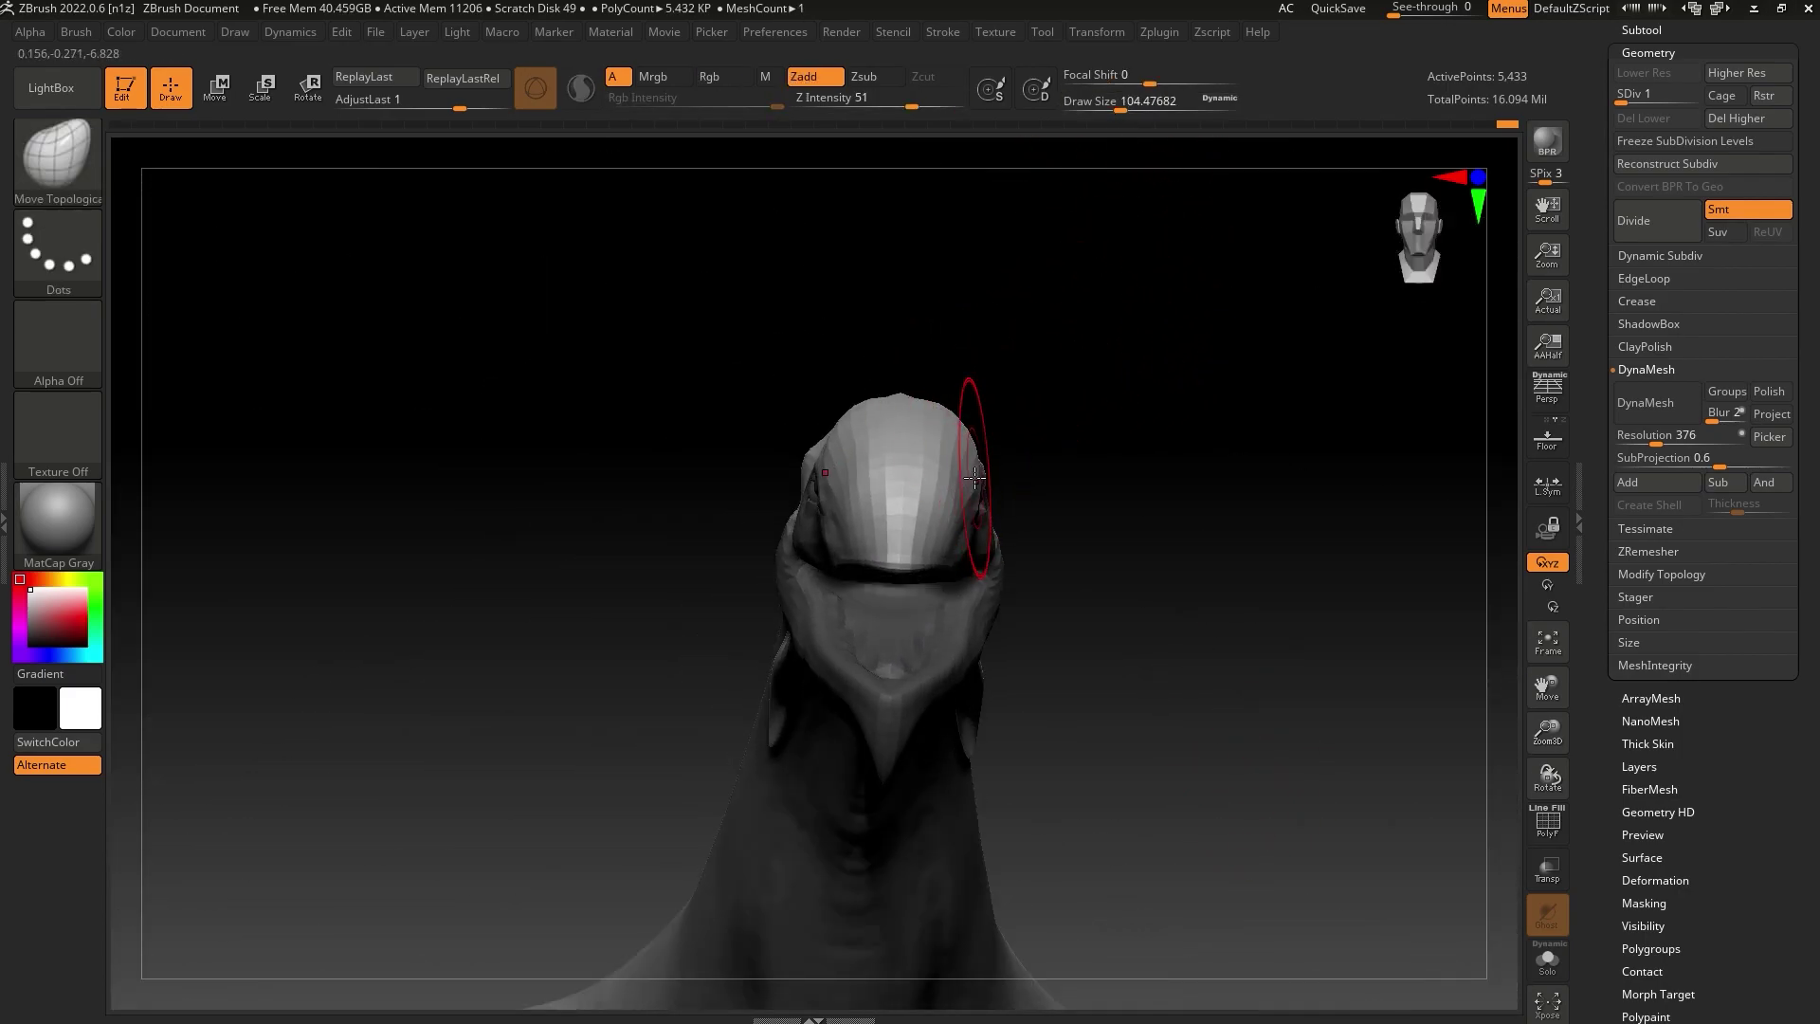
drag(1086, 439, 1008, 458)
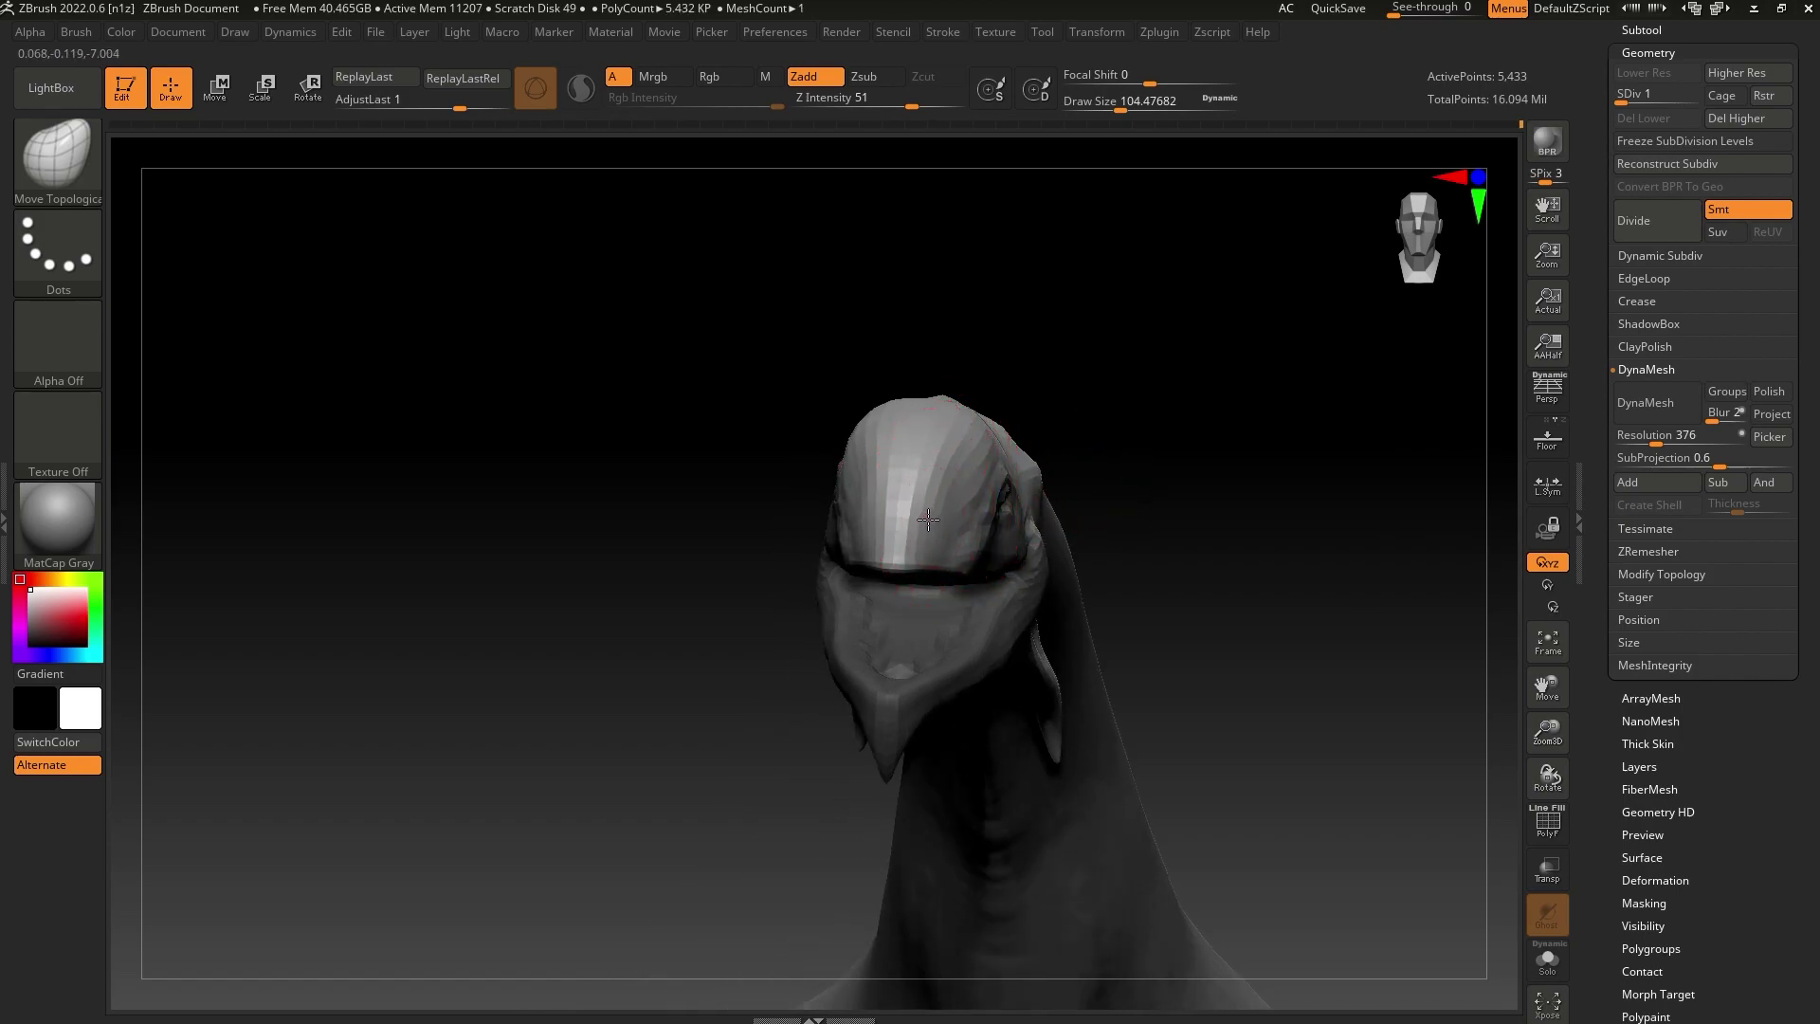
mouse_move(1015, 417)
mouse_down()
mouse_move(1122, 366)
mouse_move(1106, 487)
mouse_move(1089, 394)
mouse_up()
Refine the snout's outline at draw sizes of about 62 and 37, and clear the mask
drag(1118, 100, 1106, 100)
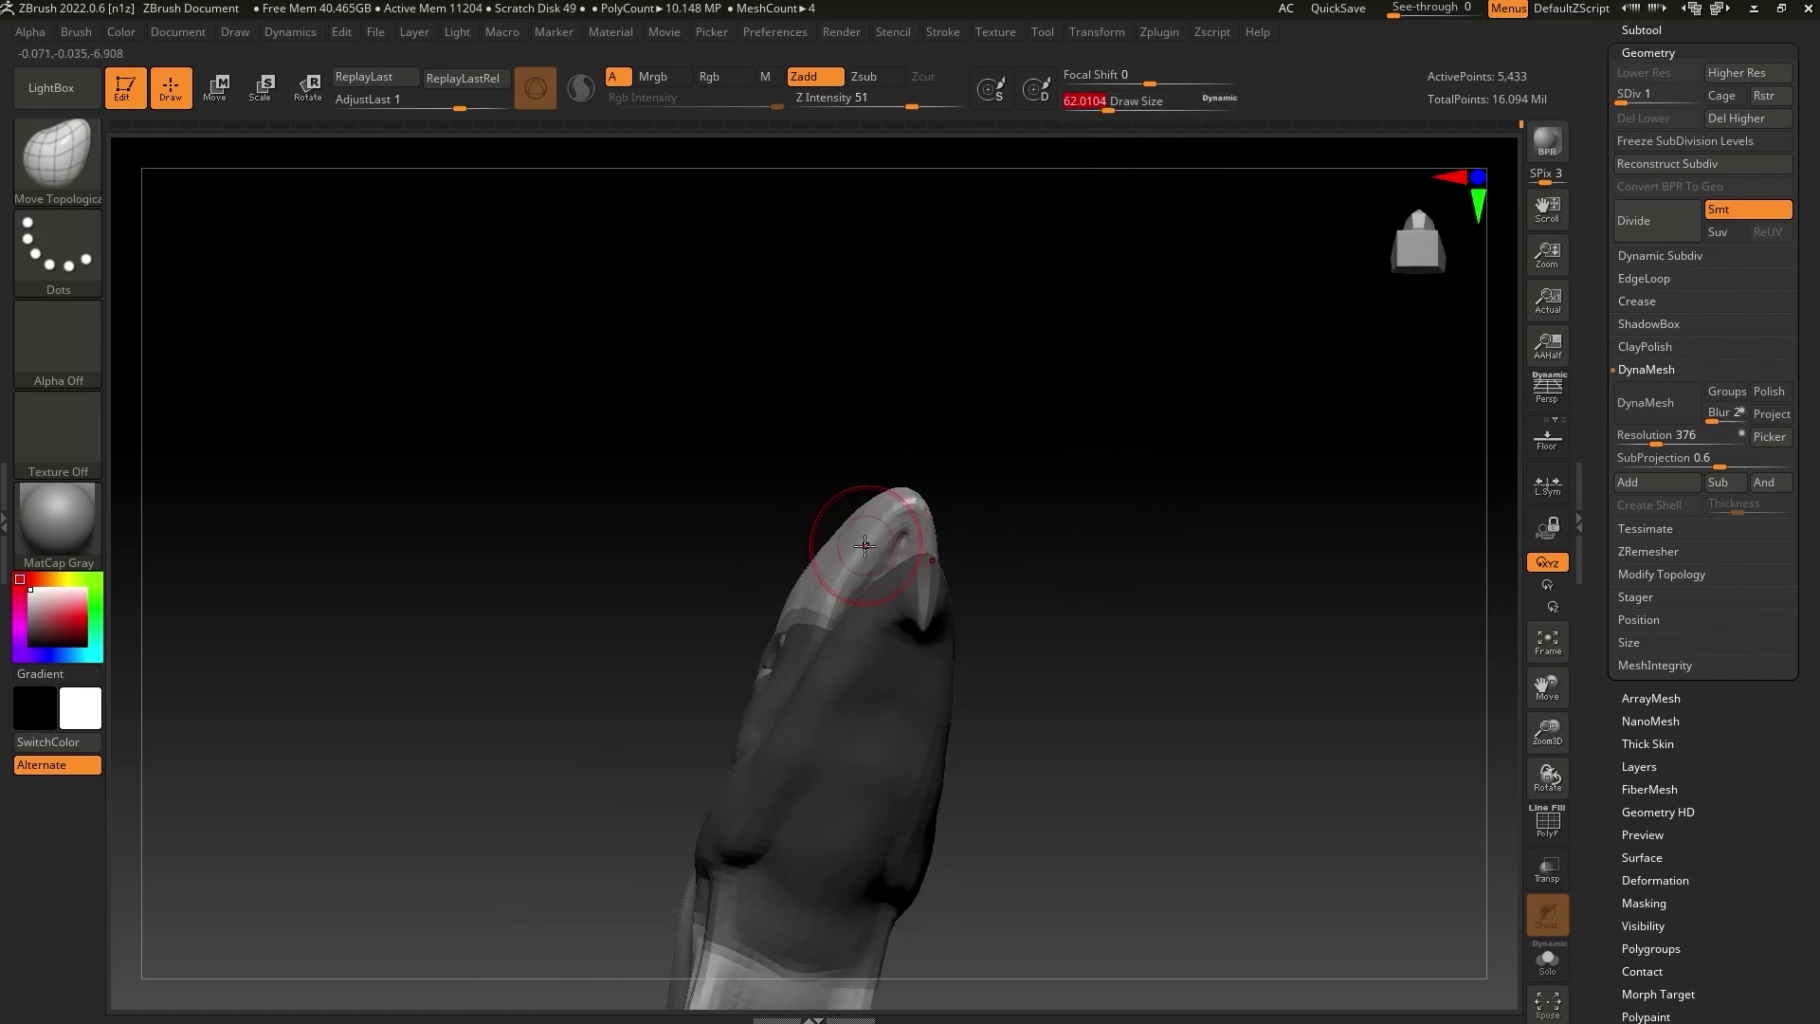
drag(986, 417, 1057, 525)
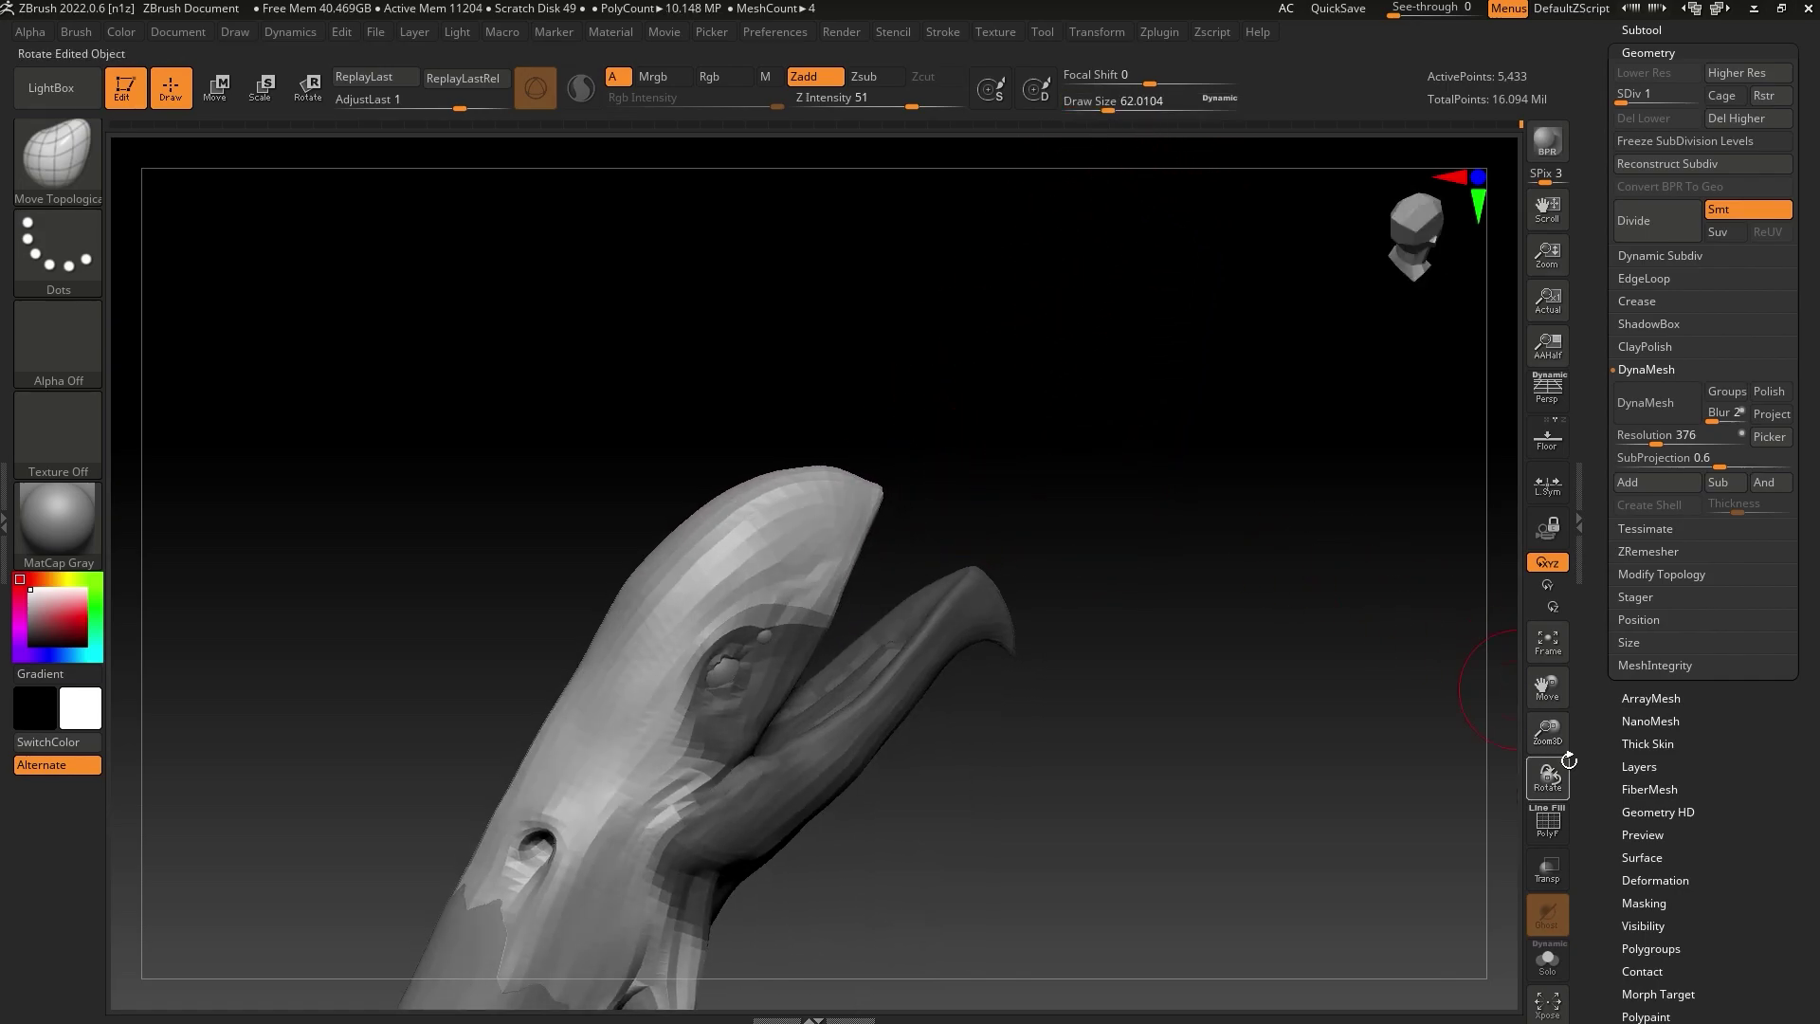
drag(1551, 735, 1511, 873)
mouse_move(1138, 509)
mouse_down()
mouse_move(999, 496)
mouse_move(986, 446)
mouse_up()
drag(1107, 104, 1100, 107)
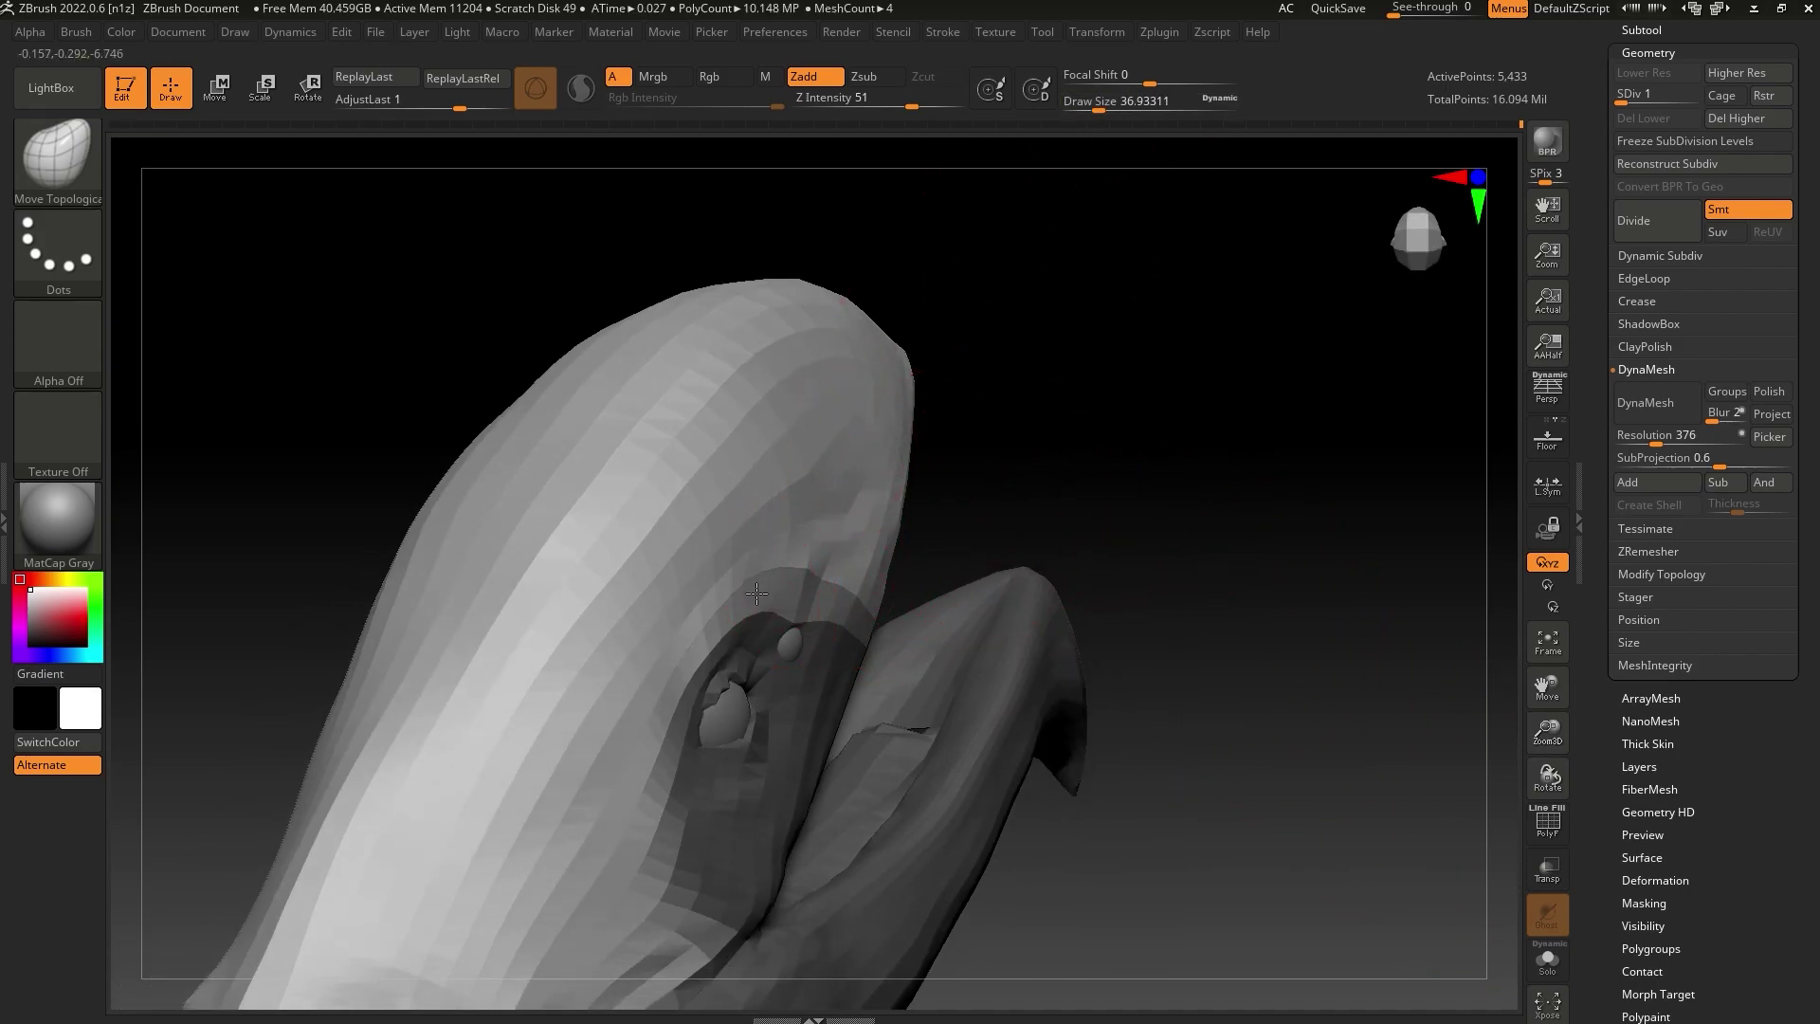
mouse_move(1159, 489)
ctrl+mouse_down()
mouse_move(1179, 582)
mouse_move(668, 910)
mouse_move(990, 343)
mouse_move(943, 528)
mouse_move(967, 489)
mouse_move(996, 528)
ctrl+mouse_up()
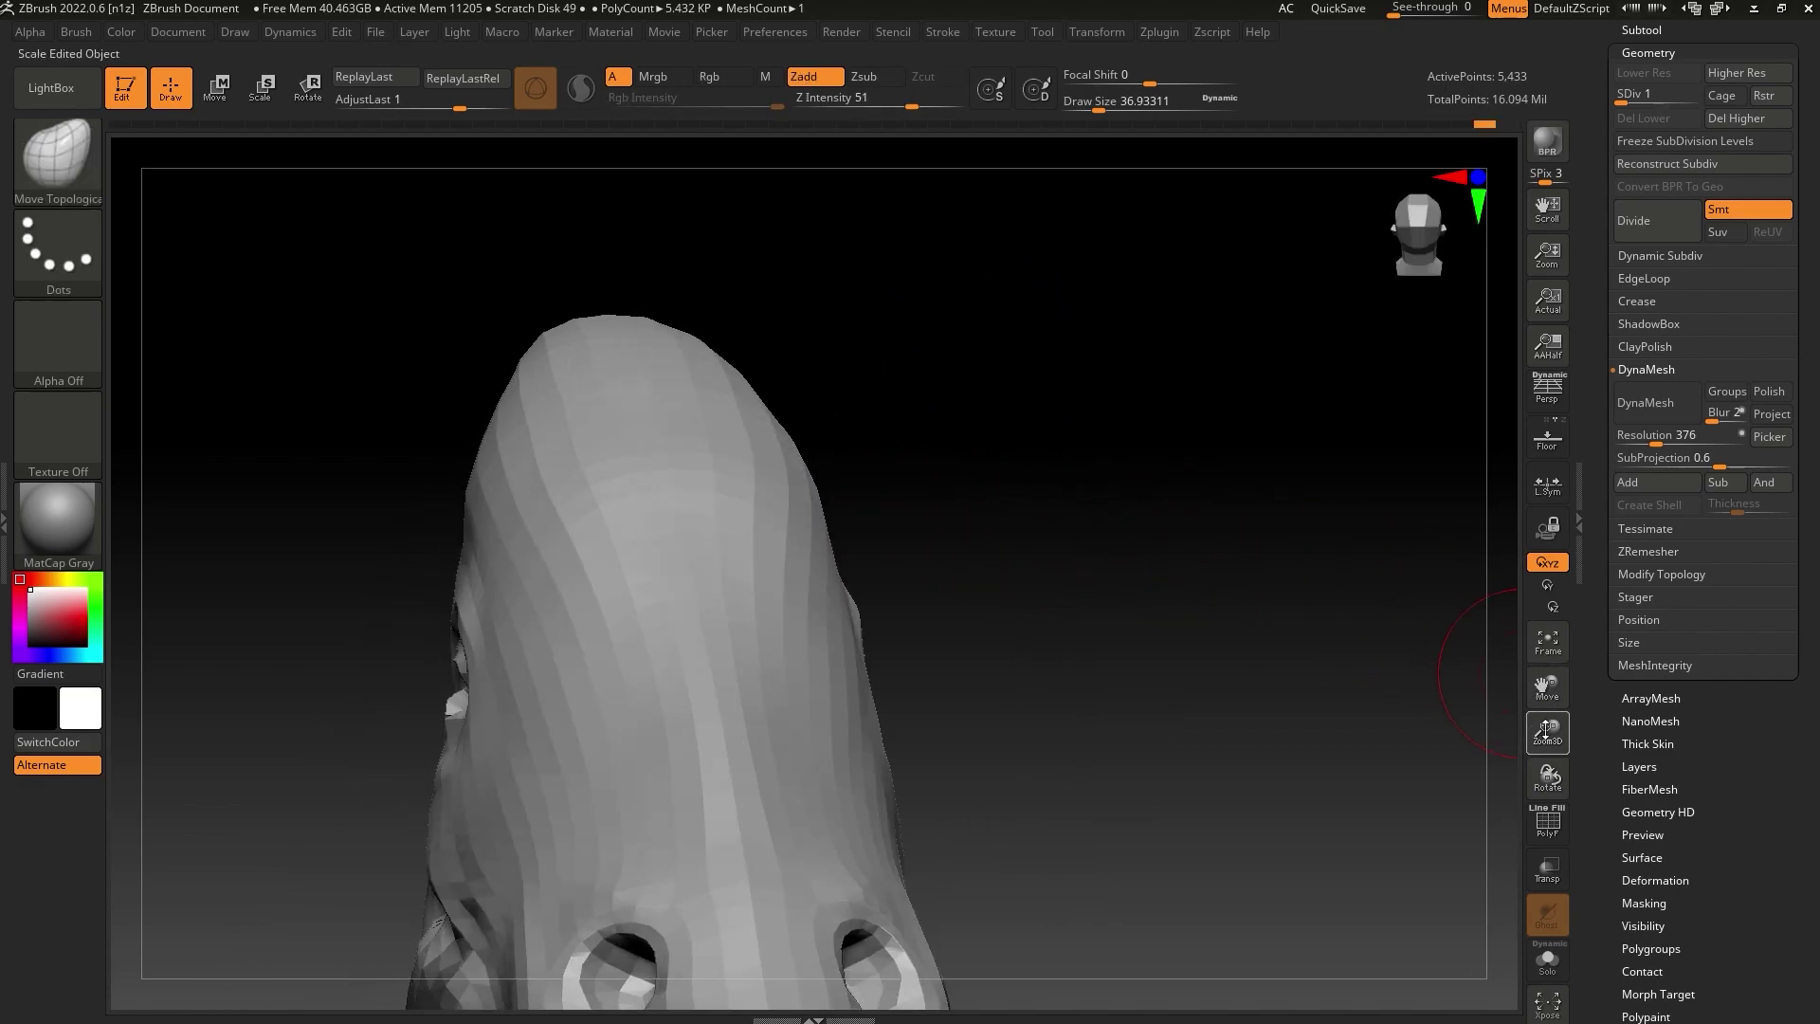
Raise head_1 to subdivision level 4 and check the head and neck profile from both sides
drag(1545, 730, 1546, 664)
click(1665, 99)
drag(1097, 642, 1418, 695)
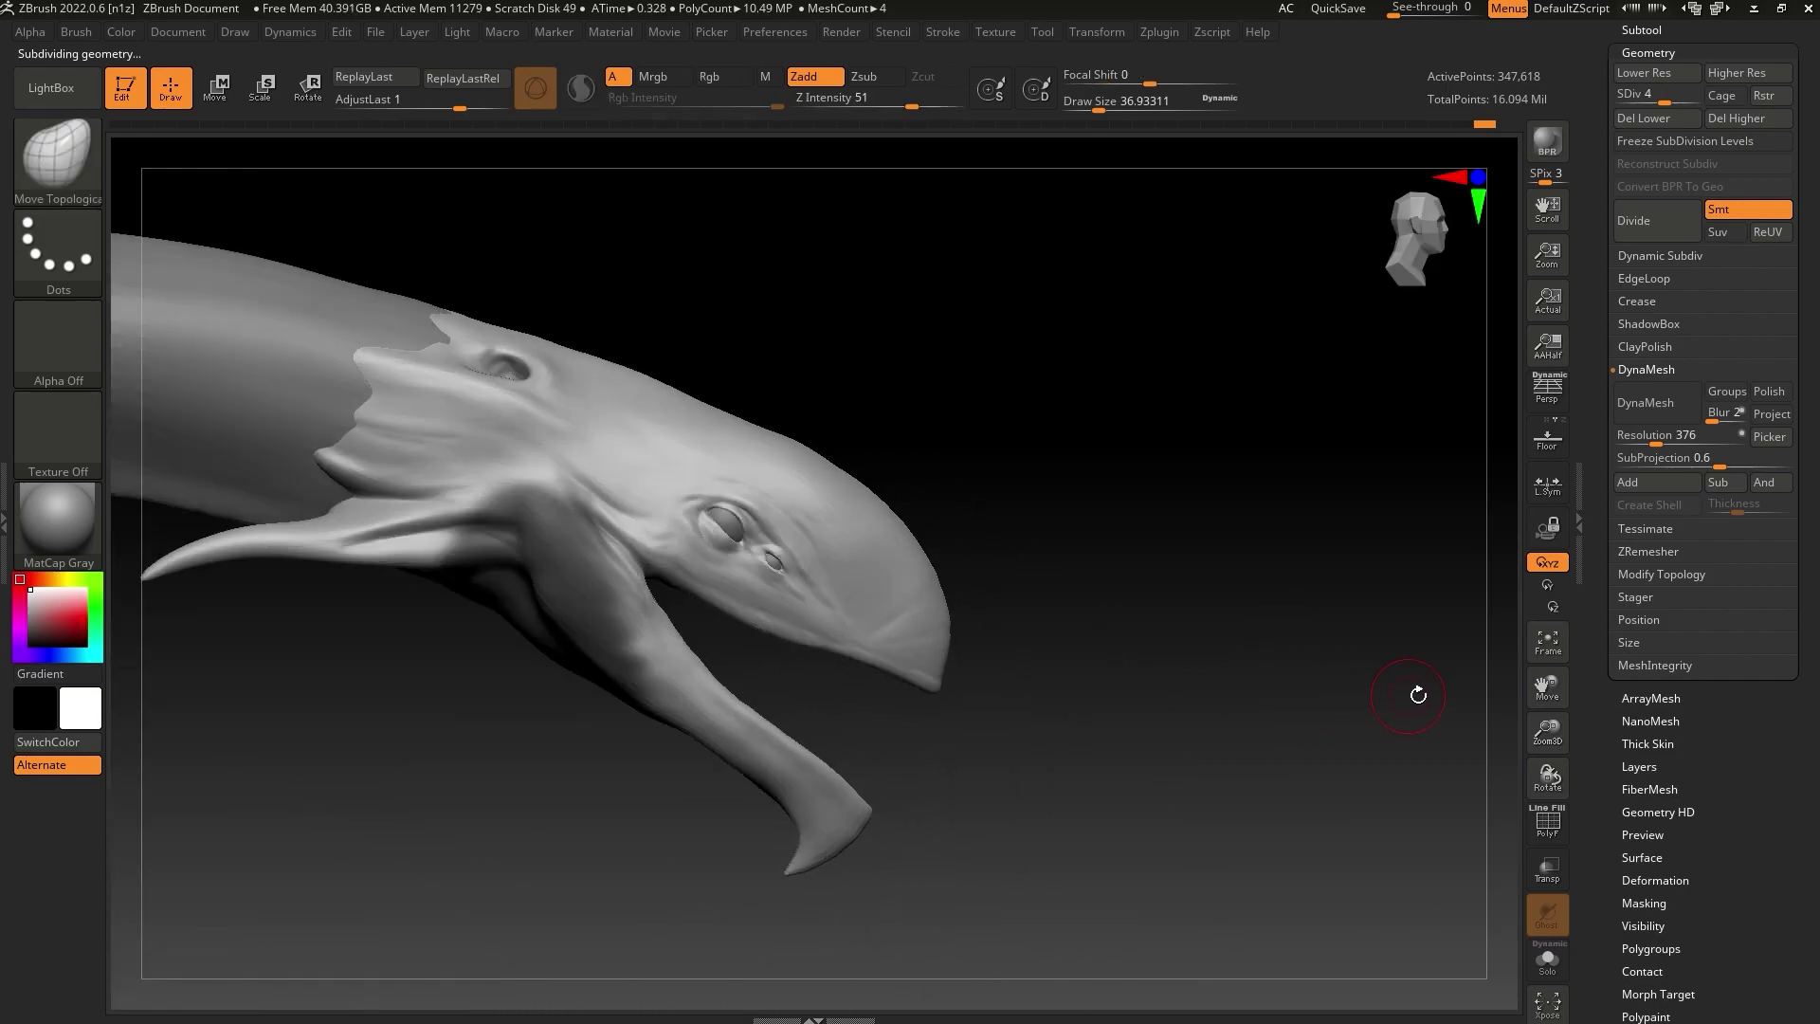
drag(1547, 741, 1471, 325)
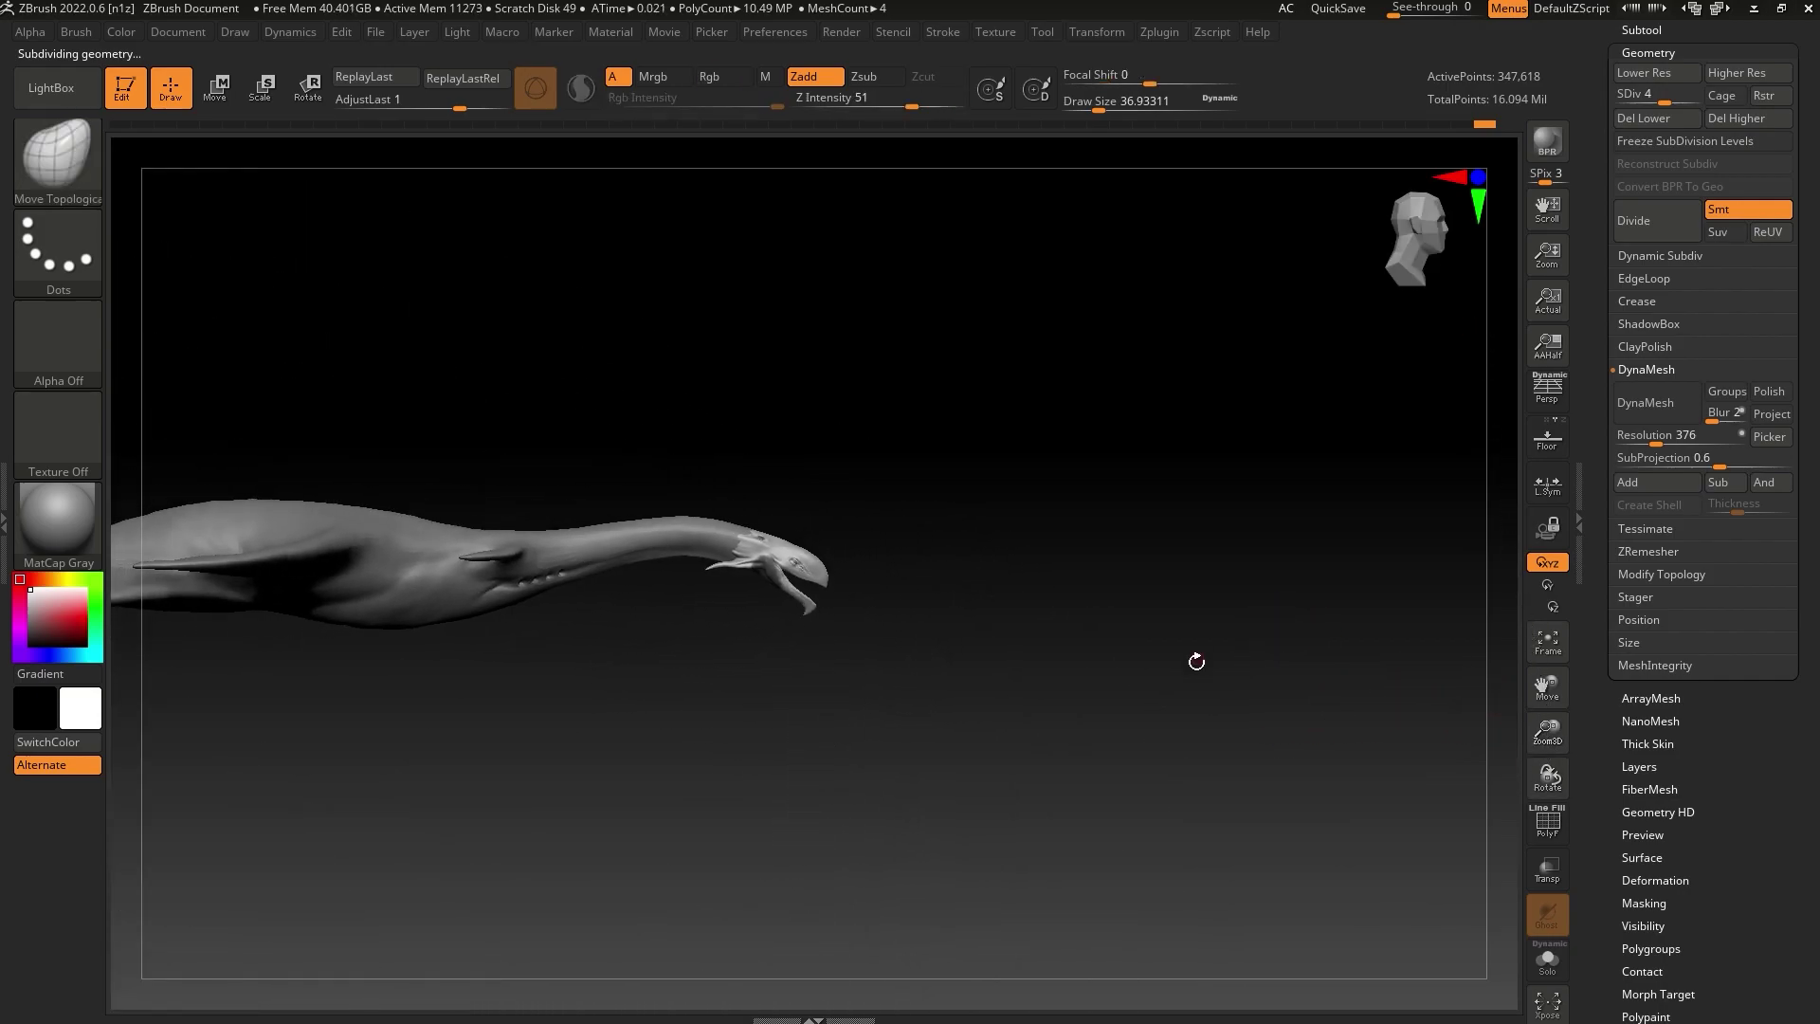
drag(1197, 660, 1019, 720)
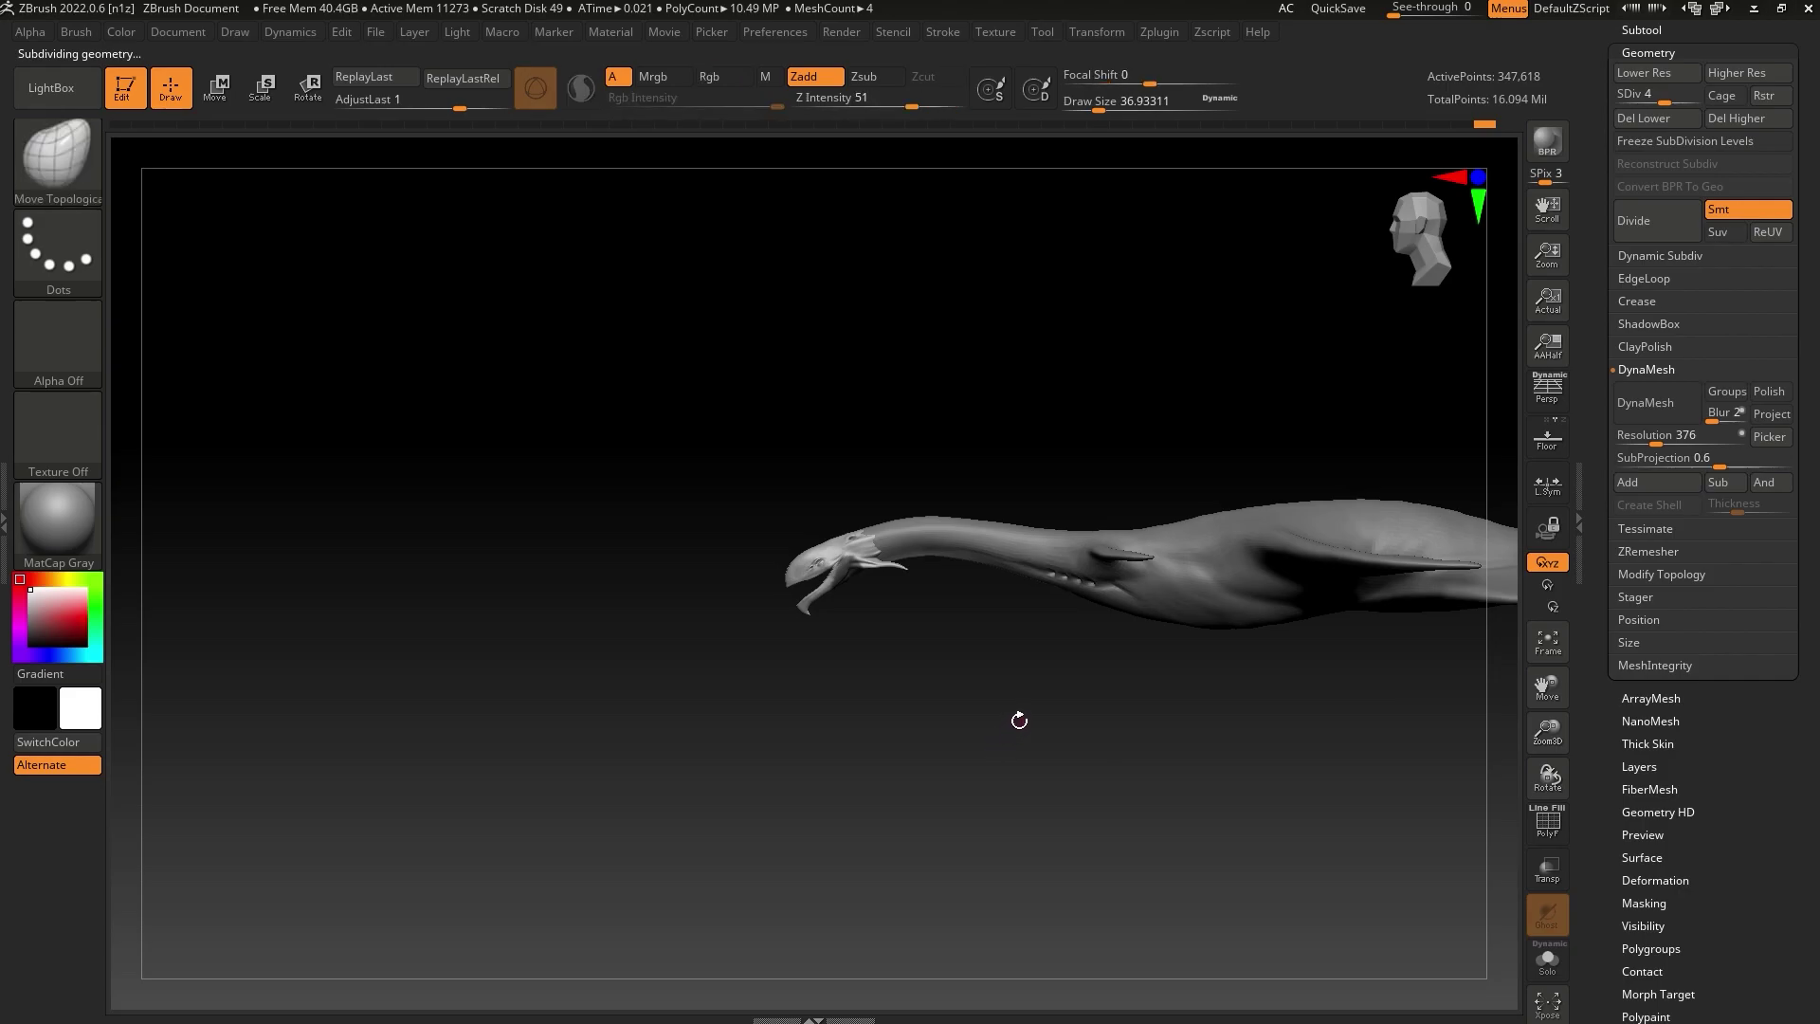
drag(1547, 780, 1178, 772)
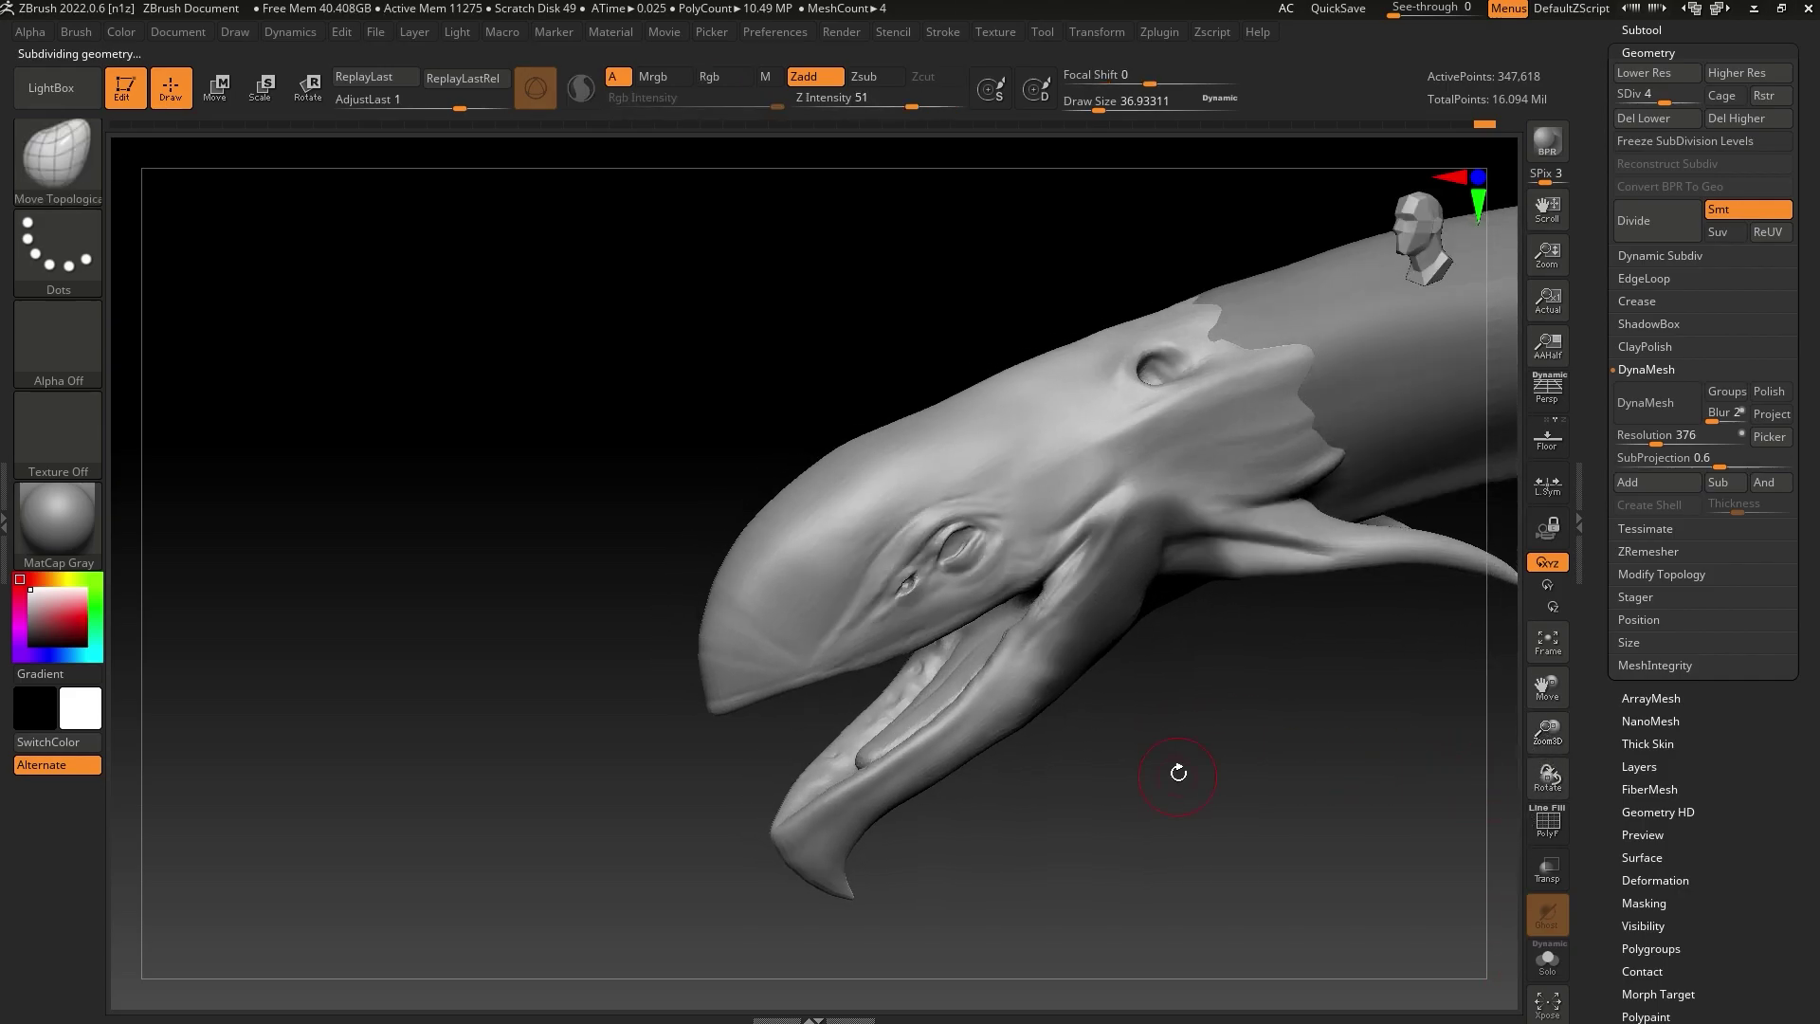
Lower head_1 to subdivision level 2 and mask the area around the eyes with MaskPen at a draw size of about 51
click(1647, 95)
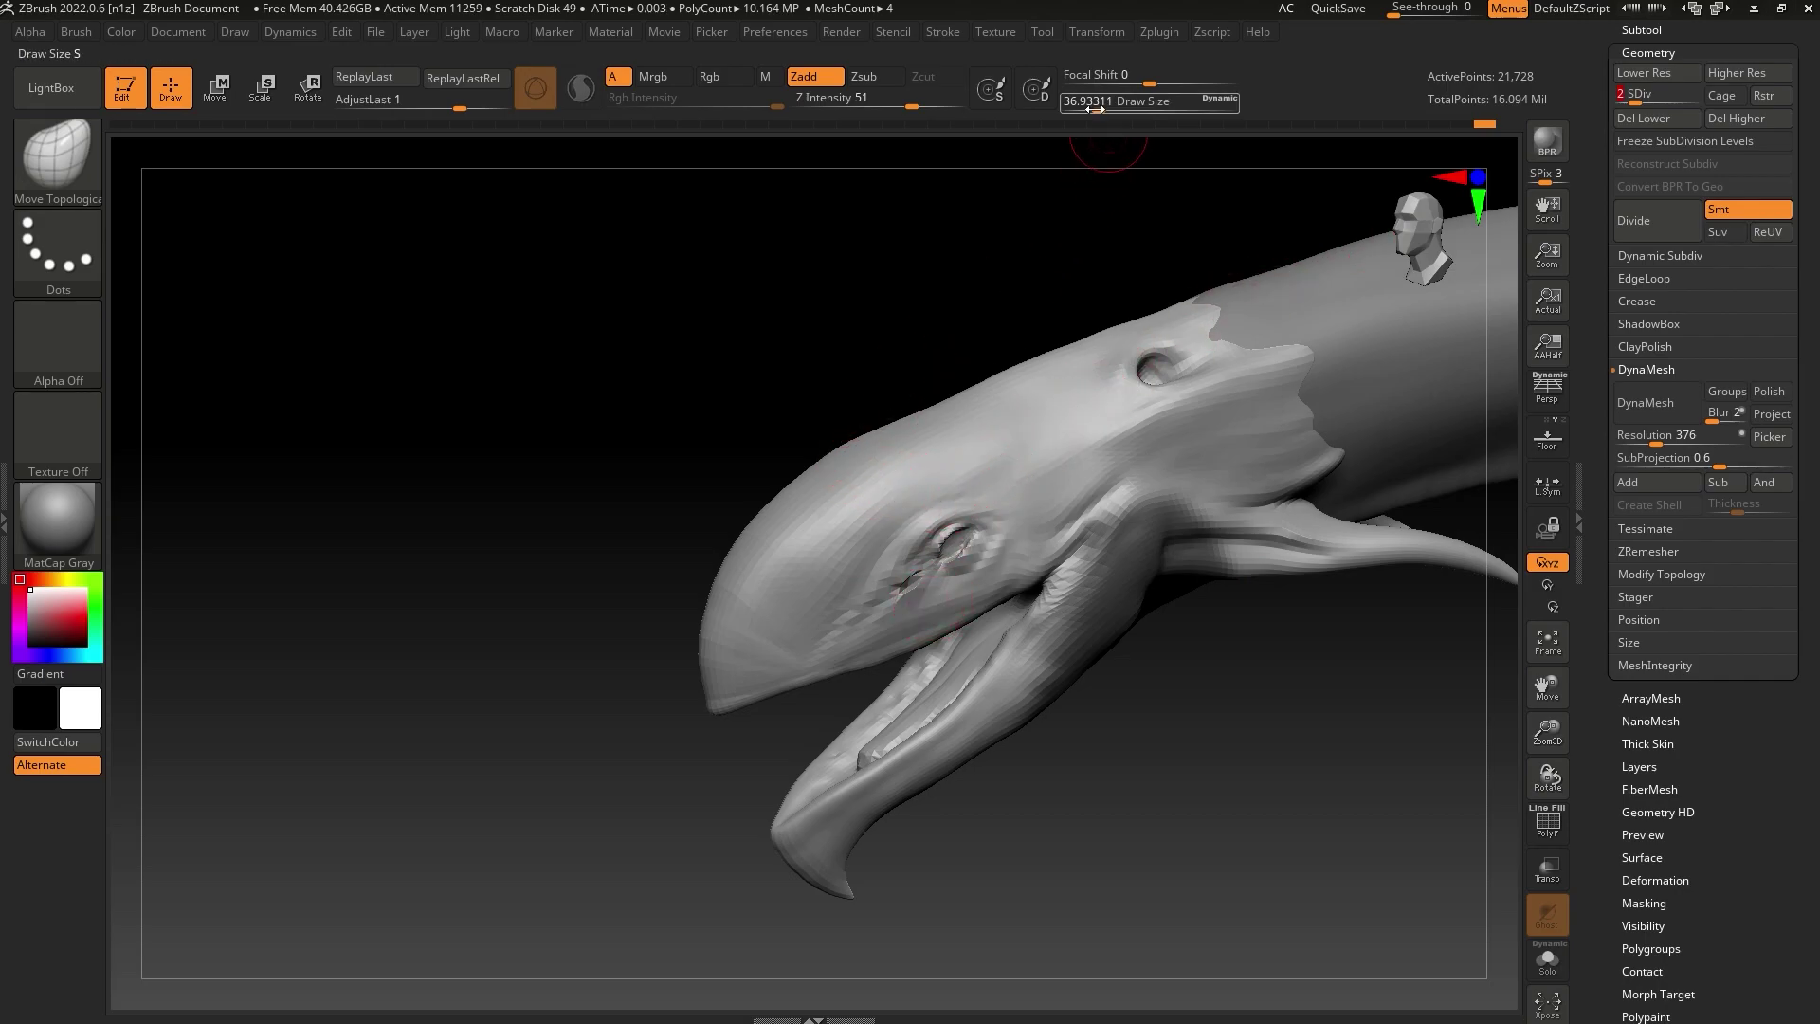
drag(1096, 108, 1105, 108)
ctrl+drag(939, 560, 980, 527)
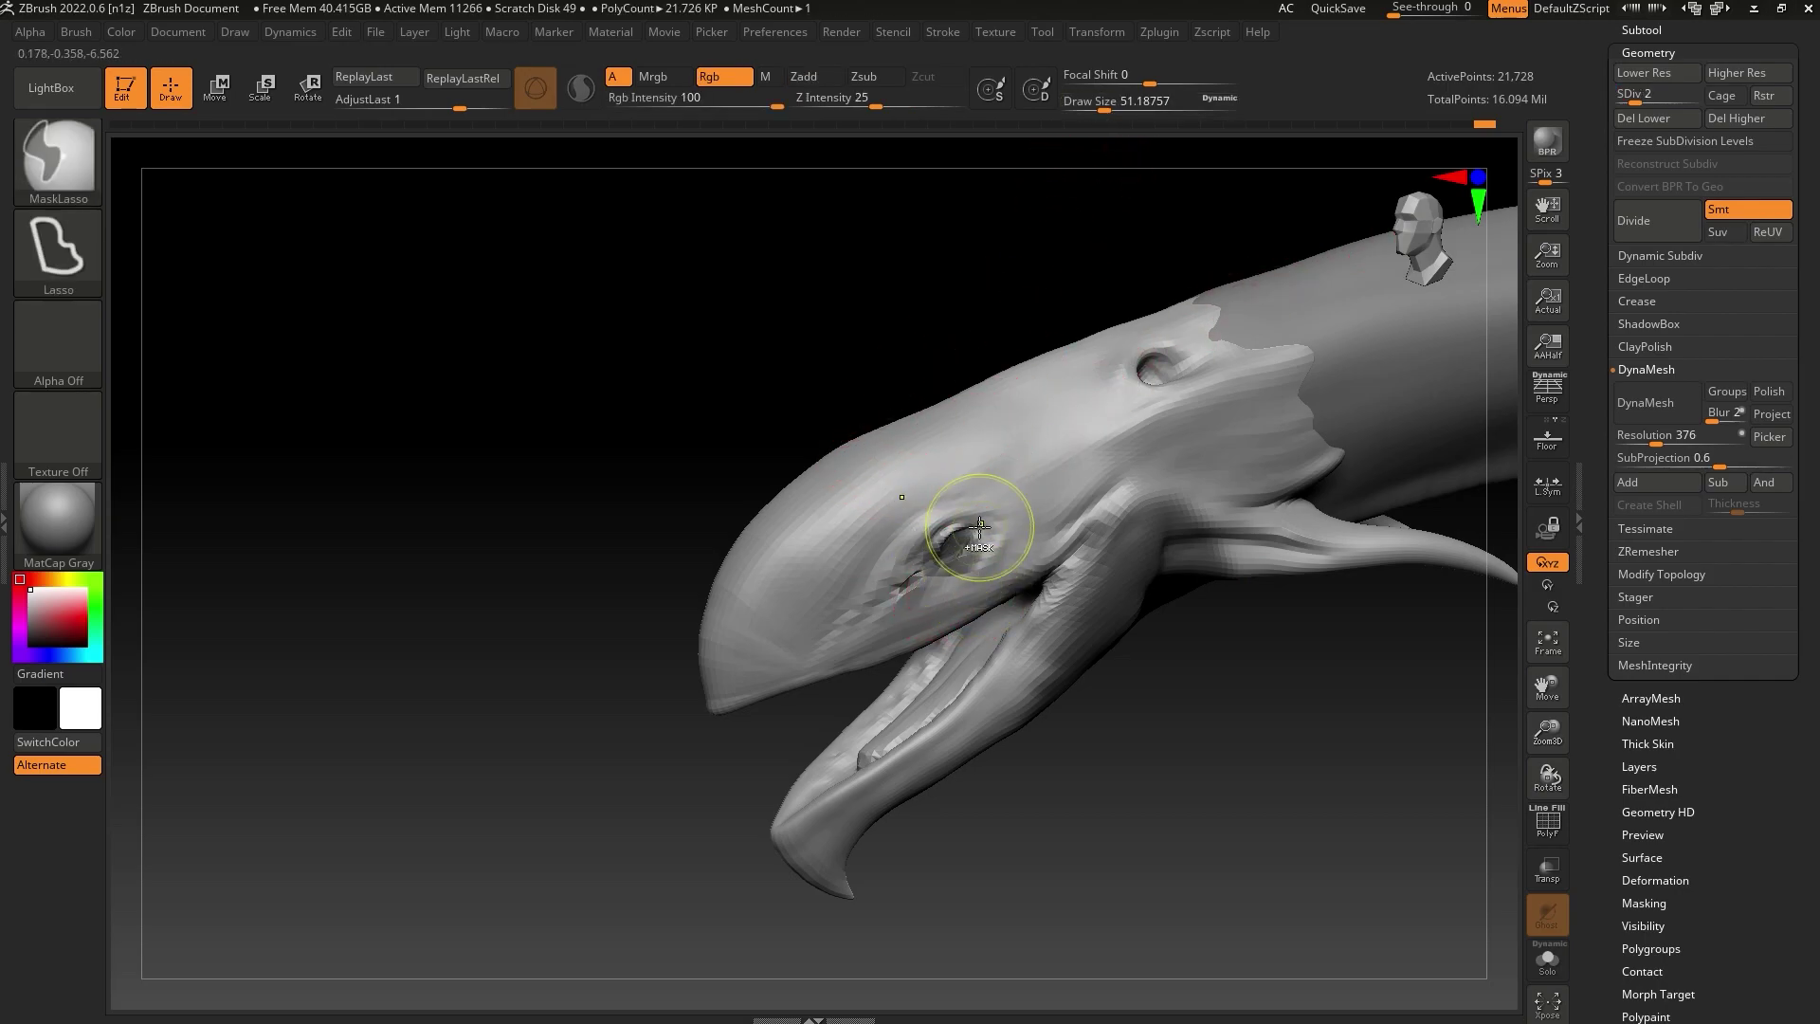
key(b)
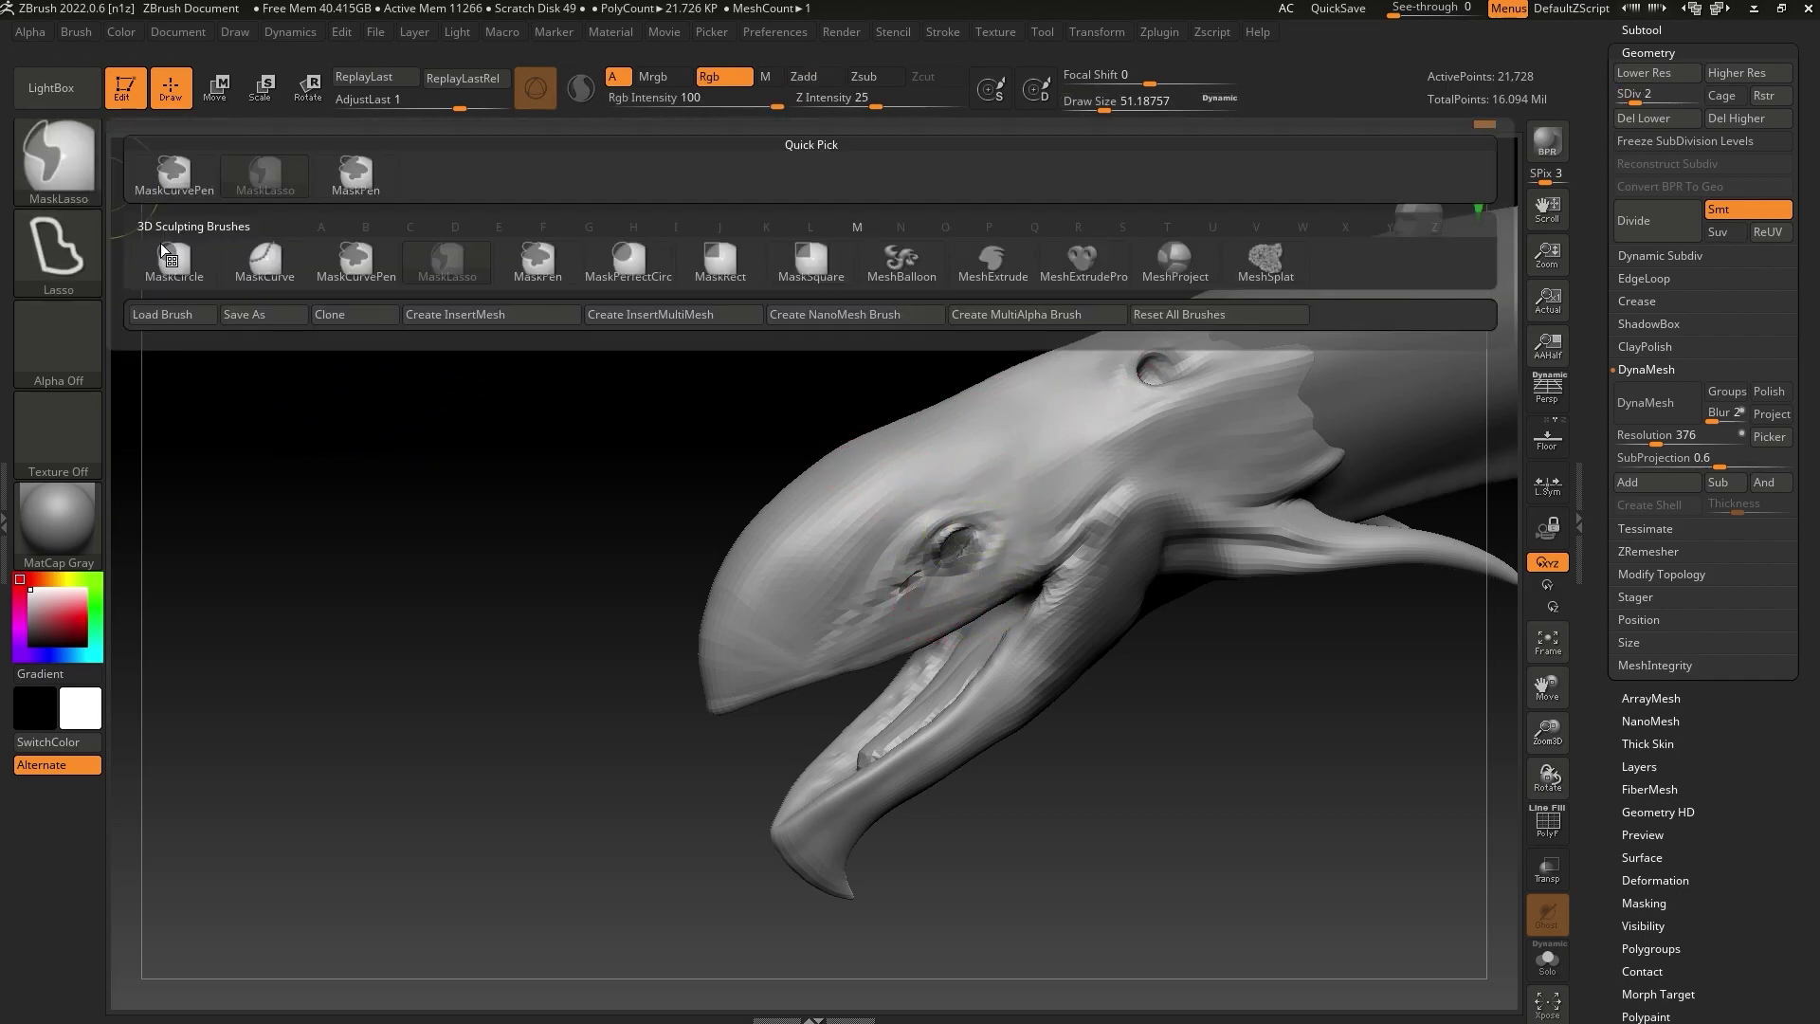
ctrl+click(356, 184)
ctrl+drag(921, 575, 956, 574)
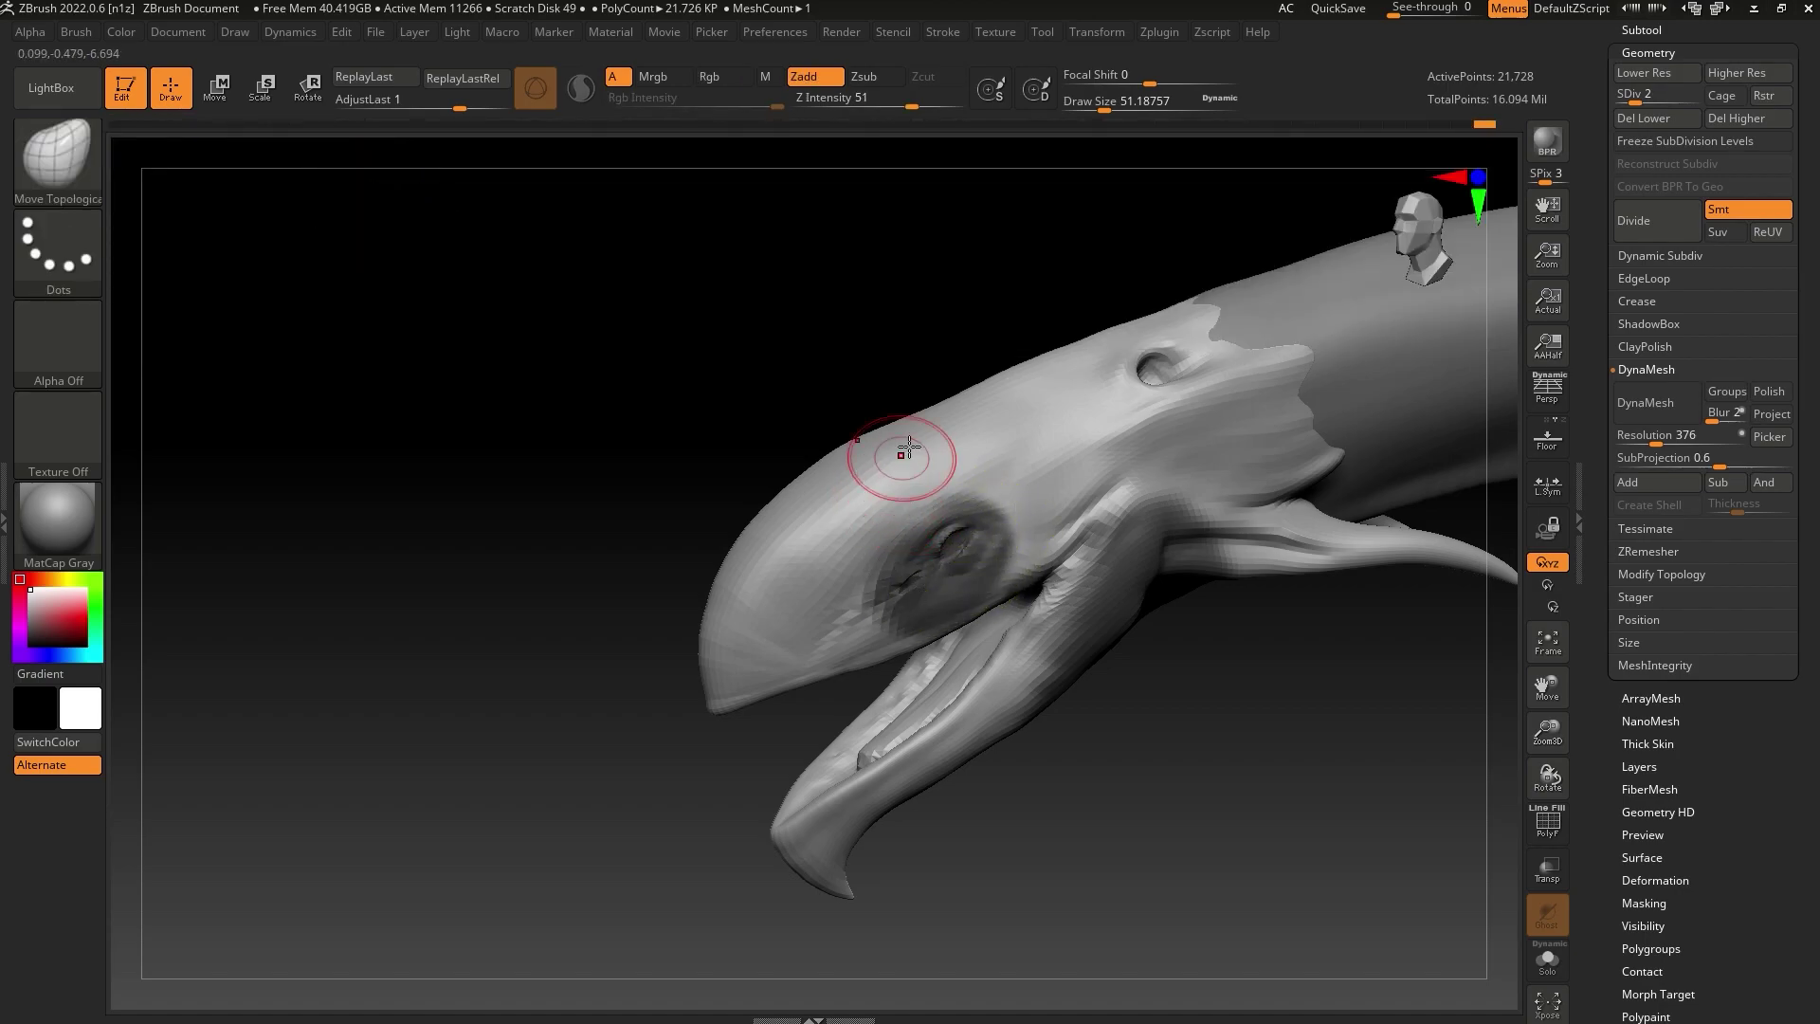
Try to reshape the brow around the masked eye area at a draw size of about 80, and undo it together with the mask
drag(1105, 108, 1114, 108)
drag(1033, 233, 973, 297)
drag(812, 536, 821, 526)
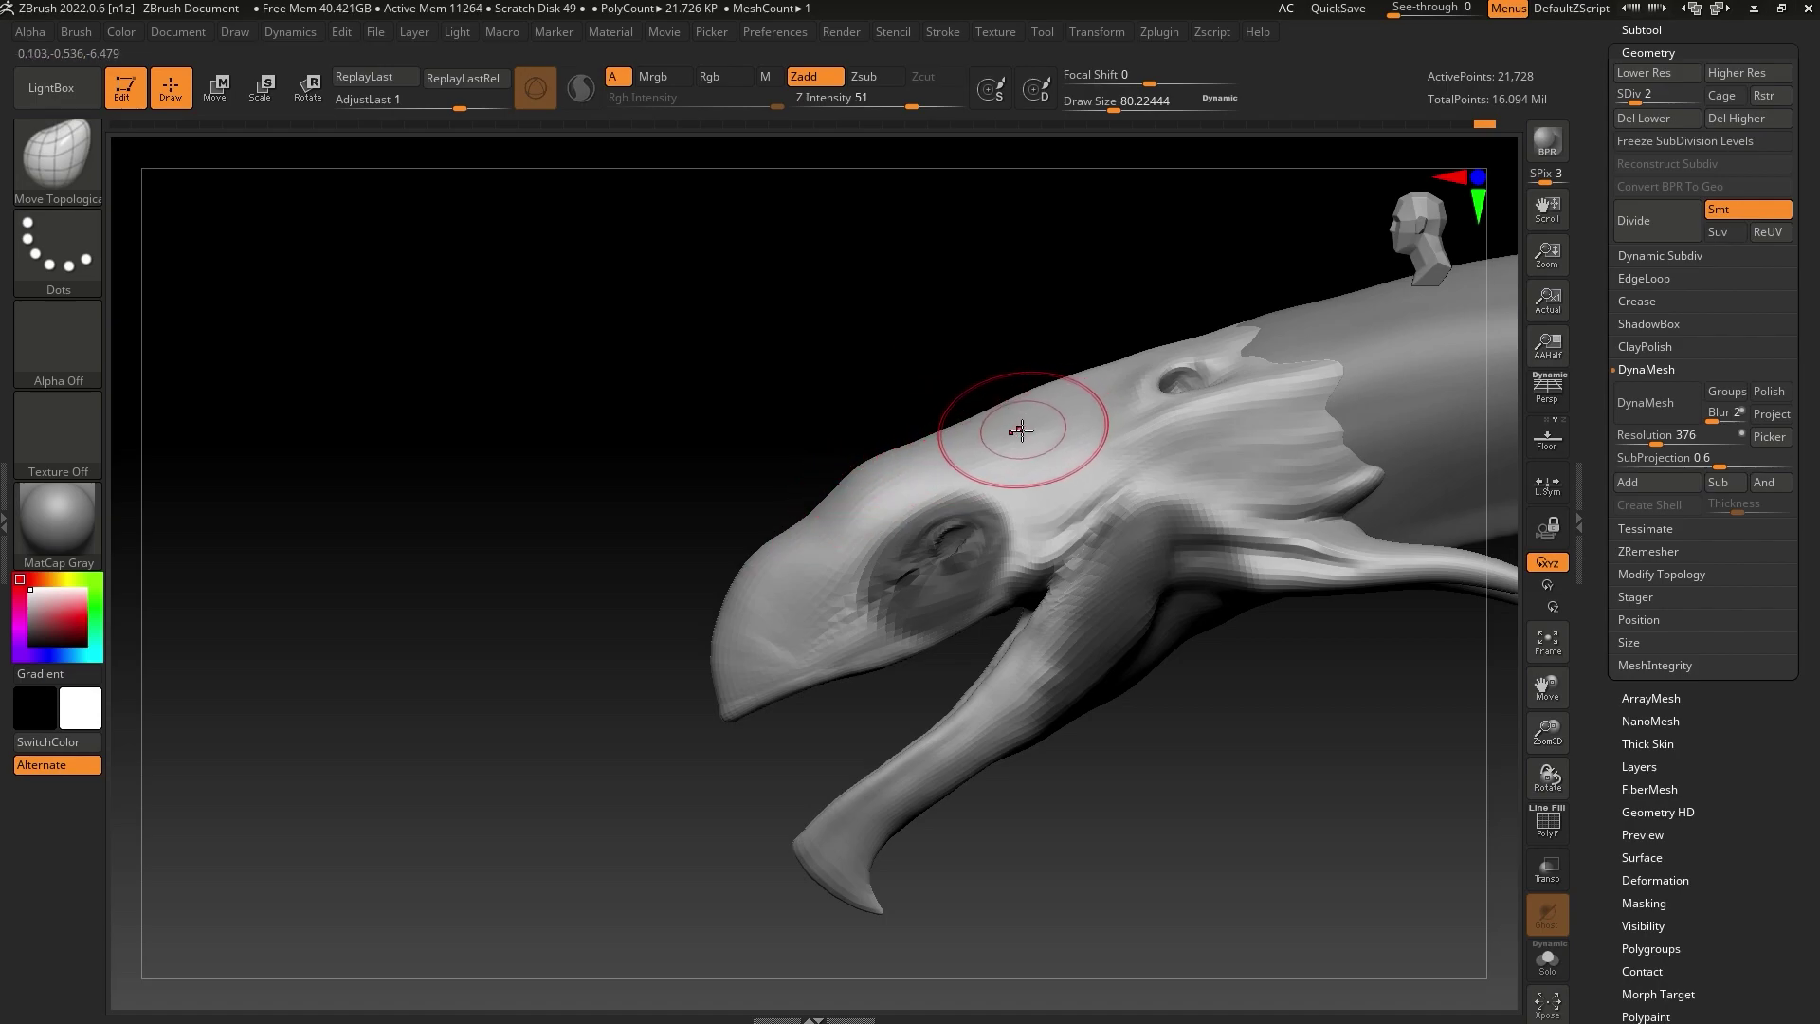
key(ctrl+z)
key(ctrl+z)
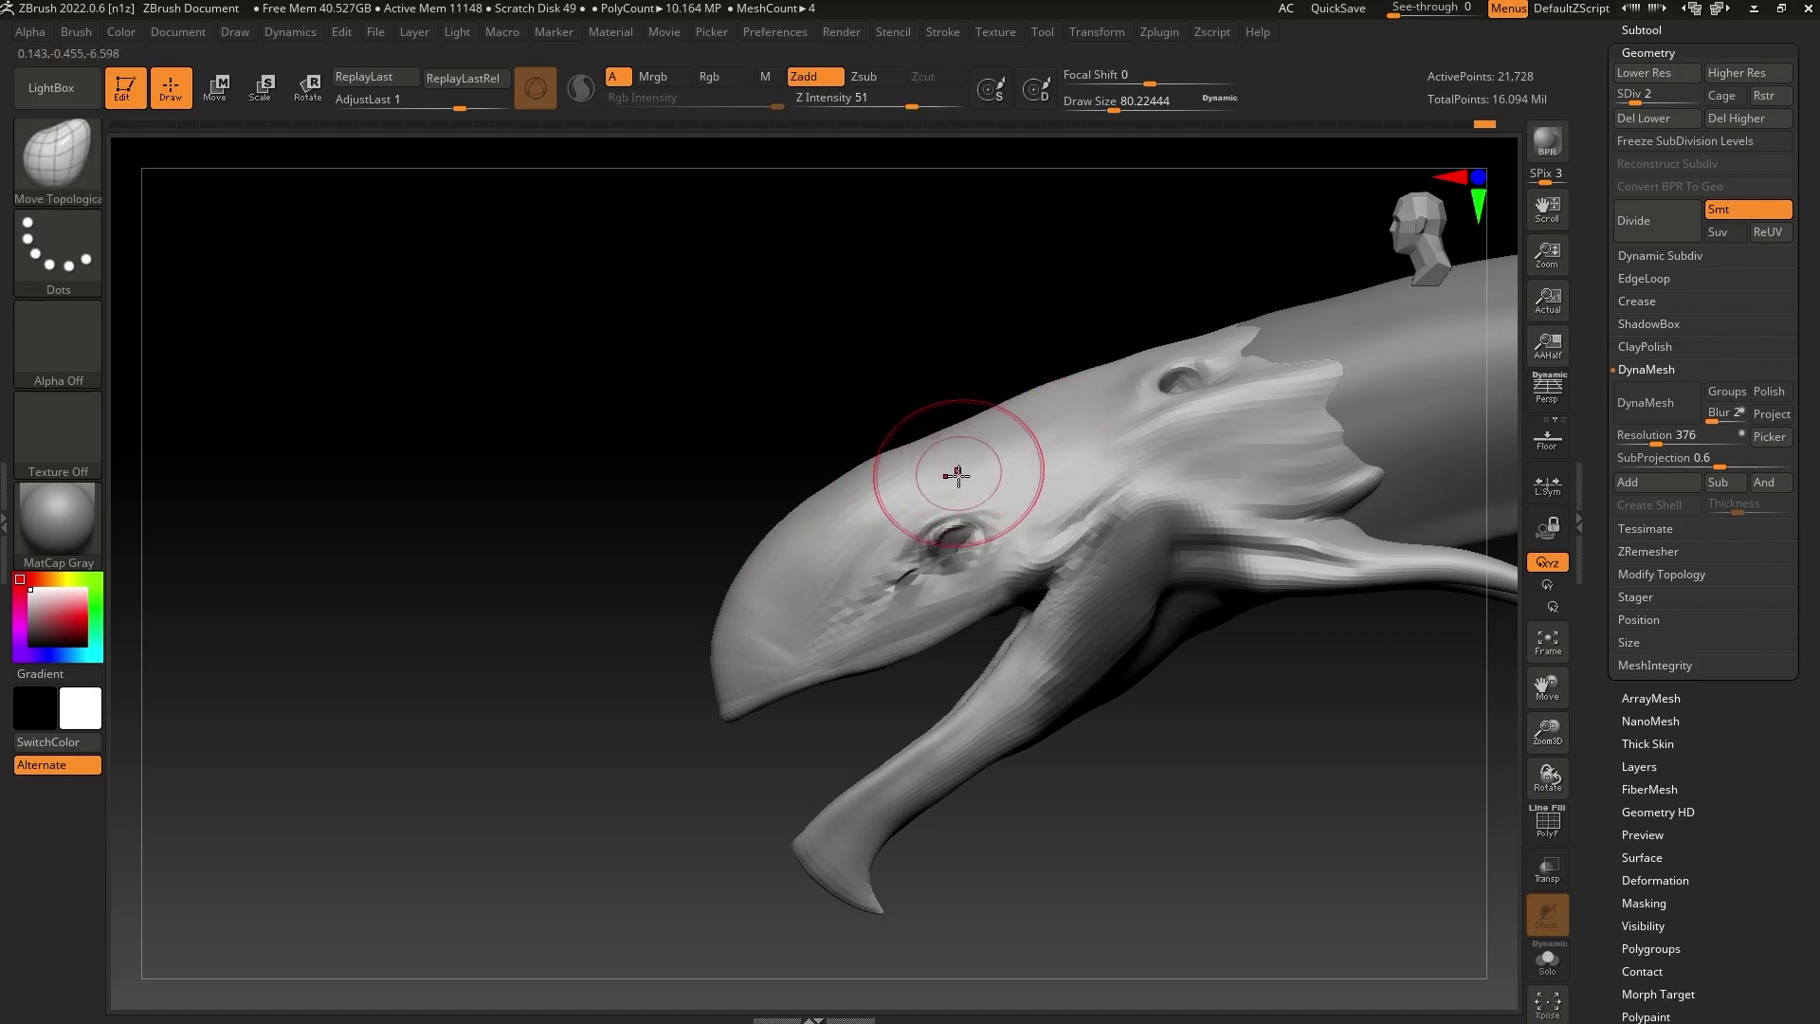
Mask the area around the eyes again down to the mouth edge and trim the mask's upper border
mouse_move(953, 557)
ctrl+mouse_down()
mouse_move(925, 569)
mouse_move(961, 566)
ctrl+mouse_up()
ctrl+alt+drag(866, 517, 934, 477)
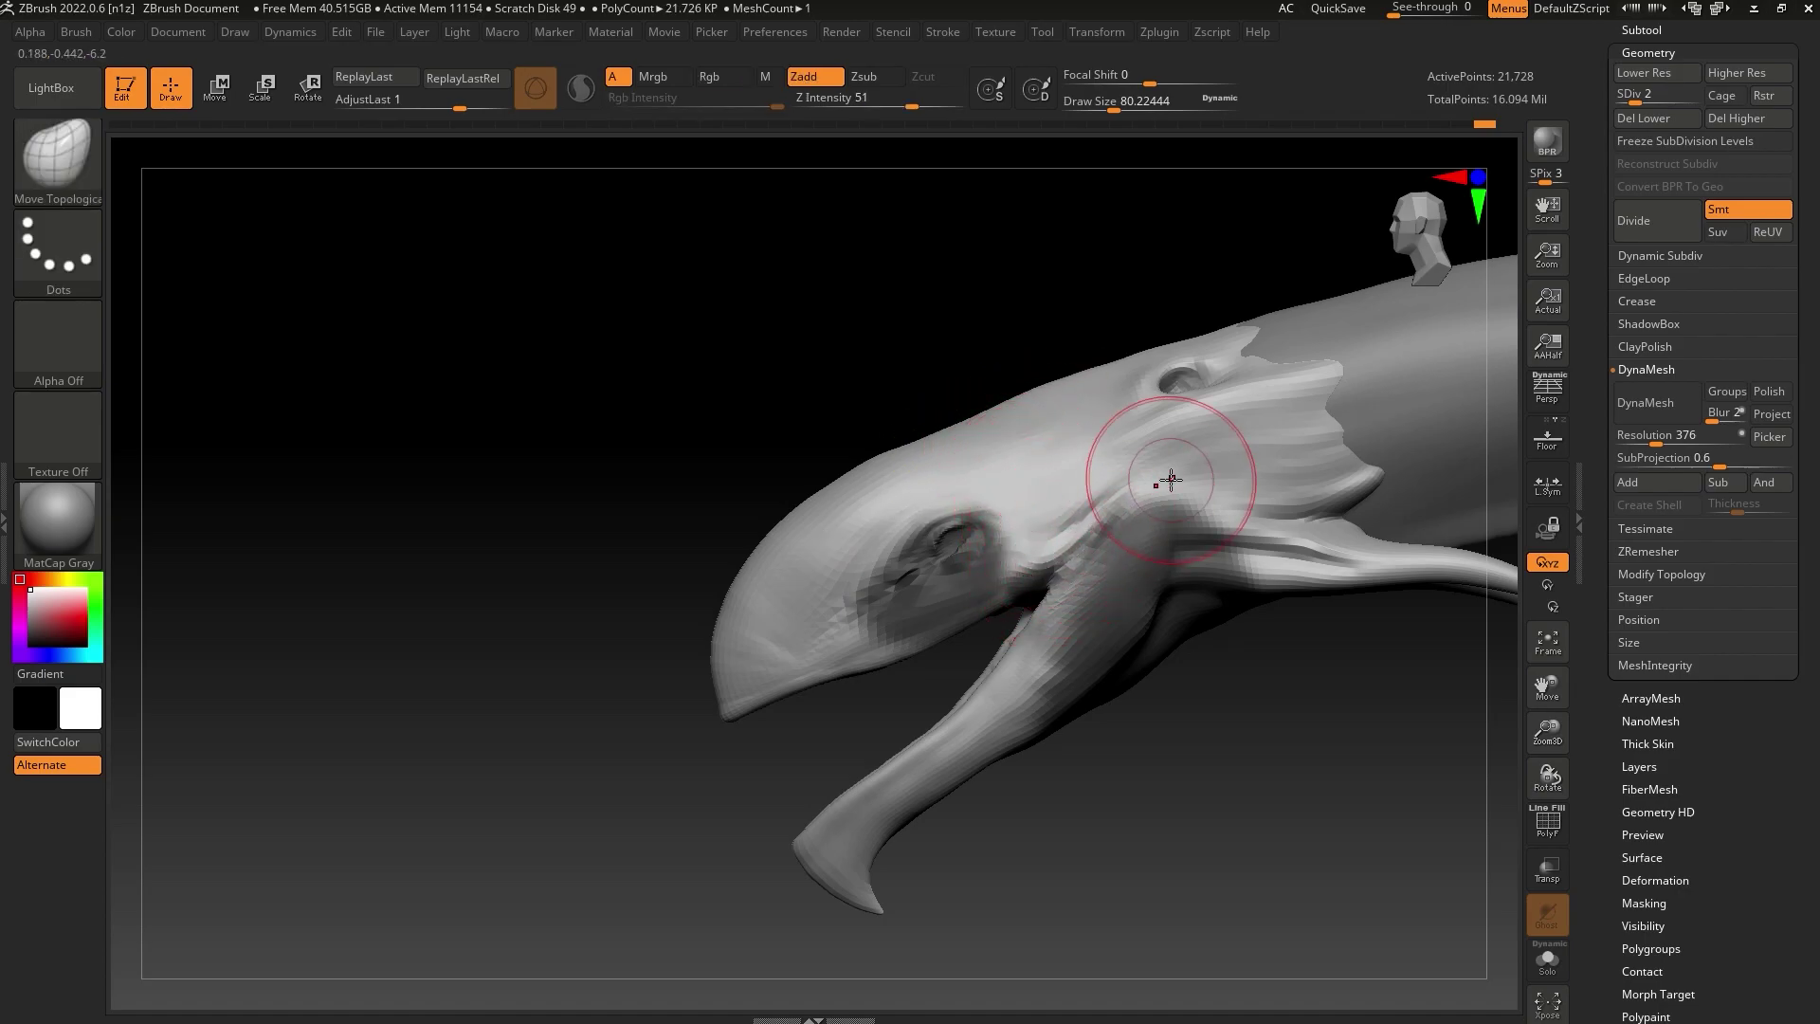
drag(1807, 218, 1807, 483)
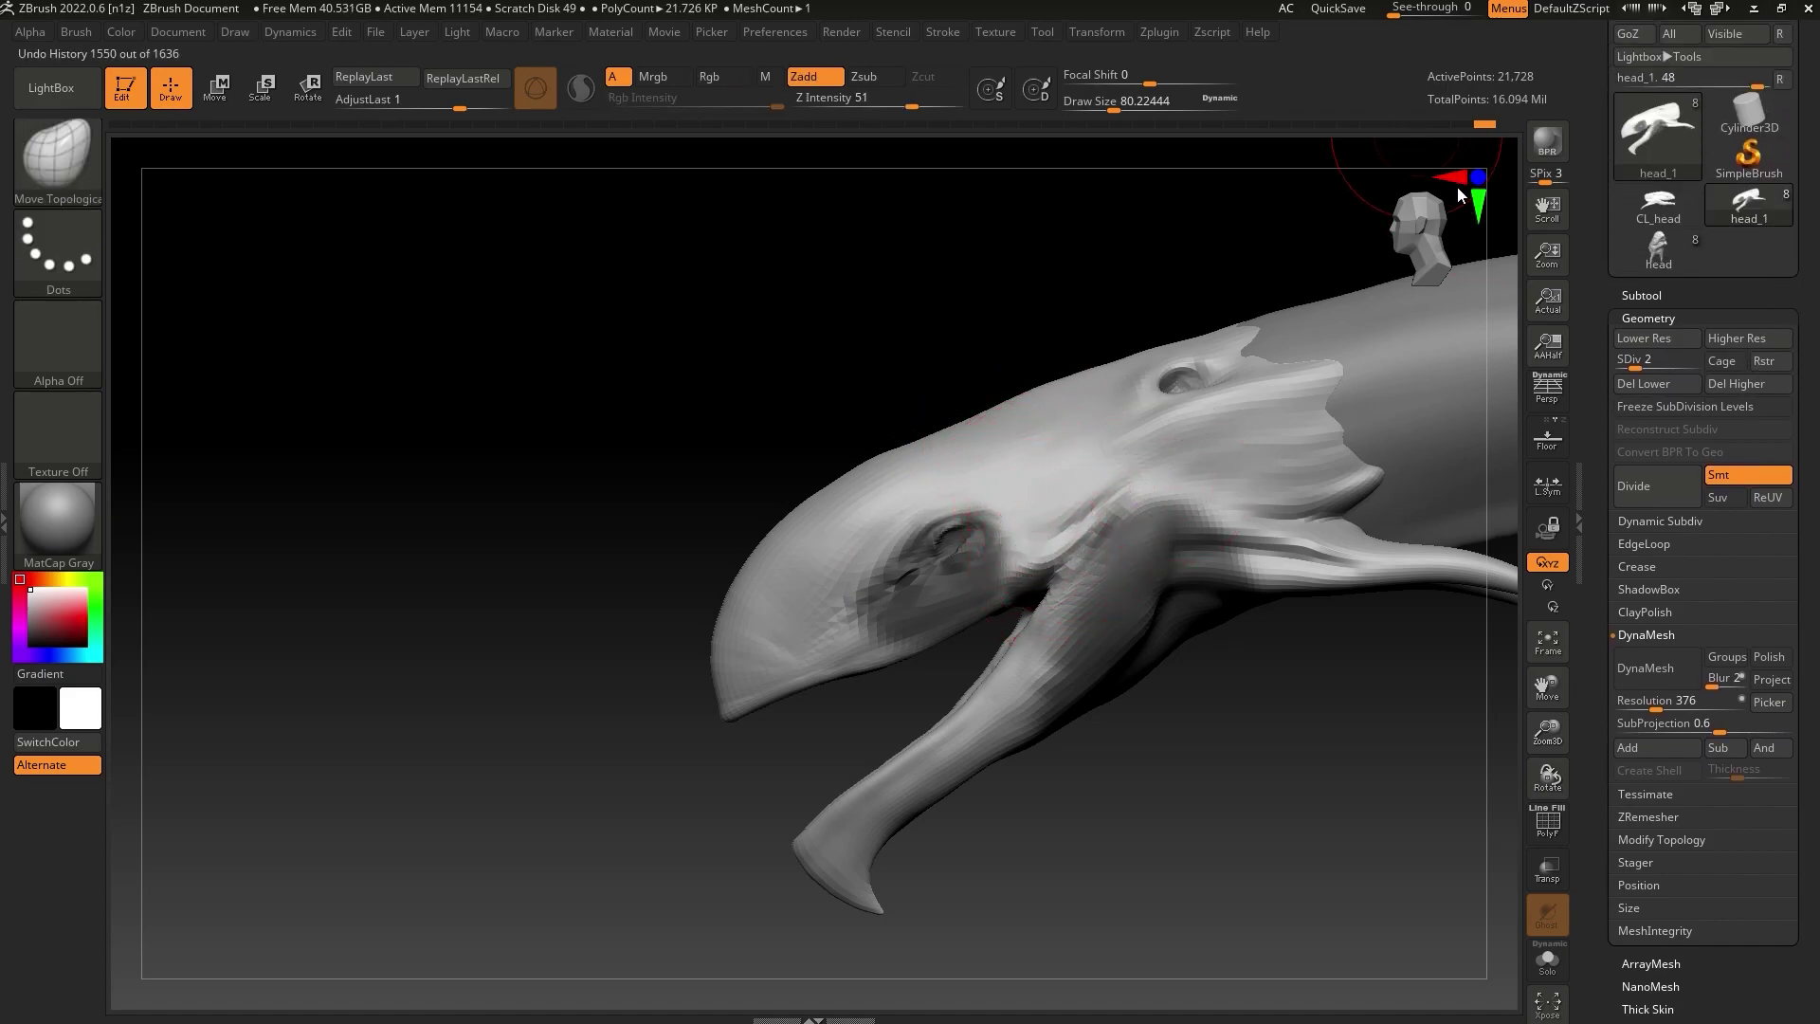
Compare the latest head shape with the earlier rounder-snout state in the undo history, viewing the head from both sides
click(1496, 122)
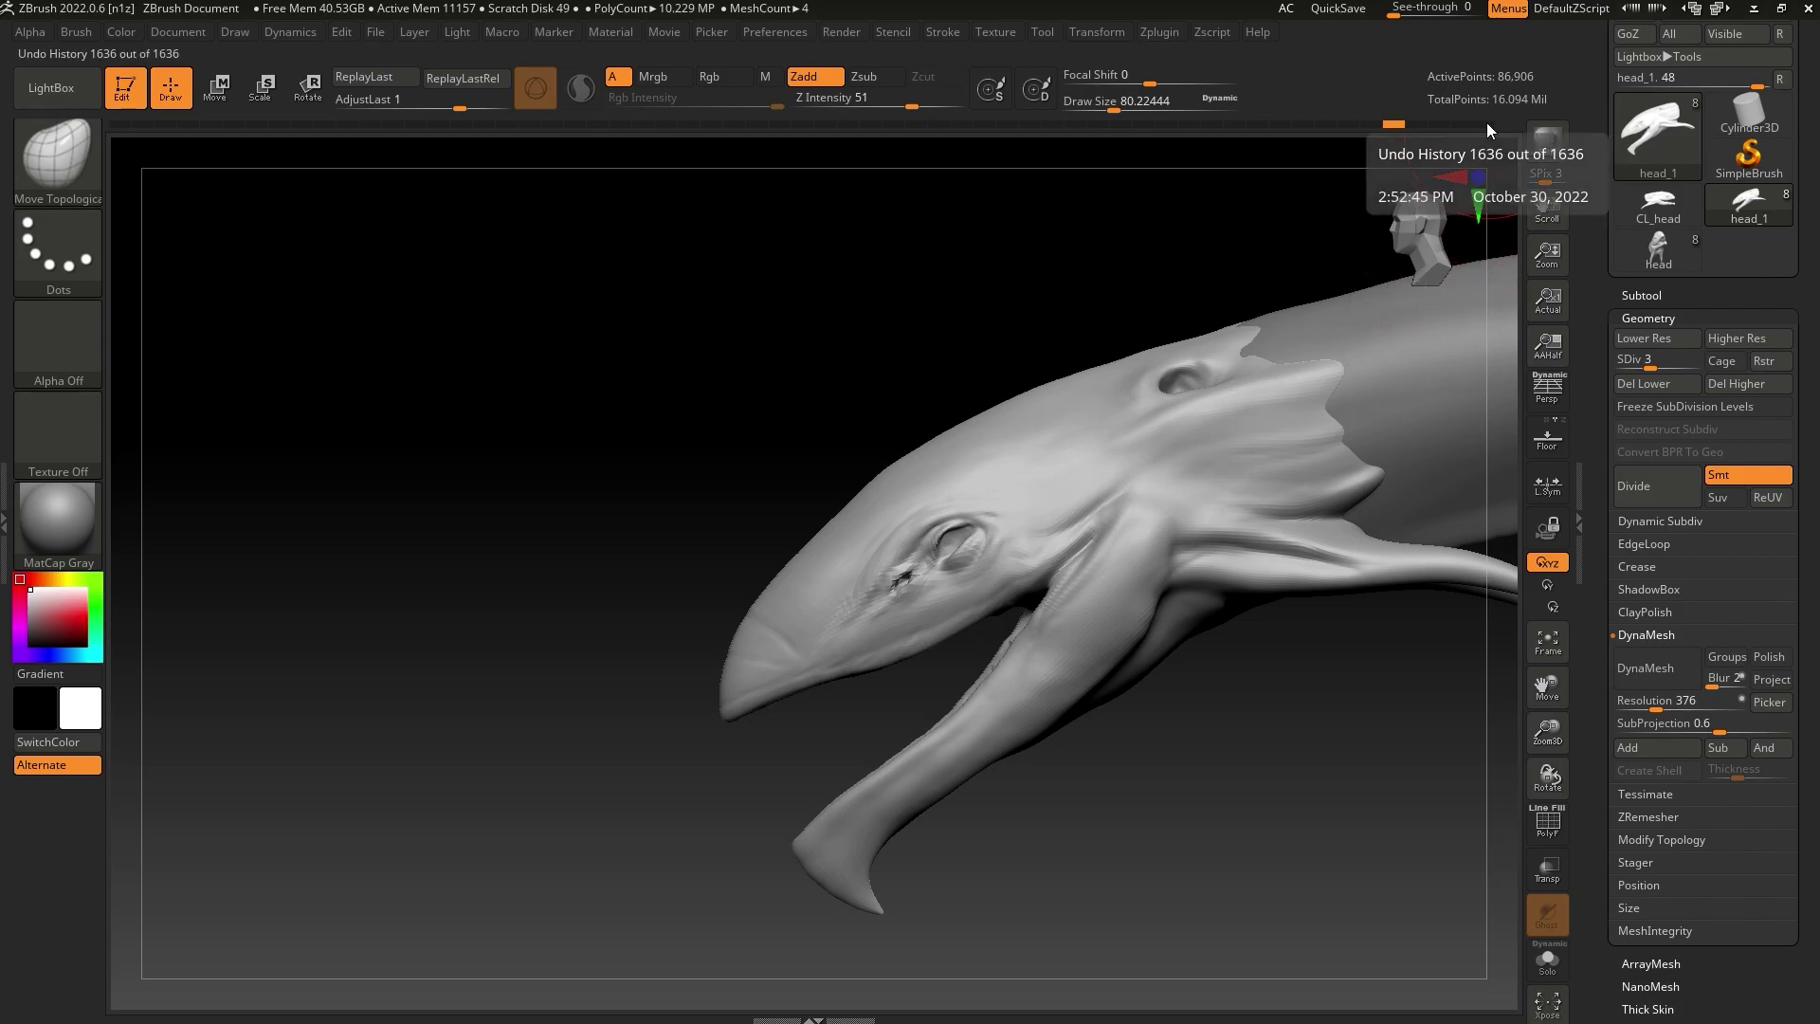
key(shift+d)
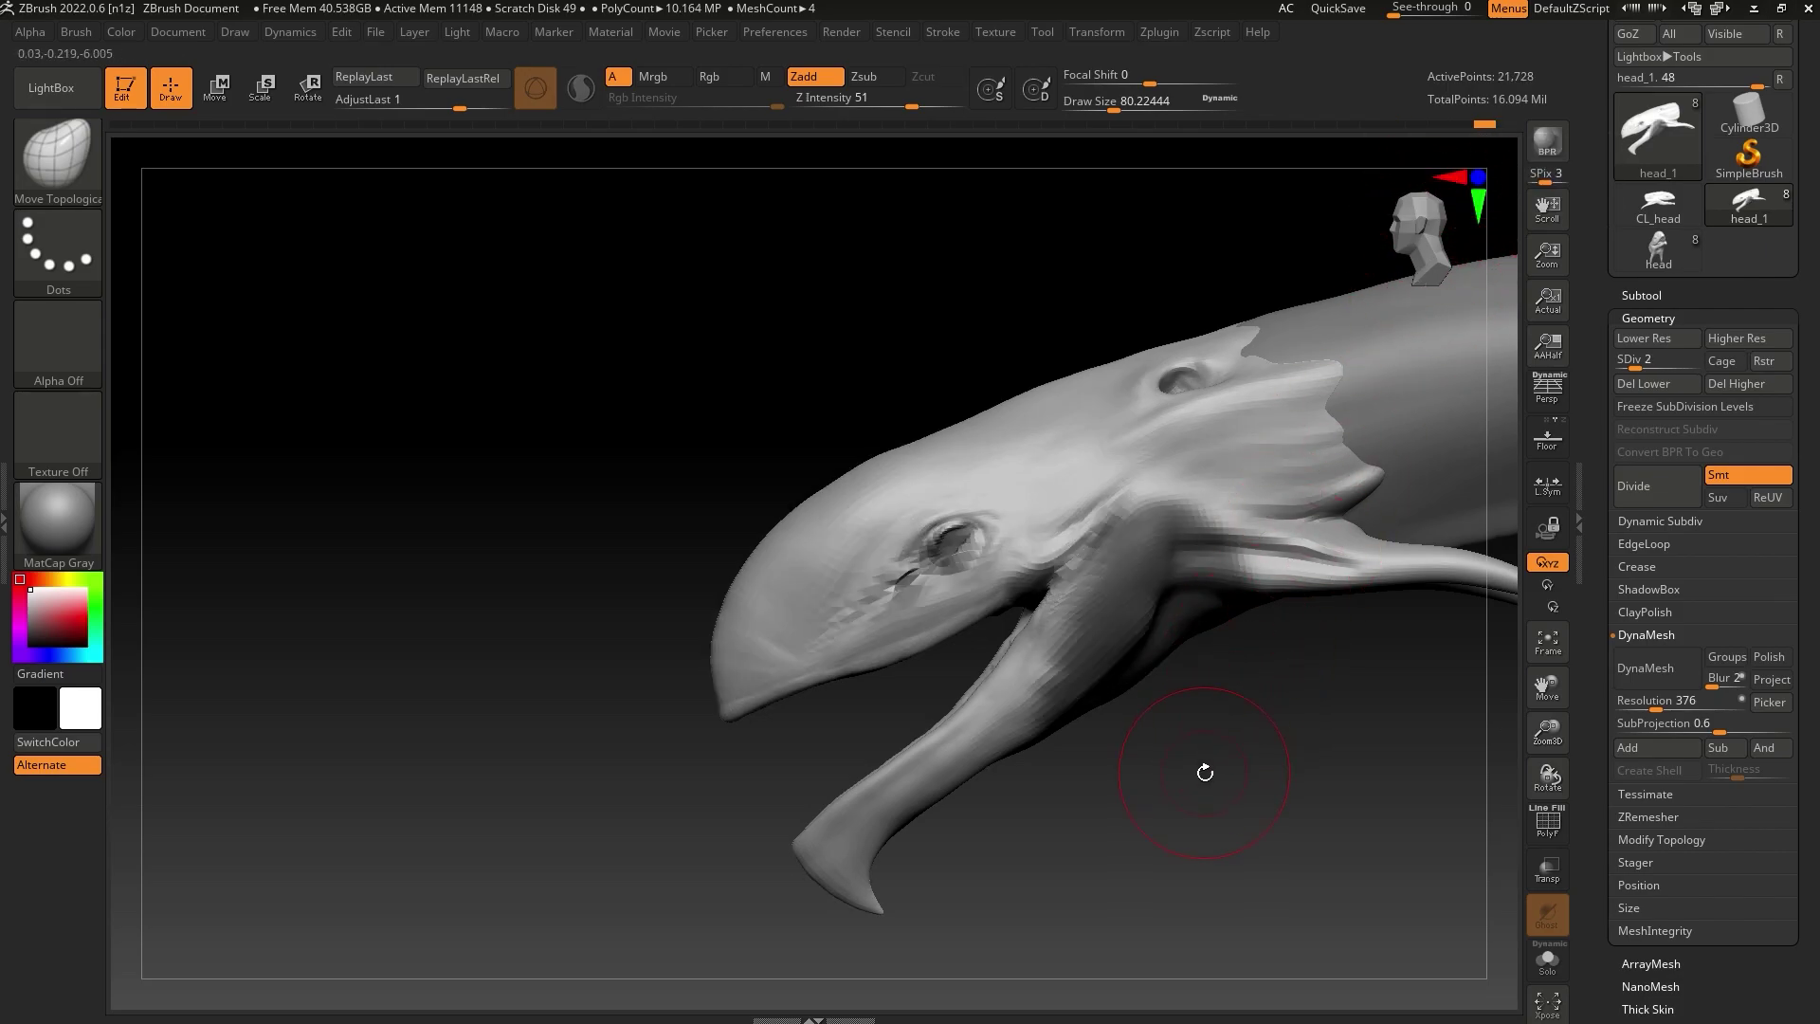
drag(1205, 773, 1308, 743)
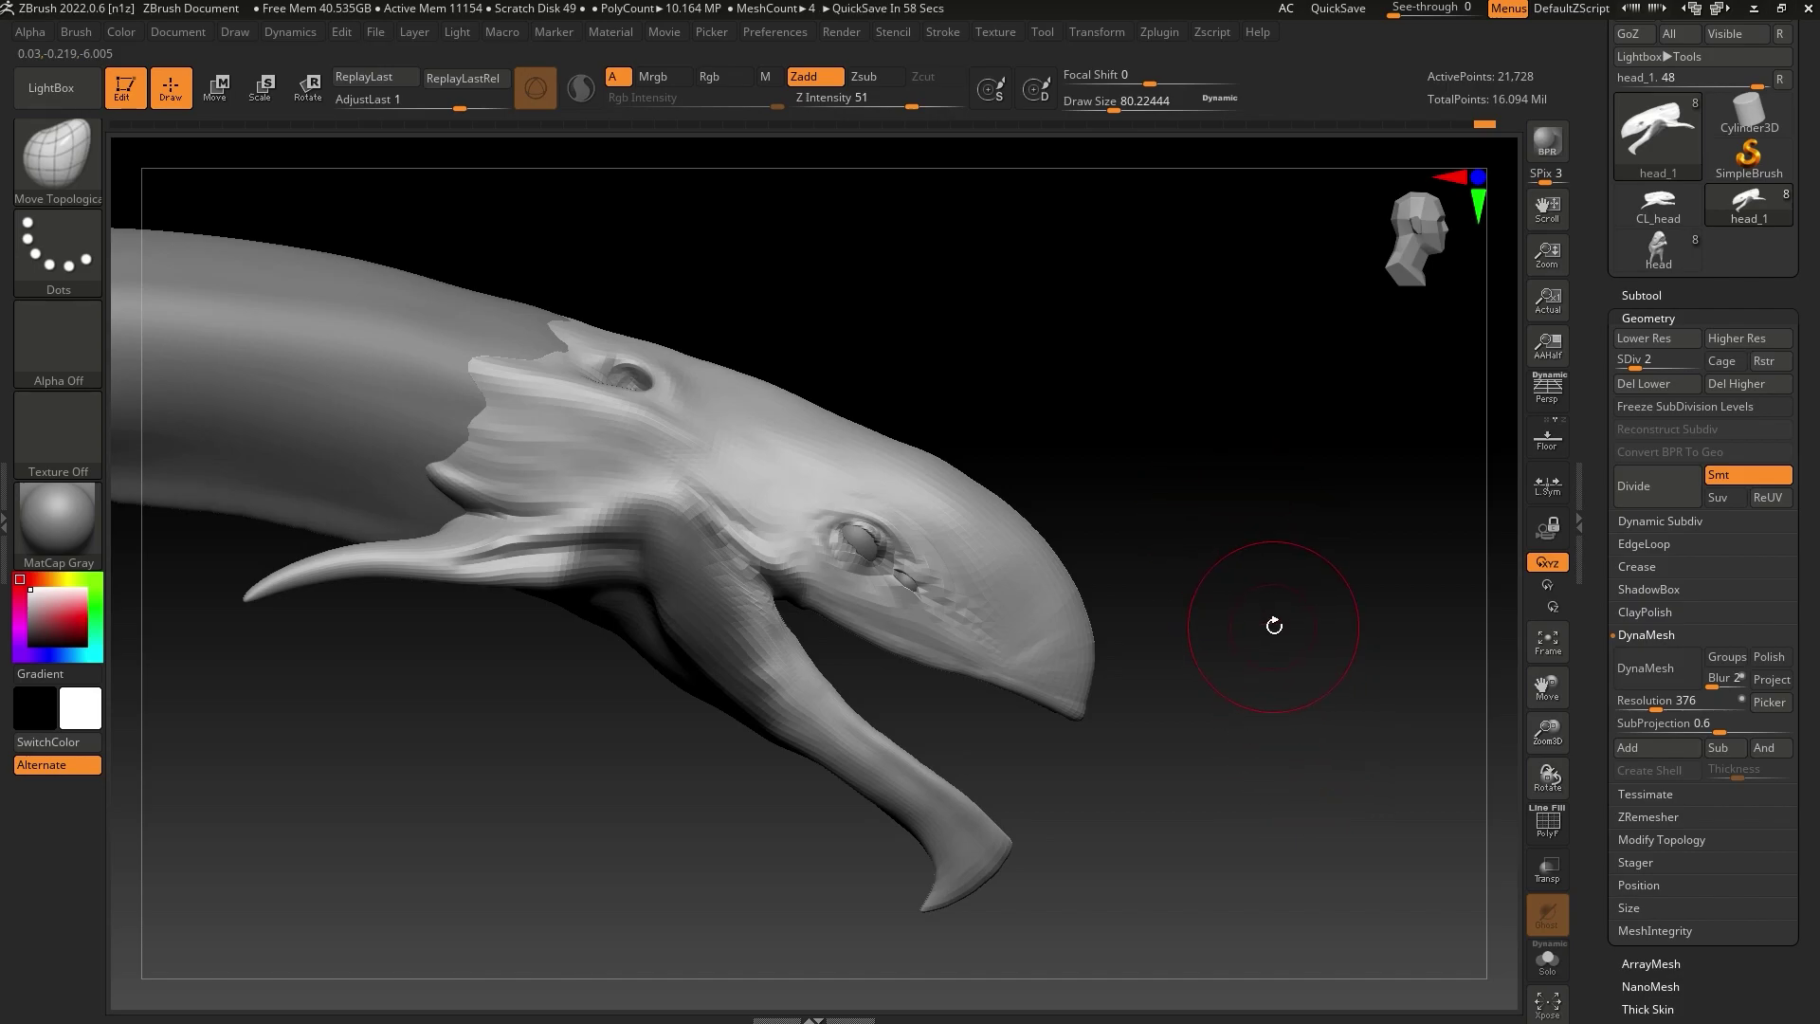
drag(1548, 735, 1484, 414)
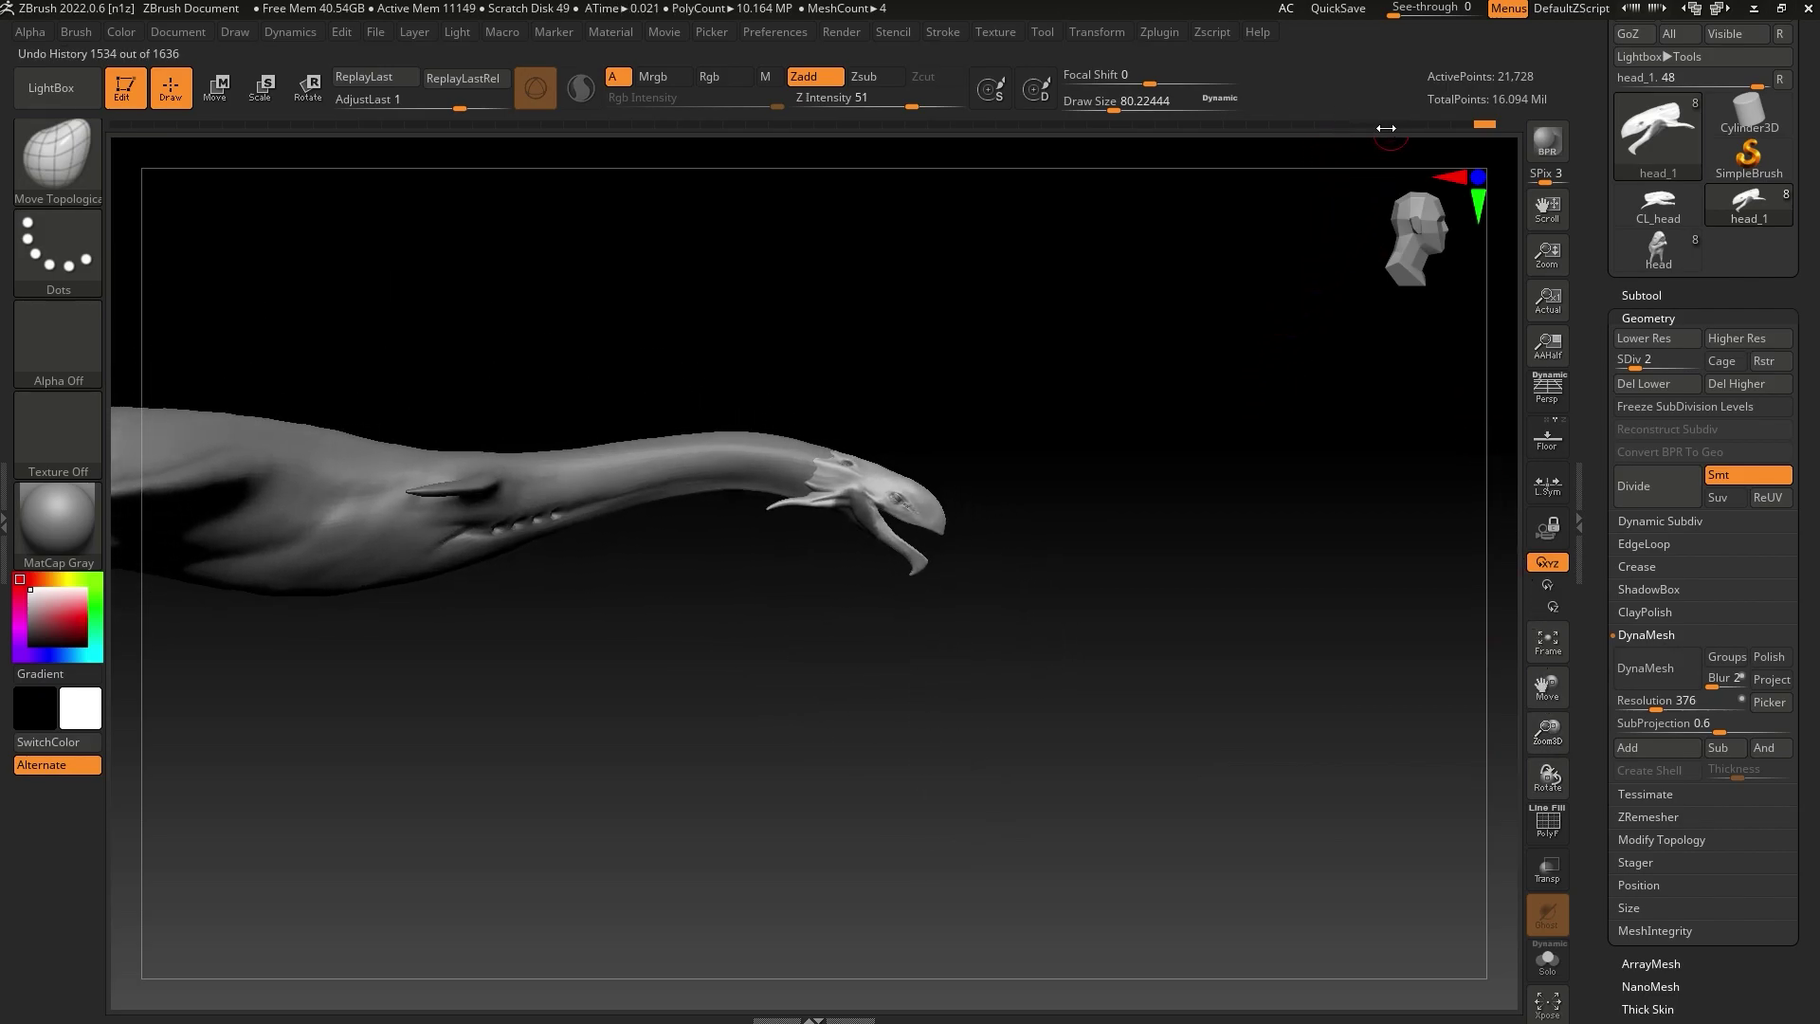
Compare both undo history states with the whole neck in view, restore the rounder-snout state, and raise head_1 to subdivision level 4
key(d)
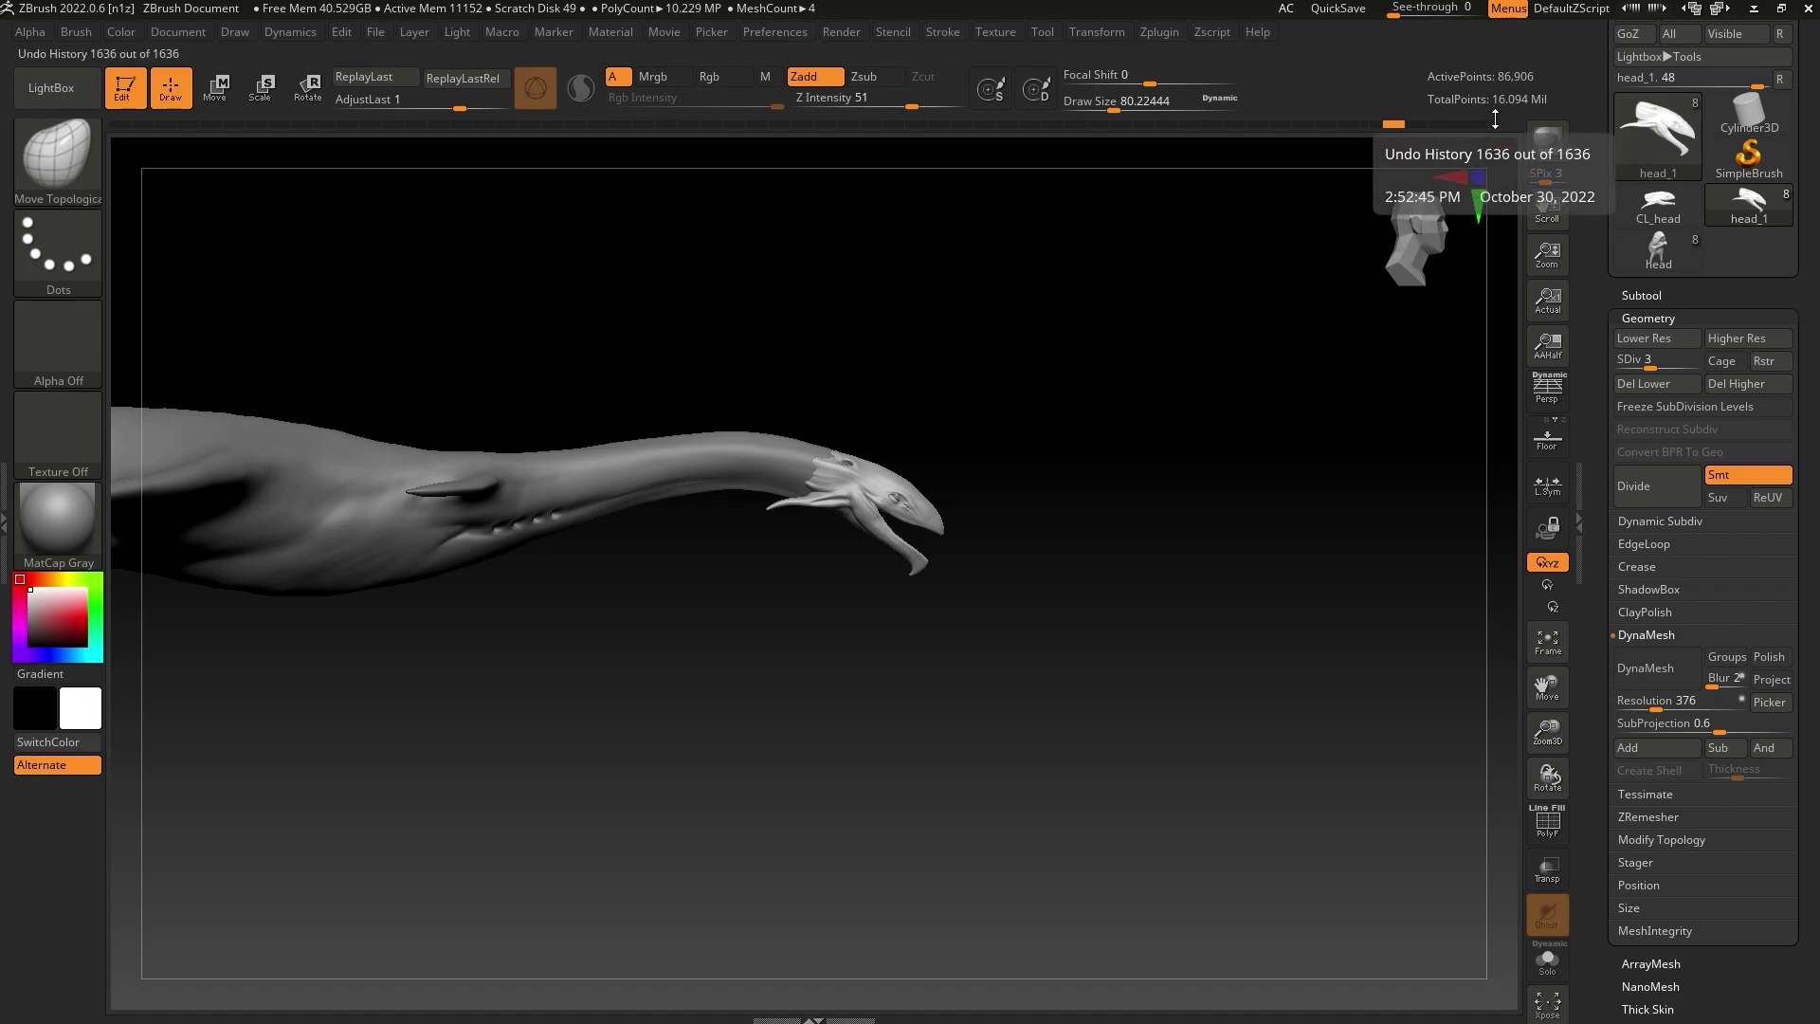
key(d)
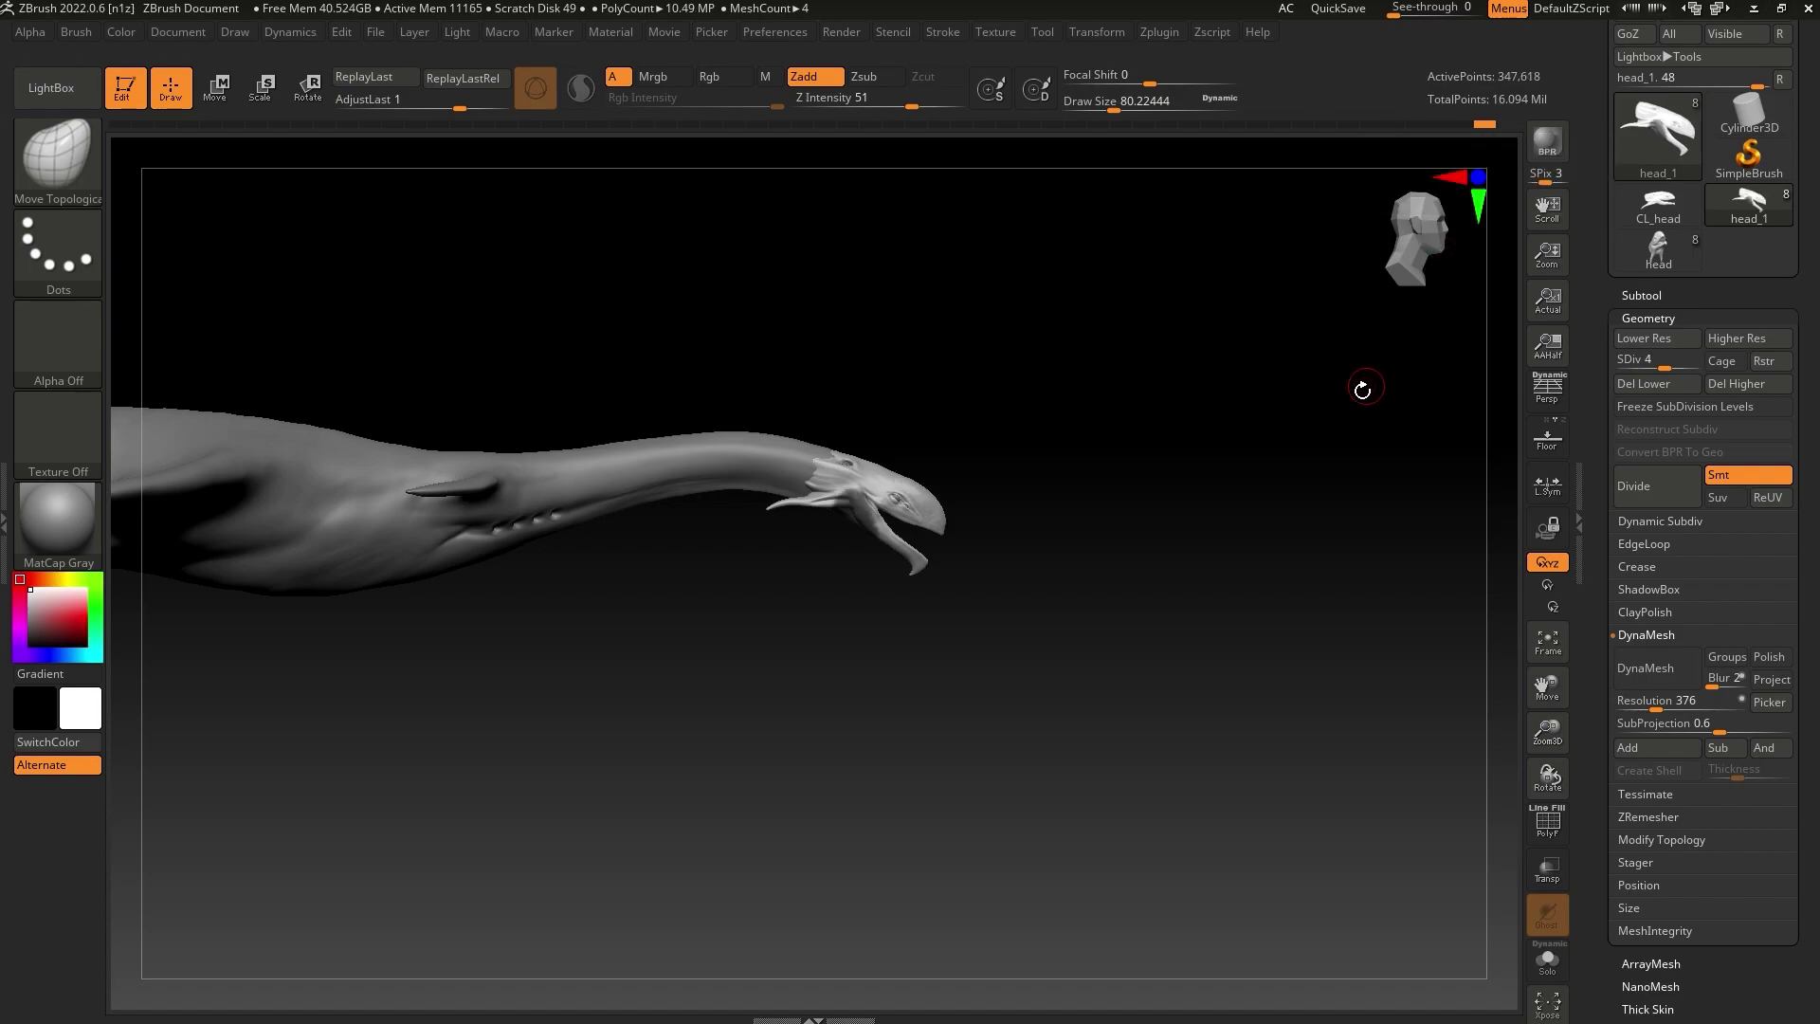
drag(1553, 721, 1555, 682)
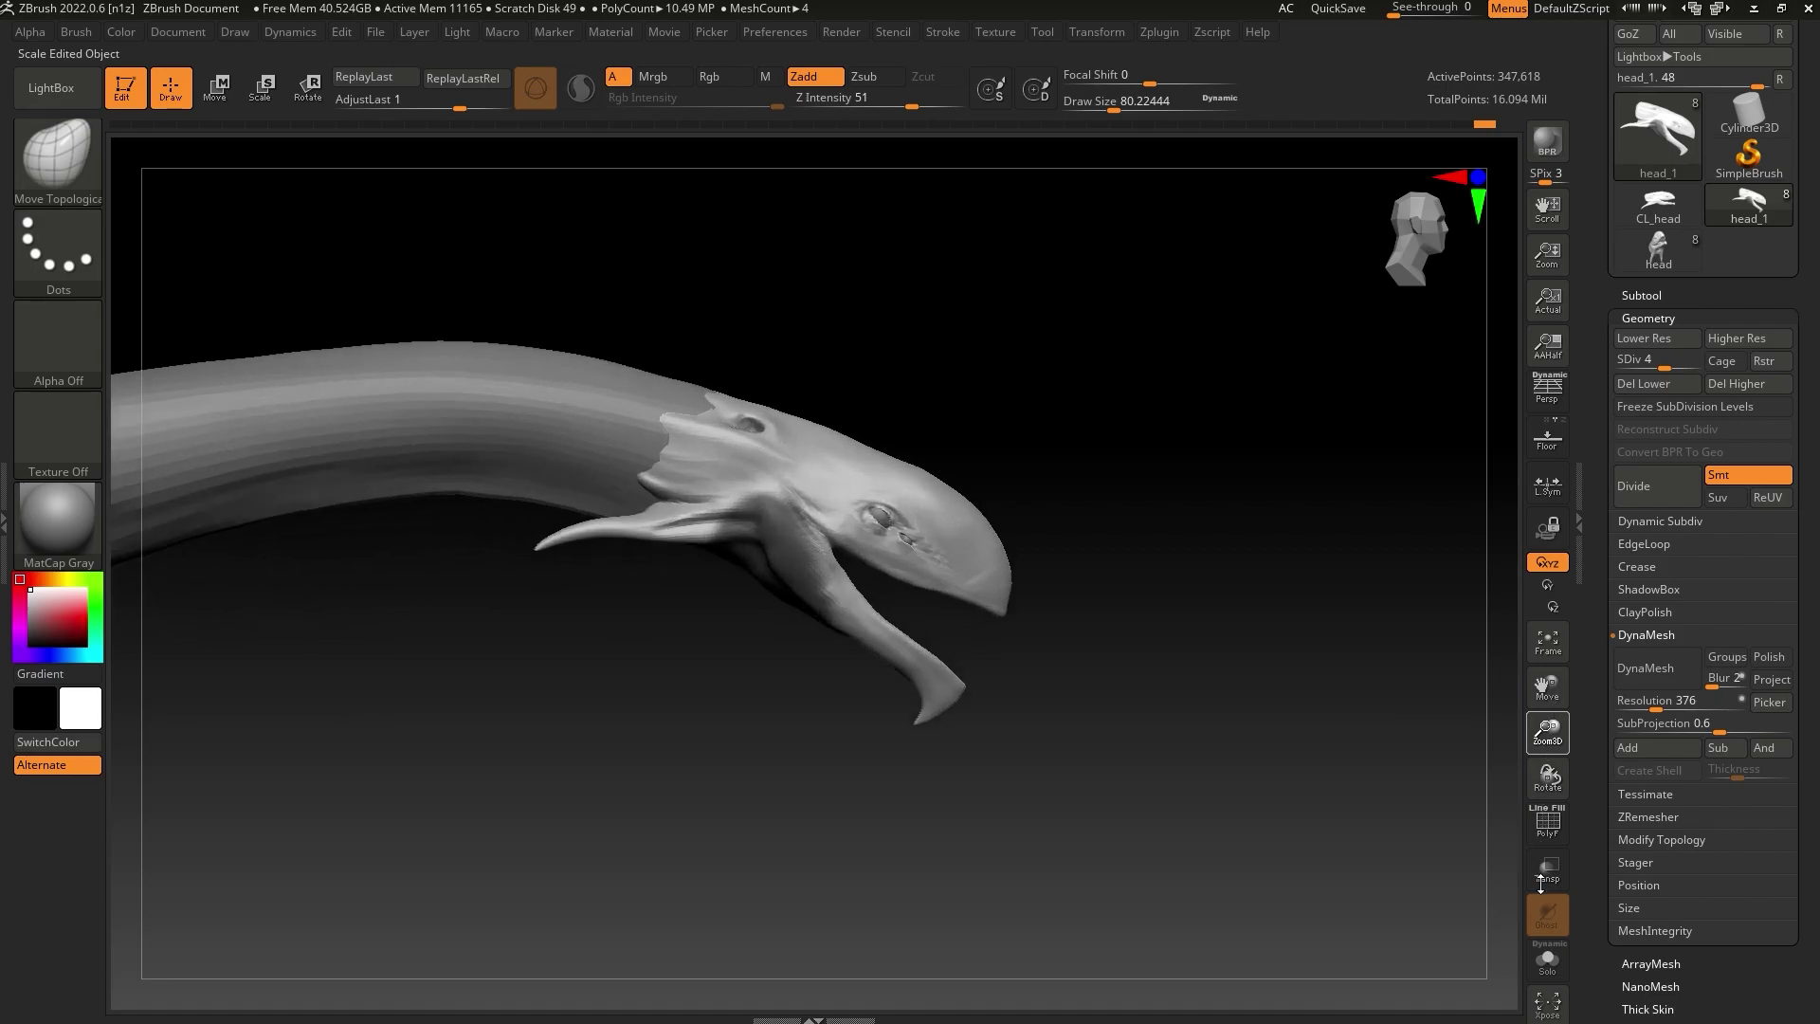
mouse_move(1151, 483)
ctrl+mouse_down()
mouse_move(764, 893)
mouse_move(499, 934)
ctrl+mouse_up()
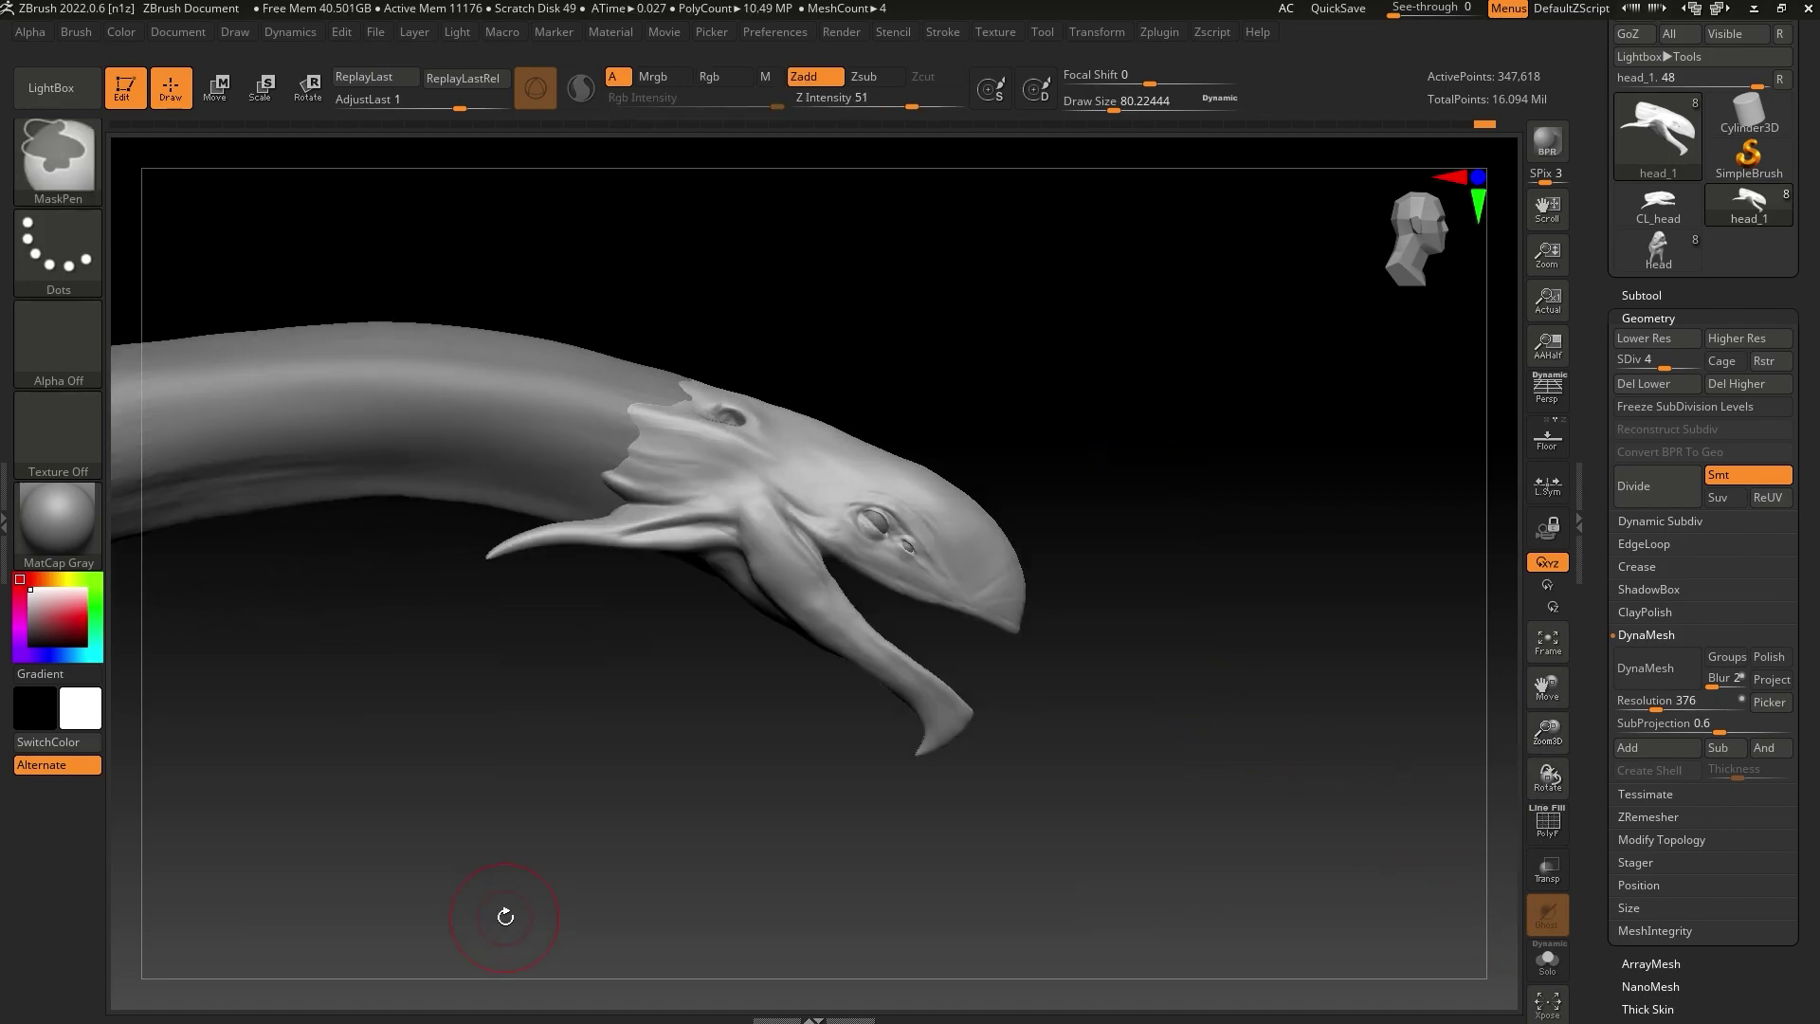
Lower head_1 to subdivision level 2 and adjust the back of the lower jaw at draw sizes of about 124 and 97
drag(1127, 110, 1125, 110)
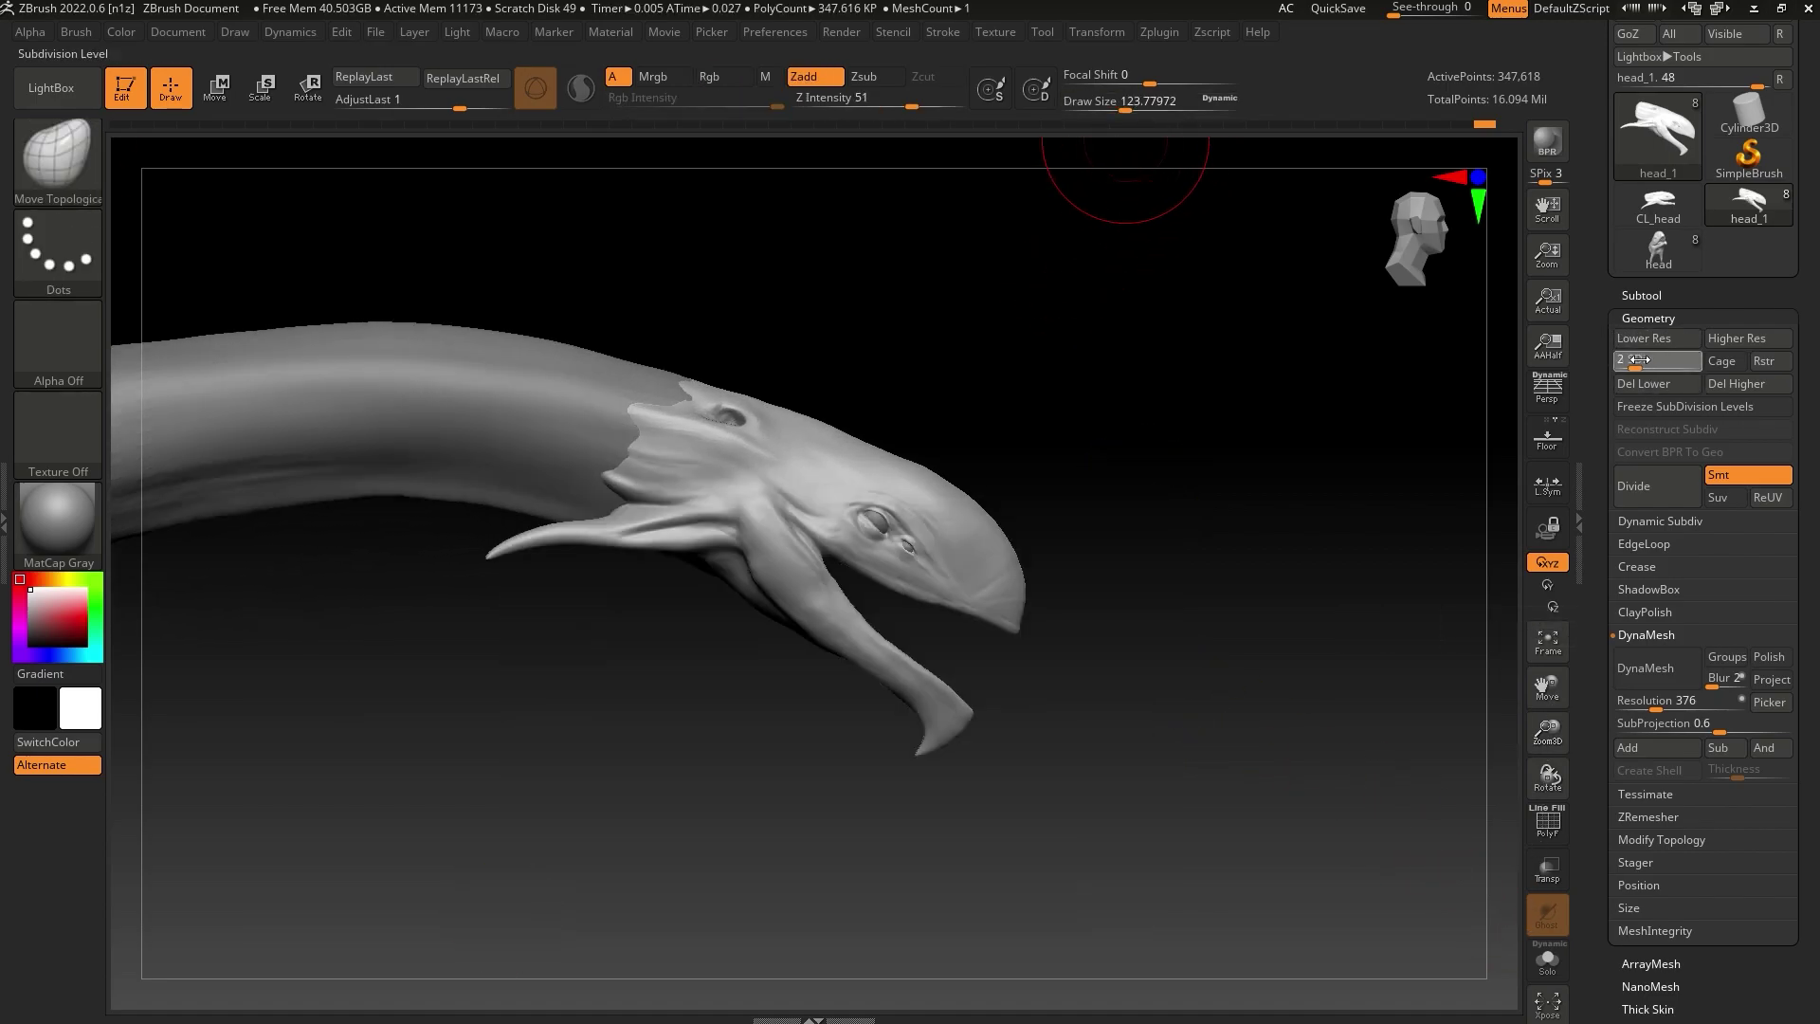
click(1635, 364)
drag(739, 546, 773, 596)
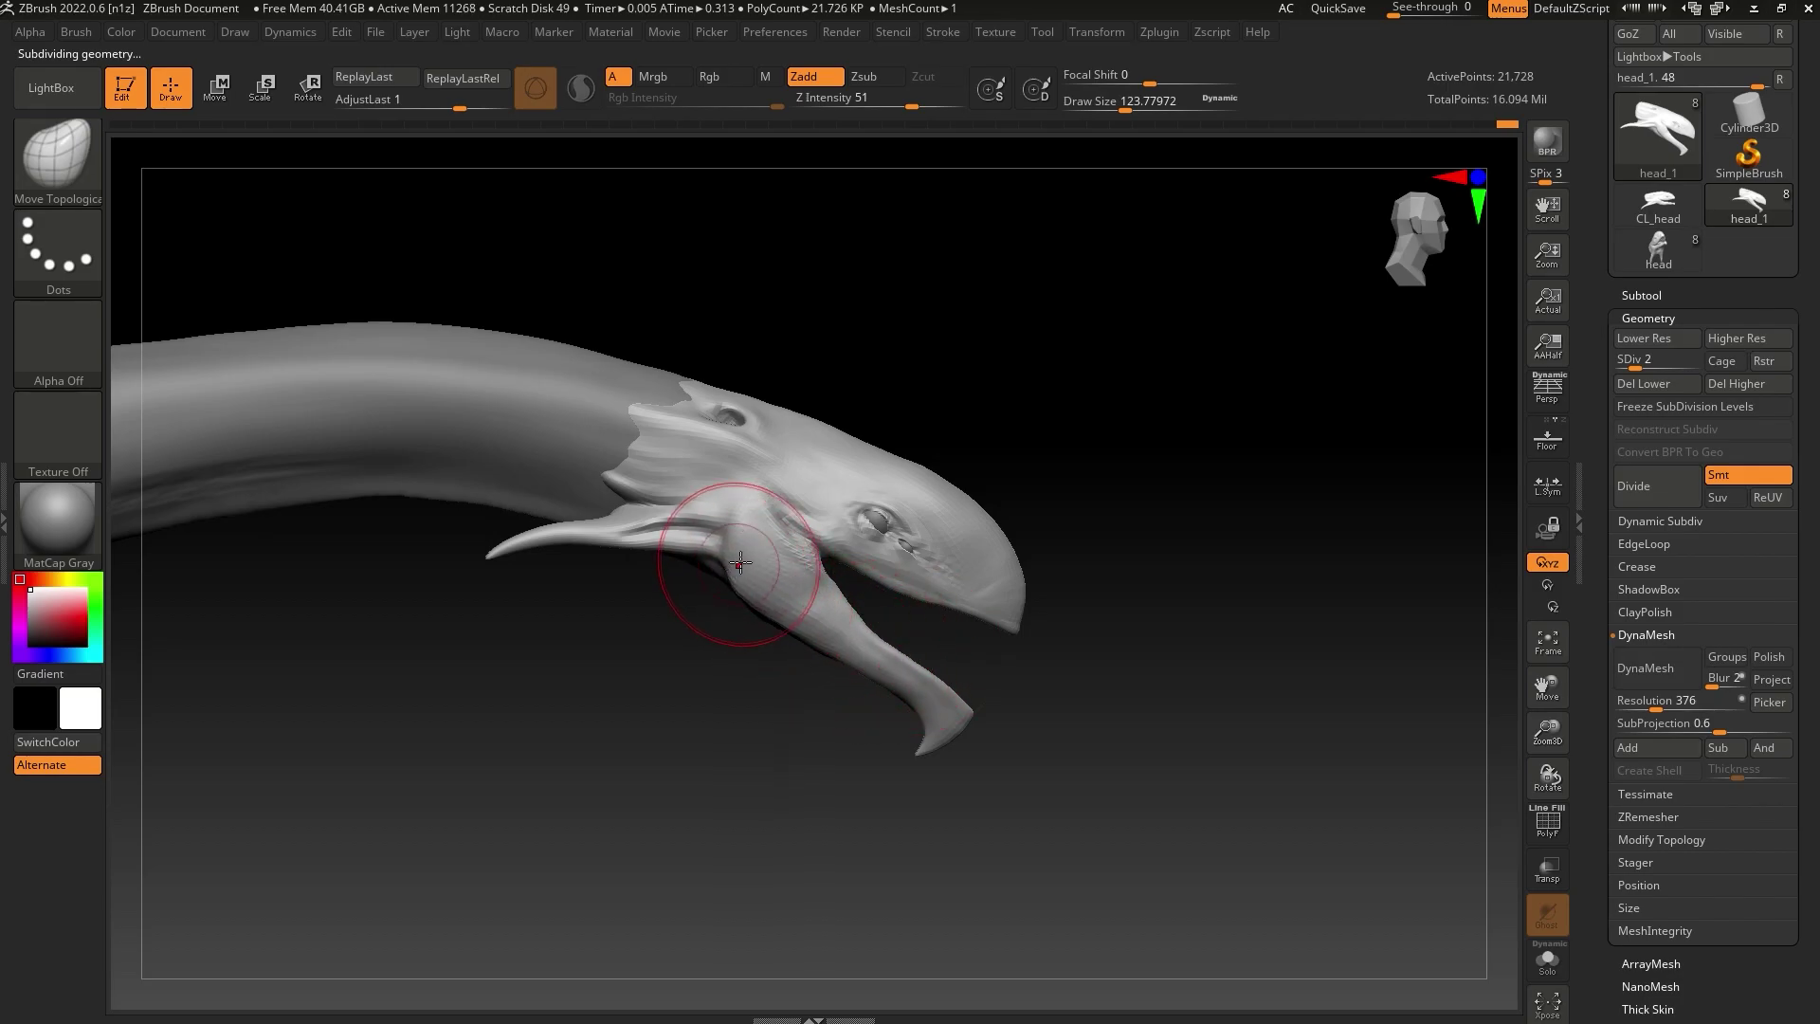
drag(1126, 104, 1119, 104)
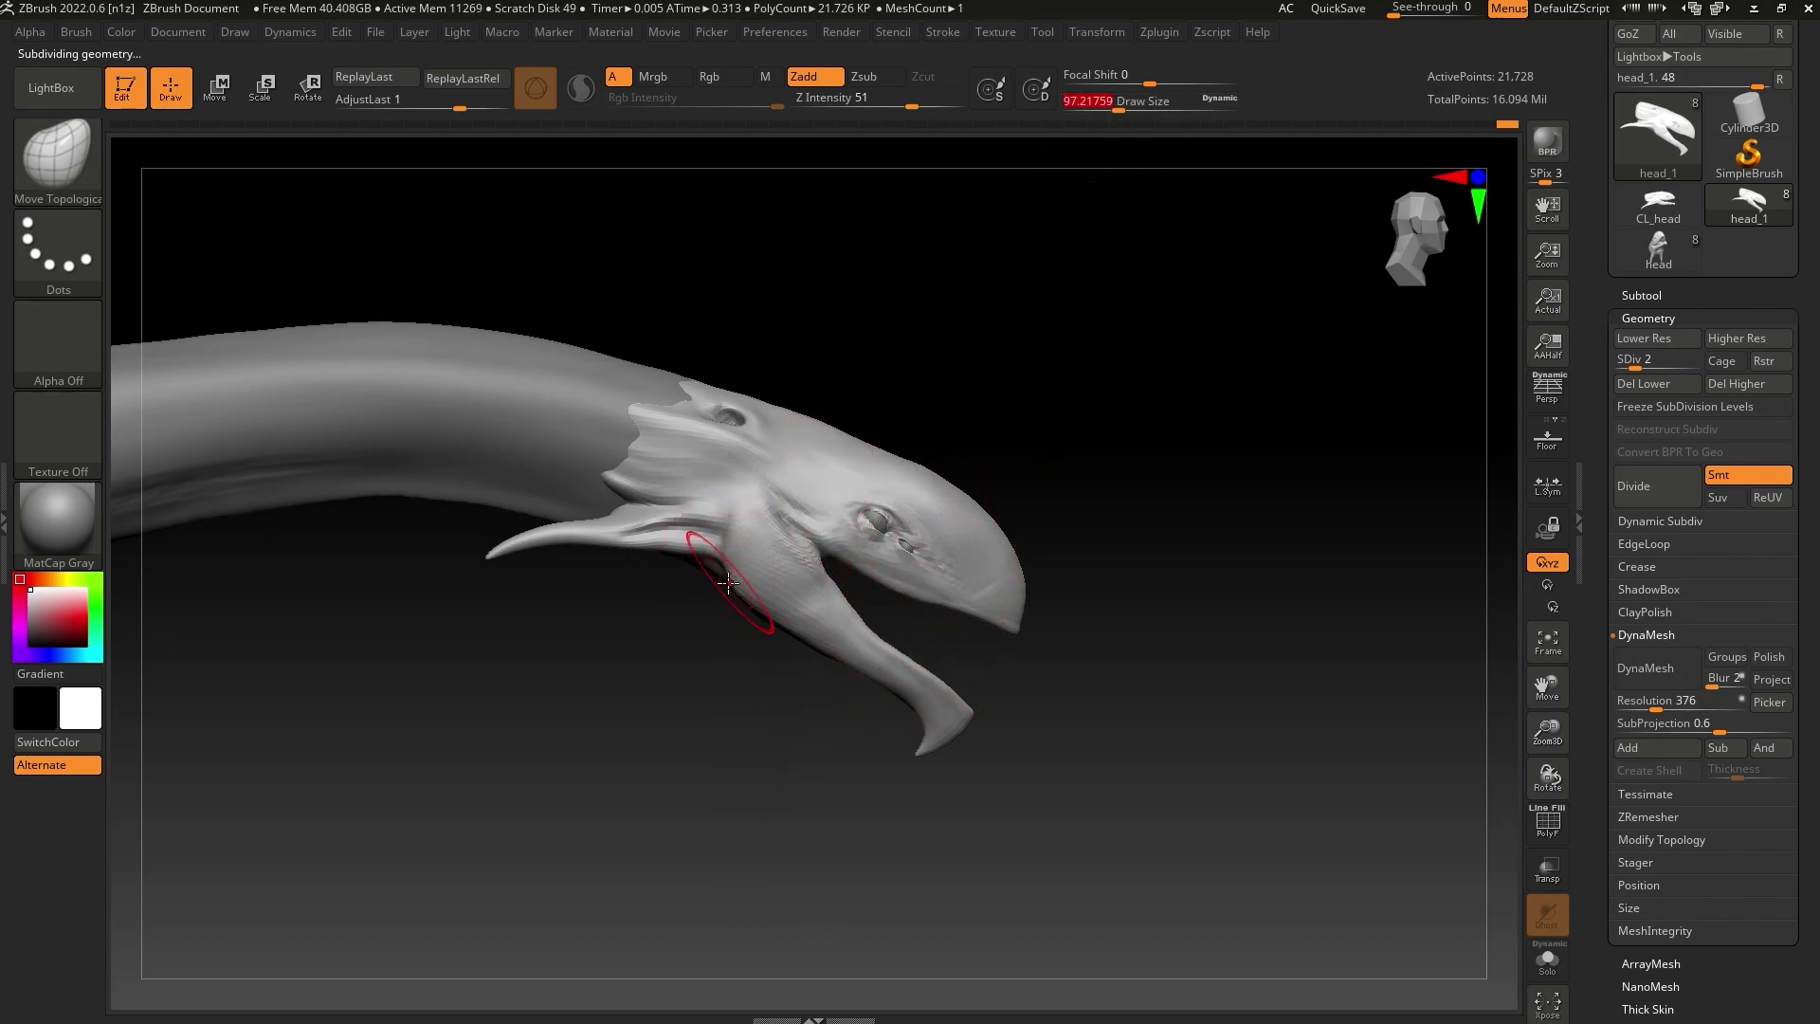
drag(739, 559, 611, 542)
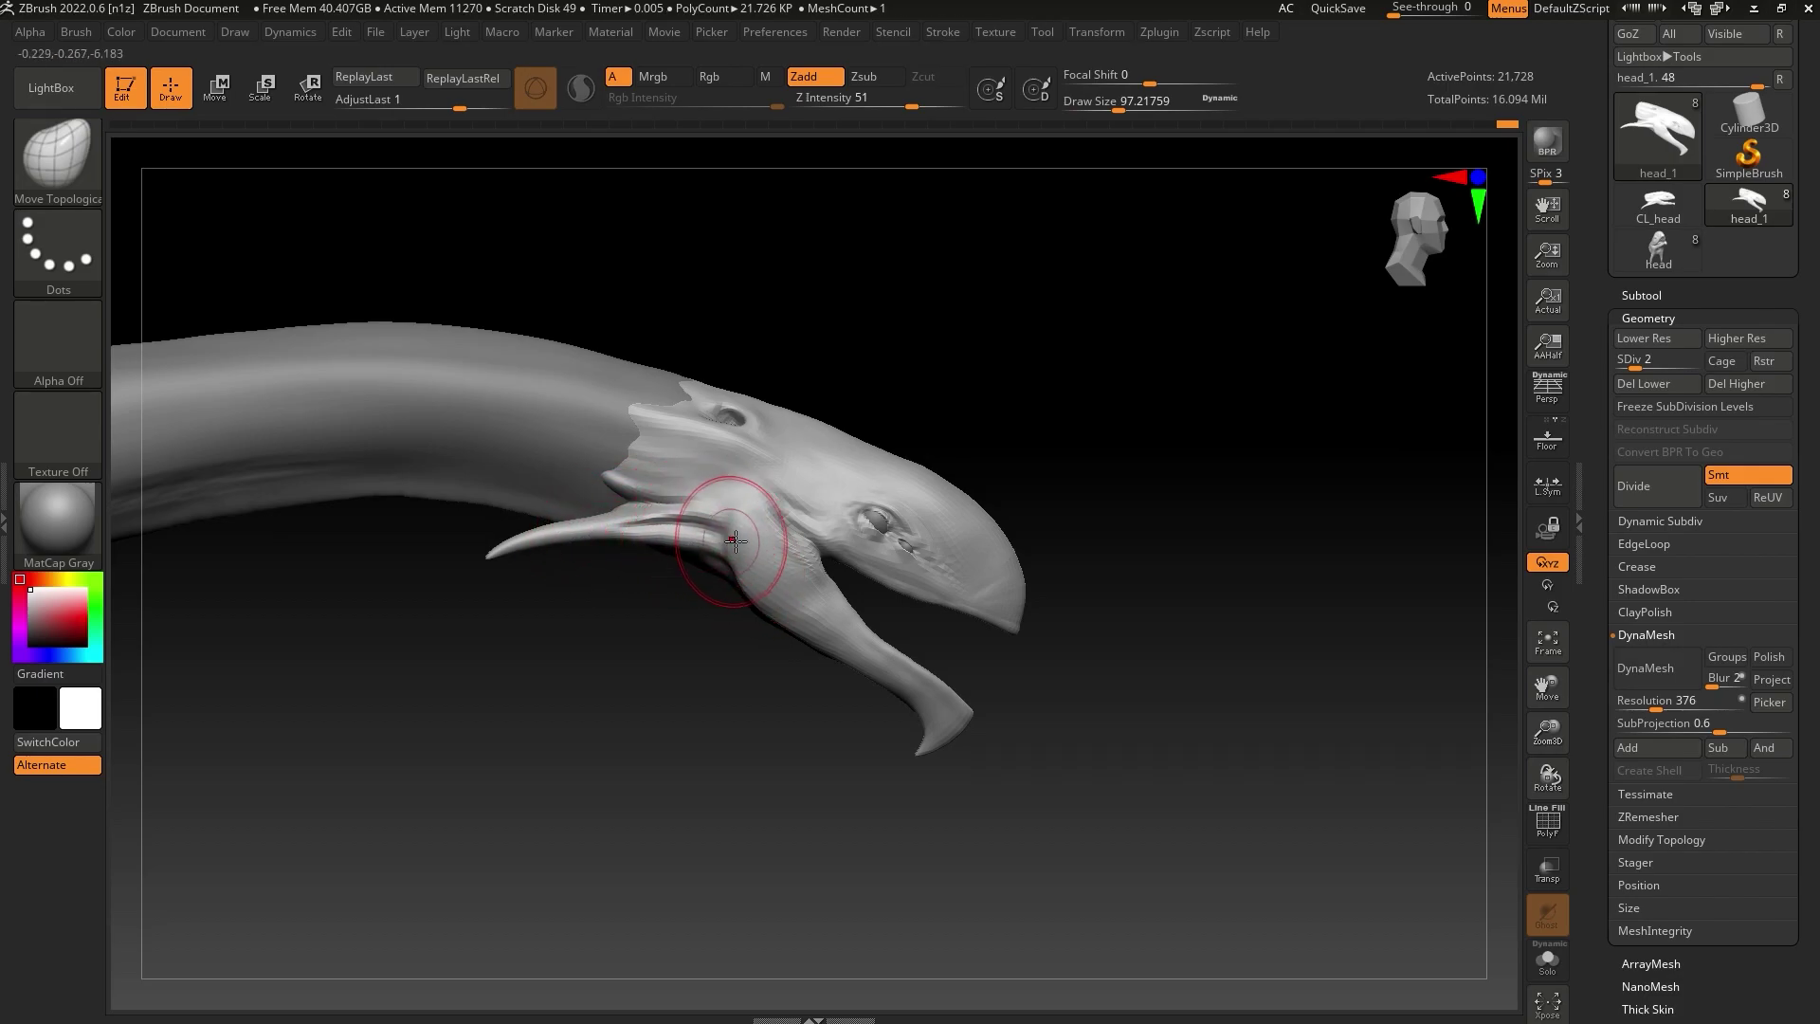
Try to bend the two jaw spikes outward from the neck, and undo the last reshaping strokes
drag(1116, 609, 1030, 605)
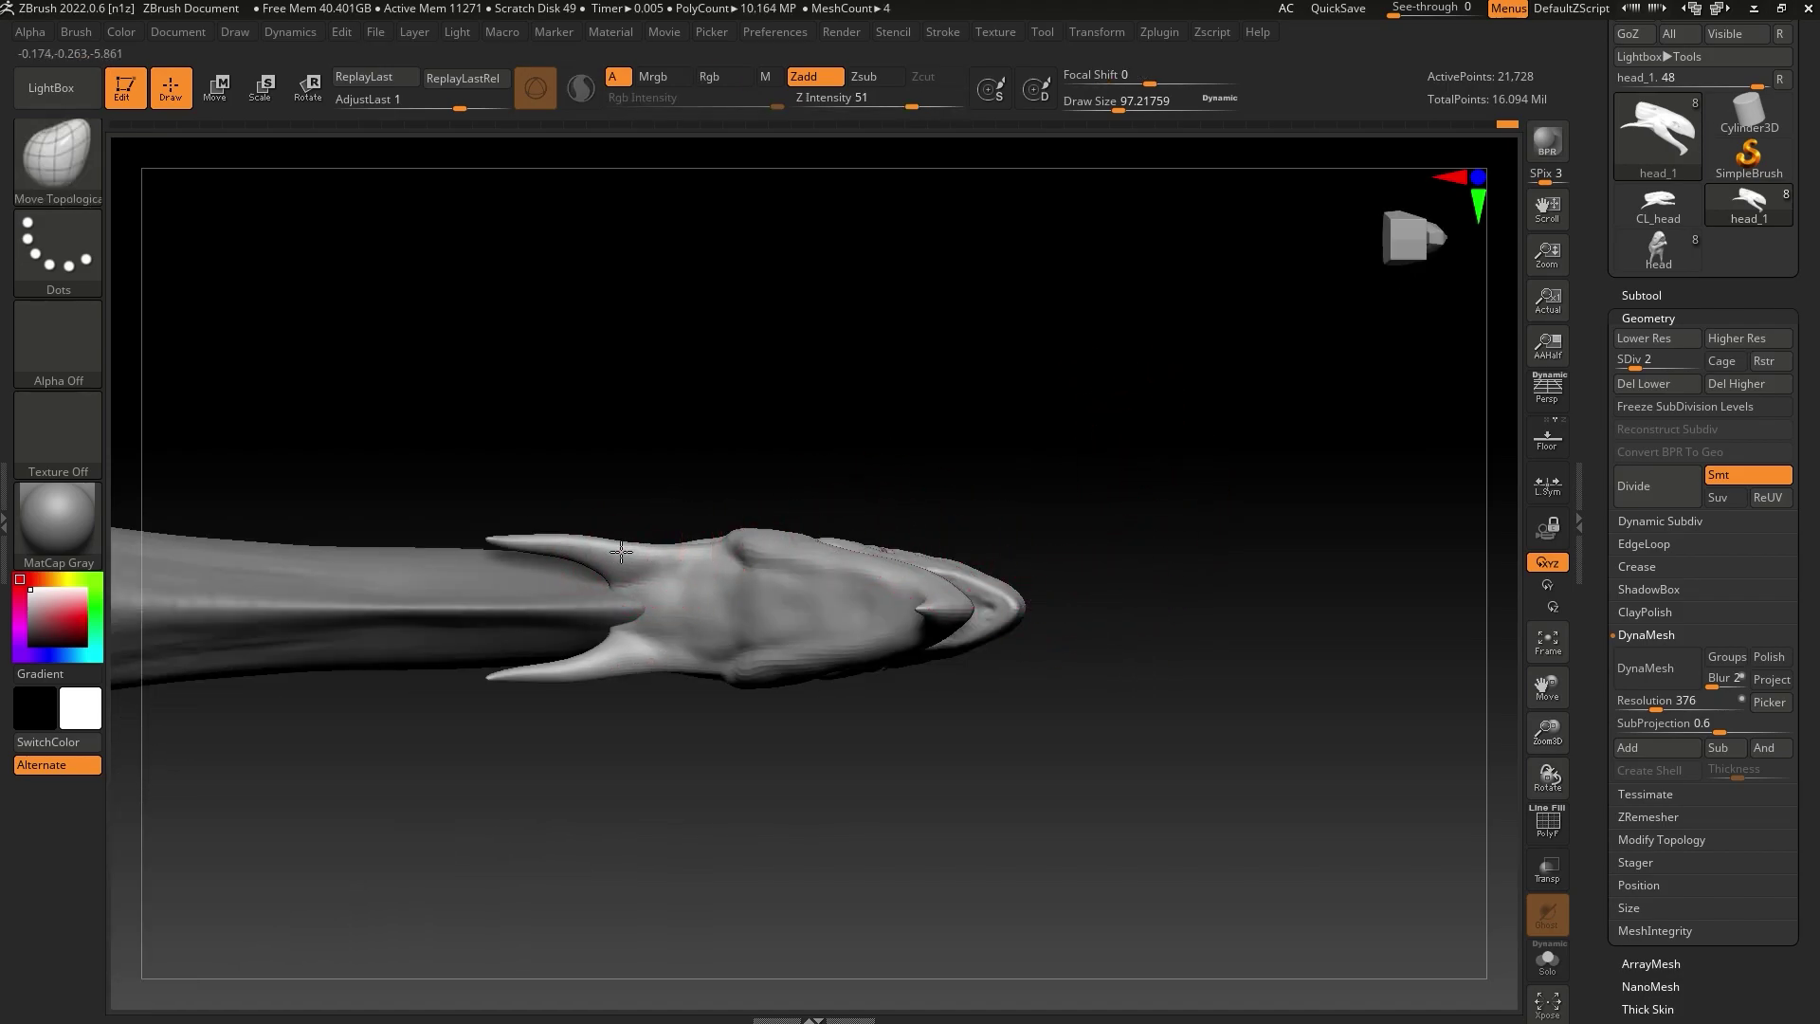
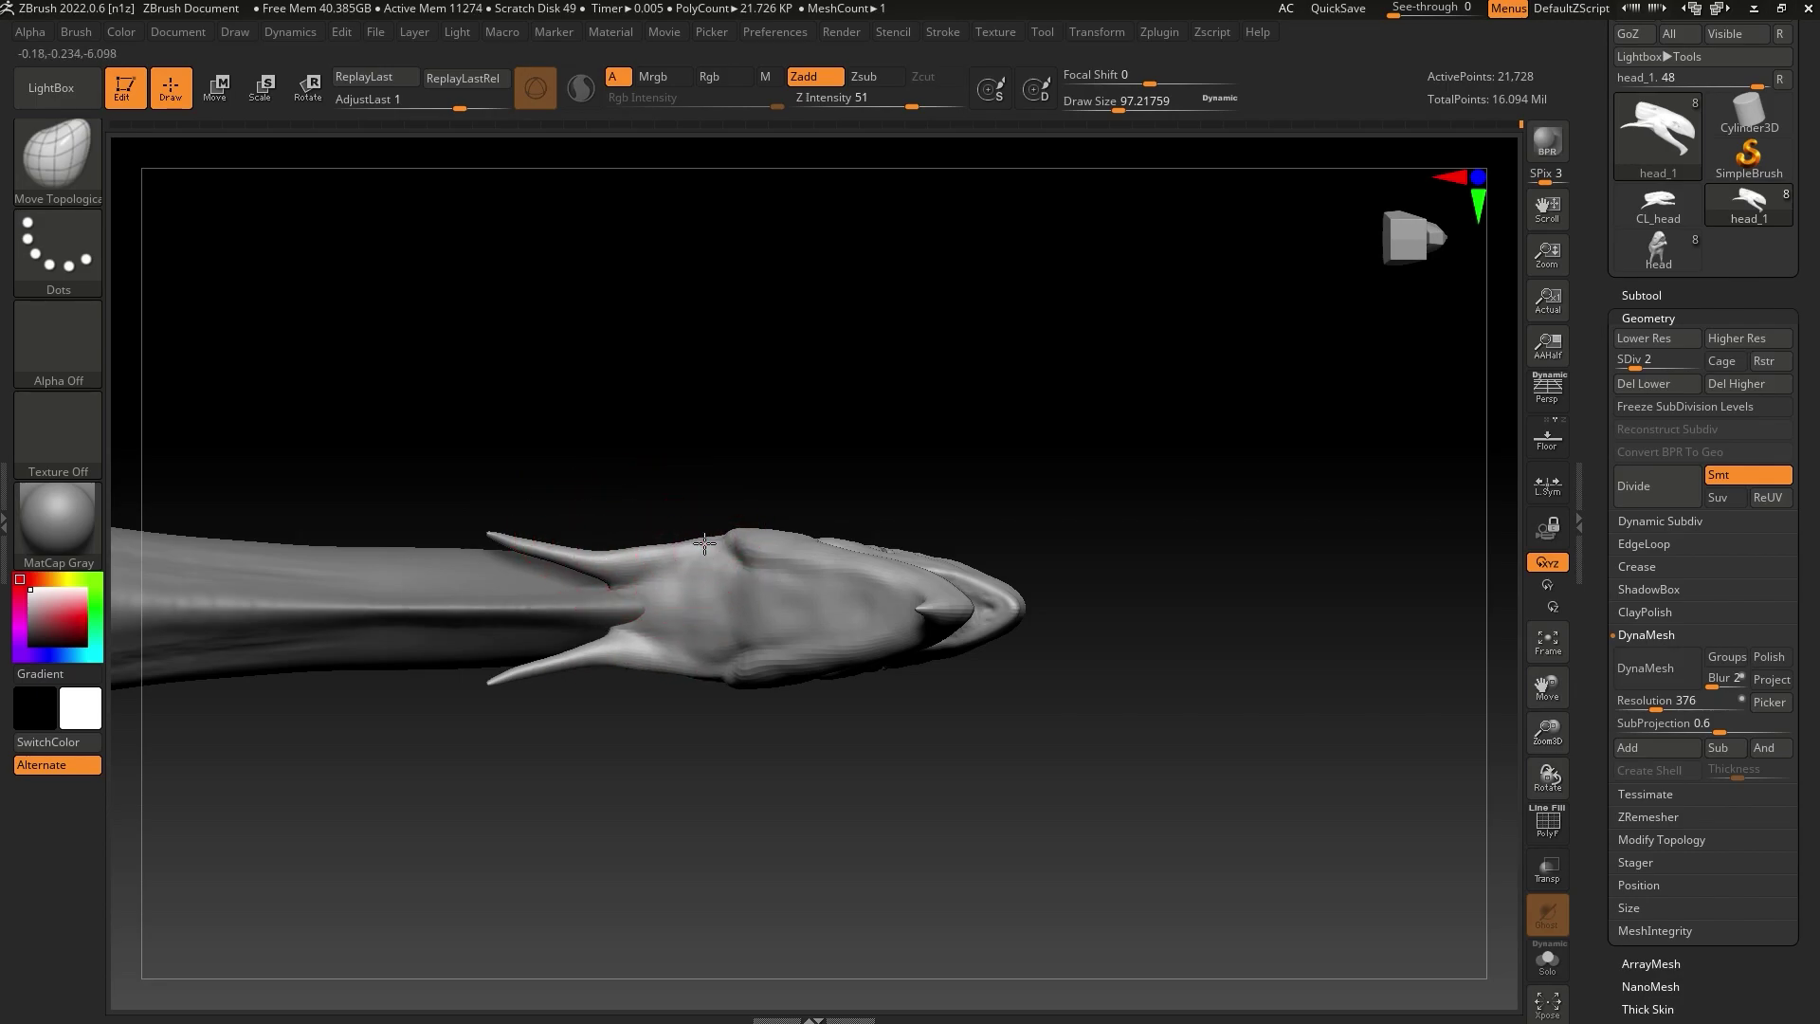
mouse_move(927, 487)
mouse_down()
mouse_move(1033, 683)
mouse_move(1105, 683)
mouse_move(1076, 728)
mouse_up()
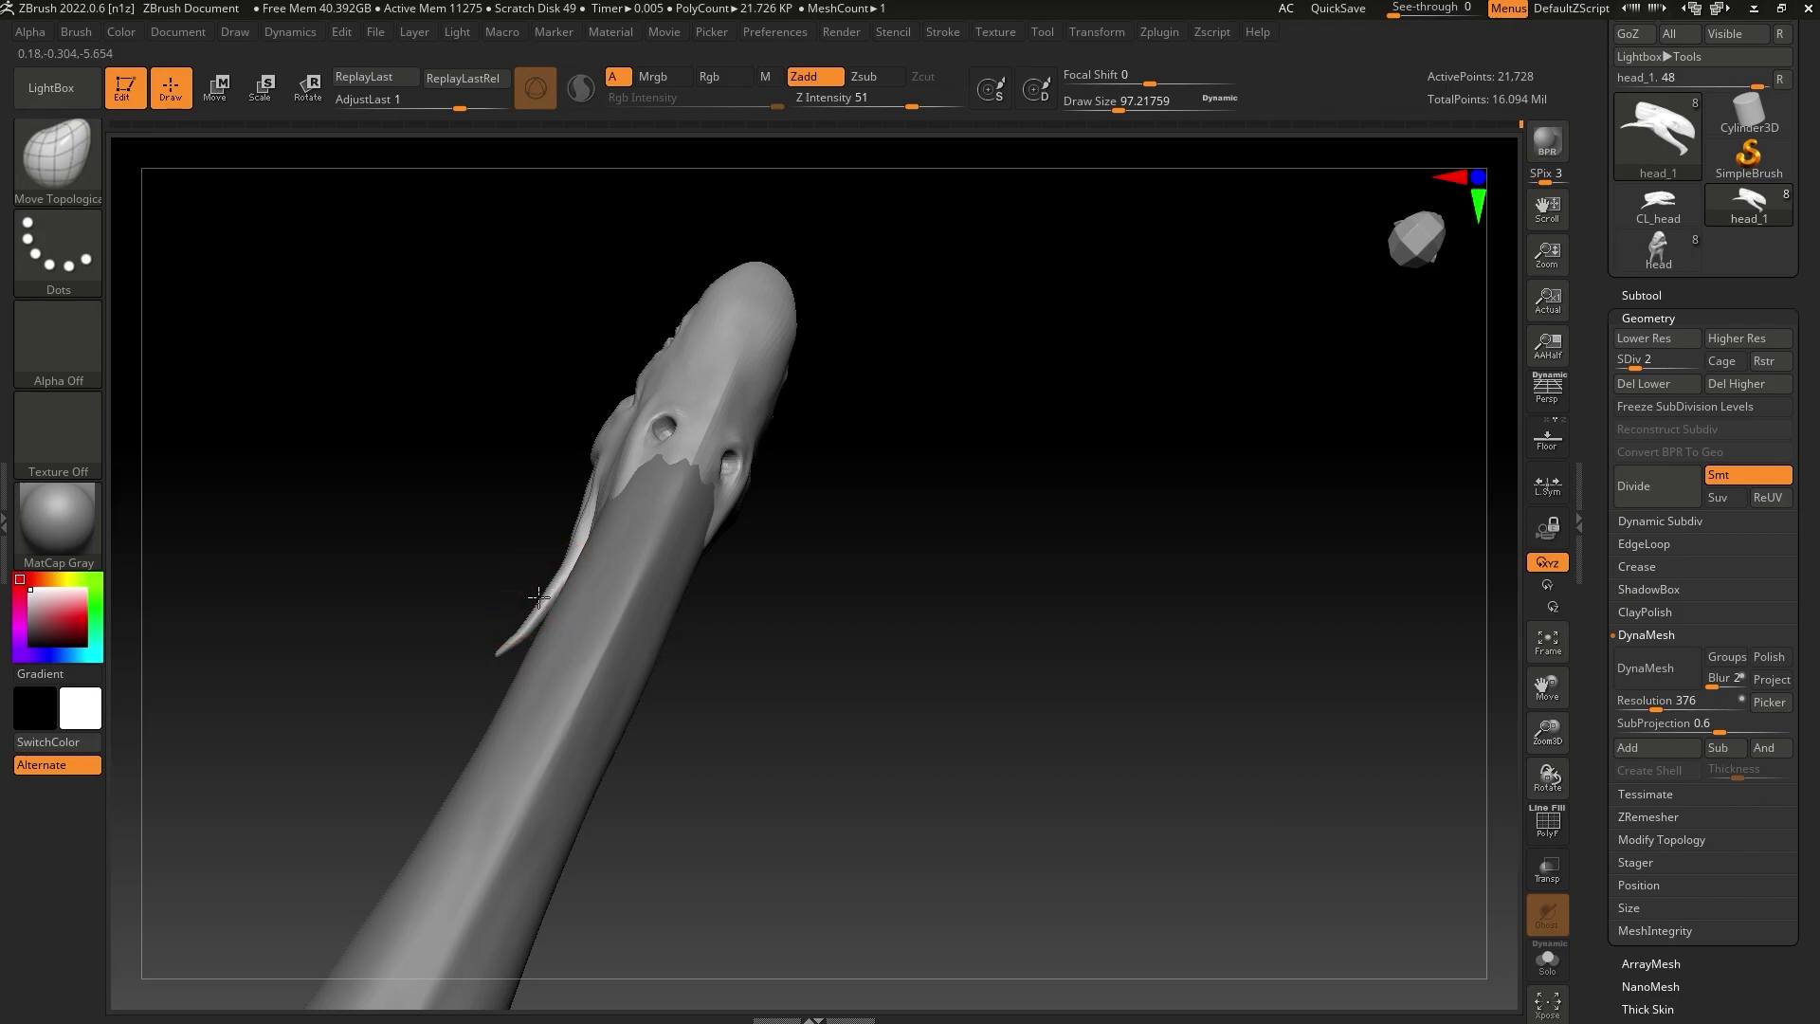
drag(758, 559, 1027, 572)
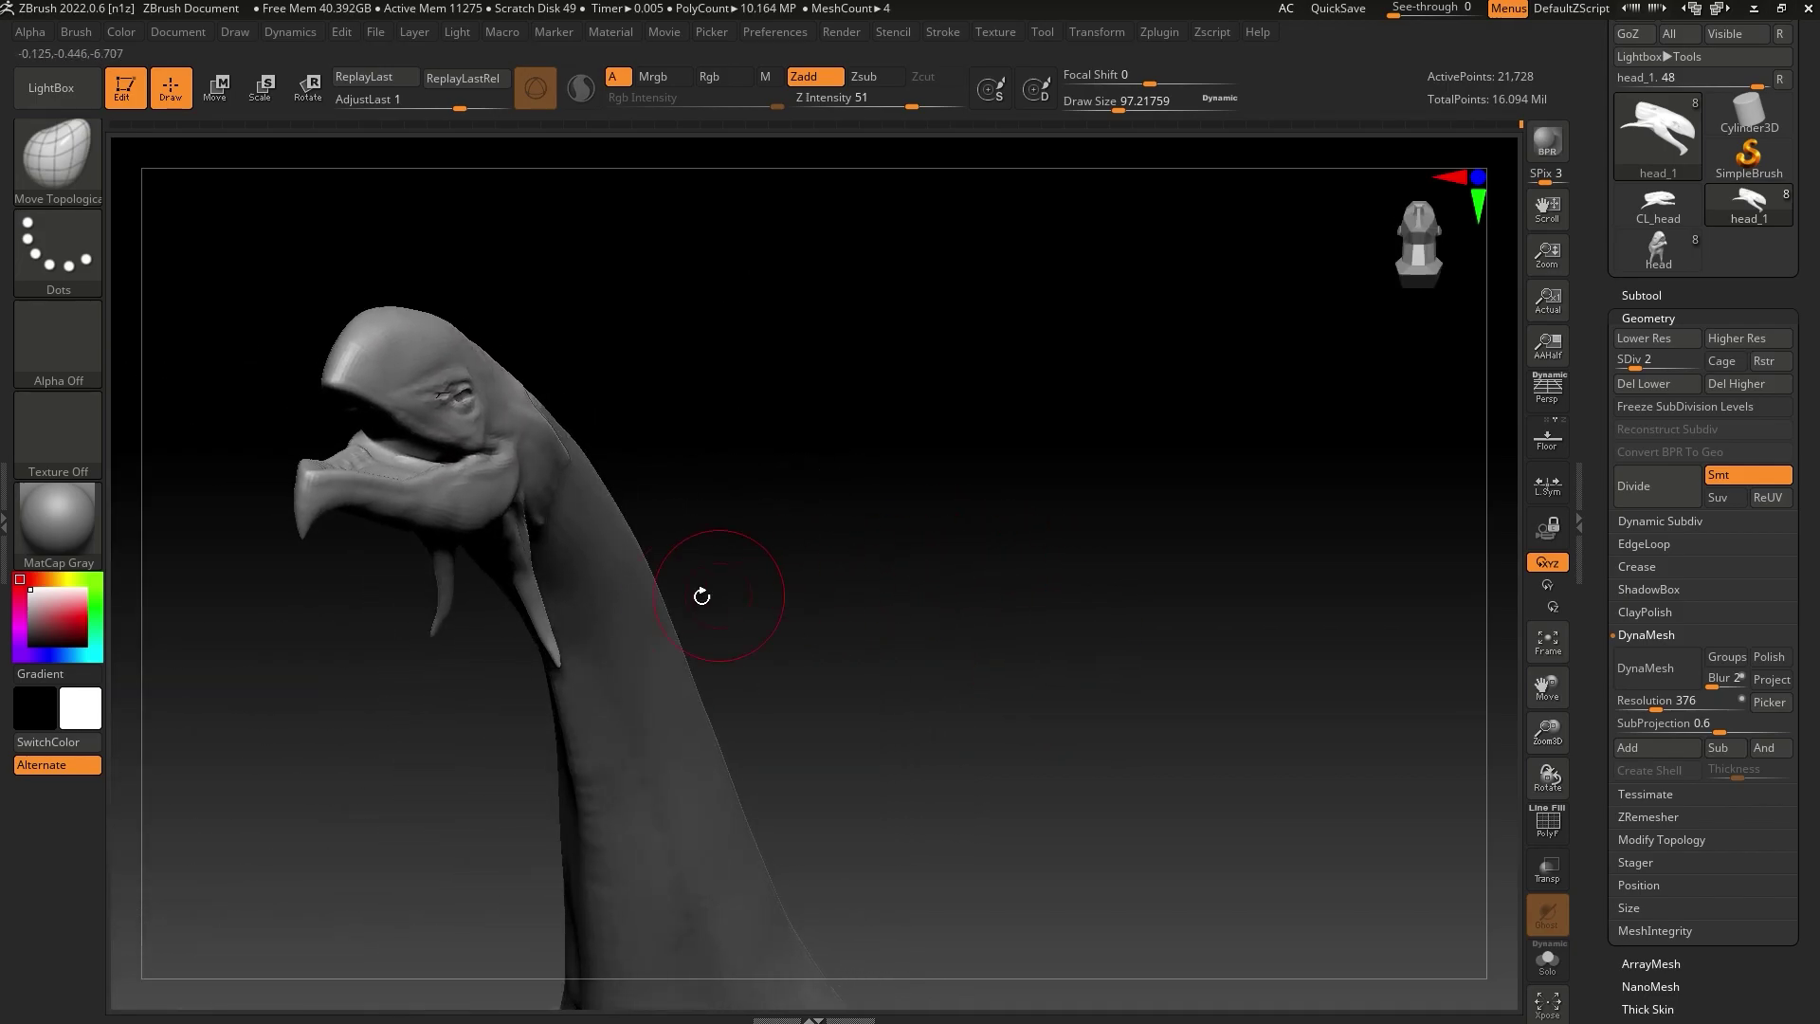
key(ctrl+z)
key(ctrl+z)
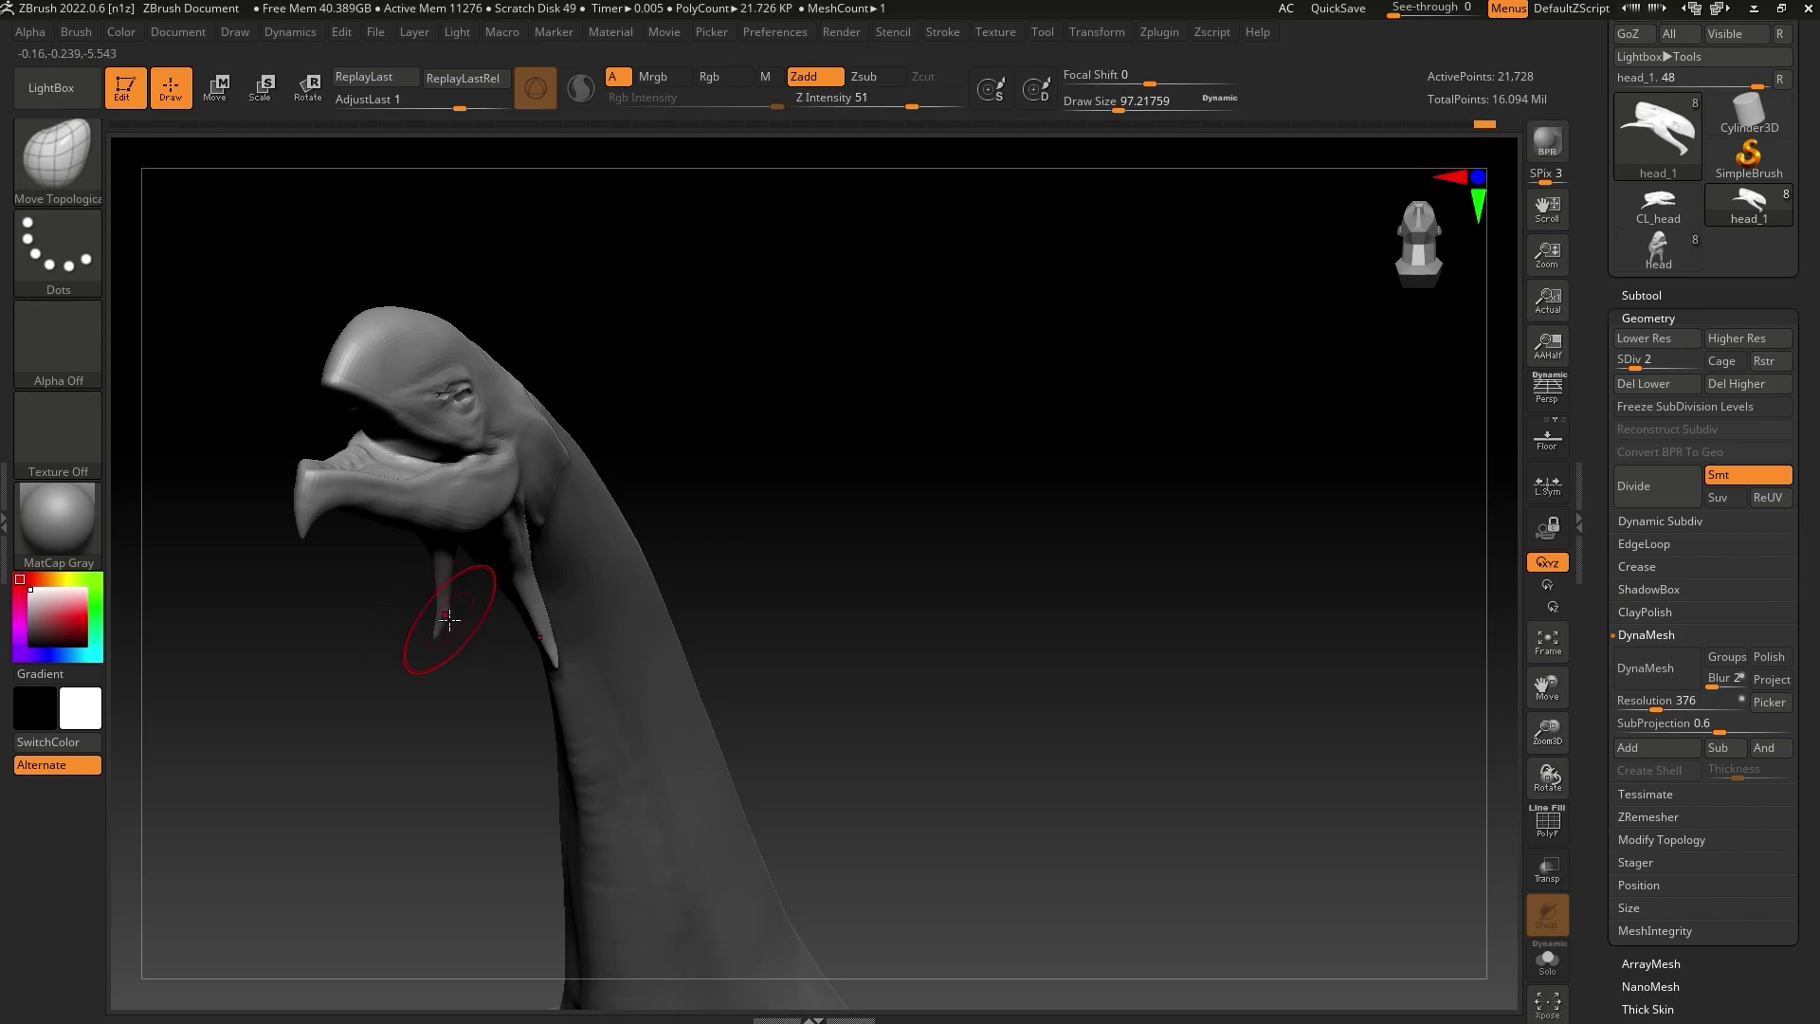
Smooth the frill ridges at the back of the head and above the jaw spike at a draw size of about 51
key(shift)
right_drag(603, 598, 673, 691)
drag(736, 787, 683, 788)
alt+drag(818, 773, 1140, 723)
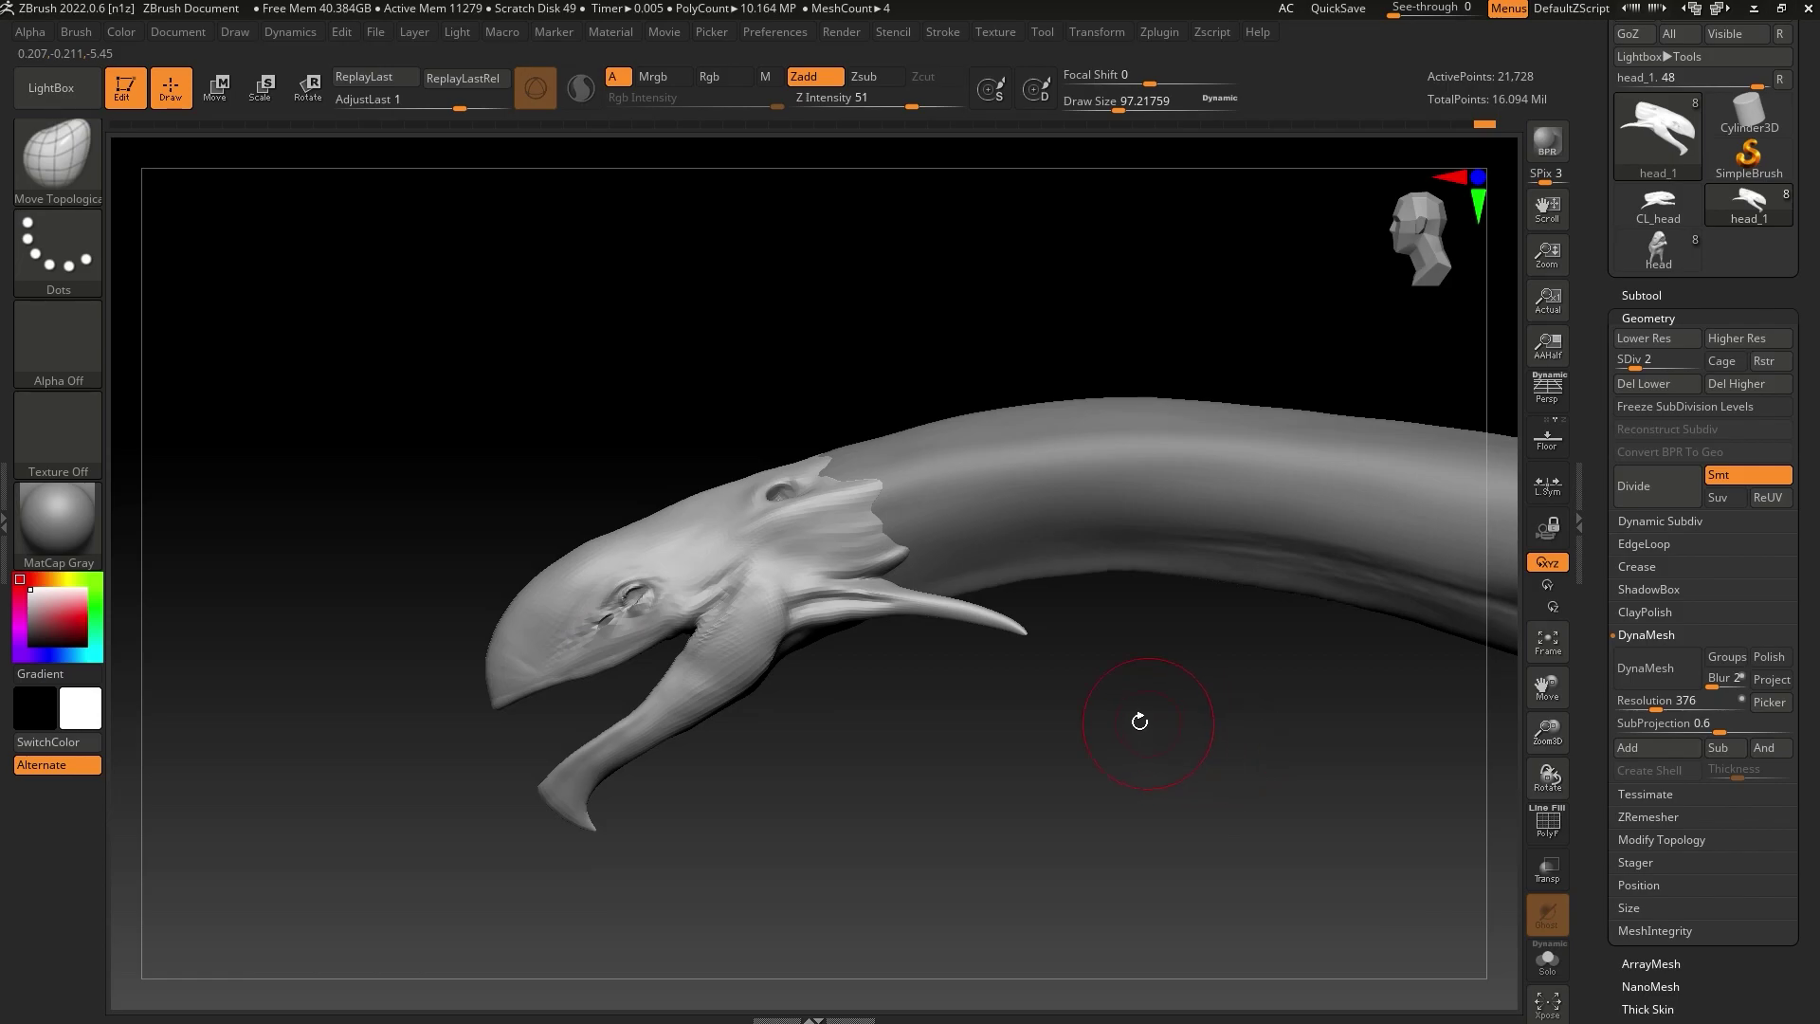
drag(1118, 111, 1098, 115)
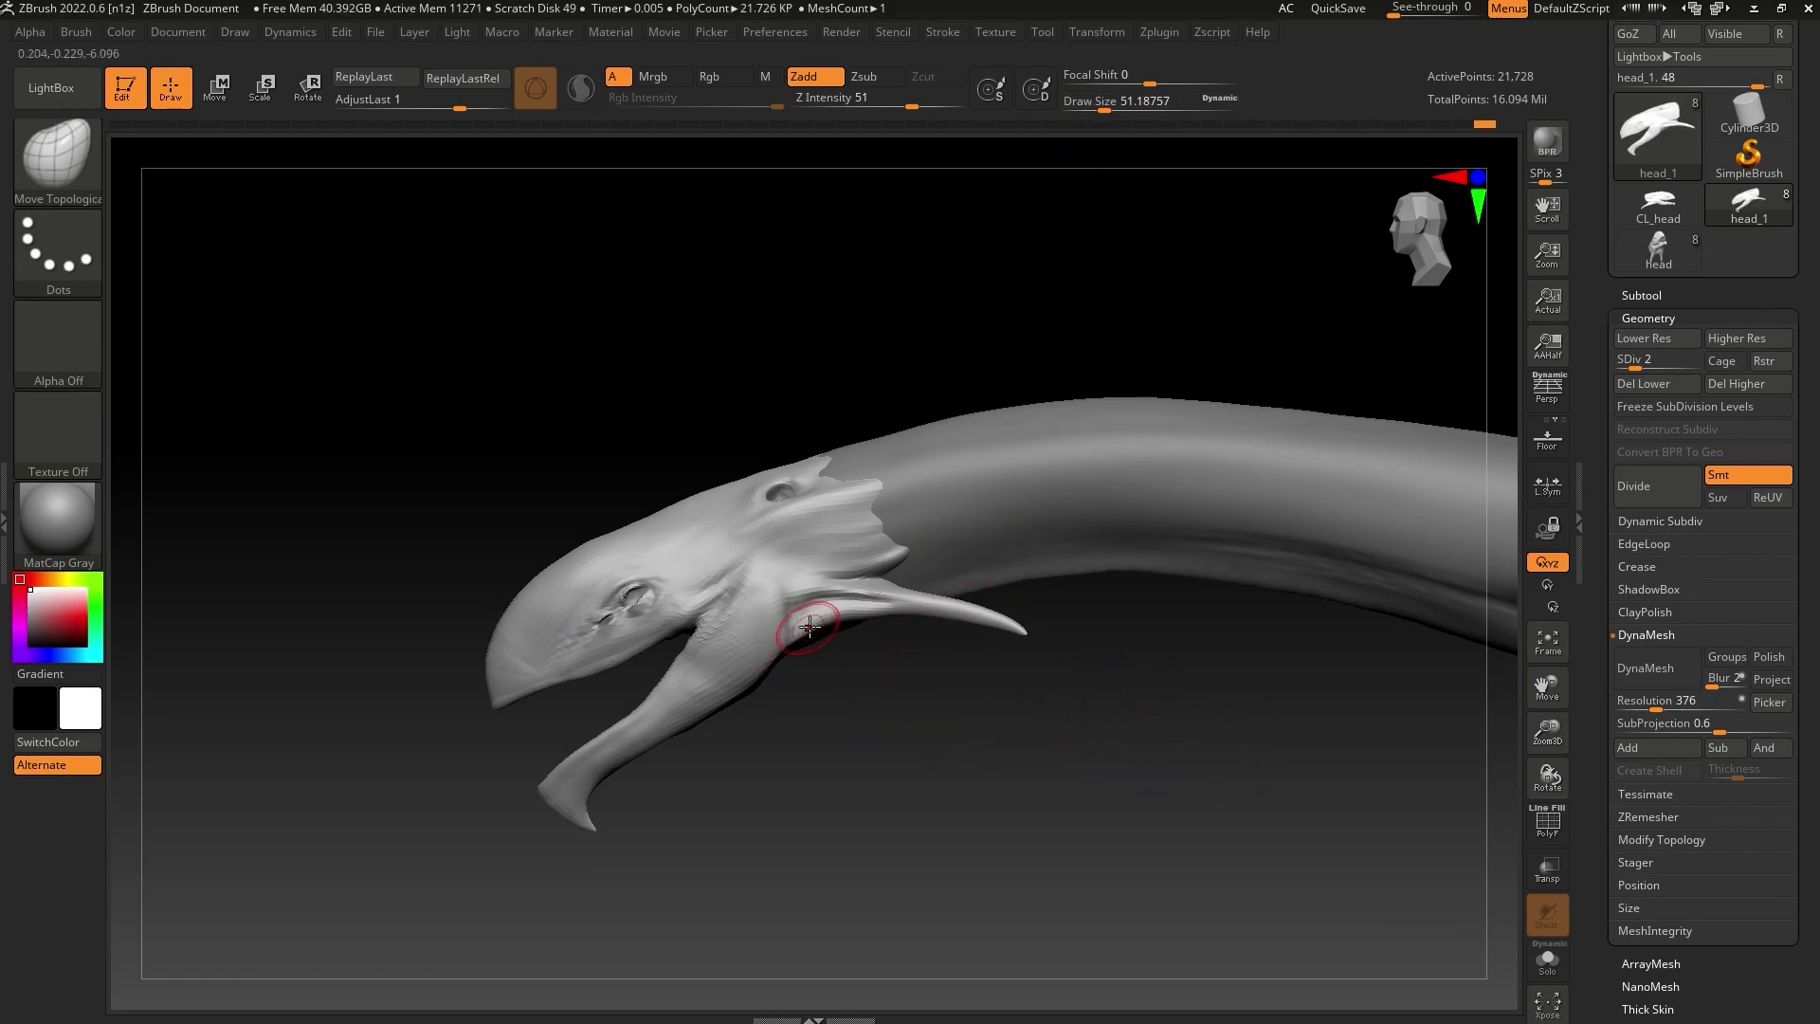
key(shift)
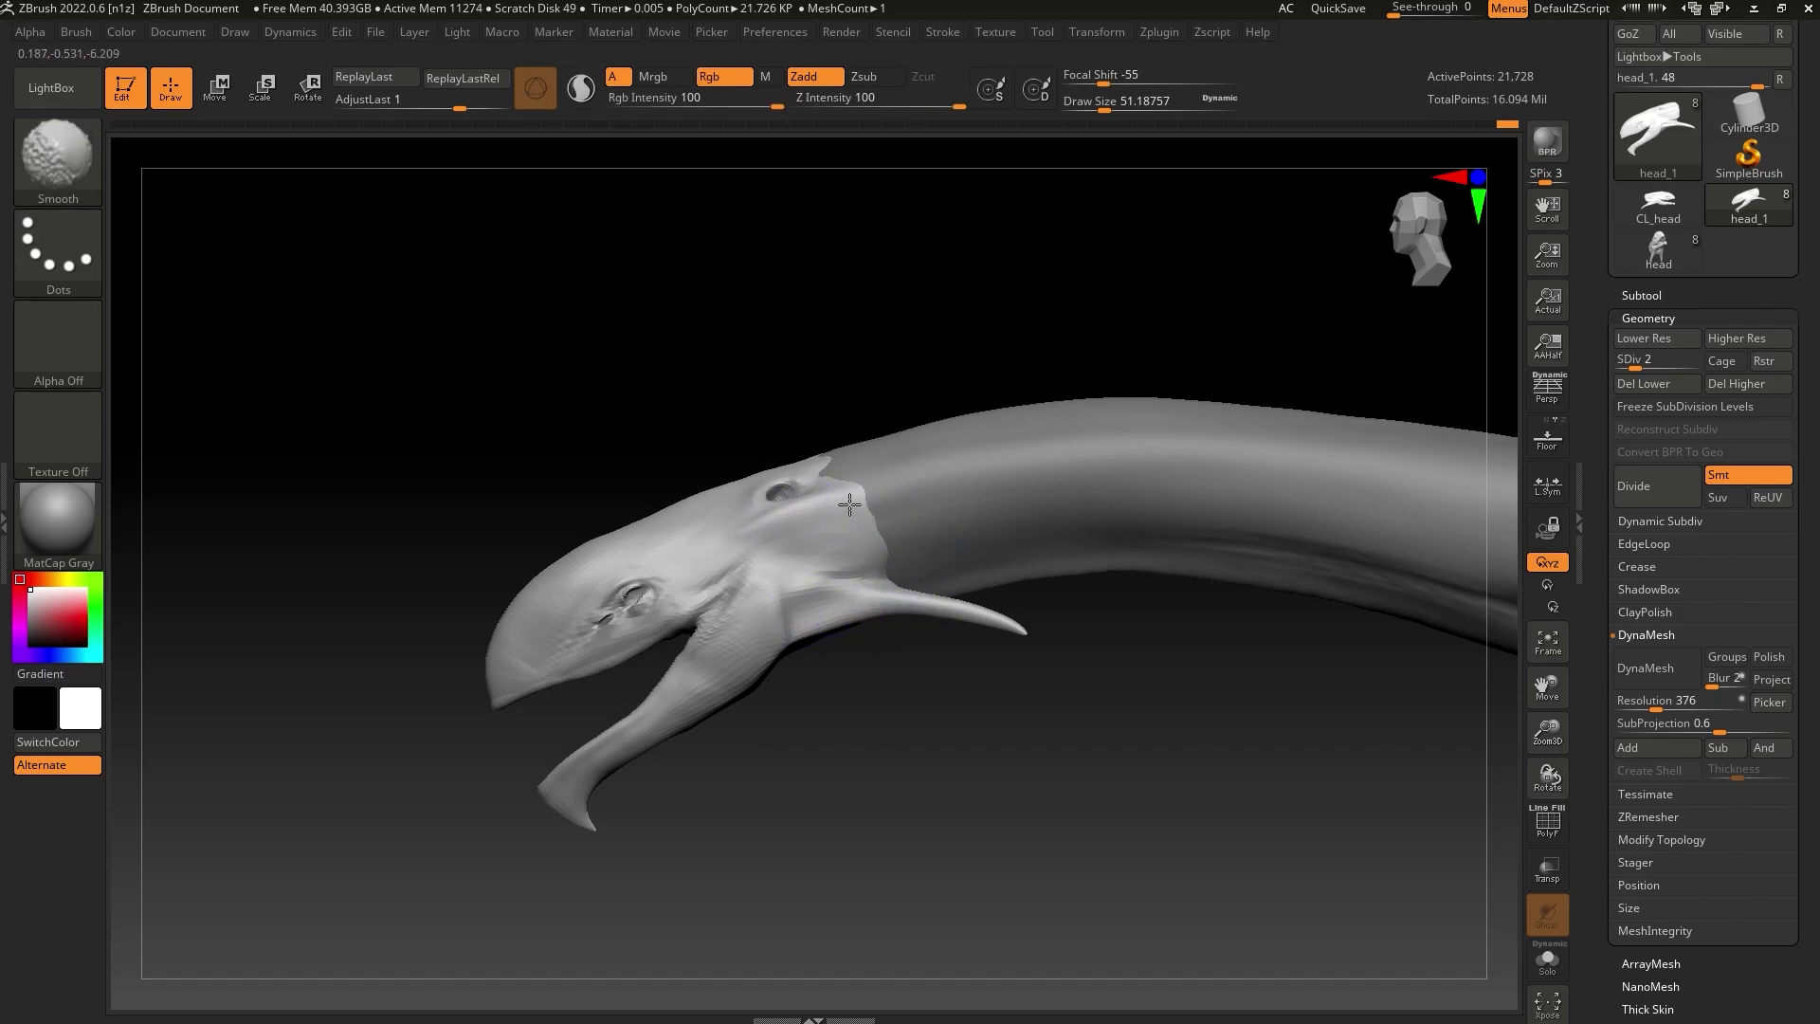
shift+drag(801, 516, 930, 515)
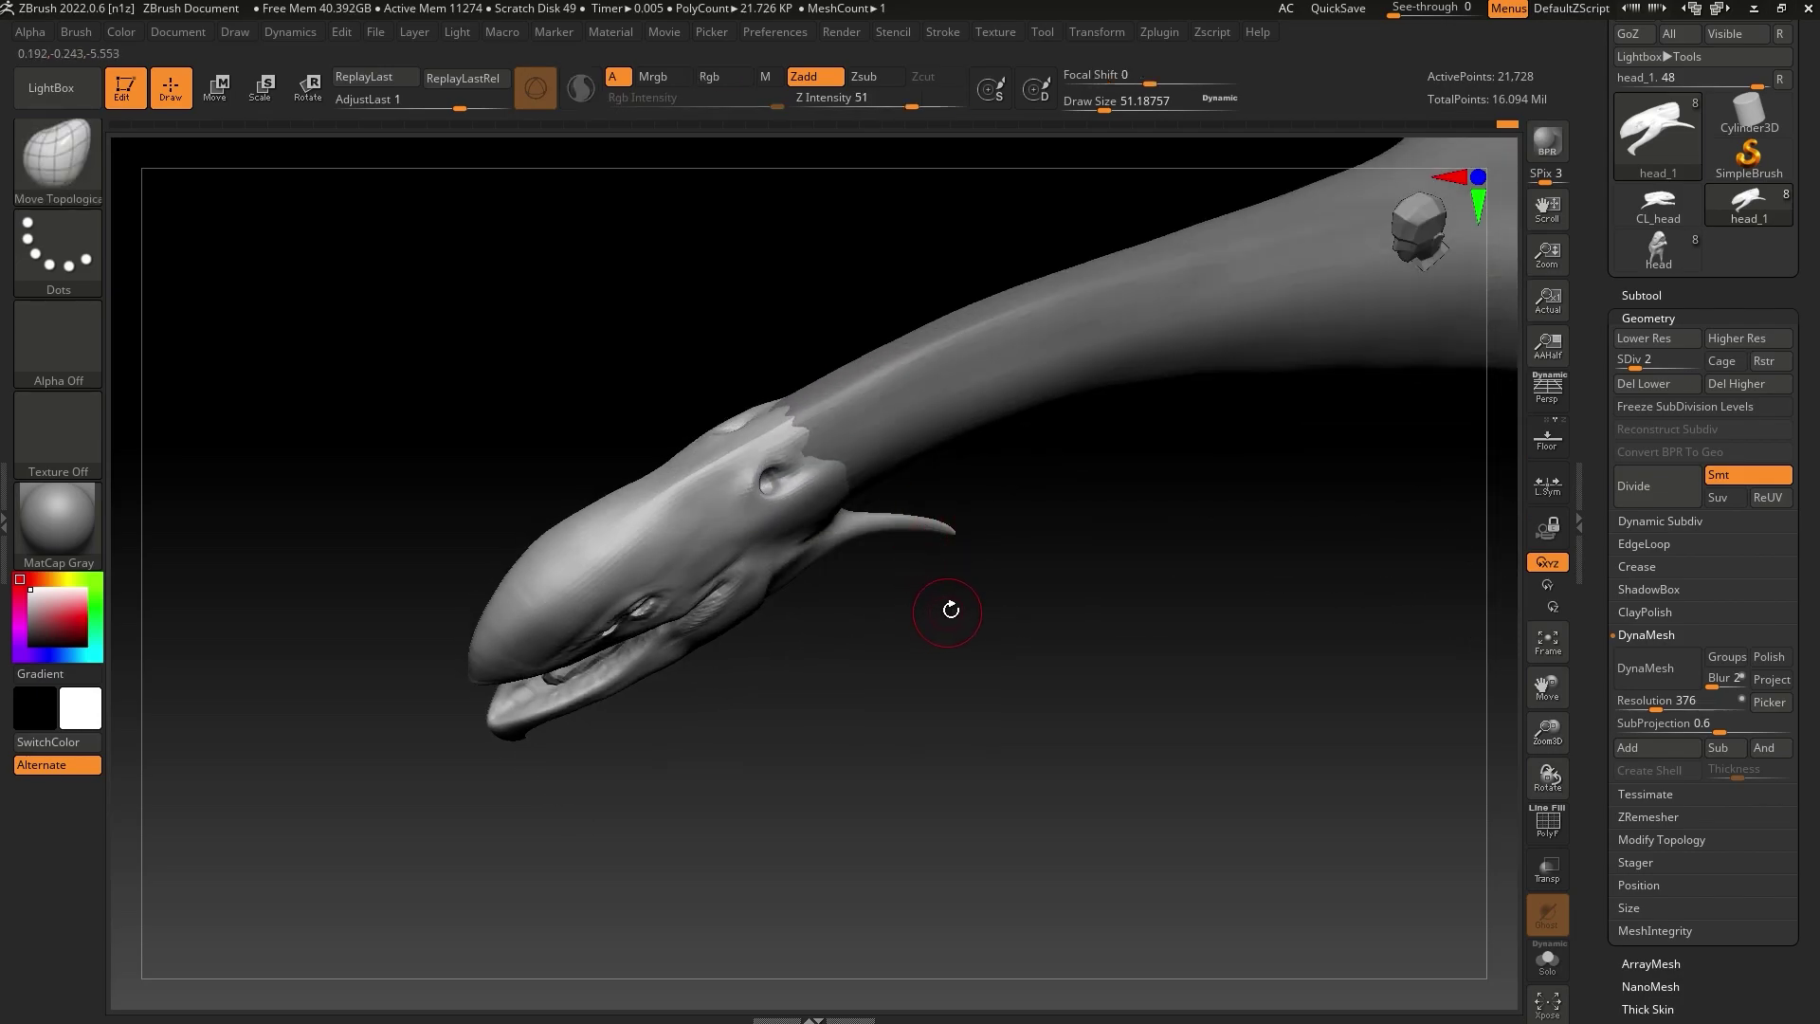
Build up the brow and forehead above the eye with ClayBuildup at a draw size of about 51
mouse_move(1001, 632)
mouse_down()
mouse_move(1024, 670)
mouse_move(1030, 589)
mouse_move(942, 496)
mouse_move(947, 458)
mouse_move(919, 549)
mouse_move(948, 517)
mouse_up()
drag(1105, 106, 1115, 106)
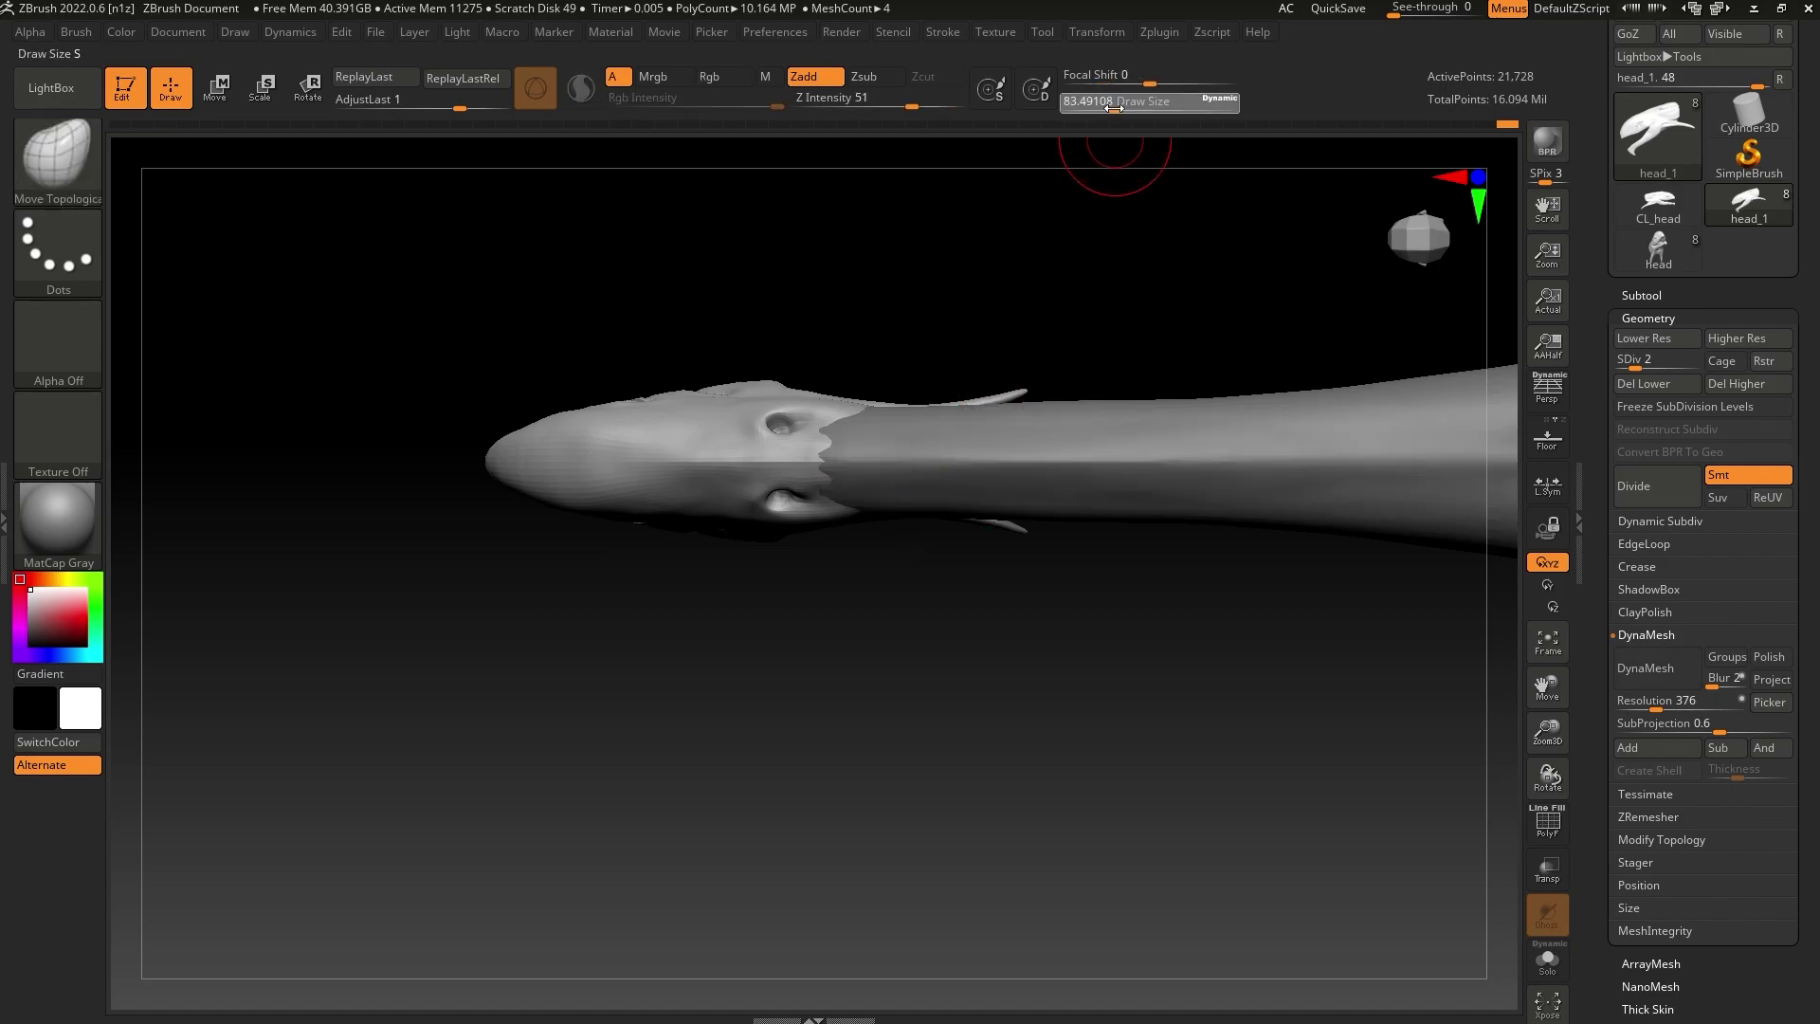
drag(1000, 213, 980, 276)
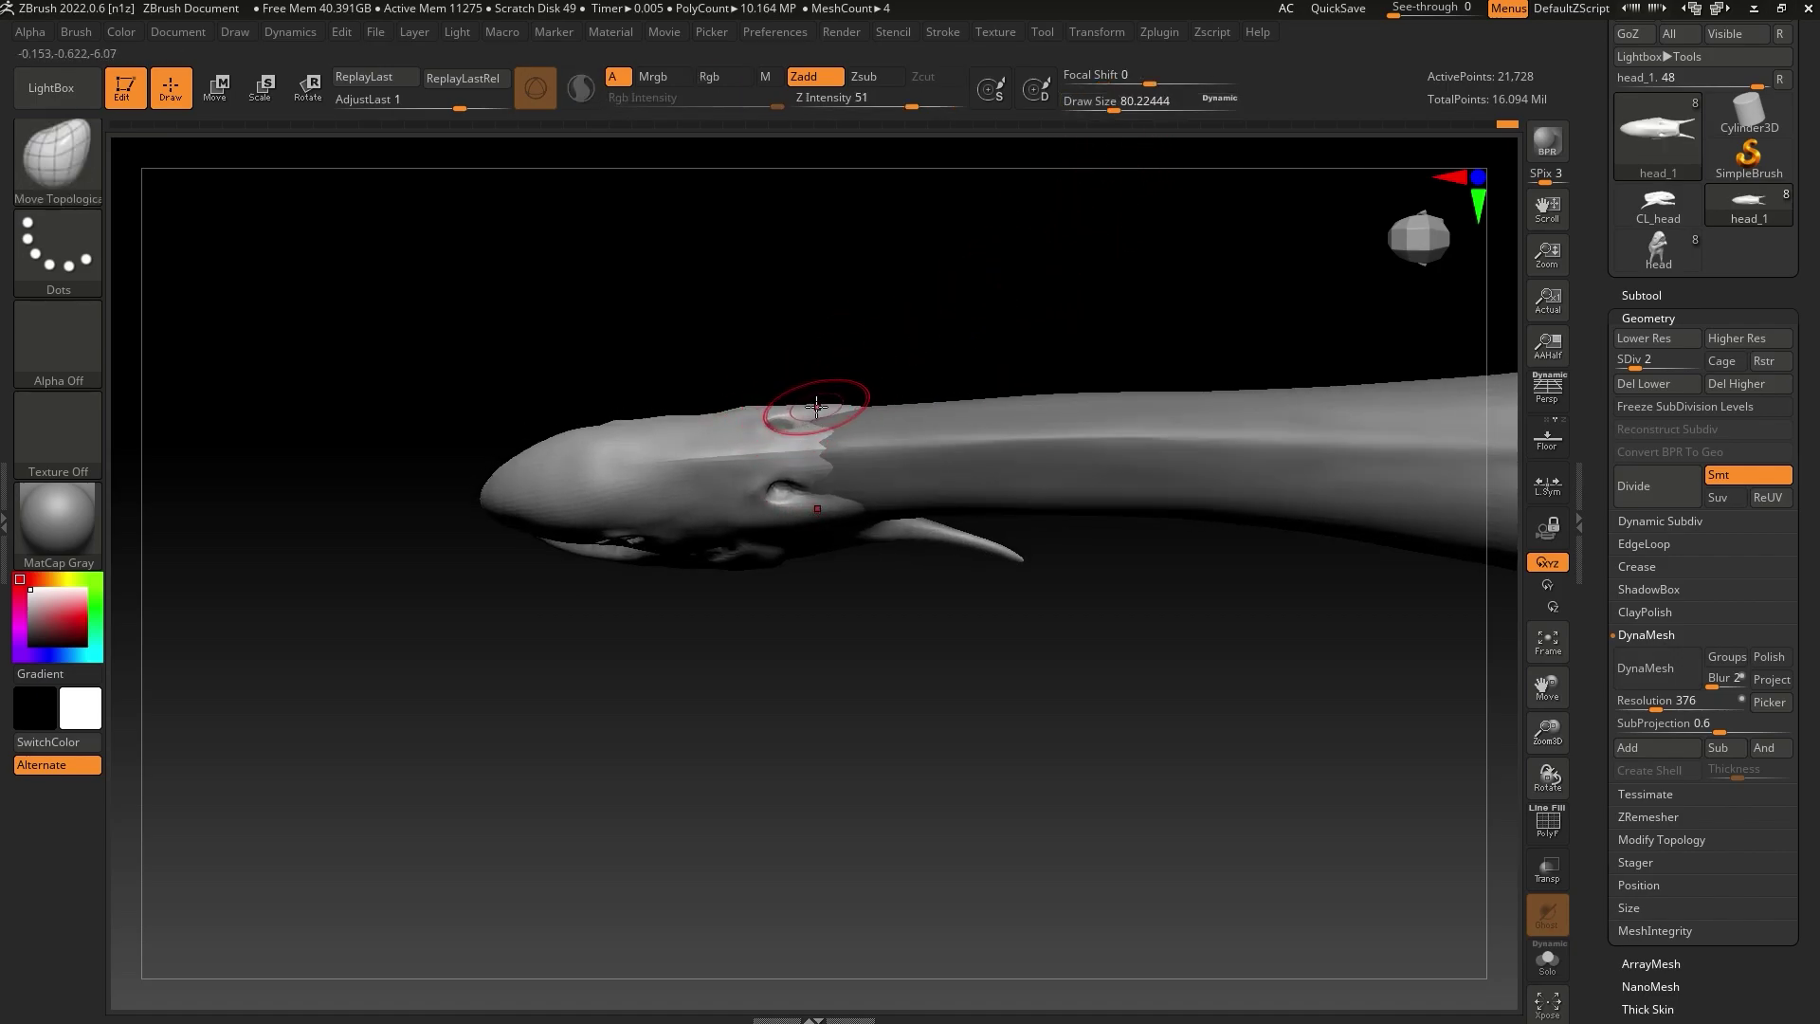
mouse_move(858, 351)
mouse_down()
mouse_move(877, 376)
mouse_move(866, 357)
mouse_move(944, 267)
mouse_up()
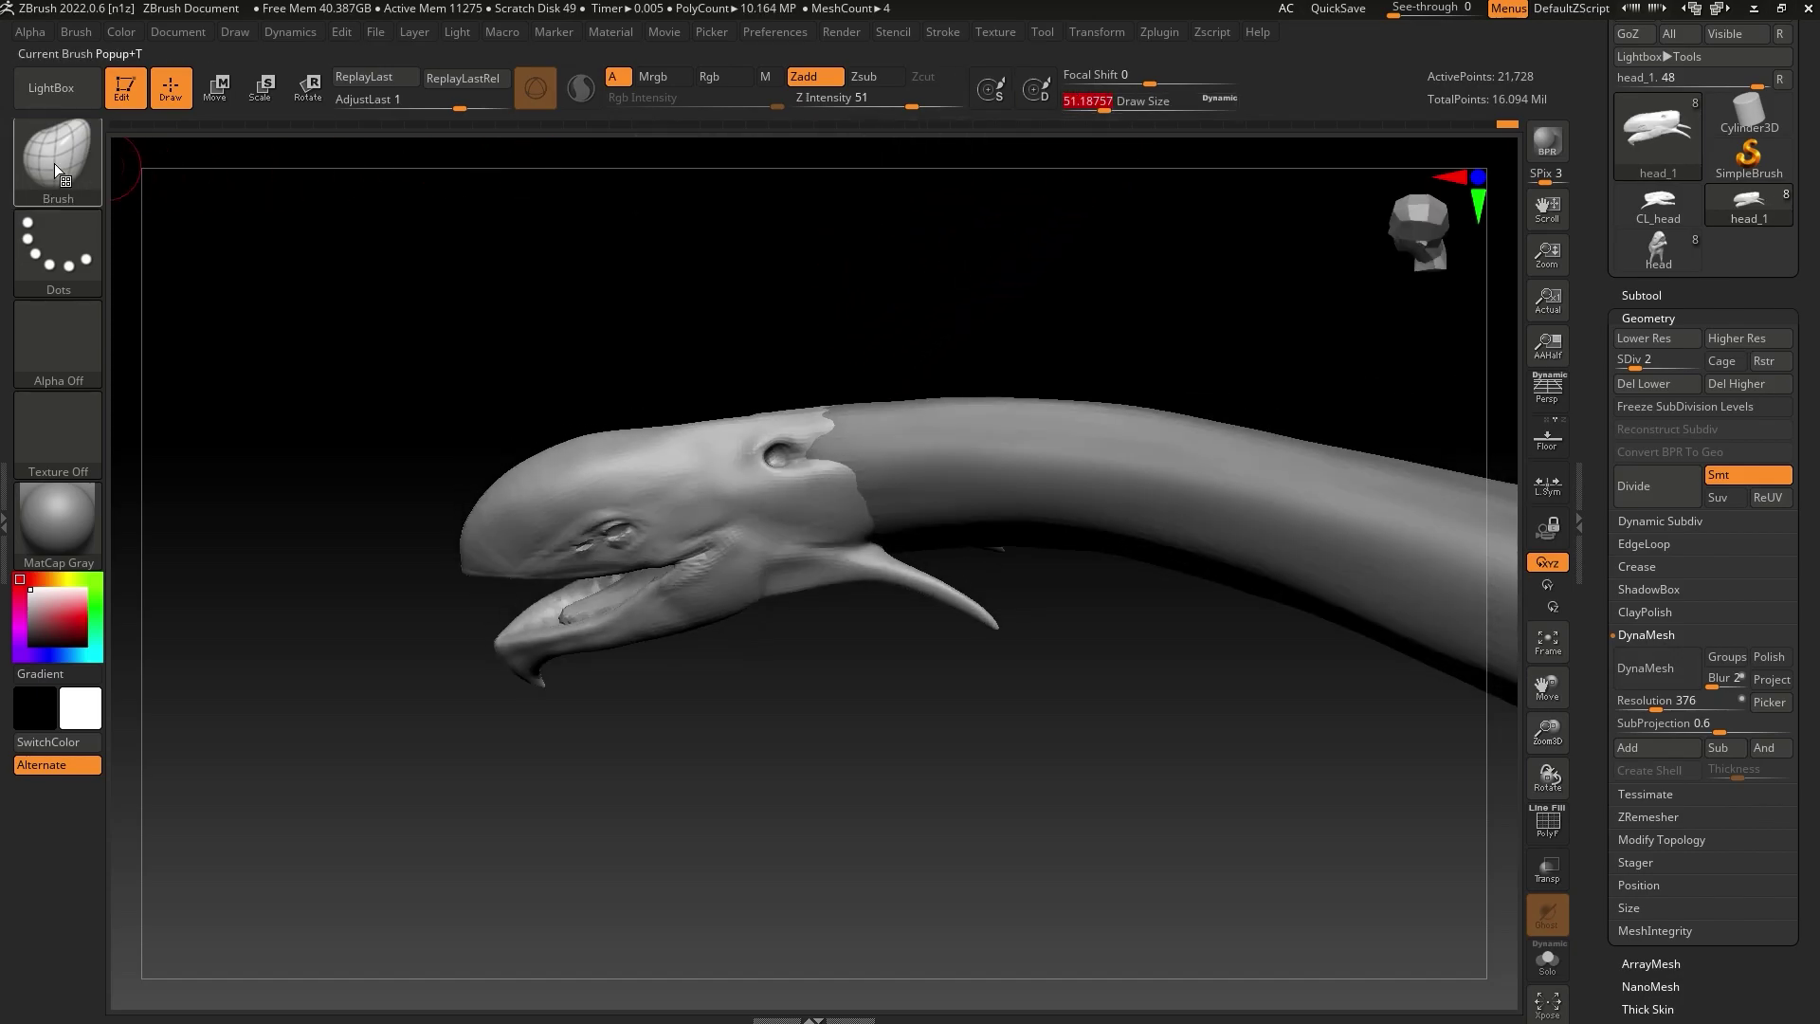
key(b)
key(c)
key(b)
mouse_move(714, 657)
alt+mouse_down()
mouse_move(809, 796)
mouse_move(784, 793)
mouse_move(743, 674)
alt+mouse_up()
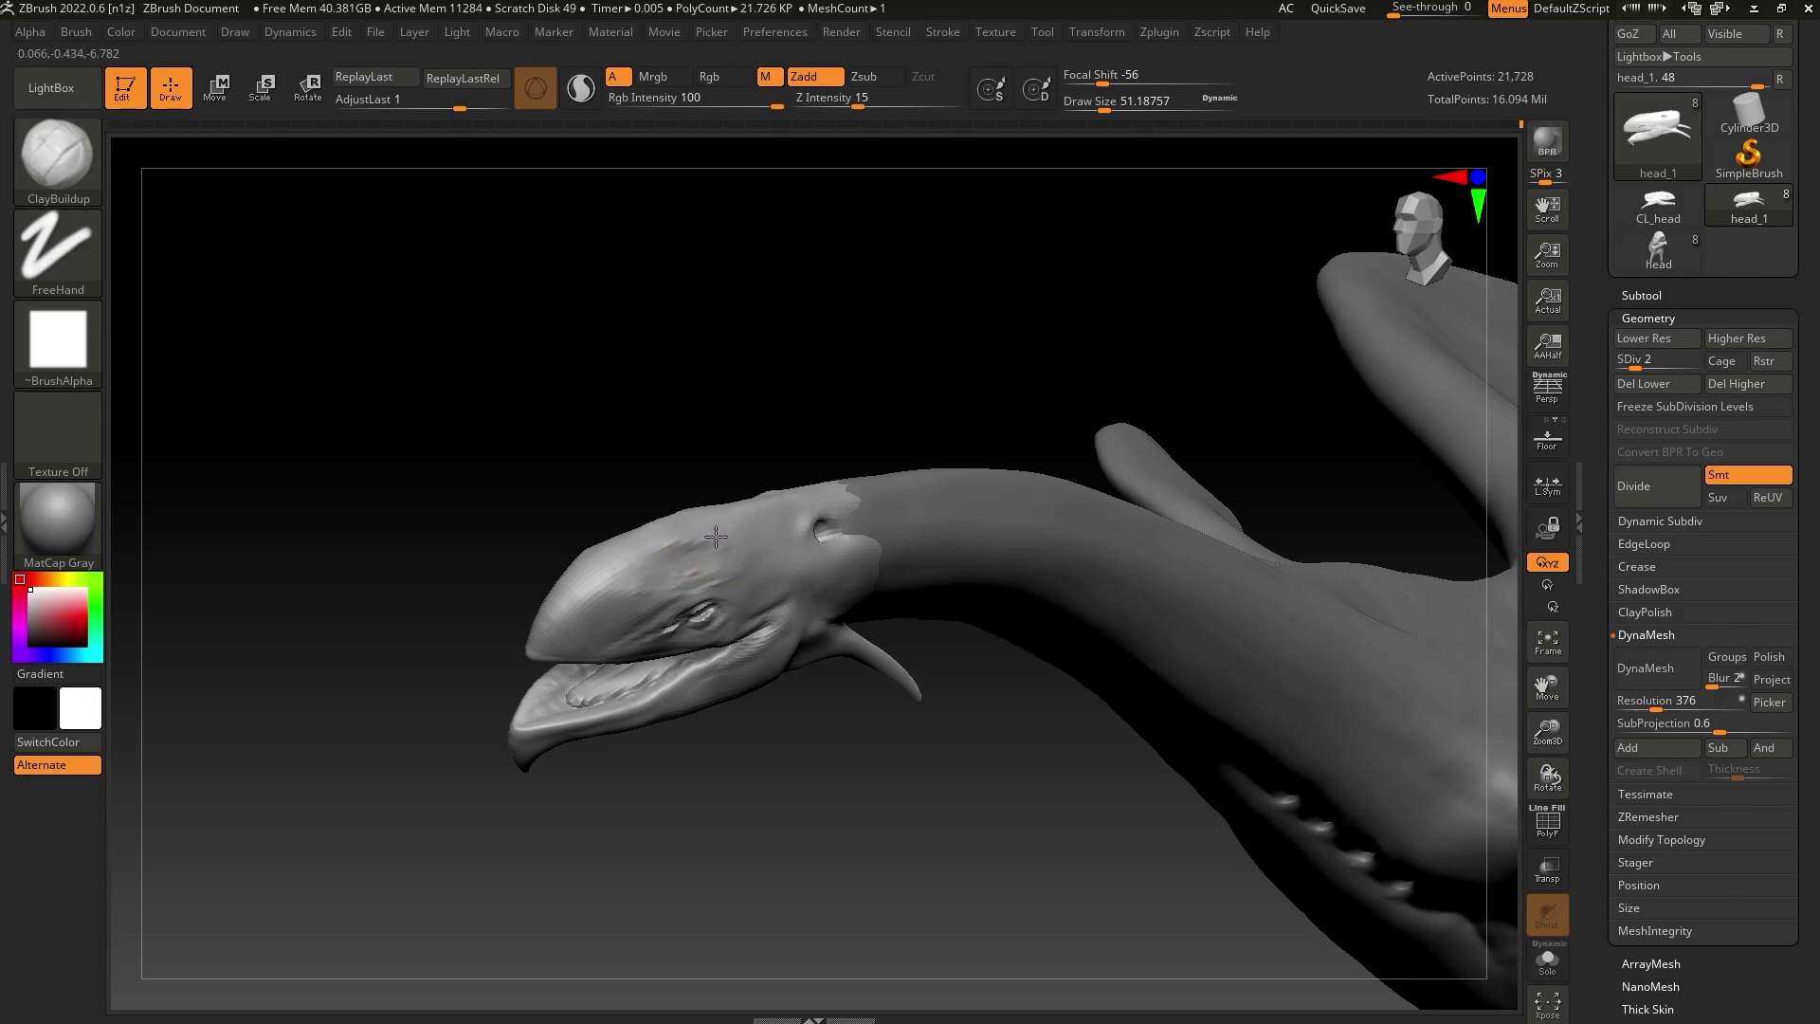
mouse_move(716, 537)
mouse_down()
mouse_move(679, 544)
mouse_move(674, 574)
mouse_move(679, 540)
mouse_move(597, 580)
mouse_move(672, 534)
mouse_up()
right_drag(672, 534, 598, 515)
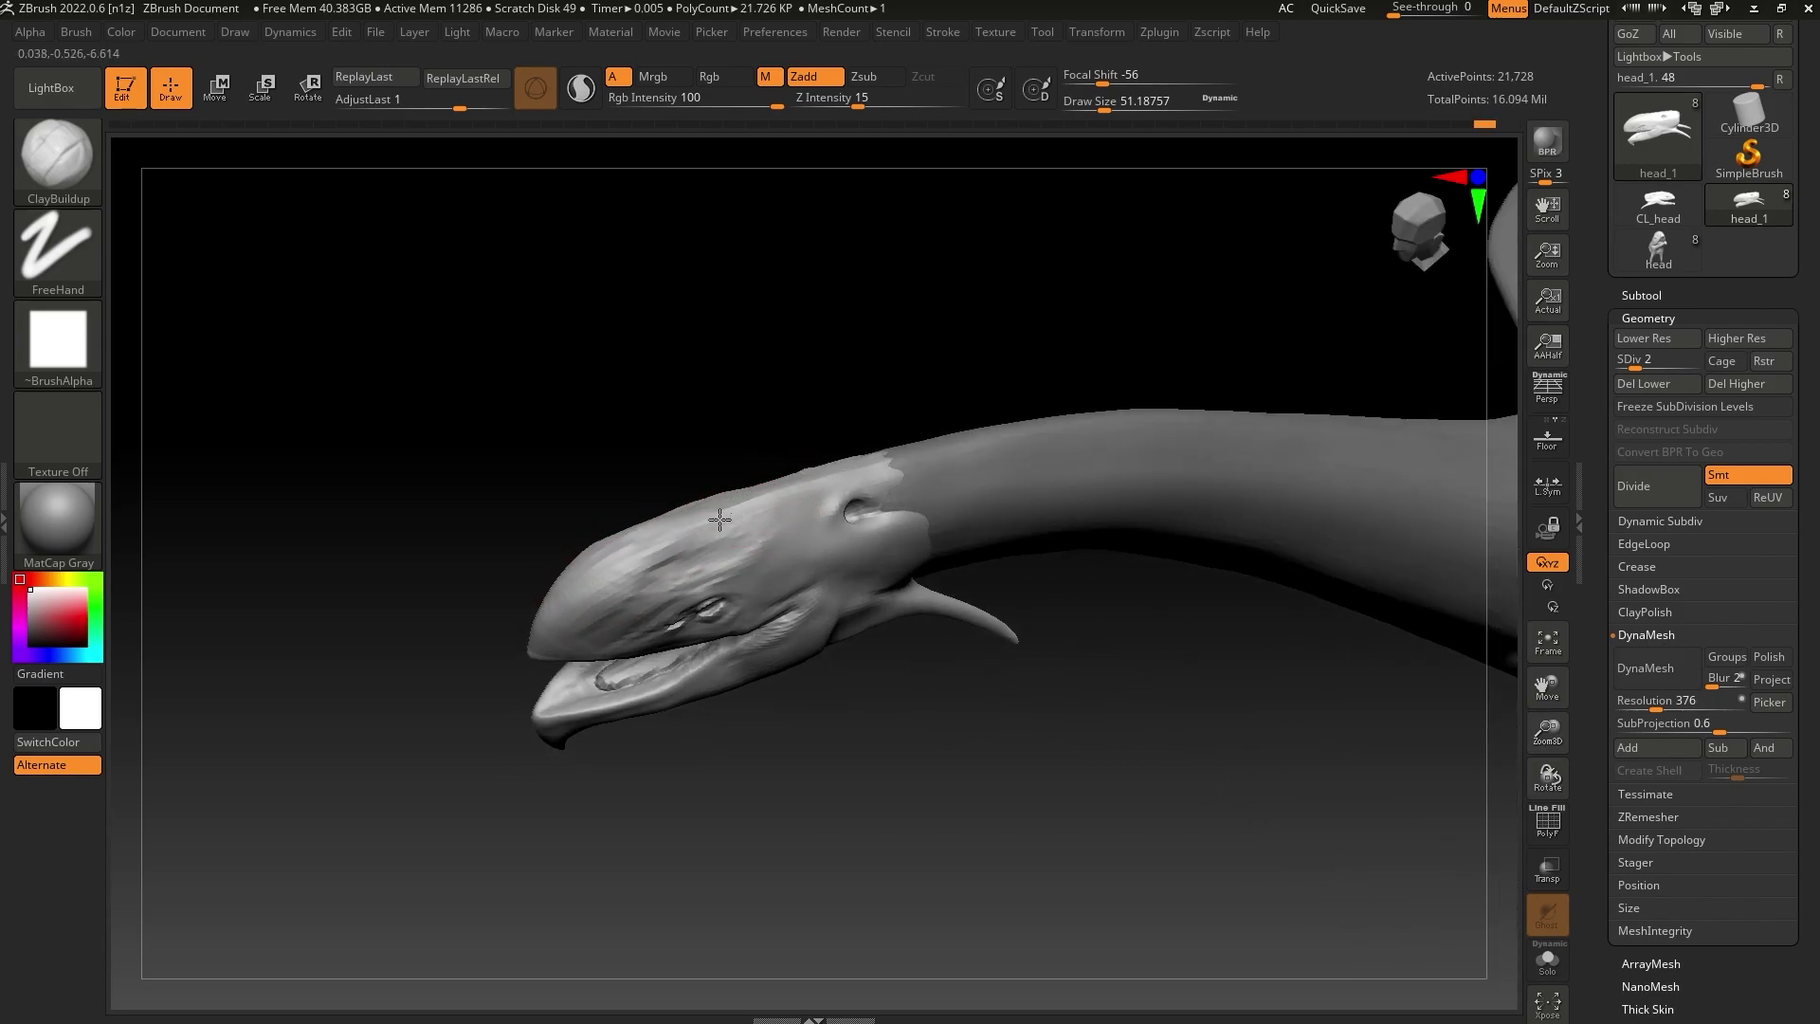
Add ClayBuildup volume across the crown toward the opening at the back of the head, and smooth the snout and crown
mouse_move(806, 499)
mouse_down()
mouse_move(755, 531)
mouse_move(761, 510)
mouse_move(762, 538)
mouse_up()
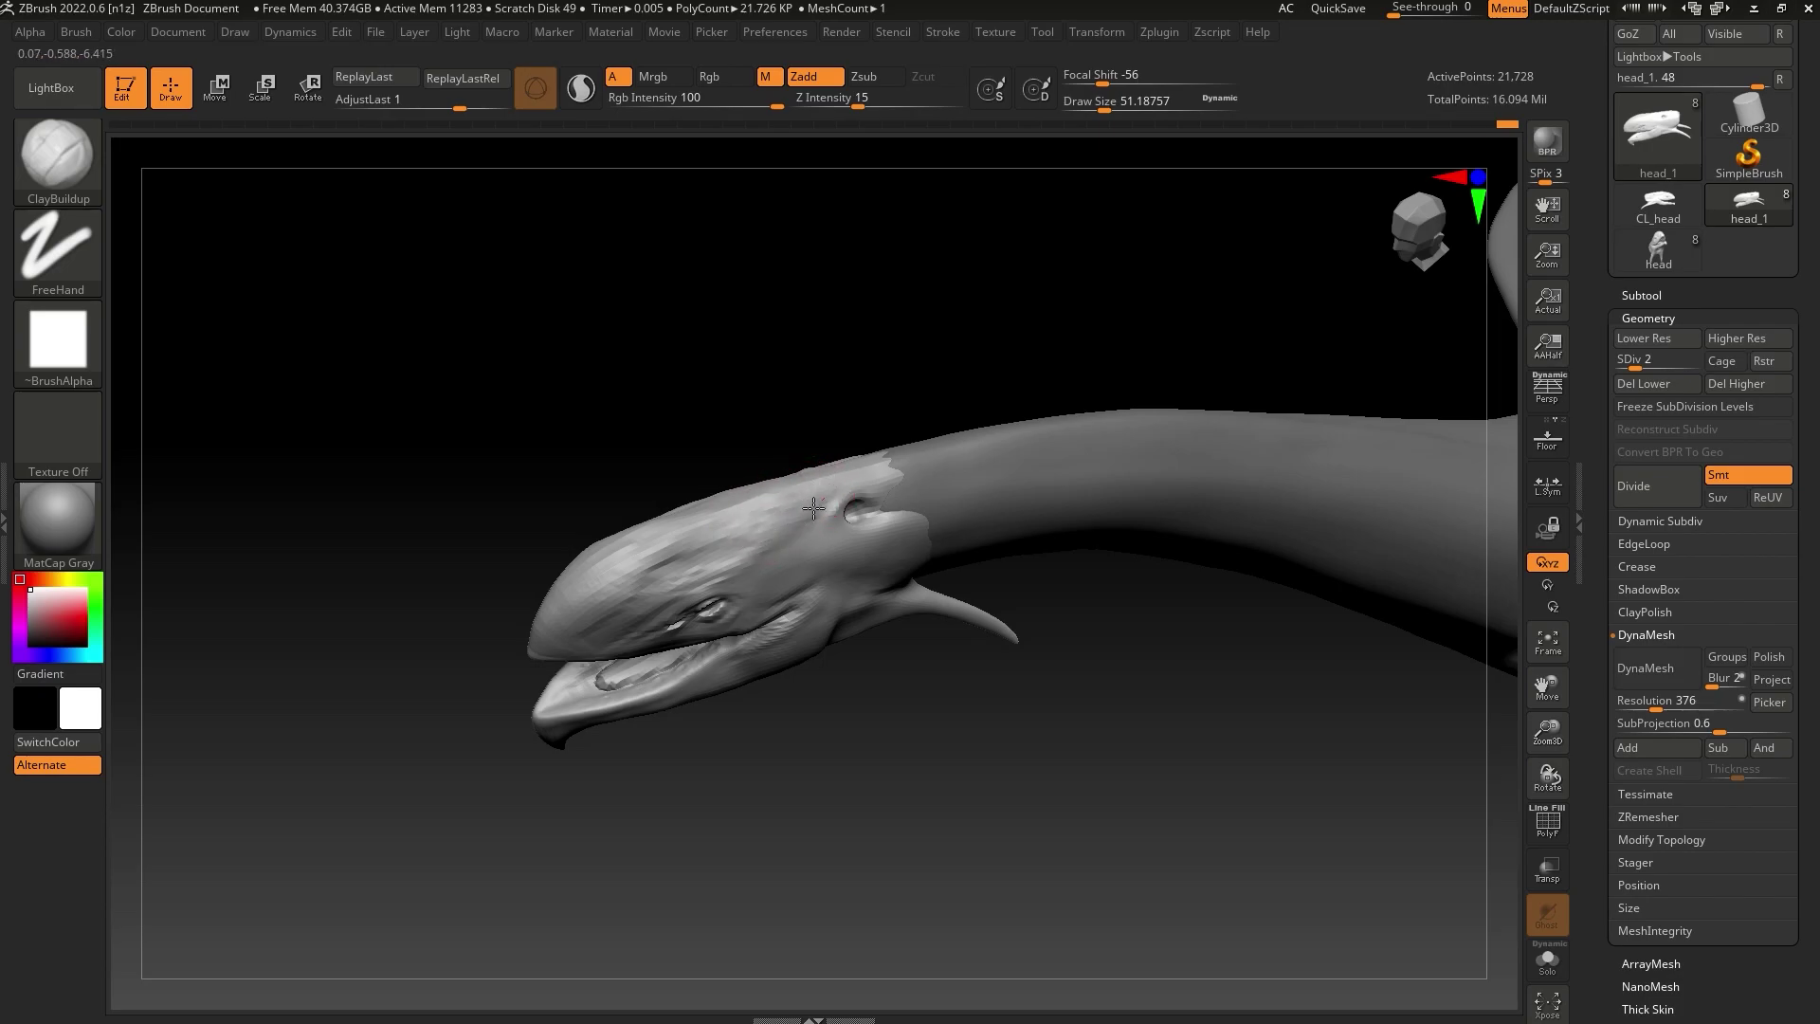
right_drag(833, 487, 784, 515)
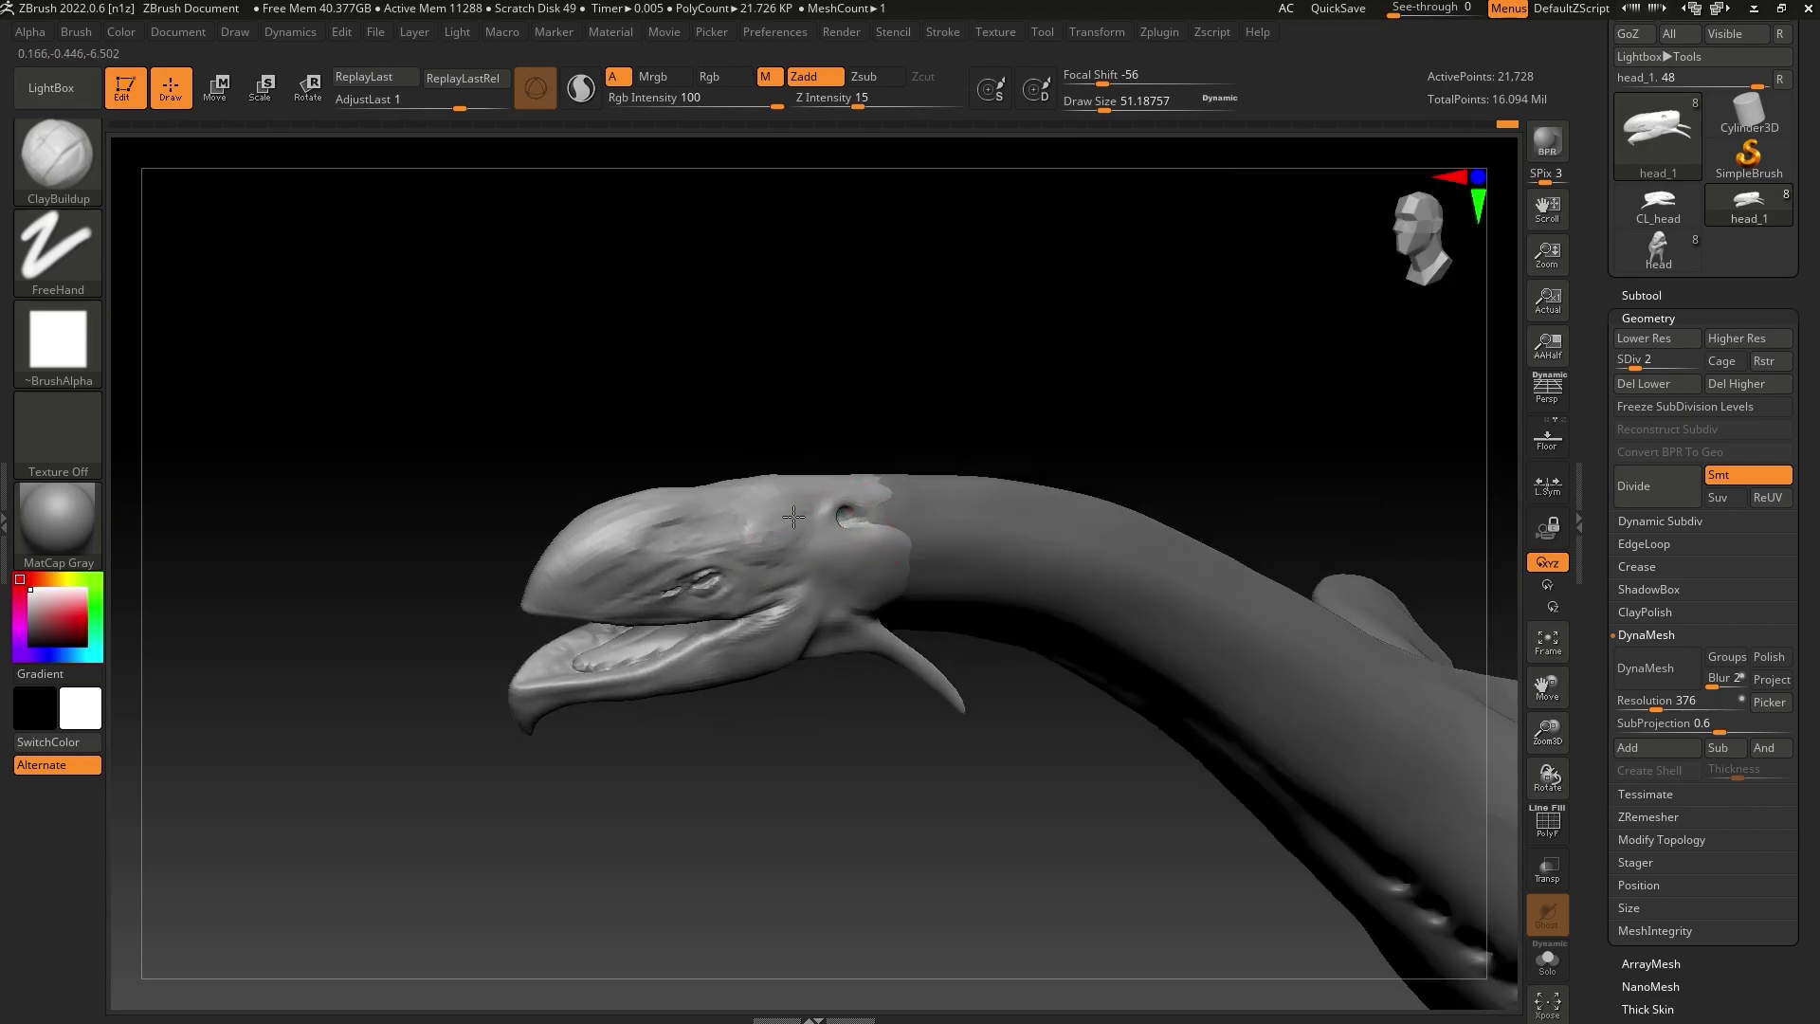
mouse_move(882, 439)
right_down()
mouse_move(869, 419)
mouse_move(837, 475)
mouse_move(769, 437)
mouse_move(796, 410)
mouse_move(650, 602)
right_up()
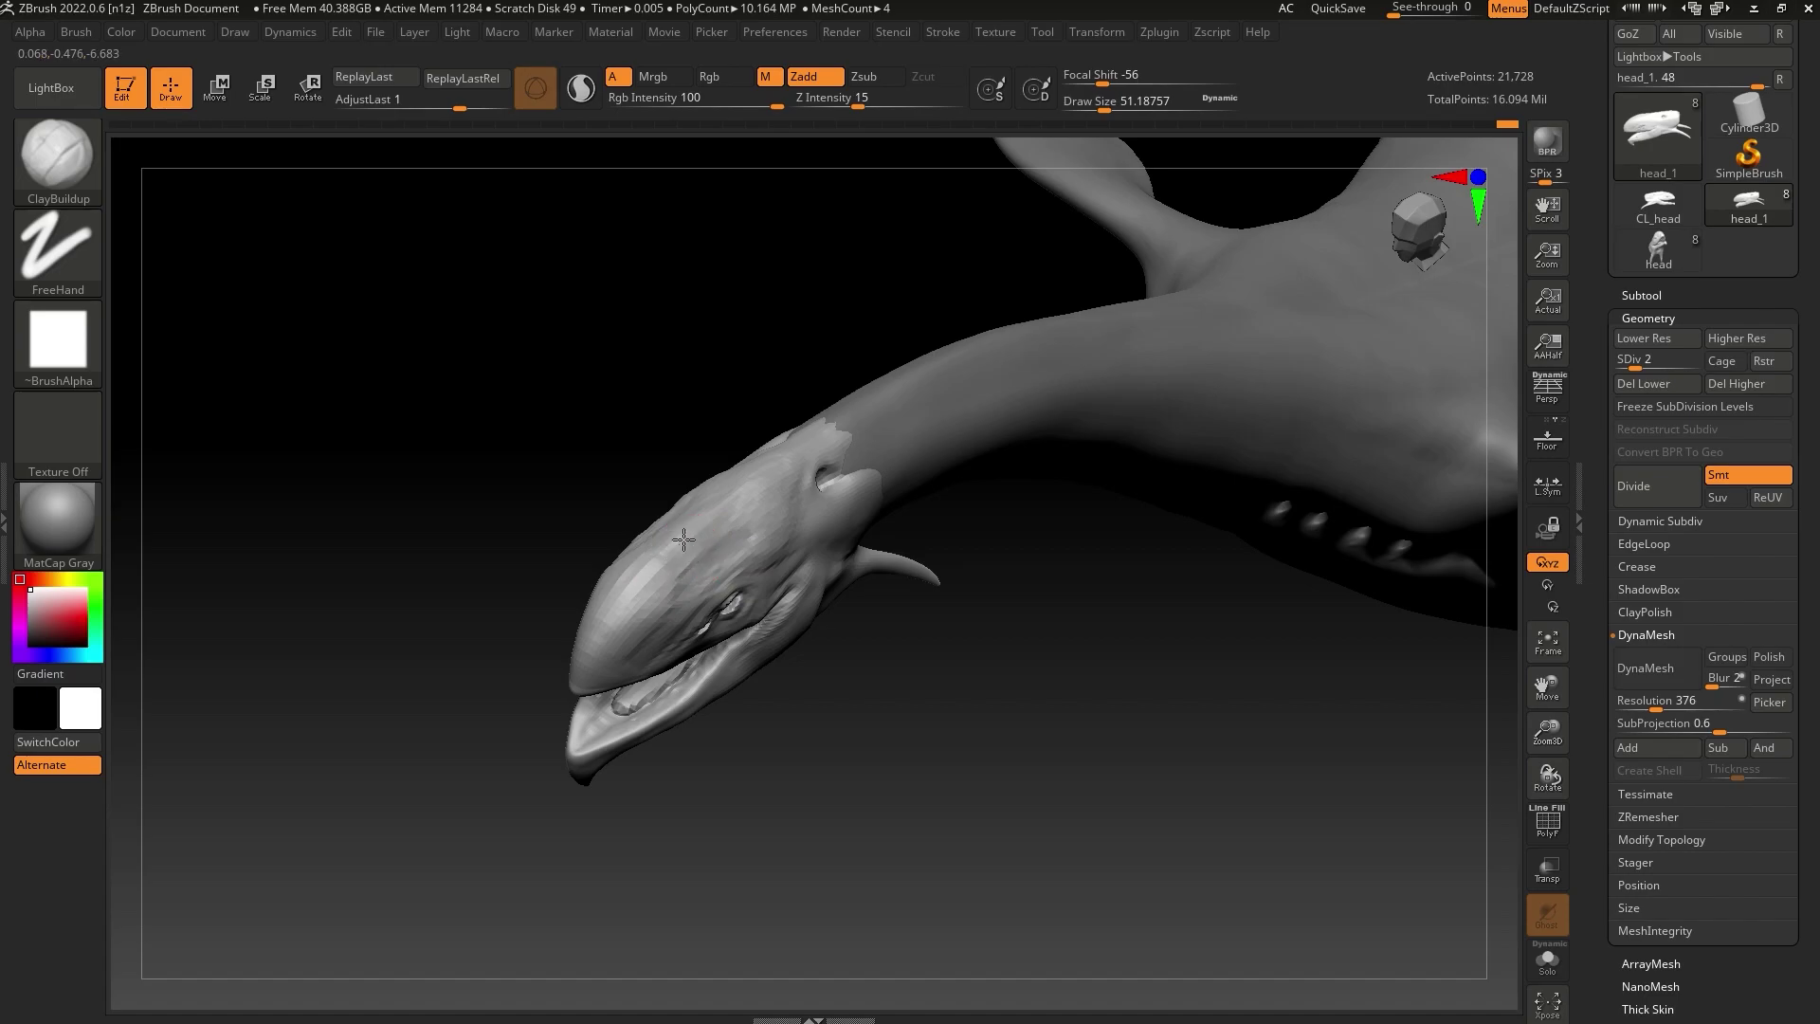
drag(641, 603, 686, 545)
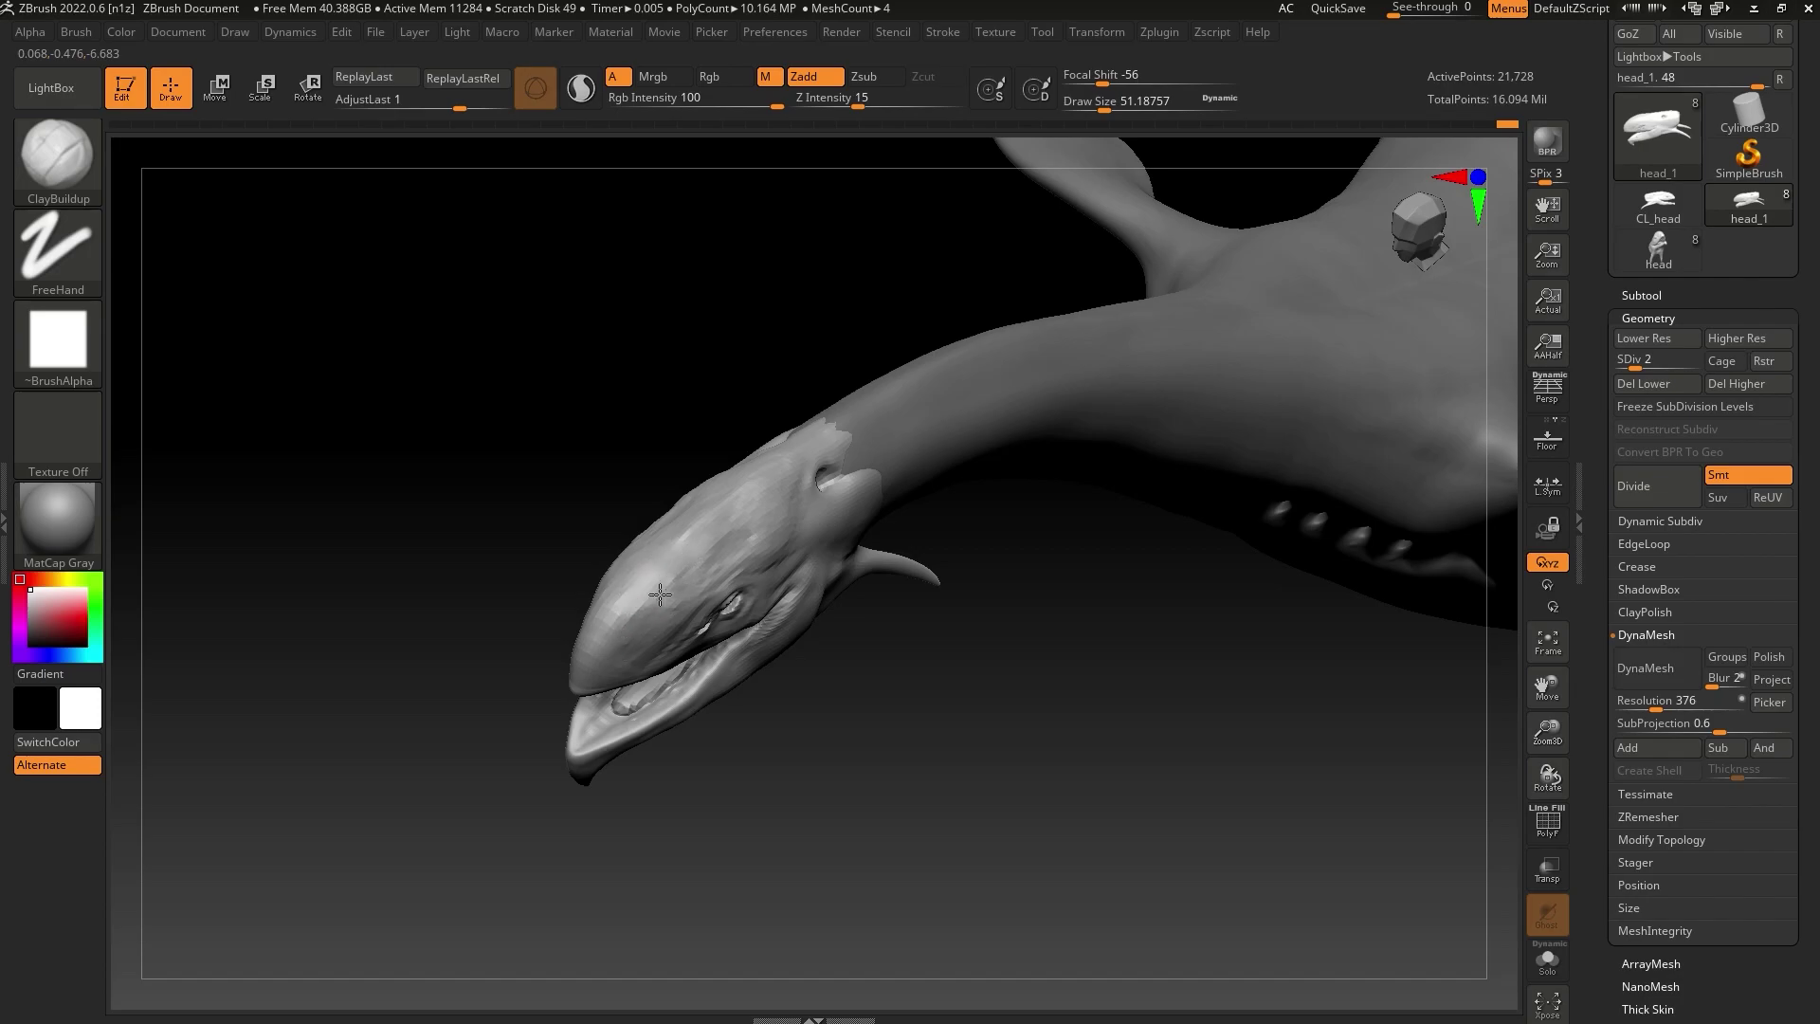
shift+drag(691, 561, 656, 597)
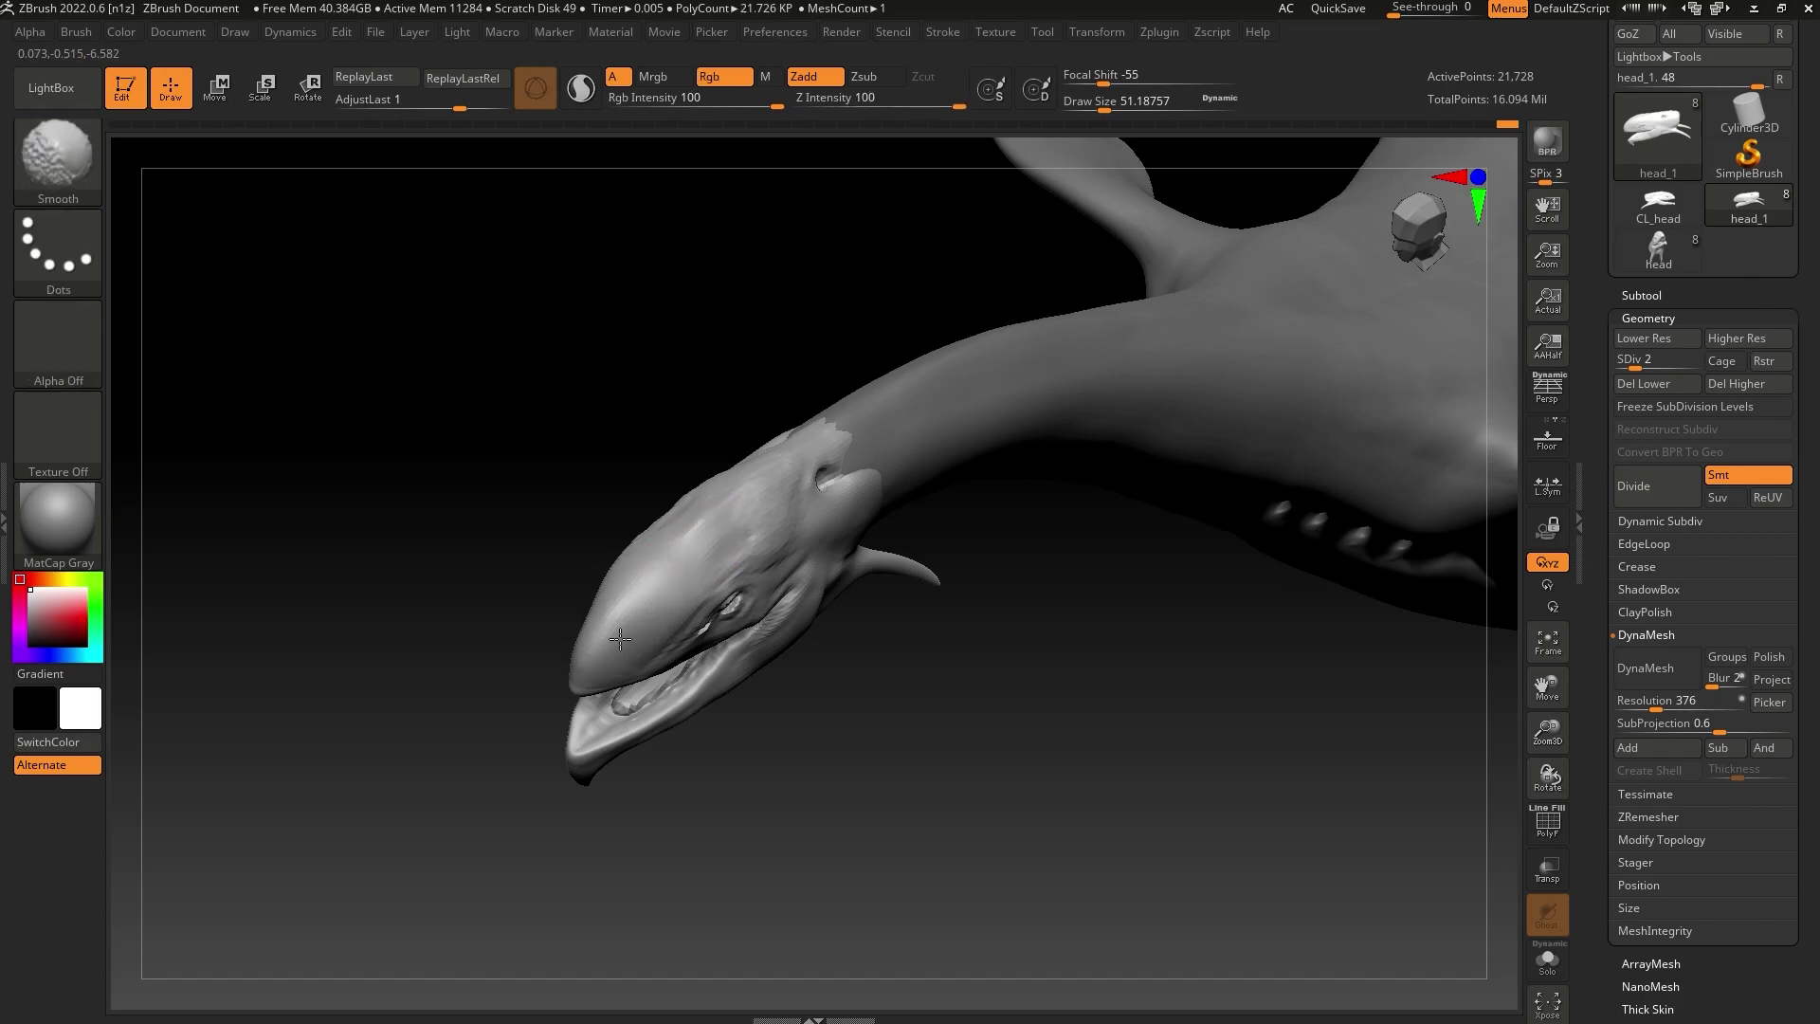
shift+drag(740, 507, 787, 492)
Build up a ridge from the rear head opening to above the eye with ClayBuildup at a draw size of about 35, and smooth it
mouse_move(948, 806)
mouse_down()
mouse_move(854, 736)
mouse_move(871, 750)
mouse_up()
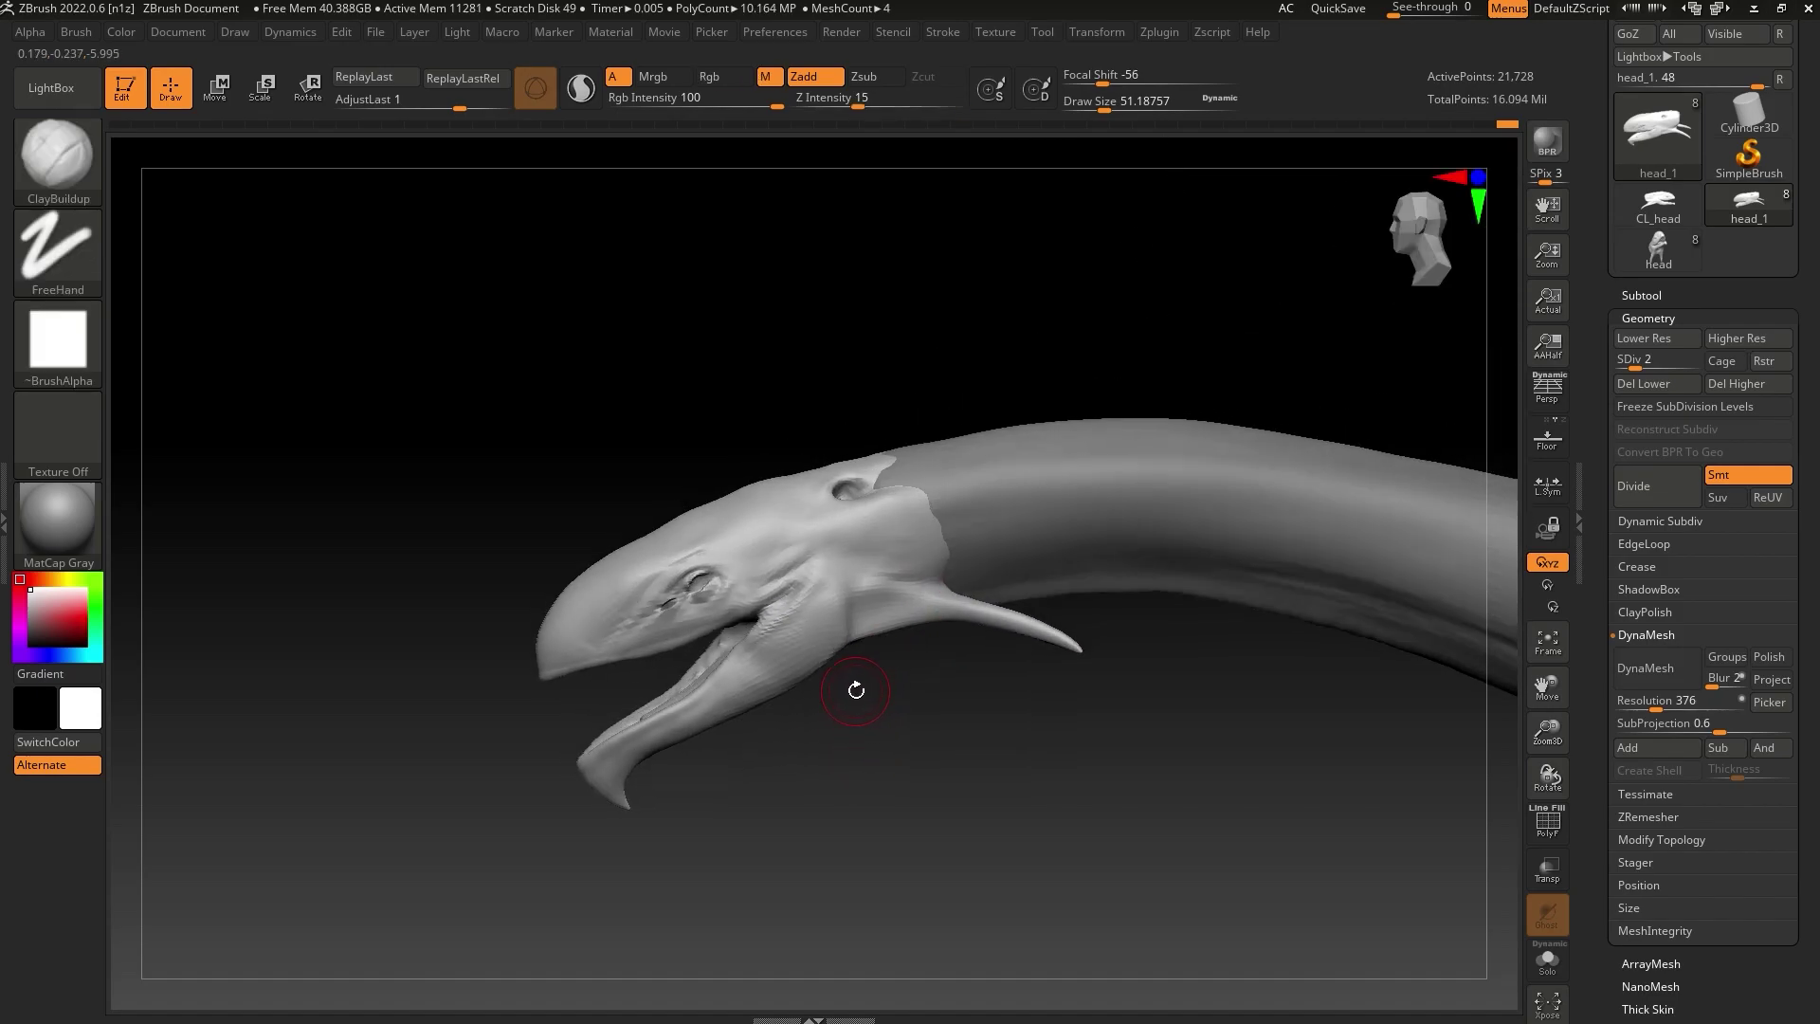
click(1098, 106)
drag(805, 458, 766, 518)
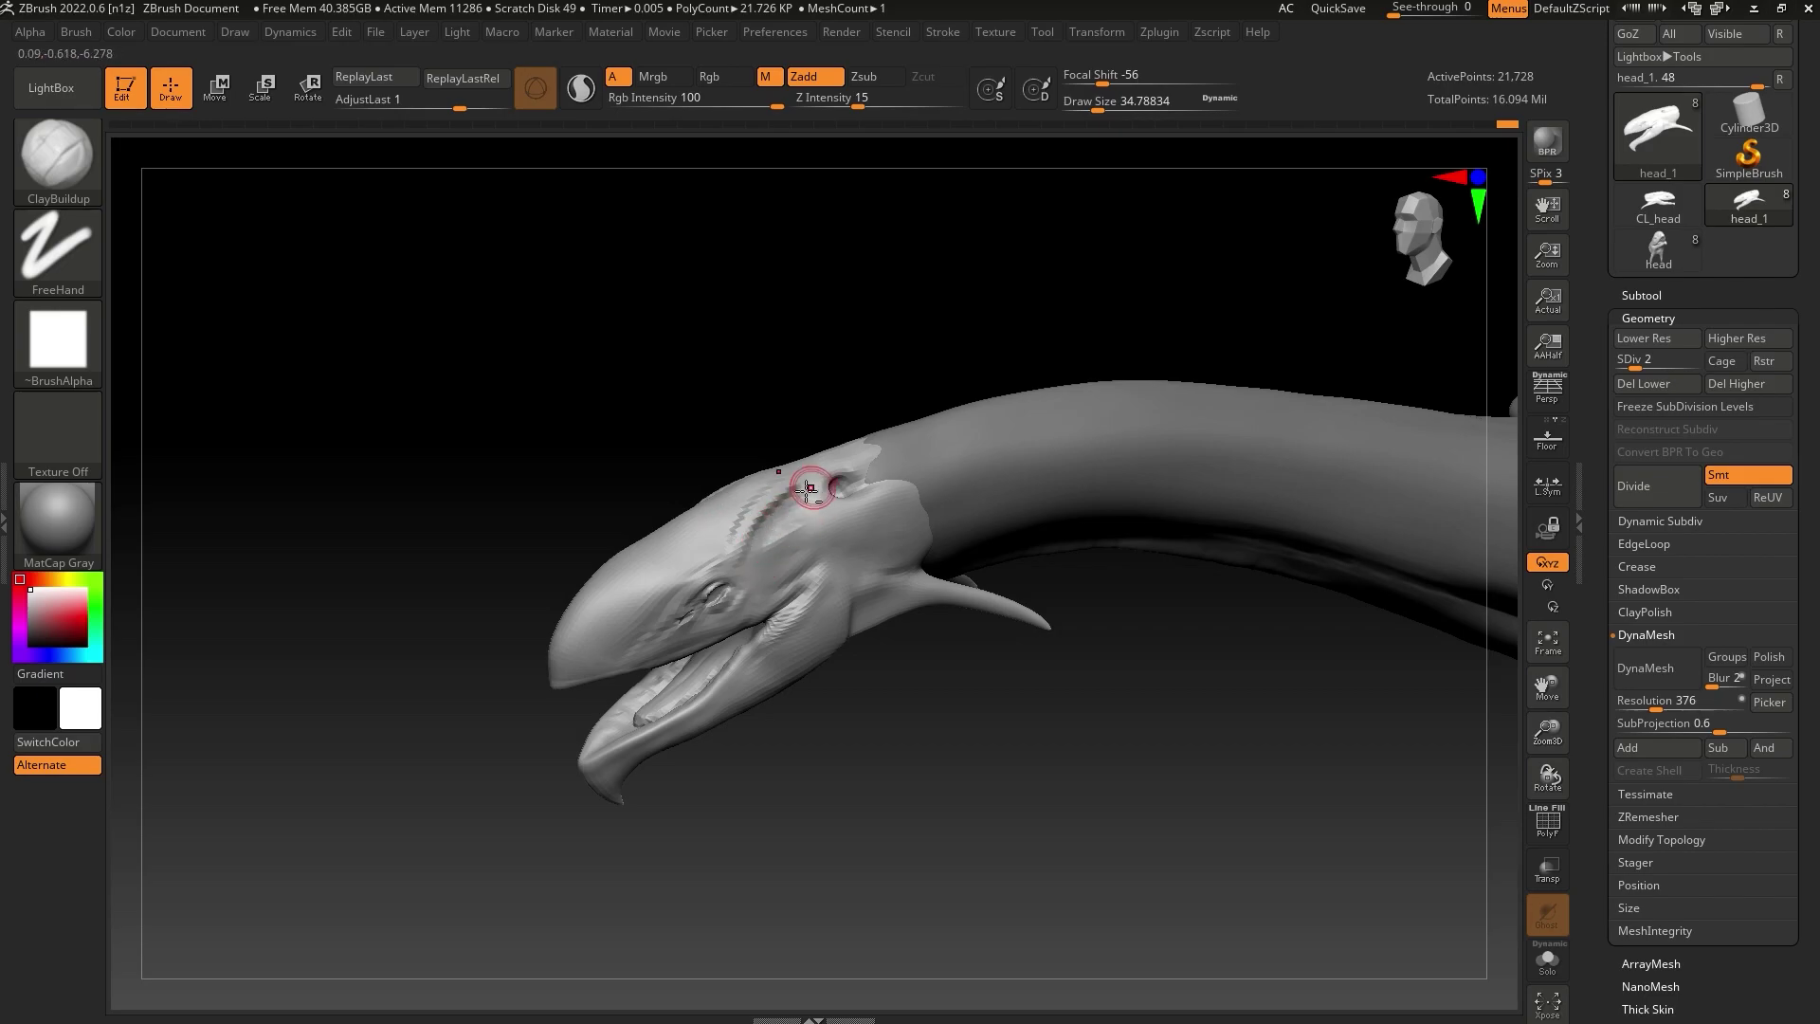
right_drag(811, 489, 797, 504)
mouse_move(724, 555)
mouse_down()
mouse_move(726, 573)
mouse_move(683, 589)
mouse_move(684, 562)
mouse_move(777, 556)
mouse_up()
key(shift)
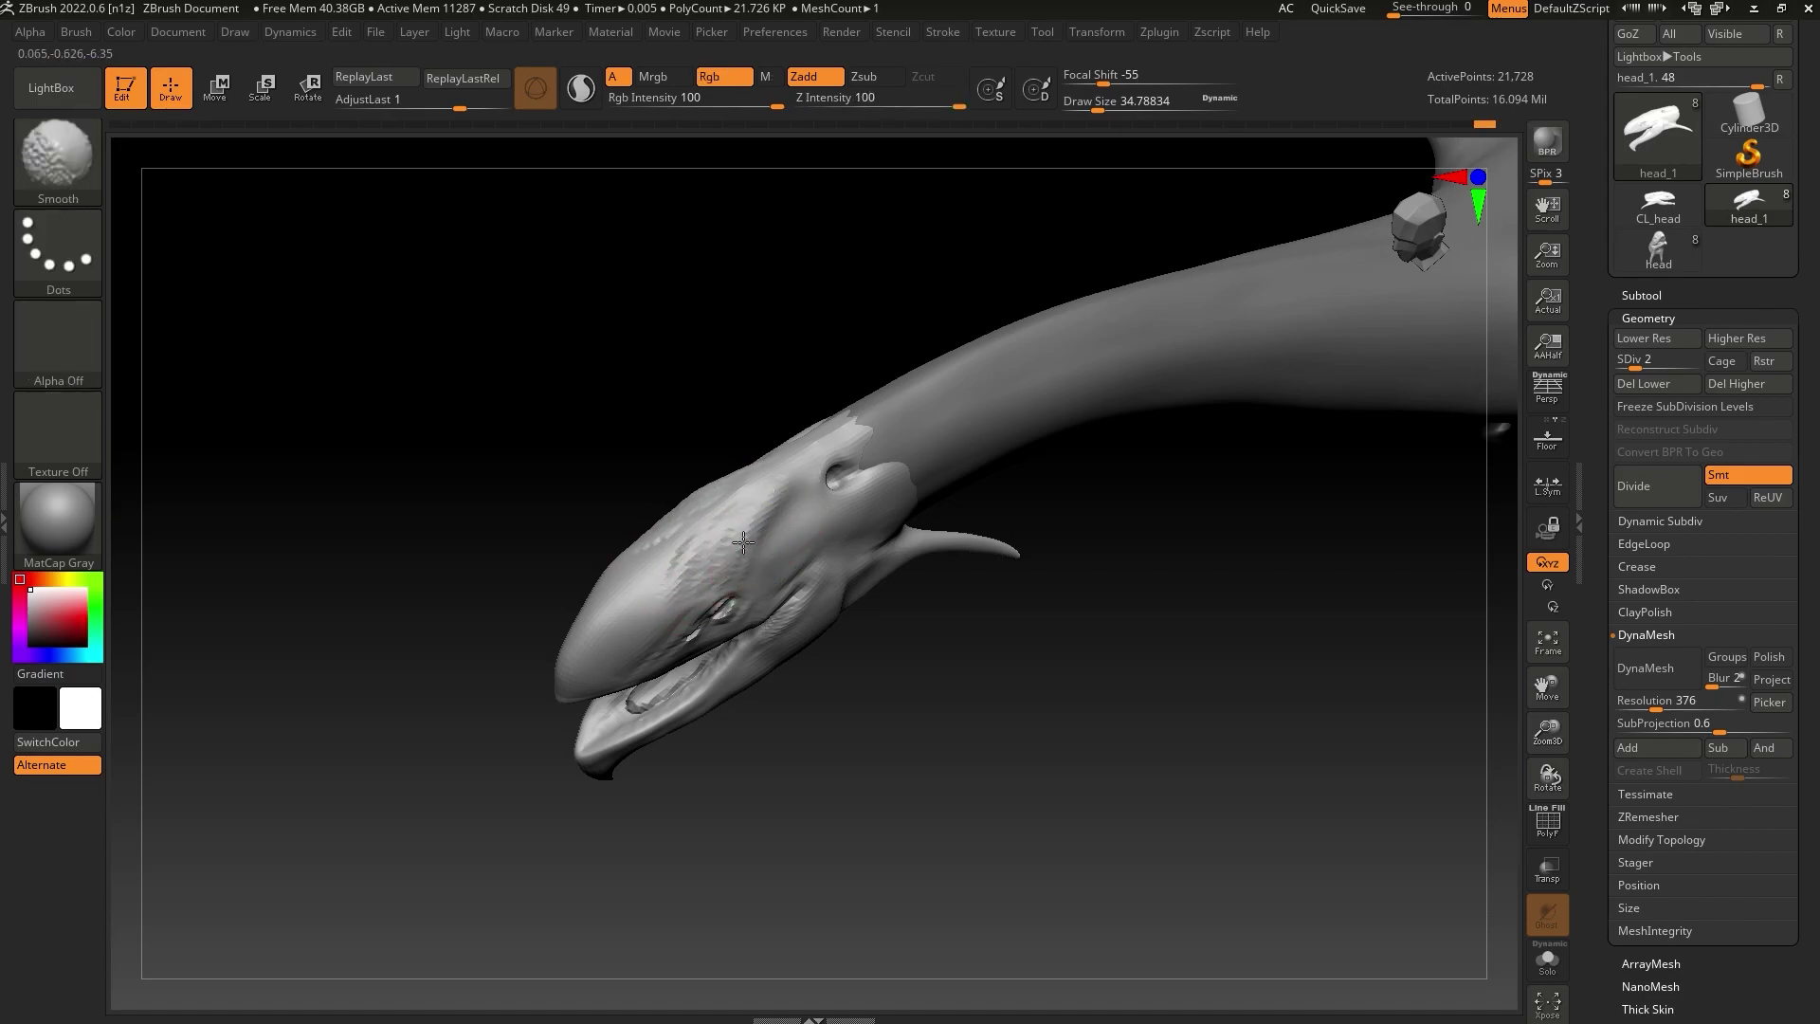
mouse_move(728, 523)
shift+mouse_down()
mouse_move(699, 541)
mouse_move(756, 489)
shift+mouse_up()
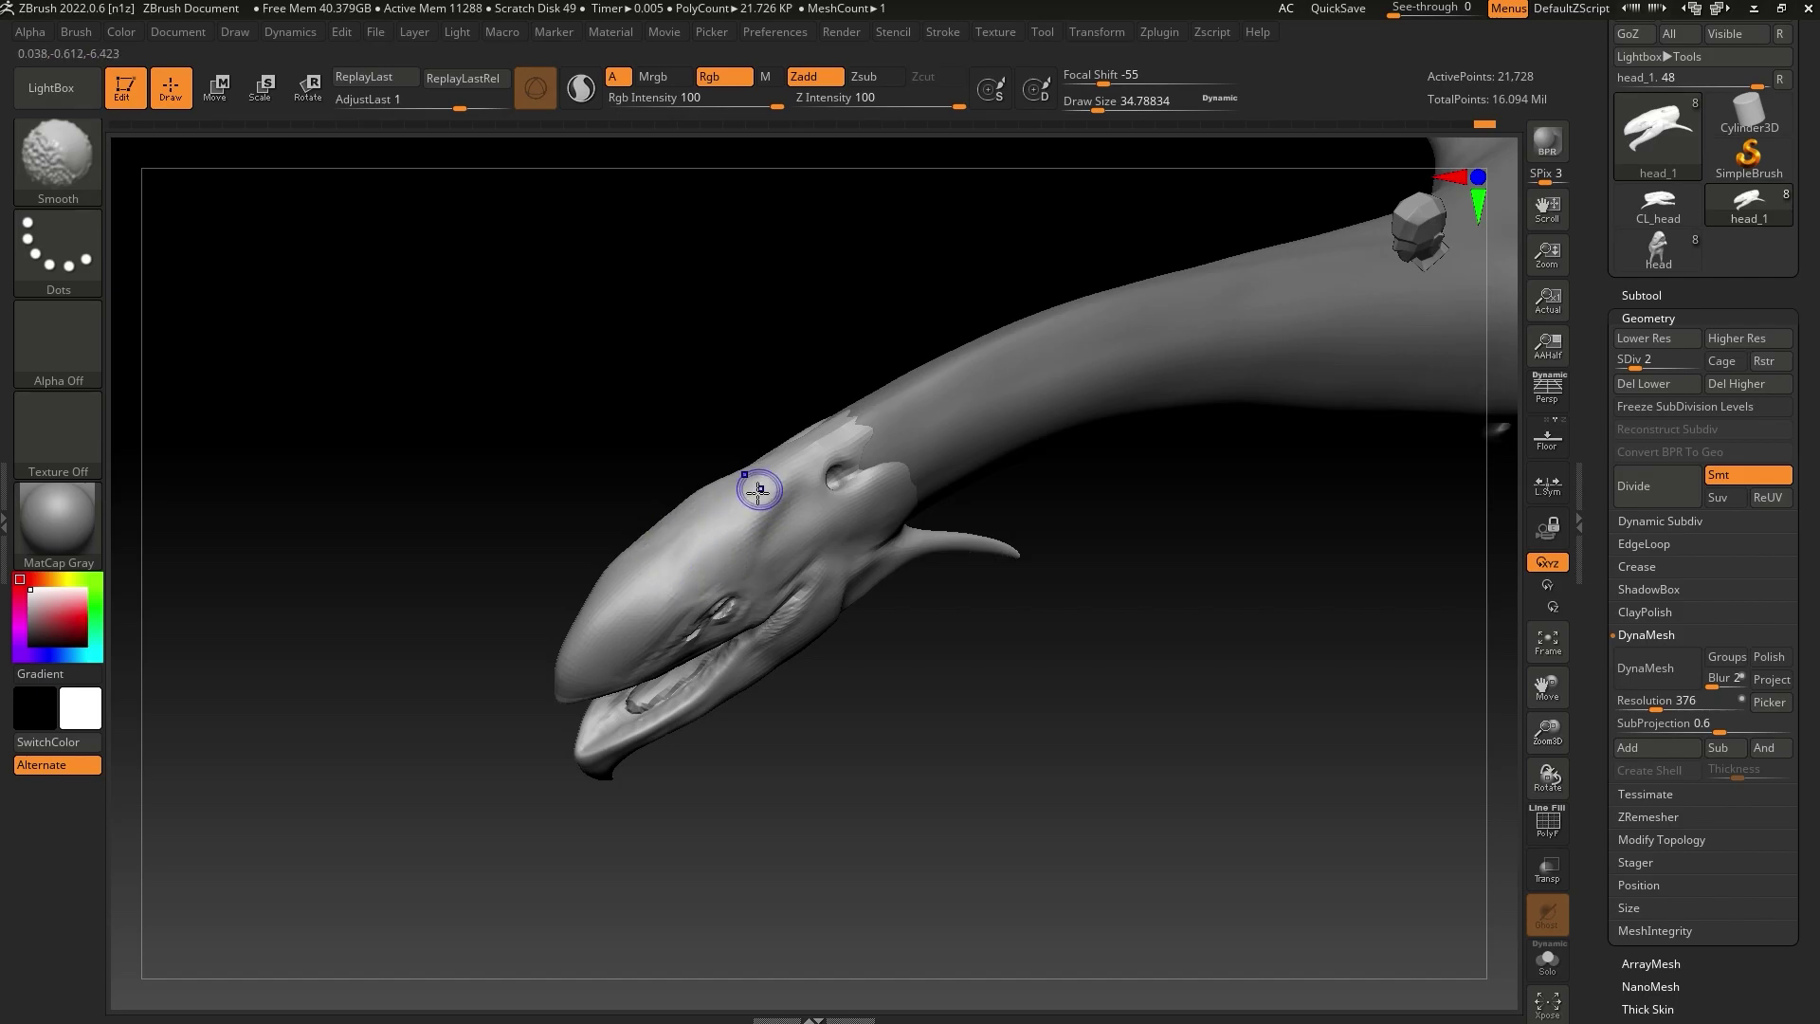
Turn on perspective distortion and bring the head into view from the front
mouse_move(858, 853)
mouse_down()
mouse_move(893, 783)
mouse_move(924, 839)
mouse_up()
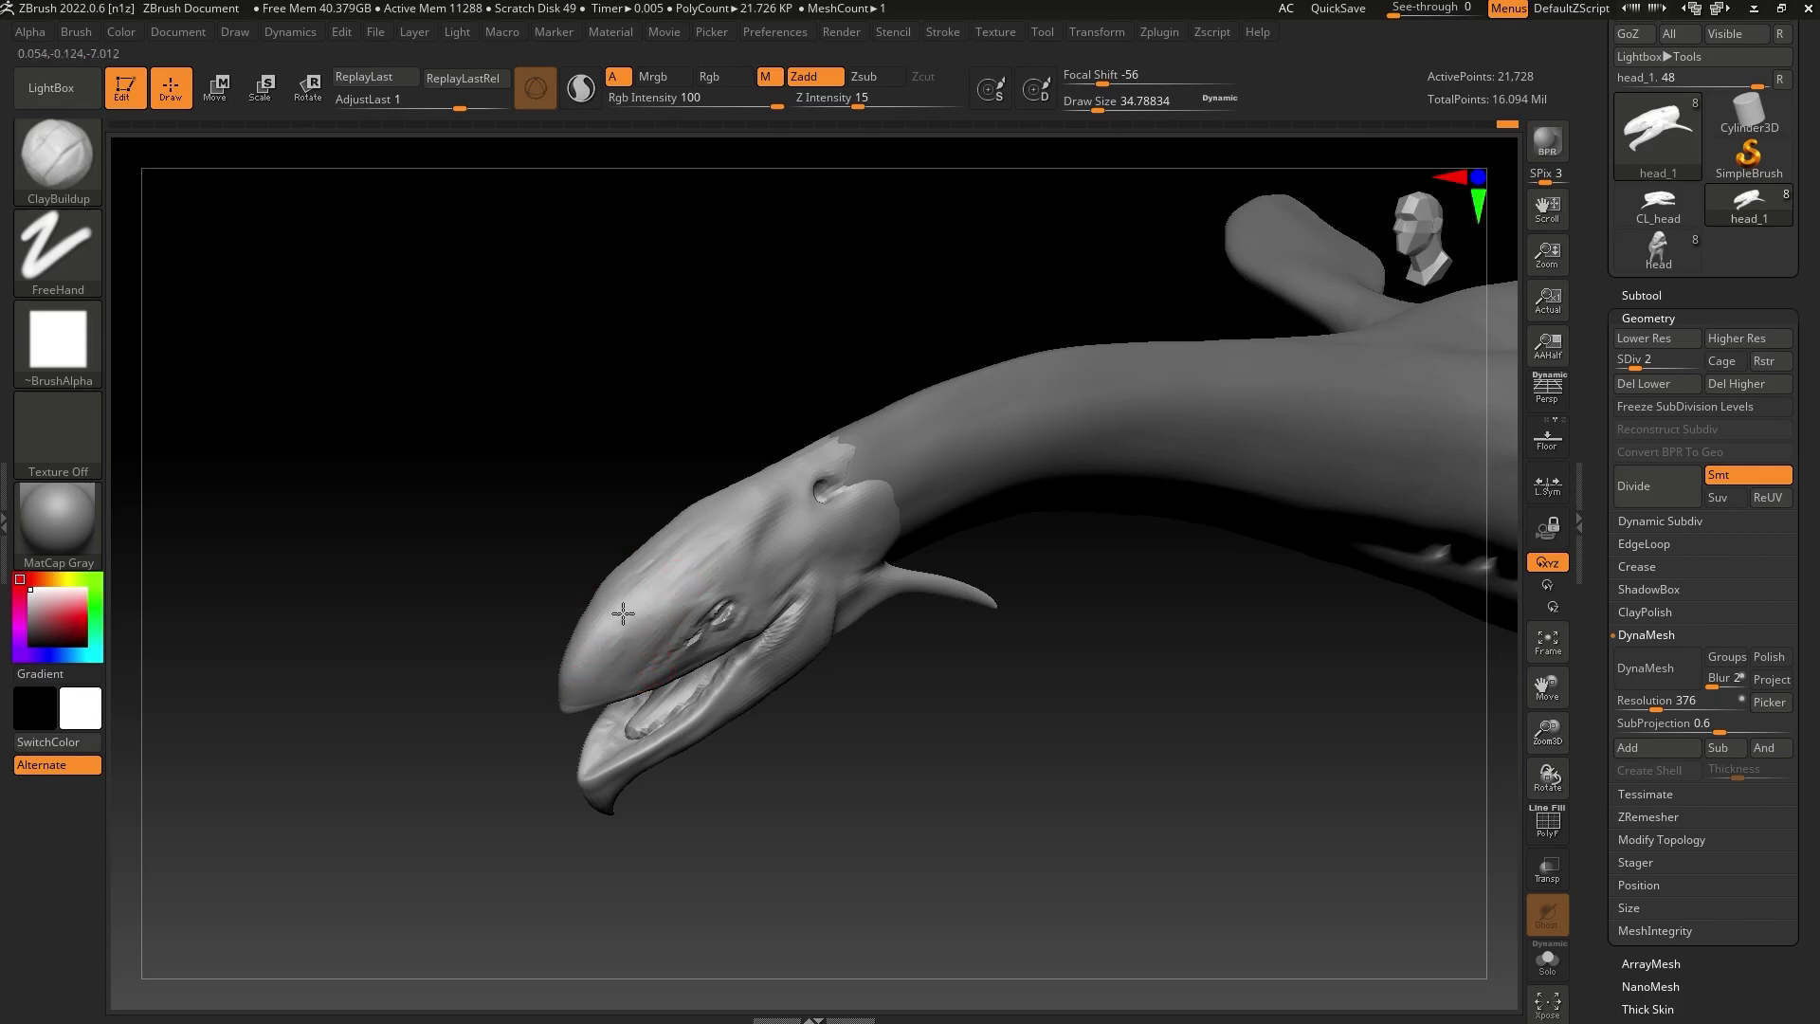
key(shift)
mouse_move(689, 558)
shift+mouse_down()
mouse_move(756, 500)
mouse_move(748, 520)
mouse_move(708, 516)
mouse_move(833, 602)
mouse_move(910, 759)
mouse_move(1068, 776)
mouse_move(1121, 805)
mouse_move(1195, 790)
mouse_move(1186, 809)
shift+mouse_up()
click(1542, 399)
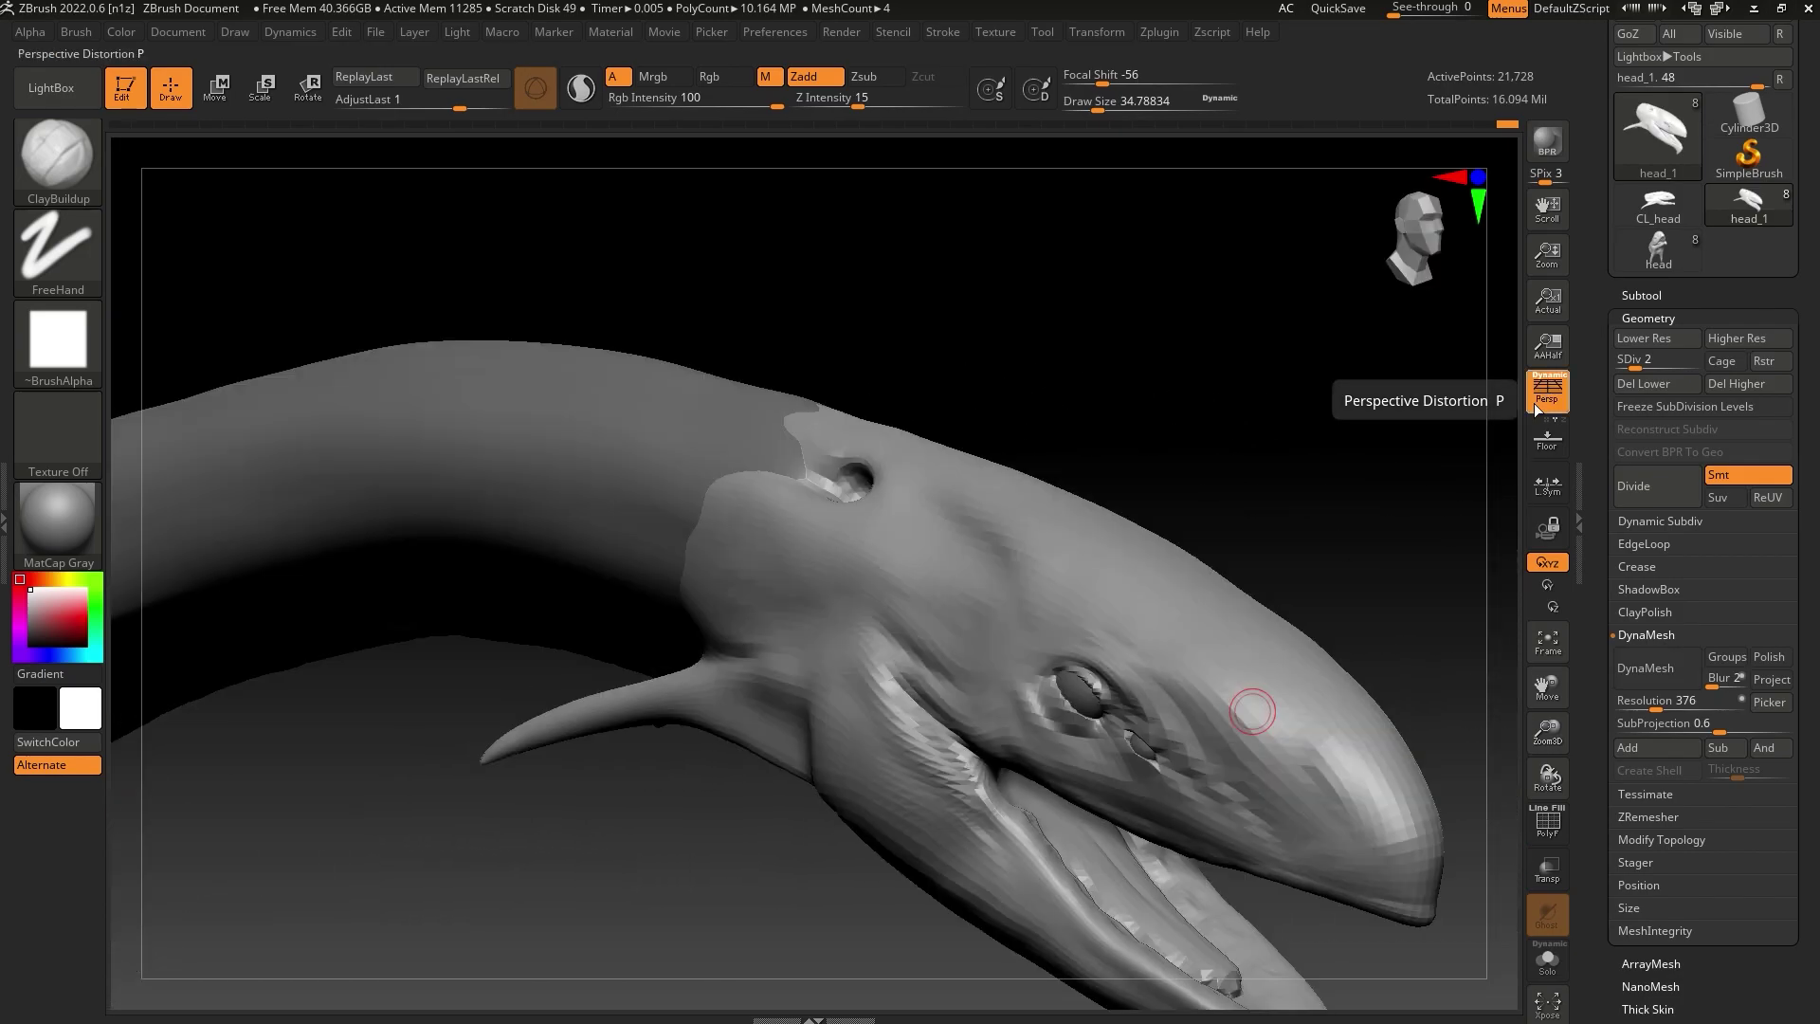
drag(1547, 731, 1178, 635)
Reshape the lower jaw and snout from the front with Move Topological at a draw size of about 49
click(76, 166)
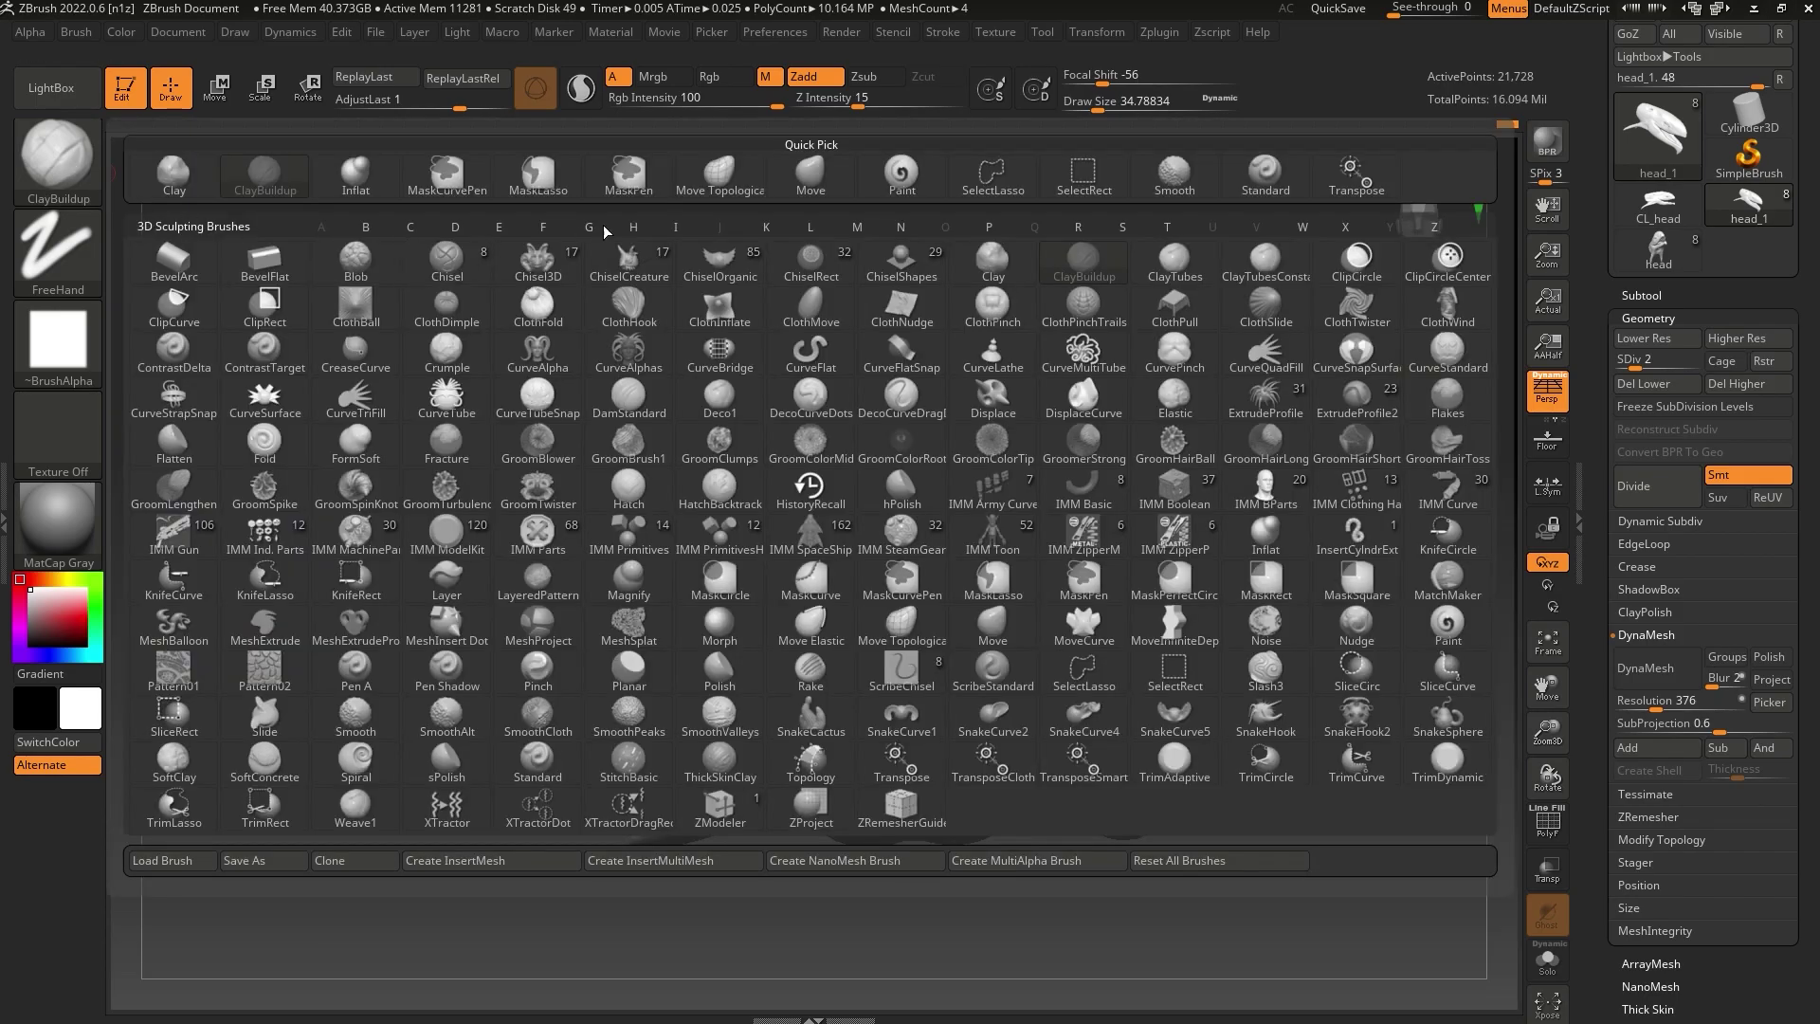
click(720, 180)
click(1103, 107)
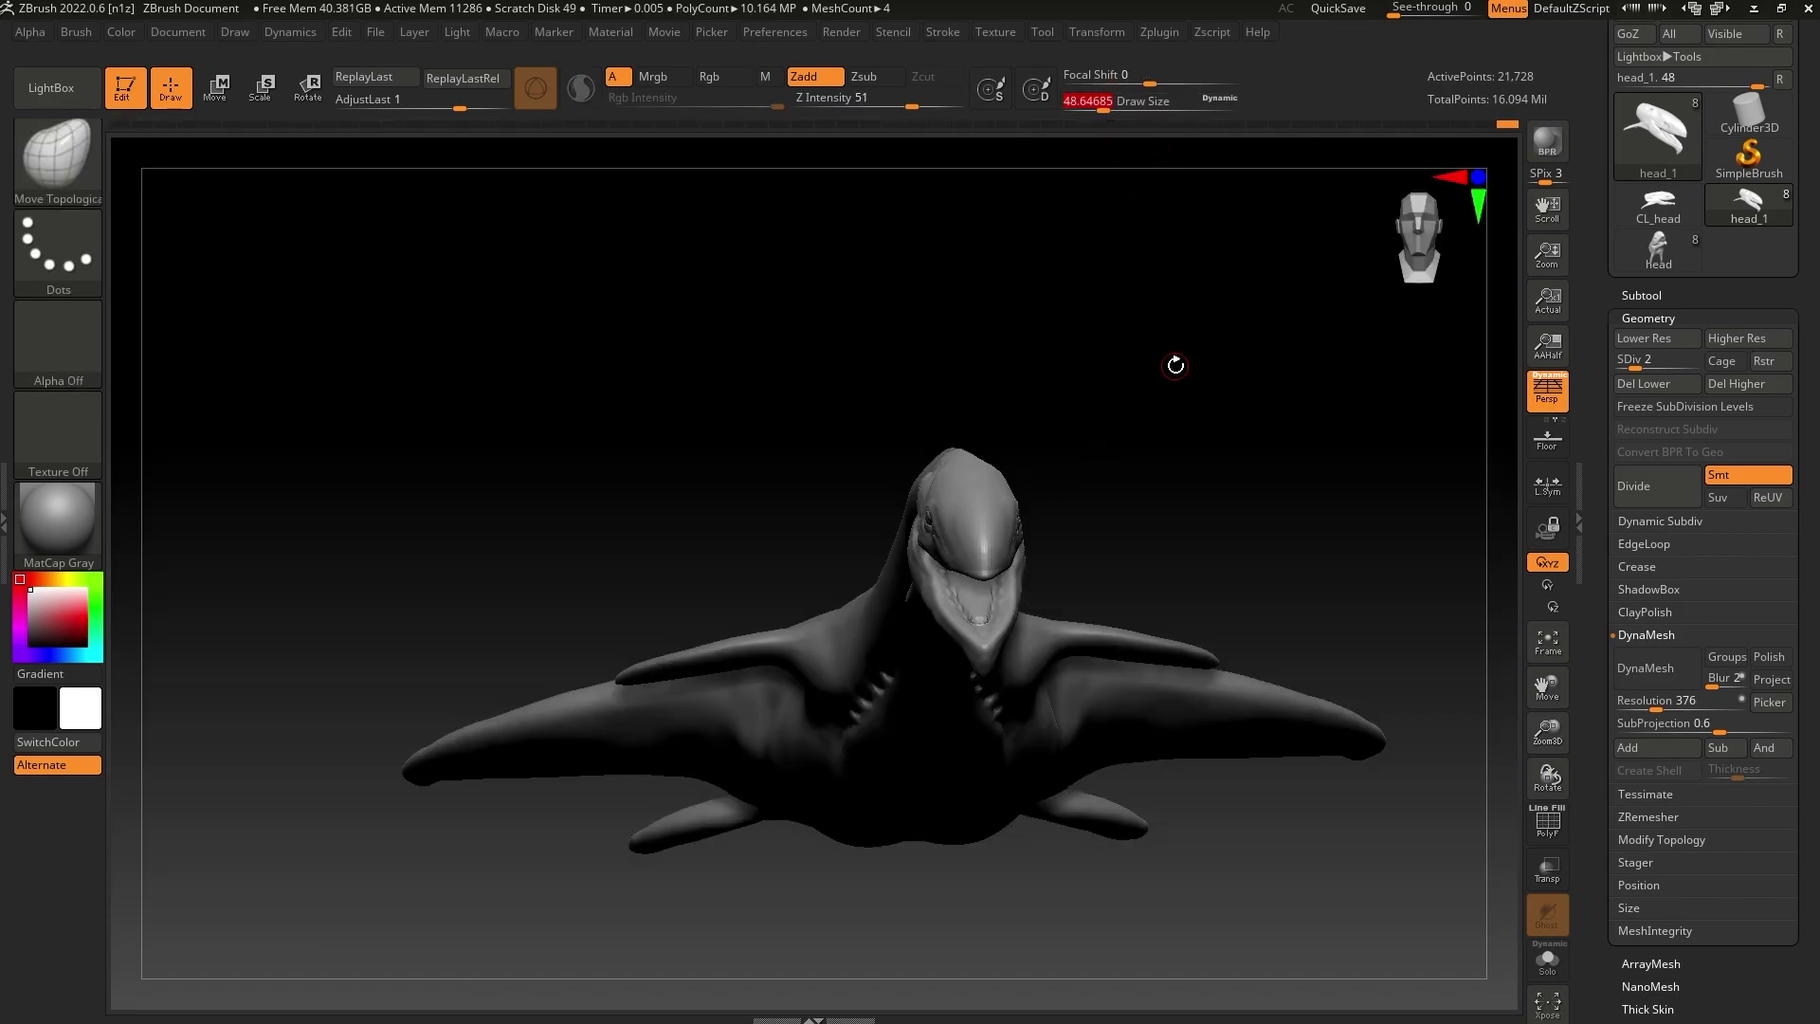
drag(1541, 726, 1502, 832)
drag(1286, 637, 1062, 739)
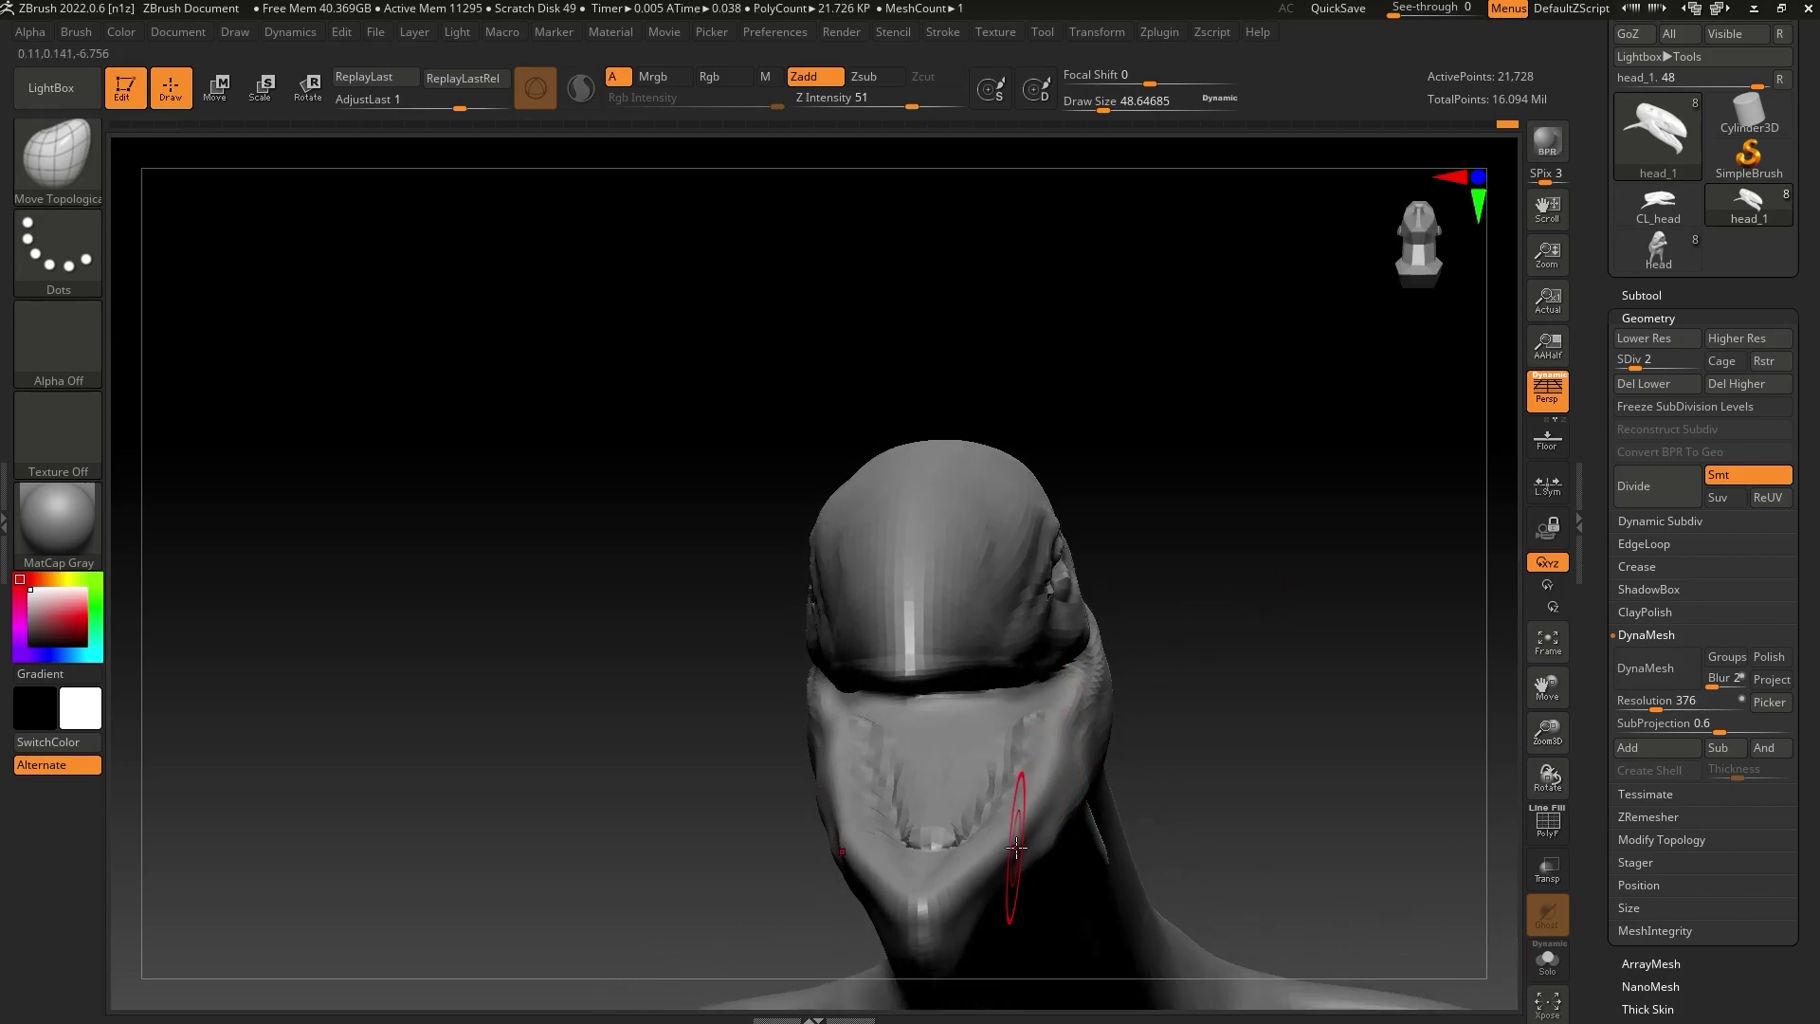
drag(1116, 751, 1004, 800)
drag(880, 772, 800, 784)
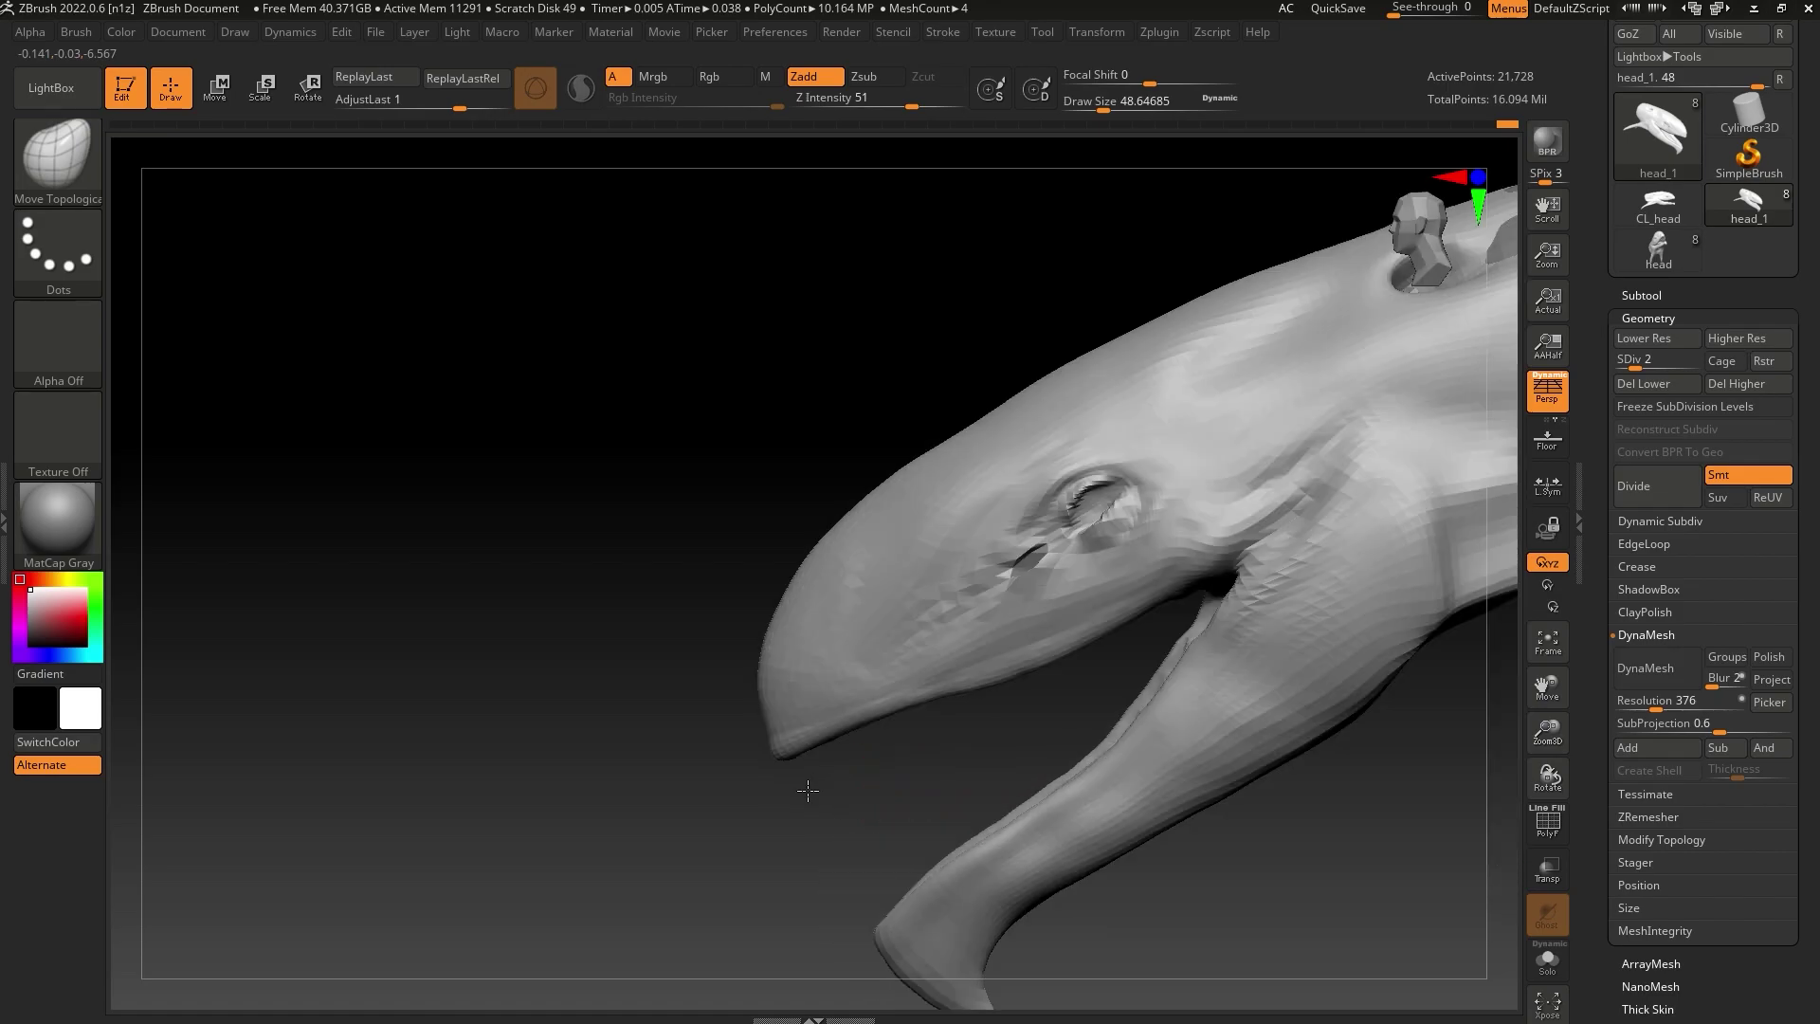
drag(1117, 772, 1105, 821)
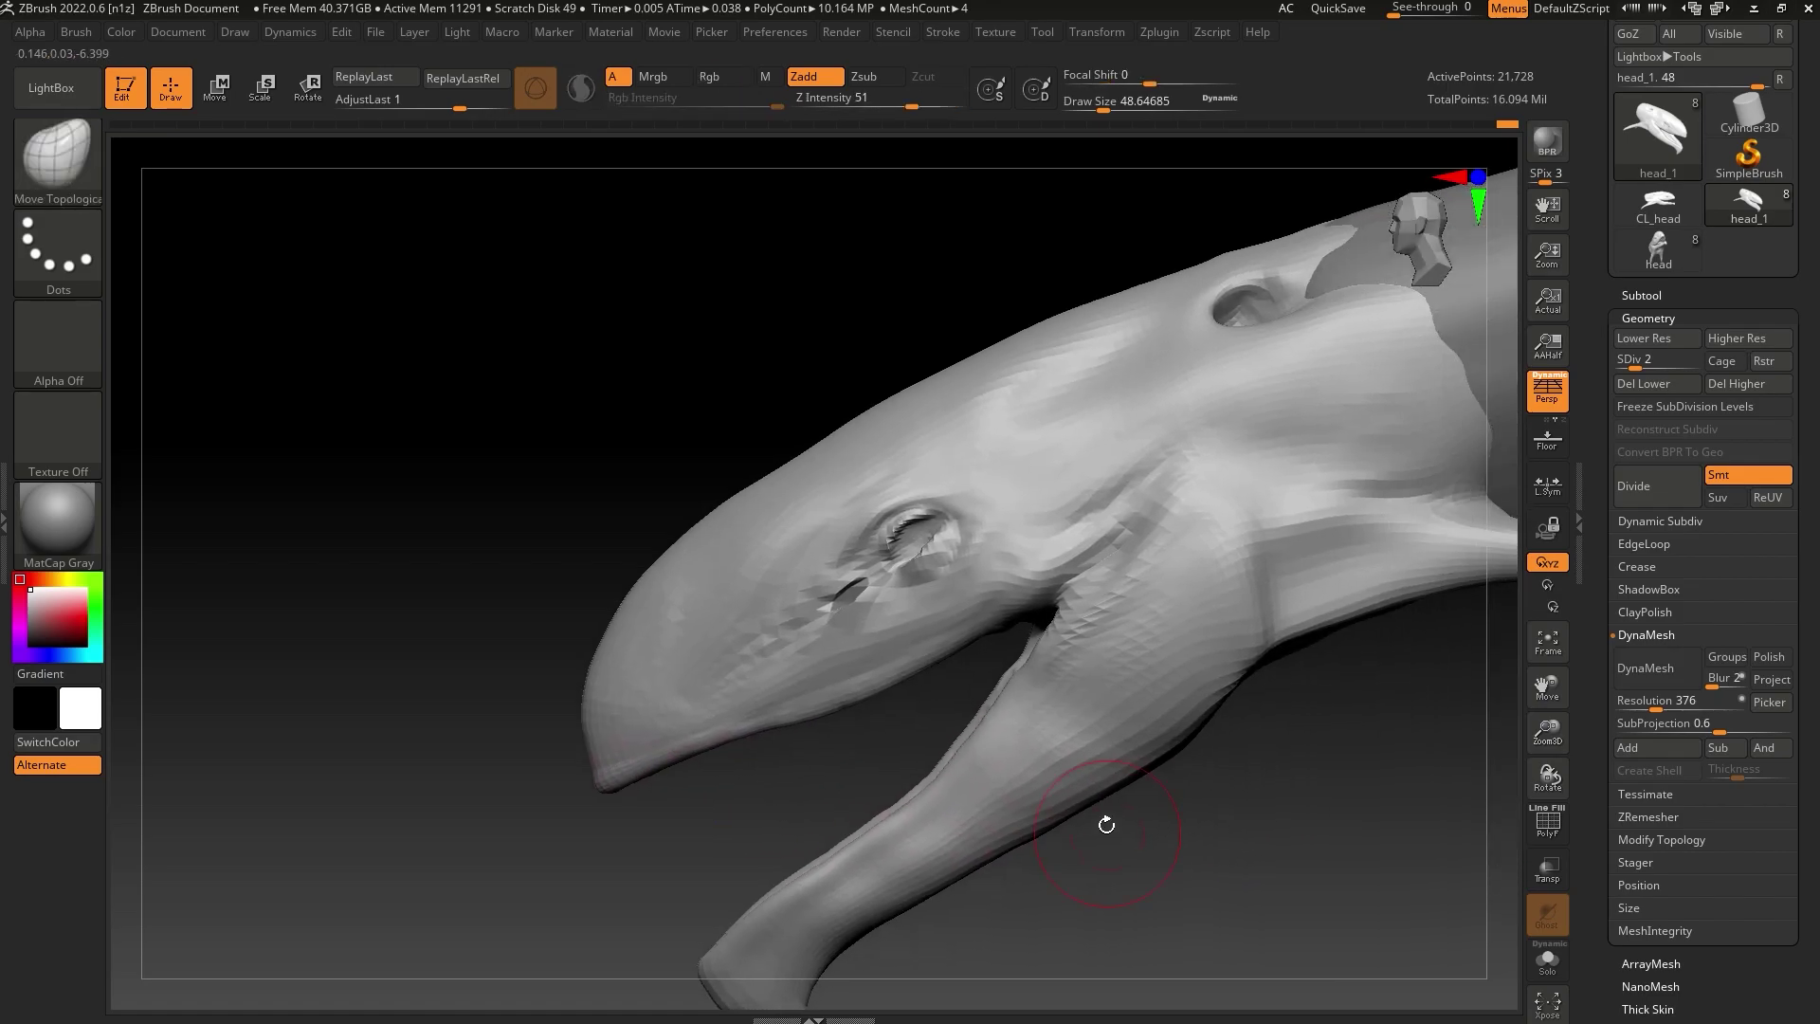
Adjust the mouth corner with Move Topological at a draw size of about 22, and switch the head to subdivision level 3
click(1092, 106)
drag(1063, 601, 1054, 614)
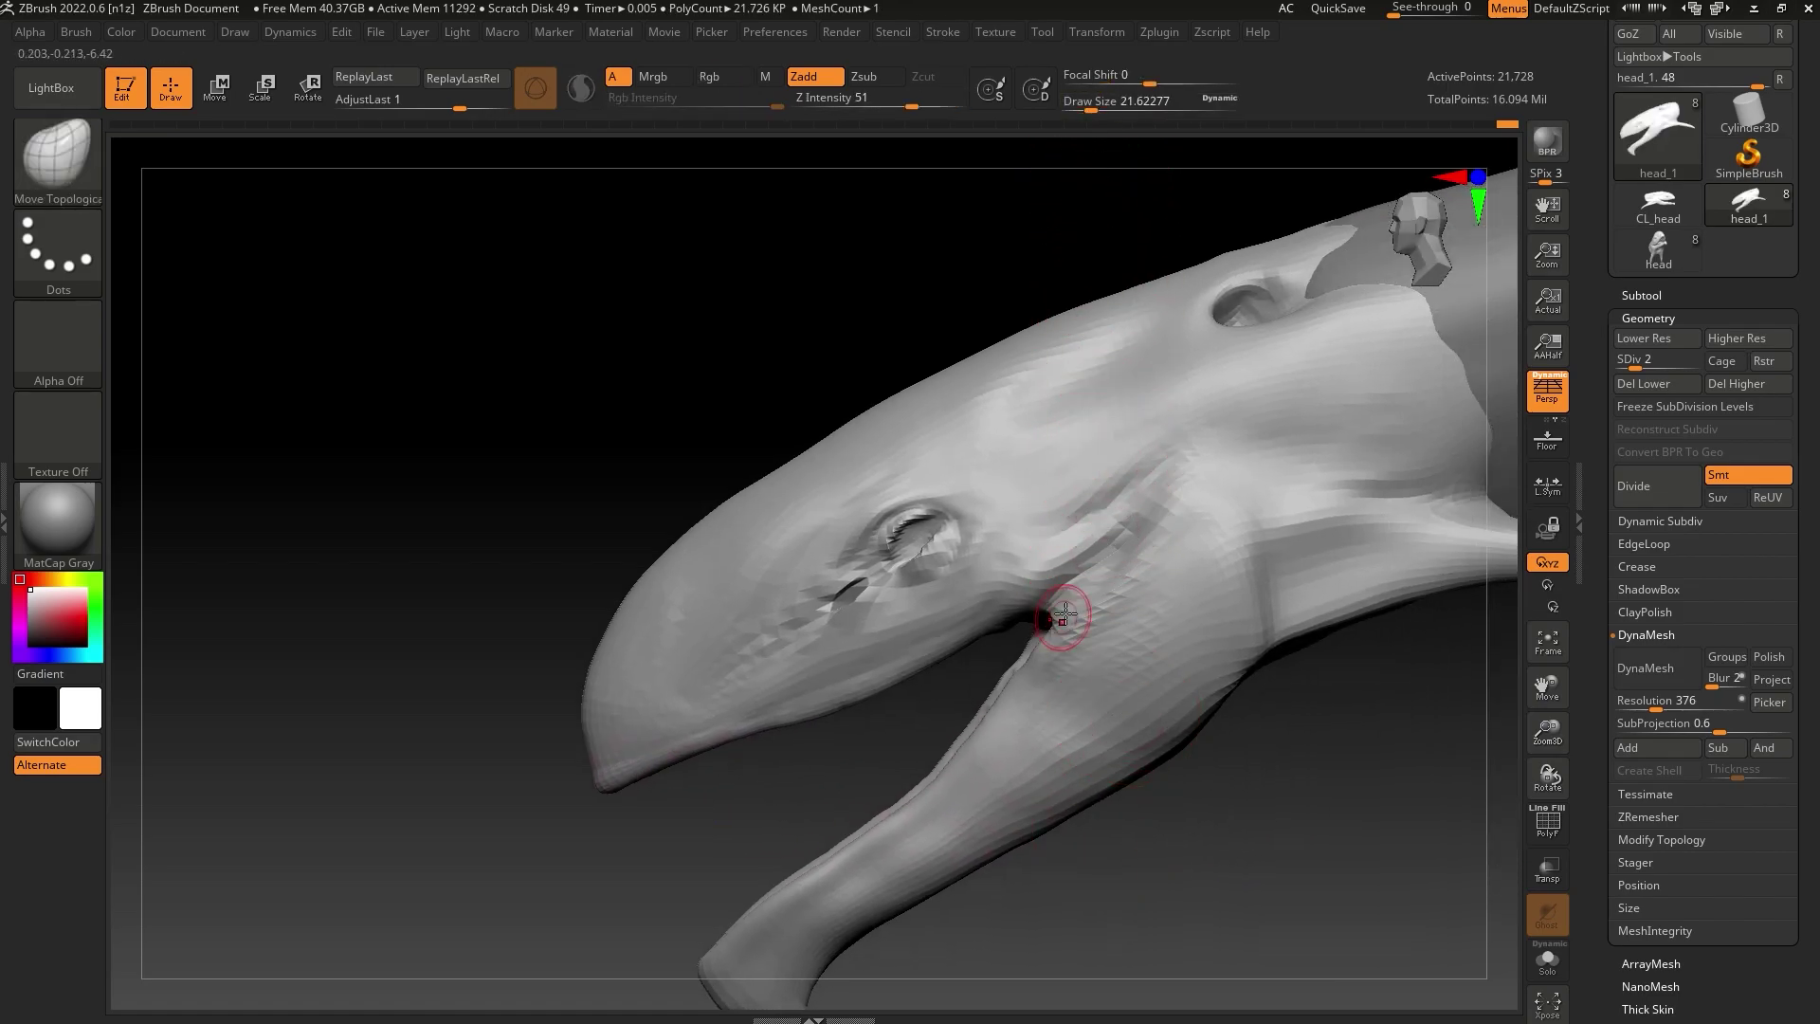
click(1678, 364)
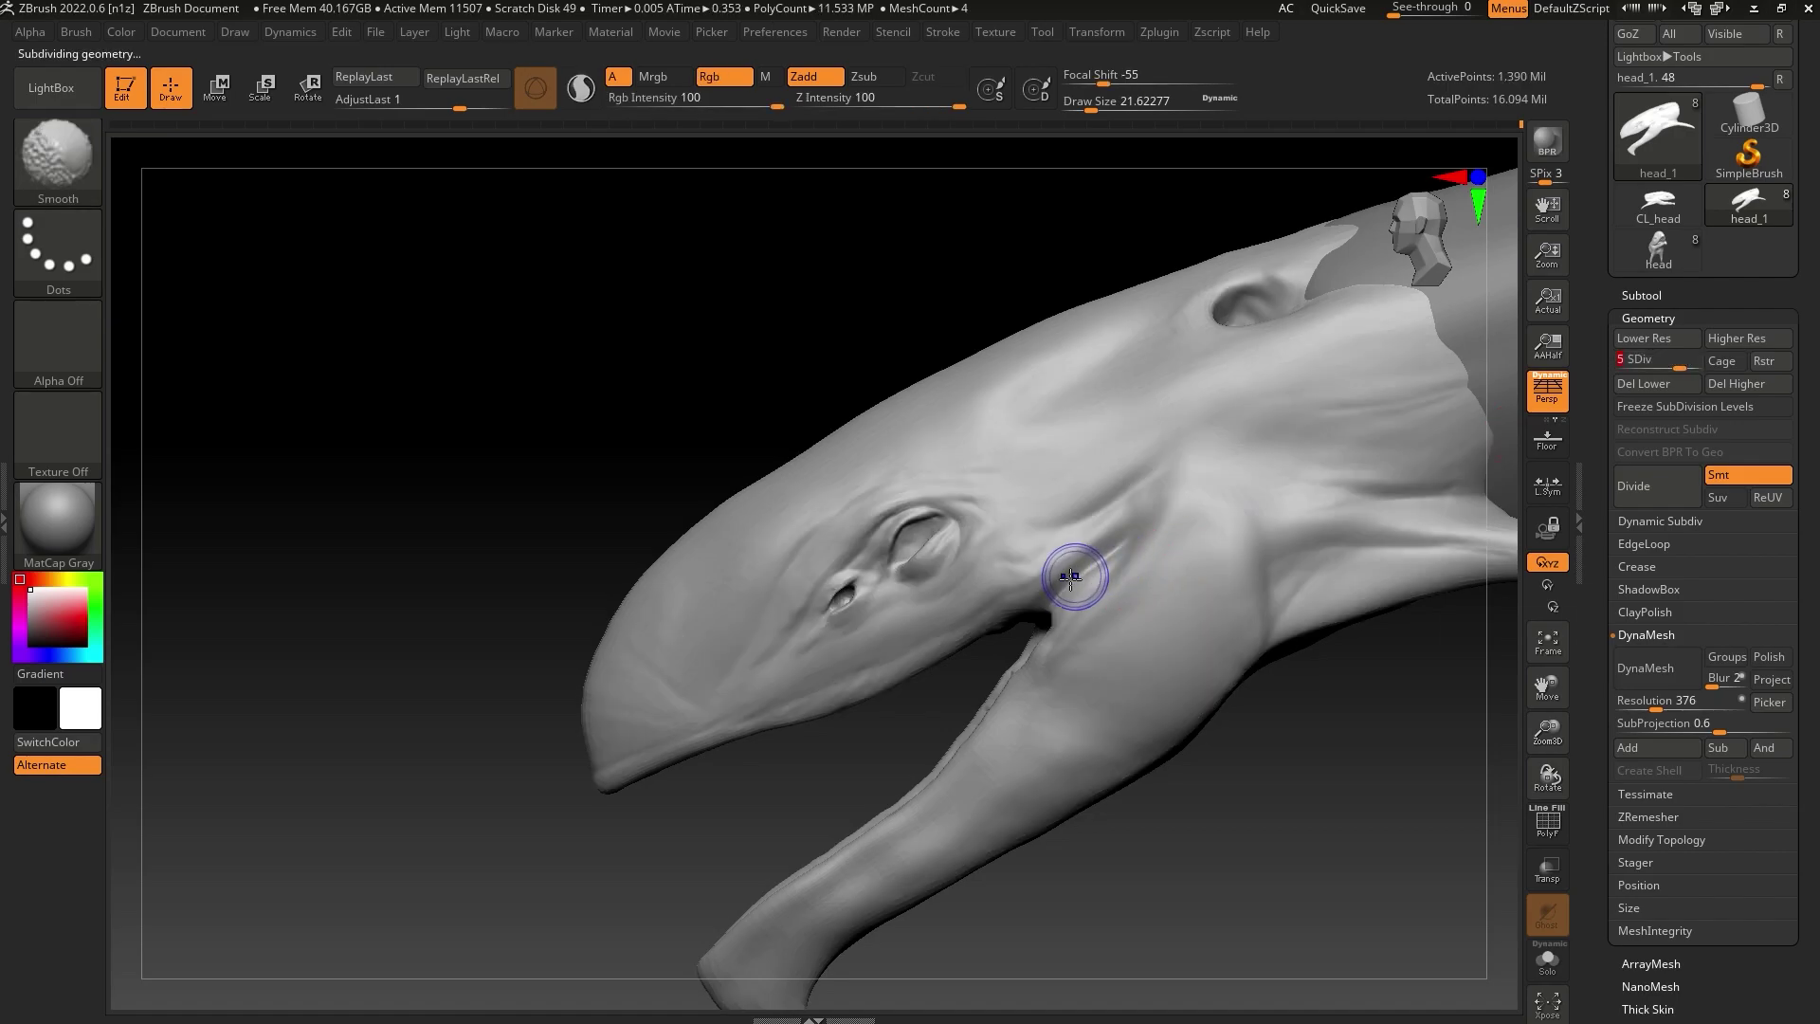
key(shift+d)
key(shift+d)
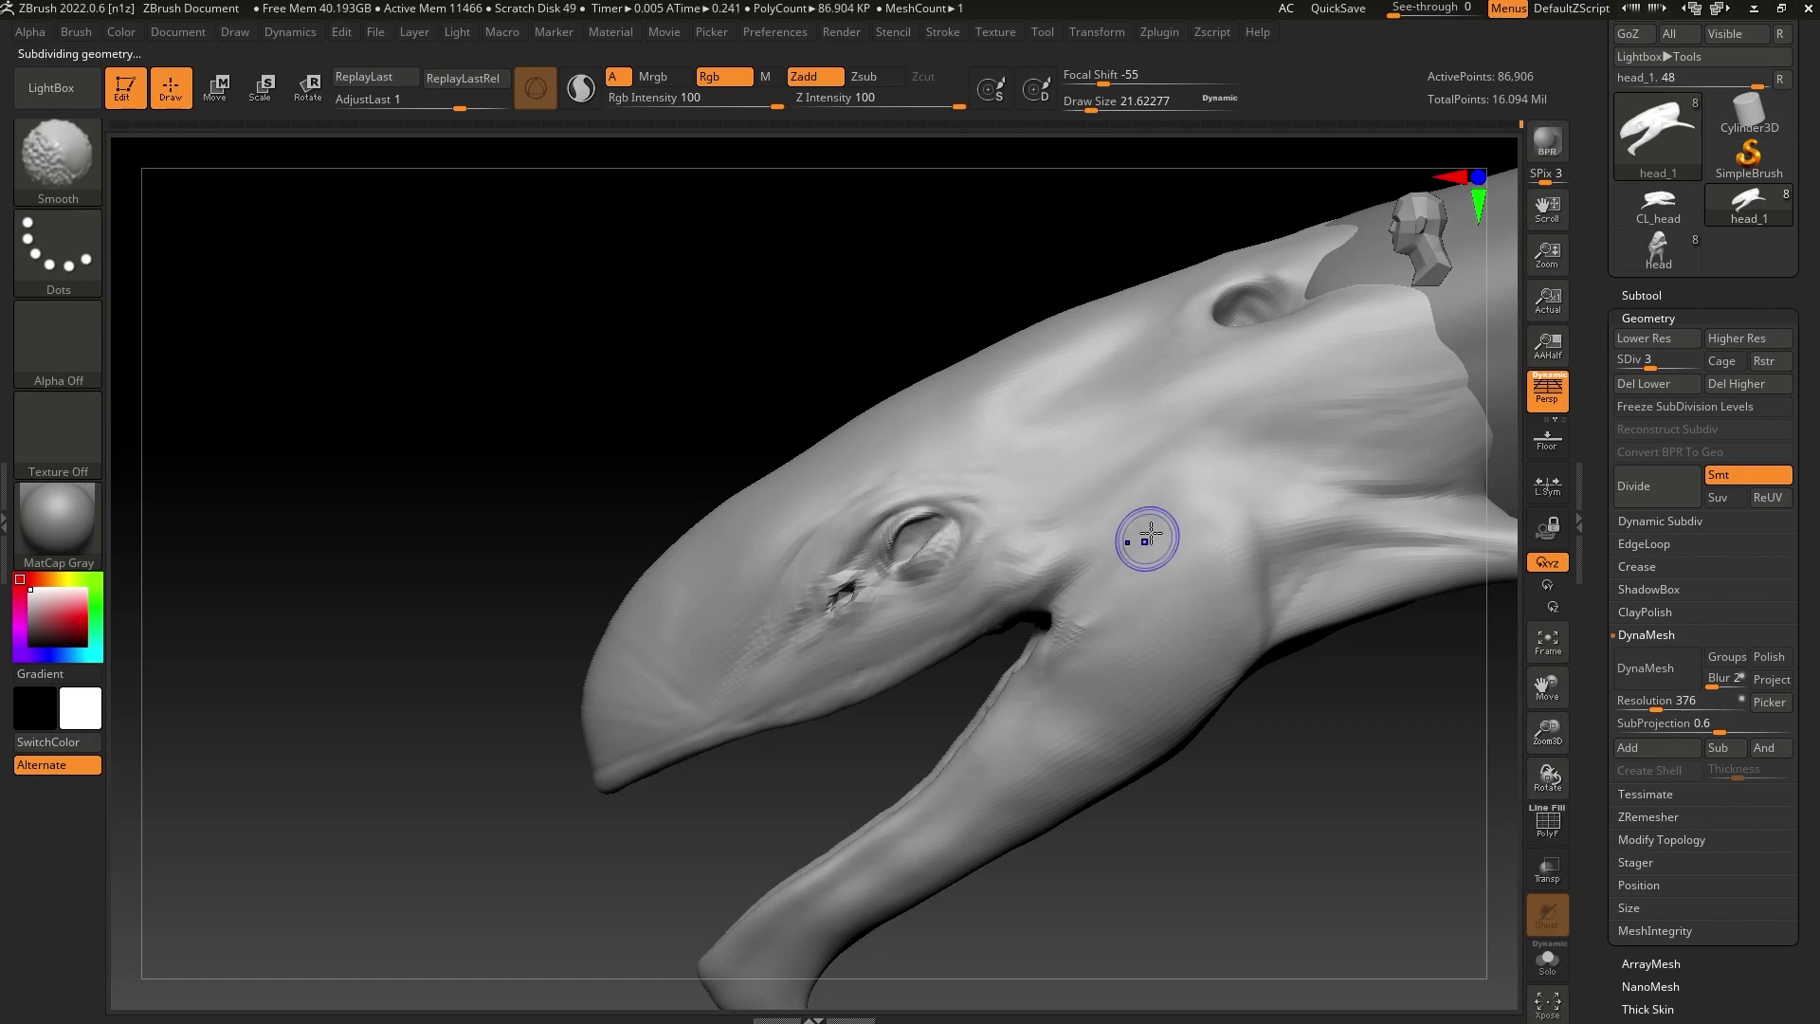
key(ctrl+z)
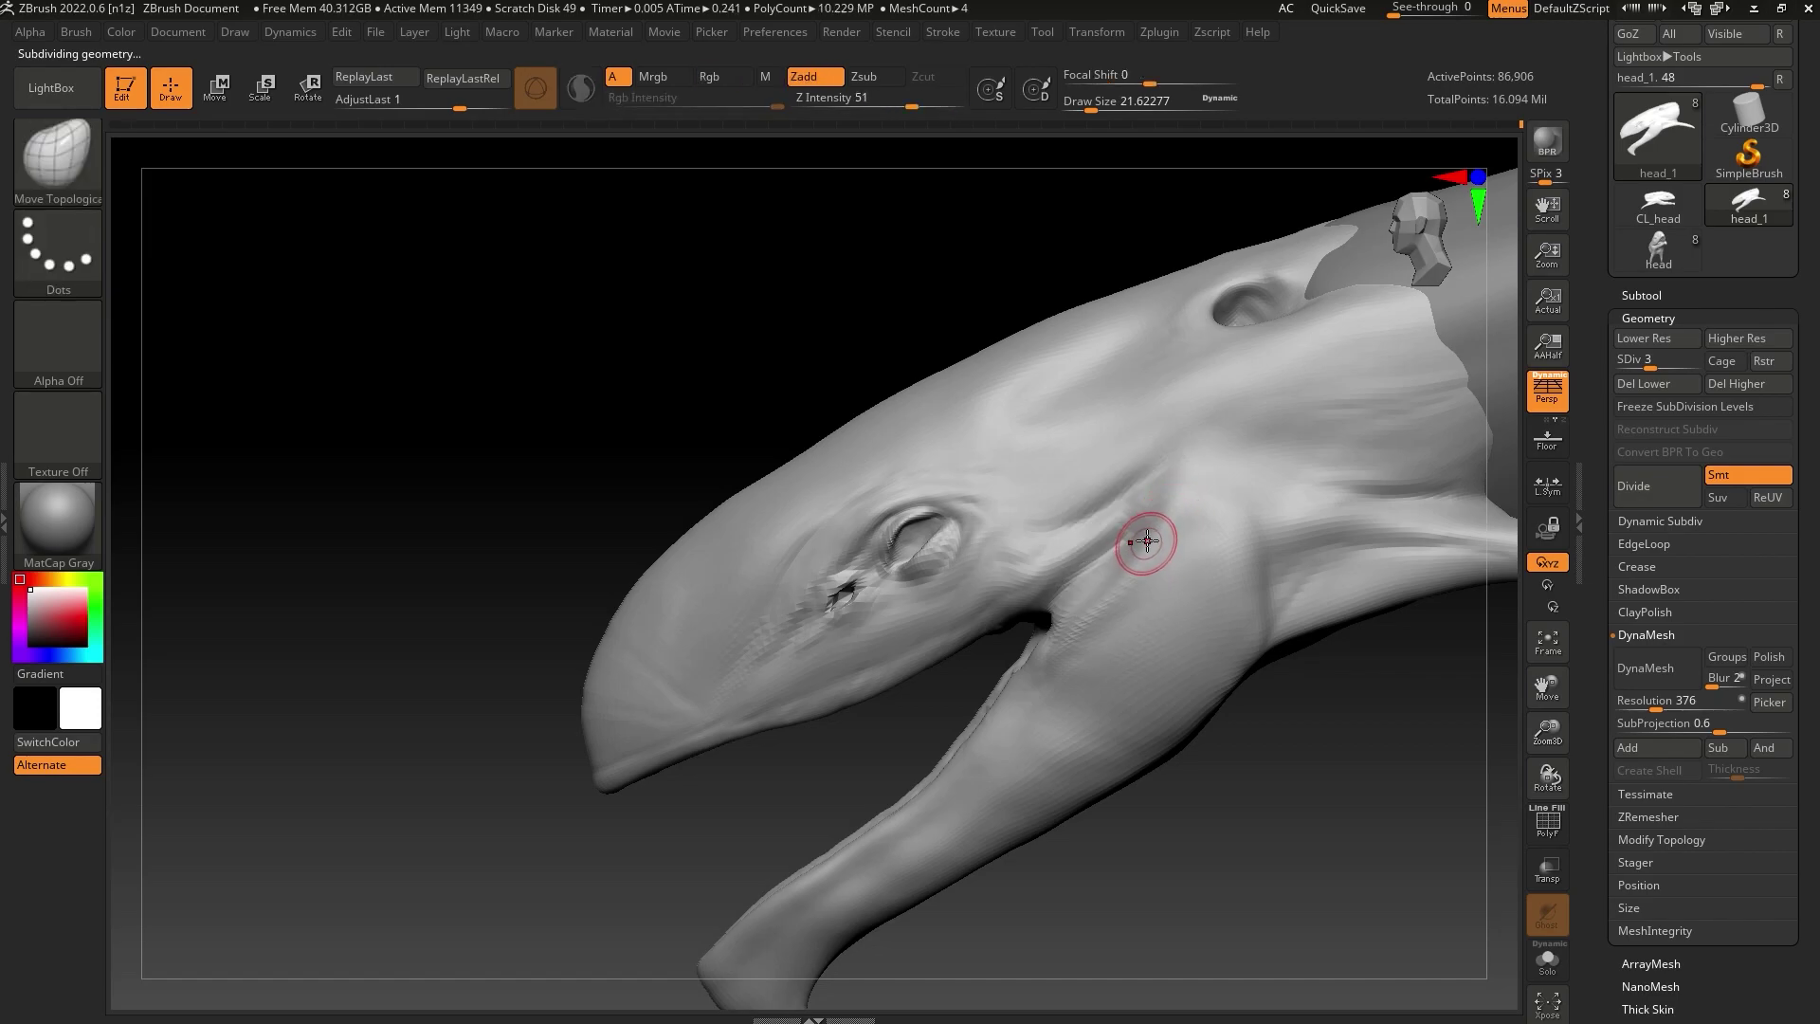
mouse_move(1115, 527)
shift+mouse_down()
mouse_move(1153, 504)
mouse_move(1140, 552)
shift+mouse_up()
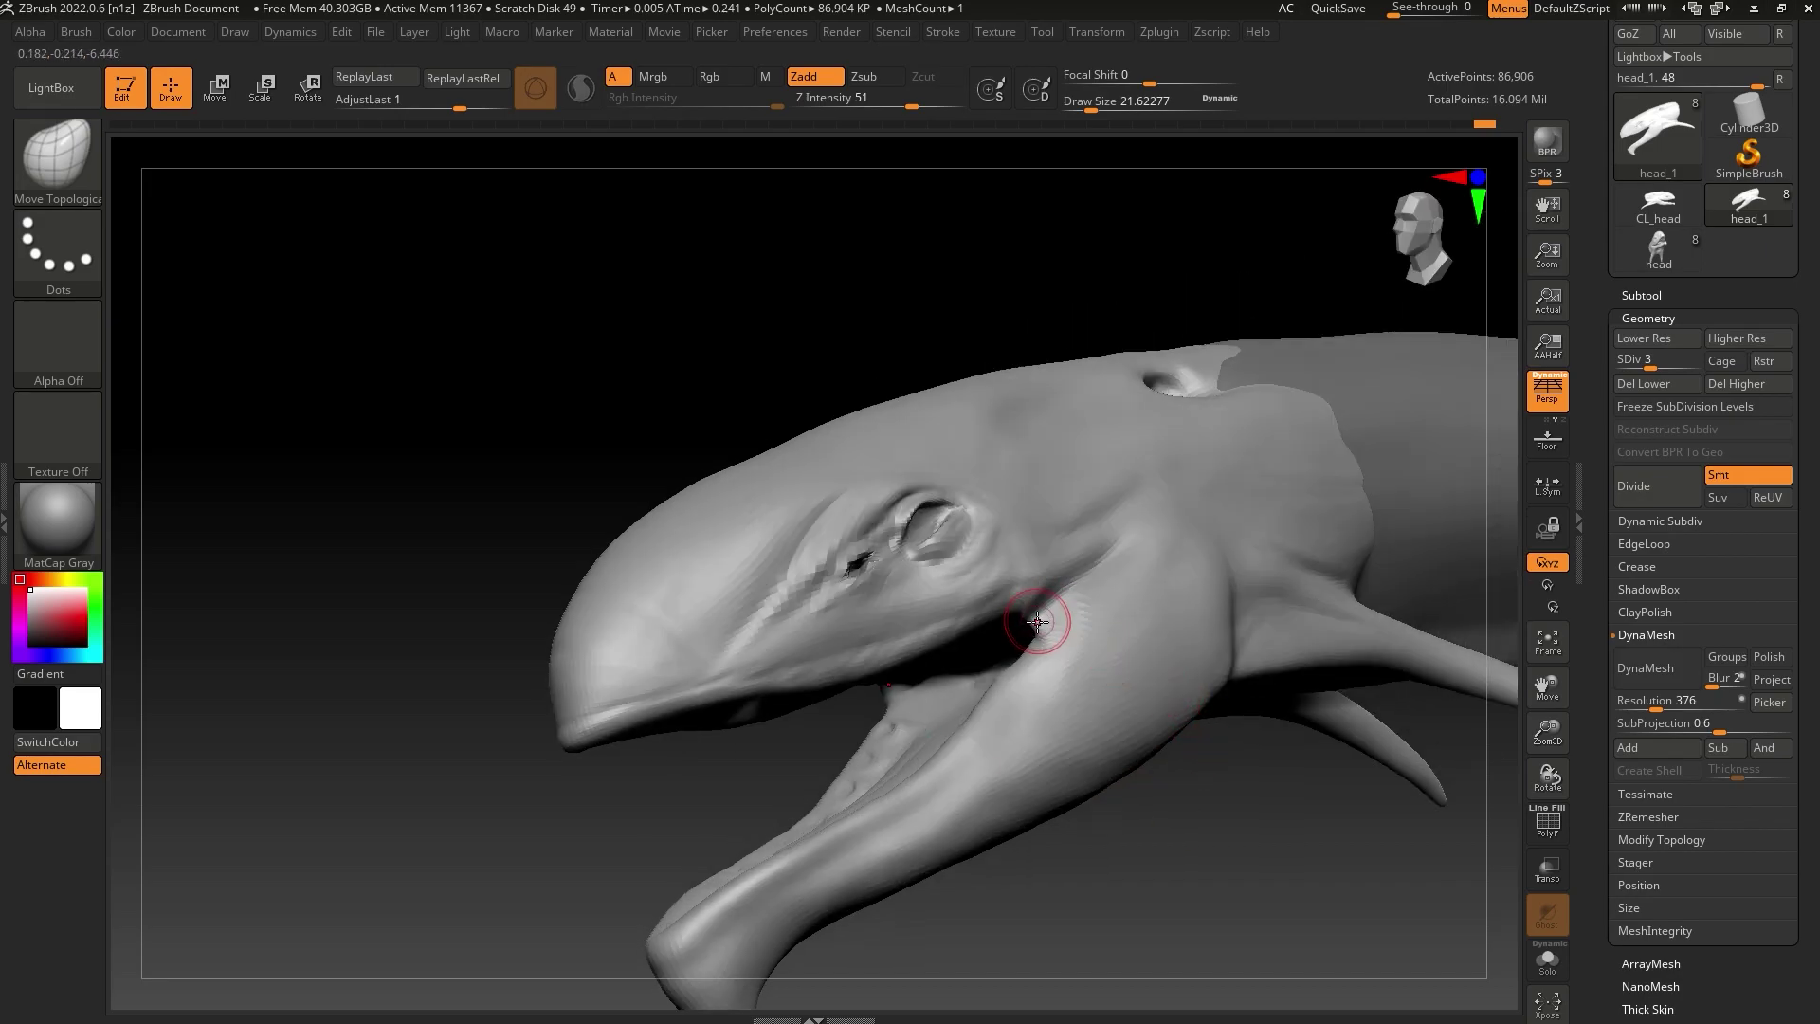
Smooth and soften the crease behind the mouth corner on both sides of the head
key(shift)
mouse_move(1109, 699)
right_down()
mouse_move(1268, 682)
mouse_move(1260, 552)
mouse_move(1257, 594)
mouse_move(1122, 593)
right_up()
shift+drag(1041, 617, 1048, 629)
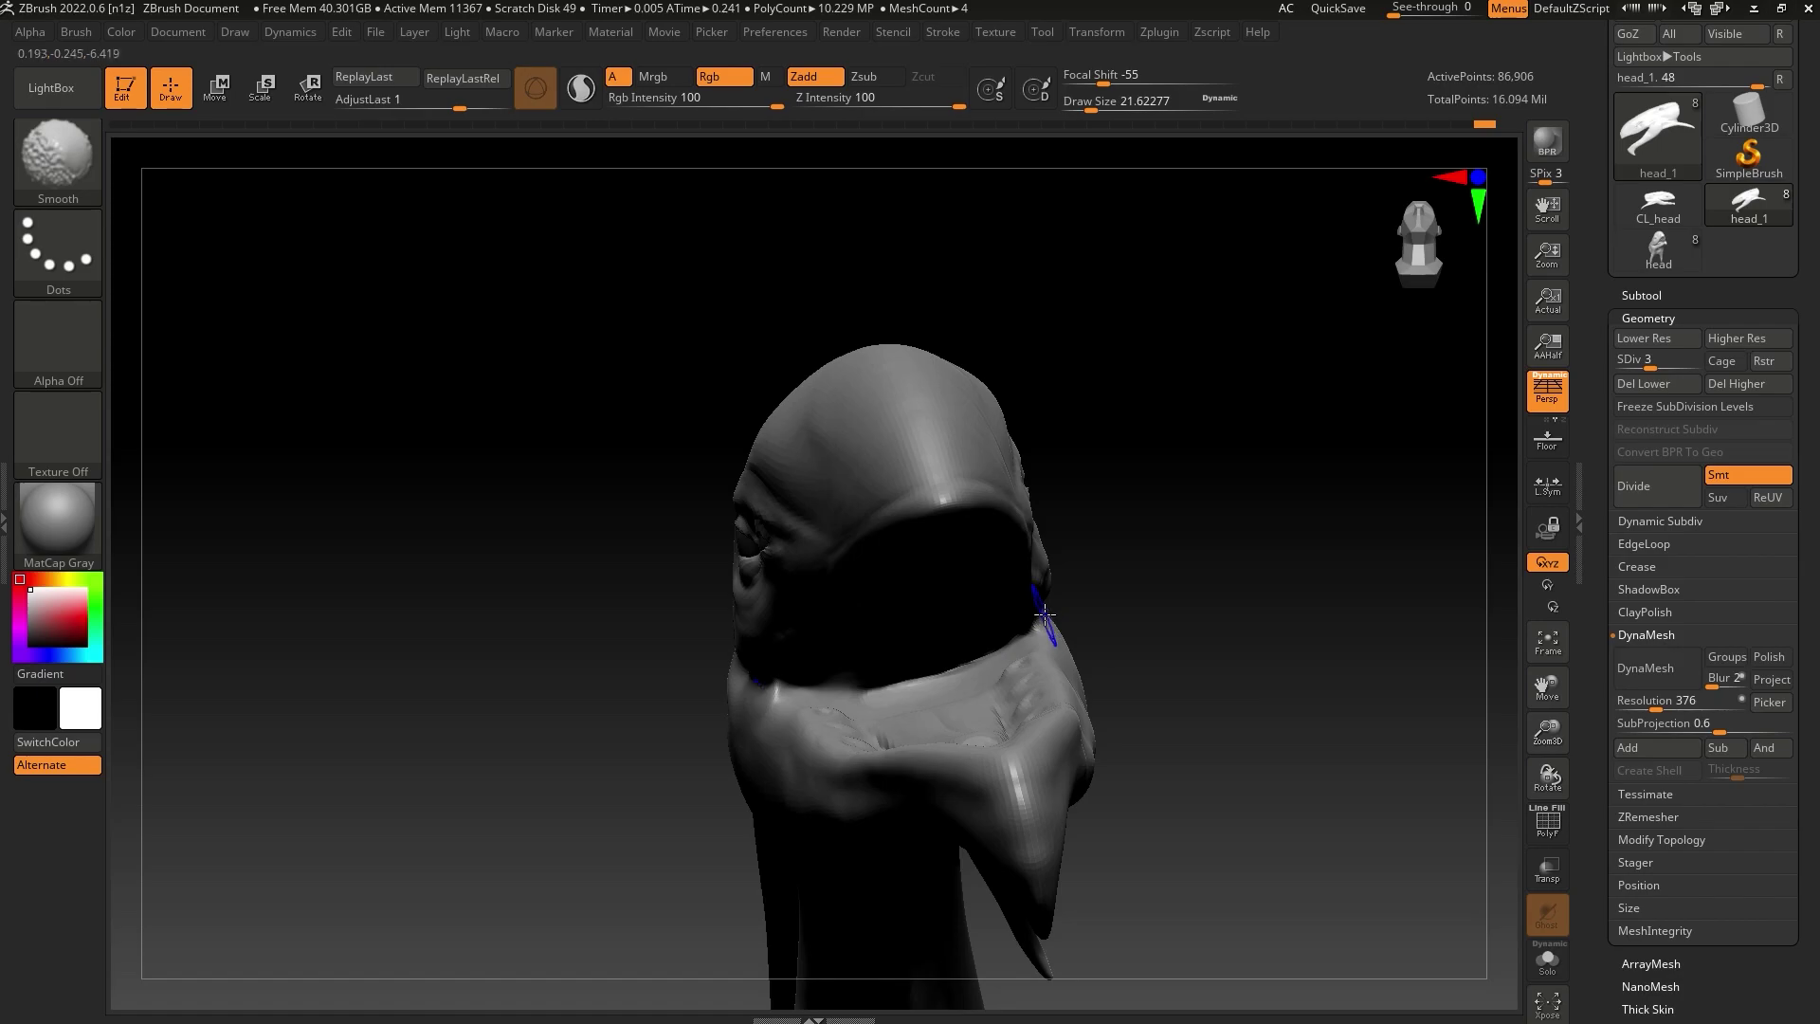
mouse_move(1061, 621)
right_down()
mouse_move(1129, 566)
mouse_move(1237, 577)
right_up()
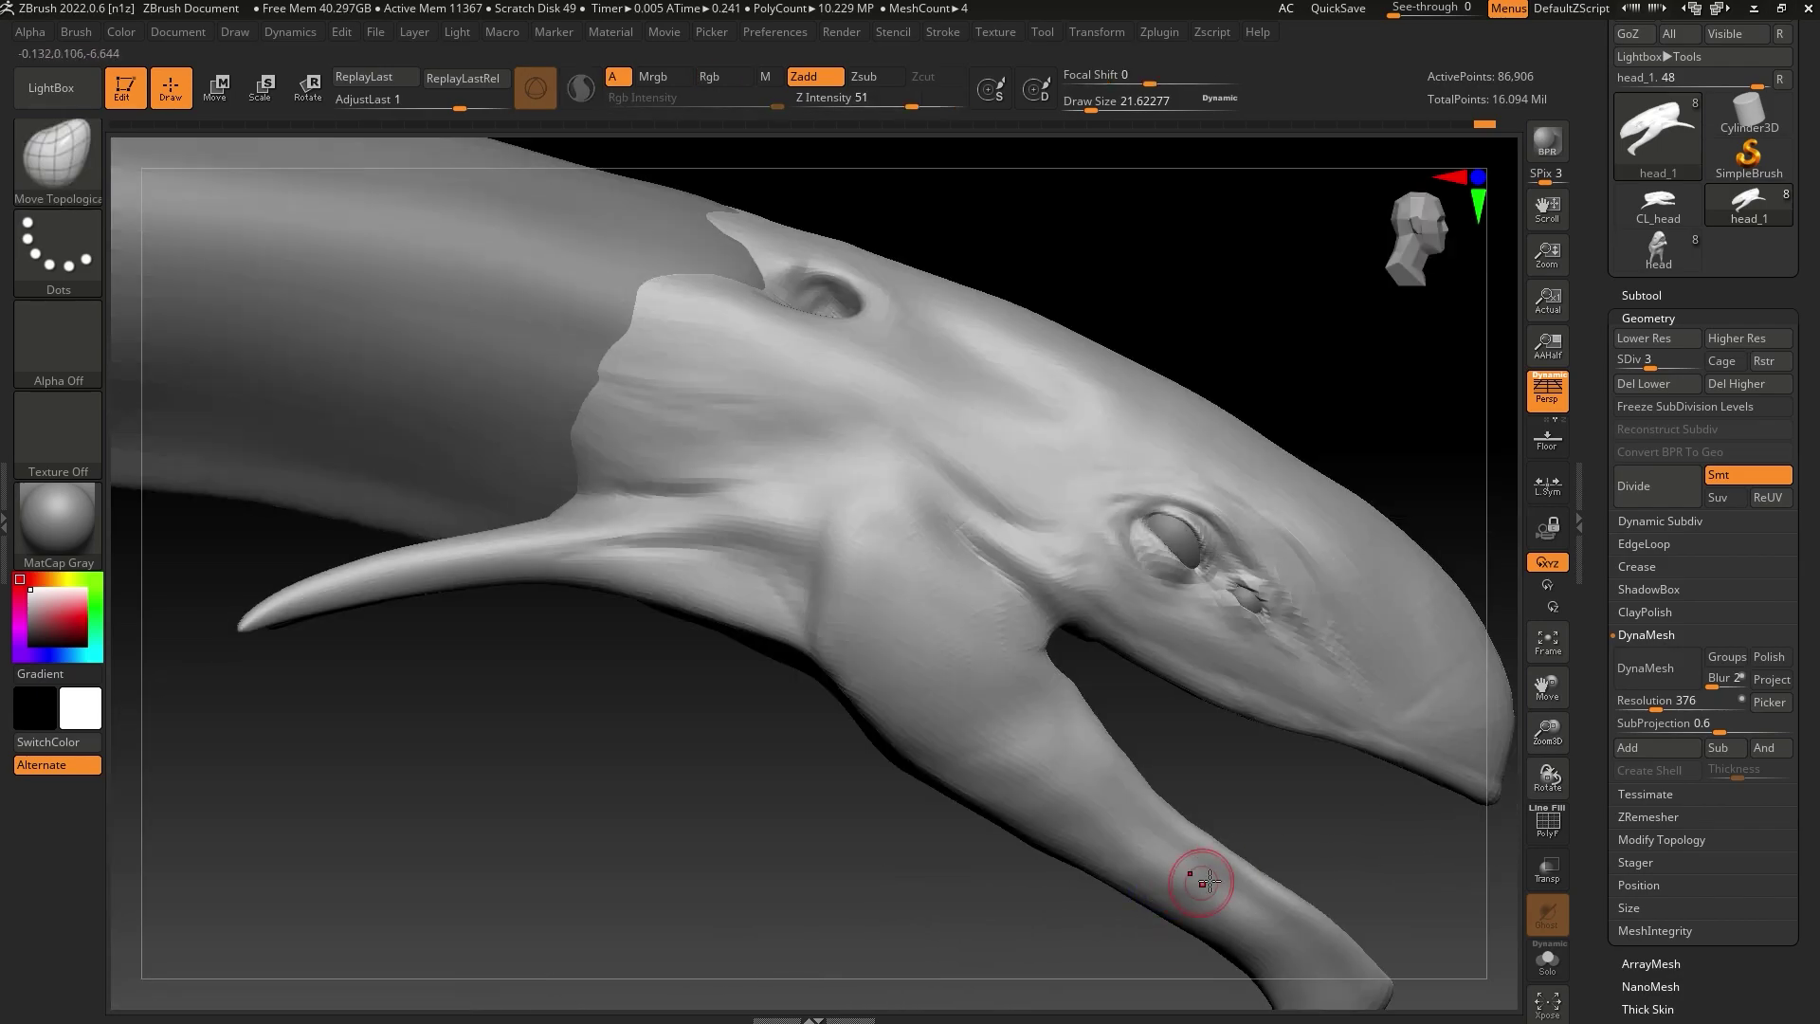
right_drag(1199, 873, 1081, 698)
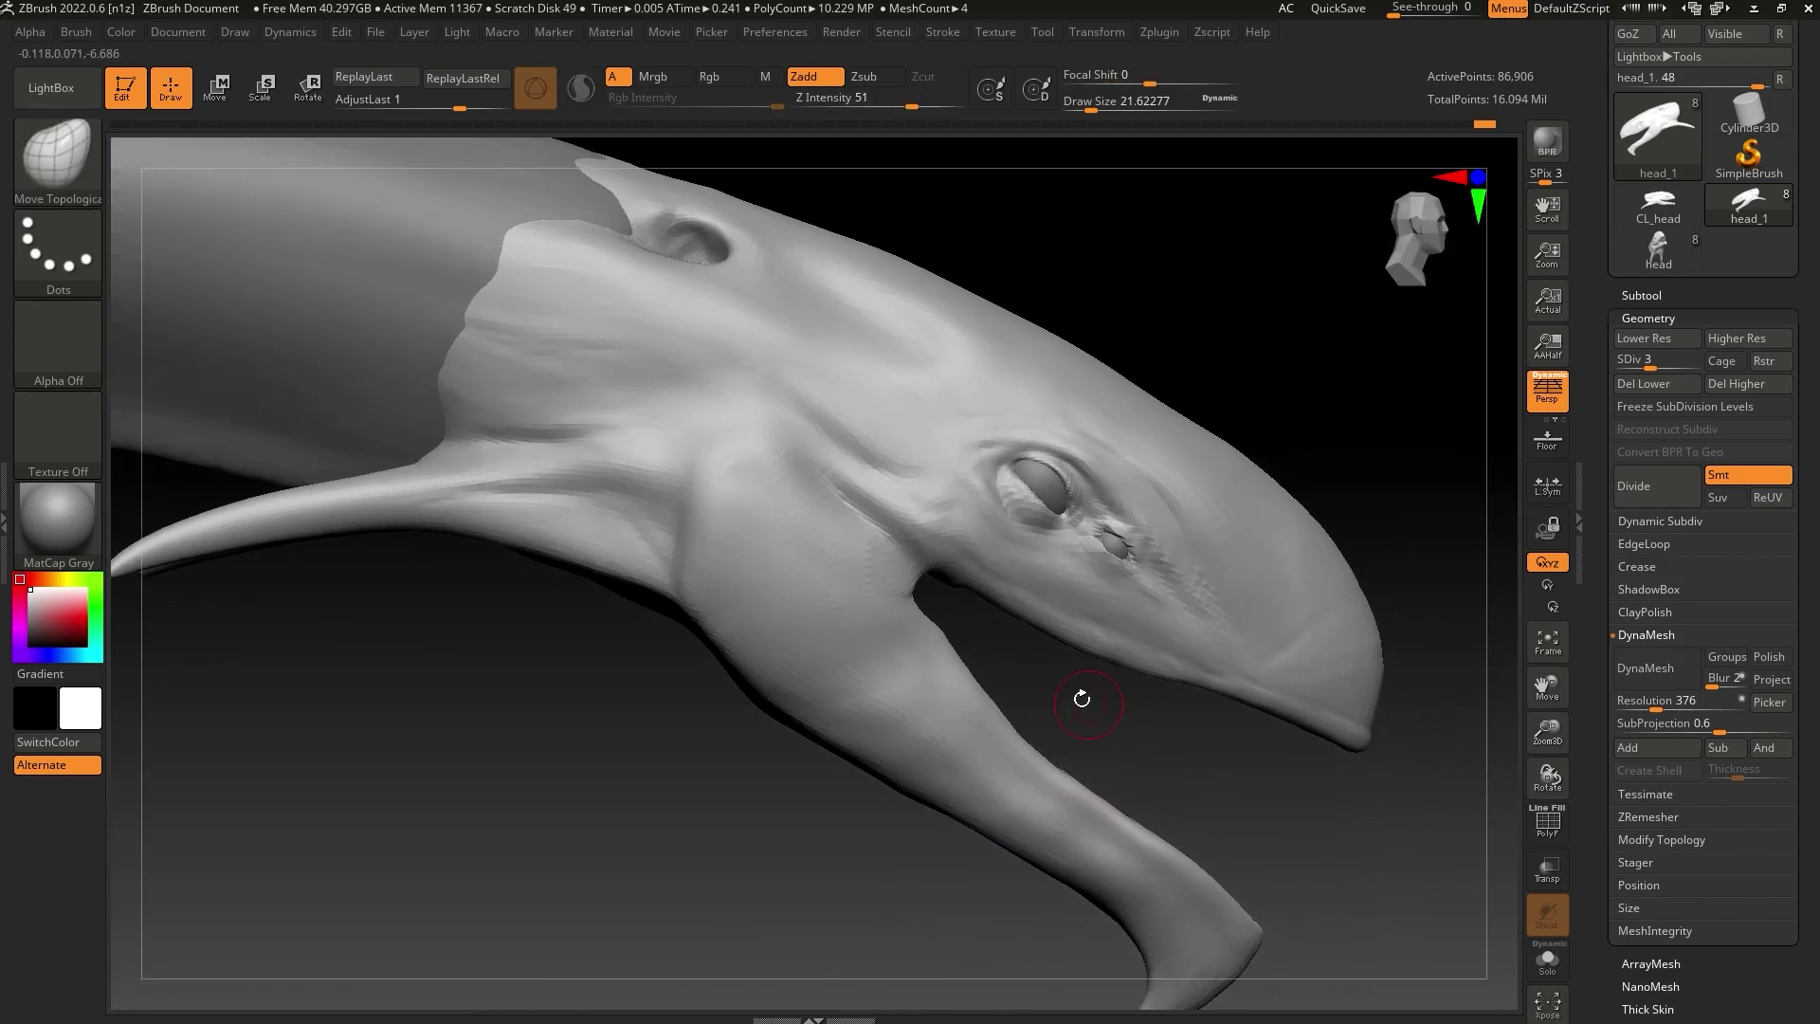
key(shift)
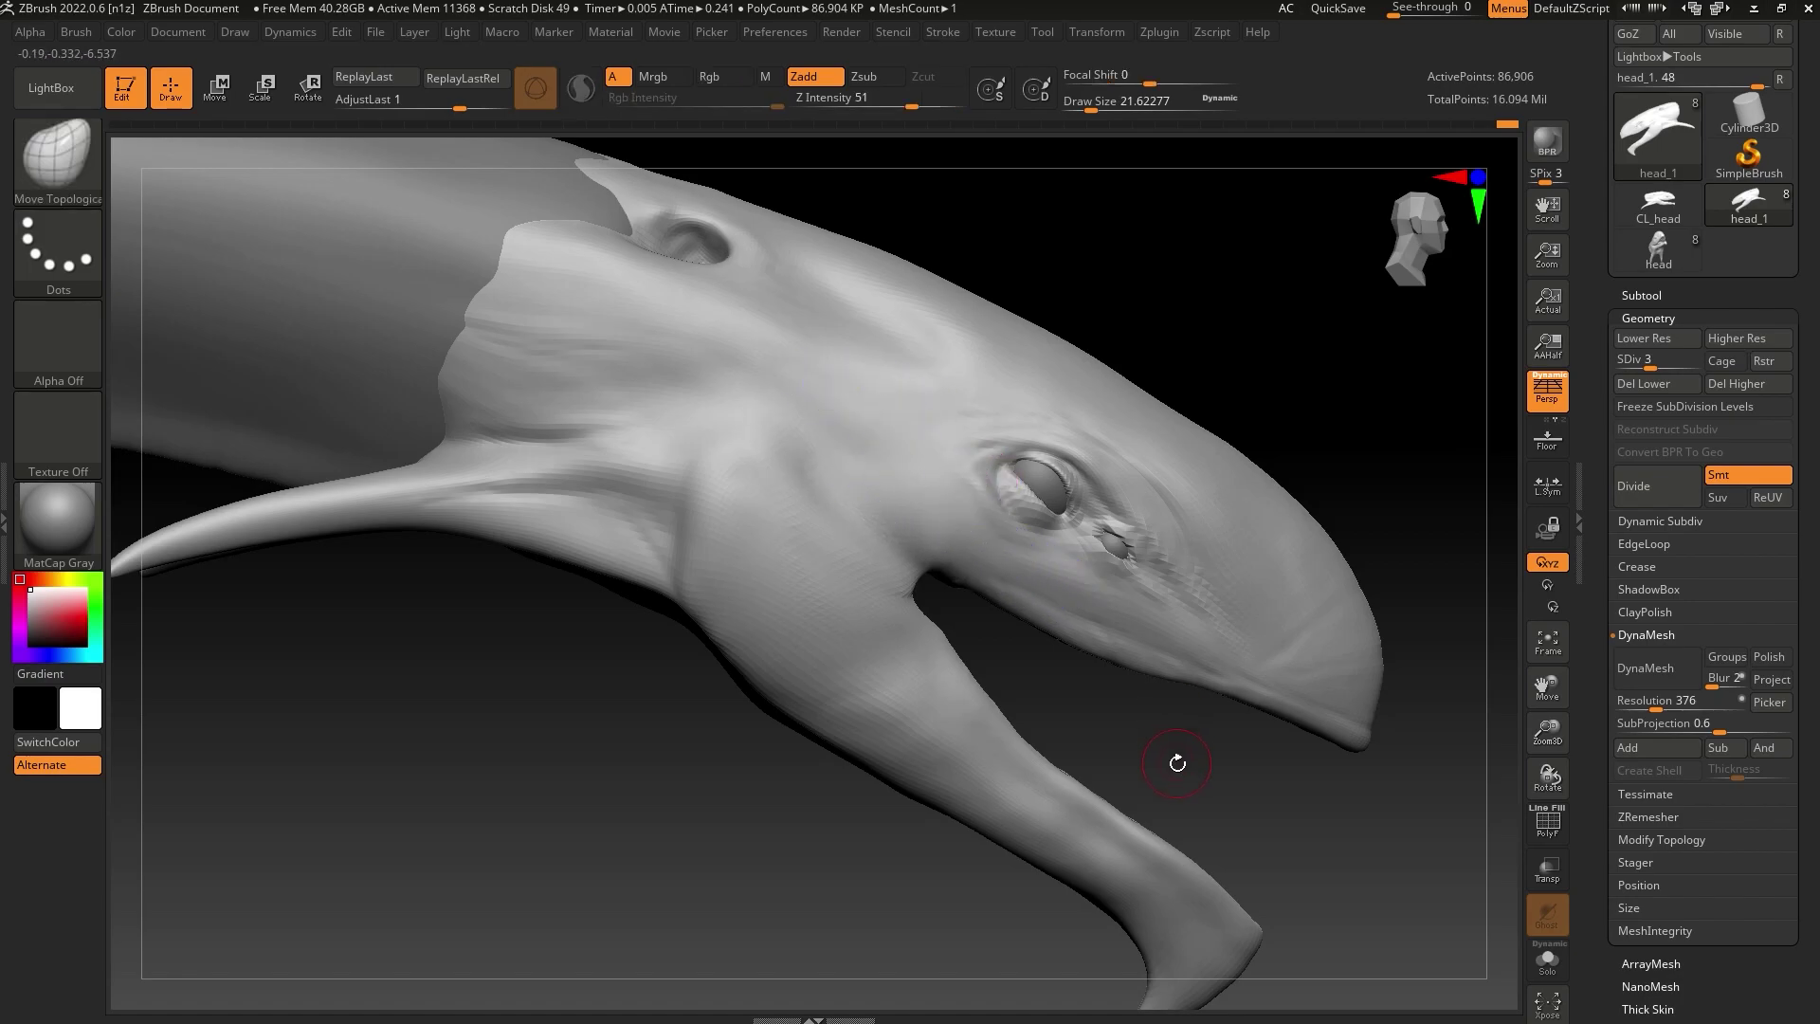
alt+drag(1178, 763, 1075, 743)
key(shift)
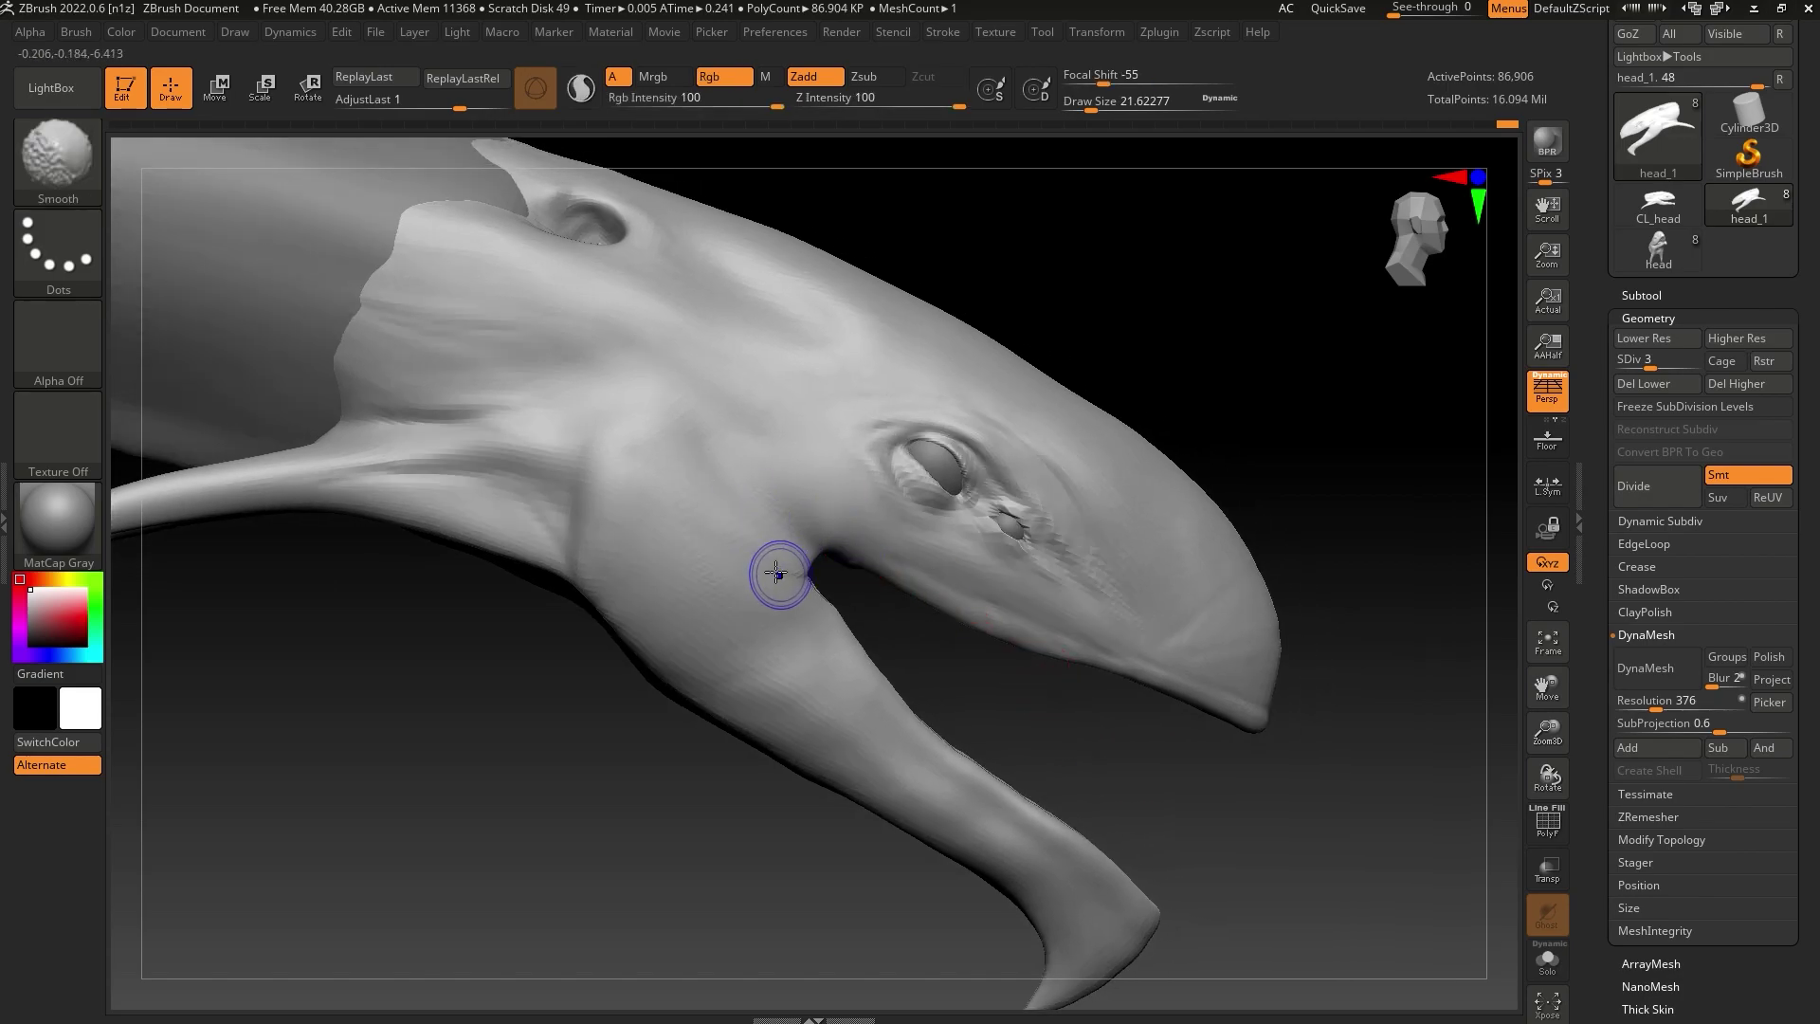
Raise the head to subdivision level 4 and add ClayBuildup strokes below the mouth corner at a draw size of about 14
key(b)
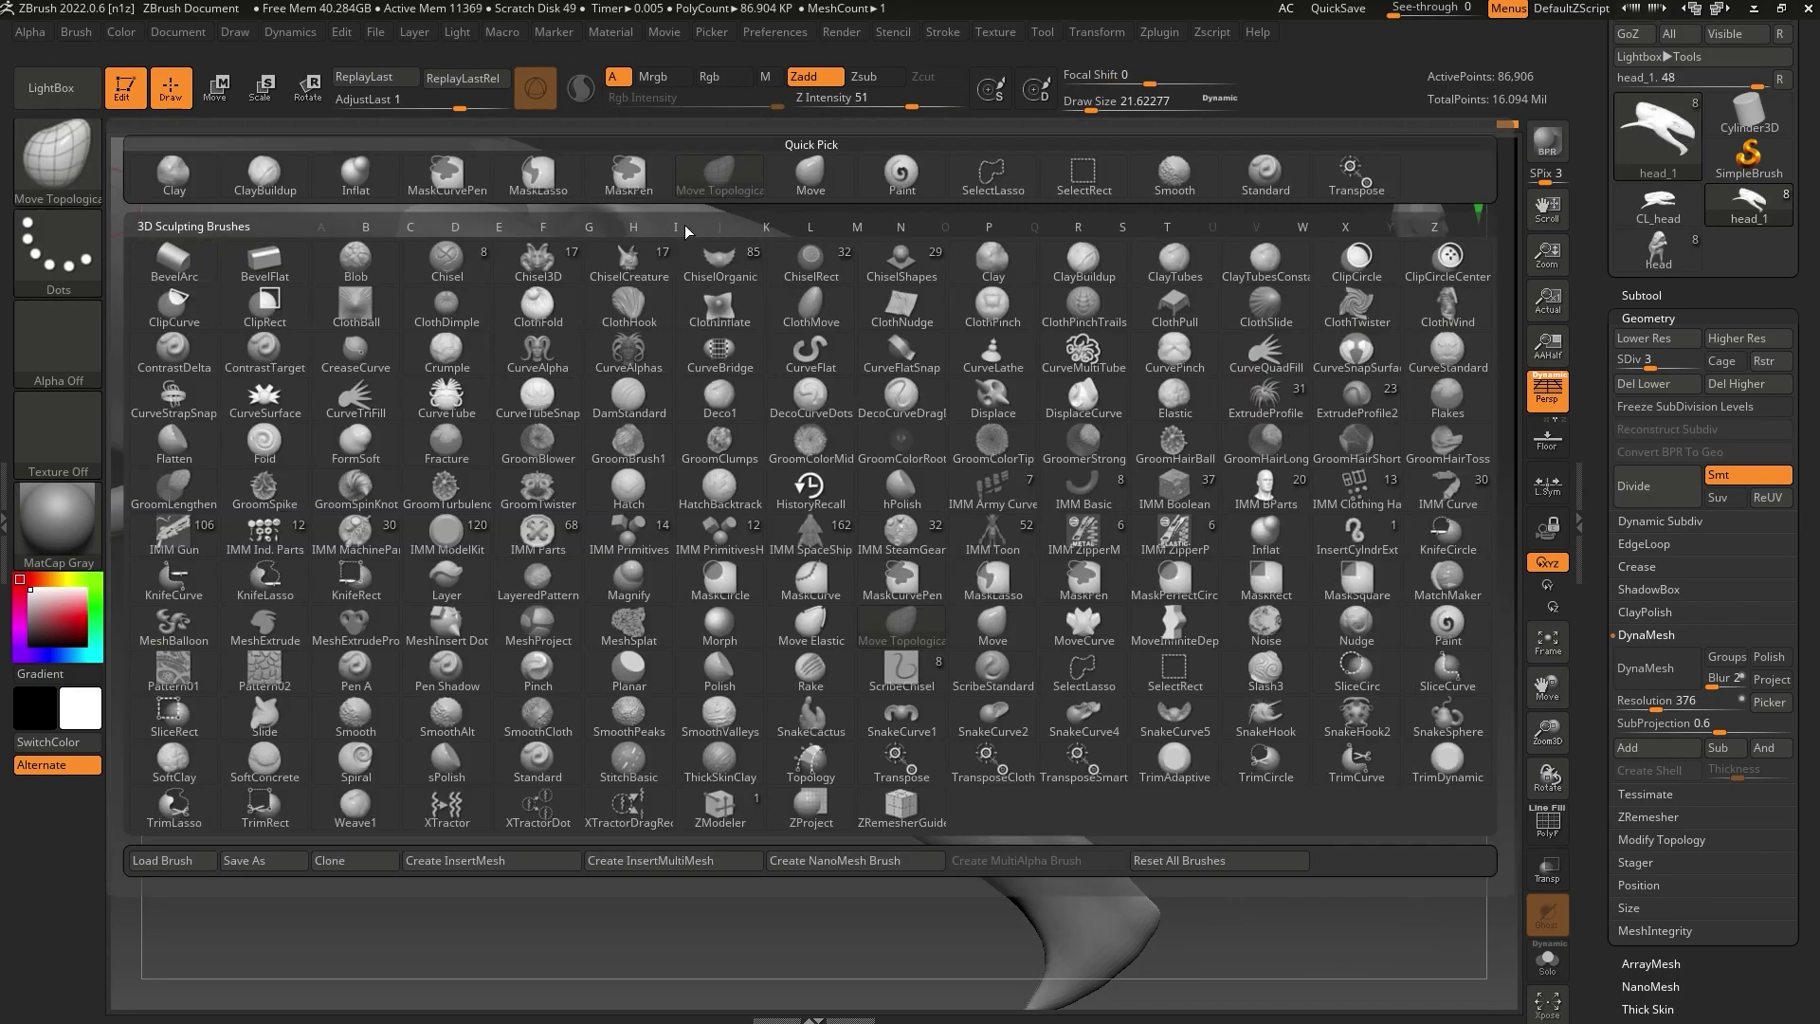
key(c)
key(b)
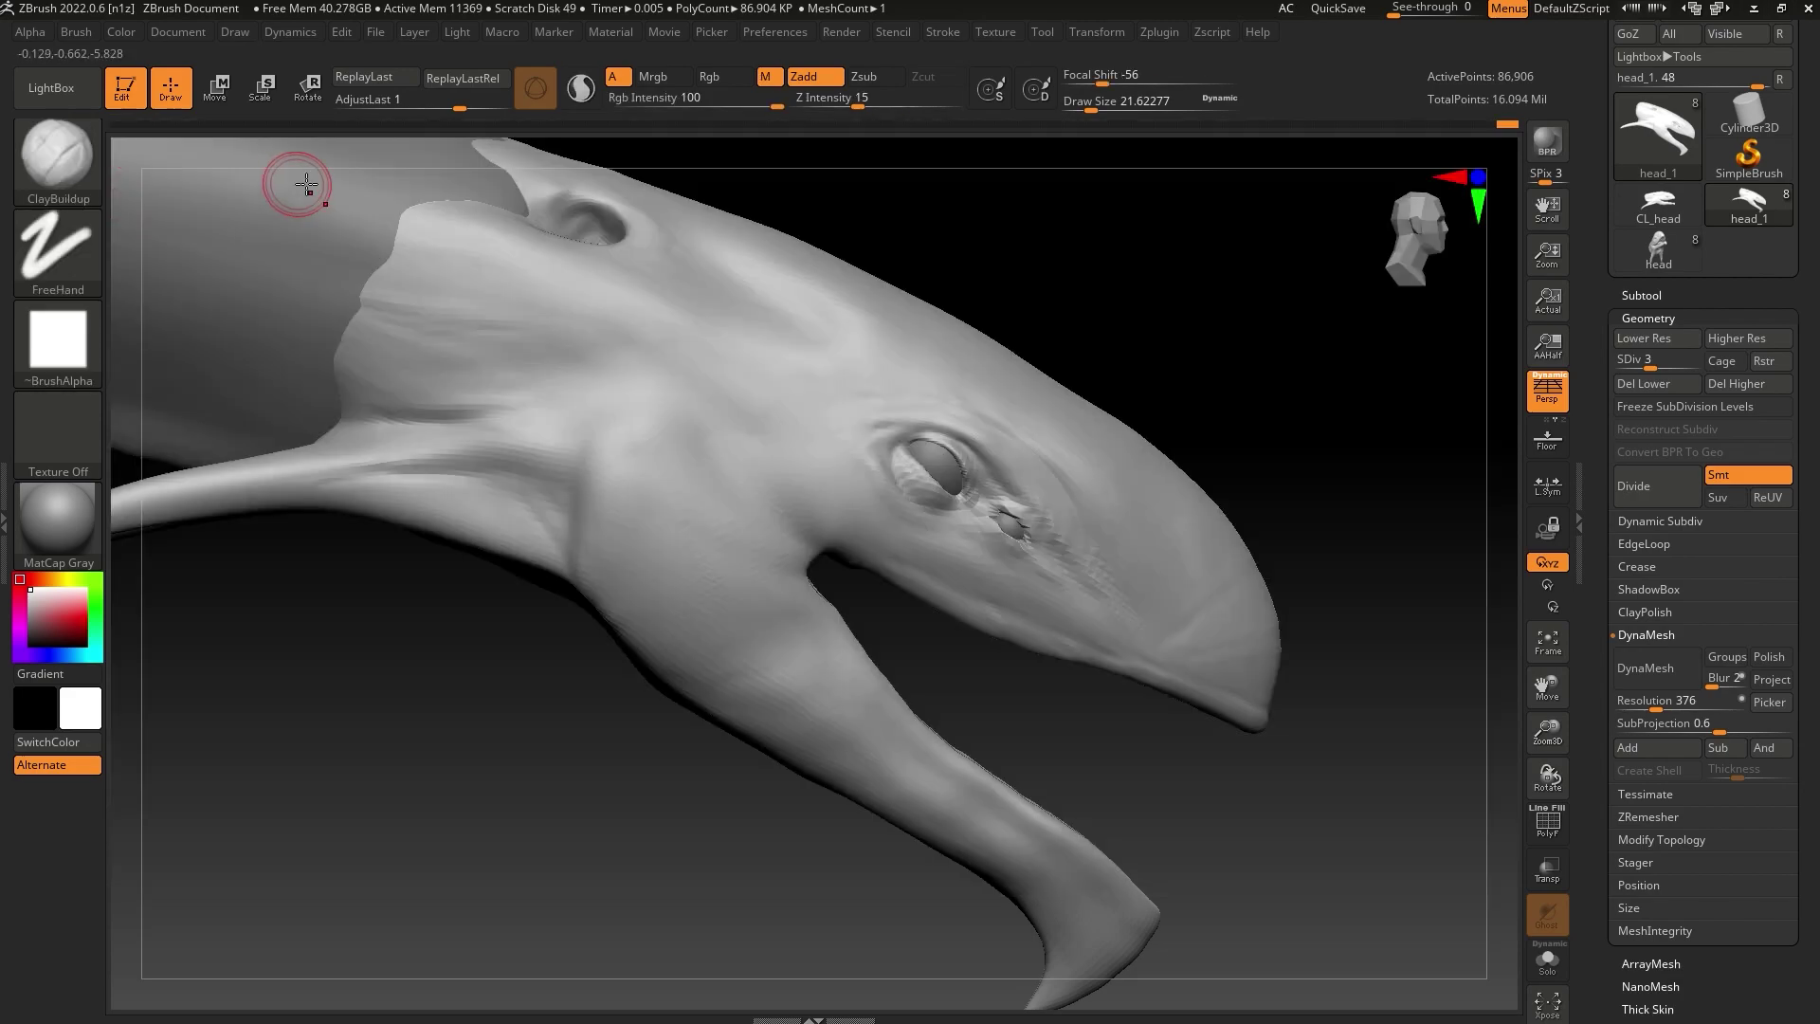
drag(1083, 105, 1086, 102)
key(ctrl+d)
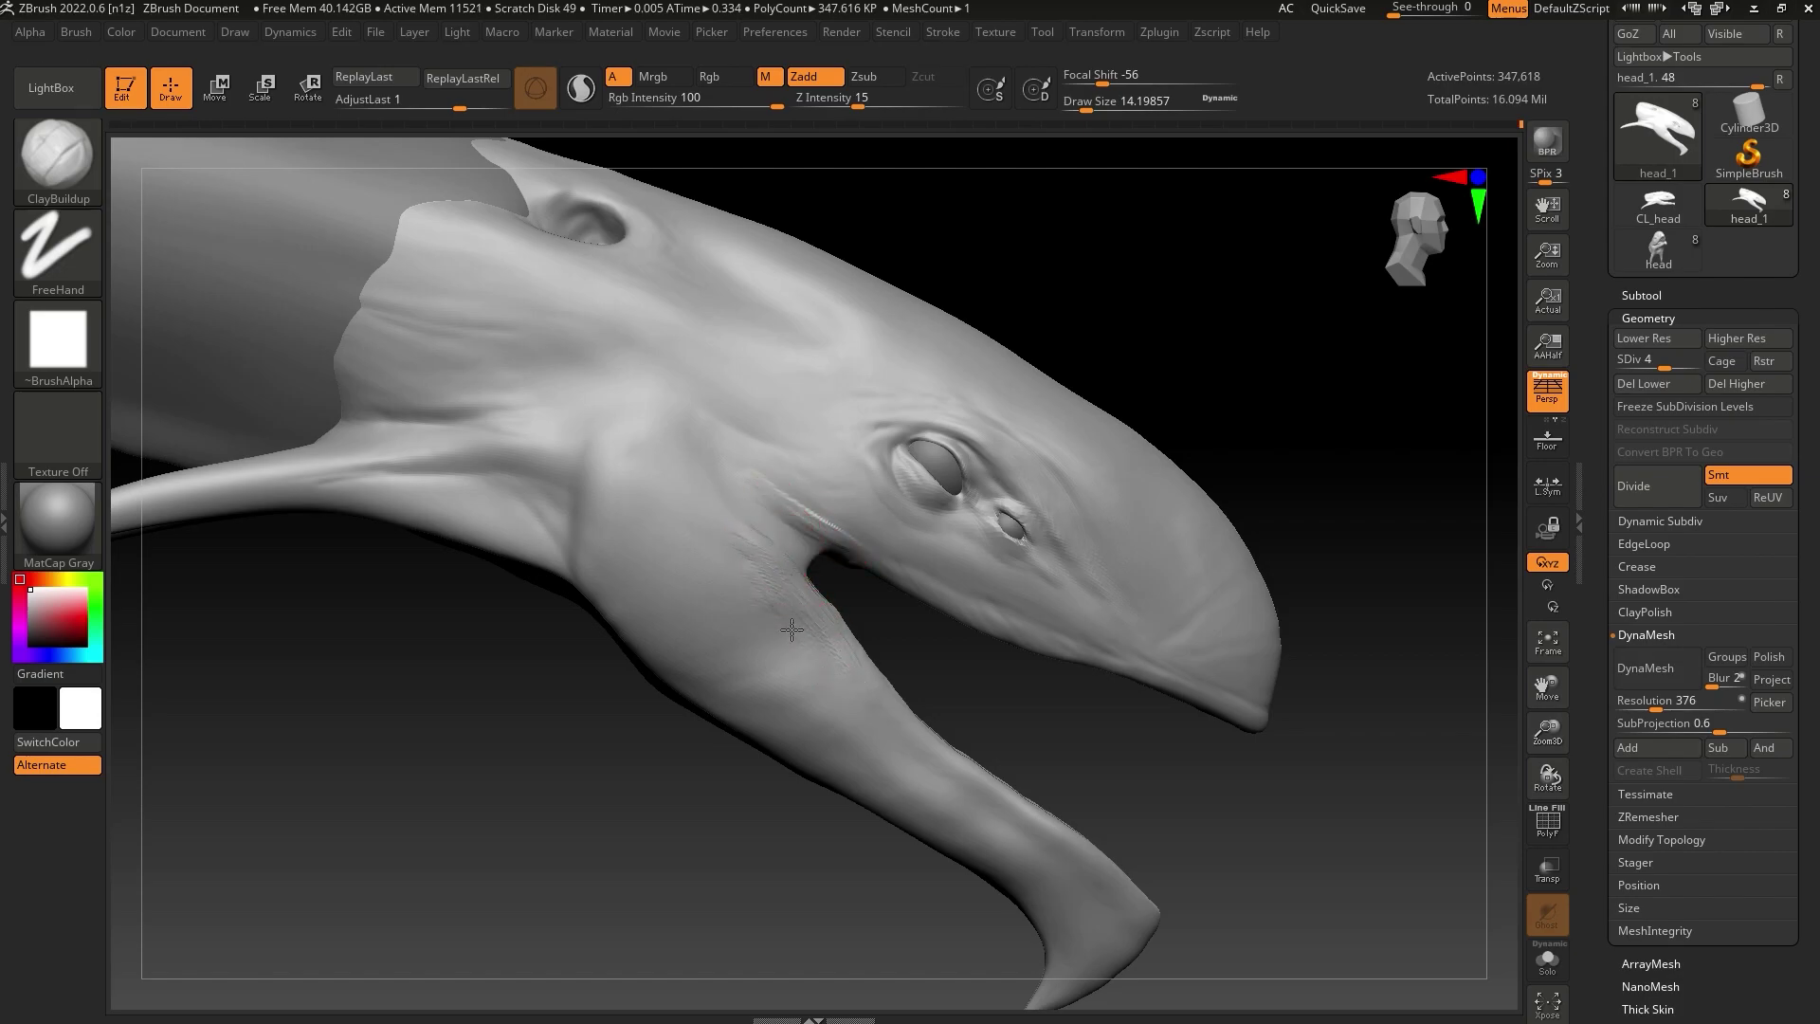
drag(791, 629, 814, 679)
Build up the jaw muscle and cheek around the mouth corner with ClayBuildup at a draw size of about 23, and smooth the strokes
click(1092, 104)
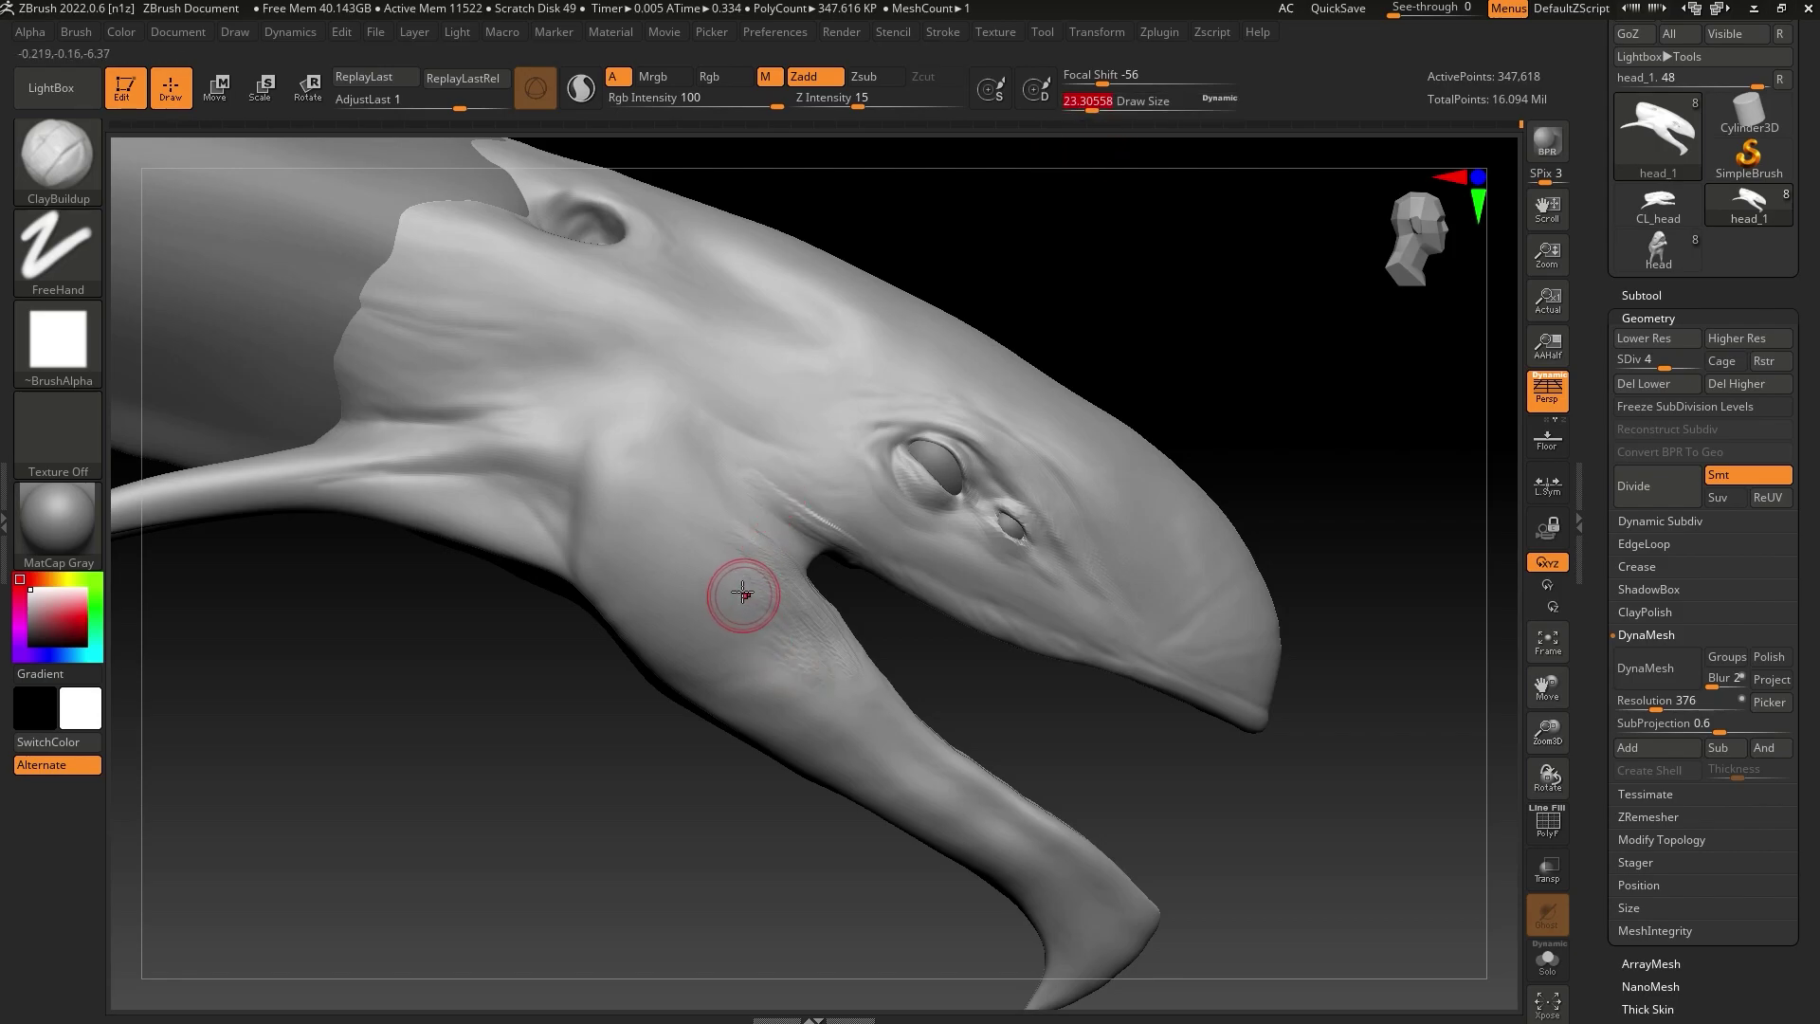
mouse_move(715, 535)
mouse_down()
mouse_move(735, 565)
mouse_move(691, 698)
mouse_move(800, 638)
mouse_move(796, 699)
mouse_move(723, 691)
mouse_move(776, 602)
mouse_up()
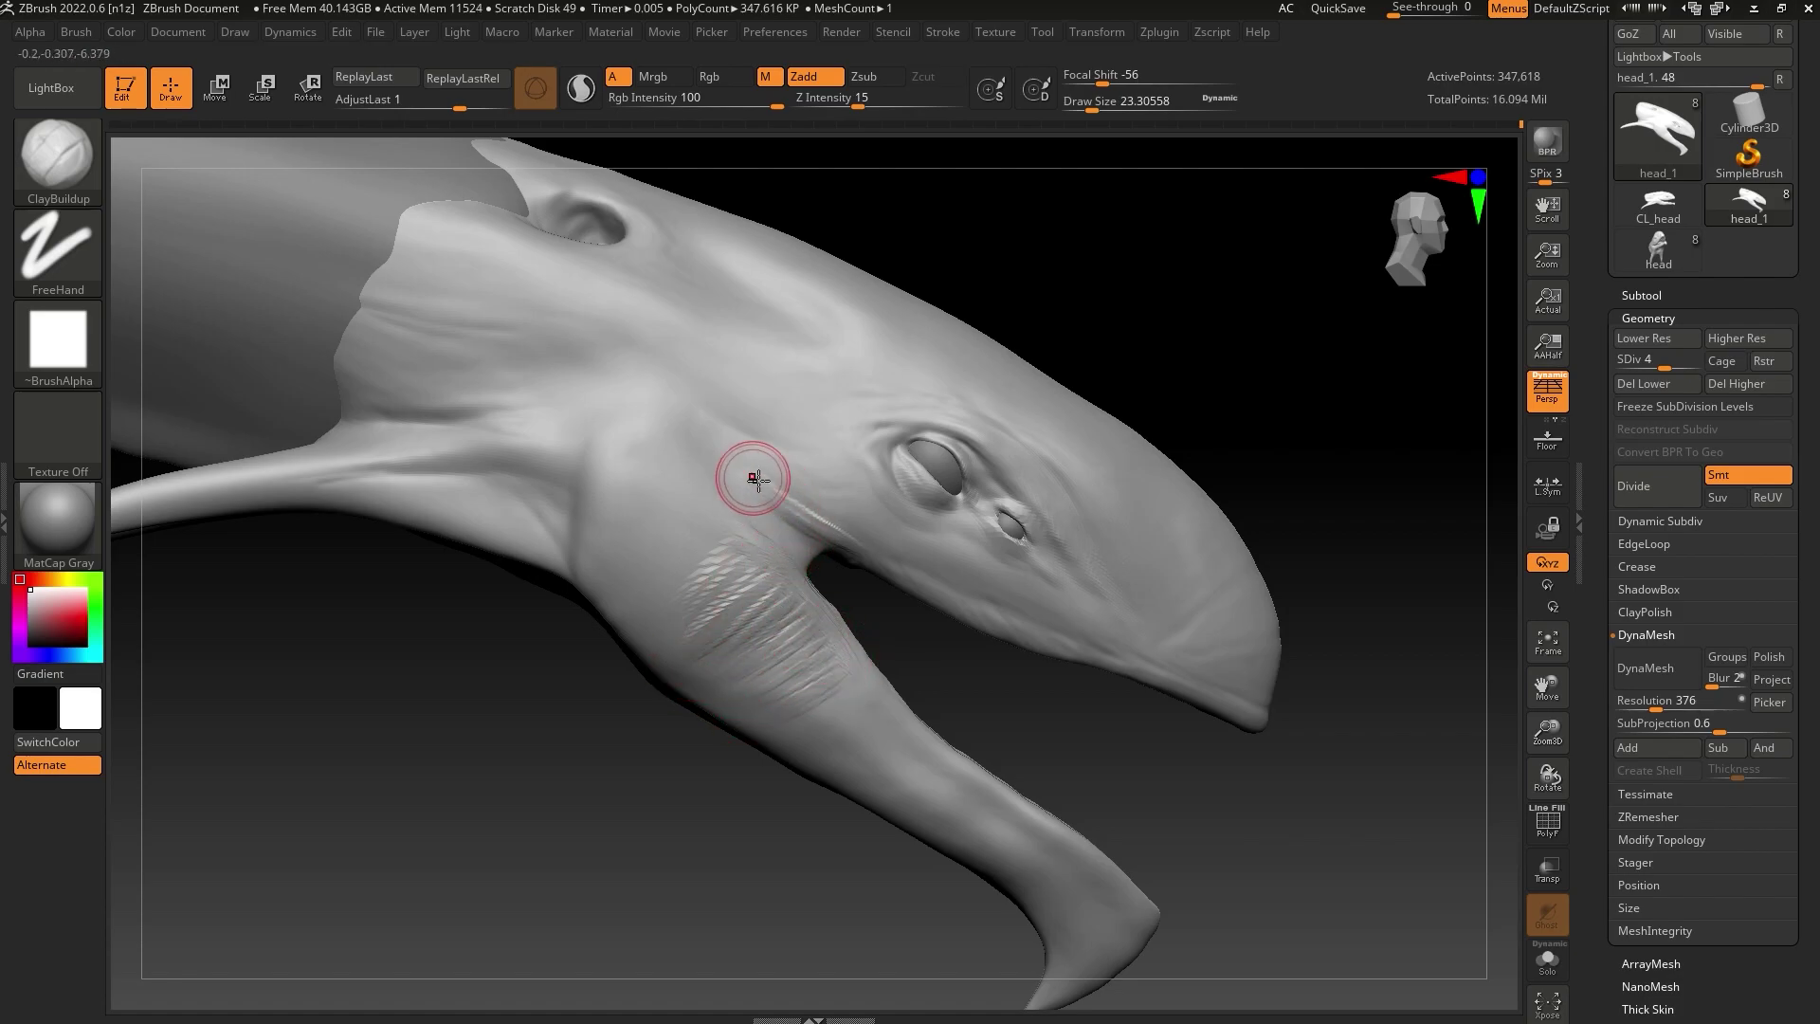
drag(763, 476, 757, 472)
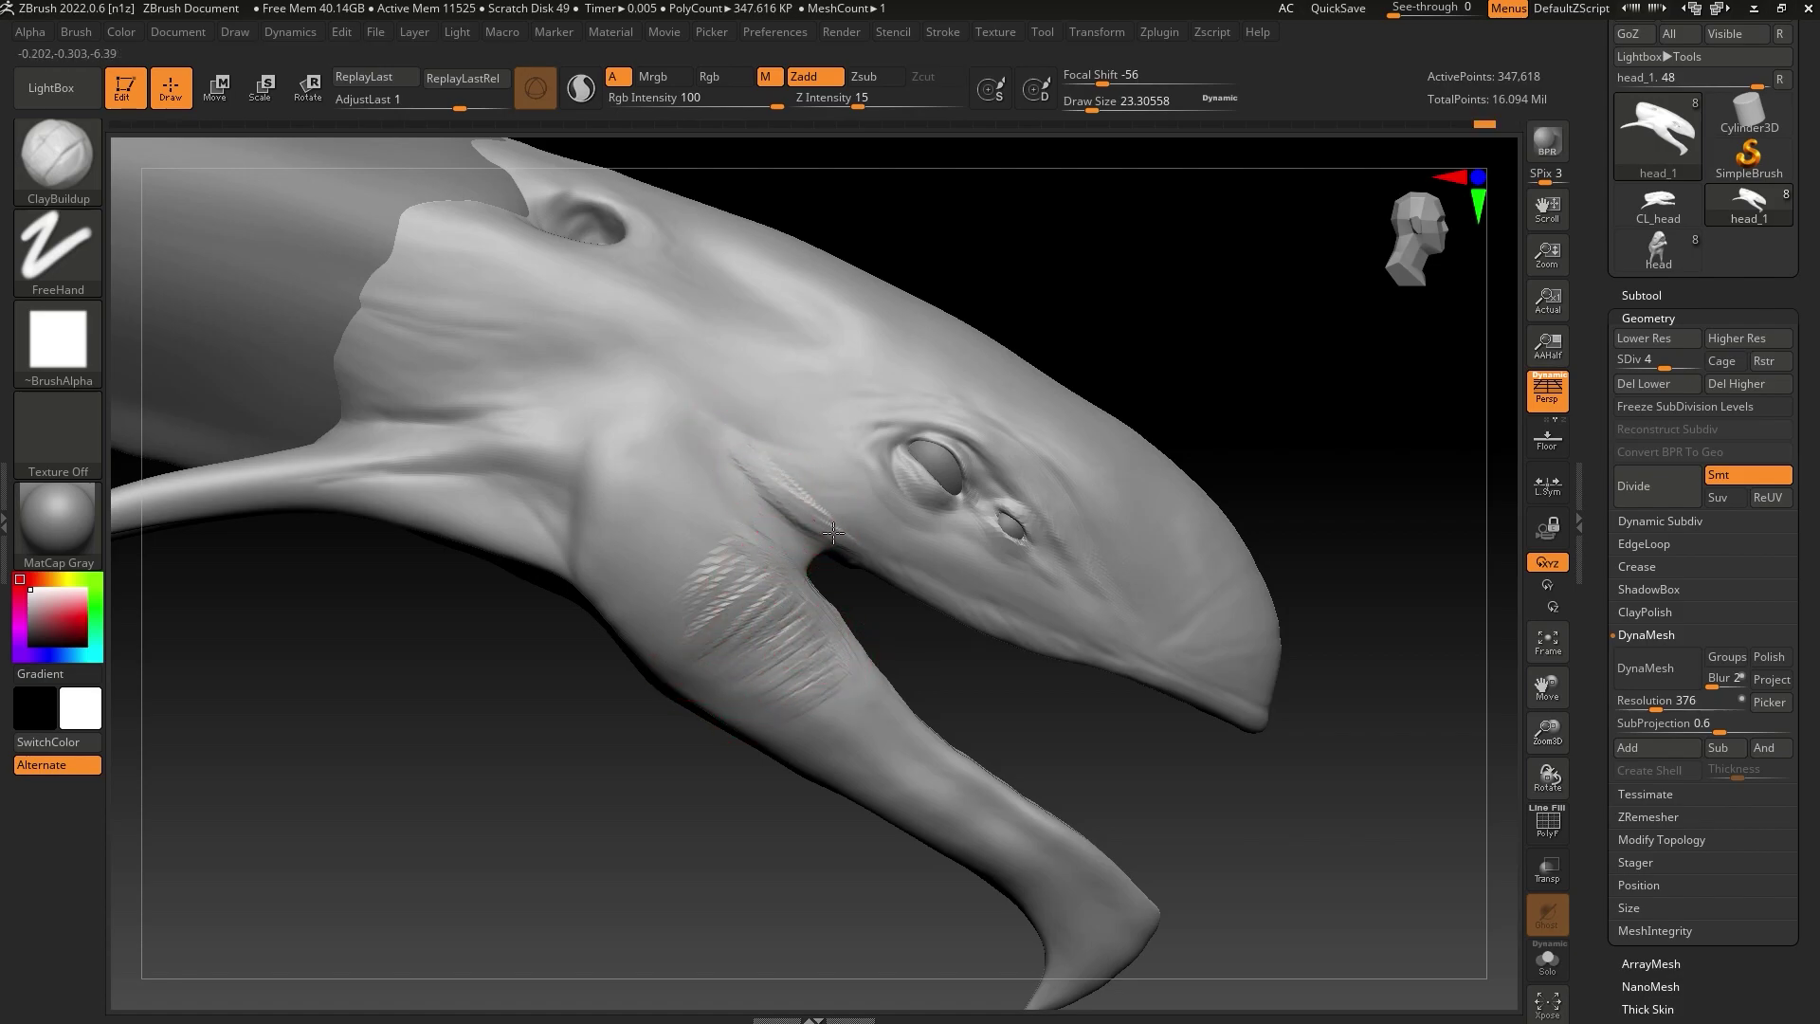
mouse_move(855, 544)
mouse_down()
mouse_move(780, 488)
mouse_move(837, 451)
mouse_move(879, 528)
mouse_up()
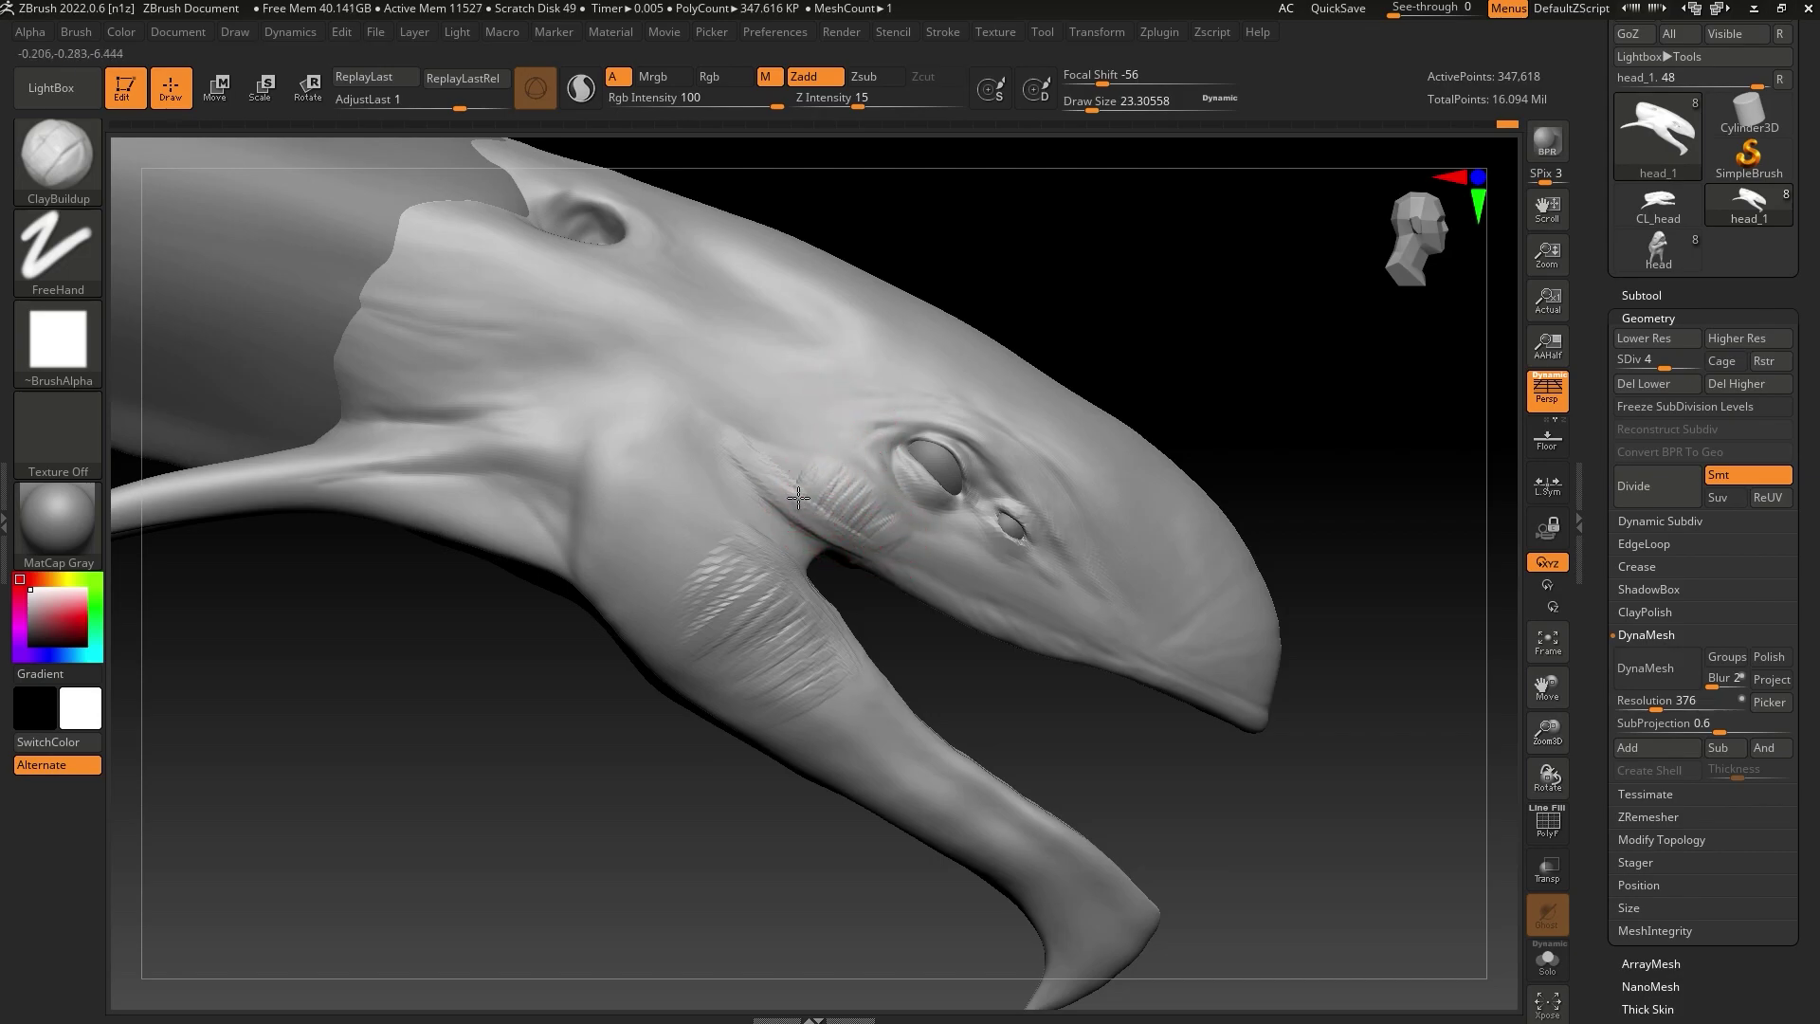
shift+drag(790, 429, 836, 521)
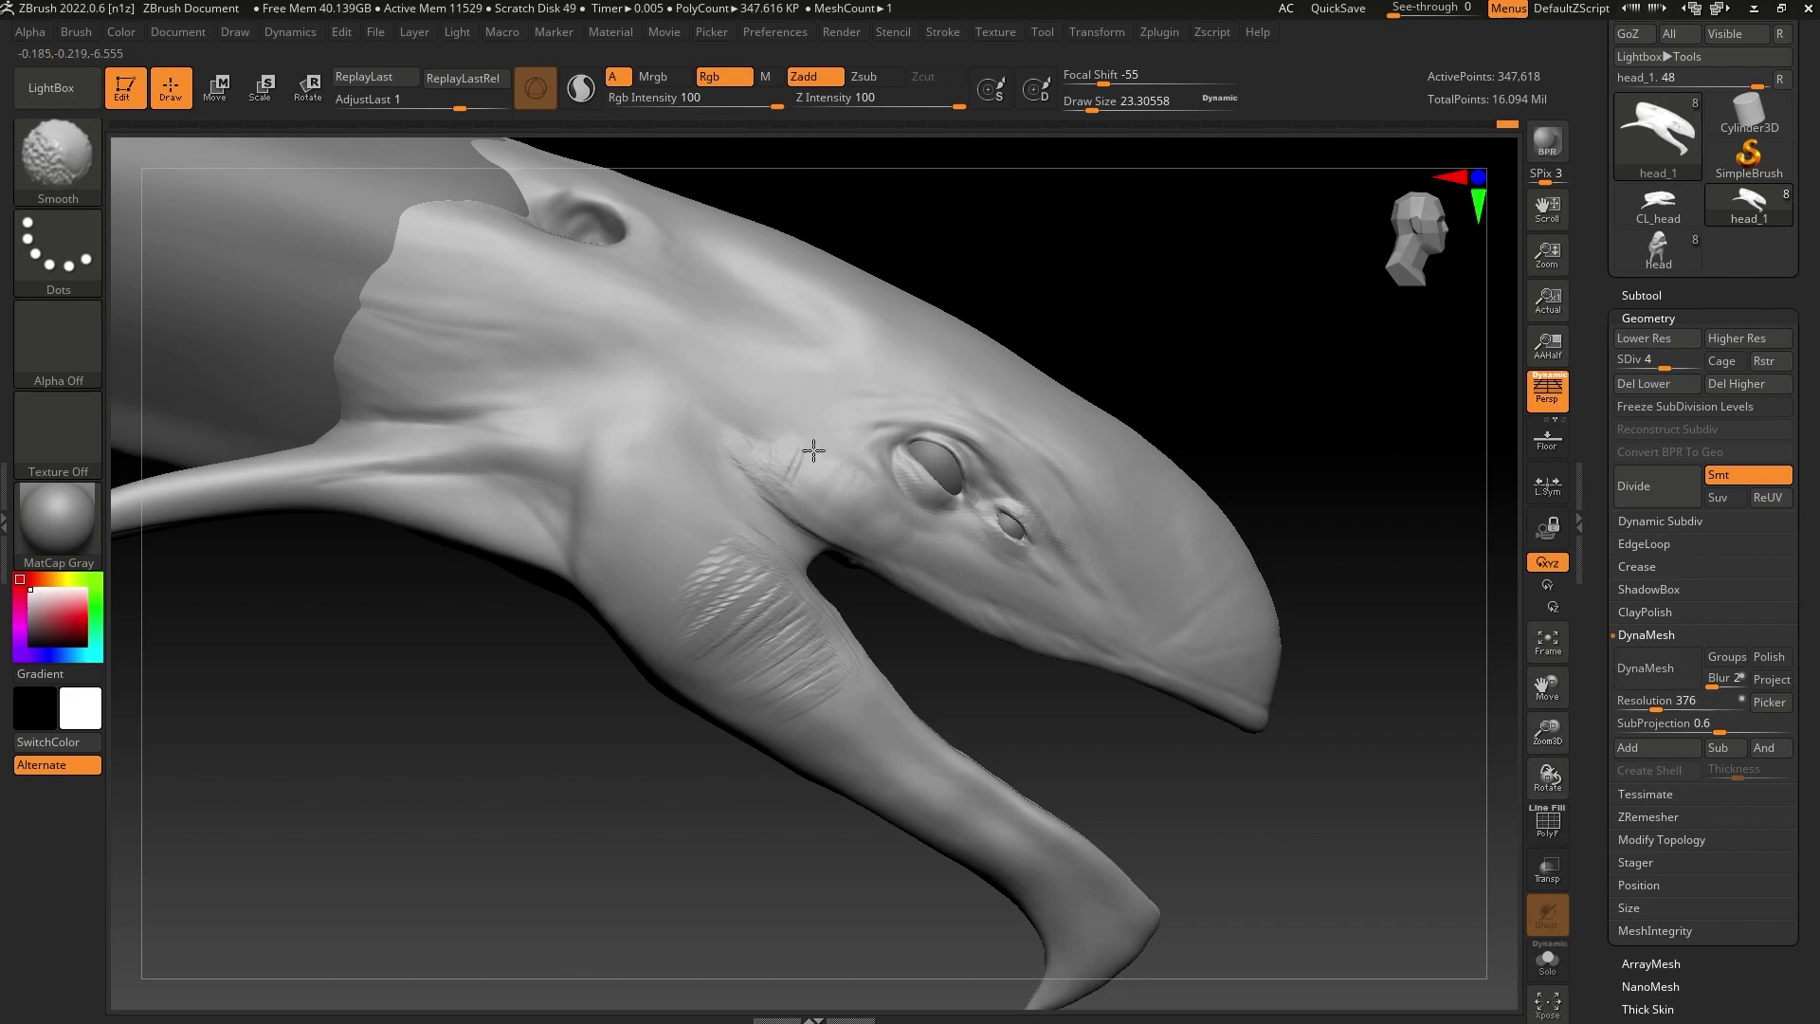
mouse_move(814, 451)
shift+mouse_down()
mouse_move(752, 423)
mouse_move(787, 613)
shift+mouse_up()
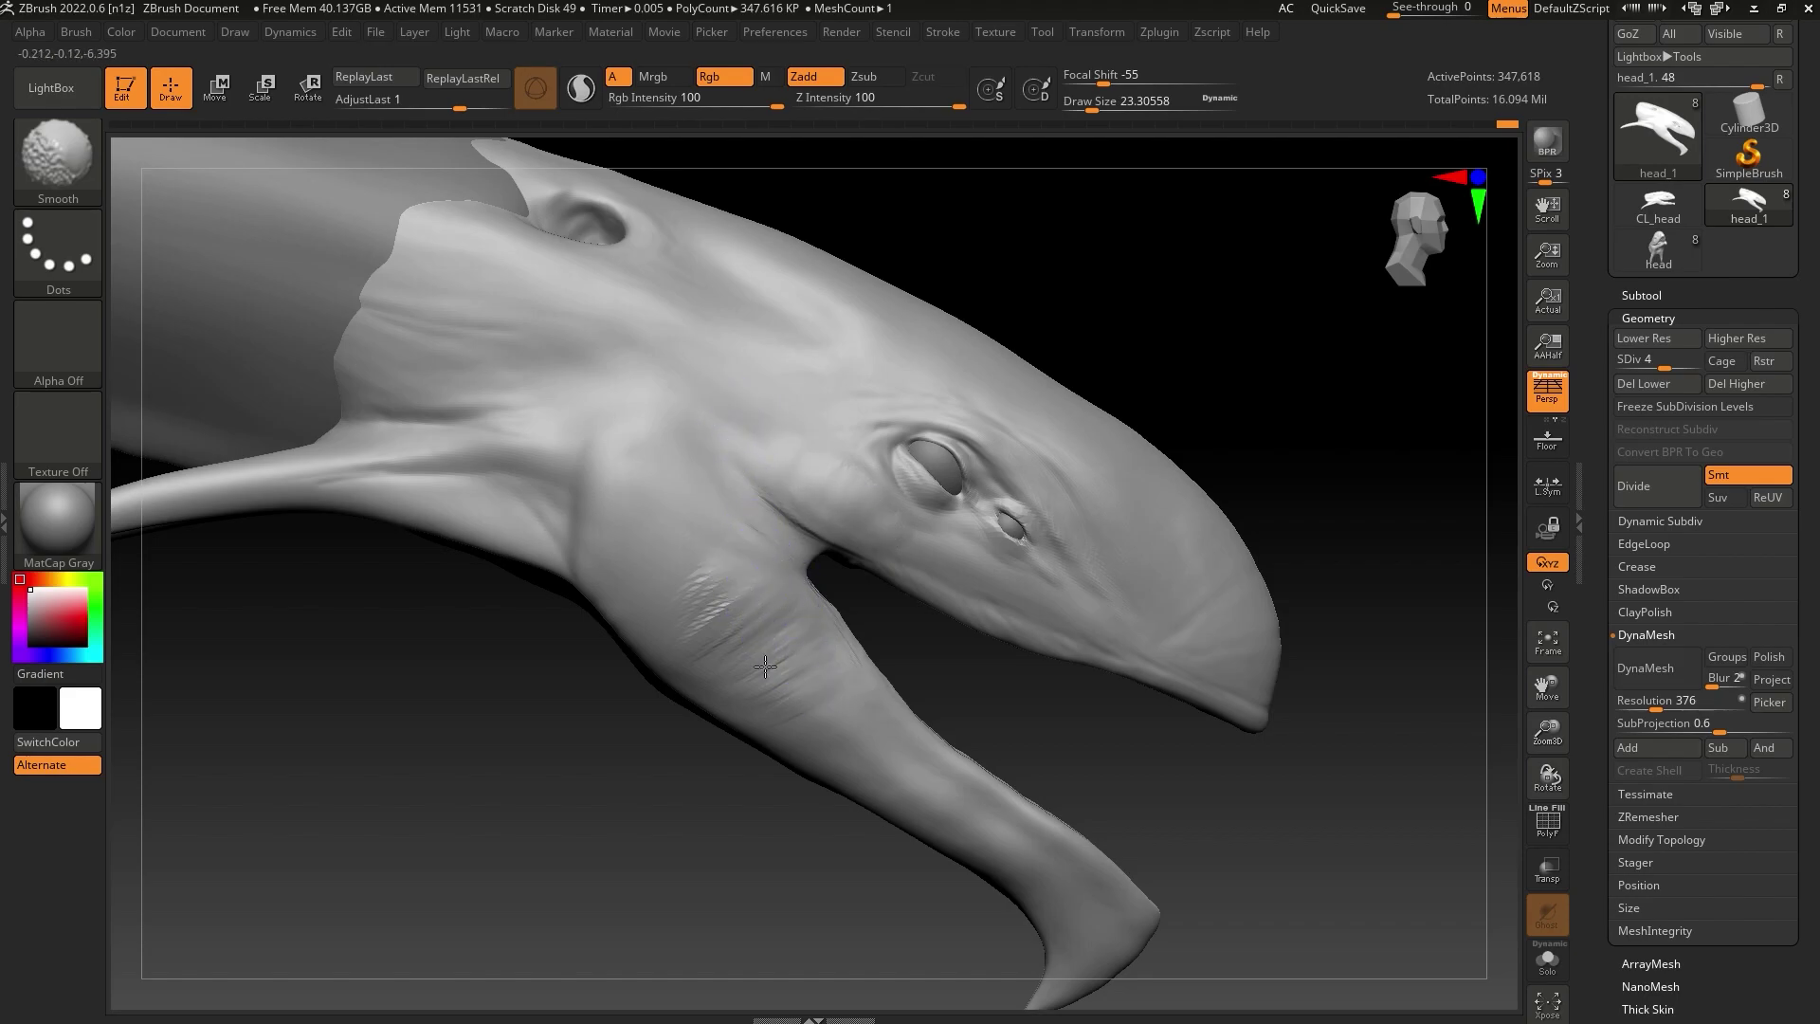
Add more ClayBuildup strokes along the muscle running from the lower jaw up past the mouth corner
mouse_move(1043, 749)
mouse_down()
mouse_move(1394, 745)
mouse_move(1312, 531)
mouse_move(935, 834)
mouse_move(926, 650)
mouse_up()
mouse_move(686, 565)
mouse_down()
mouse_move(699, 531)
mouse_move(751, 505)
mouse_move(698, 570)
mouse_up()
drag(773, 477, 760, 503)
mouse_move(732, 573)
mouse_down()
mouse_move(744, 479)
mouse_move(745, 554)
mouse_up()
drag(895, 811, 787, 697)
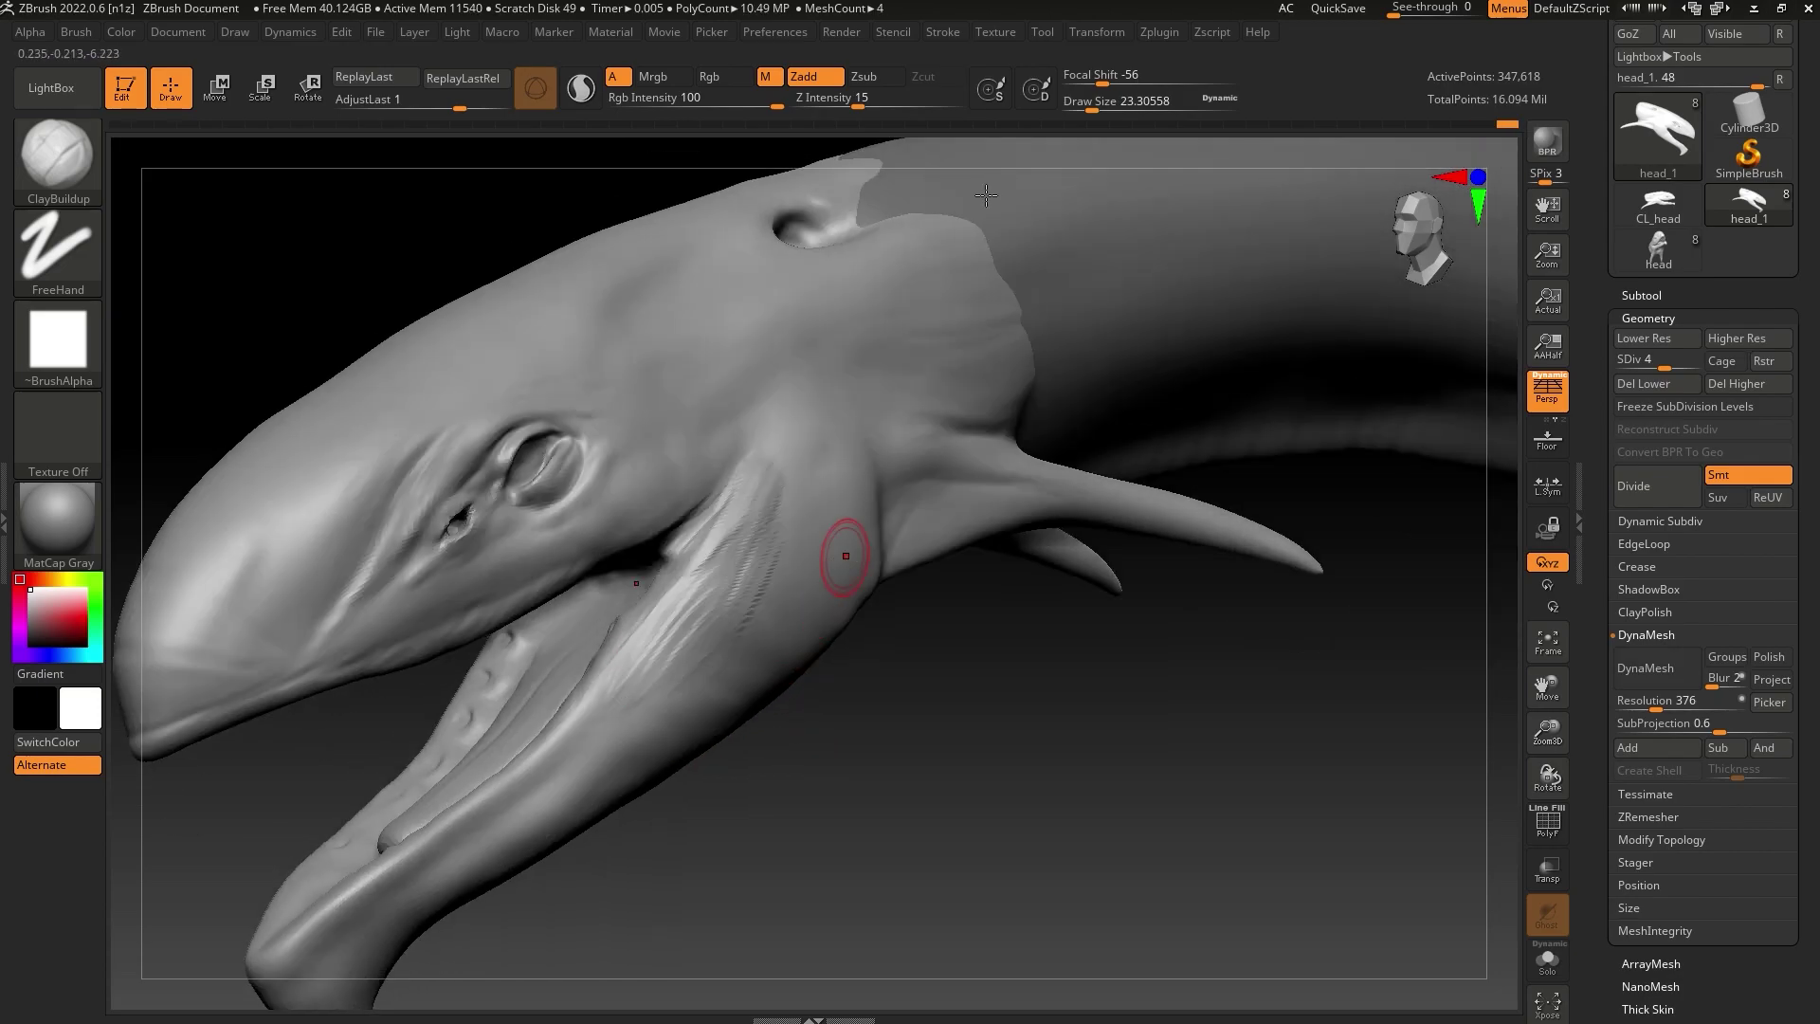
Fill out the outer side of the jaw muscle with ClayBuildup at a draw size of about 35, and smooth it
drag(1092, 109, 1098, 109)
drag(627, 679, 795, 539)
mouse_move(752, 607)
mouse_down()
mouse_move(691, 658)
mouse_move(736, 548)
mouse_up()
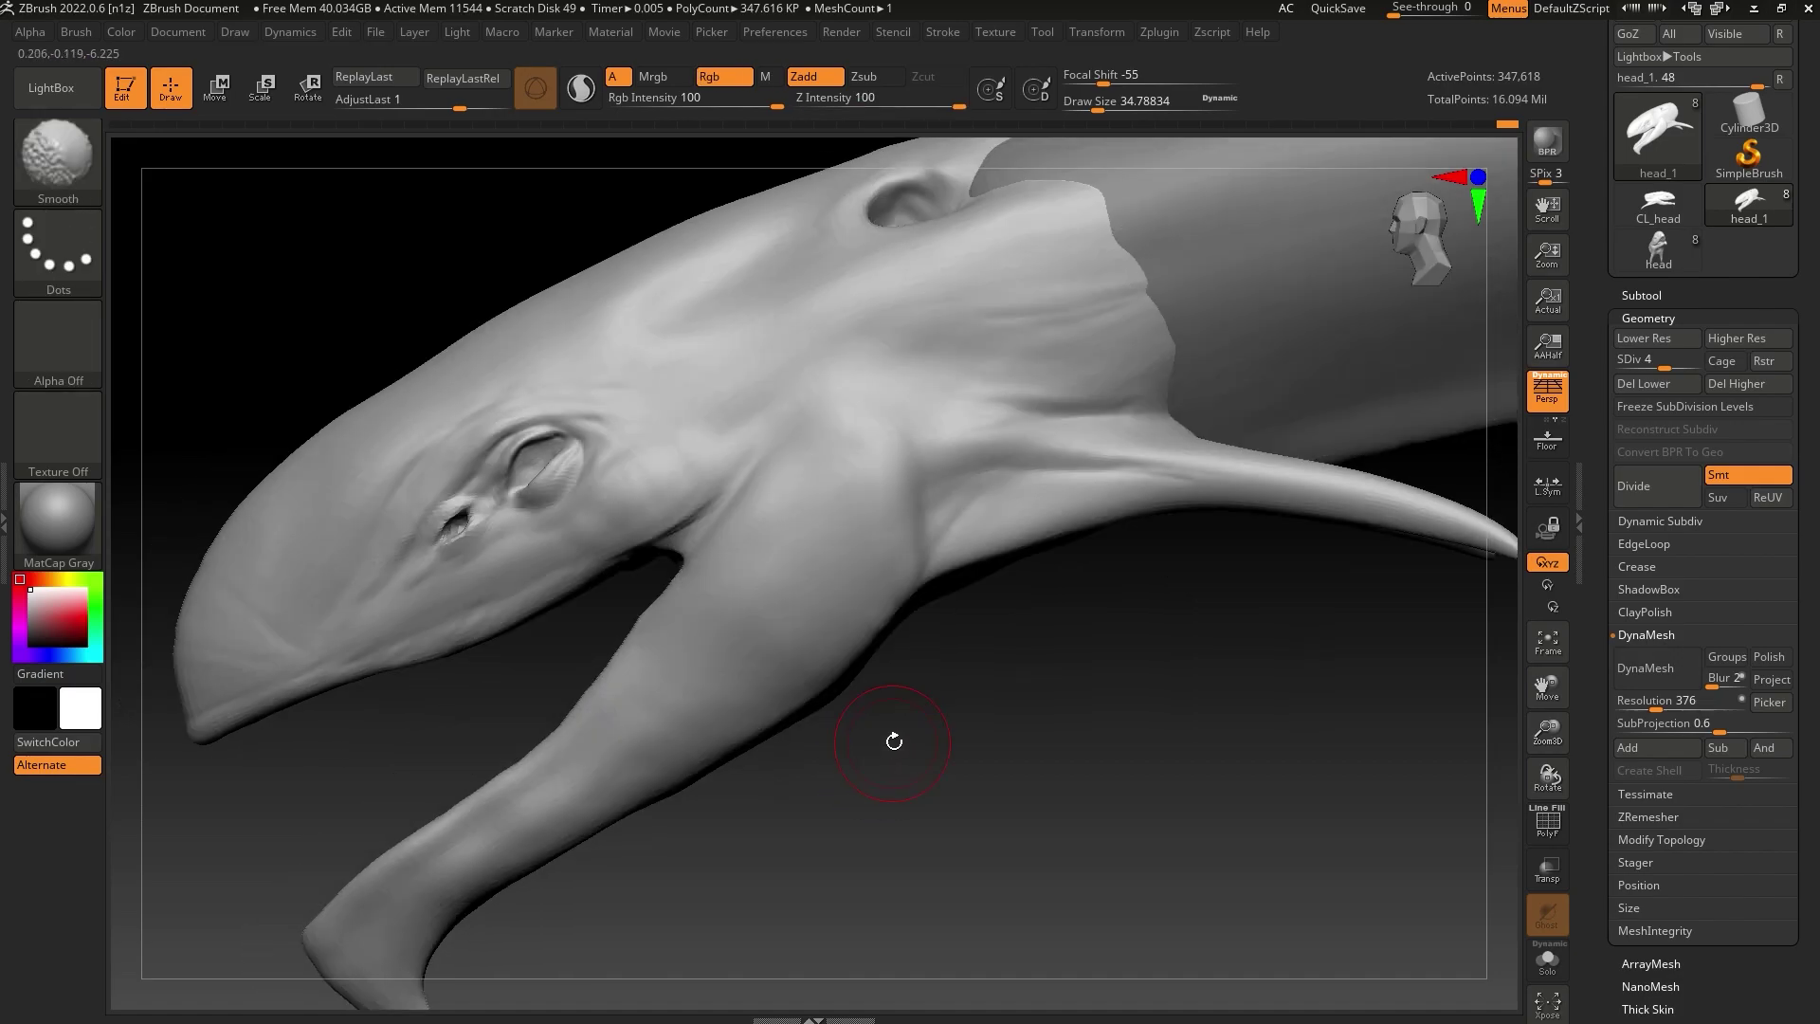
drag(985, 762, 1113, 773)
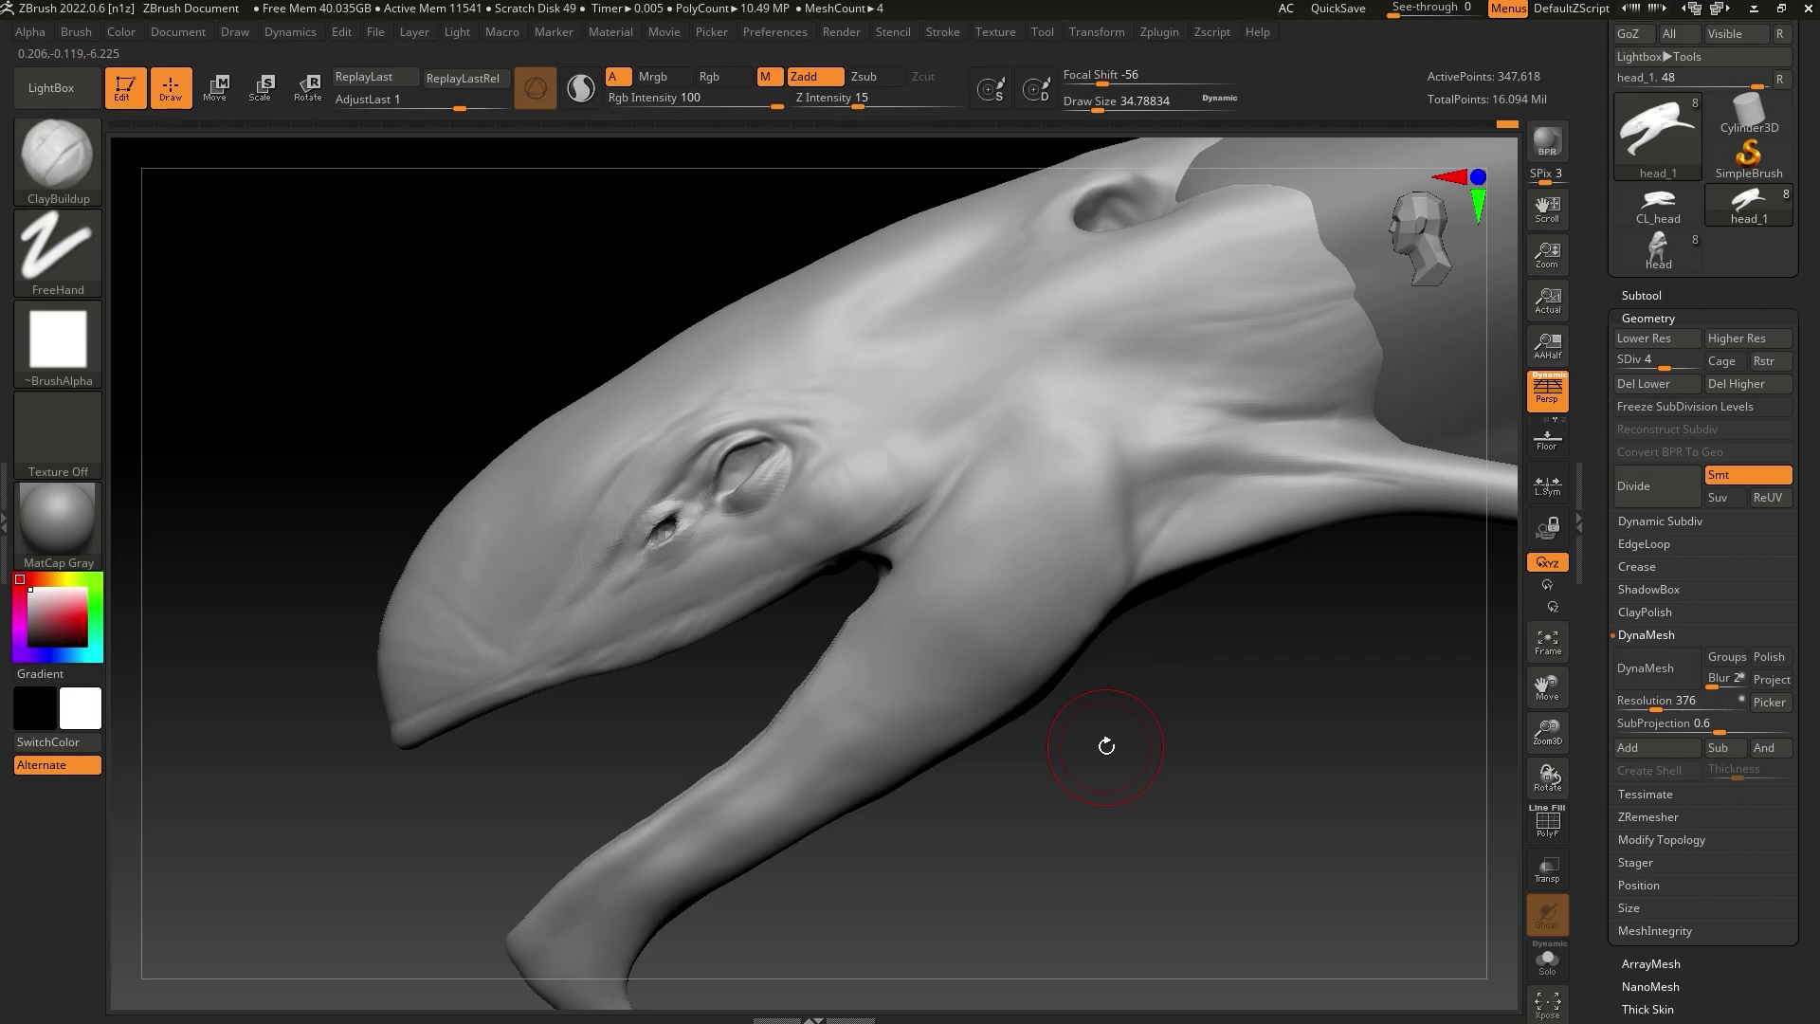
drag(1040, 835, 1058, 774)
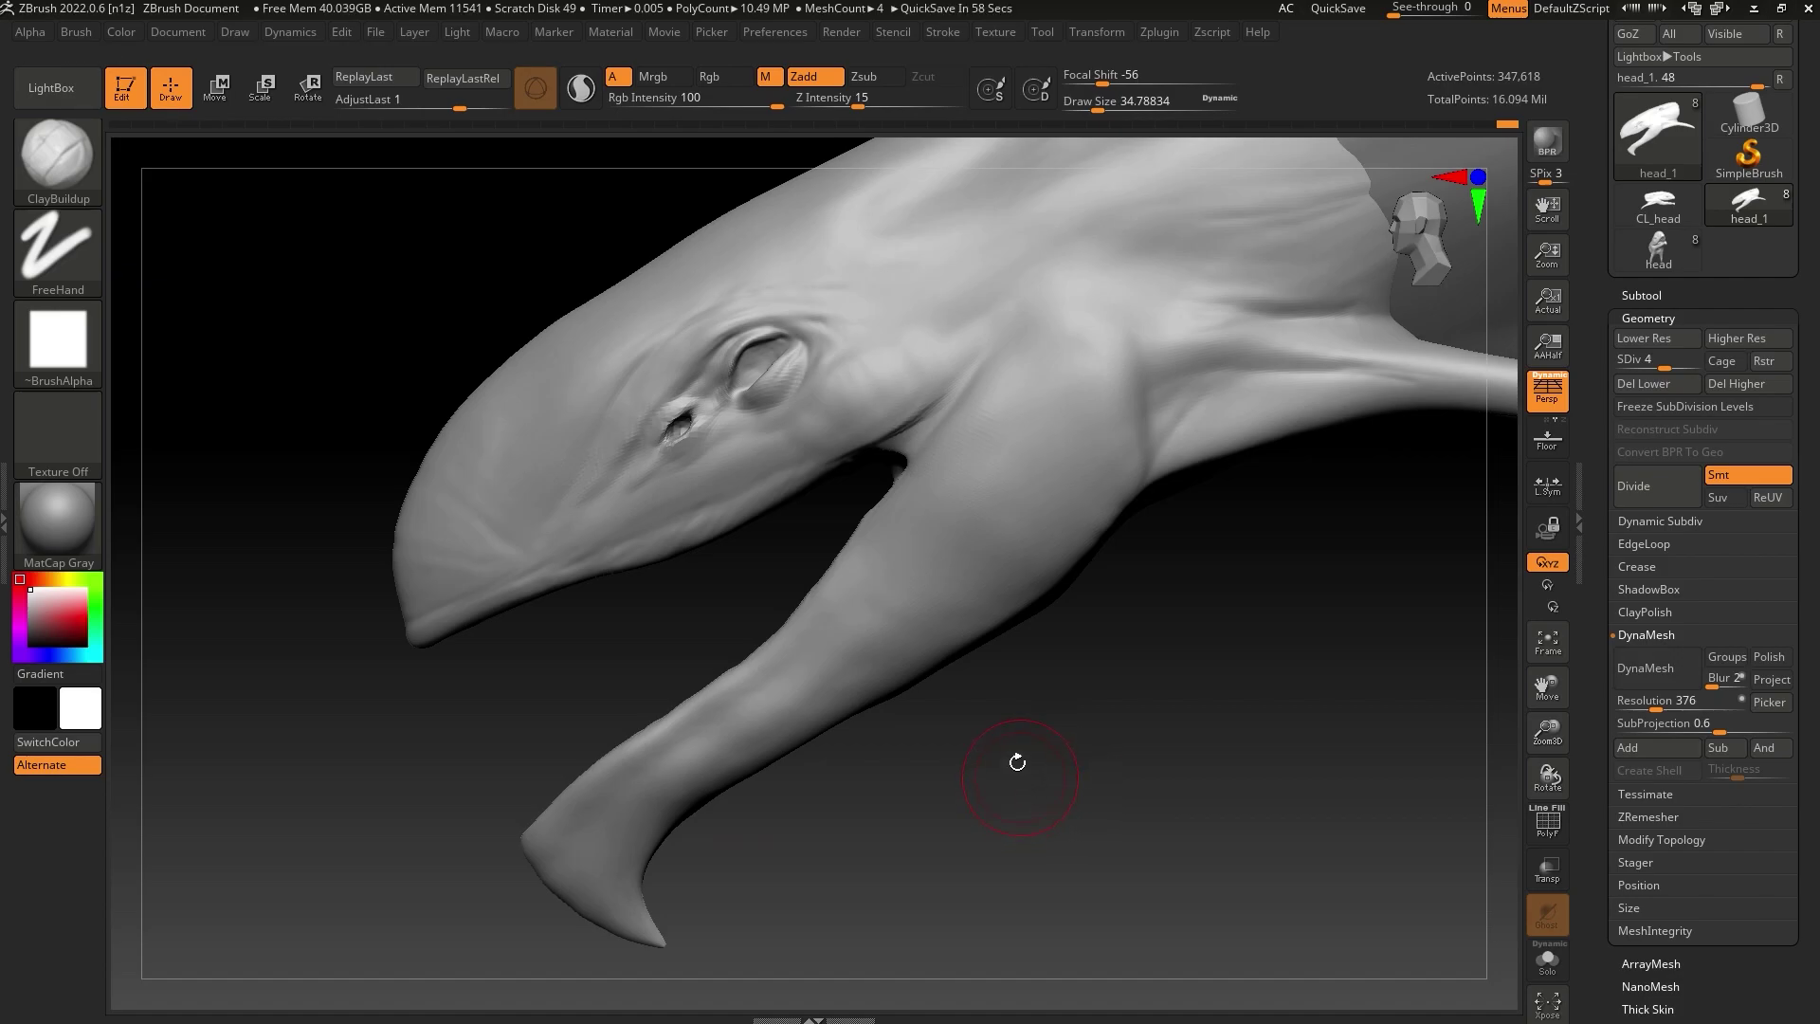
mouse_move(1017, 762)
mouse_down()
mouse_move(979, 748)
mouse_move(1028, 768)
mouse_up()
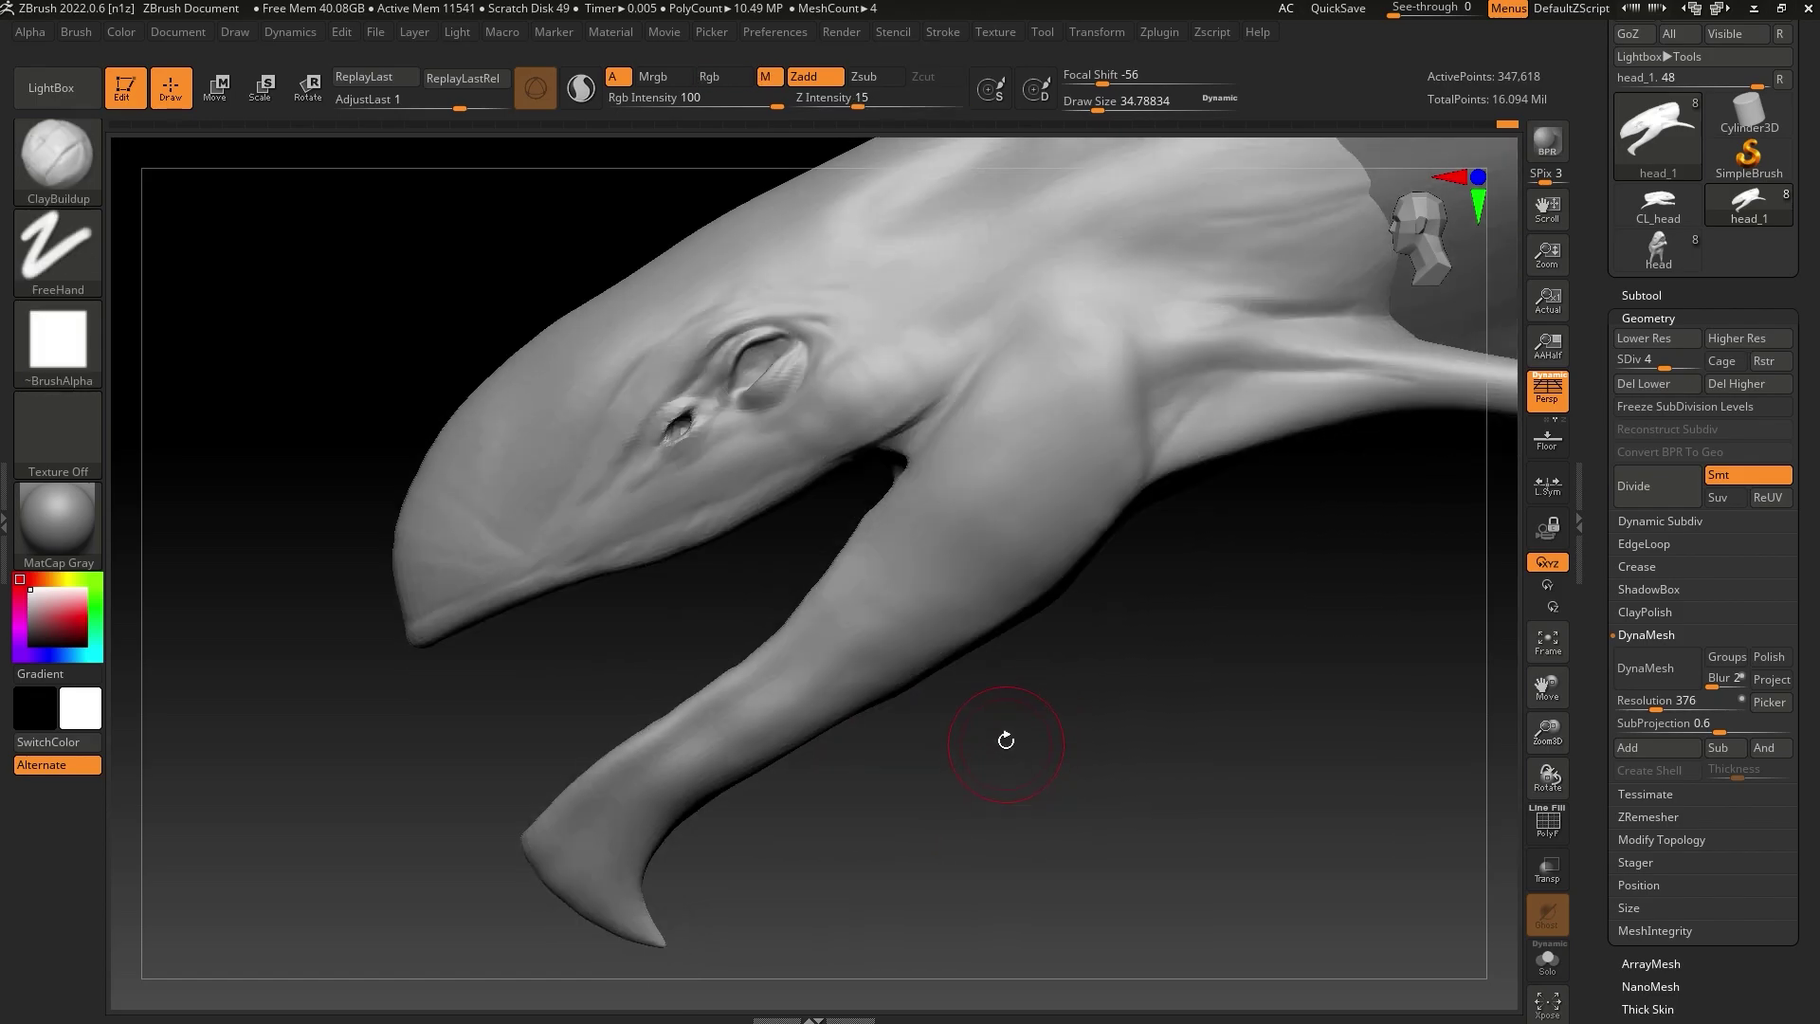
Drop the head to subdivision level 1 and mask it softly, leaving only the lower jaw unmasked
click(1622, 364)
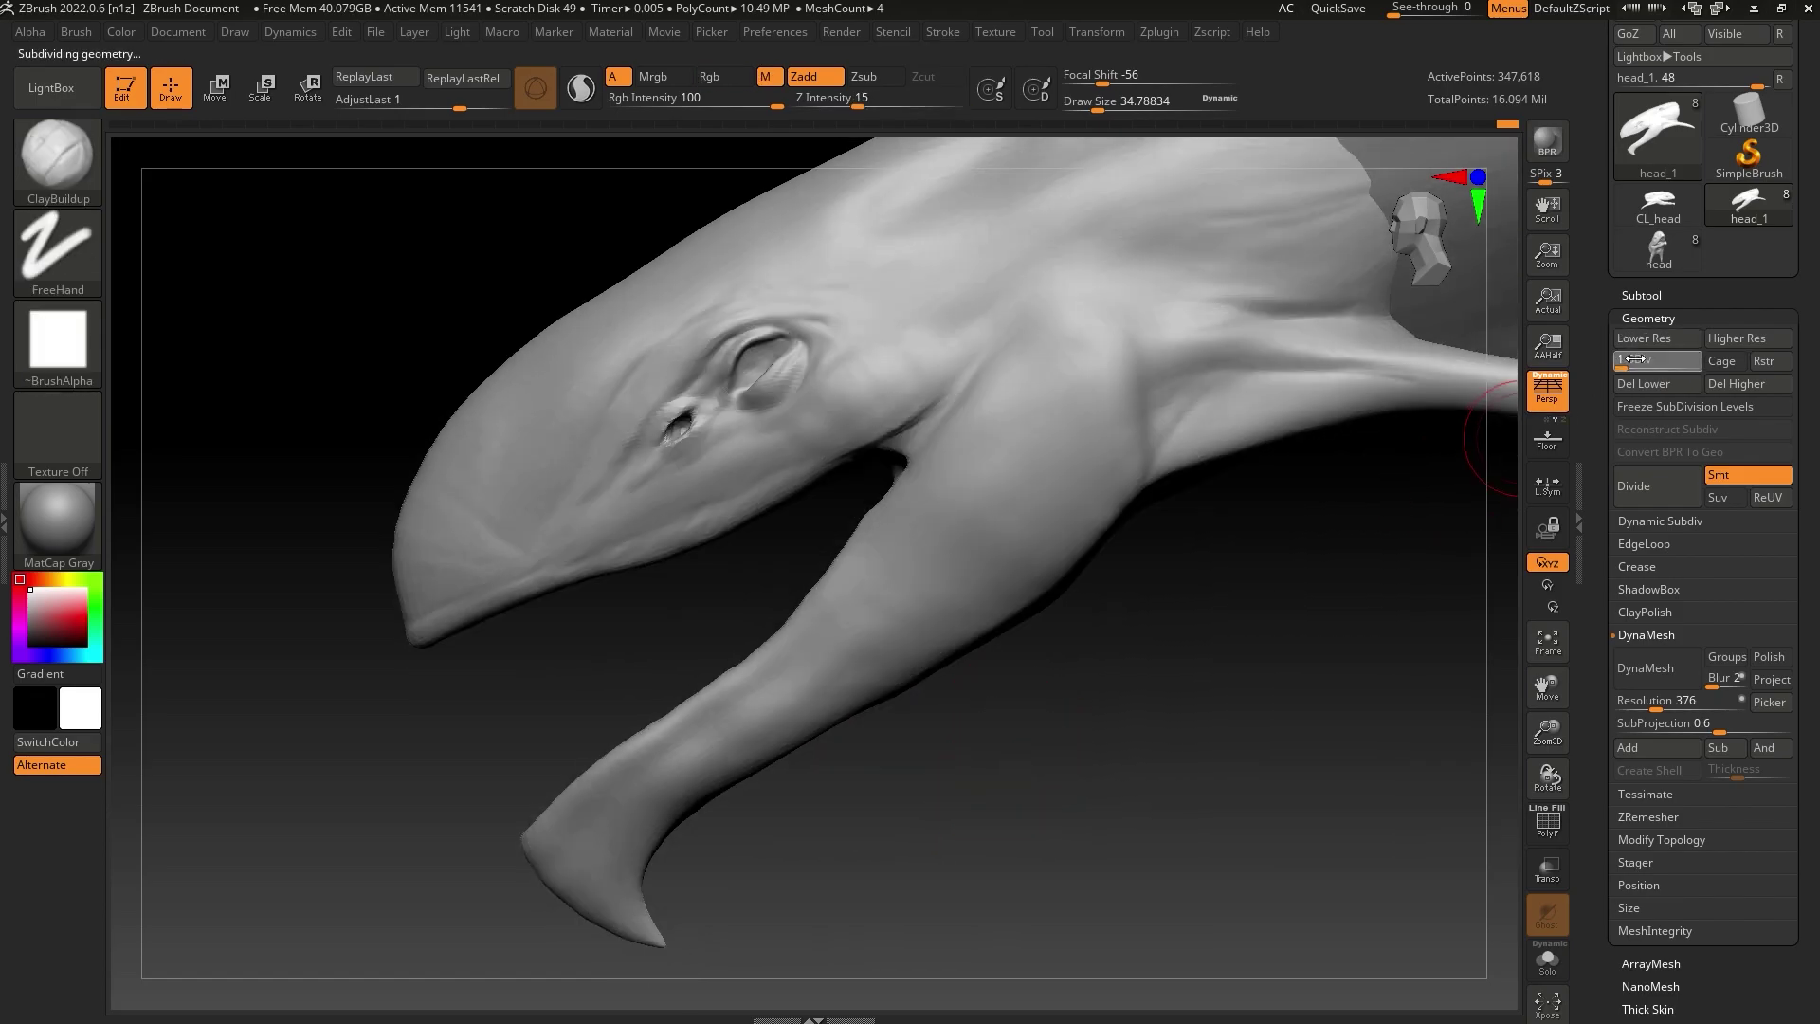
scroll(1641, 565, down, 8)
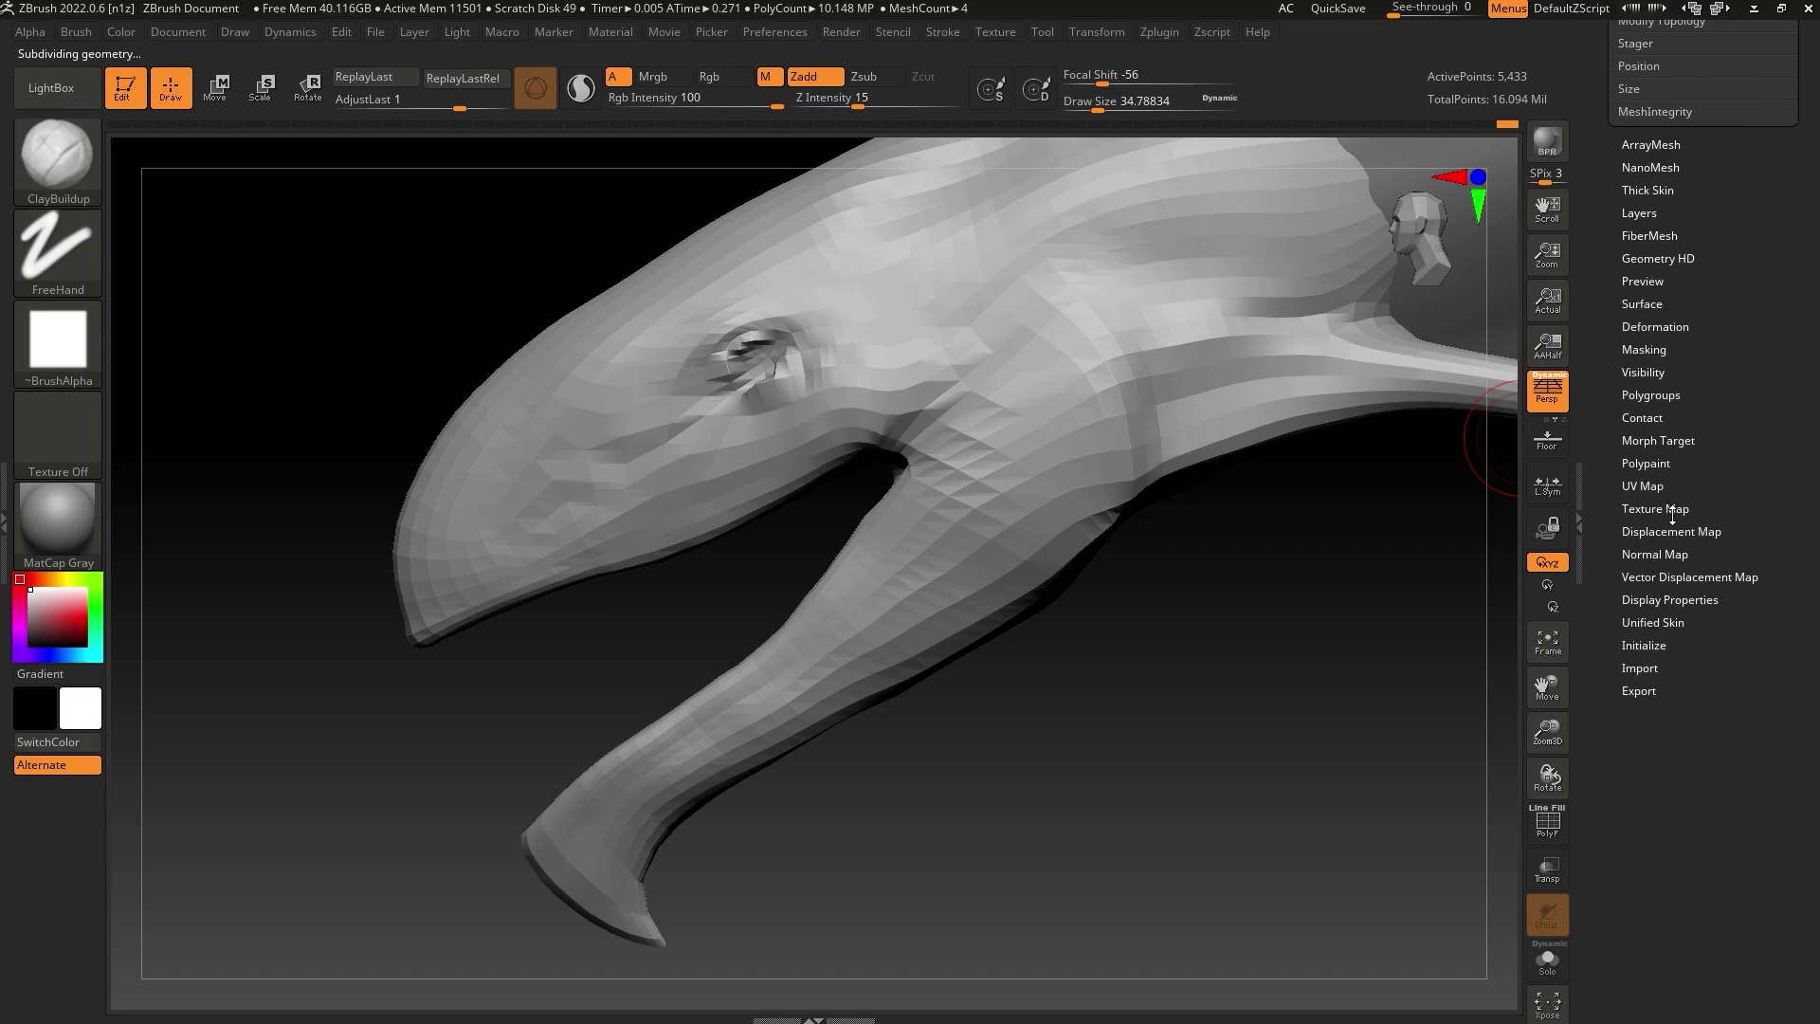
click(1672, 510)
click(1735, 438)
click(1648, 257)
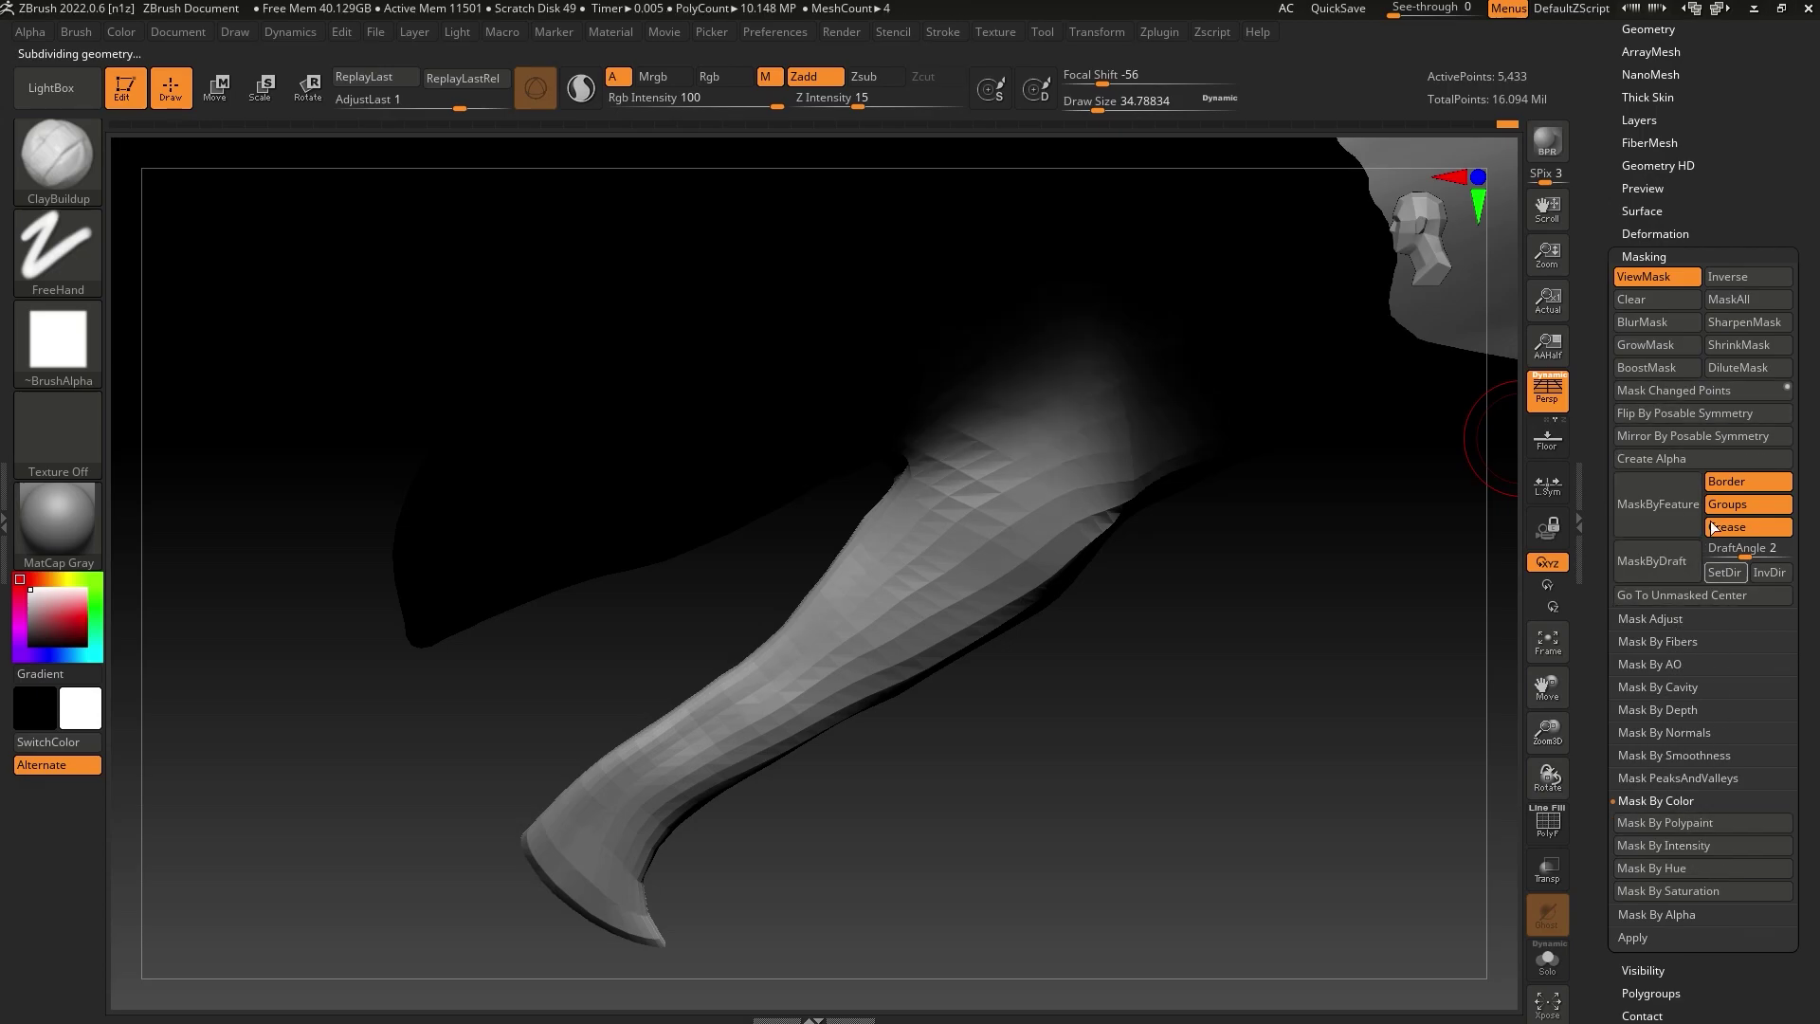
click(1706, 252)
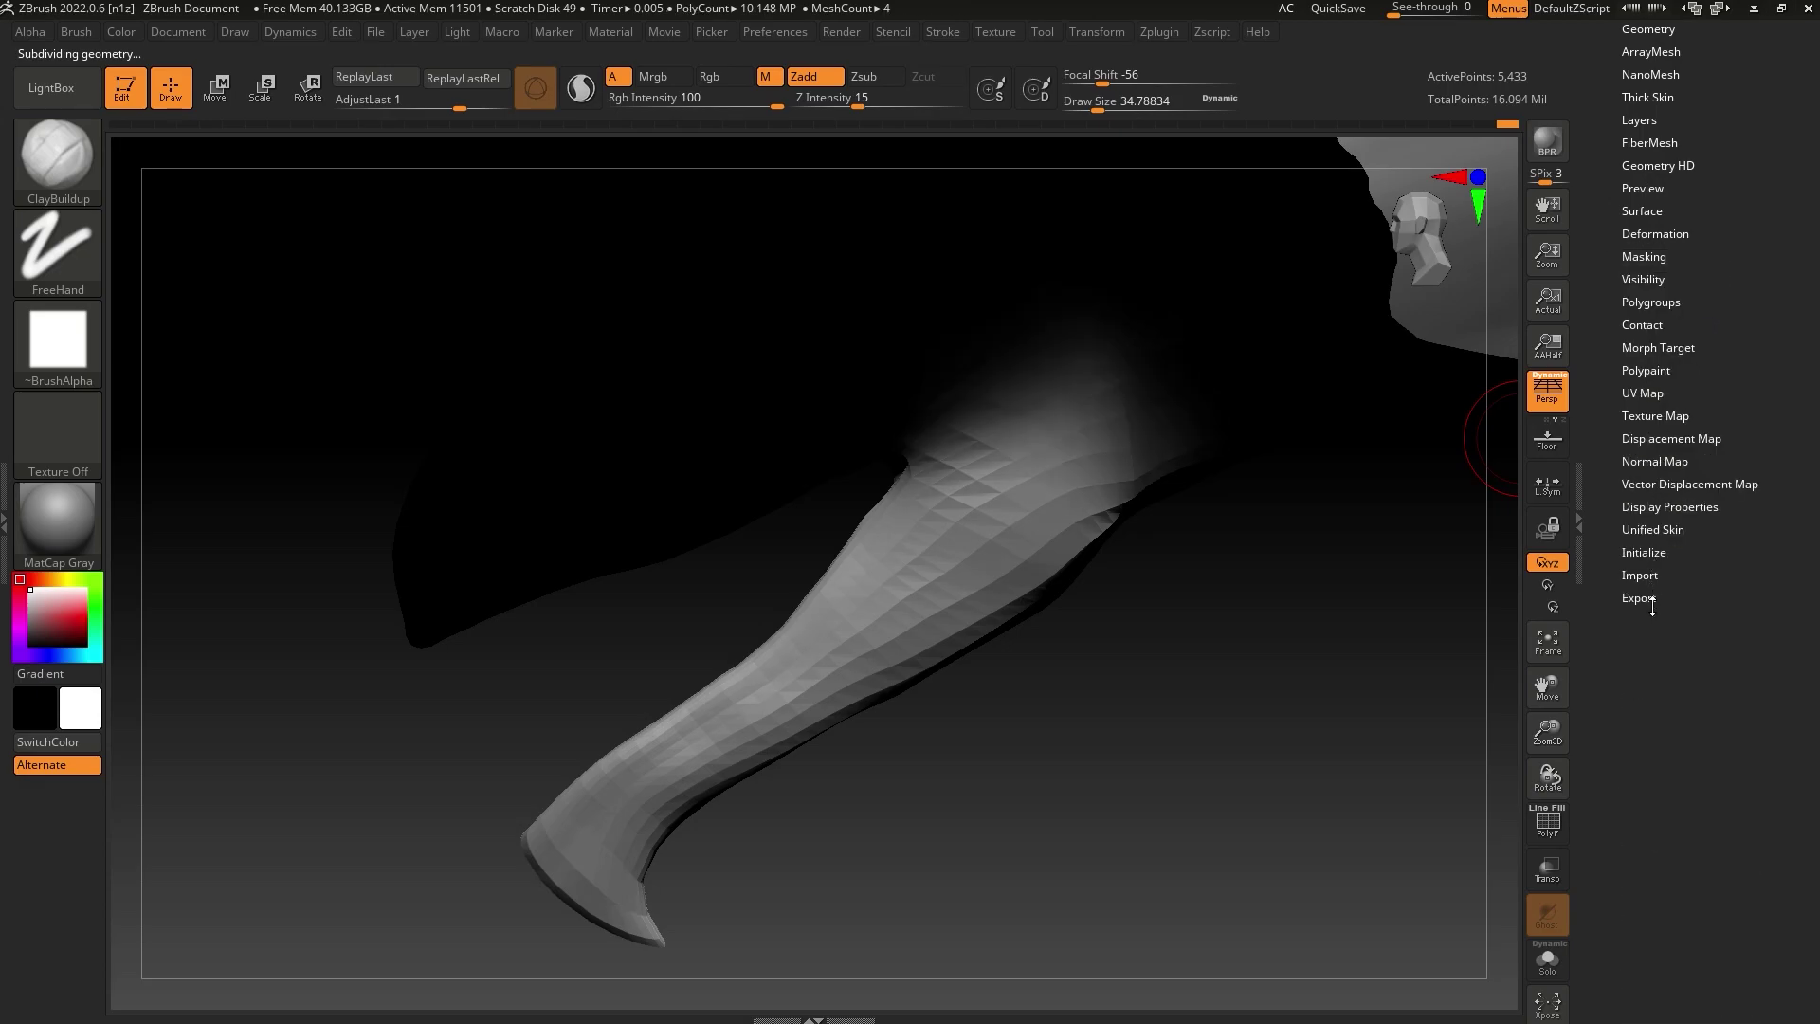
Turn off the head's texture and rotate the unmasked lower jaw upward to close the mouth
click(1655, 416)
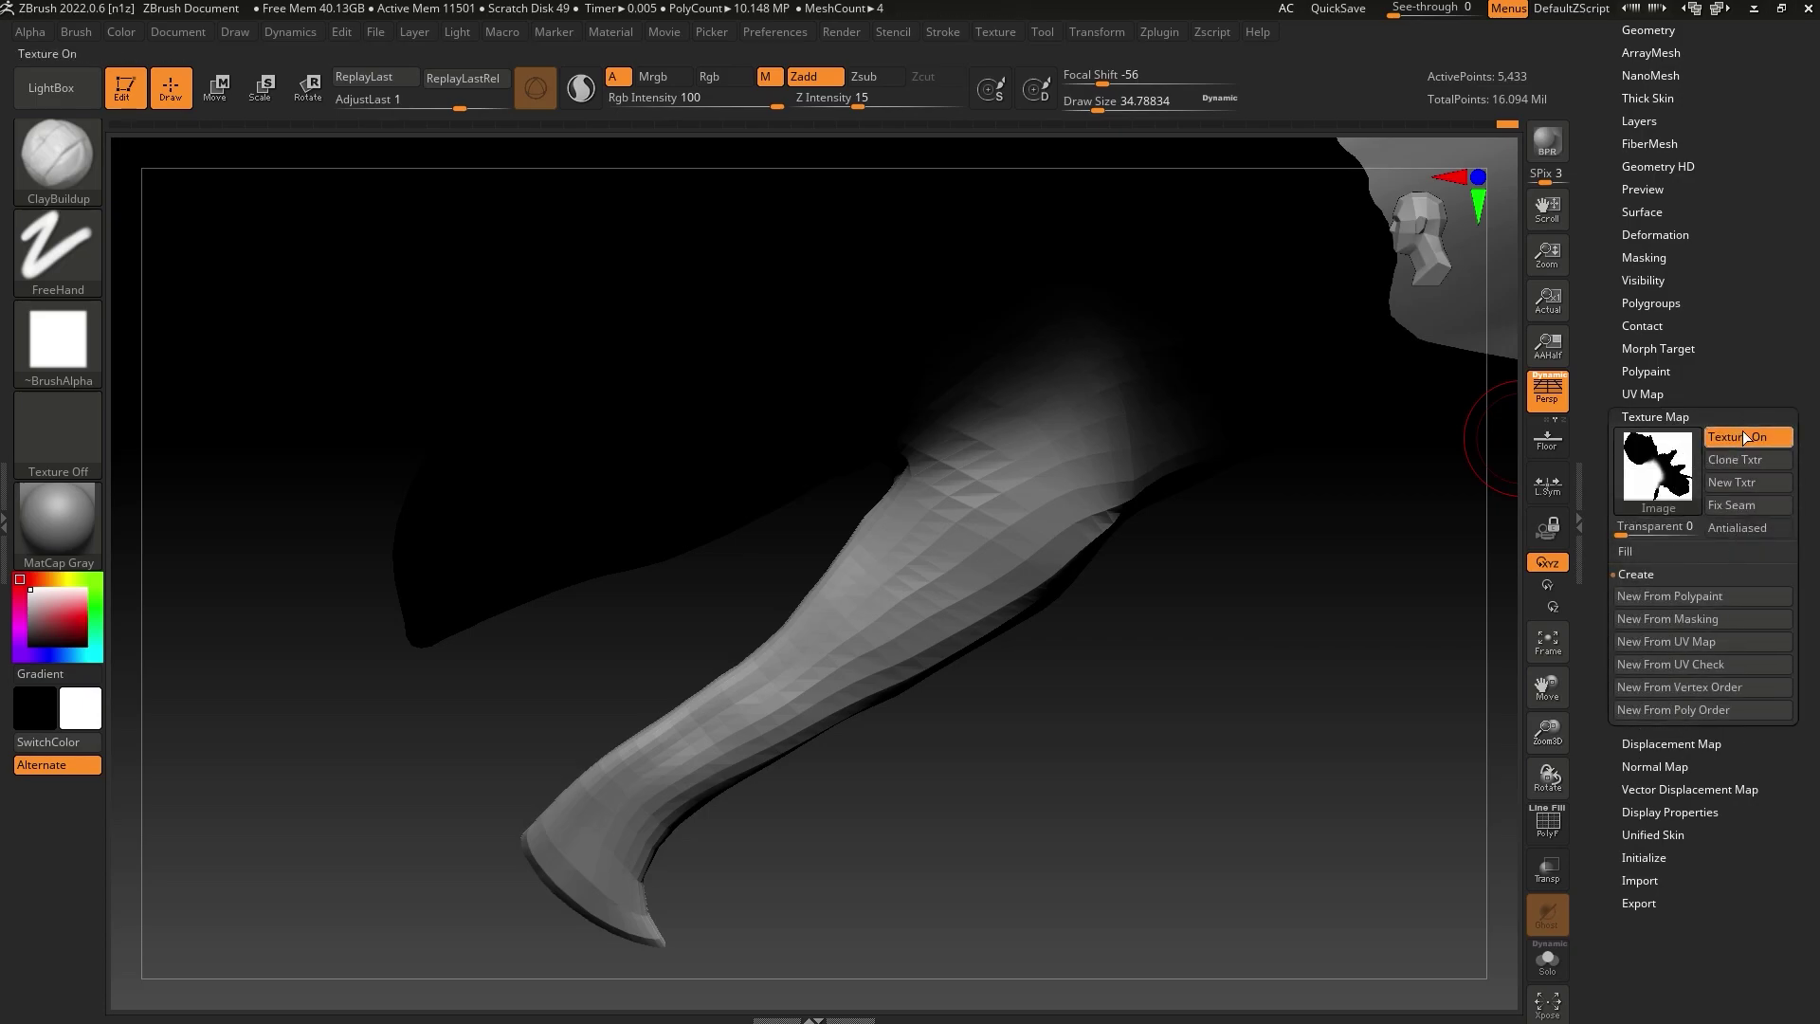
click(1746, 437)
key(r)
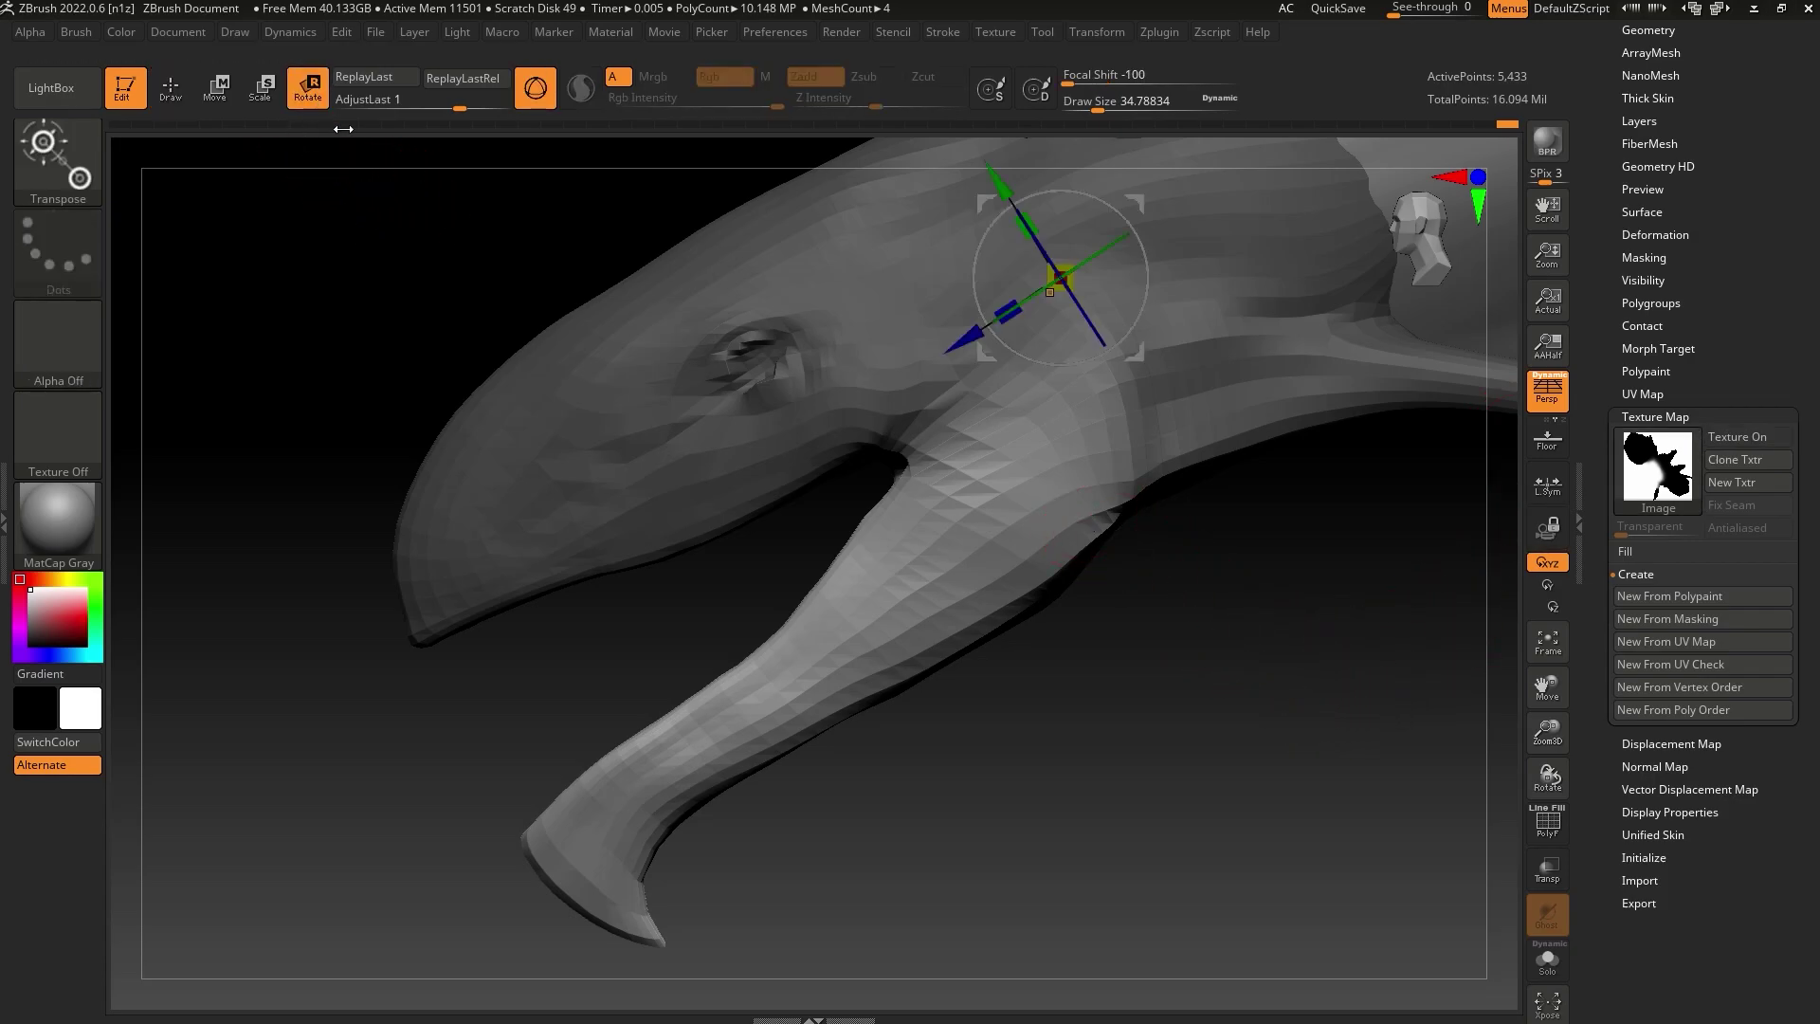
drag(771, 680, 516, 755)
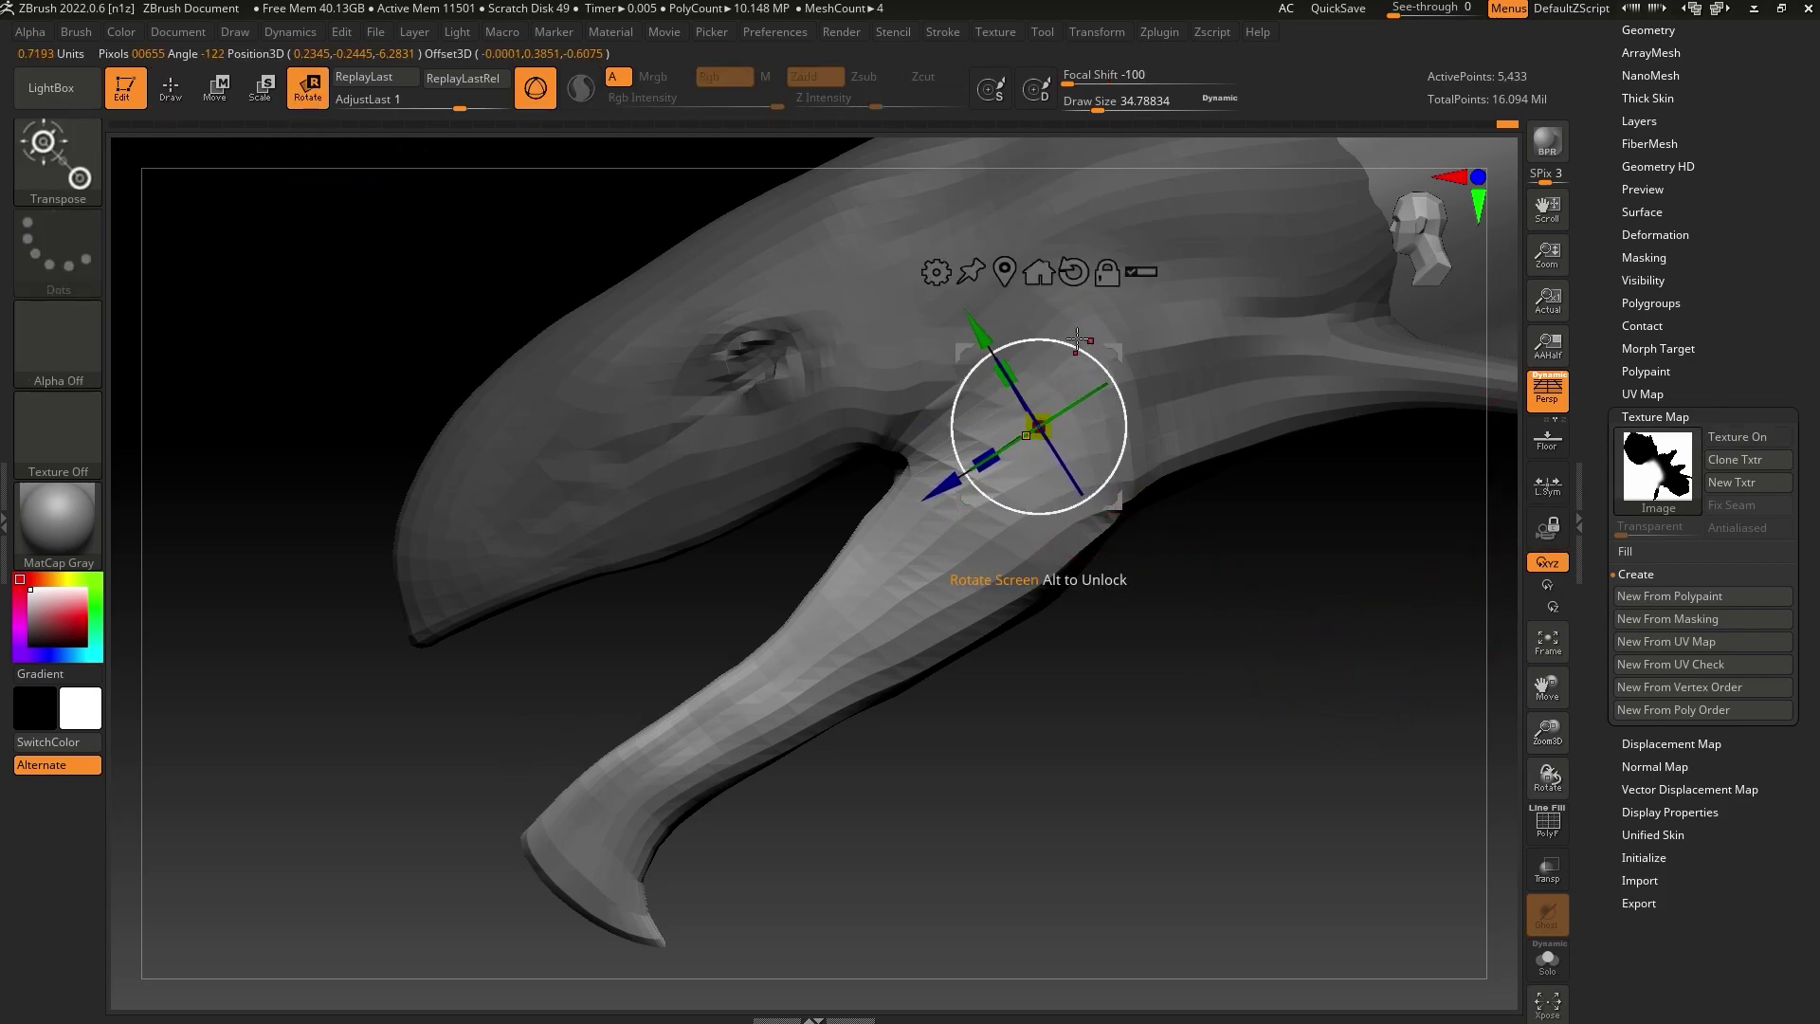
drag(1075, 347, 1093, 373)
key(q)
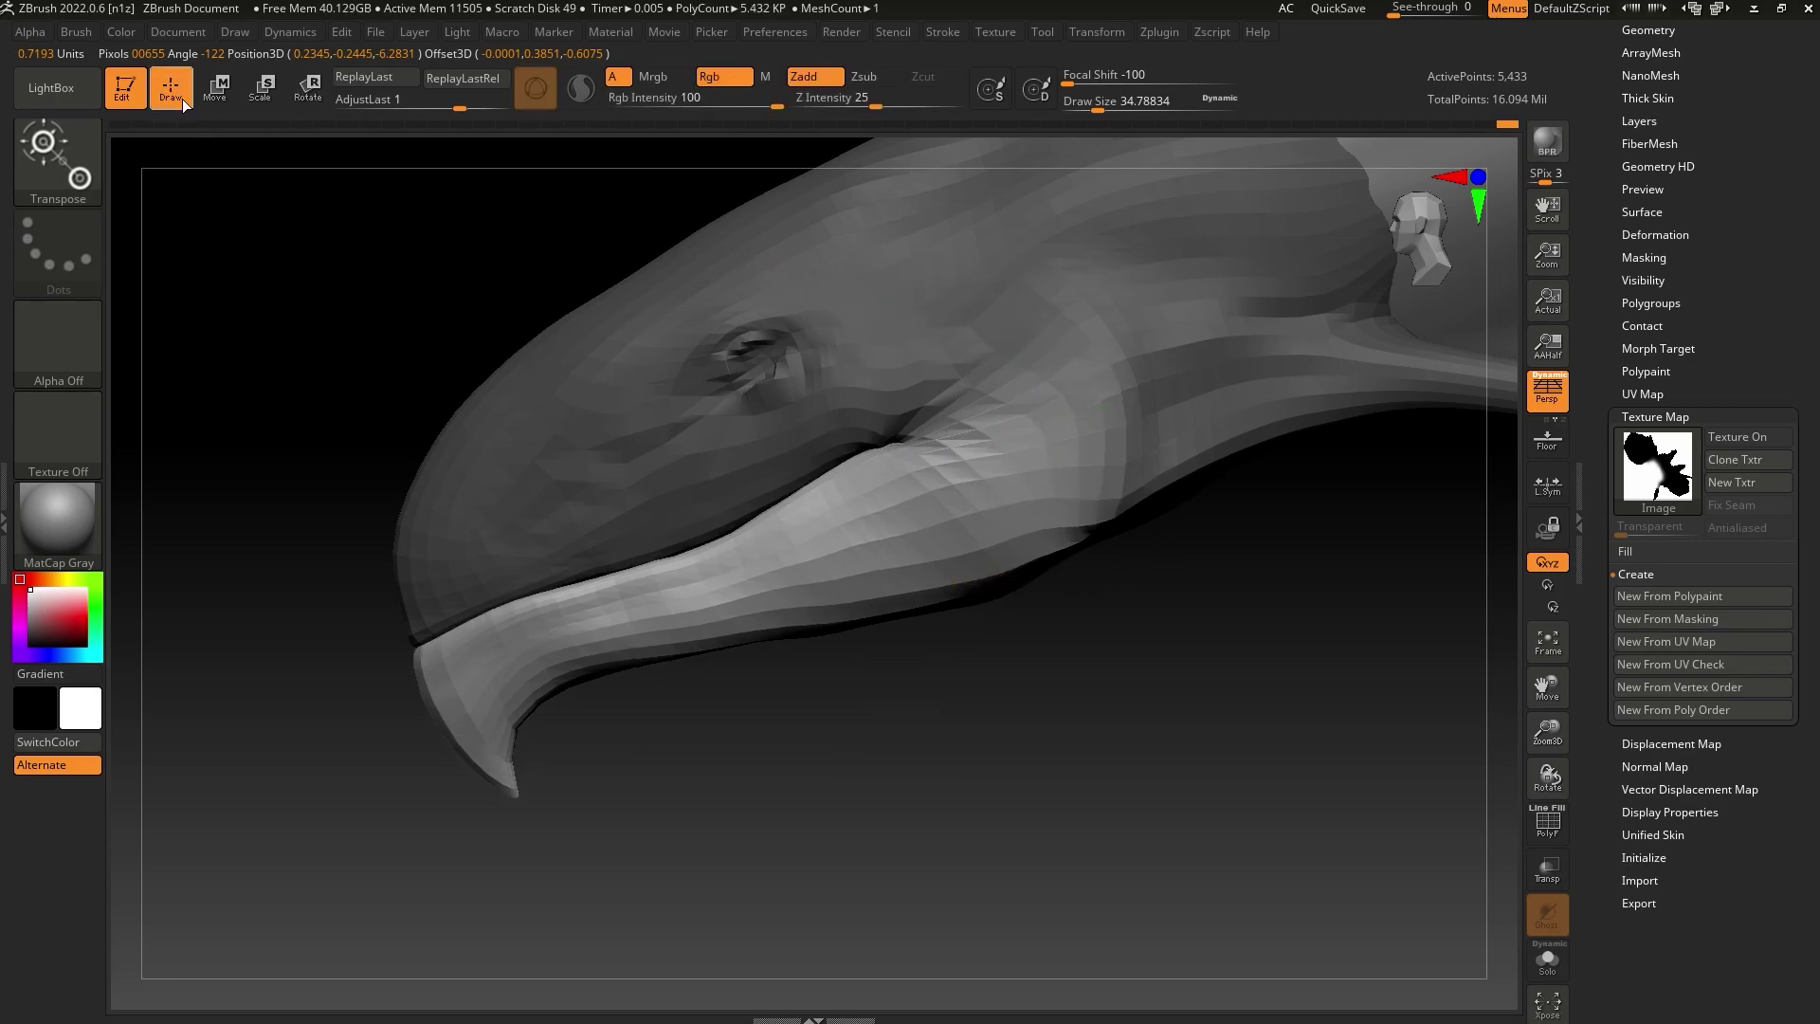
Switch to the ClayBuildup brush and clear the mask from the whole head
key(b)
key(c)
key(b)
drag(1547, 733, 1548, 663)
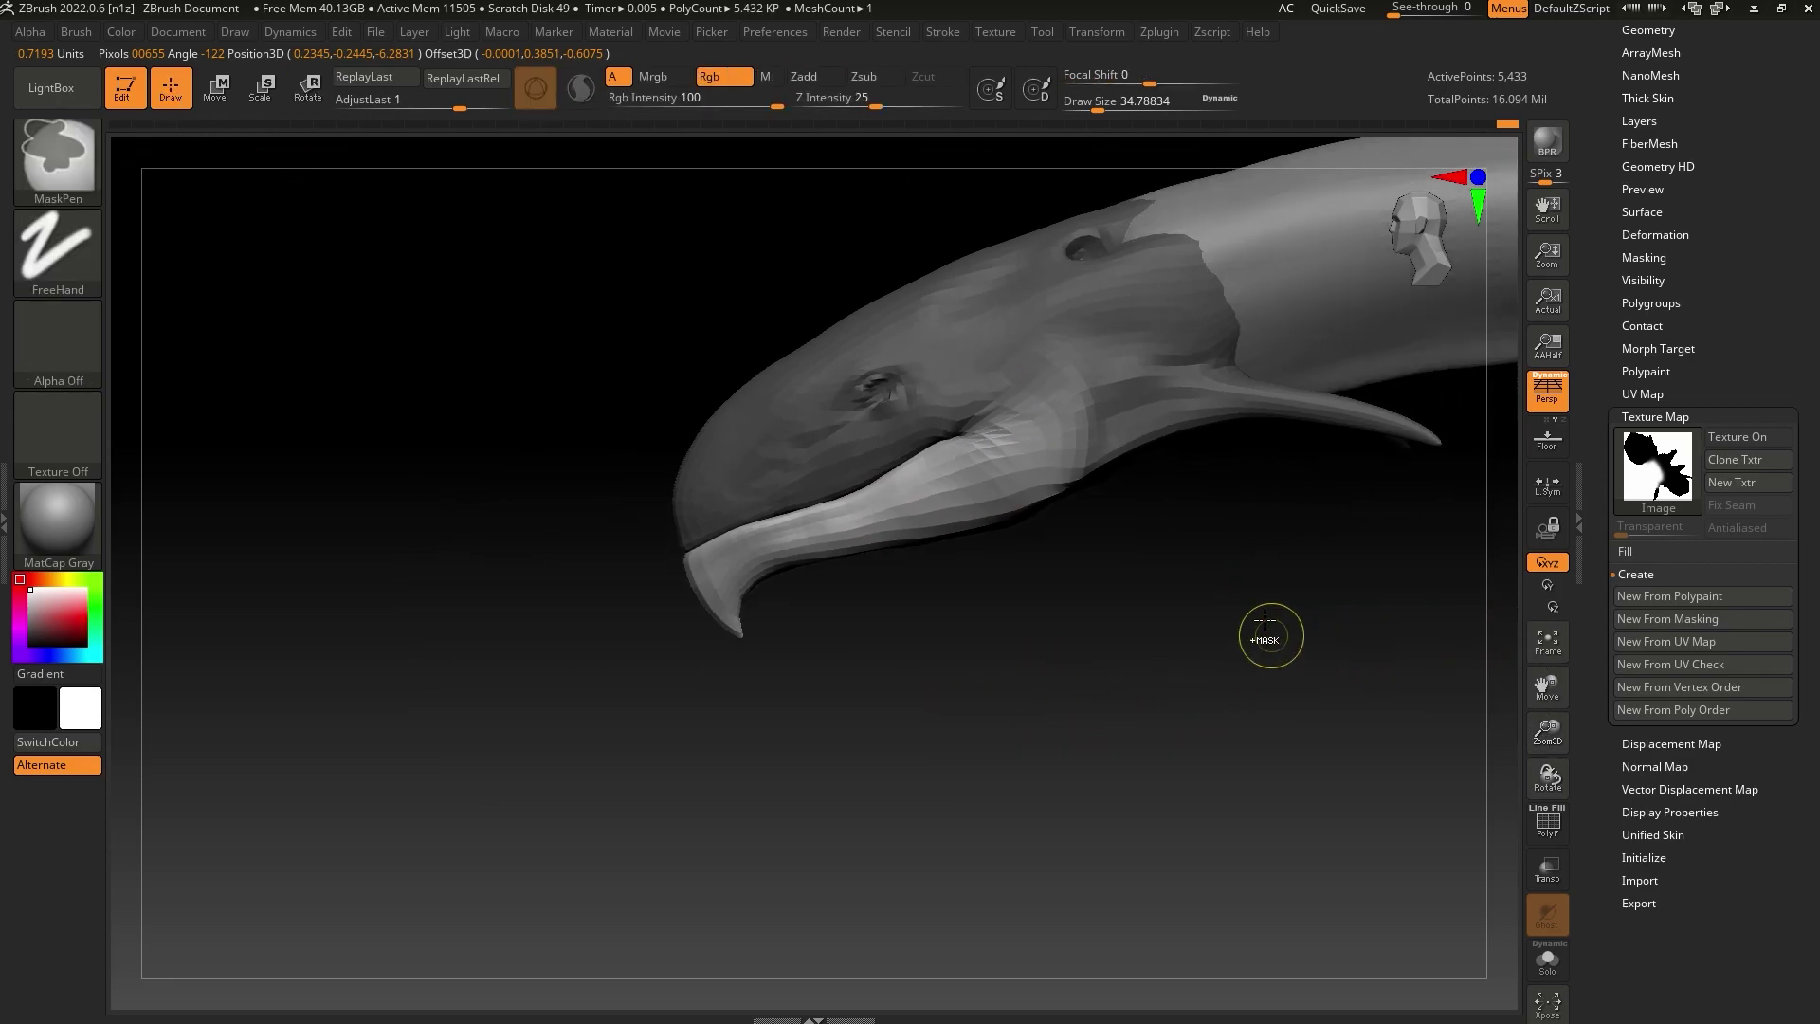
ctrl+drag(1266, 583, 558, 296)
mouse_move(520, 450)
ctrl+alt+mouse_down()
mouse_move(1084, 823)
mouse_move(1147, 887)
ctrl+alt+mouse_up()
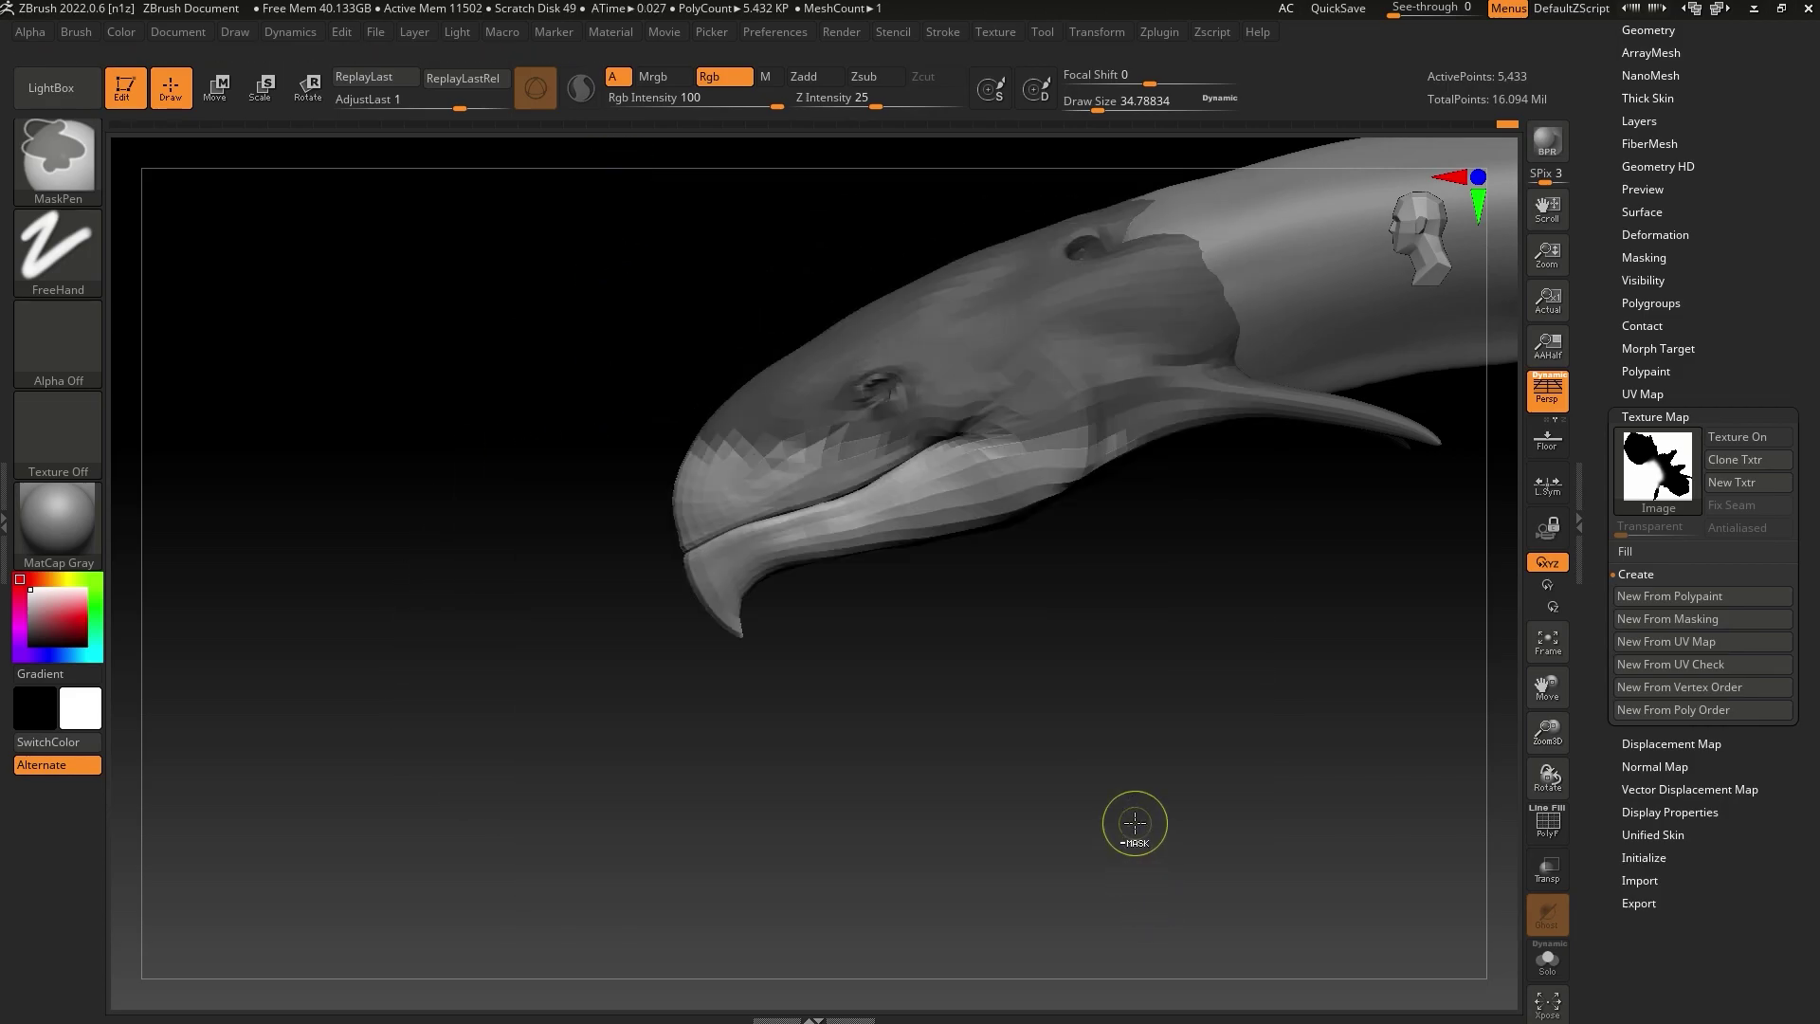
mouse_move(529, 856)
ctrl+alt+mouse_down()
mouse_move(1040, 350)
mouse_move(1640, 111)
ctrl+alt+mouse_up()
drag(1552, 735, 1541, 621)
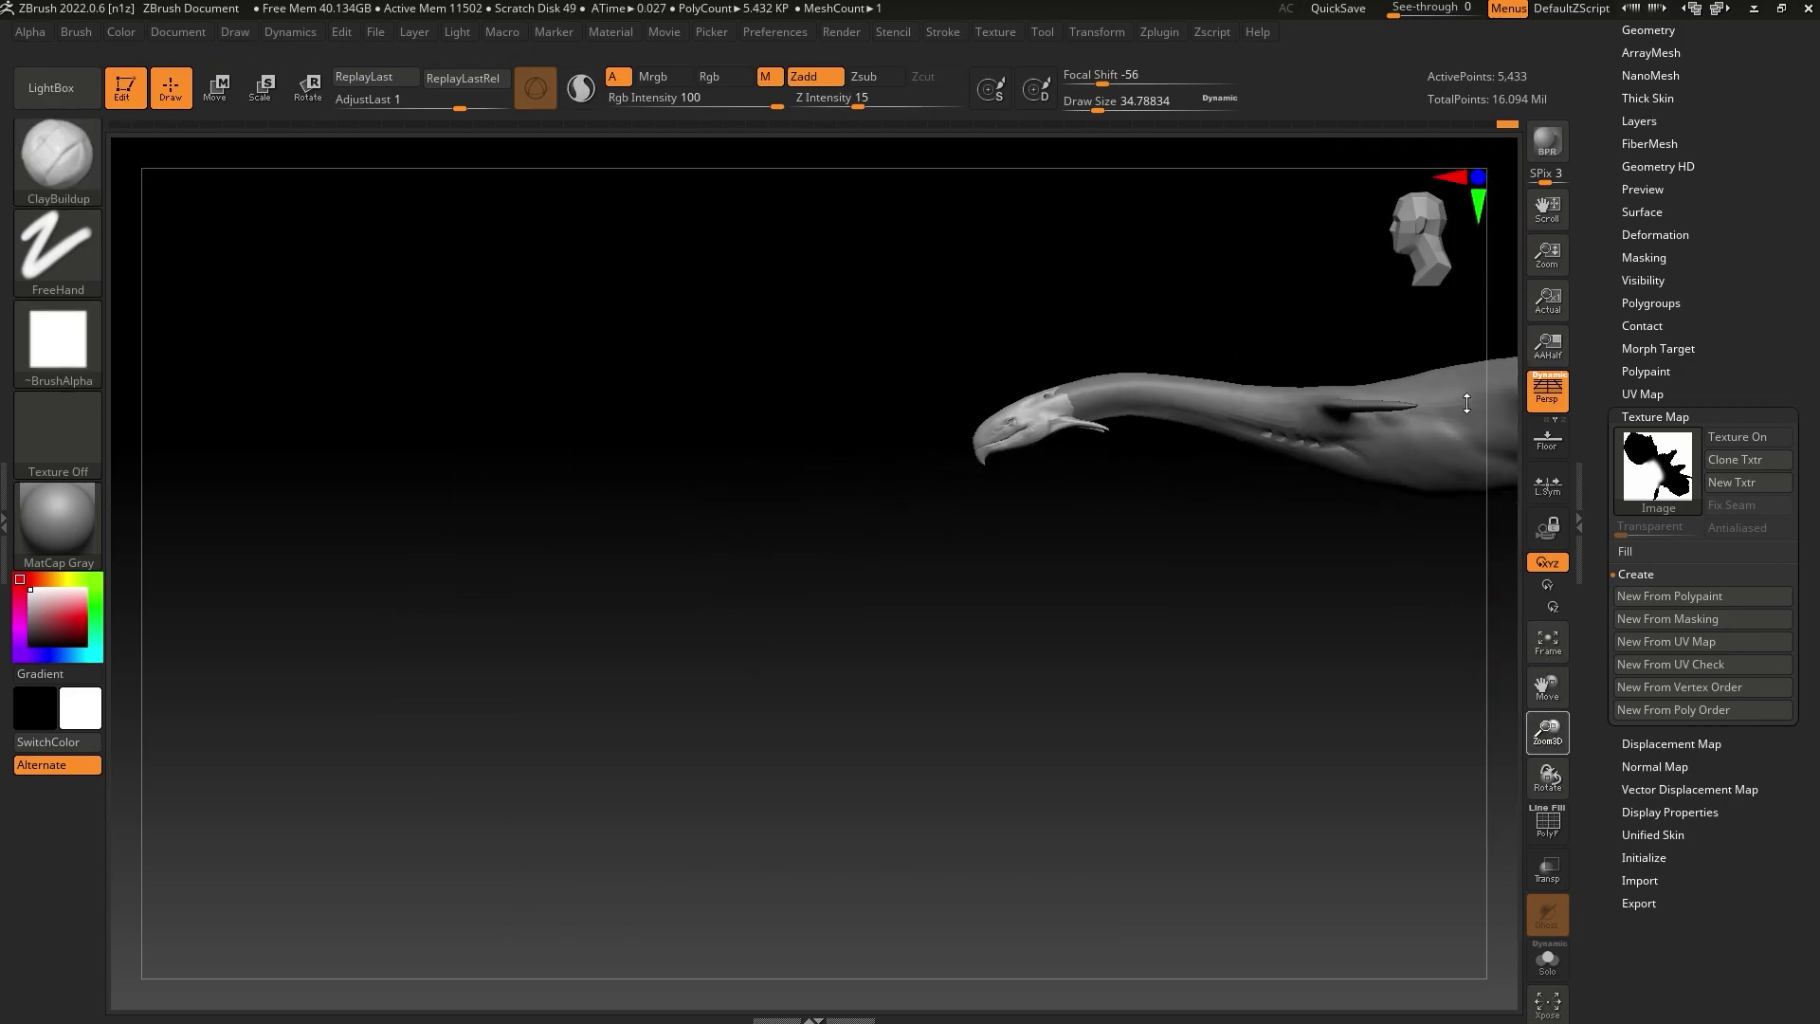
alt+drag(1205, 628, 946, 719)
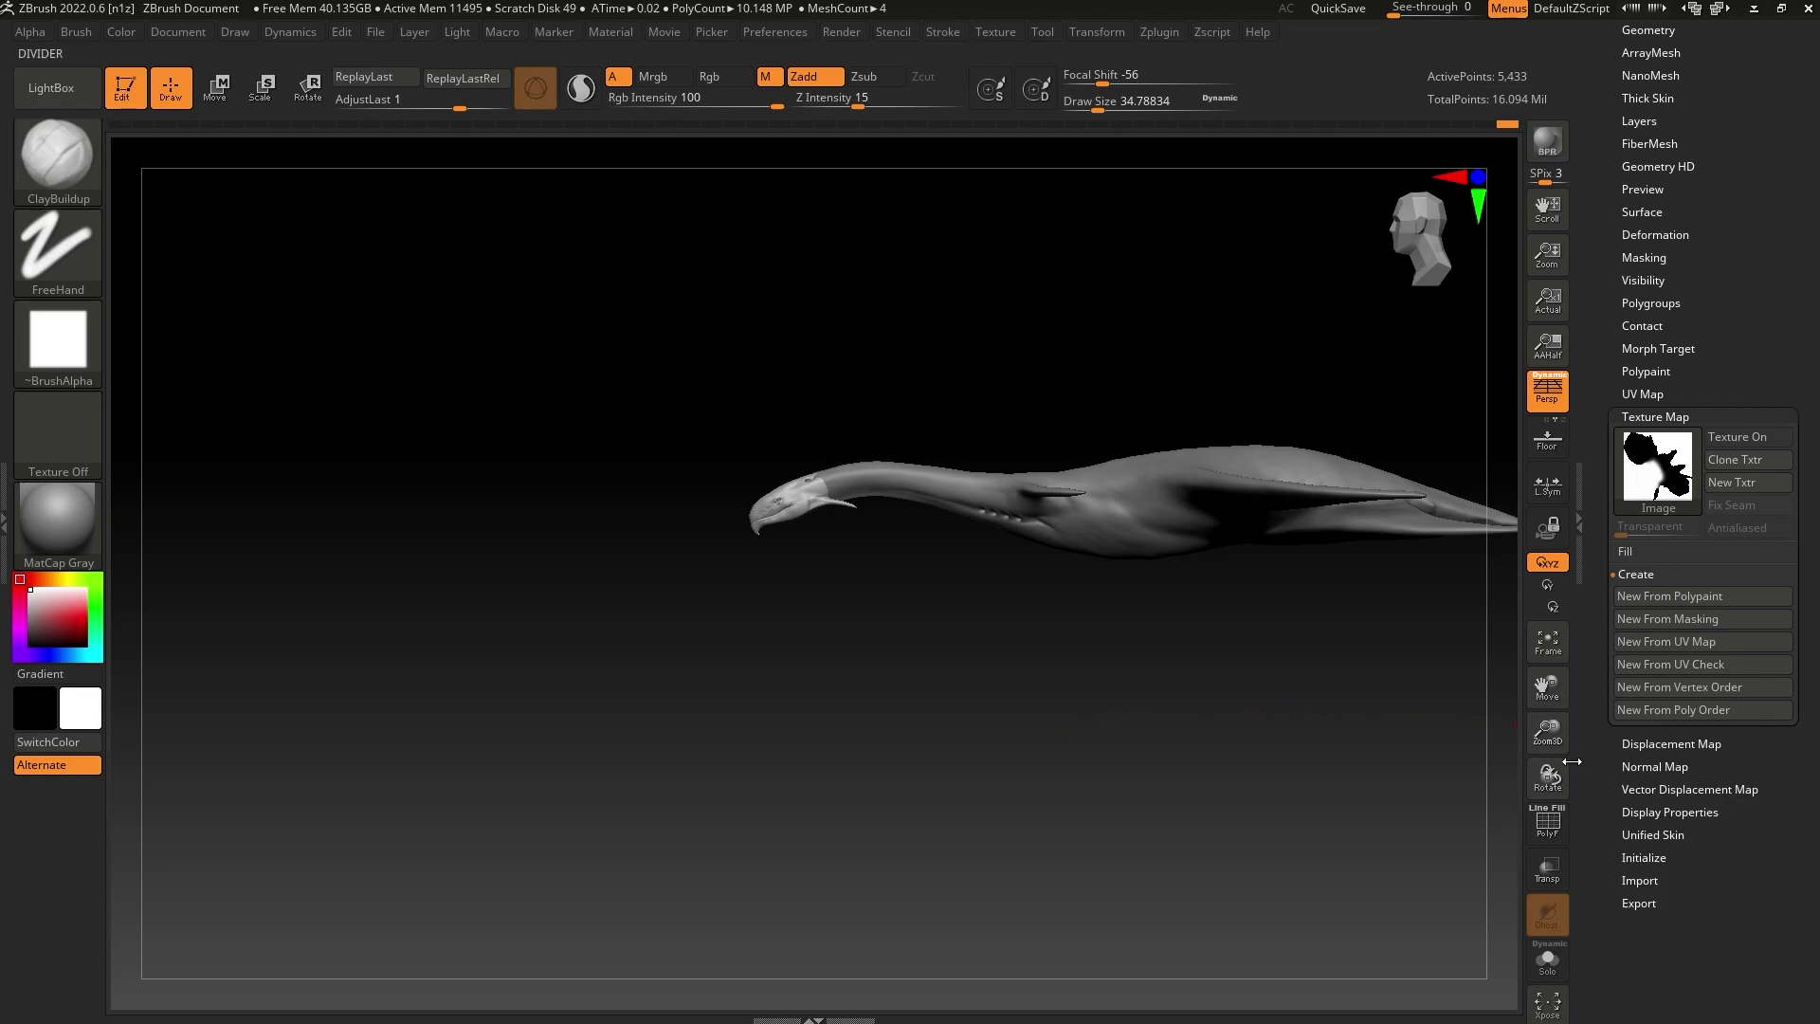
mouse_move(1547, 732)
mouse_down()
mouse_move(1546, 858)
mouse_move(1541, 832)
mouse_move(1495, 833)
mouse_up()
Choose the Move brush and mask the side of the upper jaw from the eye socket down toward the mouth line
key(b)
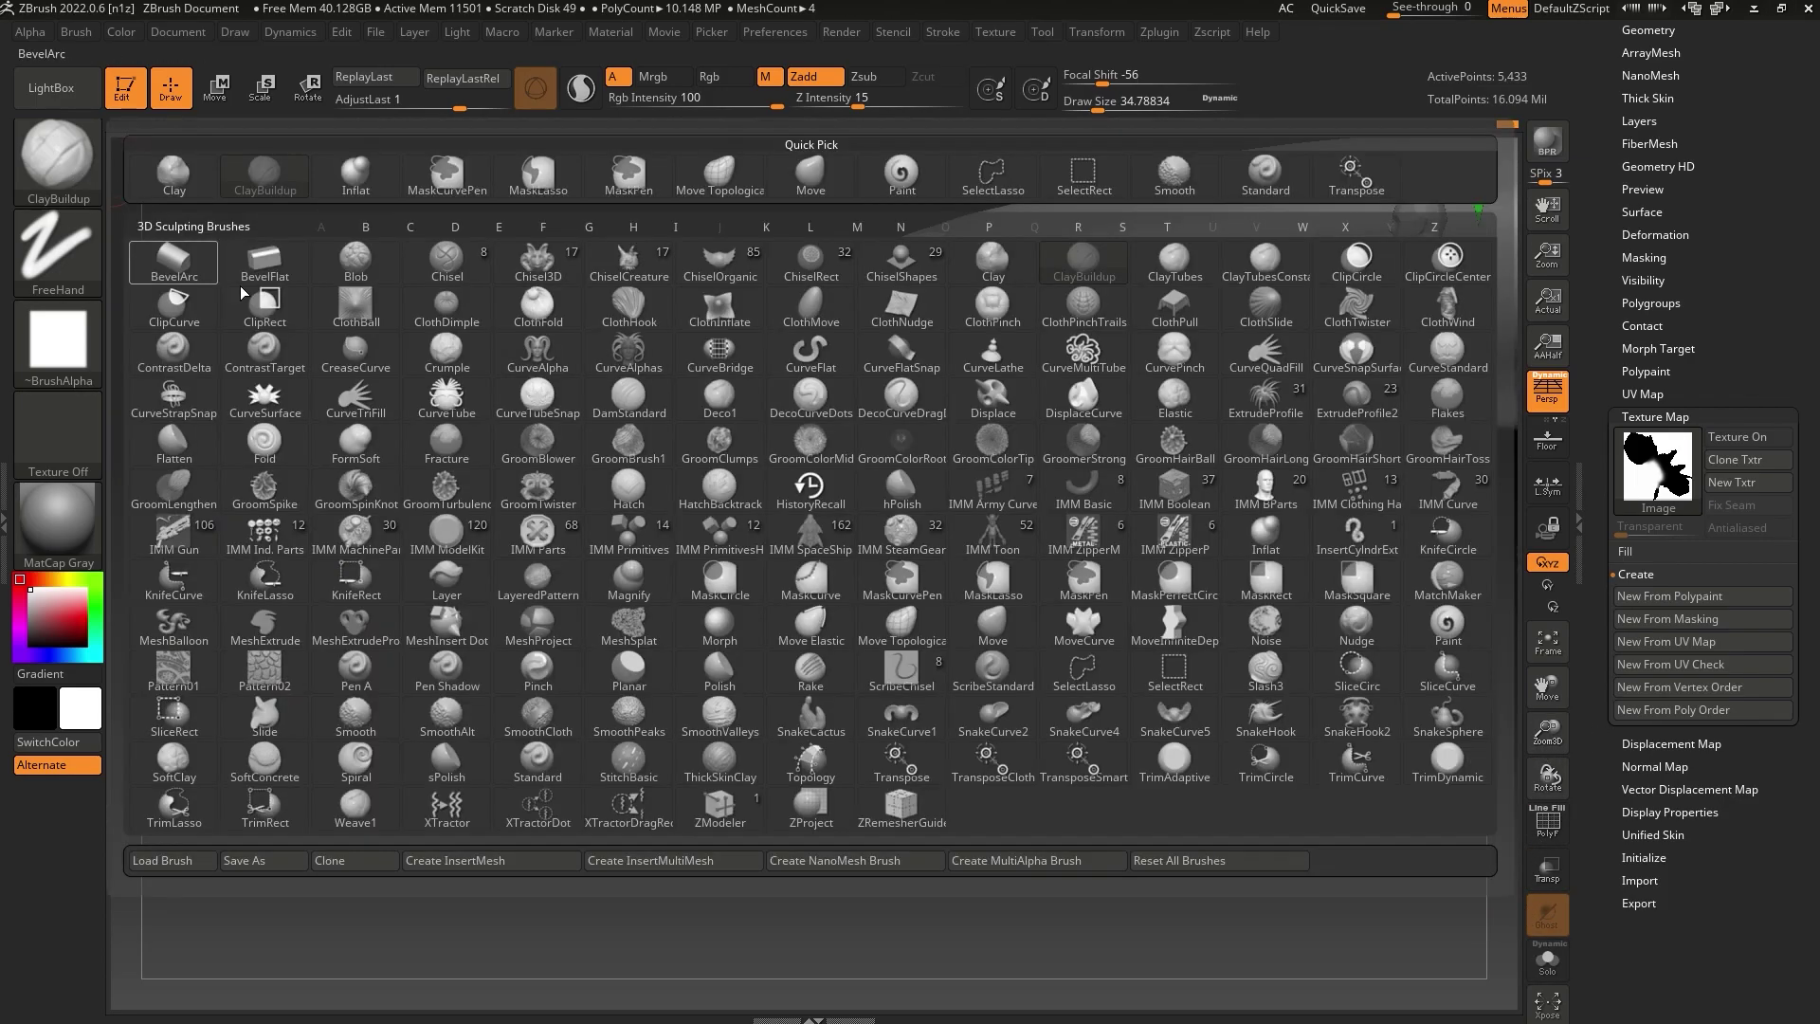
click(801, 195)
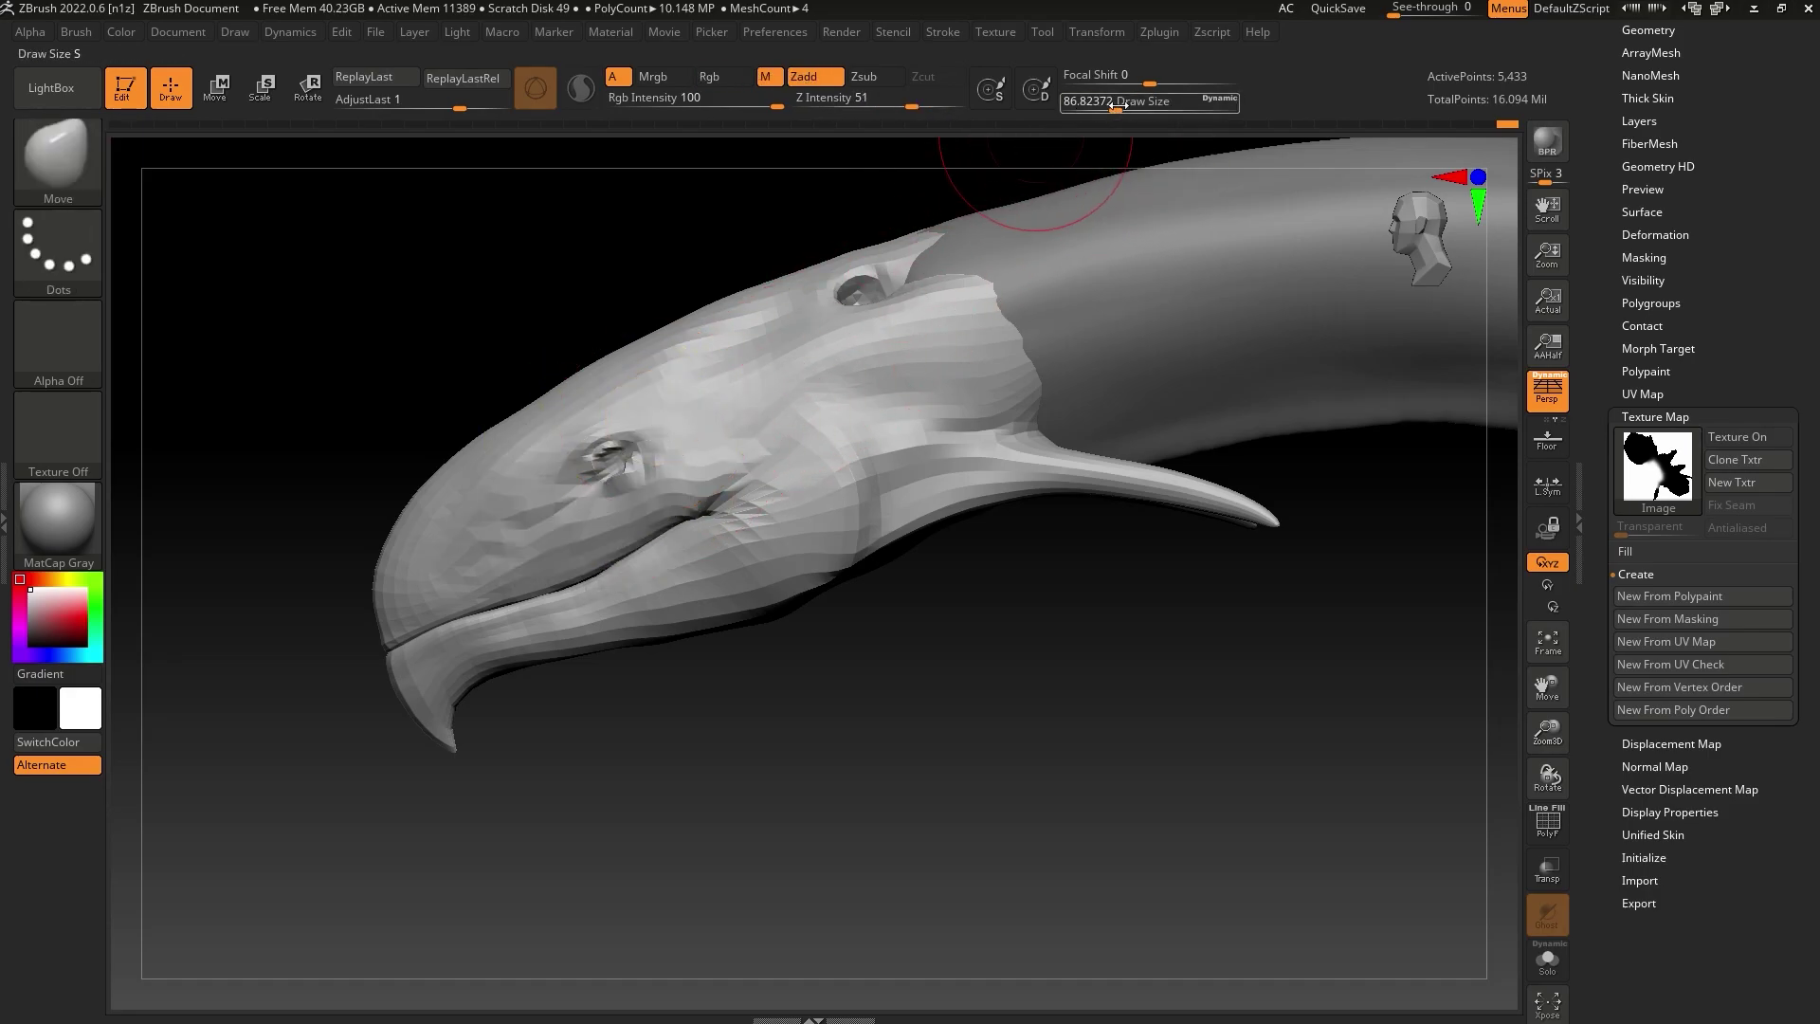
mouse_move(626, 455)
ctrl+mouse_down()
mouse_move(530, 512)
mouse_move(628, 441)
ctrl+mouse_up()
ctrl+alt+drag(560, 591, 522, 579)
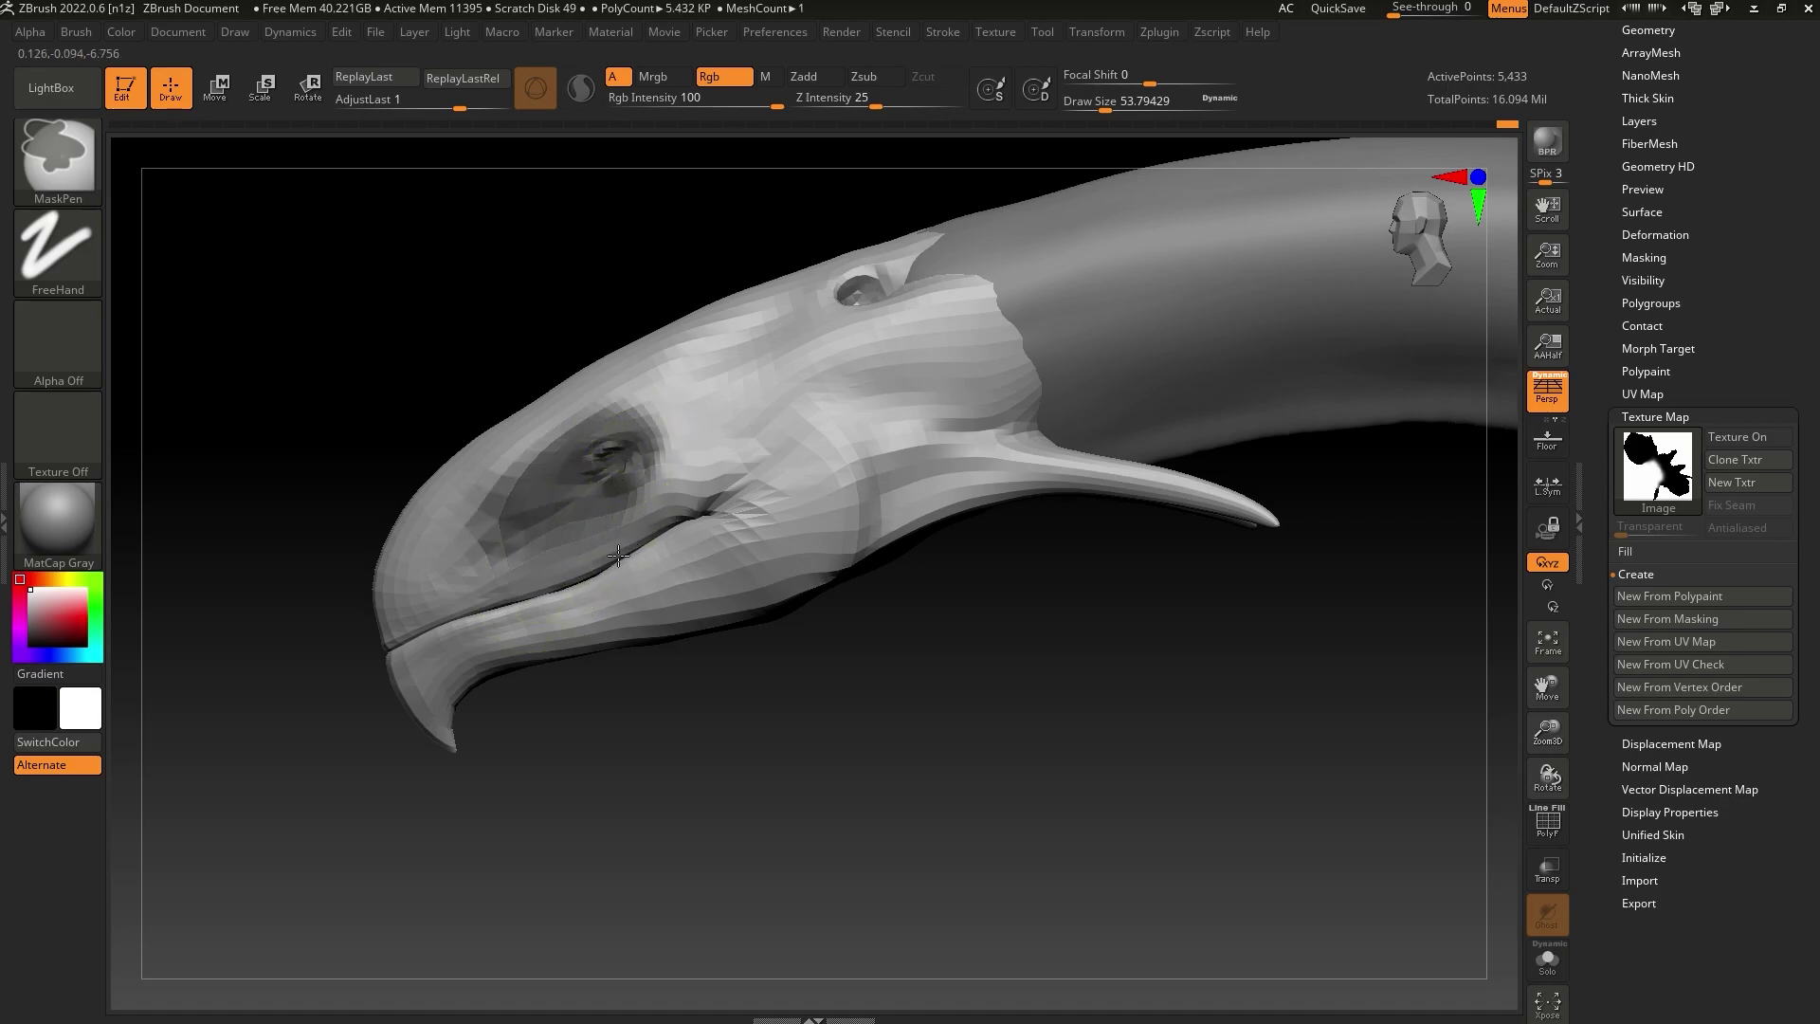
ctrl+click(958, 732)
ctrl+click(967, 716)
Reshape the mouth corner and the lip line in front of it with Move at a draw size of about 124
drag(1106, 106, 1125, 106)
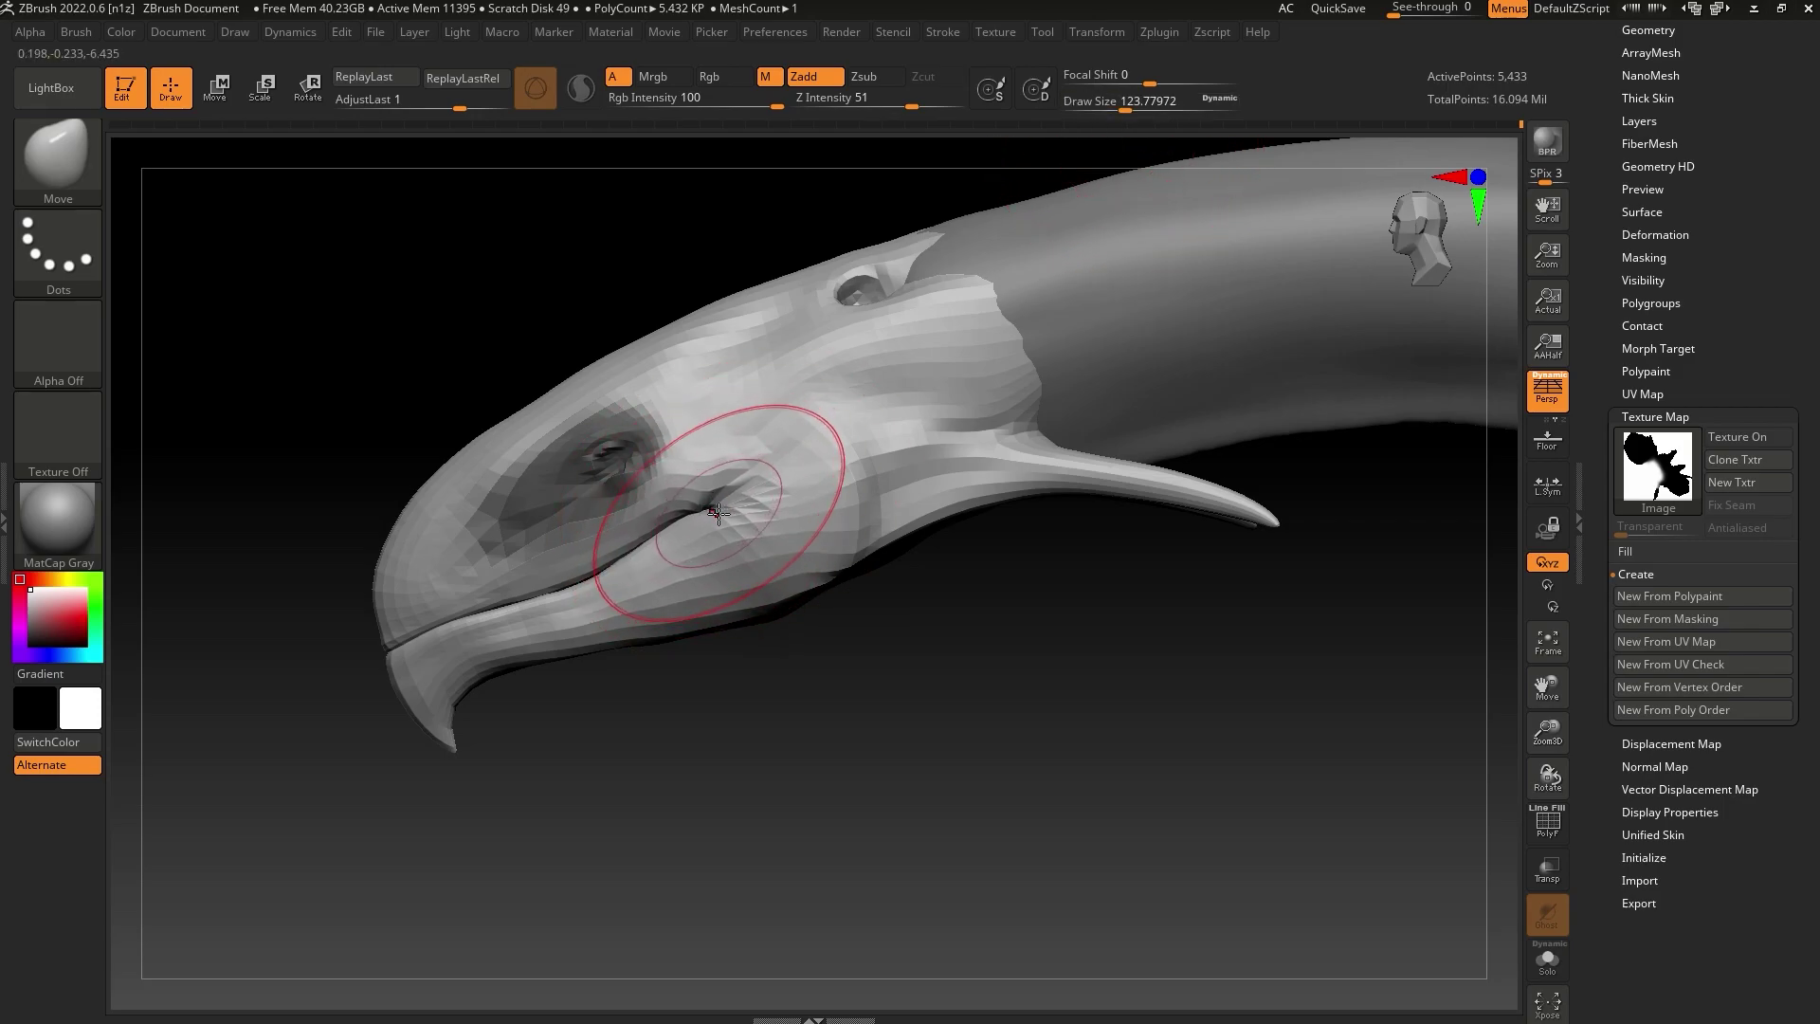
mouse_move(716, 515)
mouse_down()
mouse_move(712, 494)
mouse_move(685, 527)
mouse_up()
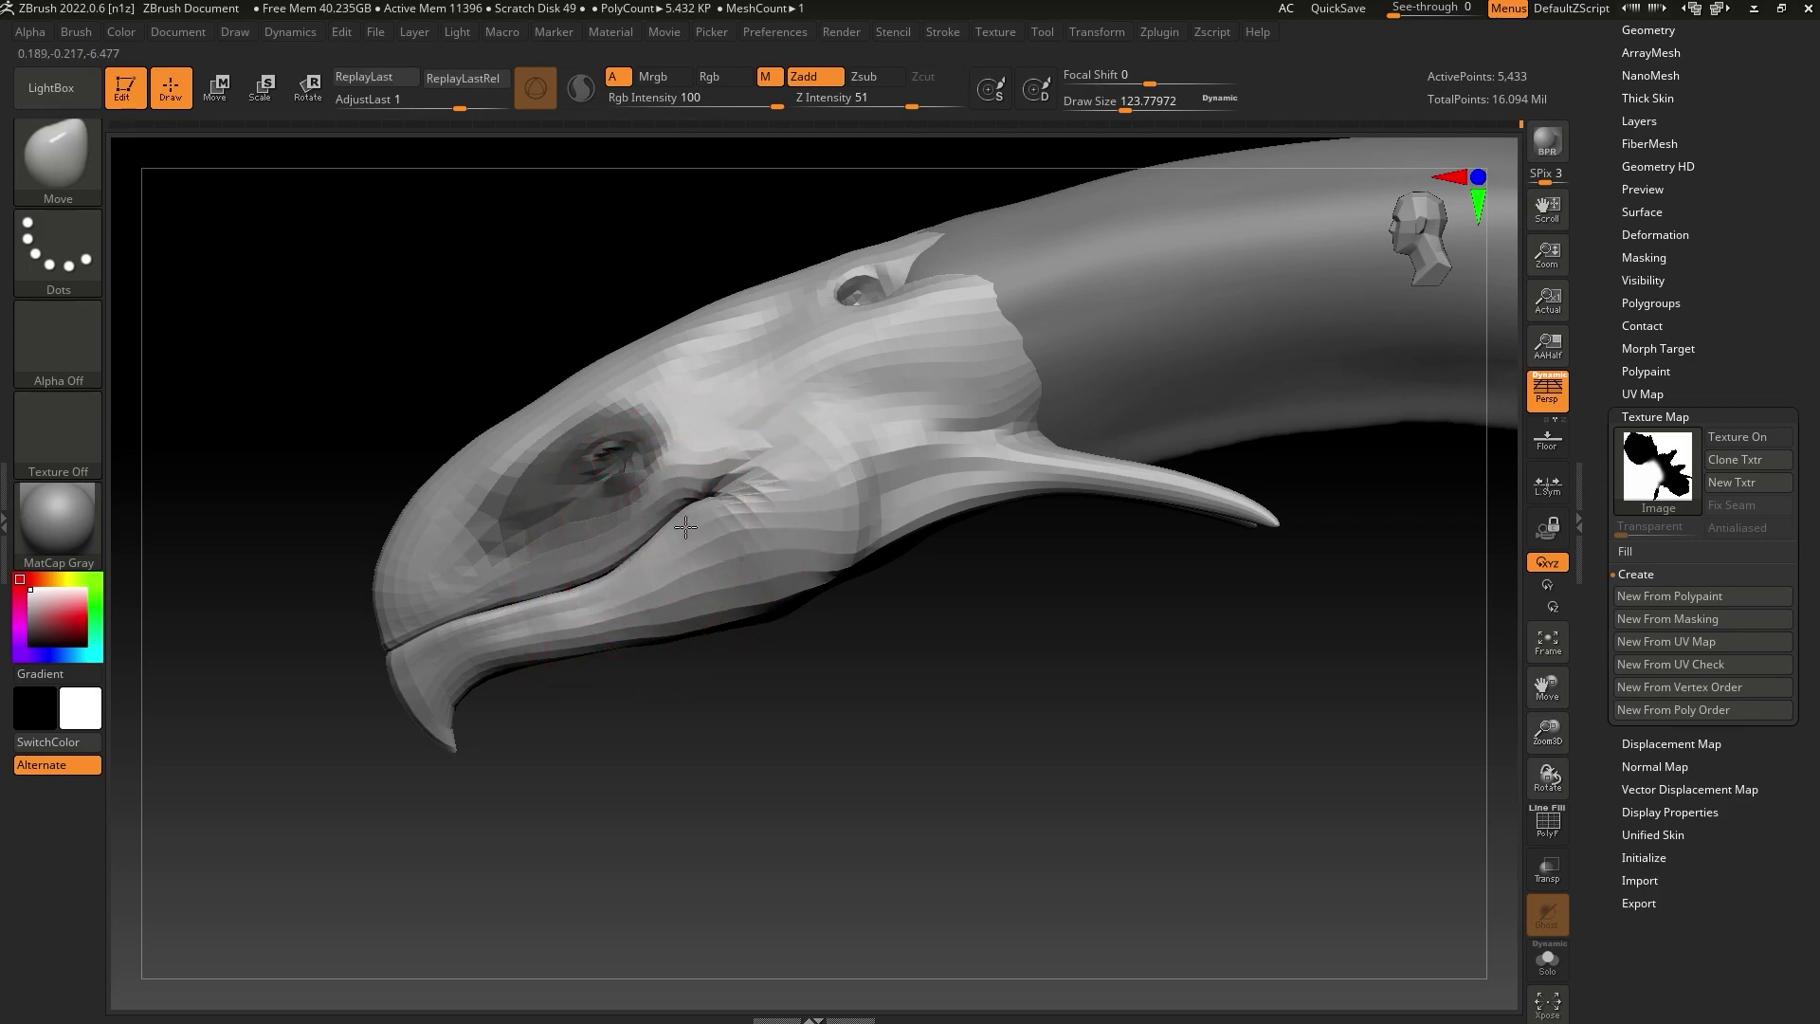
key(ctrl)
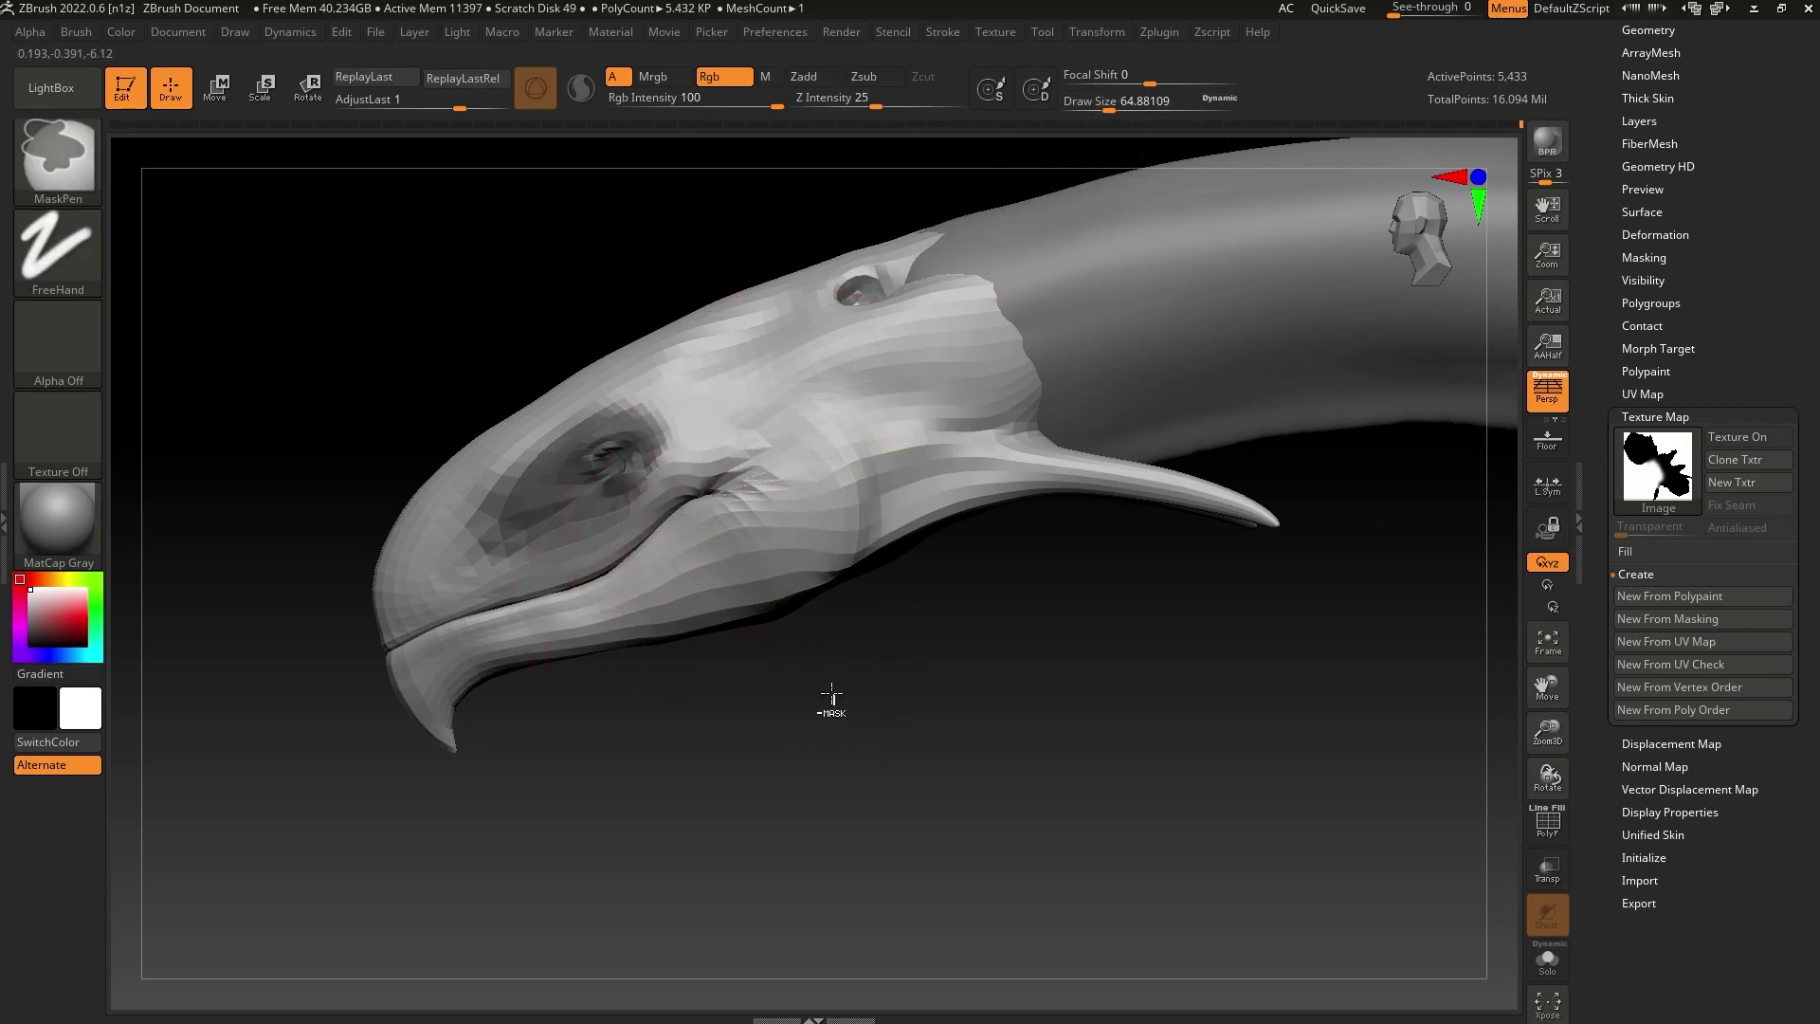
Raise the head to subdivision level 2 and pull the mouth corner back with Move at draw sizes of about 90 and 132
click(1648, 29)
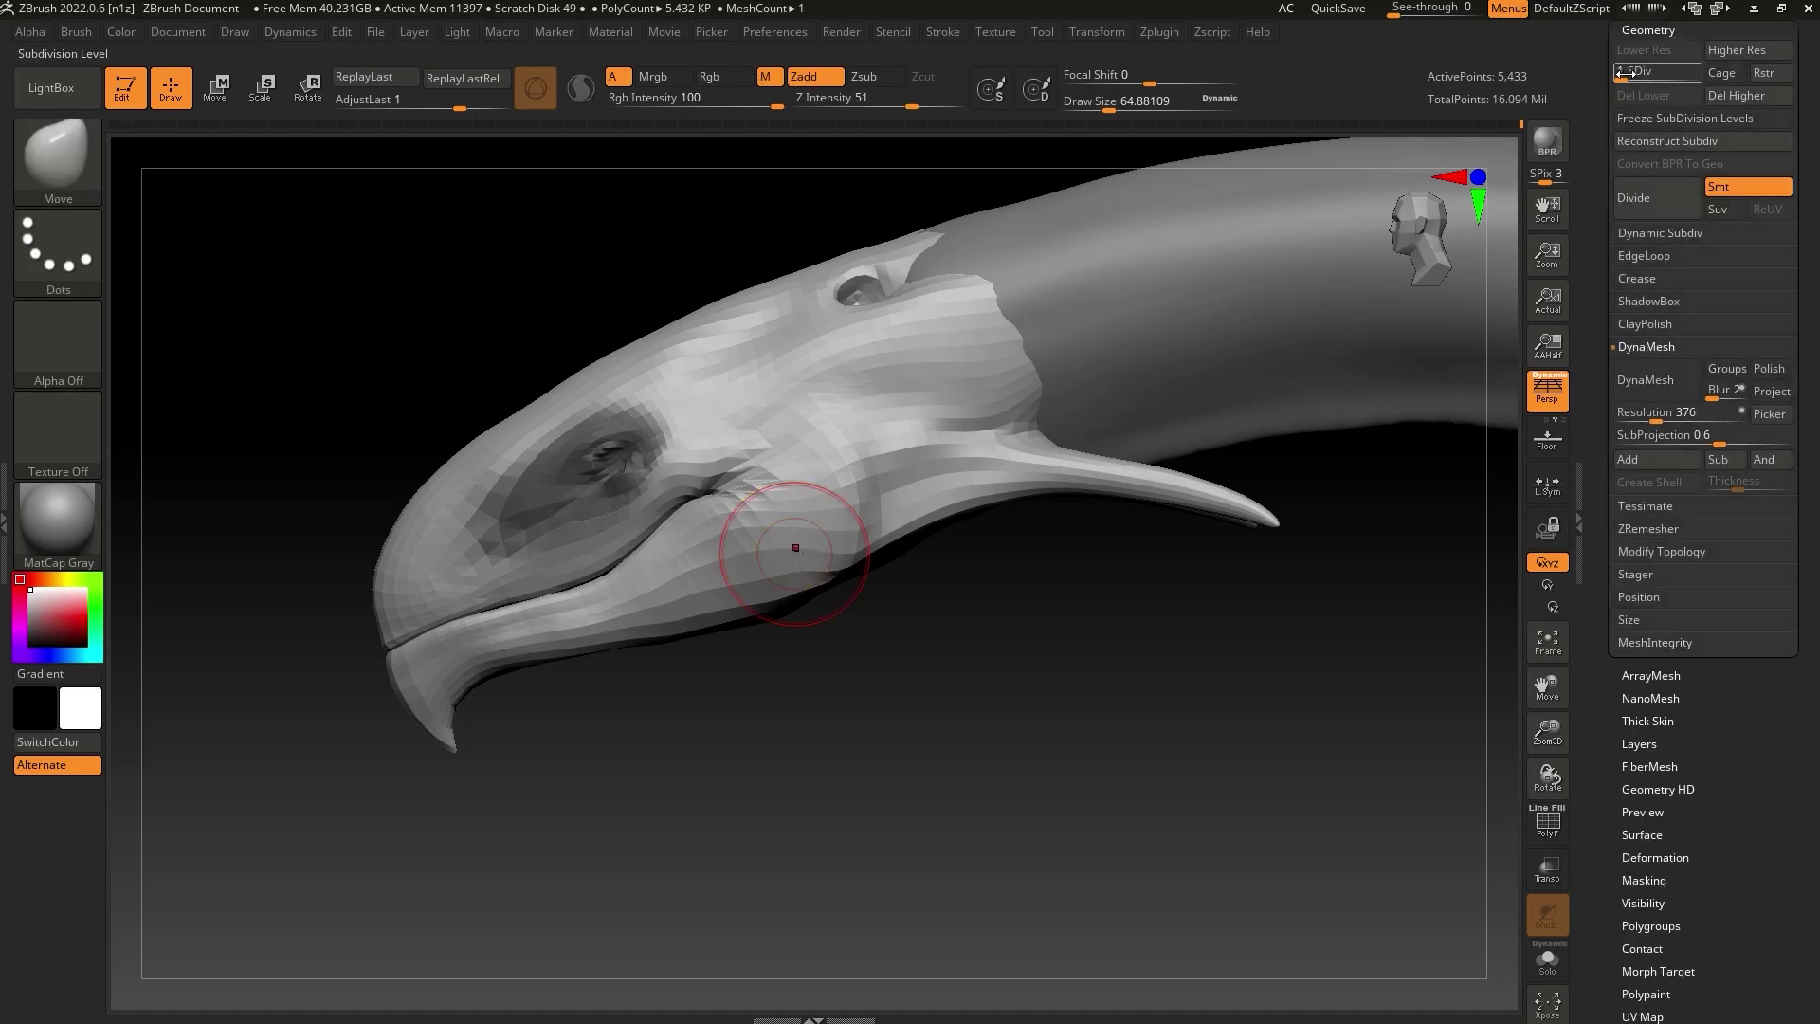
drag(1624, 72, 1637, 72)
key(ctrl)
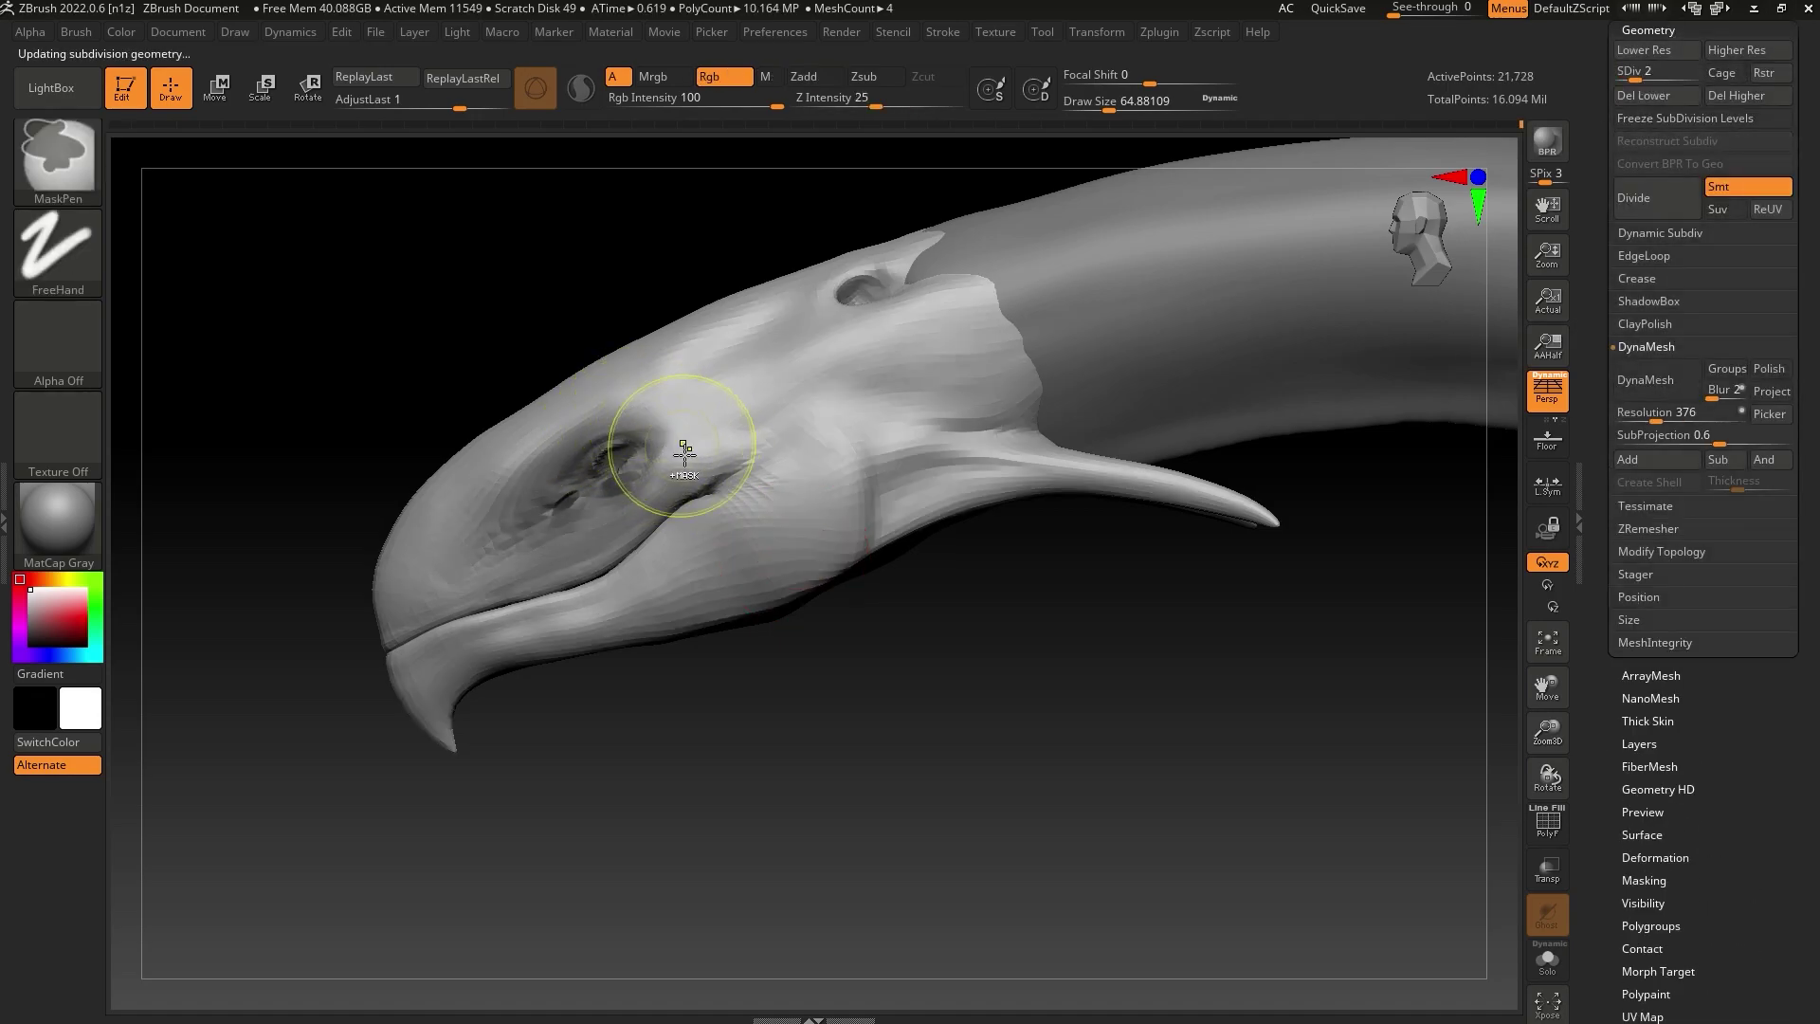
ctrl+click(750, 692)
ctrl+click(818, 666)
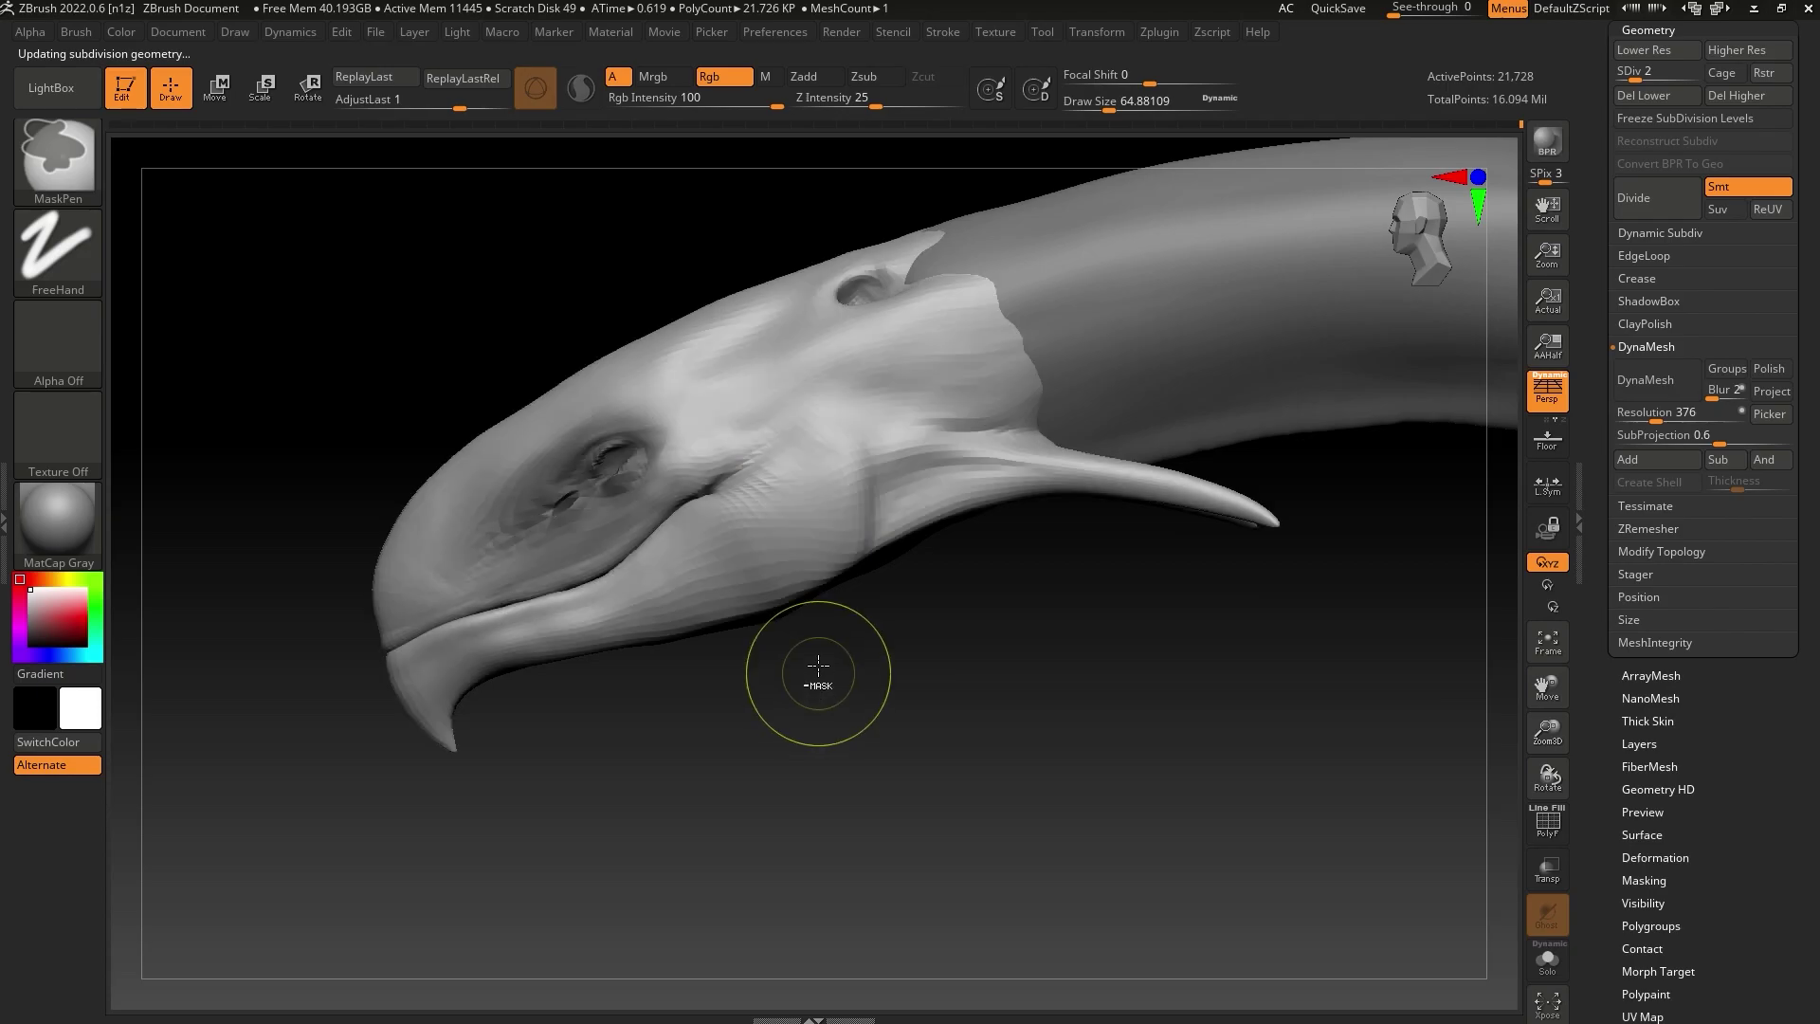
mouse_move(778, 711)
mouse_down()
mouse_move(809, 715)
mouse_move(779, 711)
mouse_up()
drag(1110, 107, 1117, 106)
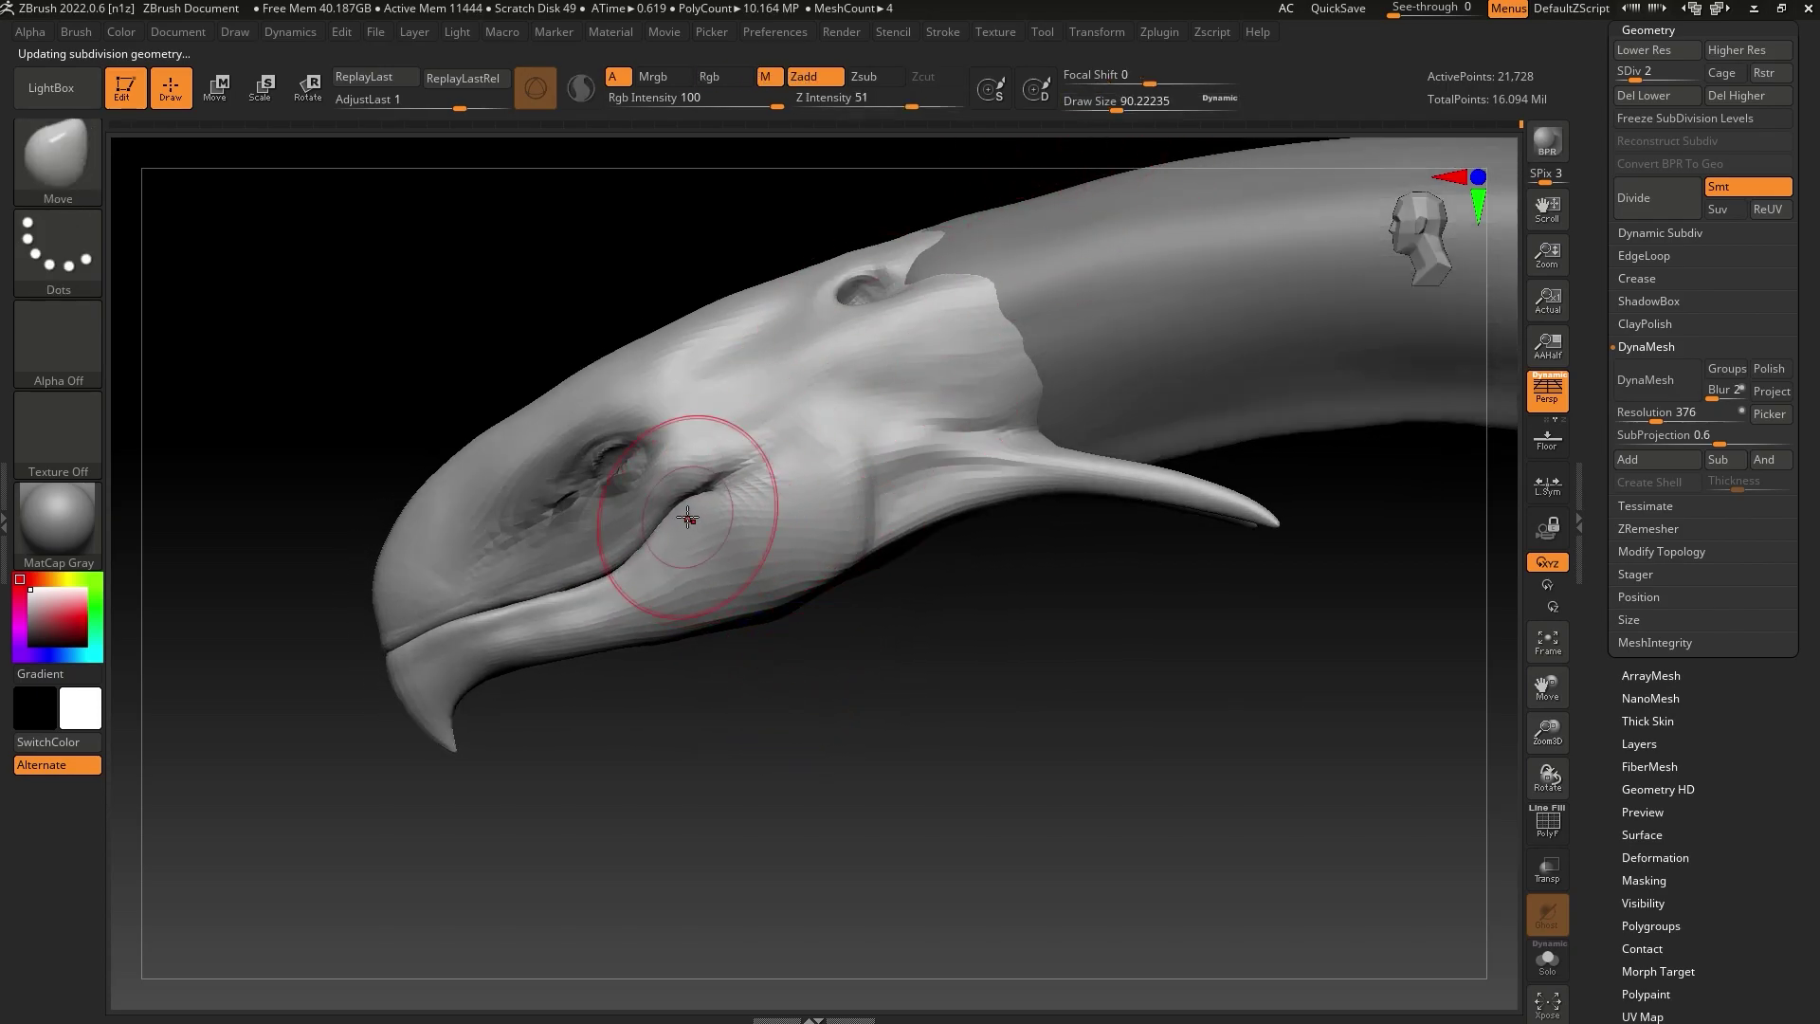
drag(713, 495, 733, 484)
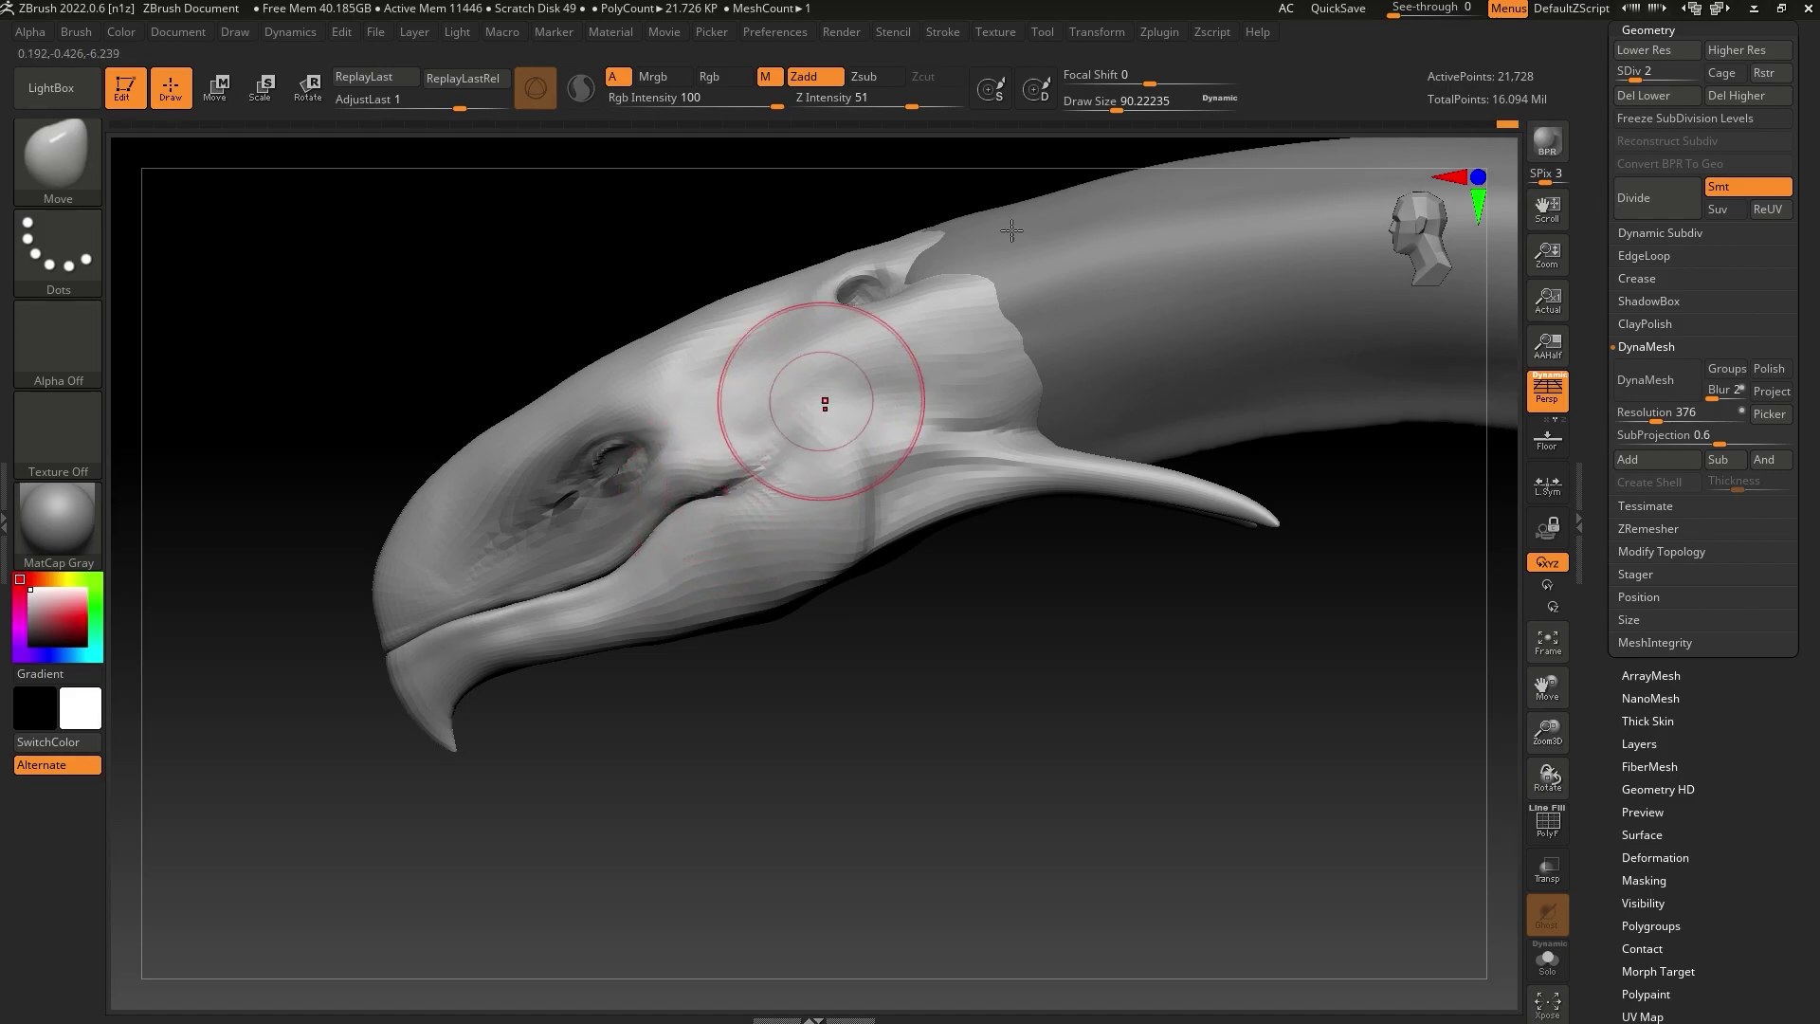
drag(1117, 103, 1127, 103)
drag(741, 489, 756, 482)
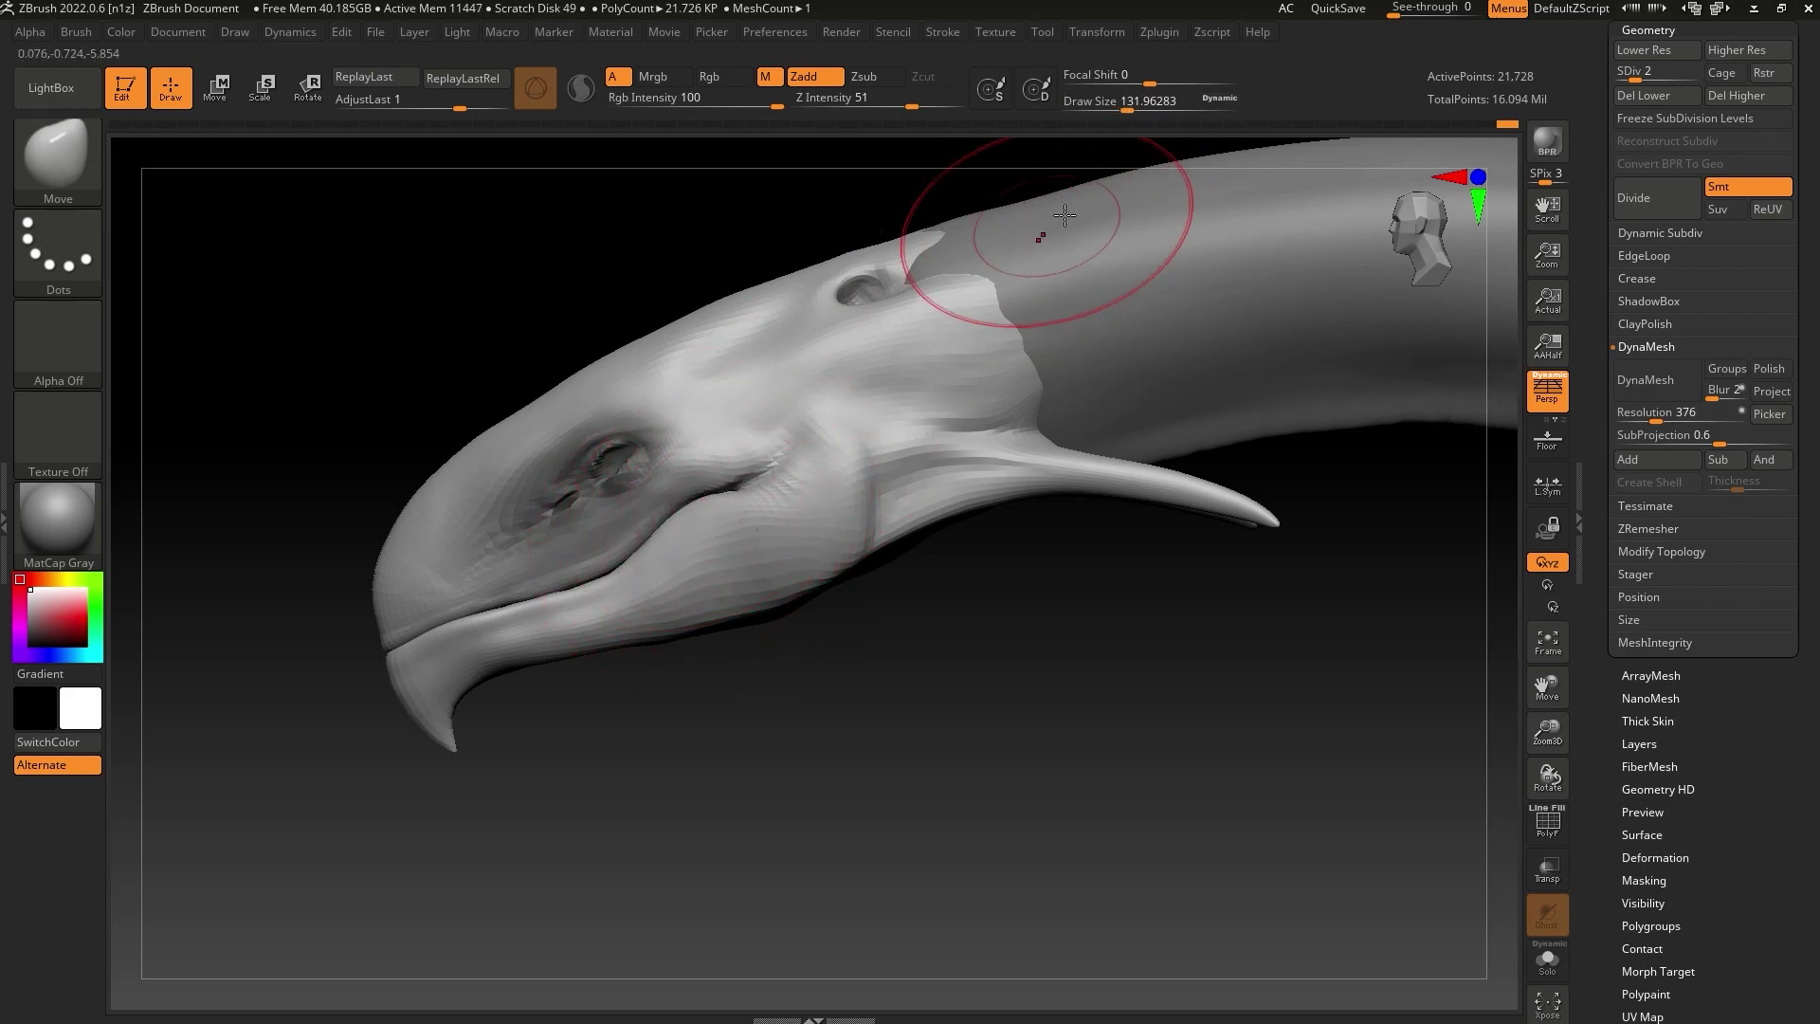
Adjust the lower lip line midway along the jaw with Move at a draw size of about 74
drag(1127, 100, 1111, 101)
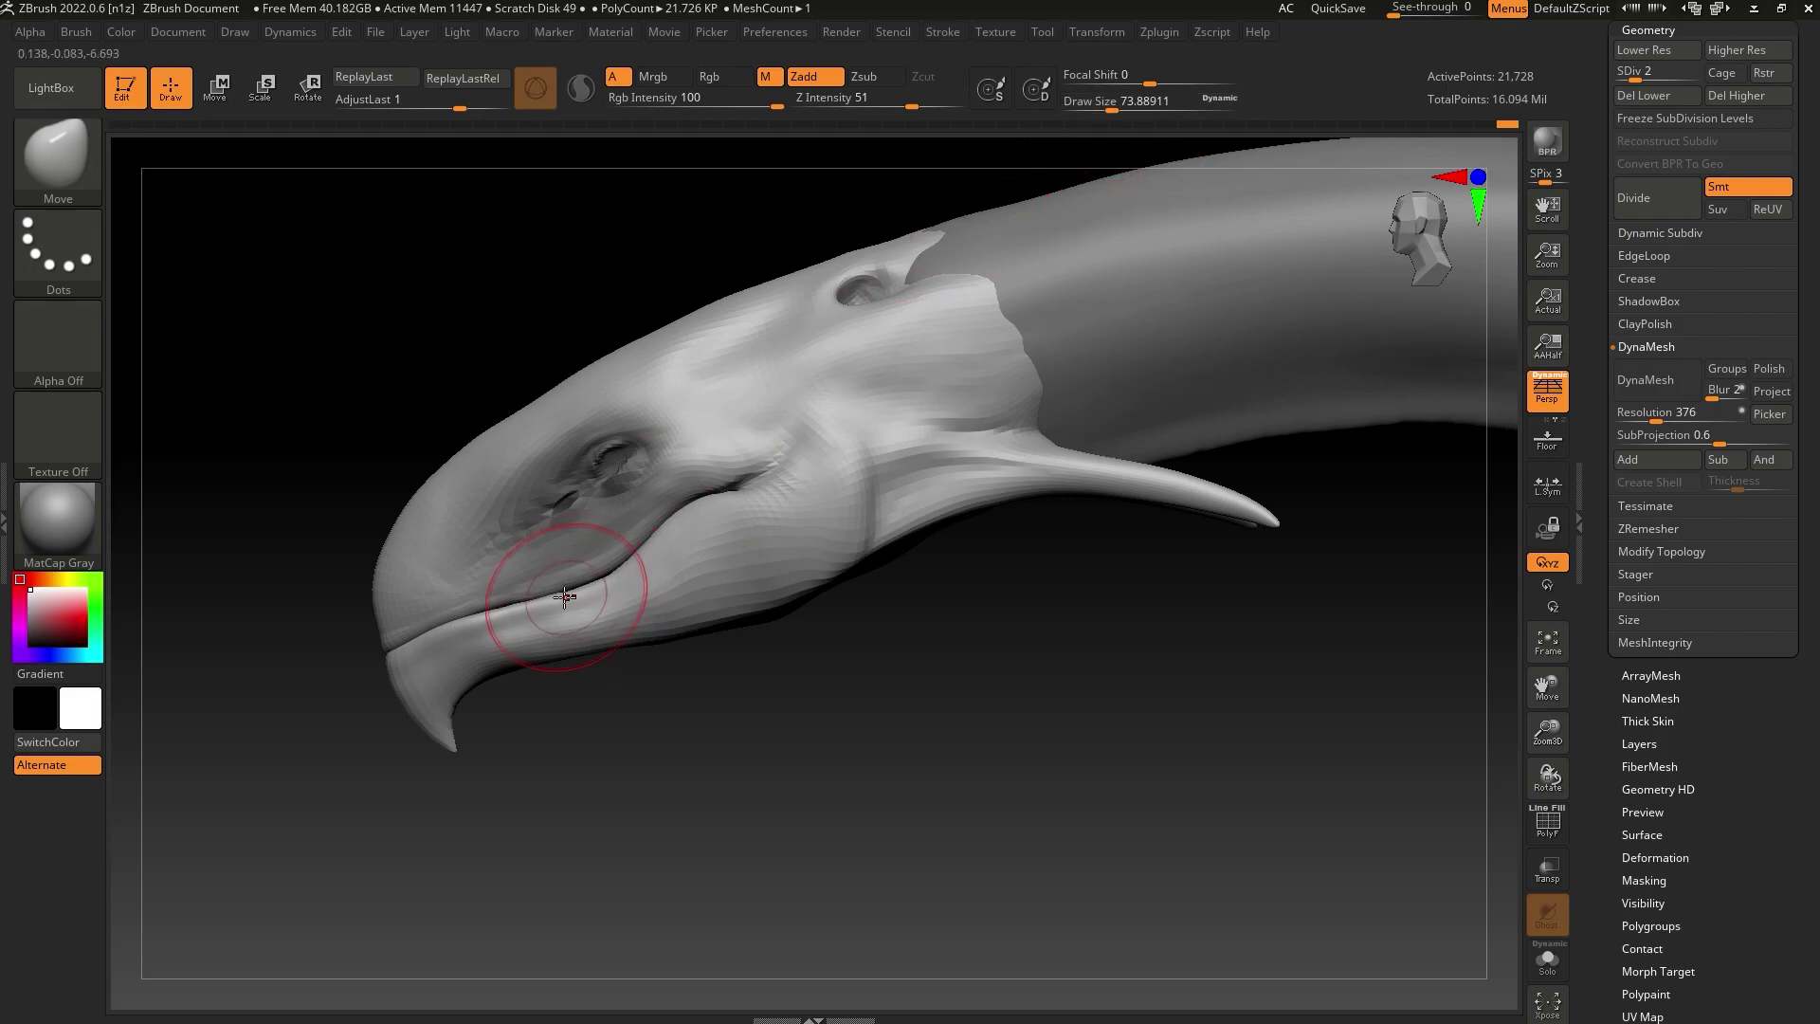
drag(622, 575, 609, 597)
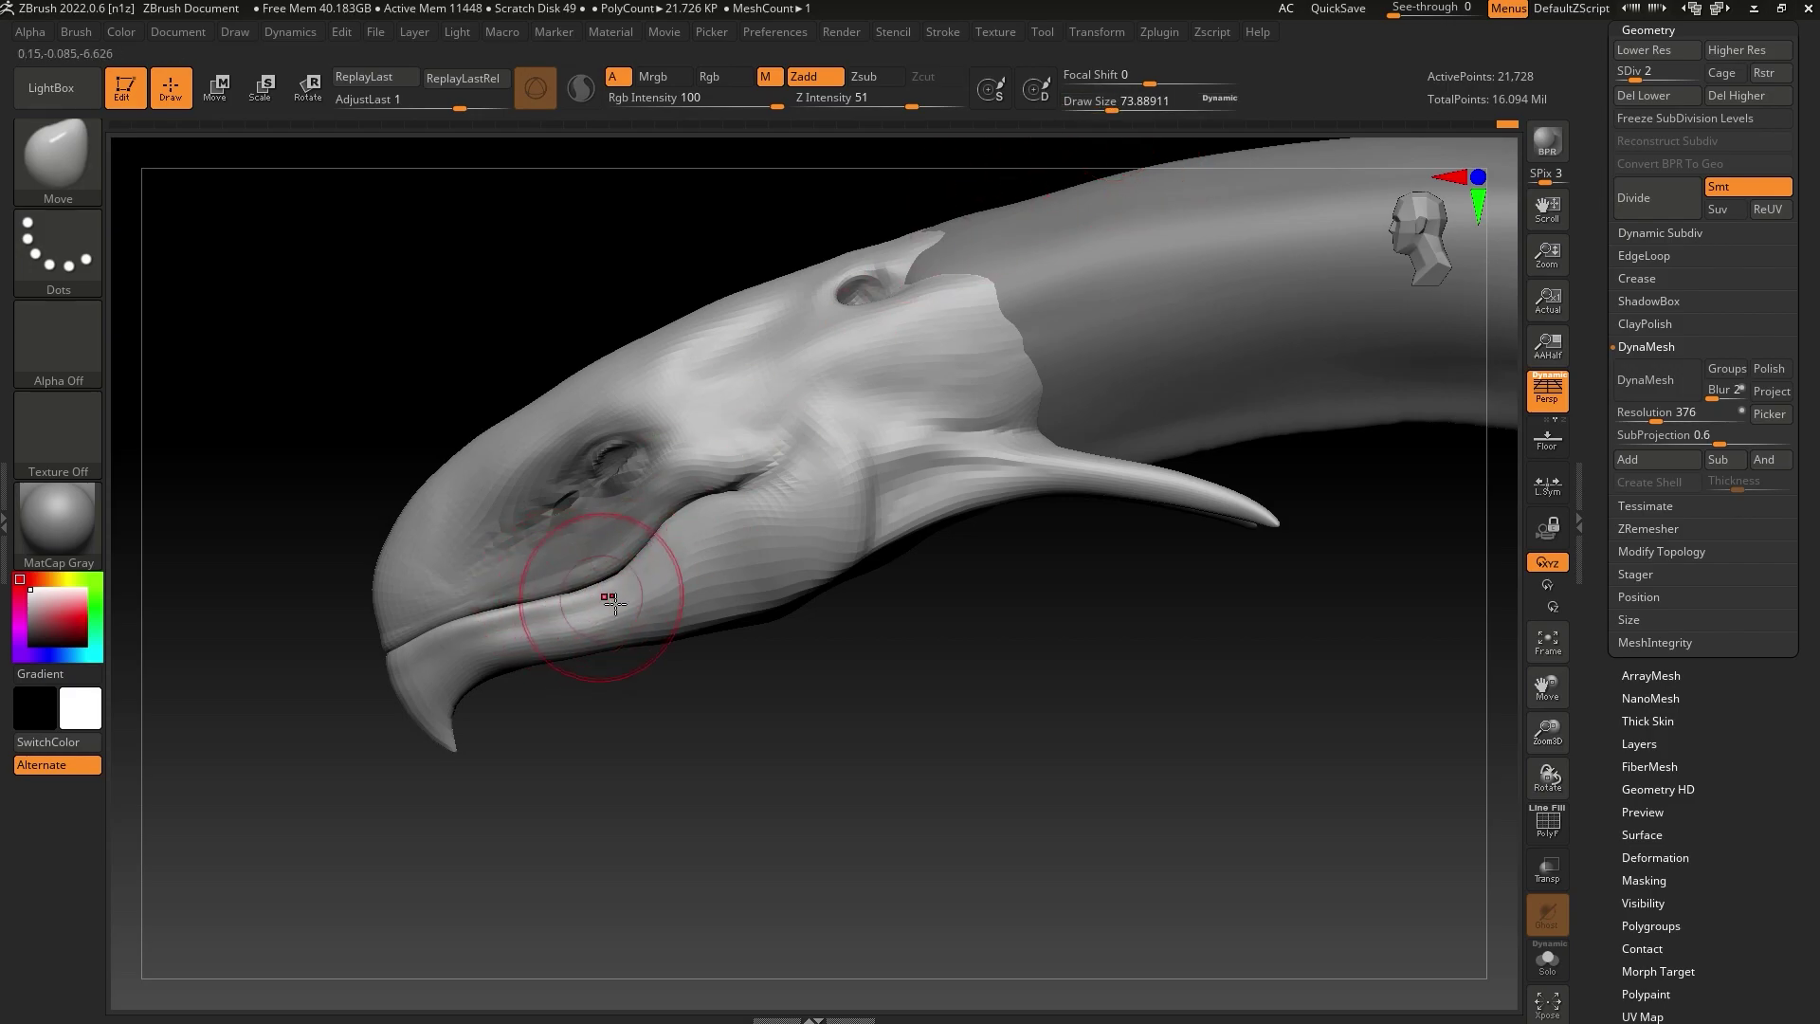
mouse_move(622, 576)
ctrl+right_down()
mouse_move(1307, 575)
mouse_move(1182, 743)
mouse_move(1207, 736)
mouse_move(1169, 736)
mouse_move(1188, 717)
ctrl+right_up()
Reshape the front end of the mouth line at the snout tip with Move at a draw size of about 77
drag(1548, 732, 1505, 868)
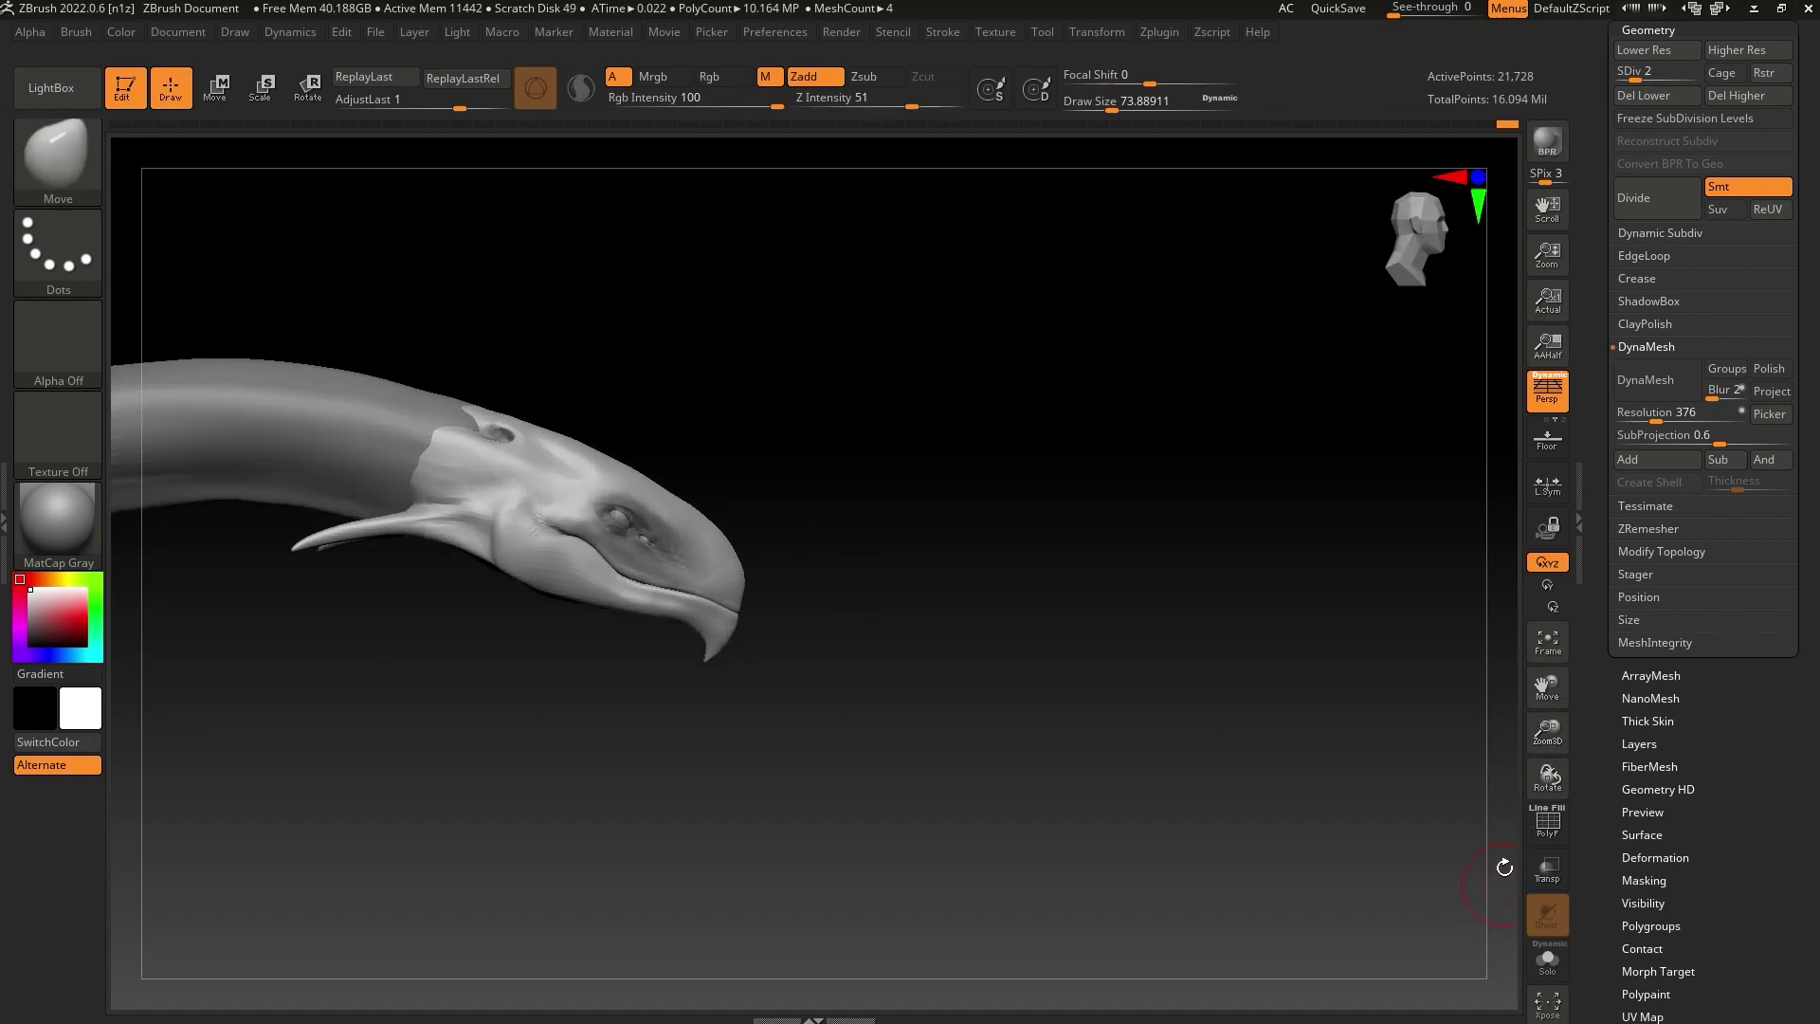
drag(1112, 106, 1114, 110)
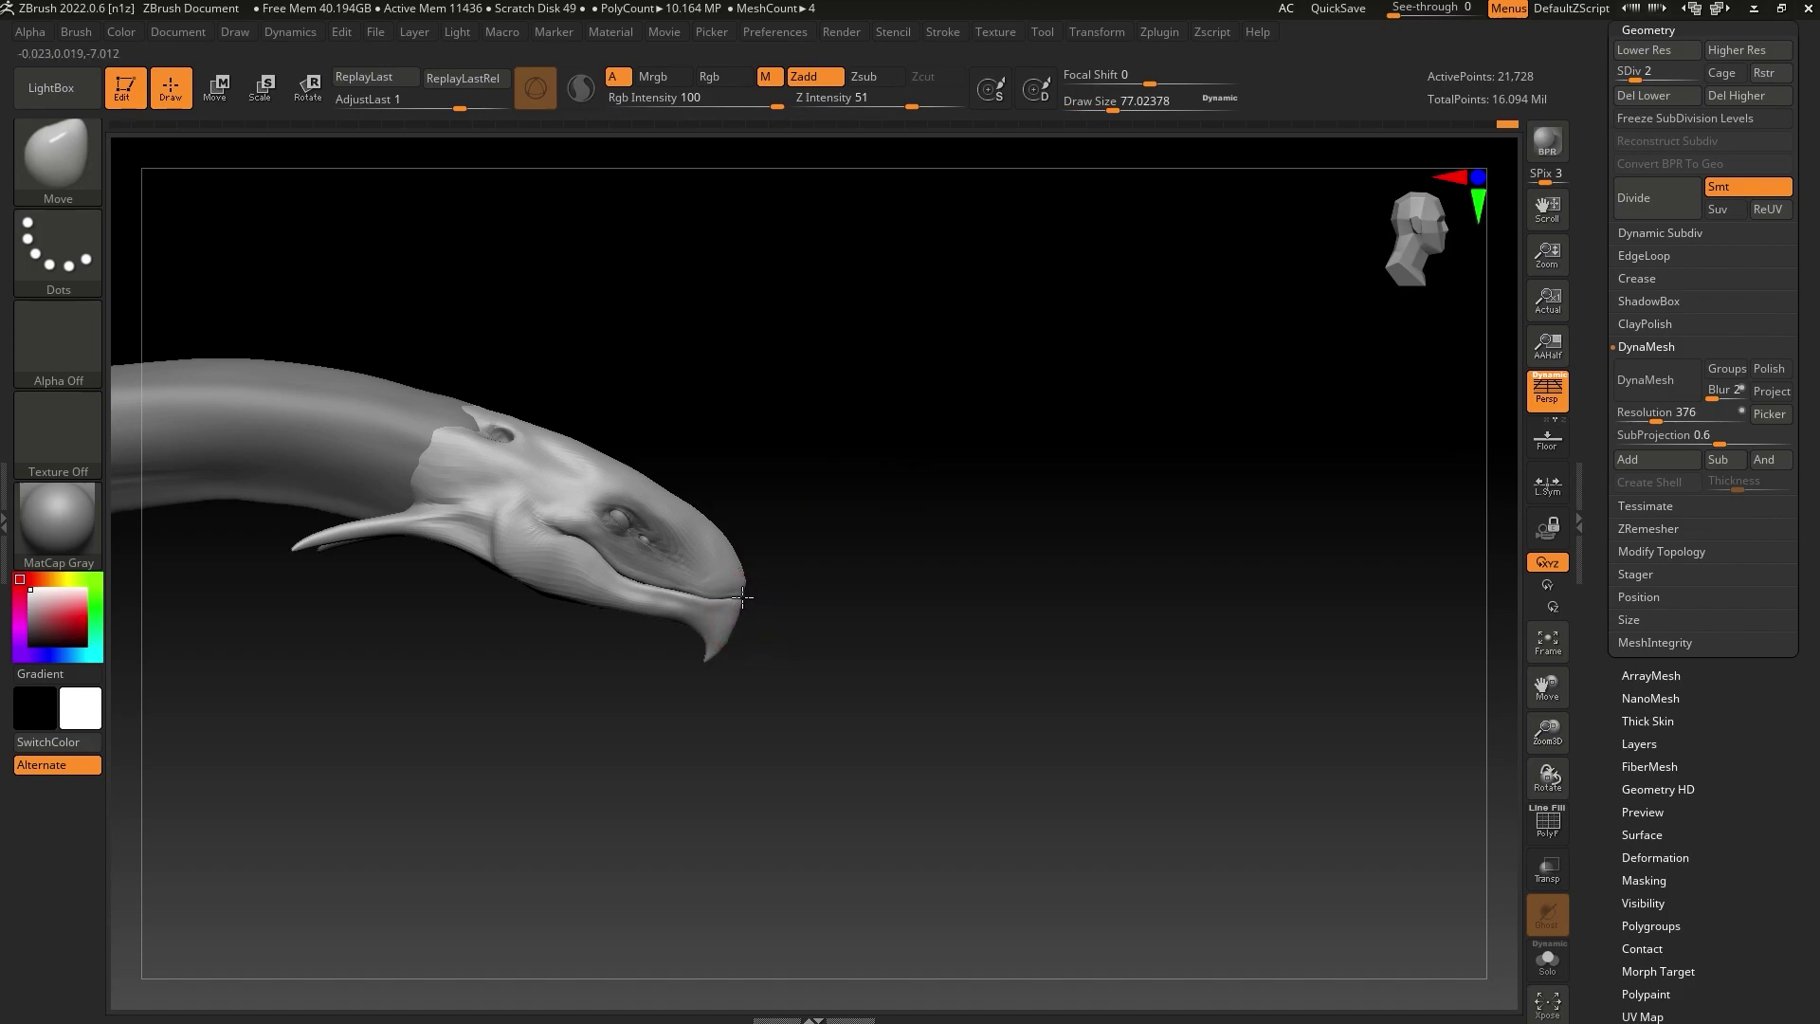
drag(784, 569, 967, 756)
drag(1547, 729, 1447, 795)
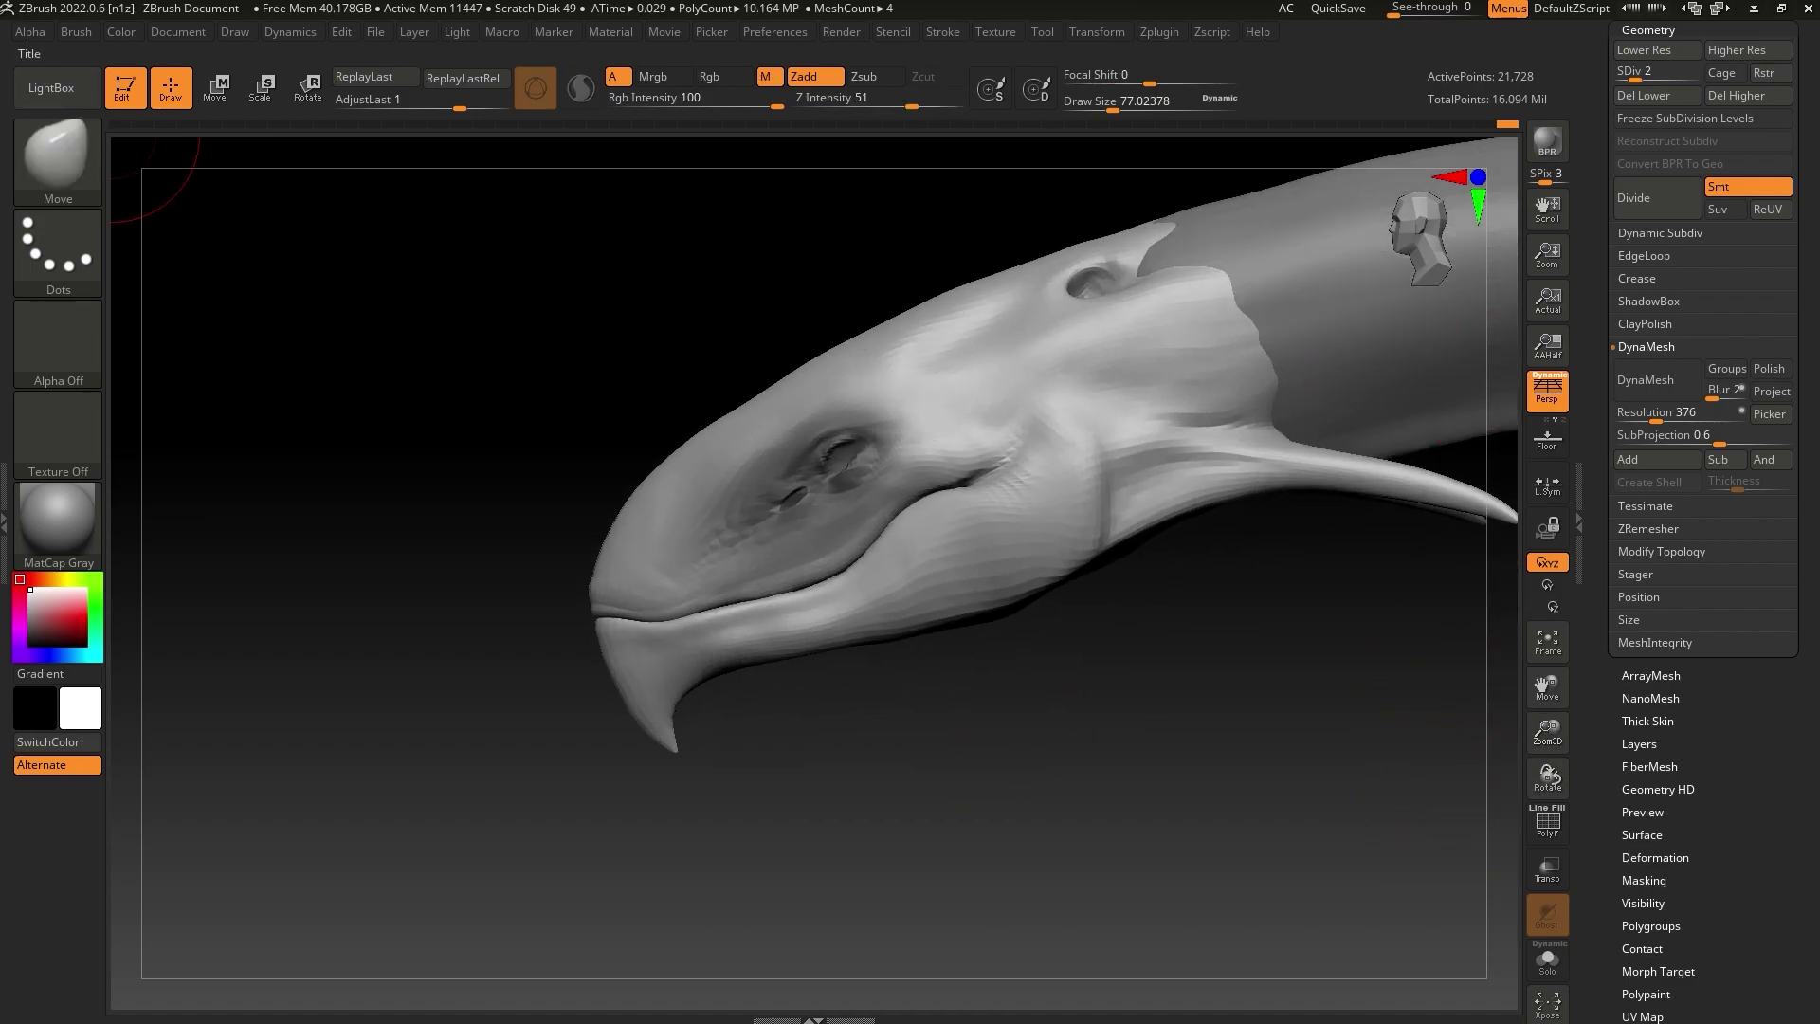
Switch to the Edge browser, search Bing images for "snake head" as mouth reference, and minimize the browser after viewing
drag(1013, 0, 804, 214)
click(976, 205)
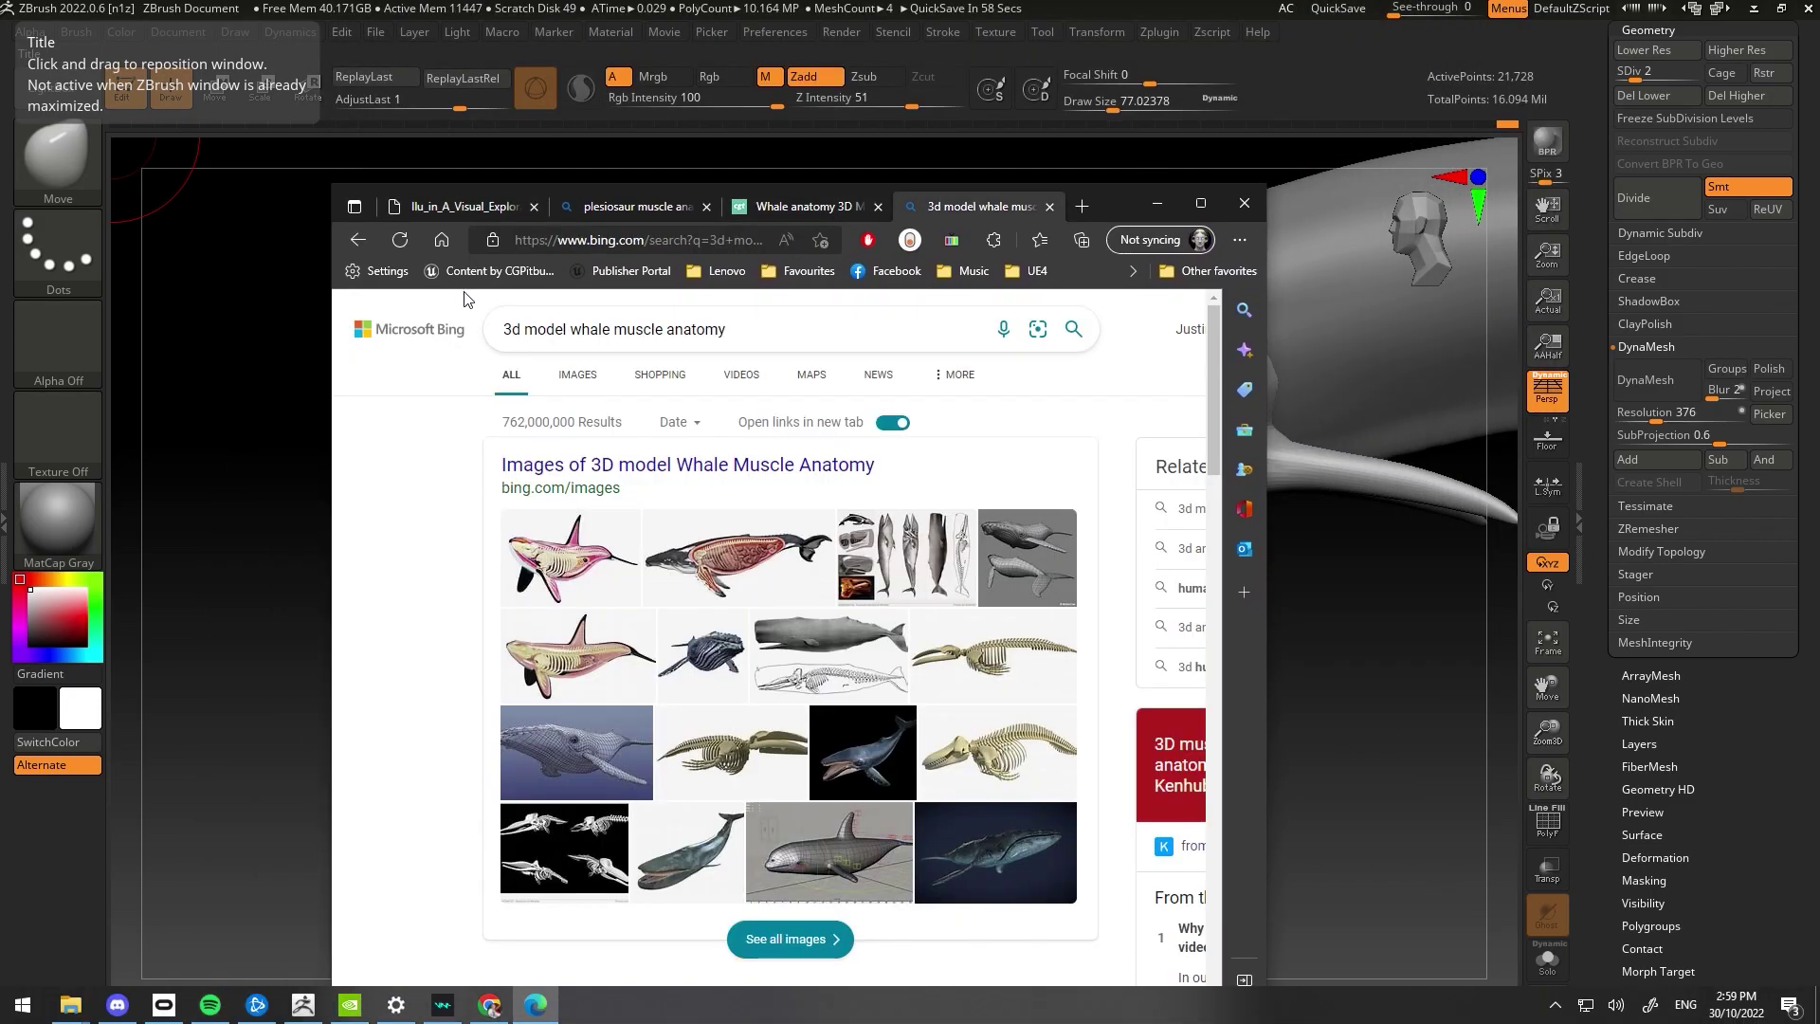
click(739, 333)
text(snak)
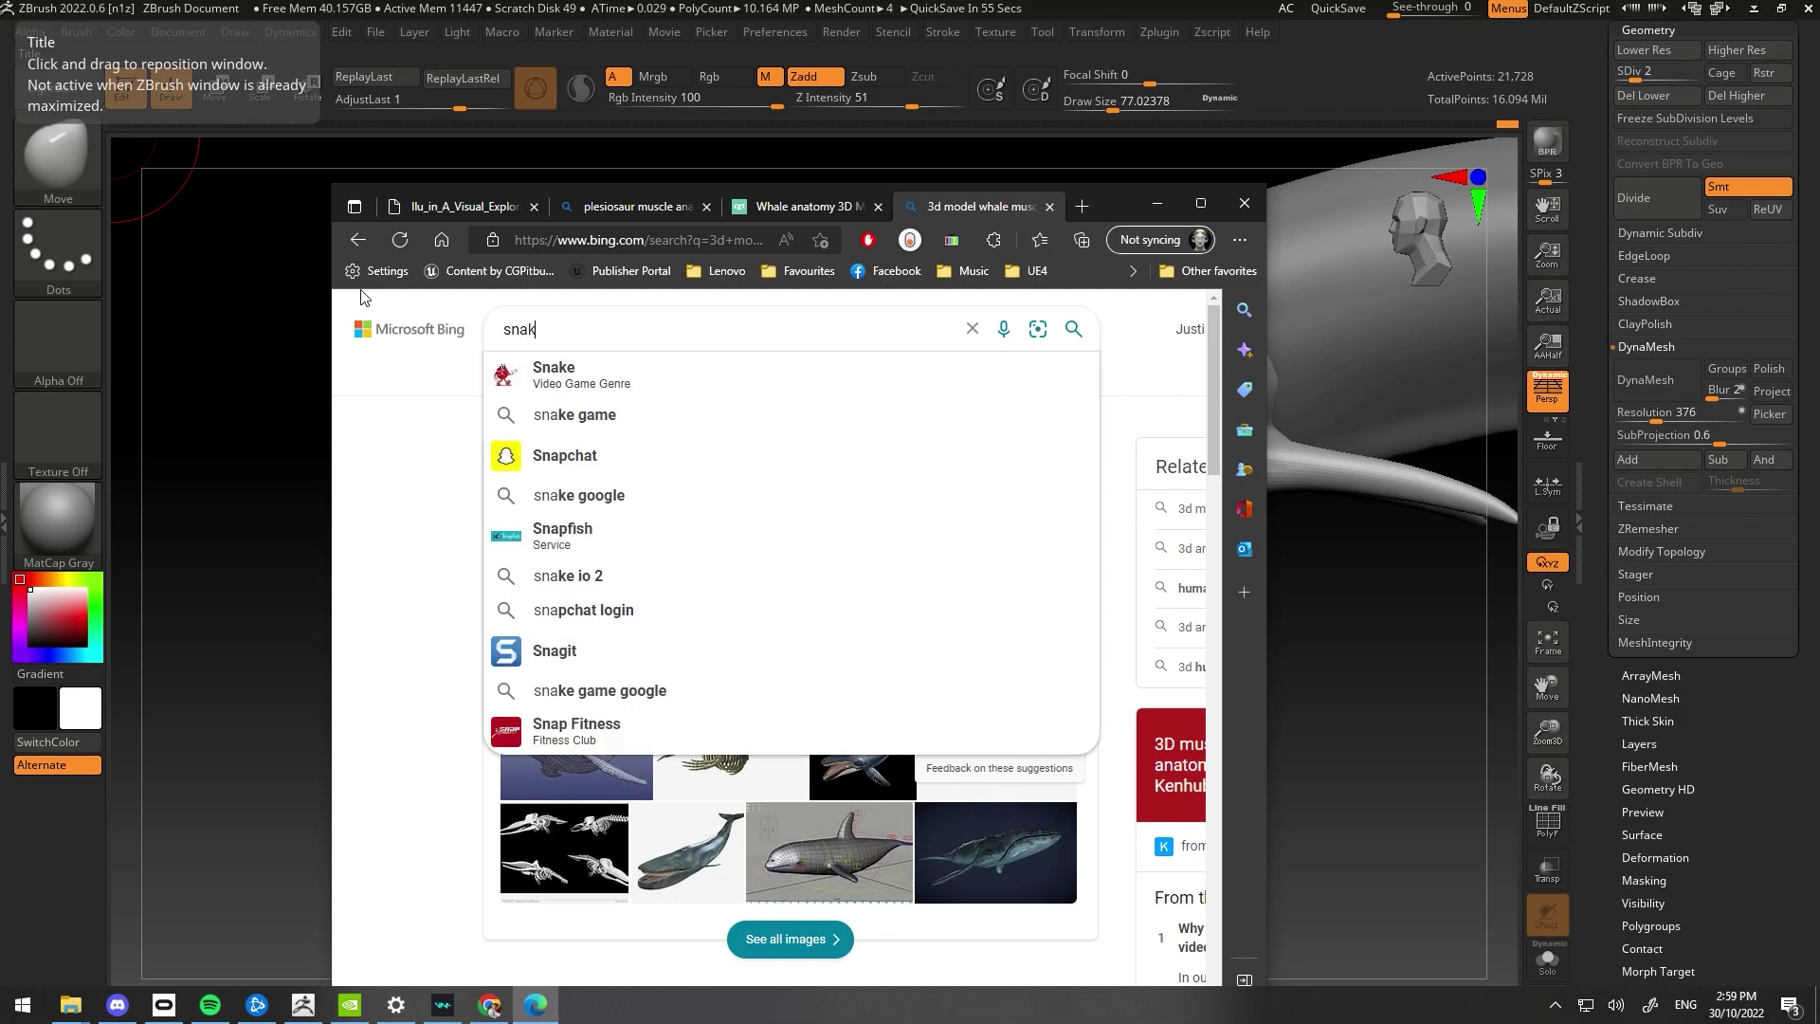
text(e head)
key(Return)
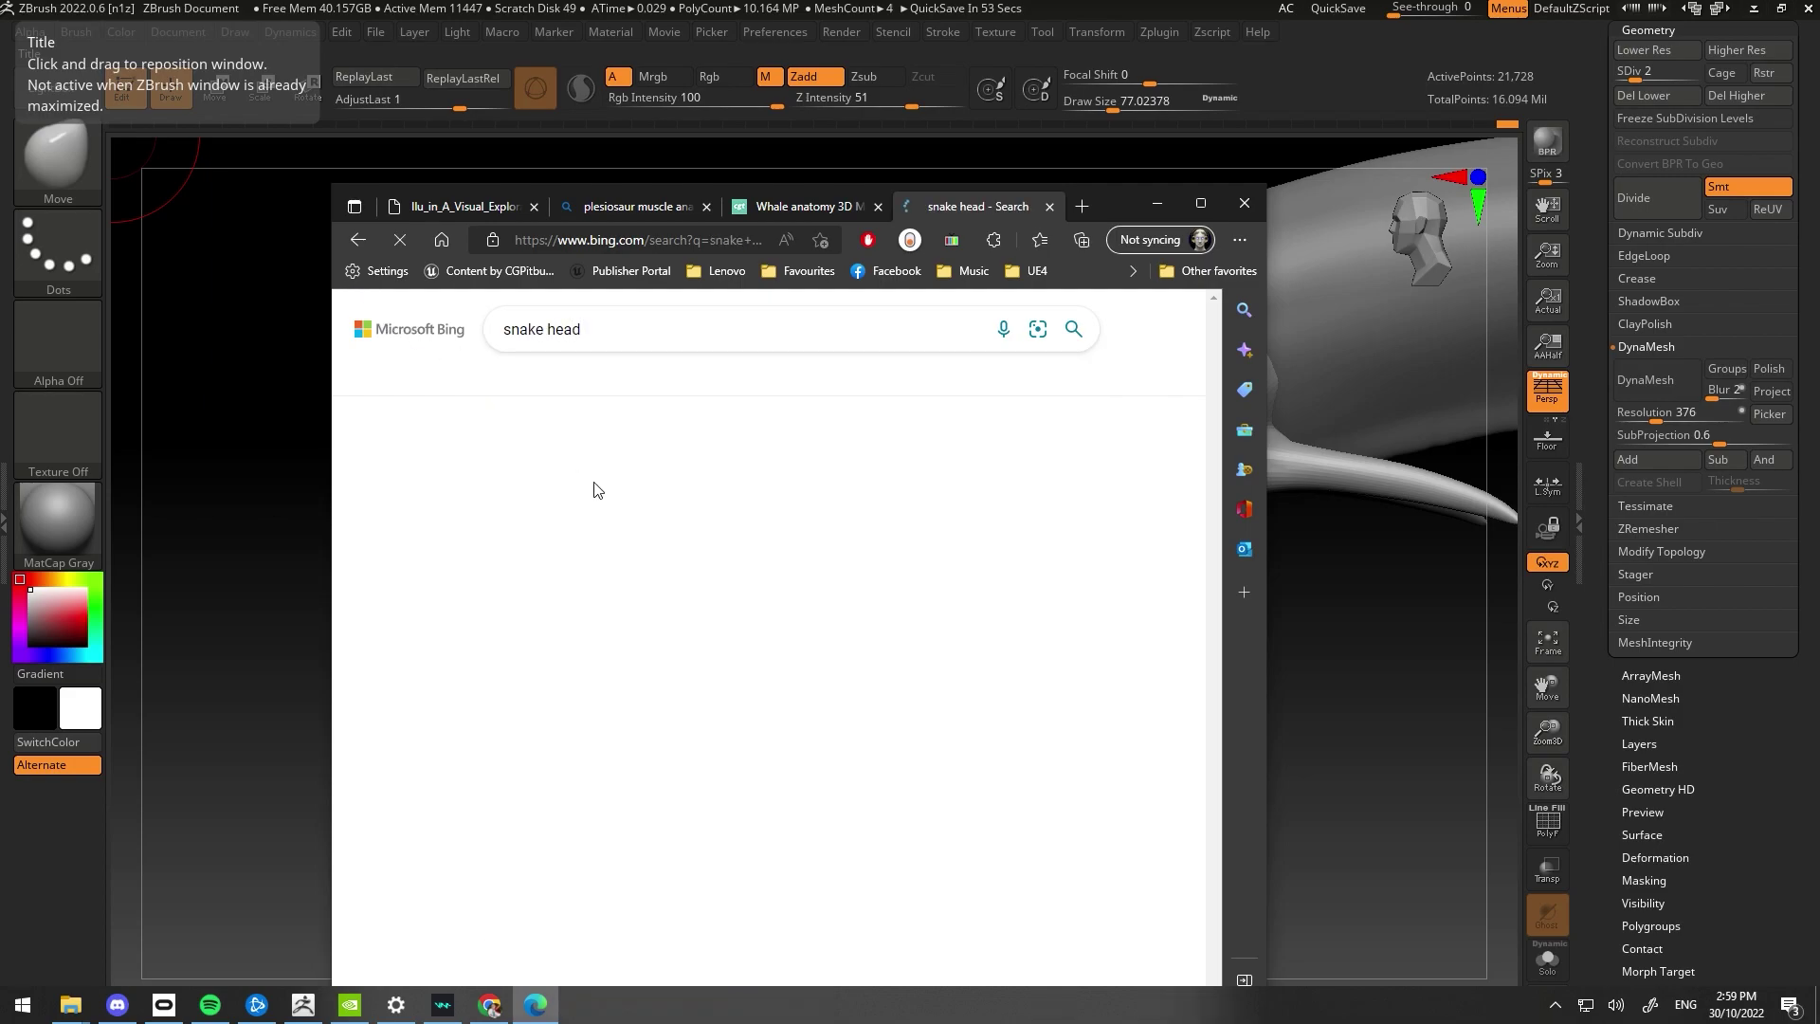
click(666, 374)
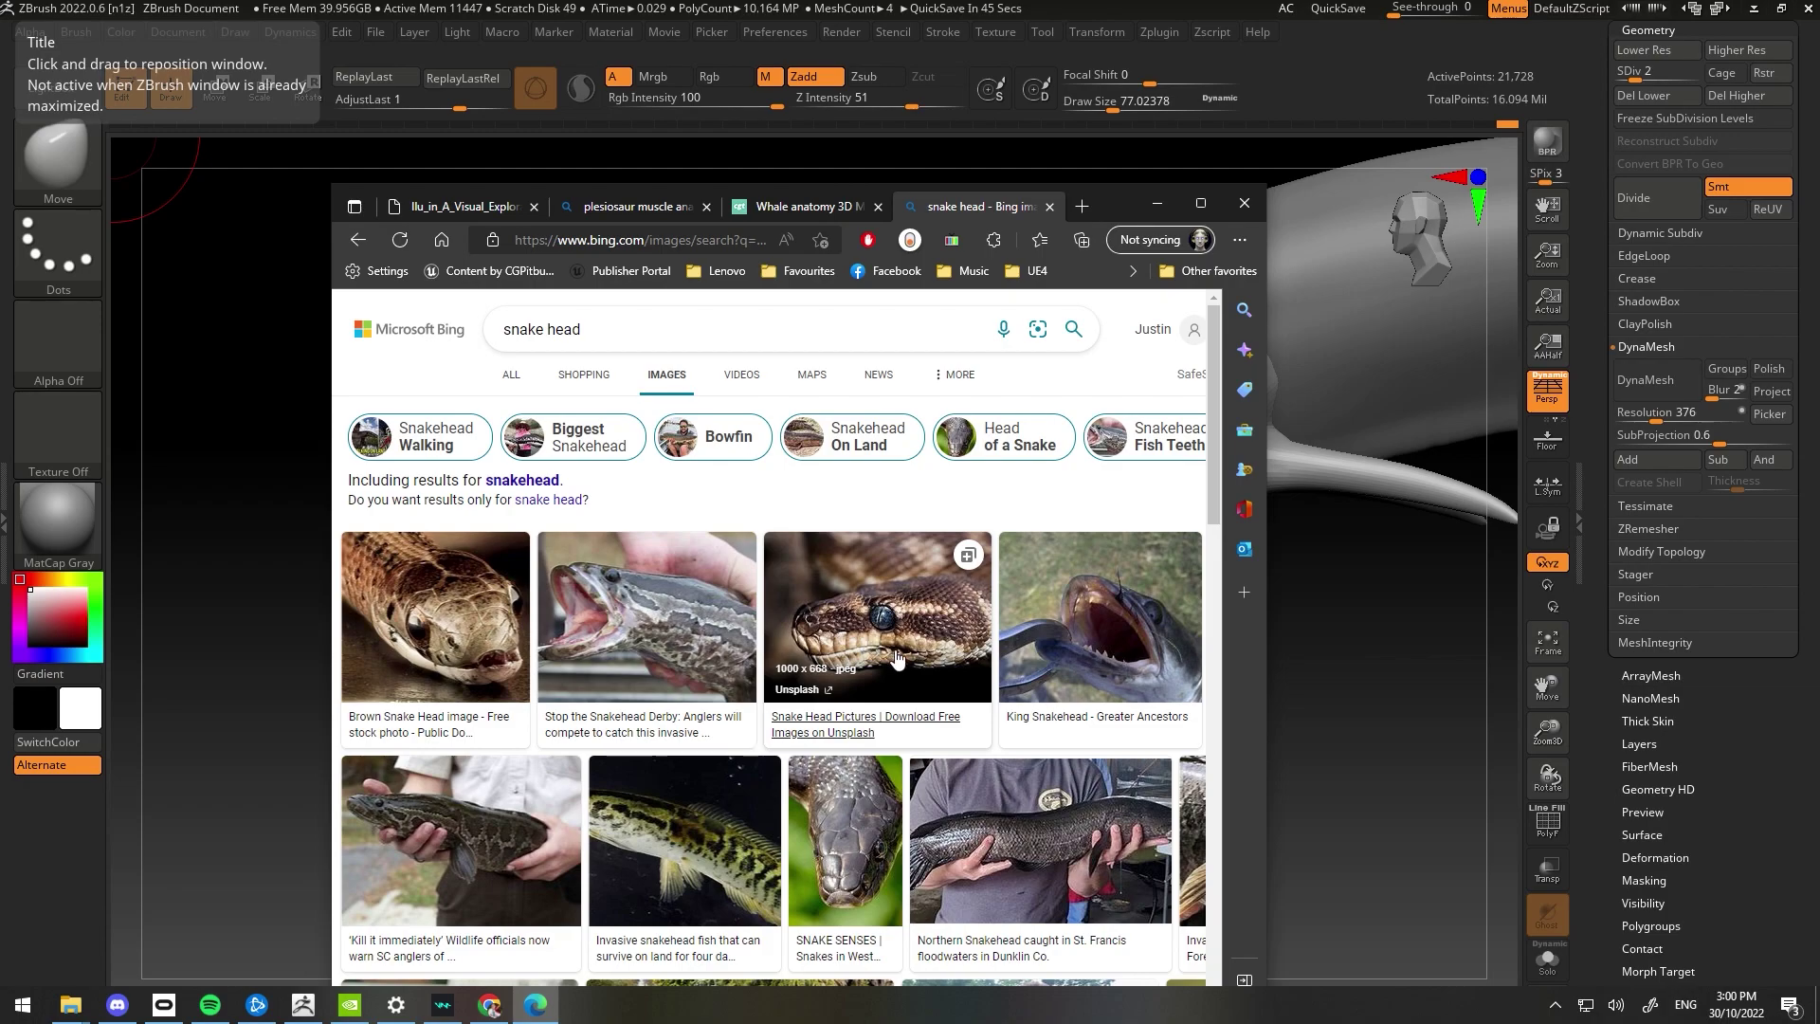
click(1156, 203)
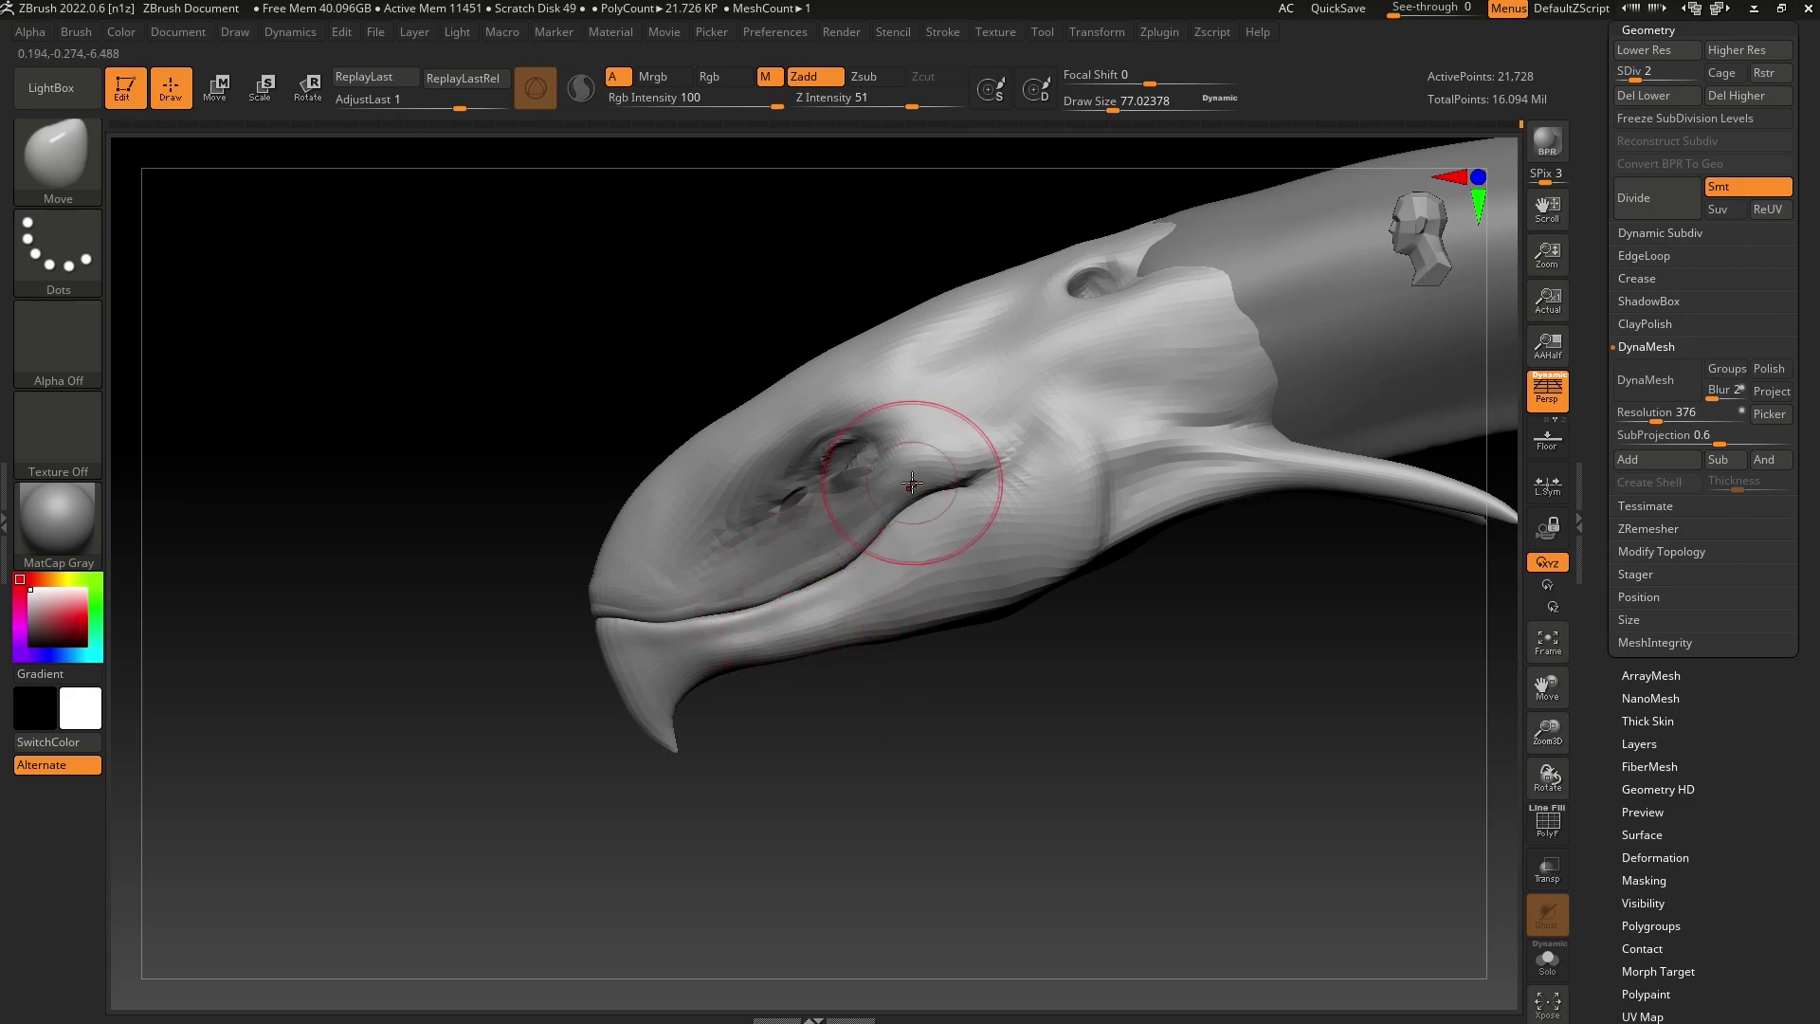
Refine the lip line and the tip where the jaws meet with Move at a draw size of about 49
click(1104, 107)
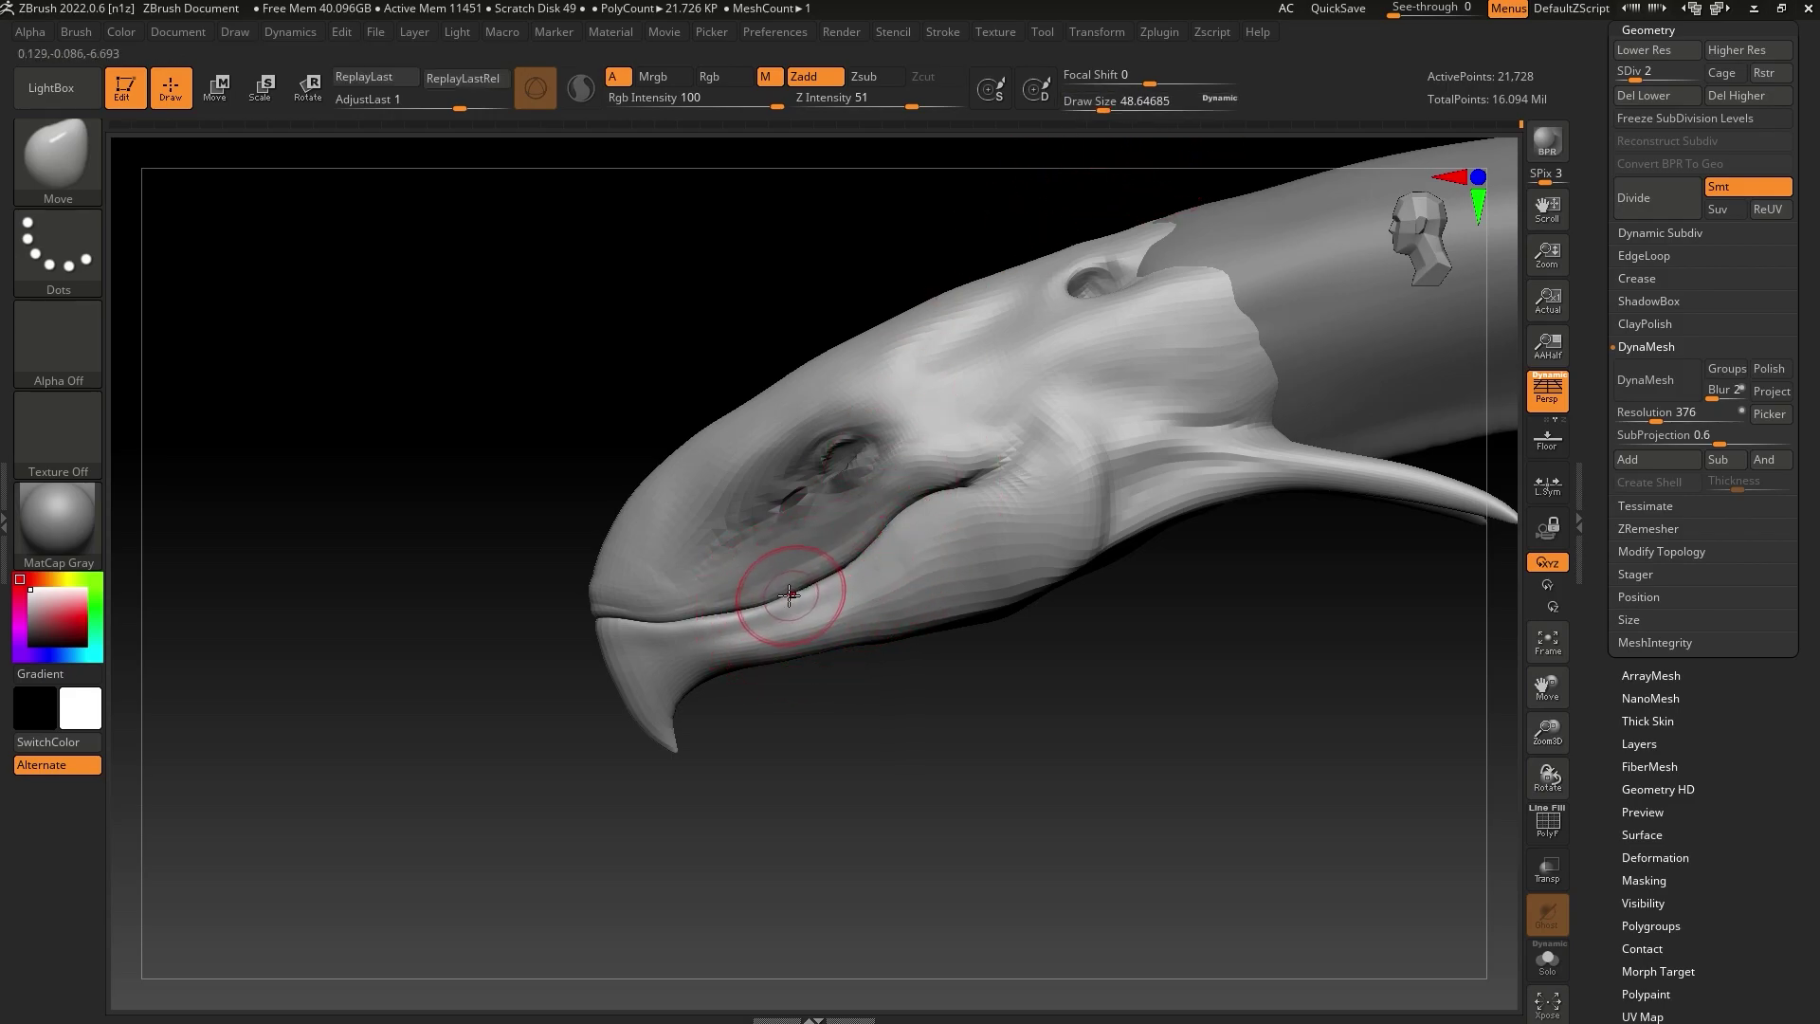
shift+drag(857, 759, 944, 727)
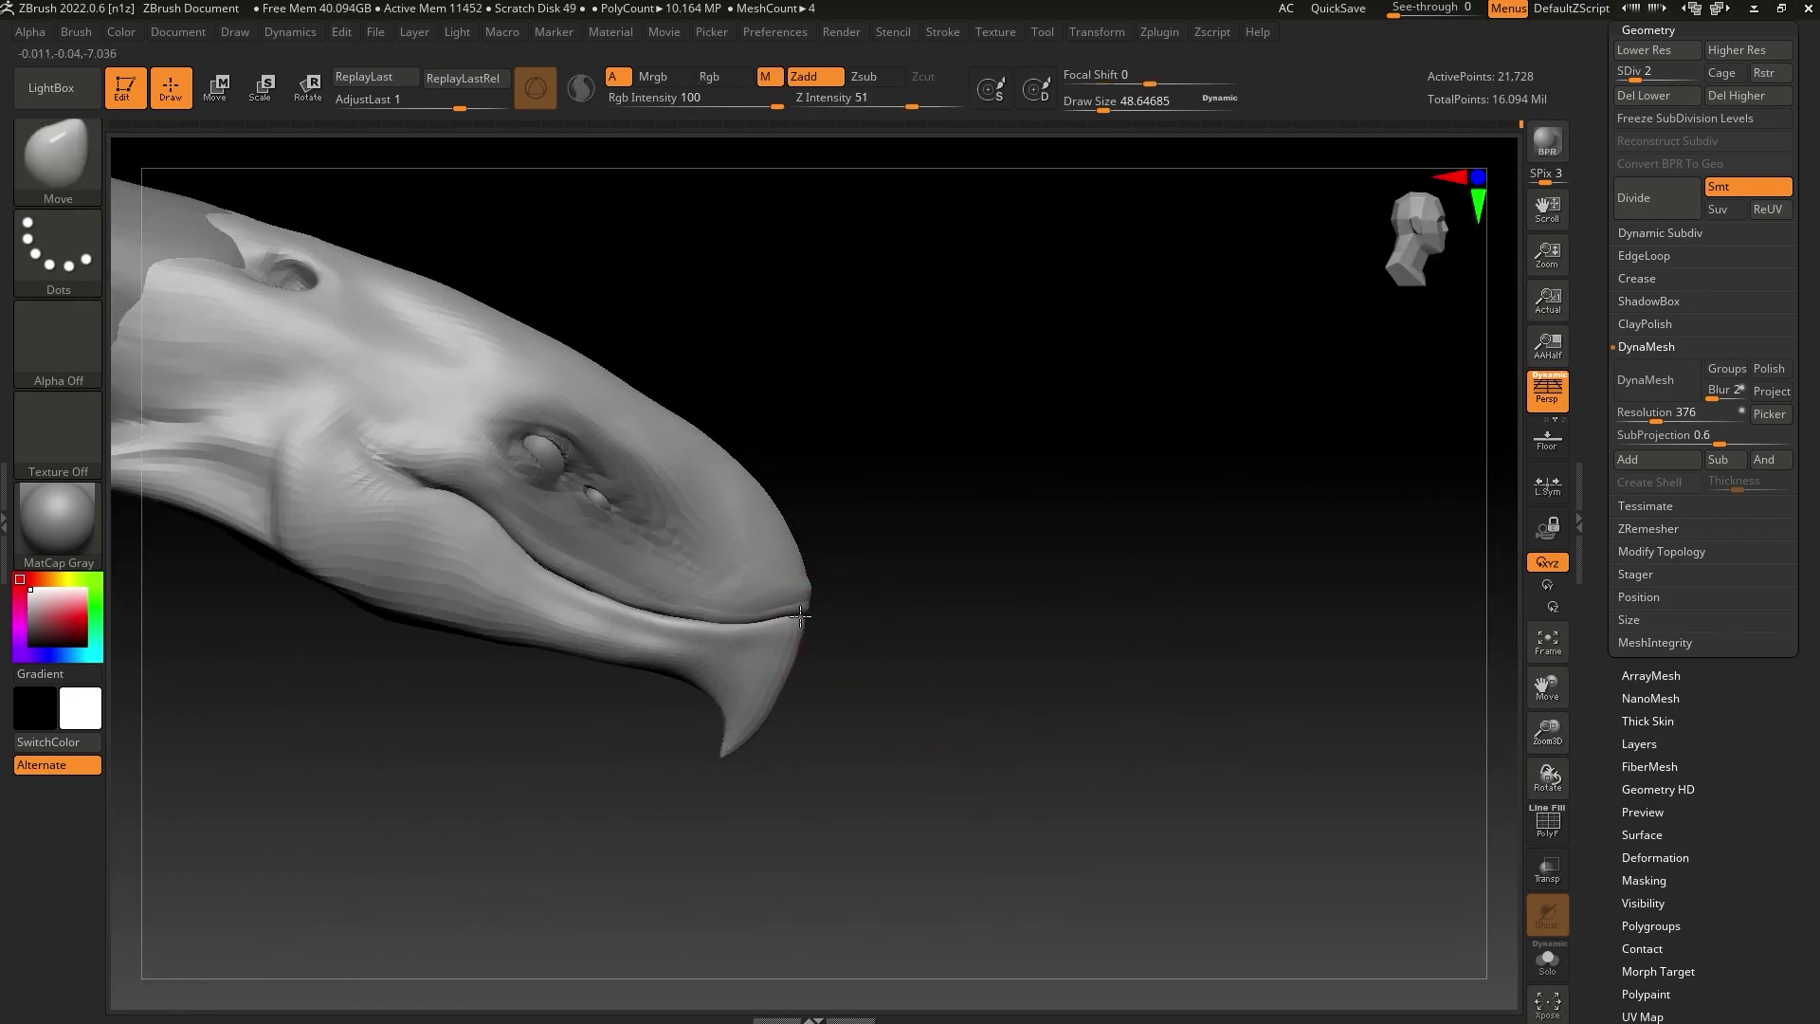
drag(800, 617, 806, 613)
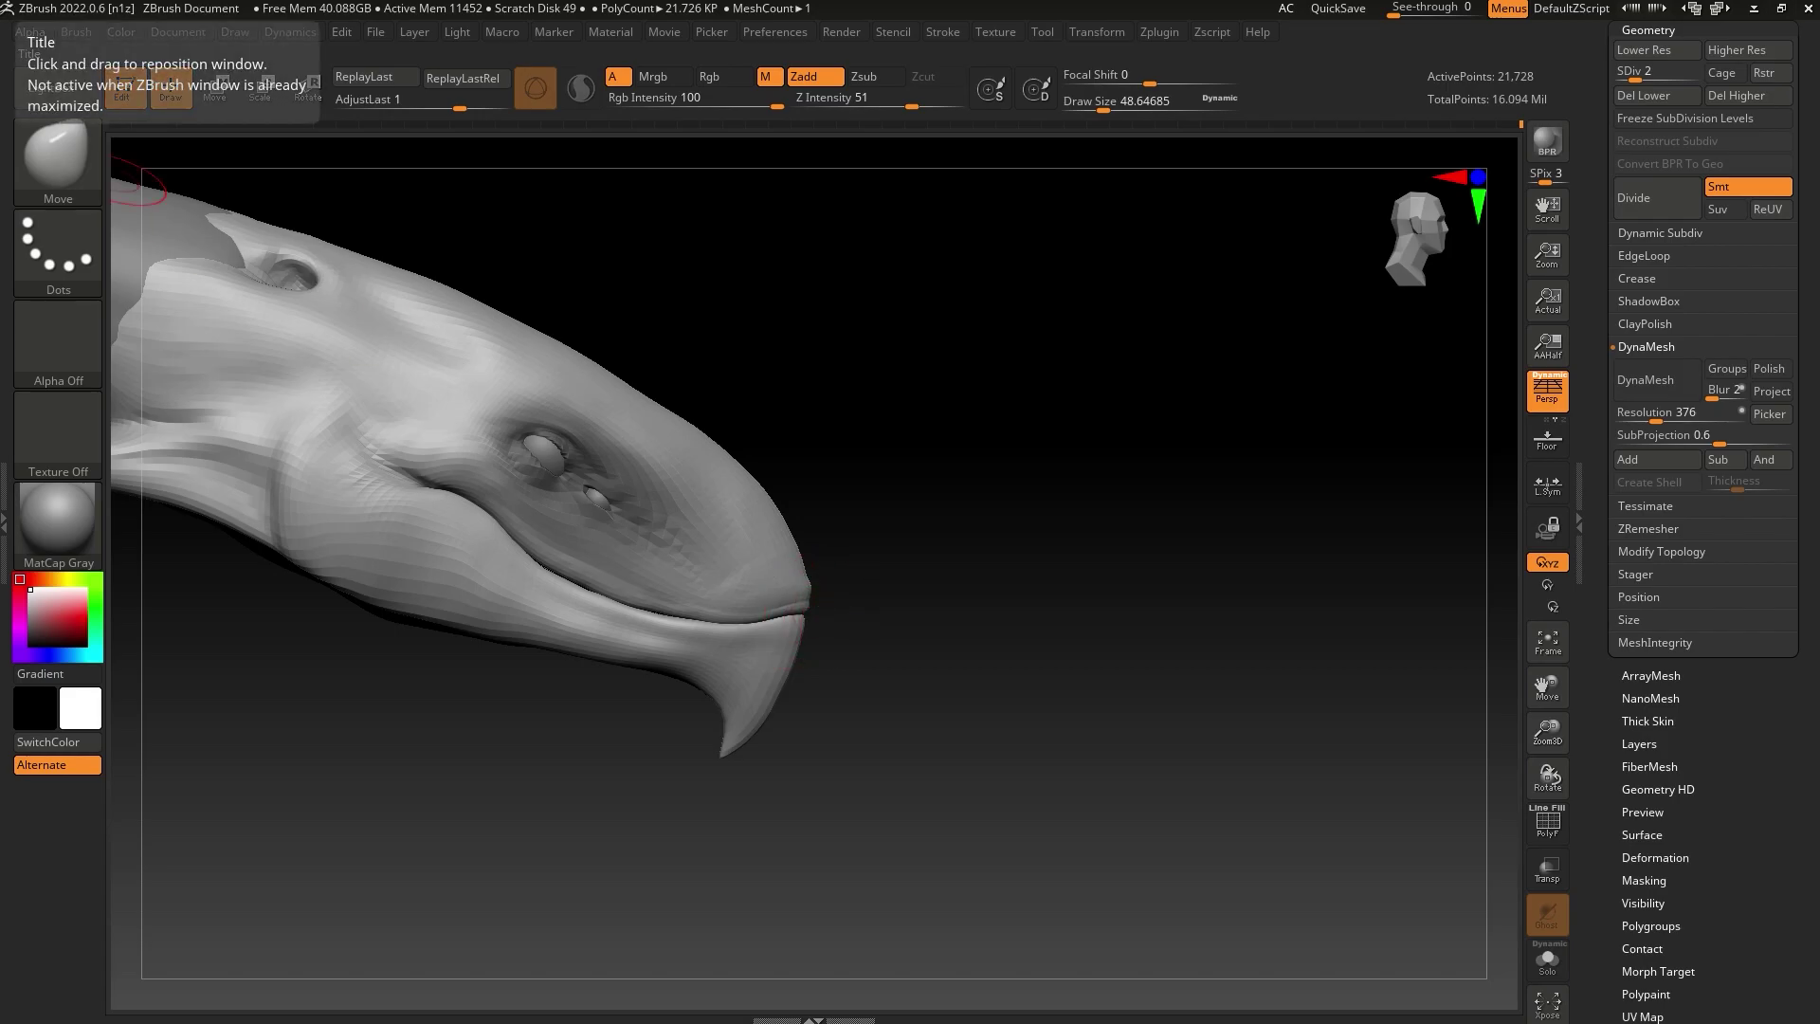
Switch to the Chrome browser, search Google Images for "fish mouth", view the Spruce Pets fish close-up, and minimize the browser
key(alt+Tab)
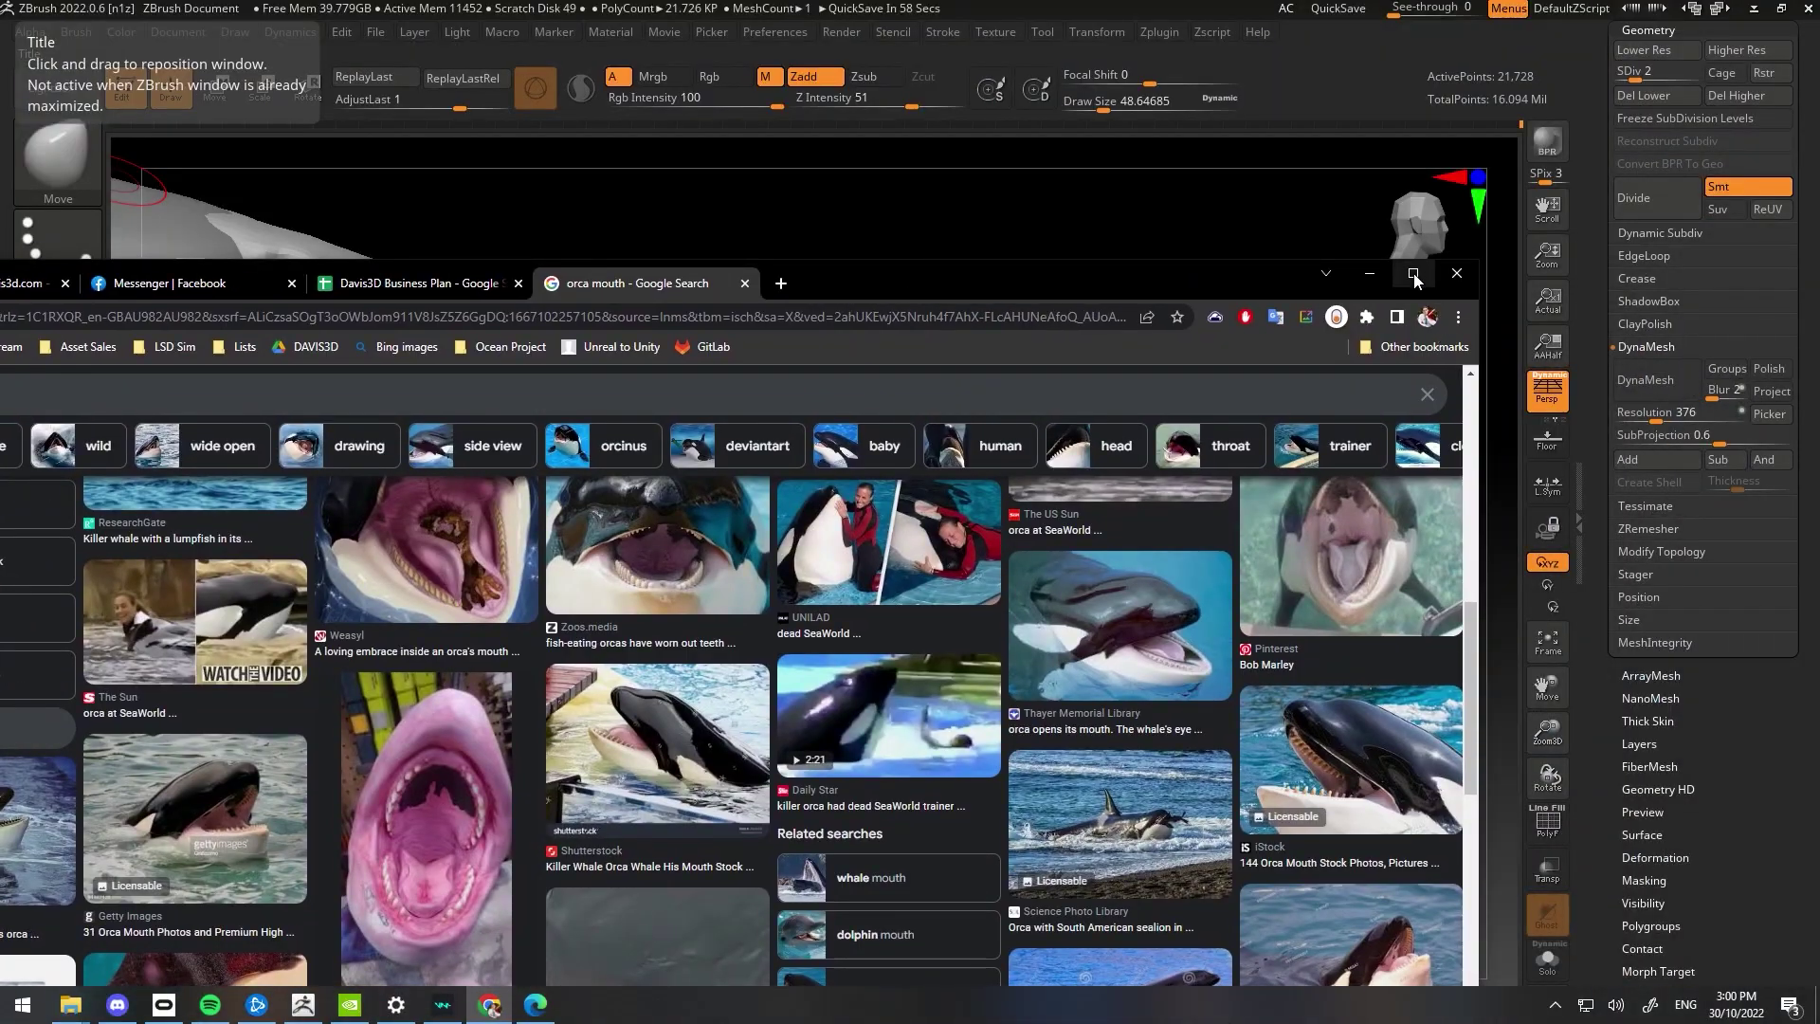
click(1414, 275)
text(i)
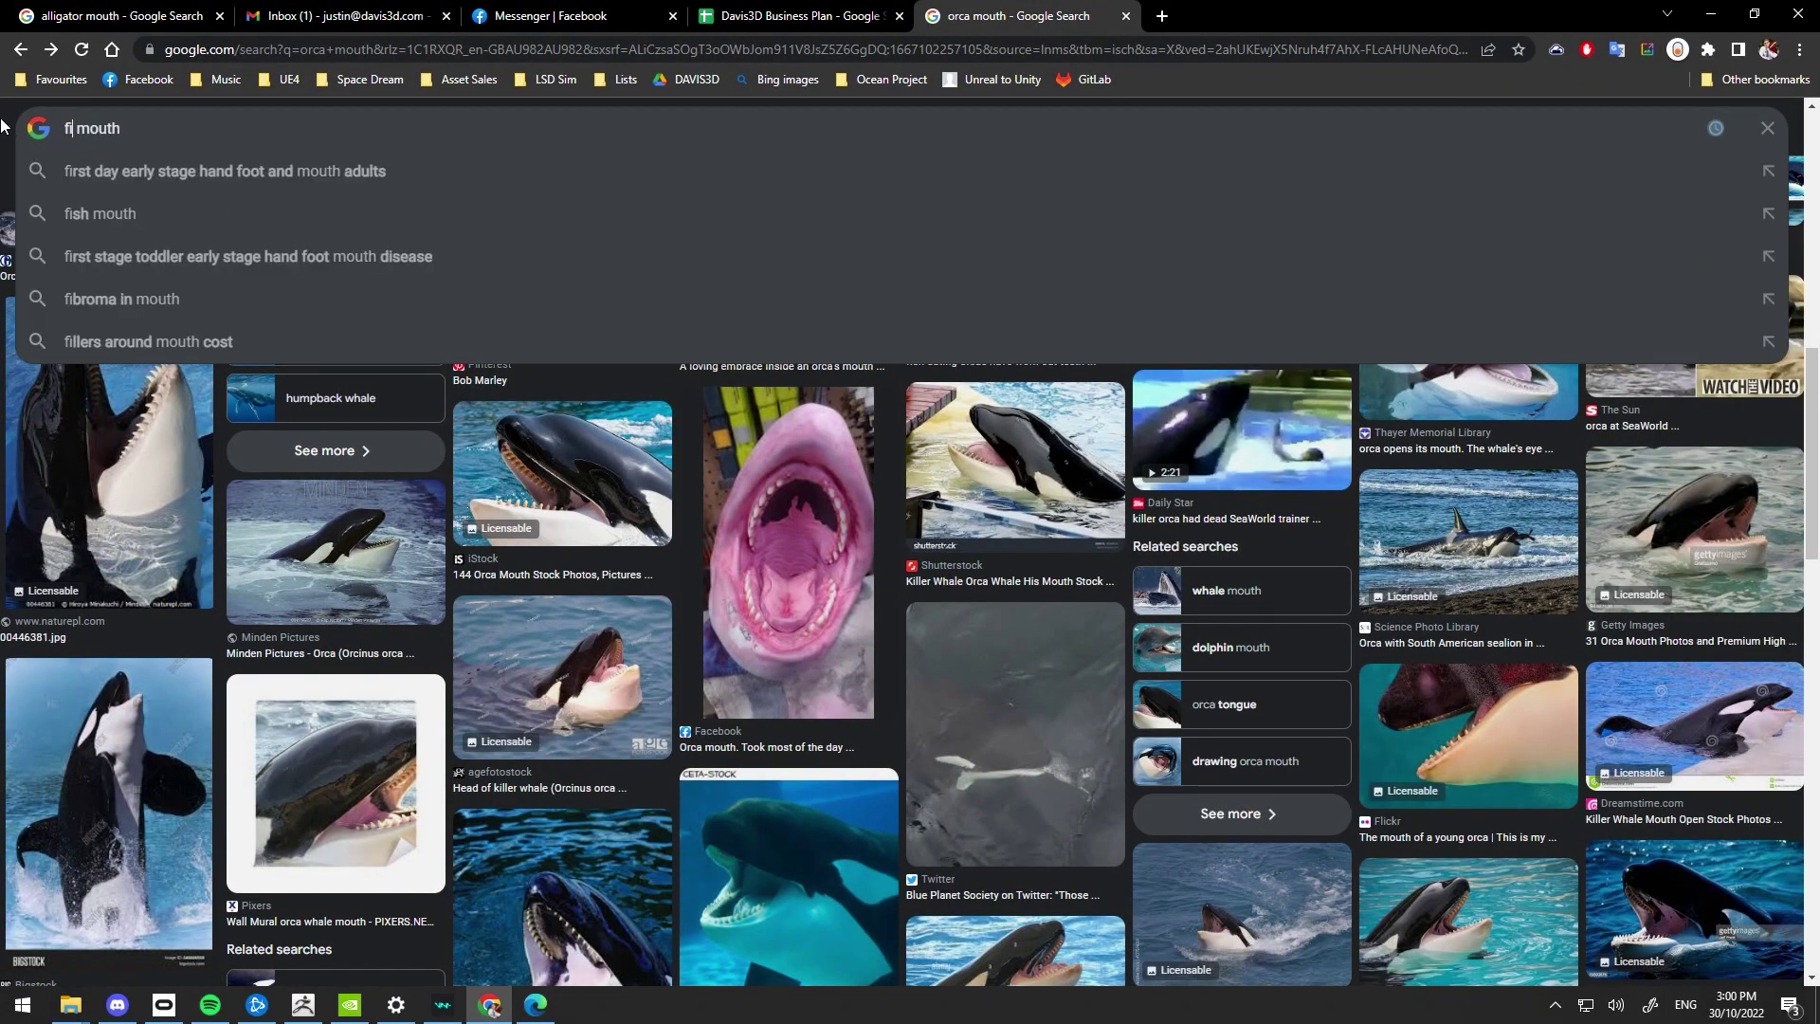
text(sh)
key(Return)
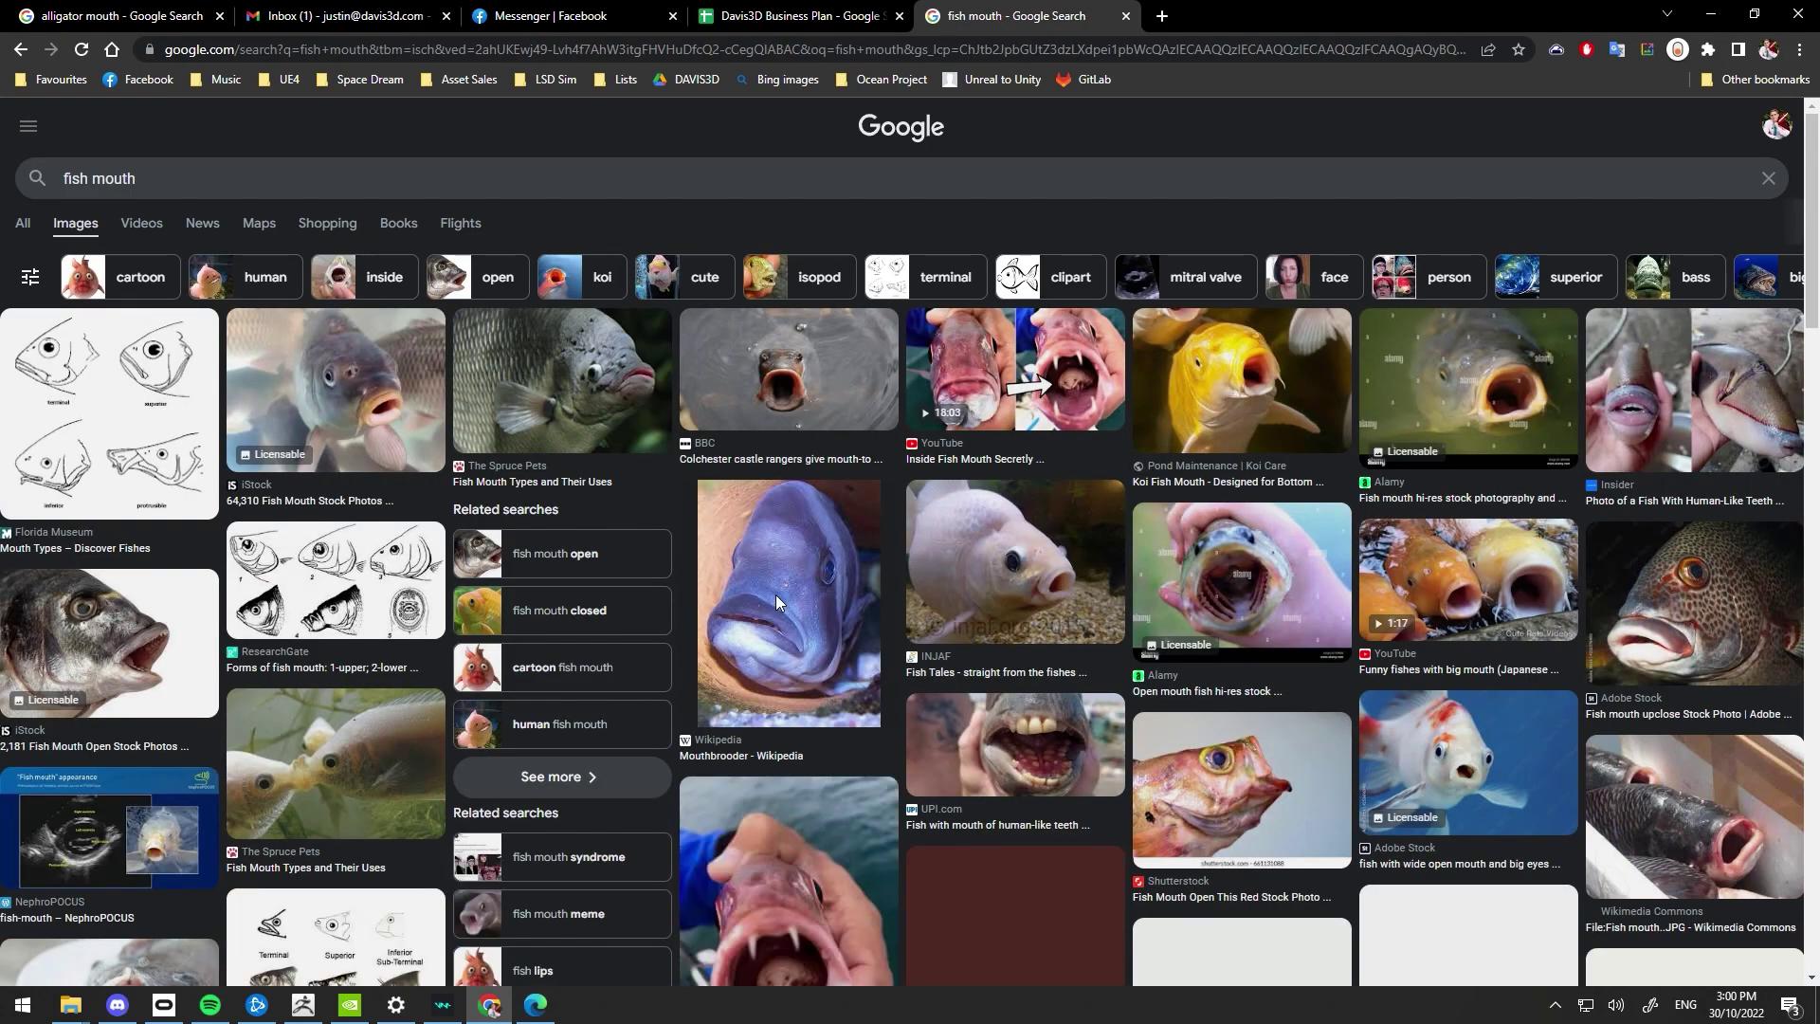
click(617, 374)
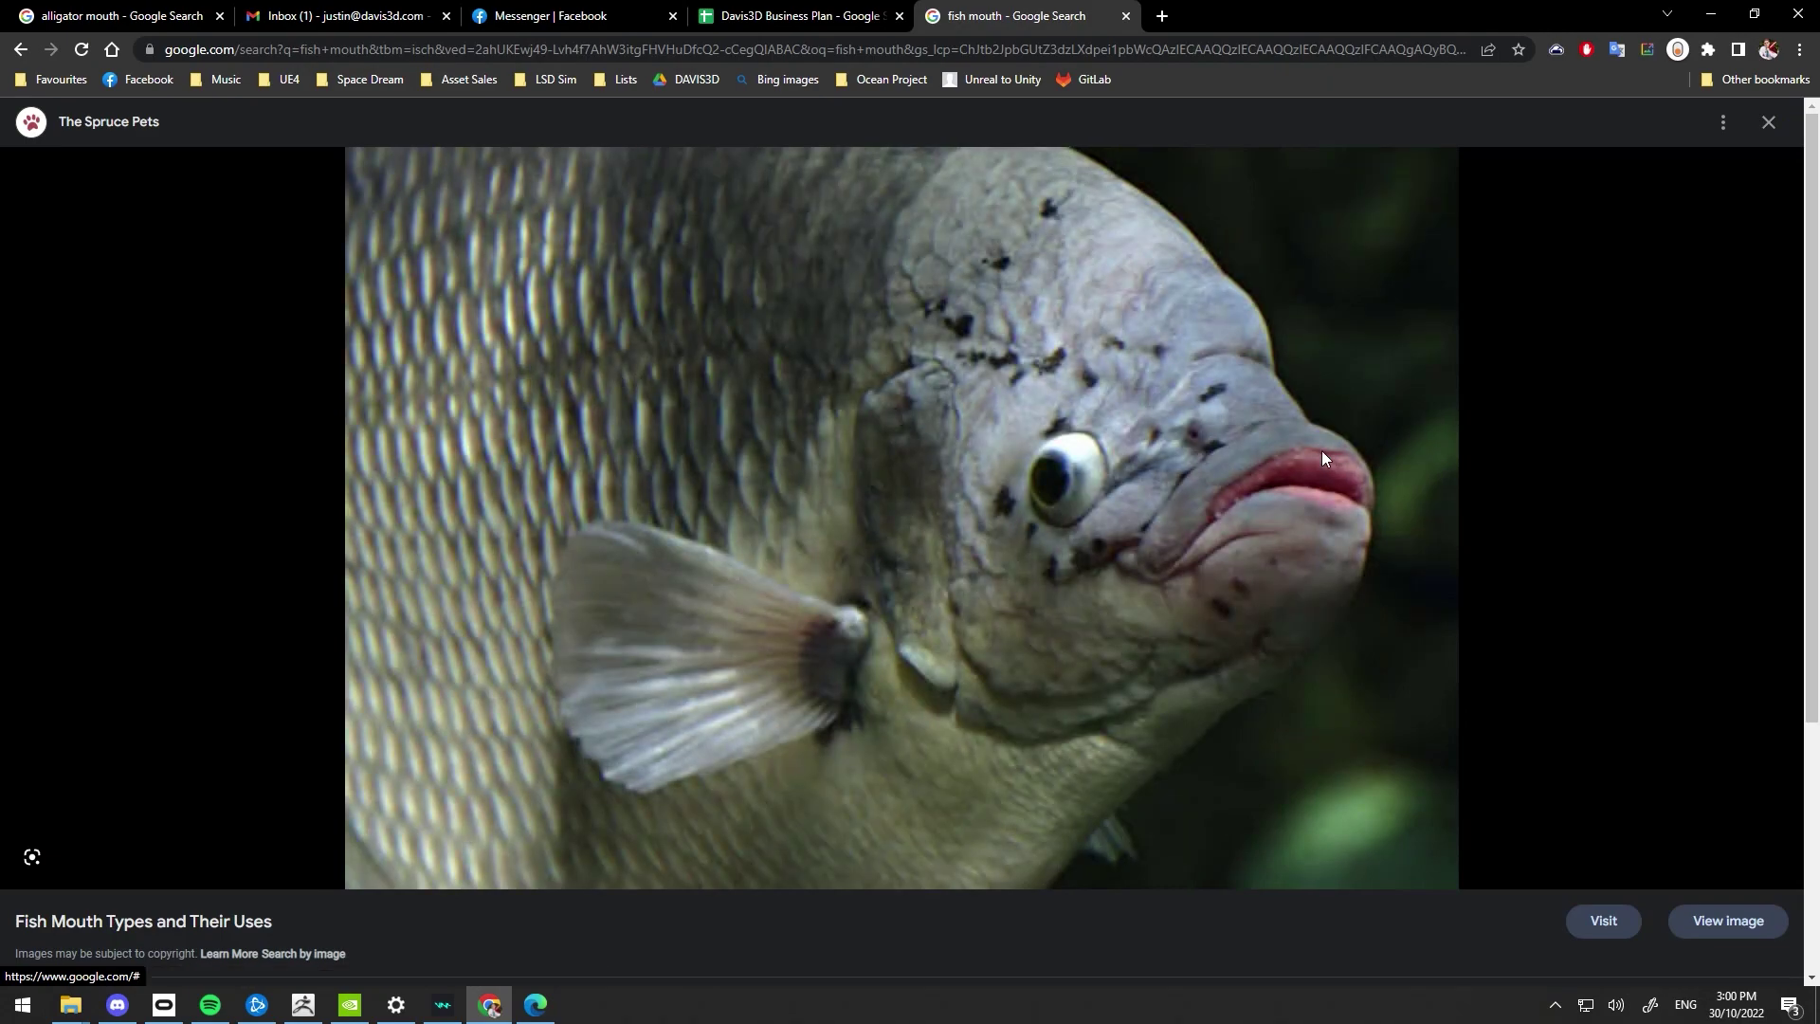
click(1710, 16)
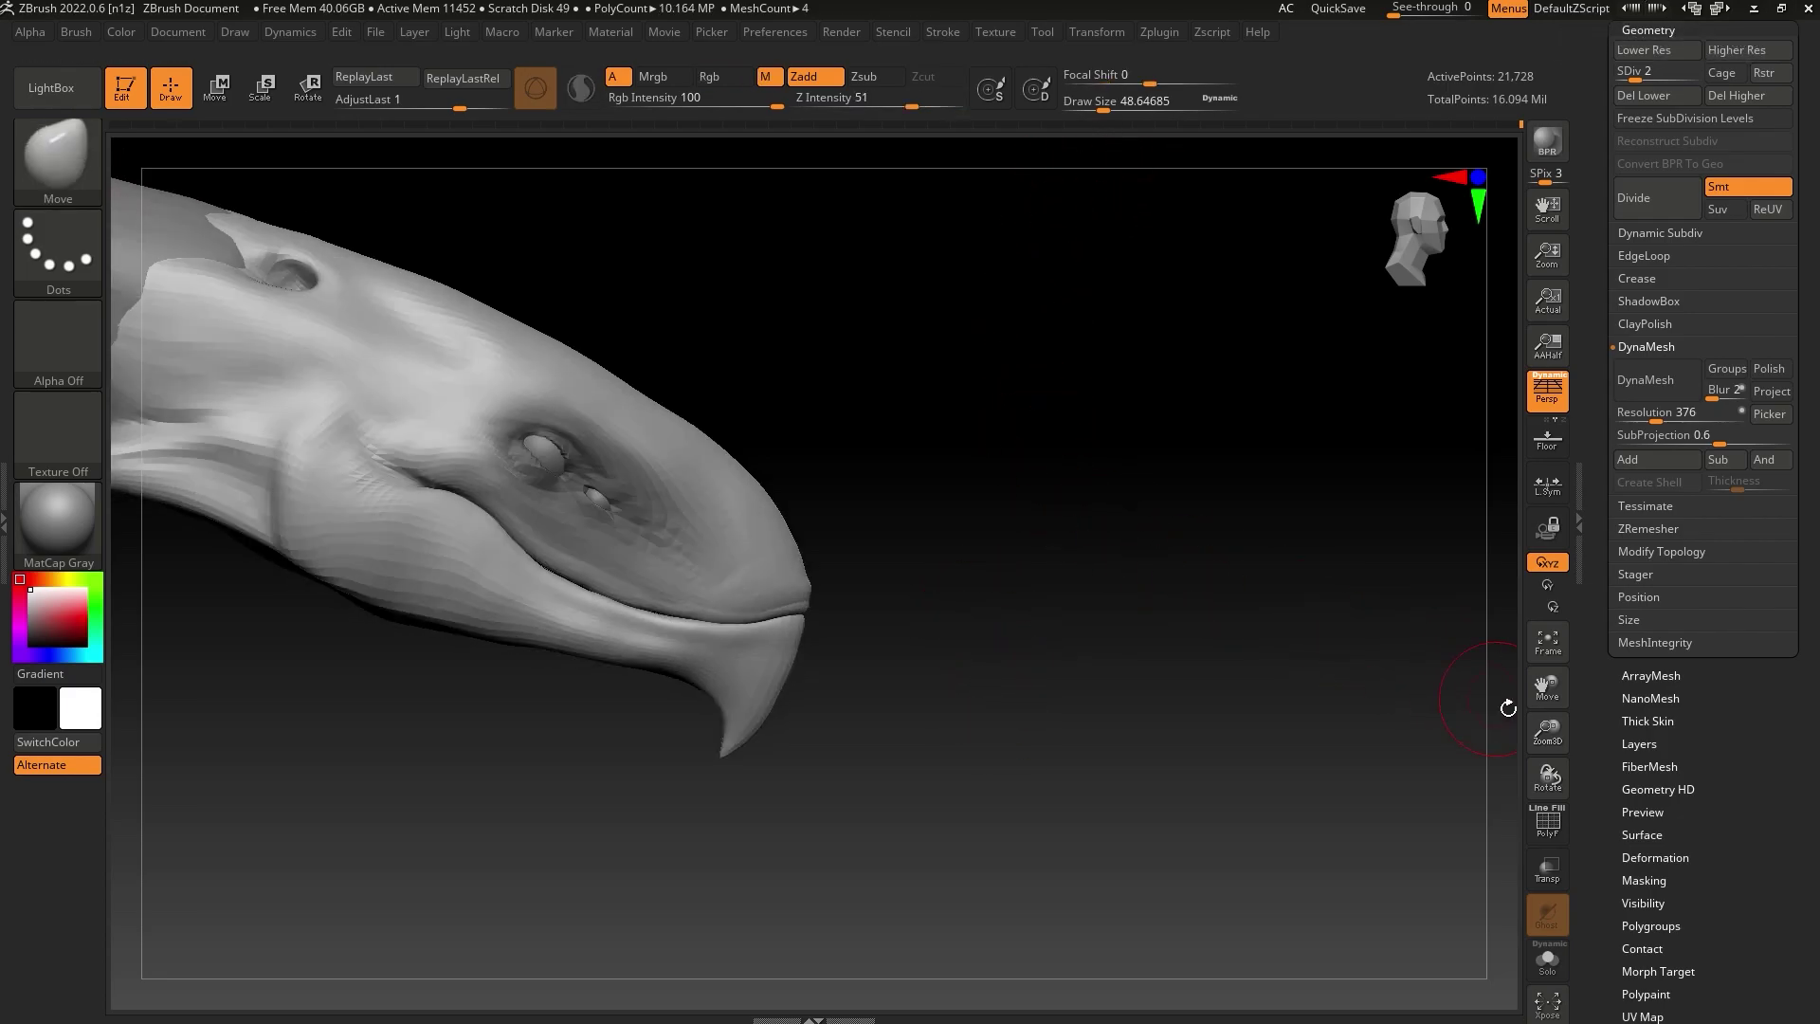
Reshape the sides of the jaws as seen from the front with Move at draw sizes of about 145 to 172
drag(1509, 708, 1438, 720)
drag(1547, 739, 1195, 684)
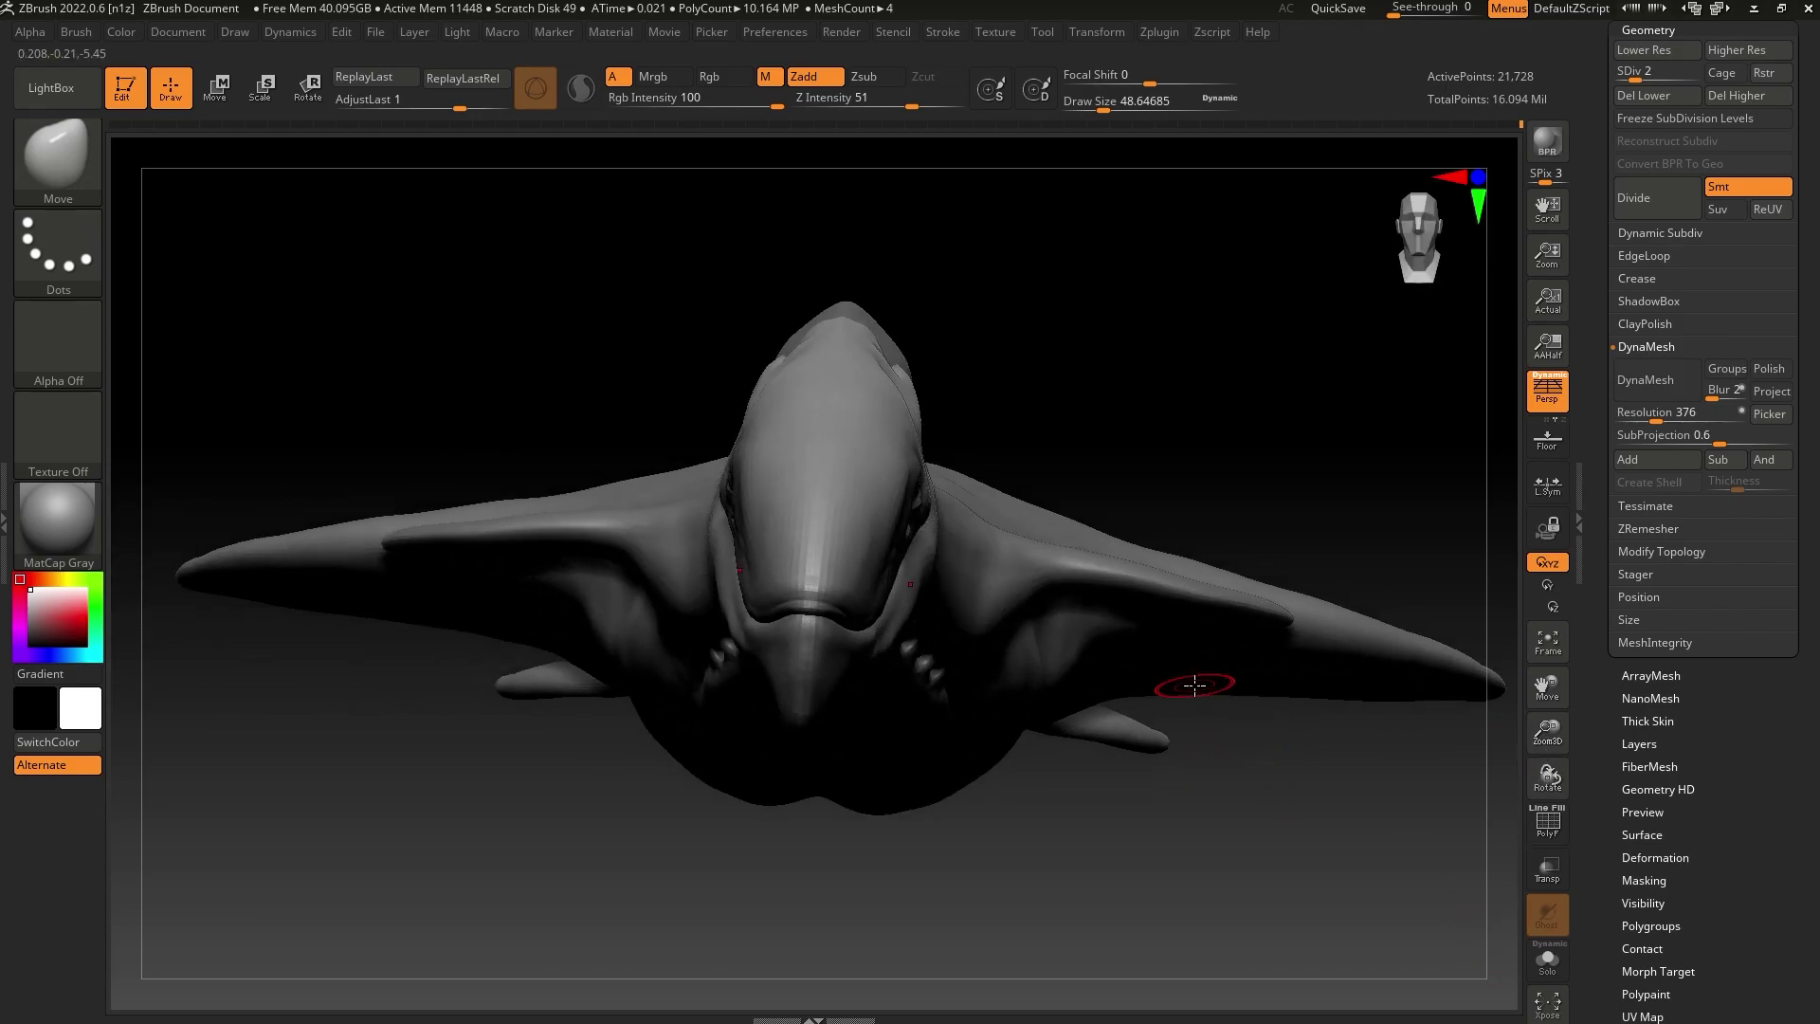
drag(1104, 108, 1135, 132)
drag(1135, 398, 1068, 361)
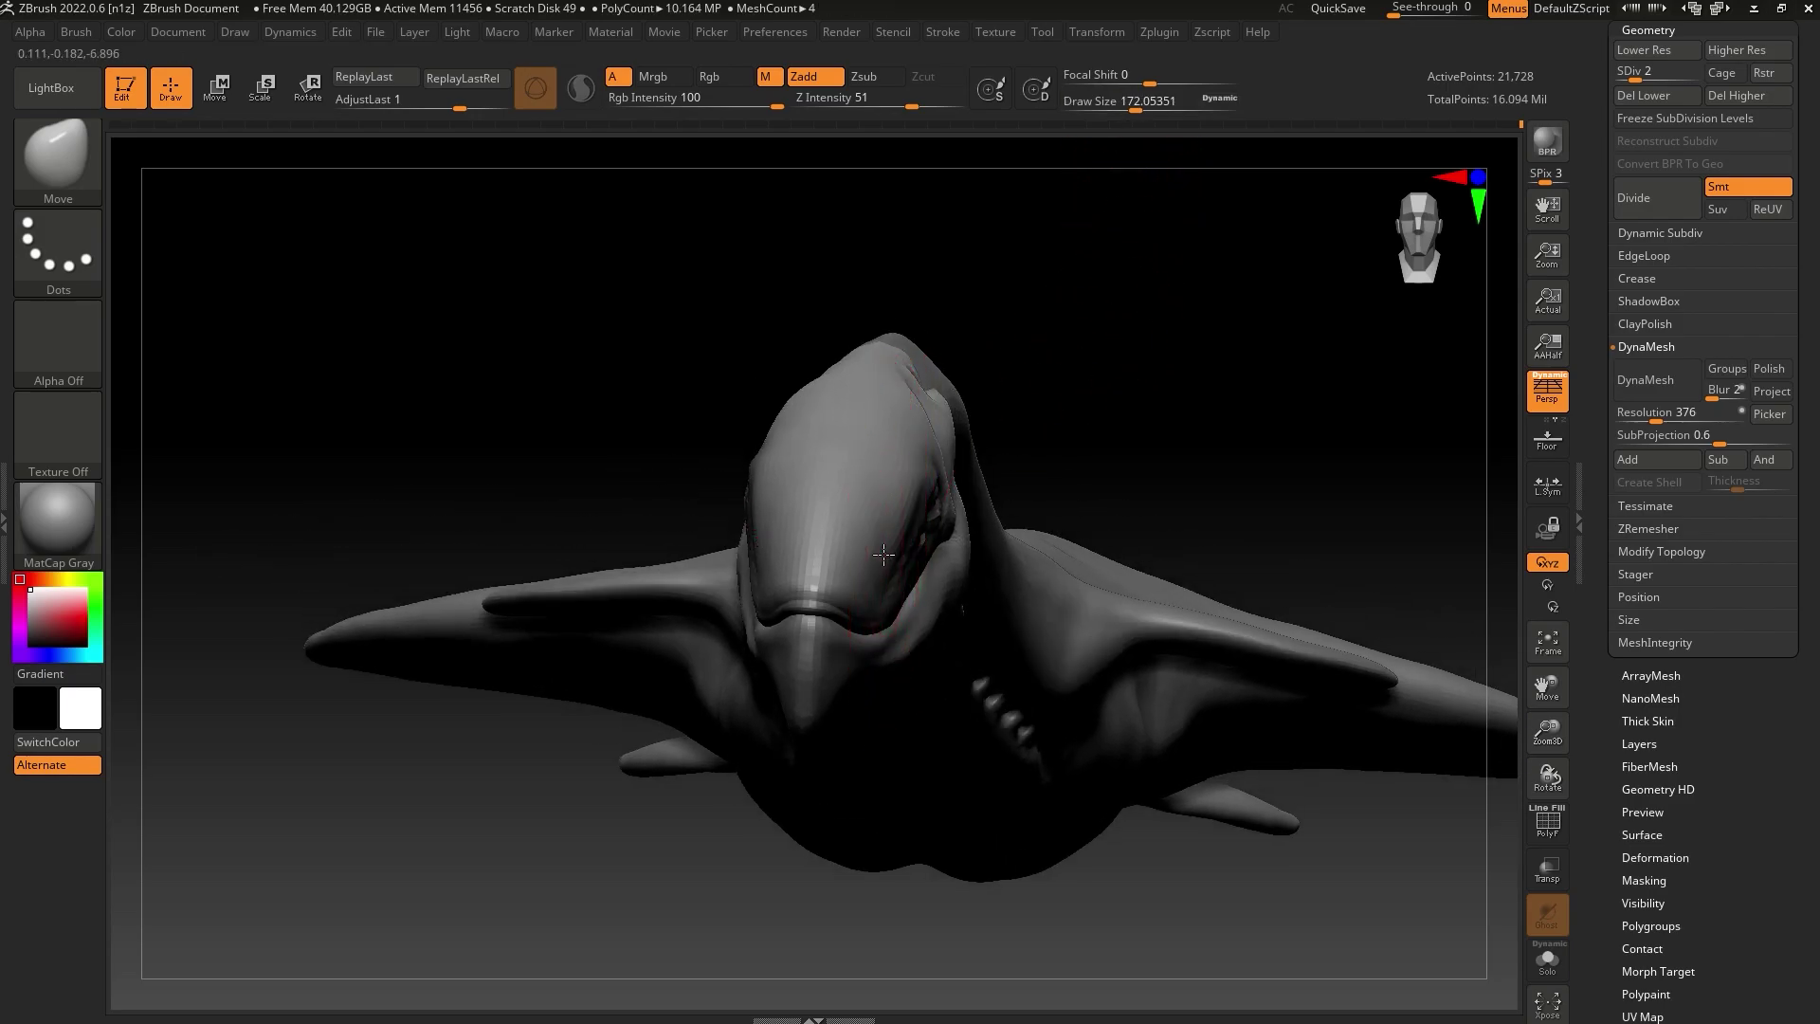
drag(1137, 106, 1129, 106)
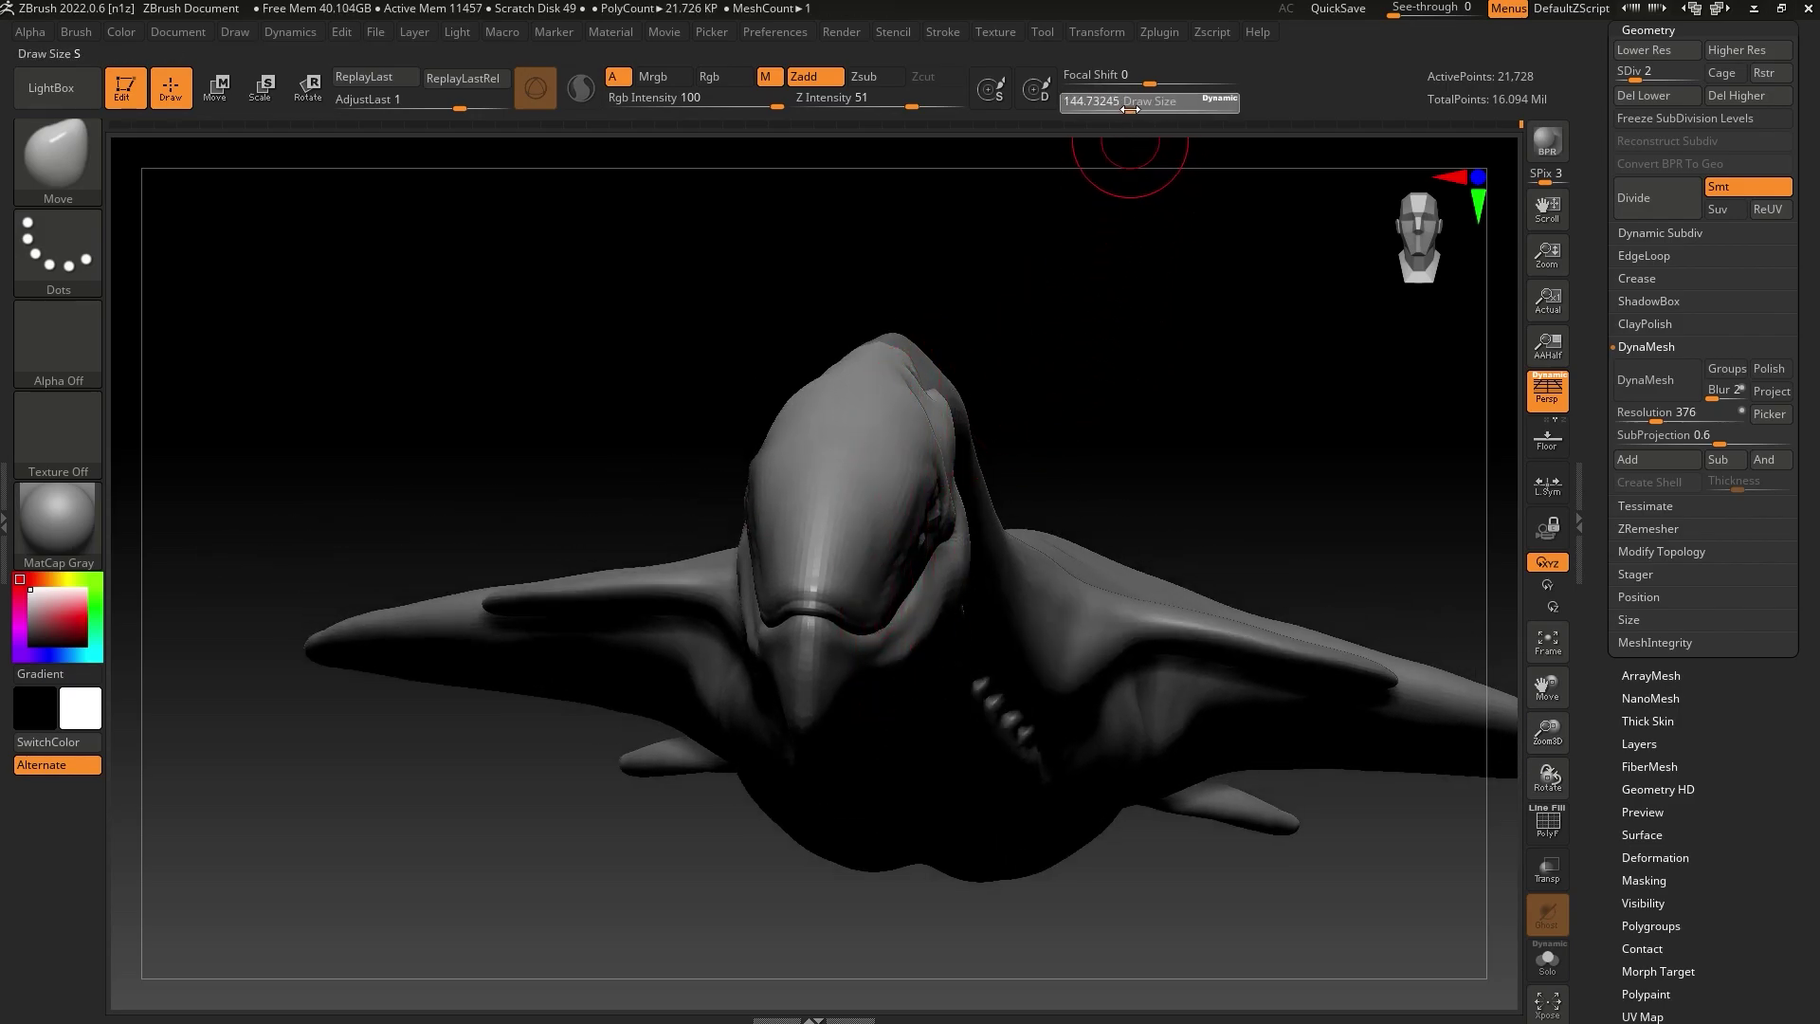
drag(1081, 351, 1046, 508)
drag(1129, 108, 1135, 108)
drag(1135, 237, 1024, 284)
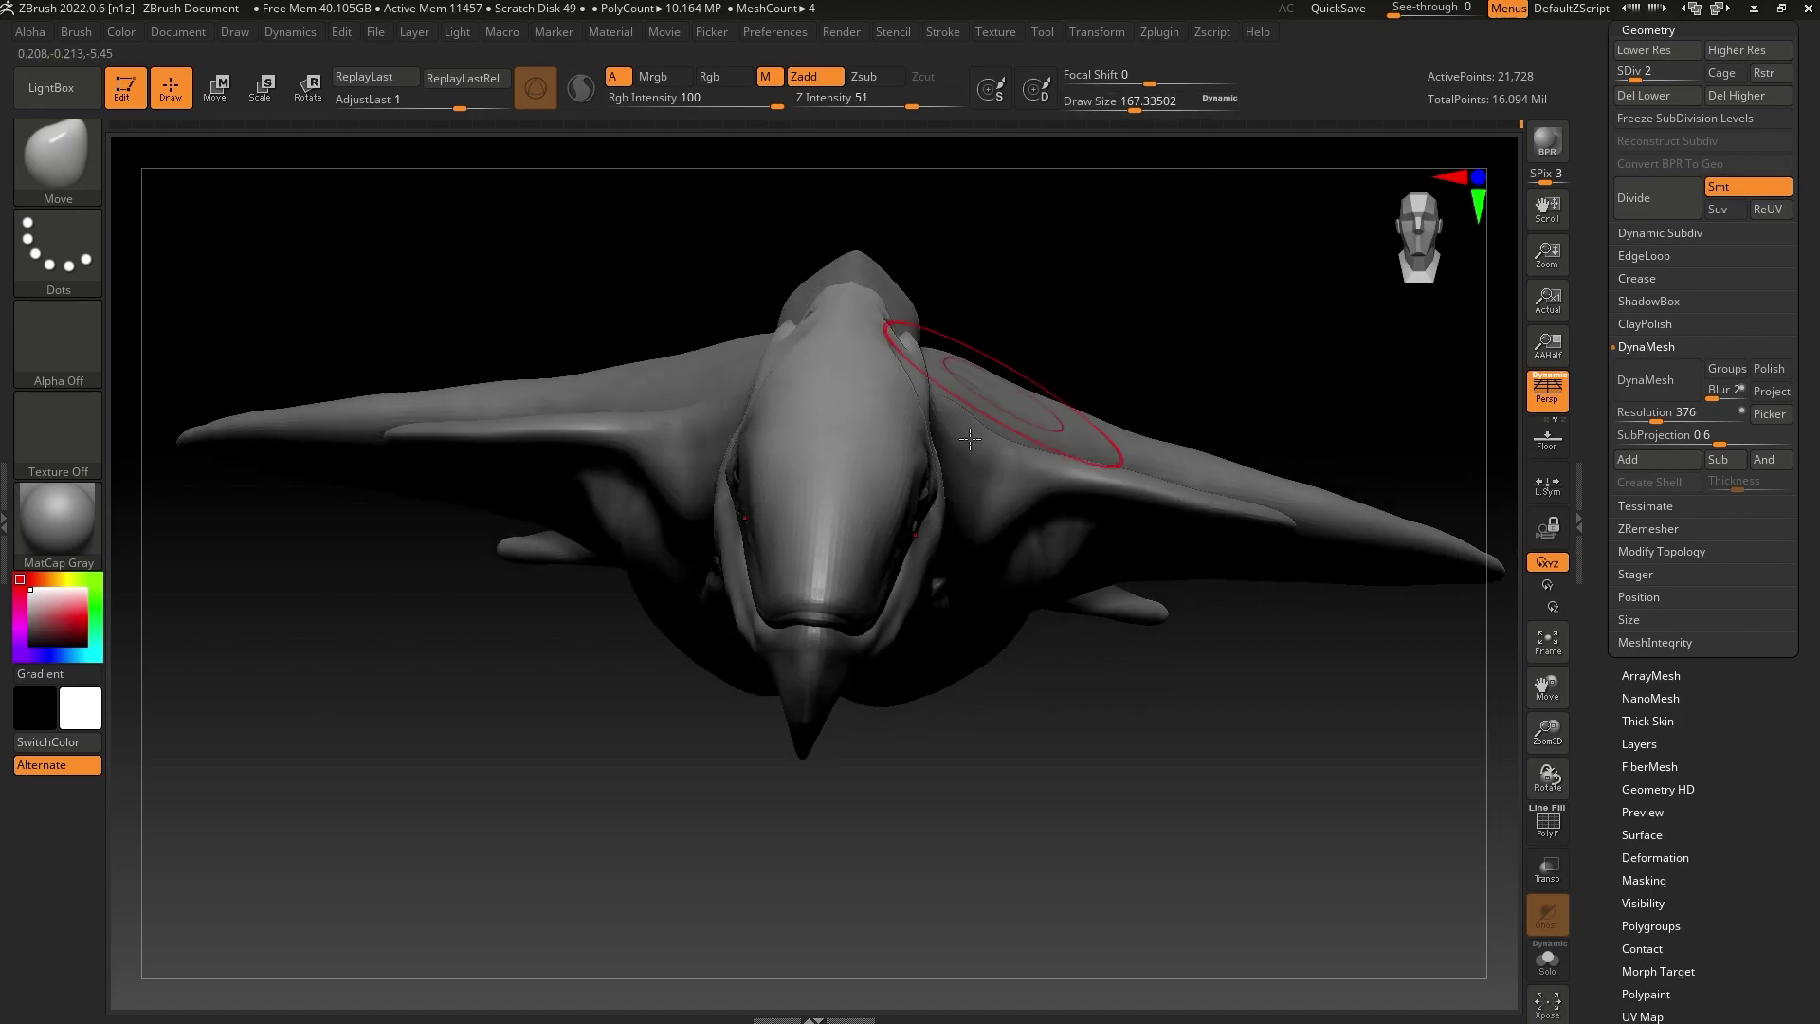
drag(967, 759, 1109, 672)
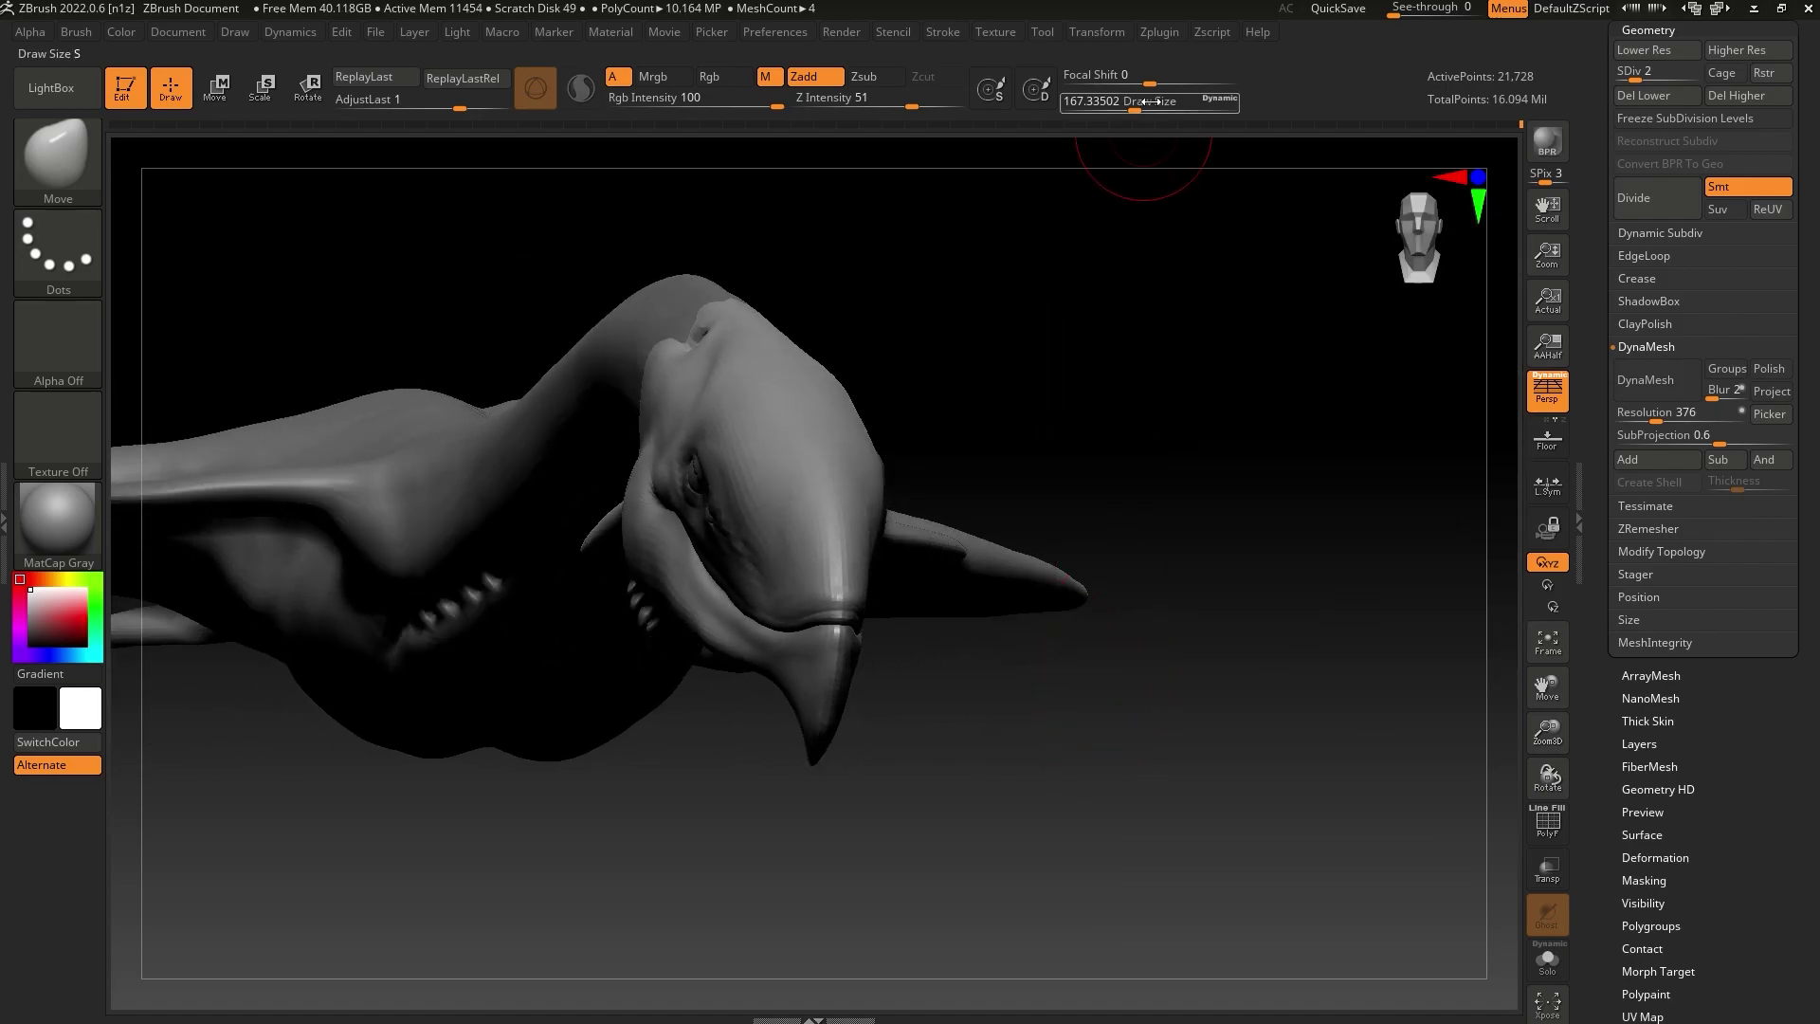
Raise the head to subdivision level 5 and set Move's draw size to about 120 for work around the mouth
drag(1150, 101, 1131, 100)
drag(1546, 725, 1202, 605)
key(d)
key(d)
key(d)
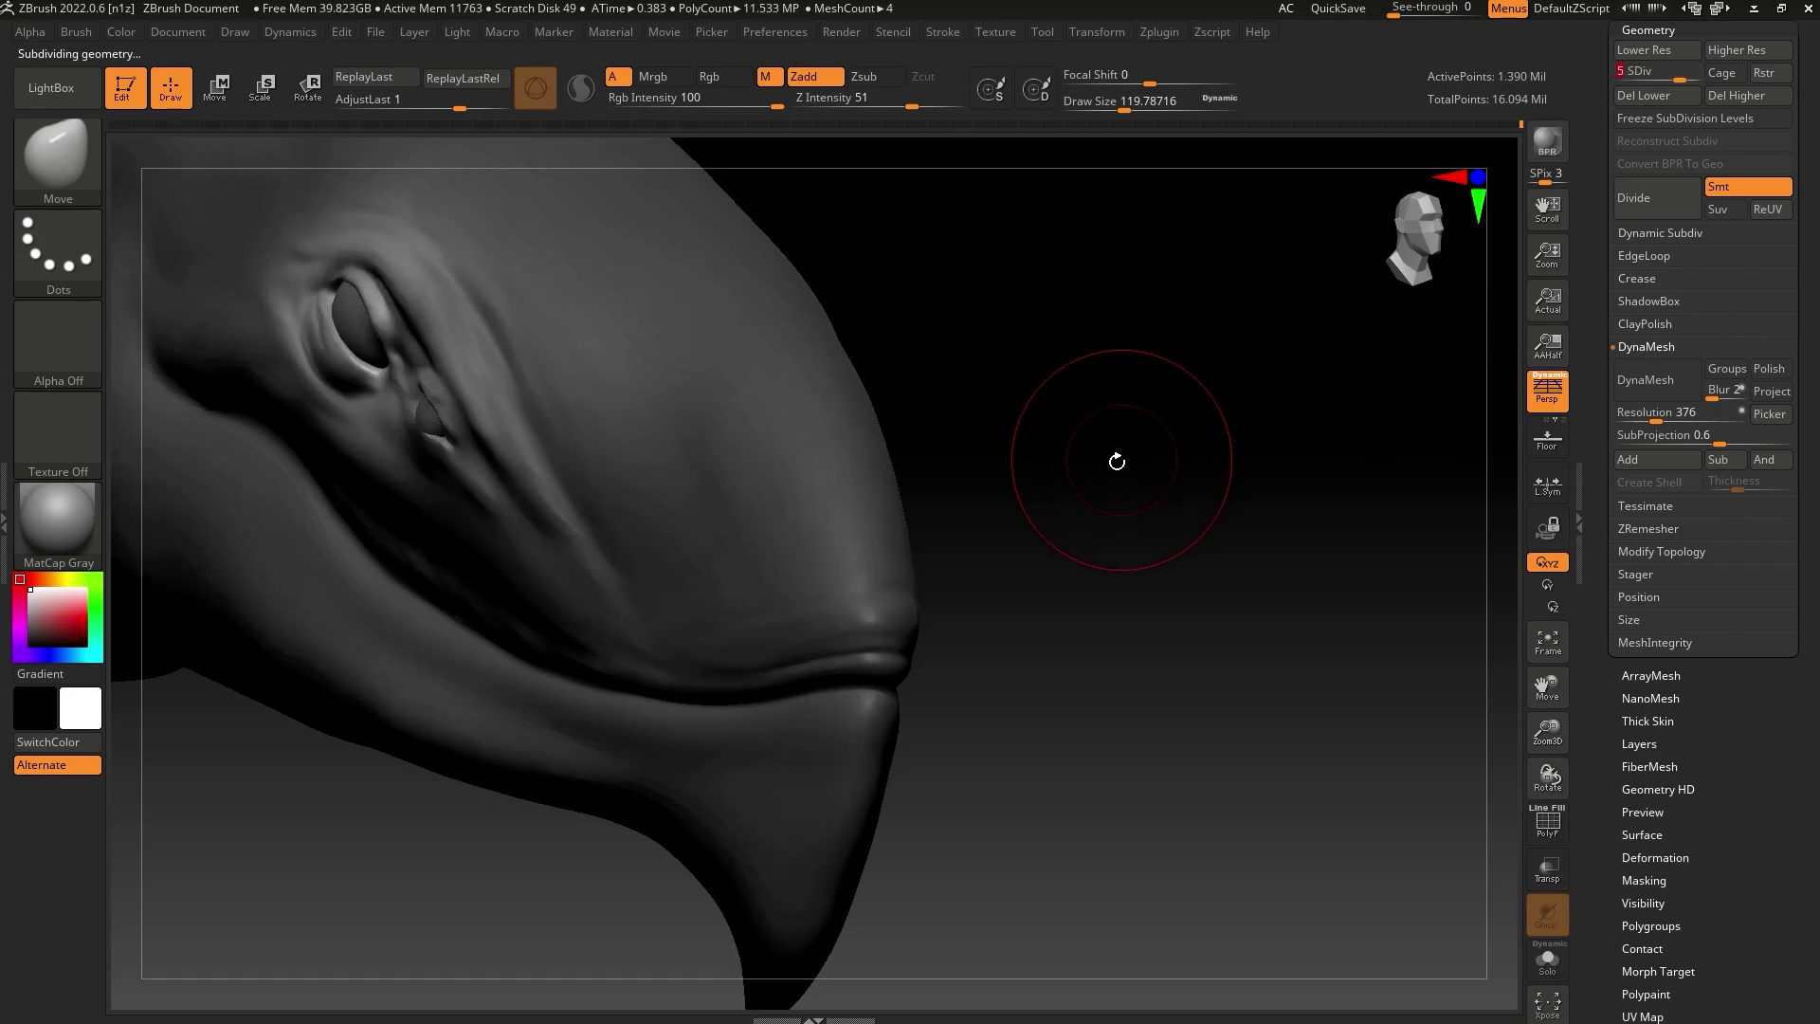
mouse_move(1227, 459)
mouse_down()
mouse_move(1236, 528)
mouse_move(1226, 481)
mouse_up()
Adjust the cheek and snout side along the mouth line with Move at draw sizes of about 77 to 83
drag(1120, 111, 1157, 449)
mouse_move(1118, 111)
mouse_down()
mouse_move(1248, 394)
mouse_move(1280, 386)
mouse_up()
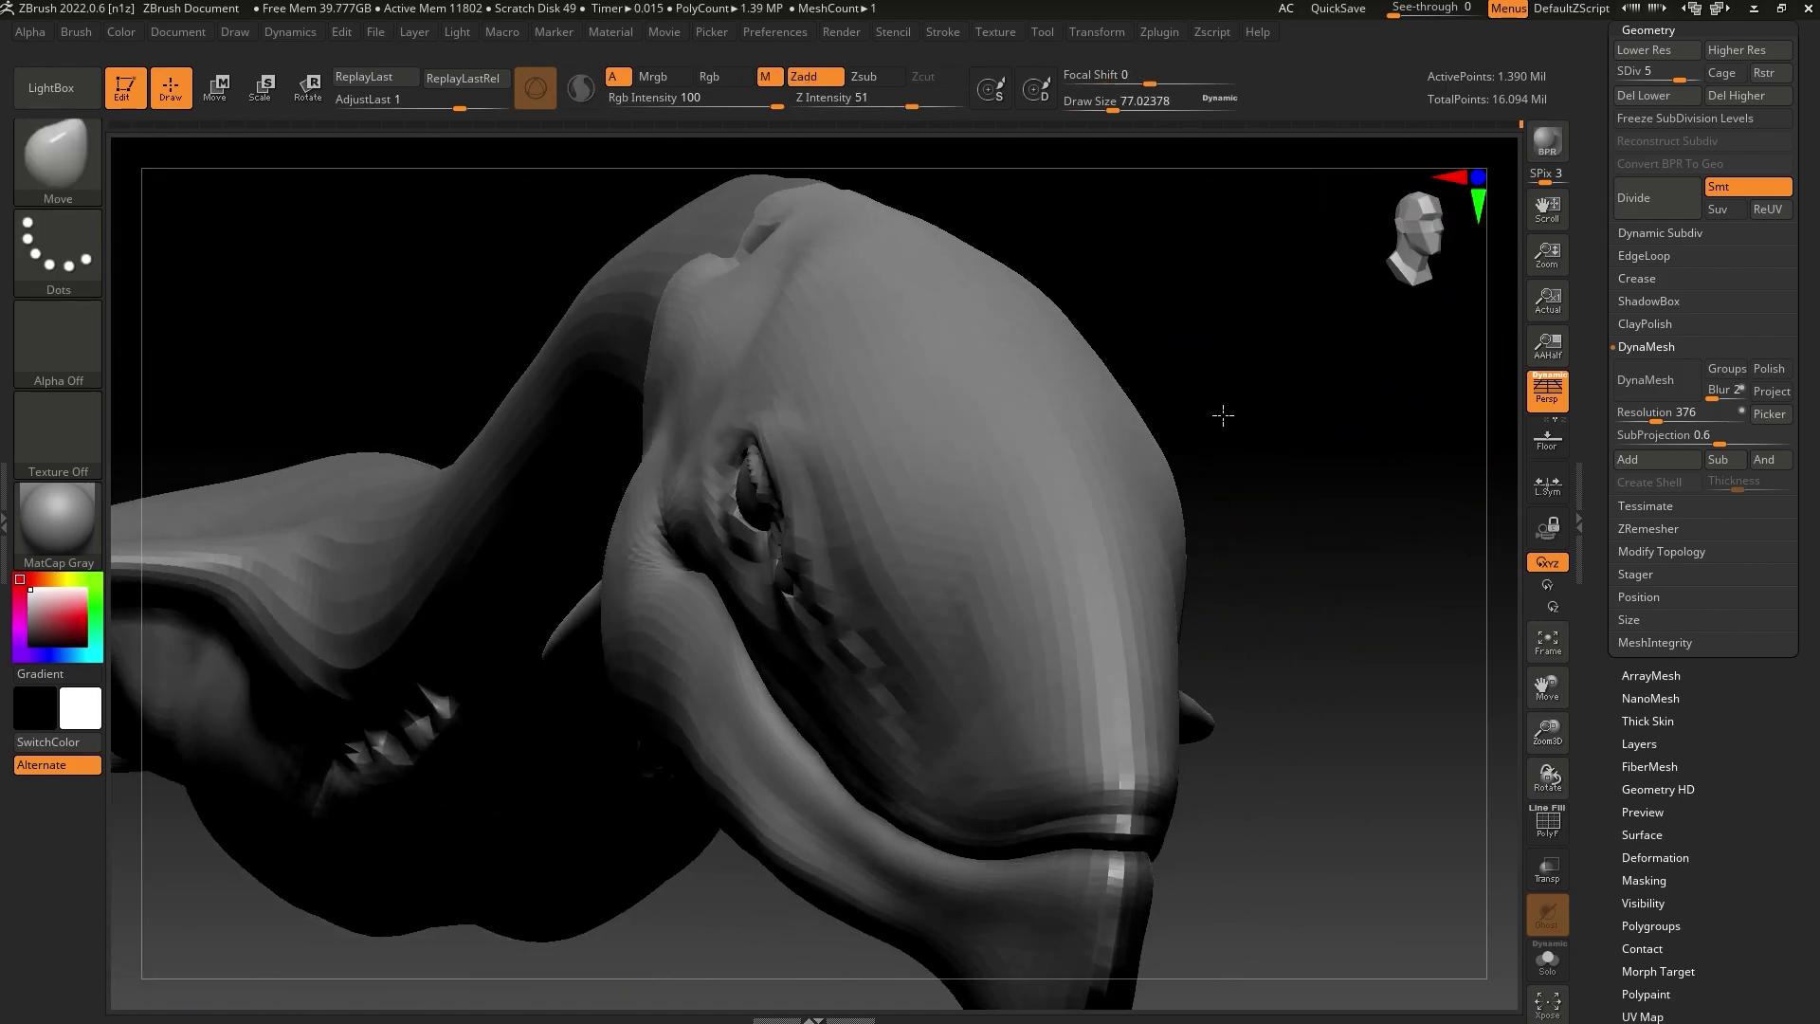
drag(1219, 414, 856, 593)
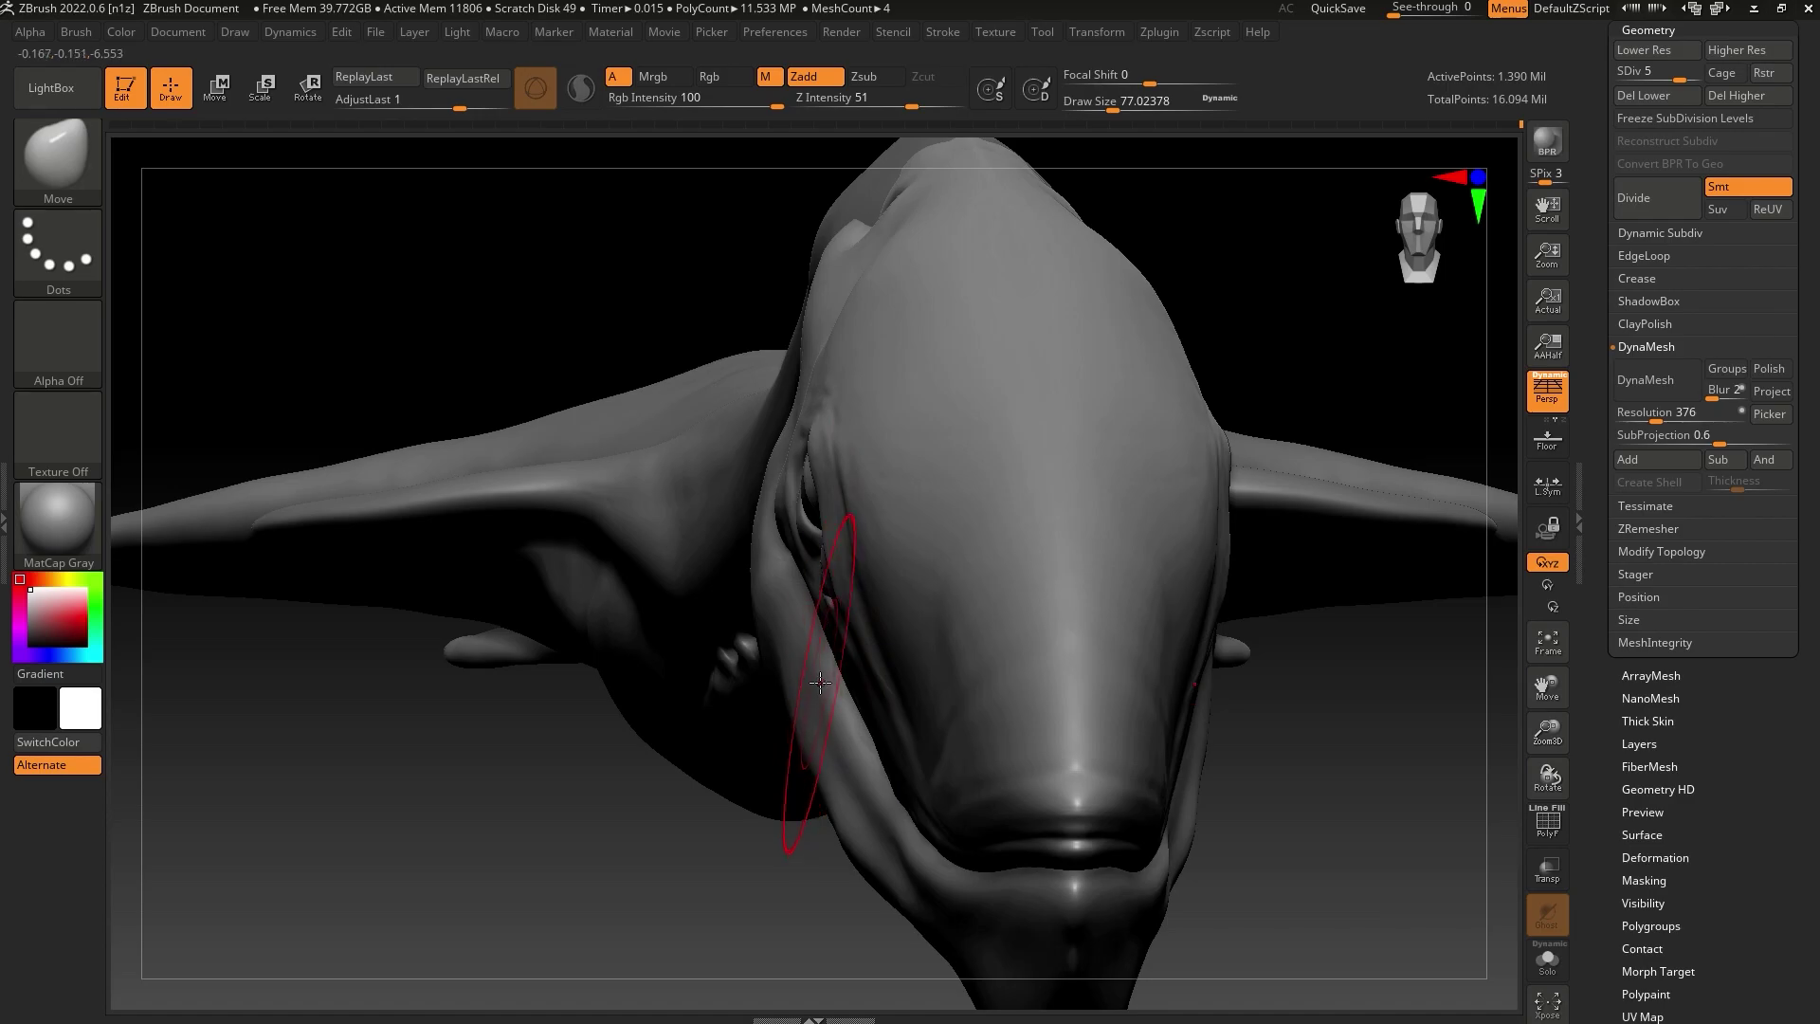
drag(1115, 108, 1117, 108)
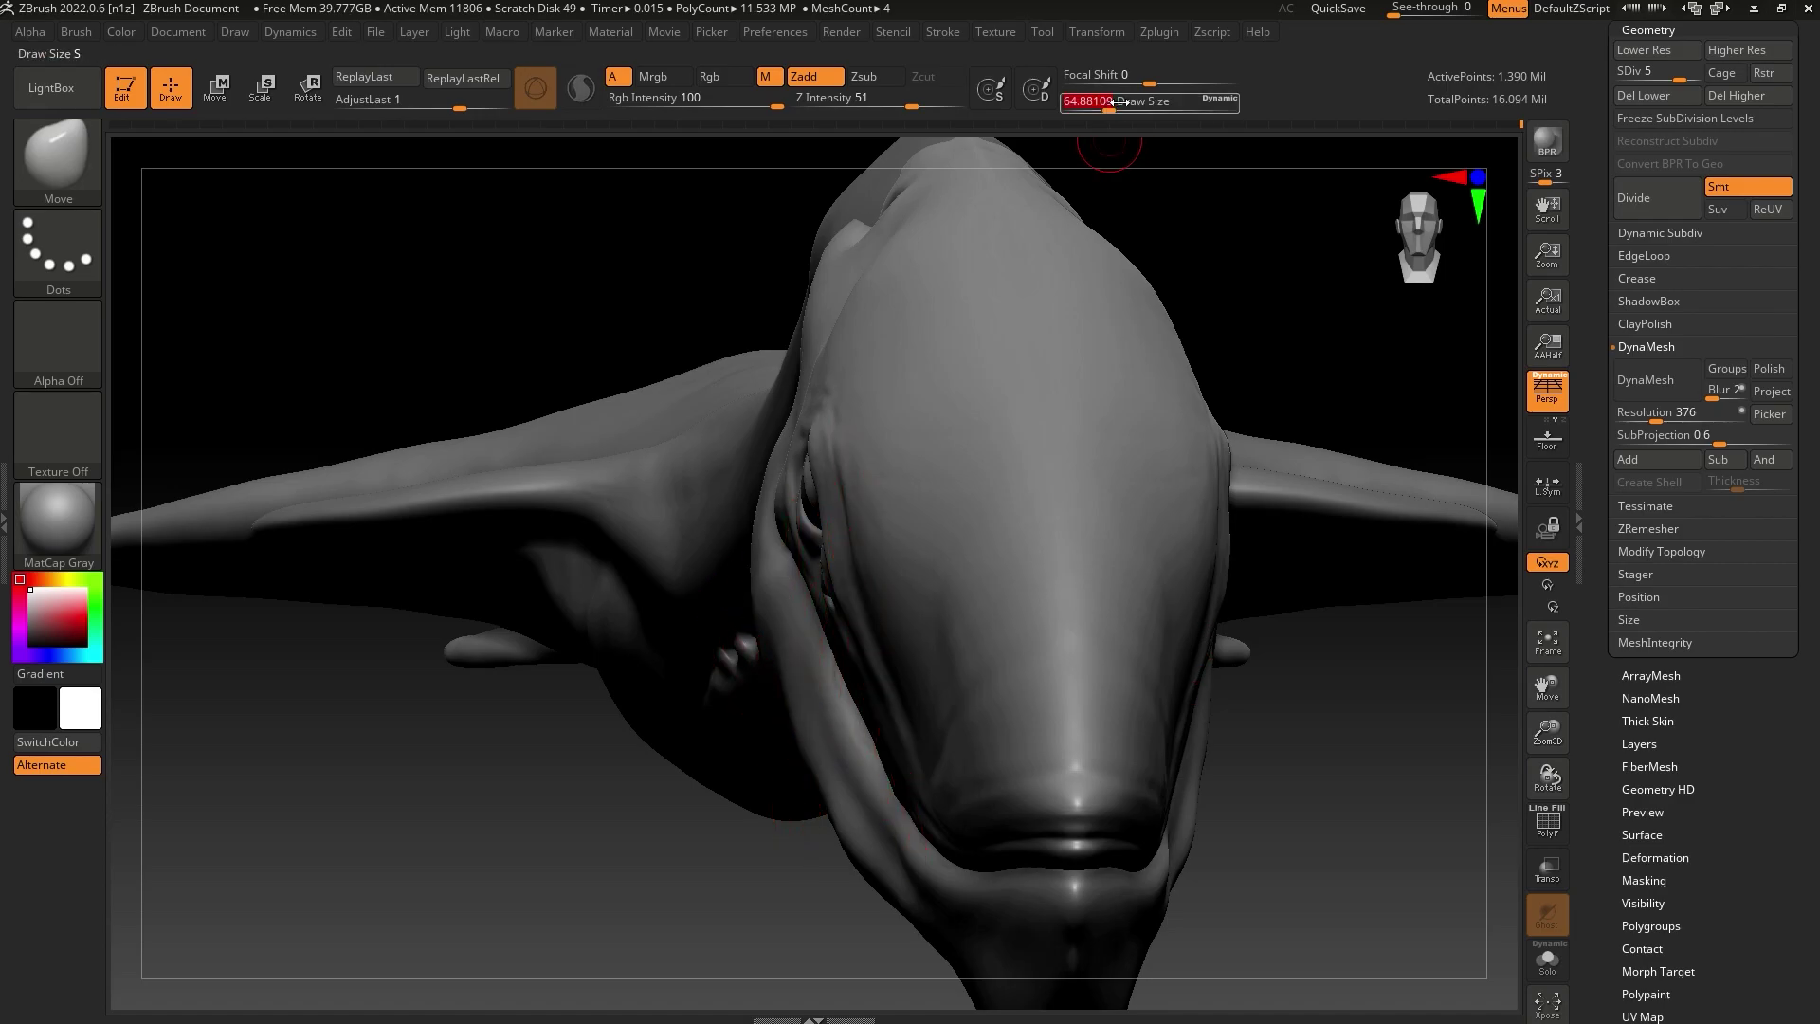
drag(1192, 252, 1231, 265)
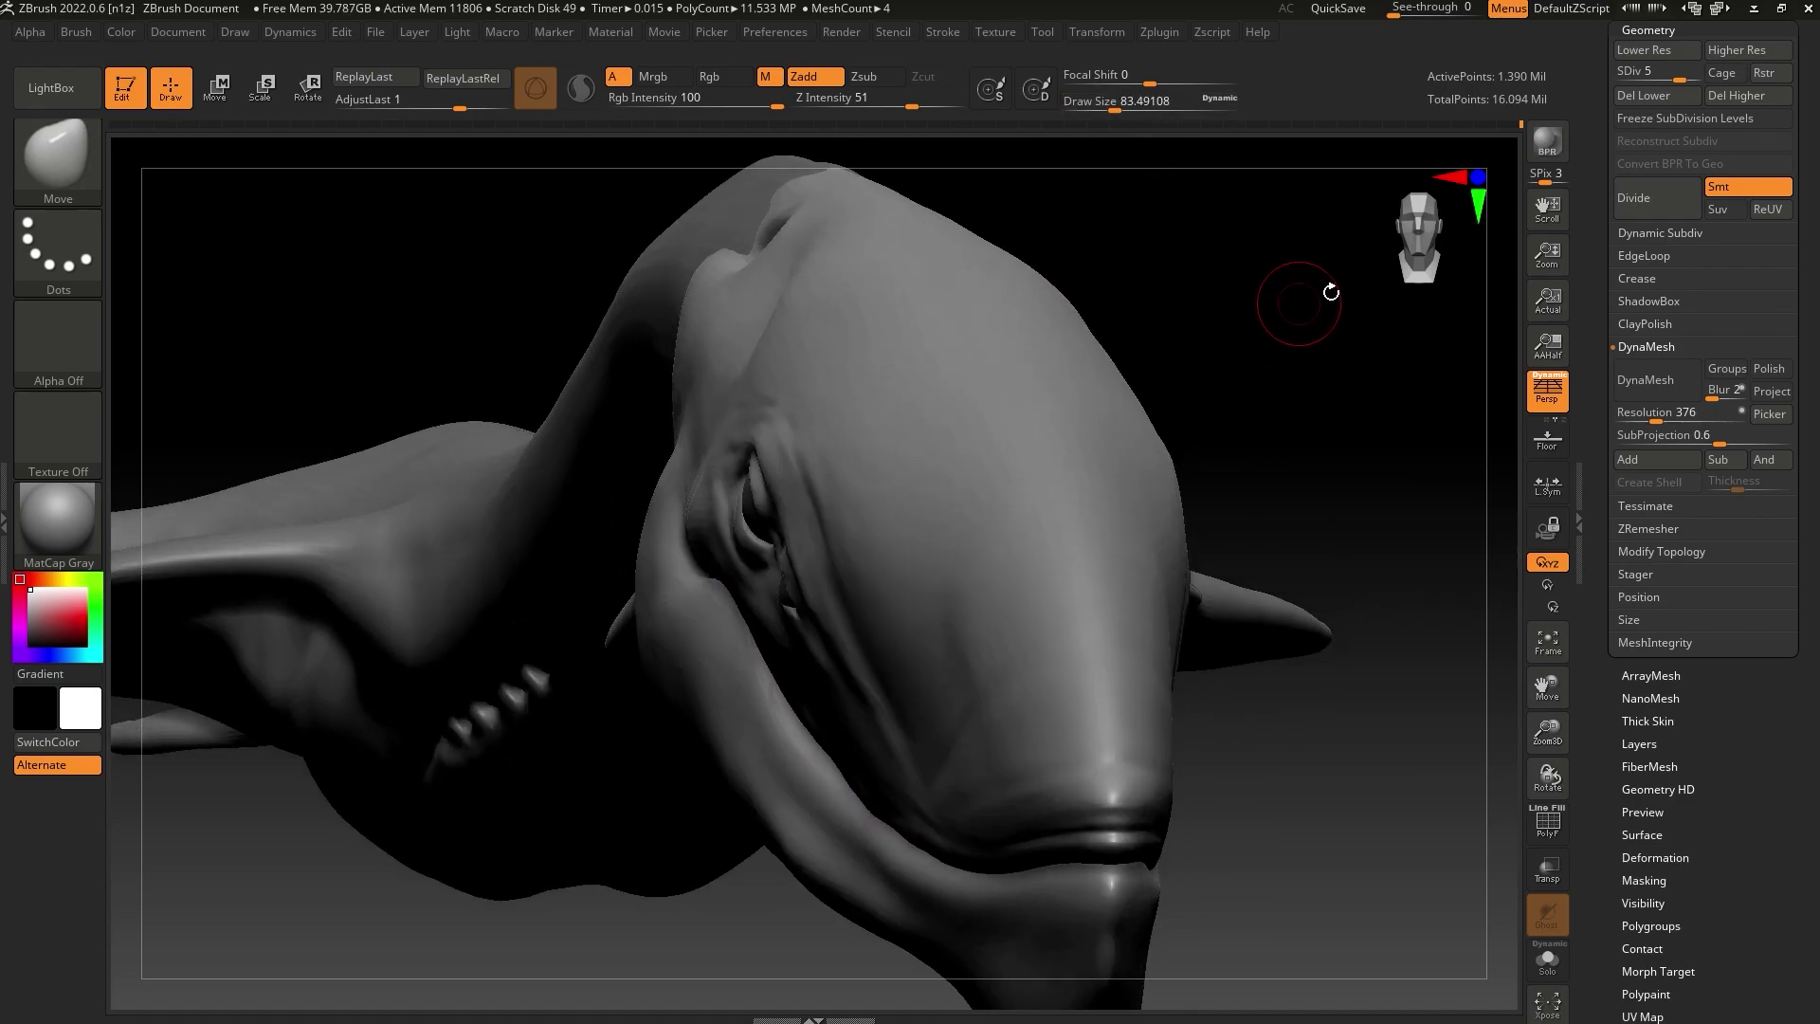
drag(1331, 292, 1321, 410)
Lower the head to subdivision level 3, mask around the small front eye at a draw size of about 59, and invert the mask
key(shift+d)
key(shift+d)
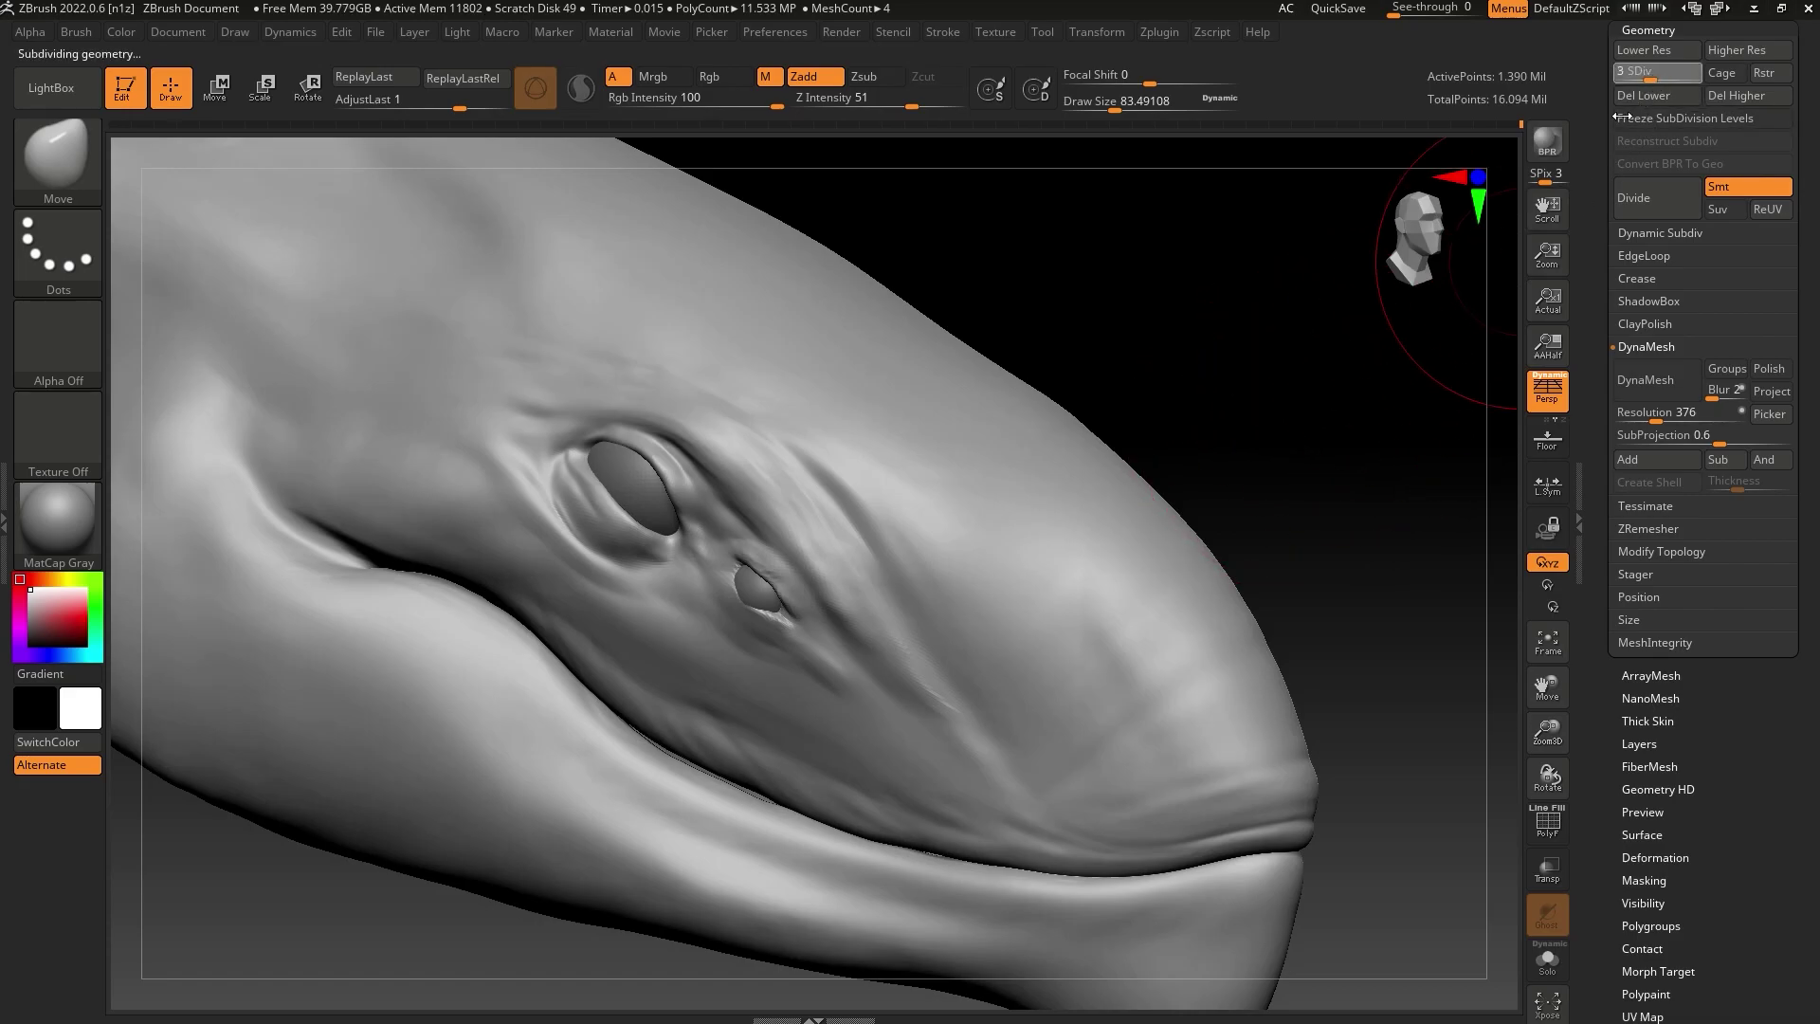
drag(1115, 108, 1108, 105)
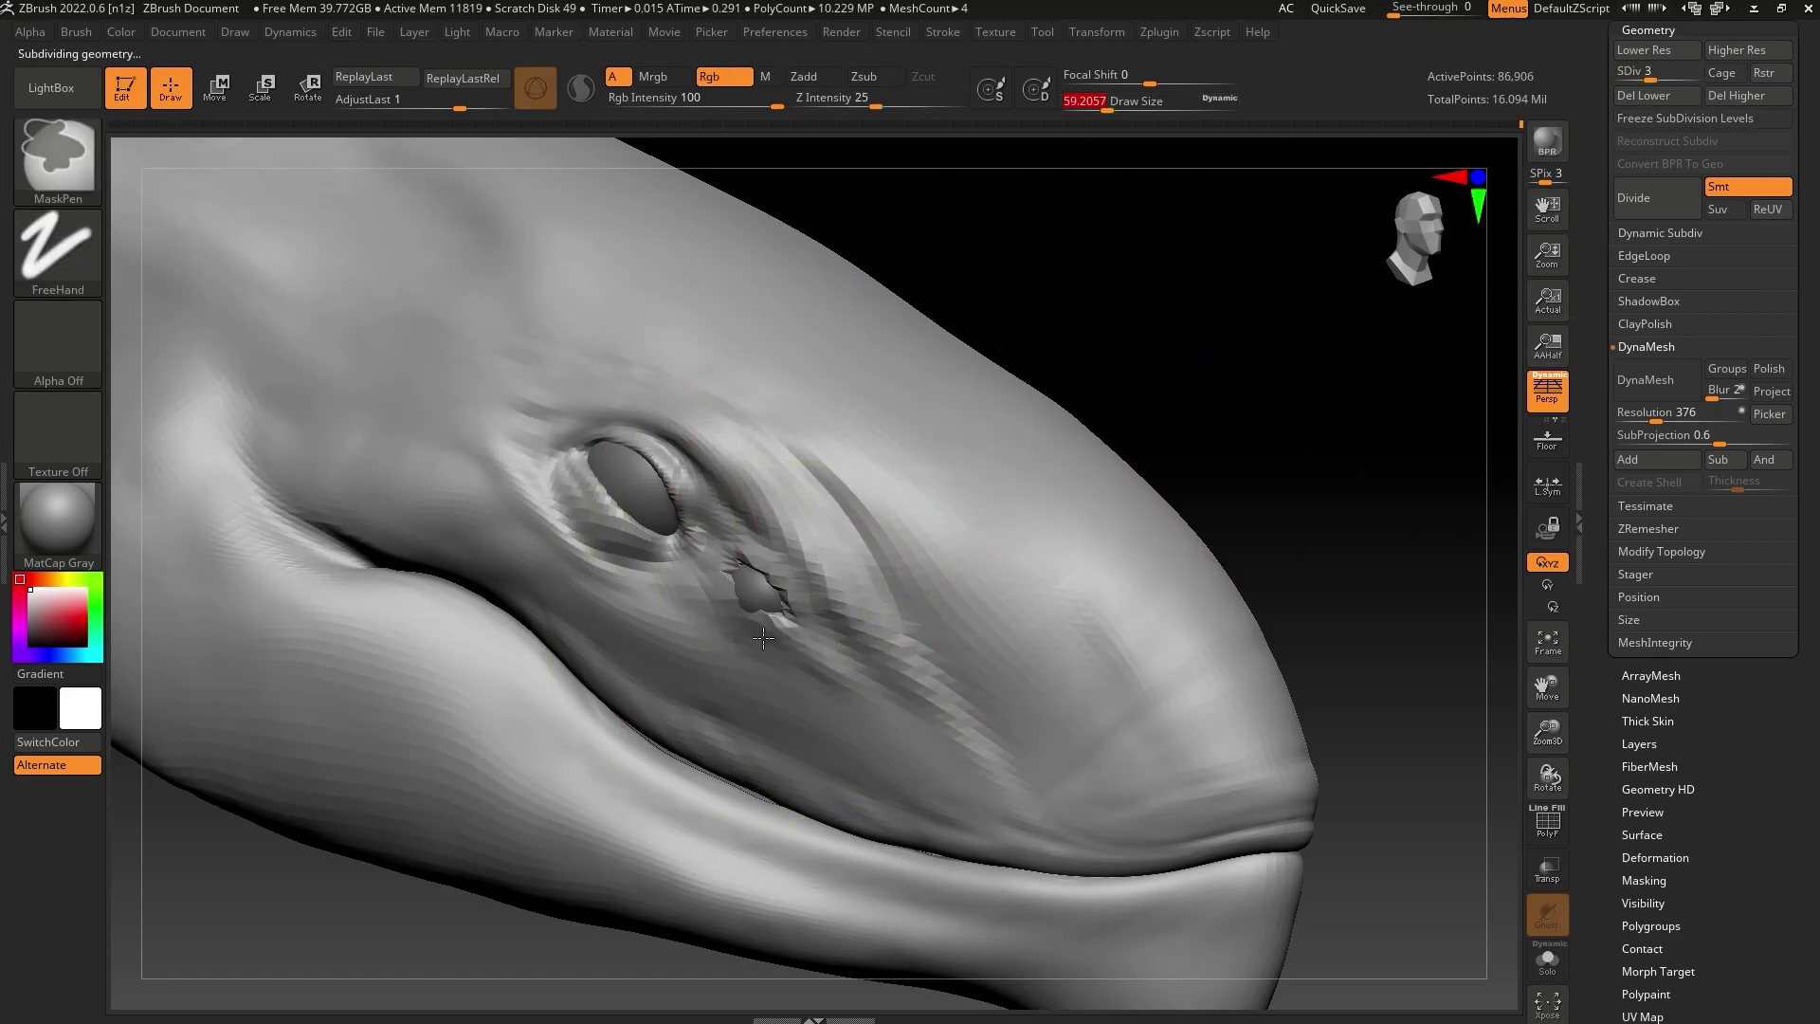
ctrl+drag(780, 610, 825, 612)
ctrl+click(1177, 422)
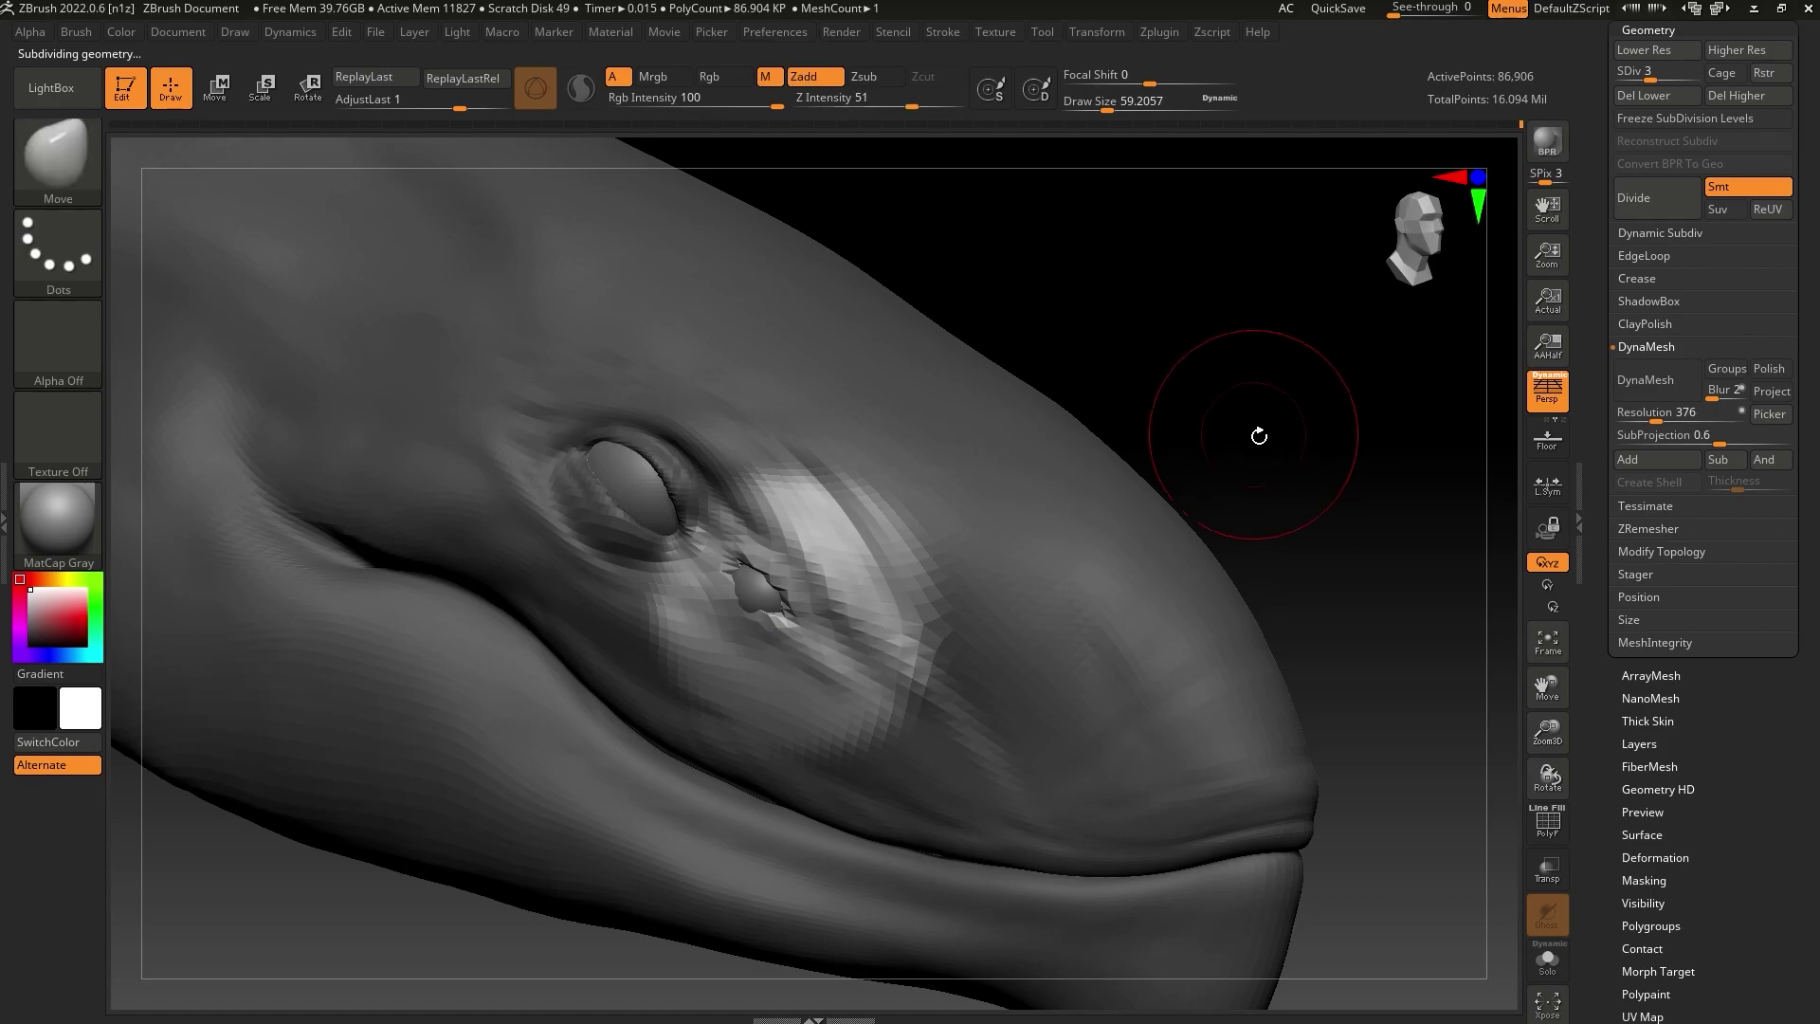
drag(1260, 427, 1037, 488)
ctrl+click(1132, 461)
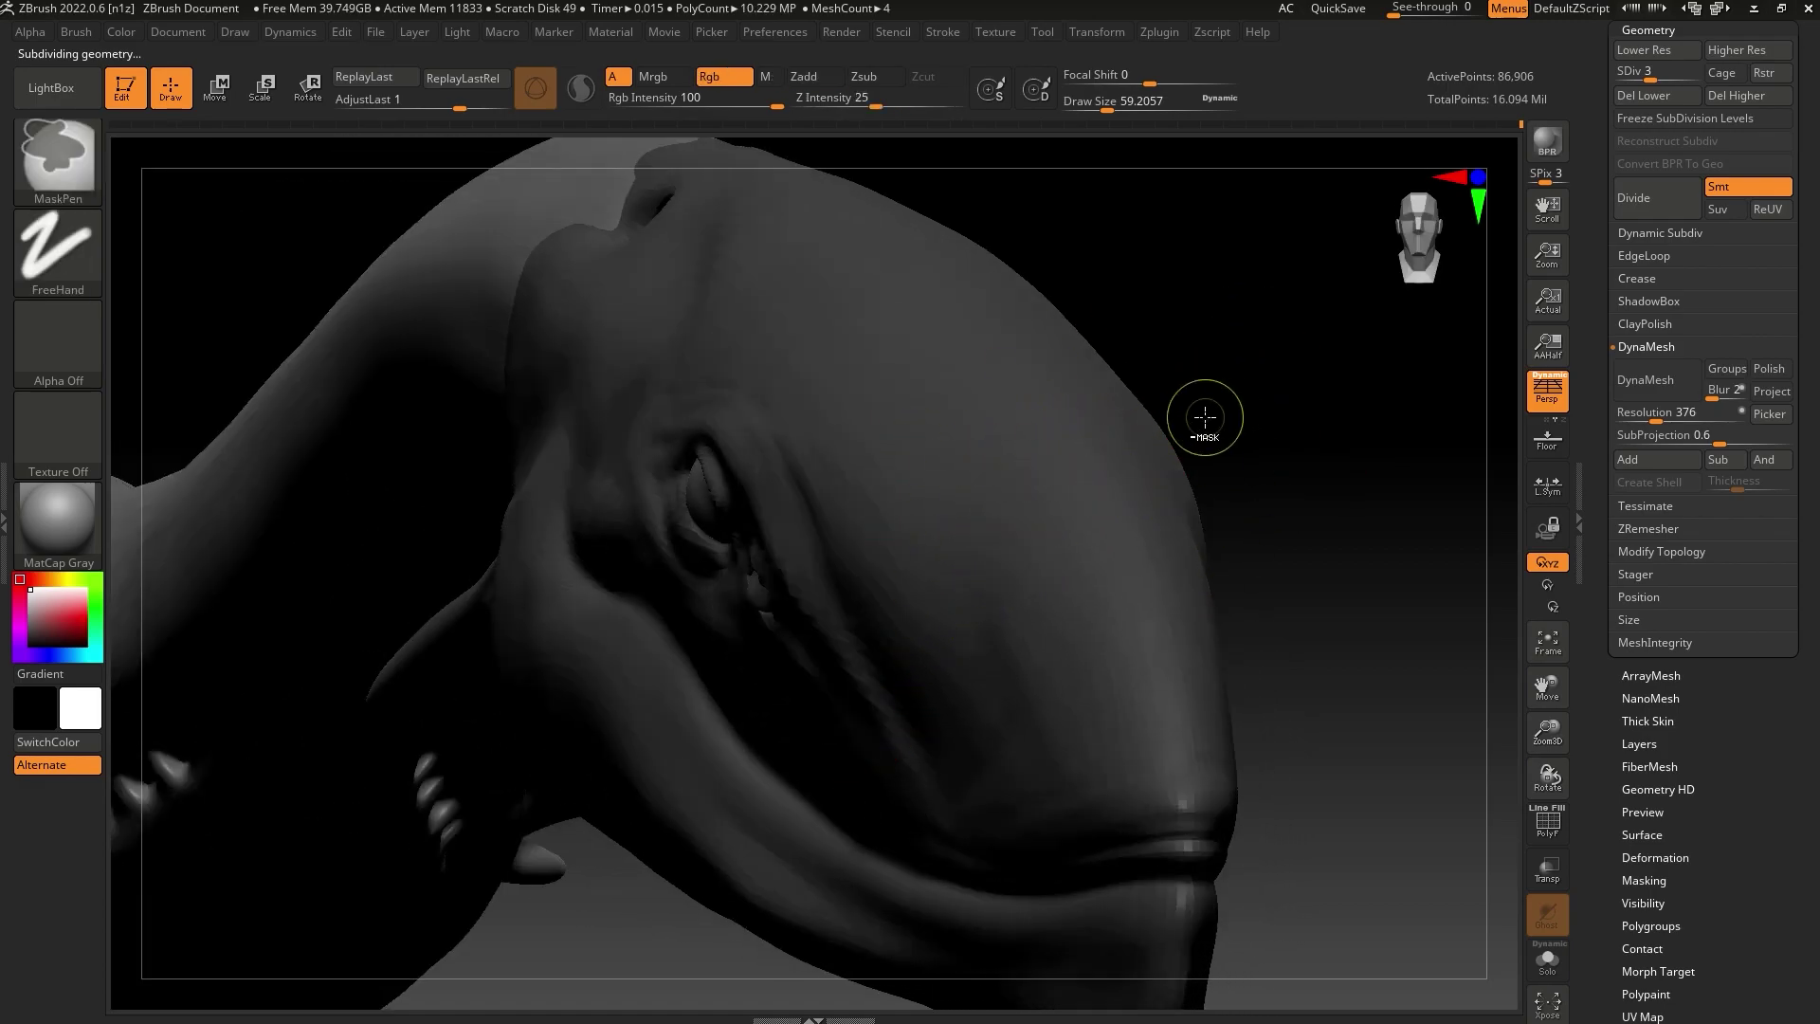
ctrl+alt+click(1053, 540)
ctrl+click(1255, 364)
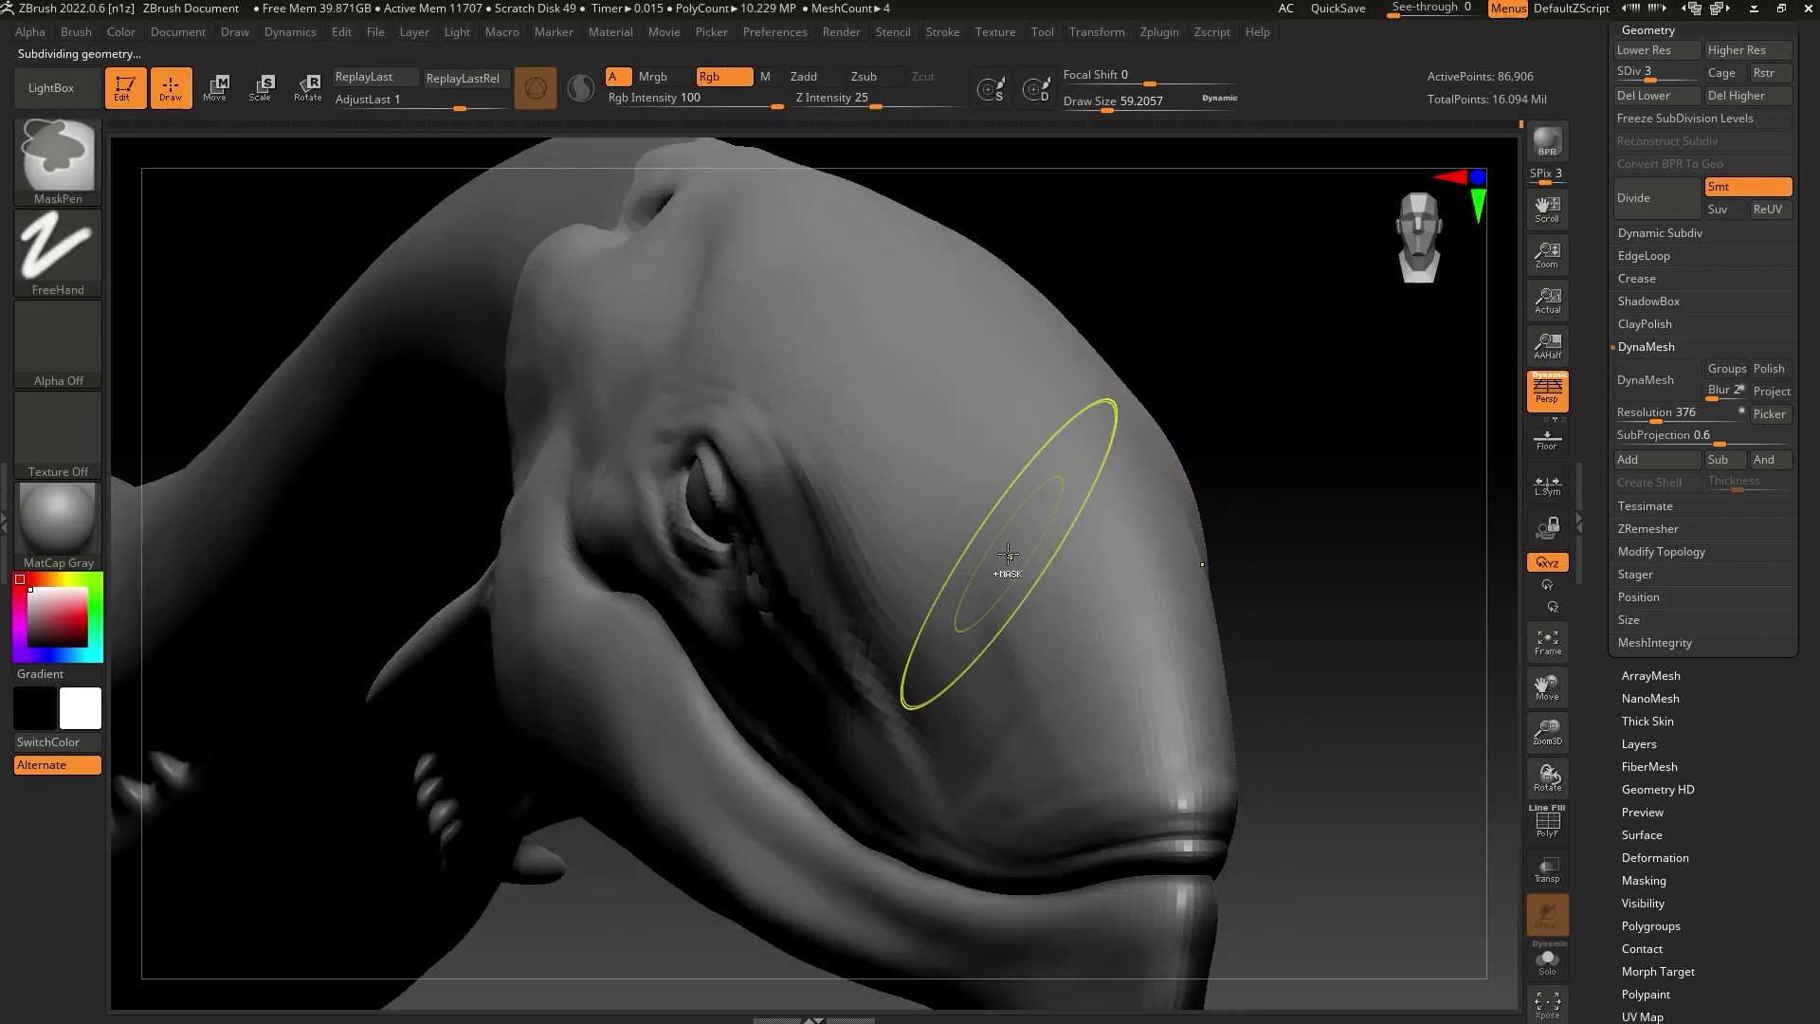
ctrl+click(1202, 433)
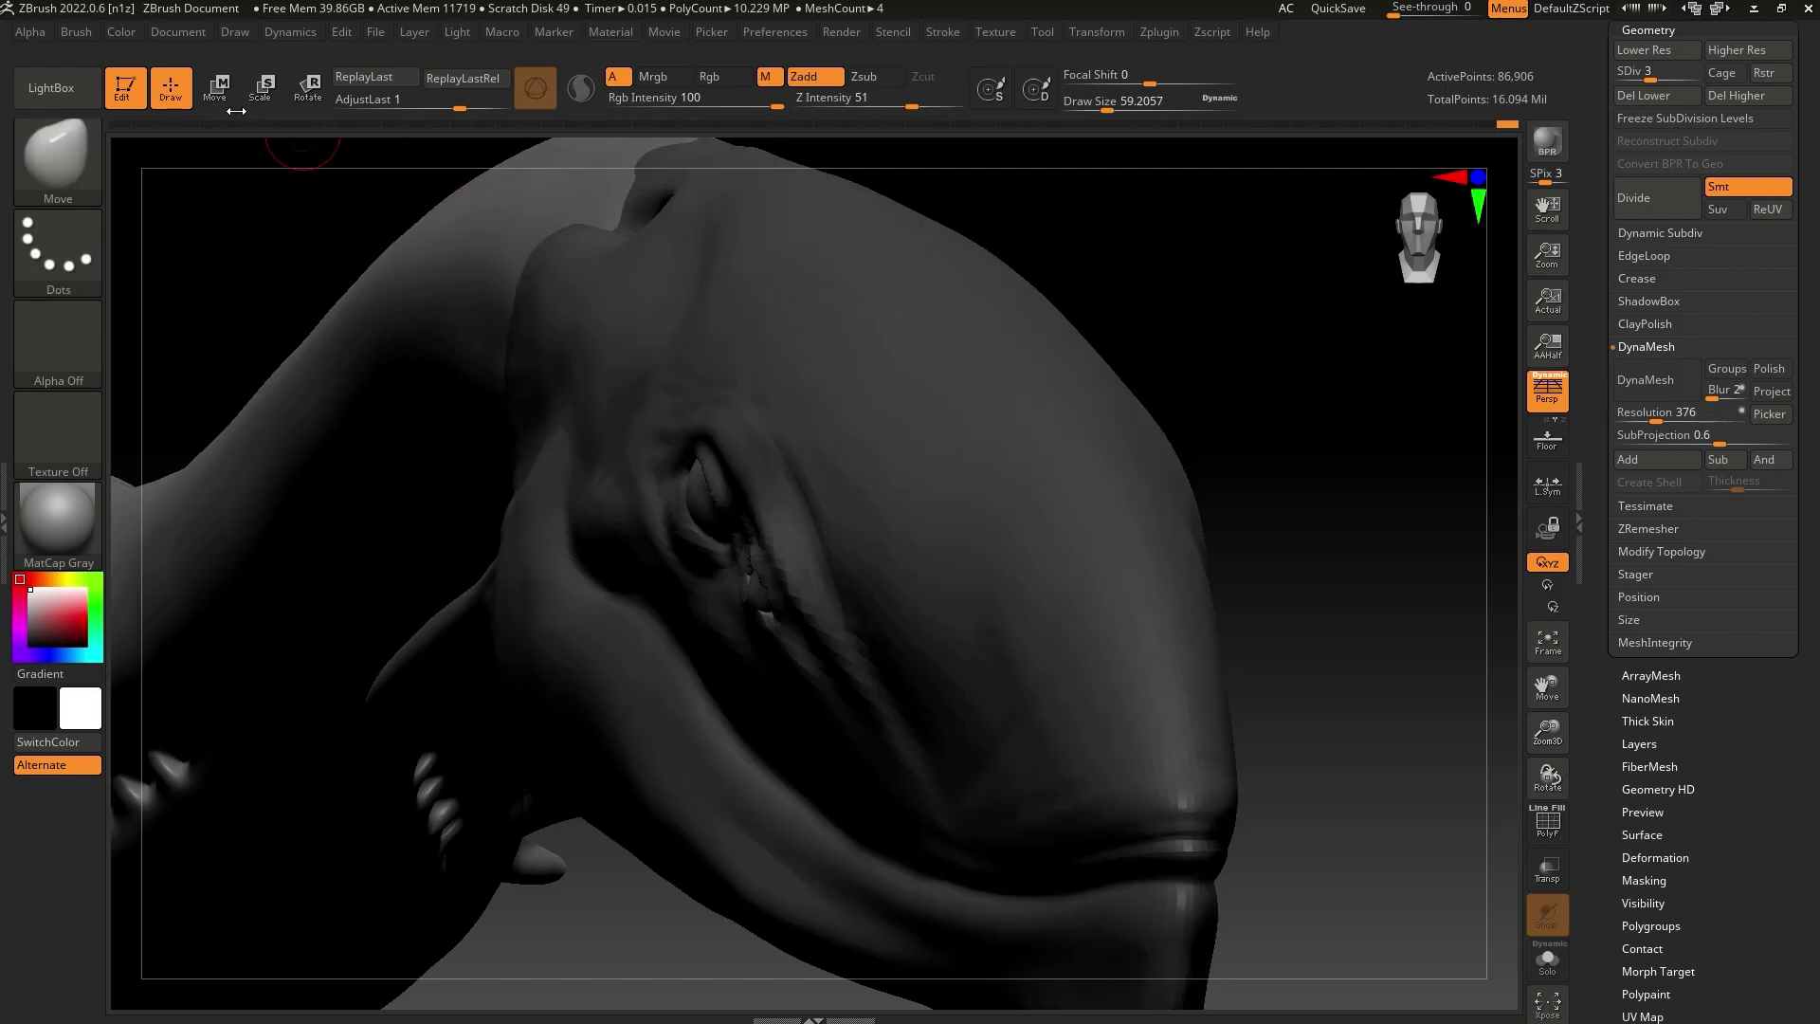
Turn off perspective and shift the unmasked area around the small front eye inward along X by about 0.02 units with the gizmo
click(216, 87)
shift+drag(1227, 361, 1100, 398)
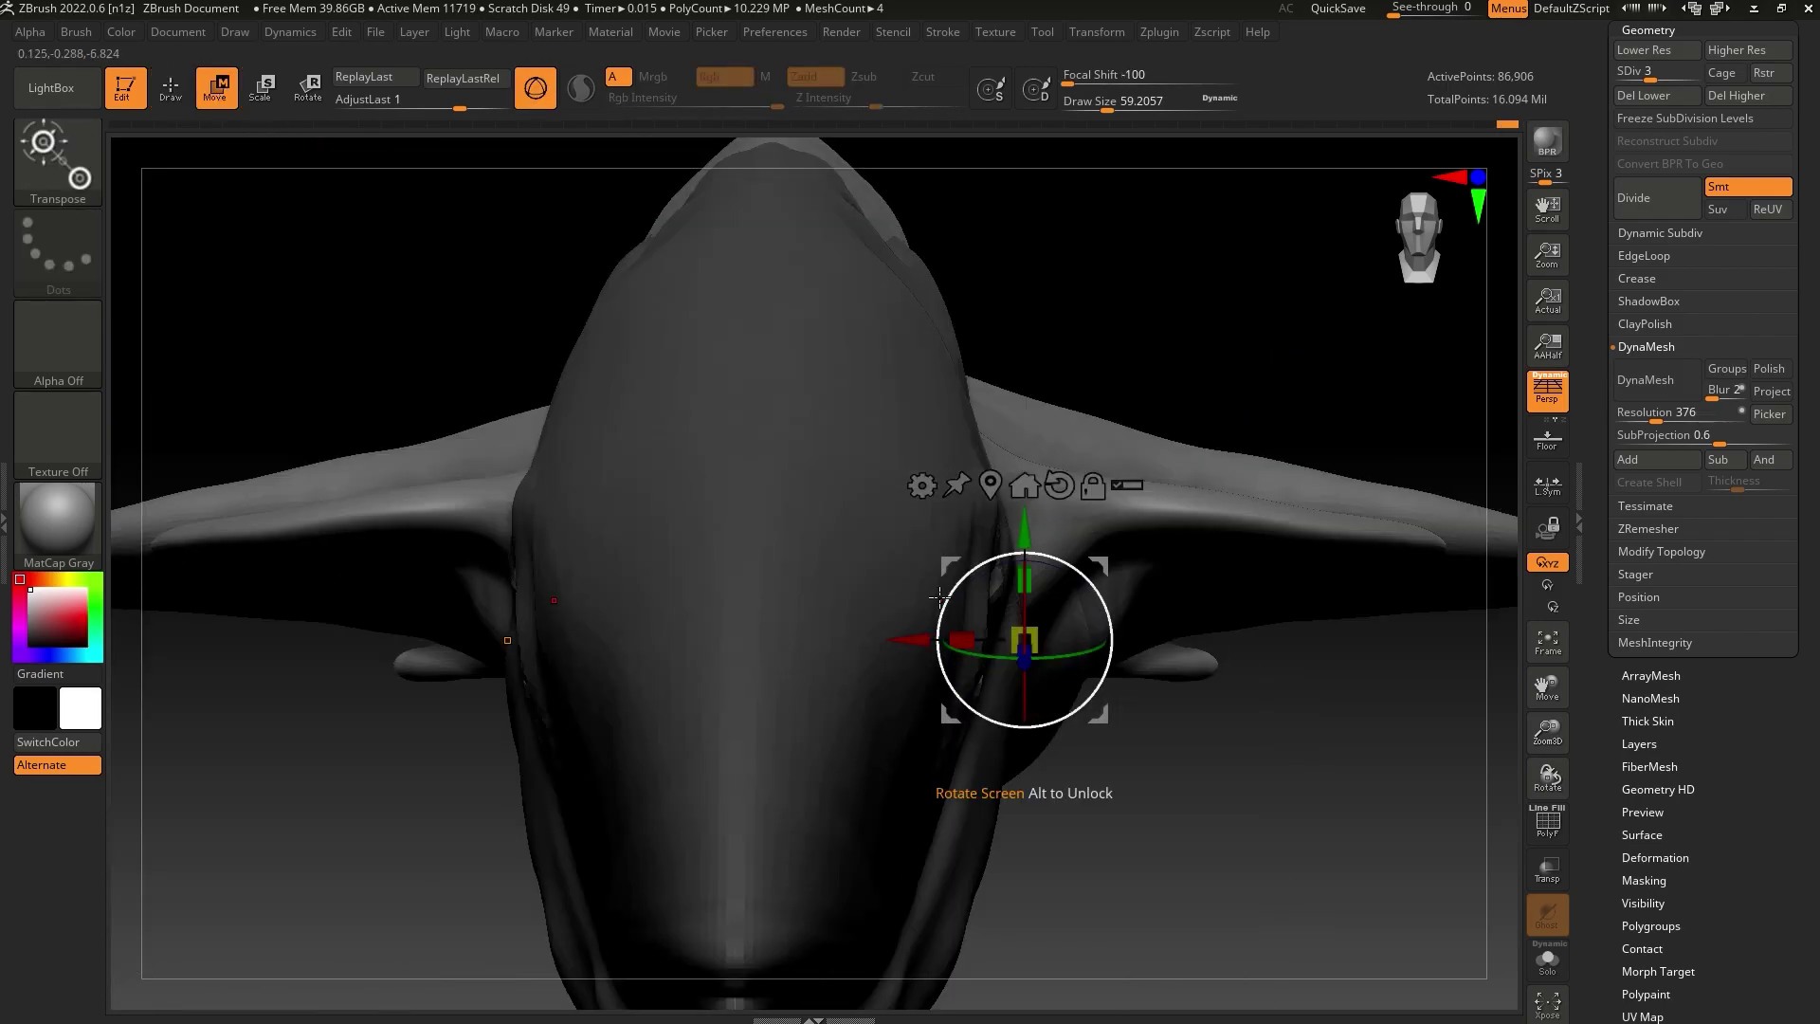
click(557, 654)
click(1549, 396)
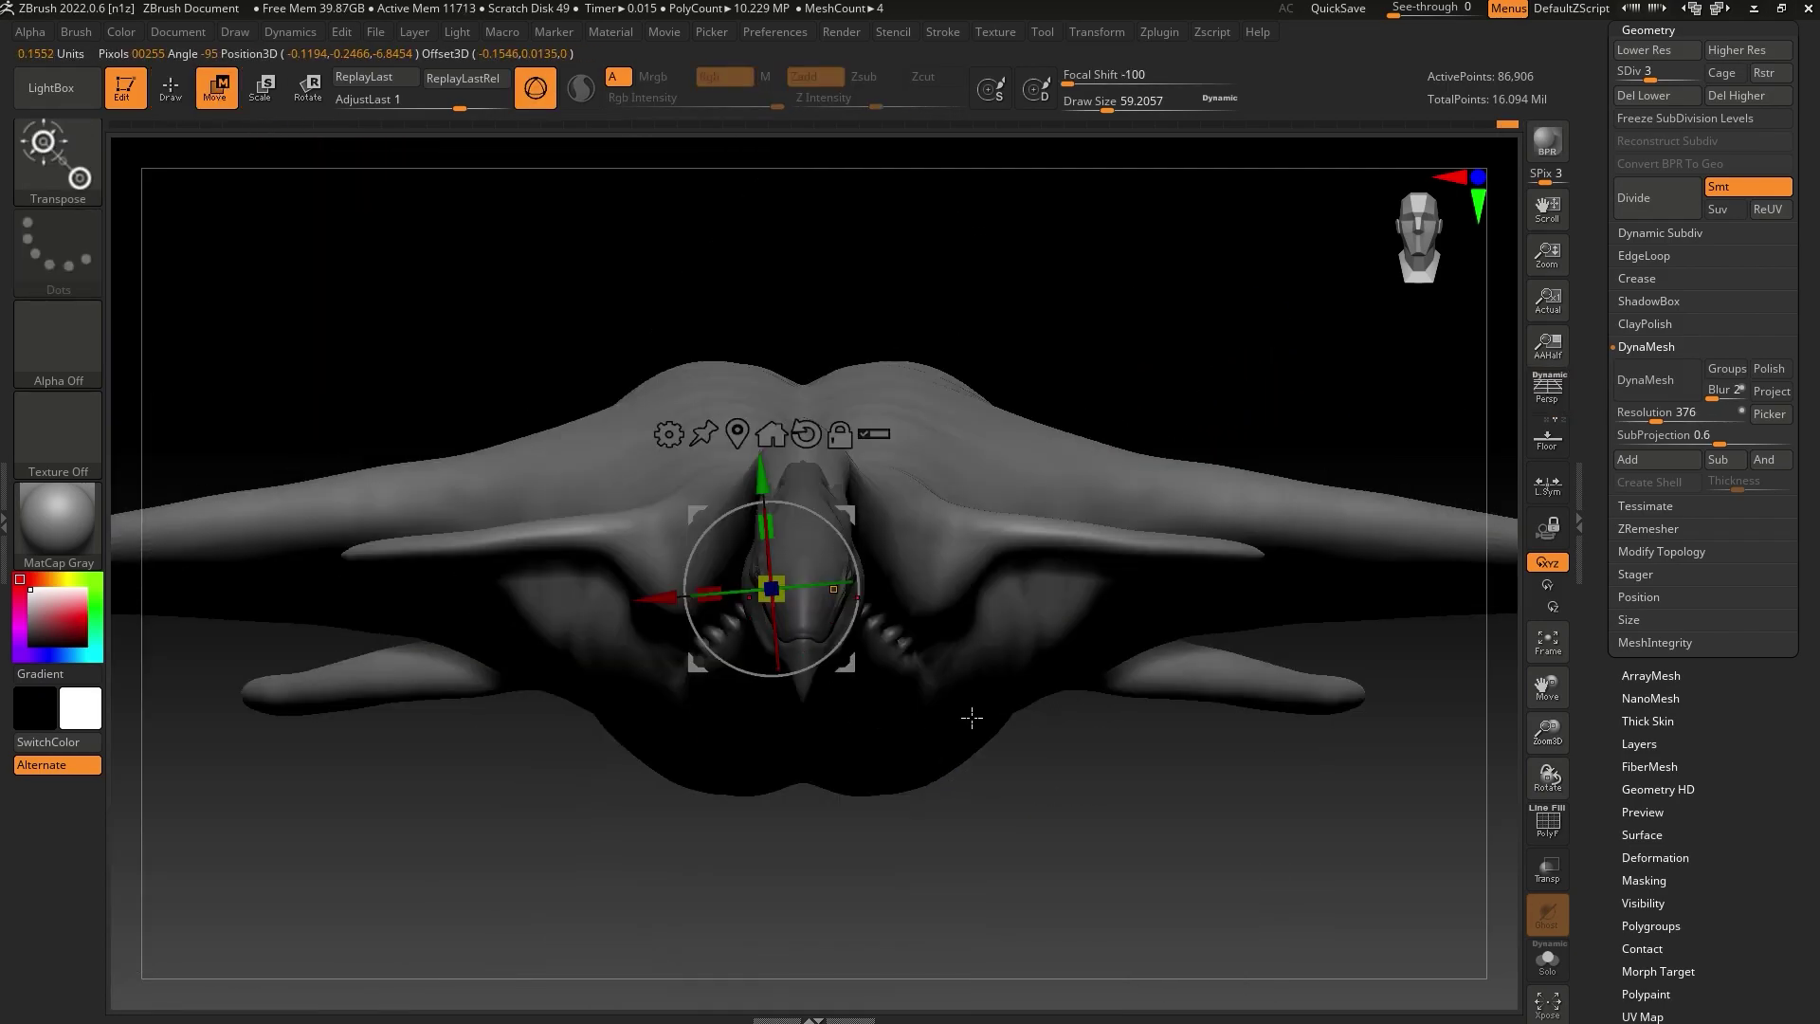
drag(1547, 732, 1547, 834)
alt+click(806, 434)
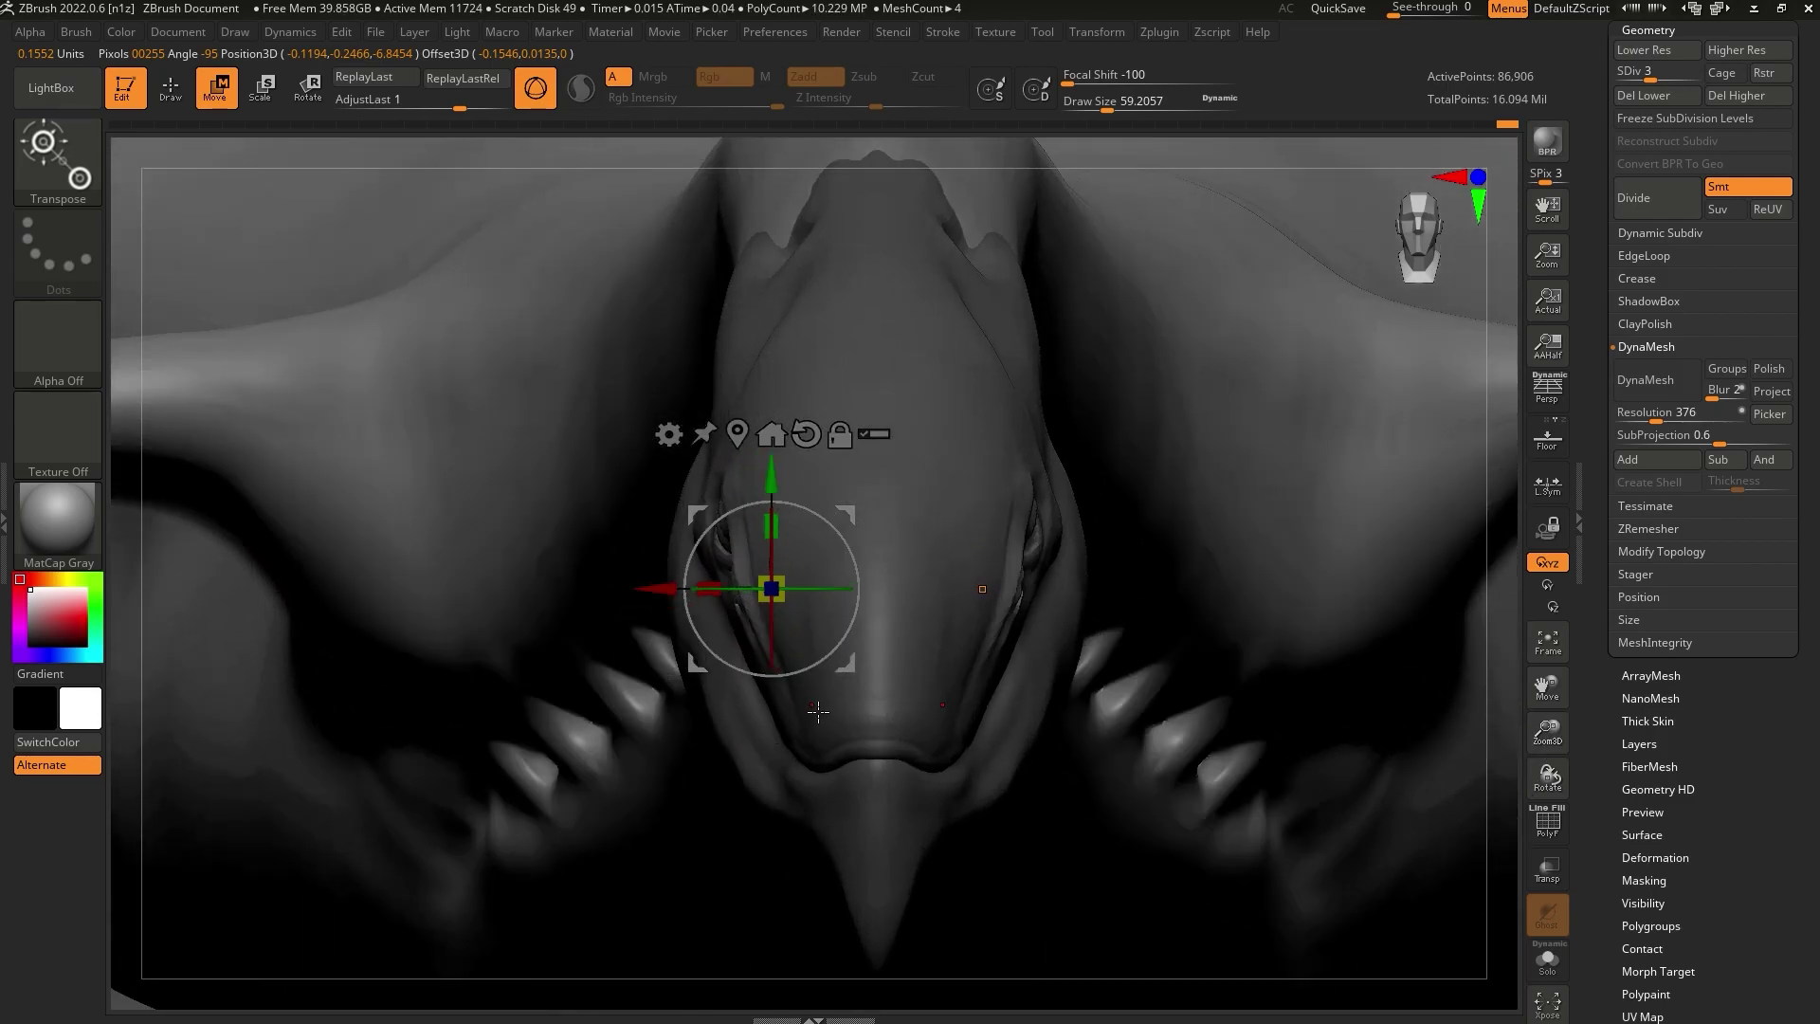
click(835, 742)
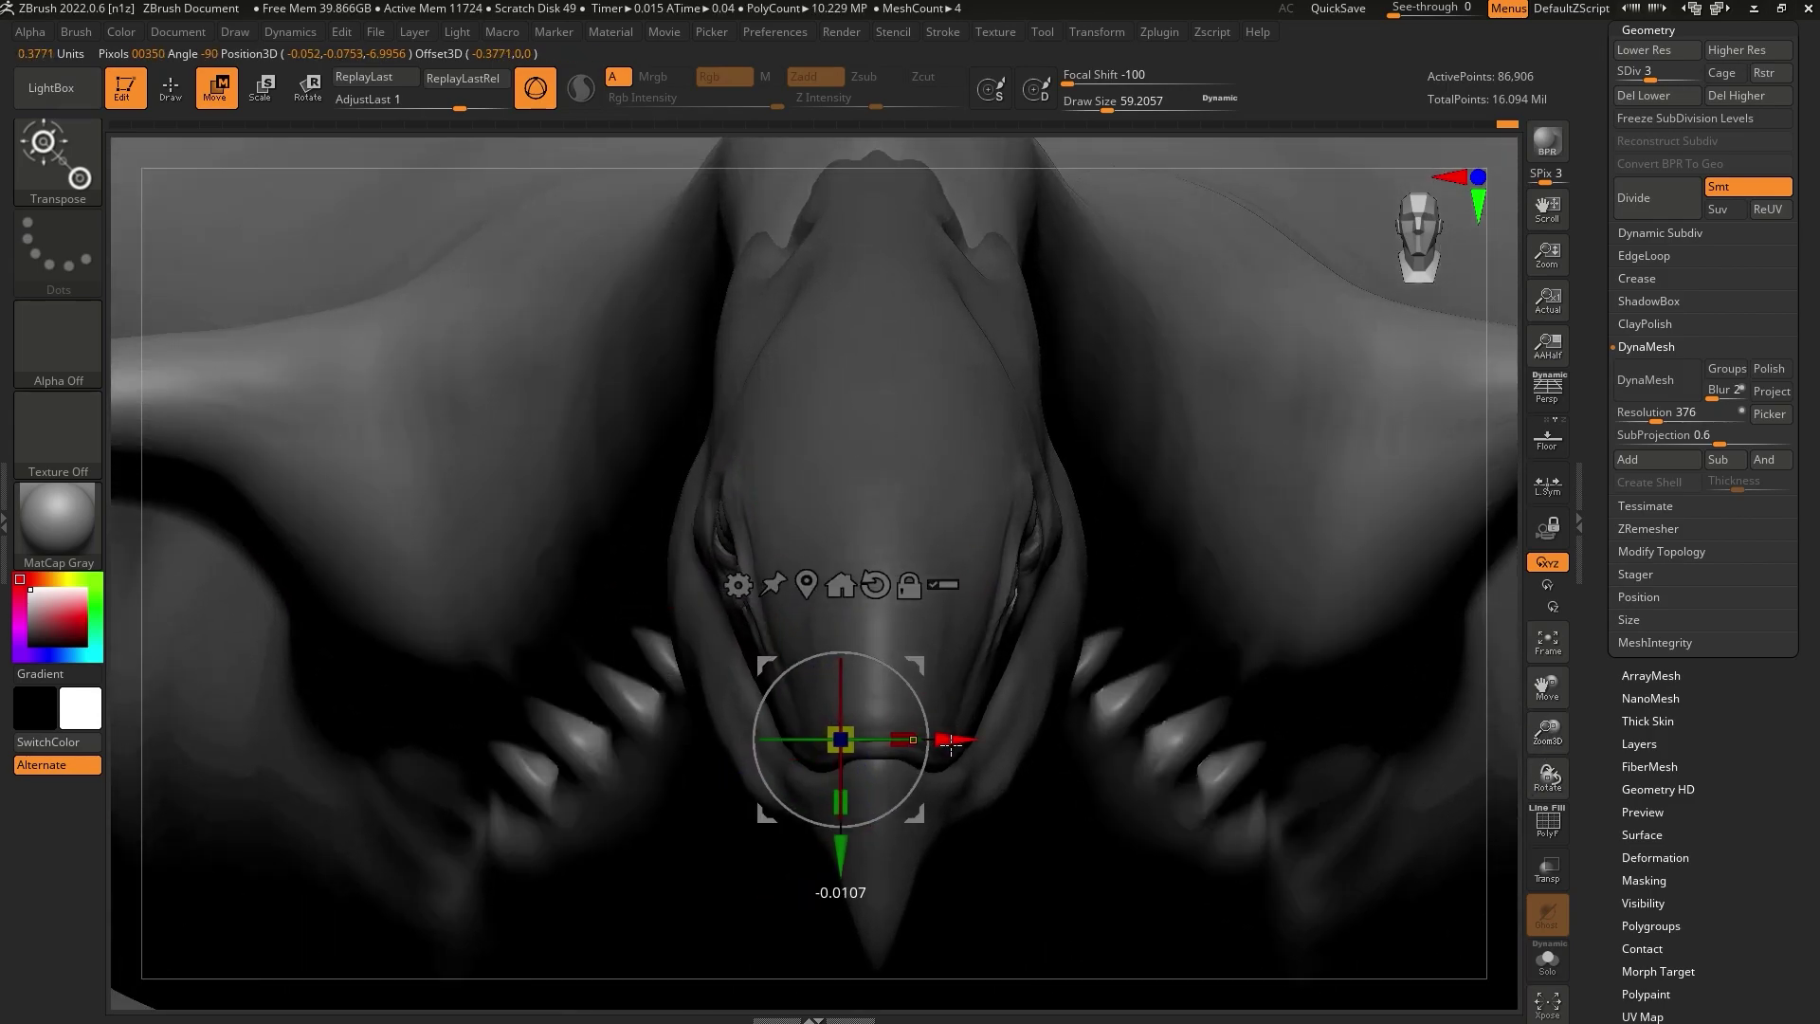
drag(951, 743, 960, 746)
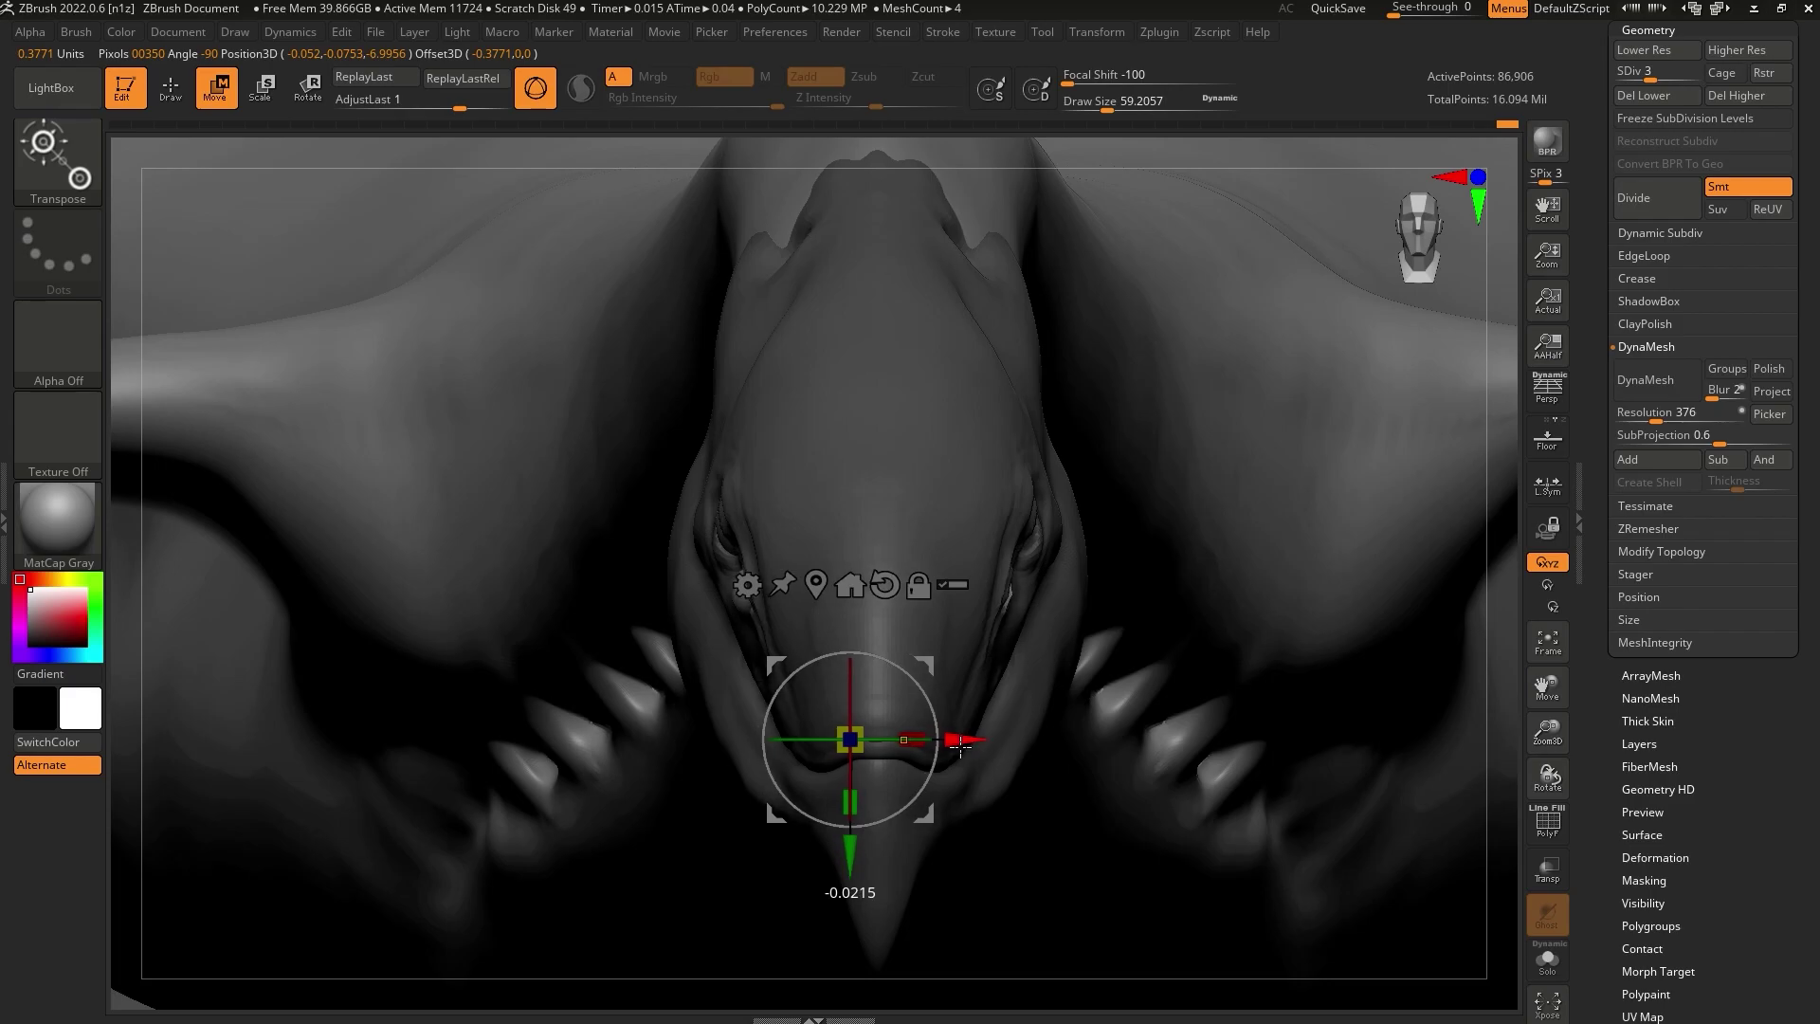
click(176, 95)
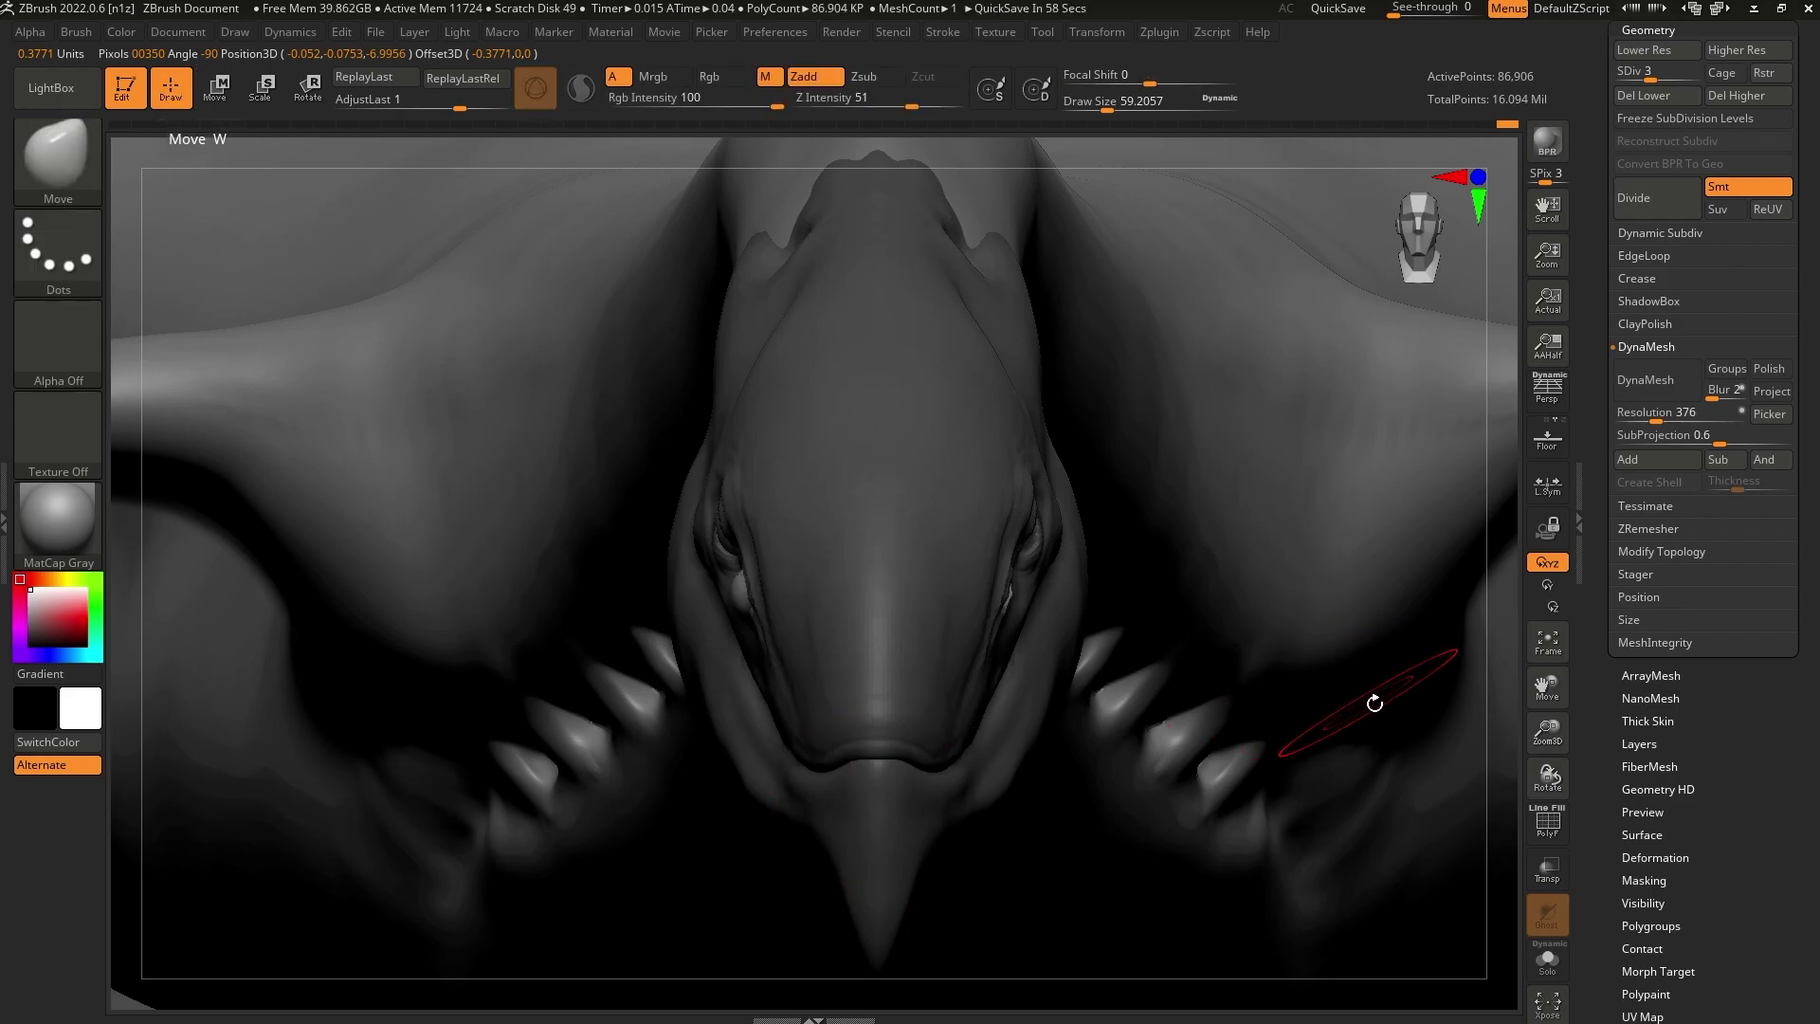
Select the small front eye's sphere and move it inward along X by about 0.017 units
drag(1547, 730, 1552, 725)
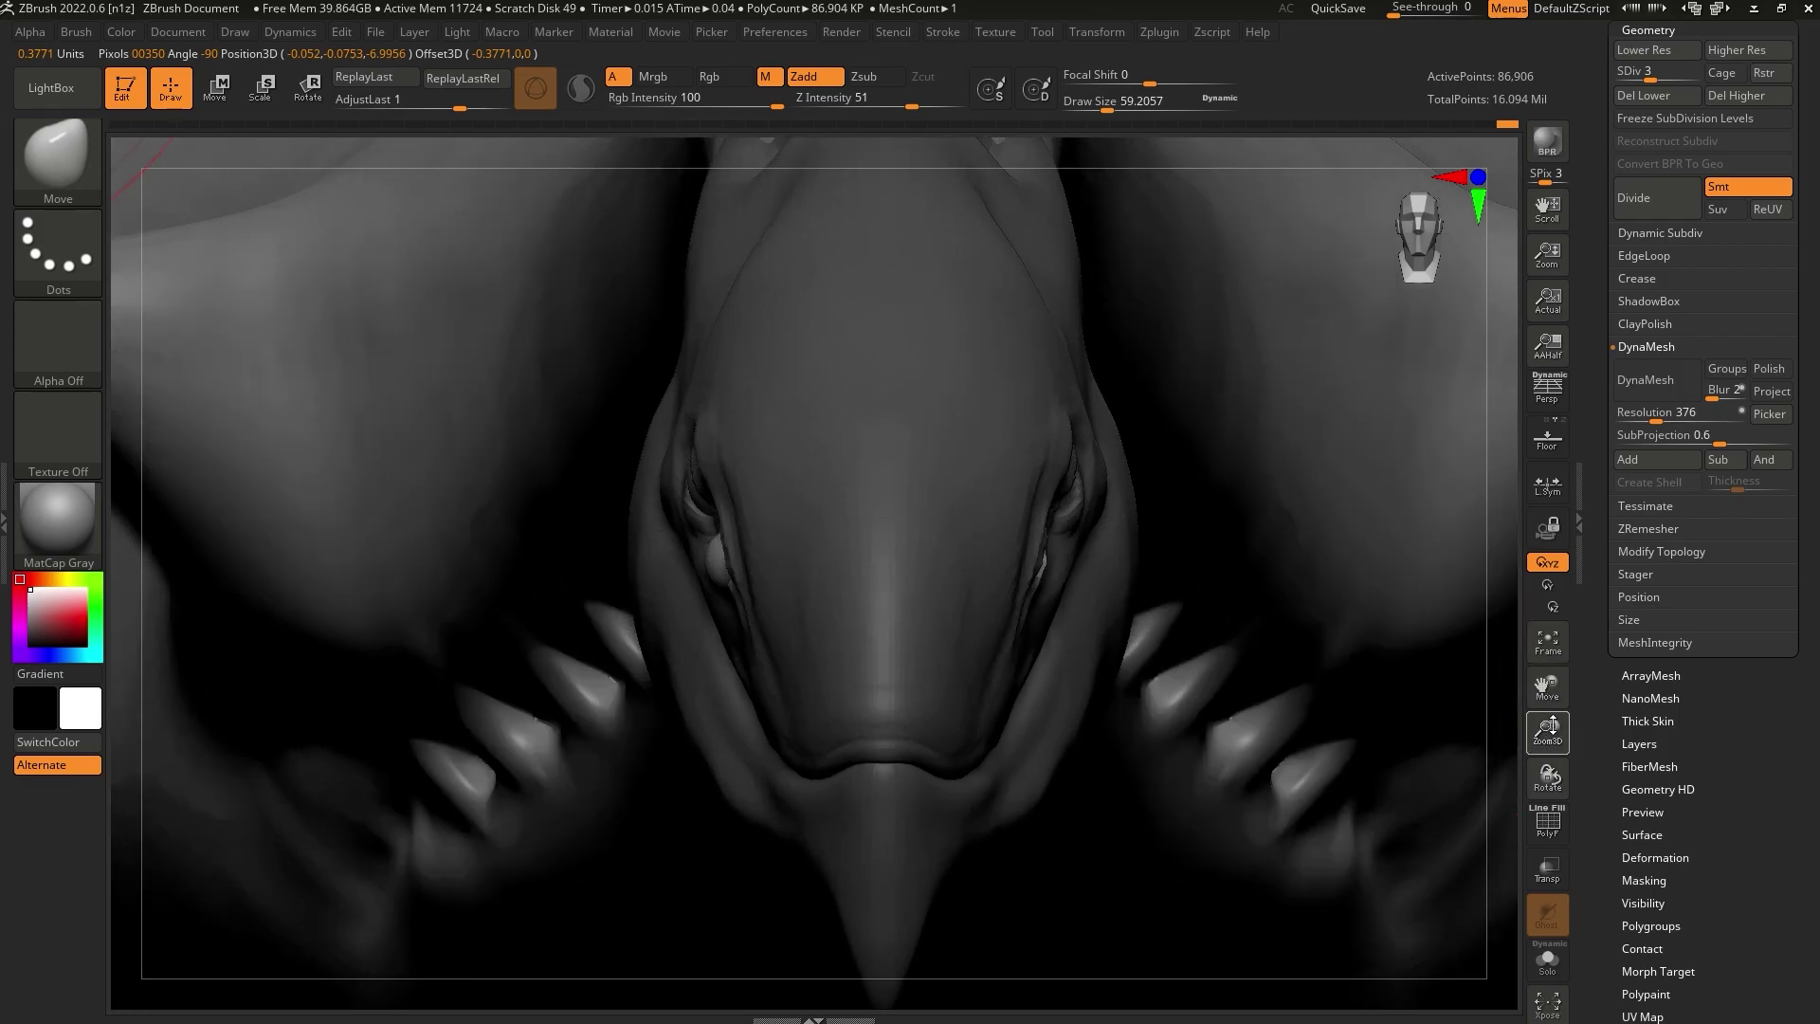
alt+click(720, 562)
key(w)
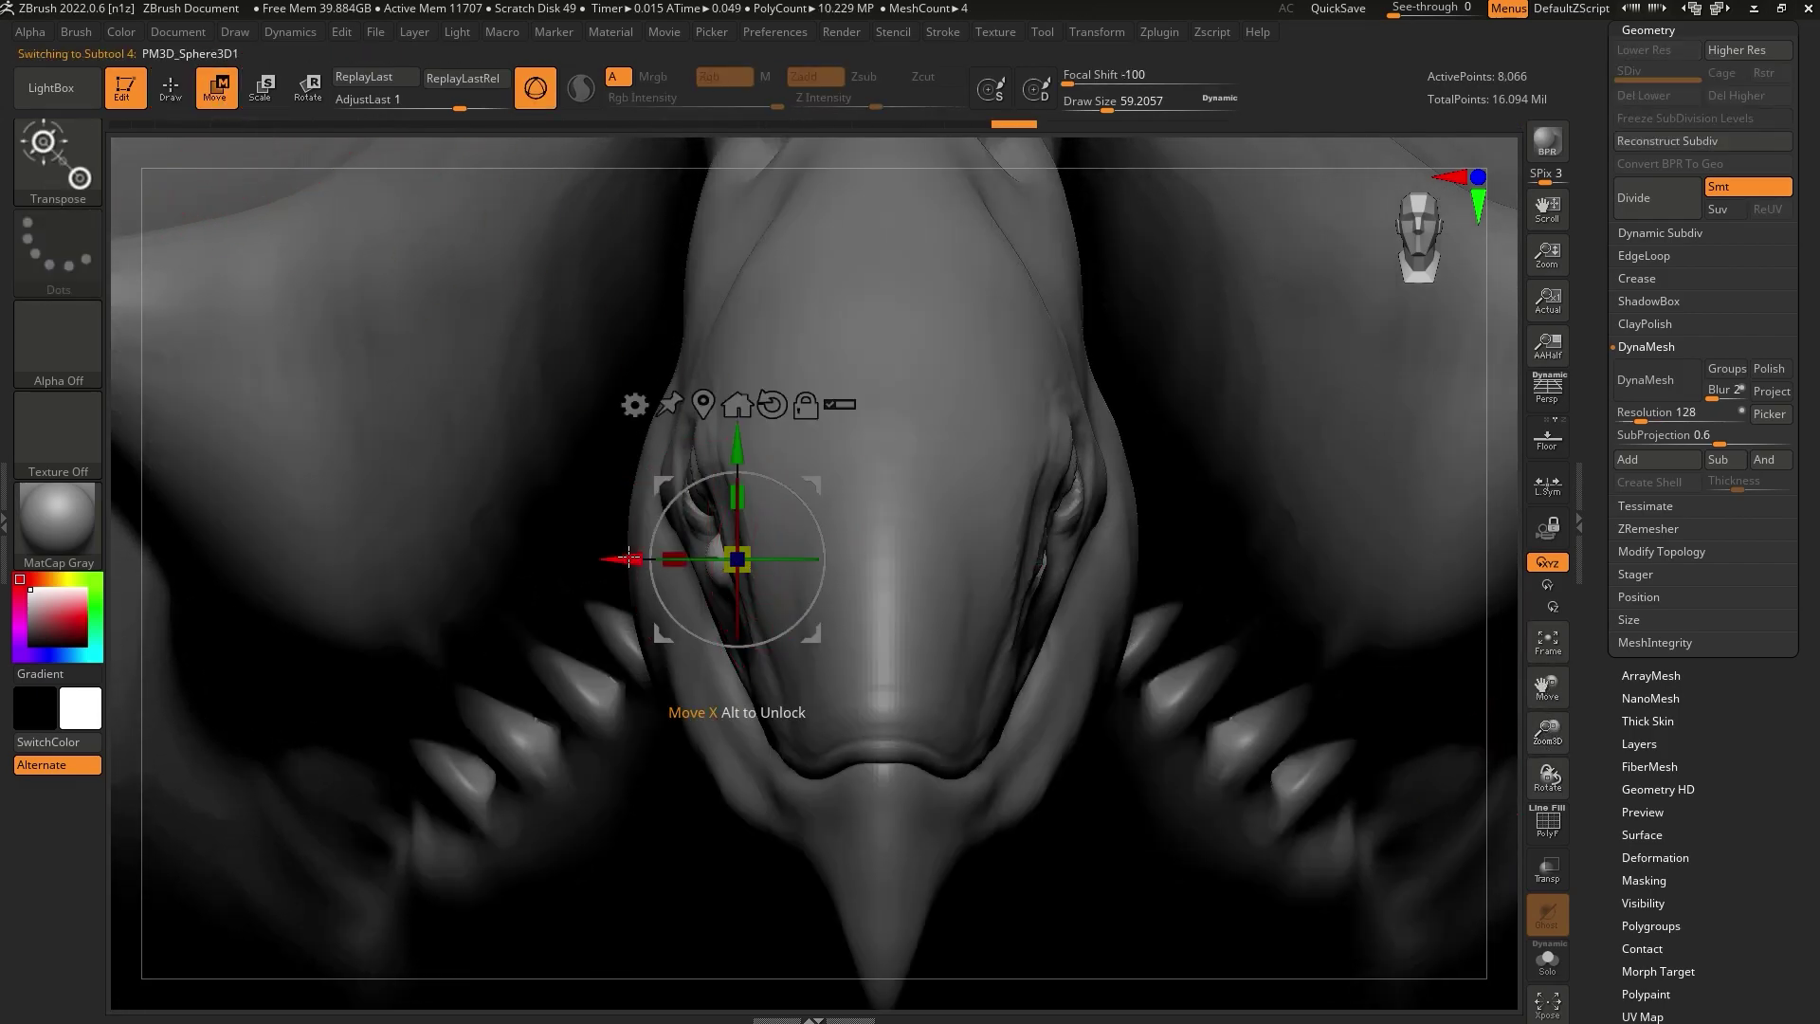
drag(628, 558, 631, 569)
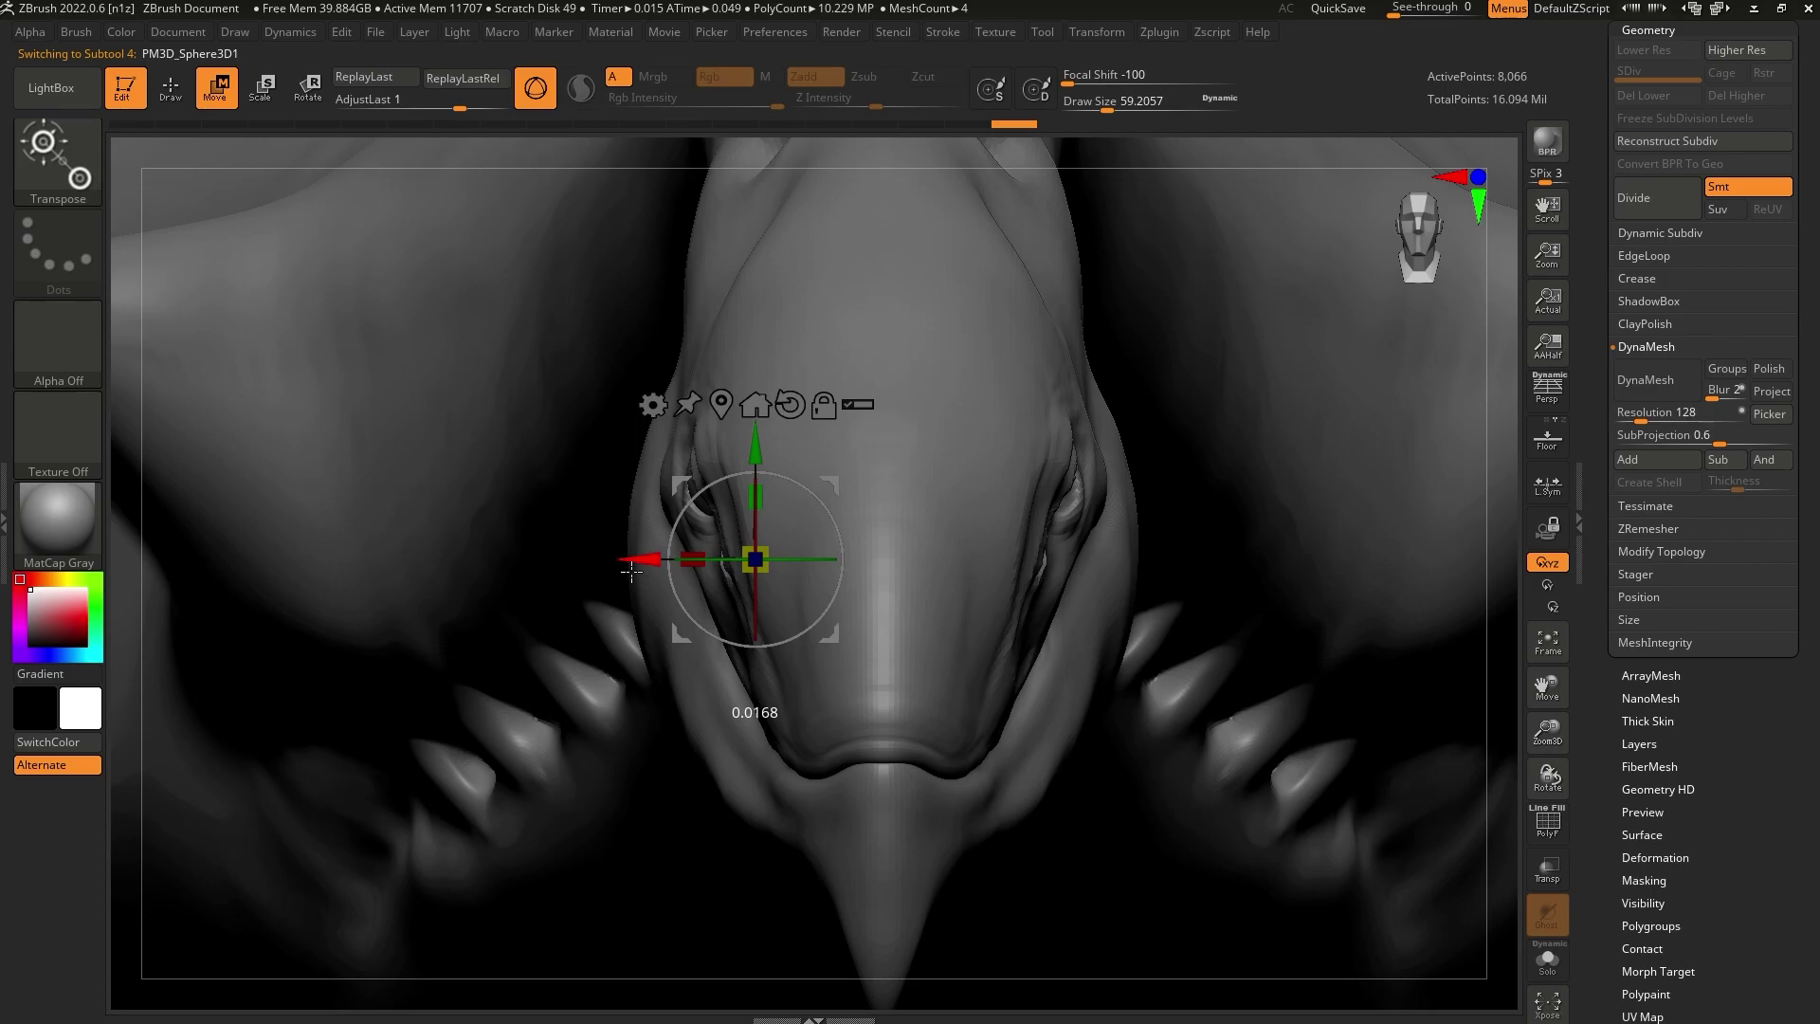
key(q)
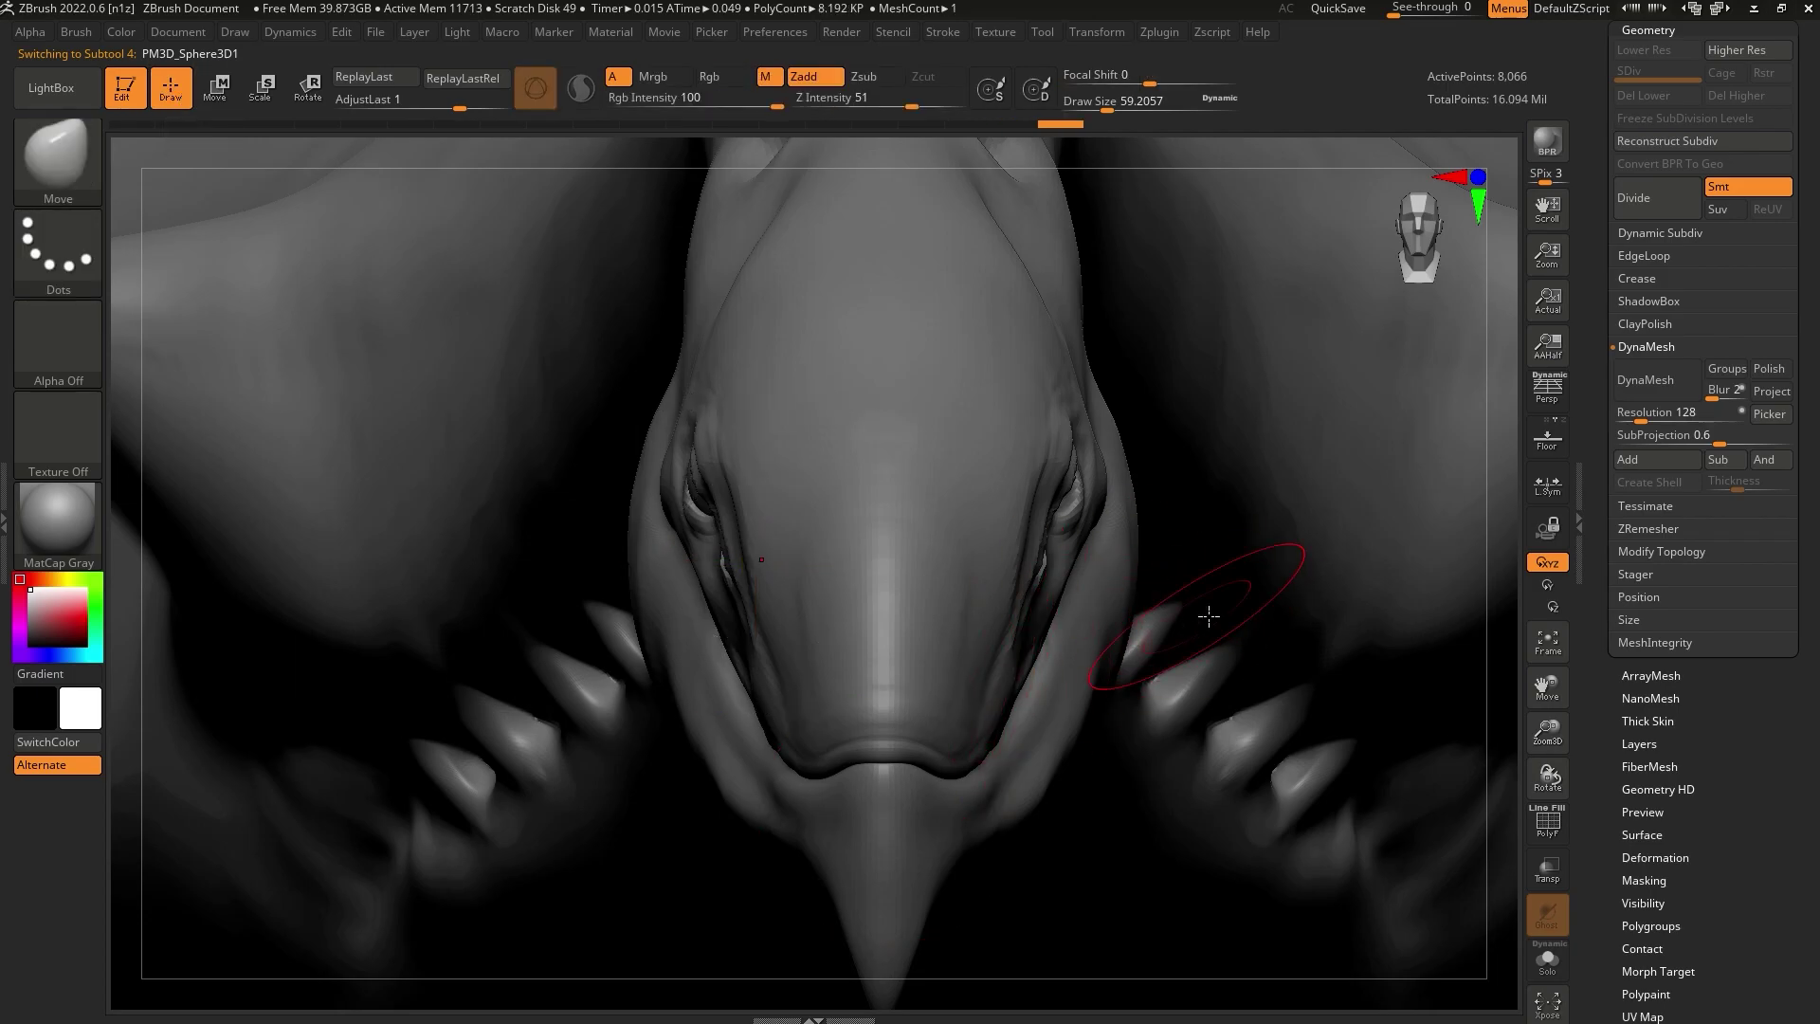
Select the head and unmask a band across the eyes, snout and mouth
alt+click(911, 551)
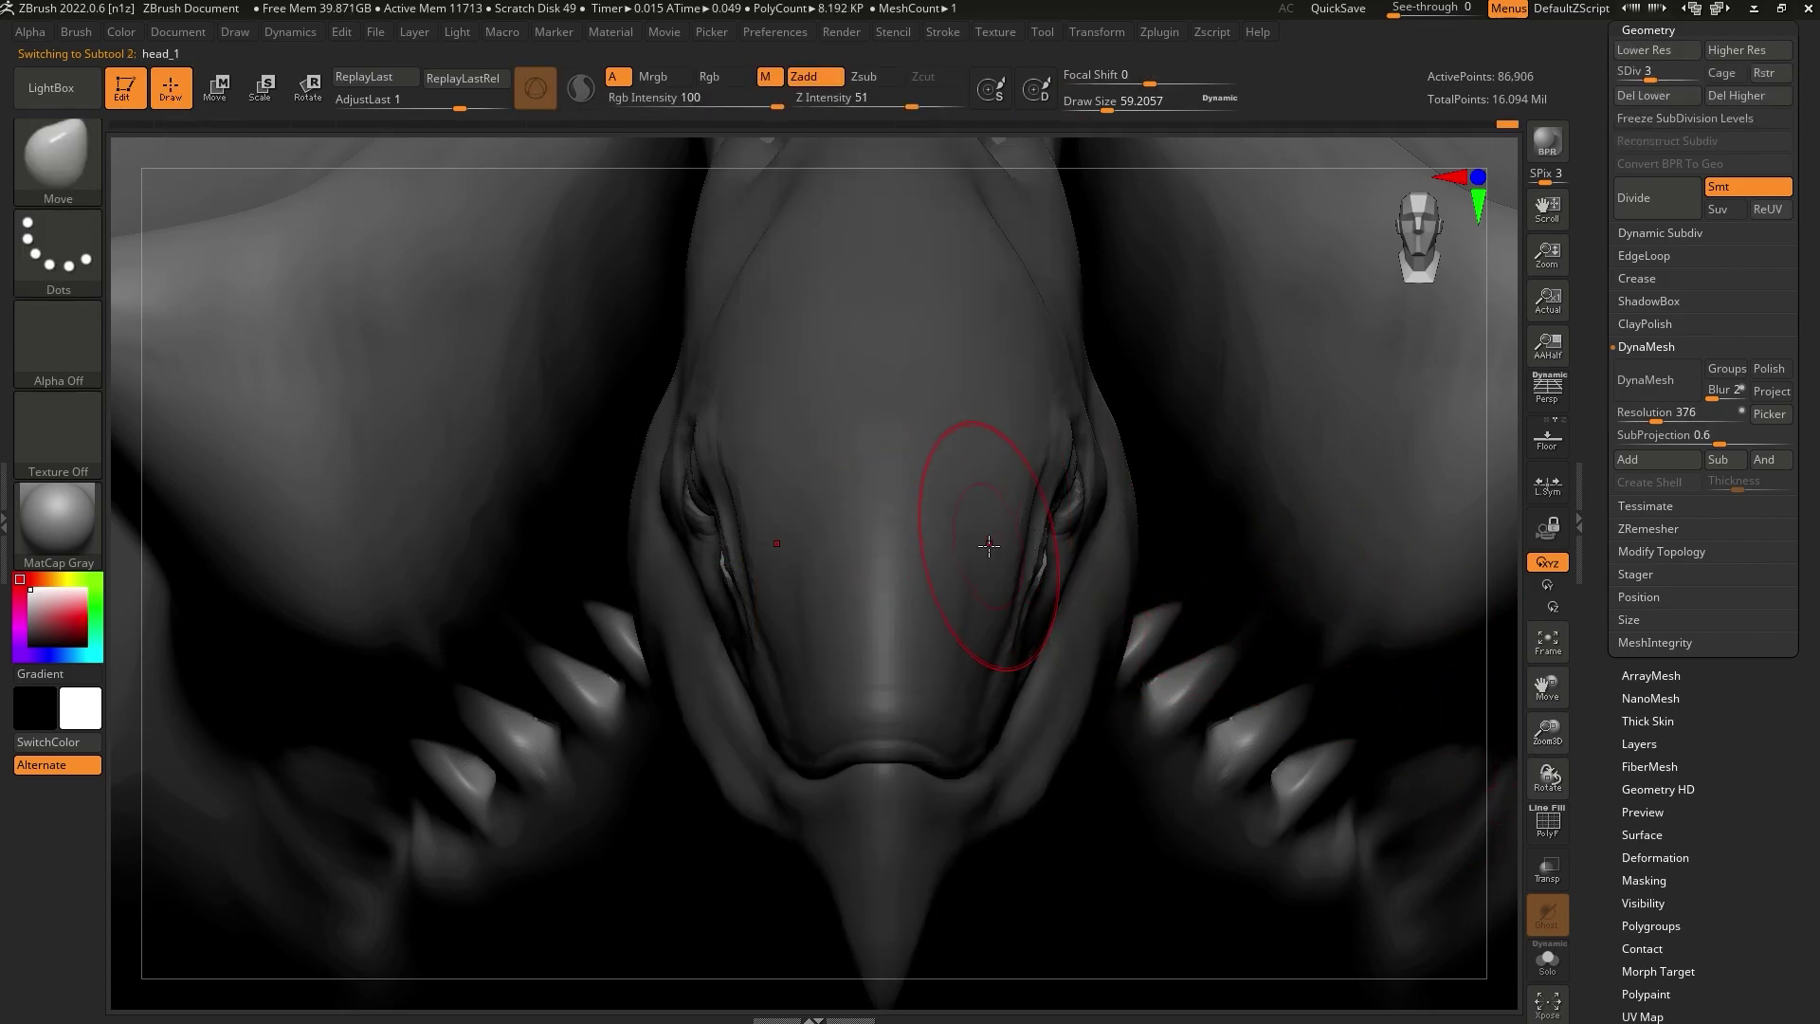
ctrl+alt+drag(1351, 390, 369, 796)
drag(617, 736, 1074, 592)
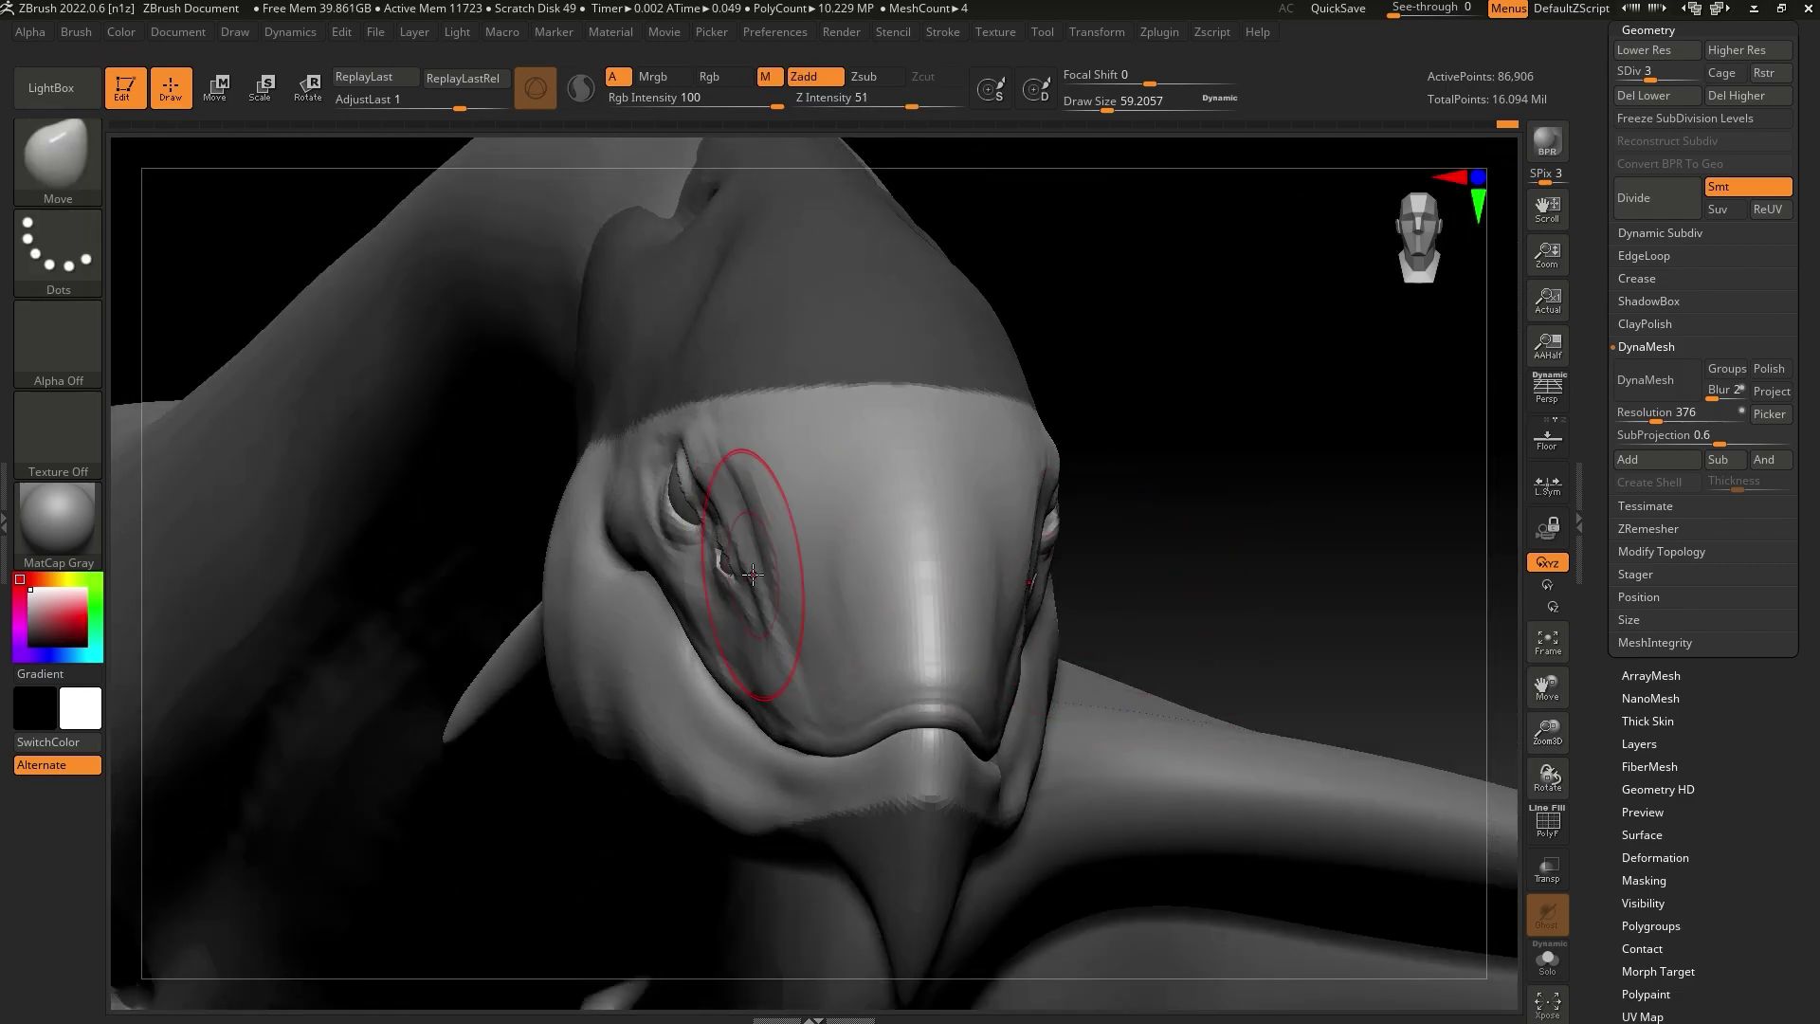
Shape the snout side beside the small front eye with Move, reducing the draw size from about 59 to 39
drag(753, 574, 763, 579)
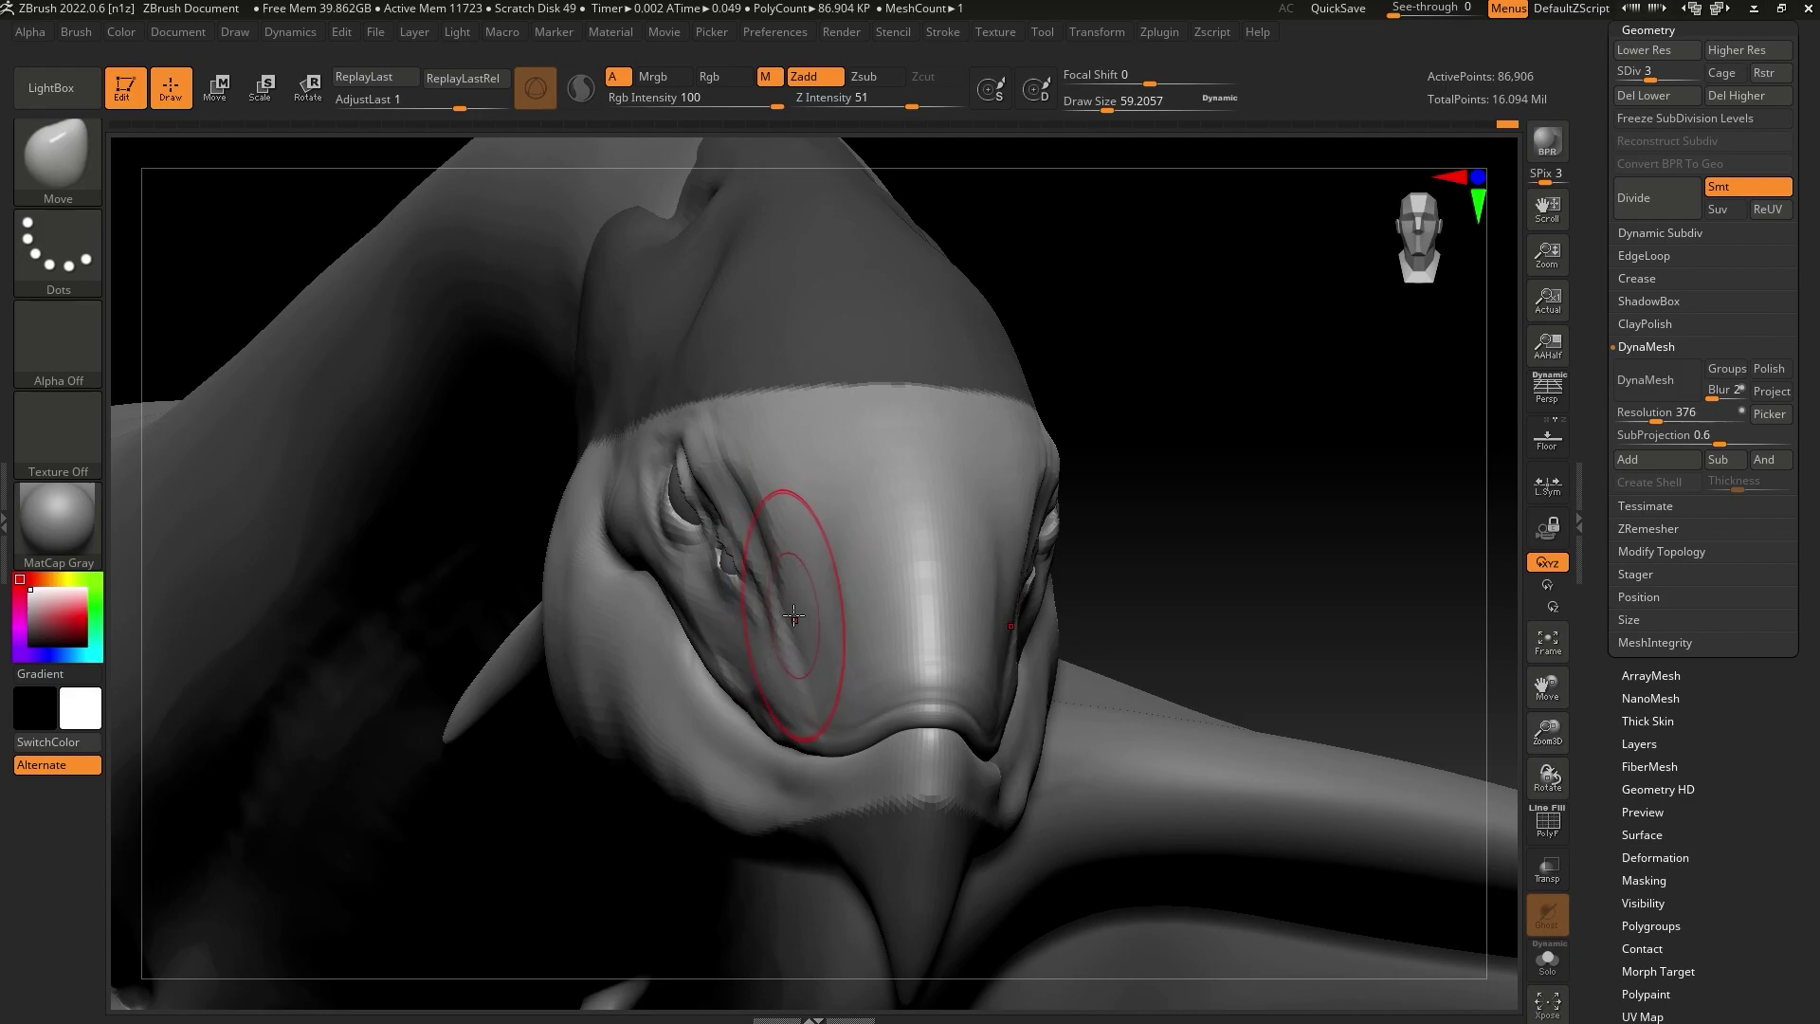
drag(1212, 502, 910, 581)
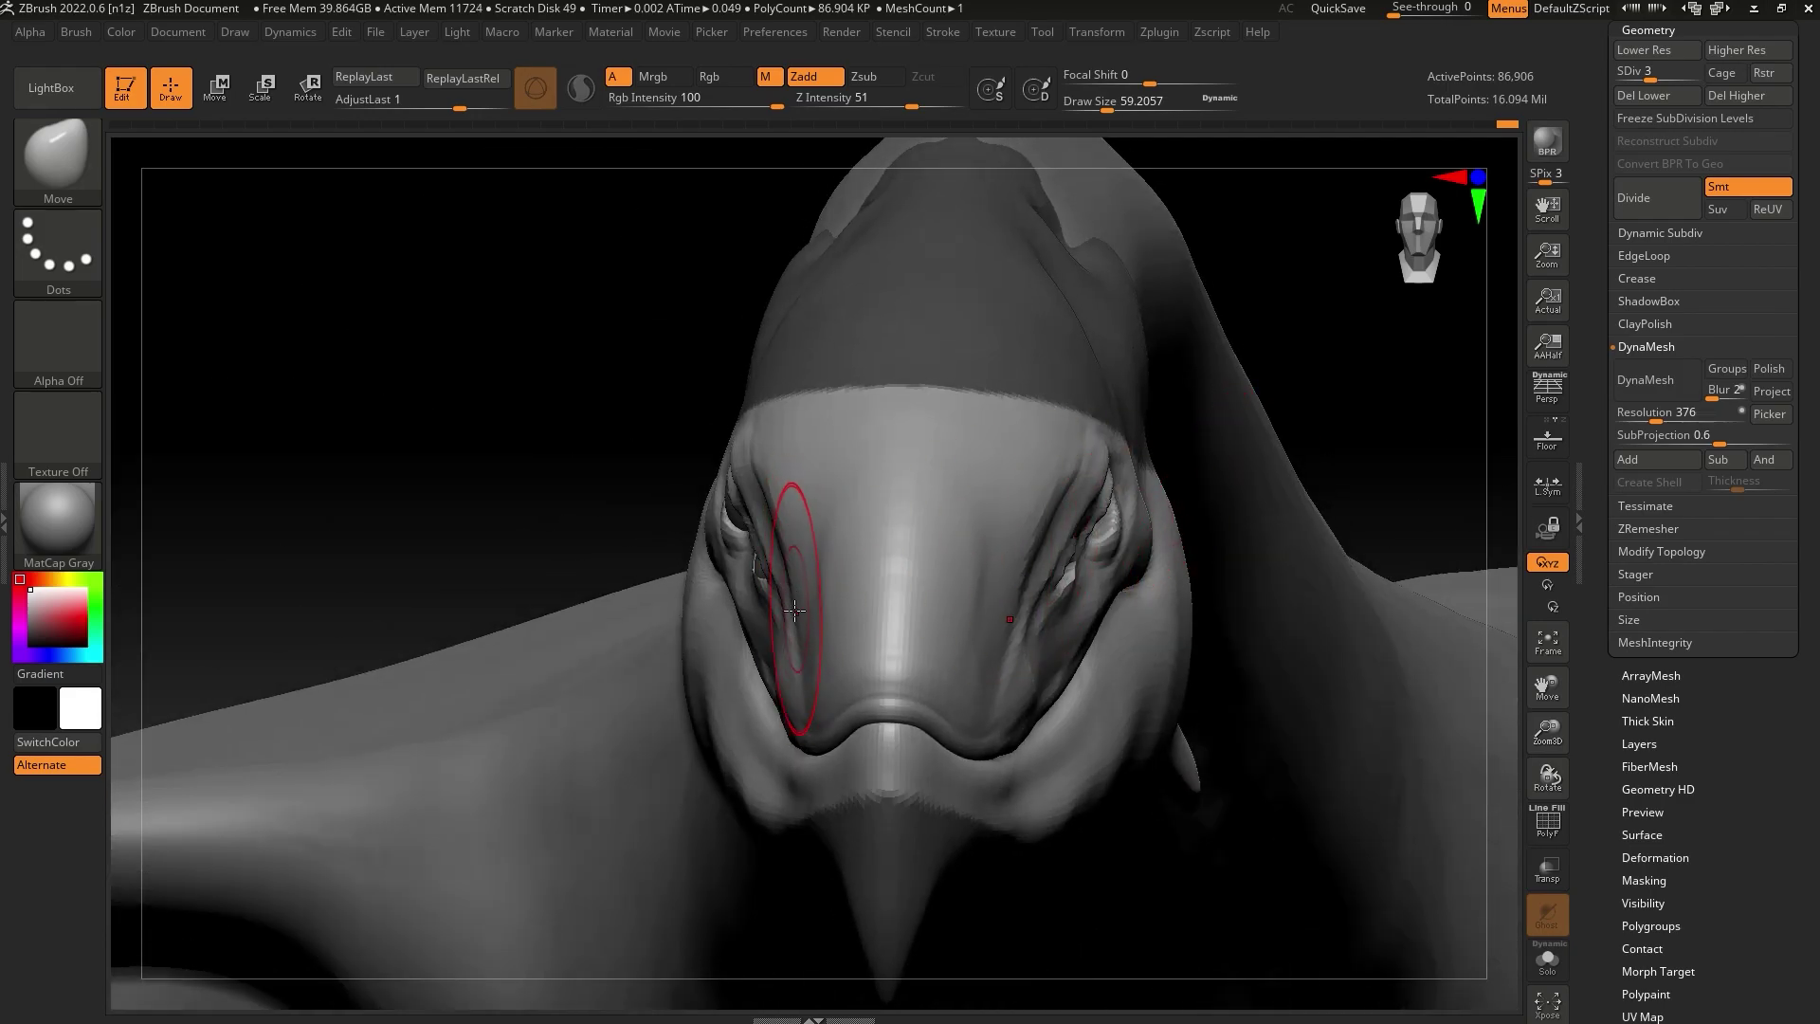
drag(1322, 368, 1337, 370)
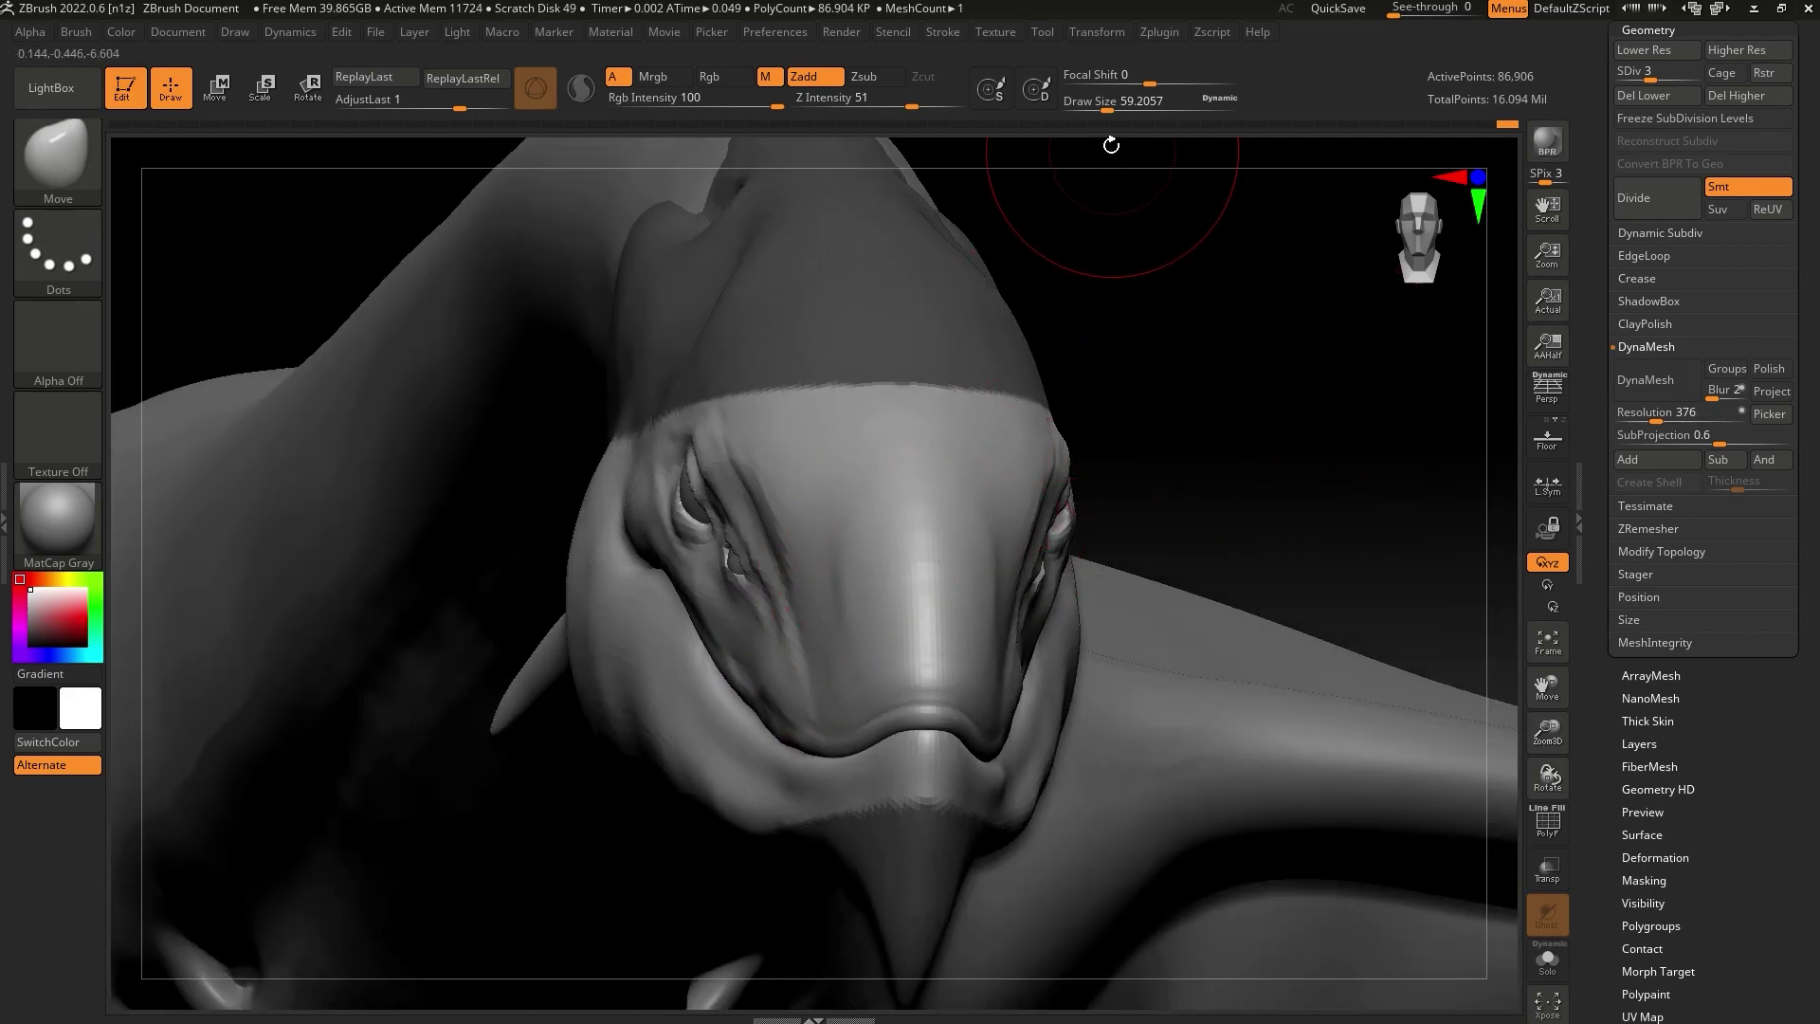
click(1101, 109)
Return the head to subdivision level 6 and clear its mask
drag(1185, 313, 1247, 318)
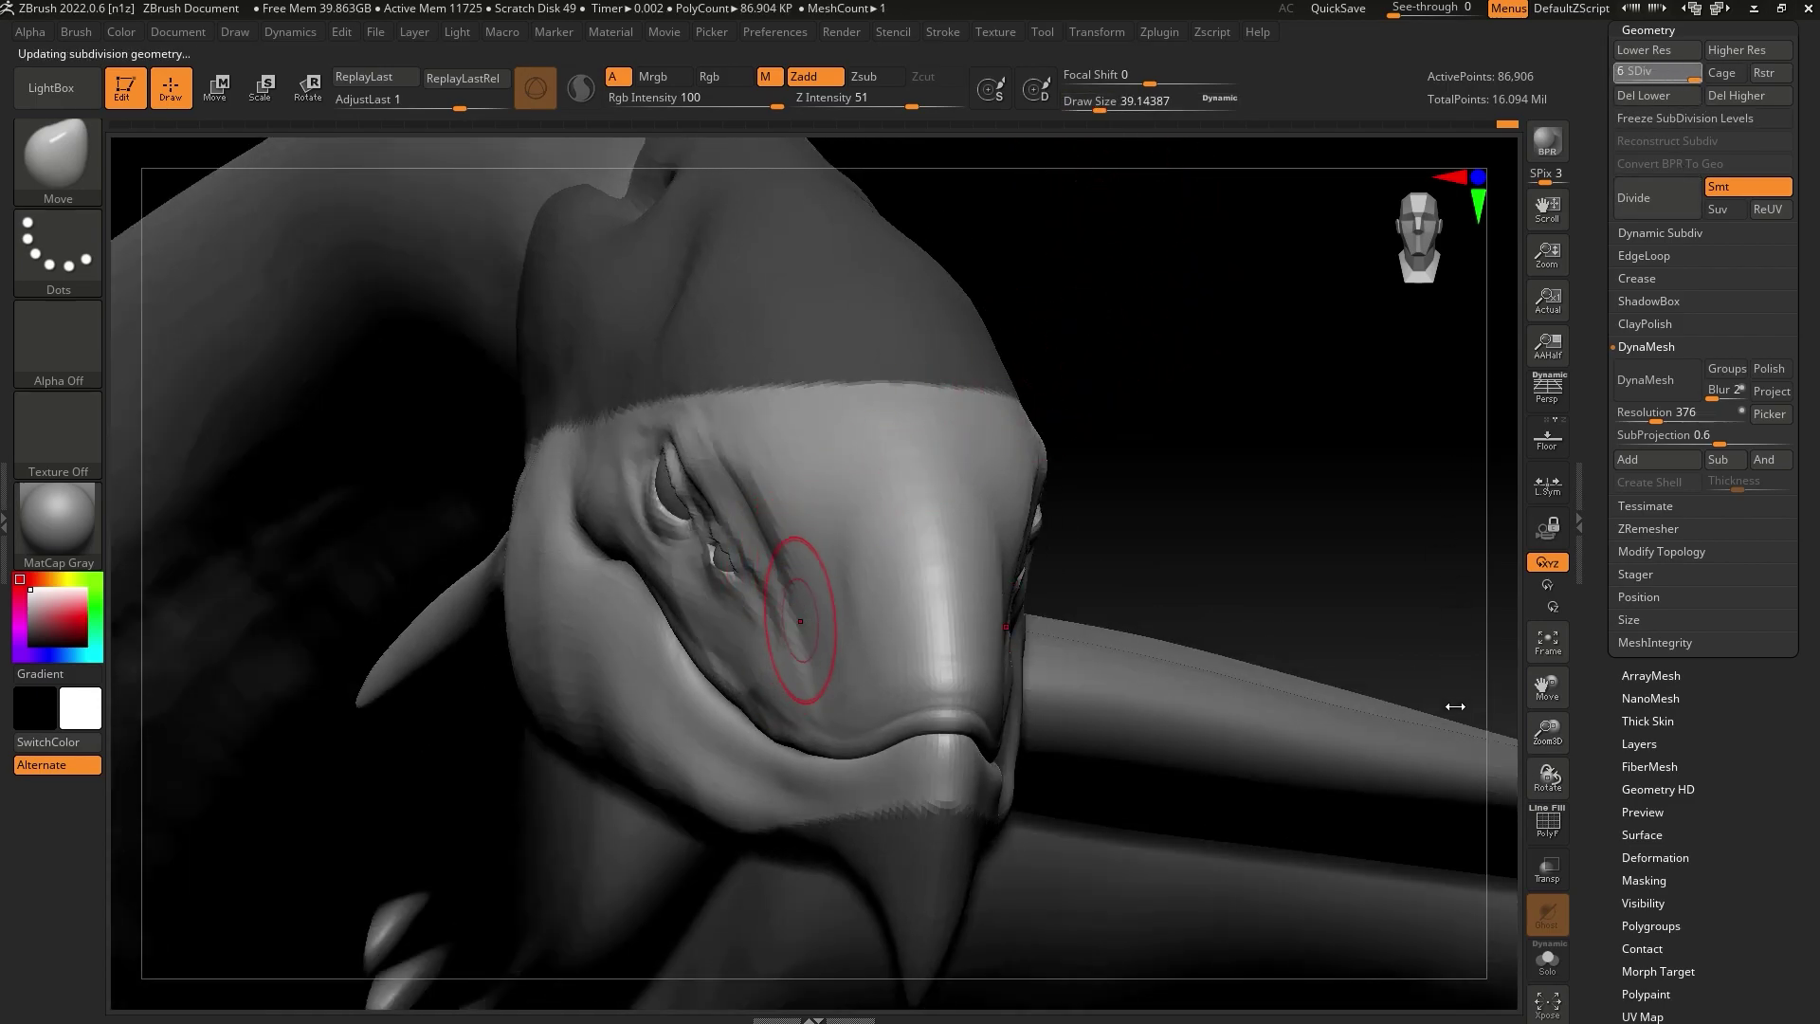
drag(1463, 697, 1288, 560)
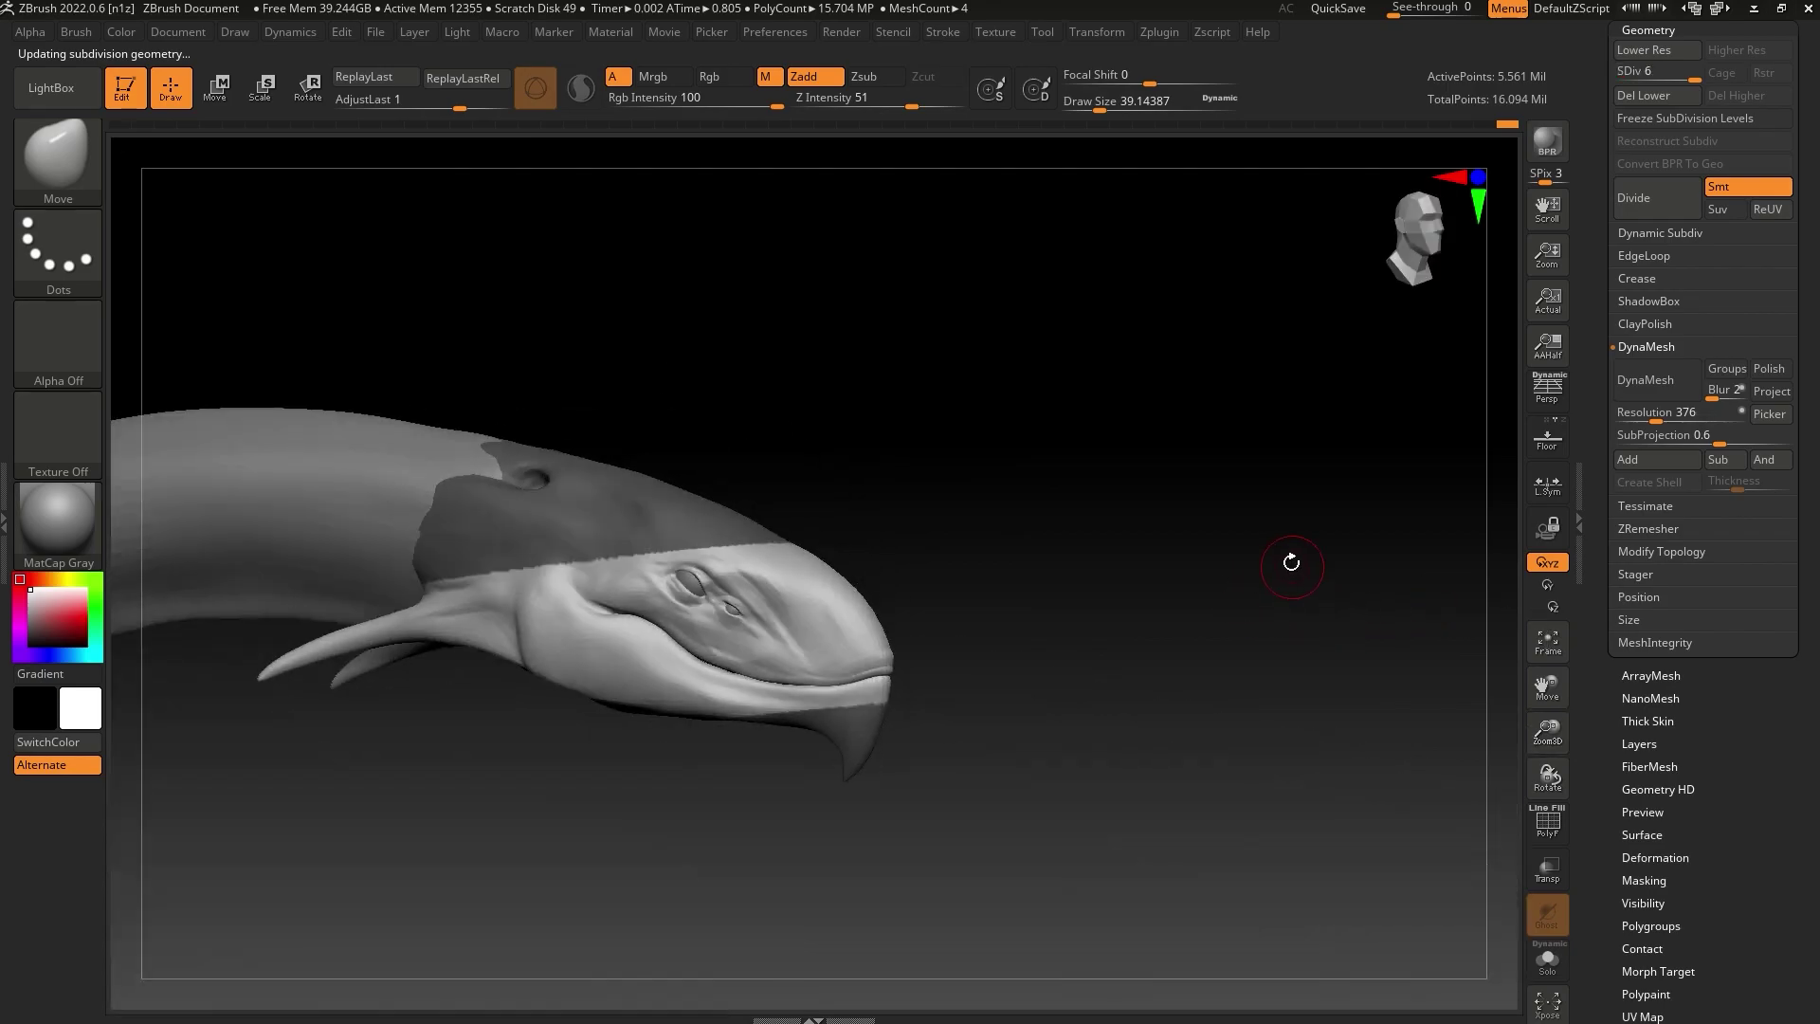
ctrl+drag(1190, 334, 258, 899)
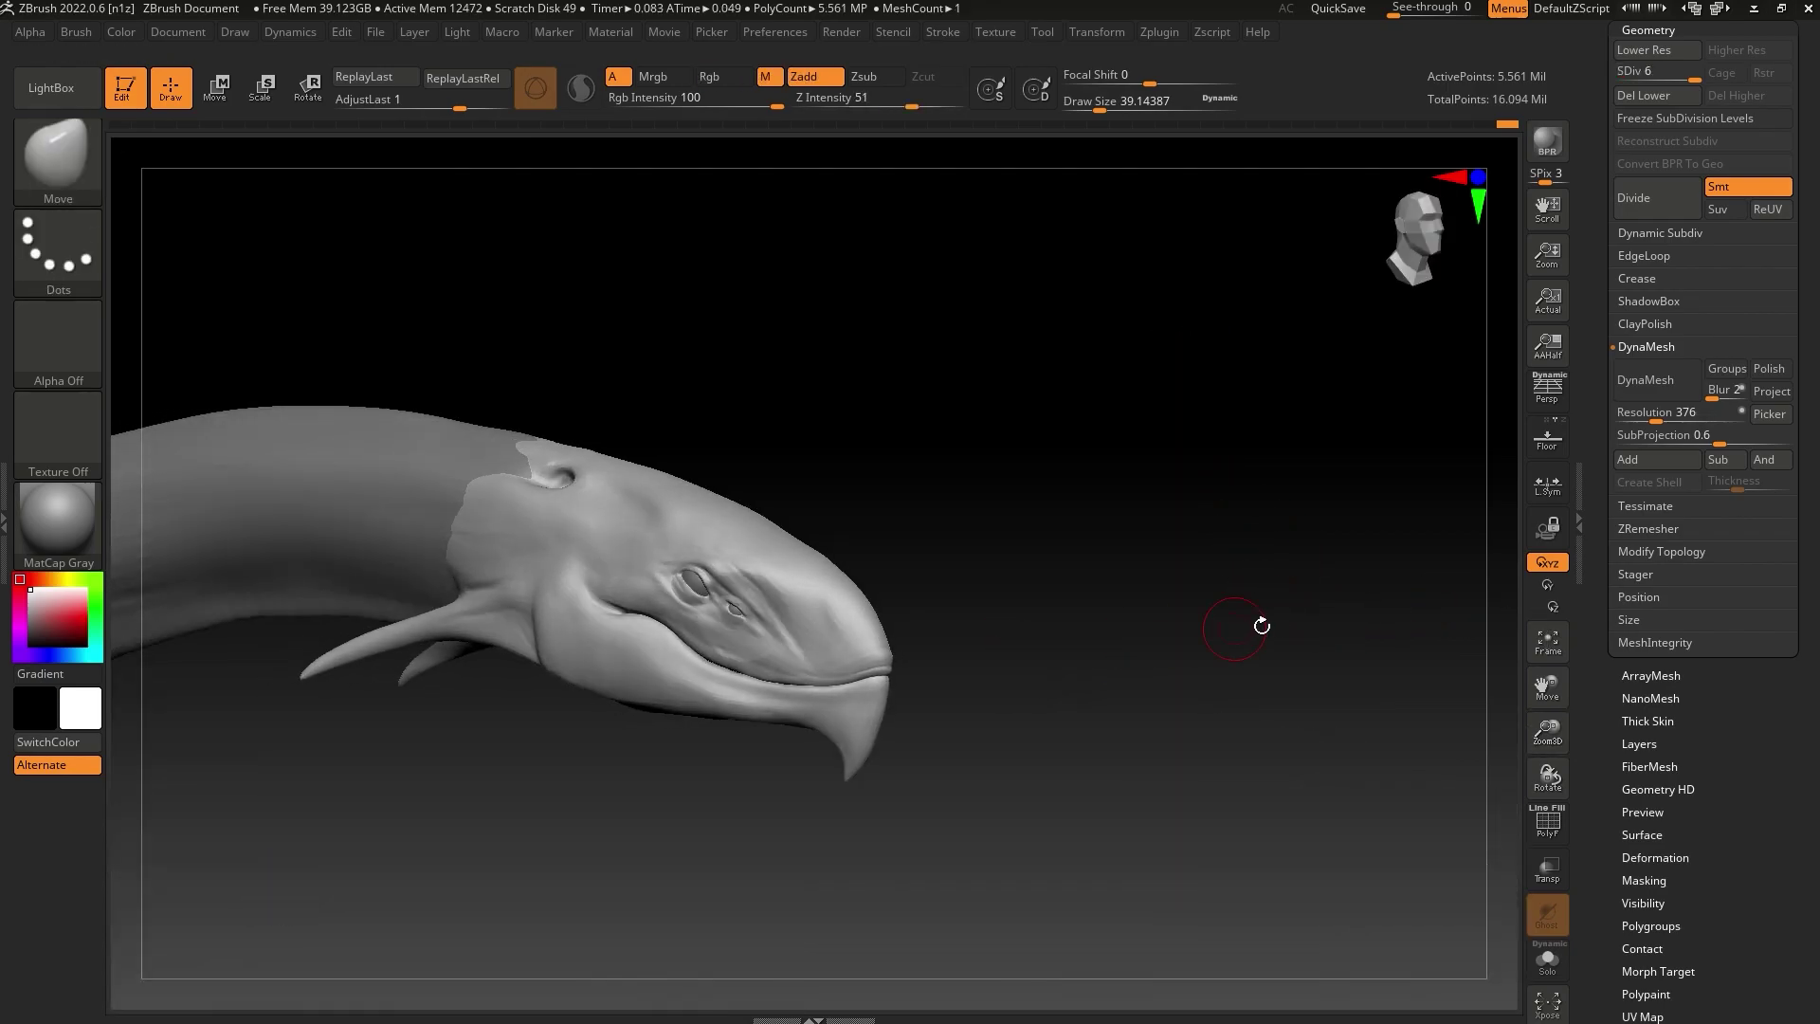
Lower the head to subdivision level 4 and refine the skin around the small front eye with Move and Smooth at draw sizes of about 22 to 41
drag(1546, 731, 1468, 880)
click(1092, 106)
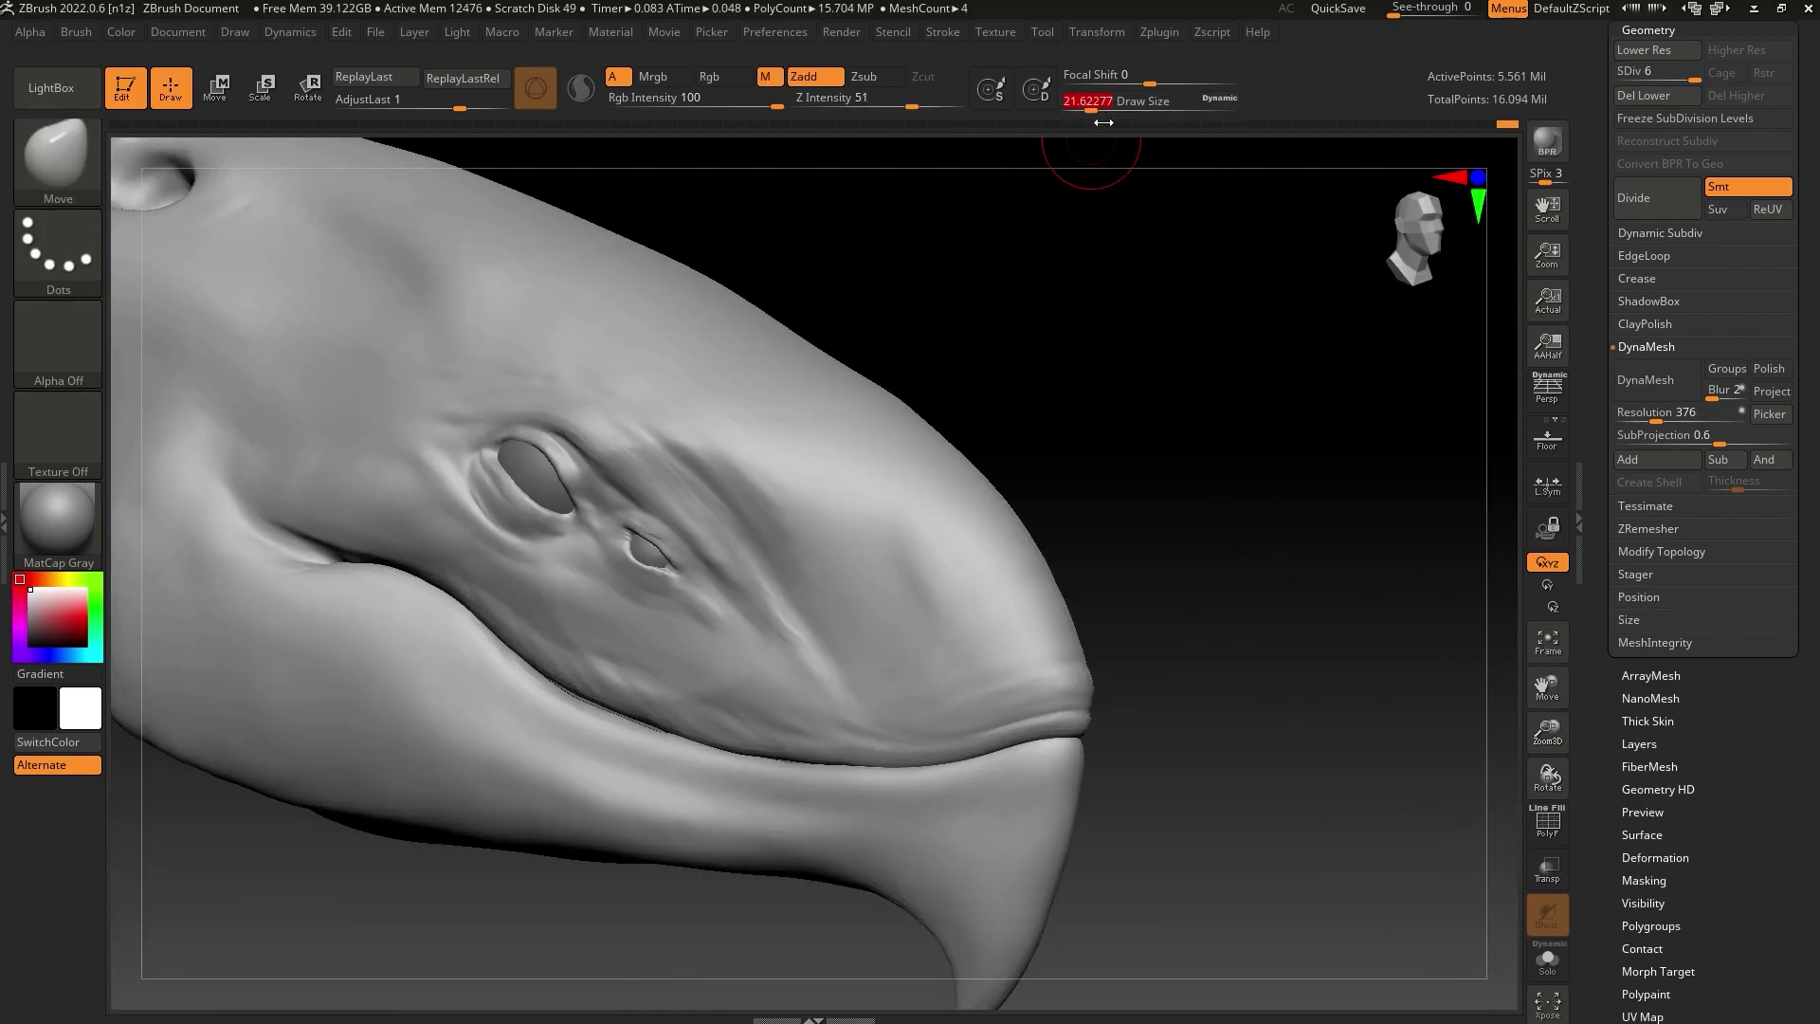
click(1663, 76)
key(shift)
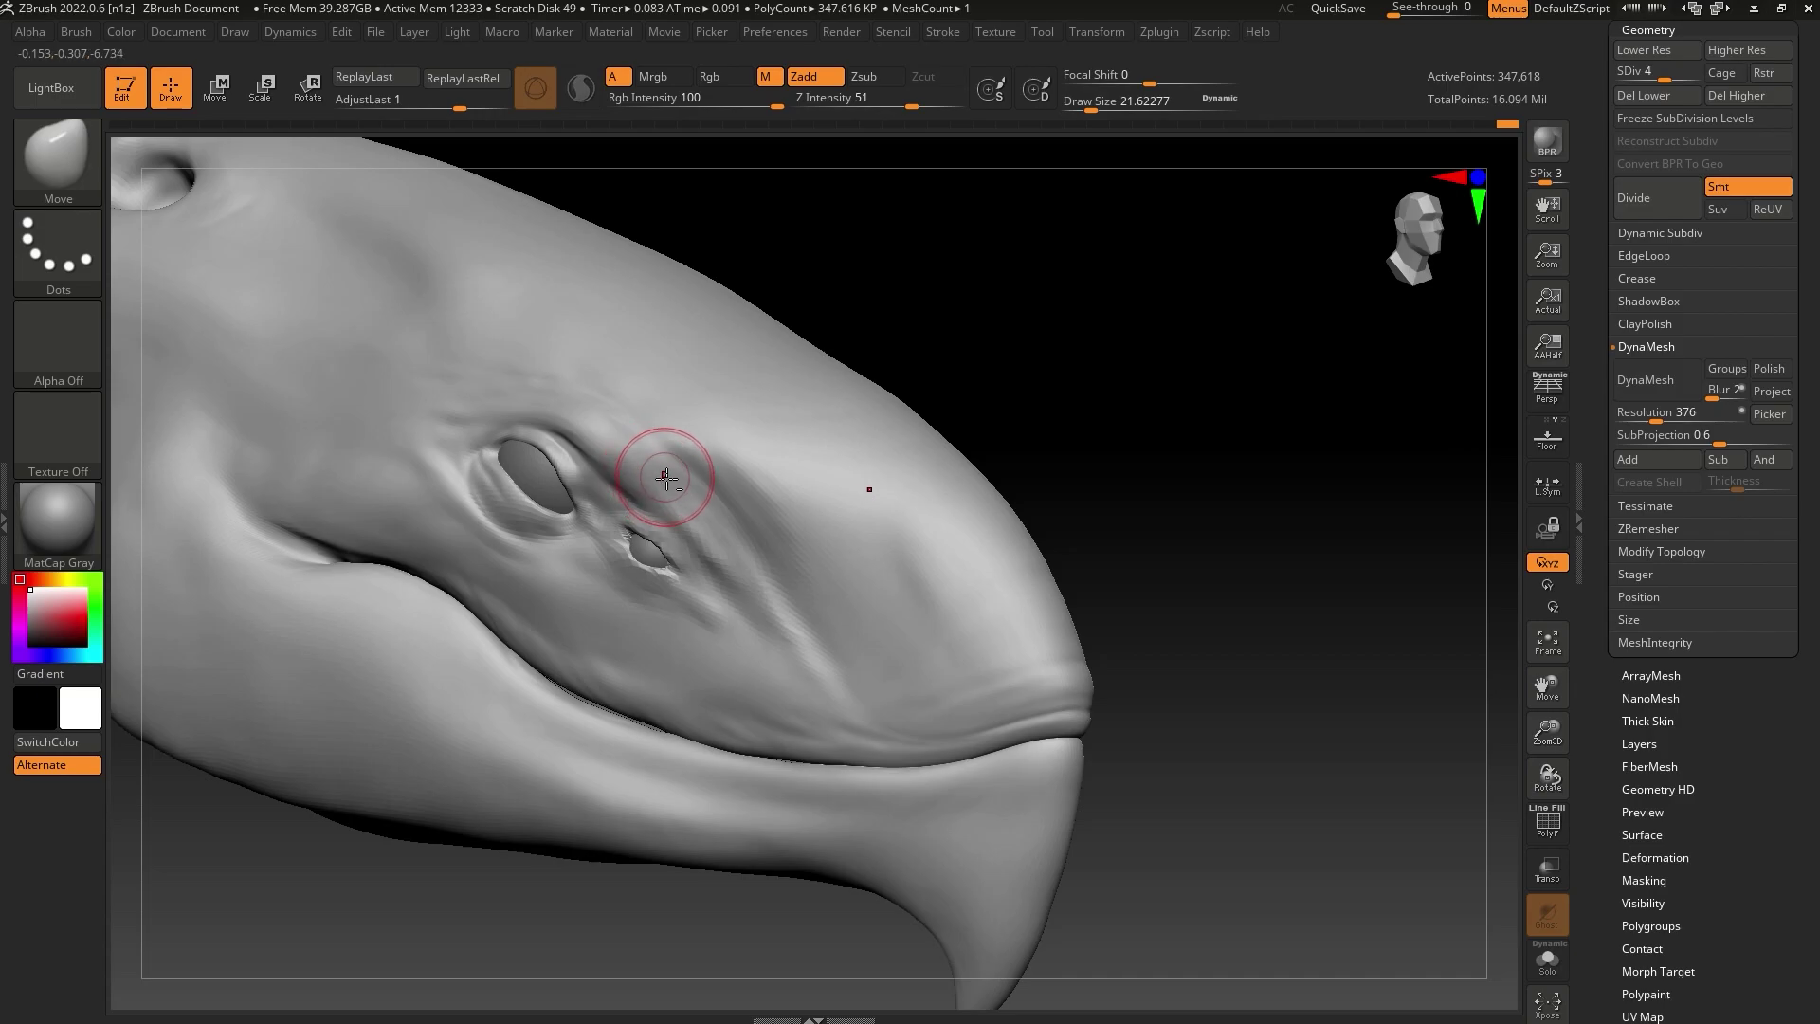
drag(912, 389, 957, 364)
drag(1095, 102, 1104, 102)
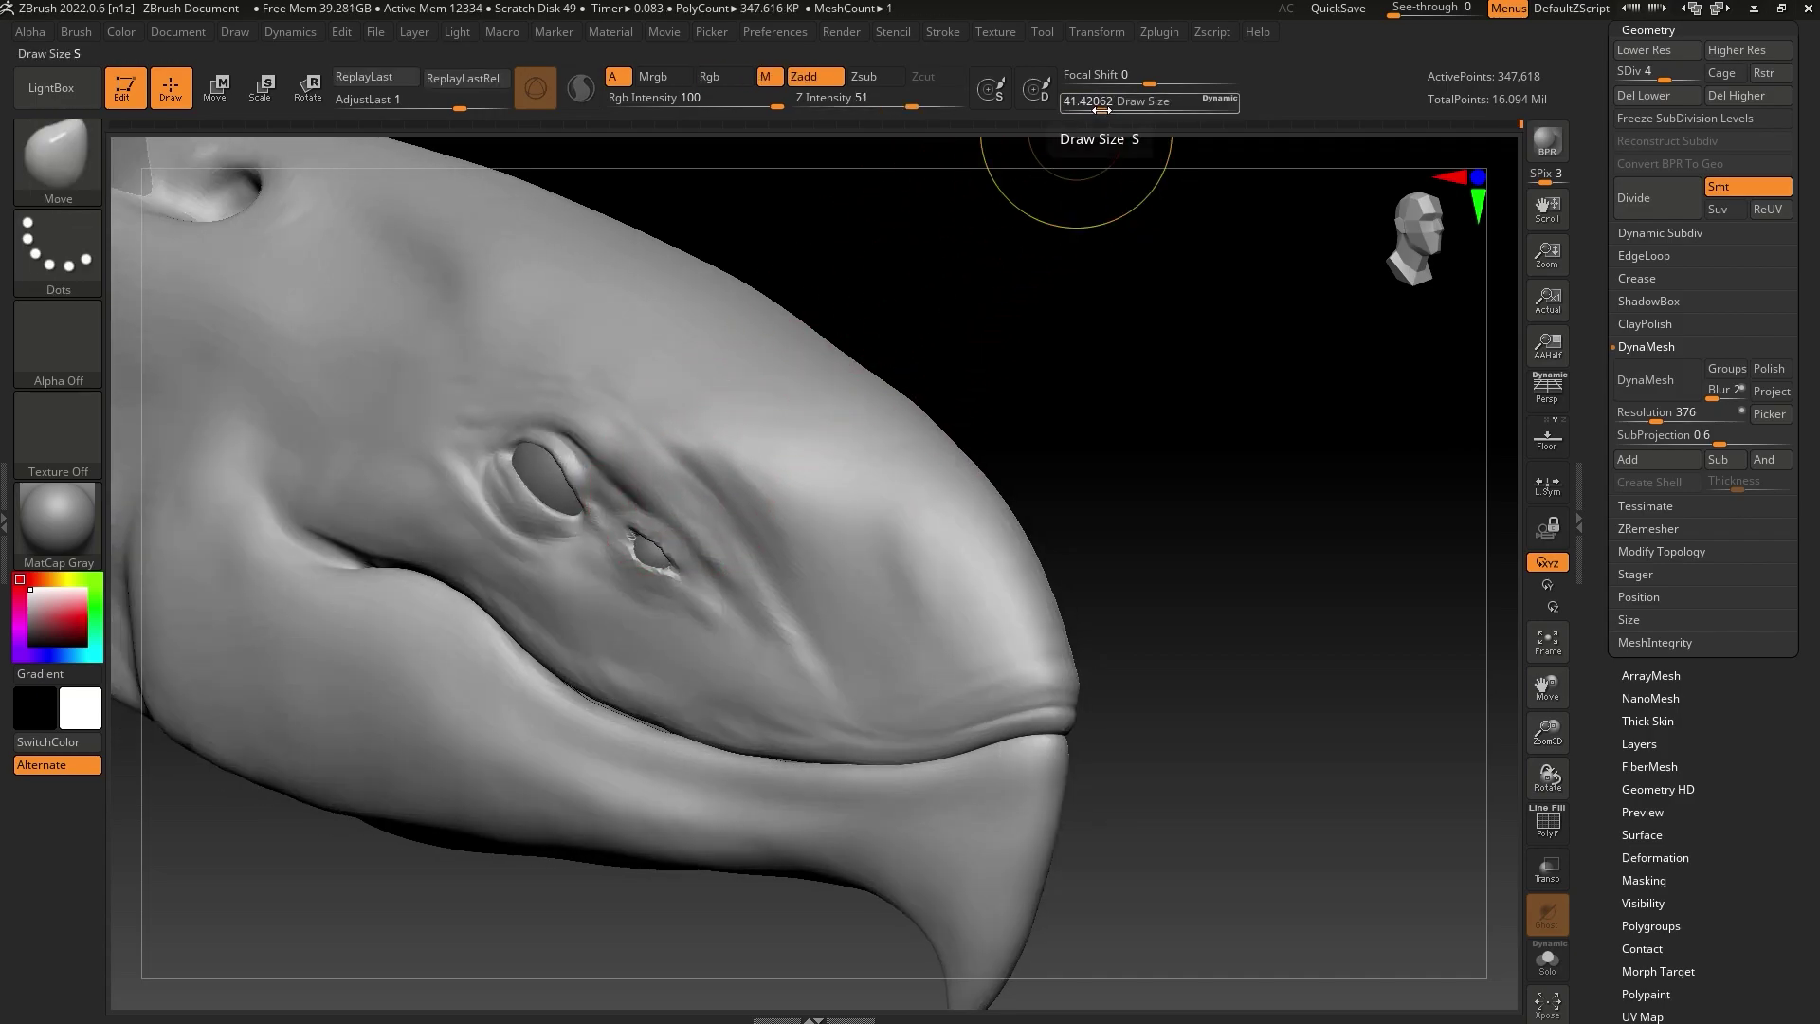
mouse_move(676, 569)
shift+mouse_down()
mouse_move(630, 531)
mouse_move(702, 598)
shift+mouse_up()
Mask the strip around the small front eye at a draw size of about 16, adjust the adjacent fold with Move at about 35, and clear the mask
ctrl+click(983, 304)
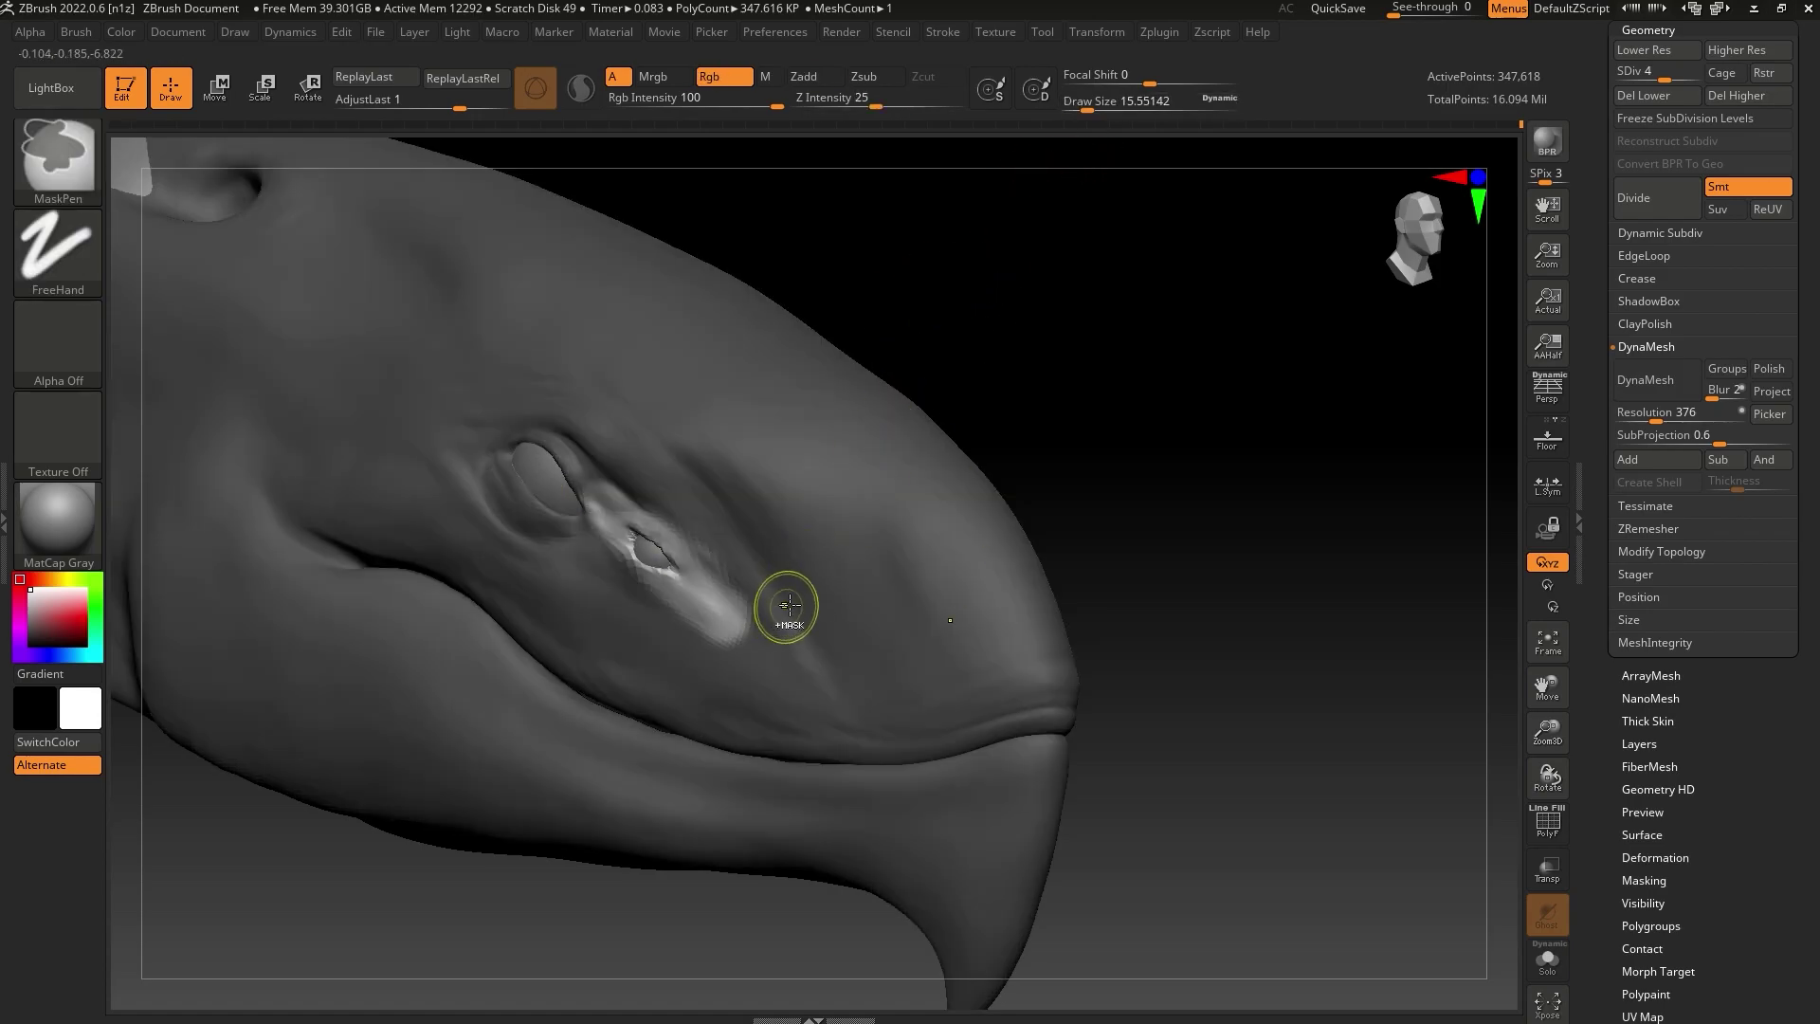
ctrl+click(788, 610)
ctrl+click(1076, 373)
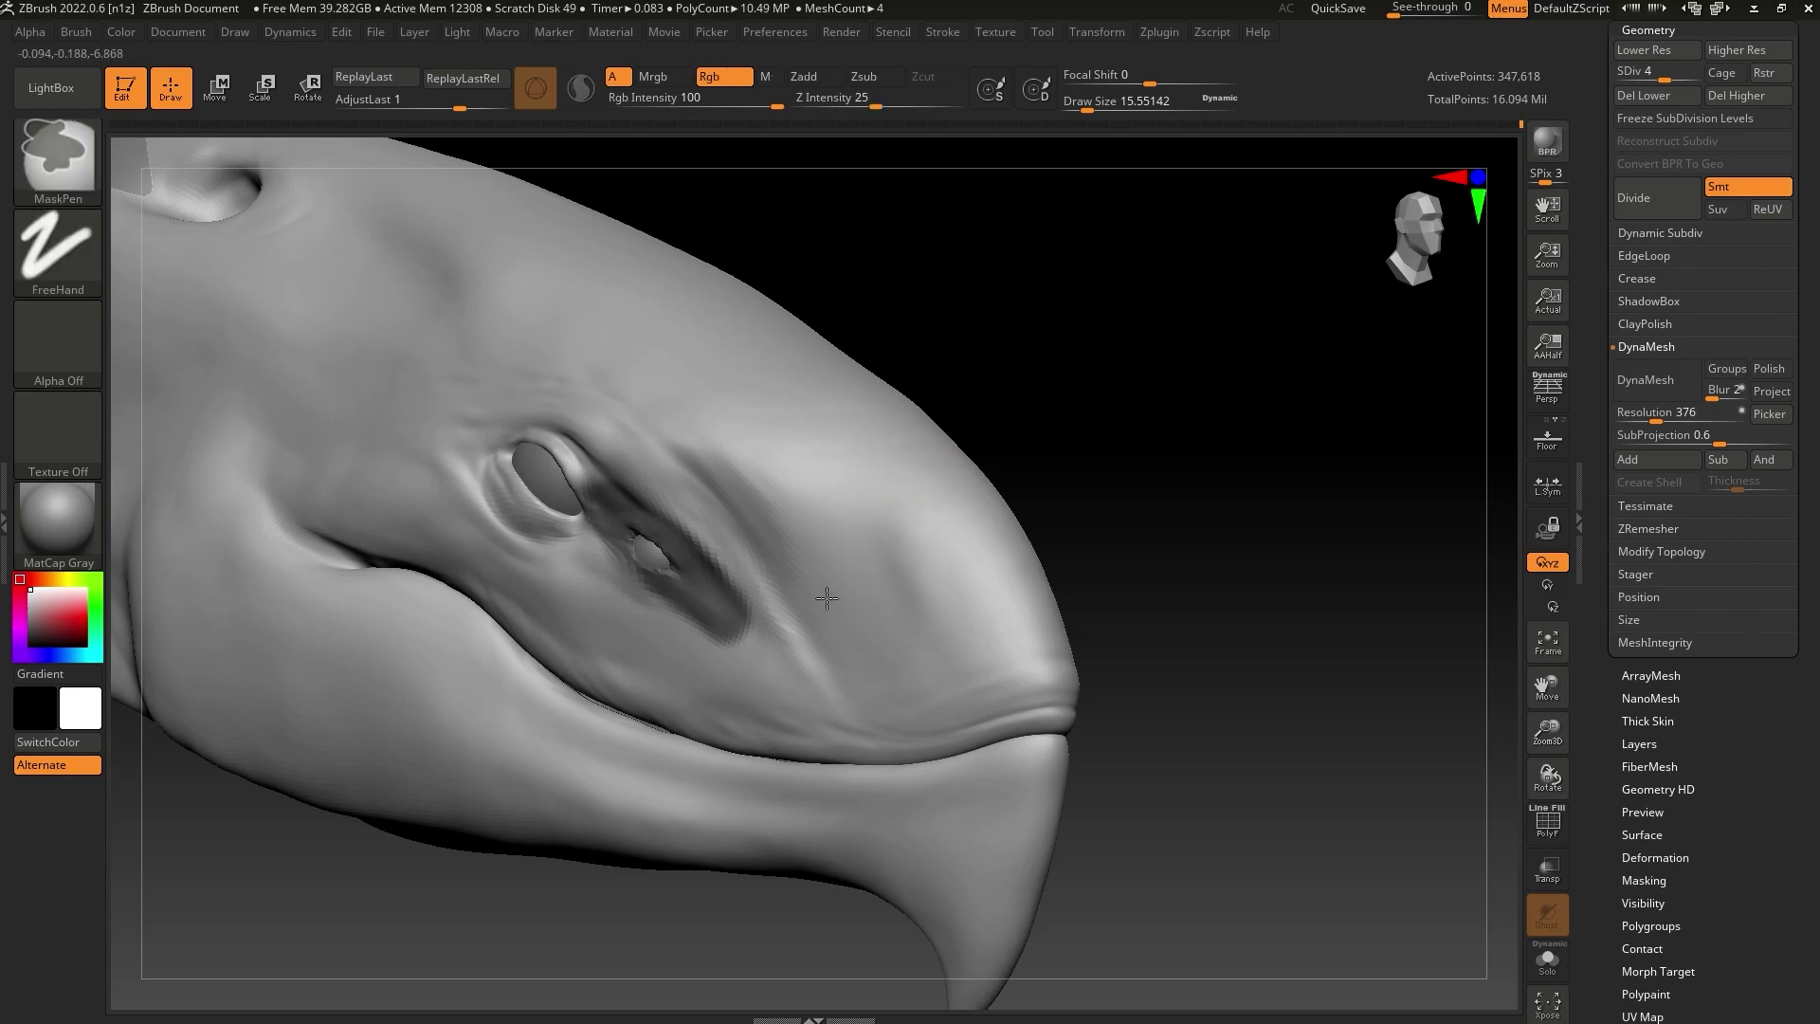
drag(1084, 108, 1097, 108)
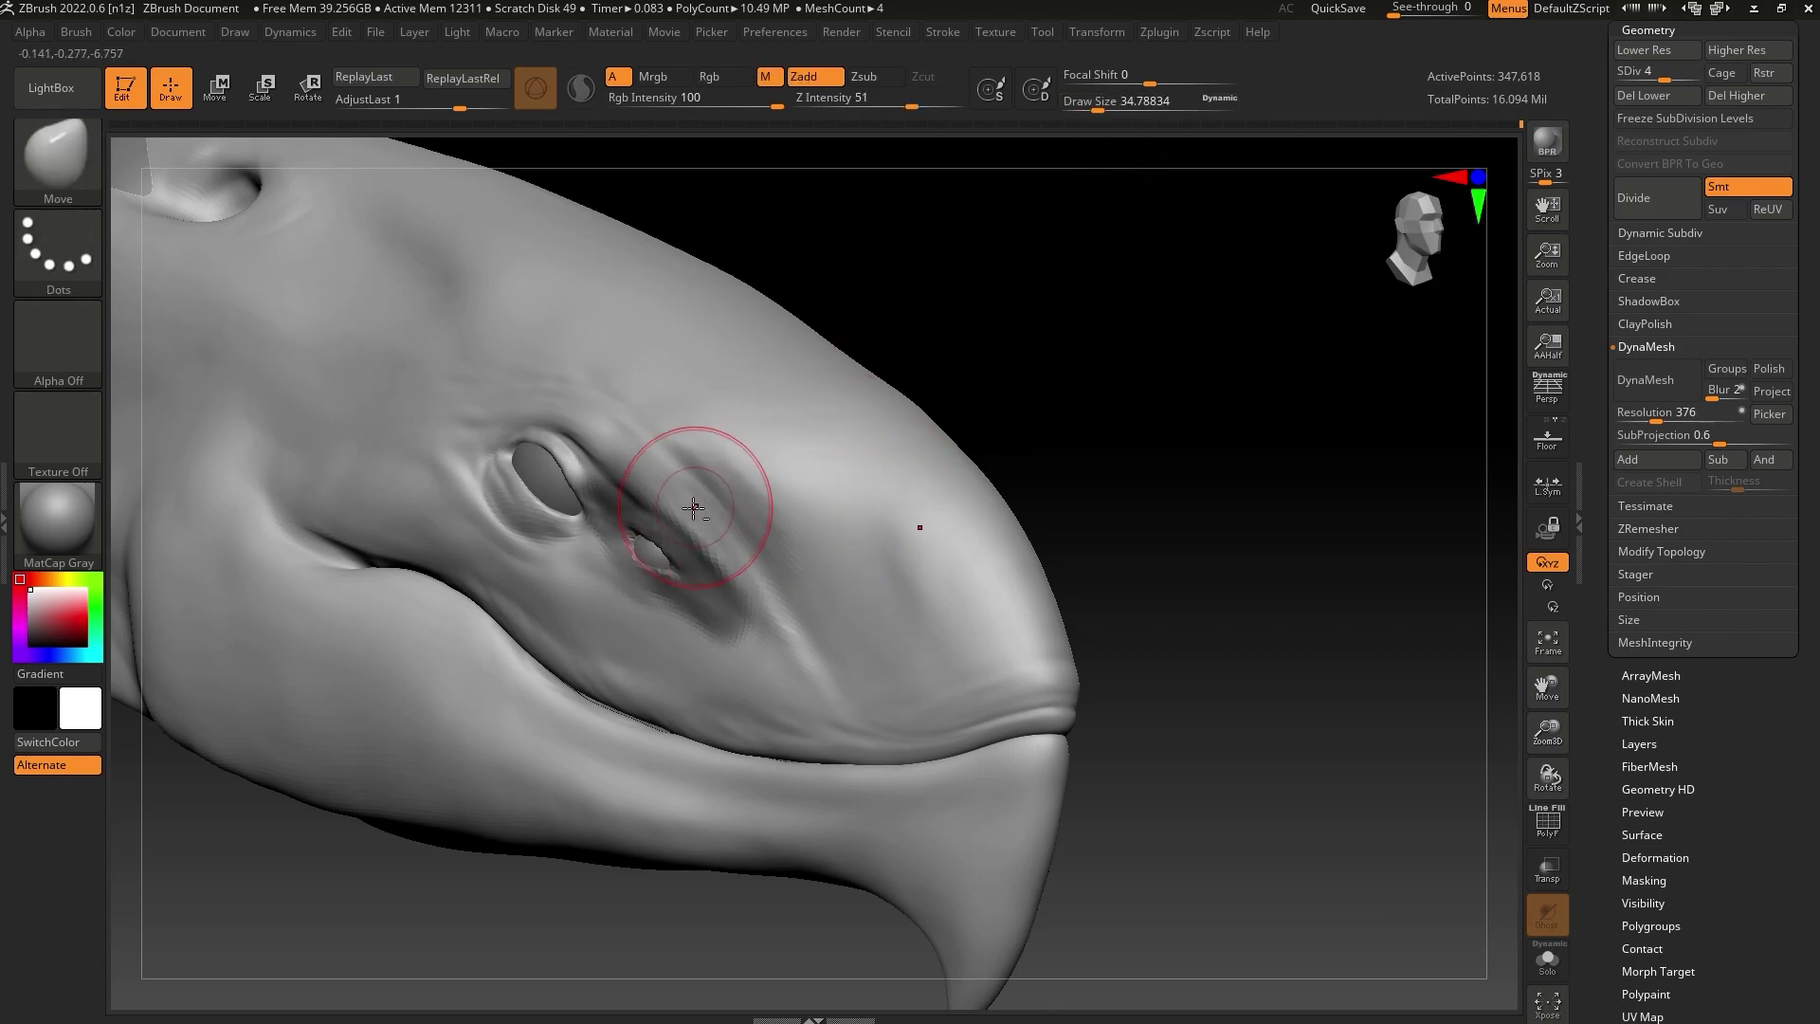
drag(1070, 354, 987, 339)
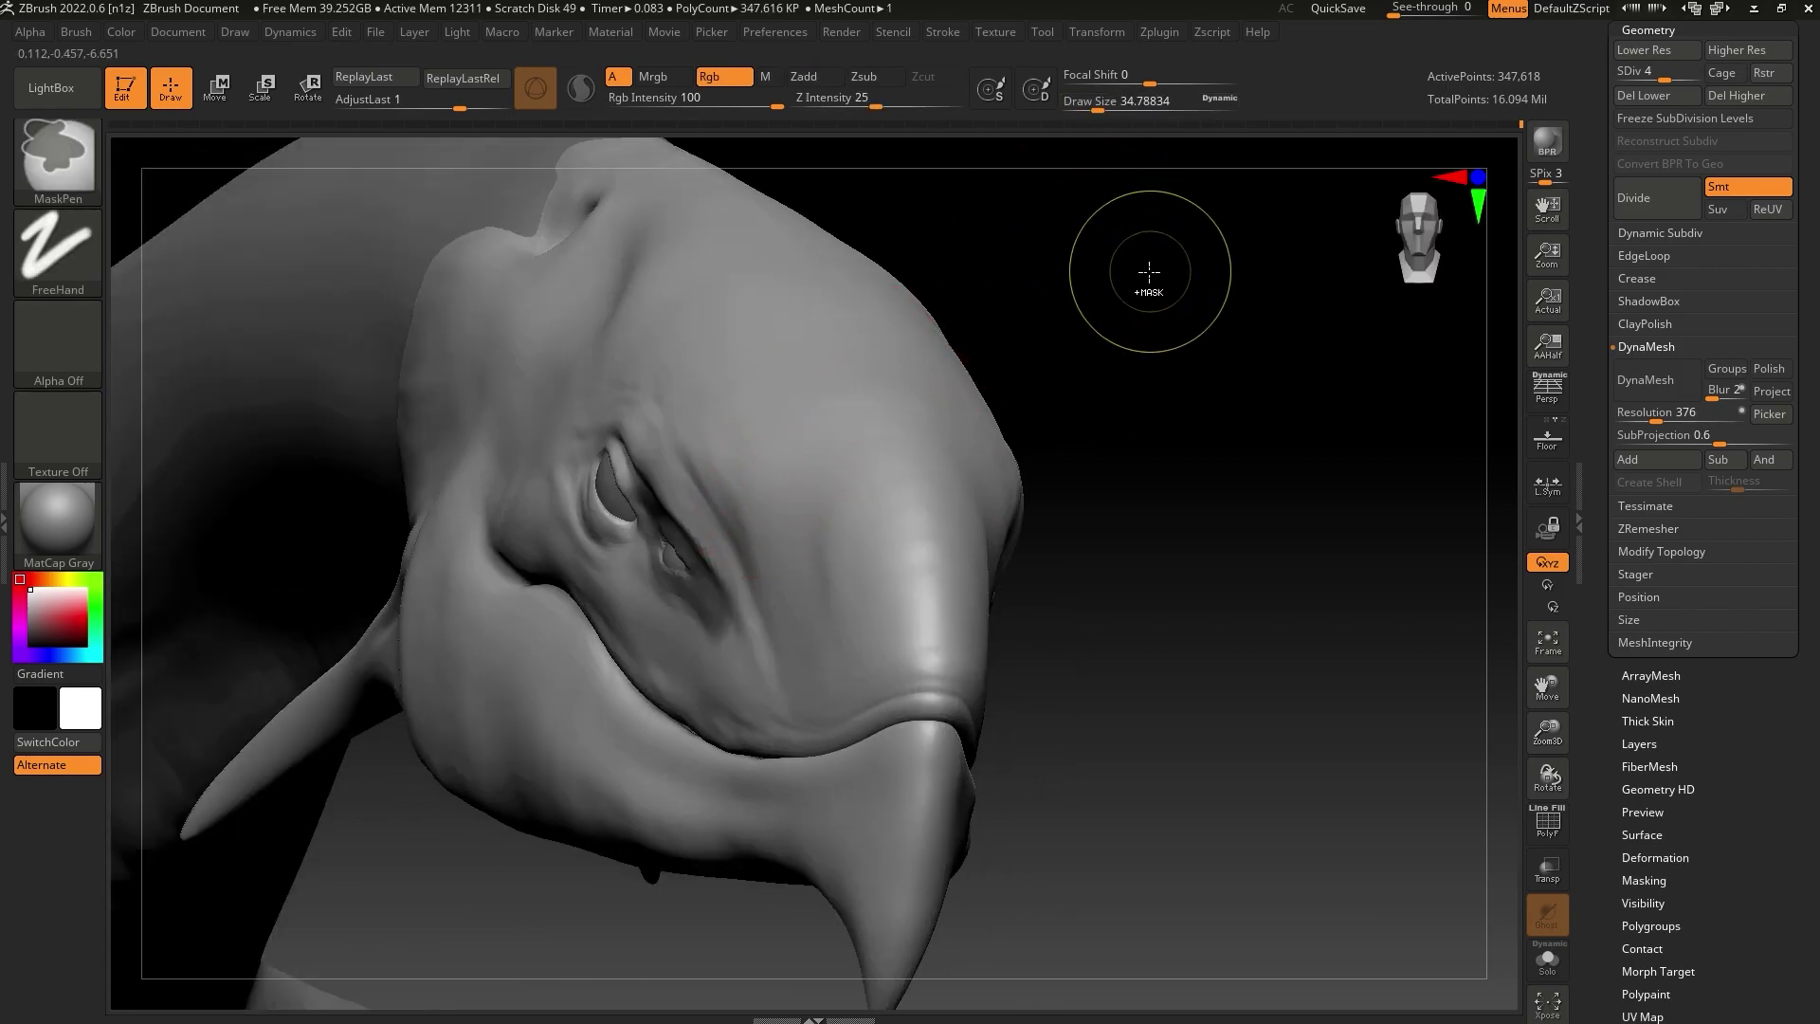
ctrl+alt+drag(1146, 280, 453, 818)
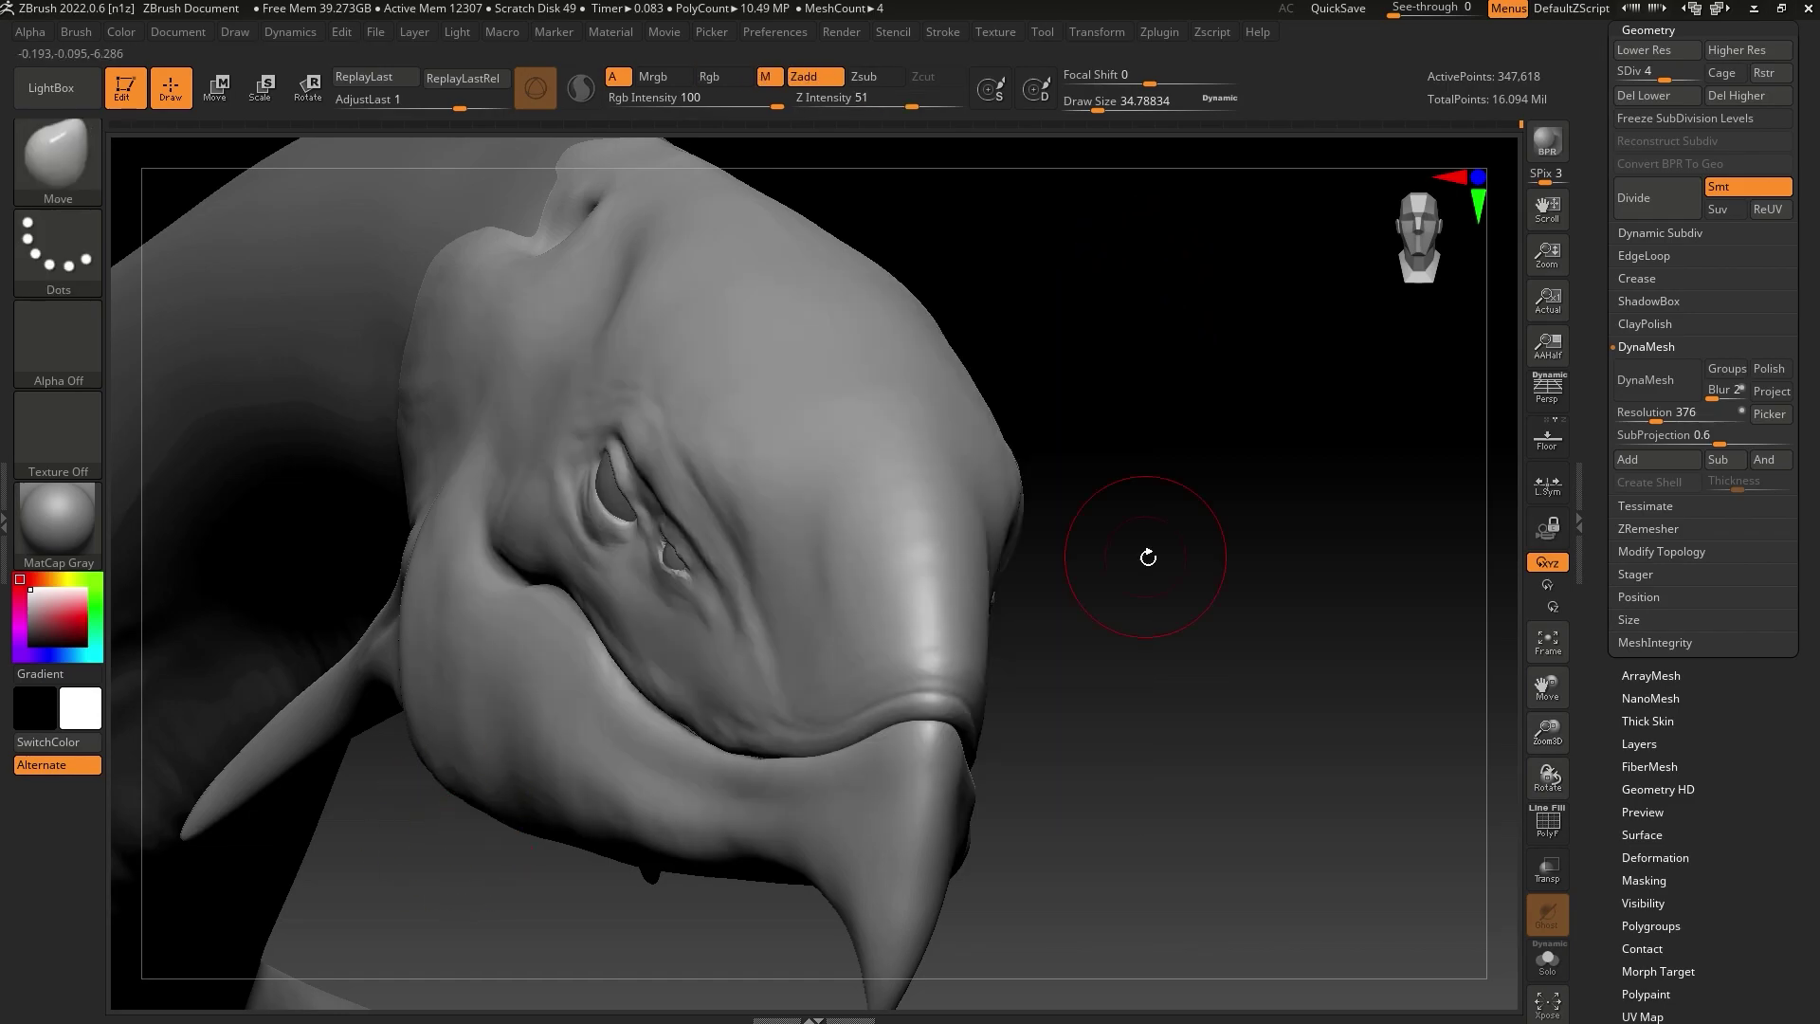
Refine and smooth the fold running from the small front eye toward the mouth at a draw size of about 22
mouse_move(1147, 557)
mouse_down()
mouse_move(1178, 589)
mouse_move(1118, 488)
mouse_move(926, 439)
mouse_move(736, 483)
mouse_up()
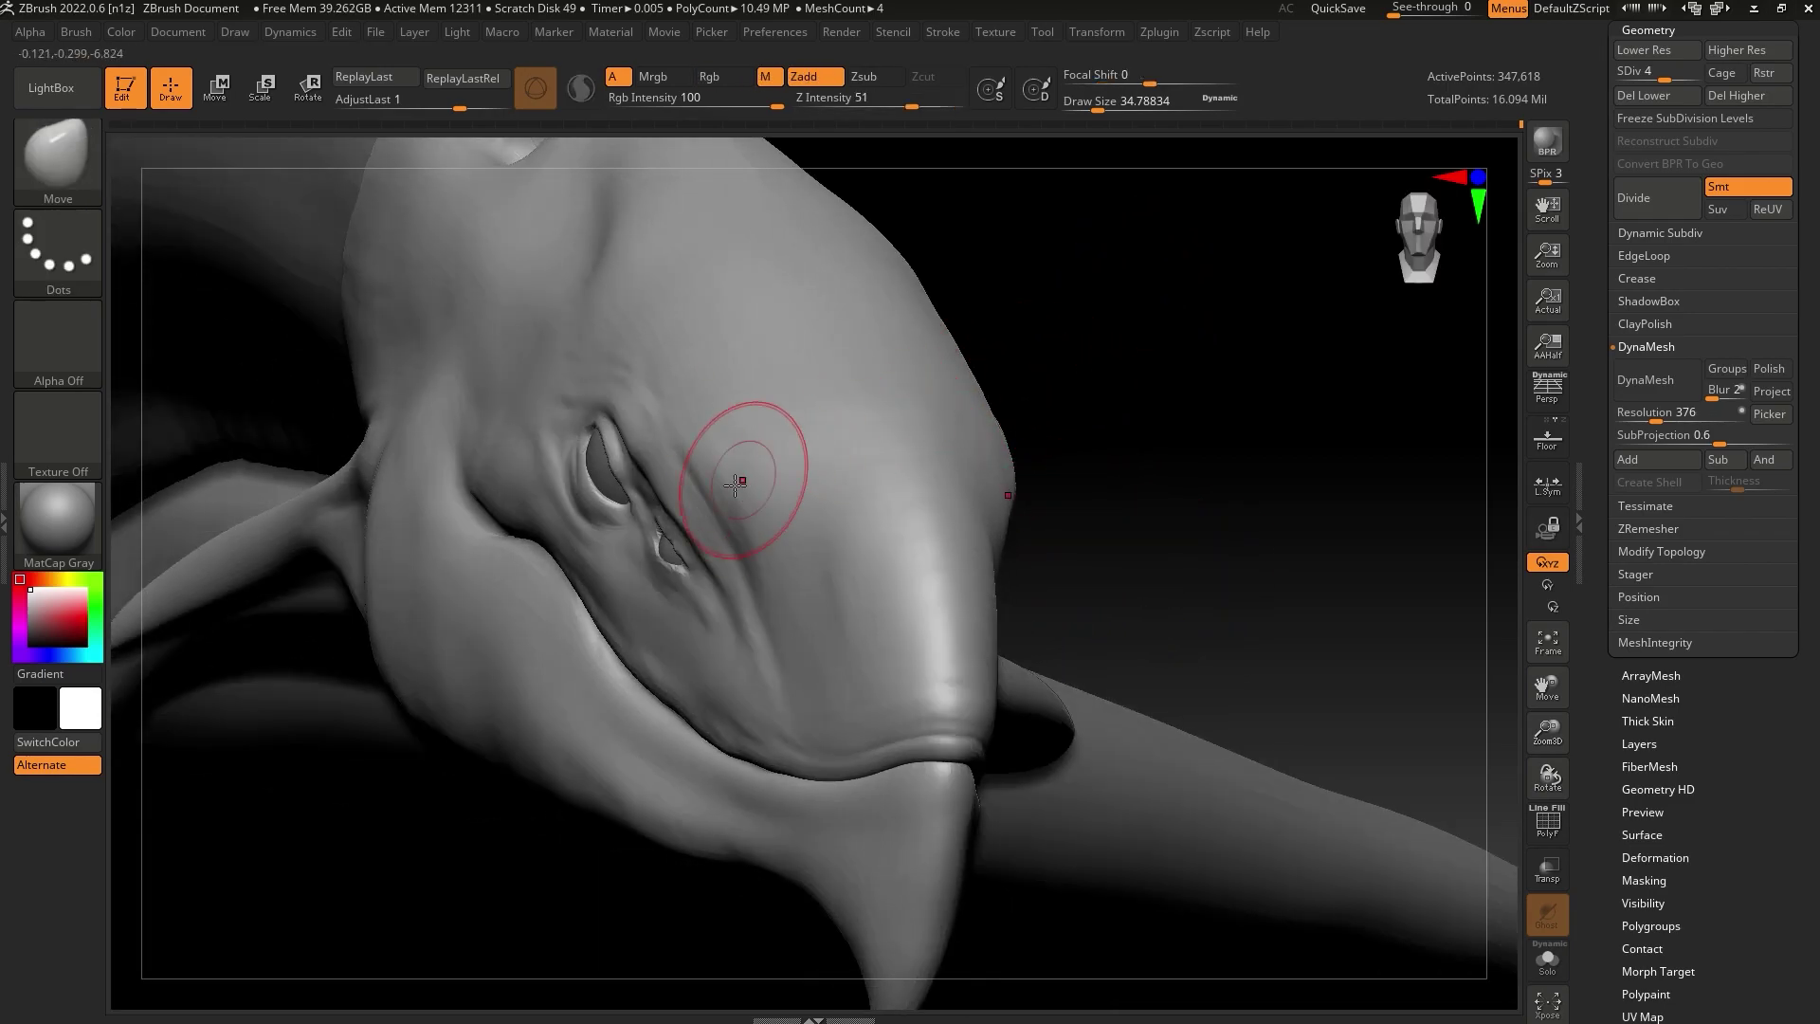
drag(1089, 155, 1056, 276)
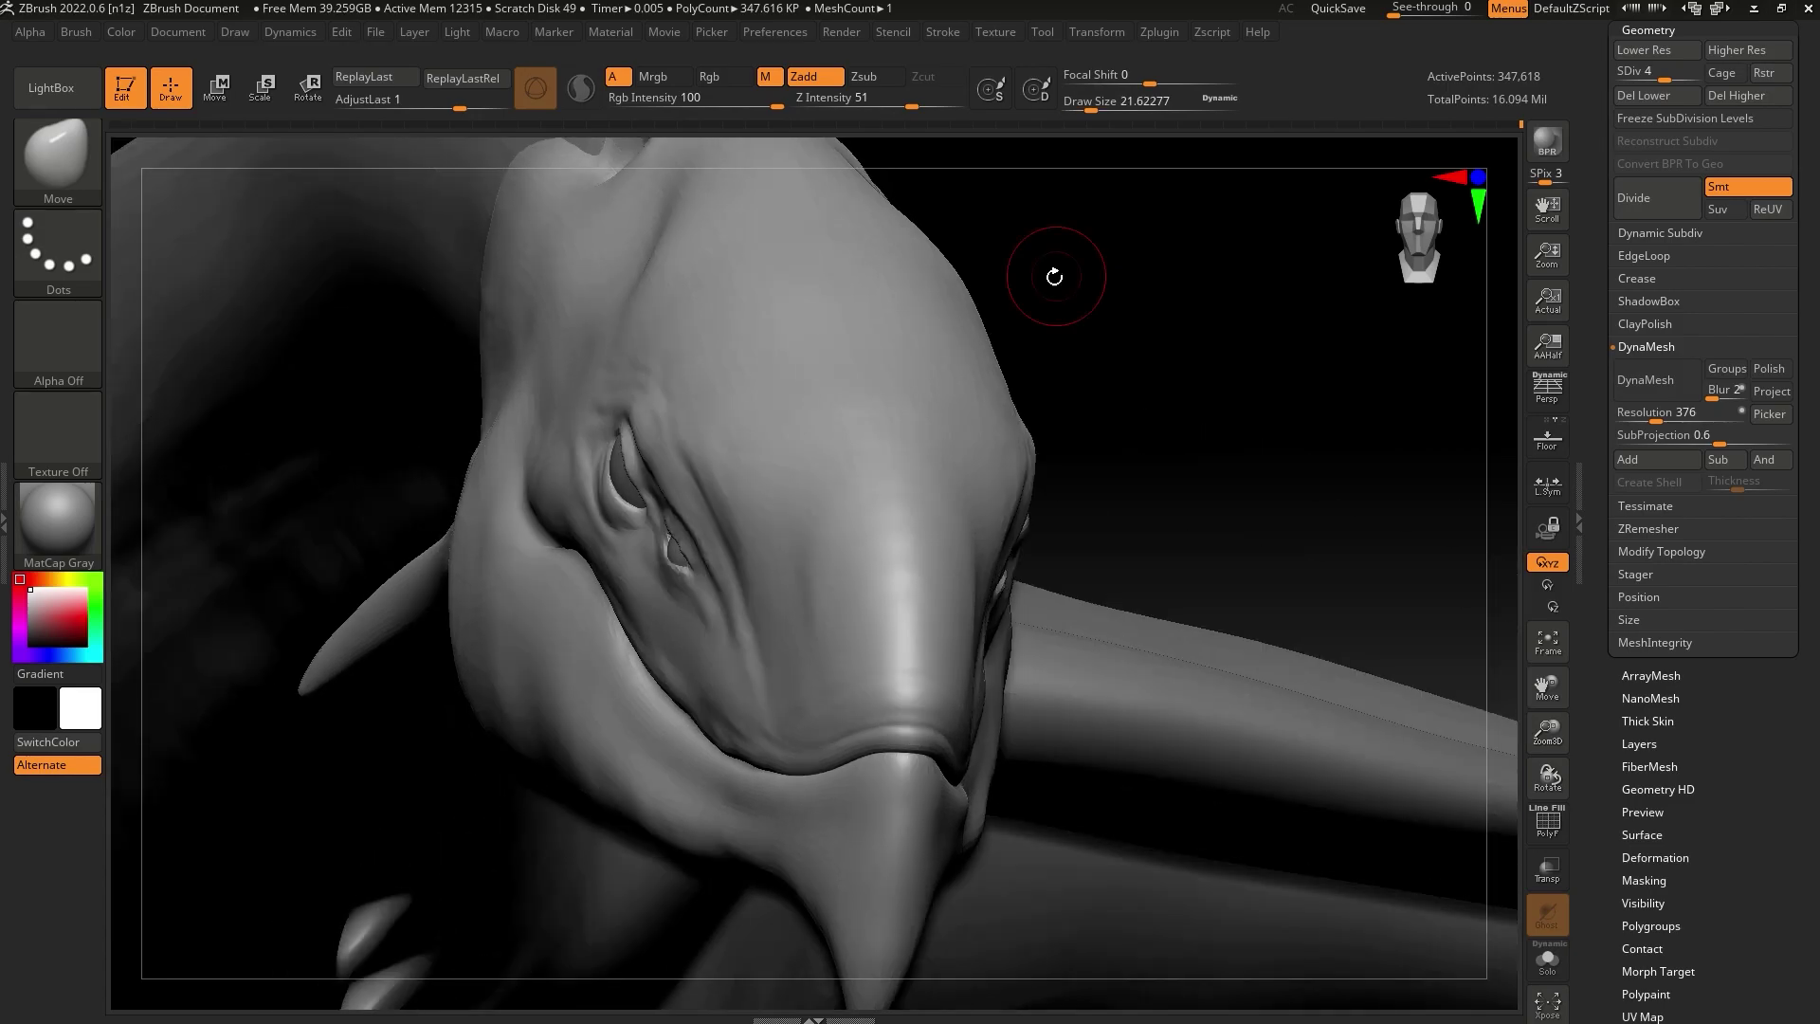
key(shift)
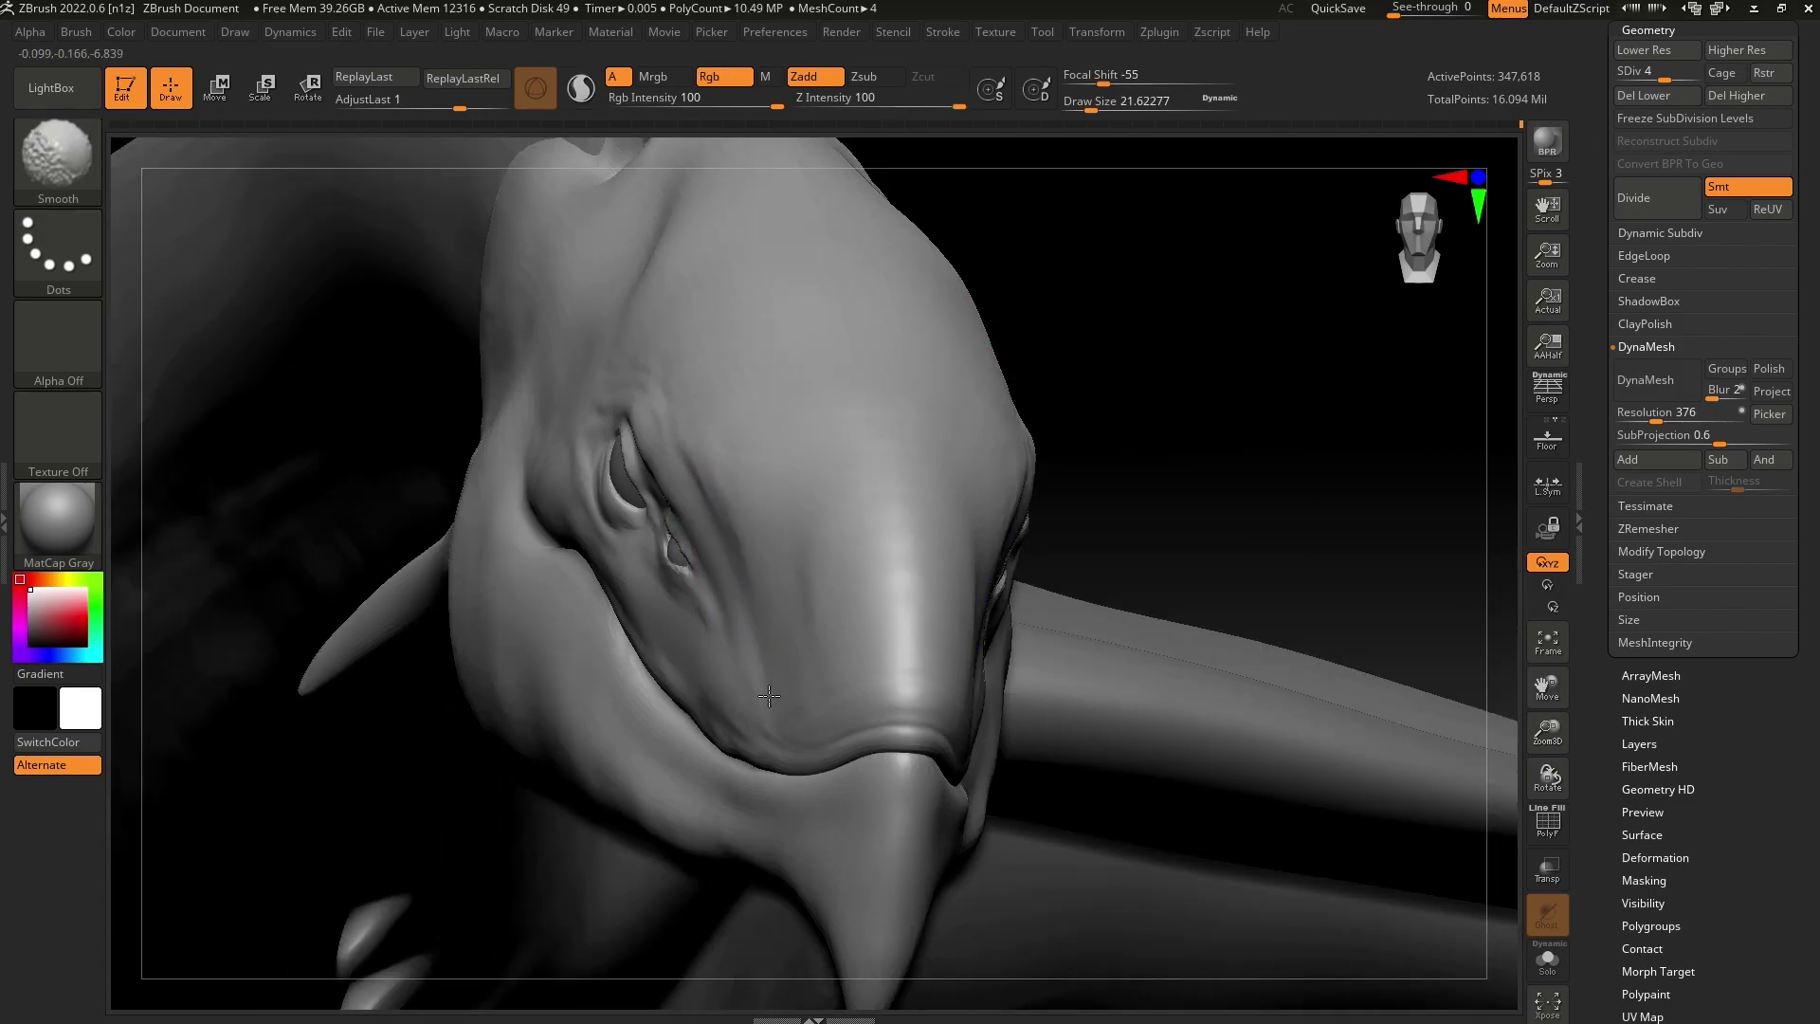
drag(1207, 480, 1173, 533)
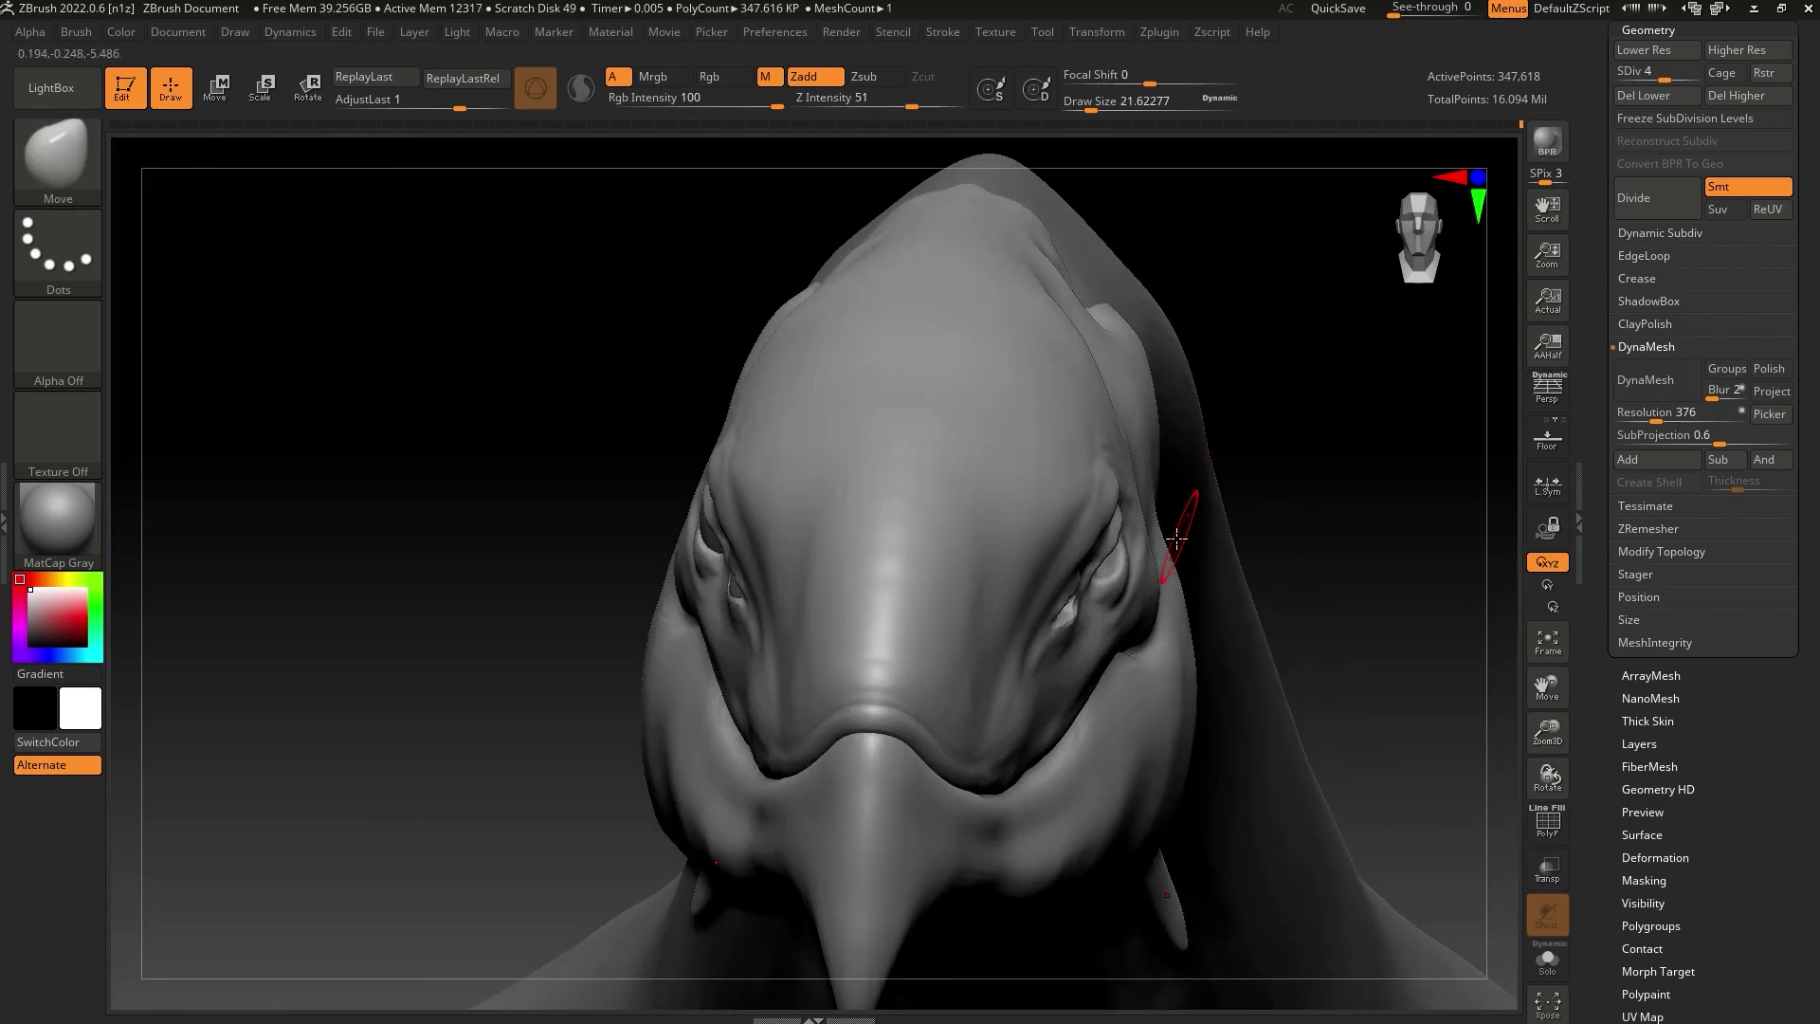
key(shift)
Lower the head to its lowest subdivision level and turn on its texture map in profile view
mouse_move(1555, 737)
mouse_down()
mouse_move(1523, 532)
mouse_move(1284, 569)
mouse_move(1302, 476)
mouse_up()
alt+drag(1261, 406, 1019, 463)
mouse_move(1021, 755)
mouse_down()
mouse_move(1207, 802)
mouse_move(1222, 749)
mouse_up()
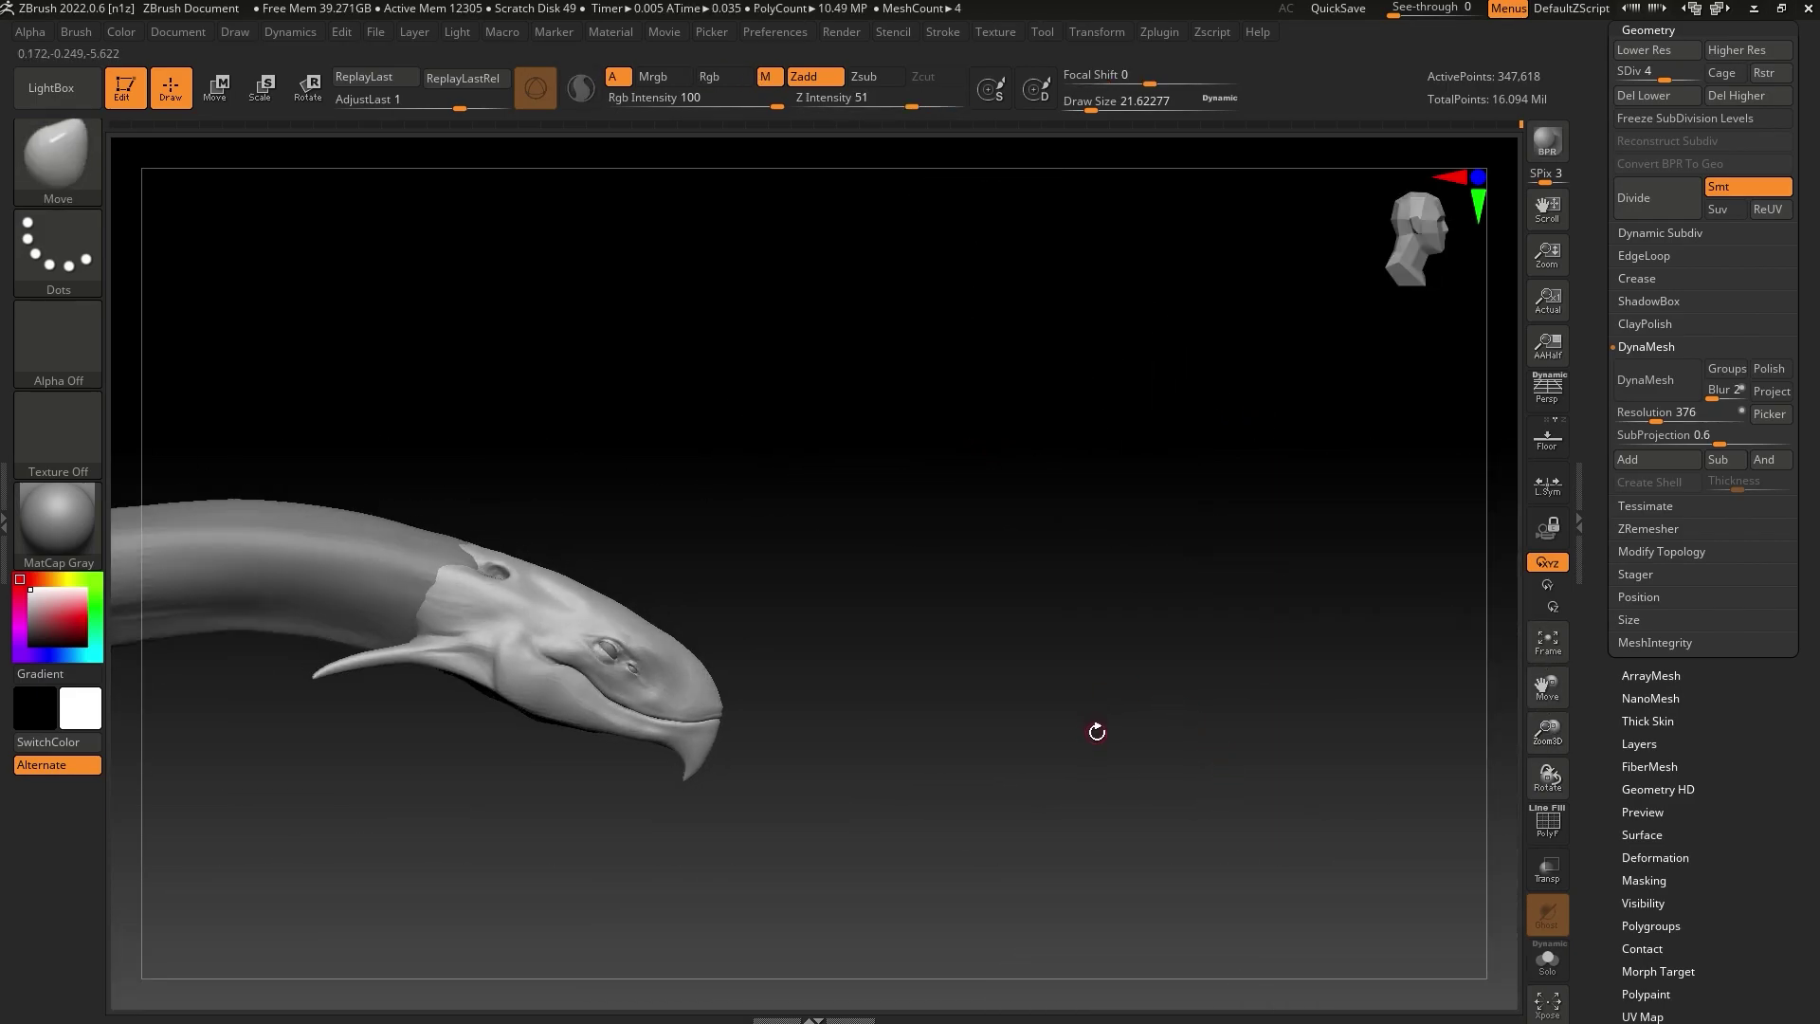
mouse_move(928, 723)
alt+mouse_down()
mouse_move(935, 743)
mouse_move(1090, 696)
alt+mouse_up()
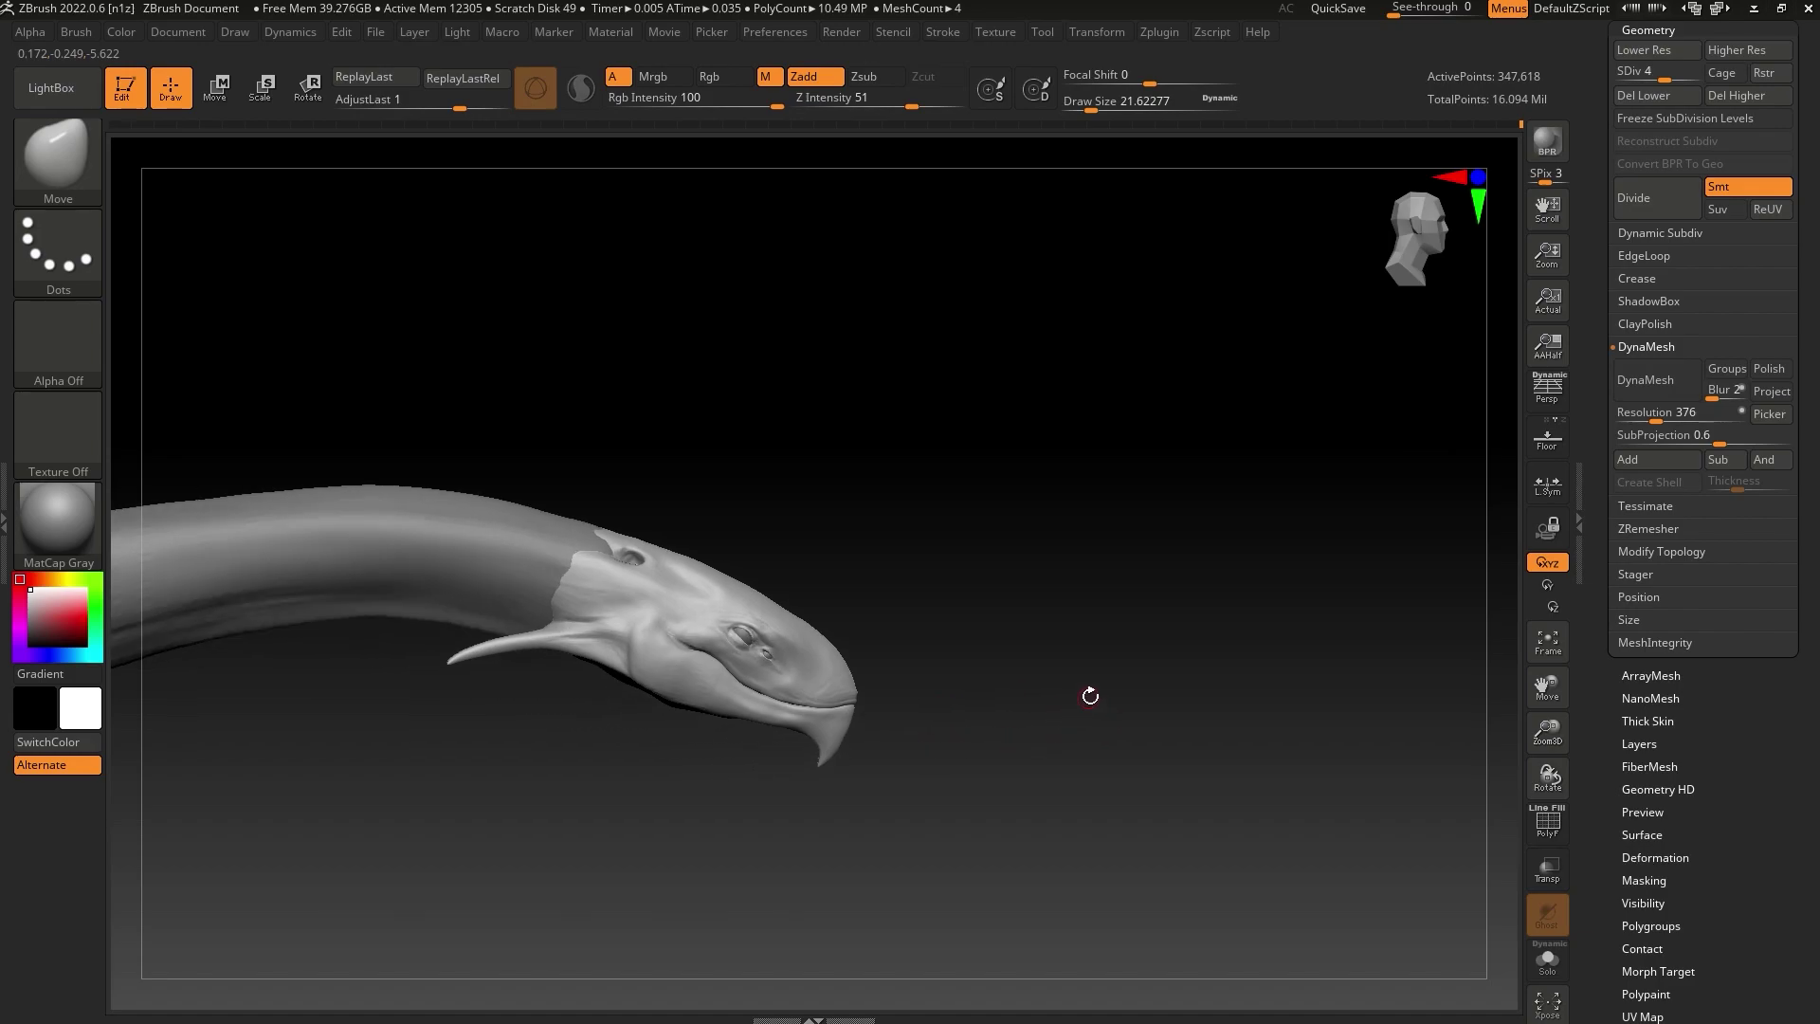
ctrl+shift+drag(1166, 429, 300, 924)
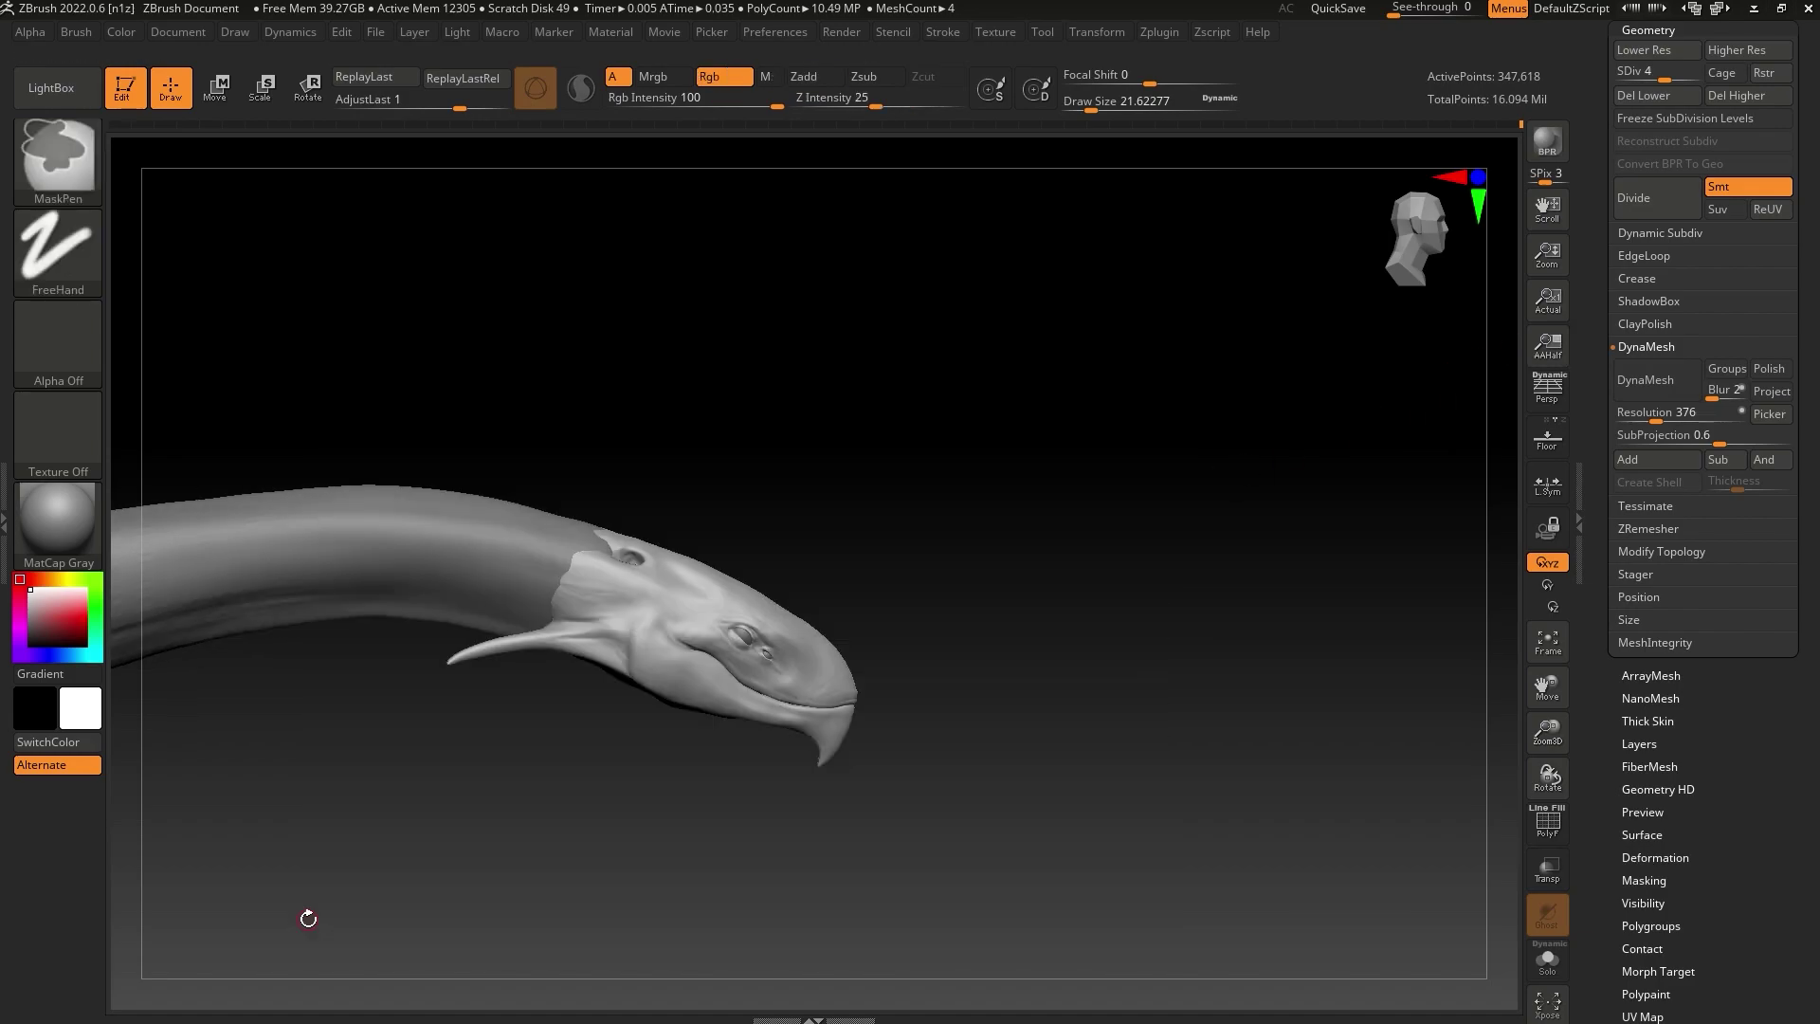
click(1637, 93)
scroll(1672, 569, down, 6)
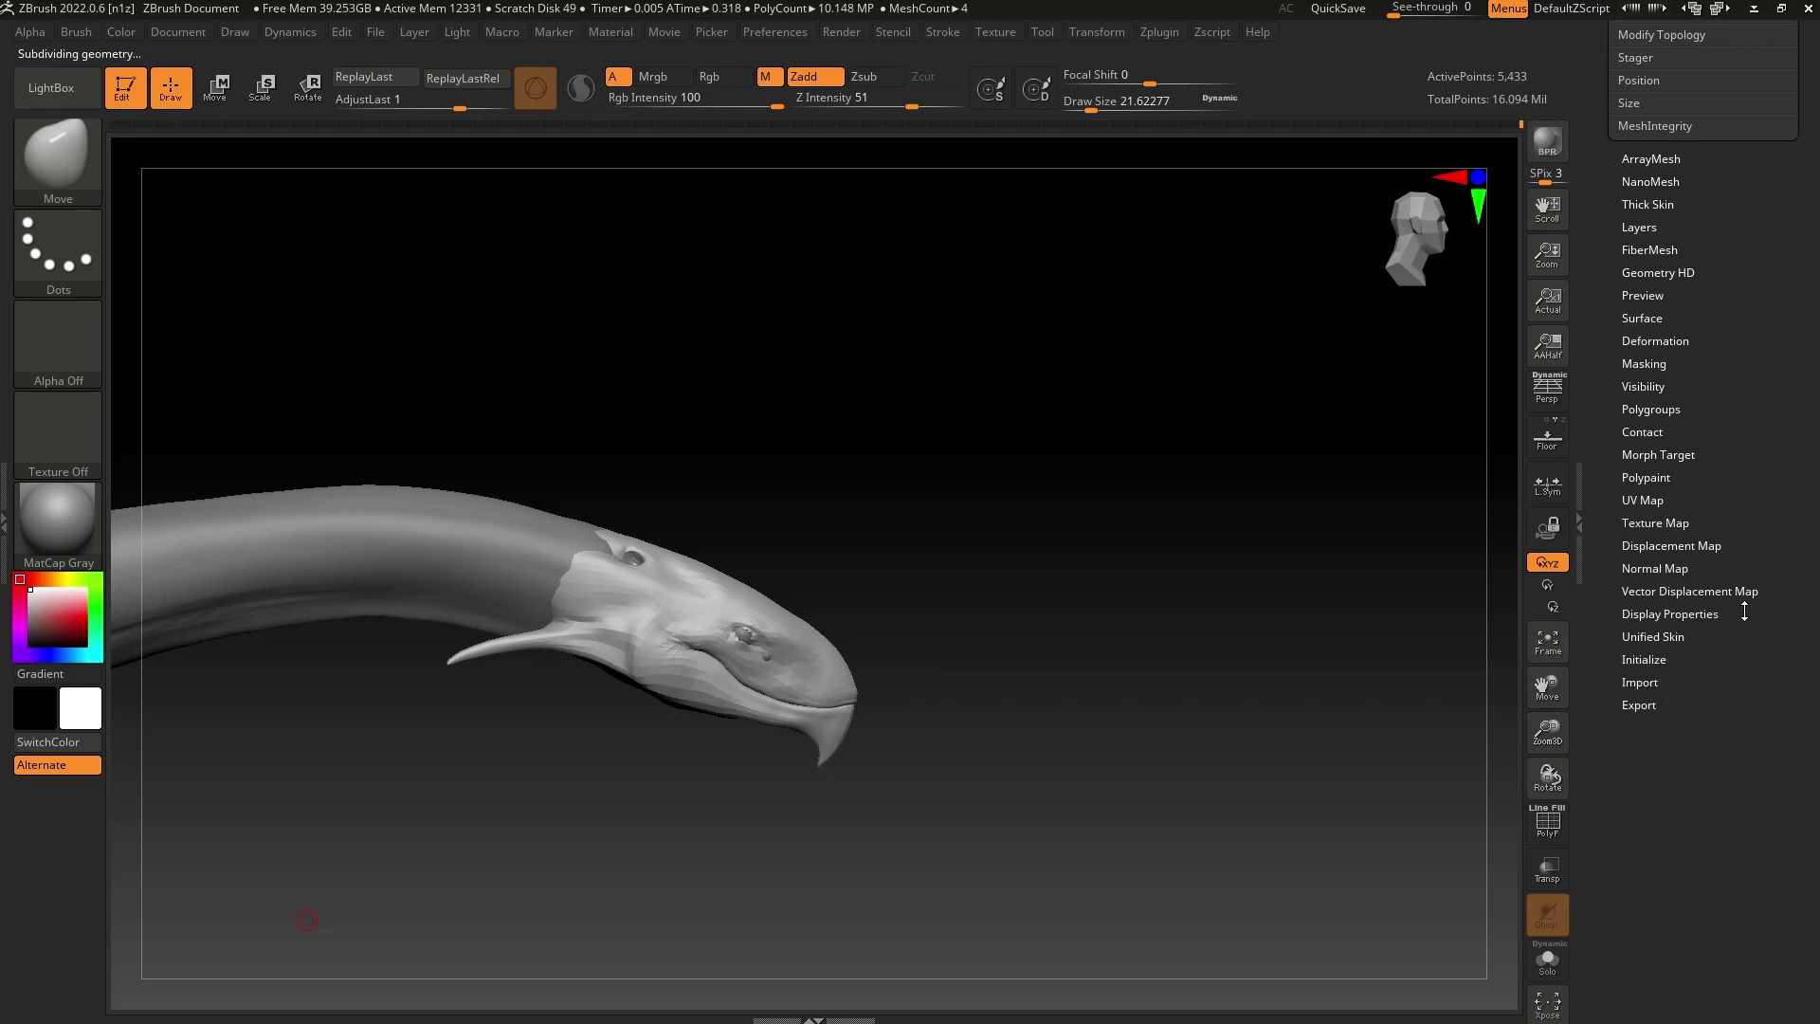
click(1661, 503)
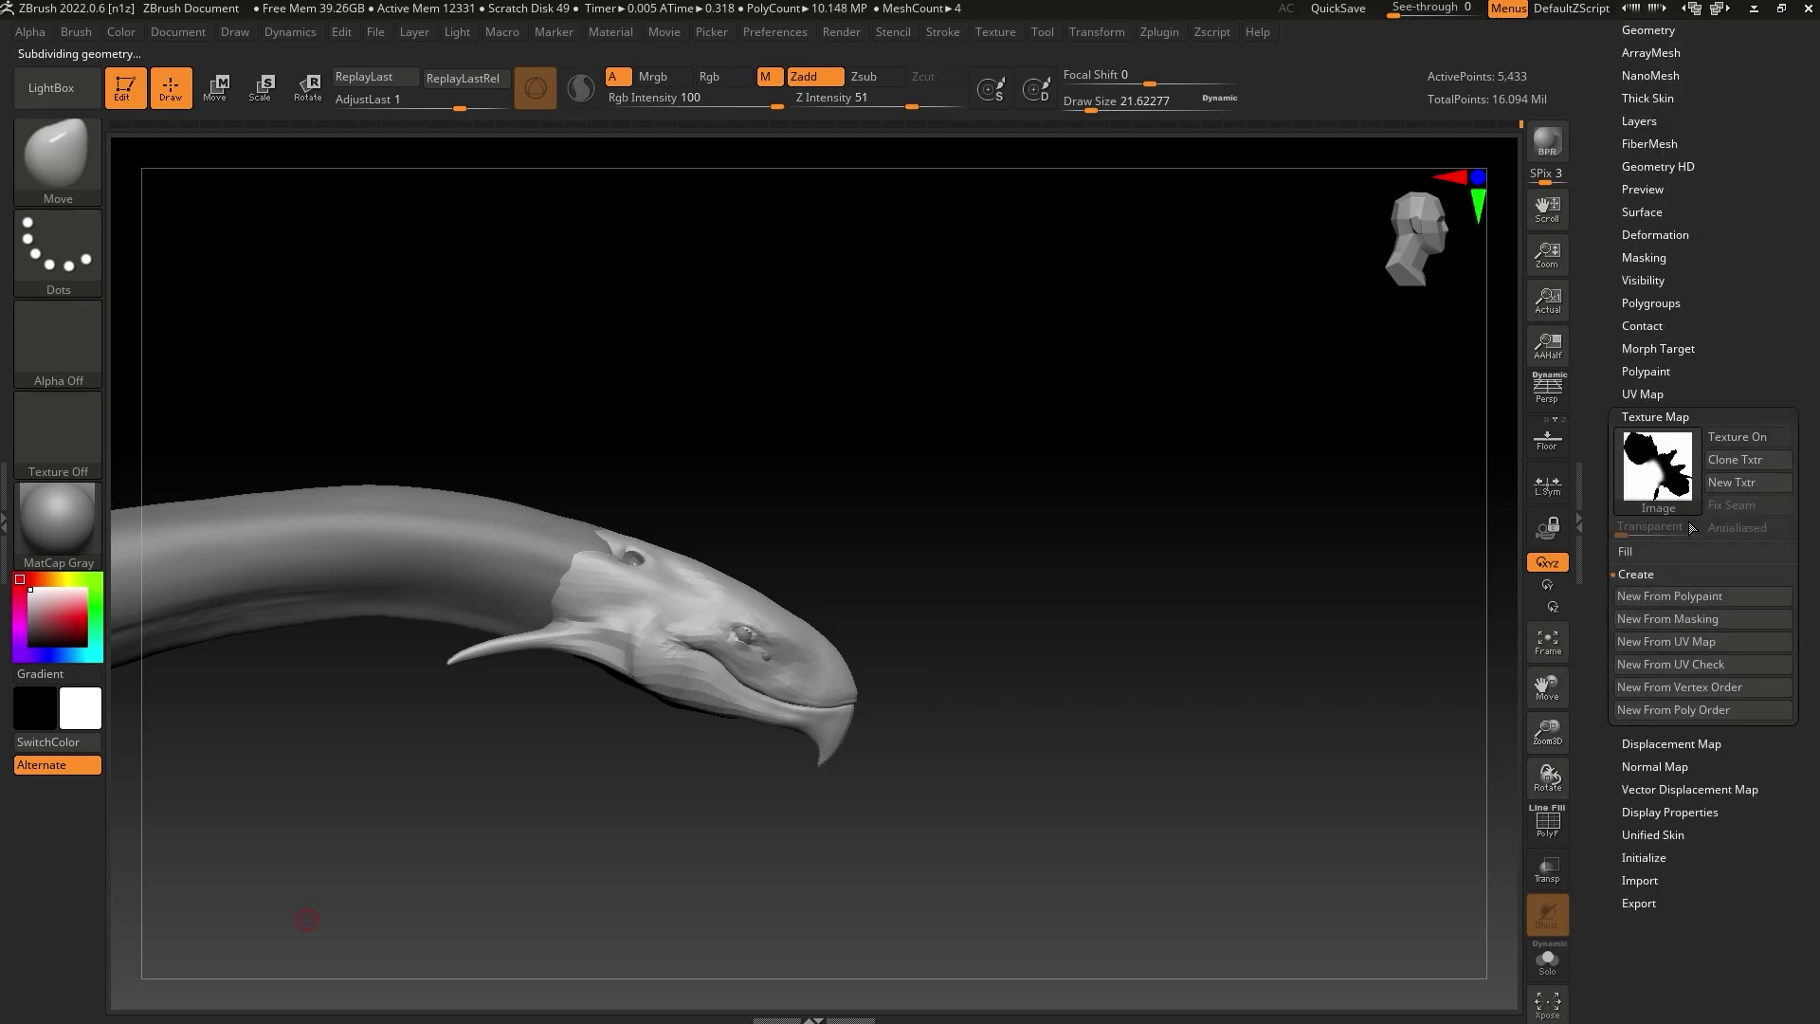
click(1738, 438)
Mask the head from the black-and-white texture map, leaving the lower jaw unmasked, and turn the texture off
click(1648, 259)
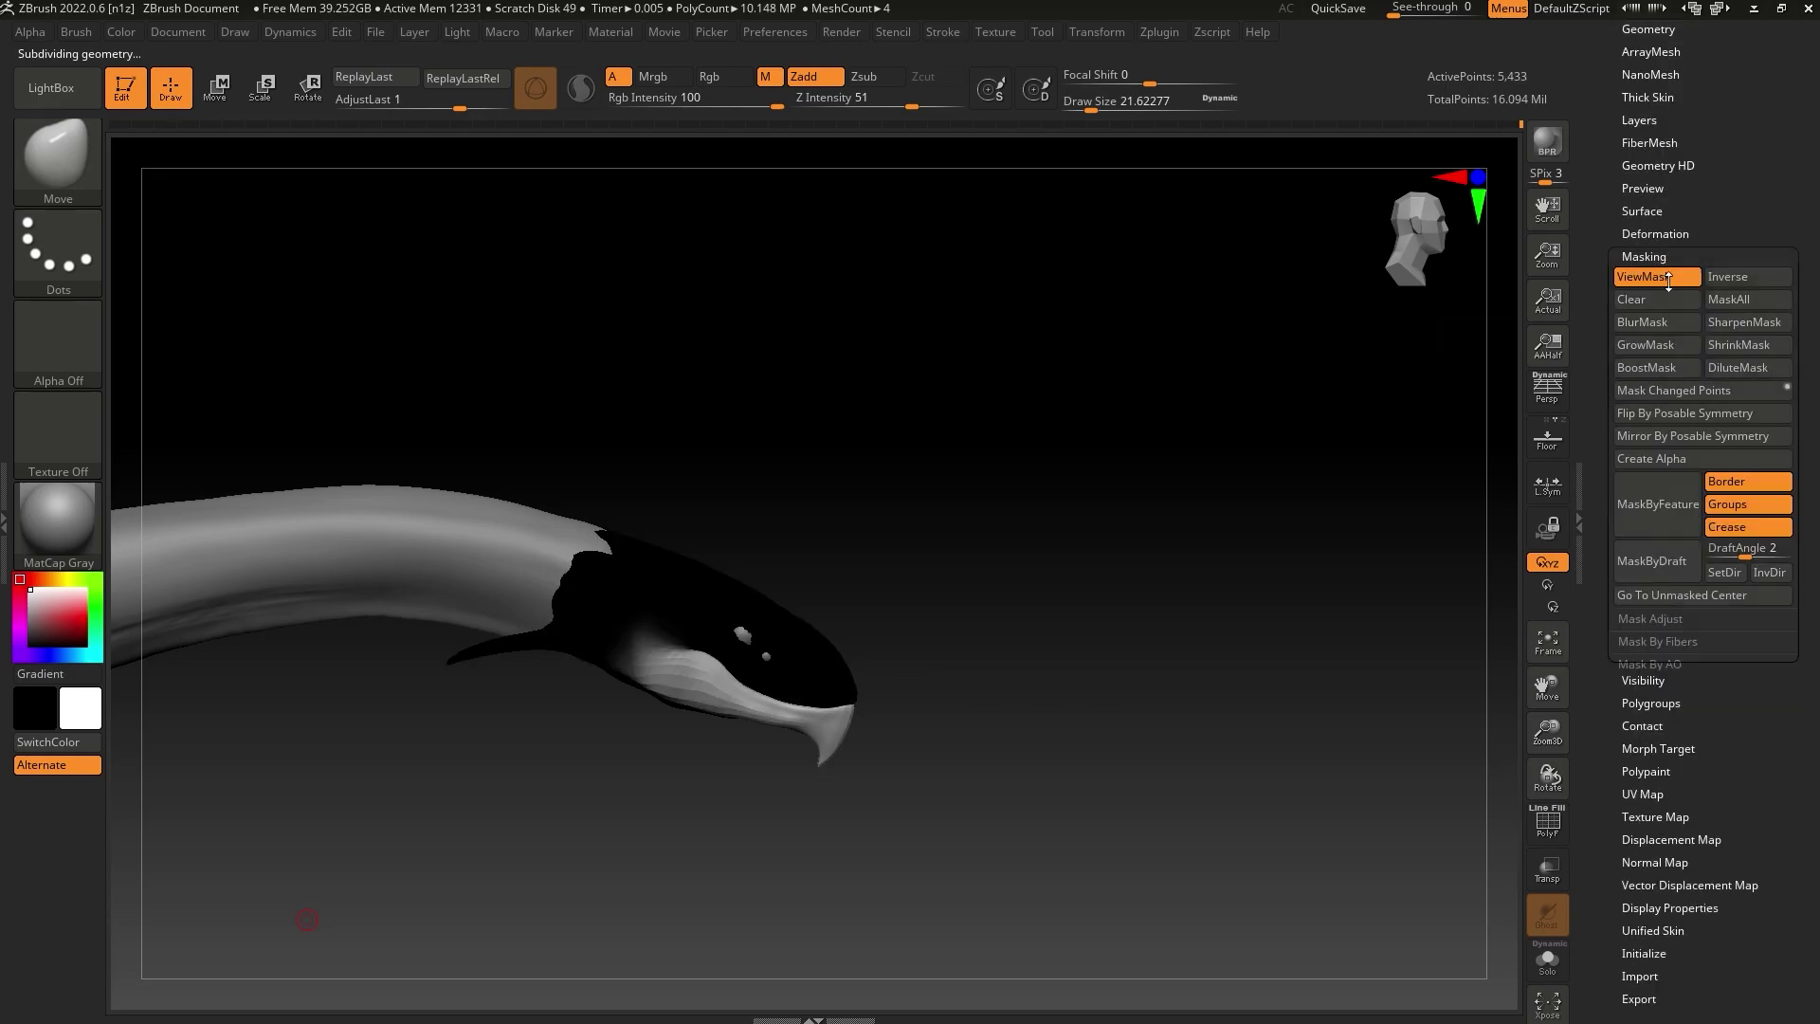
click(1743, 258)
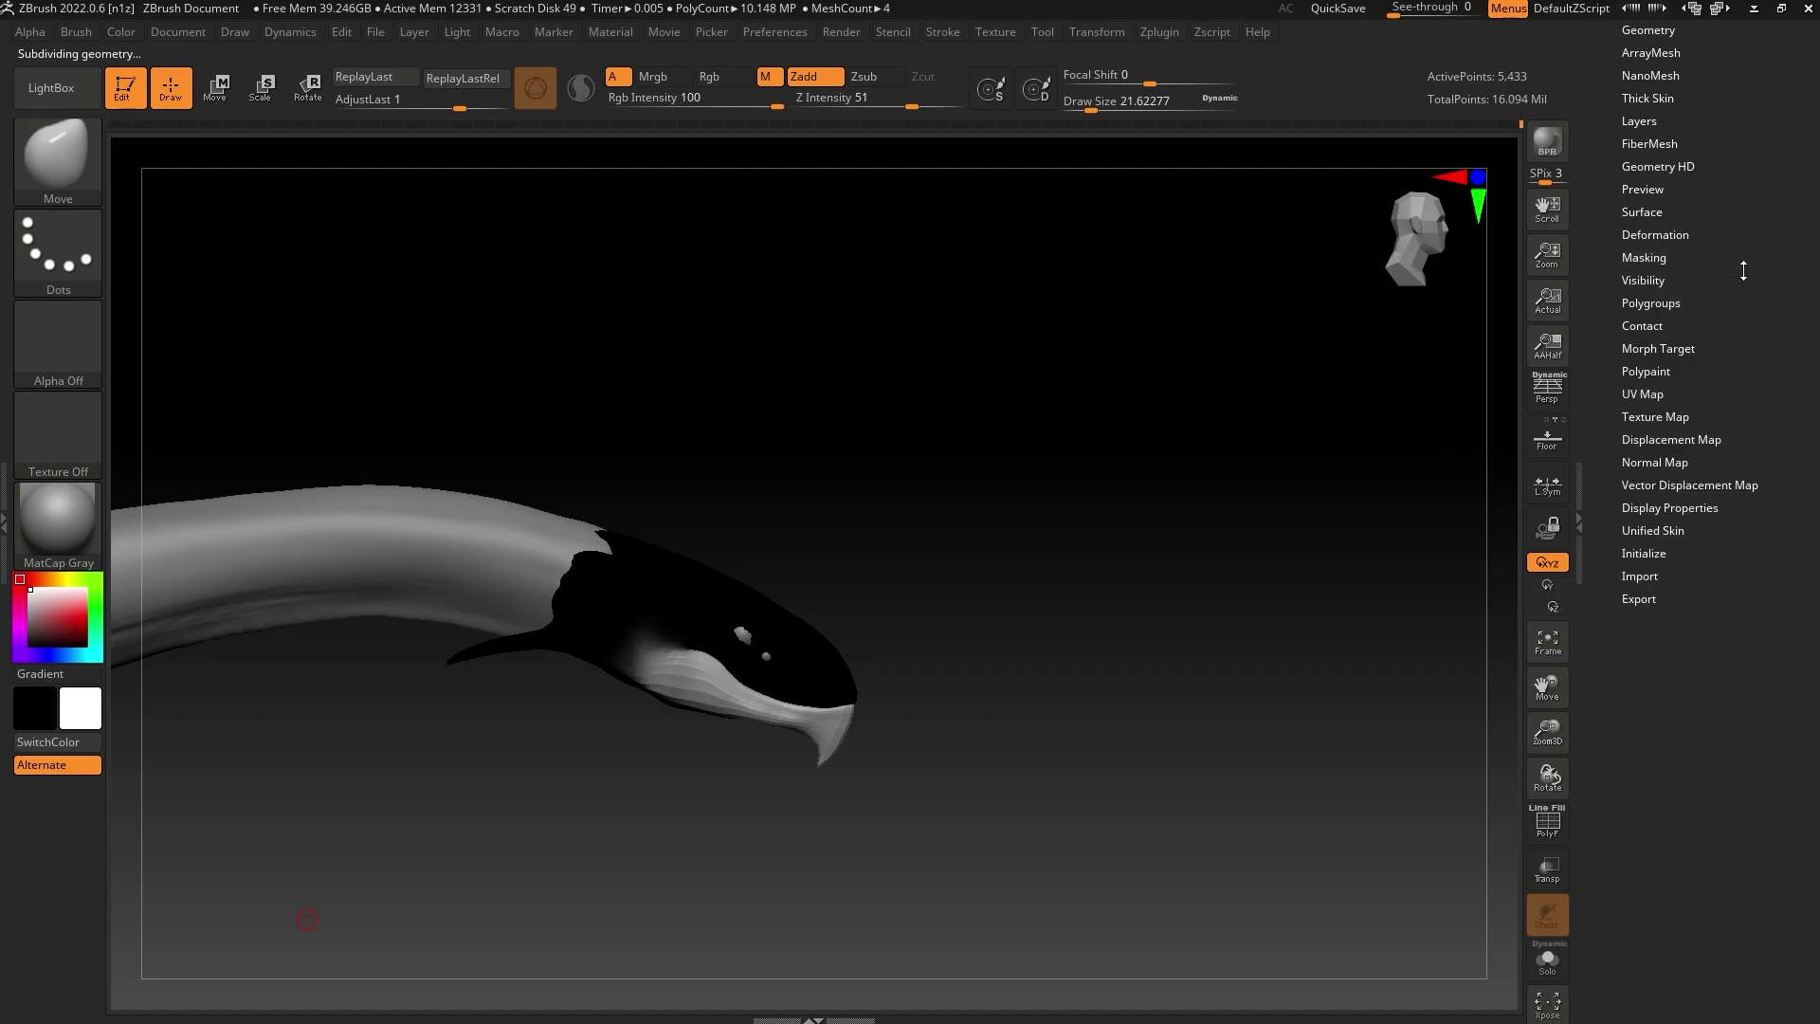
click(1683, 418)
click(1738, 436)
mouse_move(1683, 462)
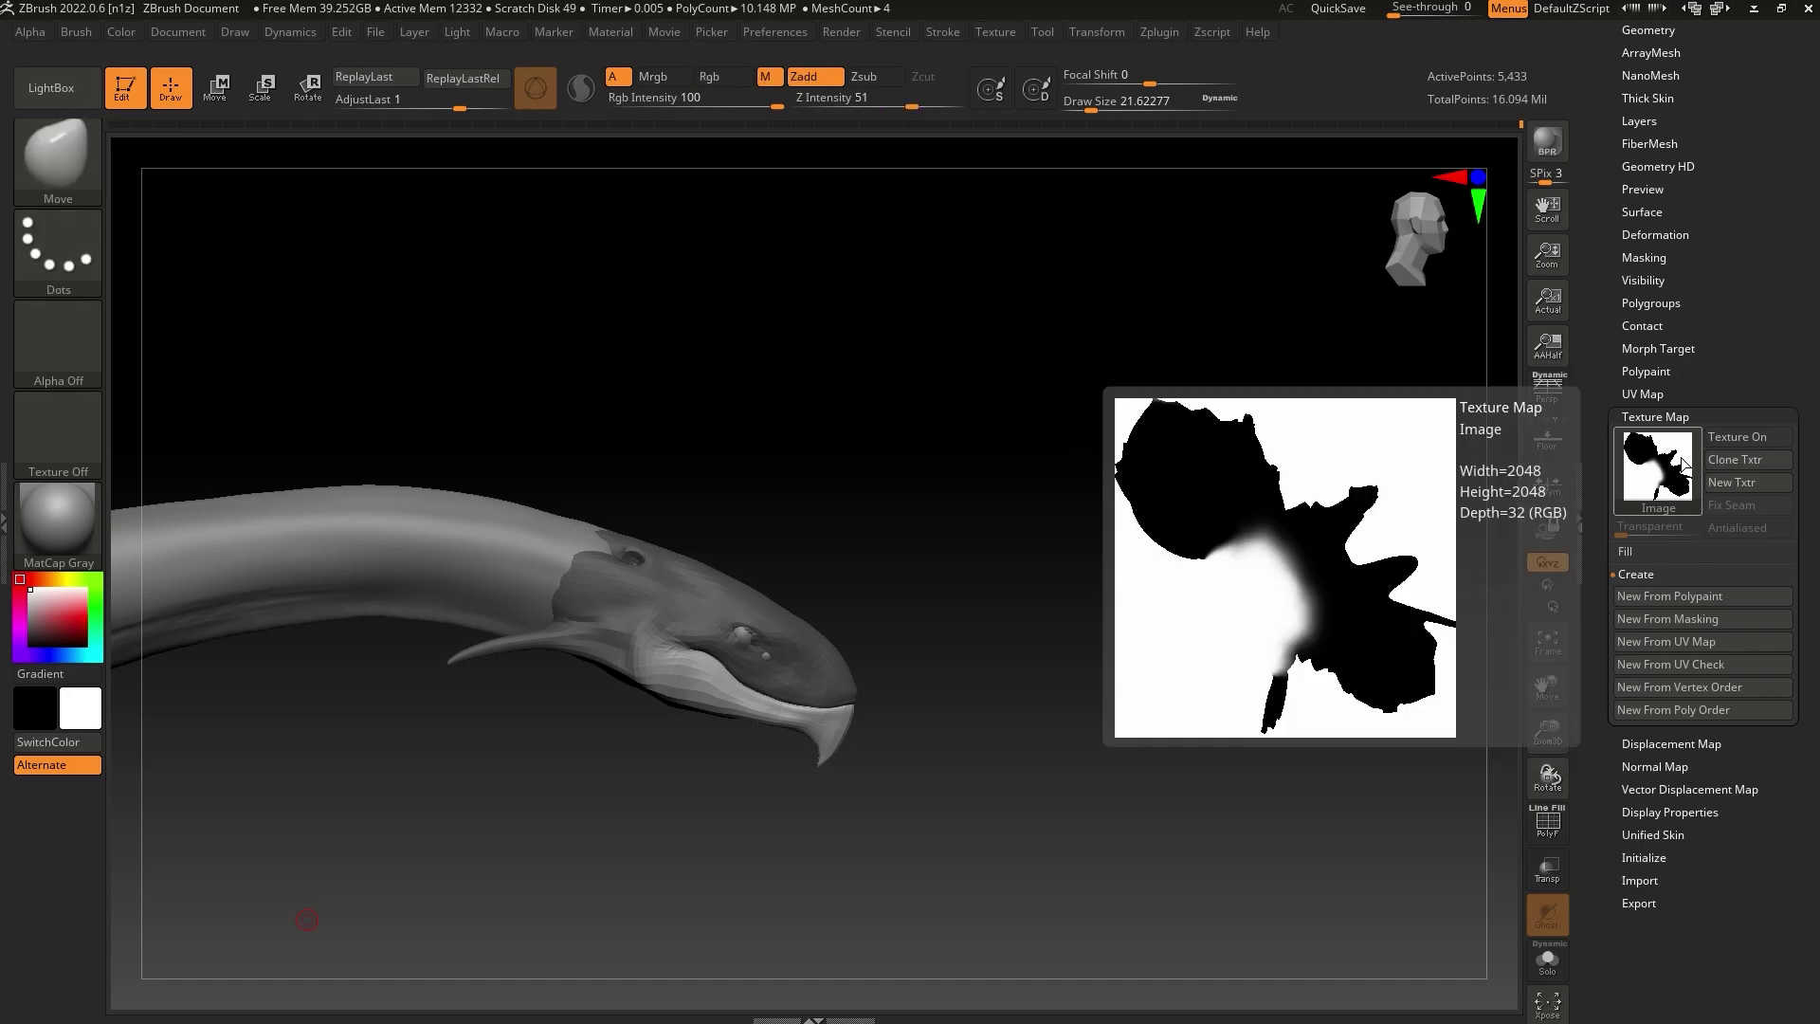
Rotate the unmasked lower jaw open around a pivot placed at the jaw hinge, and clear the mask
key(r)
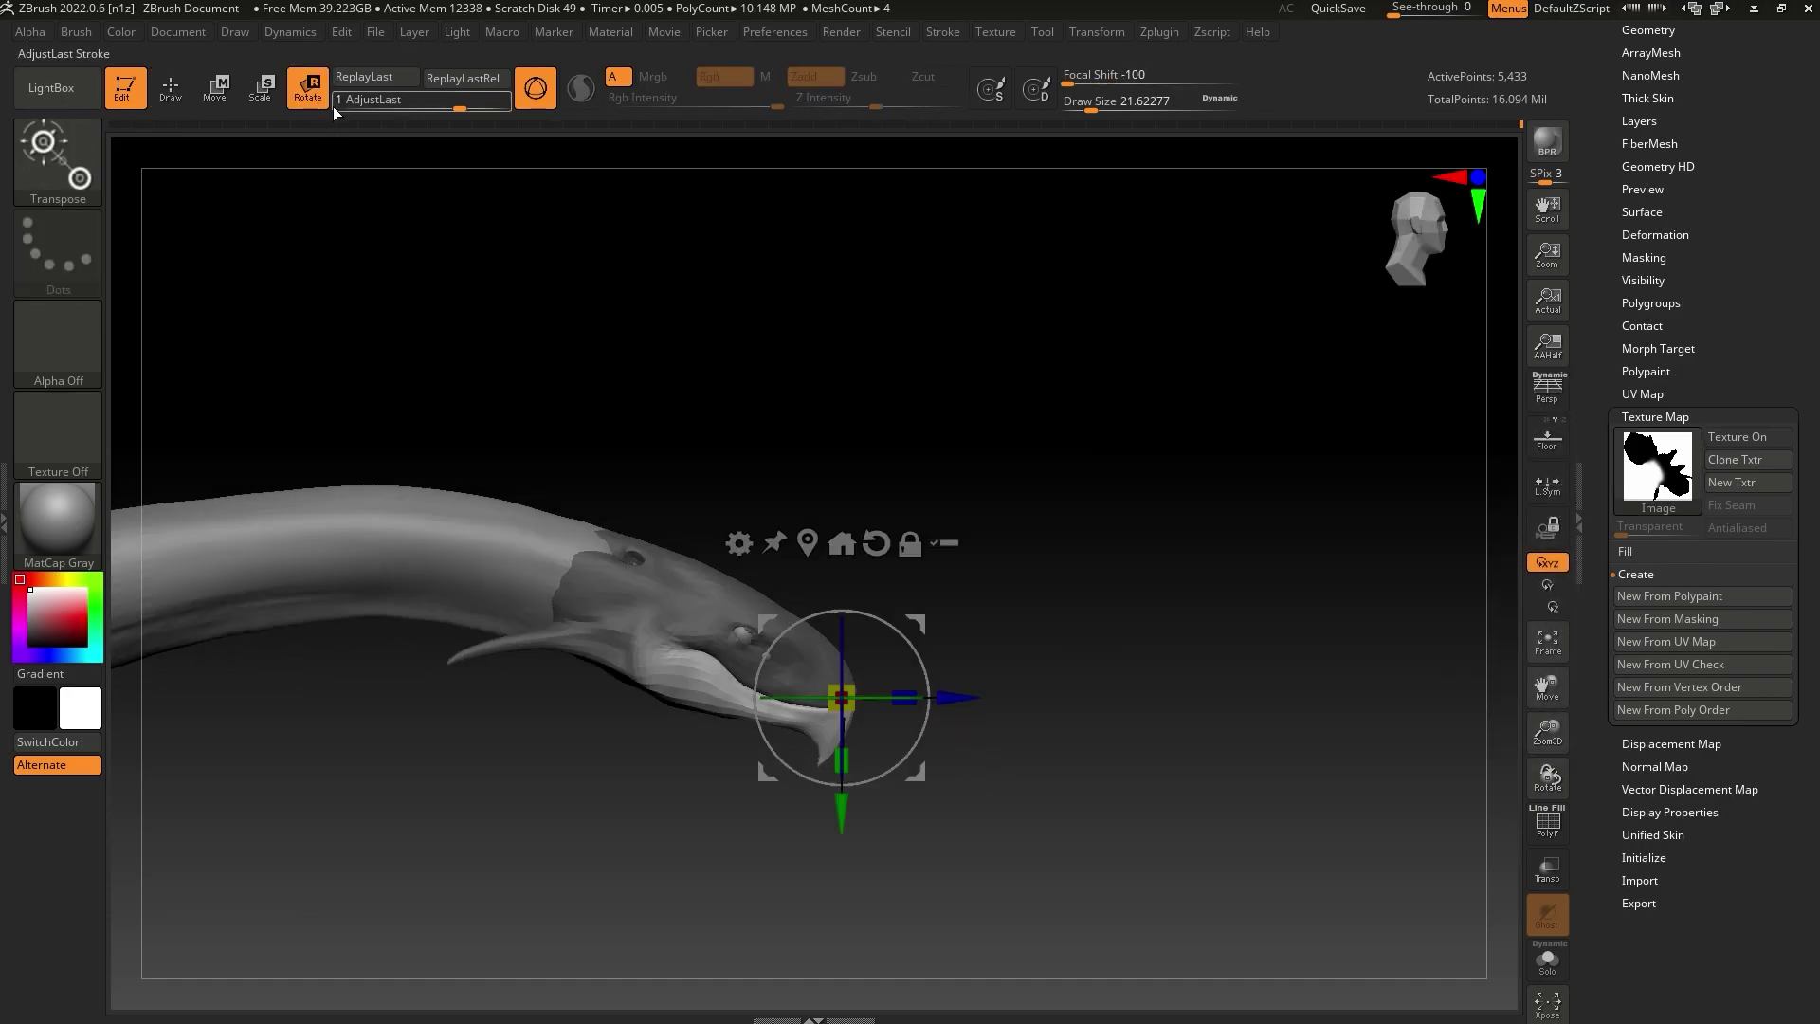
click(678, 668)
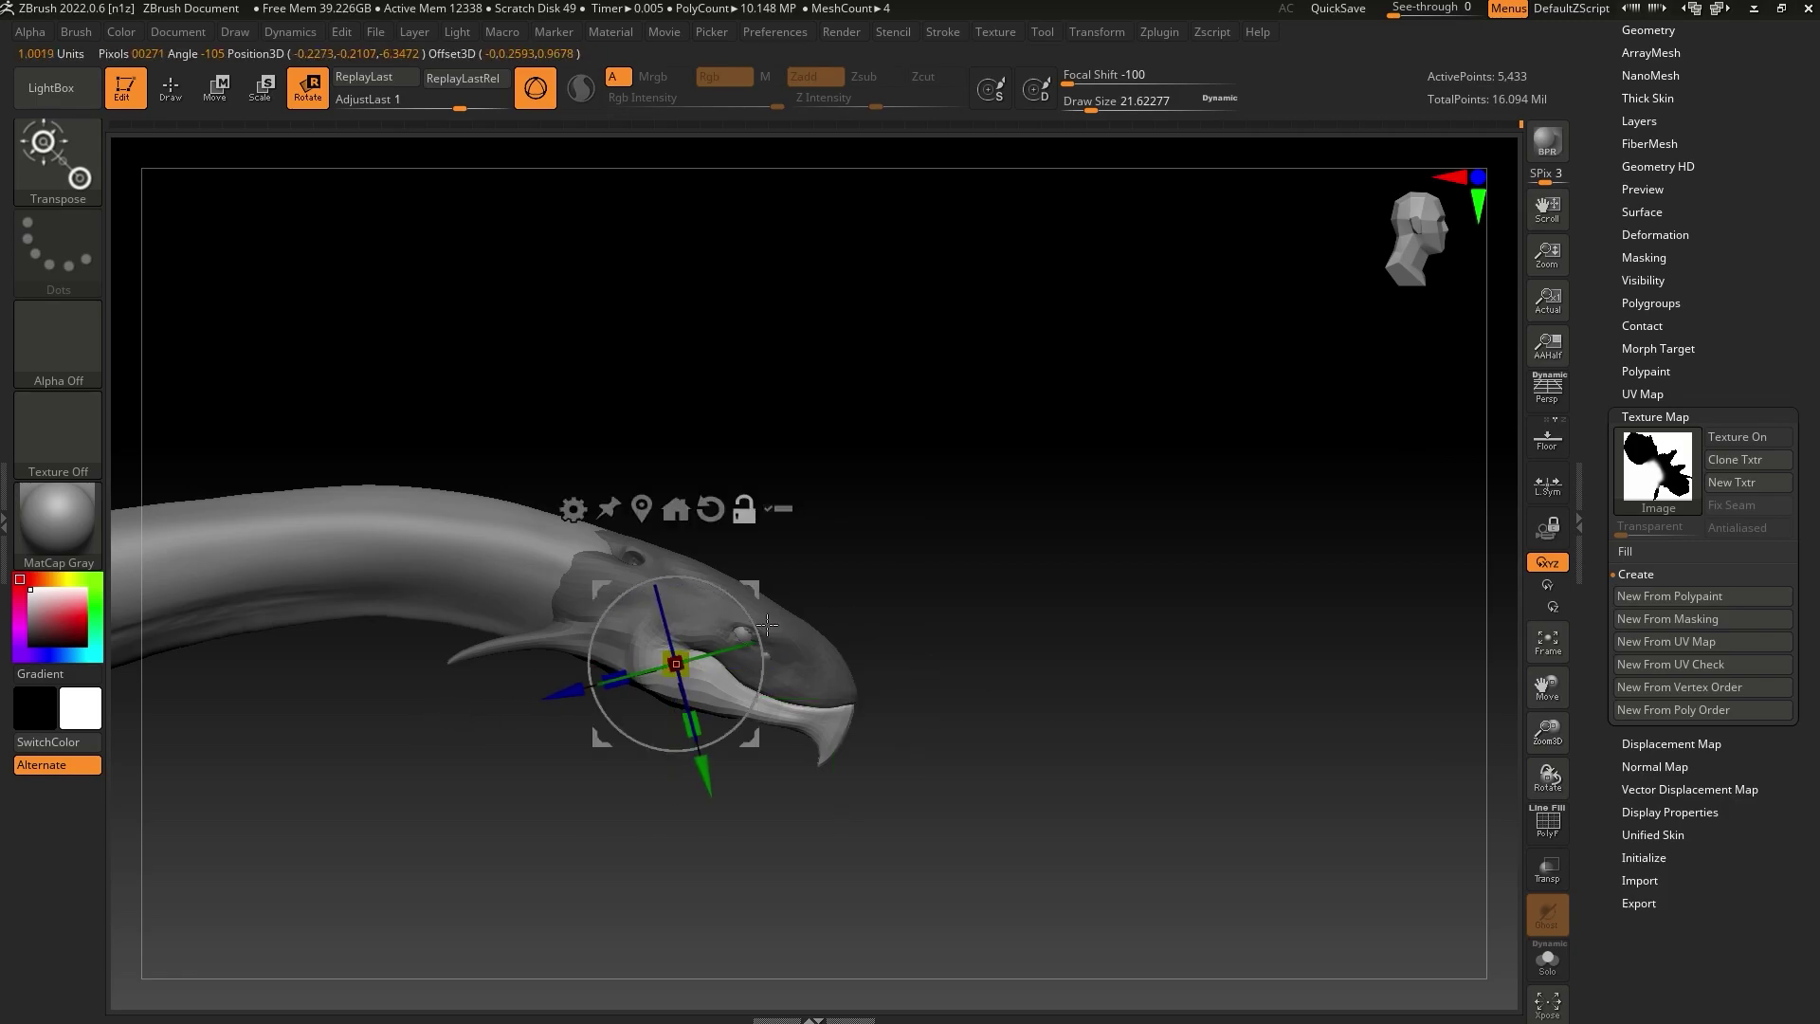
mouse_move(767, 625)
mouse_down()
mouse_move(756, 654)
mouse_move(774, 629)
mouse_up()
key(q)
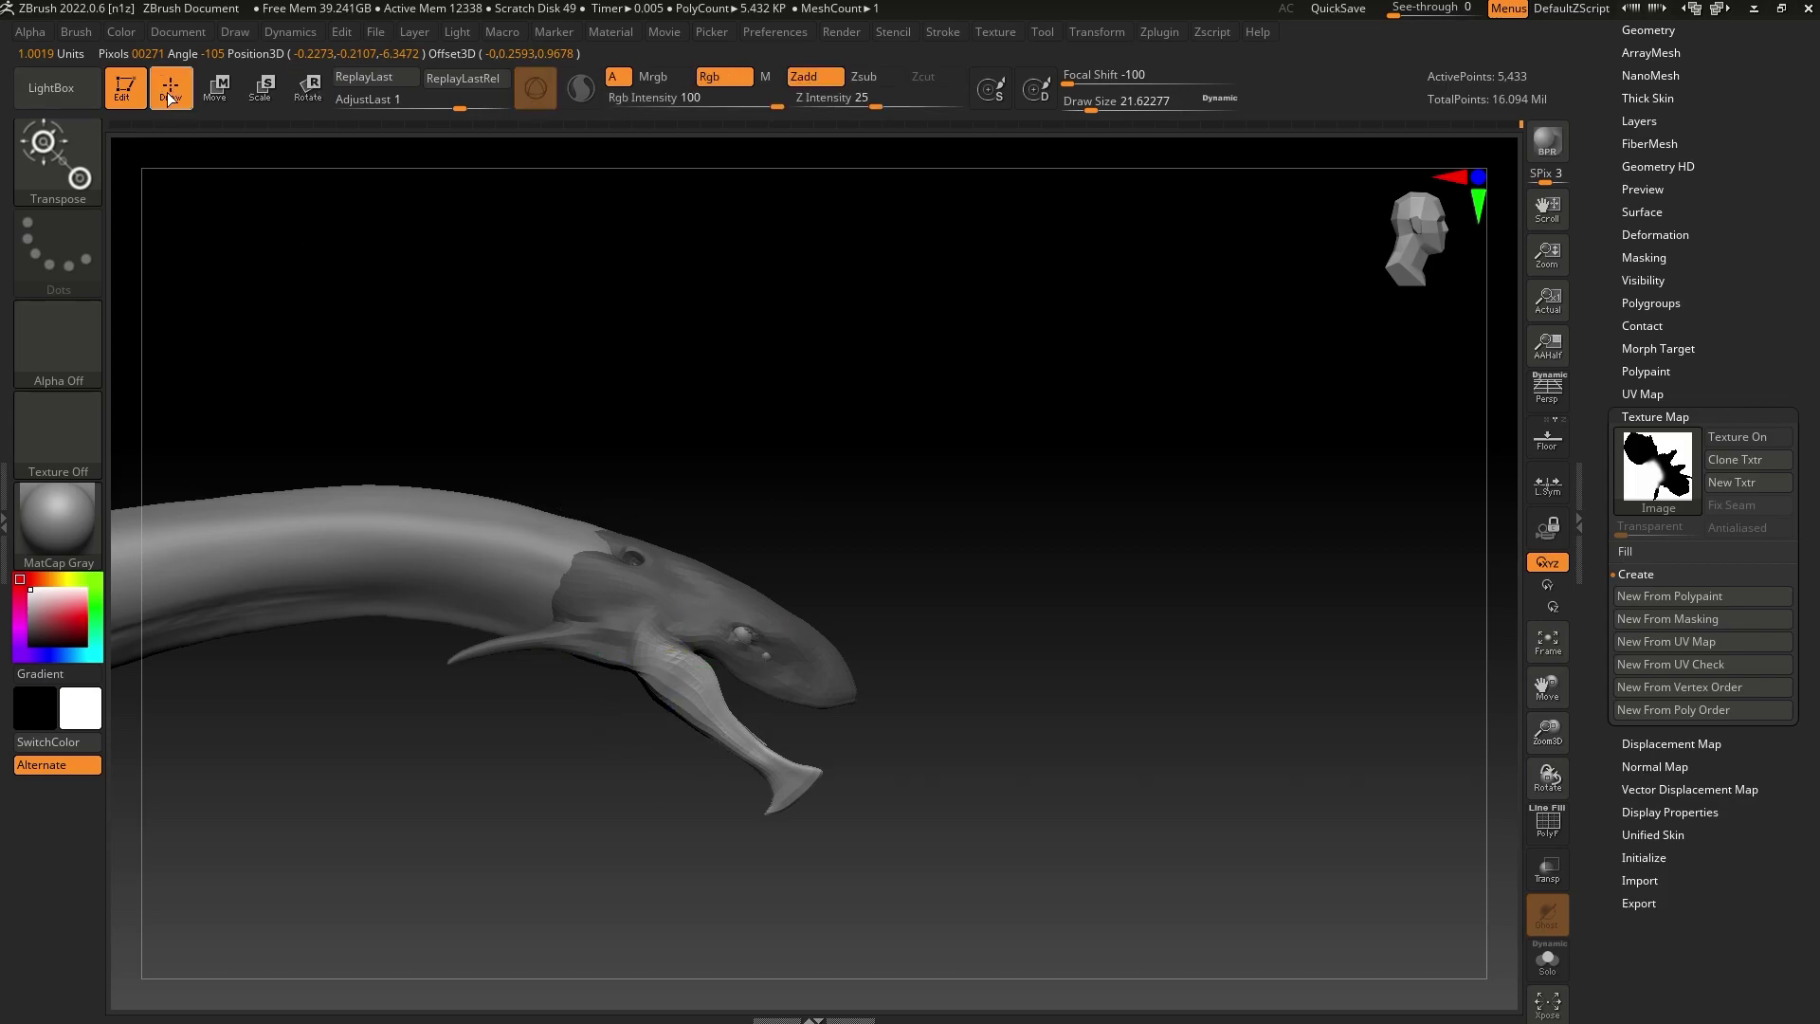
ctrl+drag(1019, 518, 424, 929)
ctrl+click(1011, 677)
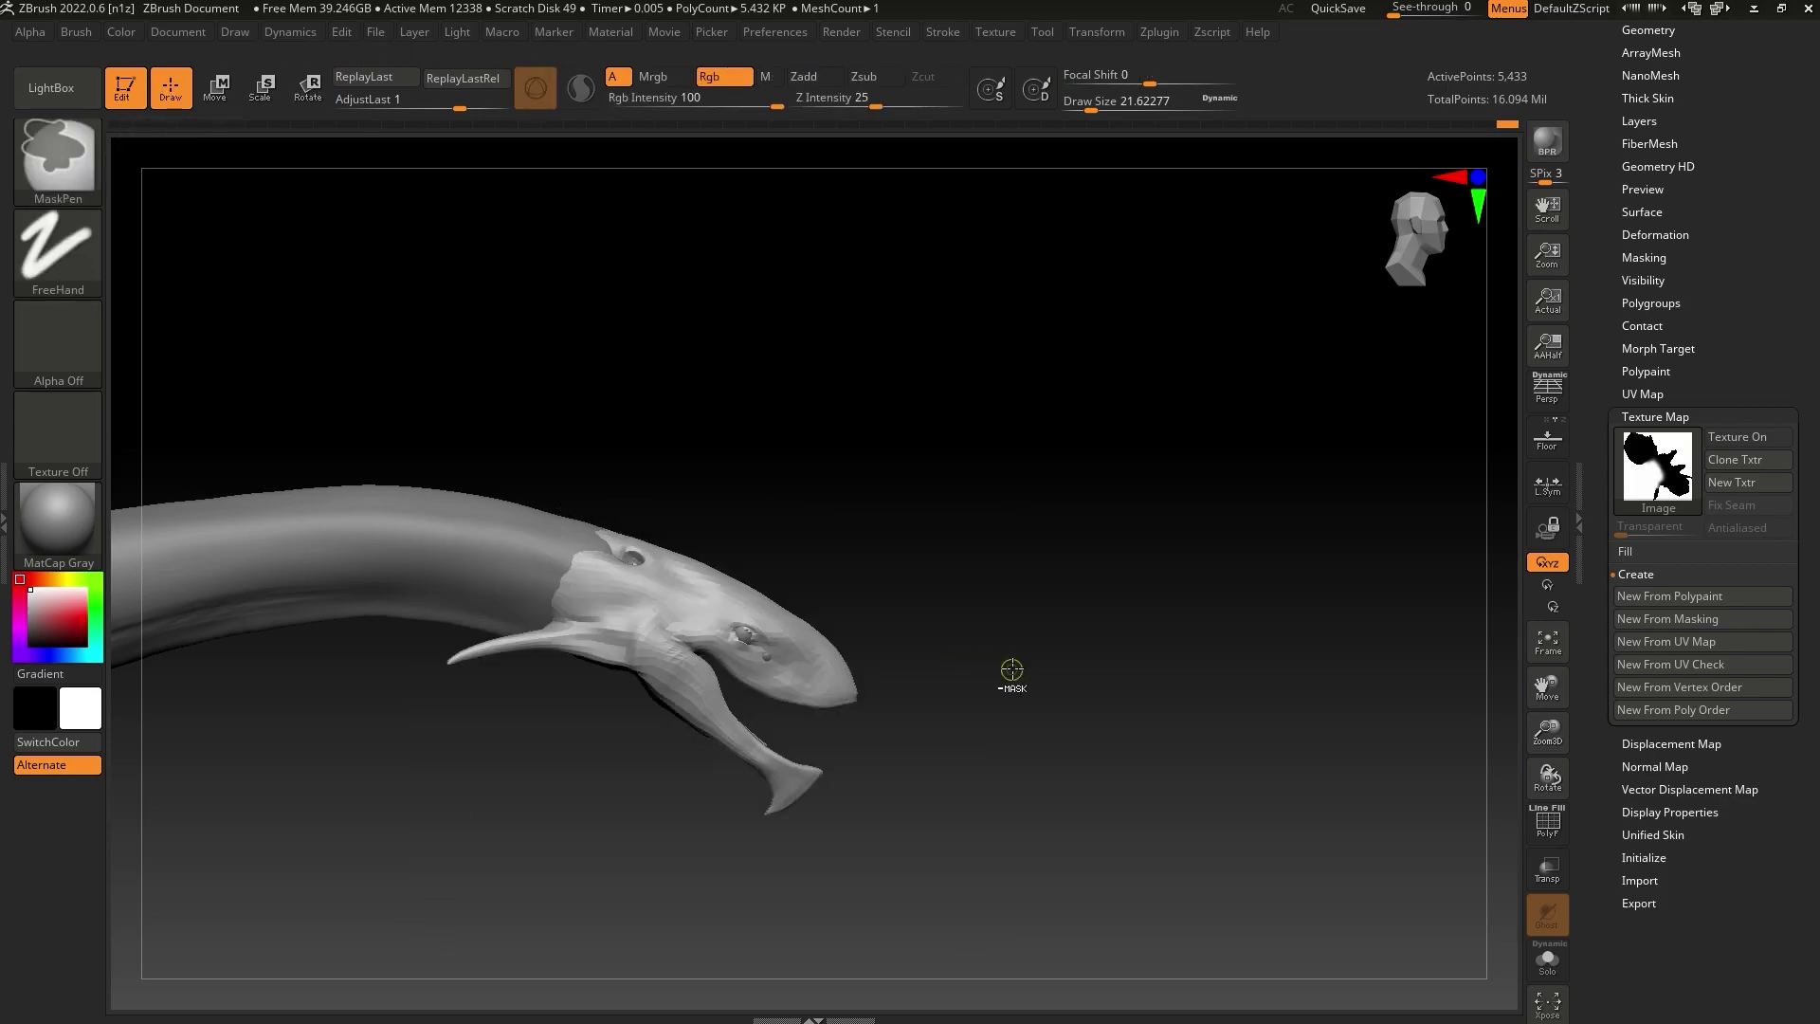
Raise the head to subdivision level 6, turn on perspective, and examine the open jaw from the front and side
drag(1065, 731, 1216, 594)
drag(1719, 122, 1716, 271)
click(1668, 181)
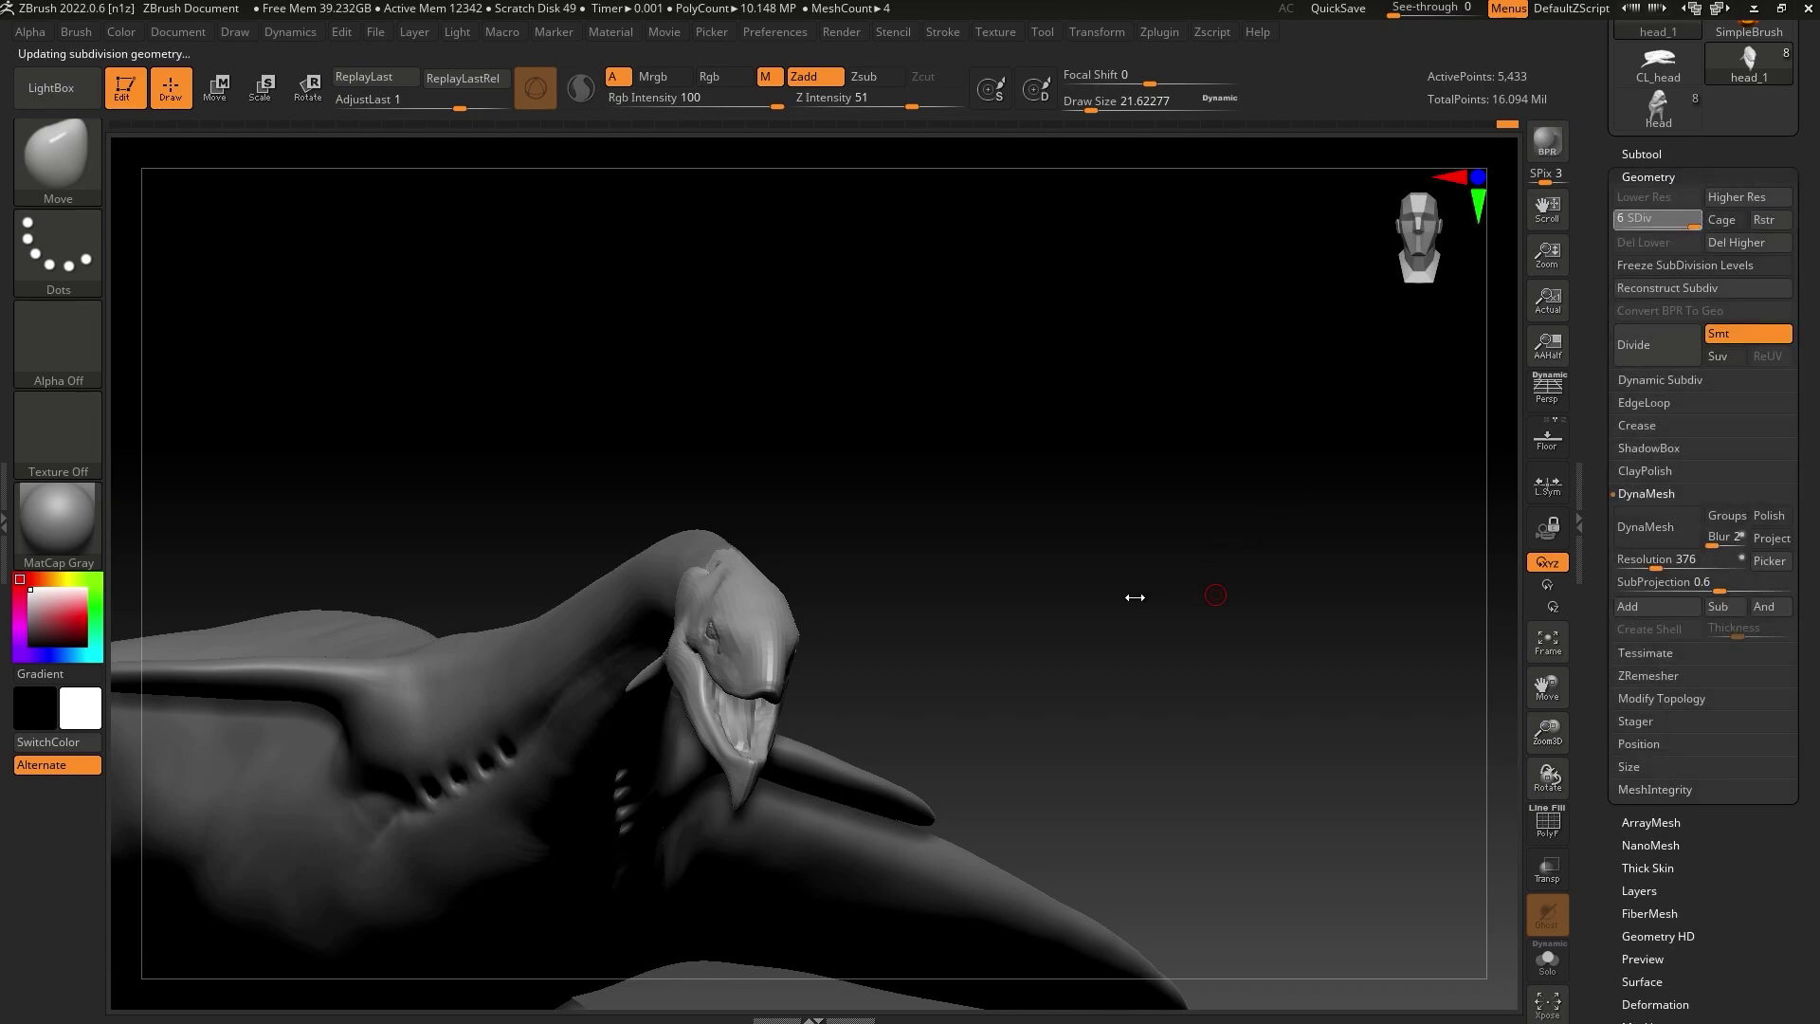
drag(1072, 634, 1172, 621)
drag(1545, 733, 1496, 518)
click(1545, 396)
drag(1264, 650, 1112, 865)
drag(1008, 896, 935, 695)
mouse_move(881, 821)
mouse_down()
mouse_move(882, 844)
mouse_move(889, 818)
mouse_up()
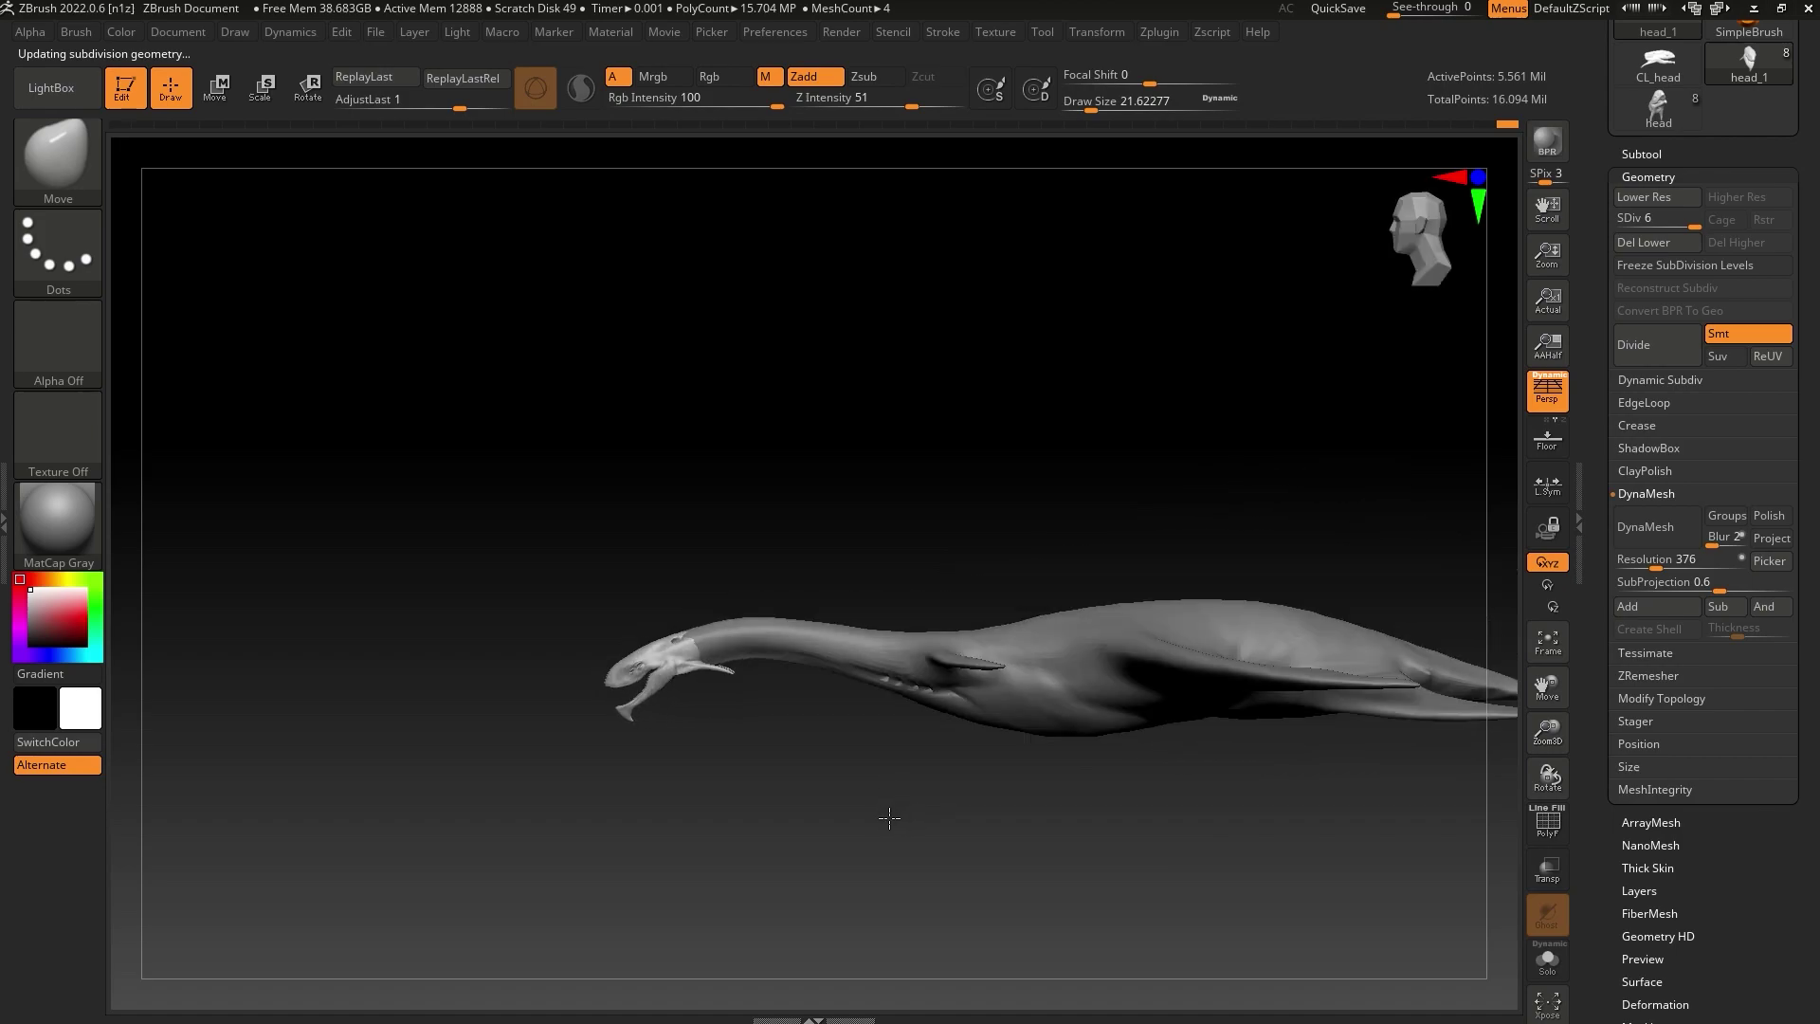
drag(1547, 729, 1498, 792)
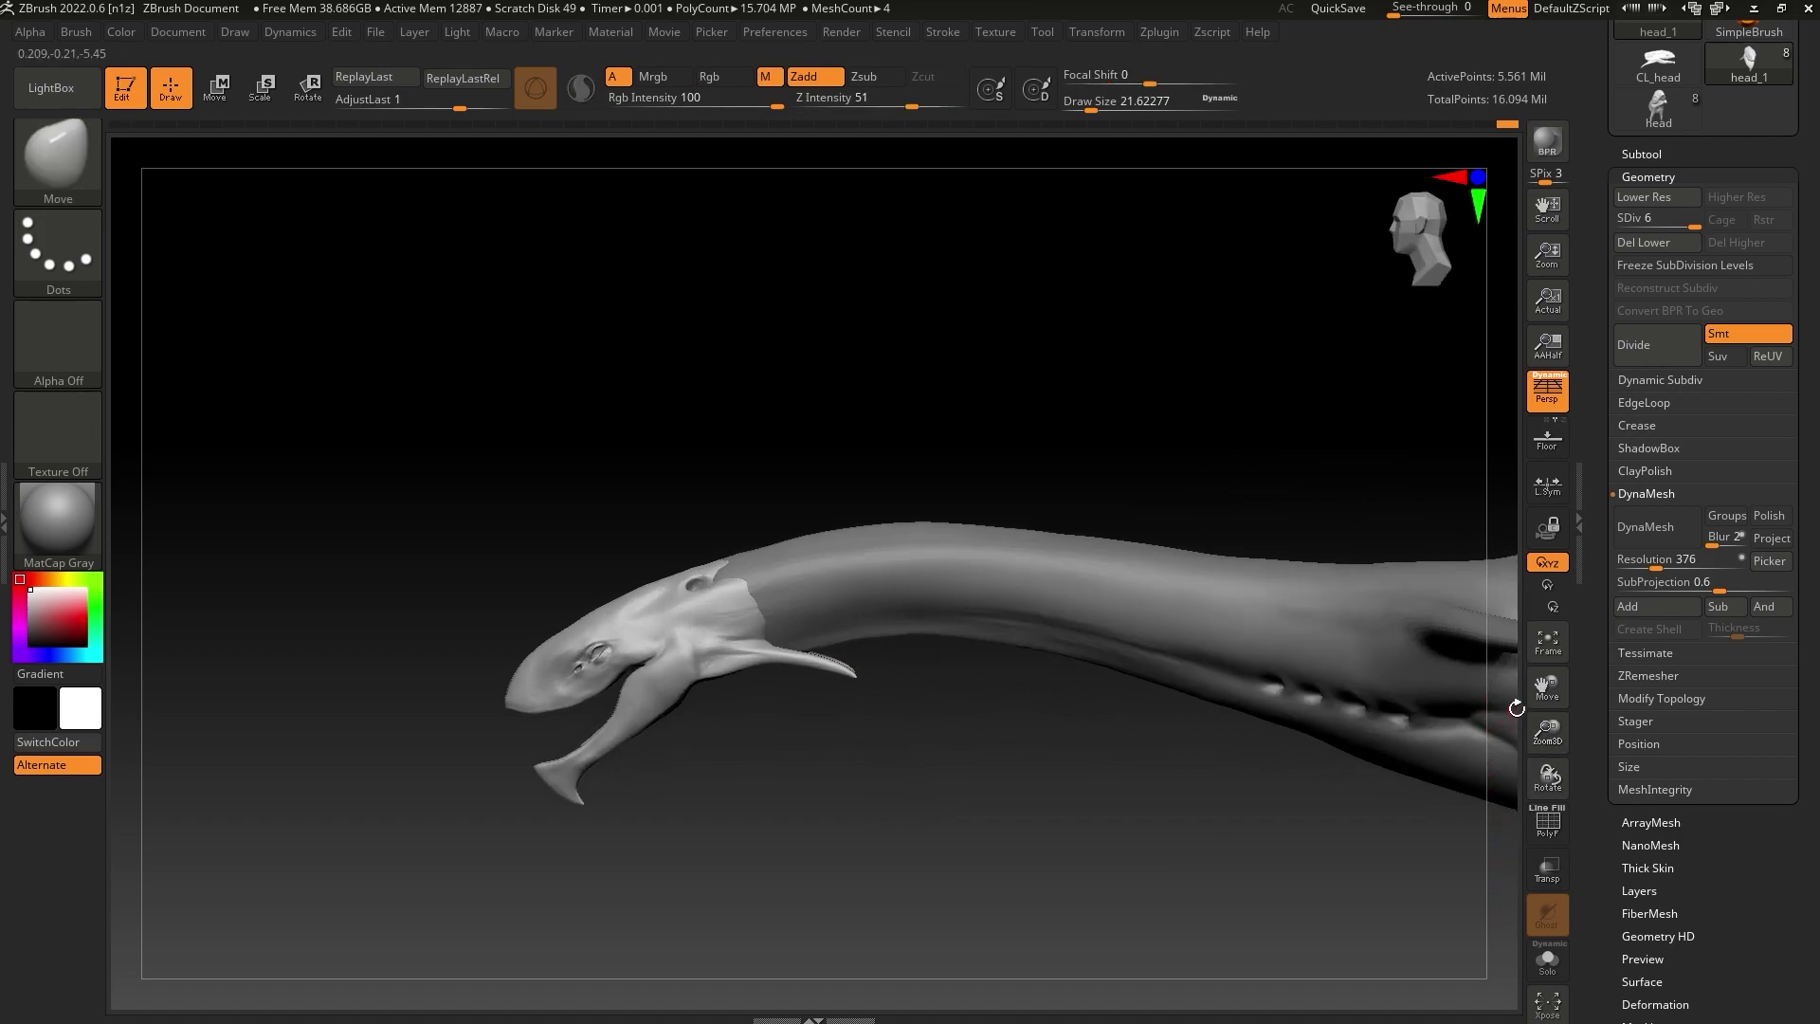
Lower the head's subdivision level and, using the Move brush at draw size about 97, pull the spikes behind the jaw in against the neck
drag(1516, 707, 1455, 750)
drag(1012, 876, 992, 738)
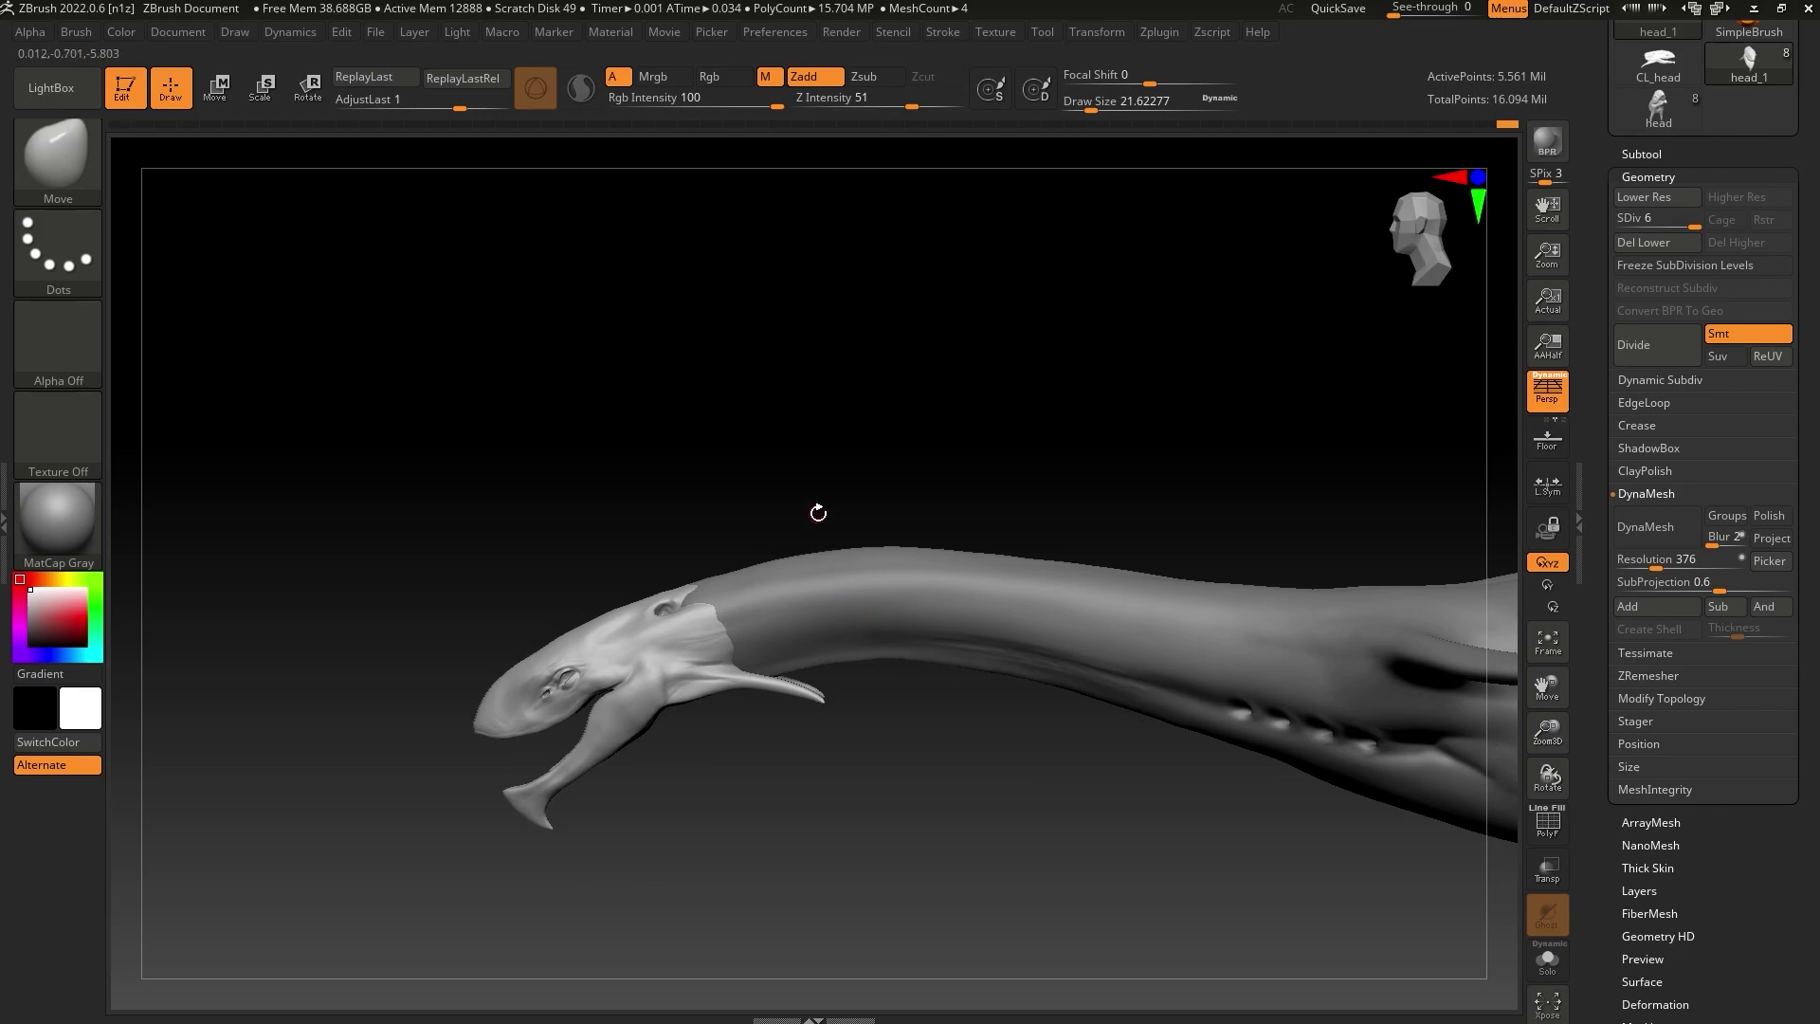
key(b)
key(m)
key(v)
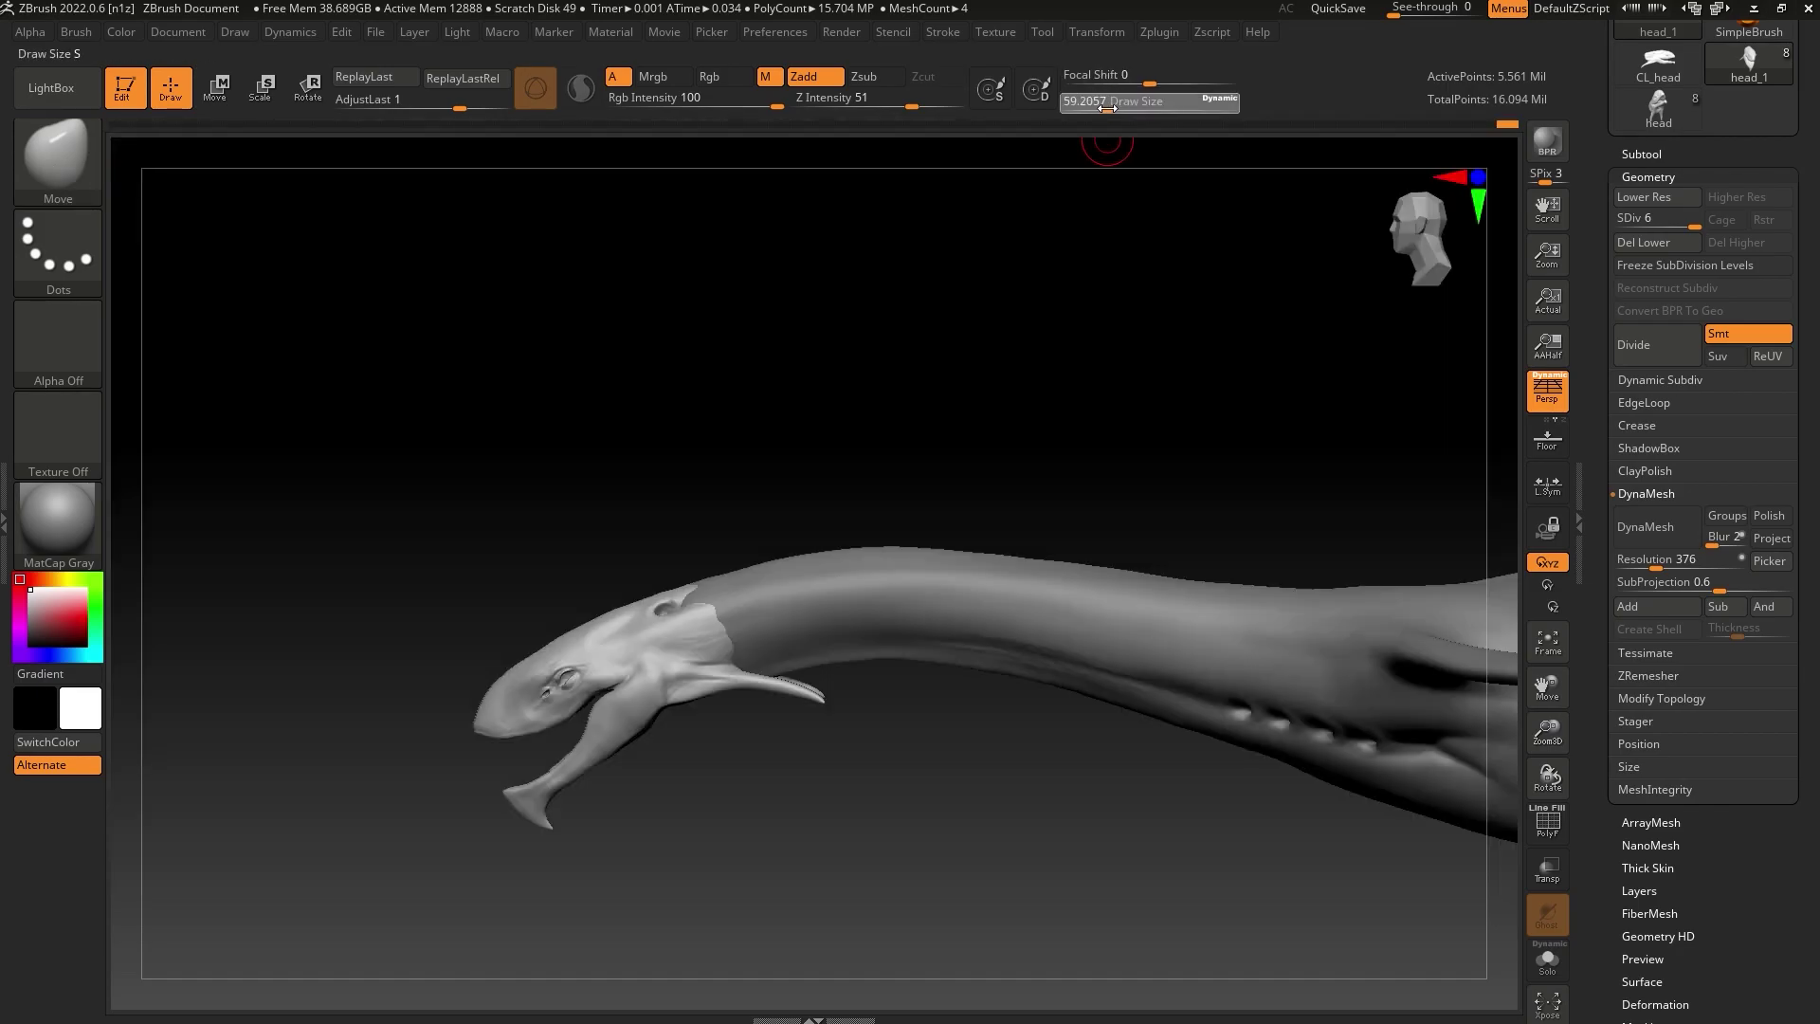
key(shift+d)
key(shift+d)
key(shift+d)
click(1124, 109)
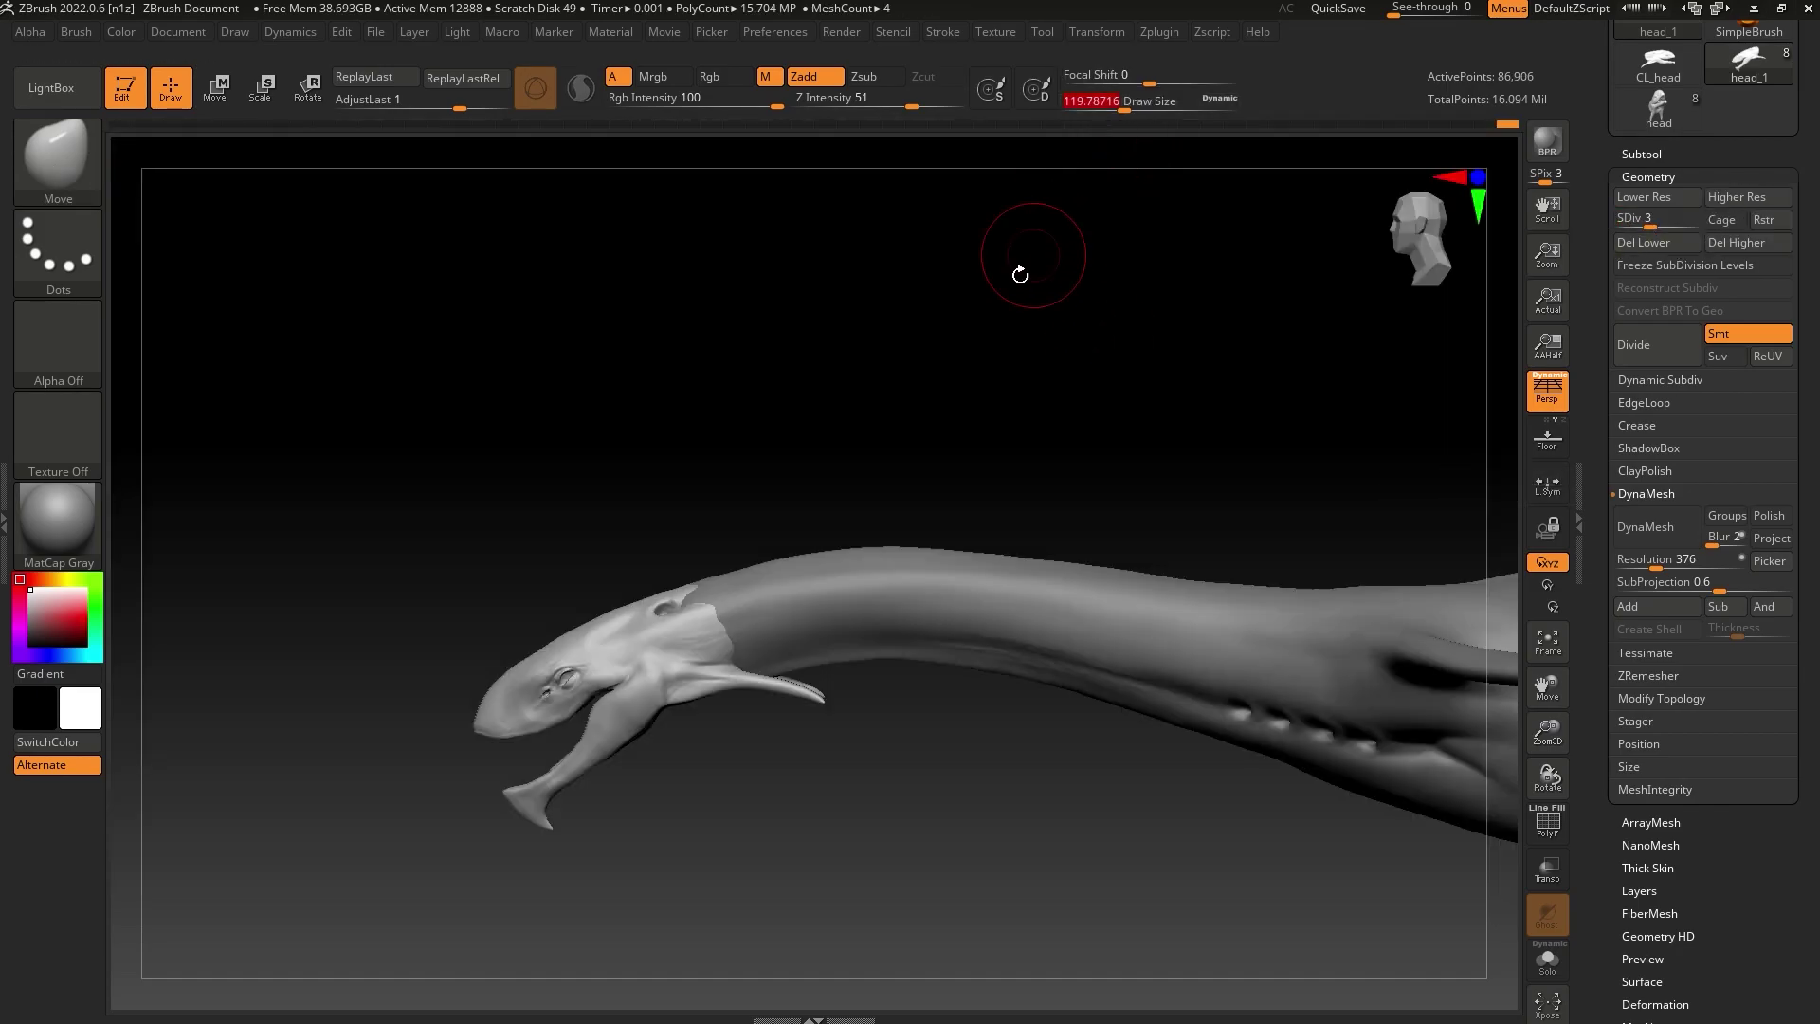
drag(1118, 101, 1105, 100)
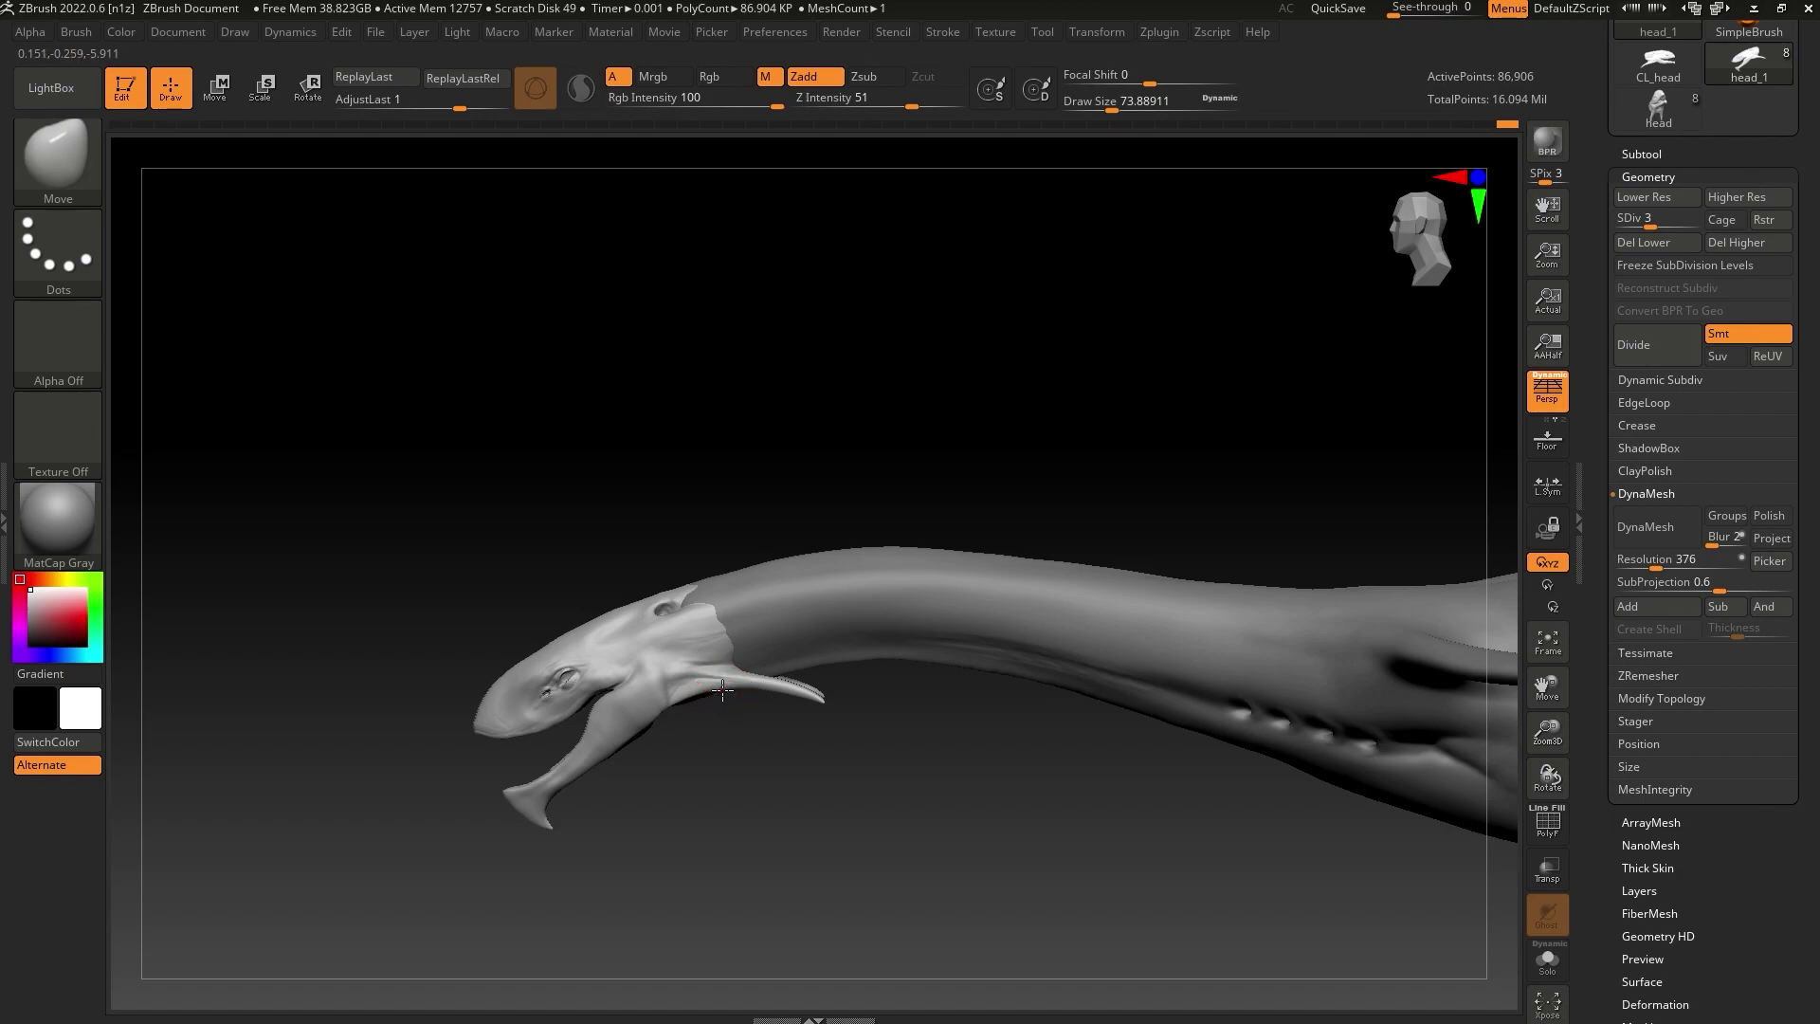
drag(825, 720, 879, 671)
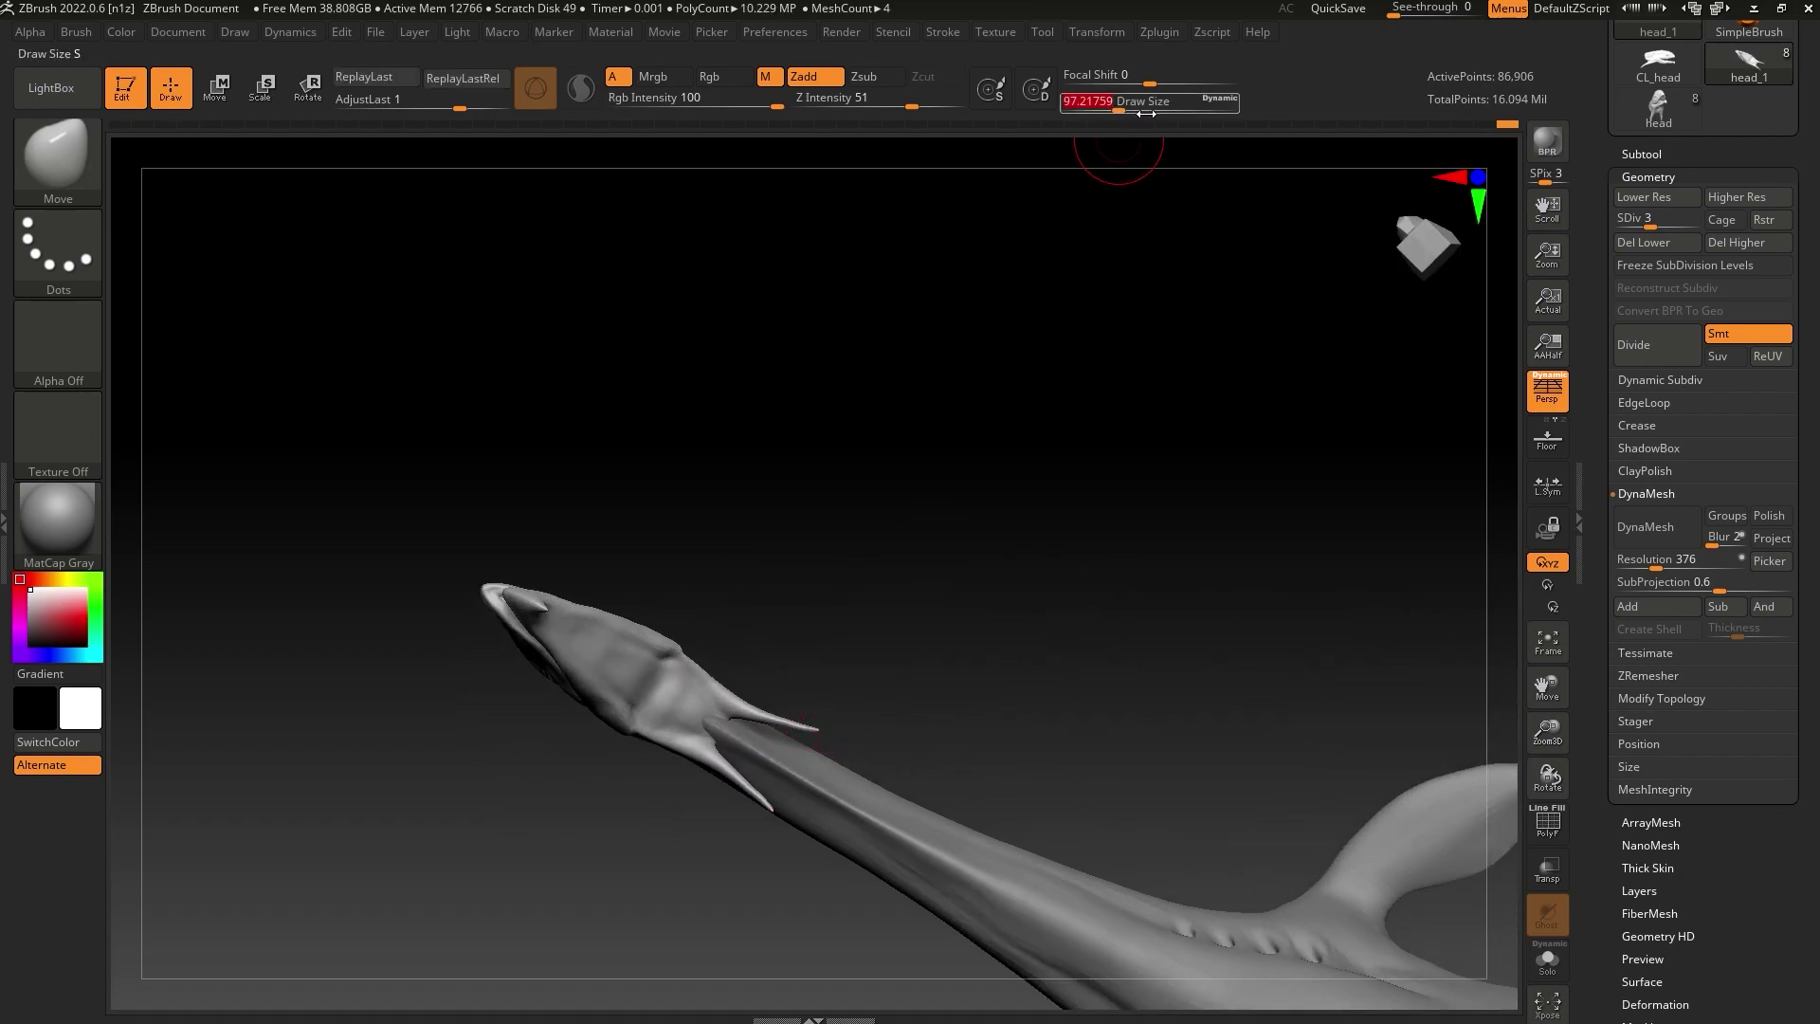
click(1633, 221)
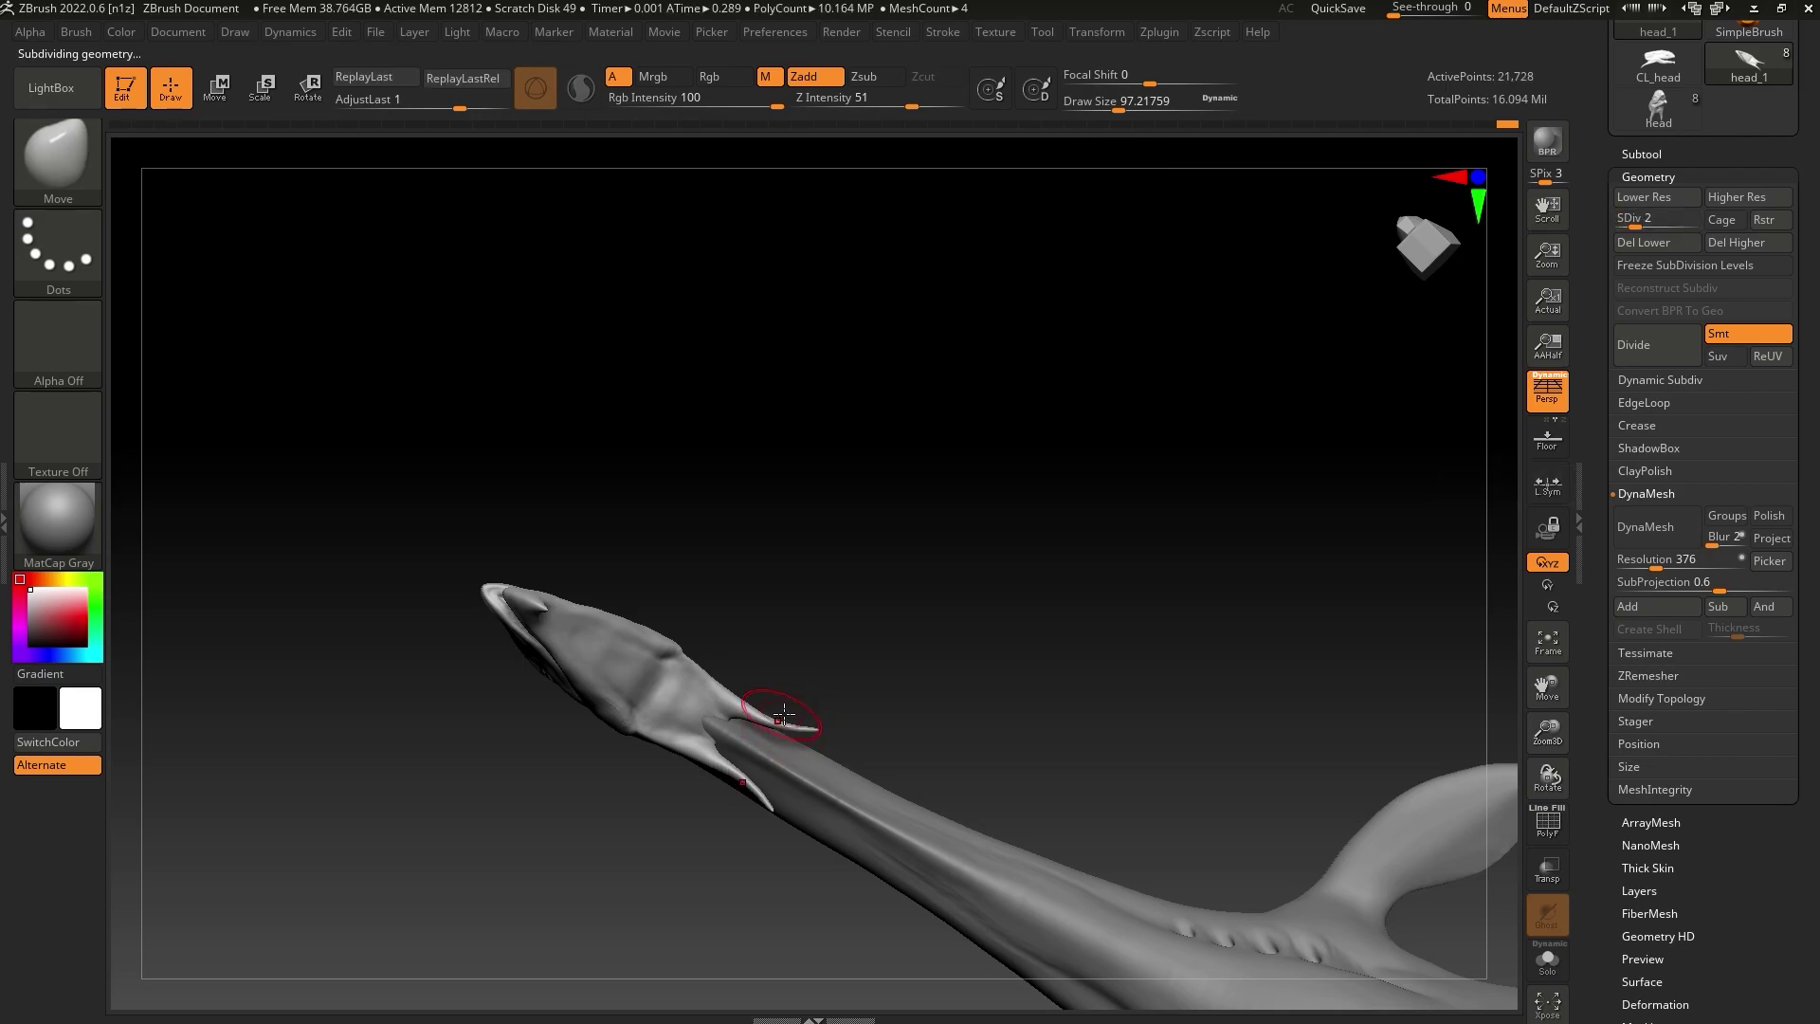
drag(825, 739, 830, 743)
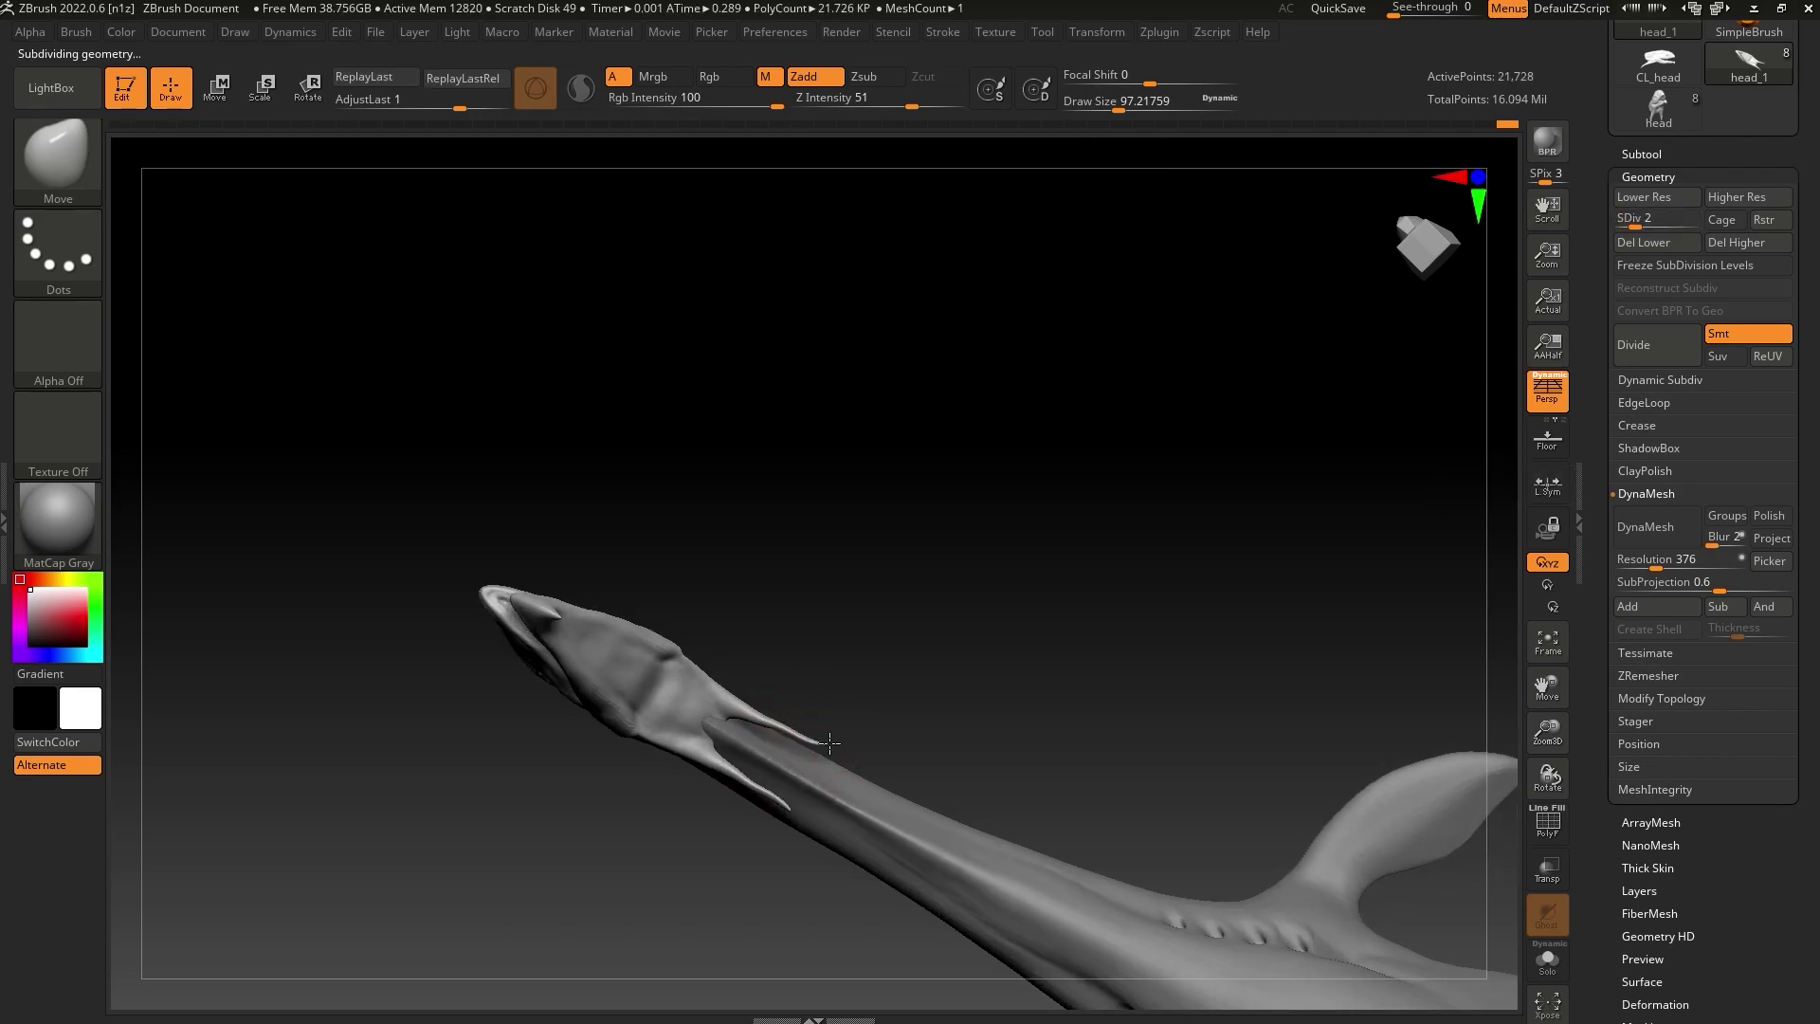
key(shift)
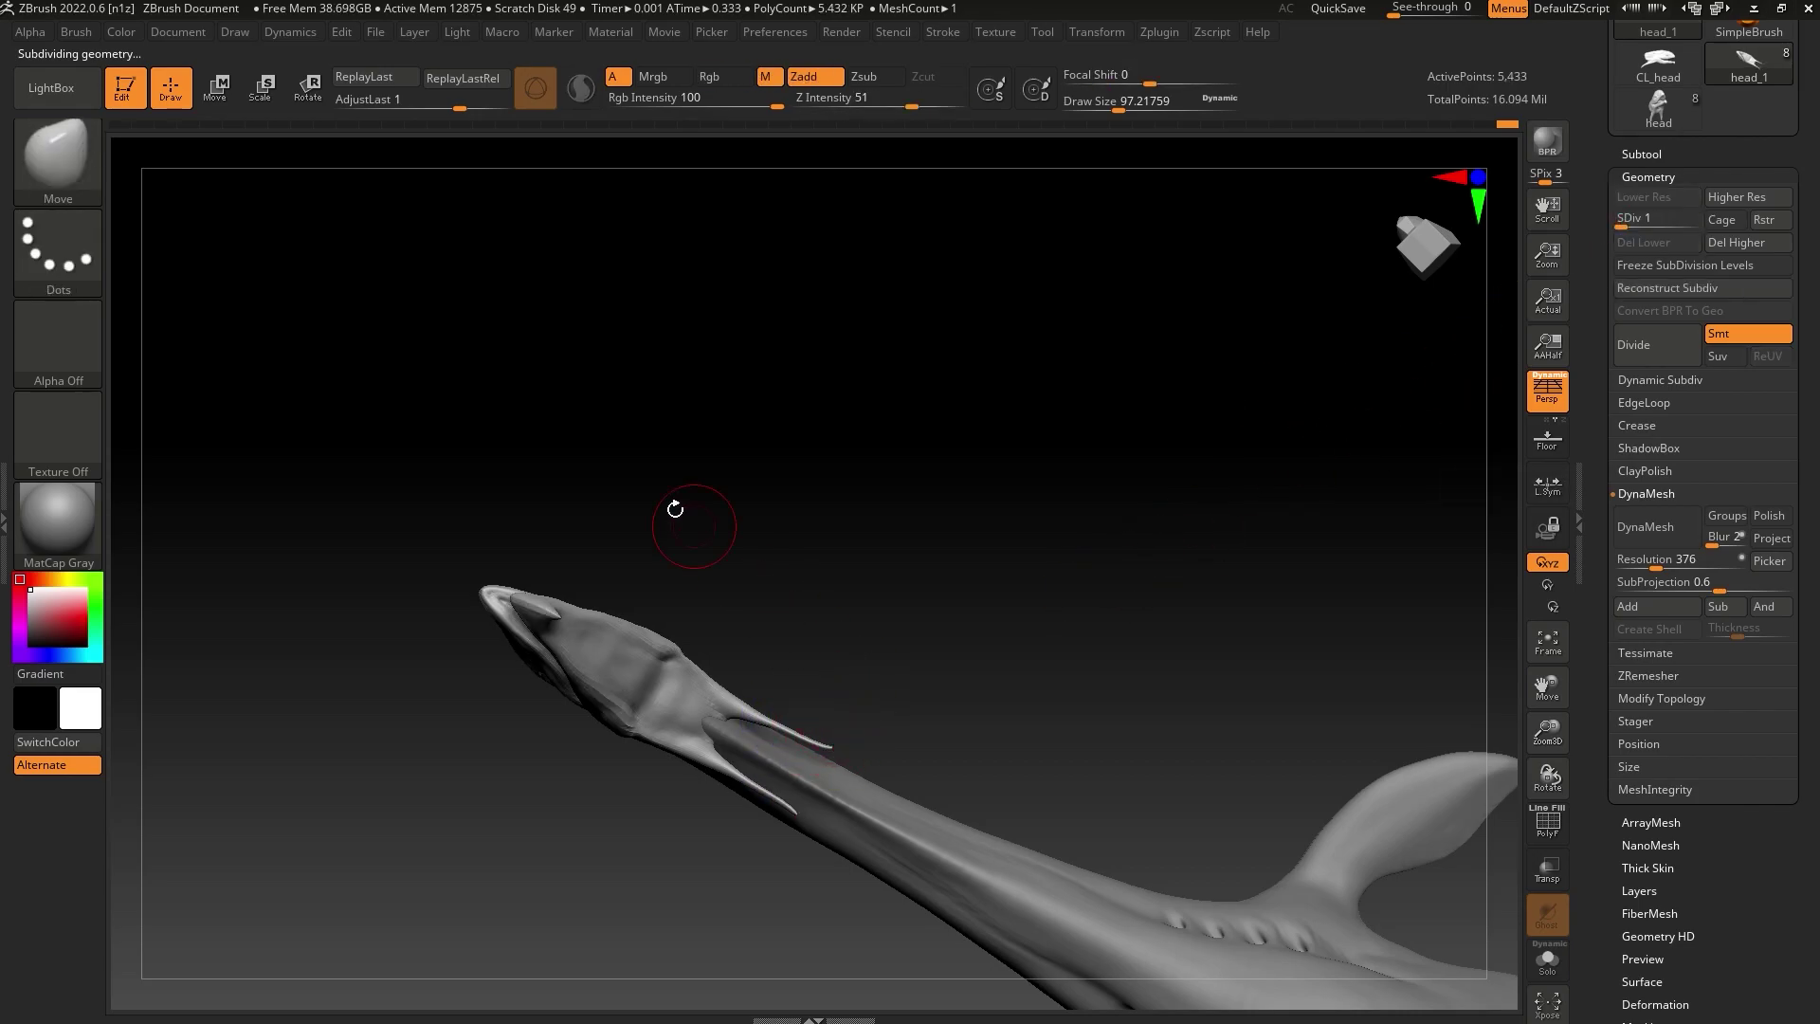
Thicken the spikes behind the jaw with the Inflat brush at subdivision level 1
key(b)
key(i)
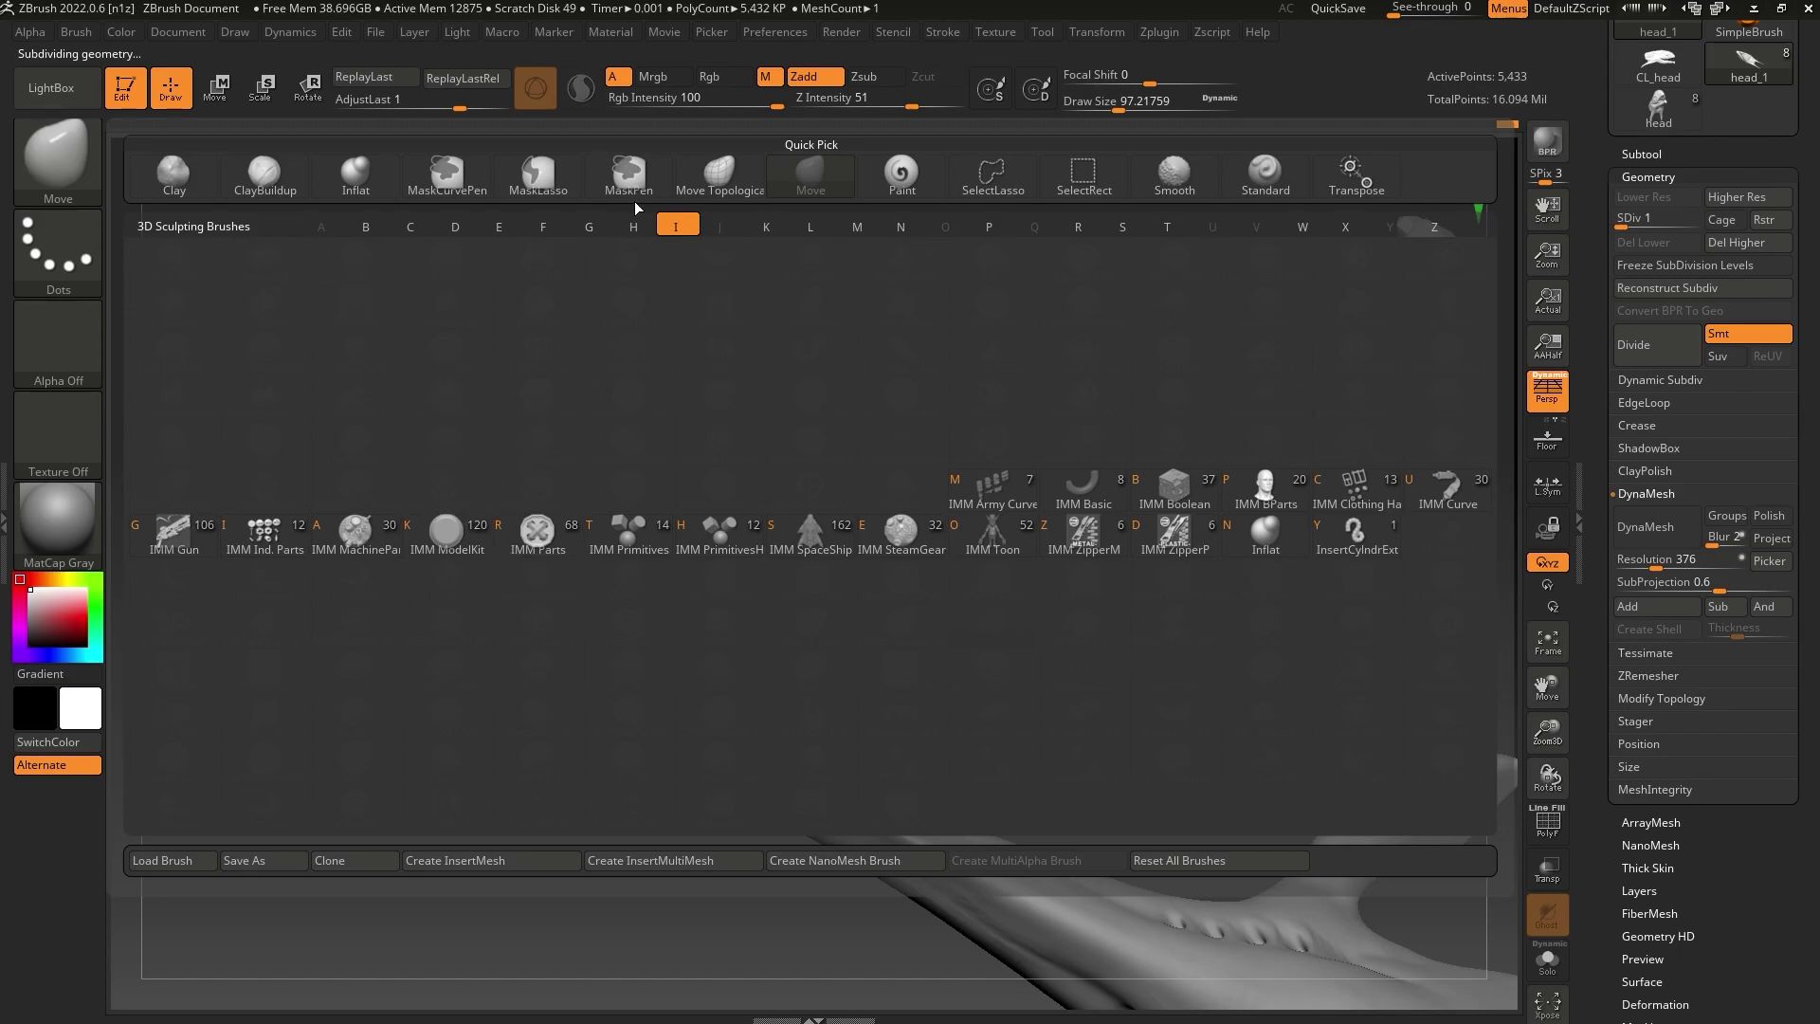
key(n)
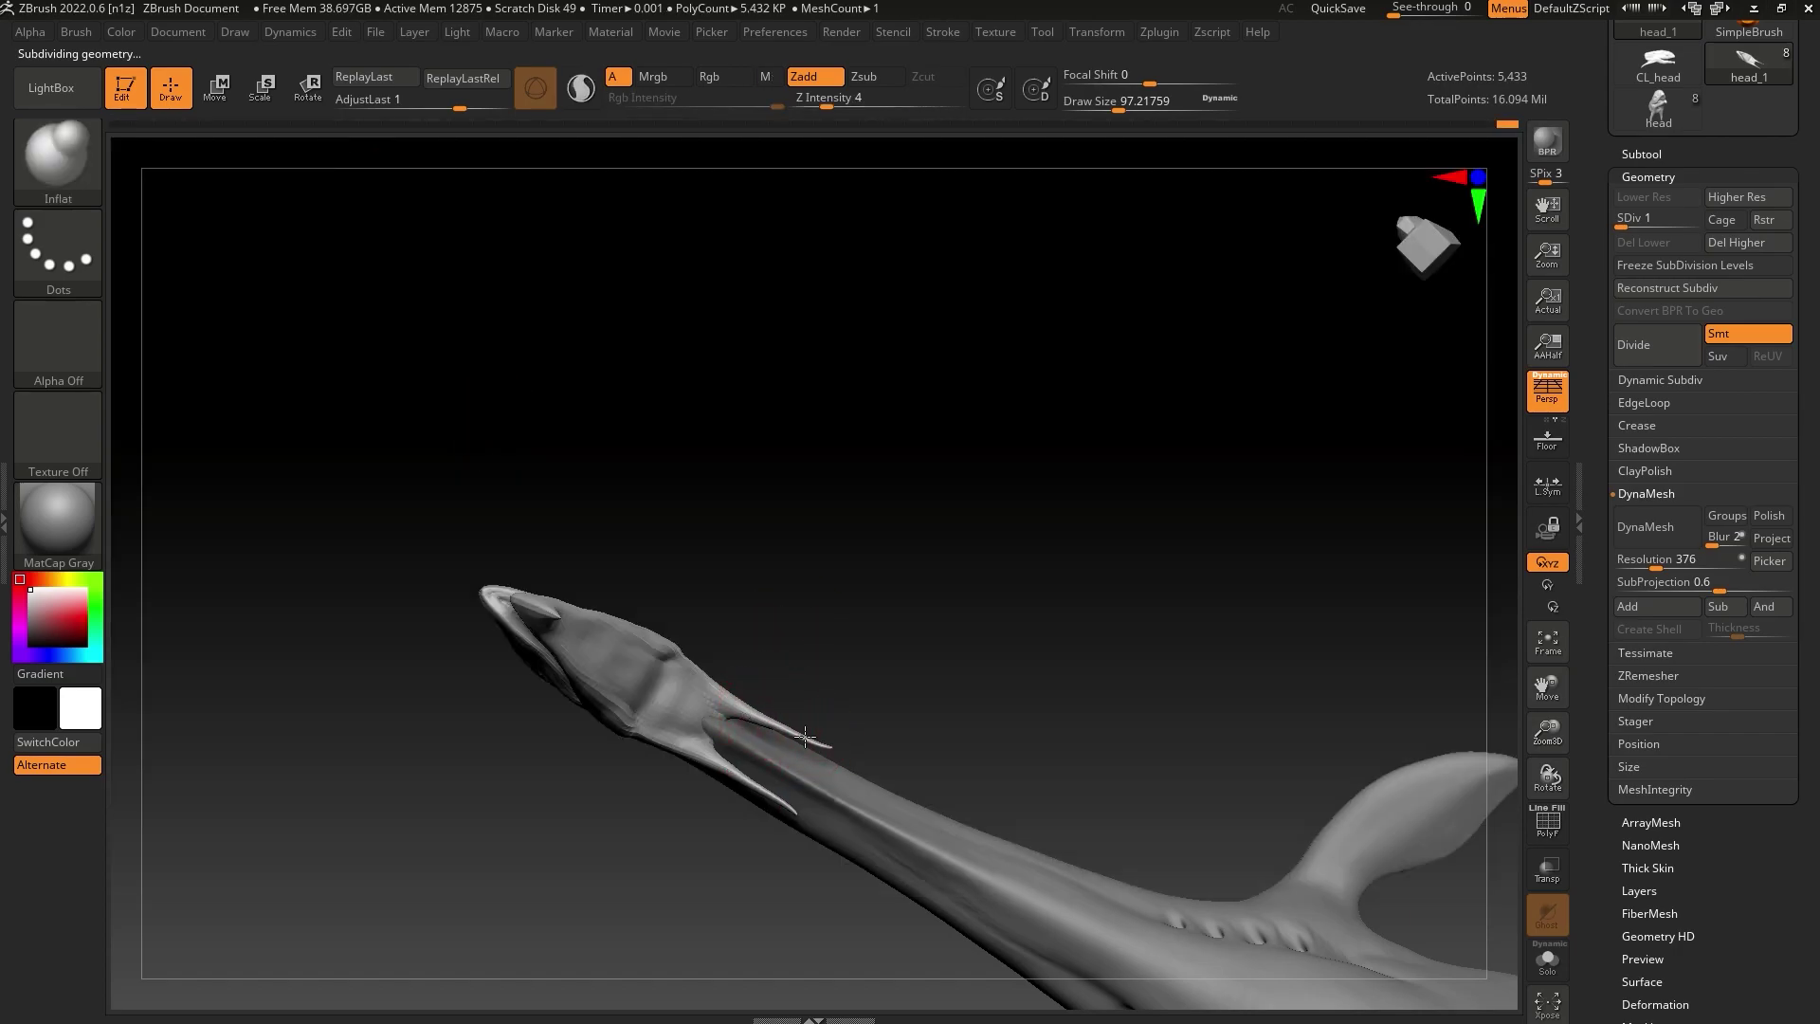
drag(836, 646, 850, 743)
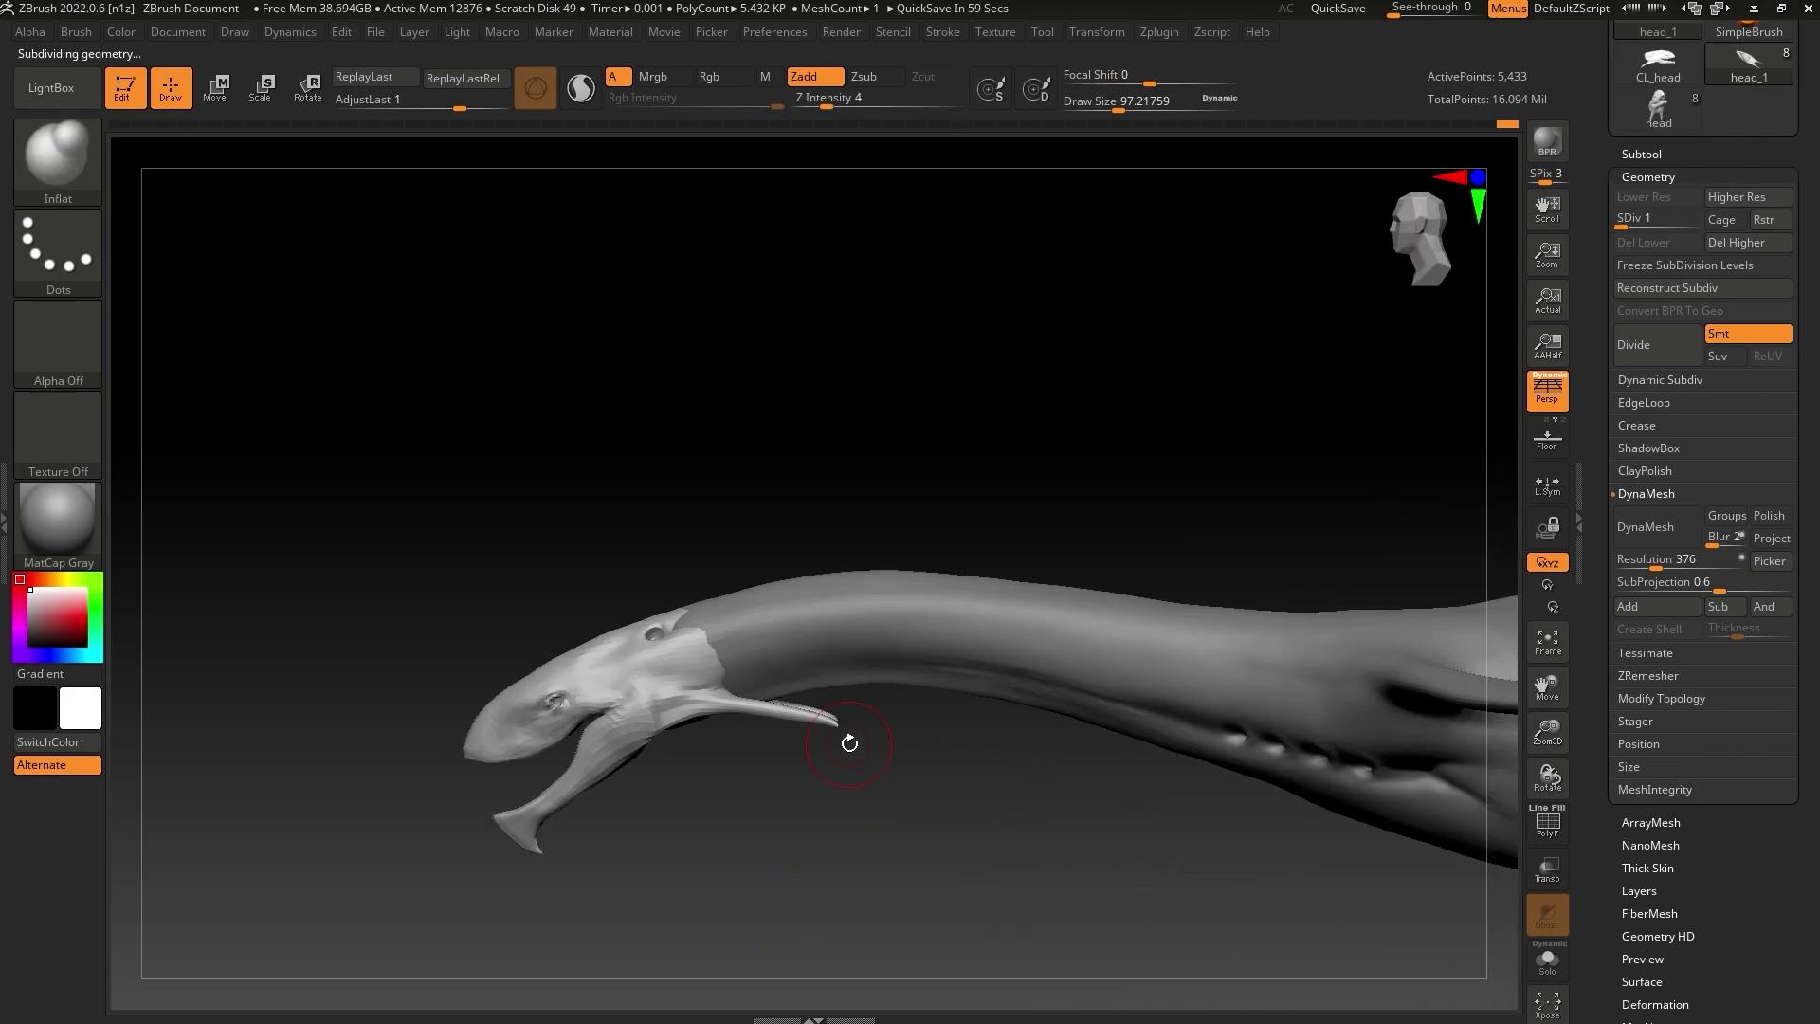
Lengthen the spikes backward along the neck with the Move brush at draw size about 262
click(59, 156)
click(809, 174)
drag(1100, 101, 1152, 101)
drag(802, 707, 886, 724)
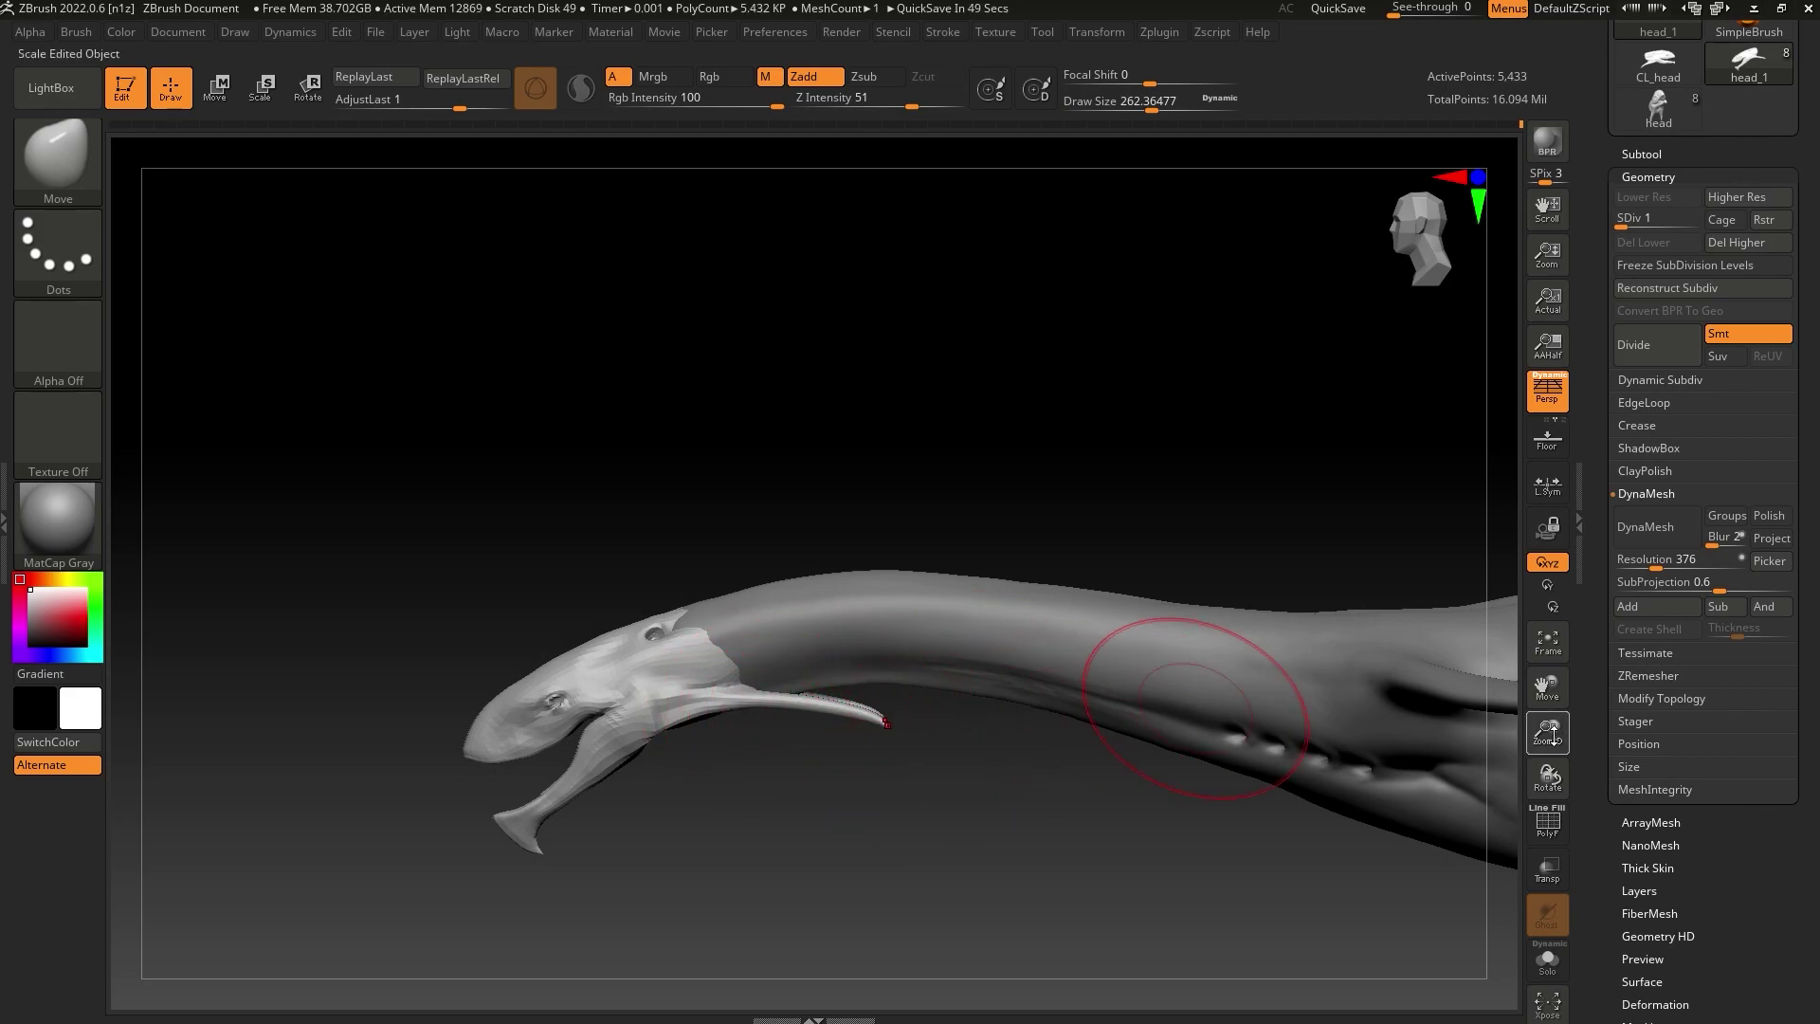
Narrow the back of the jaw from below with the Move brush at draw size about 202, and raise the head to subdivision level 6
drag(1554, 735, 1480, 759)
drag(1064, 837, 995, 607)
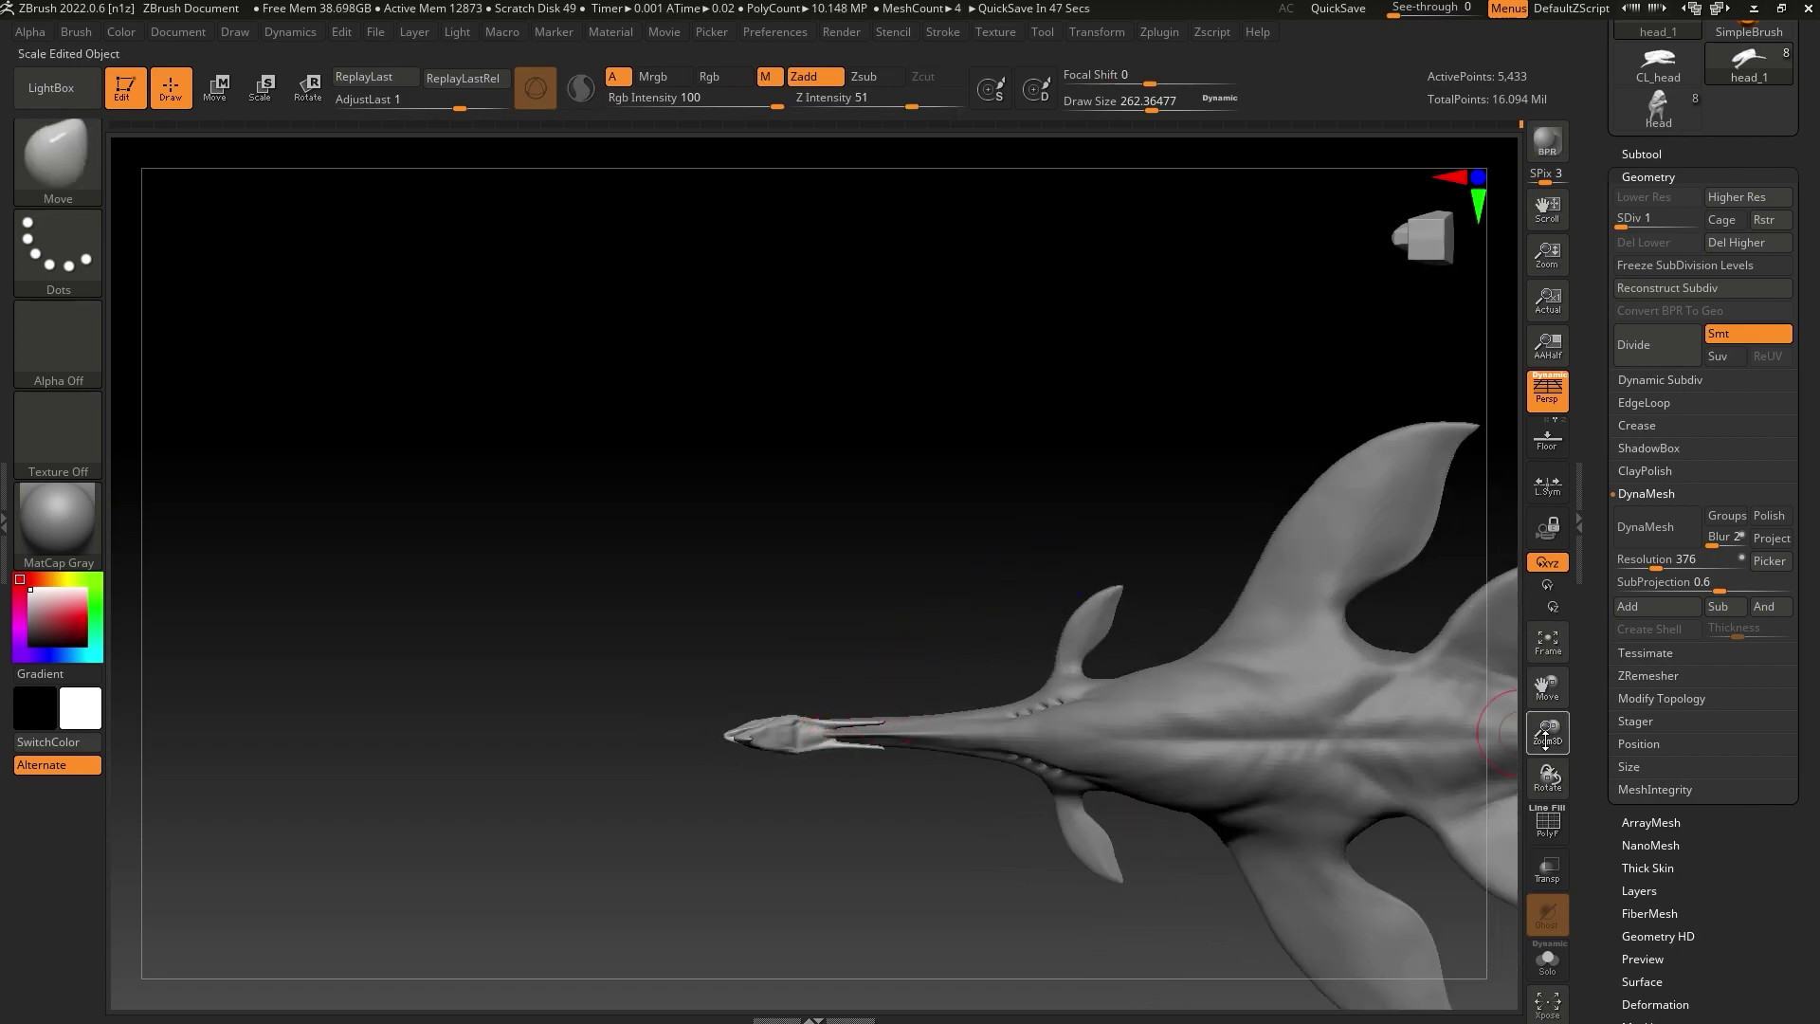
drag(1545, 741, 1517, 834)
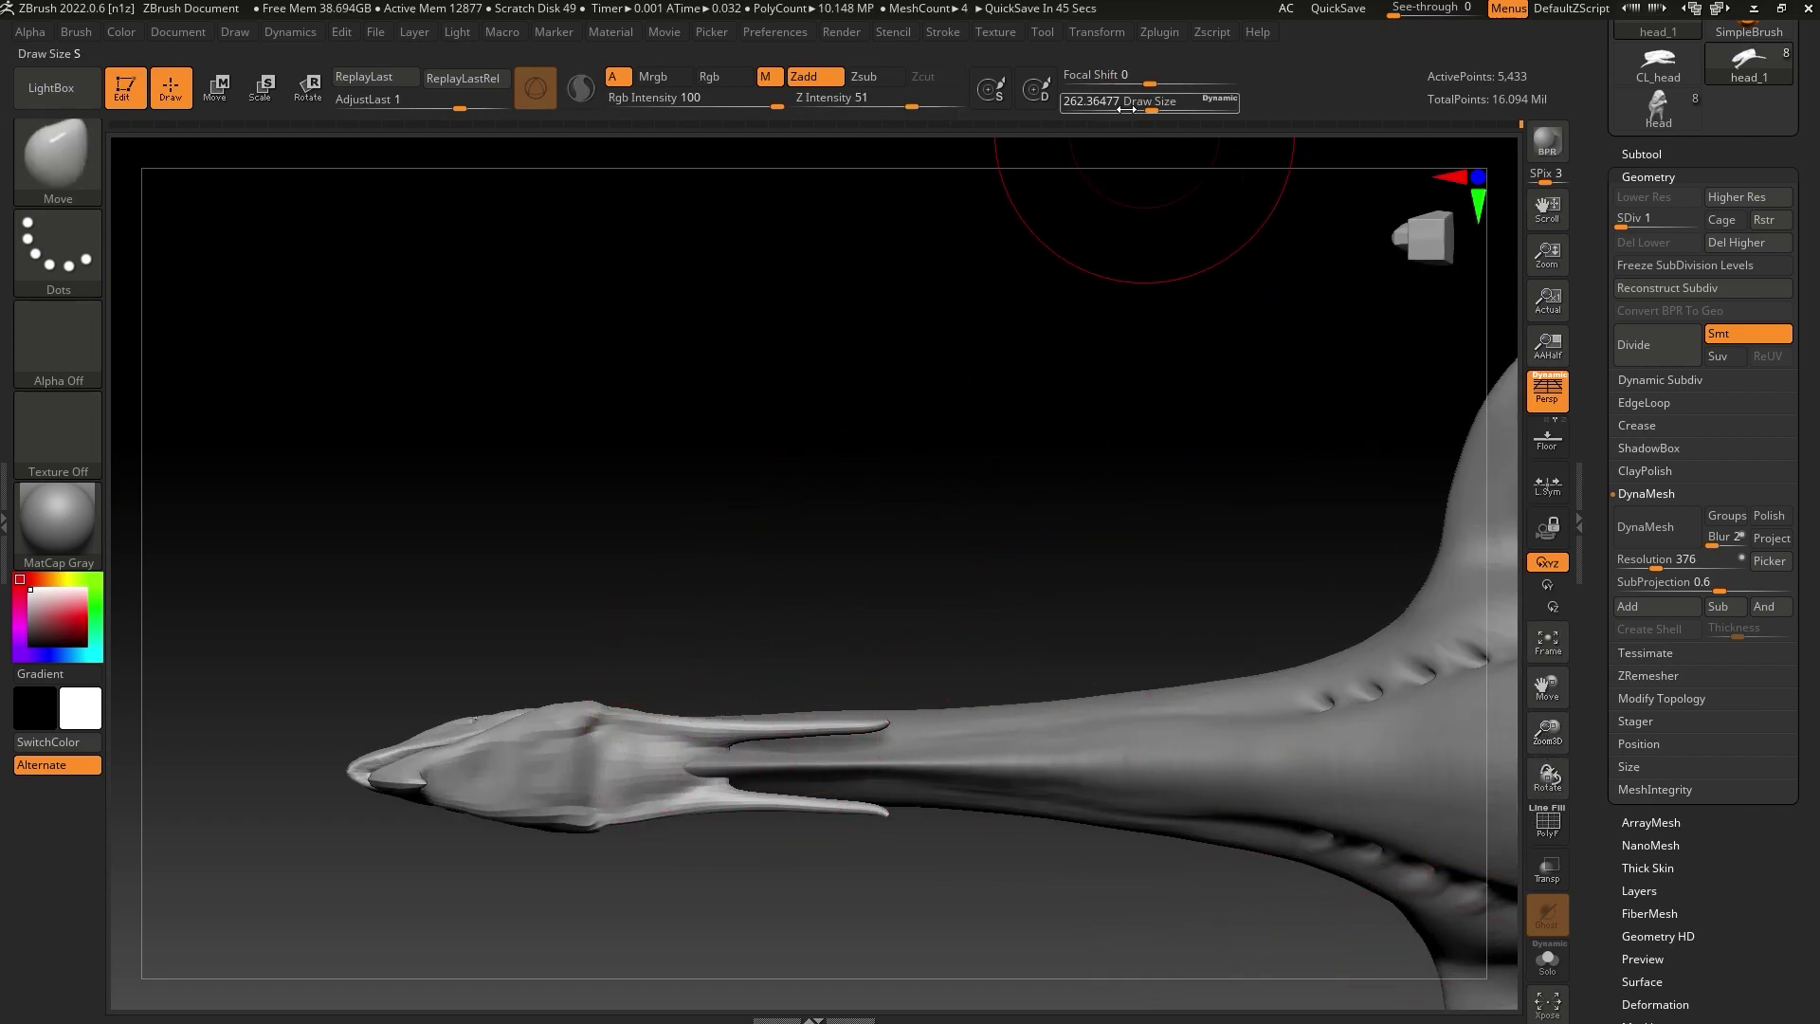
mouse_move(1127, 110)
mouse_down()
mouse_move(1111, 110)
mouse_move(1142, 108)
mouse_up()
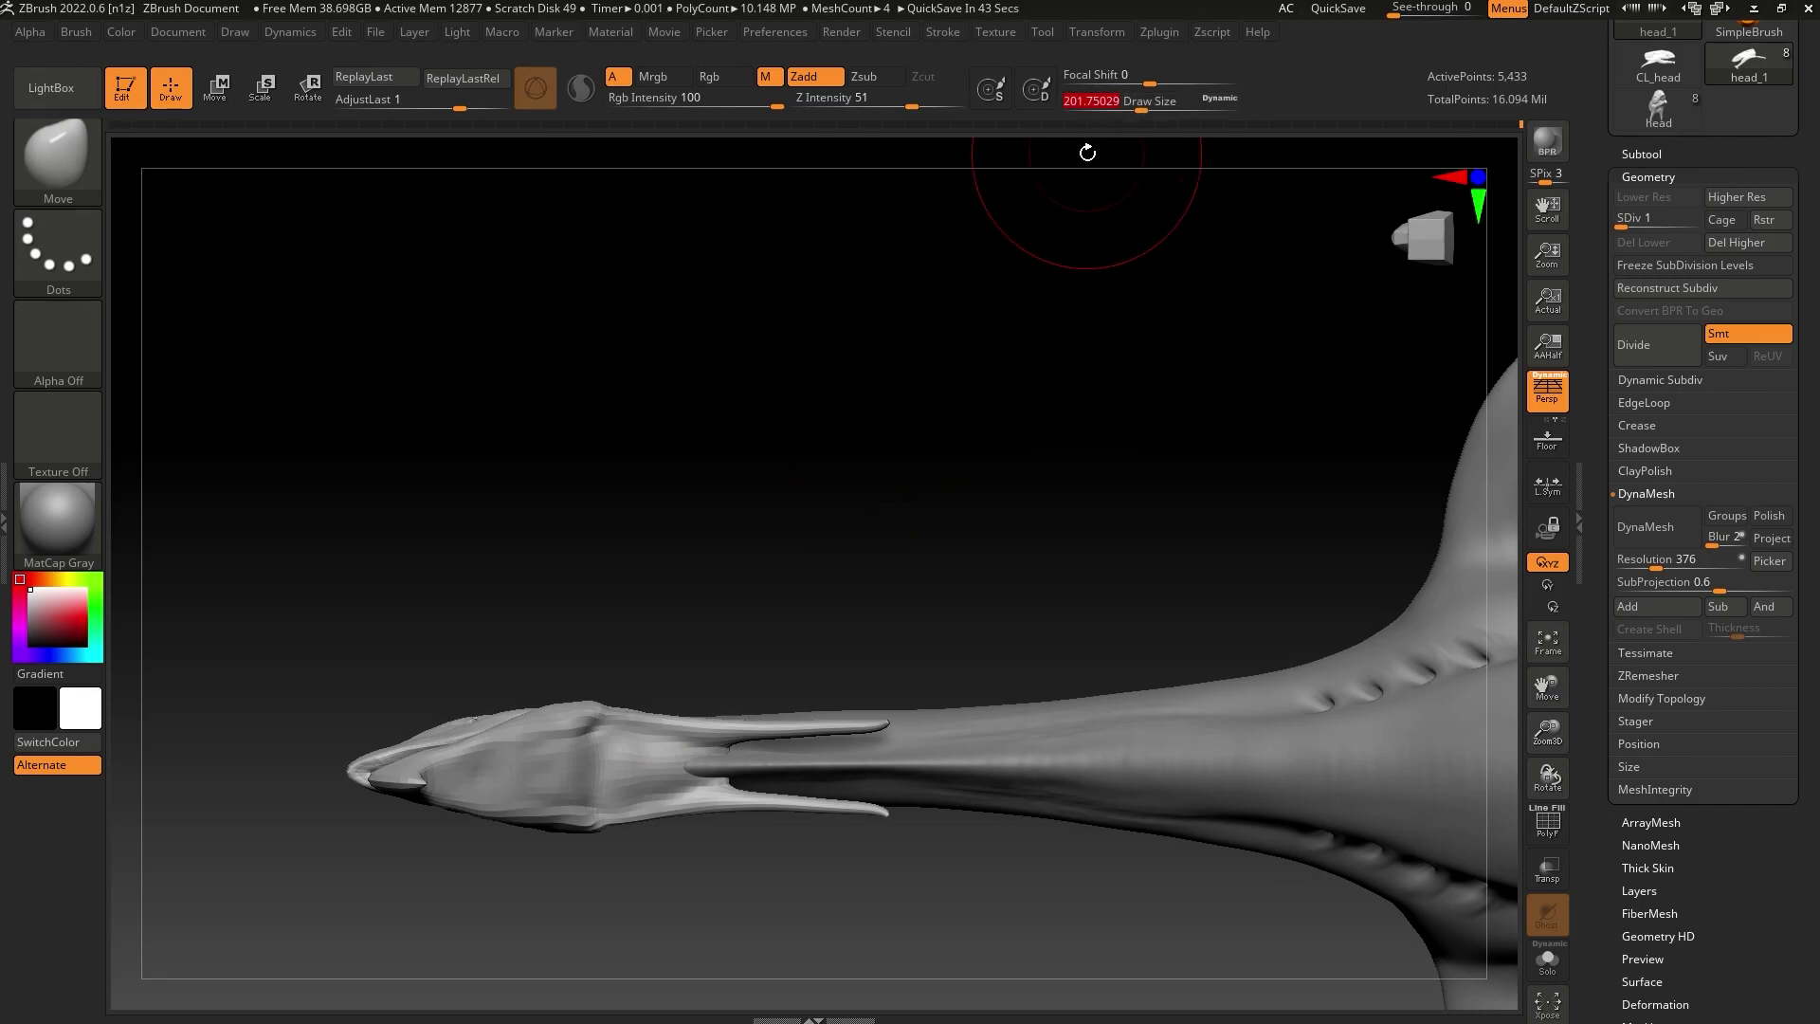
drag(595, 699, 603, 723)
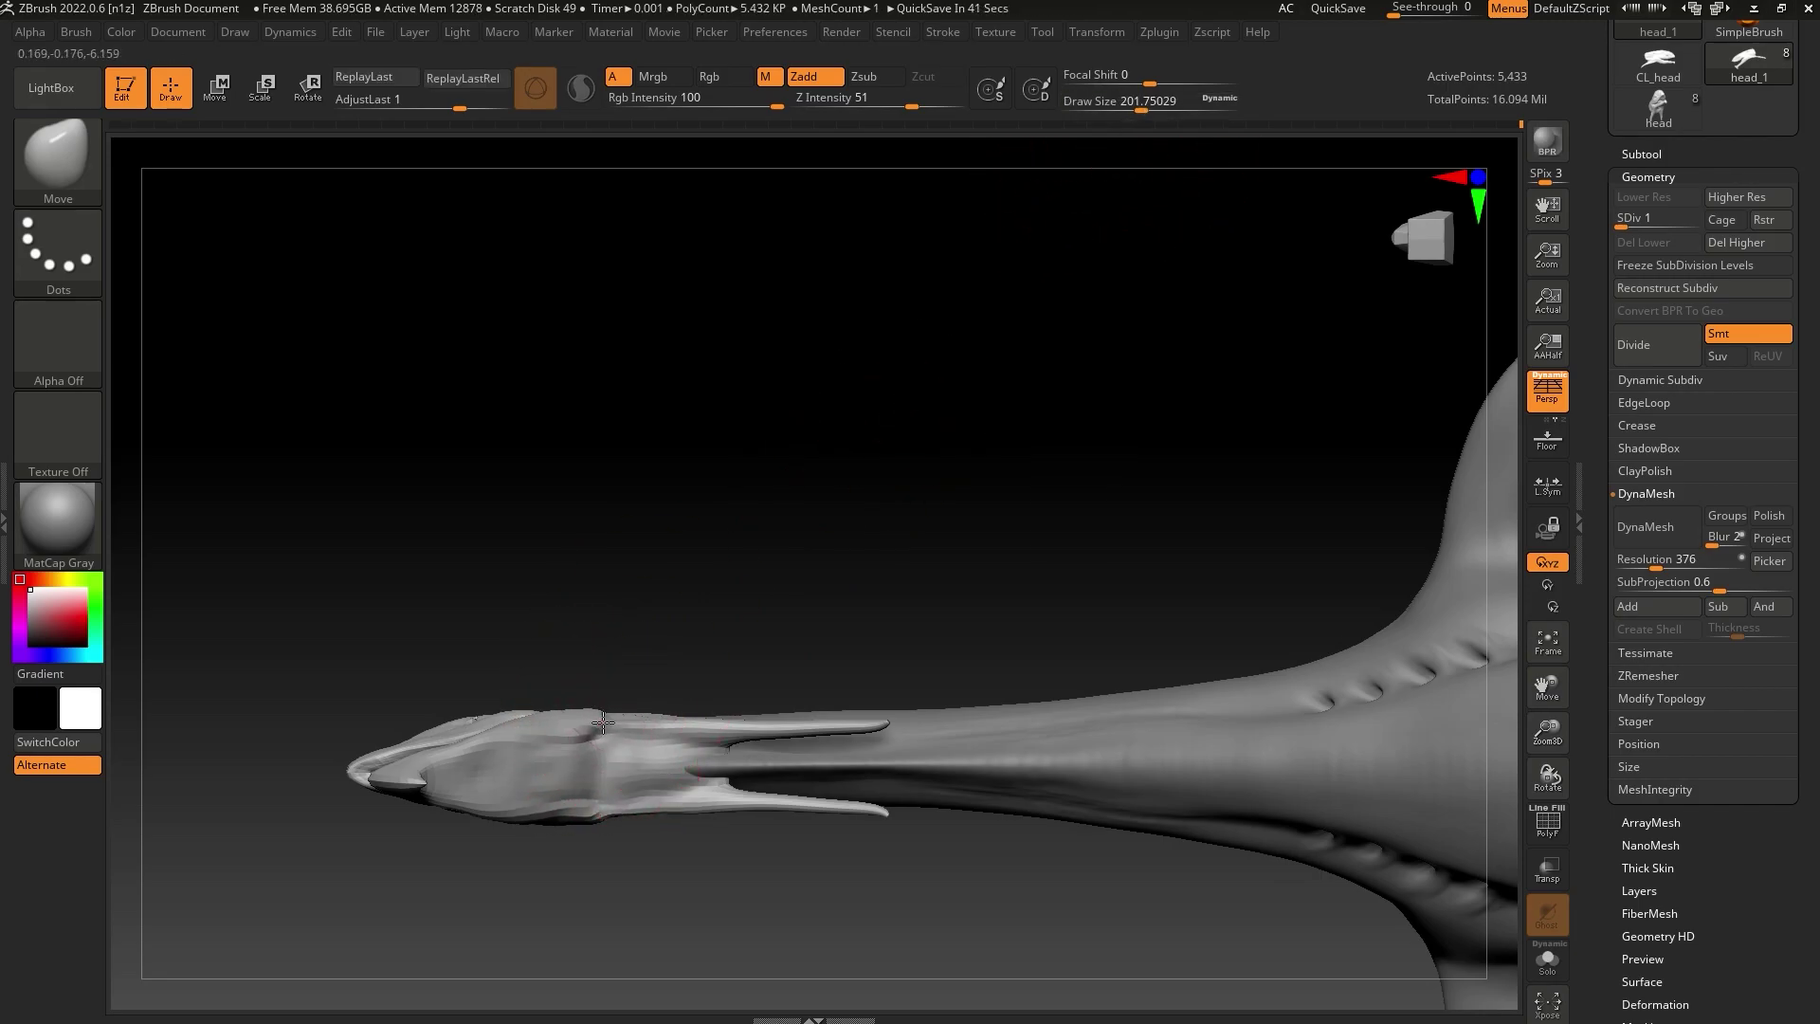
mouse_move(726, 679)
mouse_down()
mouse_move(727, 474)
mouse_move(723, 676)
mouse_up()
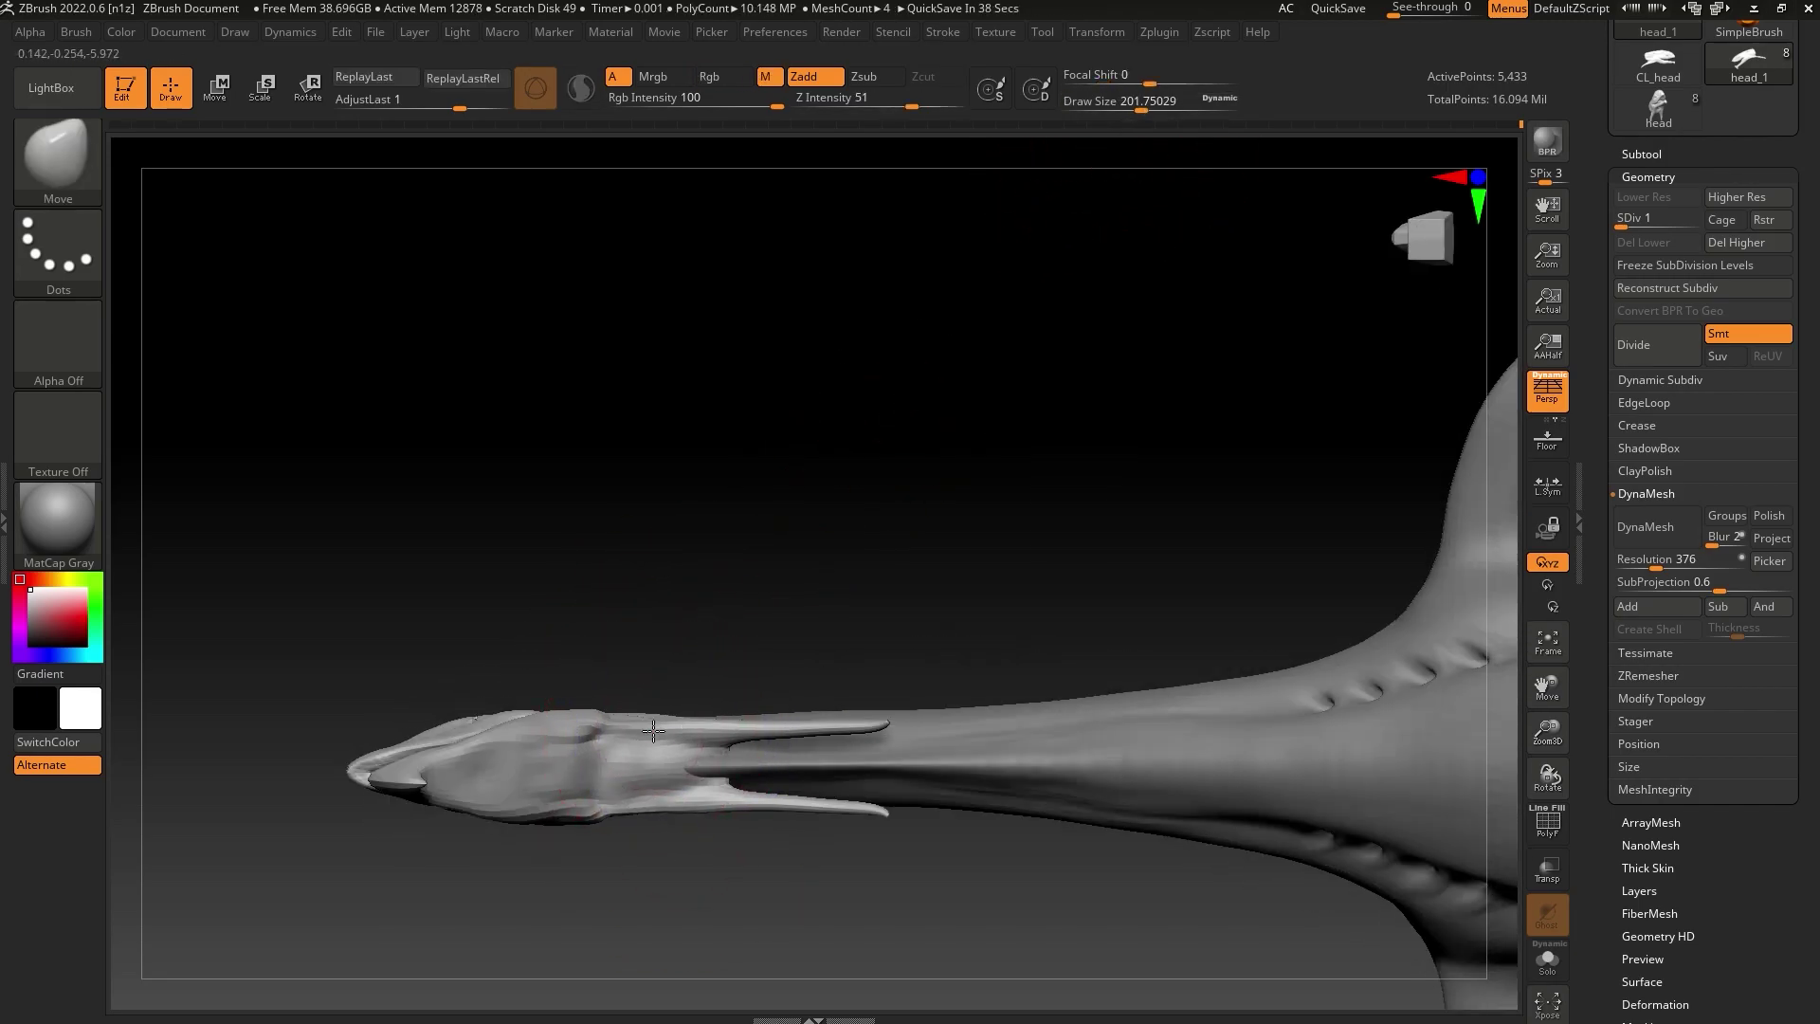
drag(821, 725, 822, 718)
mouse_move(975, 668)
mouse_down()
mouse_move(975, 628)
mouse_move(967, 821)
mouse_move(942, 869)
mouse_move(958, 759)
mouse_up()
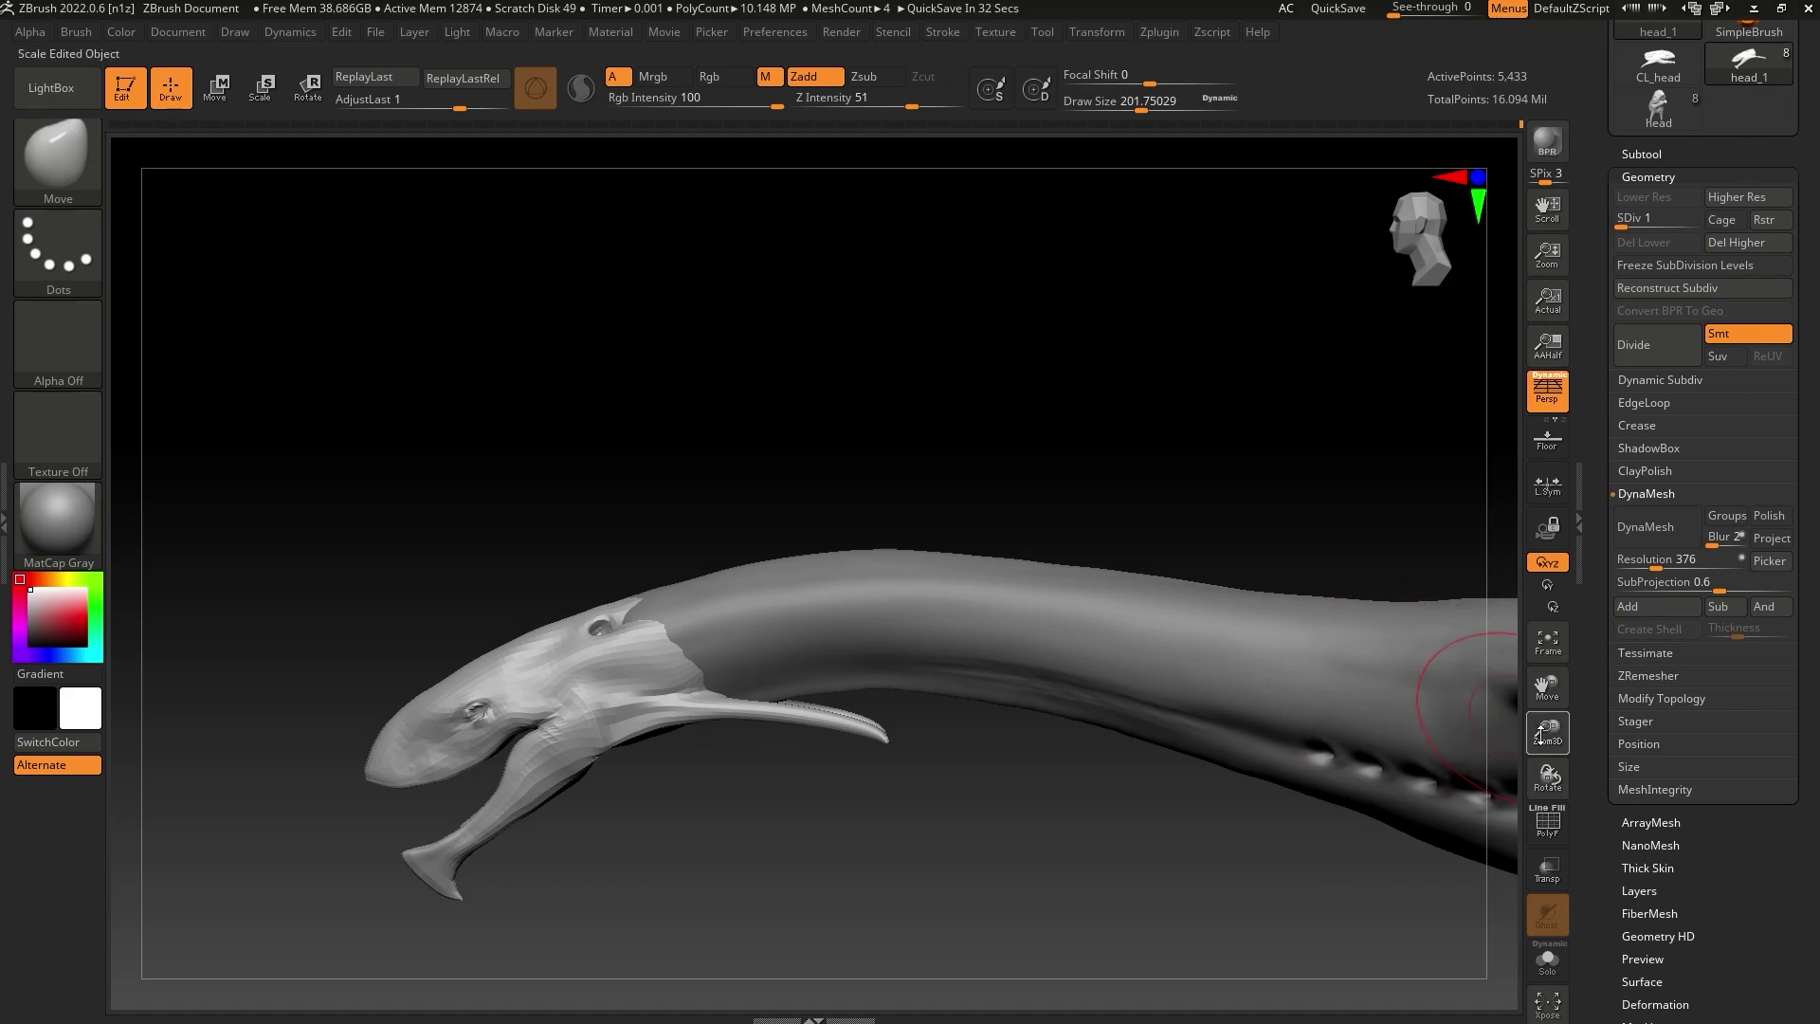
drag(1543, 733, 1543, 758)
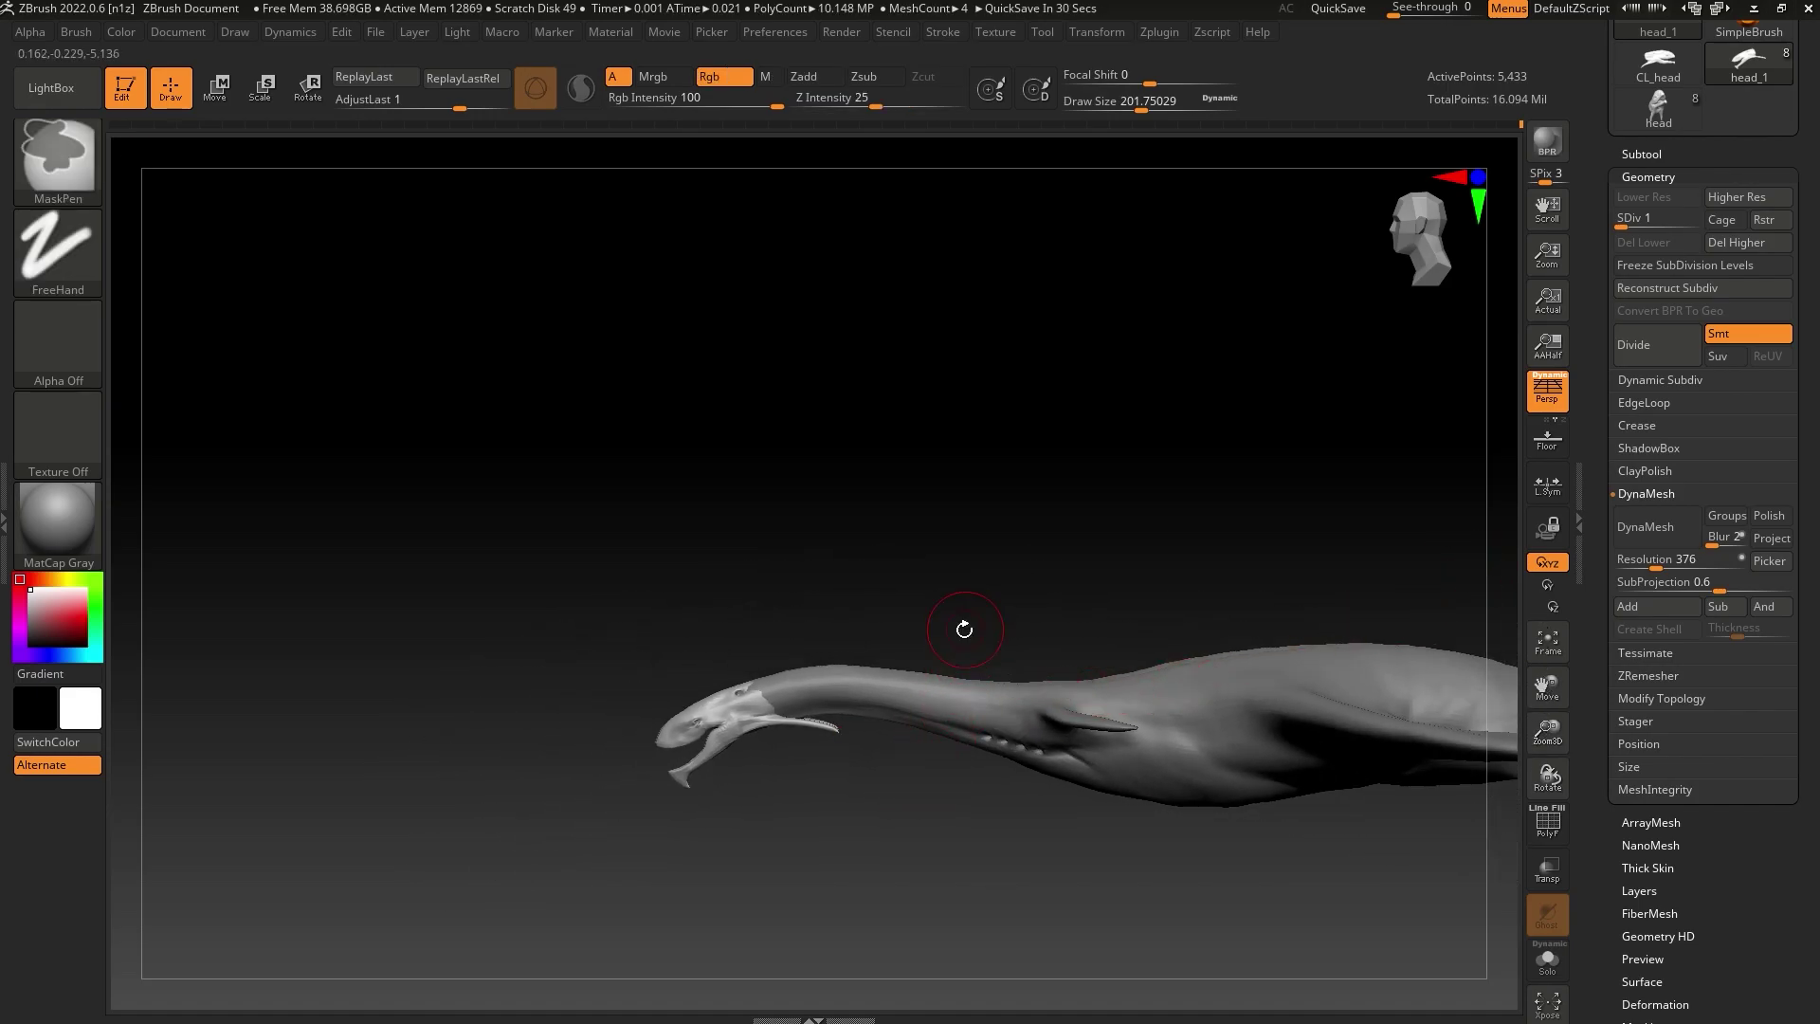
click(1691, 227)
Make the Redesign2 body the active subtool and save the tool over Redesign2.ztl
click(1648, 156)
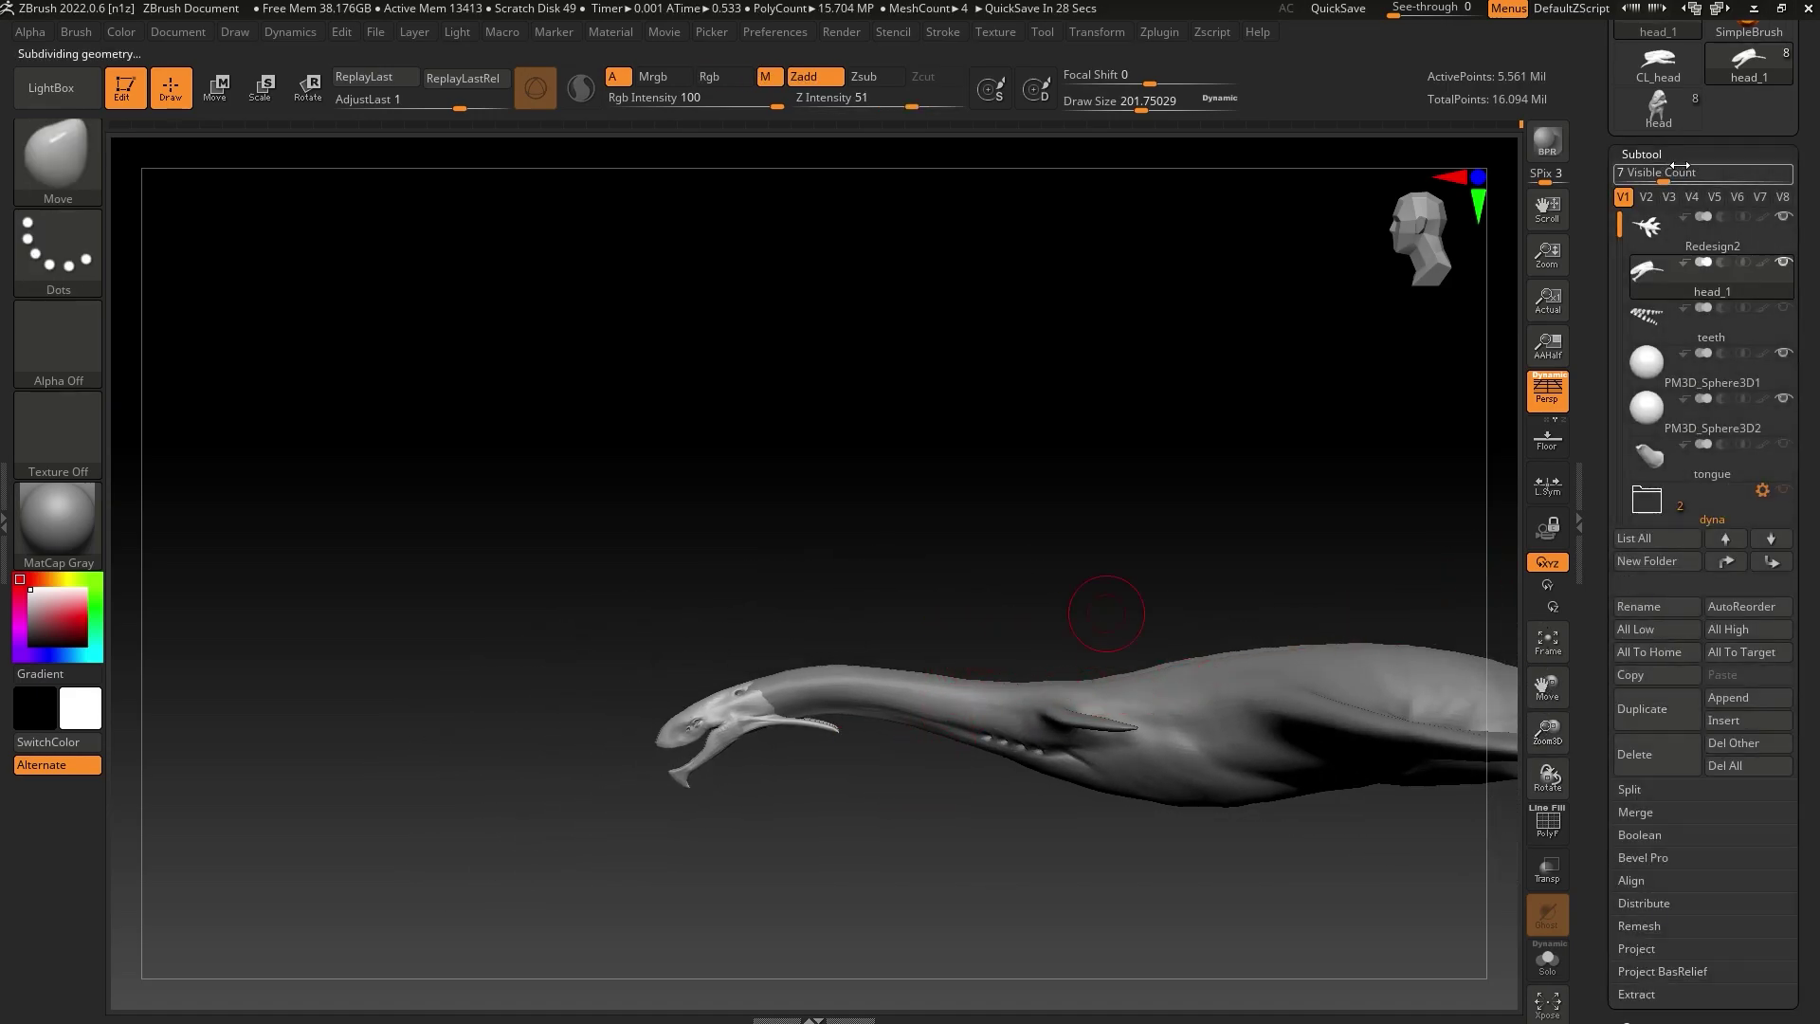
click(1663, 360)
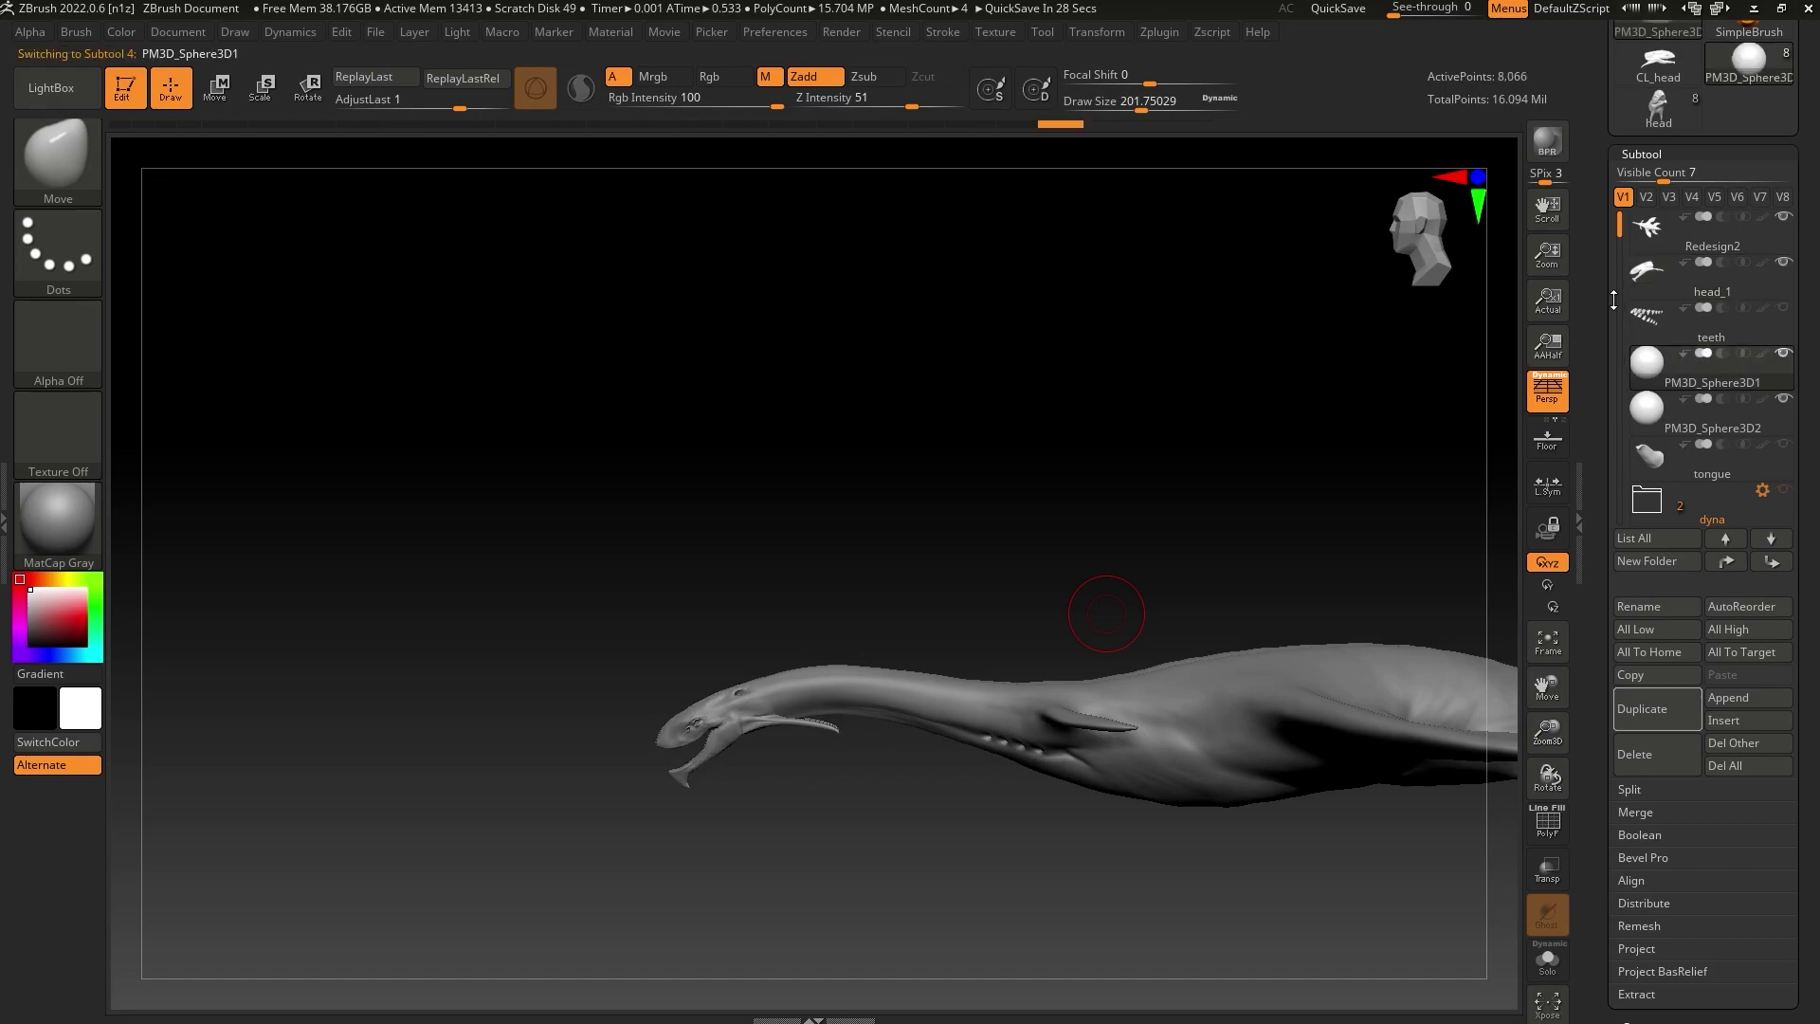
click(1643, 228)
scroll(1750, 82, up, 5)
click(1743, 54)
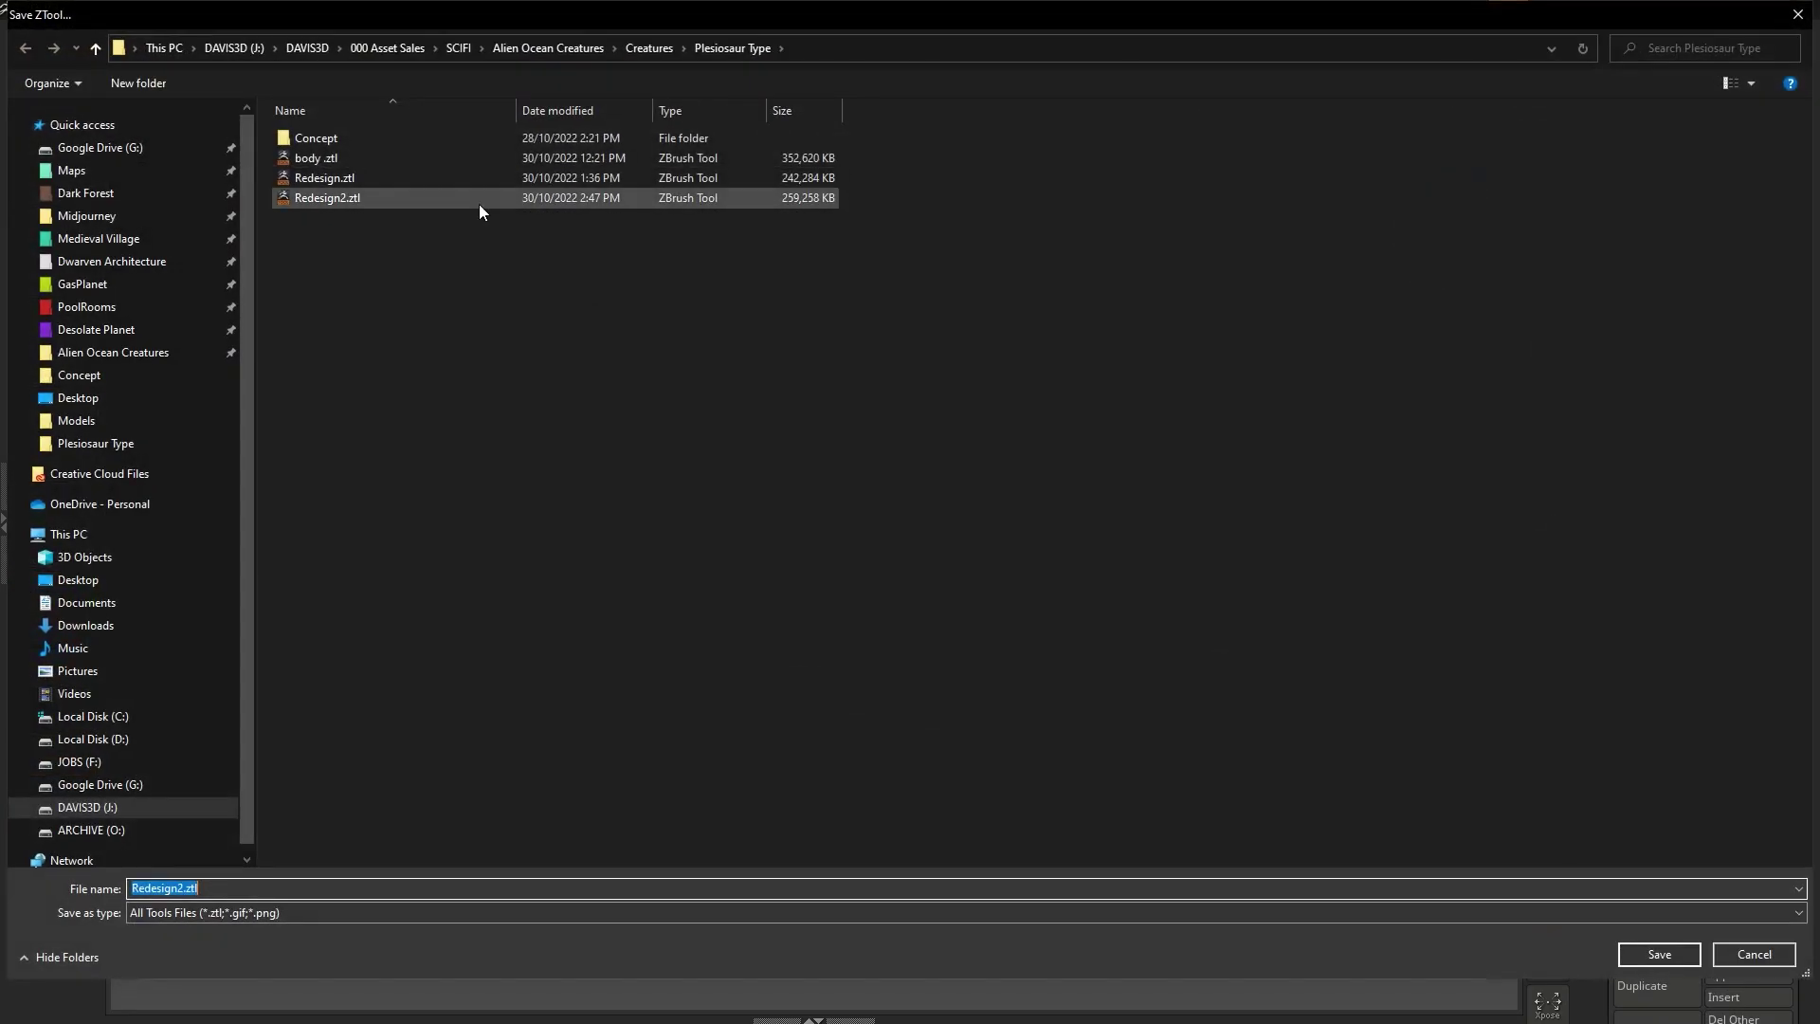
double_click(423, 197)
click(956, 503)
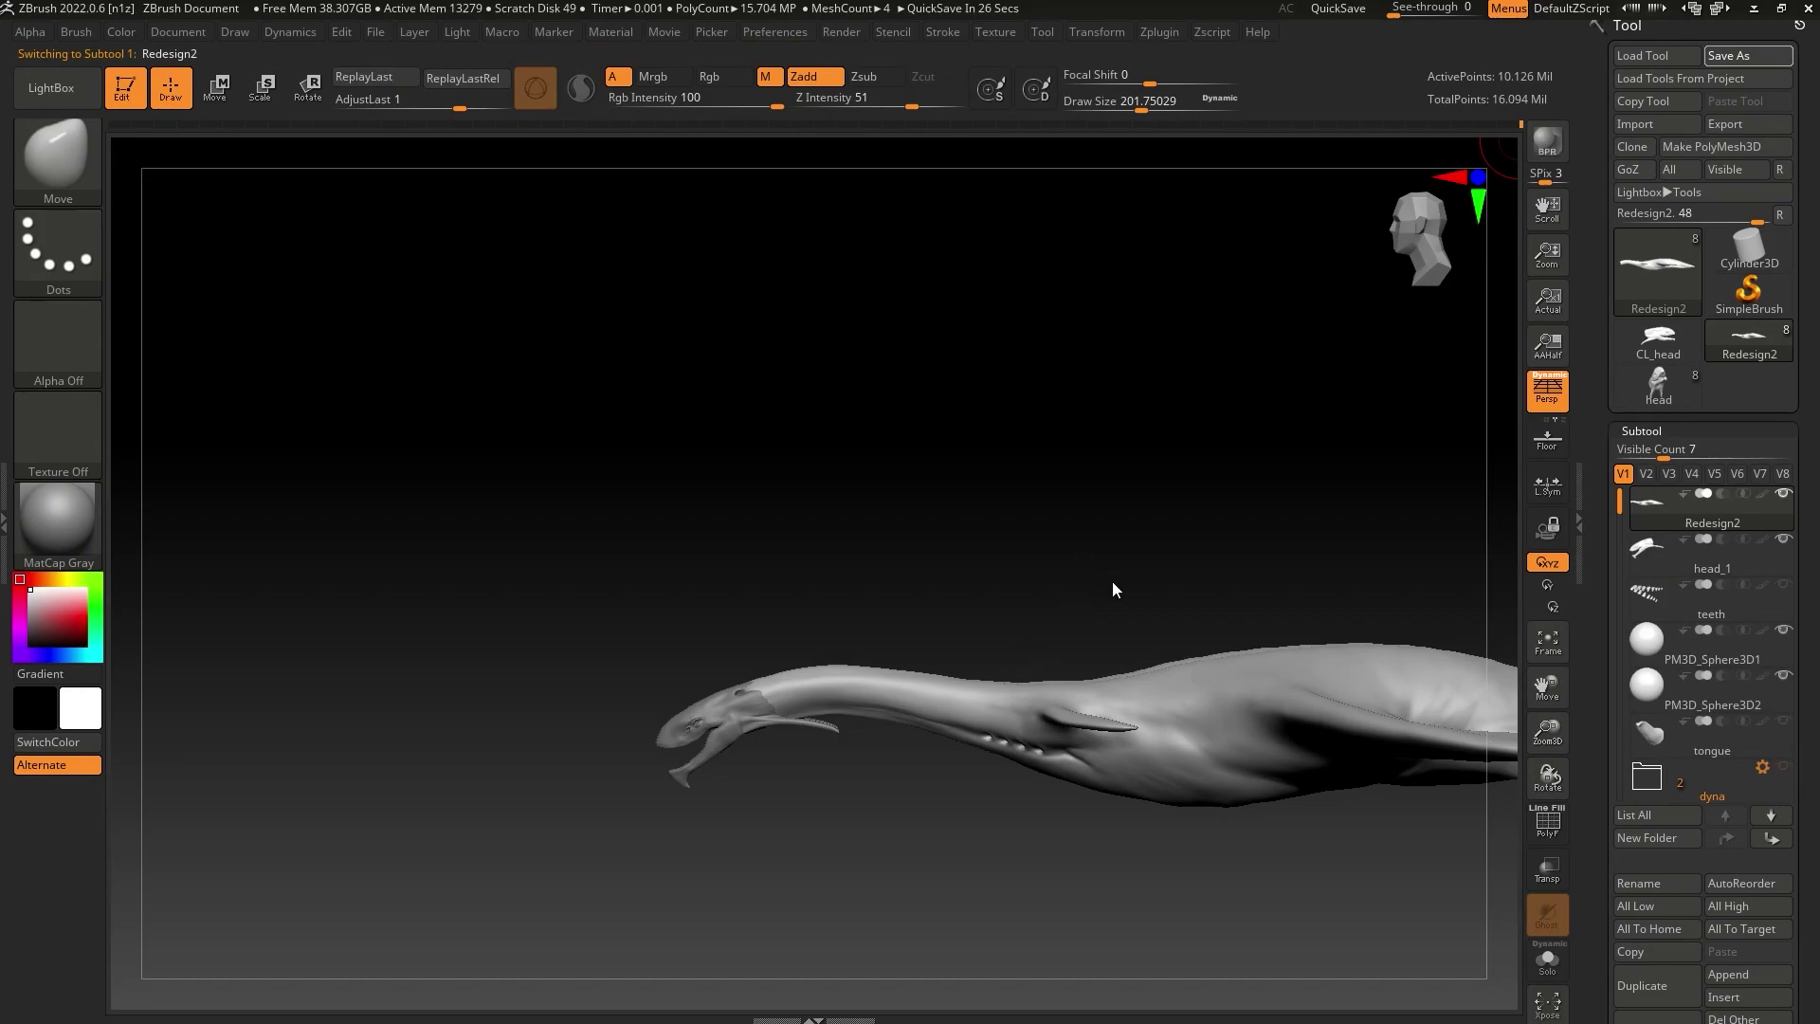
Smooth the side of the body's neck ahead of the gill holes at draw size about 136
drag(1227, 569, 1231, 702)
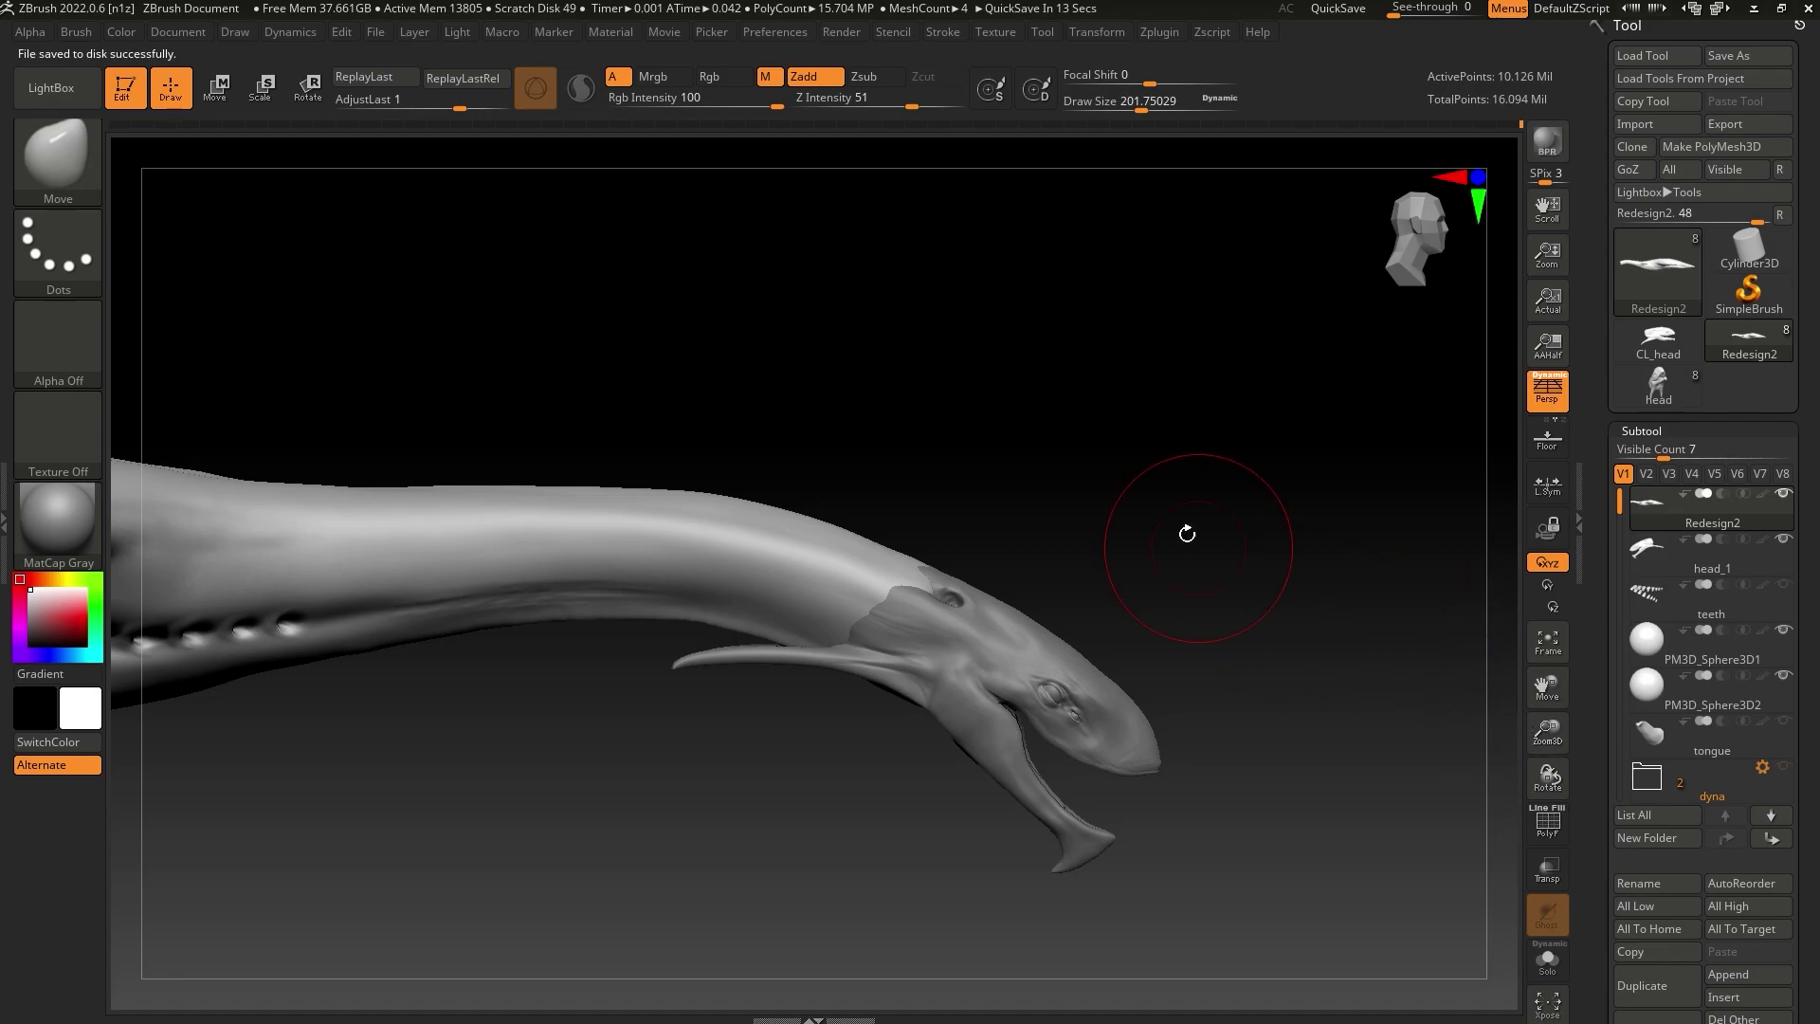
click(1128, 105)
drag(1106, 216, 1024, 240)
shift+drag(485, 590, 619, 585)
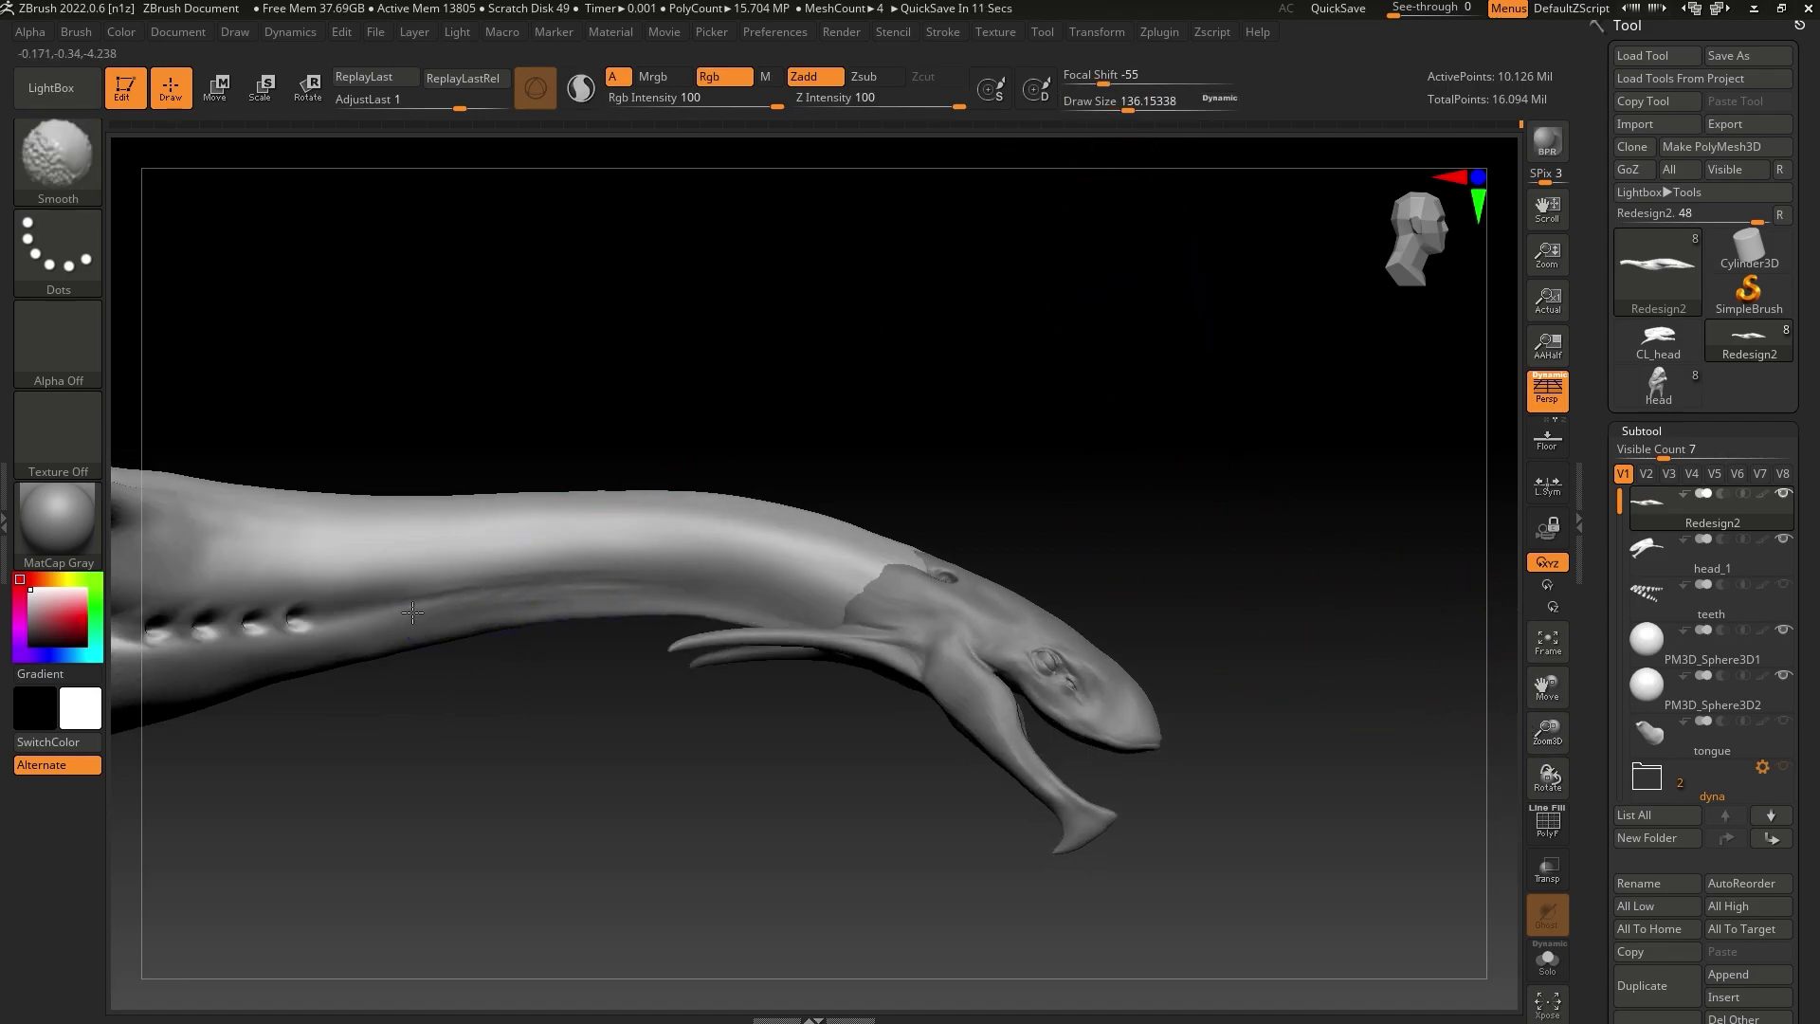
alt+drag(875, 436, 1346, 422)
alt+drag(831, 404, 1038, 391)
shift+drag(773, 602, 721, 632)
Examine the body, fins, tail and spine ridge from above and below, returning to the head and neck
mouse_move(875, 745)
mouse_down()
mouse_move(845, 802)
mouse_move(749, 607)
mouse_move(689, 636)
mouse_up()
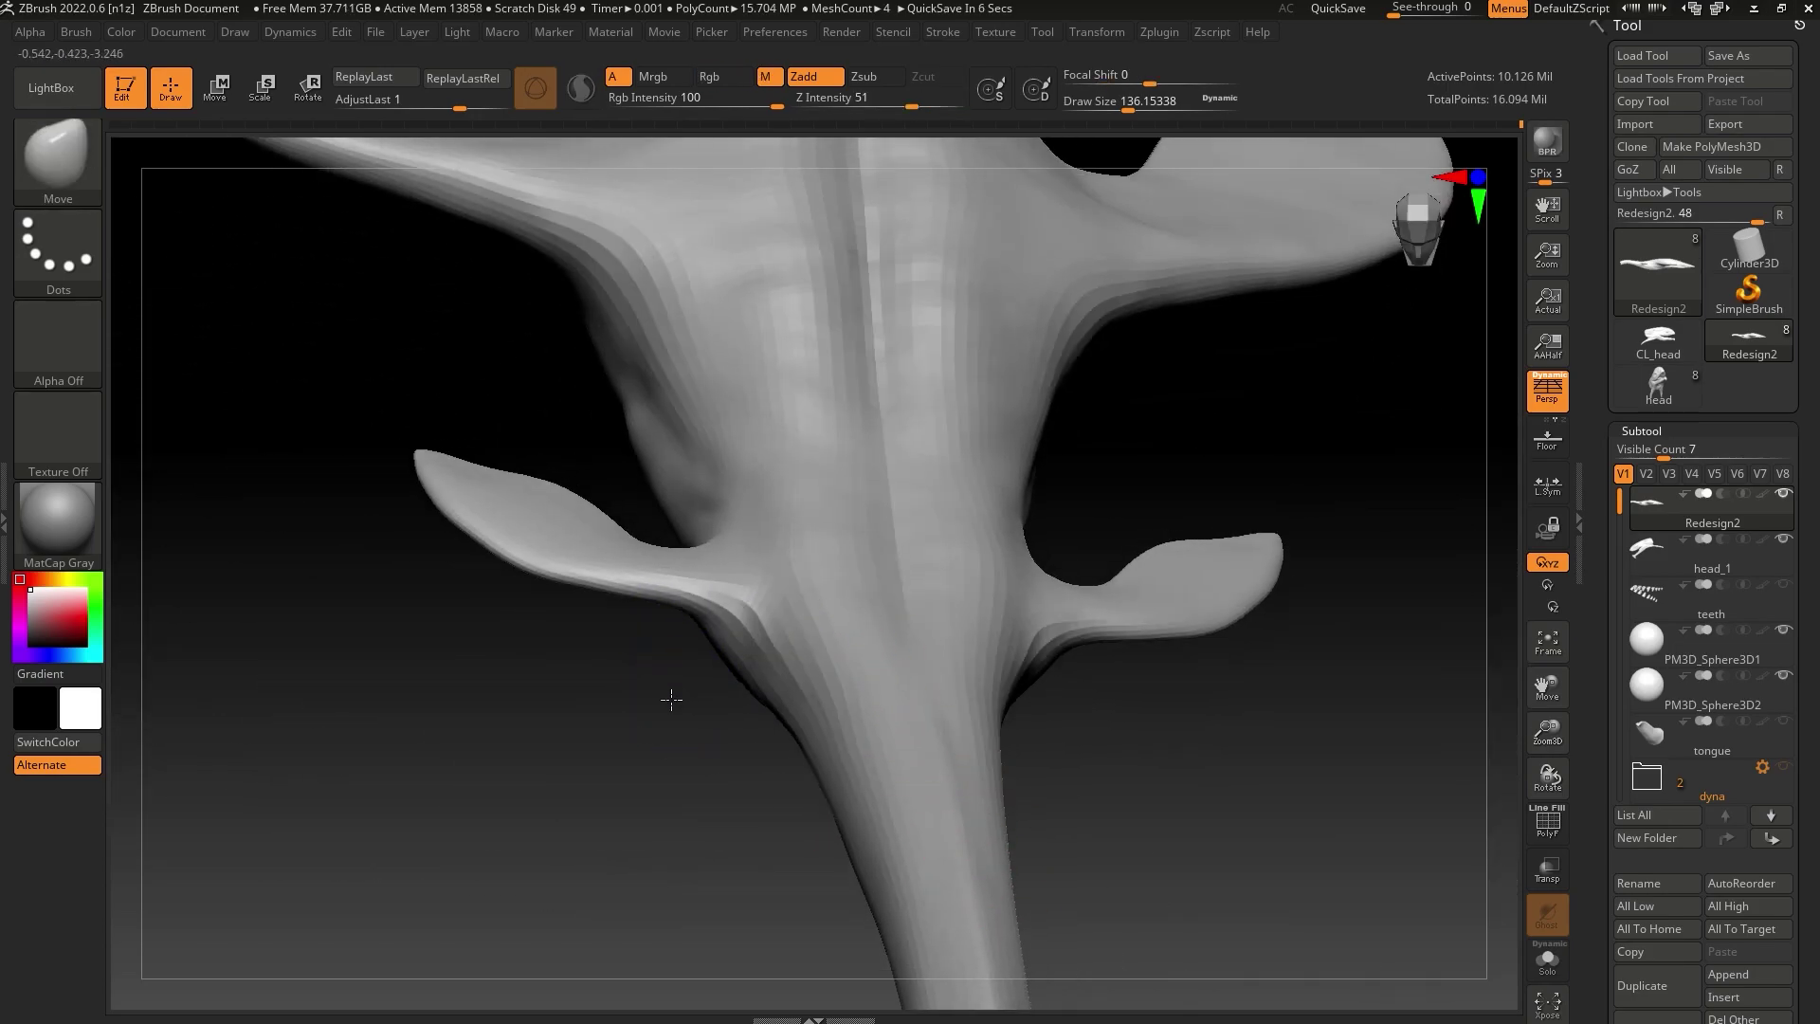
mouse_move(671, 699)
mouse_down()
mouse_move(560, 666)
mouse_move(588, 625)
mouse_up()
drag(1235, 407, 1246, 512)
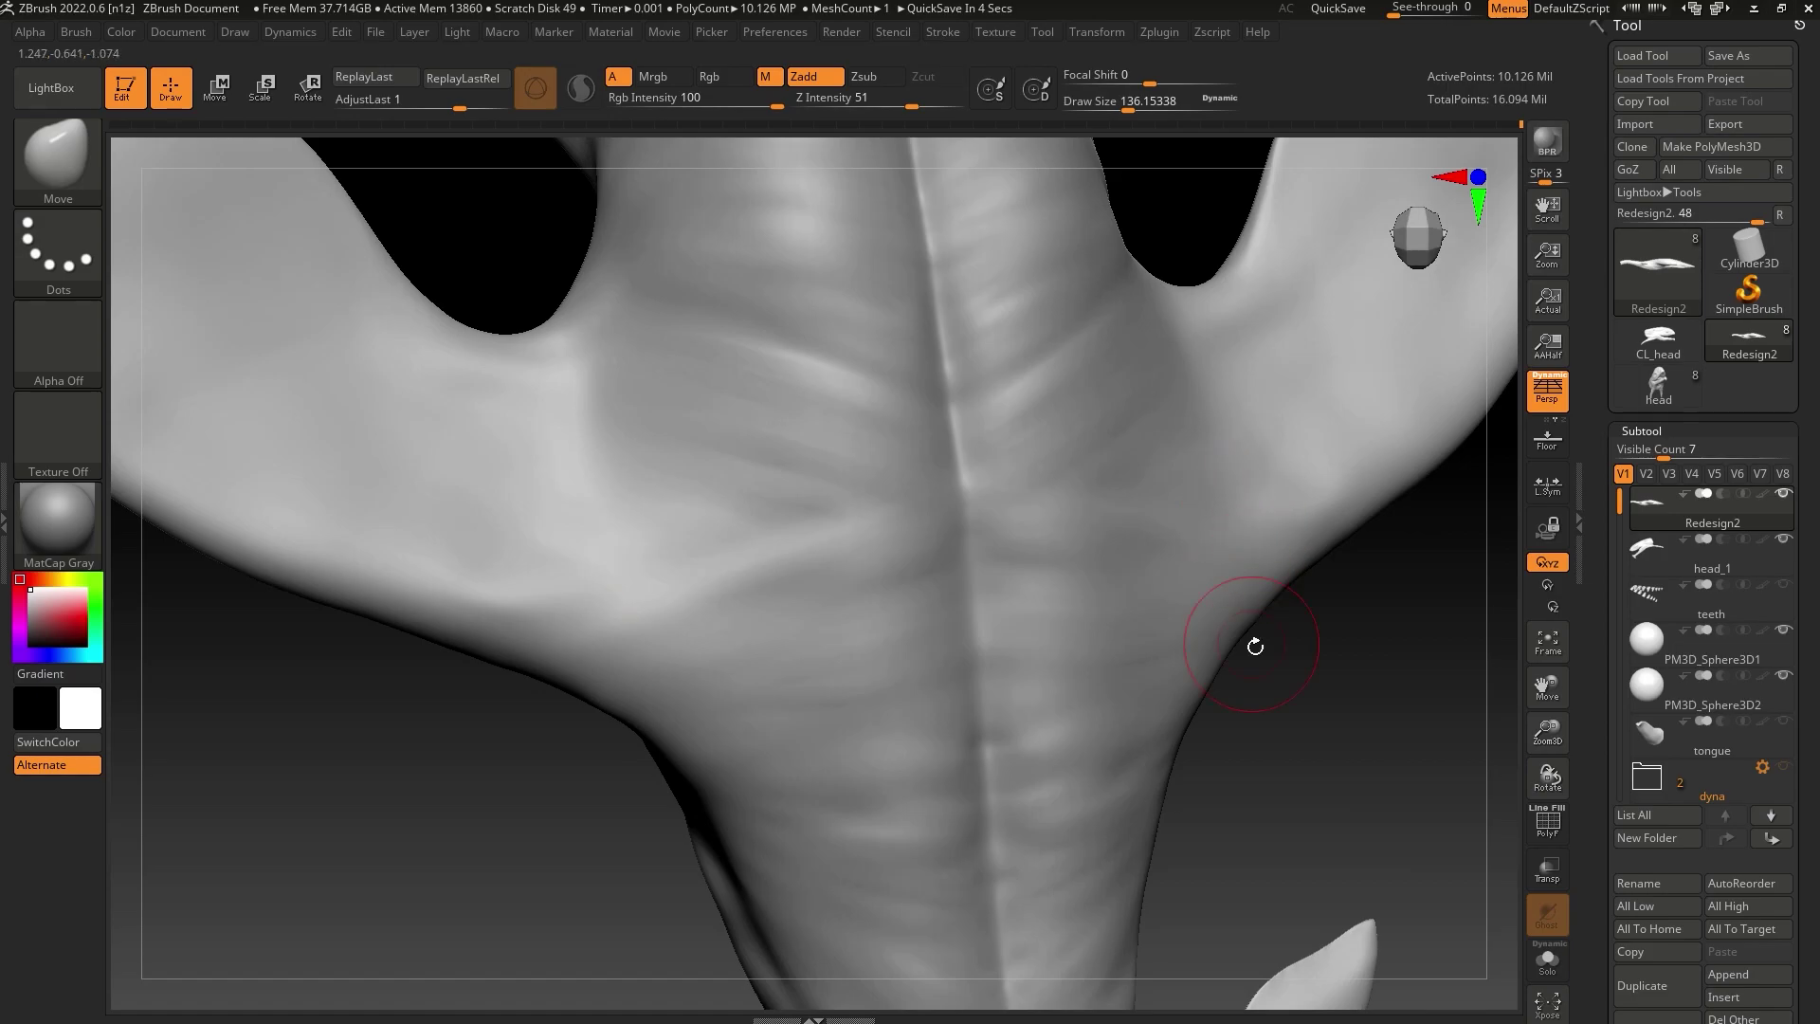
alt+drag(1256, 645, 1342, 963)
drag(1158, 366, 1070, 568)
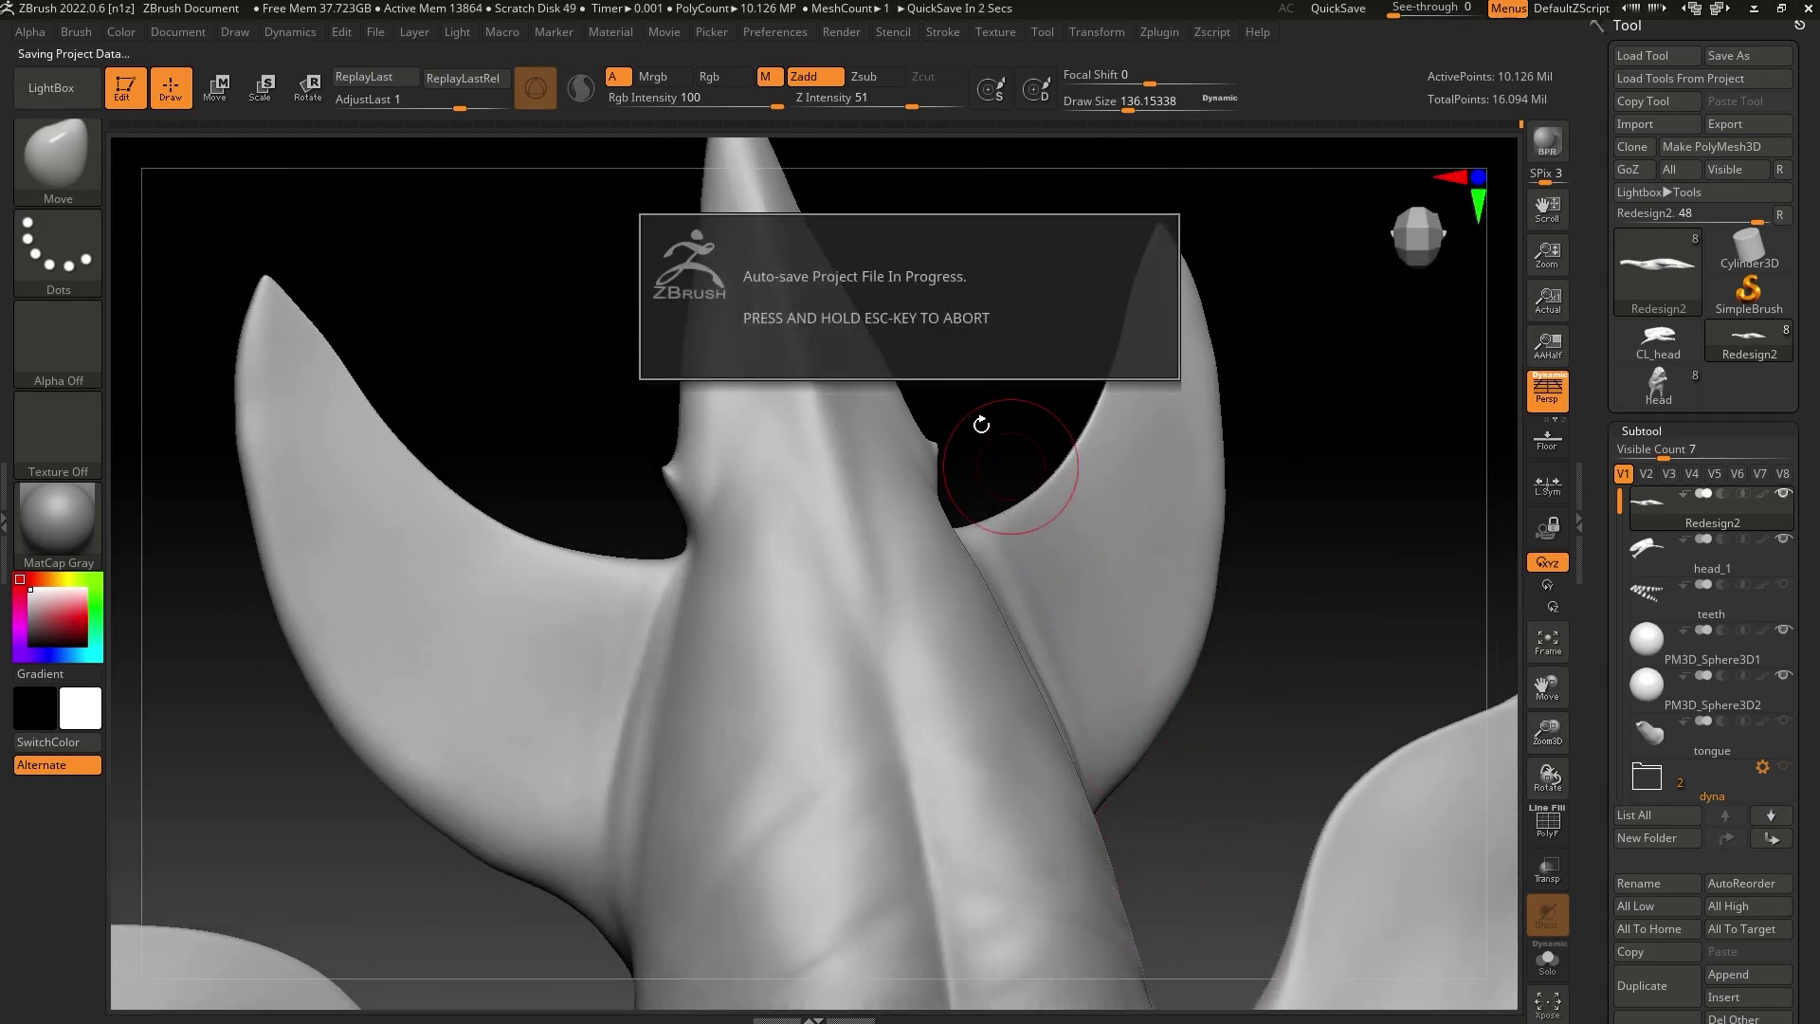
drag(980, 418, 999, 520)
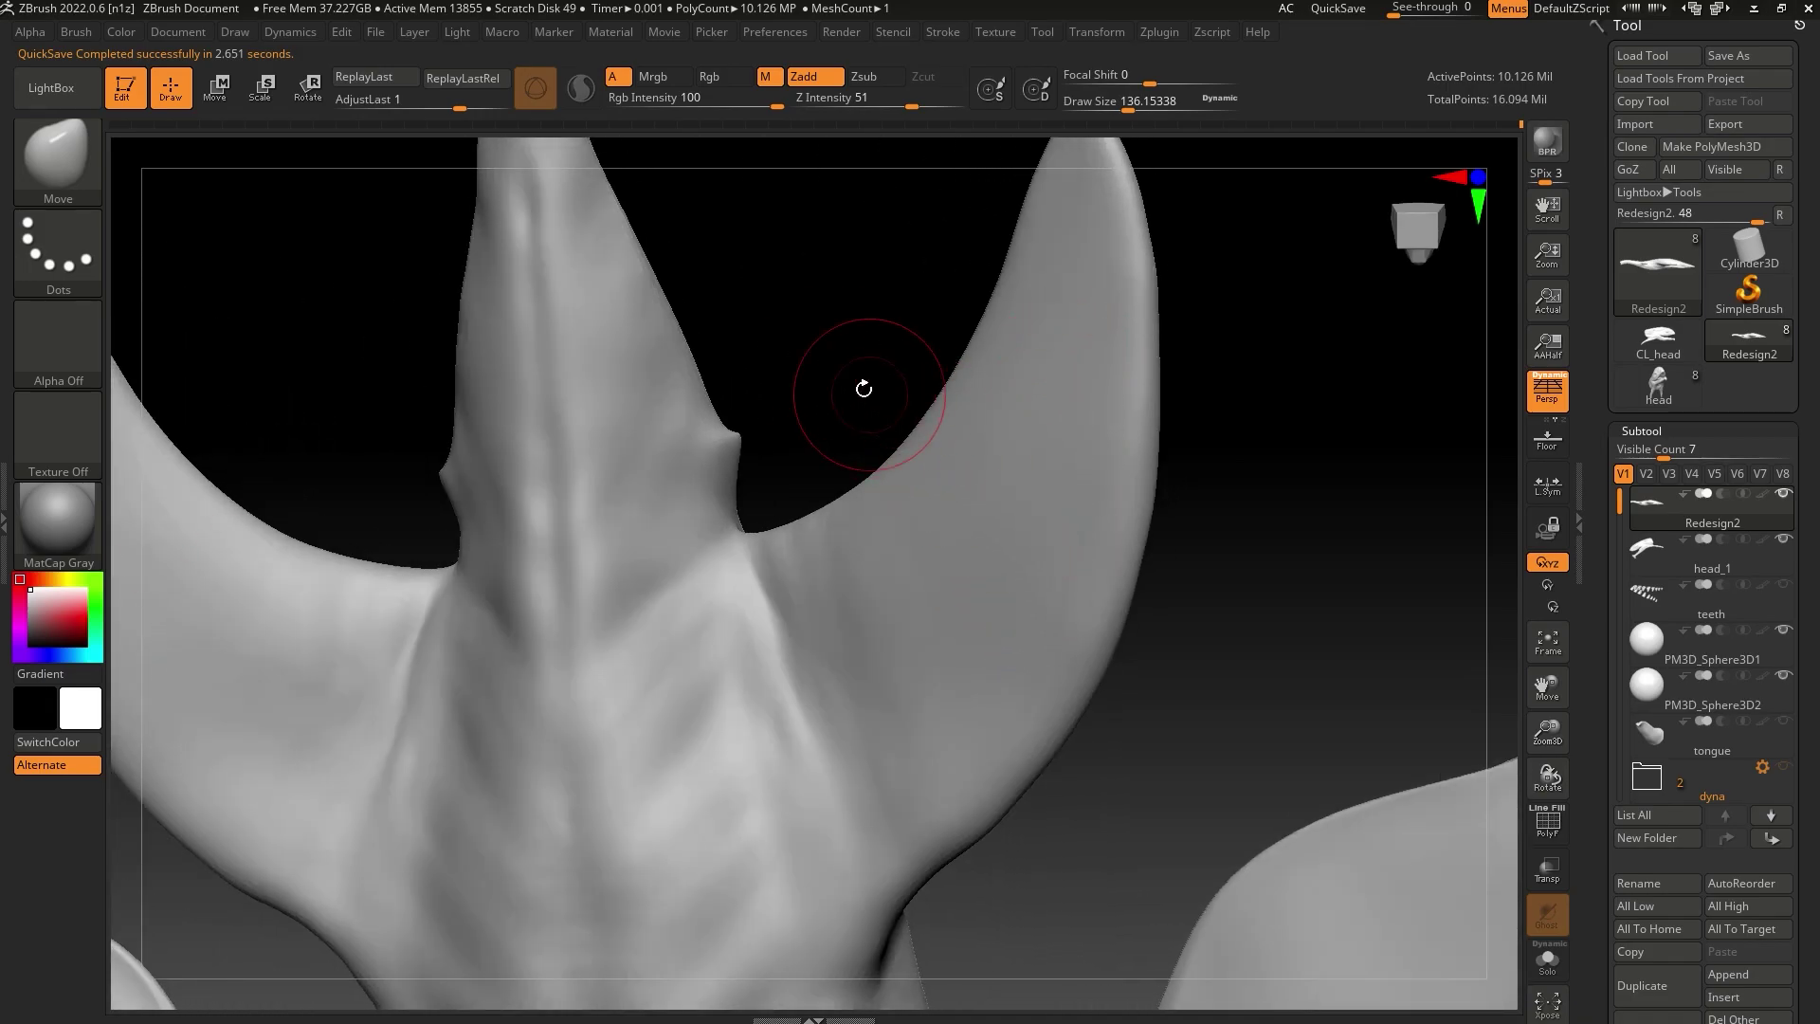
shift+drag(864, 389, 851, 363)
alt+drag(1137, 918, 1055, 163)
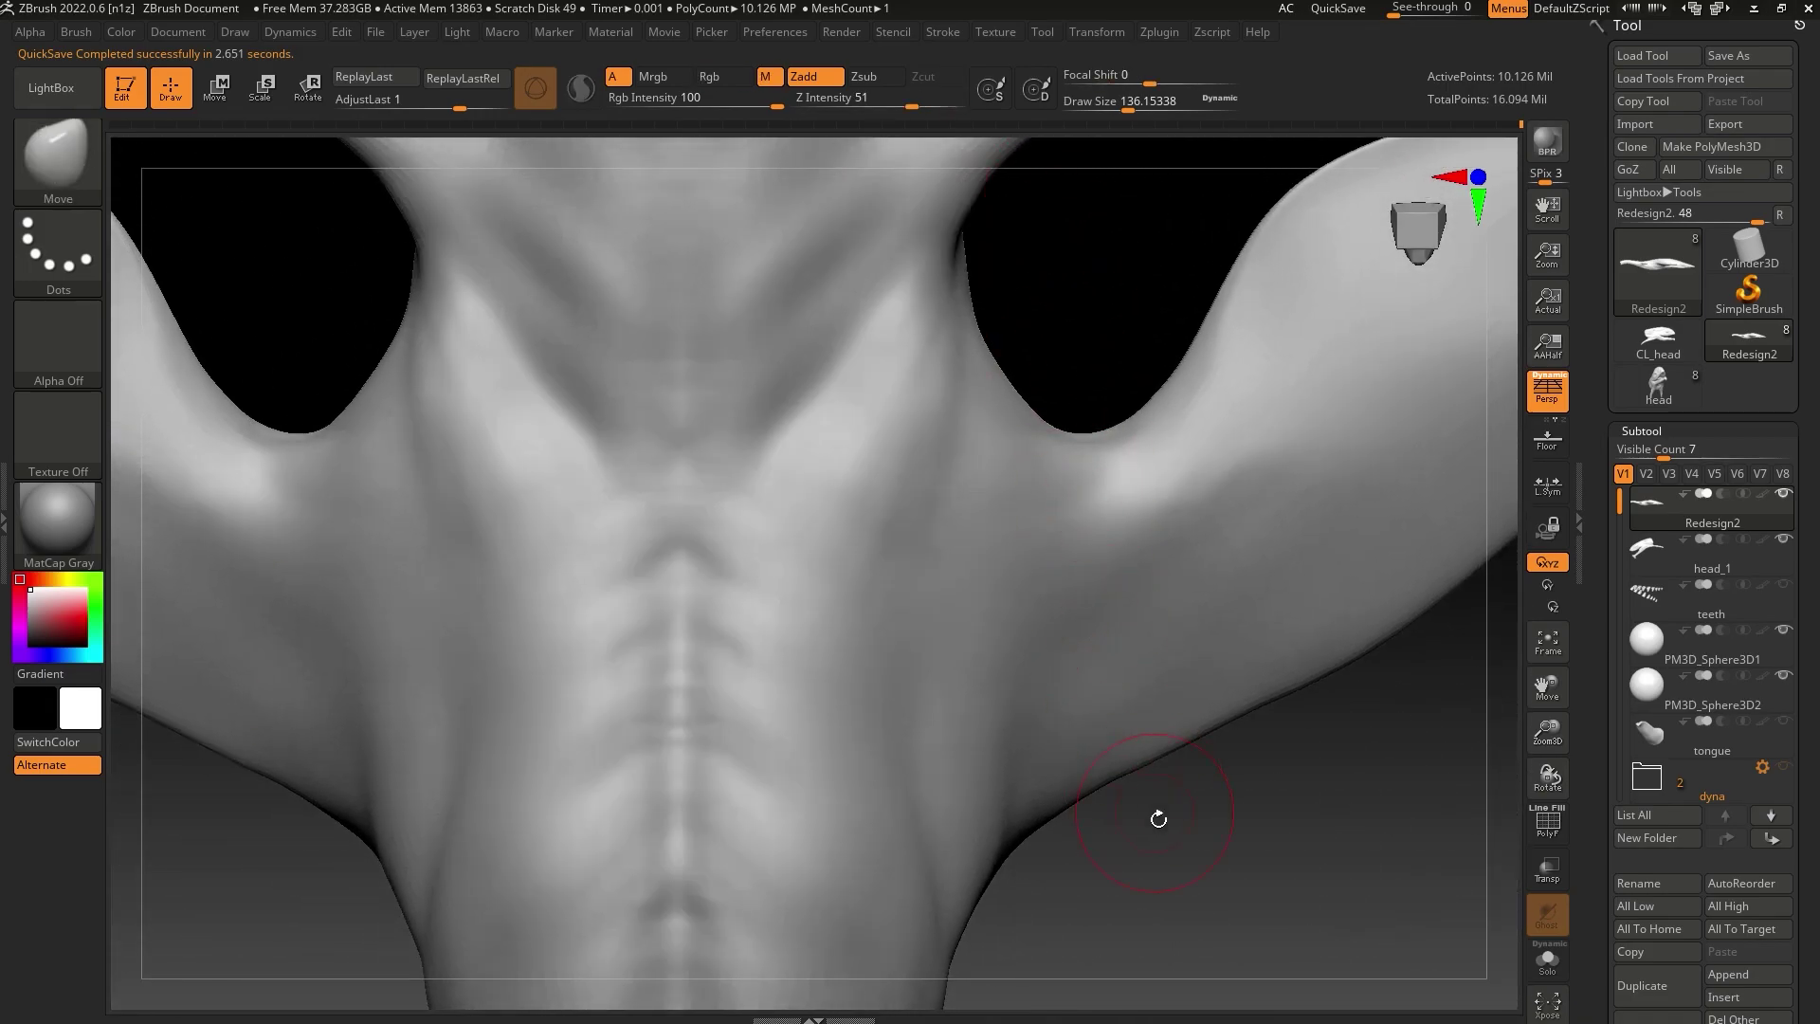
mouse_move(1158, 818)
mouse_down()
mouse_move(1118, 256)
mouse_move(1146, 784)
mouse_move(1175, 382)
mouse_move(1079, 714)
mouse_move(1077, 642)
mouse_move(1040, 638)
mouse_move(1069, 649)
mouse_move(1072, 711)
mouse_move(869, 762)
mouse_up()
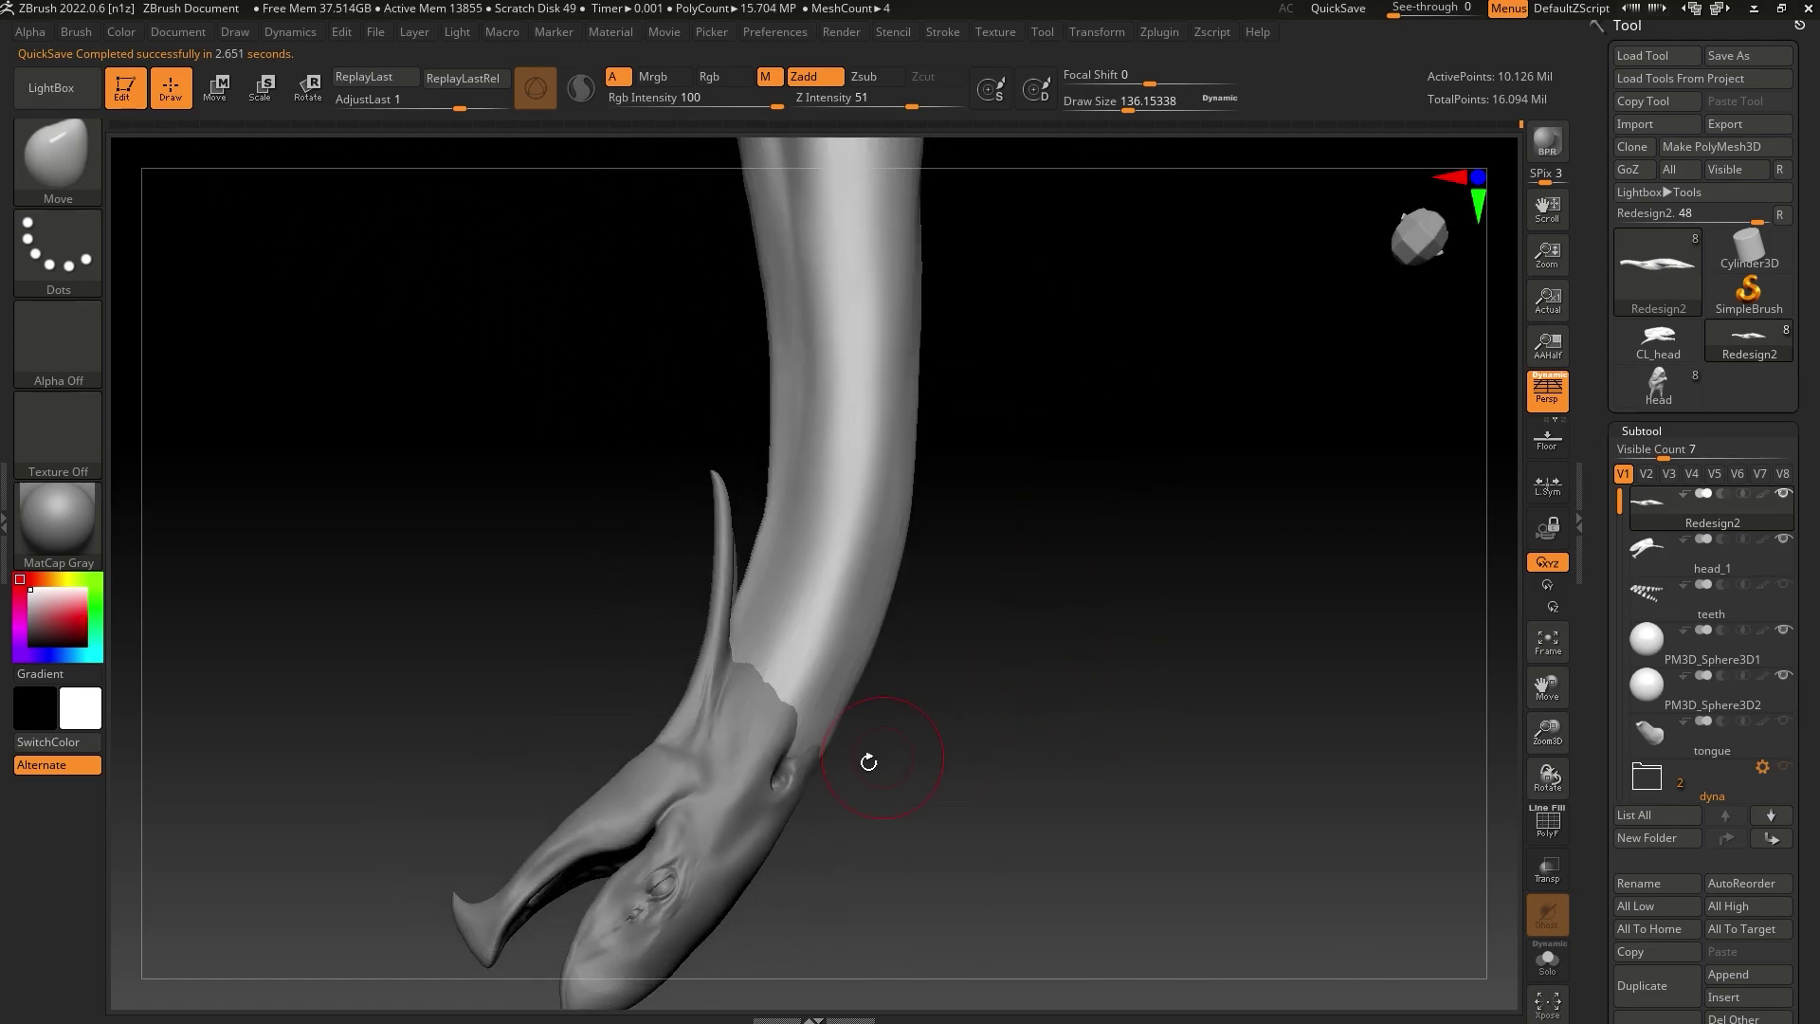
Make head_1 the active subtool and smooth its rear edge where it meets the neck at draw size about 74
drag(1128, 107, 1111, 107)
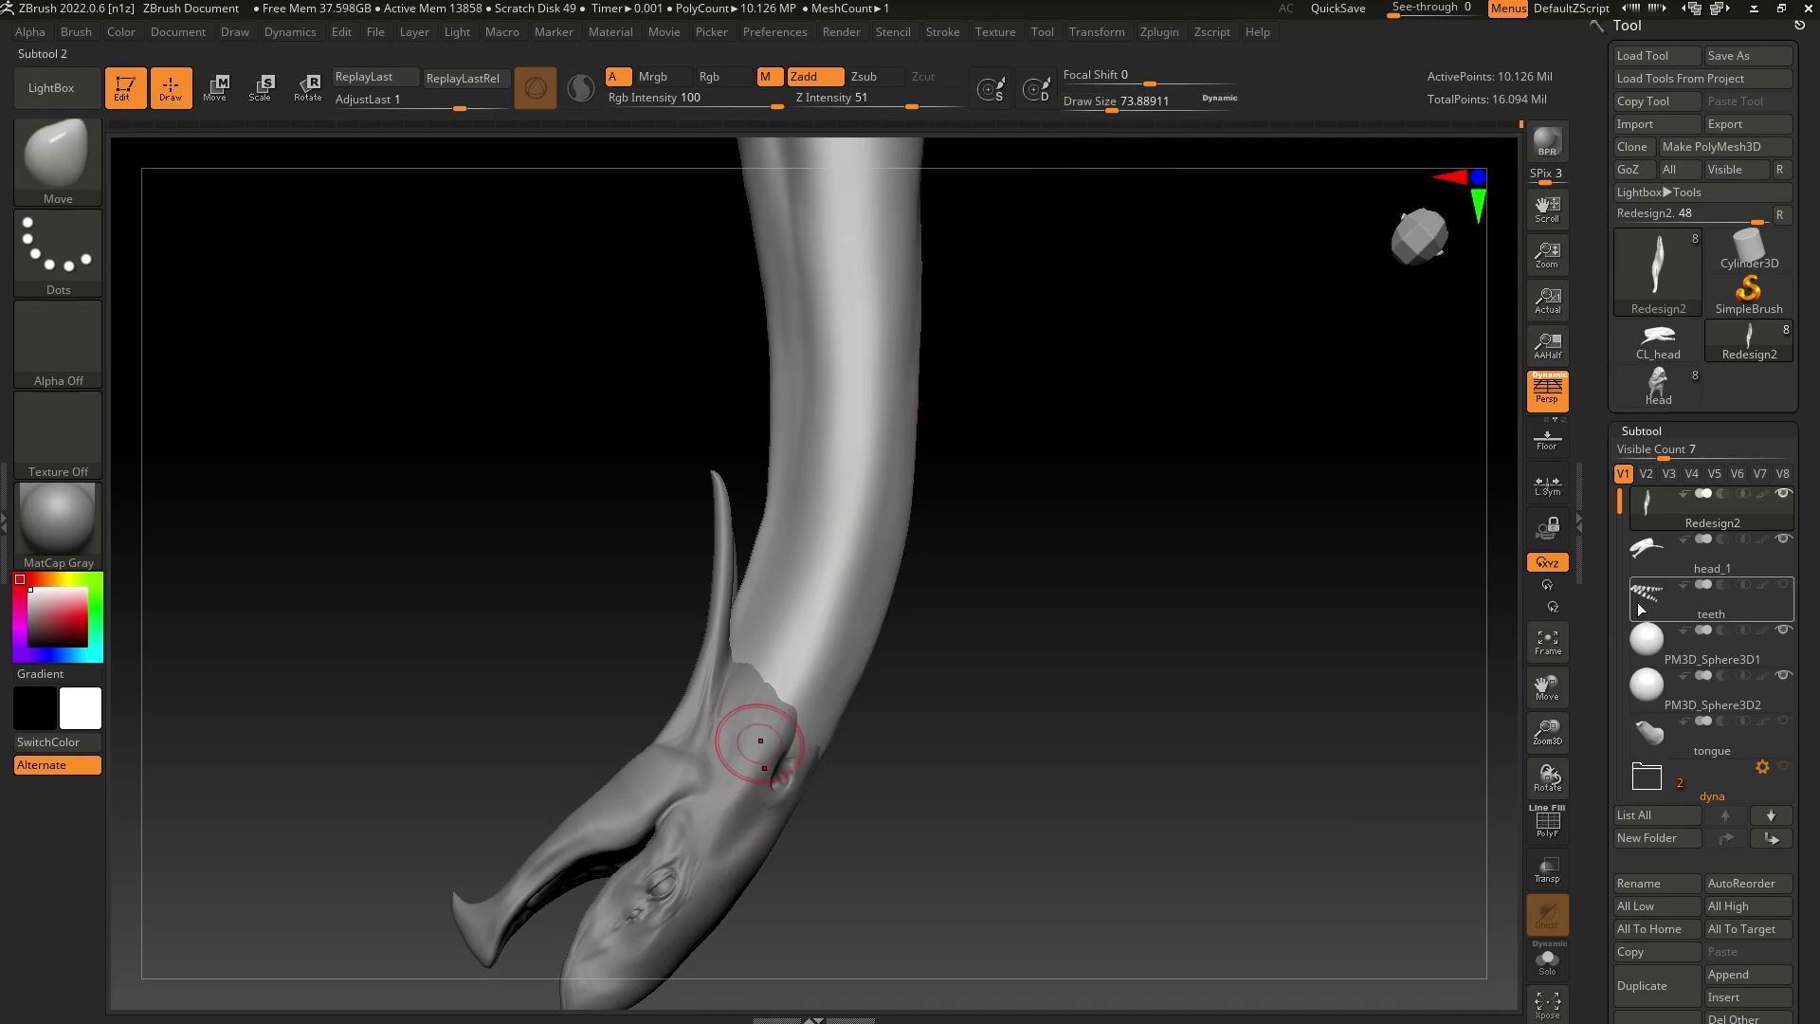
key(shift)
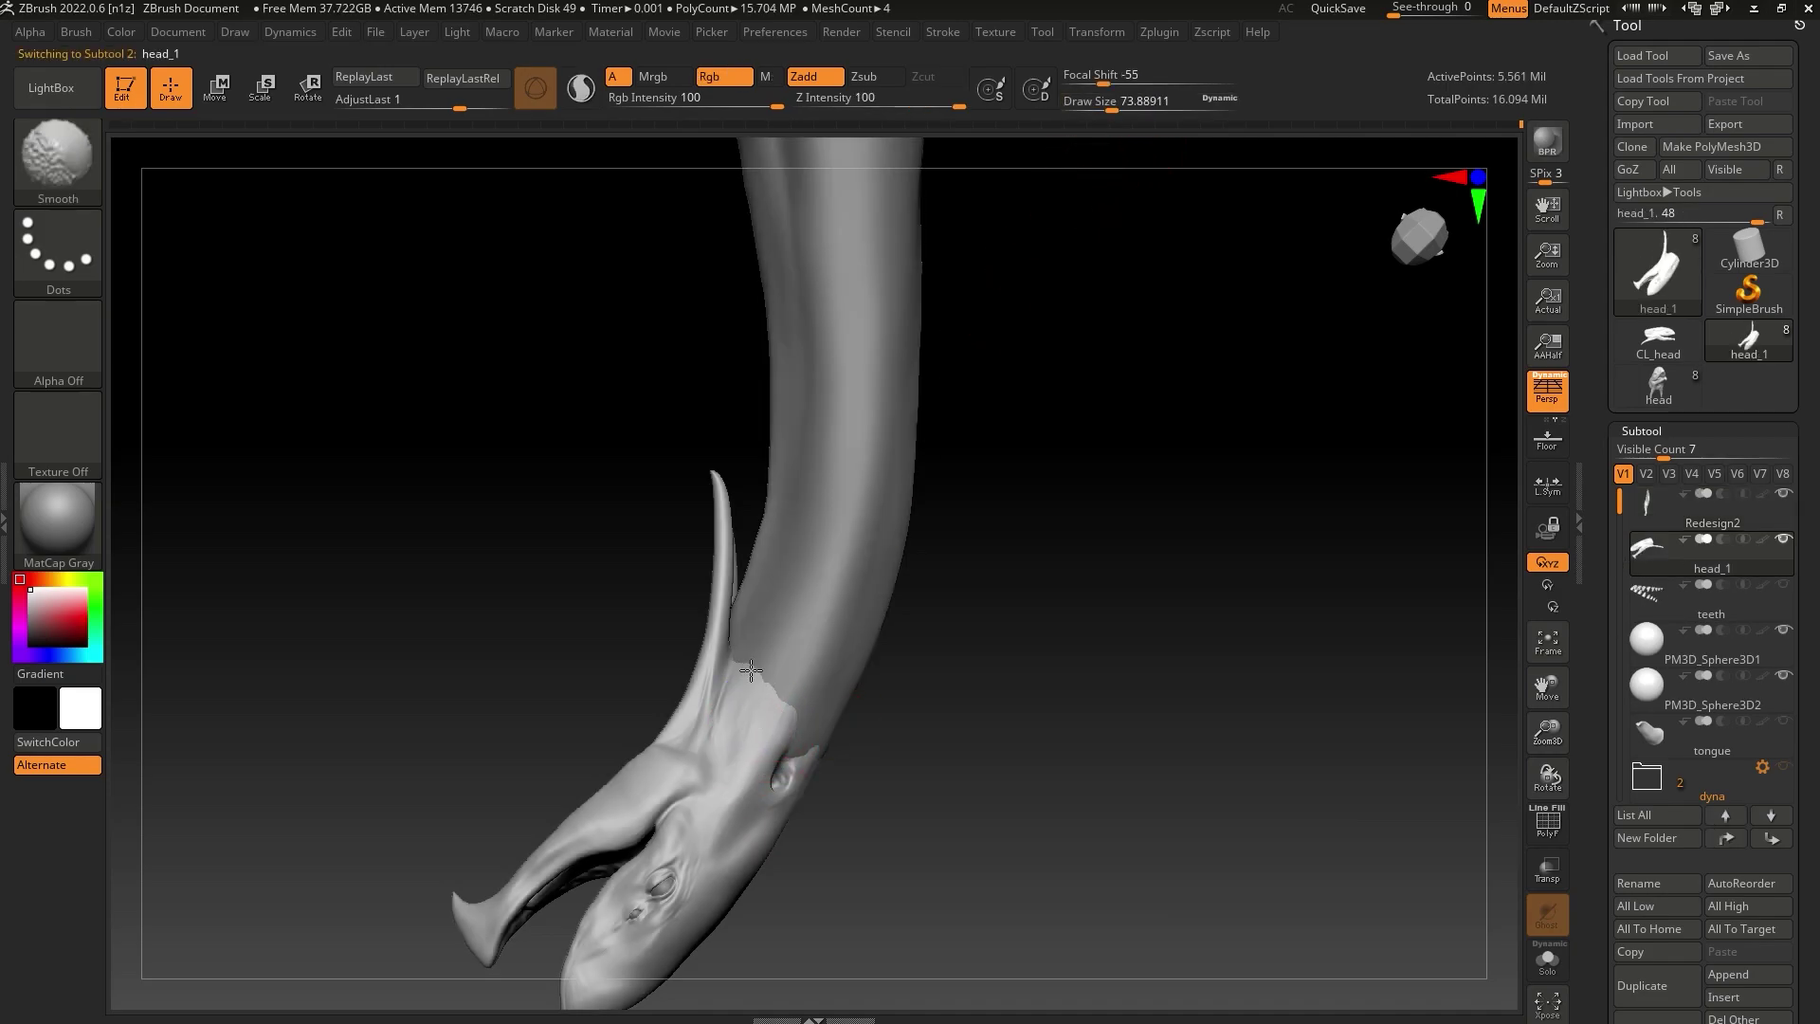
drag(875, 706, 976, 717)
Mirror the PM3D_Sphere3D1 eye sphere across the X axis with SubTool Master, merging the copy into one subtool
click(1643, 650)
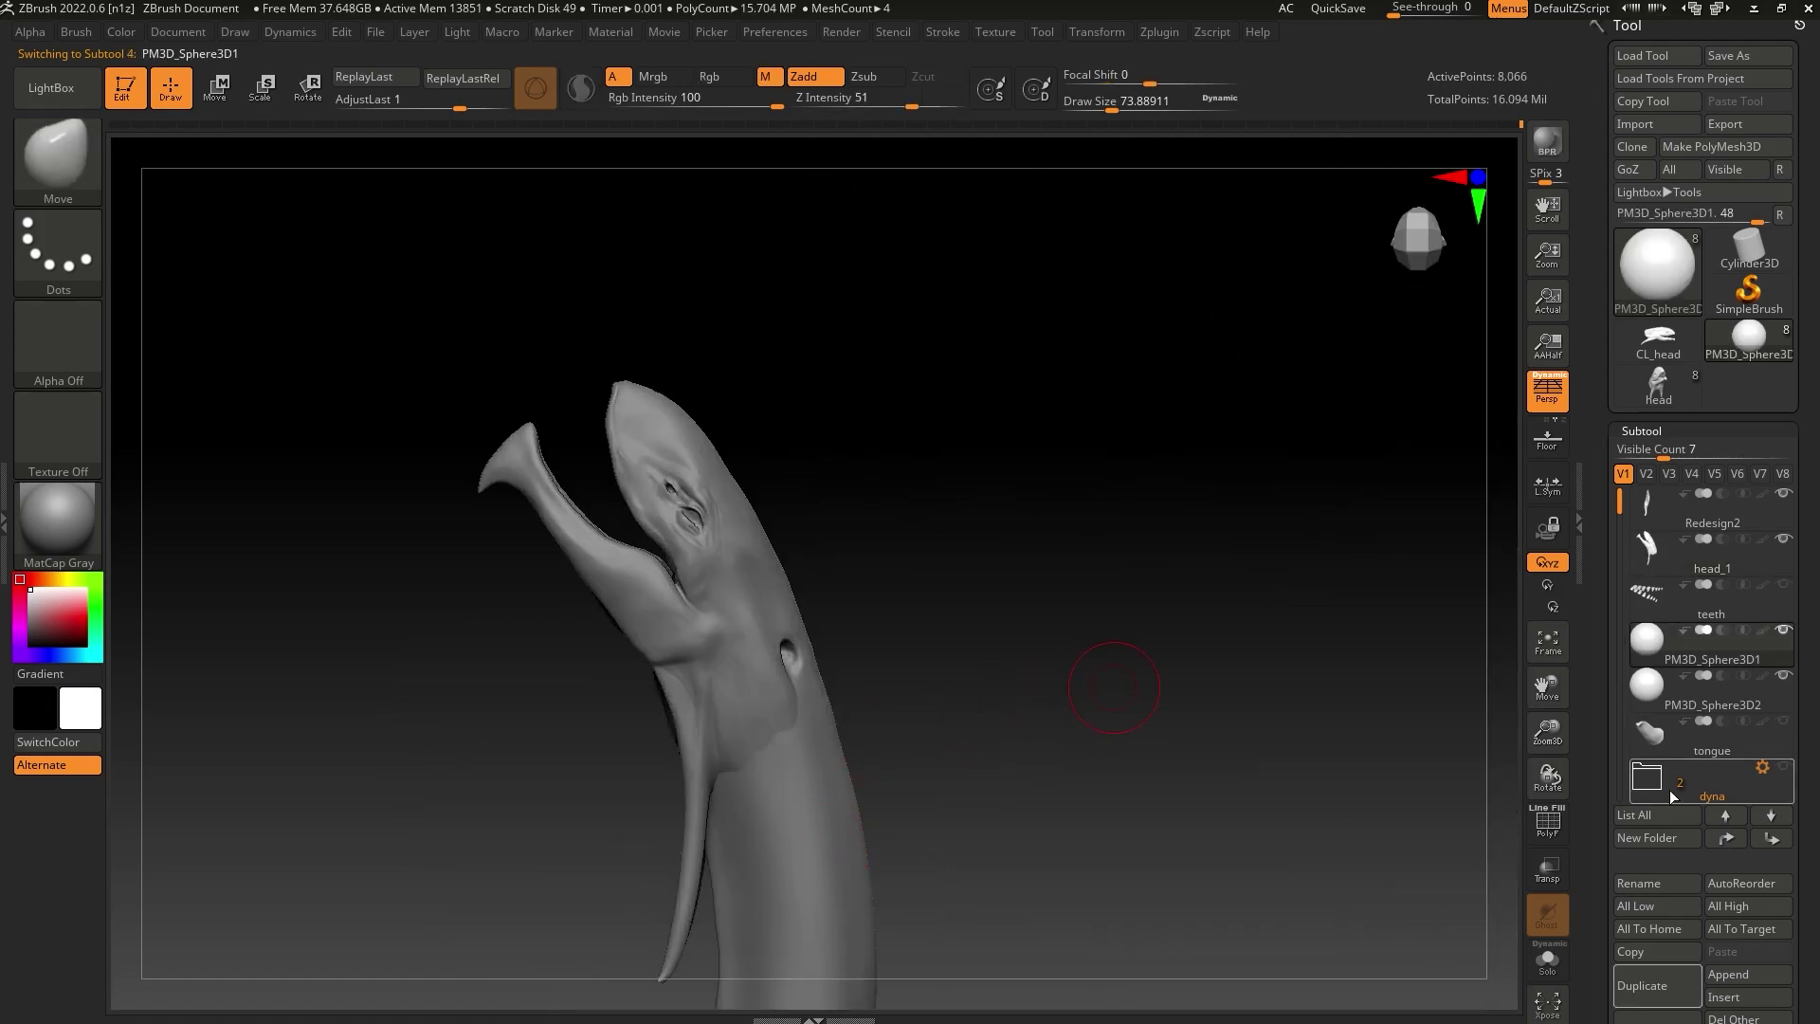
scroll(1795, 783, down, 5)
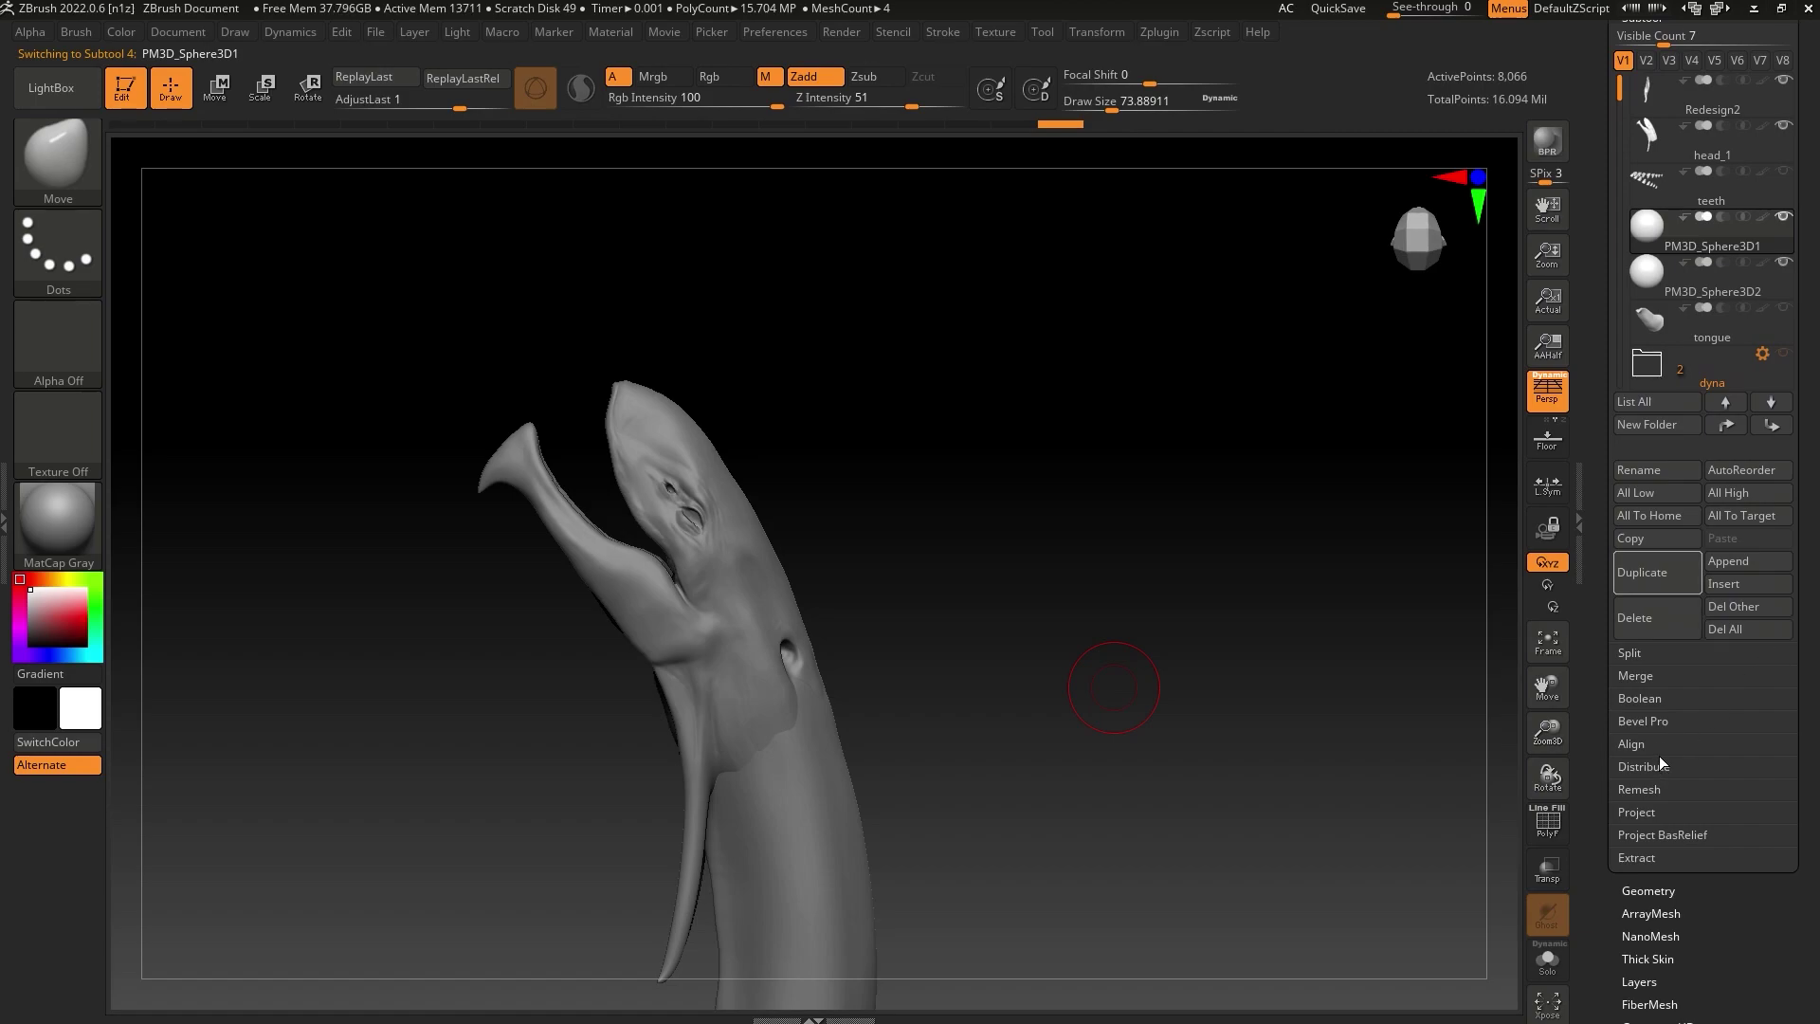
click(1173, 38)
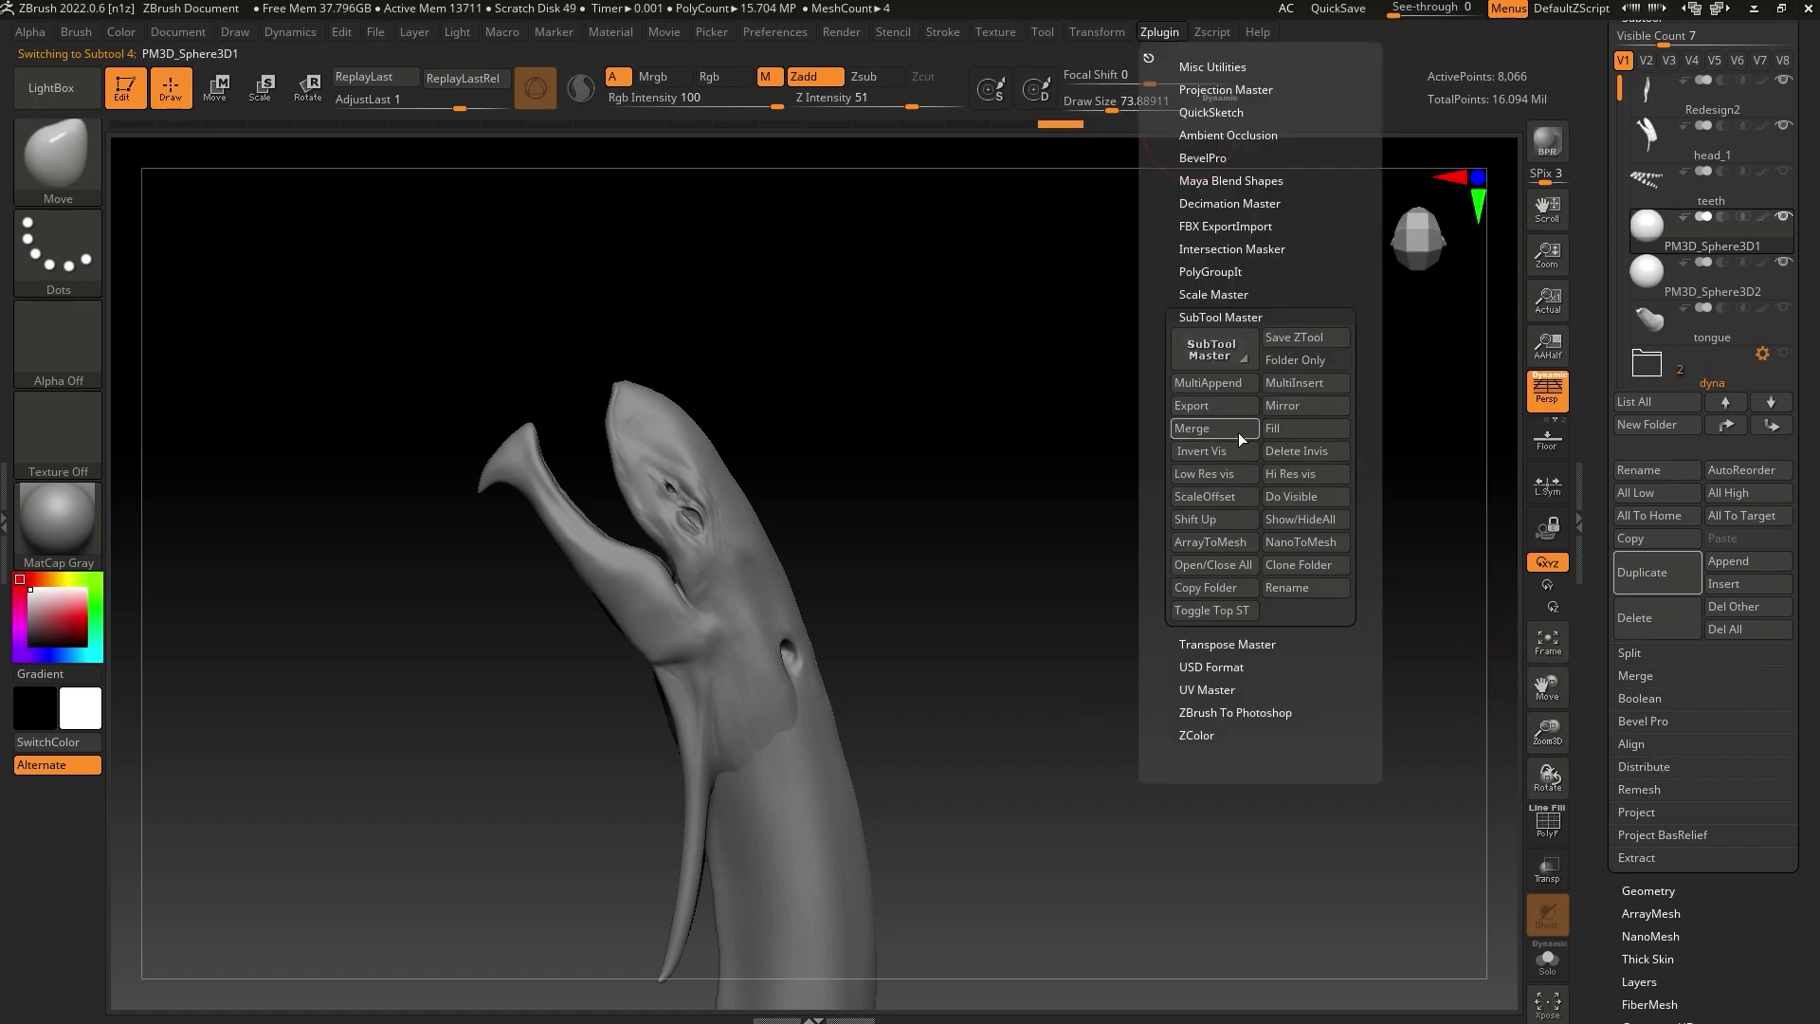
click(1209, 349)
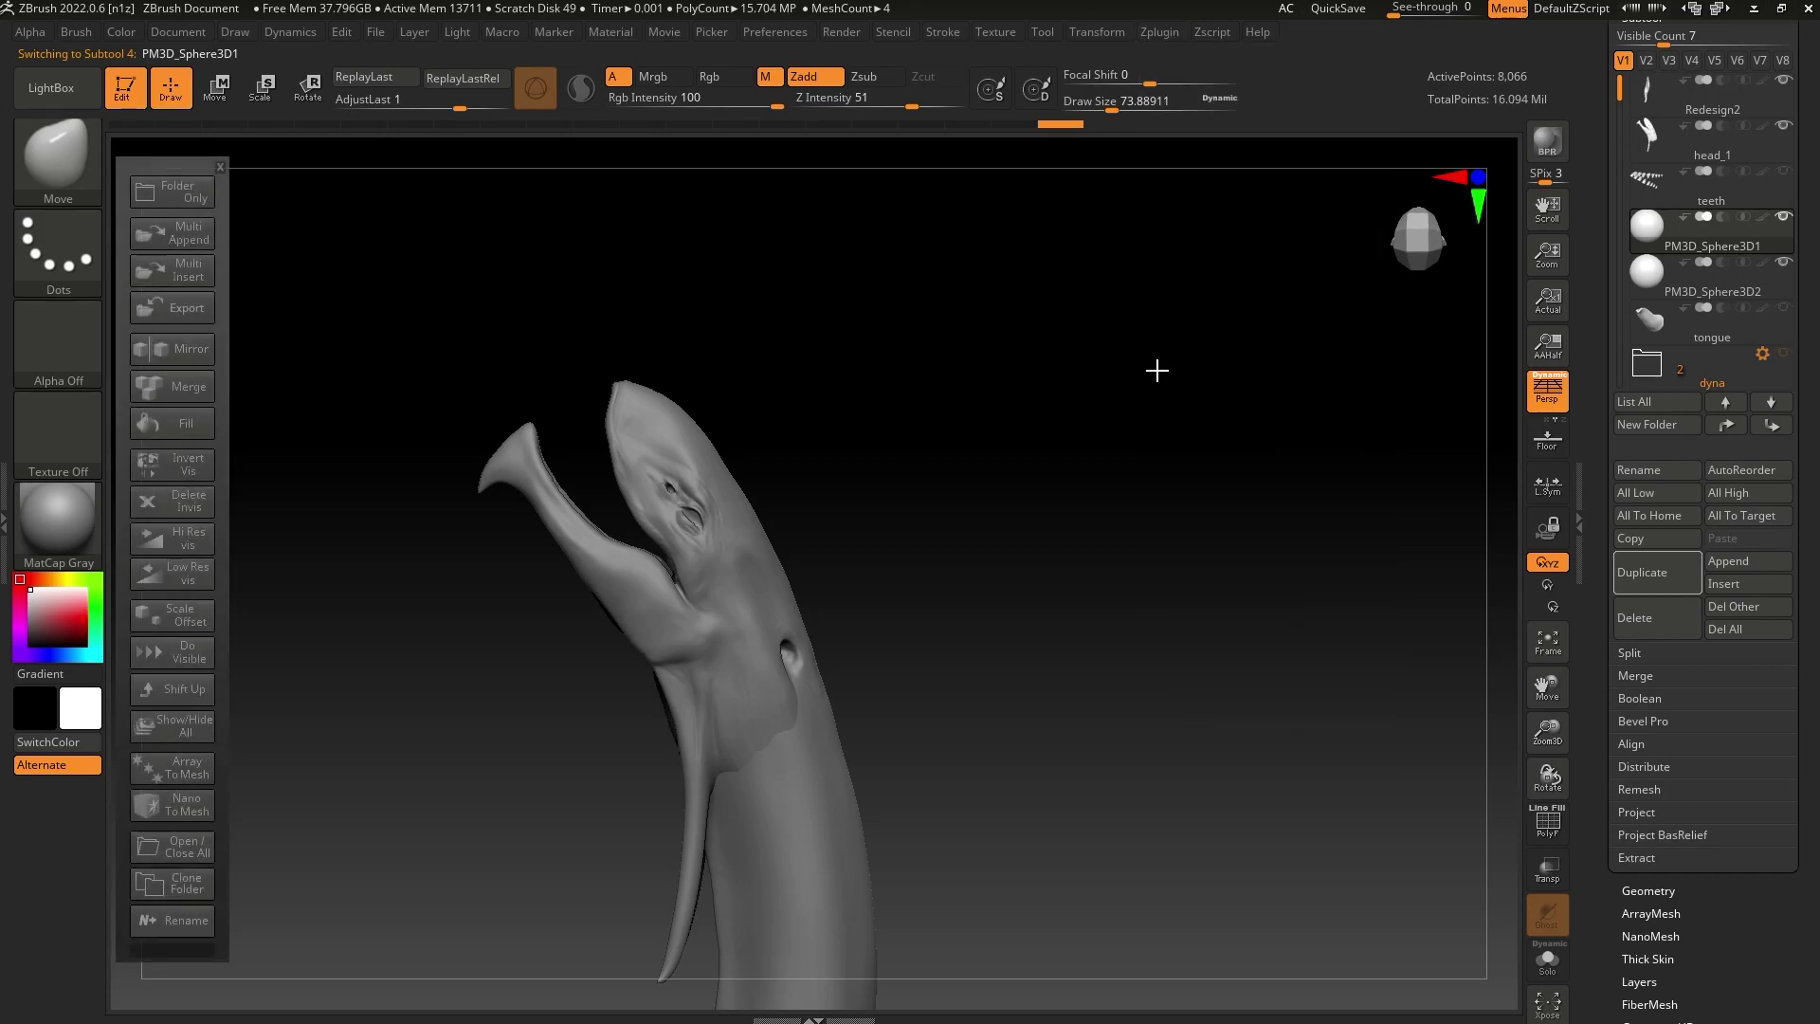
click(181, 349)
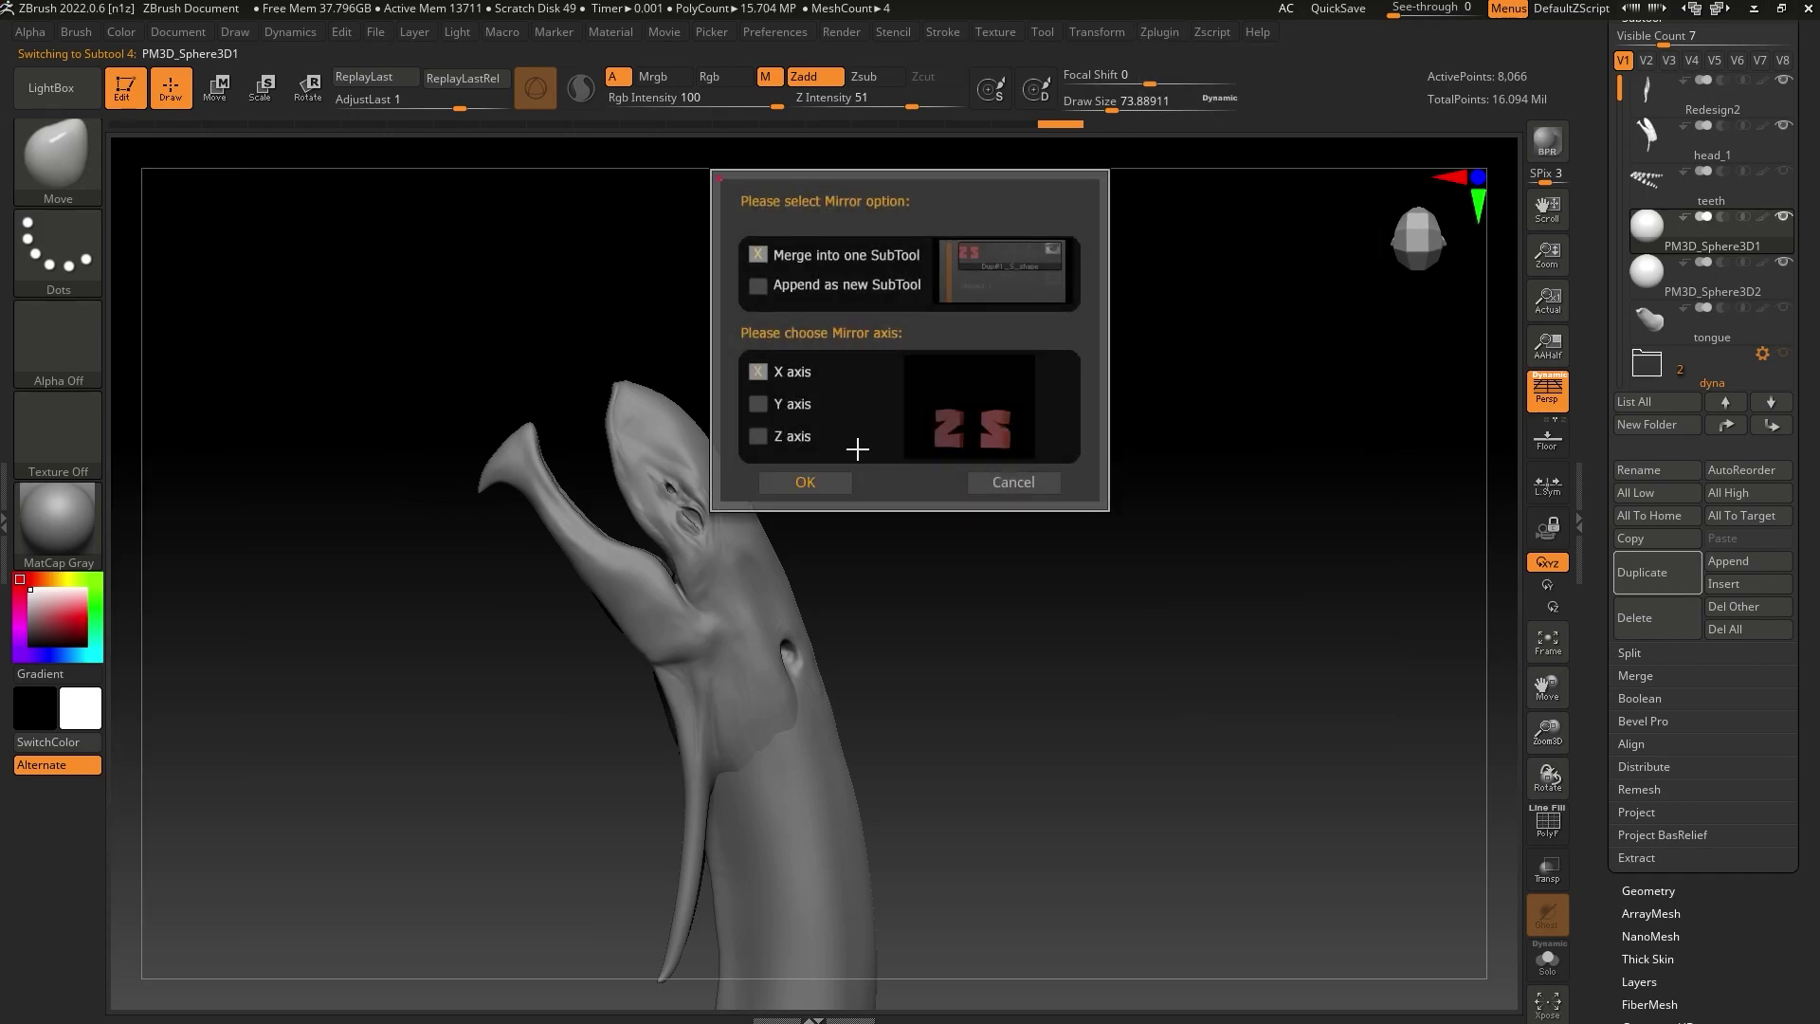
click(824, 482)
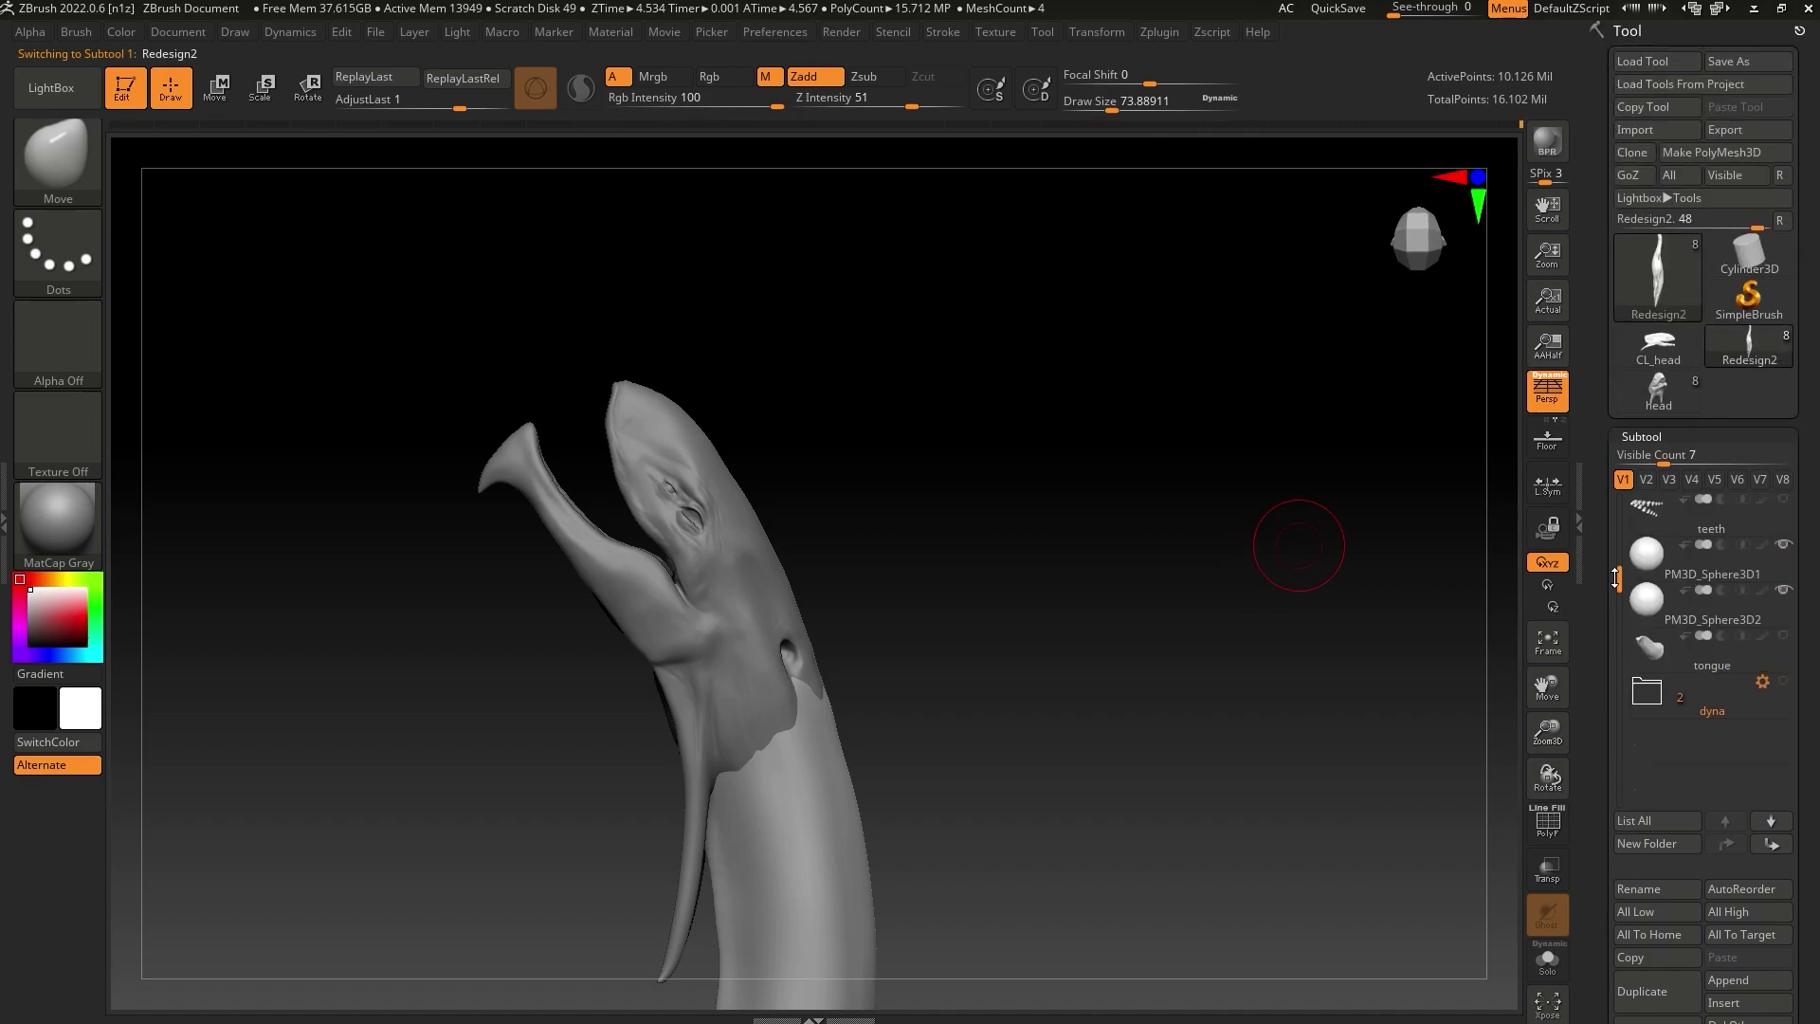
Mirror the PM3D_Sphere3D2 sphere across the X axis with SubTool Master, merging the result into one subtool
click(1654, 597)
drag(1145, 621, 1250, 538)
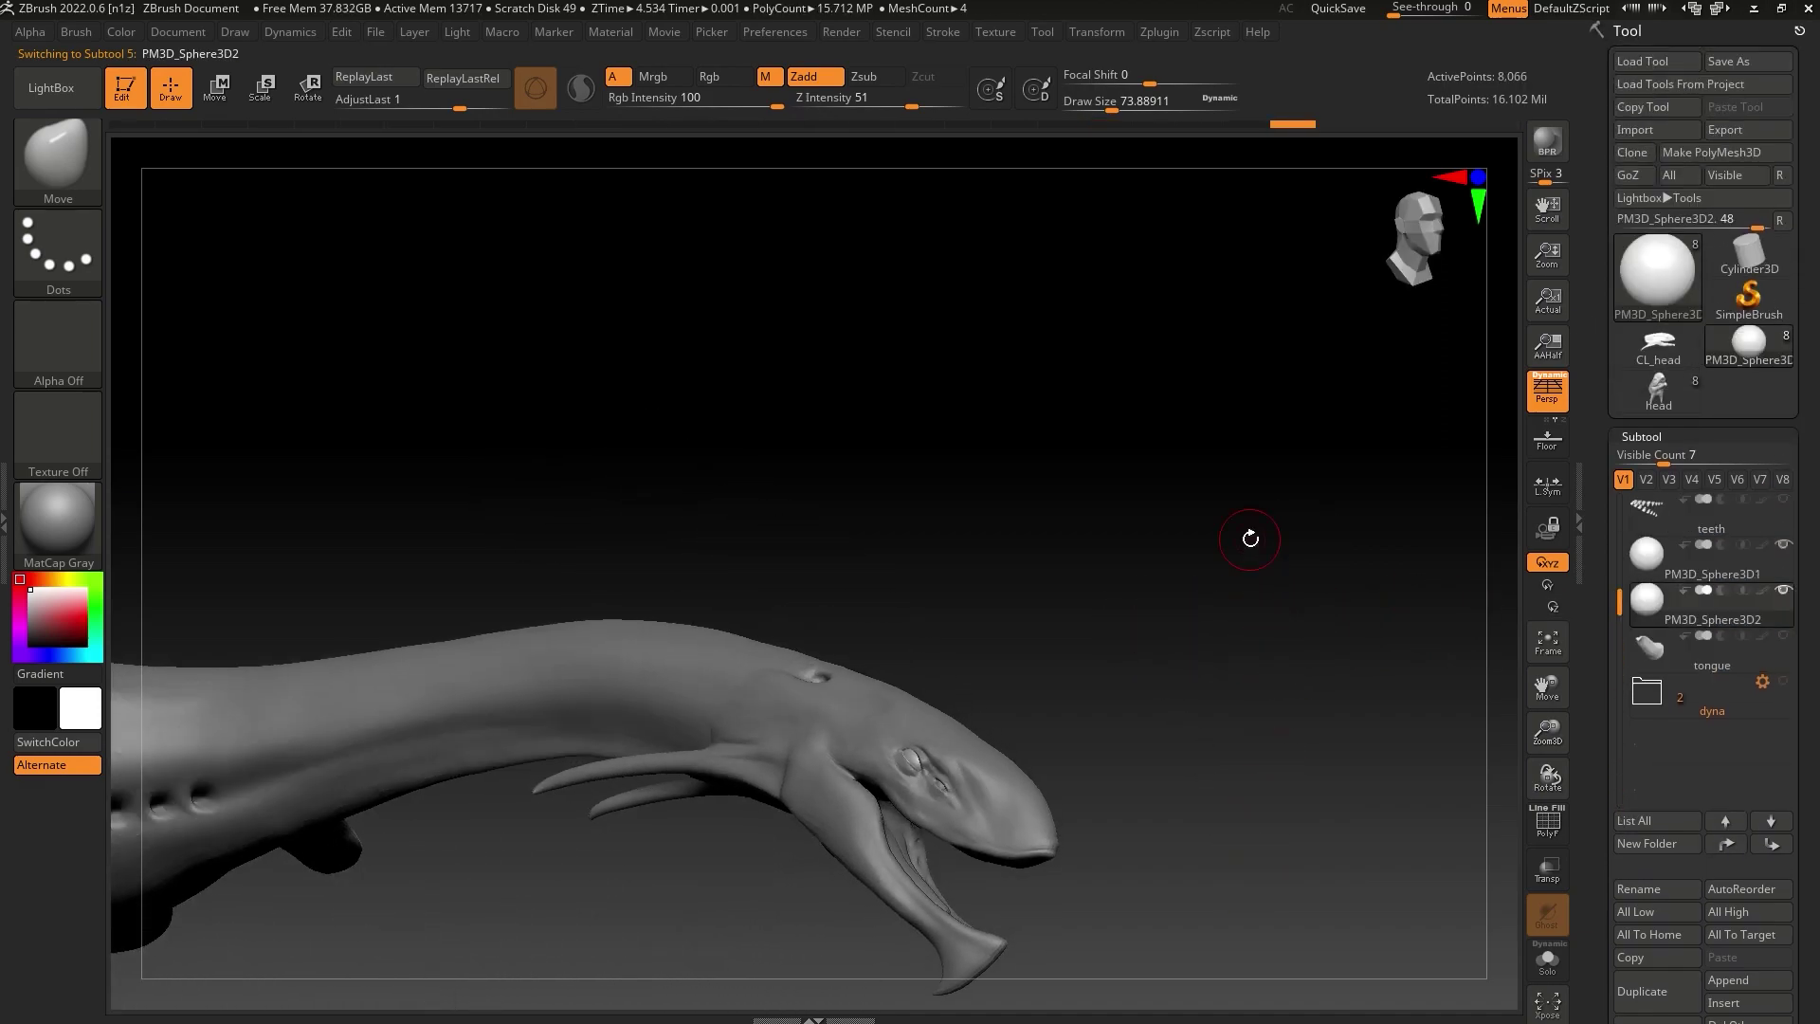
click(1176, 44)
click(1211, 354)
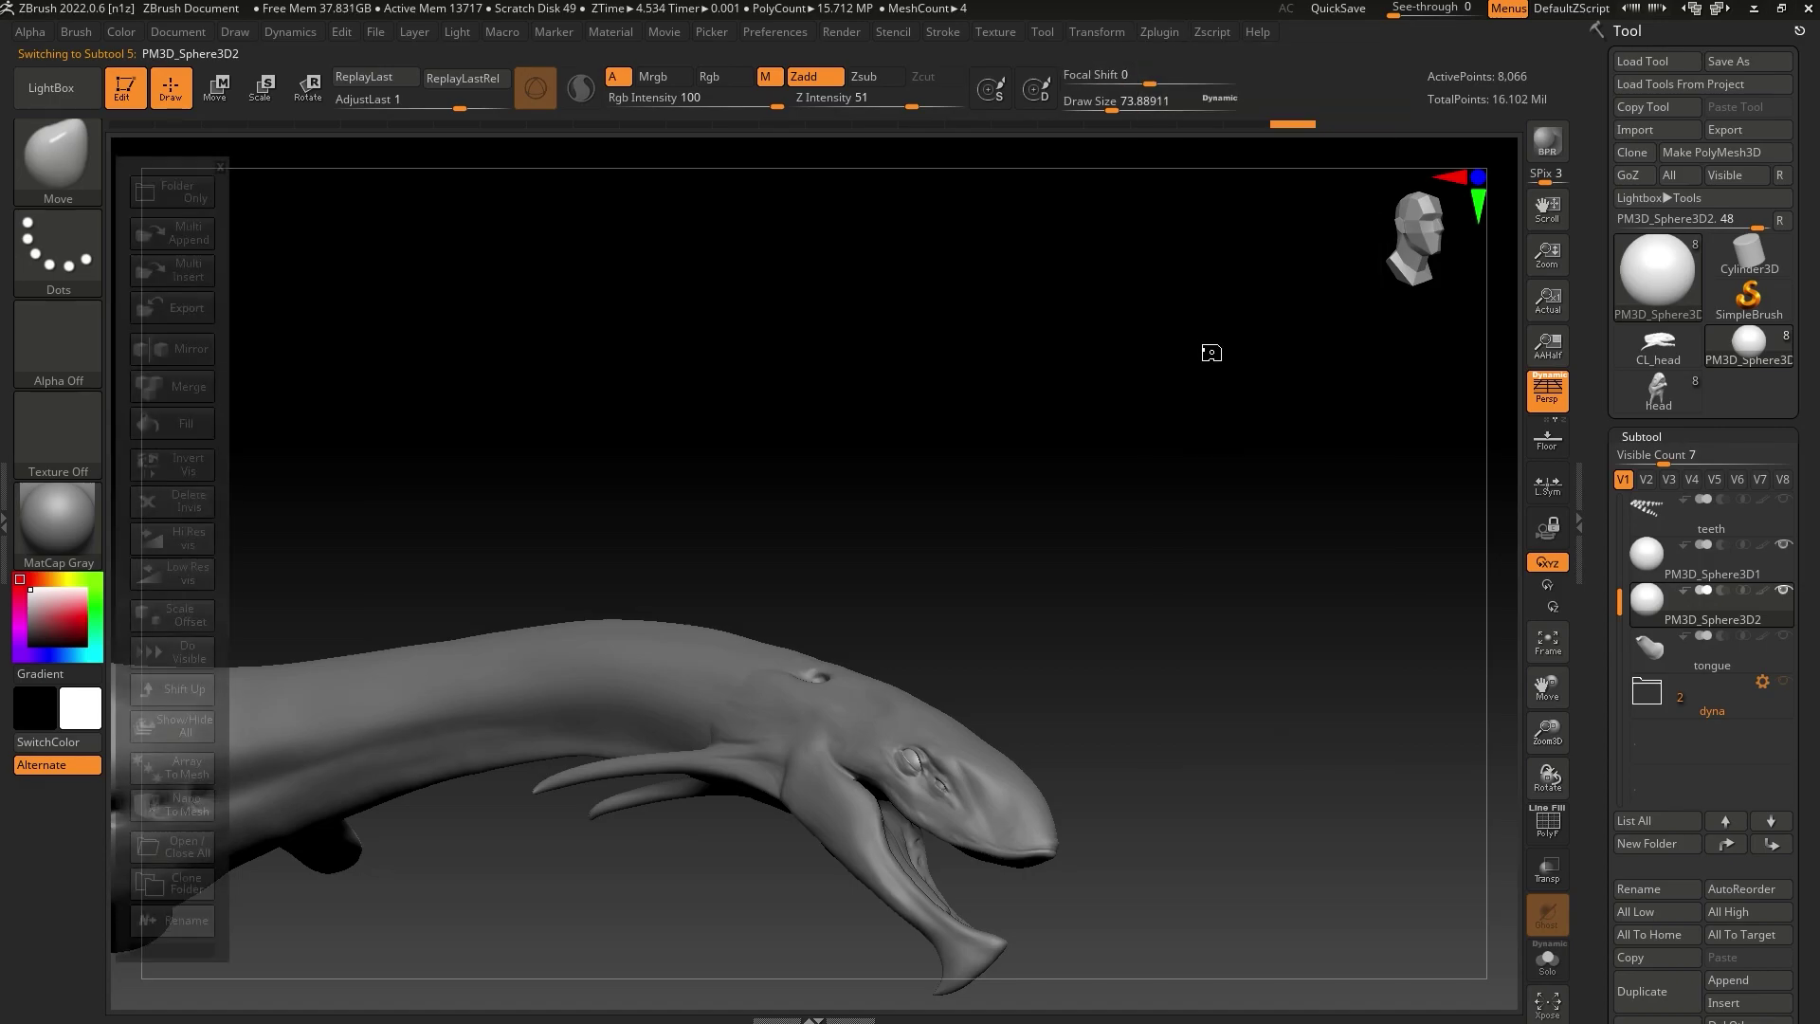
click(181, 349)
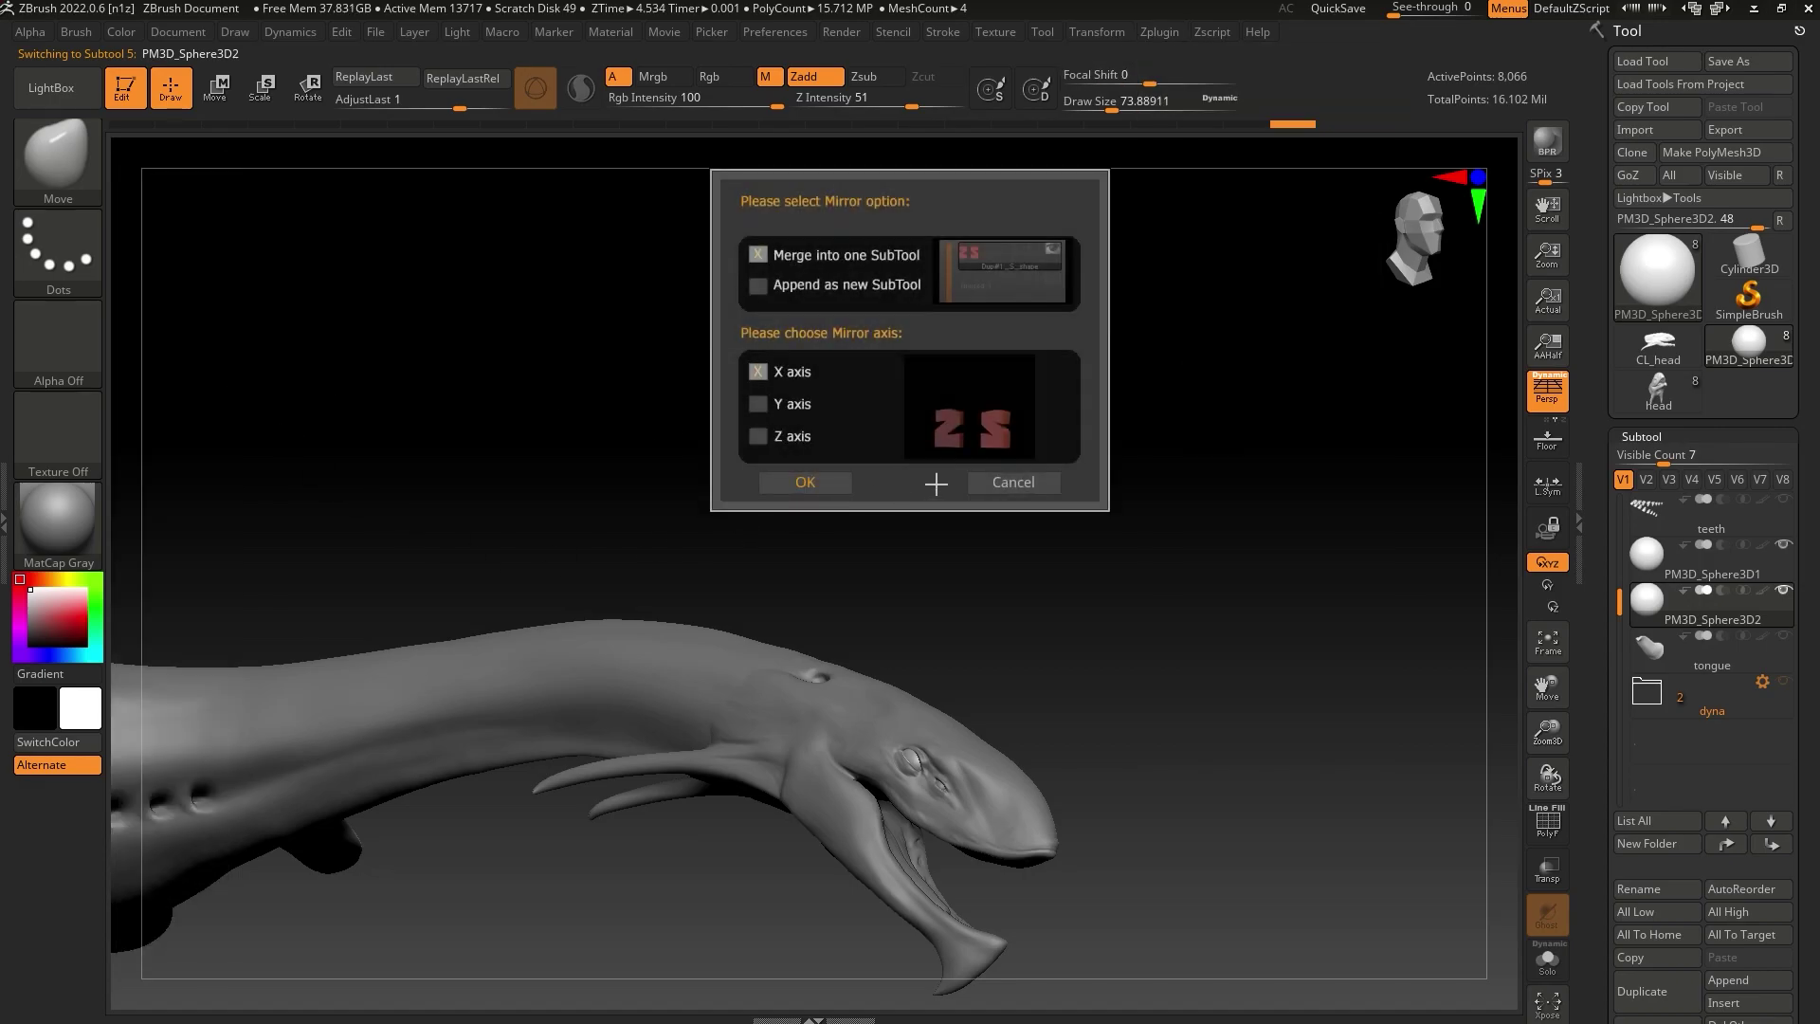
click(827, 481)
drag(1219, 744, 1266, 690)
drag(1620, 787, 1620, 574)
click(1646, 595)
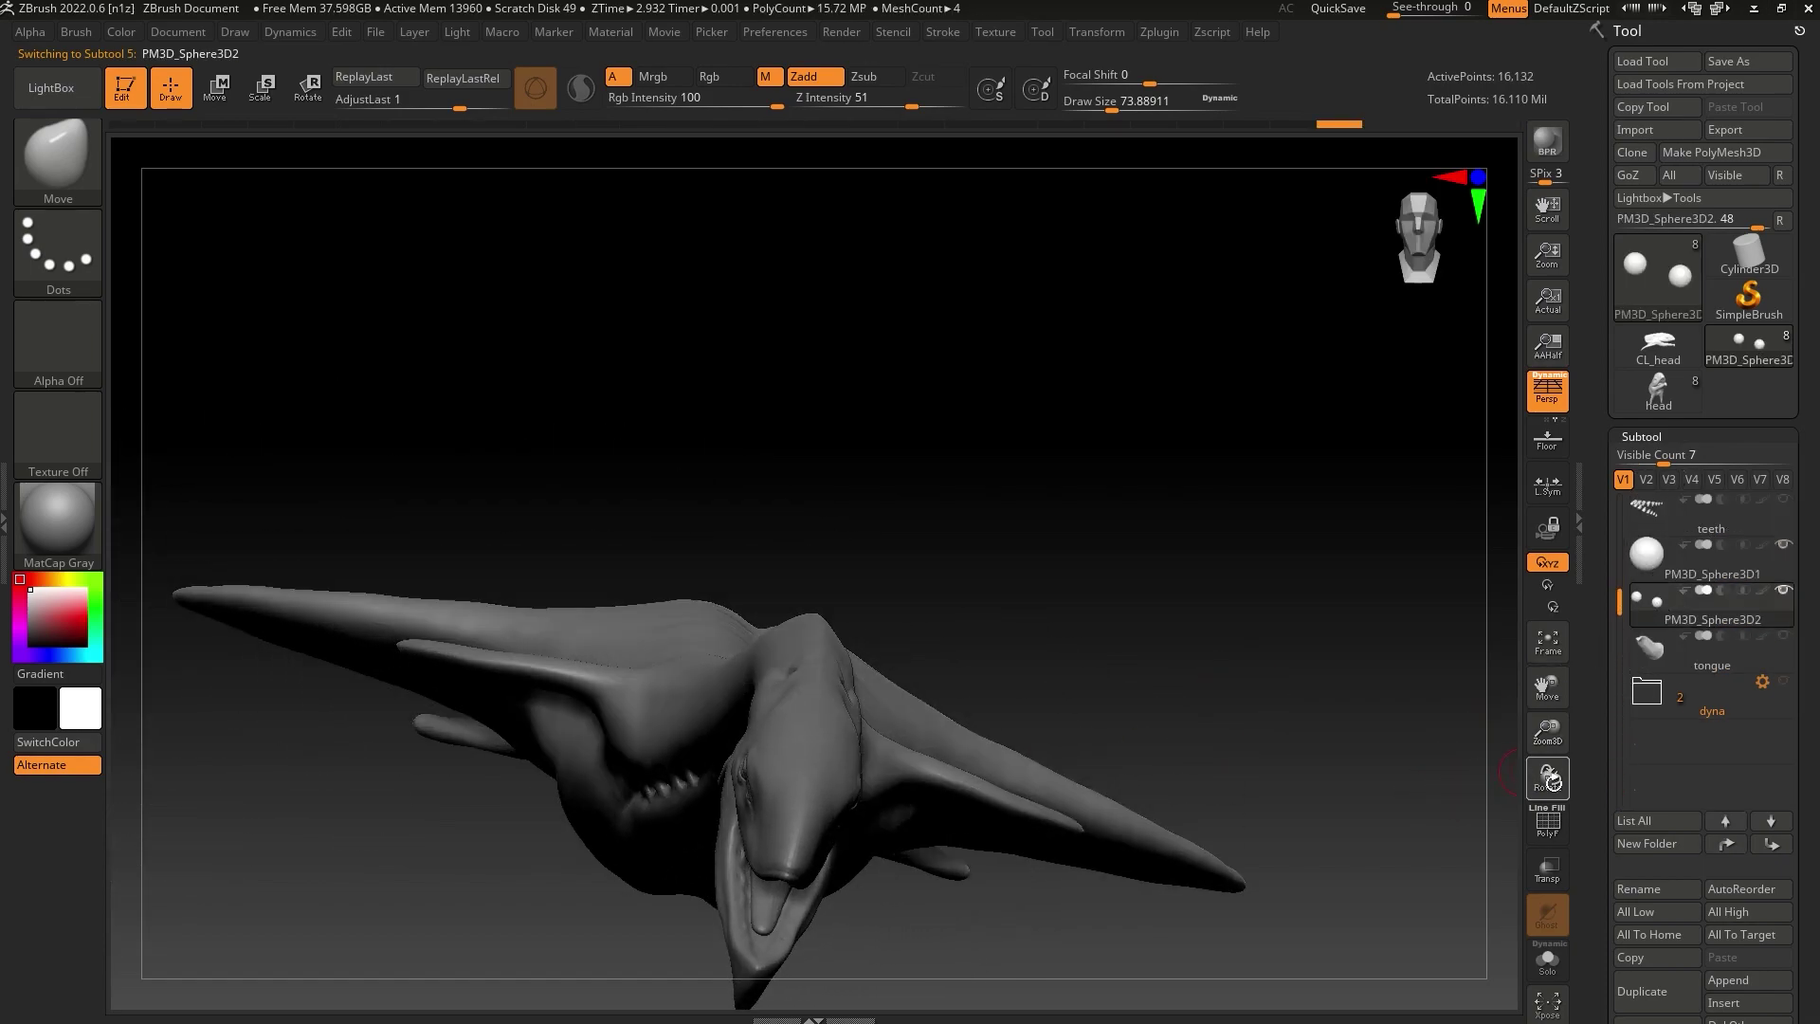
Make the Redesign2 body the active subtool
drag(1552, 781, 816, 771)
drag(931, 743, 328, 650)
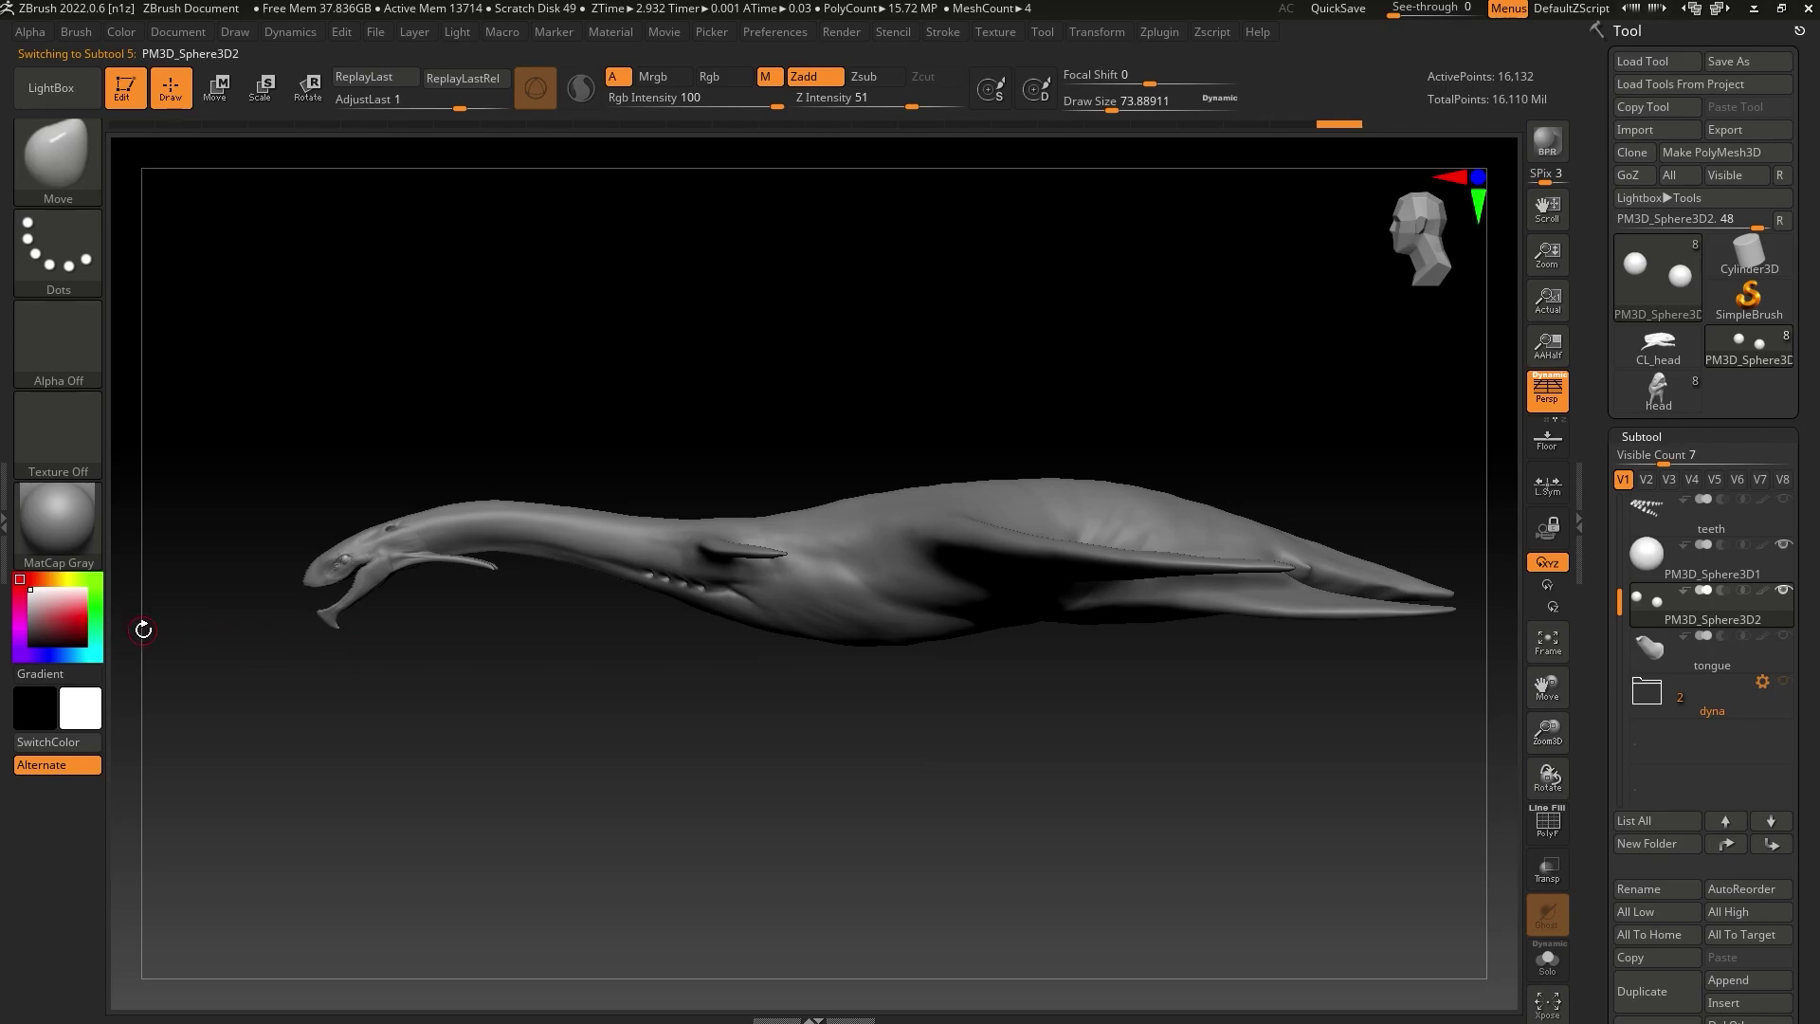
drag(1619, 544, 1620, 503)
click(1645, 526)
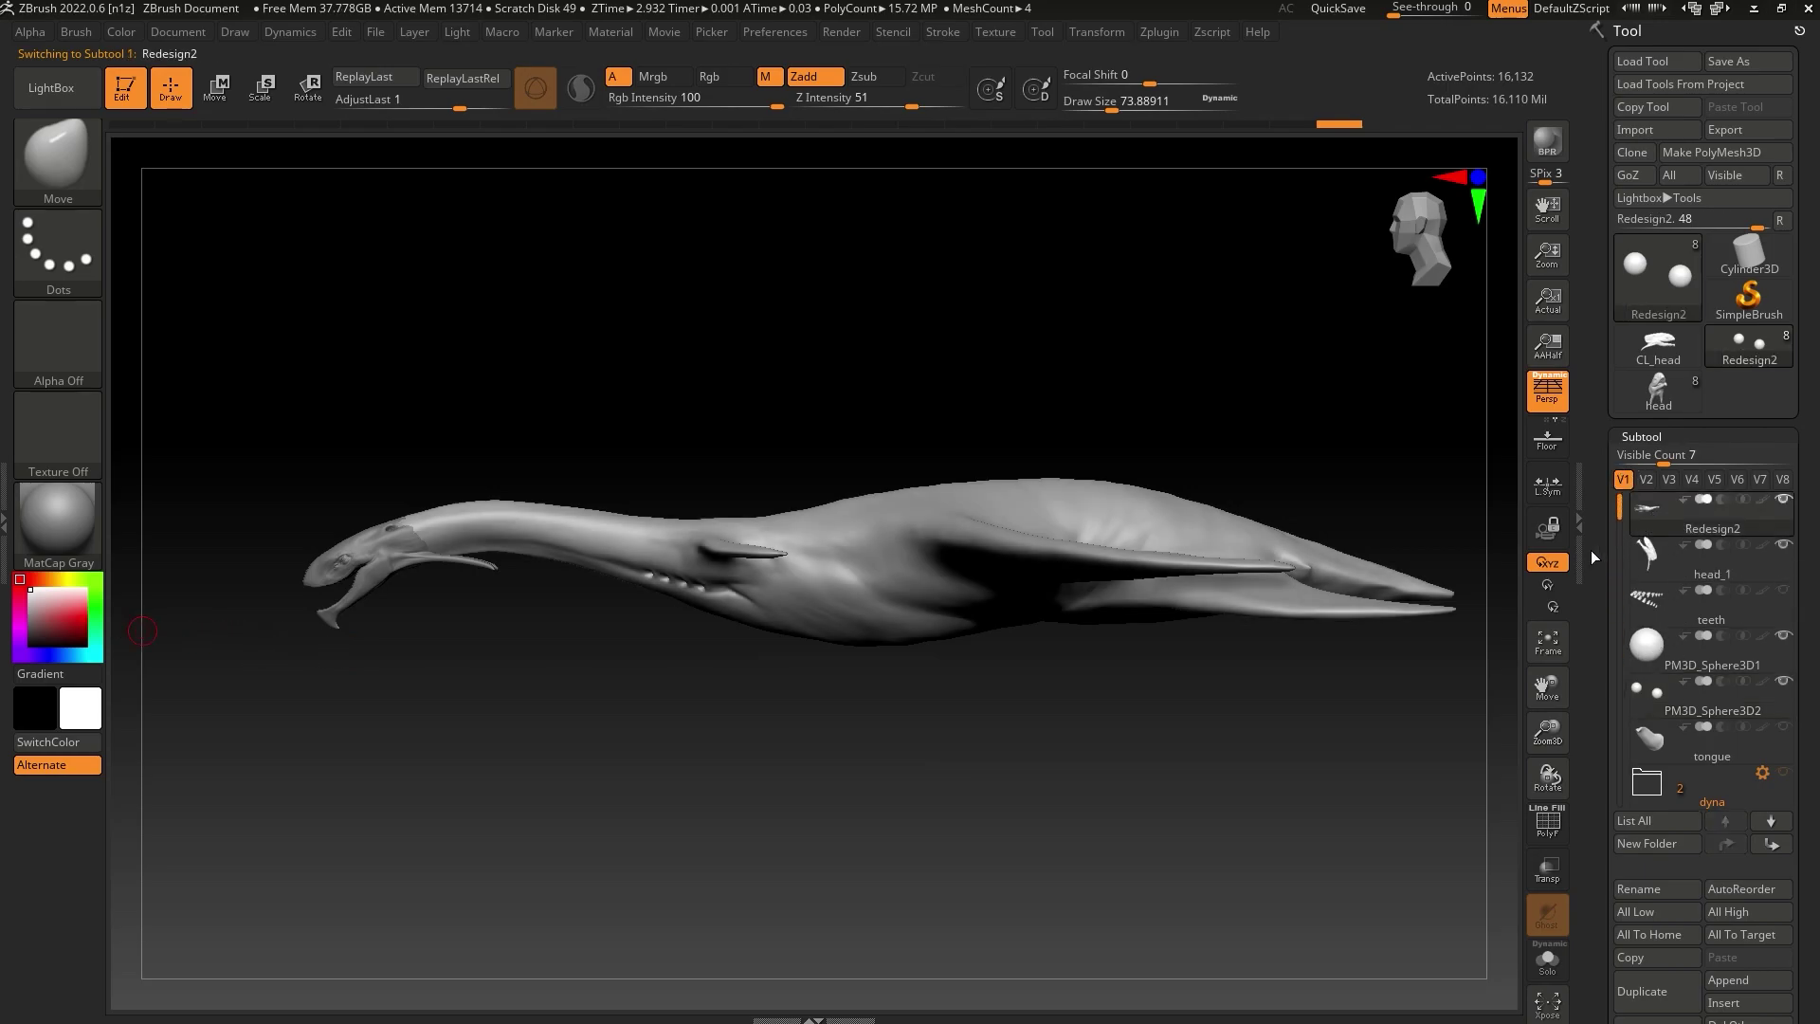
drag(1192, 771, 1243, 740)
Compare the redesigned creature with the CL_head and head tools, ending on the Redesign2 tool
click(1658, 351)
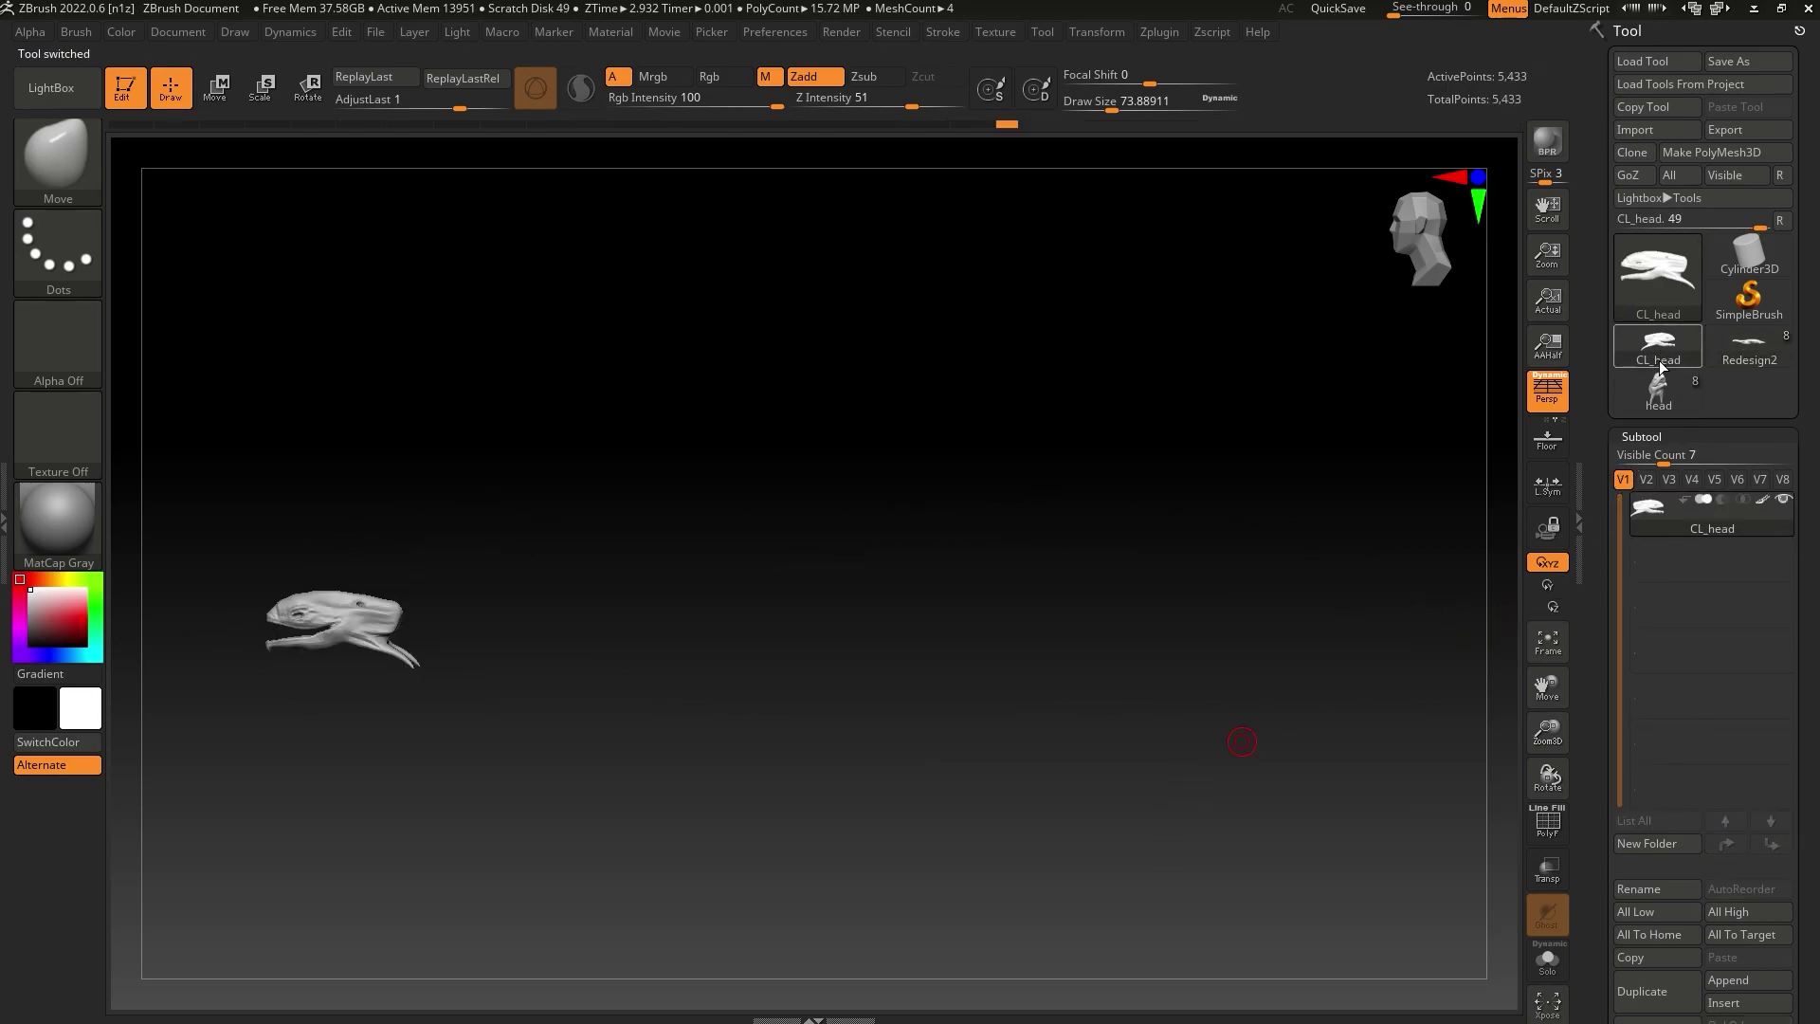
drag(1298, 838, 1325, 745)
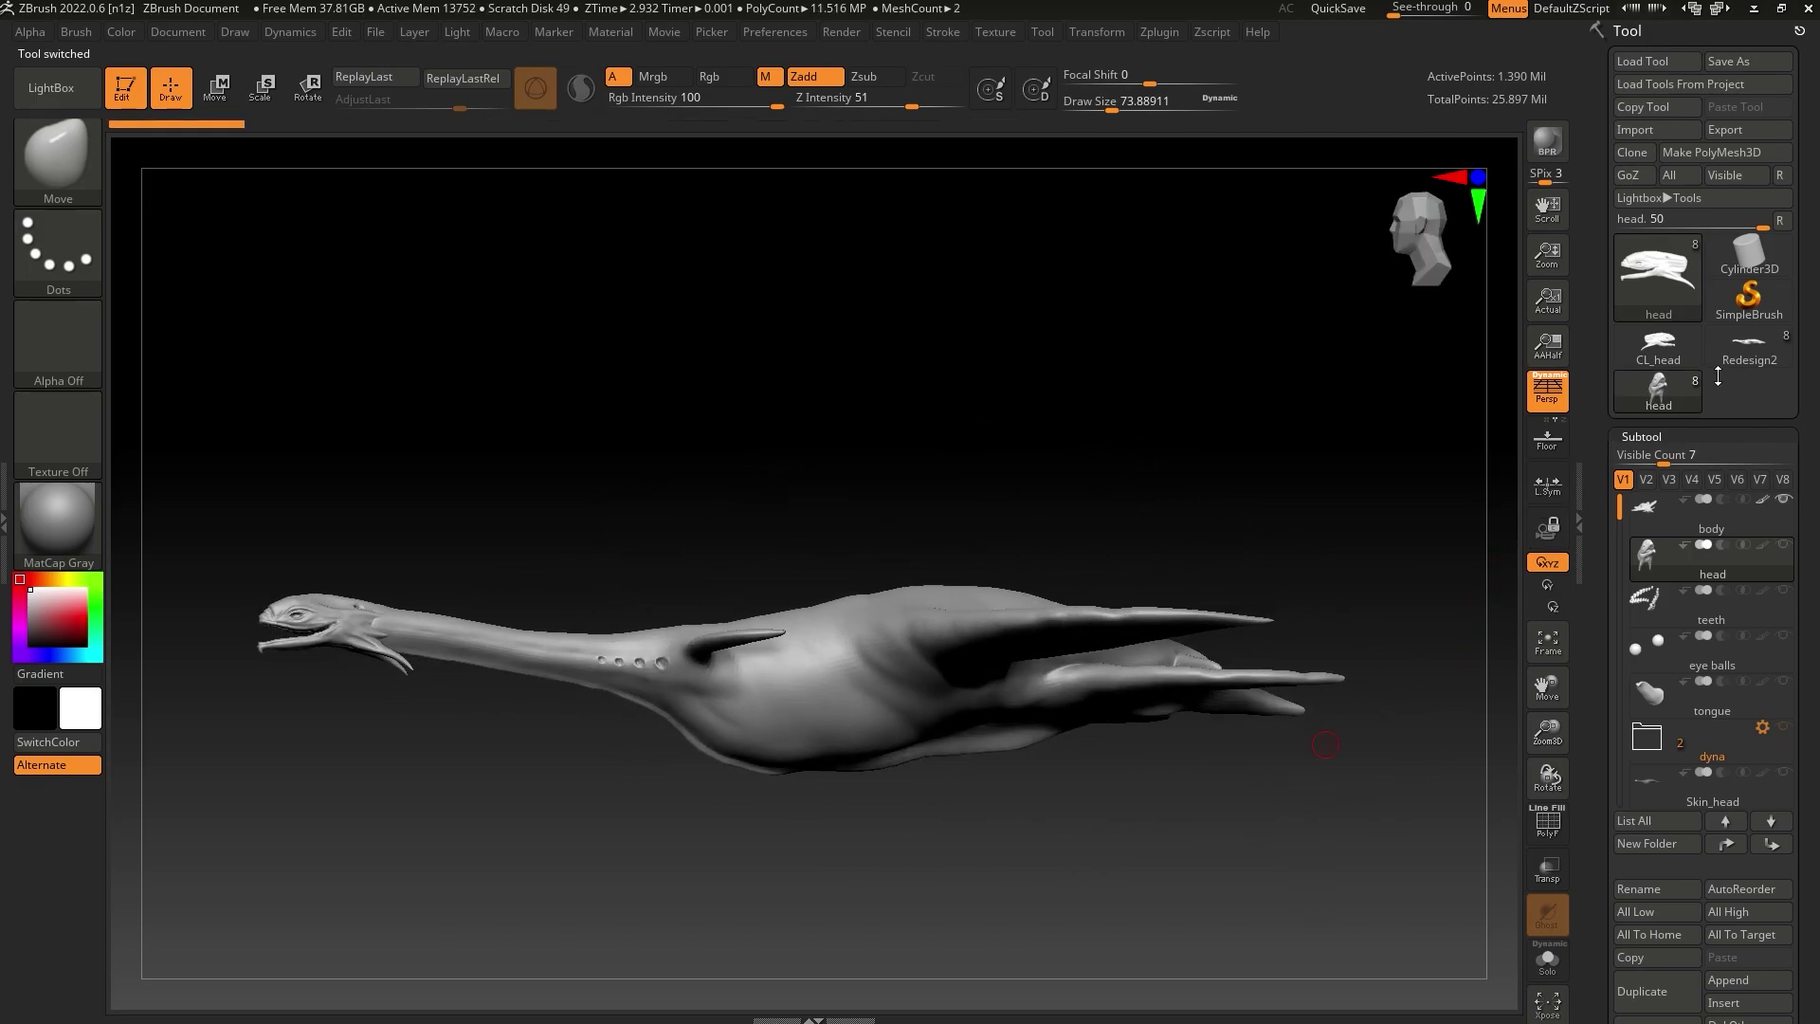
click(1634, 406)
drag(1337, 384, 1218, 633)
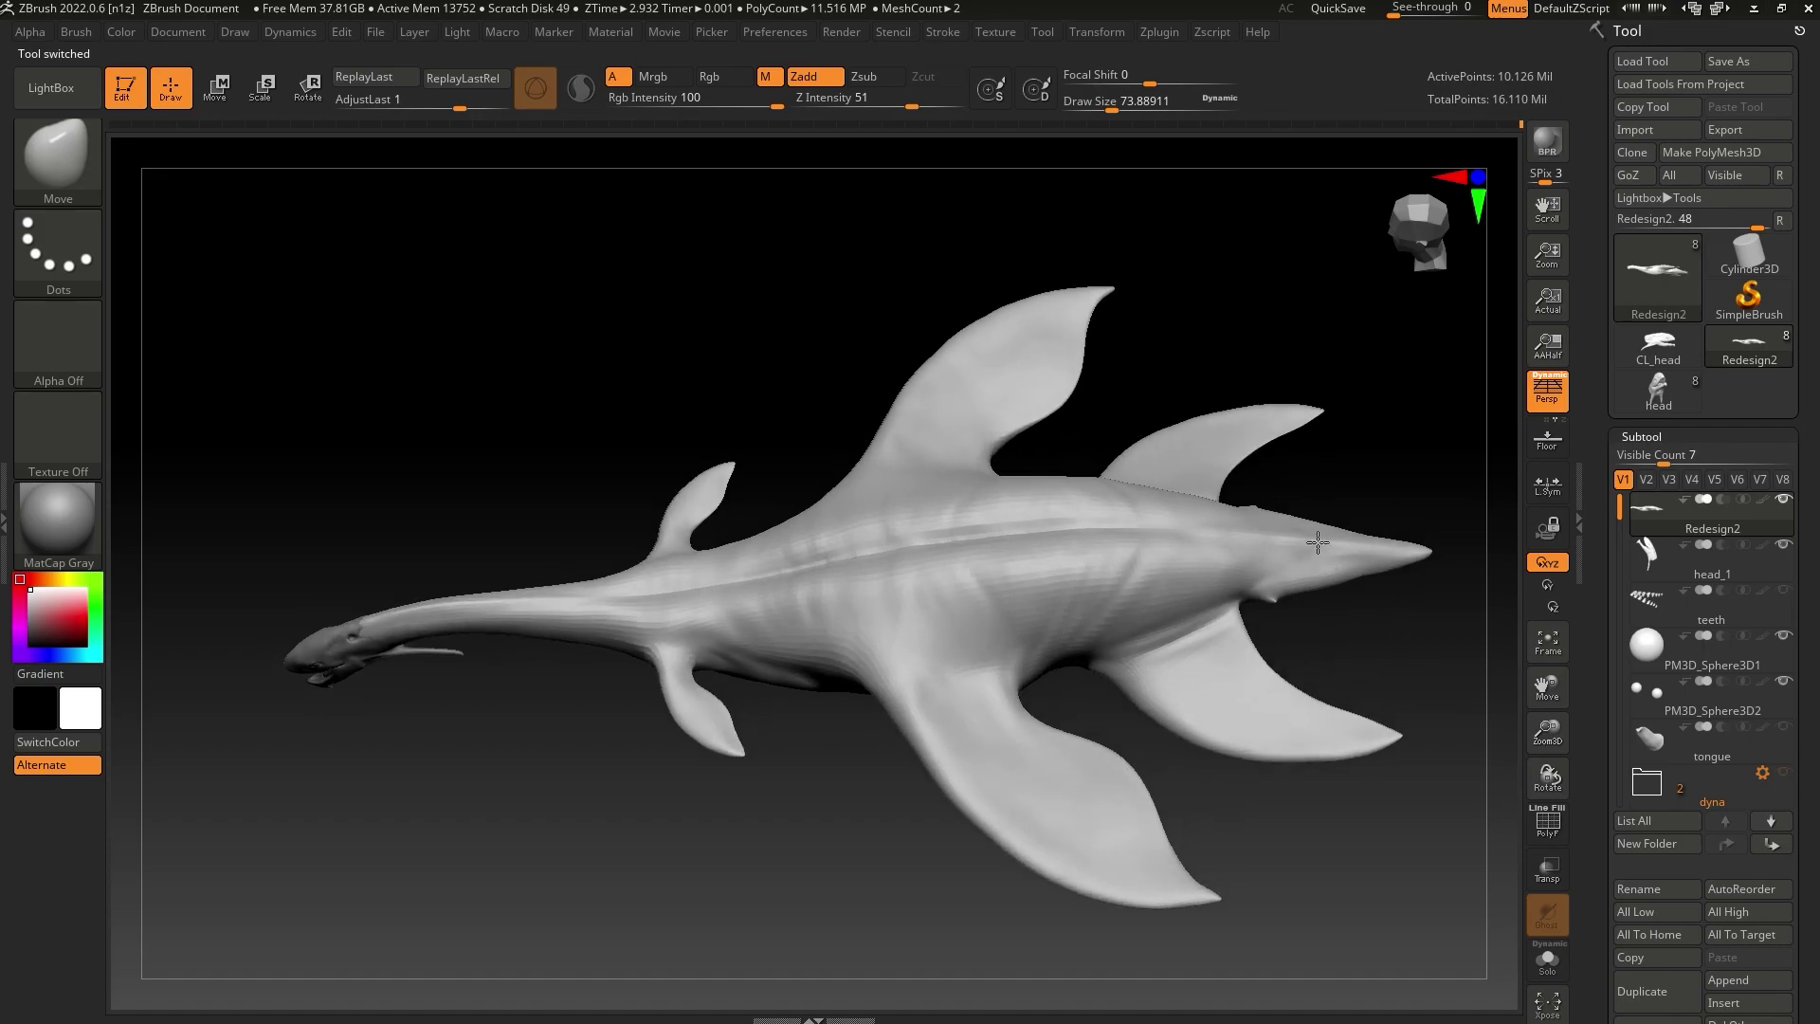
Smooth the body's flank behind the large front fin at draw size 112
drag(864, 854, 1134, 594)
drag(1113, 833, 1097, 764)
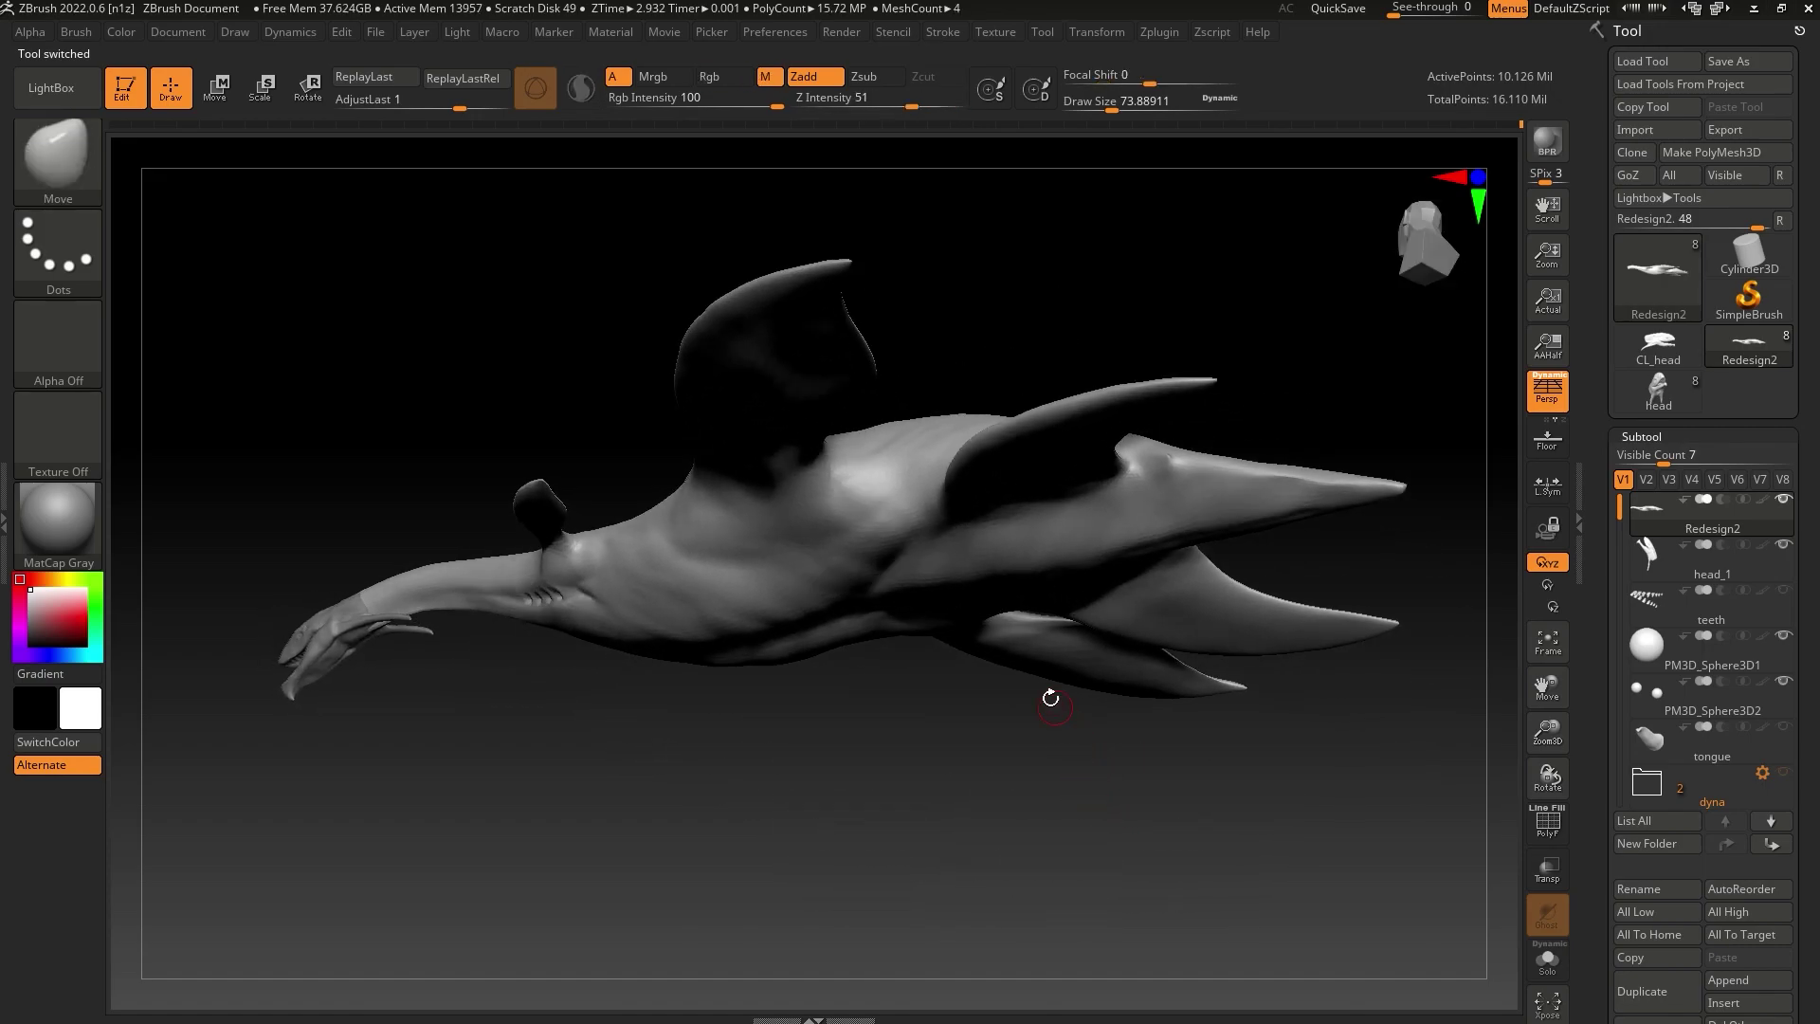
drag(1112, 110, 1126, 113)
key(shift)
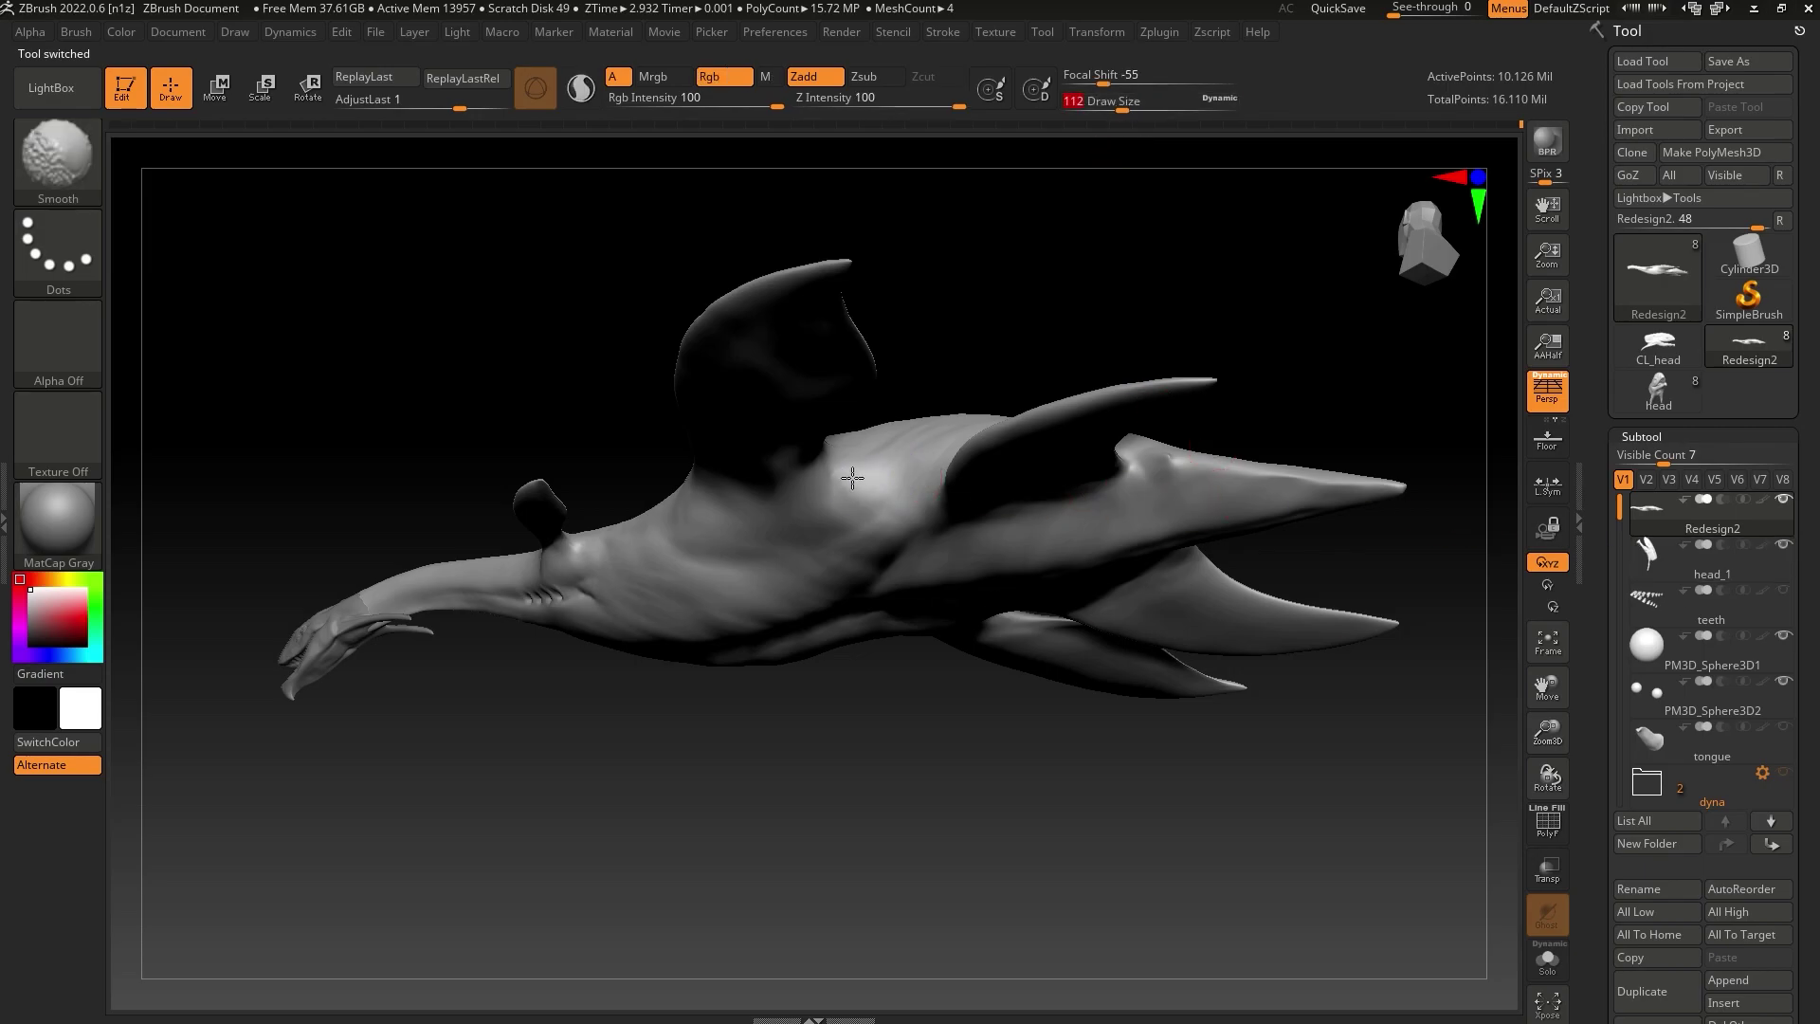
shift+drag(836, 477, 910, 481)
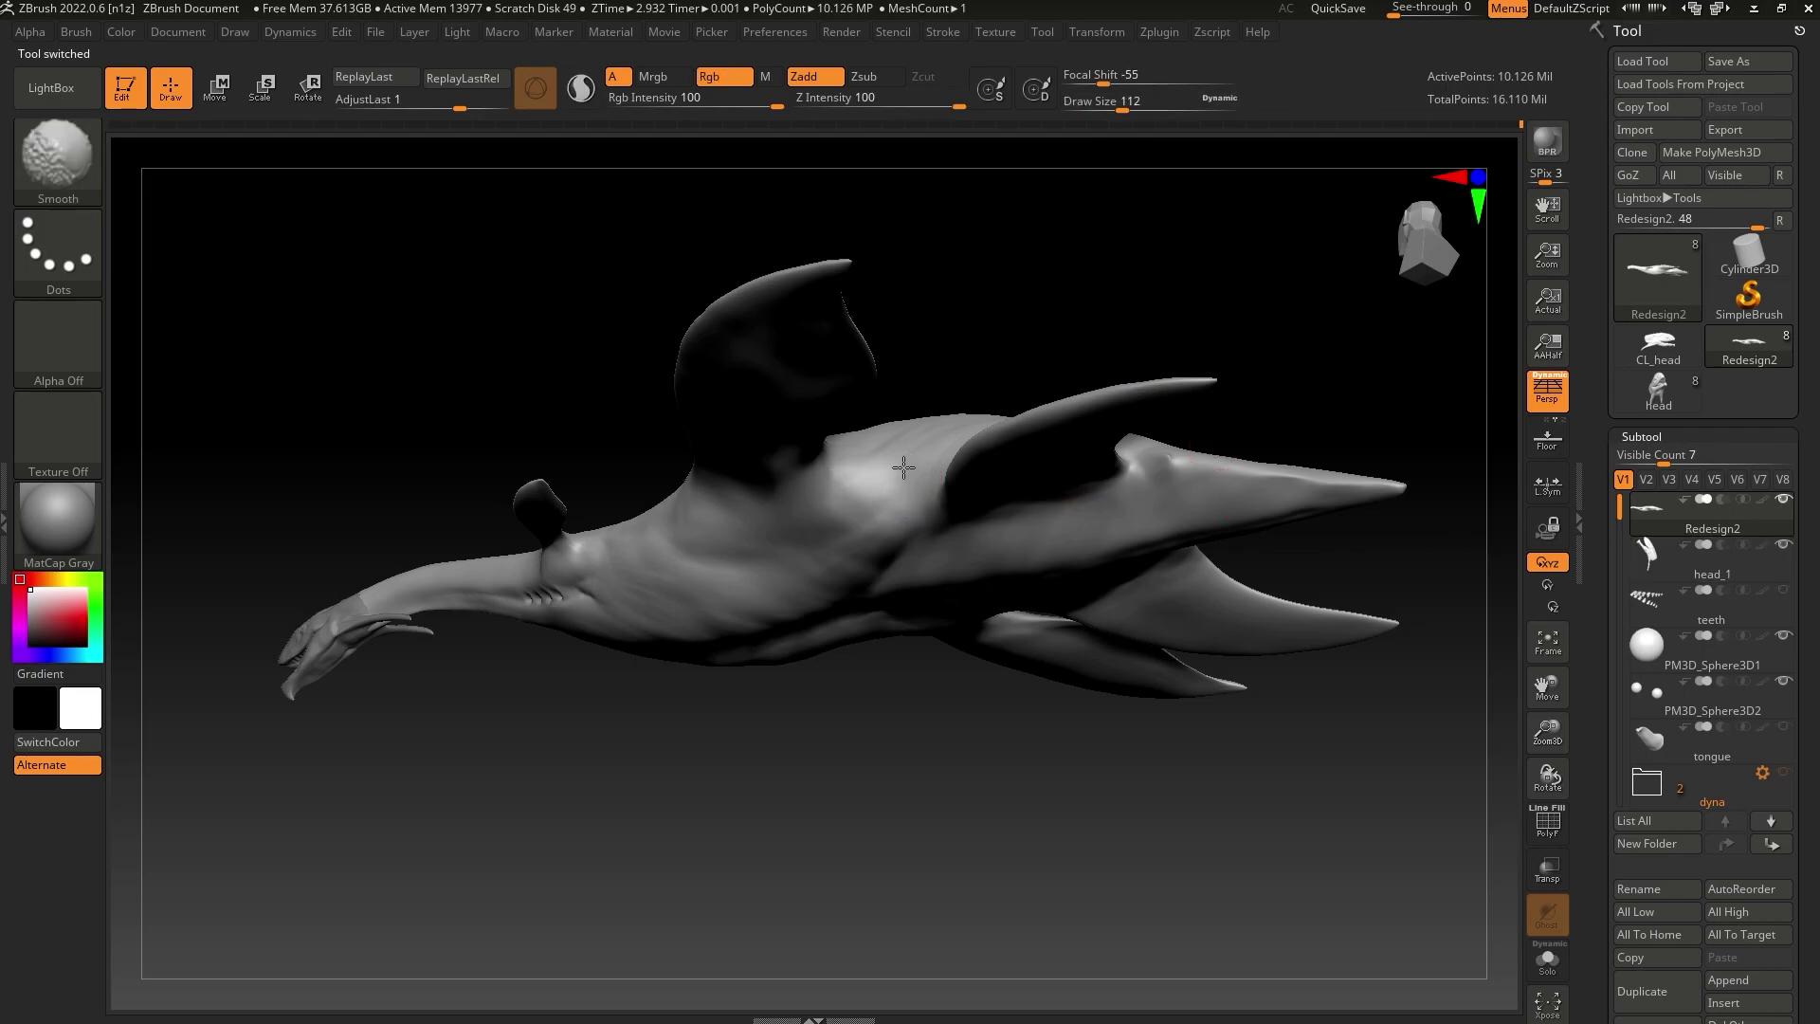
right_drag(993, 594, 971, 768)
key(shift)
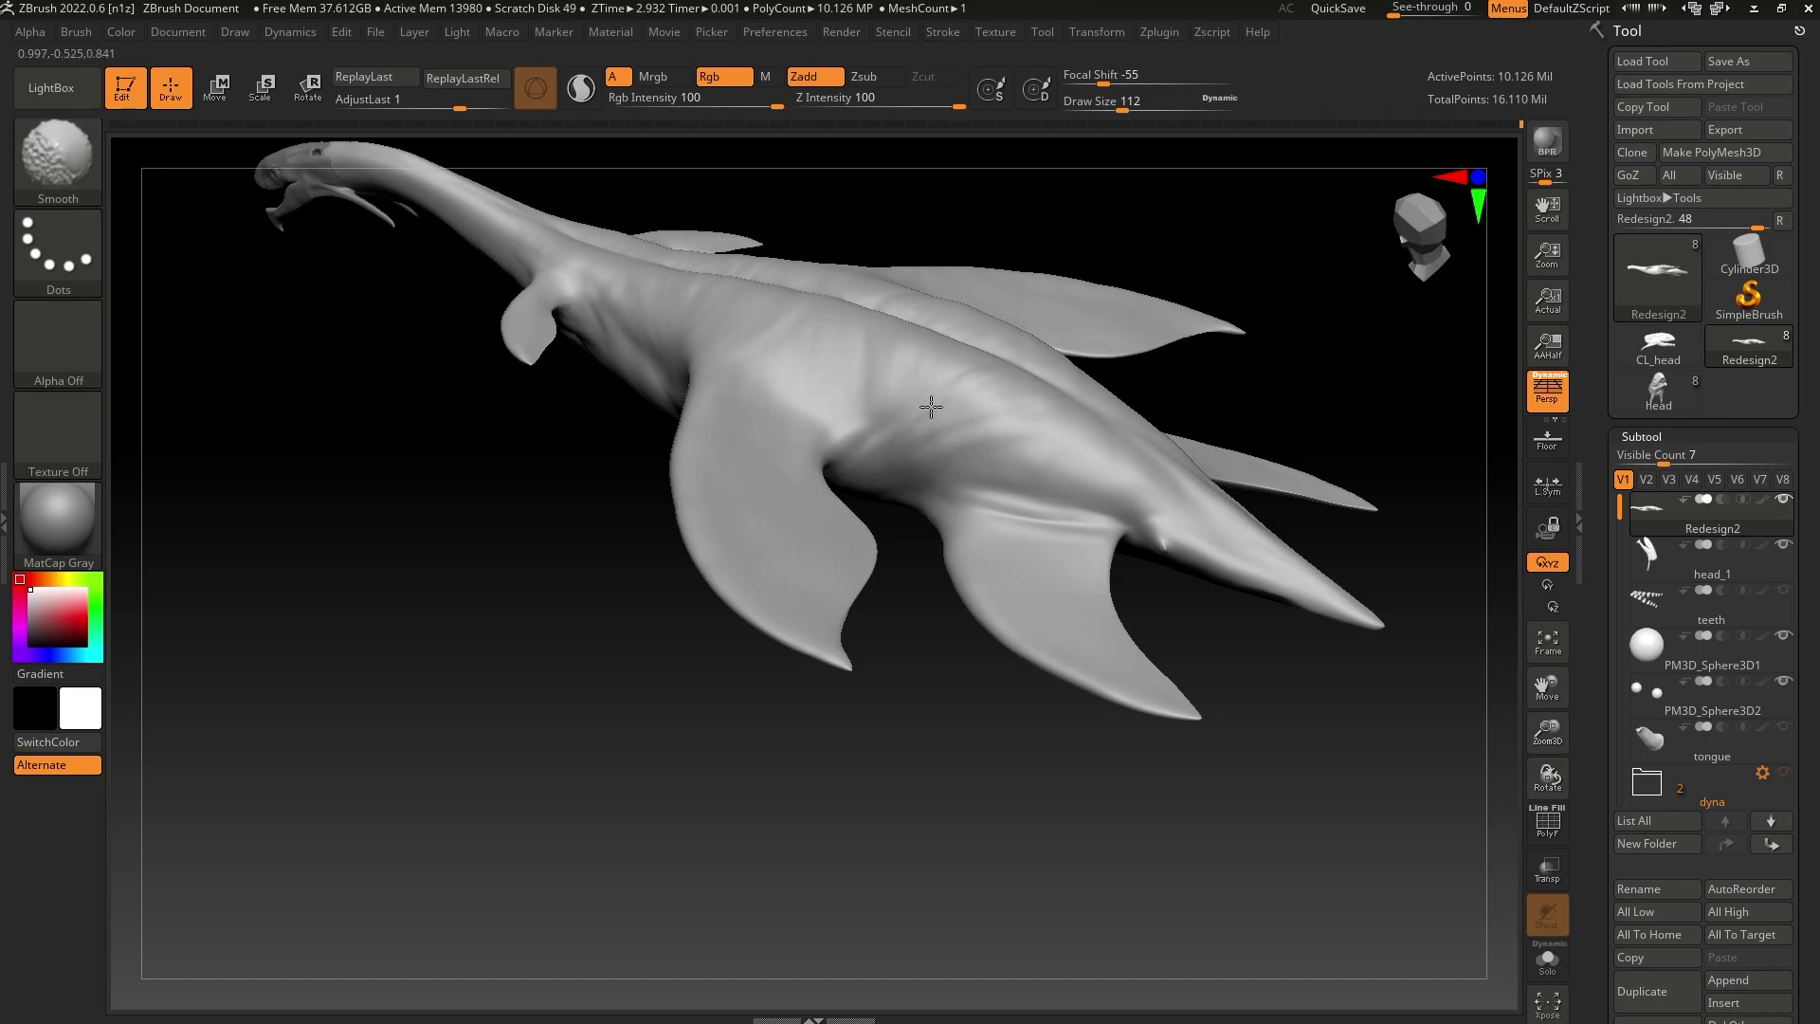
mouse_move(966, 370)
right_down()
mouse_move(1000, 731)
mouse_move(1199, 780)
mouse_move(1270, 921)
mouse_move(1349, 683)
mouse_move(1308, 638)
mouse_move(1271, 755)
mouse_move(1183, 569)
right_up()
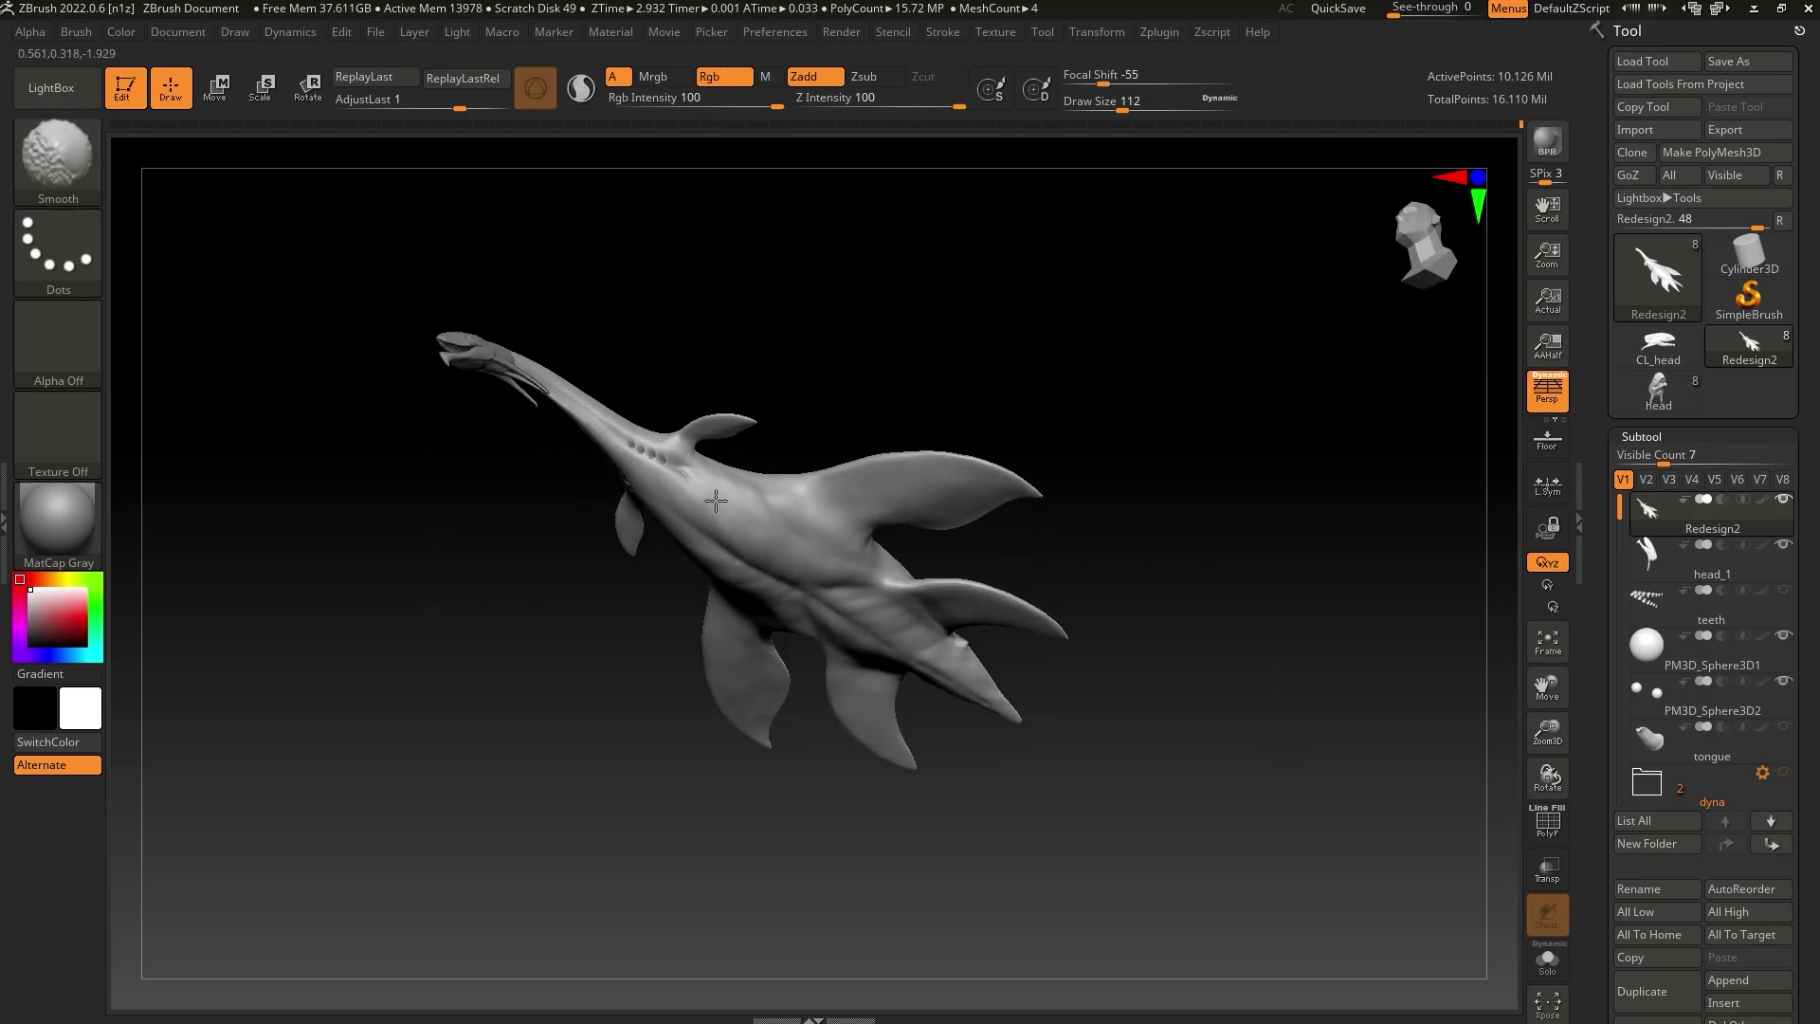
Save the tool over the existing Redesign2.ztl in the Plesiosaur Type folder
mouse_move(699, 472)
right_down()
mouse_move(1248, 610)
mouse_move(1276, 675)
right_up()
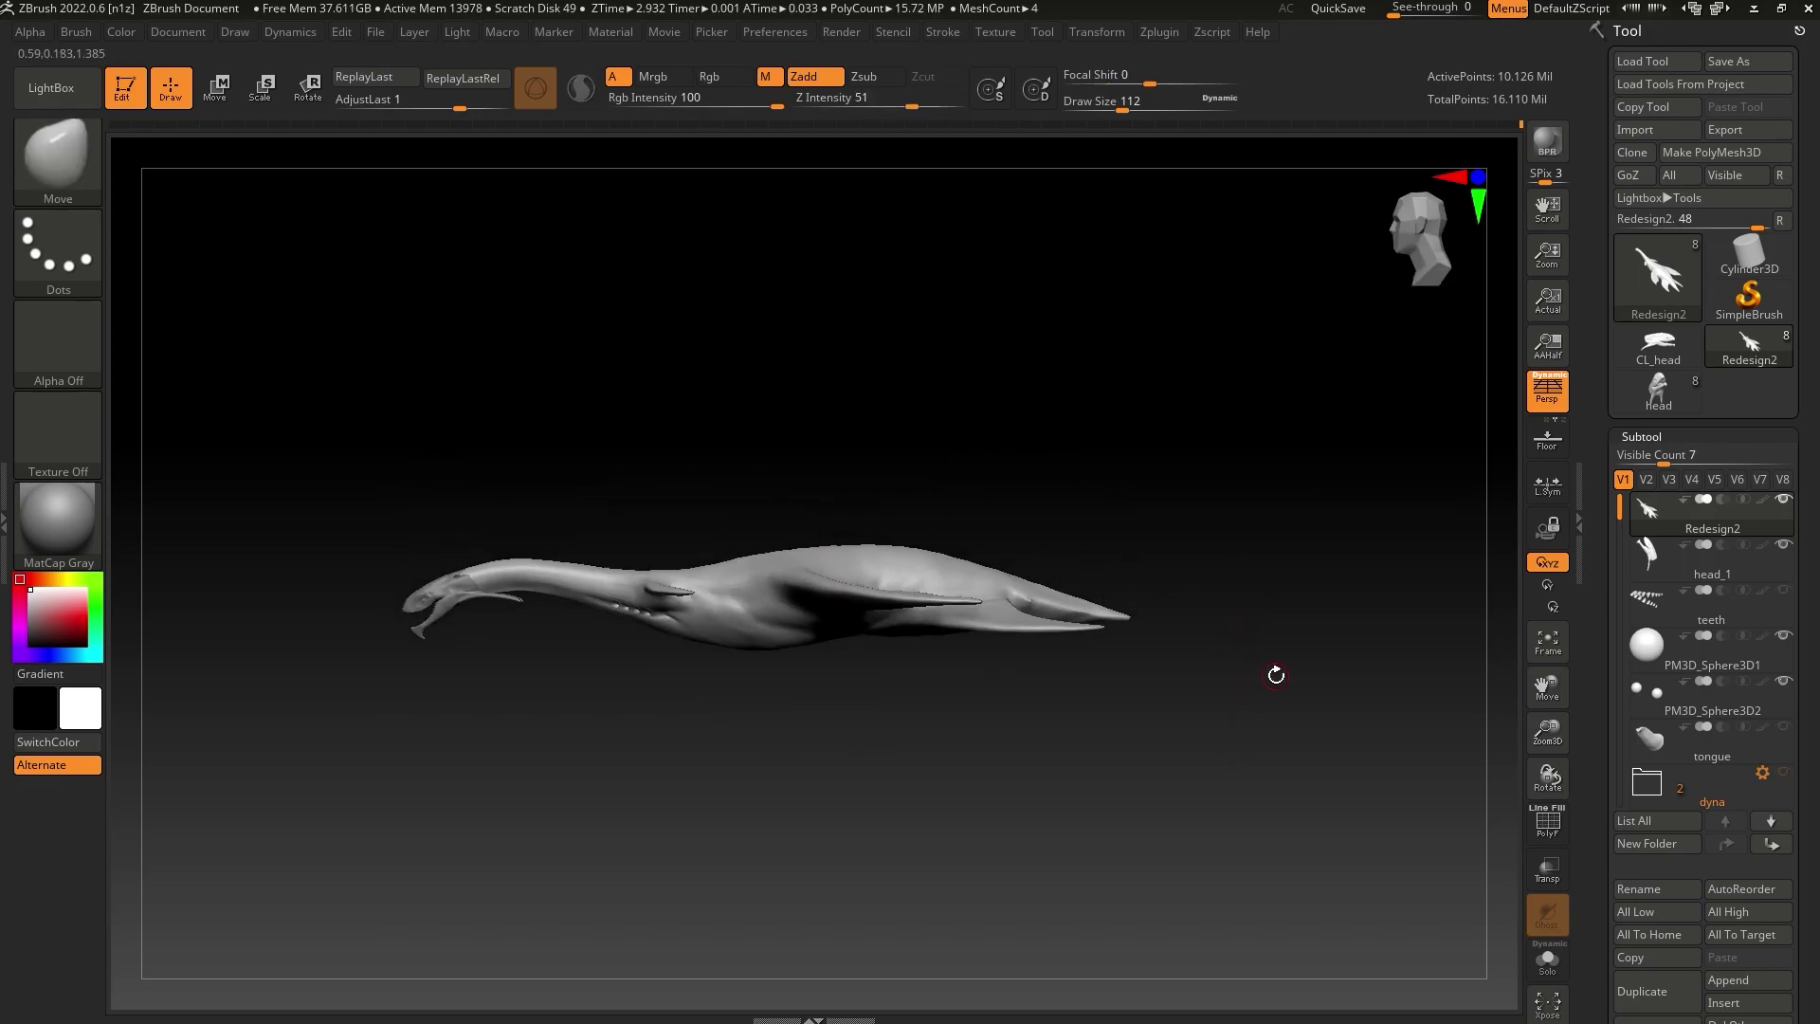
click(1755, 57)
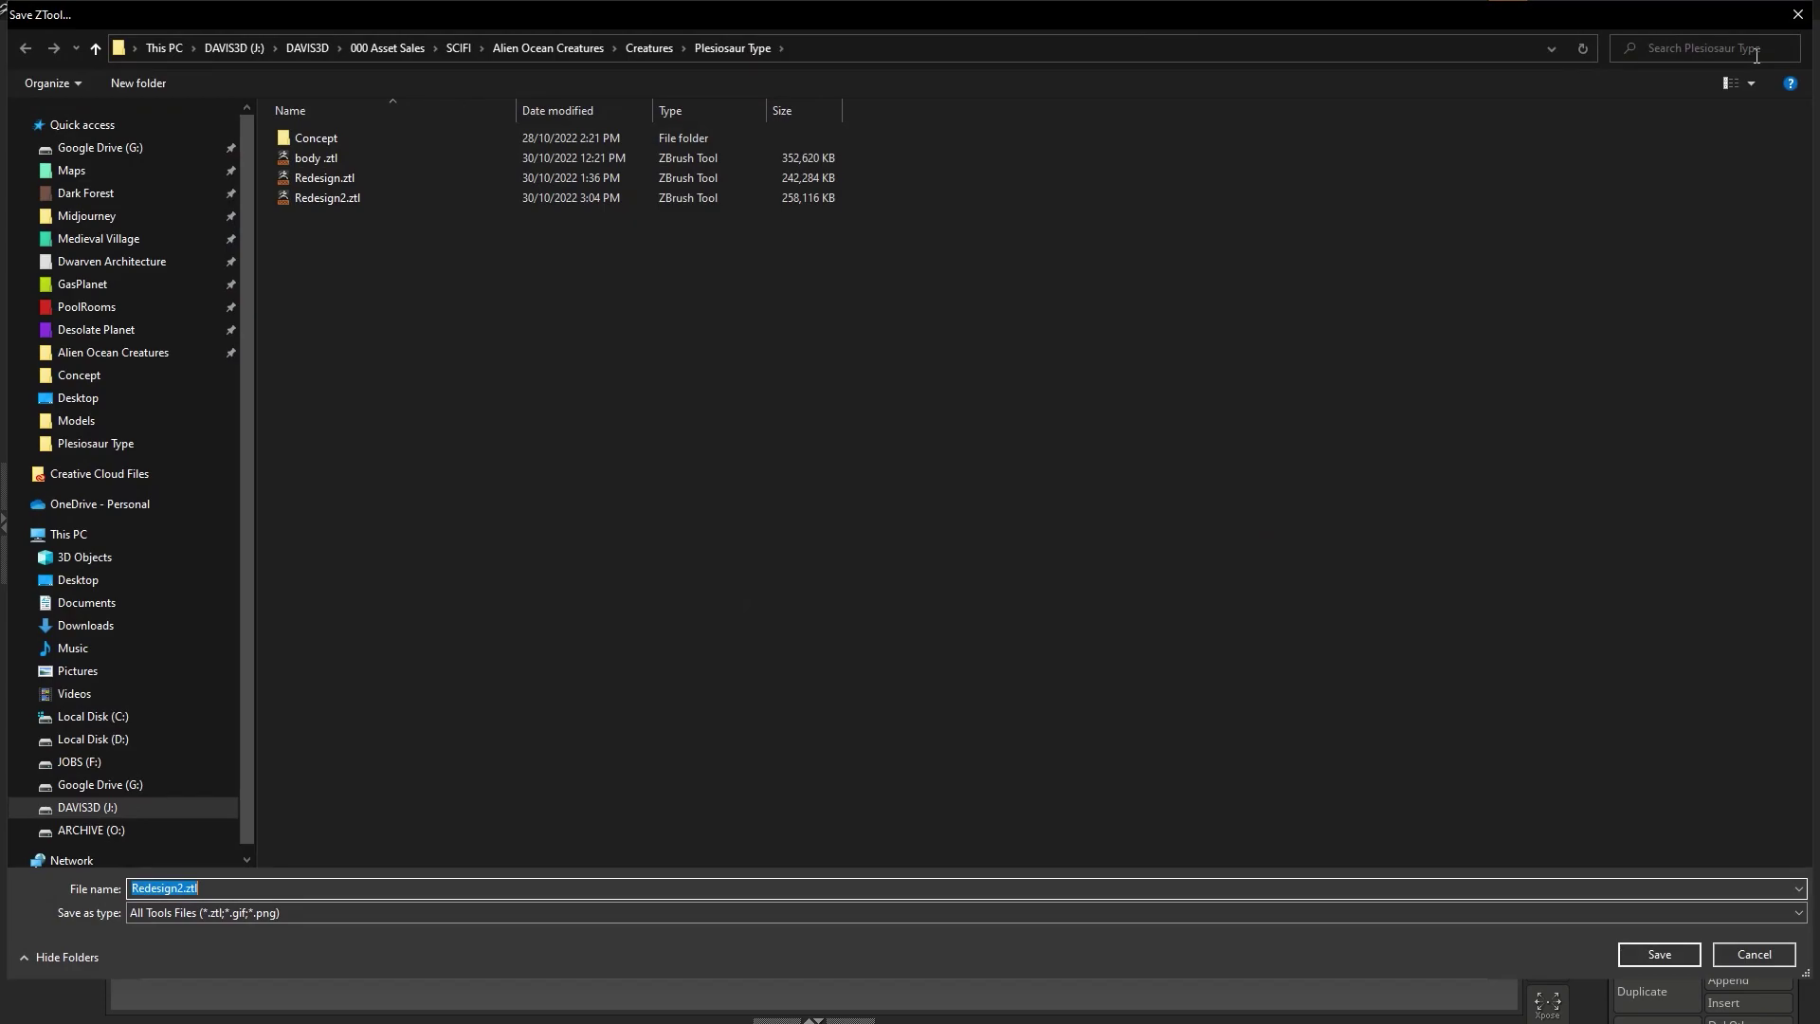
double_click(432, 194)
click(972, 500)
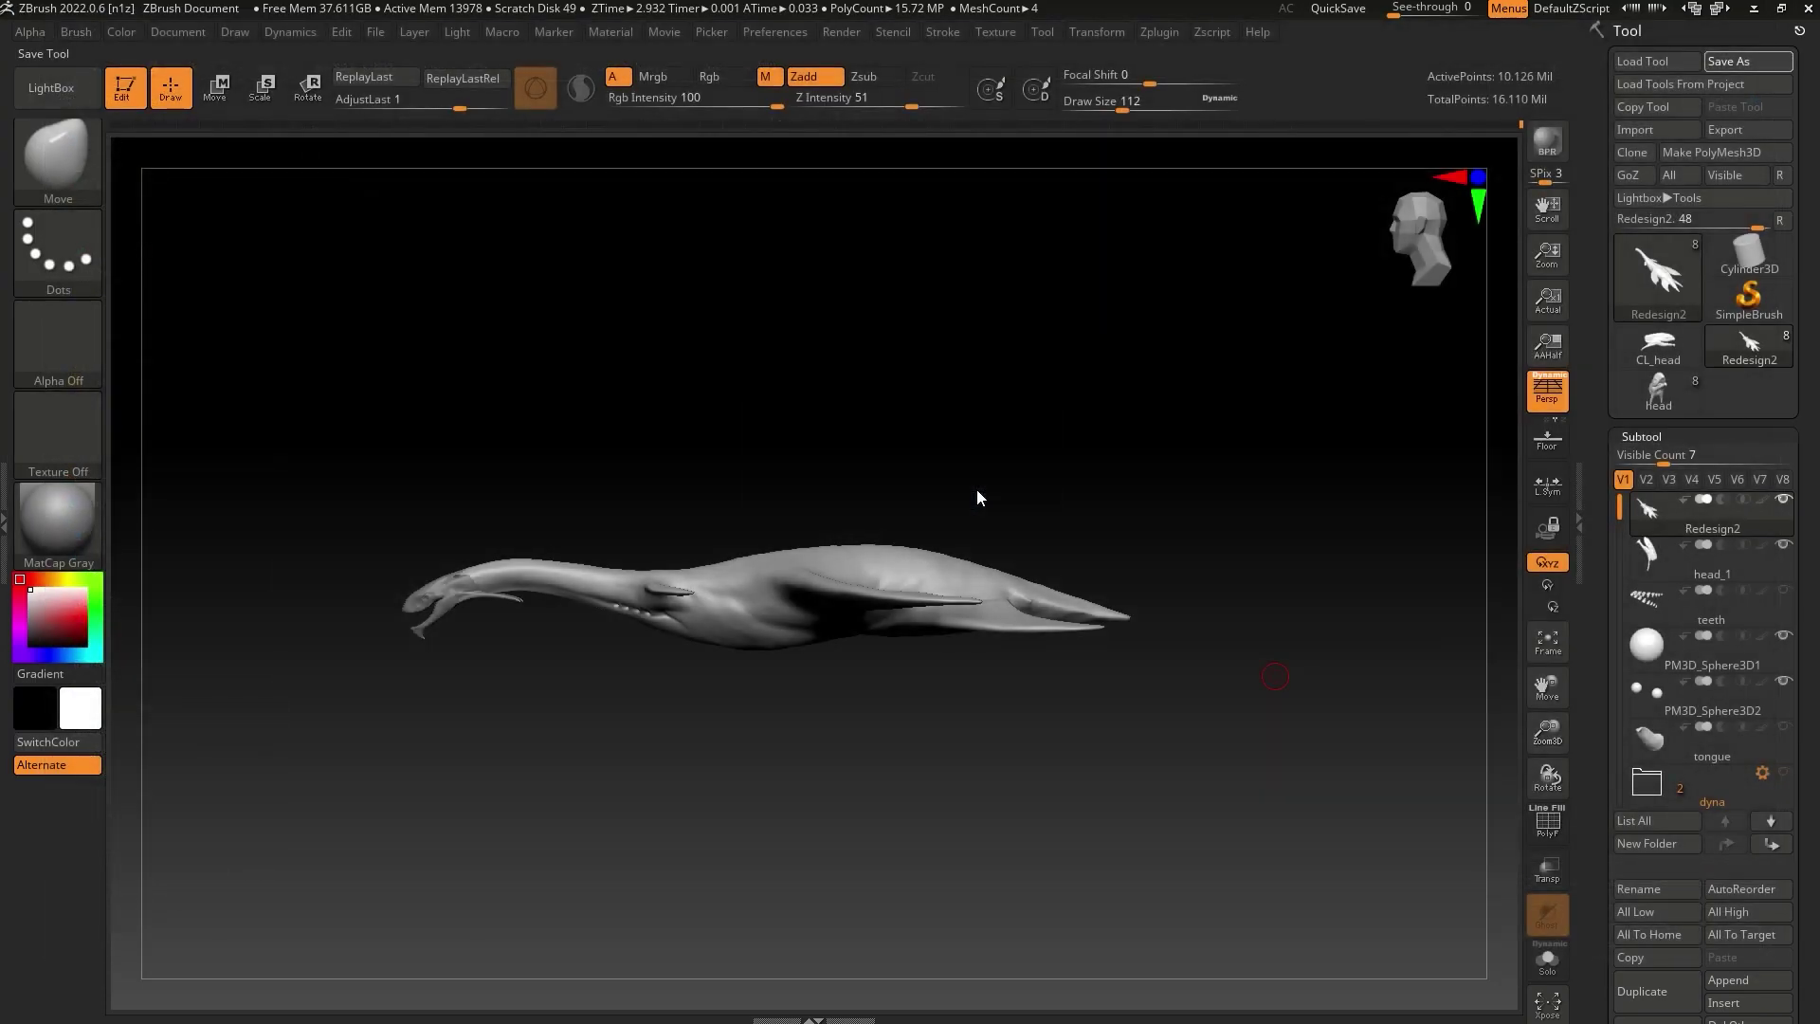